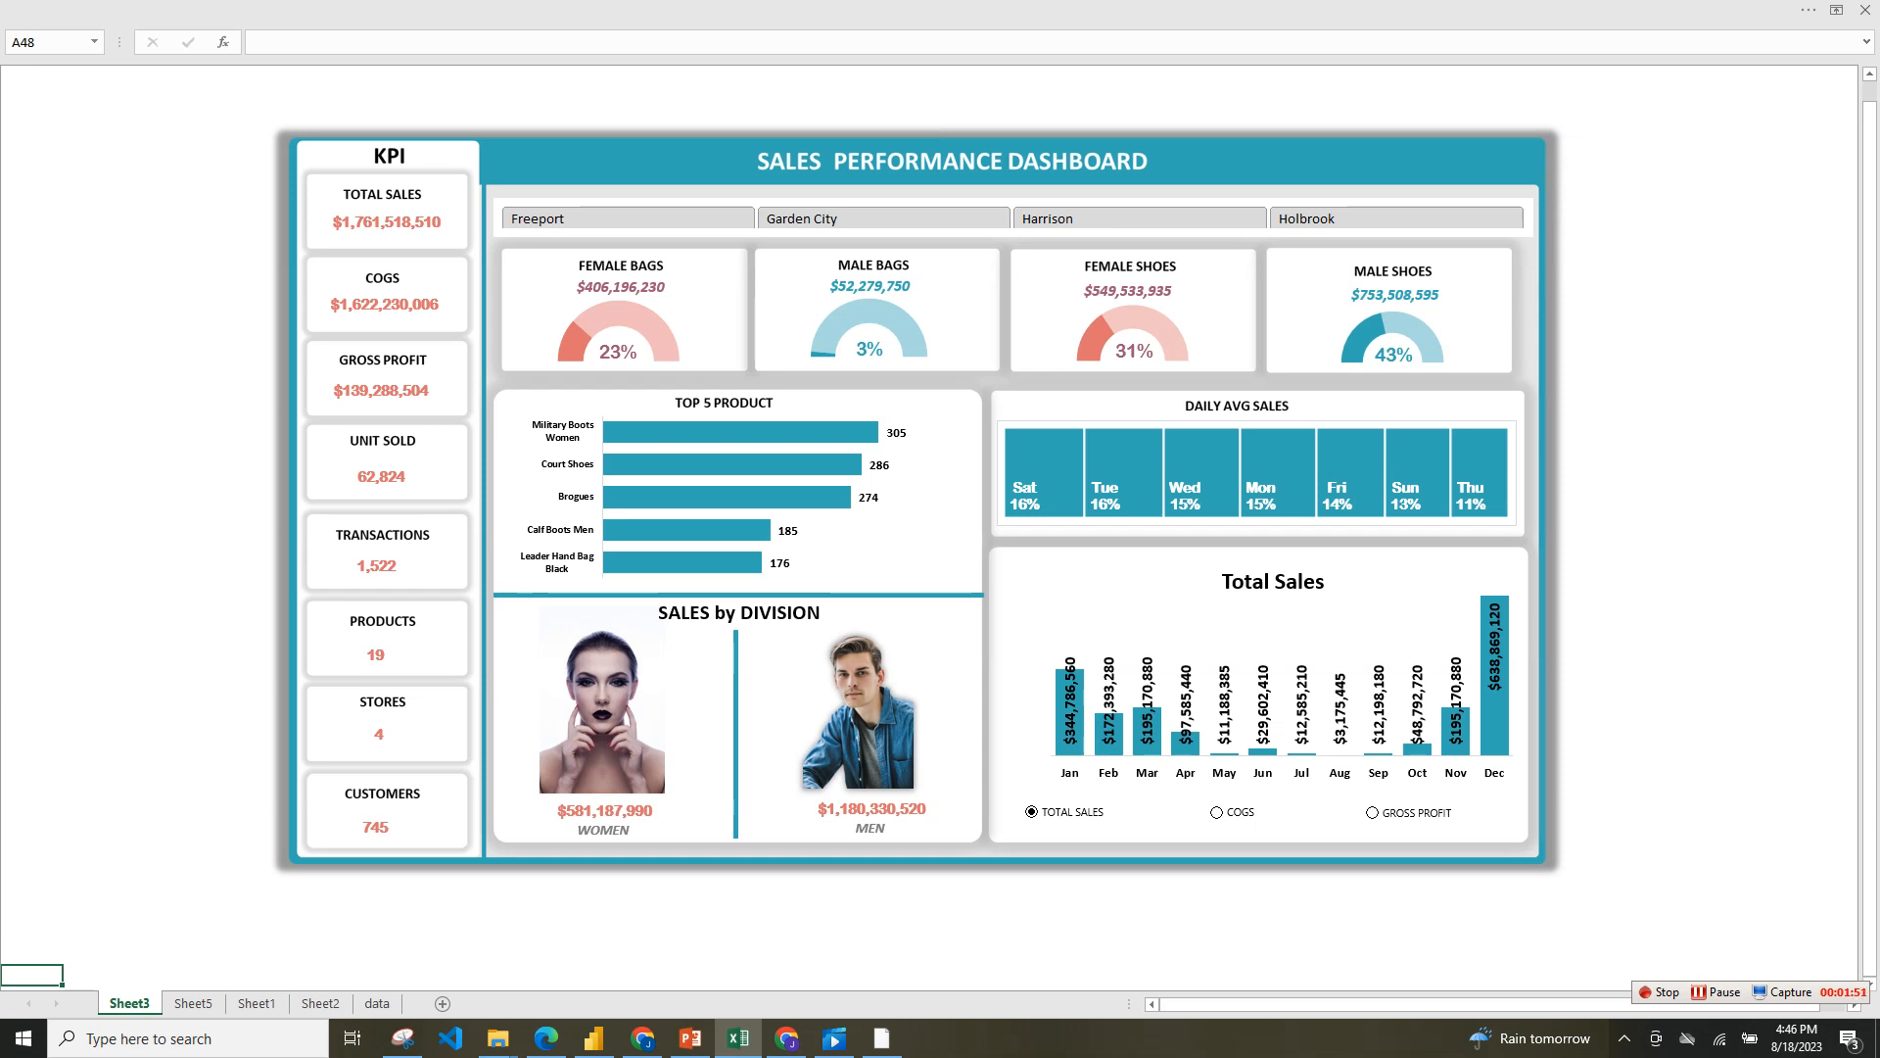
- Try the dashboard's store slicer by excluding stores one at a time, leaving only Freeport and Holbrook selected
mouse_move(596, 319)
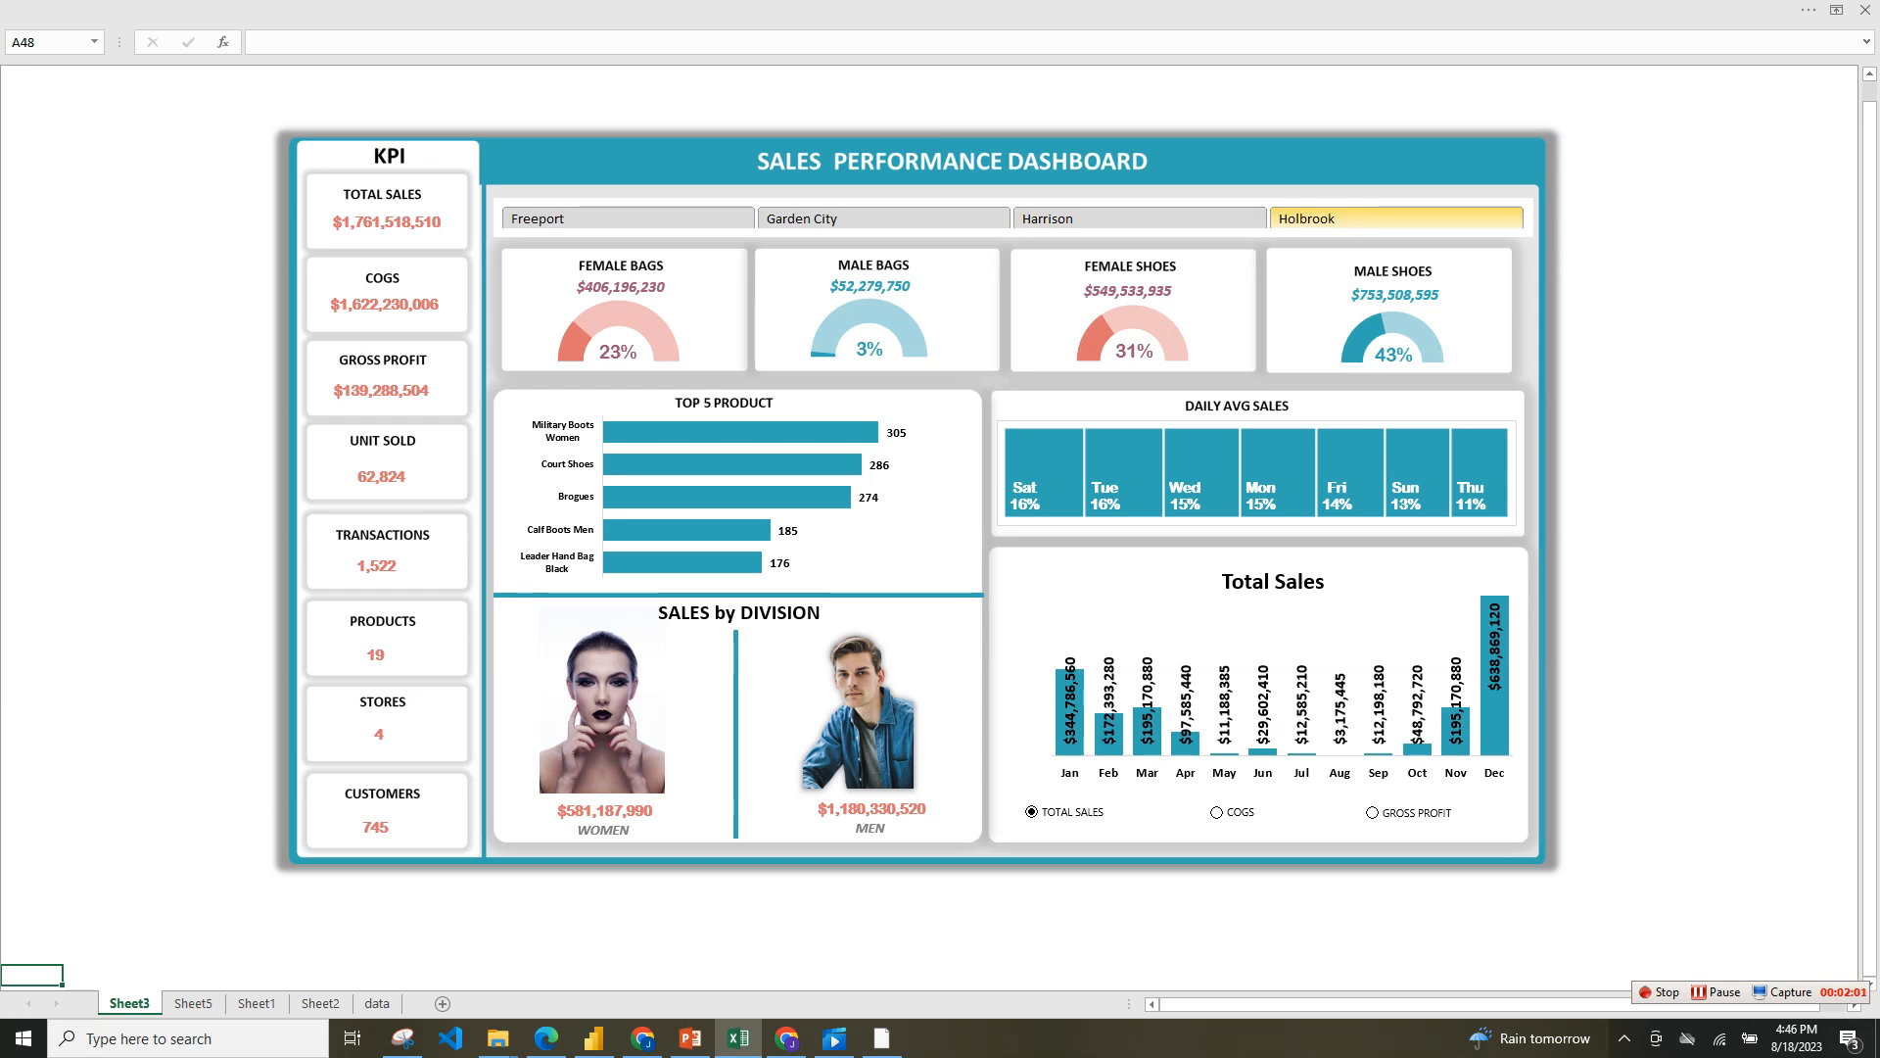
ctrl+click(1397, 218)
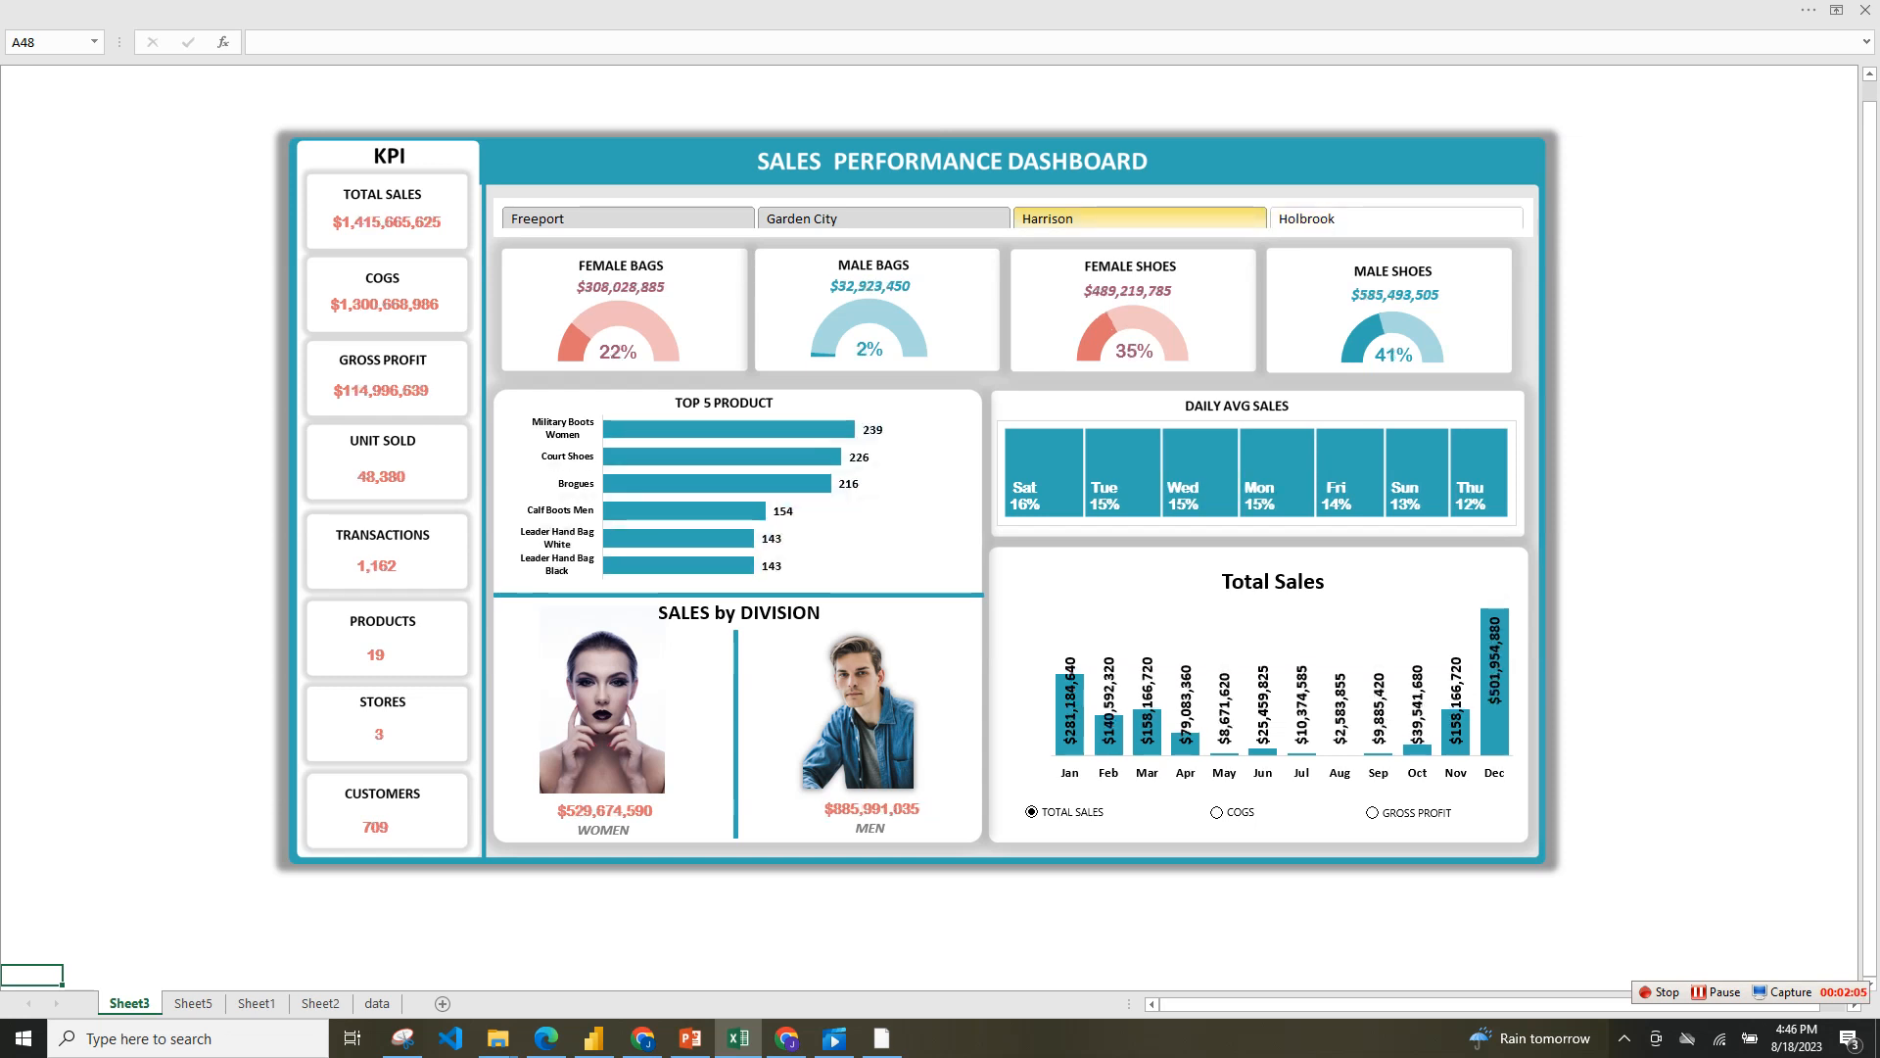
ctrl+click(1140, 219)
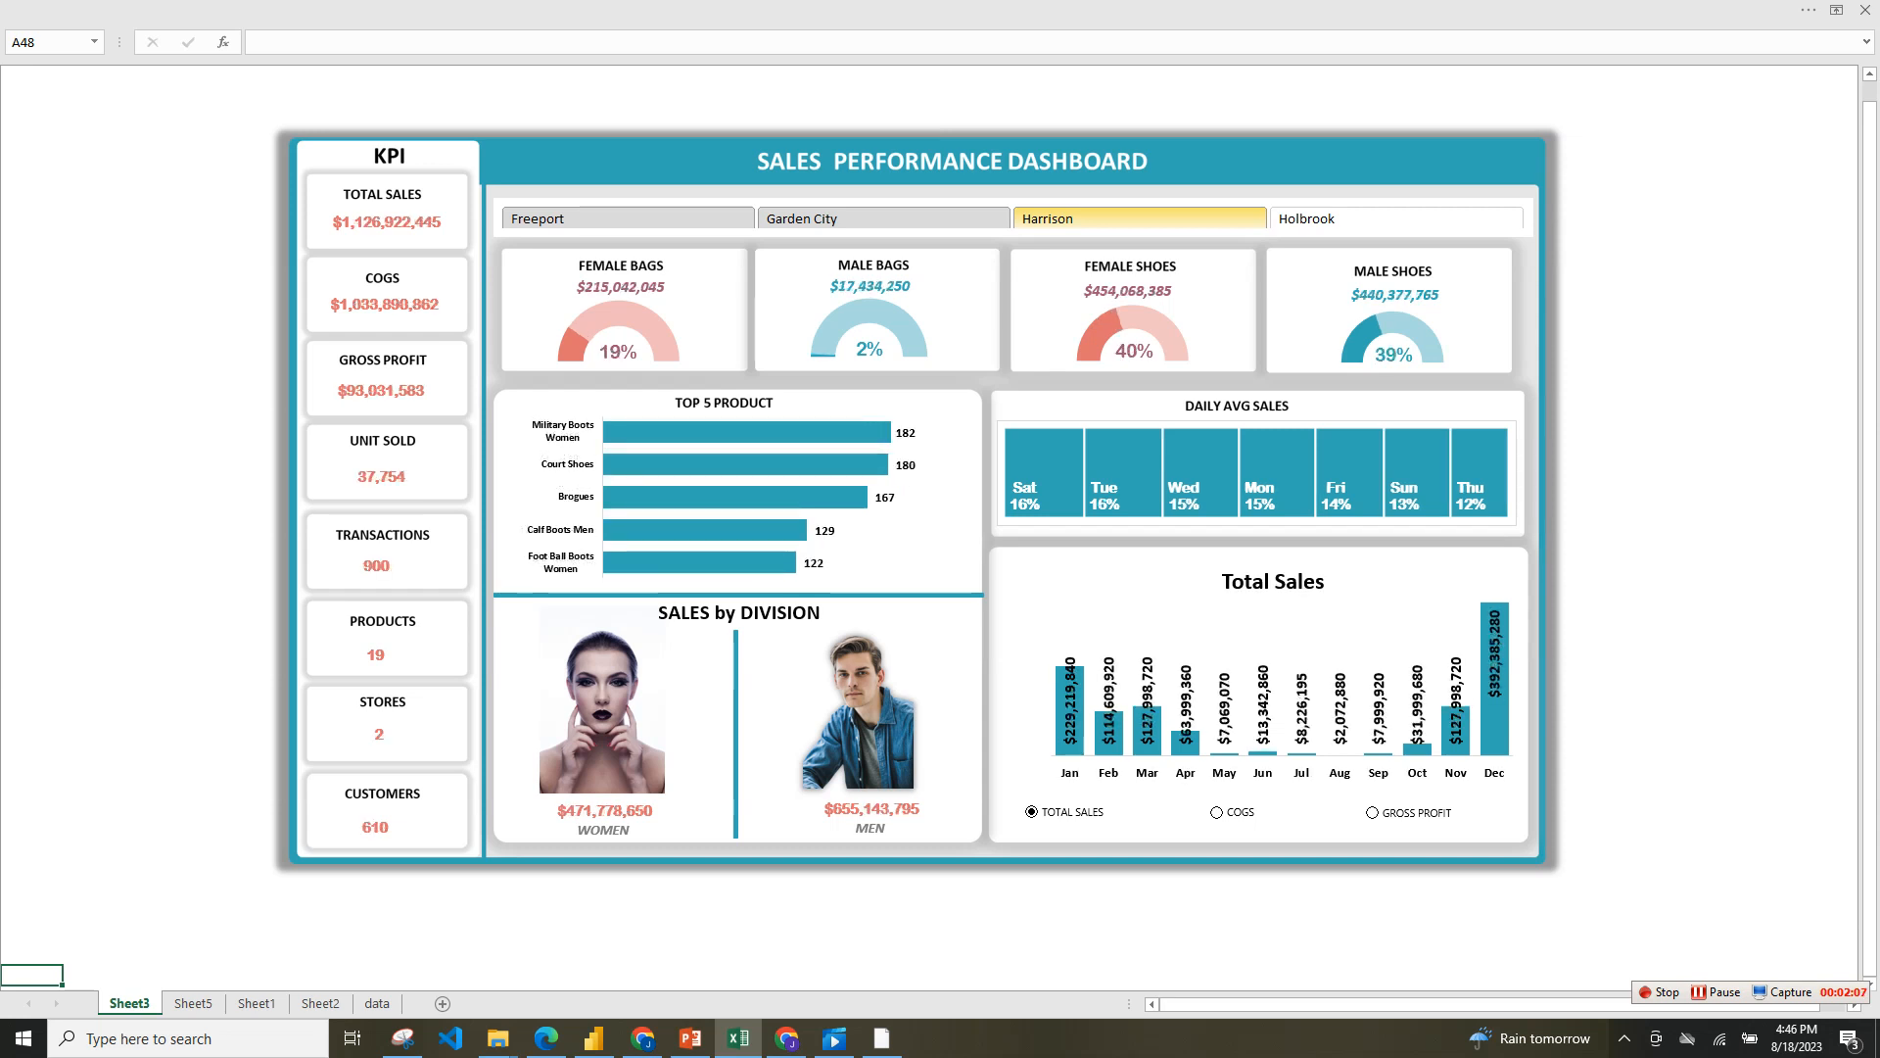
click(921, 235)
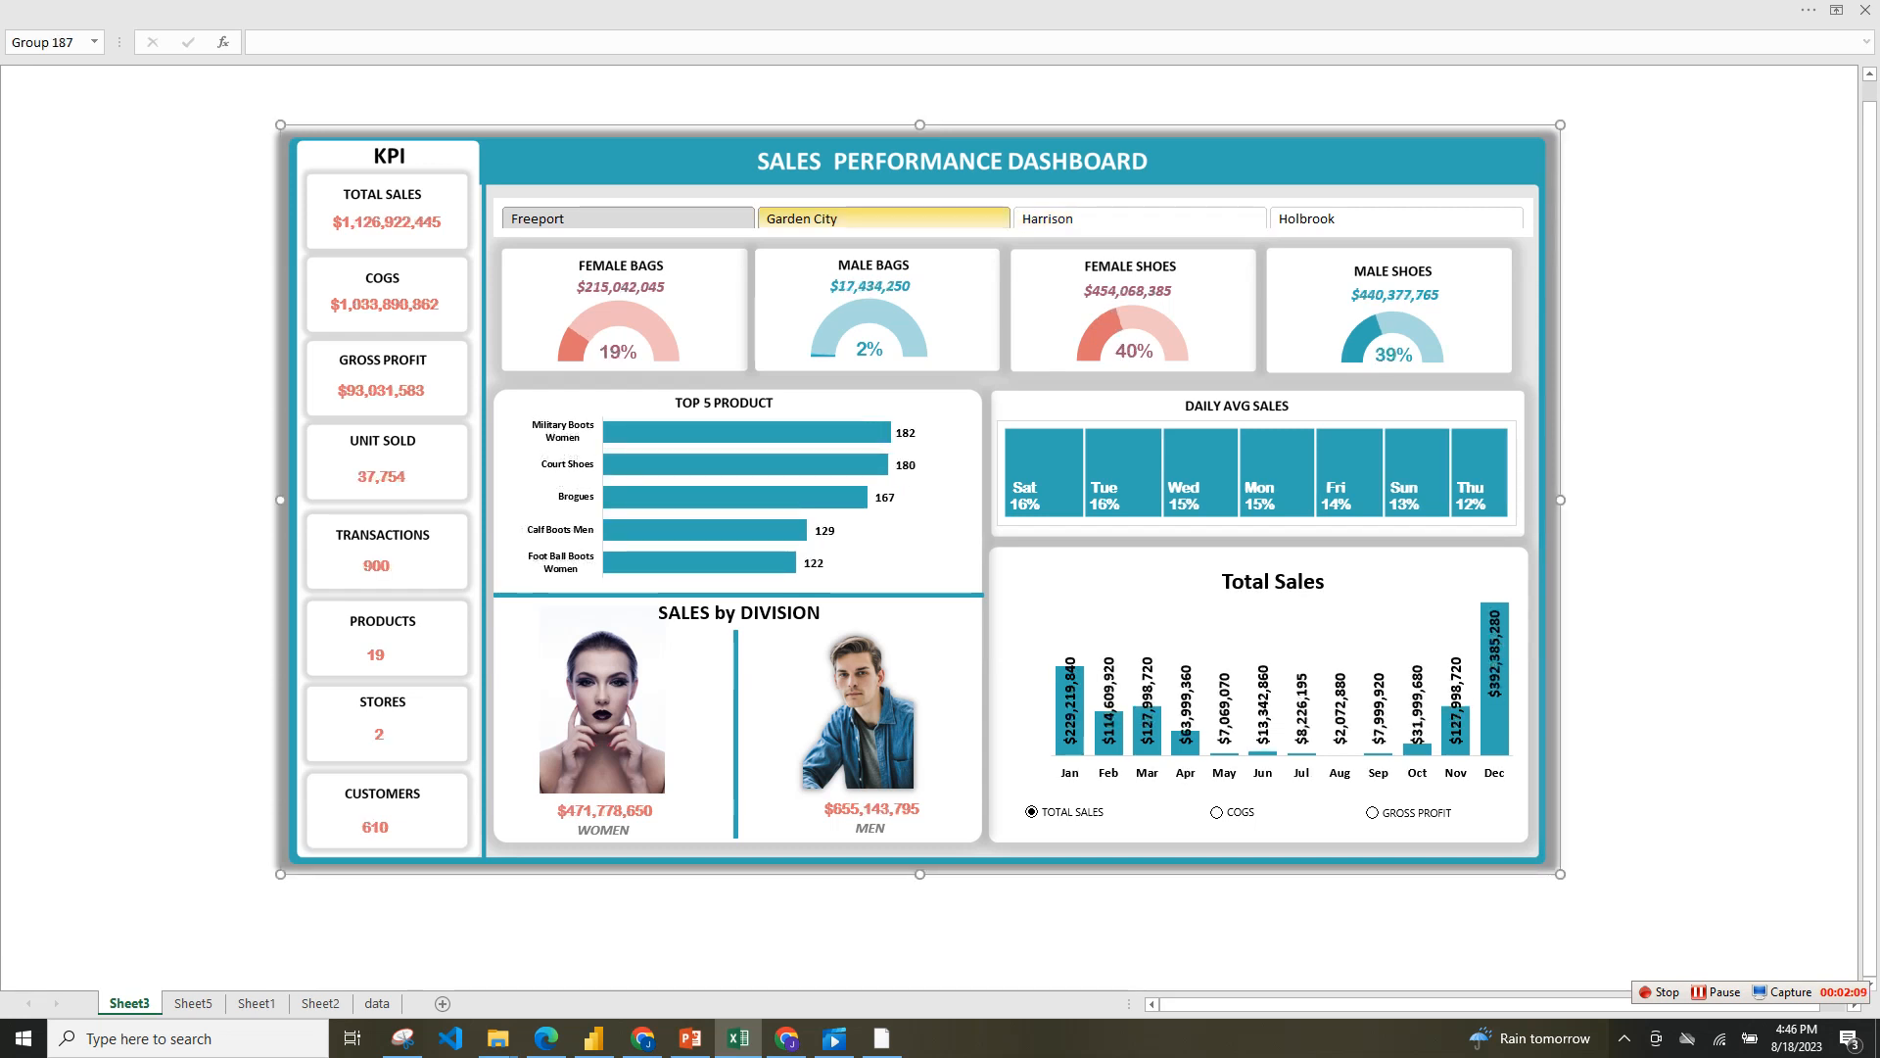
ctrl+click(884, 219)
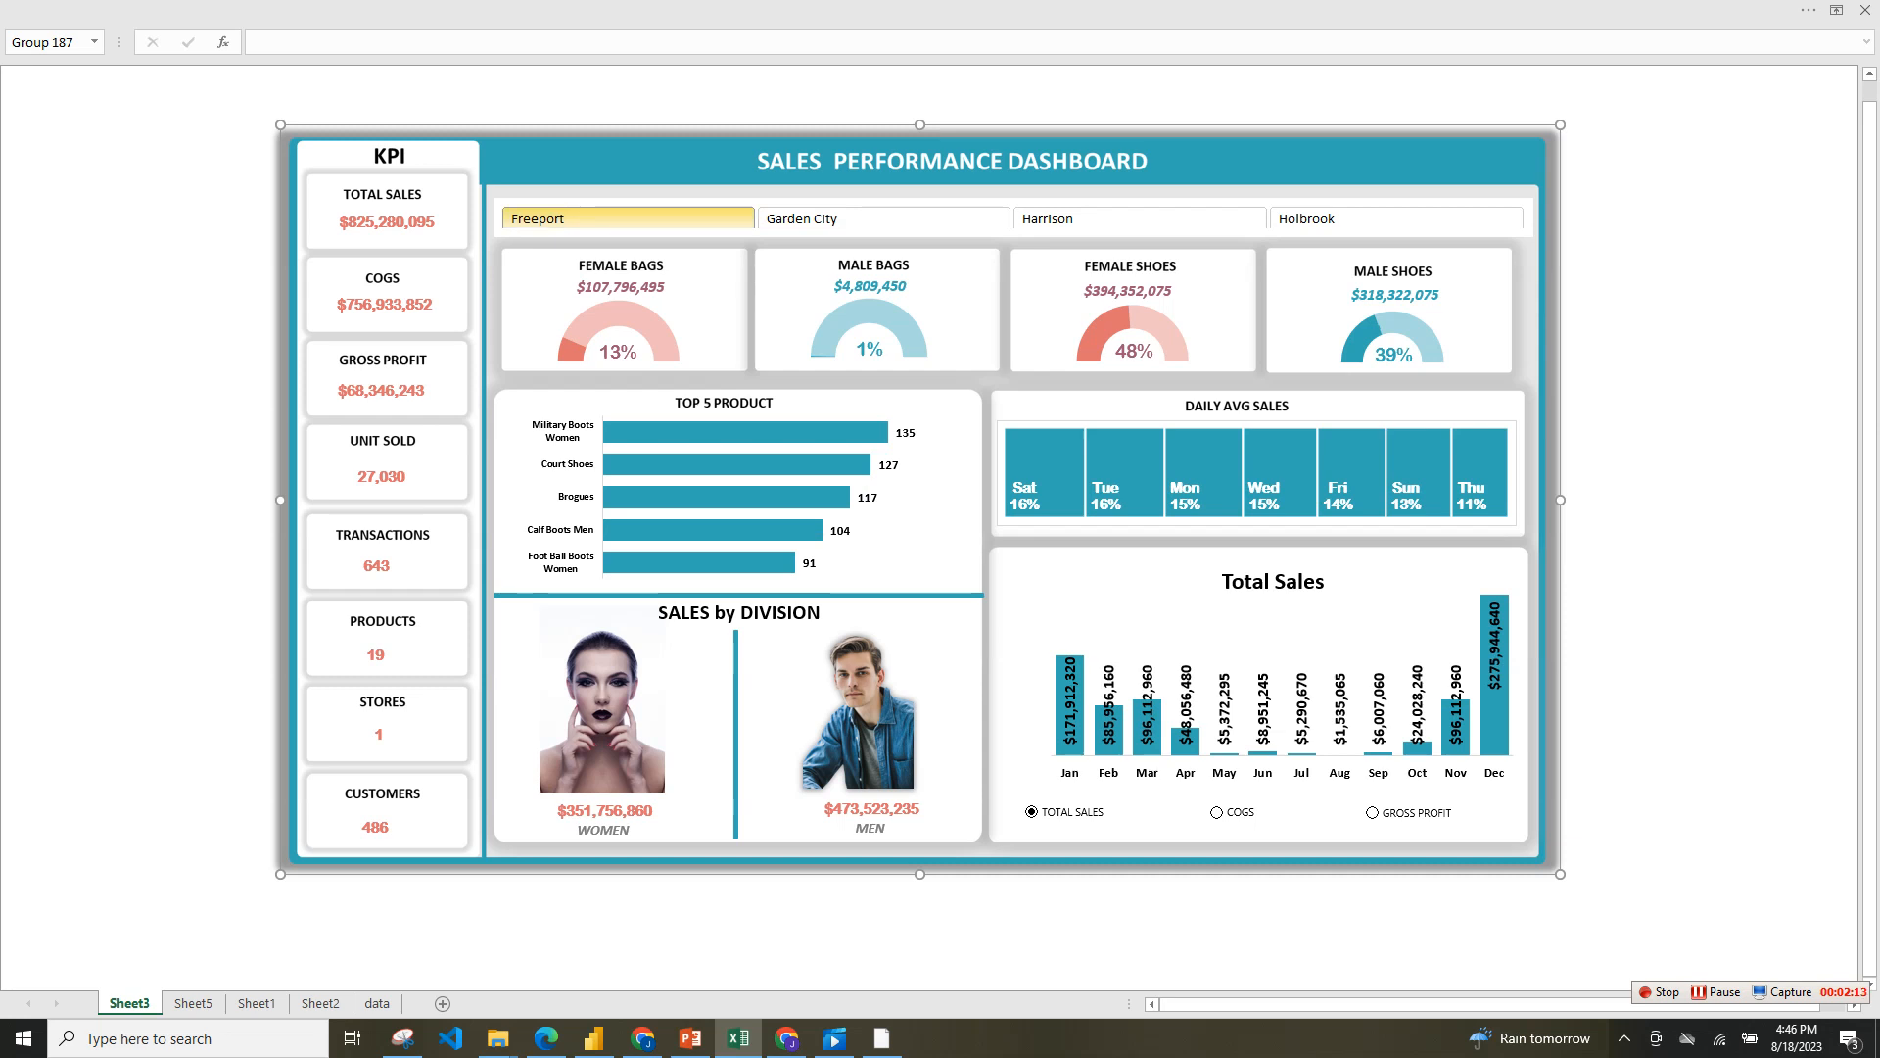
ctrl+click(628, 218)
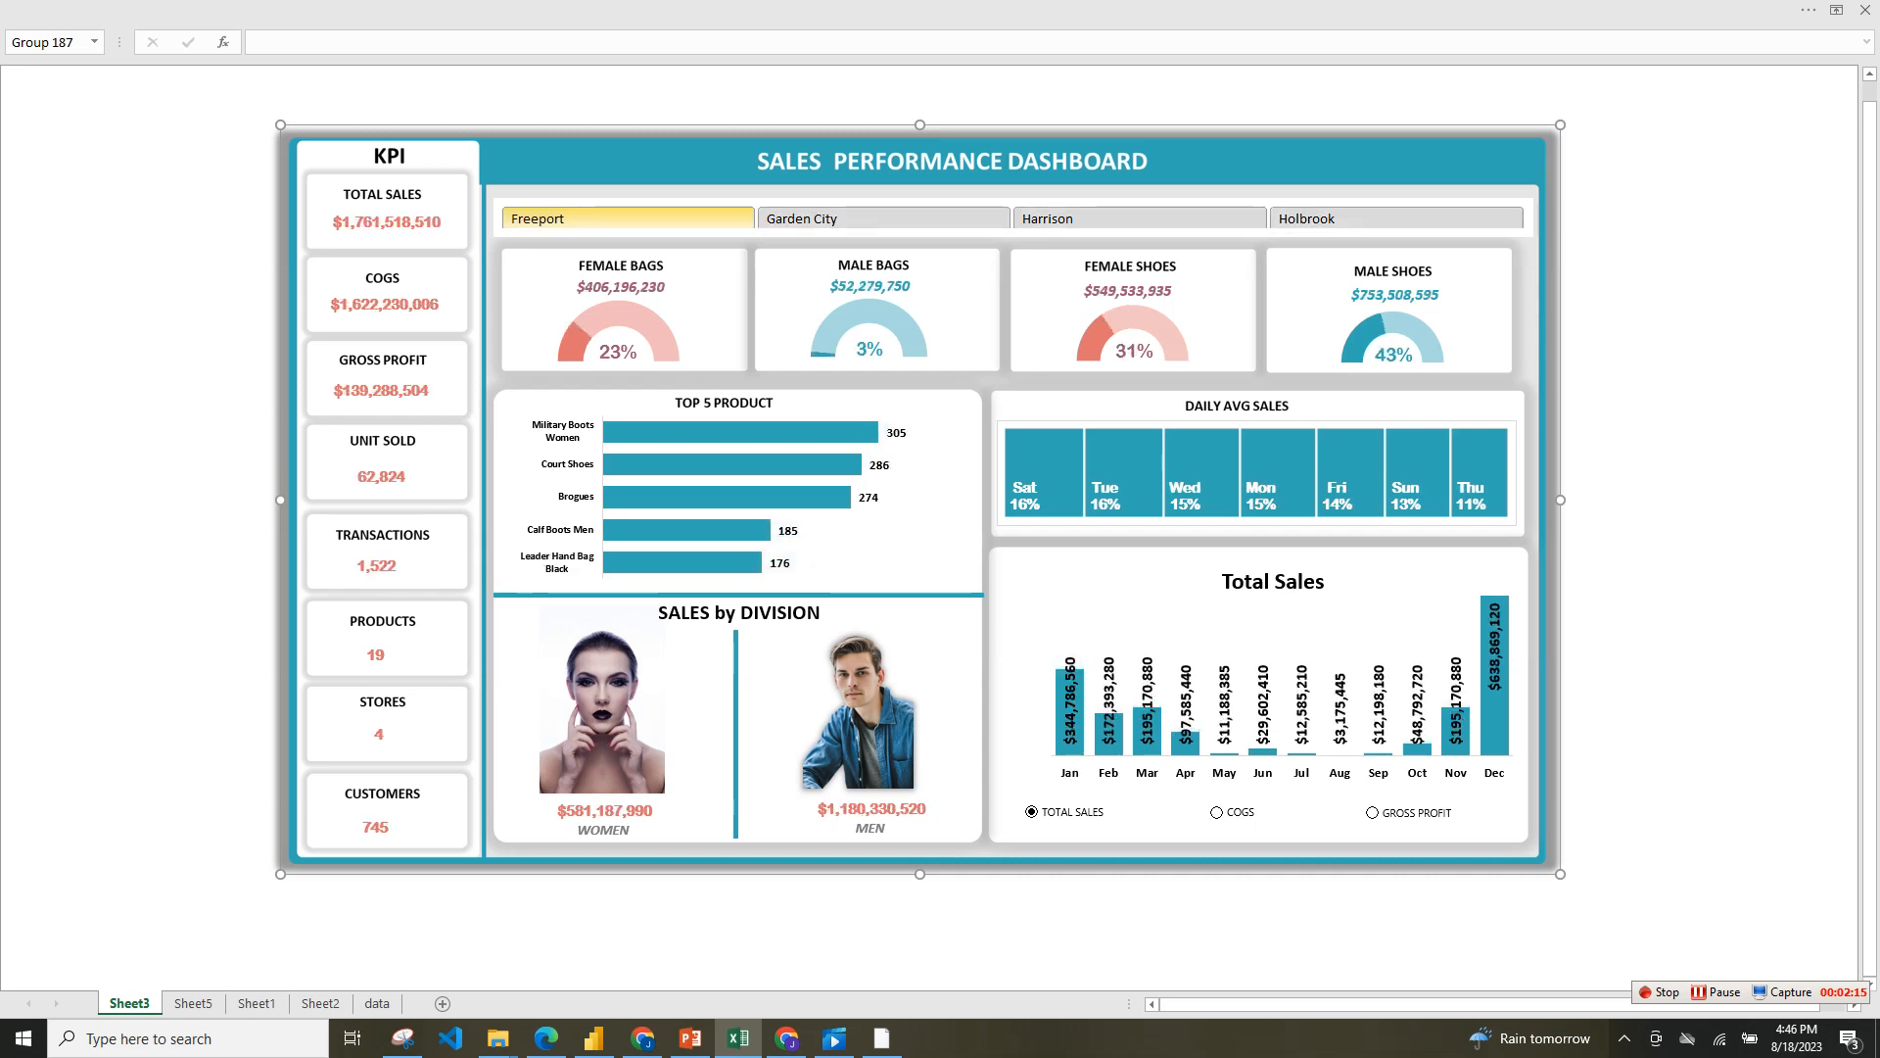
ctrl+click(883, 219)
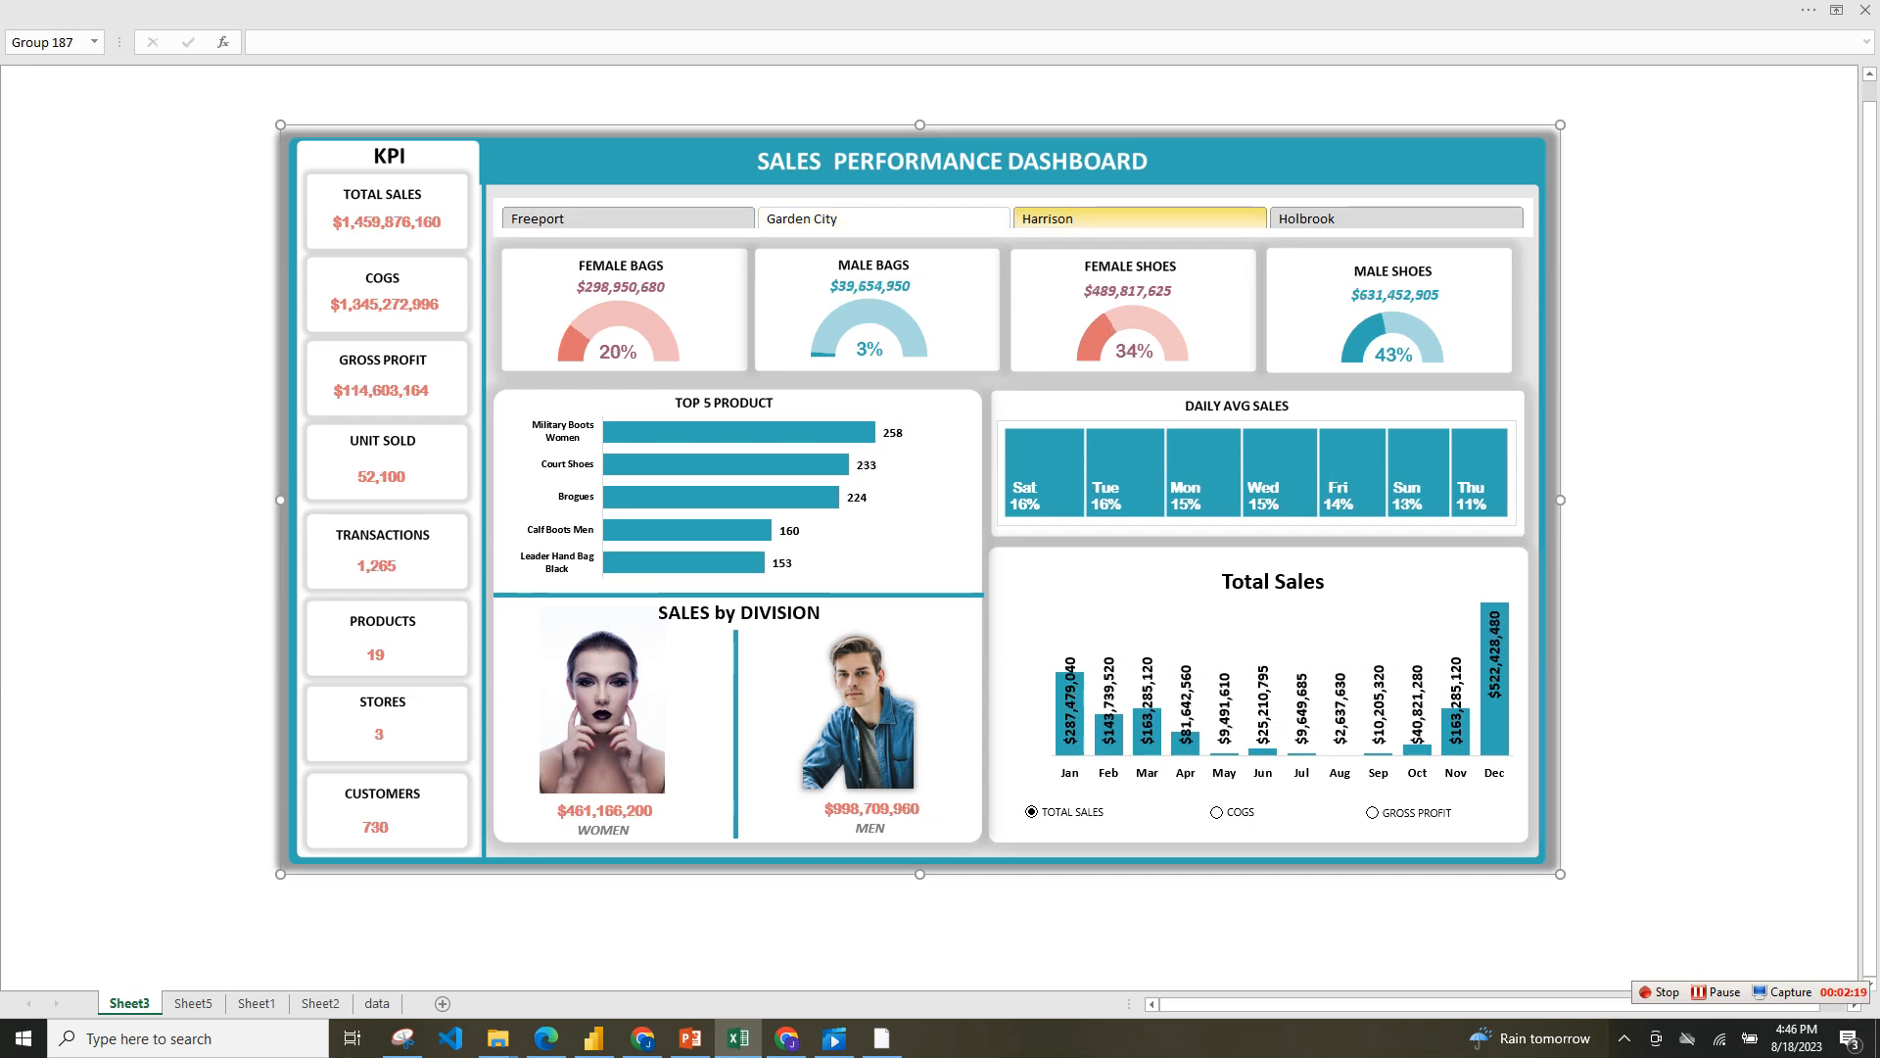
ctrl+click(1139, 218)
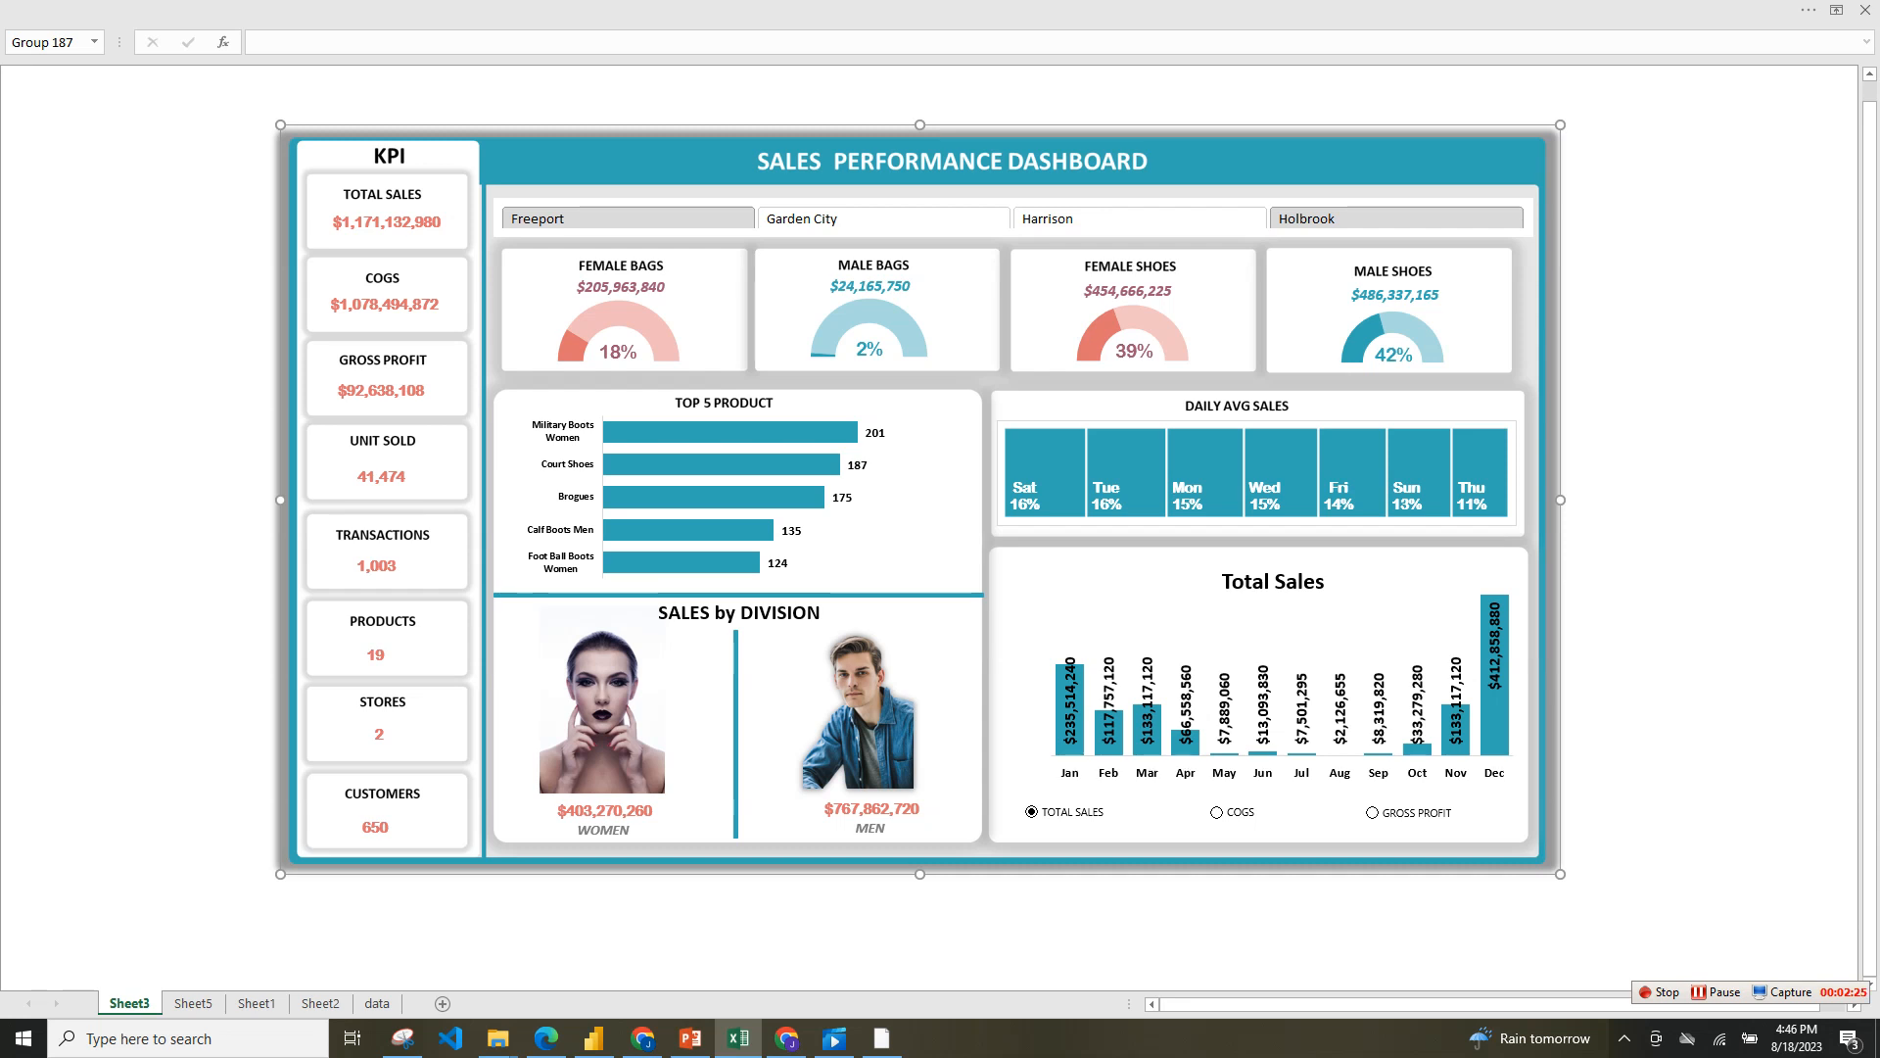
- View the dashboard's monthly chart for COGS and Gross Profit, and set it back to Total Sales
click(1217, 812)
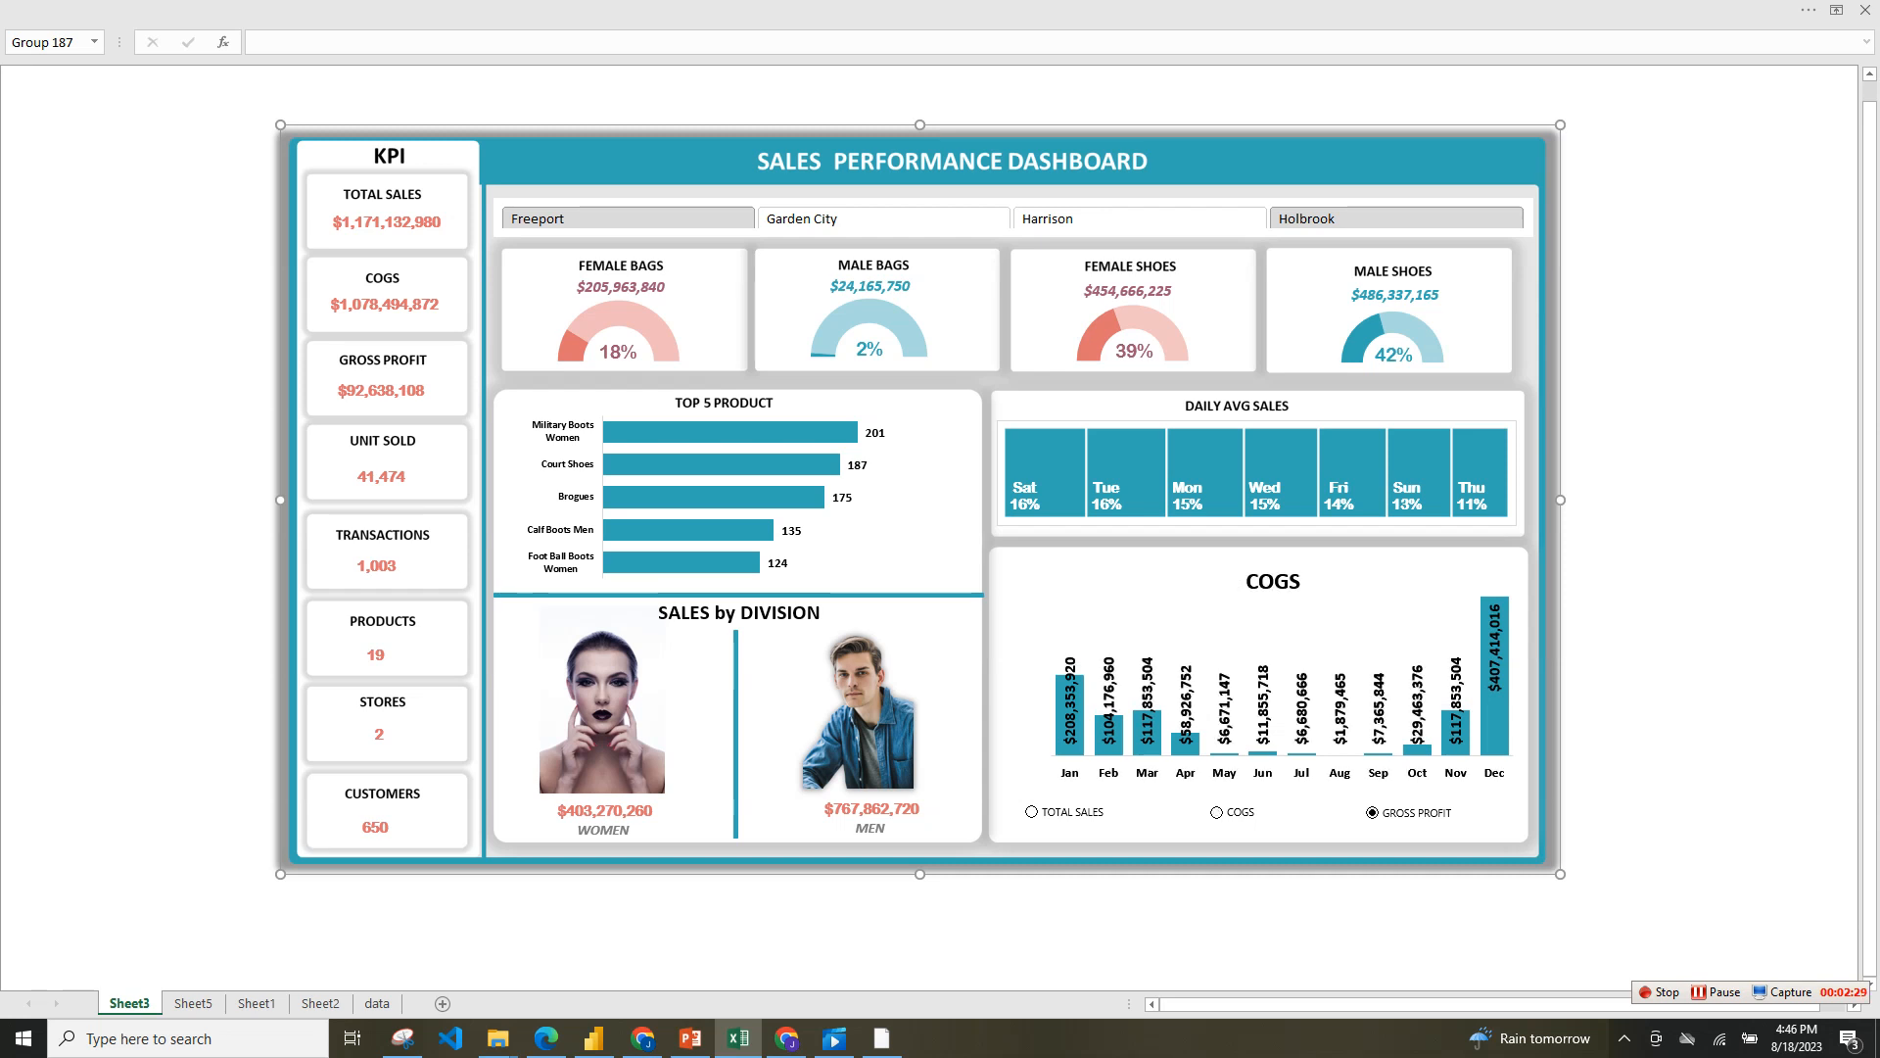
click(1373, 812)
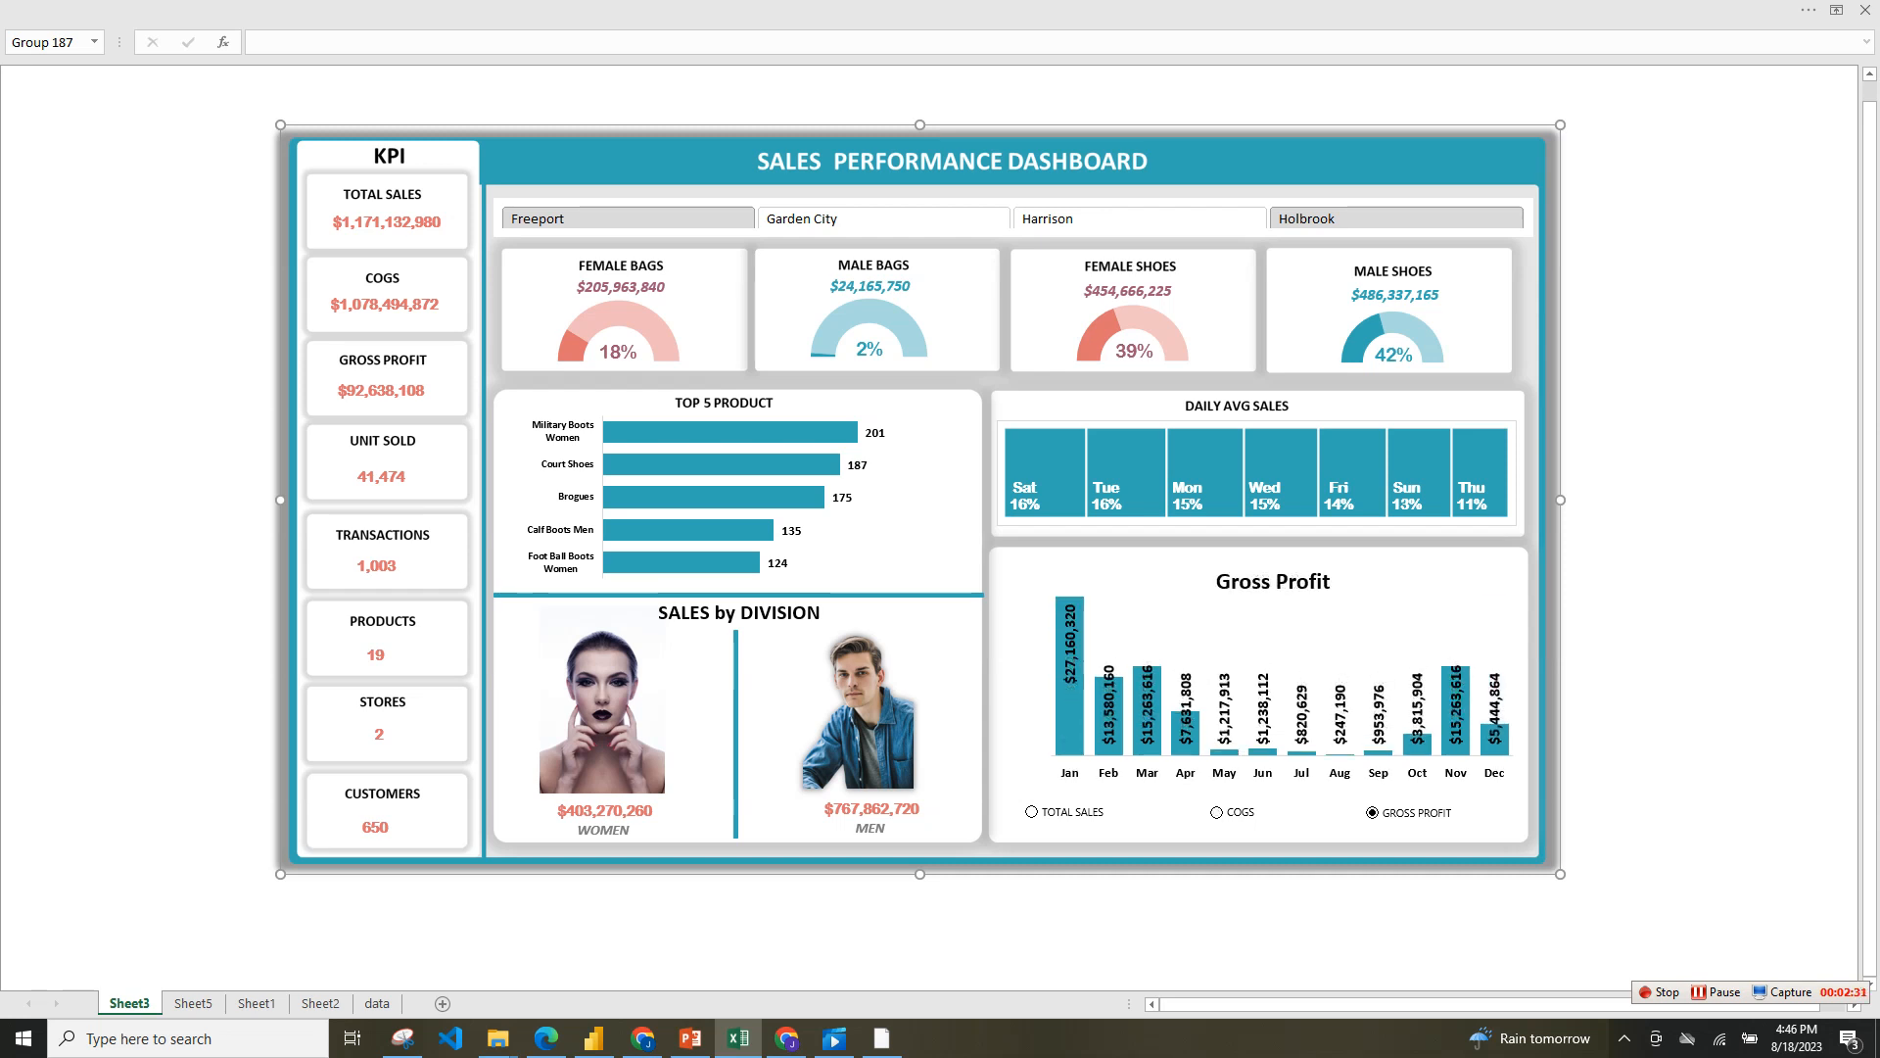
drag(1273, 162, 1276, 153)
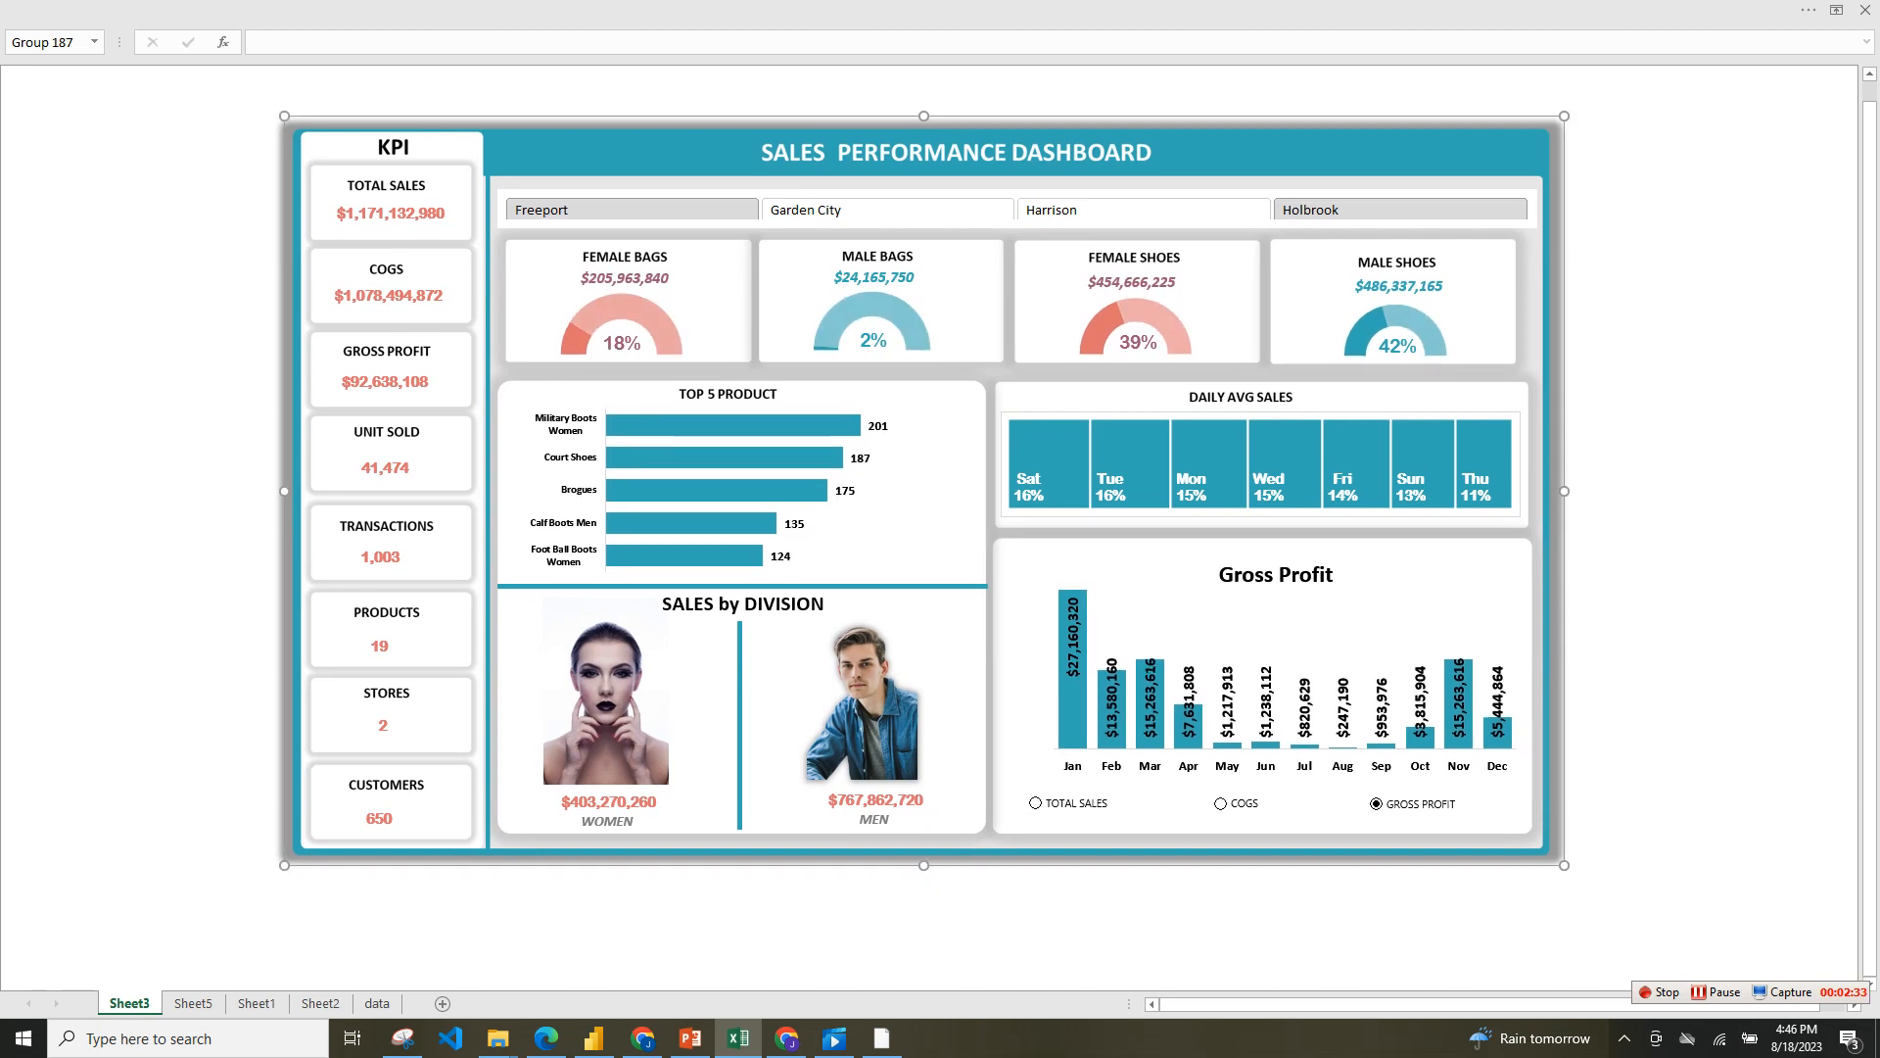
click(1221, 804)
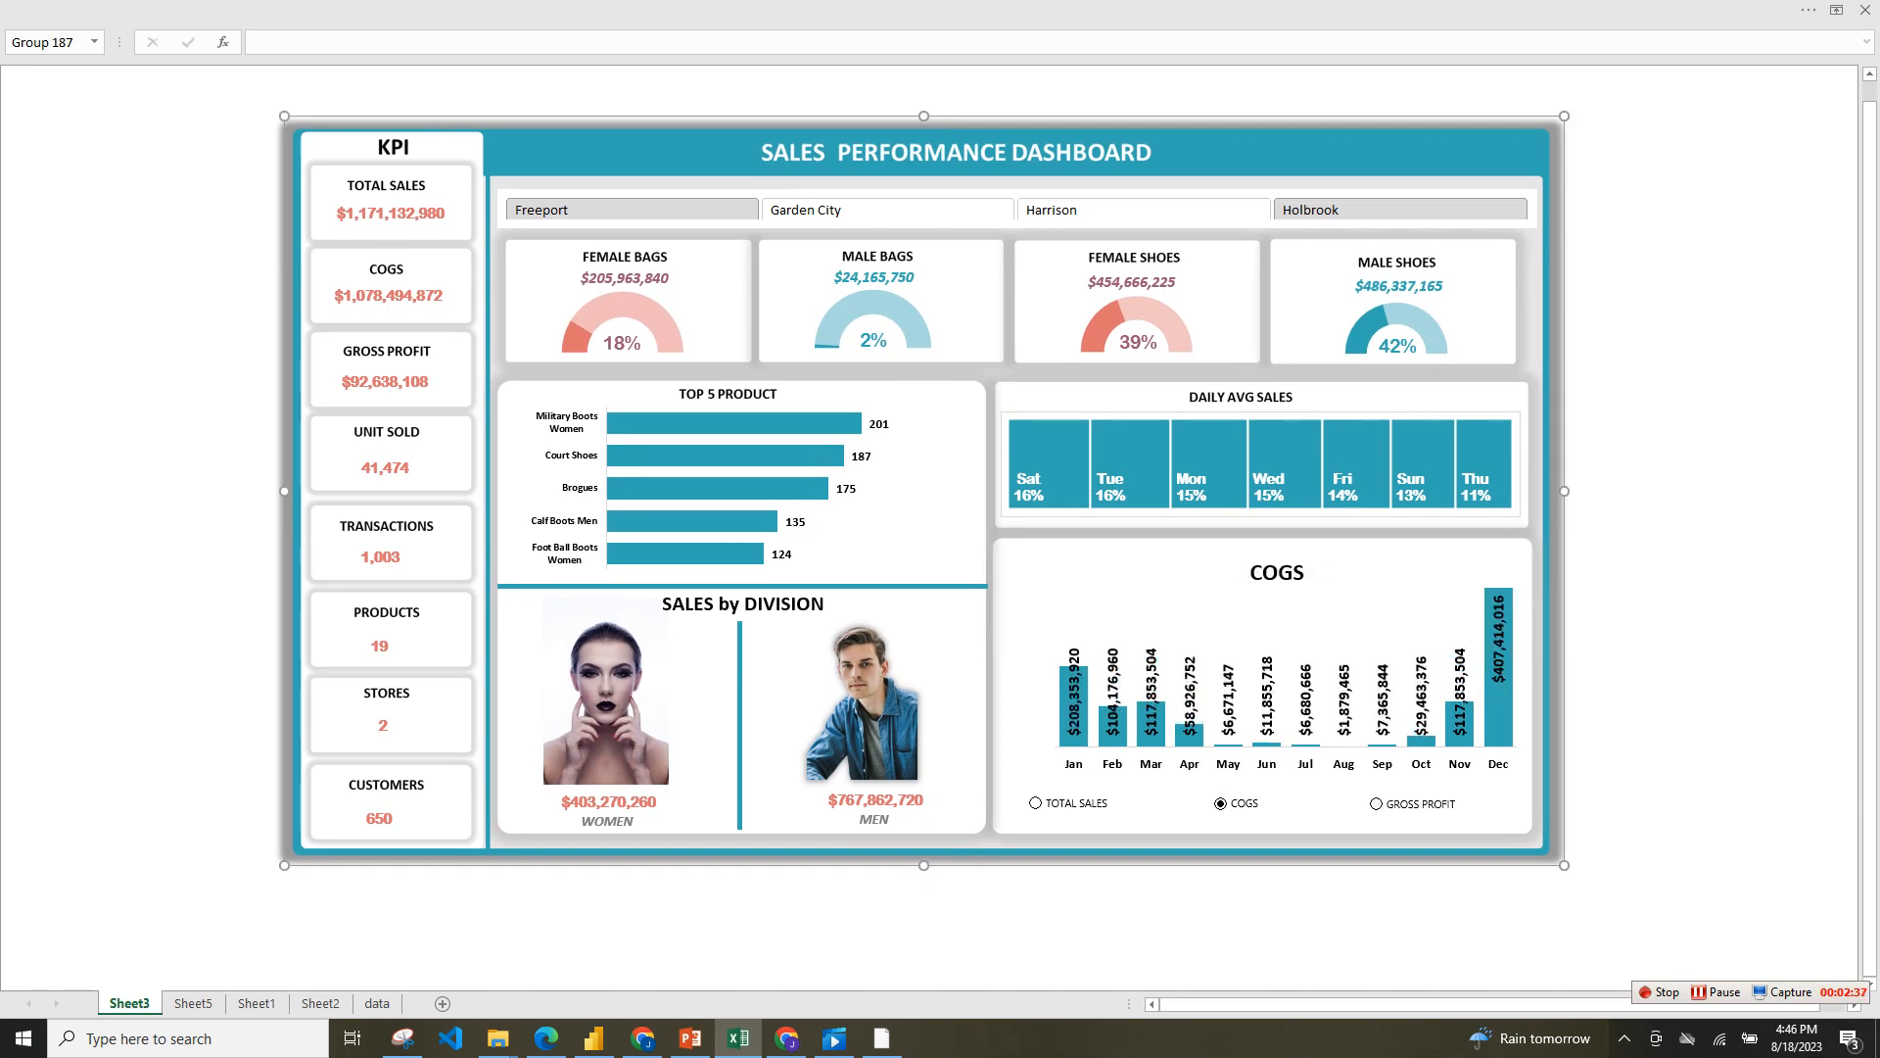
click(1036, 803)
click(1377, 803)
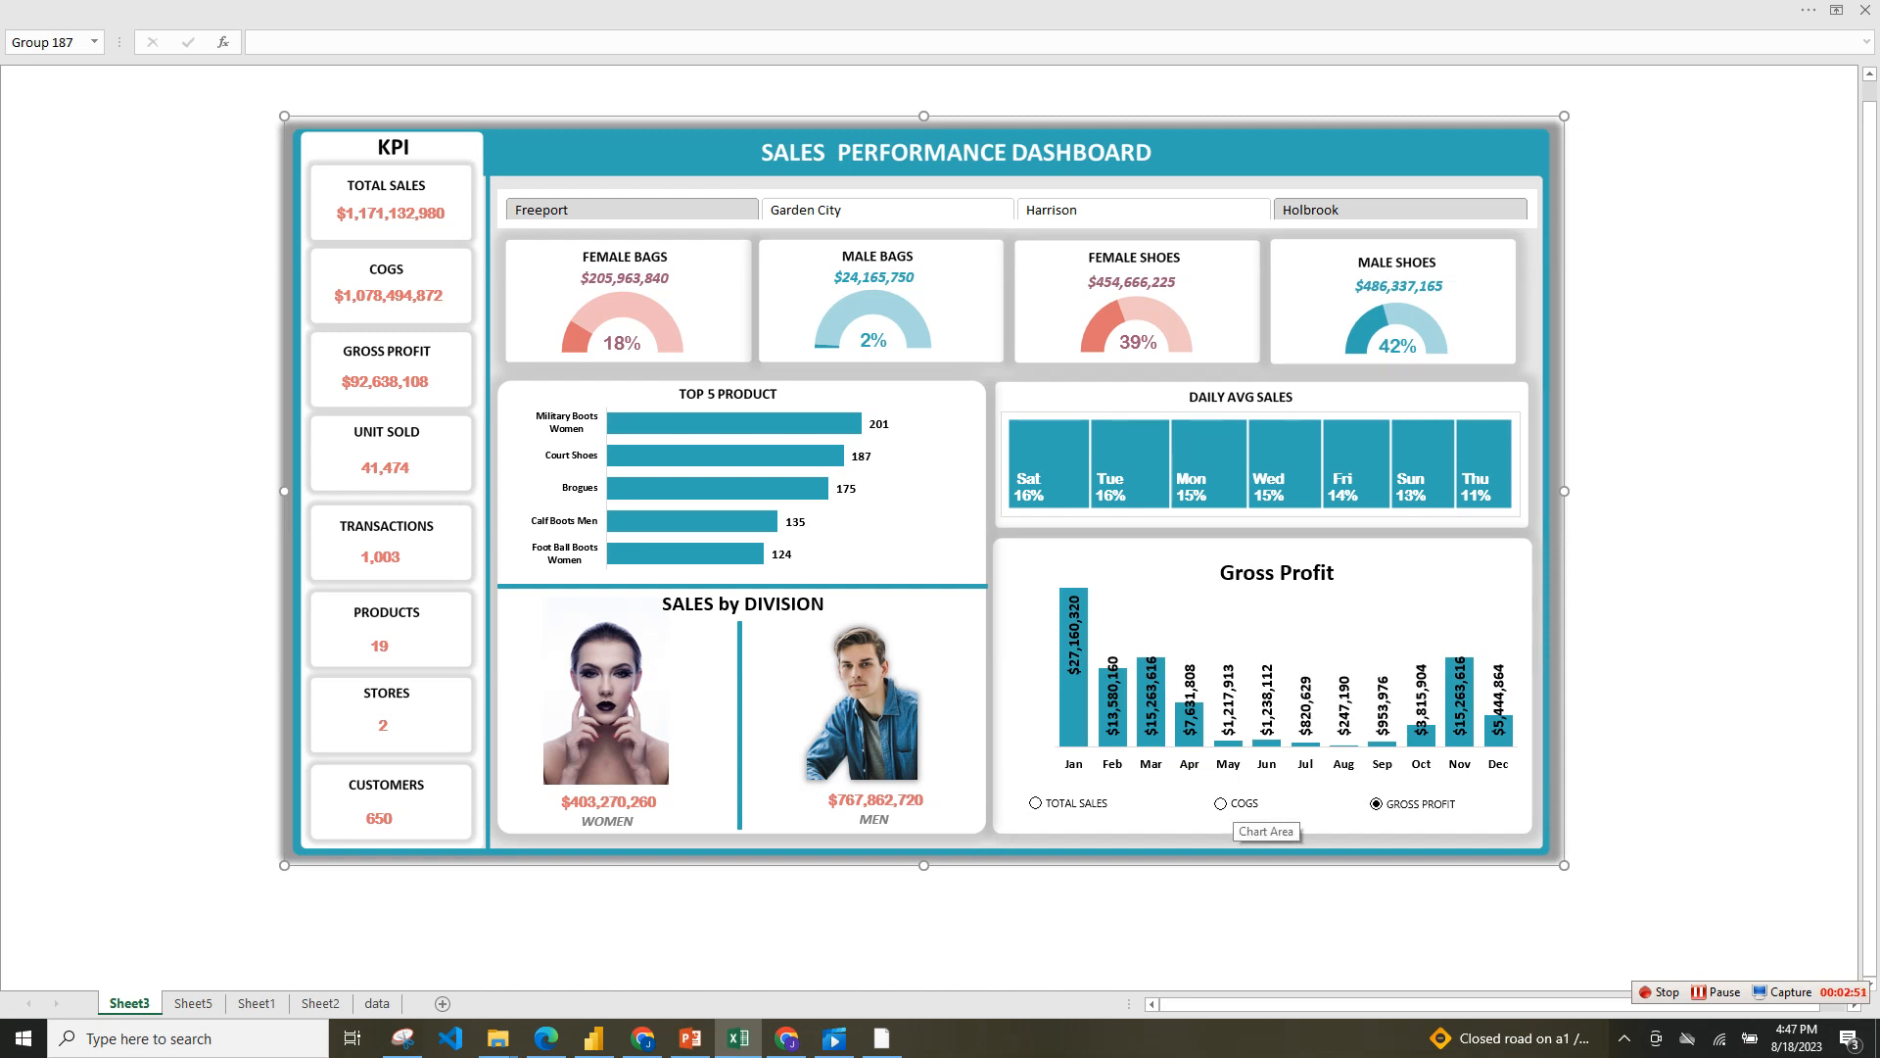
click(1264, 817)
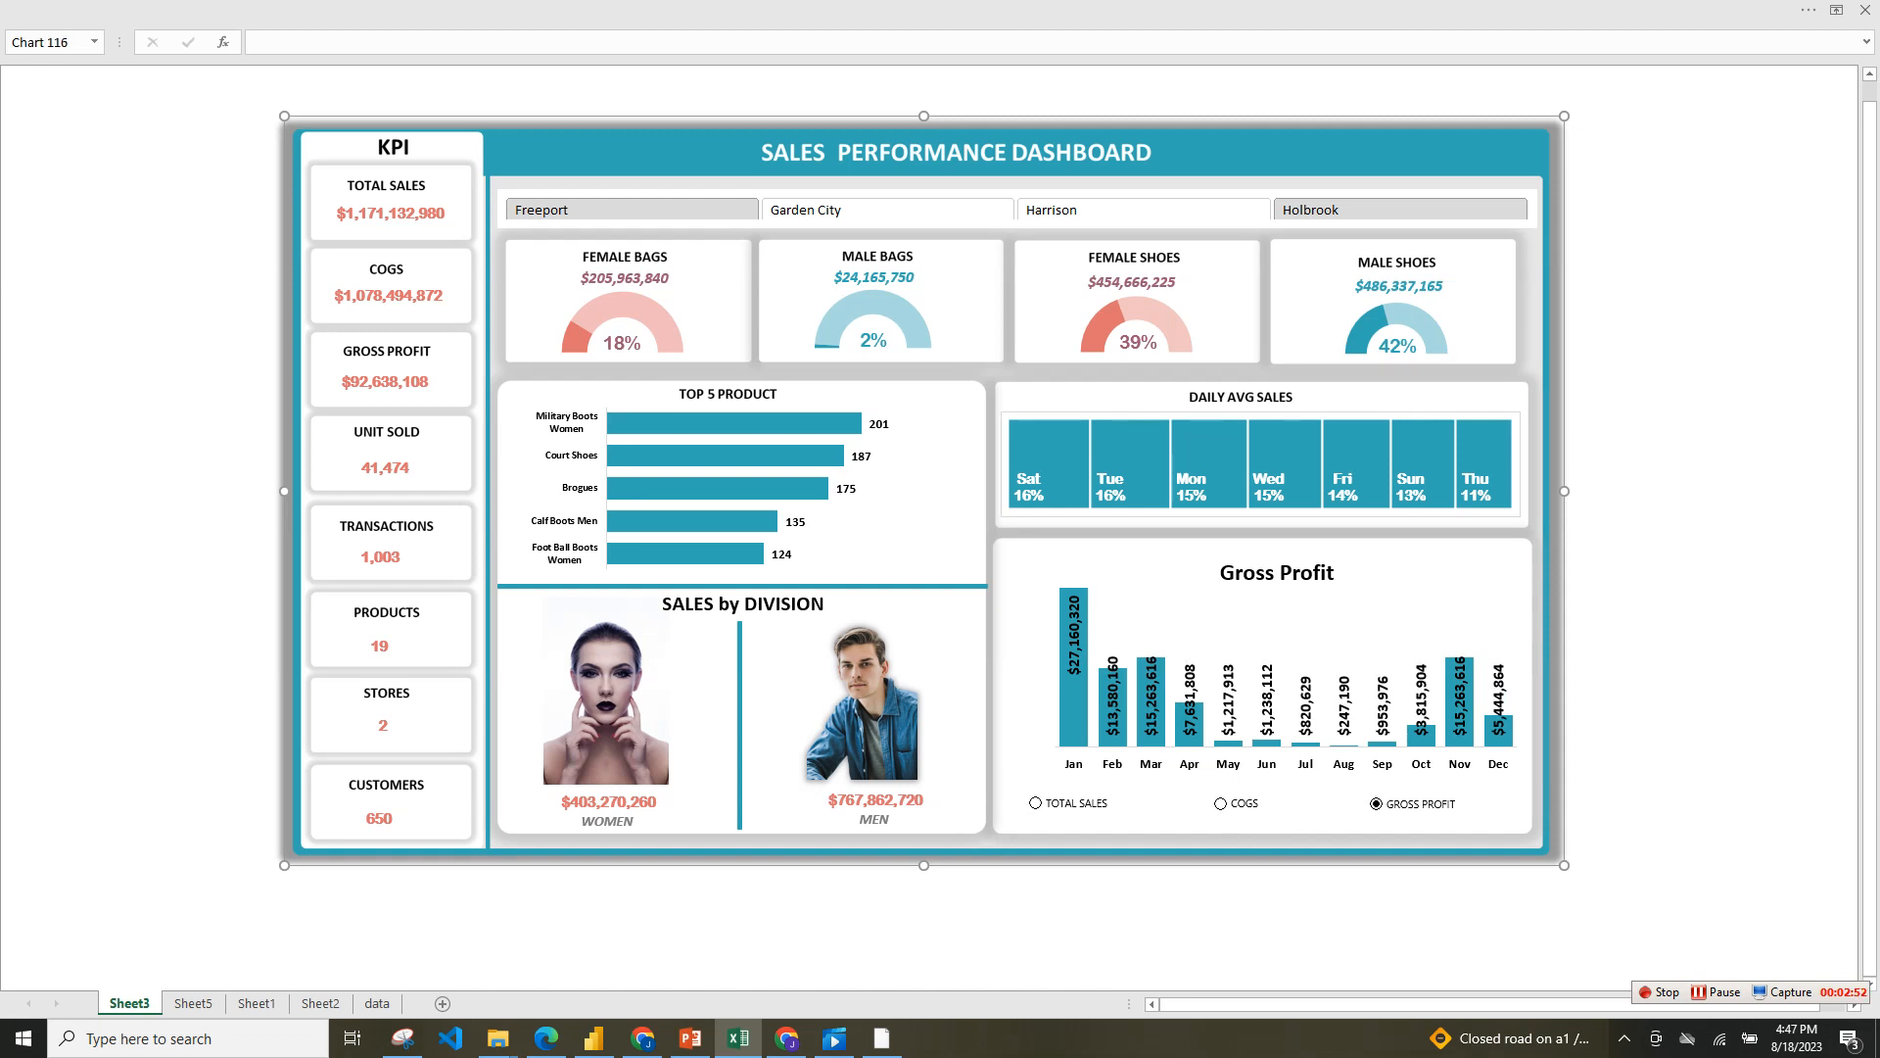
click(1036, 803)
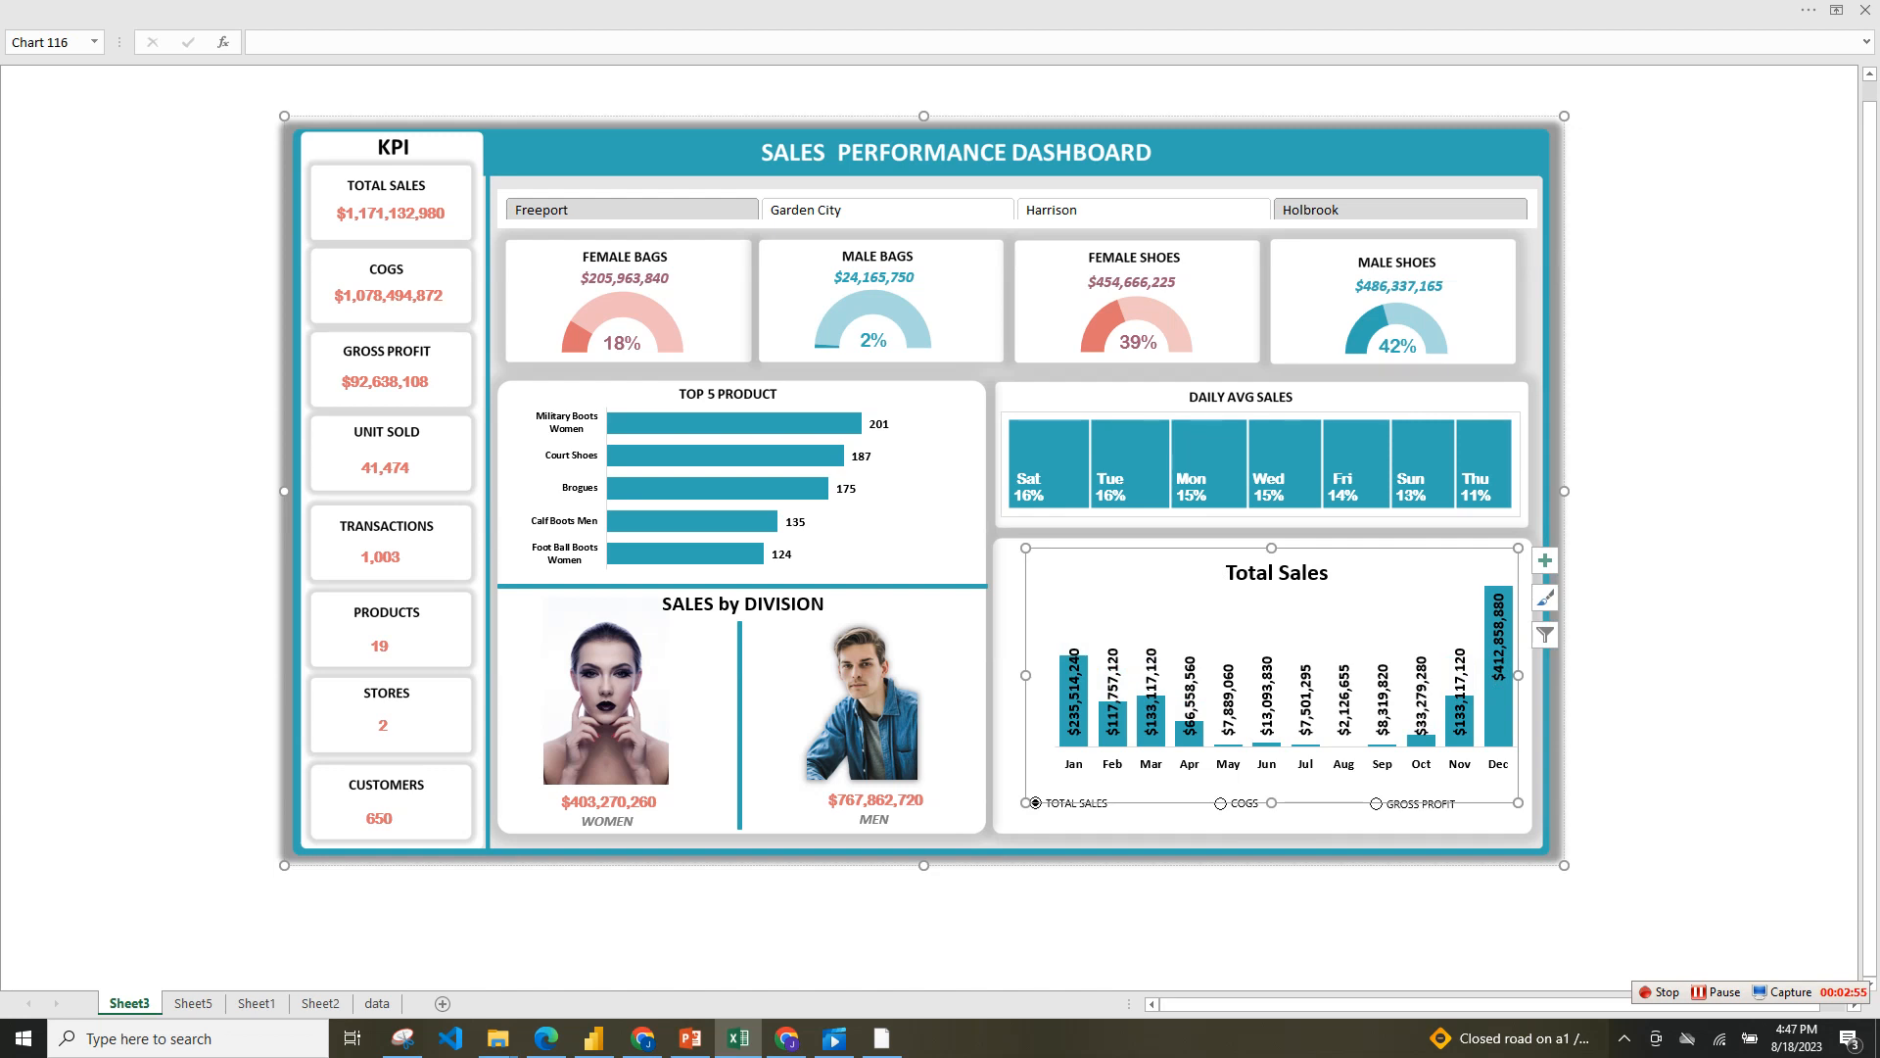
- Open the data sheet and restore the full ribbon with its tabs and commands
click(377, 1003)
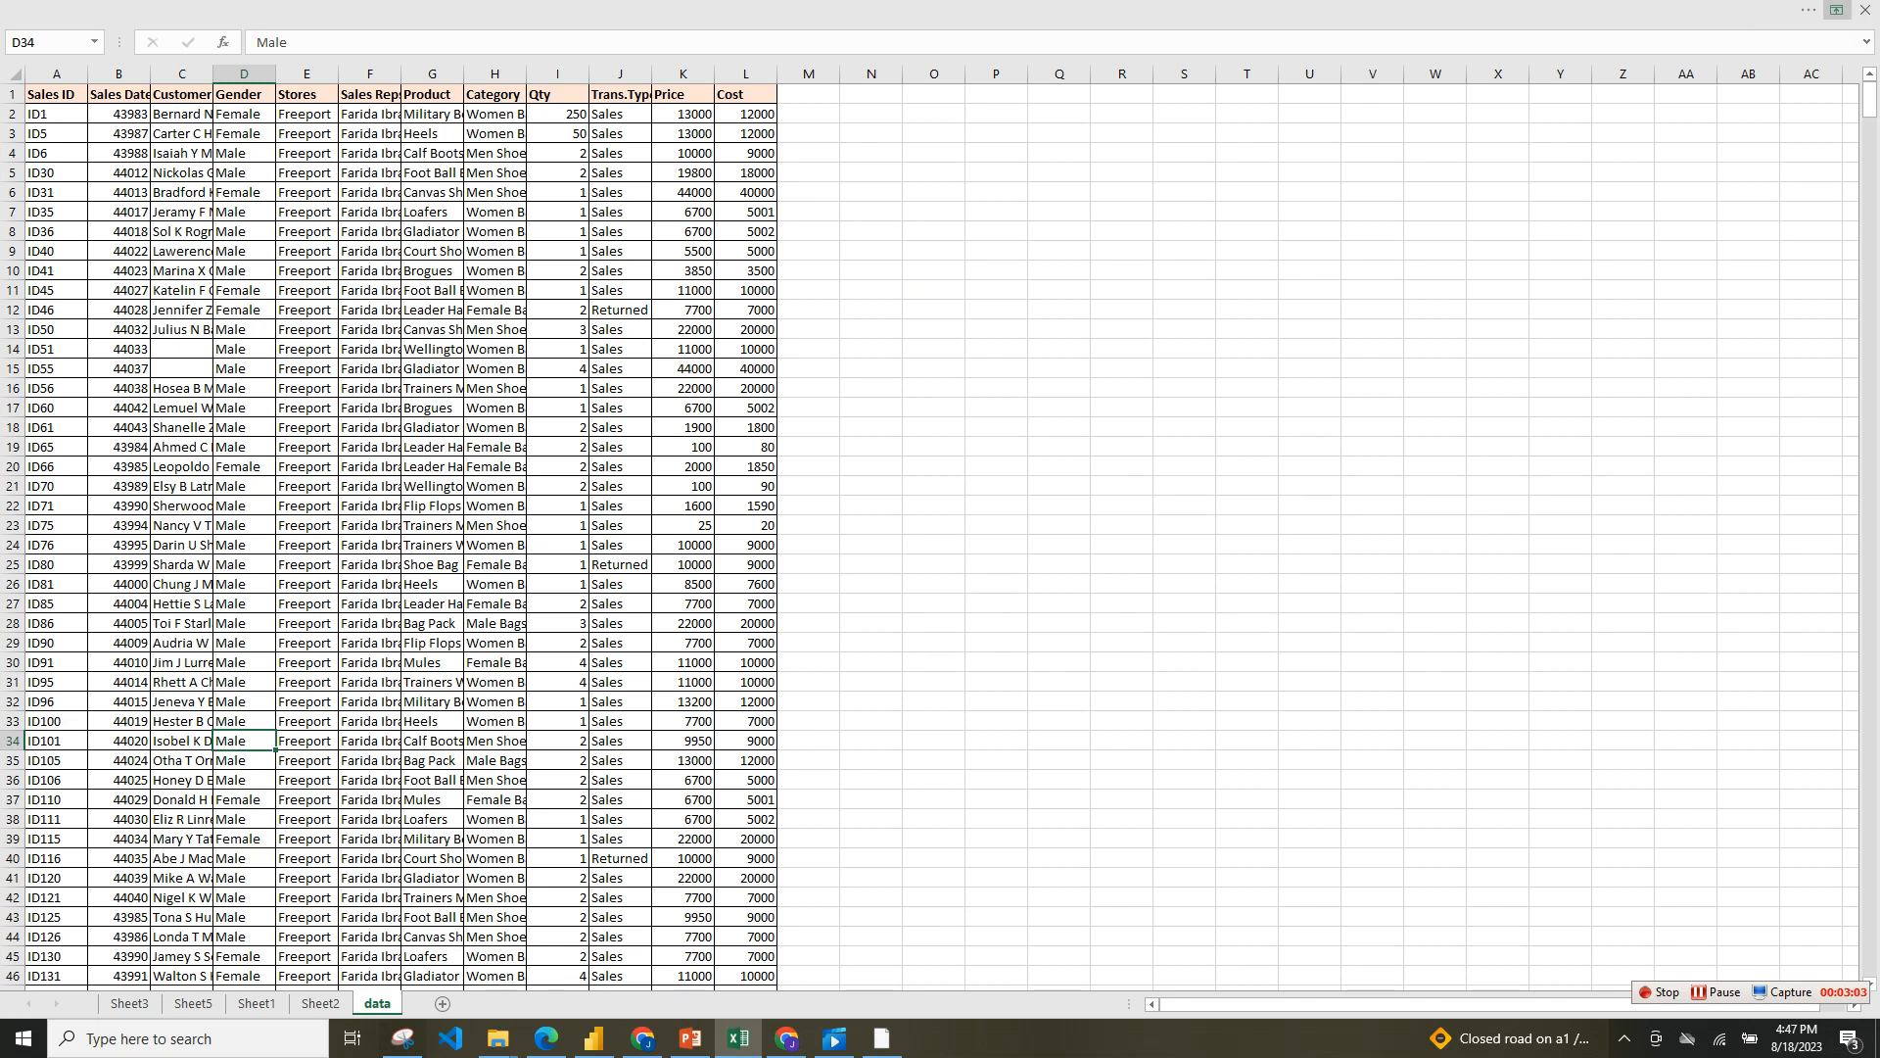
click(1836, 10)
click(1753, 165)
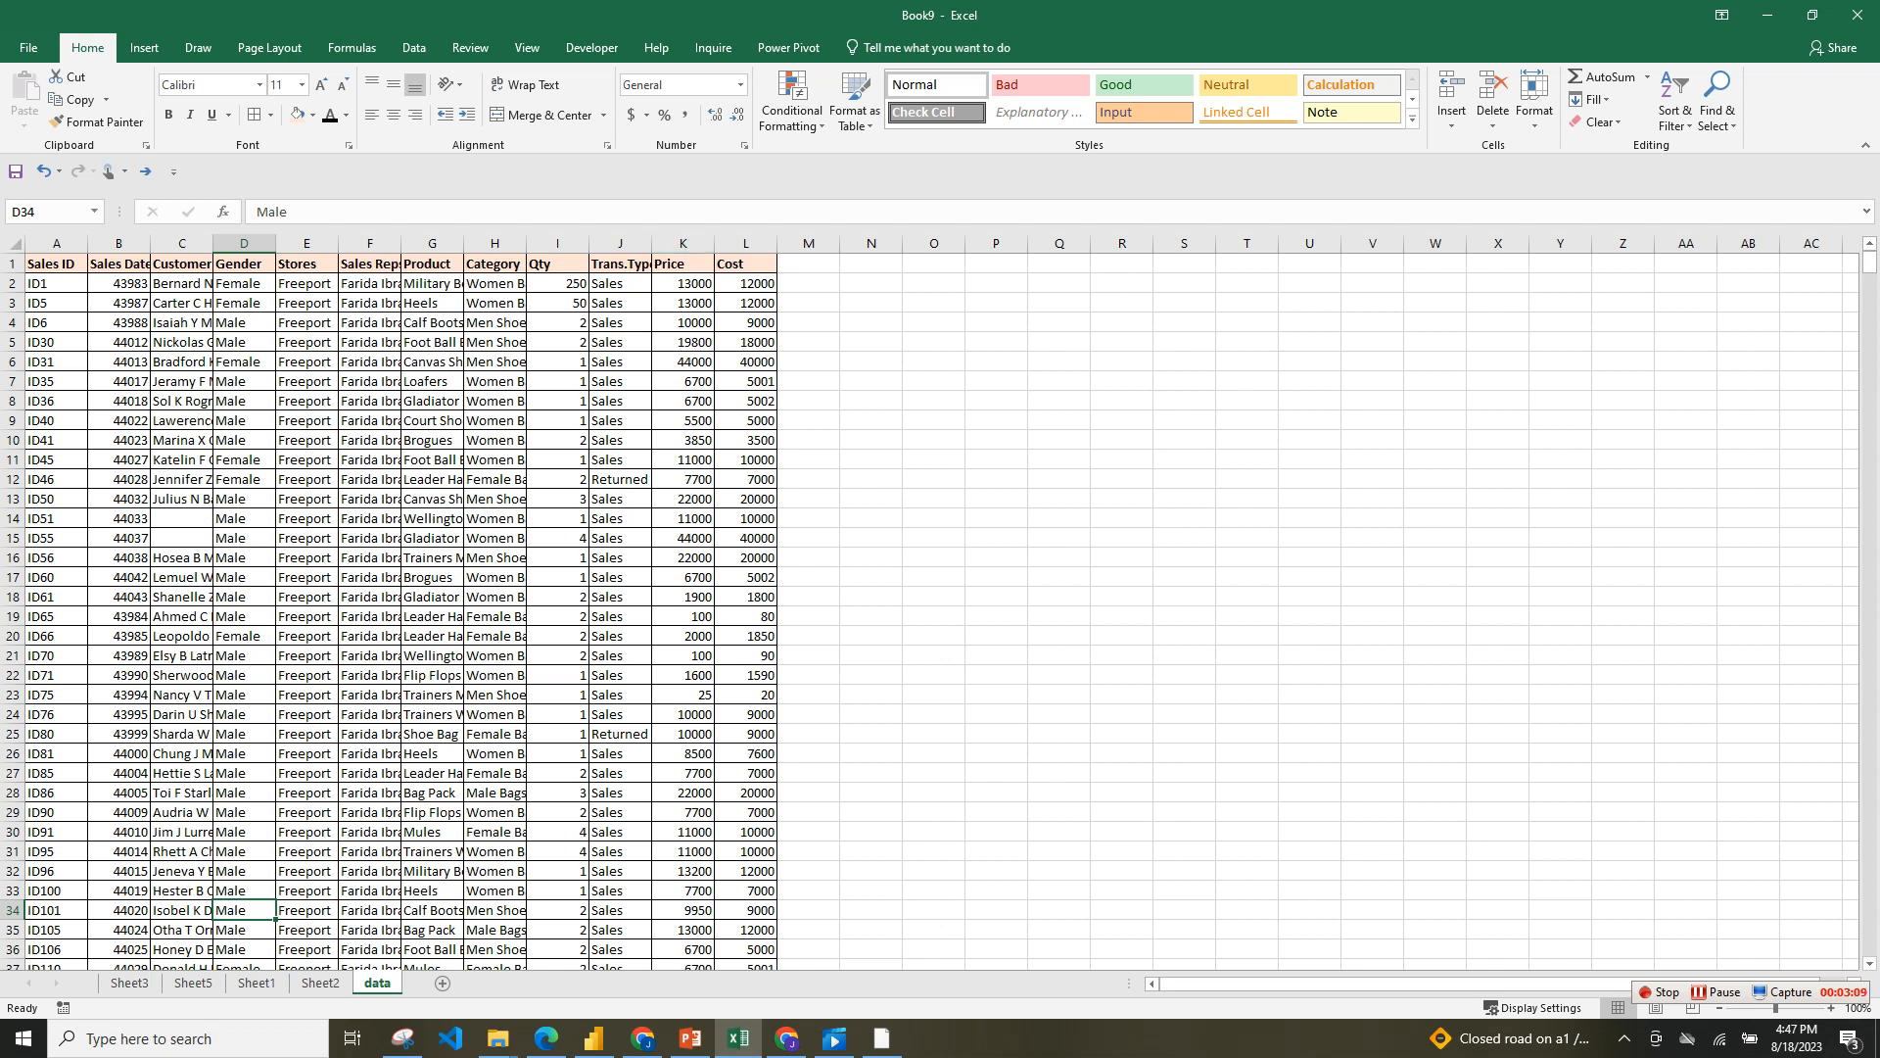
- Format the Sales Date column as dates using the 3/14/12 type
click(119, 243)
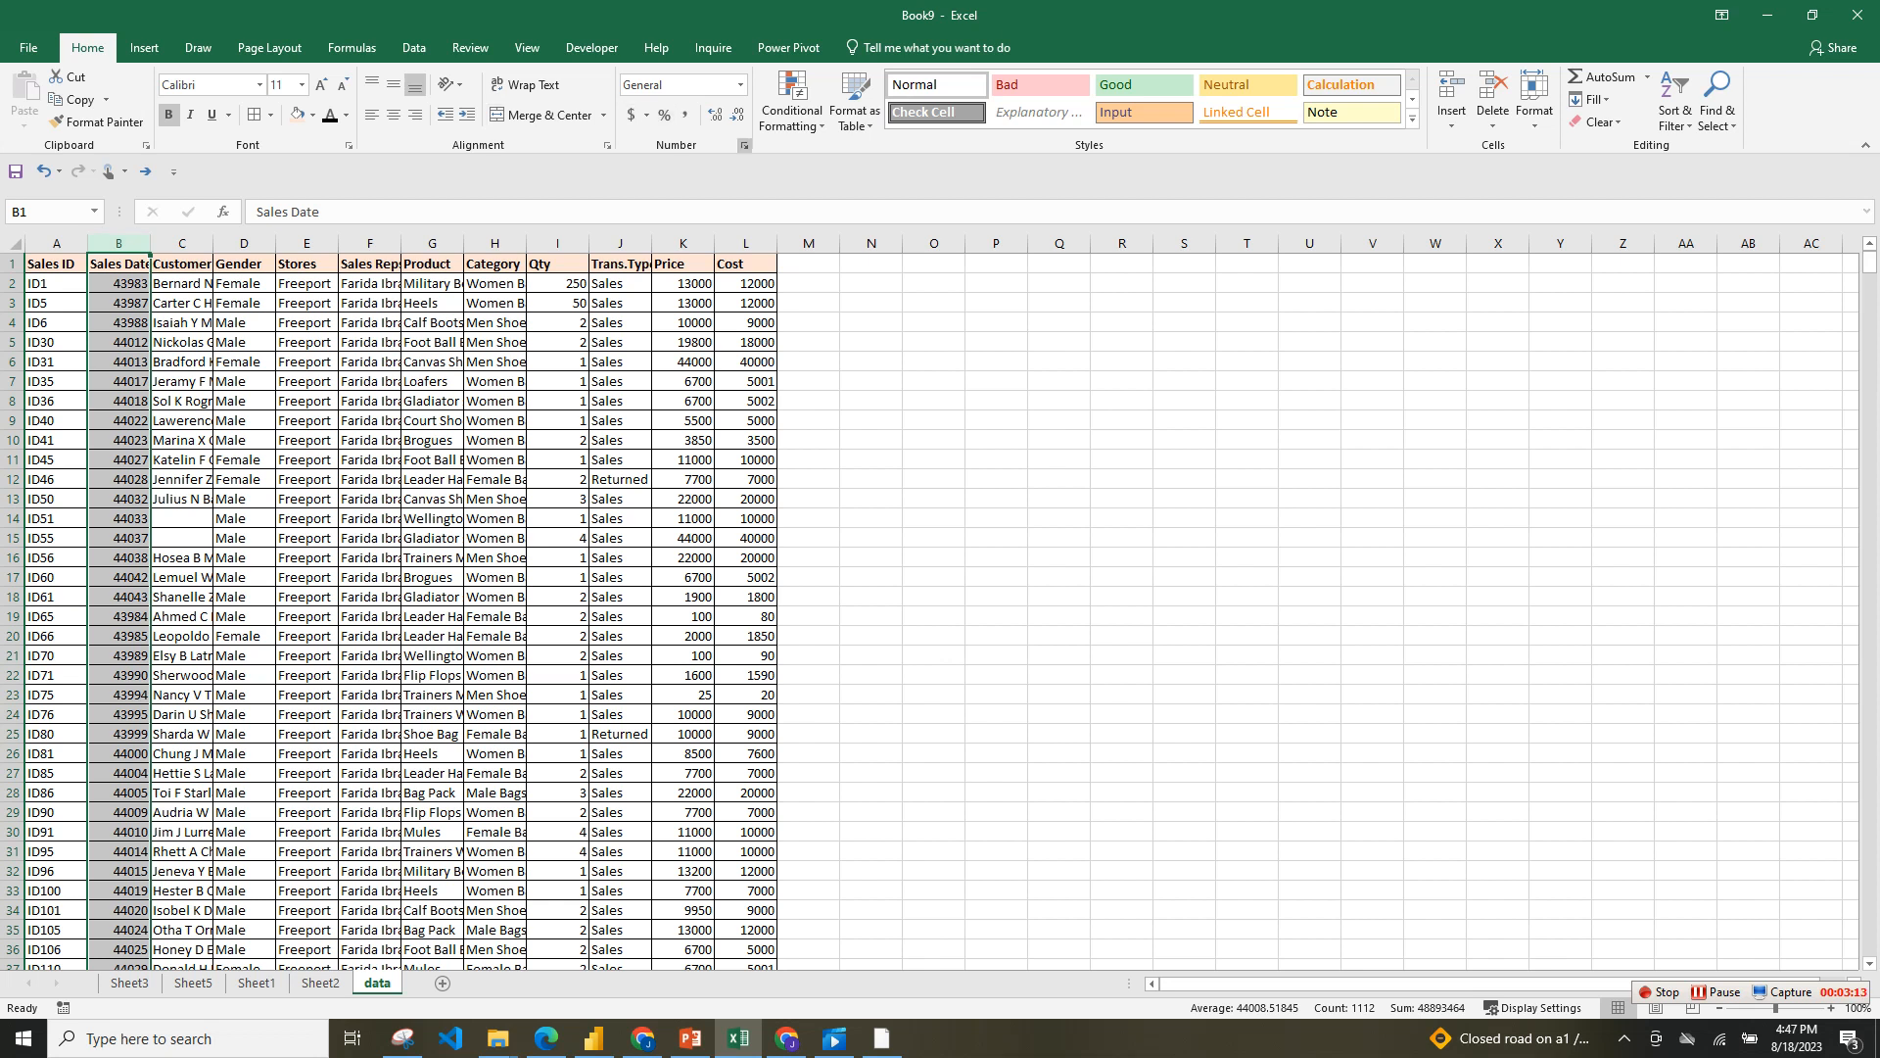
click(744, 145)
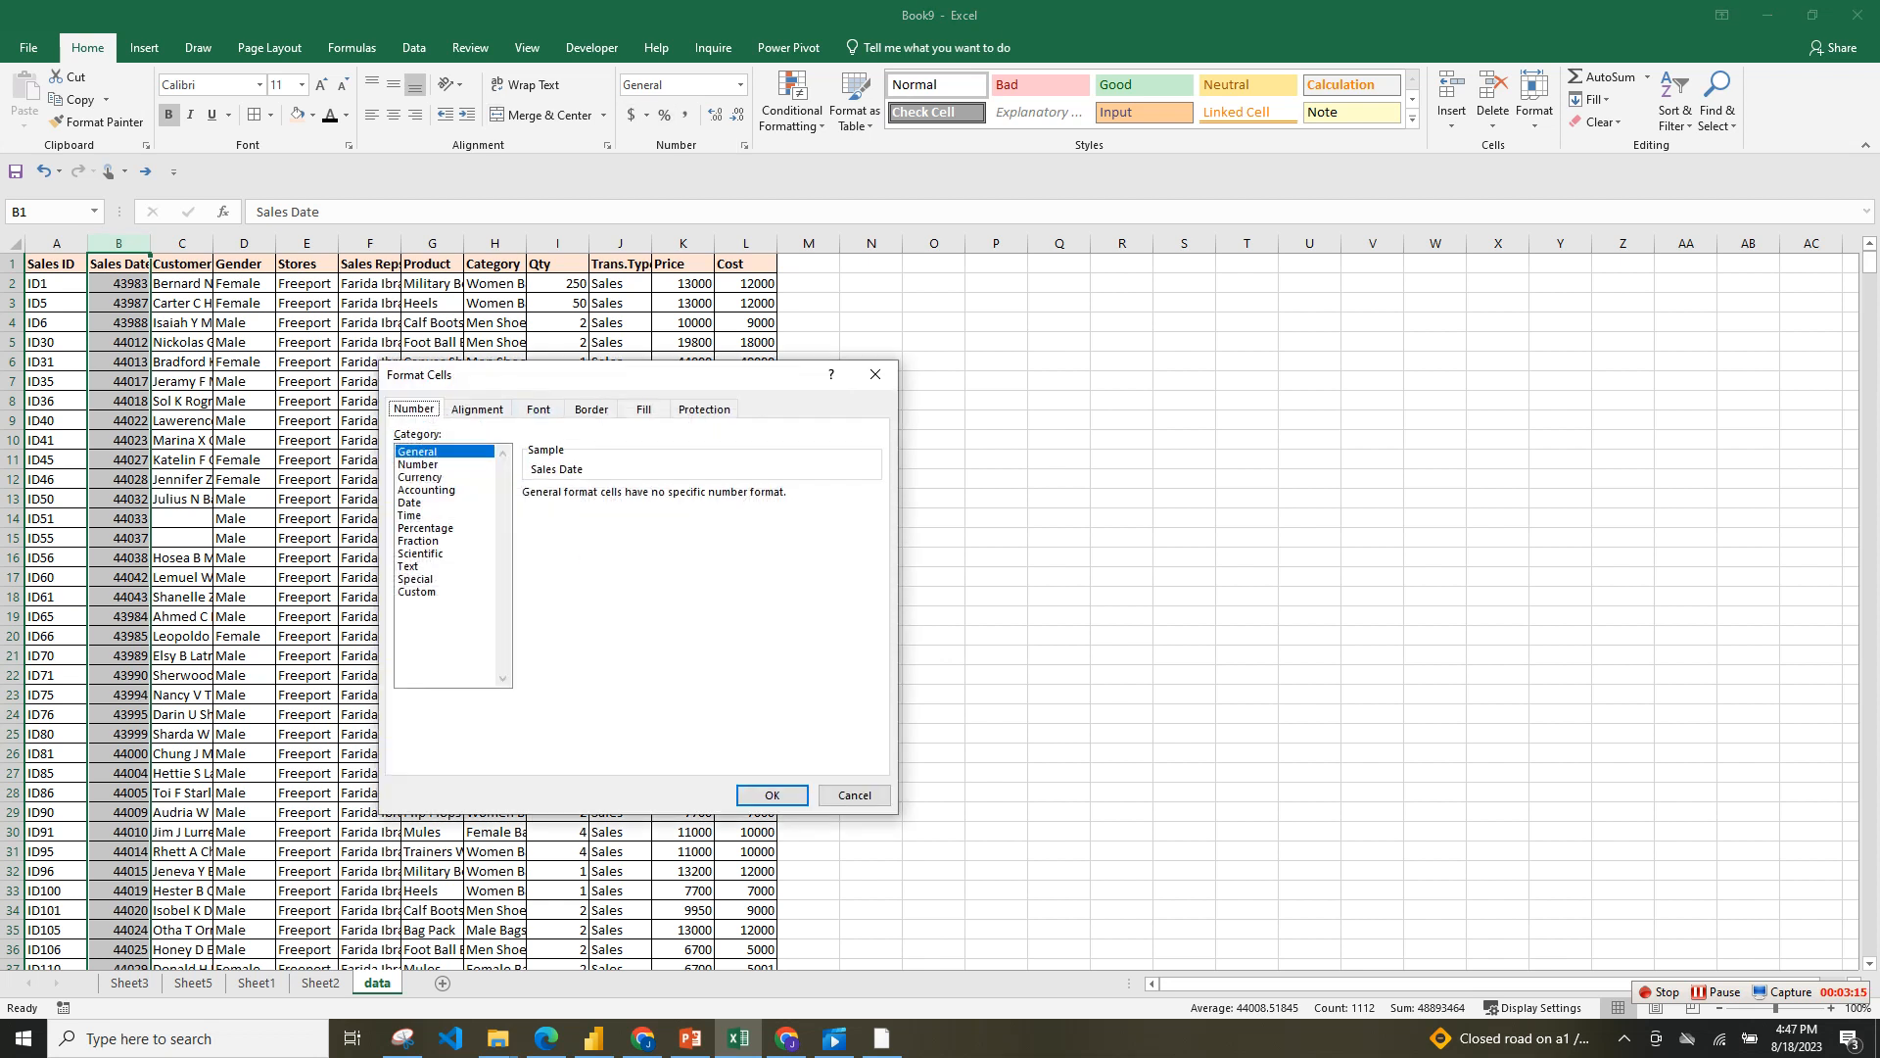
click(409, 502)
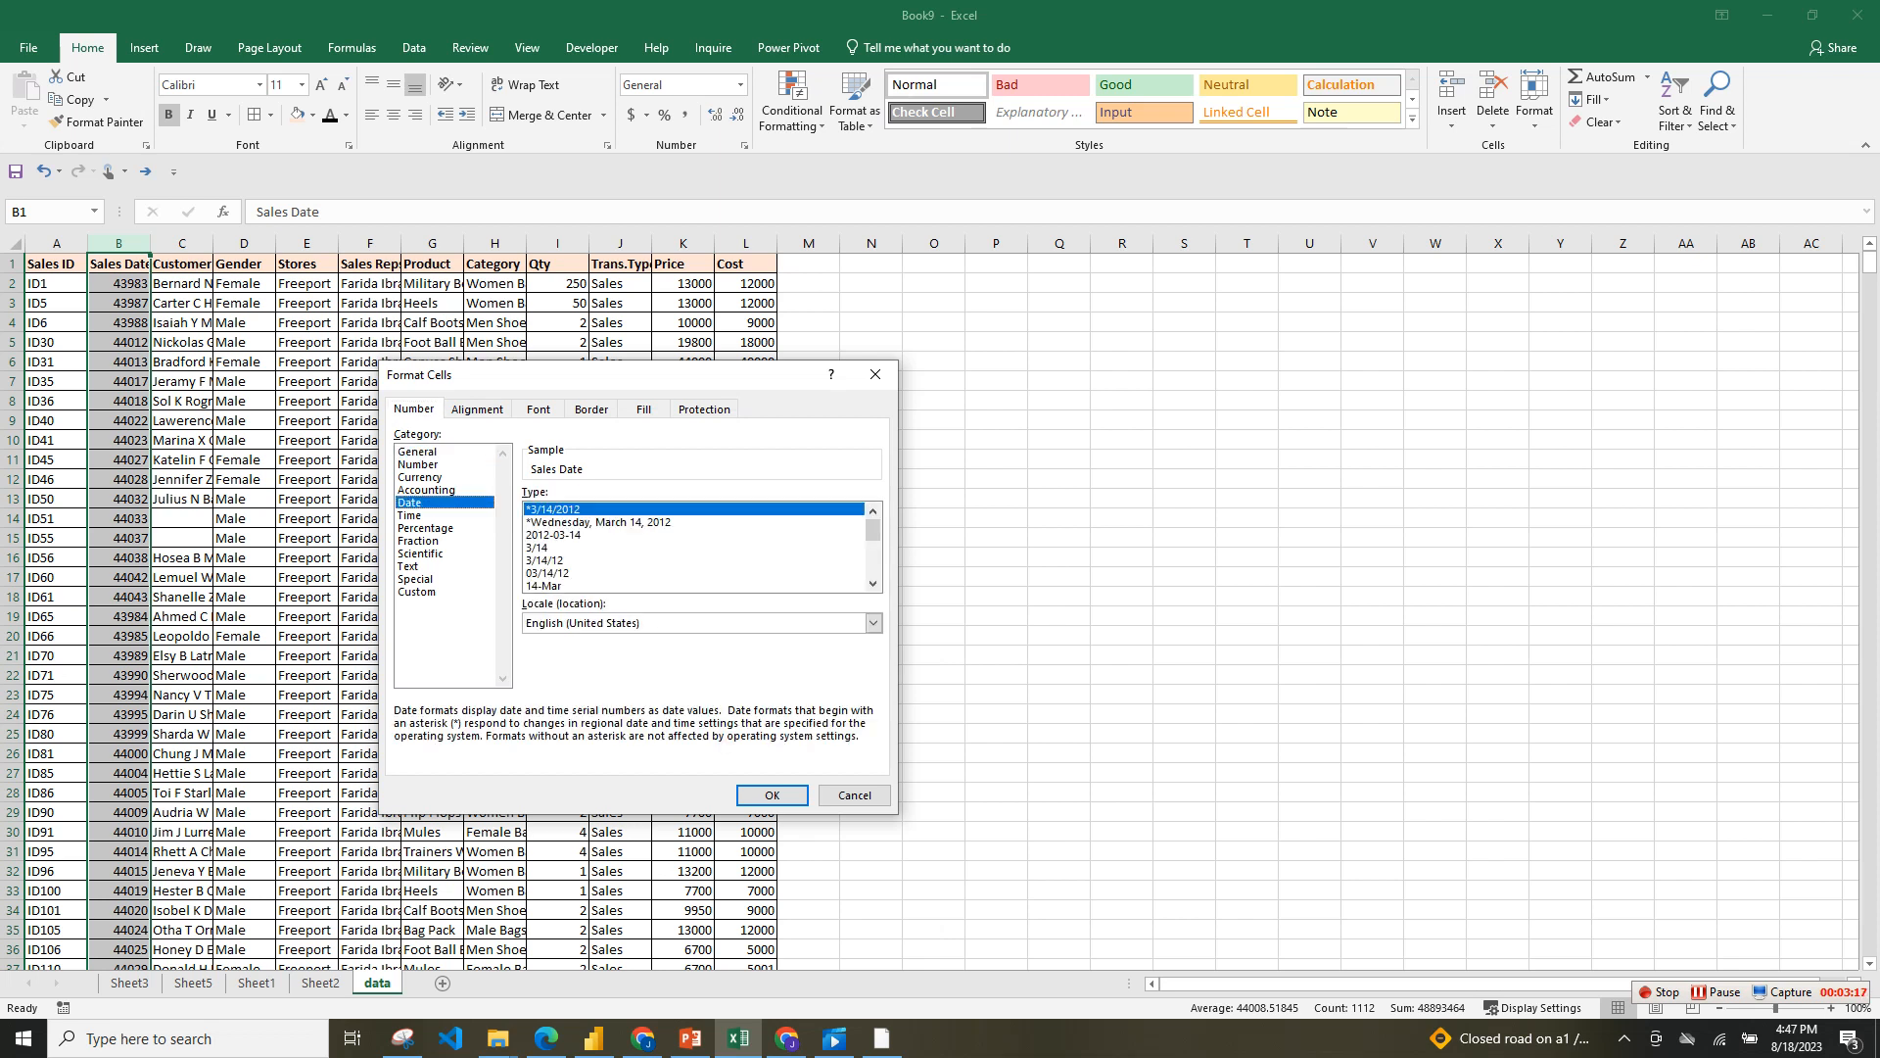
click(546, 561)
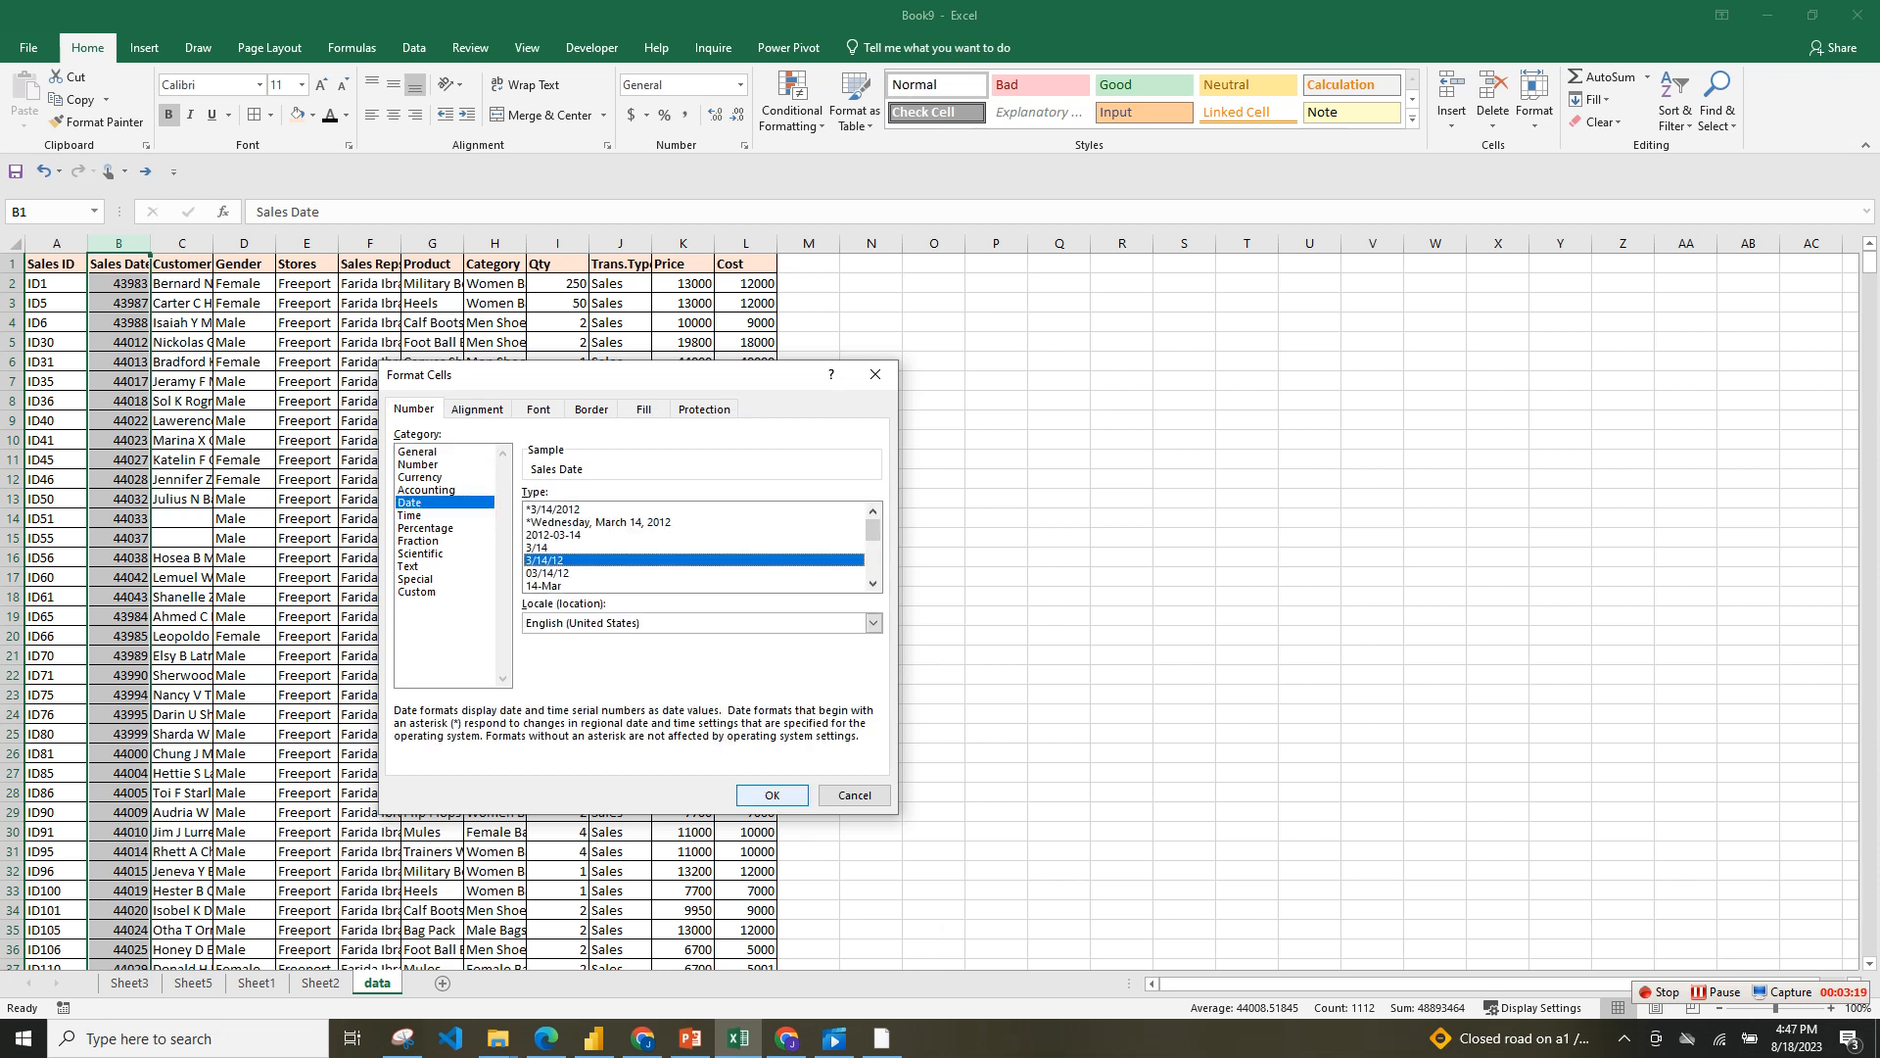
click(771, 795)
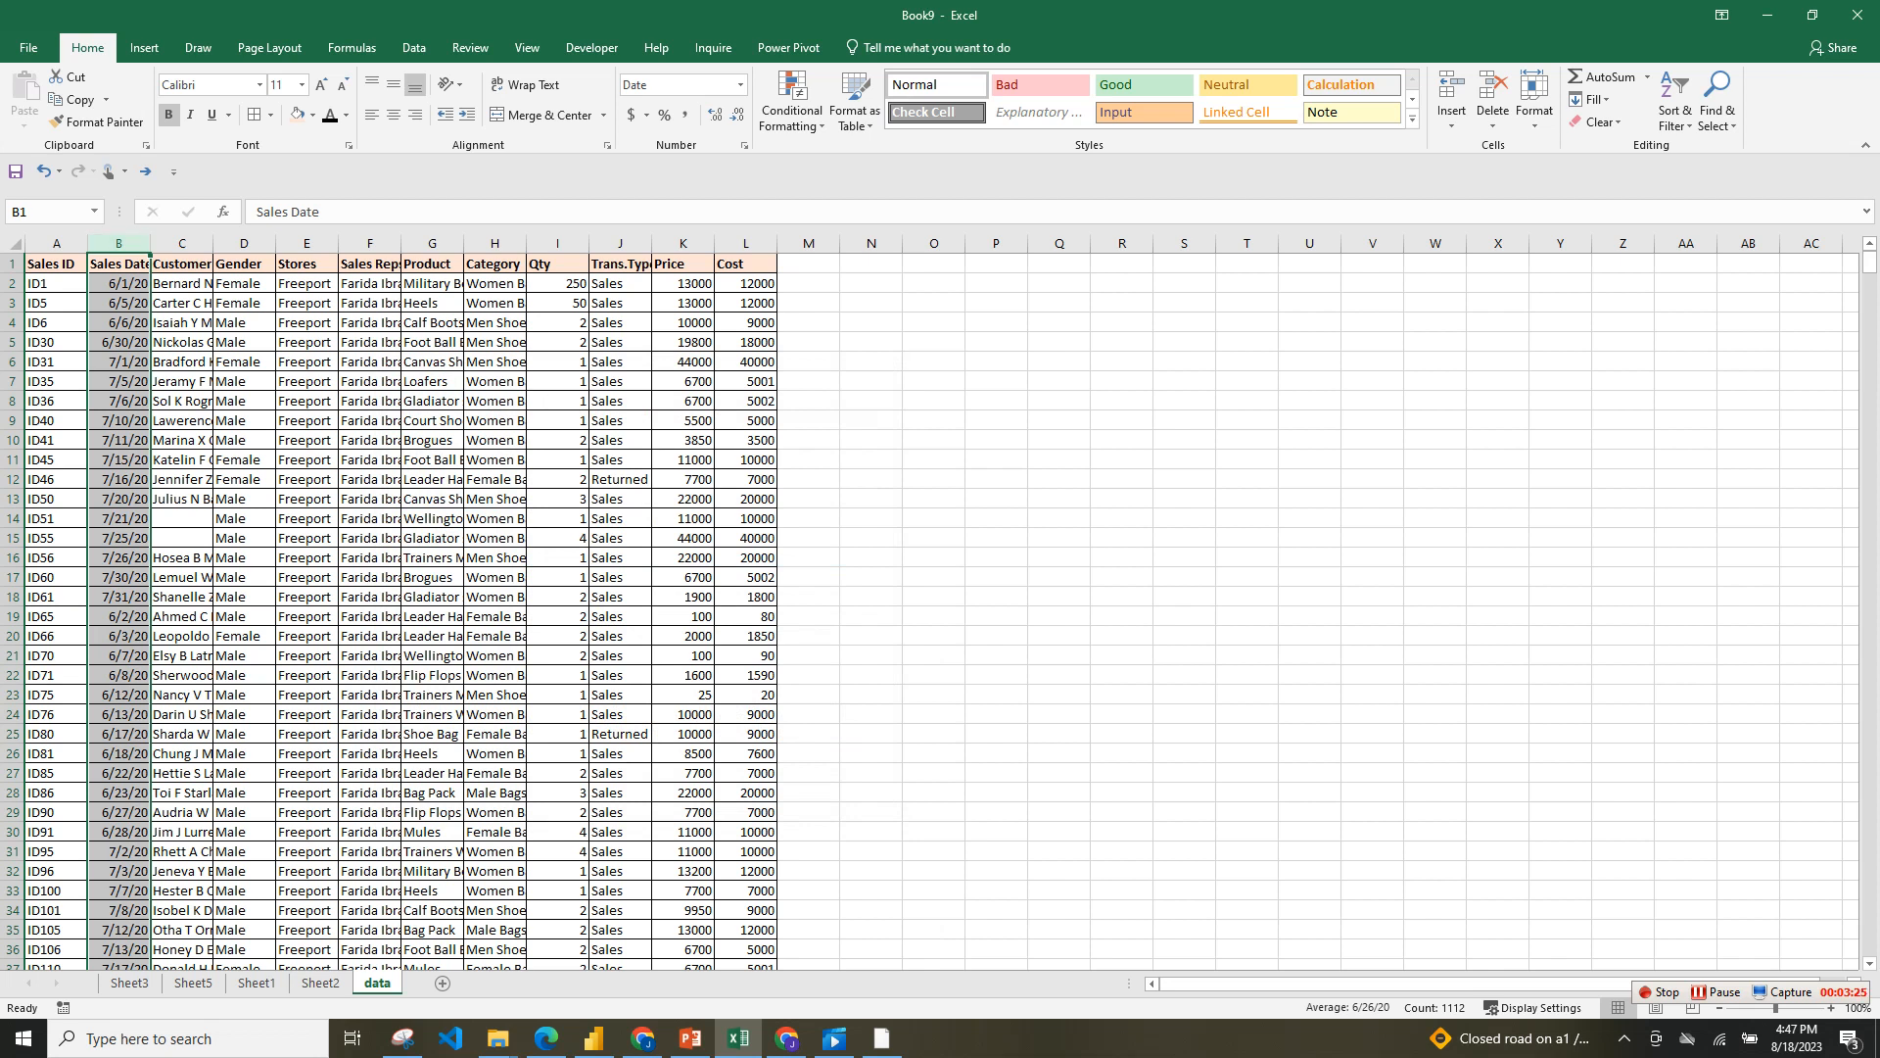
click(871, 303)
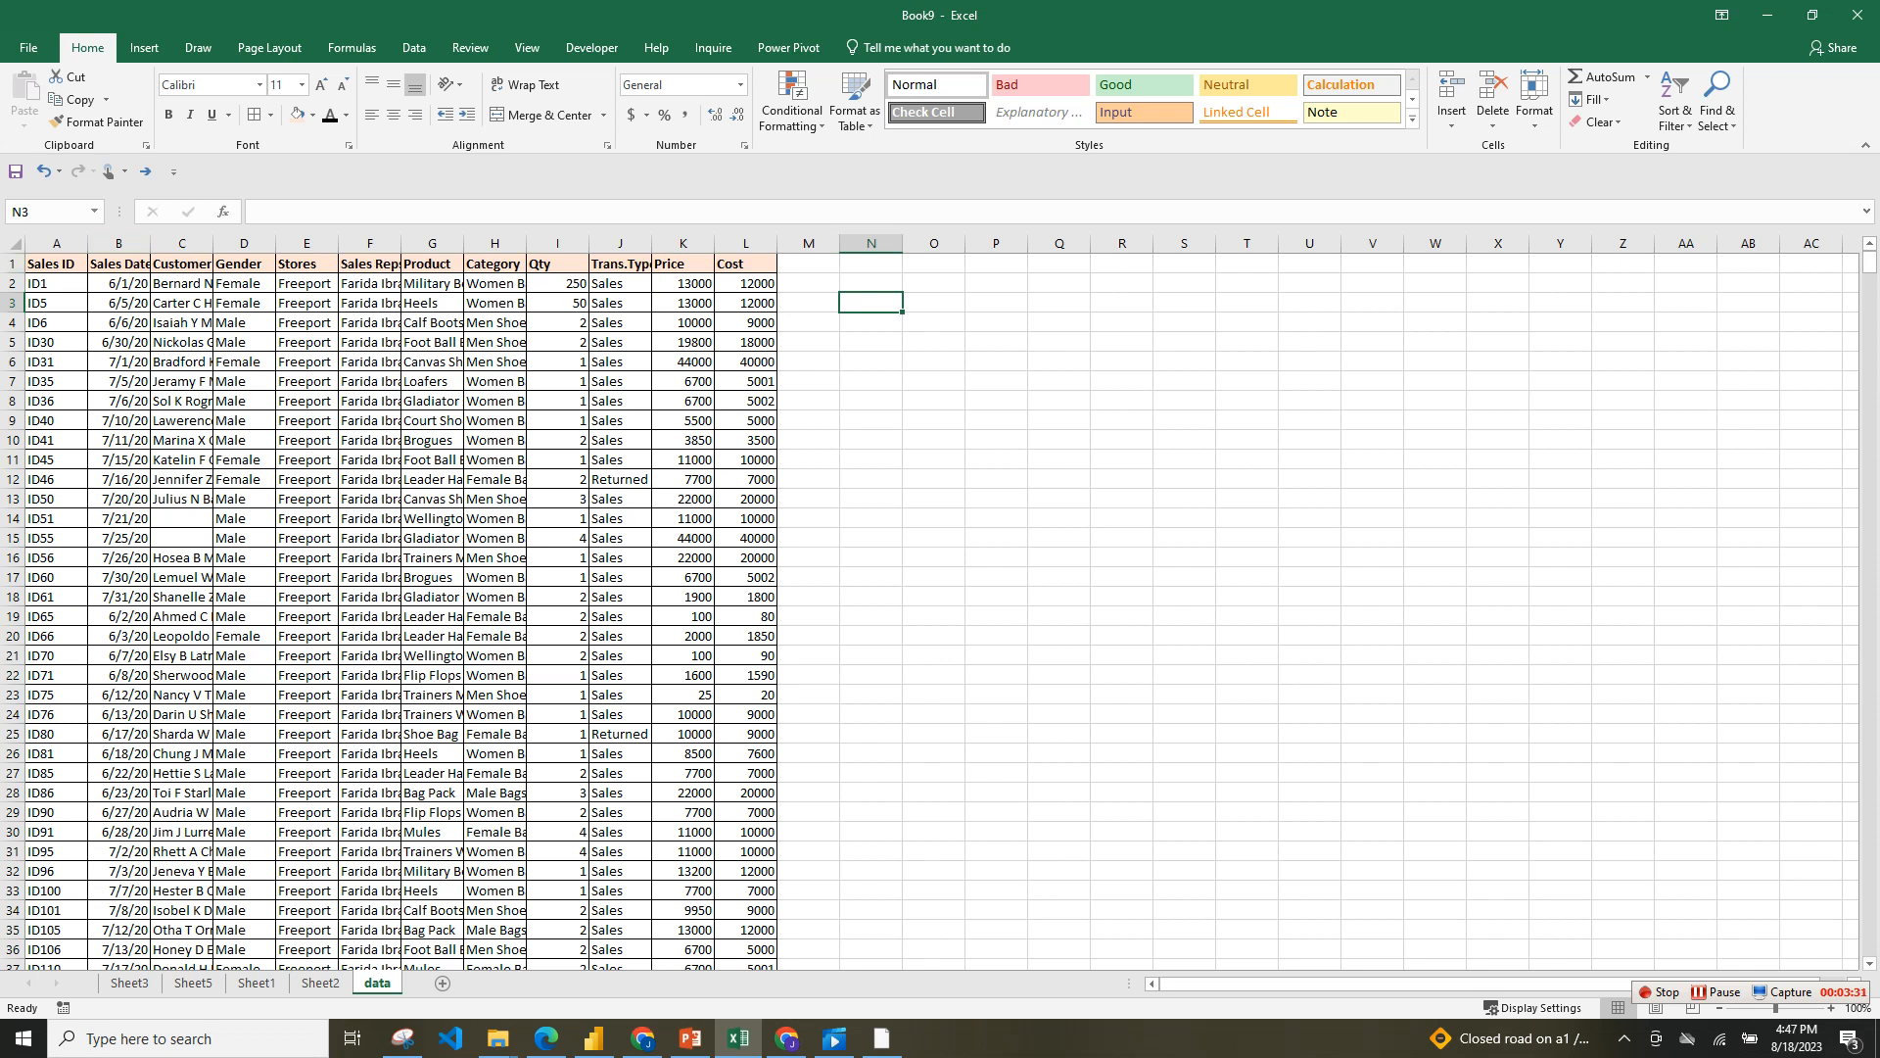
- Convert the whole sales data range, from A1 through the last row of column L, into a table
click(56, 244)
click(56, 263)
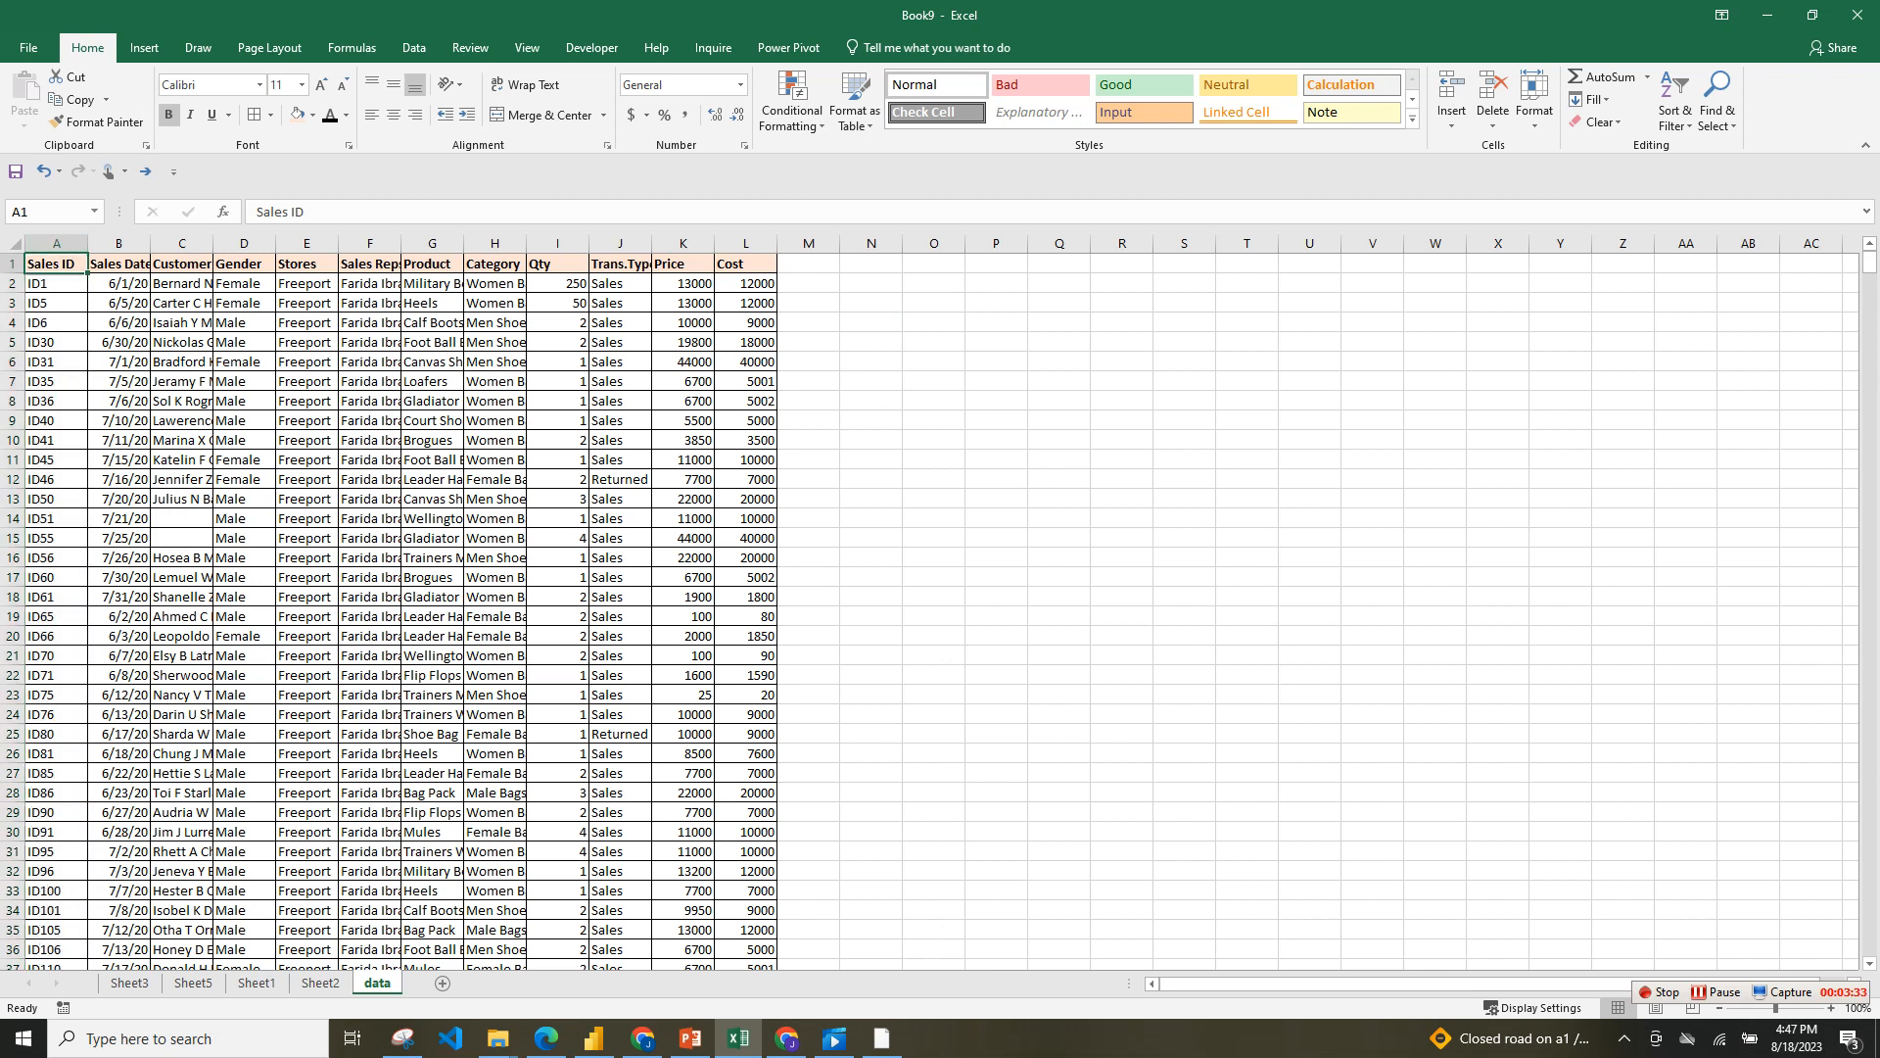
key(ctrl+shift+Right)
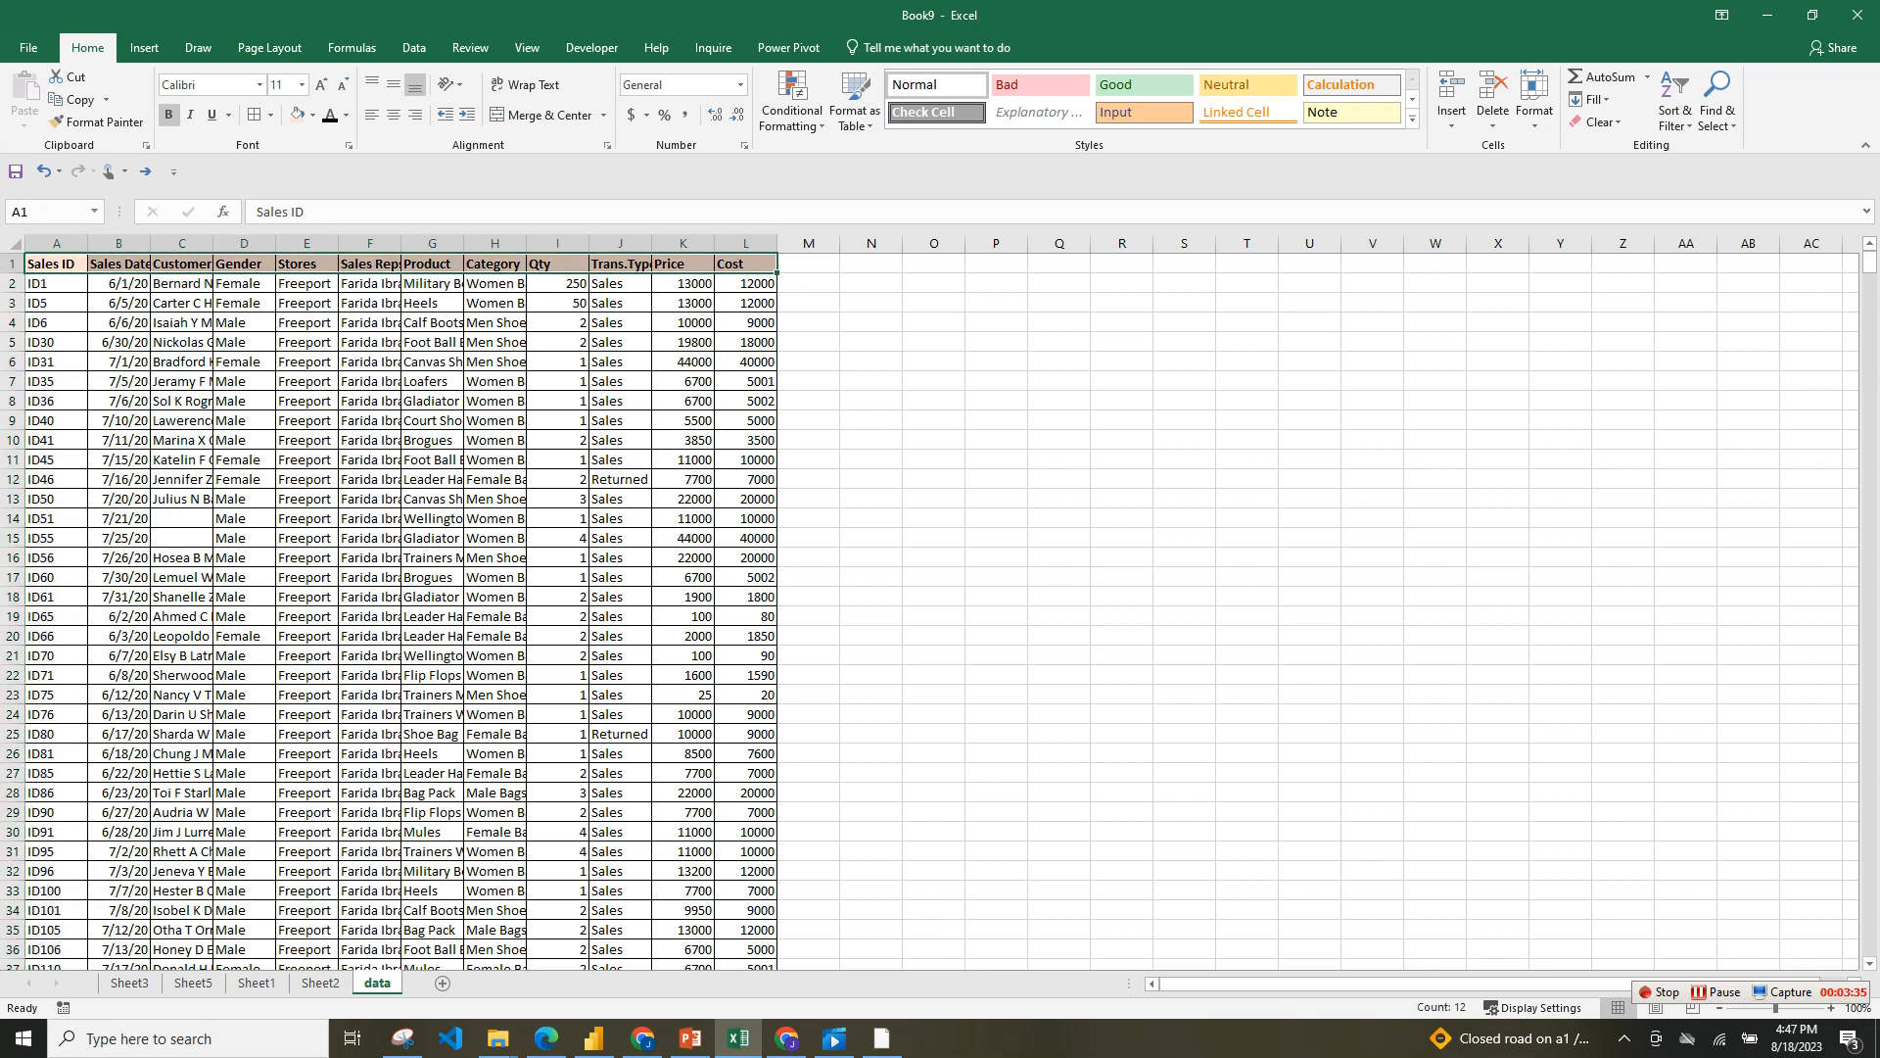
key(ctrl+shift+Down)
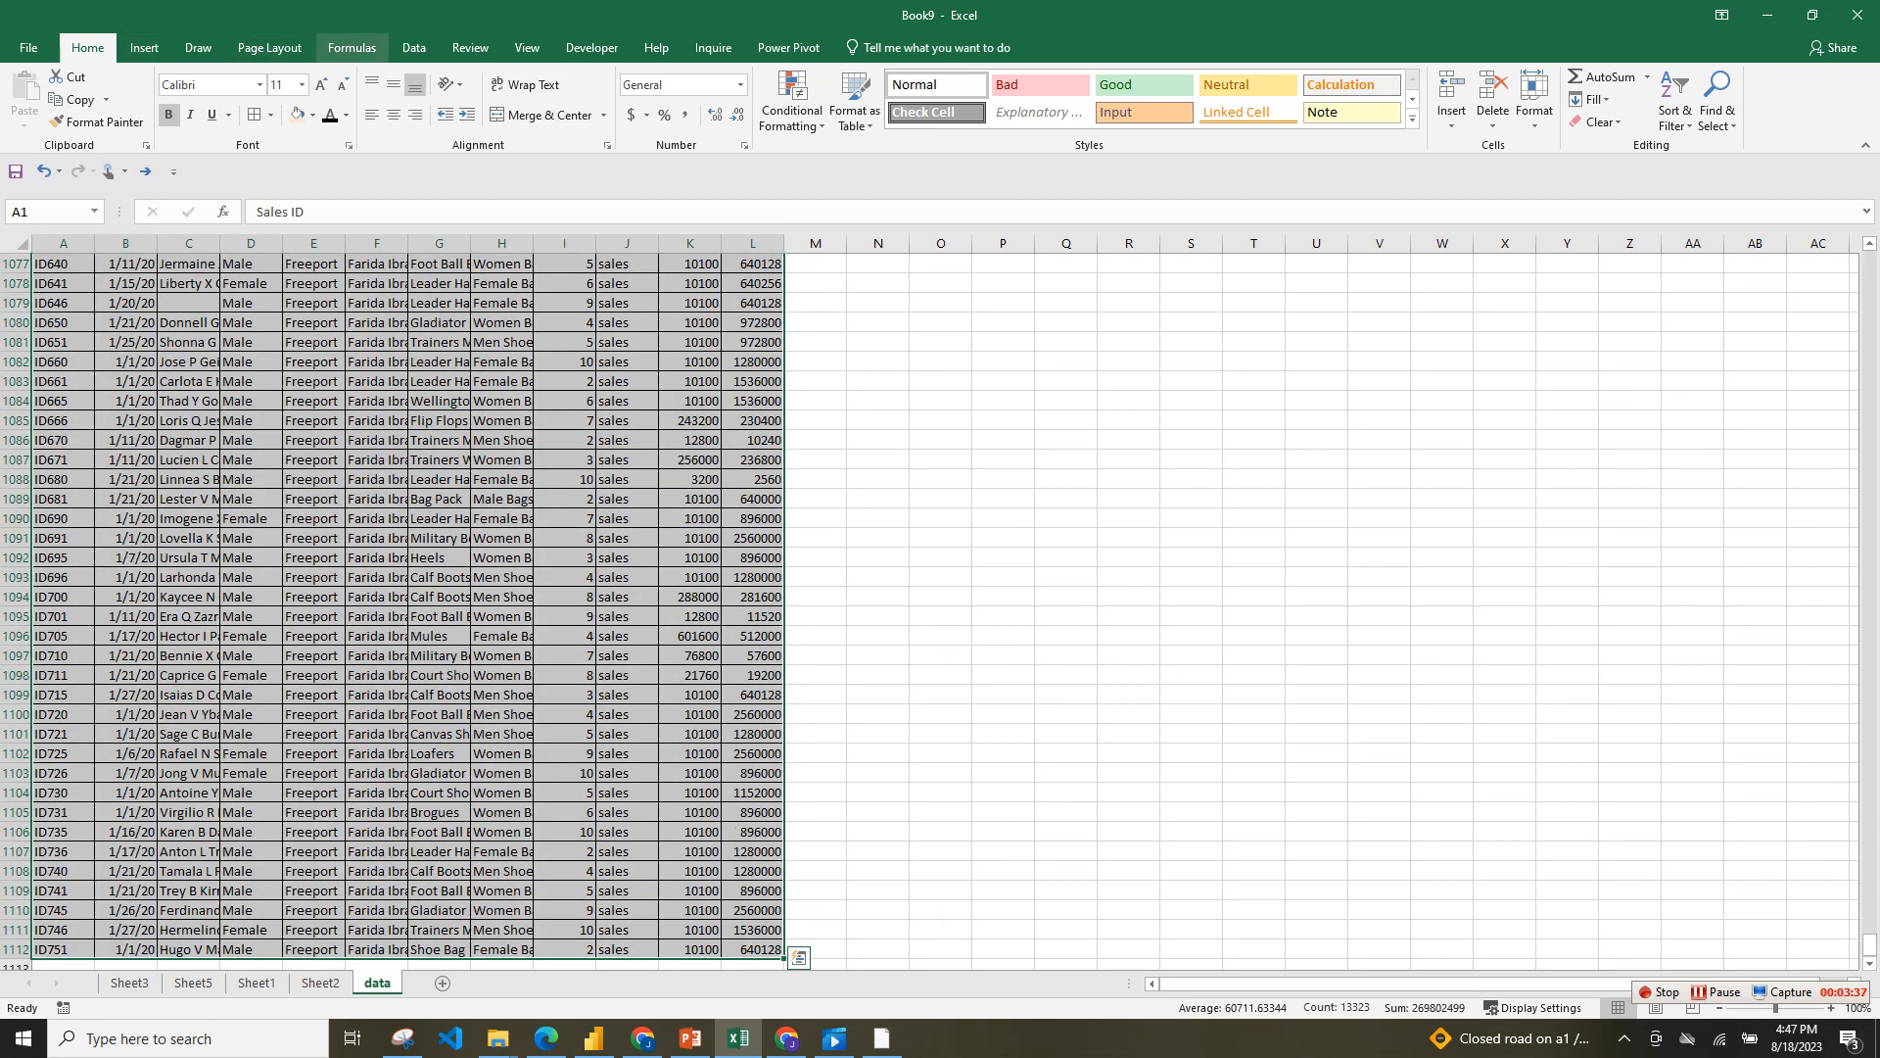
click(144, 47)
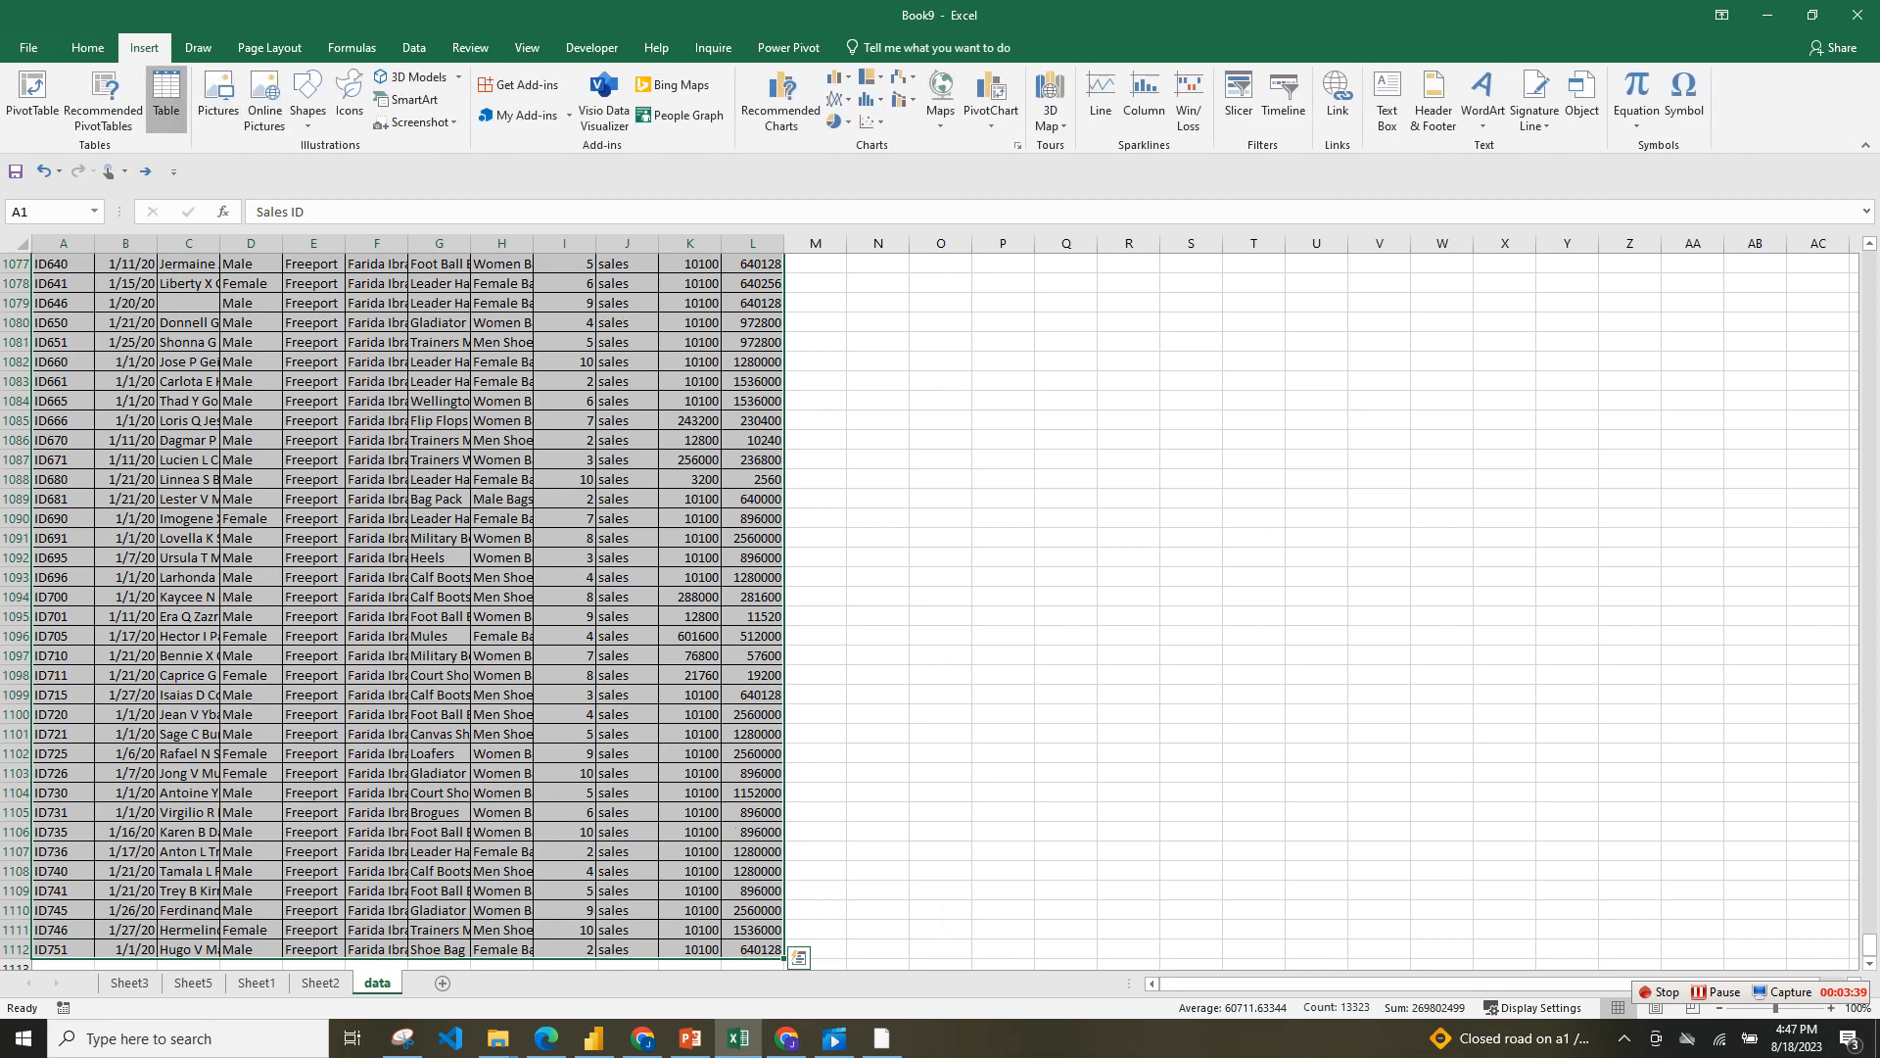
click(167, 98)
key(Return)
- Change the font colour of the table's header row to black
key(ctrl+shift+Up)
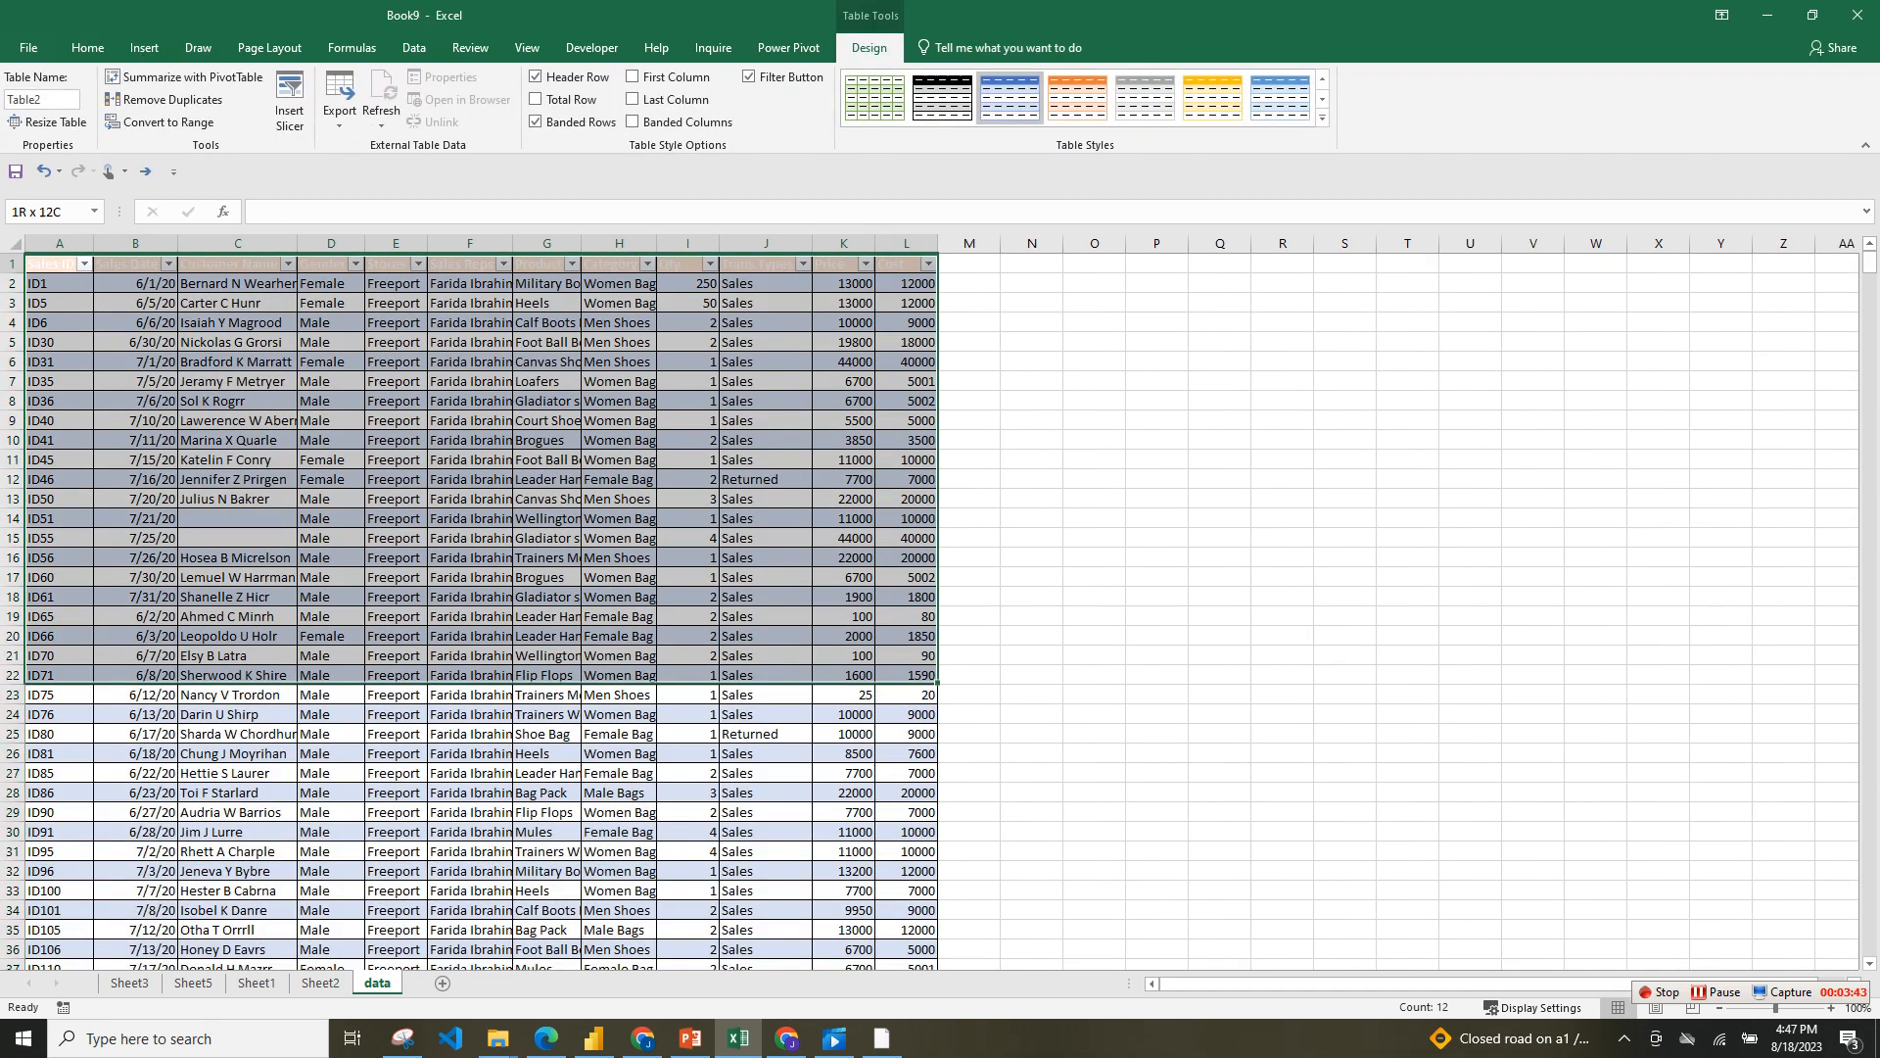
click(88, 48)
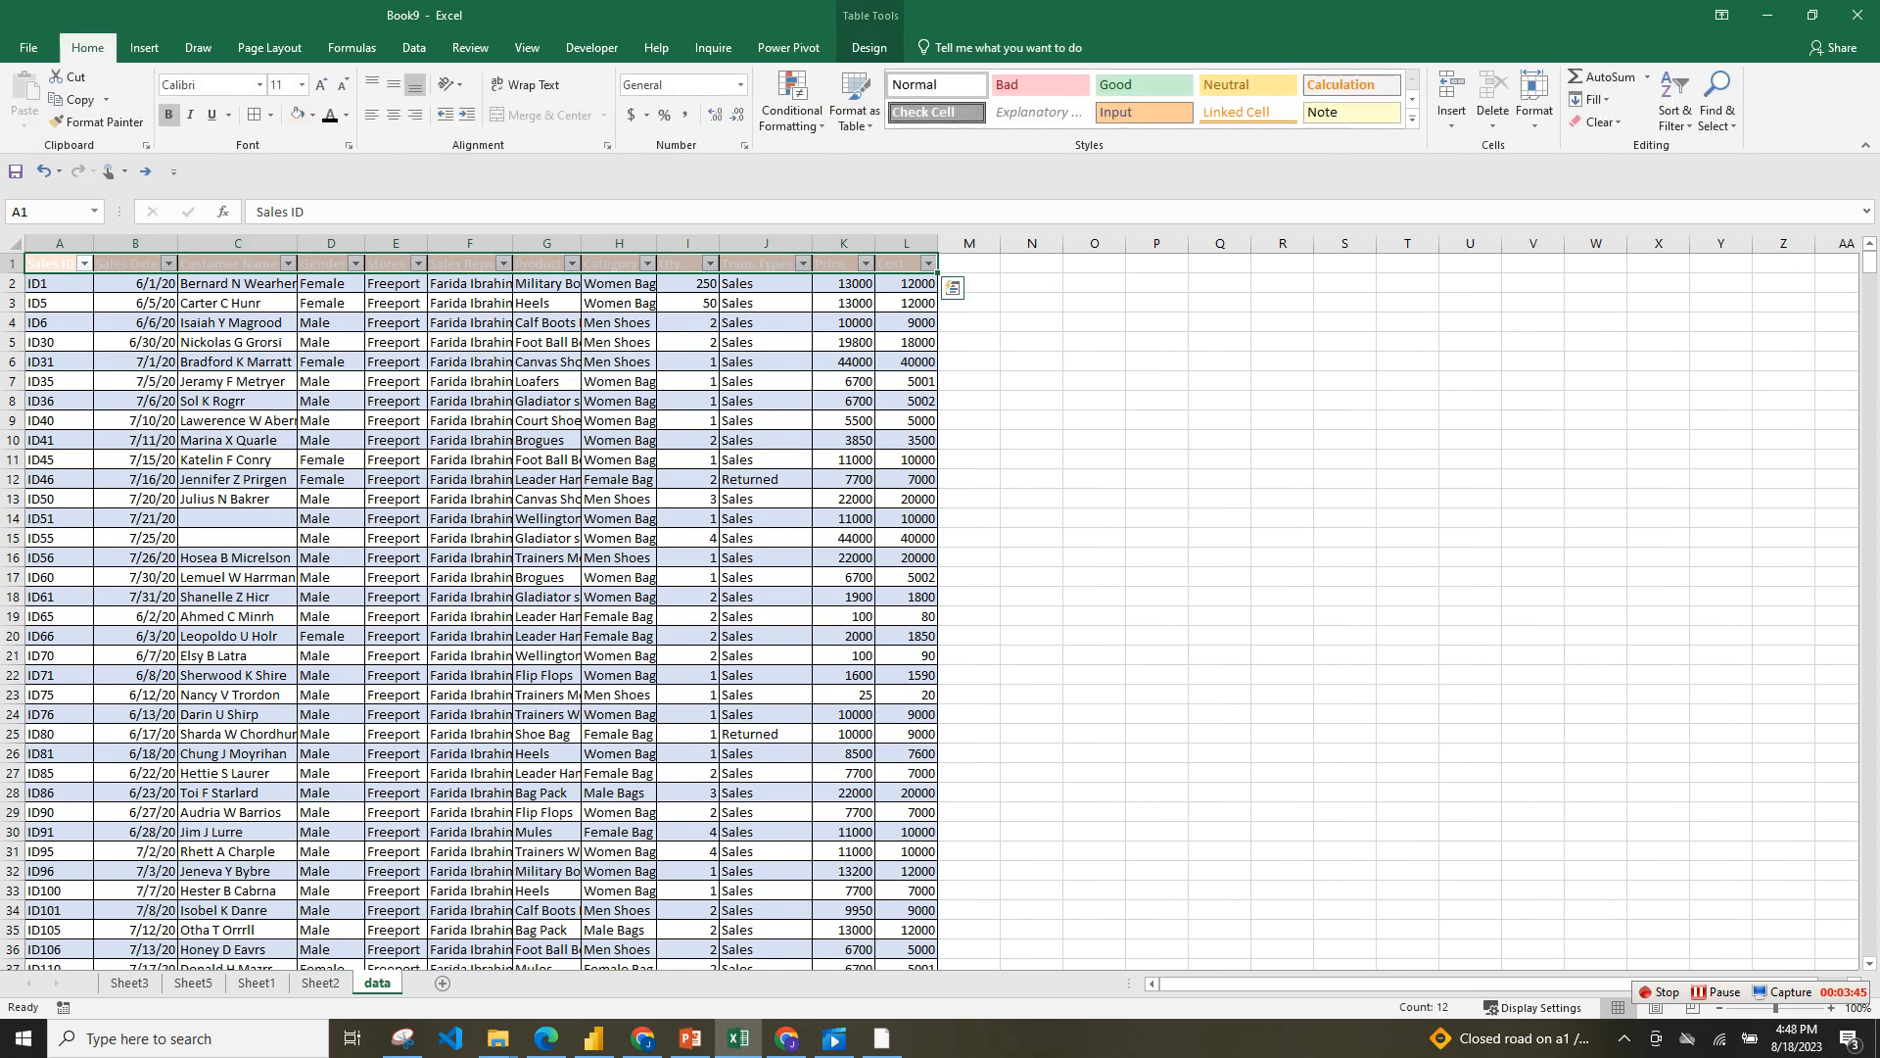
click(330, 116)
click(1094, 439)
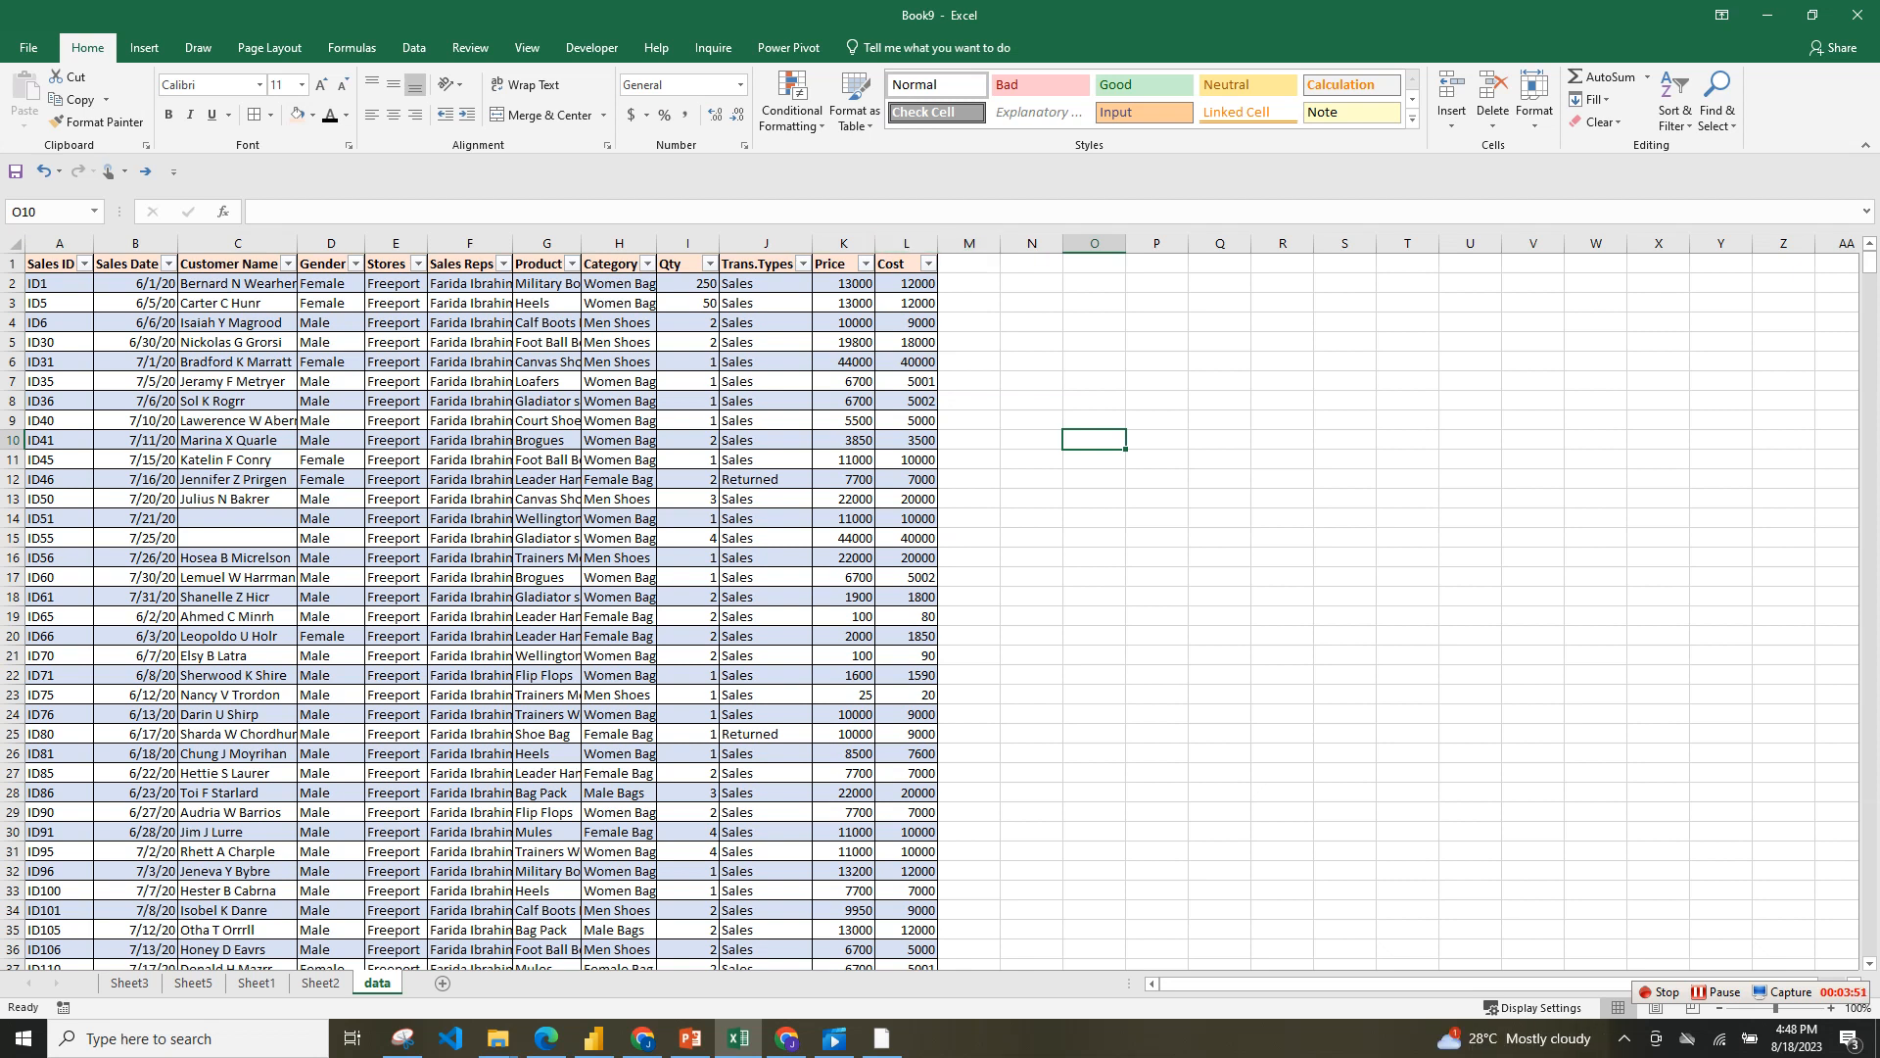
- Add a Total Sales column to the table by entering its header in M1
click(970, 264)
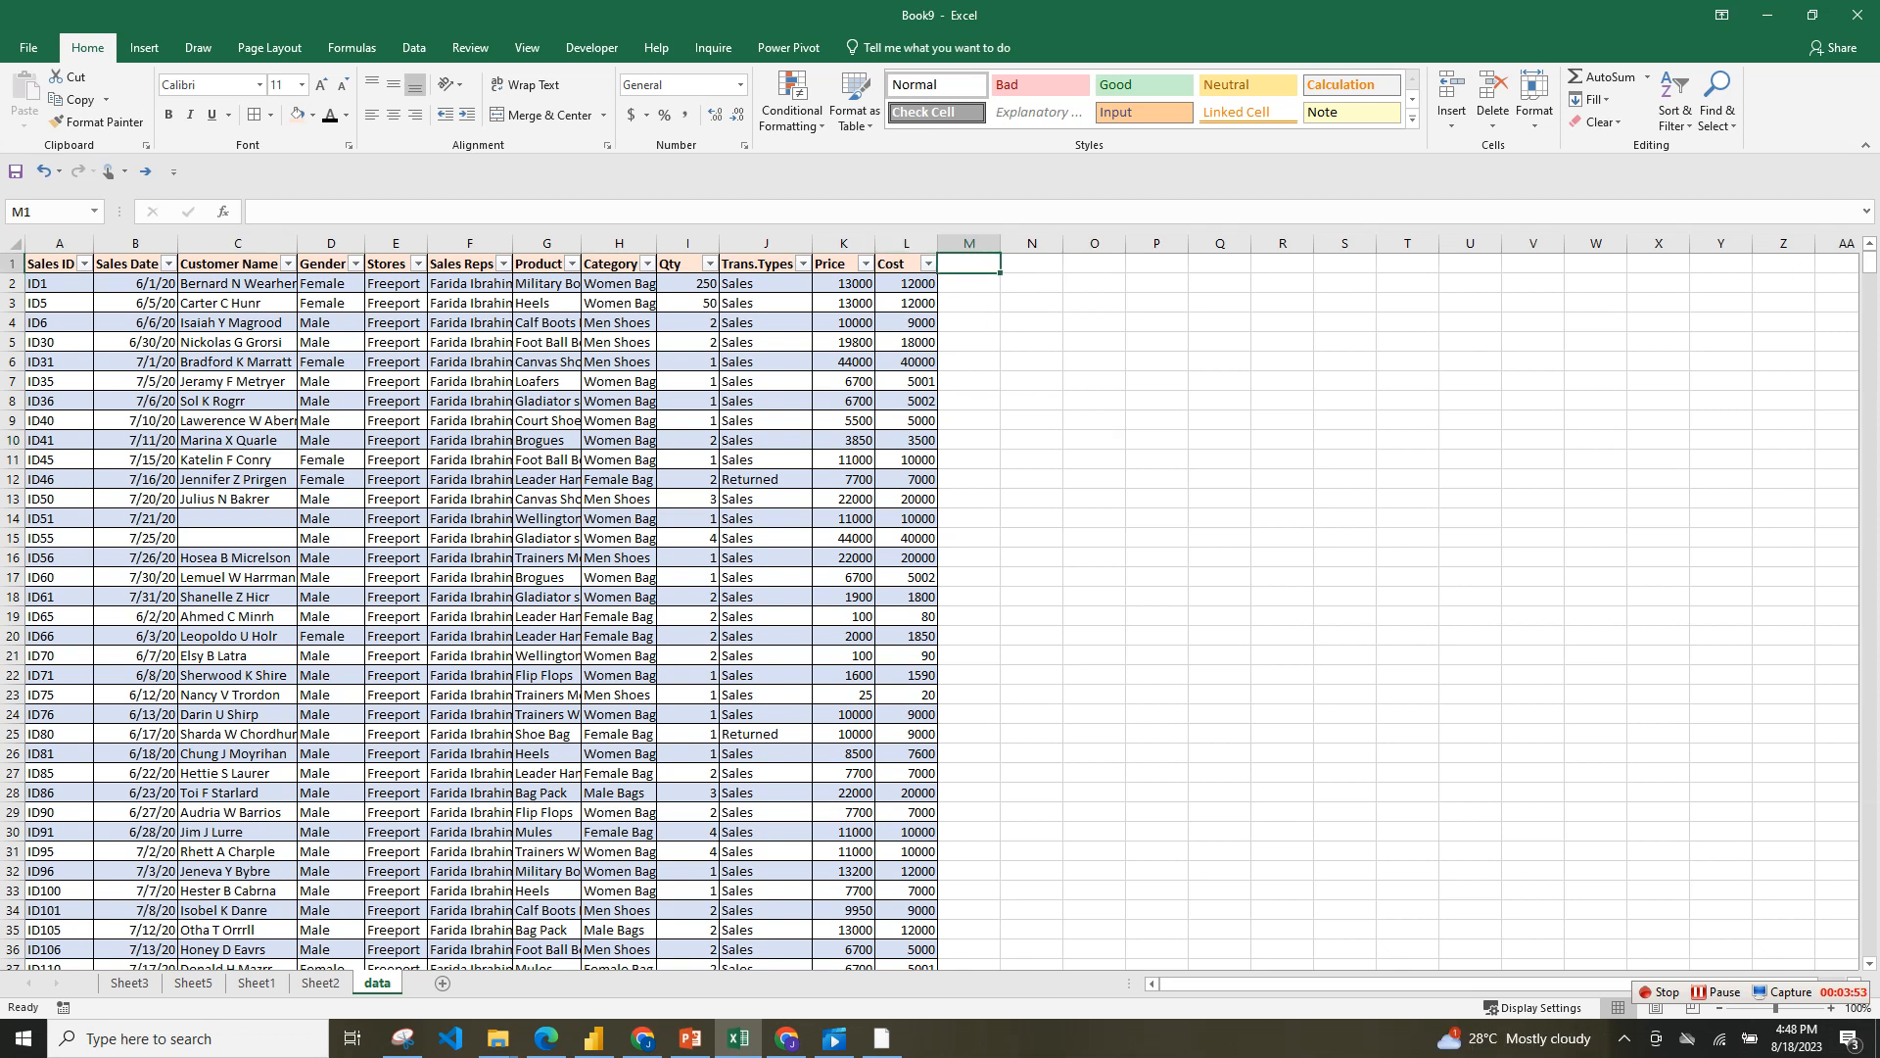
text(Tot)
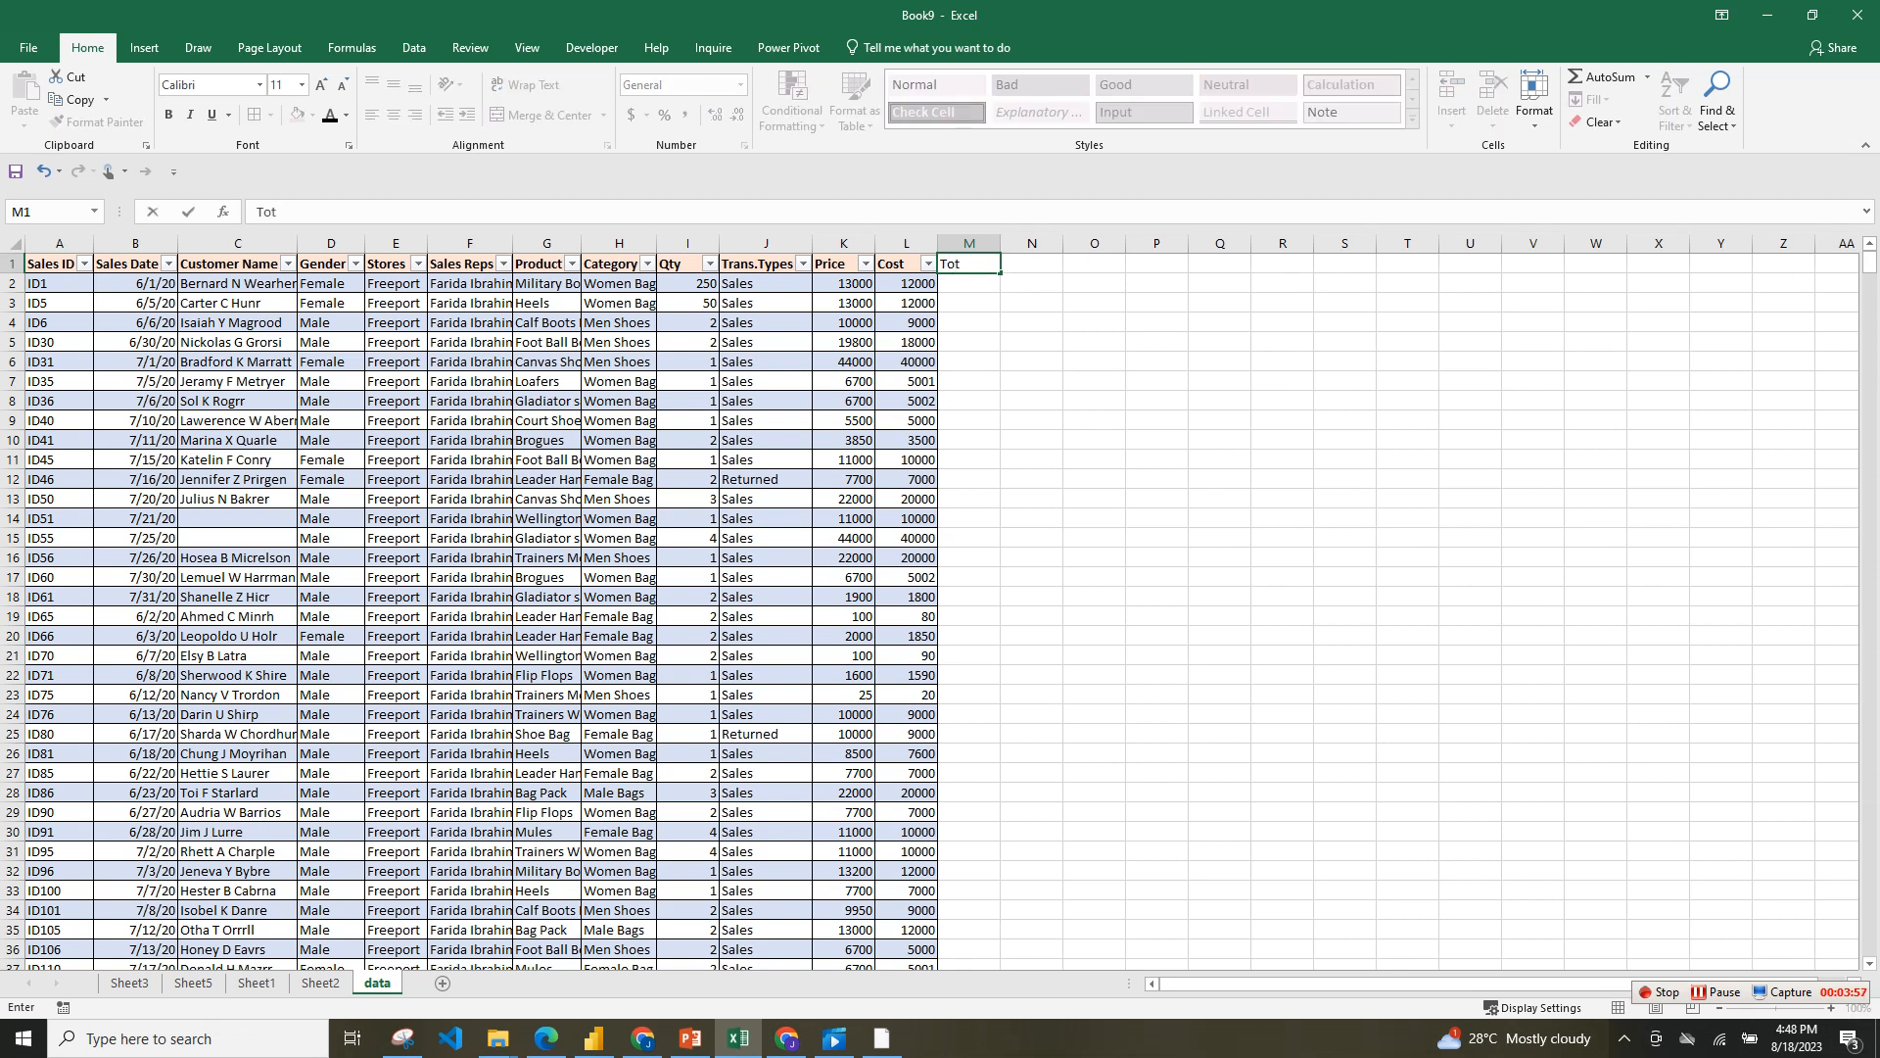
text(al Sales)
key(F2)
click(1094, 323)
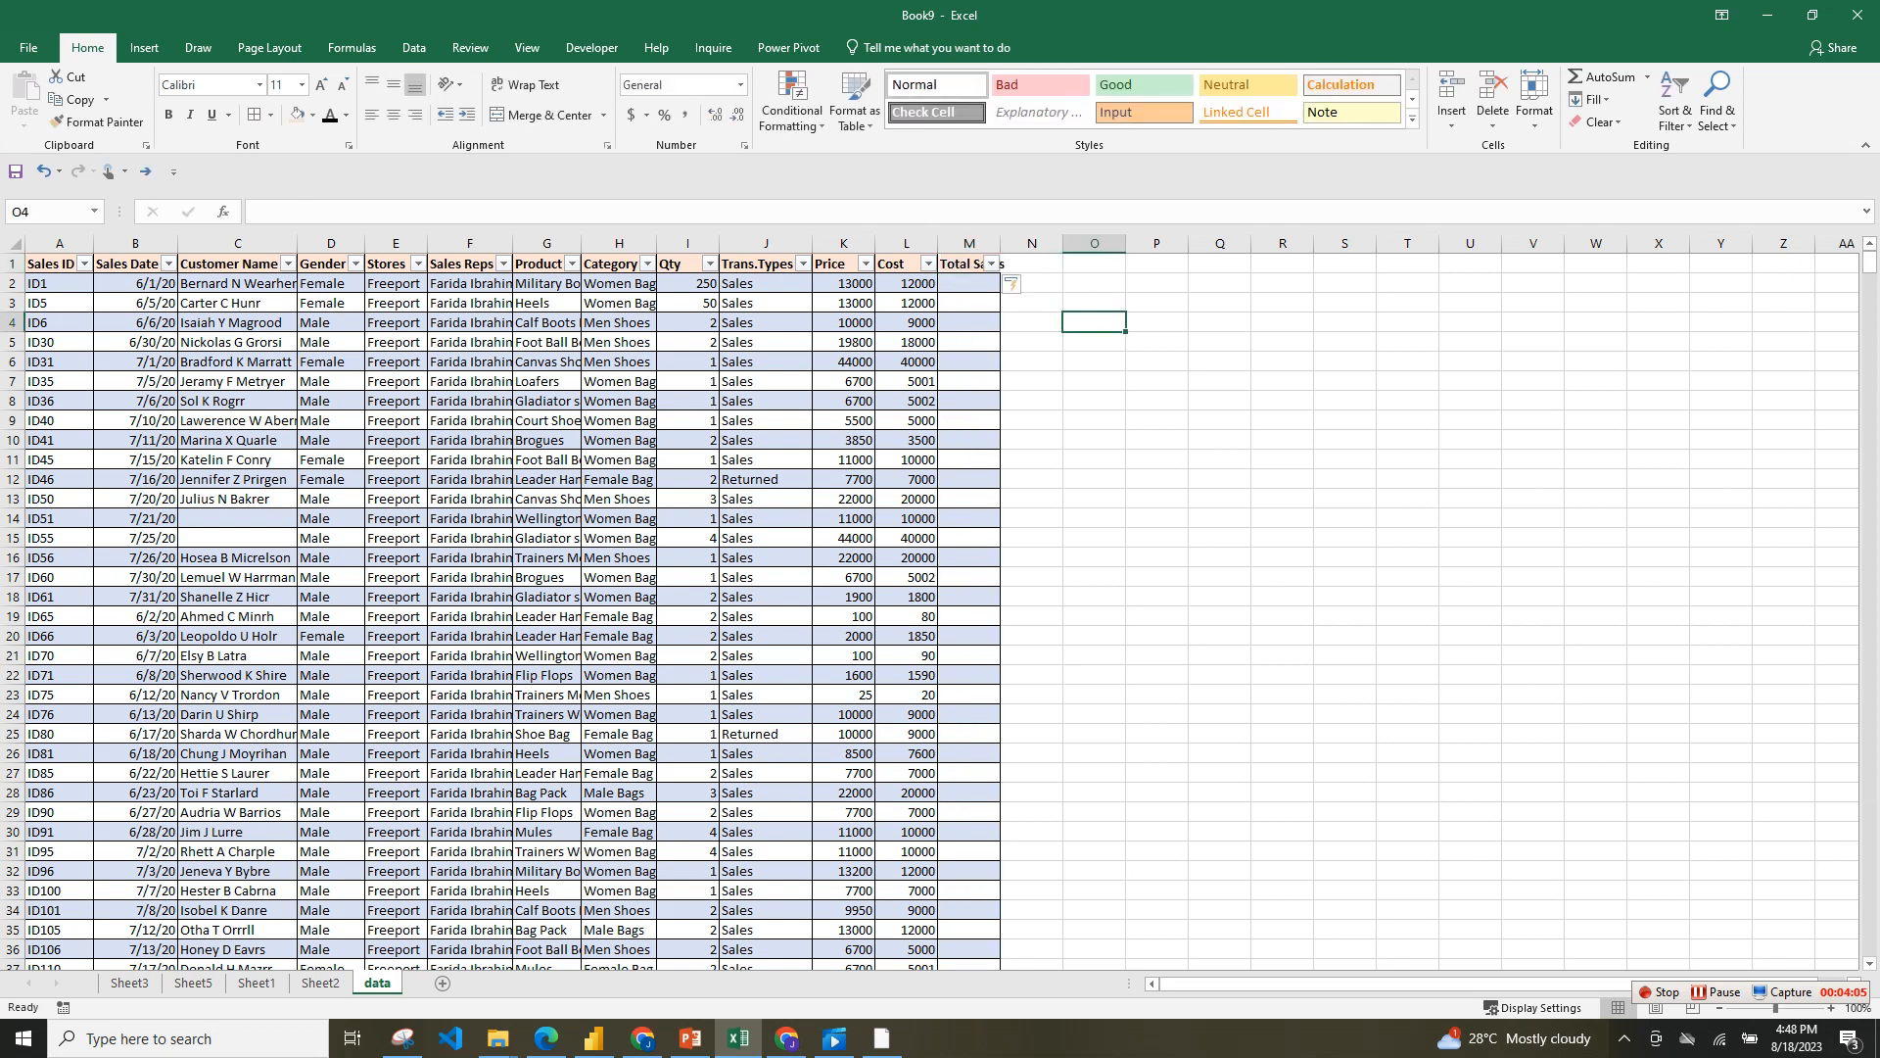
- Add COGS and GROSS PROFIT columns to the table by entering their headers in N1 and O1
click(1031, 264)
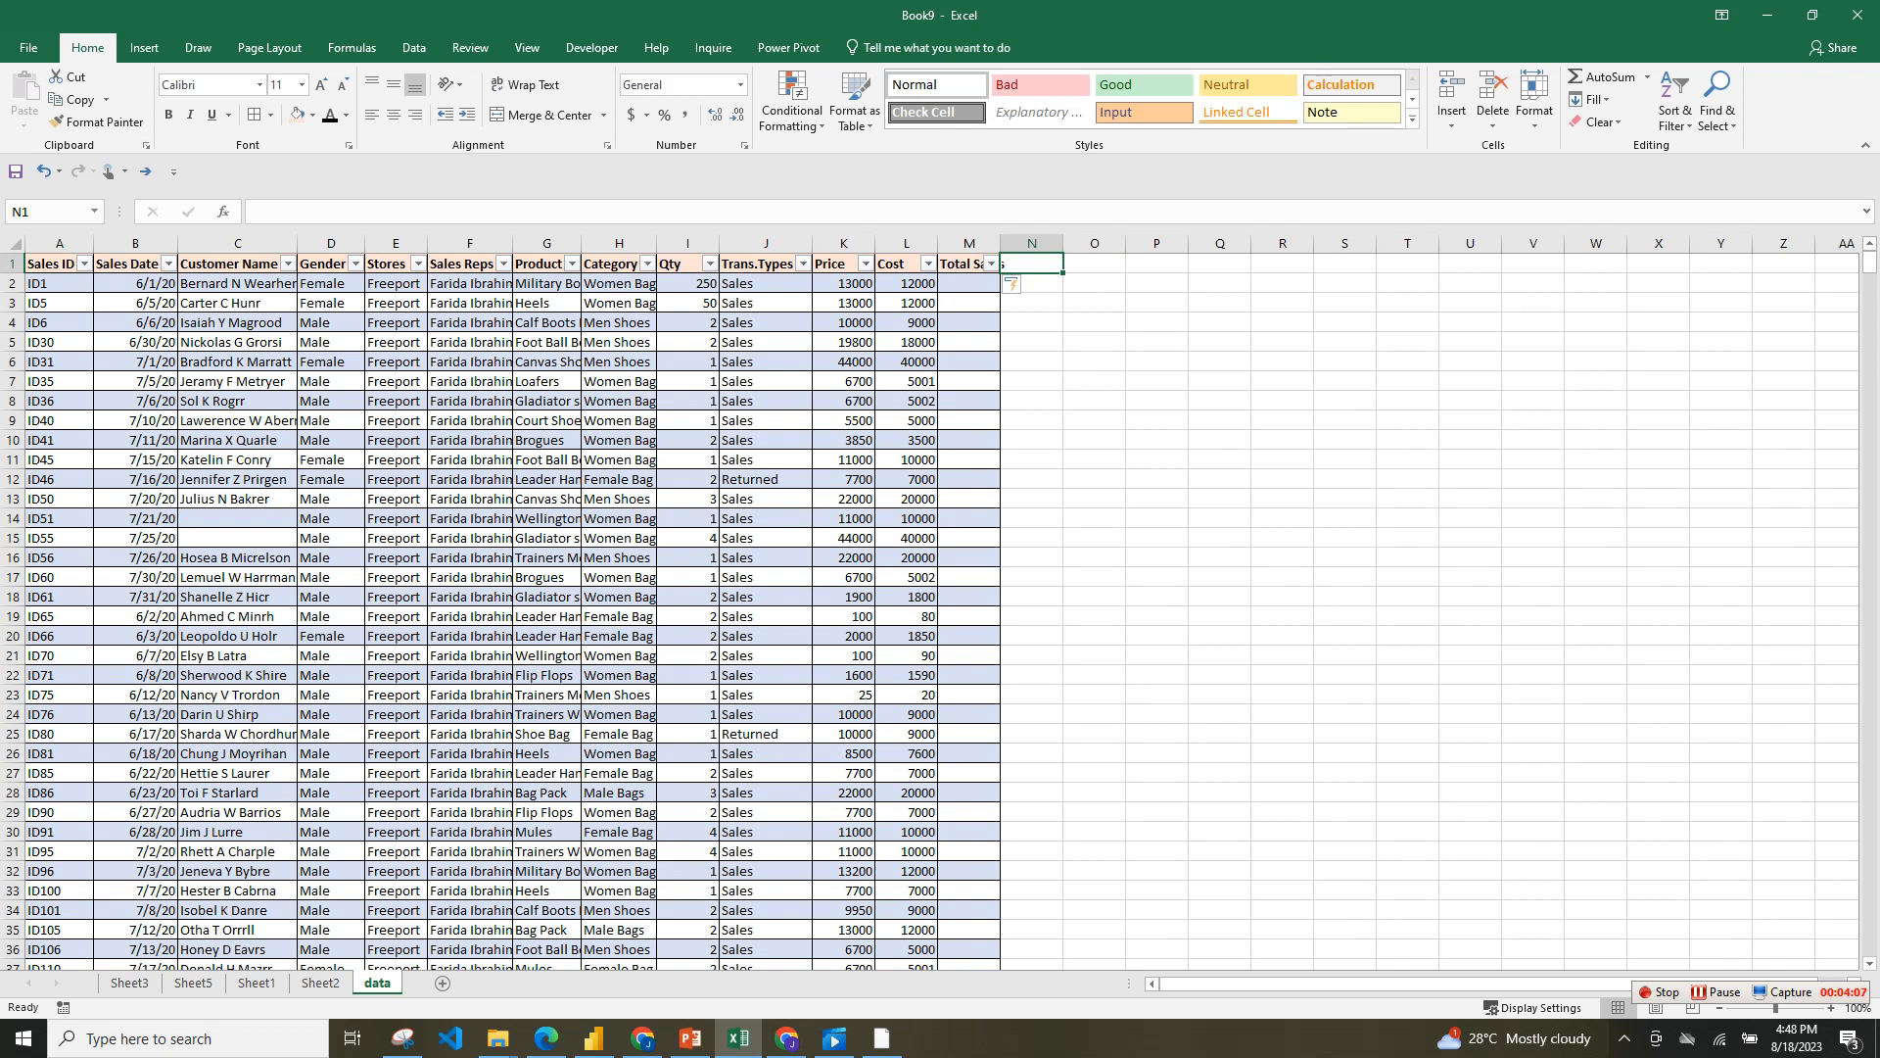
text(c)
text(C)
text(O)
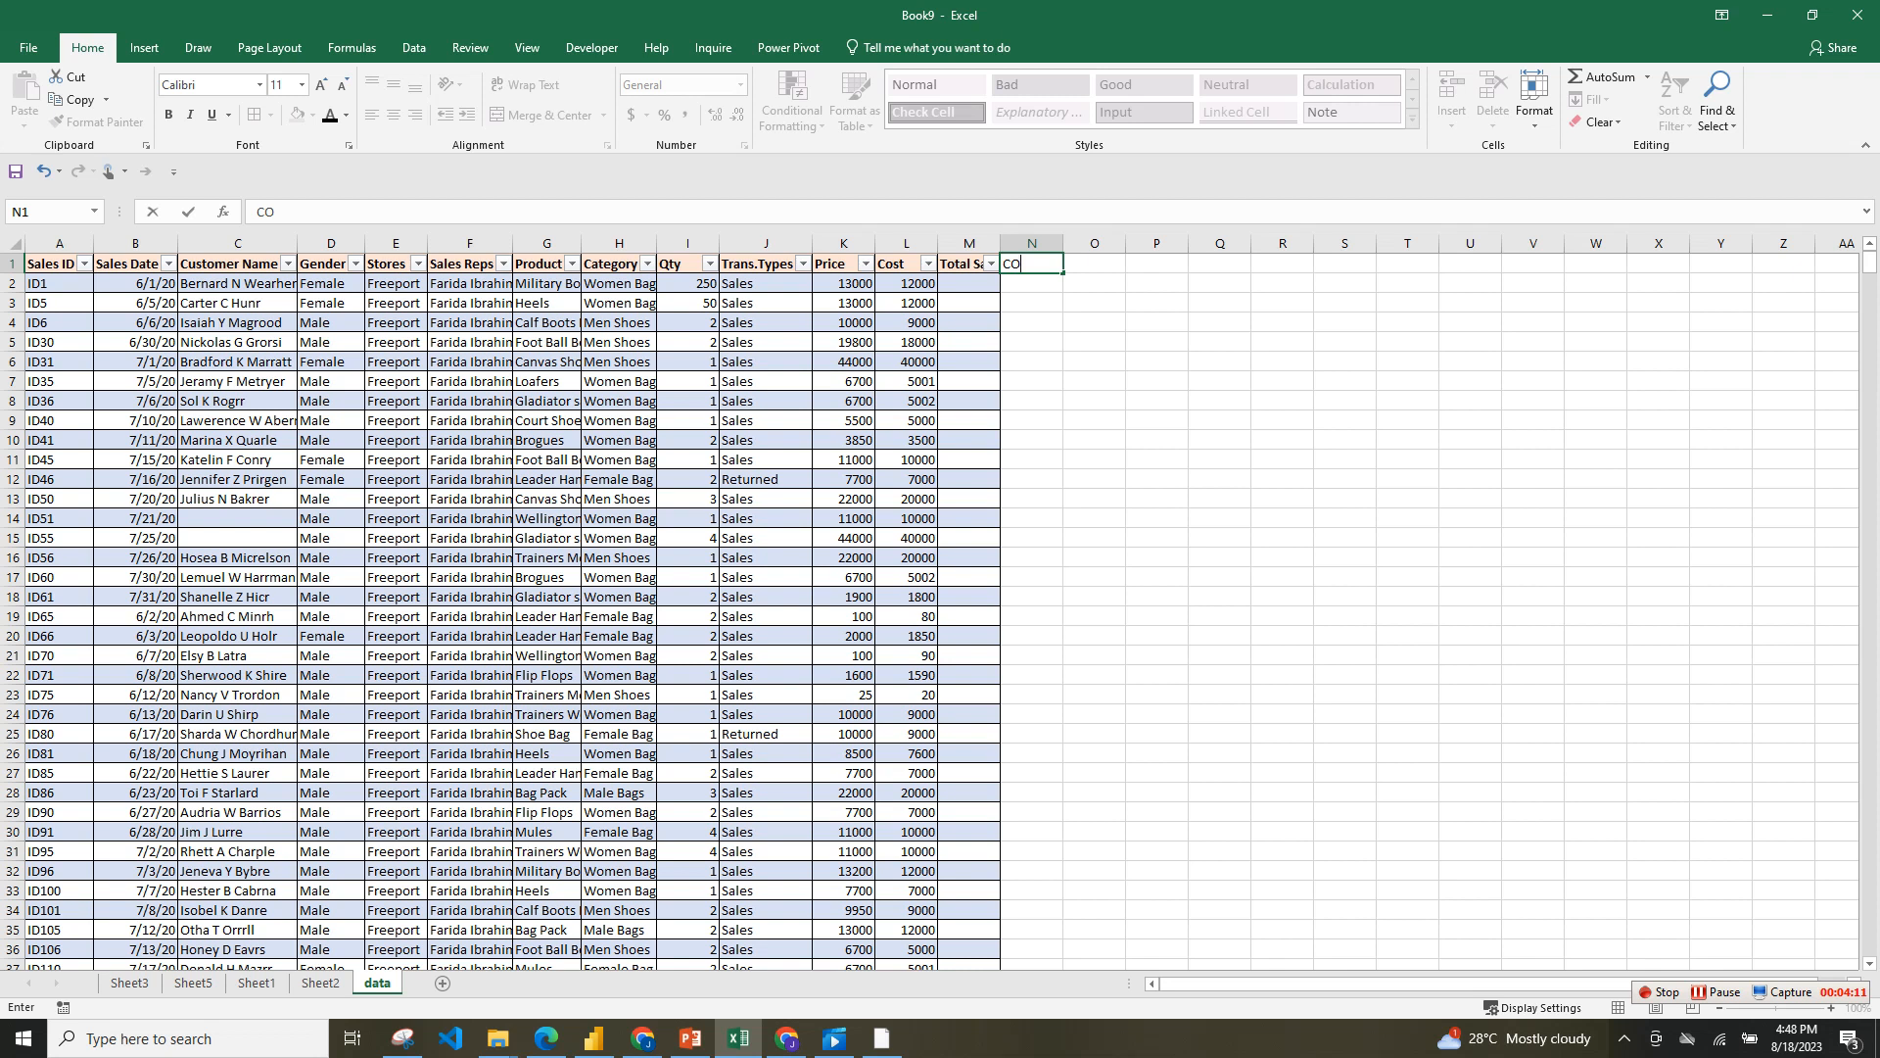
text(GS)
key(Tab)
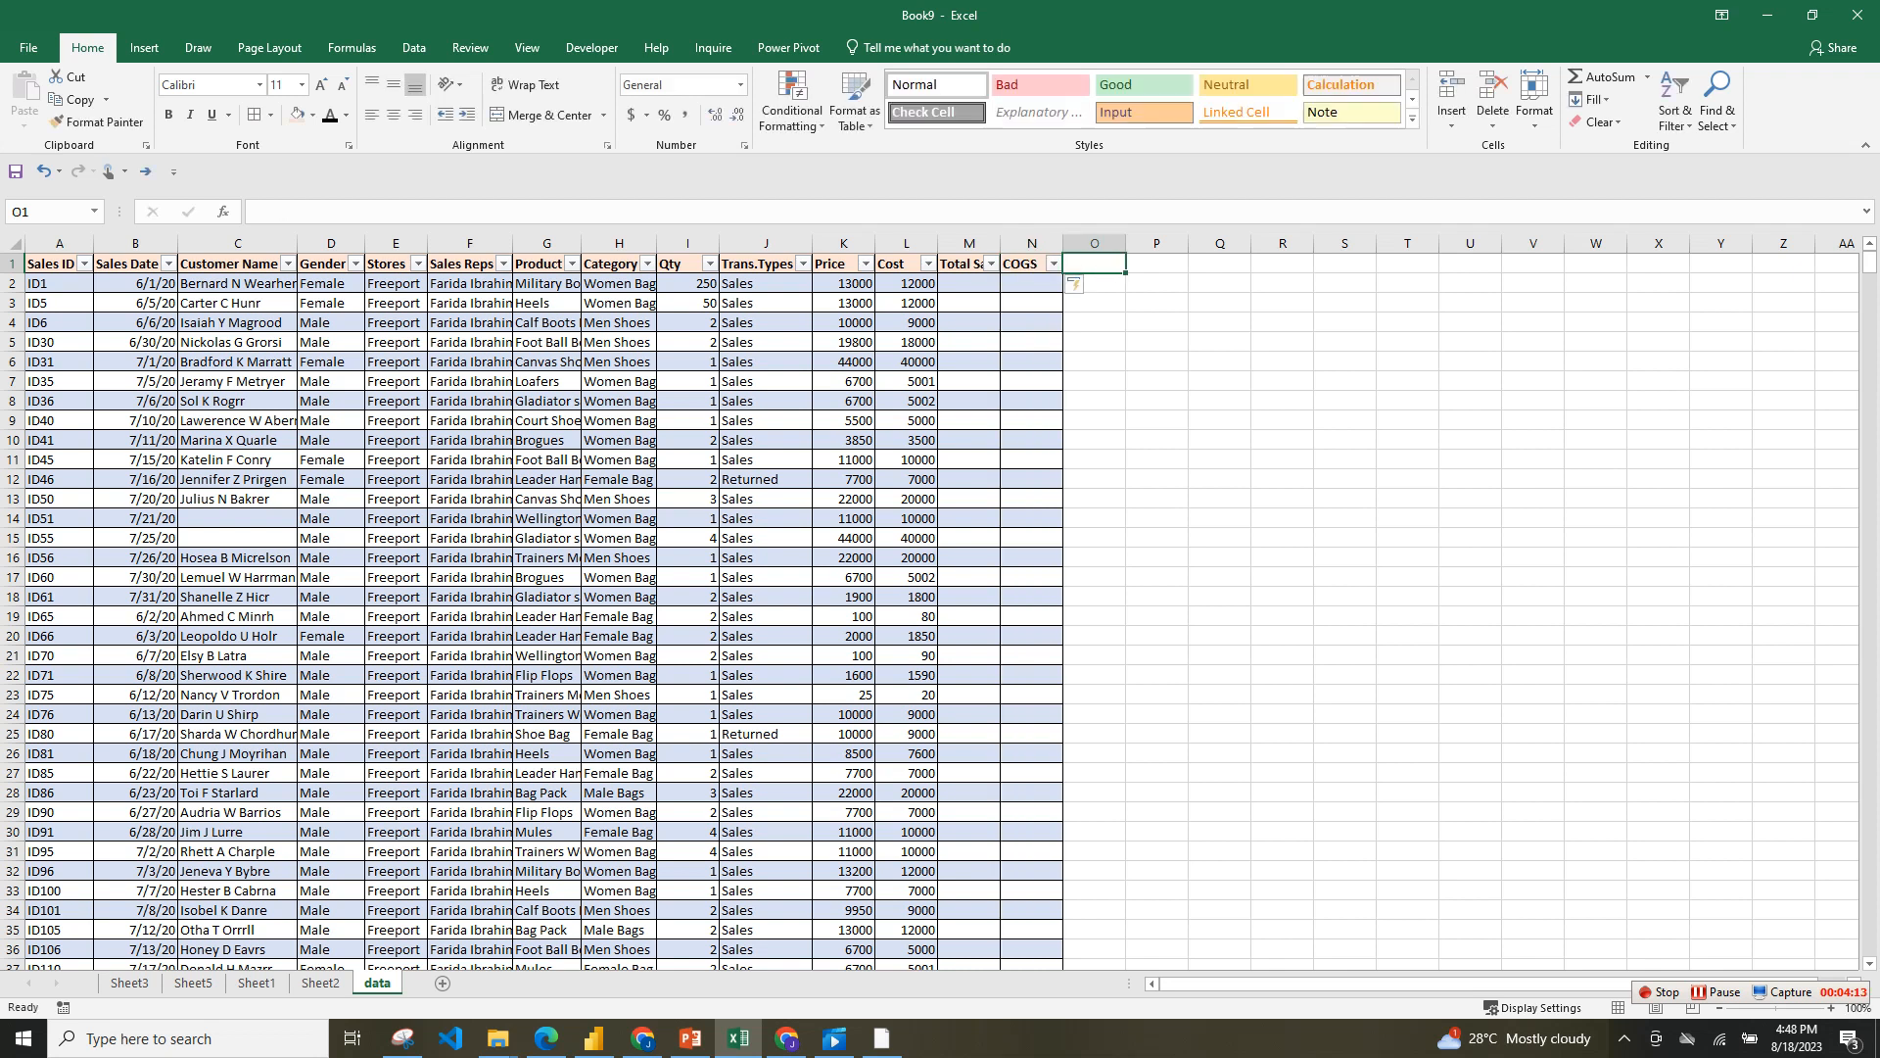
text(GROSS PROFIT)
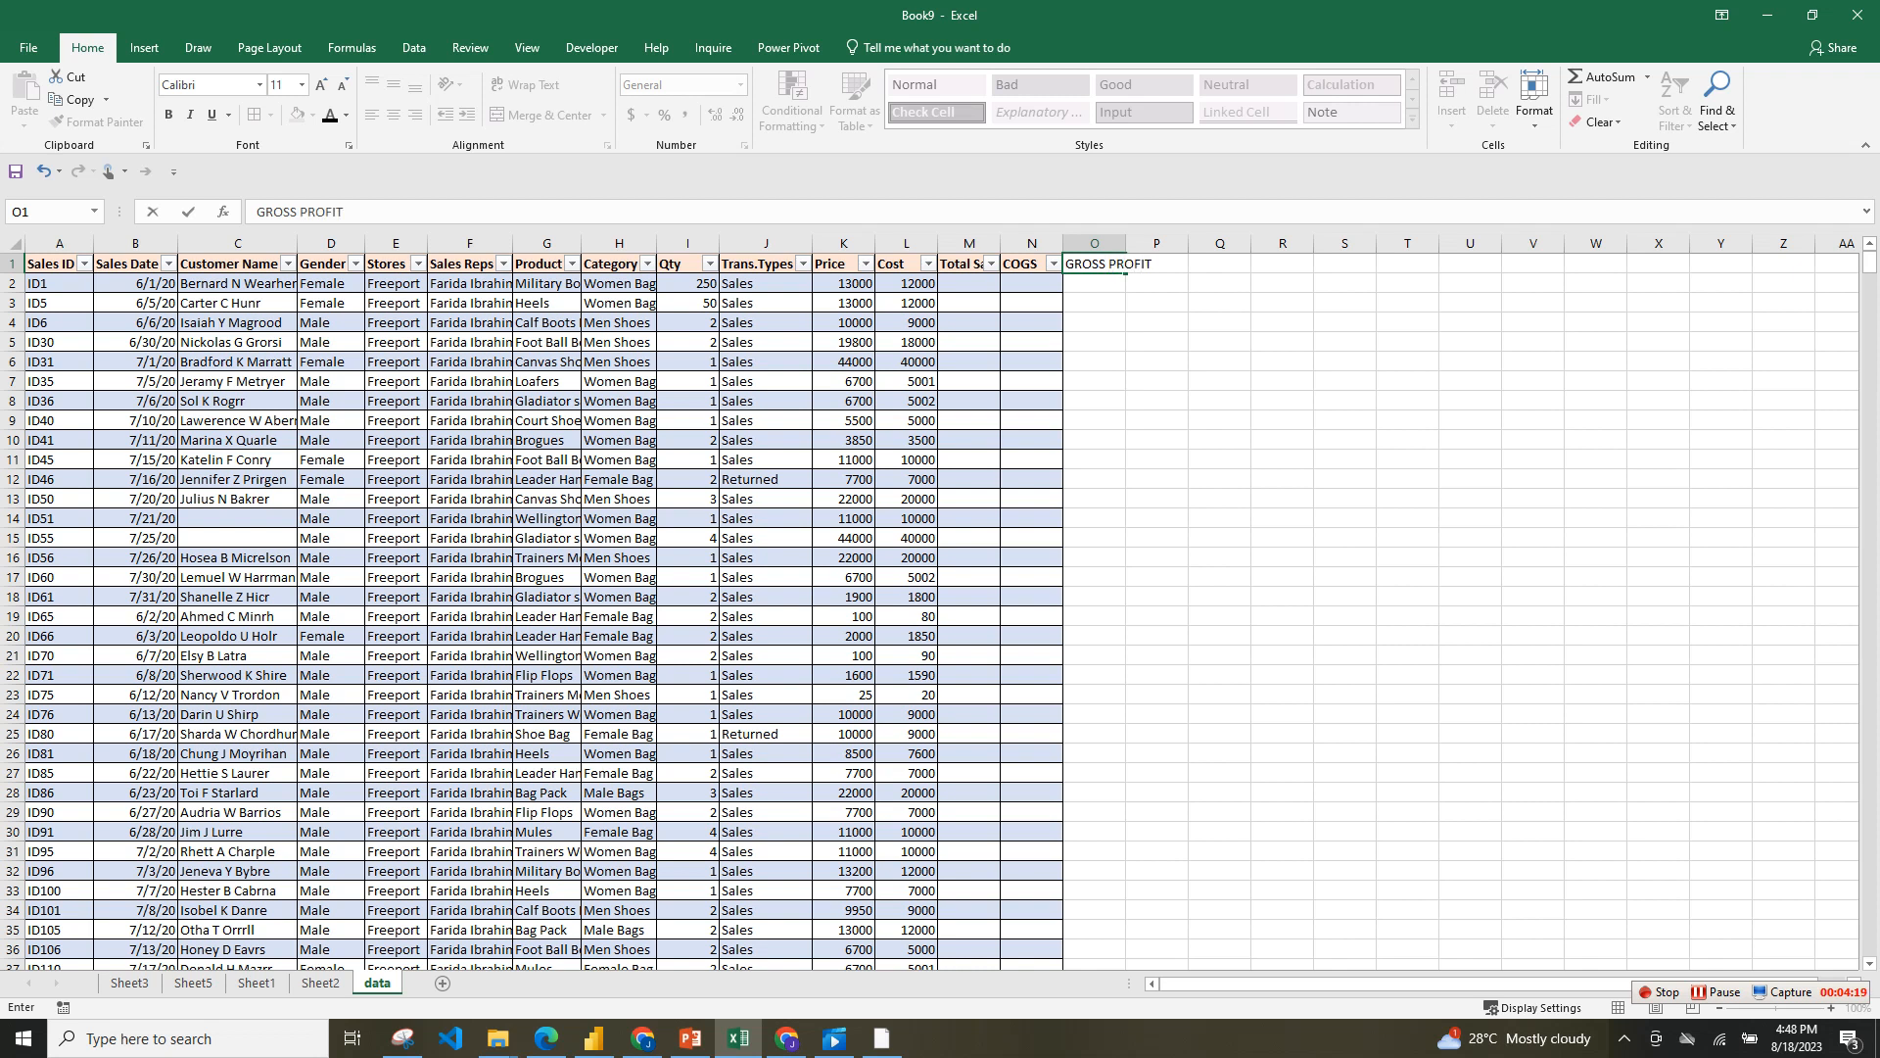
click(1156, 283)
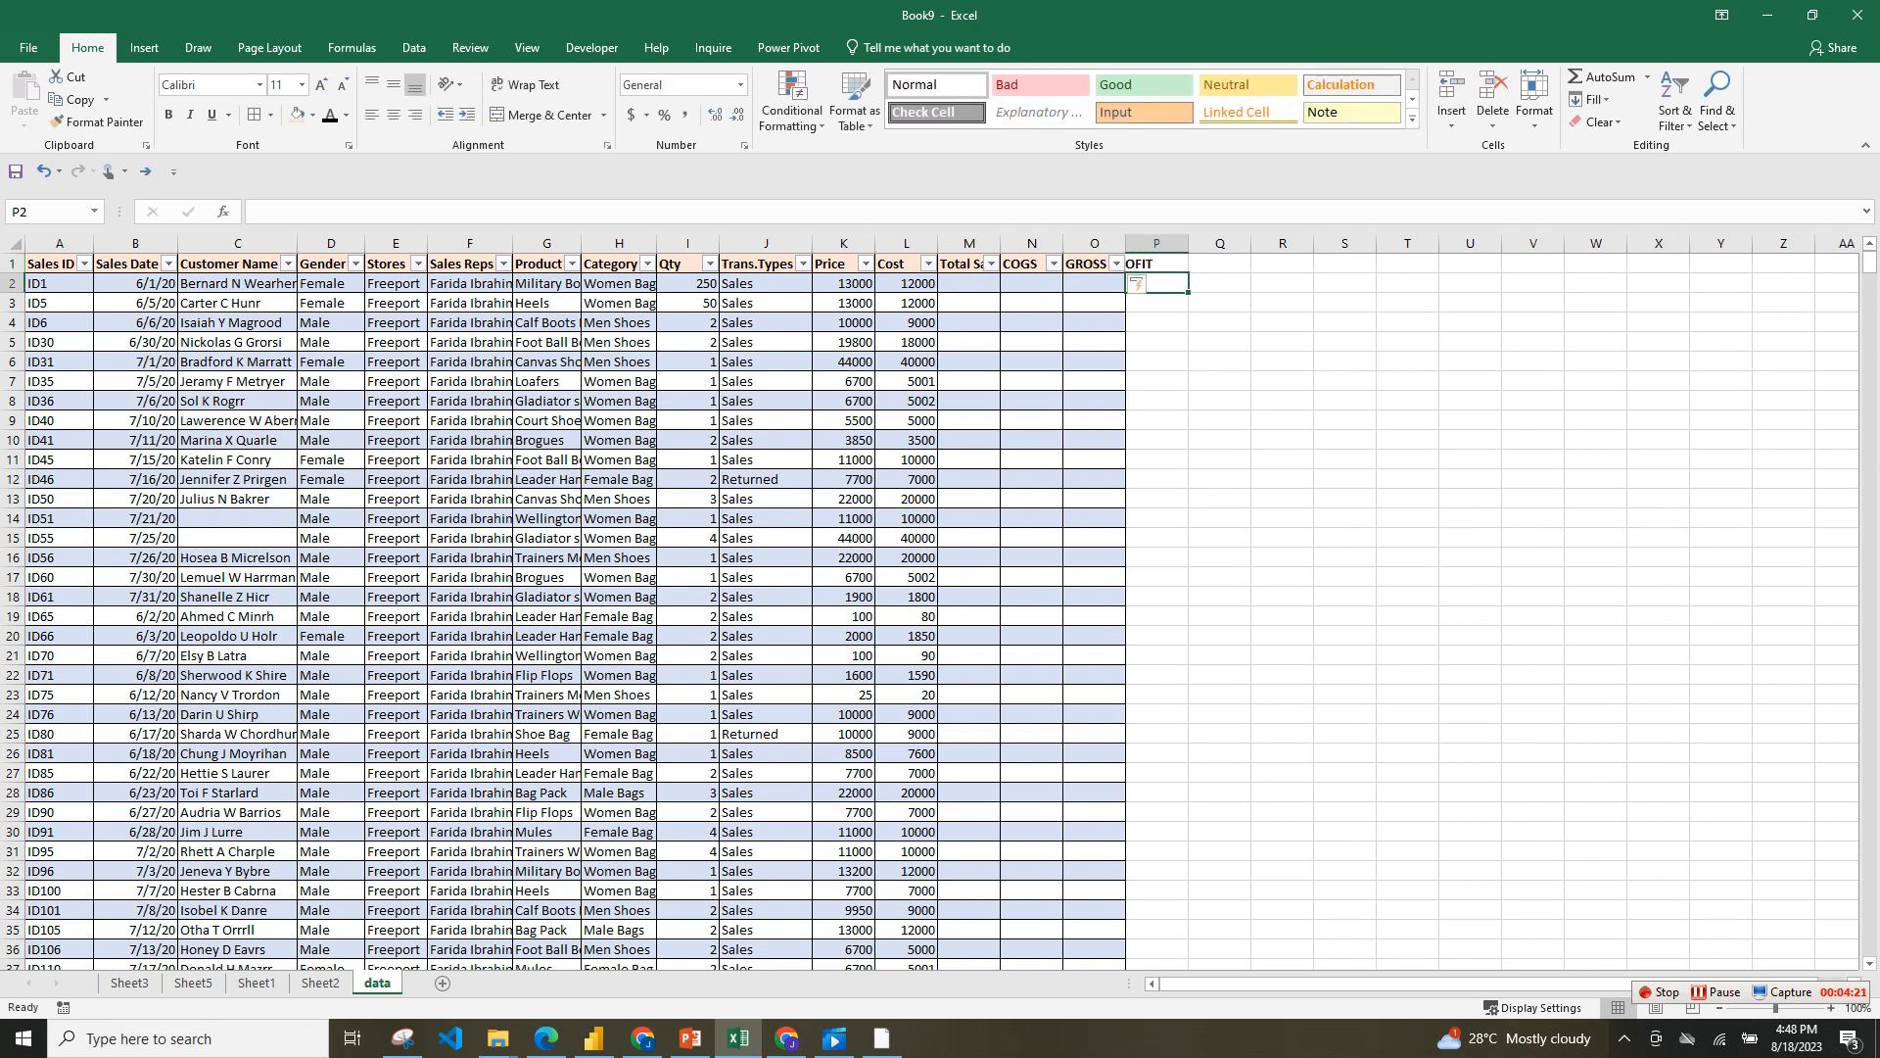
- Add YEAR and WEEKDAY columns to the table by entering their headers in P1 and Q1
key(Up)
text(YEAR)
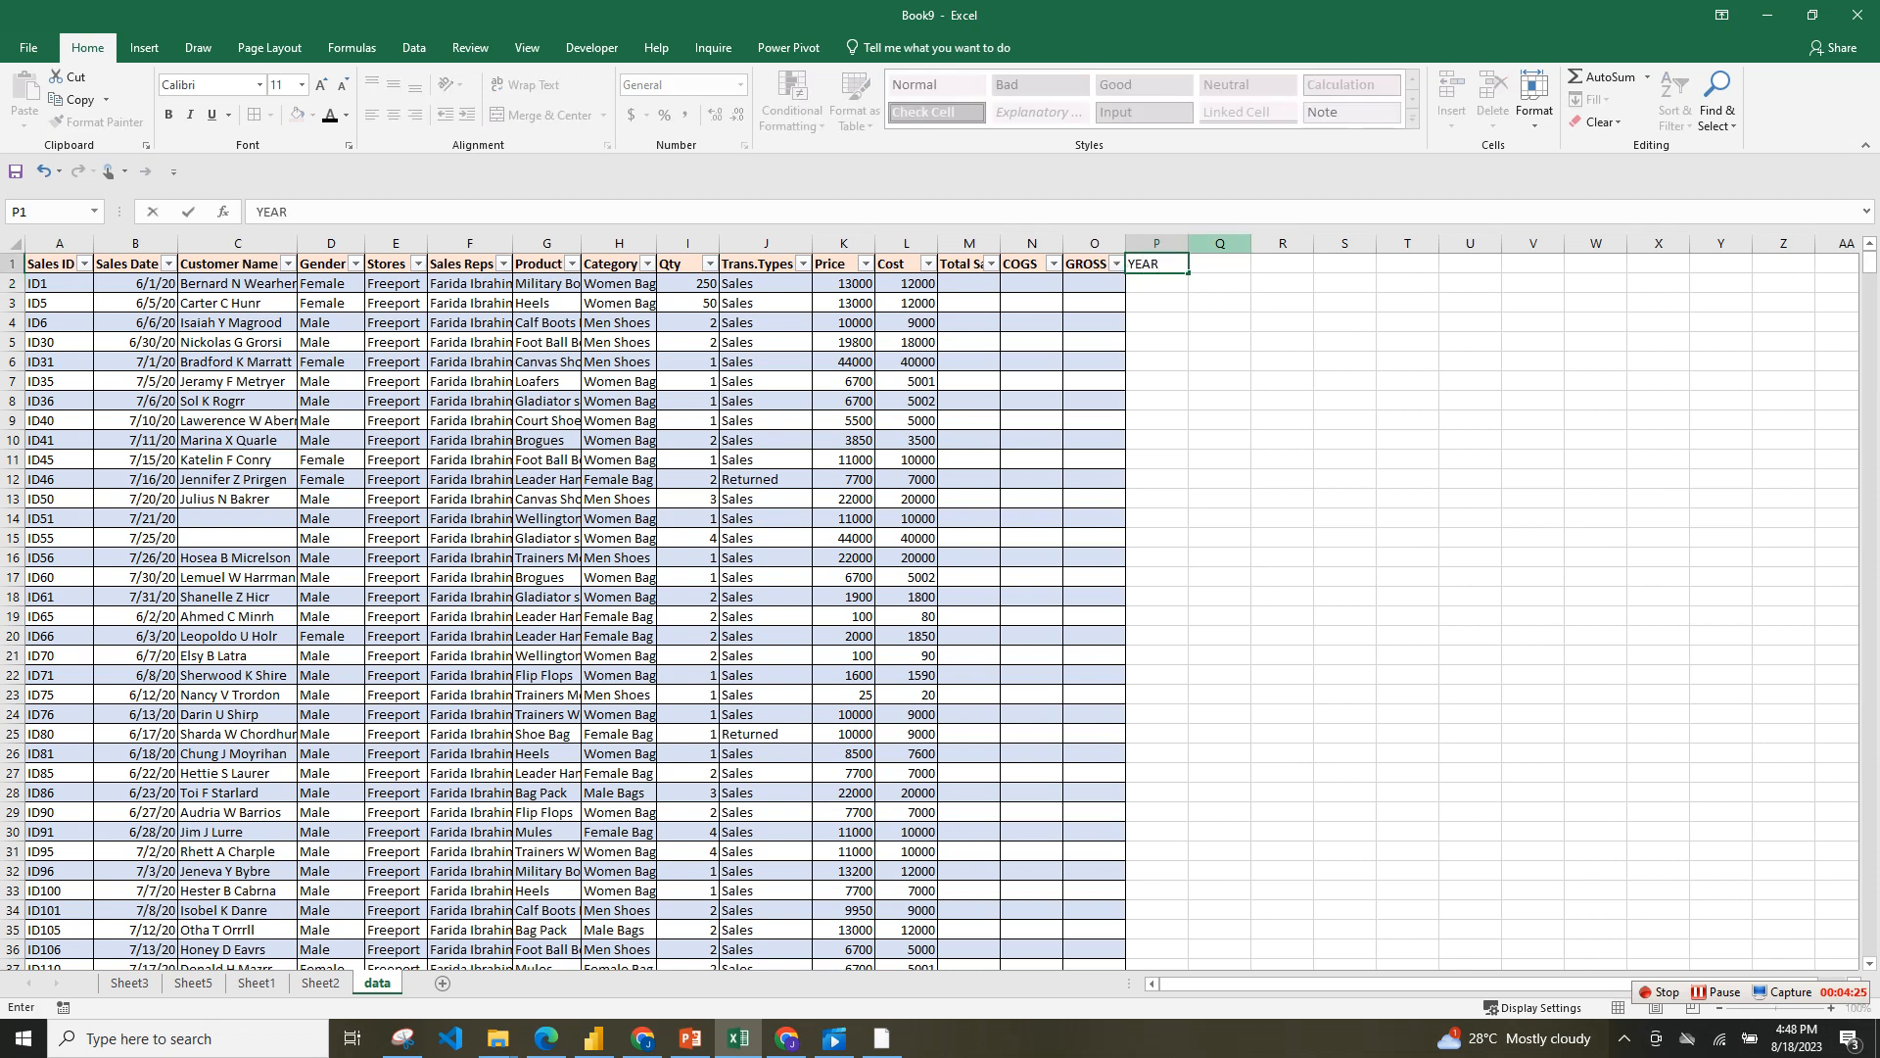
key(Tab)
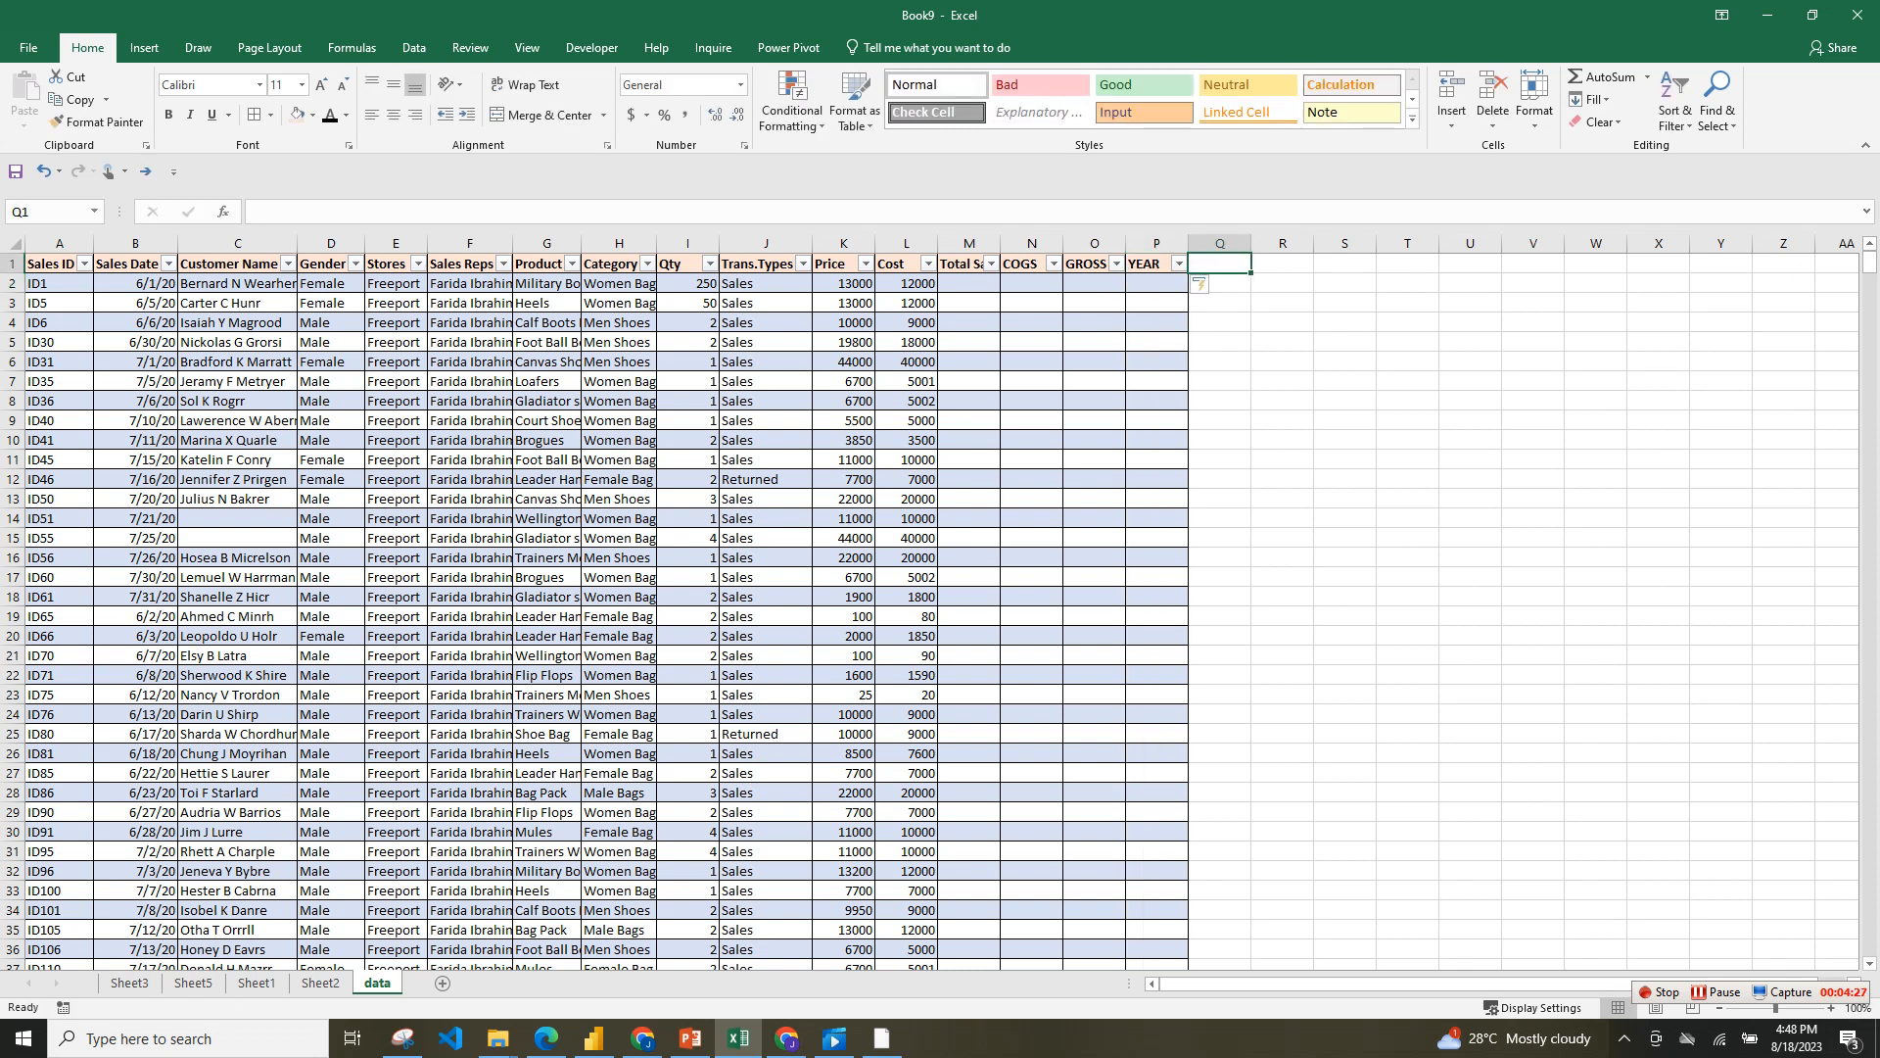
text(WEE)
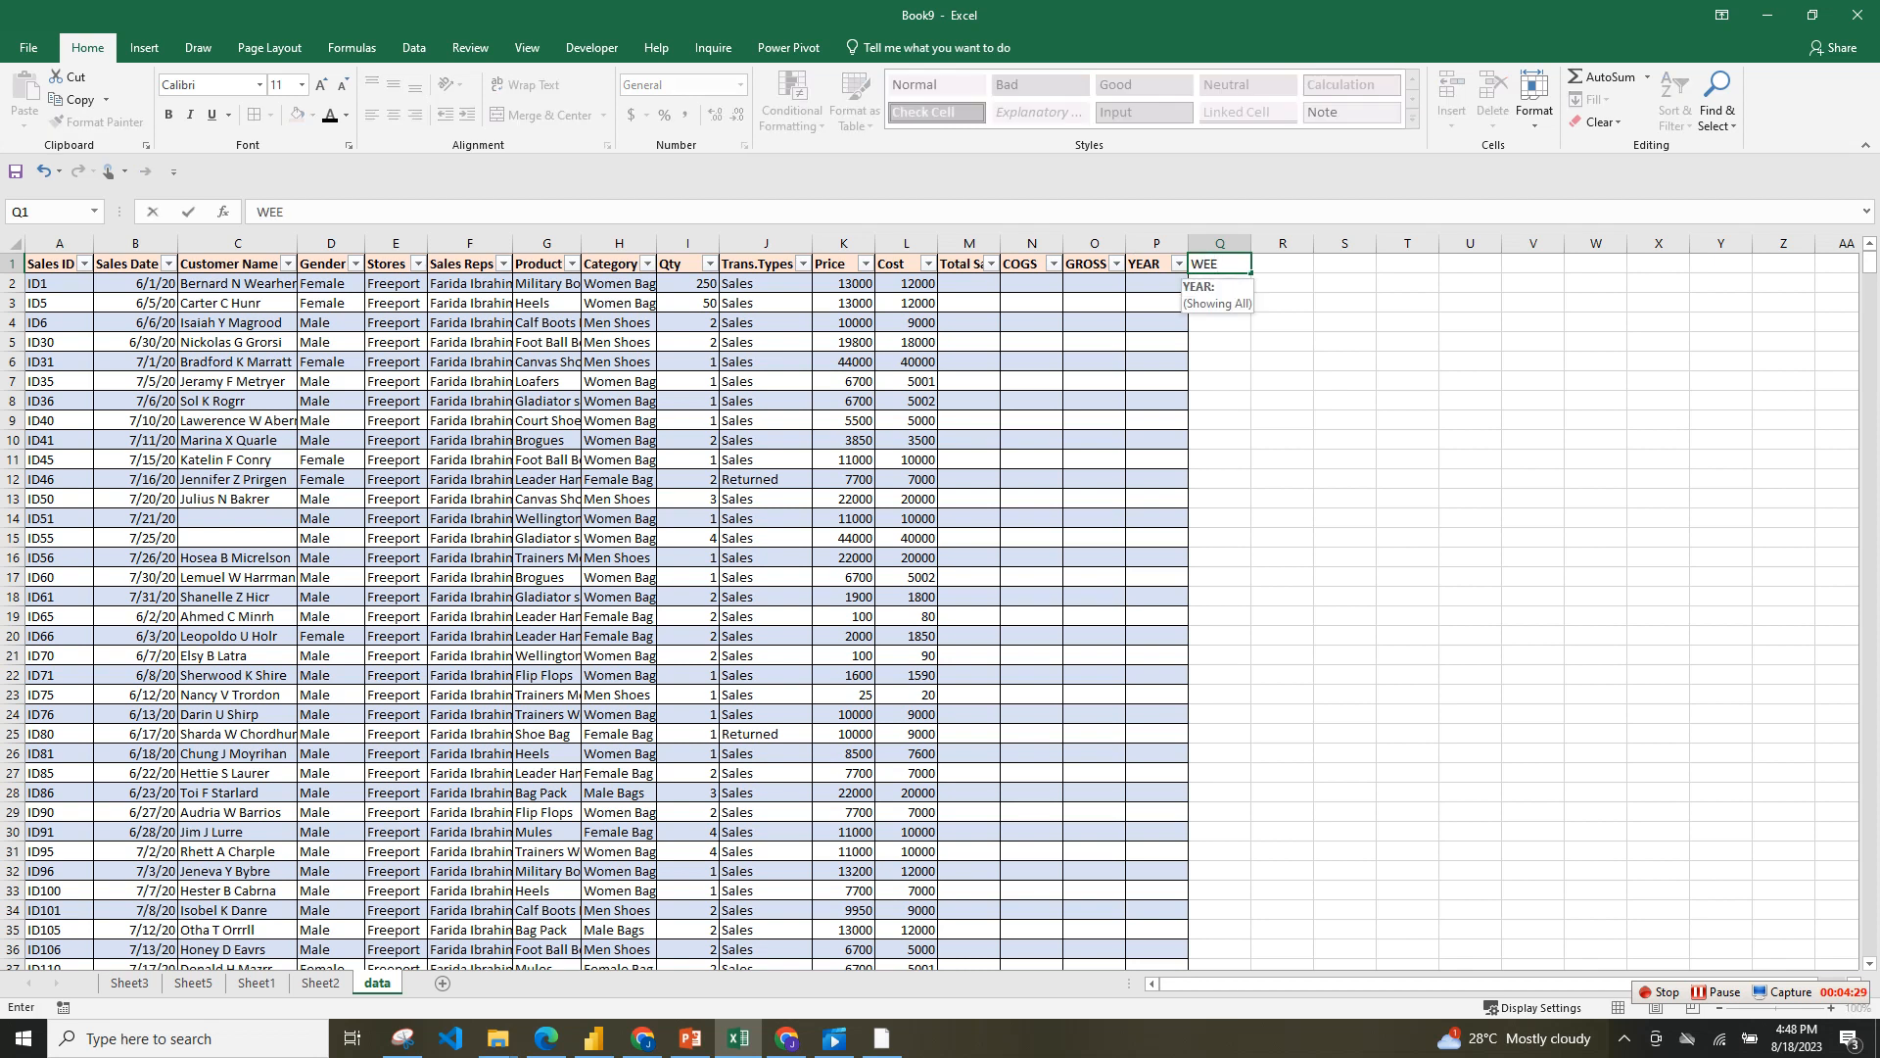
text(KDAY)
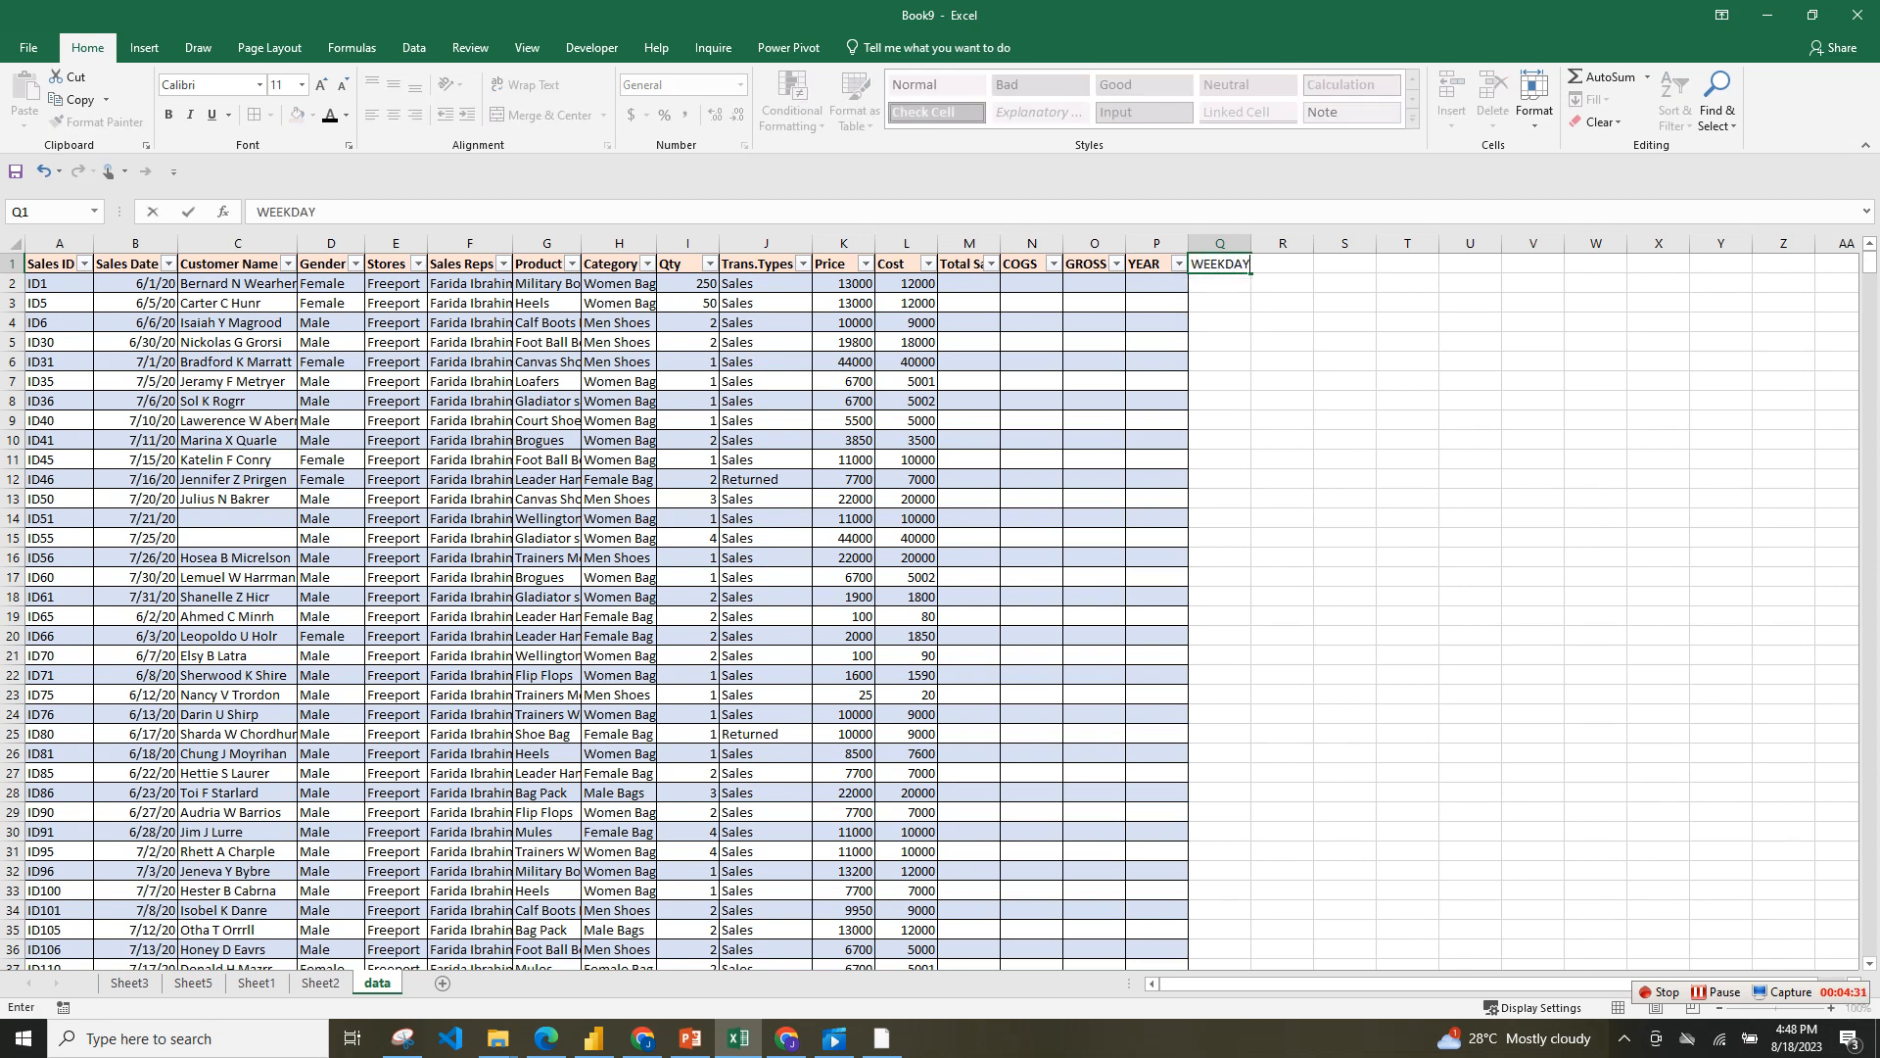
key(Return)
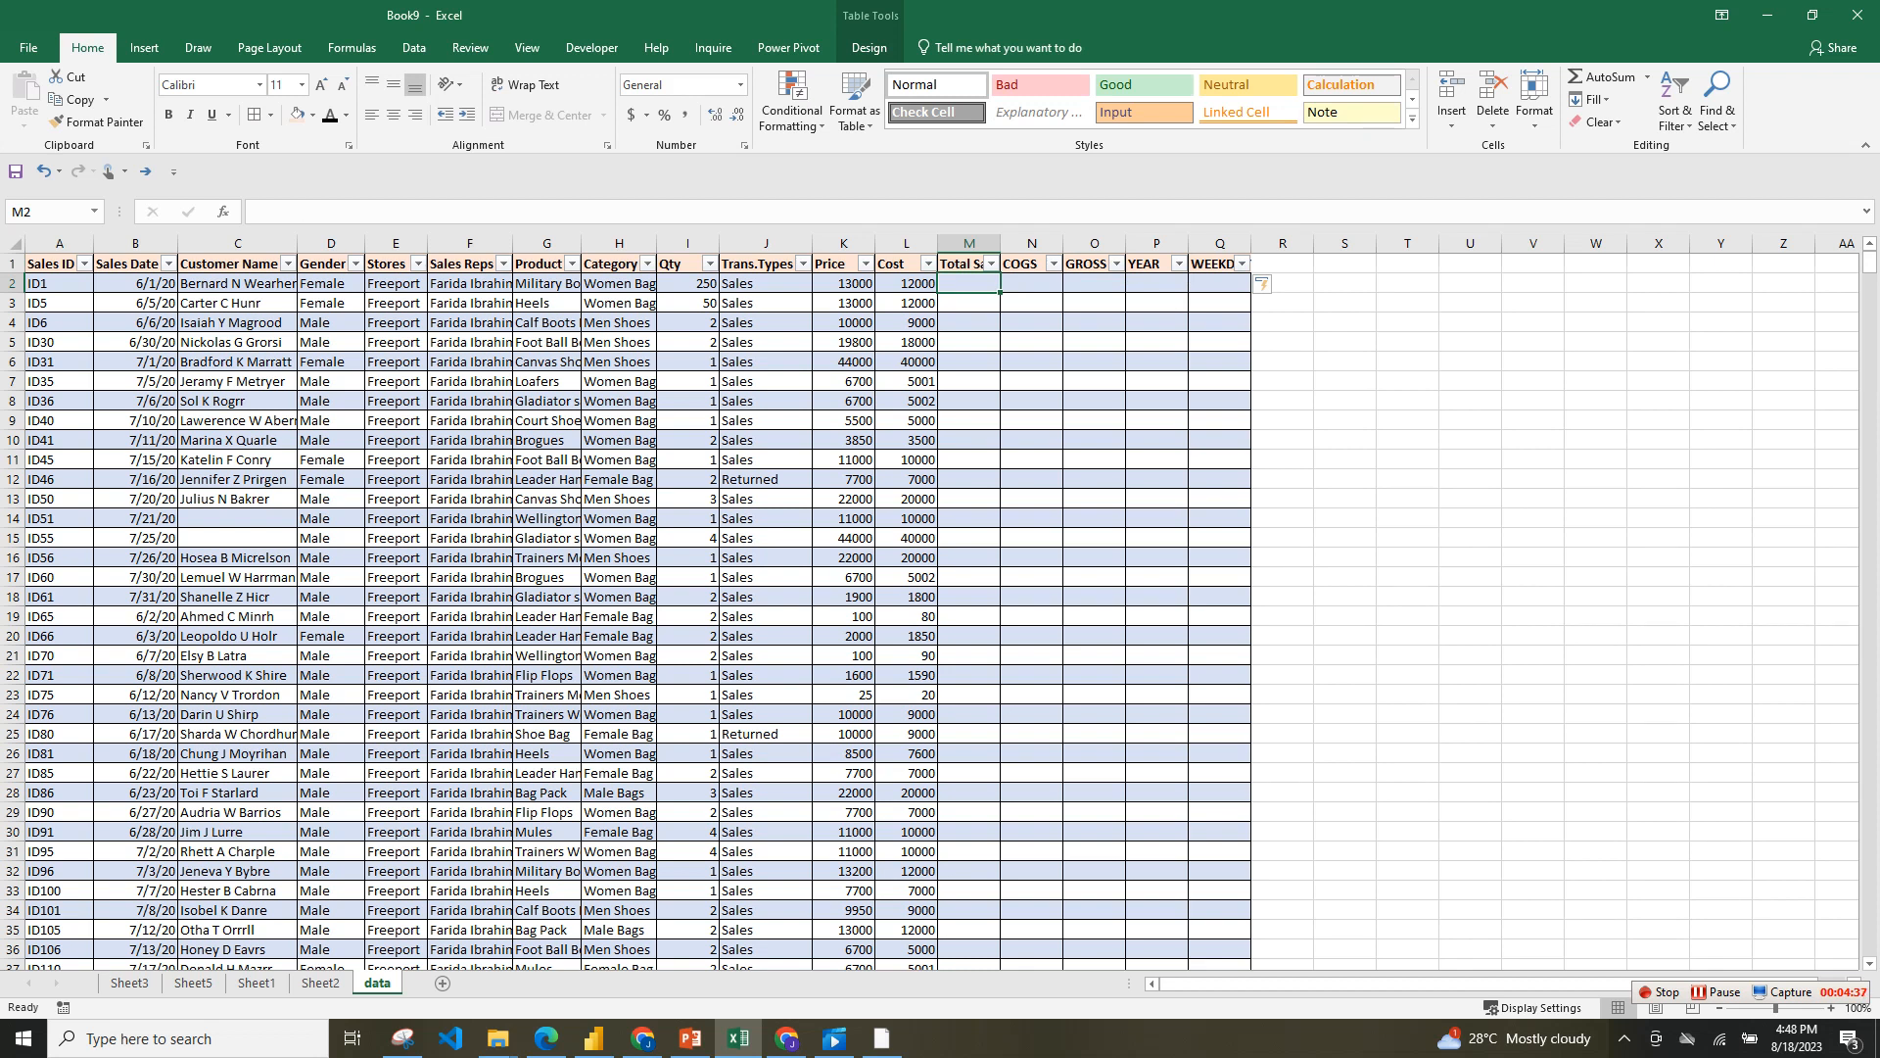
text(=)
click(687, 283)
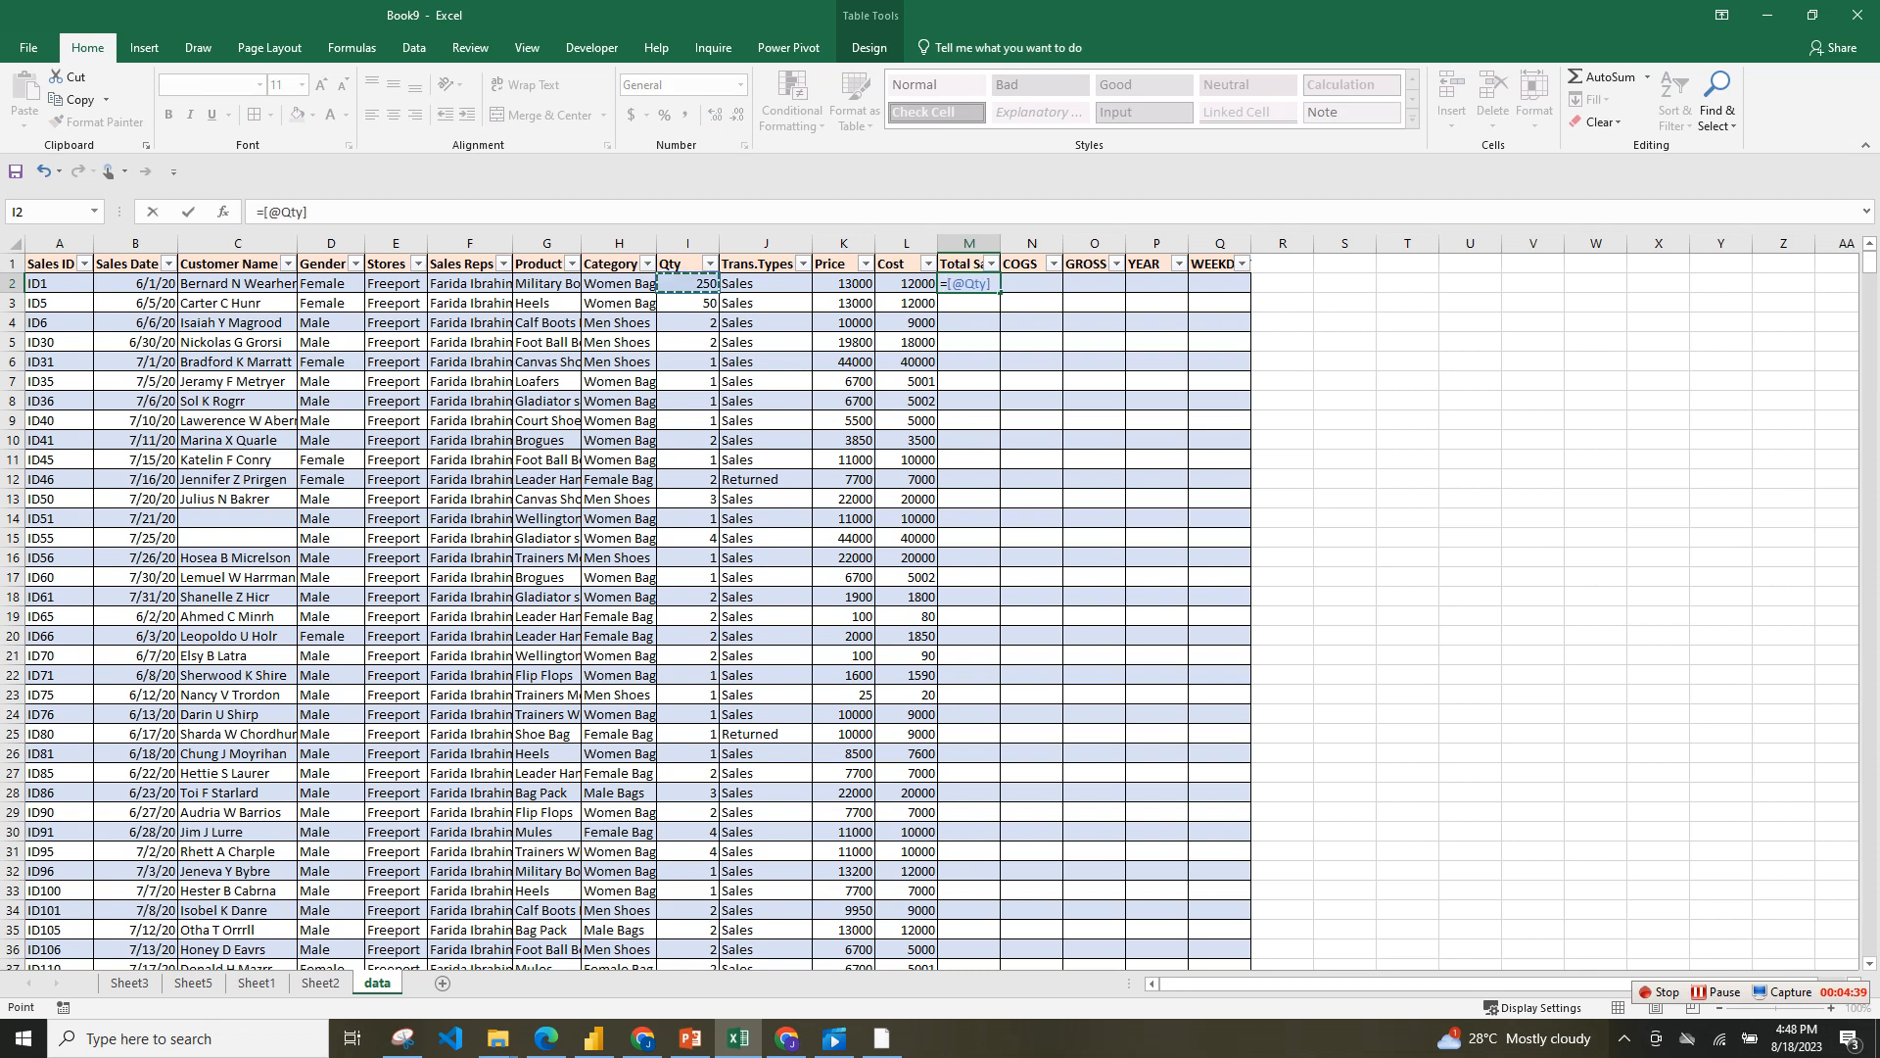
text(*)
key(Left)
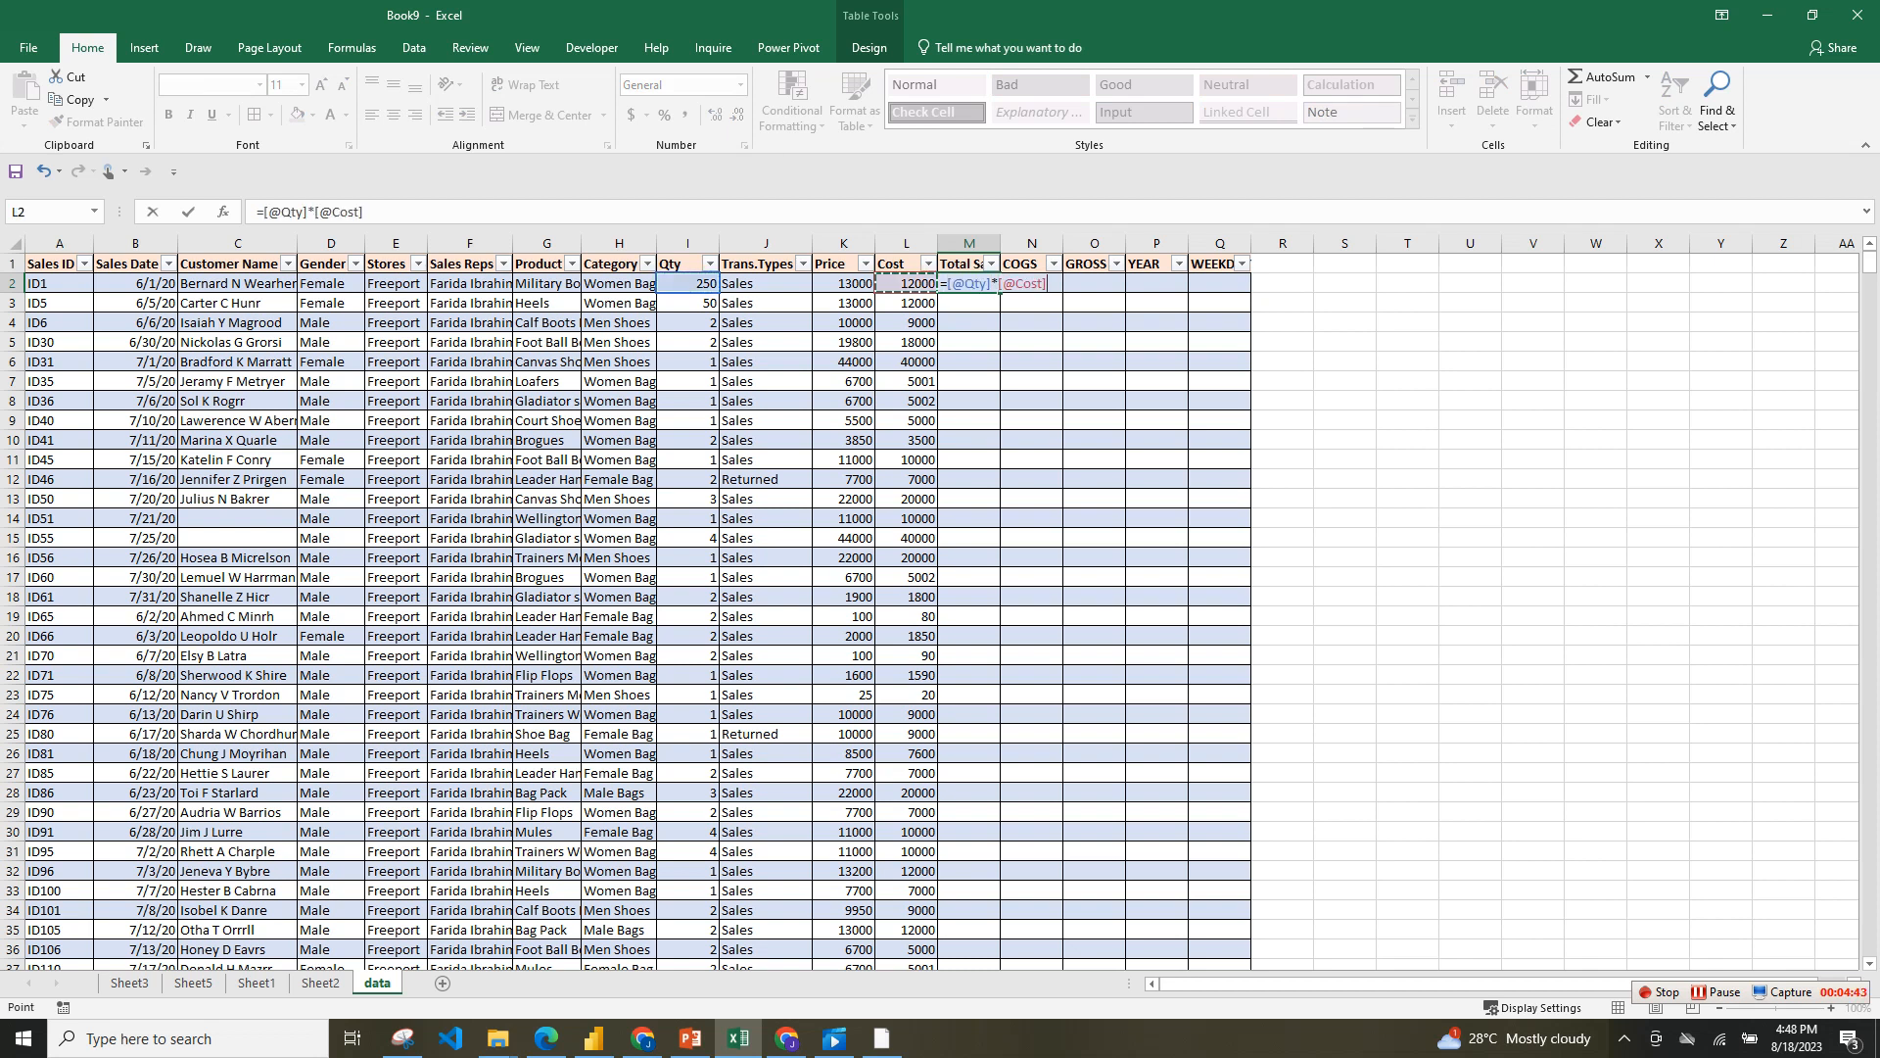
key(Return)
click(1031, 283)
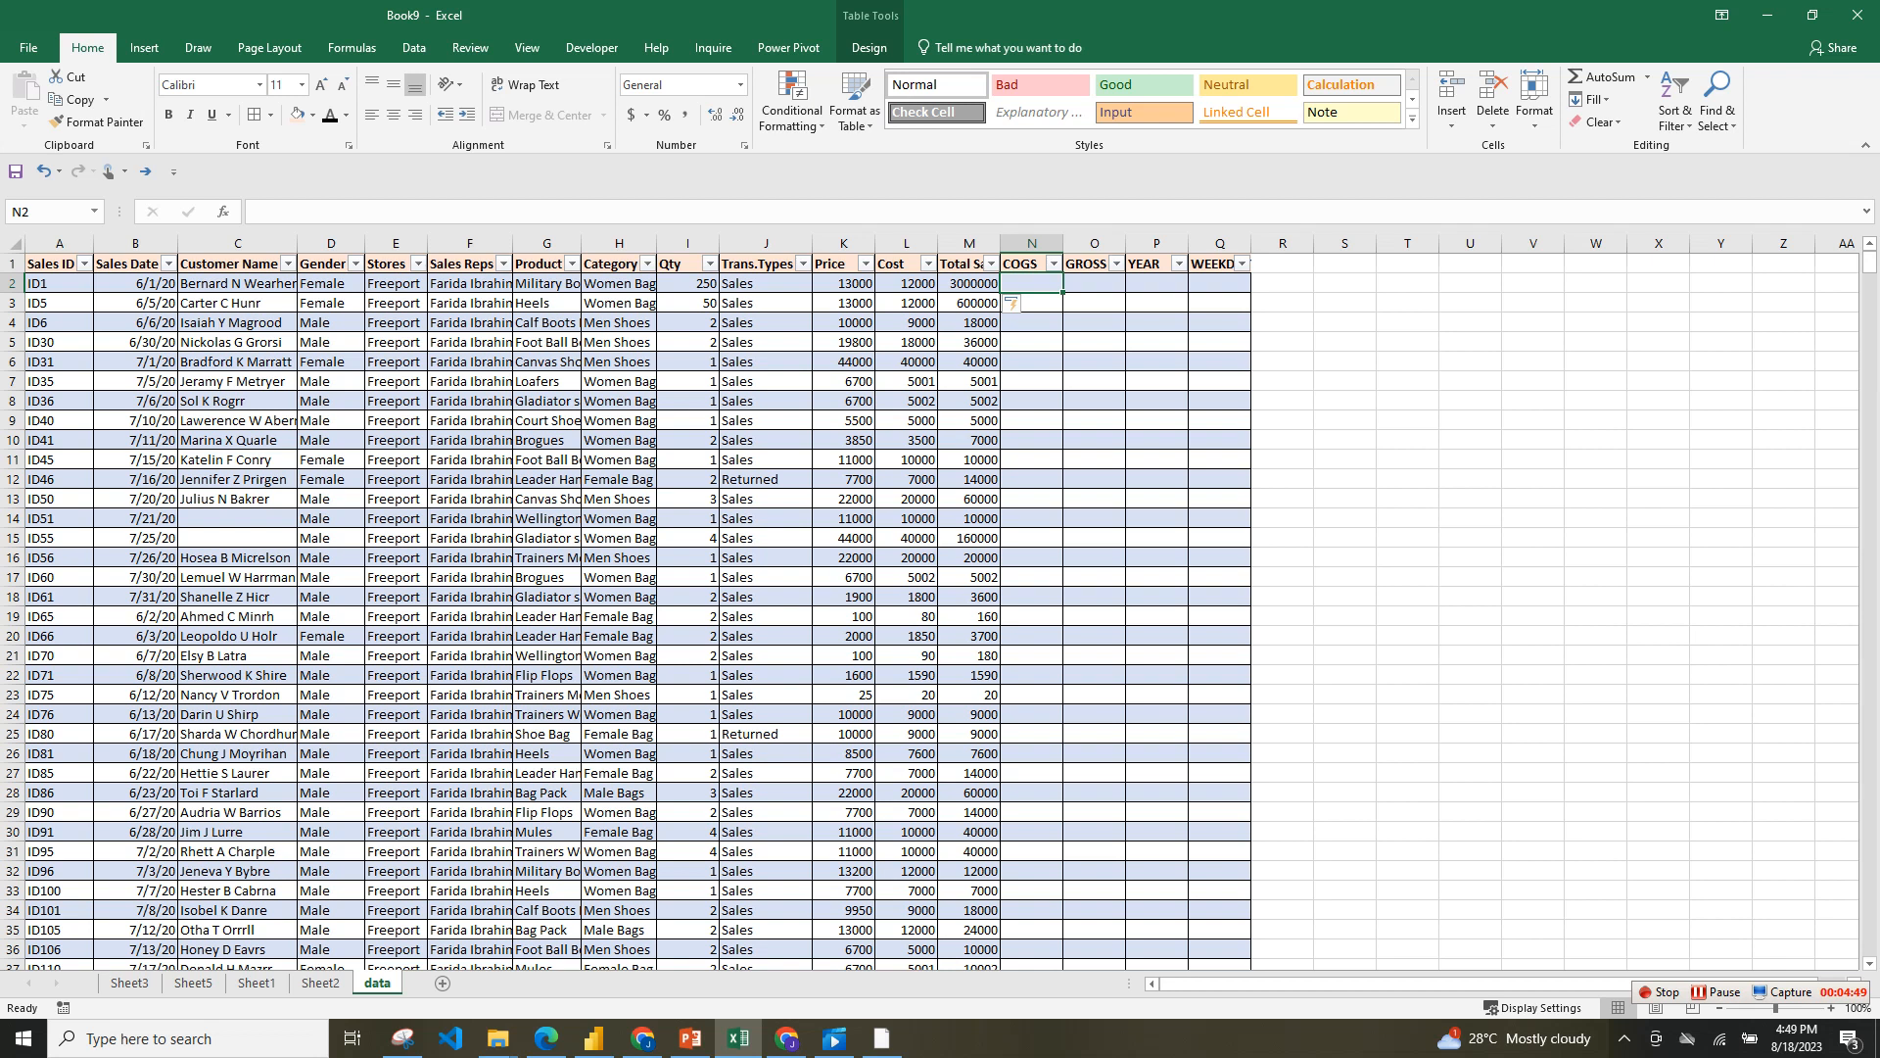
text(=)
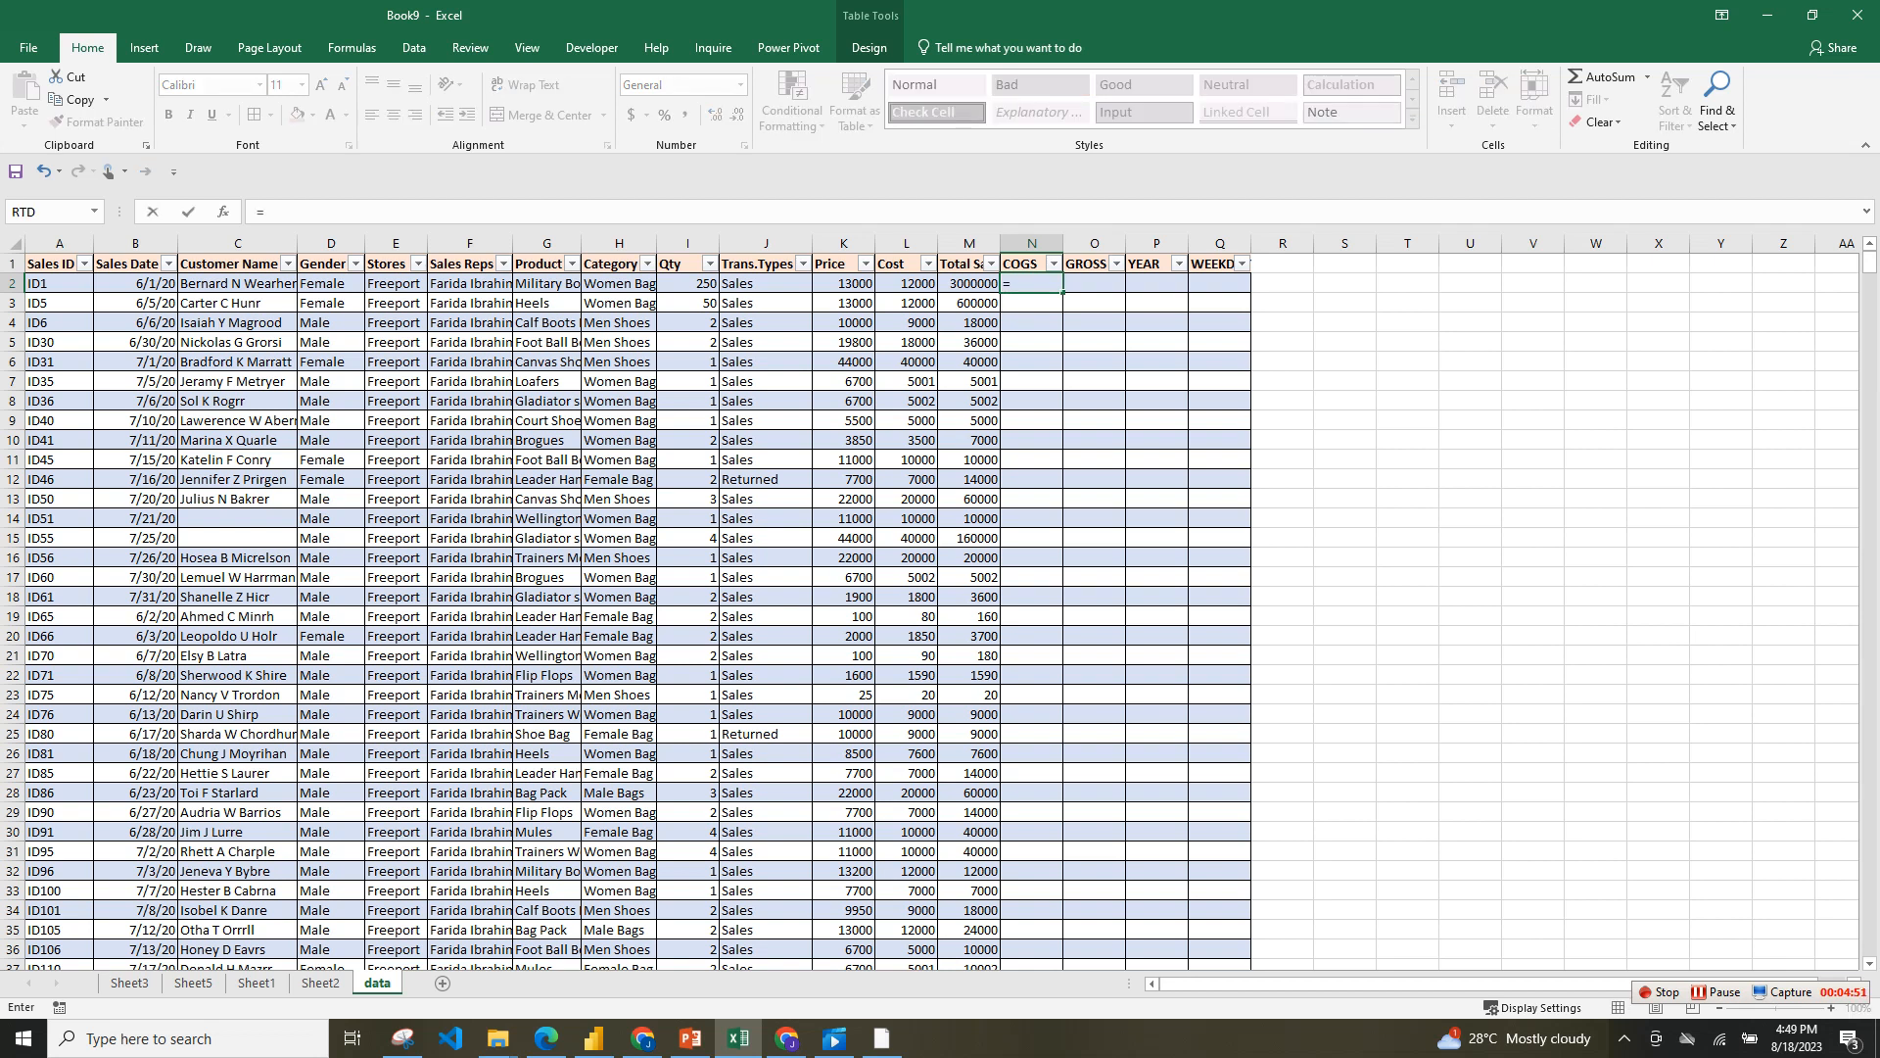
click(688, 283)
text(*)
click(906, 283)
key(Return)
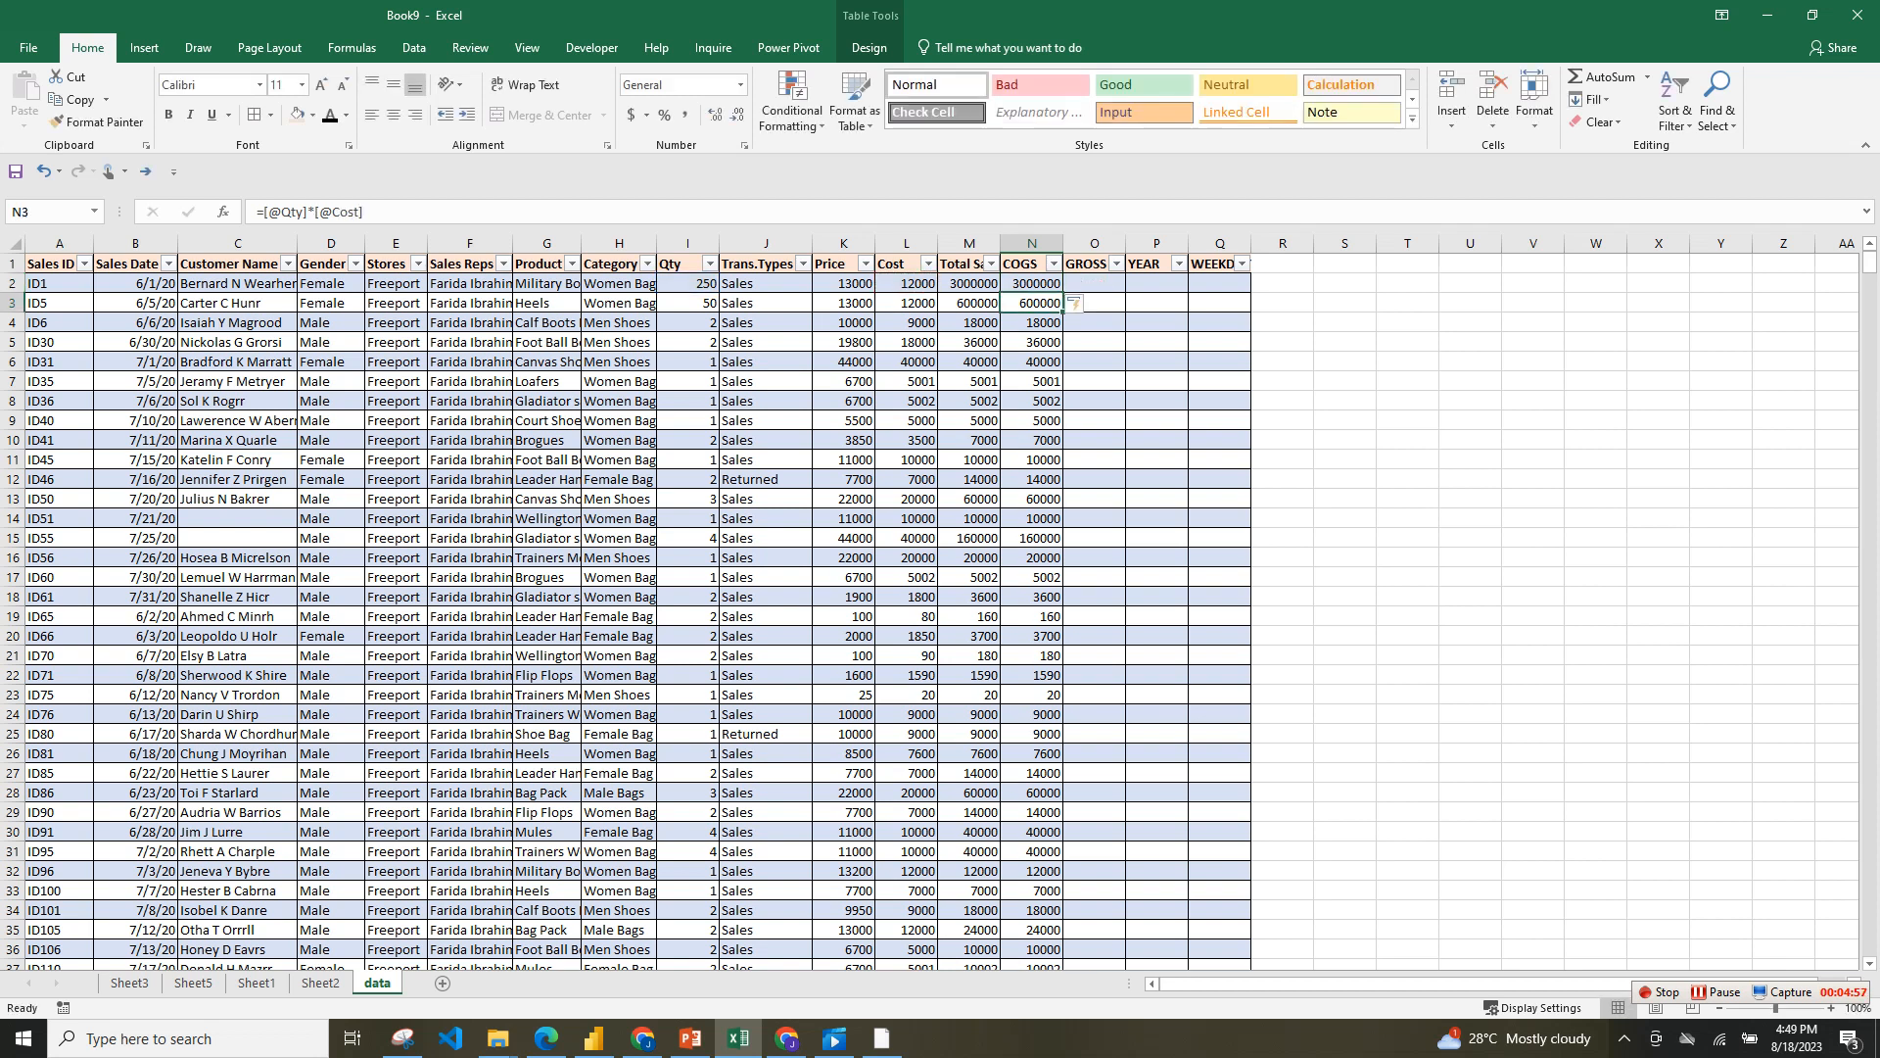
click(1094, 282)
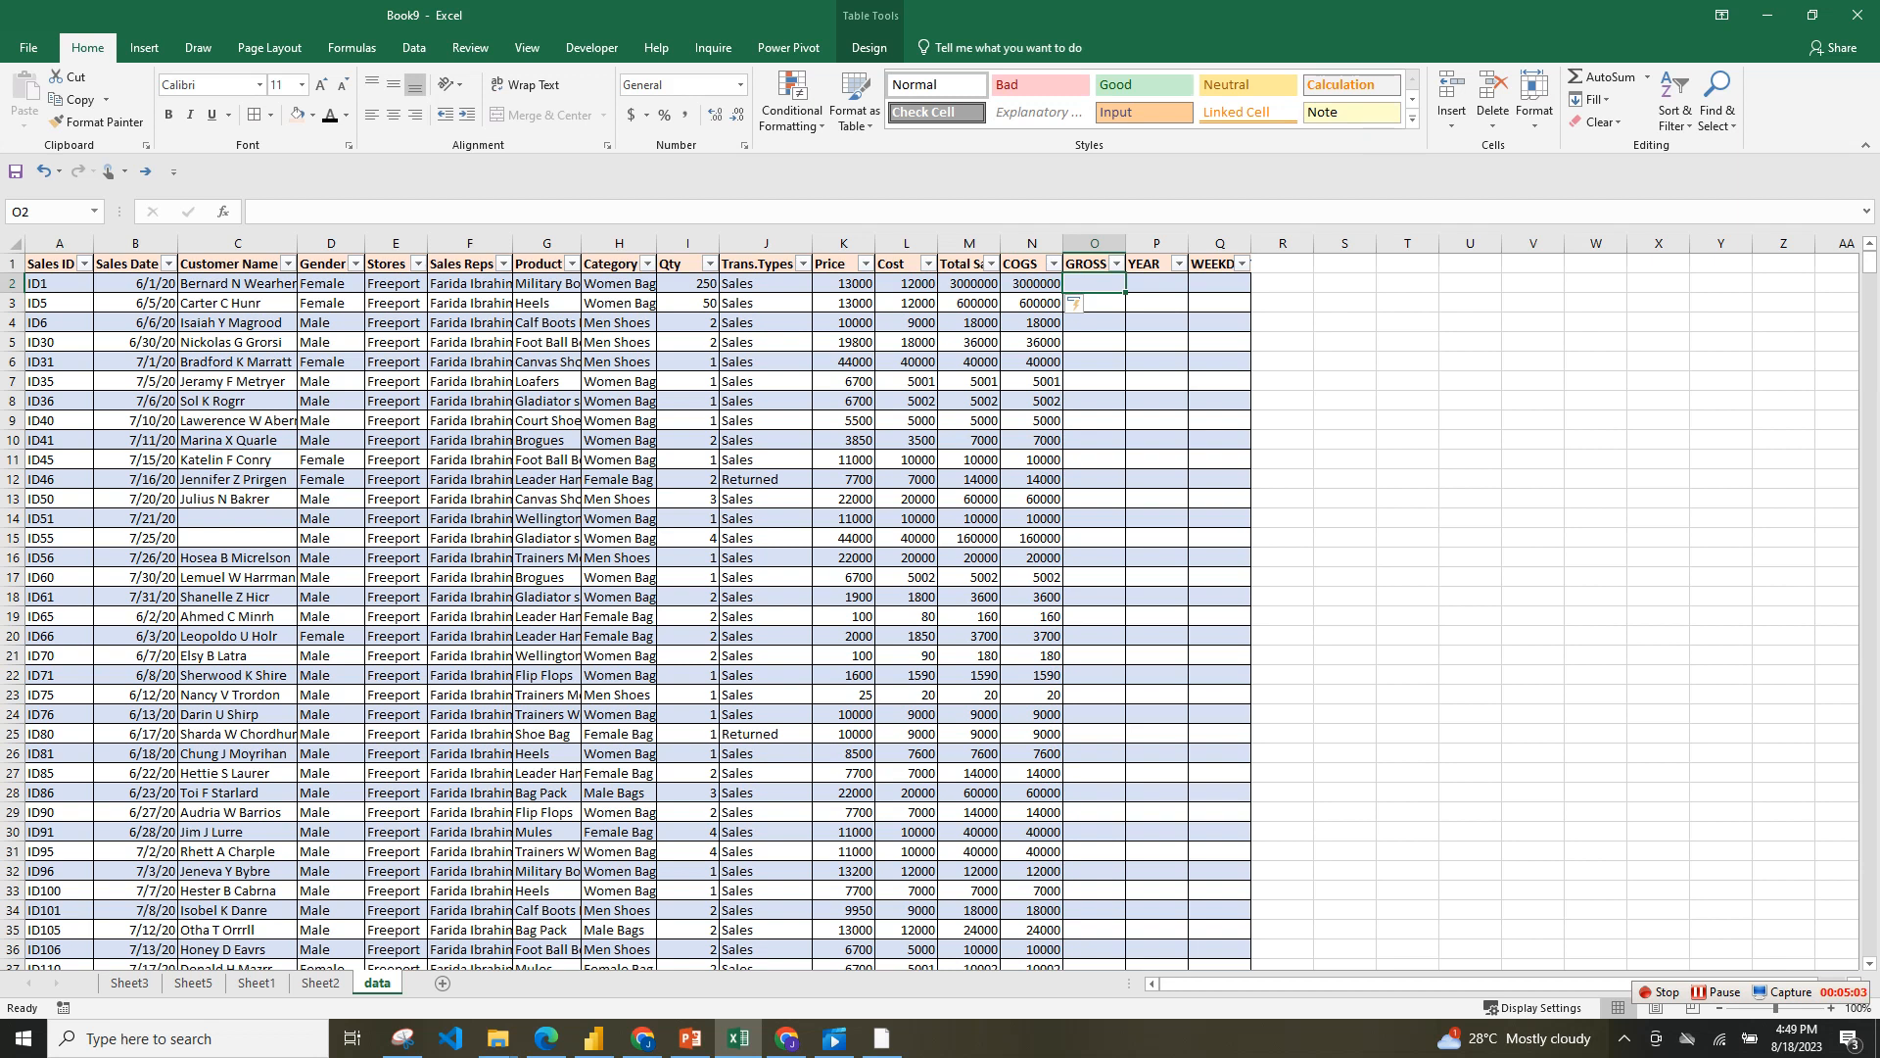
text(=)
click(969, 283)
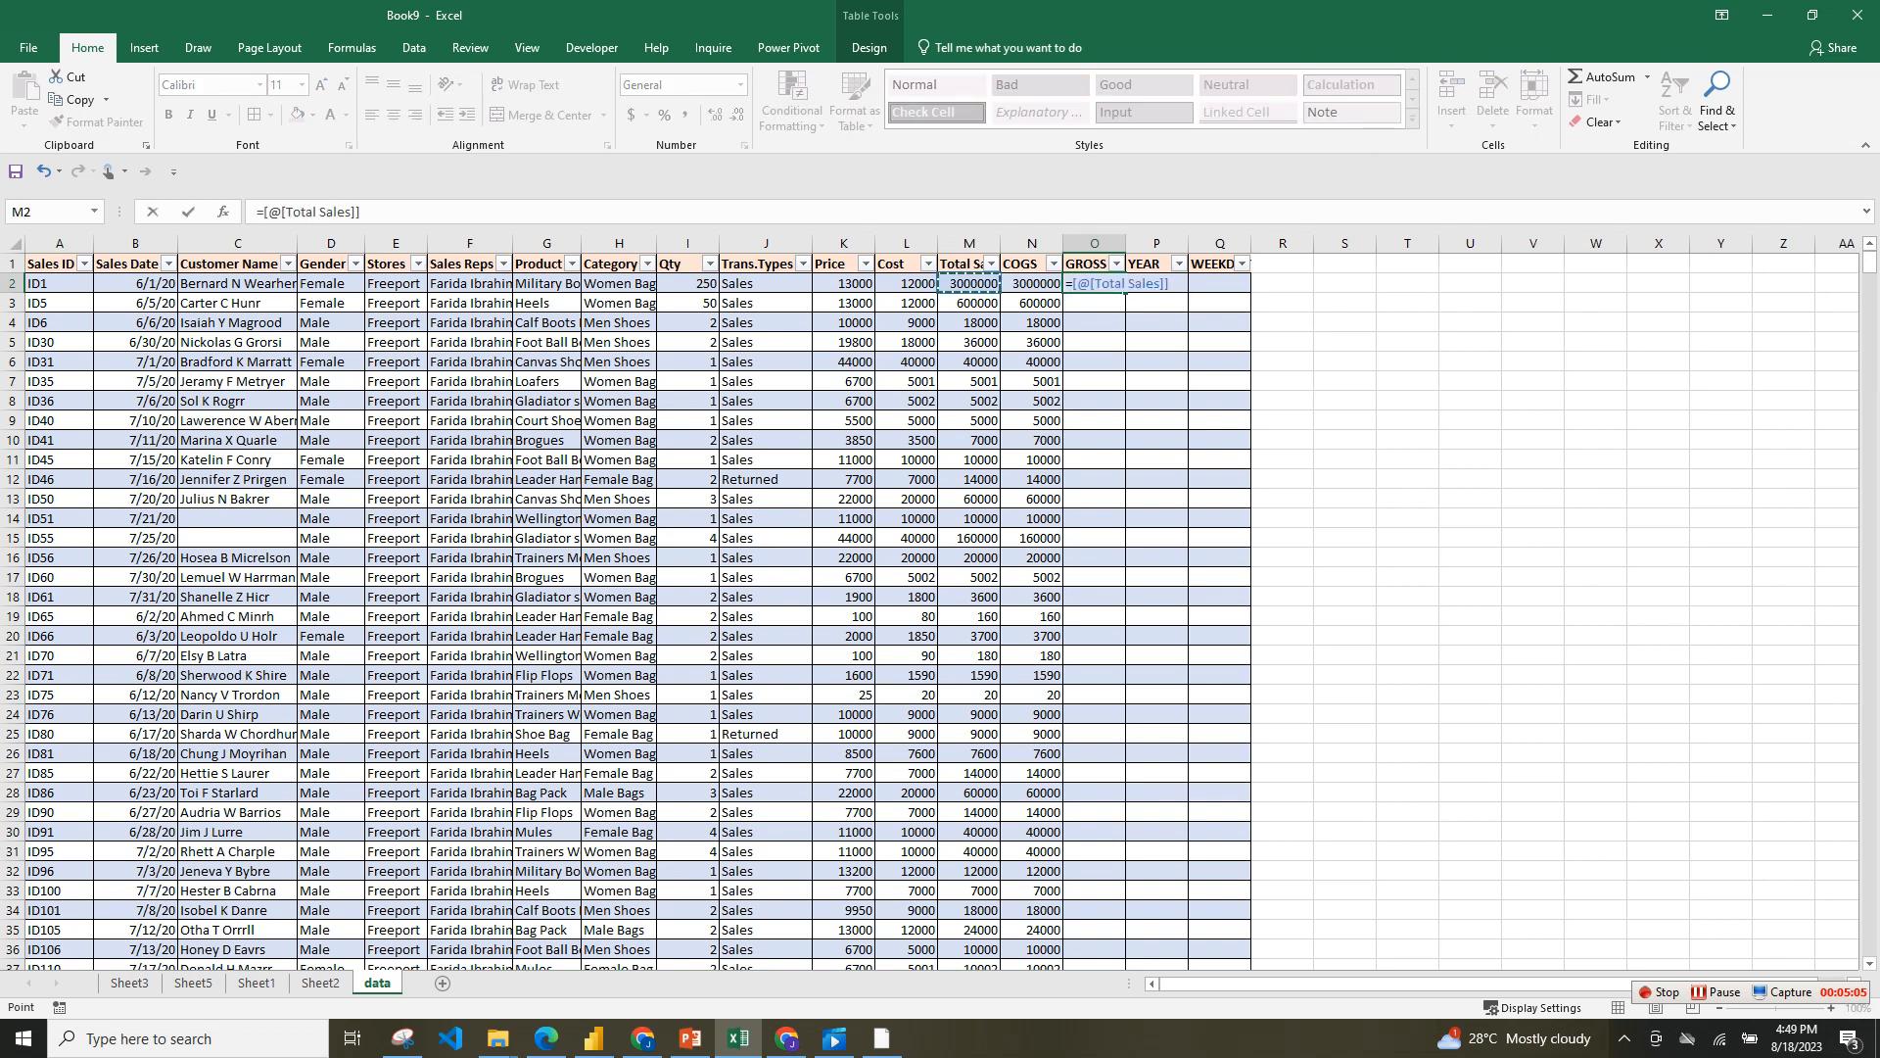
text(-)
click(1031, 283)
key(Return)
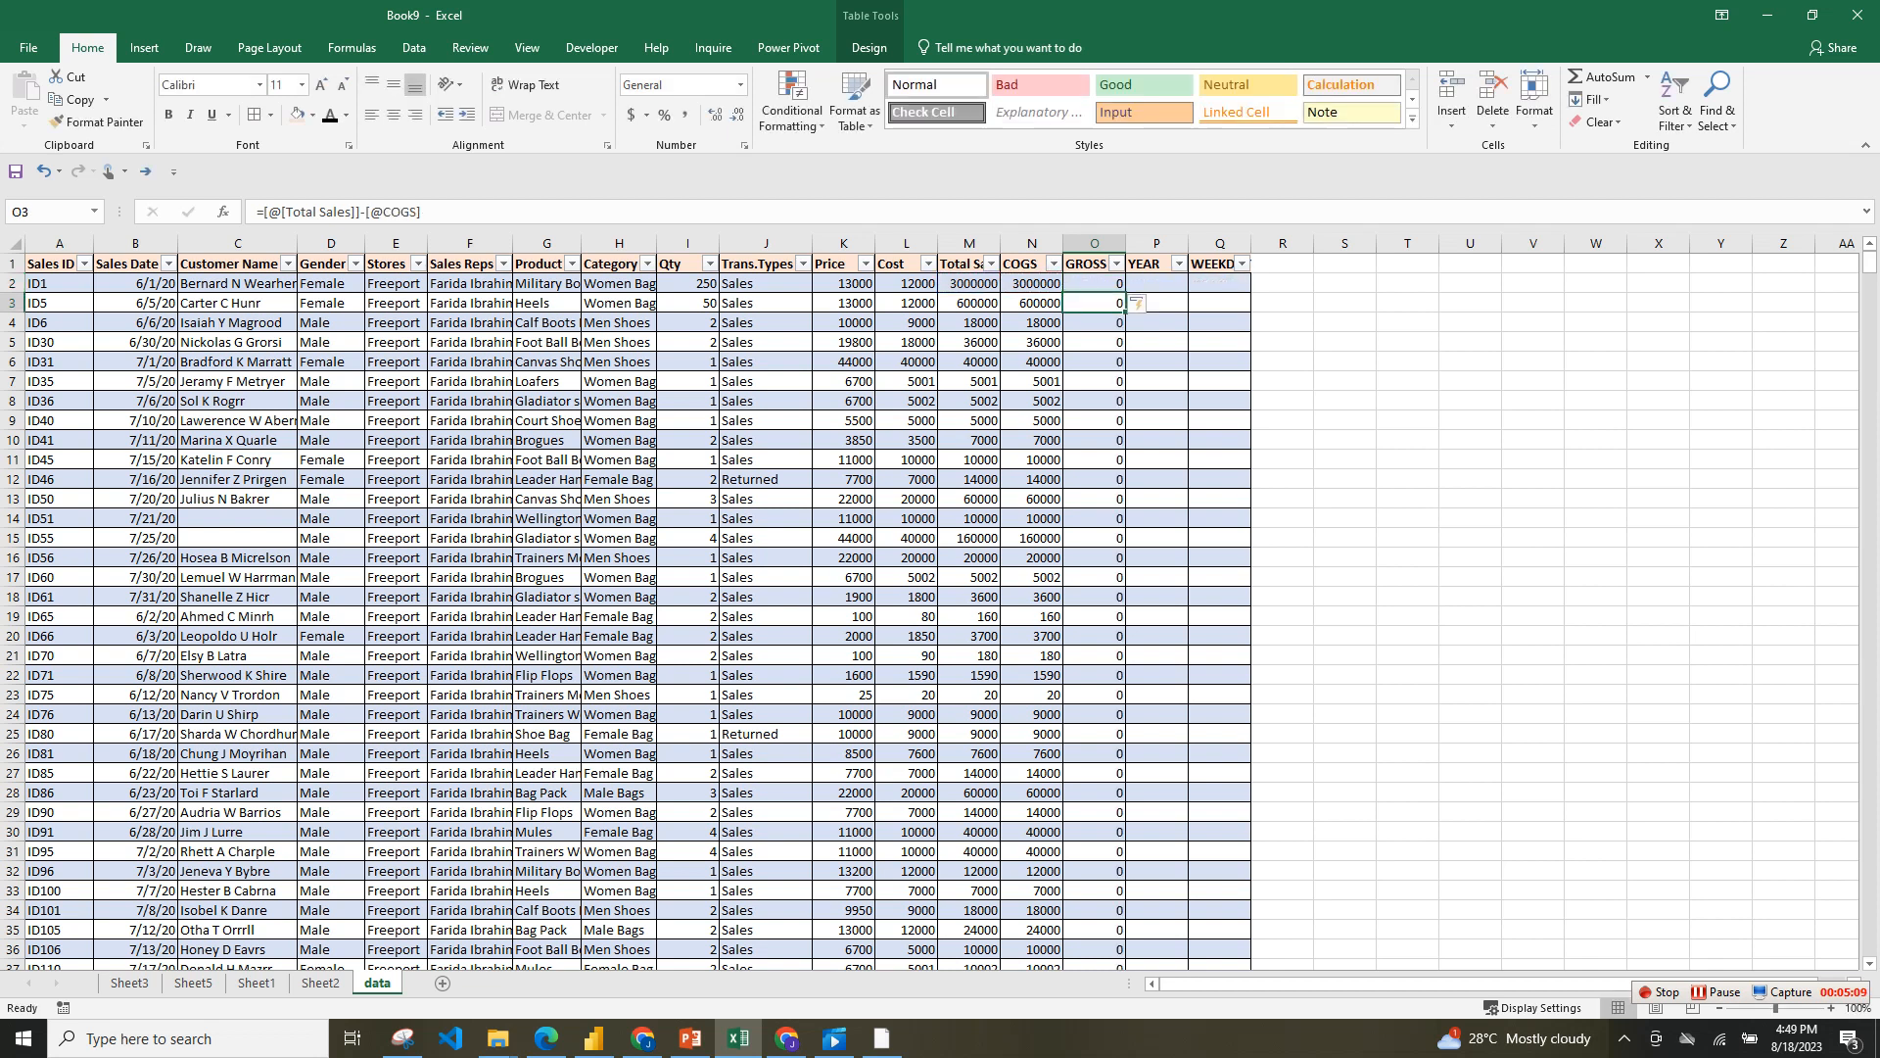
- Check the formulas behind the gross profit and clear all Total Sales values from M2 to the table's last row
click(1094, 283)
click(1031, 283)
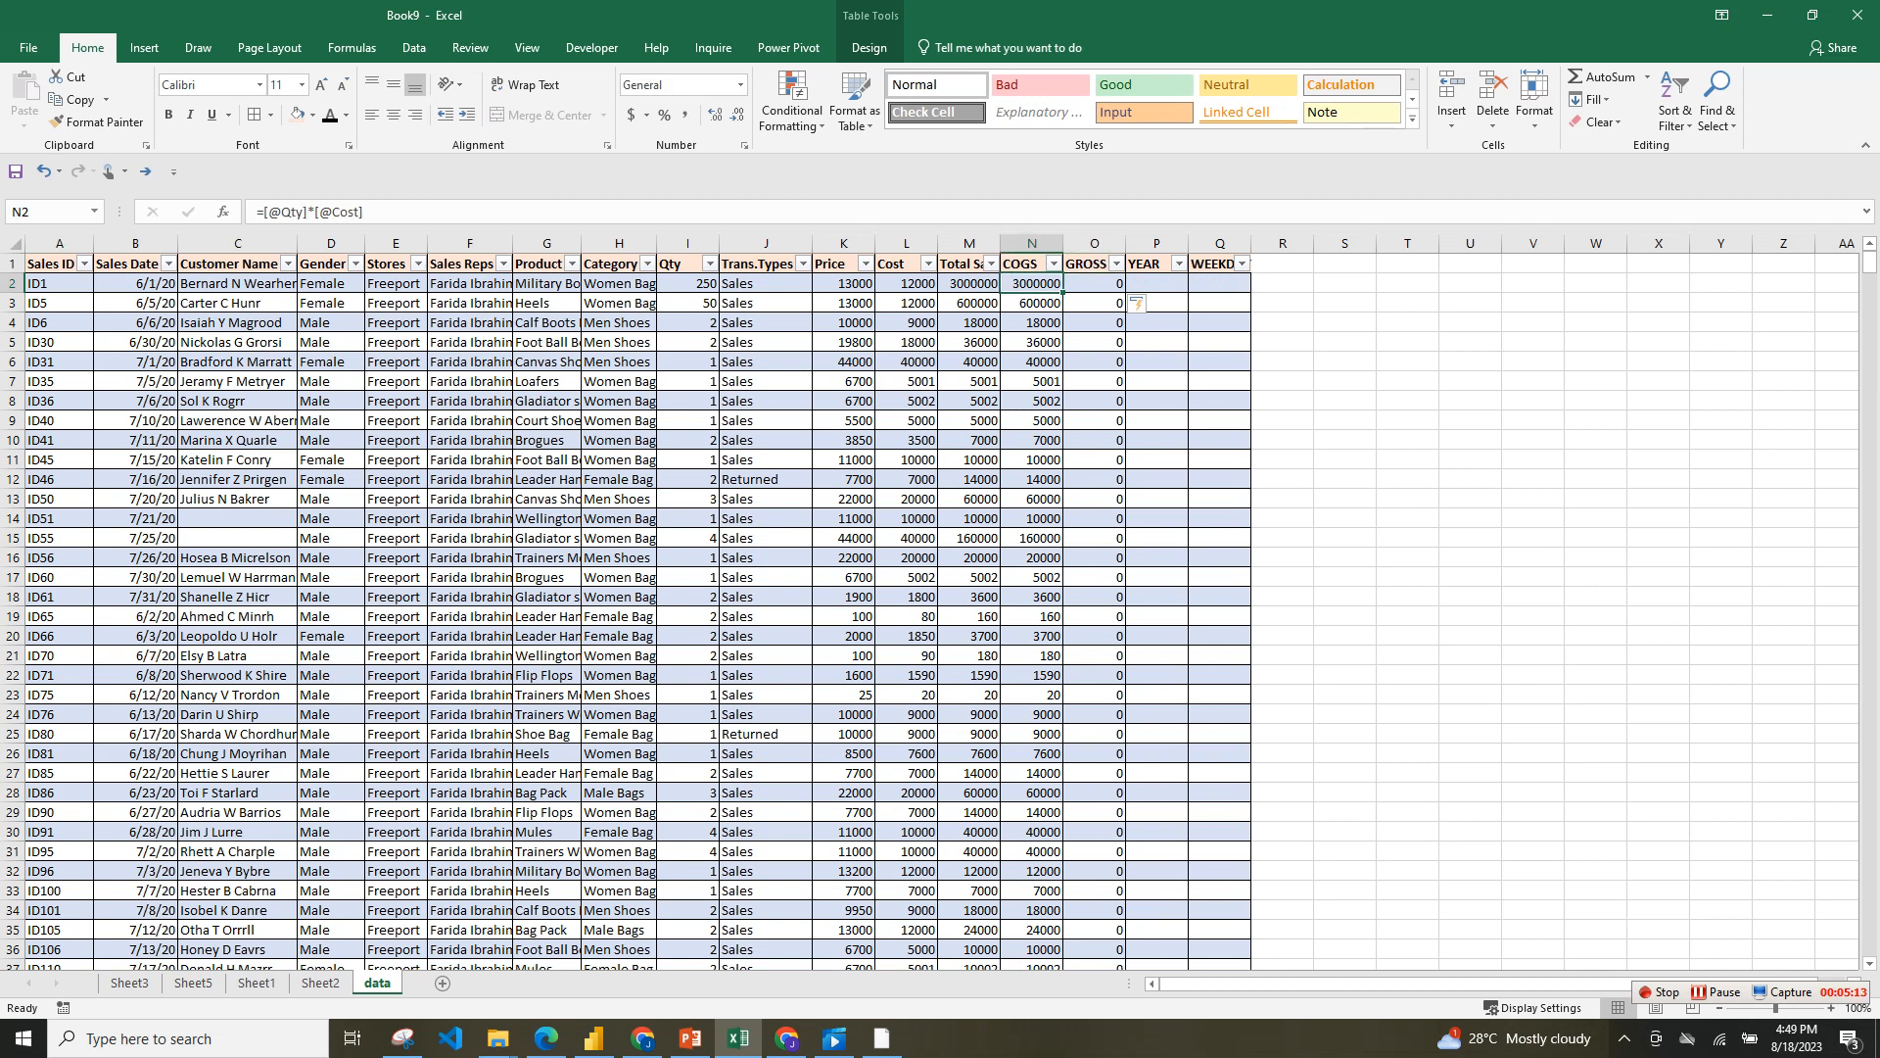
click(968, 283)
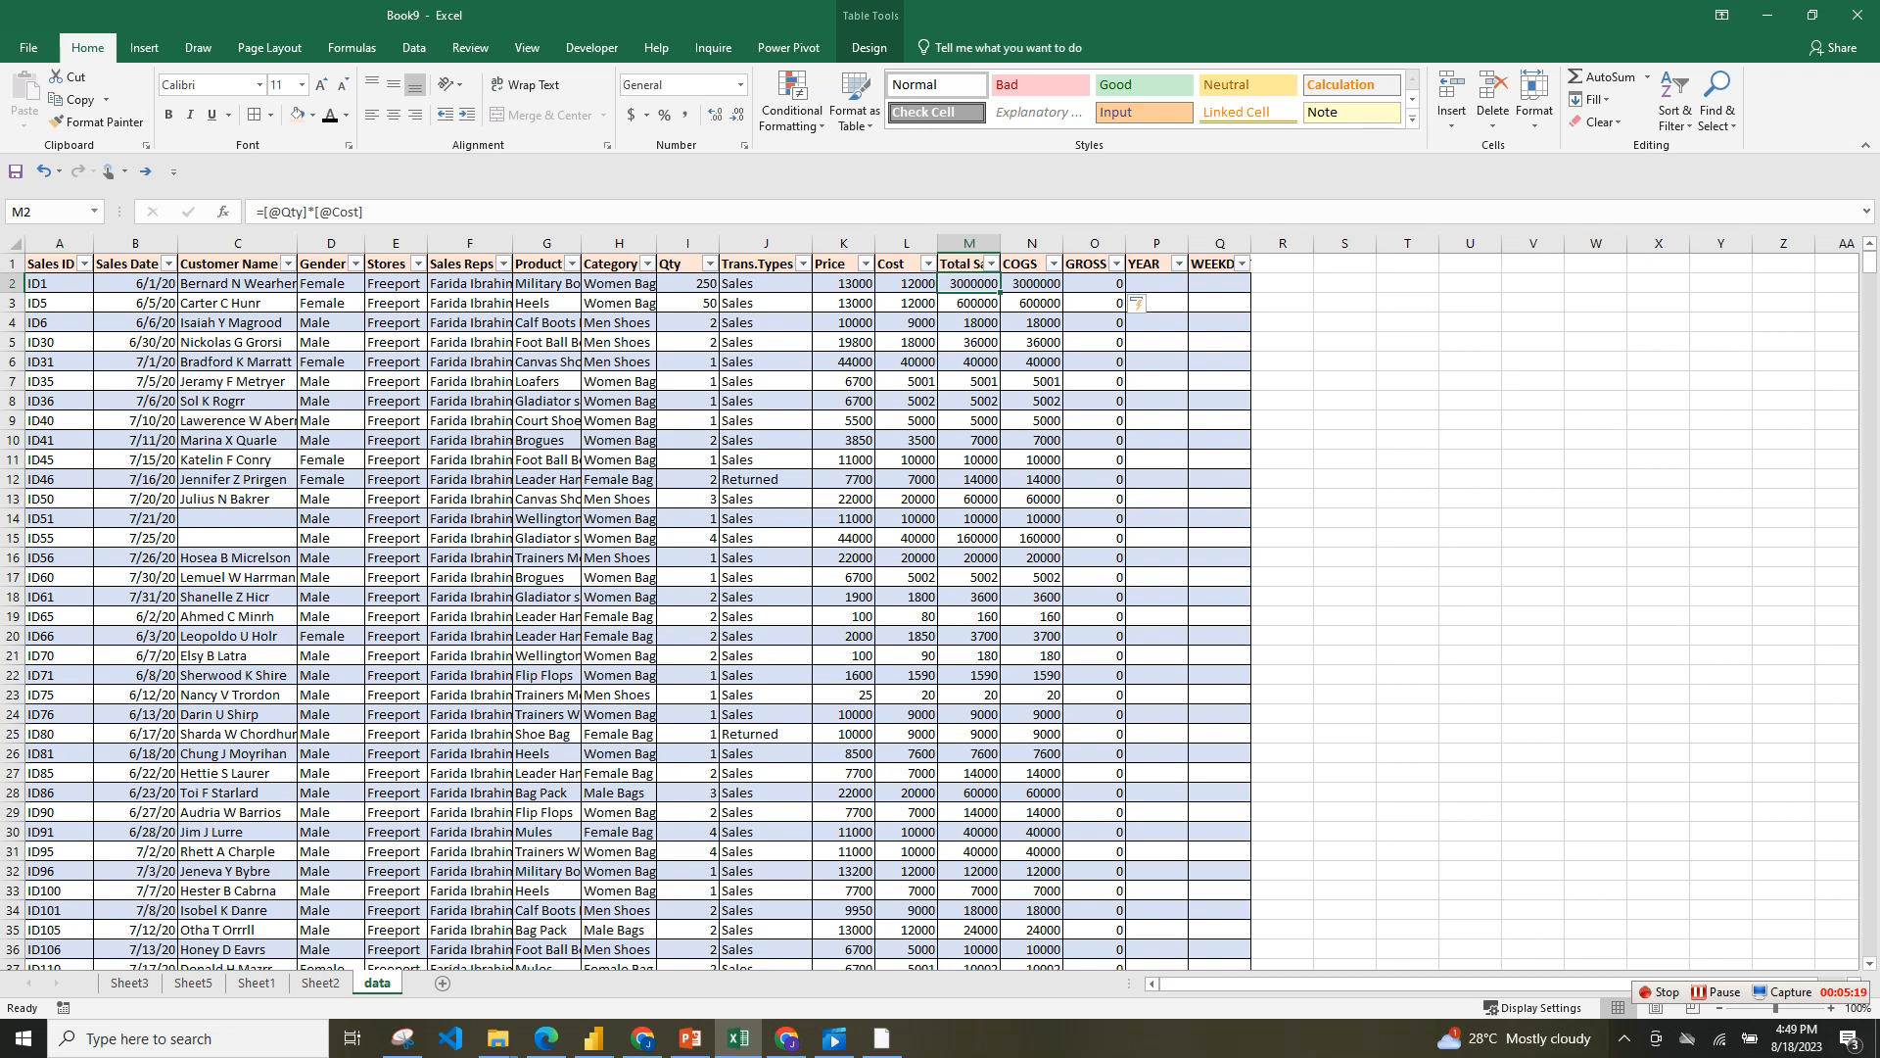
key(ctrl+shift+Down)
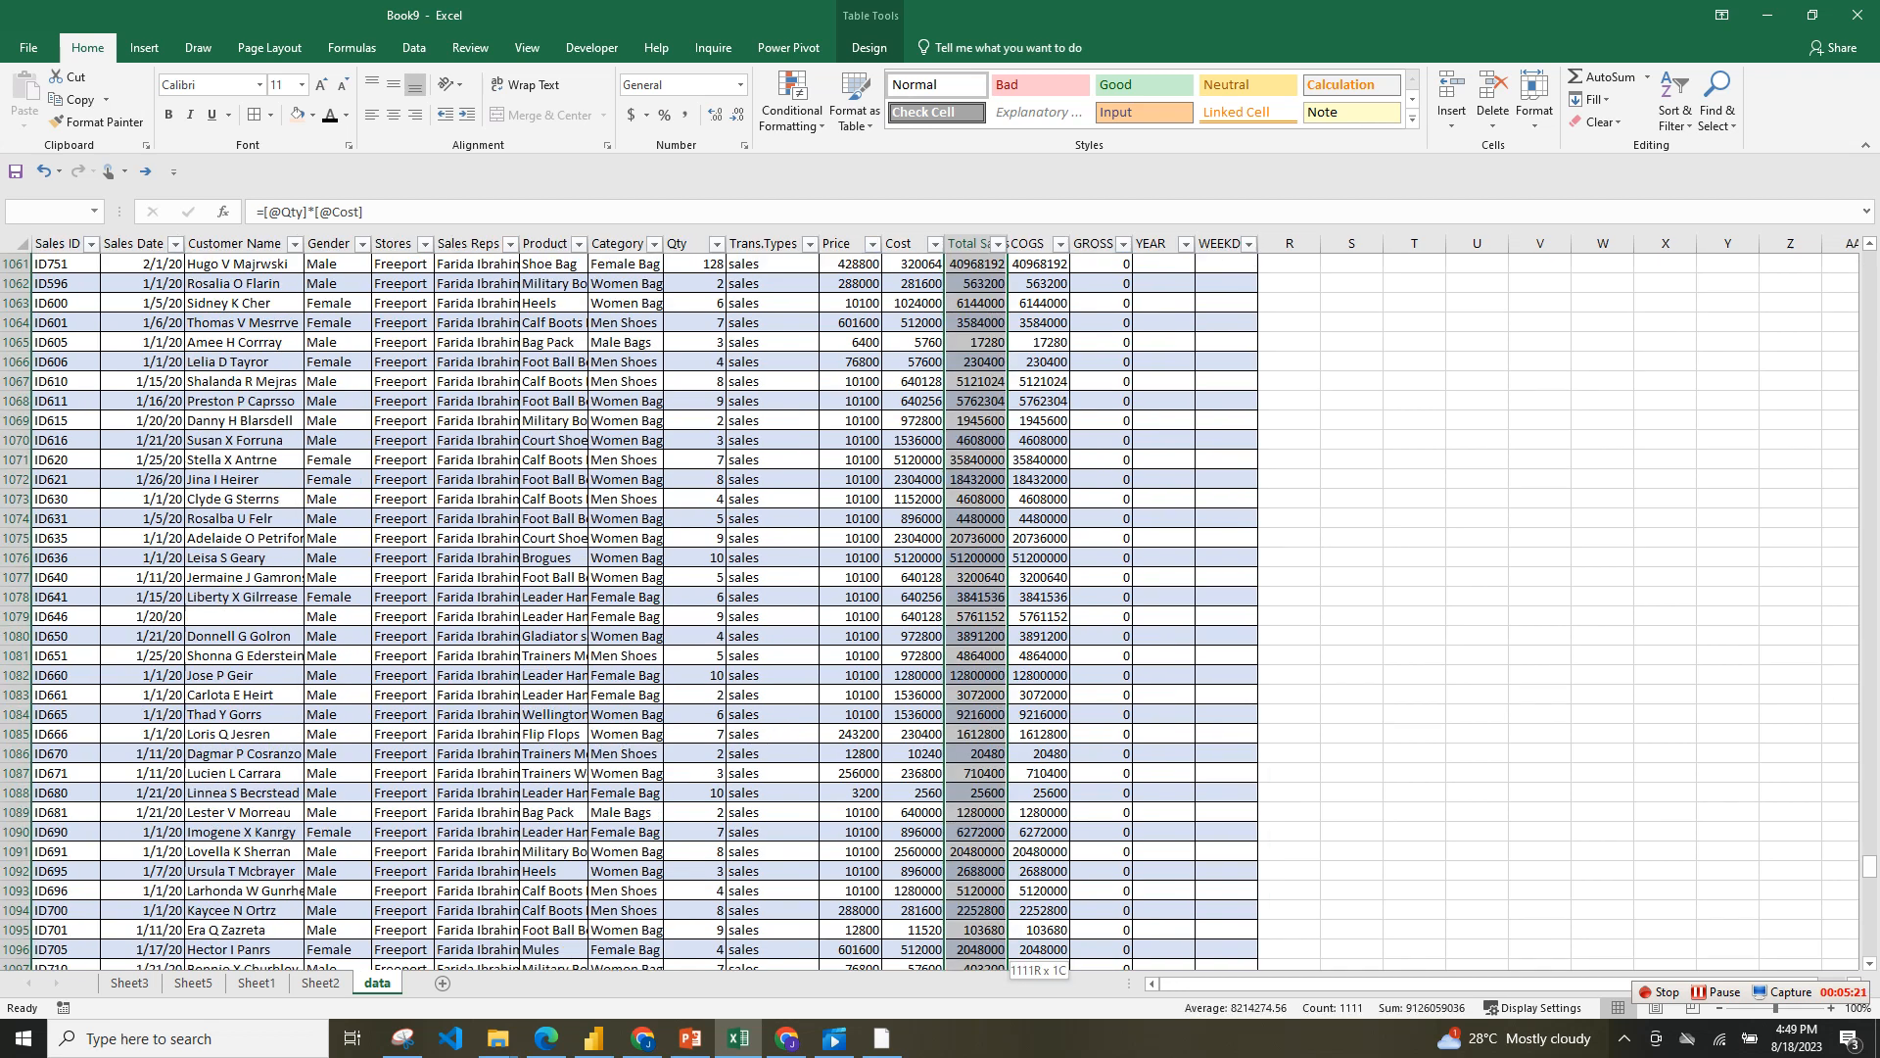
key(Delete)
click(969, 283)
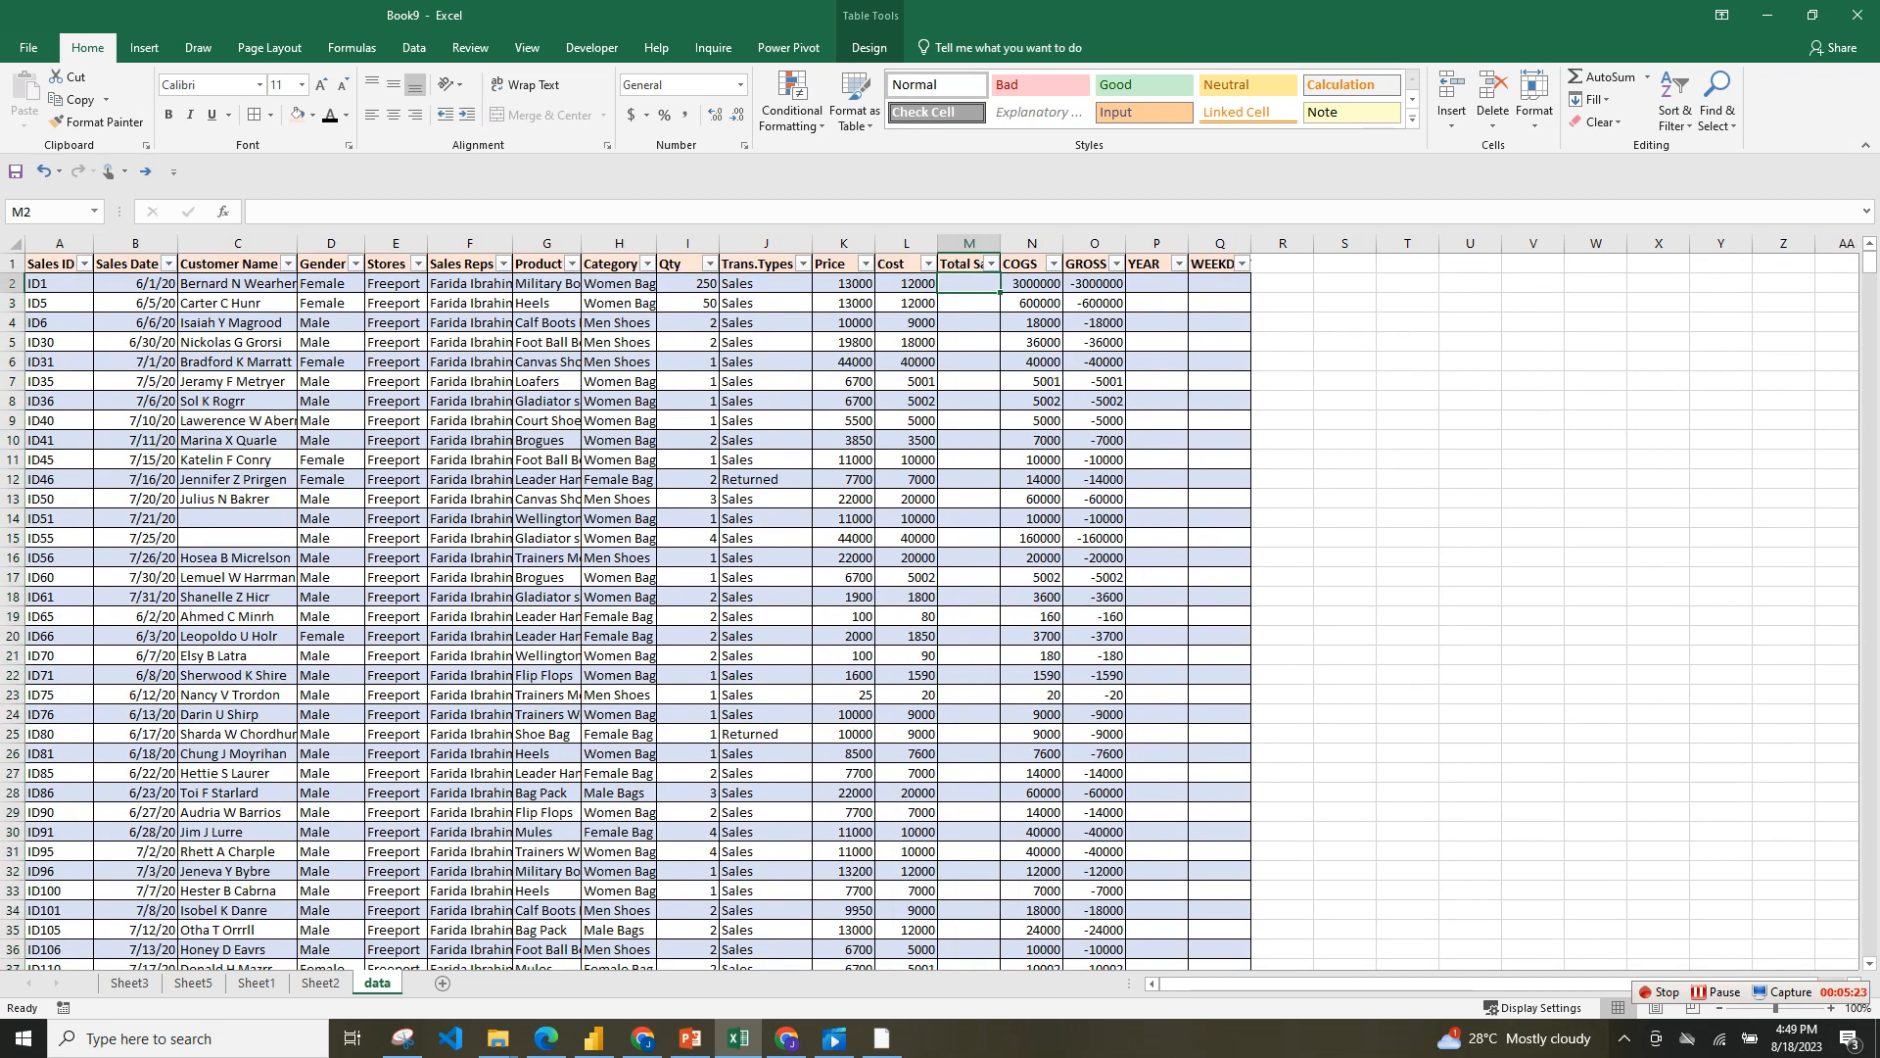
text(=)
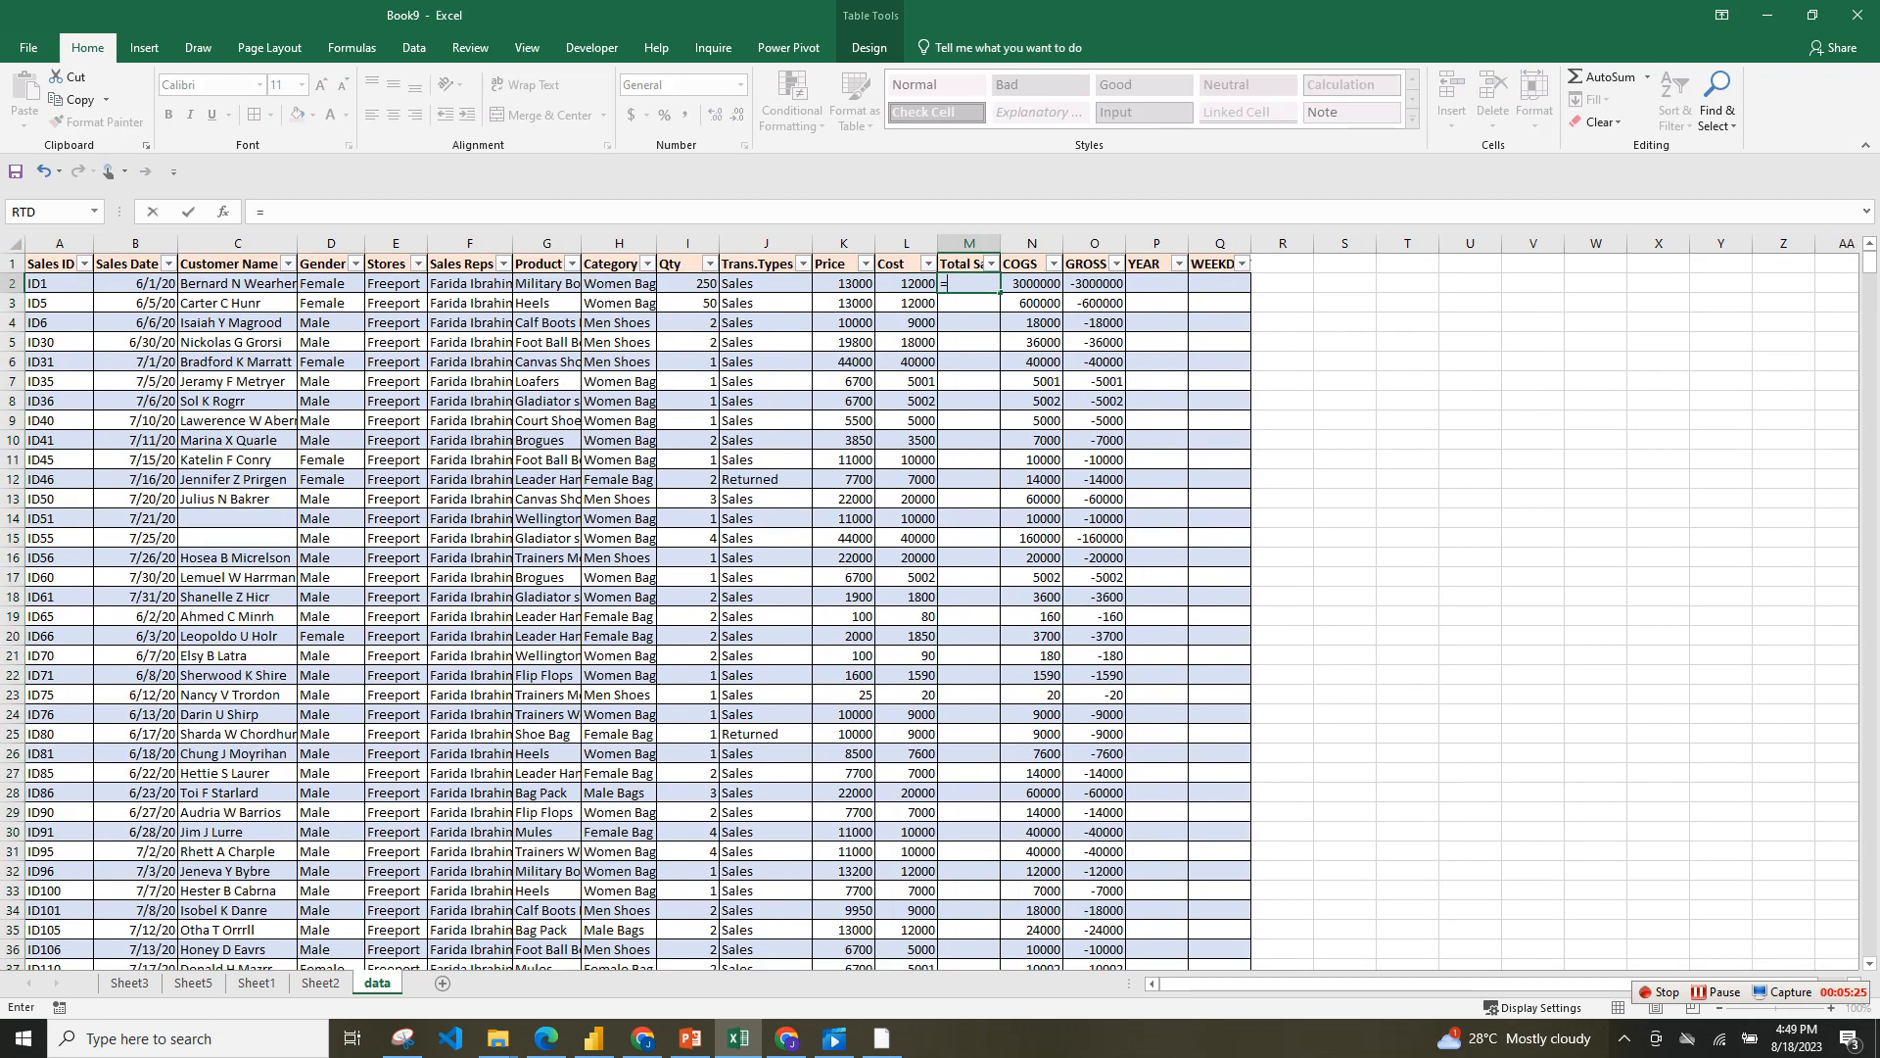
click(689, 283)
text(*)
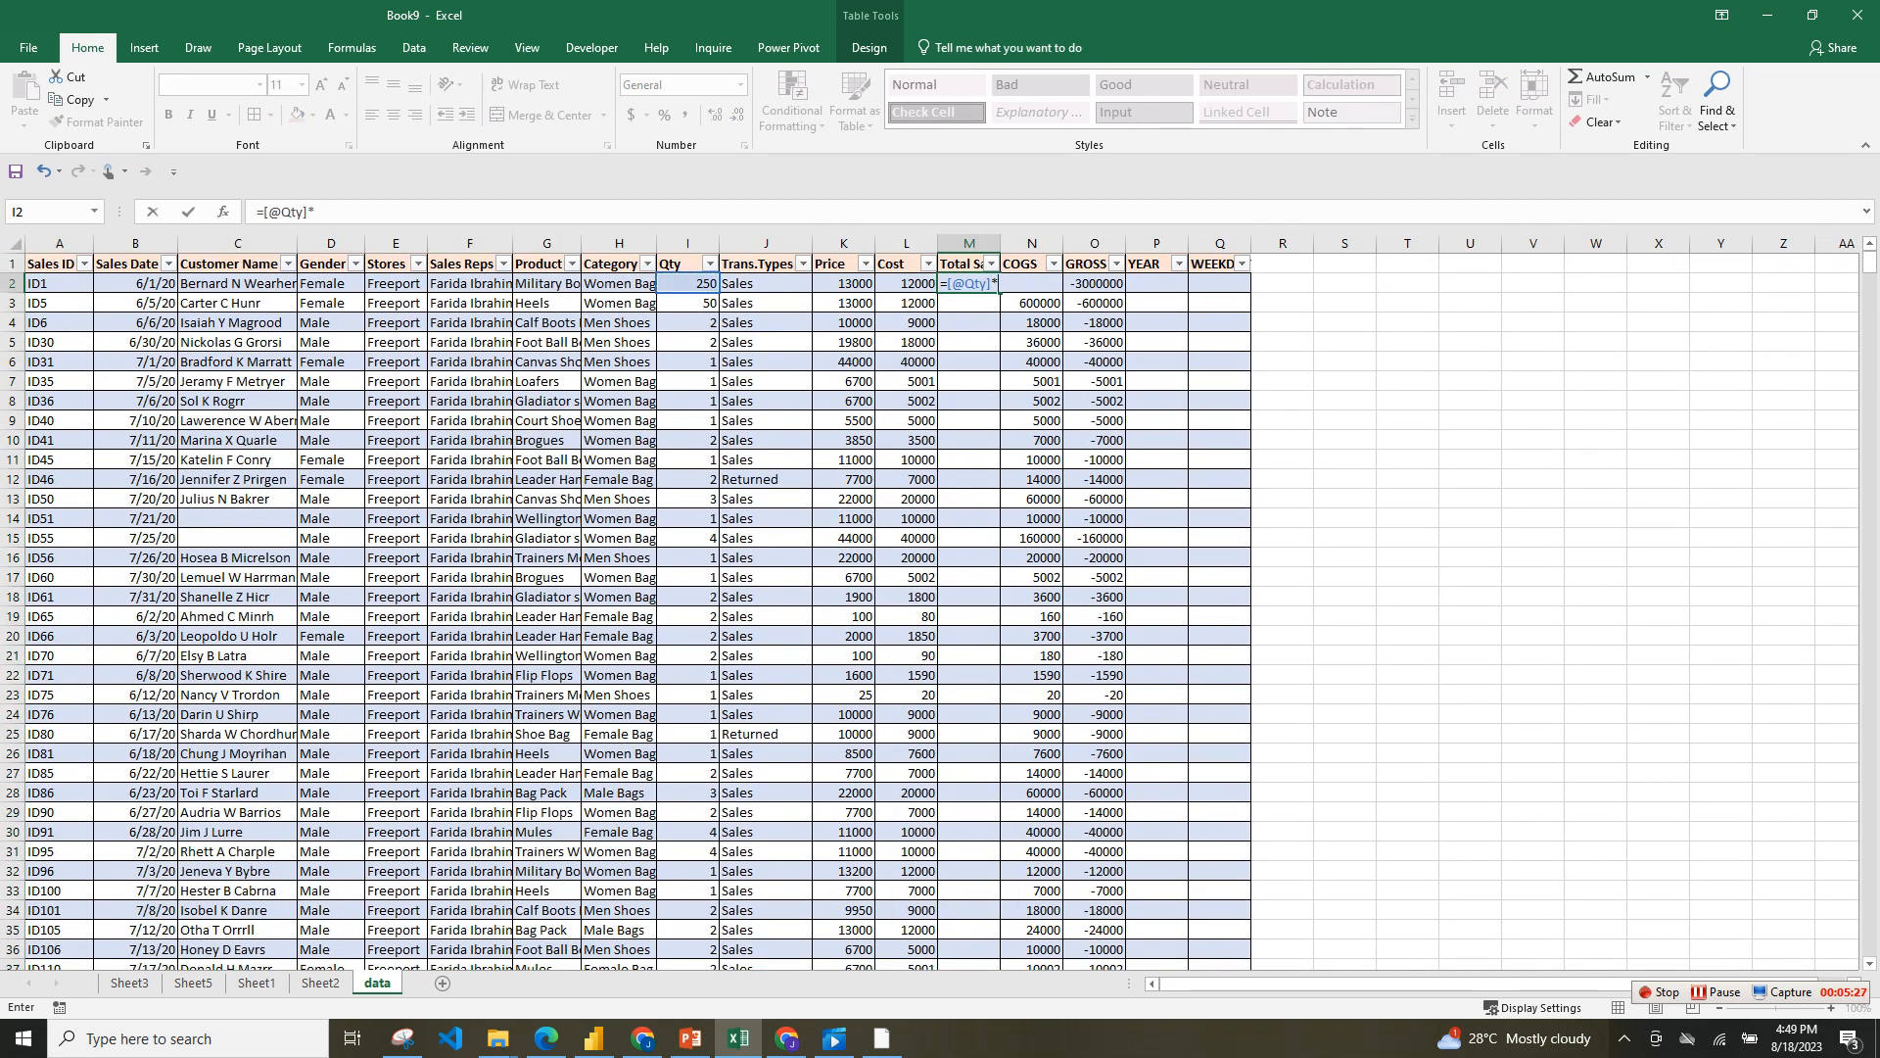
click(844, 283)
key(Return)
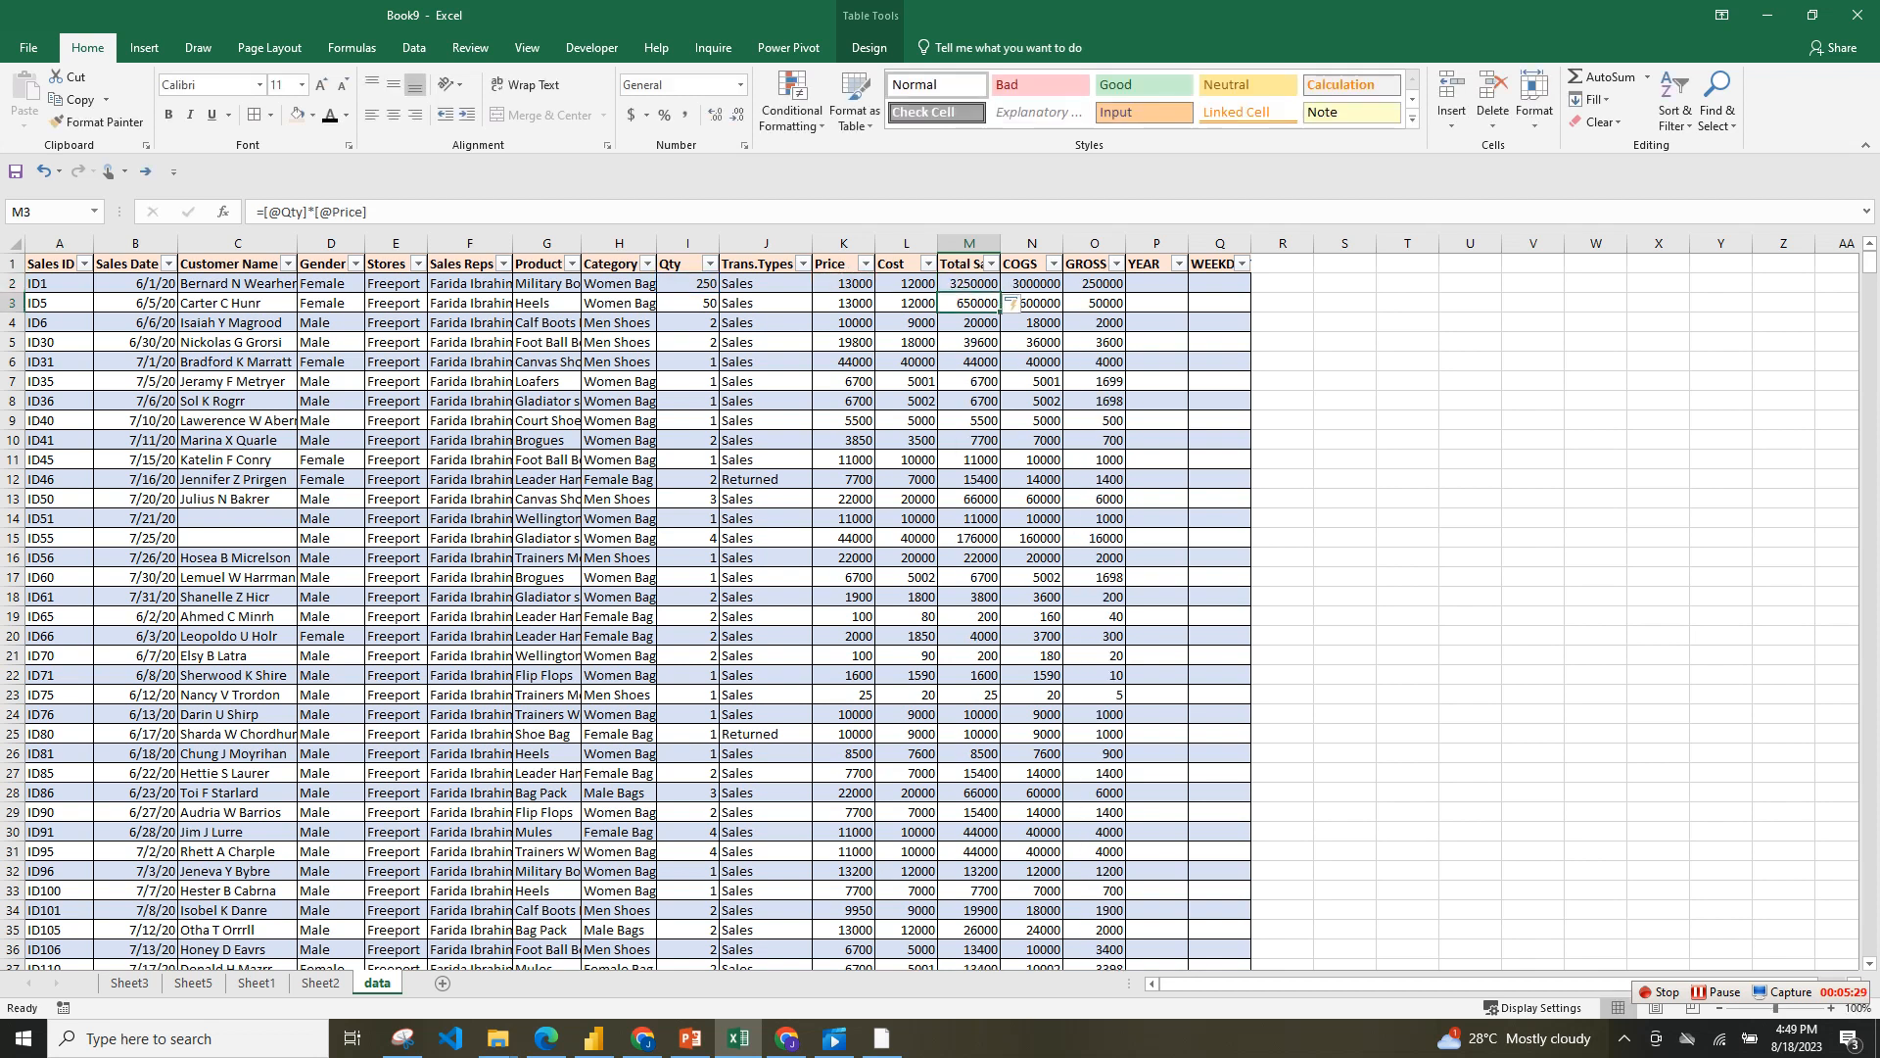
- Fill the YEAR column from P2 with the year of each sales date using the formula =YEAR(B:B)
click(1220, 283)
click(1157, 283)
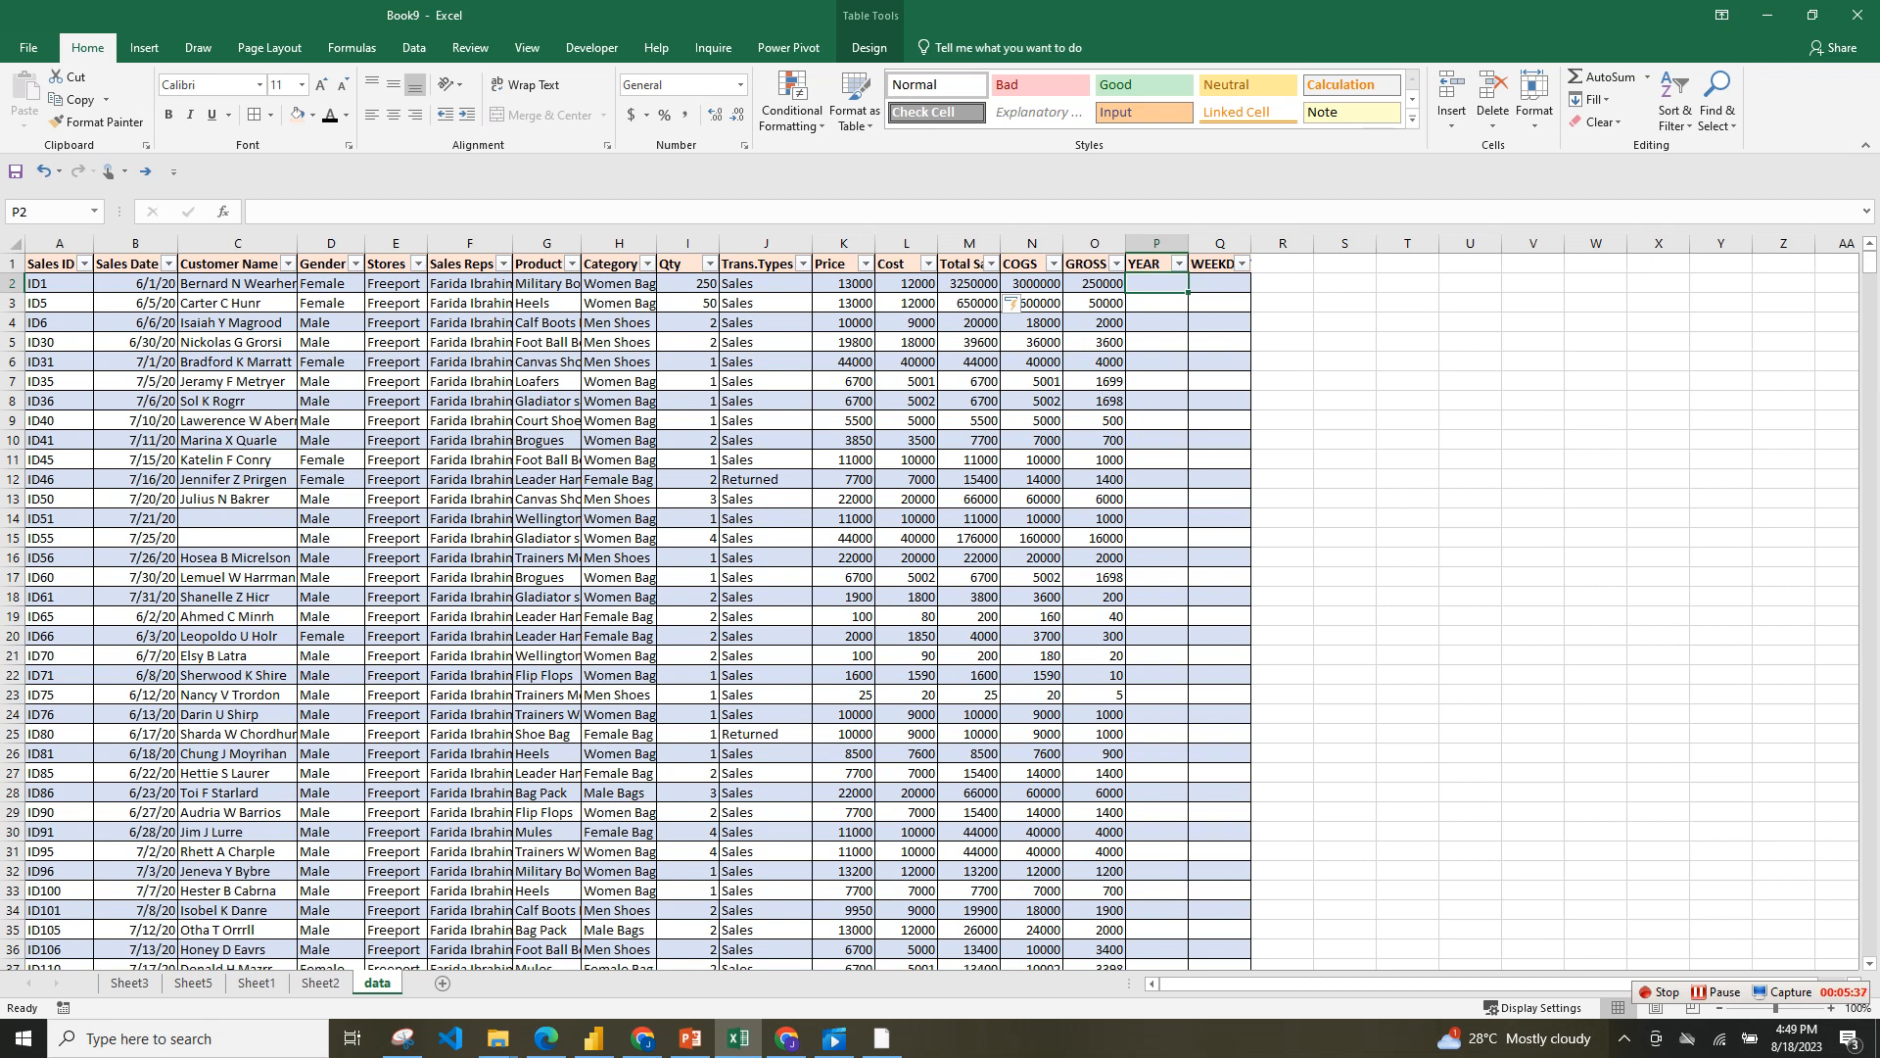
text(=YE)
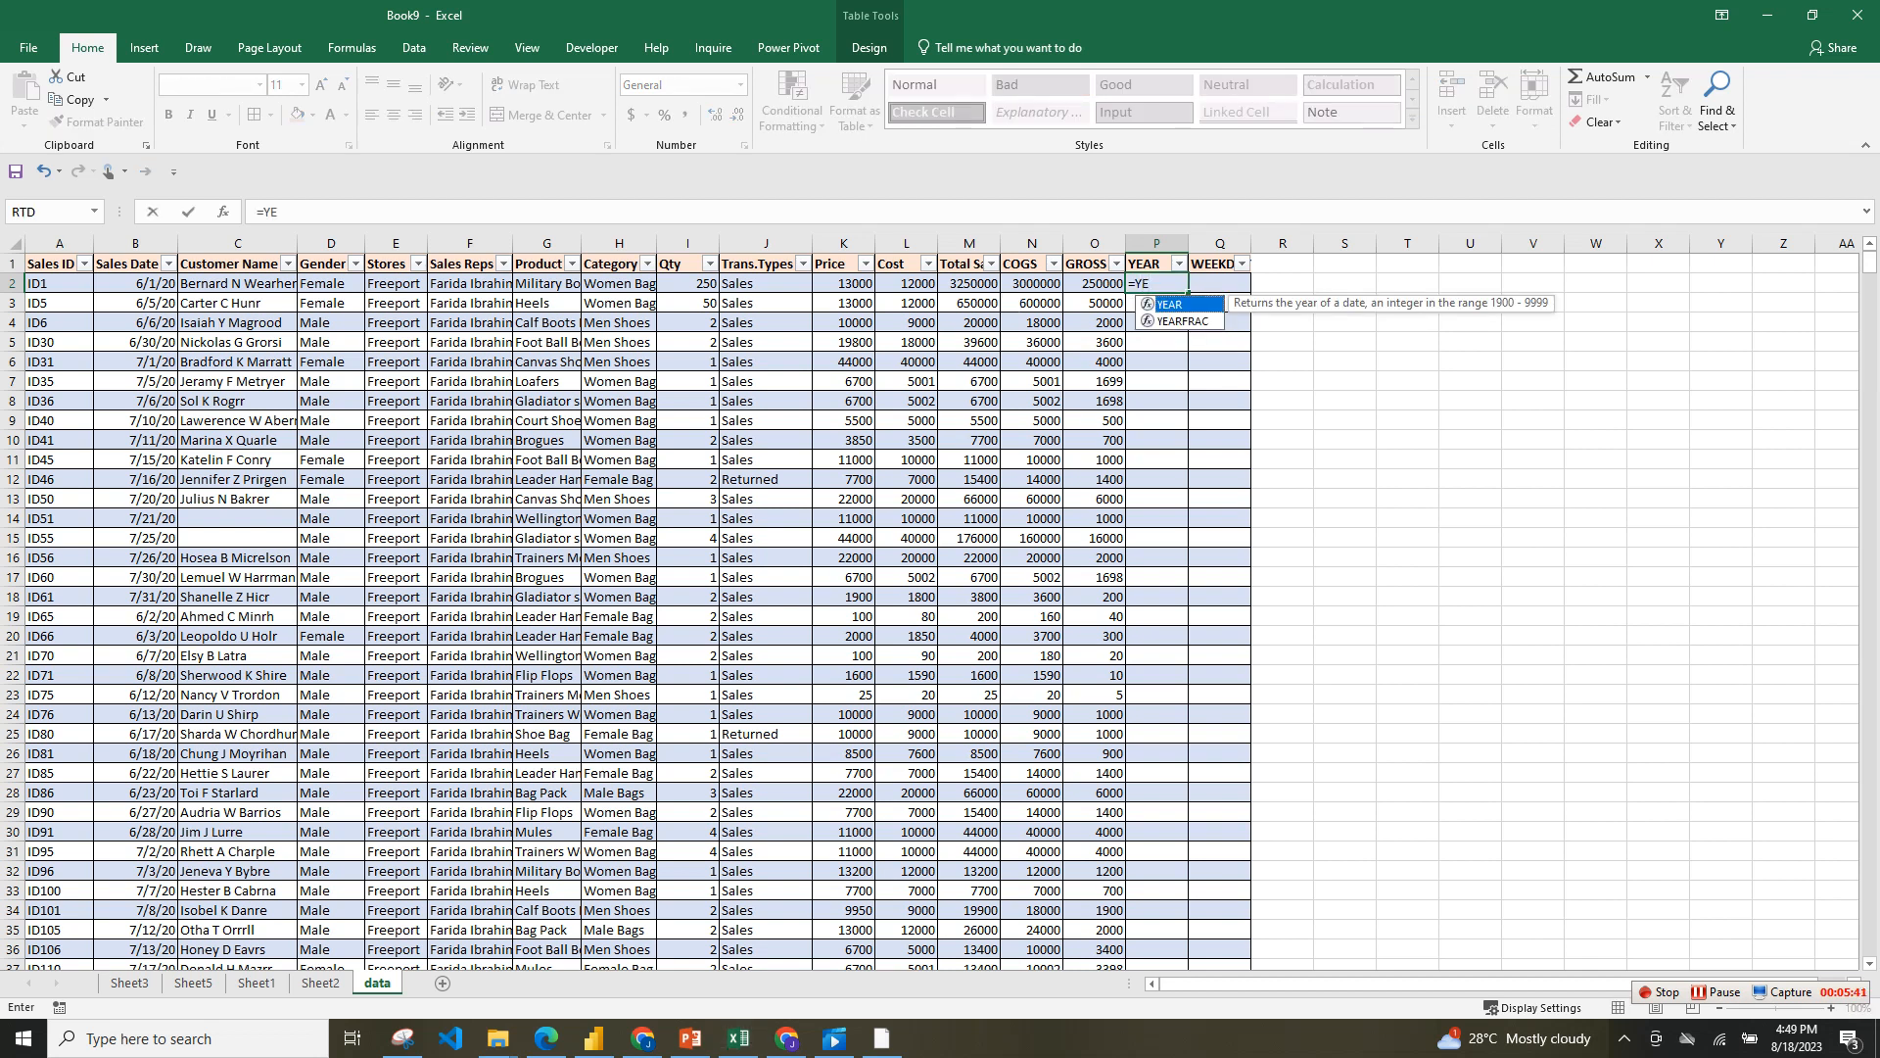
key(Tab)
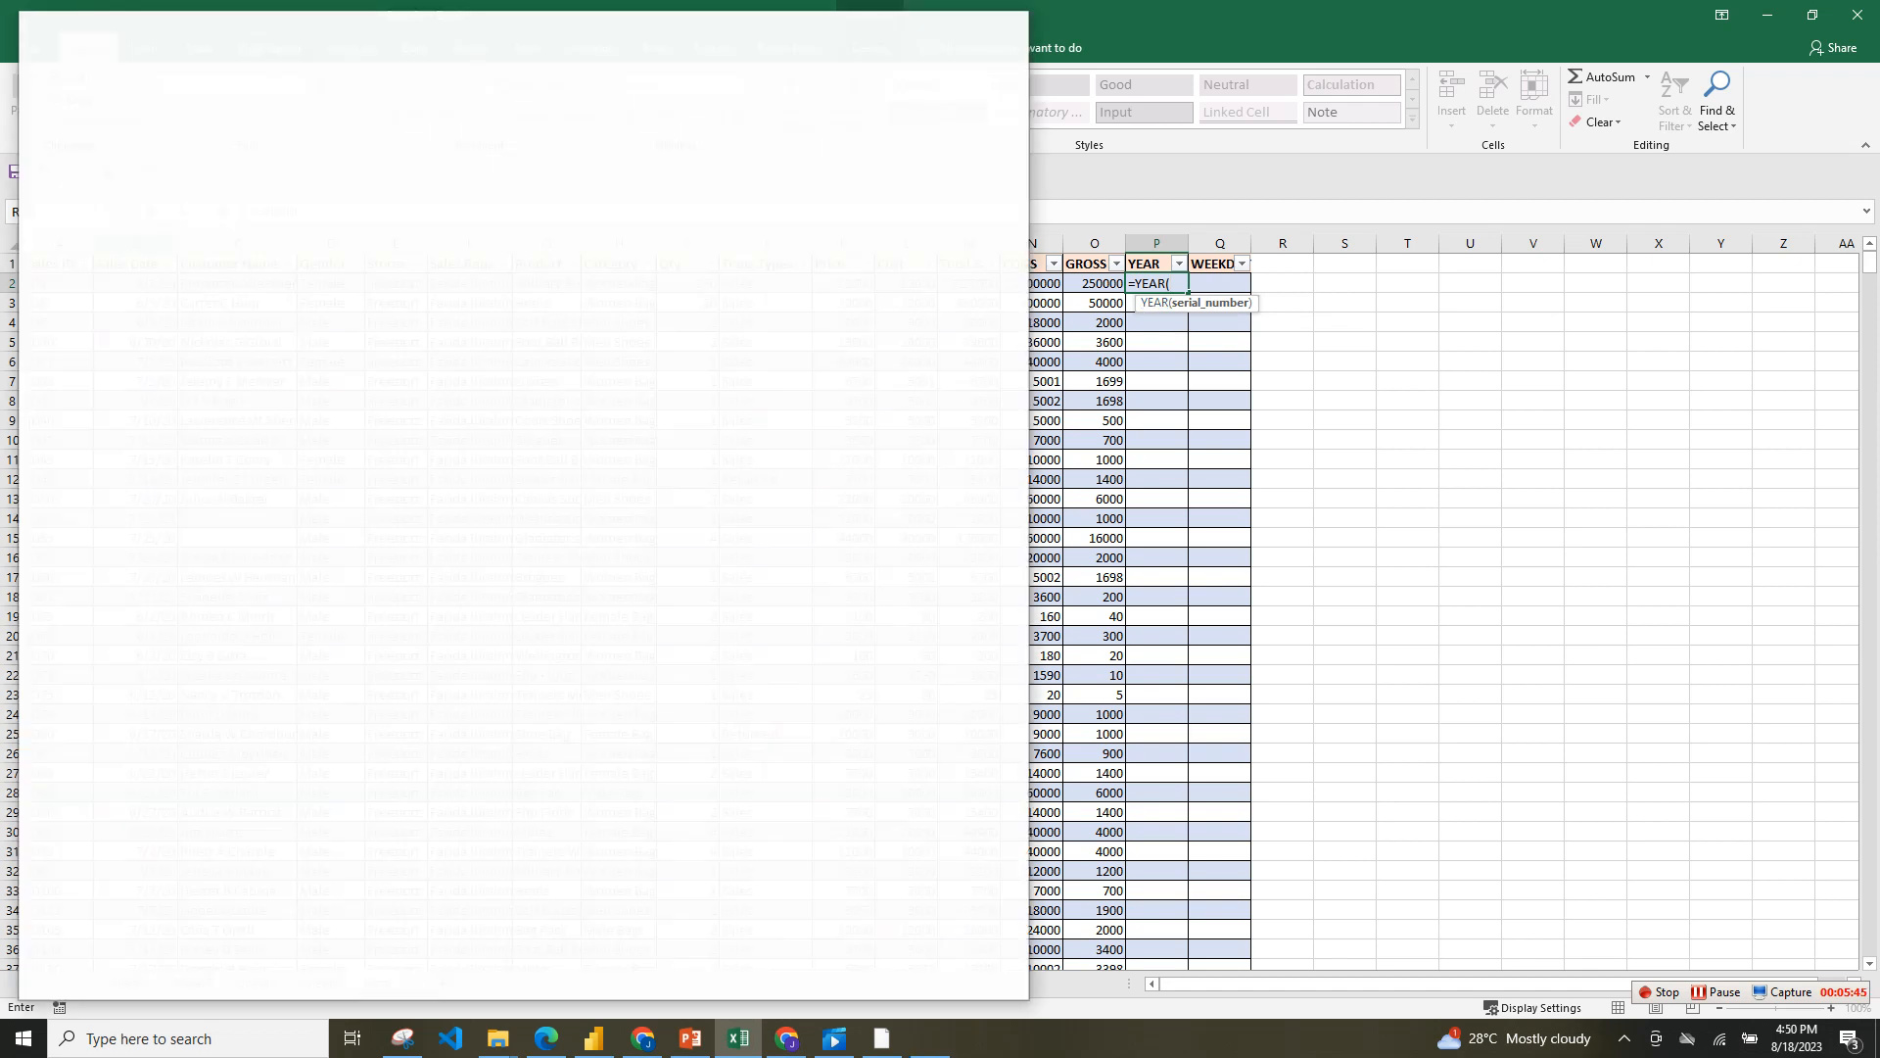
click(1007, 24)
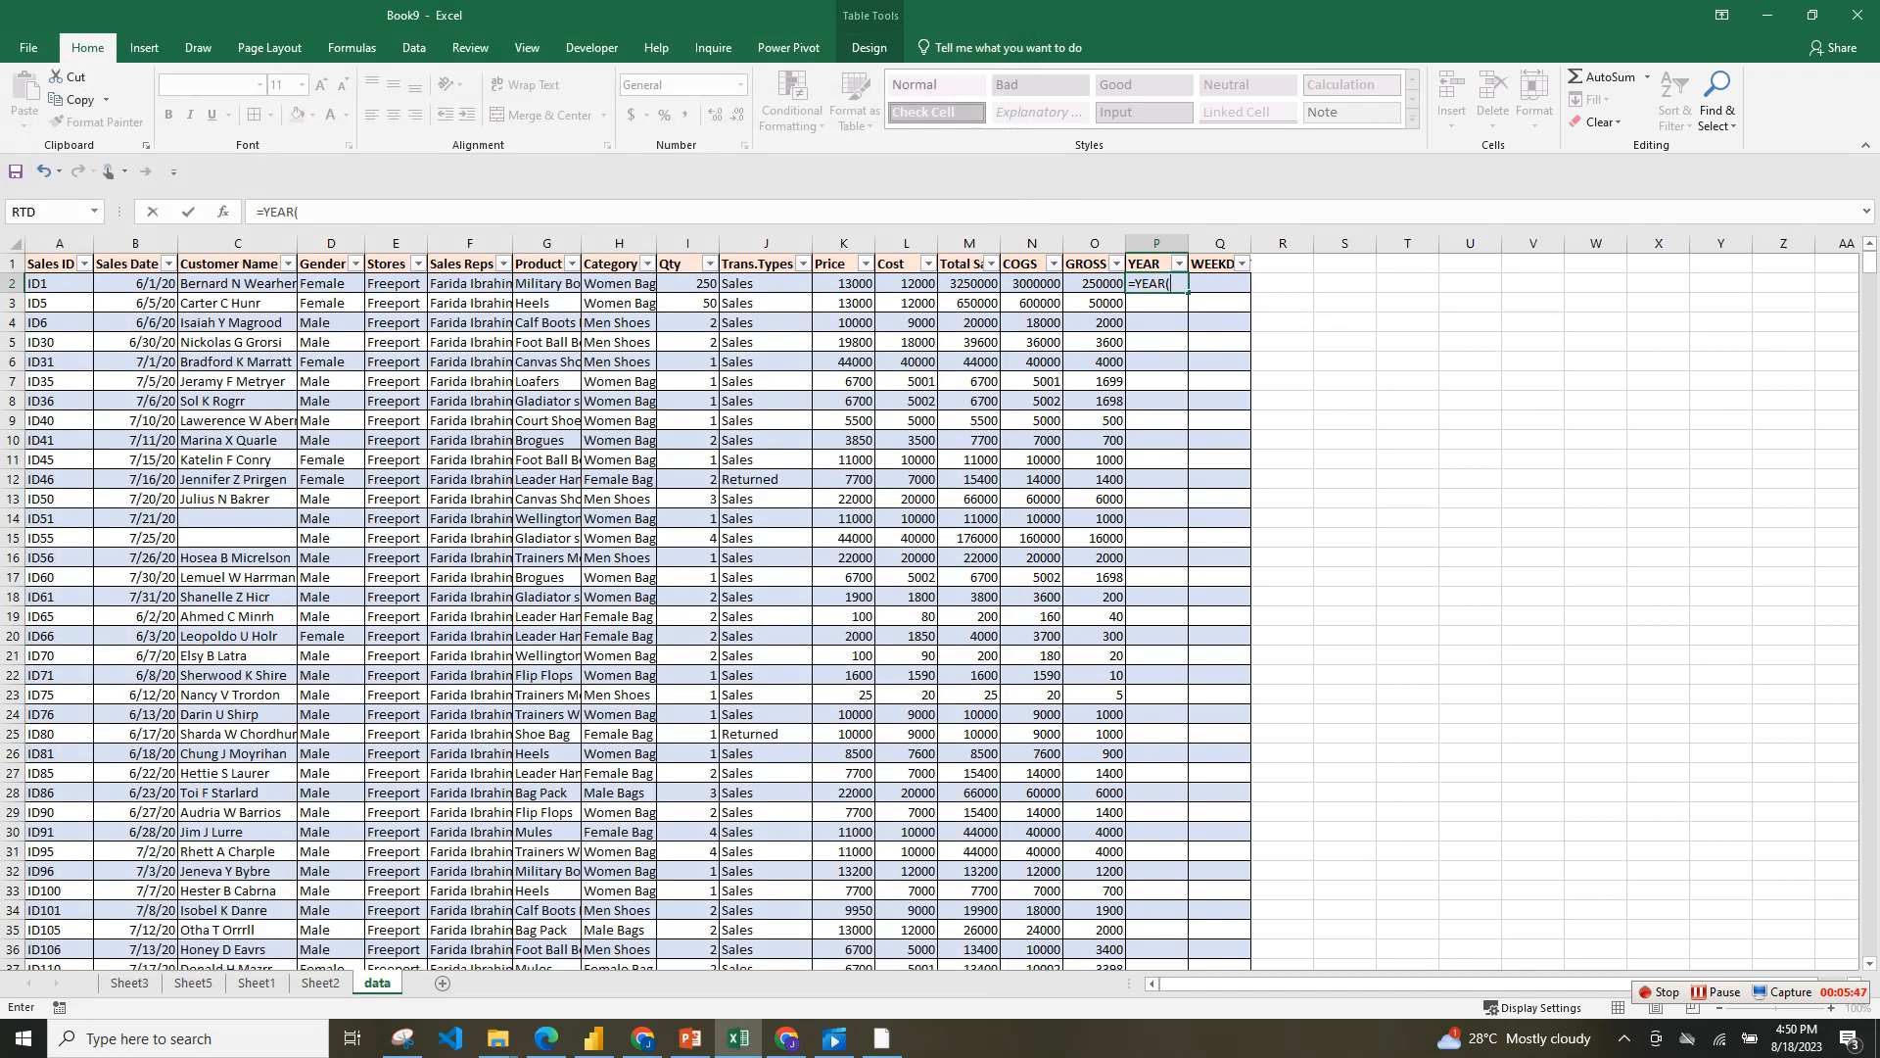
click(135, 244)
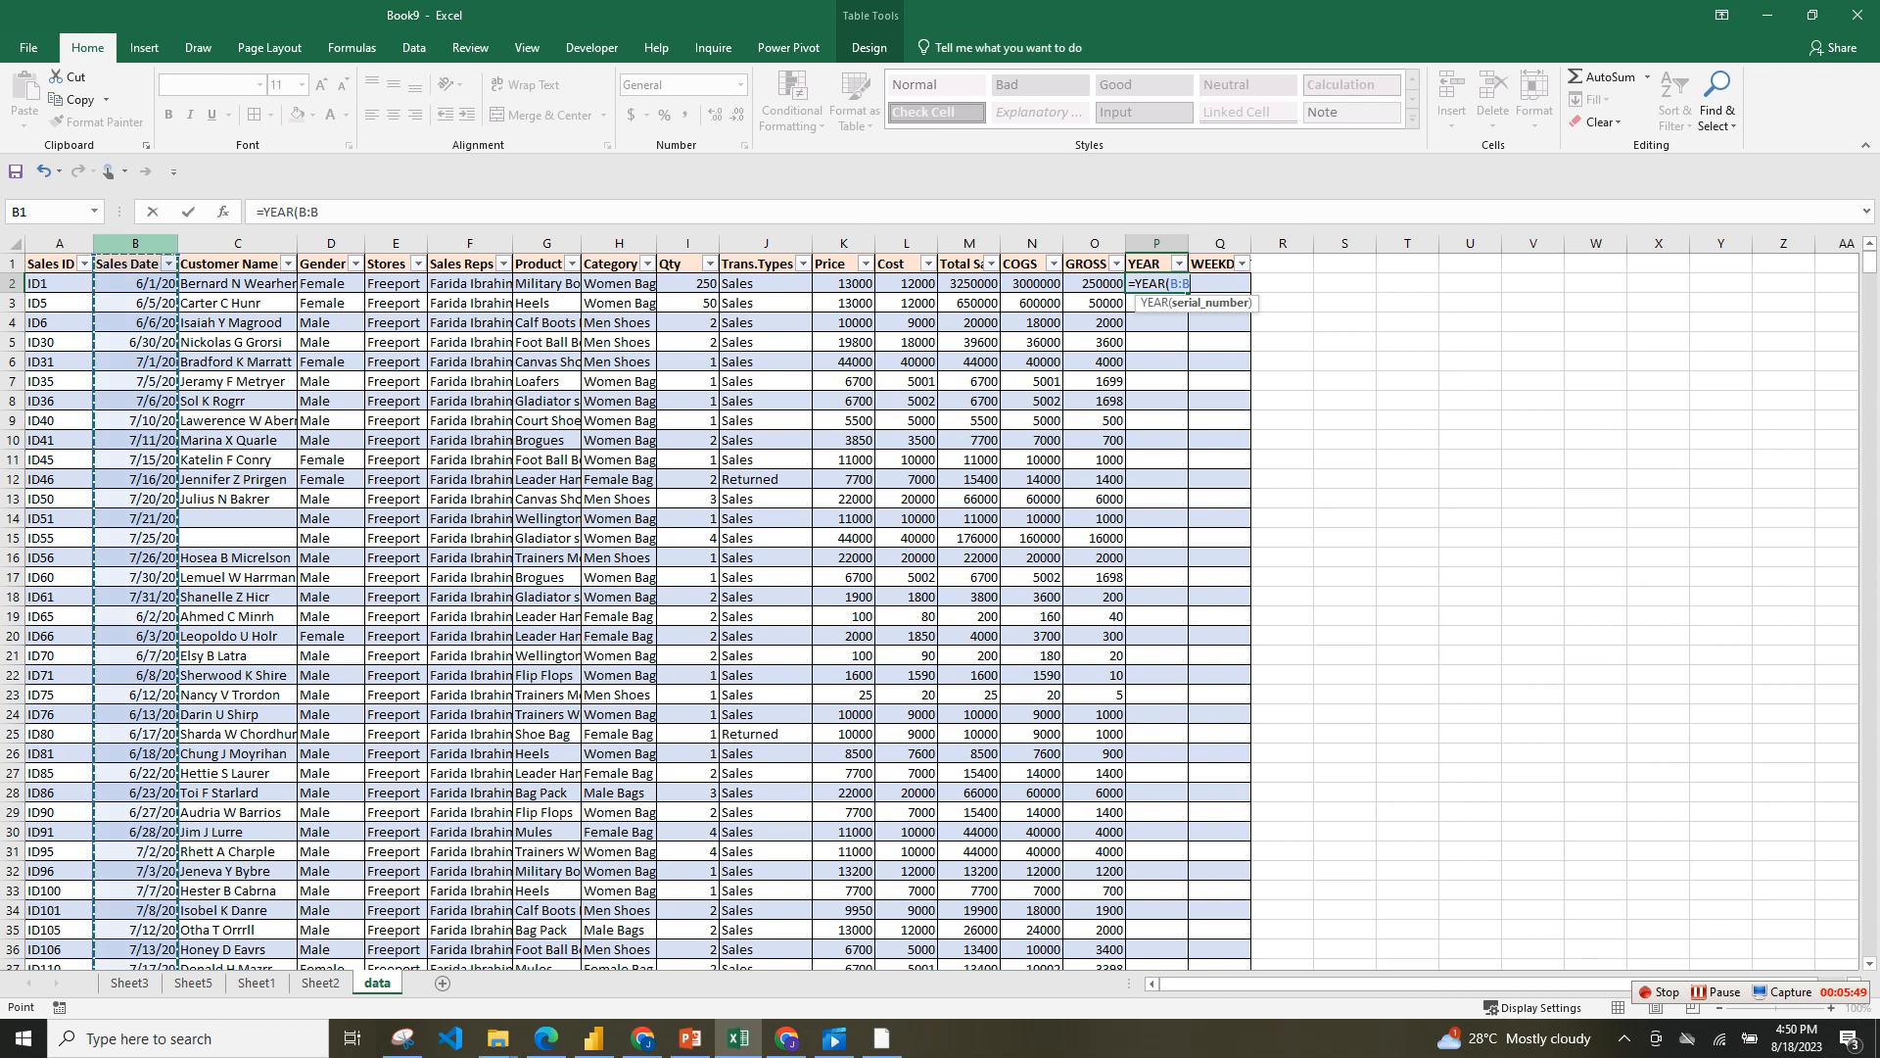
text())
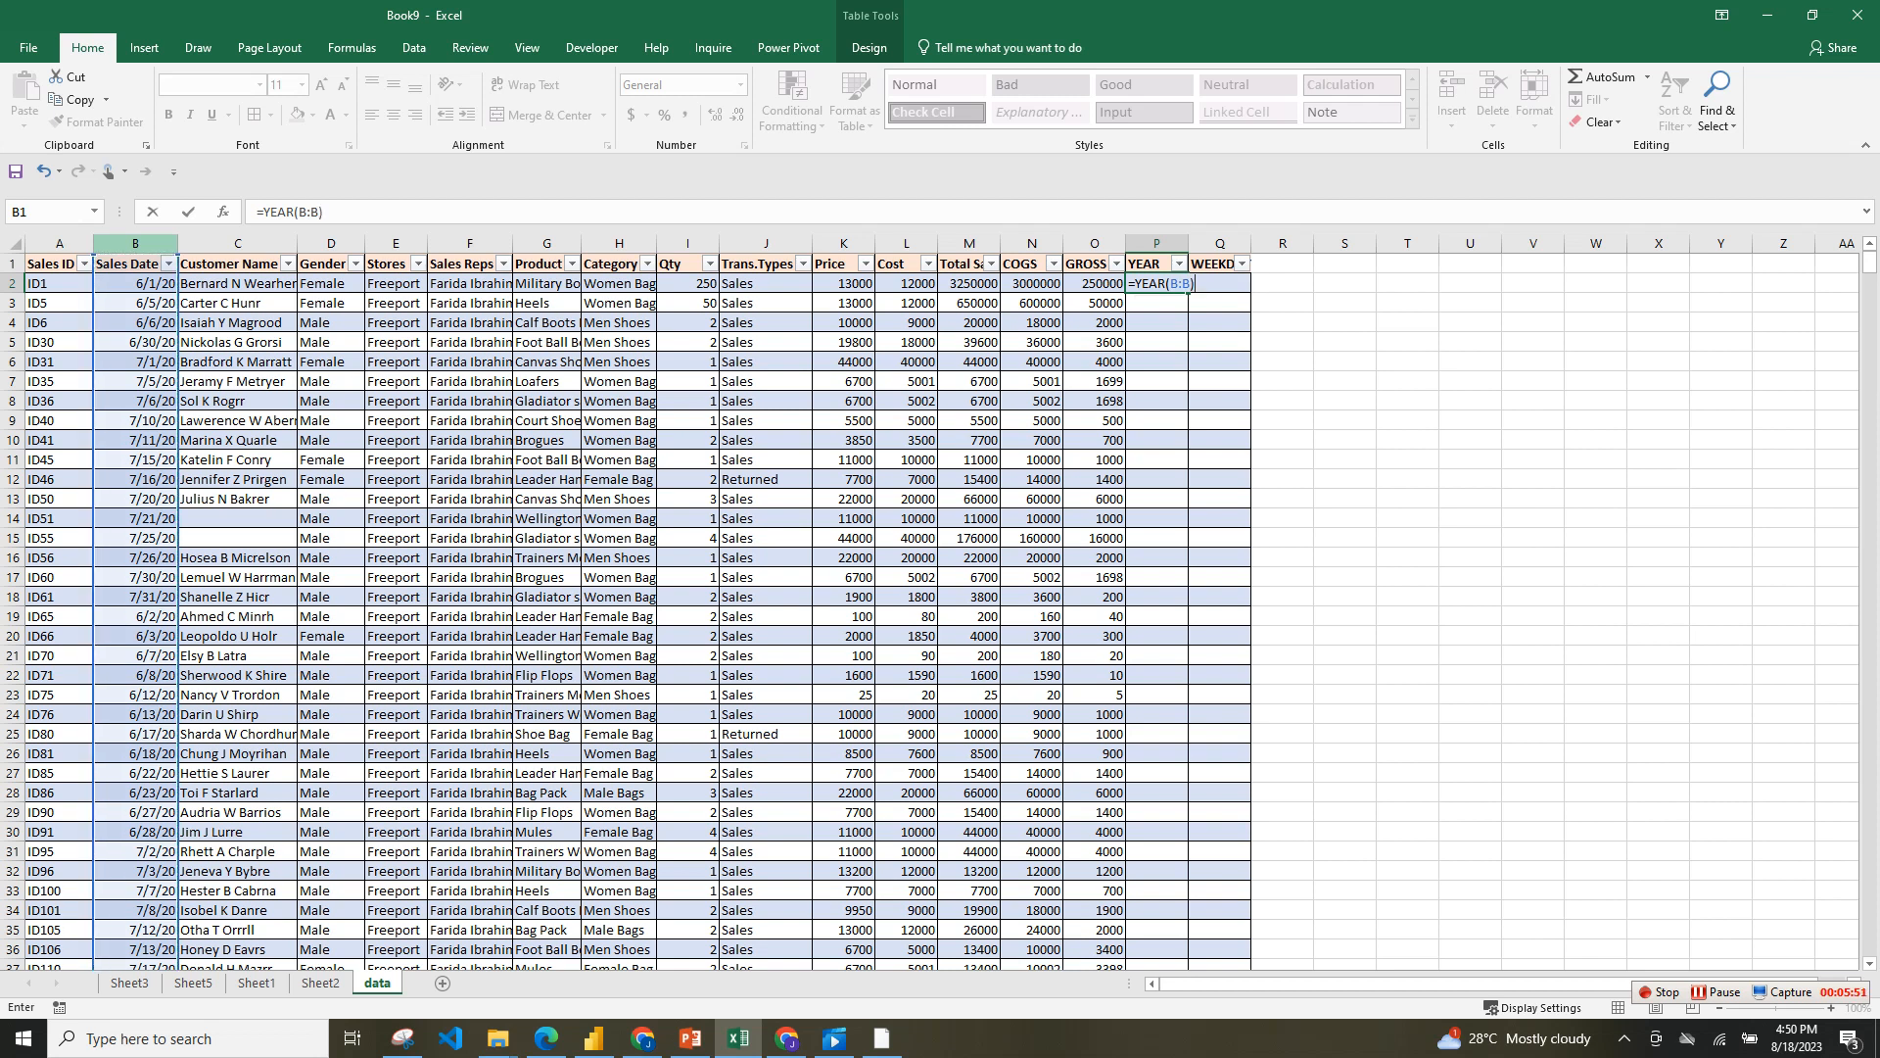
key(Return)
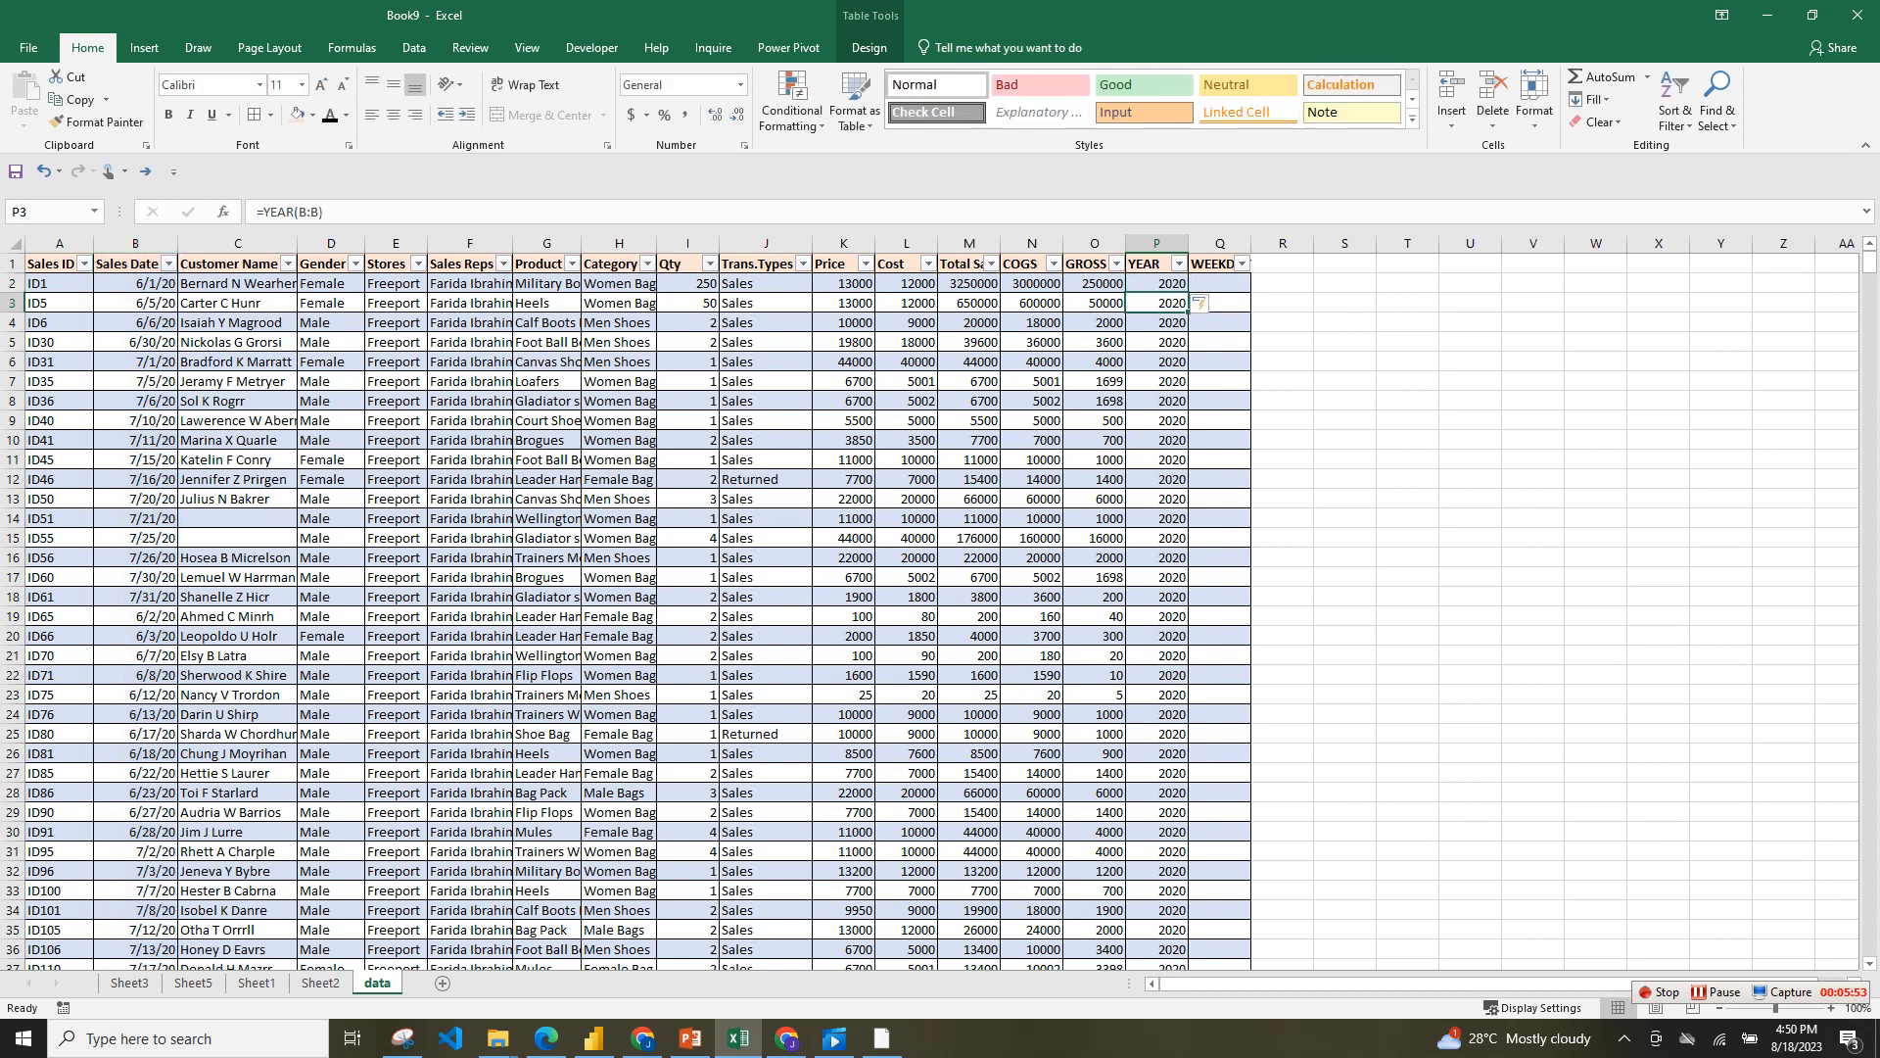
- Fill the WEEKDAY column from Q2 with the weekday number of each sales date using the formula =WEEKDAY(B:B)
key(alt+Down)
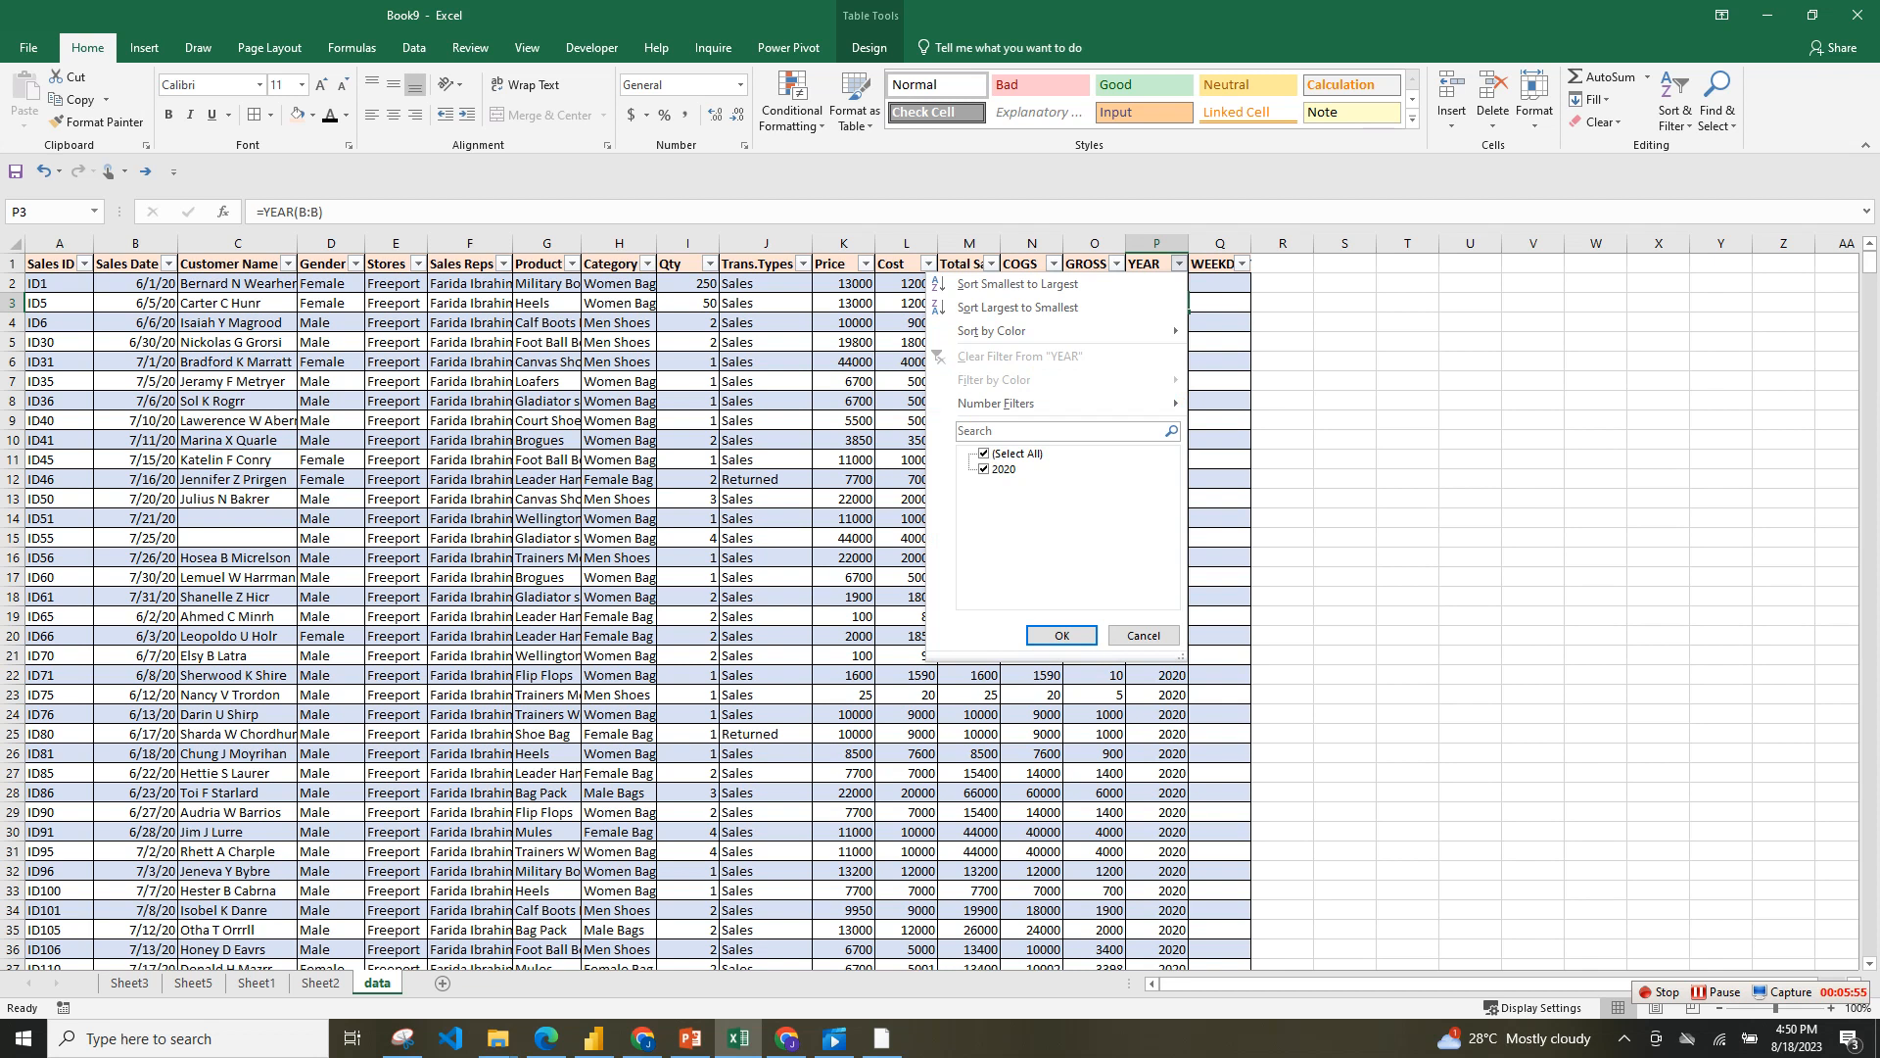
click(1219, 284)
click(1219, 284)
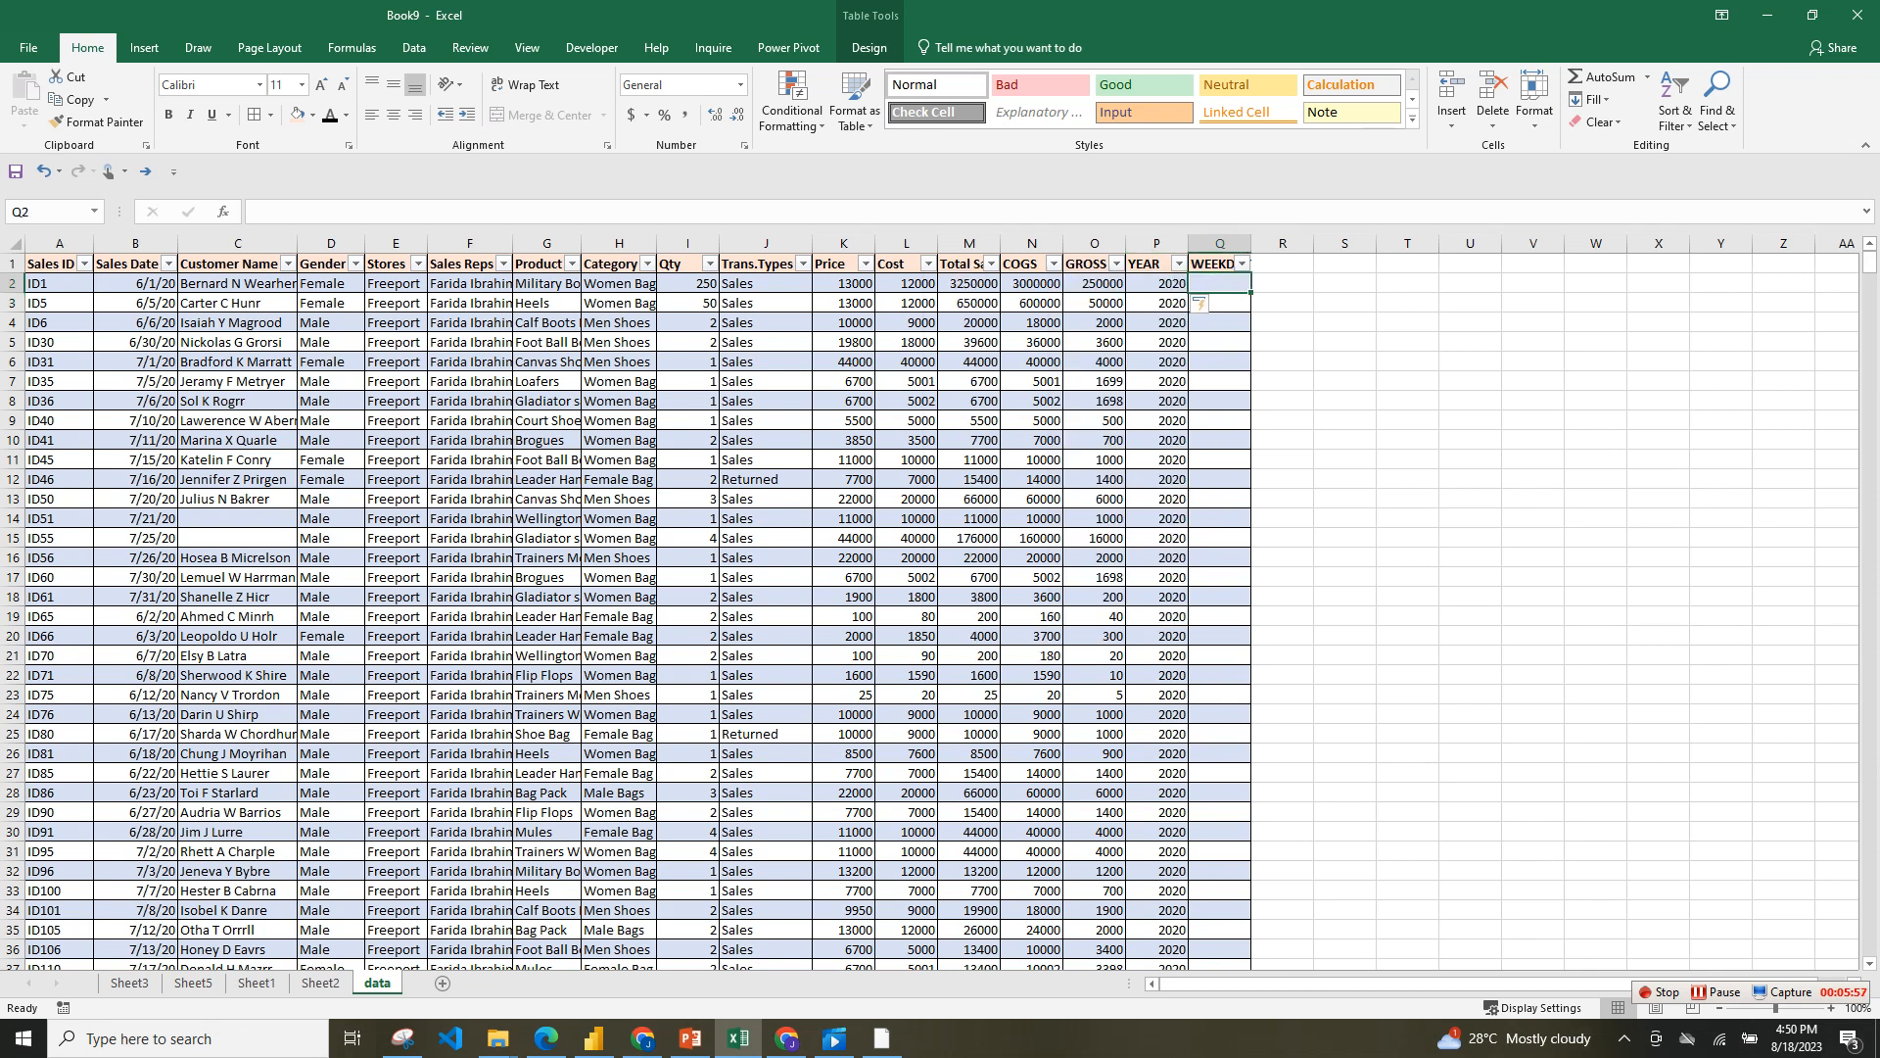
text(=WEE)
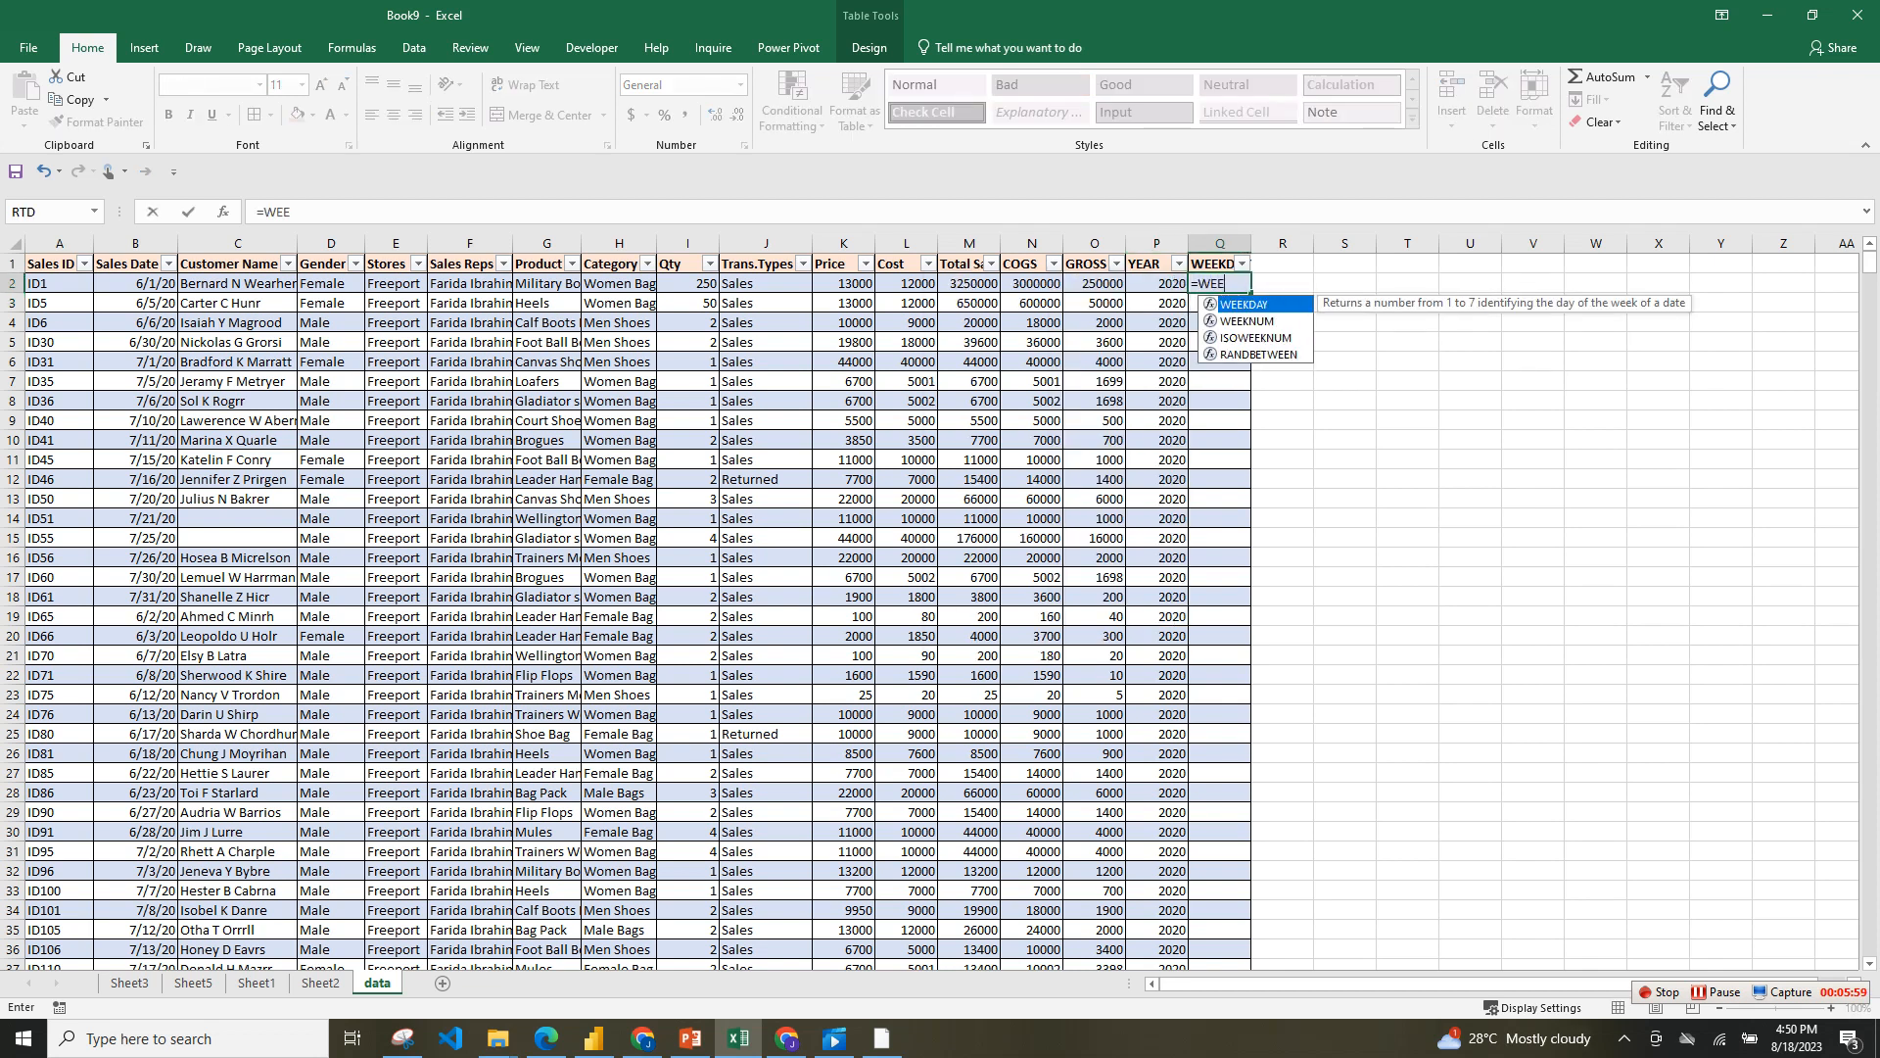
key(Tab)
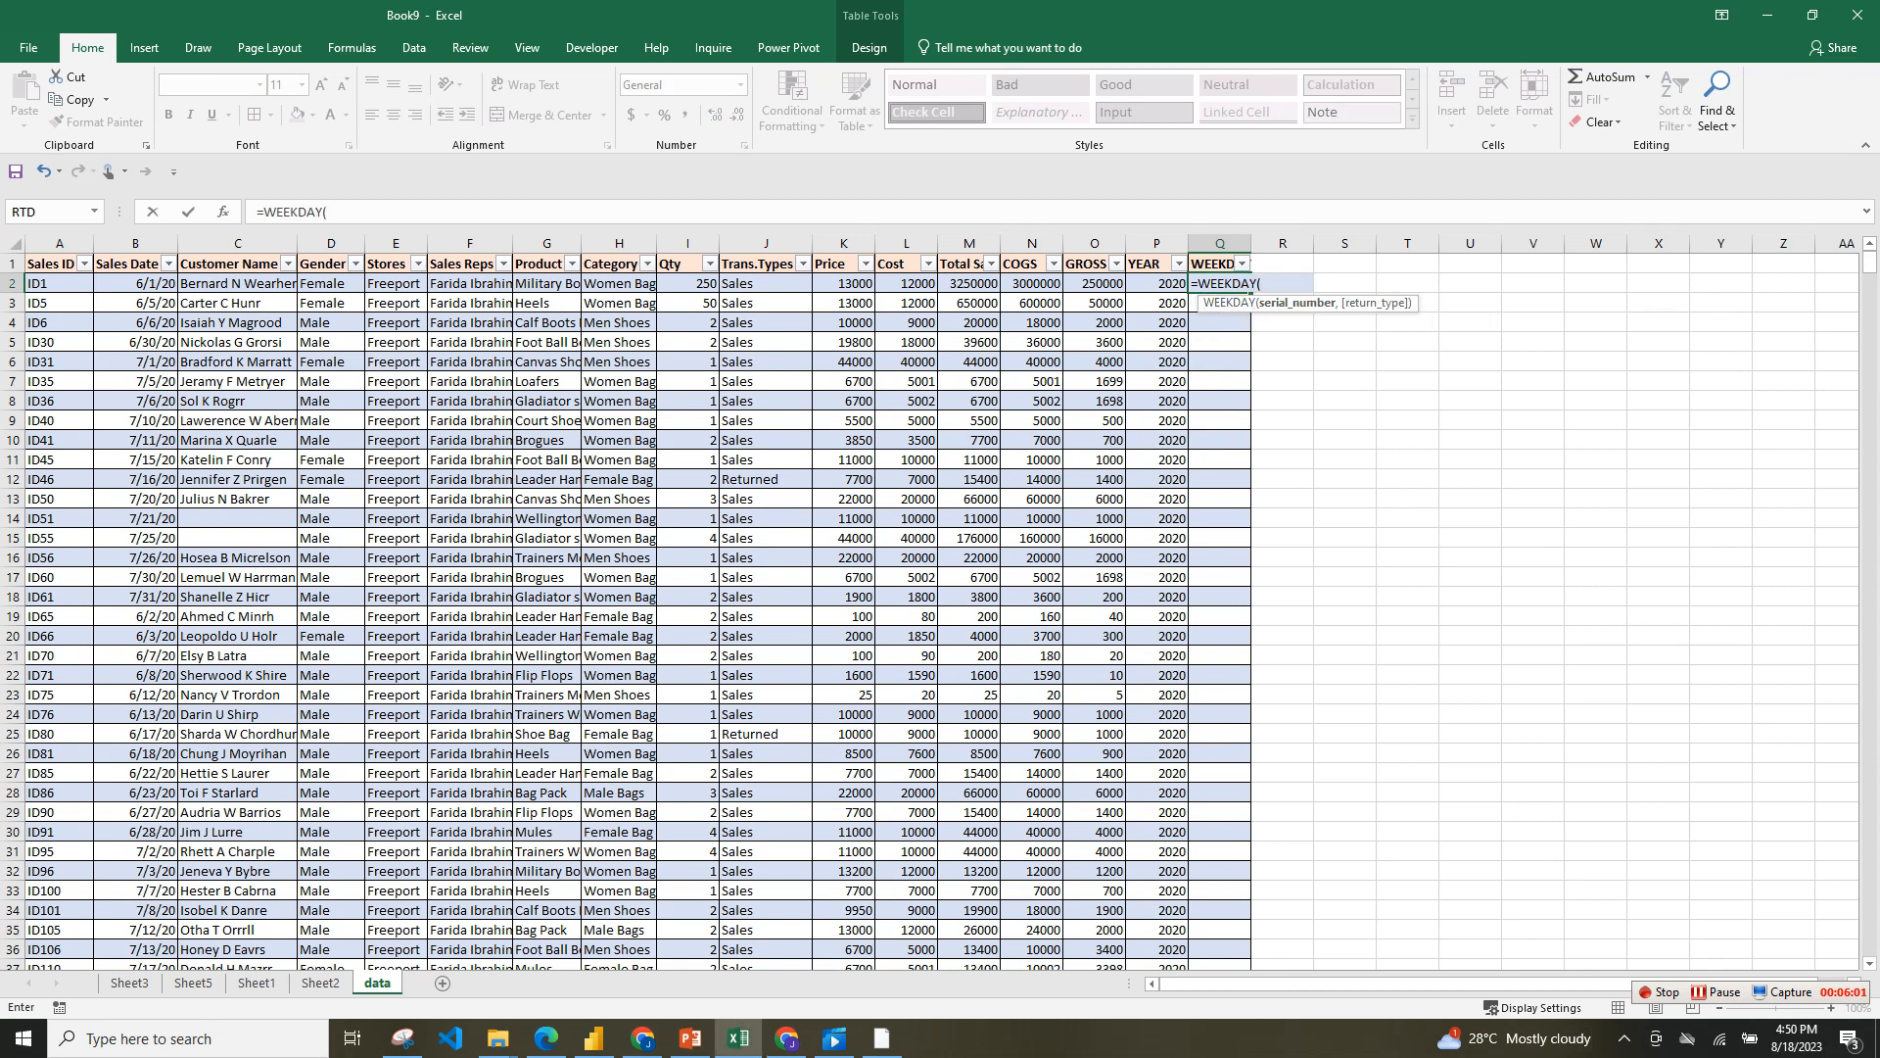
click(135, 243)
key(Return)
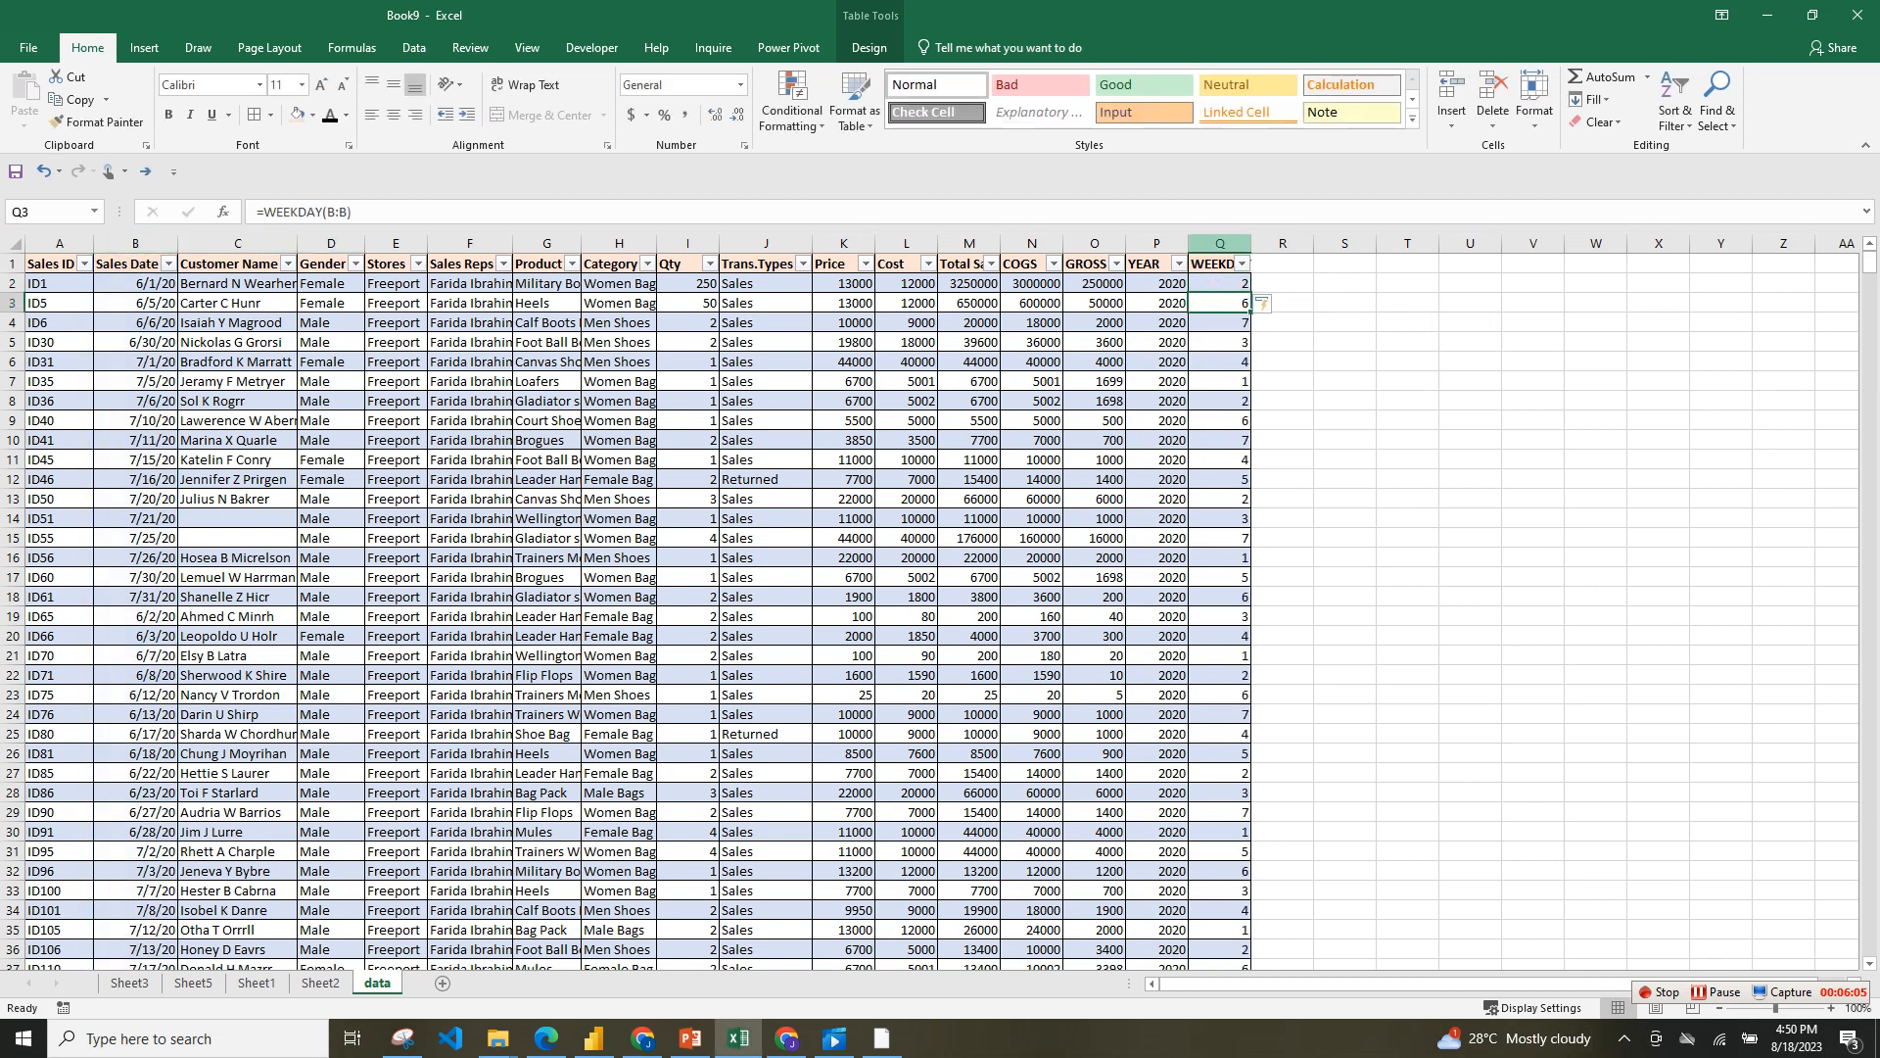
- Format the whole WEEKDAY column with the custom number format DDD
click(1220, 243)
click(744, 145)
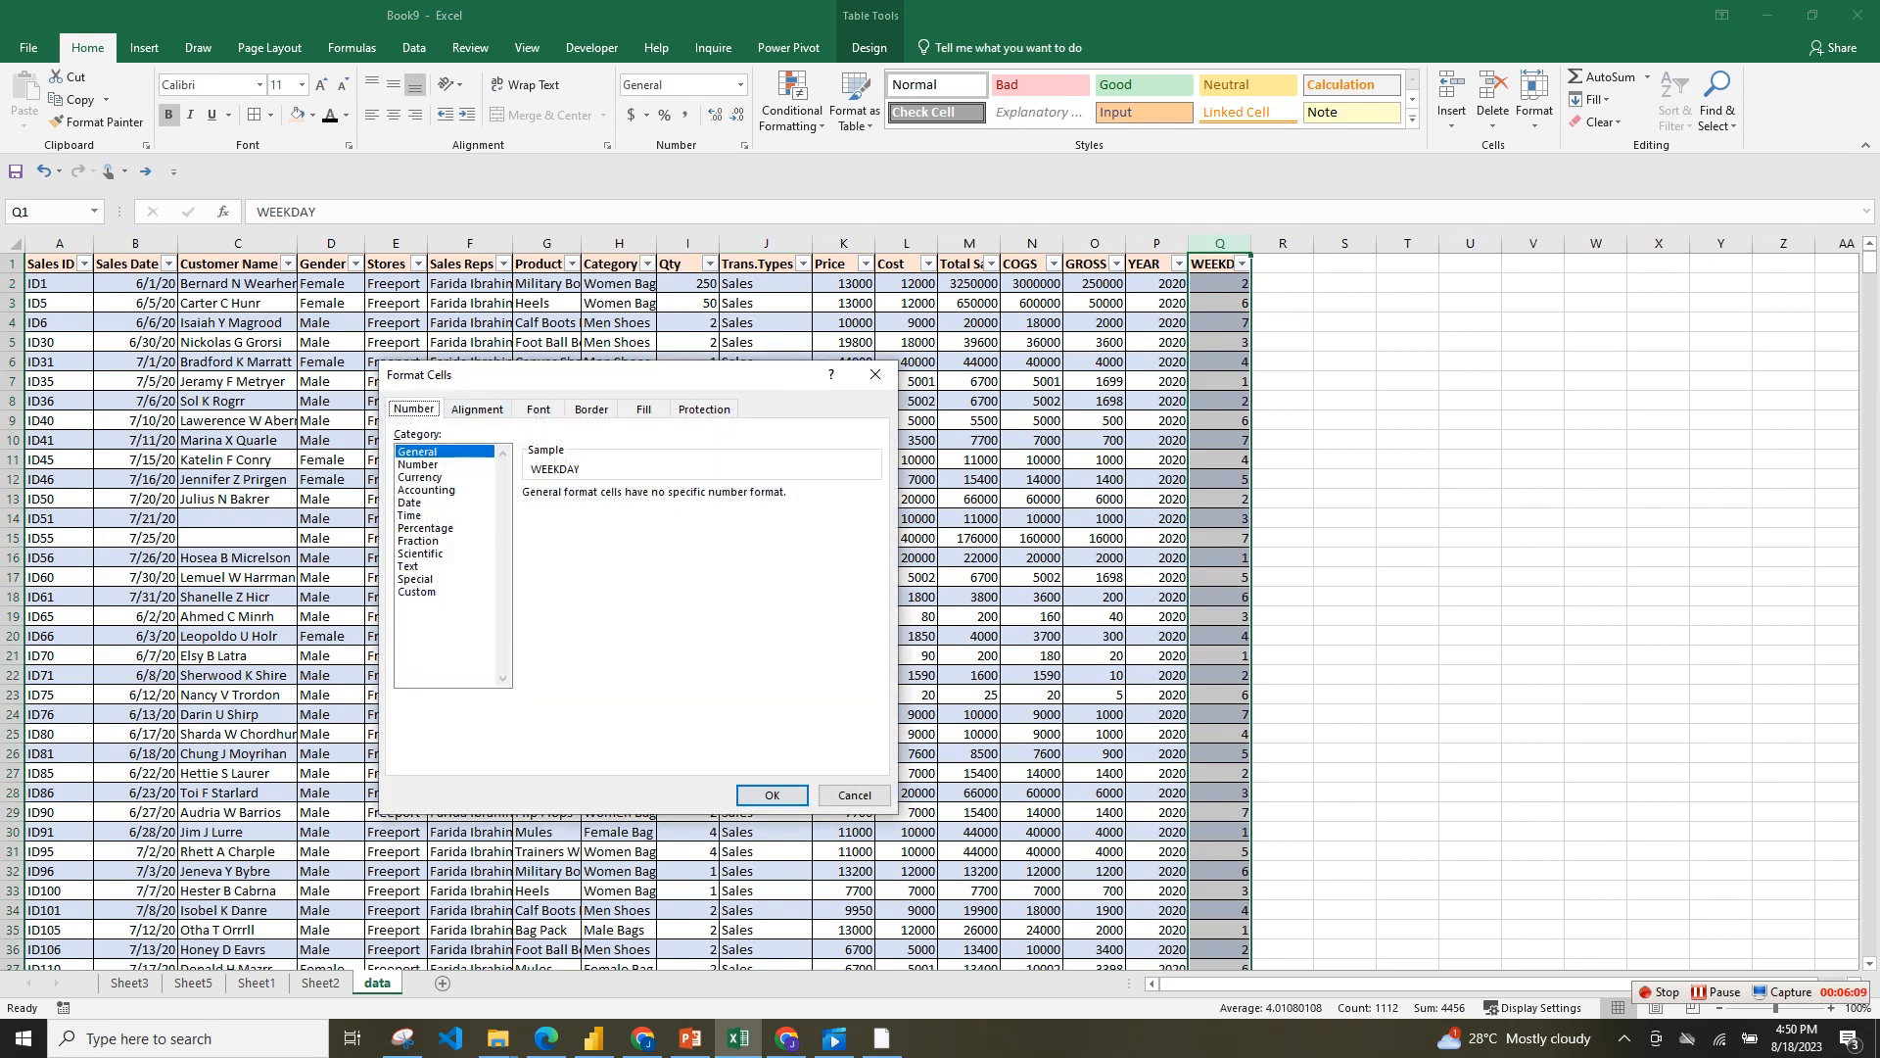
click(417, 592)
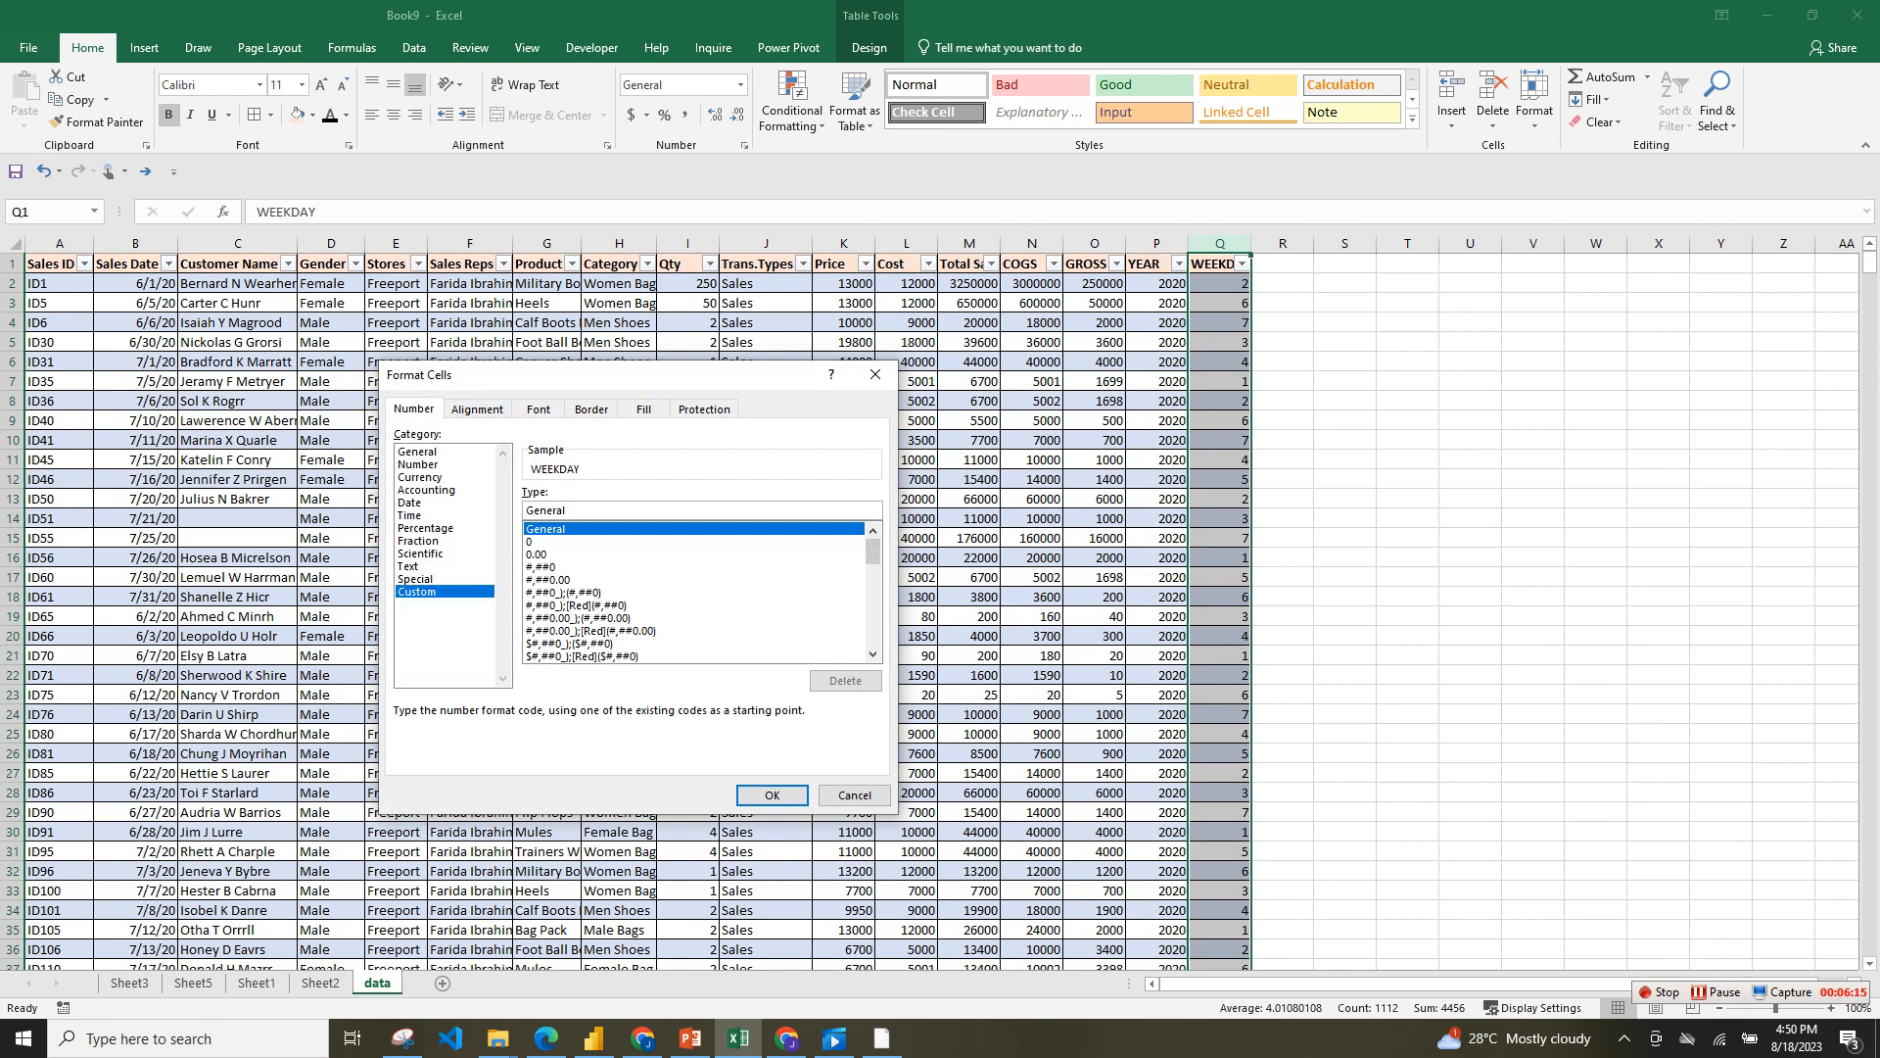
key(BackSpace)
key(BackSpace)
key(BackSpace)
key(BackSpace)
key(BackSpace)
key(BackSpace)
key(BackSpace)
text(DDD)
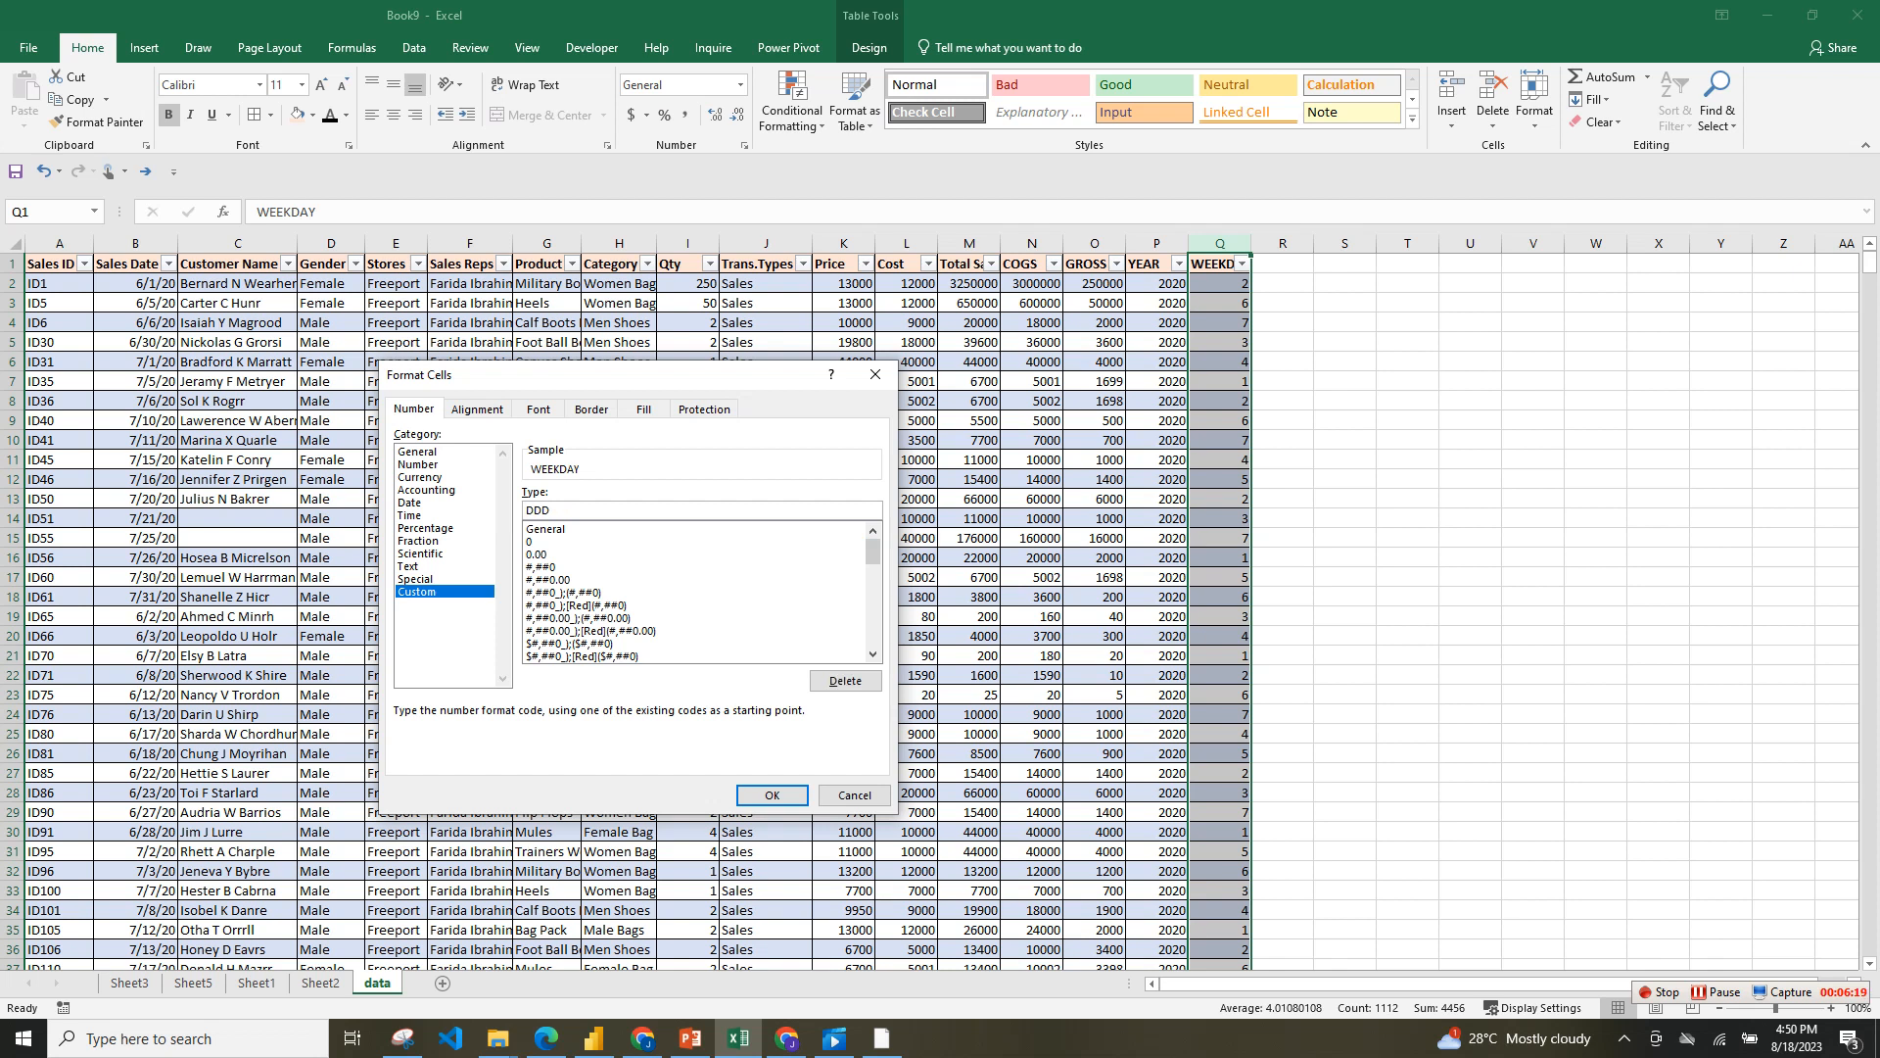
key(Return)
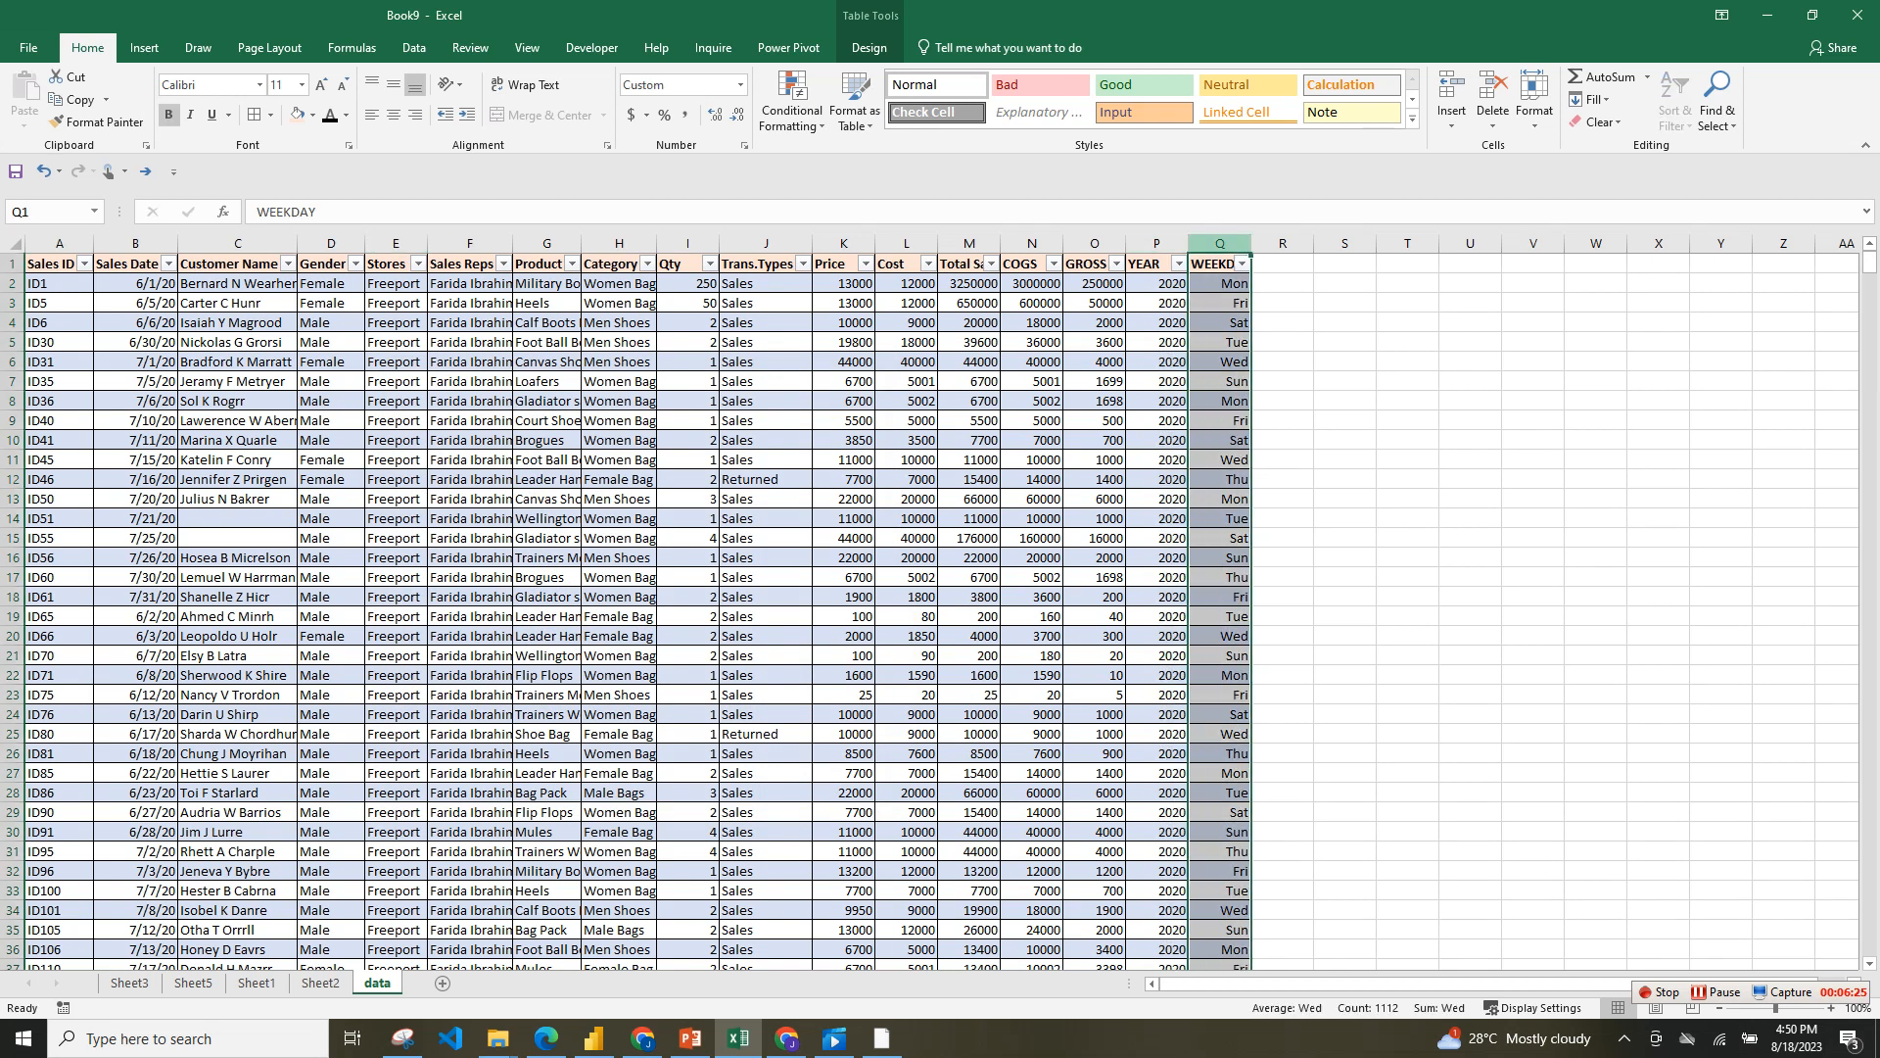
click(1407, 390)
click(715, 501)
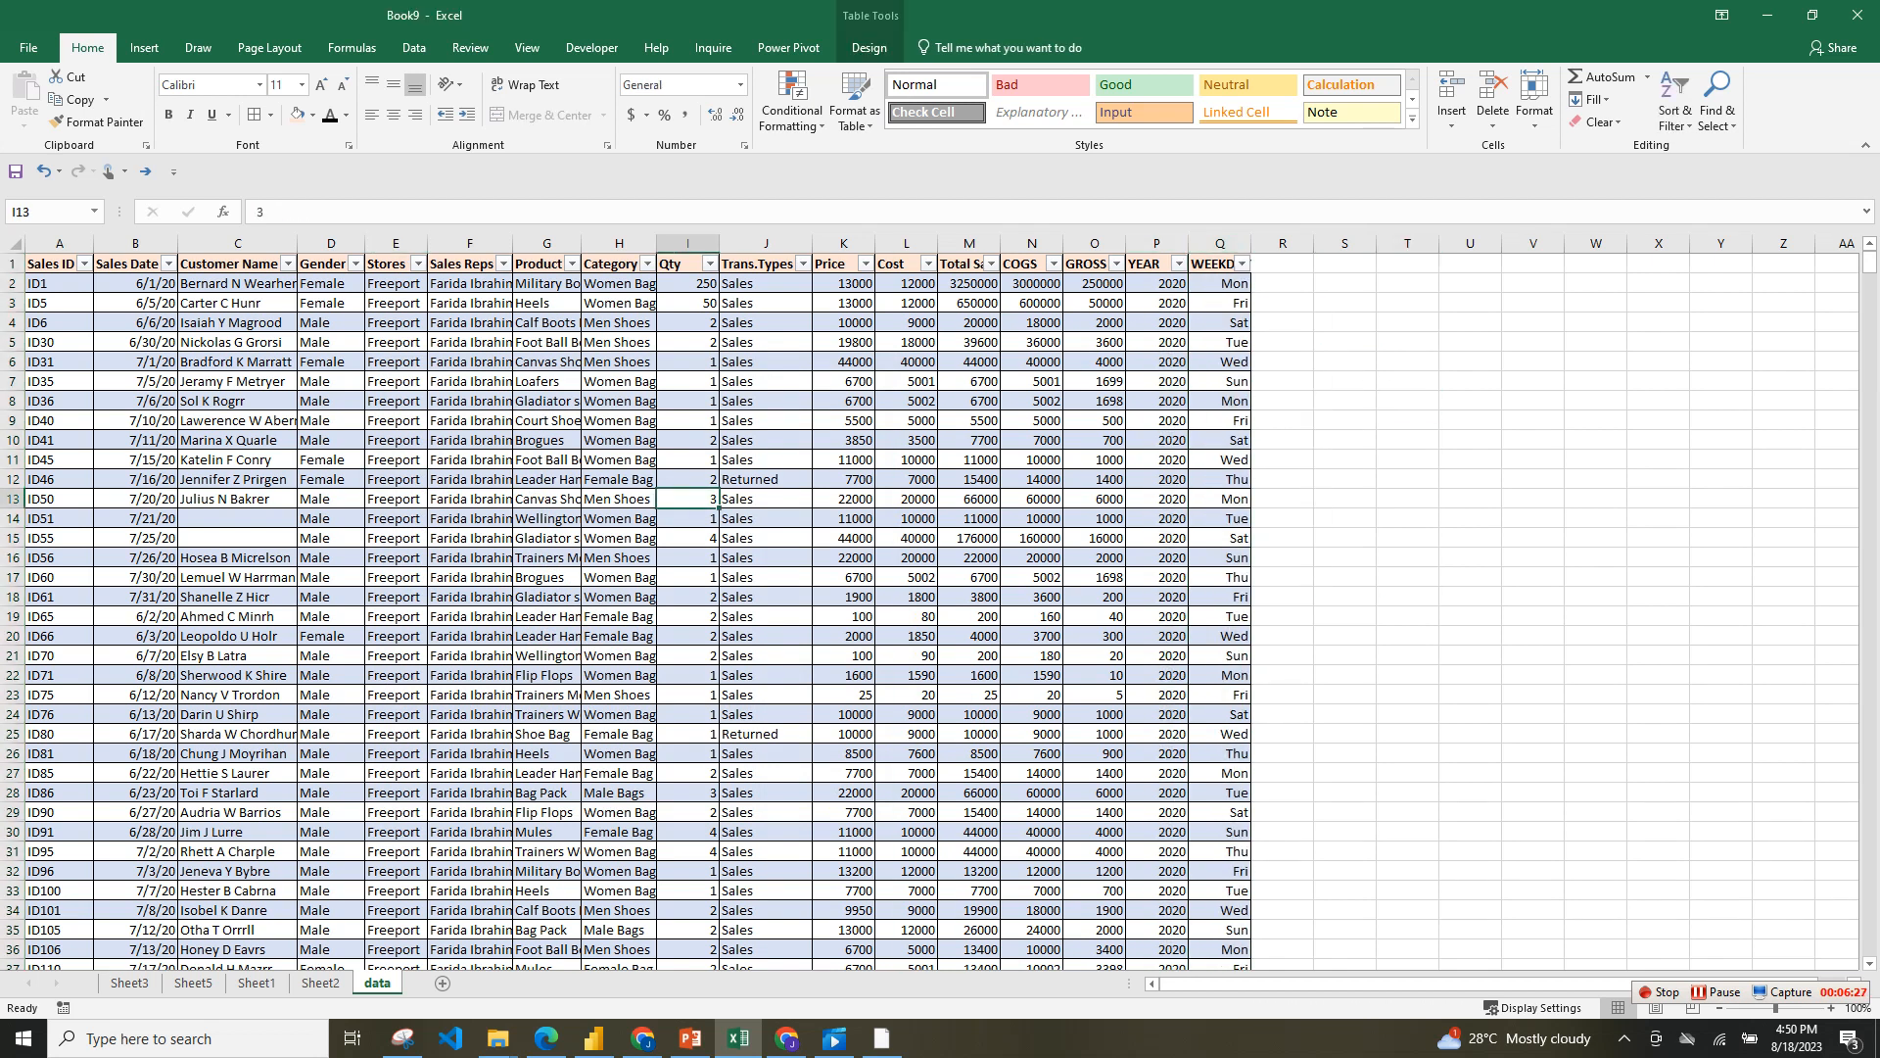
click(470, 420)
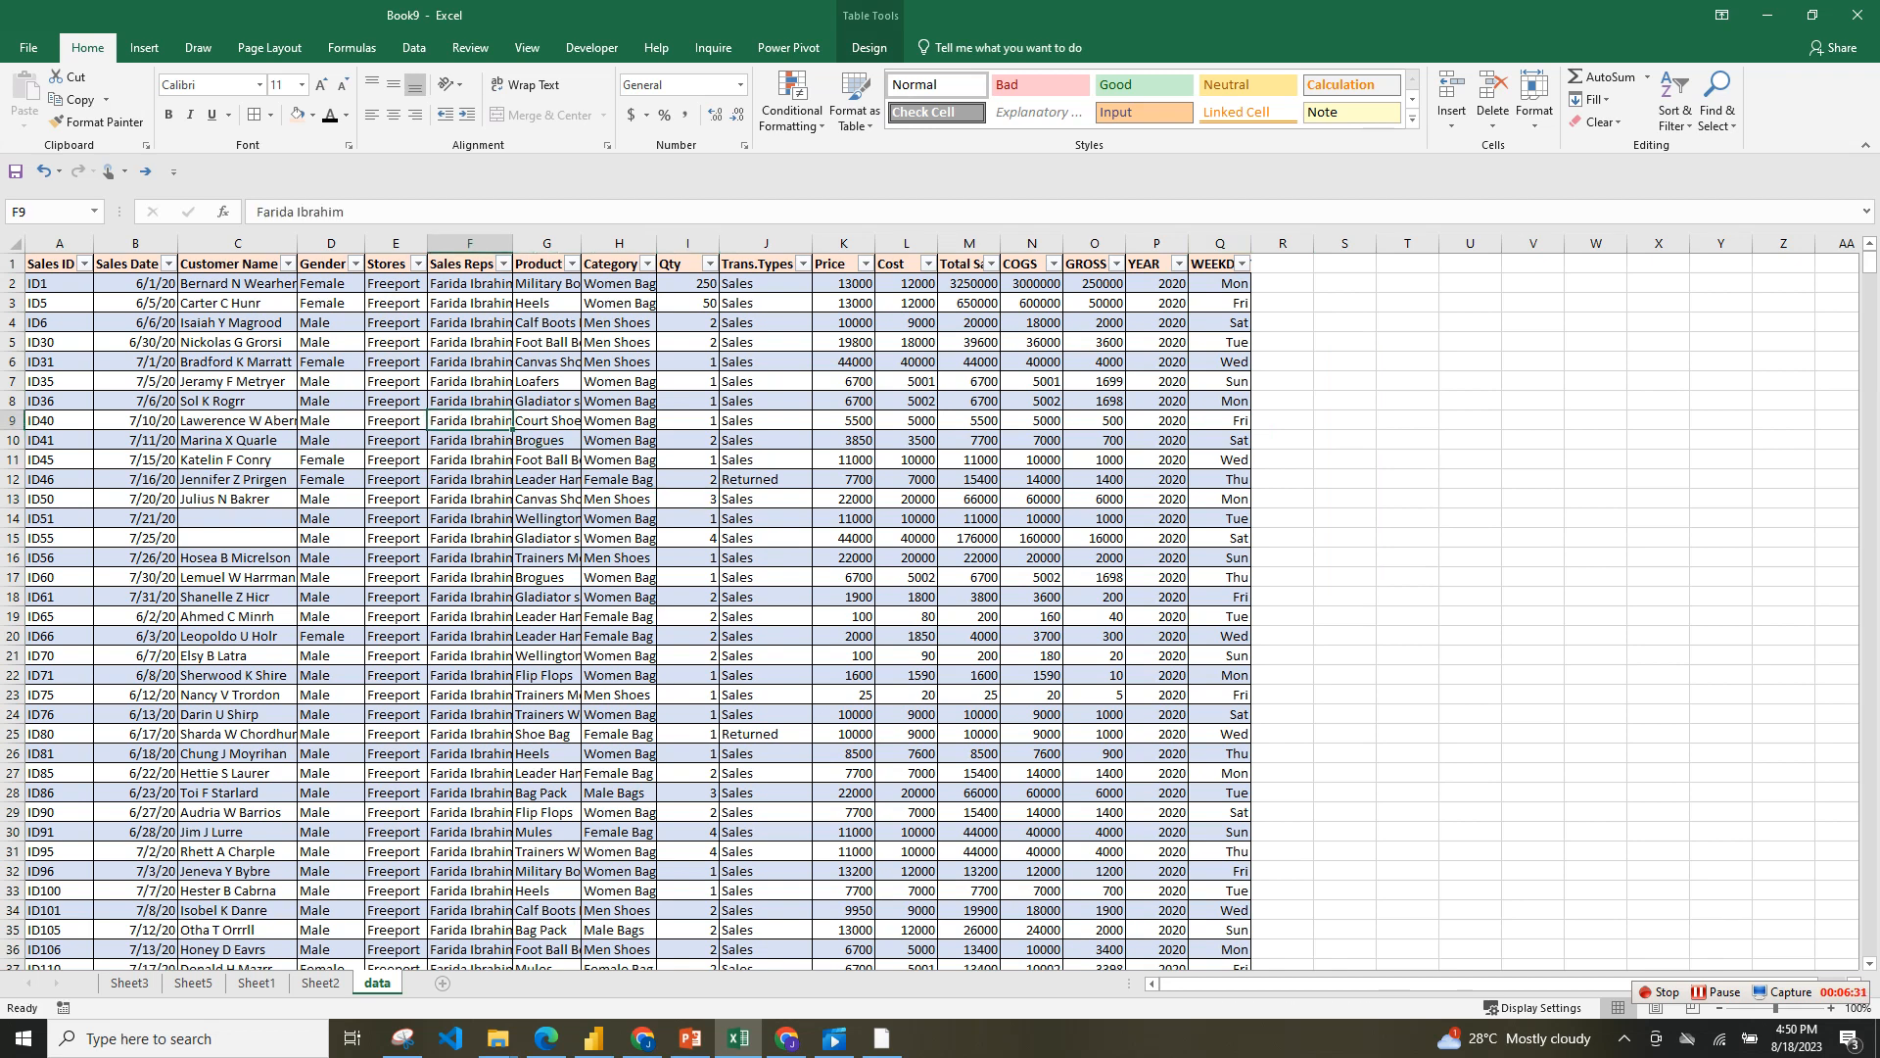
- Add a new worksheet after the data sheet and name it DASHBOARD
click(443, 983)
text(DASHBOARD)
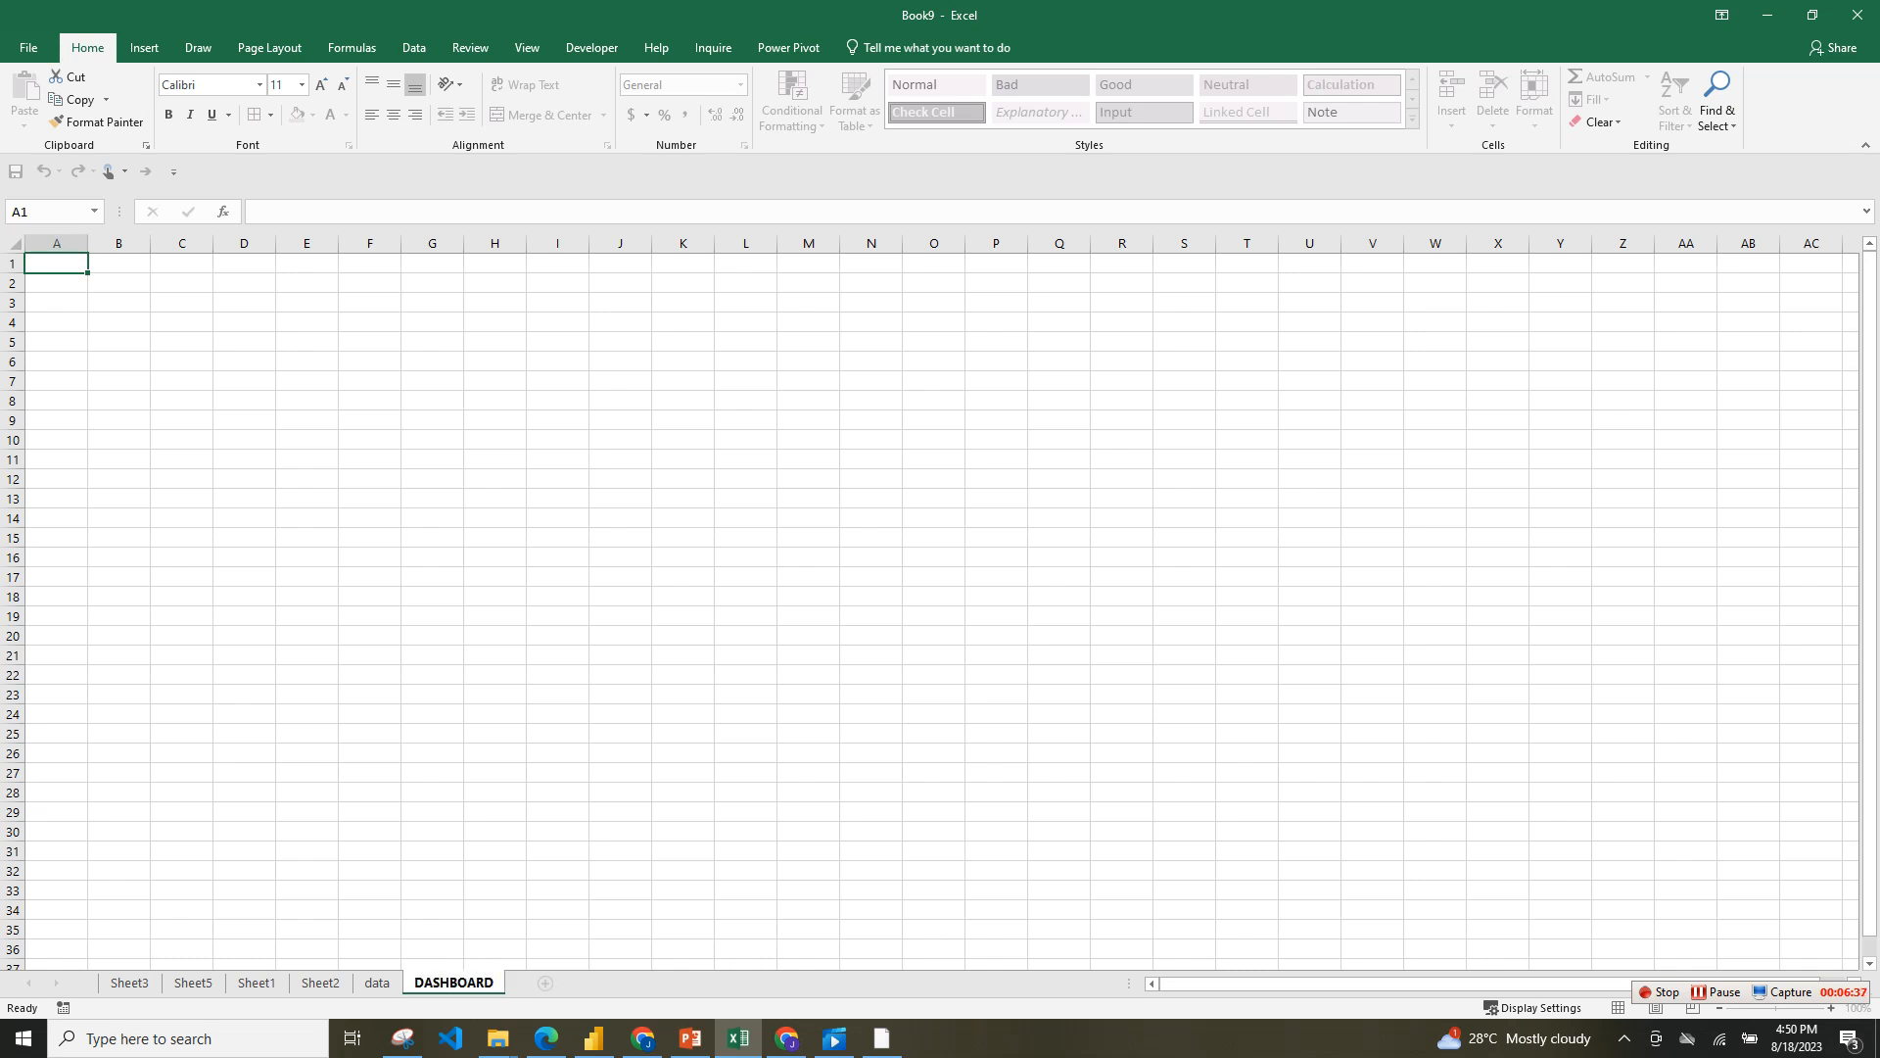
click(745, 871)
- Hide the gridlines and the row and column headings on the DASHBOARD sheet
key(ctrl+a)
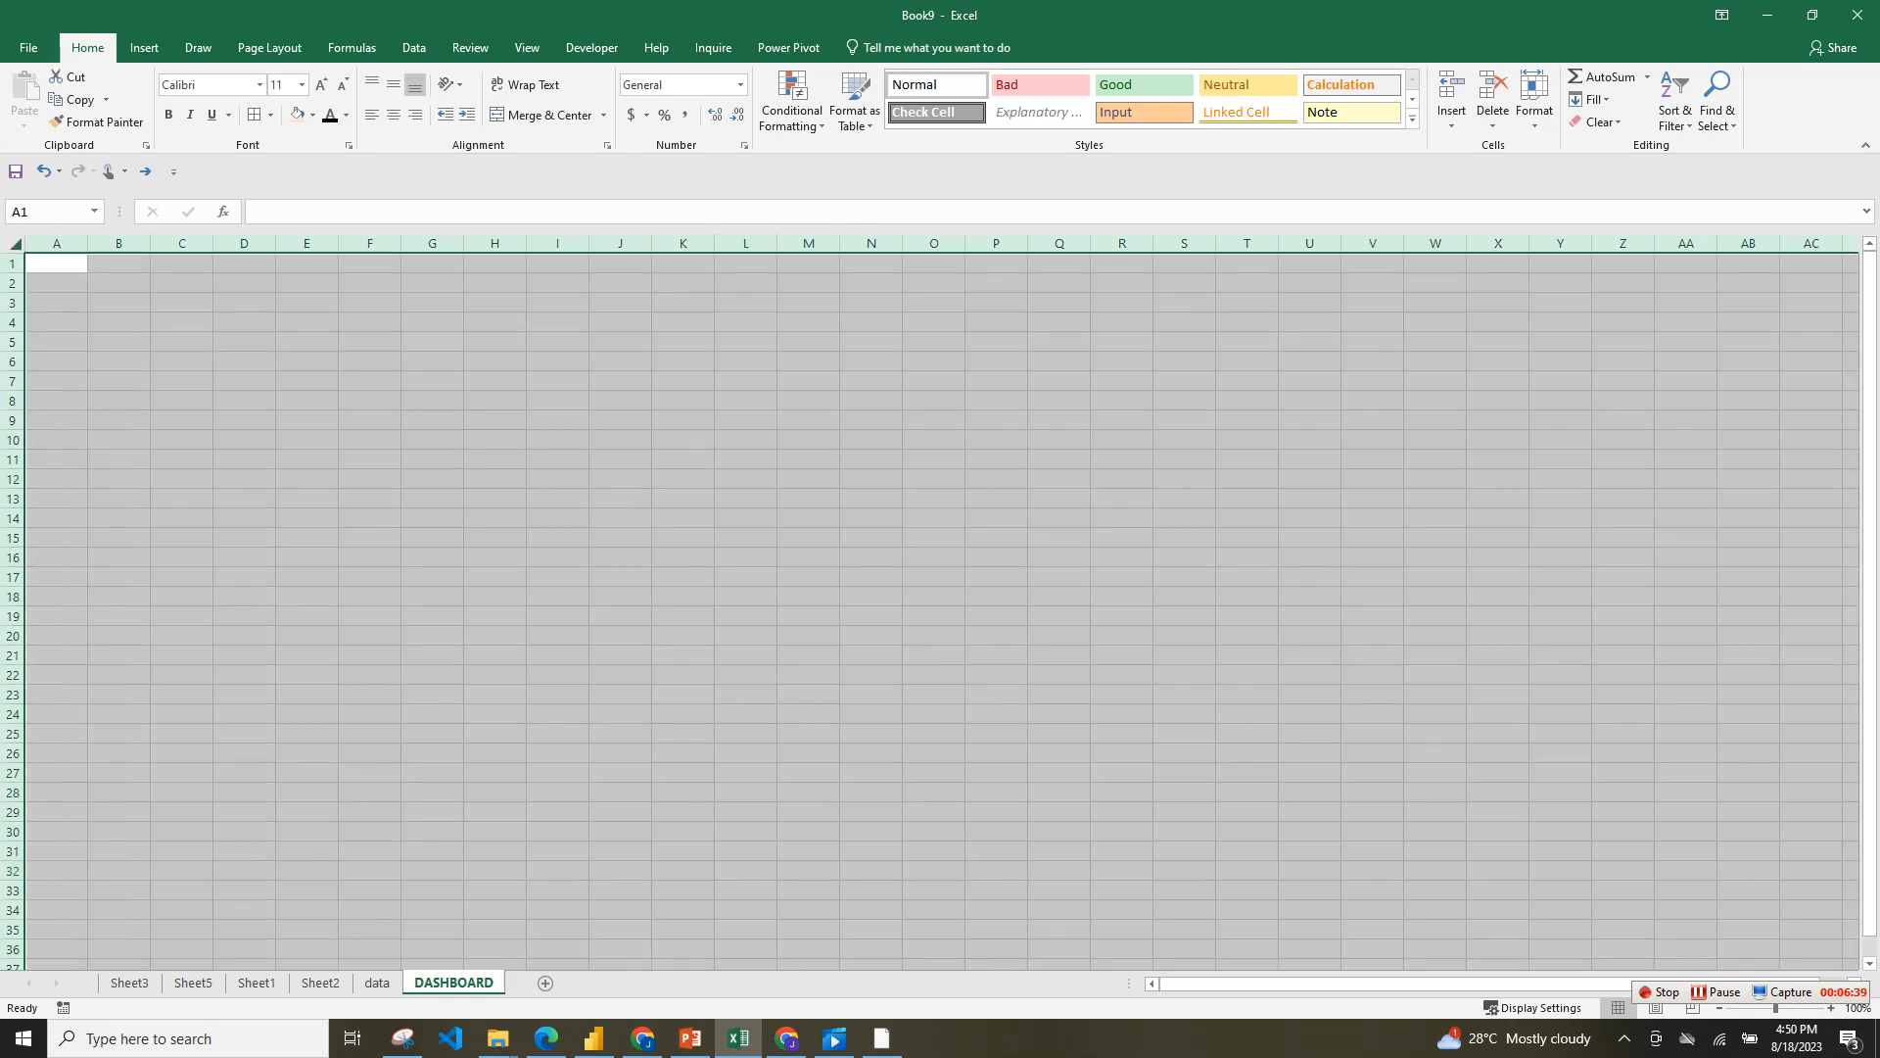
click(471, 48)
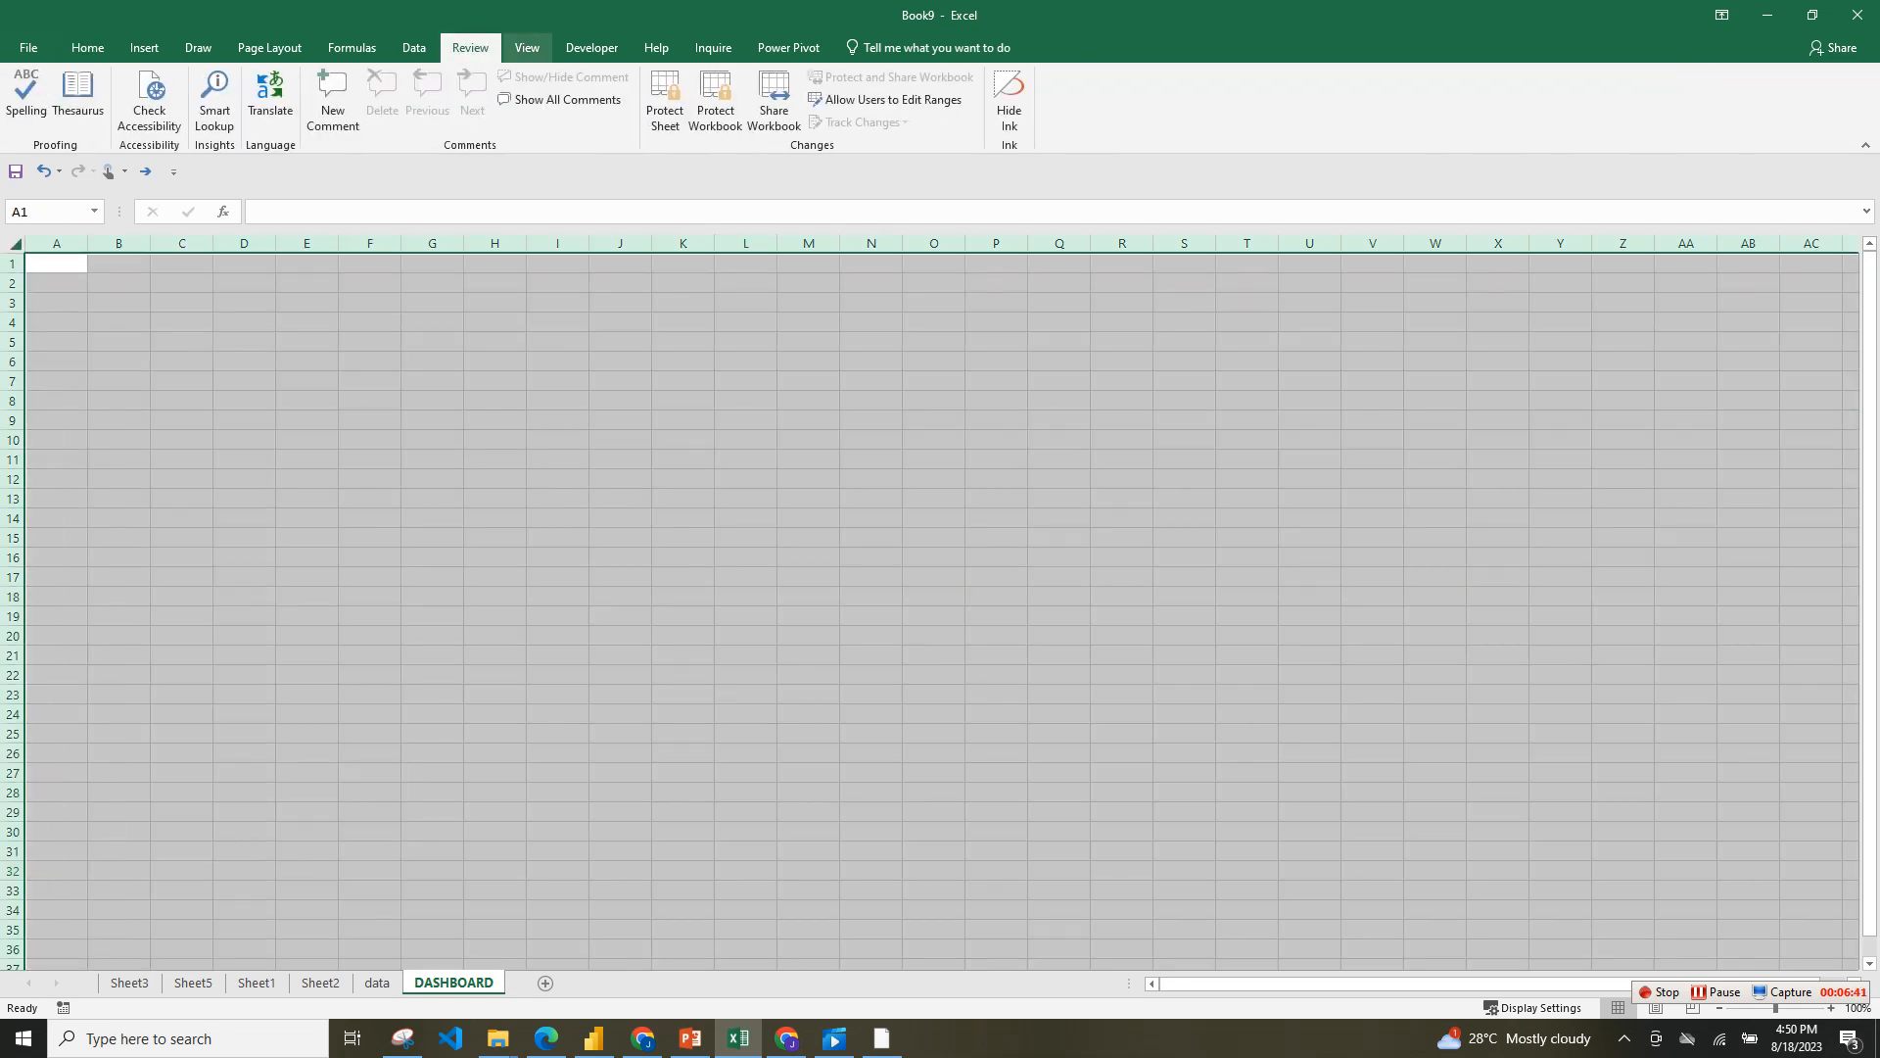
click(527, 48)
click(288, 114)
click(216, 115)
click(407, 380)
click(281, 322)
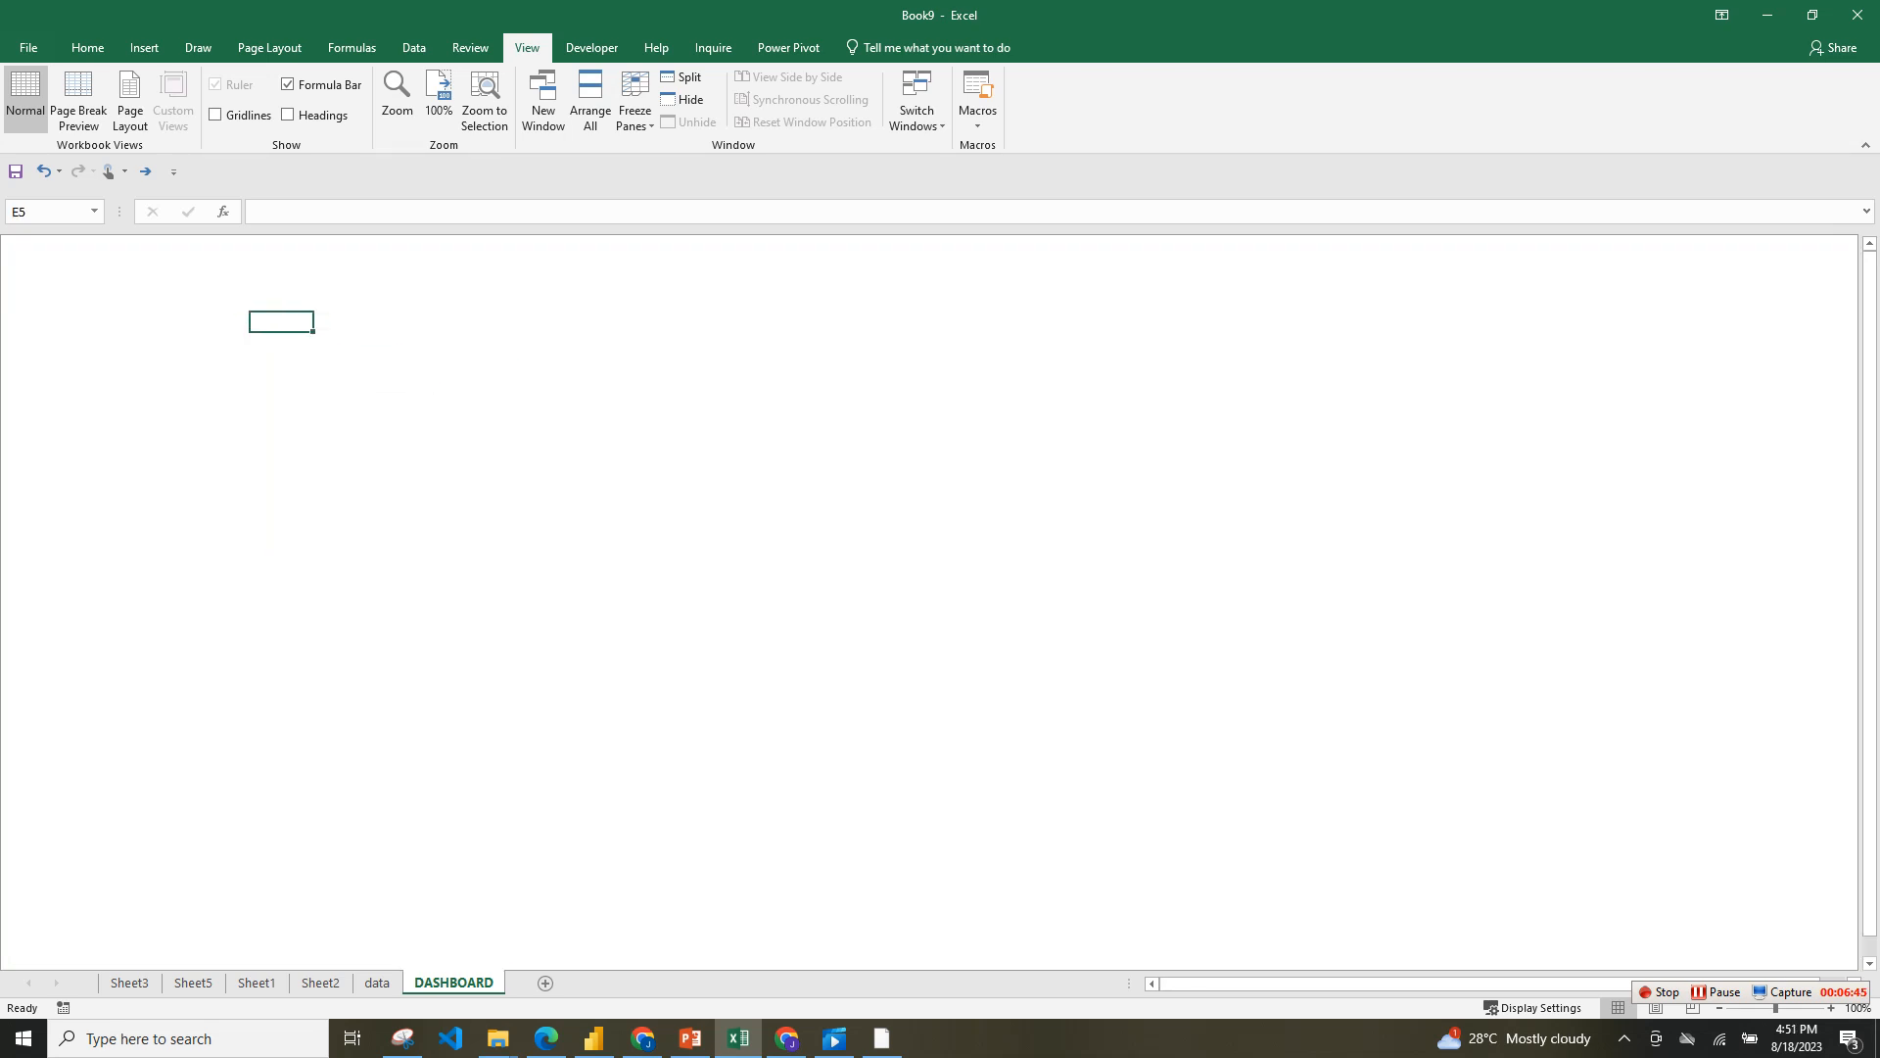
- Switch to PowerPoint and copy all shapes of the SALES PERFORMANCE DASHBOARD layout on slide 3
click(690, 1038)
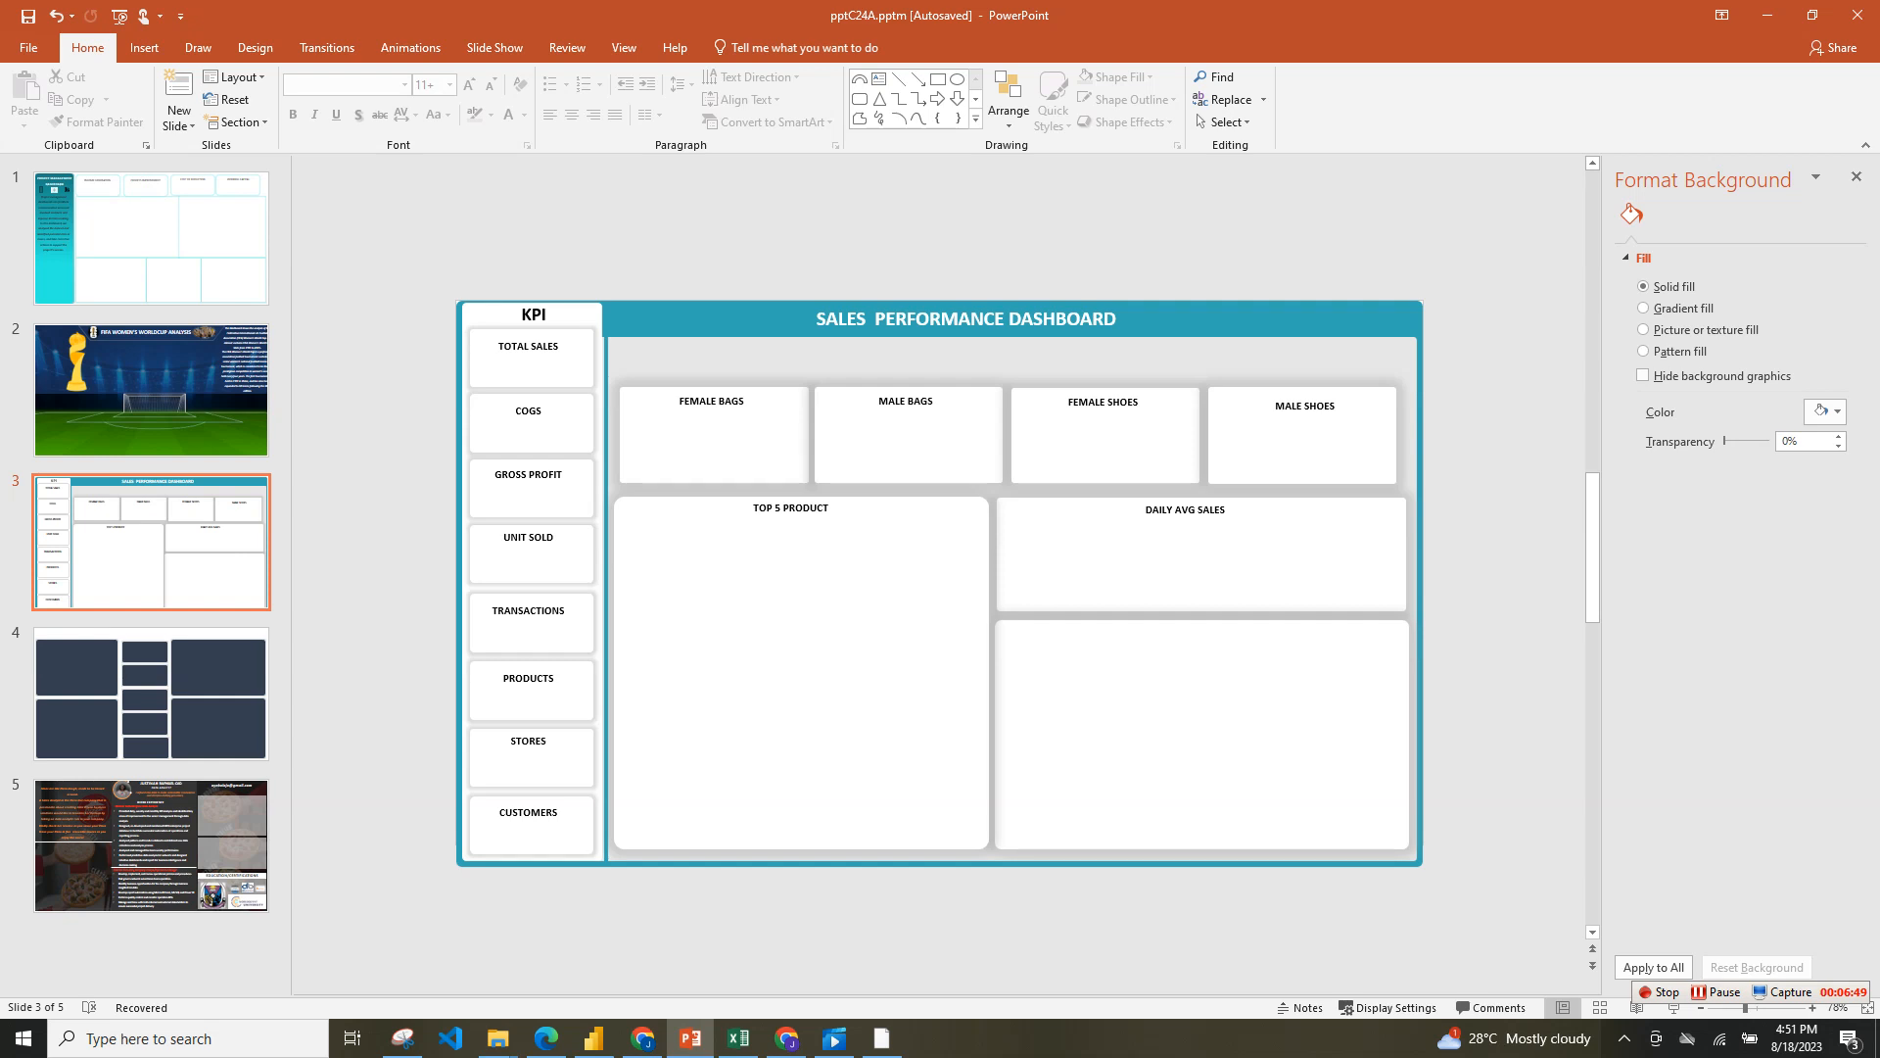
click(1257, 319)
key(ctrl+a)
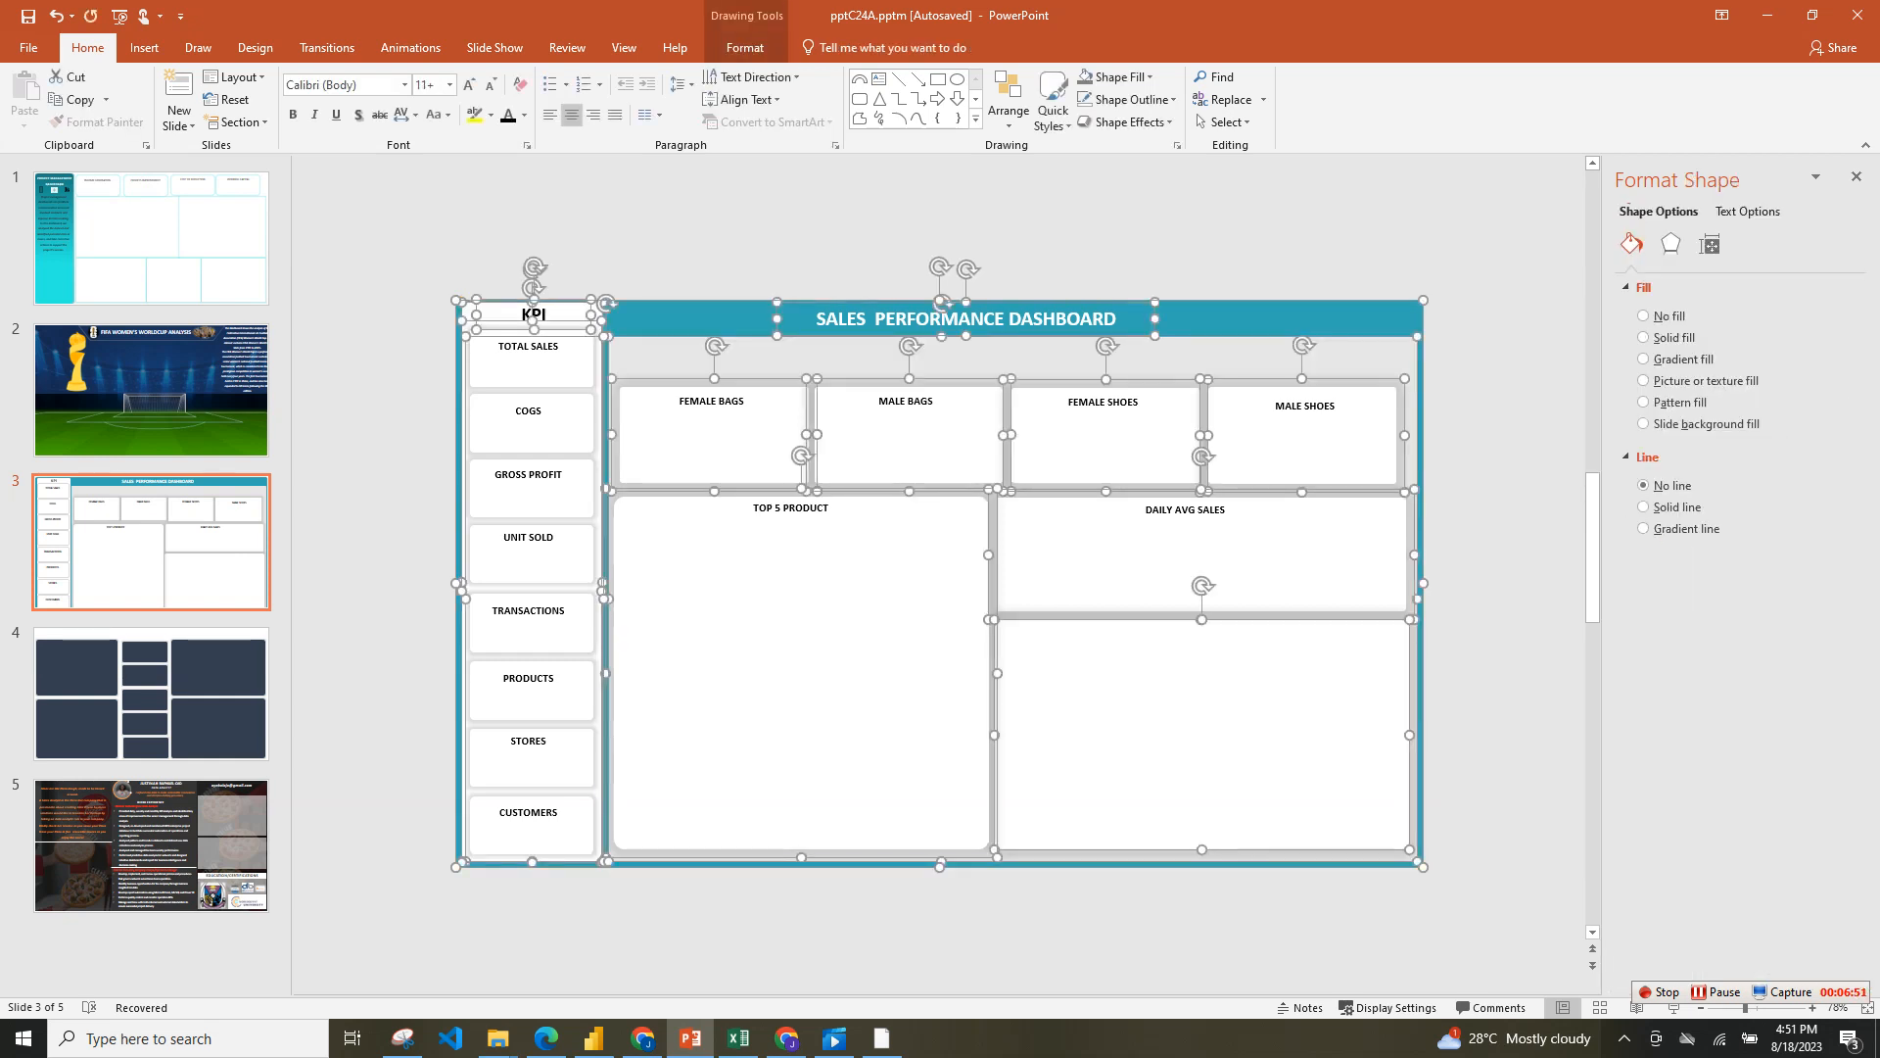
right_click(1422, 302)
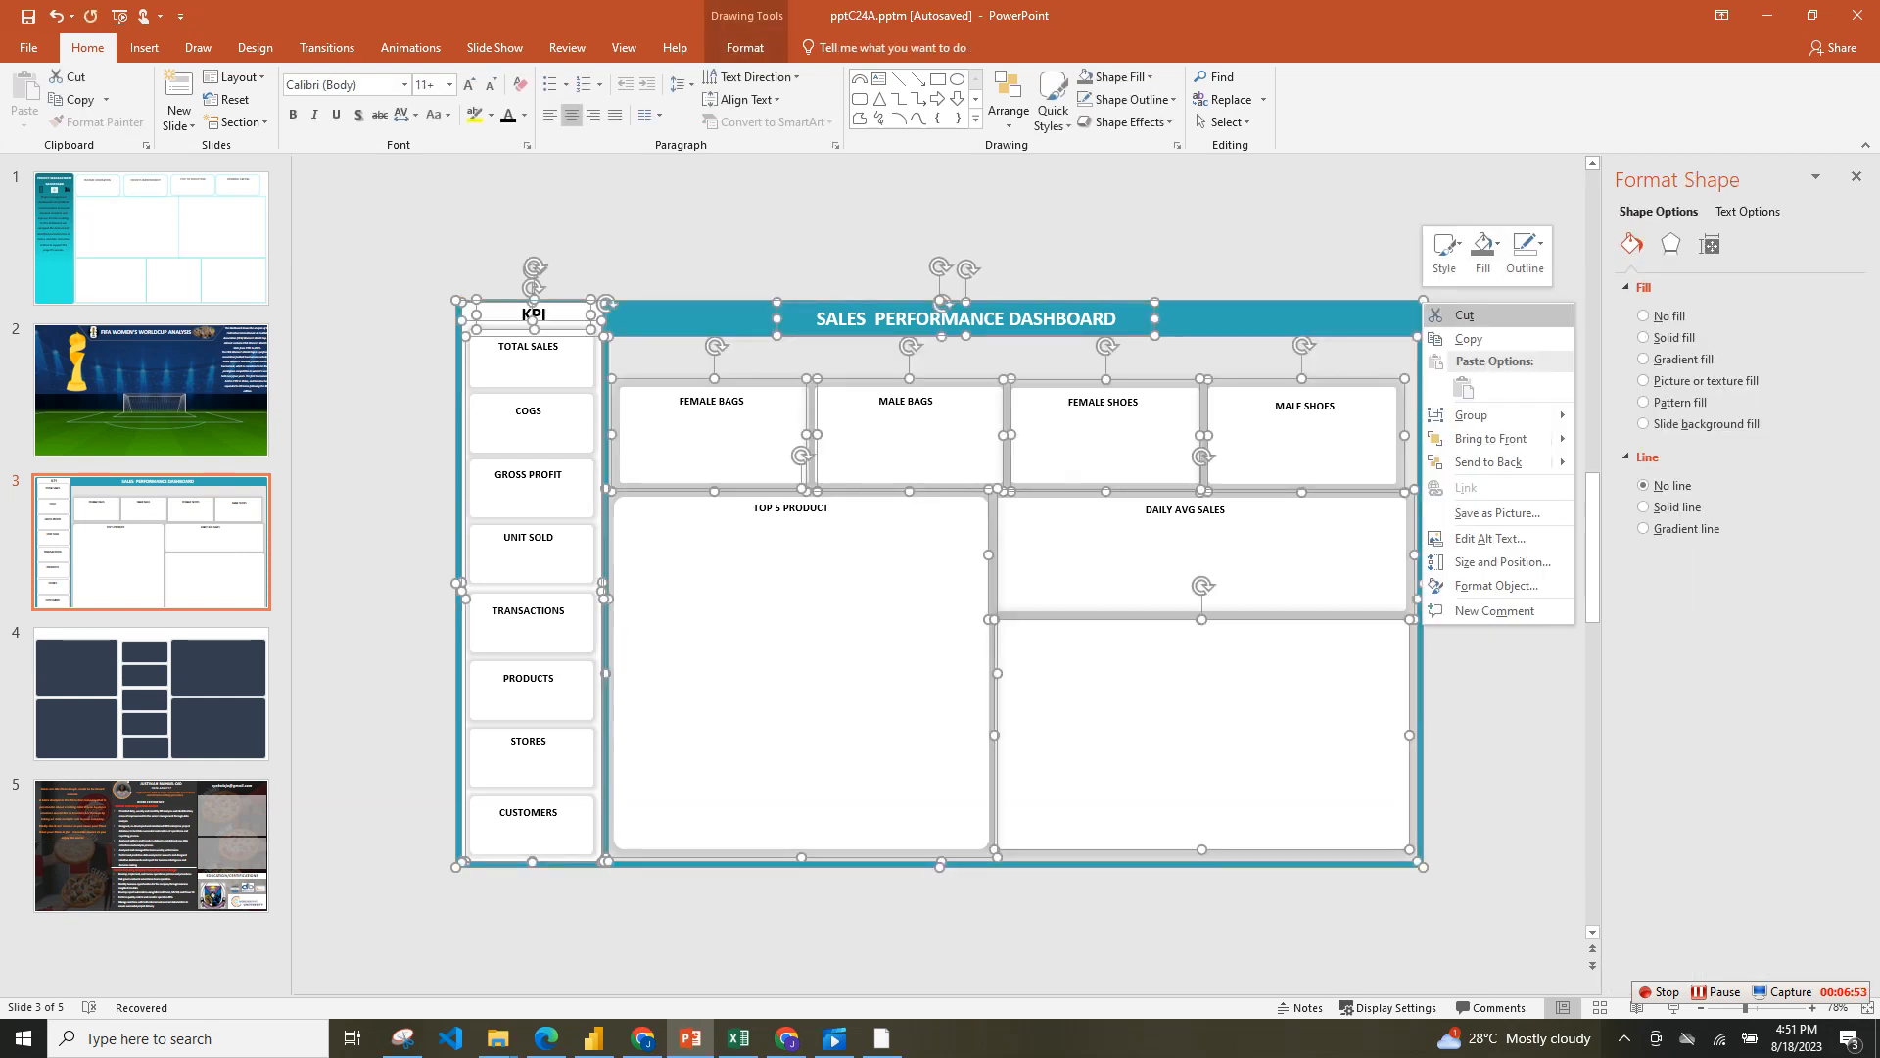
click(1464, 336)
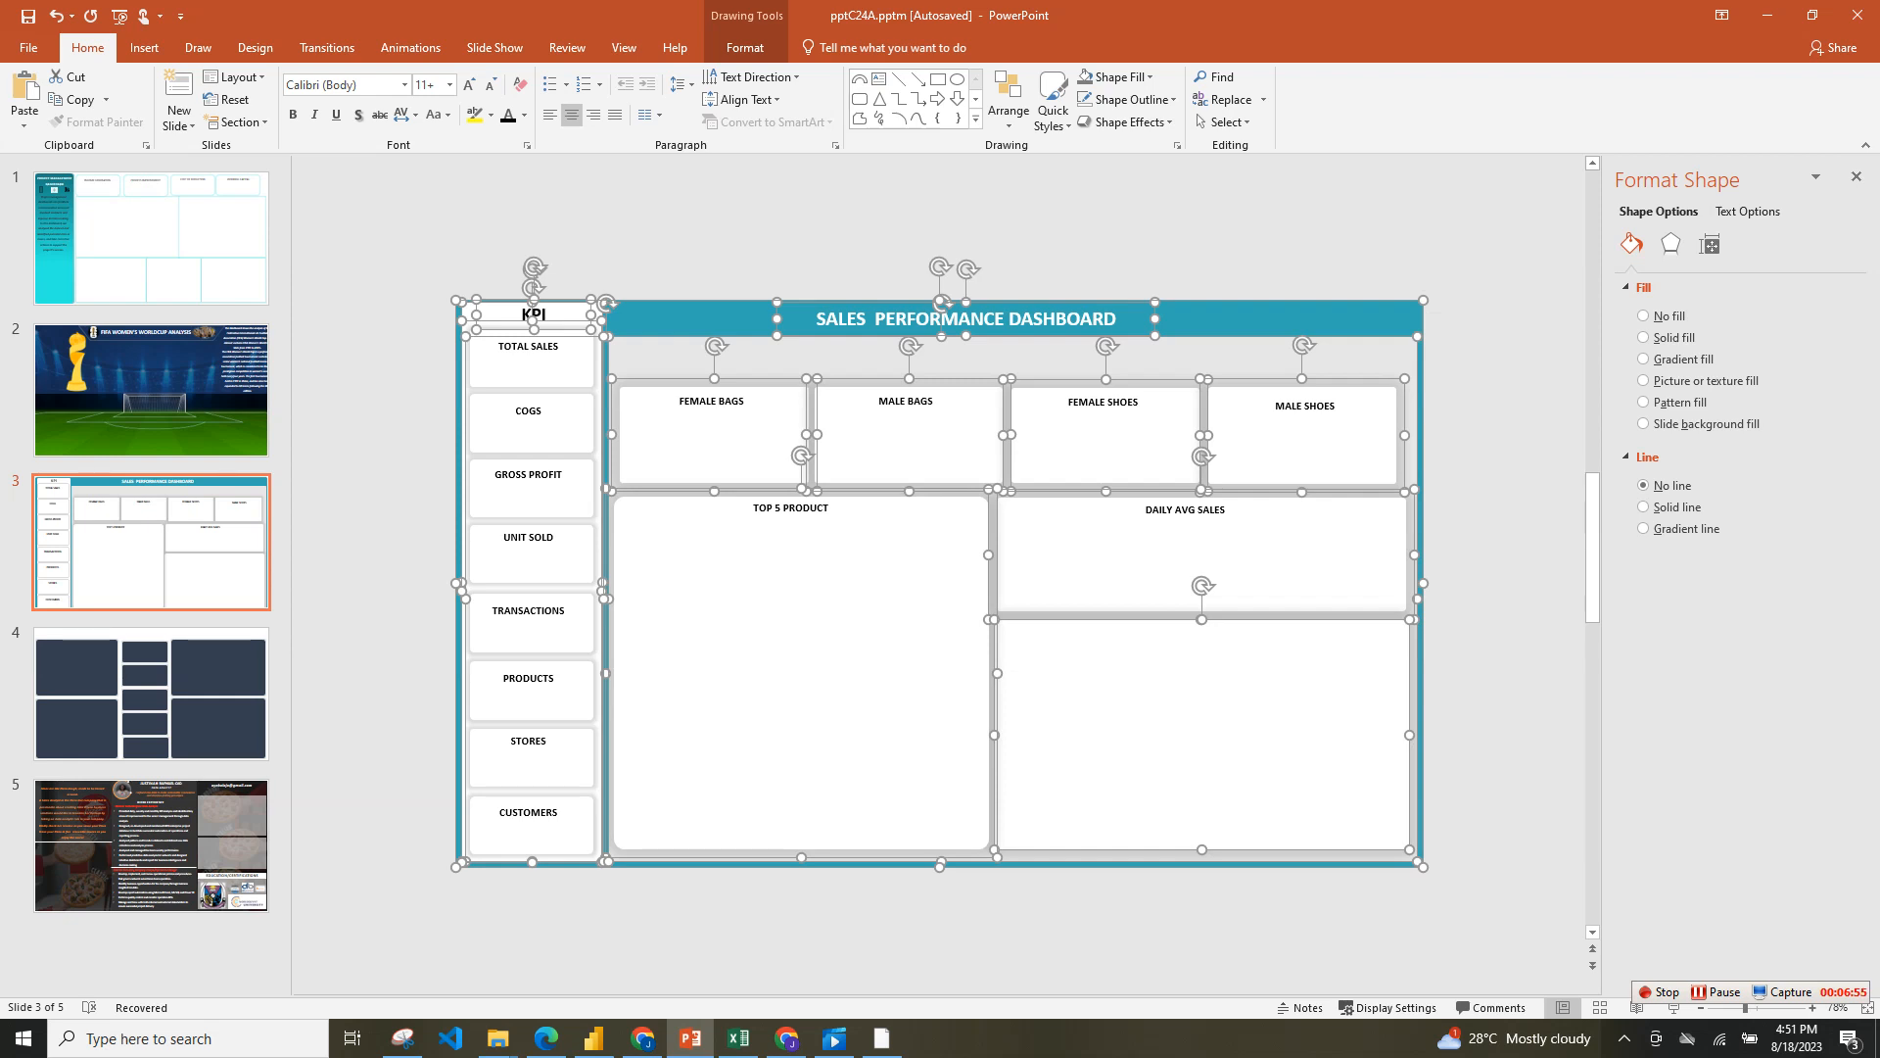
- Switch back to Excel, paste the copied layout as a picture on the DASHBOARD sheet and move it up to the sheet's upper edge
mouse_move(738, 1038)
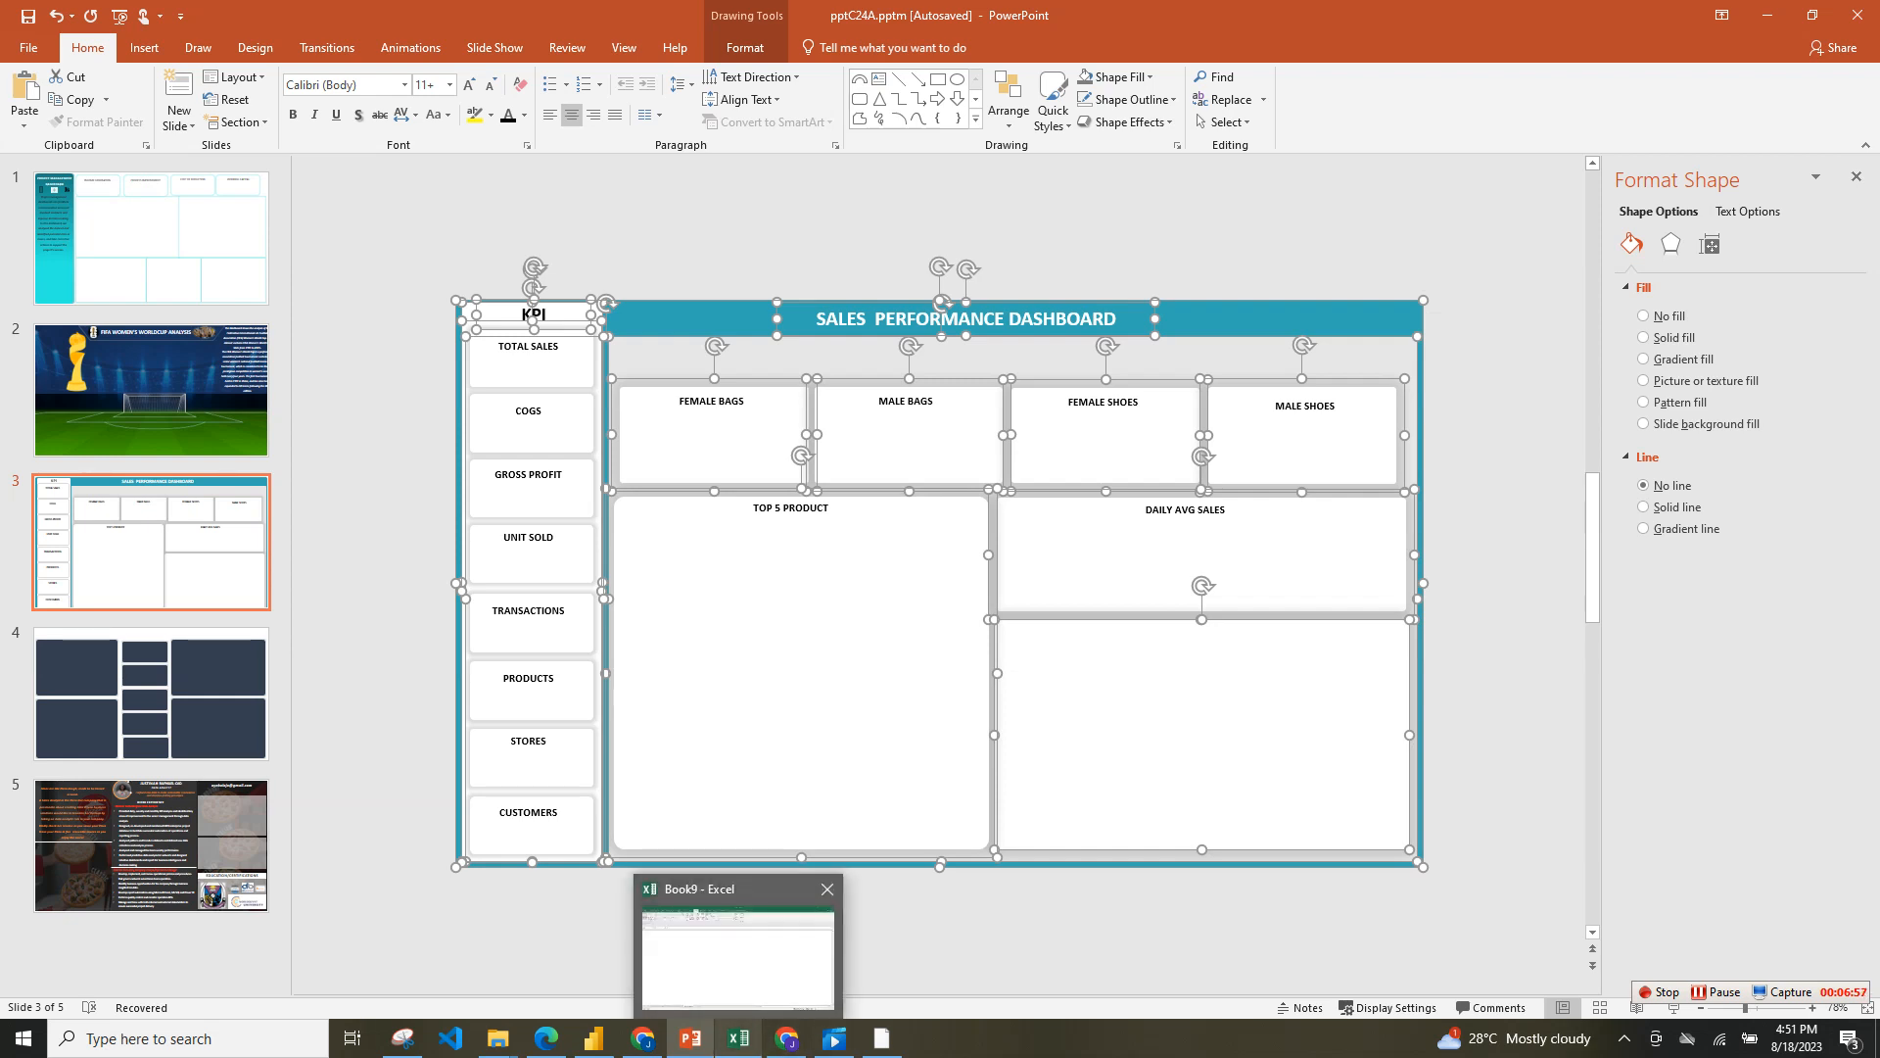
click(734, 944)
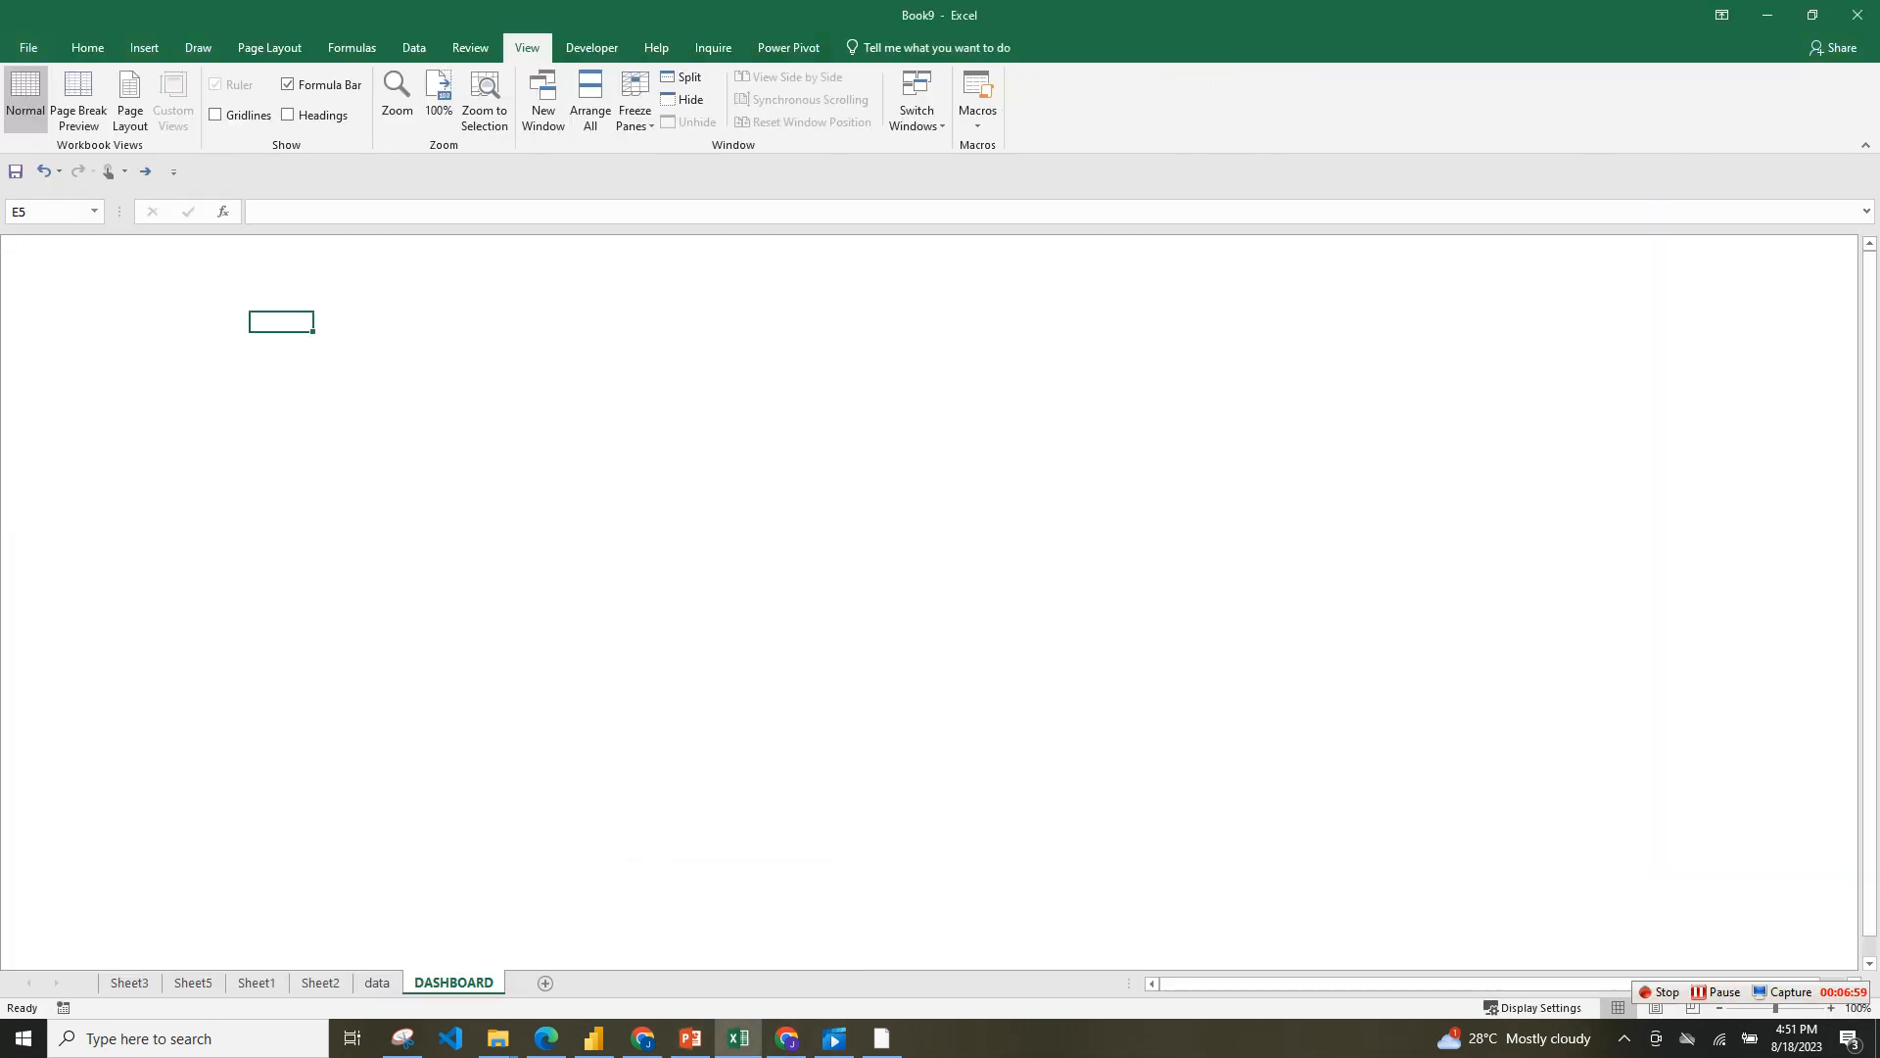
right_click(439, 345)
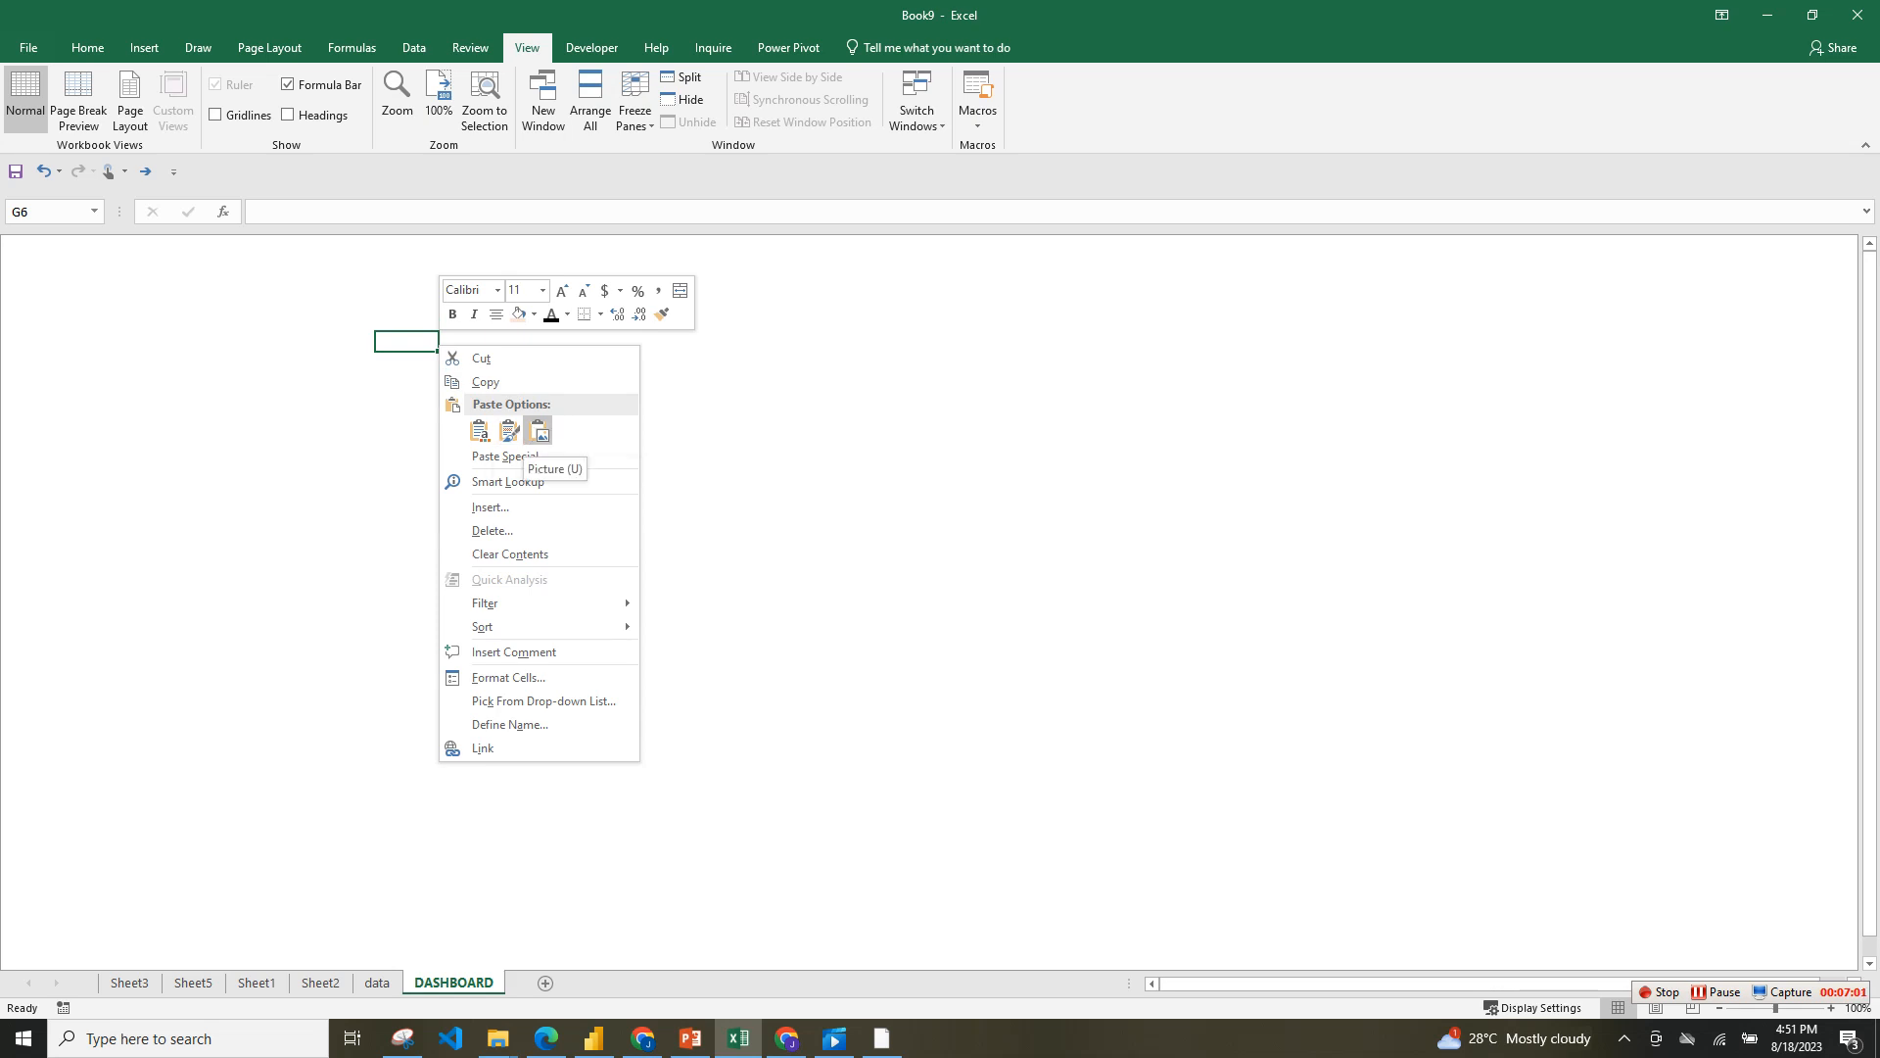
click(537, 430)
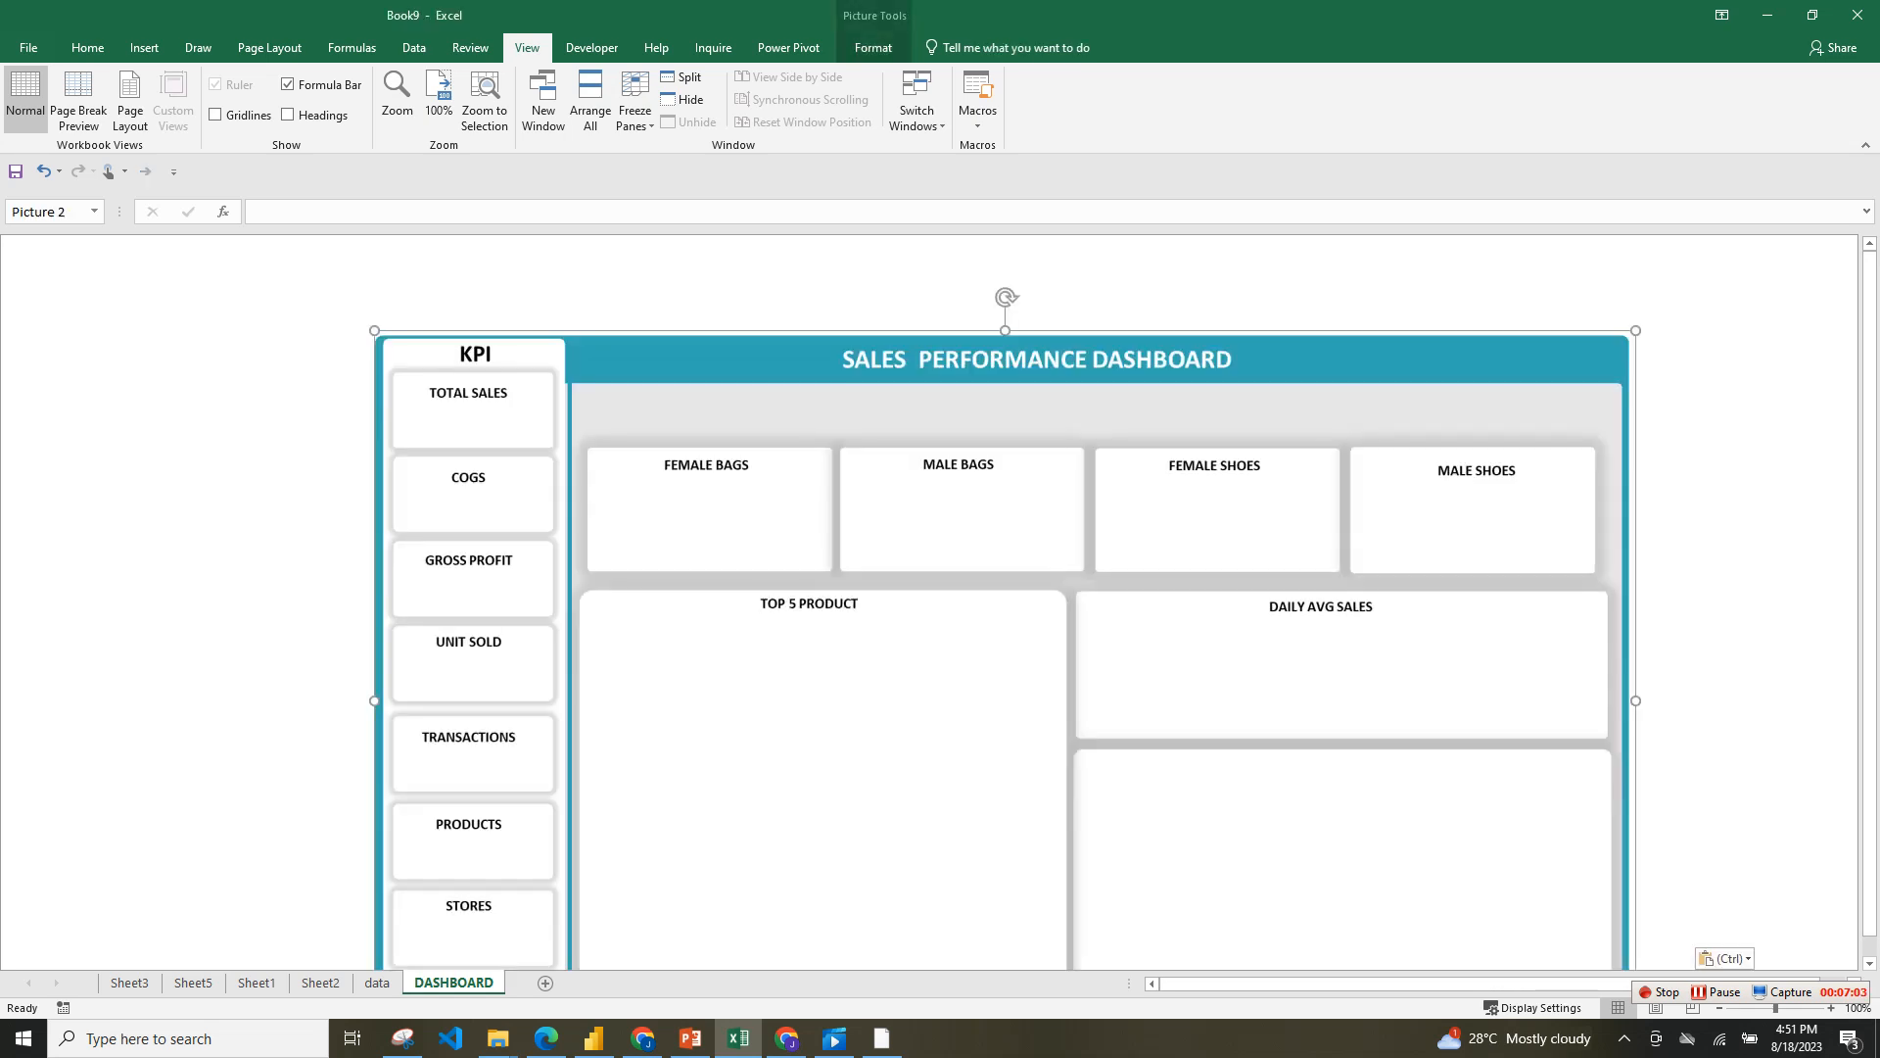
drag(921, 675, 747, 579)
click(1535, 400)
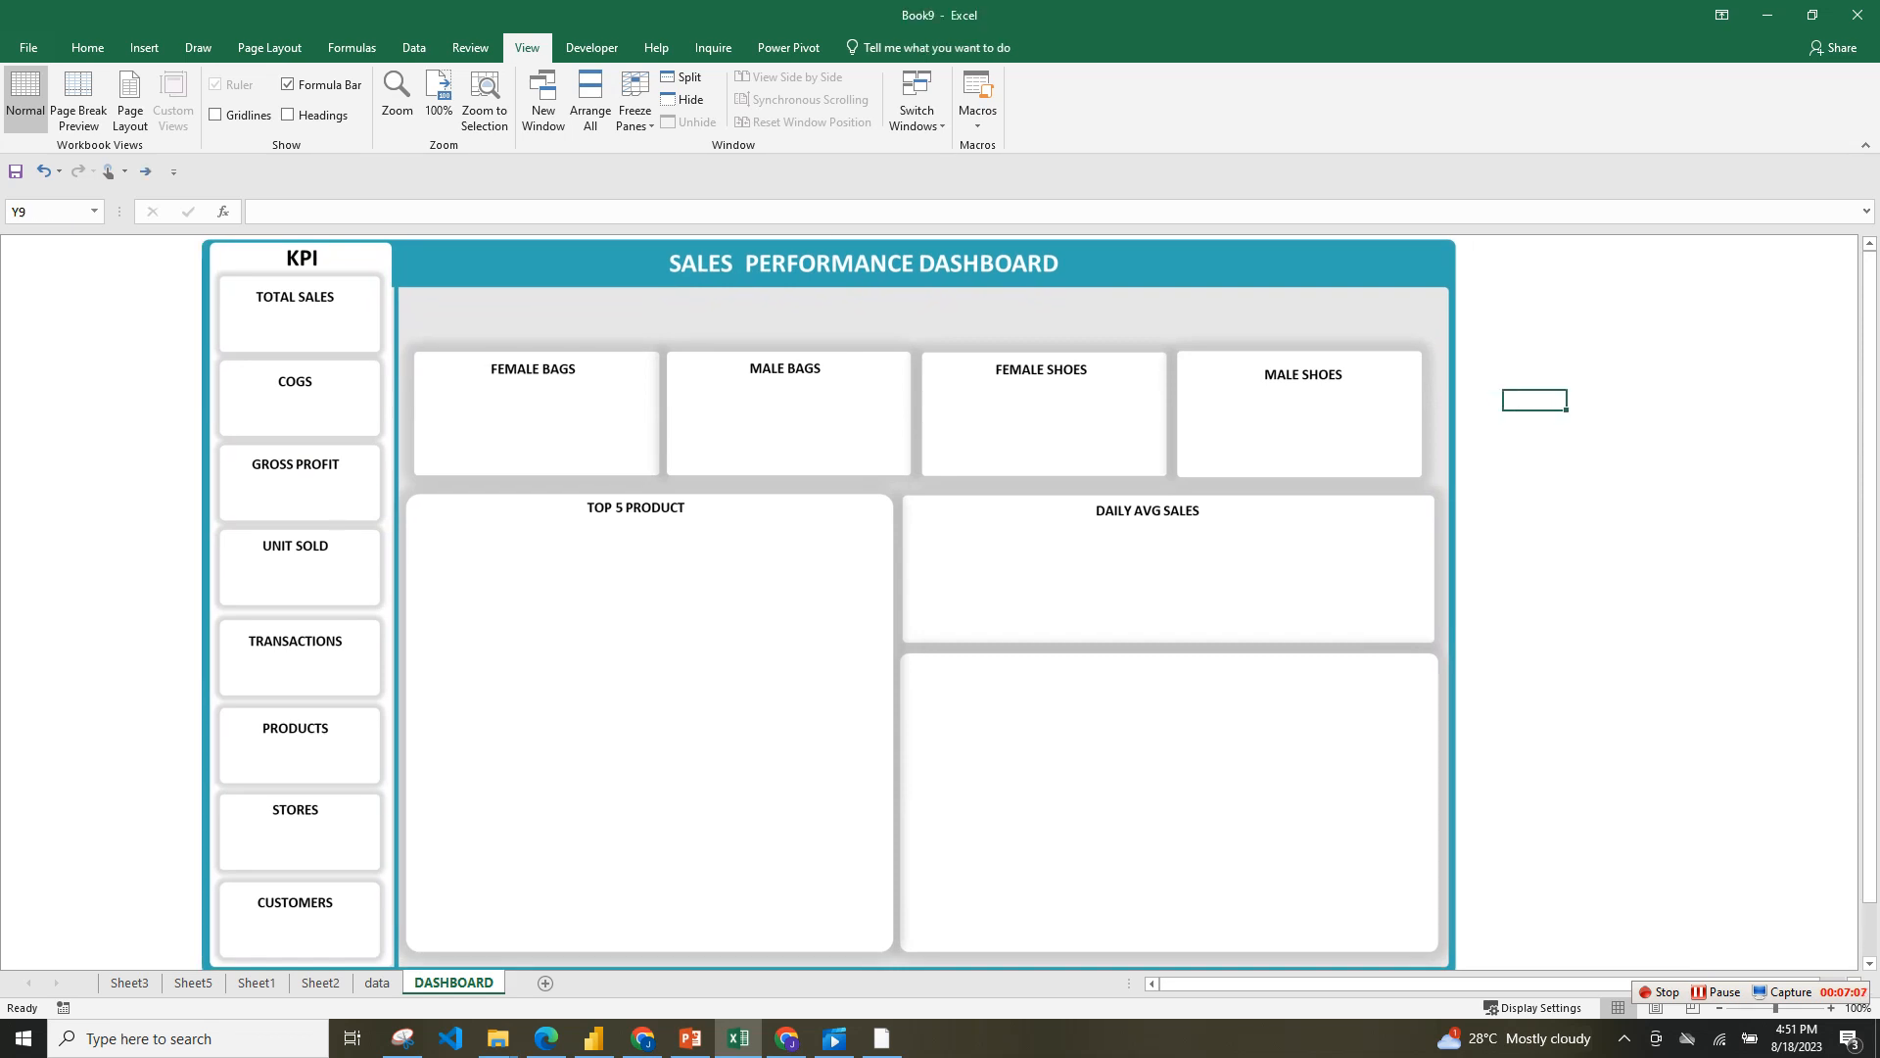
mouse_move(901, 587)
mouse_down()
mouse_move(908, 602)
mouse_move(893, 597)
mouse_up()
click(1534, 342)
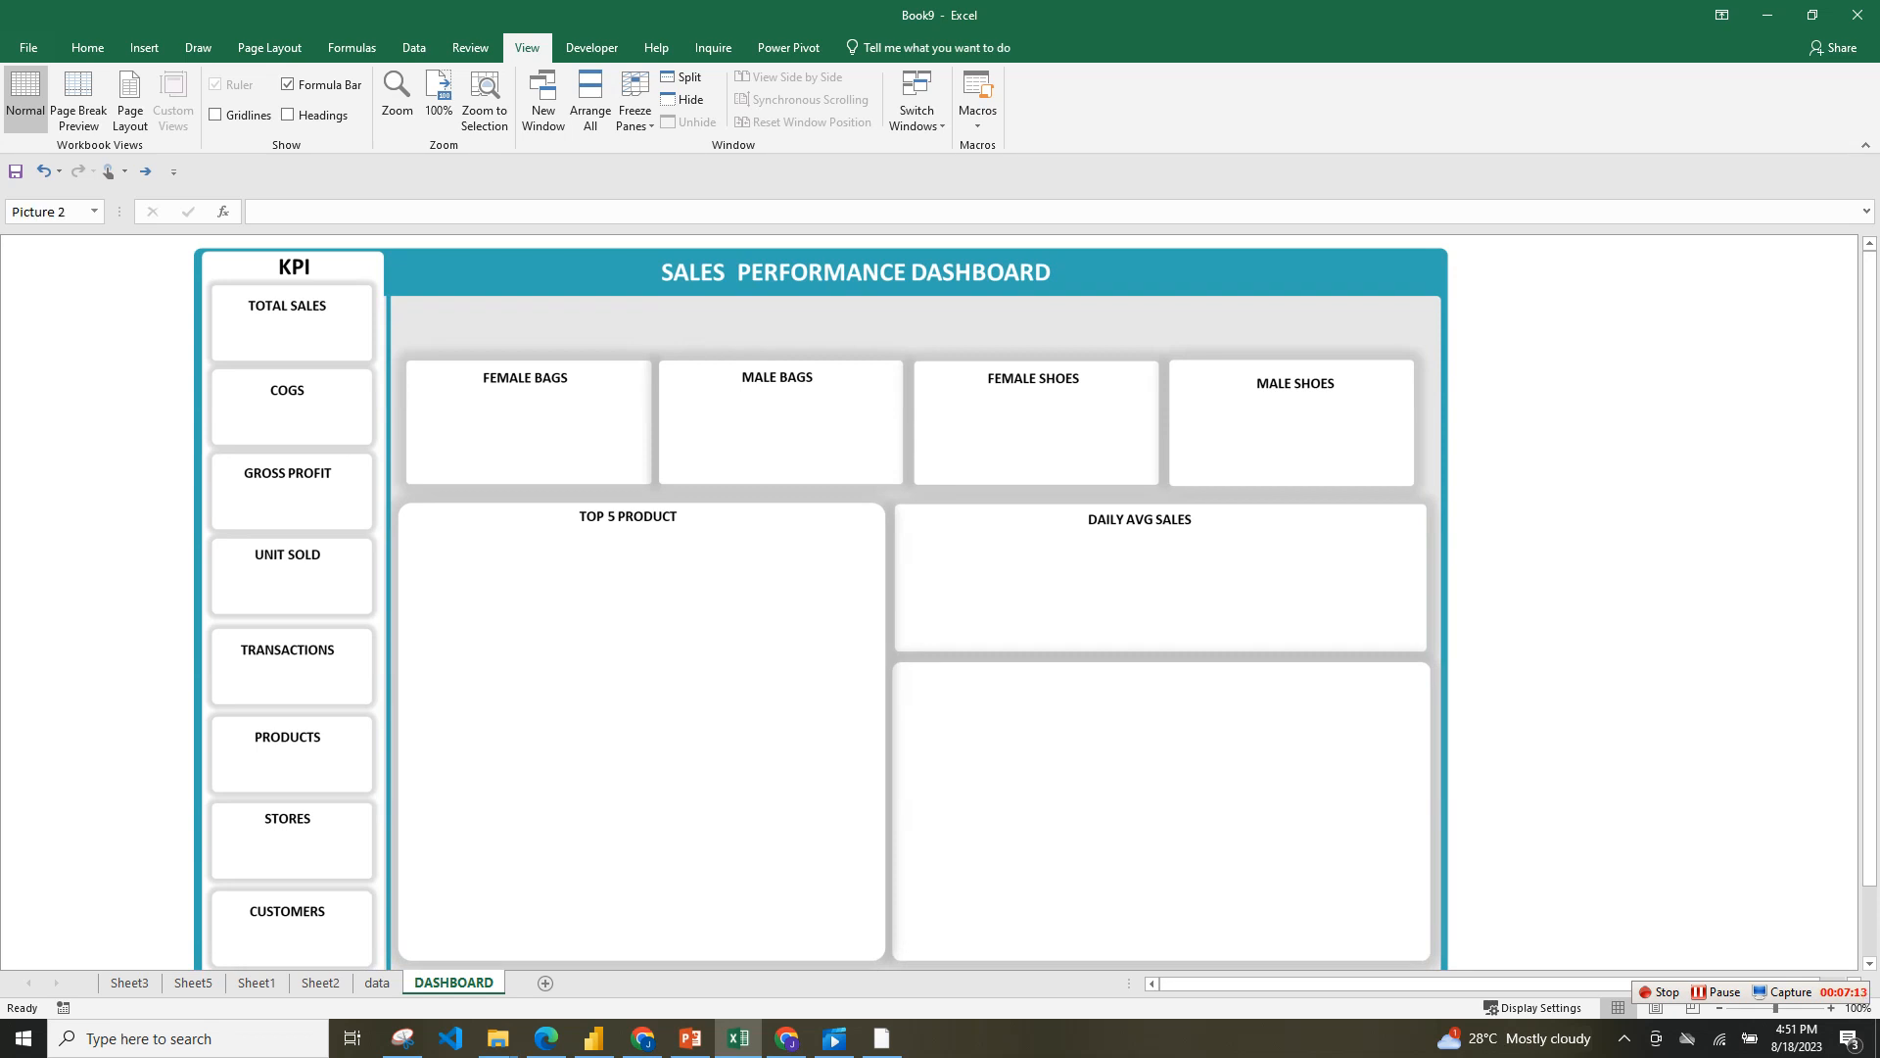
- Select the entire sales table on the data sheet from its header row down and insert a PivotTable on a new worksheet
click(377, 982)
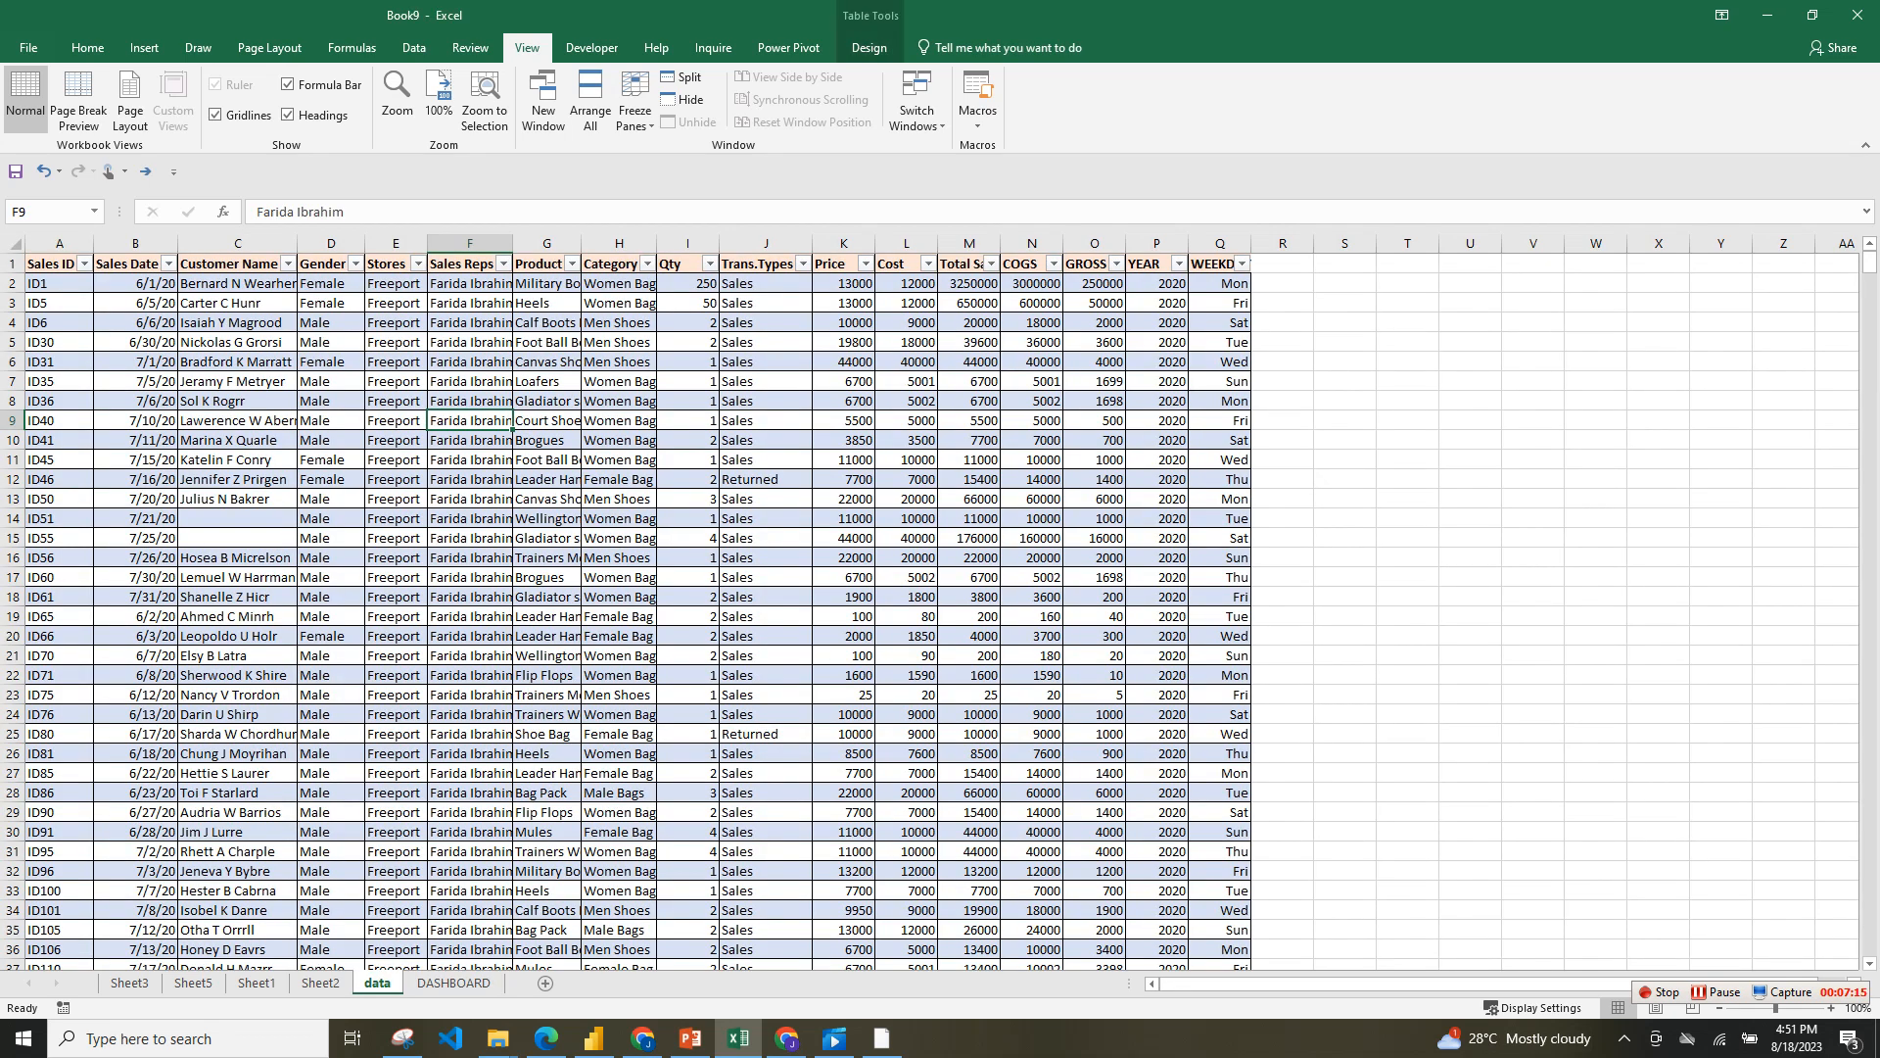
click(453, 982)
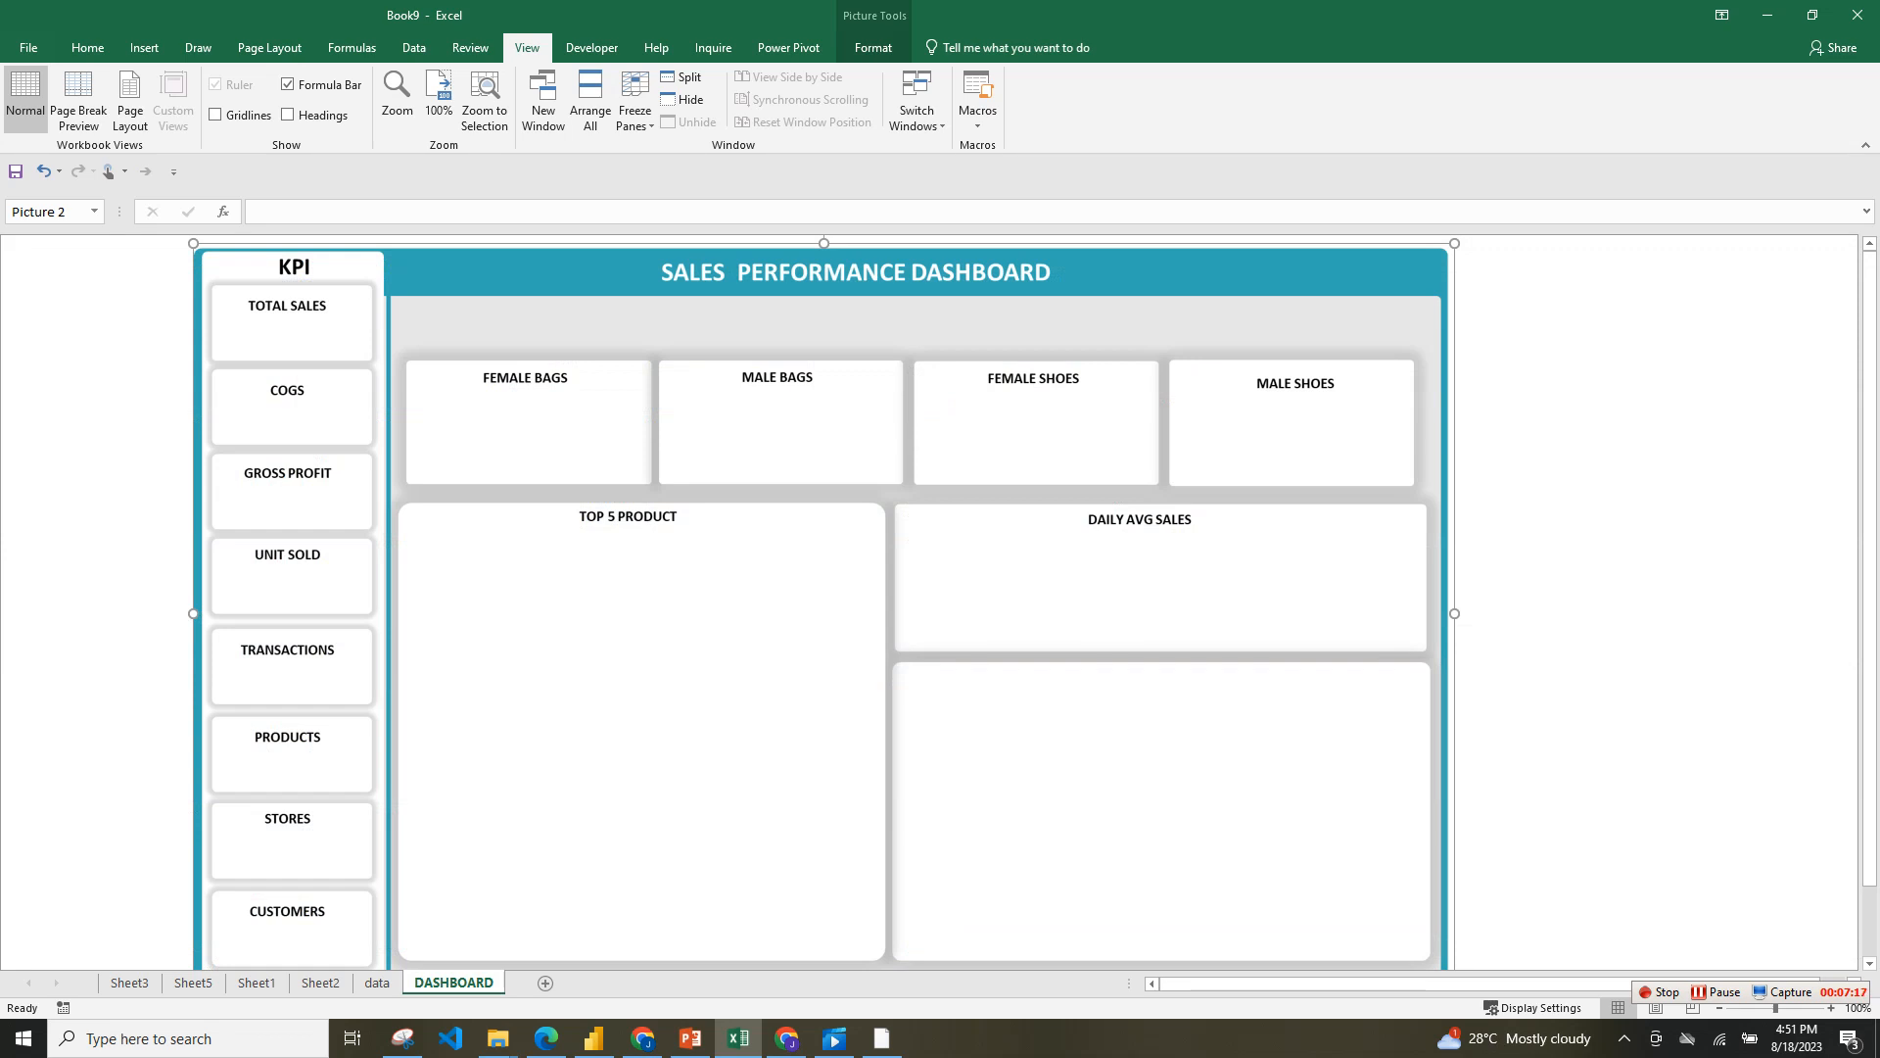
click(377, 983)
drag(28, 263, 1224, 264)
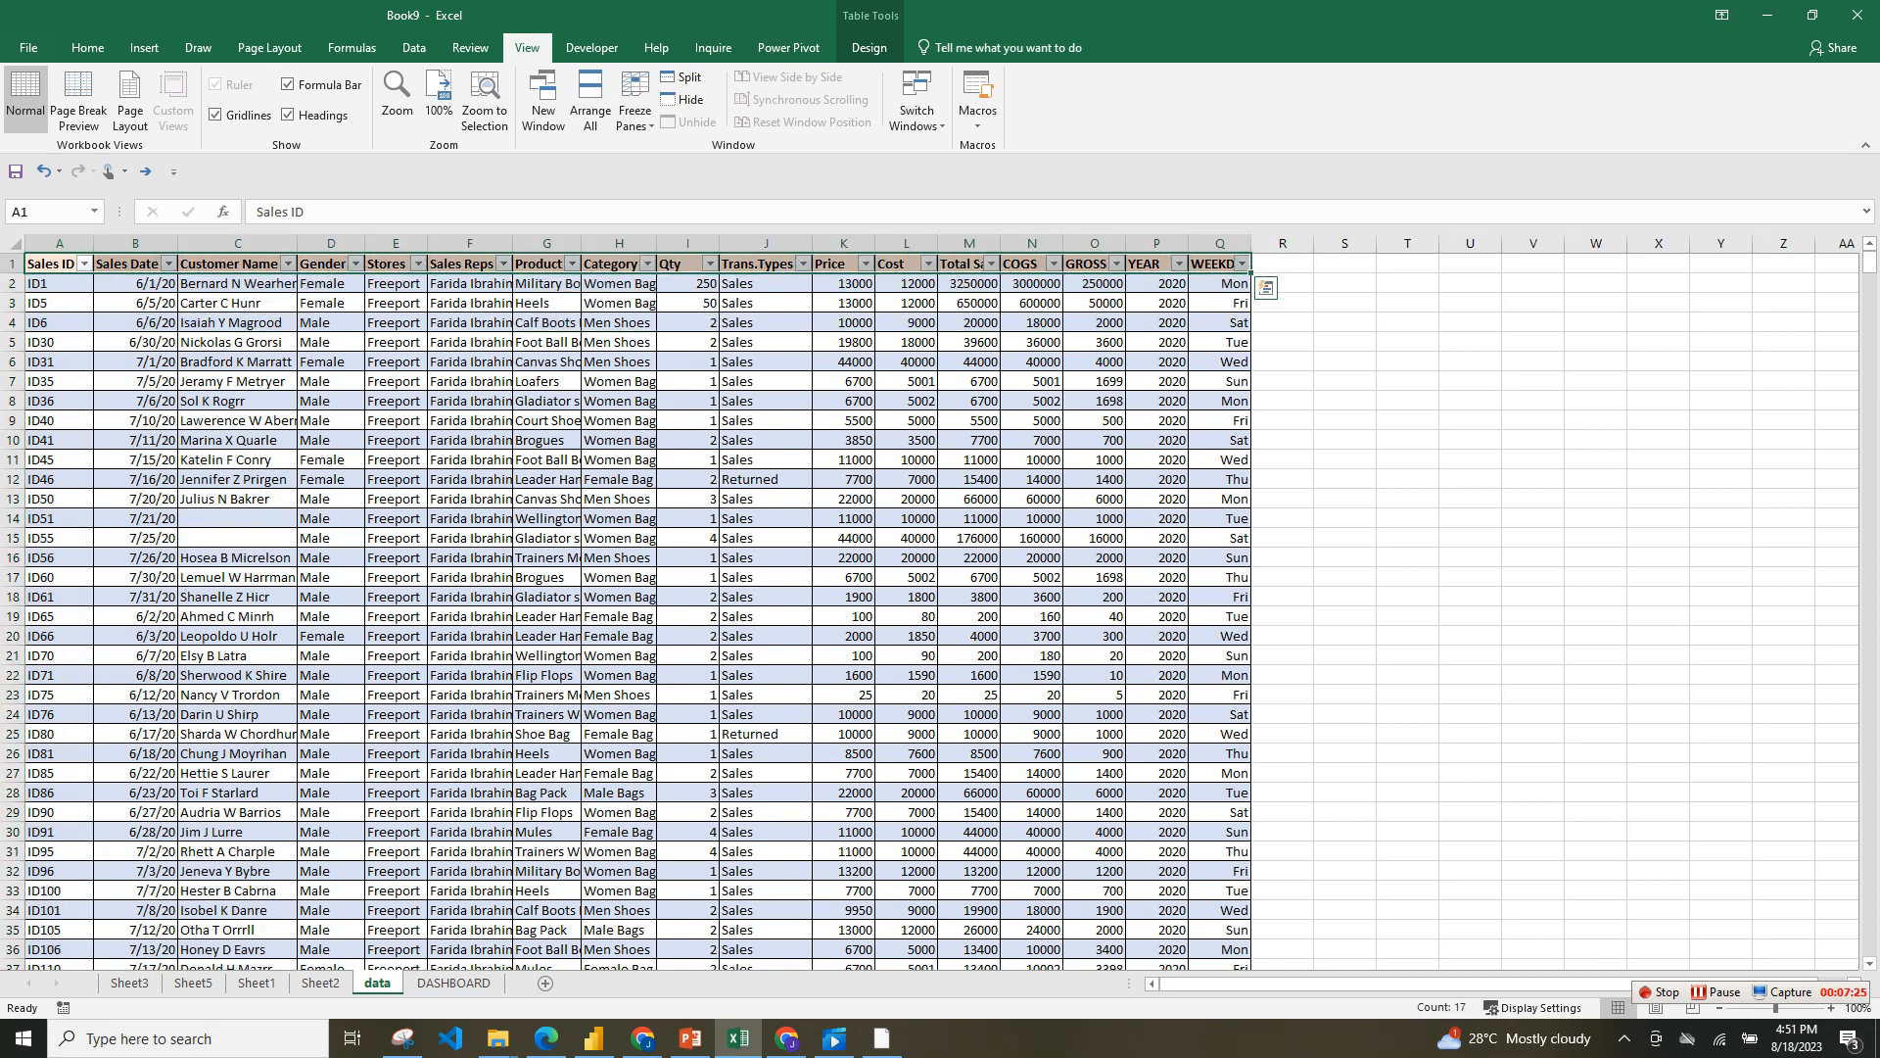
key(ctrl+shift+Down)
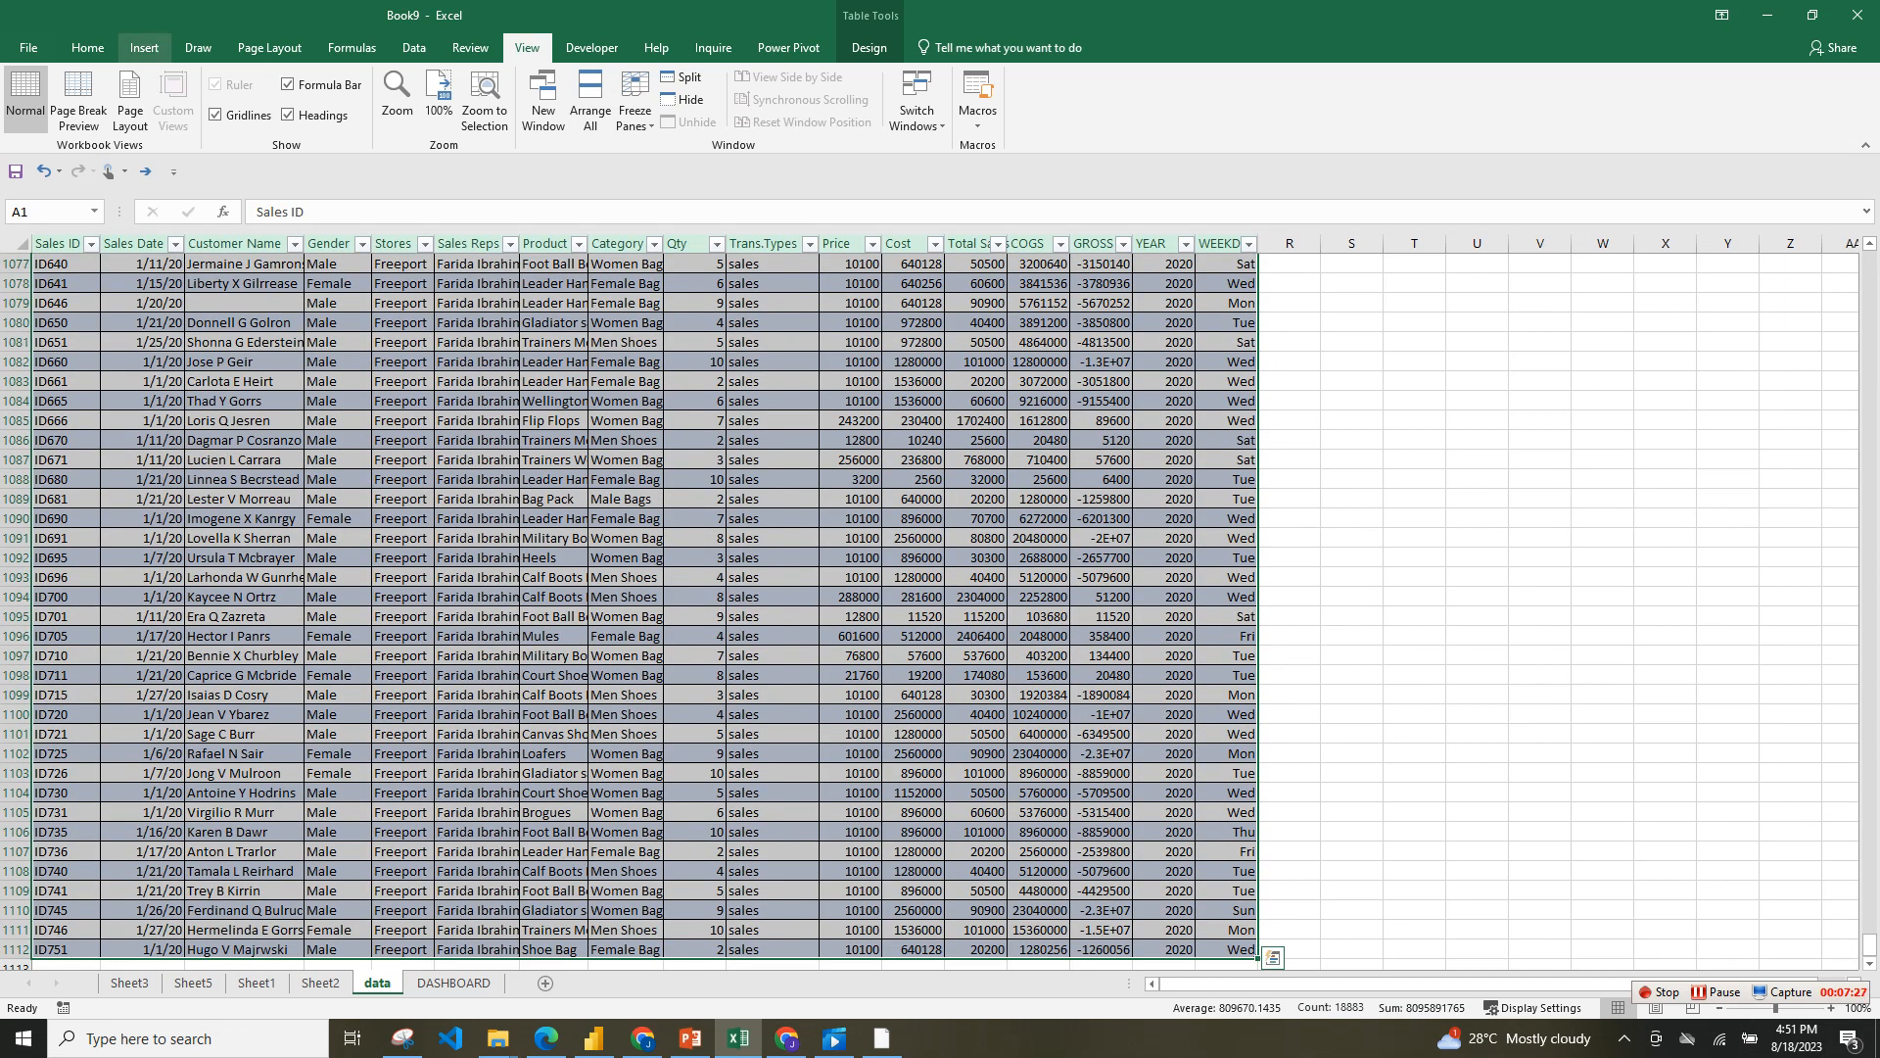
click(144, 47)
click(32, 98)
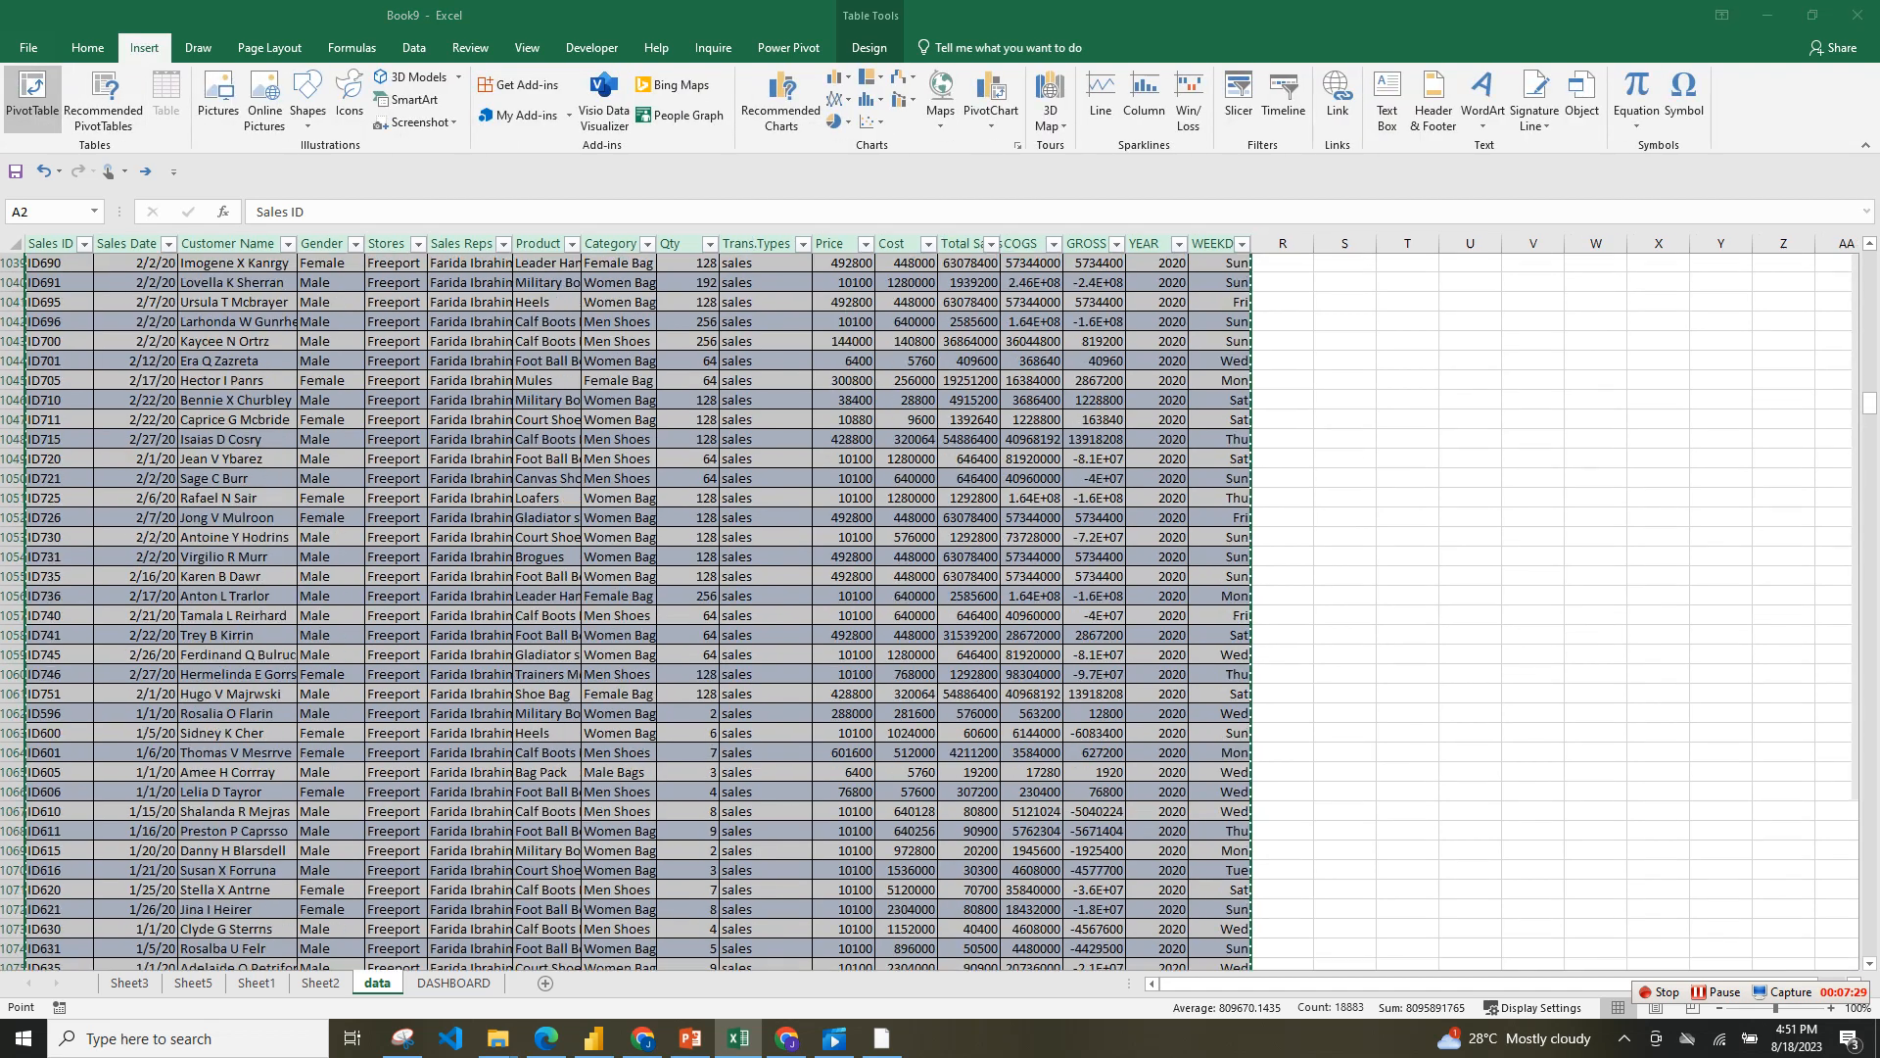
click(701, 735)
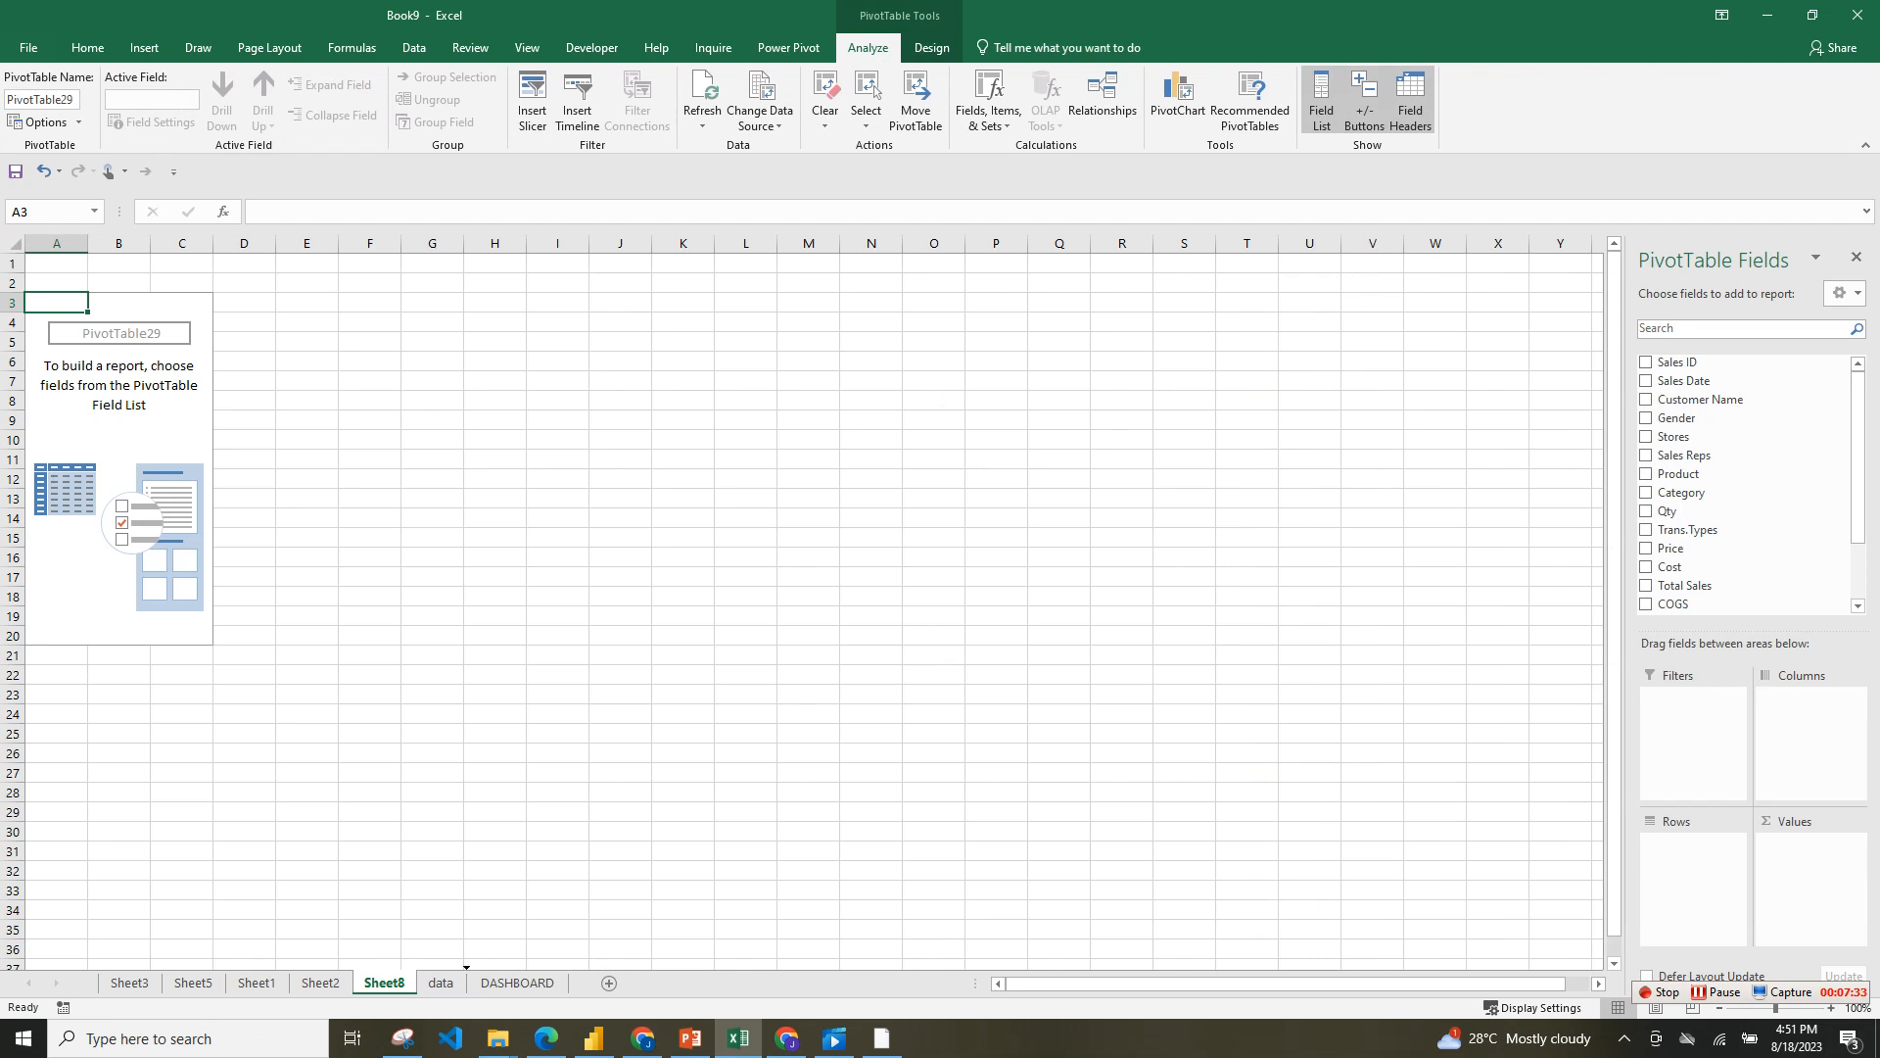
- Reorder the worksheets so that the new PivotTable sheet comes after DASHBOARD
drag(384, 982, 456, 982)
drag(517, 982, 439, 982)
click(537, 982)
- Add the Total Sales, COGS and Qty fields as summed values to the empty PivotTable
click(118, 439)
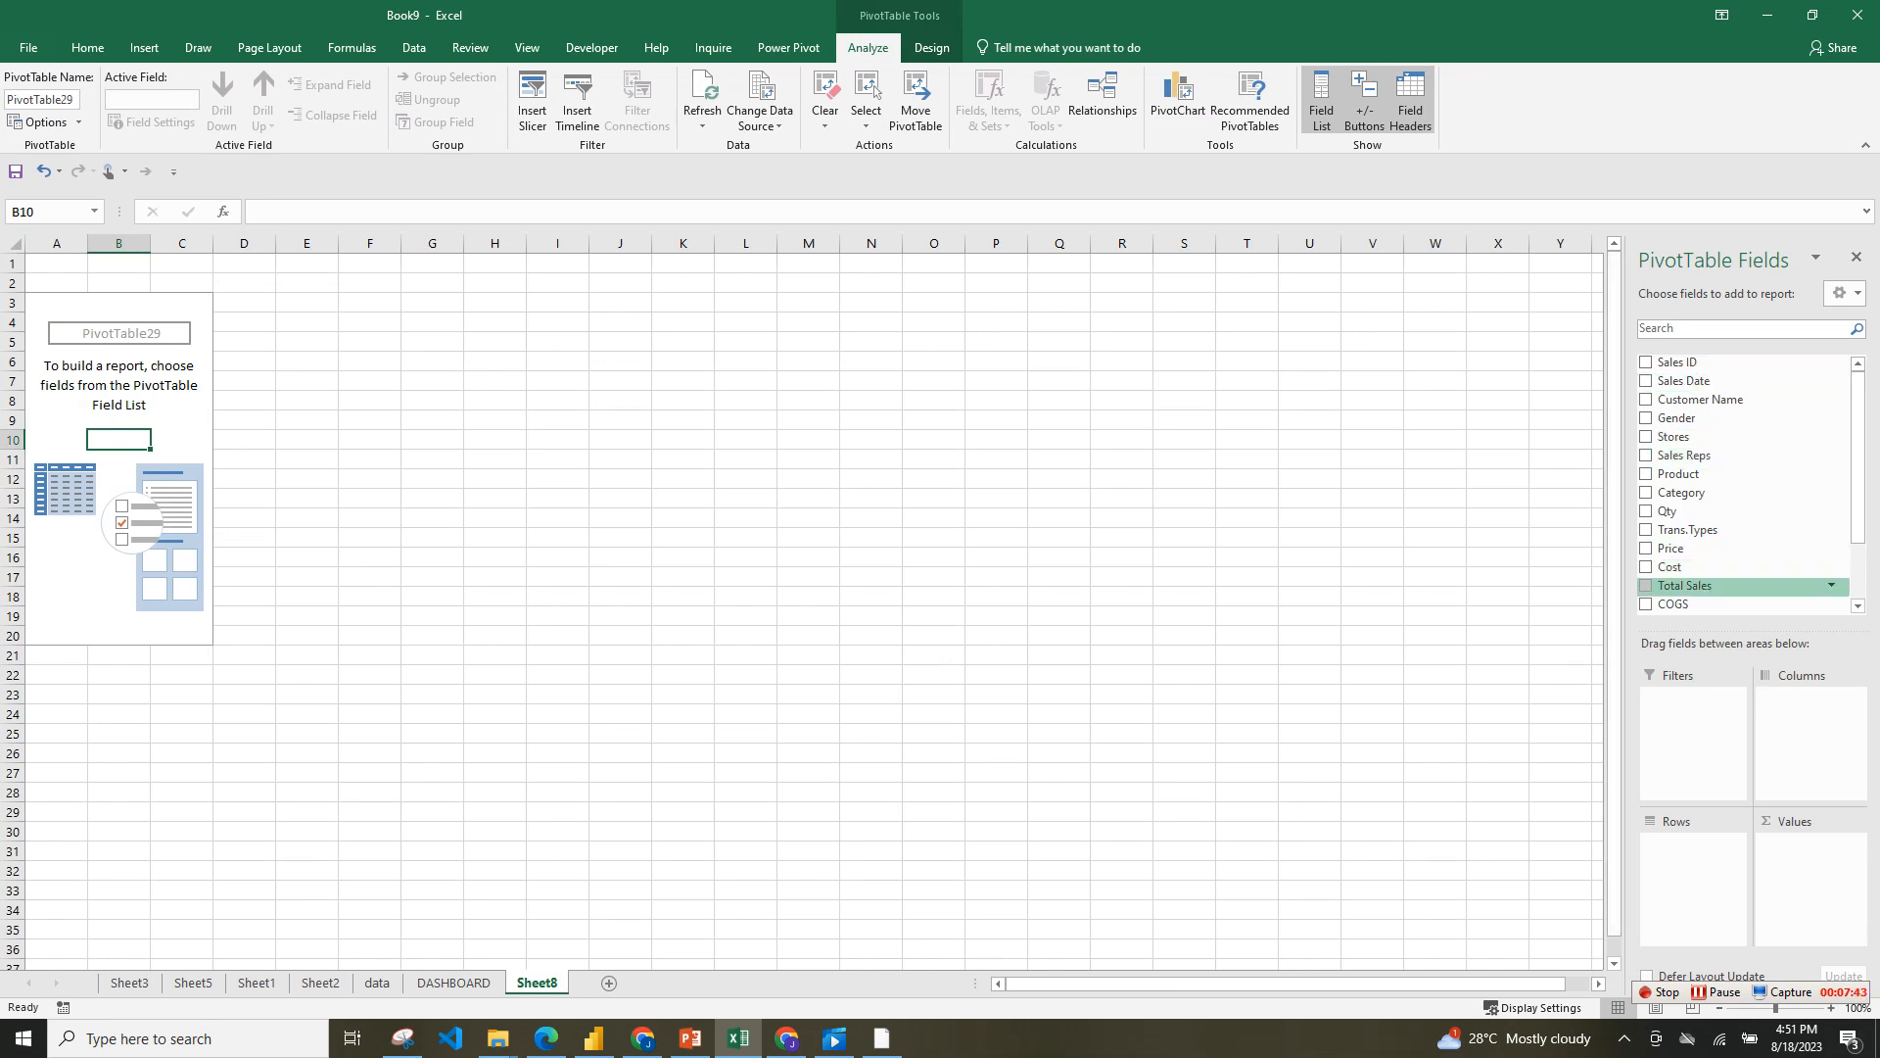
drag(1693, 734, 1808, 852)
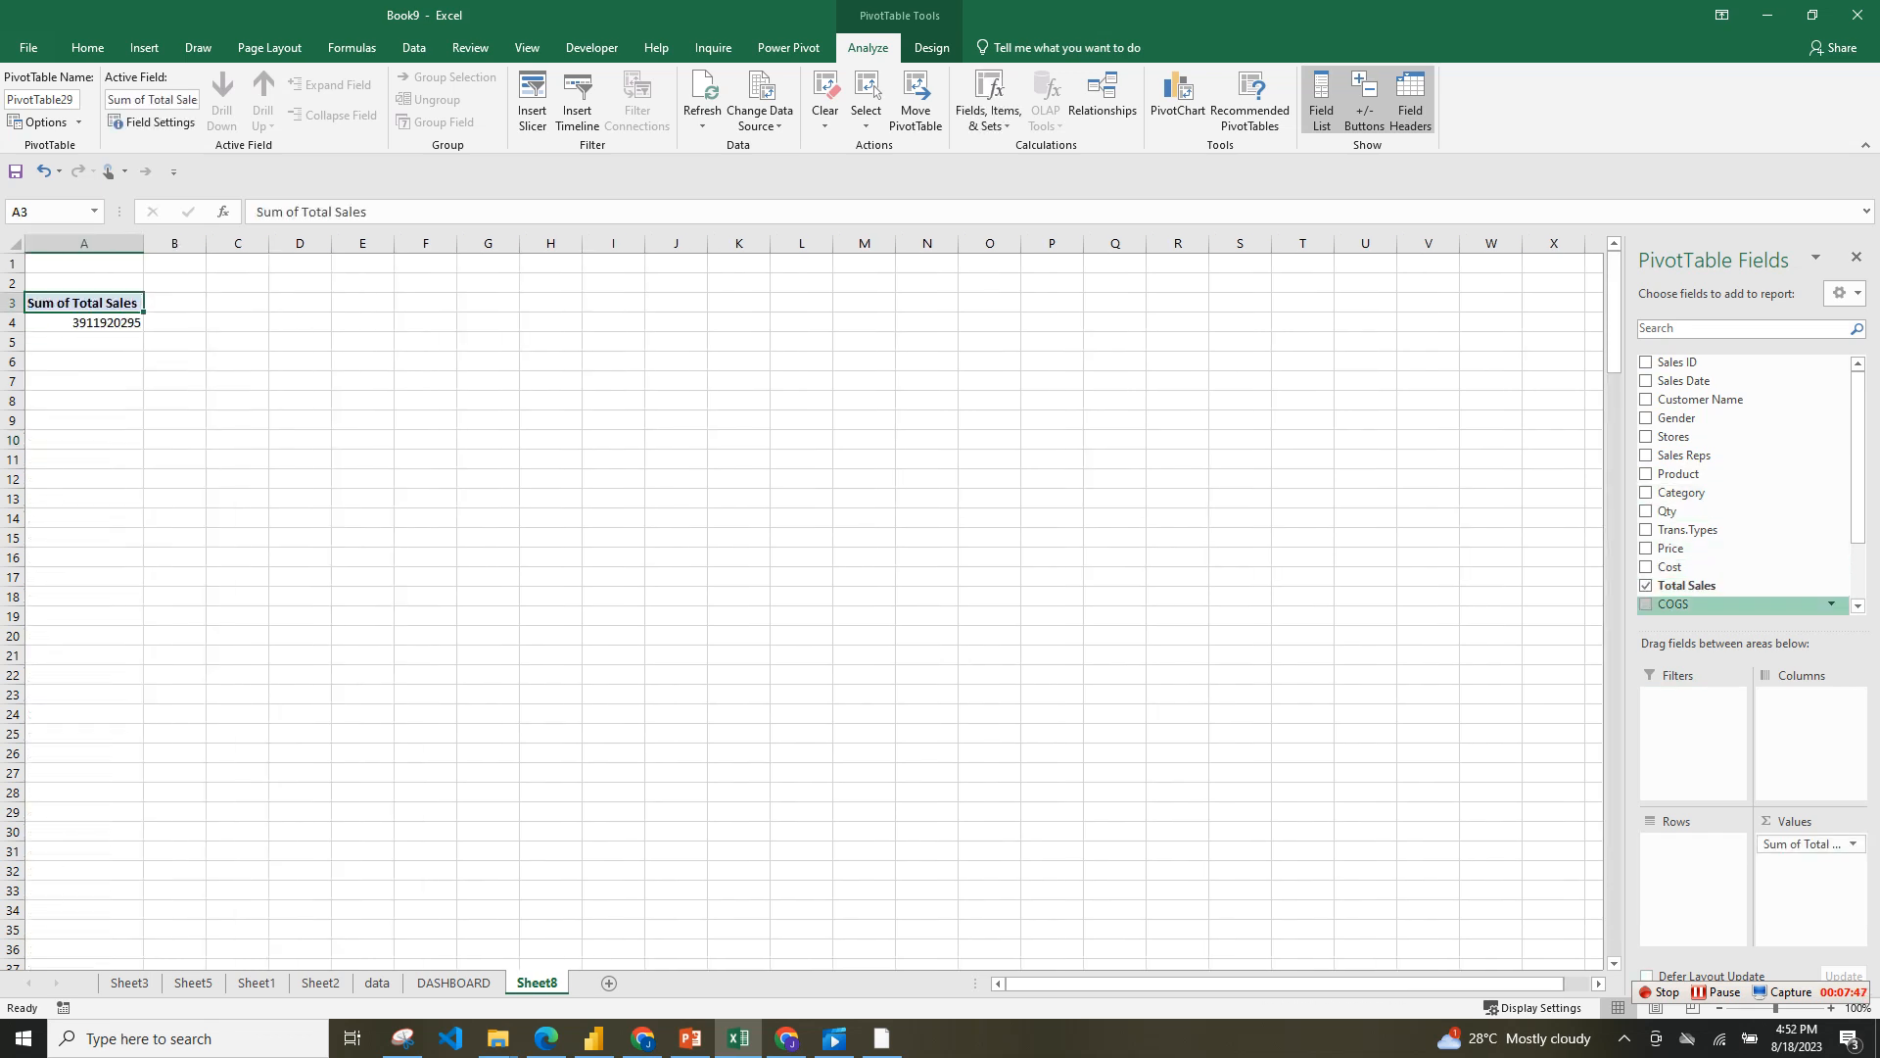
click(1673, 605)
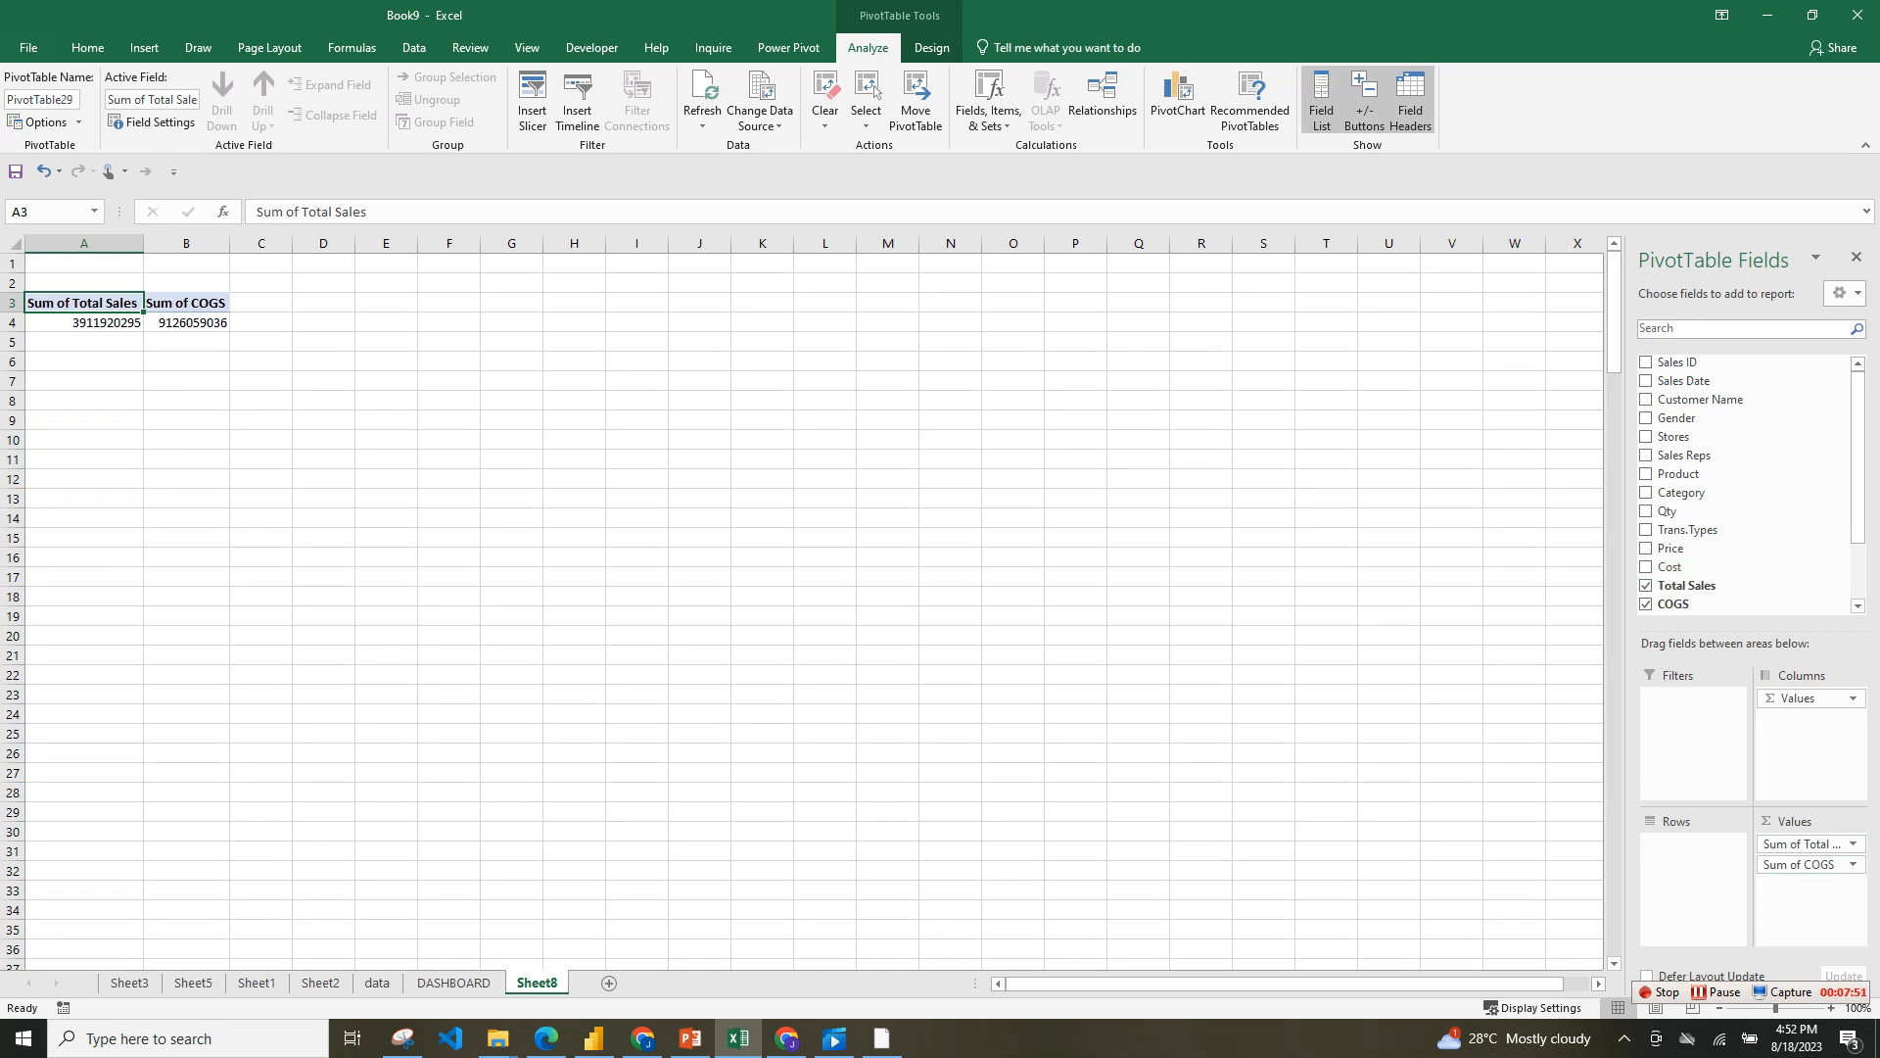
click(1646, 510)
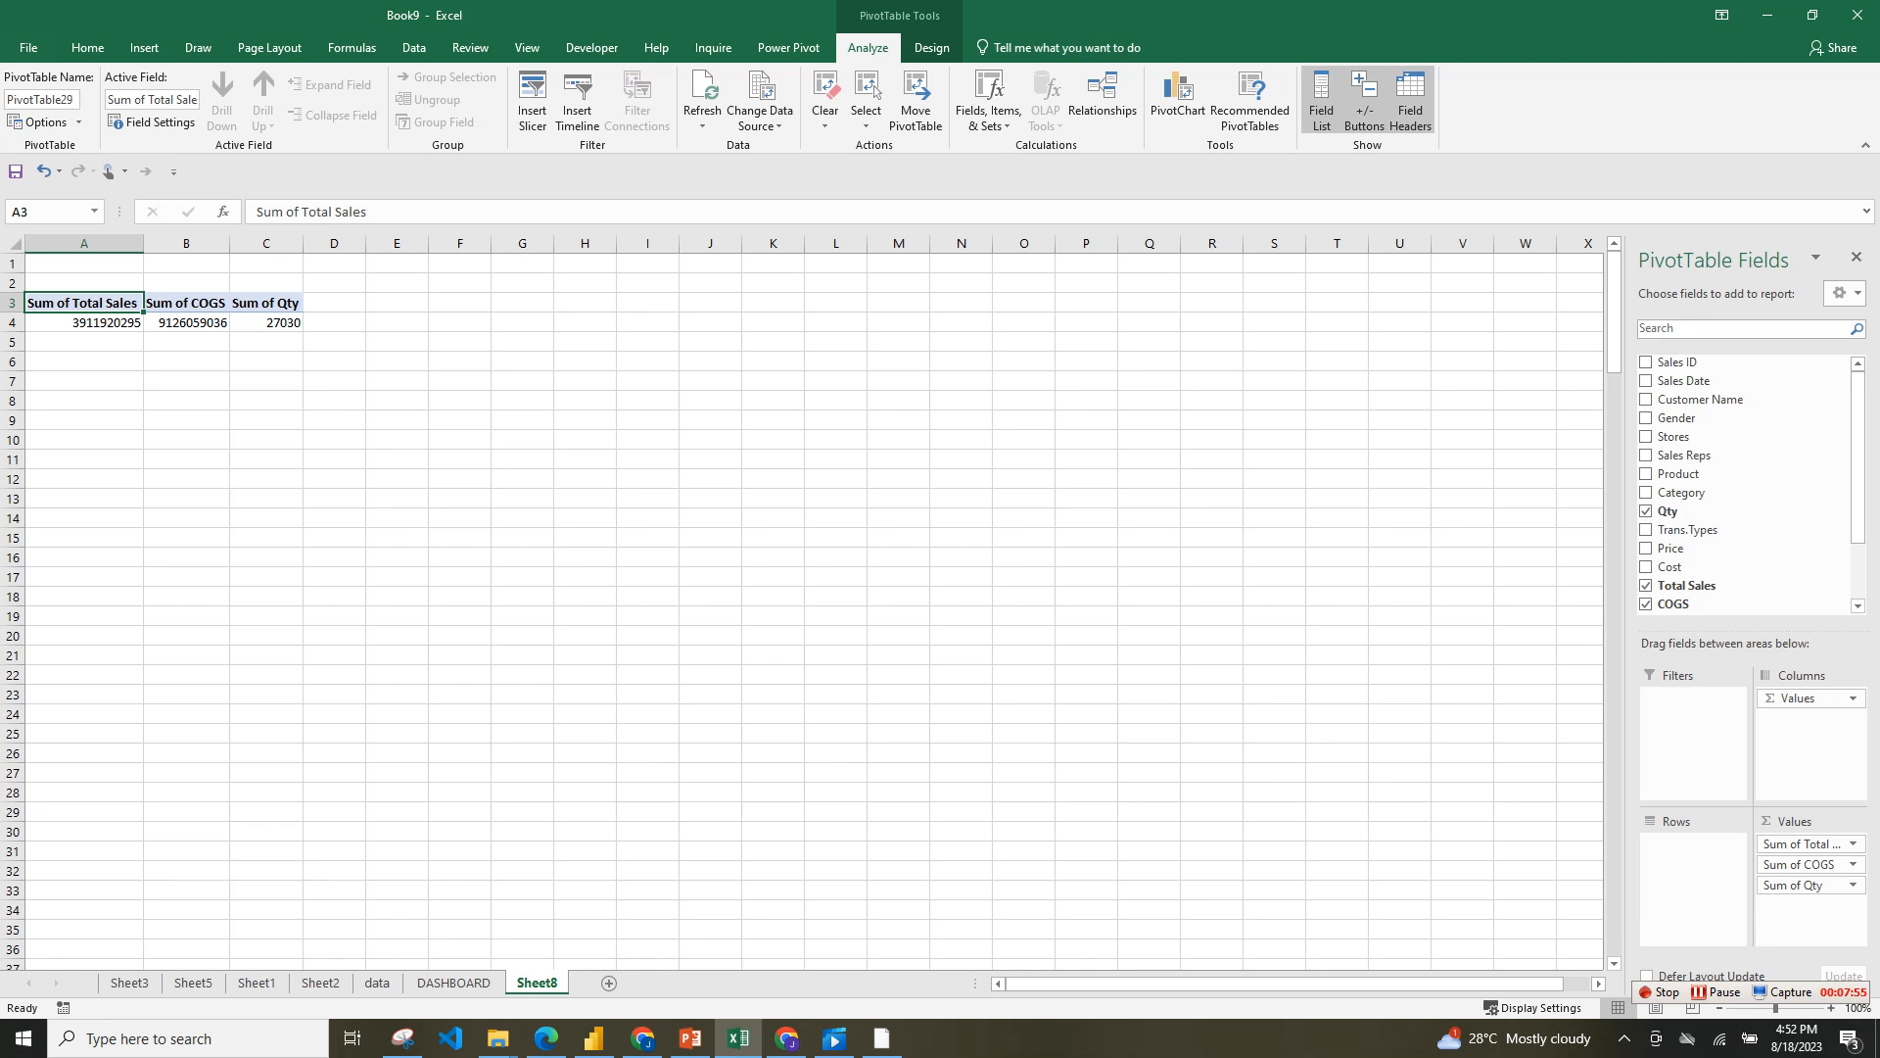
- Check the KPI list on the DASHBOARD sheet and add the GROSS PROFIT field as a summed value to the Sheet8 PivotTable
key(ctrl+Page_Up)
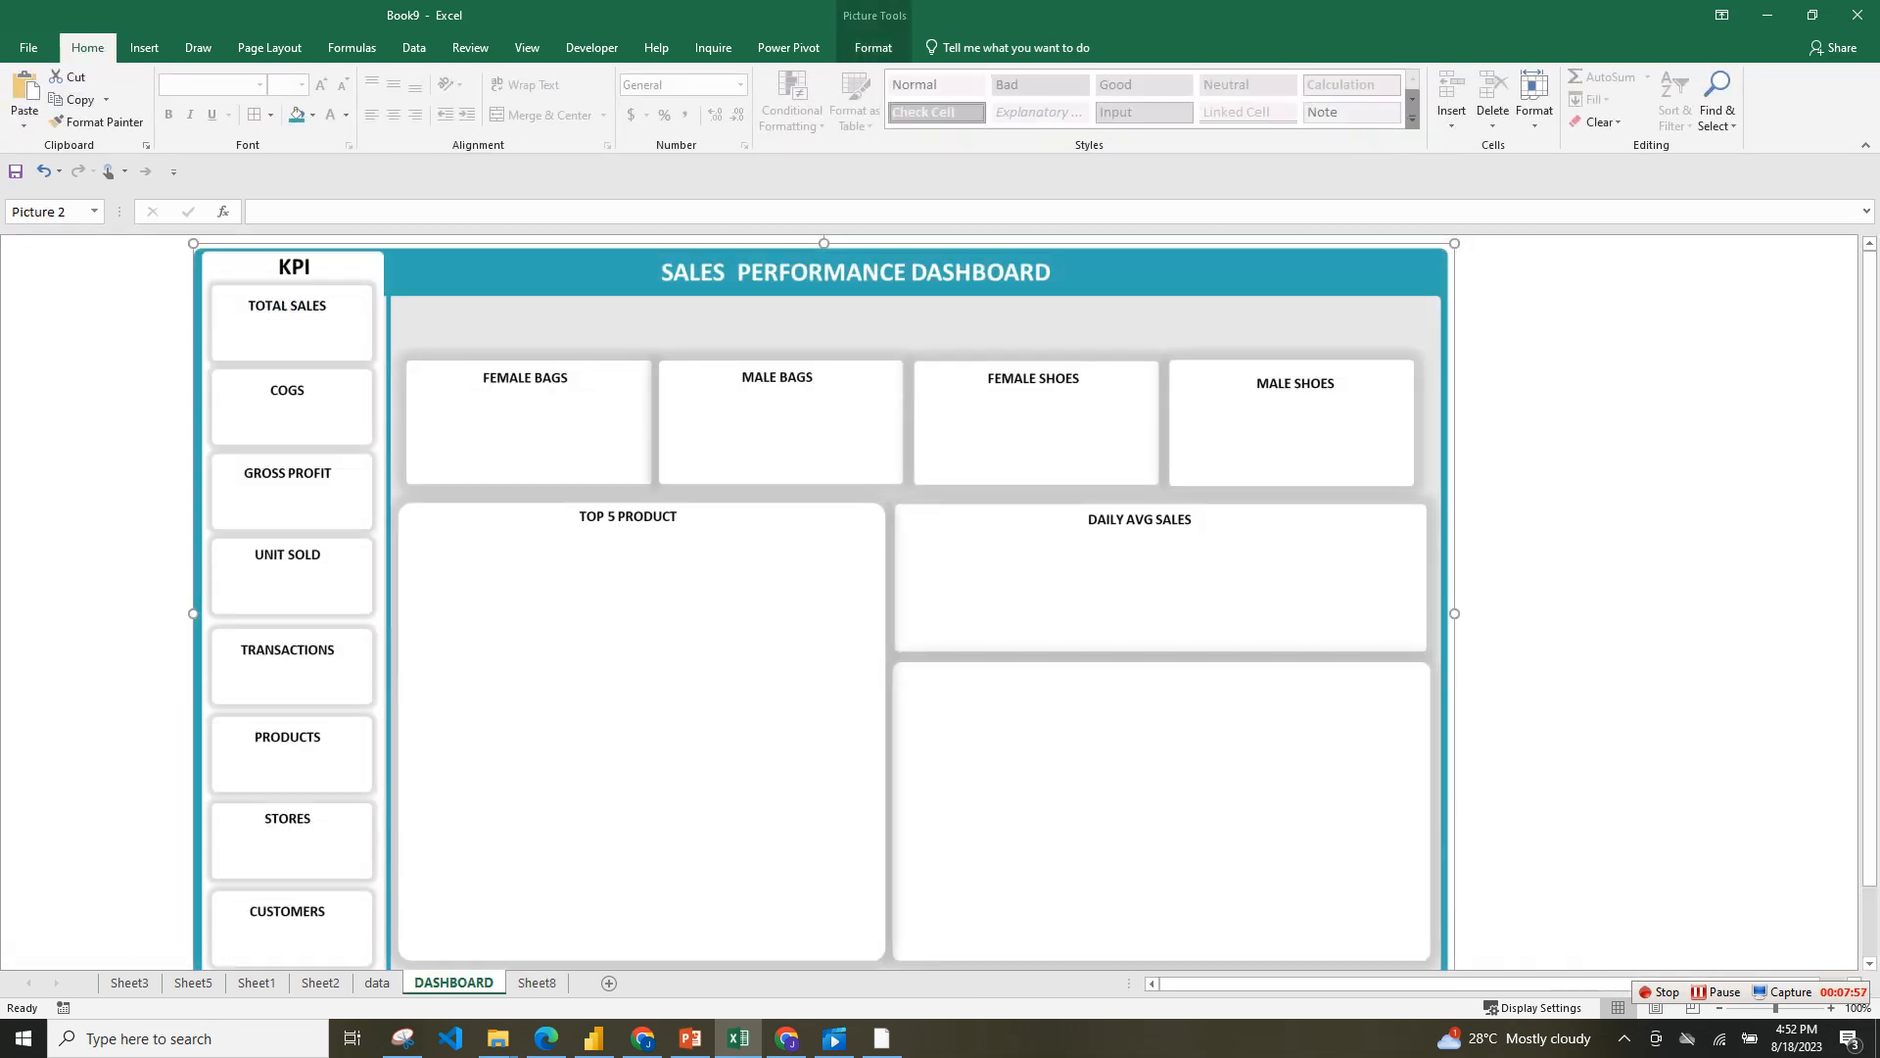
click(537, 982)
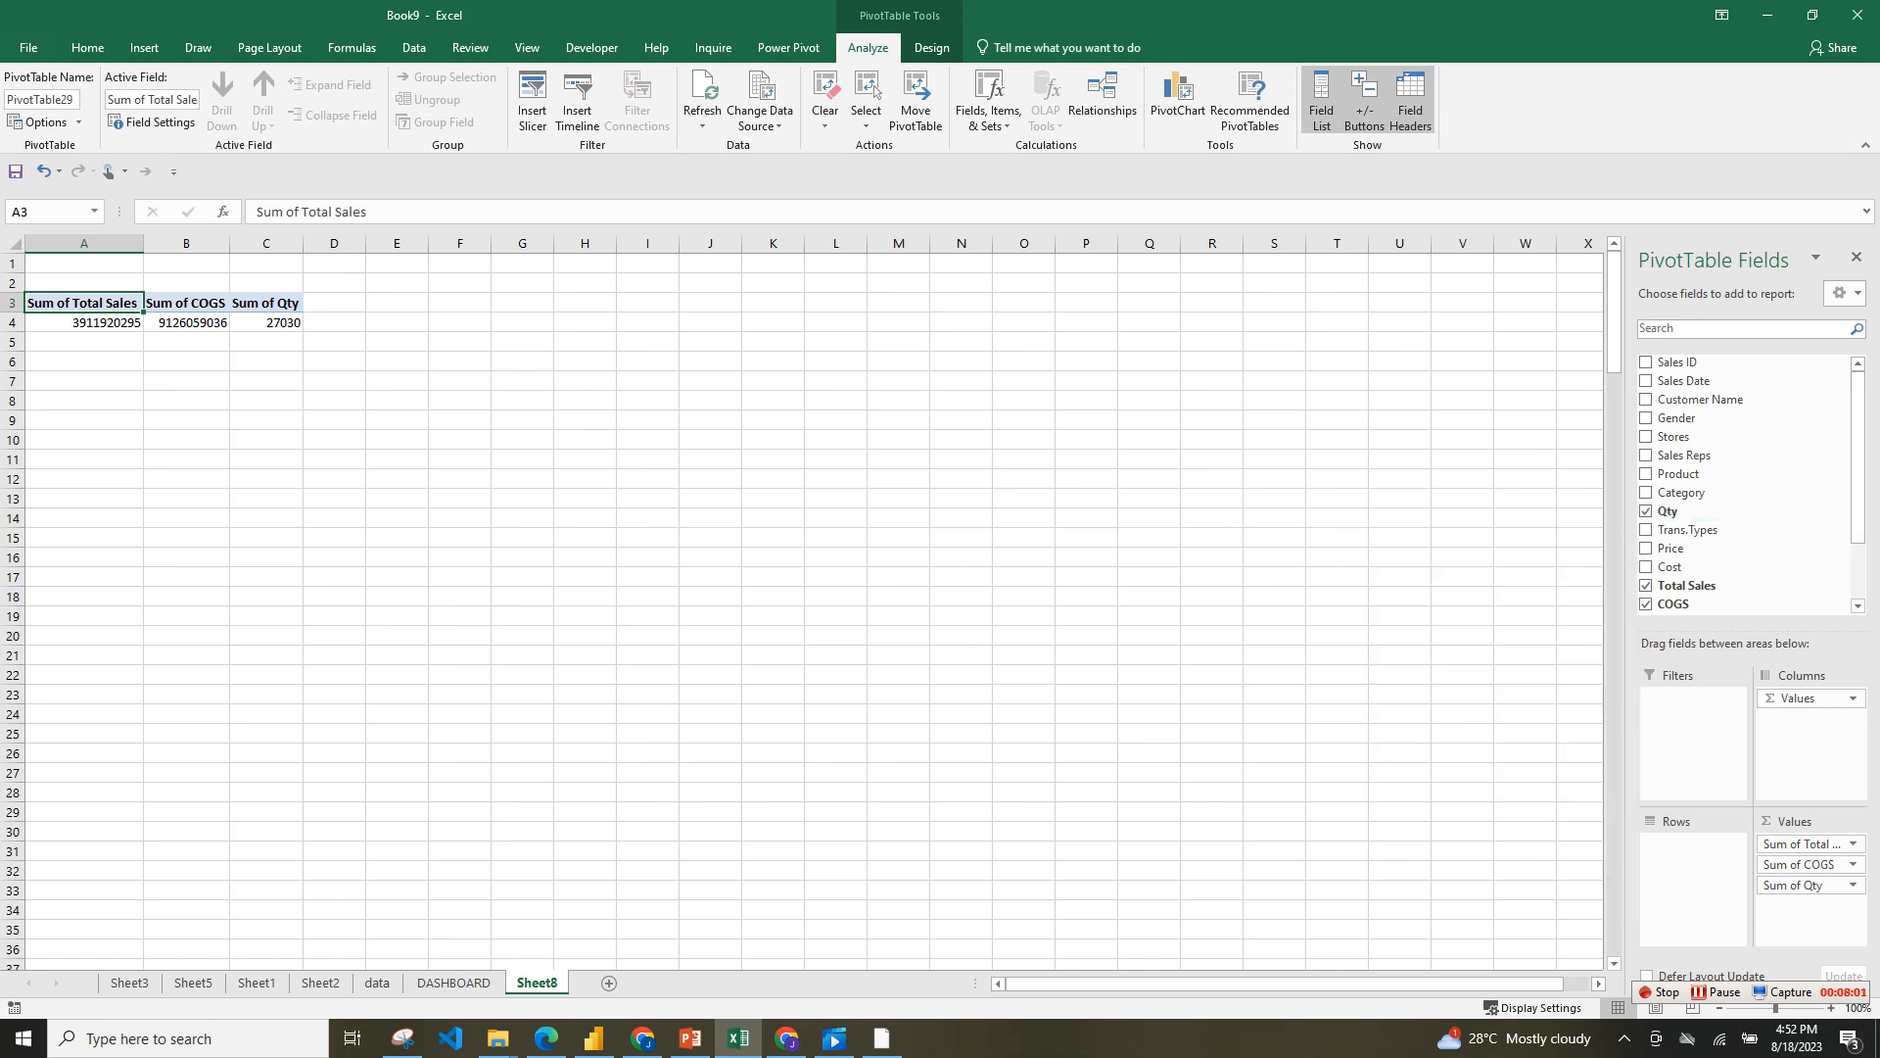
scroll(1743, 534, down, 2)
click(1646, 540)
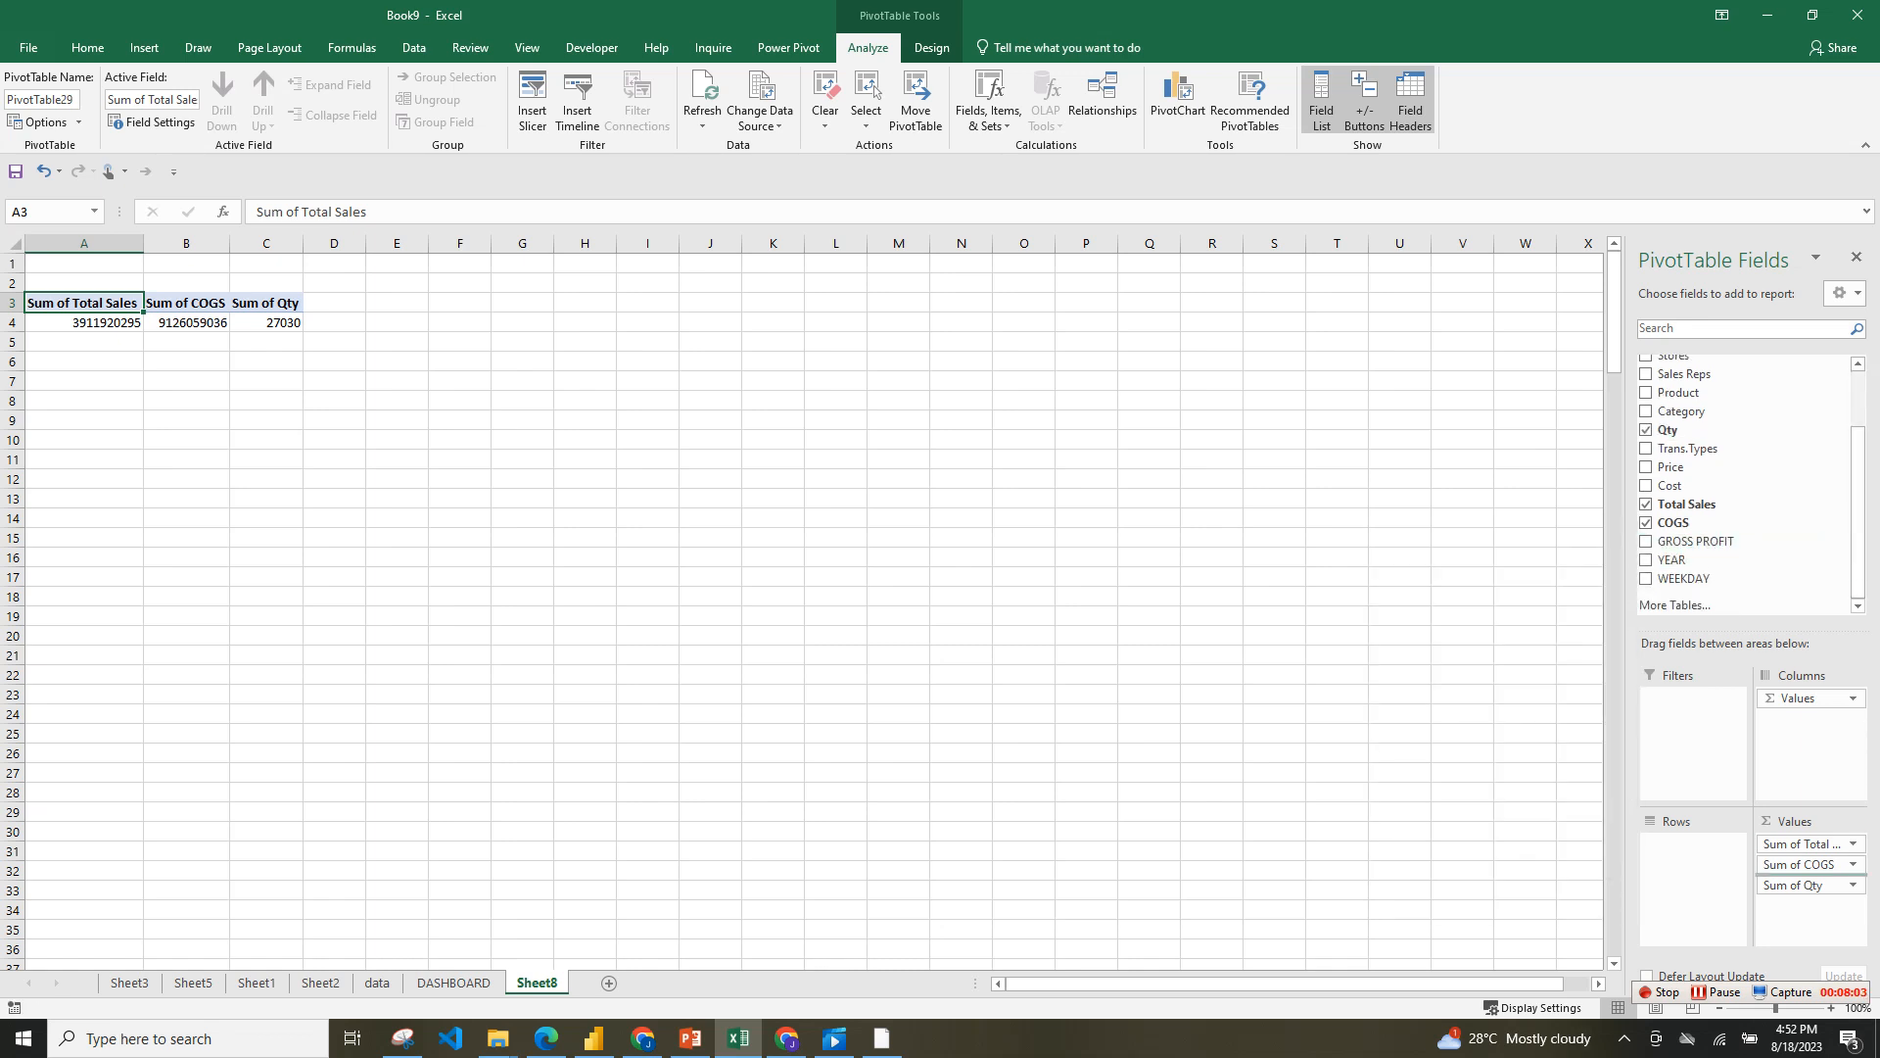
scroll(1743, 480, up, 2)
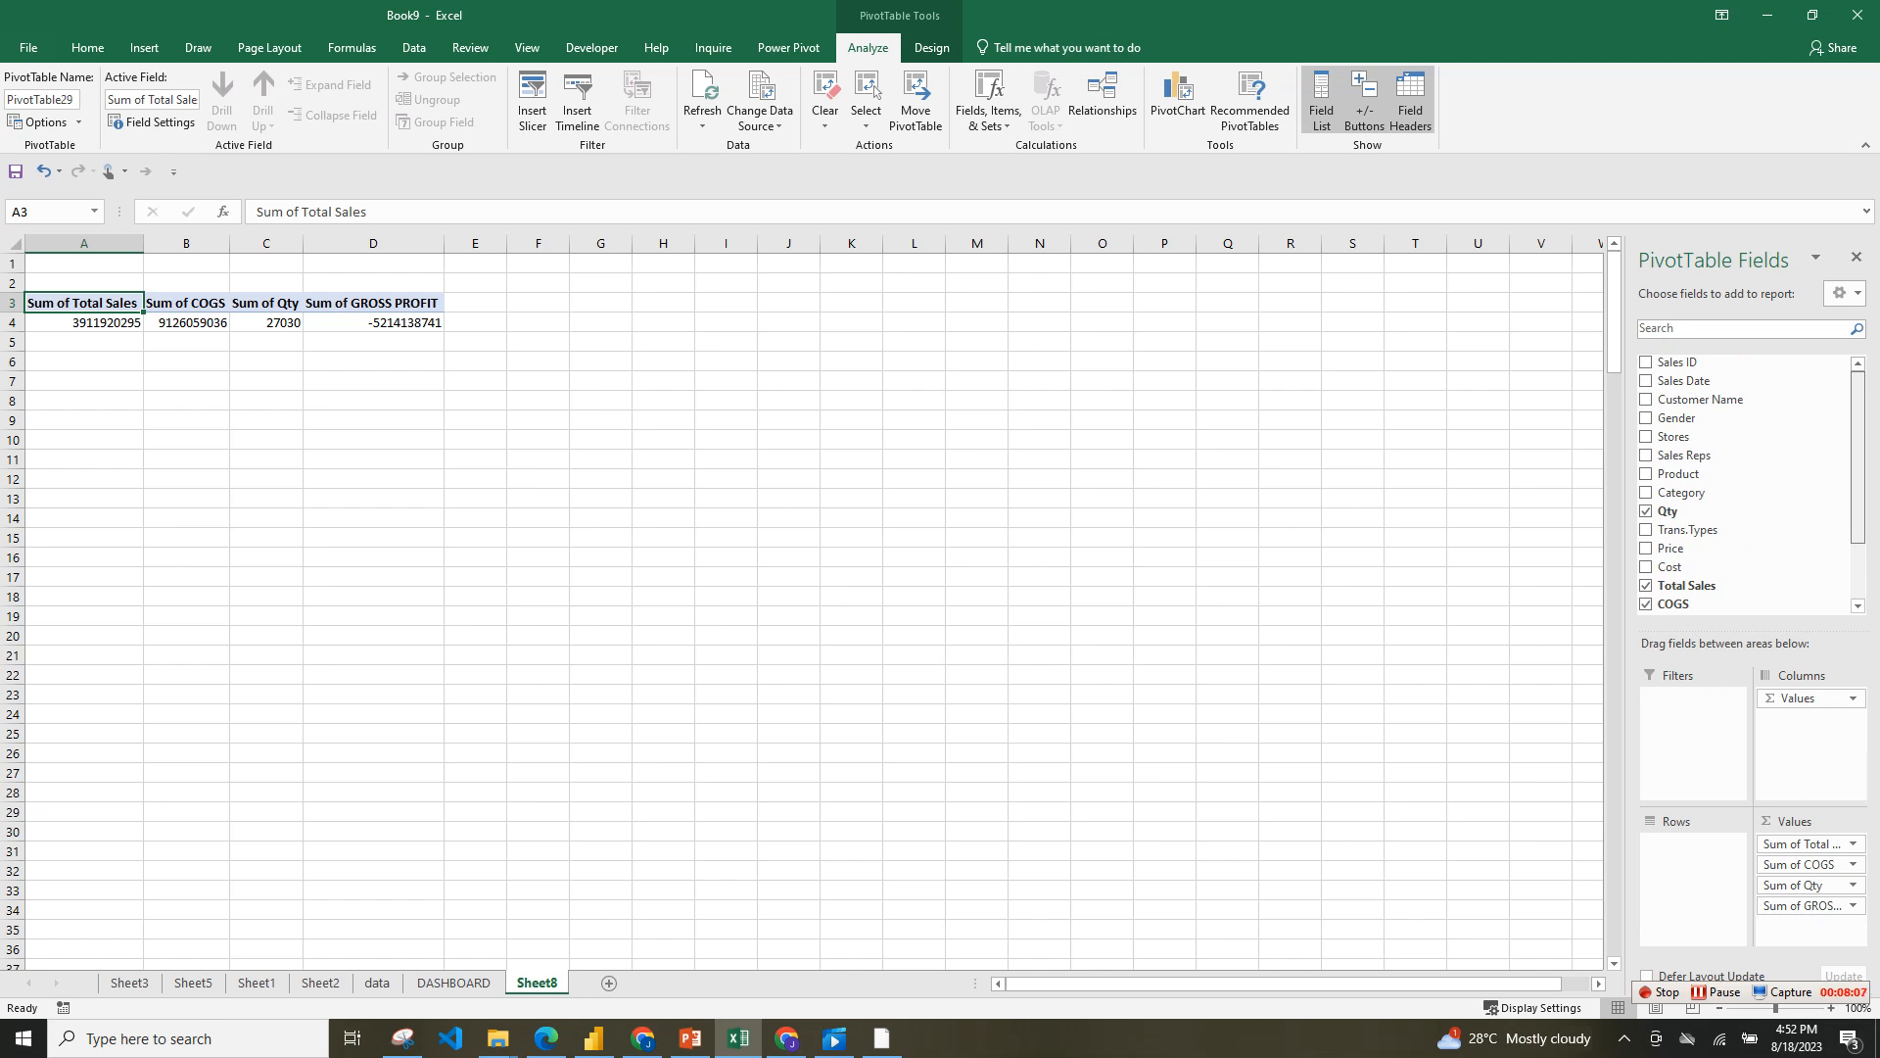
drag(1679, 474, 1809, 923)
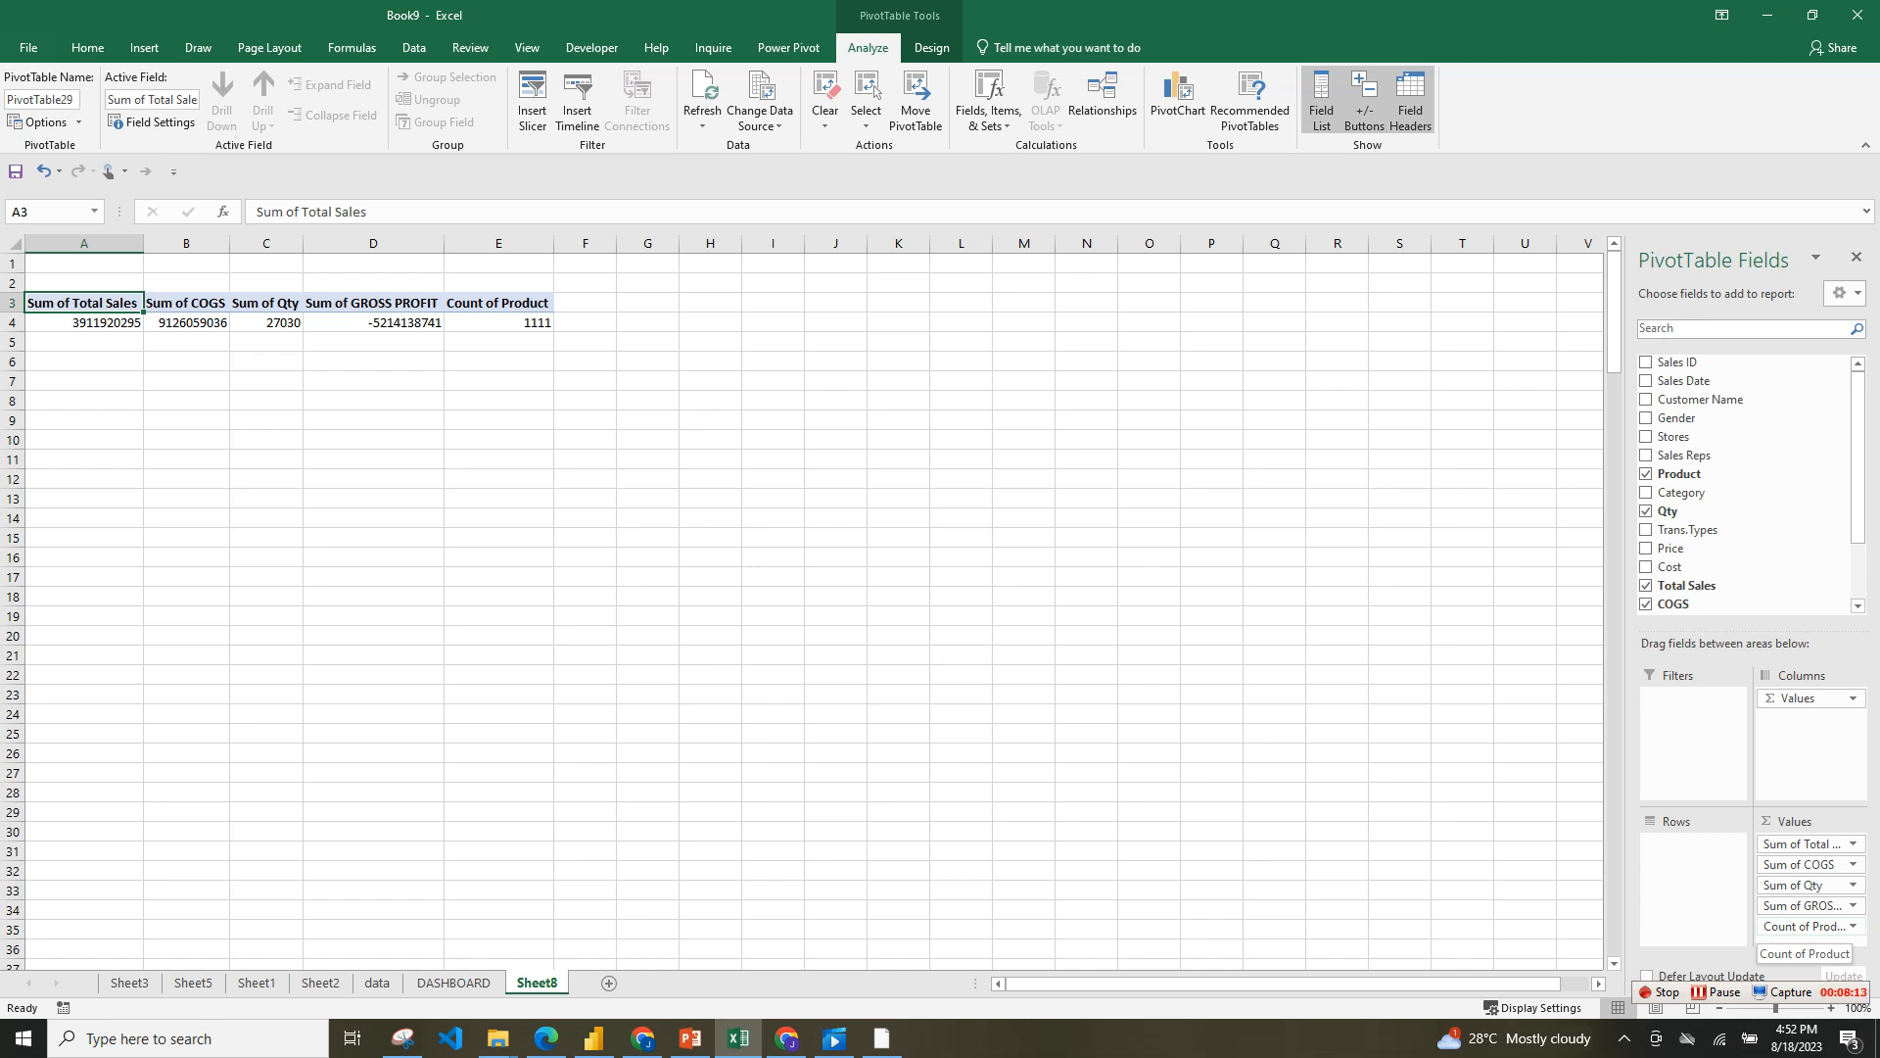
click(1806, 925)
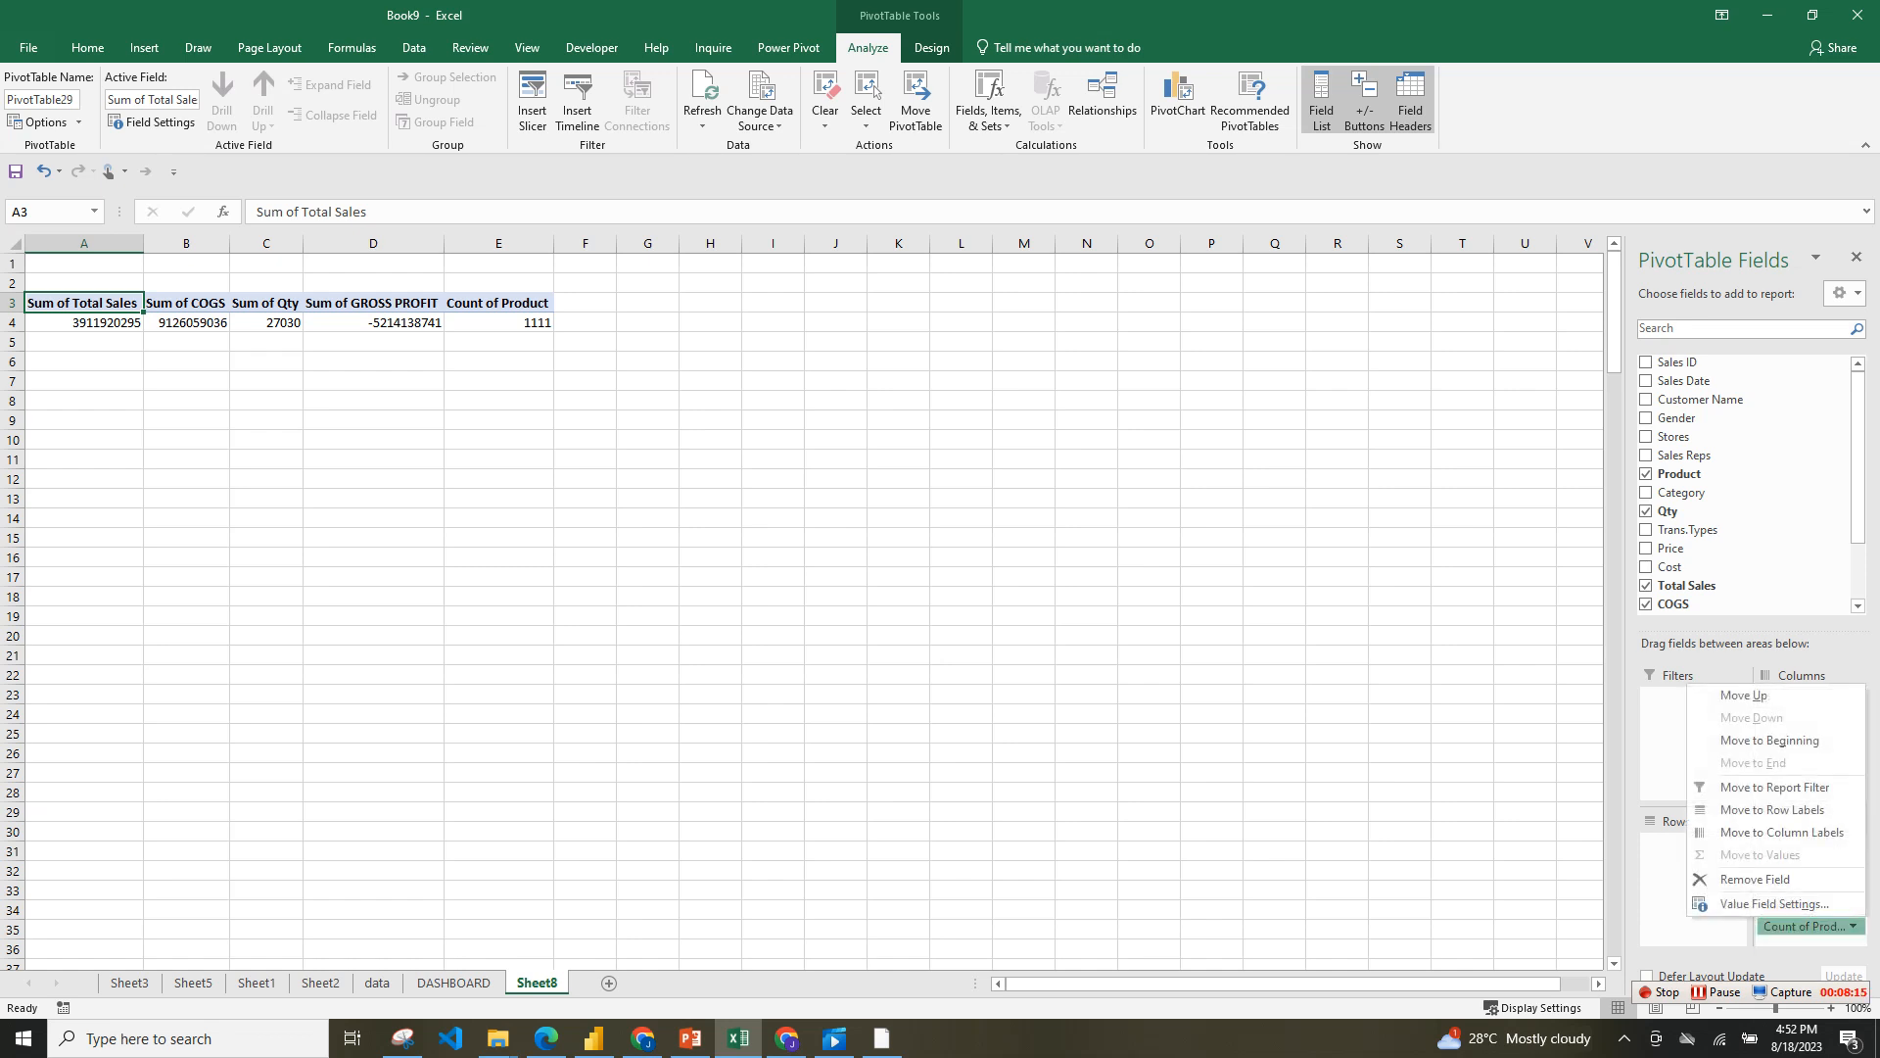
click(1774, 902)
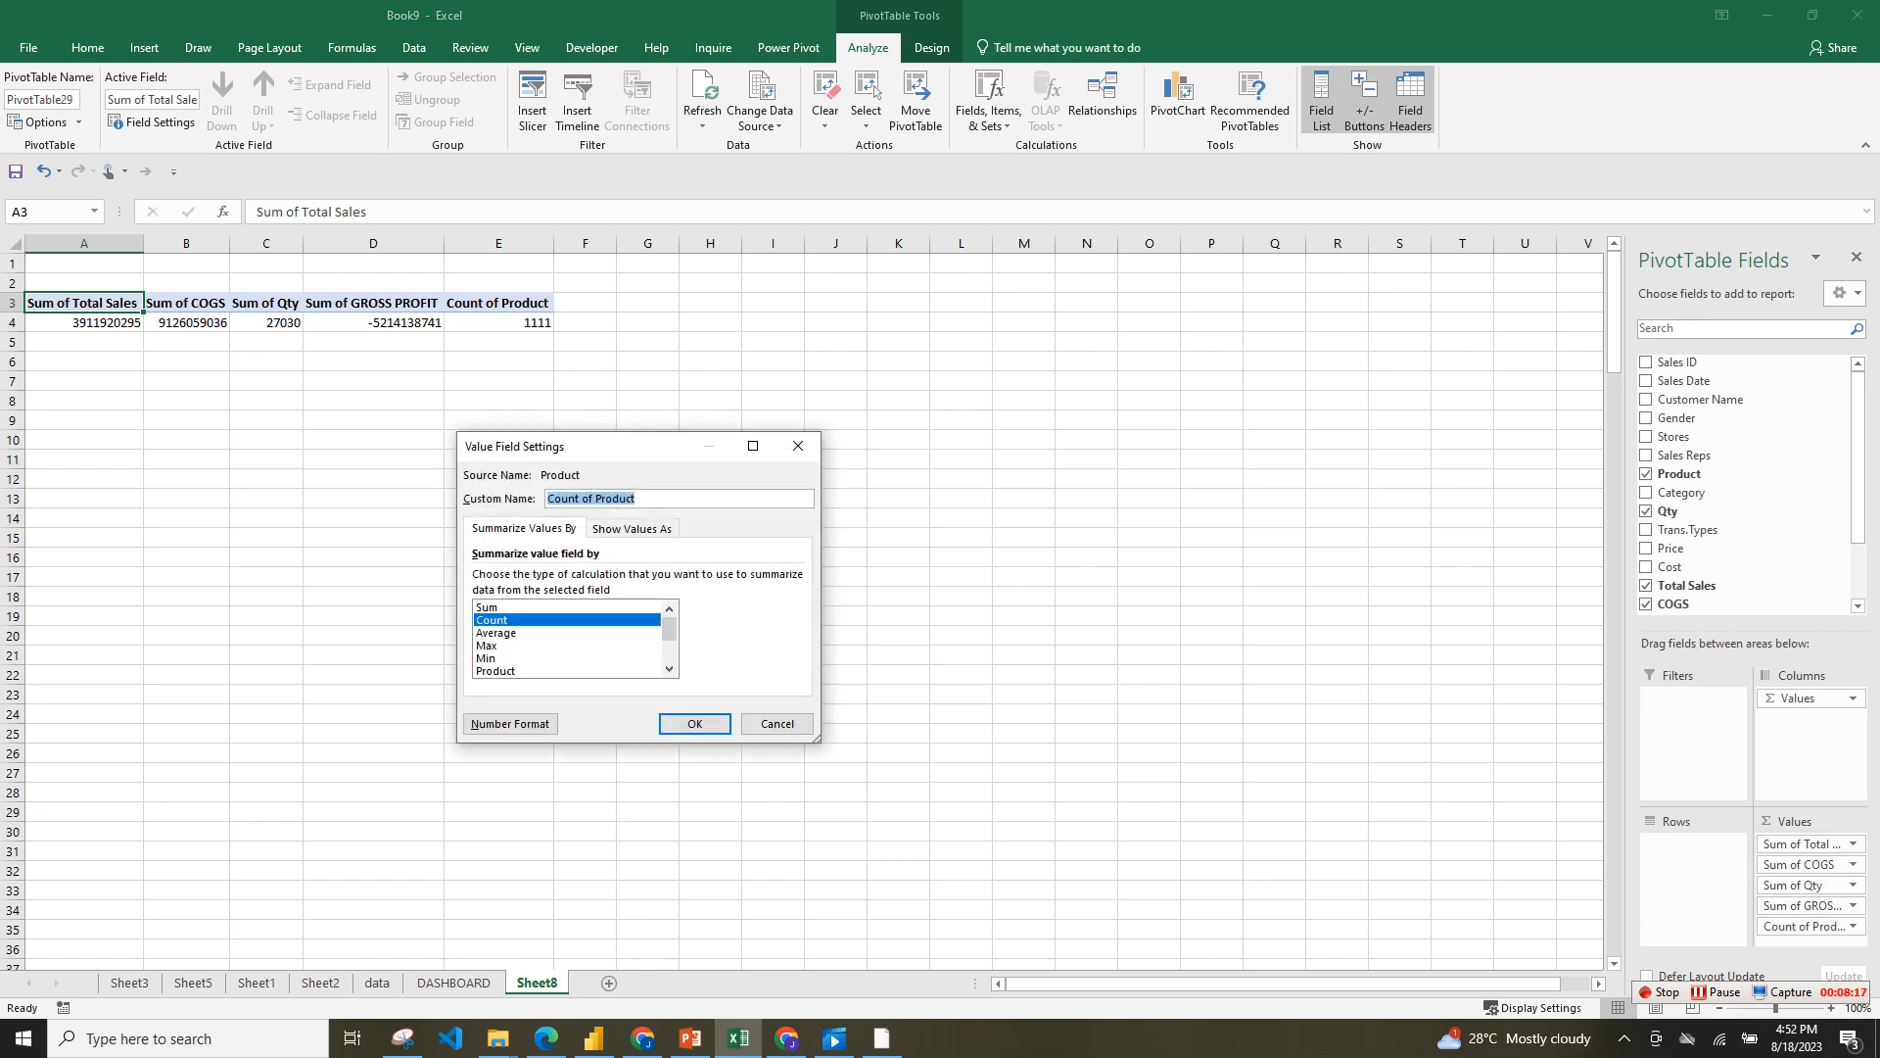
click(496, 632)
click(493, 620)
click(778, 724)
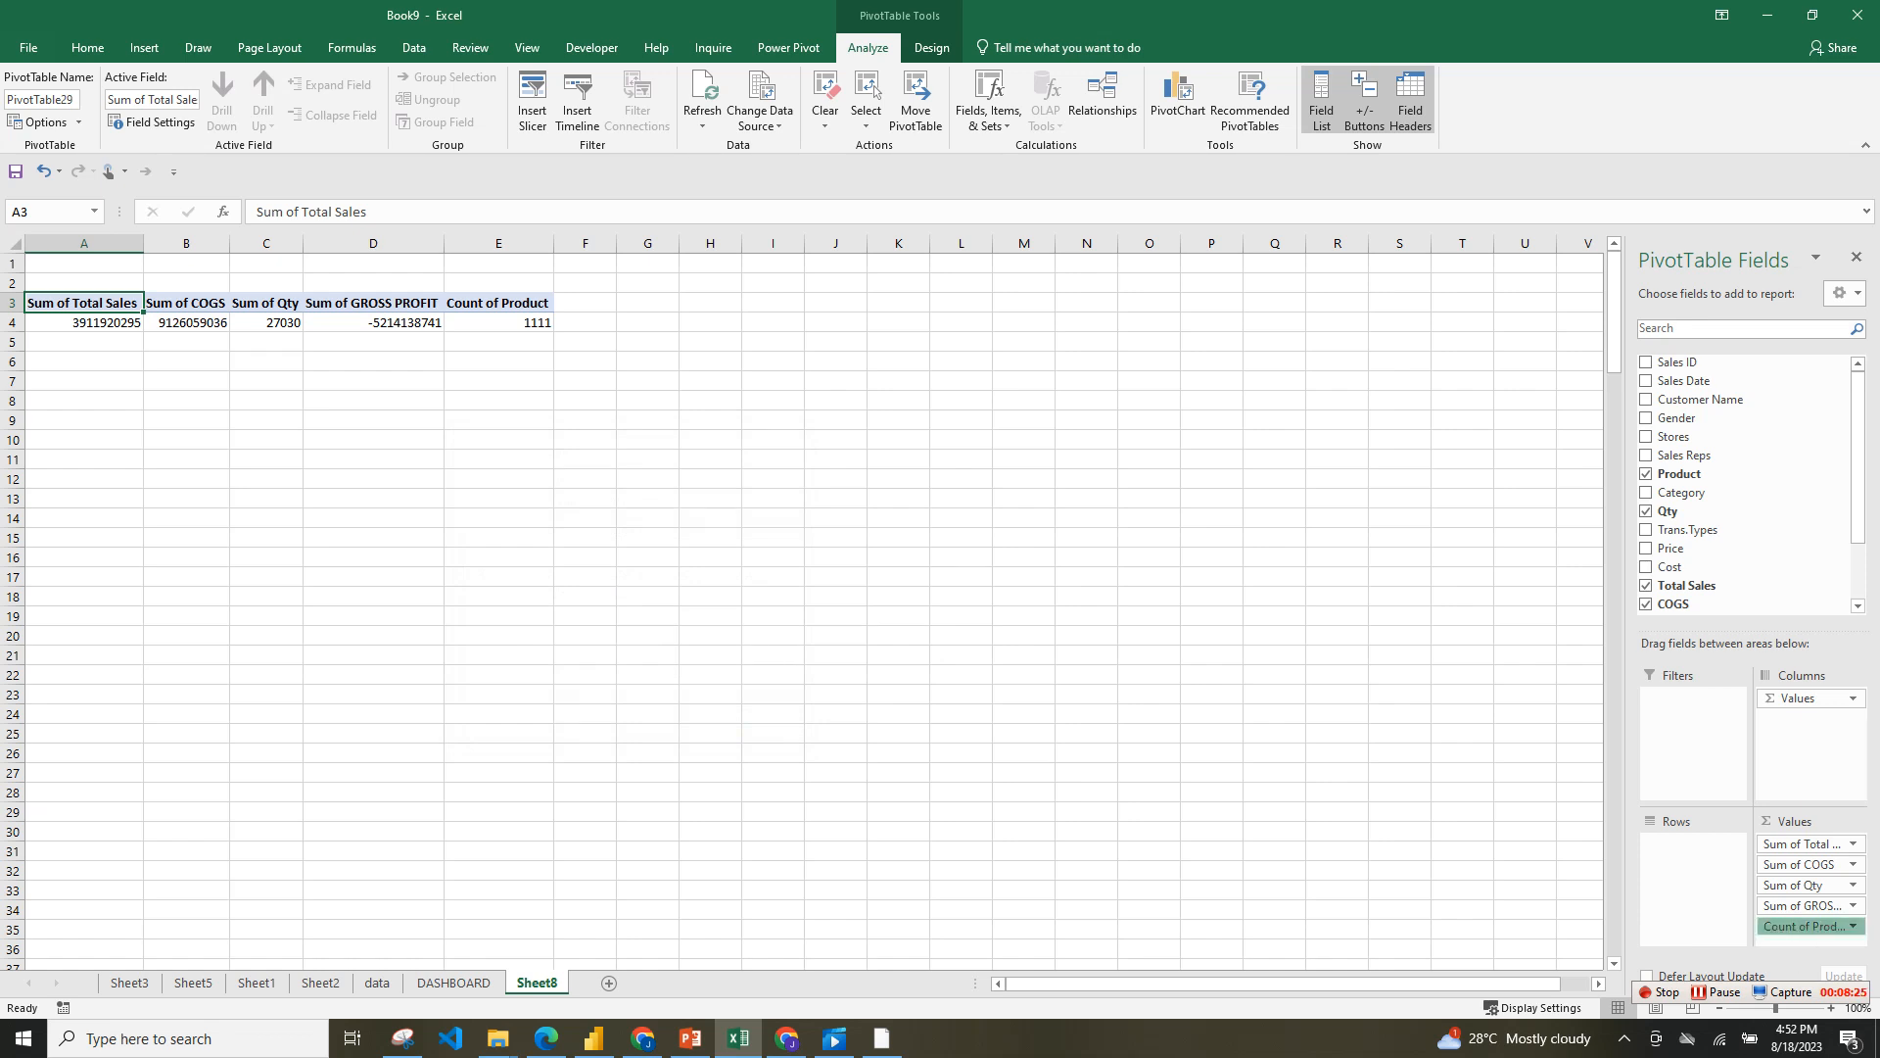
drag(1804, 927, 1371, 803)
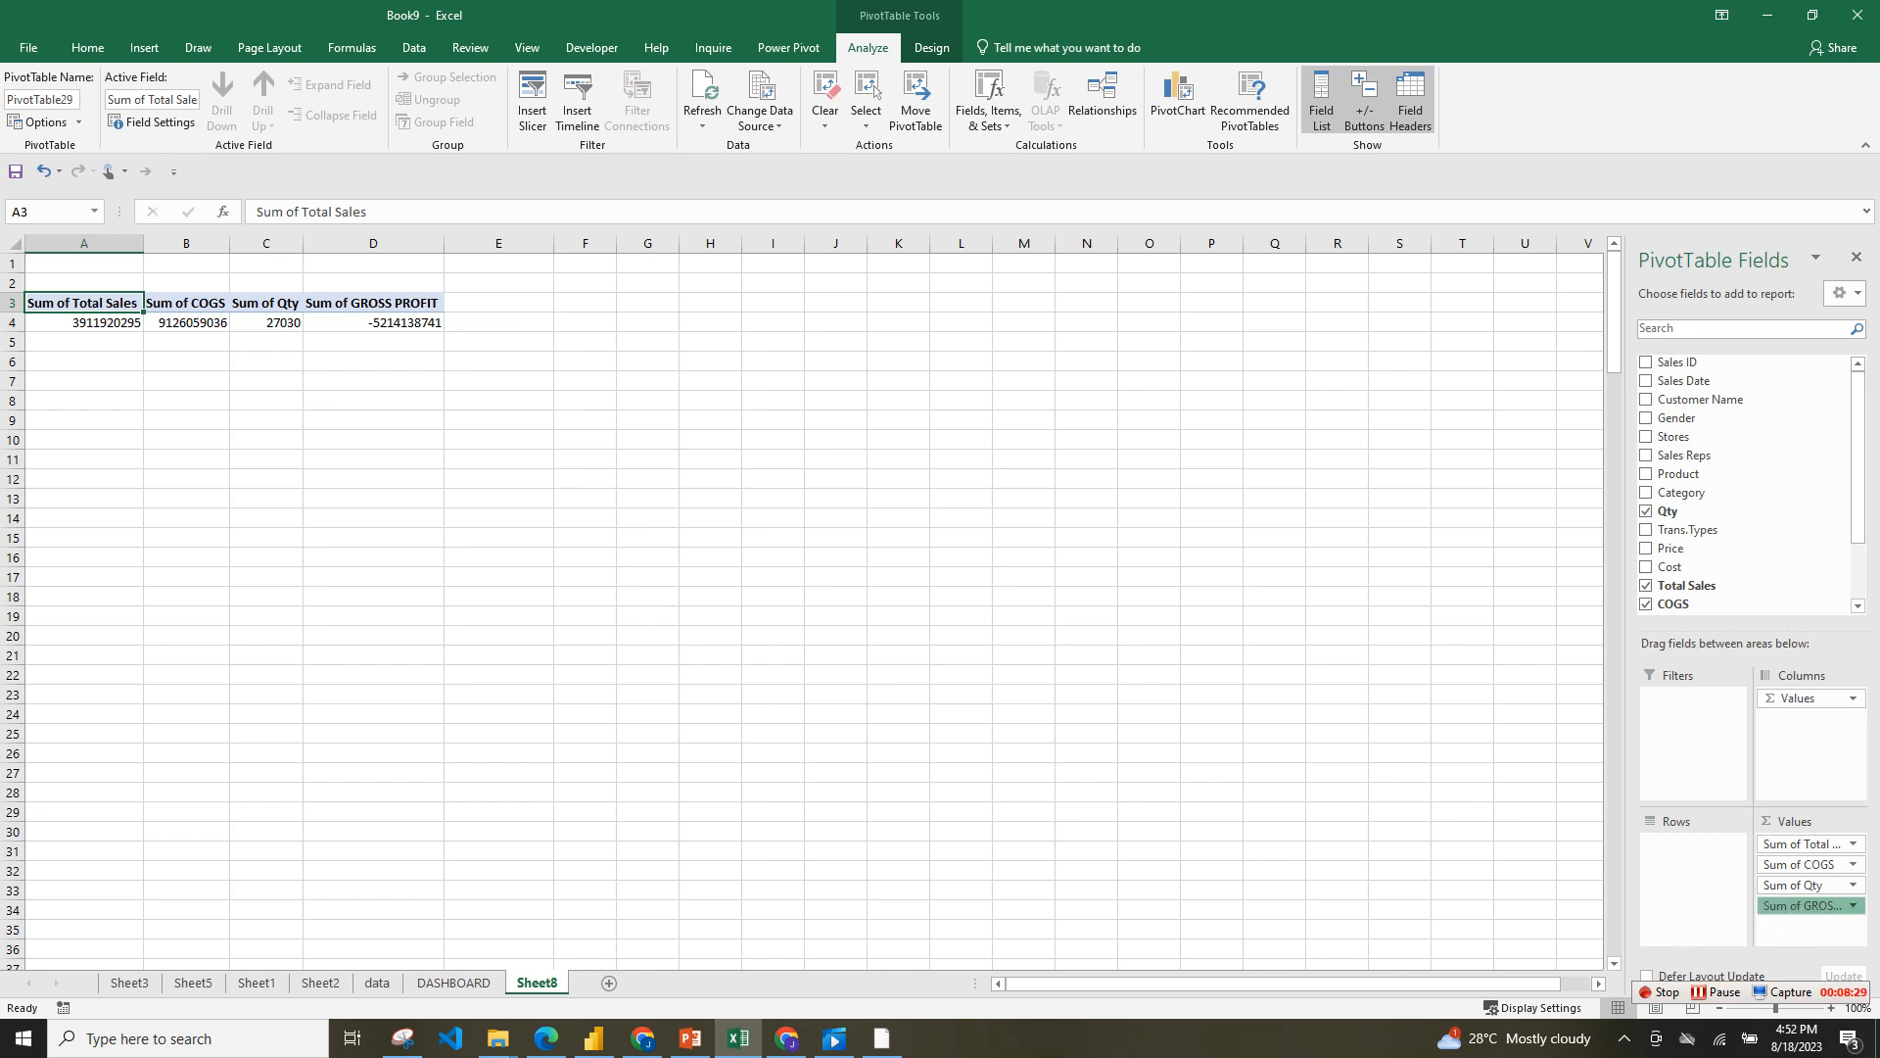
- Remove the Qty field from the PivotTable's values
scroll(1743, 480, down, 2)
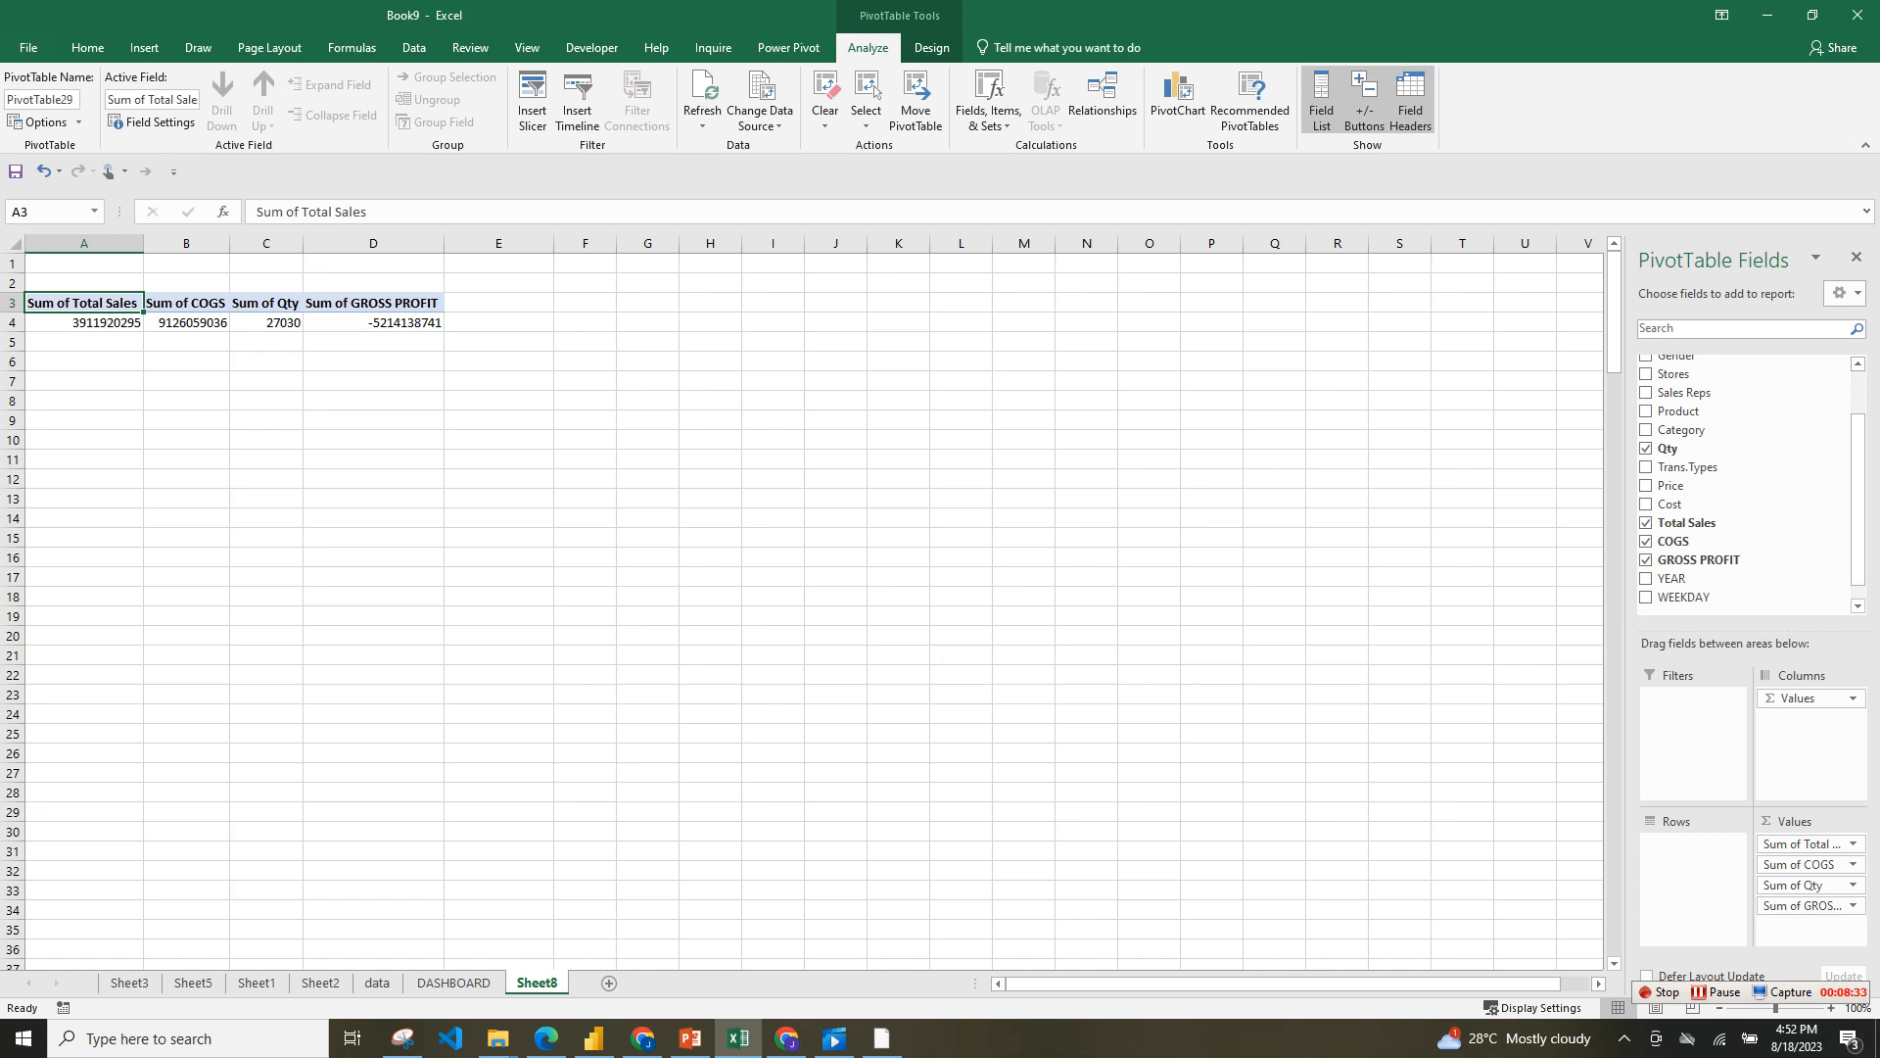
click(1813, 885)
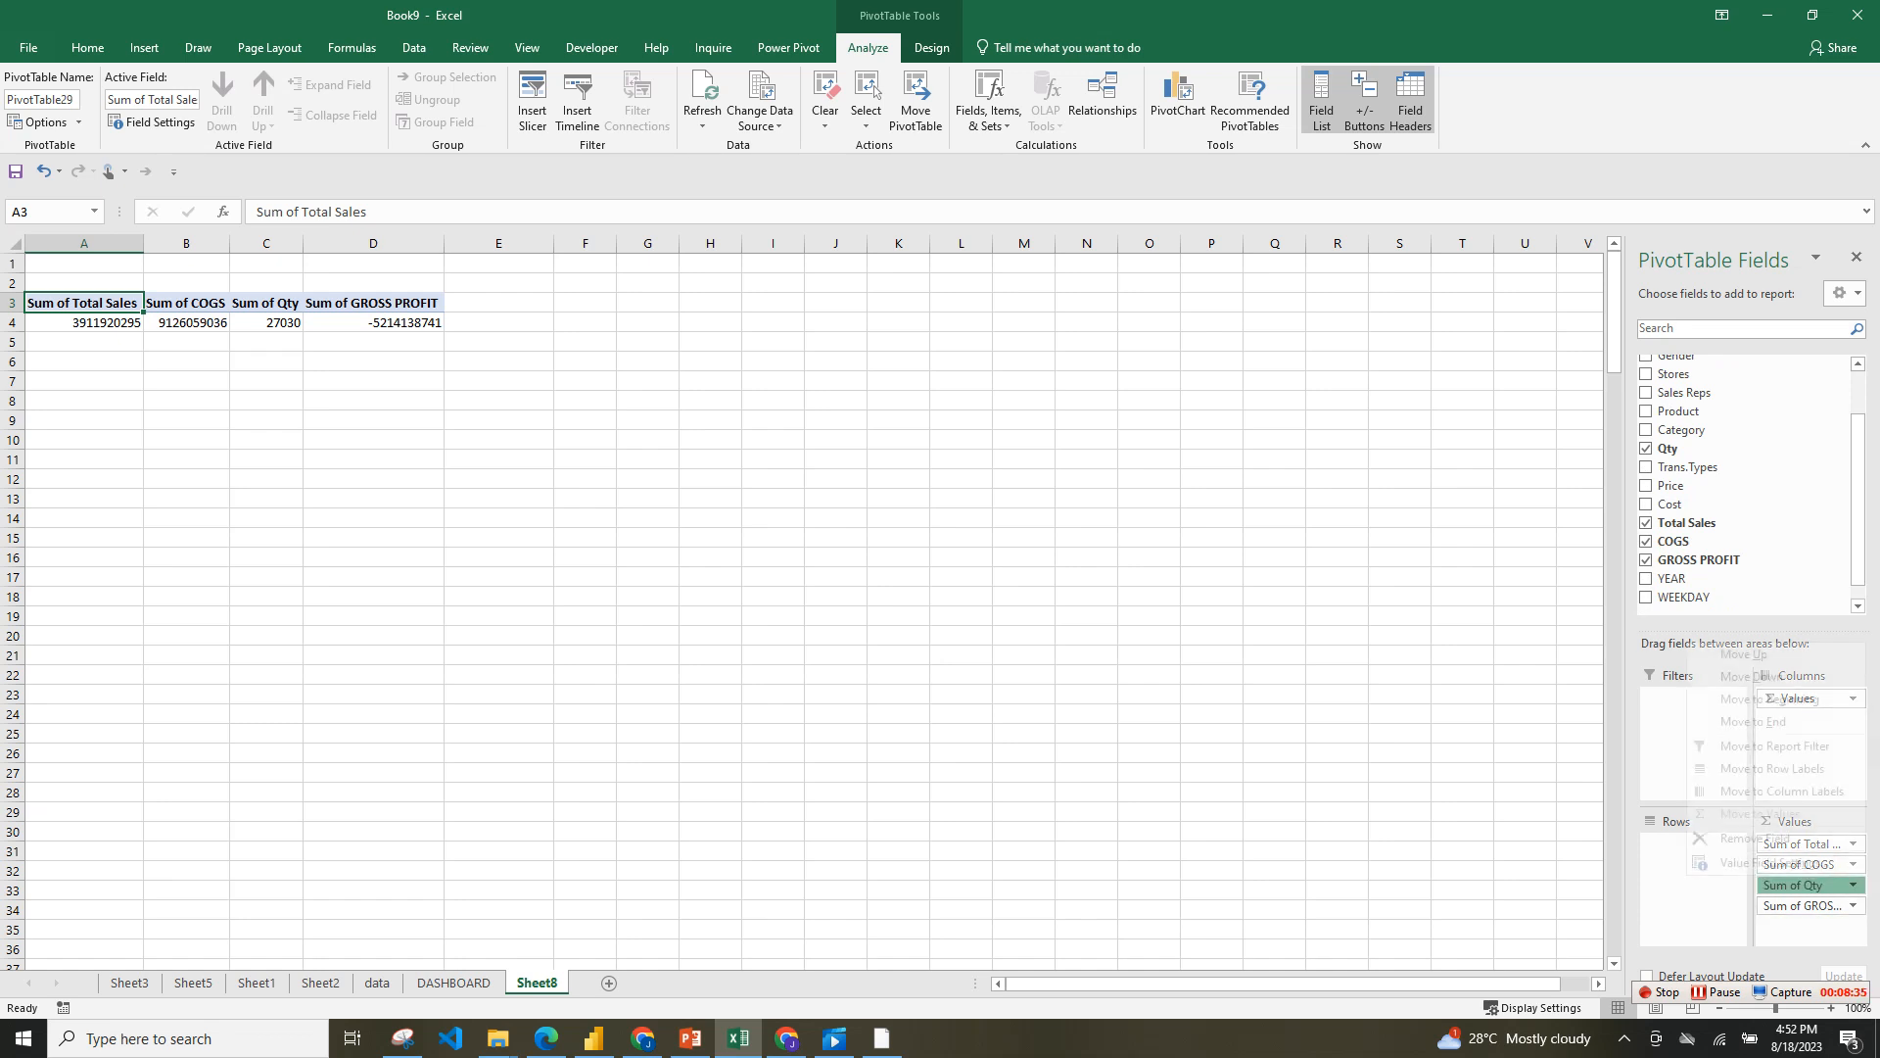
click(1743, 431)
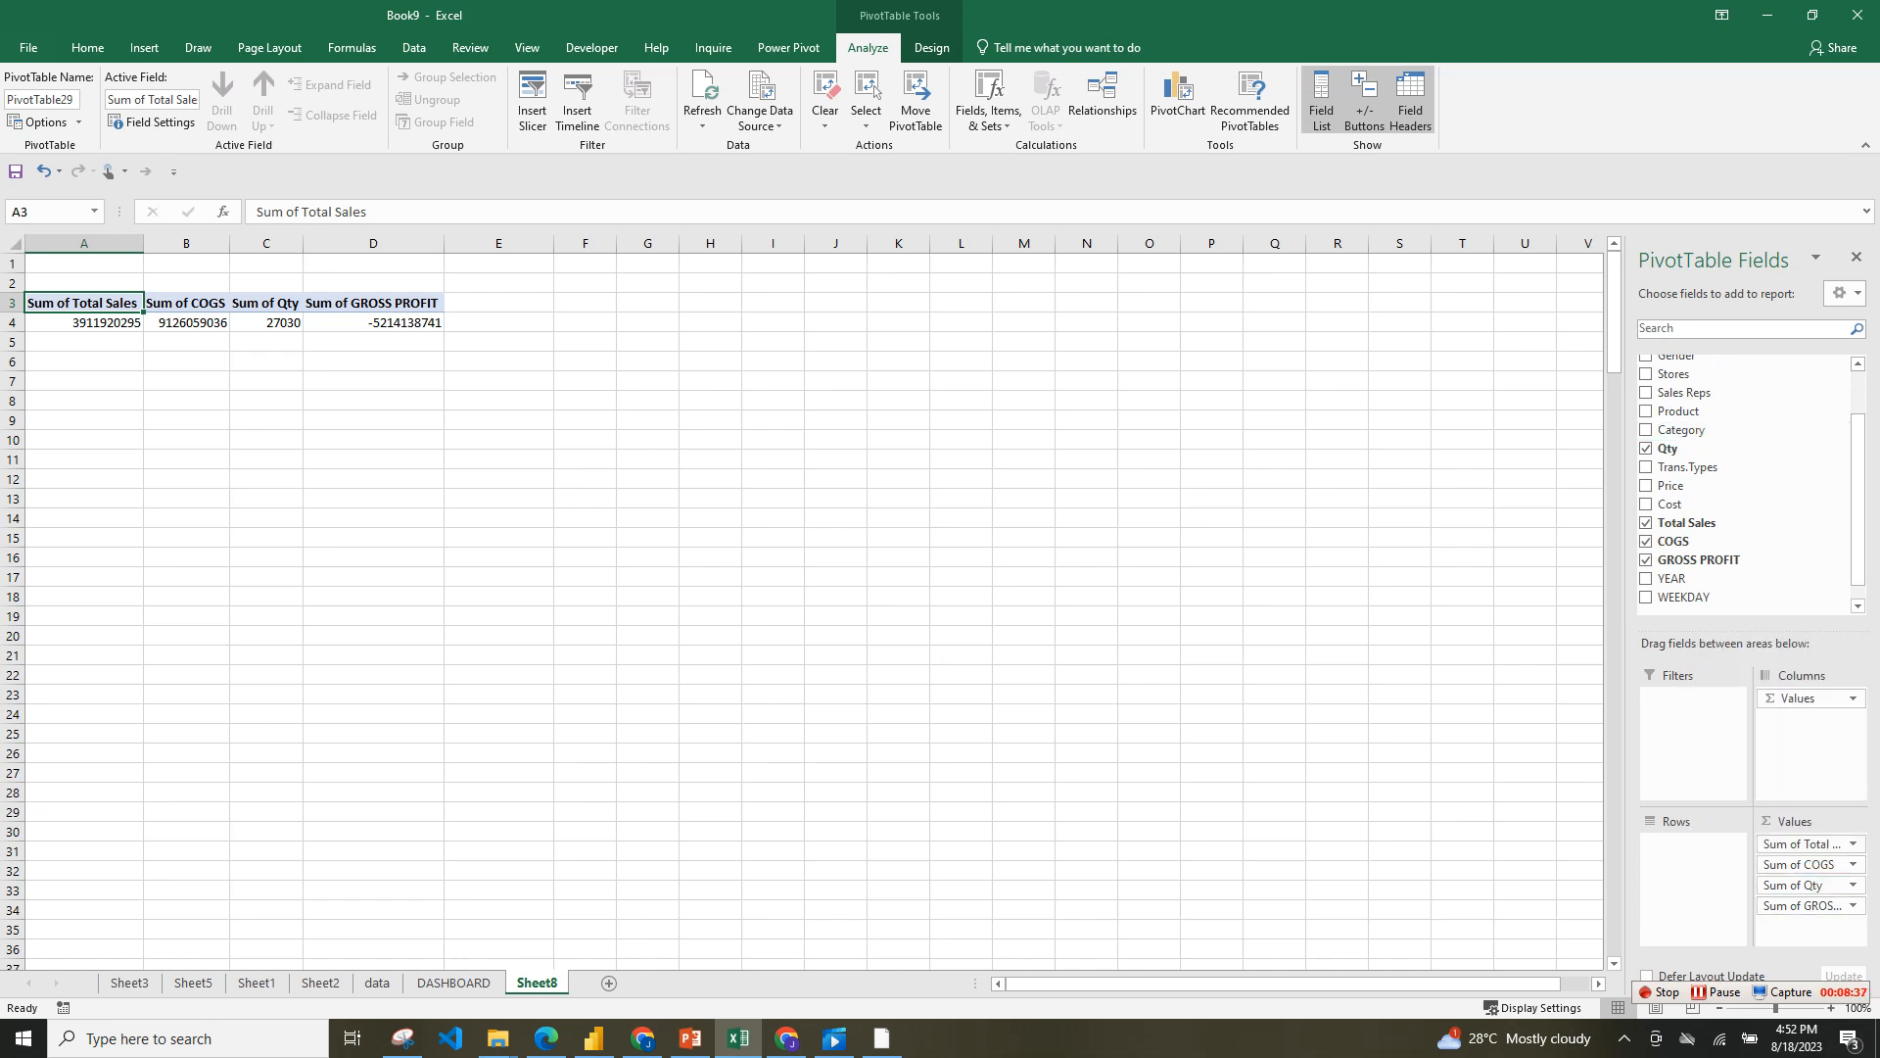
drag(1802, 885, 1743, 541)
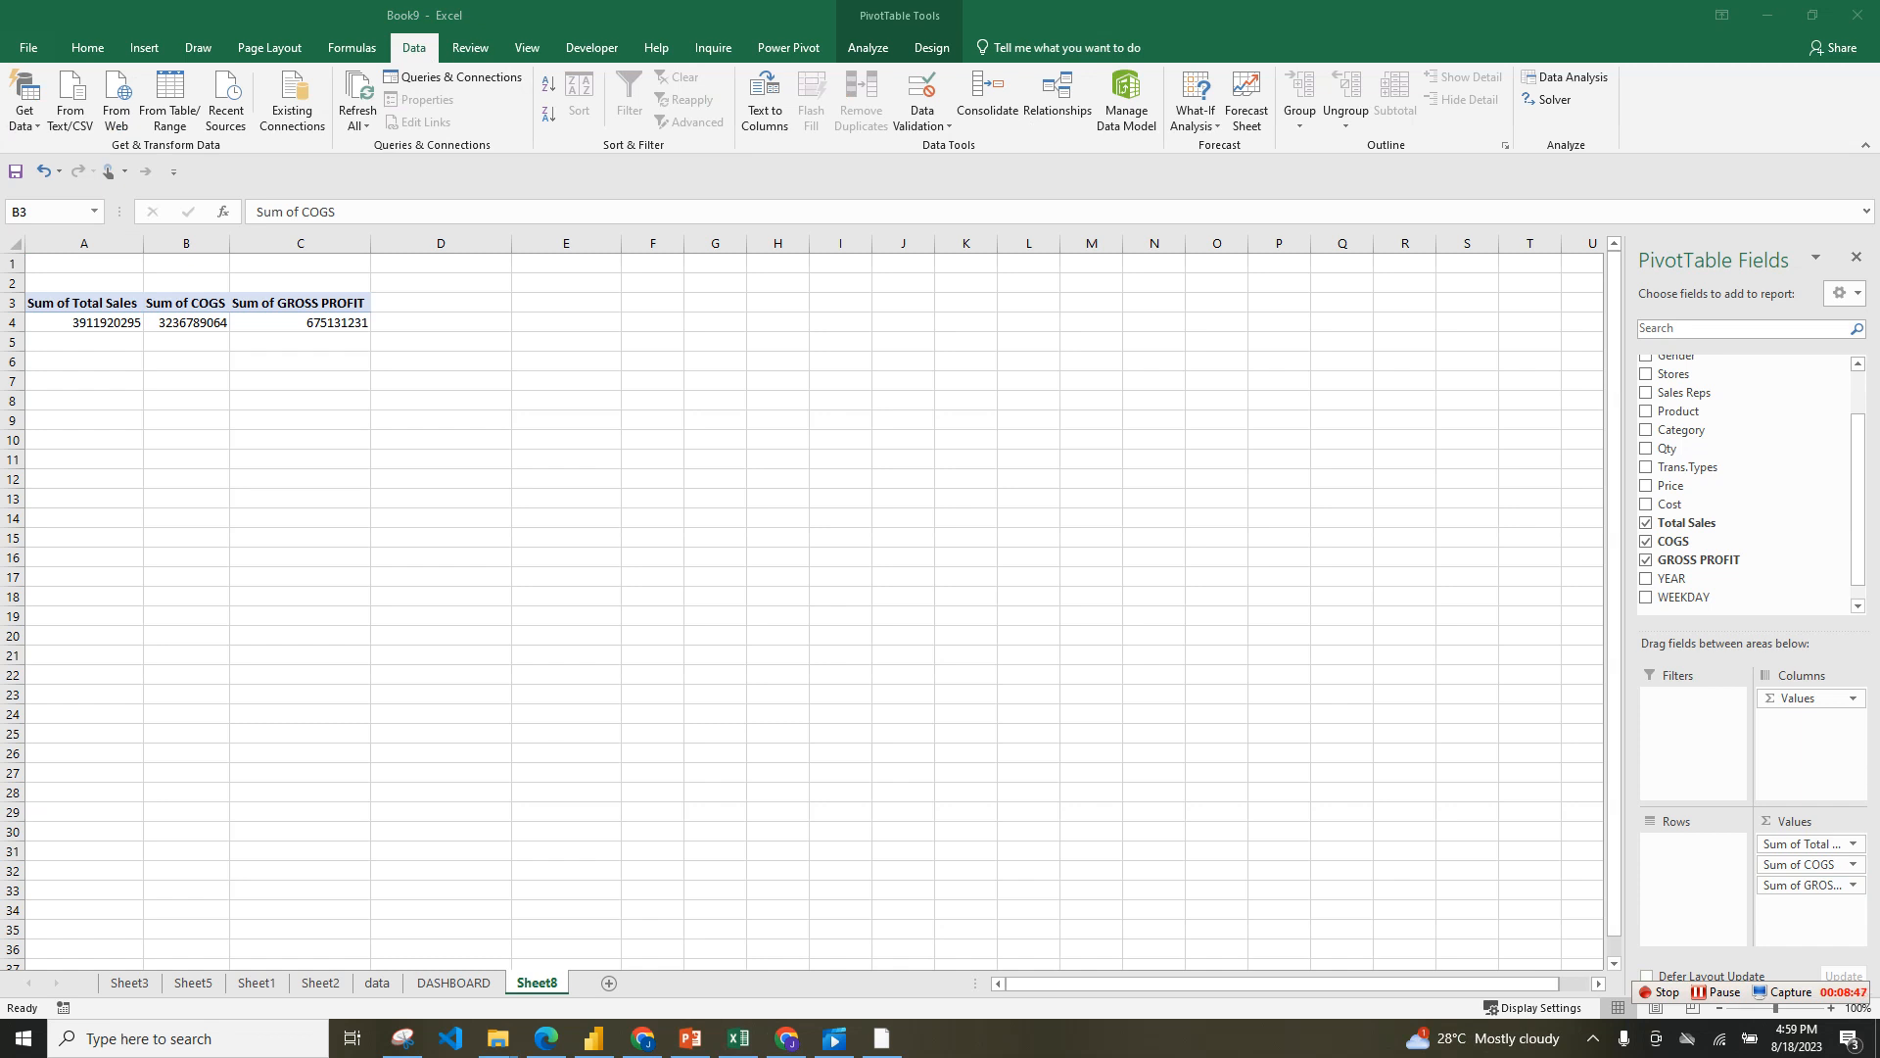
- Narrow columns C and A of the PivotTable sheet to about the width of their numbers
drag(370, 243, 299, 243)
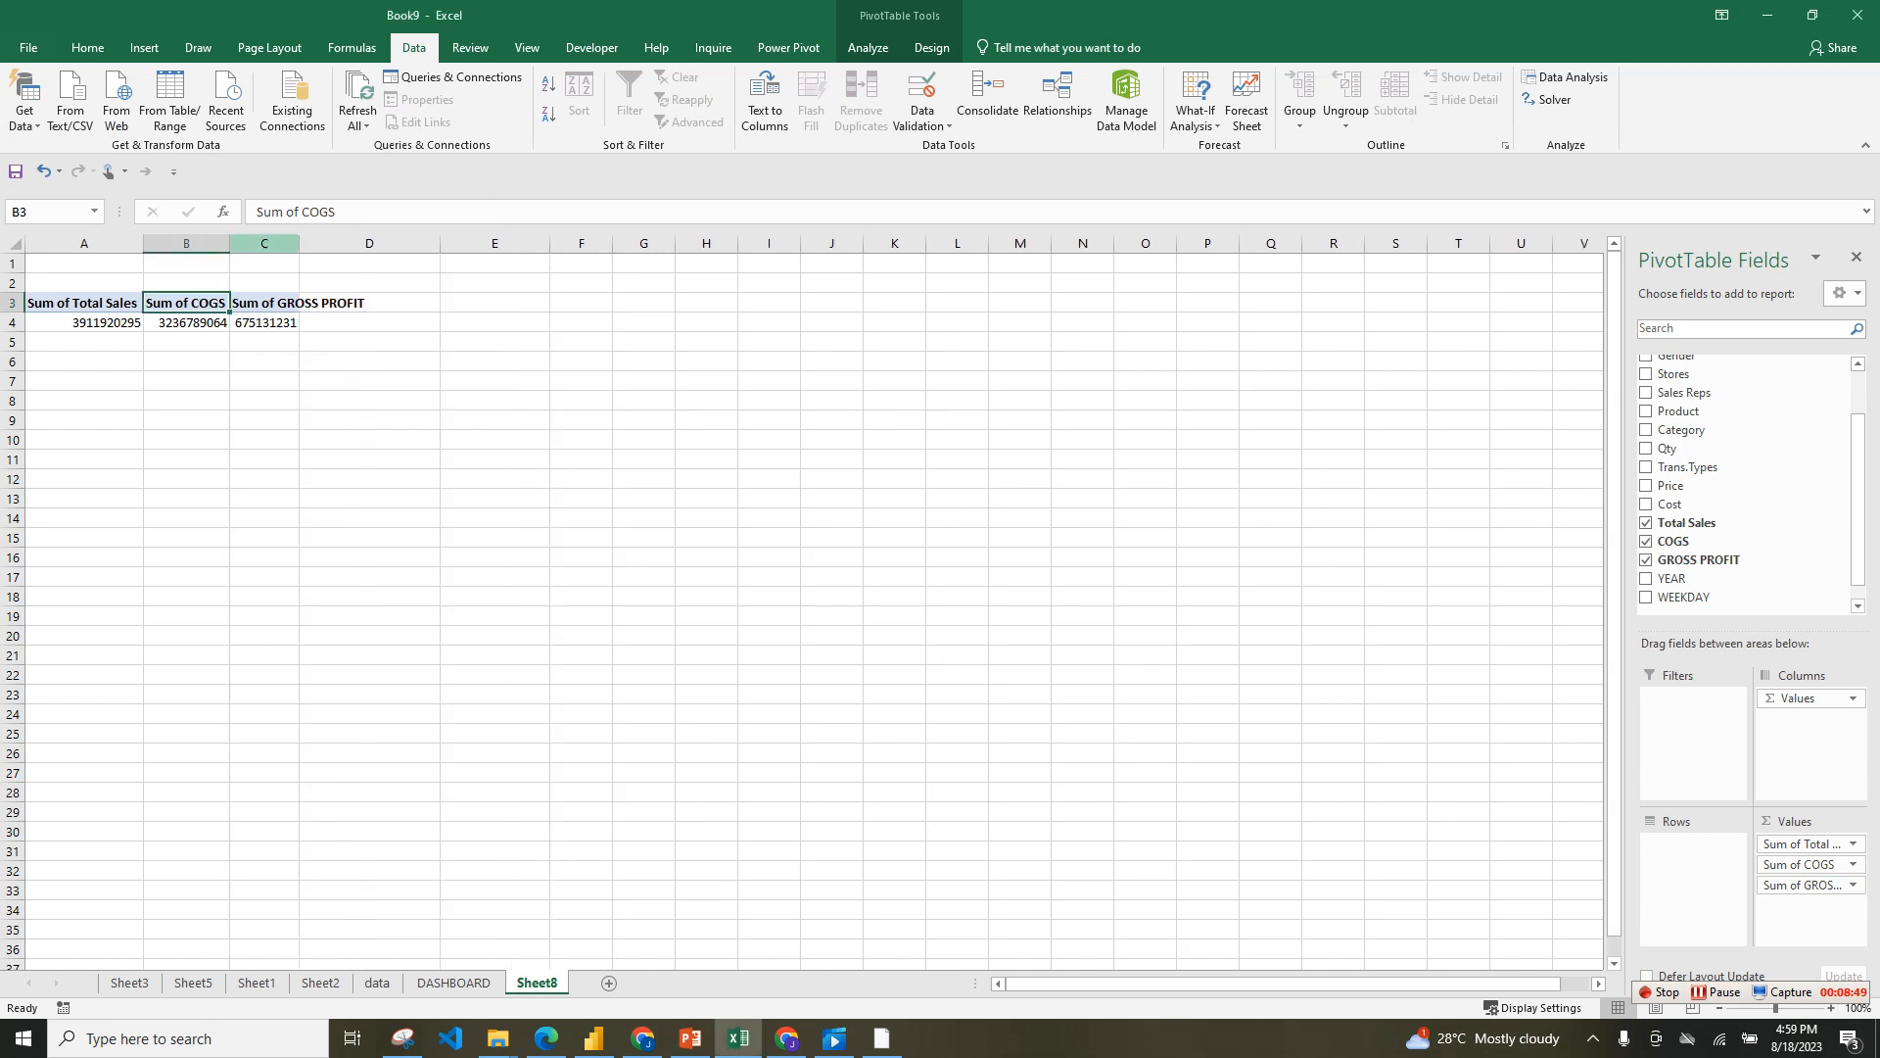
drag(143, 243, 106, 243)
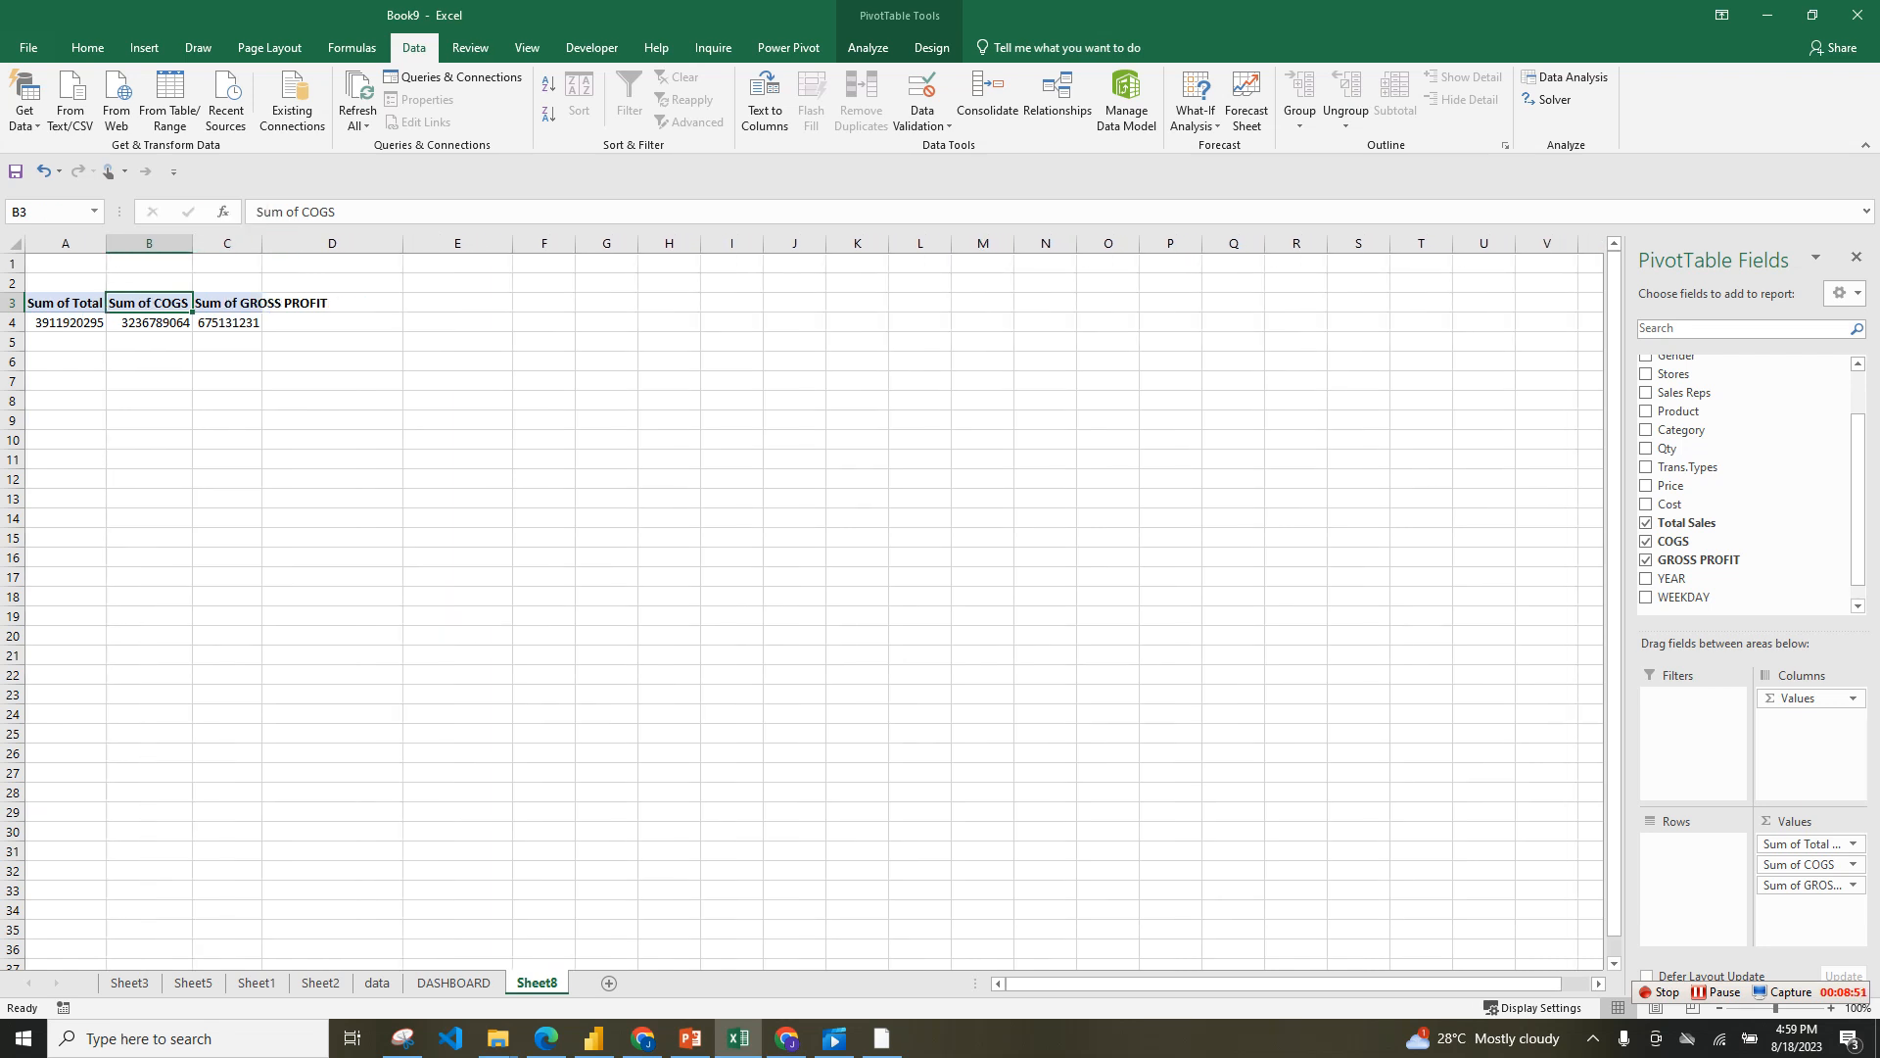
click(332, 341)
click(227, 322)
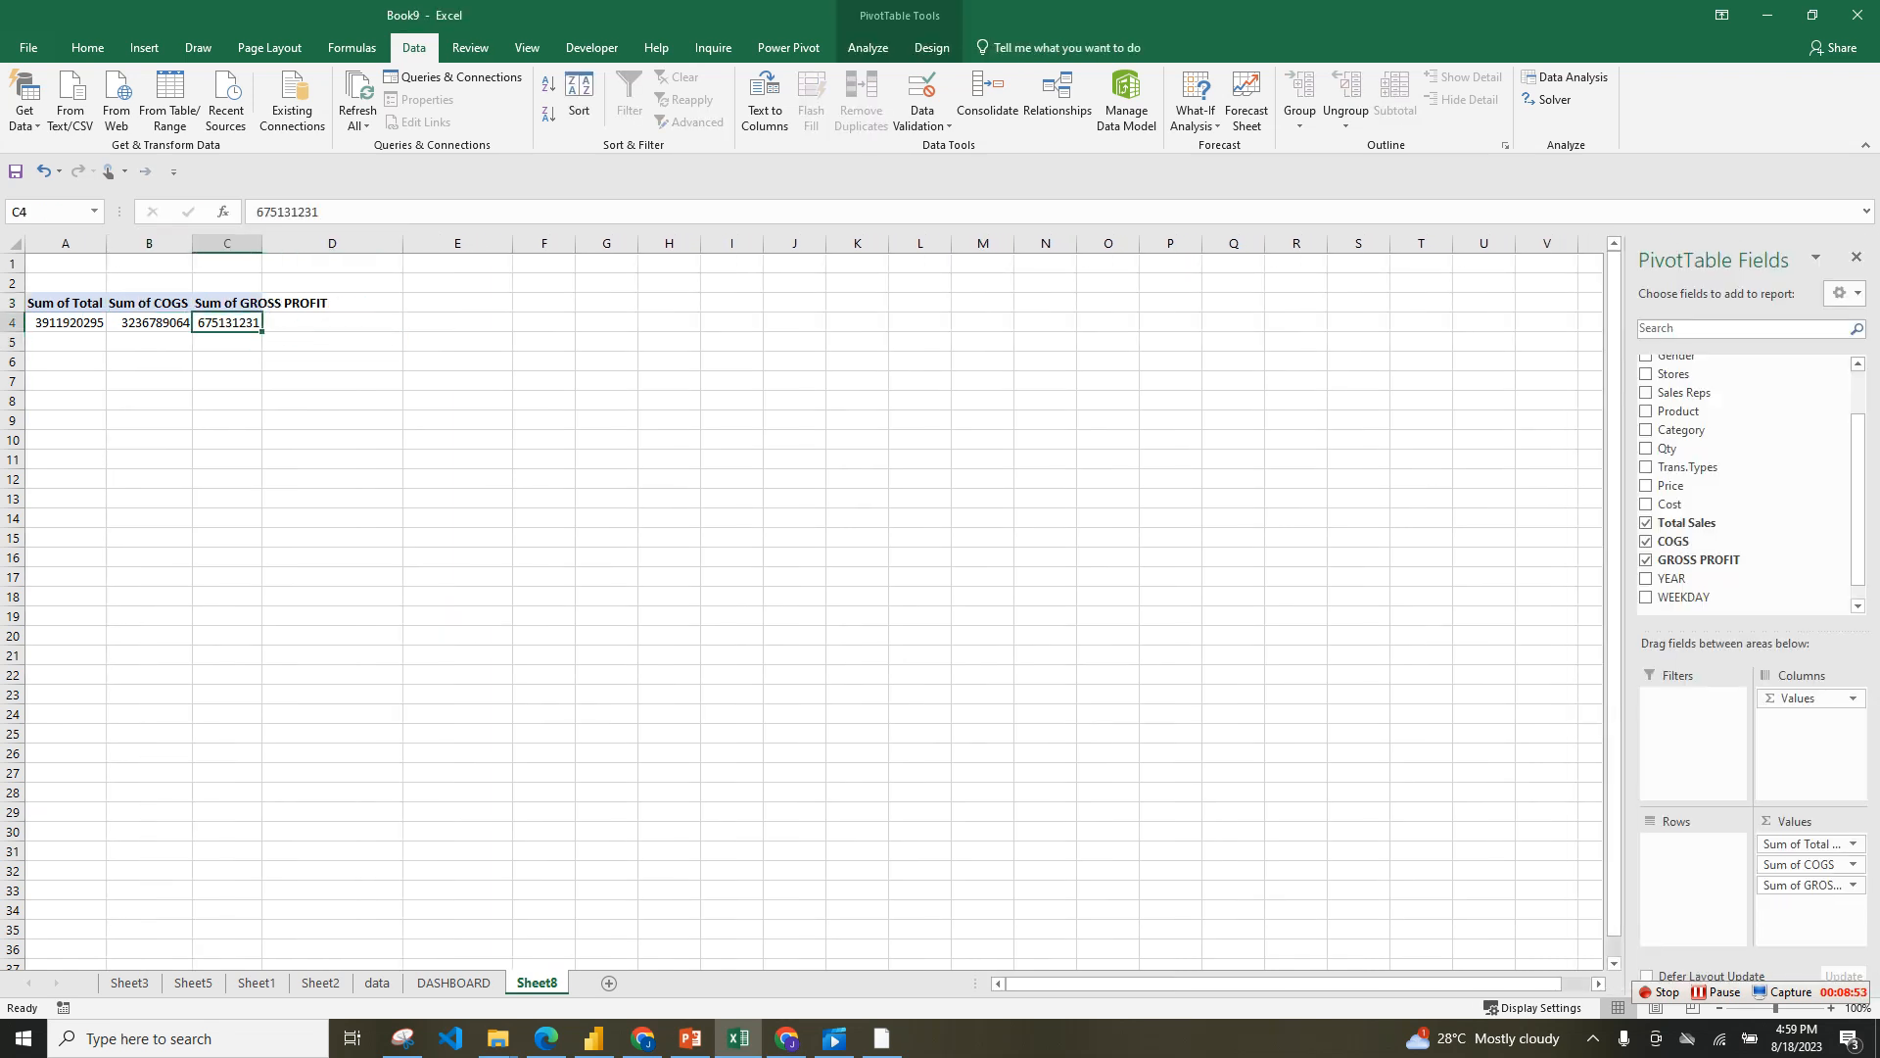
- Copy the whole PivotTable in A3:C4 and paste a duplicate at cell E3
drag(66, 303, 227, 322)
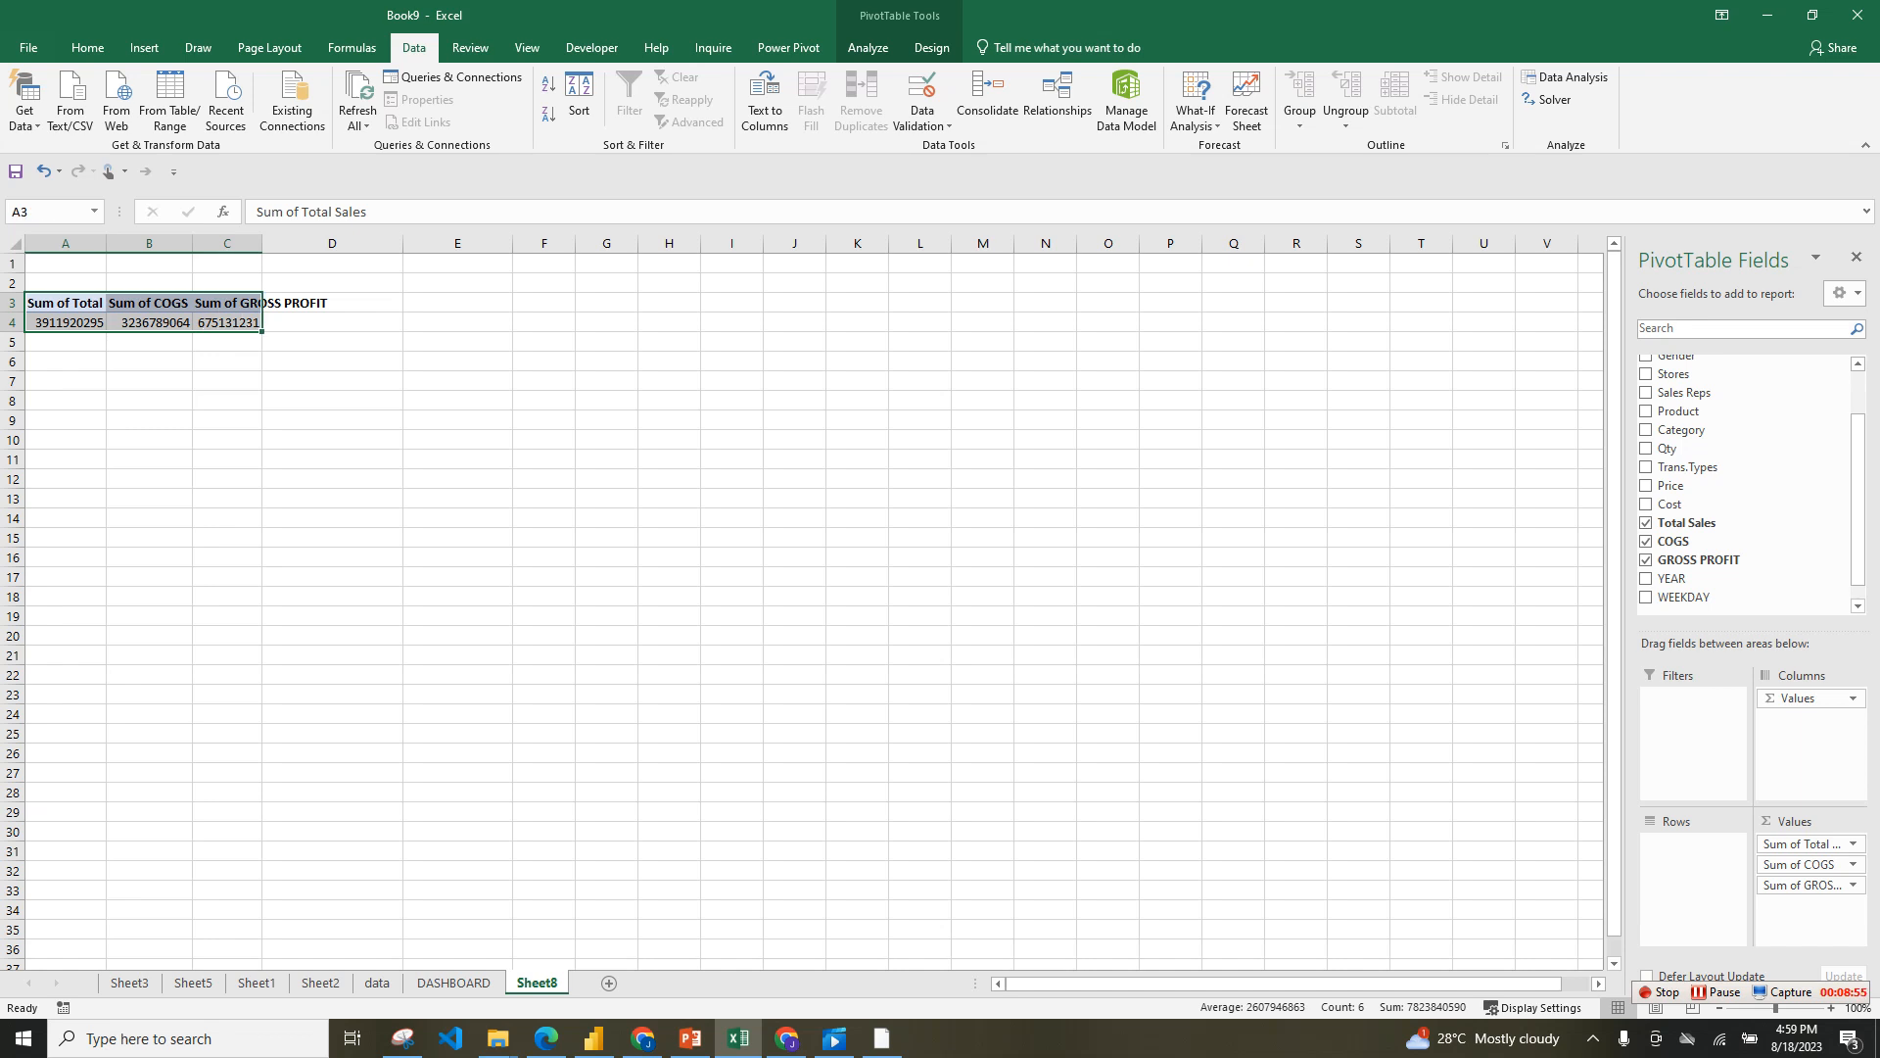
key(ctrl+c)
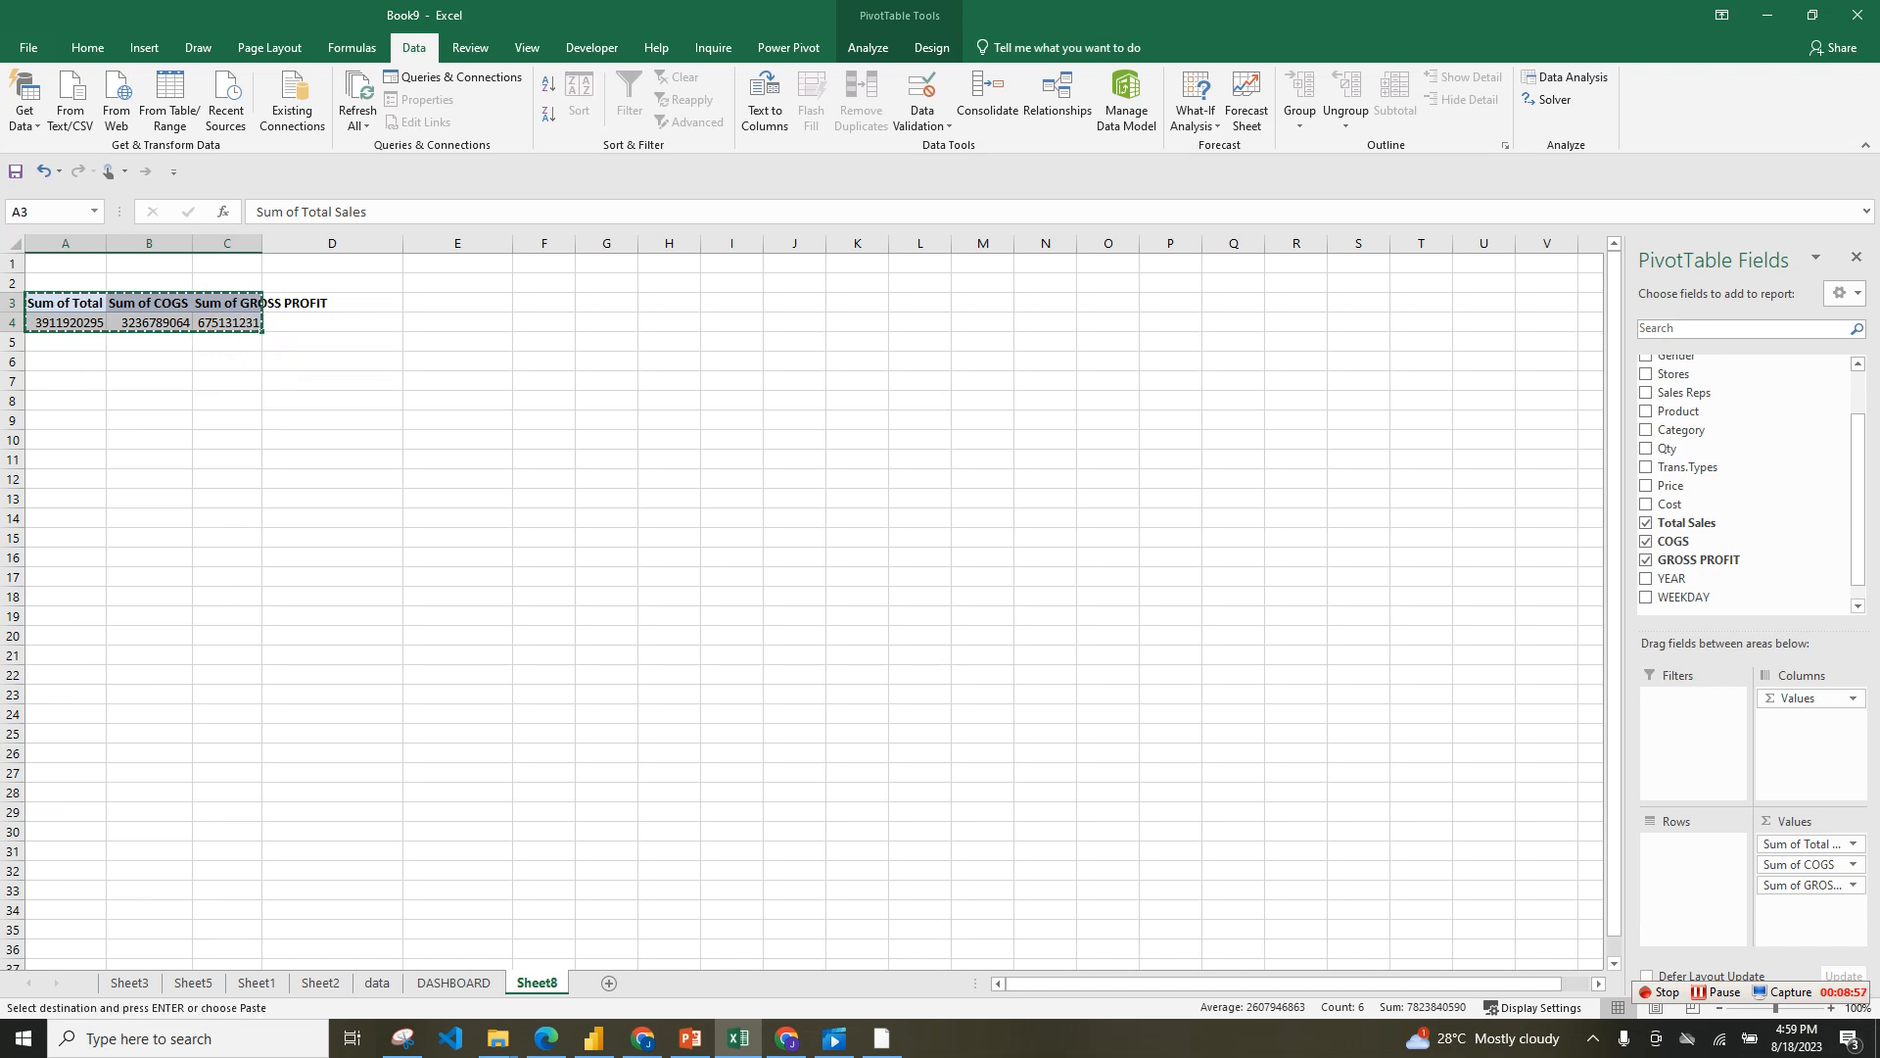
click(457, 303)
key(ctrl+v)
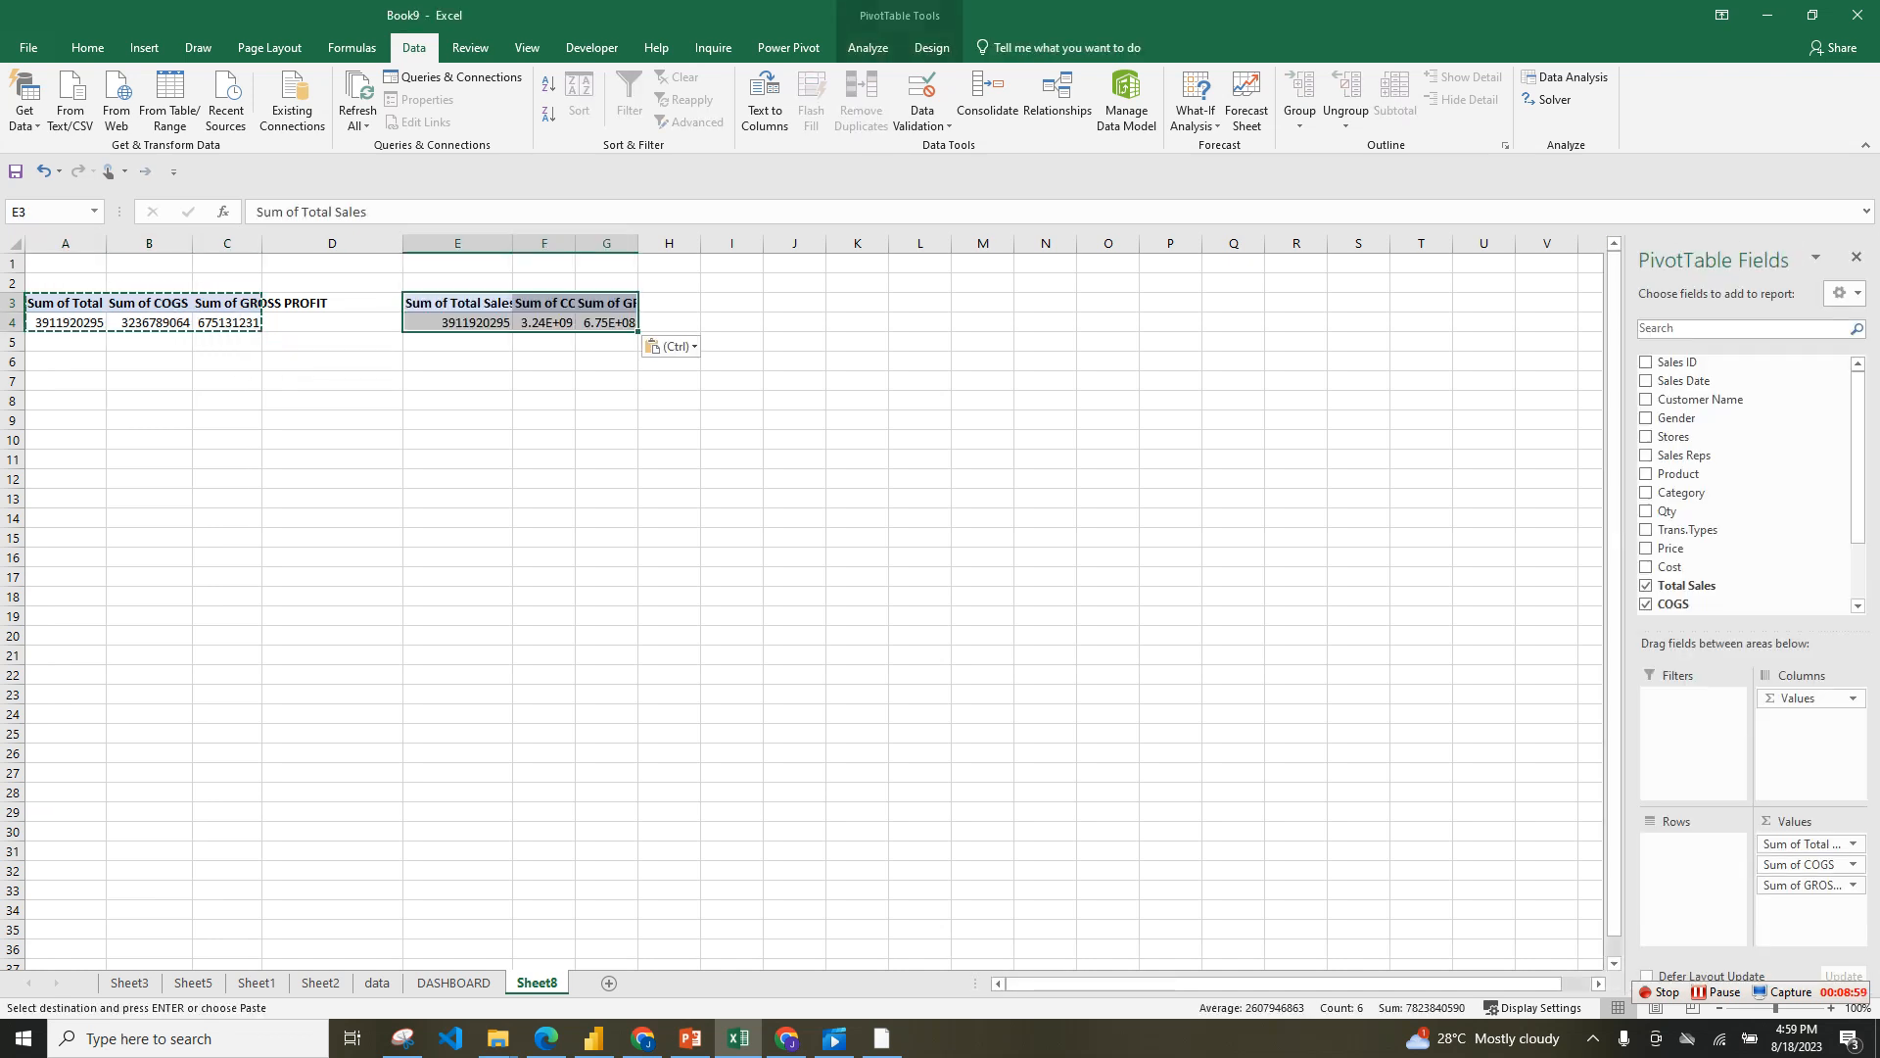
click(607, 440)
- Clear all value fields from the duplicate PivotTable at E3 and add Sales ID as its row field
click(457, 302)
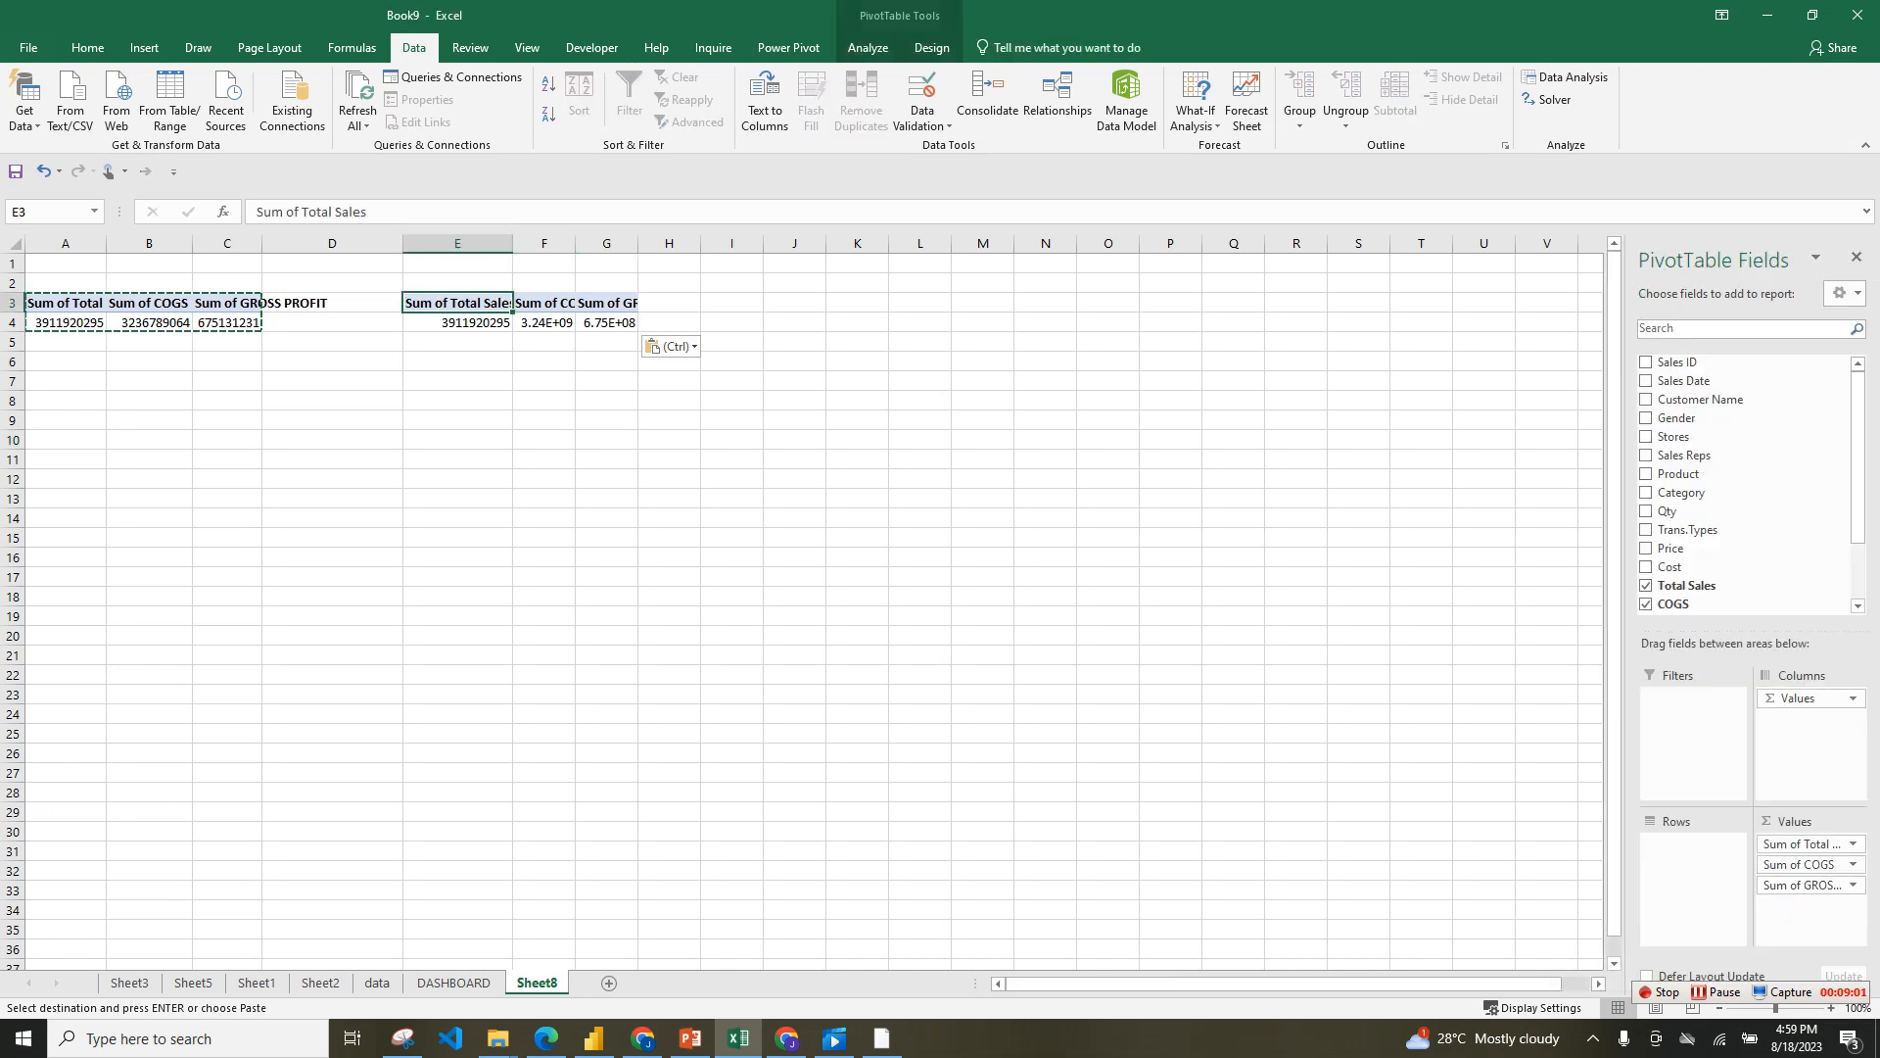
drag(1802, 885, 1733, 456)
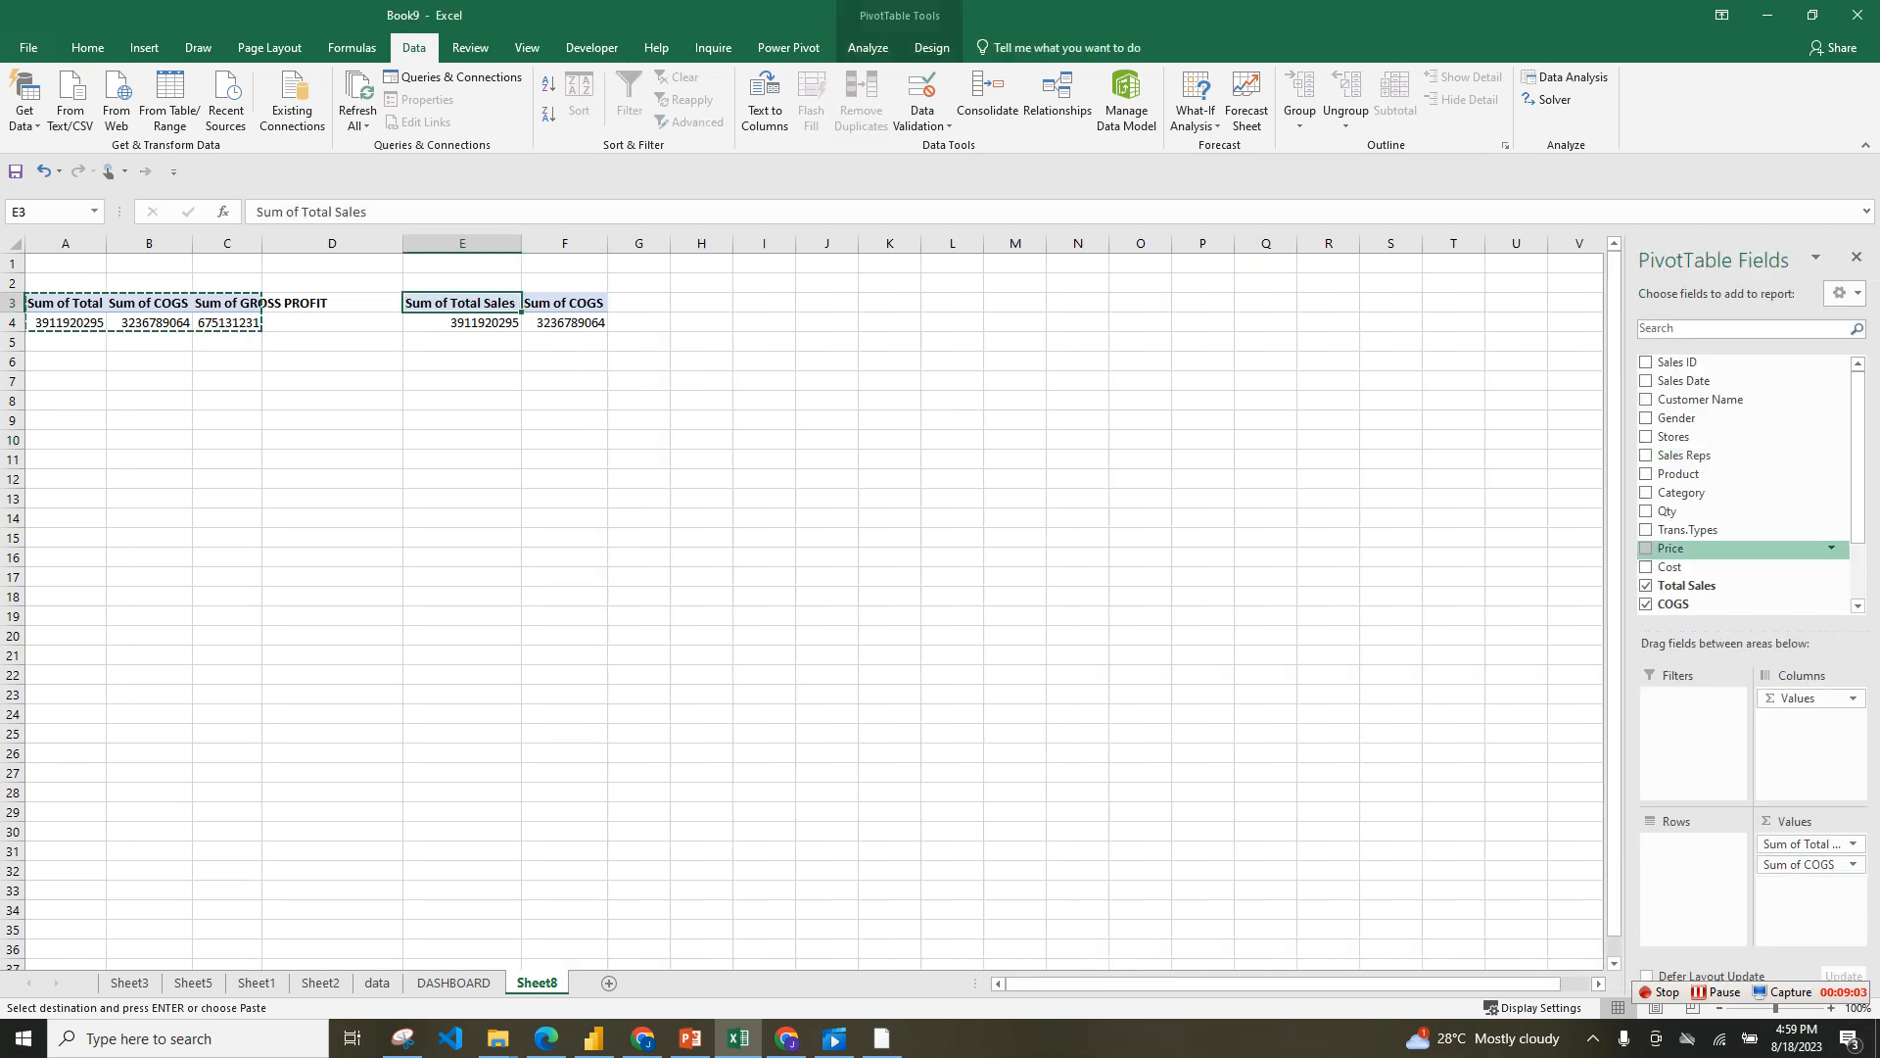
drag(1802, 698, 1743, 511)
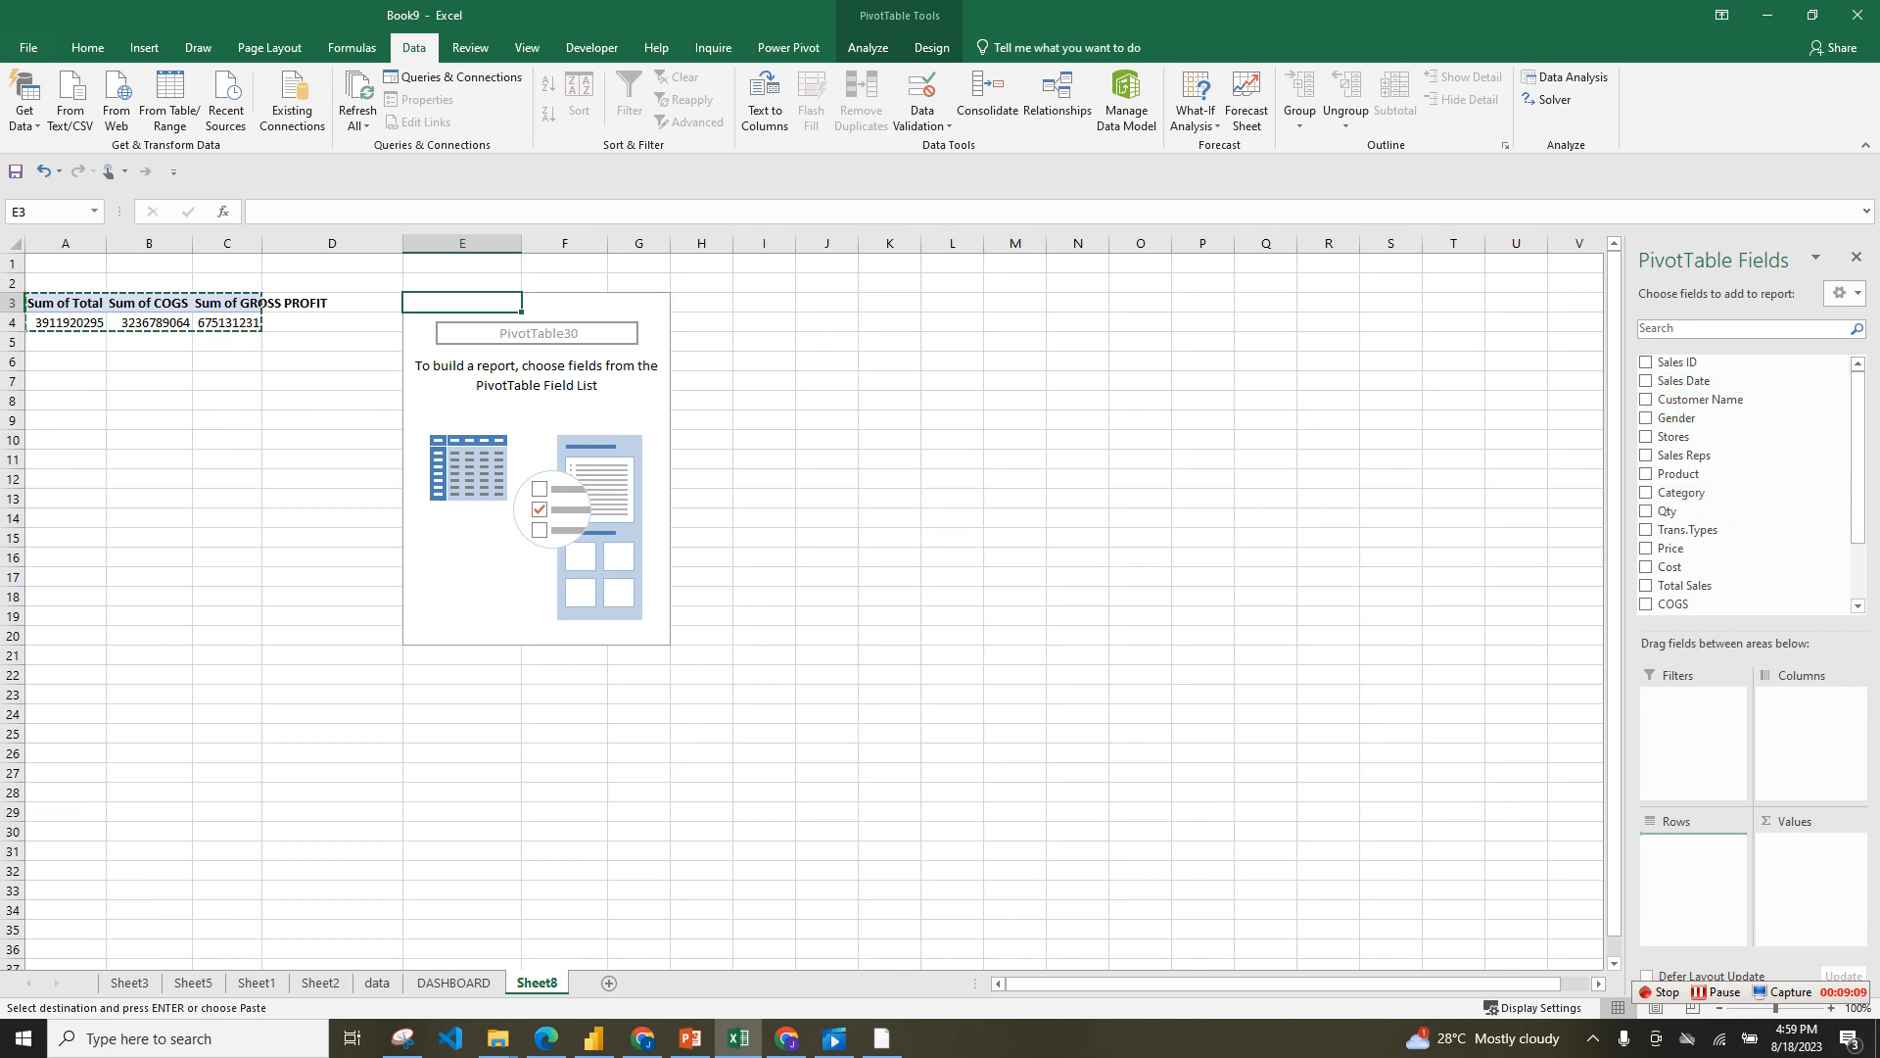
drag(1679, 362, 1693, 871)
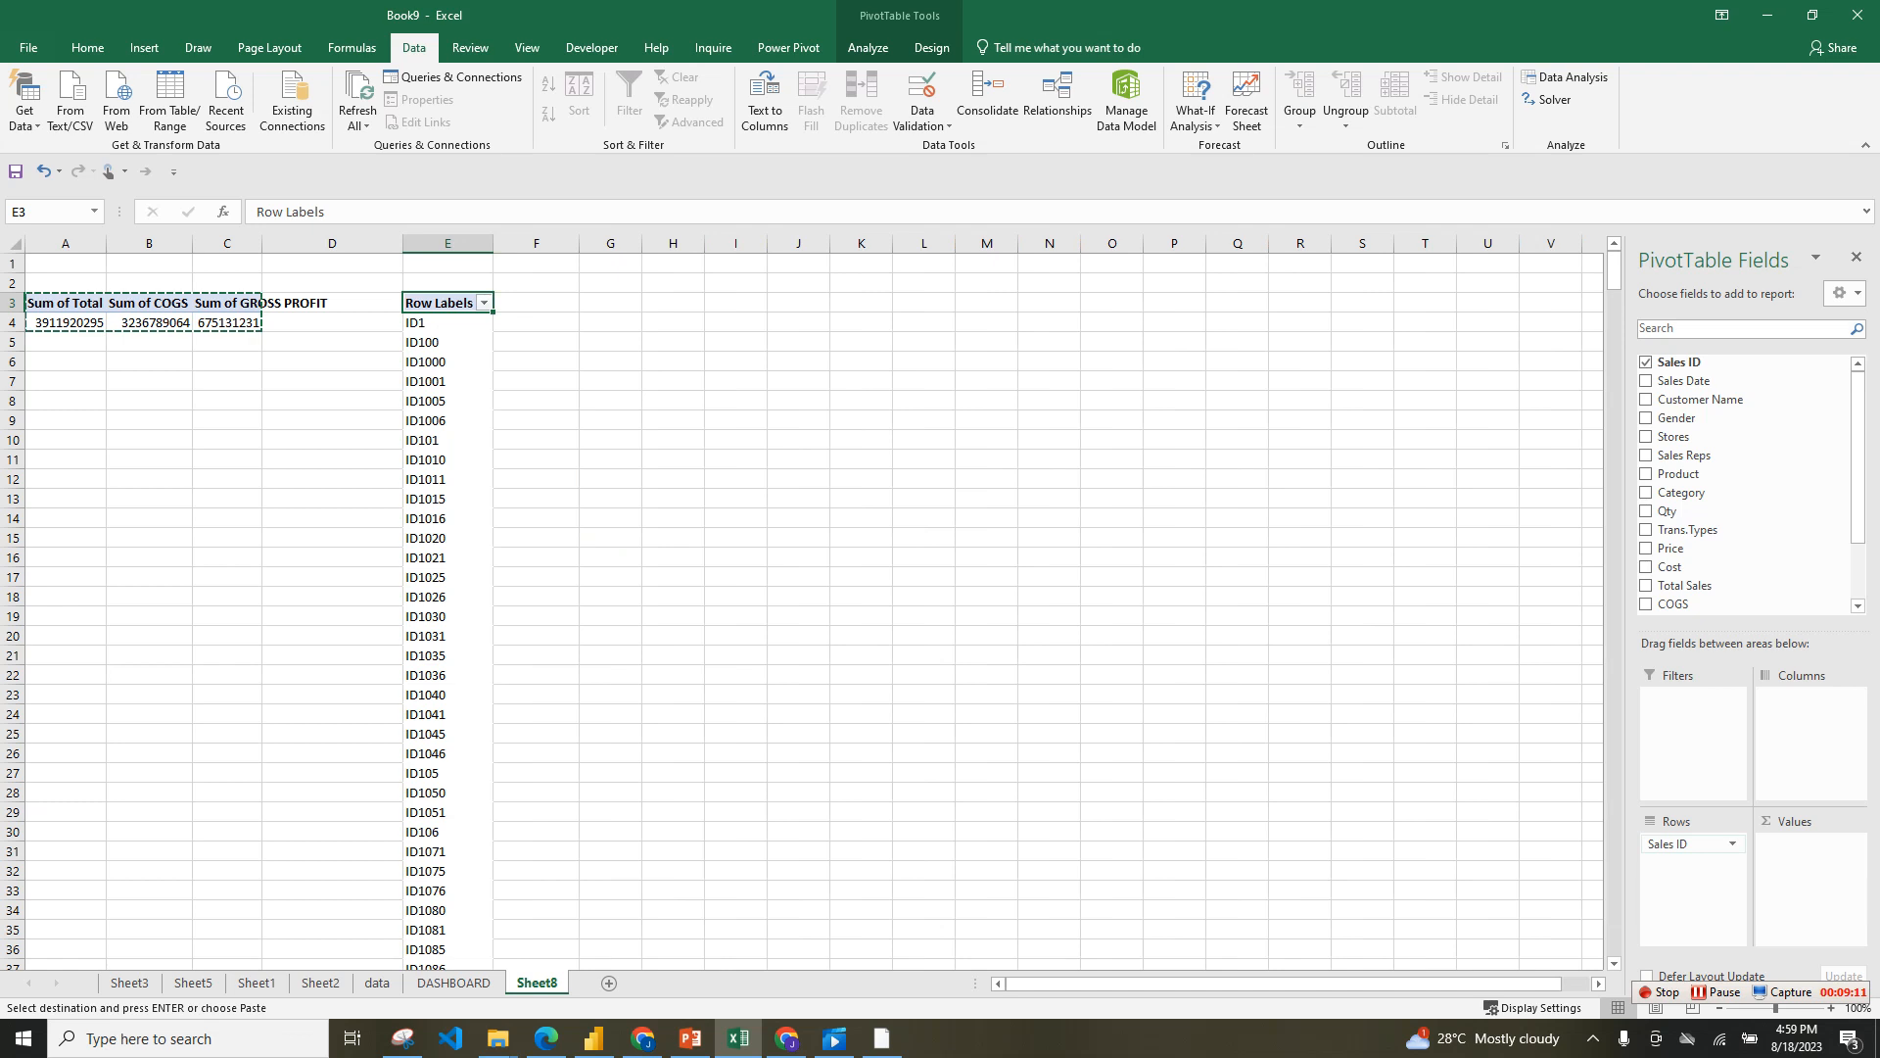
- Duplicate the Sales ID PivotTable by copying all of column E into column G
click(448, 243)
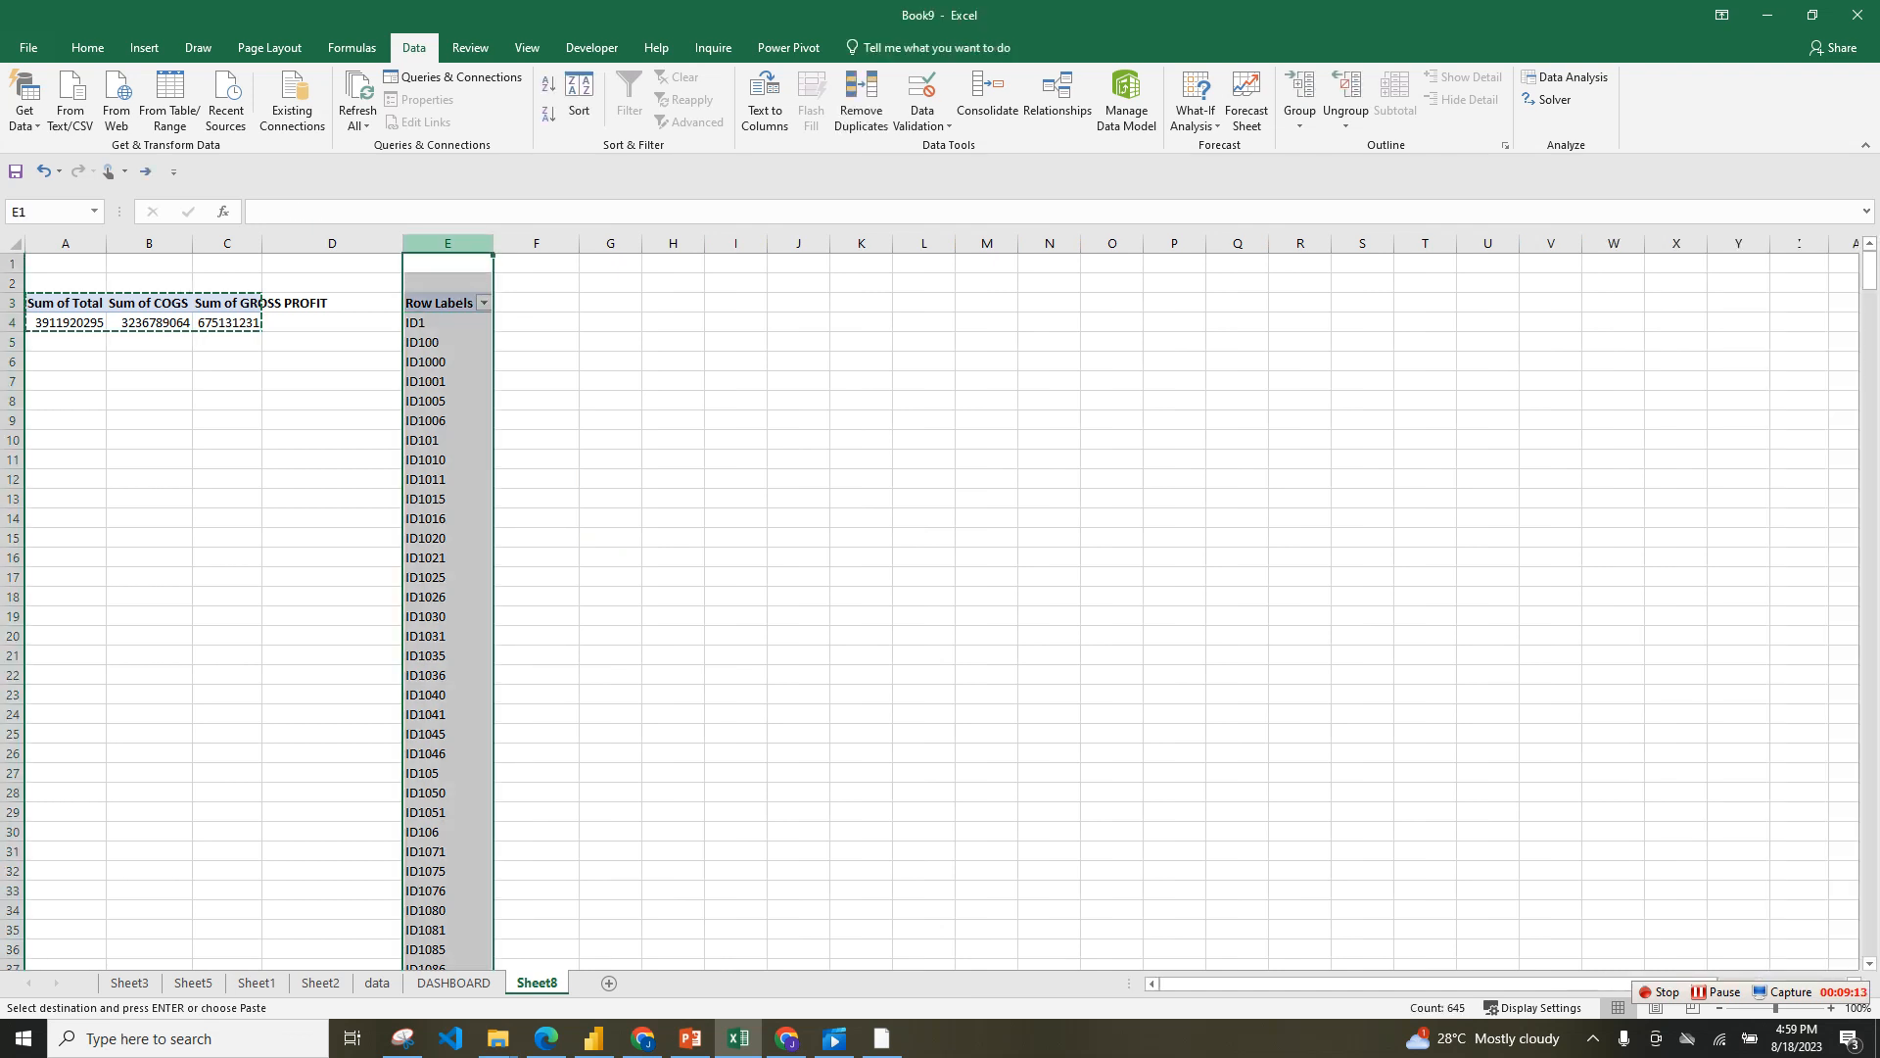
key(ctrl+c)
click(610, 303)
key(ctrl+v)
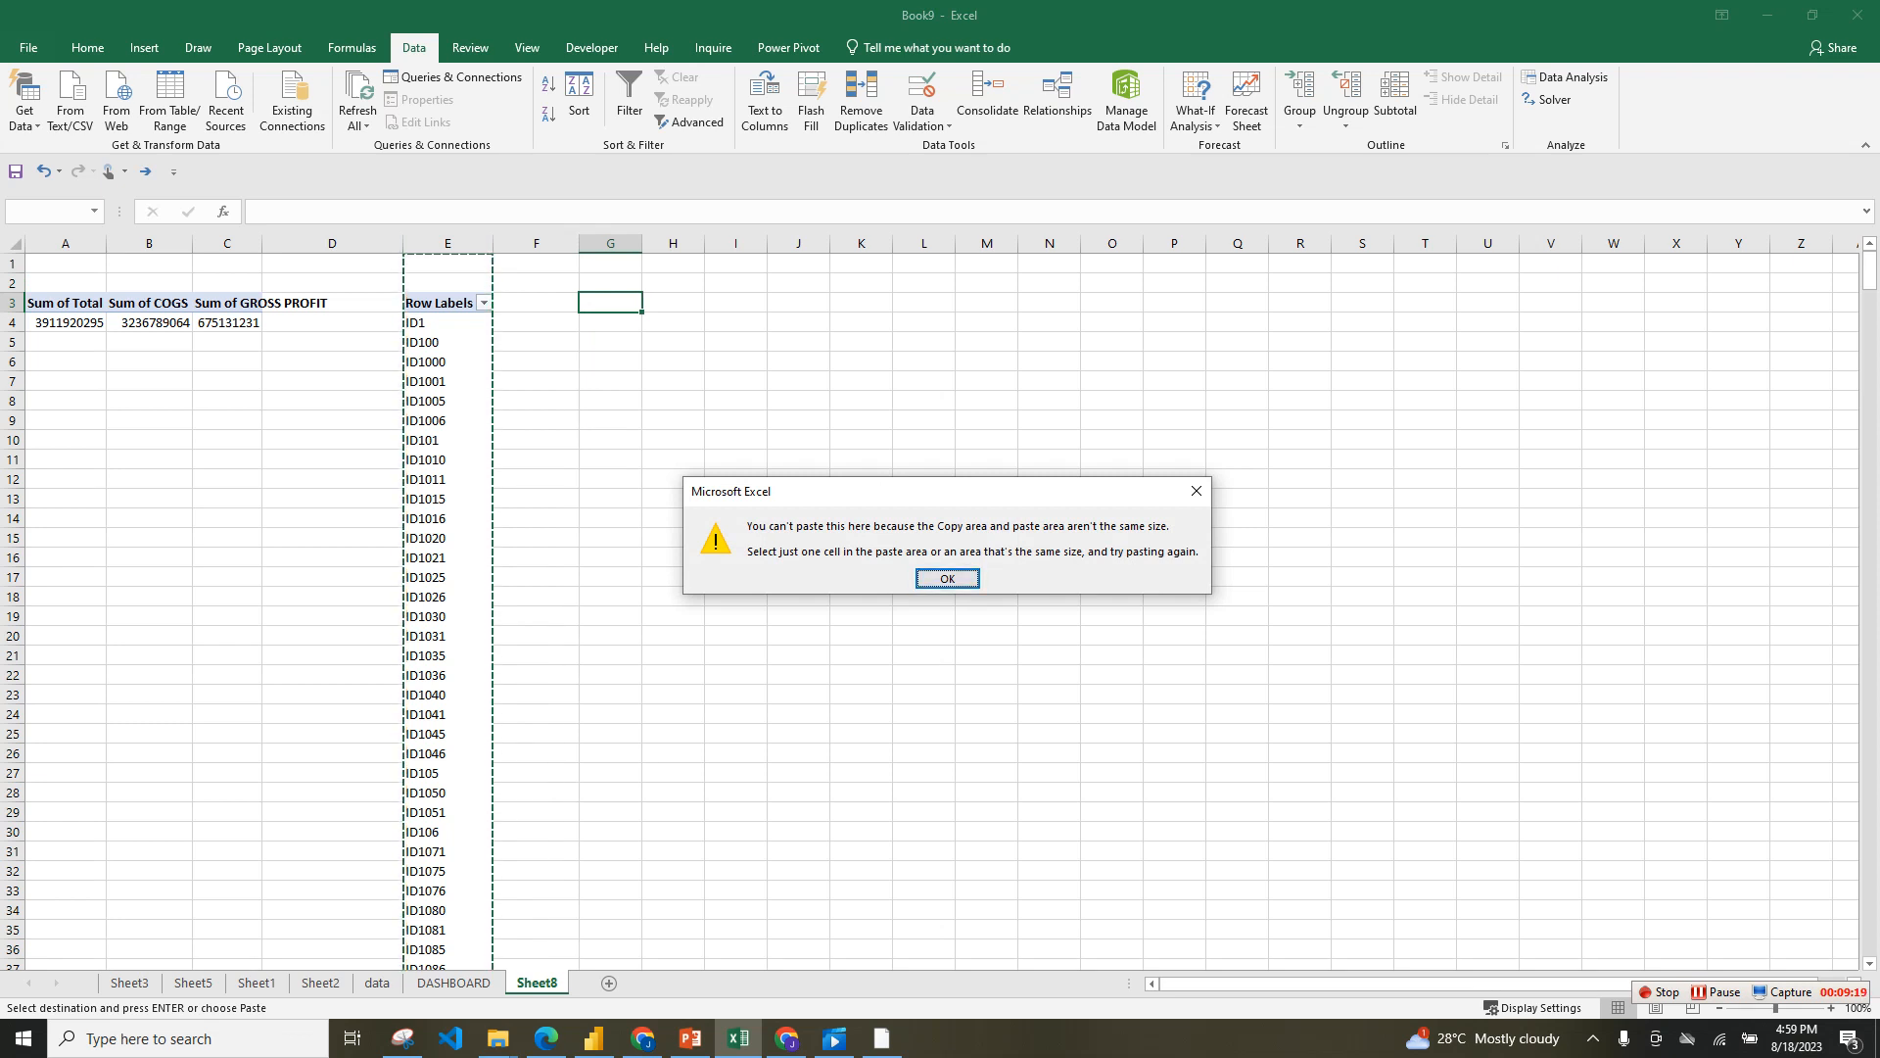
key(Return)
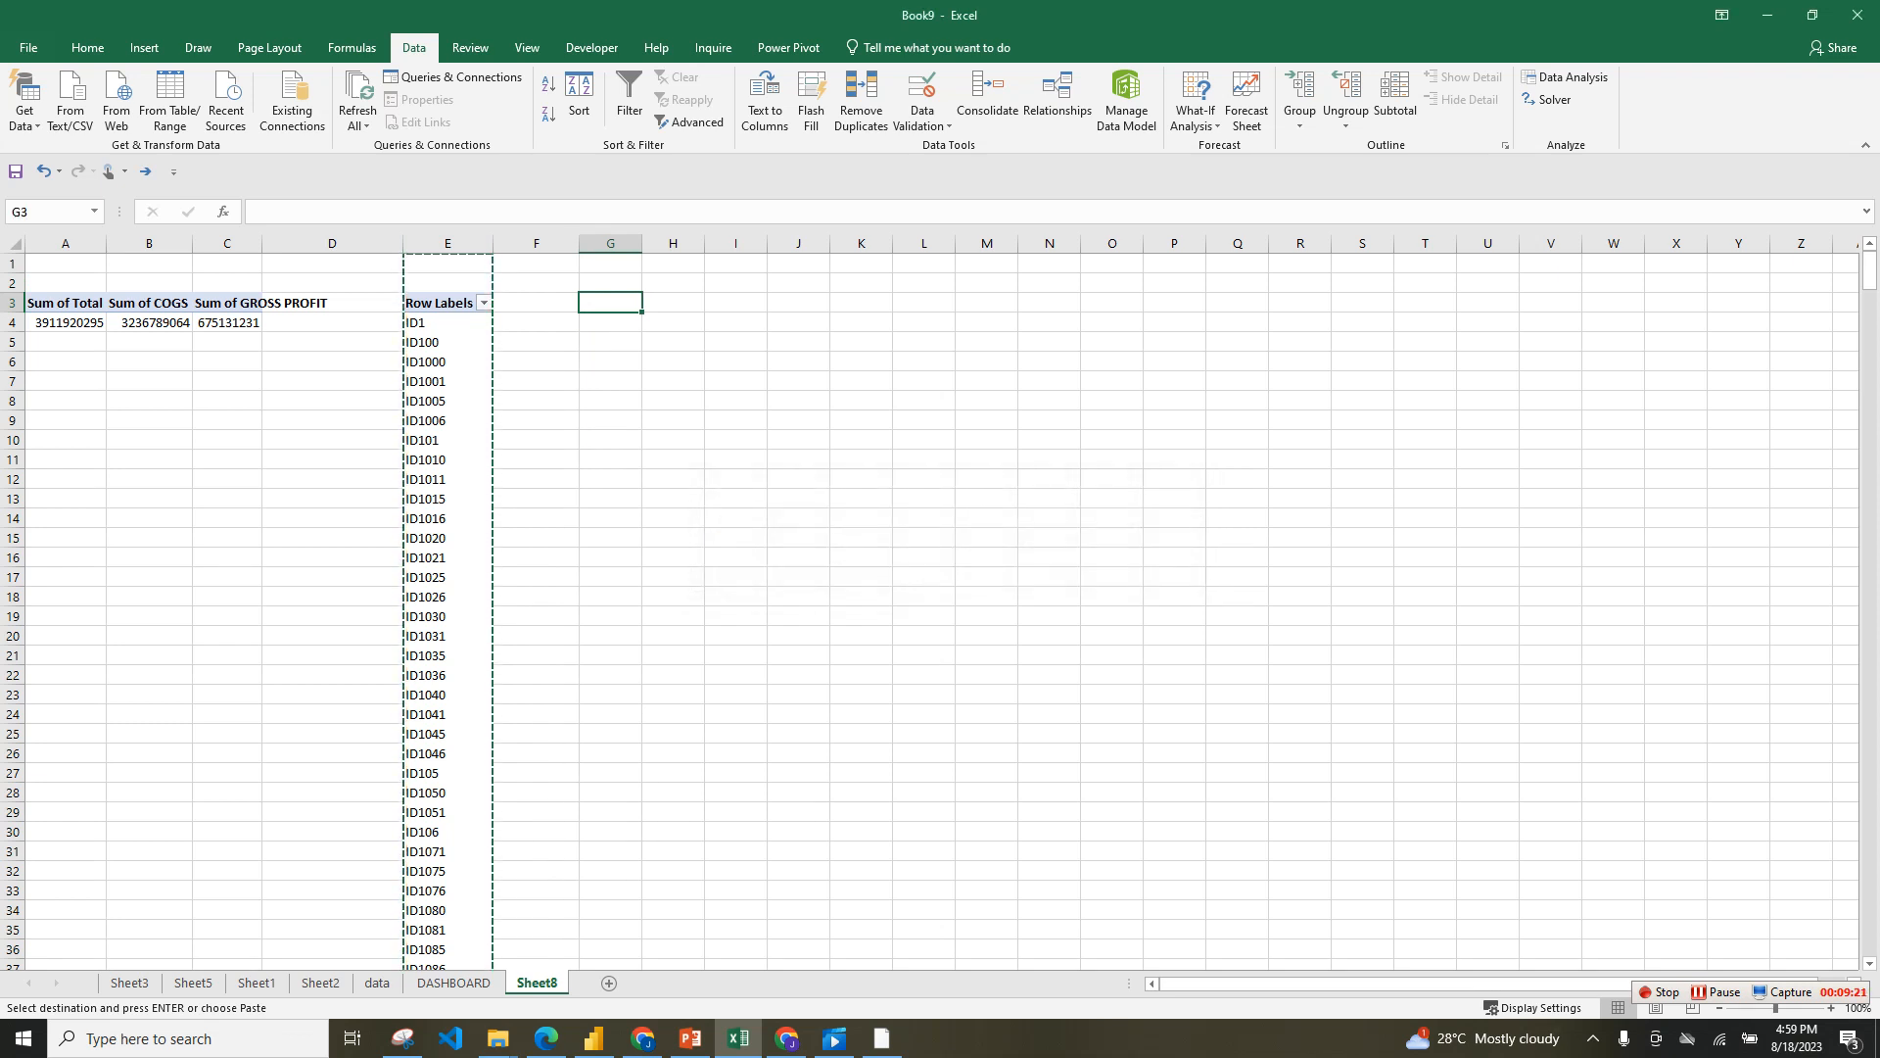
key(ctrl+space)
key(ctrl+v)
- Replace Sales ID with Product as the row field of the PivotTable in column G
click(624, 381)
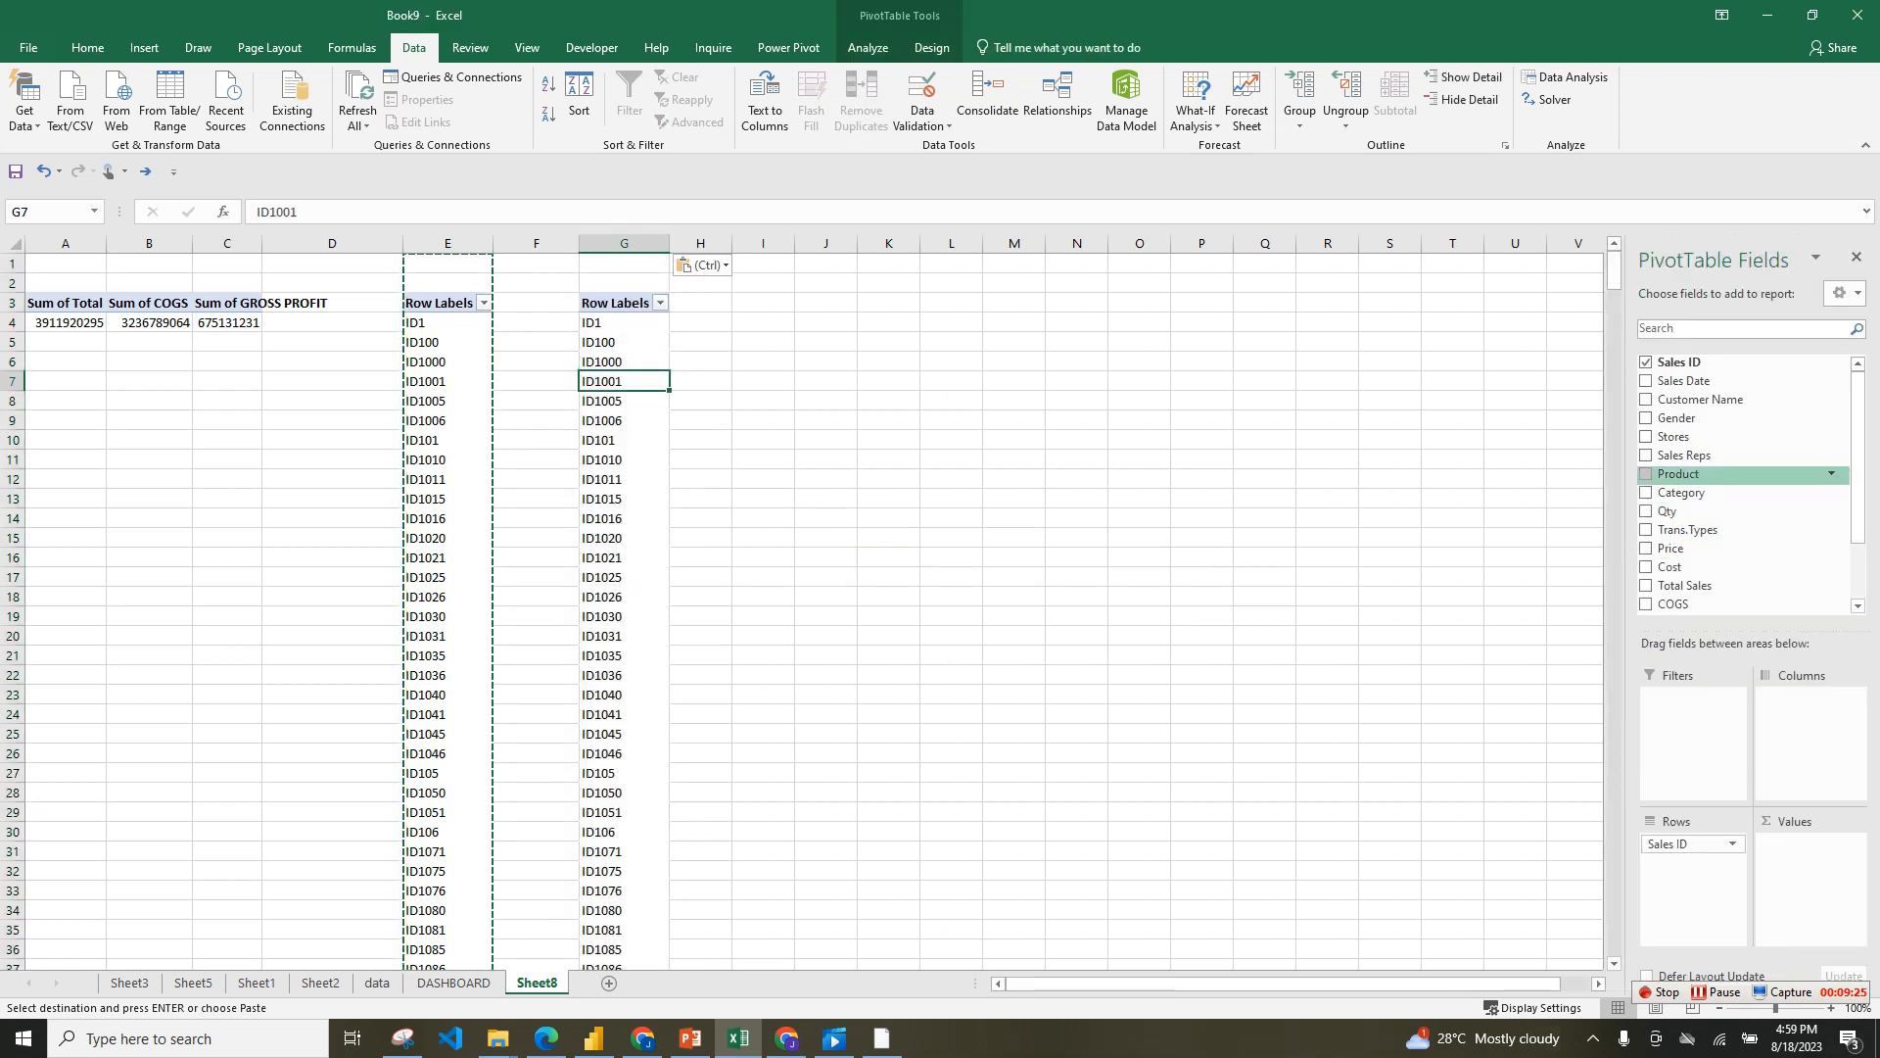
click(1646, 474)
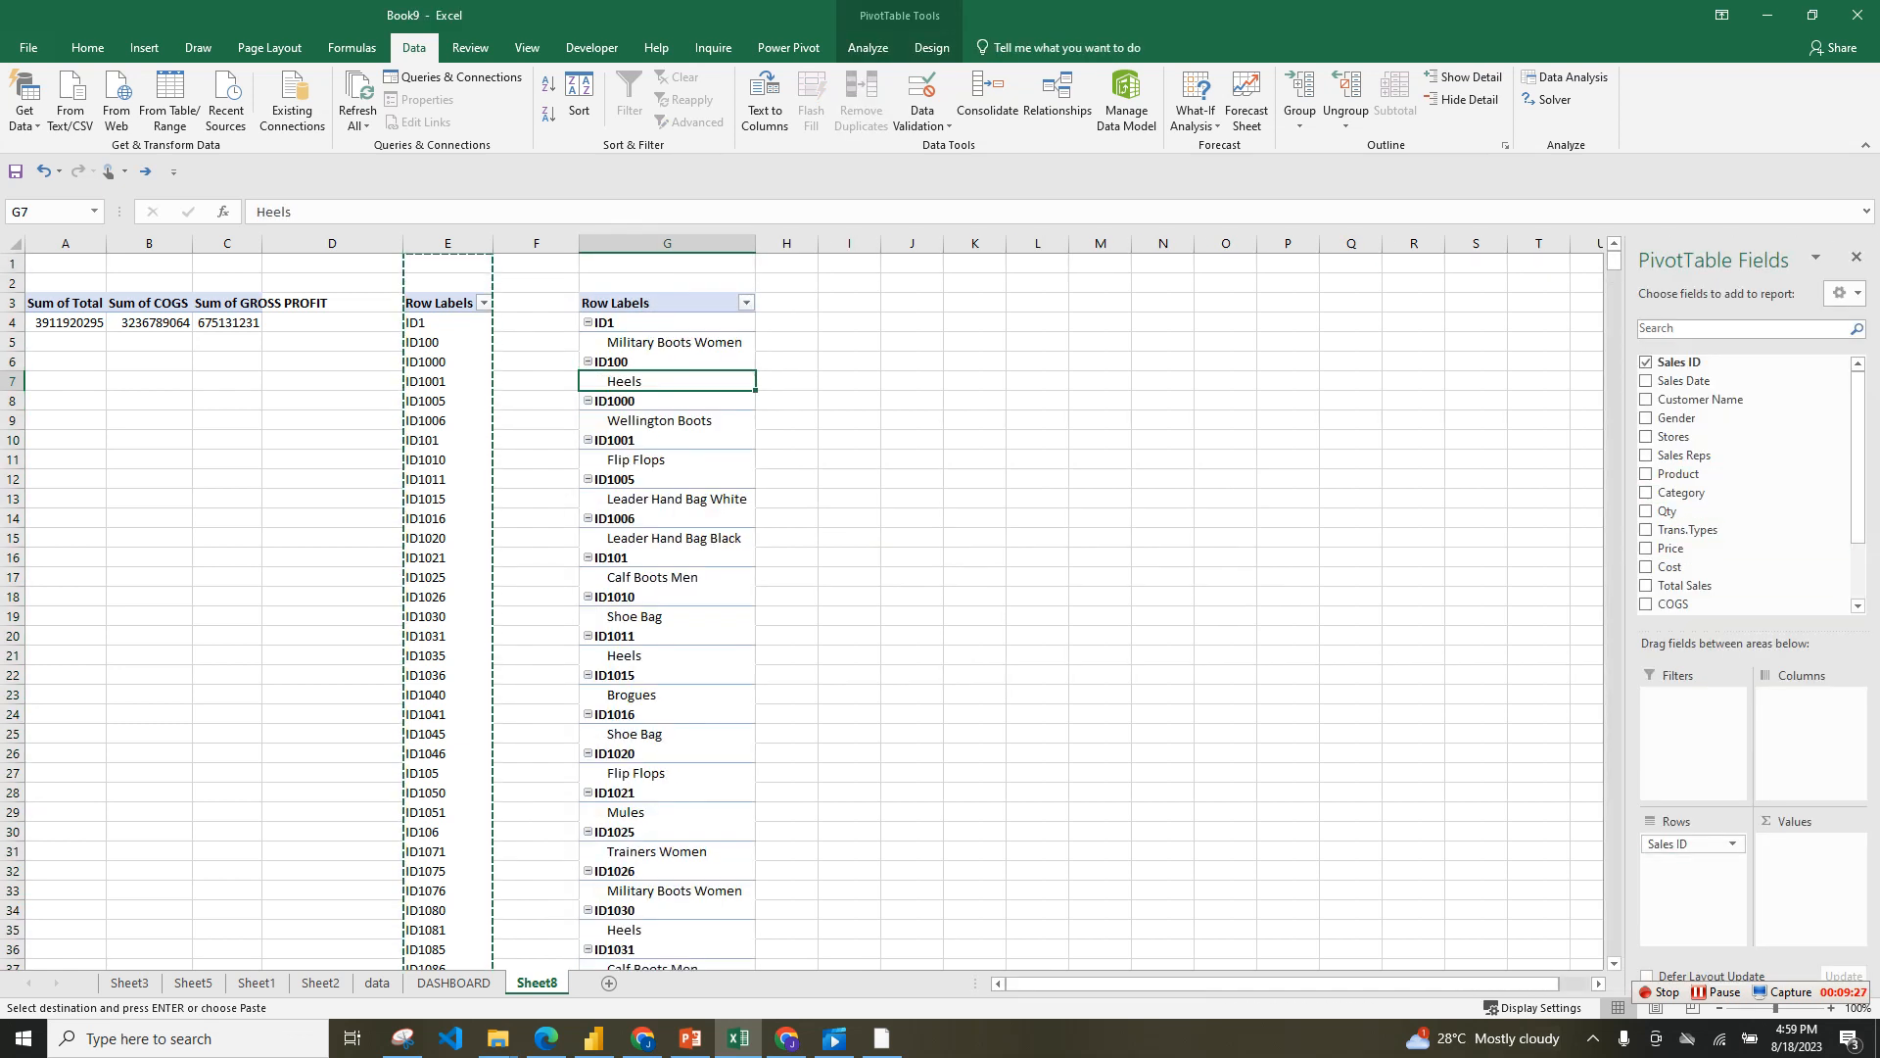
drag(1680, 844, 1704, 530)
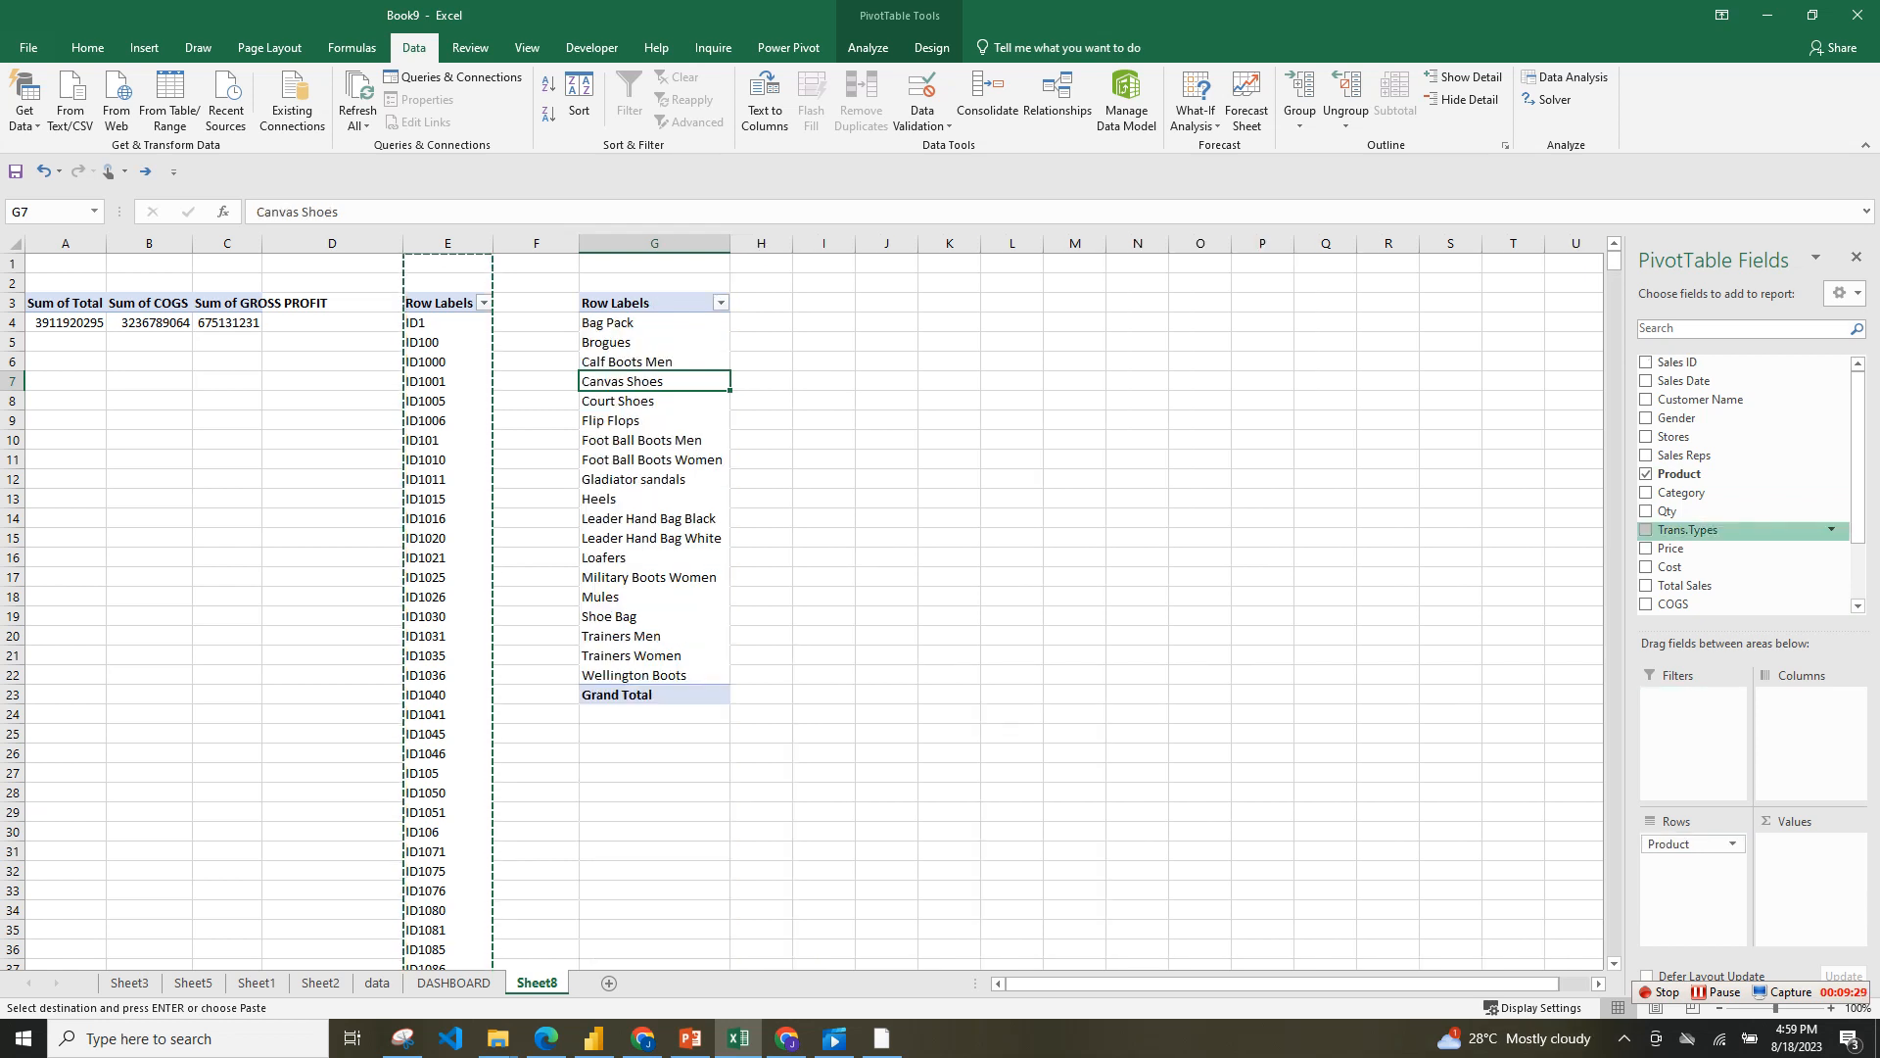
- Duplicate the Product PivotTable by copying all of column G into column I
click(654, 243)
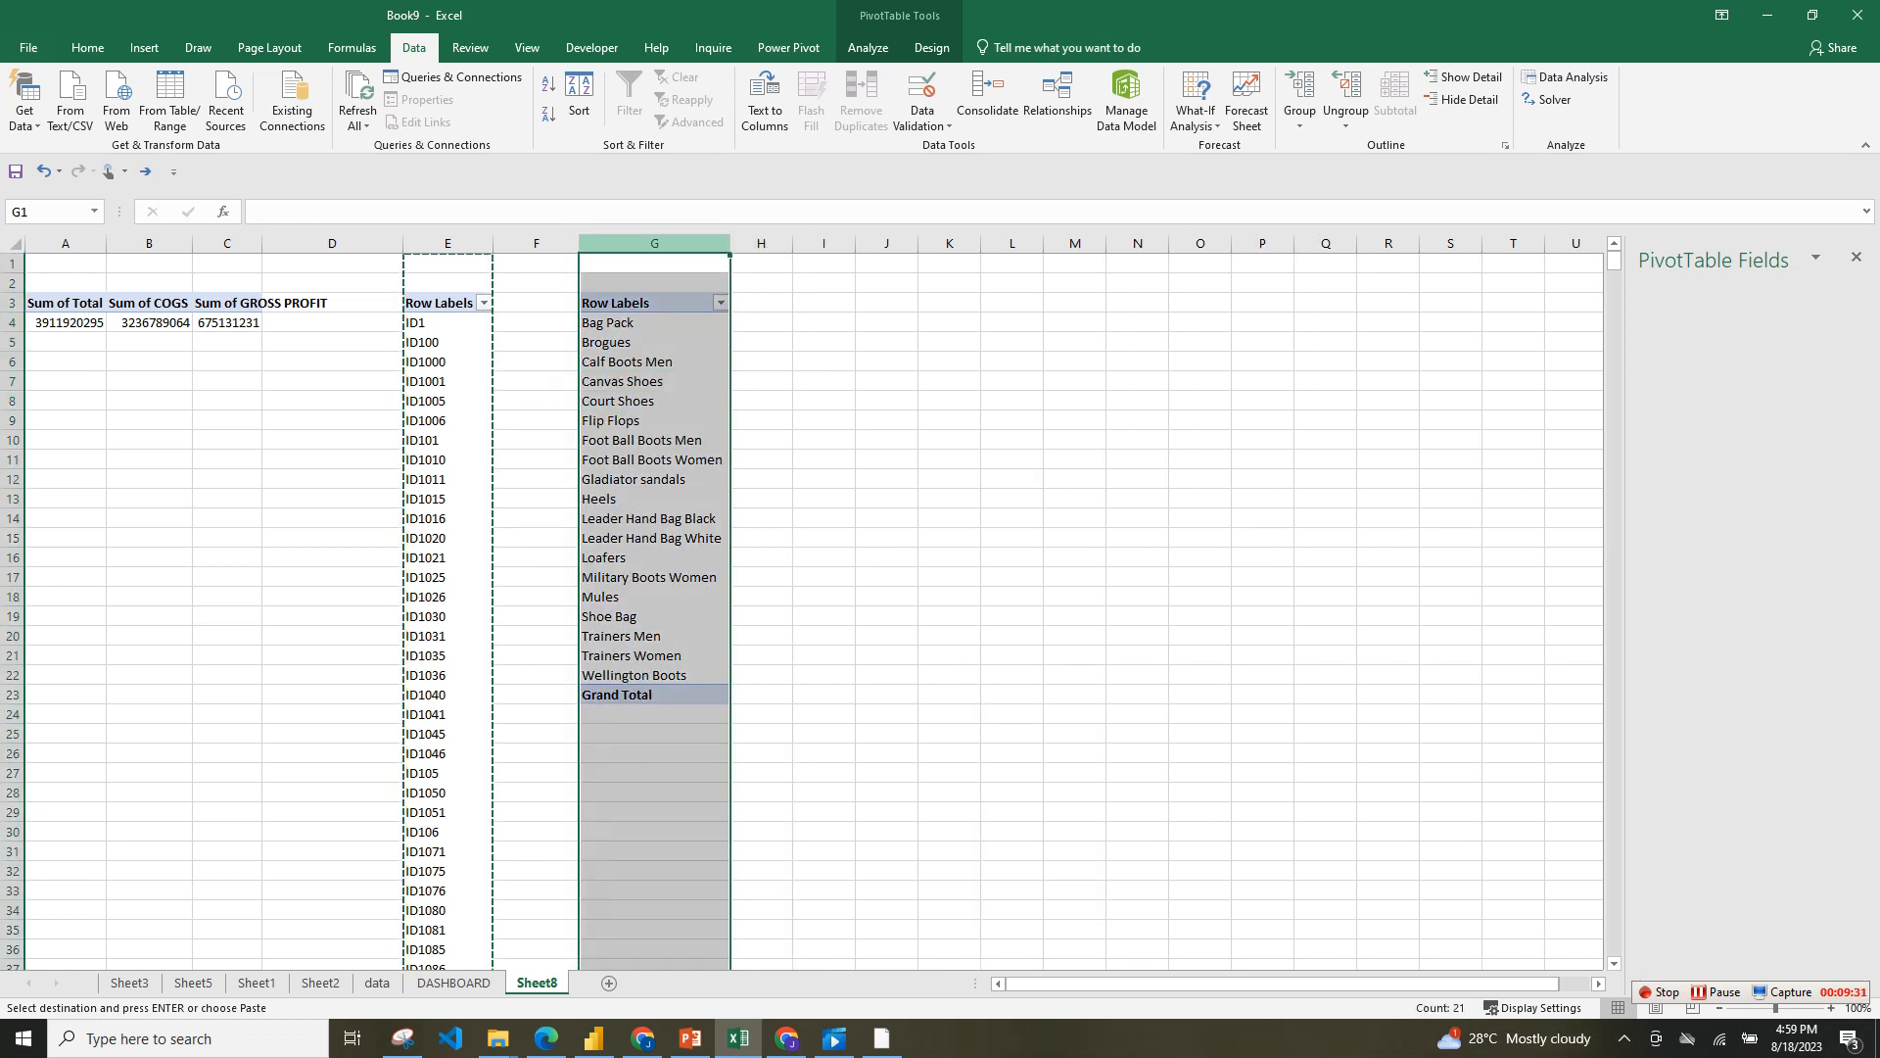
key(ctrl+c)
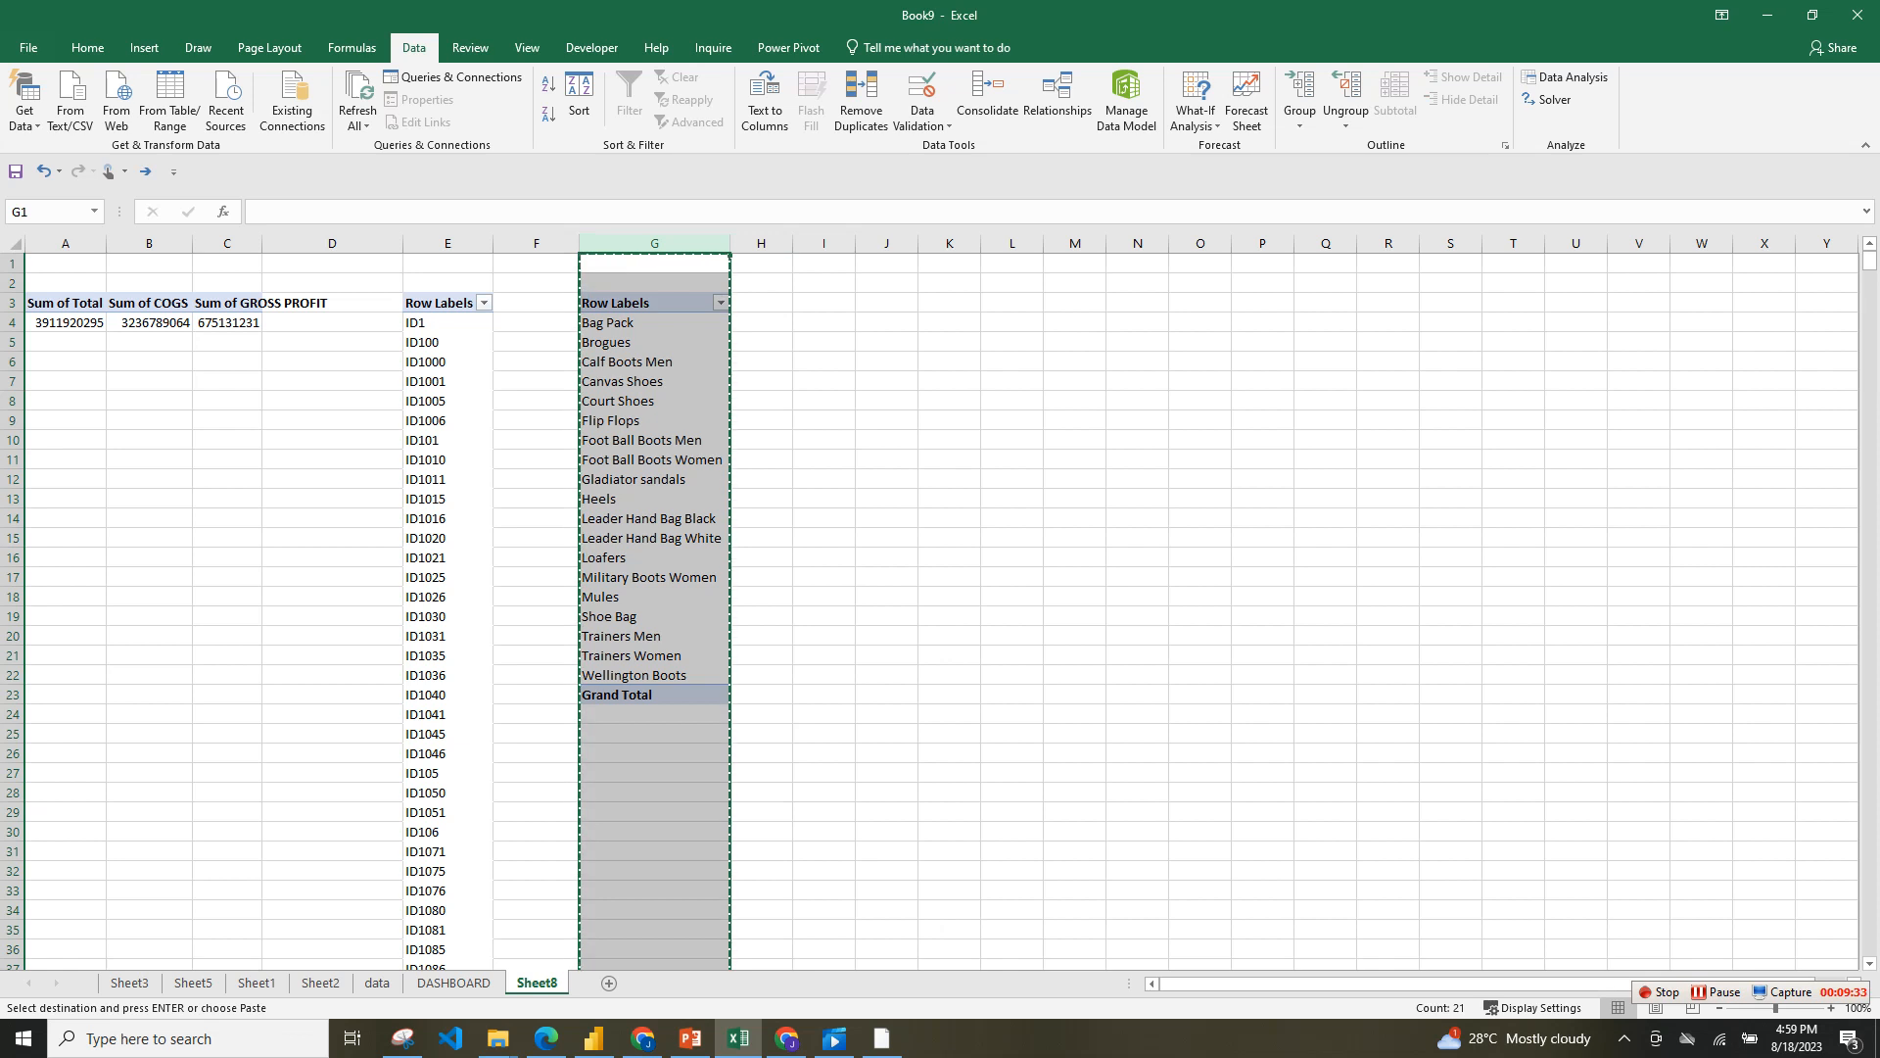
click(823, 264)
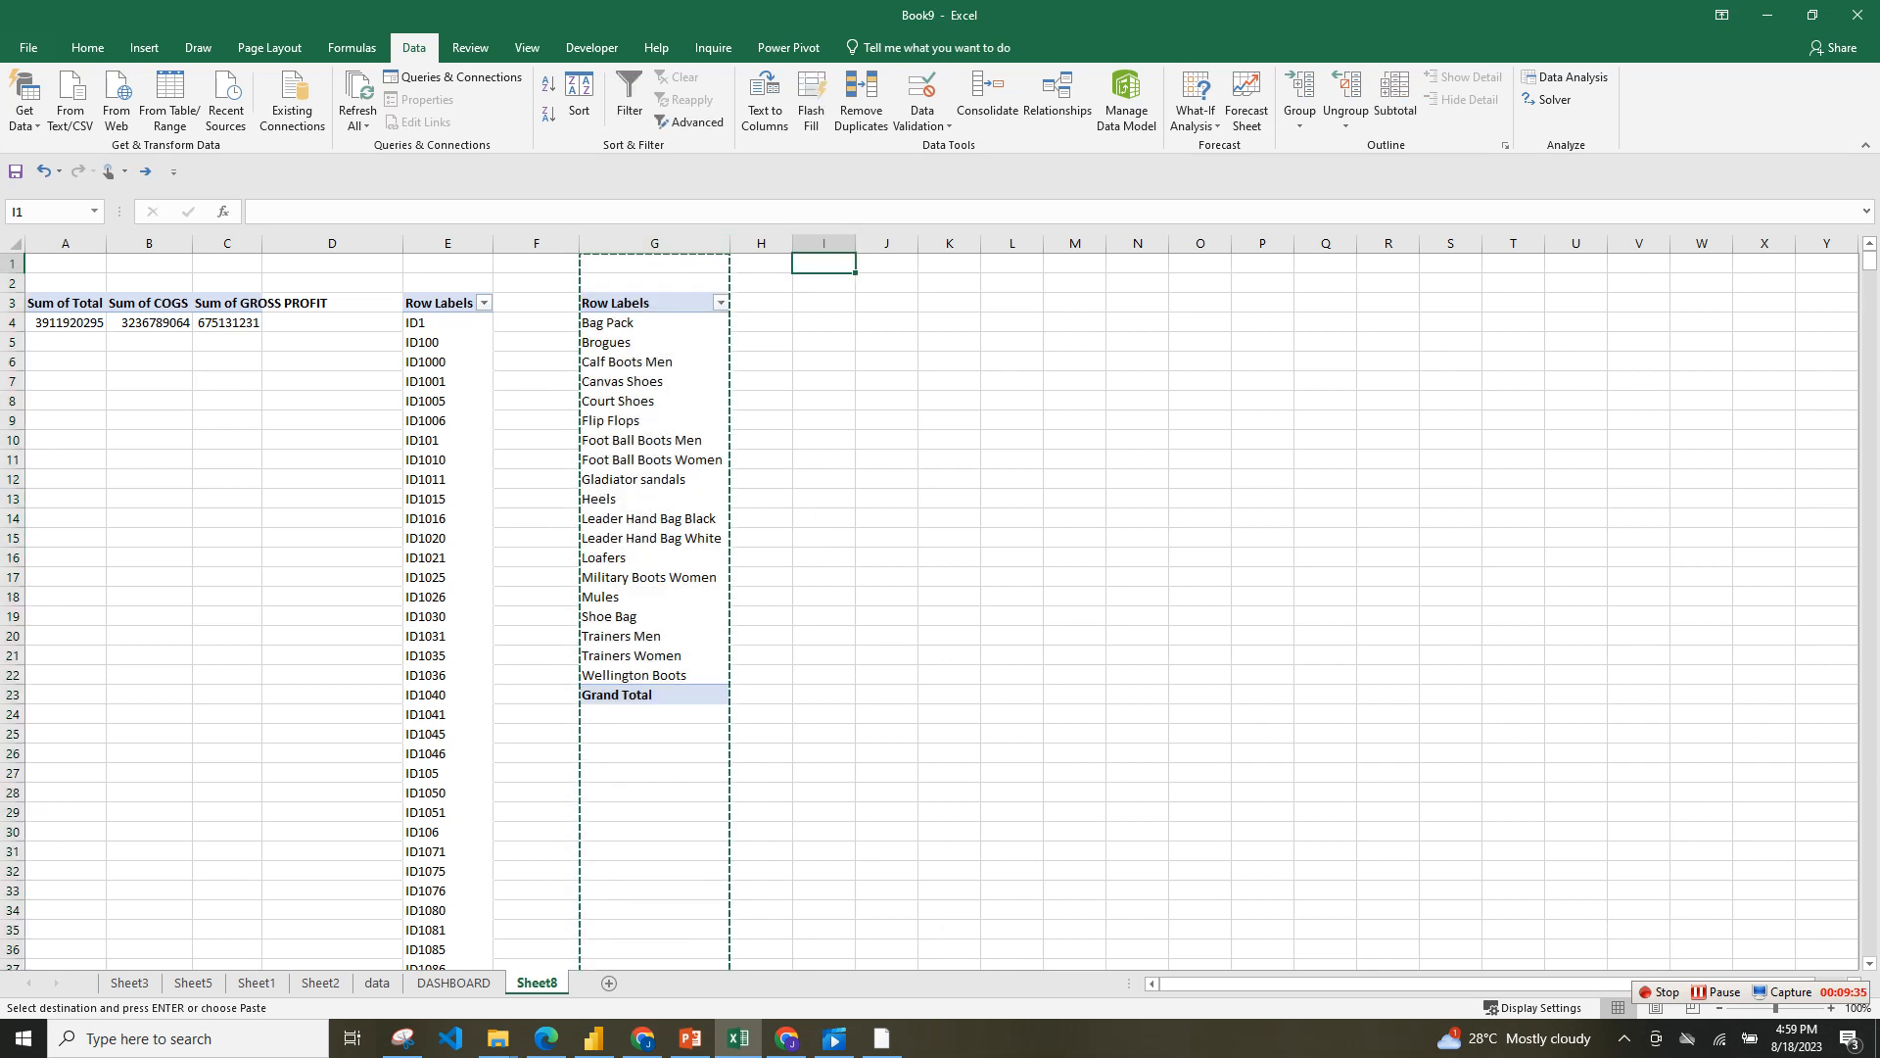
click(823, 243)
key(ctrl+v)
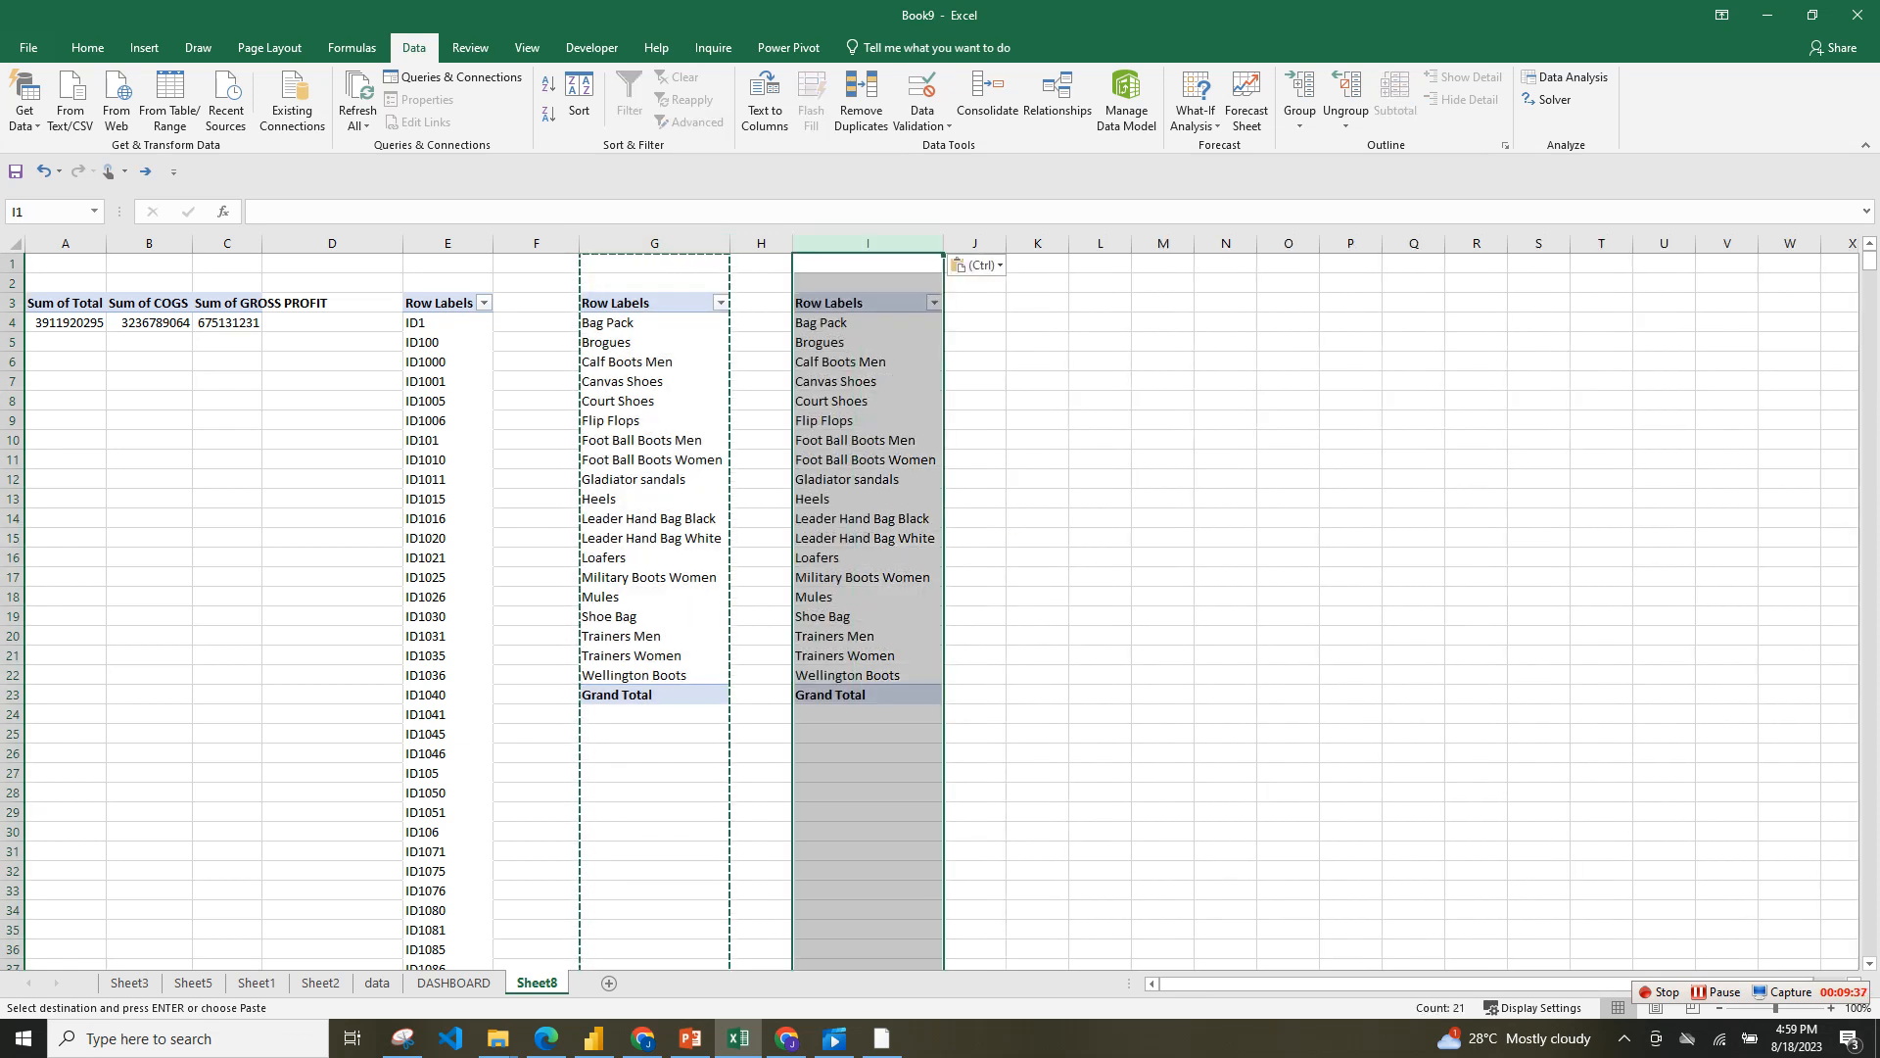
- Insert an empty column at column H, between the two Product PivotTables
click(654, 492)
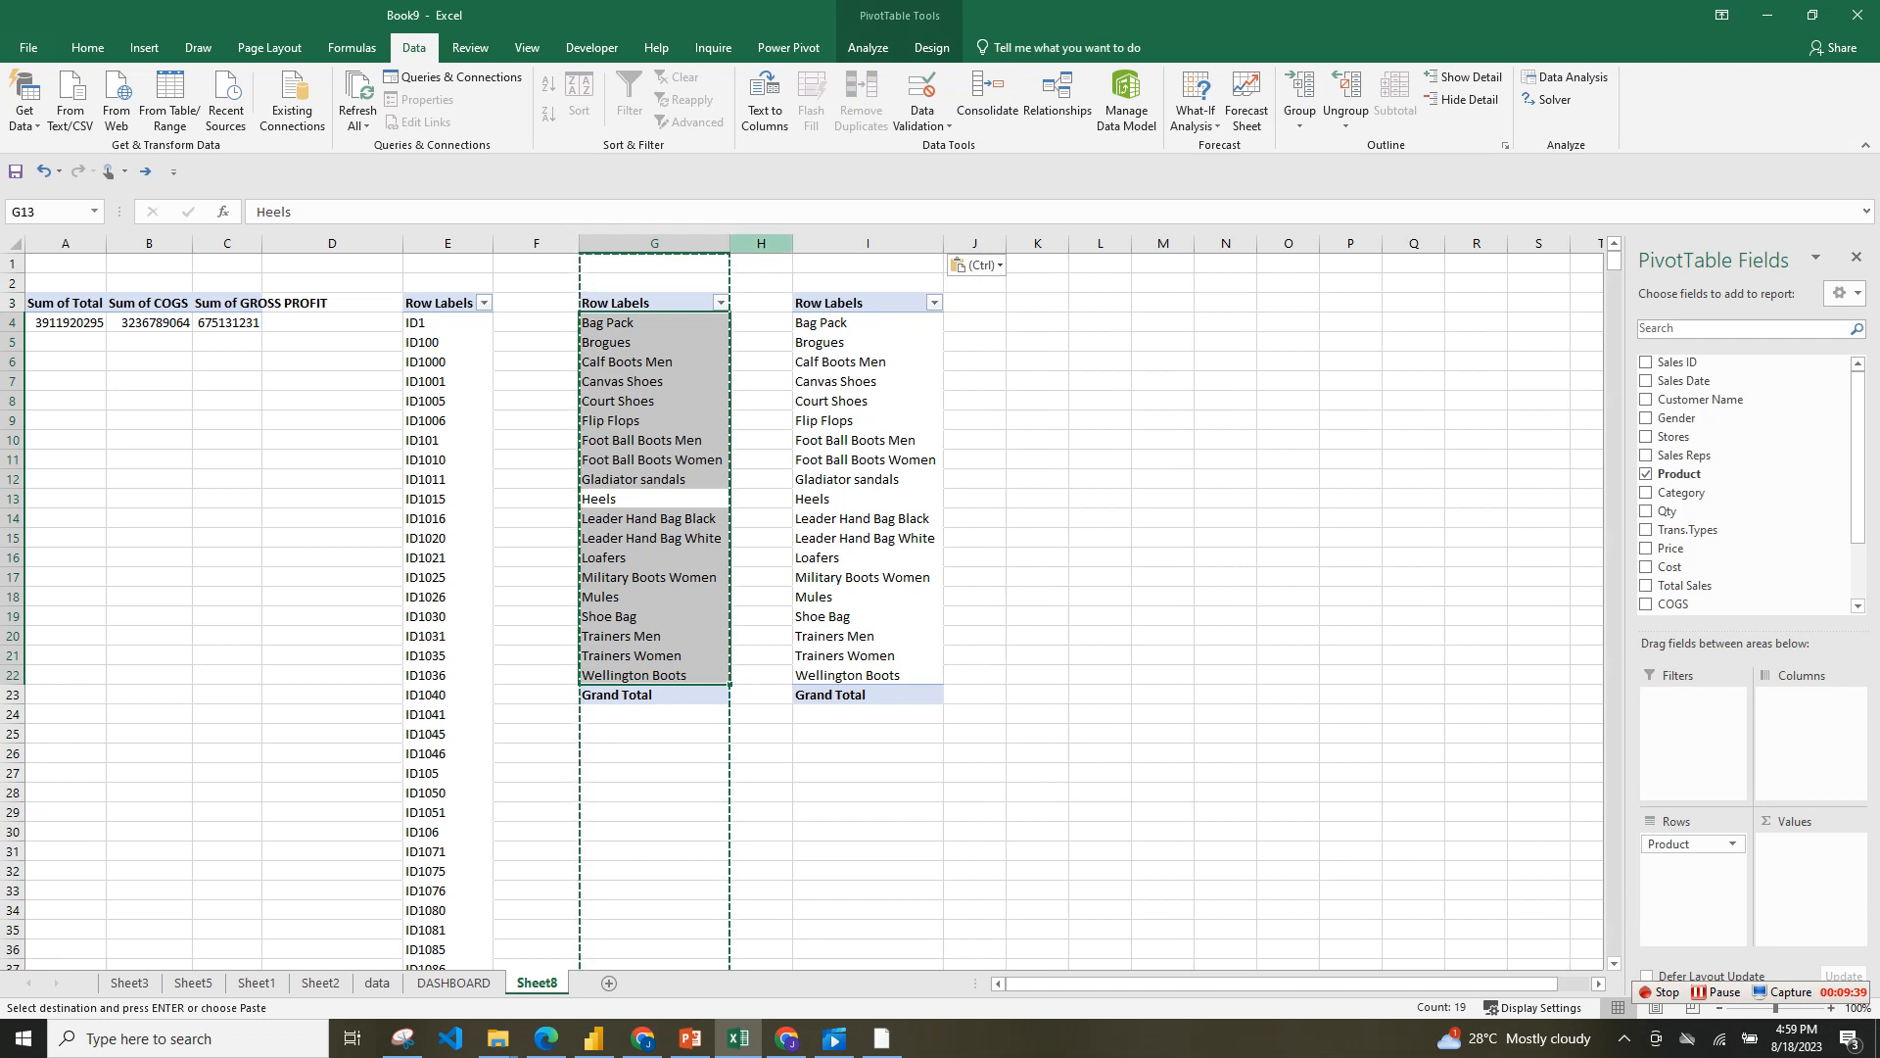
click(761, 243)
right_click(768, 243)
click(814, 375)
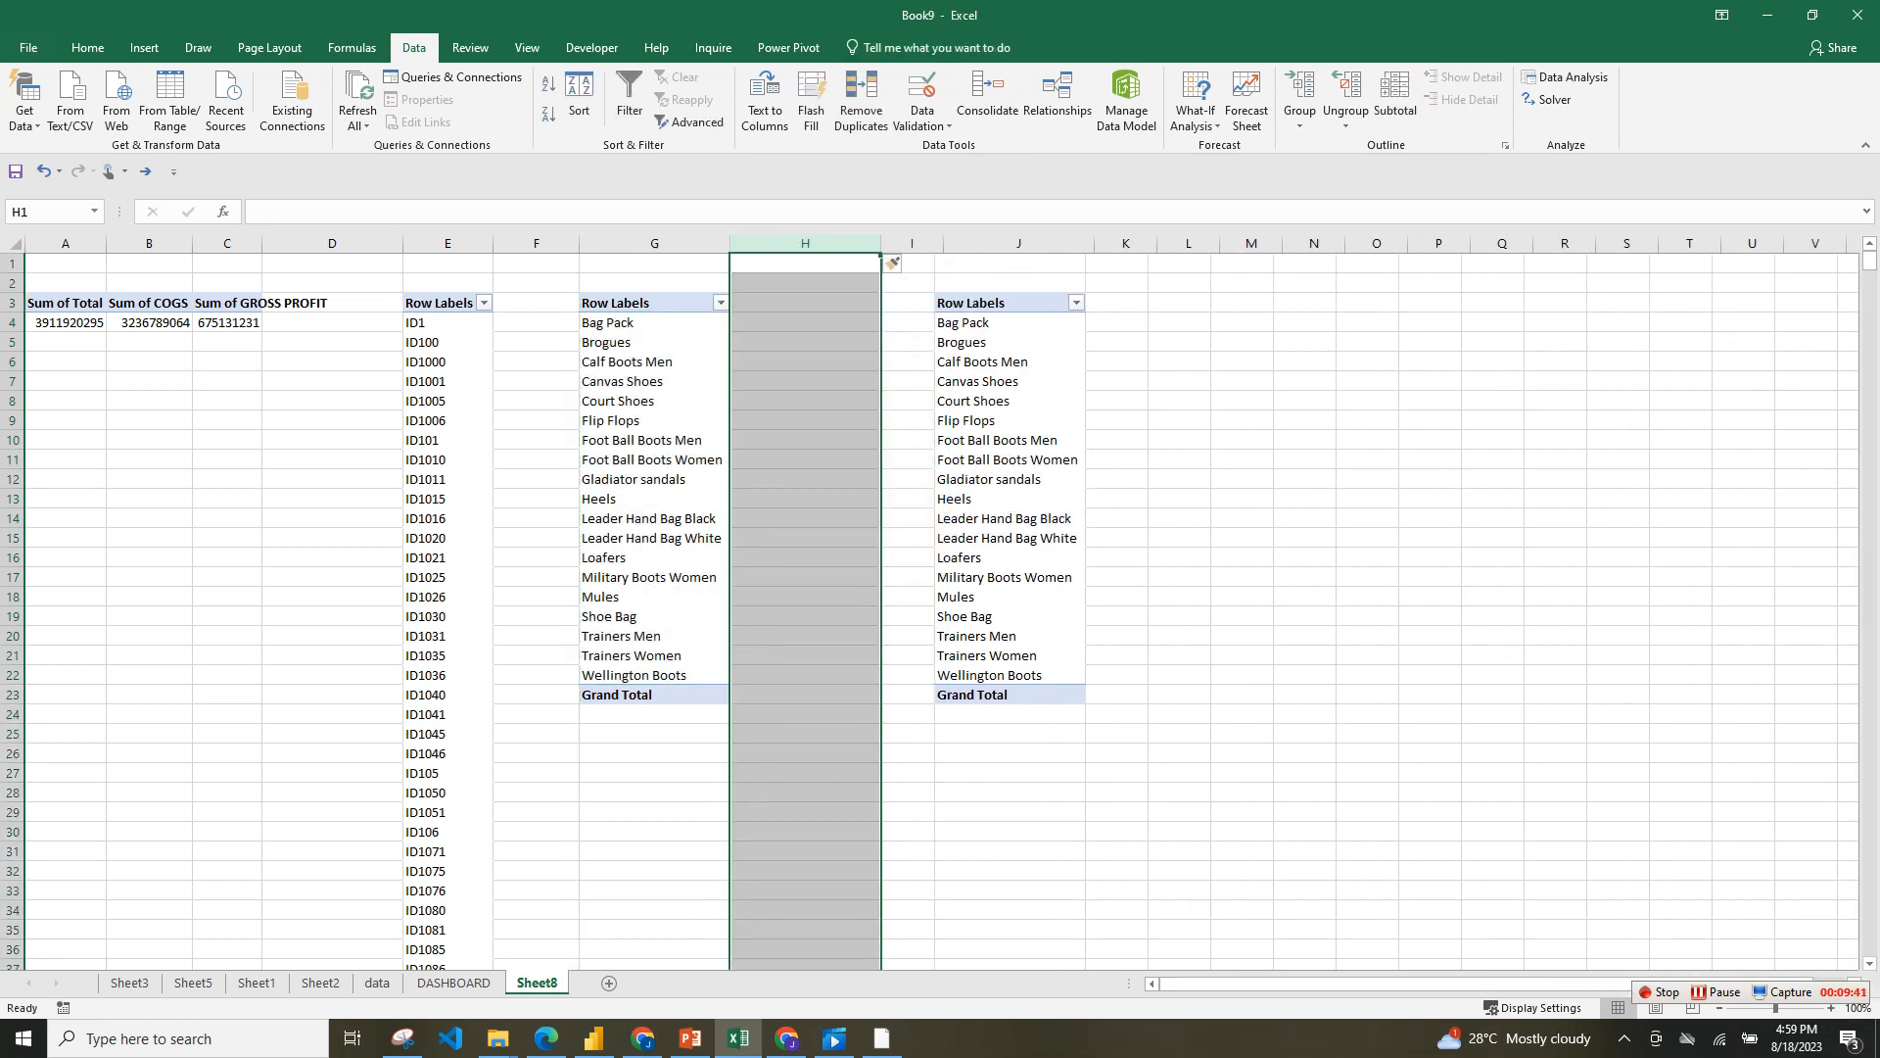
- Insert an empty column at column F and narrow column I between the two Product PivotTables
click(535, 243)
right_click(559, 243)
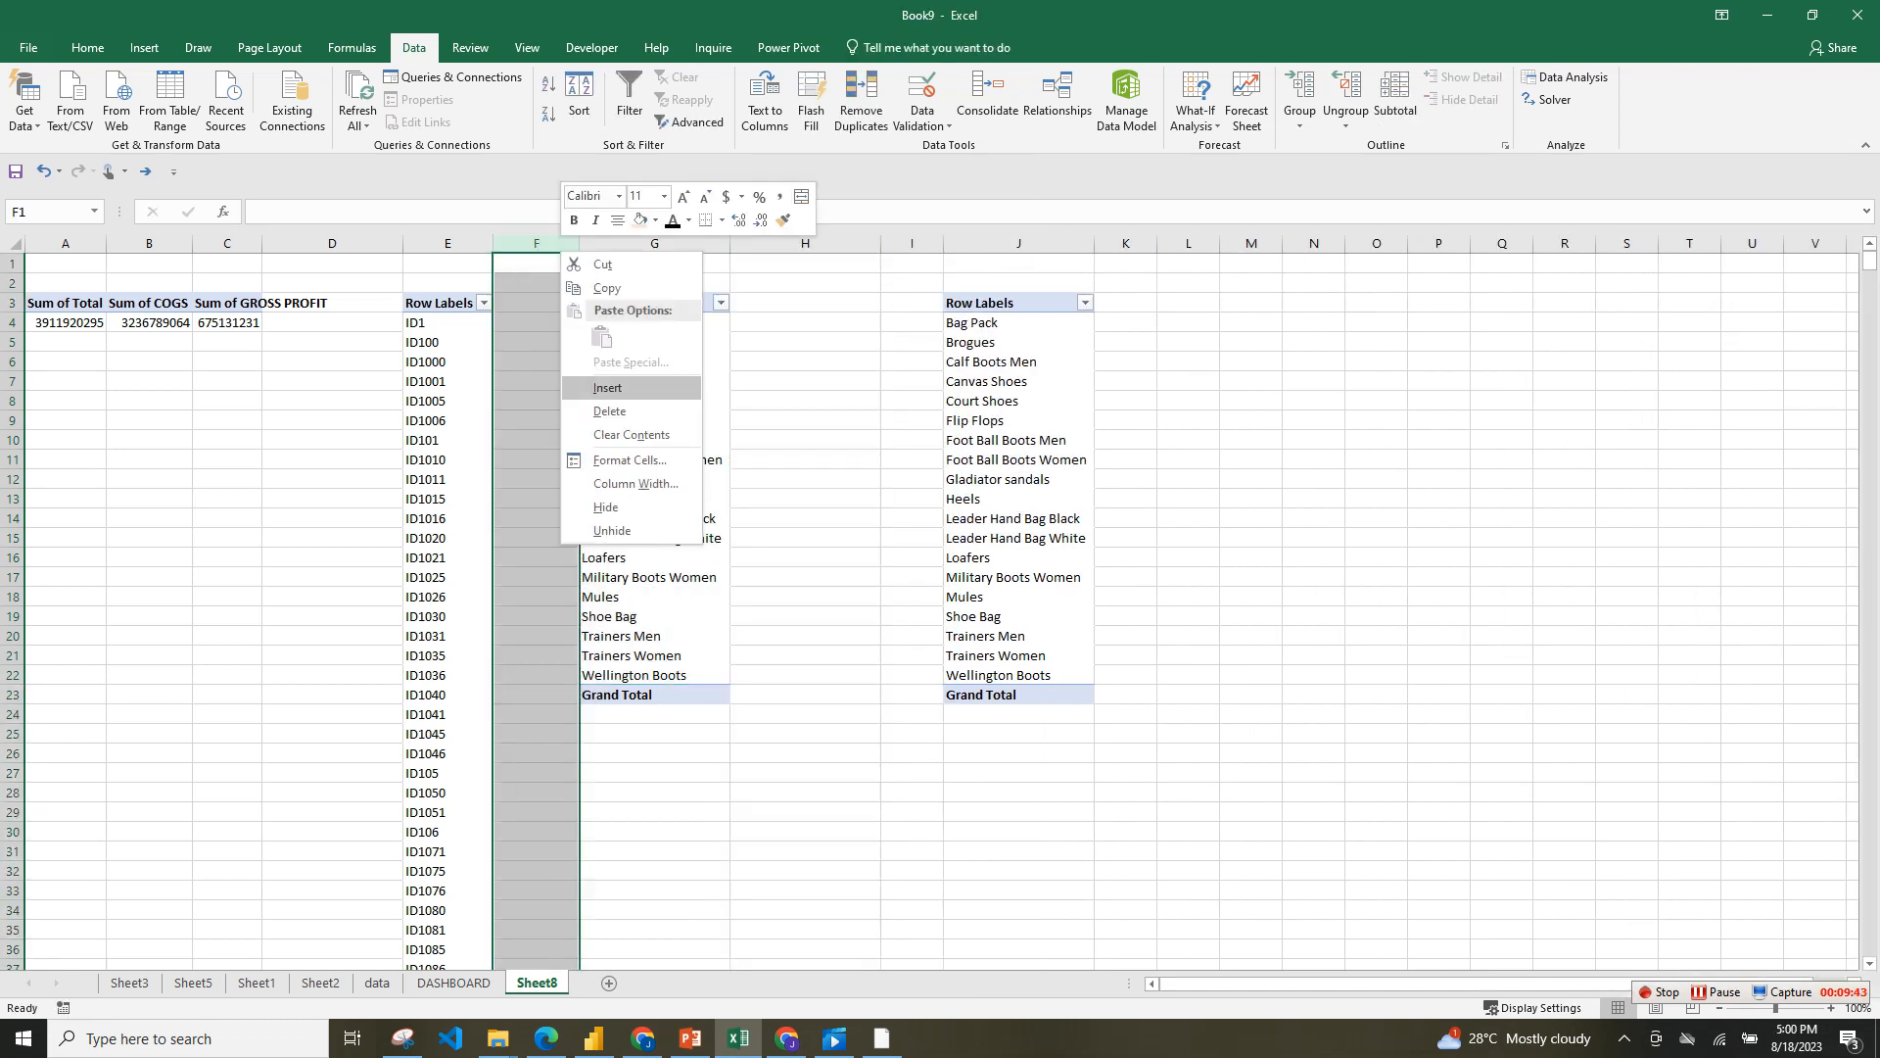
click(607, 388)
click(1109, 264)
drag(971, 243, 881, 243)
- Replace Product with Qty as the row field of the PivotTable in column K
click(1019, 243)
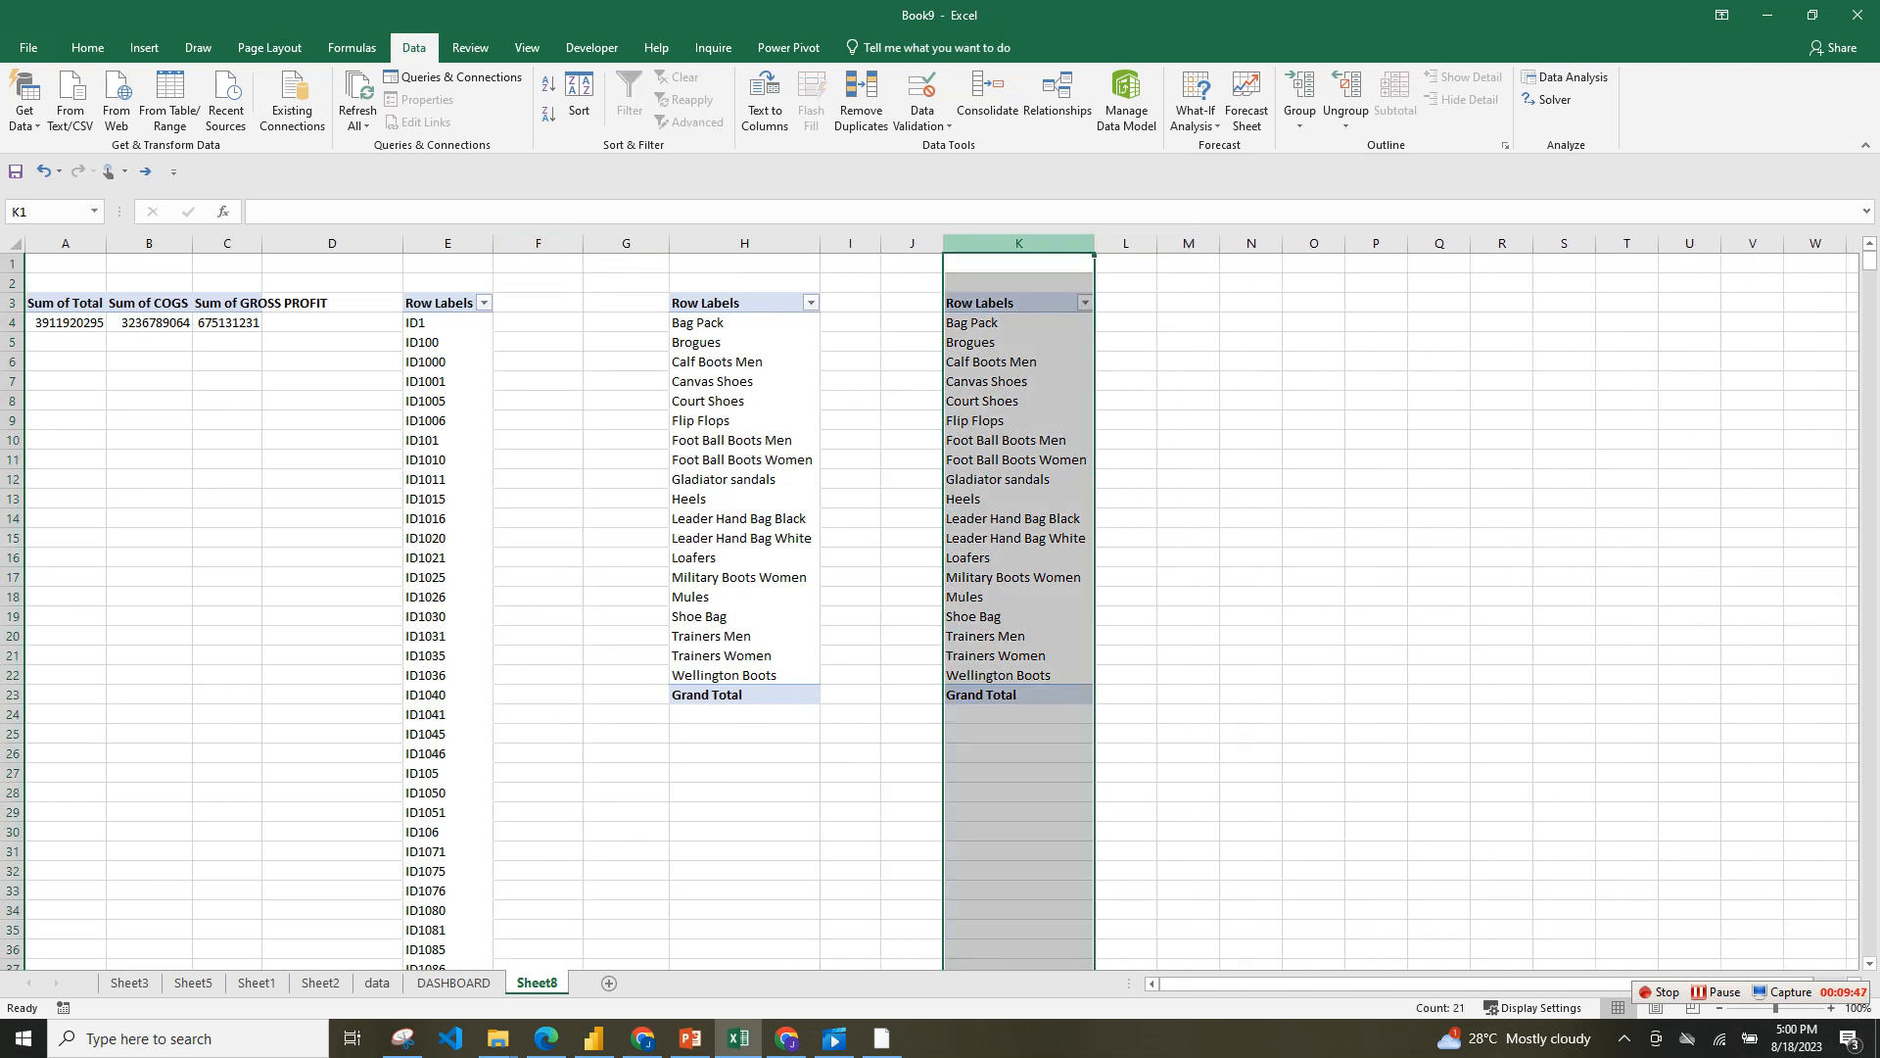
click(1018, 420)
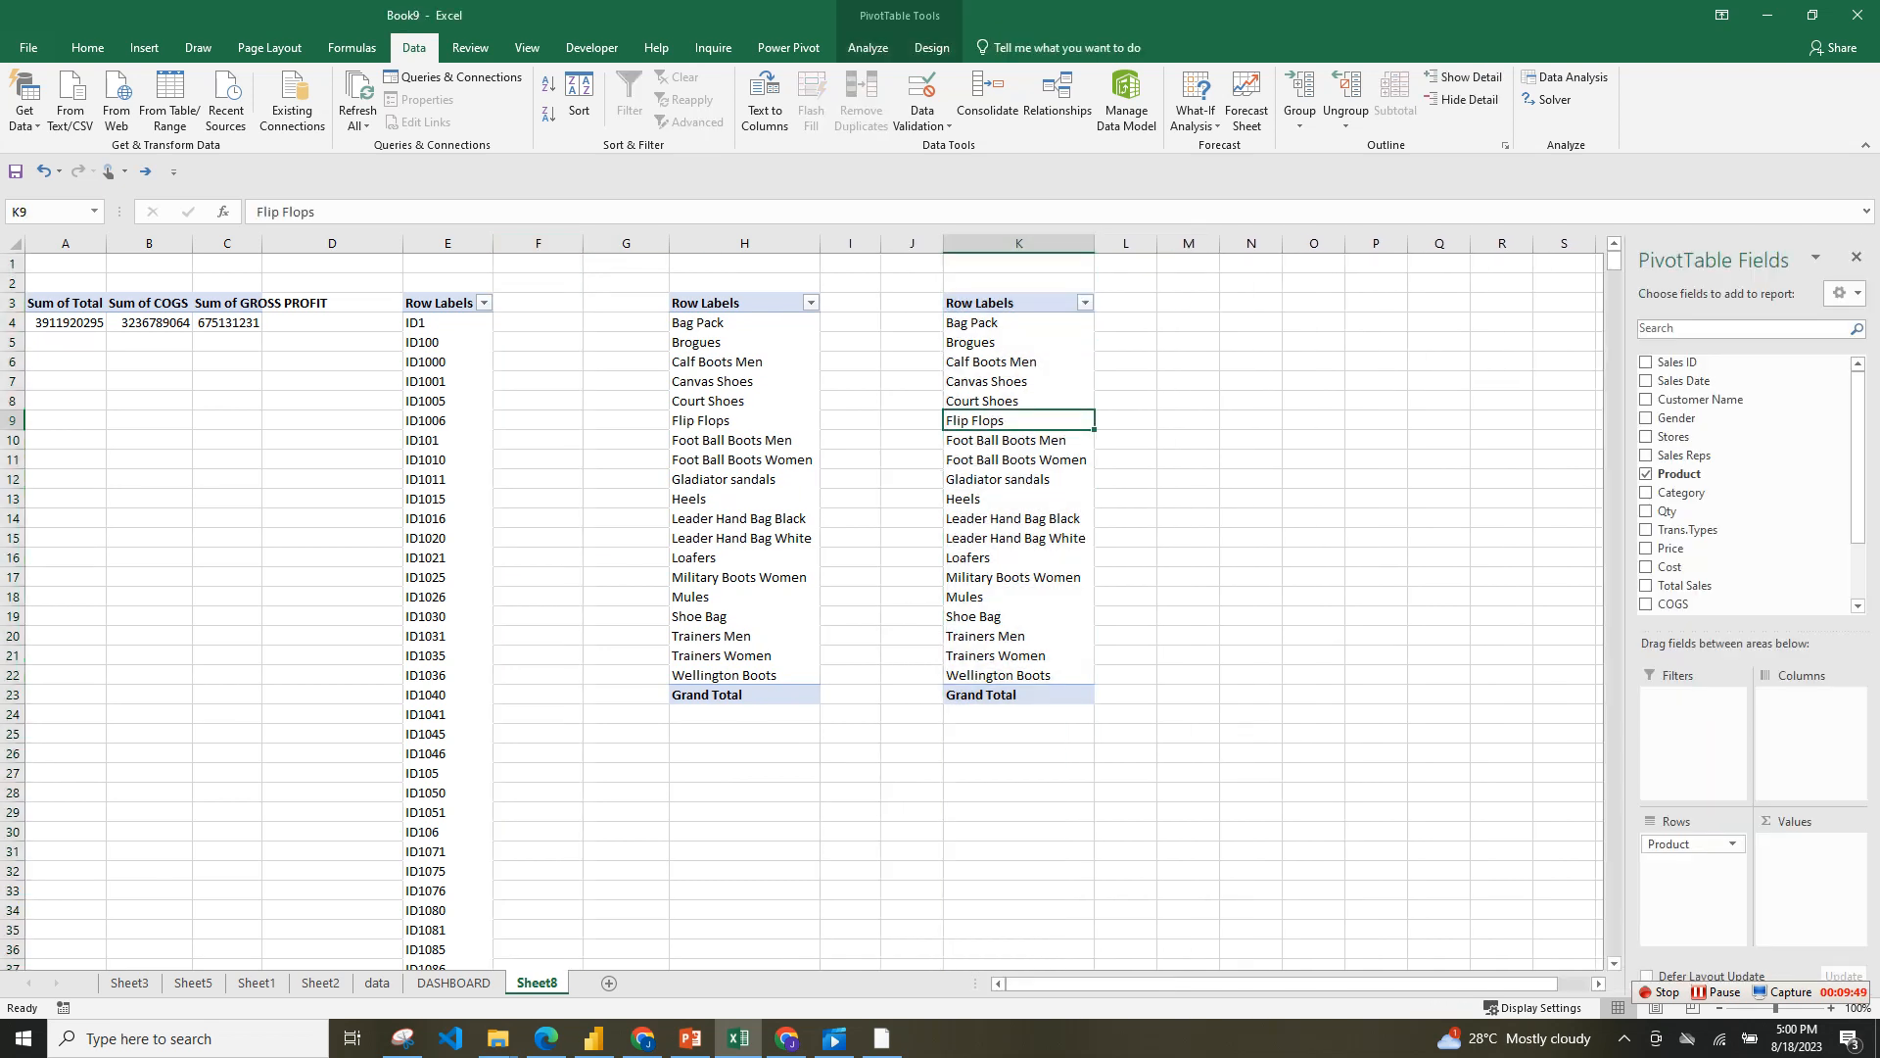
click(453, 982)
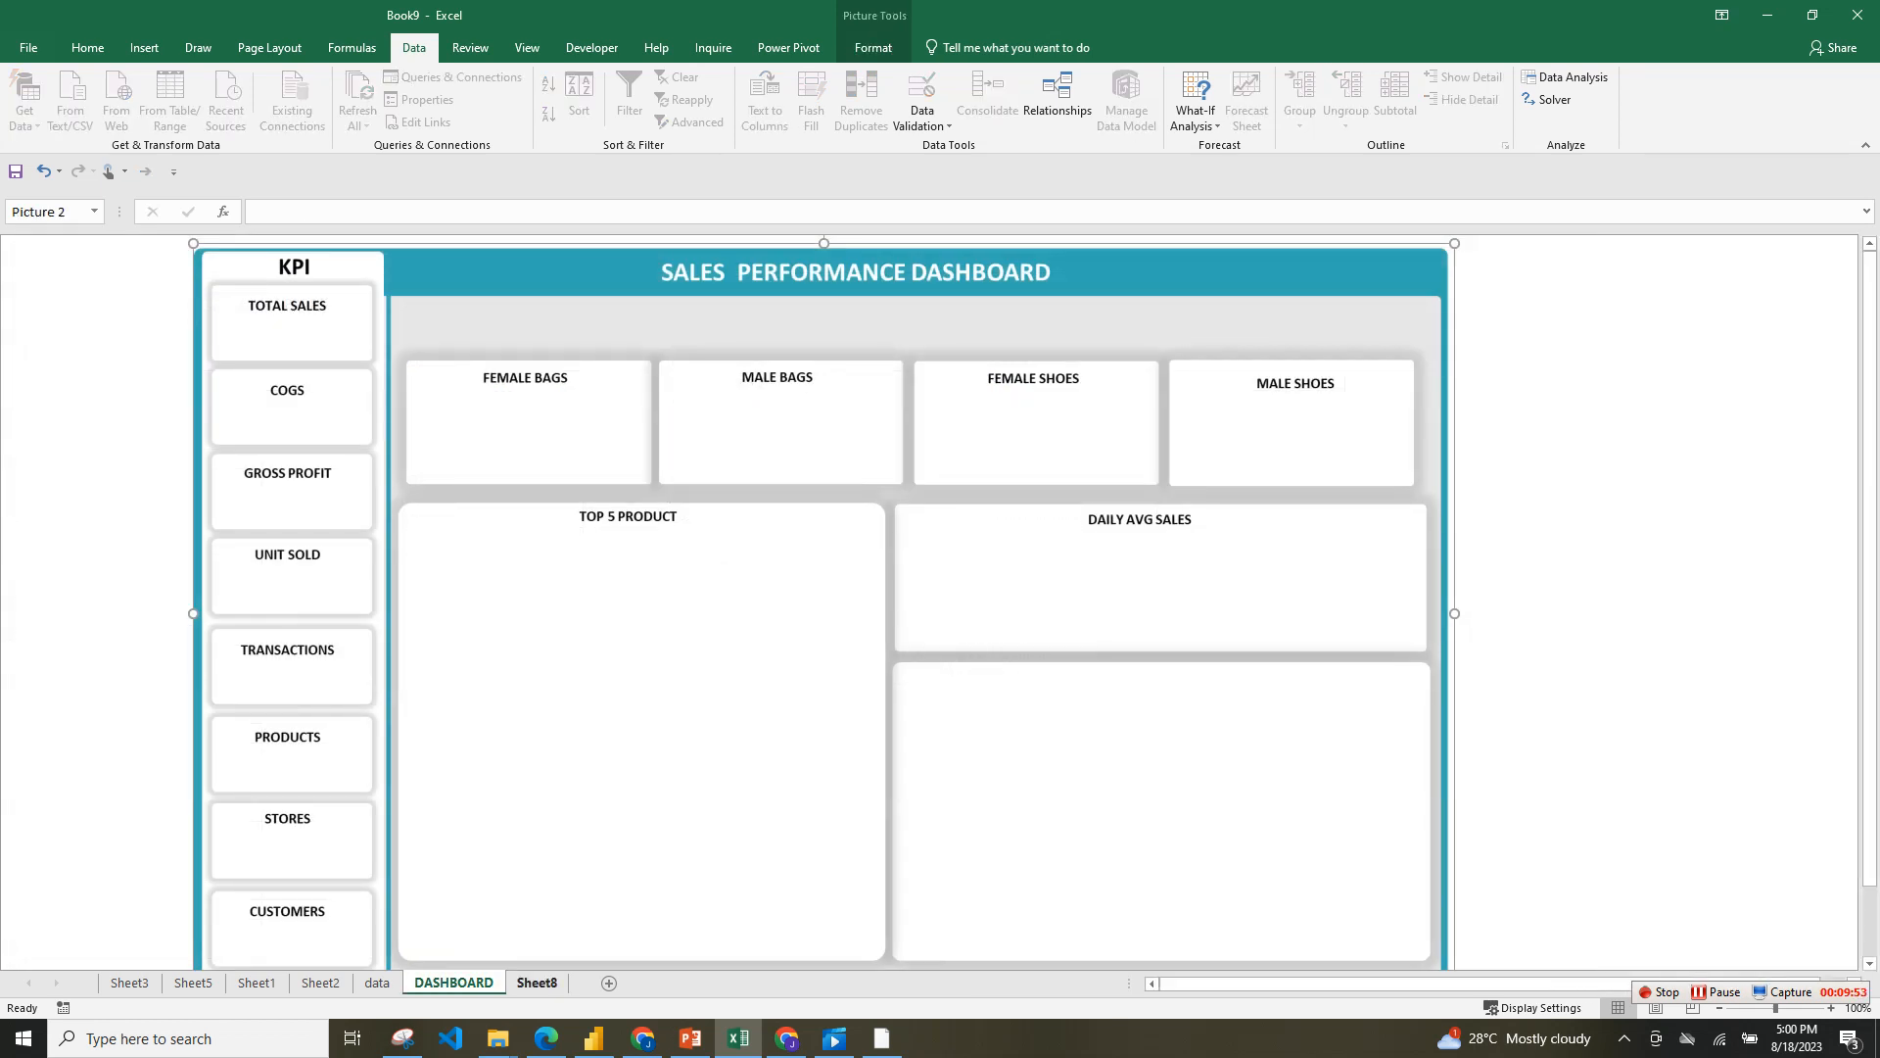
click(536, 982)
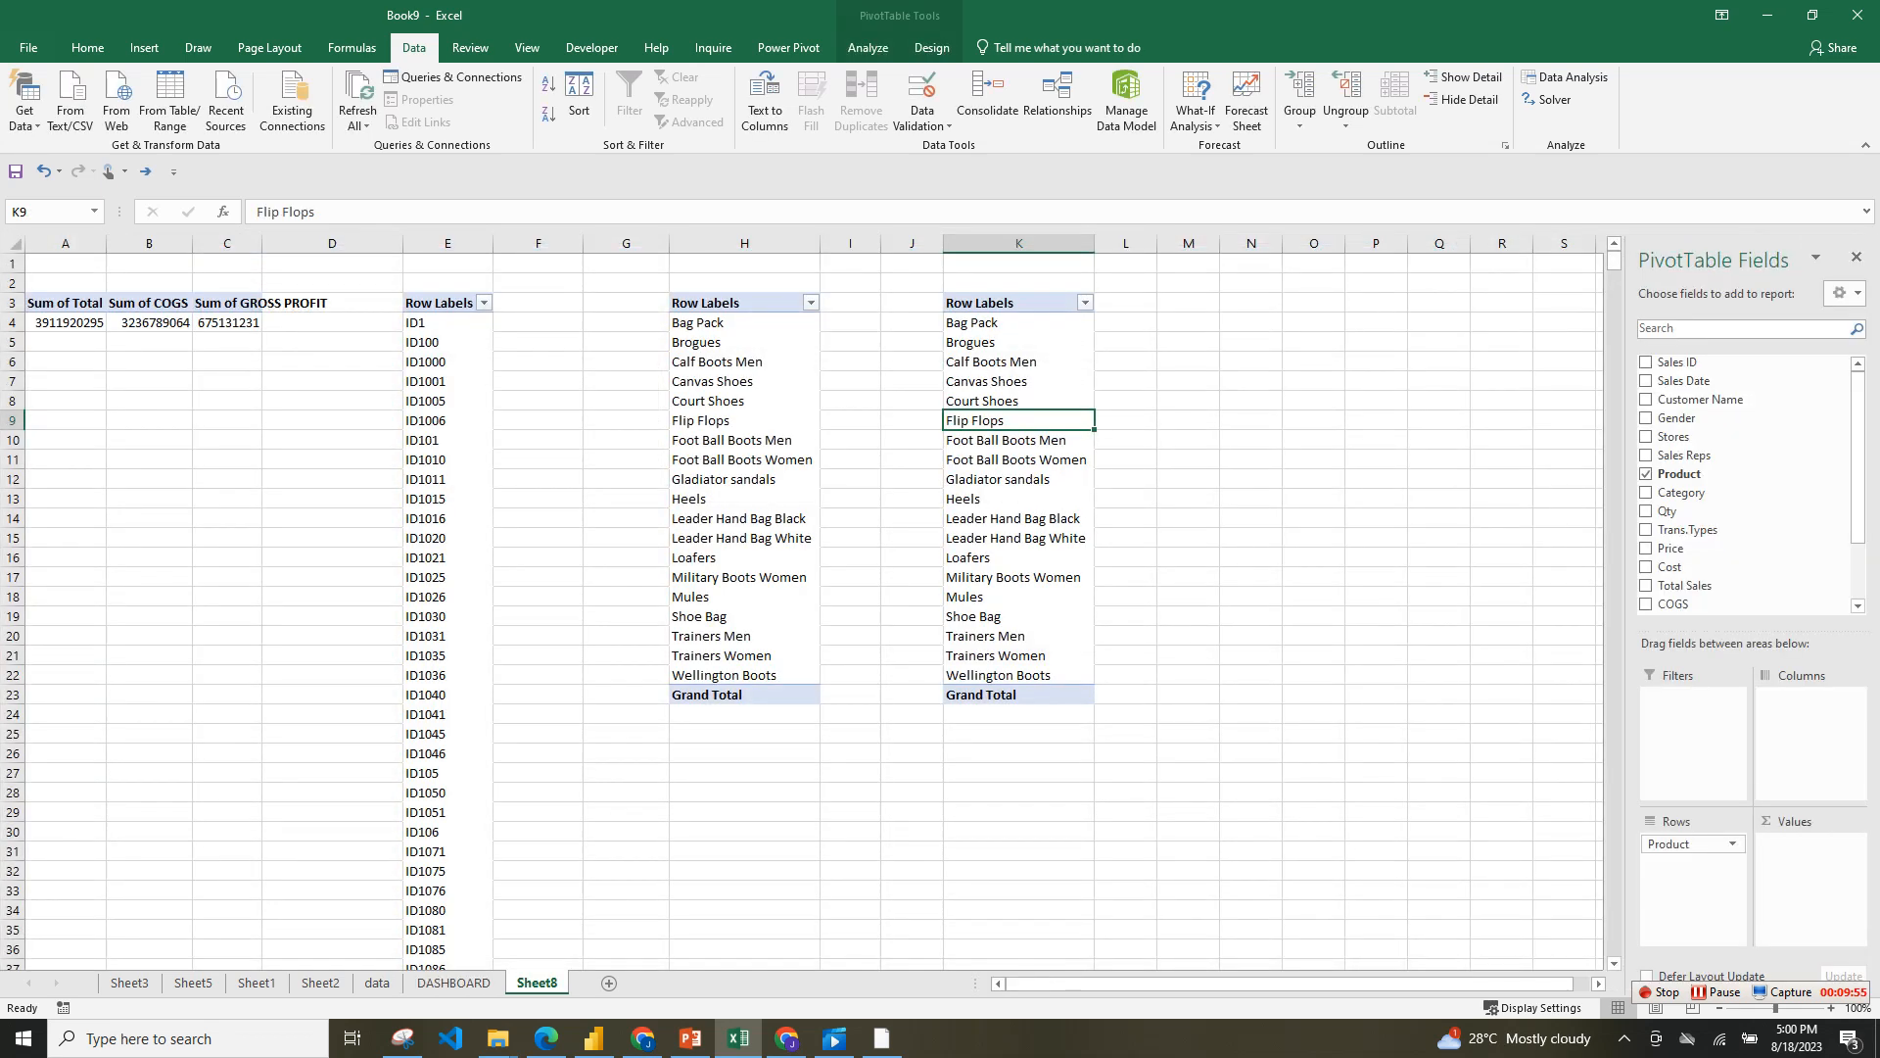
click(1019, 243)
click(1019, 479)
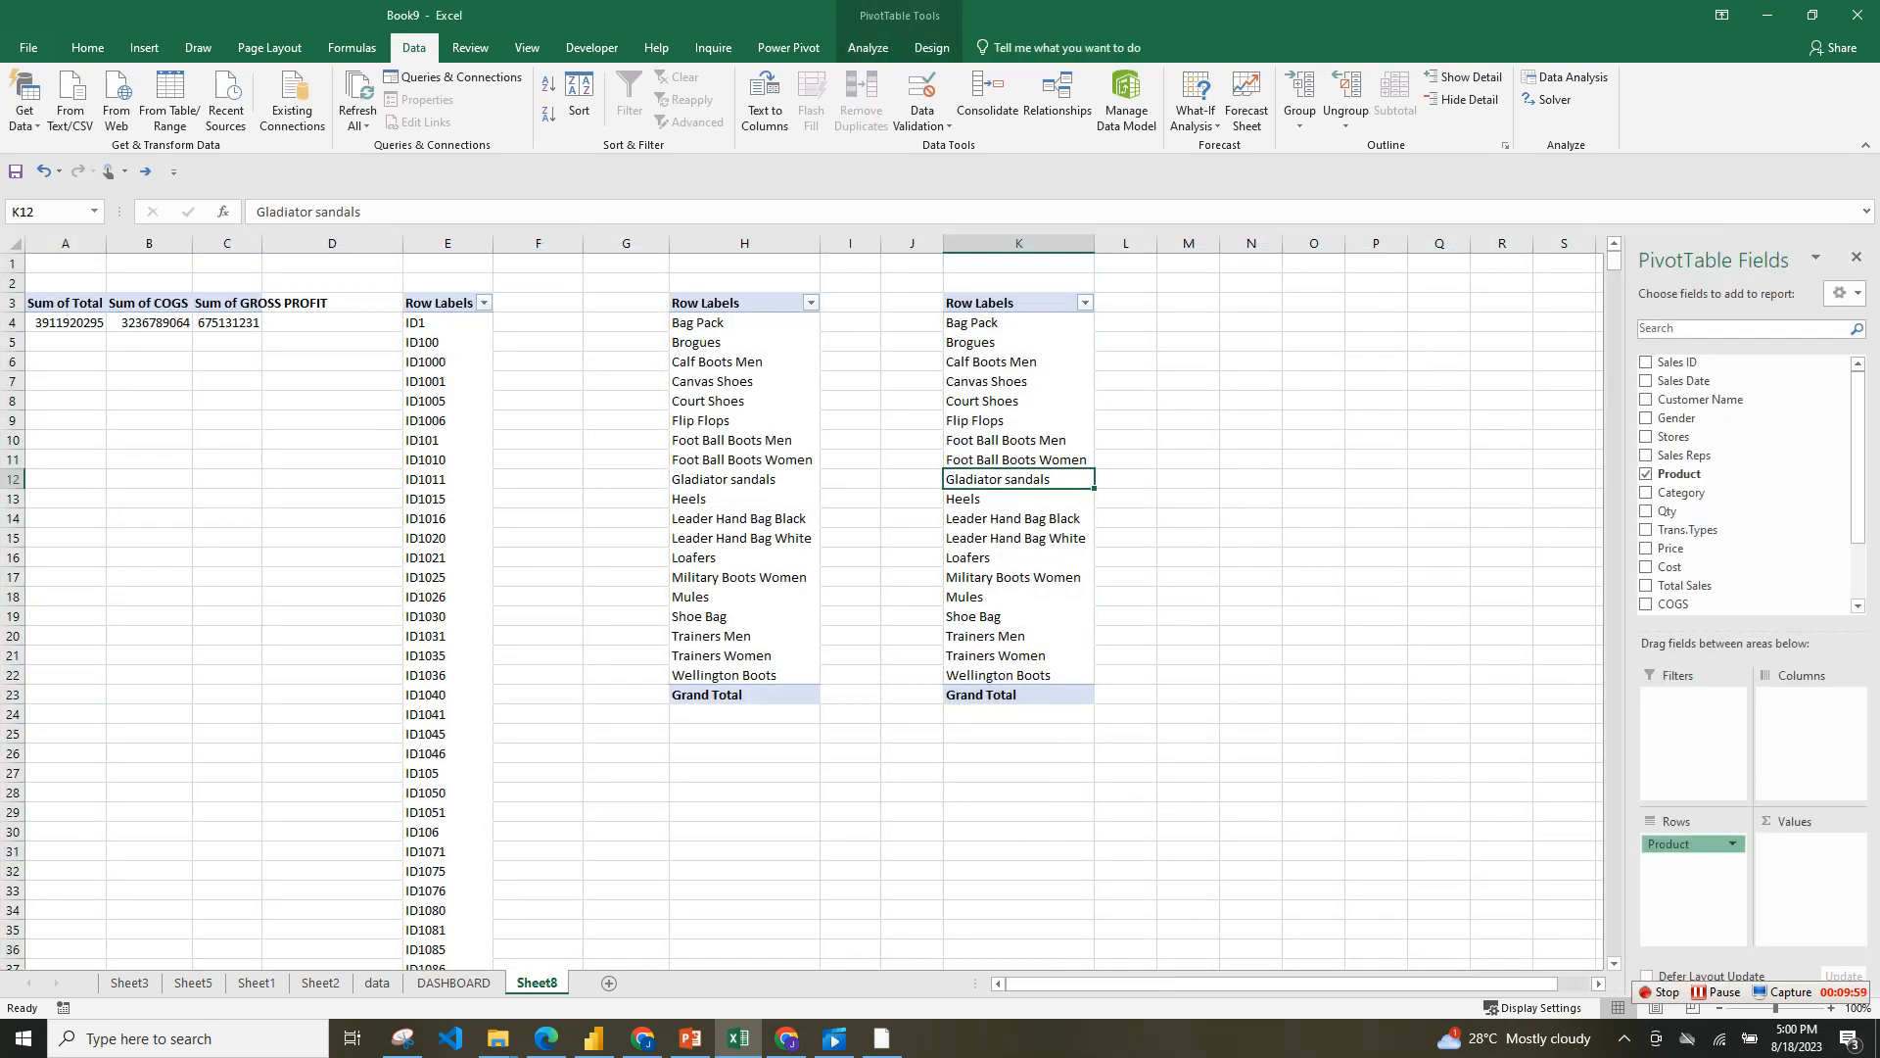
click(1647, 472)
click(1646, 510)
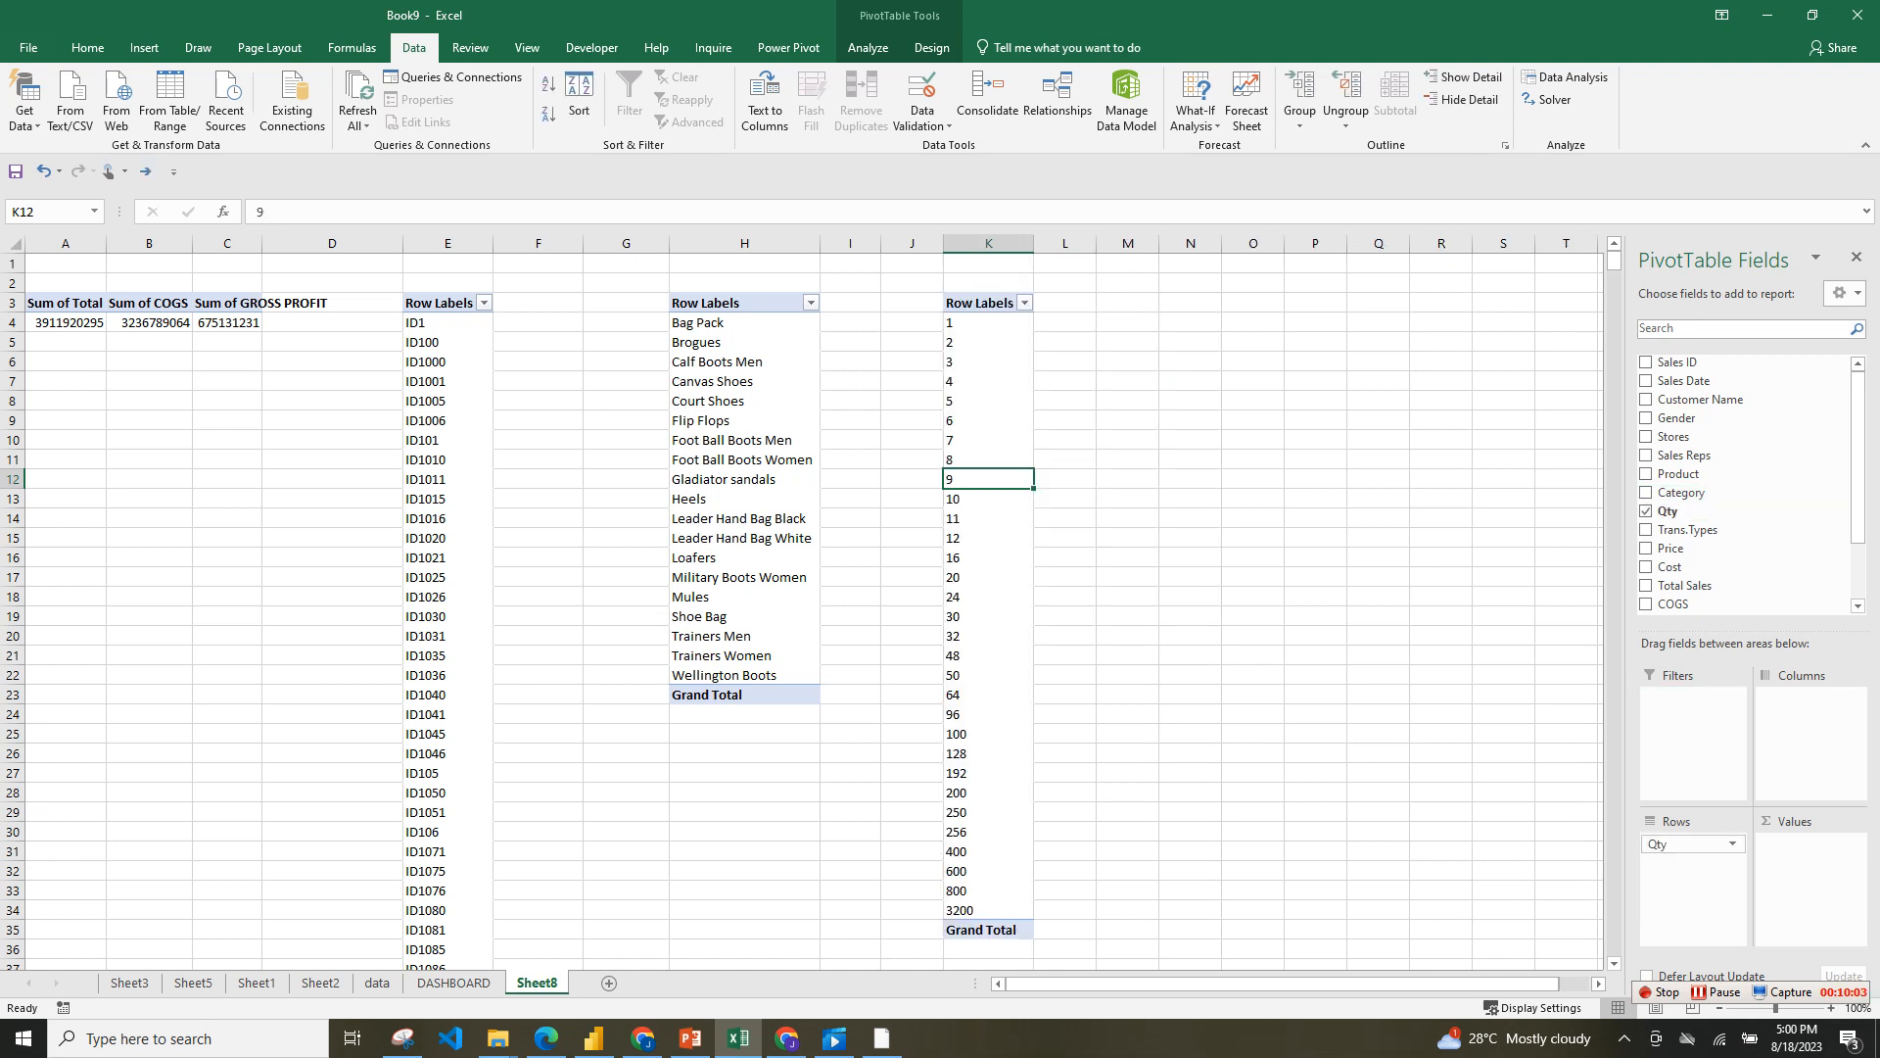
- Duplicate the Qty PivotTable by copying all of column K into column N
click(988, 244)
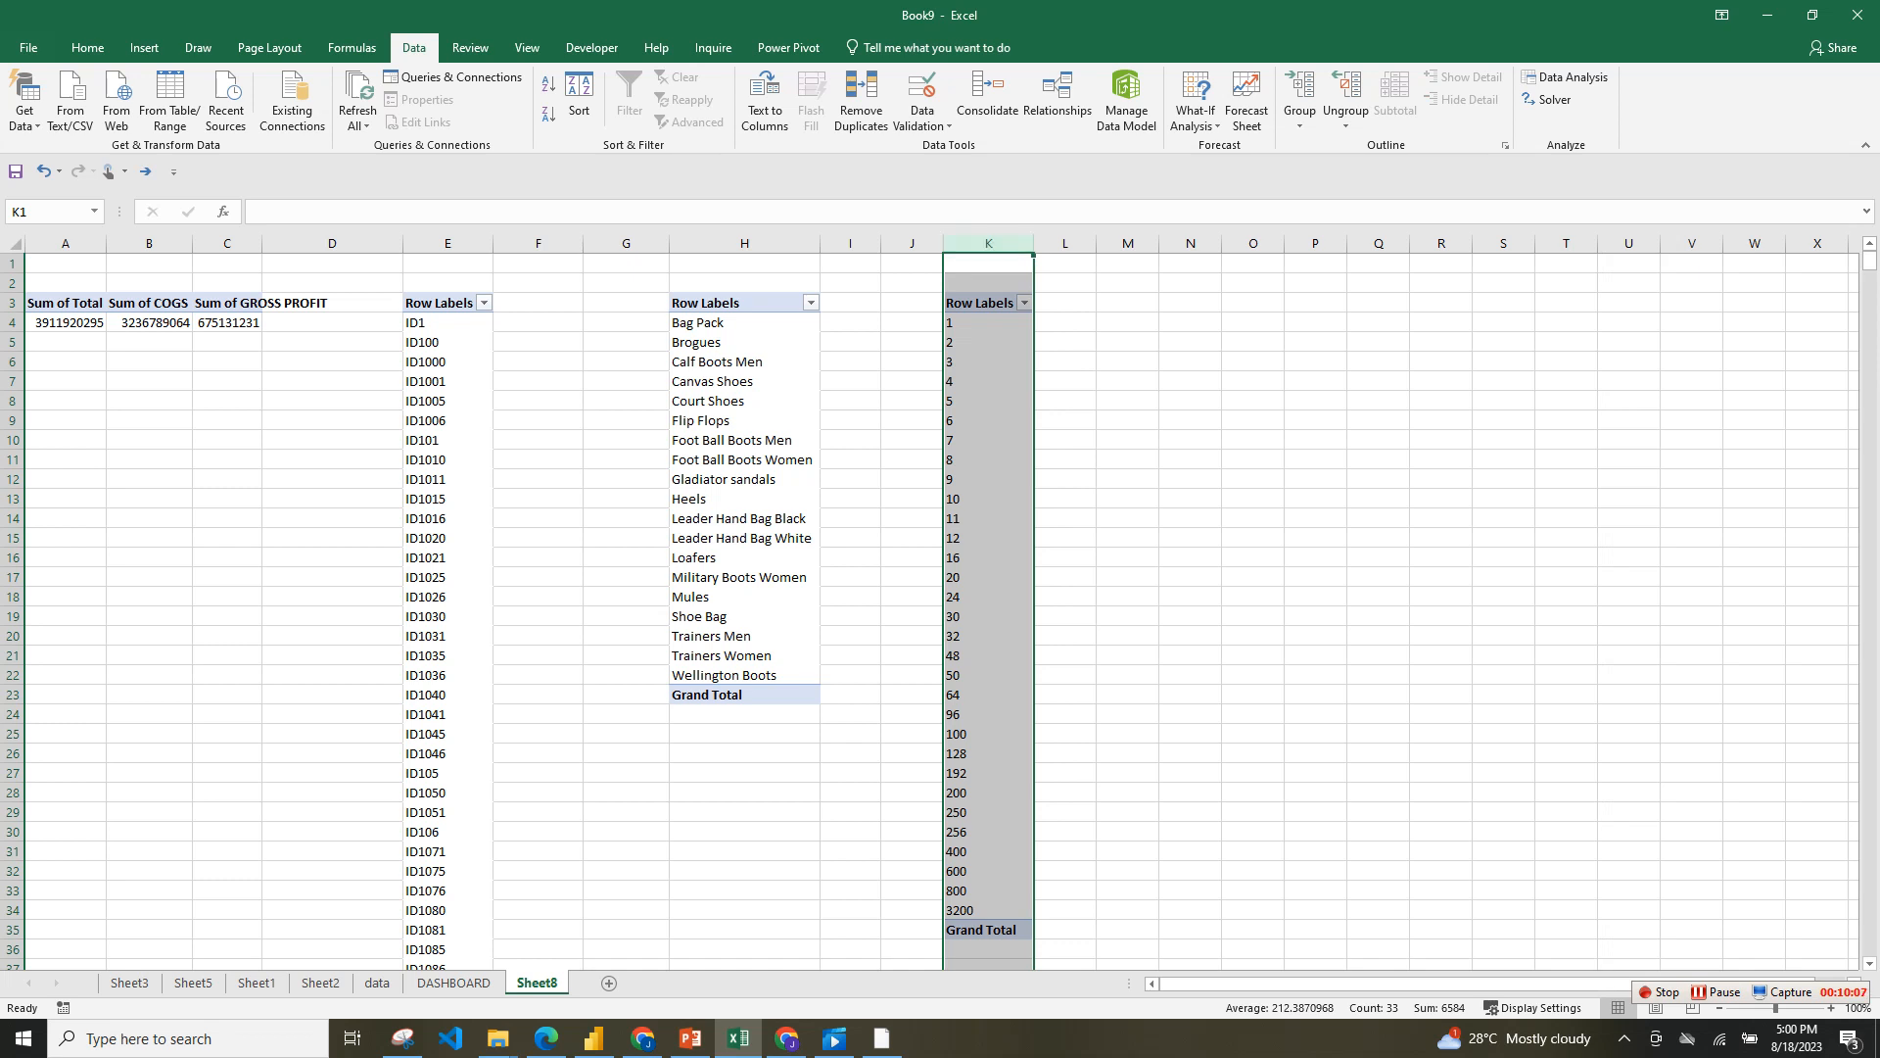
key(ctrl+c)
click(1127, 263)
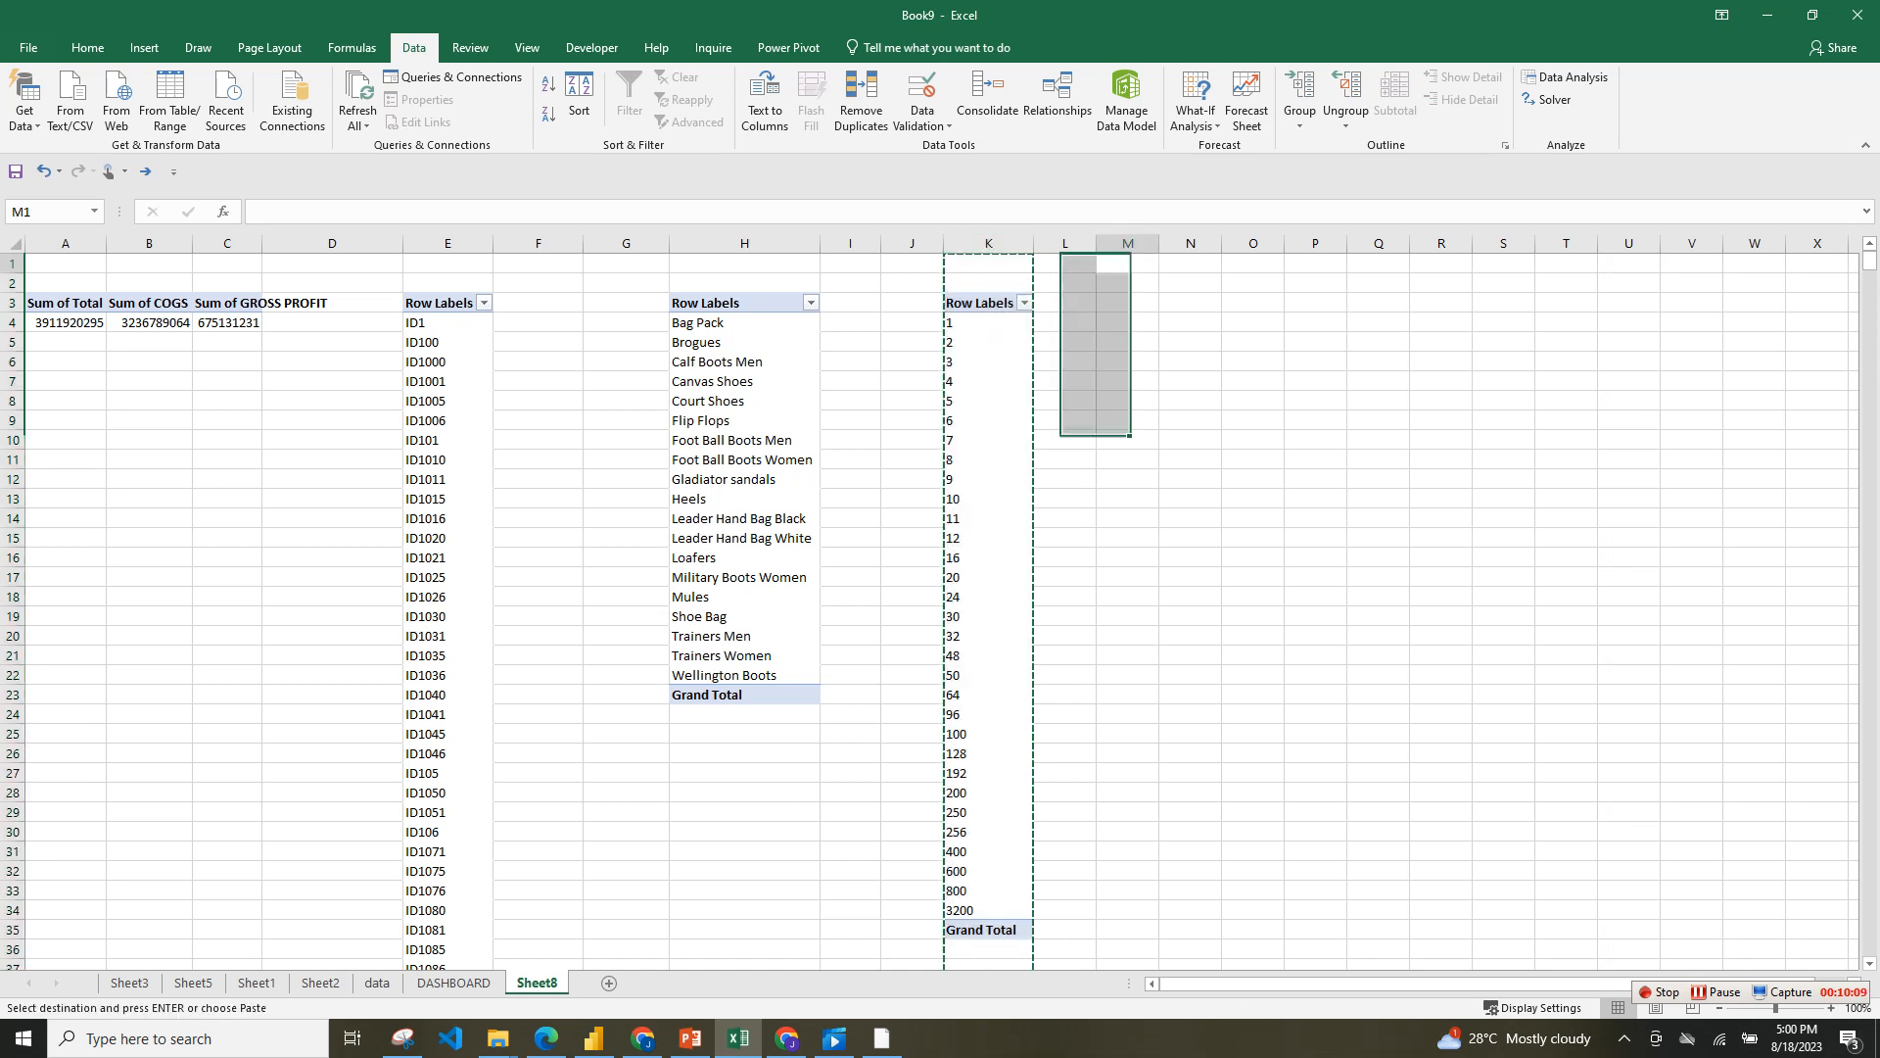
click(1190, 244)
key(ctrl+v)
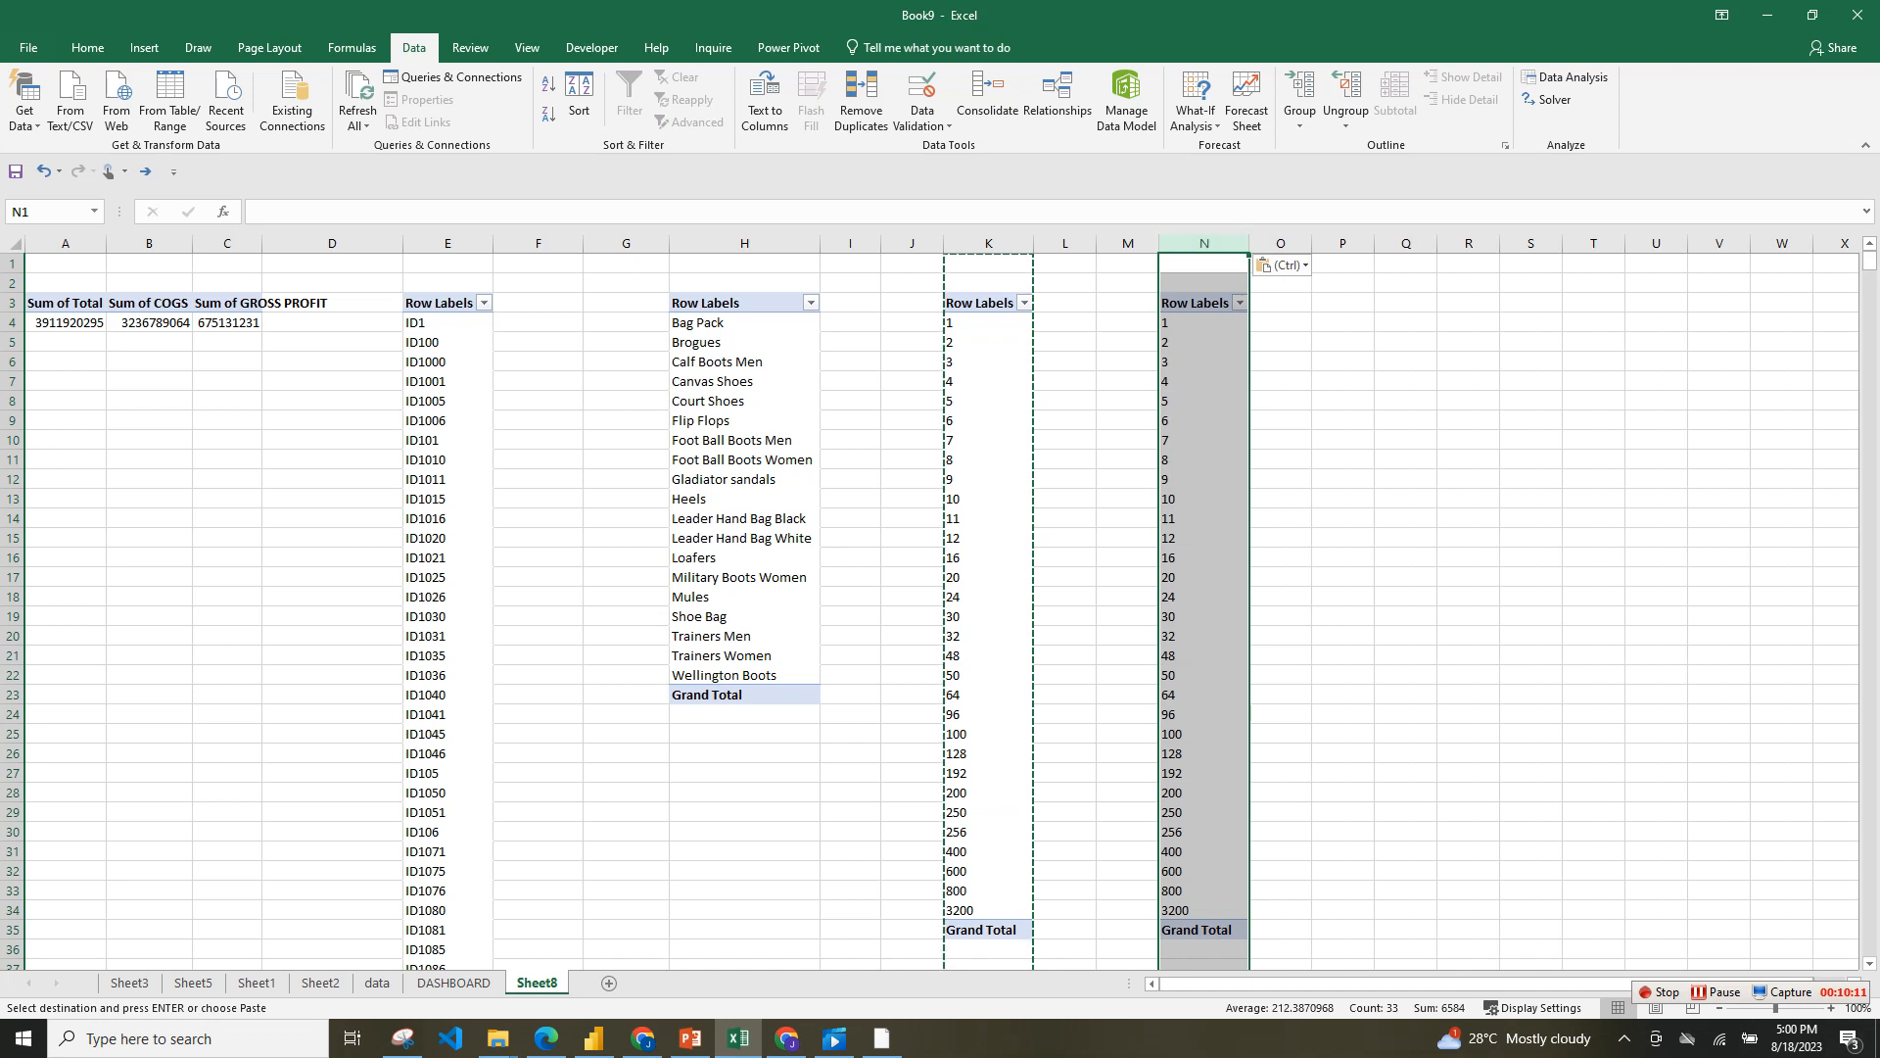
- Replace Qty with Stores as the row field of the PivotTable in column N
click(1197, 401)
click(1646, 492)
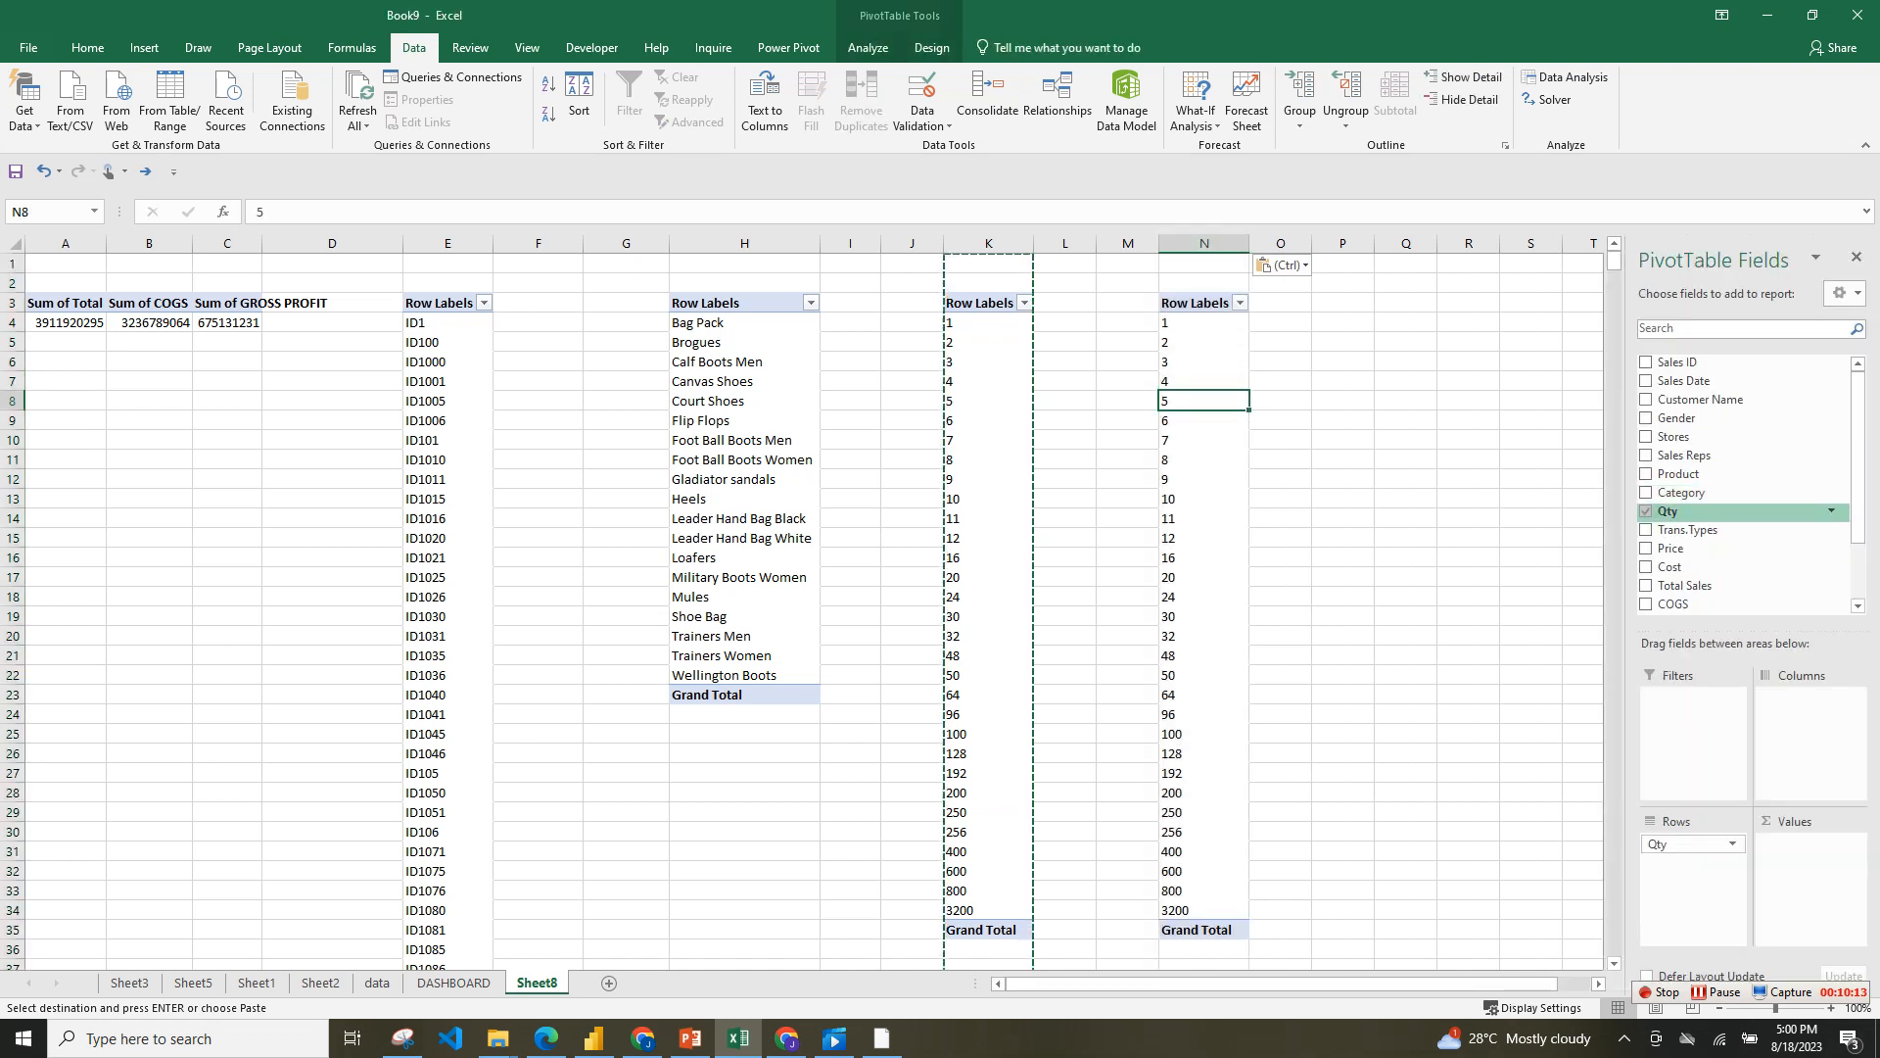
scroll(1743, 480, down, 3)
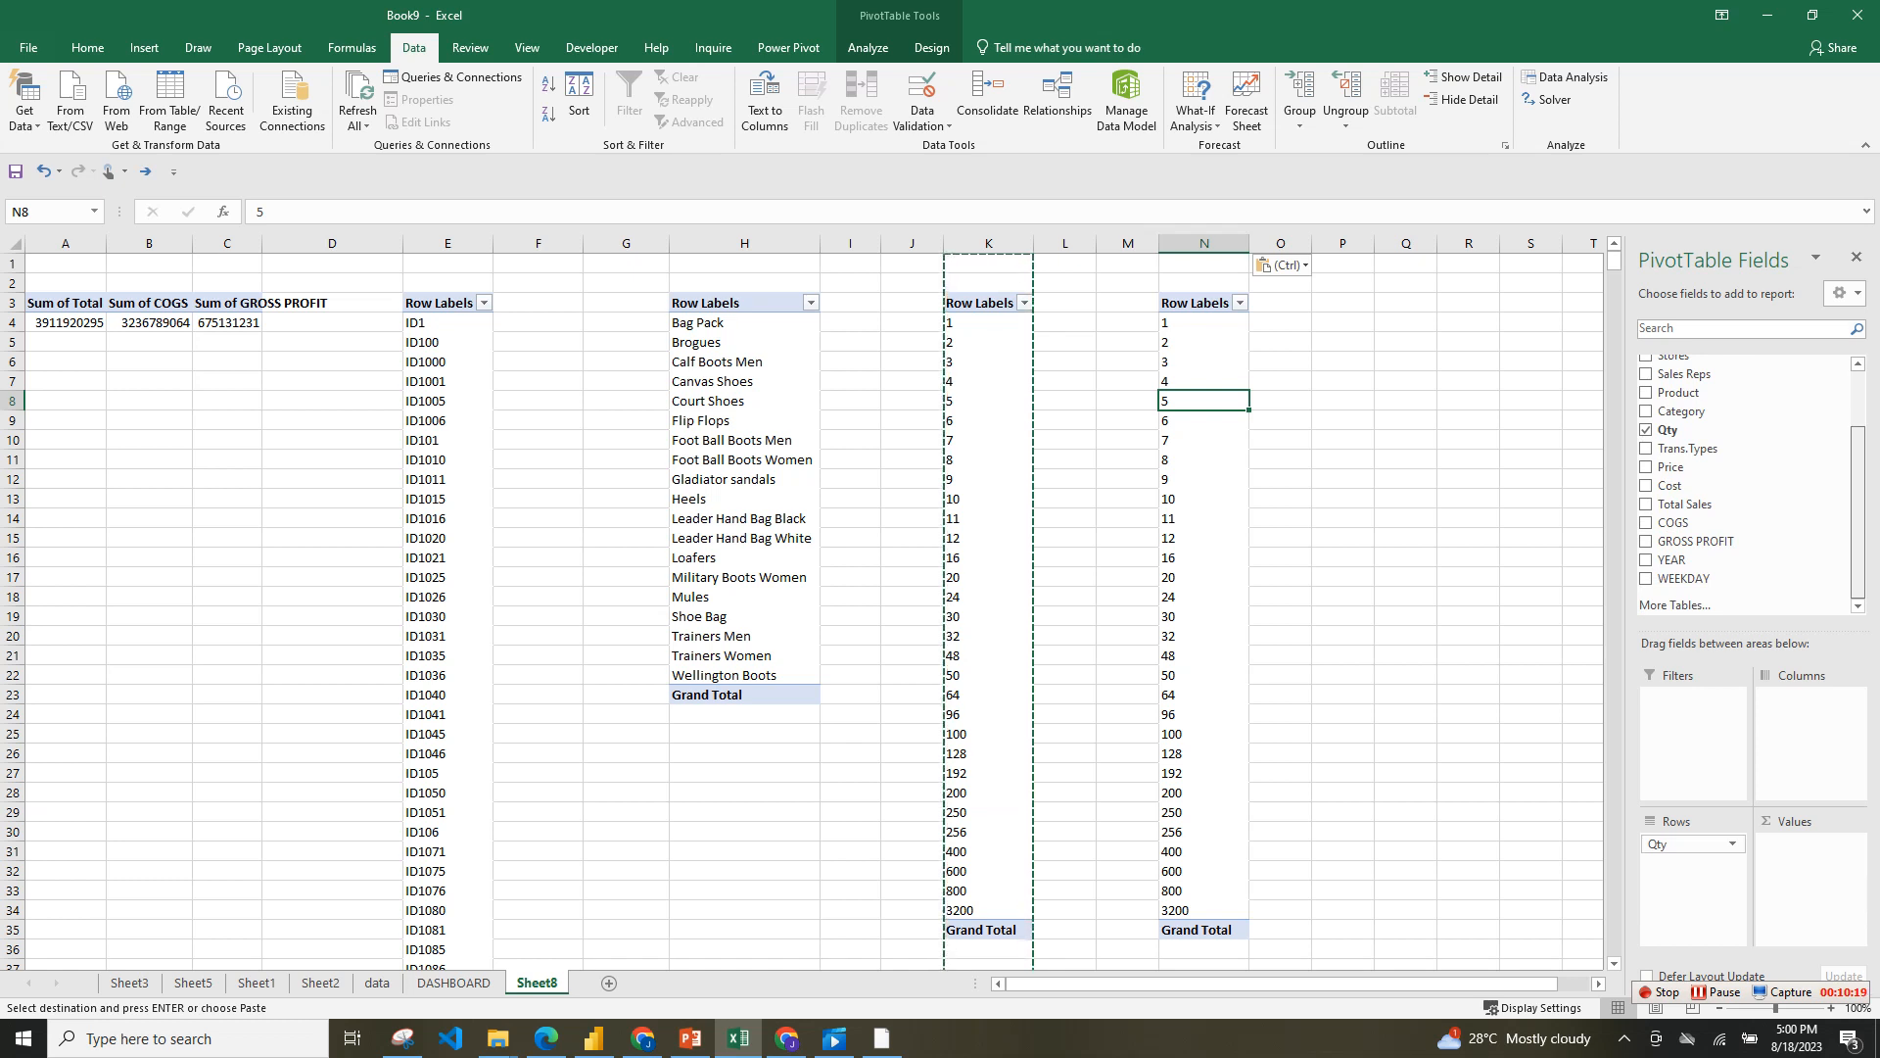
scroll(1723, 480, up, 3)
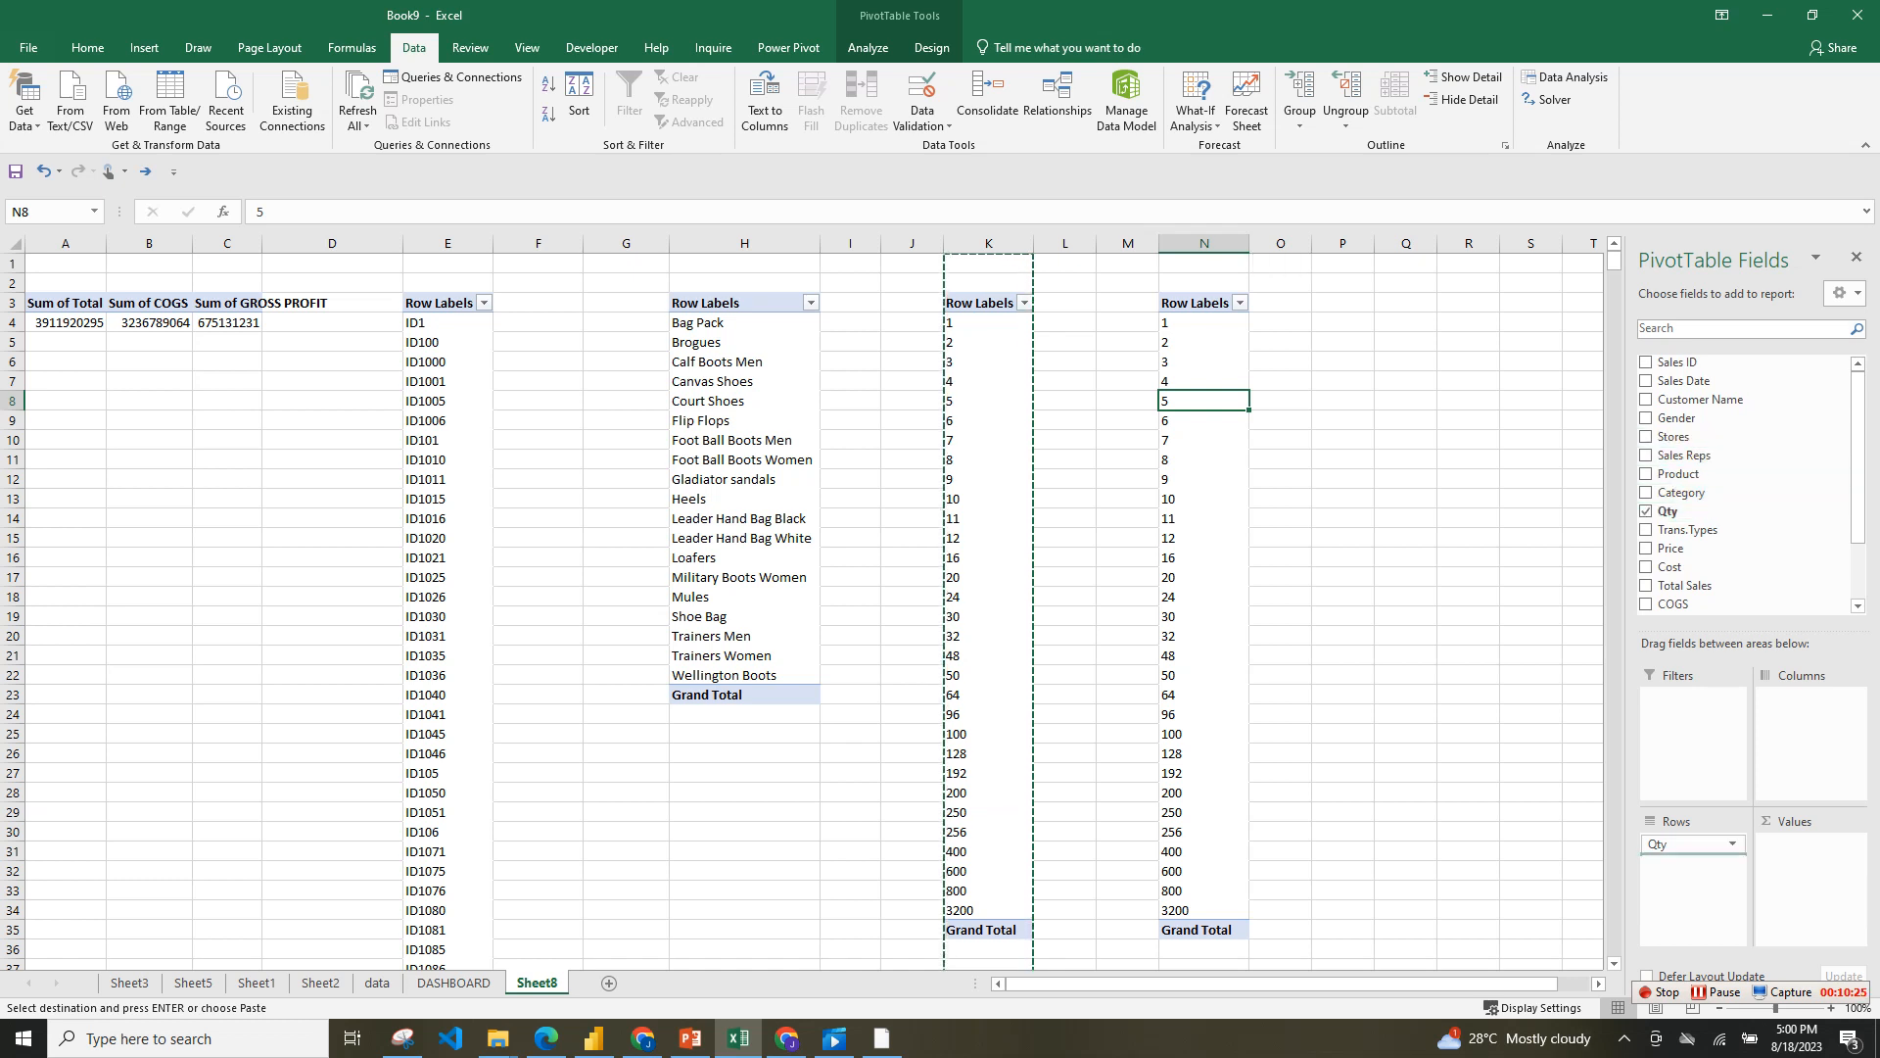
click(1646, 437)
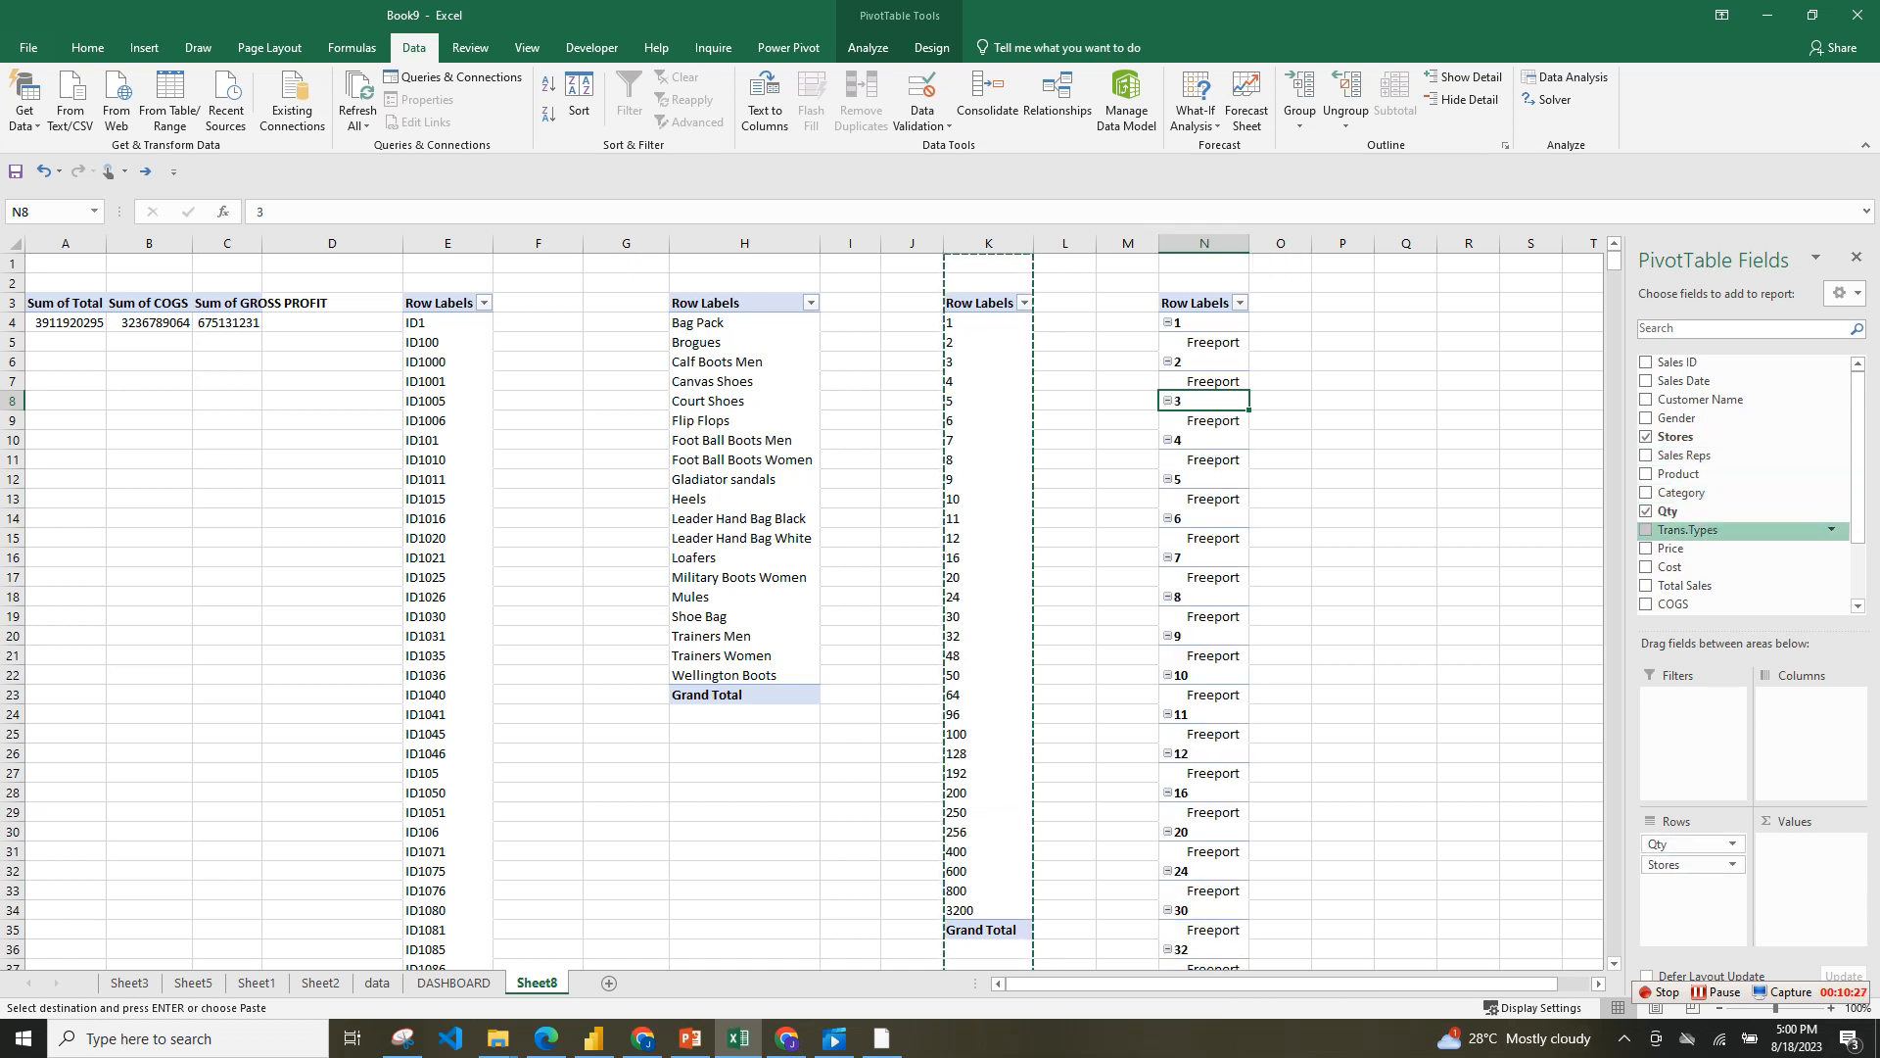
drag(1686, 844, 1723, 475)
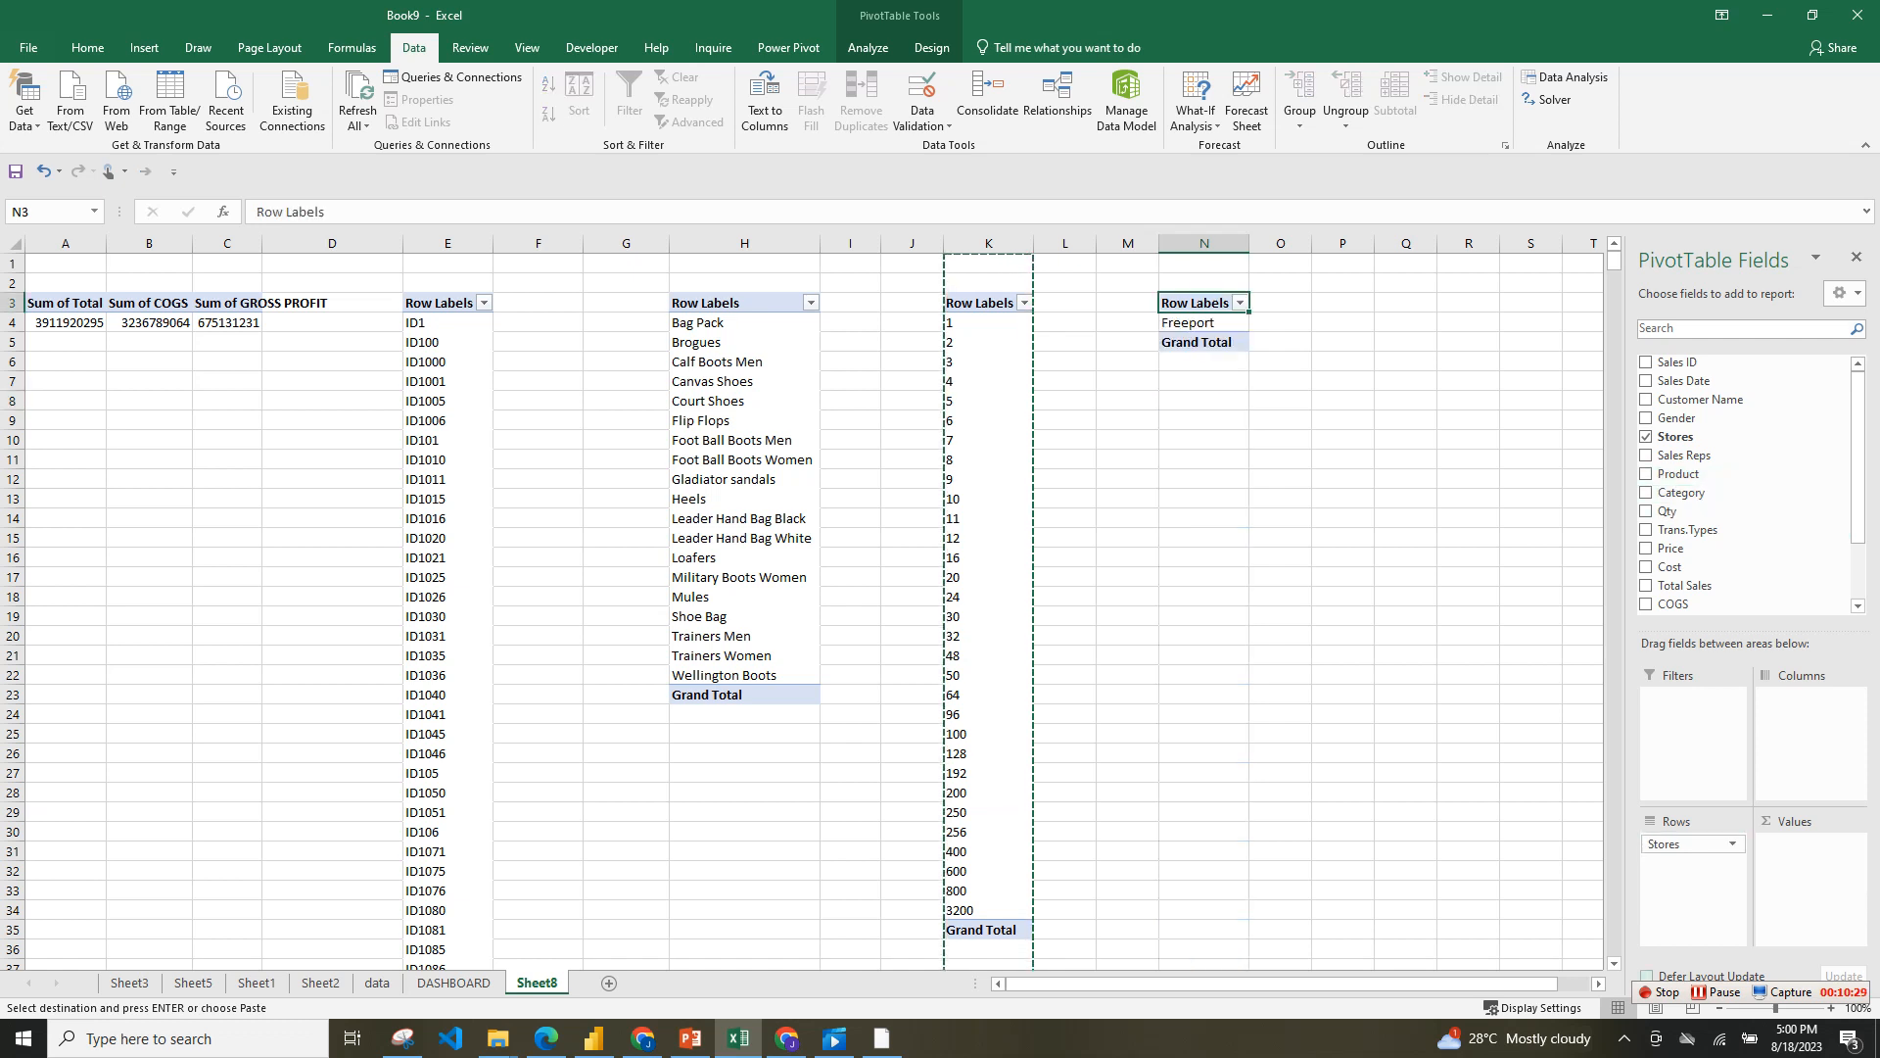
- Try Stores as a value field in the column N PivotTable and return it to the row field
click(1127, 675)
click(1204, 324)
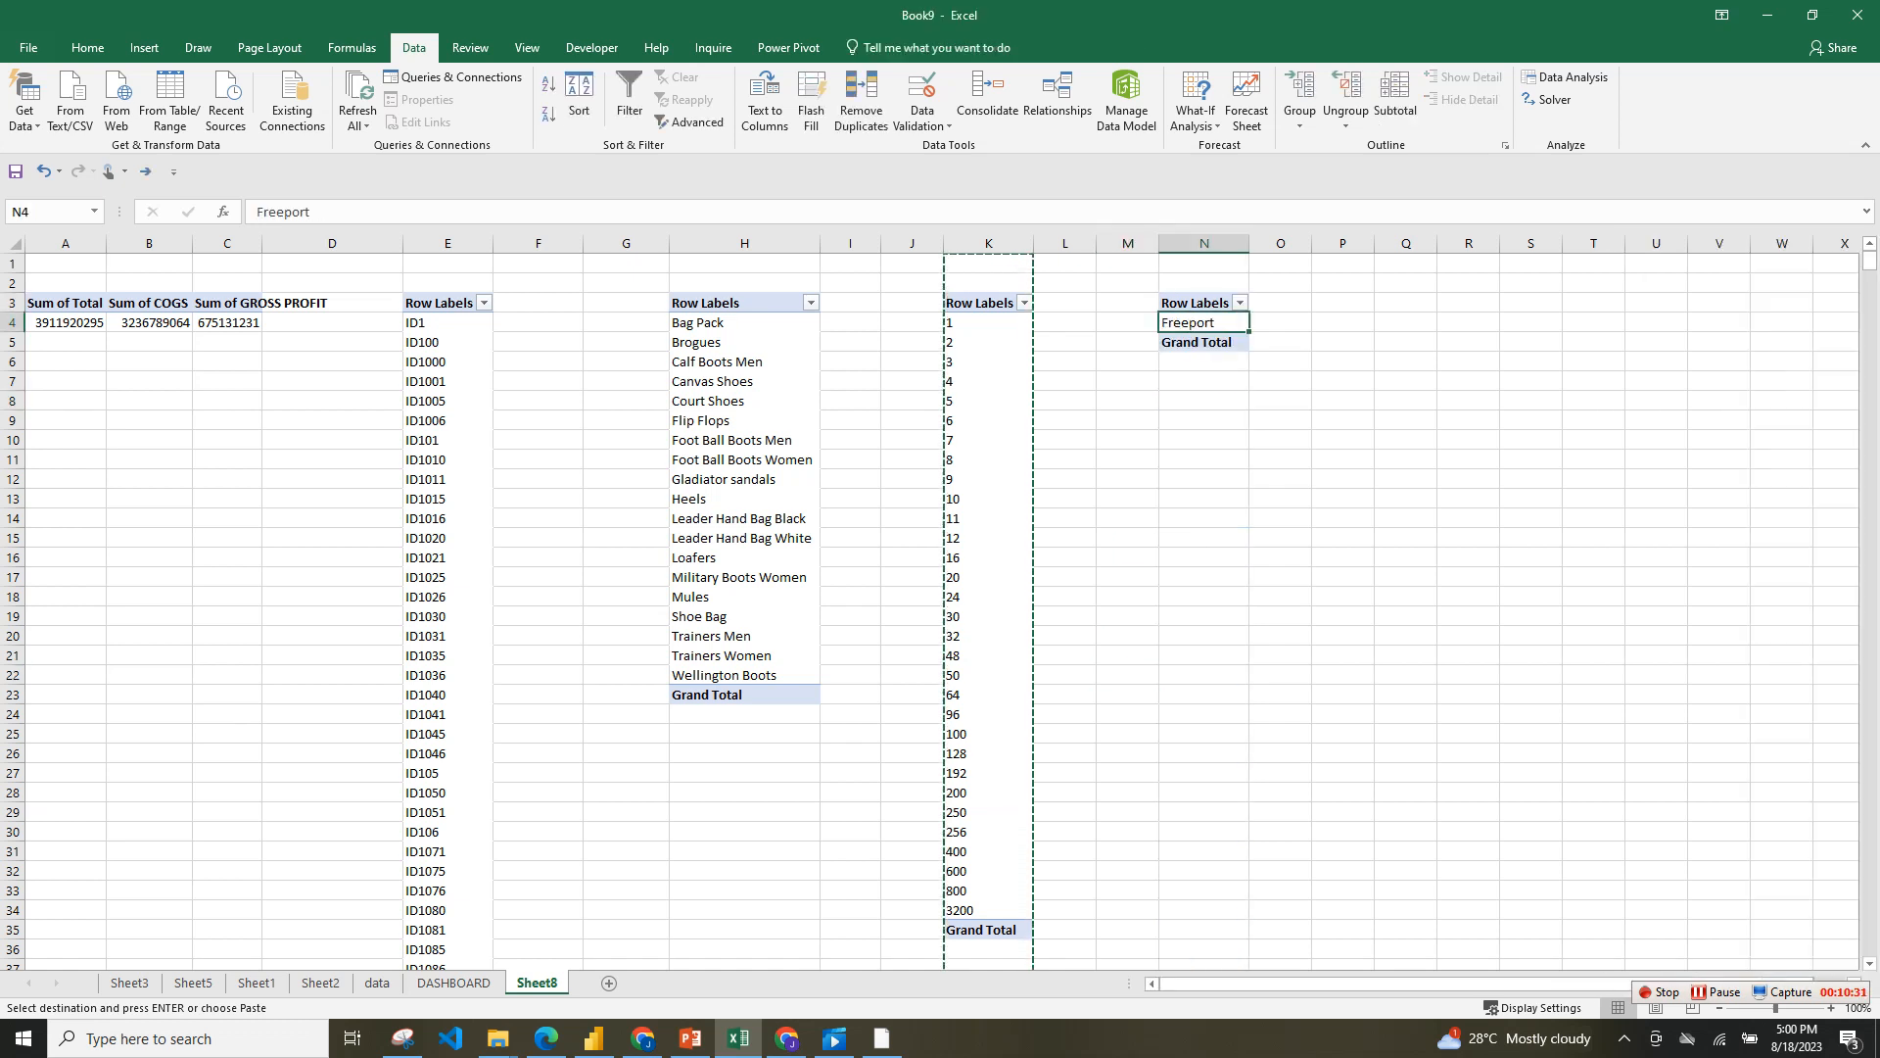
drag(1693, 844, 1810, 844)
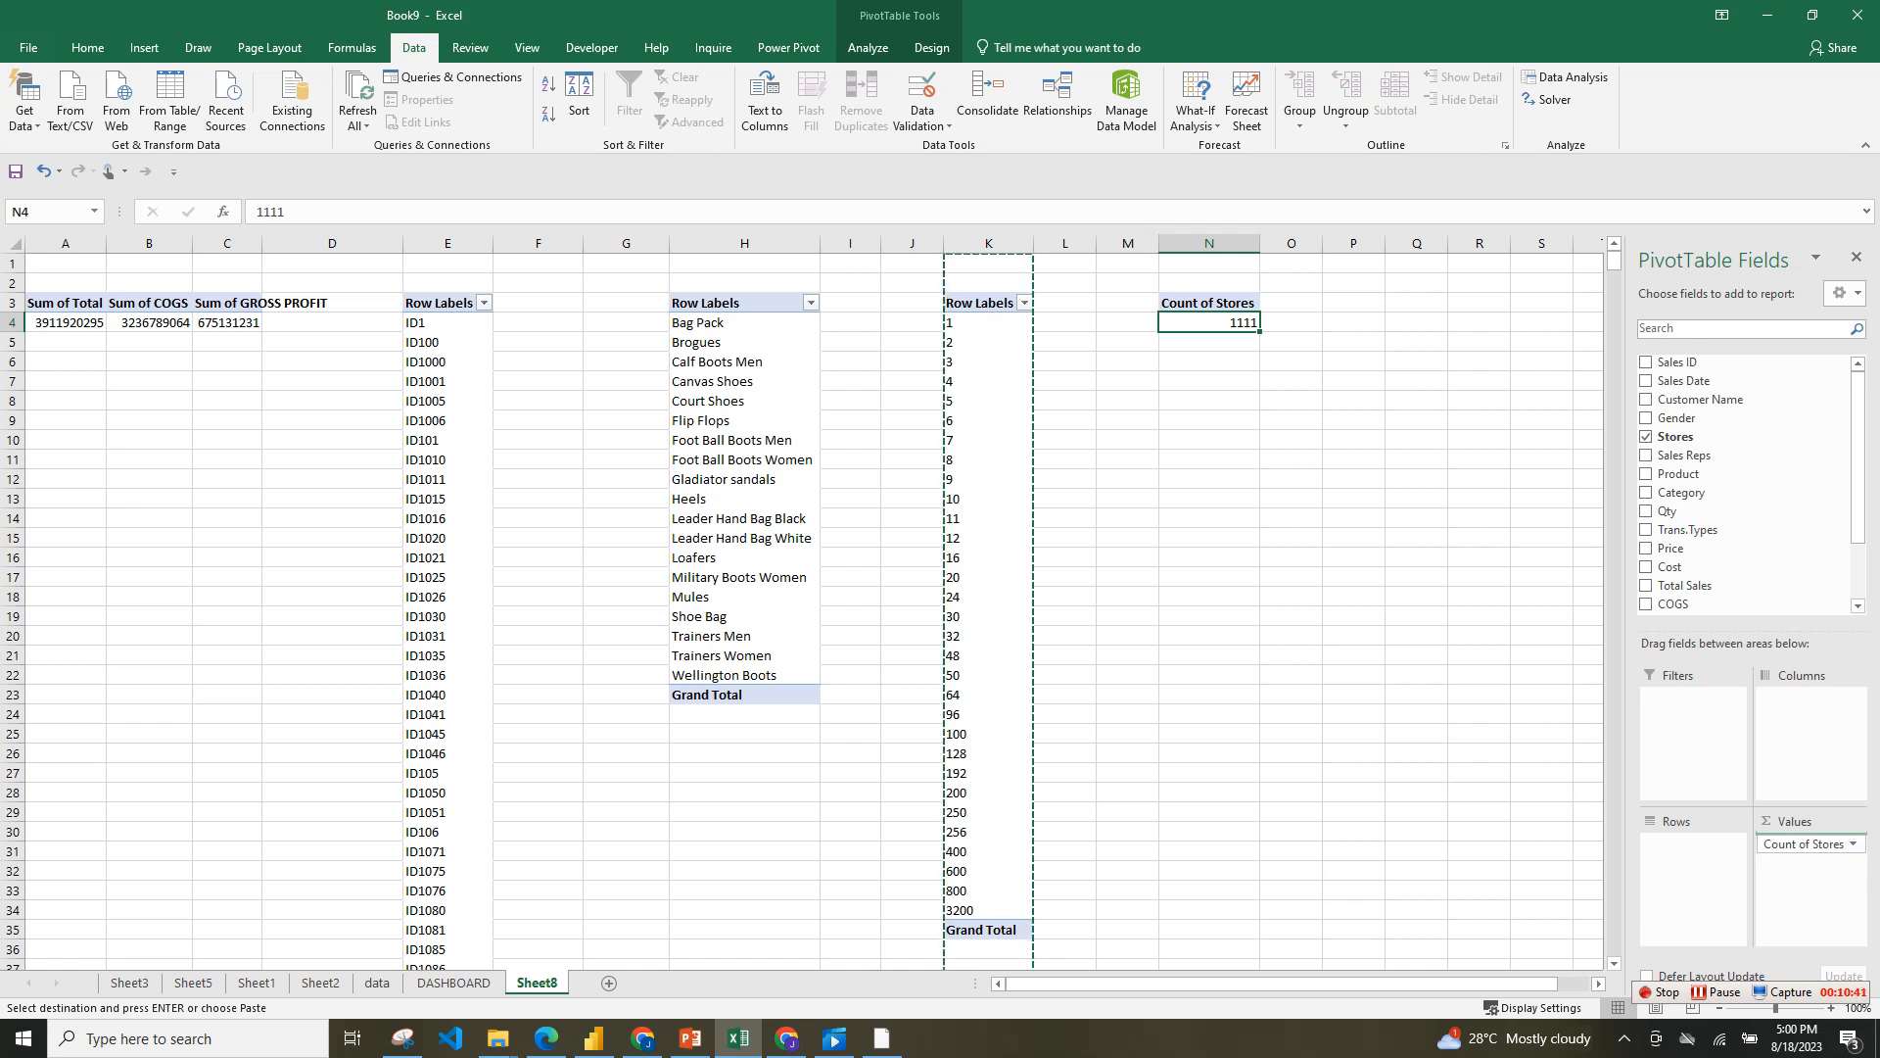
drag(1804, 844, 1693, 861)
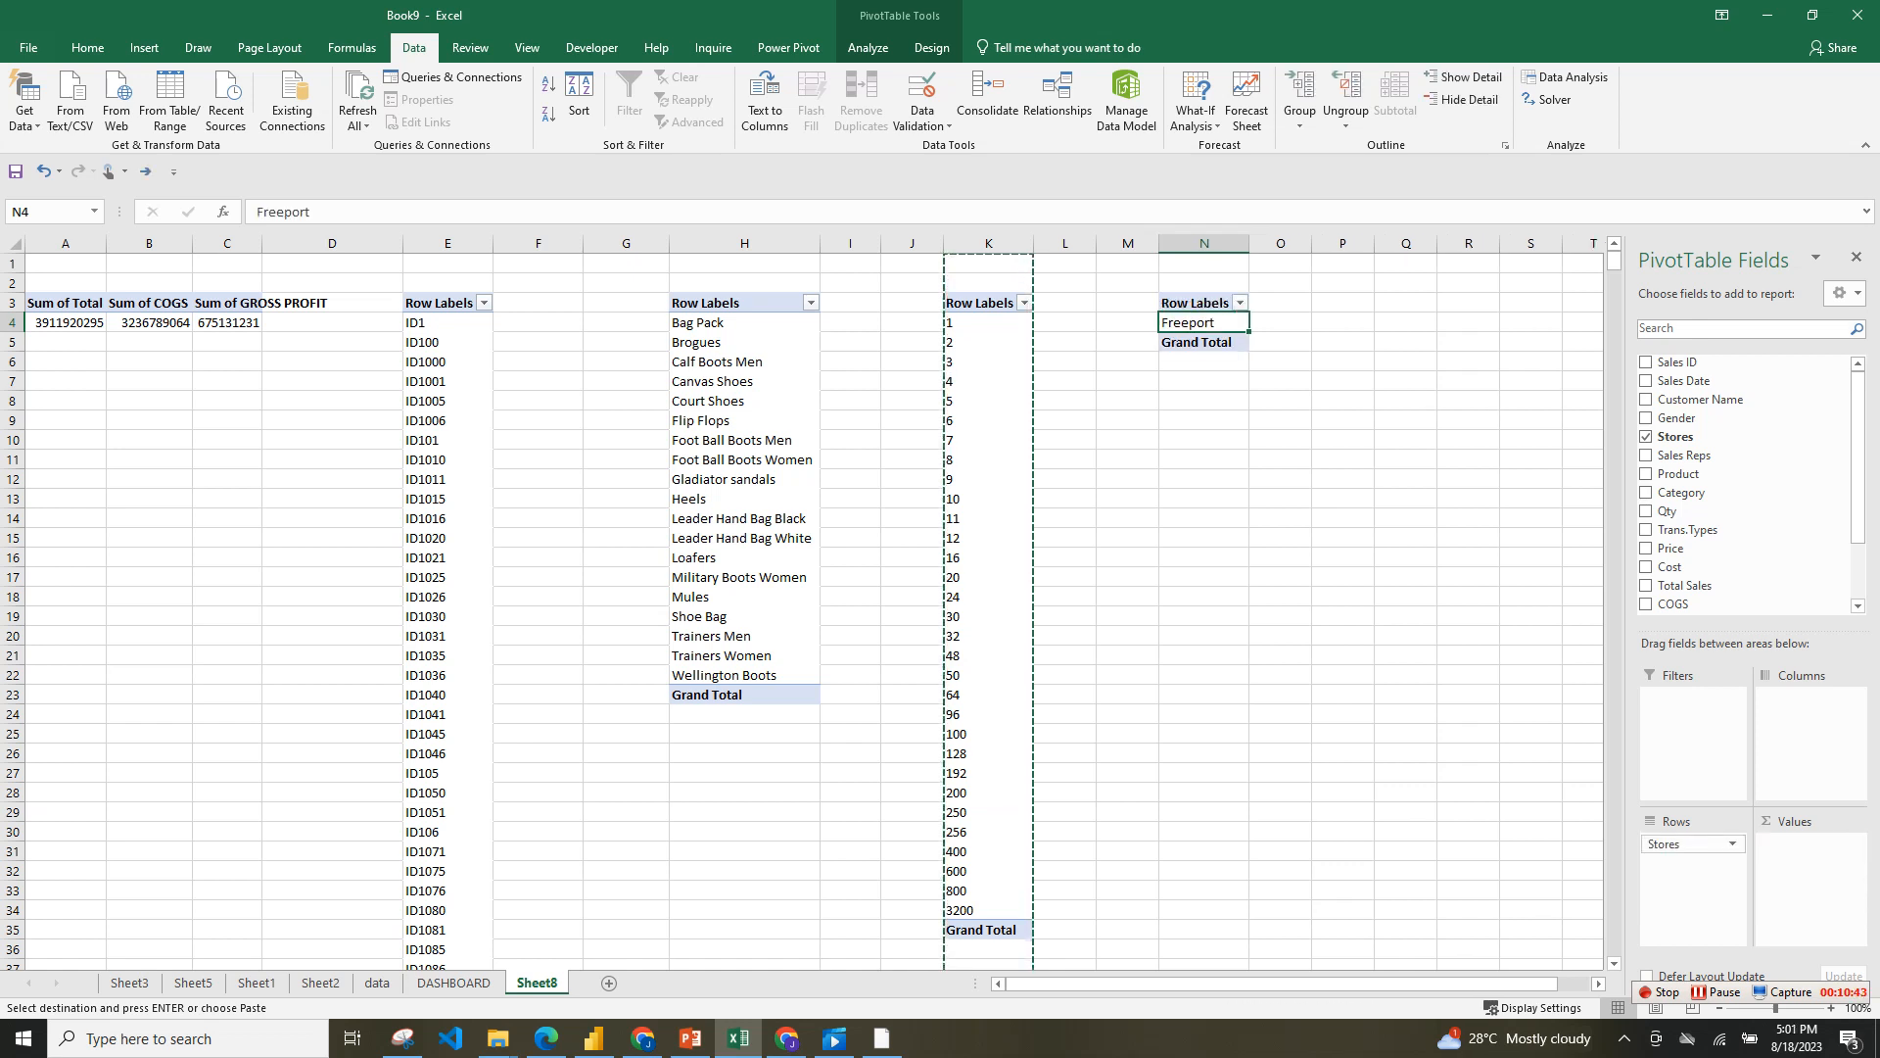
click(453, 983)
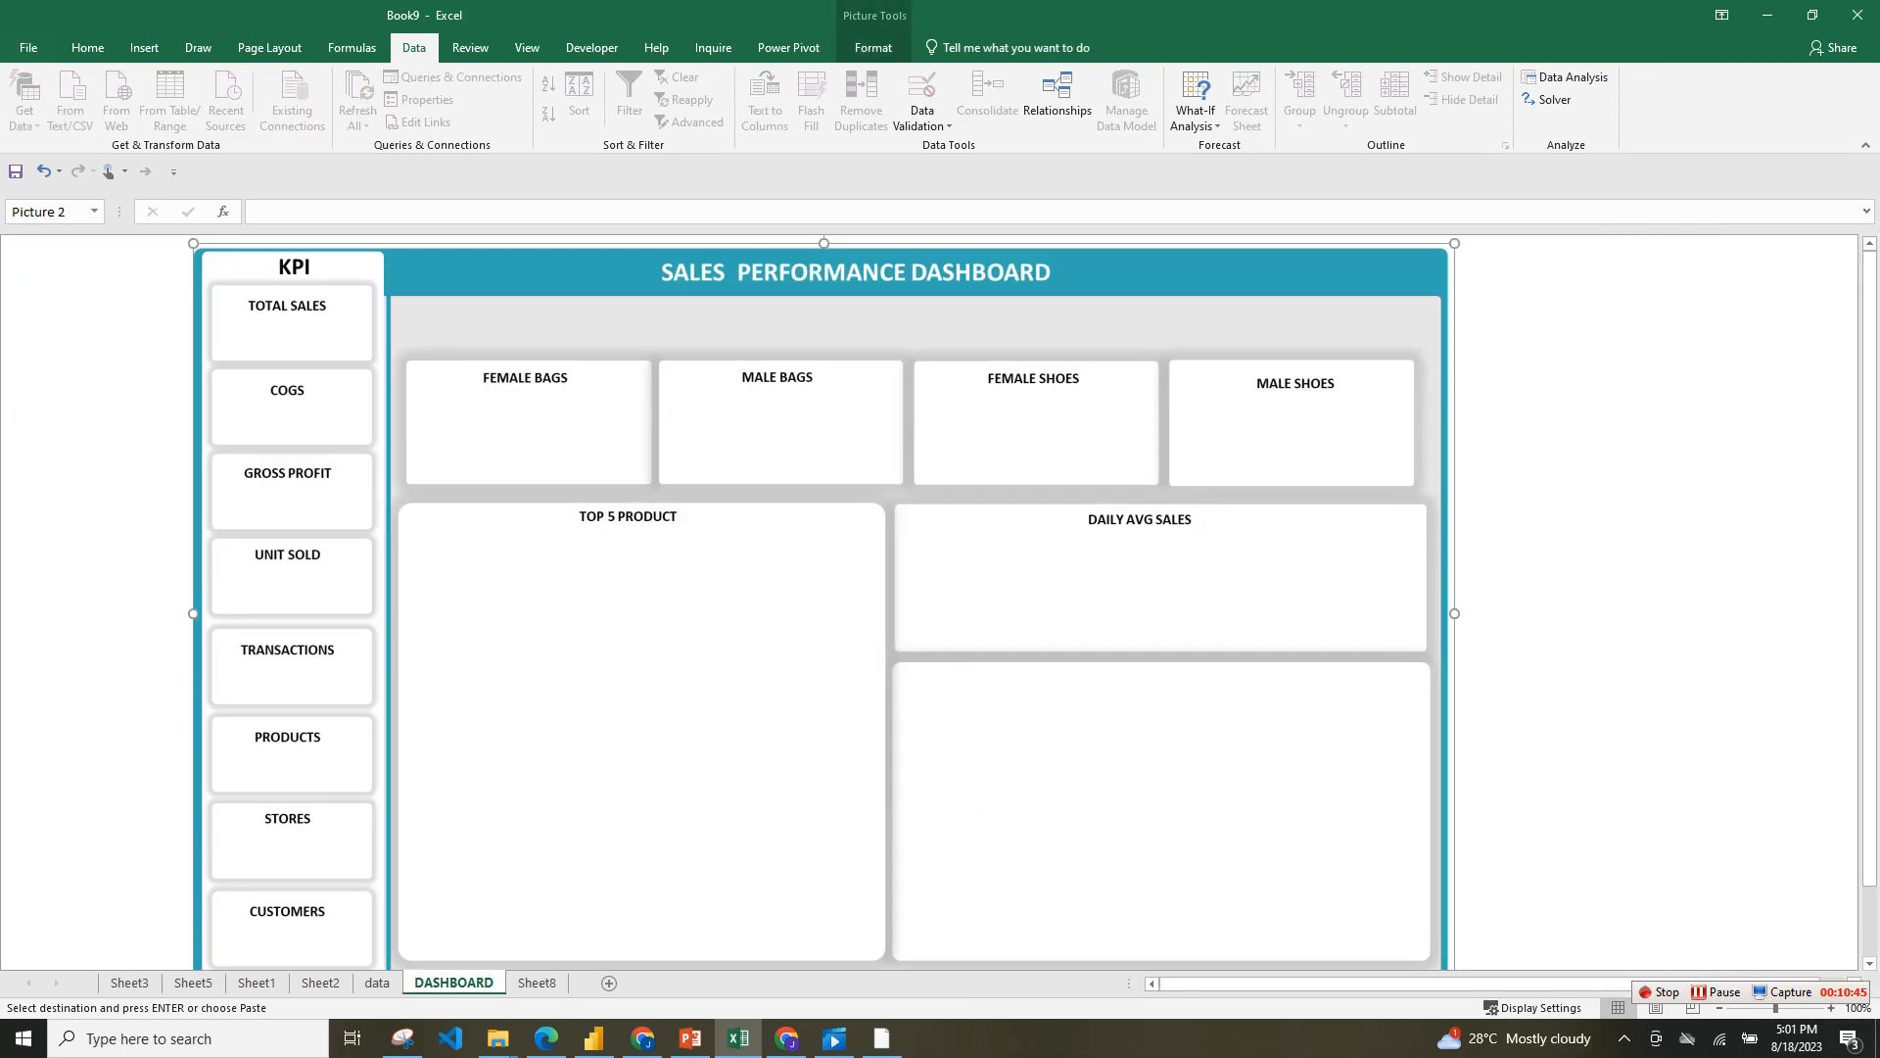
click(377, 983)
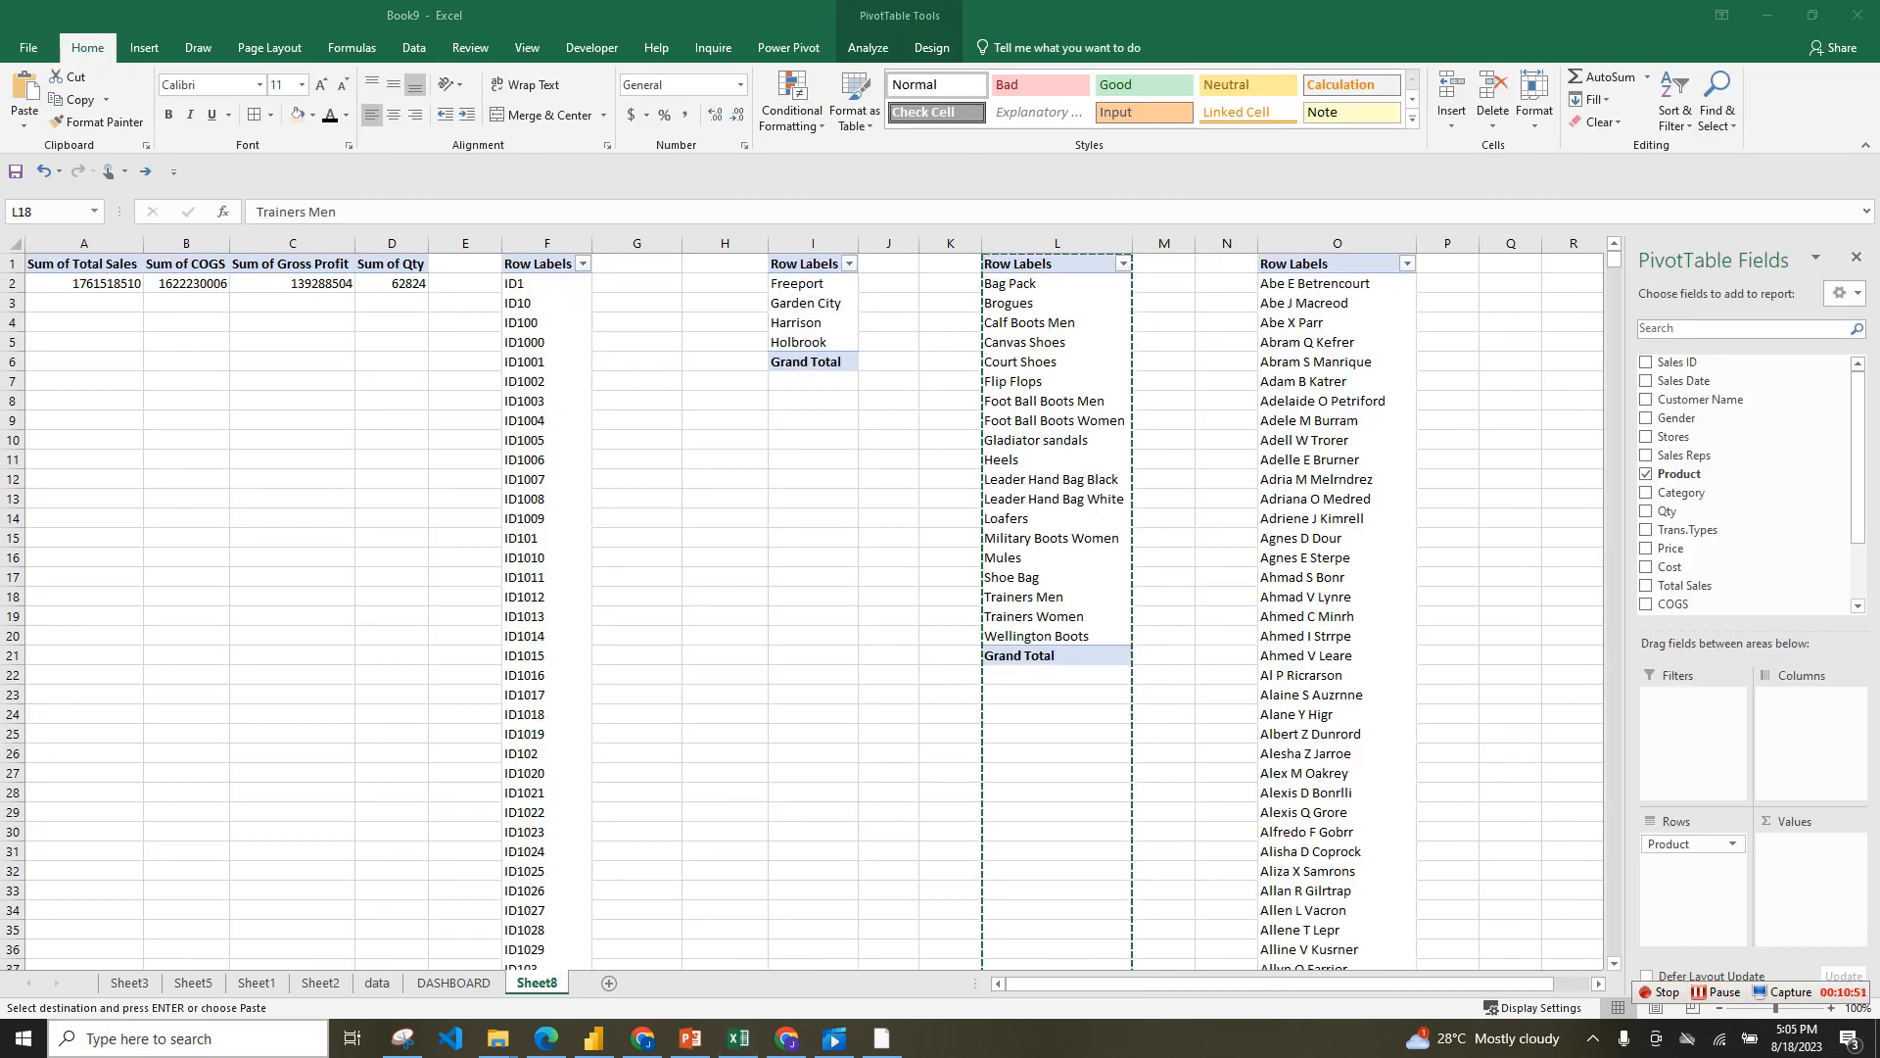
click(1057, 596)
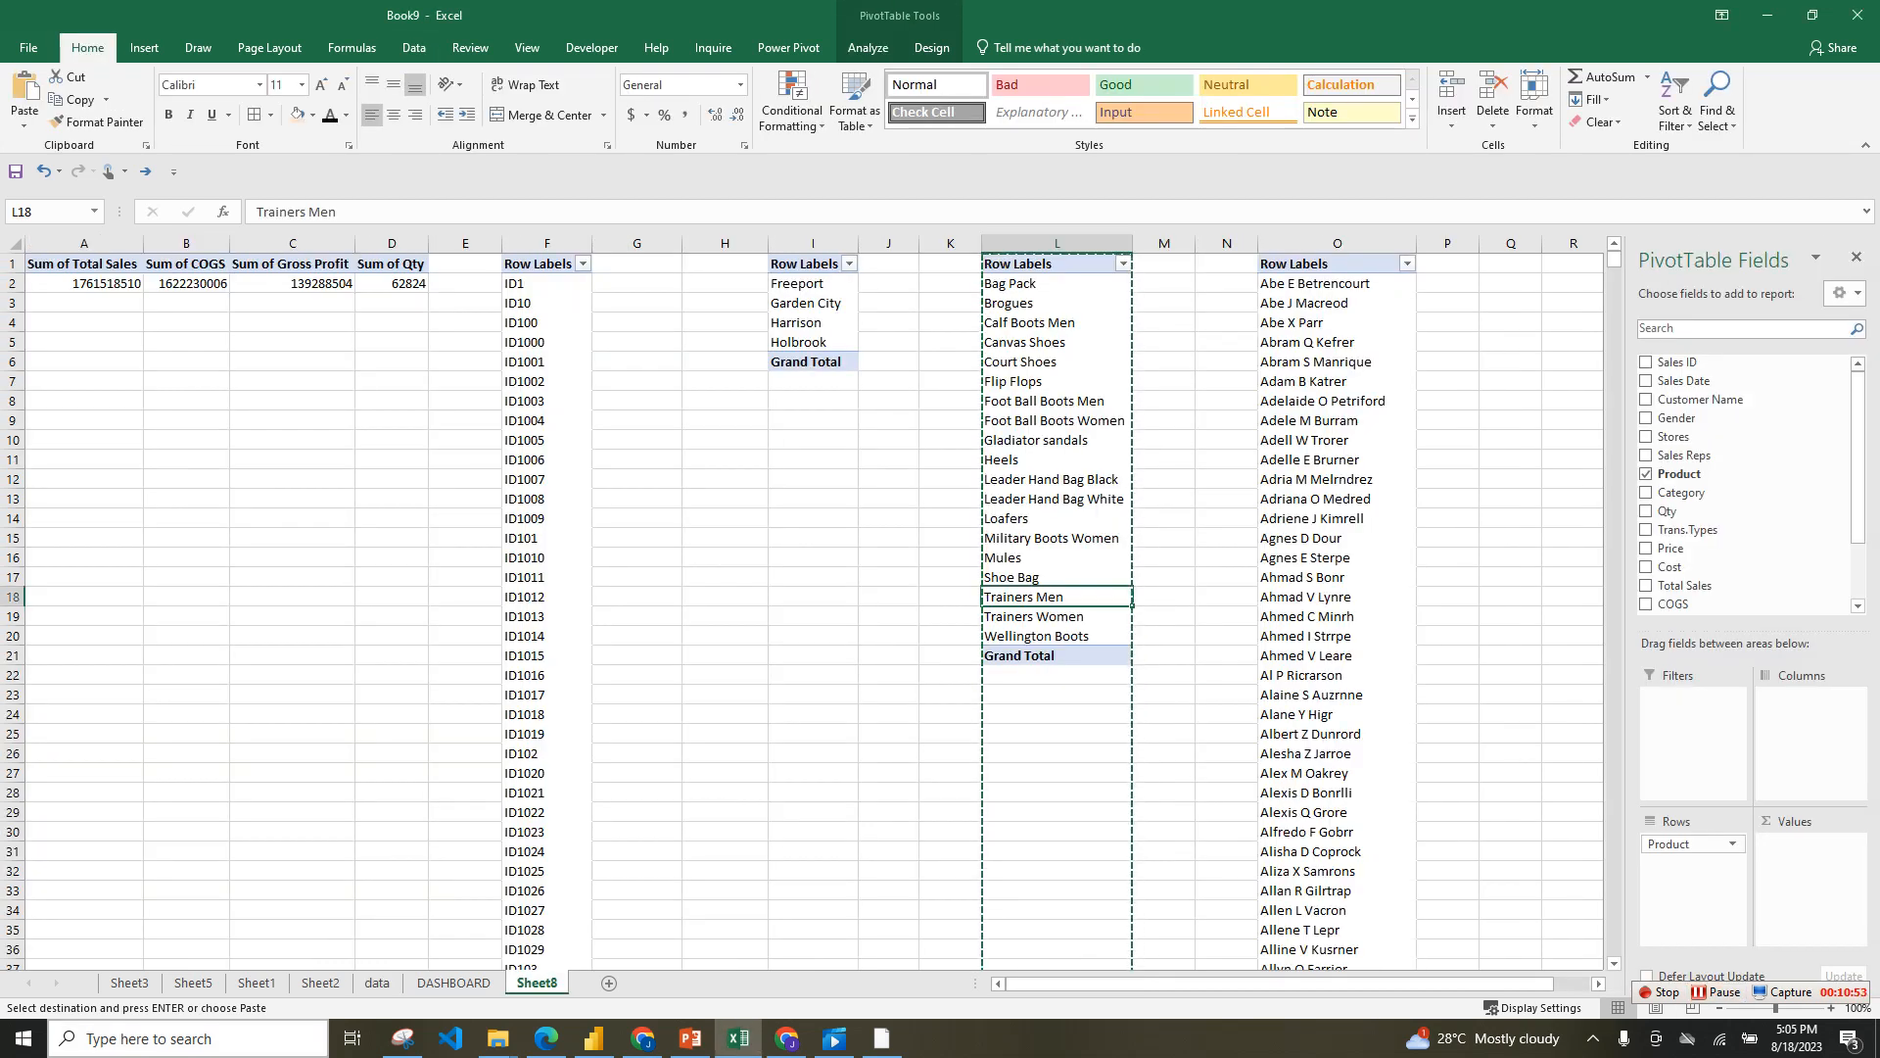
- Format the summed values in A2:D2 as dollar accounting numbers without decimal places
click(292, 283)
click(85, 283)
drag(84, 283, 392, 283)
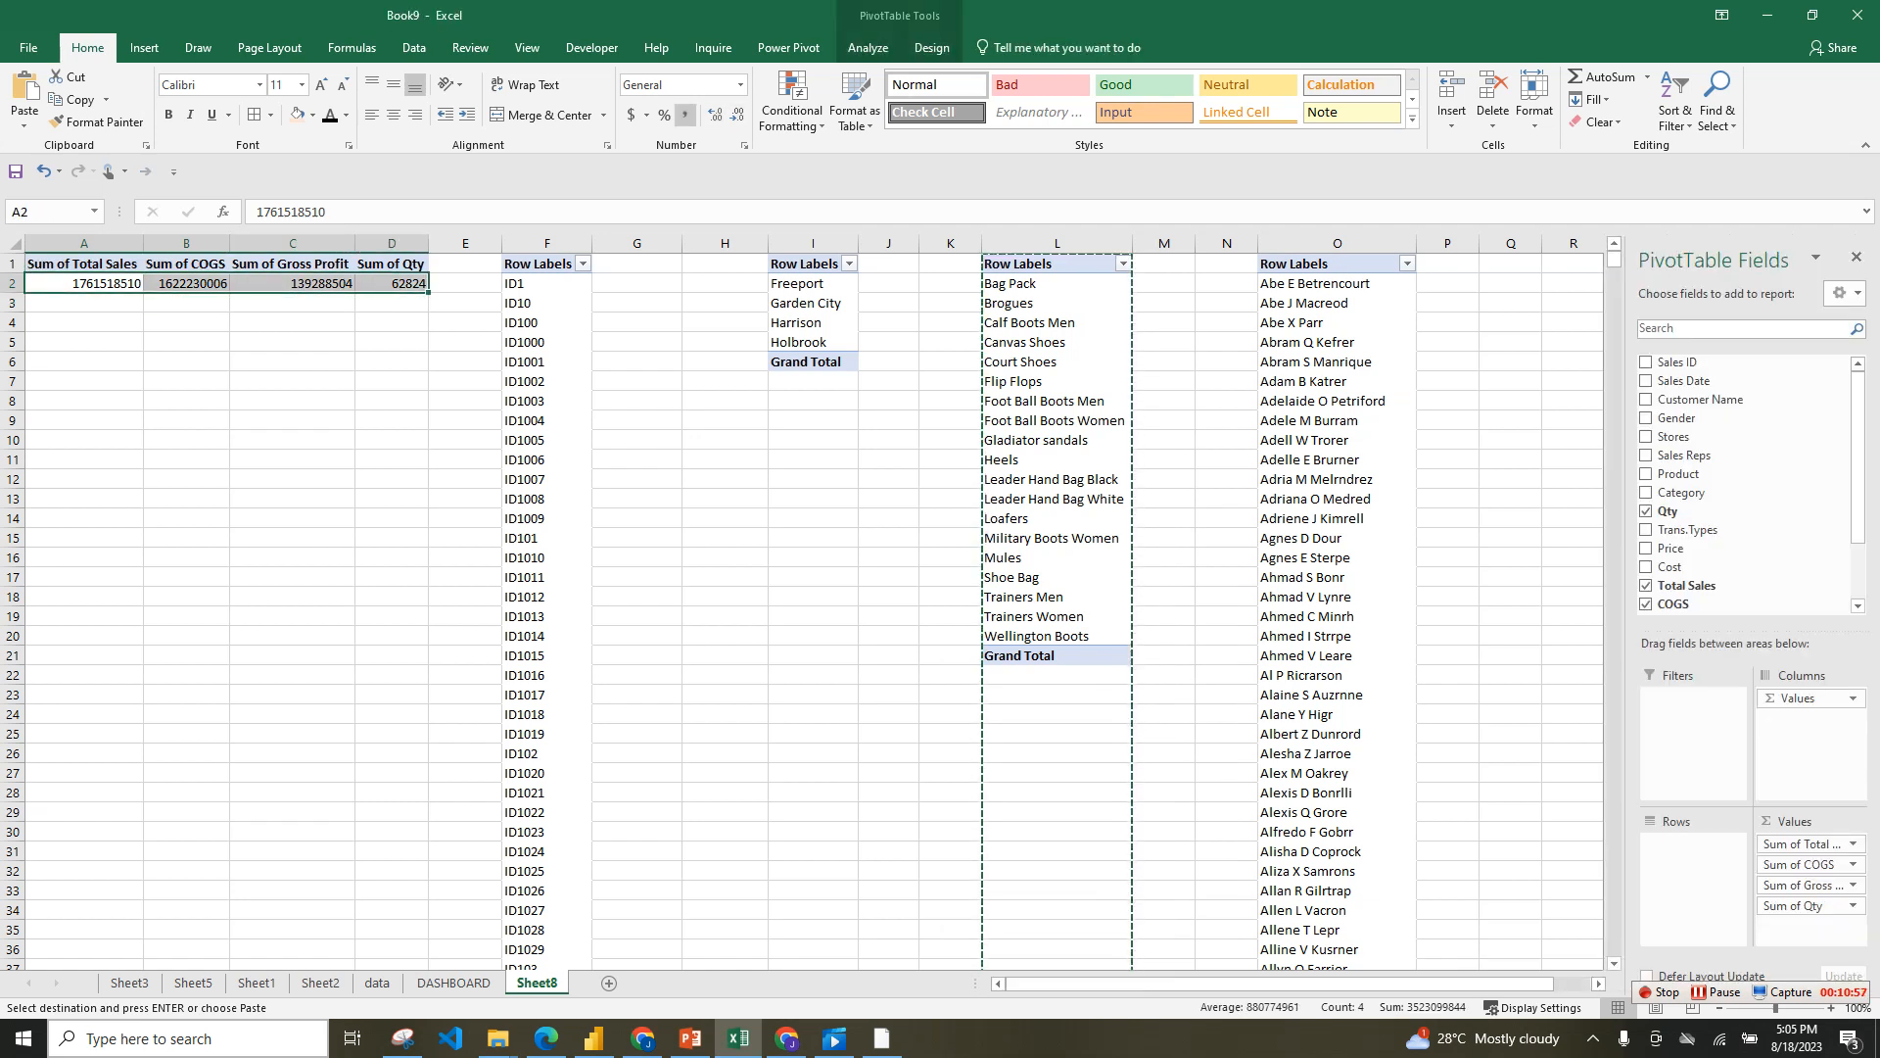
click(631, 115)
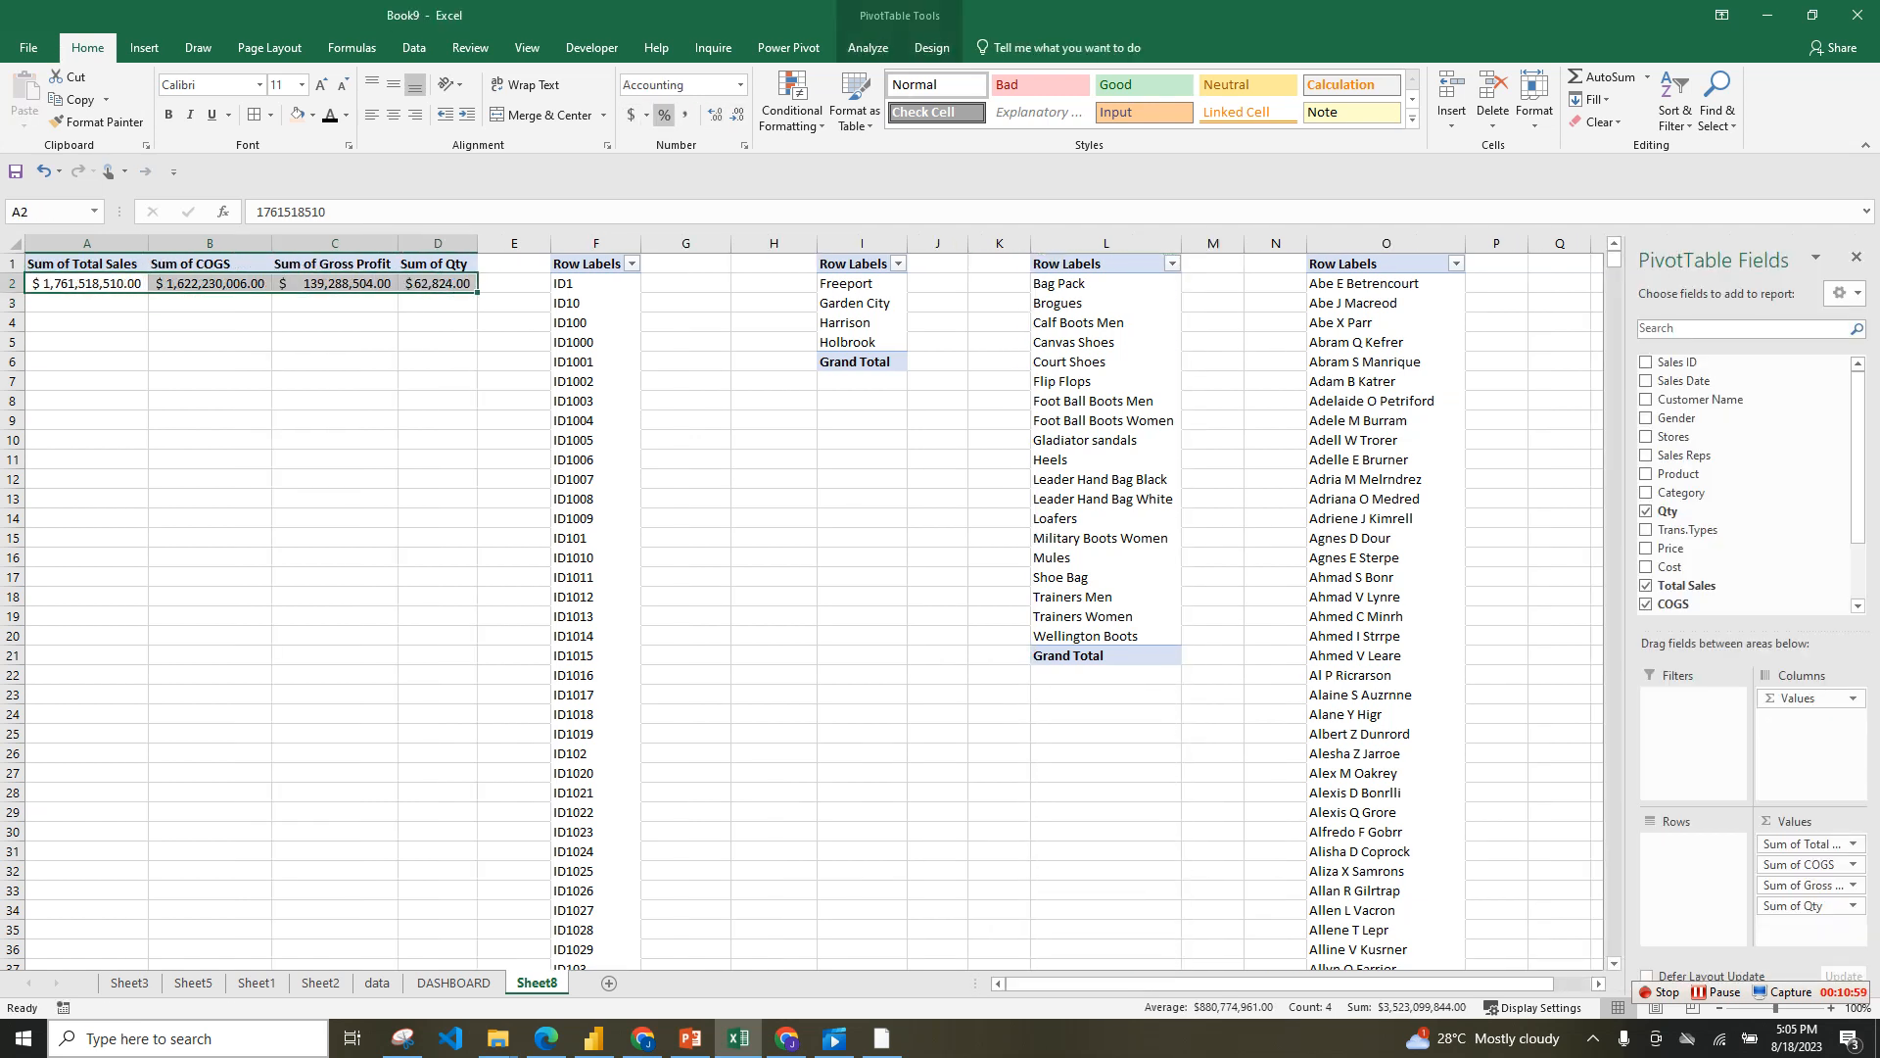
click(737, 115)
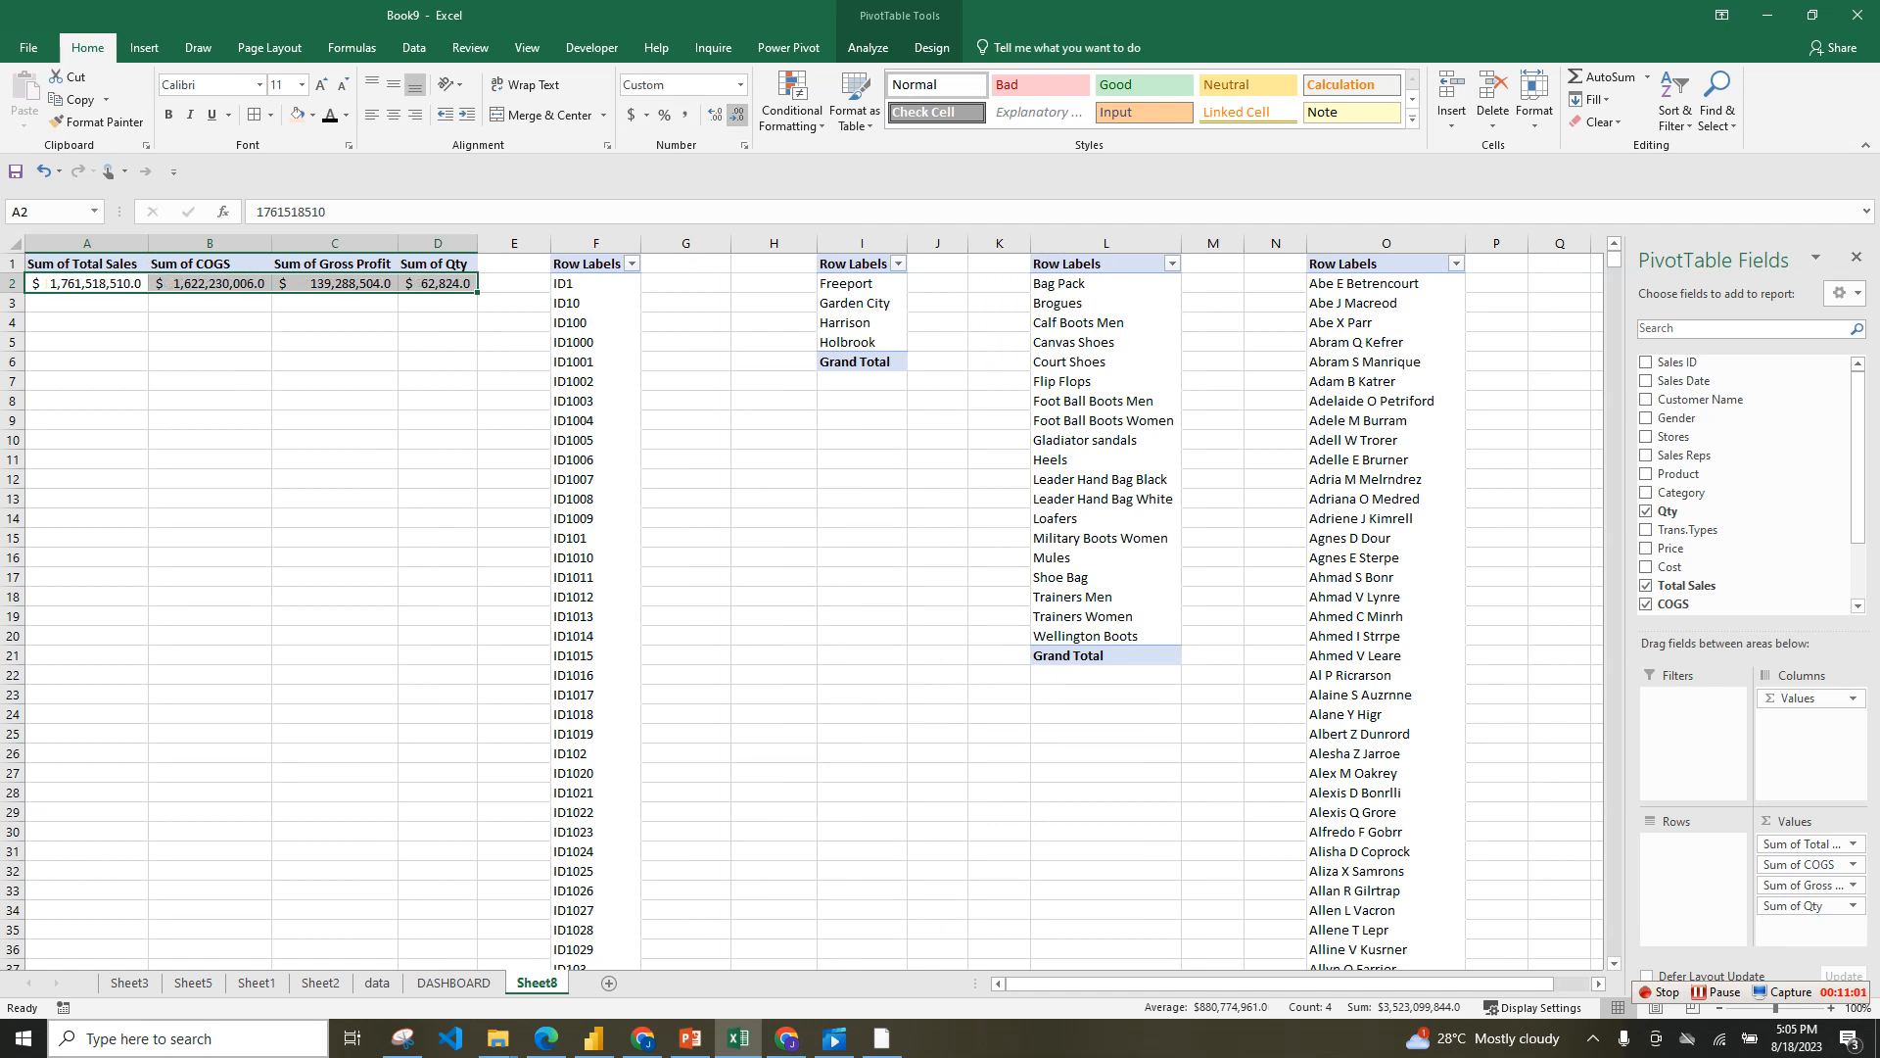
click(736, 114)
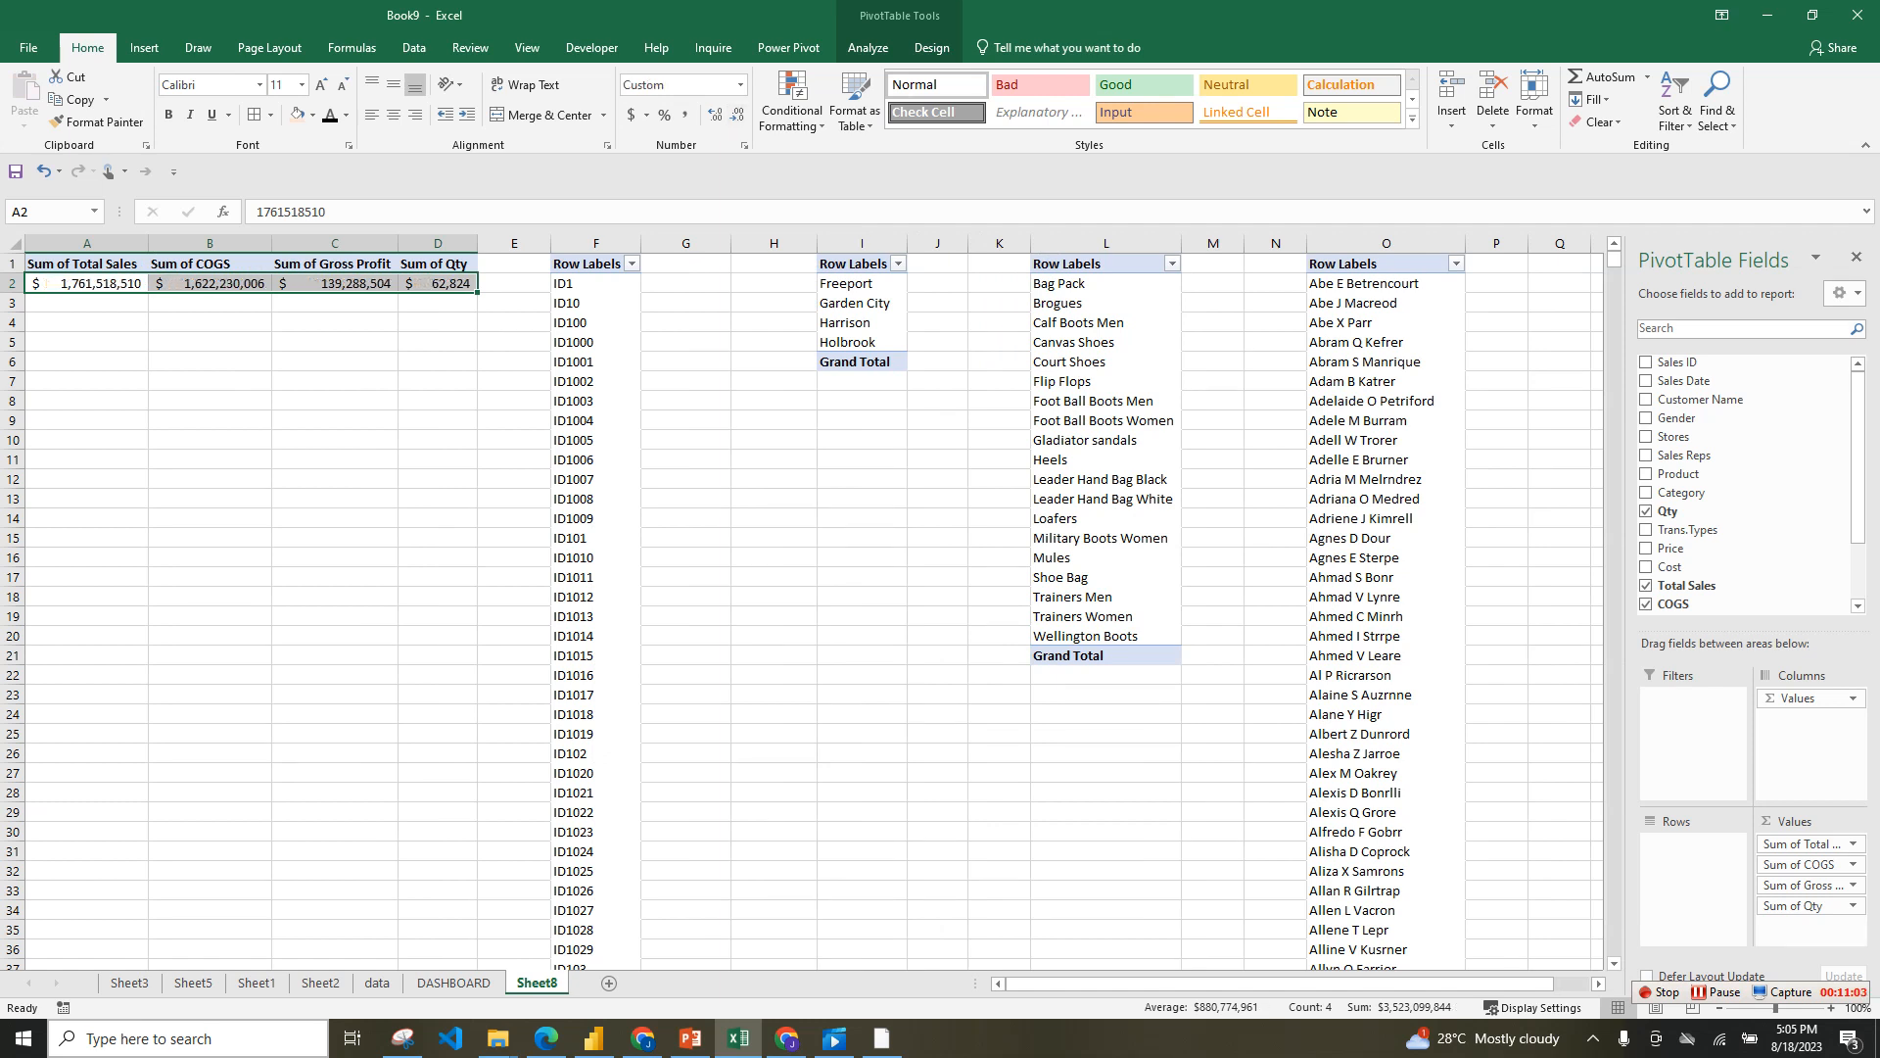
click(438, 361)
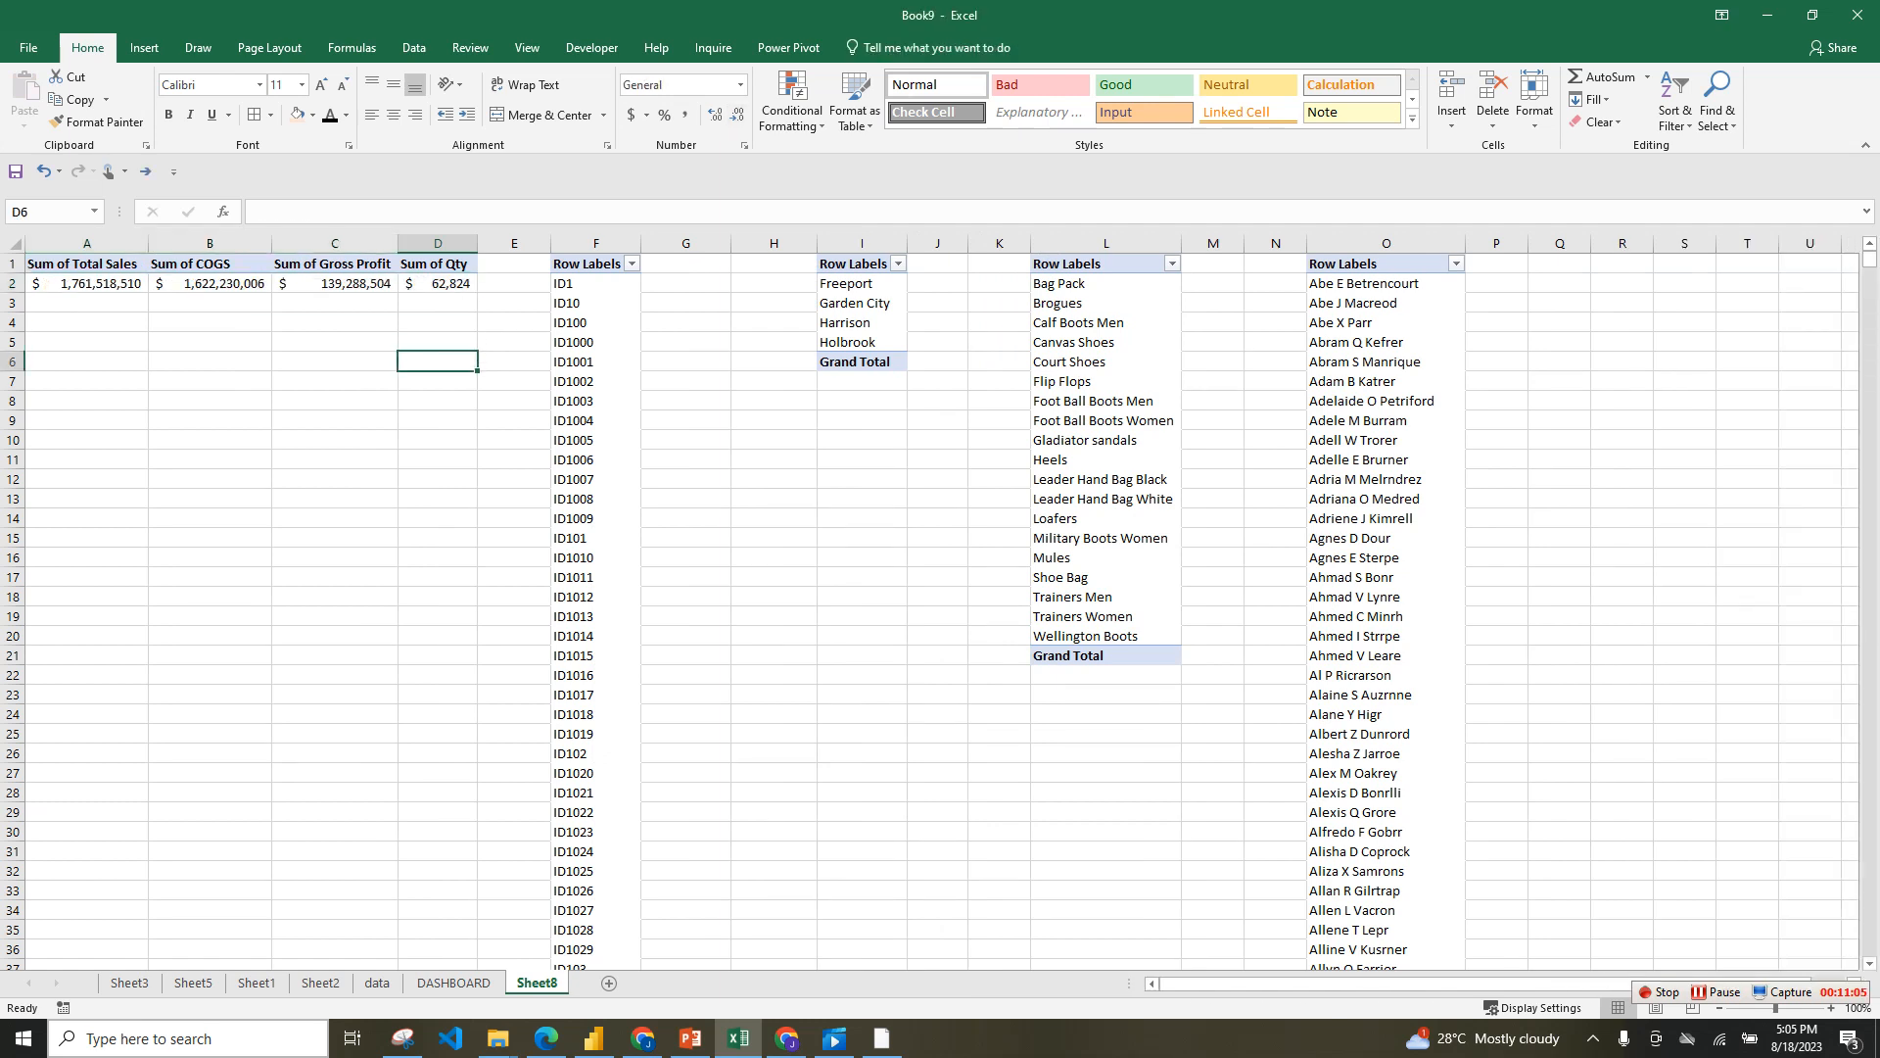
- Narrow the empty column N beside the Customer Name PivotTable
click(595, 243)
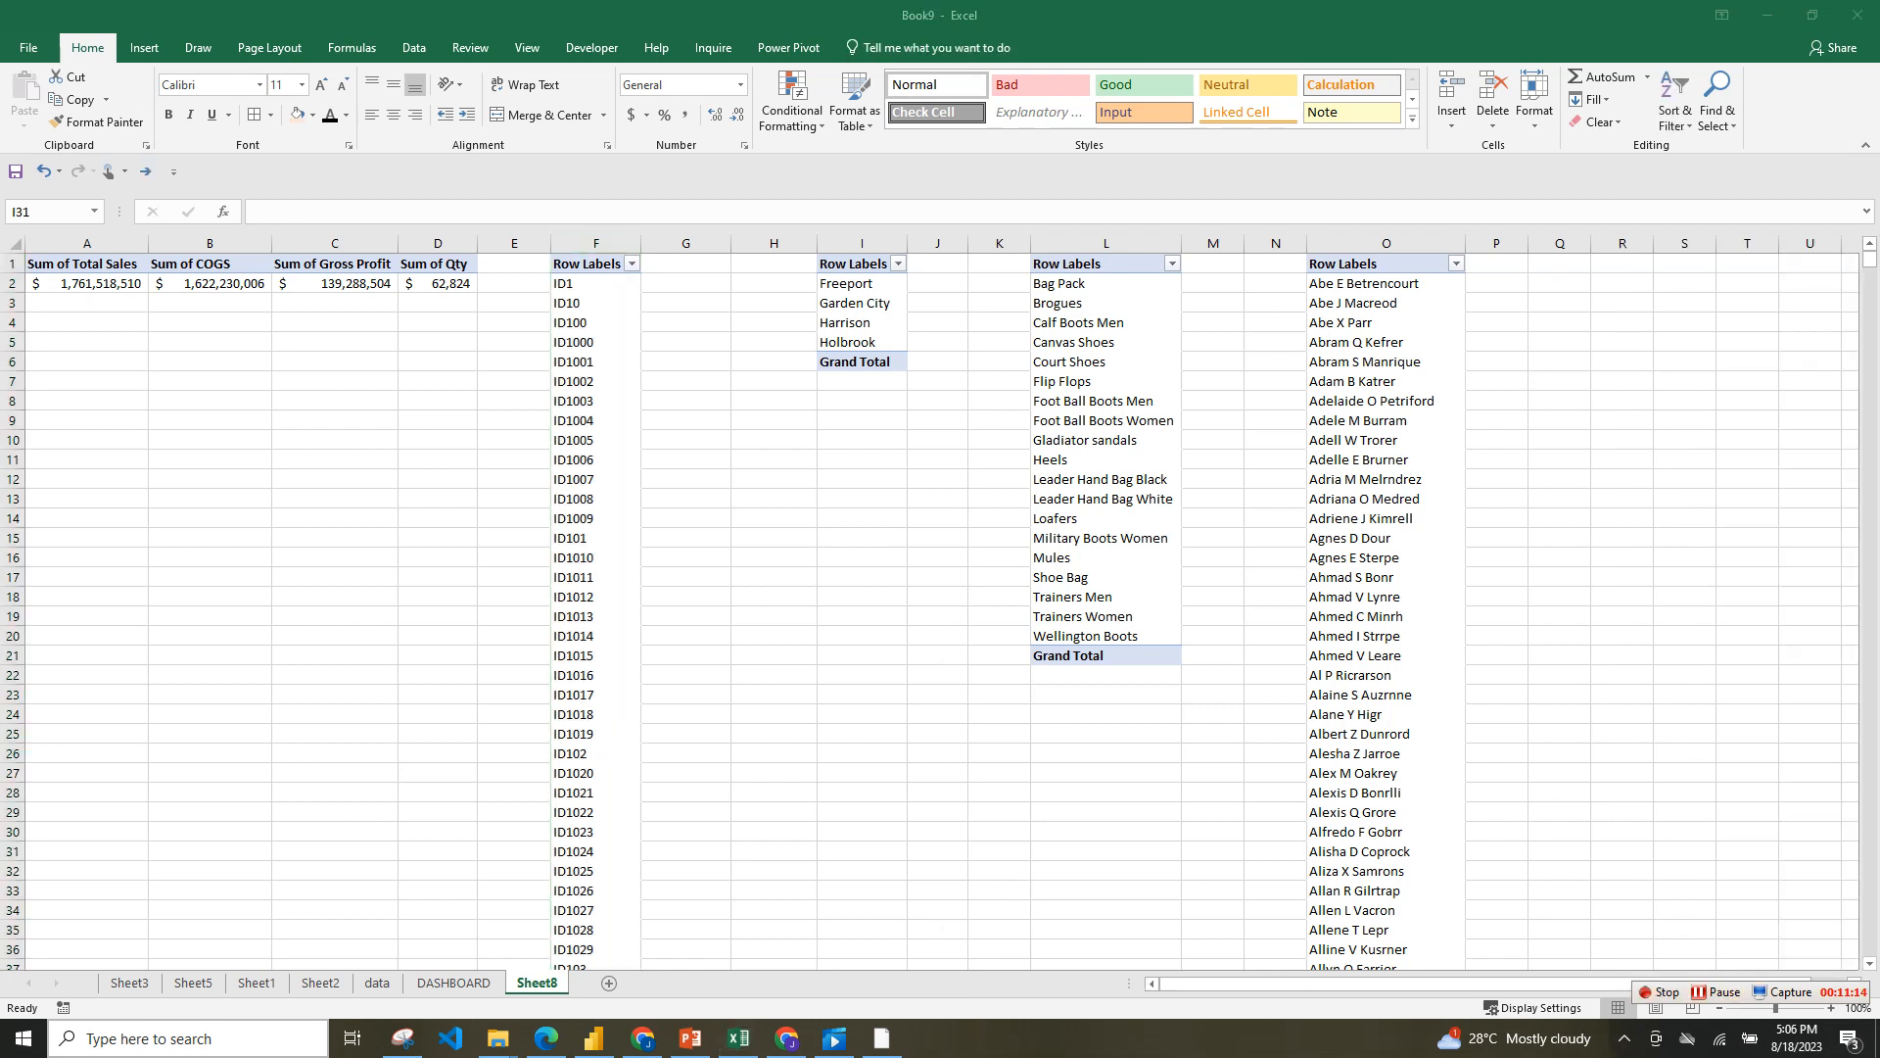
click(595, 242)
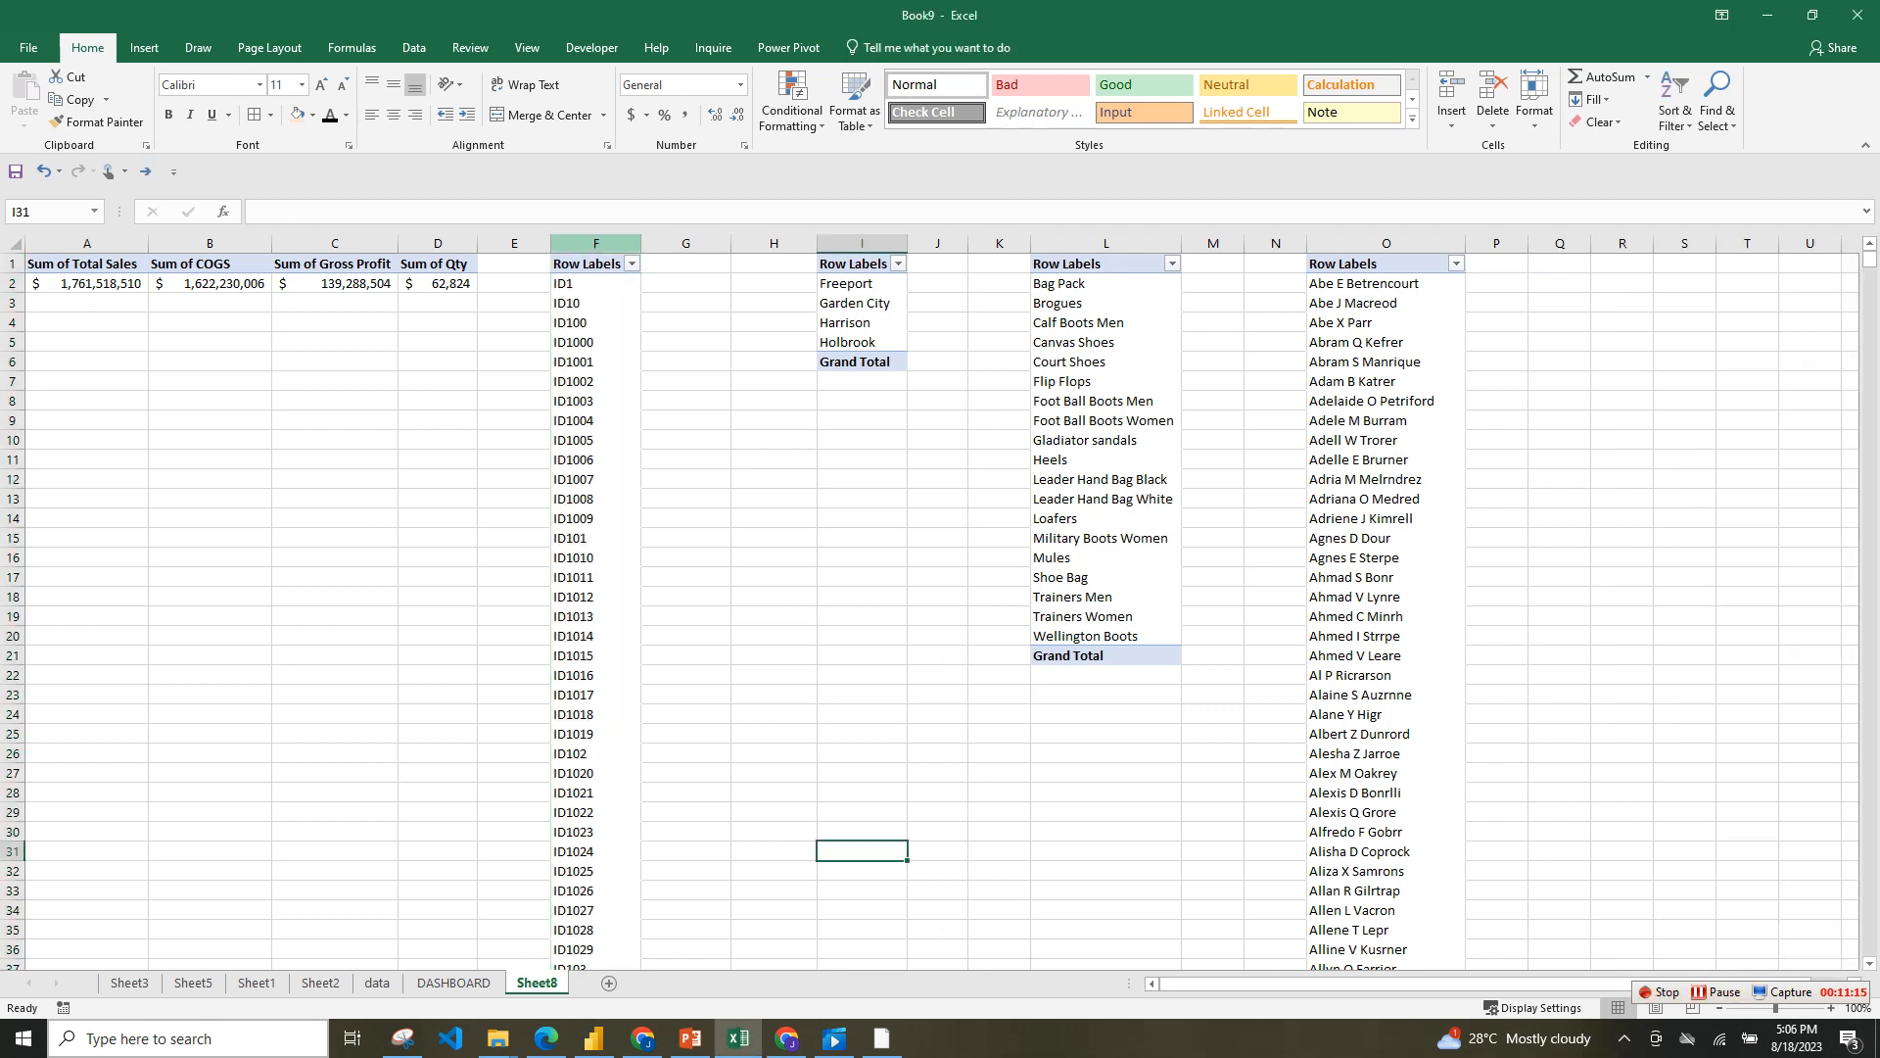
click(595, 243)
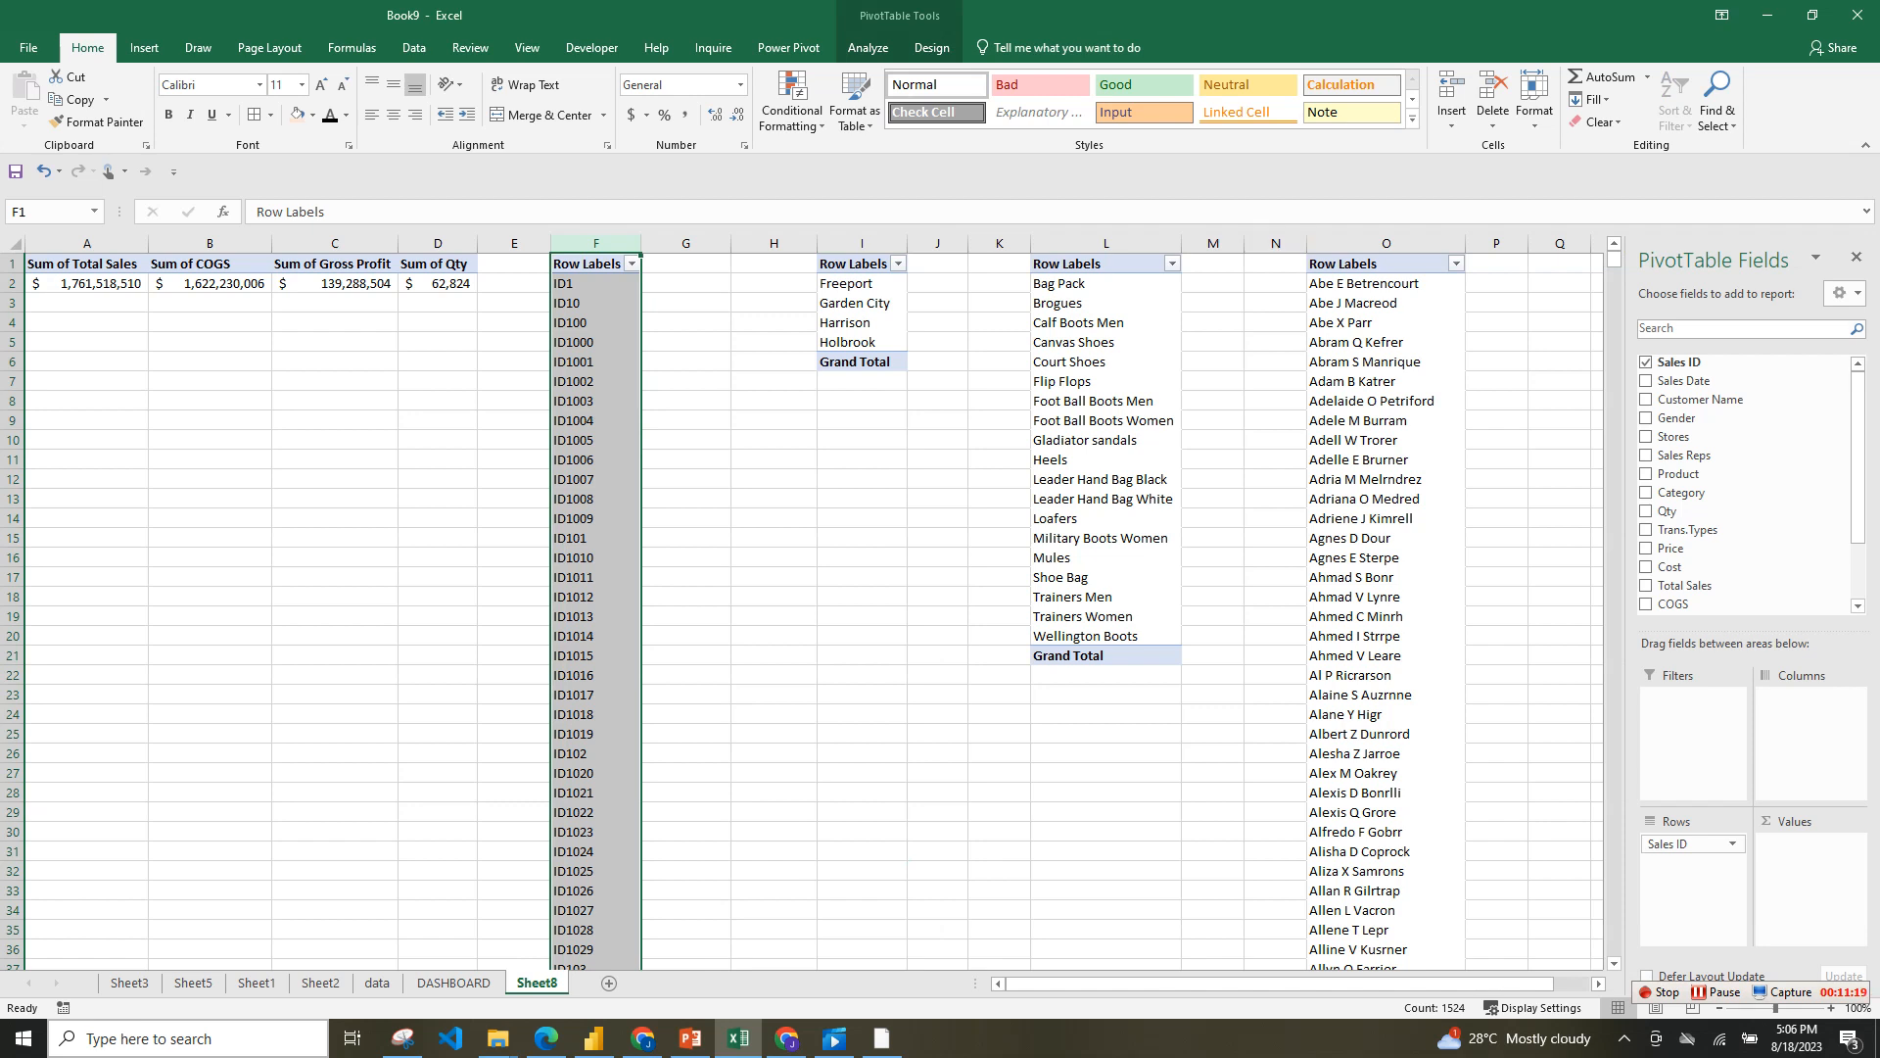
click(1378, 263)
click(1385, 244)
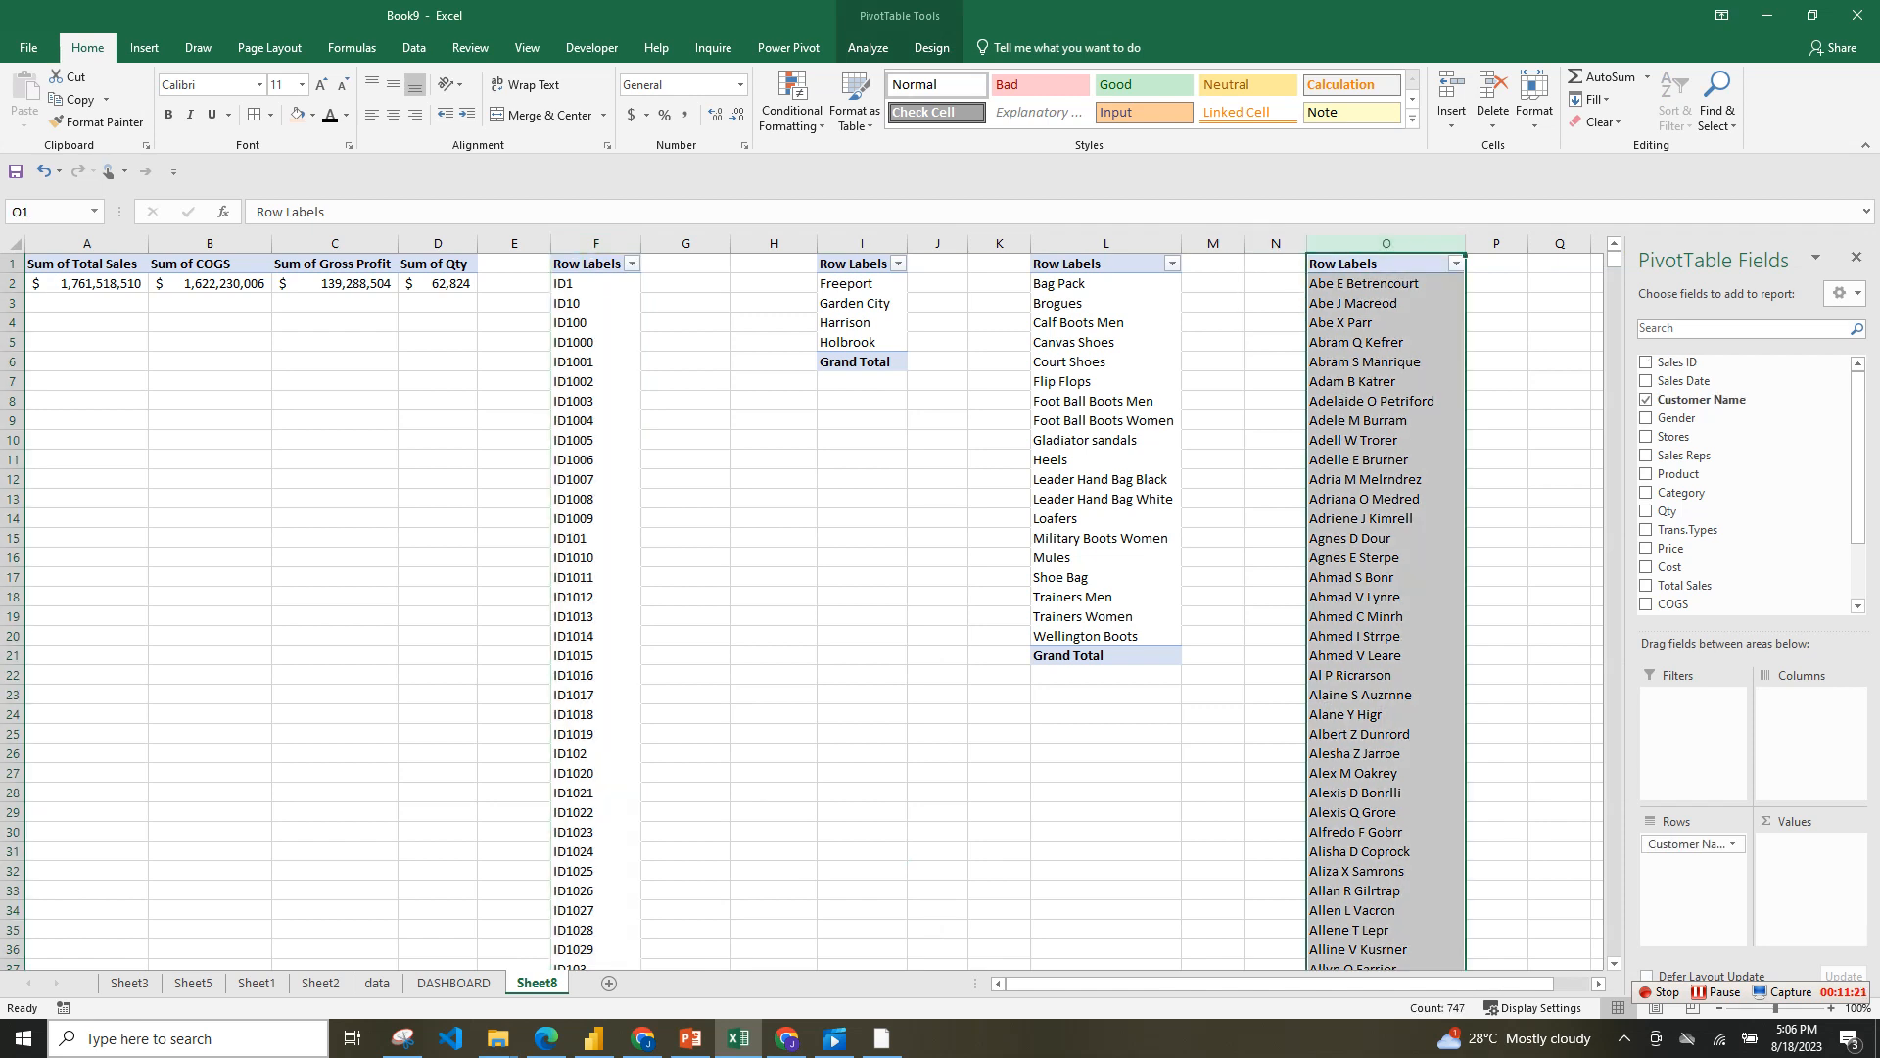
drag(1307, 243, 1281, 242)
- Turn off the grand totals of the Sales ID PivotTable in column F
click(597, 244)
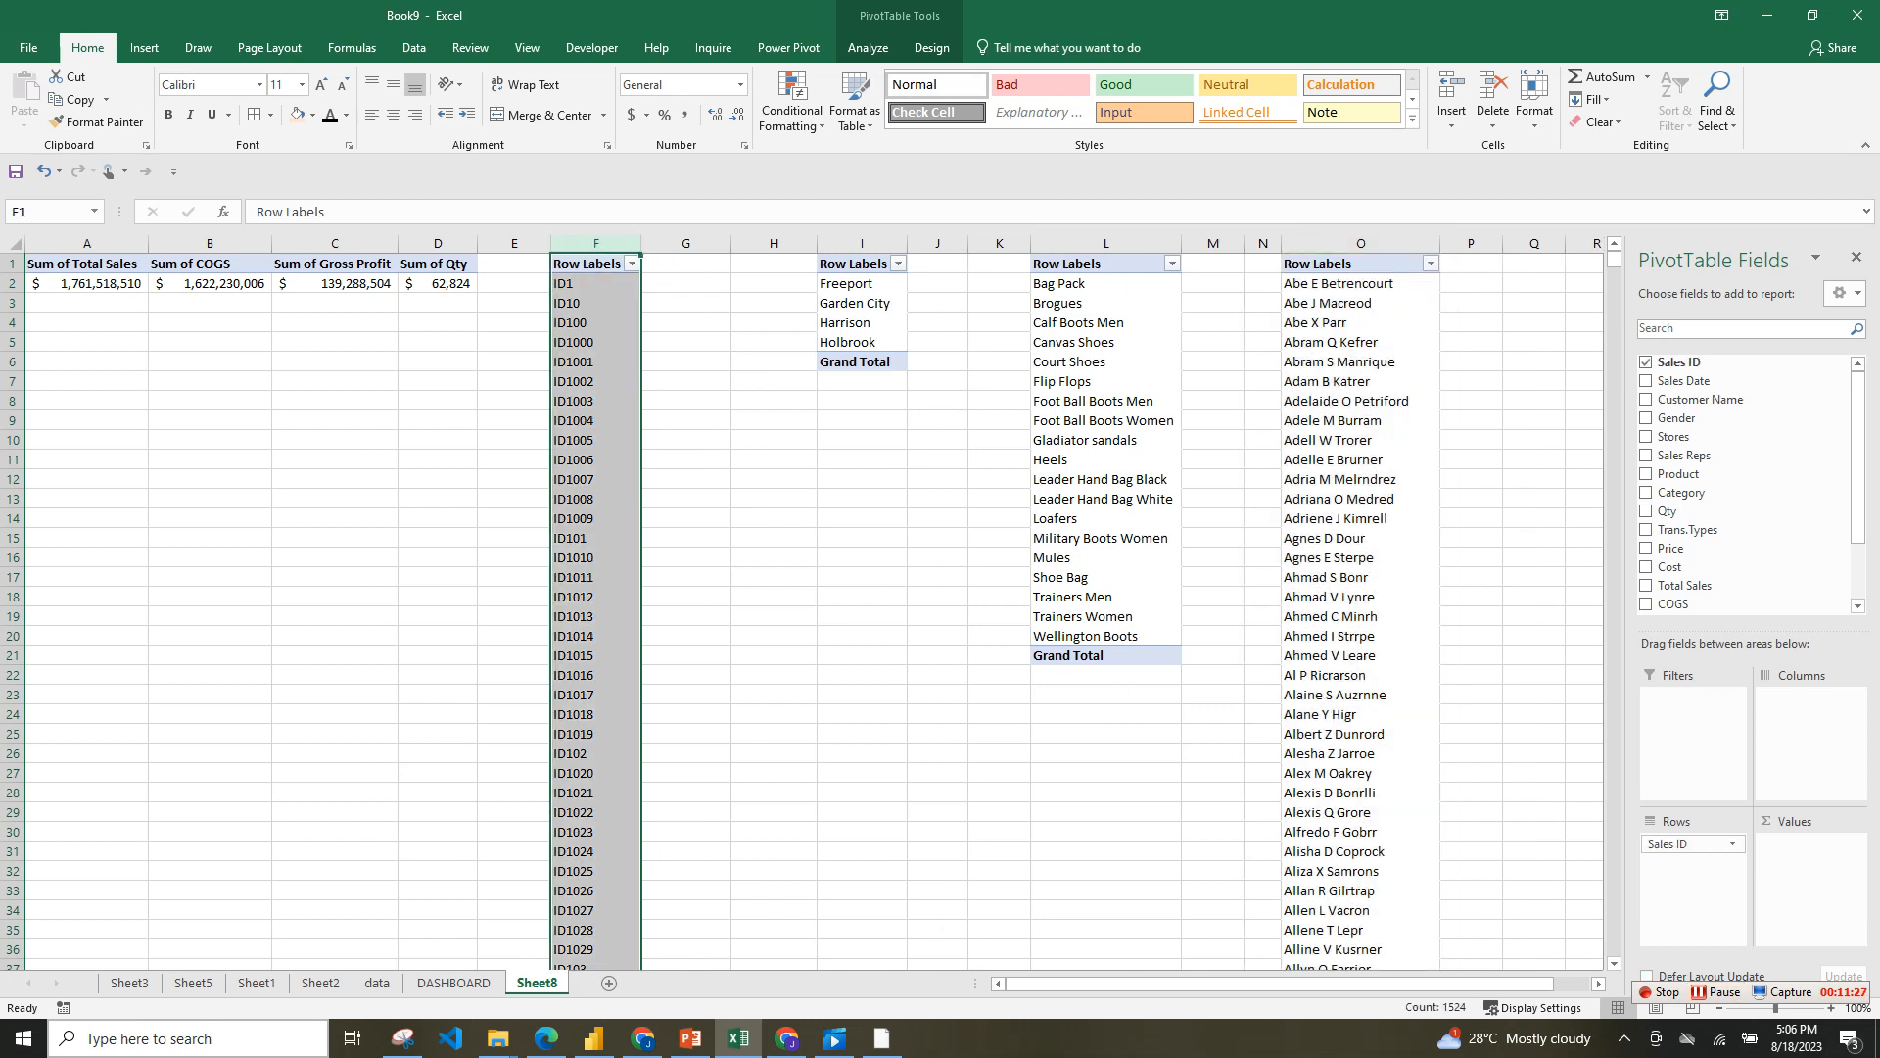
click(1716, 992)
click(596, 244)
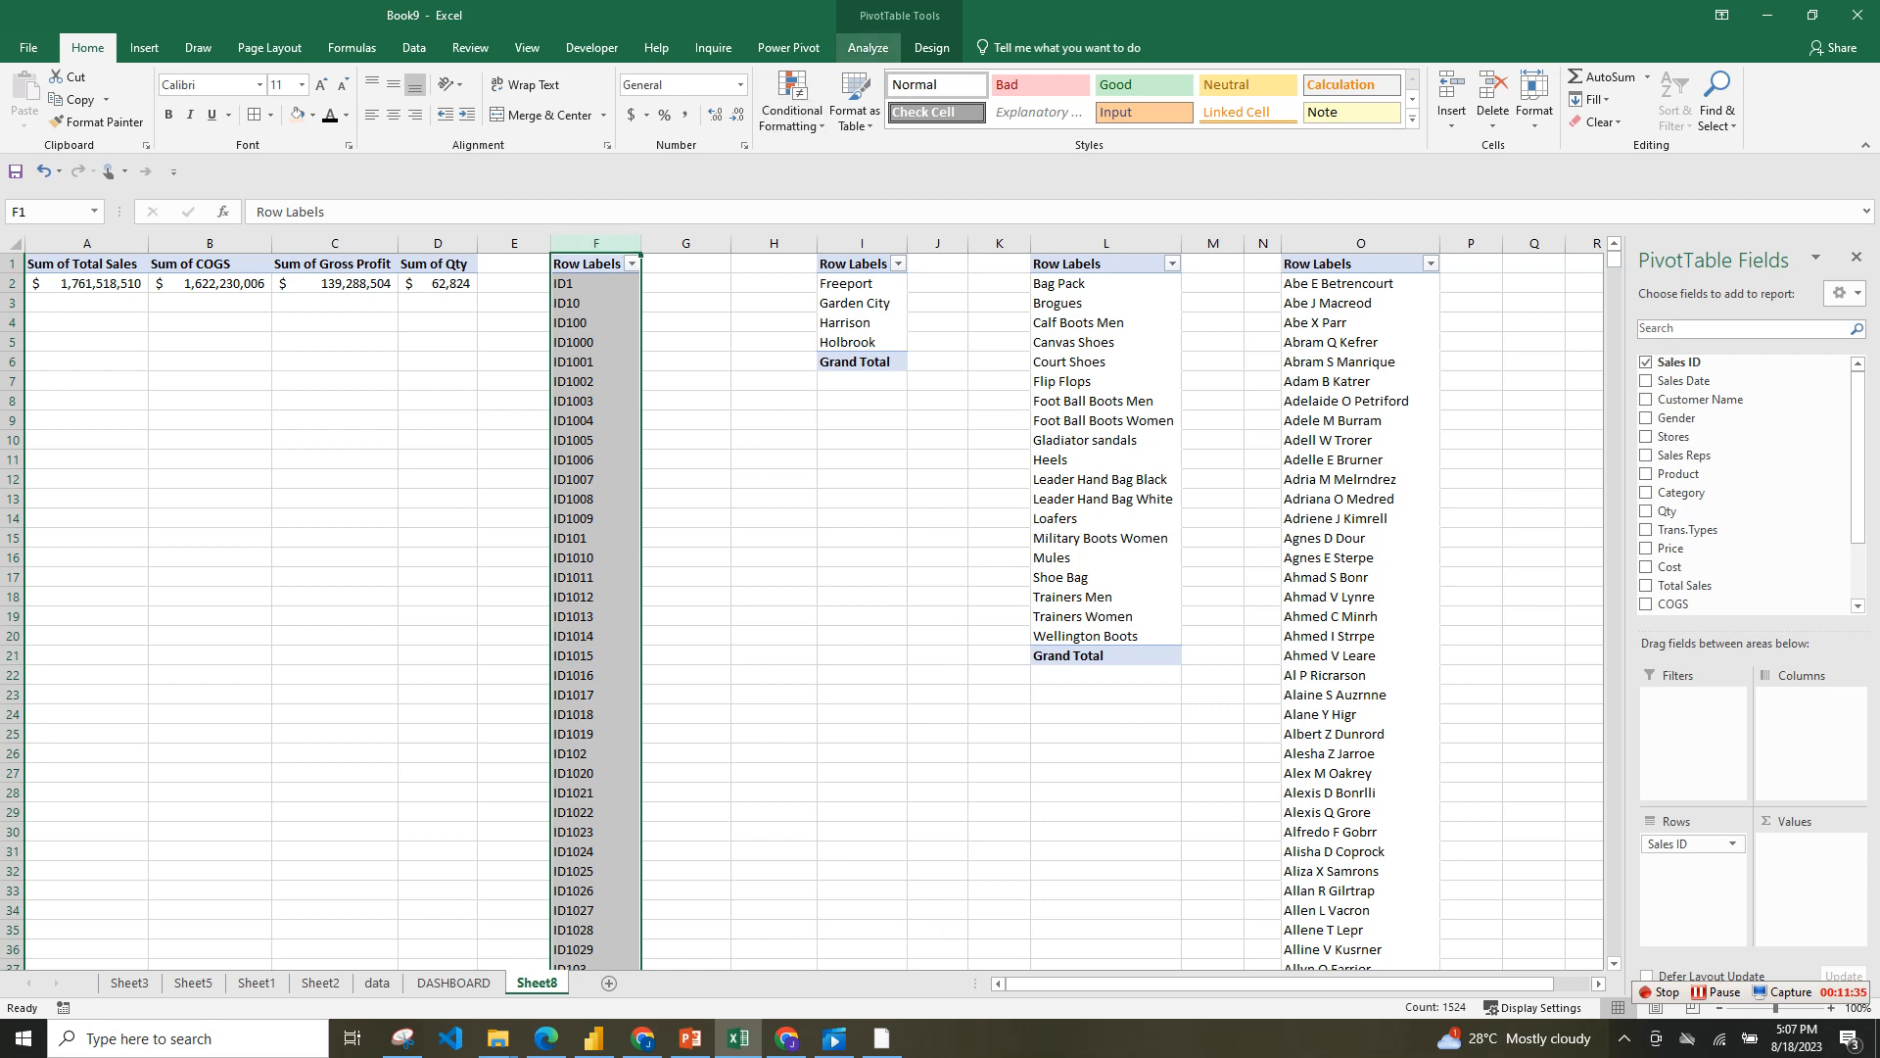
click(931, 47)
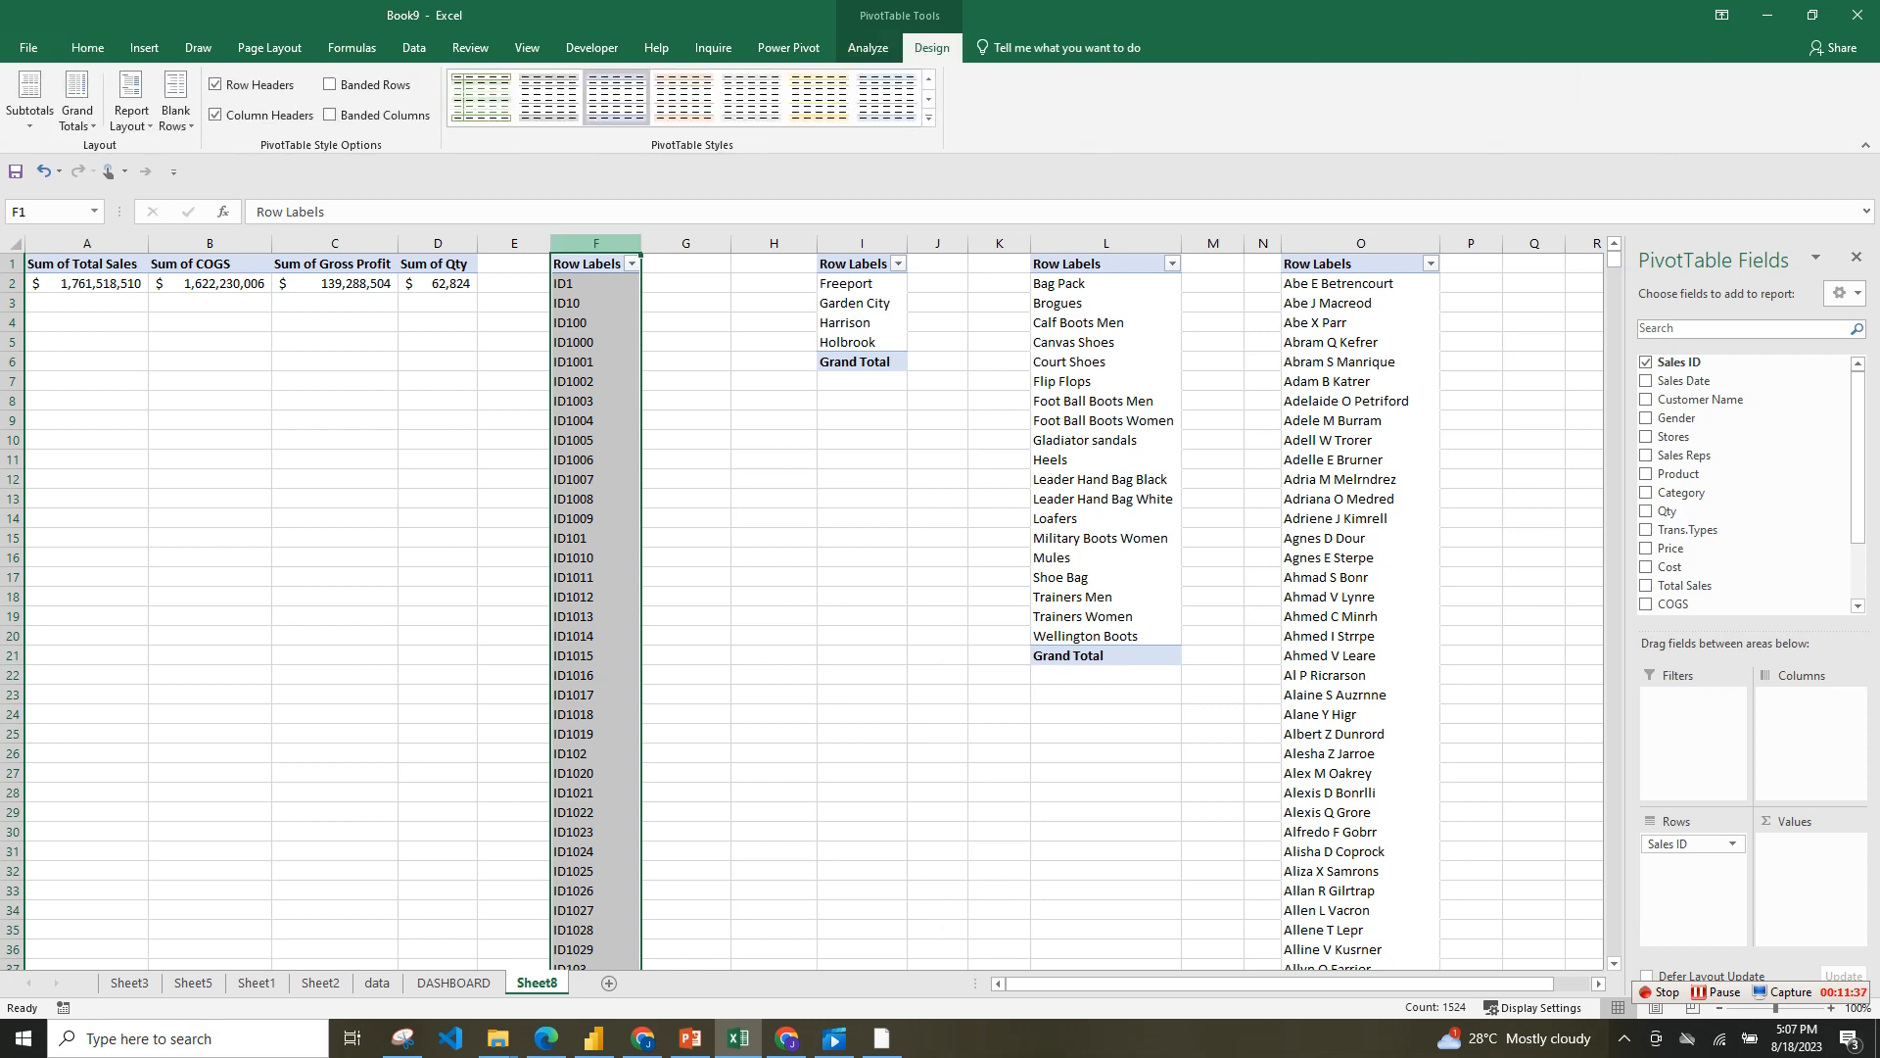
click(78, 98)
click(173, 158)
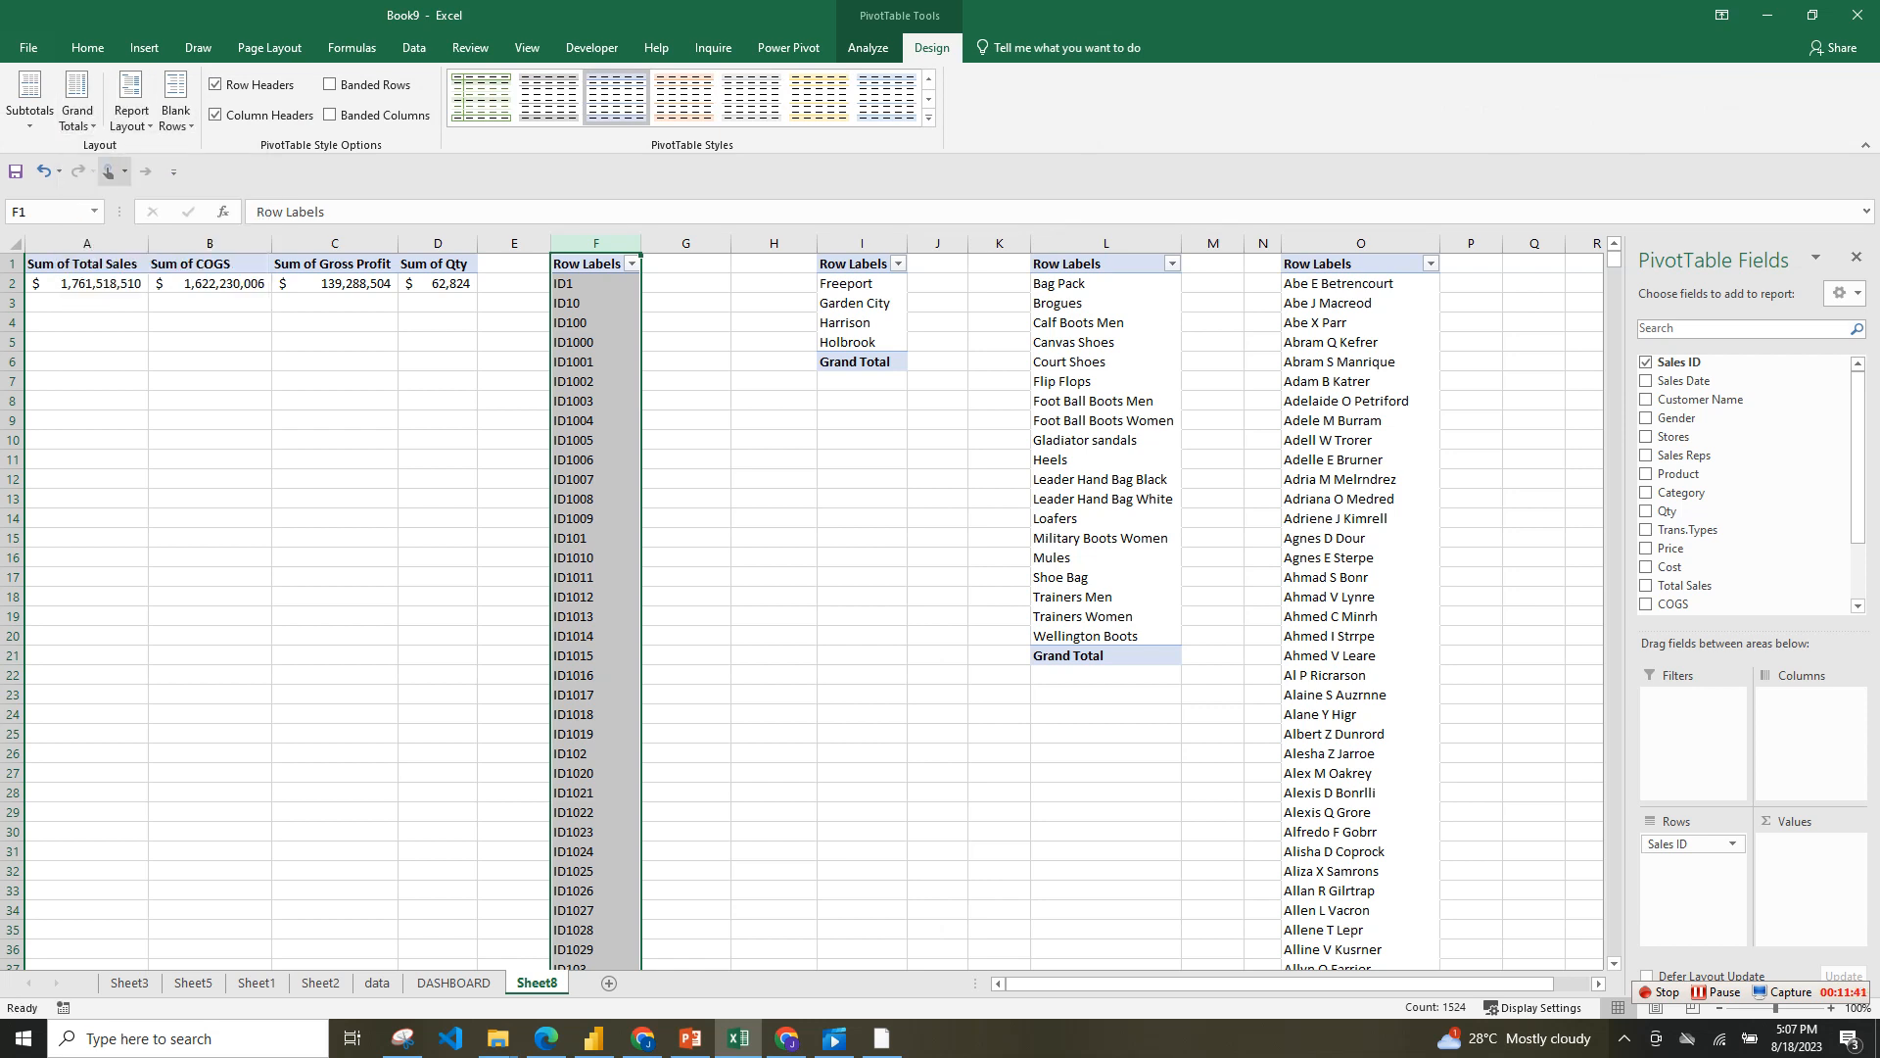
- Turn off the row and column grand totals of the Stores, Product and Customer Name PivotTables in columns I, L and O
drag(862, 243, 1361, 243)
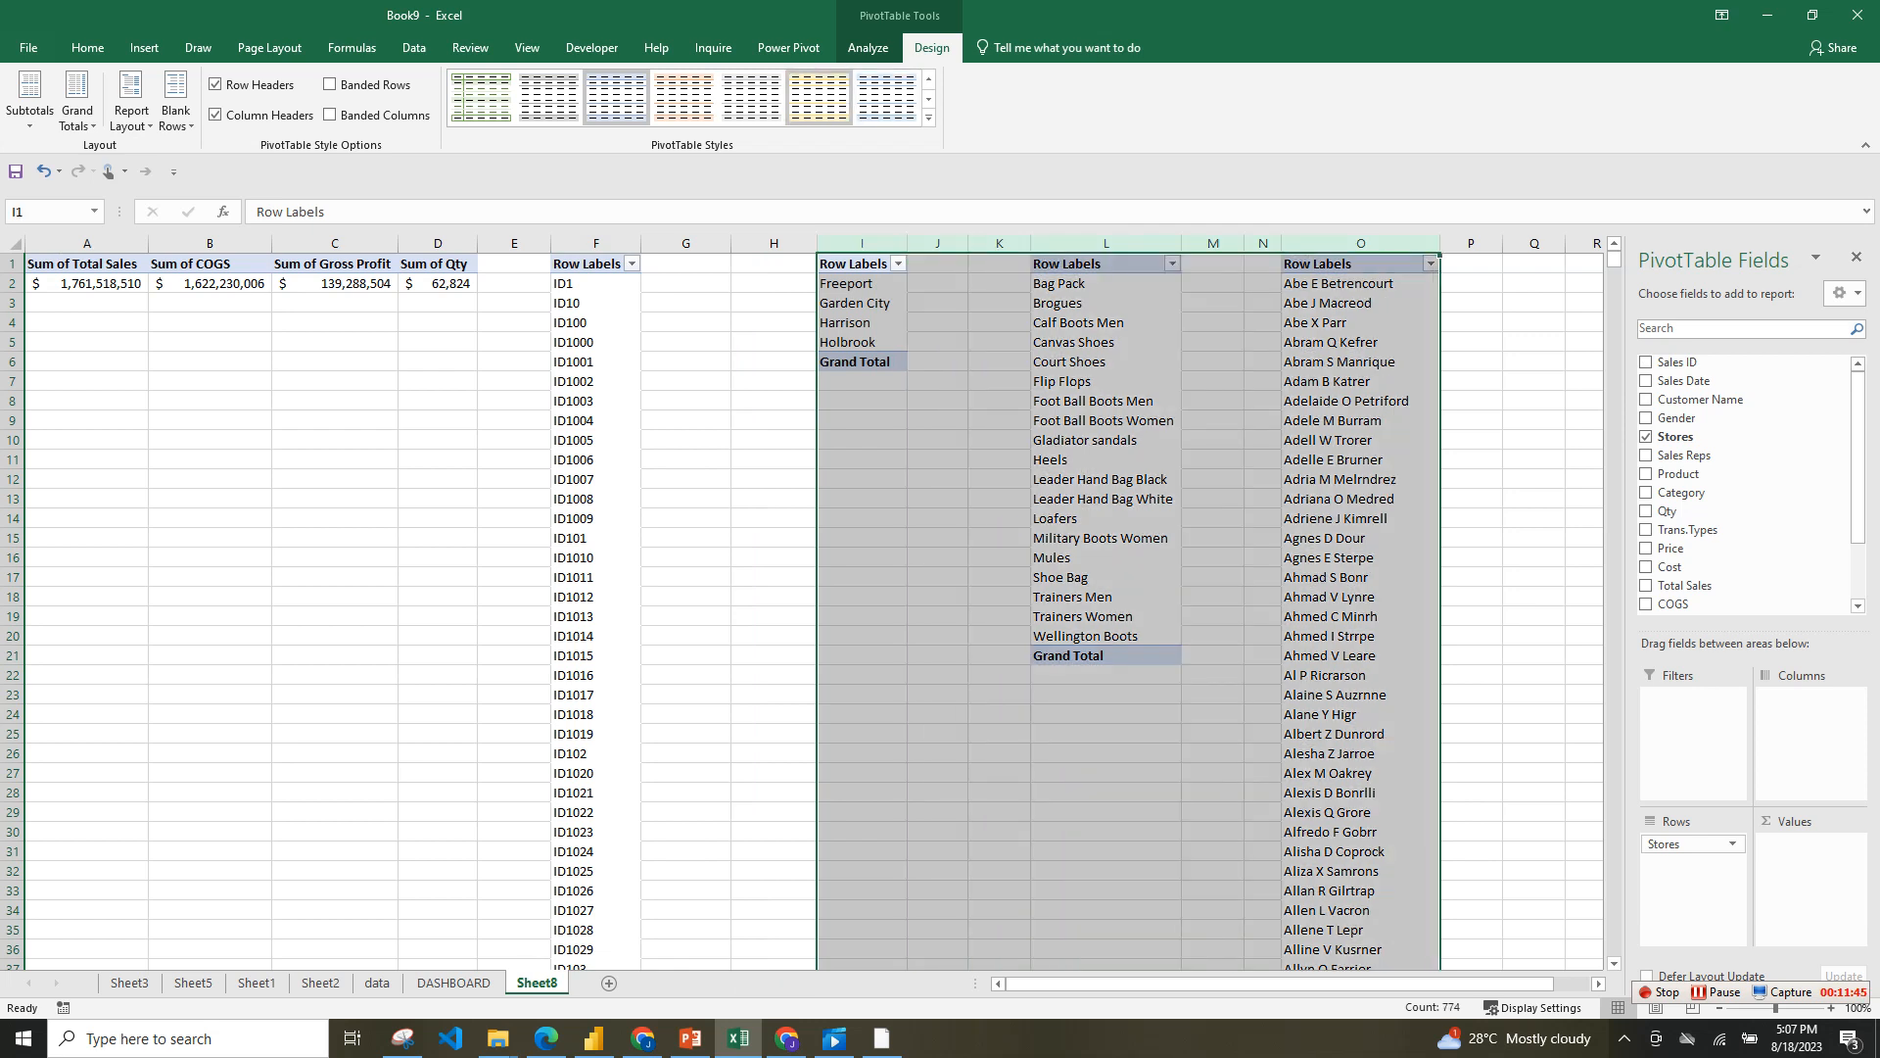
click(77, 98)
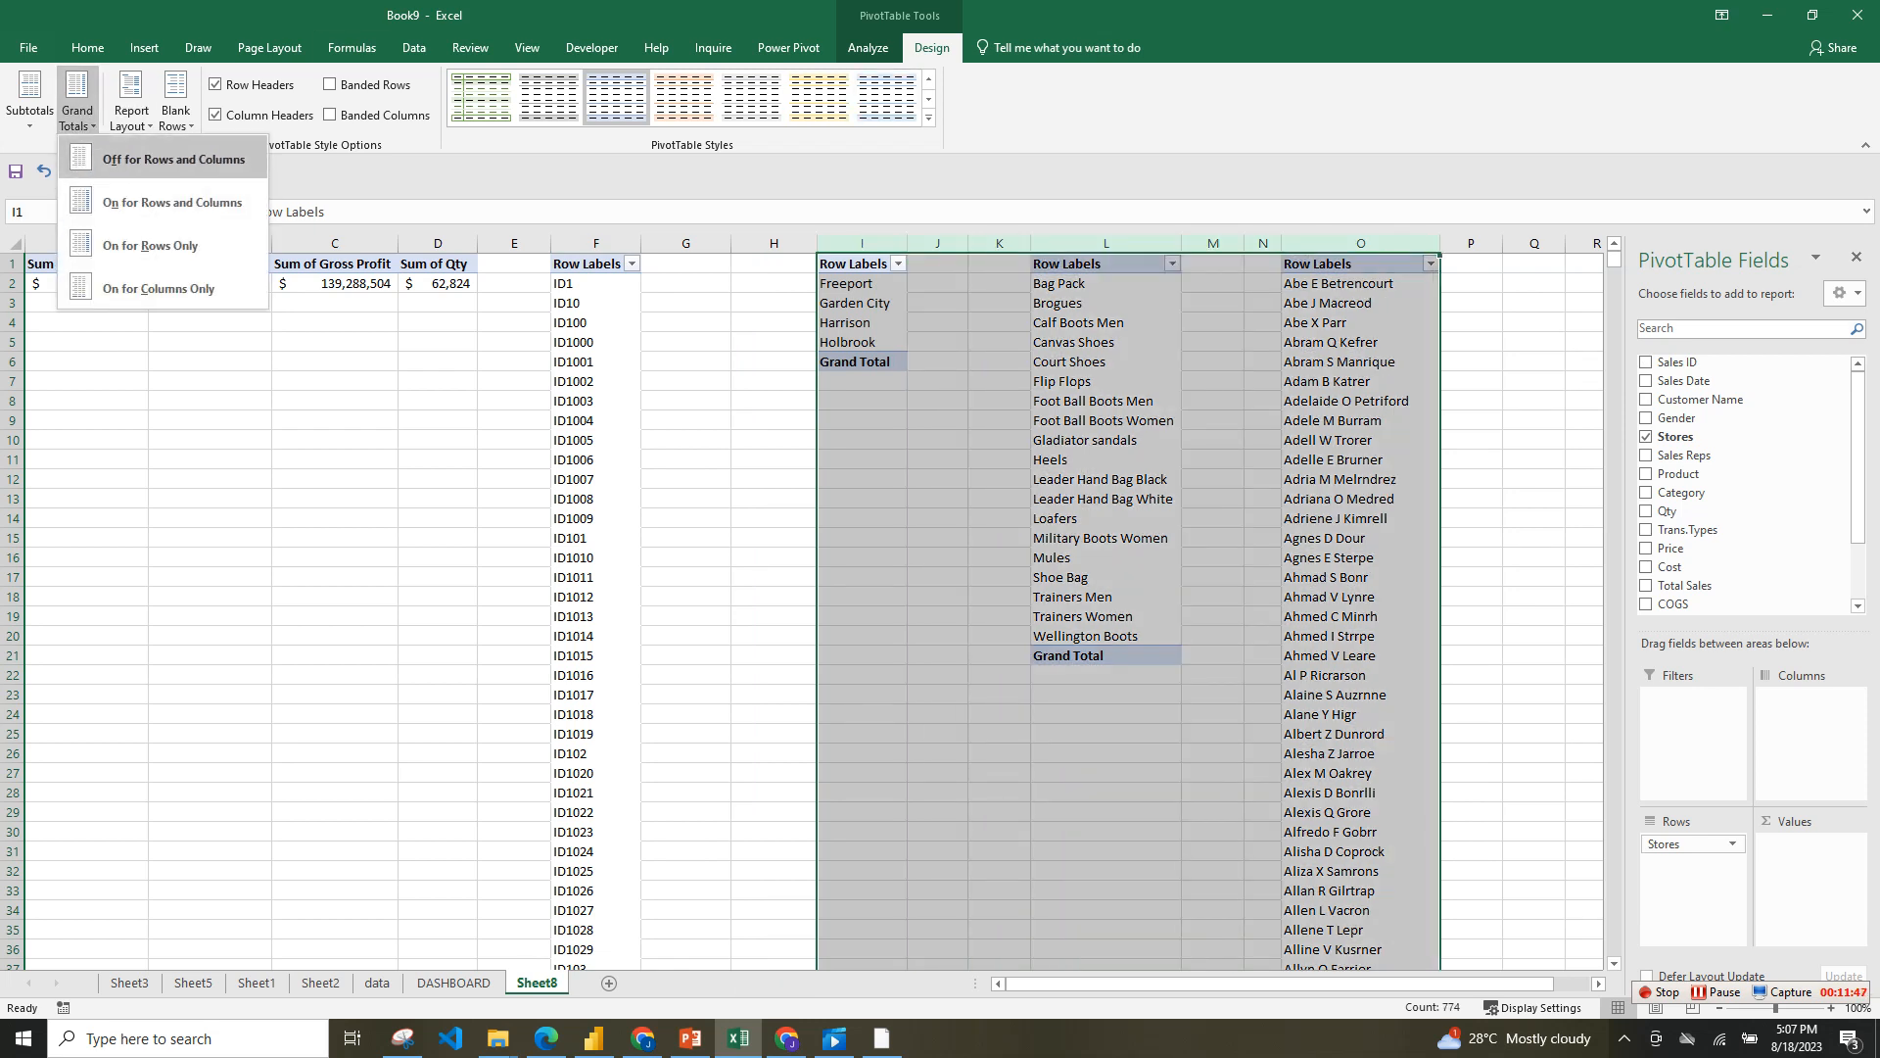
click(173, 158)
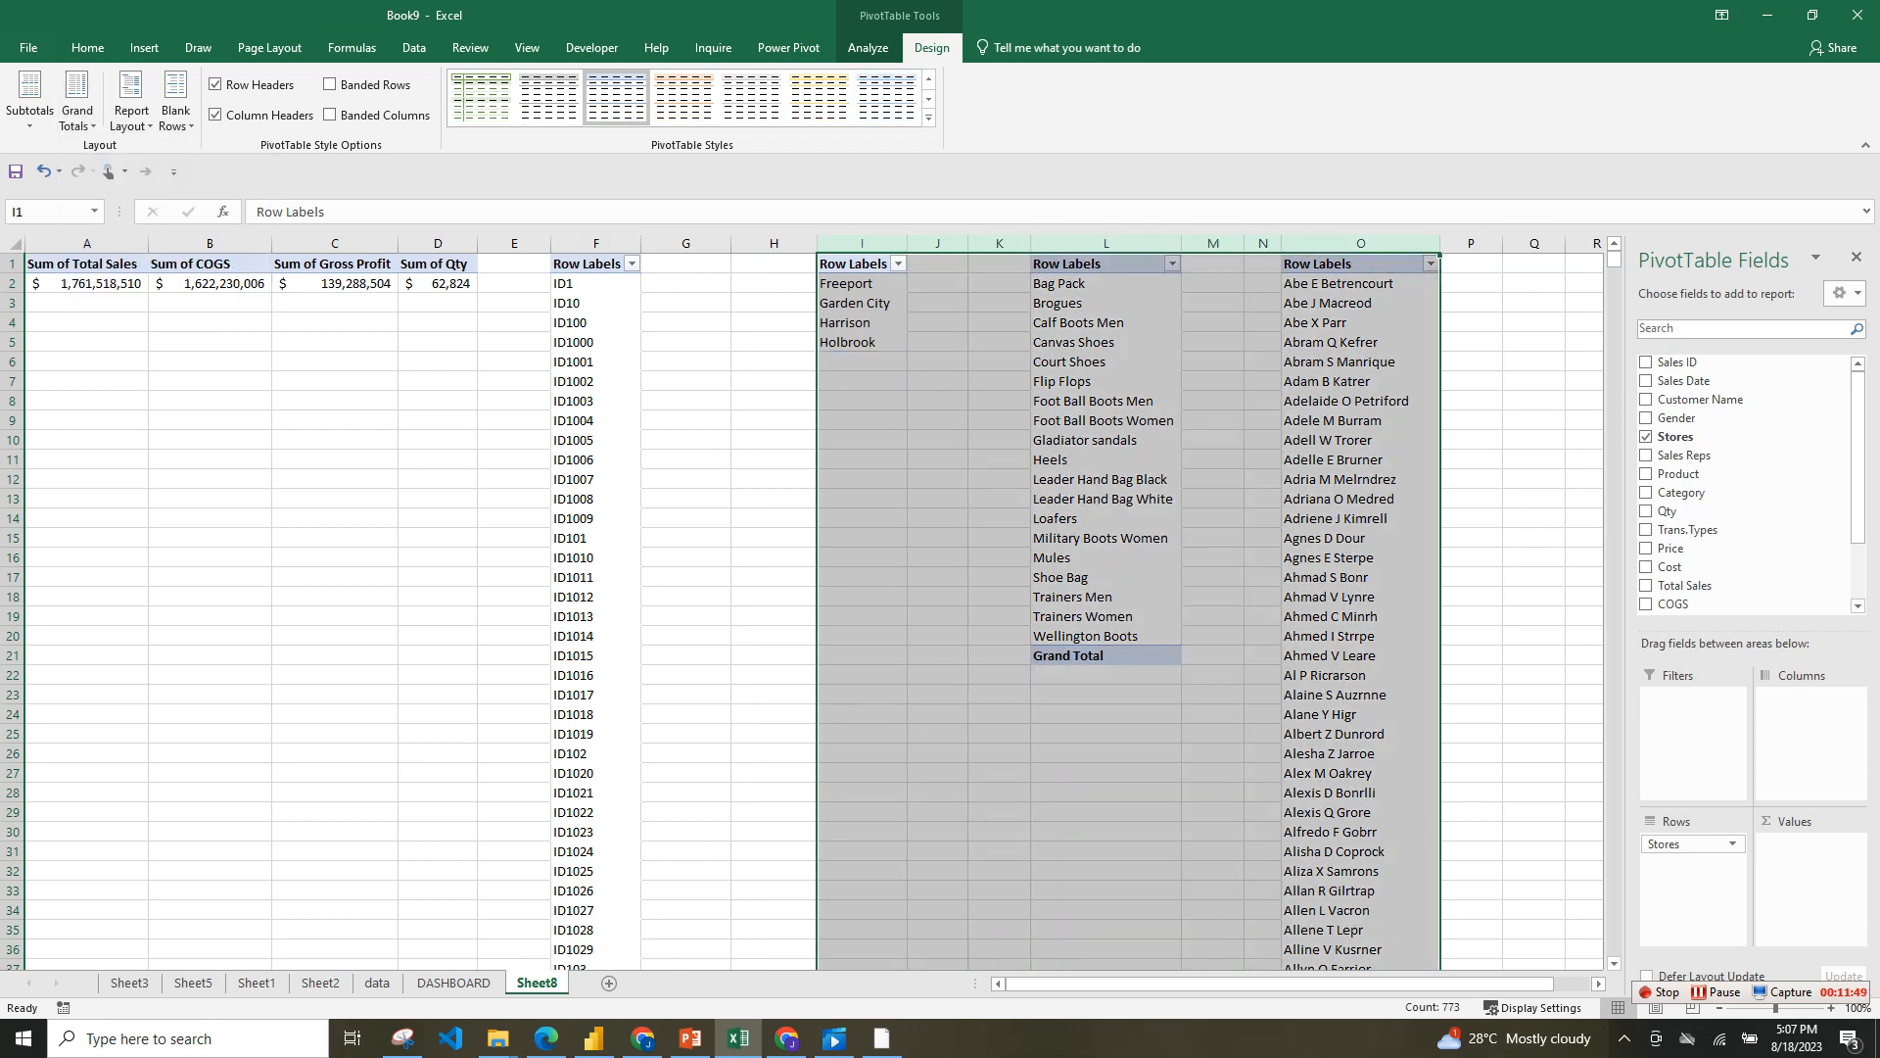
click(1106, 243)
click(77, 98)
click(174, 159)
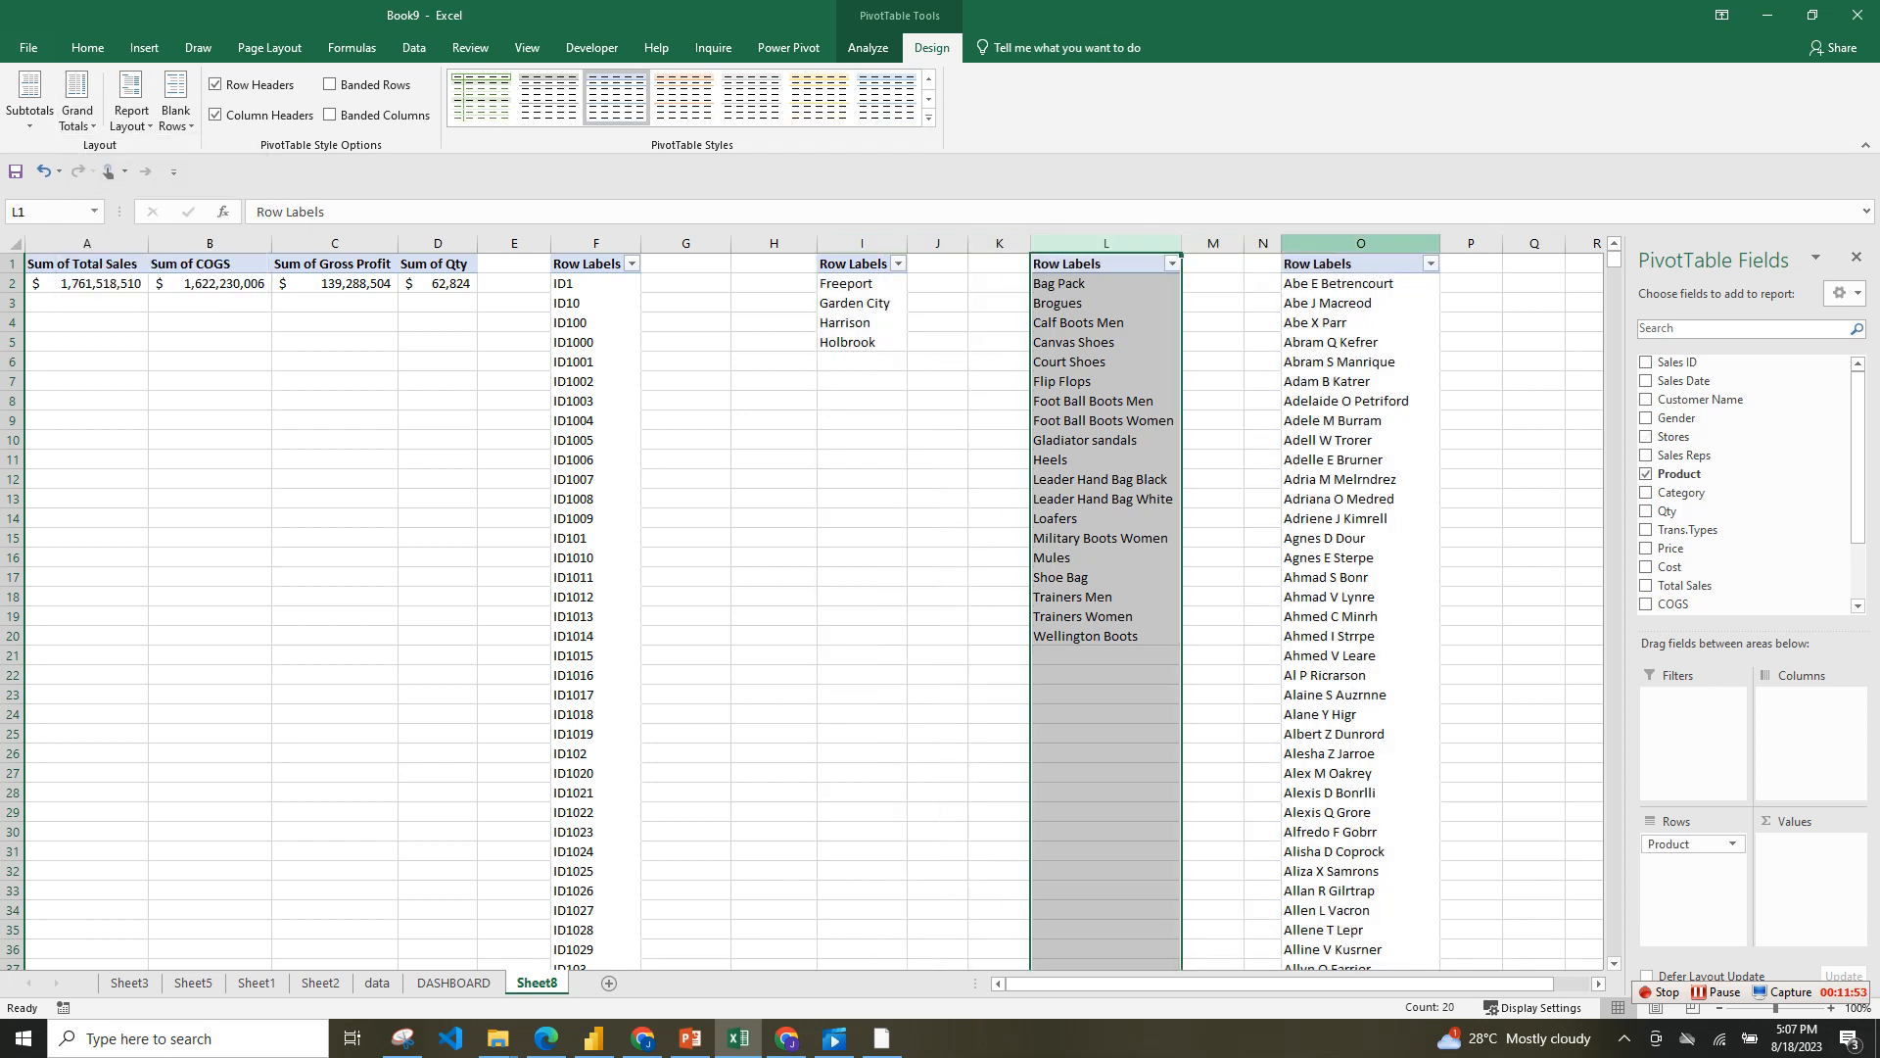
click(1360, 243)
click(77, 98)
click(173, 159)
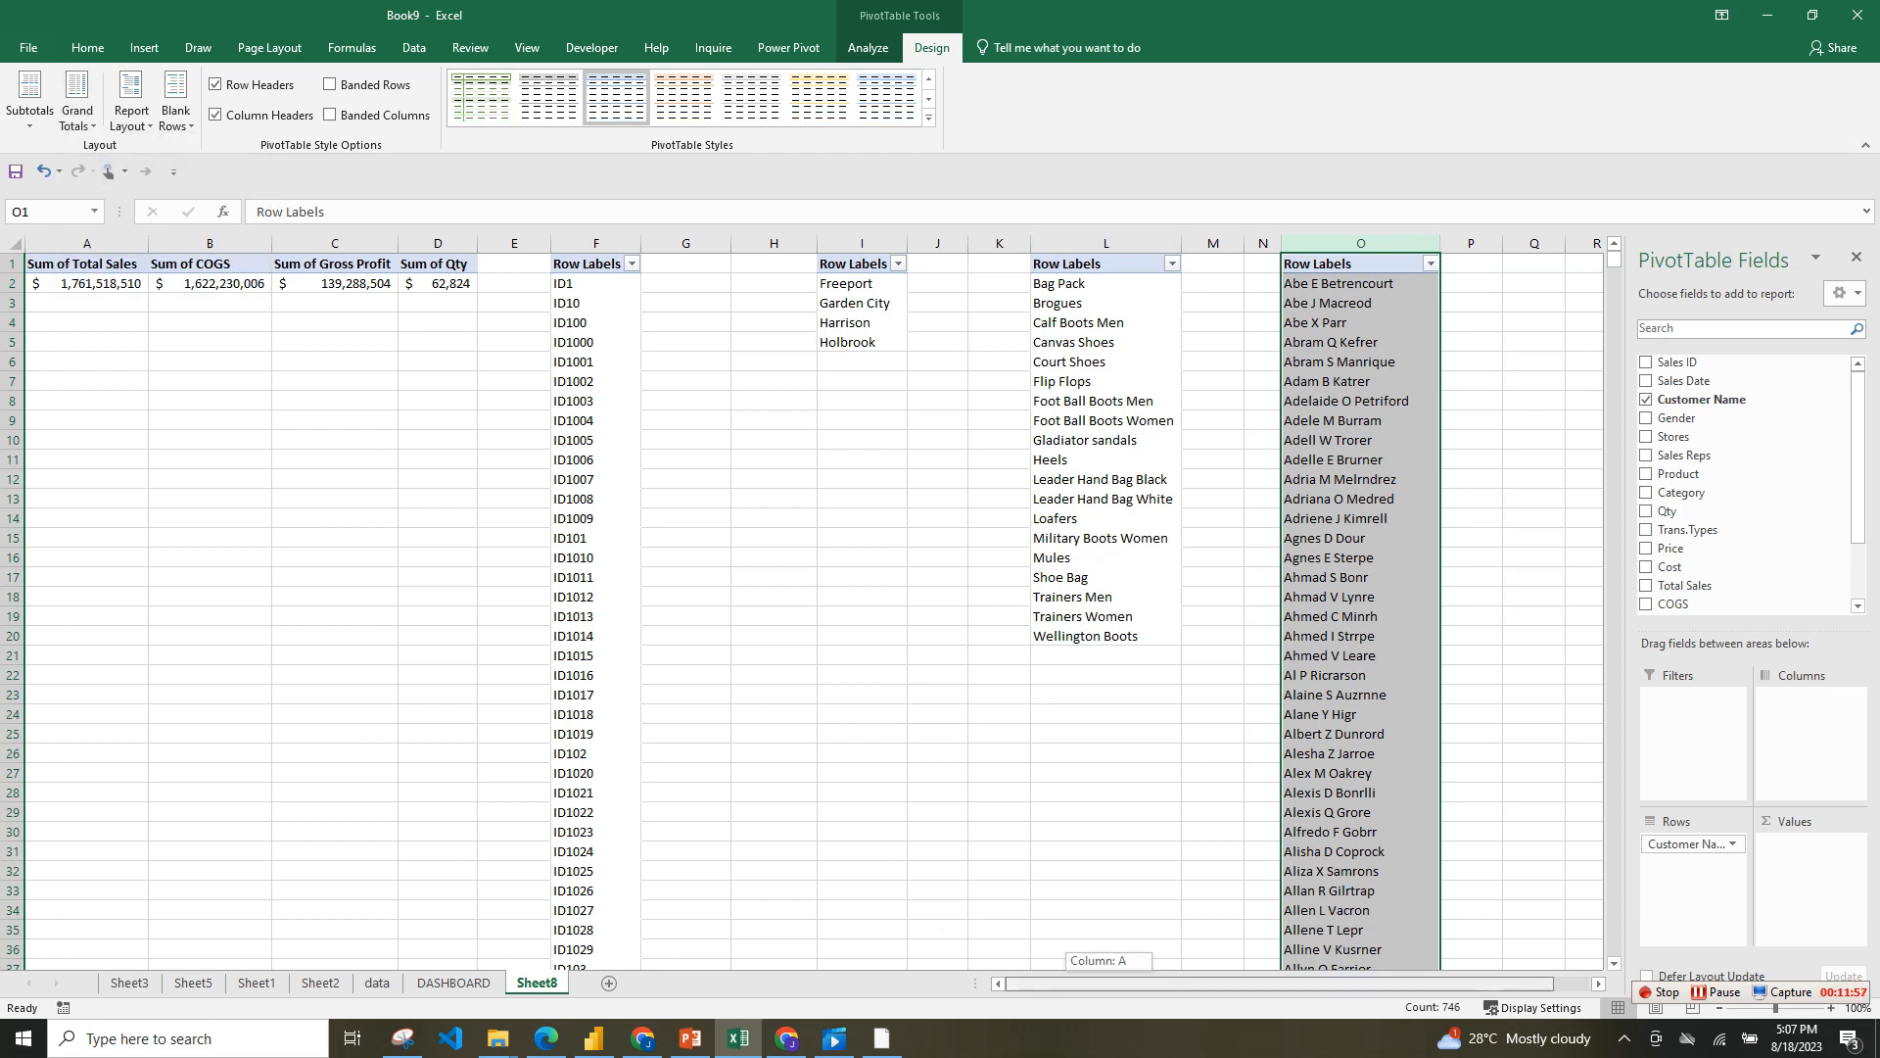
click(774, 362)
click(595, 244)
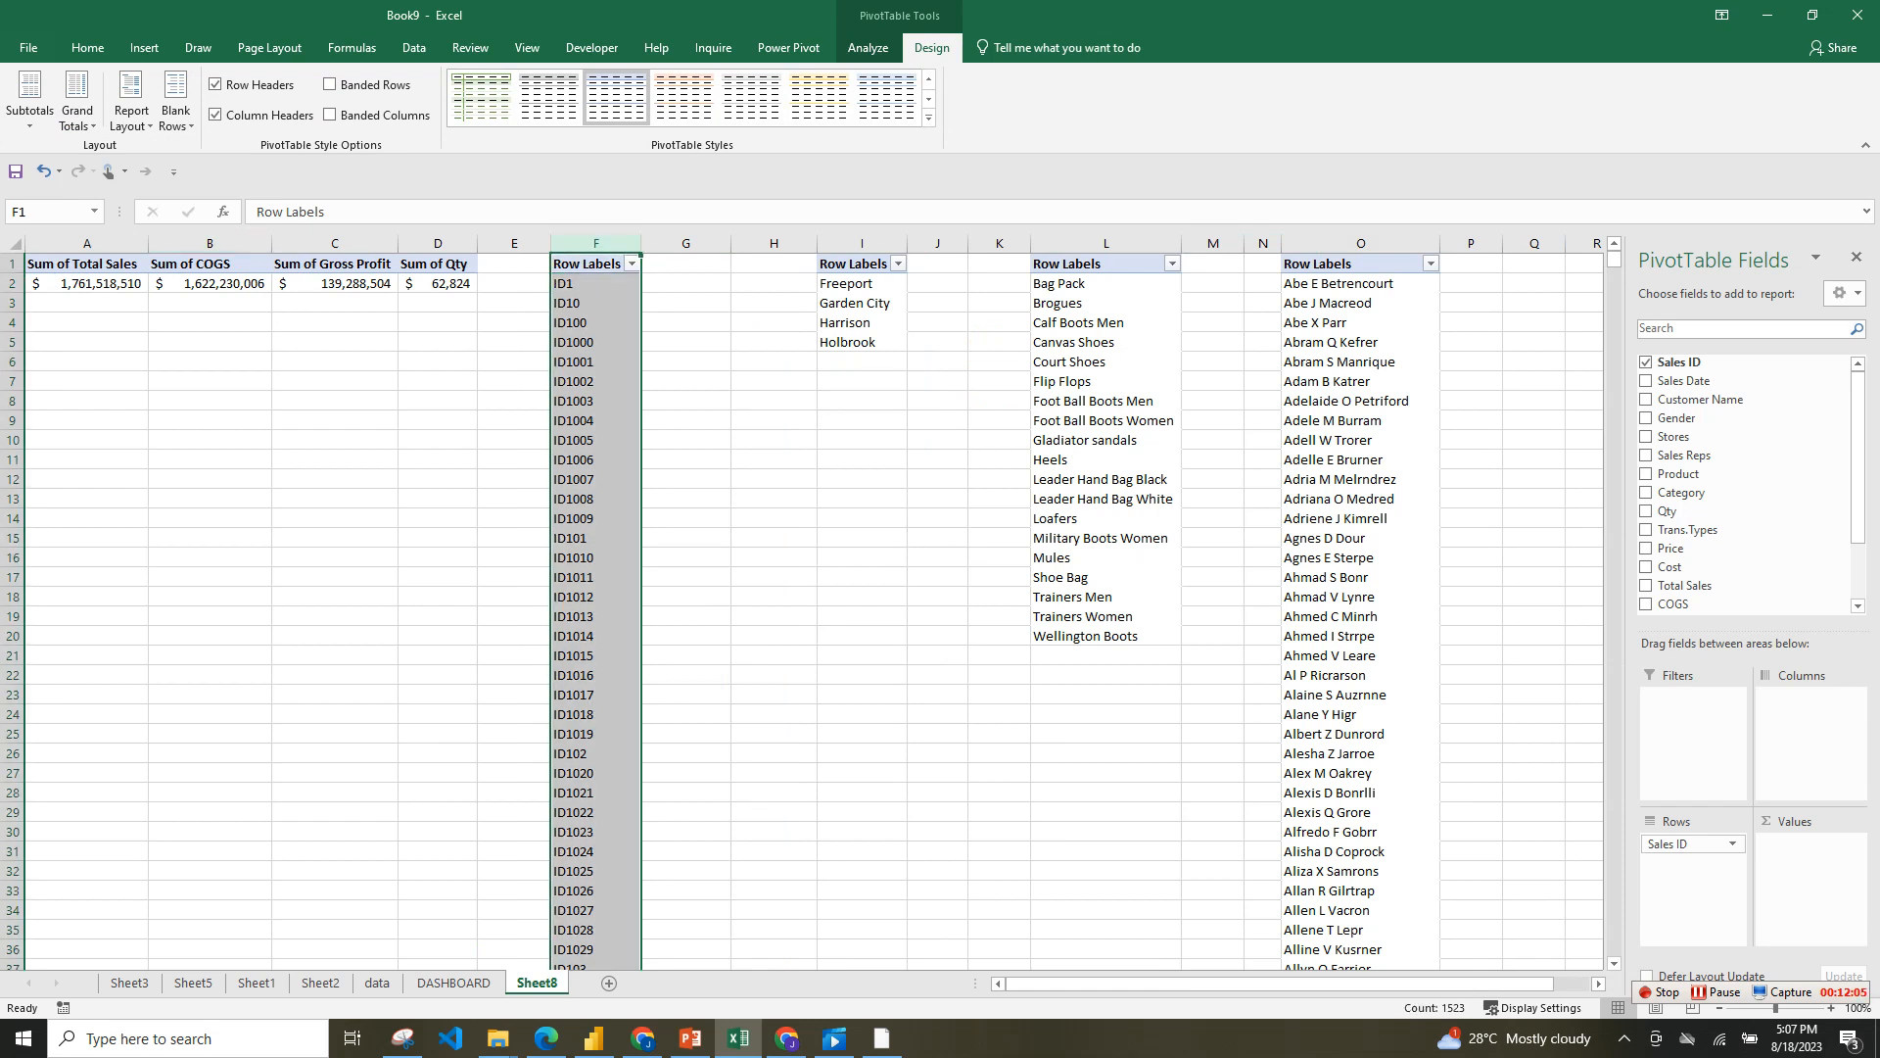
click(685, 283)
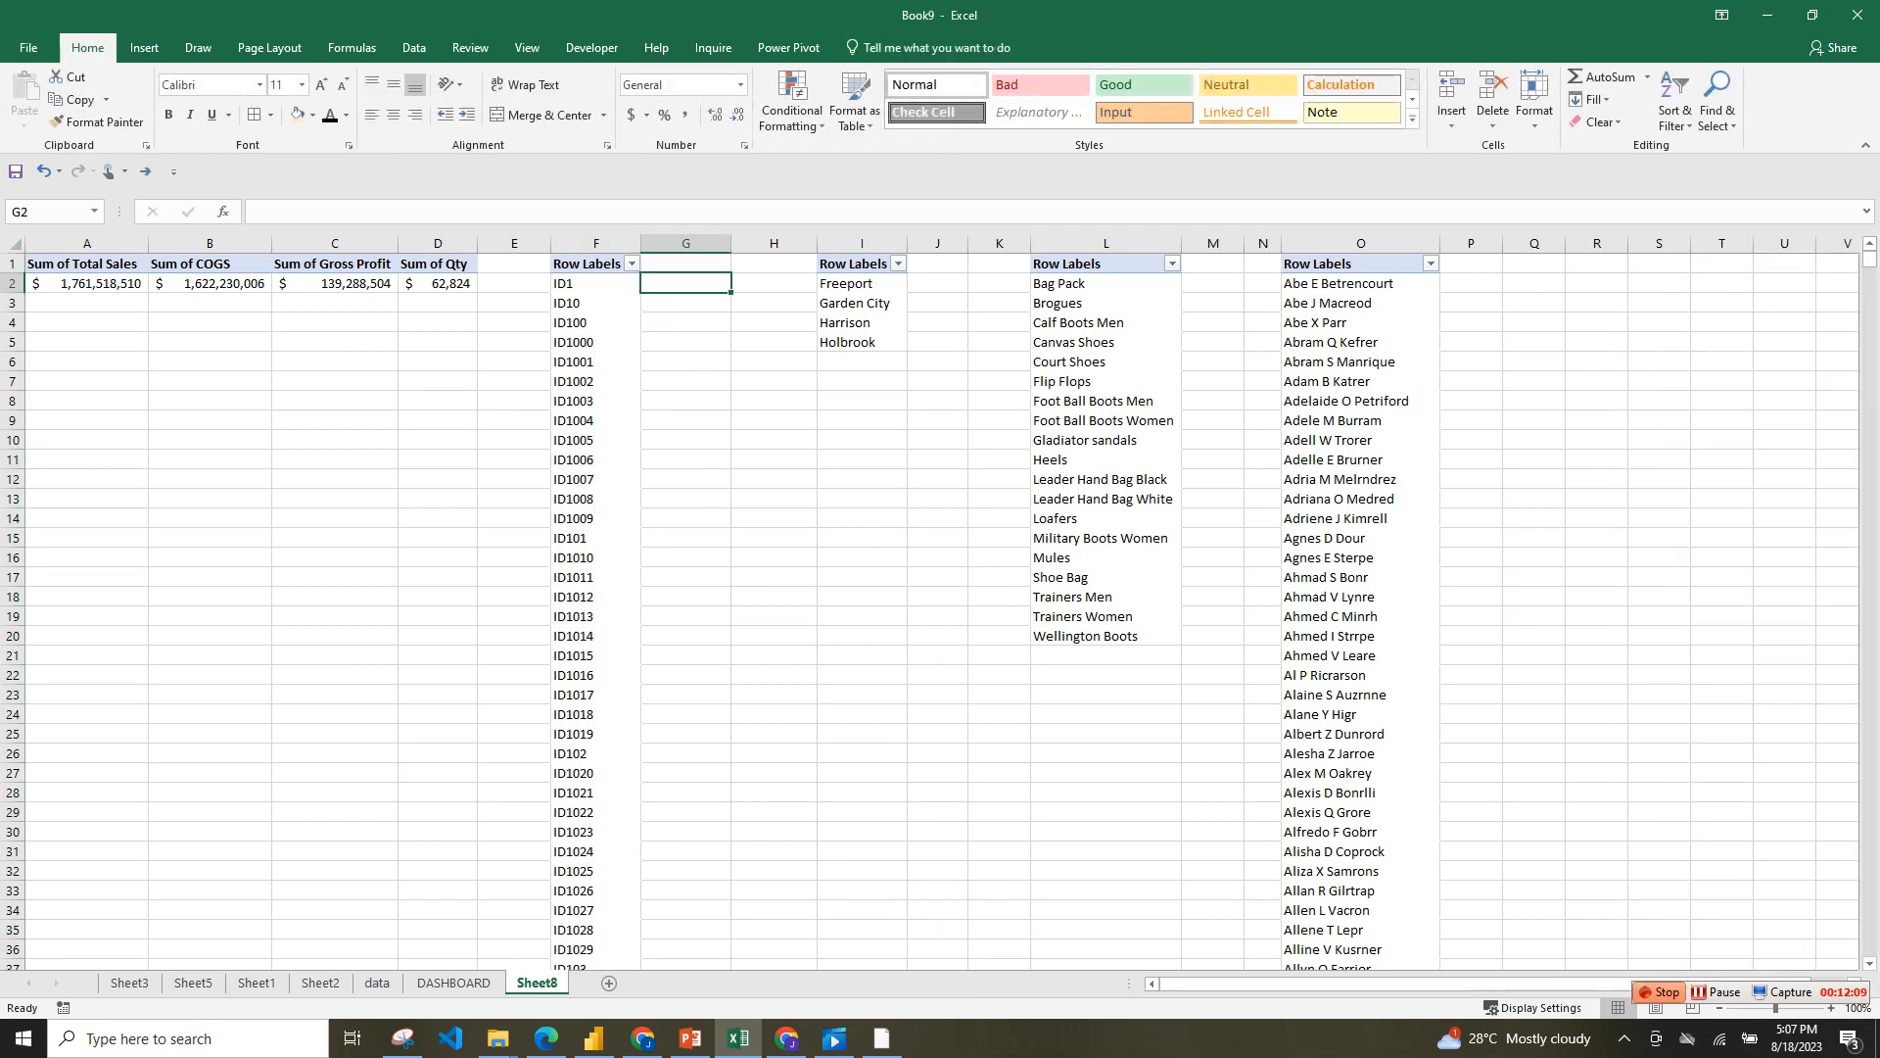
click(1716, 992)
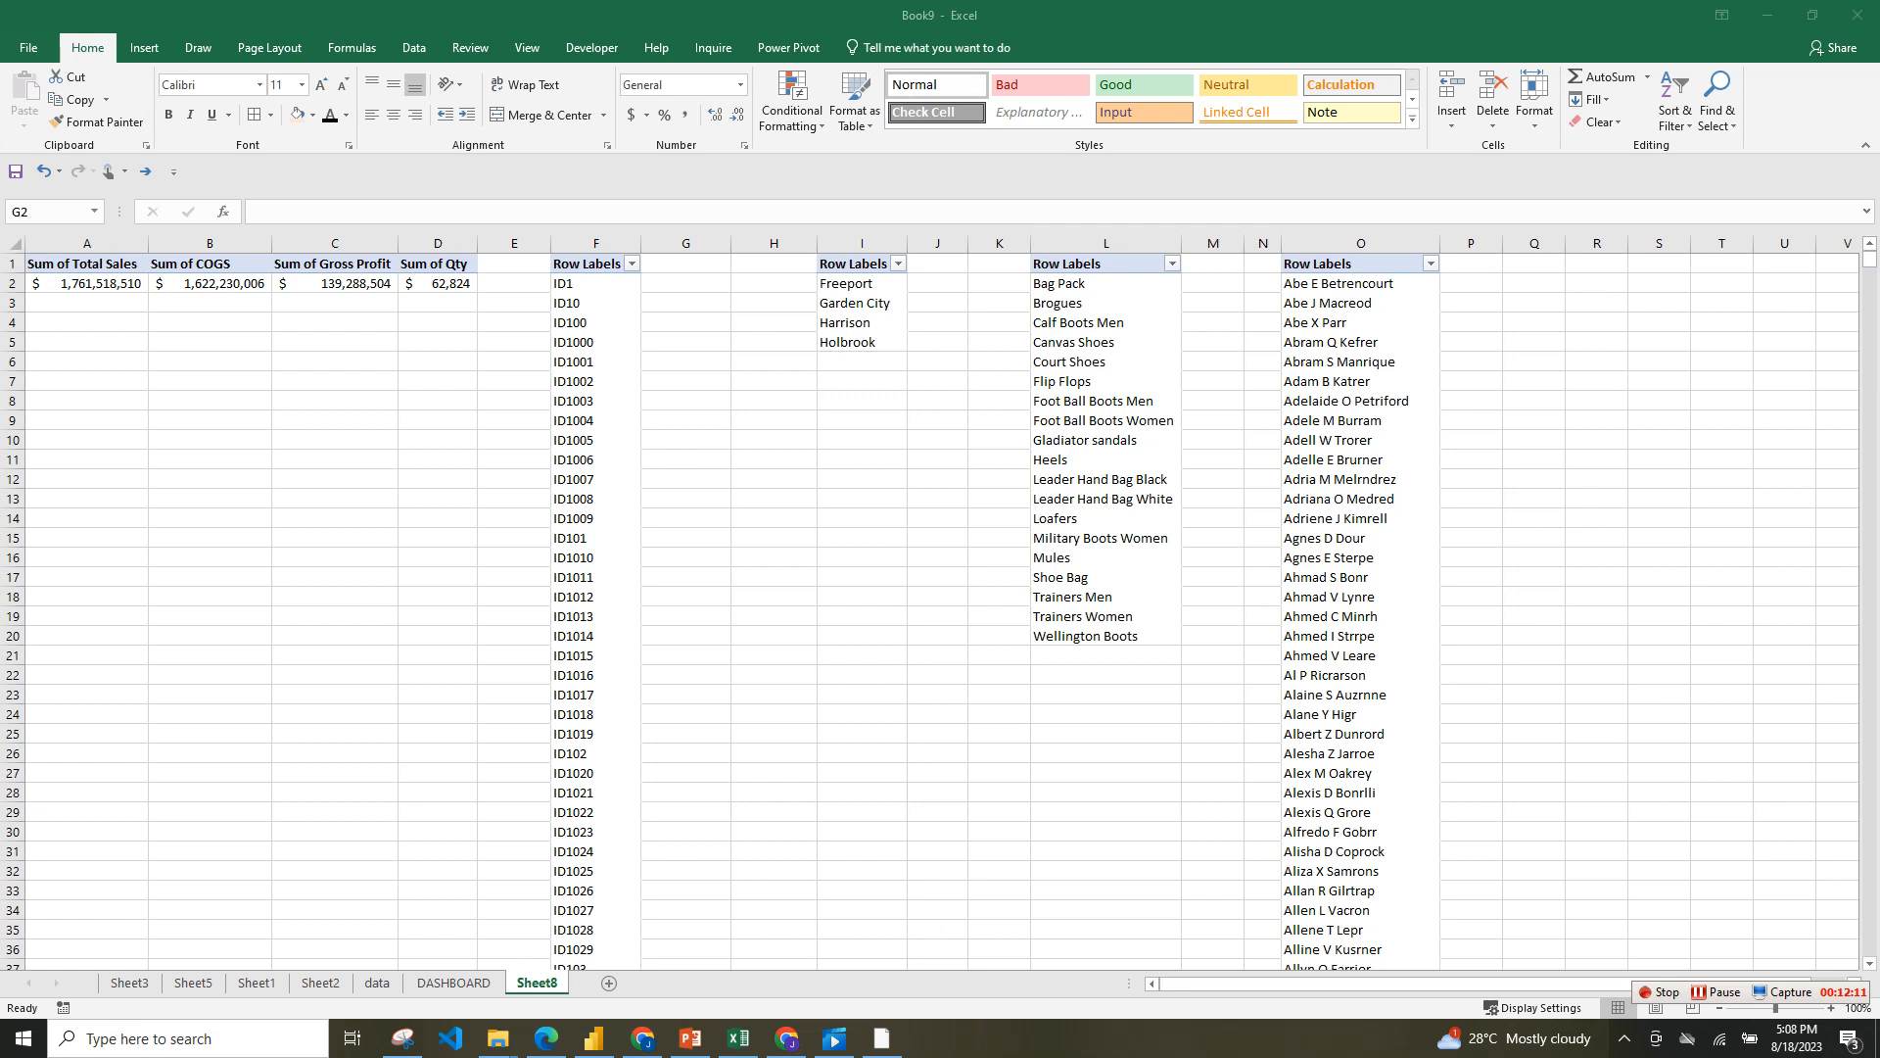
click(686, 283)
click(685, 263)
text(=CO)
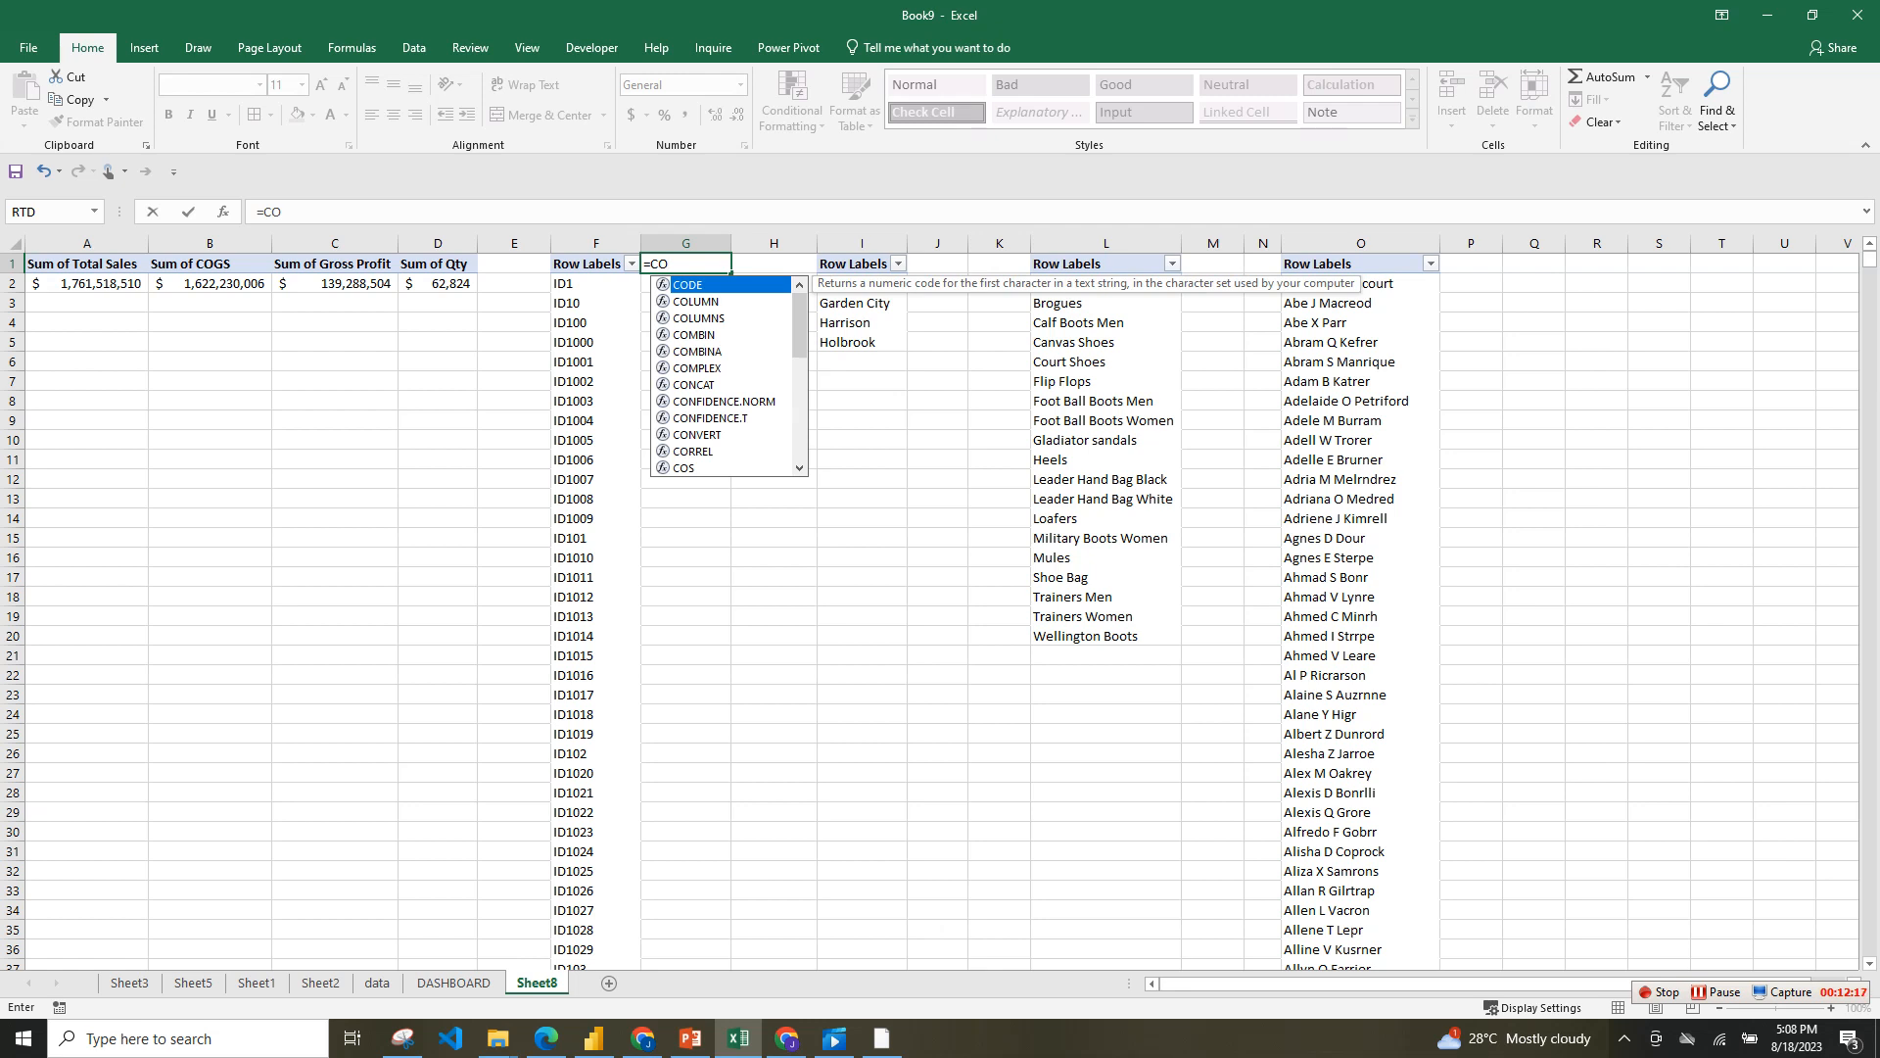
text(UNT)
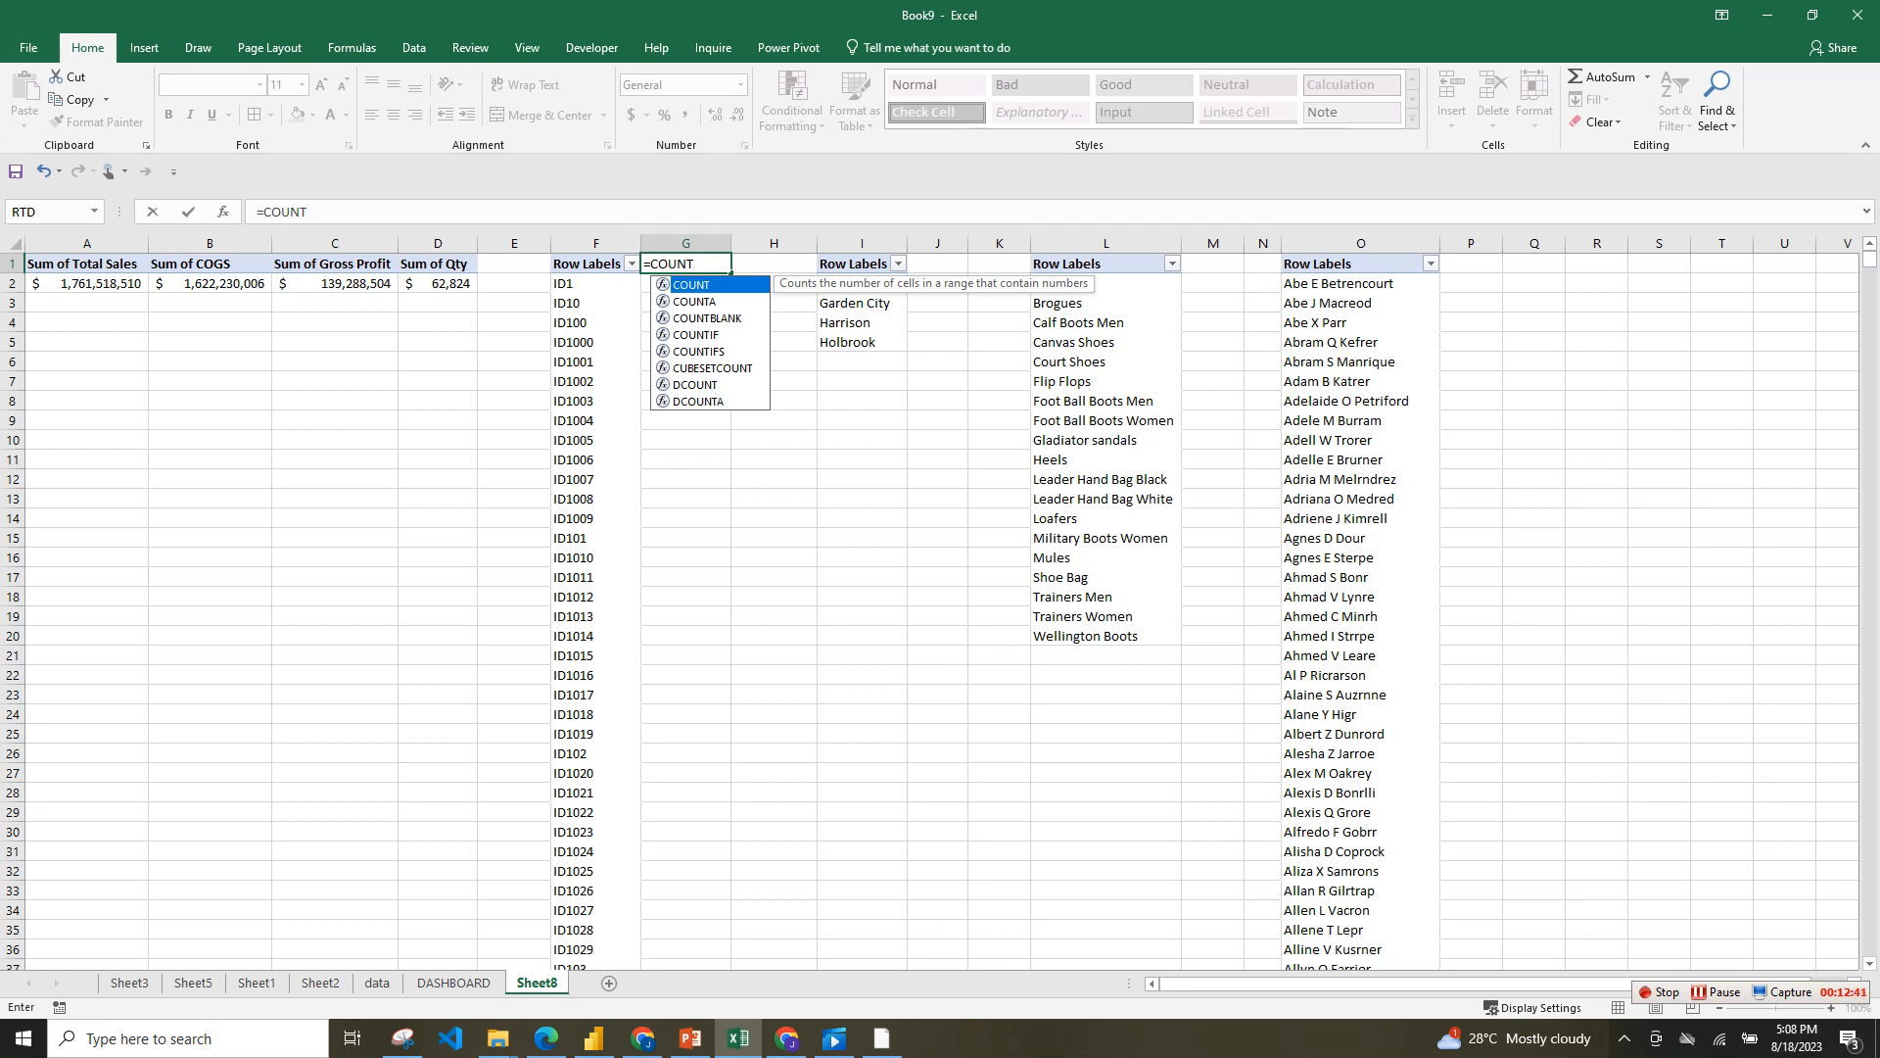
key(Escape)
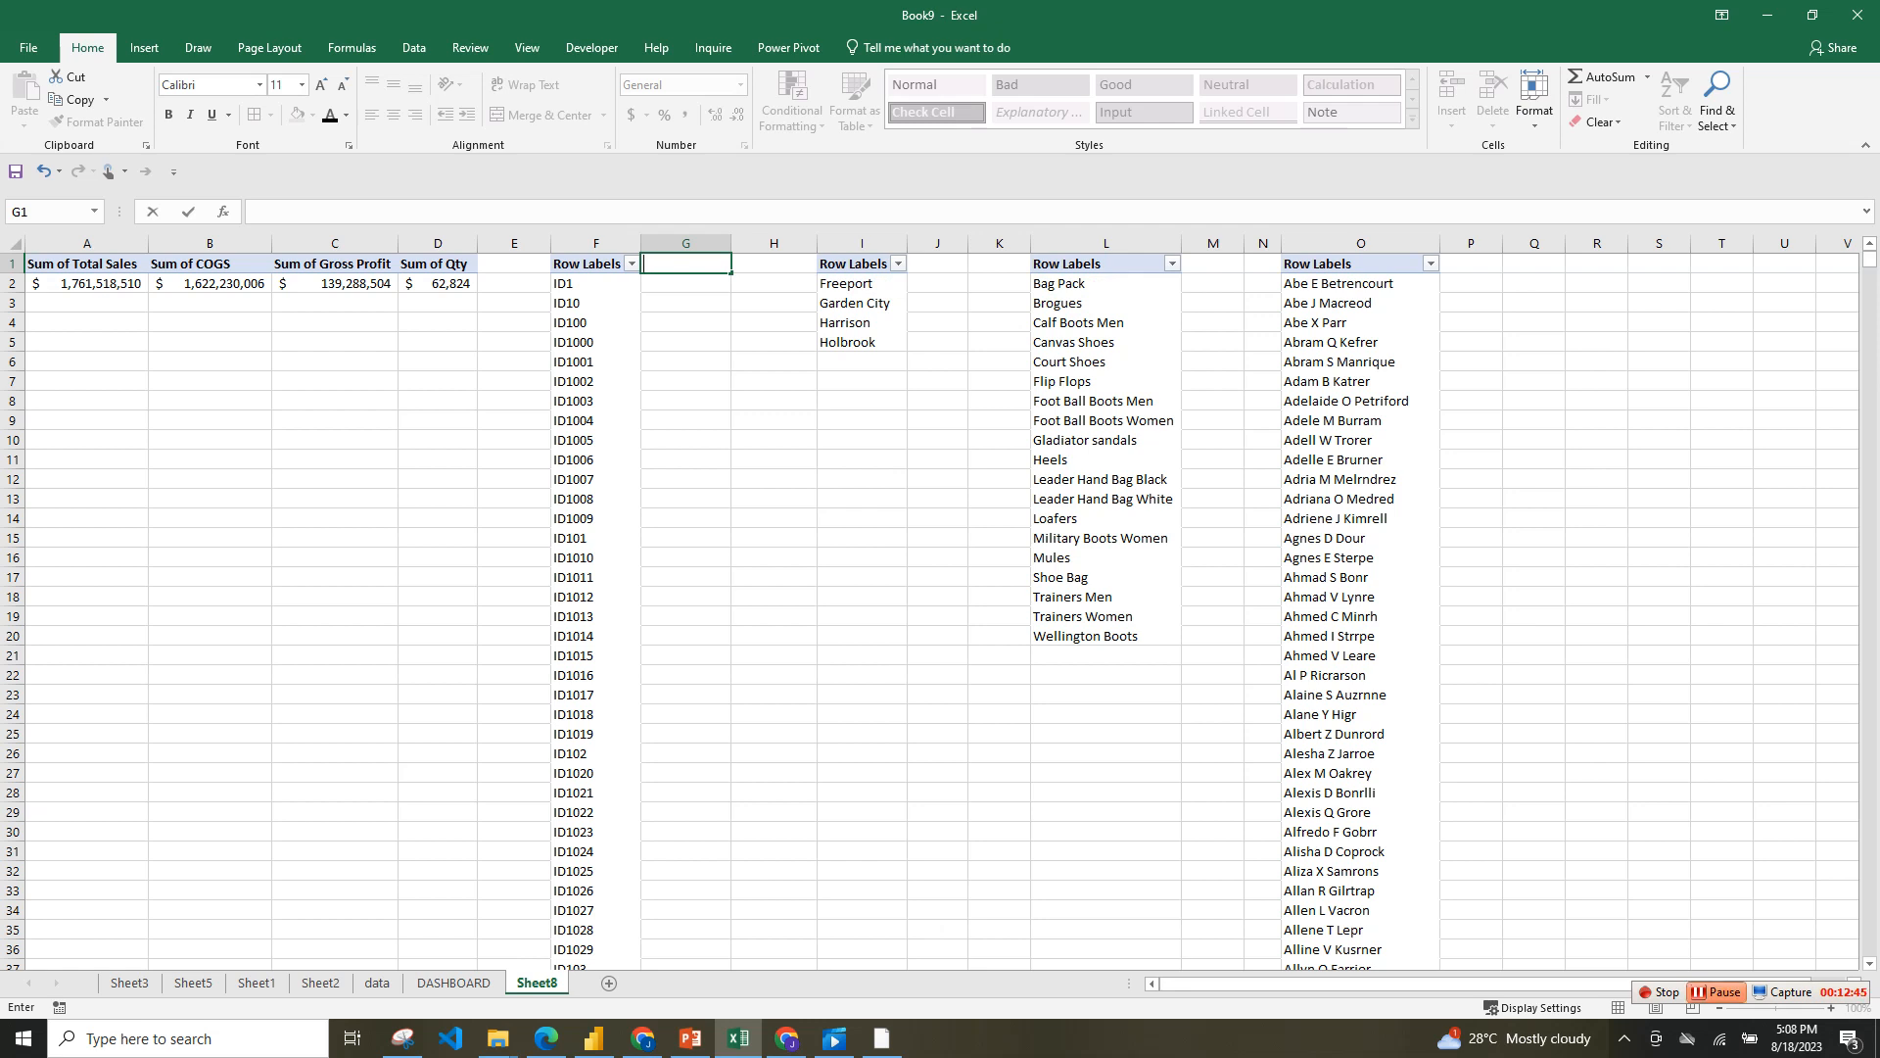
click(1717, 992)
click(686, 264)
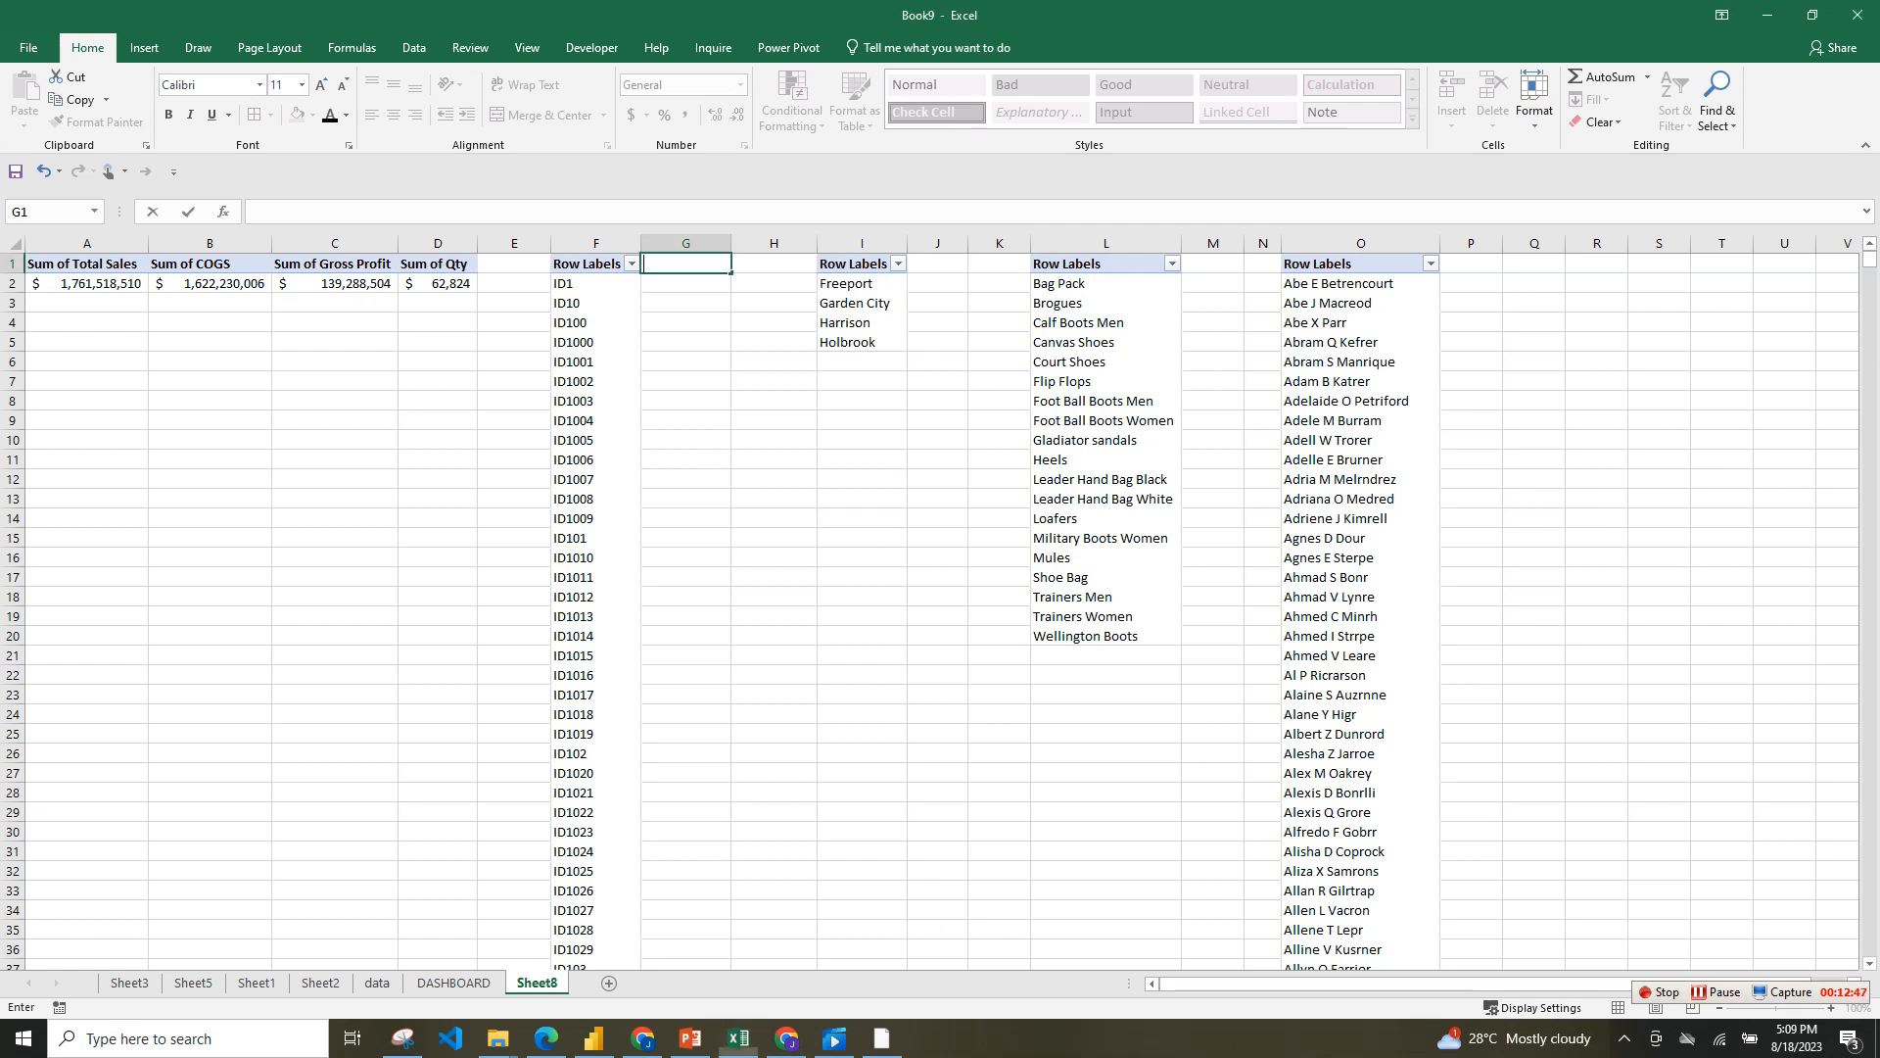
text(COUN)
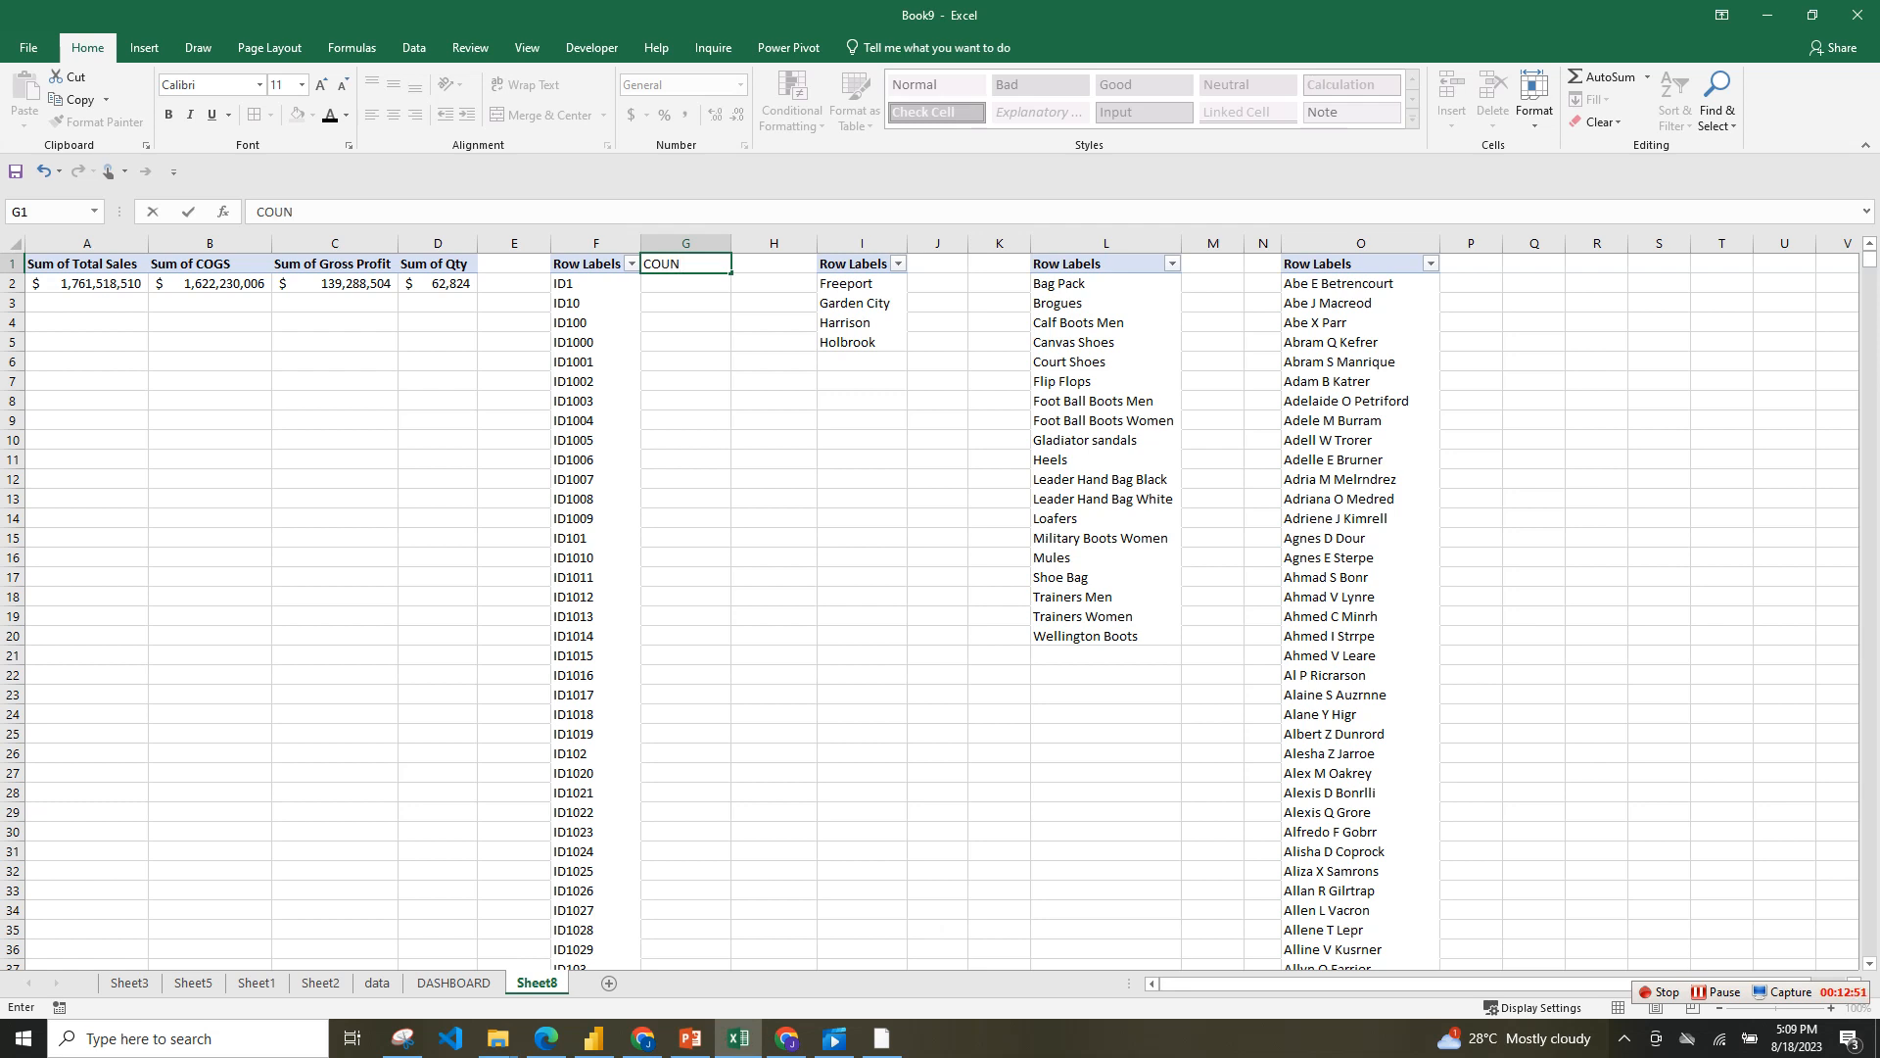
key(BackSpace)
key(BackSpace)
key(BackSpace)
key(BackSpace)
- Count the sales IDs in G1 with the formula =COUNTA(F:F)-1, leaving the header out of the count
text(=)
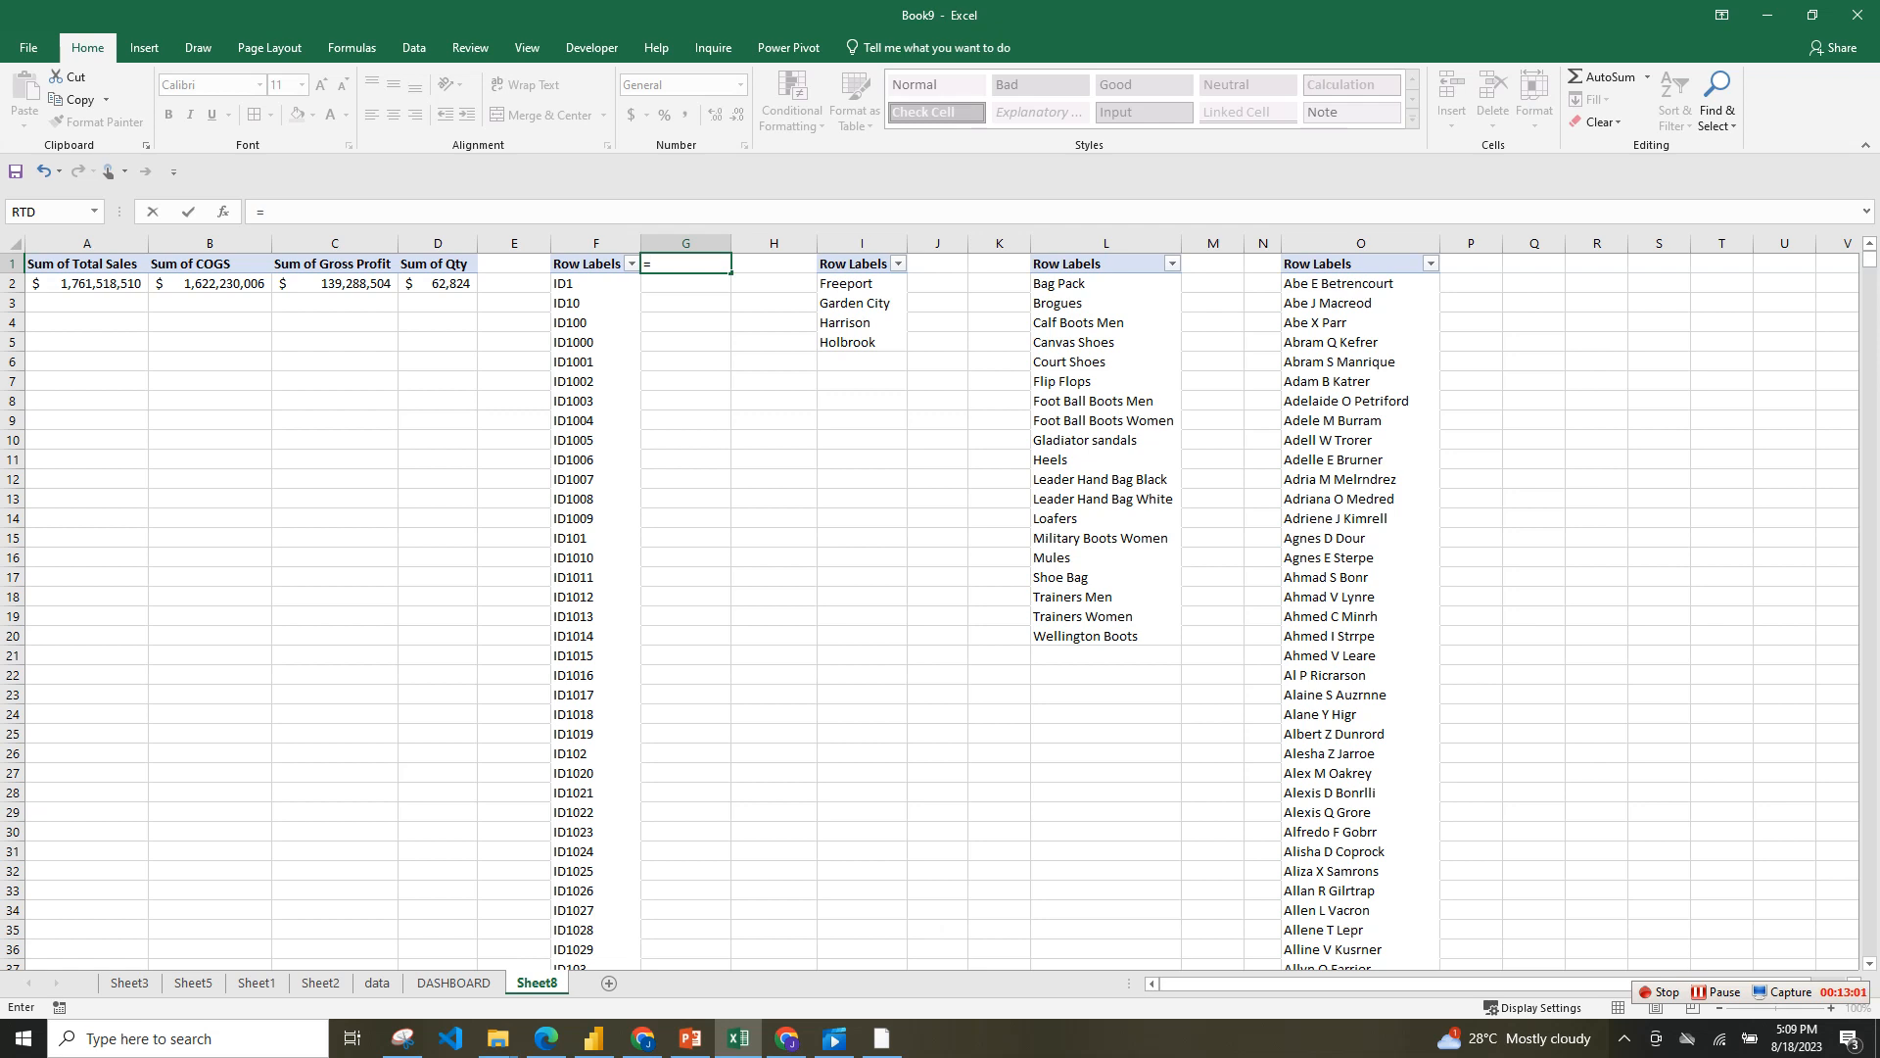
text(COU)
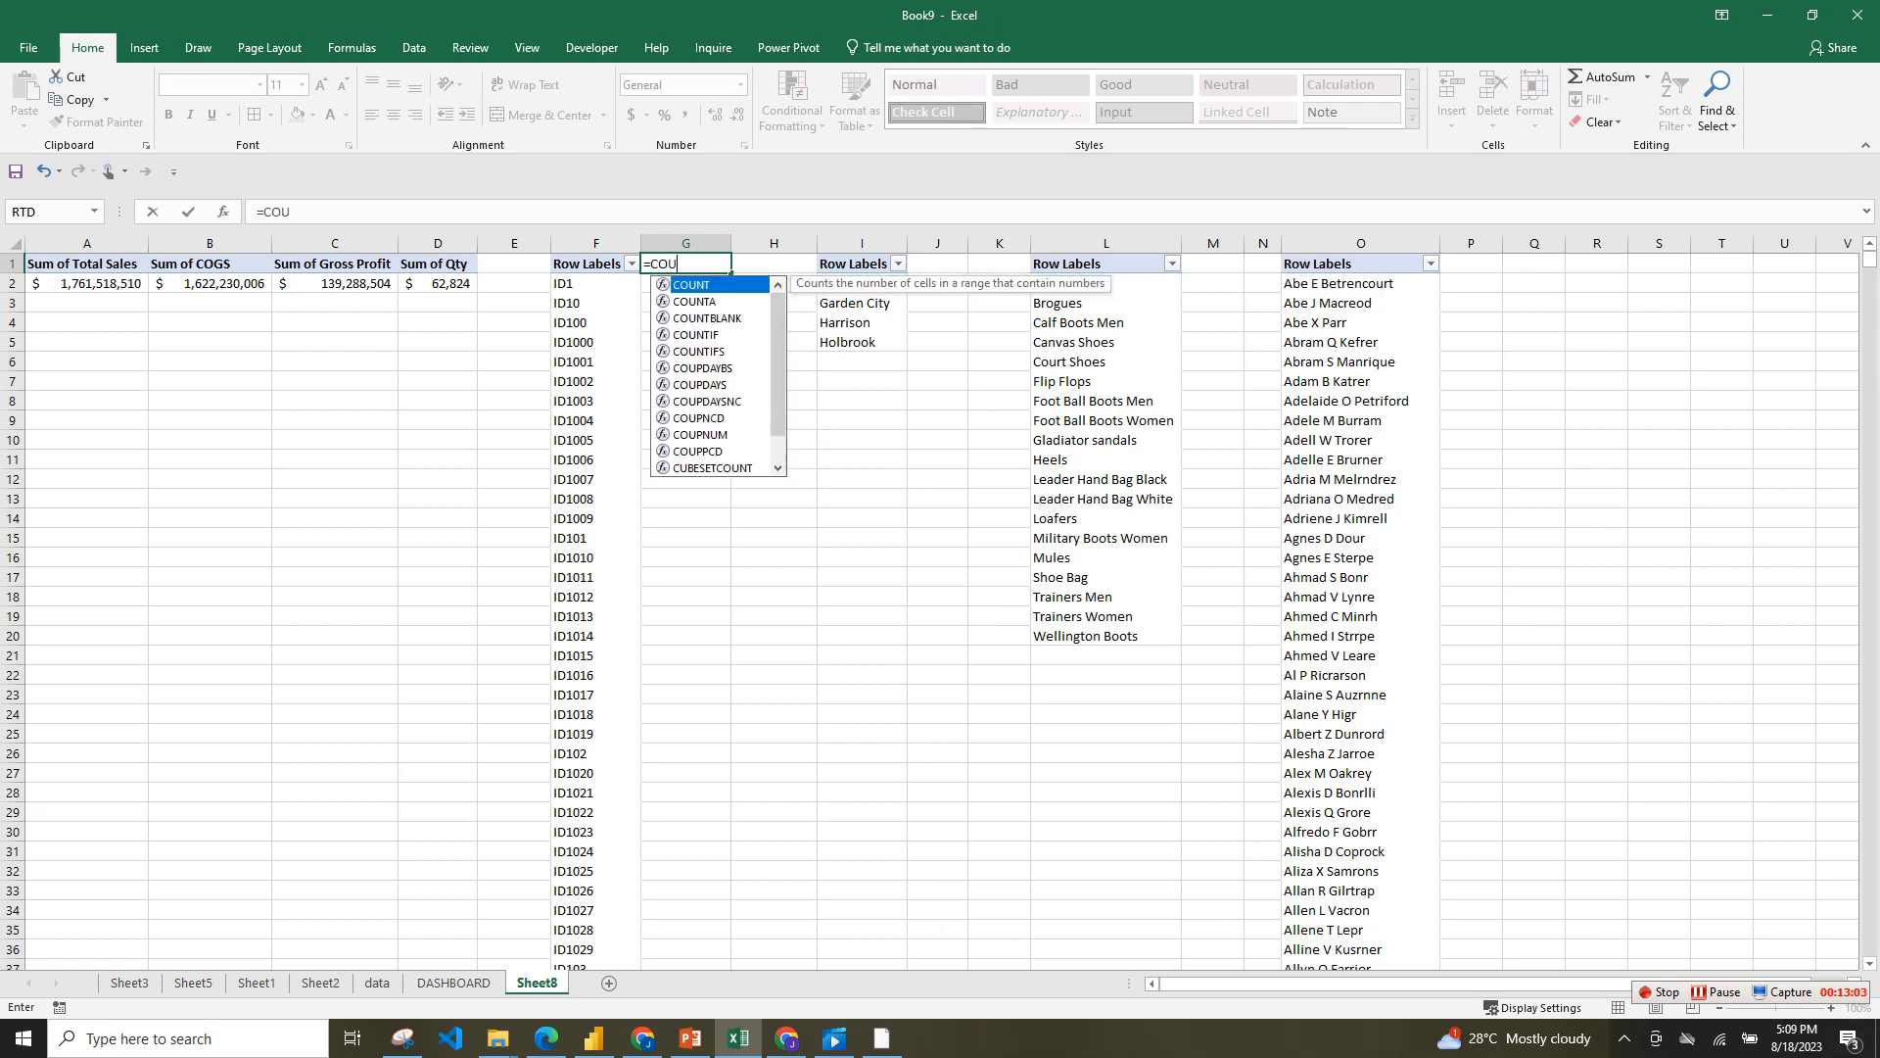
text(NT)
key(Down)
key(Tab)
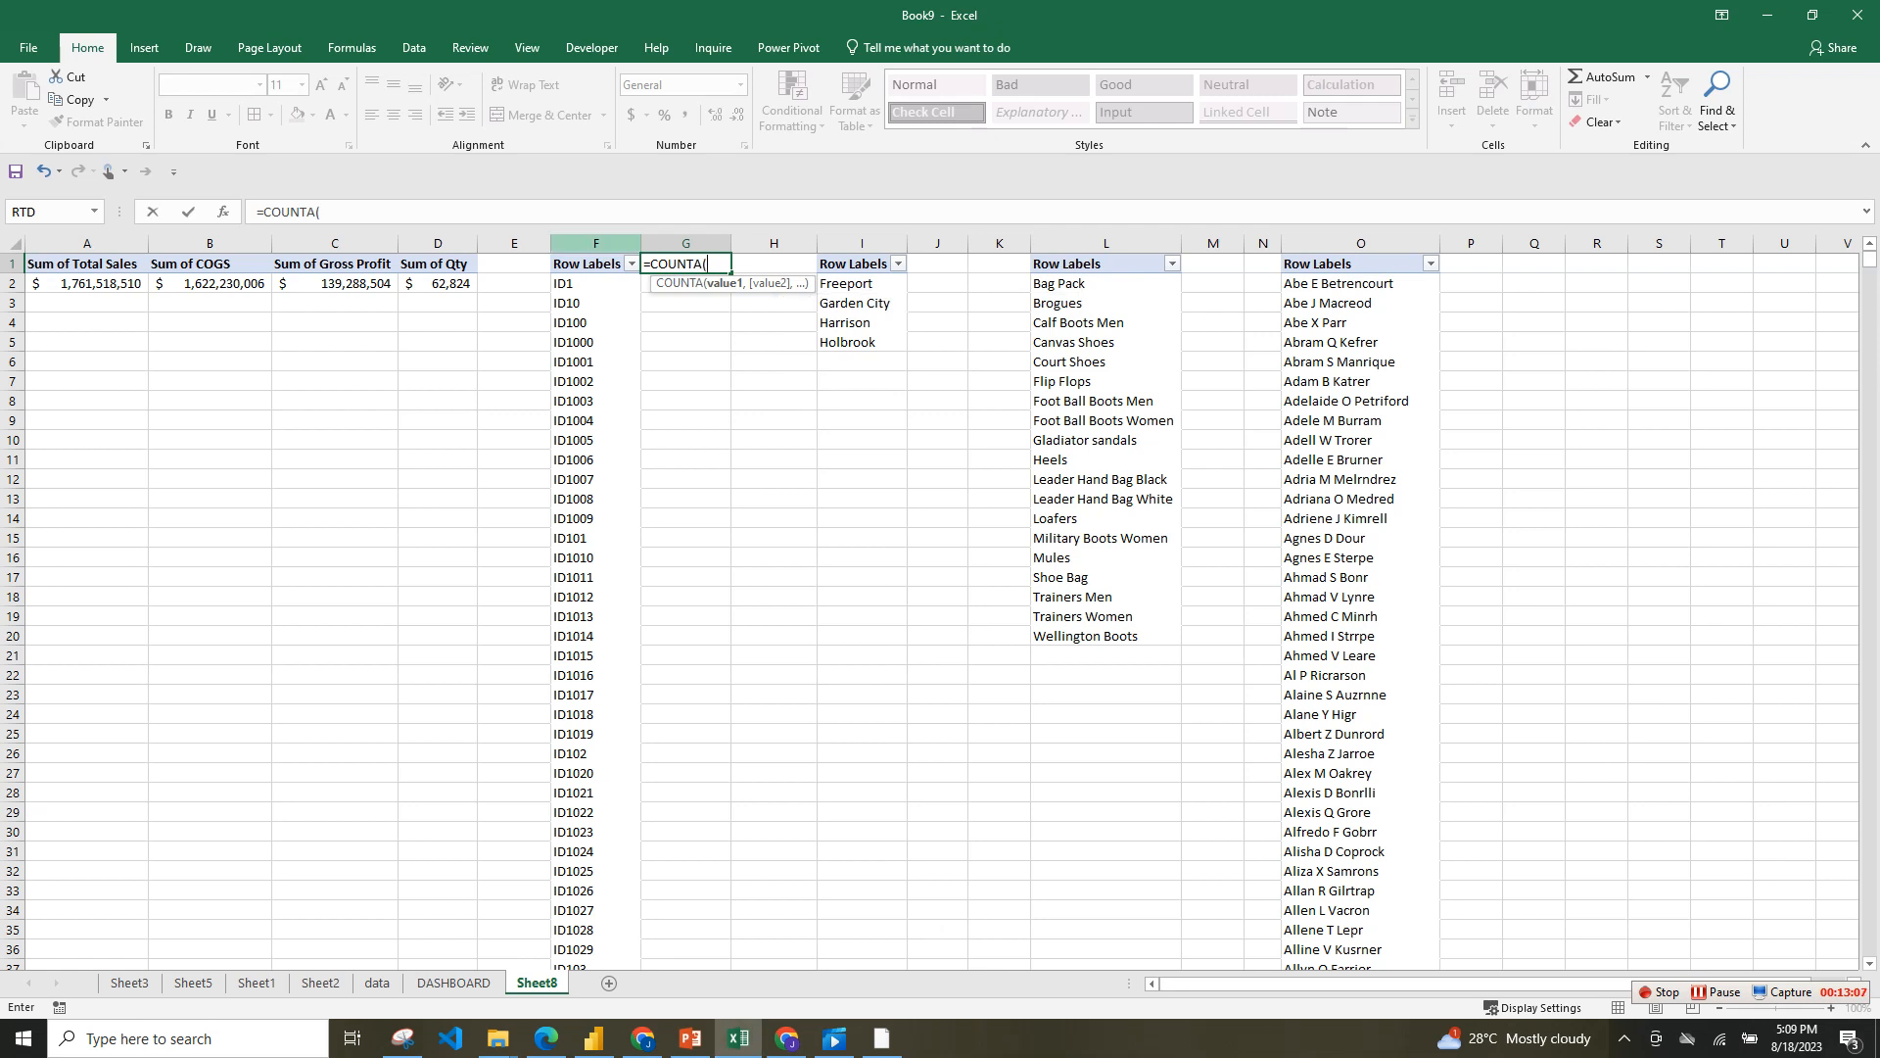
click(595, 243)
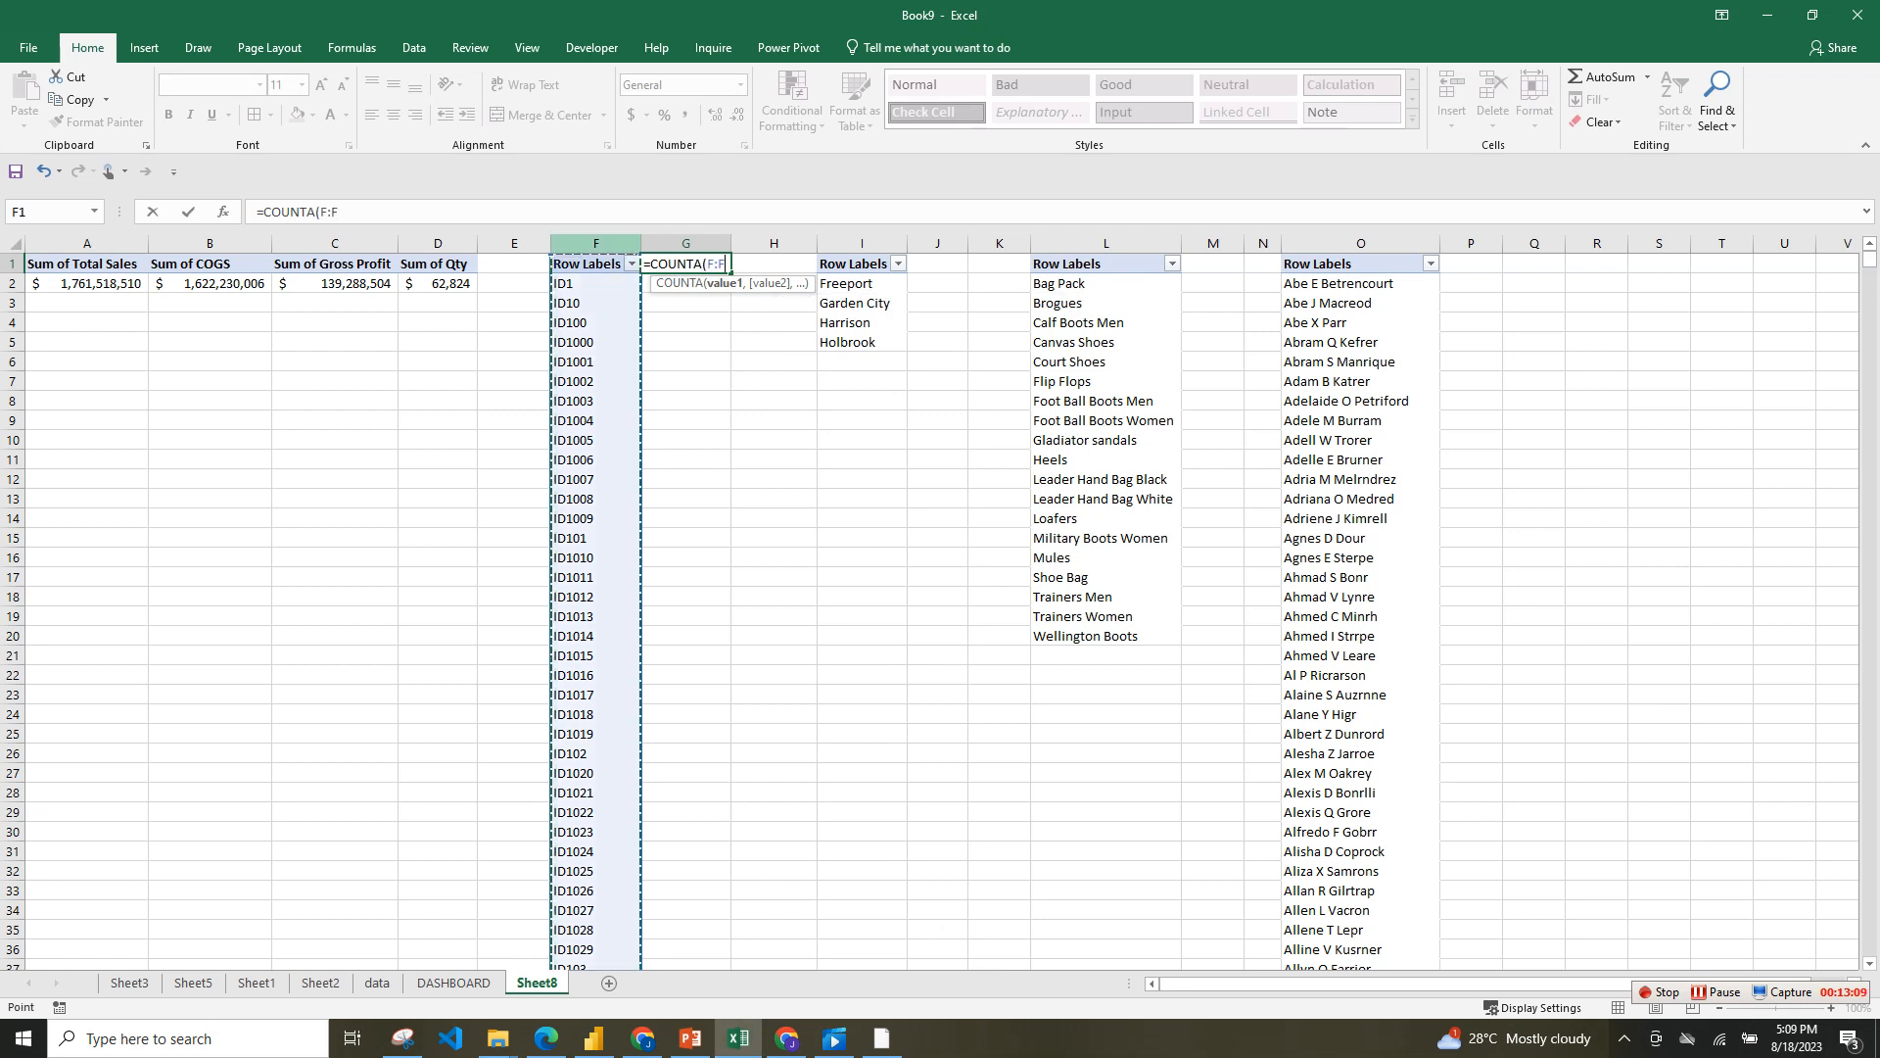
text())
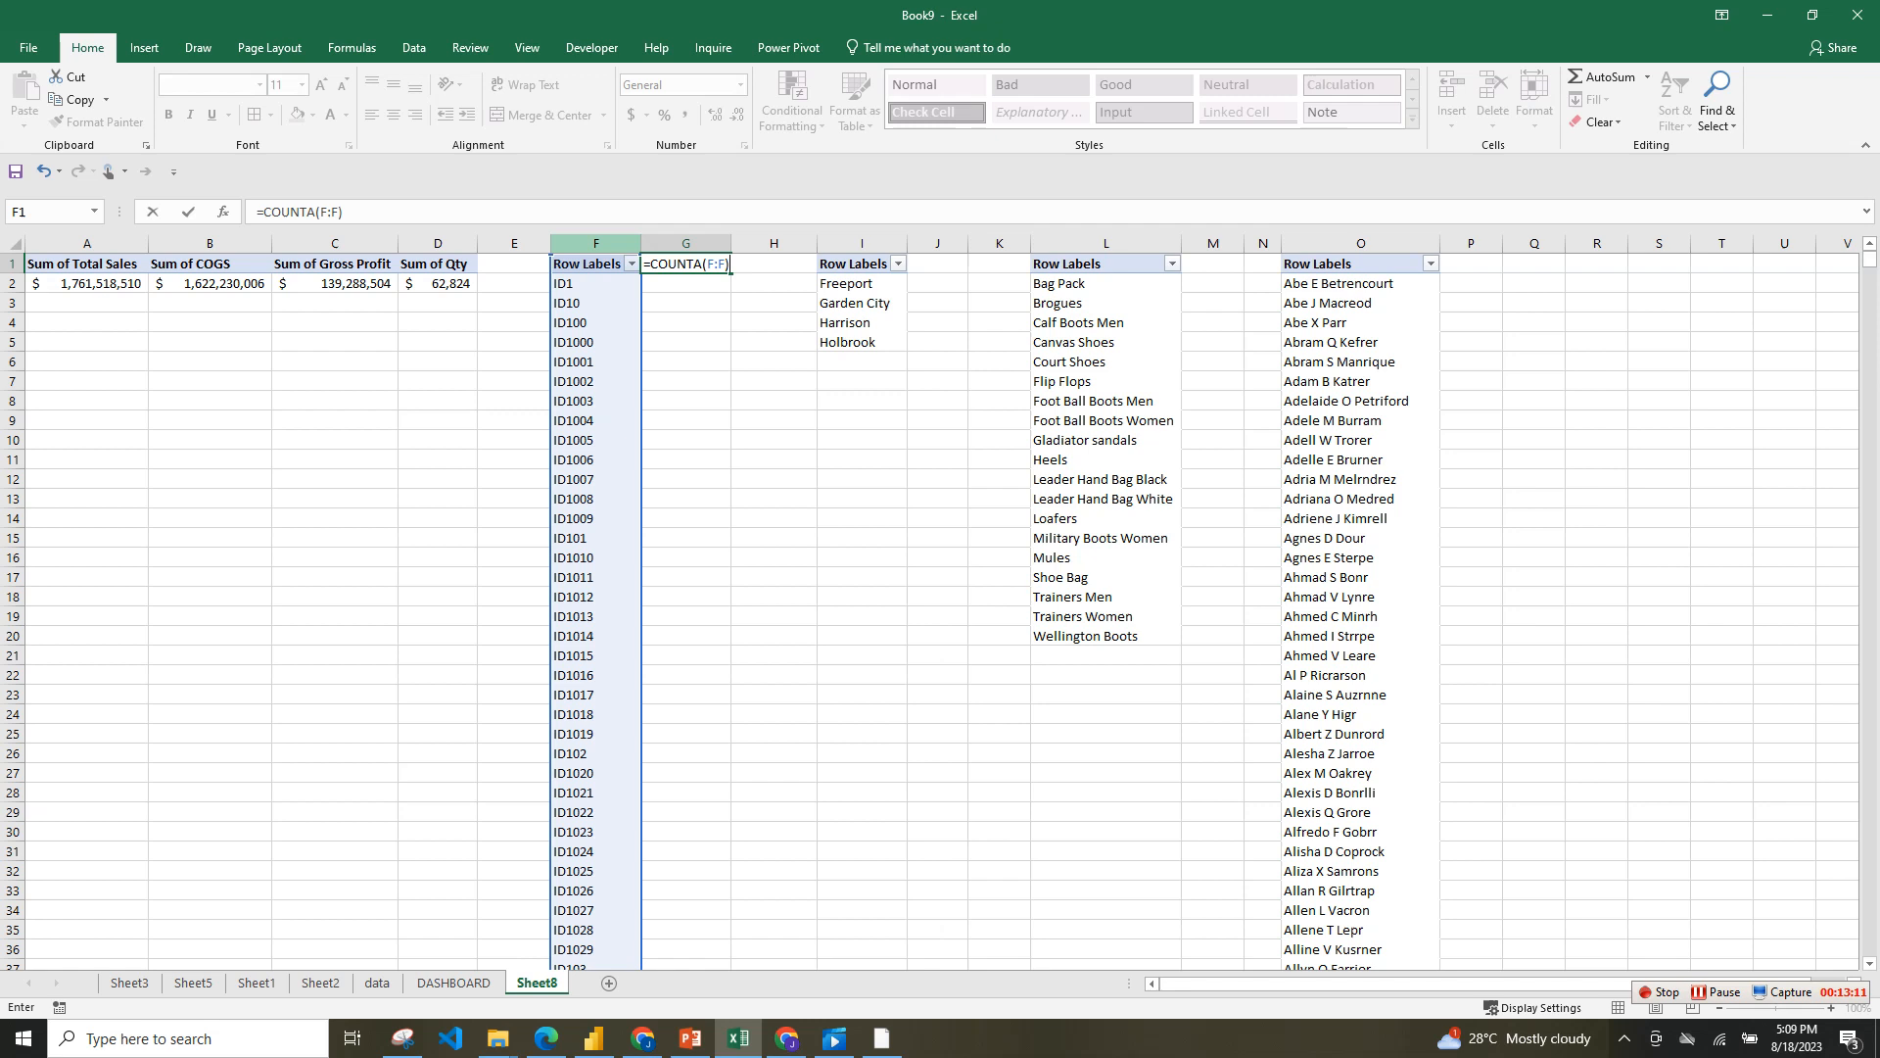
text(-1)
text())
key(BackSpace)
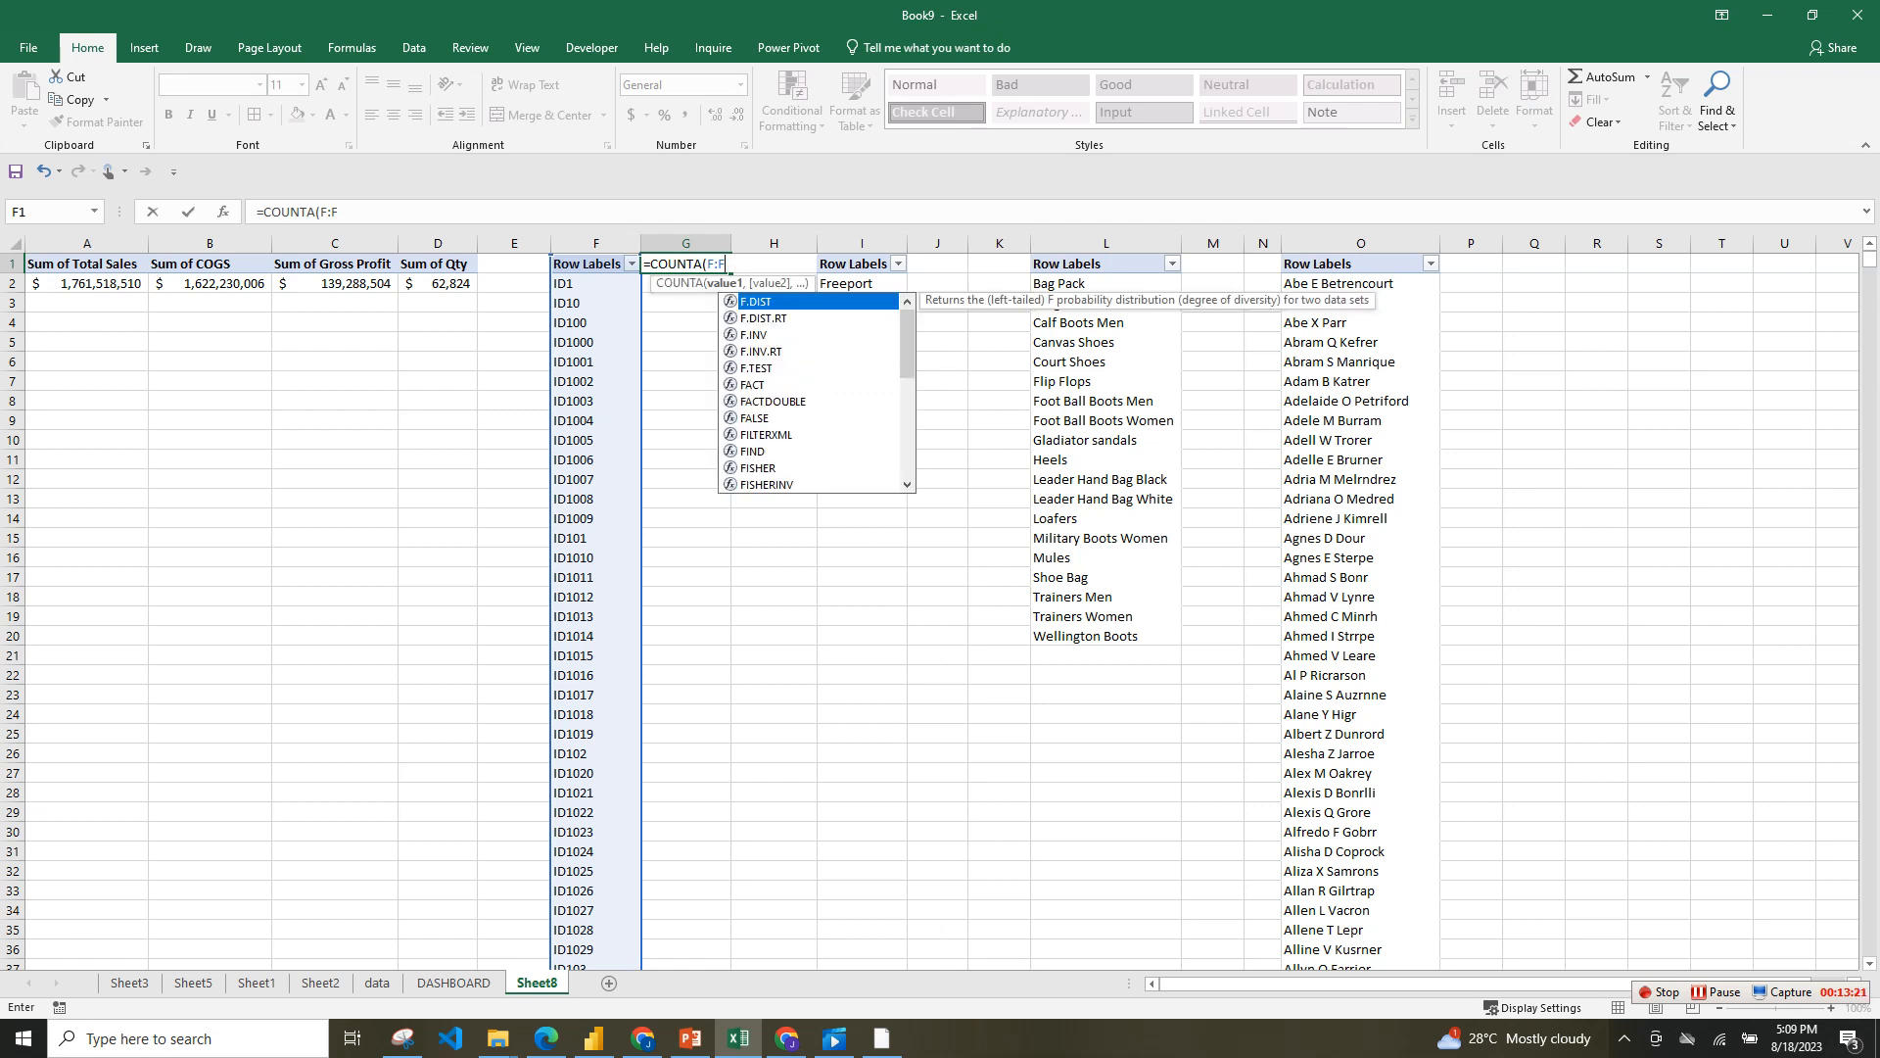
text(_)
key(BackSpace)
text(-)
key(BackSpace)
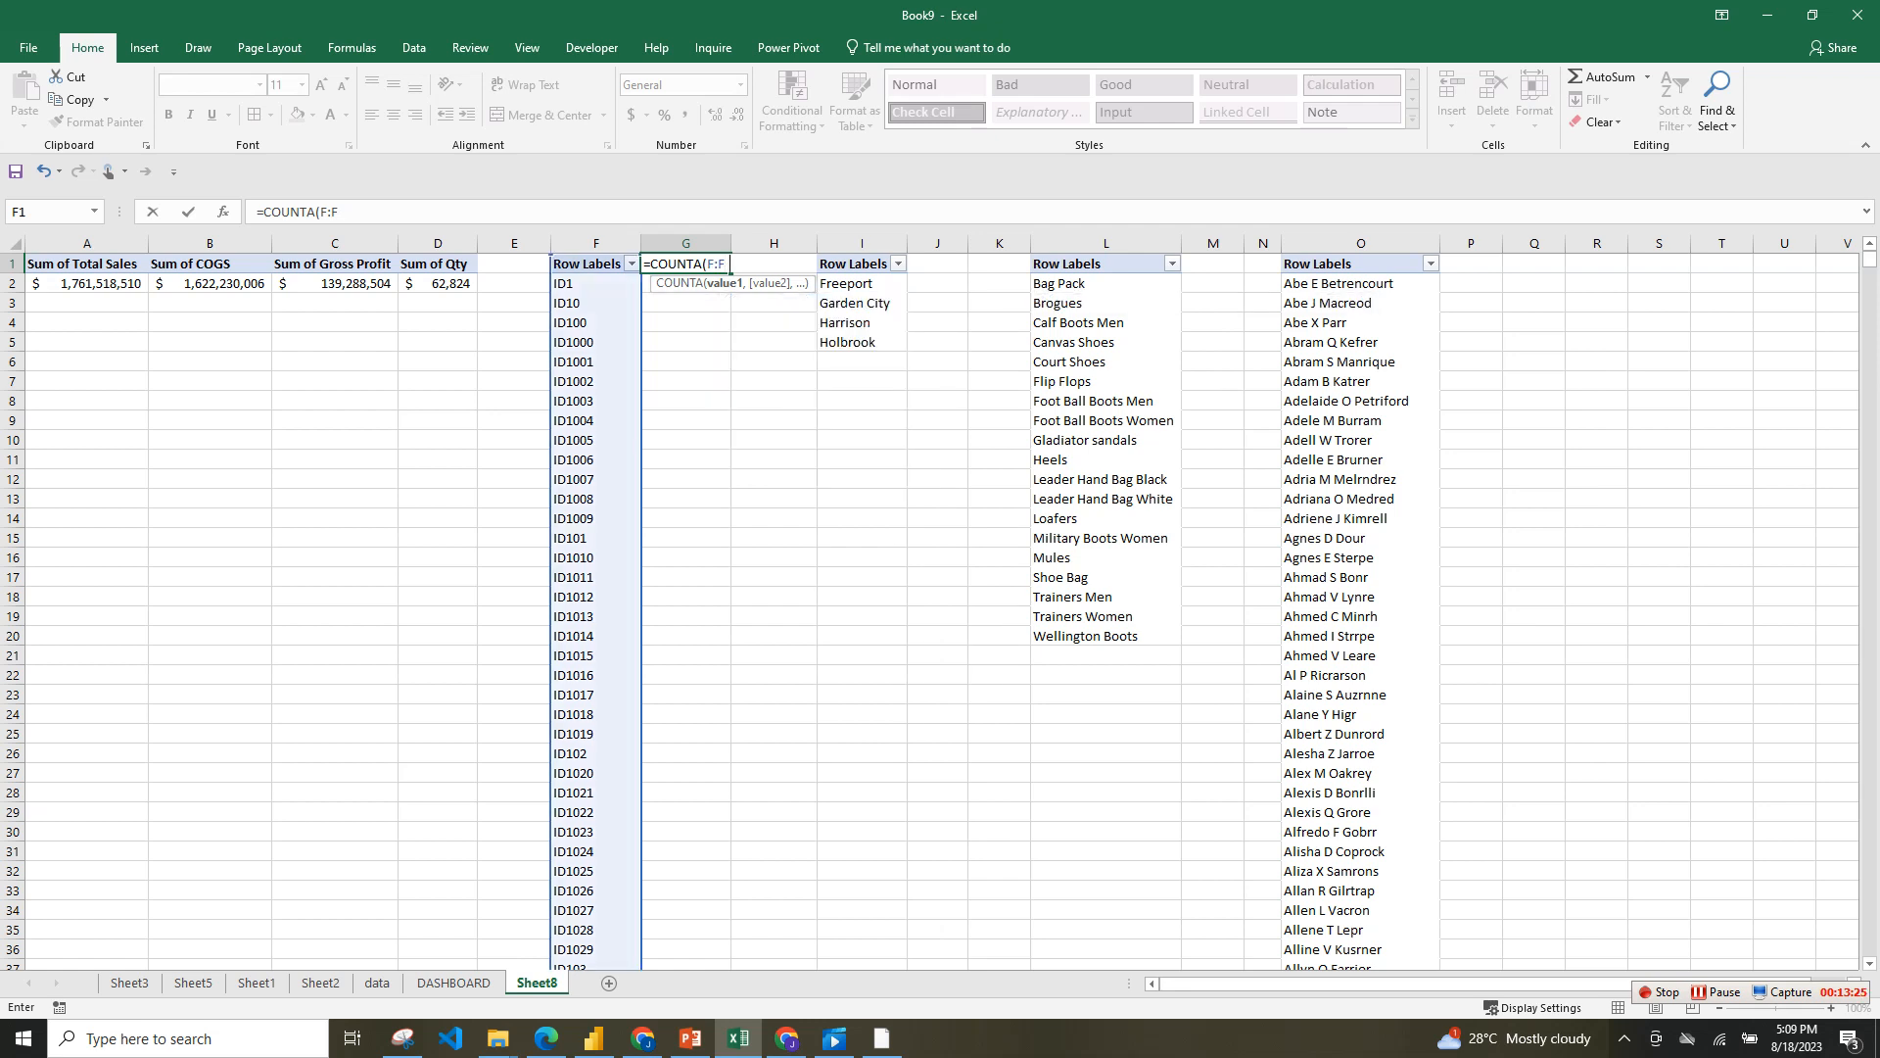
text()-1)
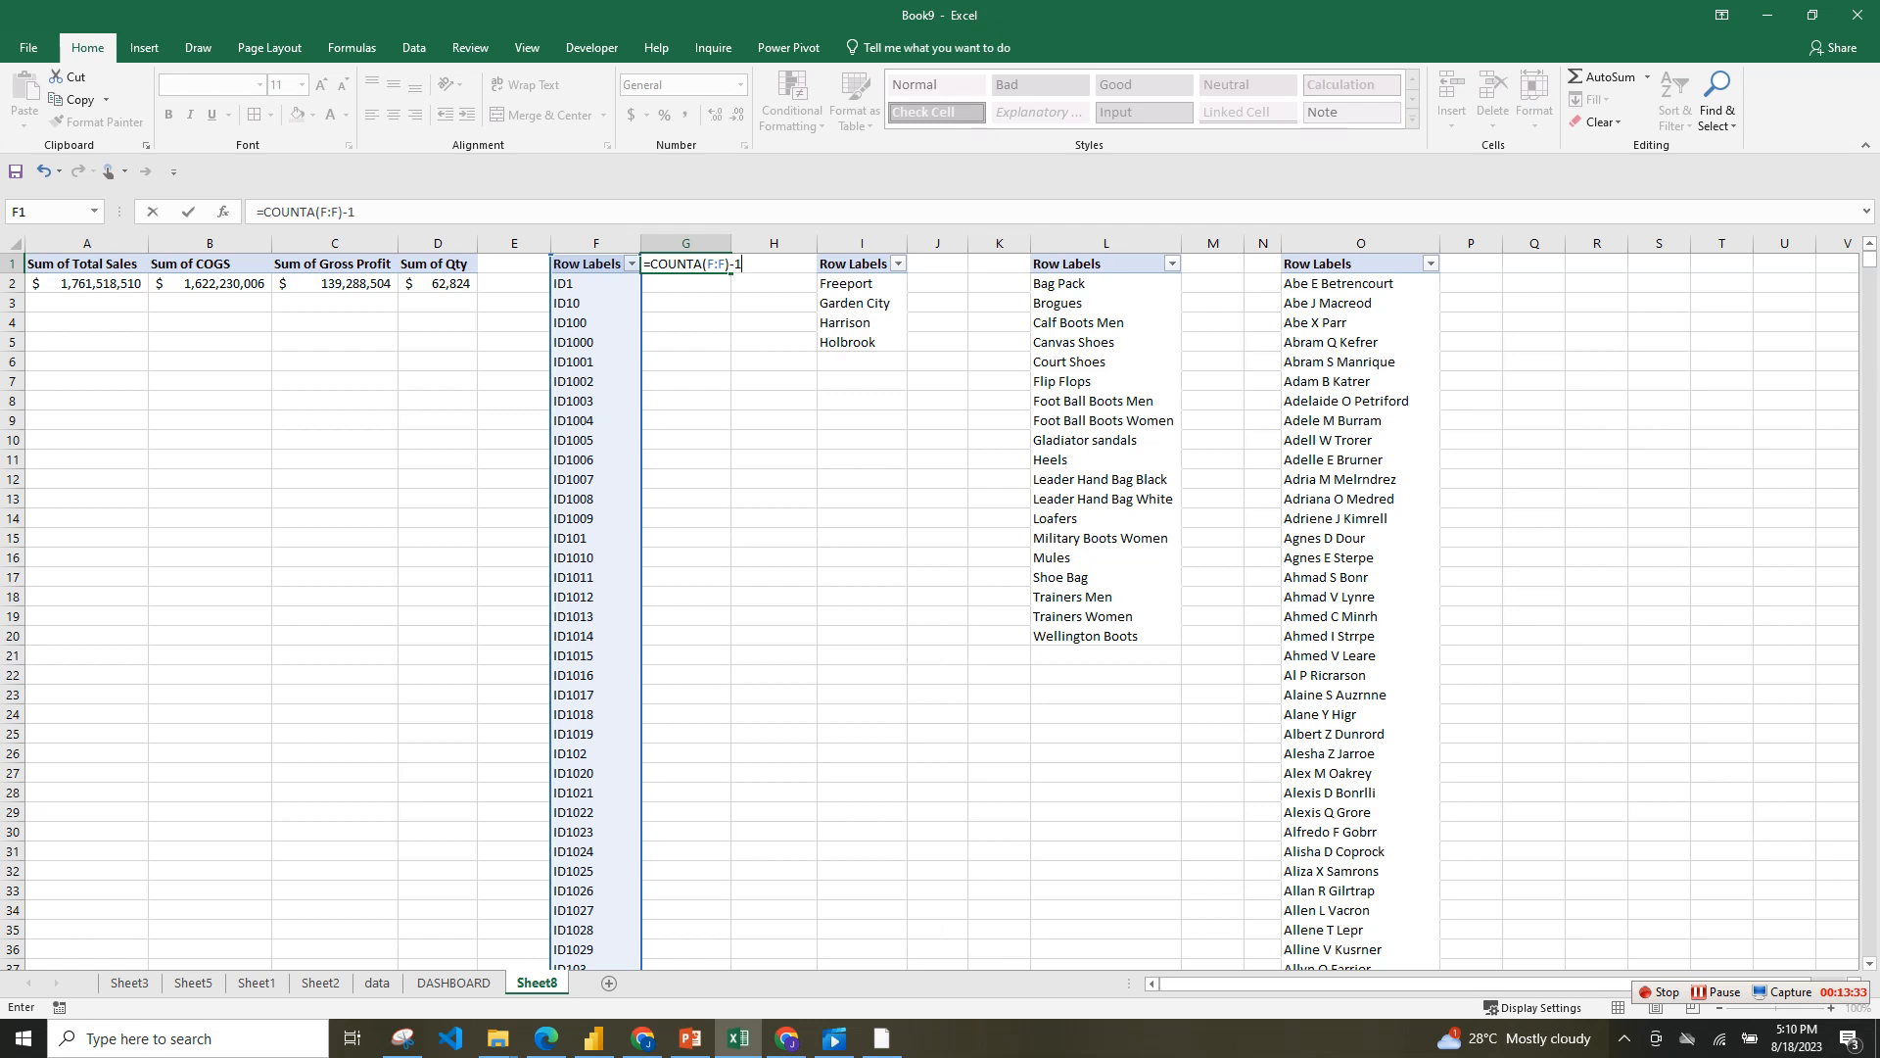
key(Return)
click(685, 263)
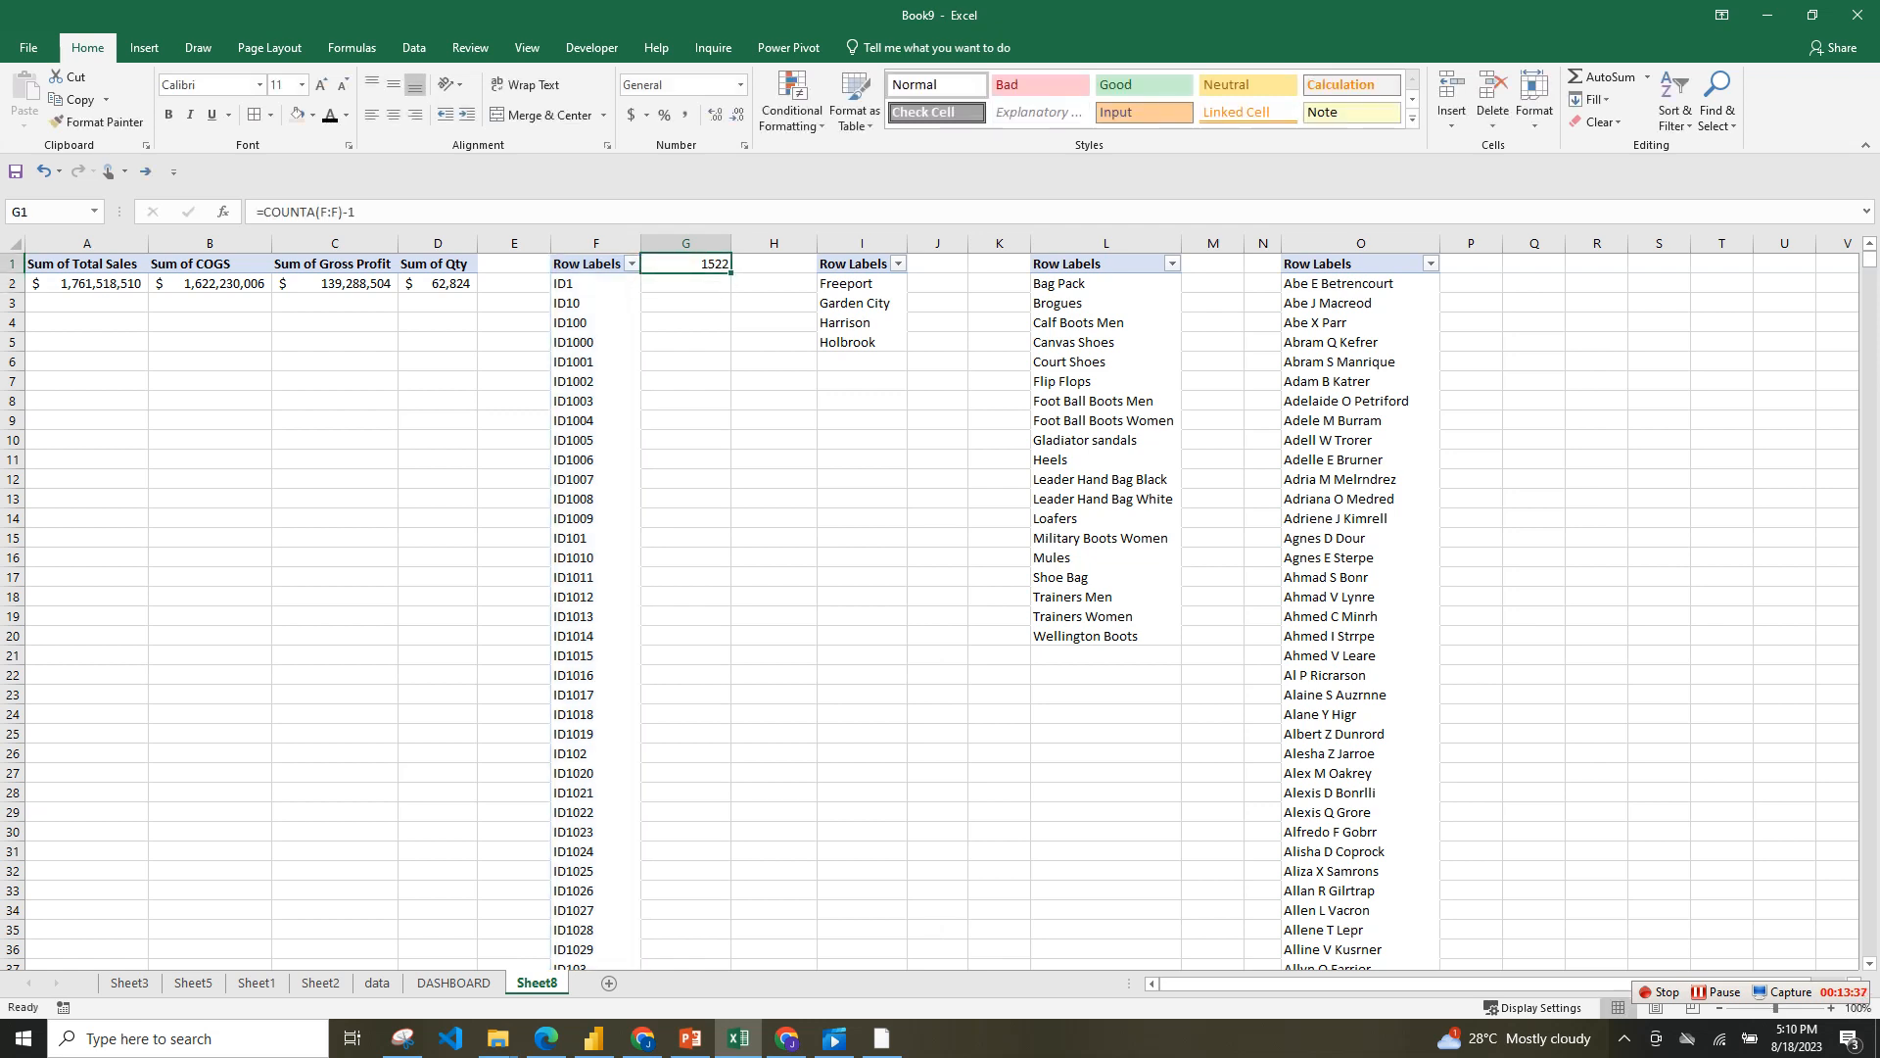
- Count the stores in J1 with the formula =COUNTA(I:I)-1, leaving the header out of the count
click(938, 263)
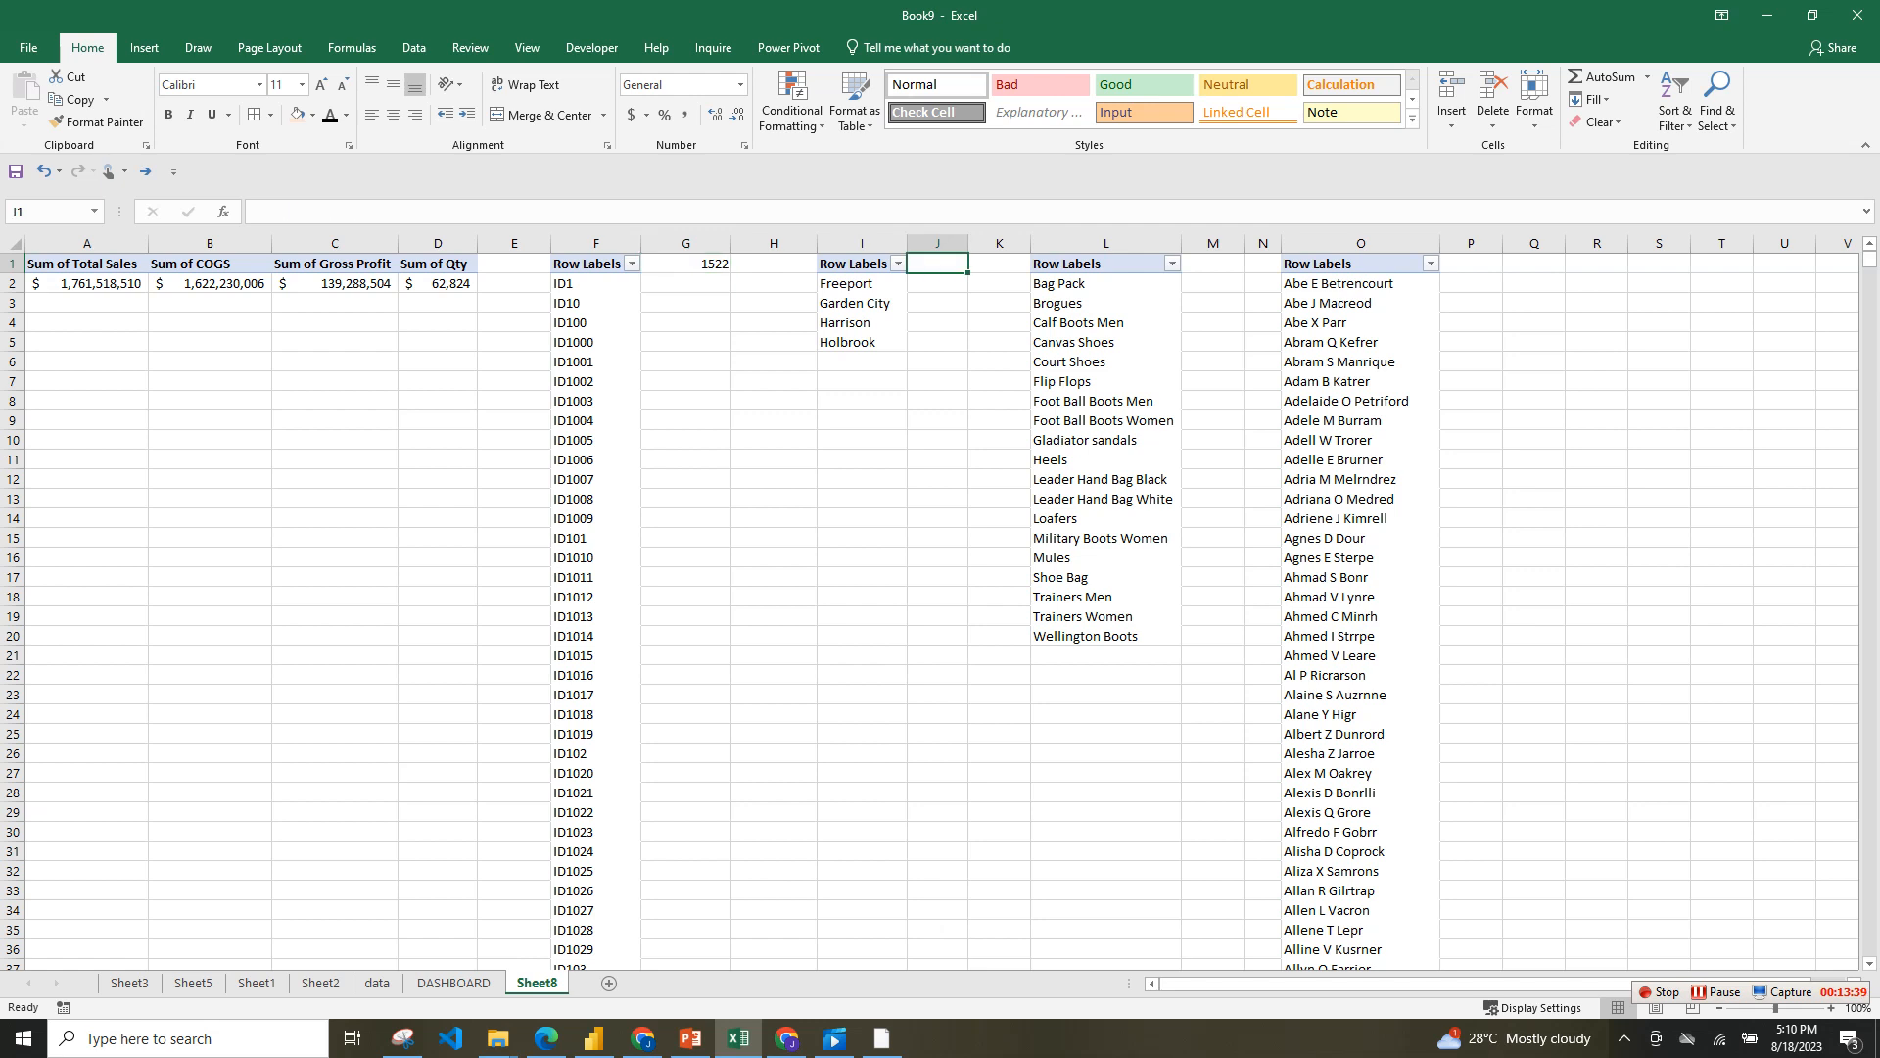
text(=)
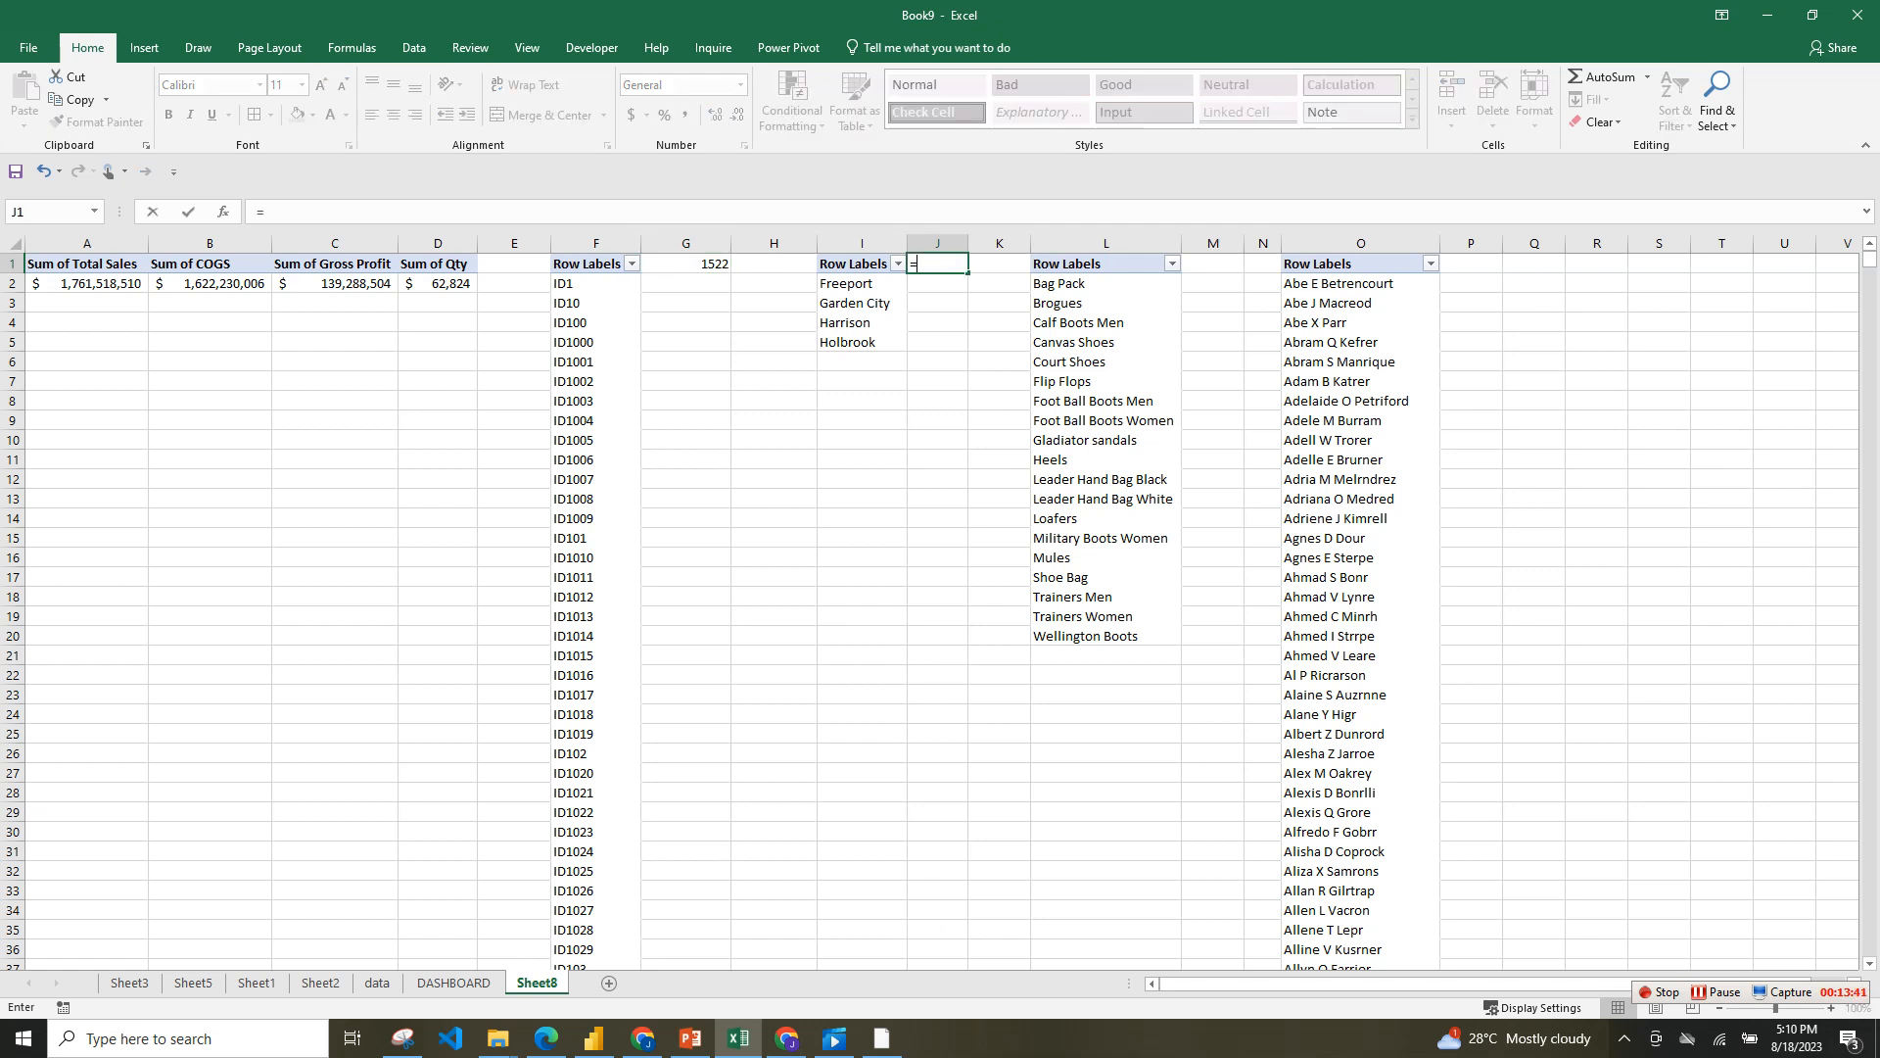
text(COUN)
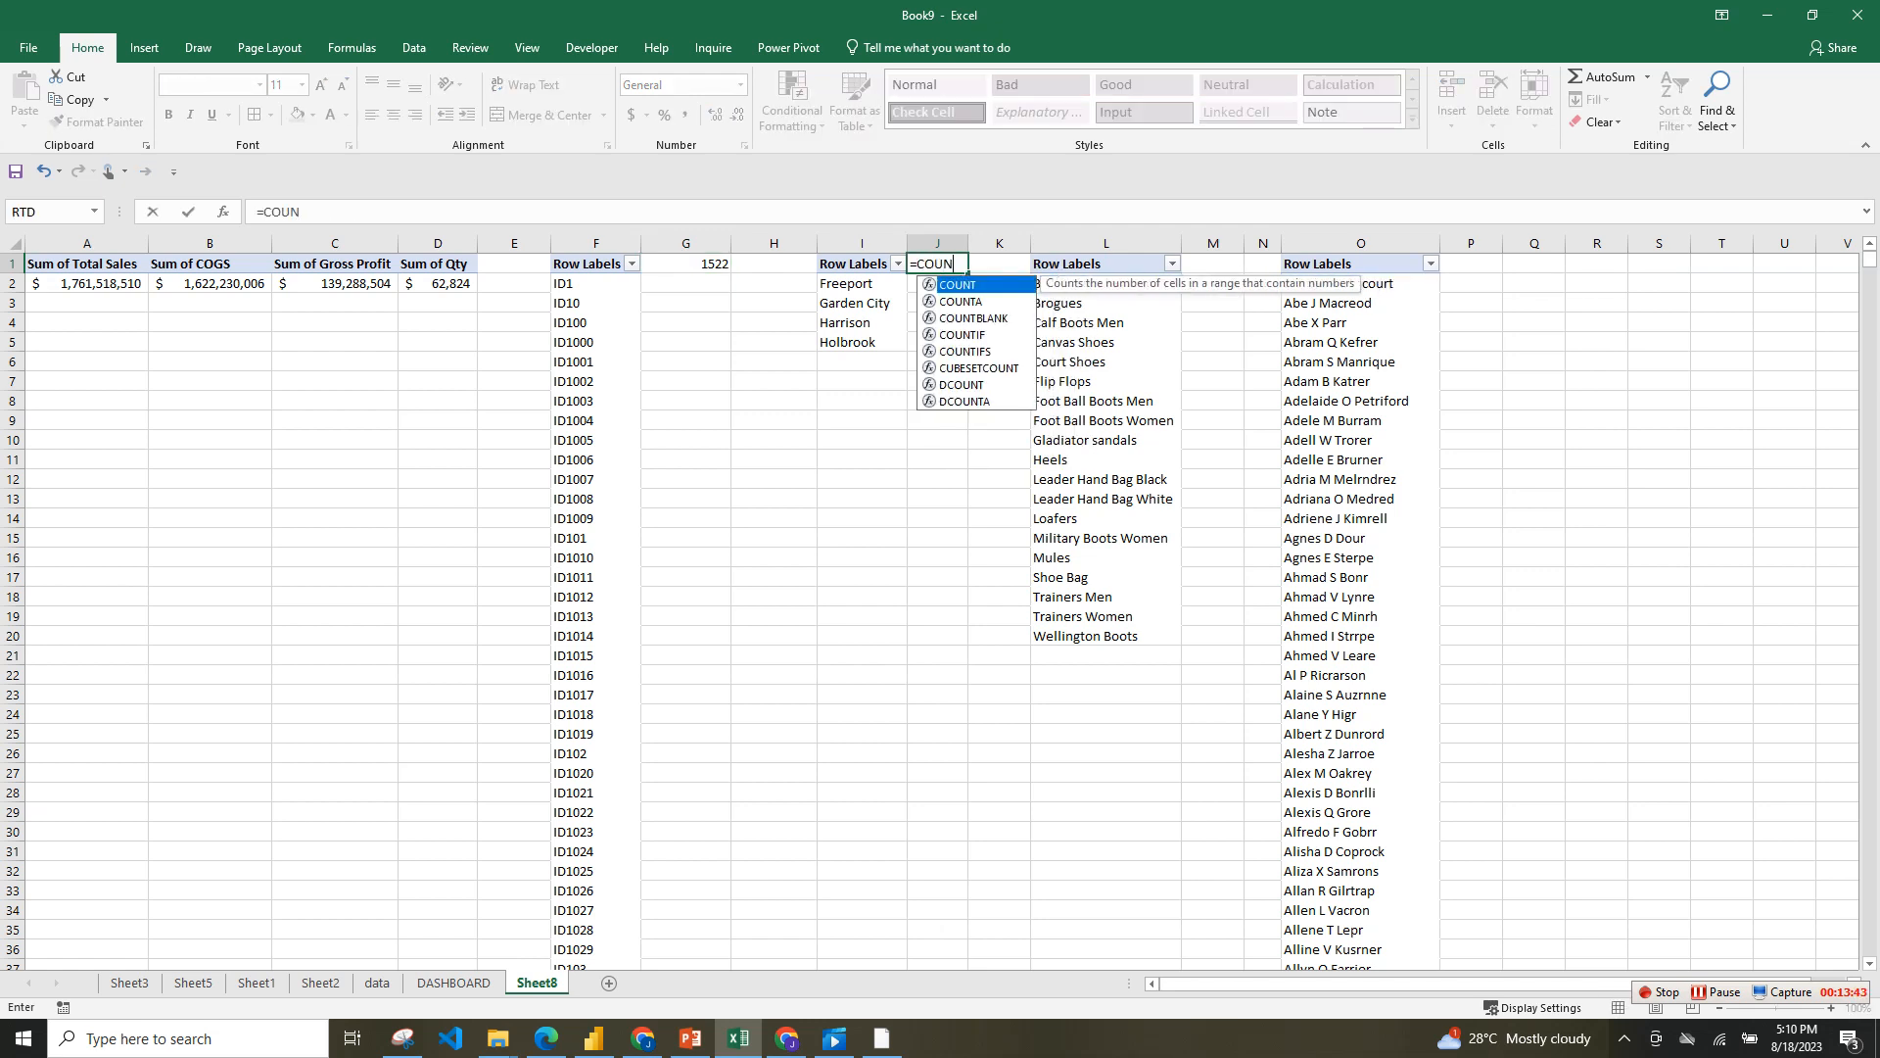
key(Down)
key(Tab)
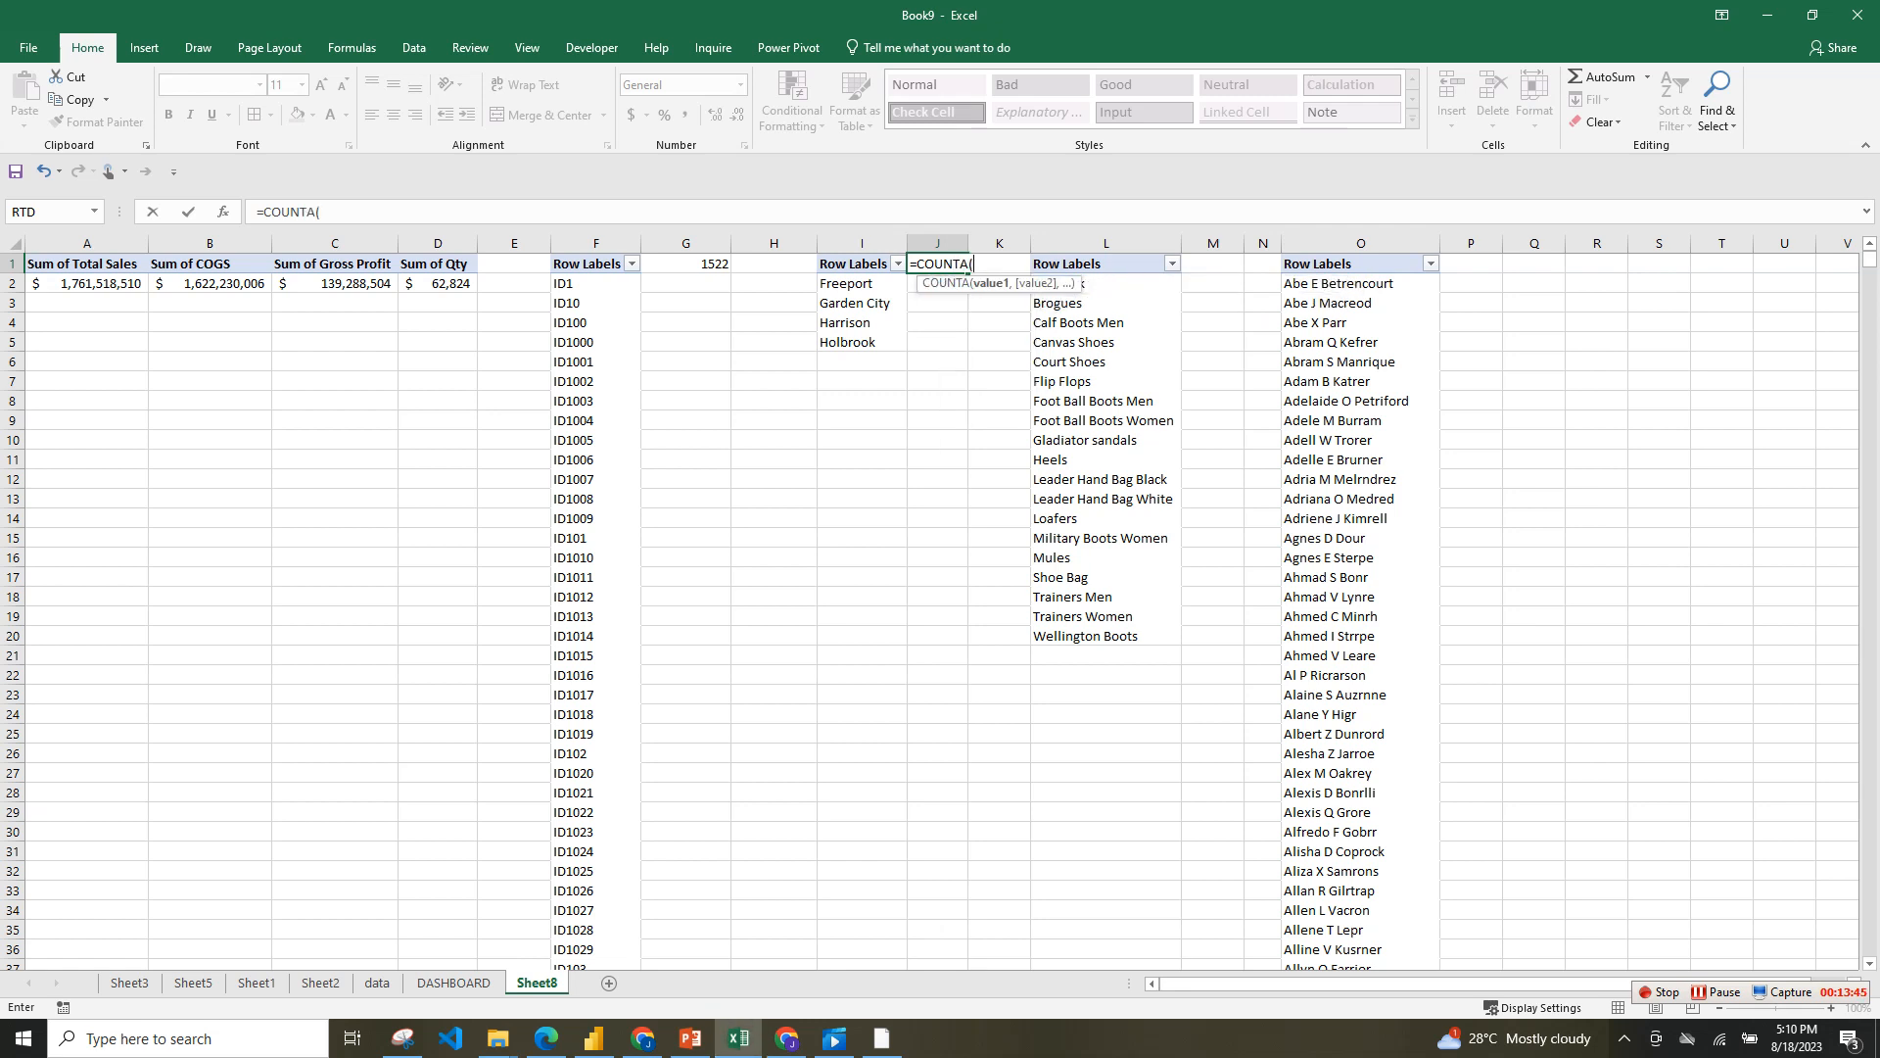
click(862, 244)
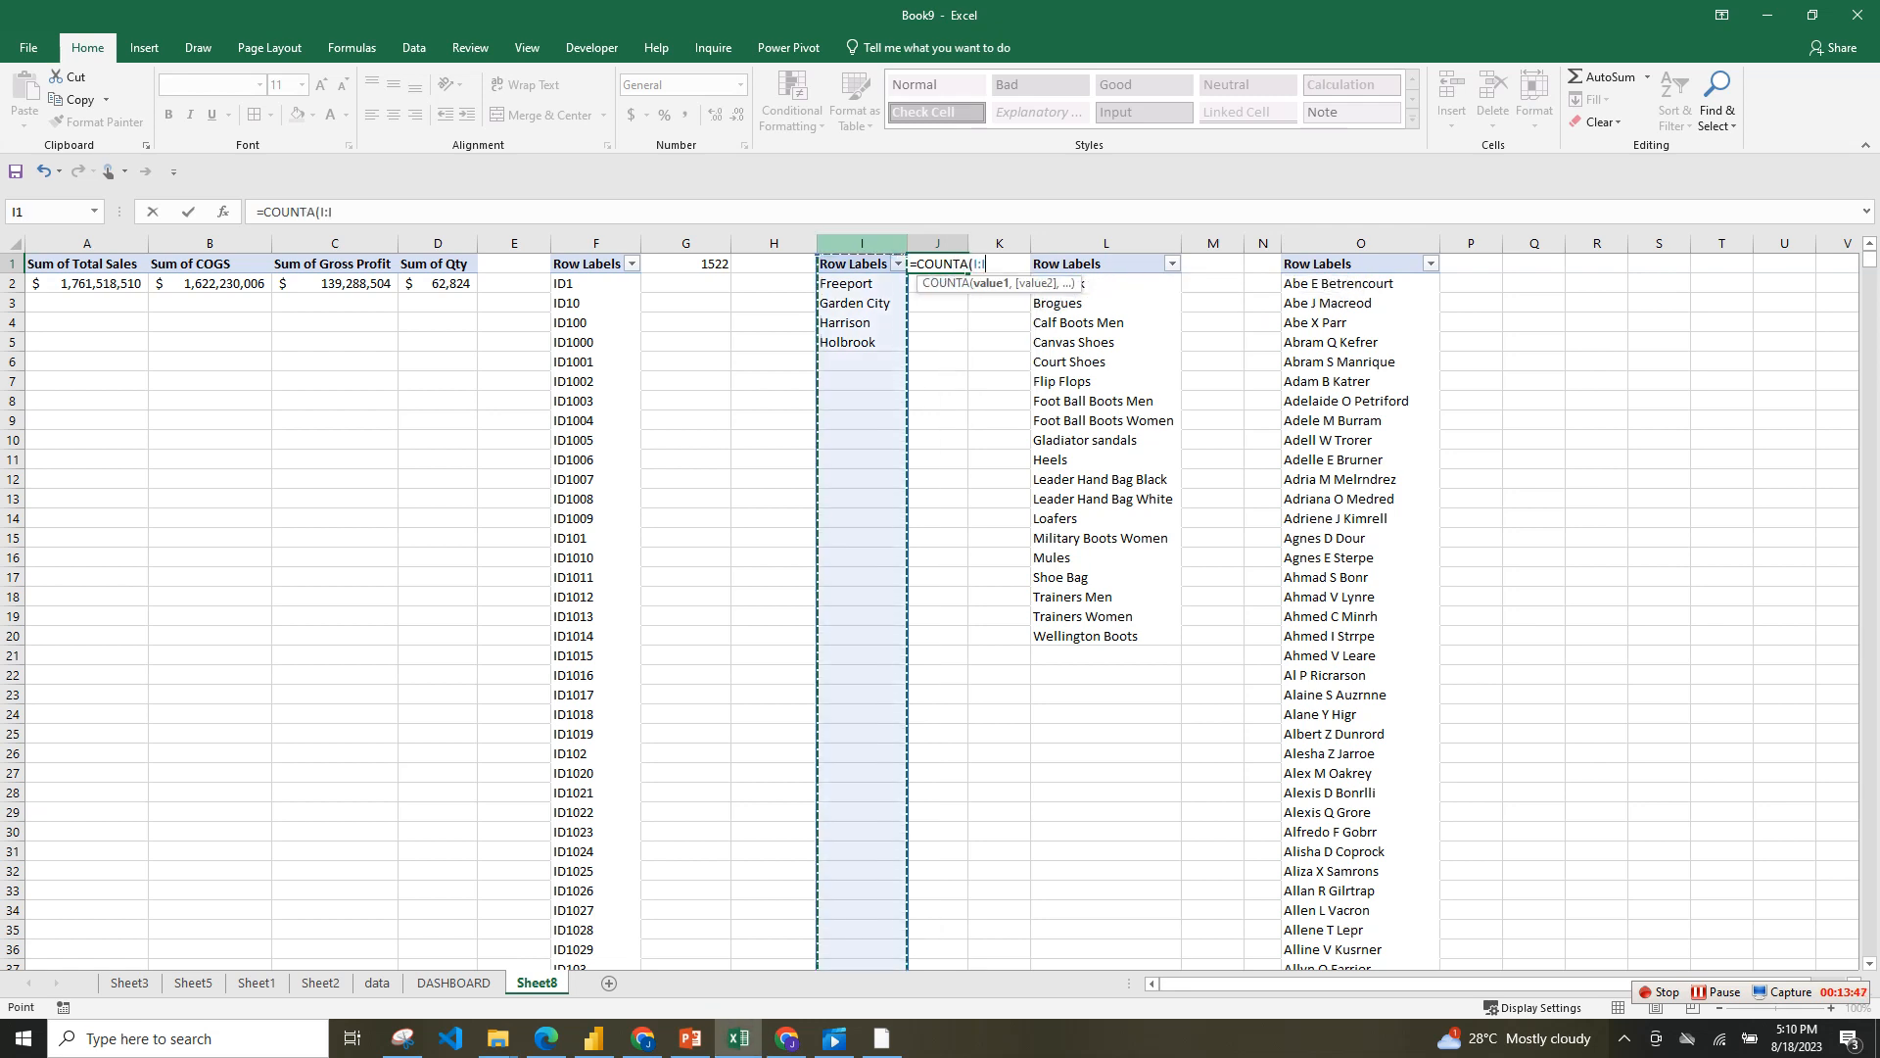
text())
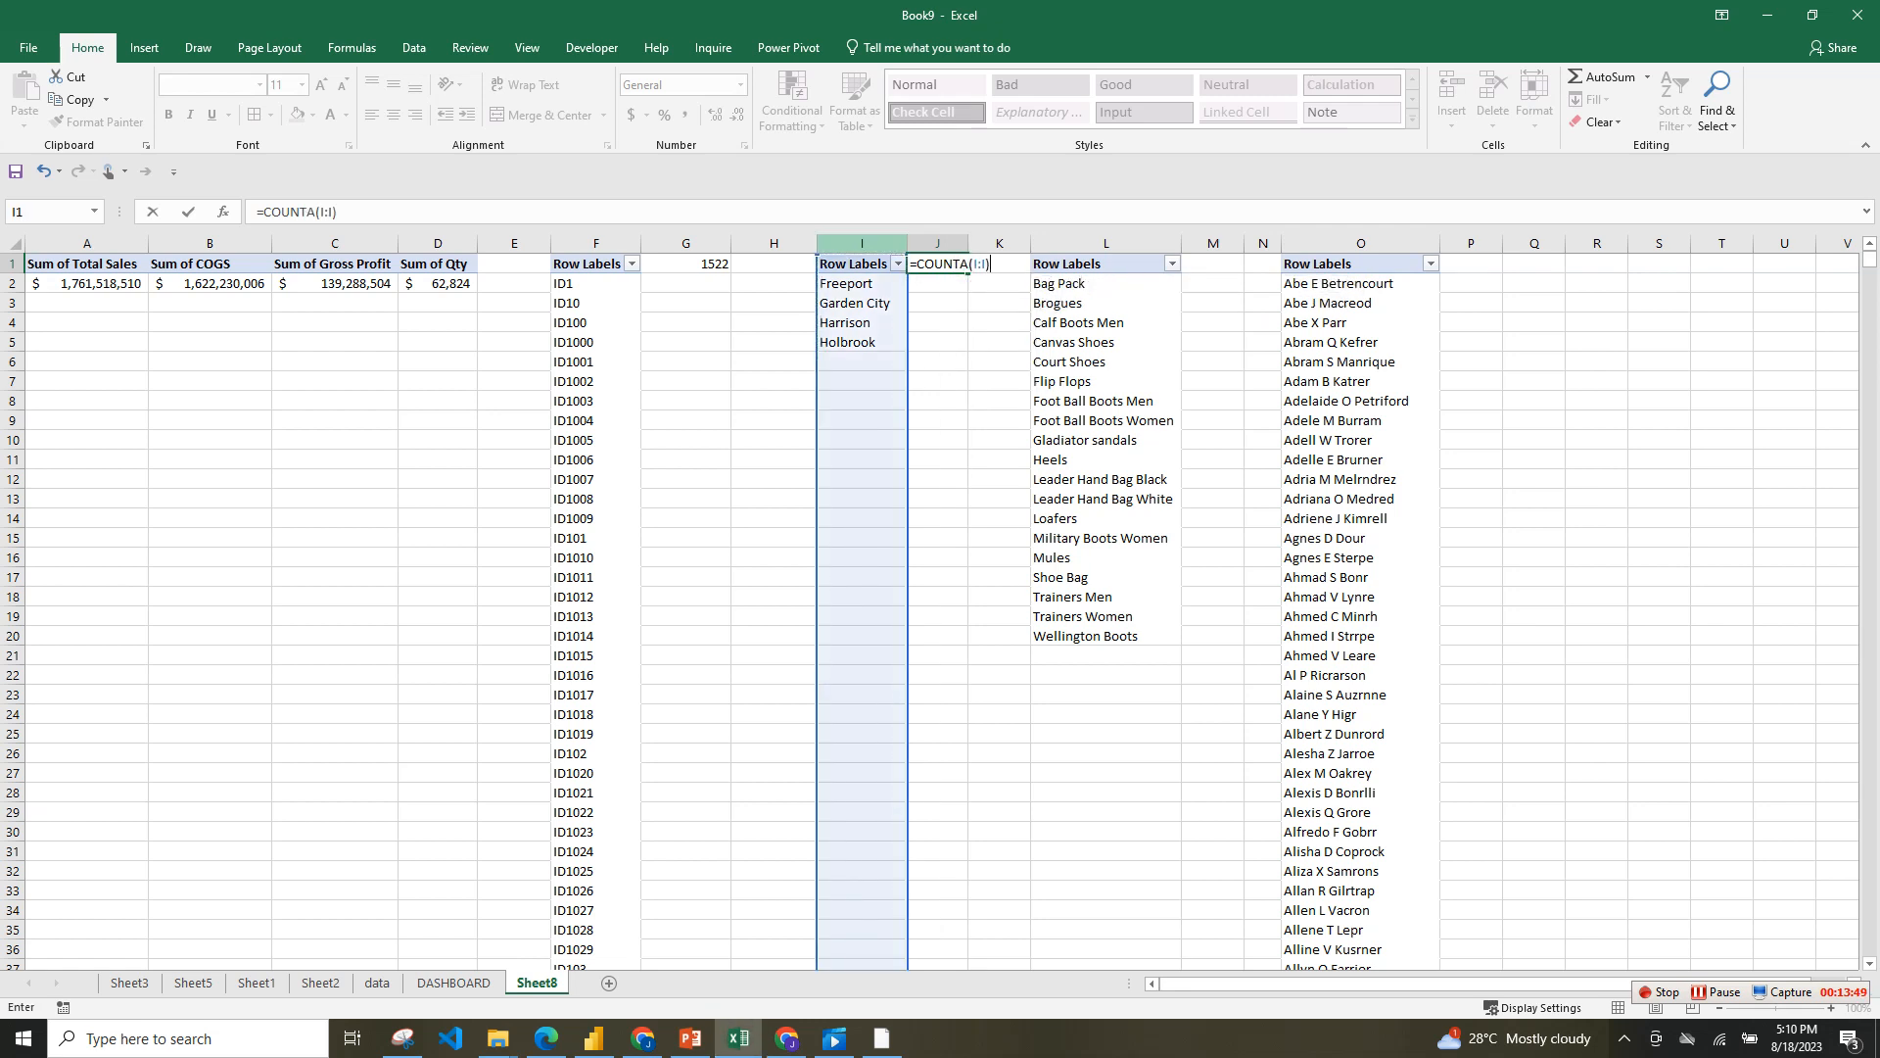
key(Return)
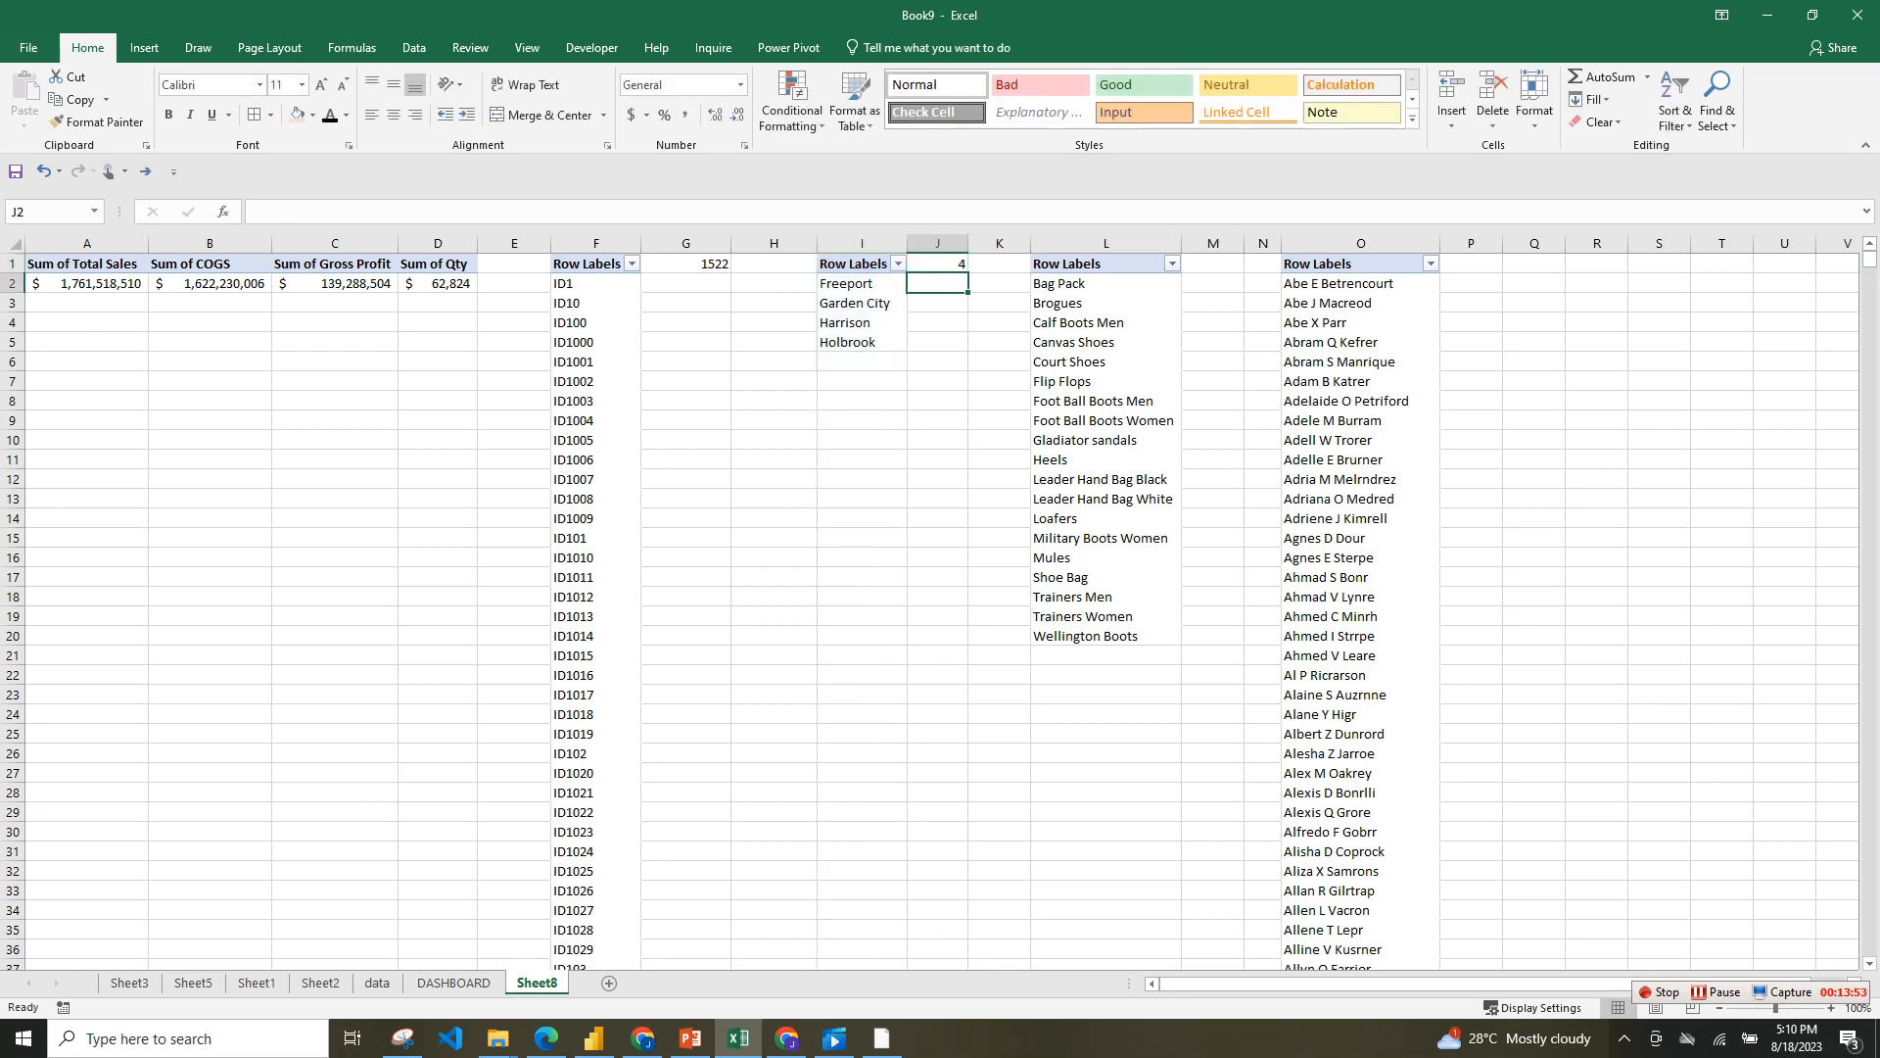
click(686, 265)
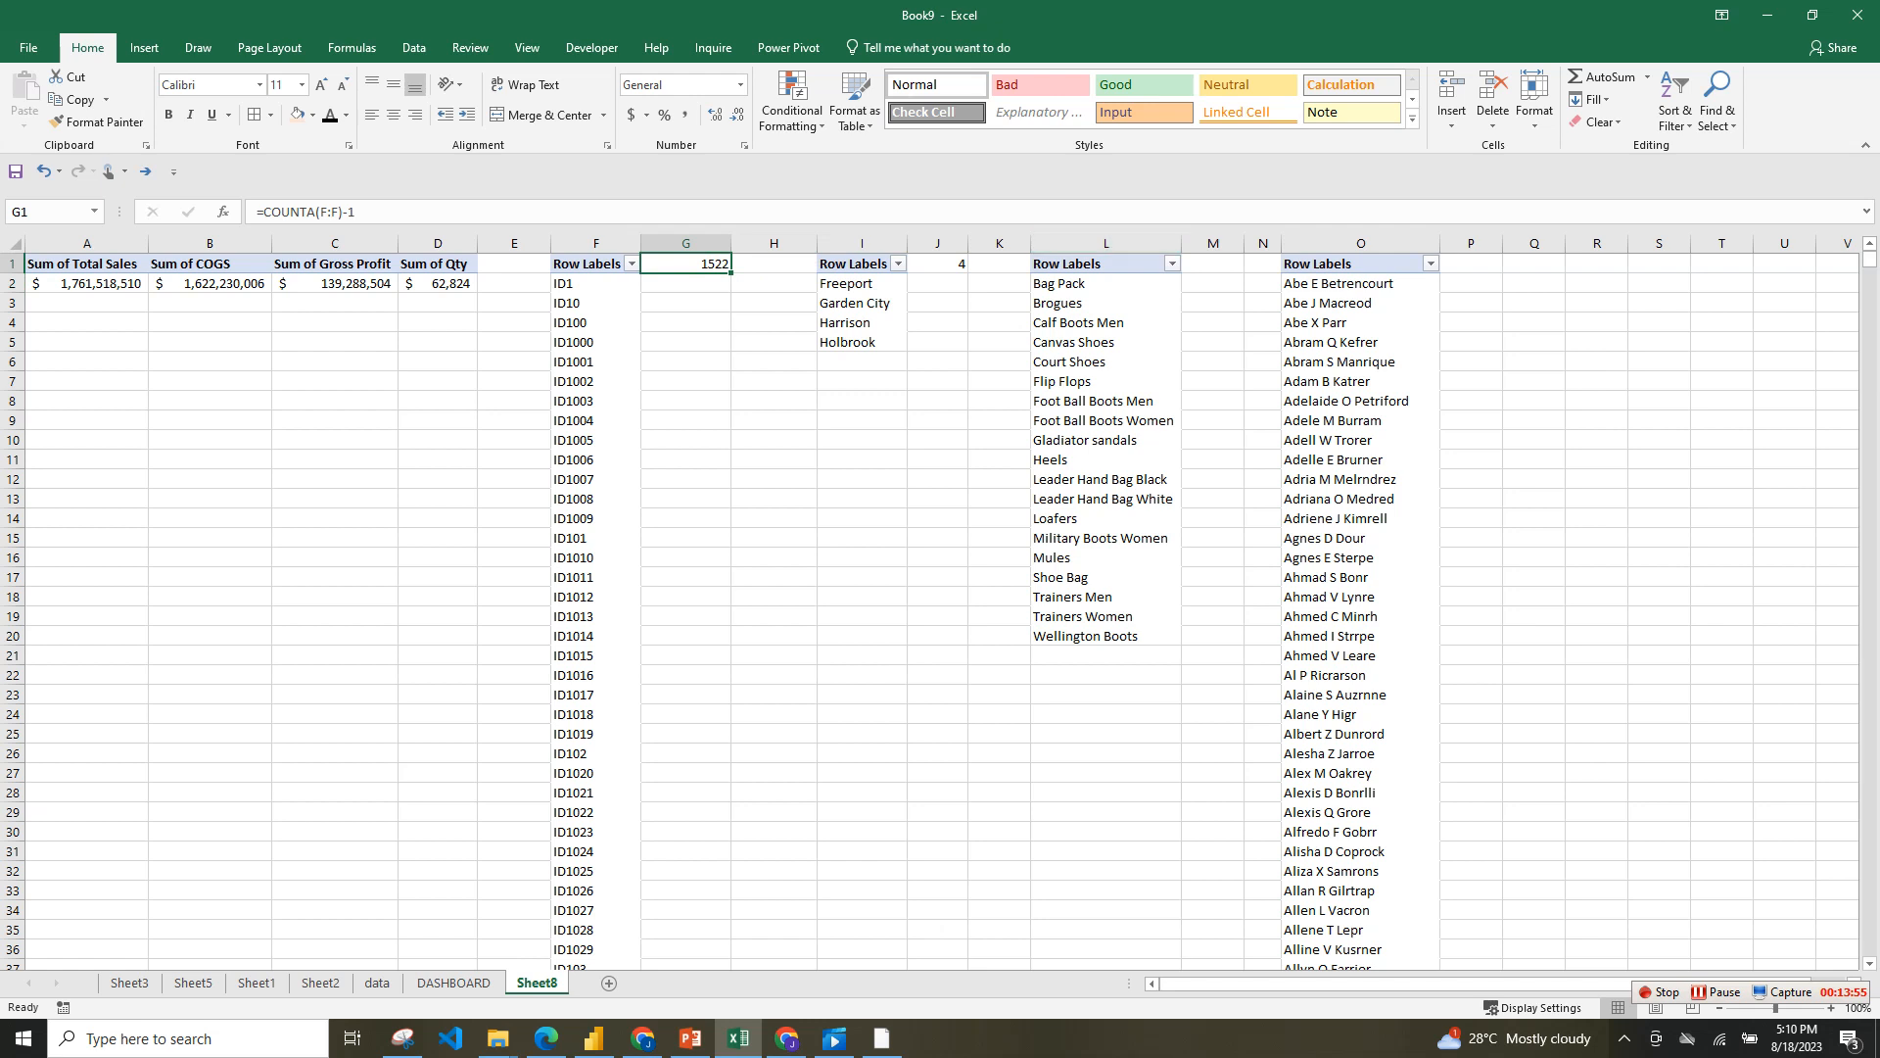
- Count the products in M1 with the formula =COUNTA(L:L)-1, leaving the header out of the count
click(1213, 265)
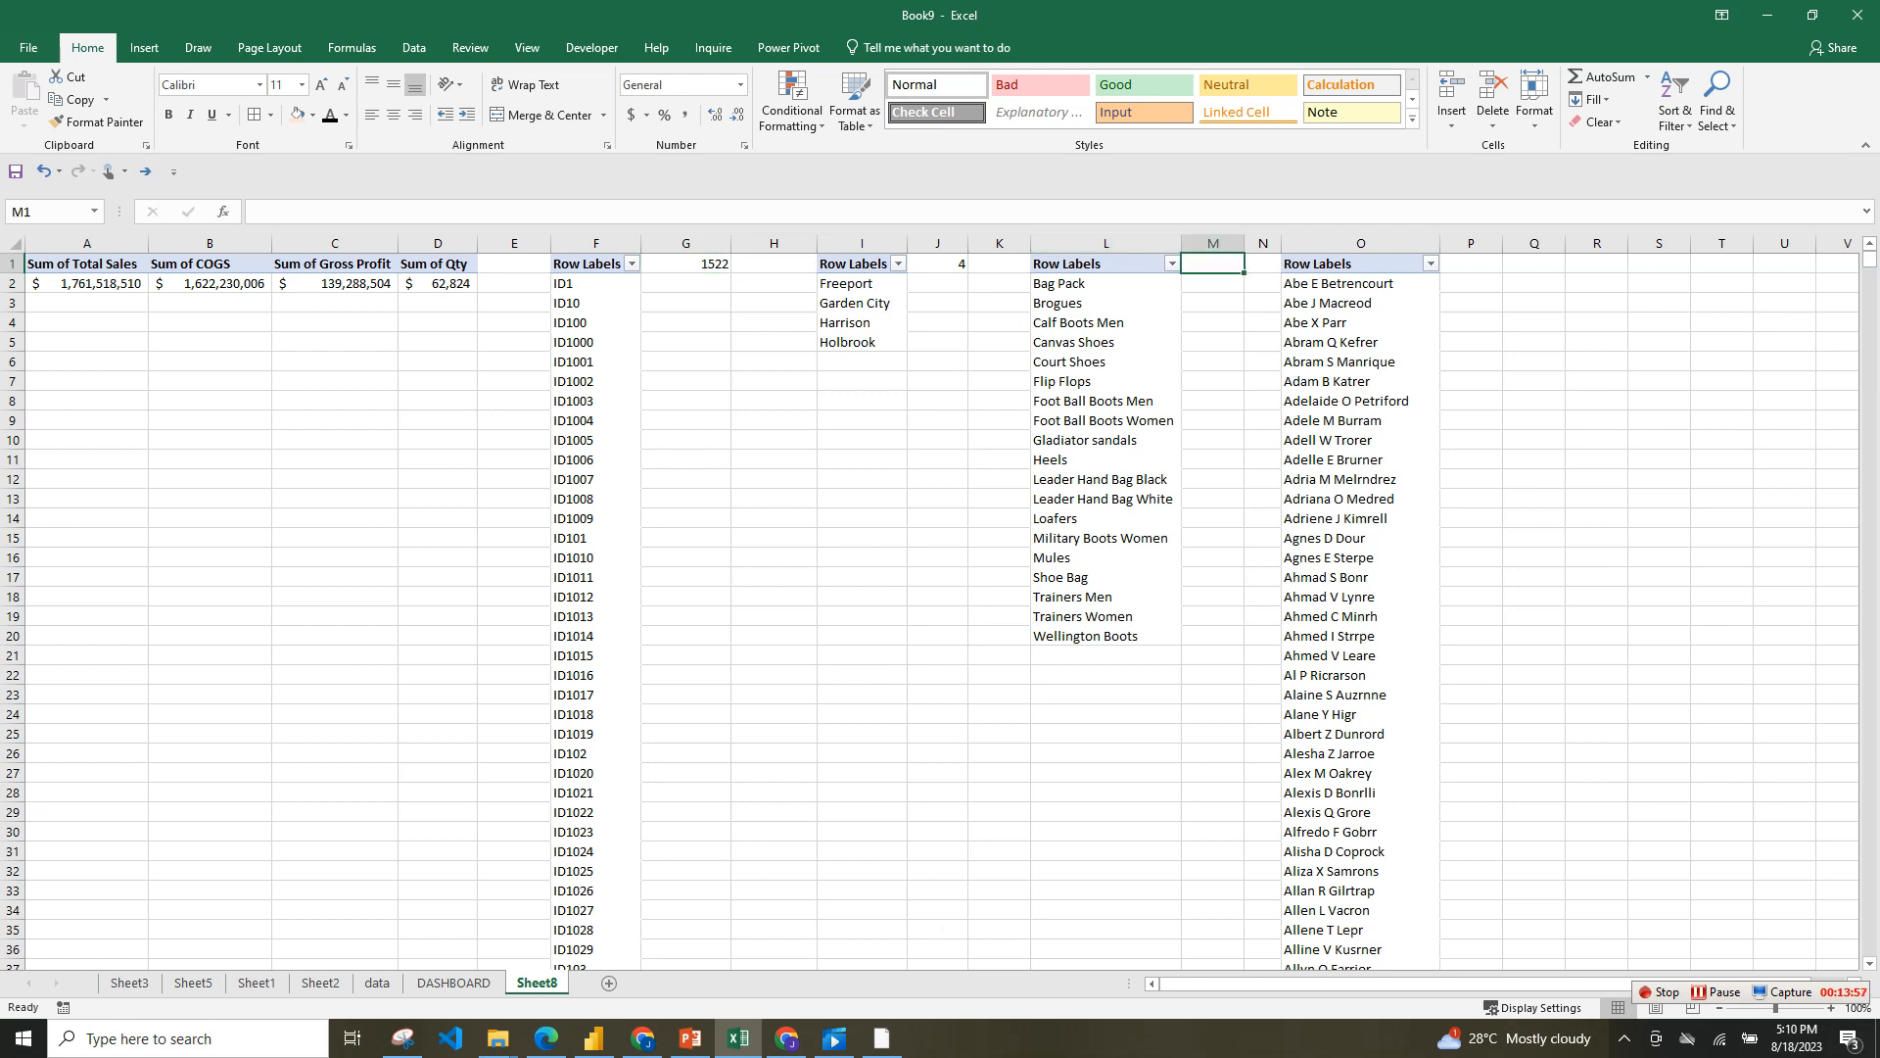
text(=COUN)
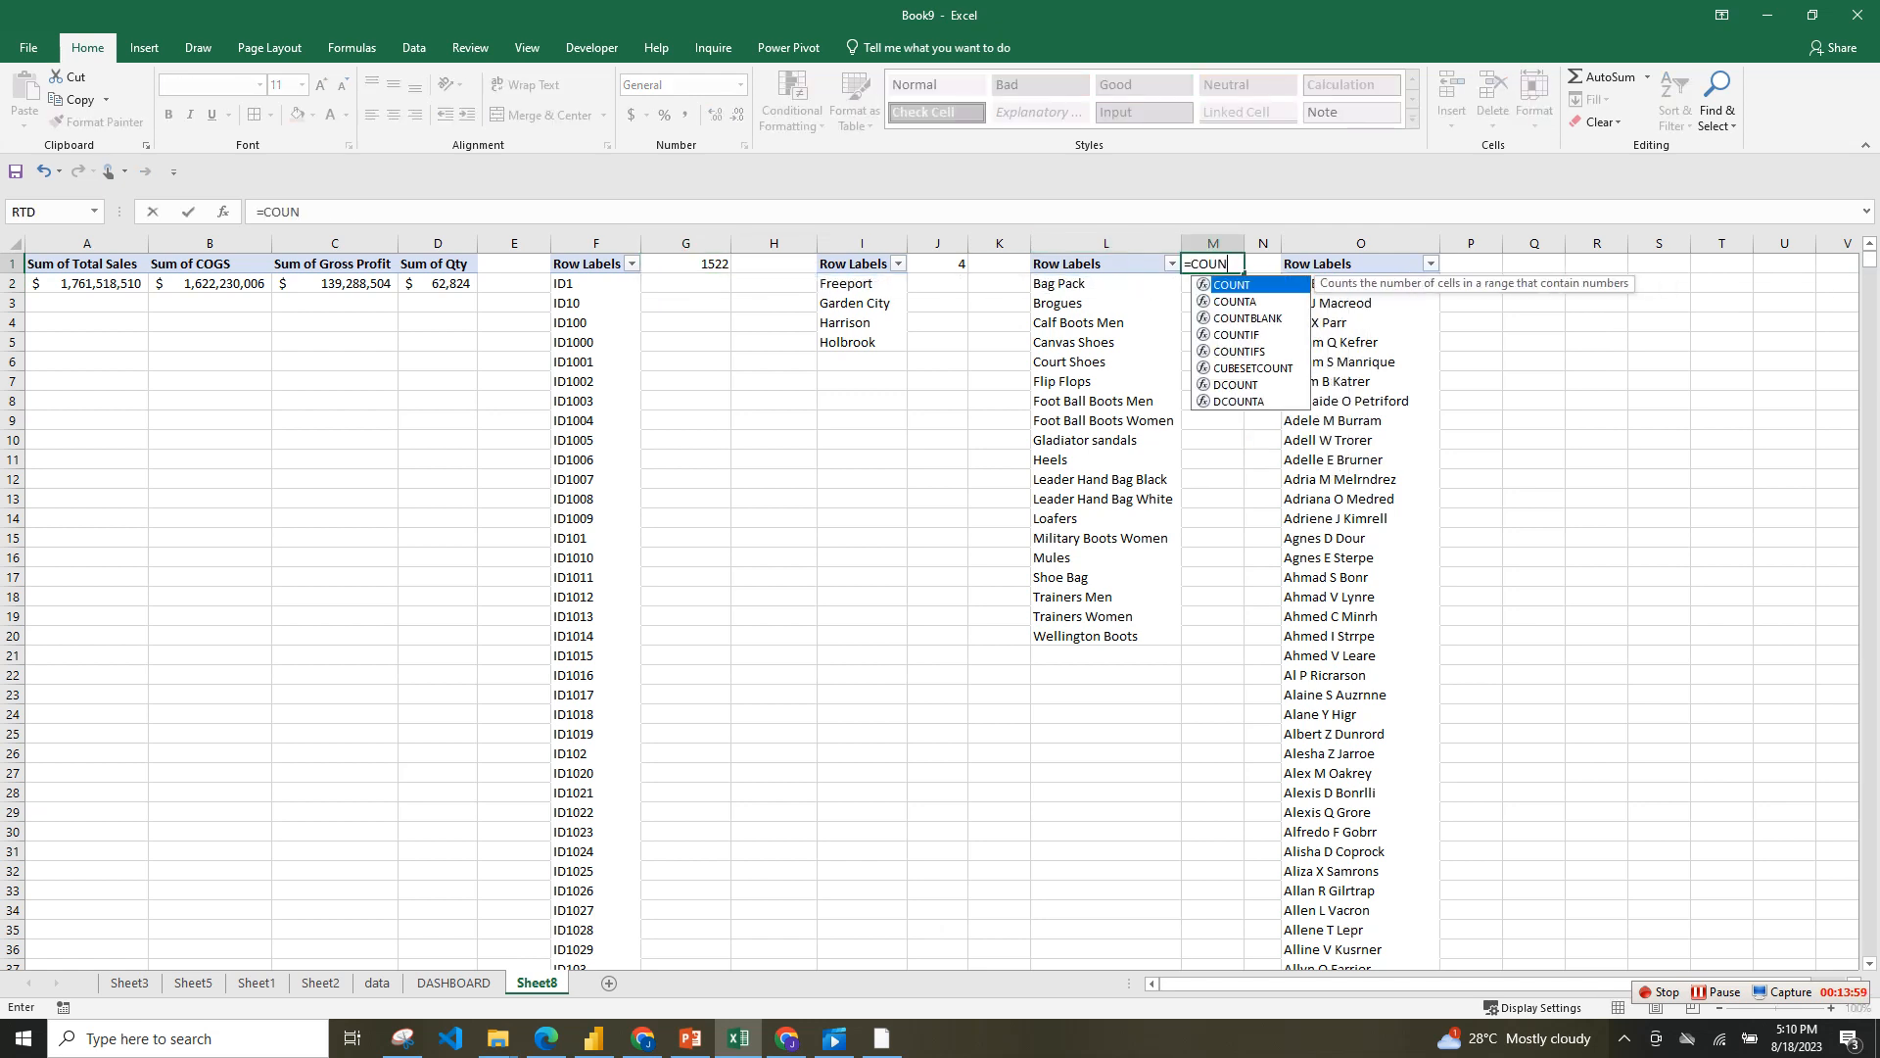
key(Down)
key(Tab)
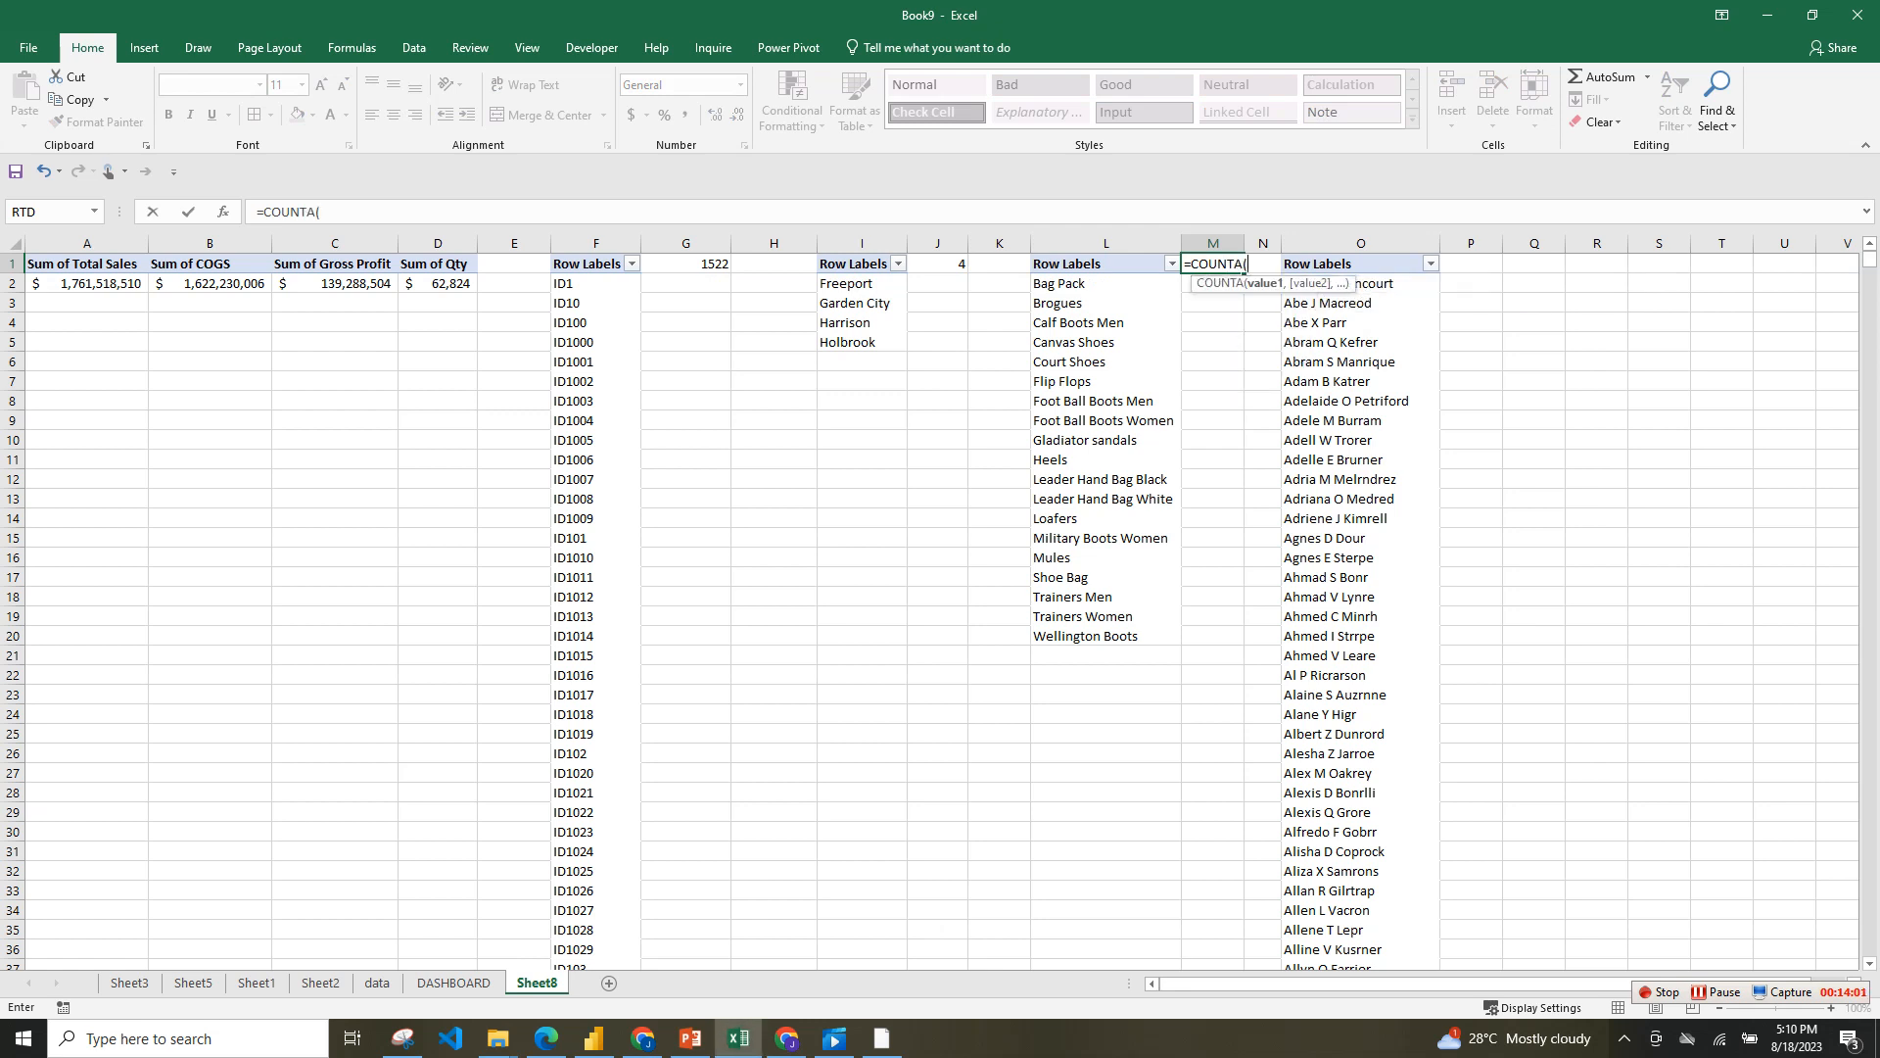
click(1106, 244)
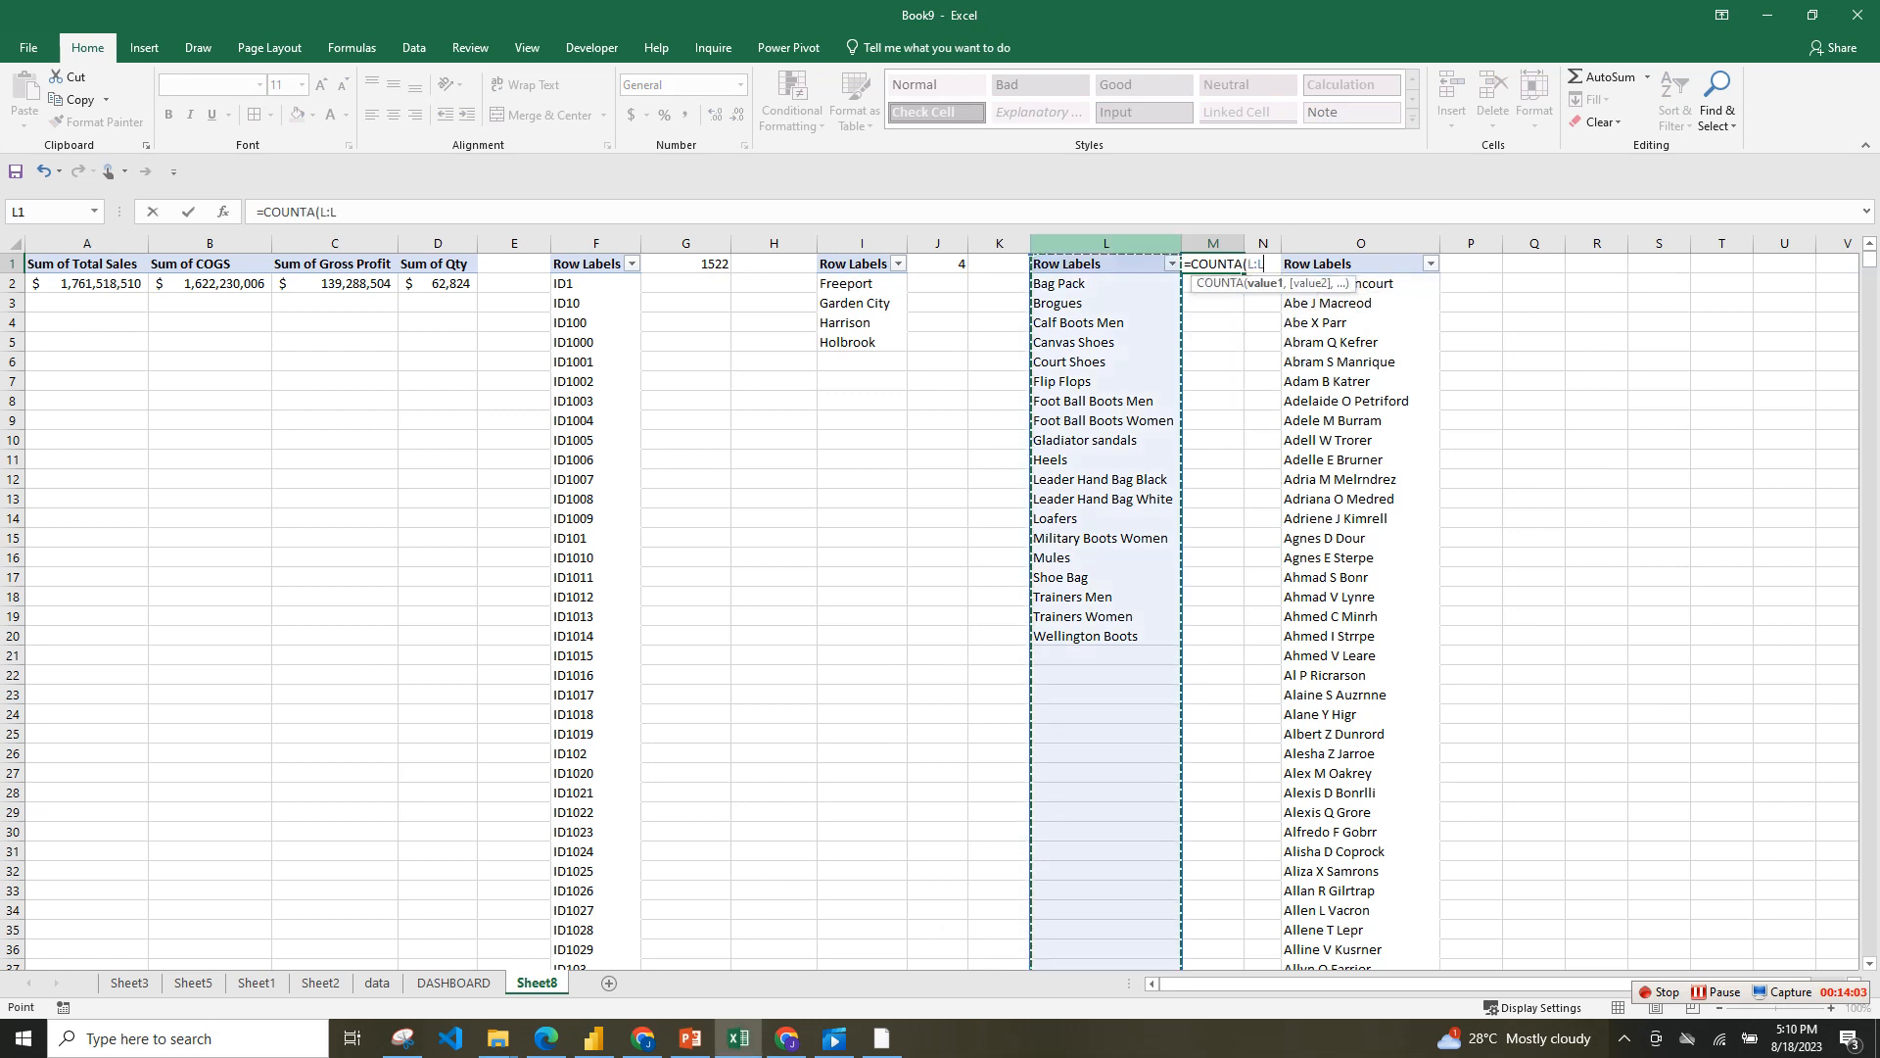
text())
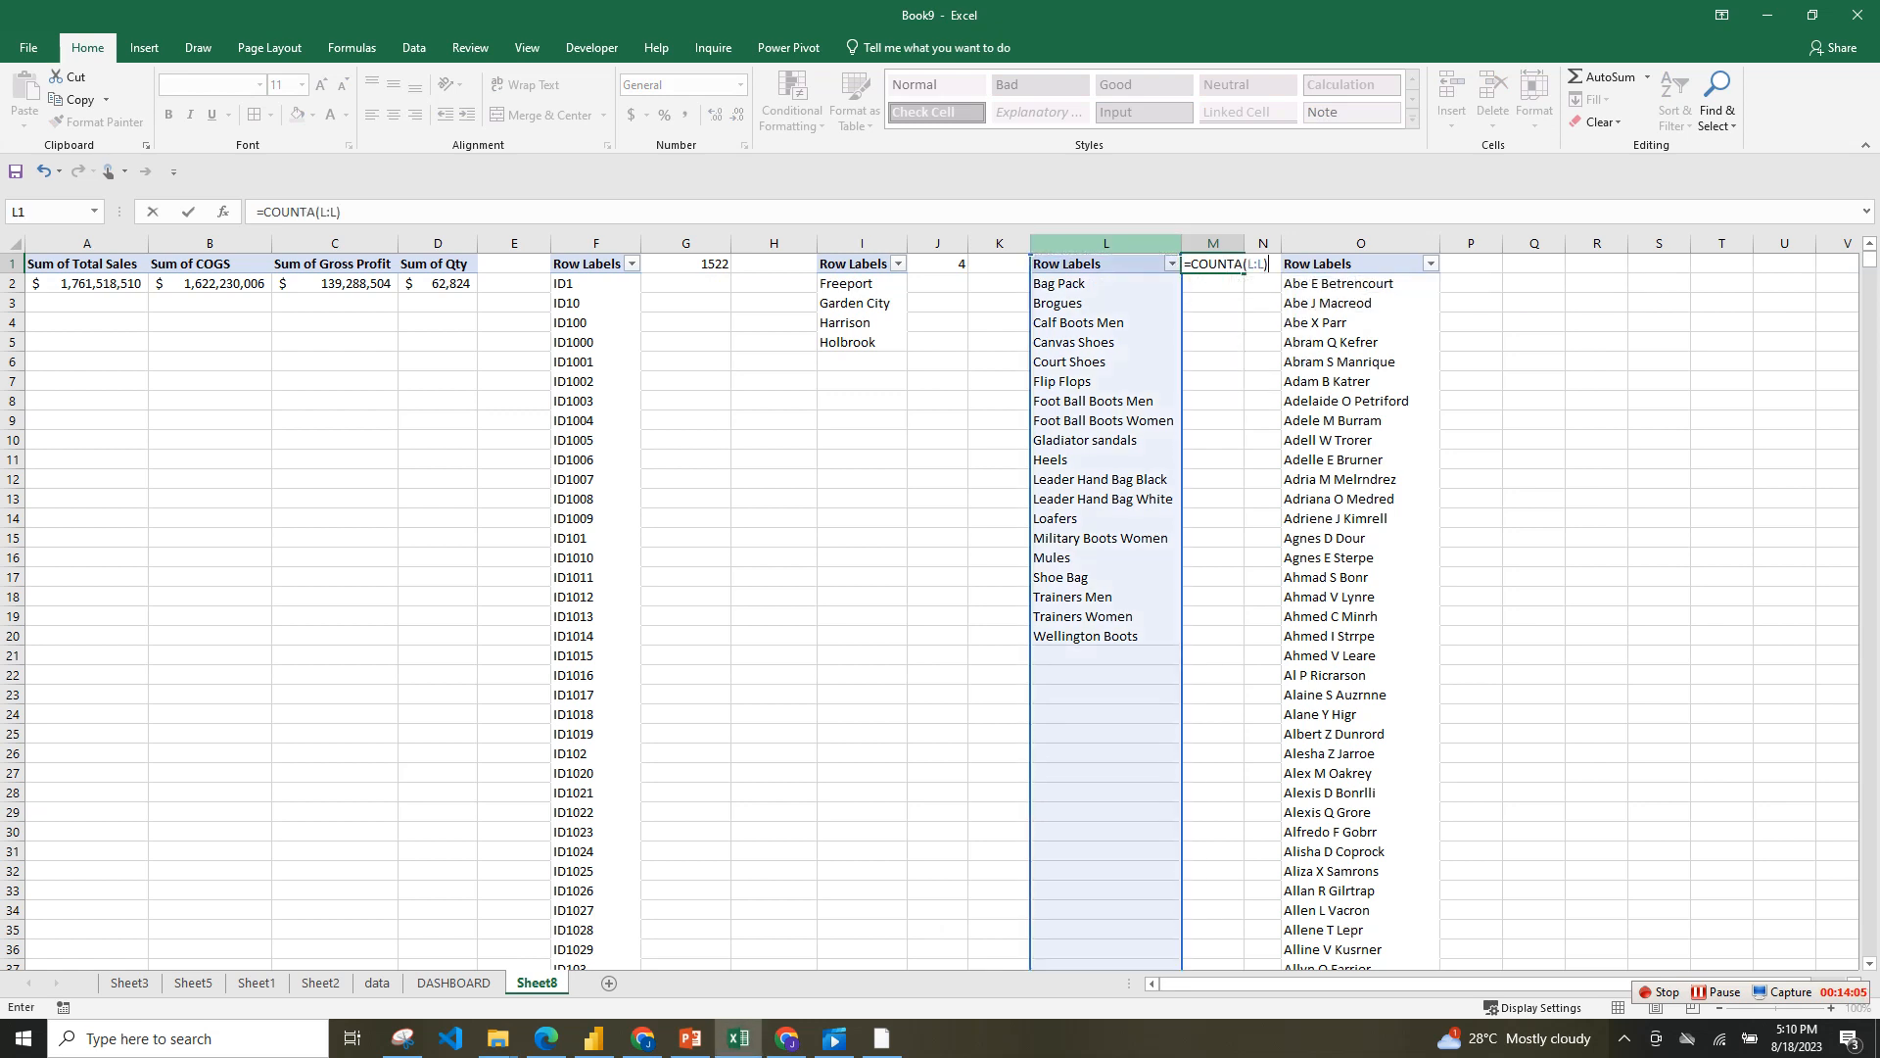
text(_)
key(BackSpace)
text(-1)
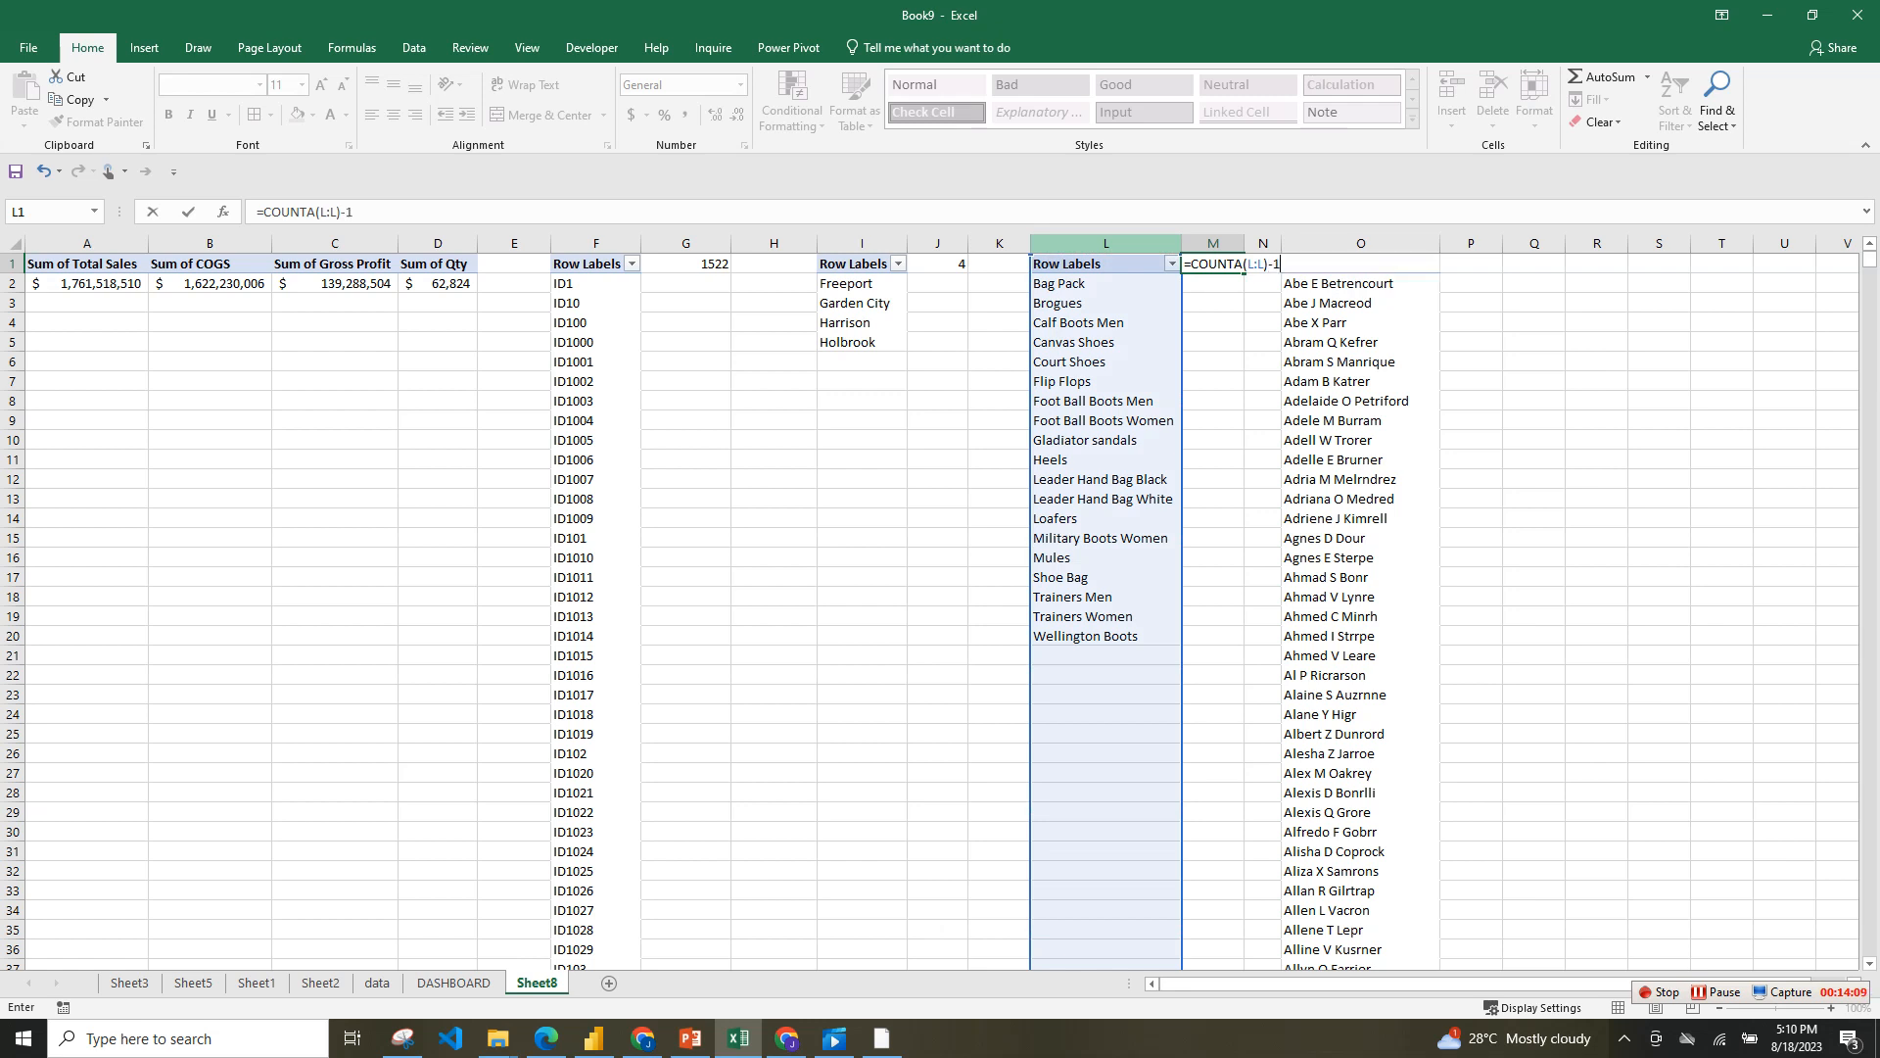
key(Return)
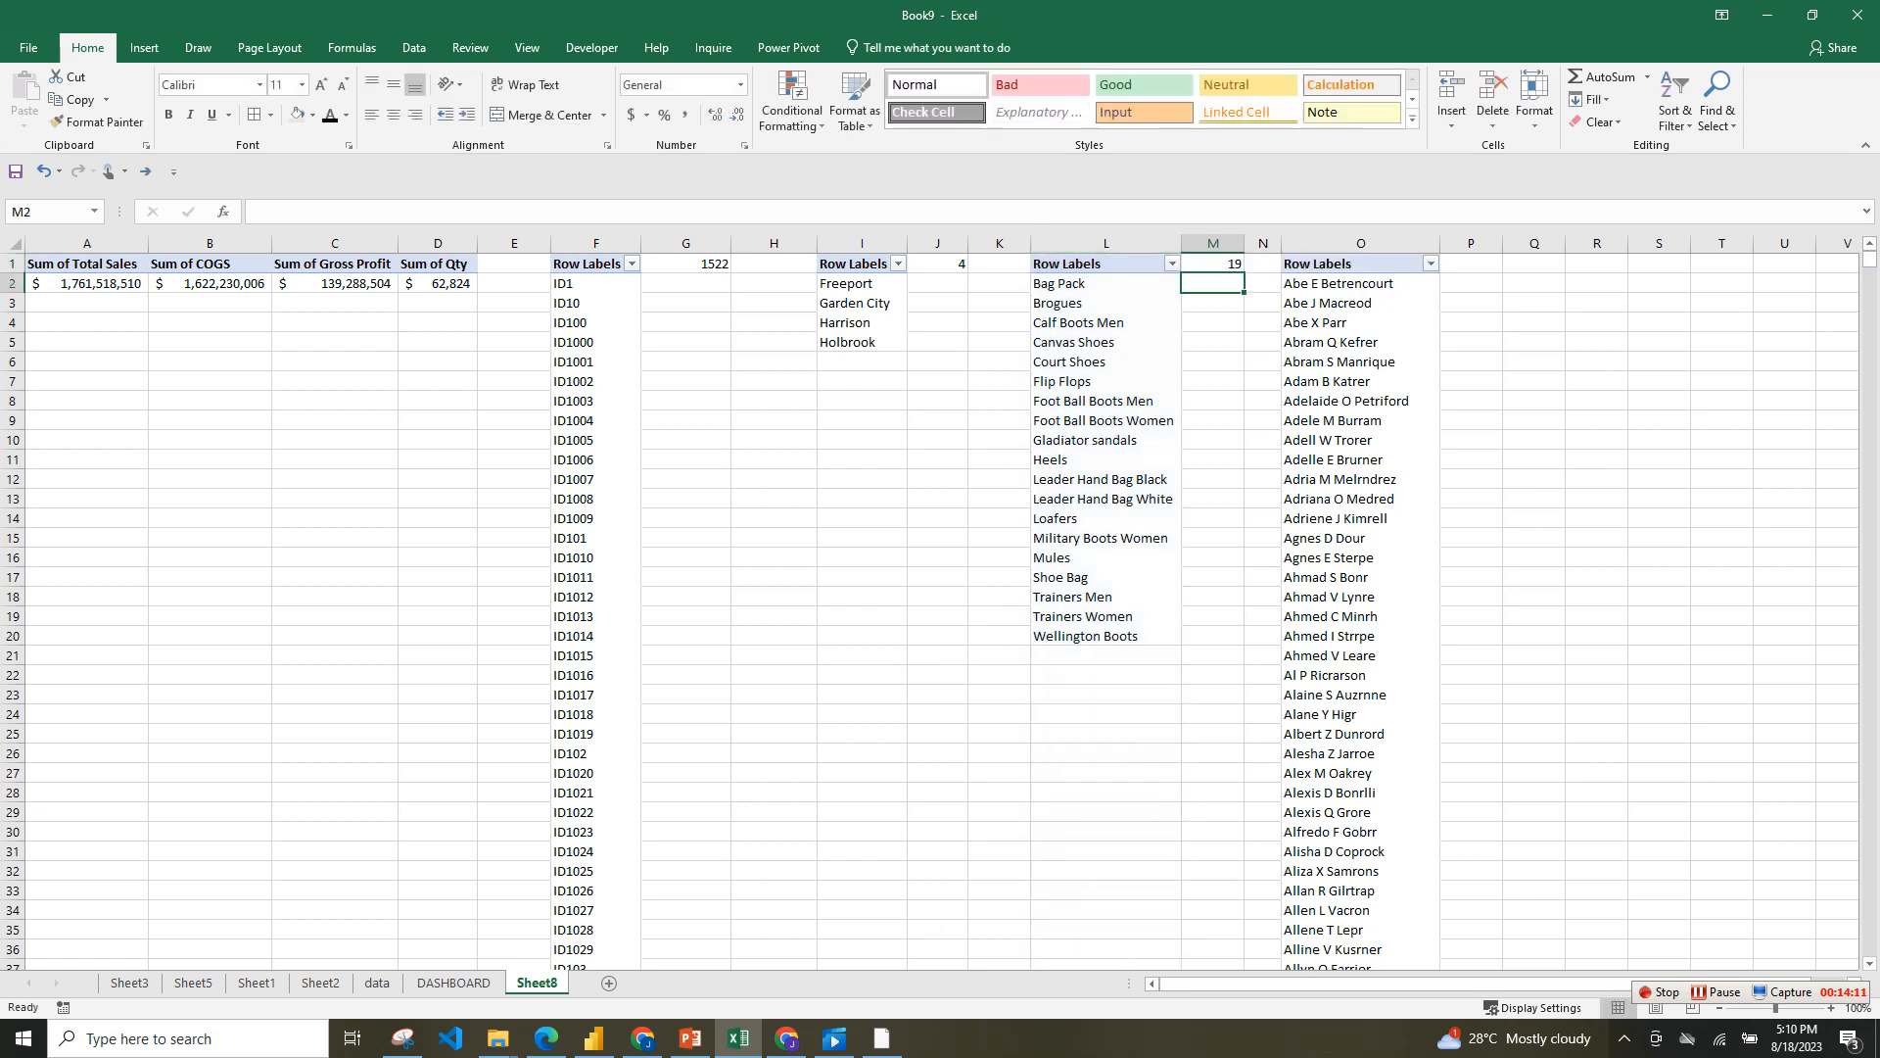
- Count the entries of the customer column in P1 with the formula =COUNTA(O:O)
click(1471, 264)
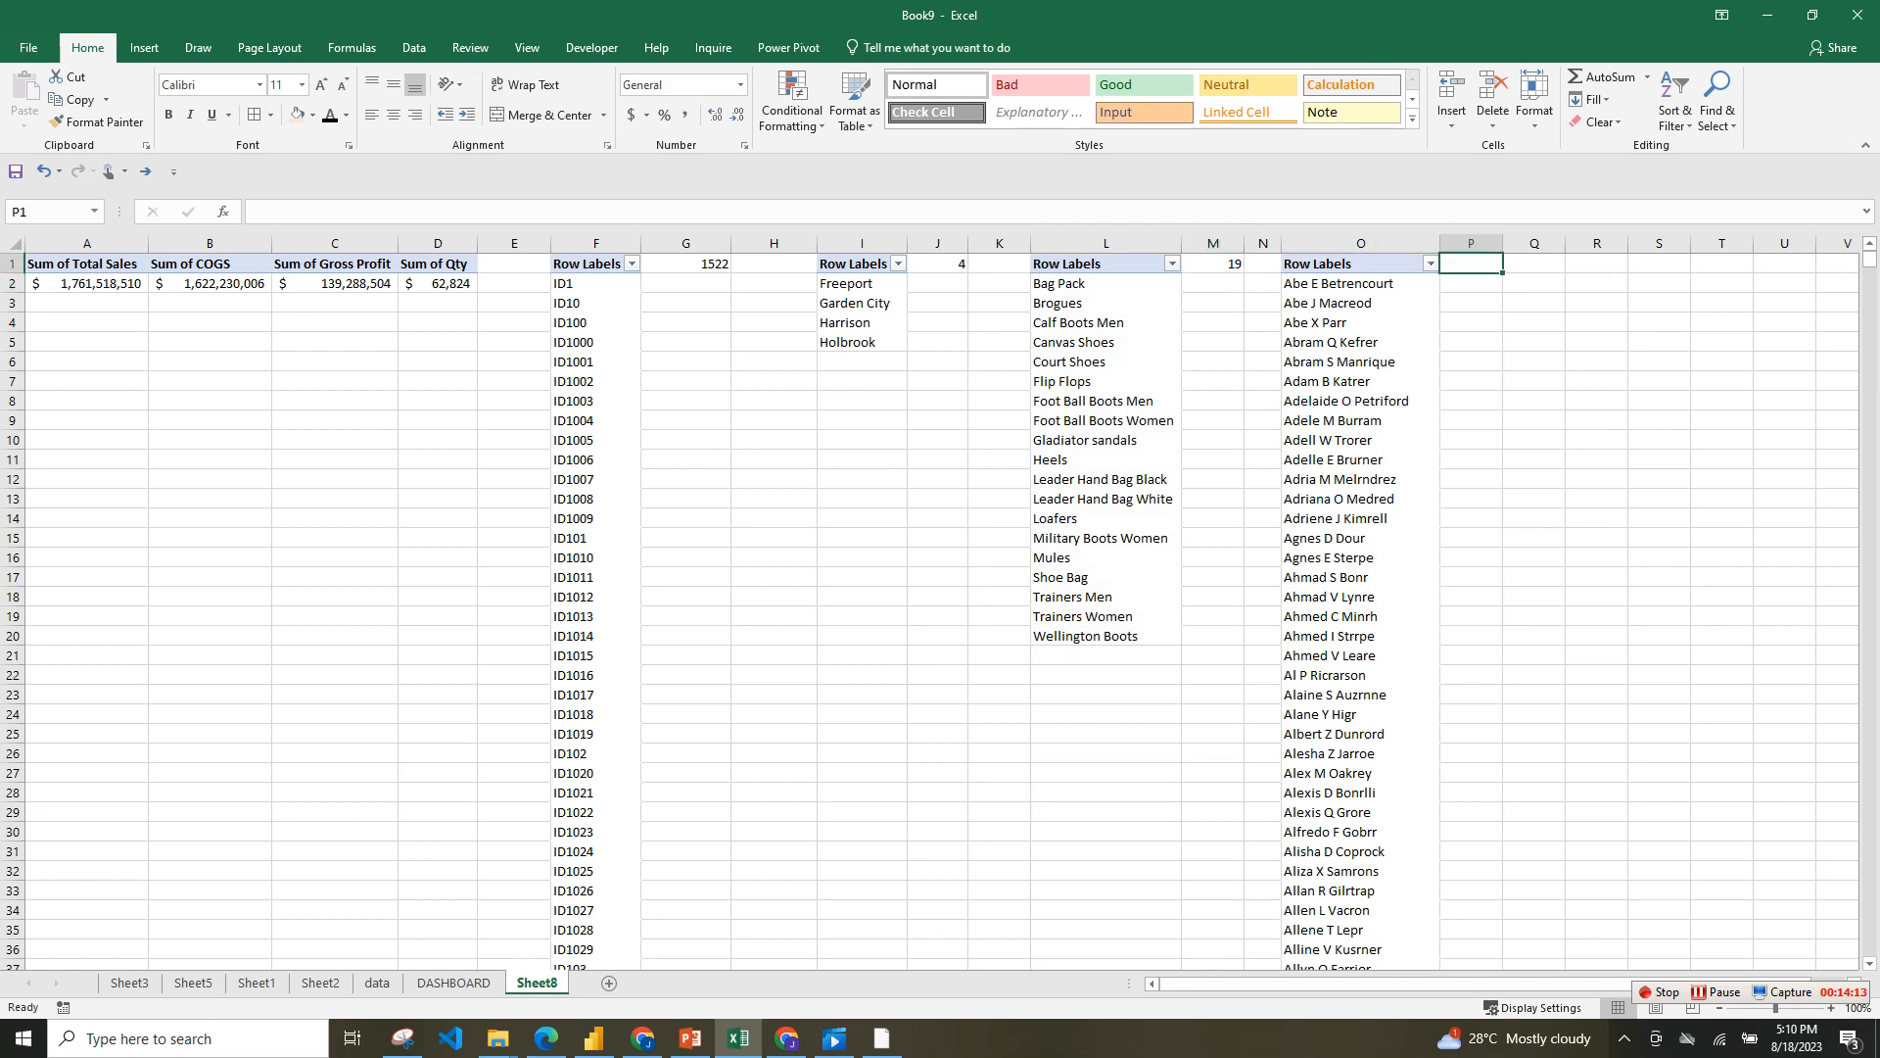
text(=CO)
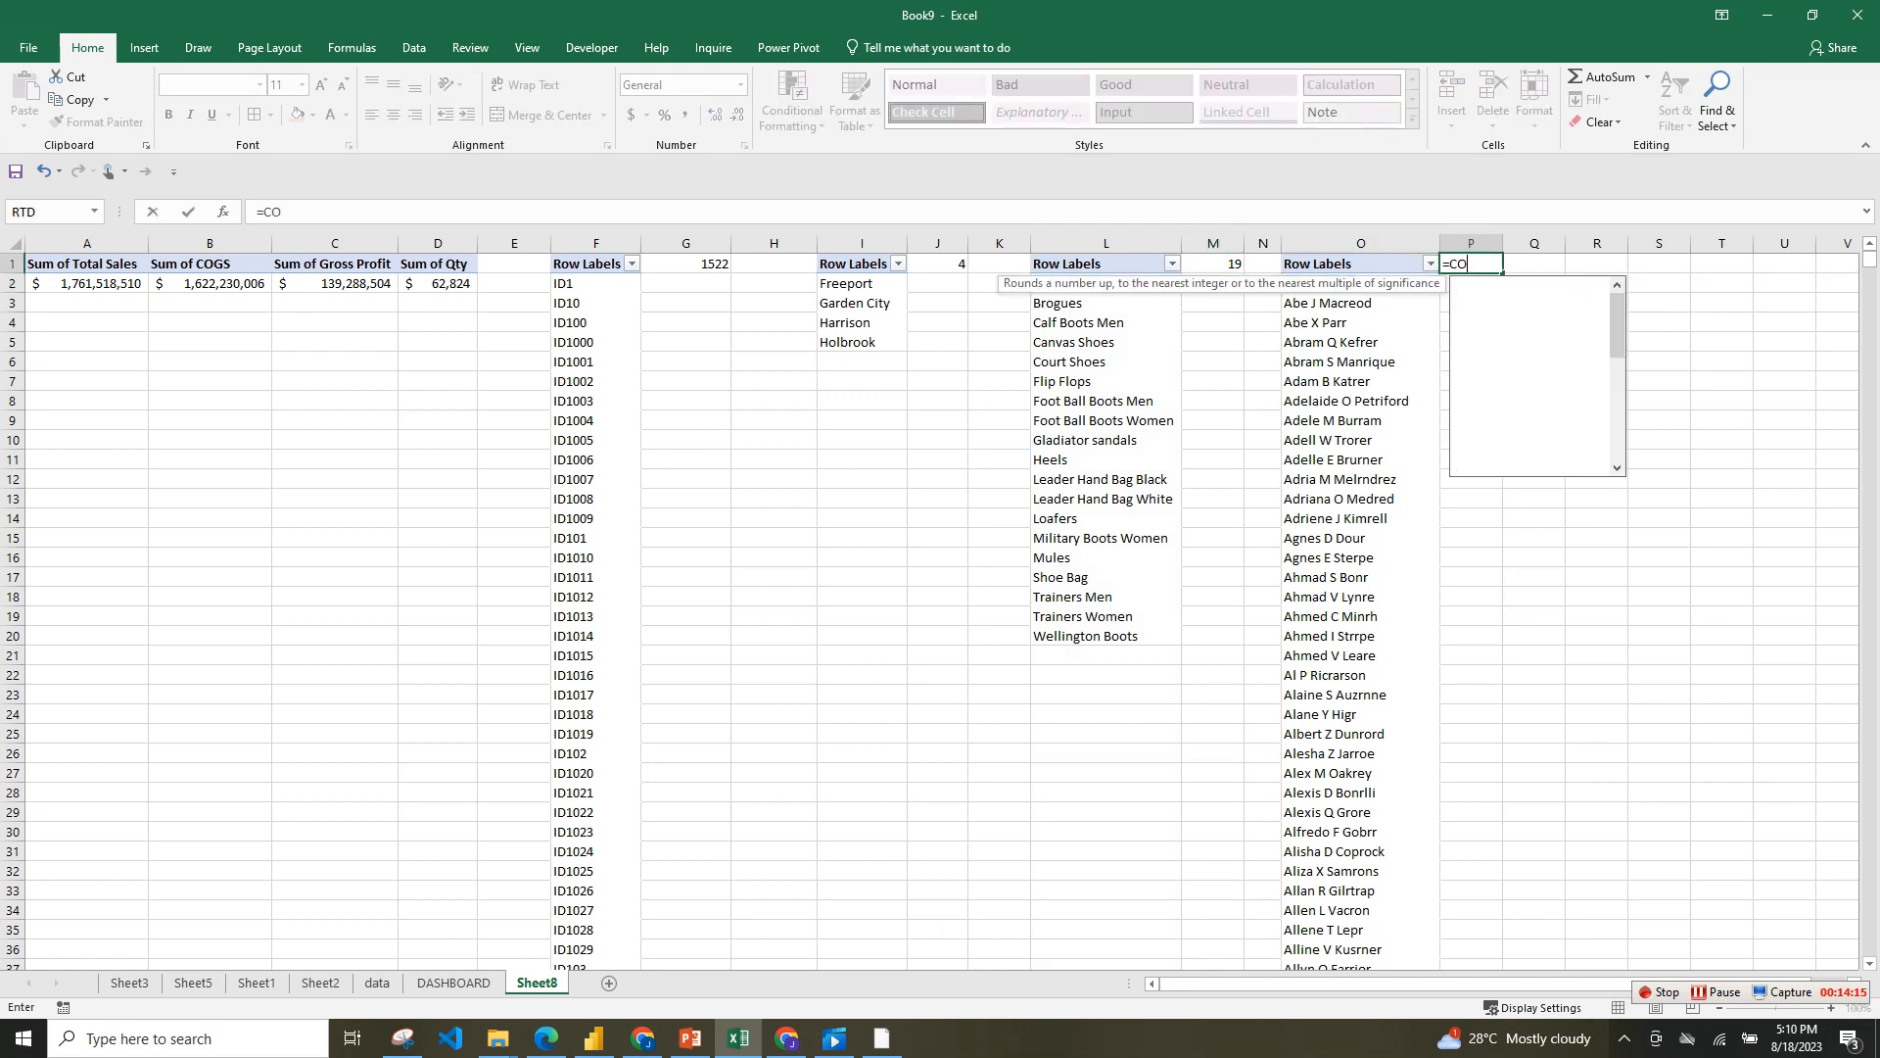
text(UN)
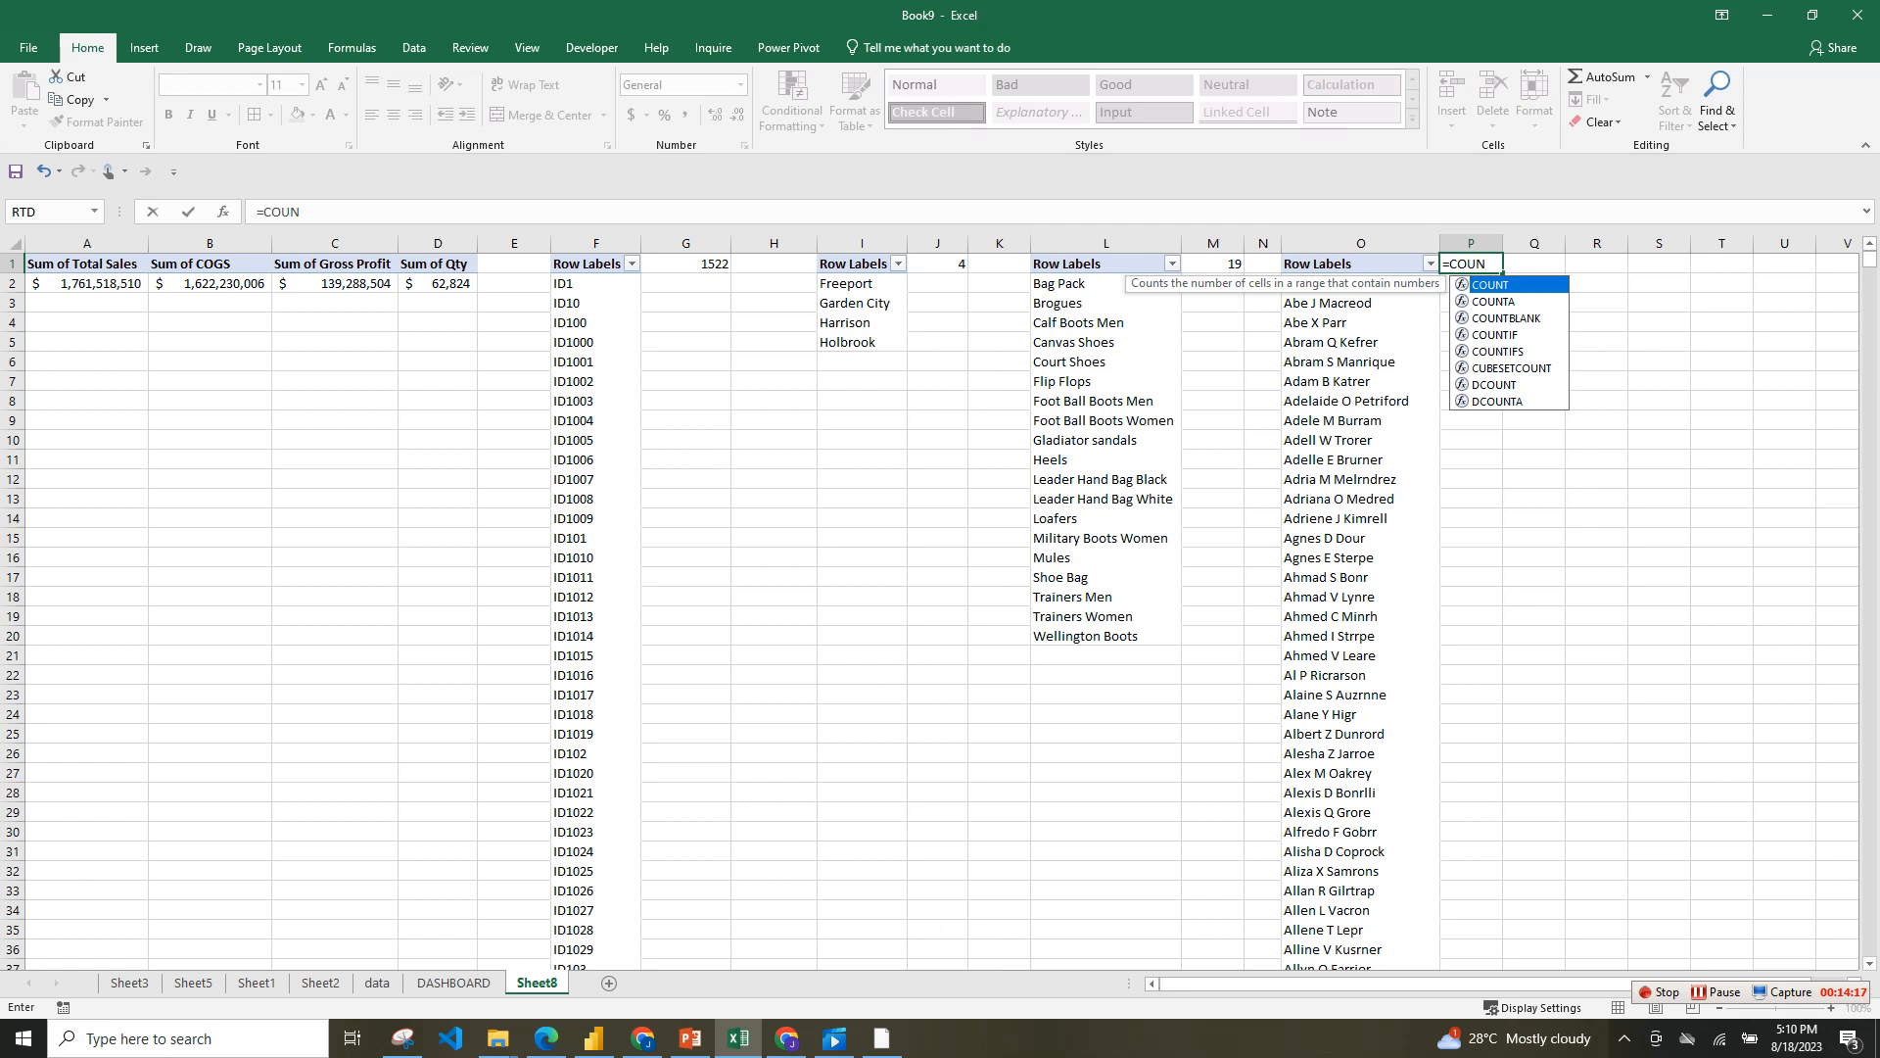
key(Down)
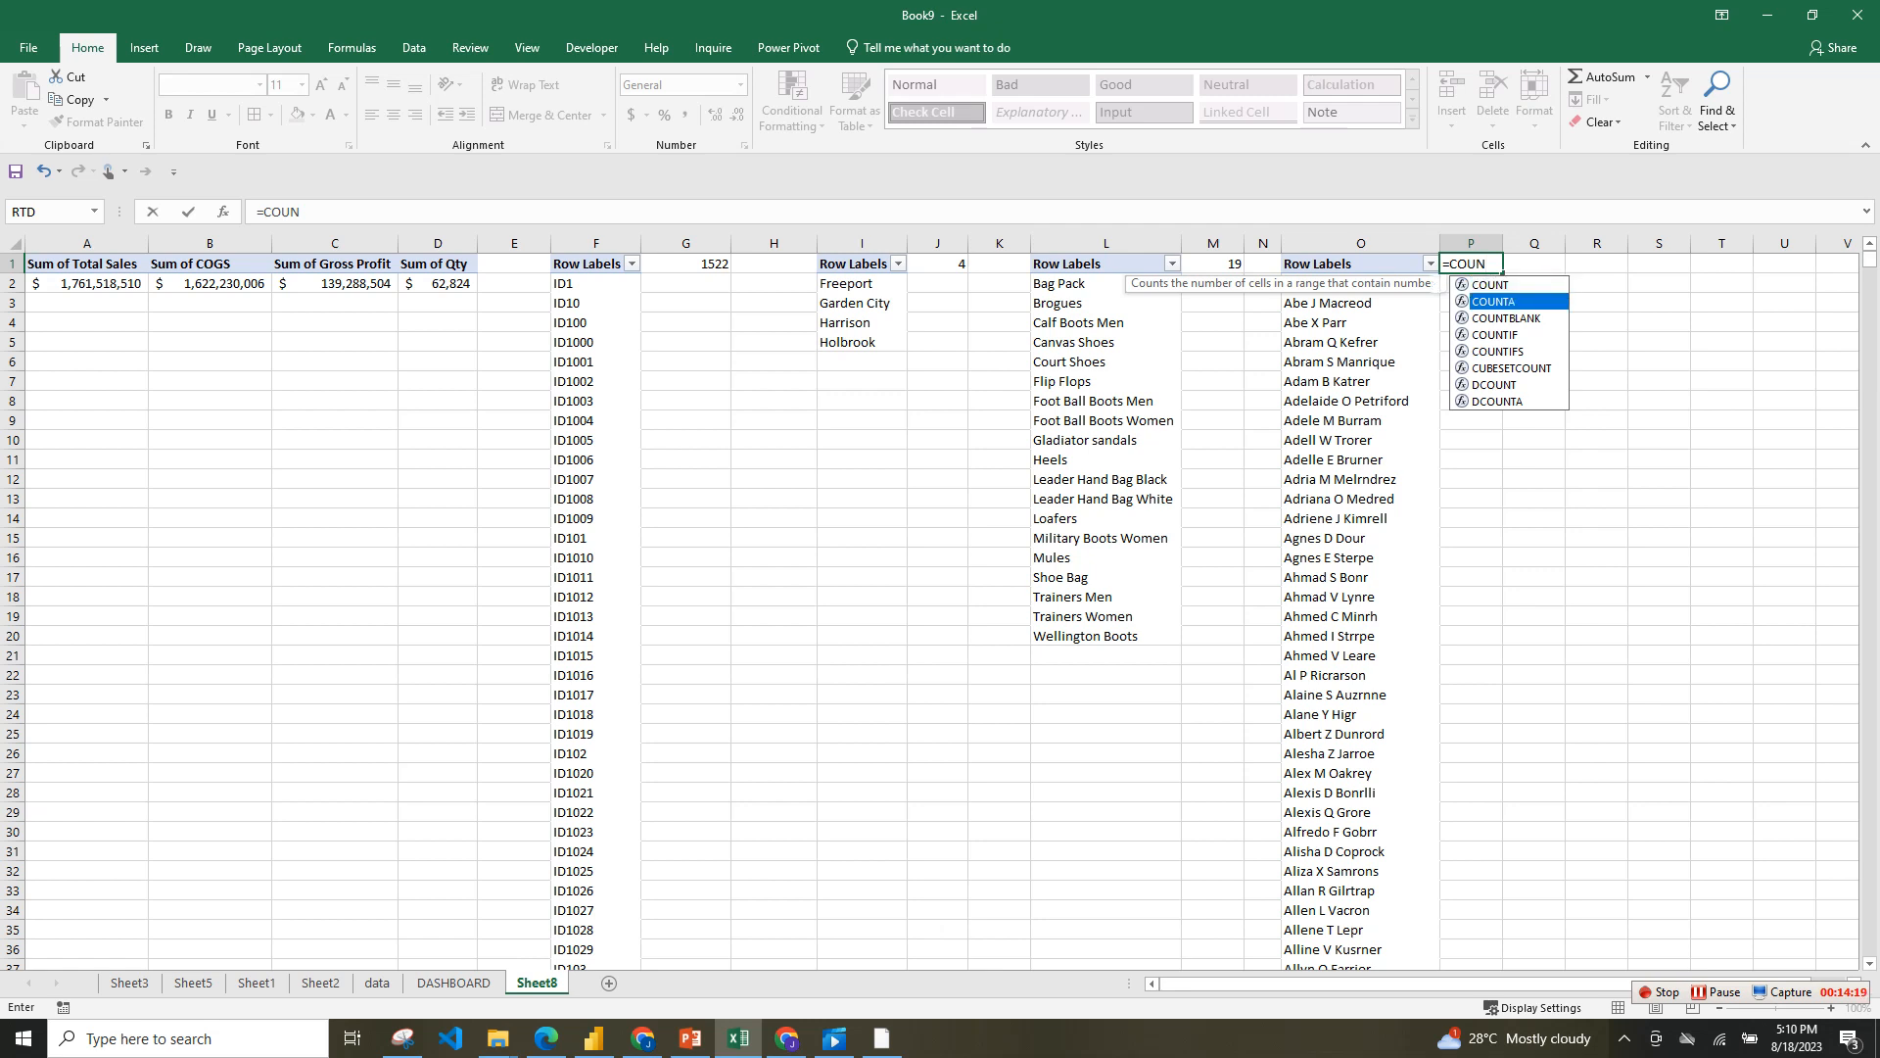
key(Tab)
click(1360, 244)
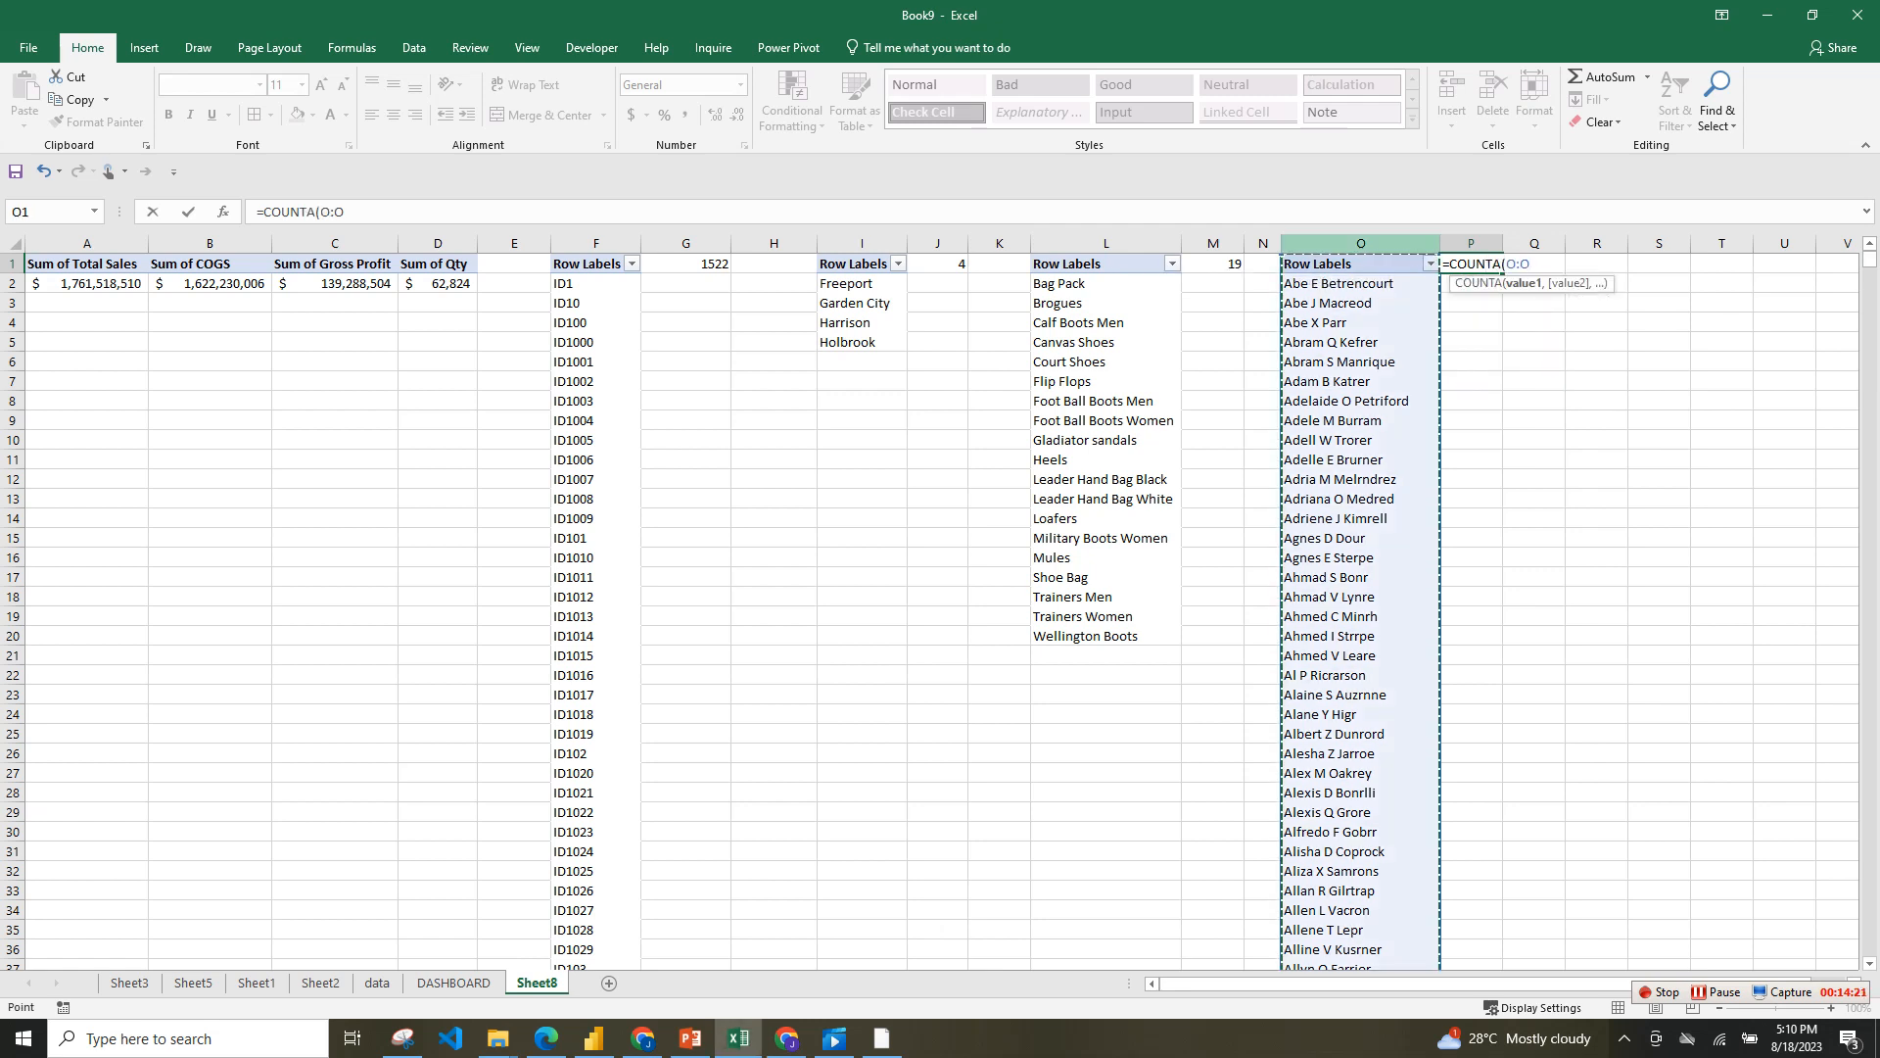
text())
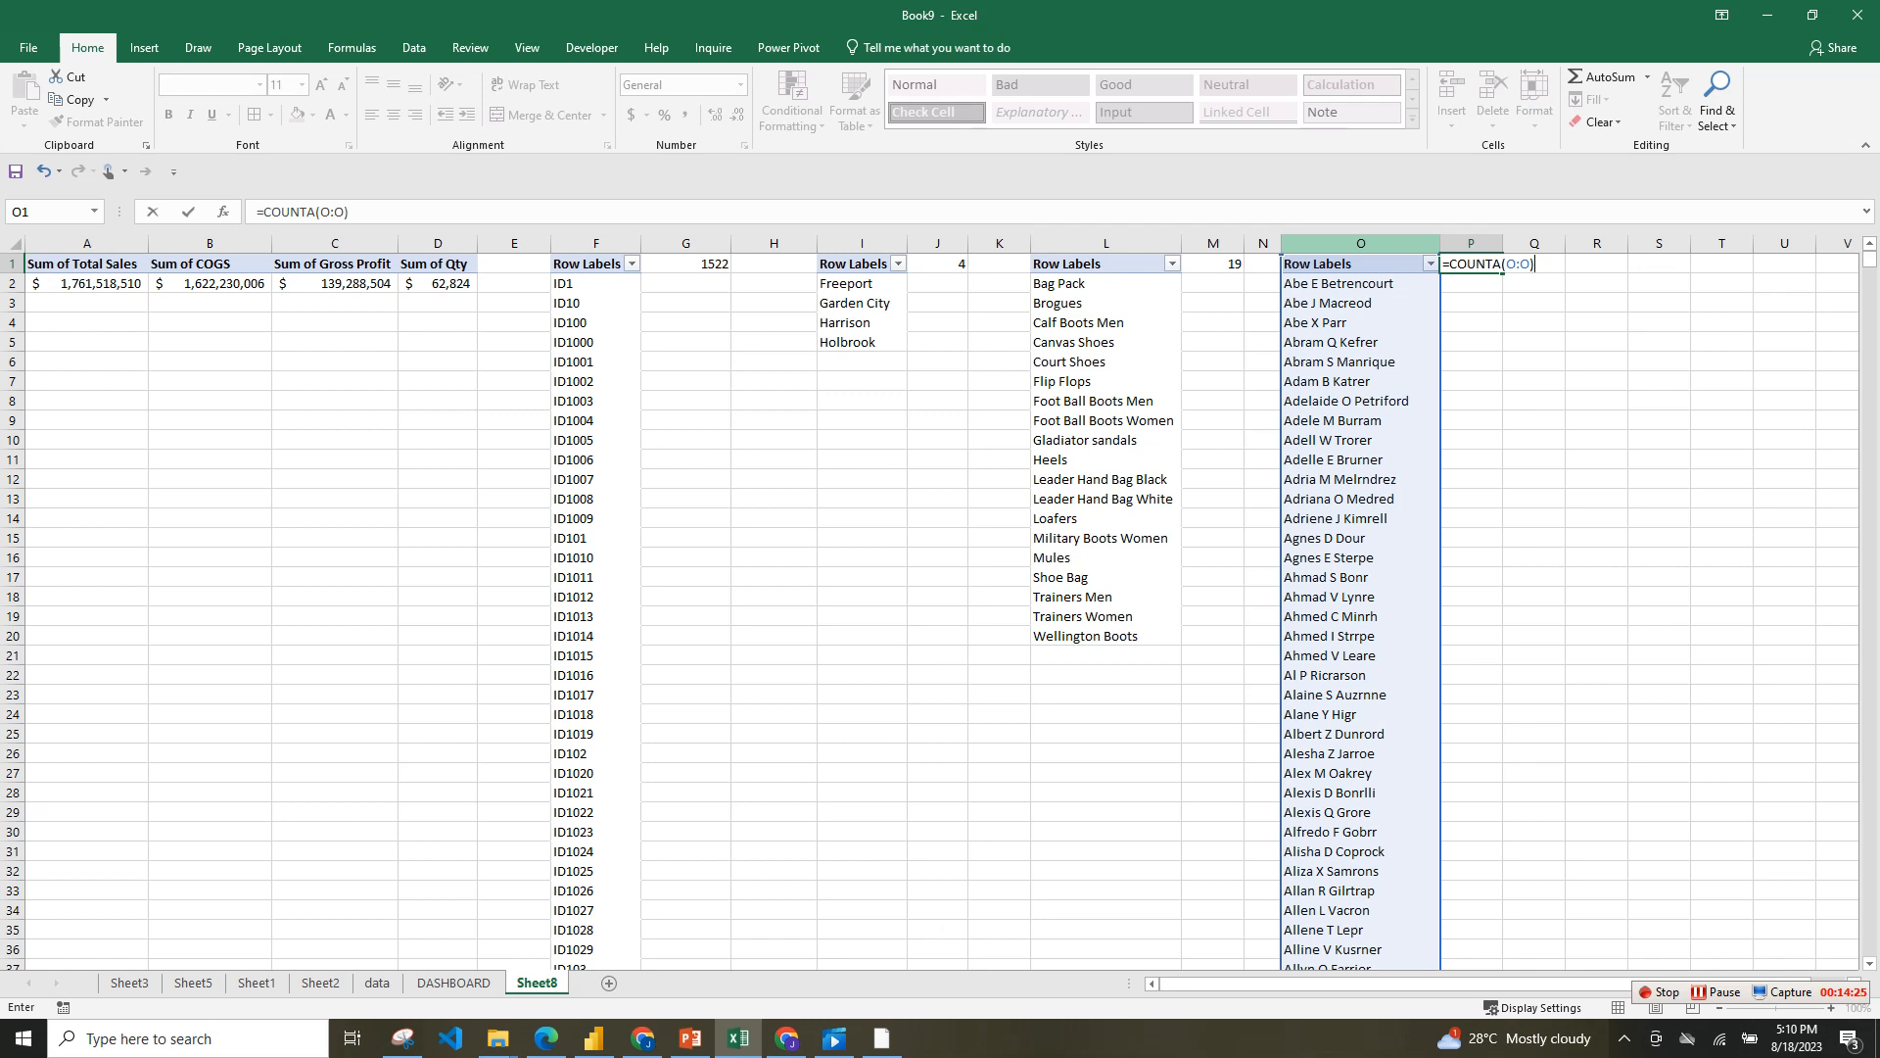
key(Return)
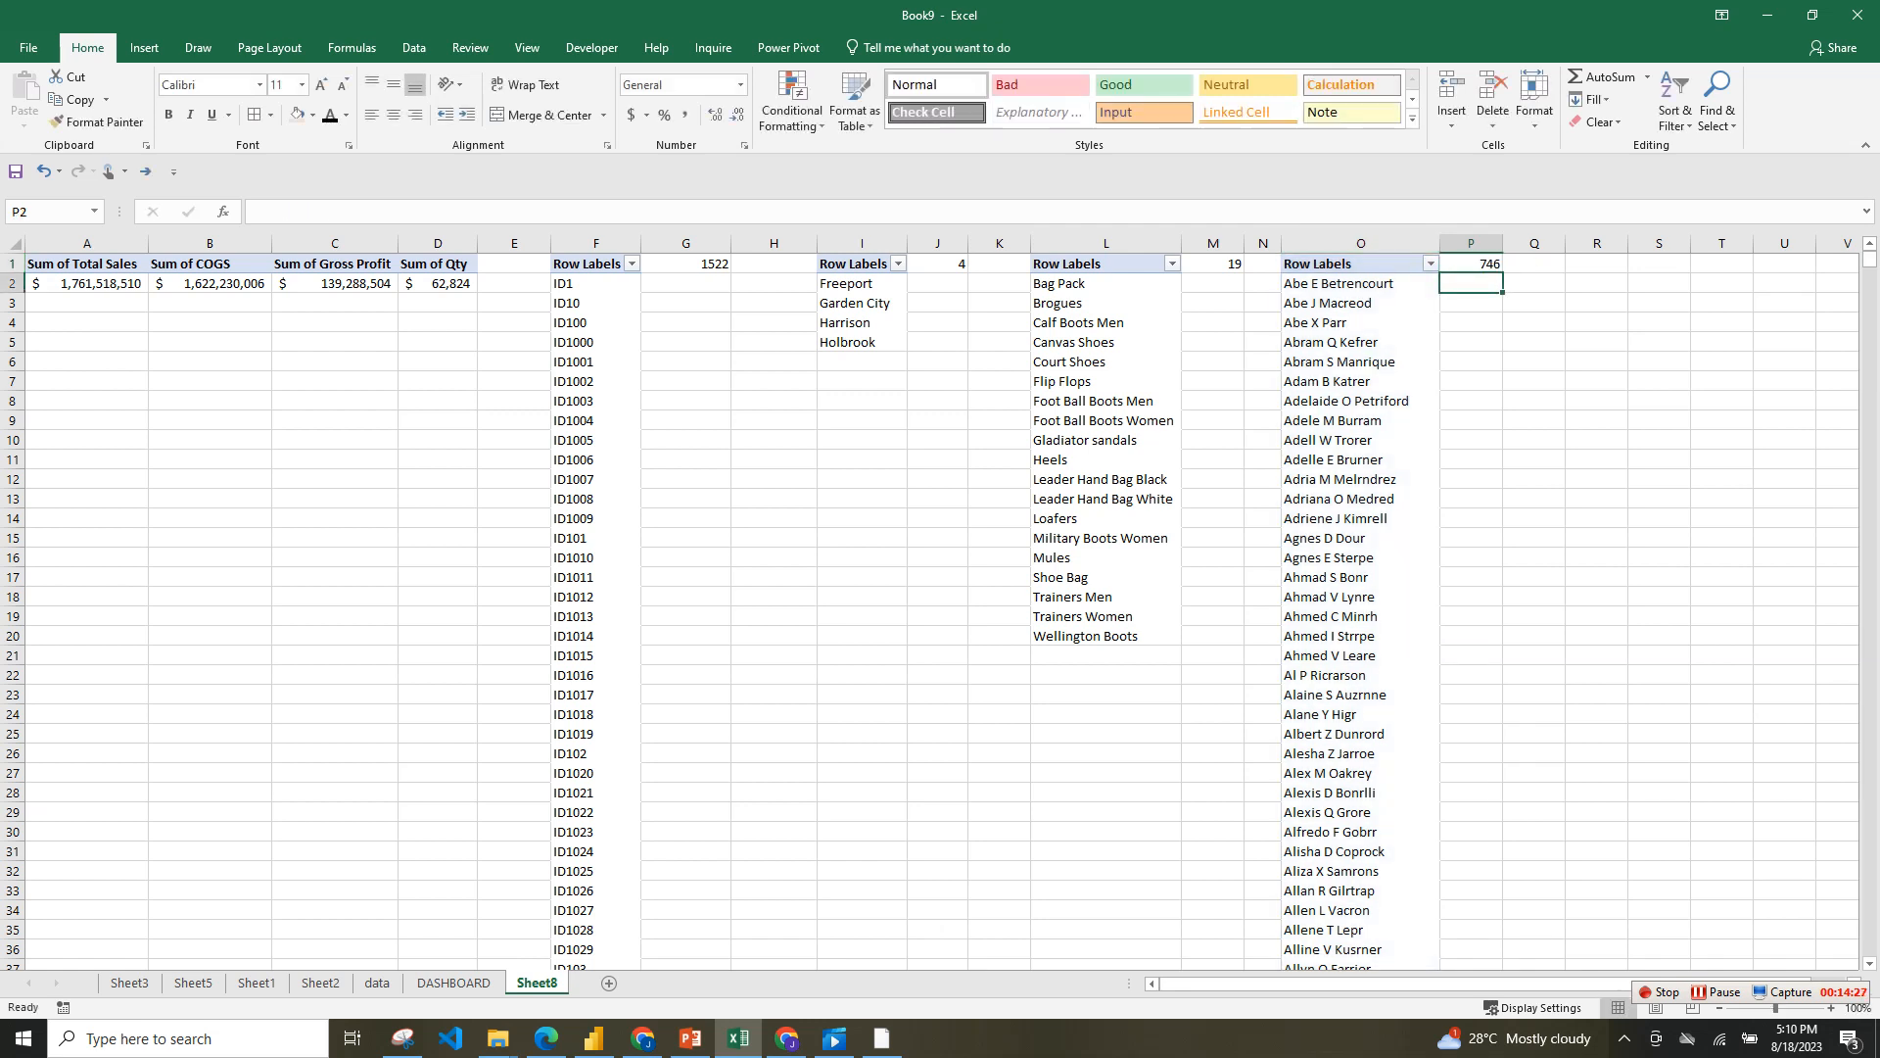
- Extend the P1 formula to =COUNTA(O:O)-1 to leave the header out, and check it against column O's own count
click(1471, 265)
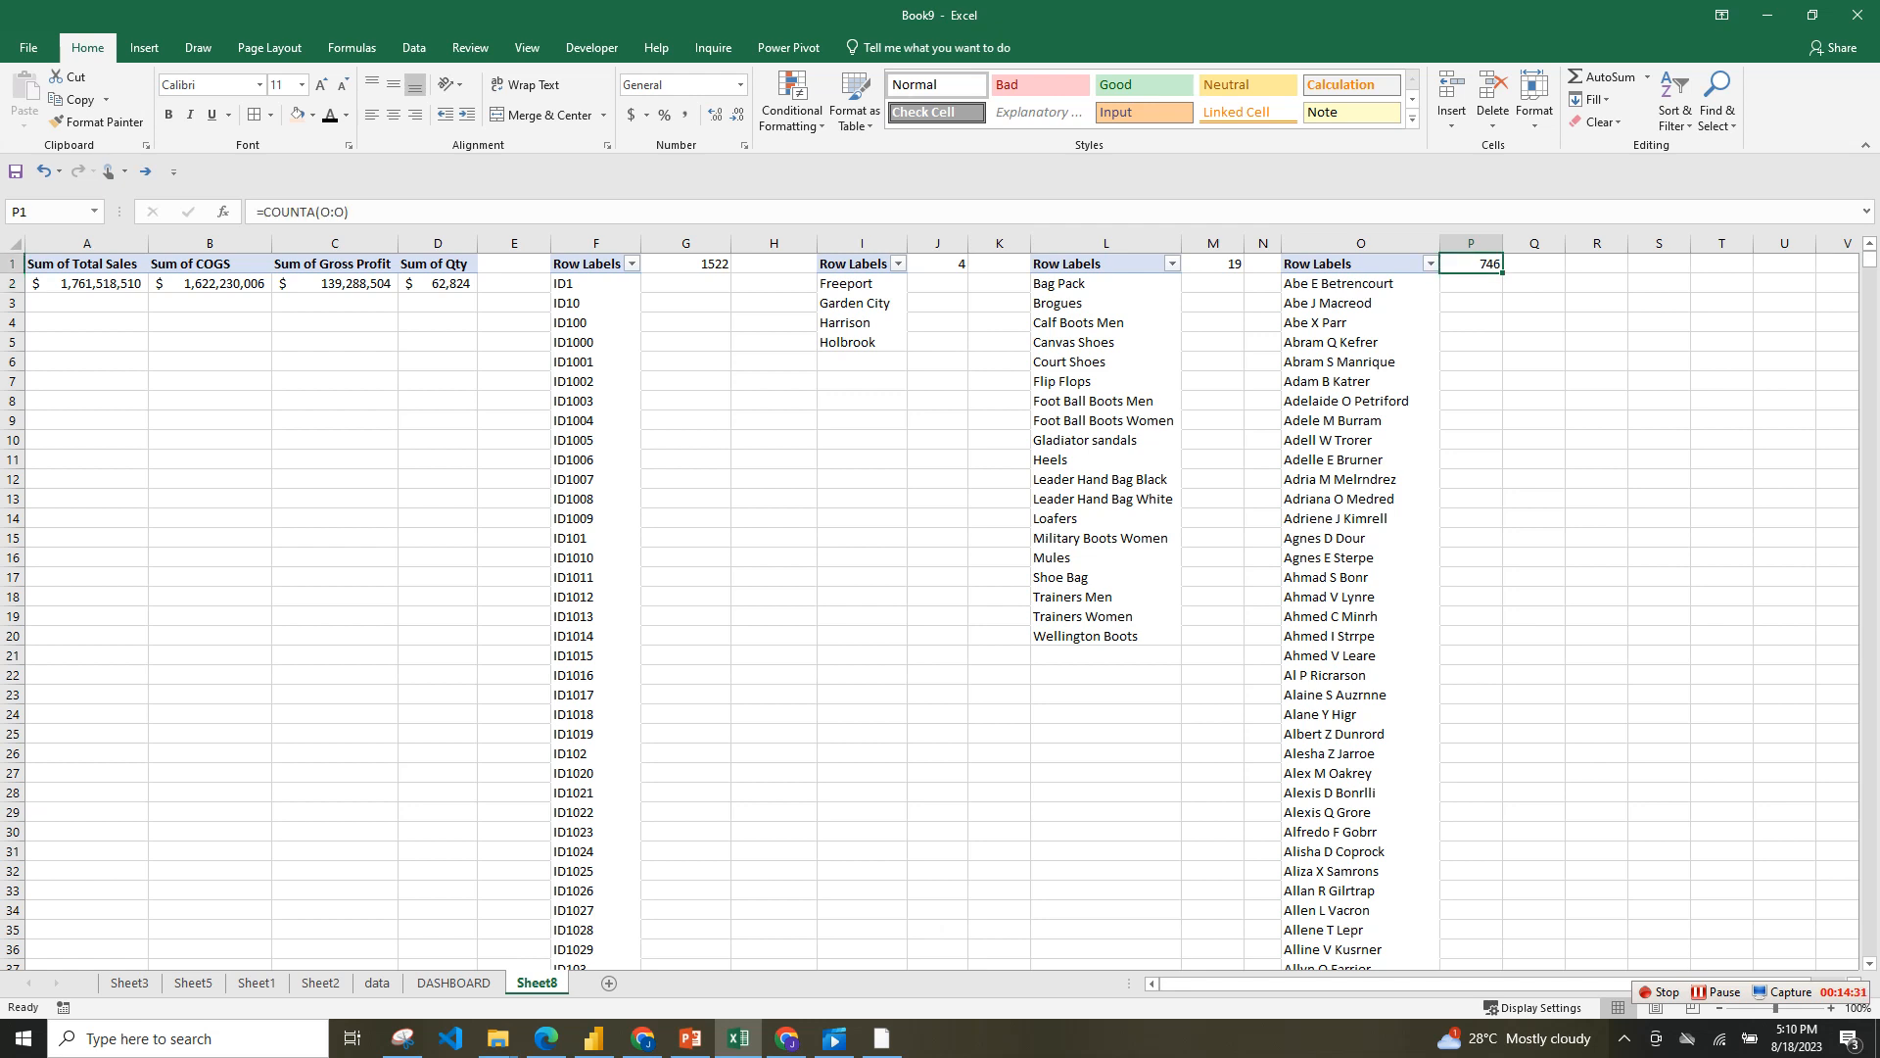
key(F2)
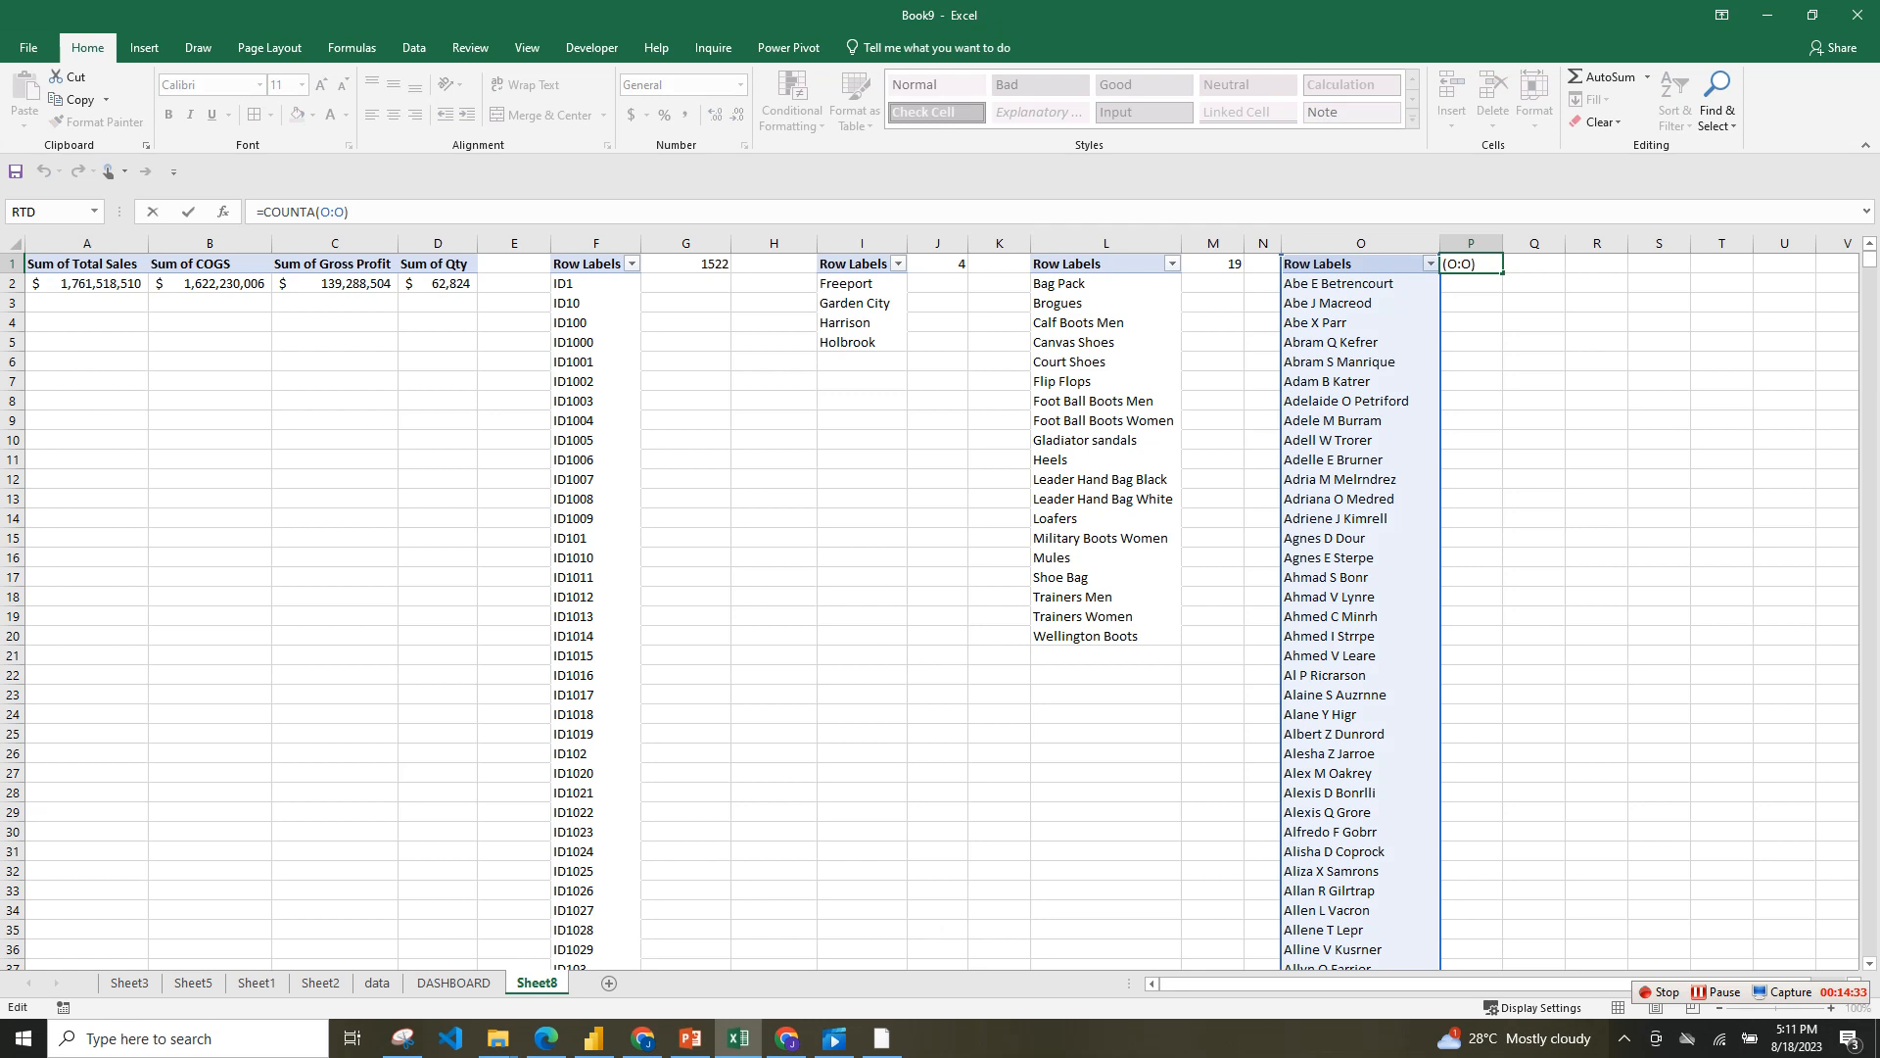
text(-1)
key(Return)
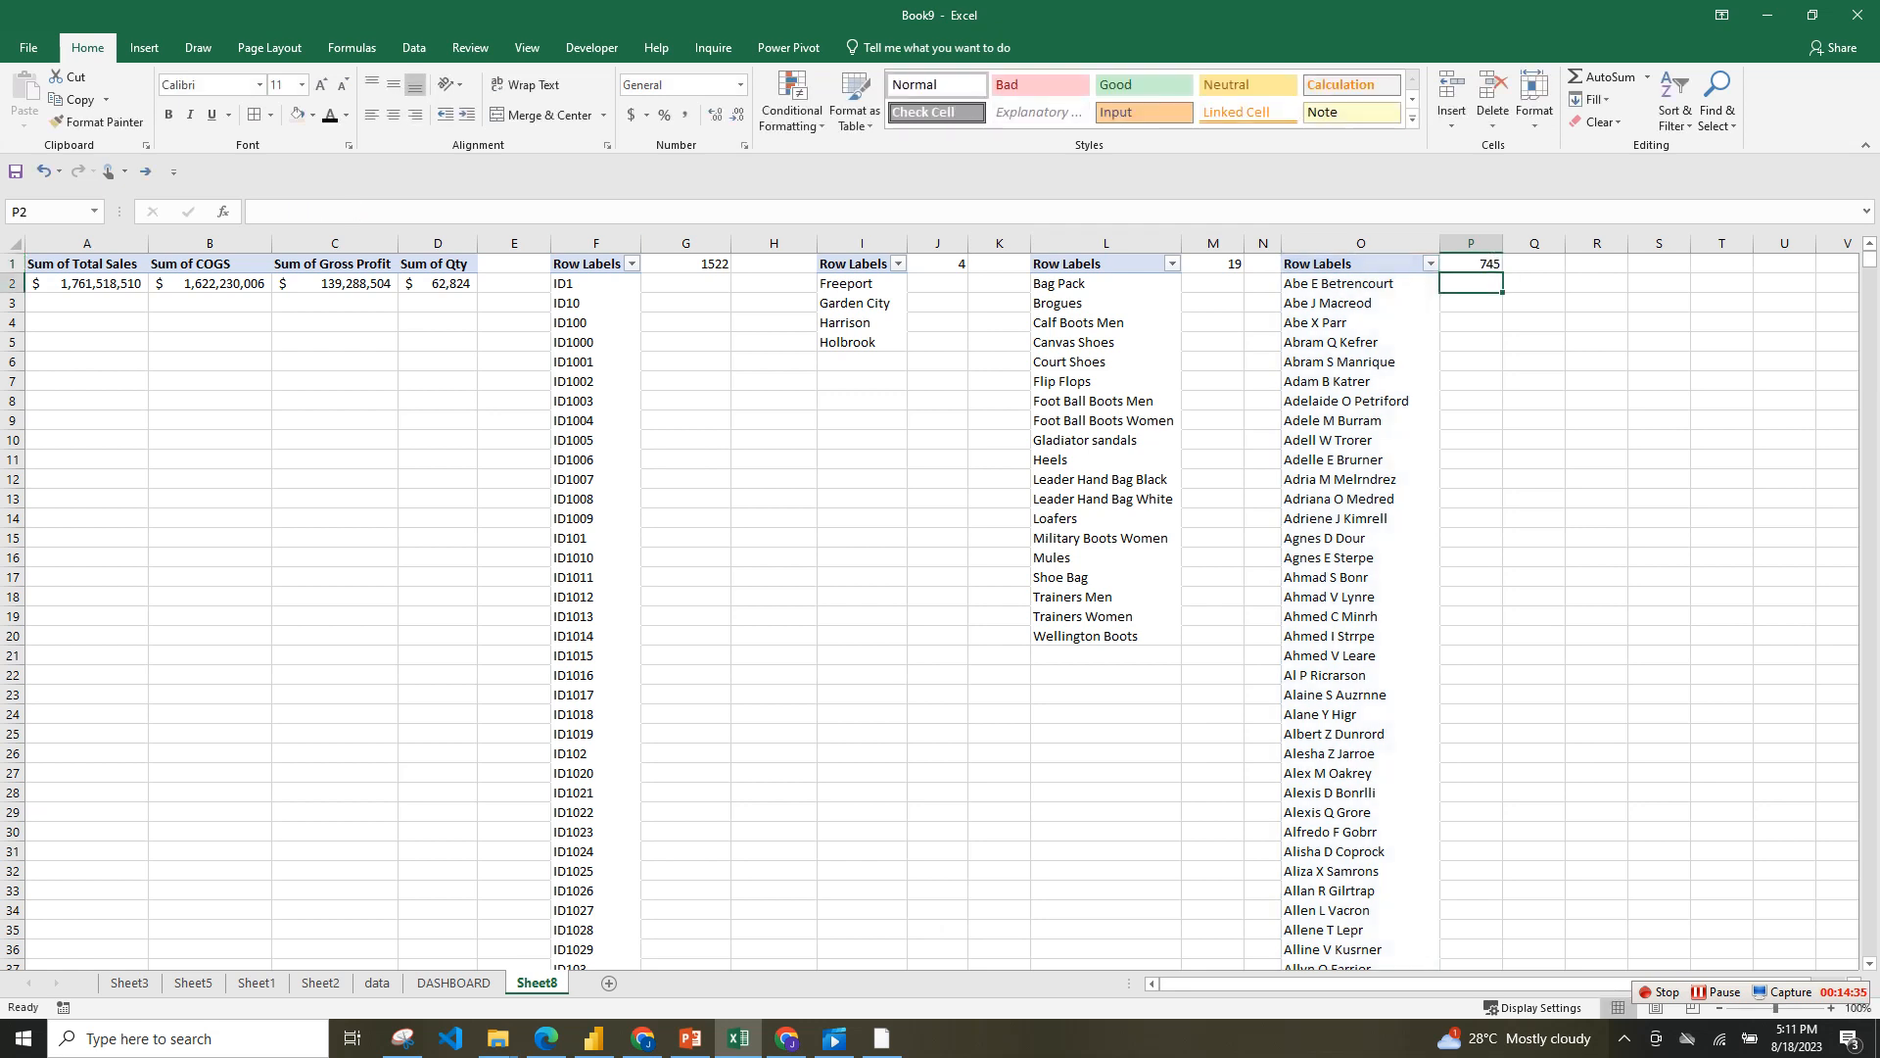
click(1360, 243)
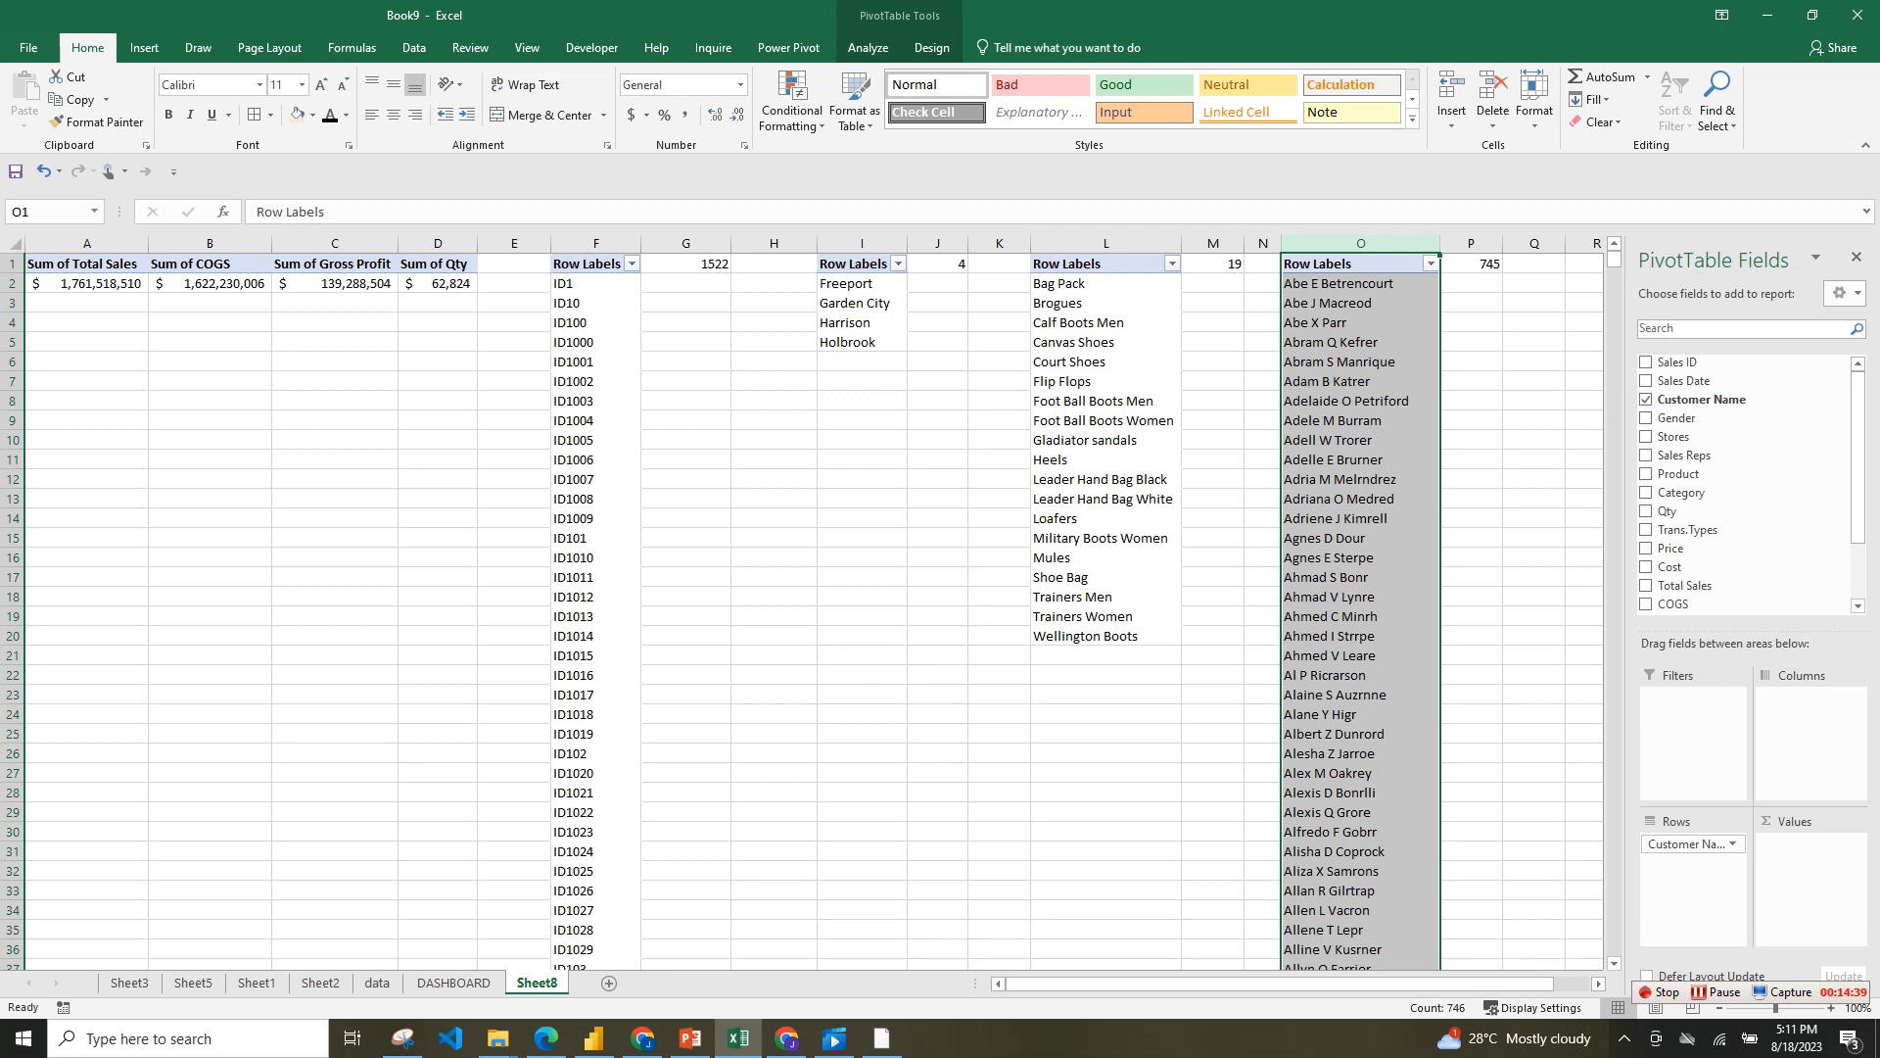
click(773, 557)
click(87, 362)
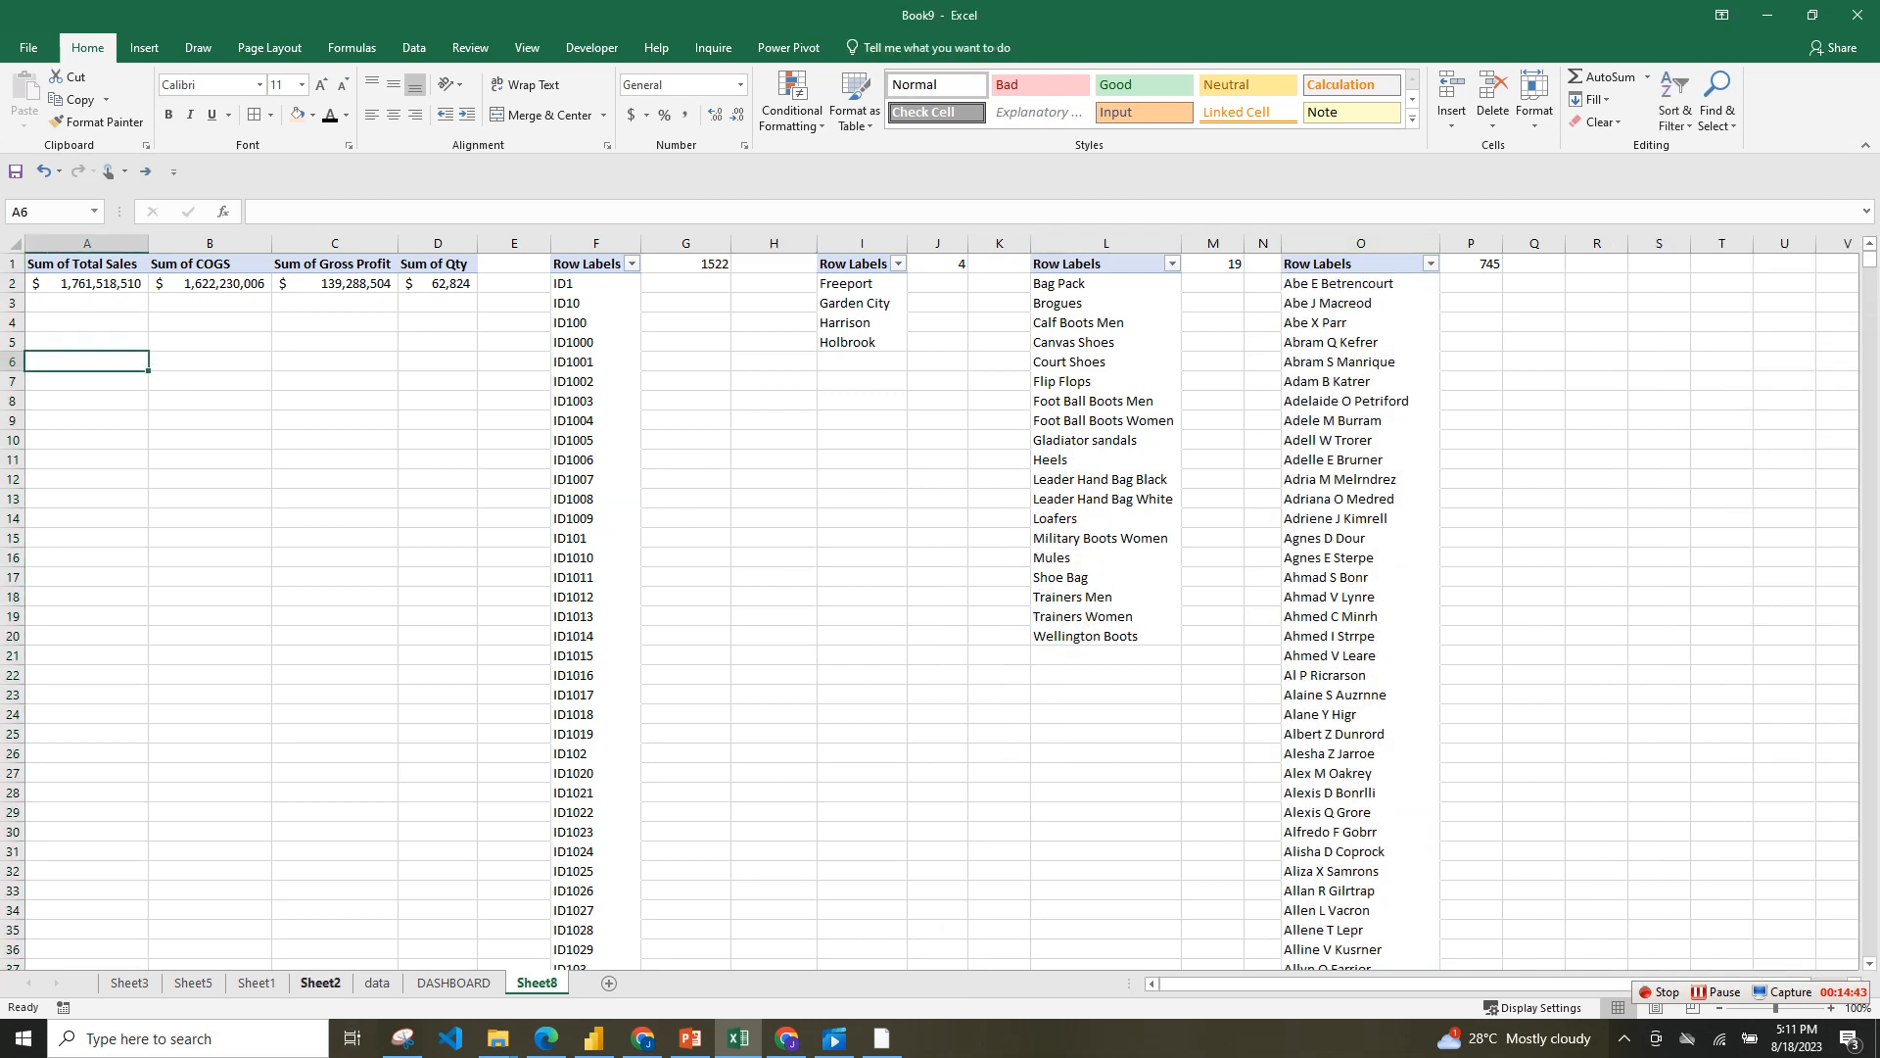
- Insert a text box about 1.46 by 0.49 inches on the DASHBOARD sheet and place it inside the TOTAL SALES card
click(453, 982)
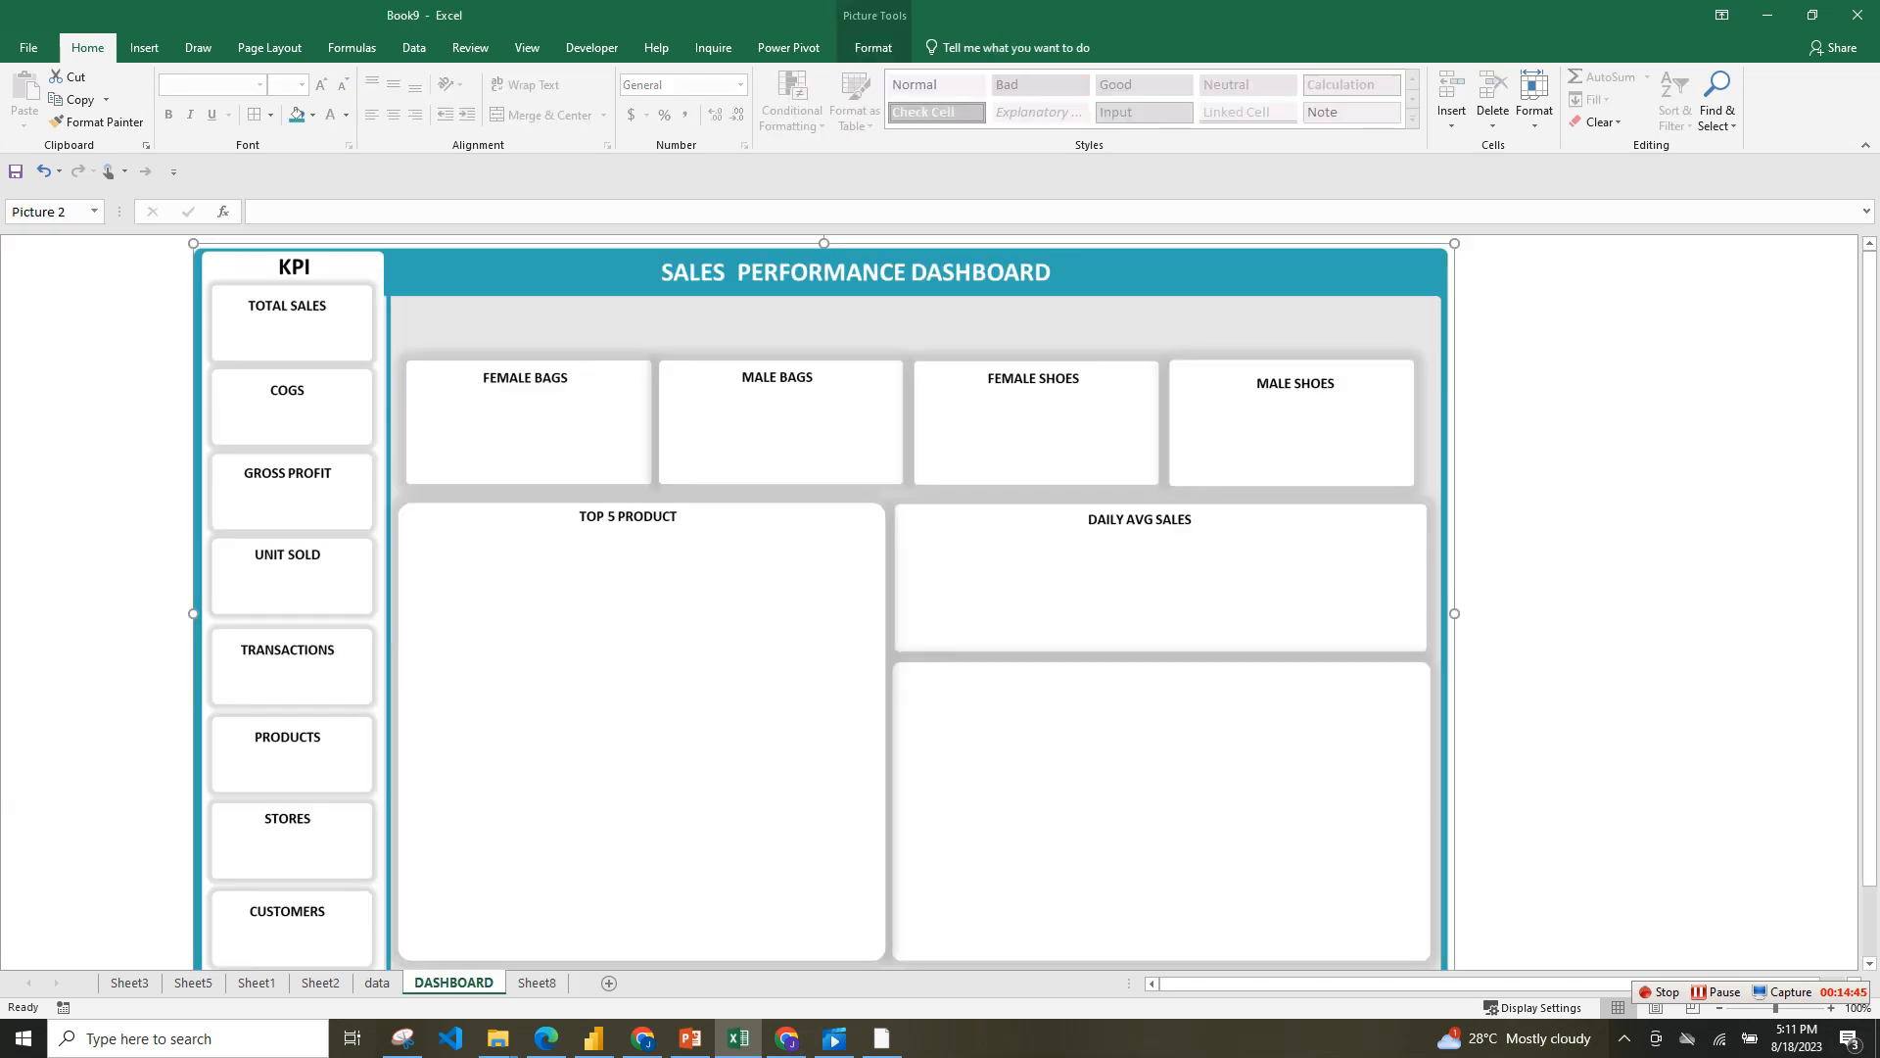
click(144, 47)
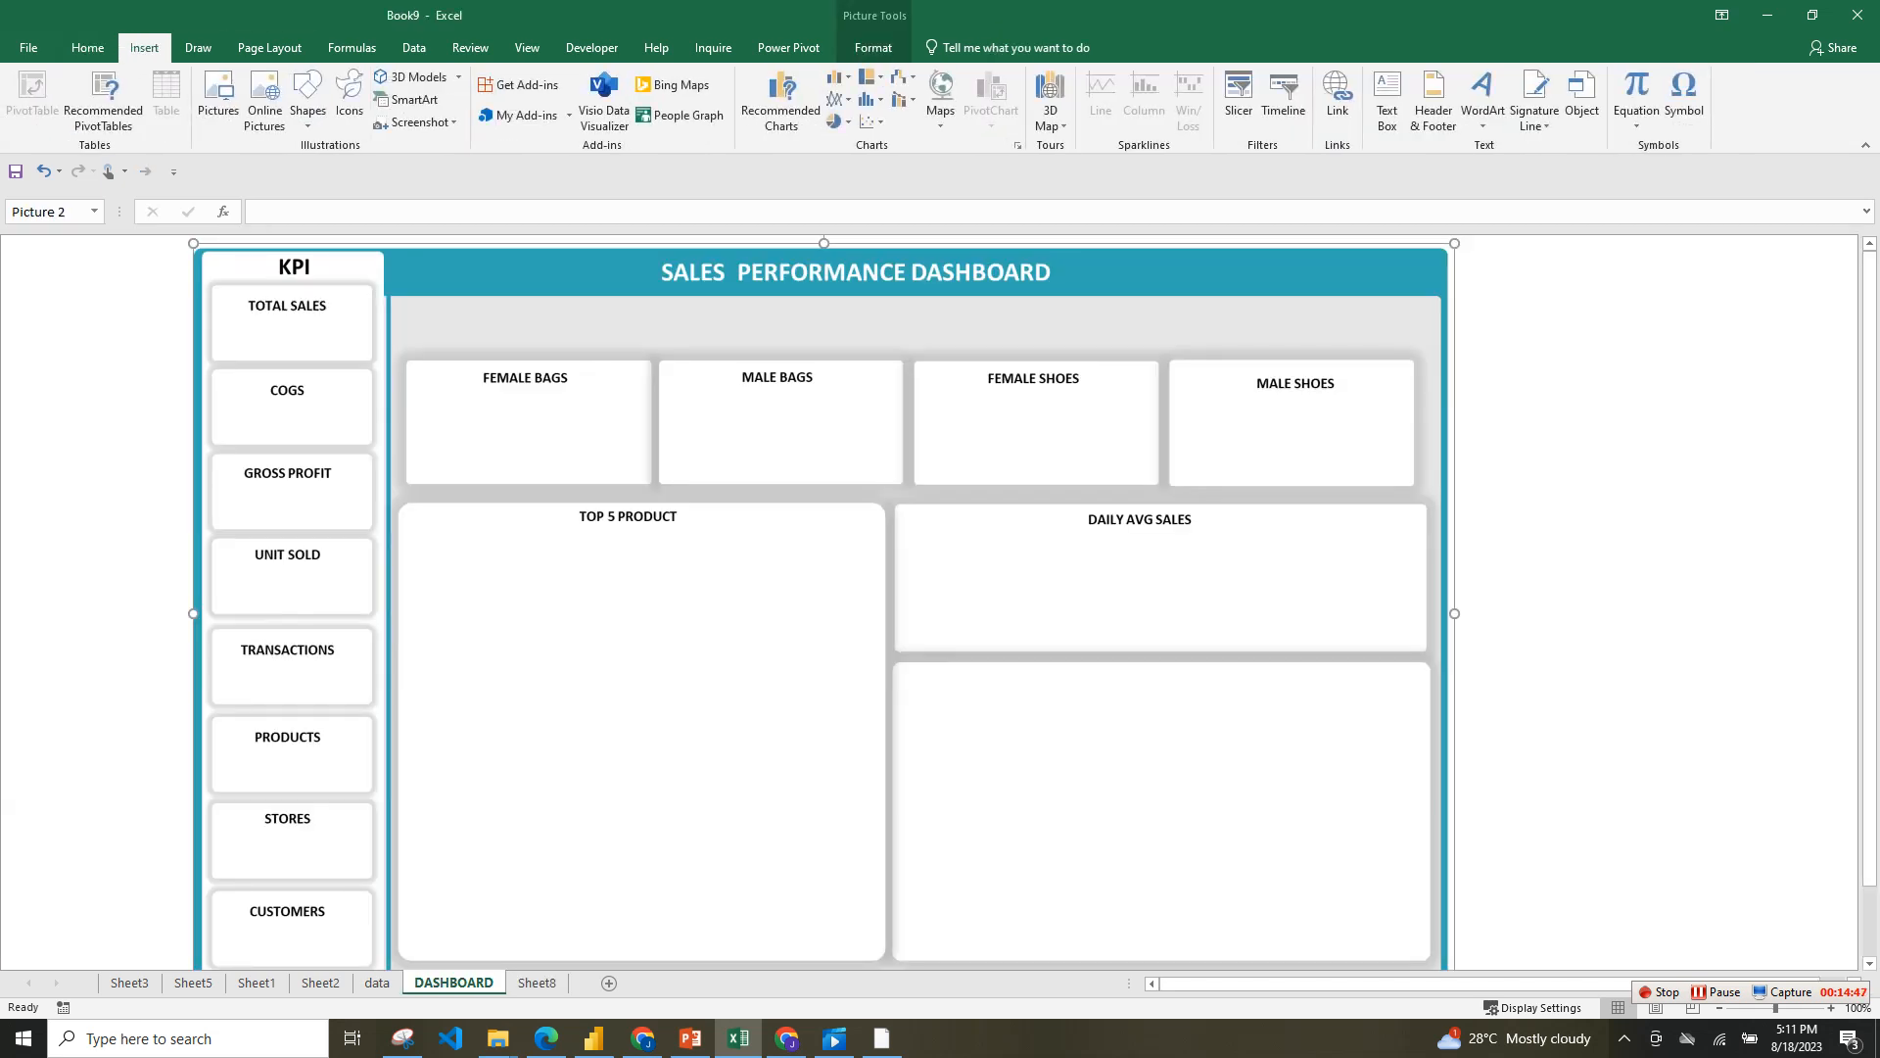
click(1386, 98)
drag(494, 574, 722, 637)
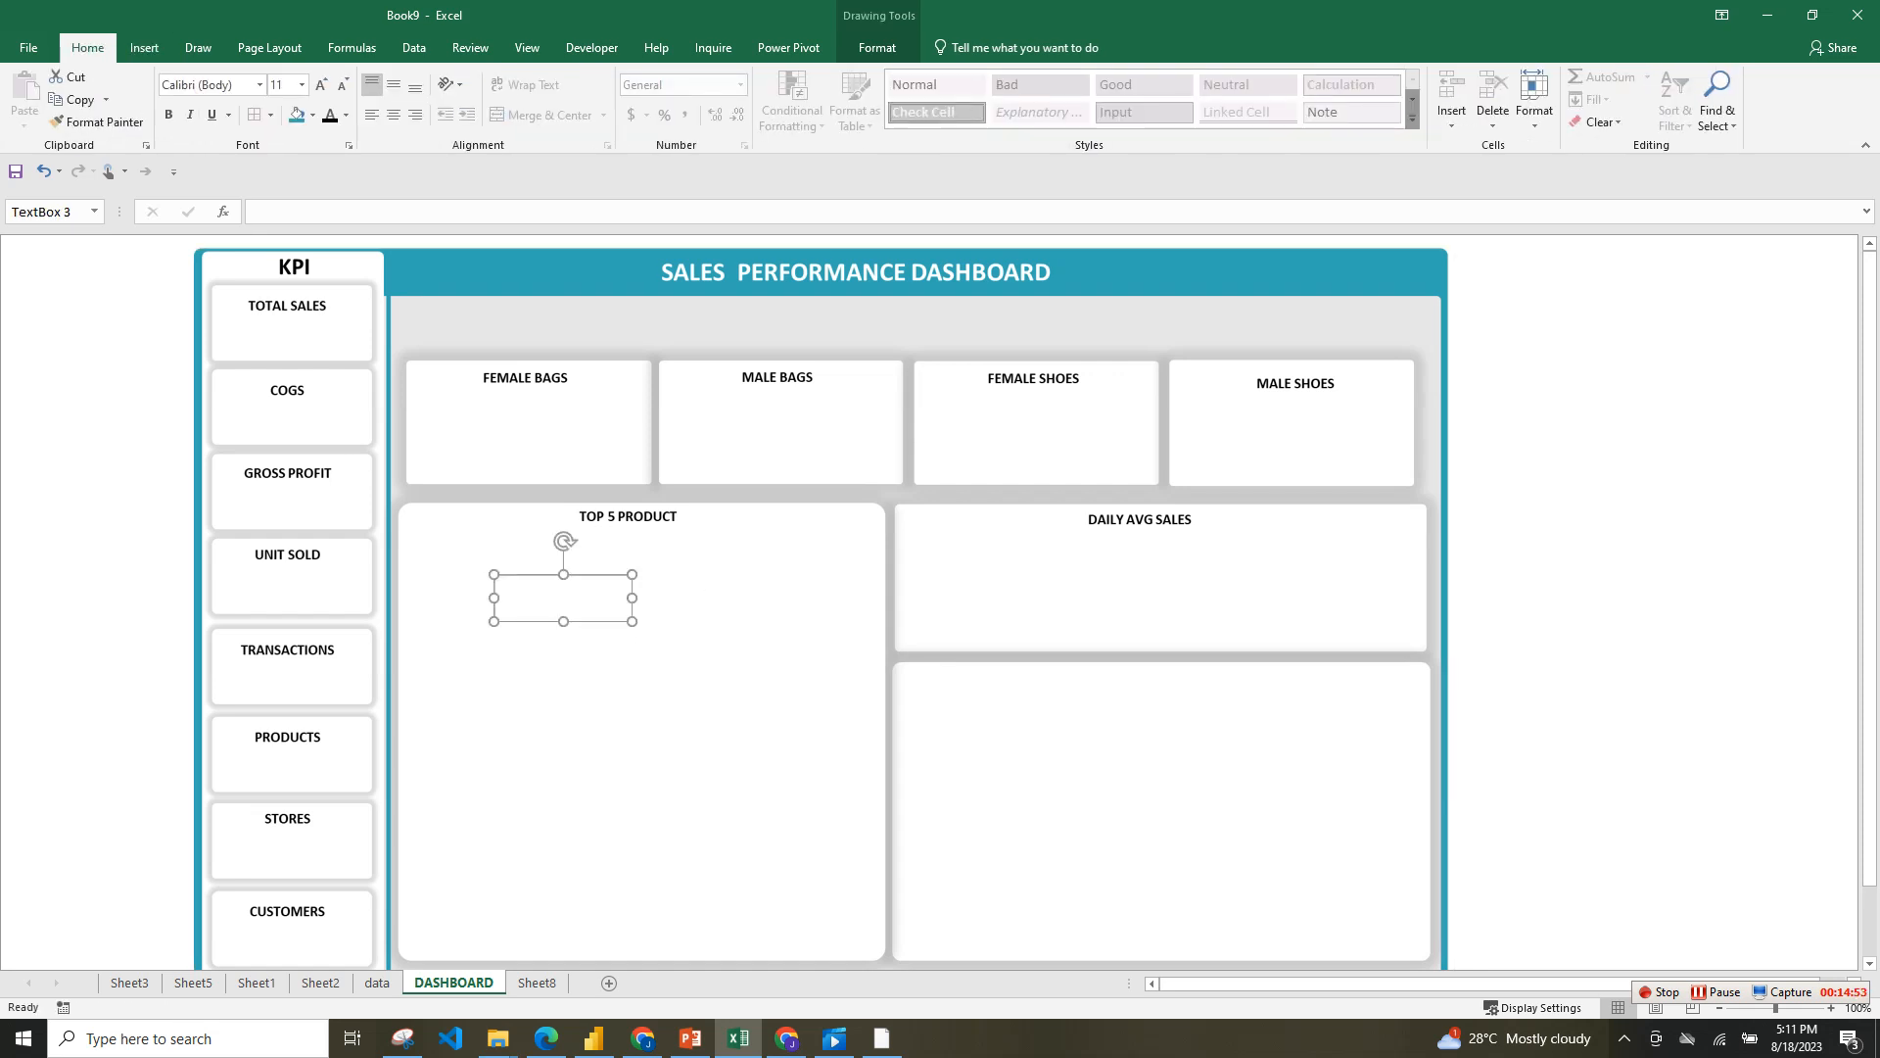
drag(596, 621, 320, 358)
click(257, 212)
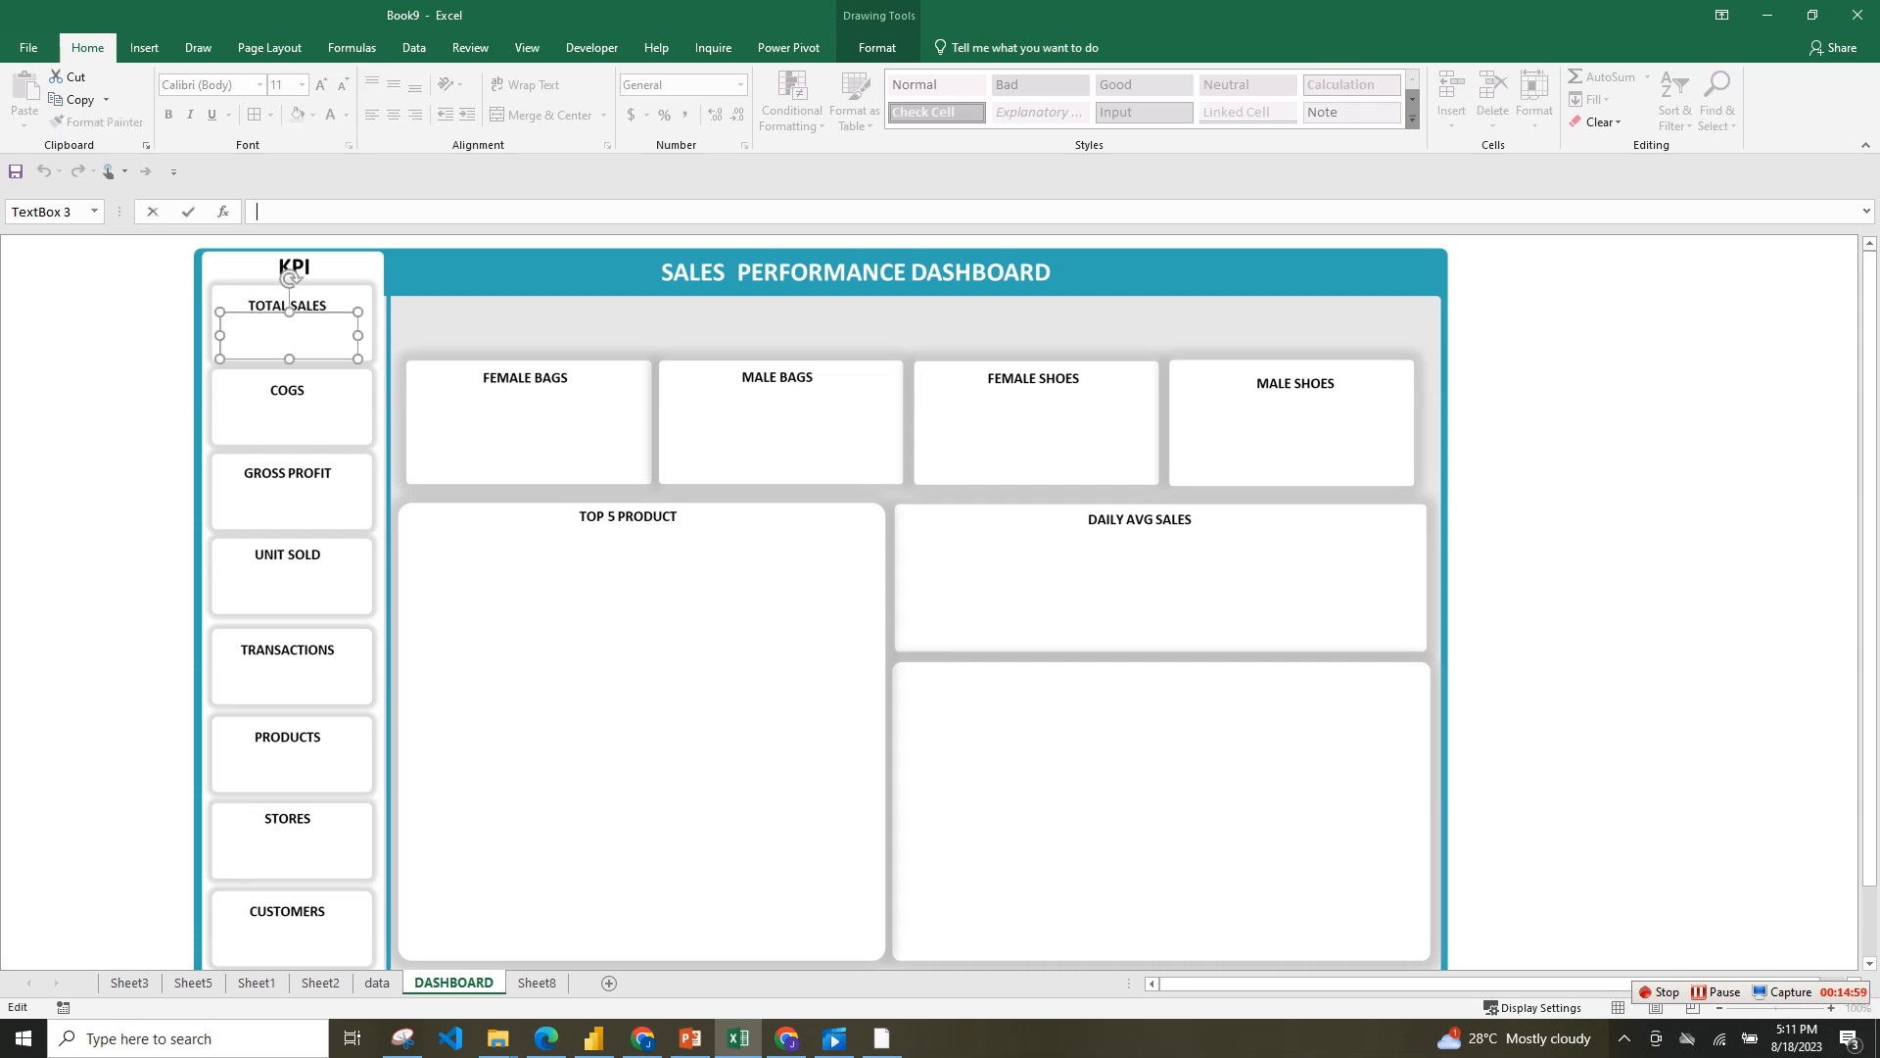
text(=)
click(537, 982)
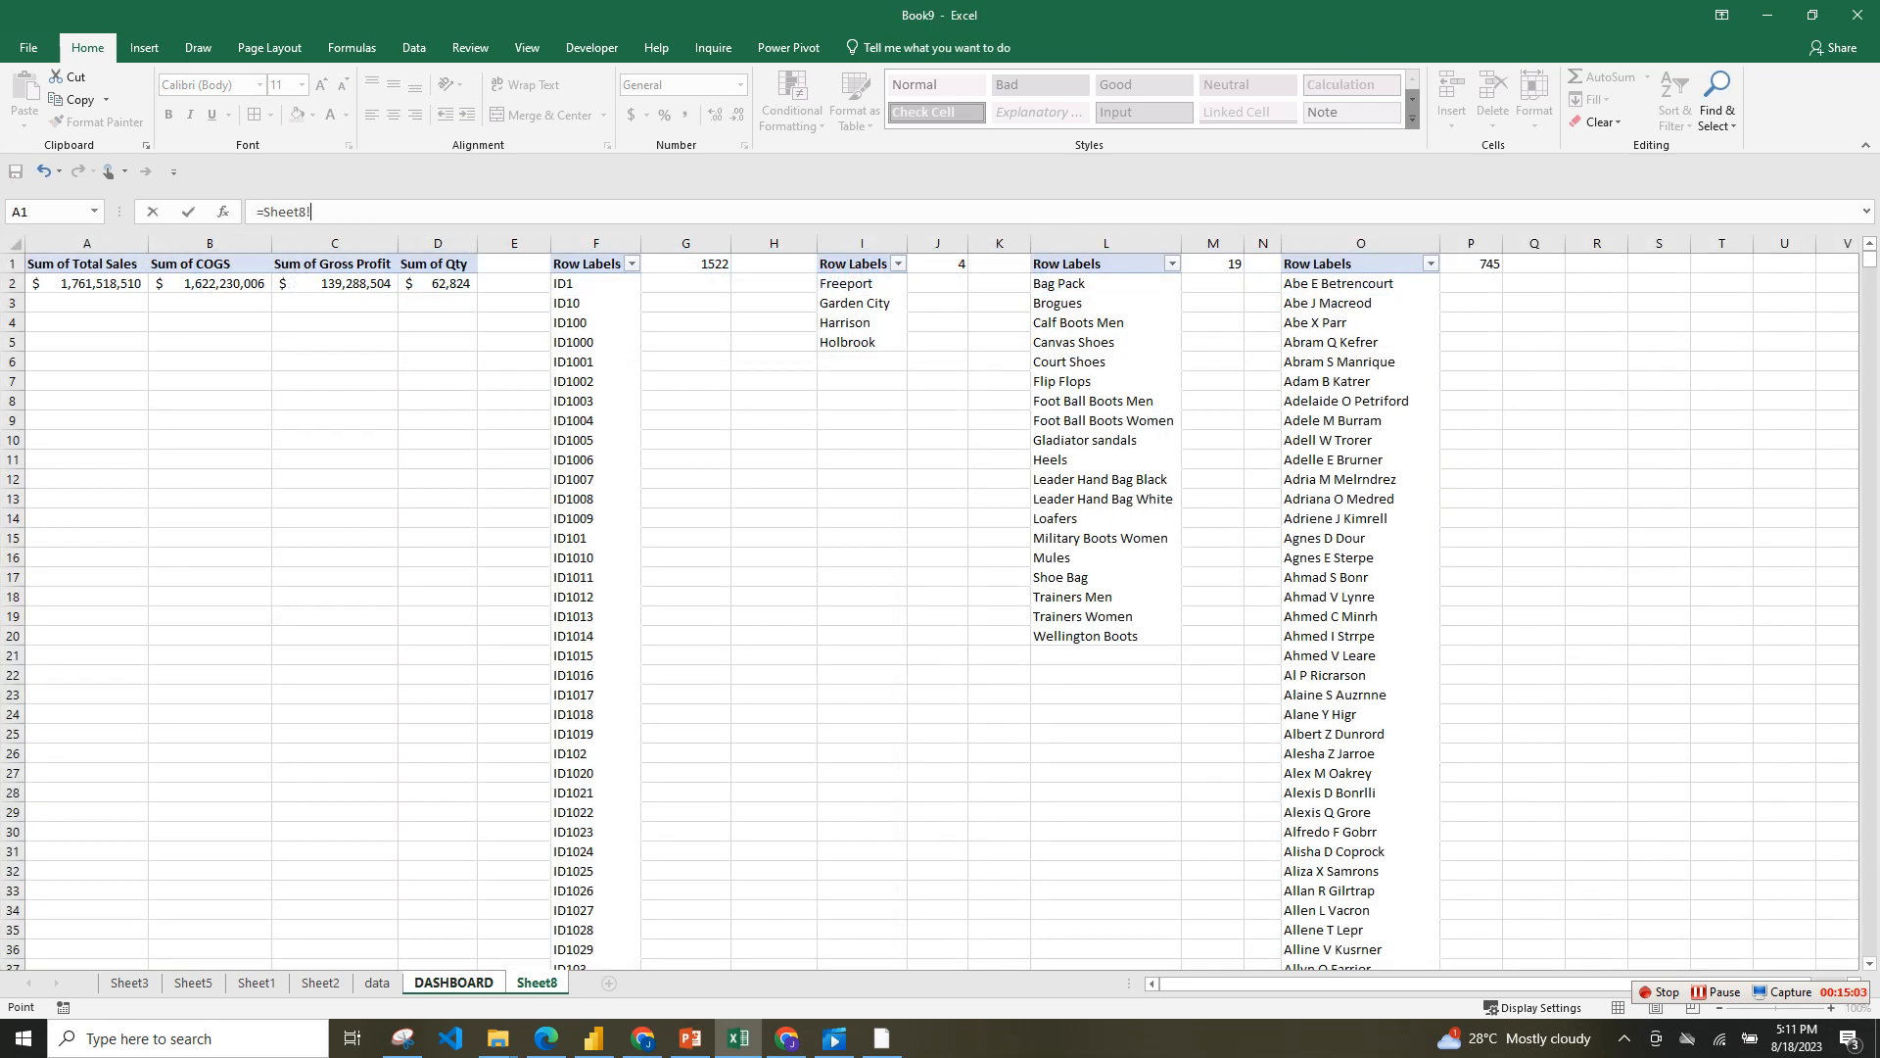
click(86, 284)
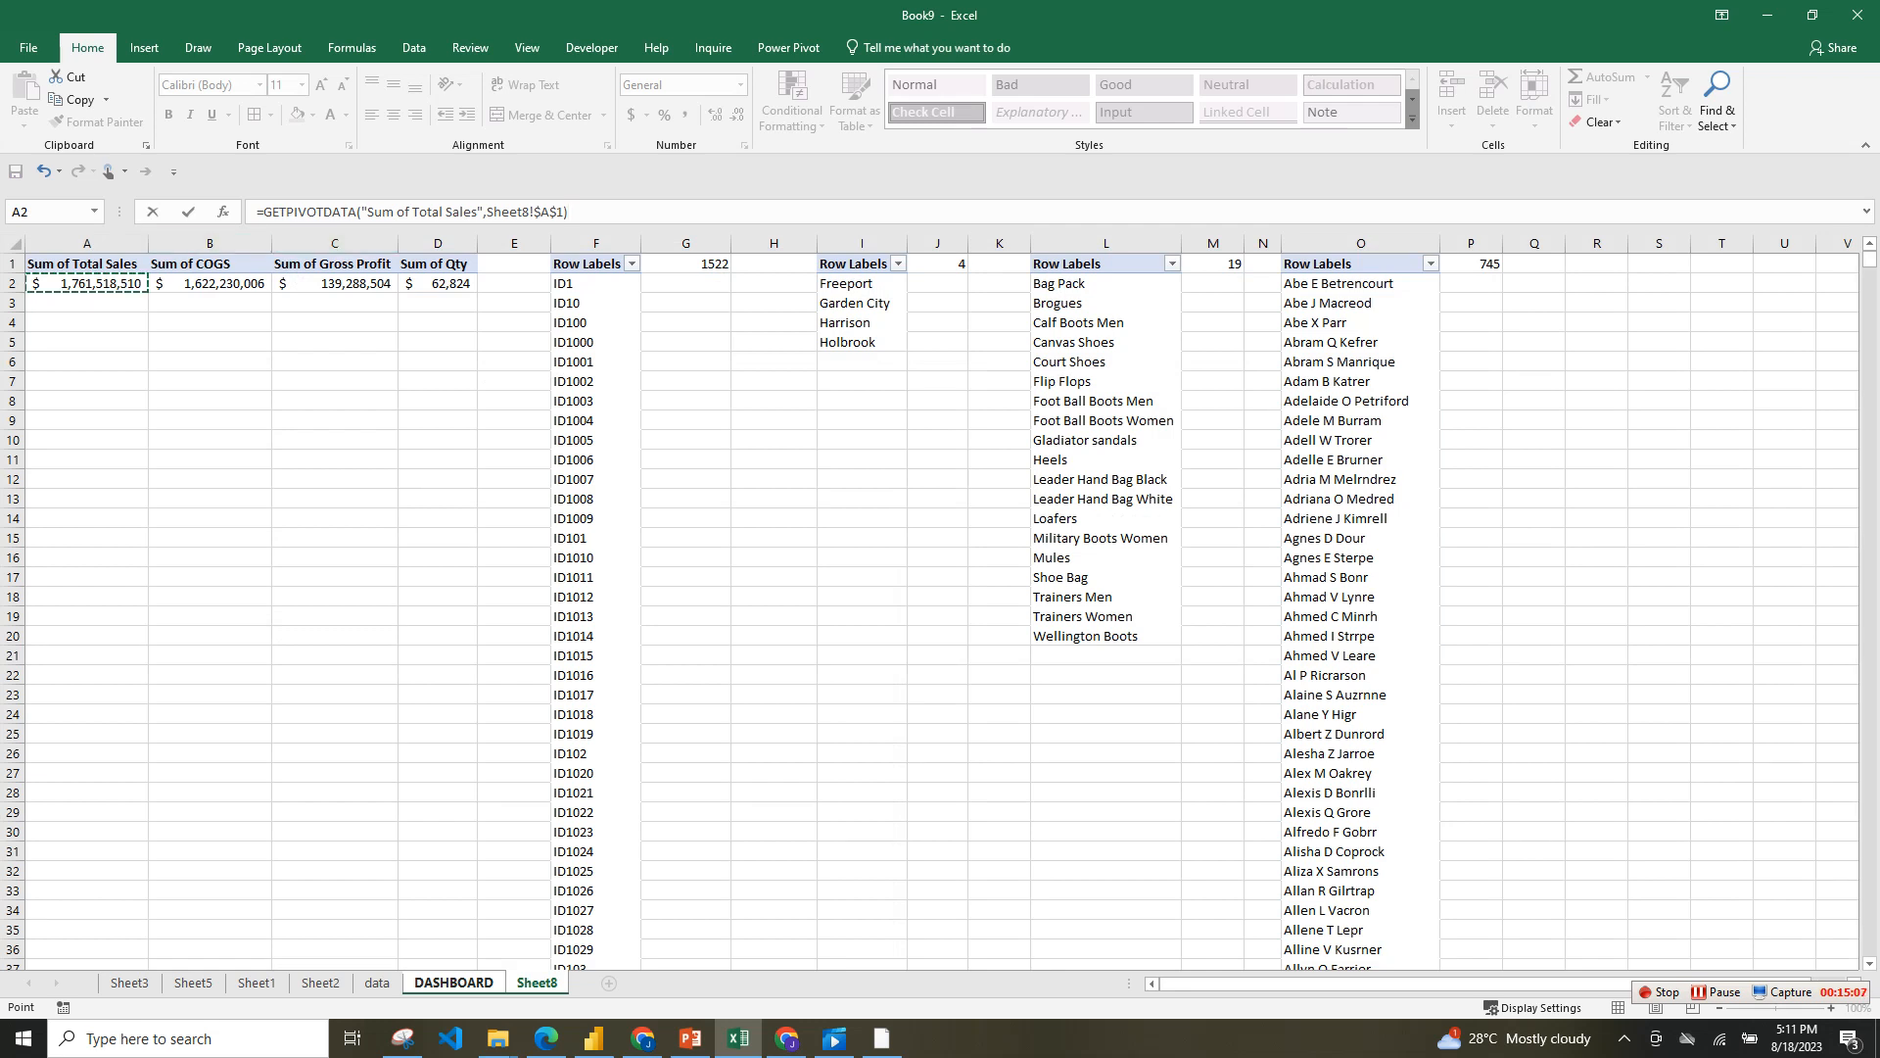
drag(264, 211, 570, 212)
key(BackSpace)
key(BackSpace)
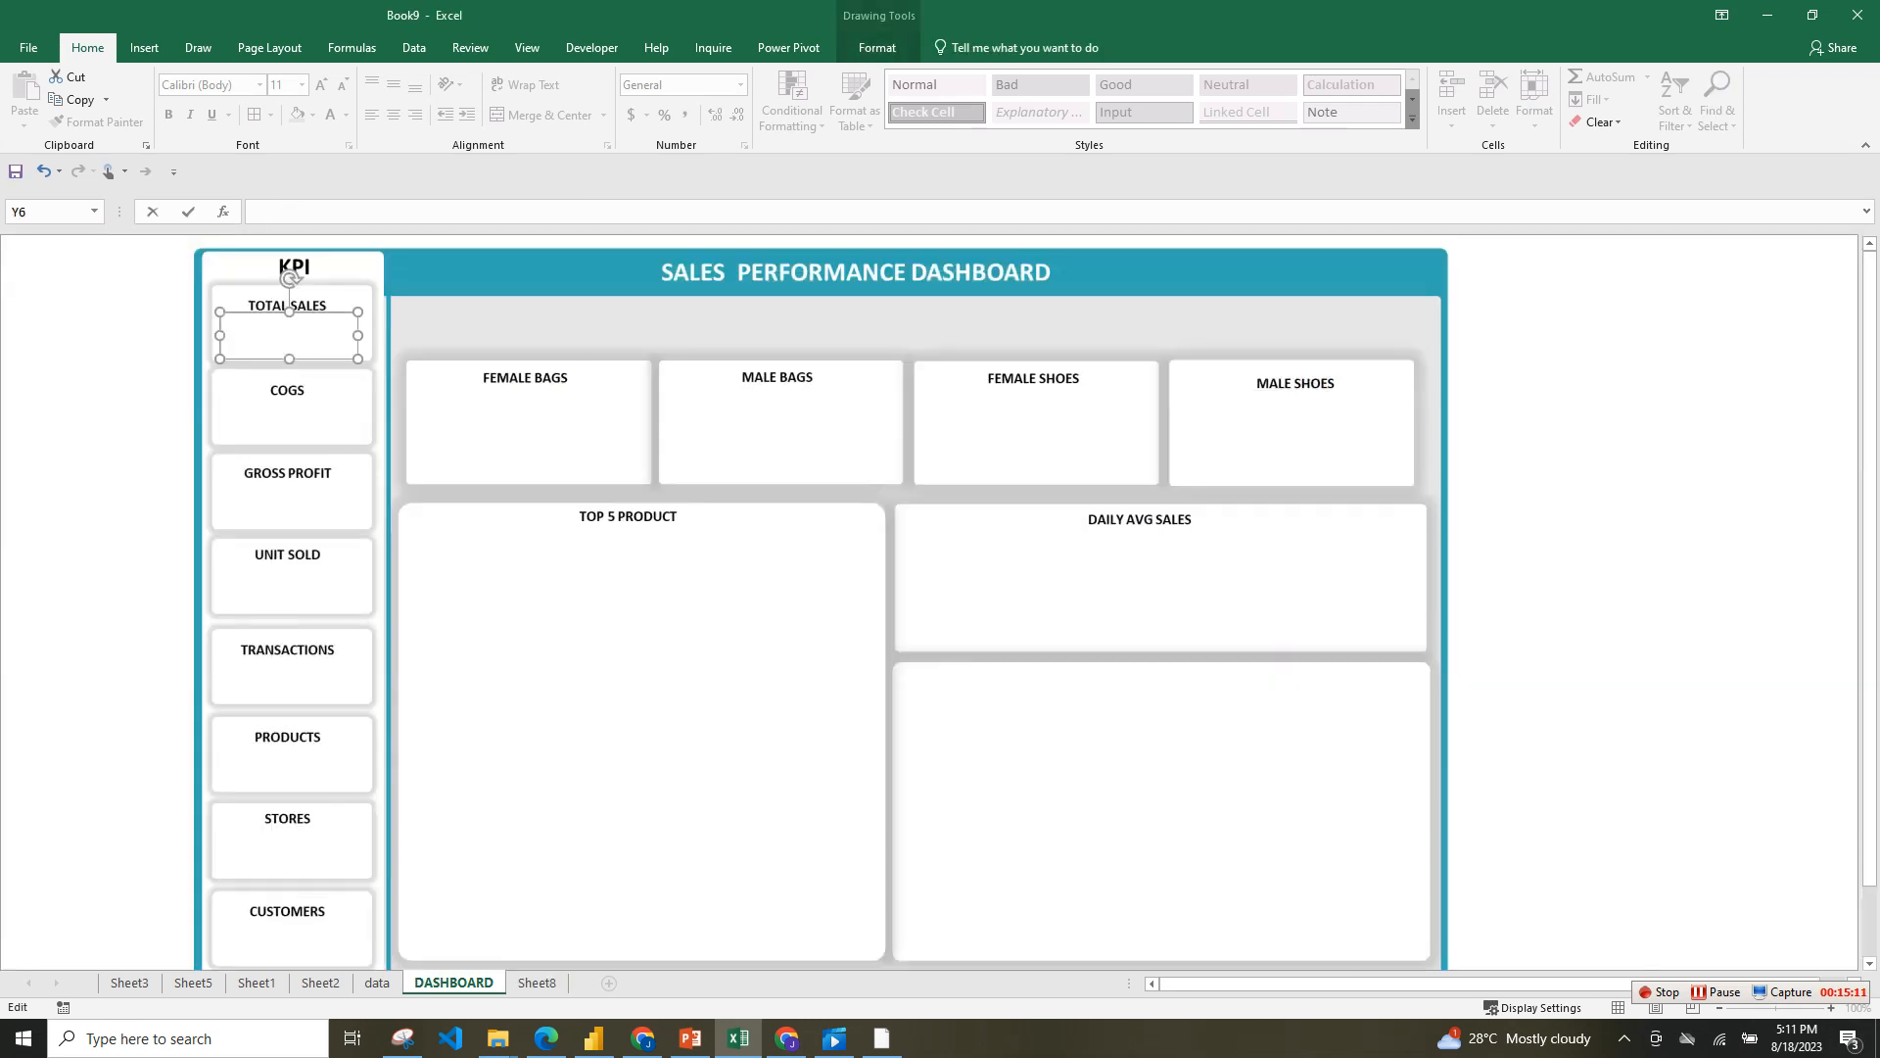
- Link the TOTAL SALES text box to the total sales value with =Sheet8!A2 and nudge it into line within the card
text(=)
click(537, 983)
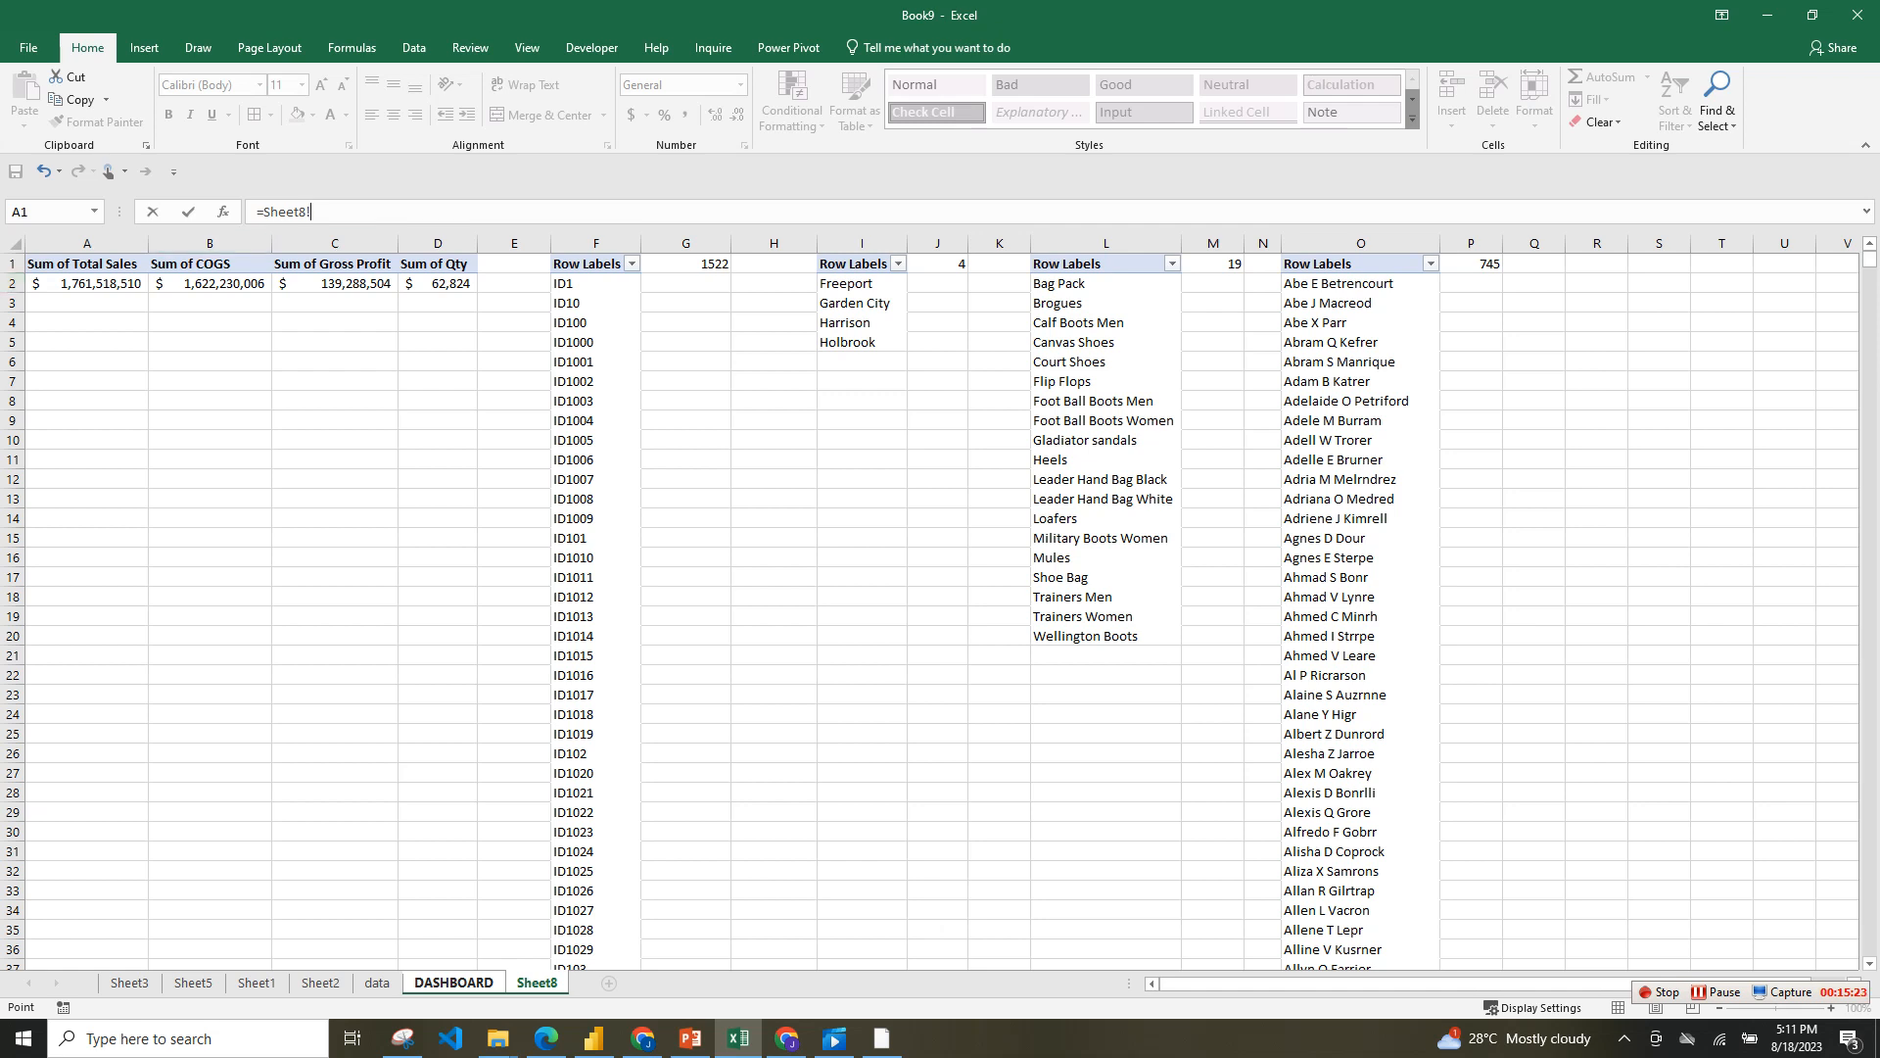
text(A2)
key(Return)
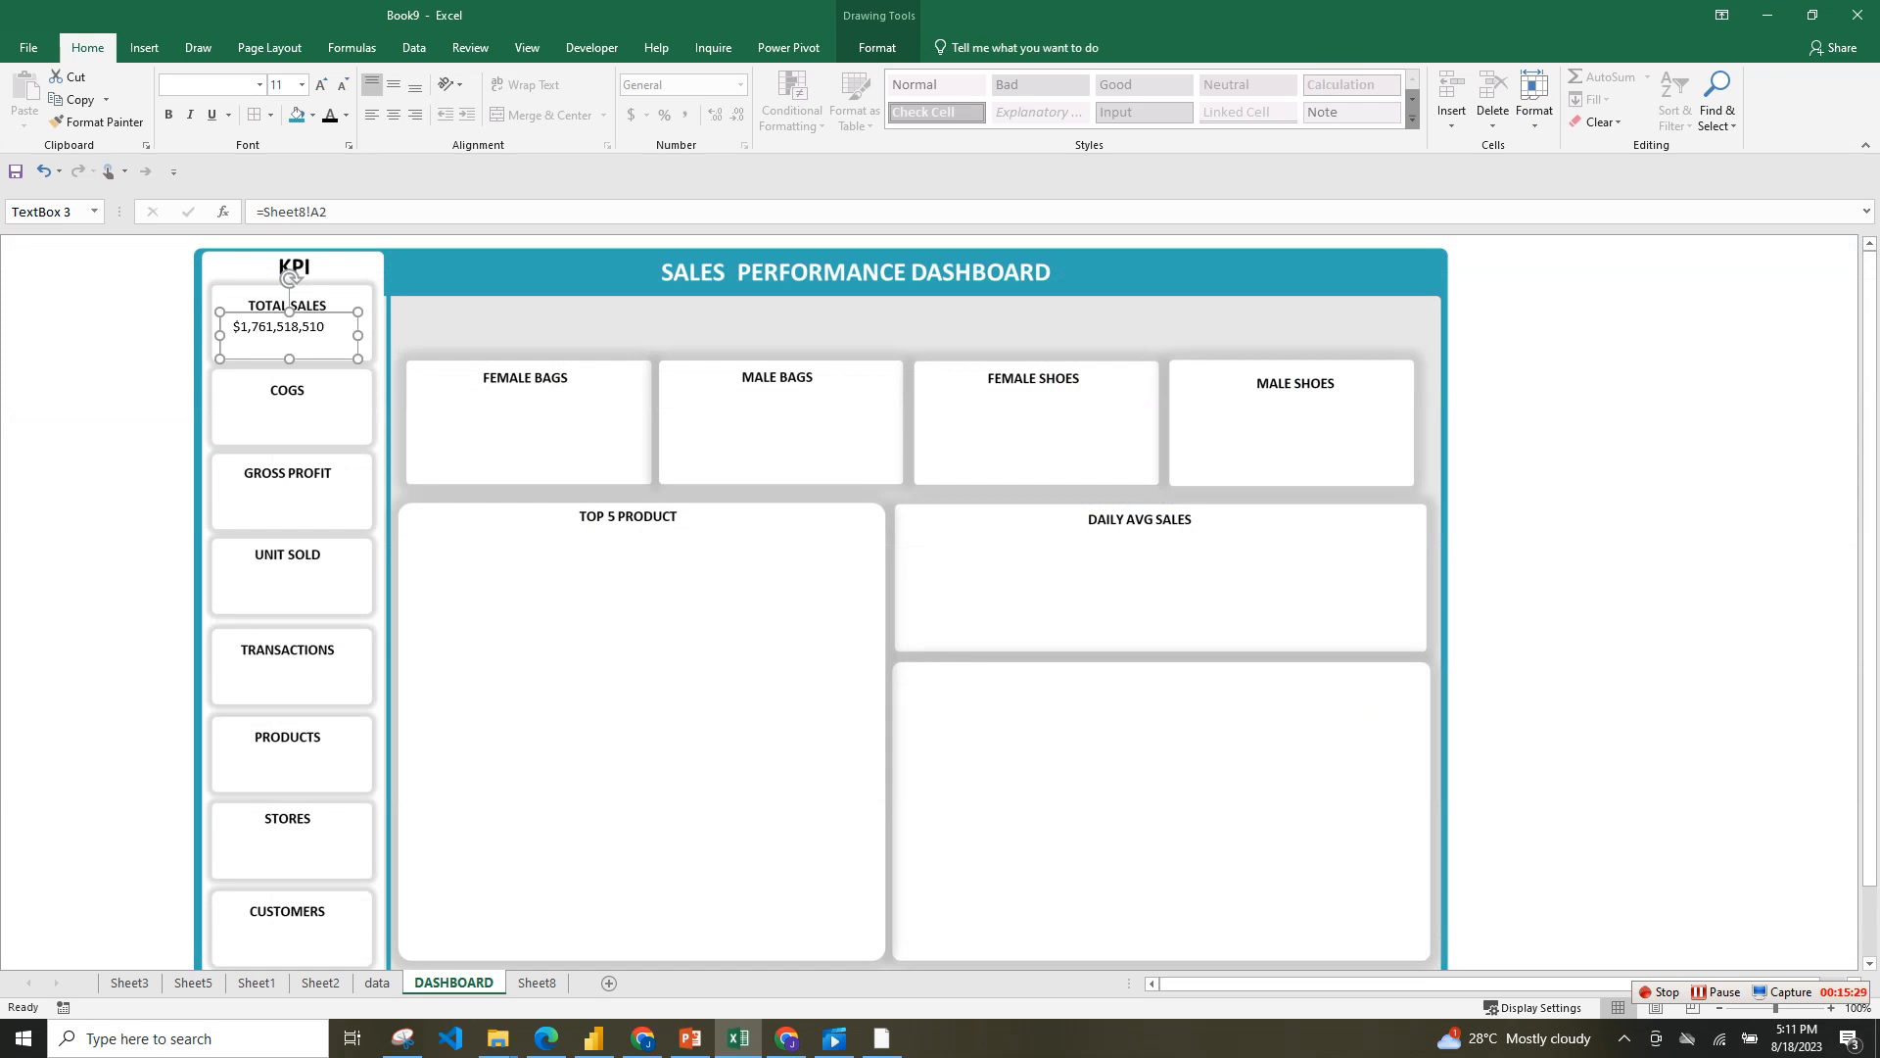
drag(323, 312, 327, 312)
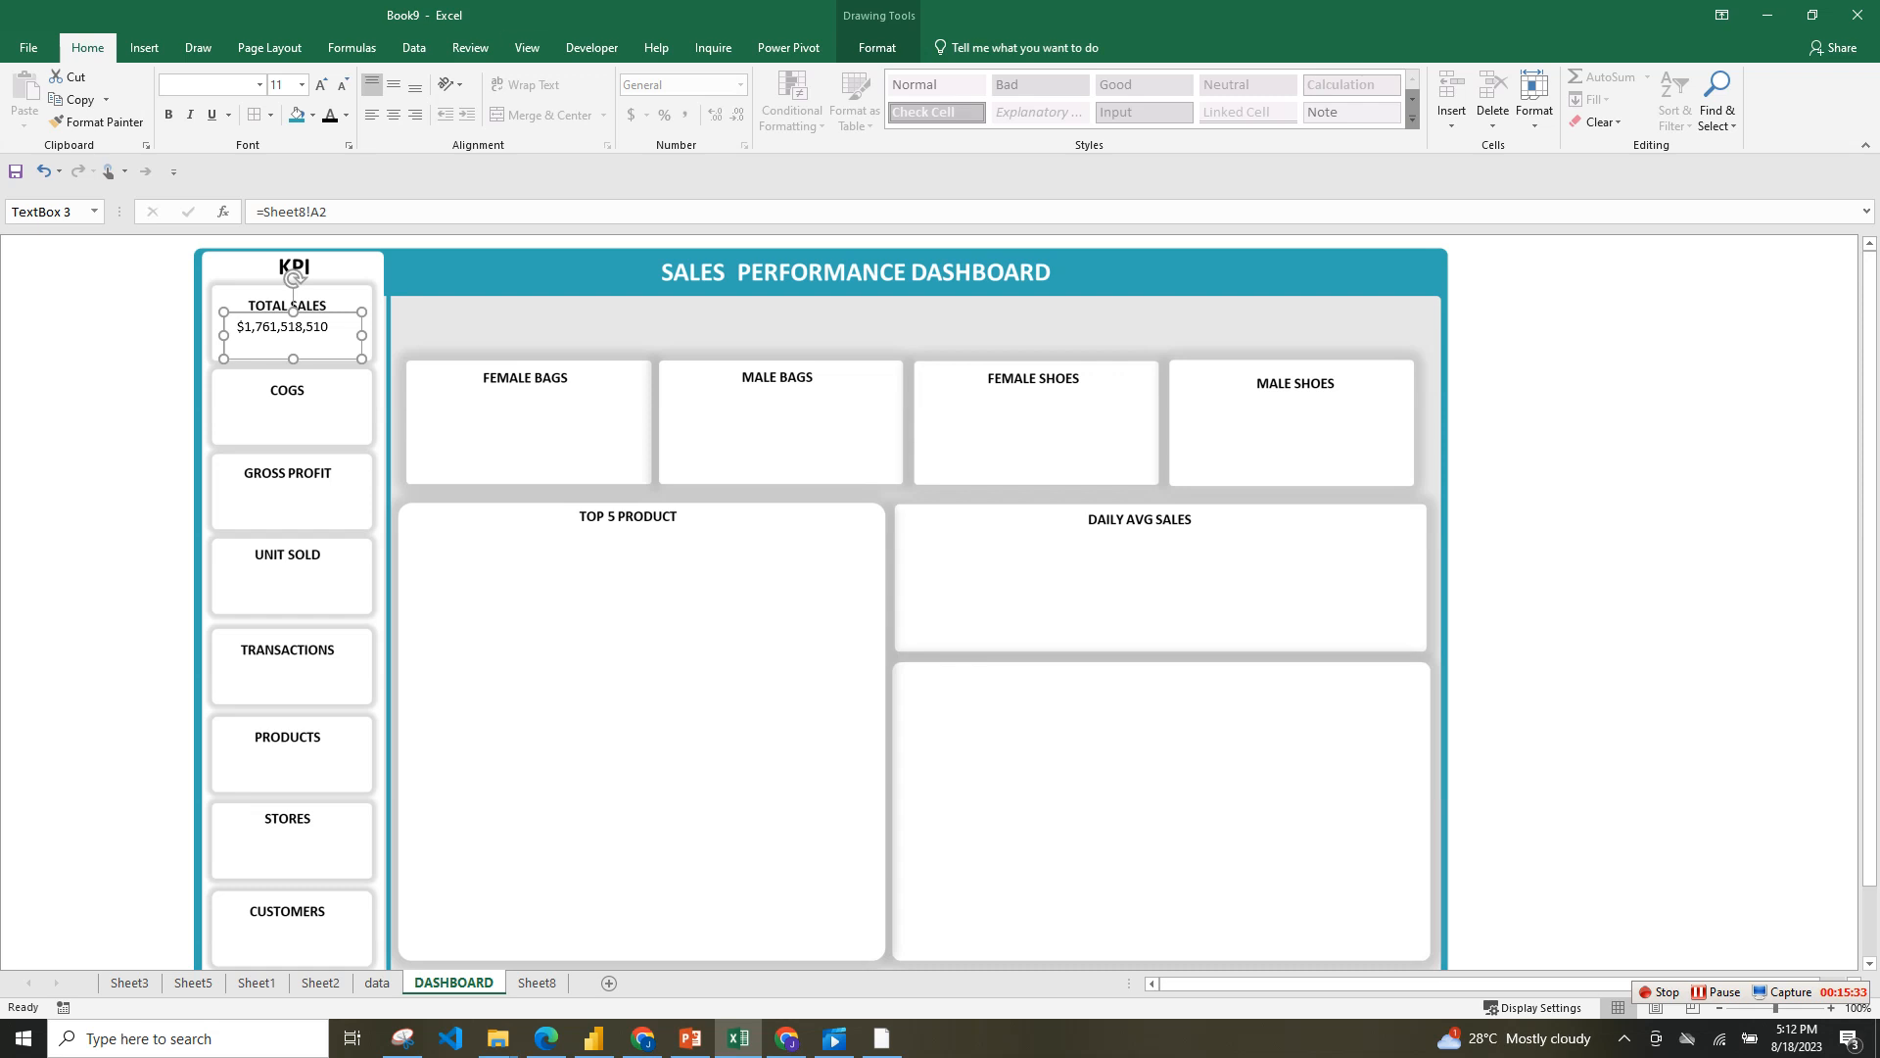
- Remove the outline and the fill of the TOTAL SALES value's text box
click(878, 47)
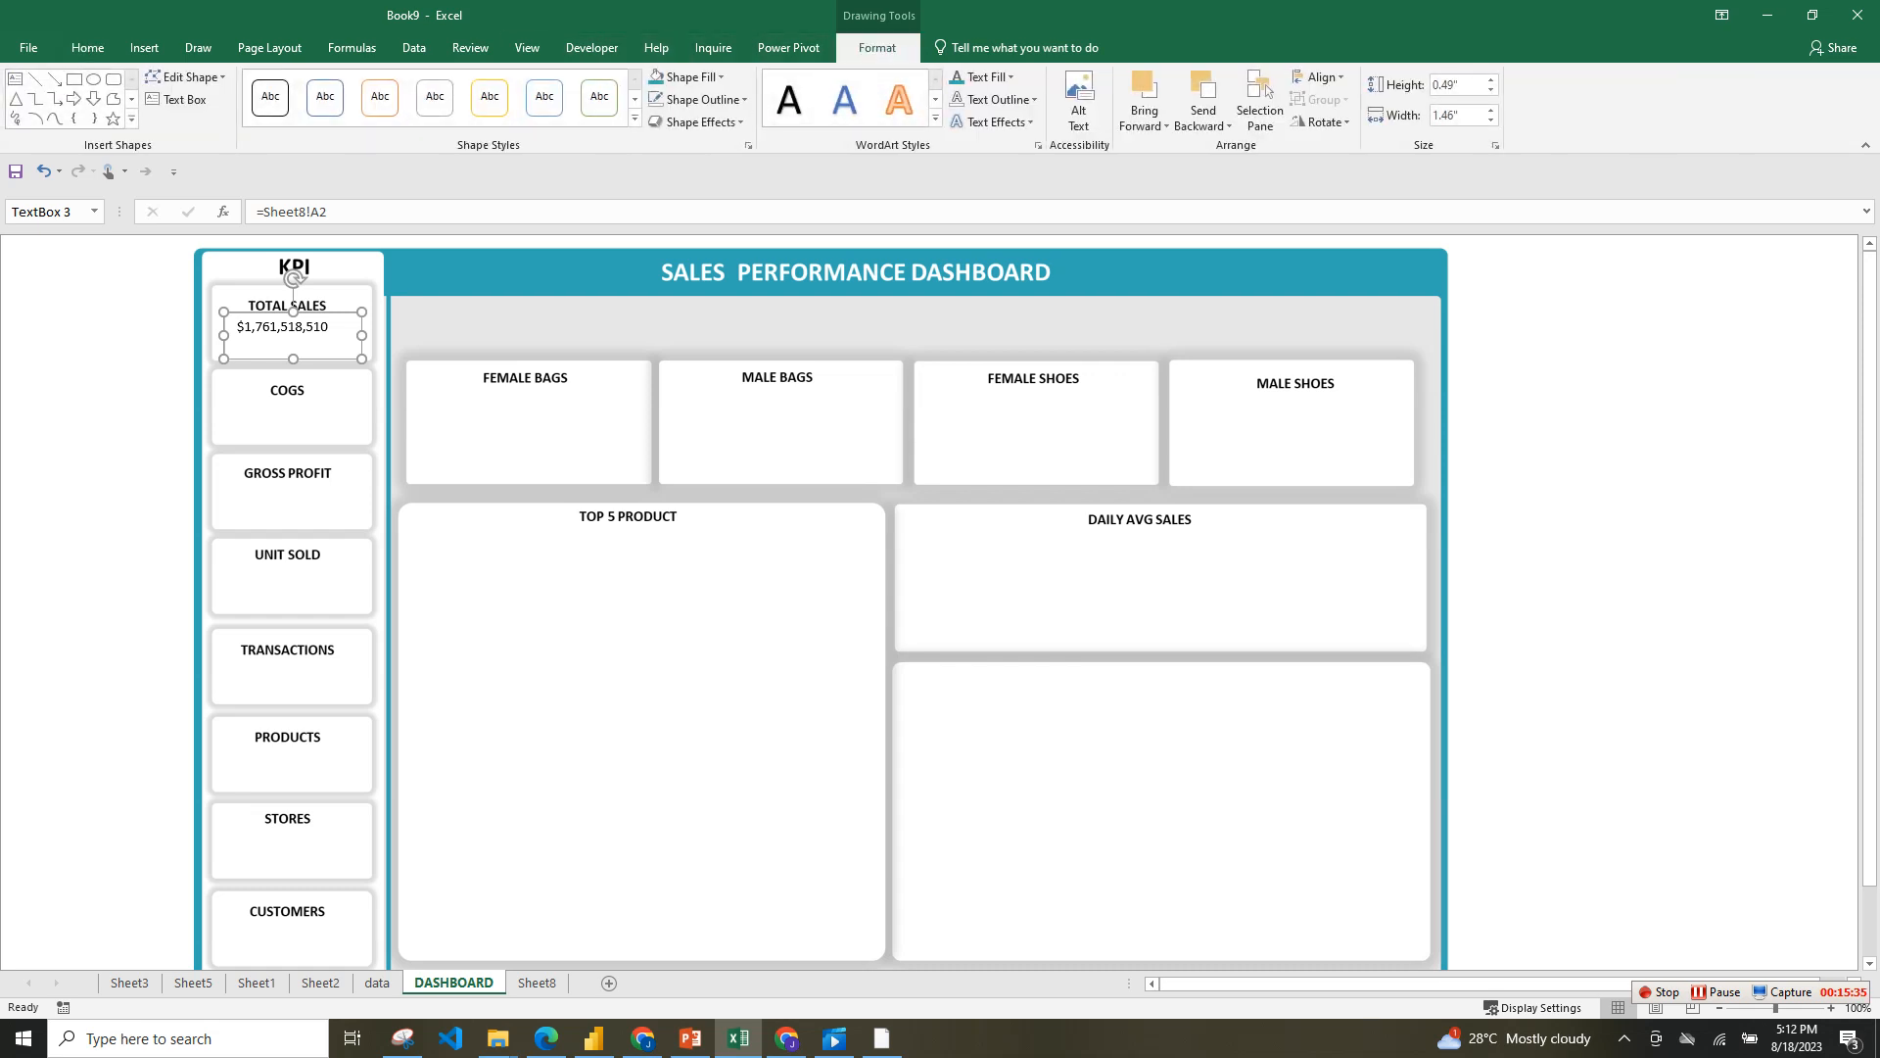
click(703, 99)
click(707, 334)
click(688, 76)
click(696, 311)
- Align the TOTAL SALES value to the middle of its text box and colour its text with the recently used light red
click(87, 47)
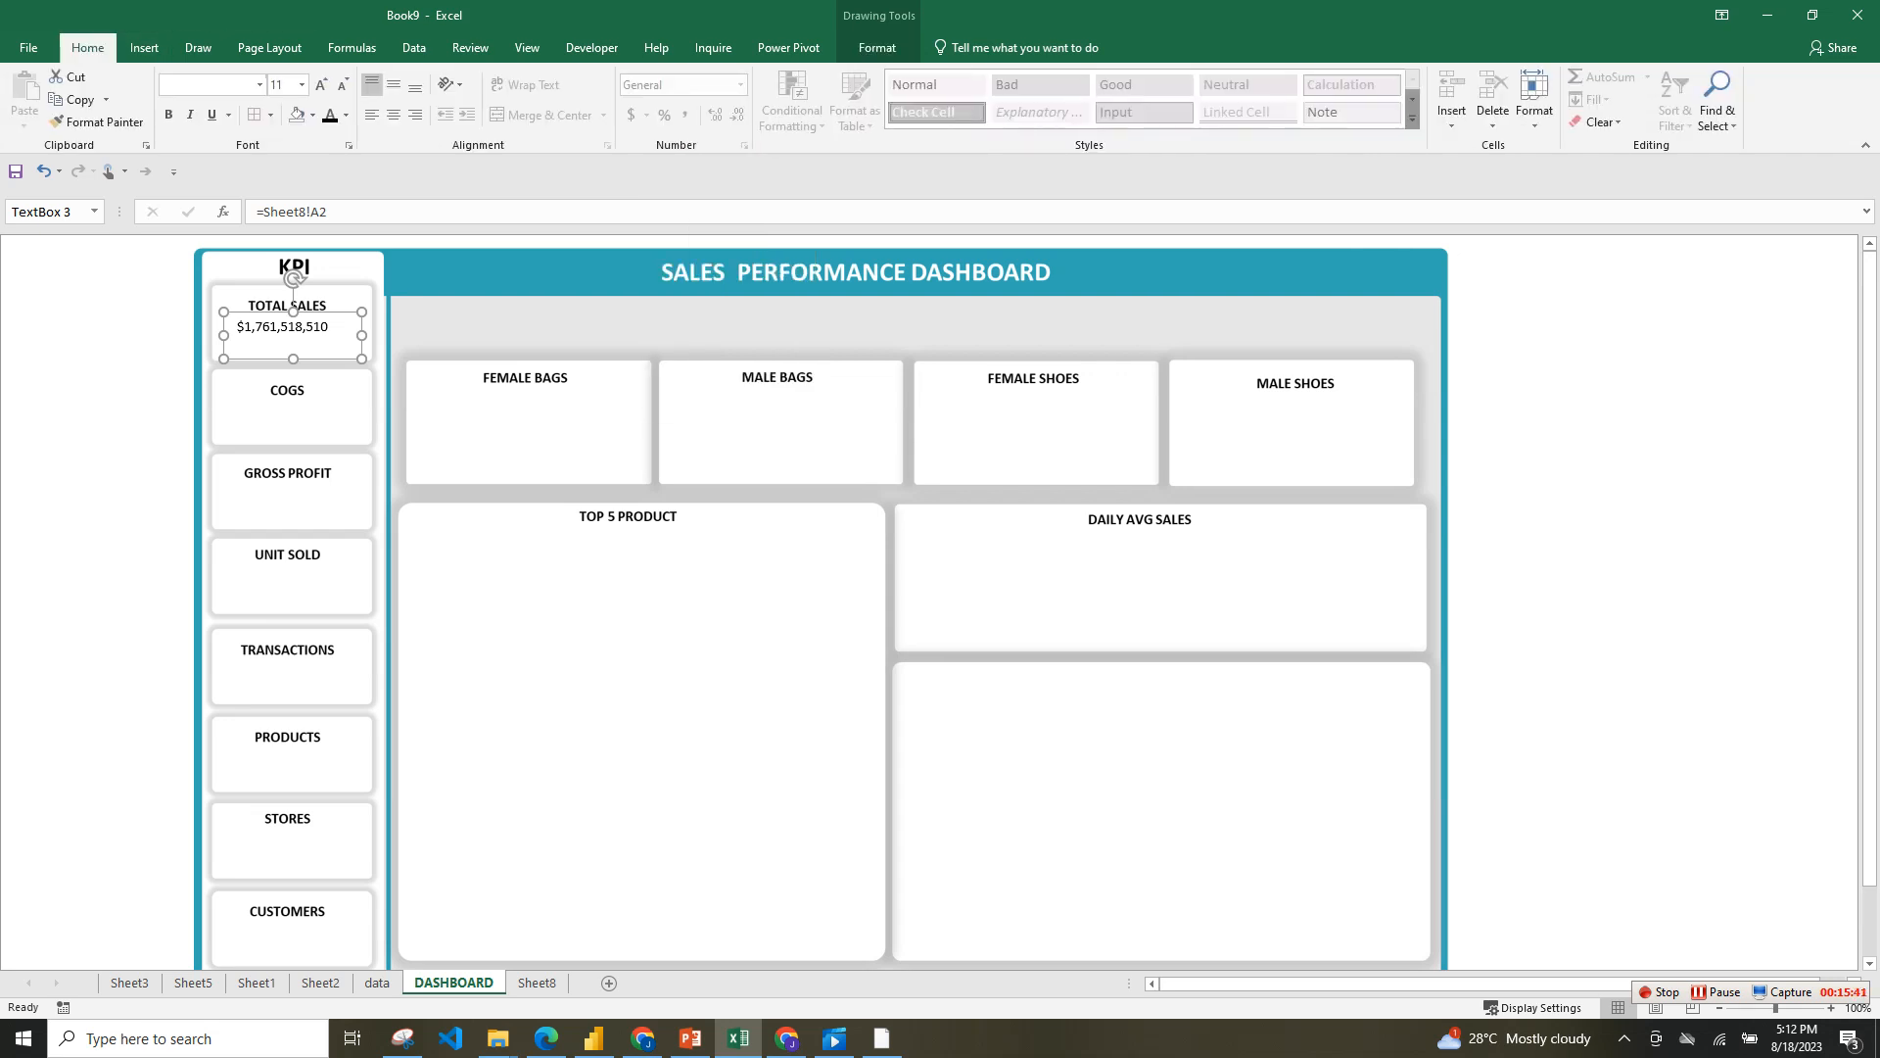
click(392, 84)
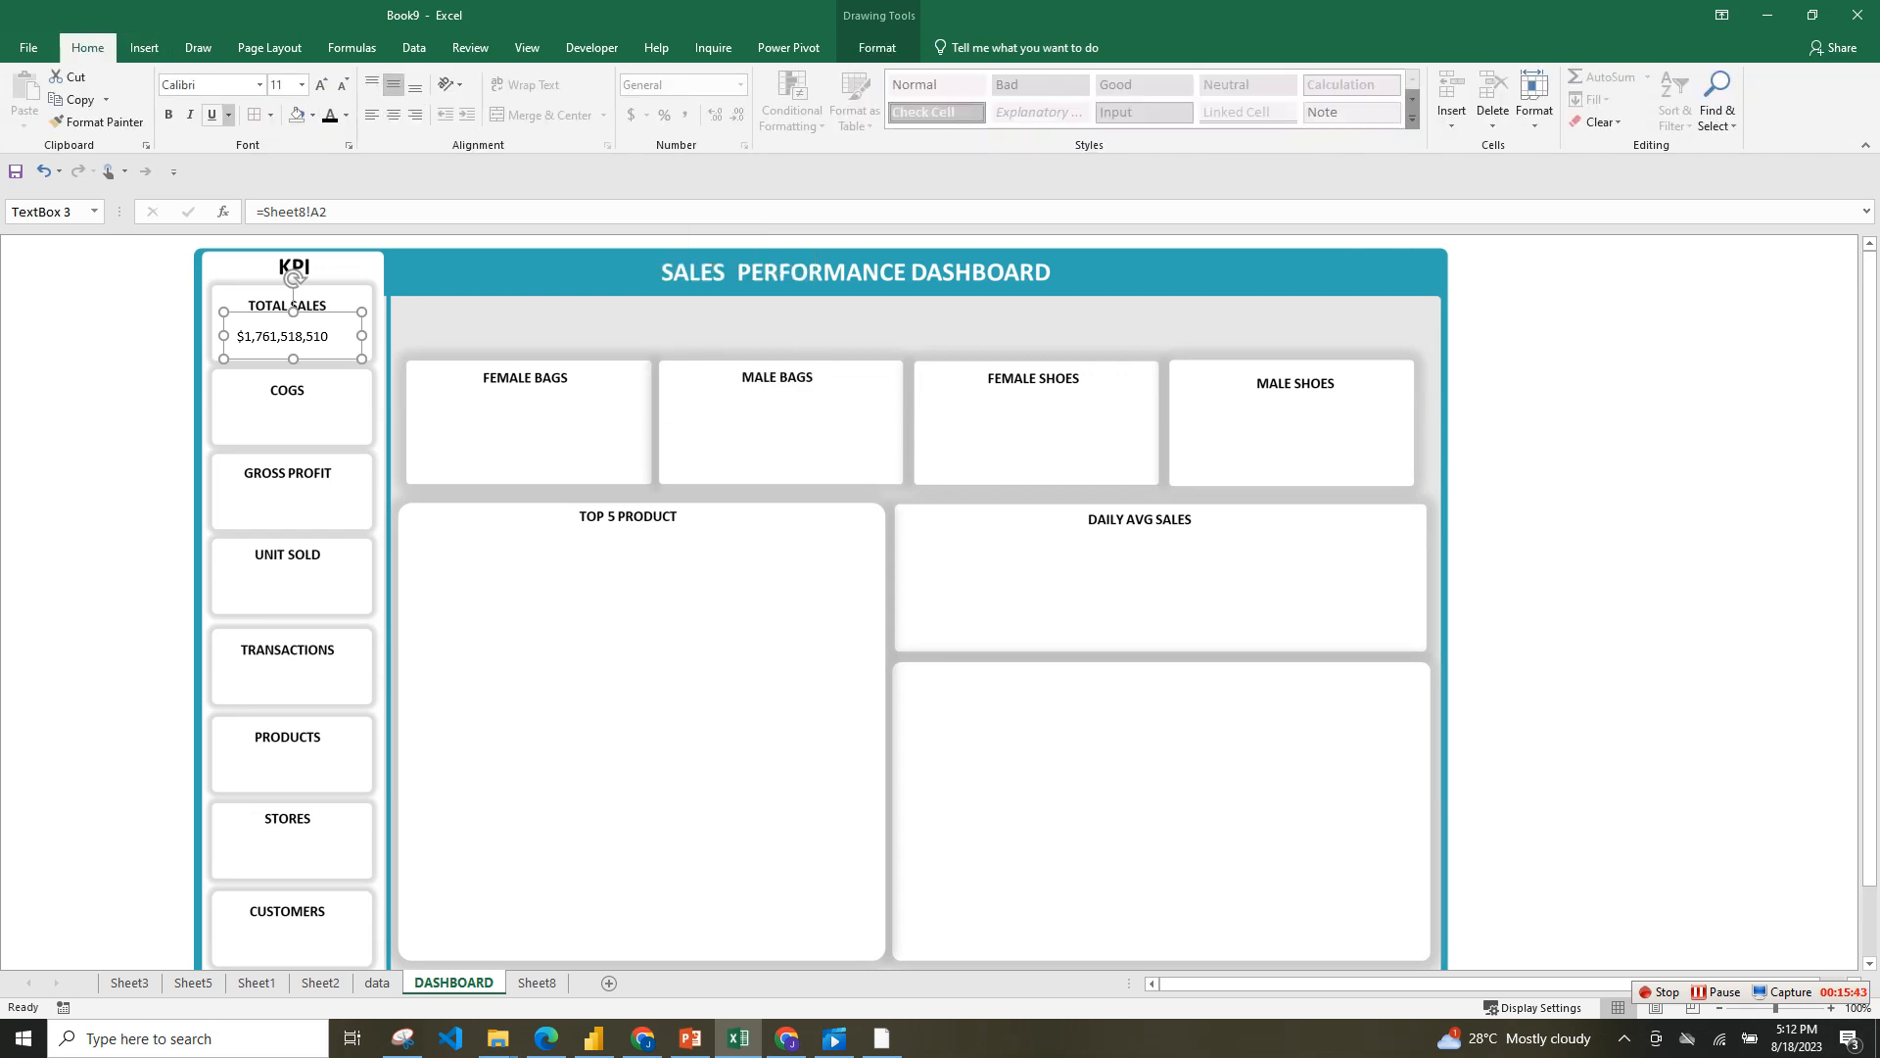
click(346, 115)
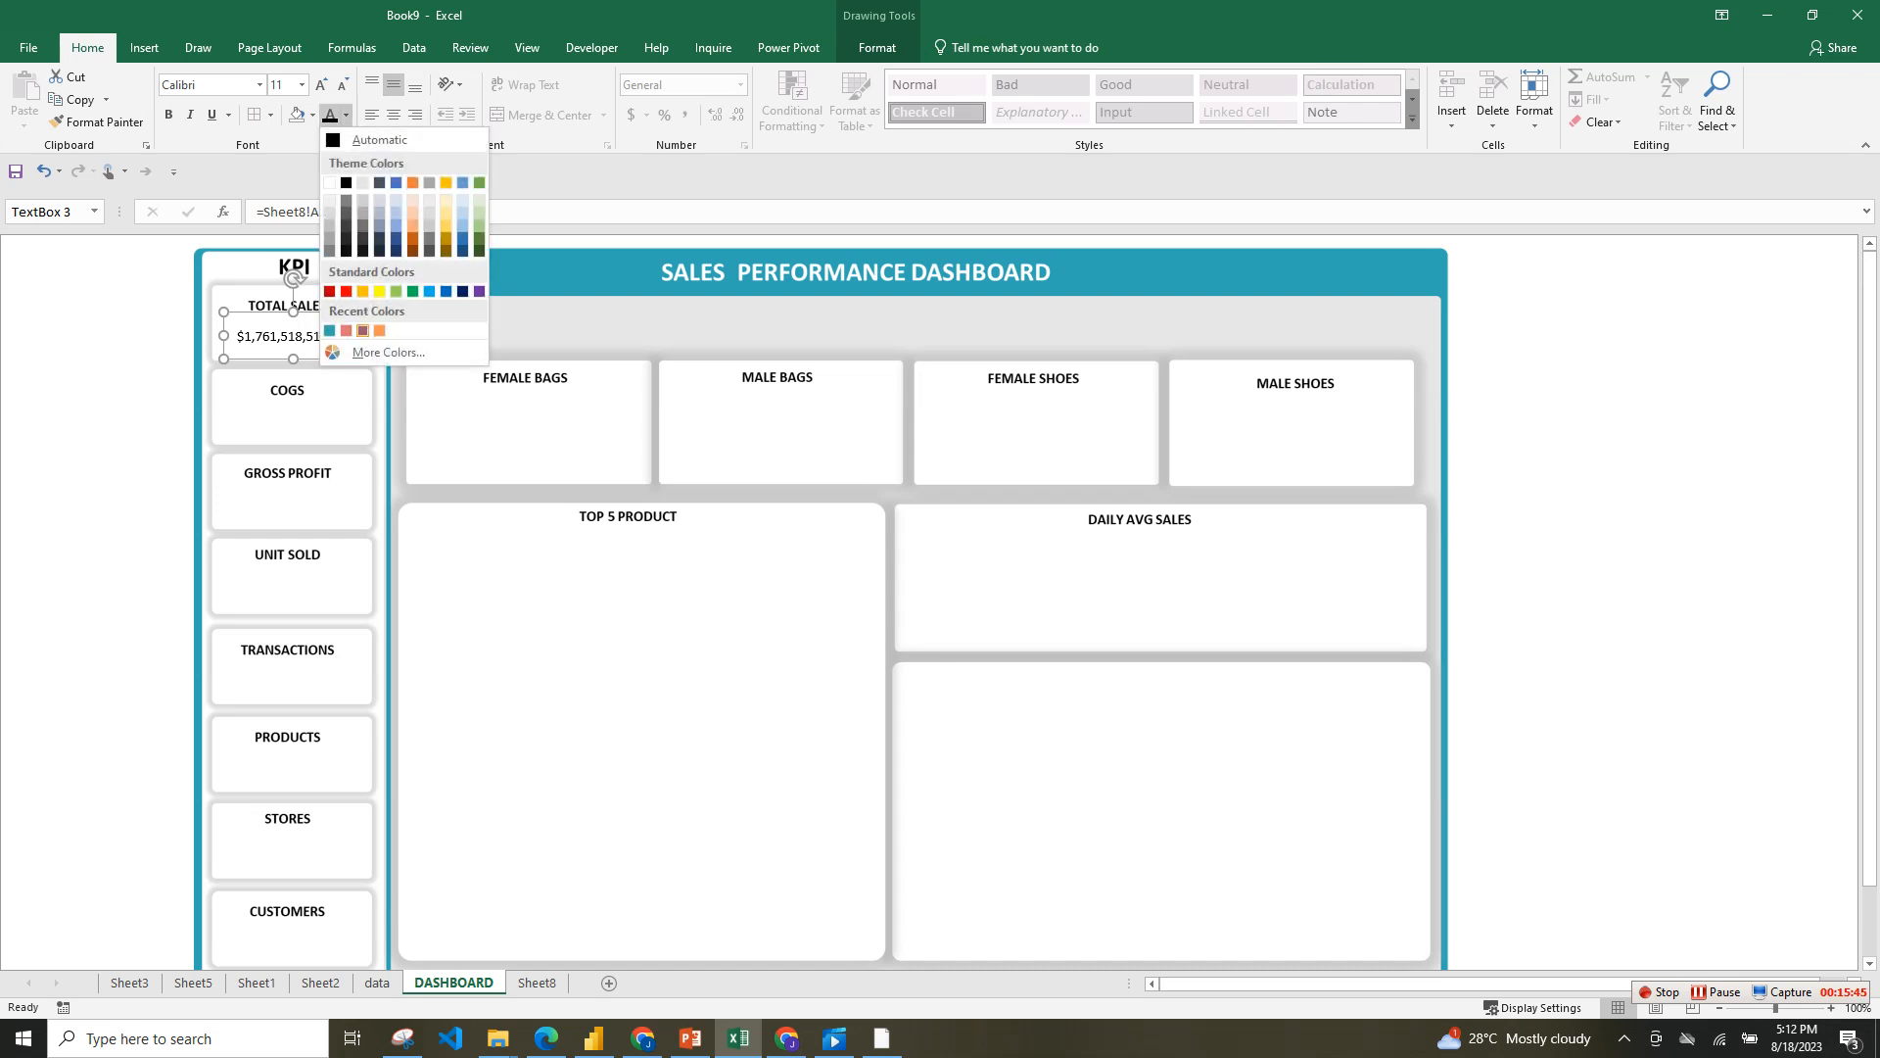
click(346, 330)
- Format the TOTAL SALES value in bold 12-point Arial Rounded MT Bold and move its text box slightly up within the card
click(259, 84)
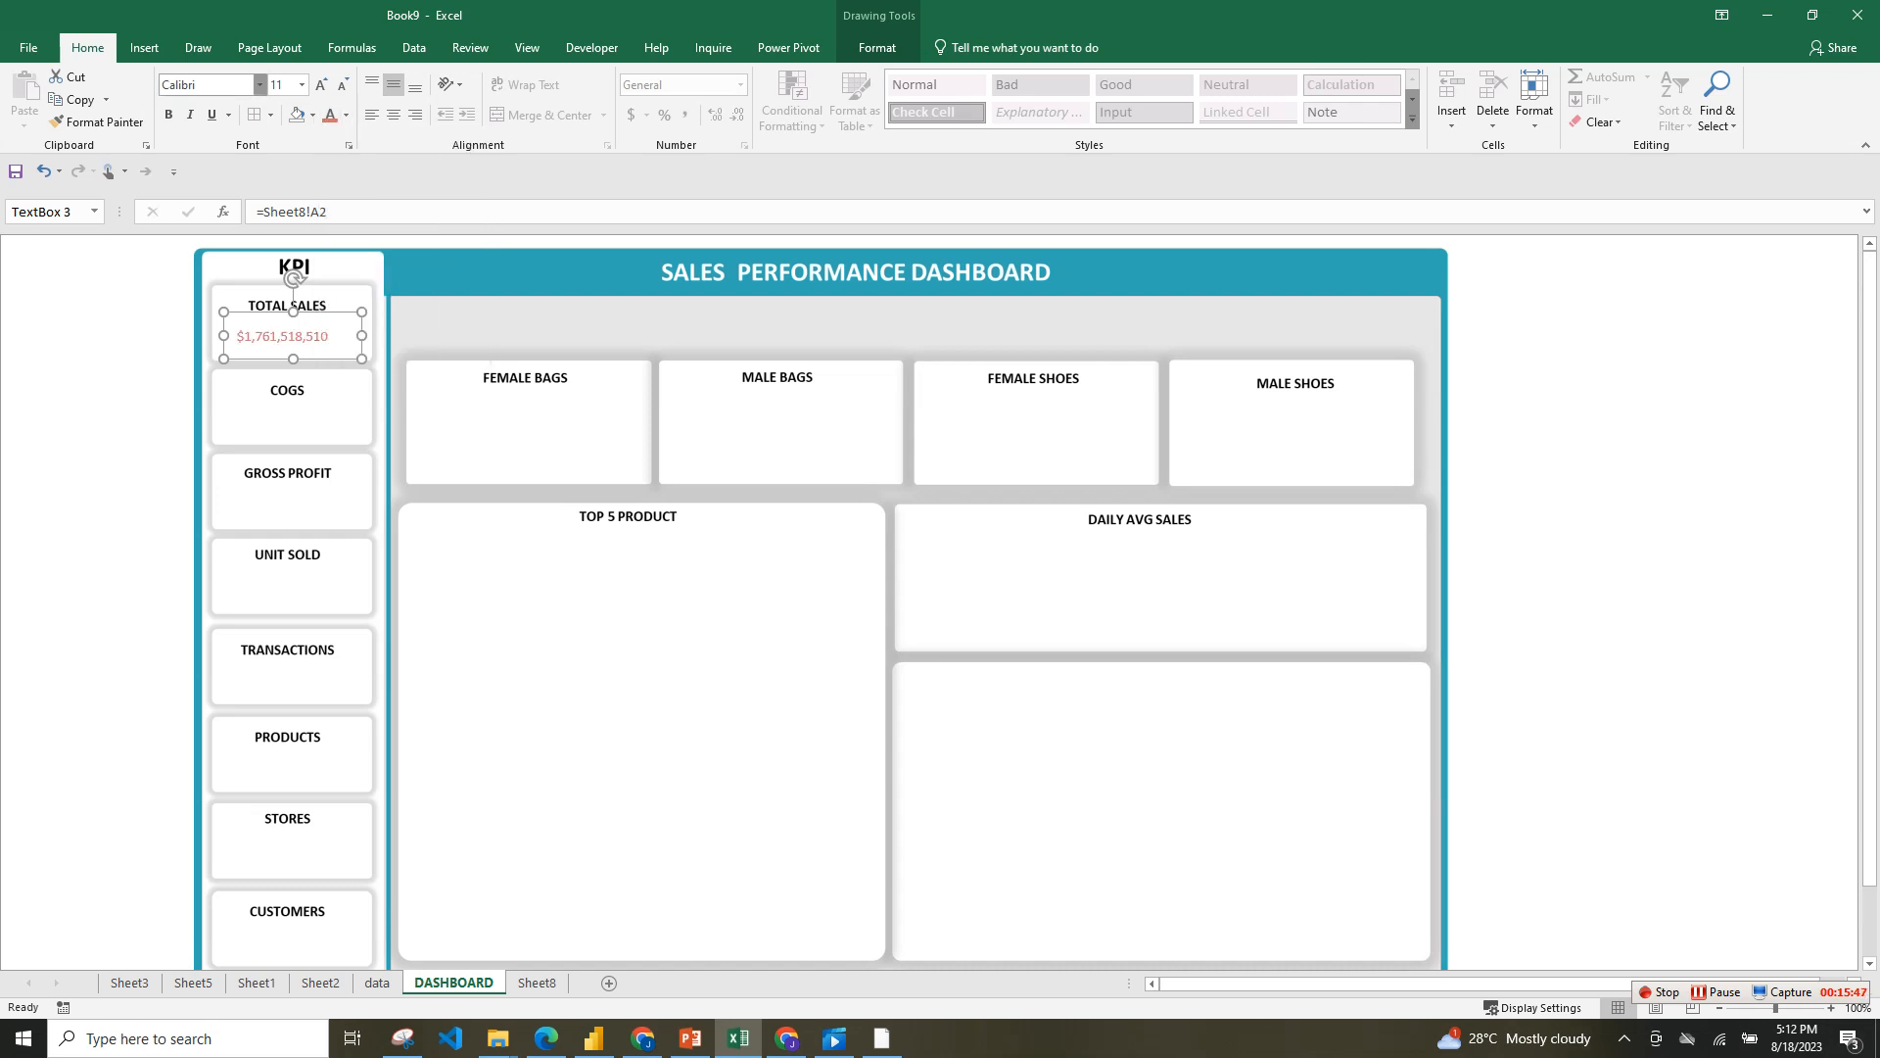
text(a)
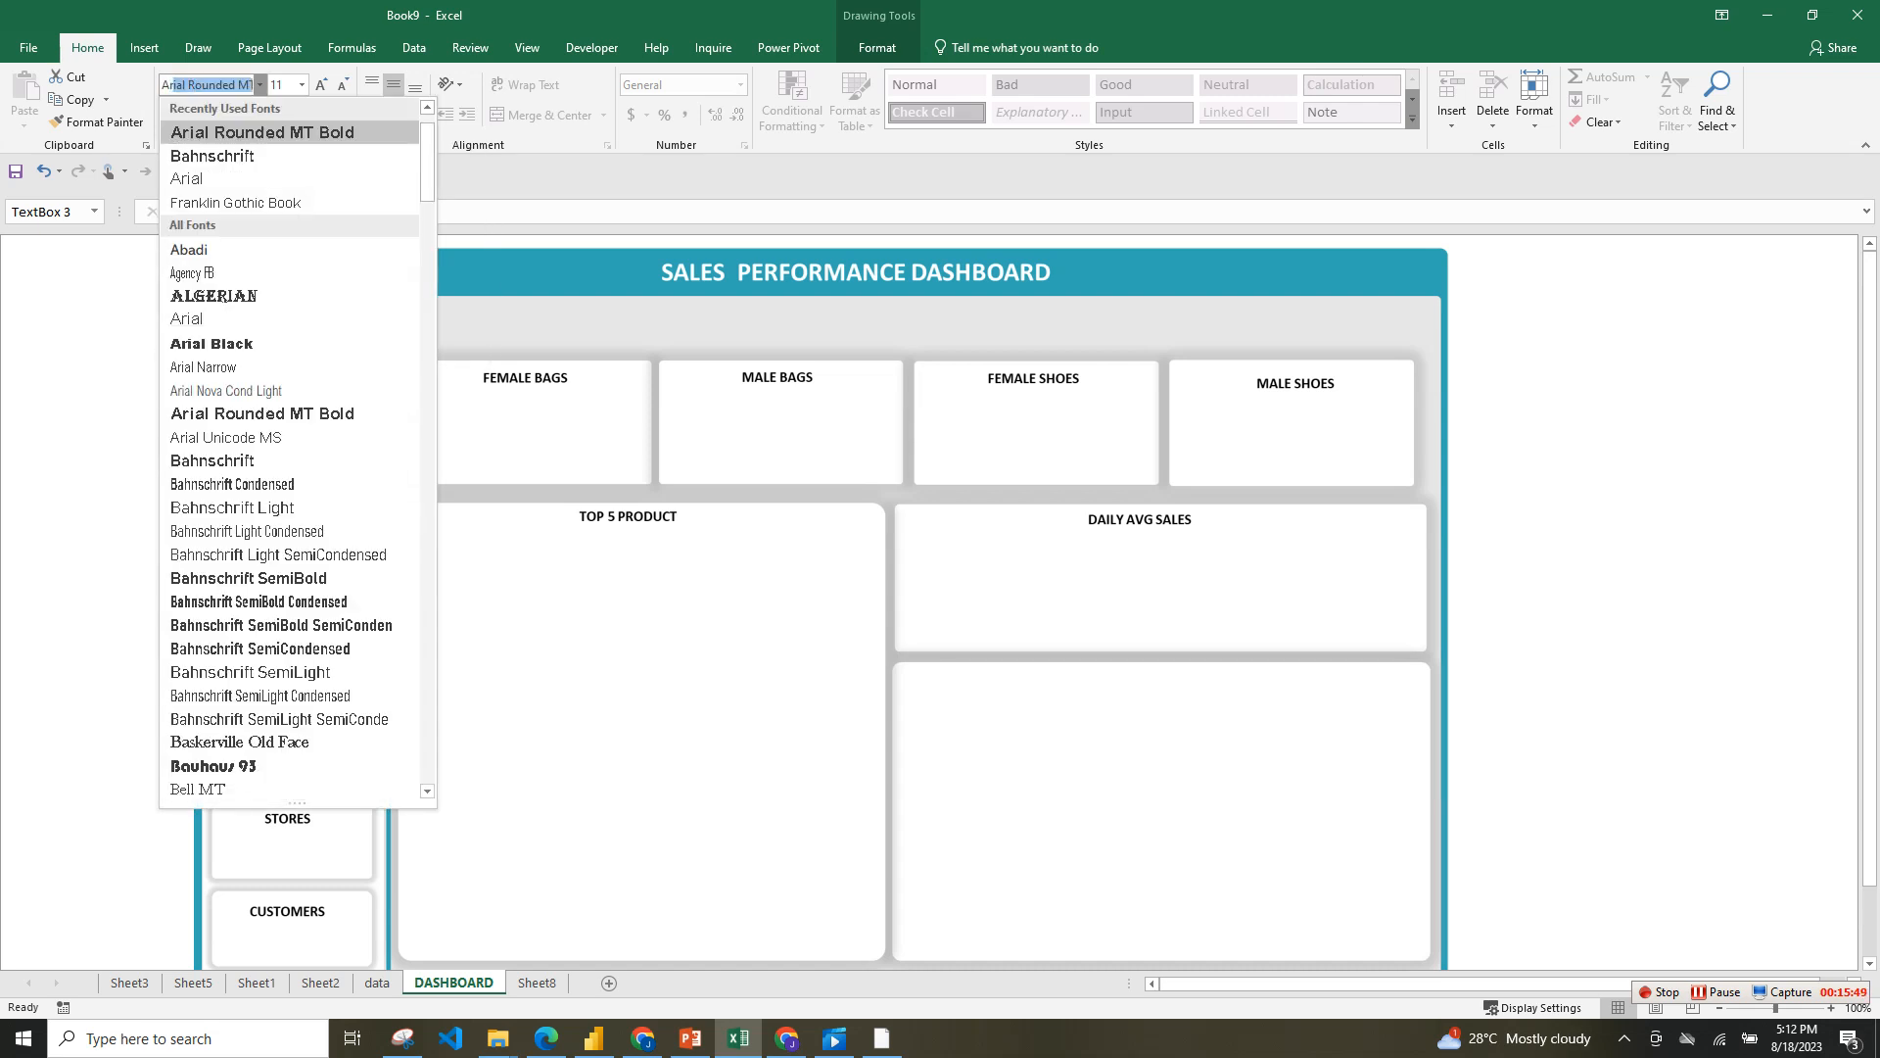
text(r)
key(Return)
click(169, 114)
click(341, 86)
click(320, 86)
click(321, 85)
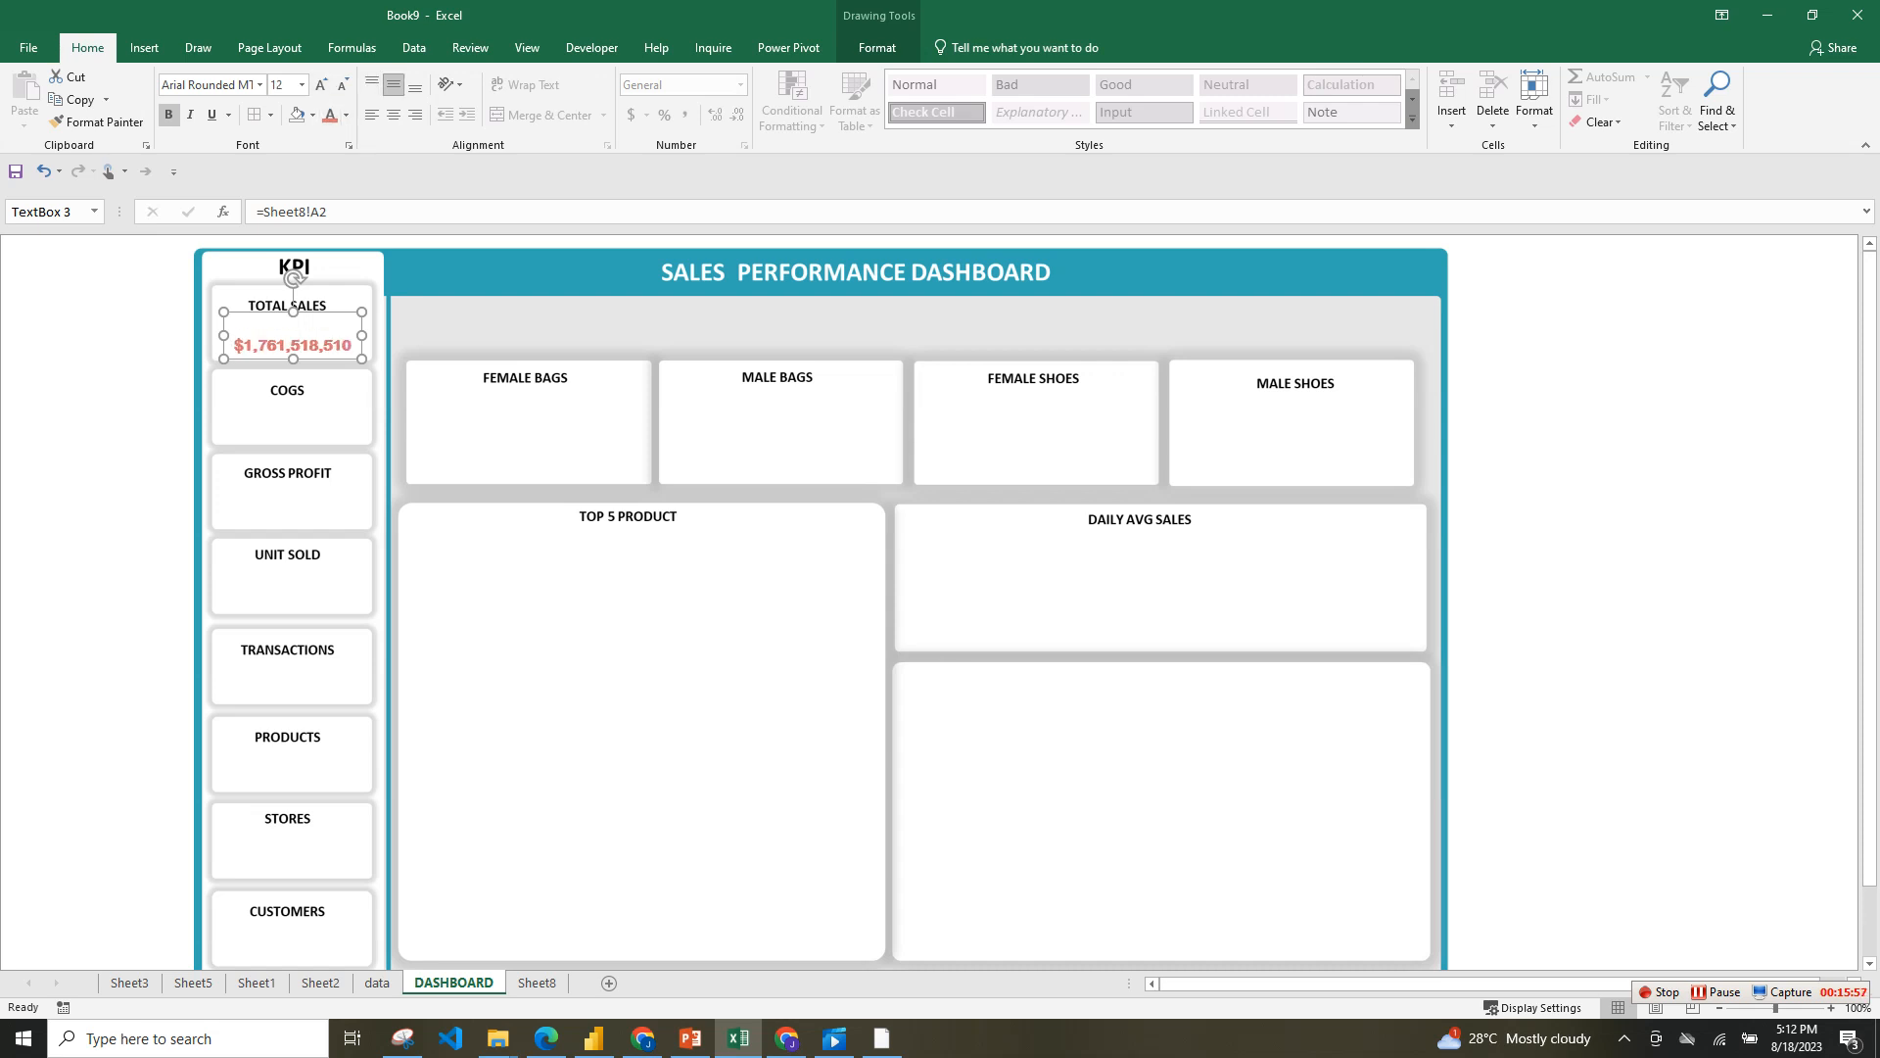
drag(294, 278, 290, 271)
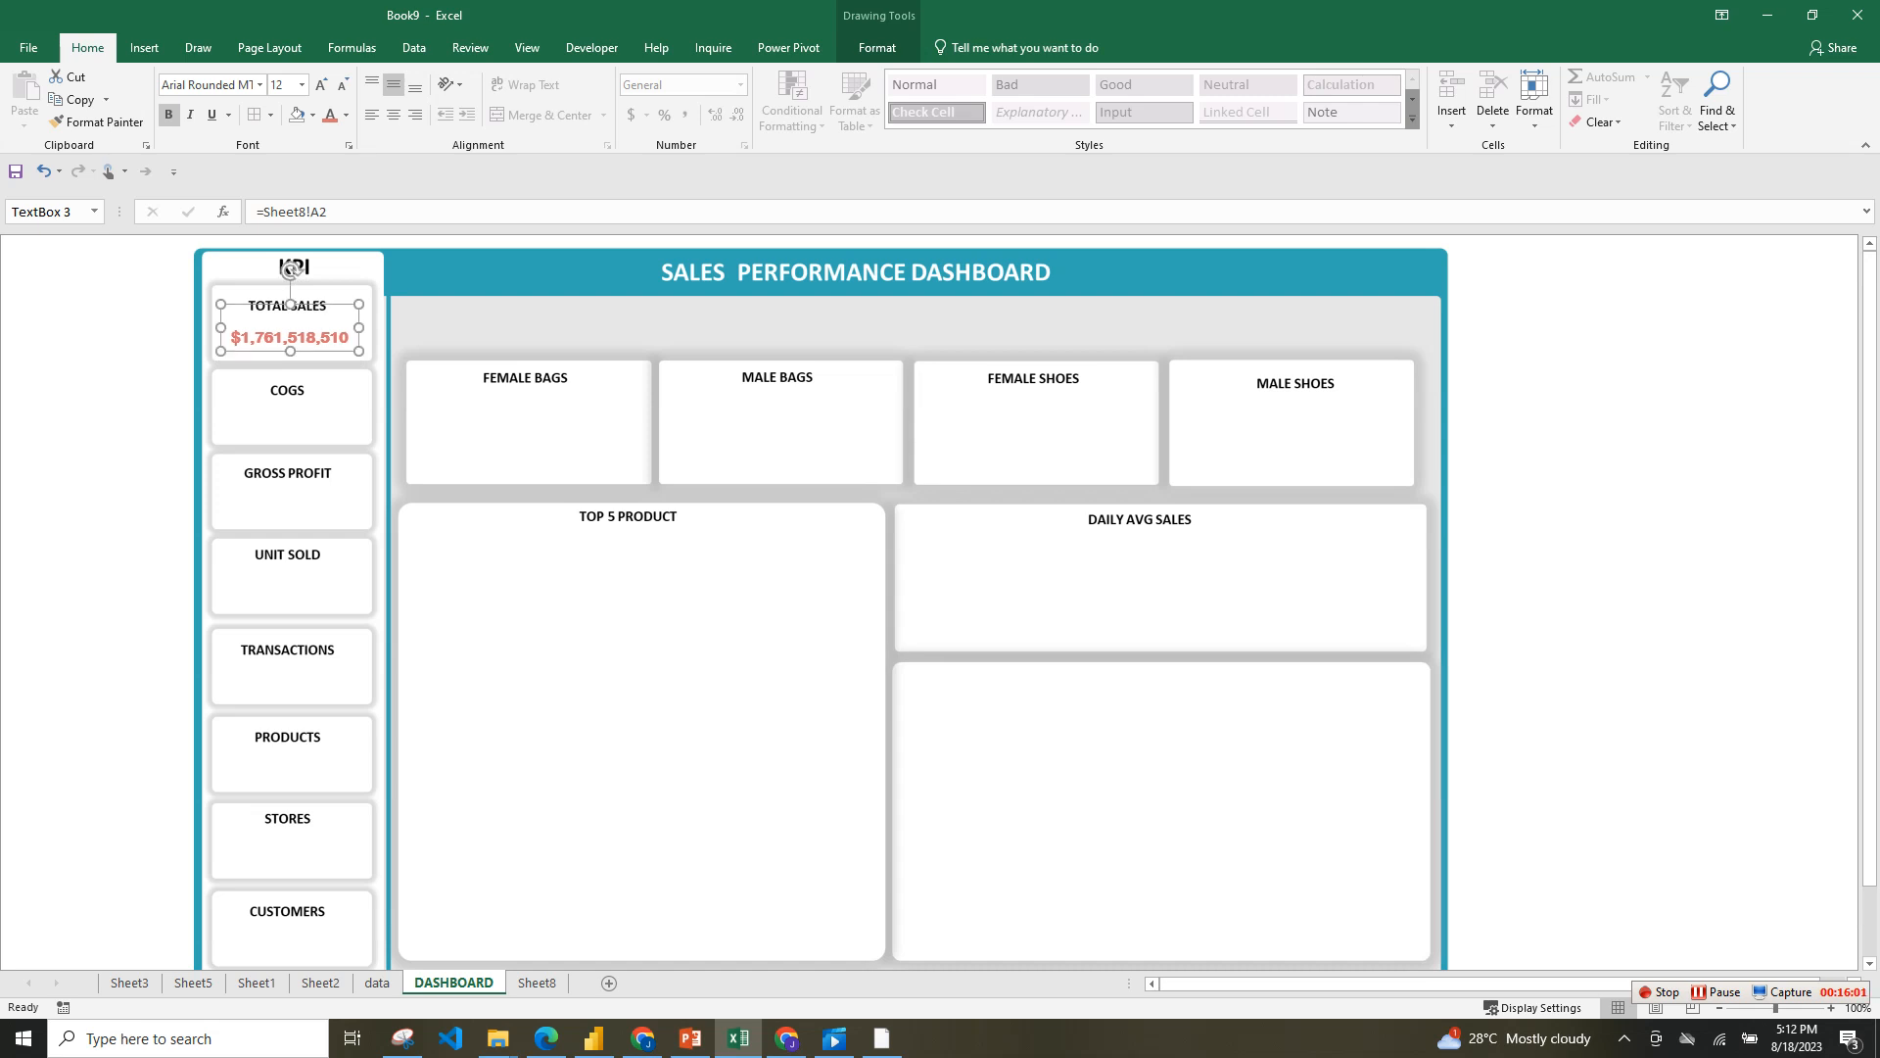
- Copy the TOTAL SALES value's text box into the COGS card and paste one more copy for the next card
key(ctrl+c)
key(ctrl+v)
drag(305, 353, 295, 424)
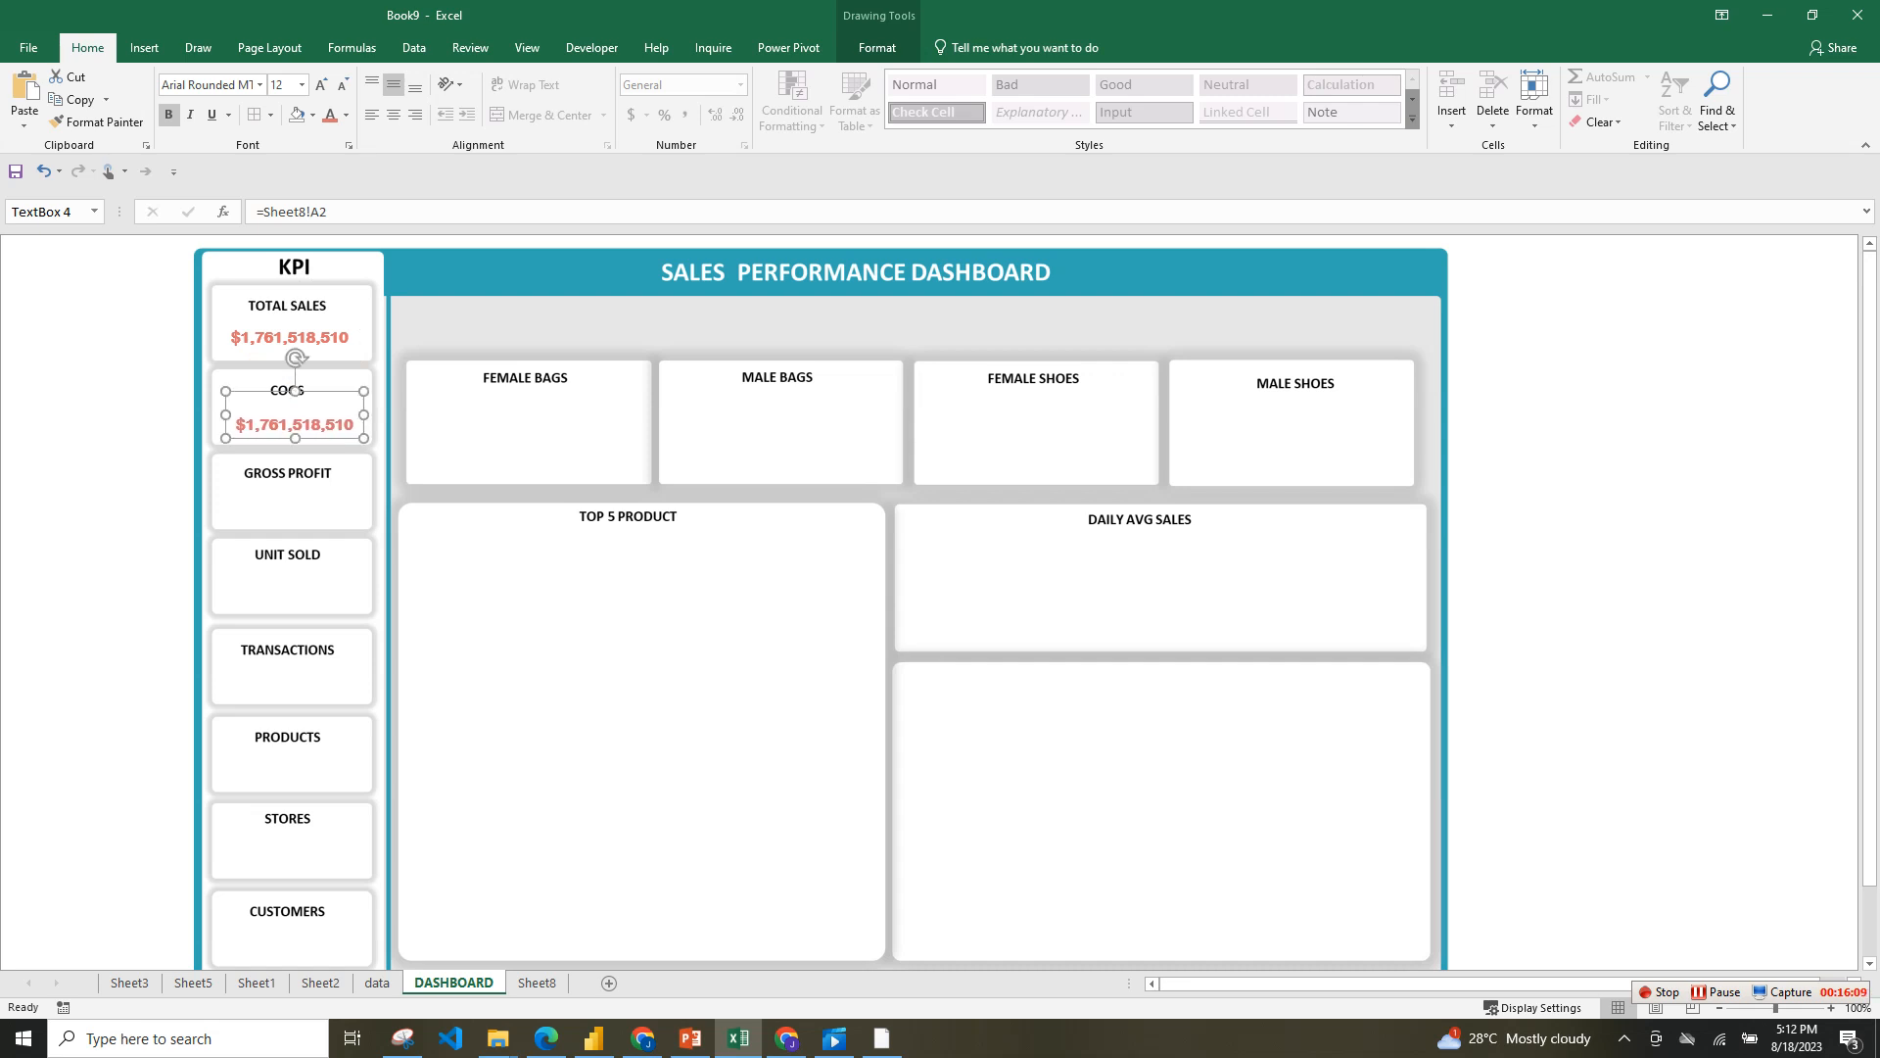
key(ctrl+v)
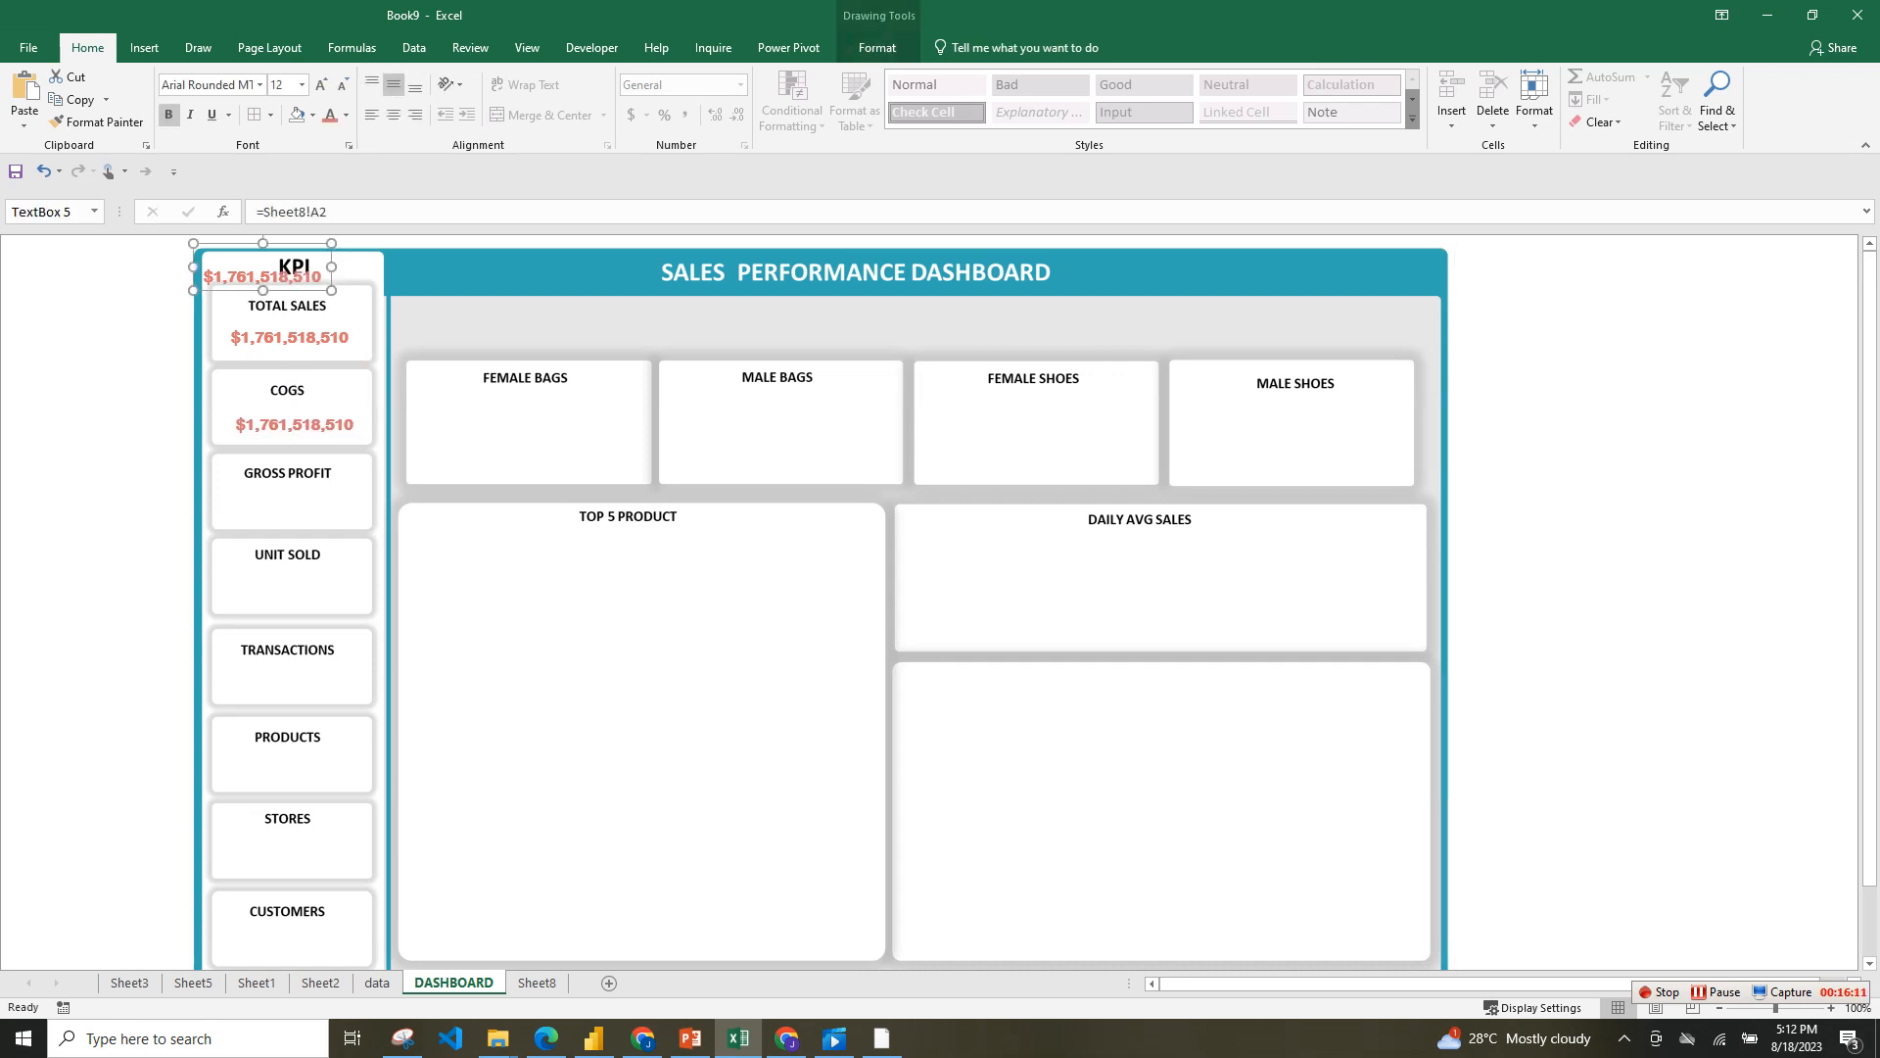
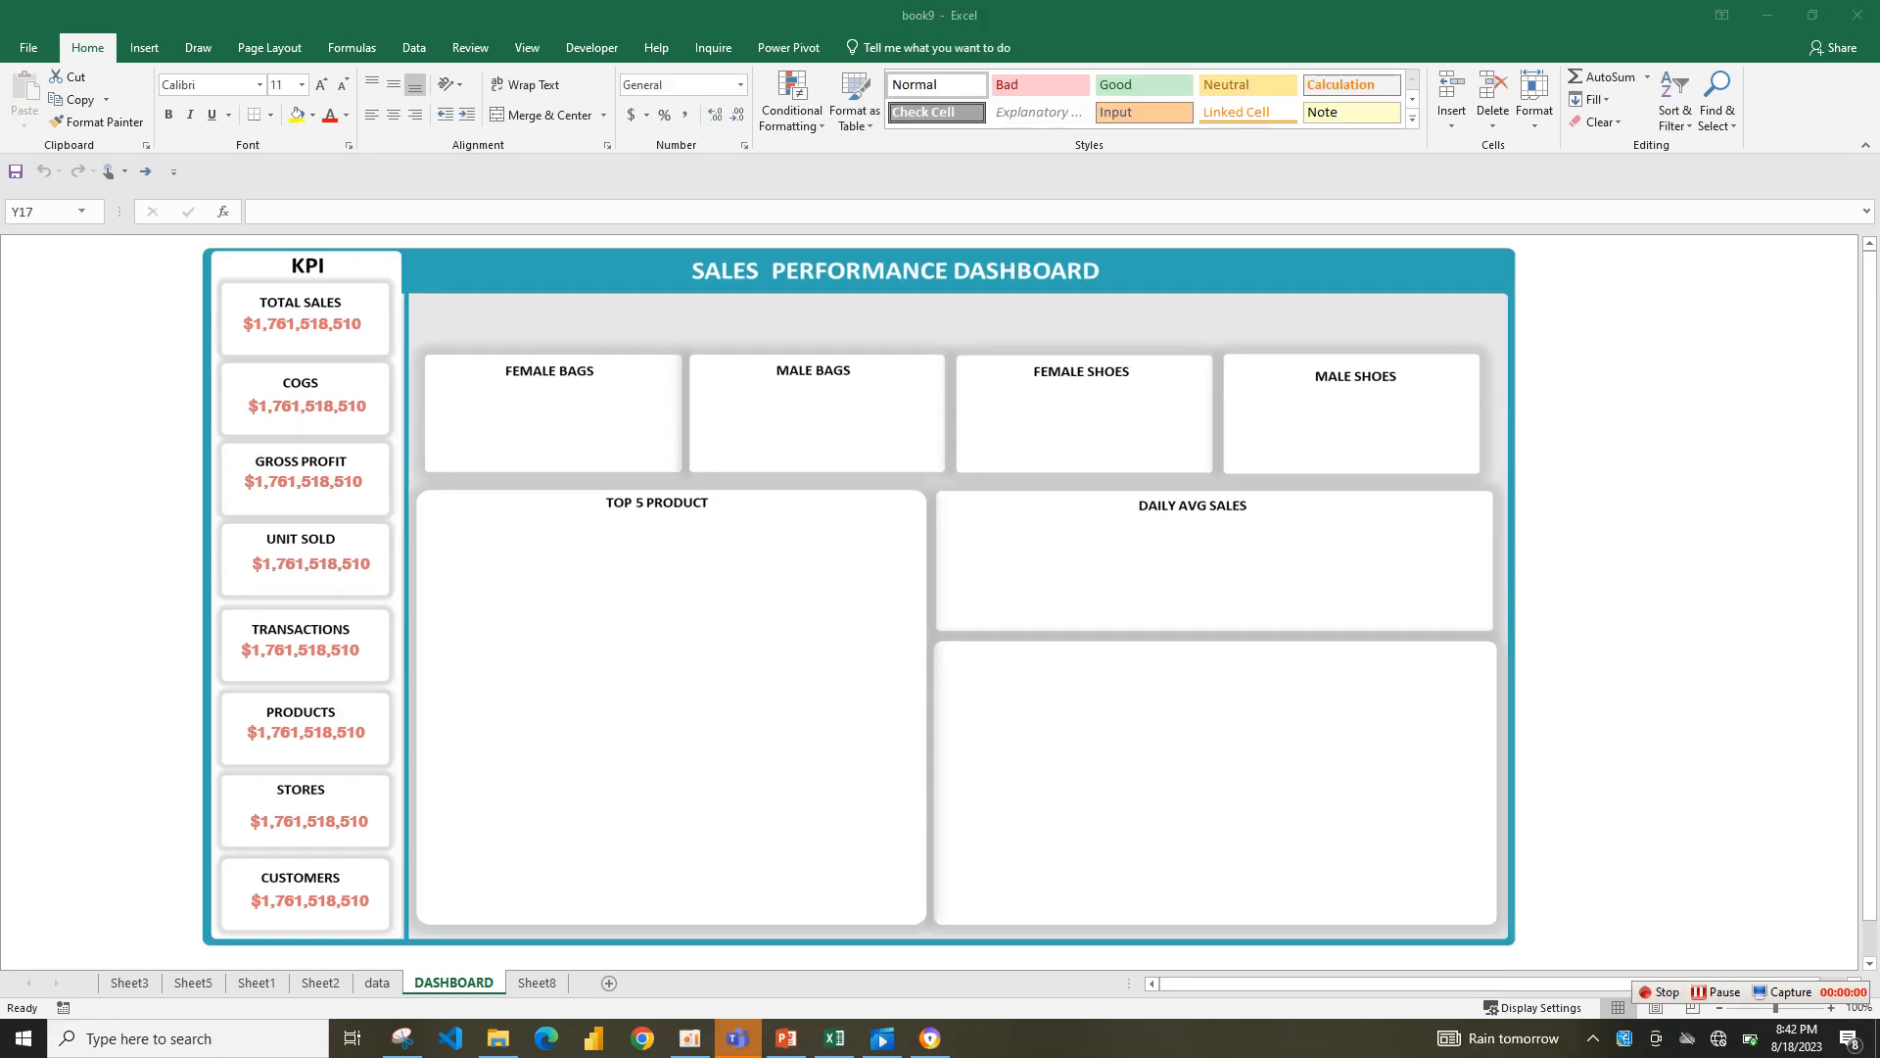
- Link the COGS card's text box to the COGS sum with =Sheet8!B2
click(307, 405)
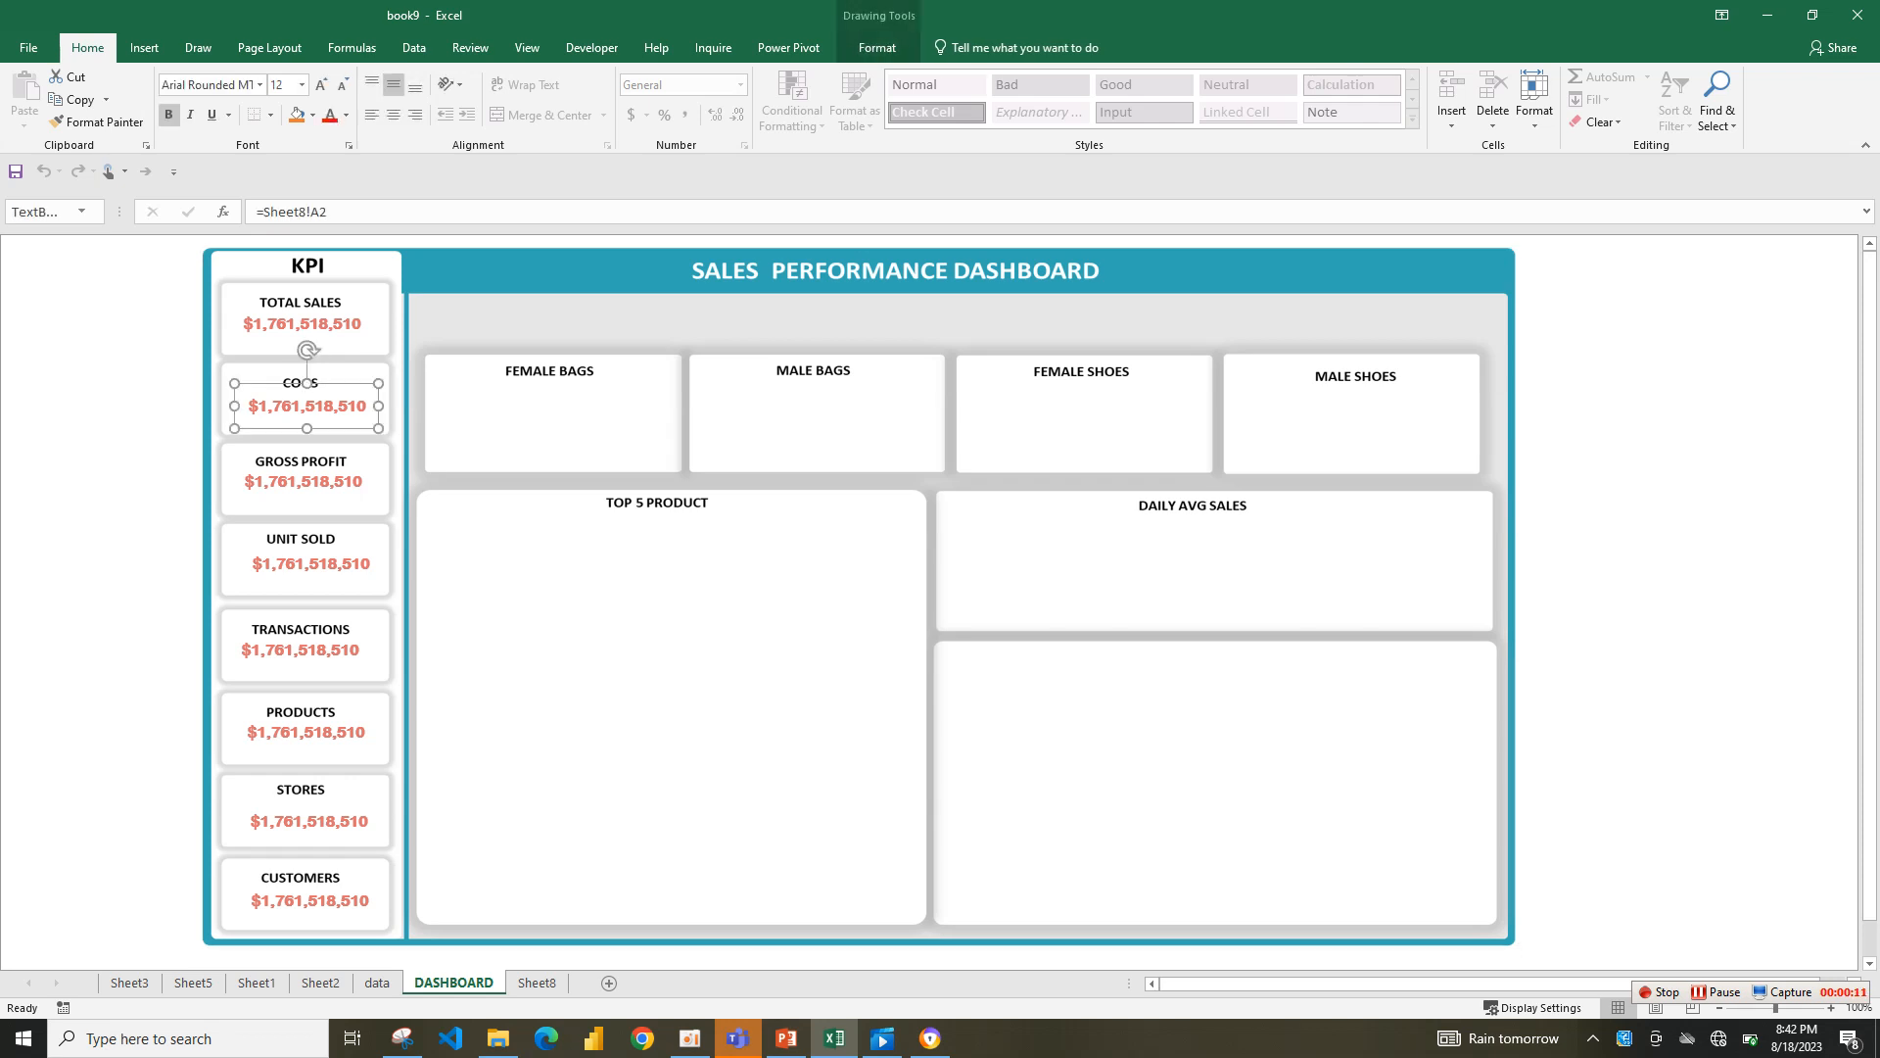
click(862, 594)
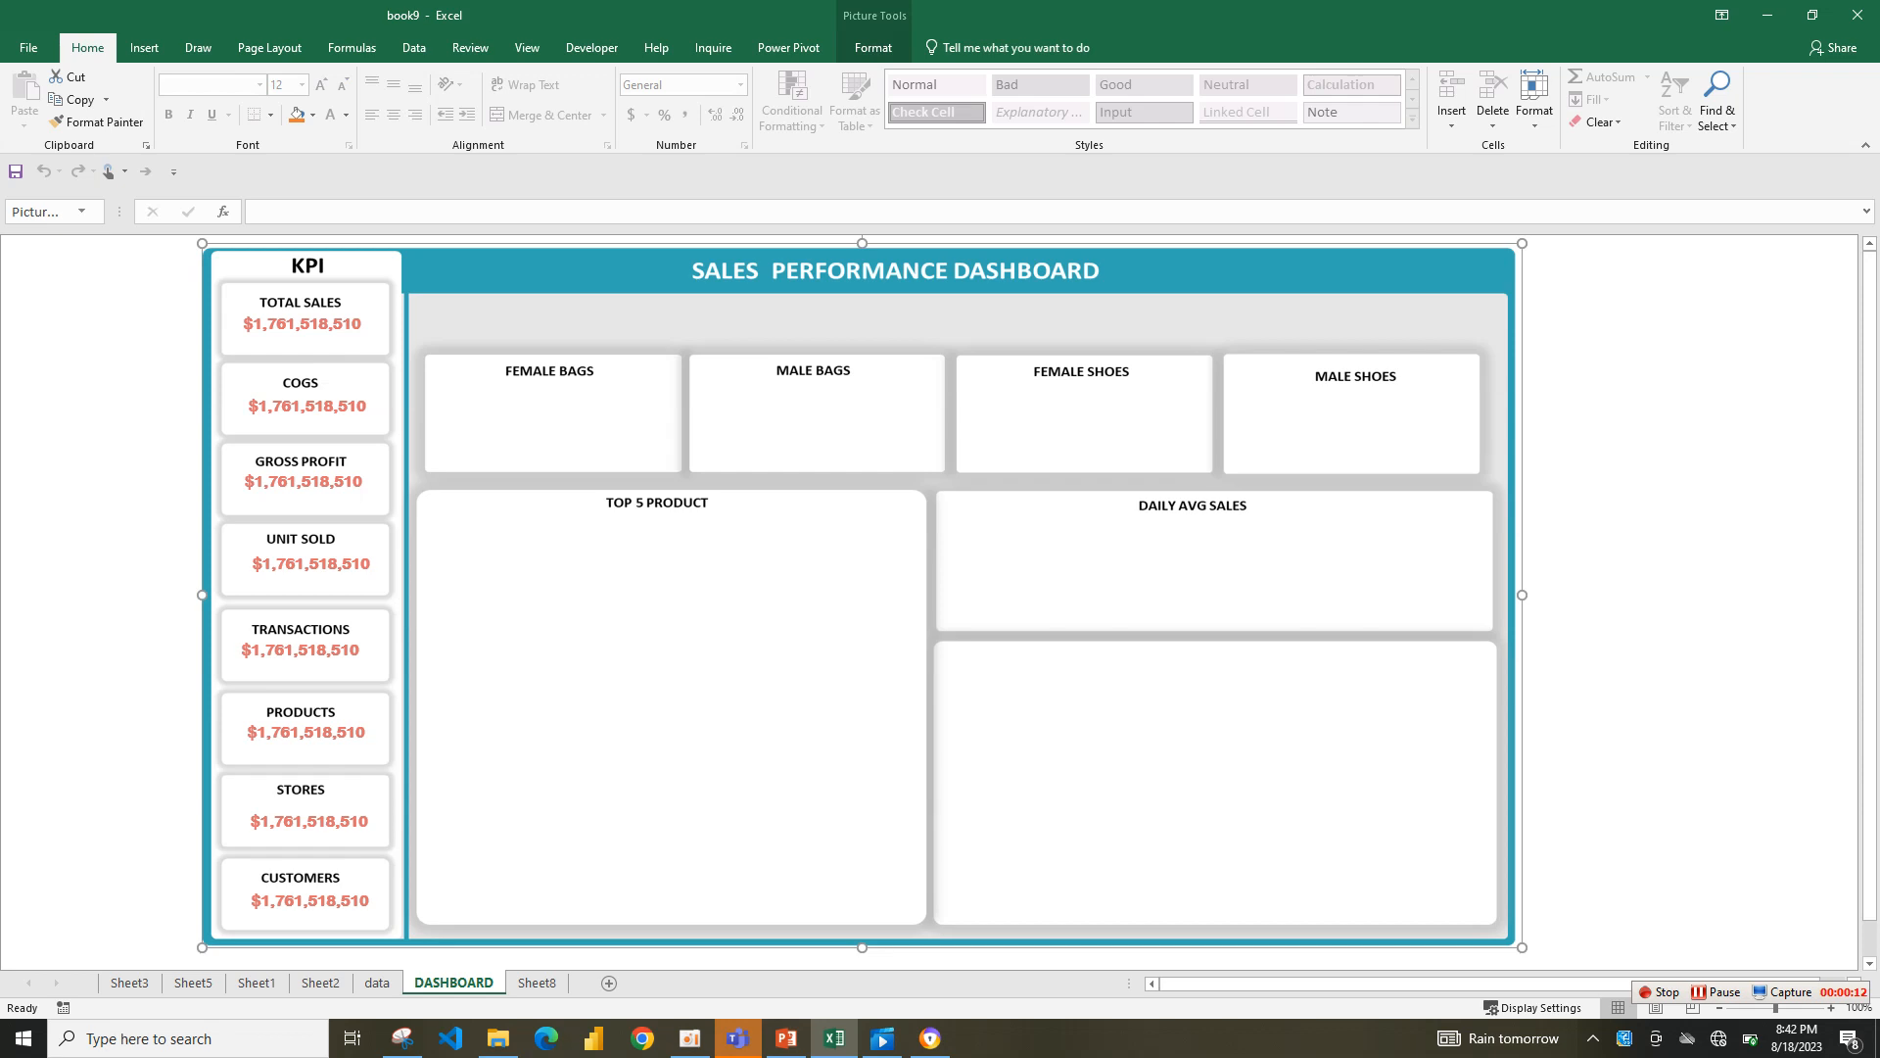
click(307, 406)
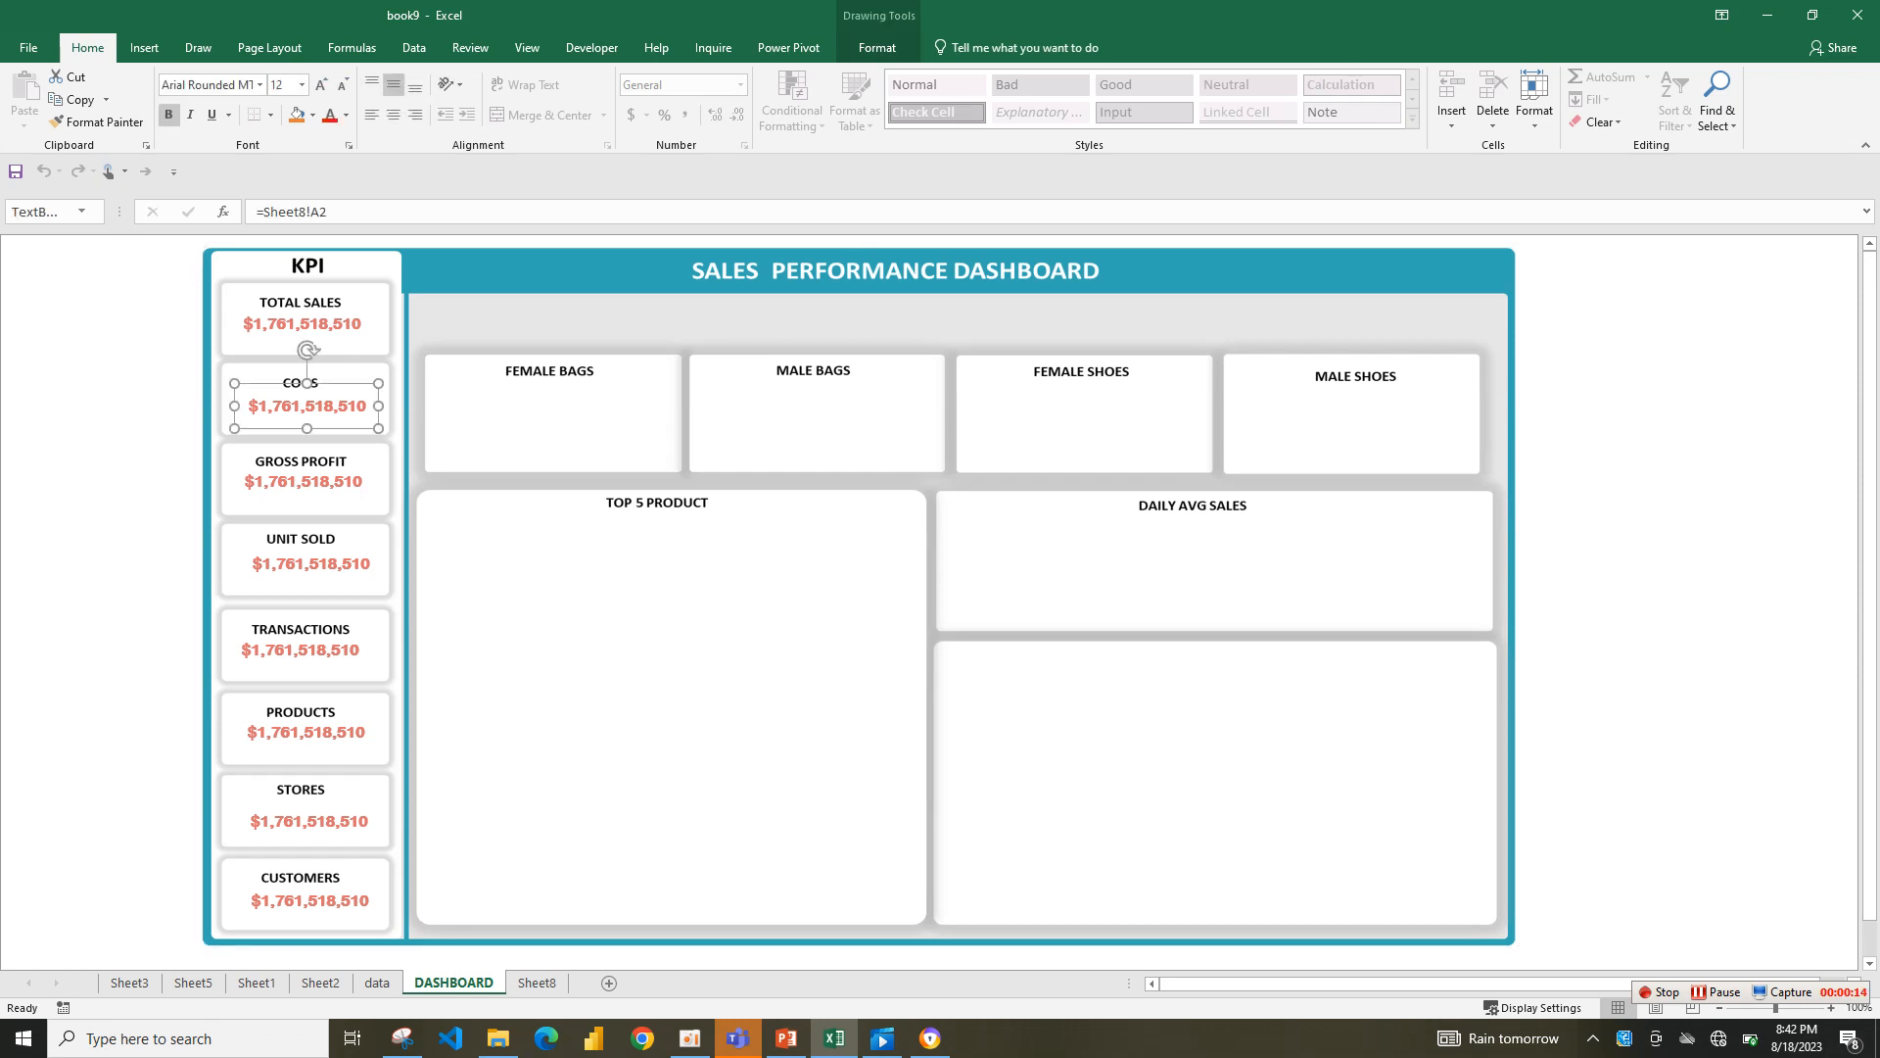
click(328, 211)
key(BackSpace)
key(BackSpace)
key(BackSpace)
key(BackSpace)
key(BackSpace)
key(BackSpace)
key(BackSpace)
key(BackSpace)
key(BackSpace)
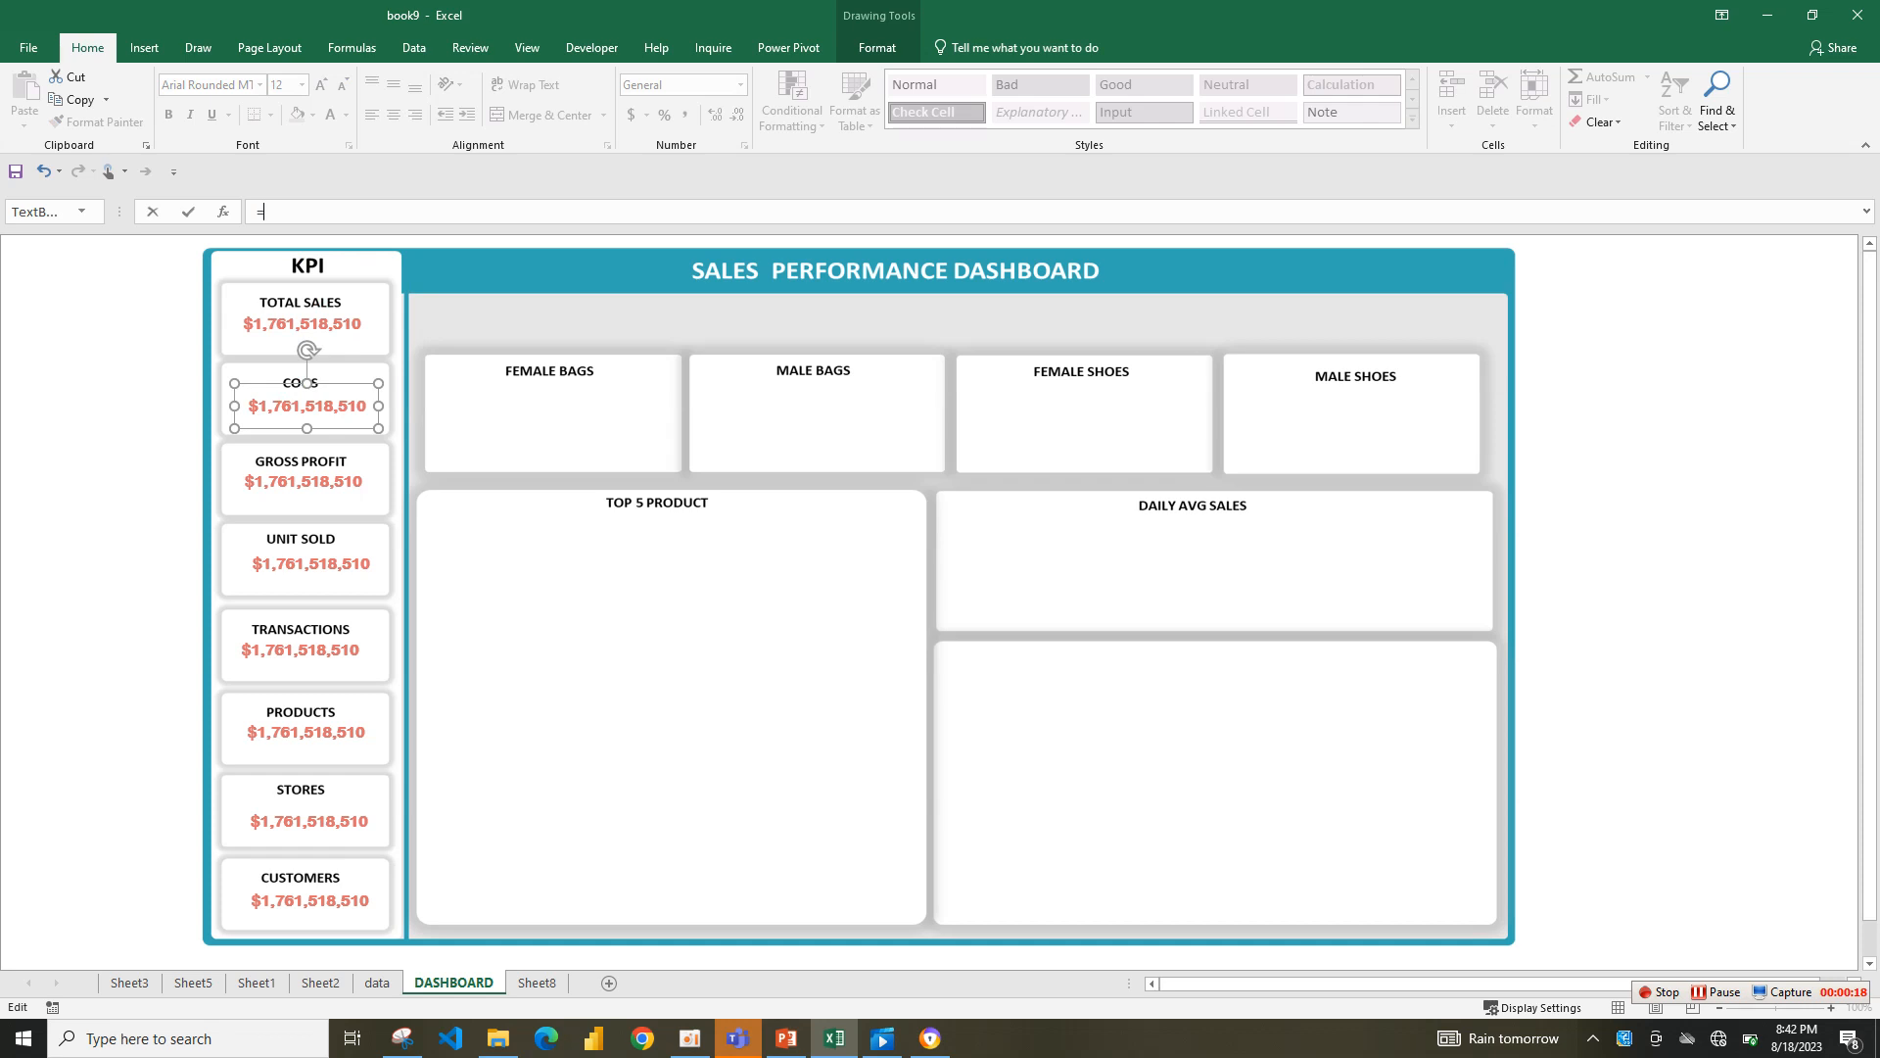
click(537, 982)
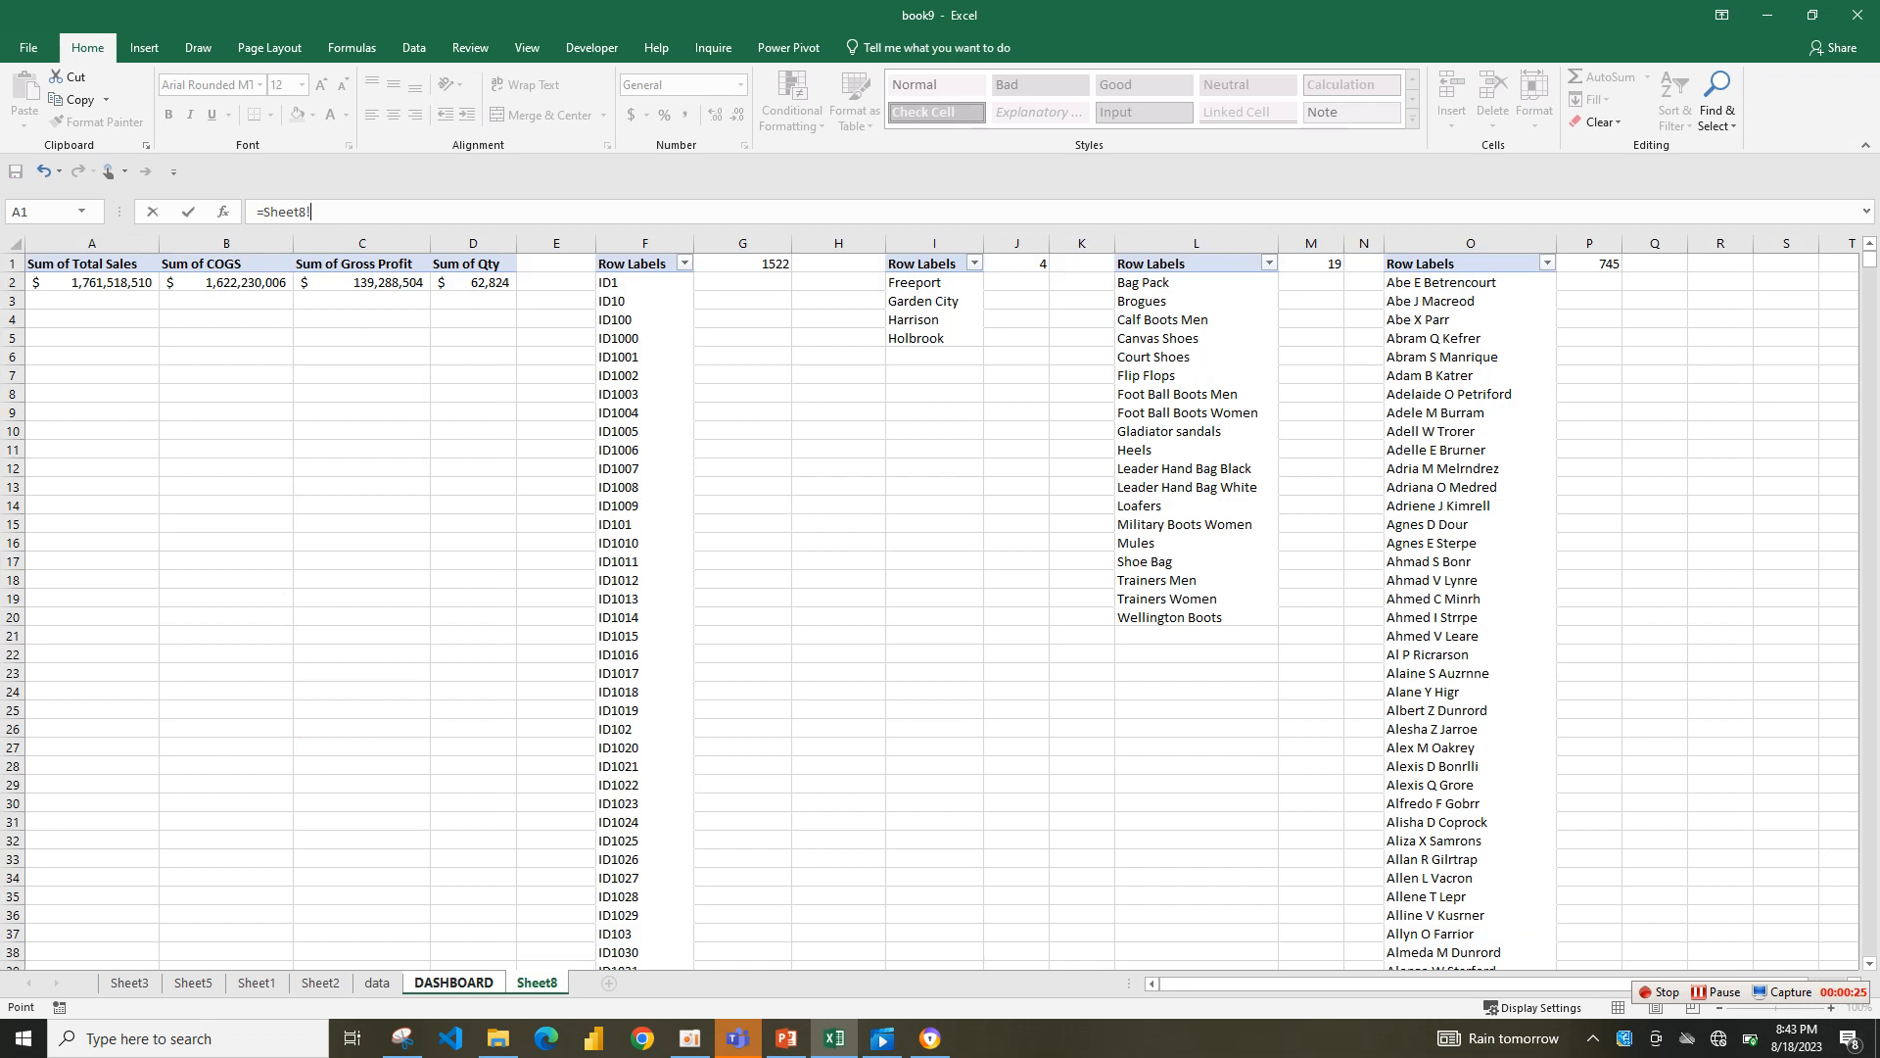
text(b2)
key(Return)
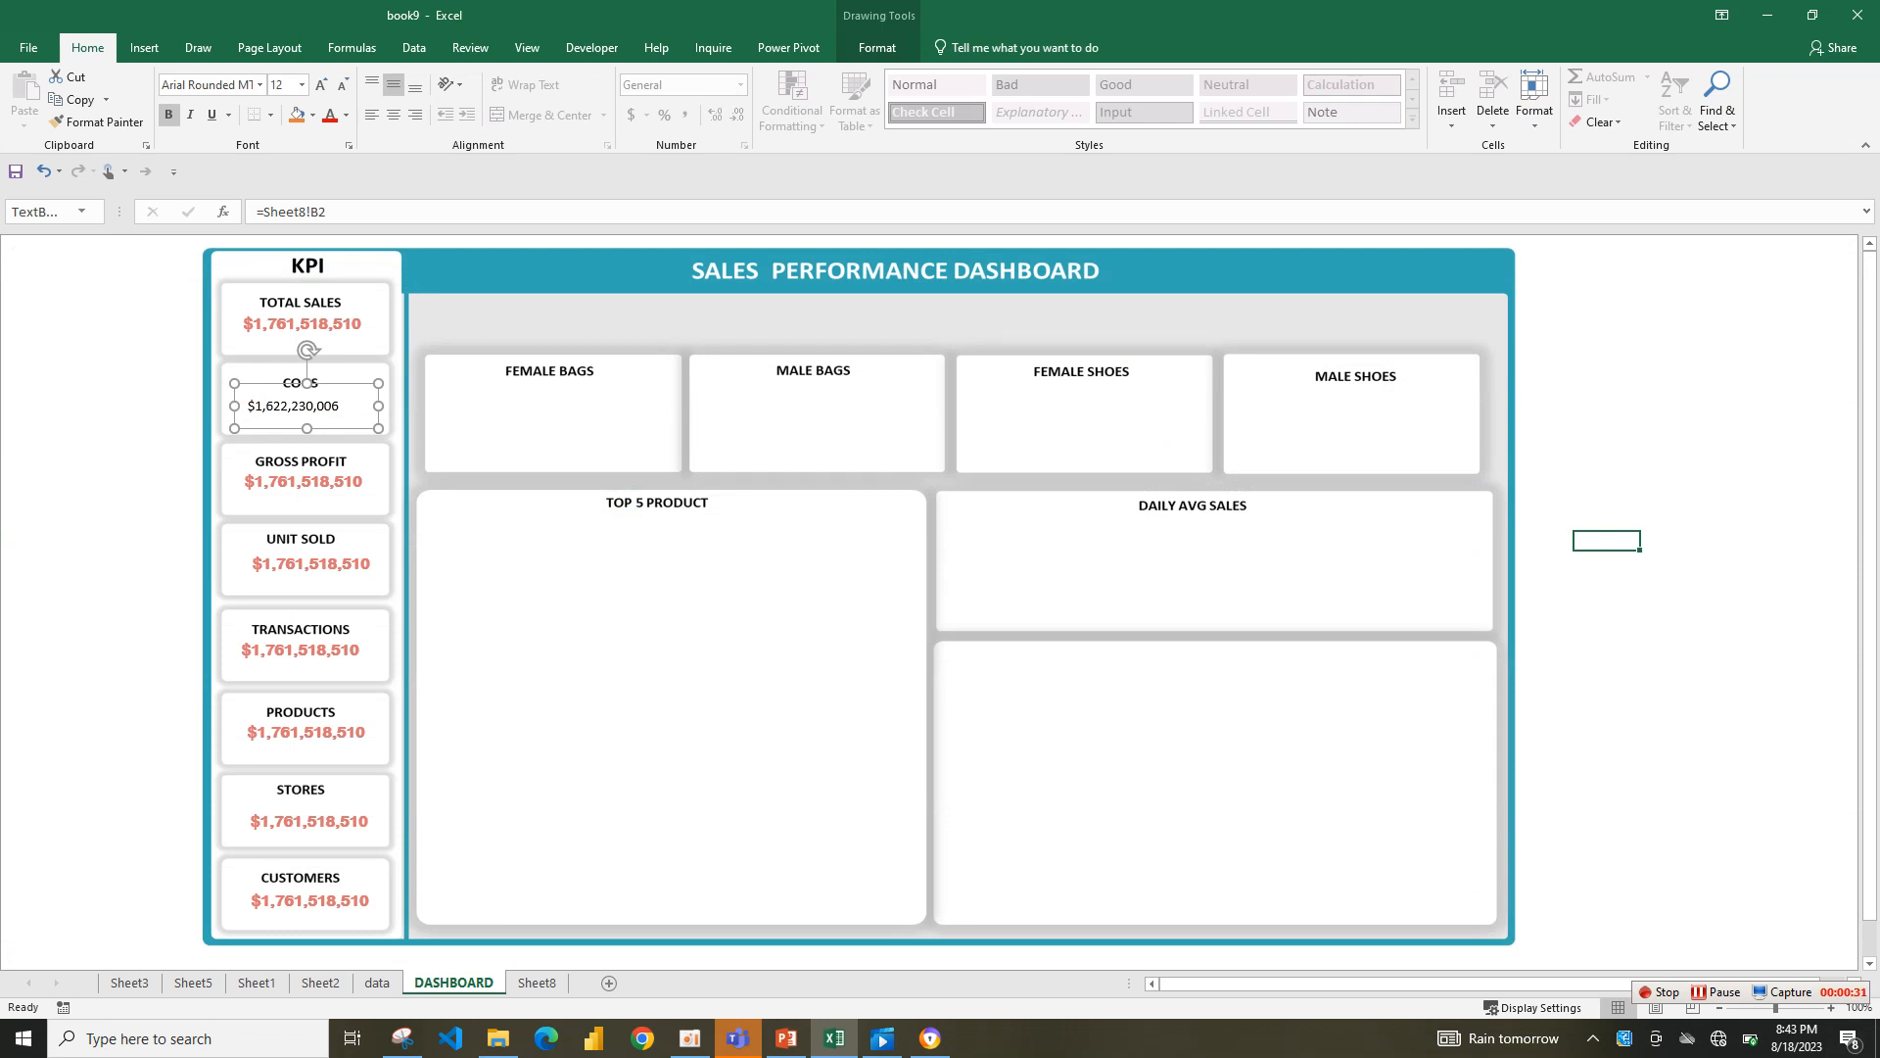
- Copy the TOTAL SALES value's formatting onto the COGS value
click(301, 323)
click(97, 122)
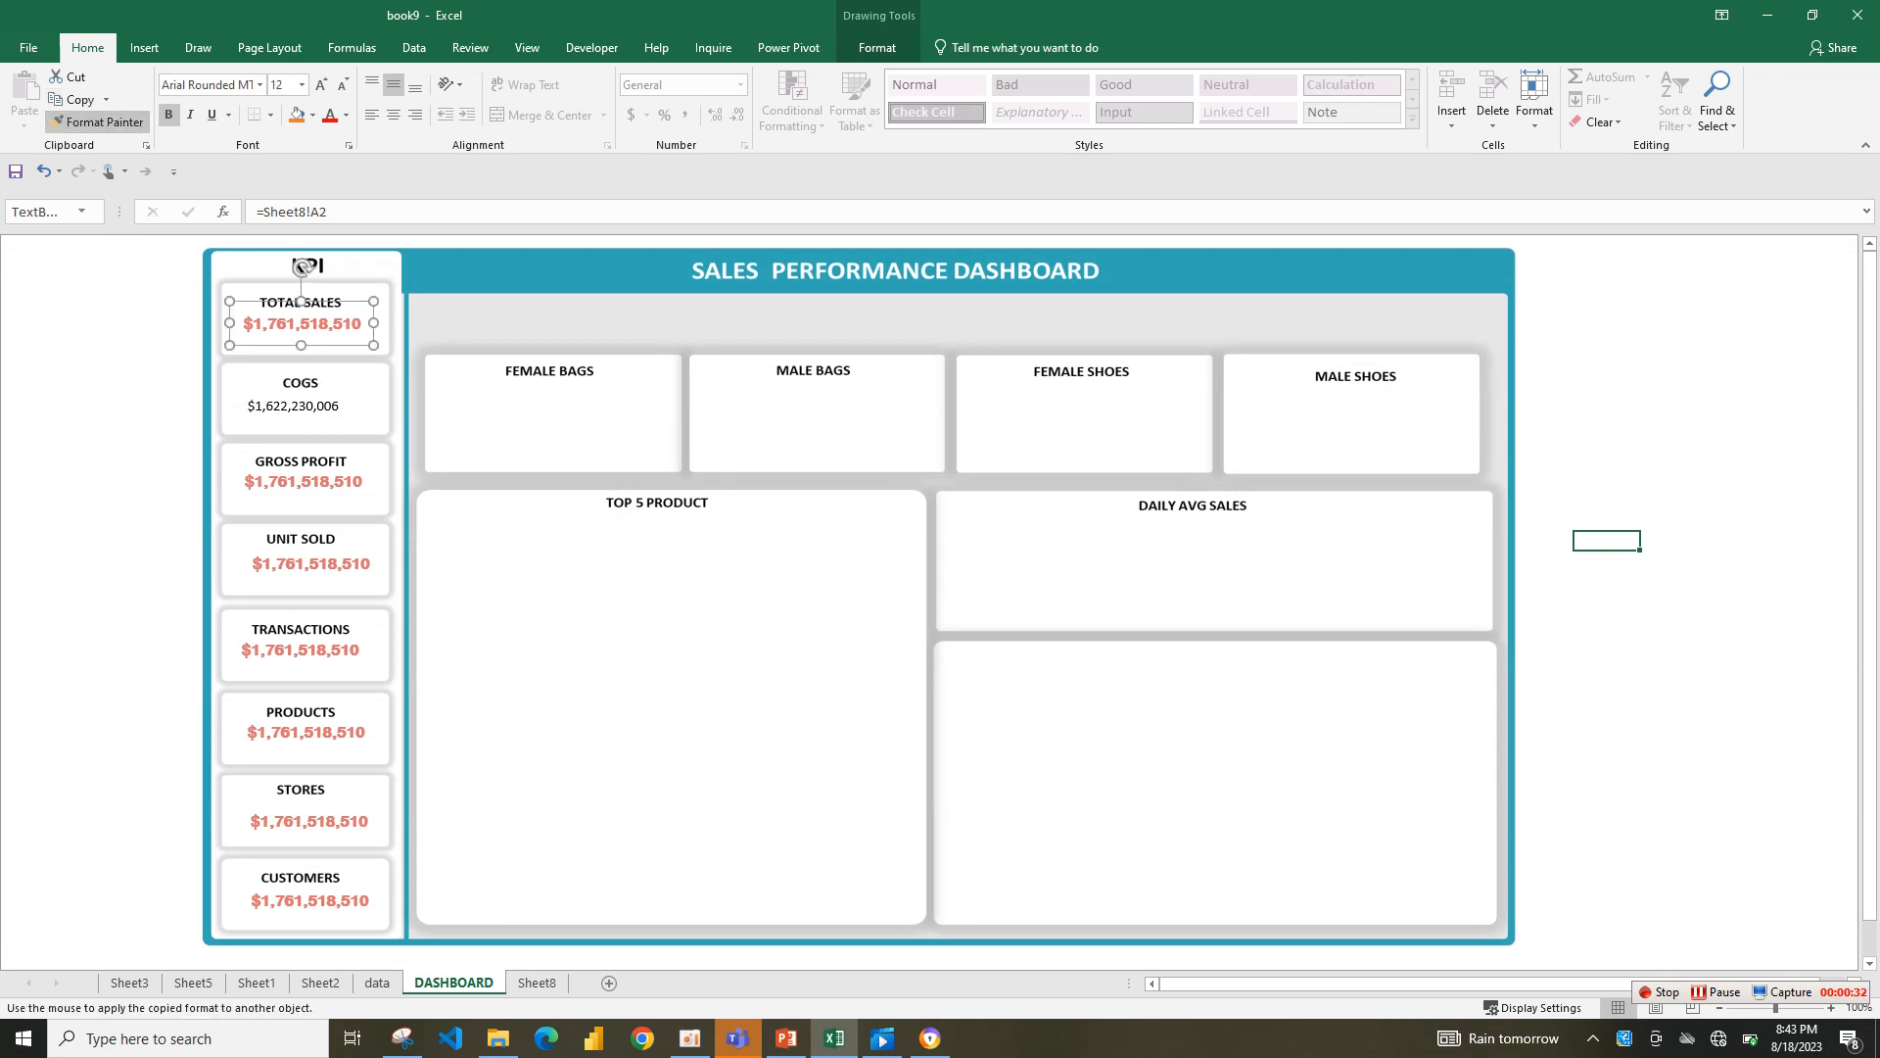
click(307, 406)
- Check the gross profit cell on Sheet8 and link the GROSS PROFIT card's text box to it with =Sheet8!C2
click(303, 481)
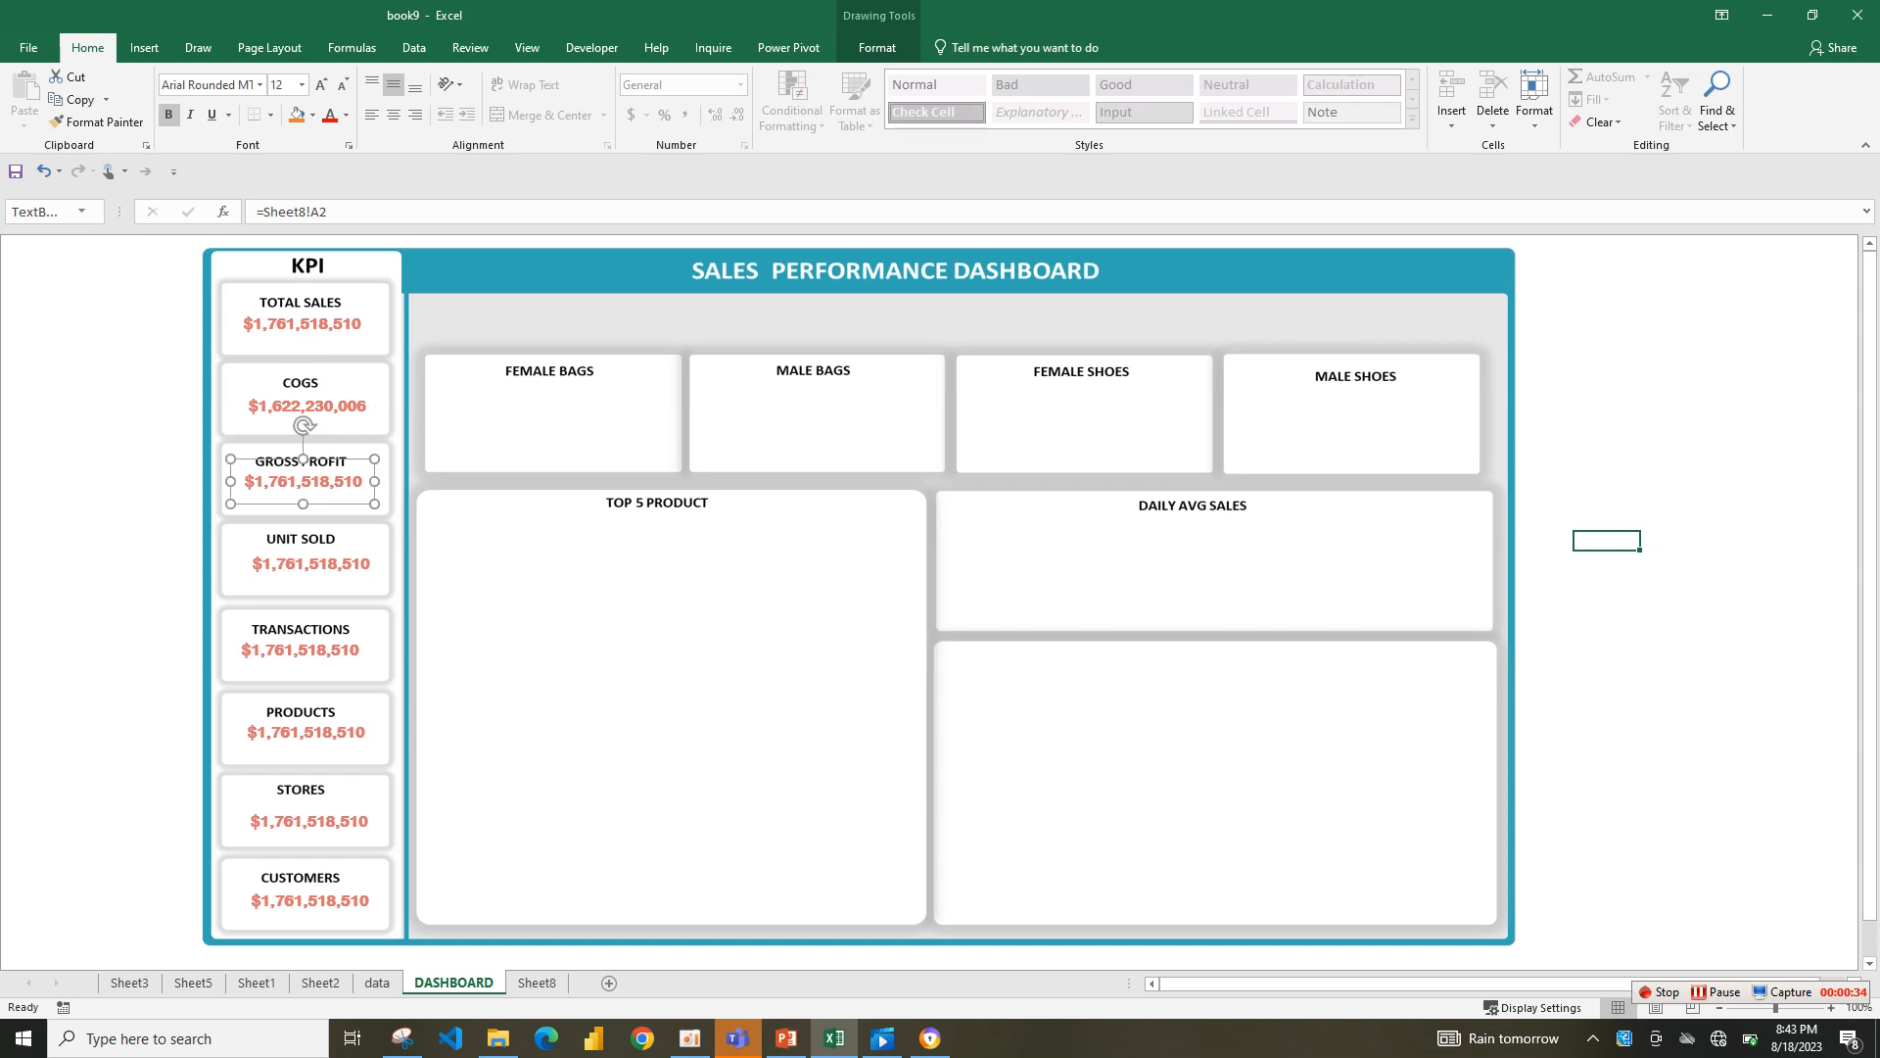
click(377, 983)
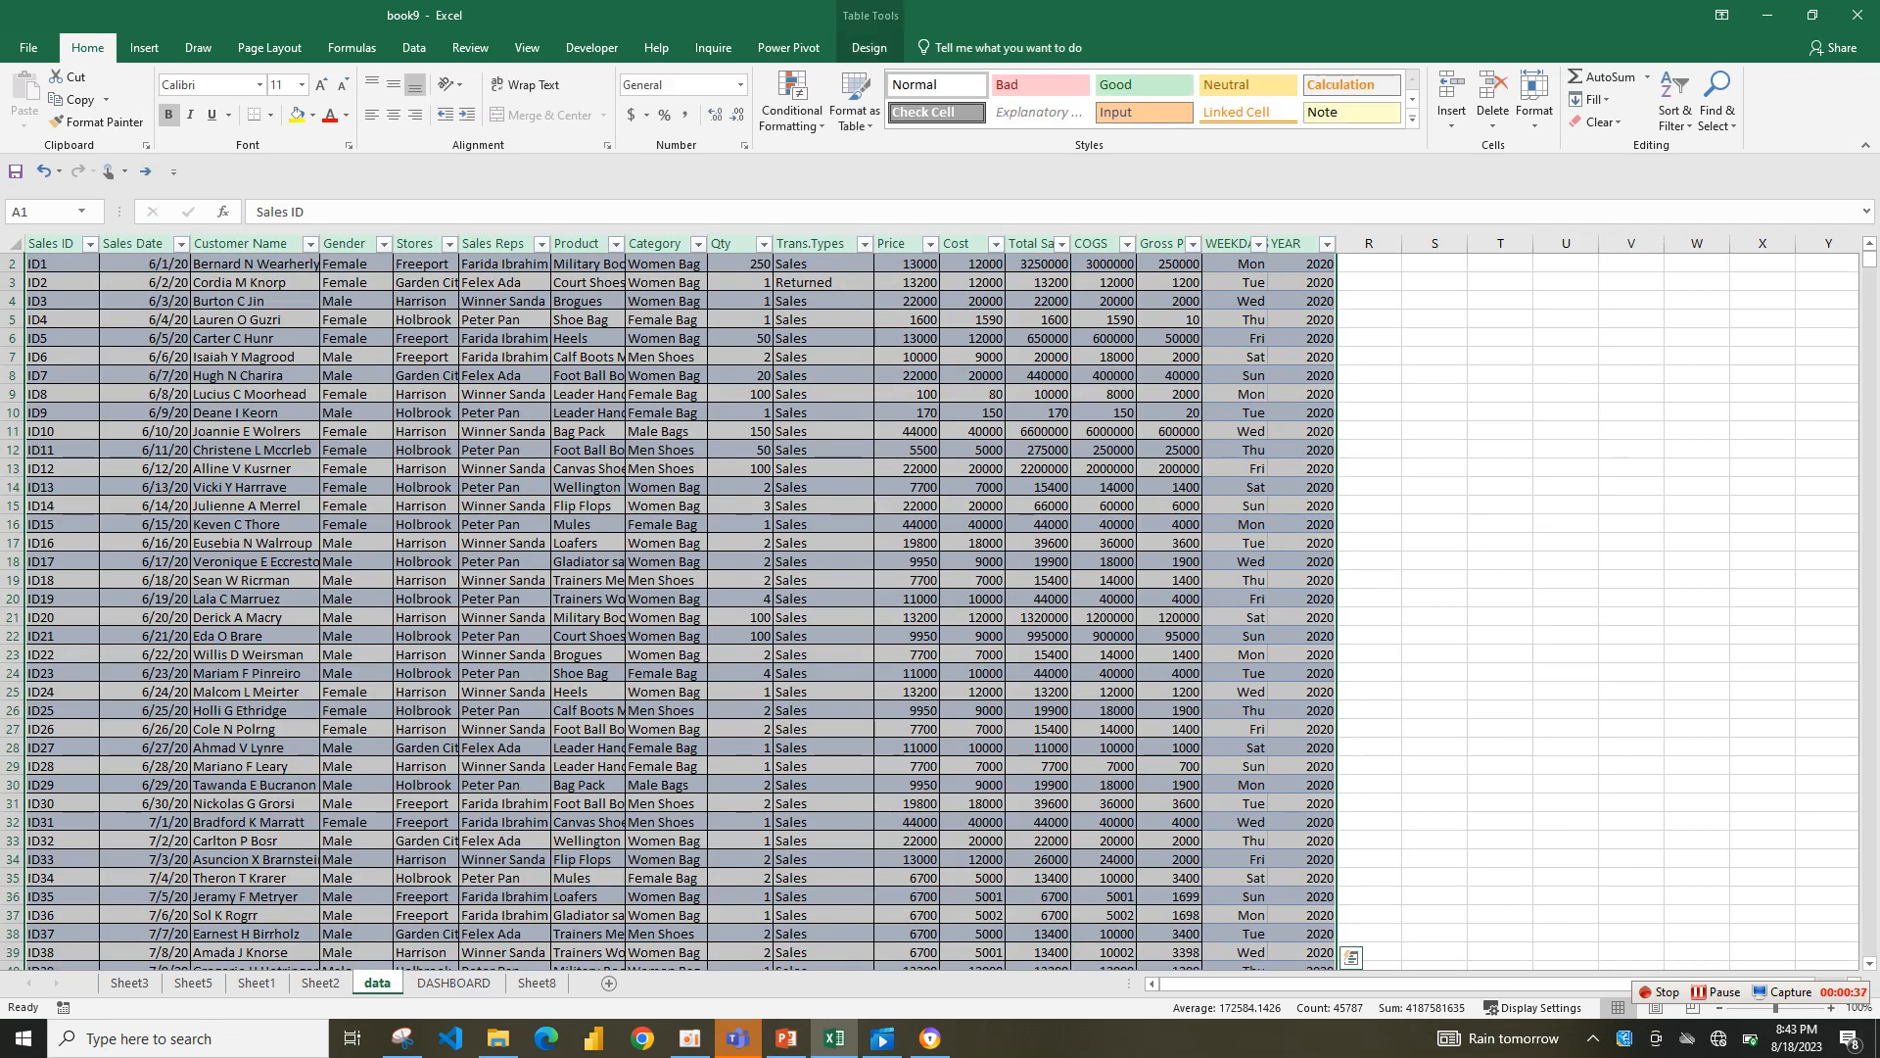
click(537, 984)
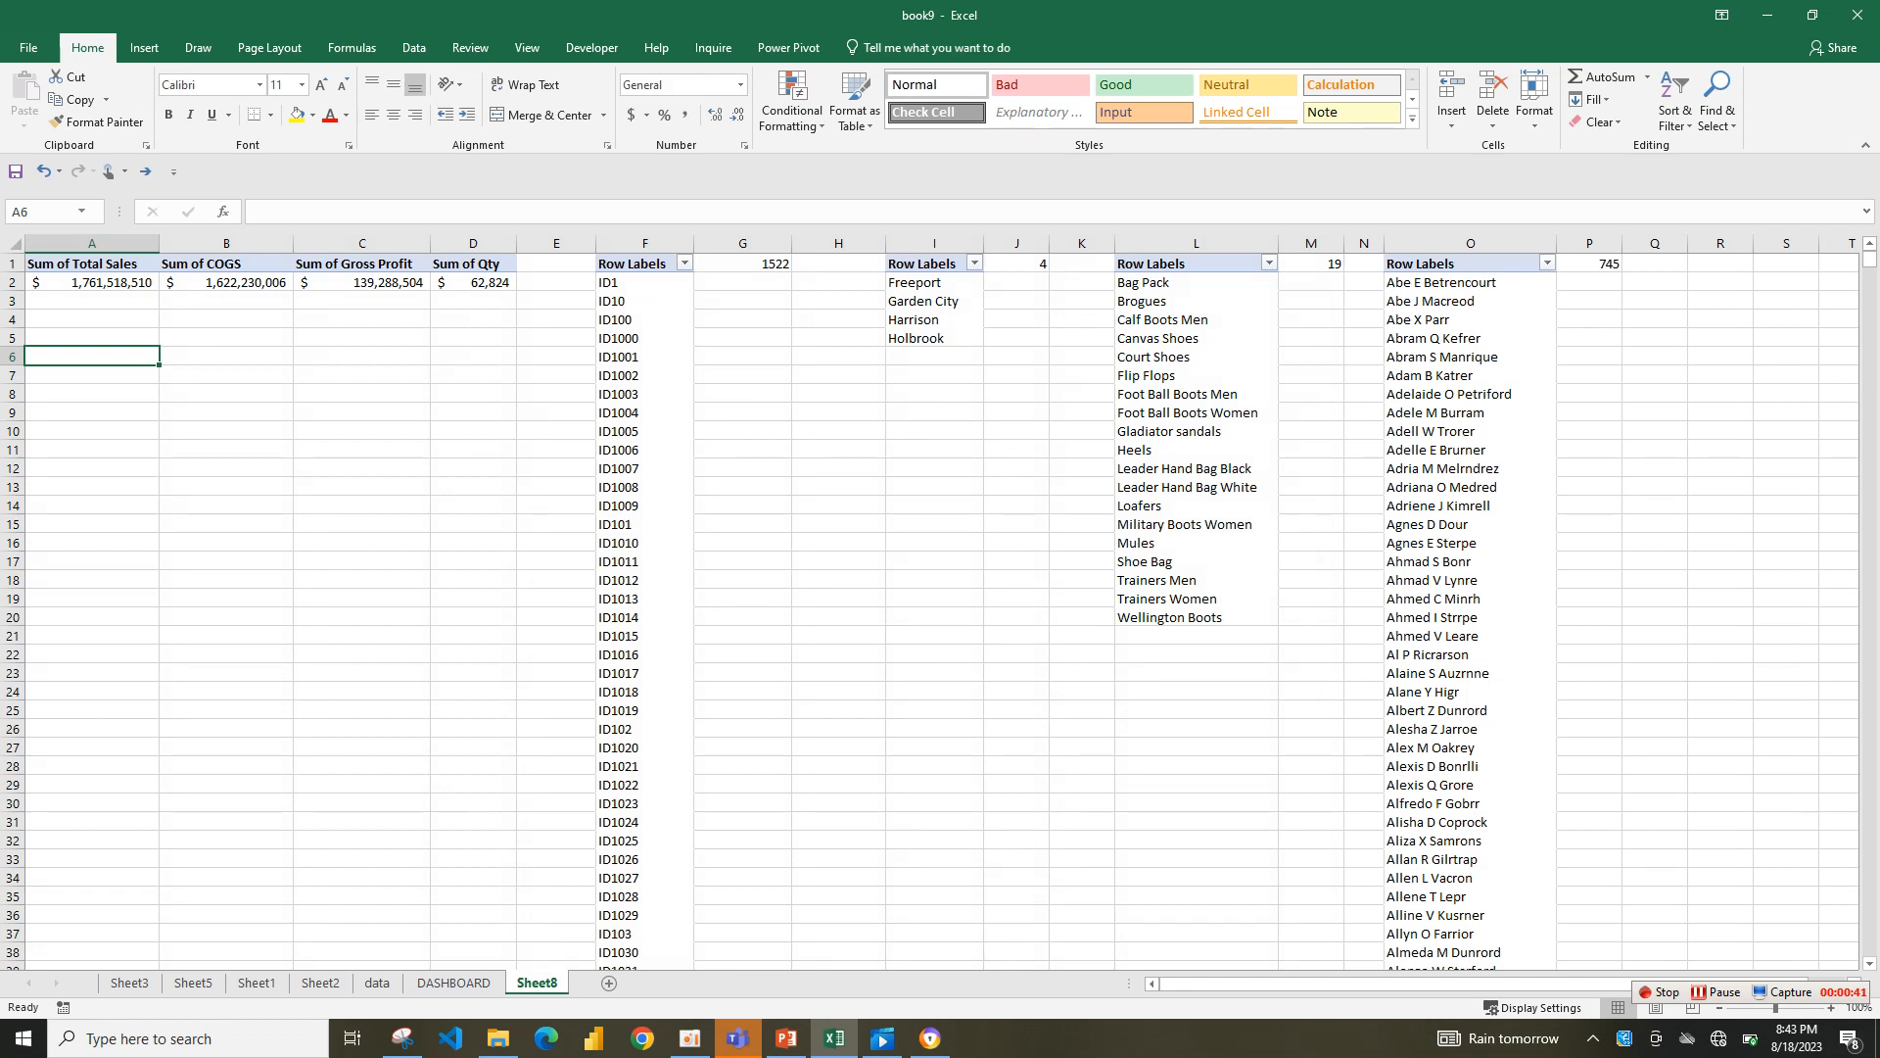
click(453, 982)
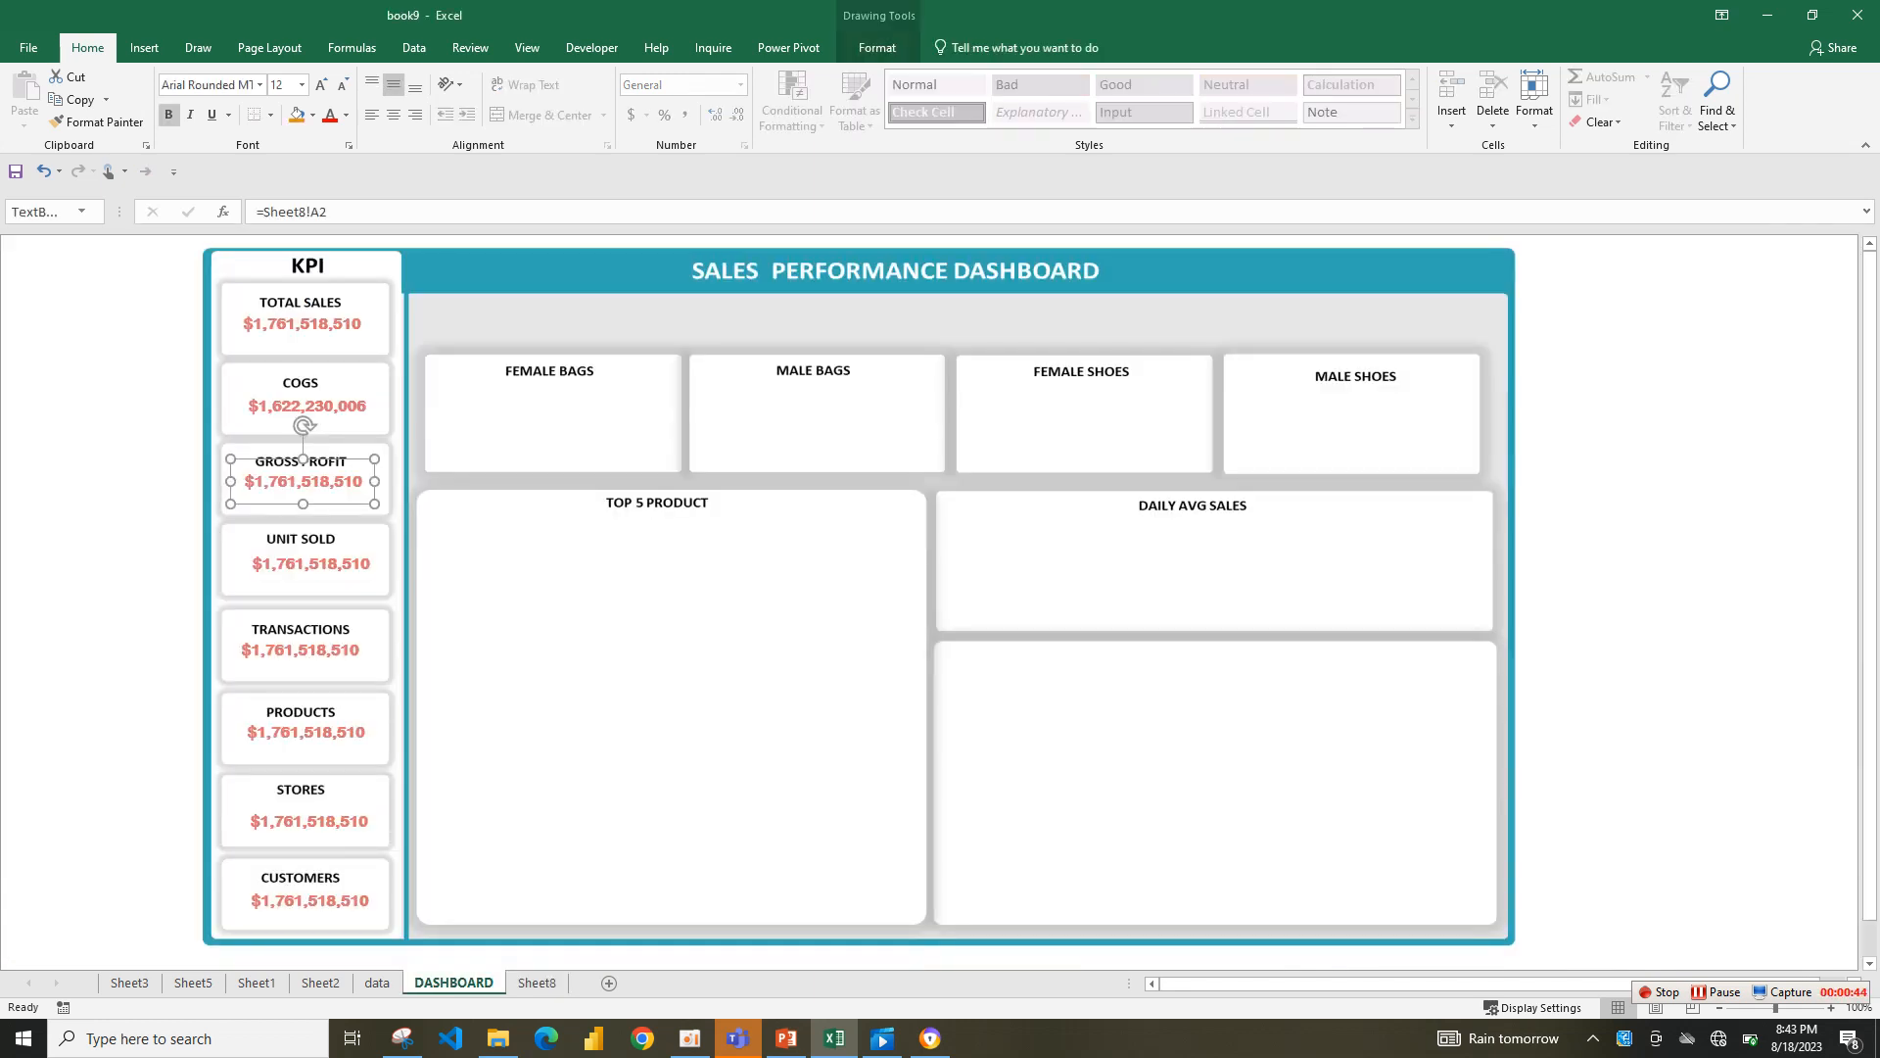
click(319, 212)
key(BackSpace)
text(c)
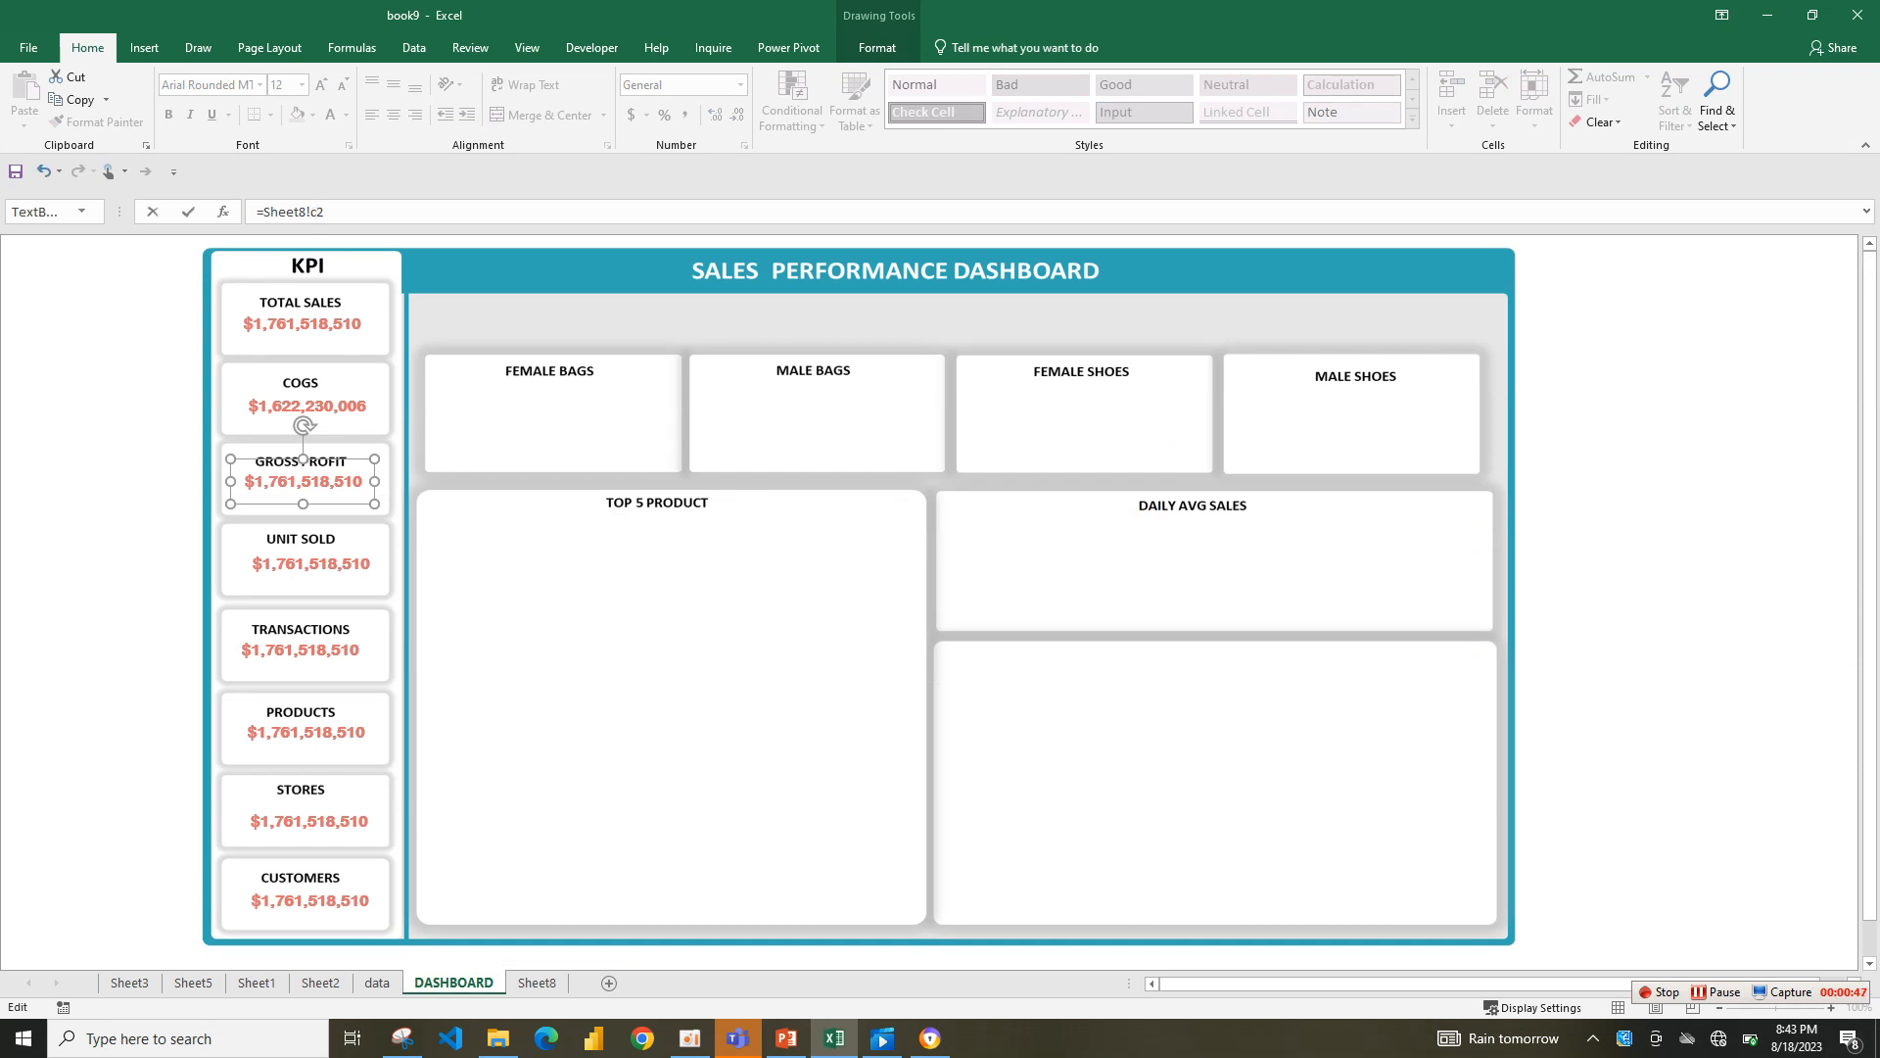
- Copy the COGS value's formatting onto the GROSS PROFIT value
click(307, 407)
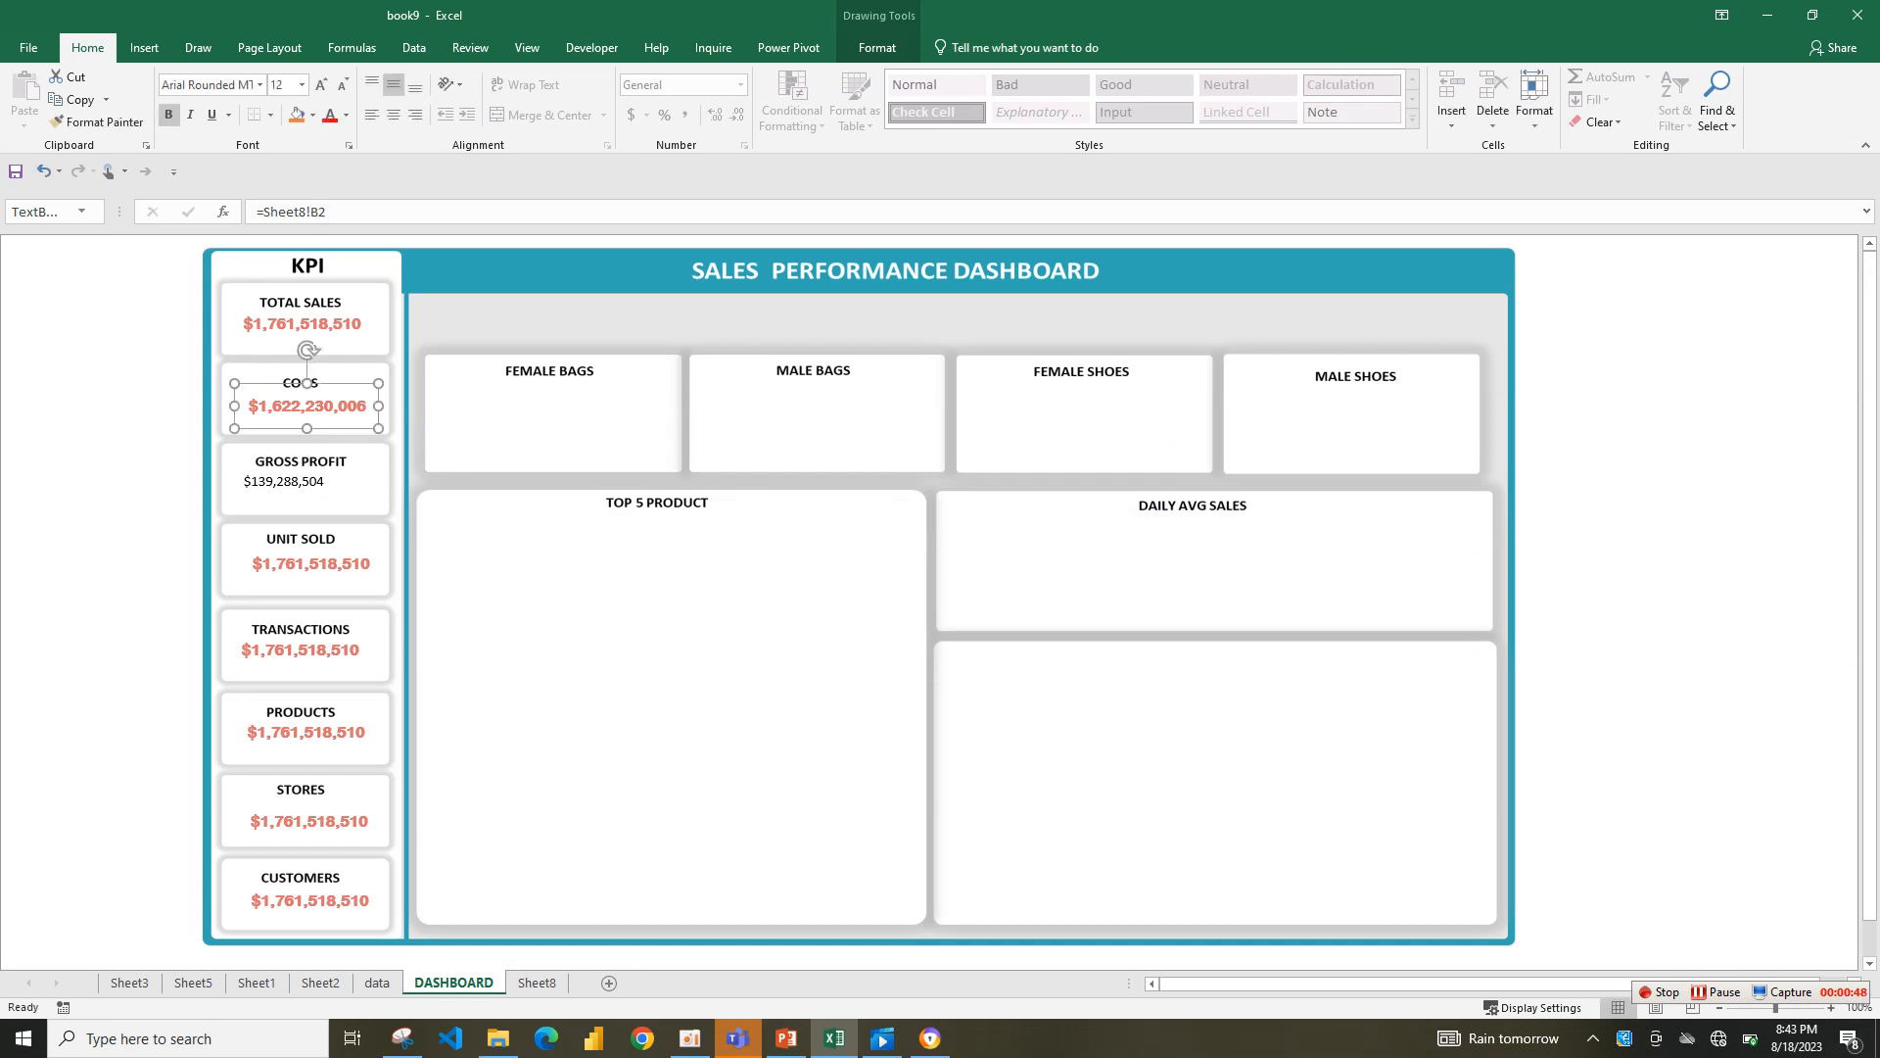
click(96, 122)
click(303, 480)
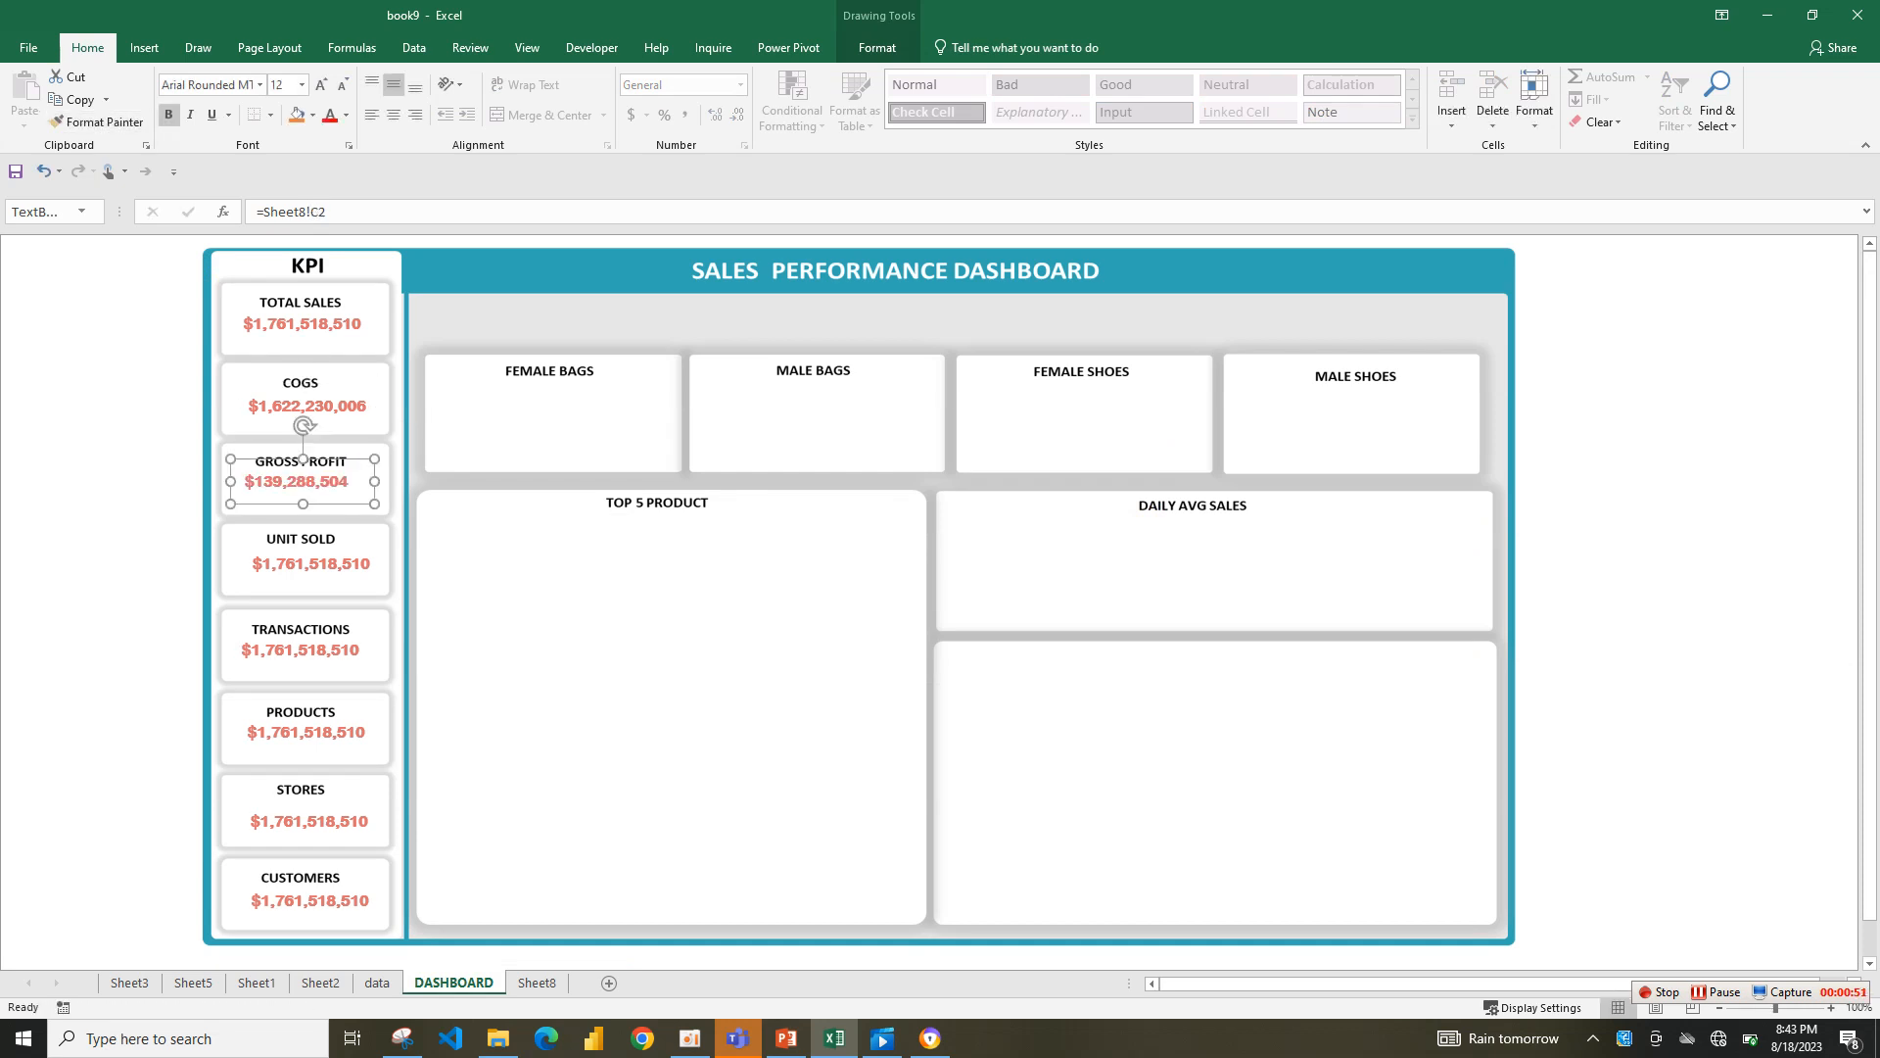
- Link the UNIT SOLD card's text box to the quantity sum with =Sheet8!D2
click(310, 564)
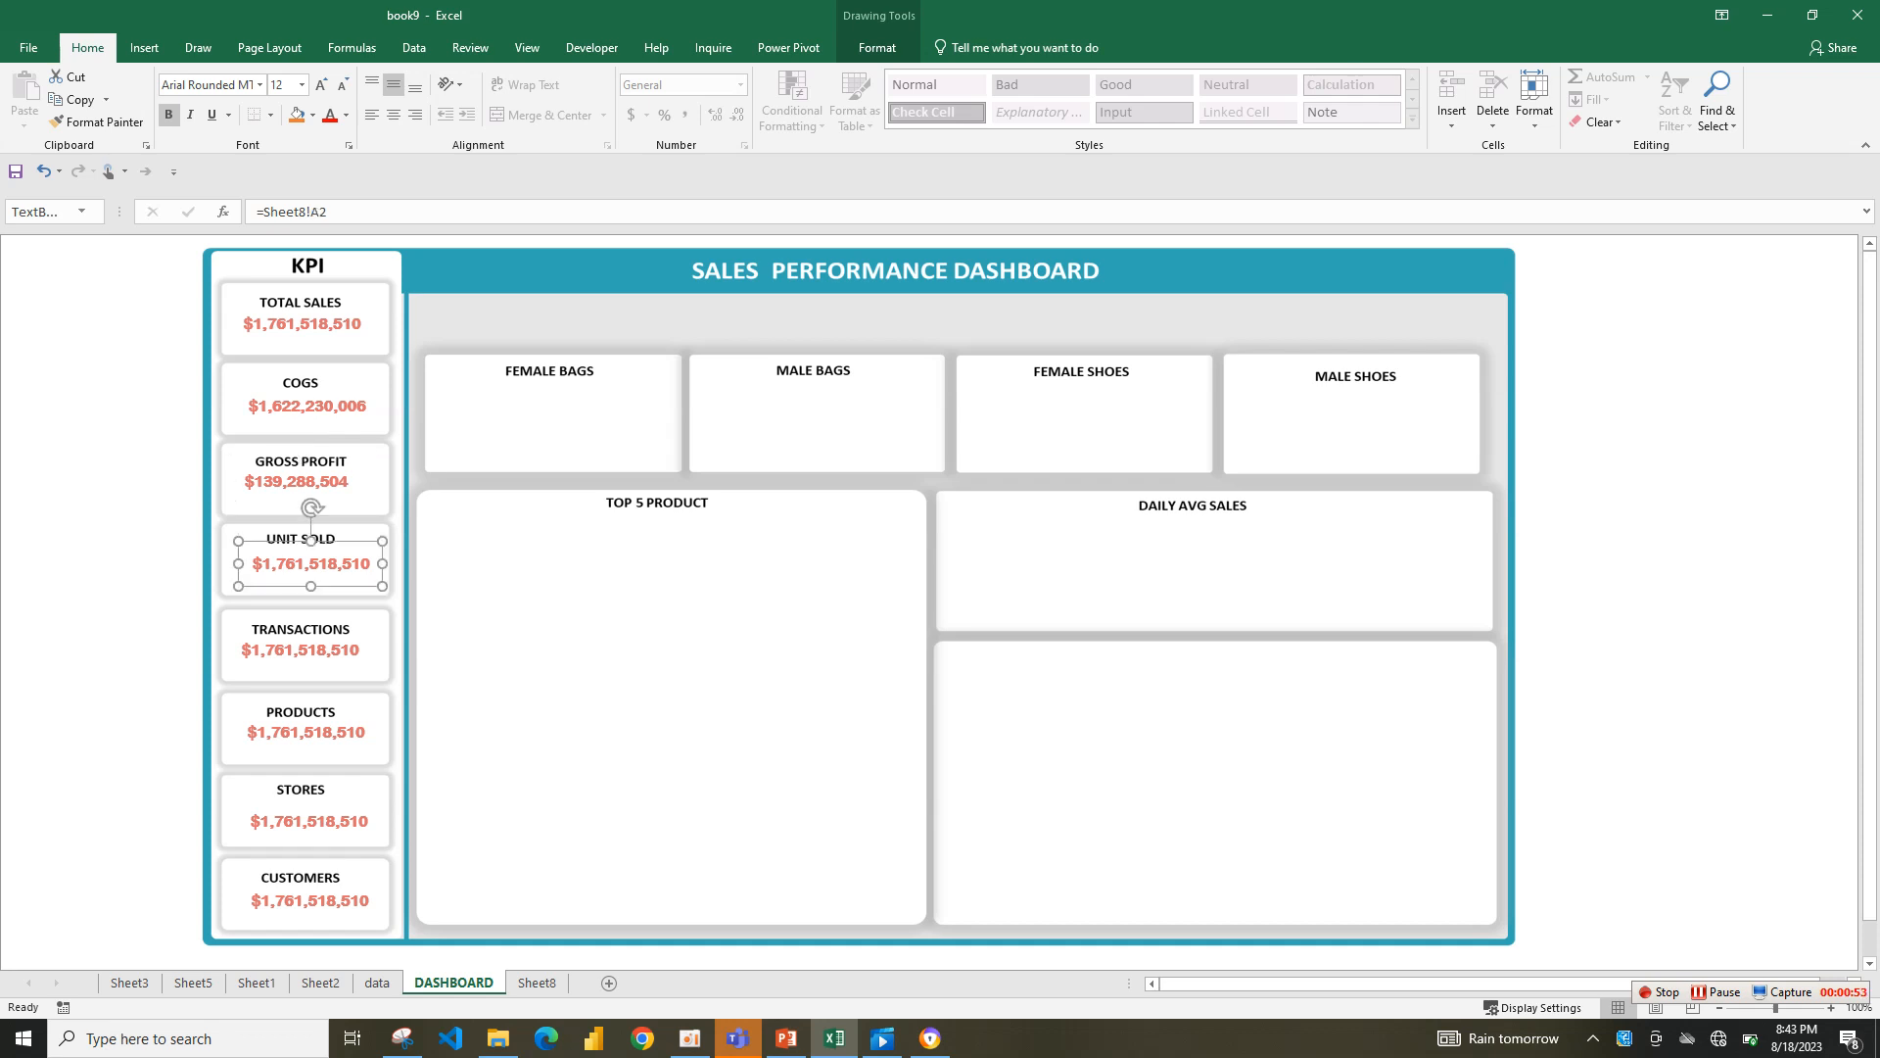
click(319, 211)
key(BackSpace)
text(d)
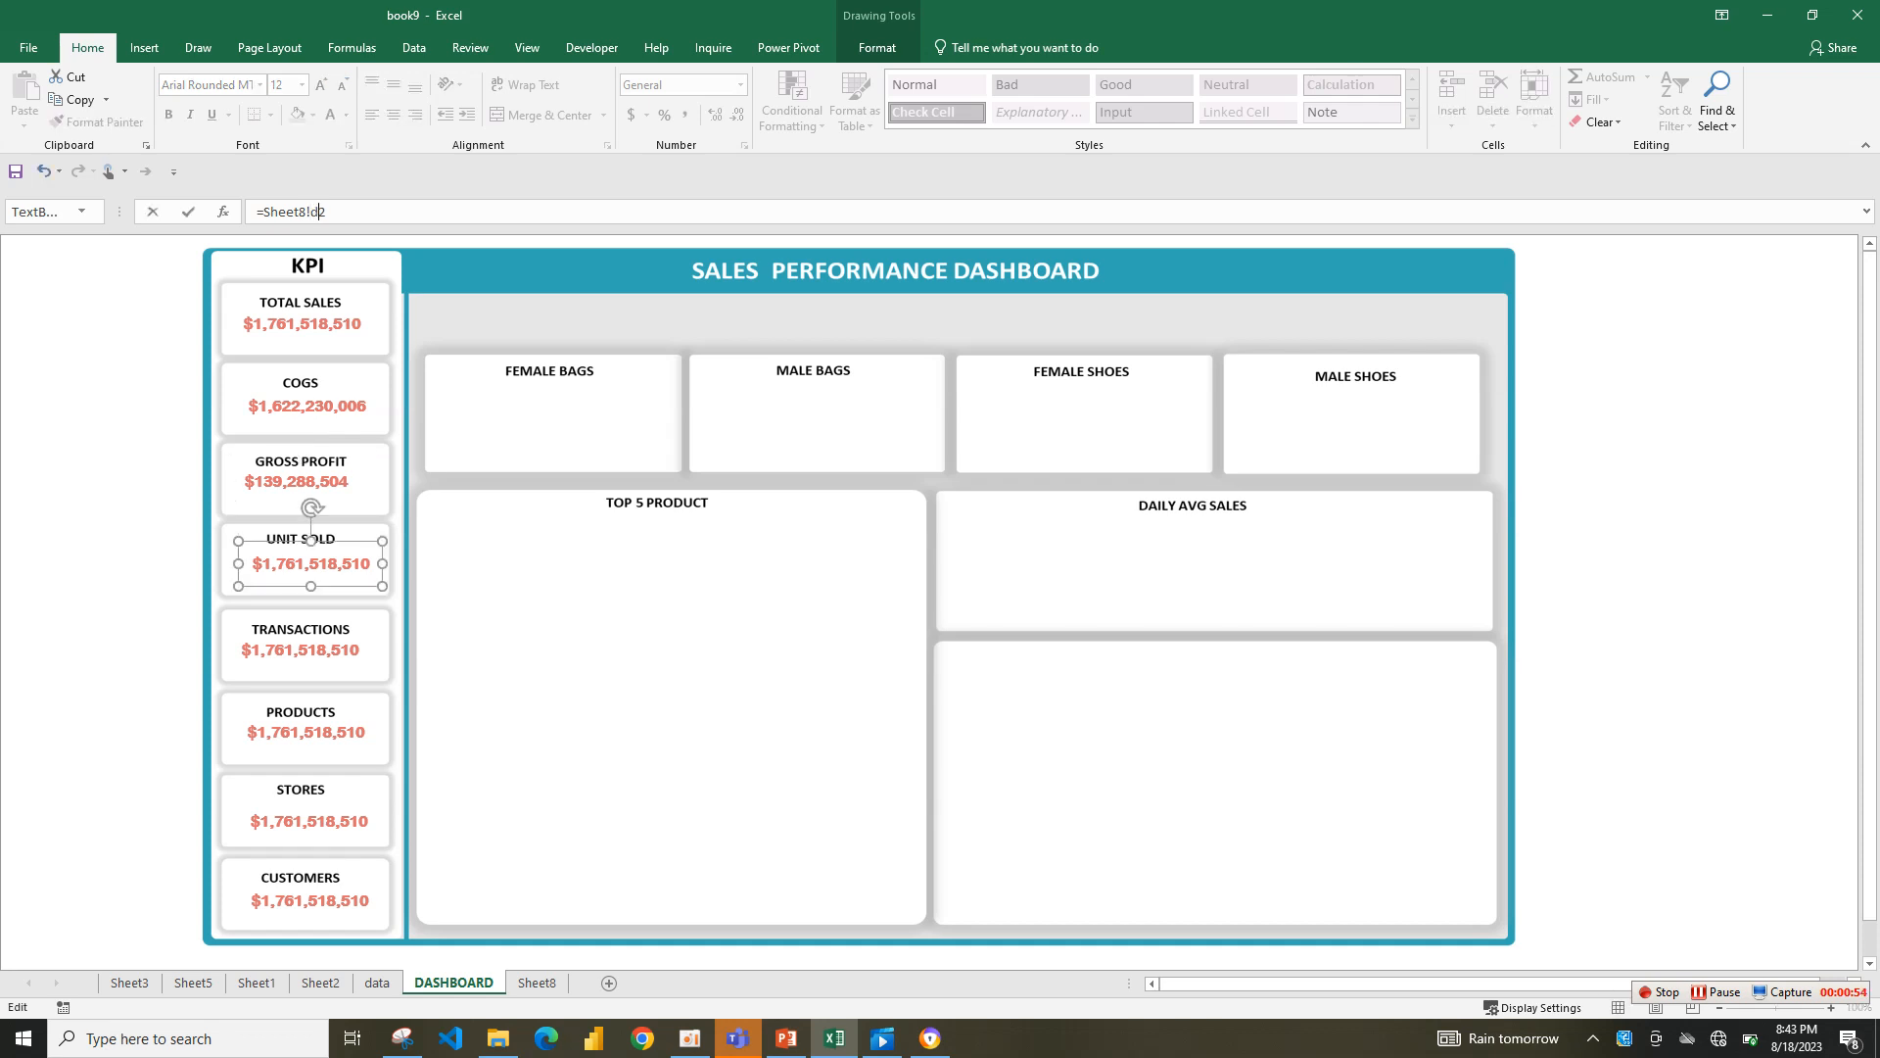
- Move the GROSS PROFIT value slightly down in its card and copy its formatting onto the UNIT SOLD value
click(303, 481)
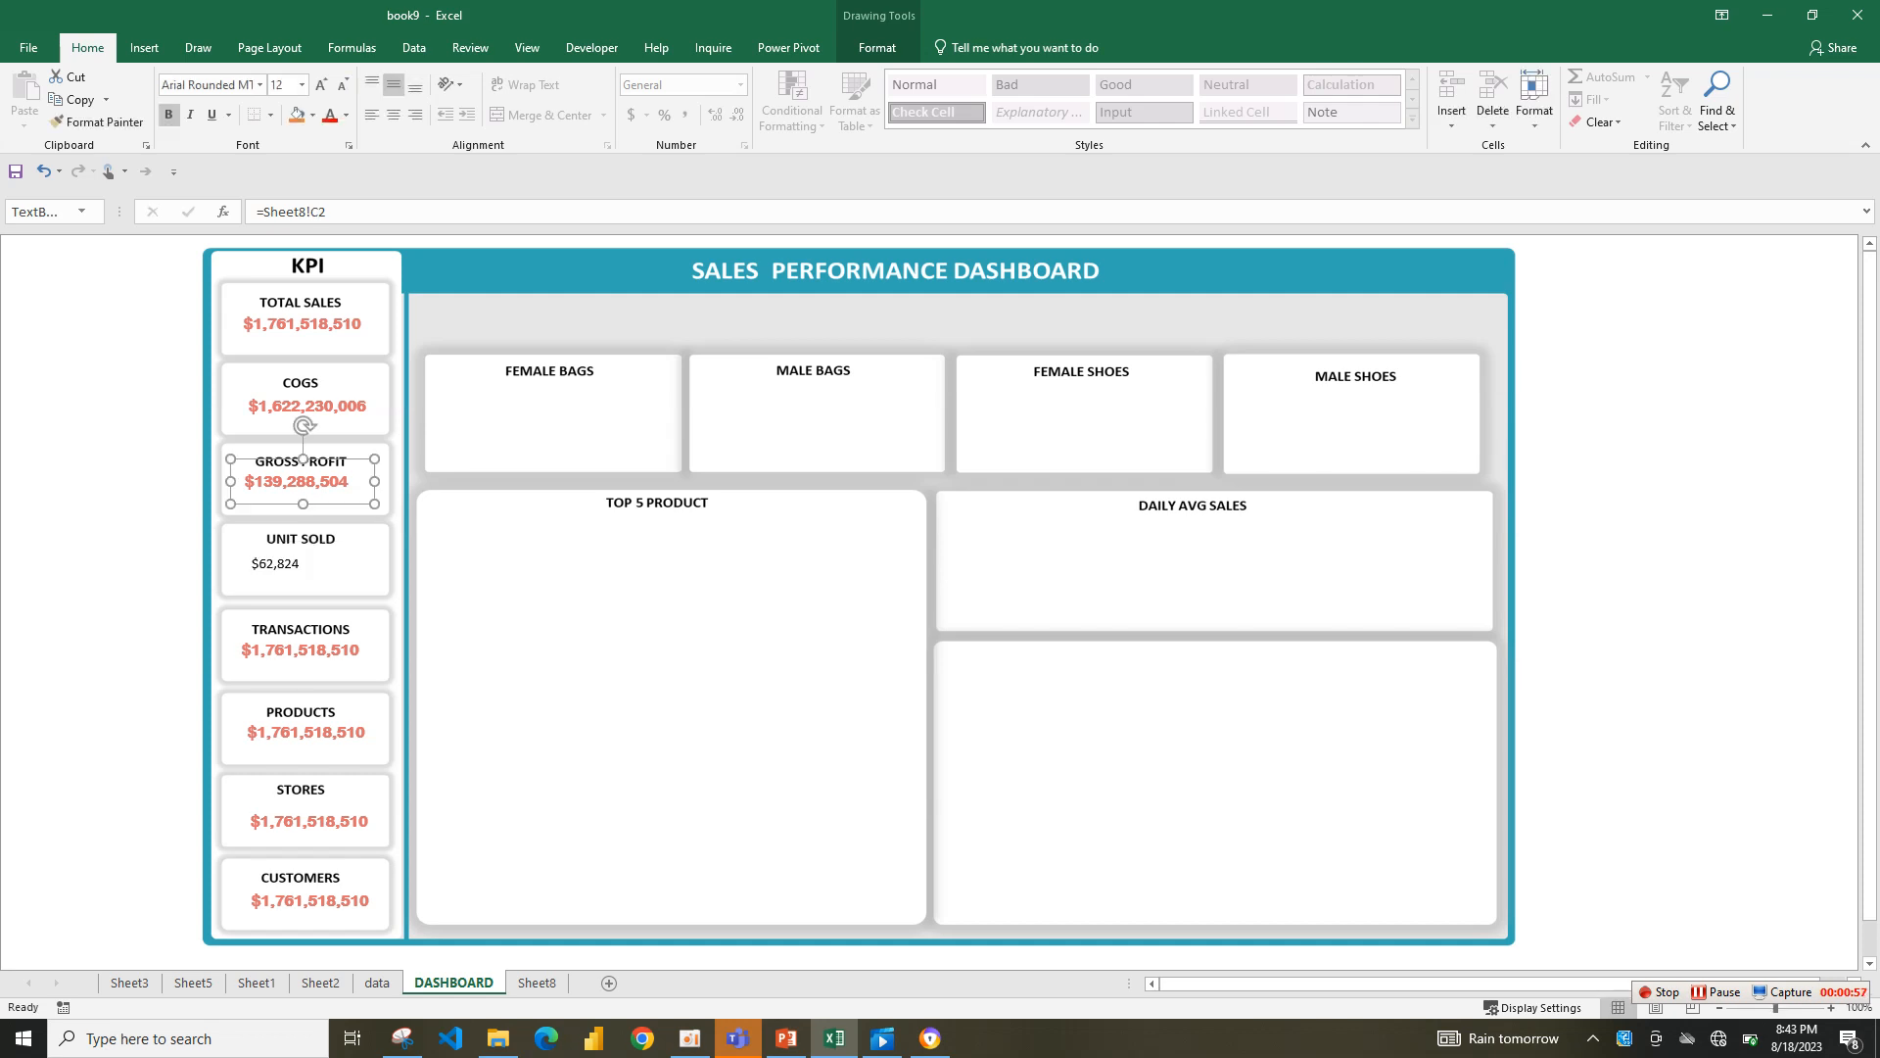
click(98, 121)
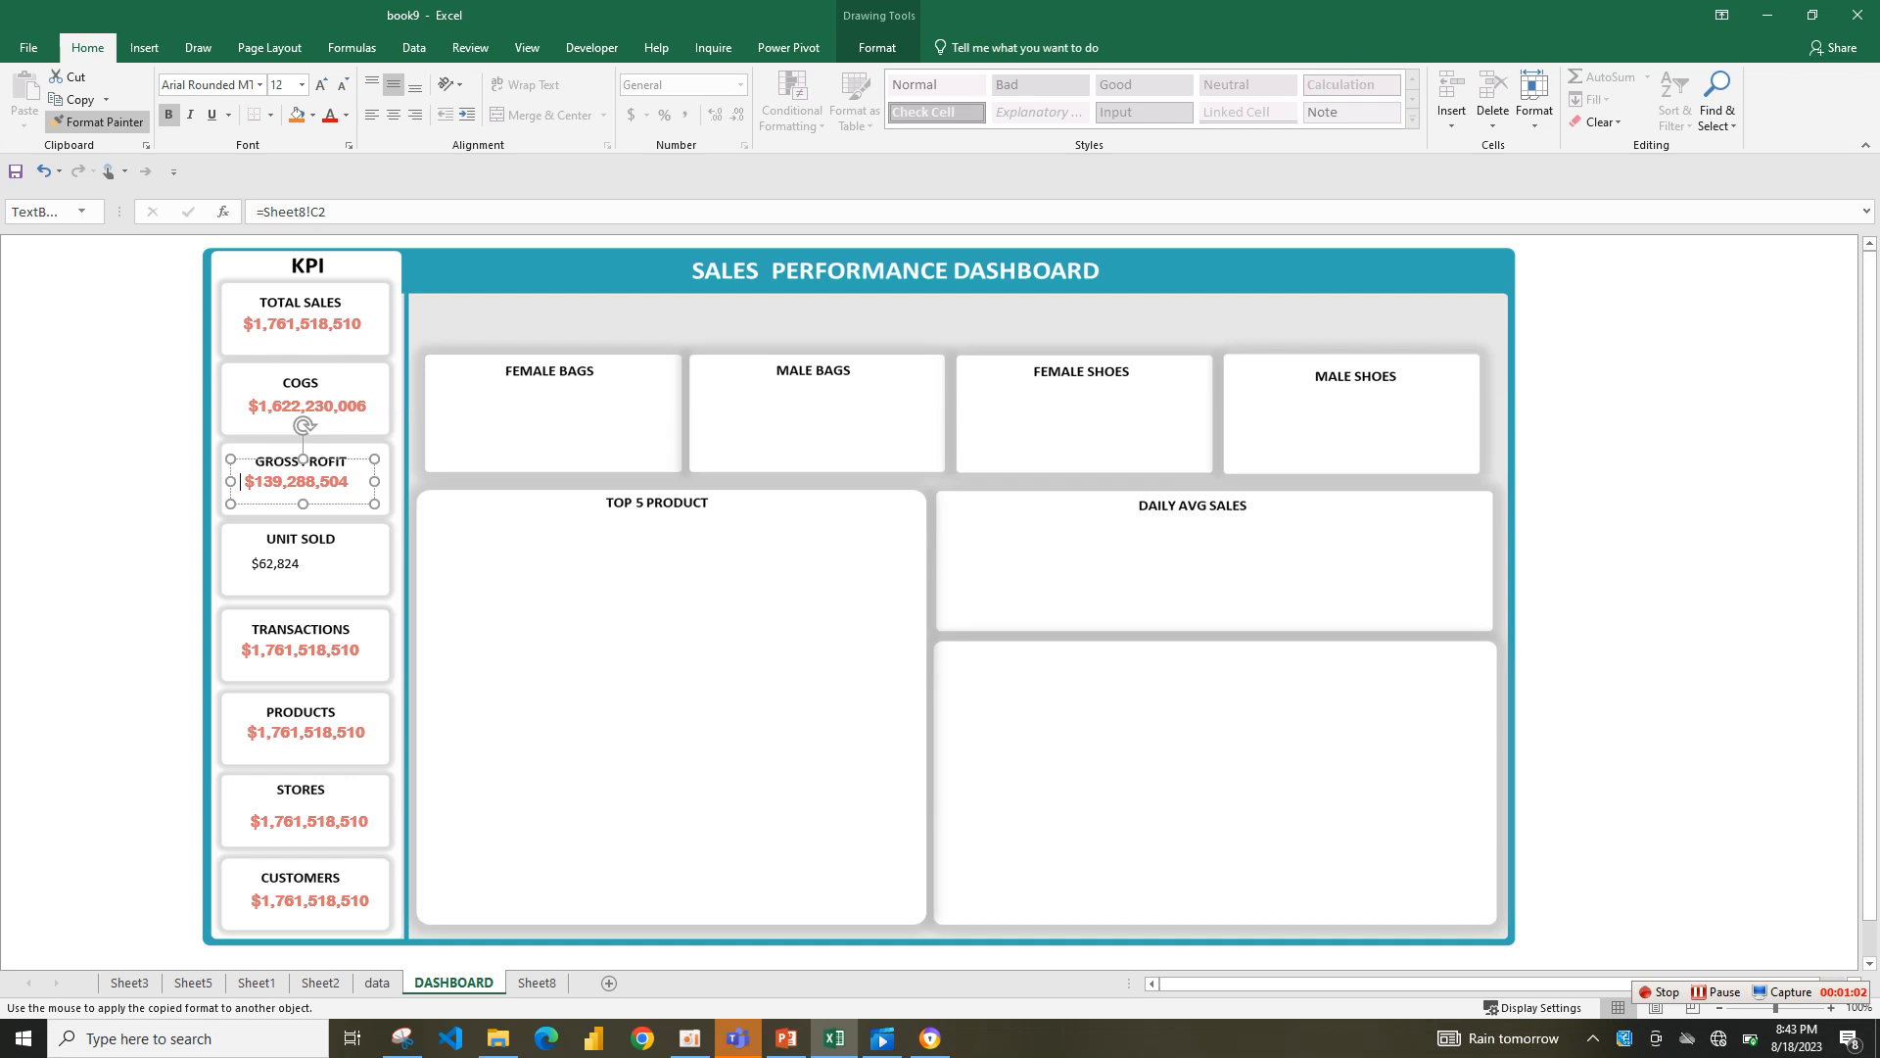
click(1607, 540)
click(306, 462)
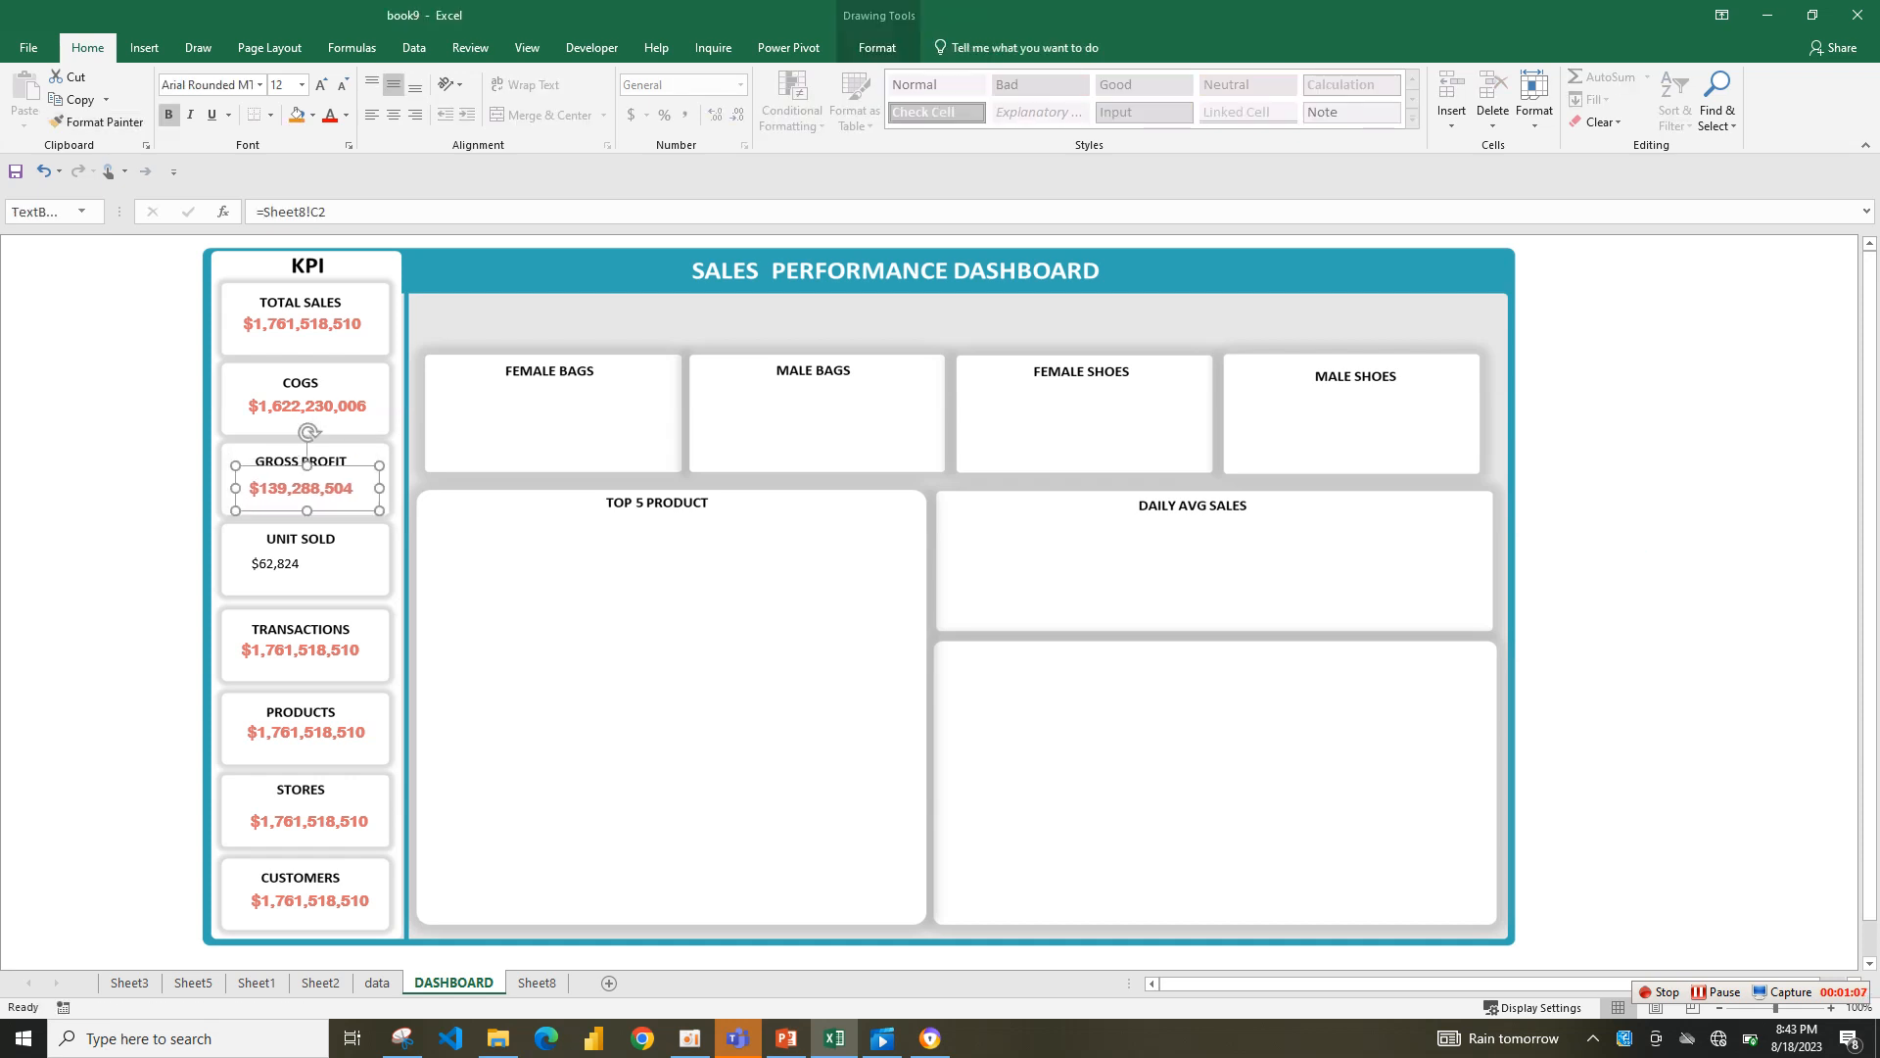
click(98, 121)
click(284, 563)
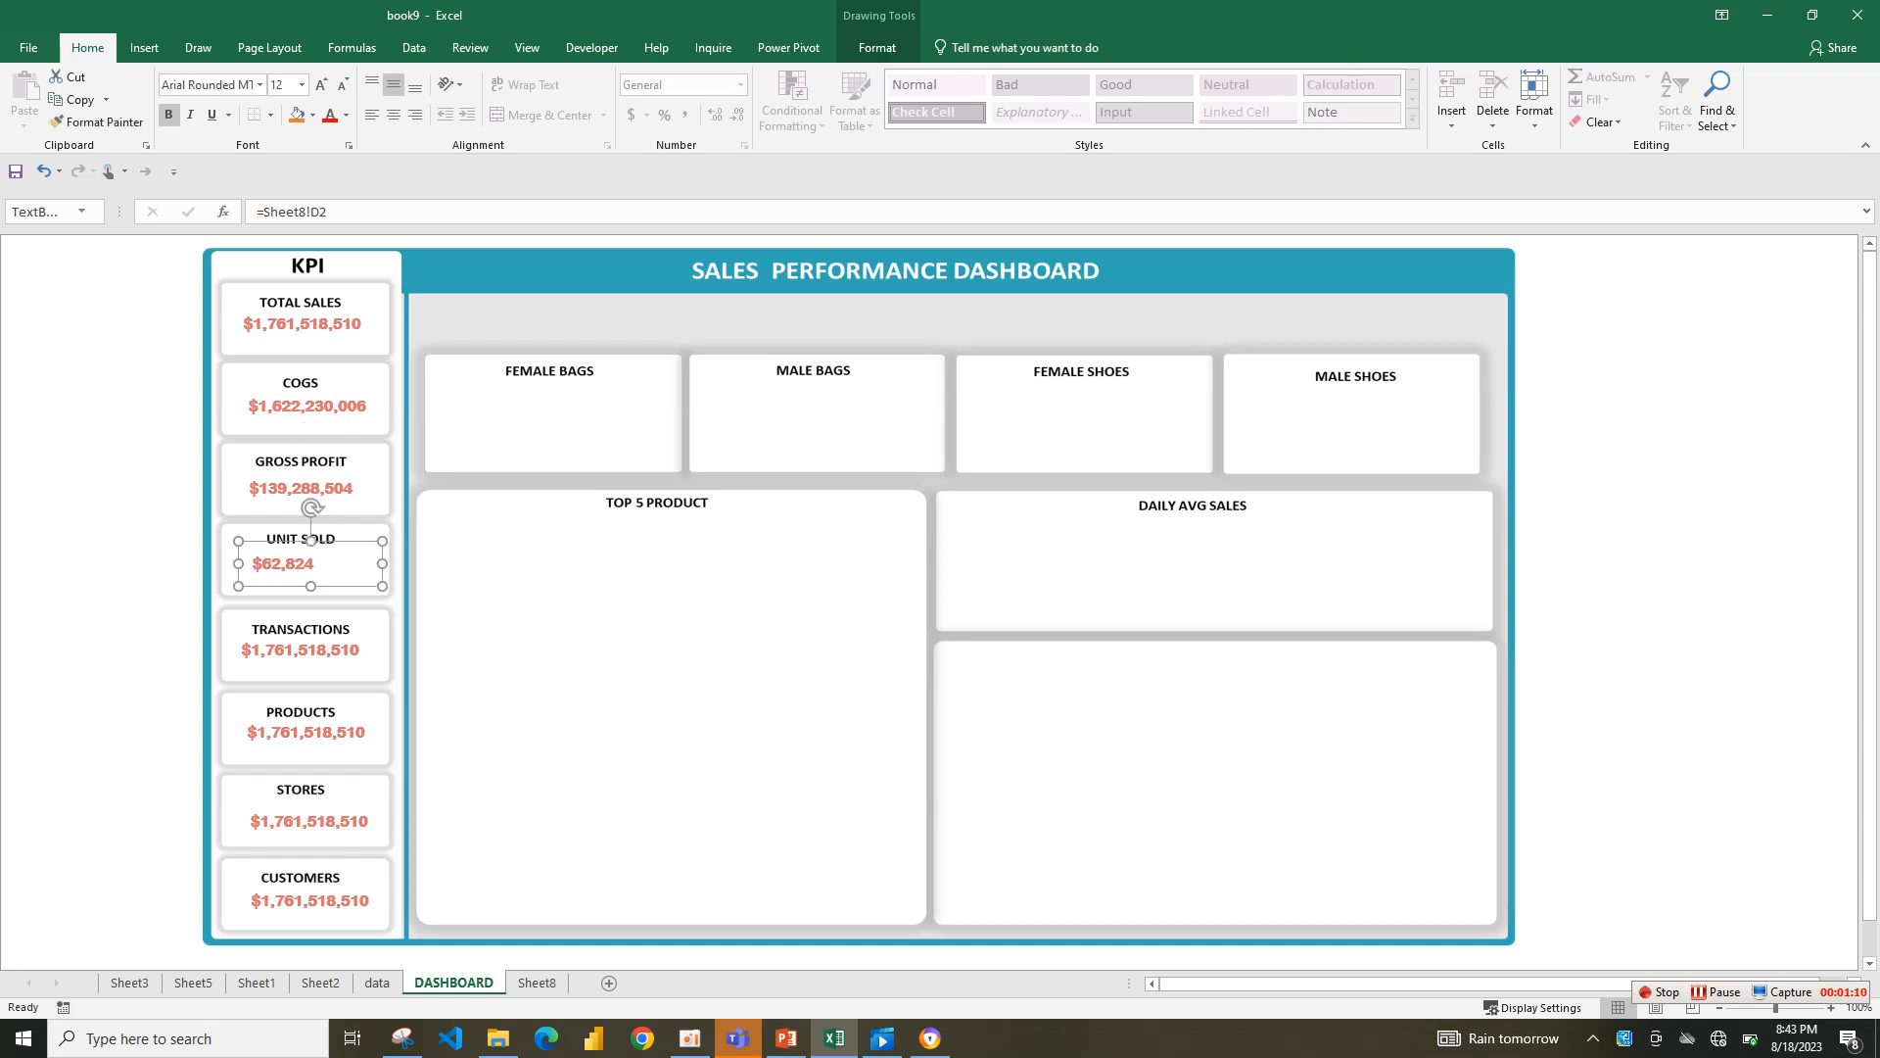
- Centre the UNIT SOLD and GROSS PROFIT values horizontally and shift the UNIT SOLD text box under its heading
click(393, 114)
click(304, 488)
click(392, 114)
click(588, 607)
click(301, 563)
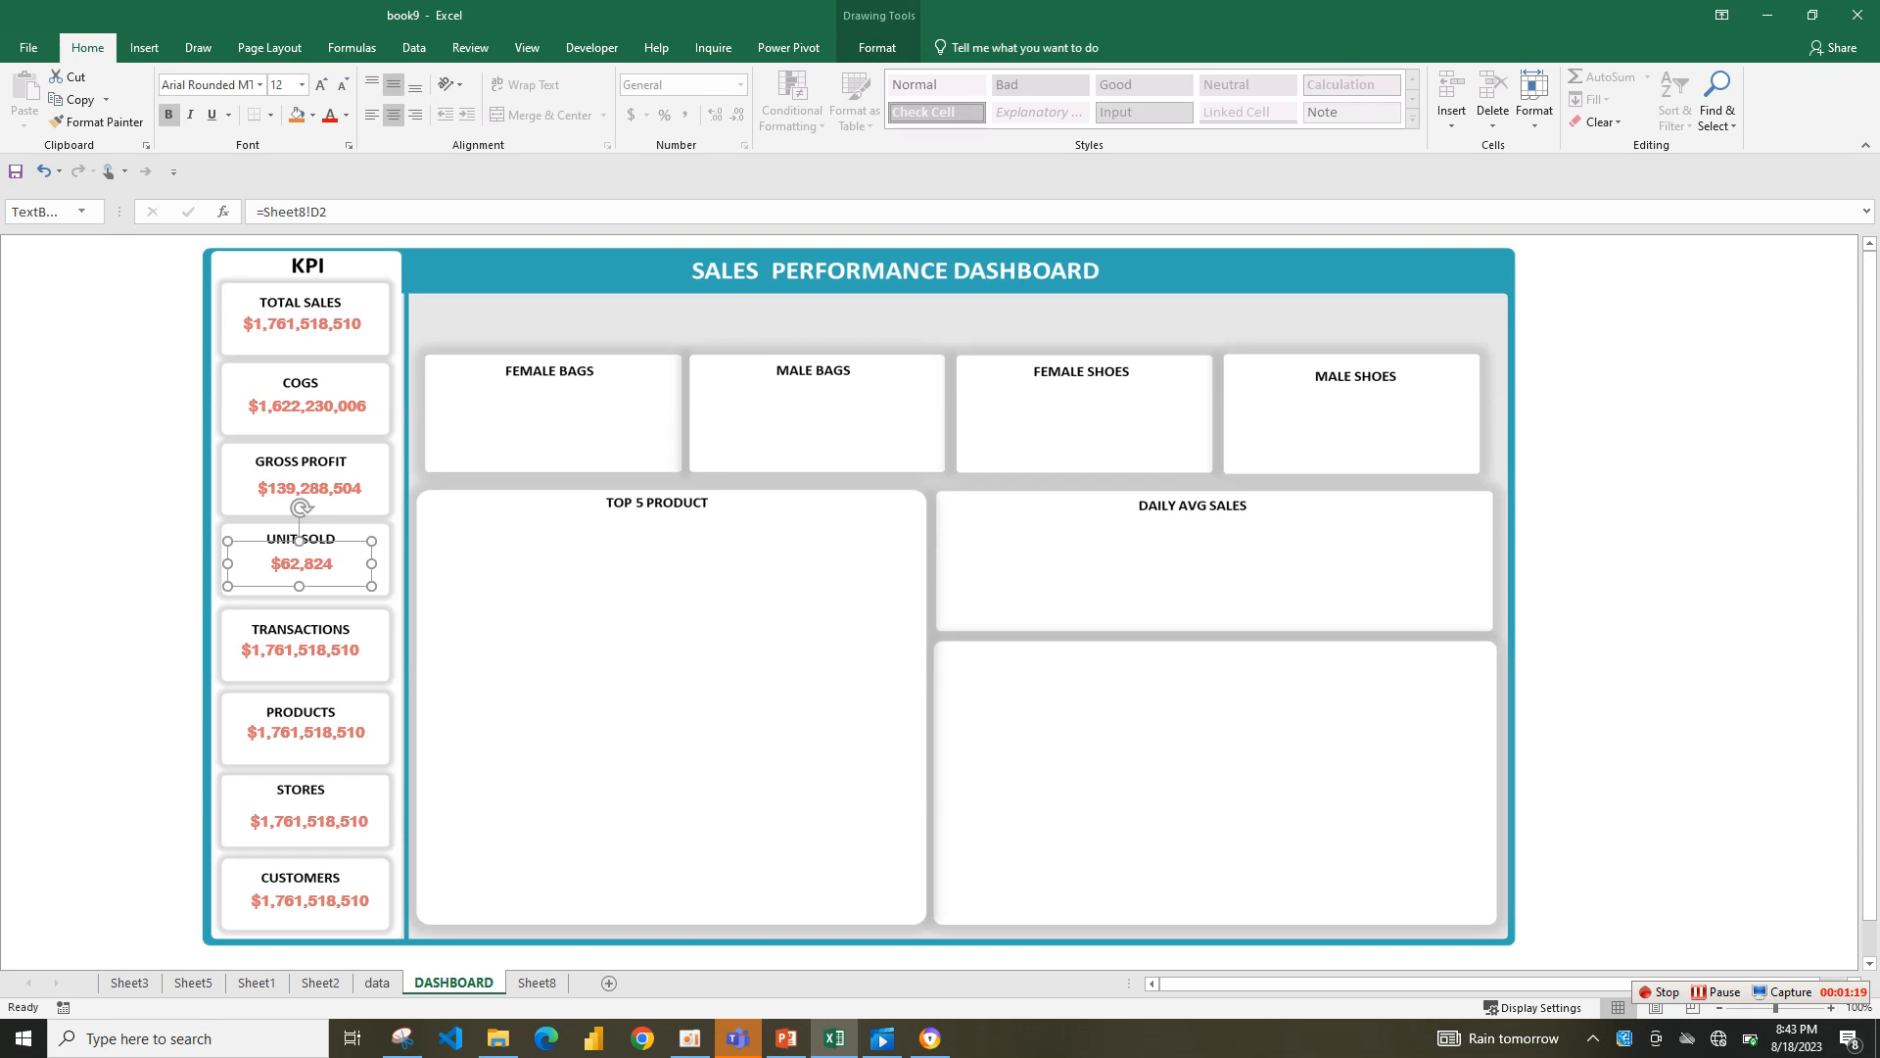
- Locate the transaction count on Sheet8 and link the TRANSACTIONS card's text box to it with =Sheet8!G1
click(300, 650)
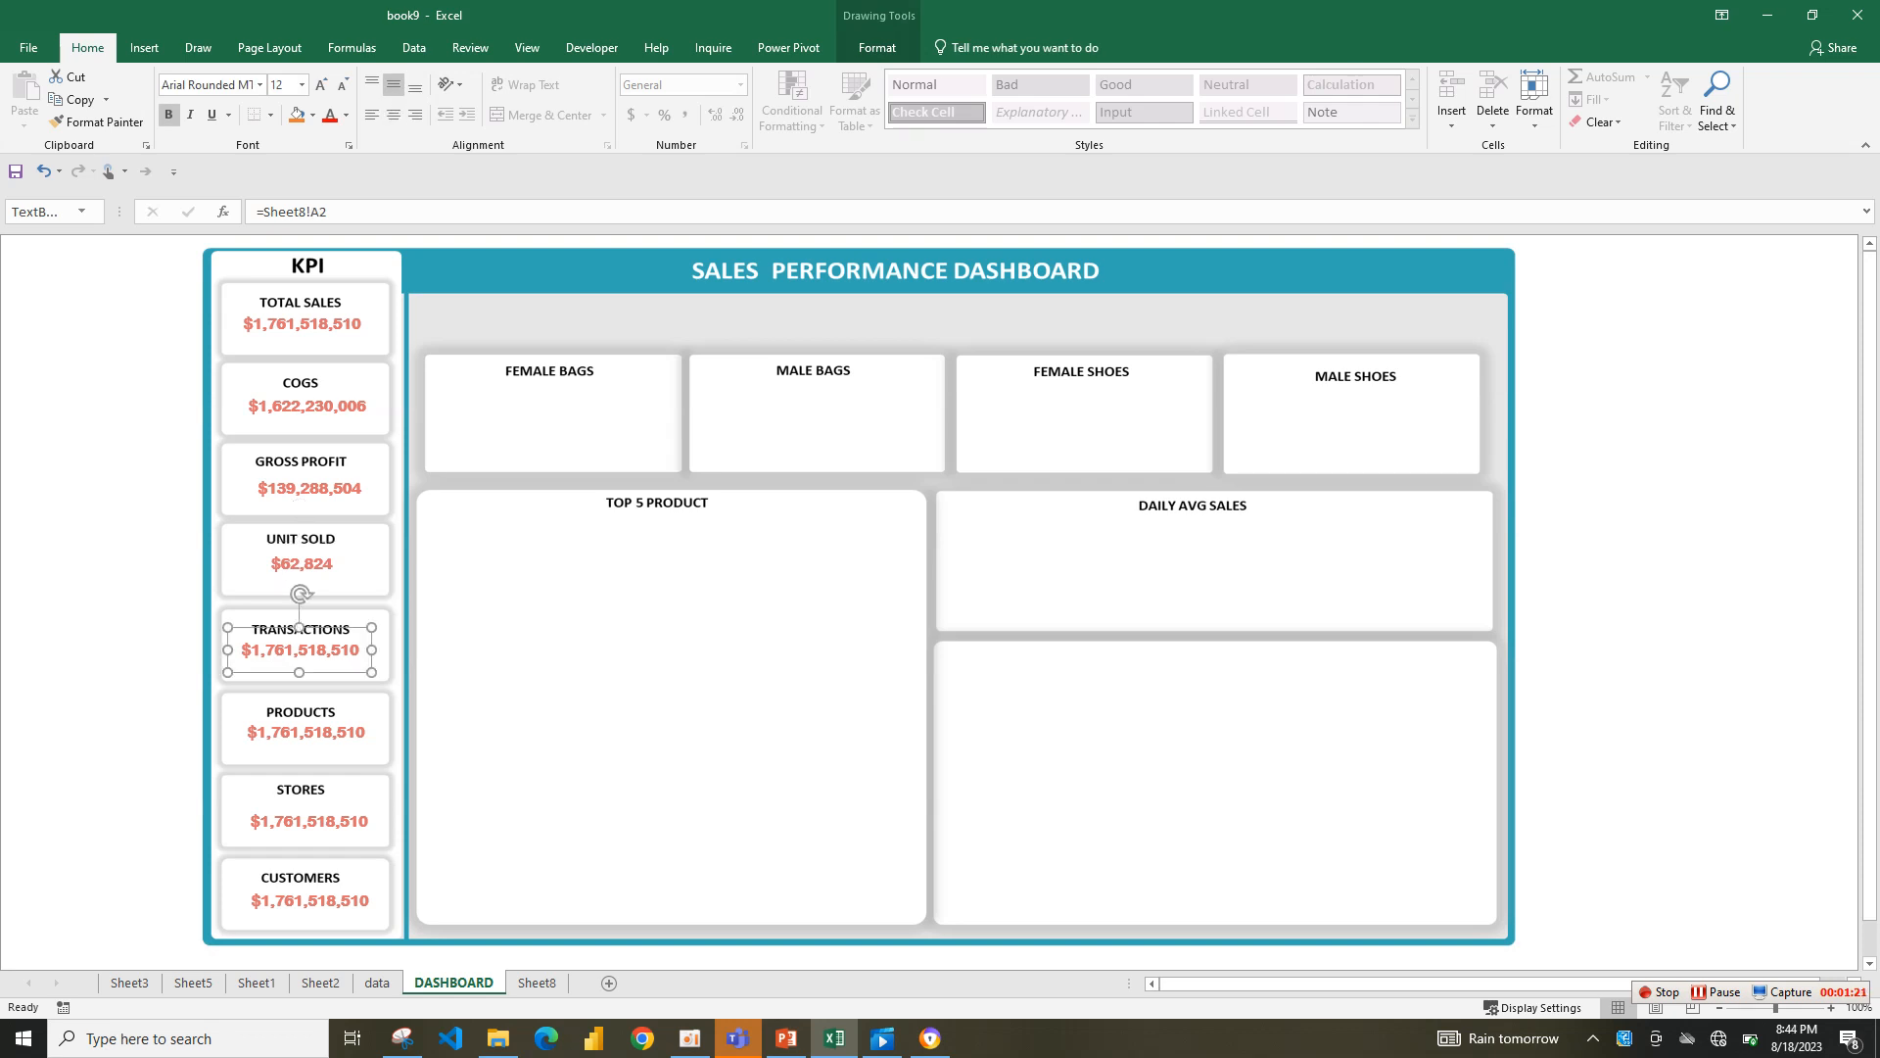
click(377, 982)
click(536, 983)
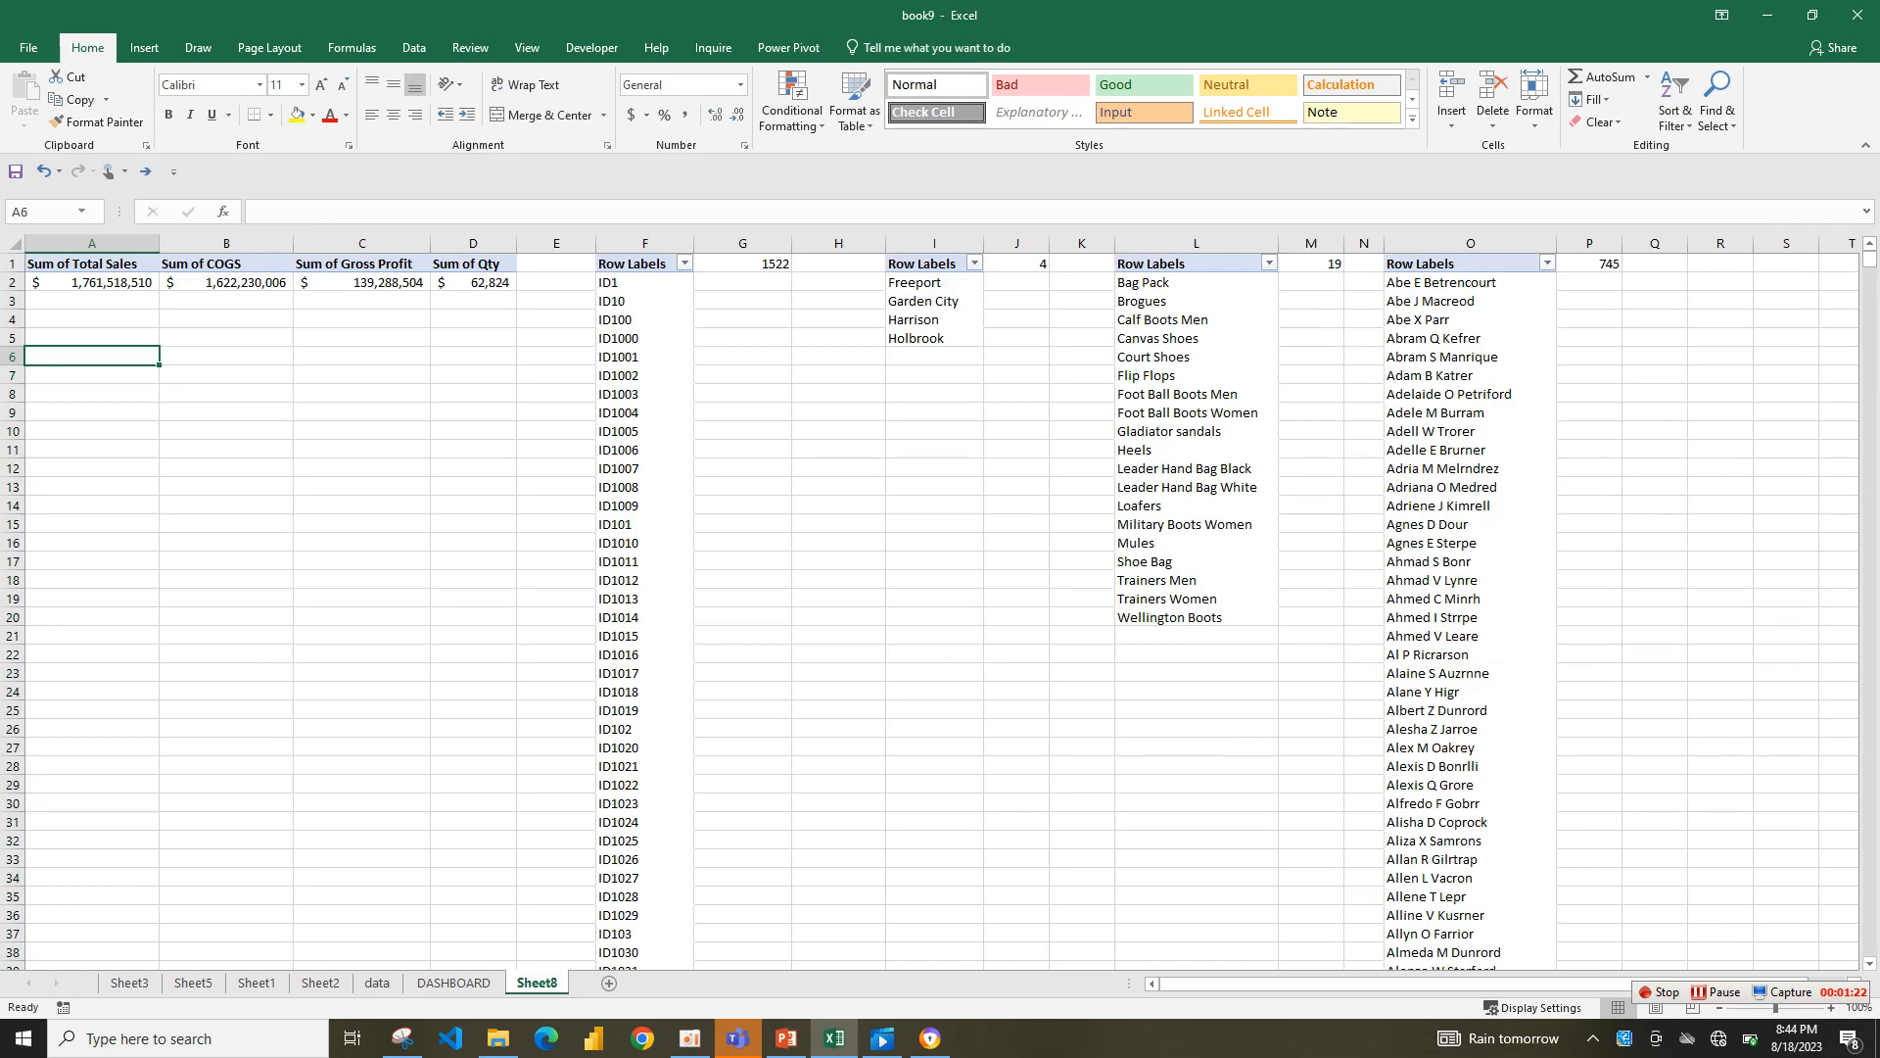
click(838, 282)
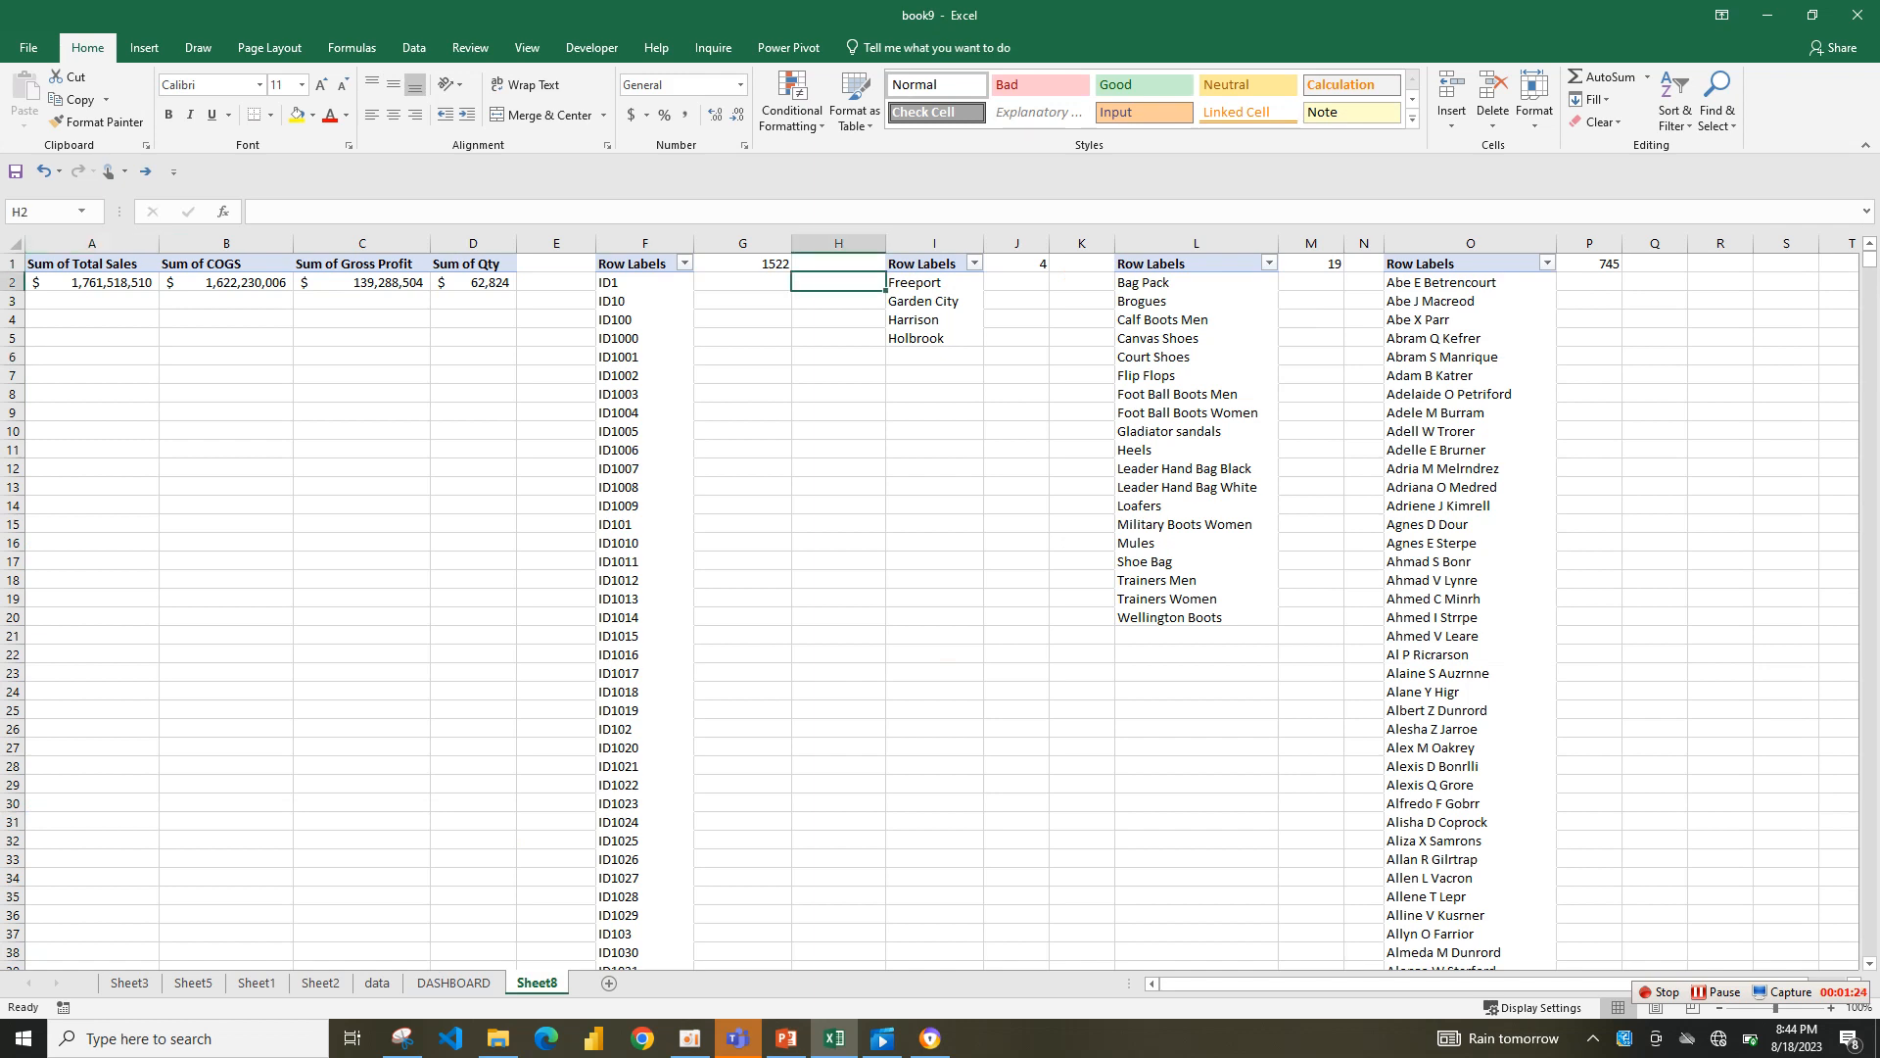
click(742, 263)
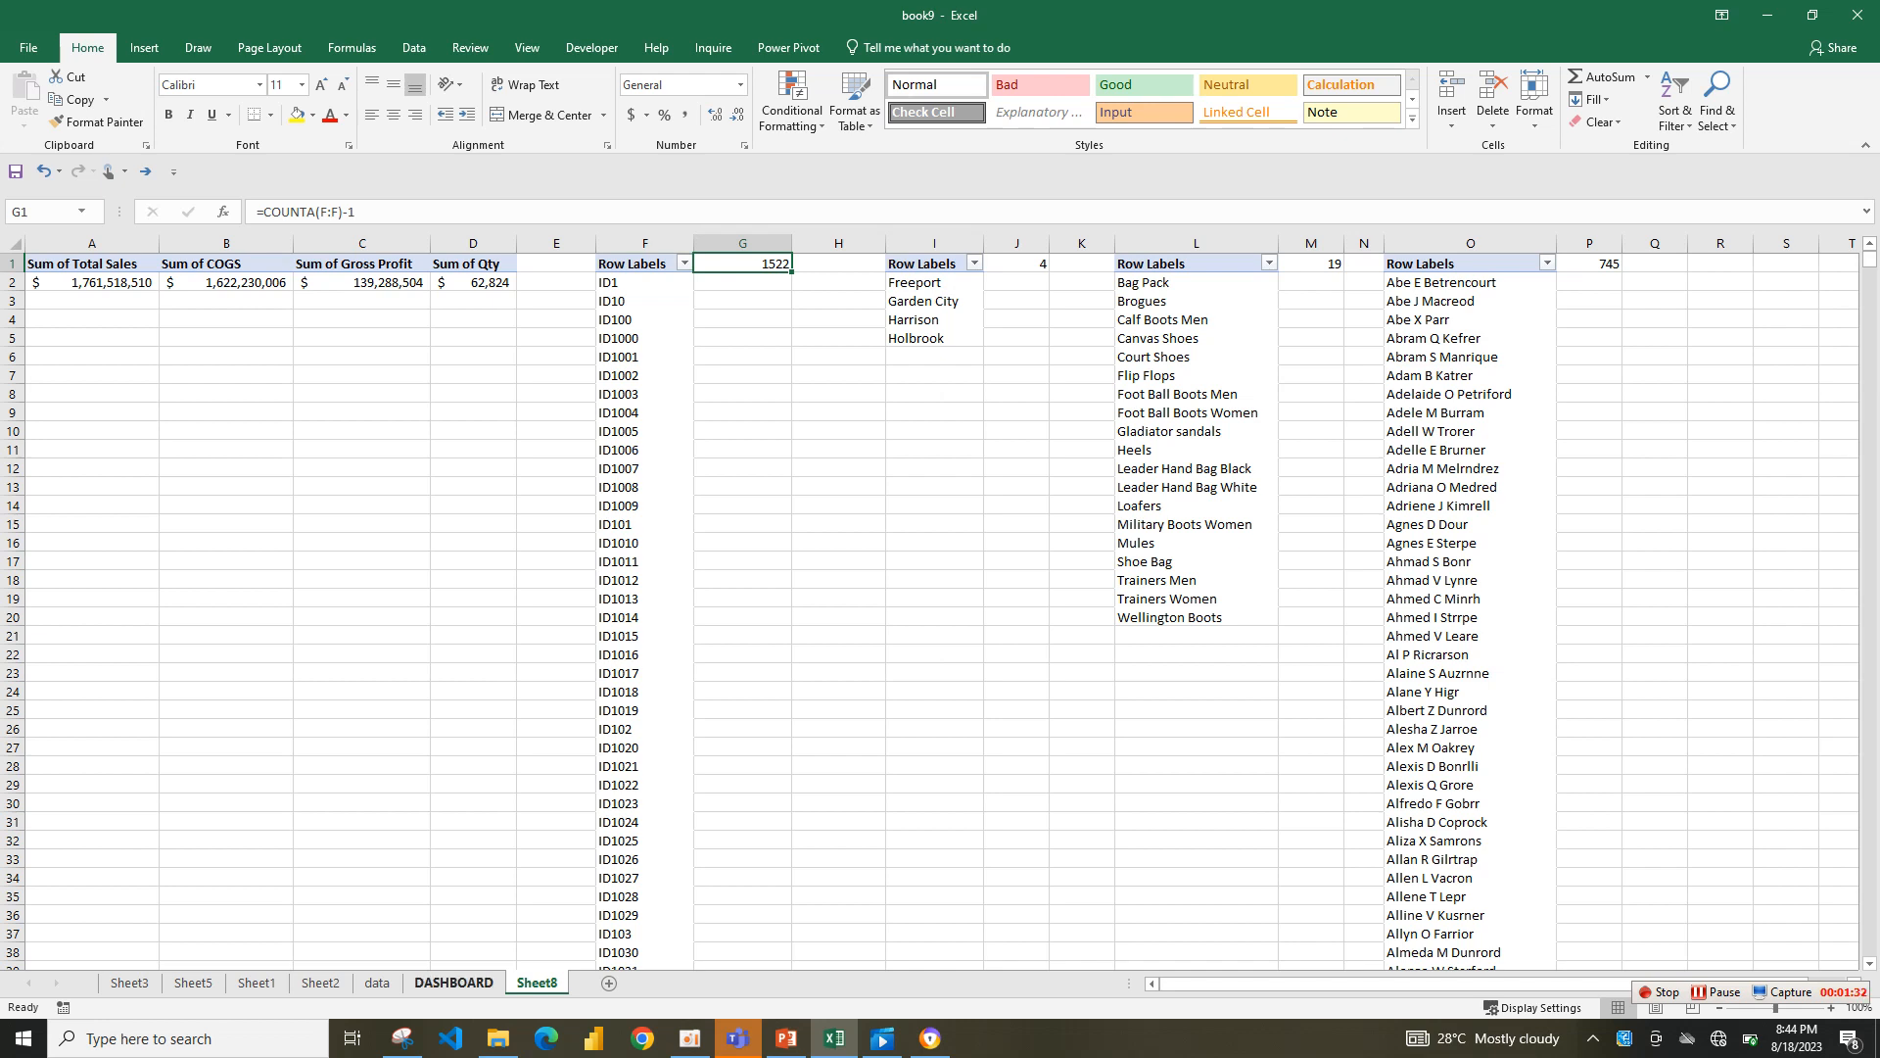
click(454, 982)
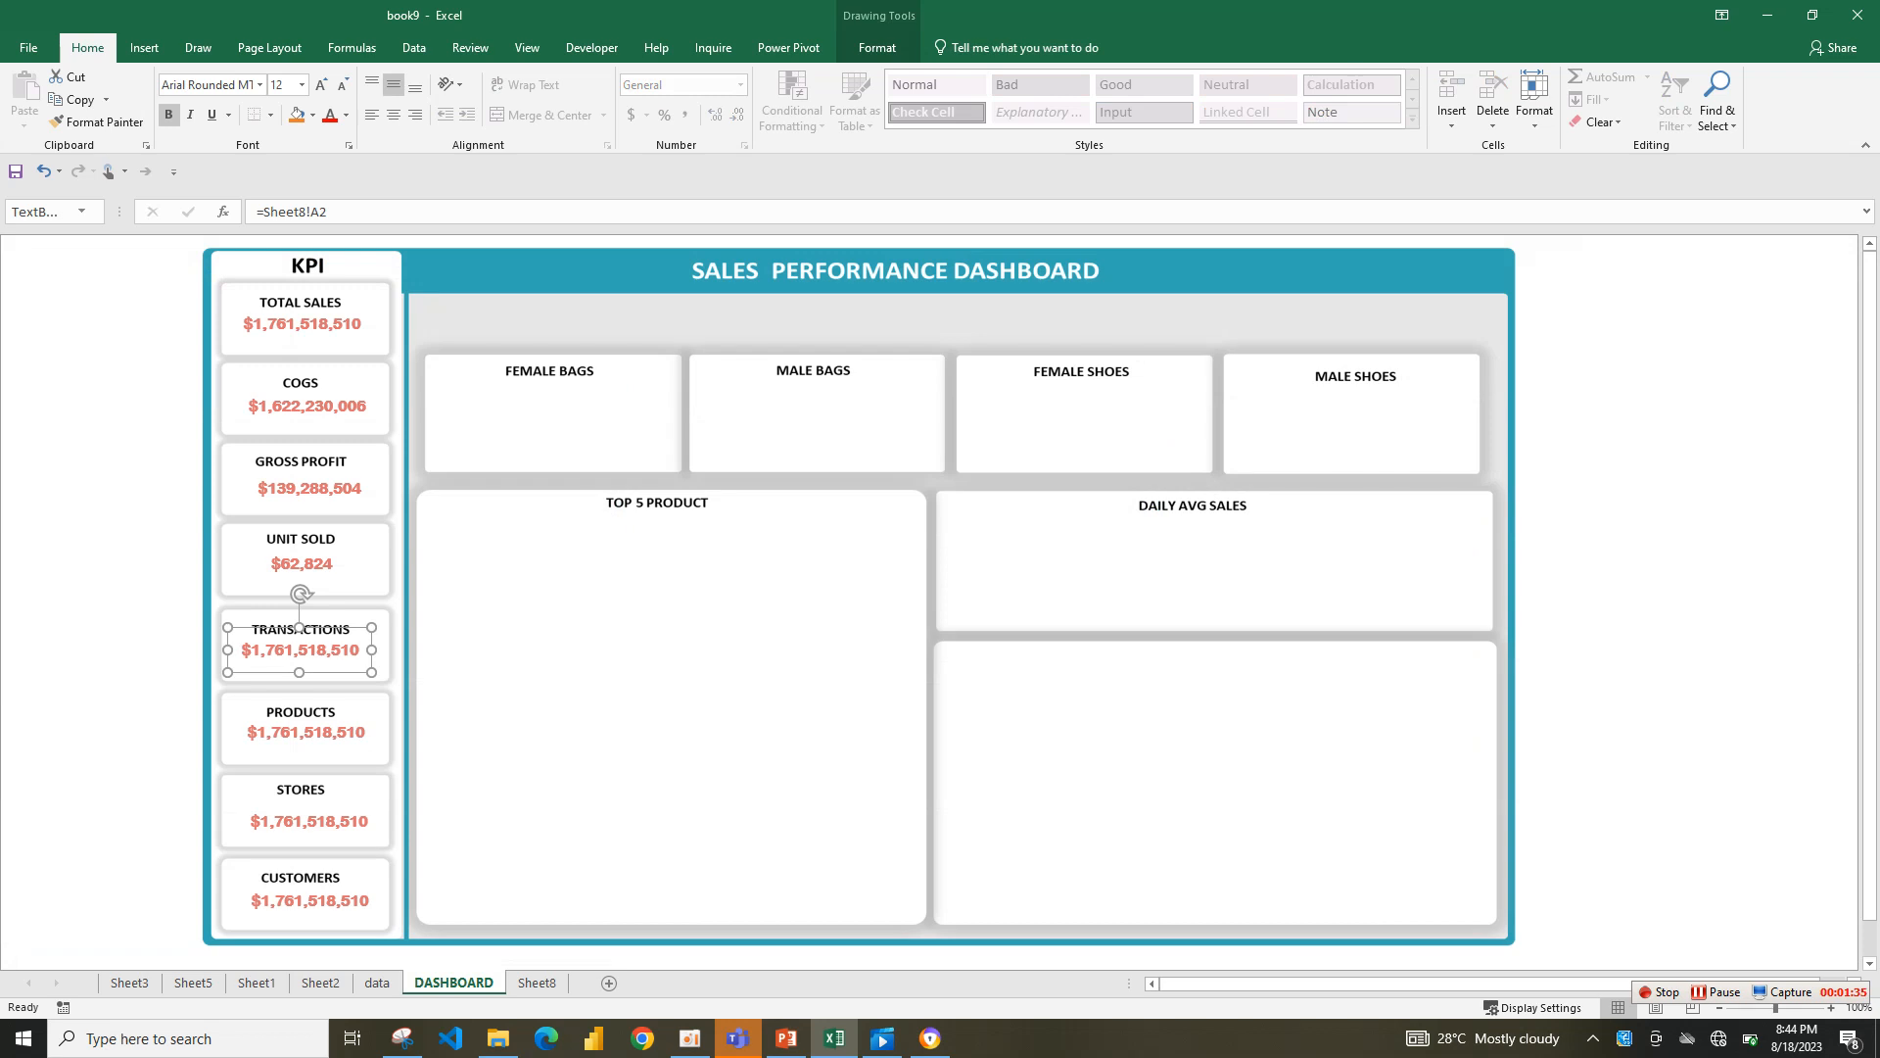
click(328, 211)
drag(326, 212, 312, 211)
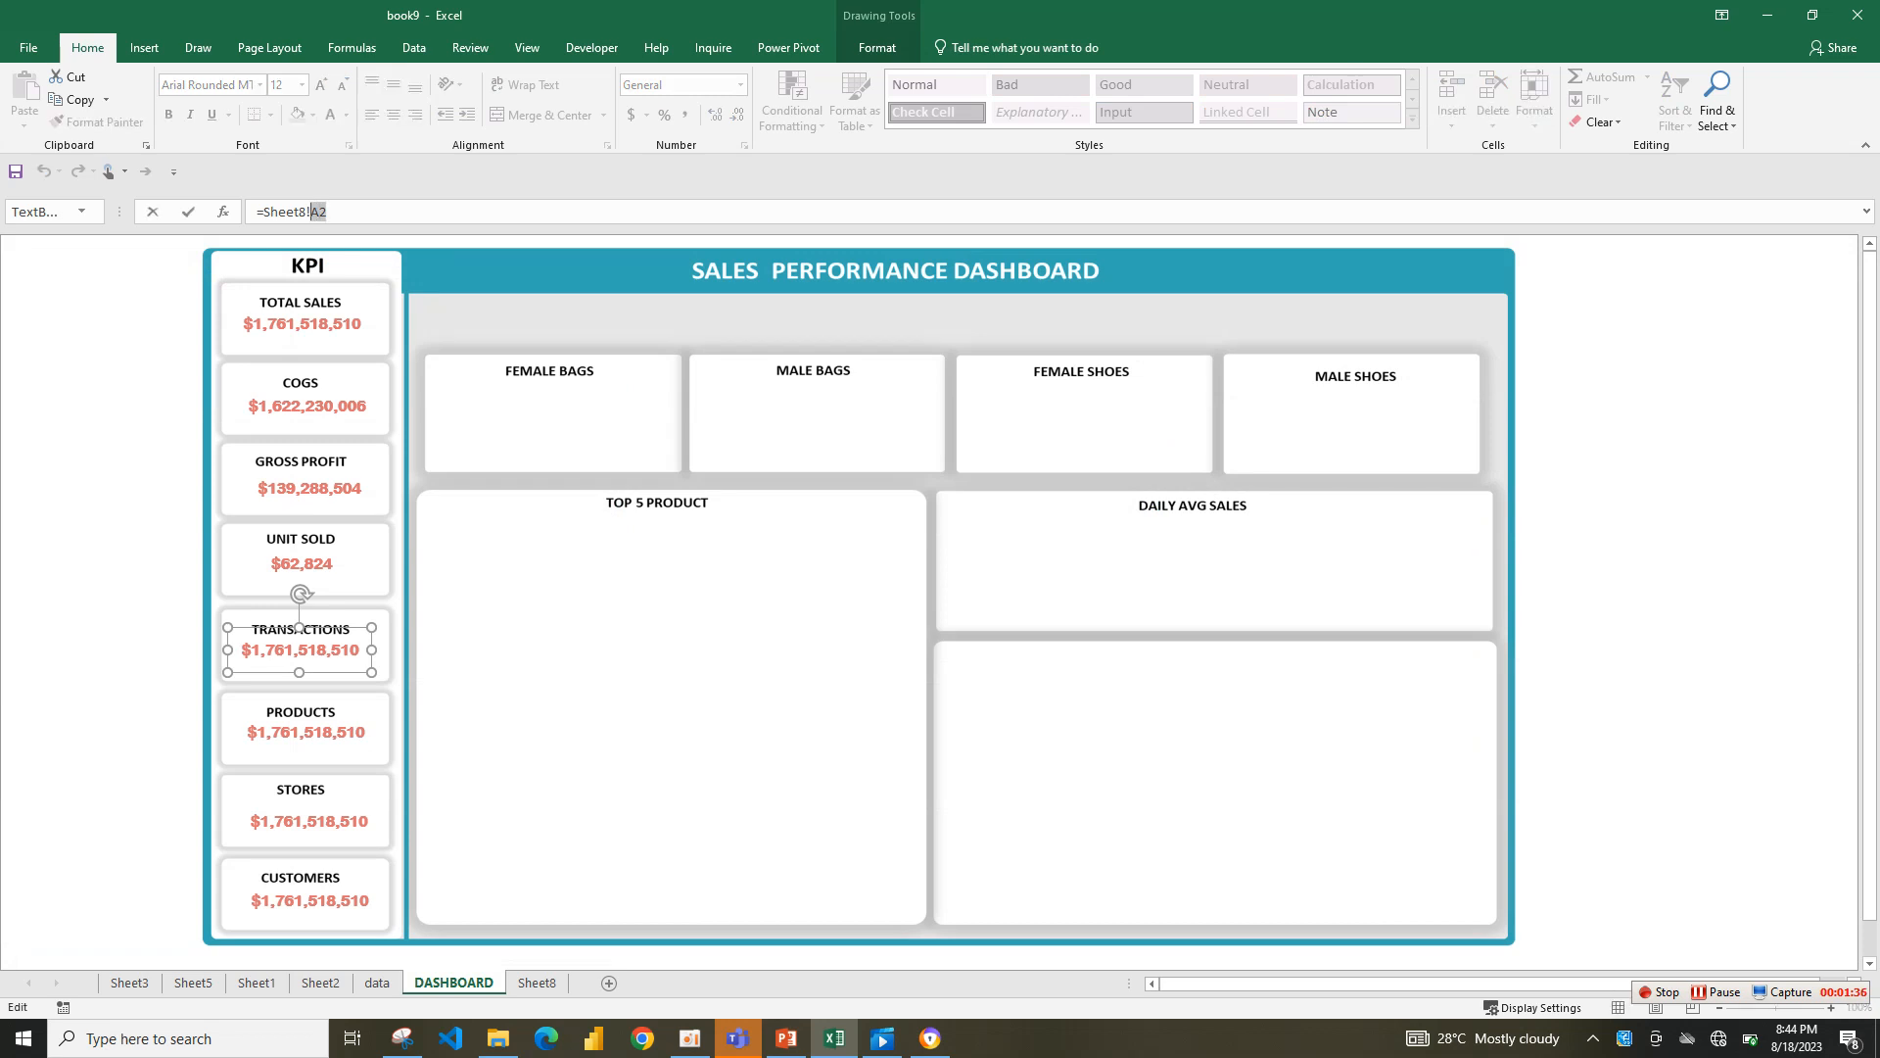
text(g1)
key(Return)
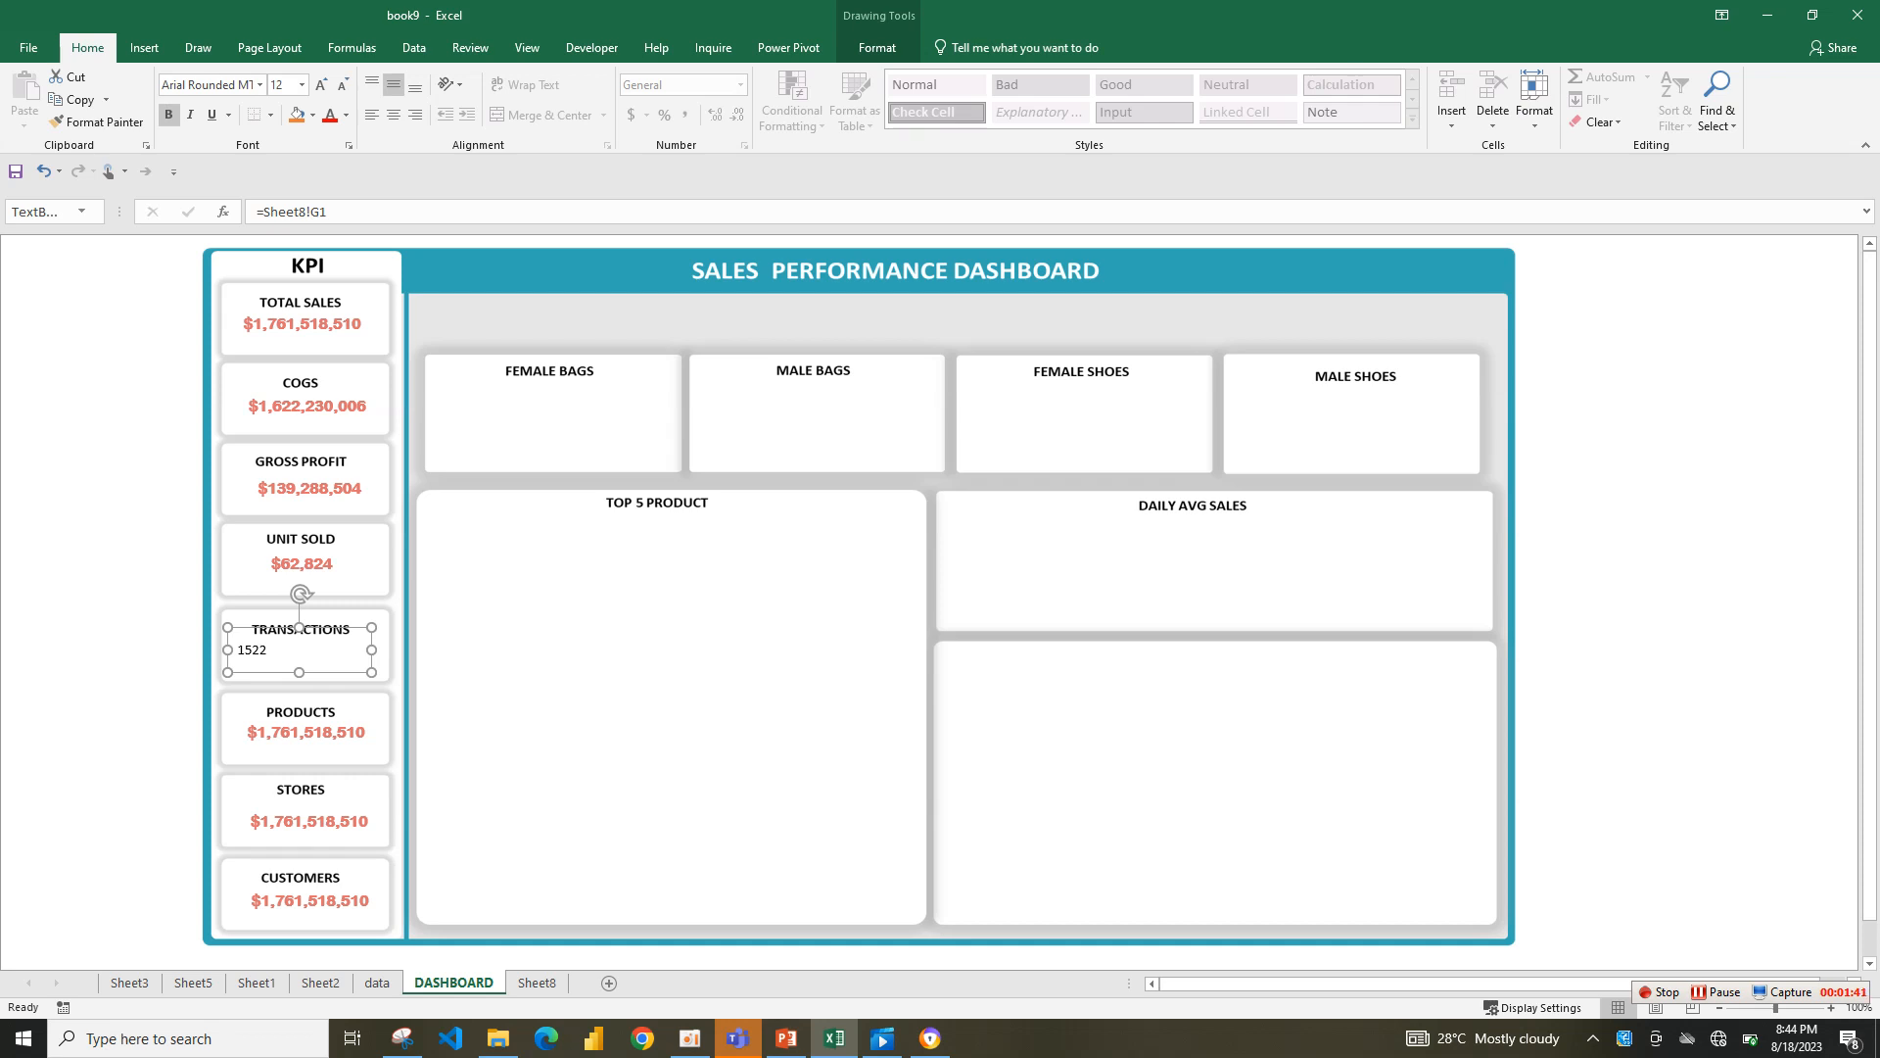
- Copy the formatting of the UNIT SOLD value onto the TRANSACTIONS value
click(299, 564)
click(98, 122)
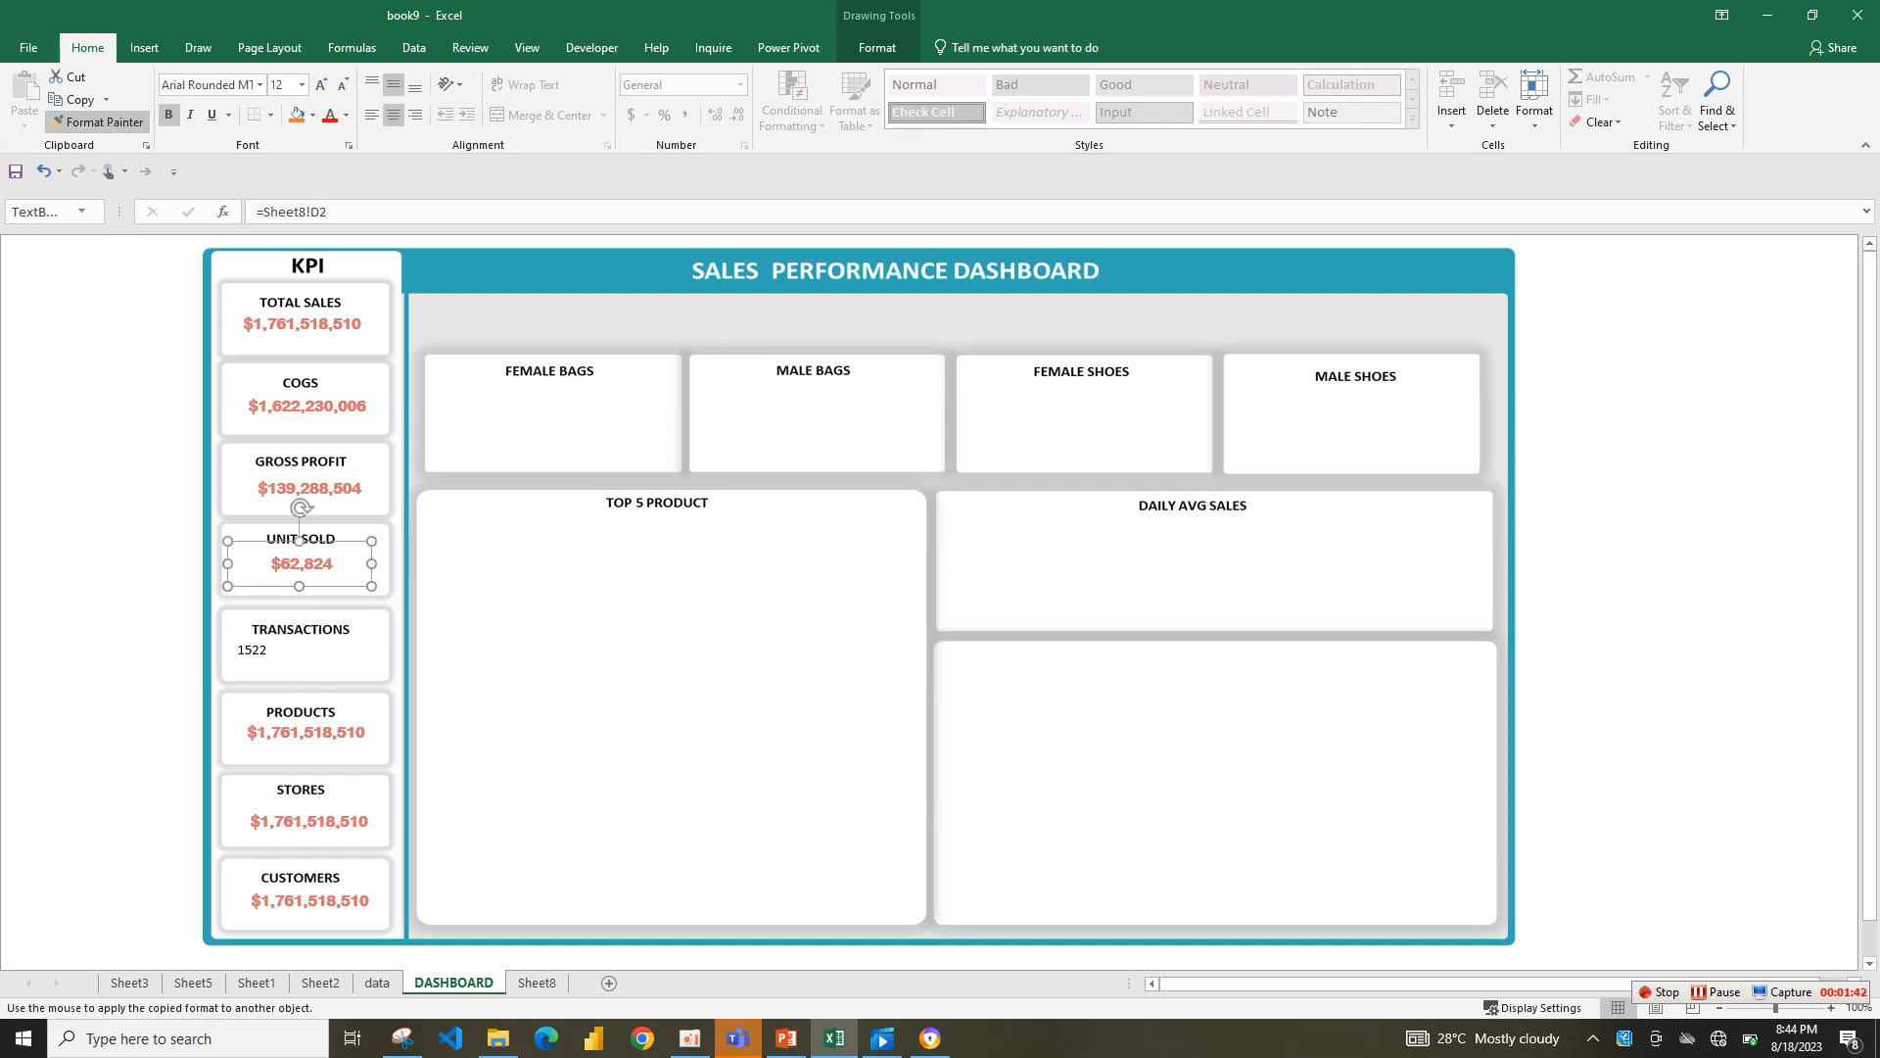
click(259, 650)
- Format the transaction count in Sheet8 cell G1 with a thousands separator and no decimals
click(306, 733)
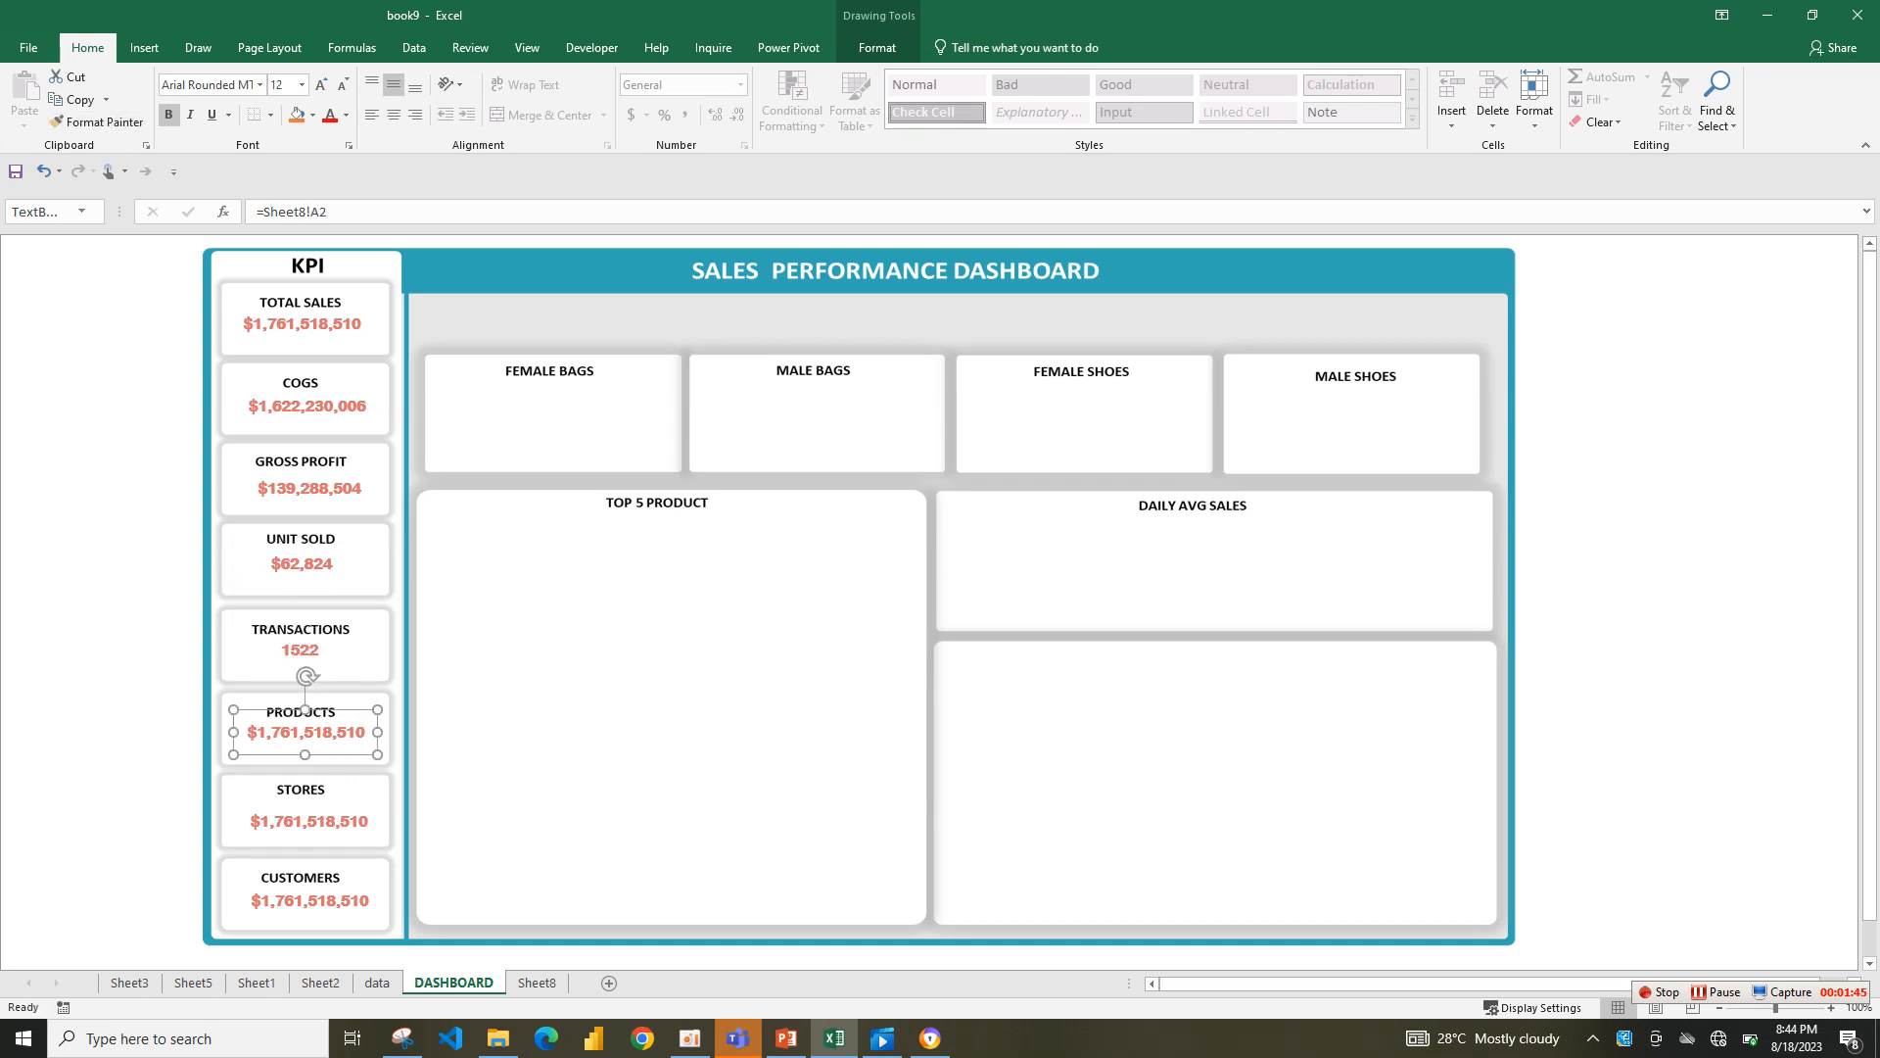
click(536, 982)
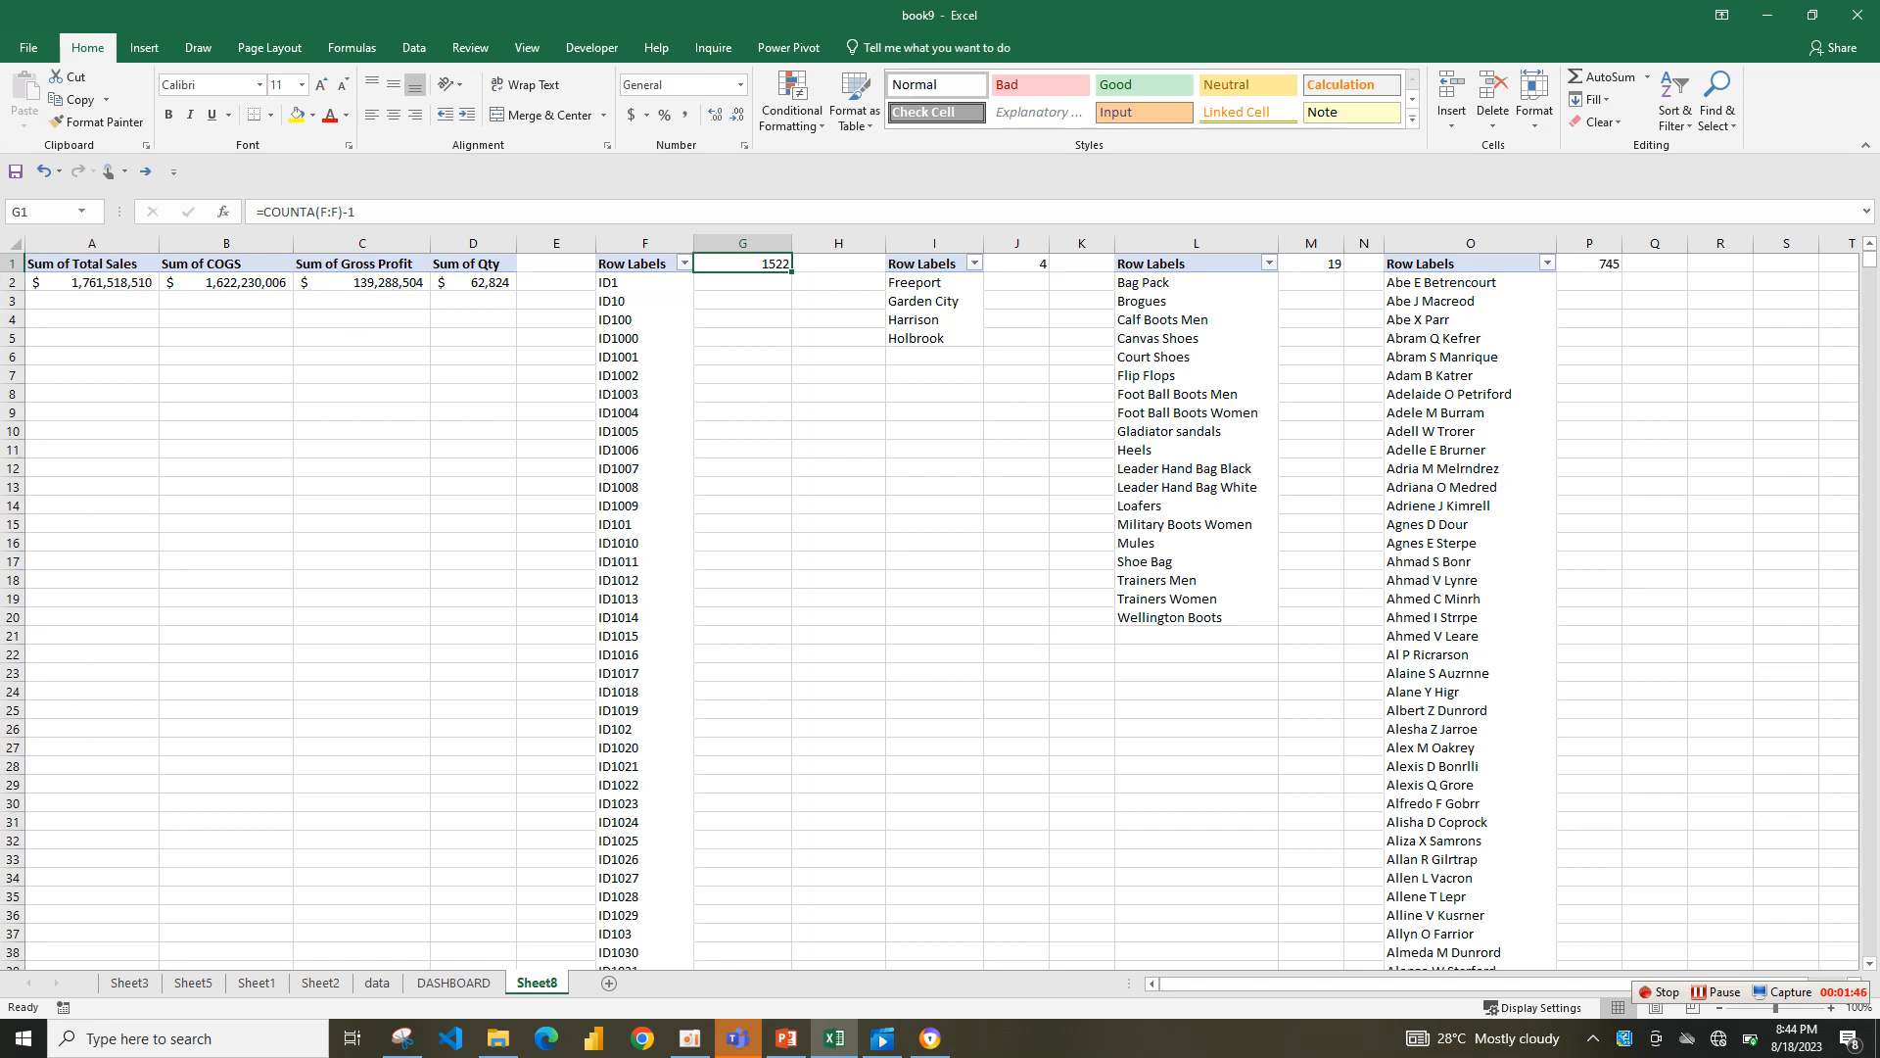
click(684, 115)
click(737, 114)
click(737, 114)
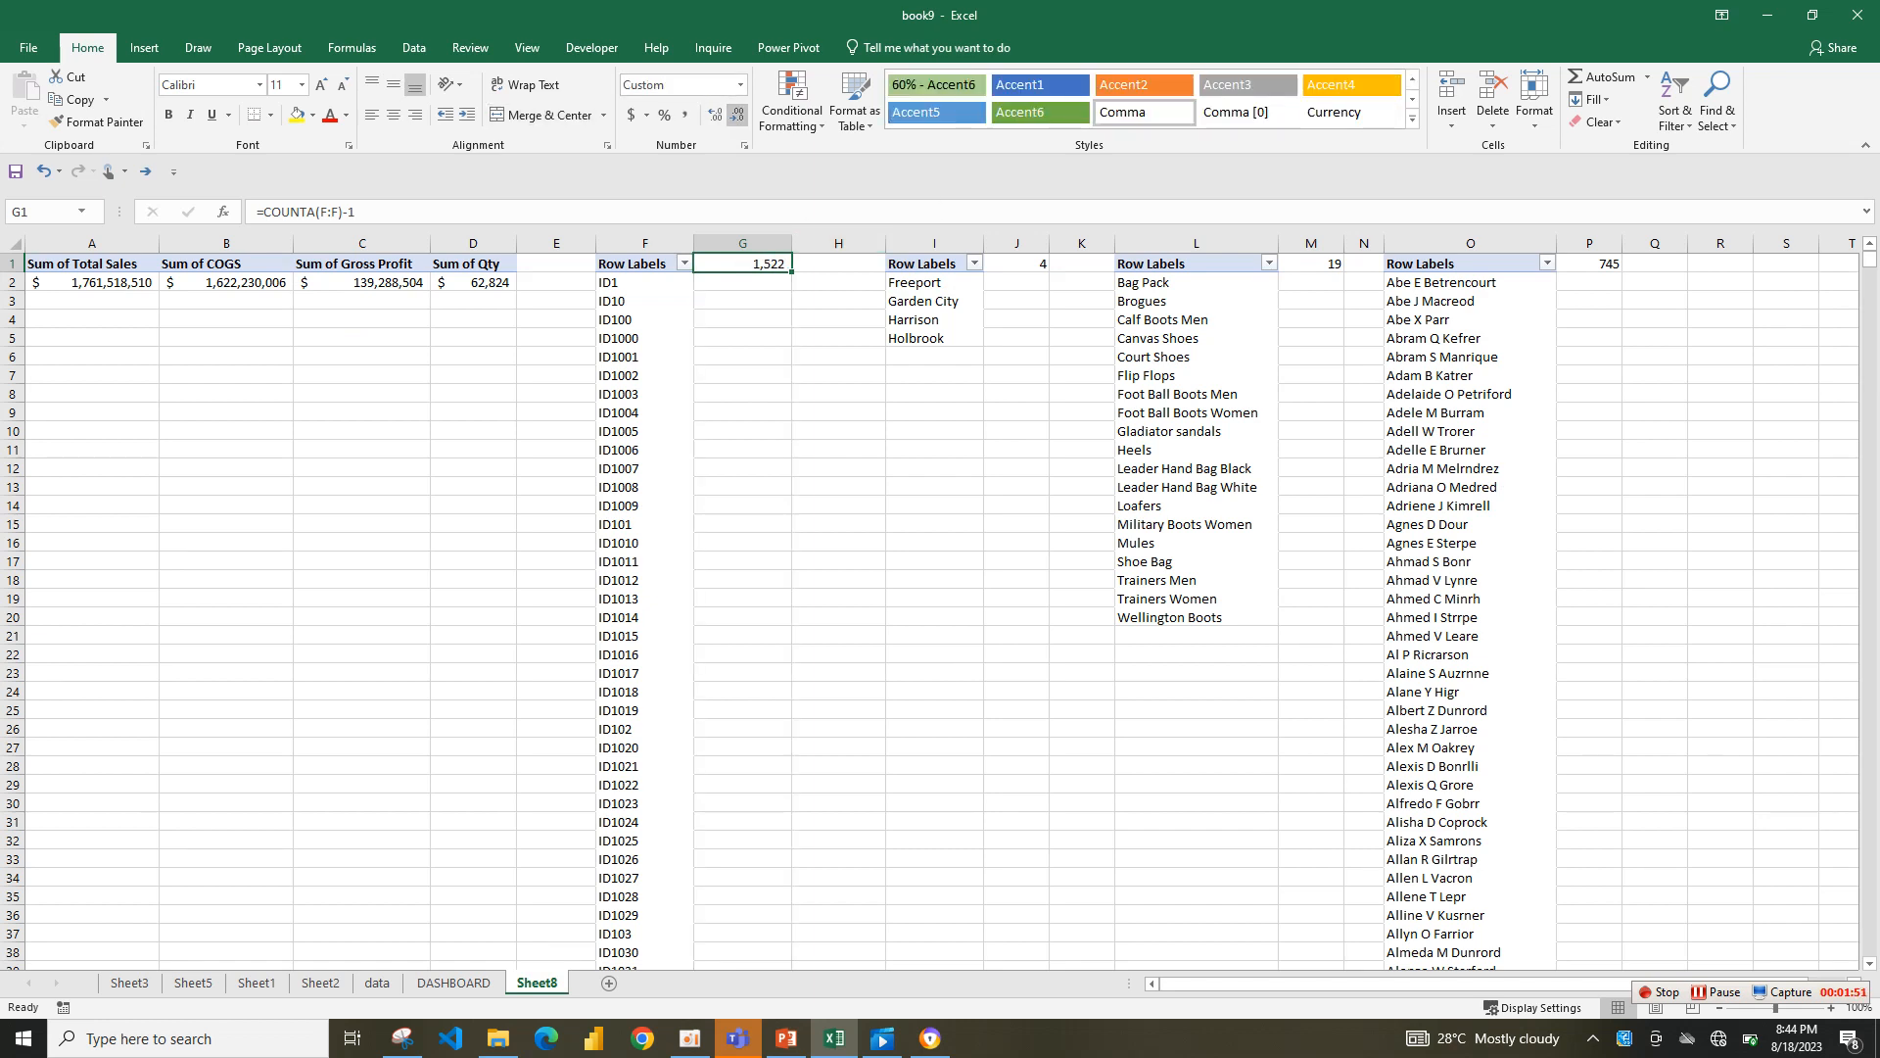
- Link the PRODUCTS card's text box to =Sheet8!J1 and copy the TRANSACTIONS value's formatting onto it
click(1017, 244)
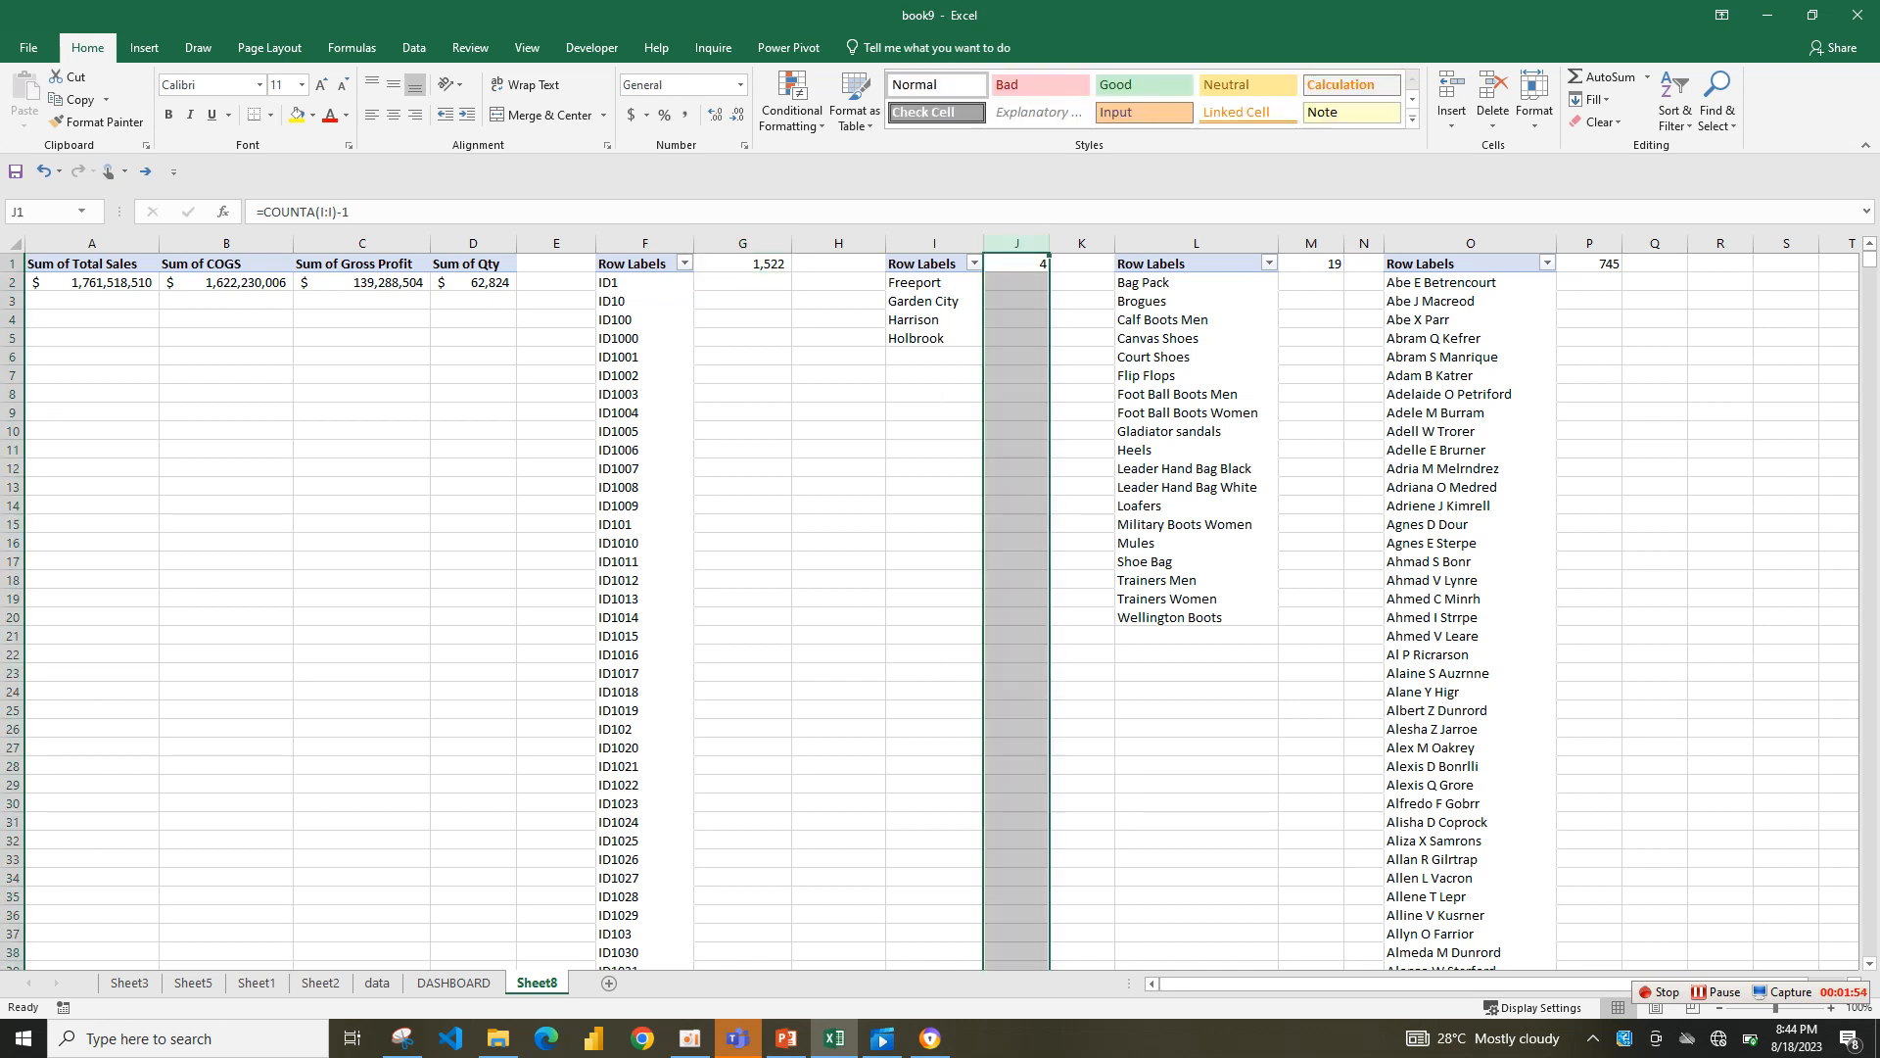
key(ctrl+Page_Up)
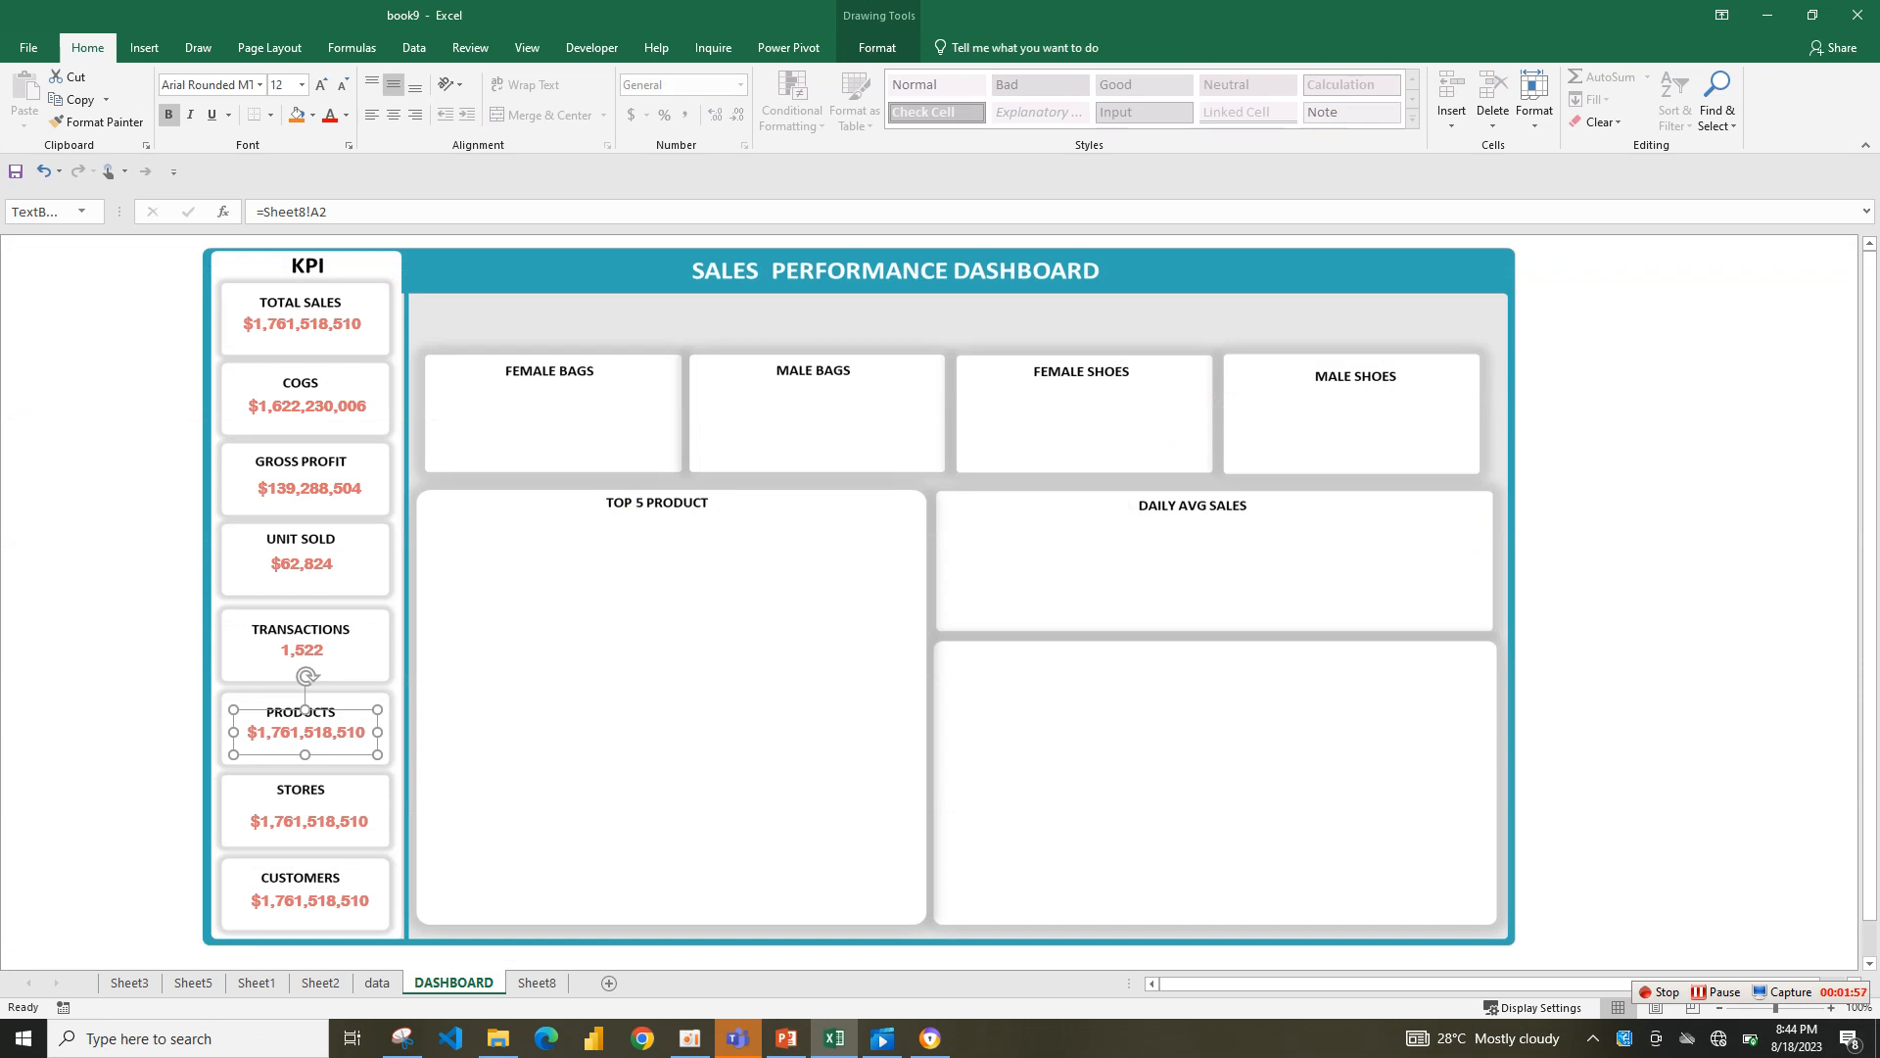
key(BackSpace)
key(BackSpace)
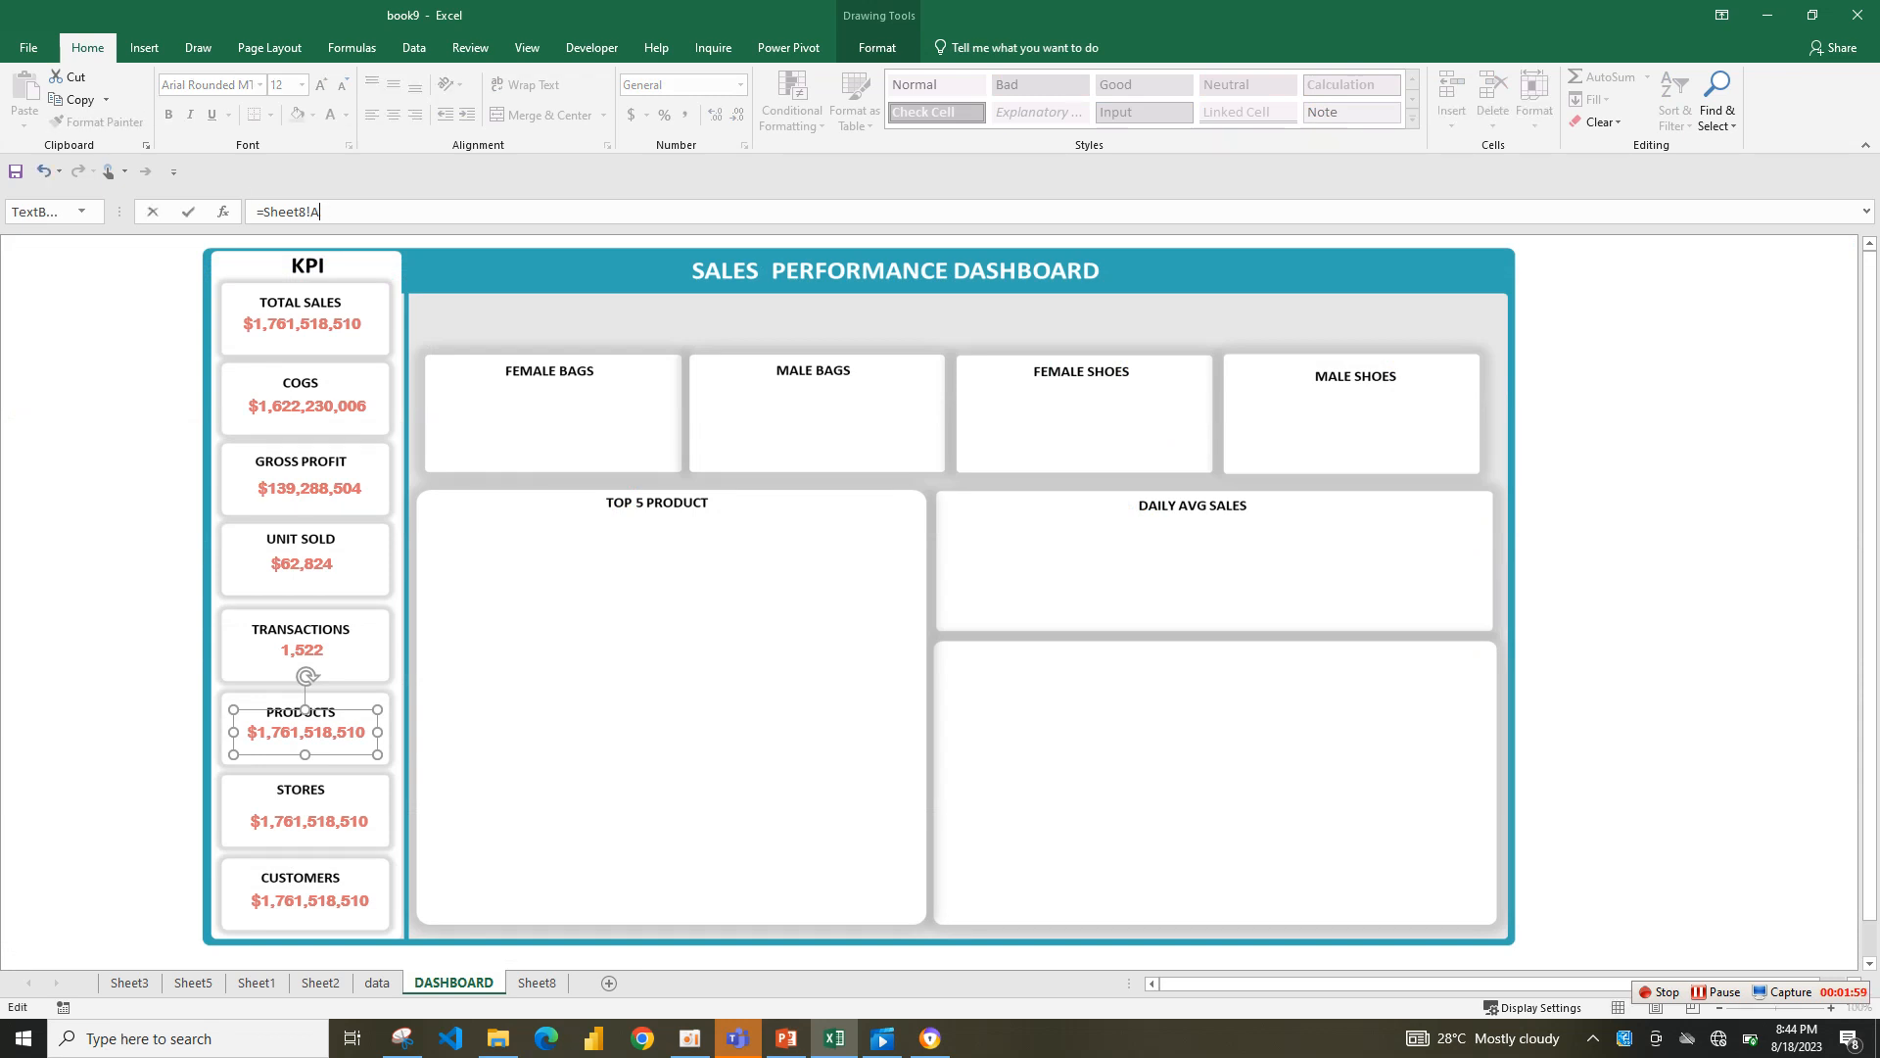
text(J1)
key(Return)
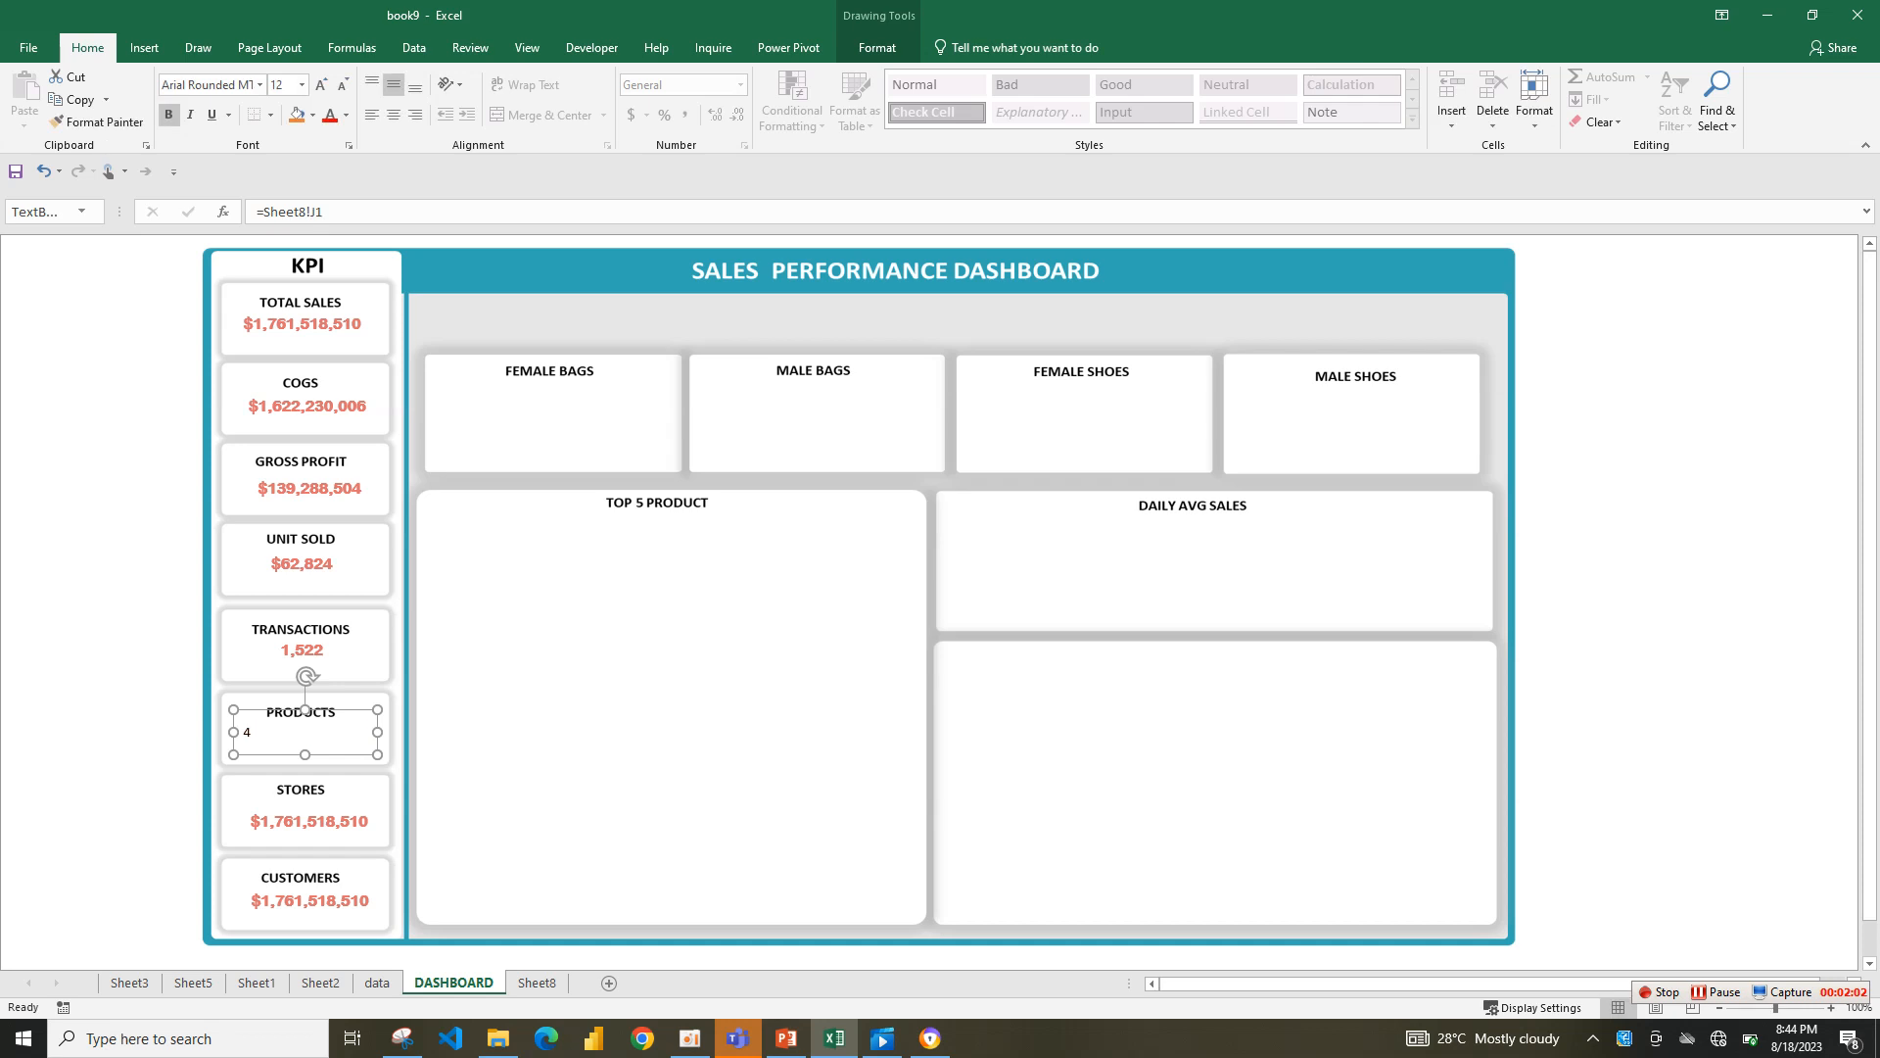
click(300, 649)
click(96, 121)
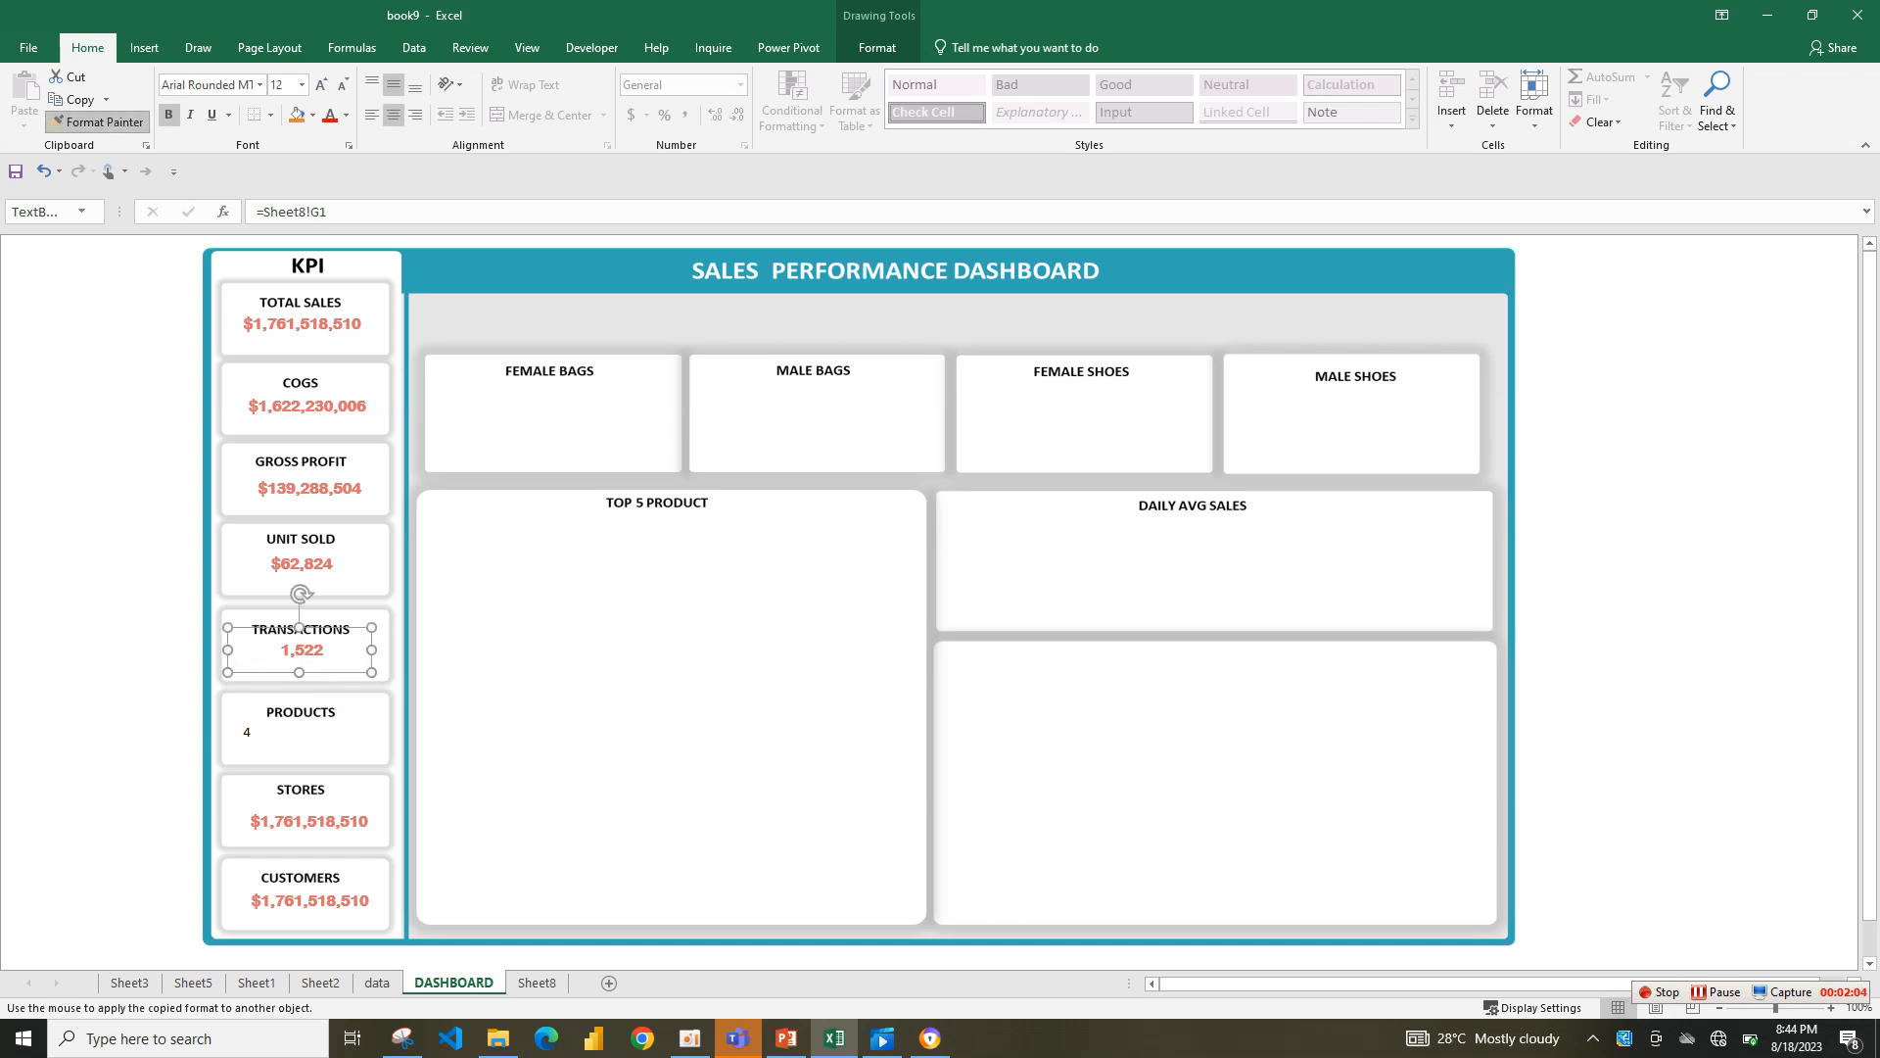
click(249, 731)
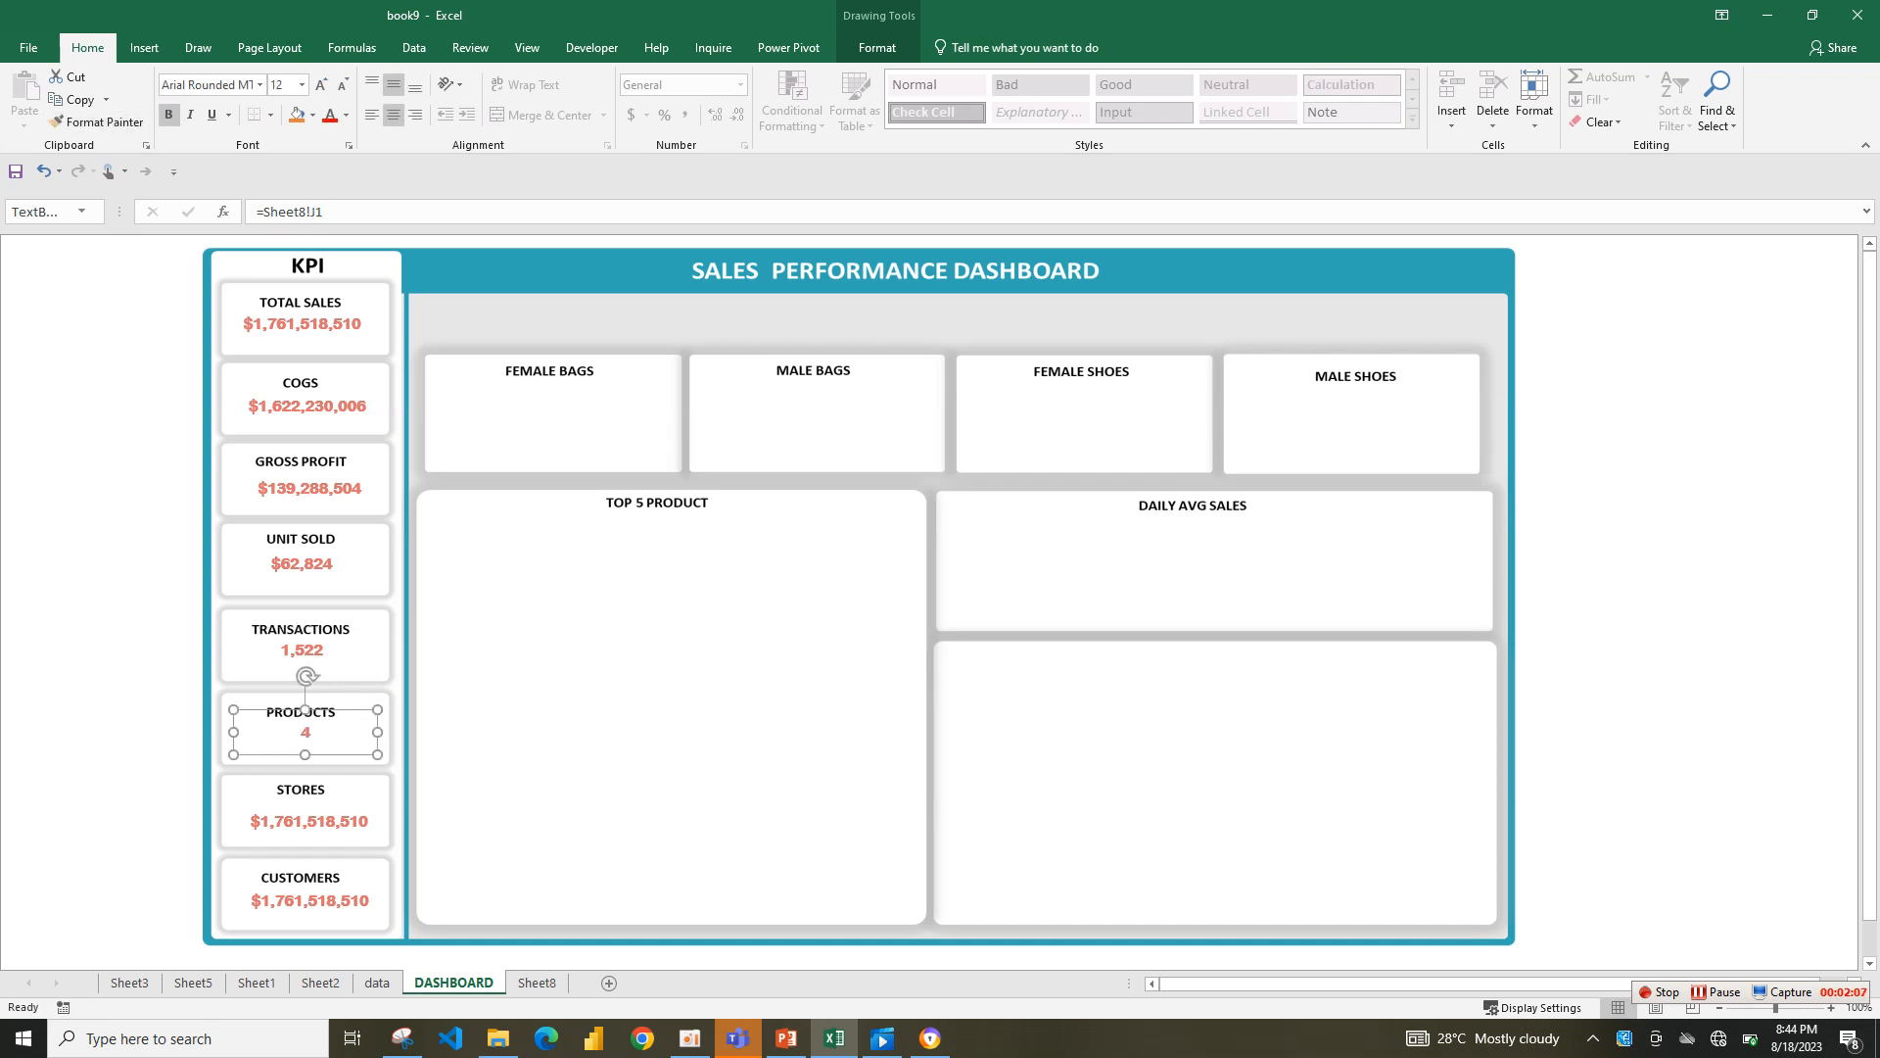
- Link the STORES card's text box to =Sheet8!J1 and copy the PRODUCTS value's formatting onto it
click(309, 821)
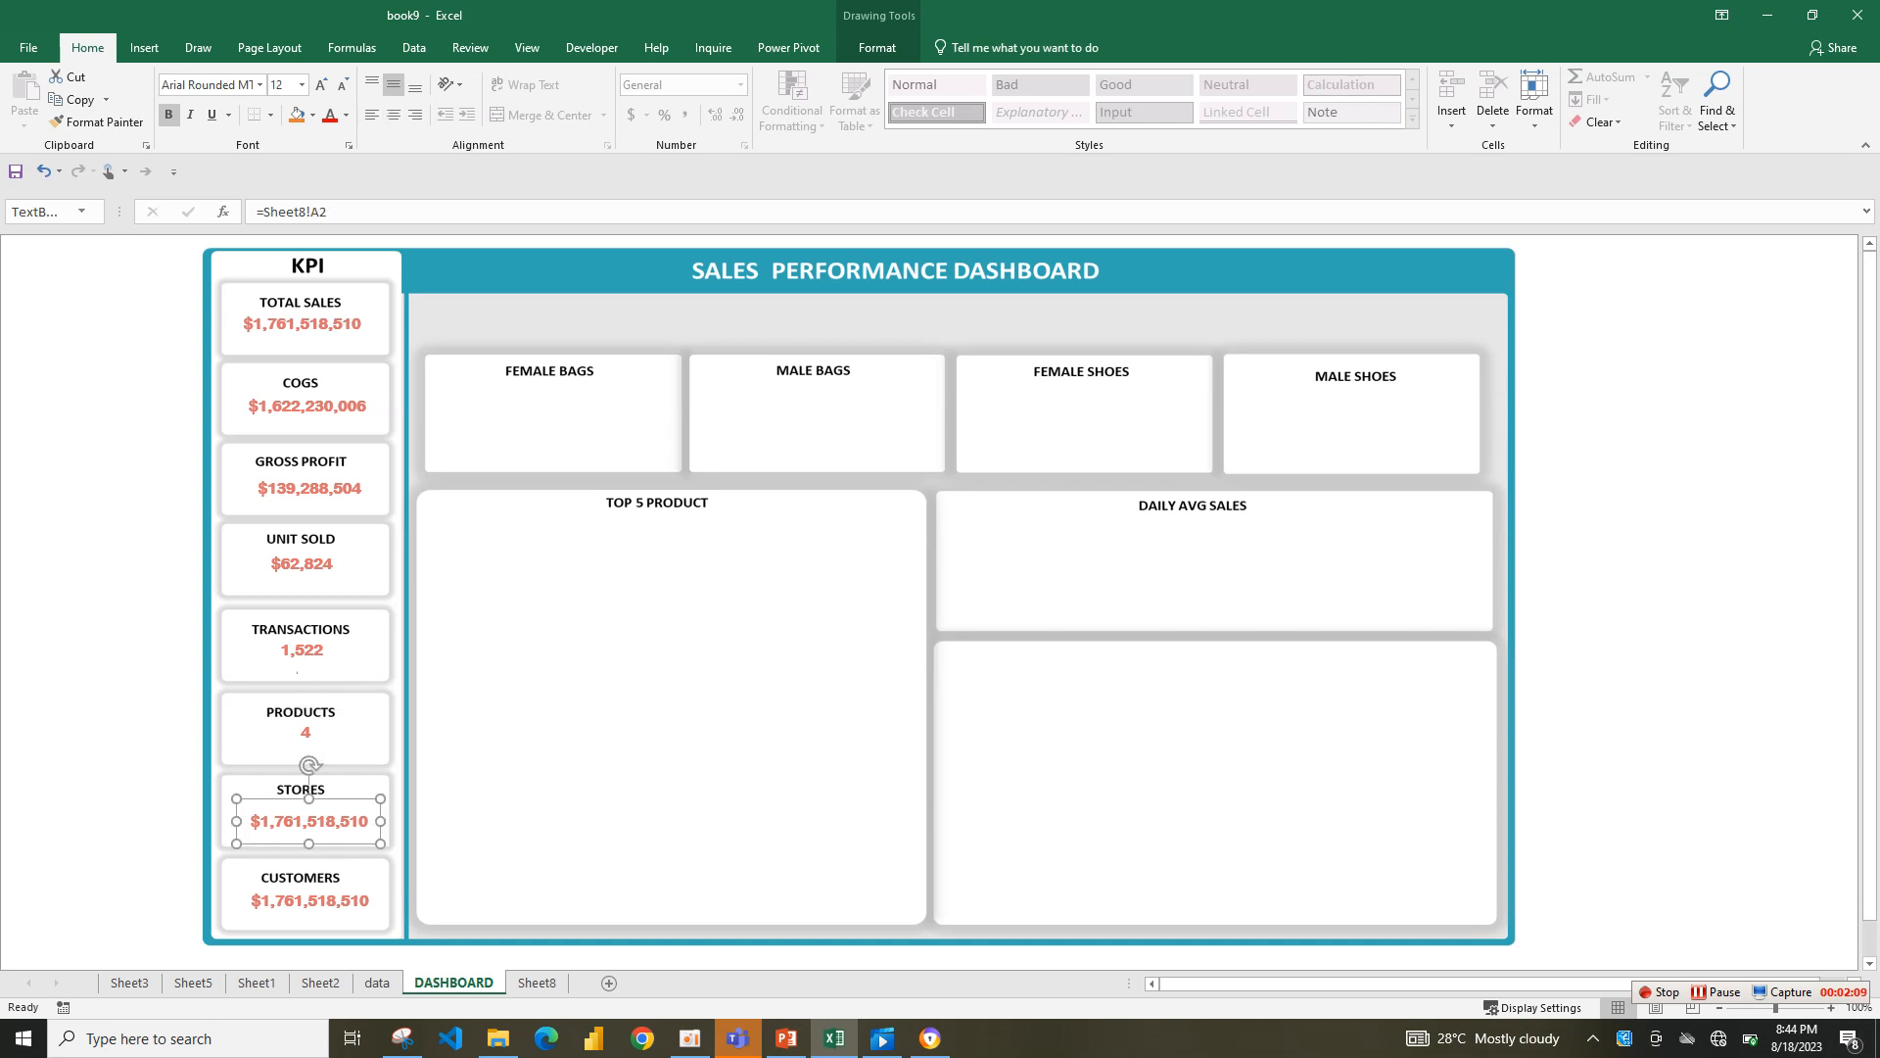
click(329, 212)
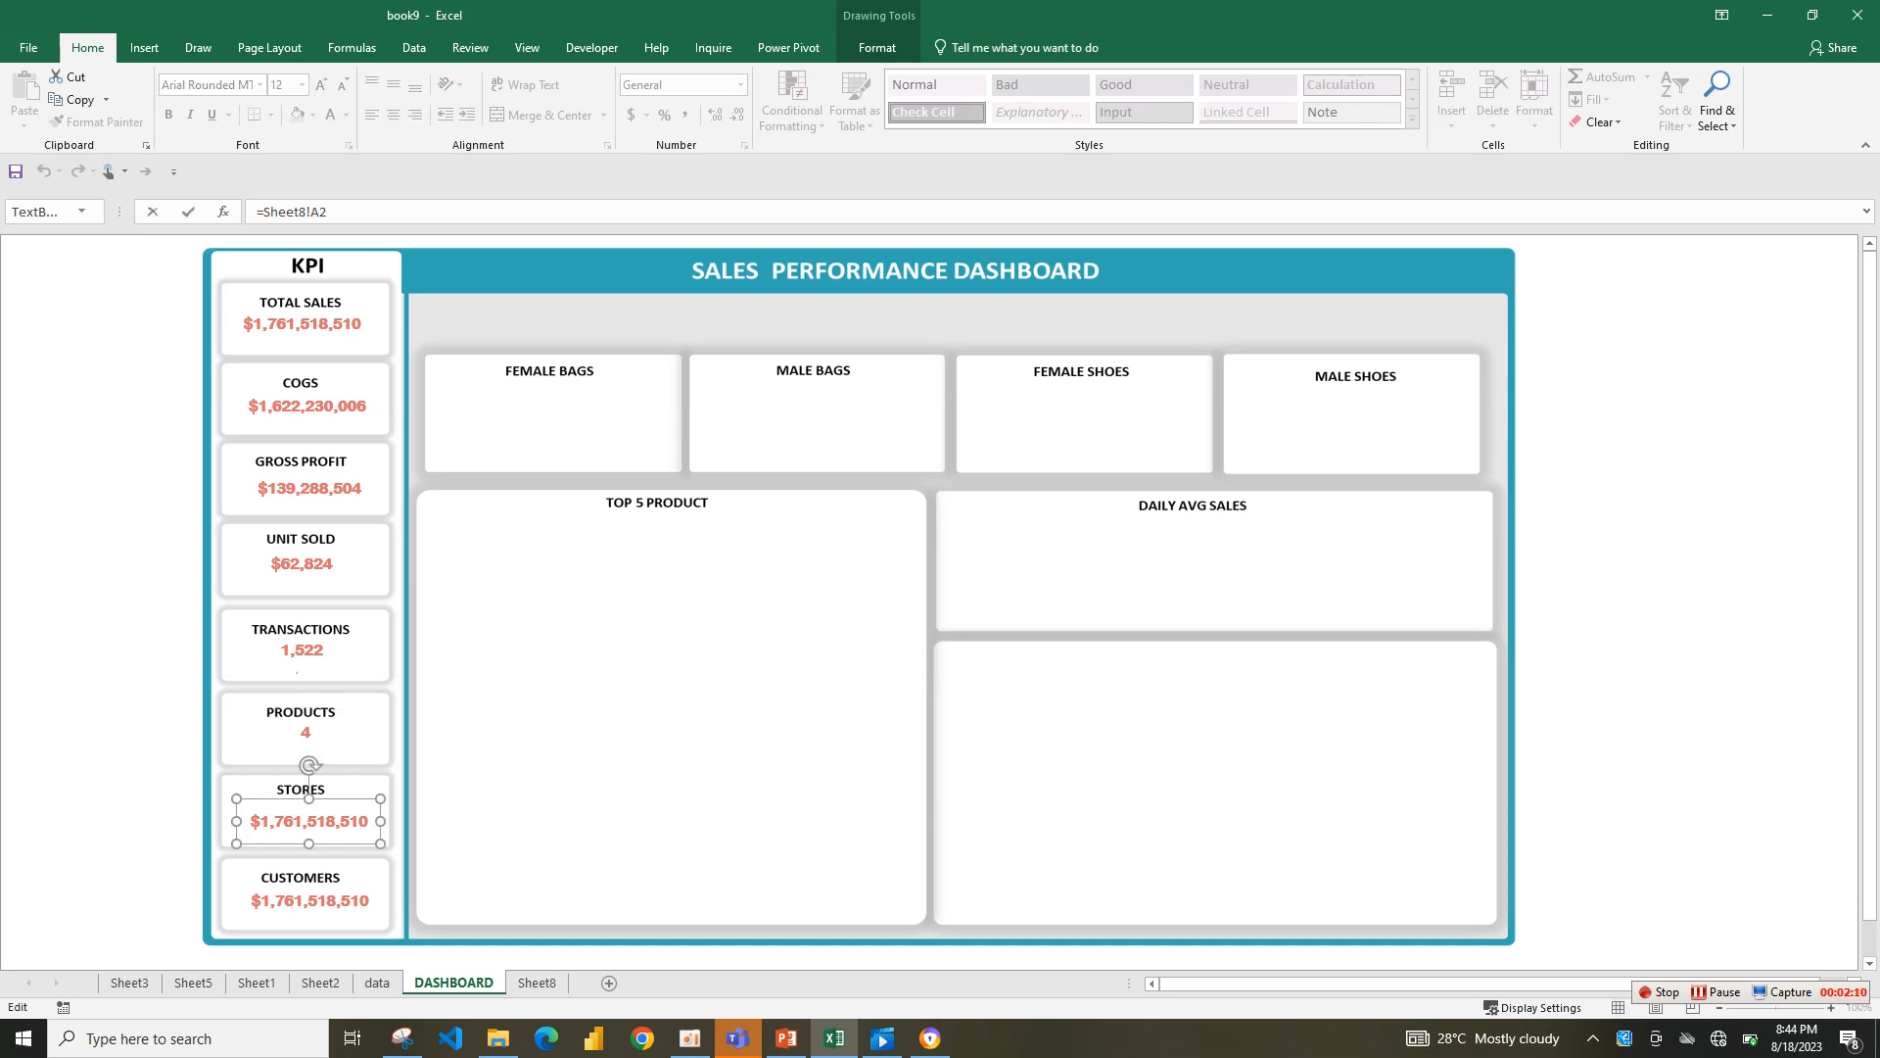
key(BackSpace)
key(BackSpace)
text(j1)
click(306, 732)
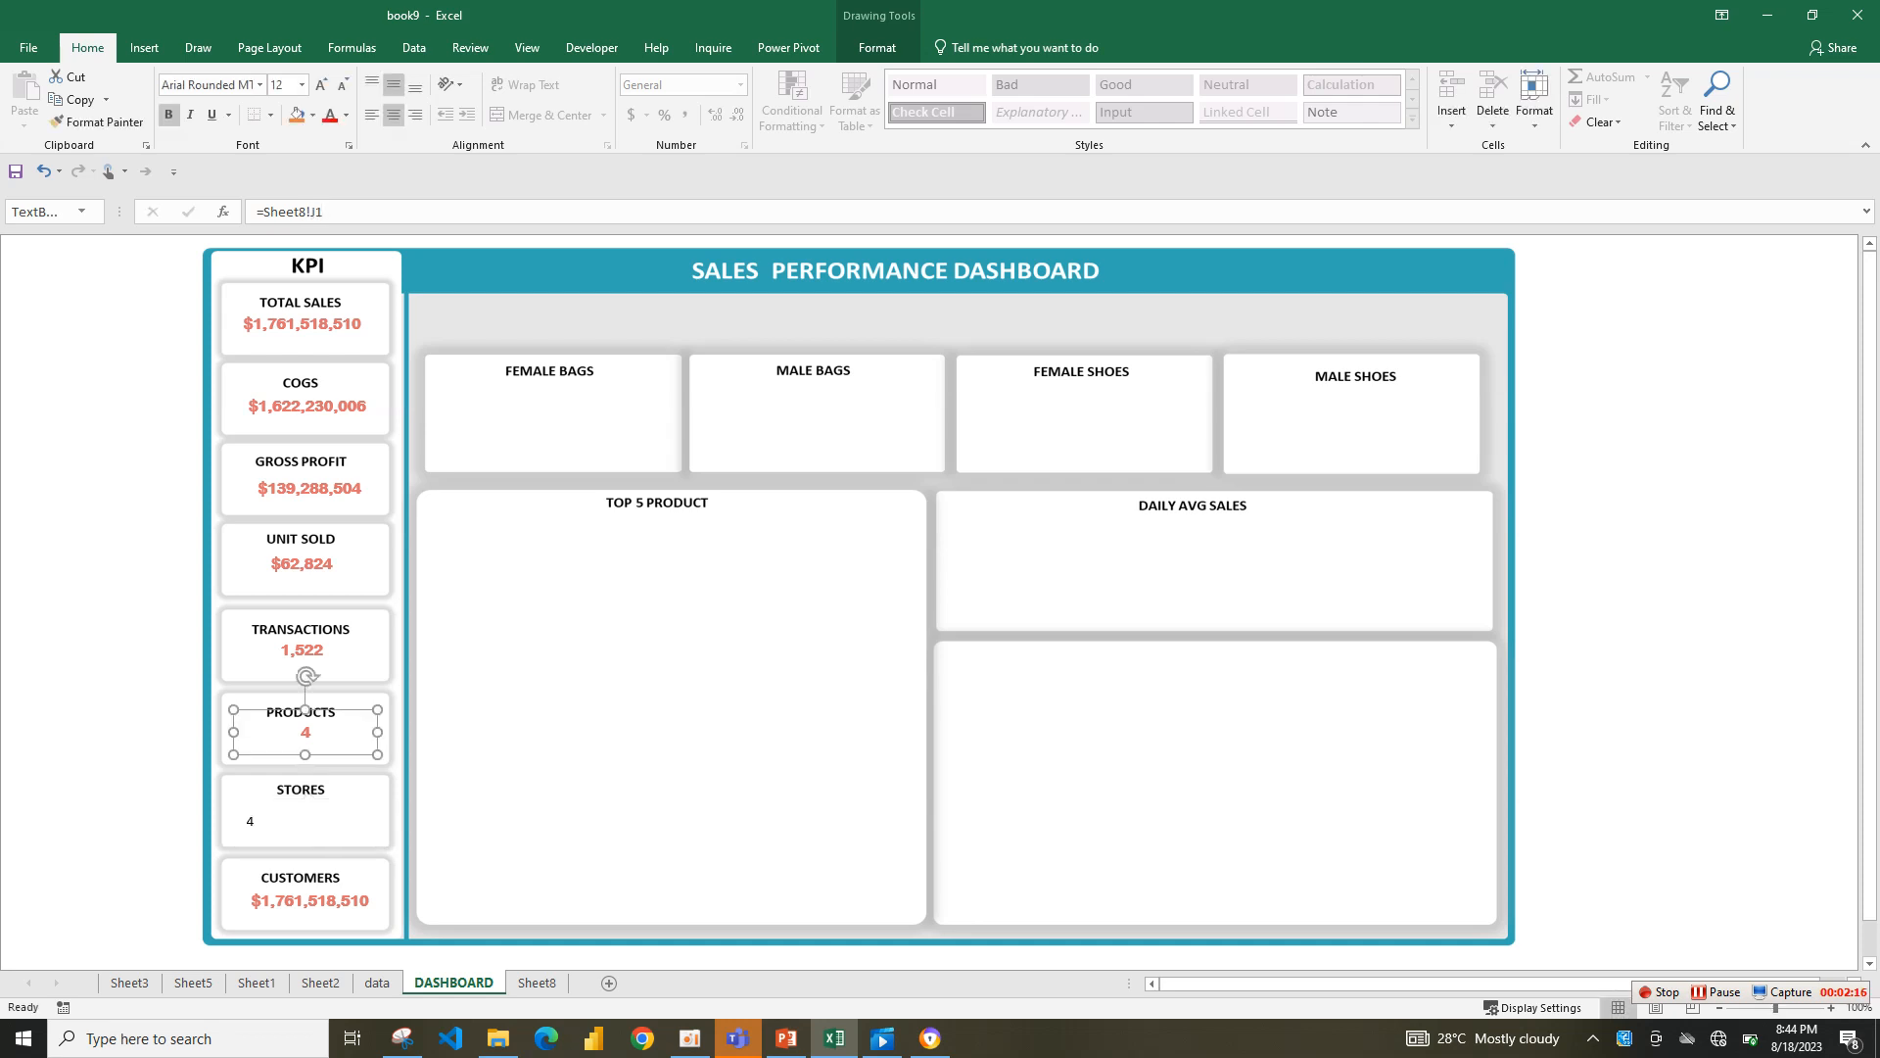
click(97, 122)
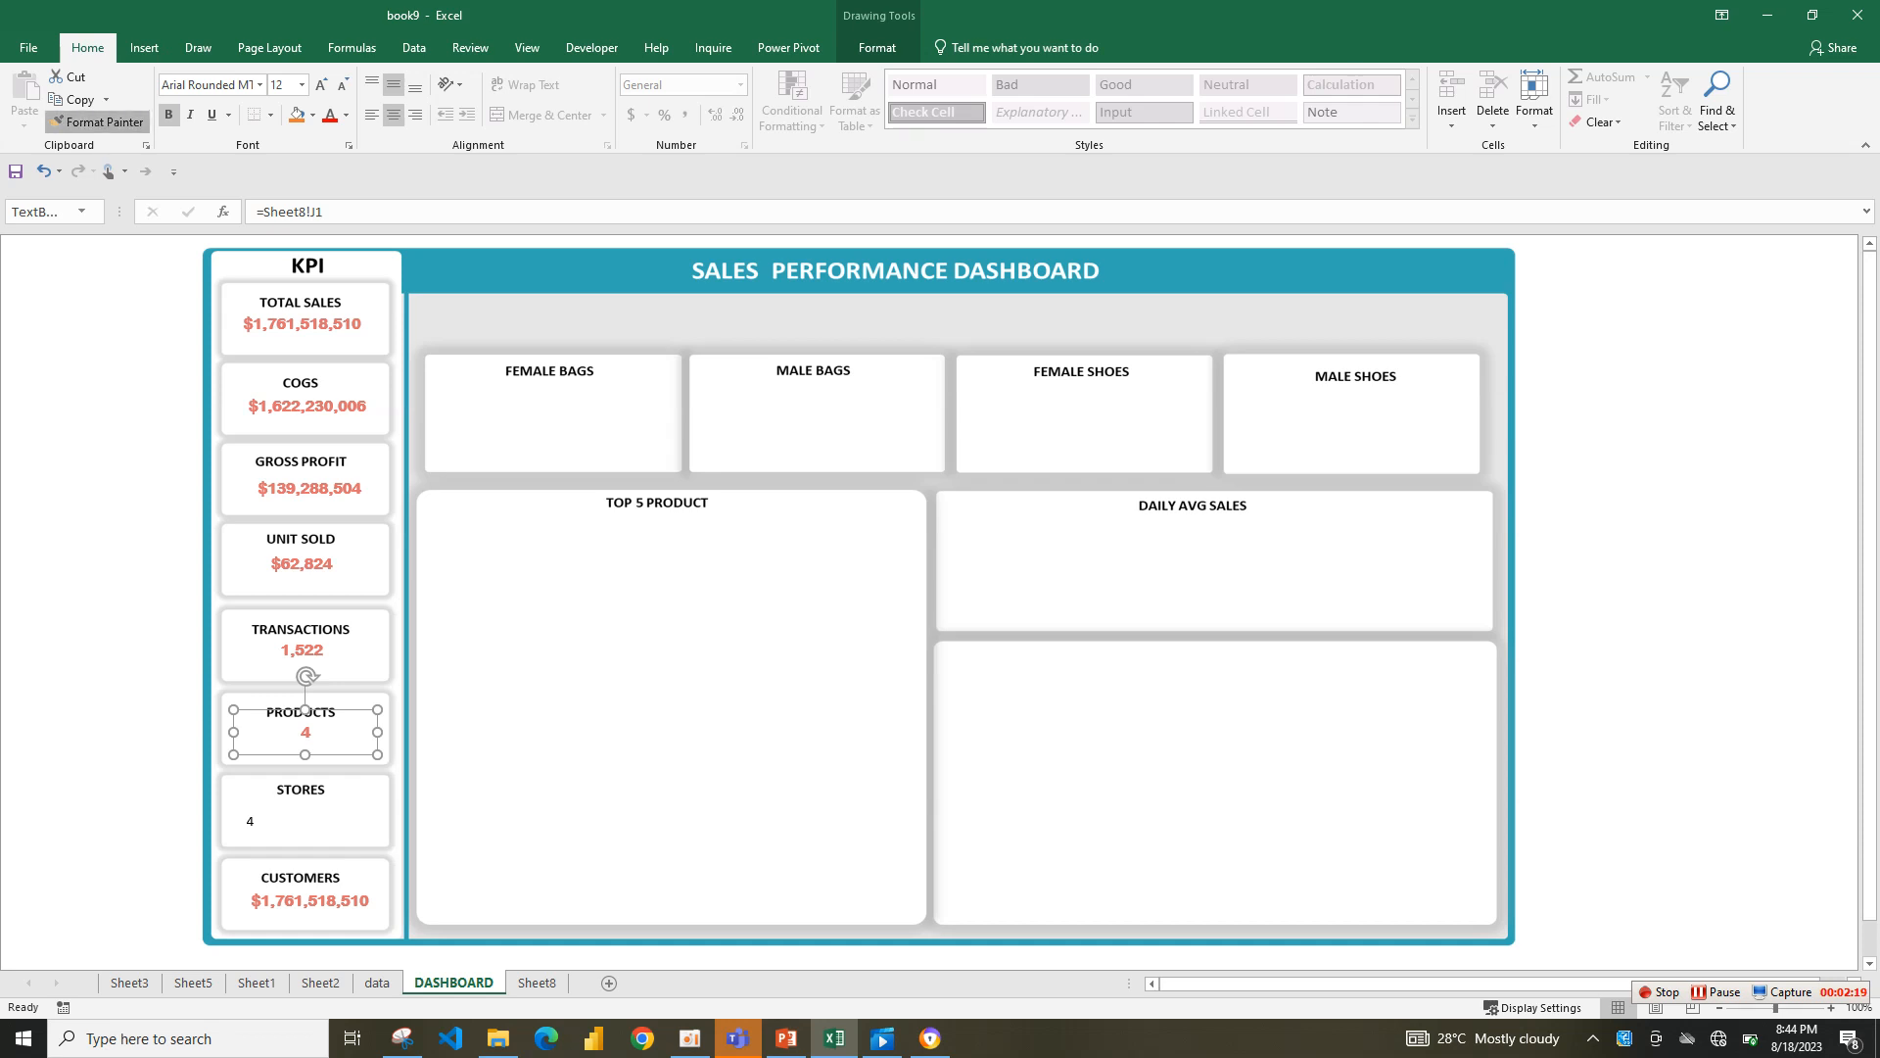
click(309, 821)
- Locate the product and customer counts on Sheet8 and relink the PRODUCTS card's text box to =Sheet8!M1
click(306, 733)
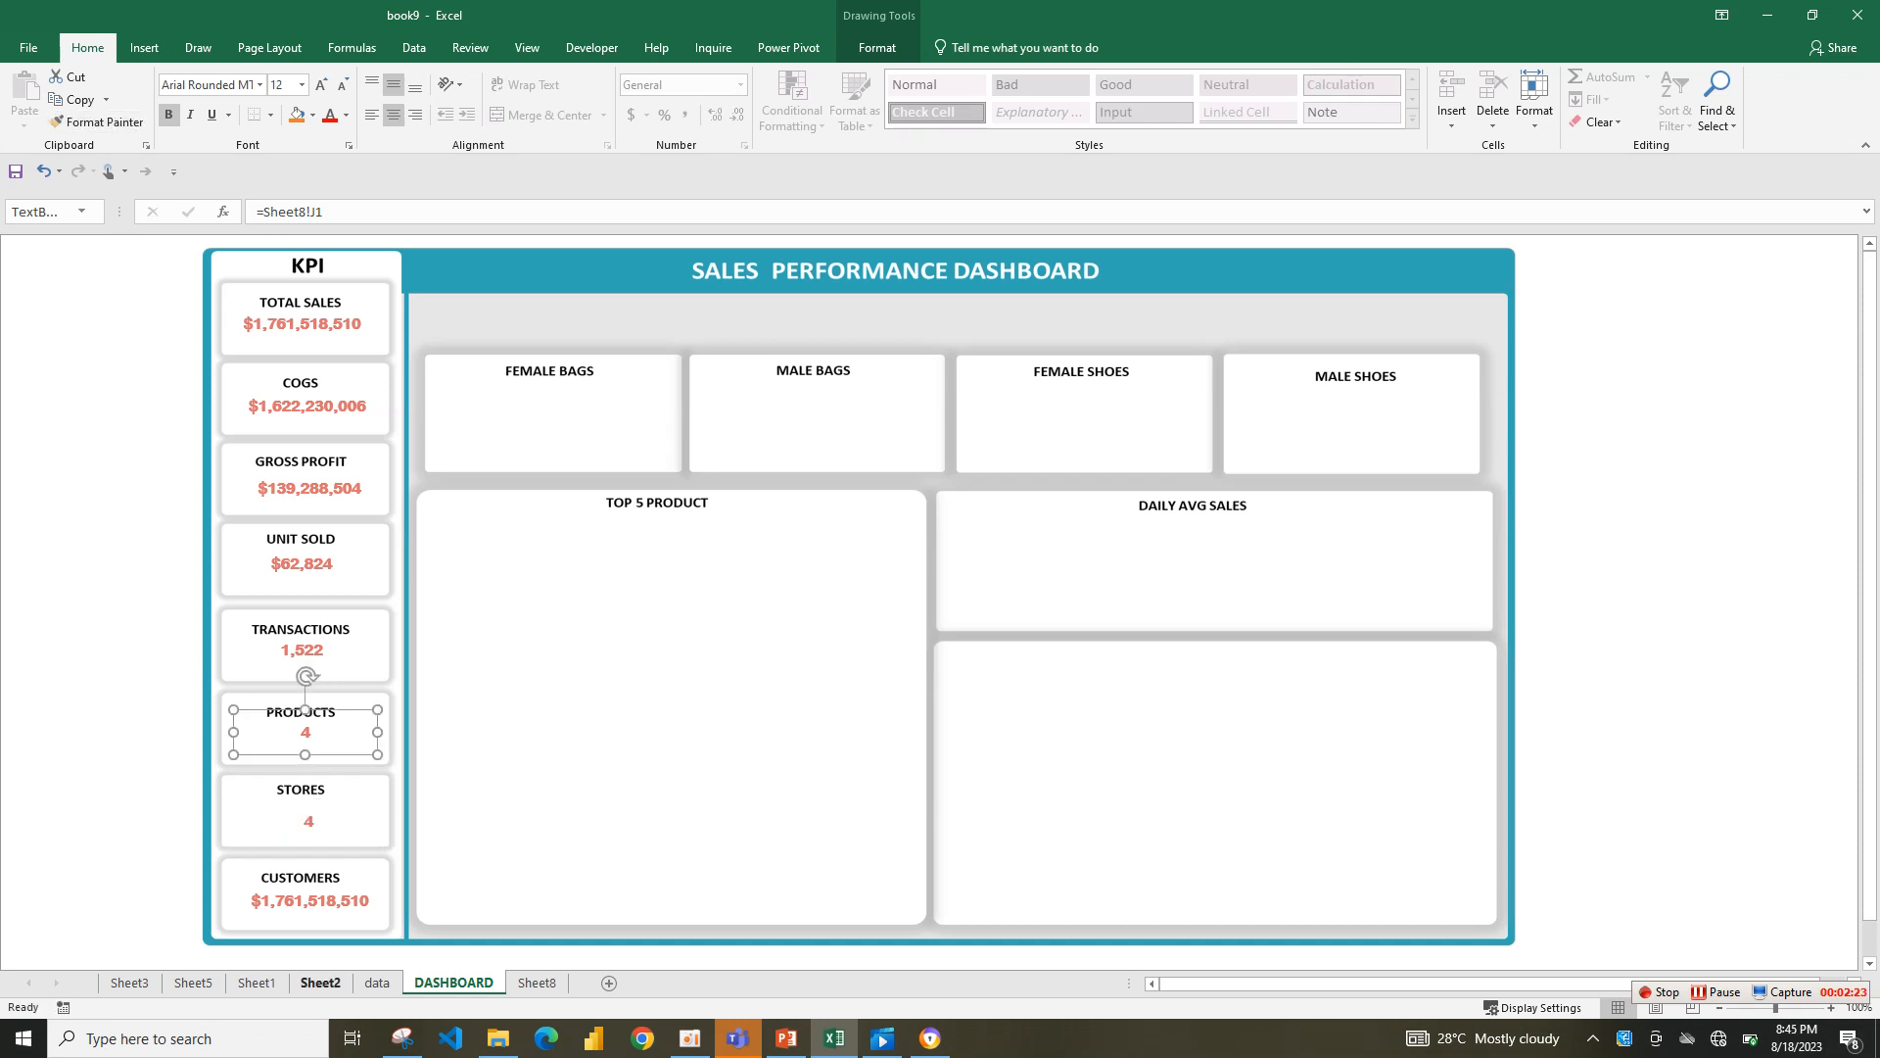
click(537, 982)
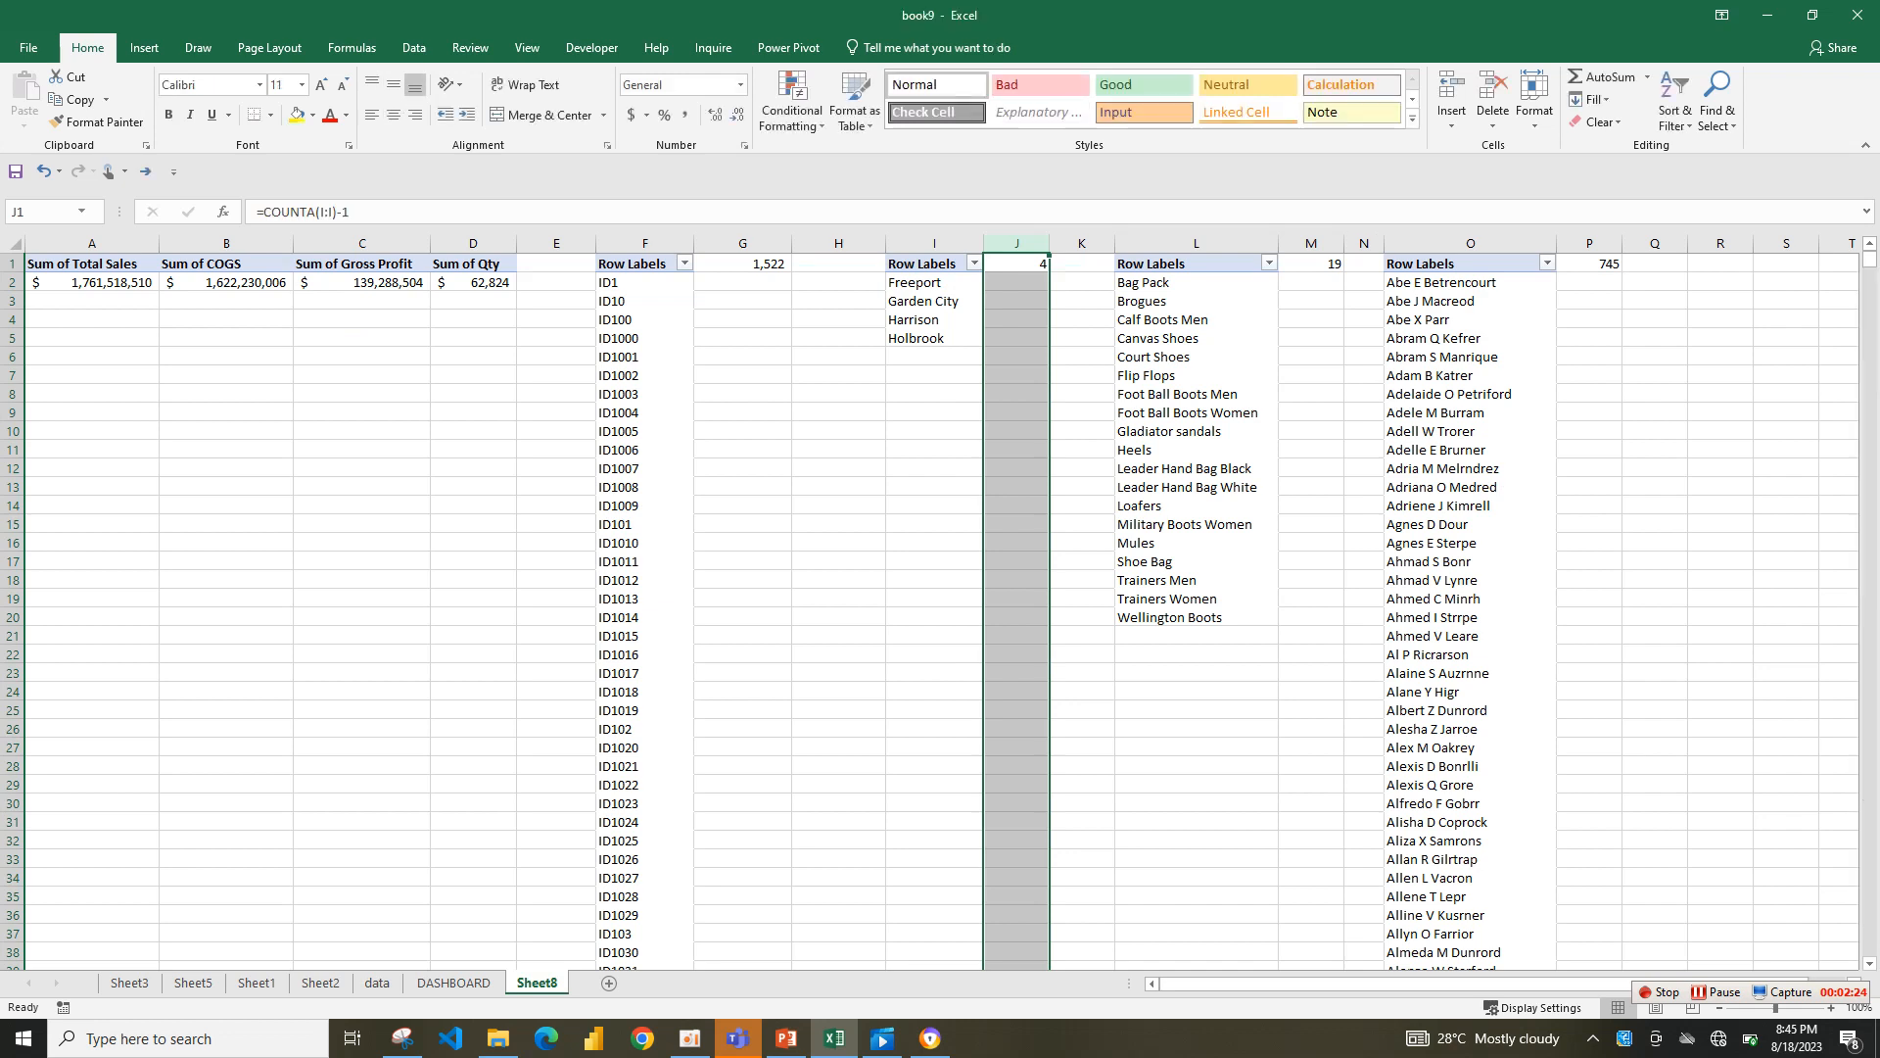
click(1311, 264)
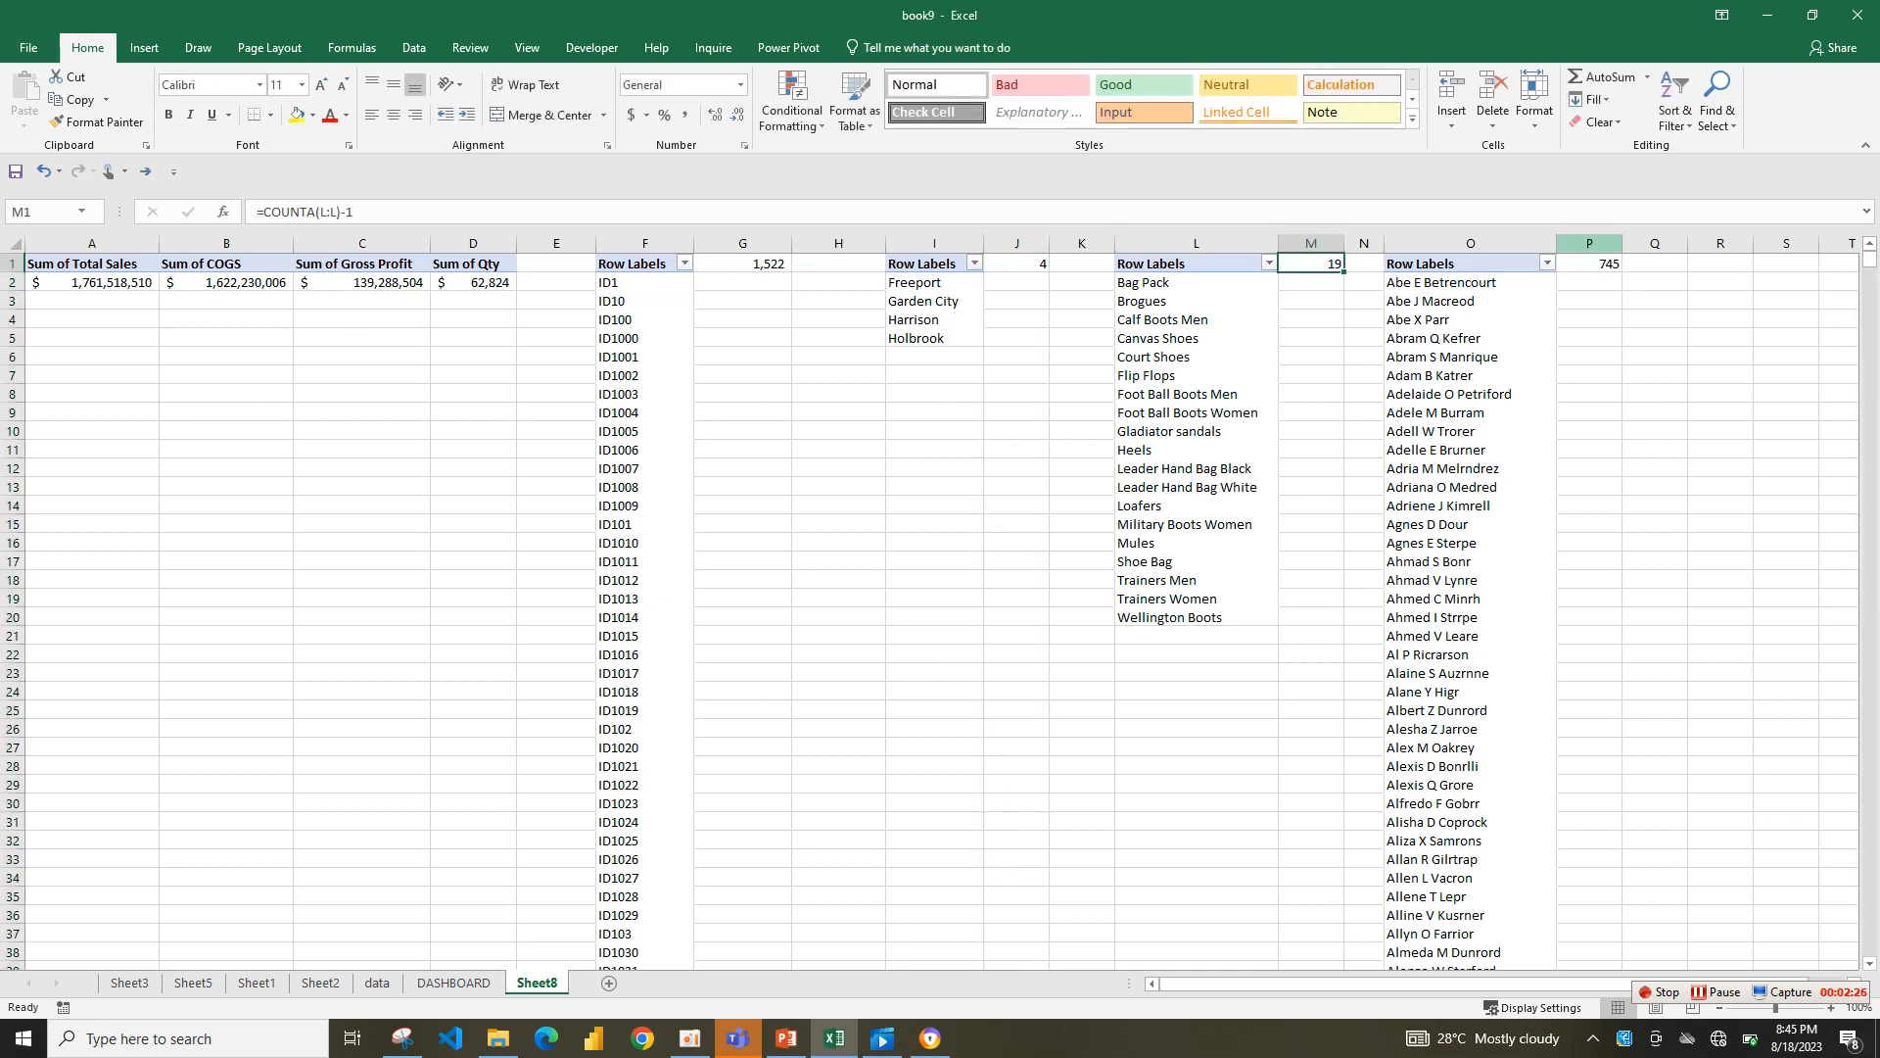
click(1589, 264)
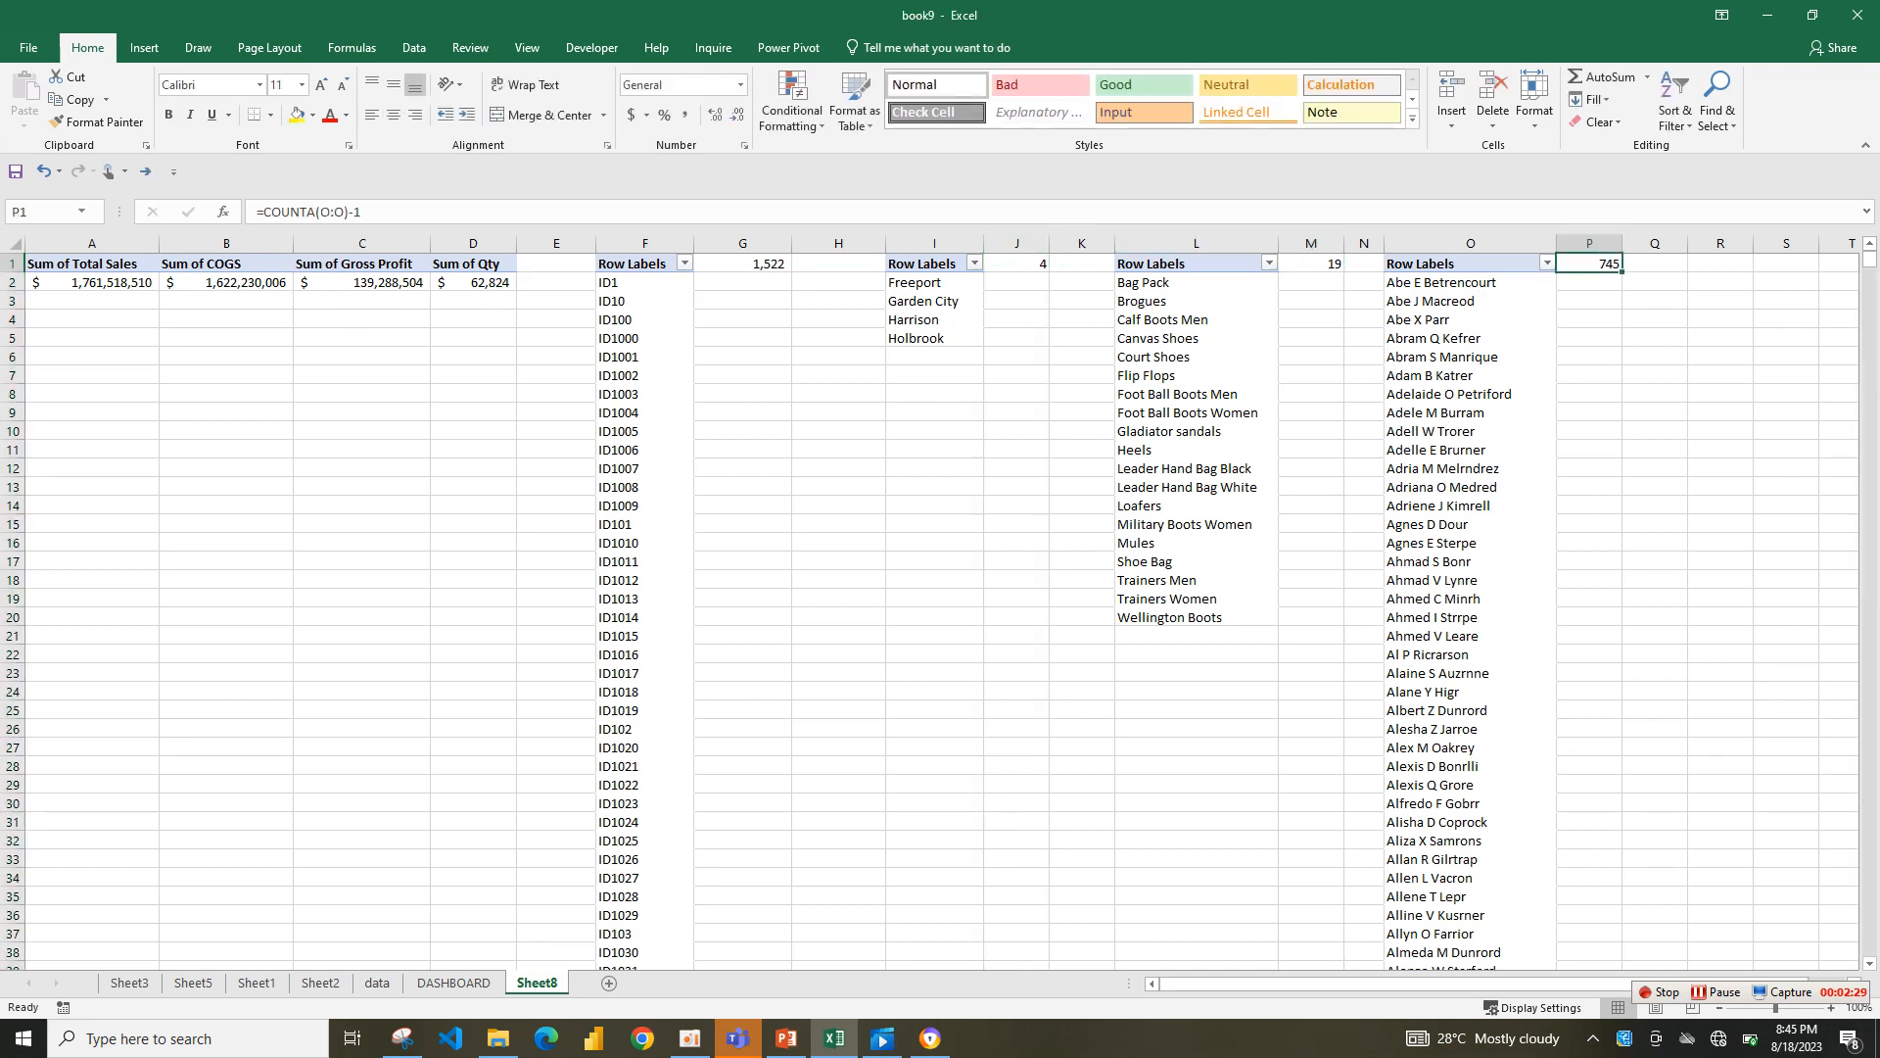
click(453, 983)
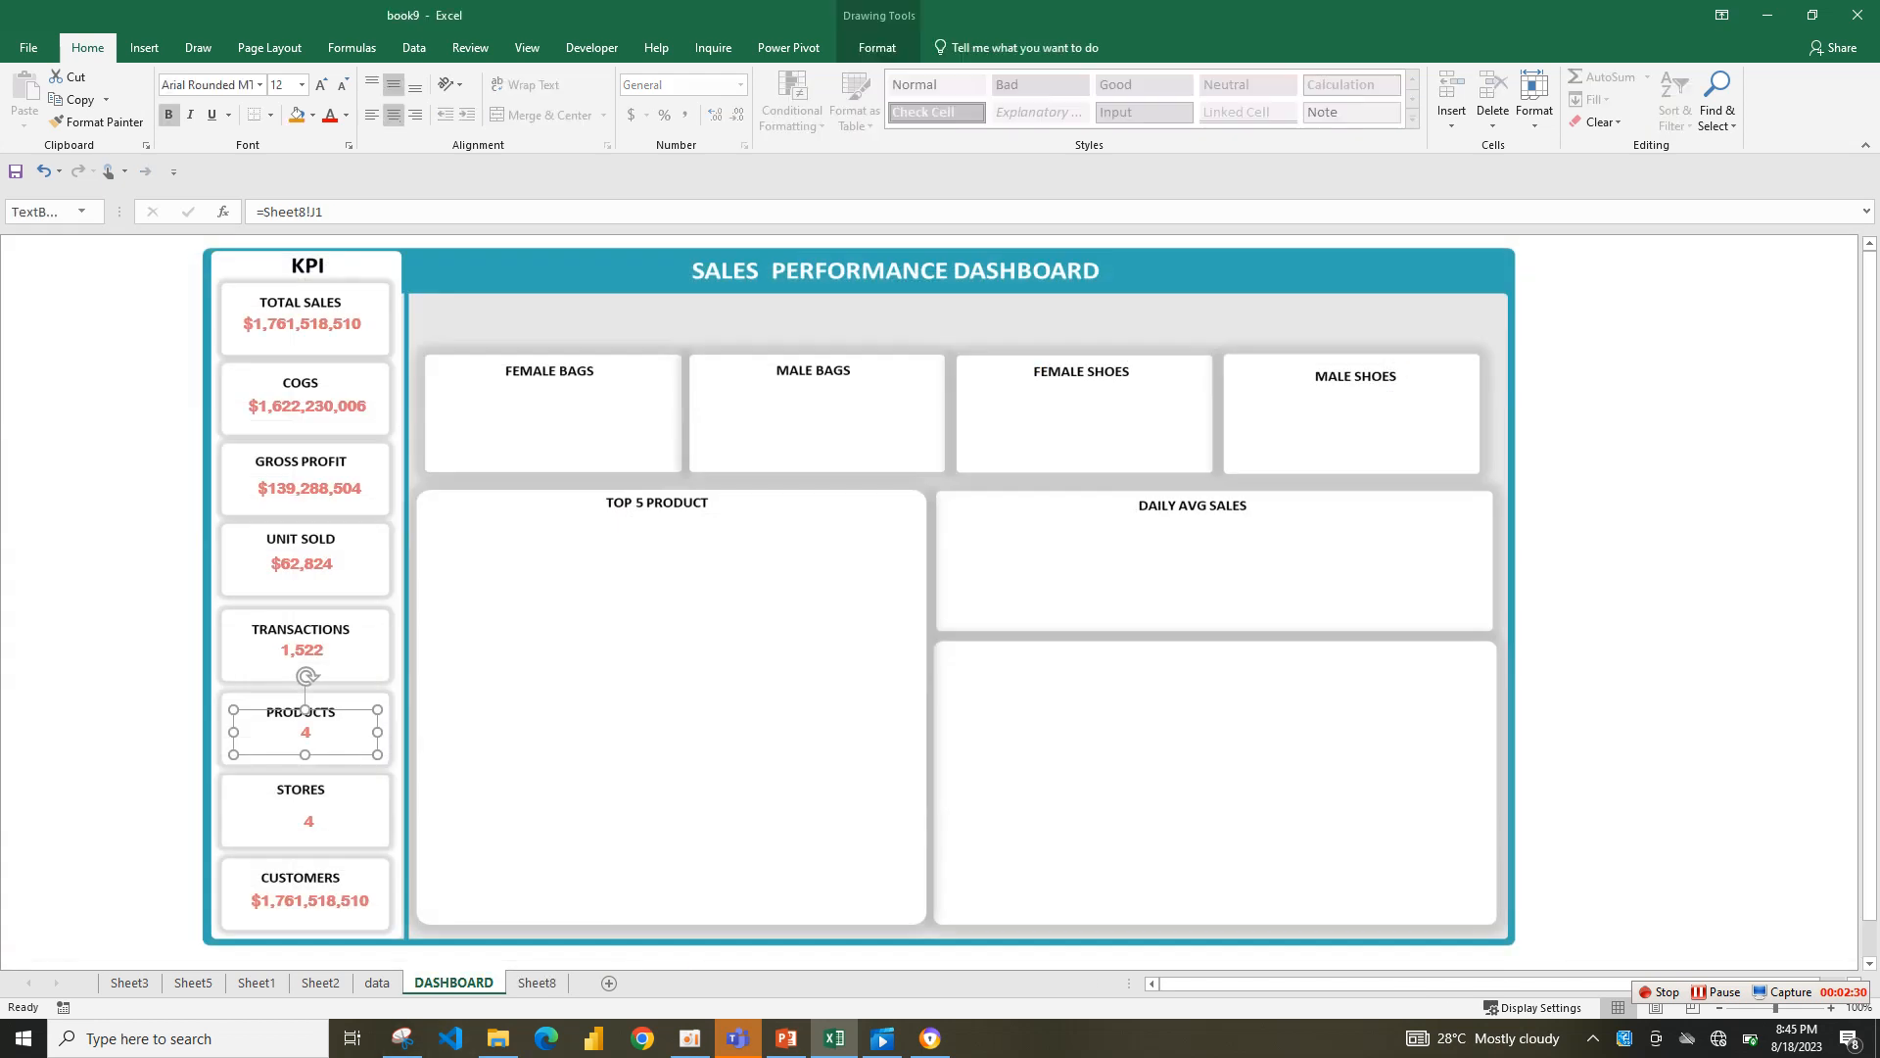
click(308, 822)
click(305, 733)
click(325, 211)
key(BackSpace)
key(BackSpace)
text(m1)
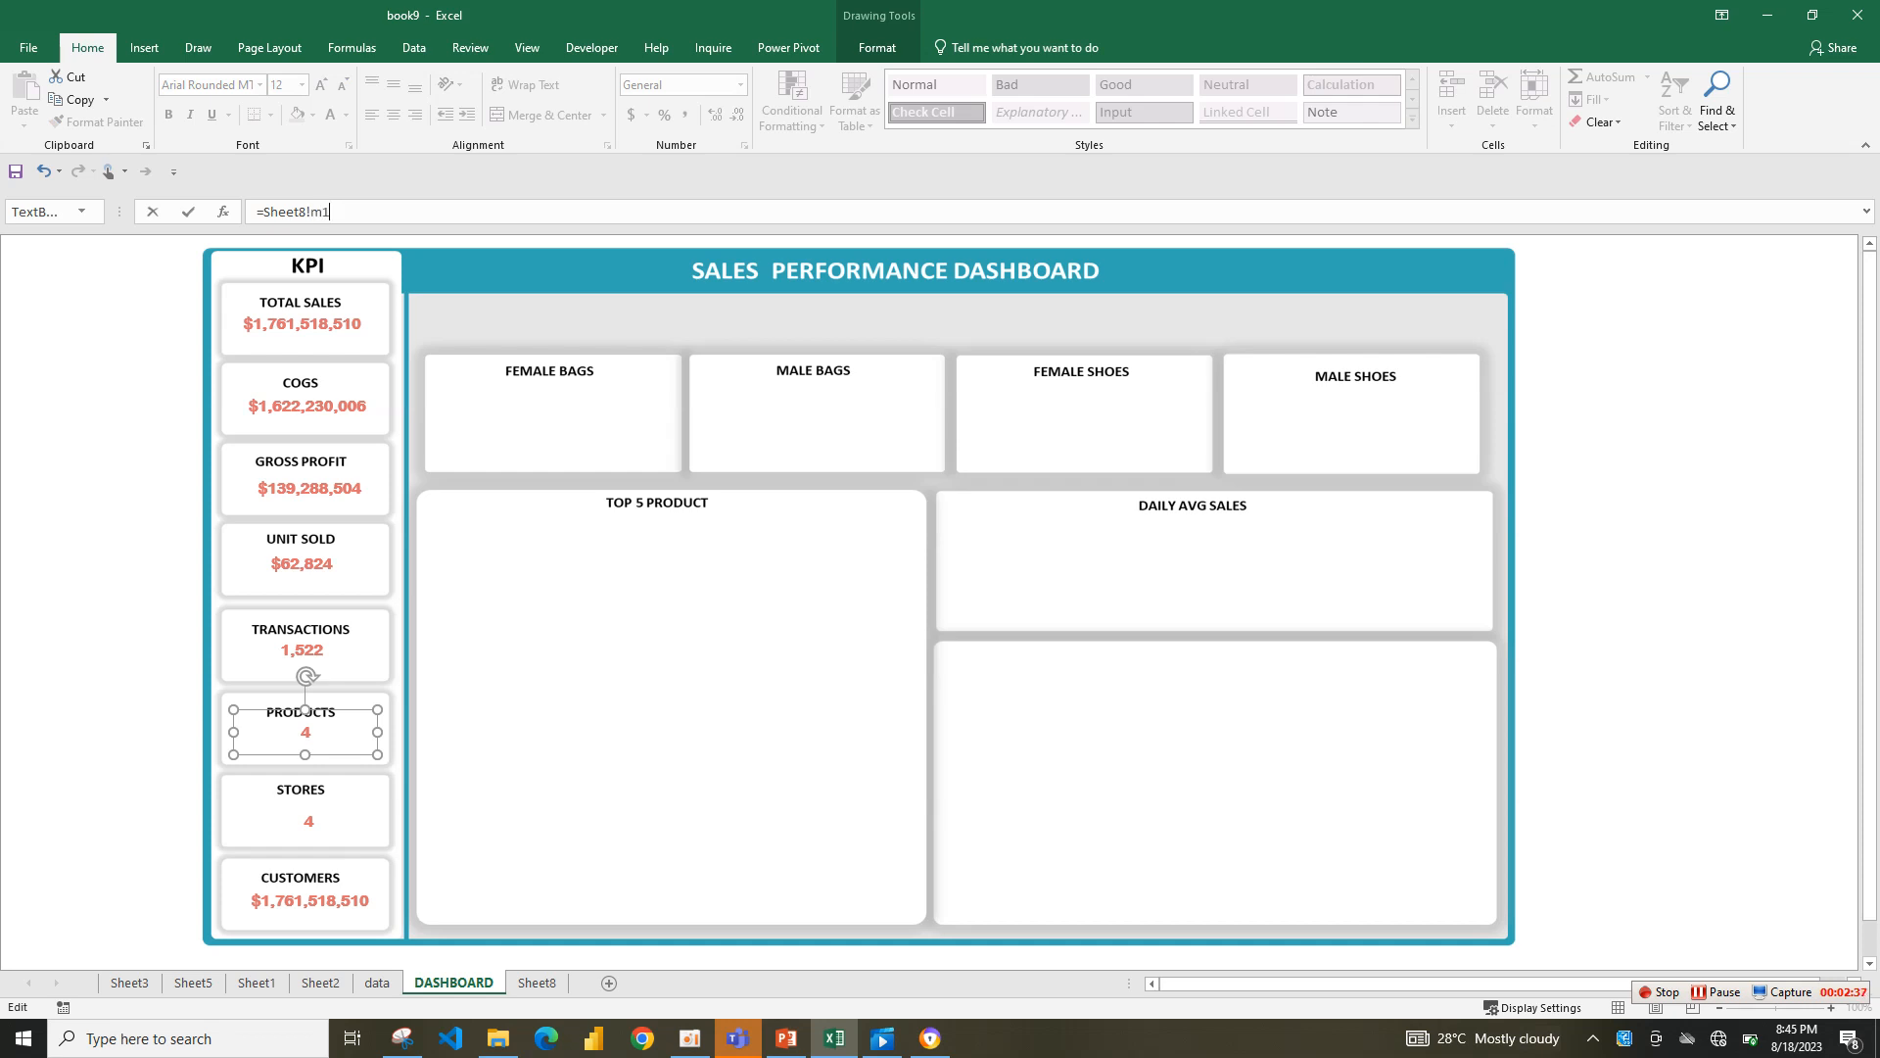
- Reapply the TRANSACTIONS value's formatting to the PRODUCTS value
click(302, 650)
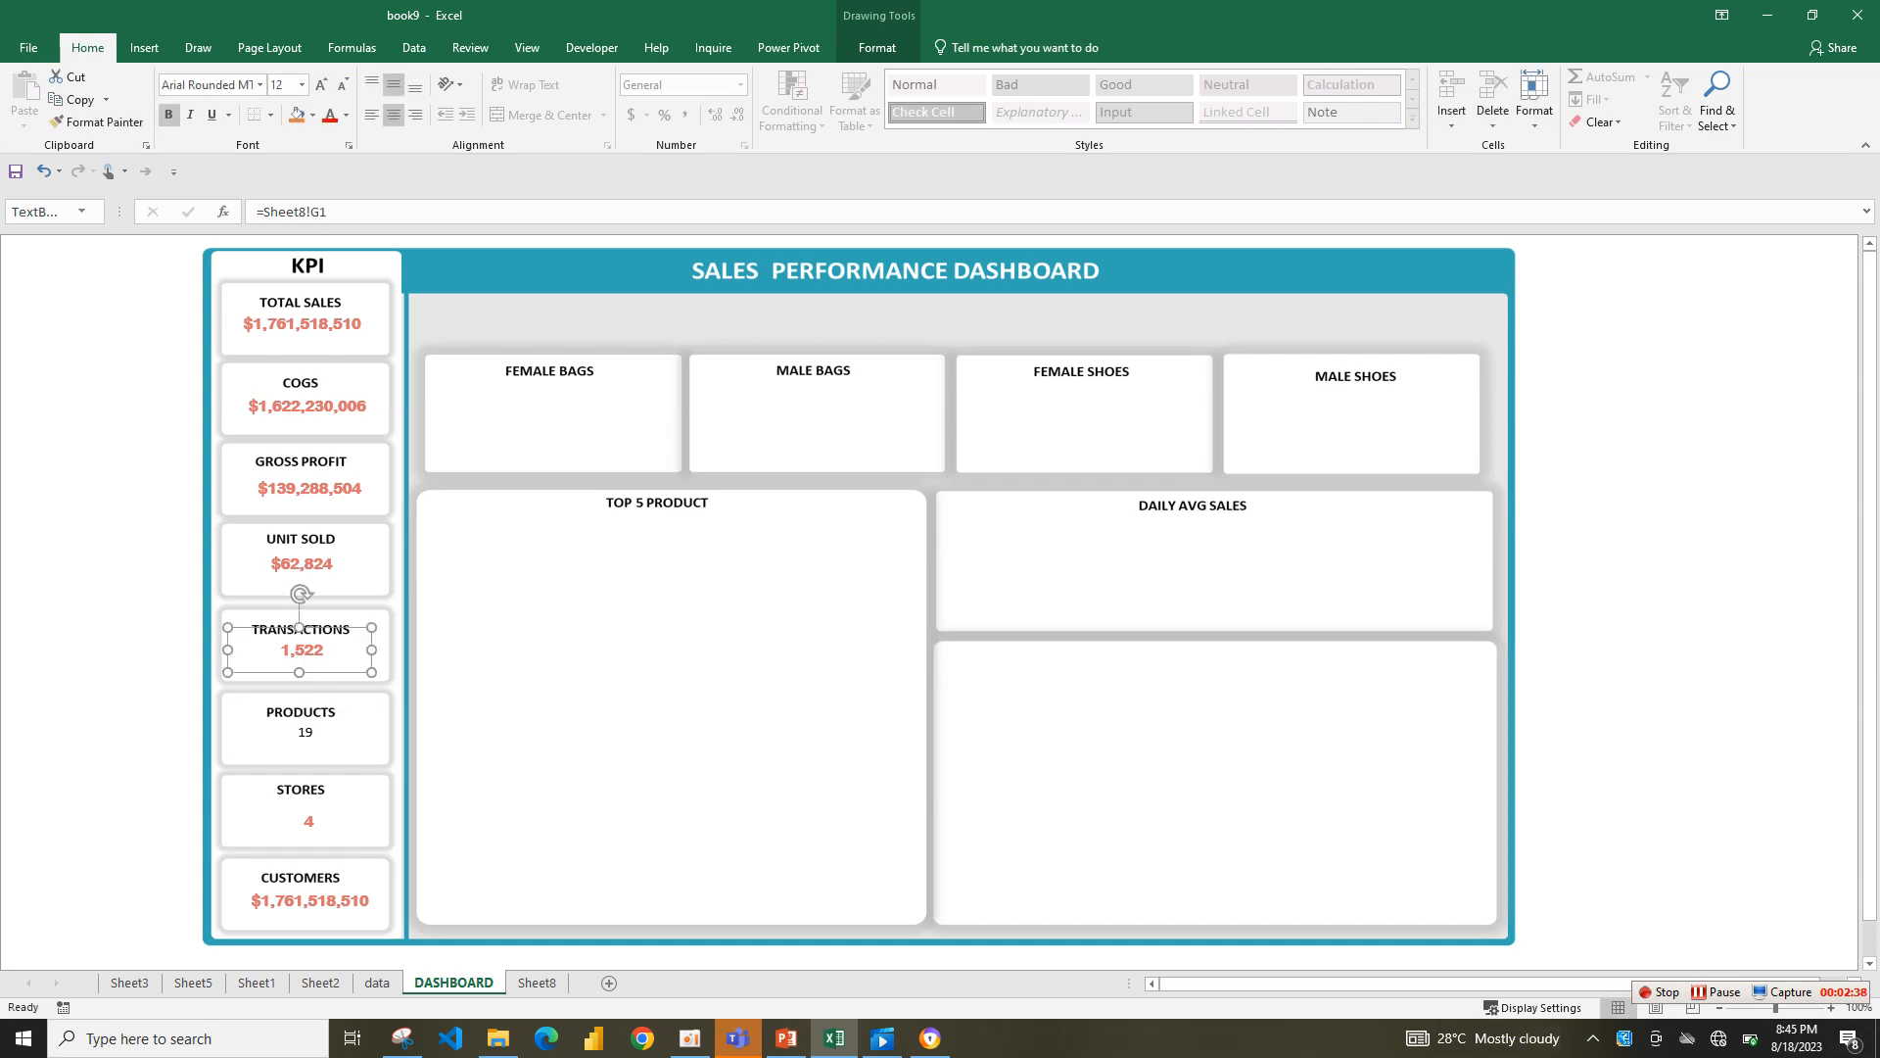
click(97, 121)
click(305, 732)
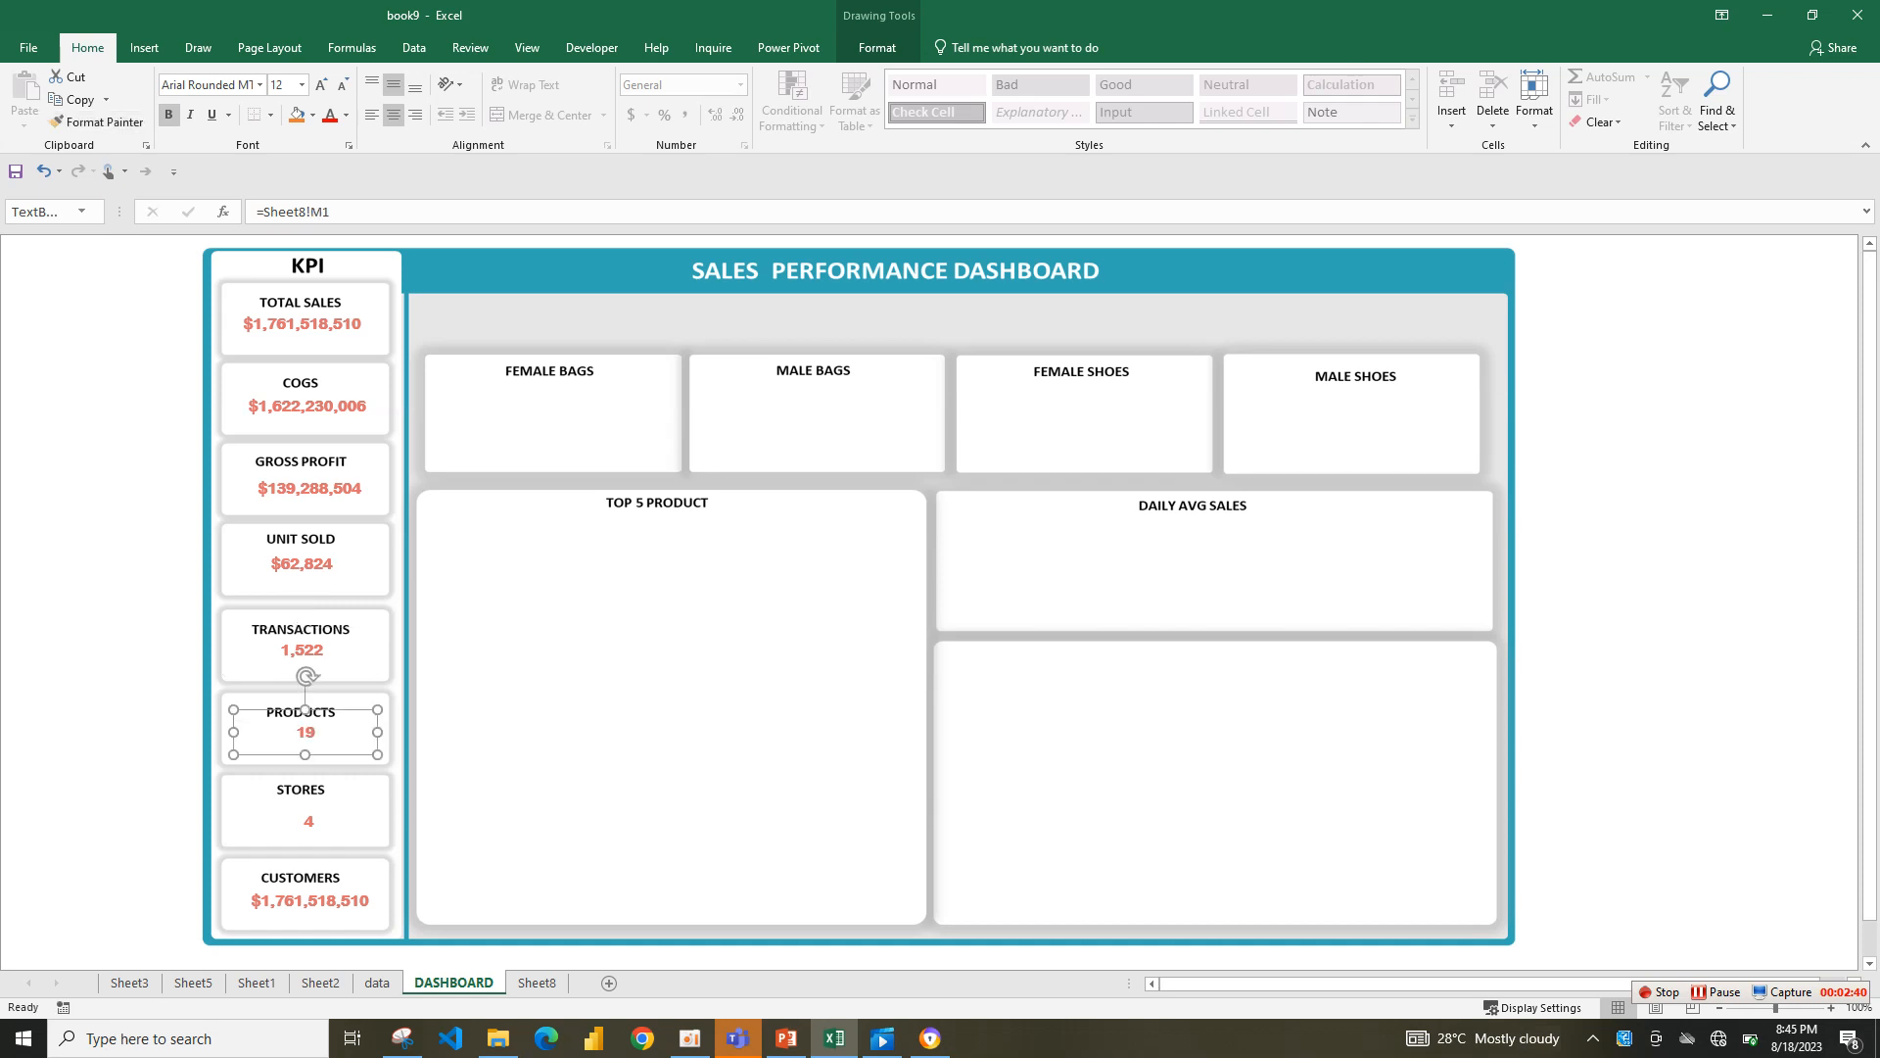
- Link the CUSTOMERS card's text box to =Sheet8!O1
click(310, 899)
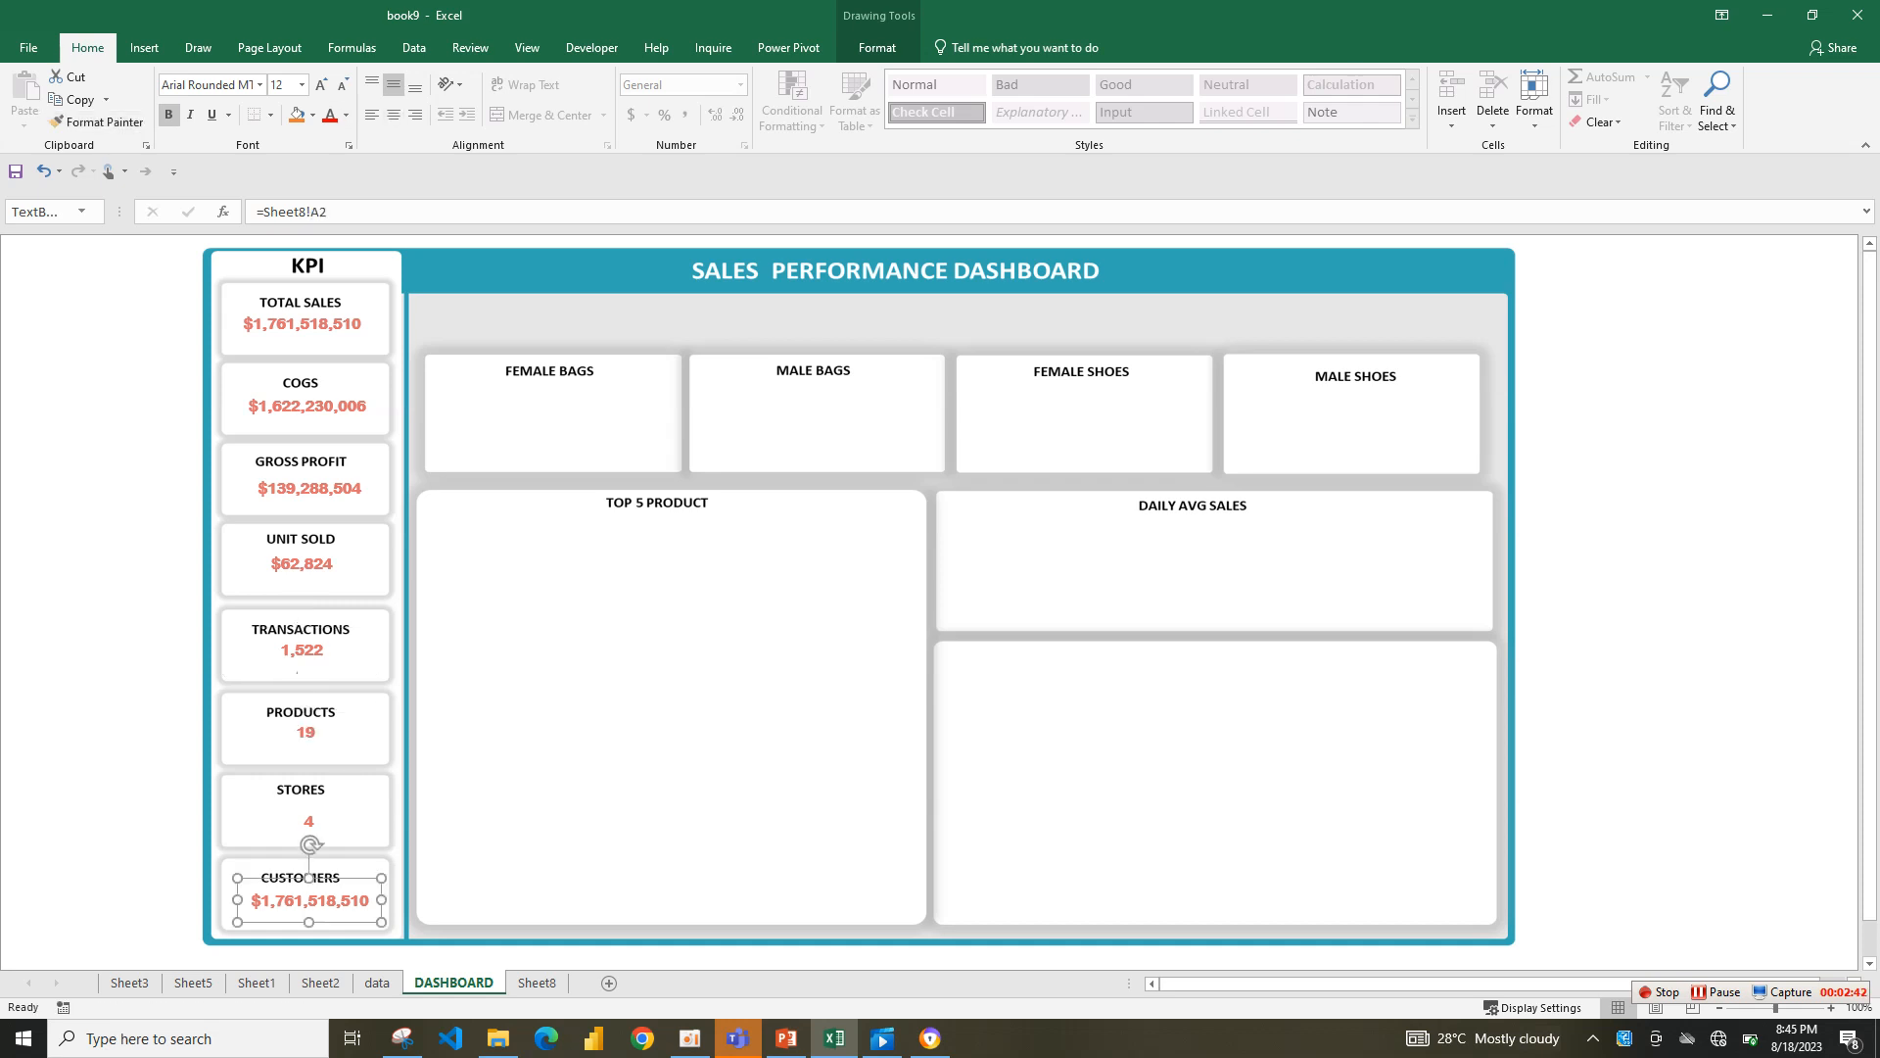
click(320, 211)
key(BackSpace)
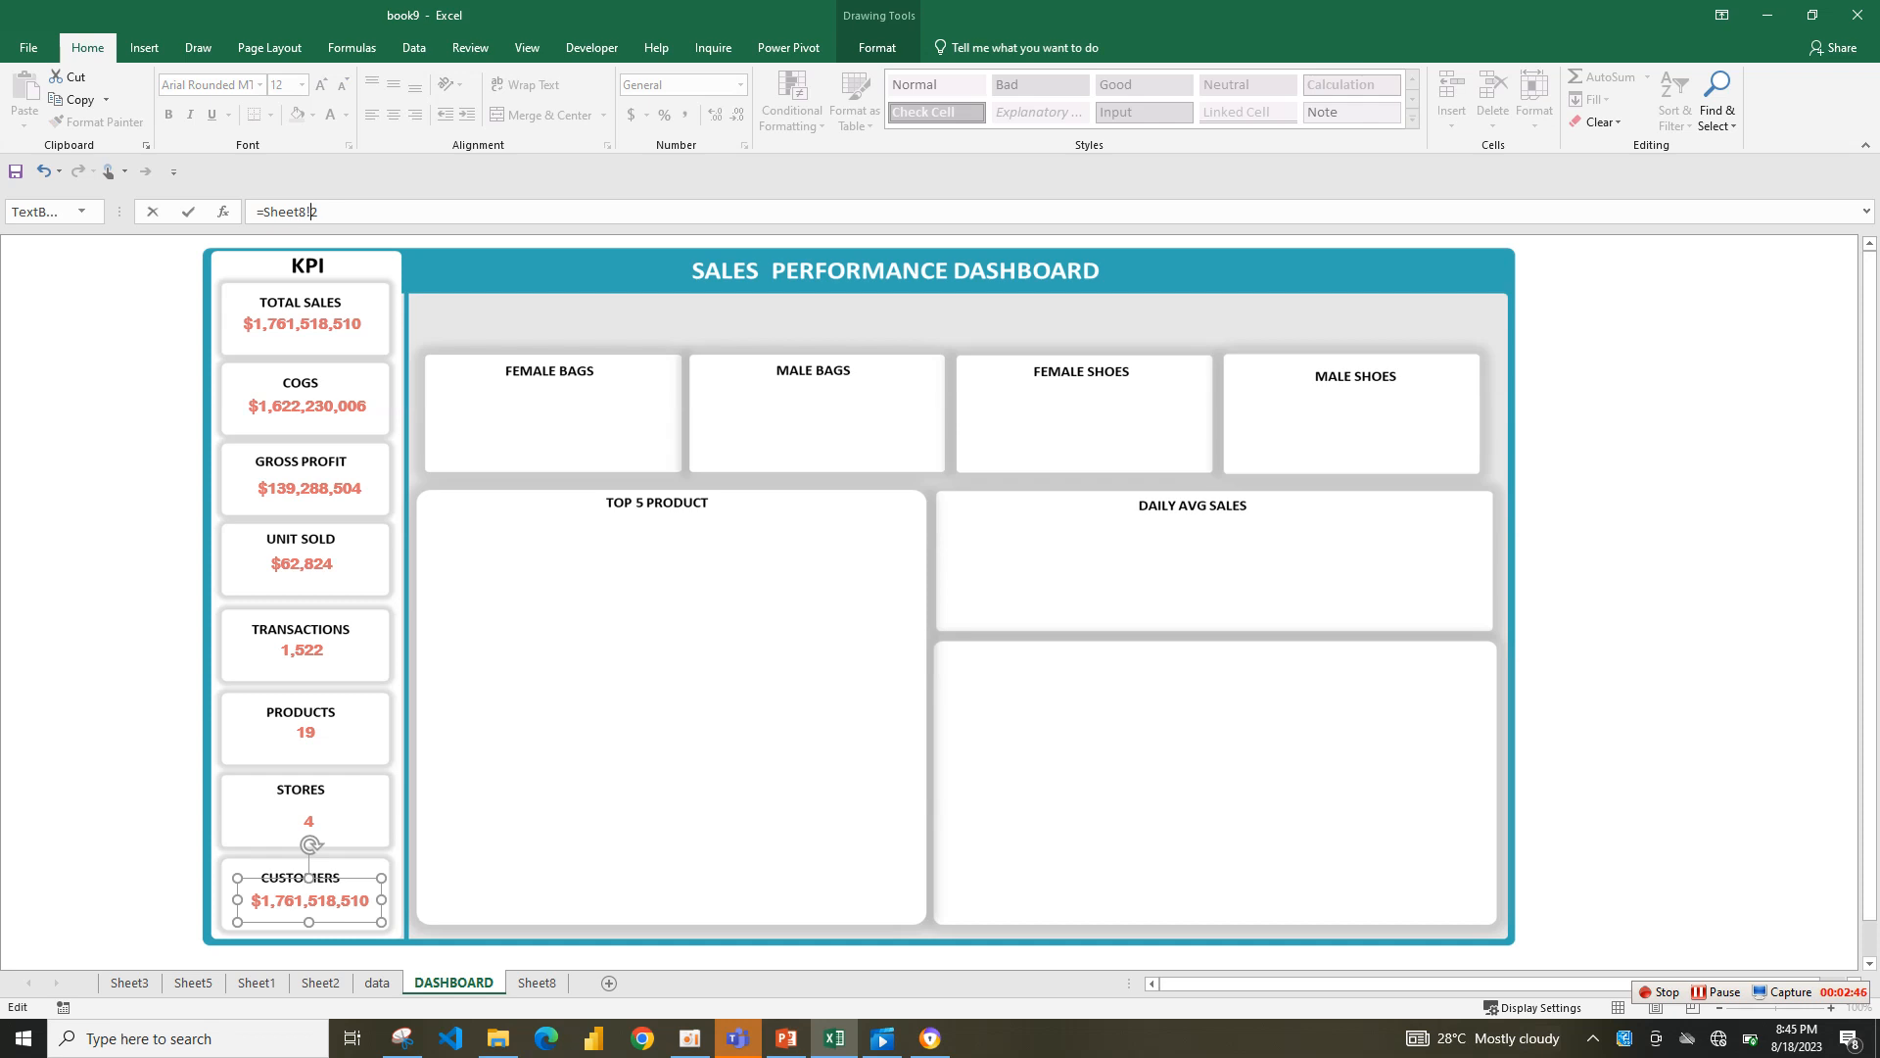
text(D)
key(BackSpace)
text(o)
key(BackSpace)
text(1)
key(Return)
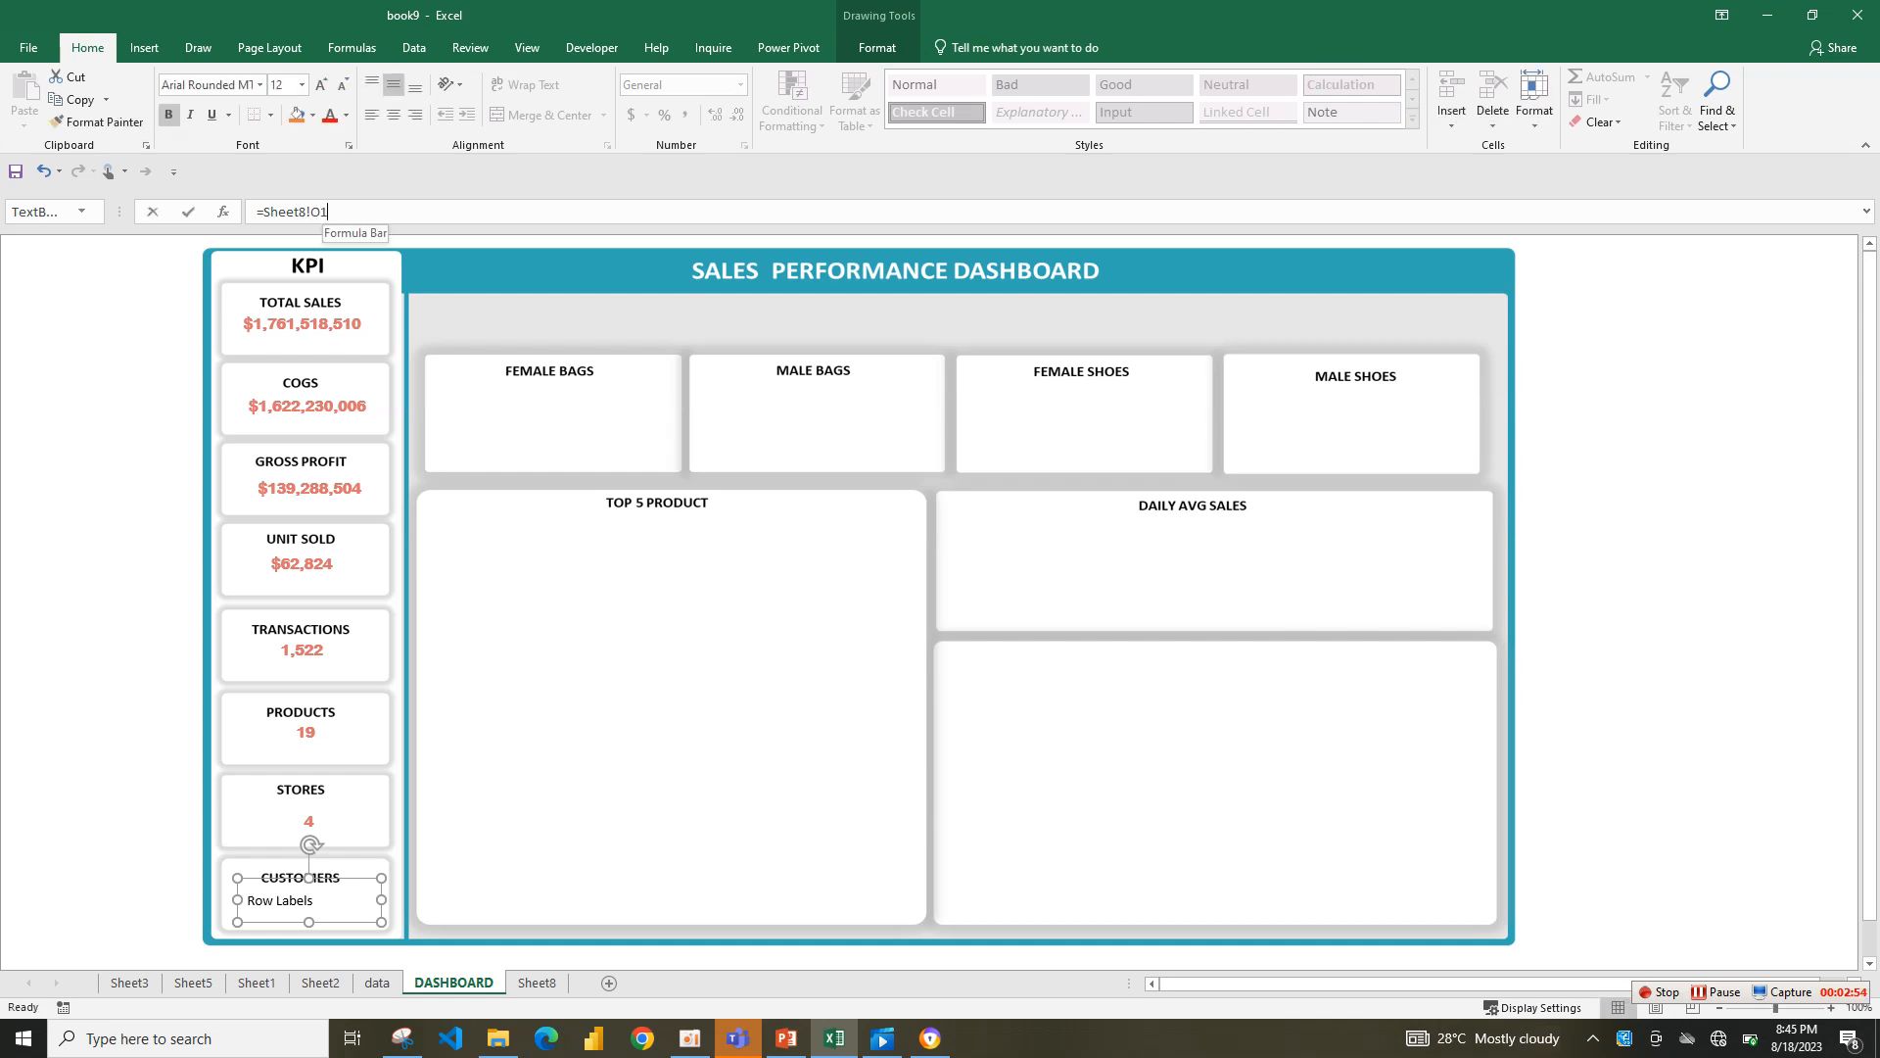
- Correct the CUSTOMERS card's link to the customer count with =Sheet8!P1
click(329, 212)
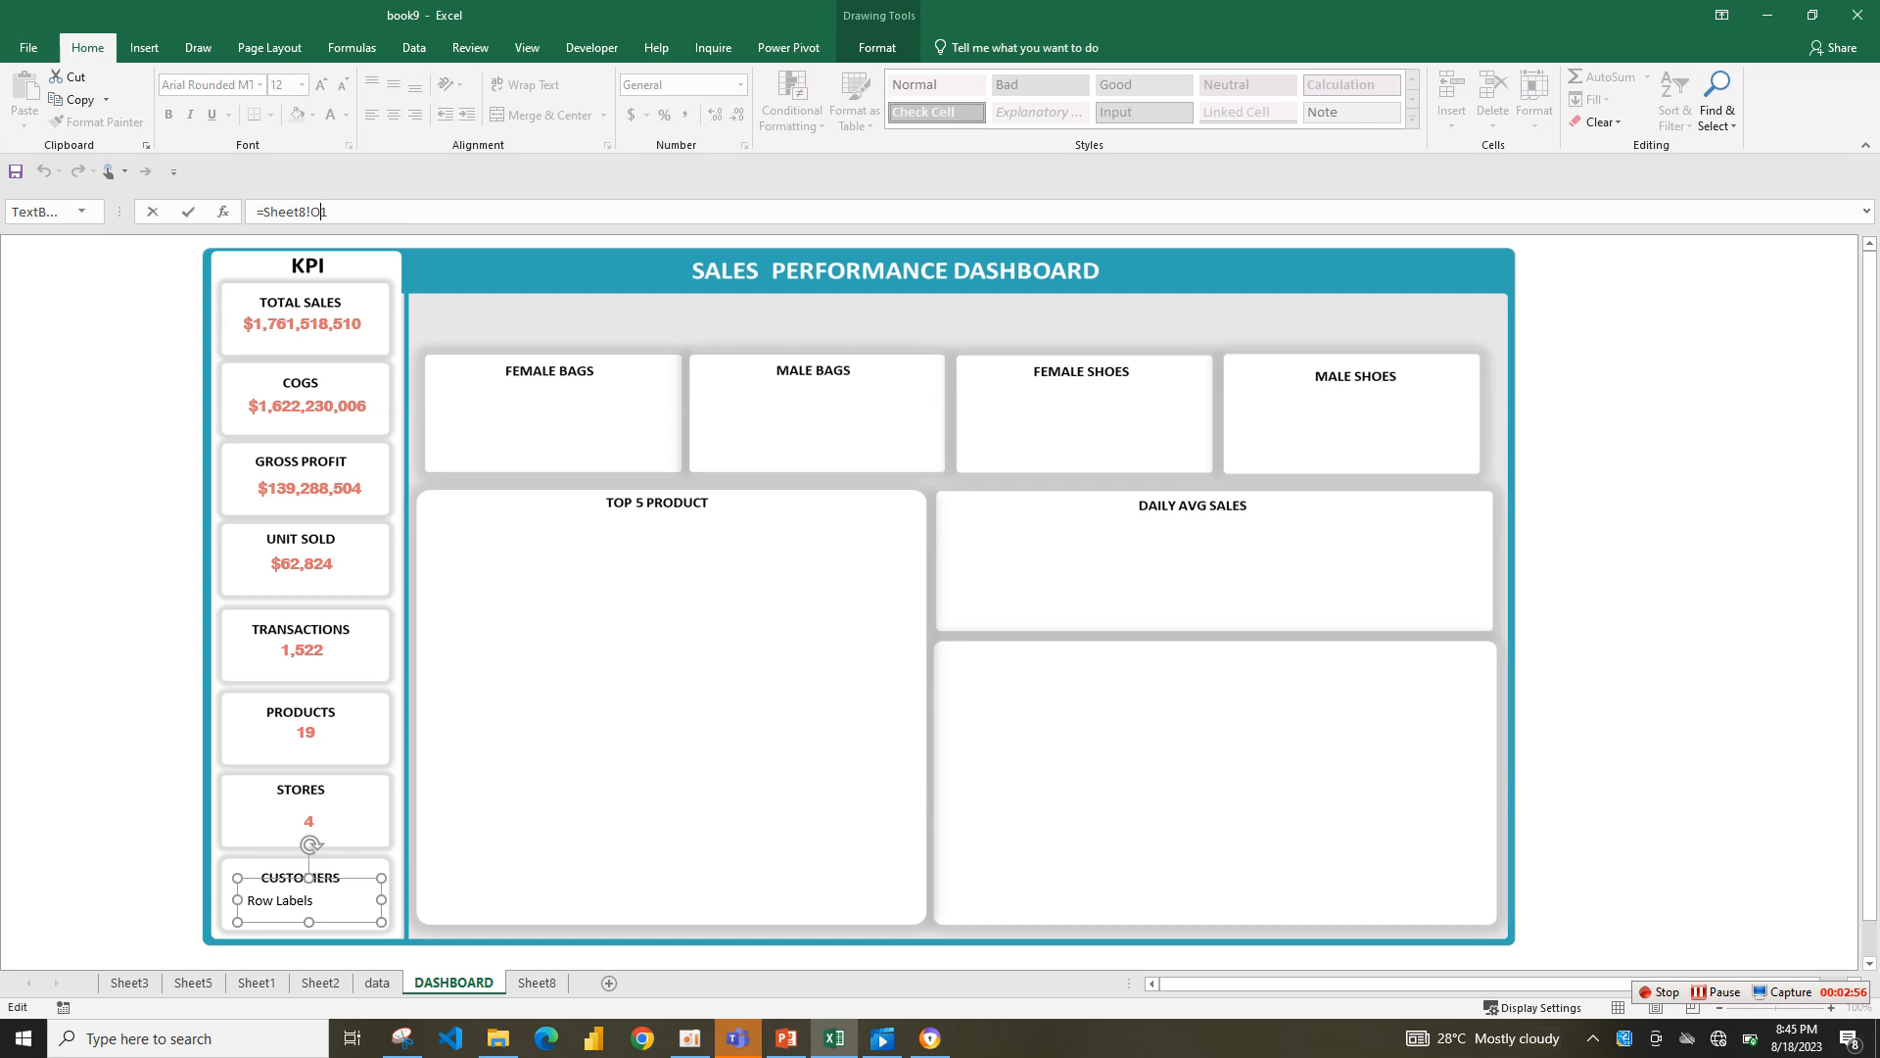
click(313, 211)
key(Delete)
text(9)
key(BackSpace)
text(P)
key(Return)
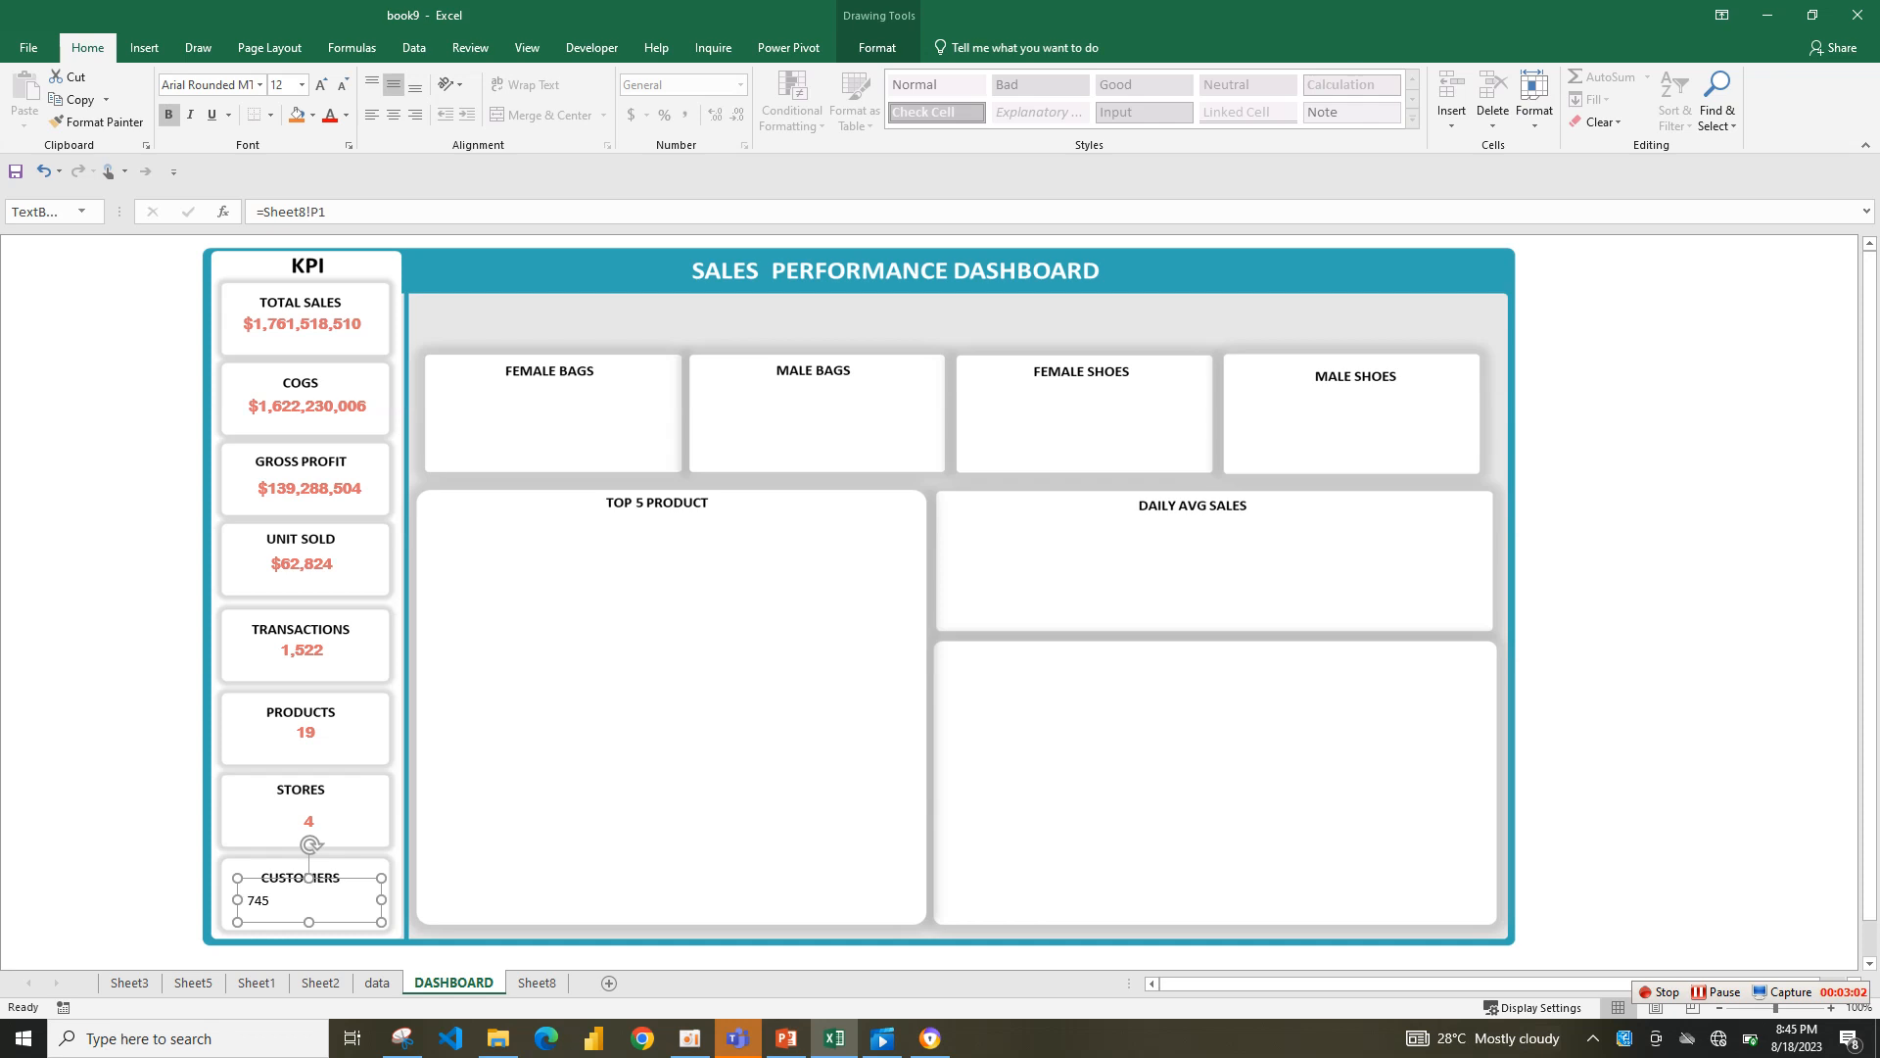
- Copy the formatting of the PRODUCTS value onto the CUSTOMERS value
click(303, 733)
click(97, 121)
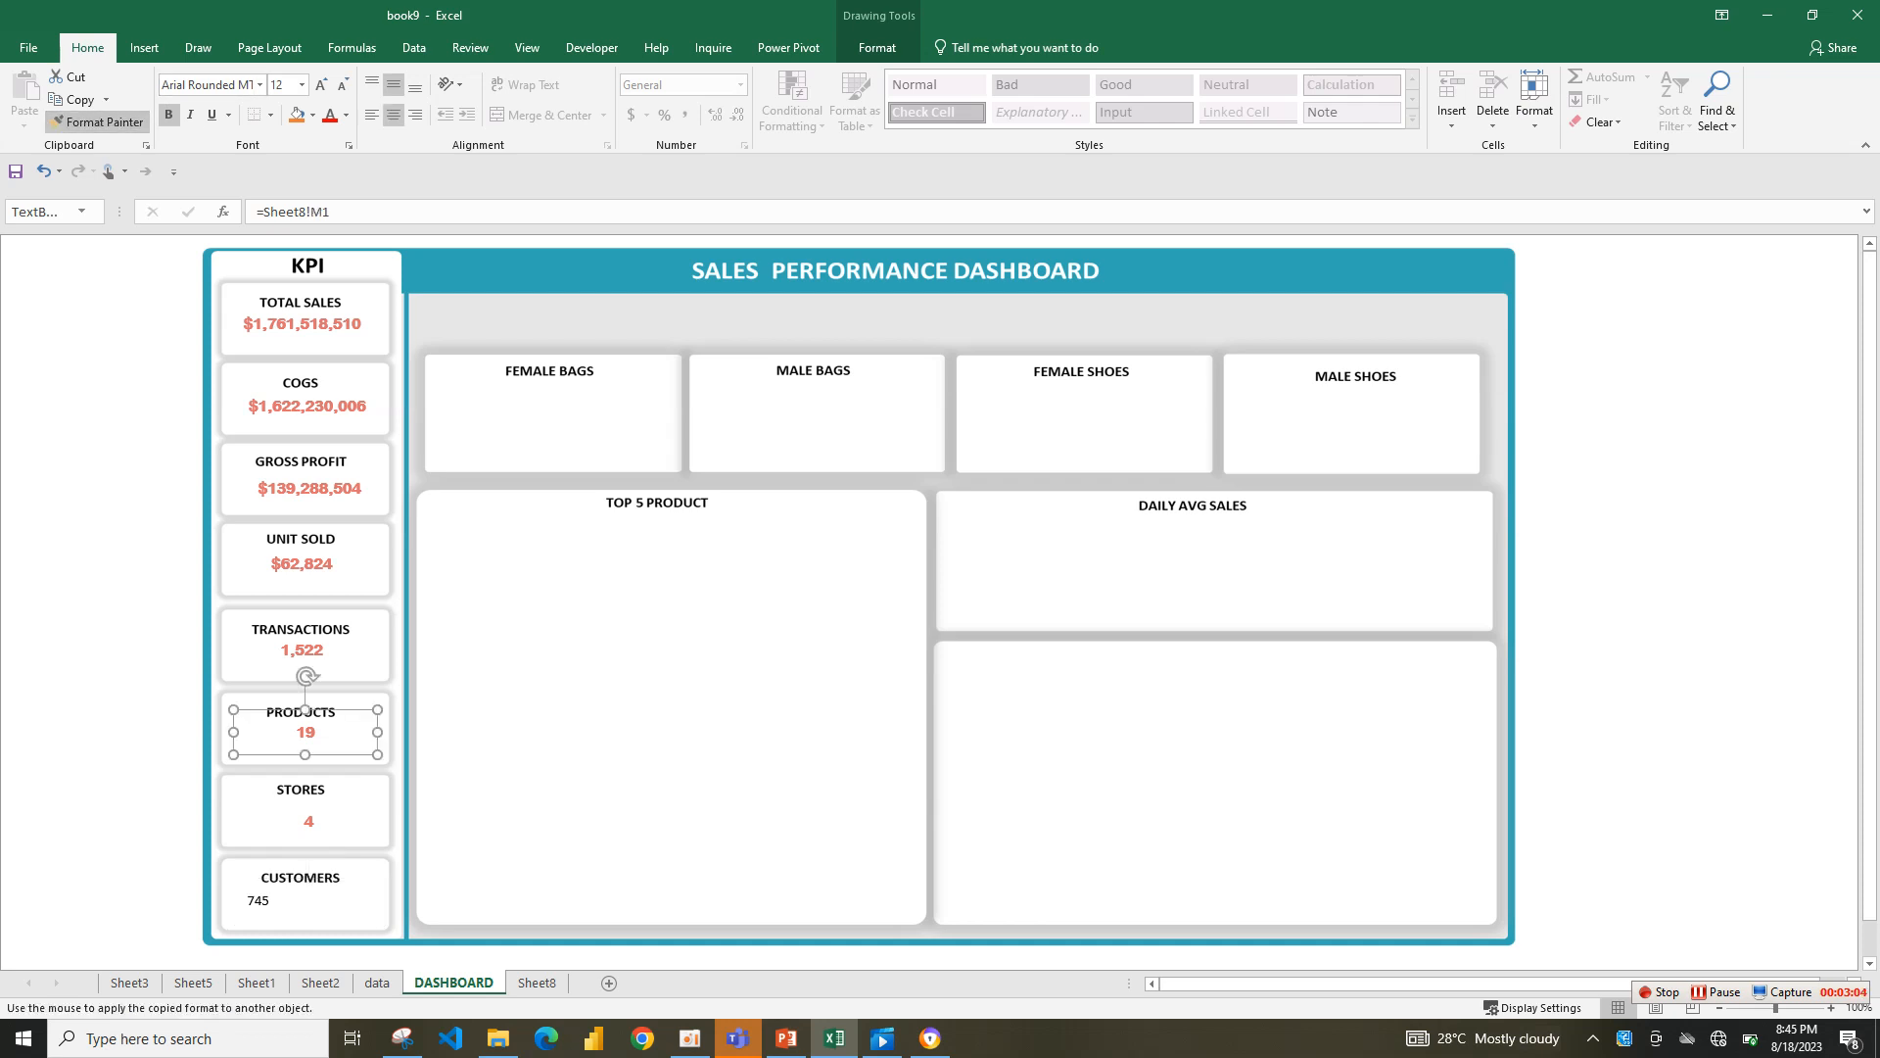
click(259, 900)
click(310, 850)
- Select all eight KPI value text boxes from TOTAL SALES to CUSTOMERS and align them to a common horizontal centre
click(302, 488)
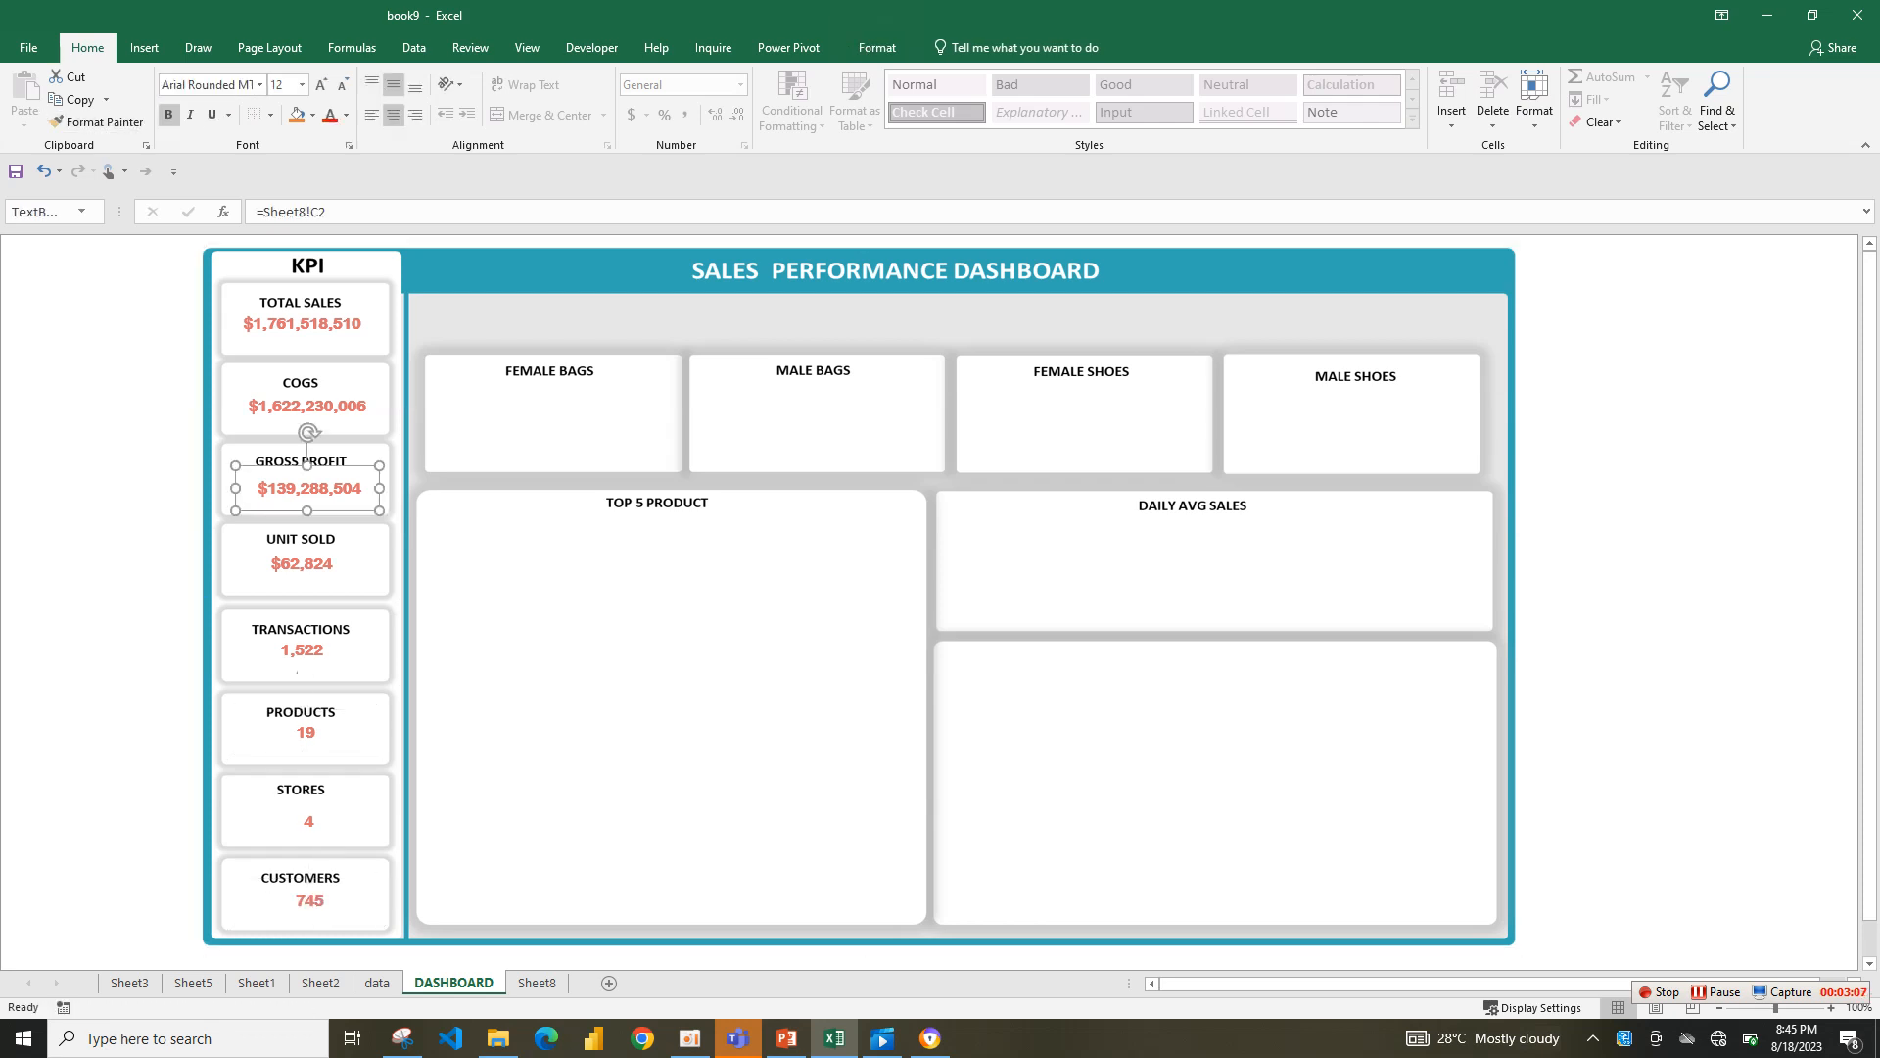
click(301, 303)
shift+click(306, 382)
shift+click(302, 460)
shift+click(300, 538)
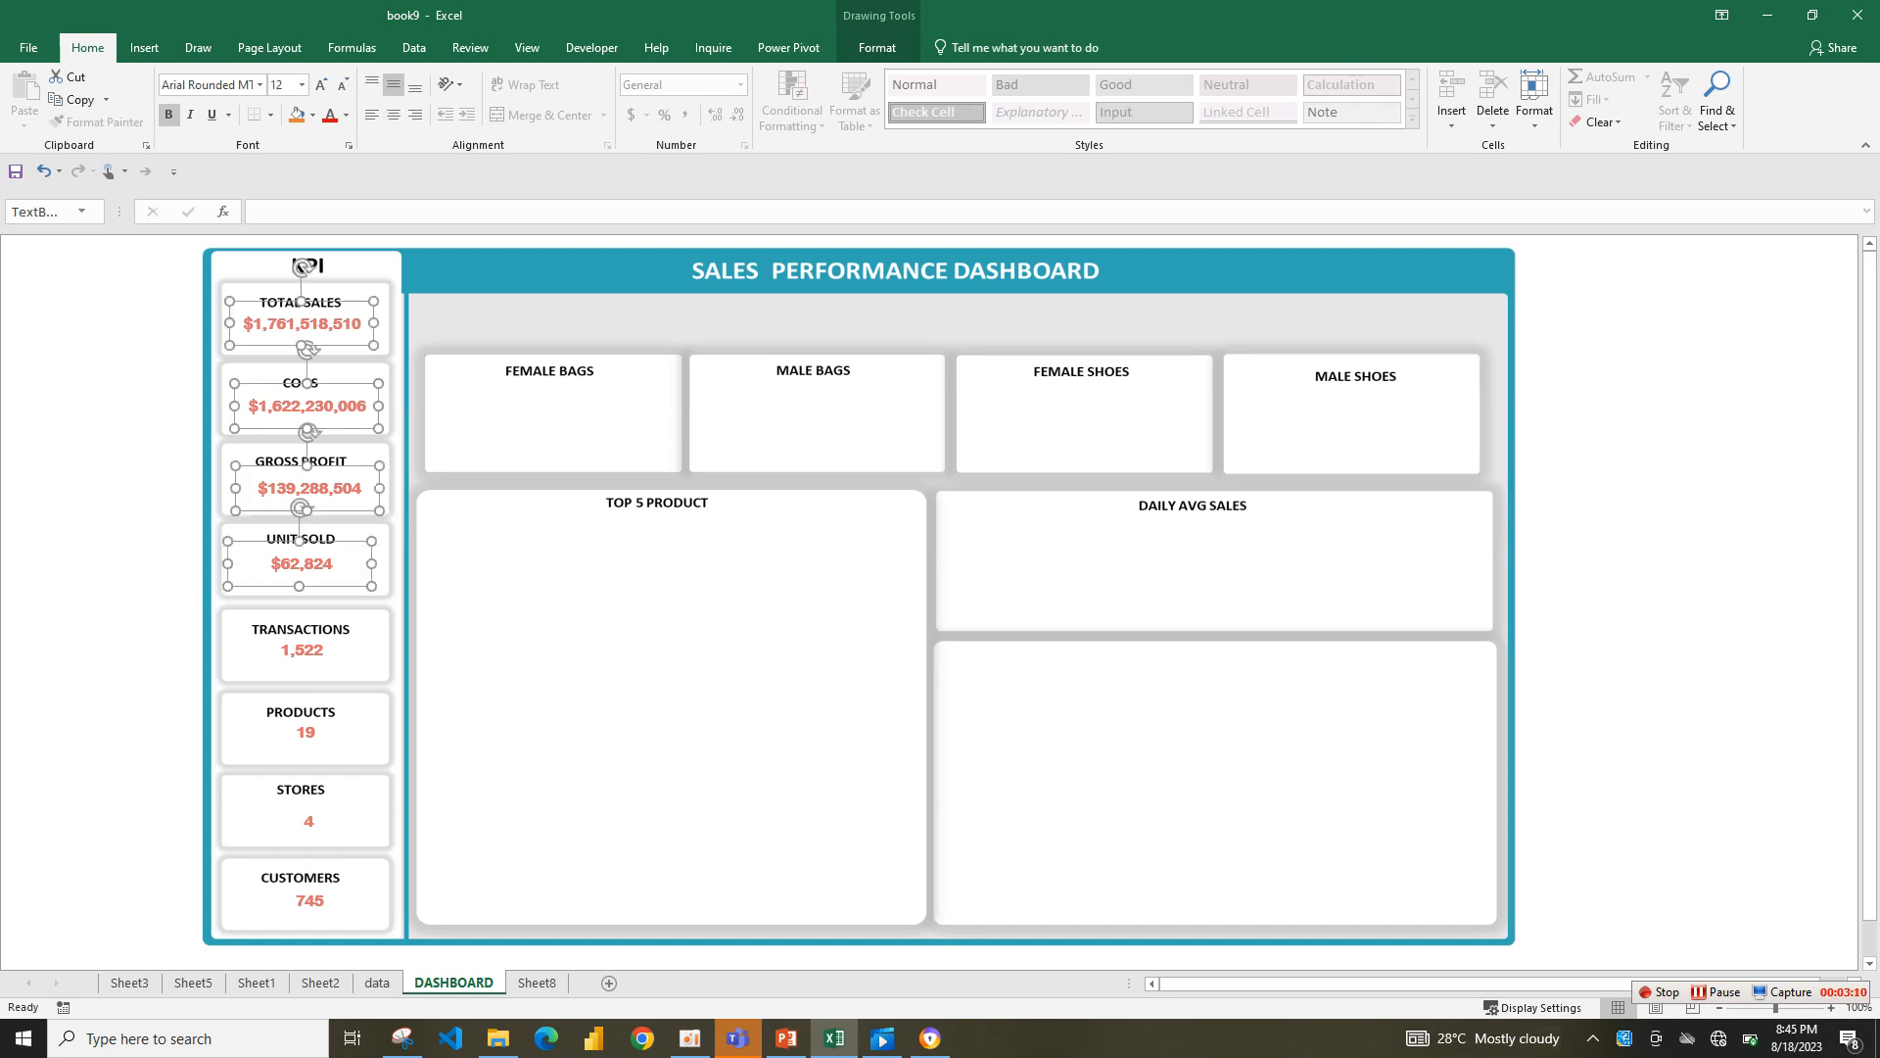
shift+click(300, 629)
shift+click(301, 711)
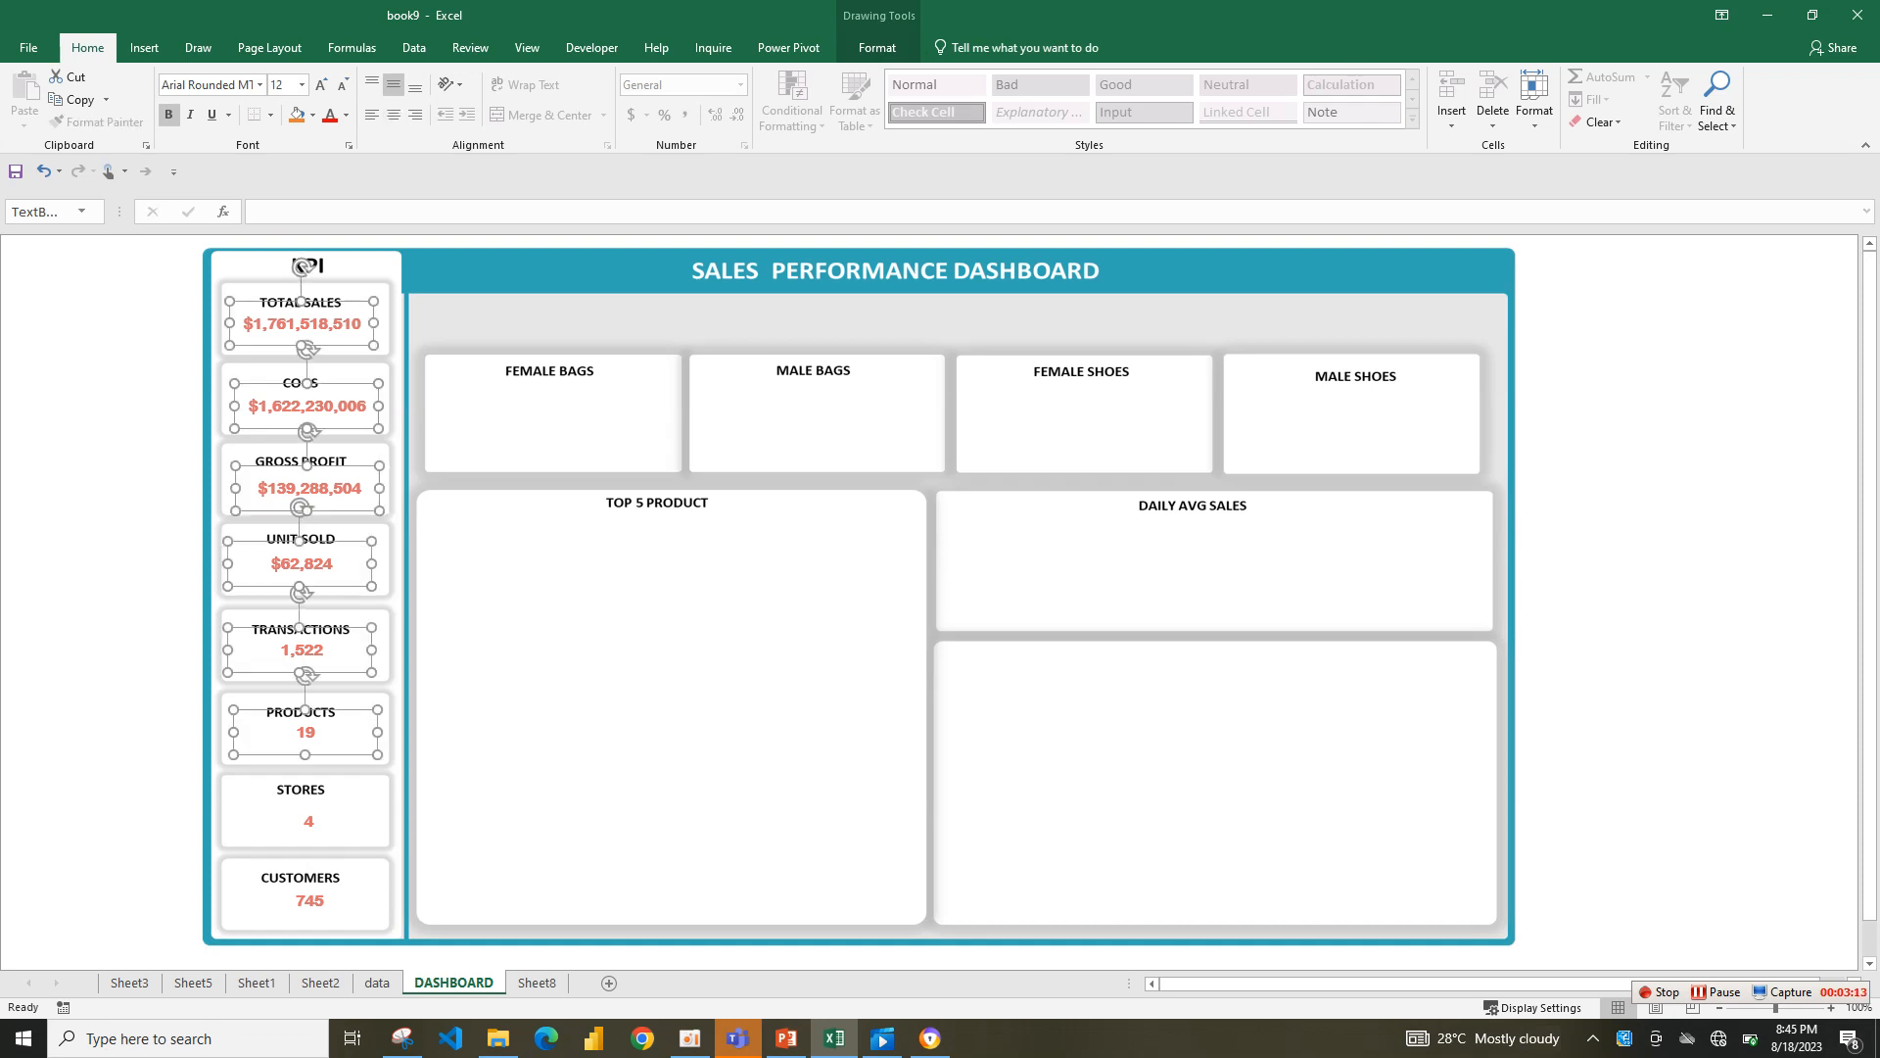
shift+click(300, 789)
shift+click(300, 877)
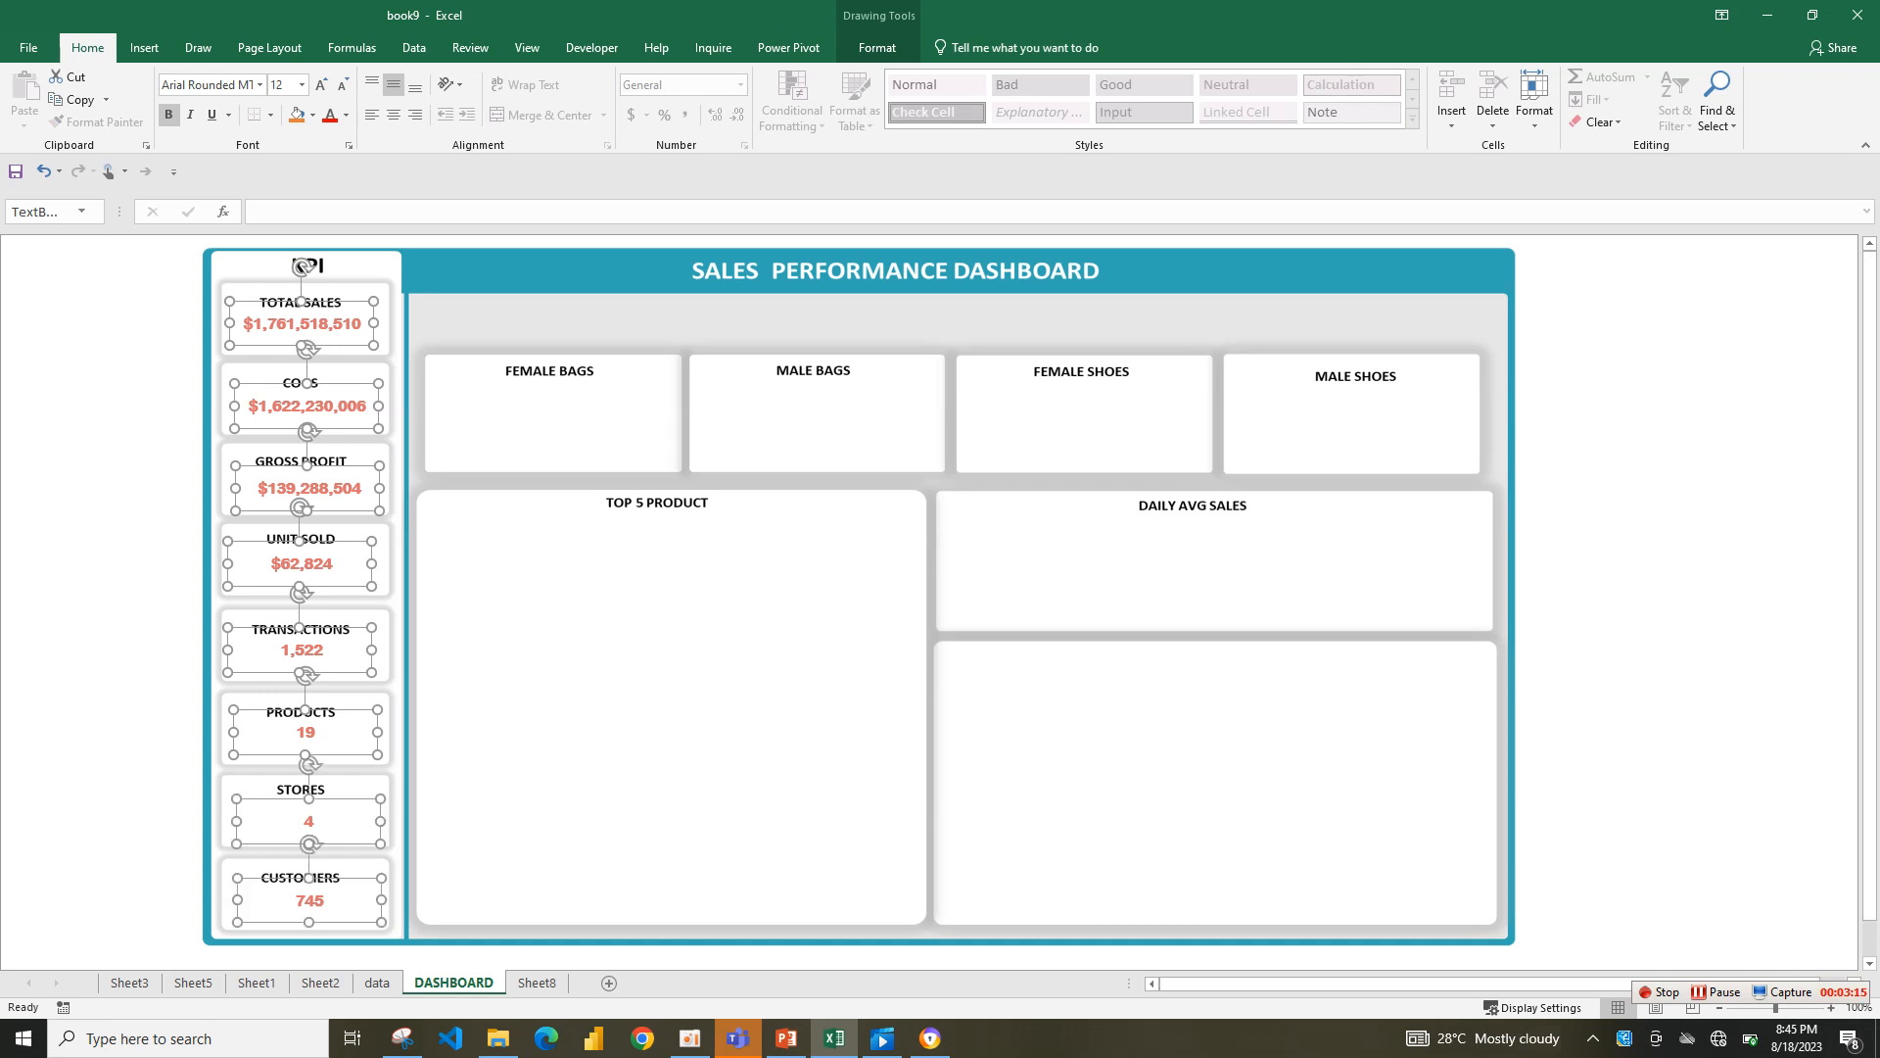
click(876, 47)
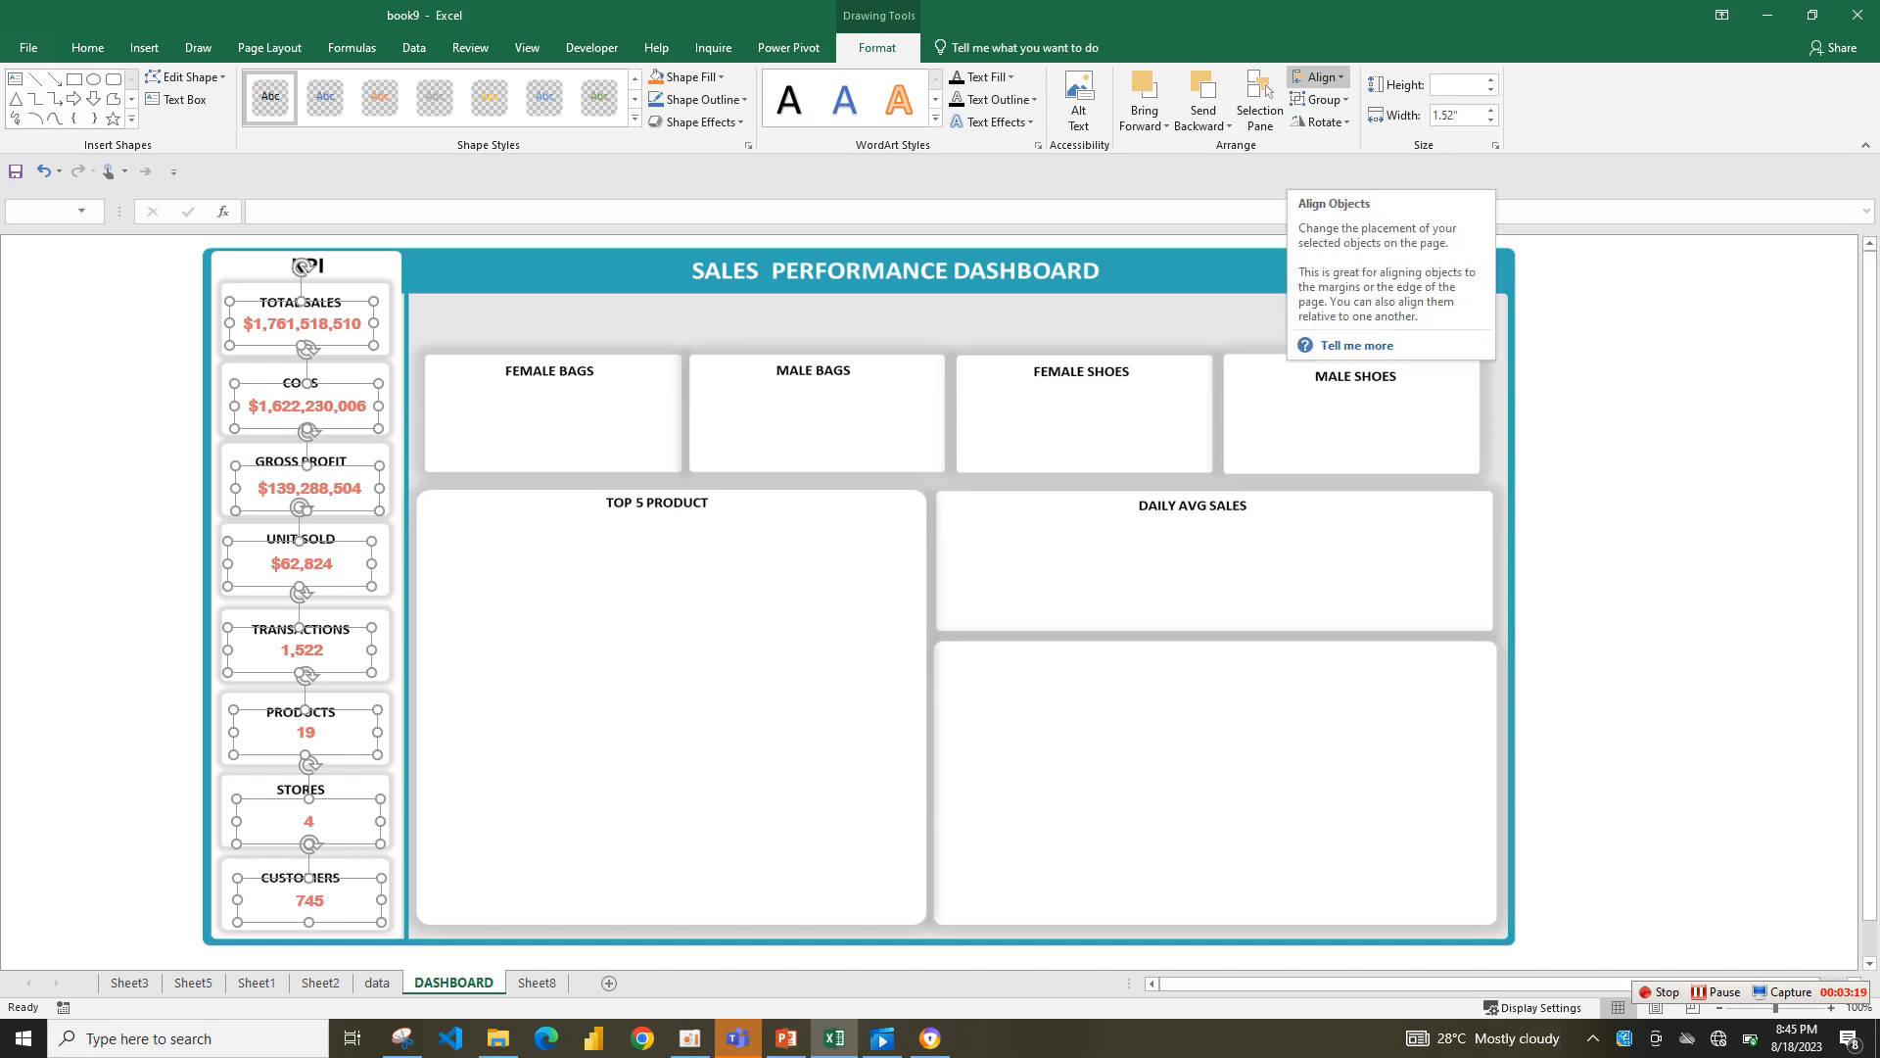
click(1319, 76)
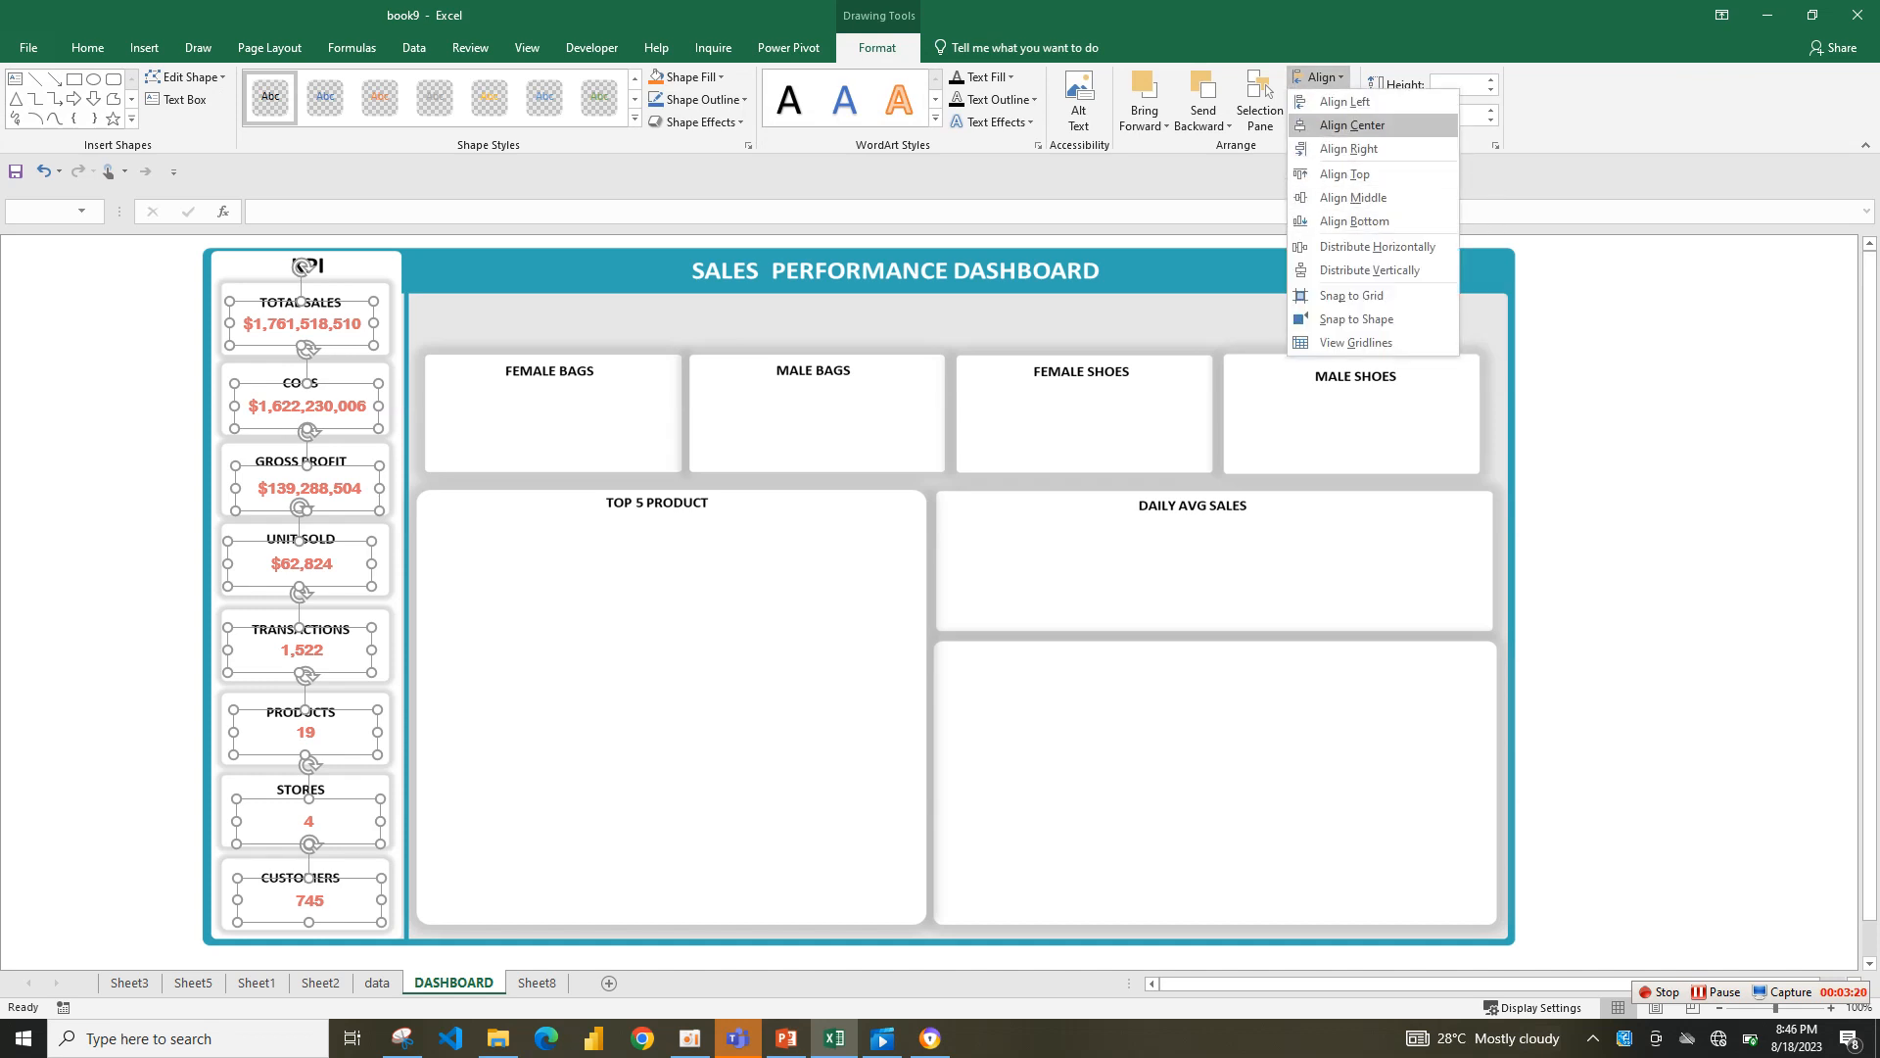
click(1351, 125)
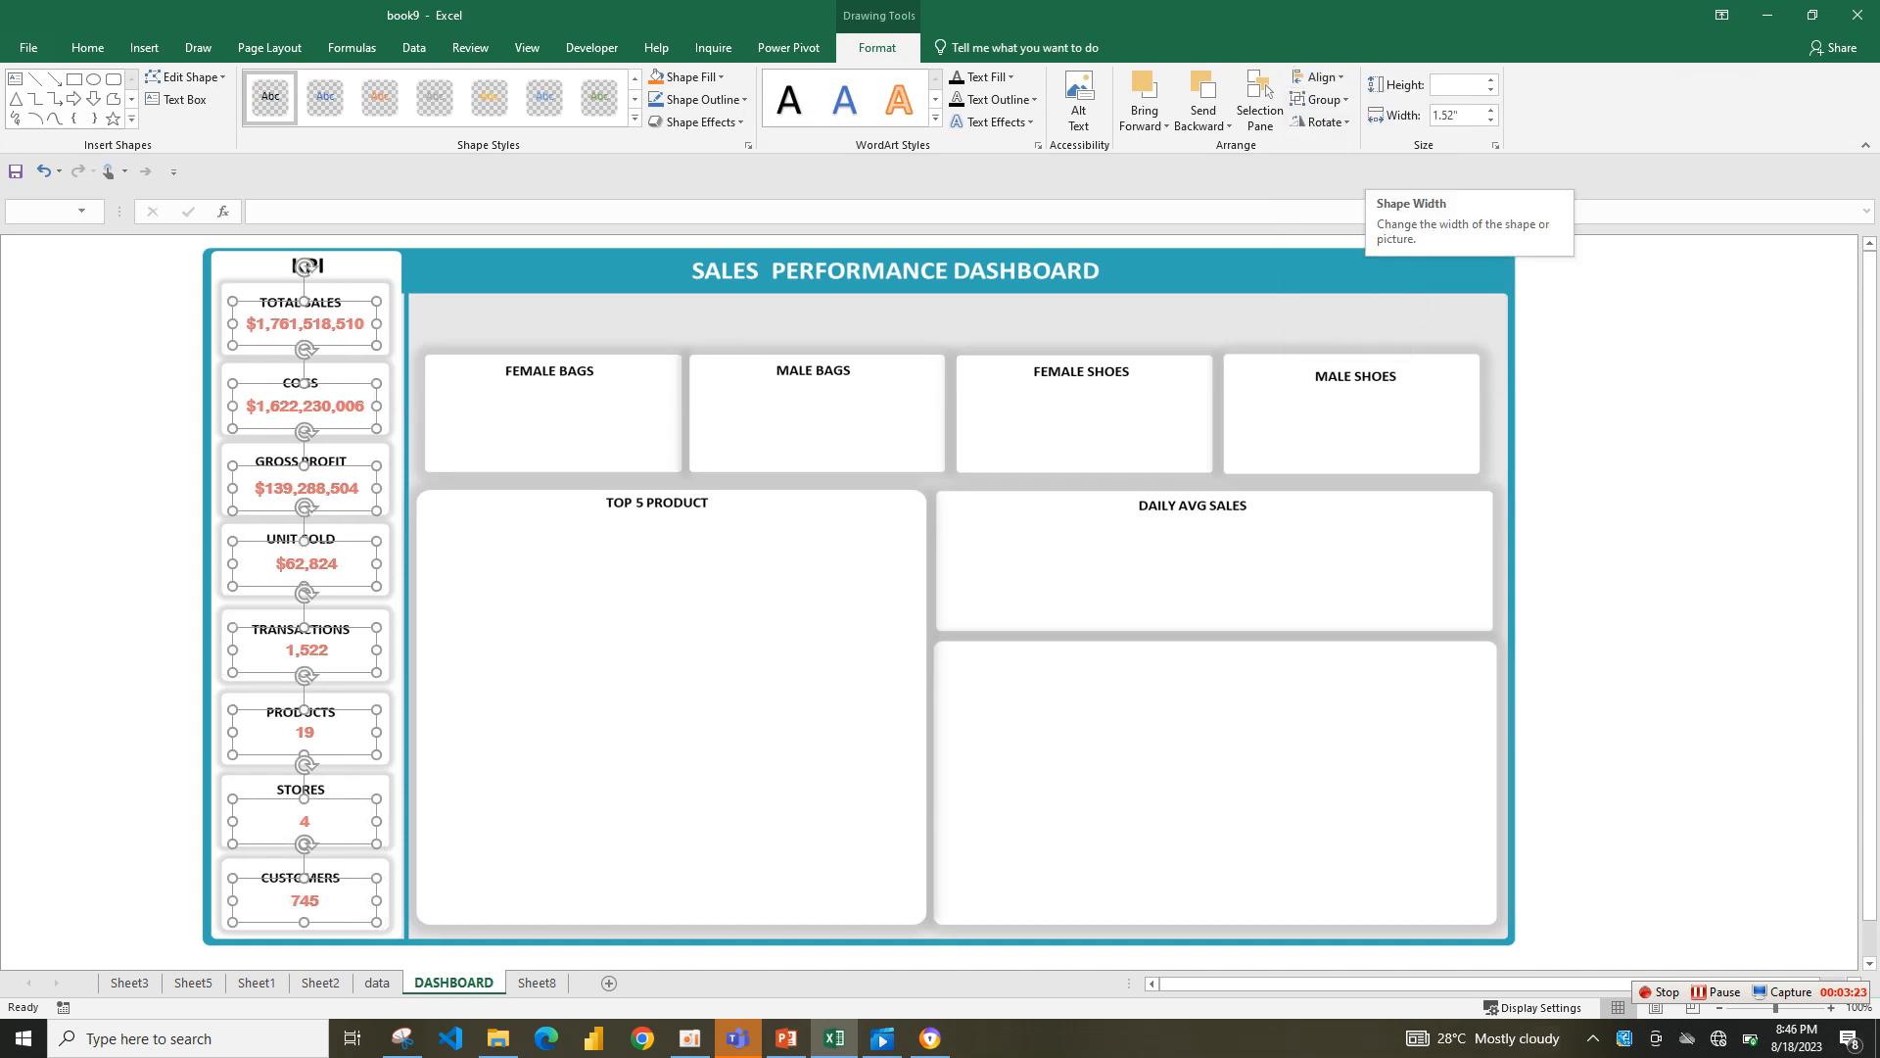
- Nudge the PRODUCTS and TRANSACTIONS values slightly down and to the left so they sit under their card titles
click(98, 429)
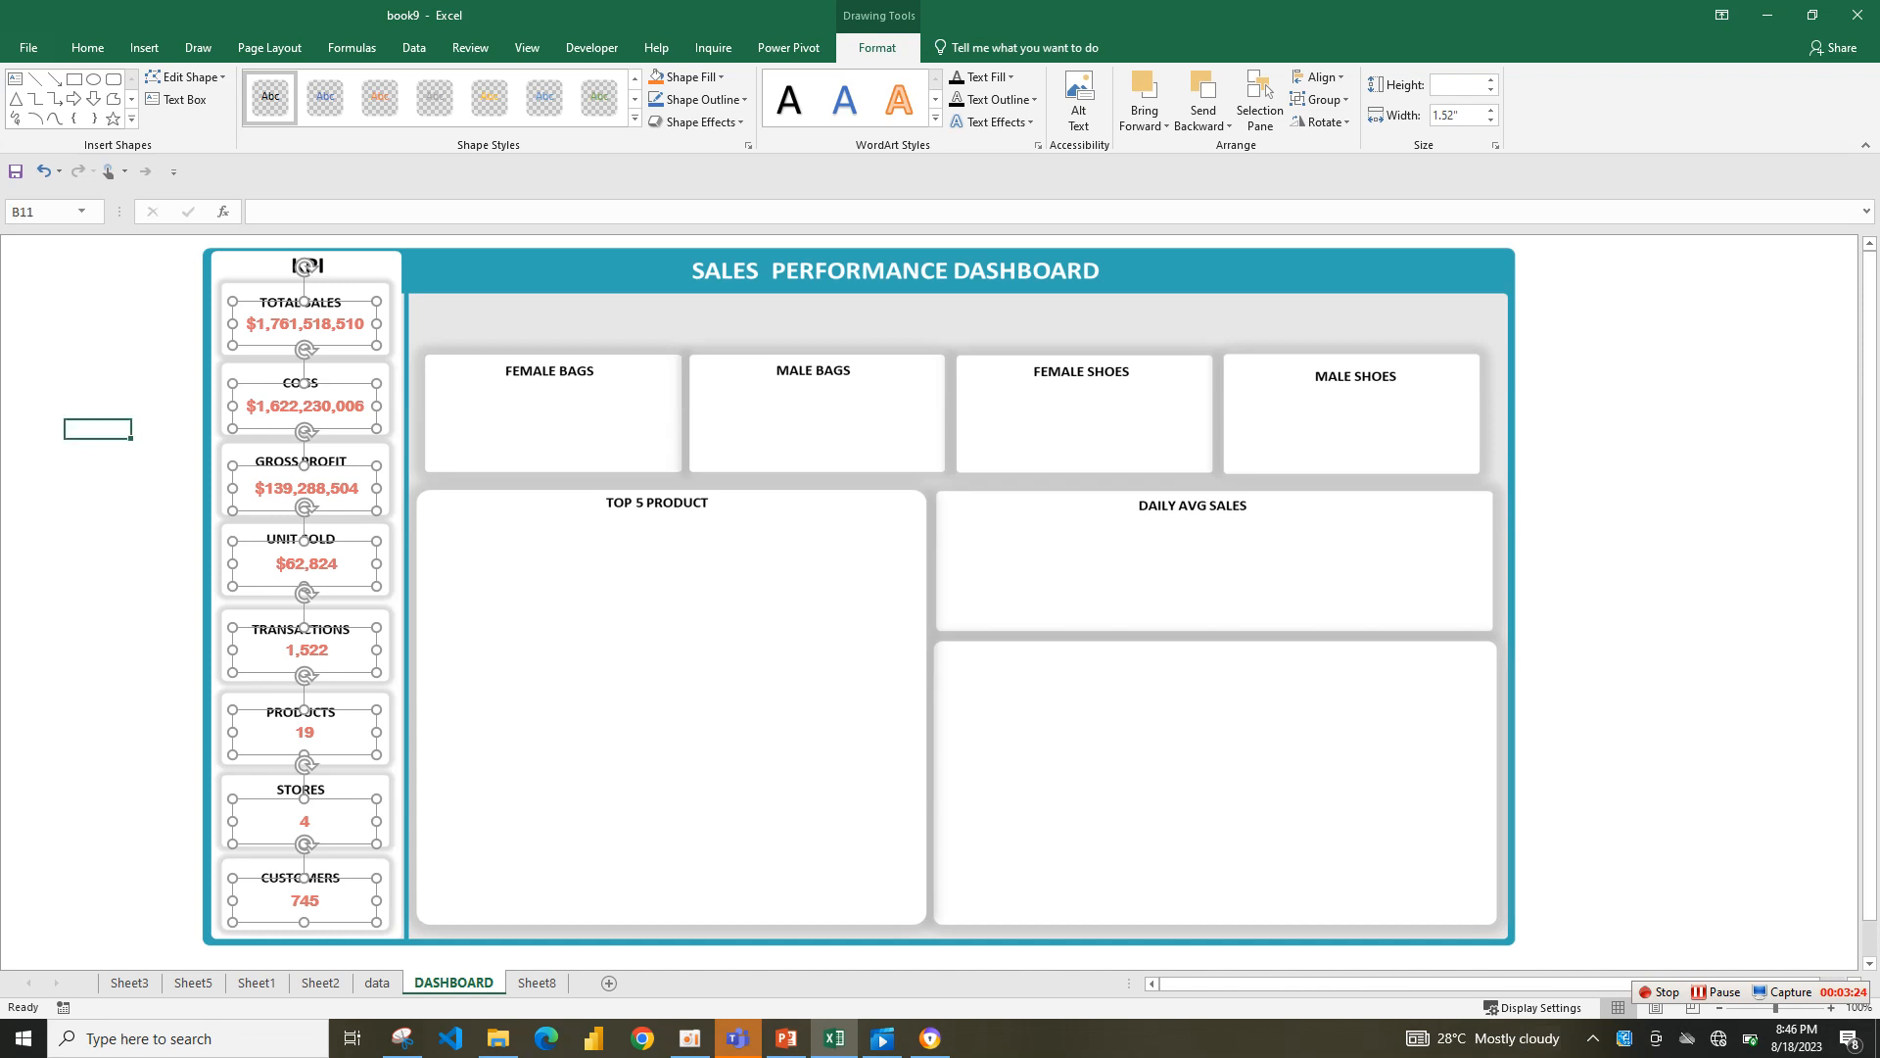
click(306, 564)
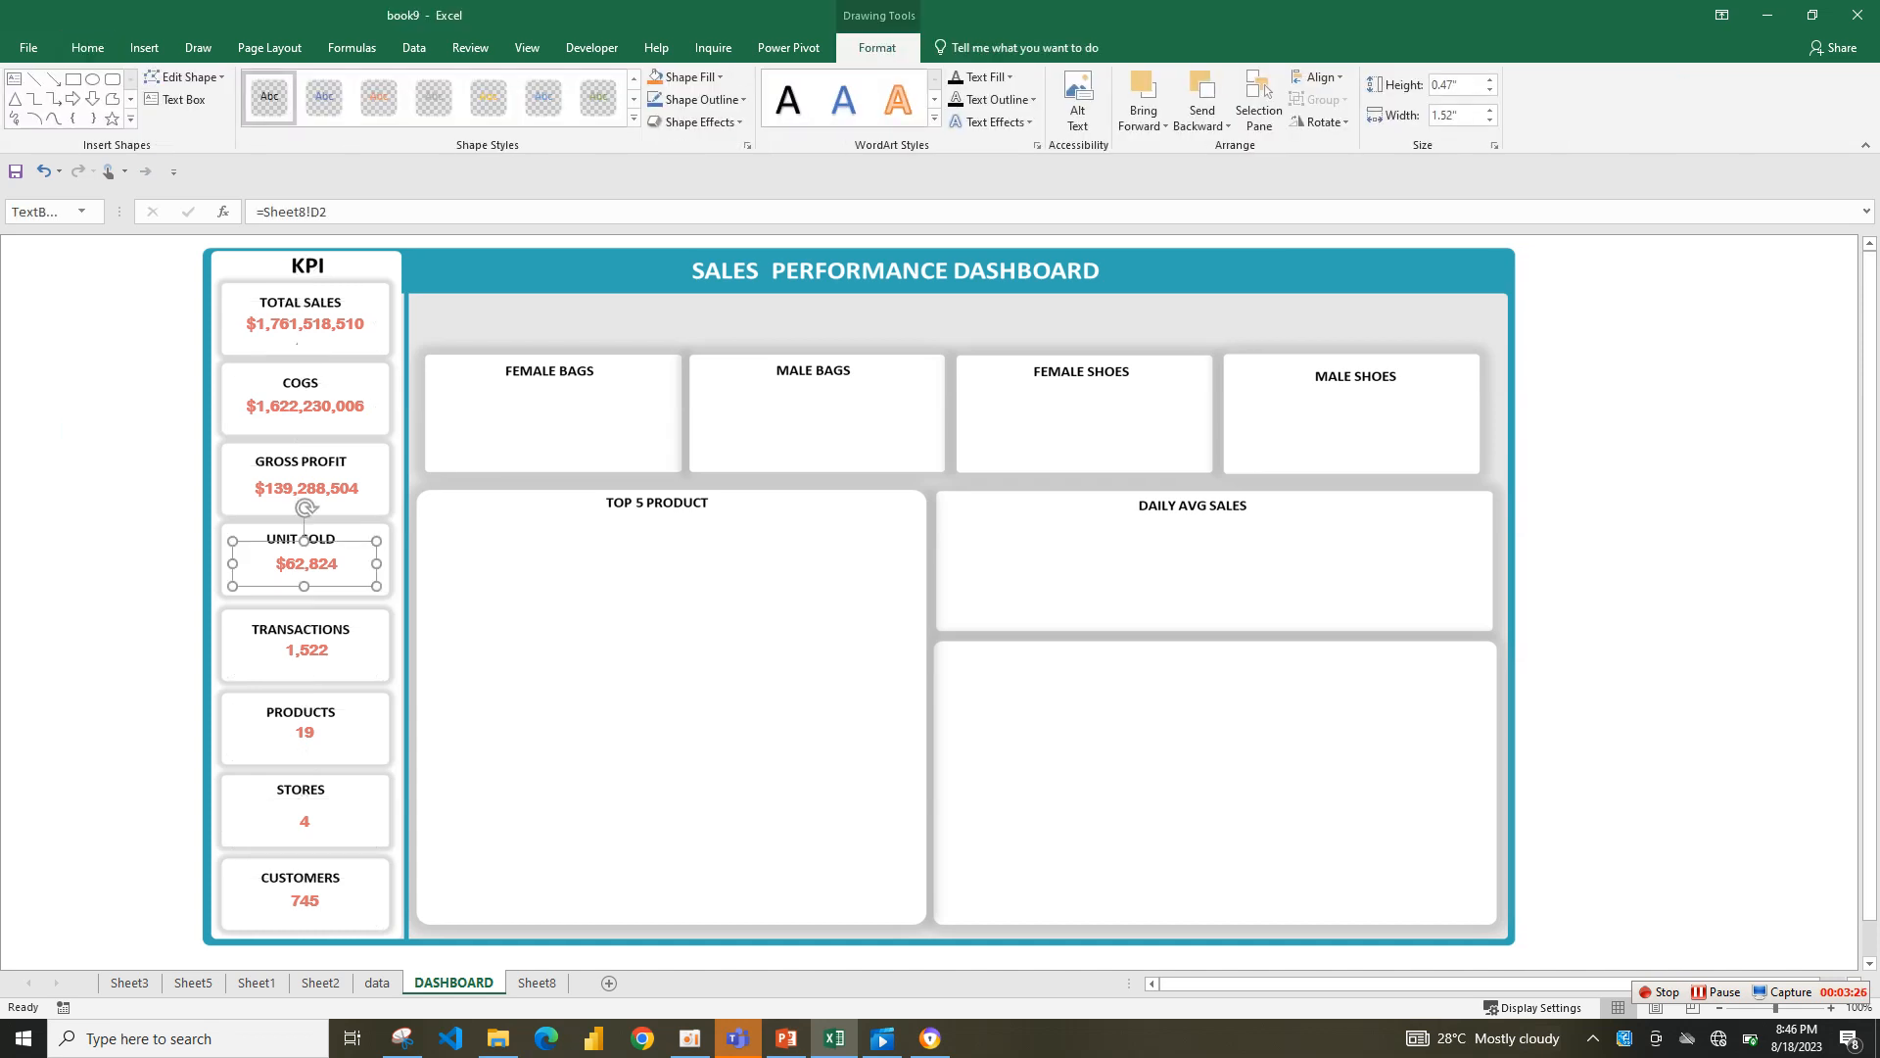
click(305, 733)
drag(305, 732, 299, 740)
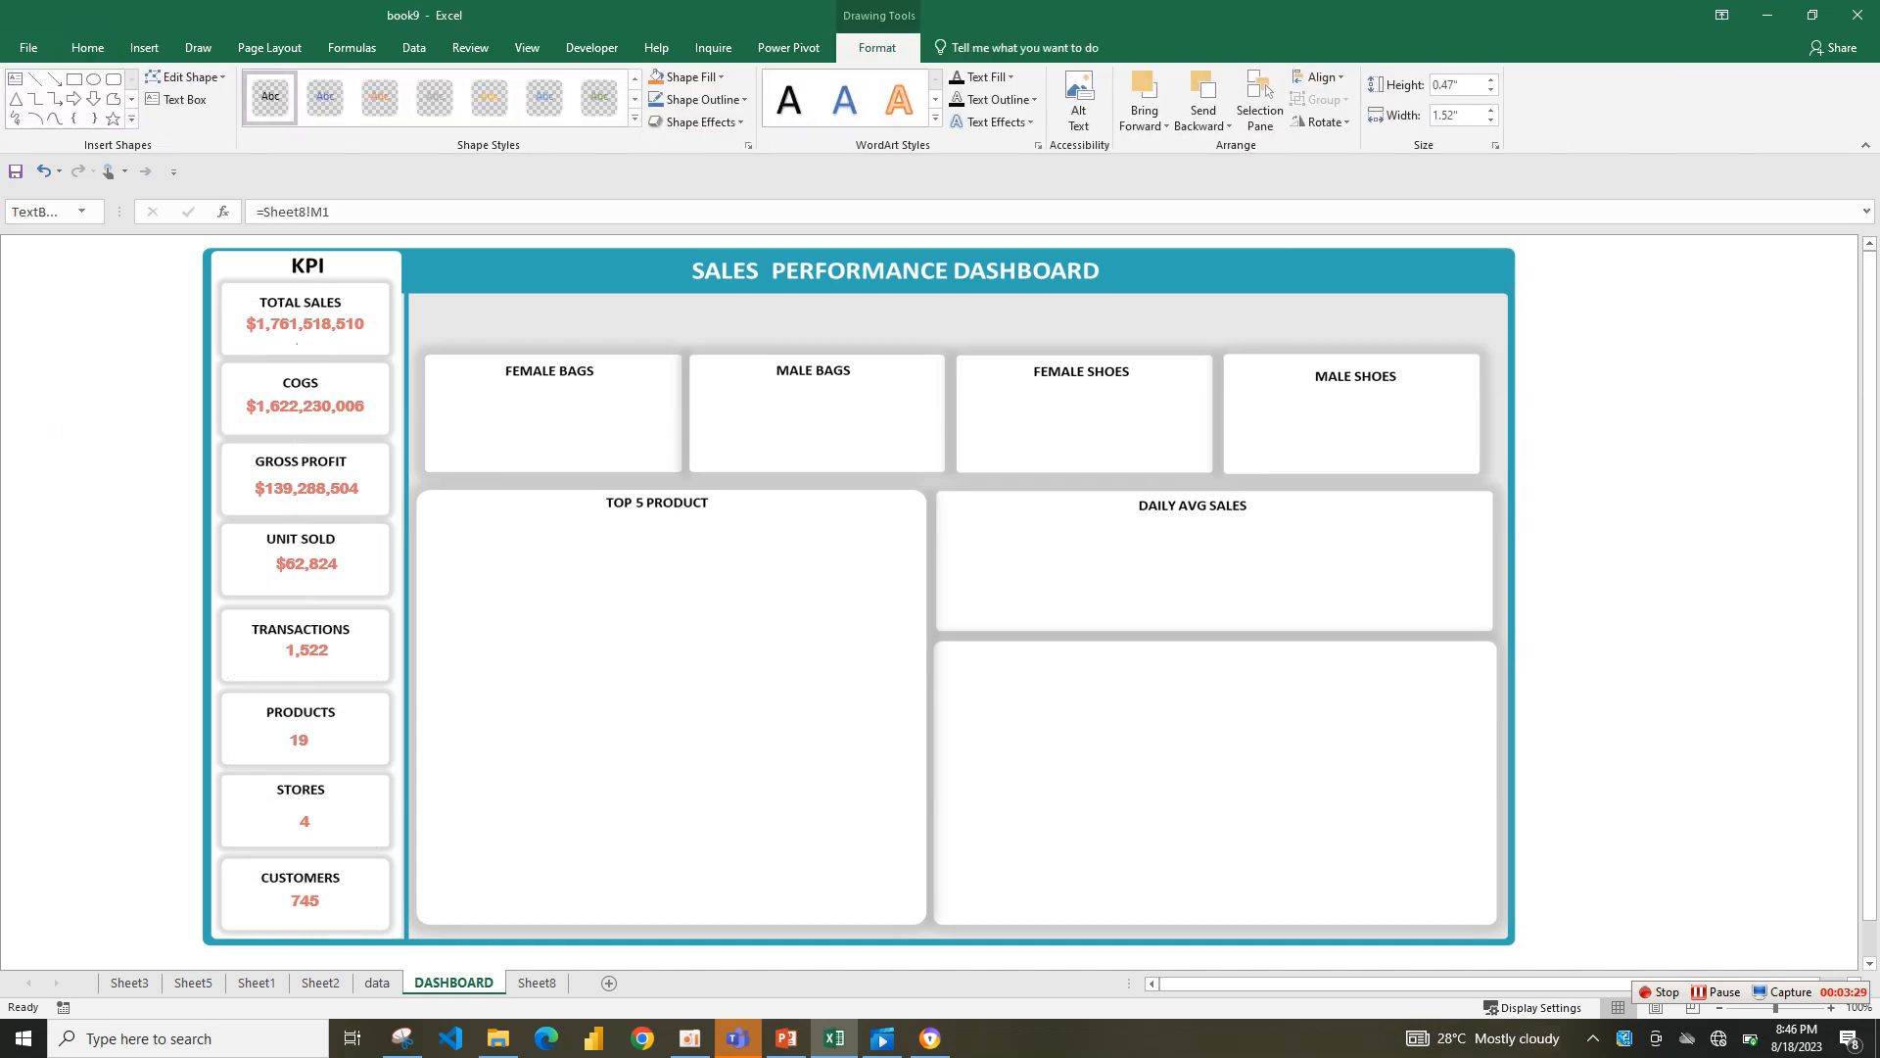
drag(306, 650, 299, 652)
click(587, 675)
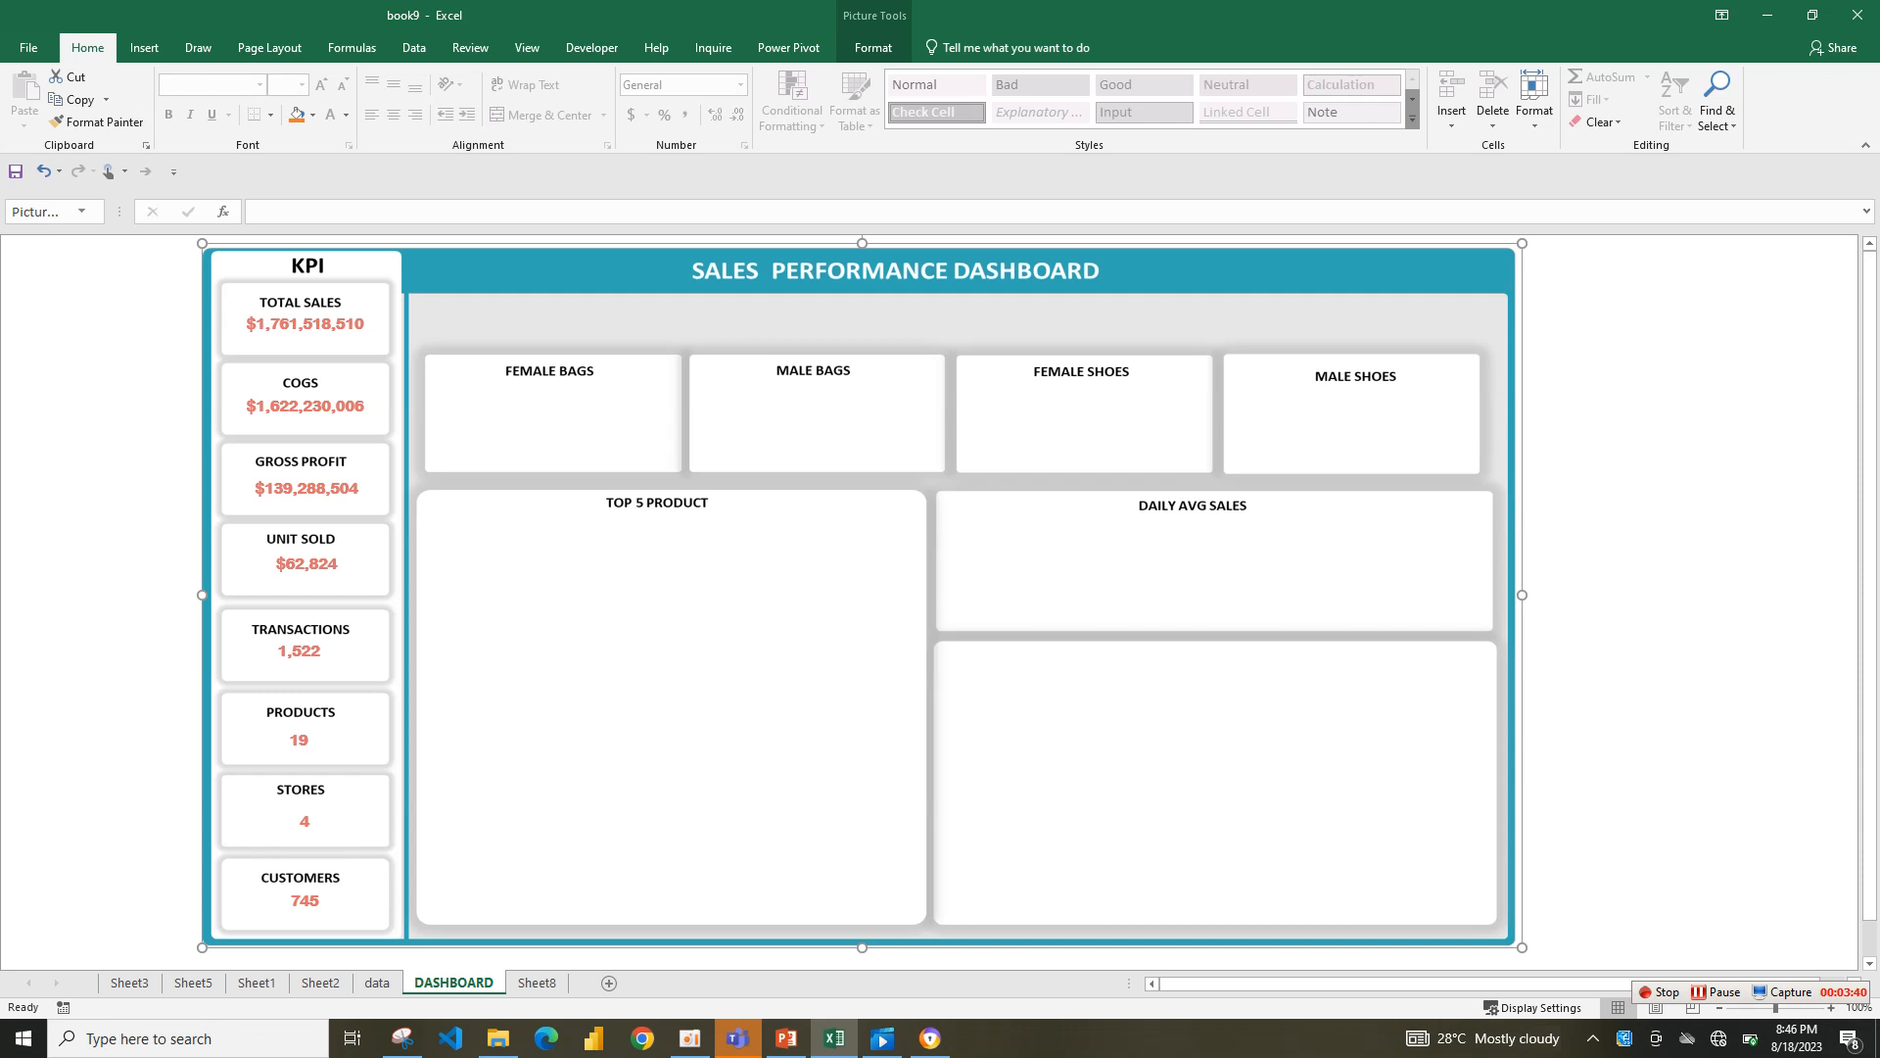
- Copy the totals PivotTable in A1:D2 of Sheet8 and paste the copy at A9
click(537, 982)
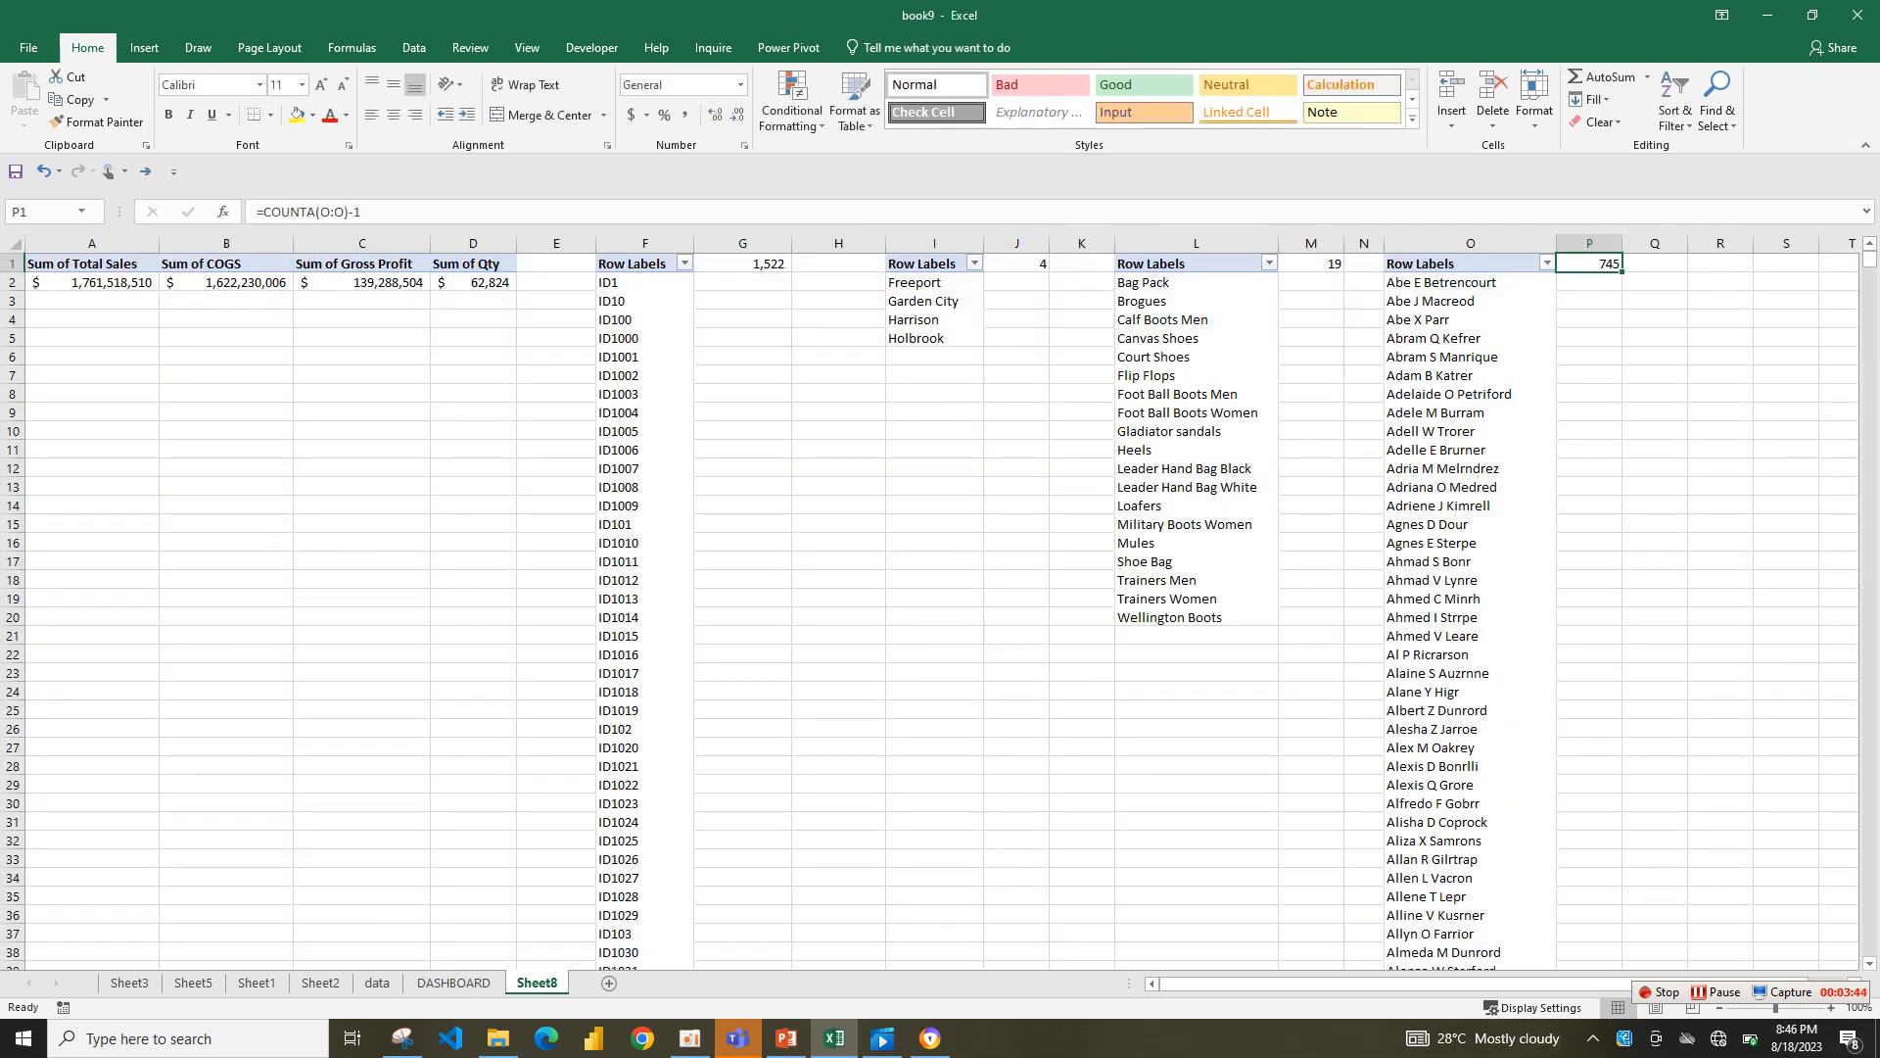
drag(58, 263, 473, 282)
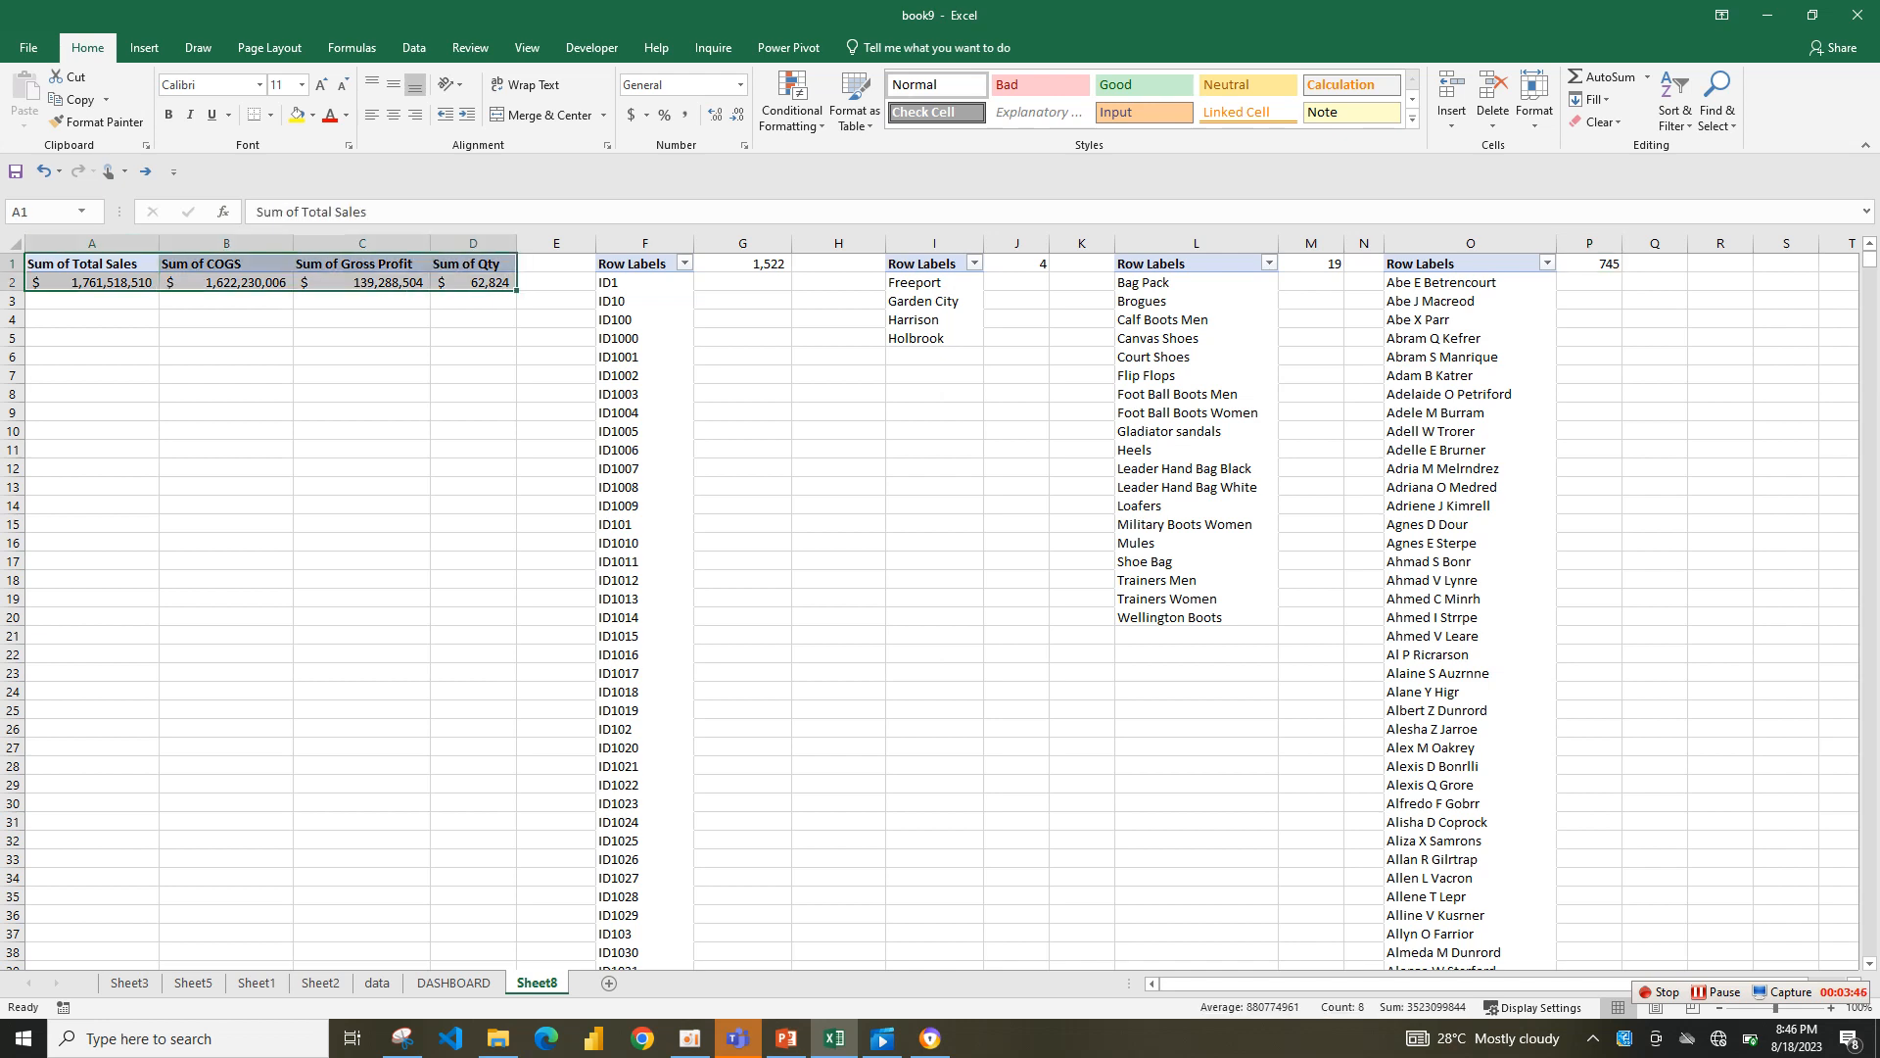
key(ctrl+c)
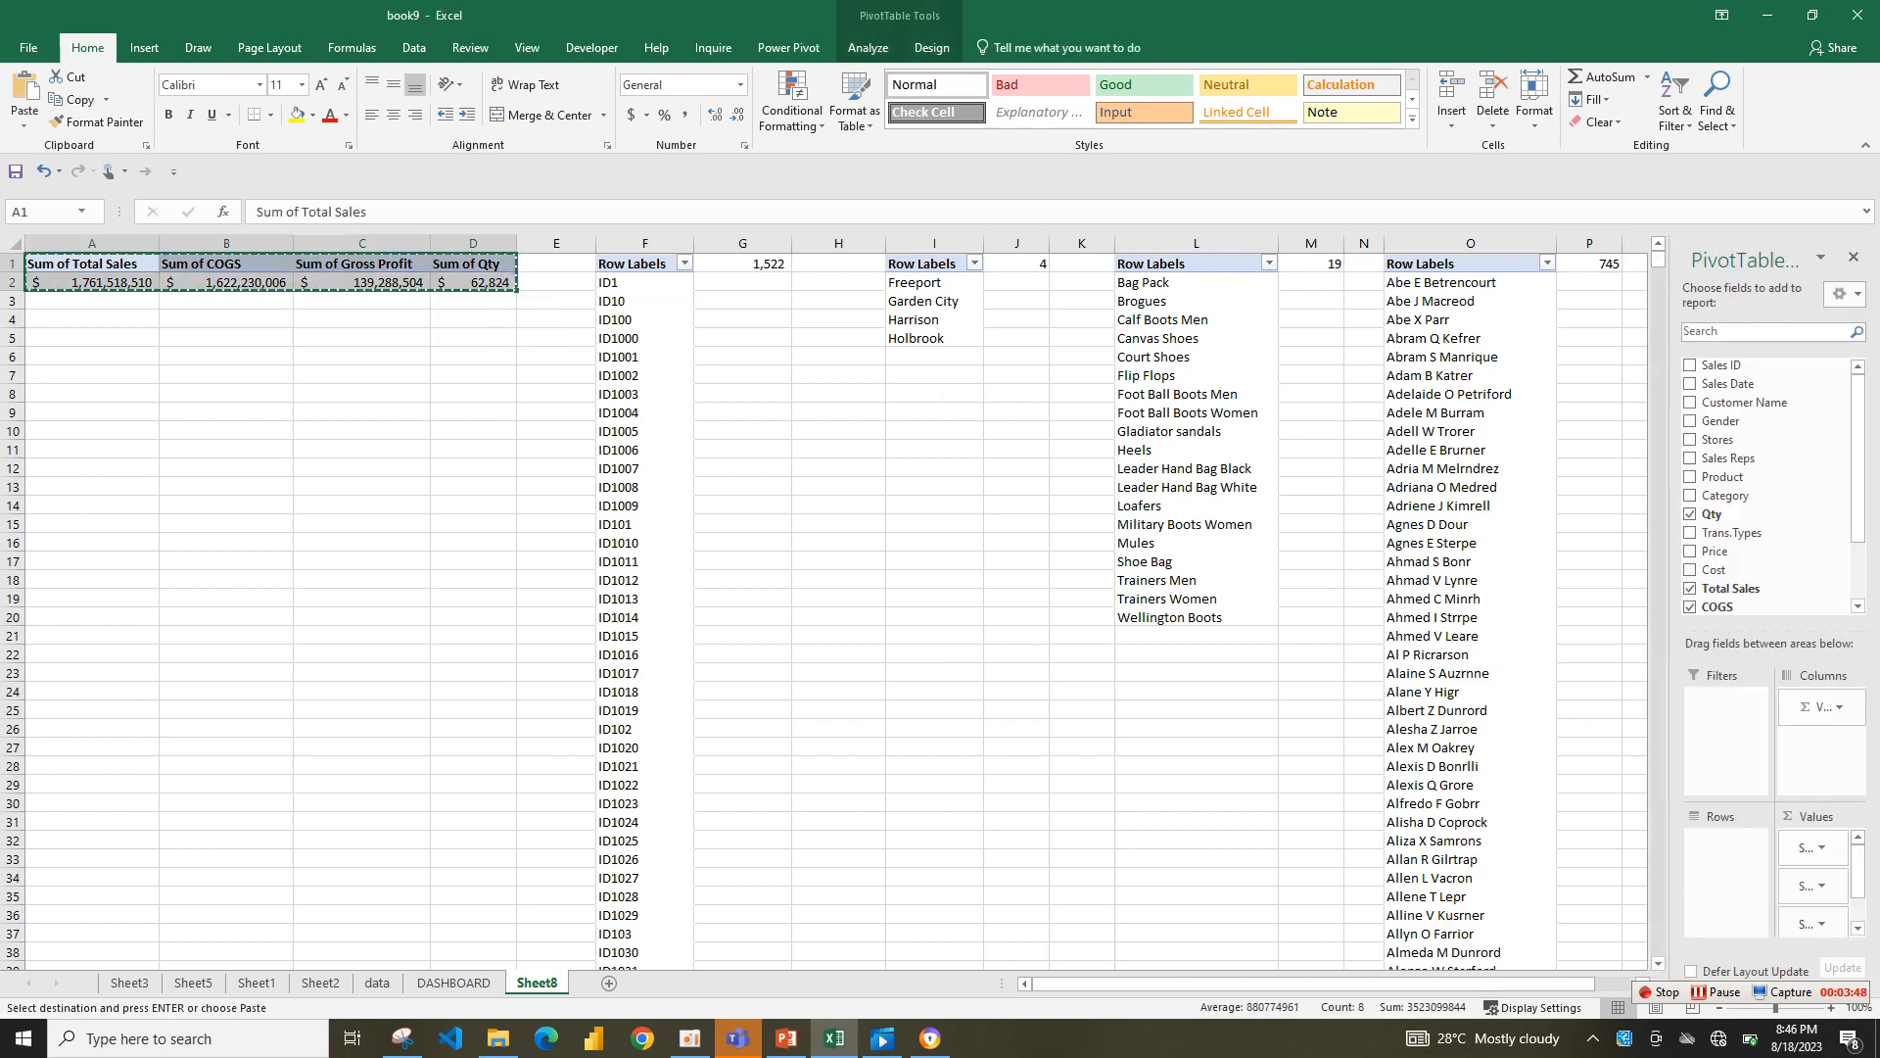
click(92, 412)
key(ctrl+v)
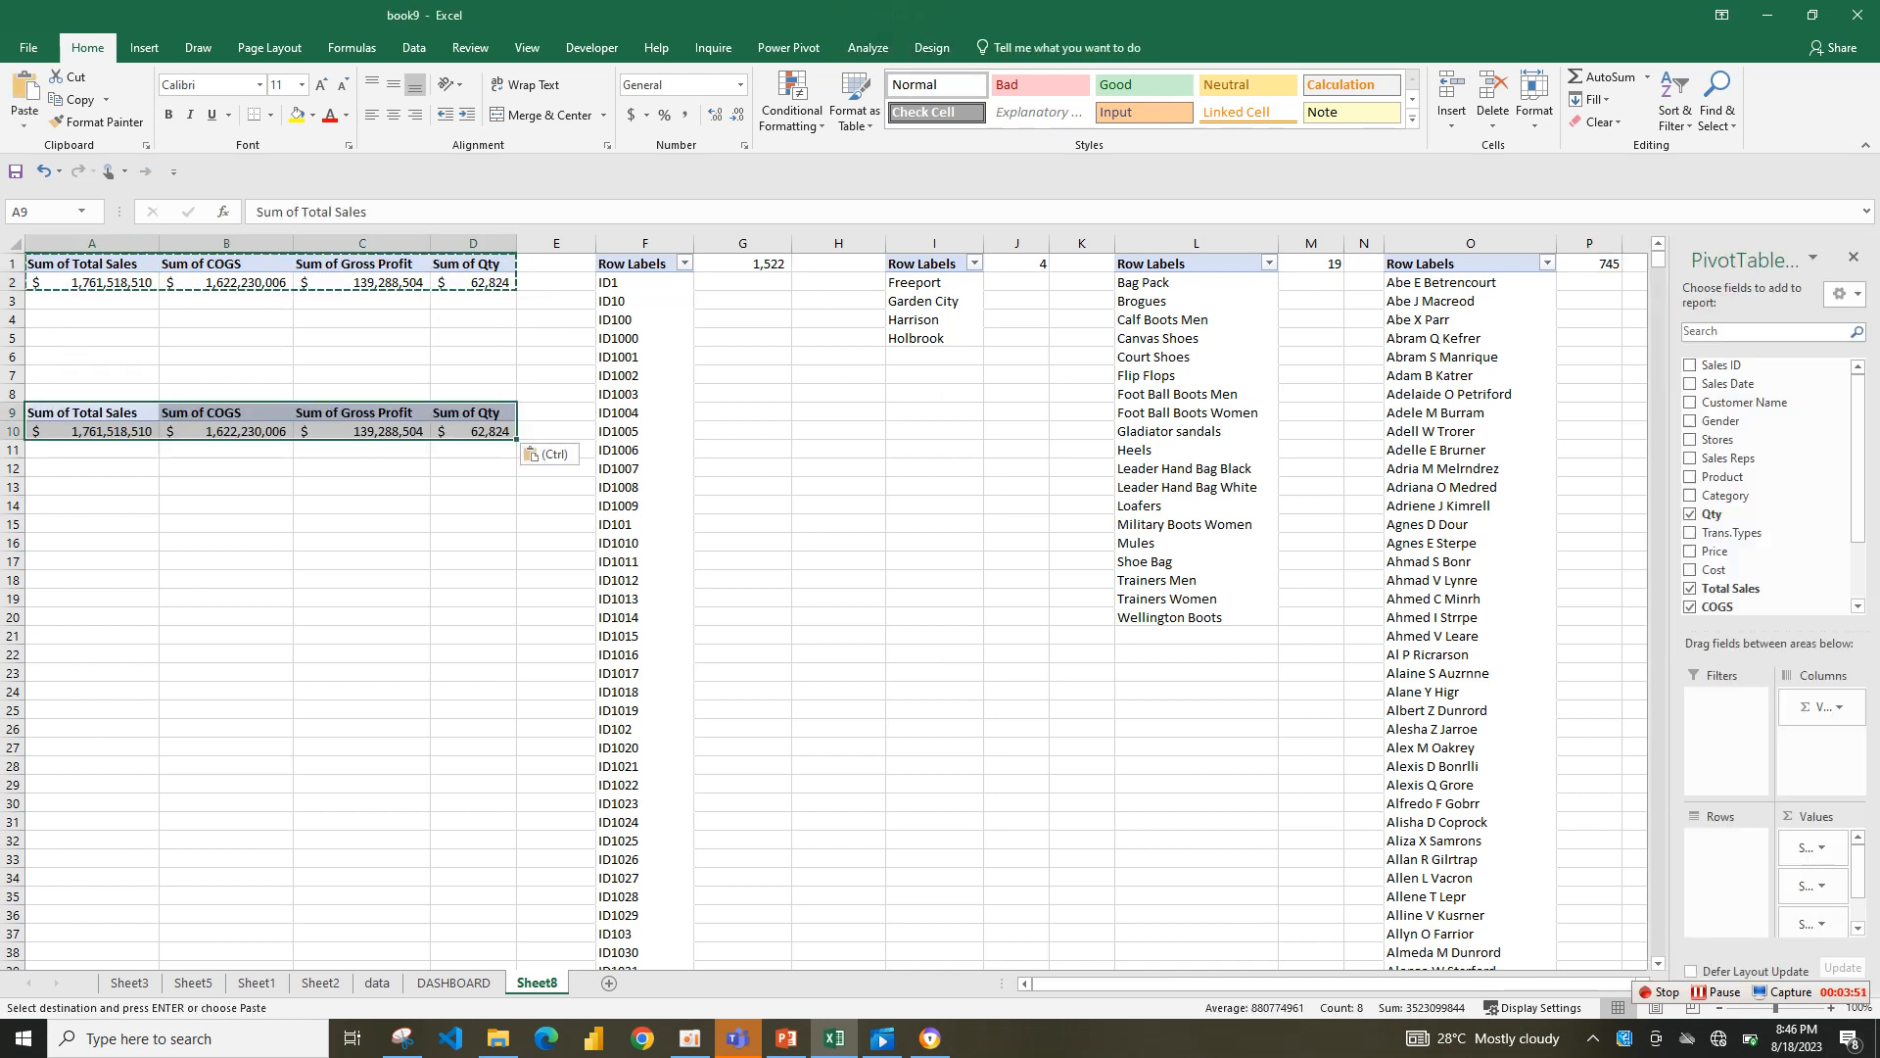
click(226, 505)
- Rebuild the PivotTable copy at A9 with Category as rows and Total Sales added twice as values
click(92, 430)
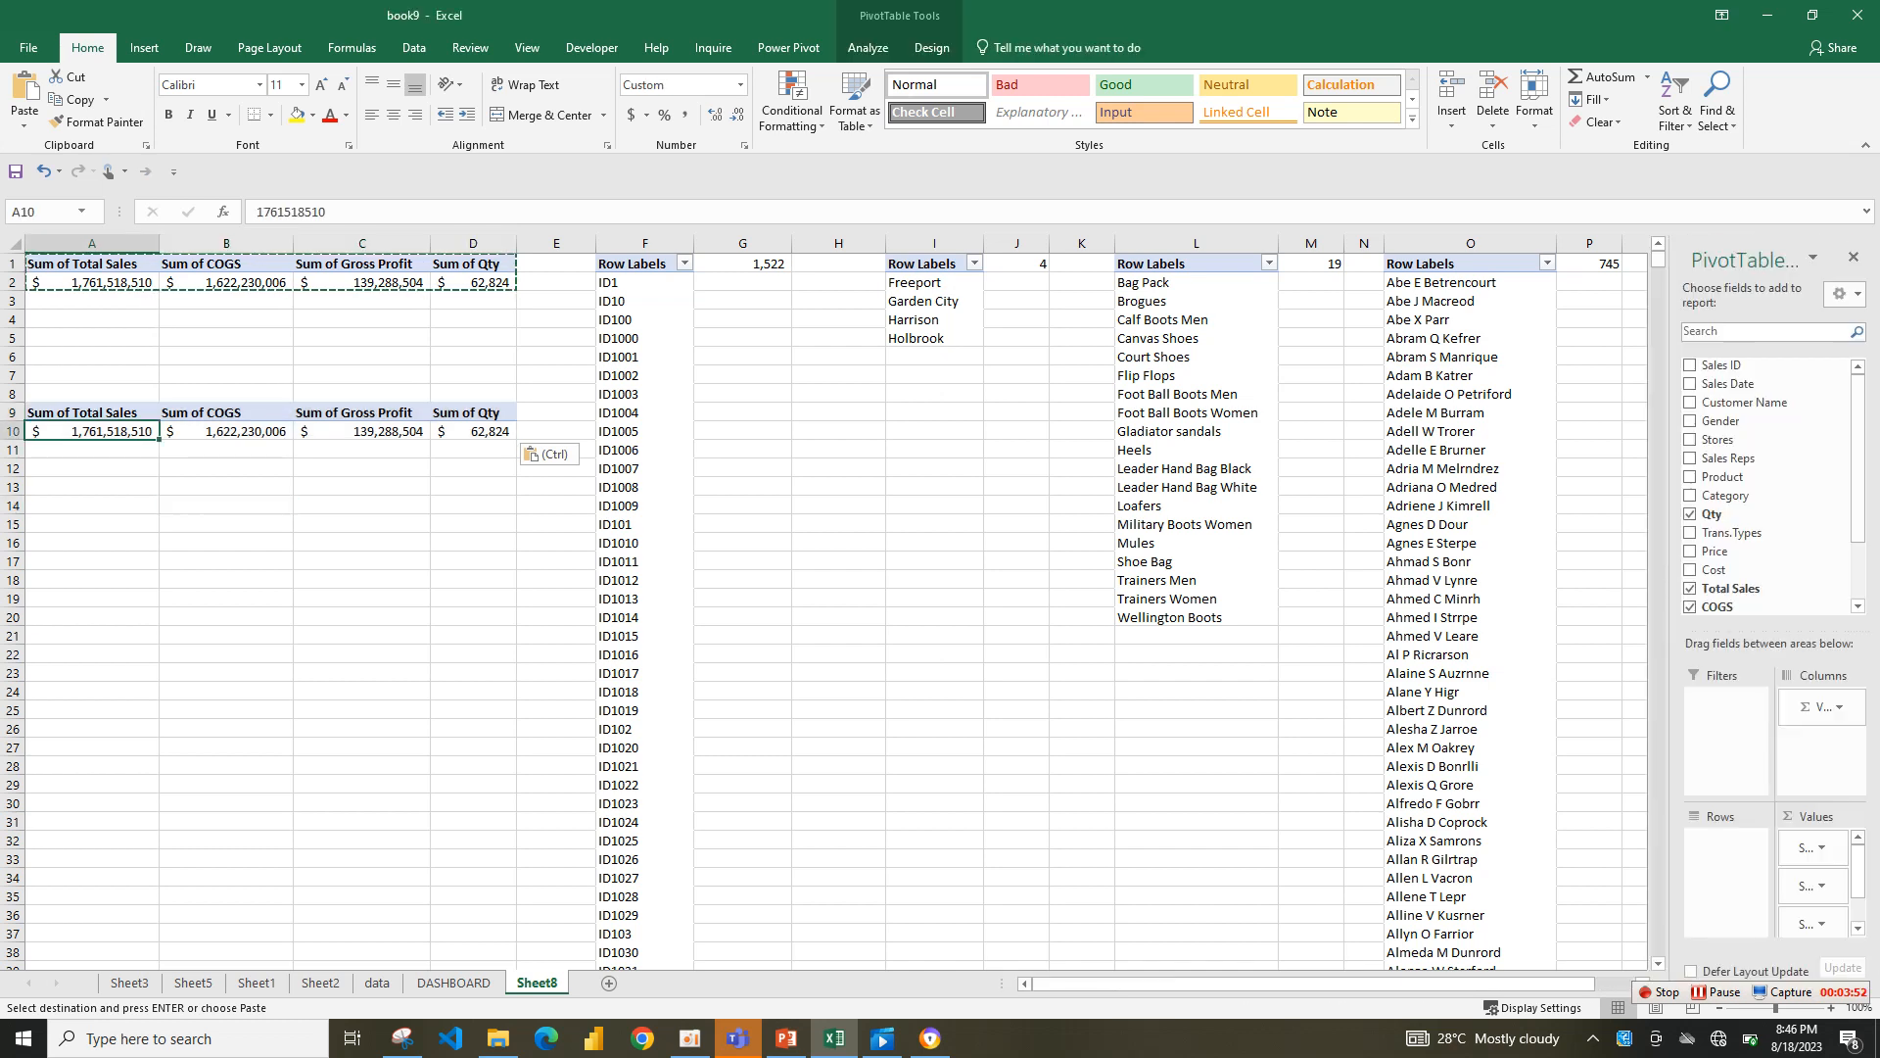
drag(1819, 707, 1763, 440)
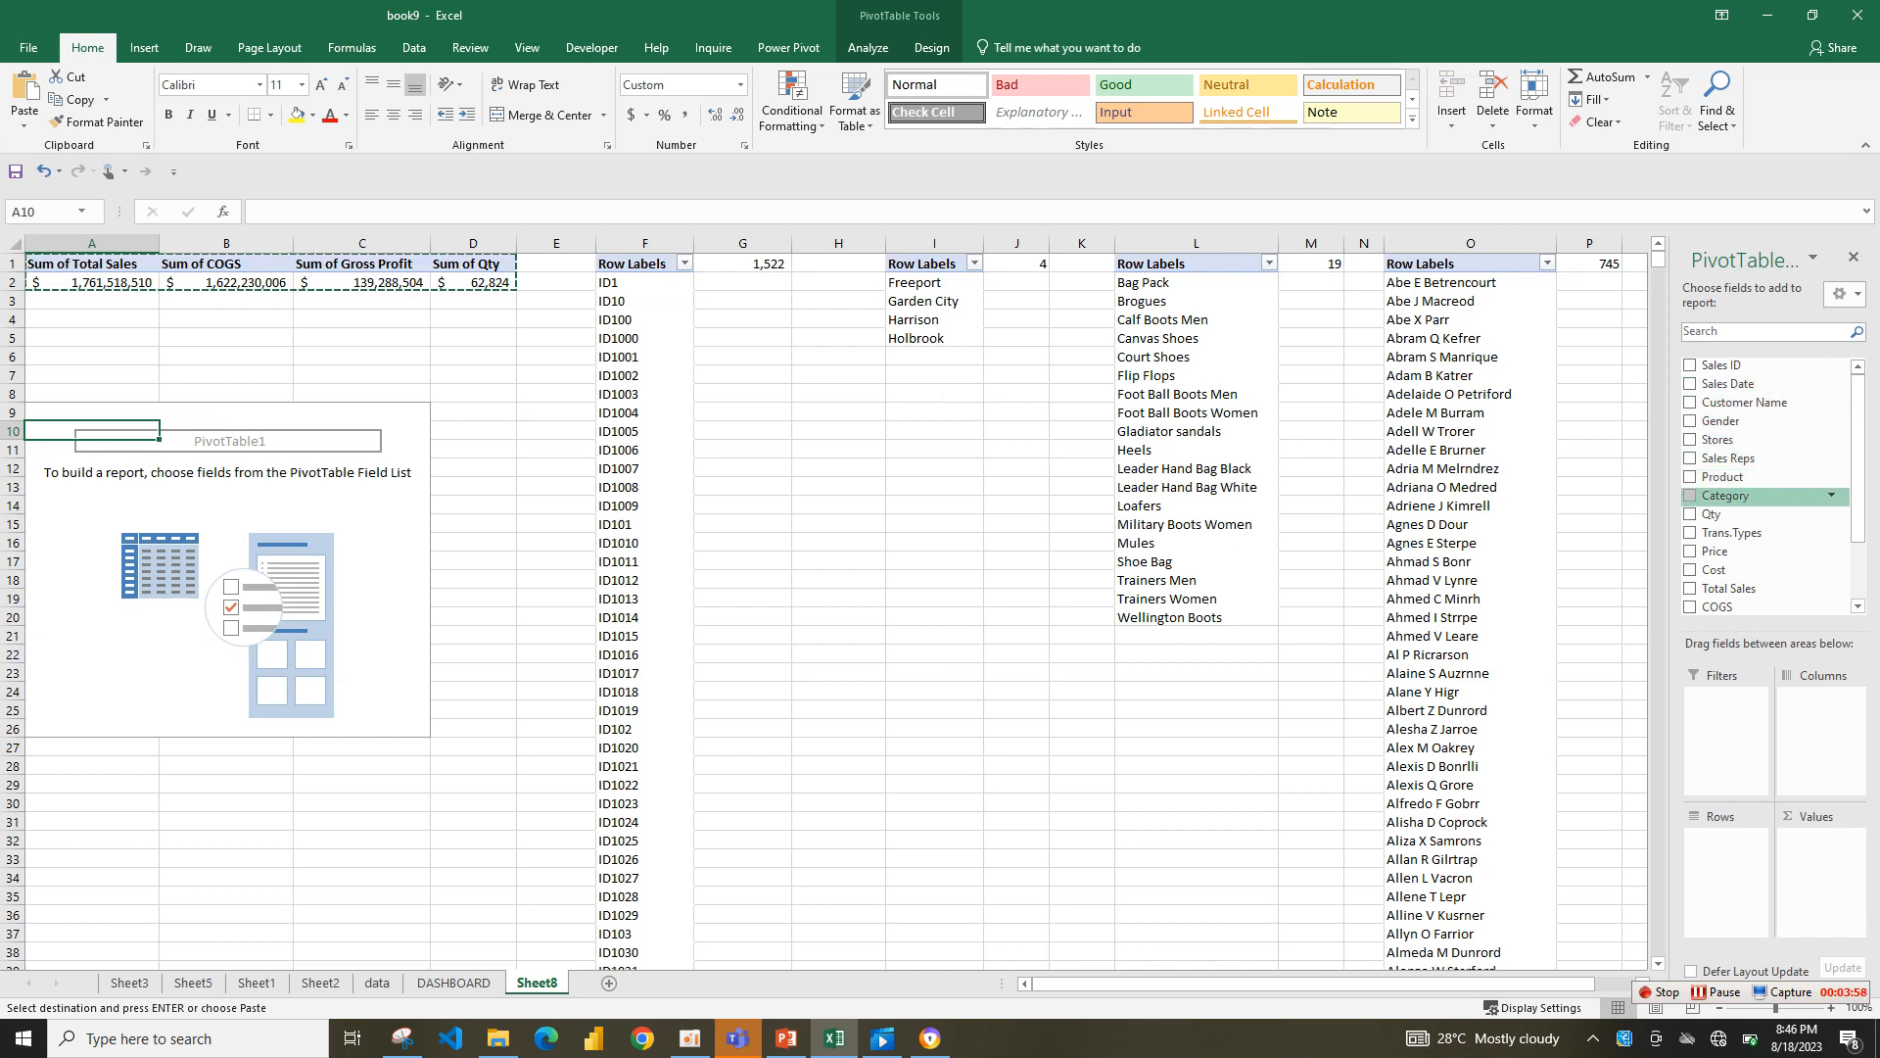
click(1690, 494)
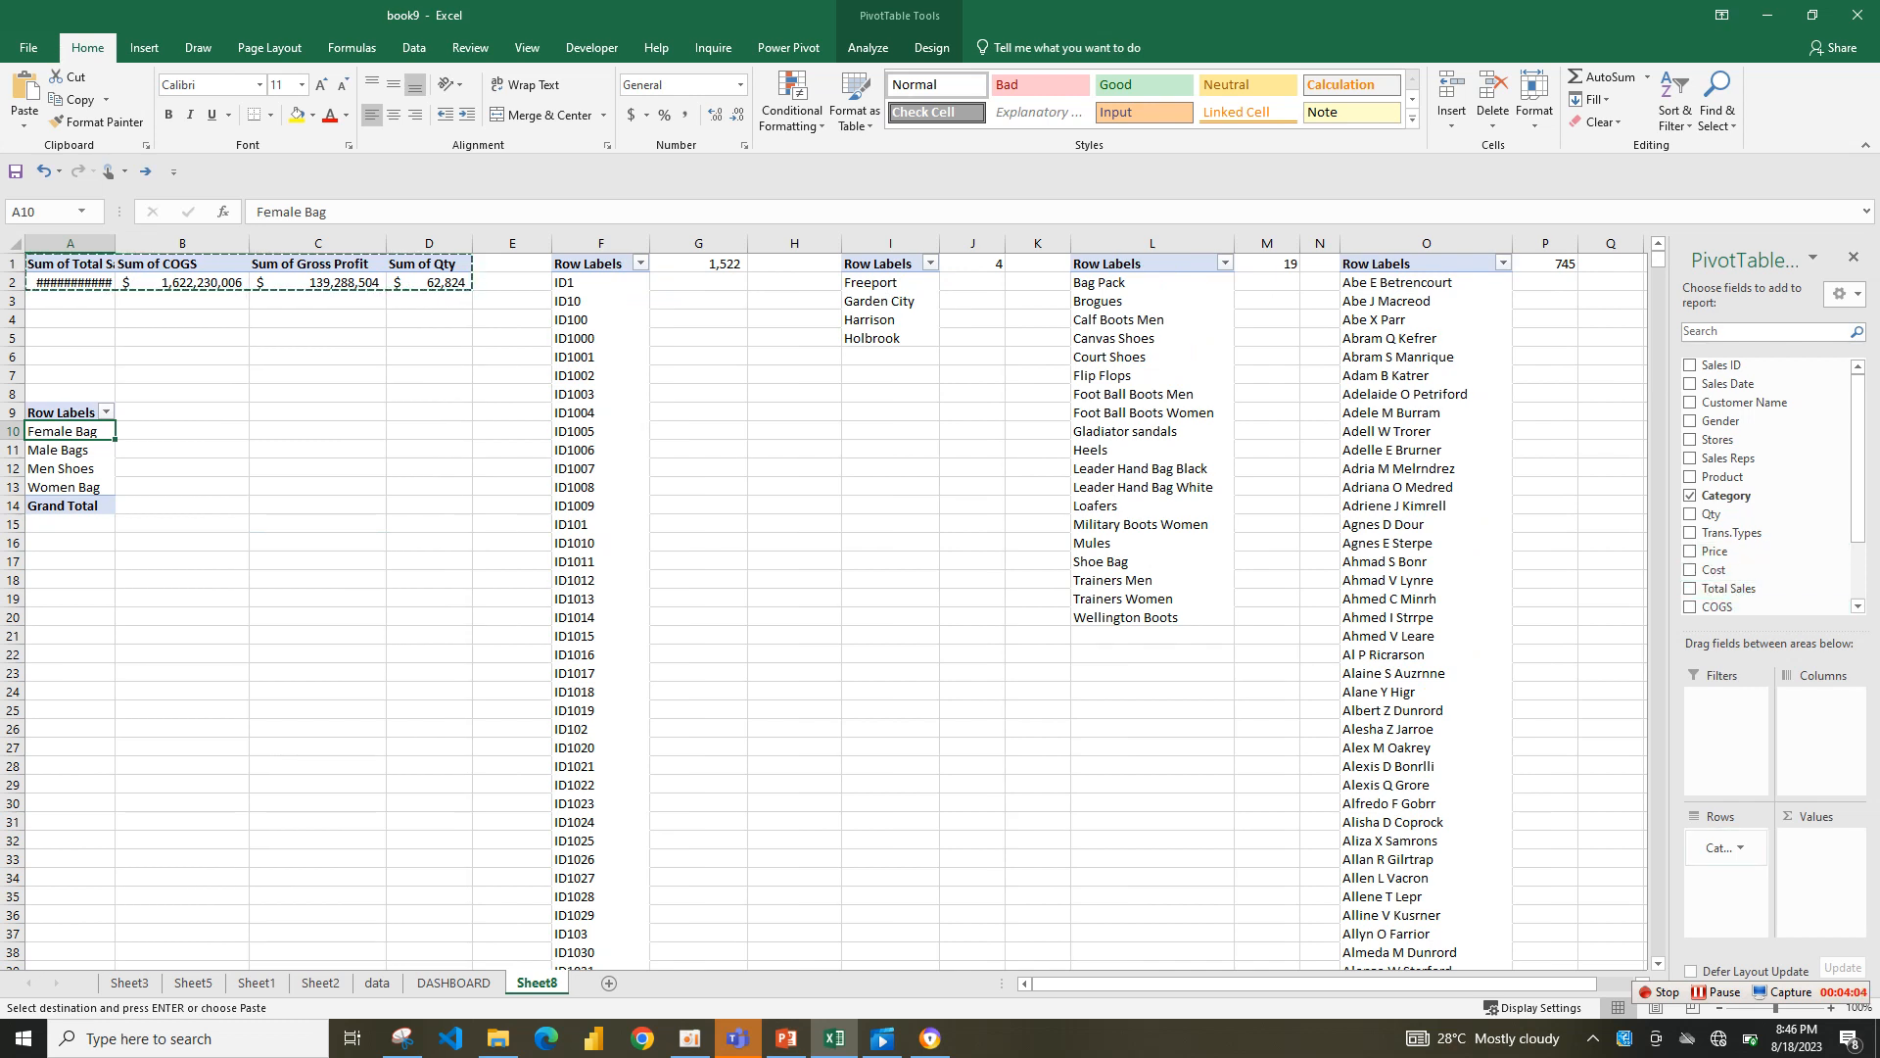
click(1716, 992)
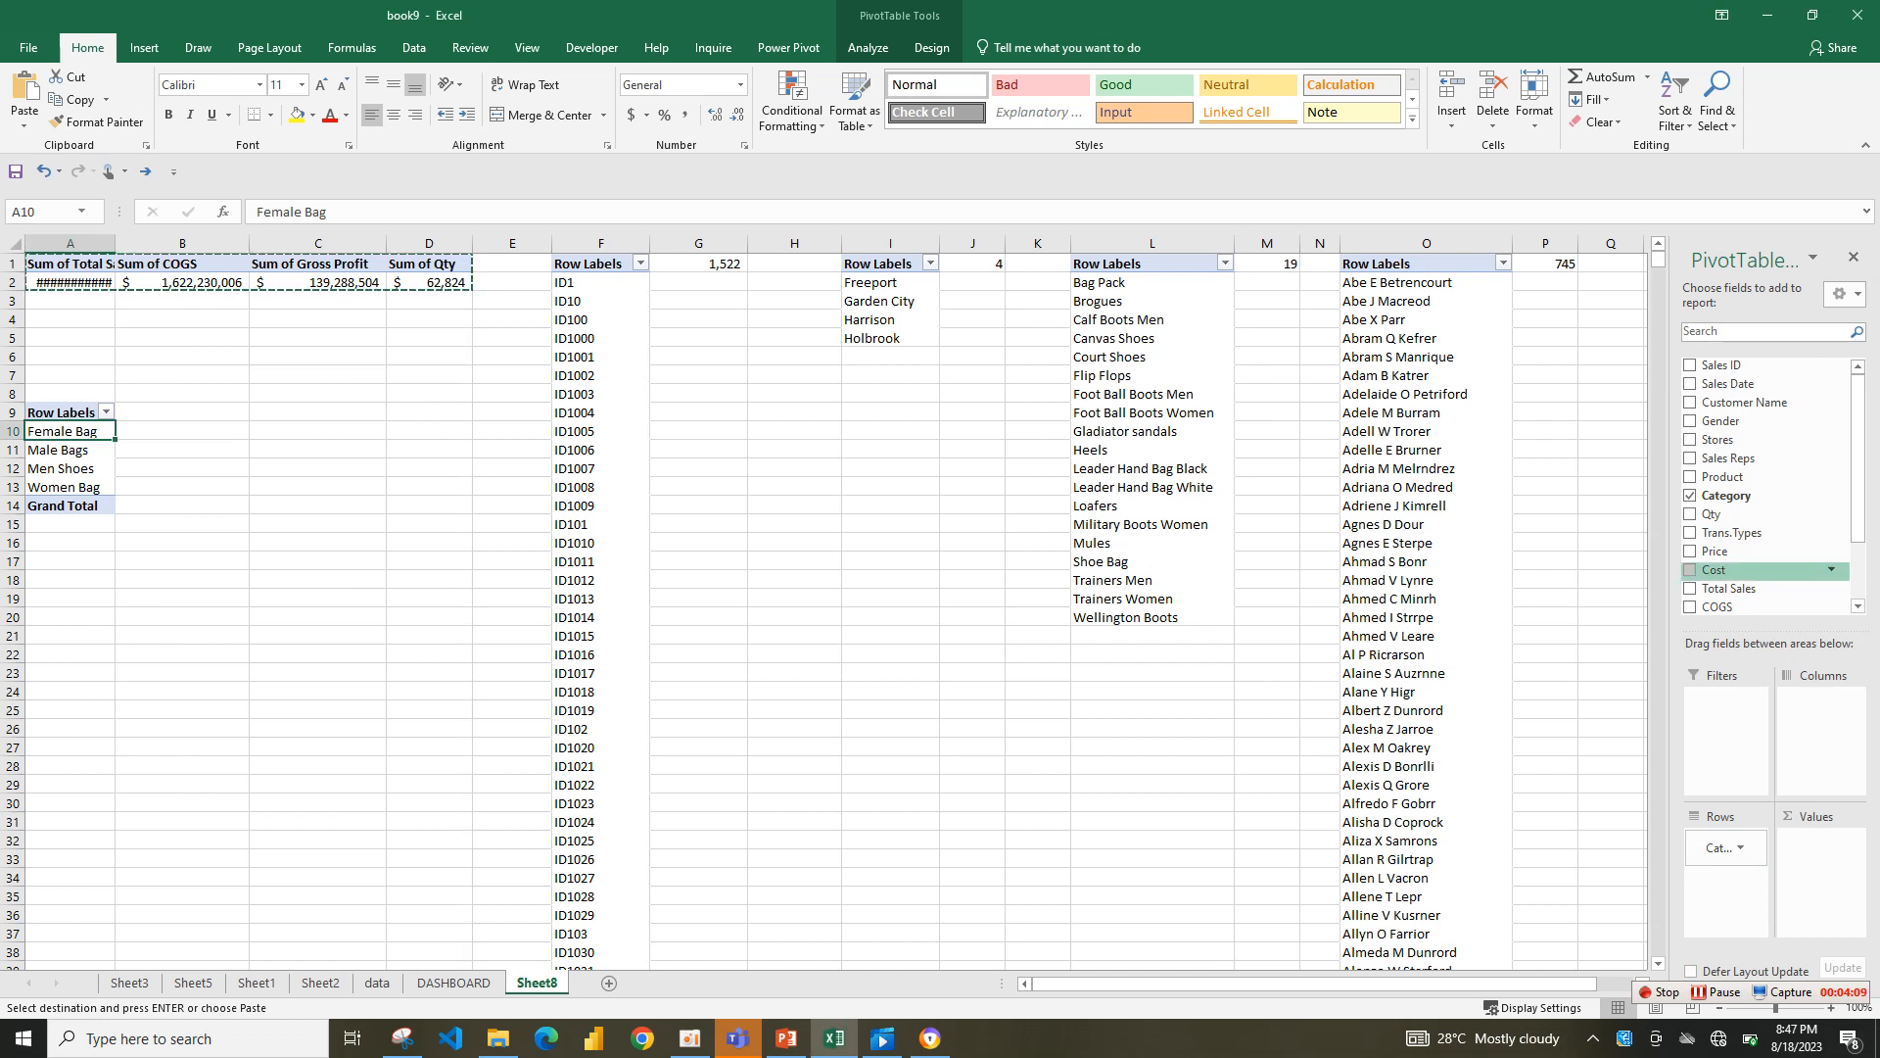
drag(1728, 588, 1820, 863)
drag(1728, 588, 1819, 871)
click(1822, 885)
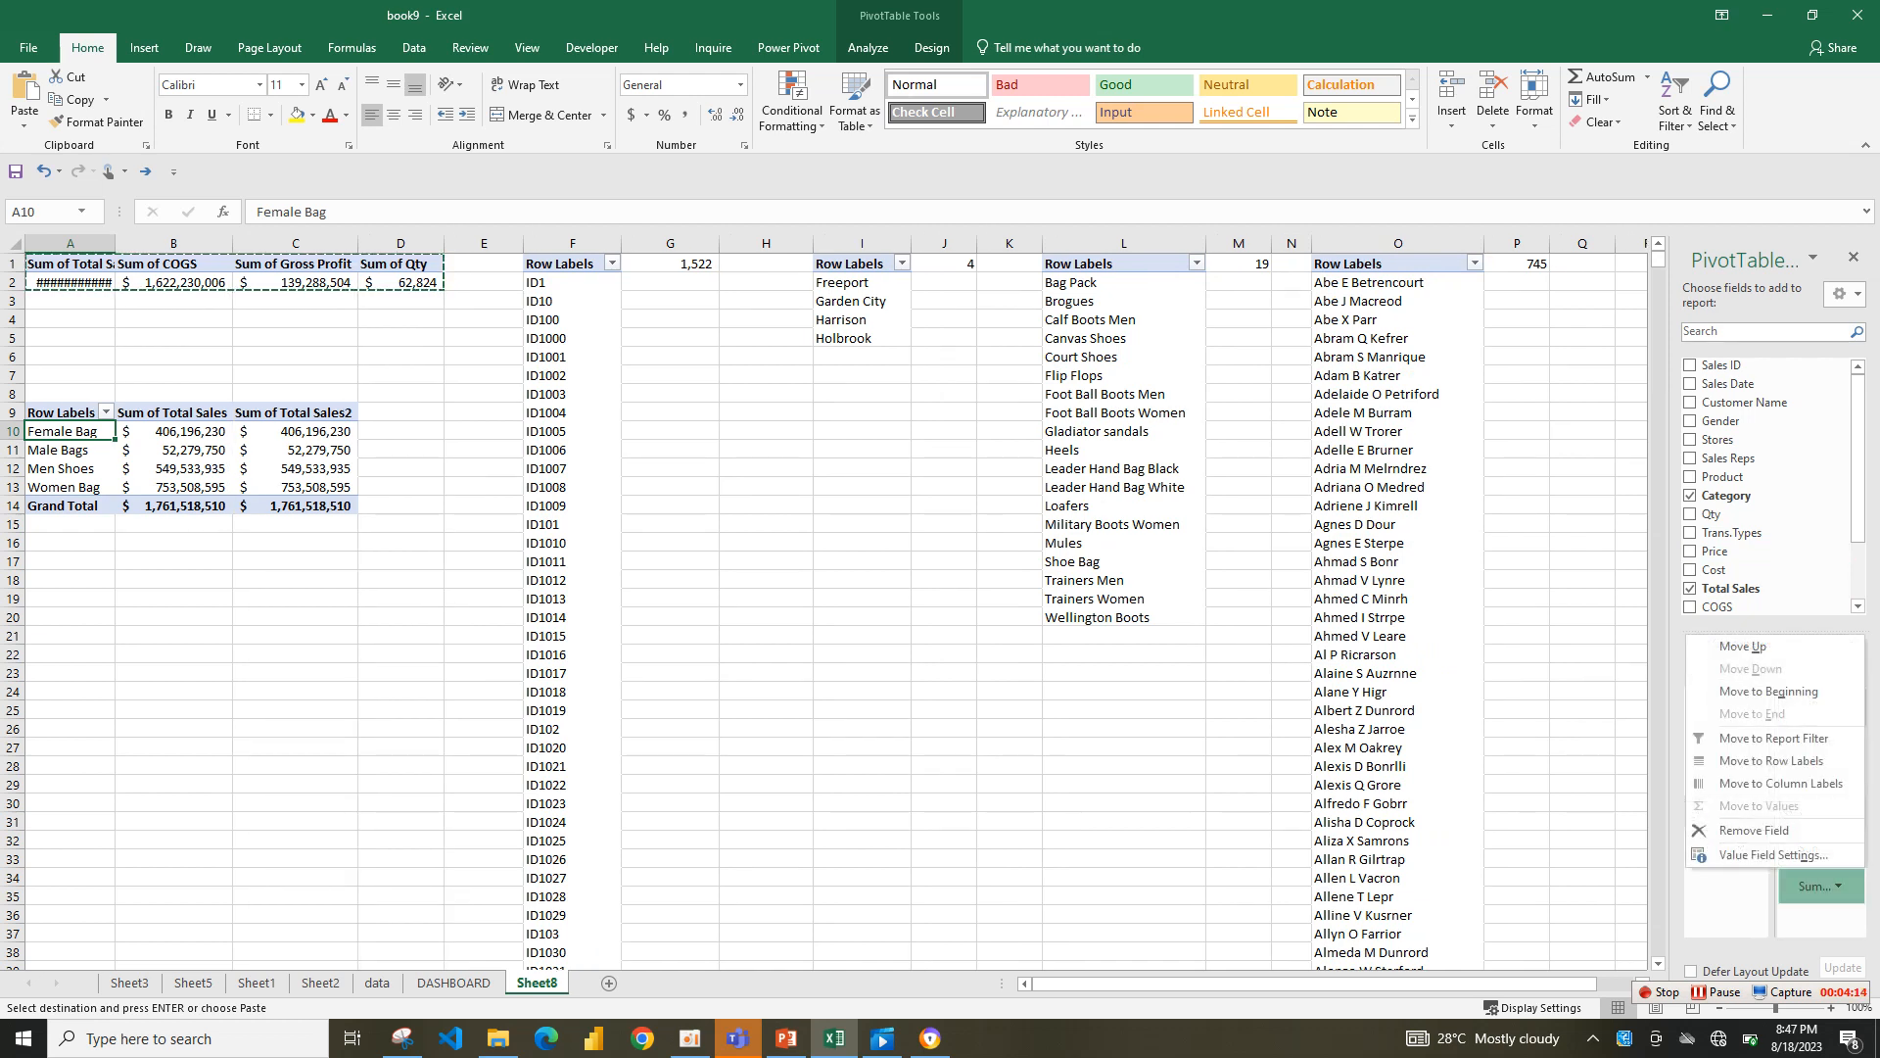
click(1733, 855)
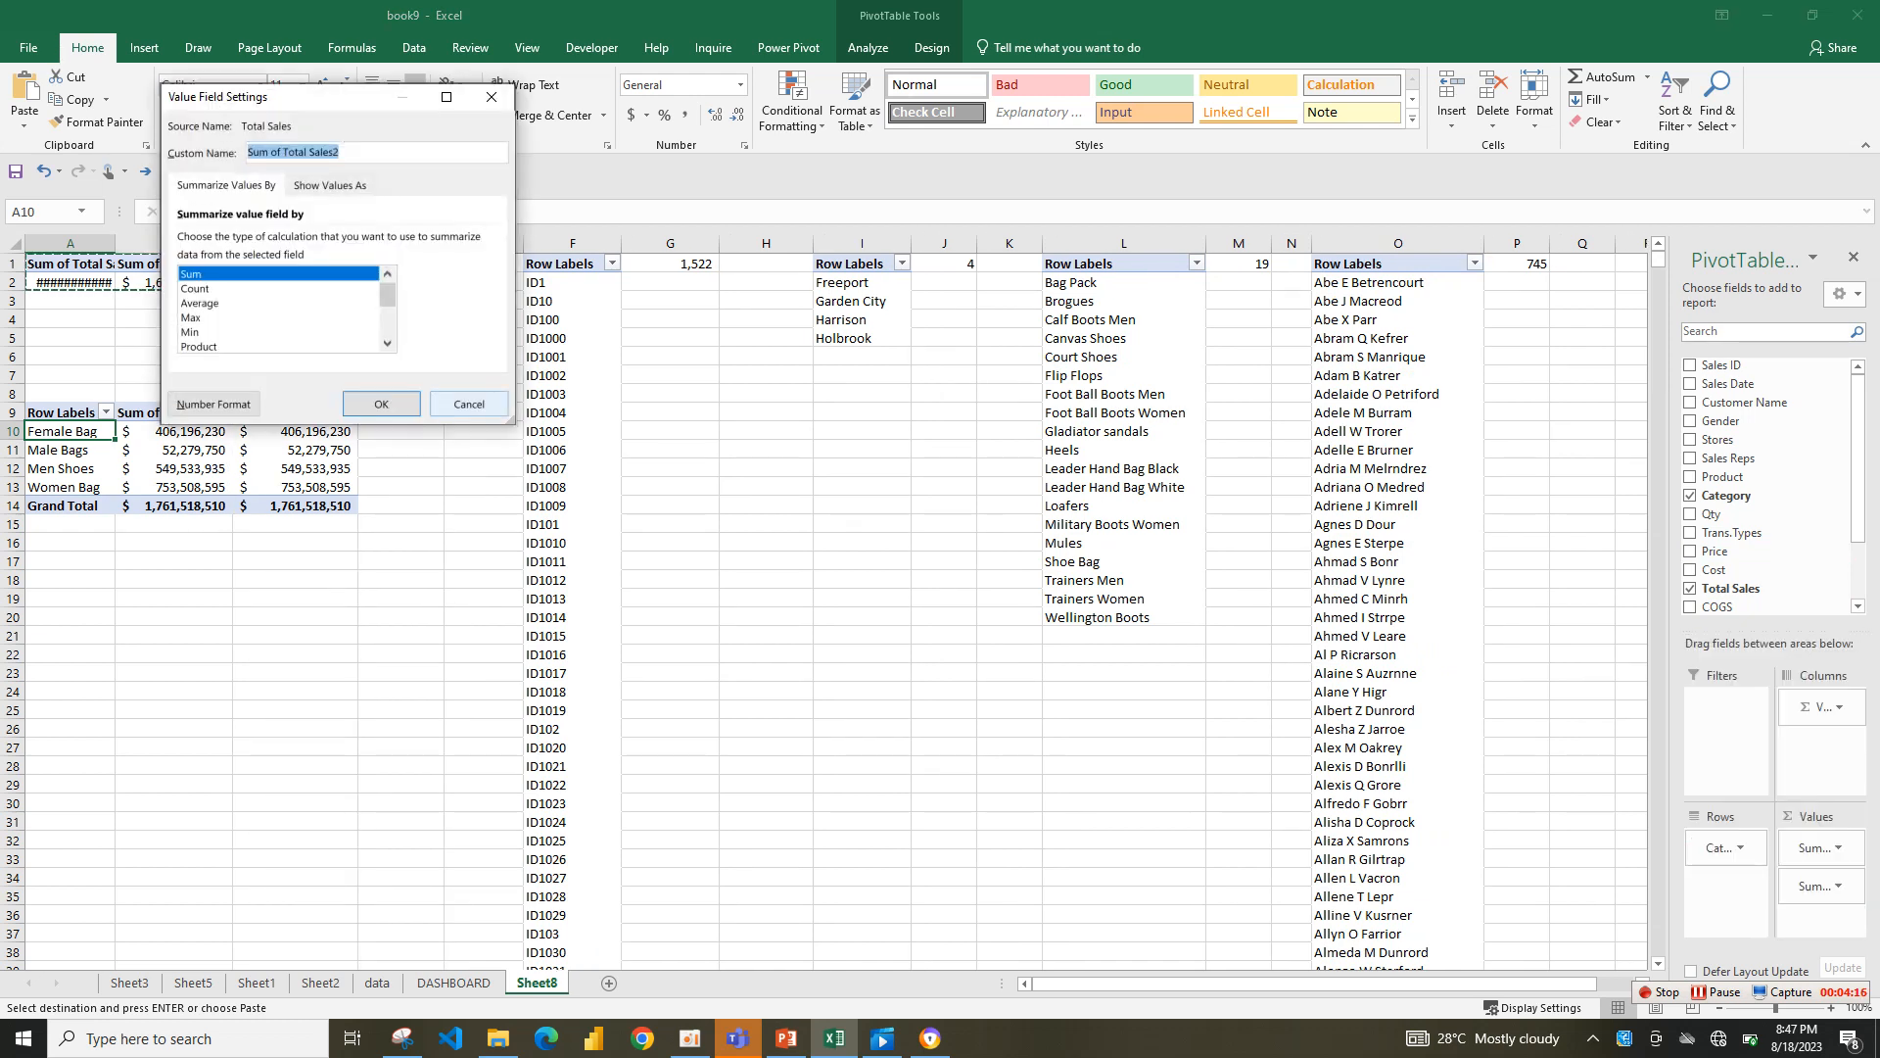
click(469, 404)
- Show the second Total Sales column, C10:C14, as percentages of the total with no decimal places
drag(294, 431, 294, 505)
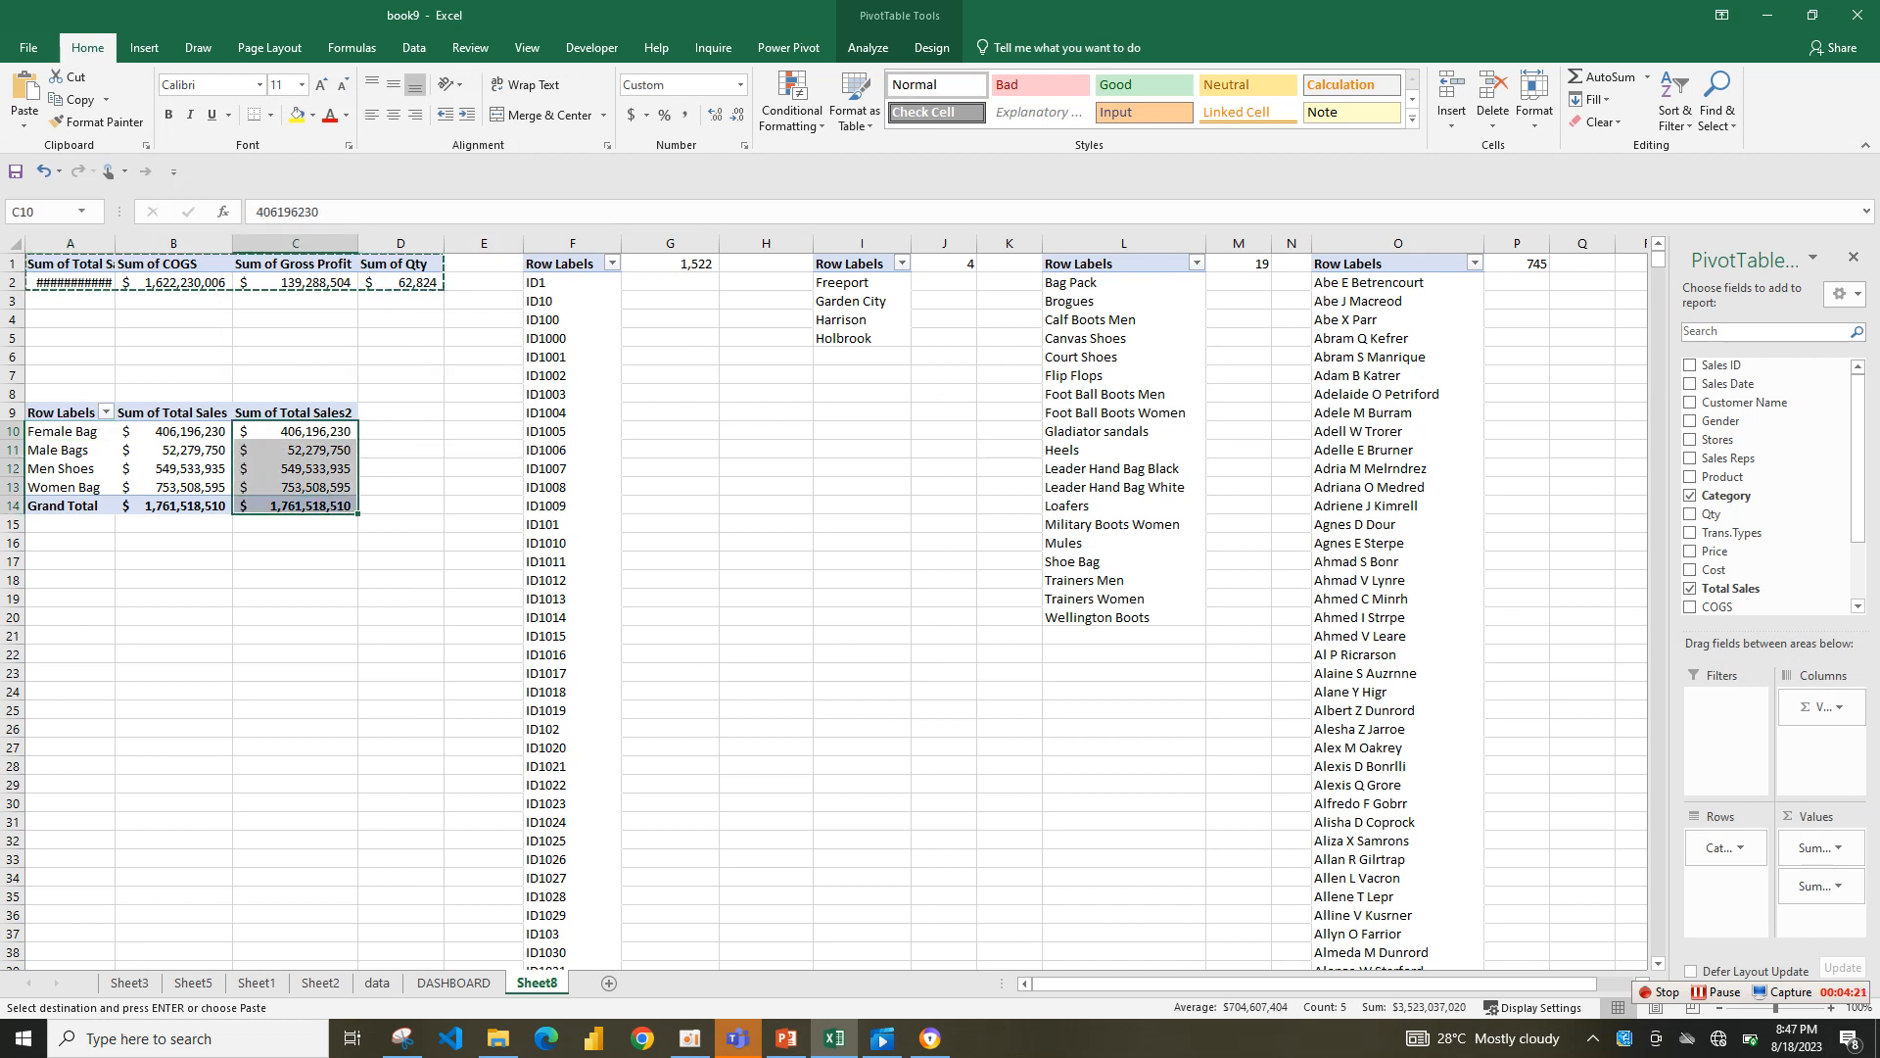
right_click(324, 502)
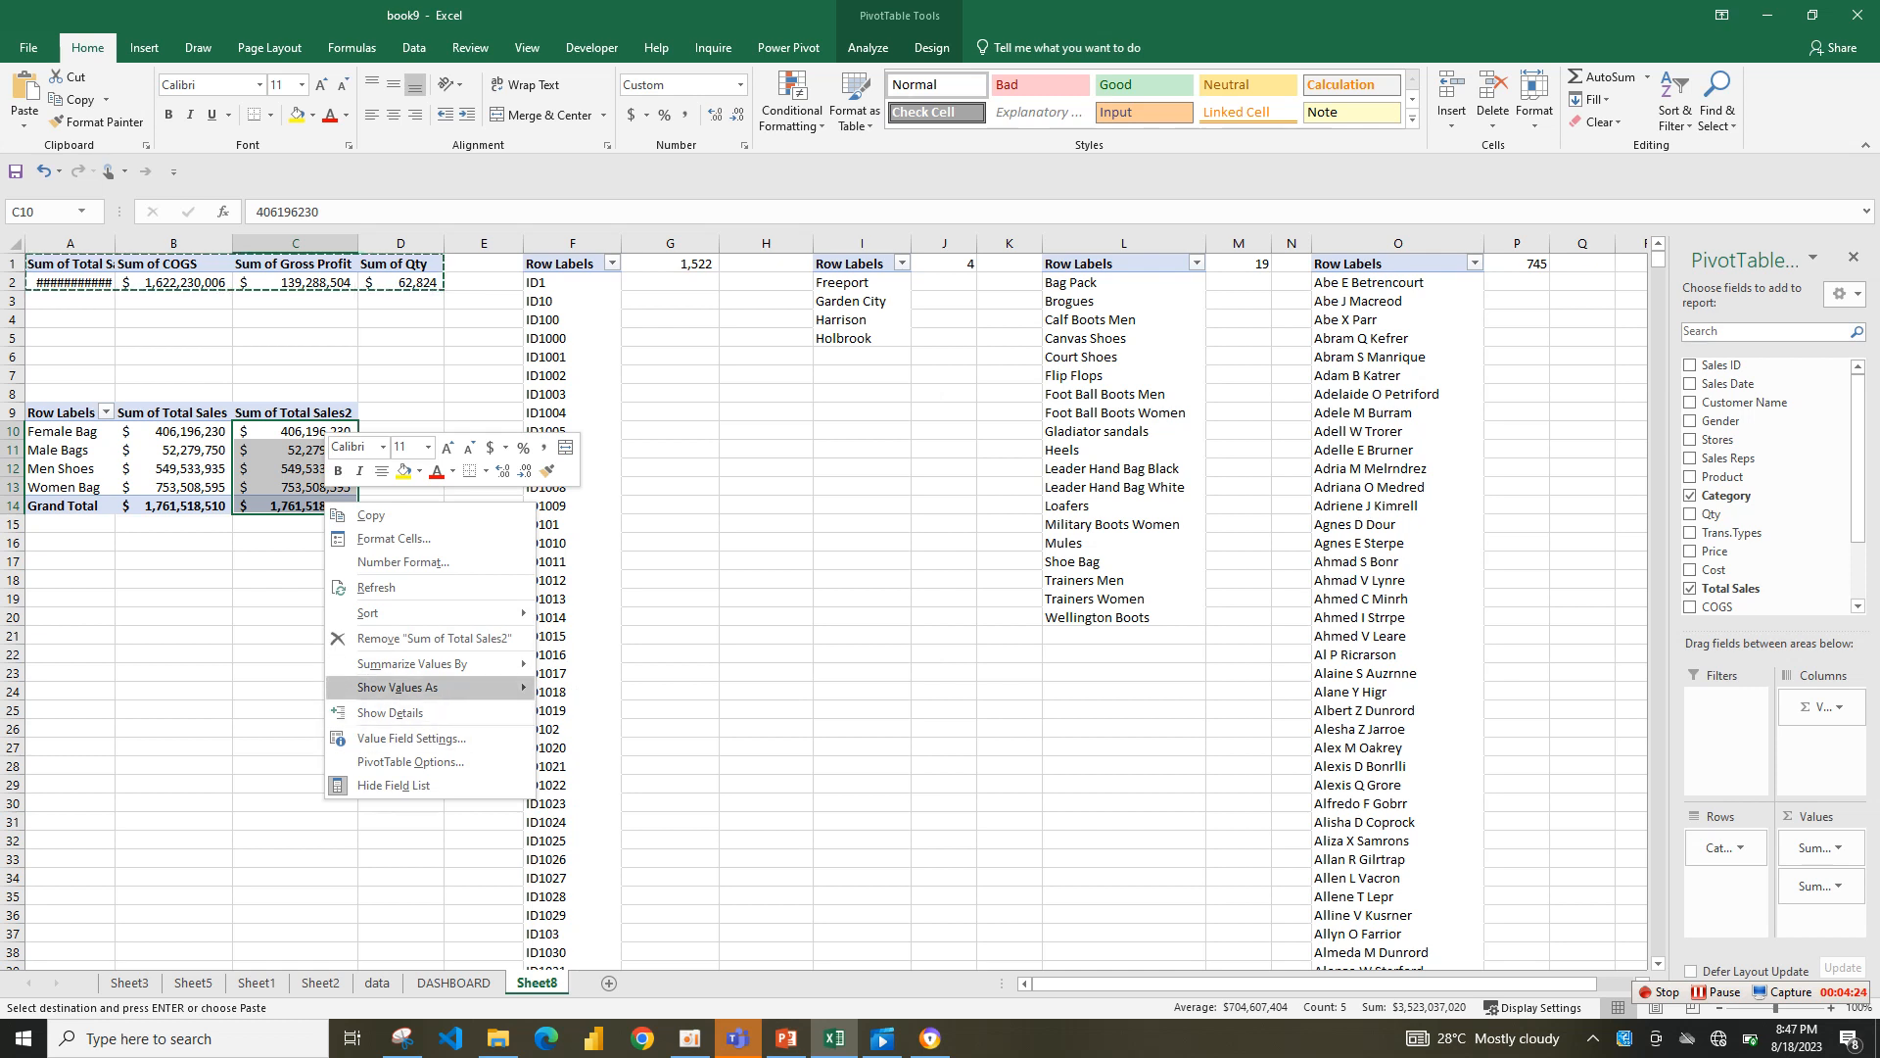
mouse_move(431, 687)
click(627, 693)
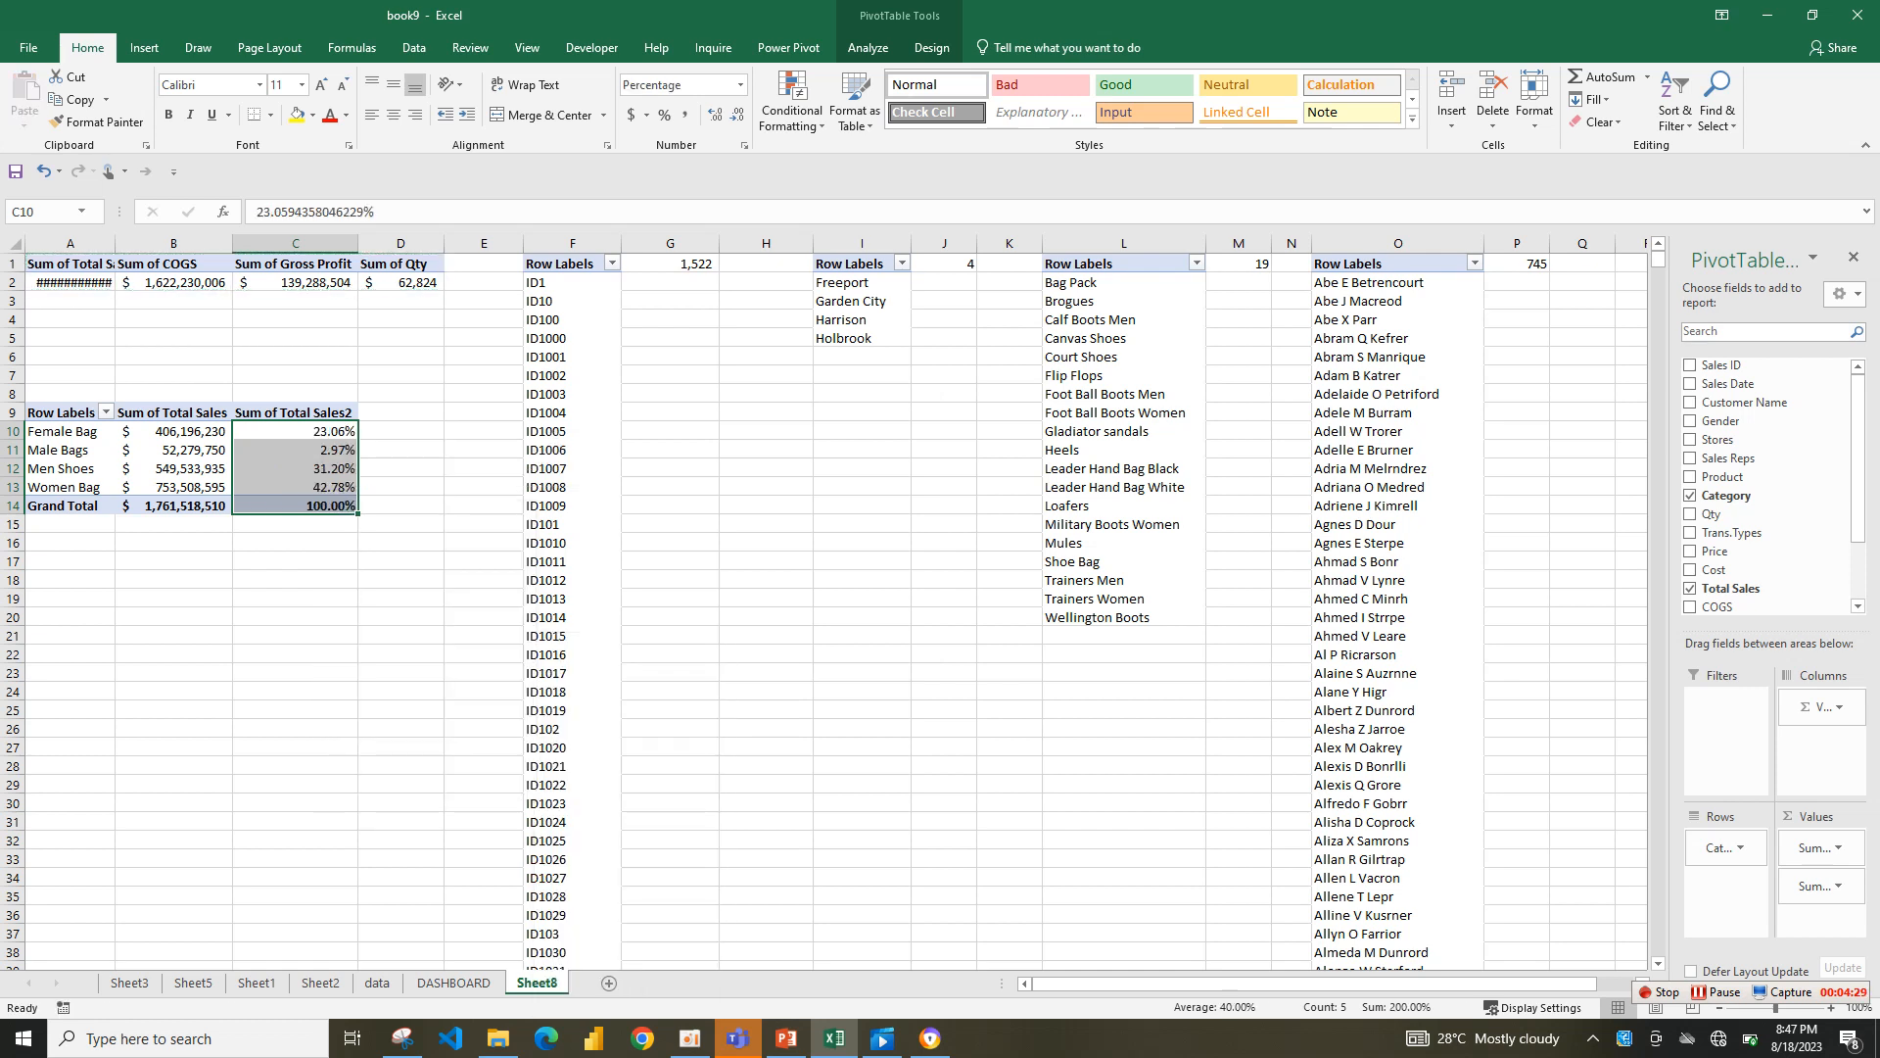
click(738, 114)
click(738, 114)
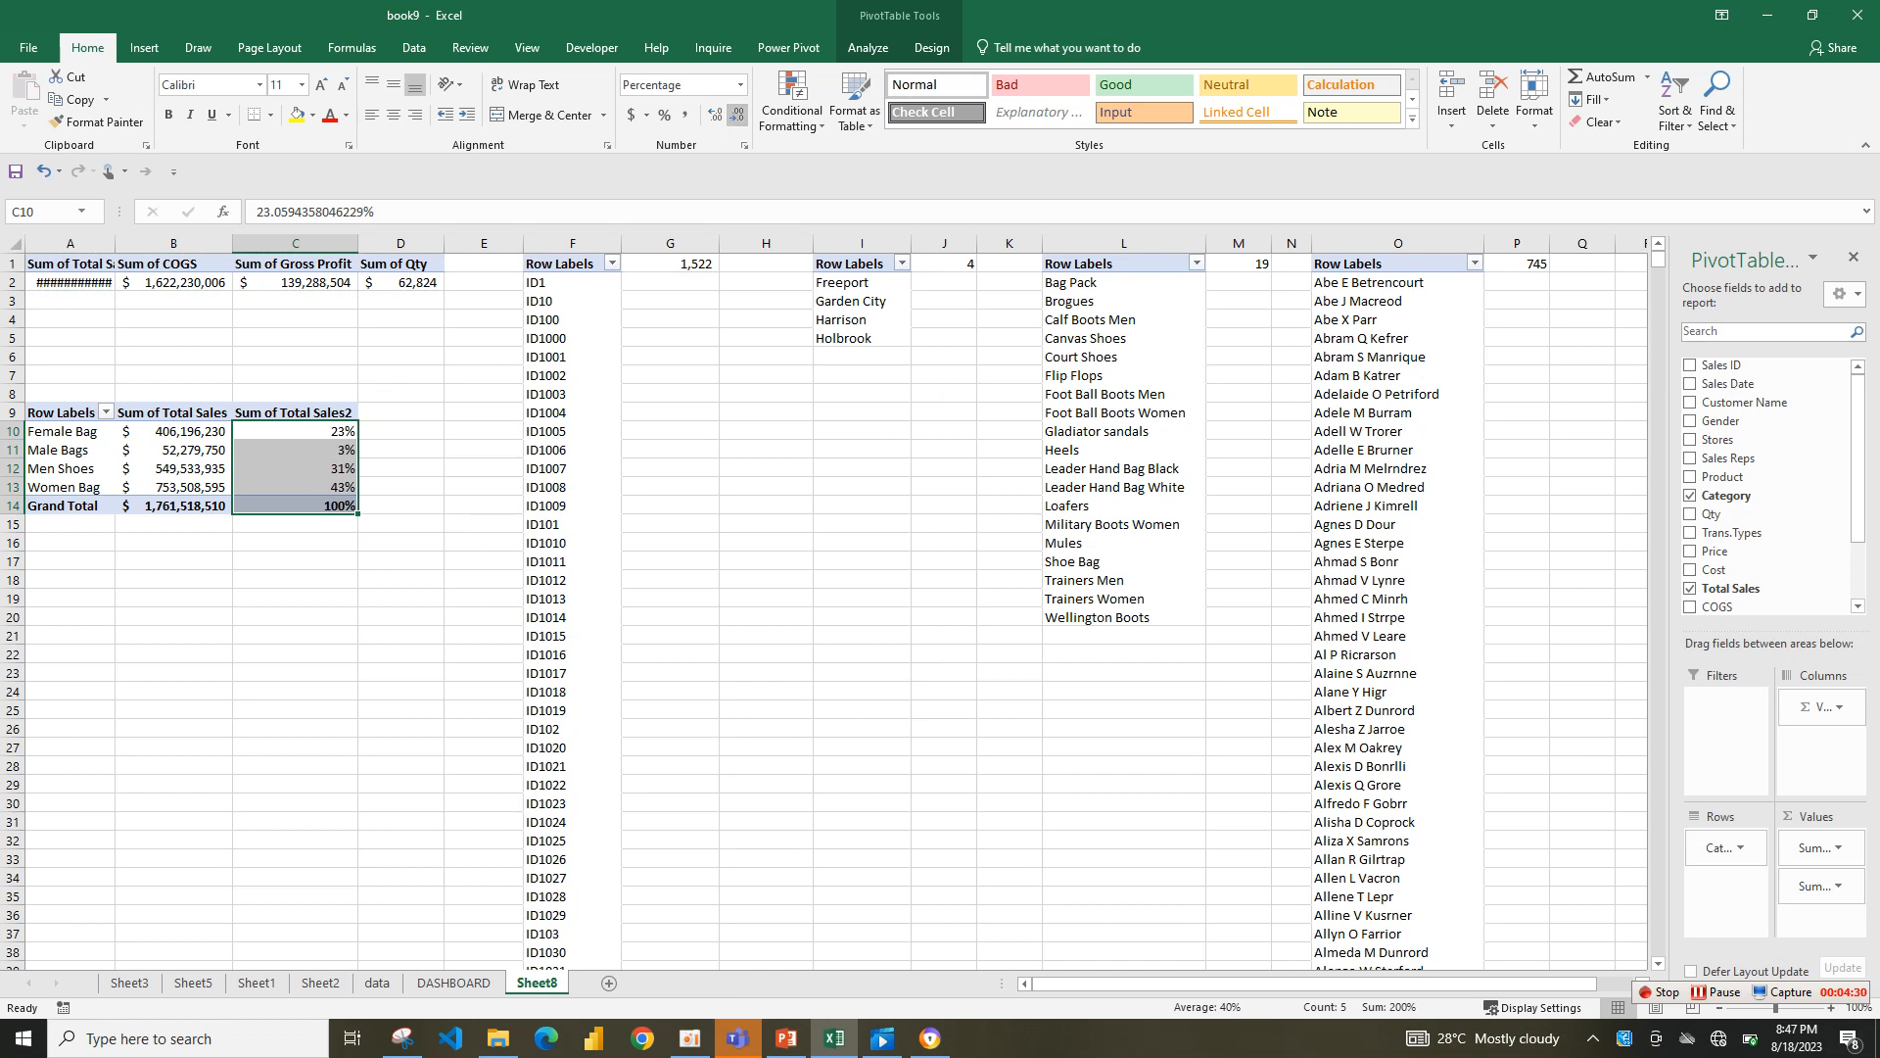
- Link cell A17 below the category PivotTable to its first category label with =A10
click(301, 450)
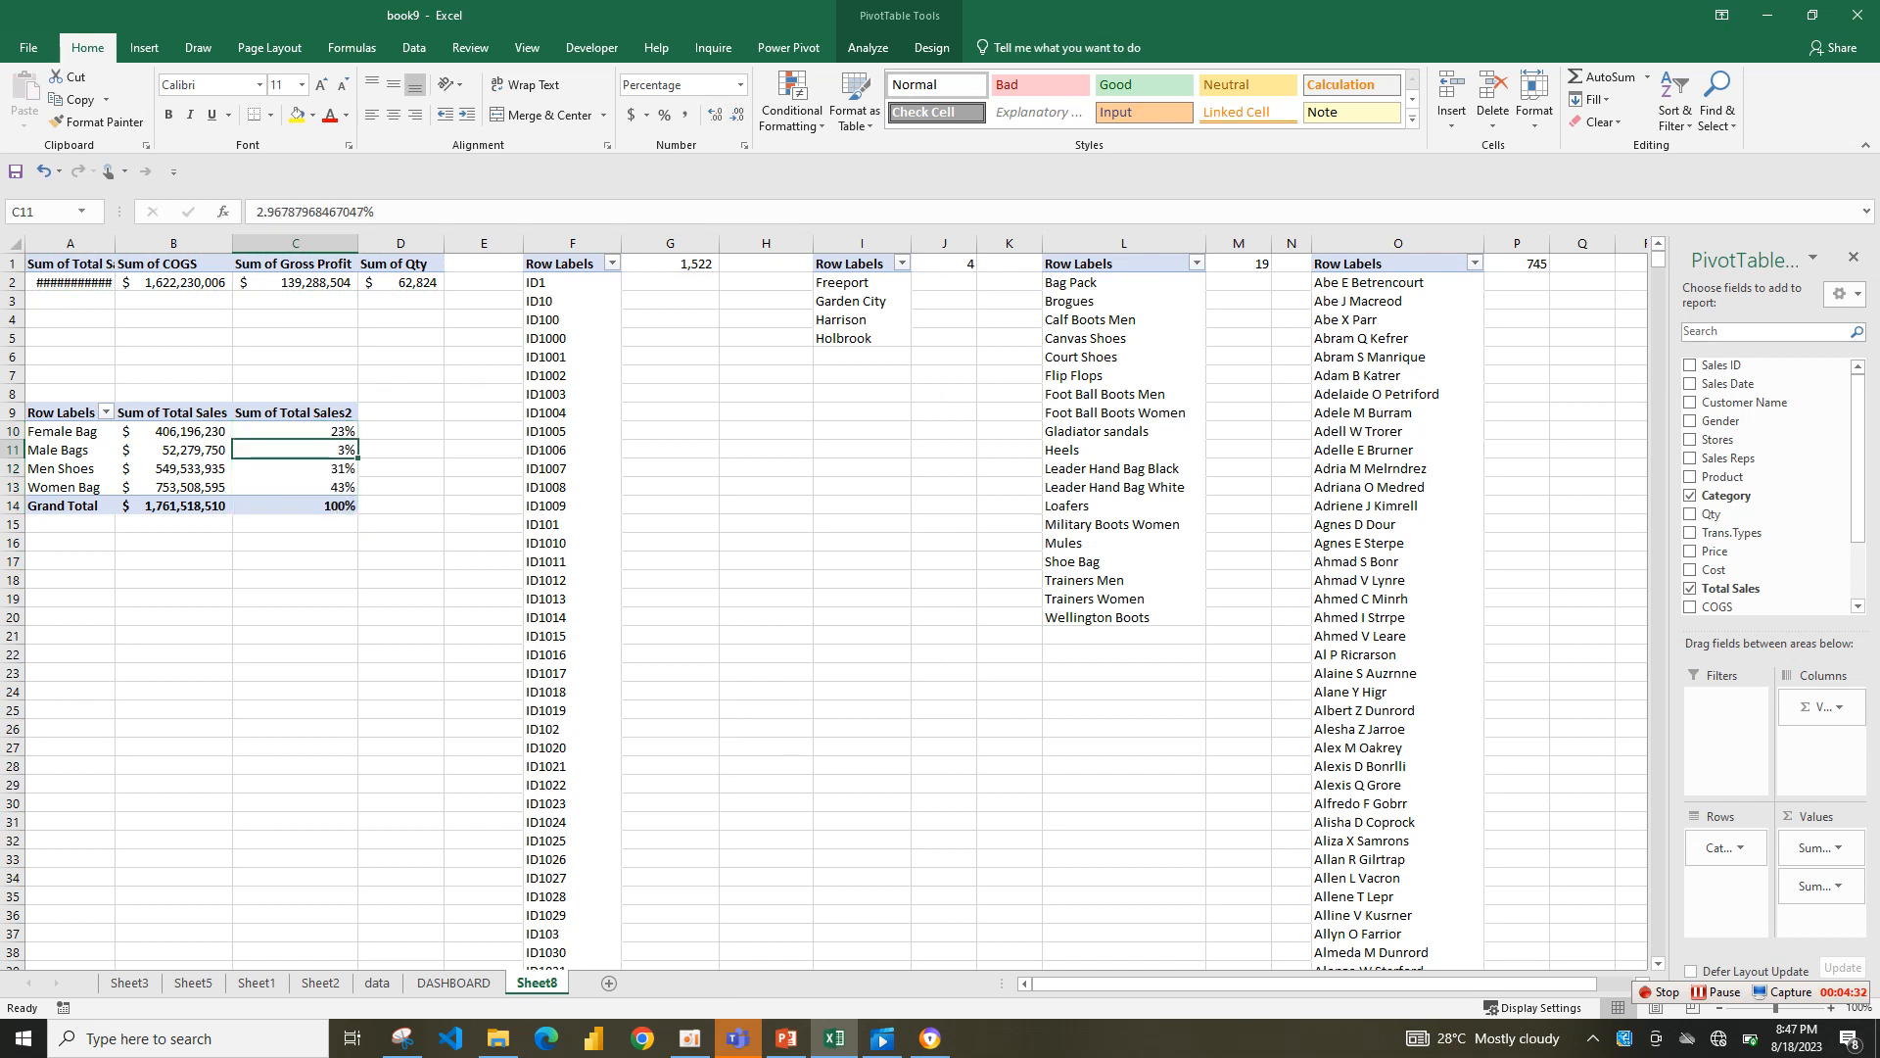
click(70, 599)
click(70, 542)
click(70, 562)
text(=)
click(71, 431)
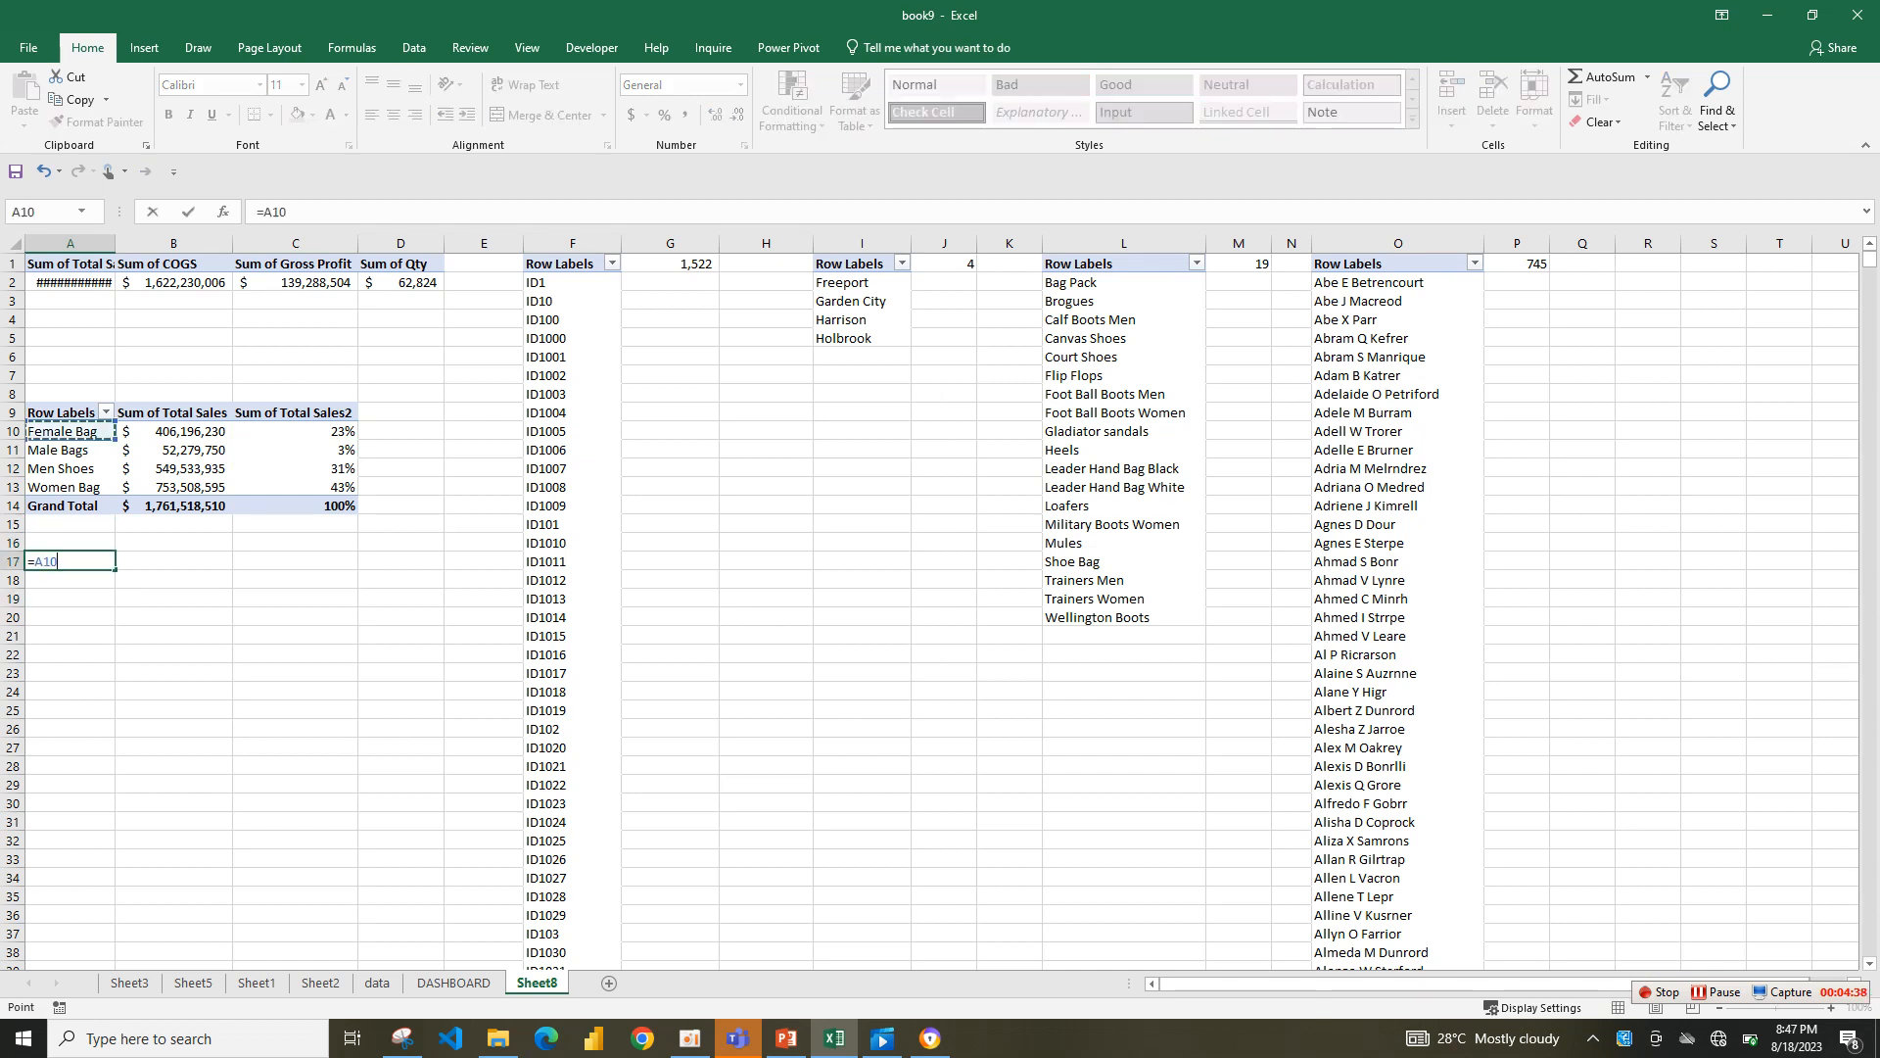
key(Return)
click(71, 561)
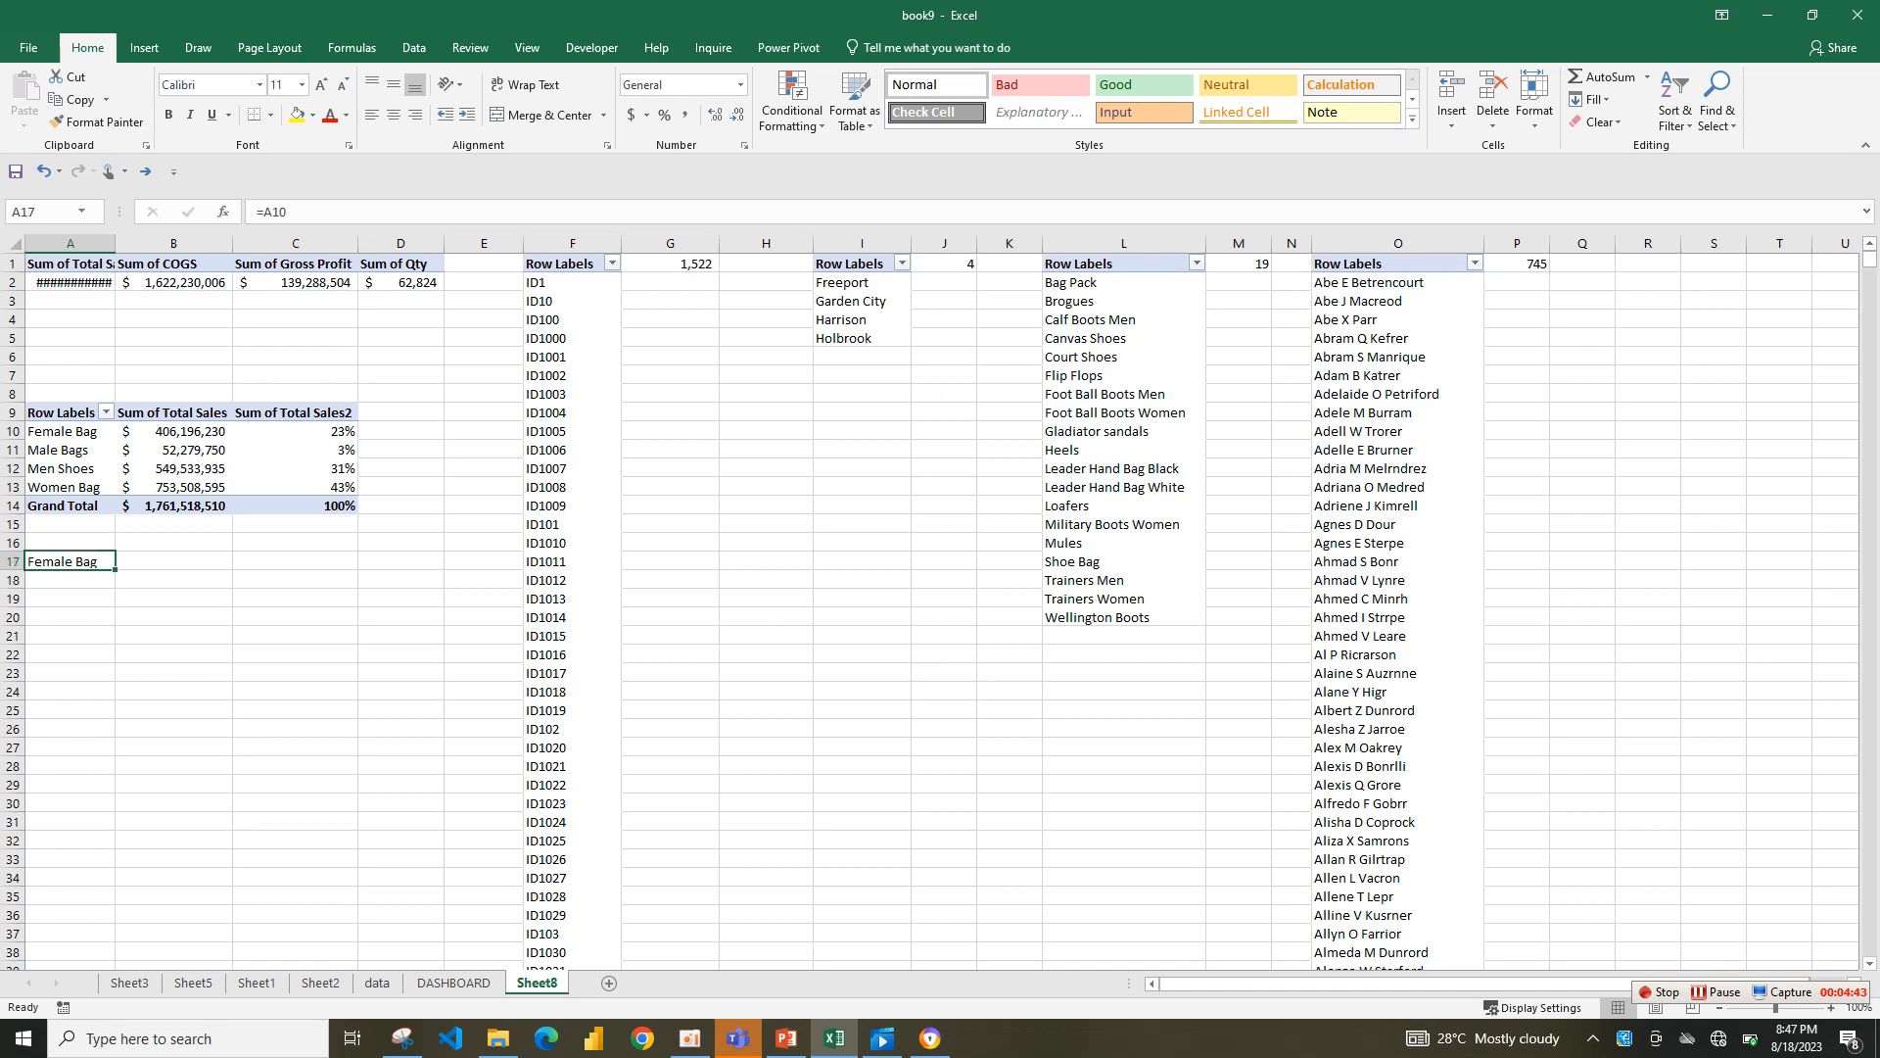
- Link B17 to the Female Bag percentage with the plain reference =C10 instead of the GETPIVOTDATA formula
click(173, 561)
text(=)
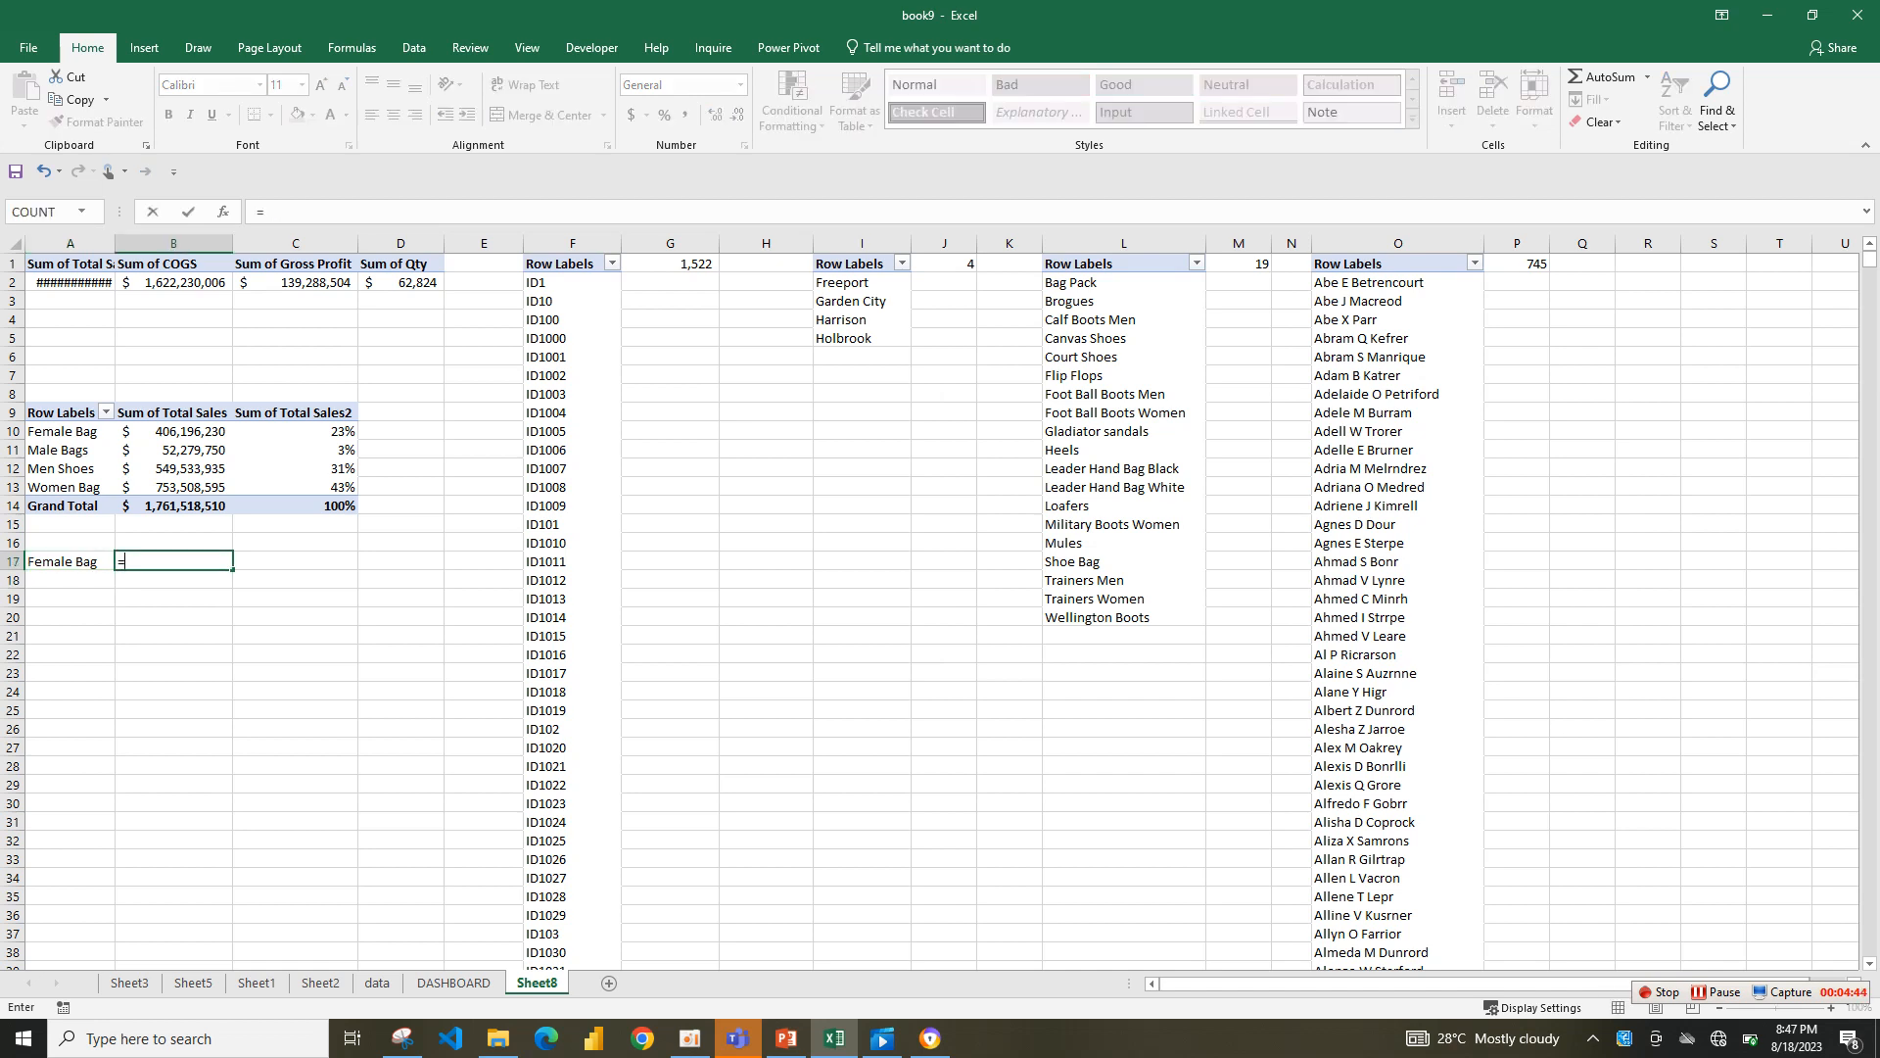
click(295, 431)
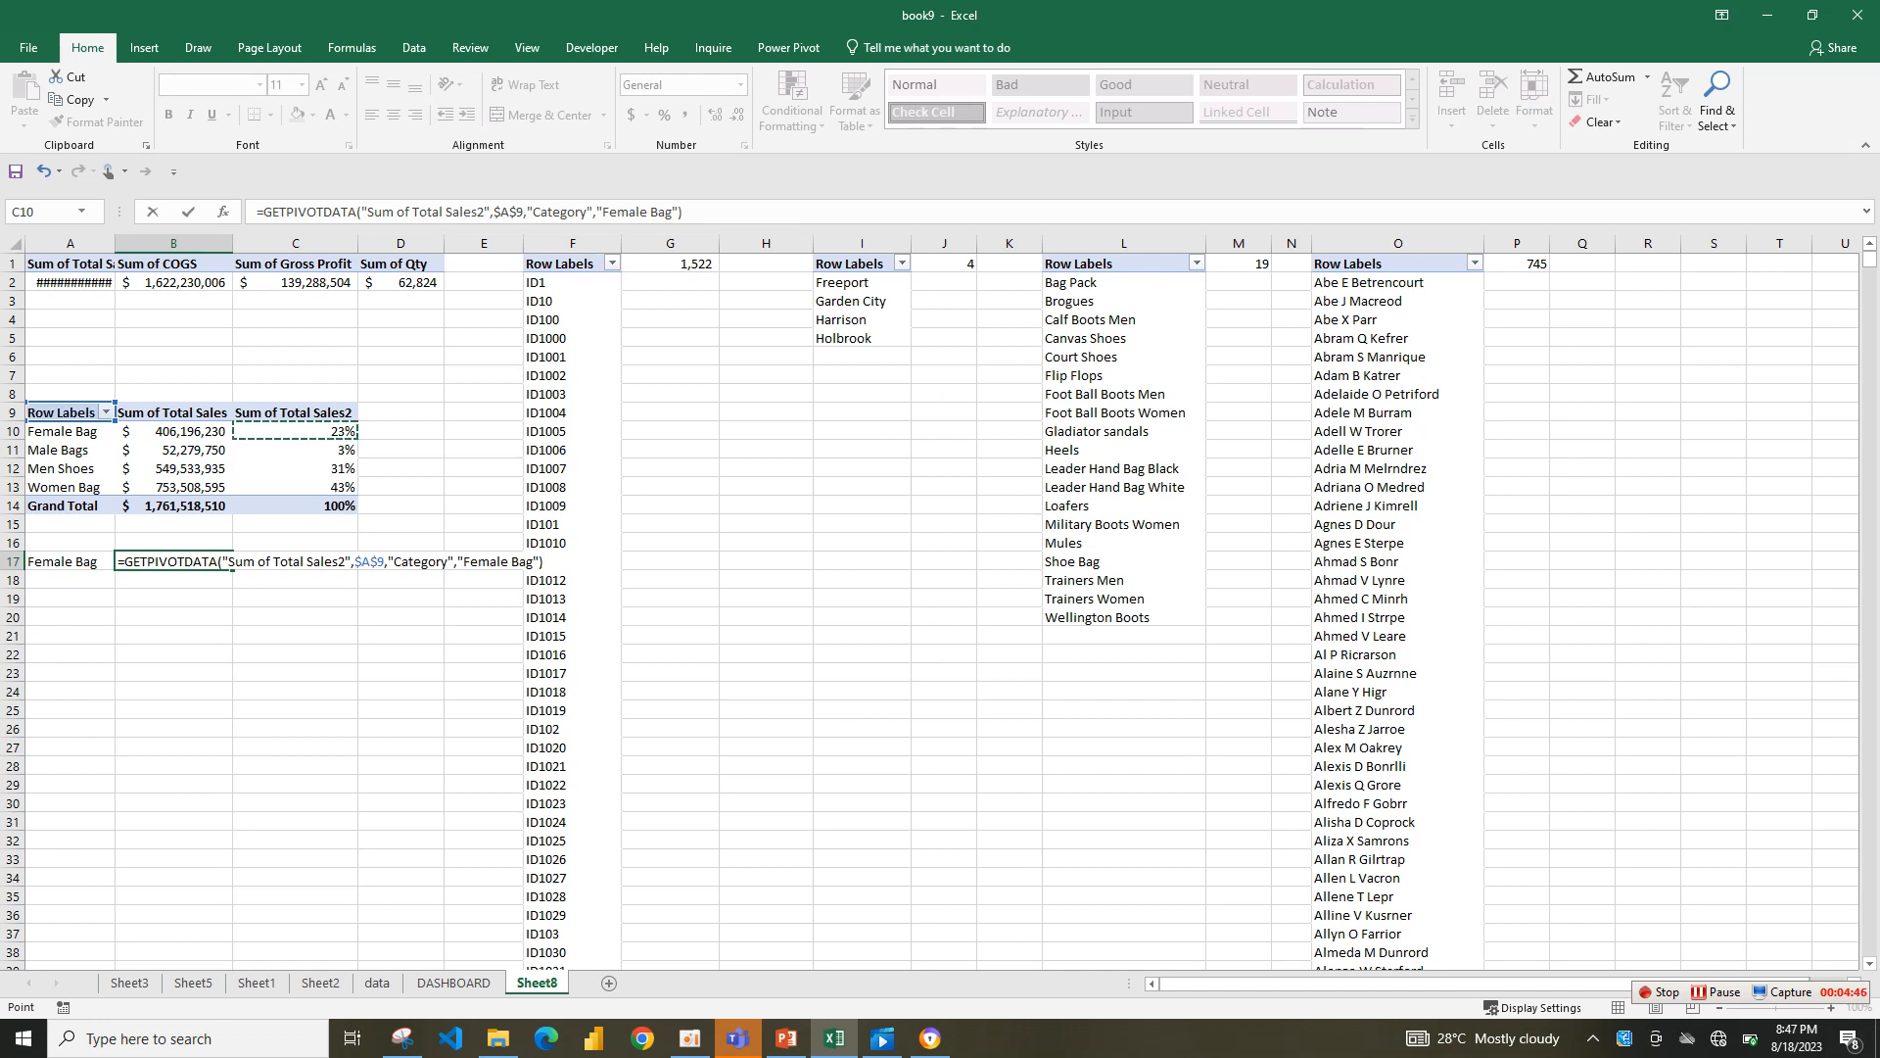
drag(263, 211, 684, 212)
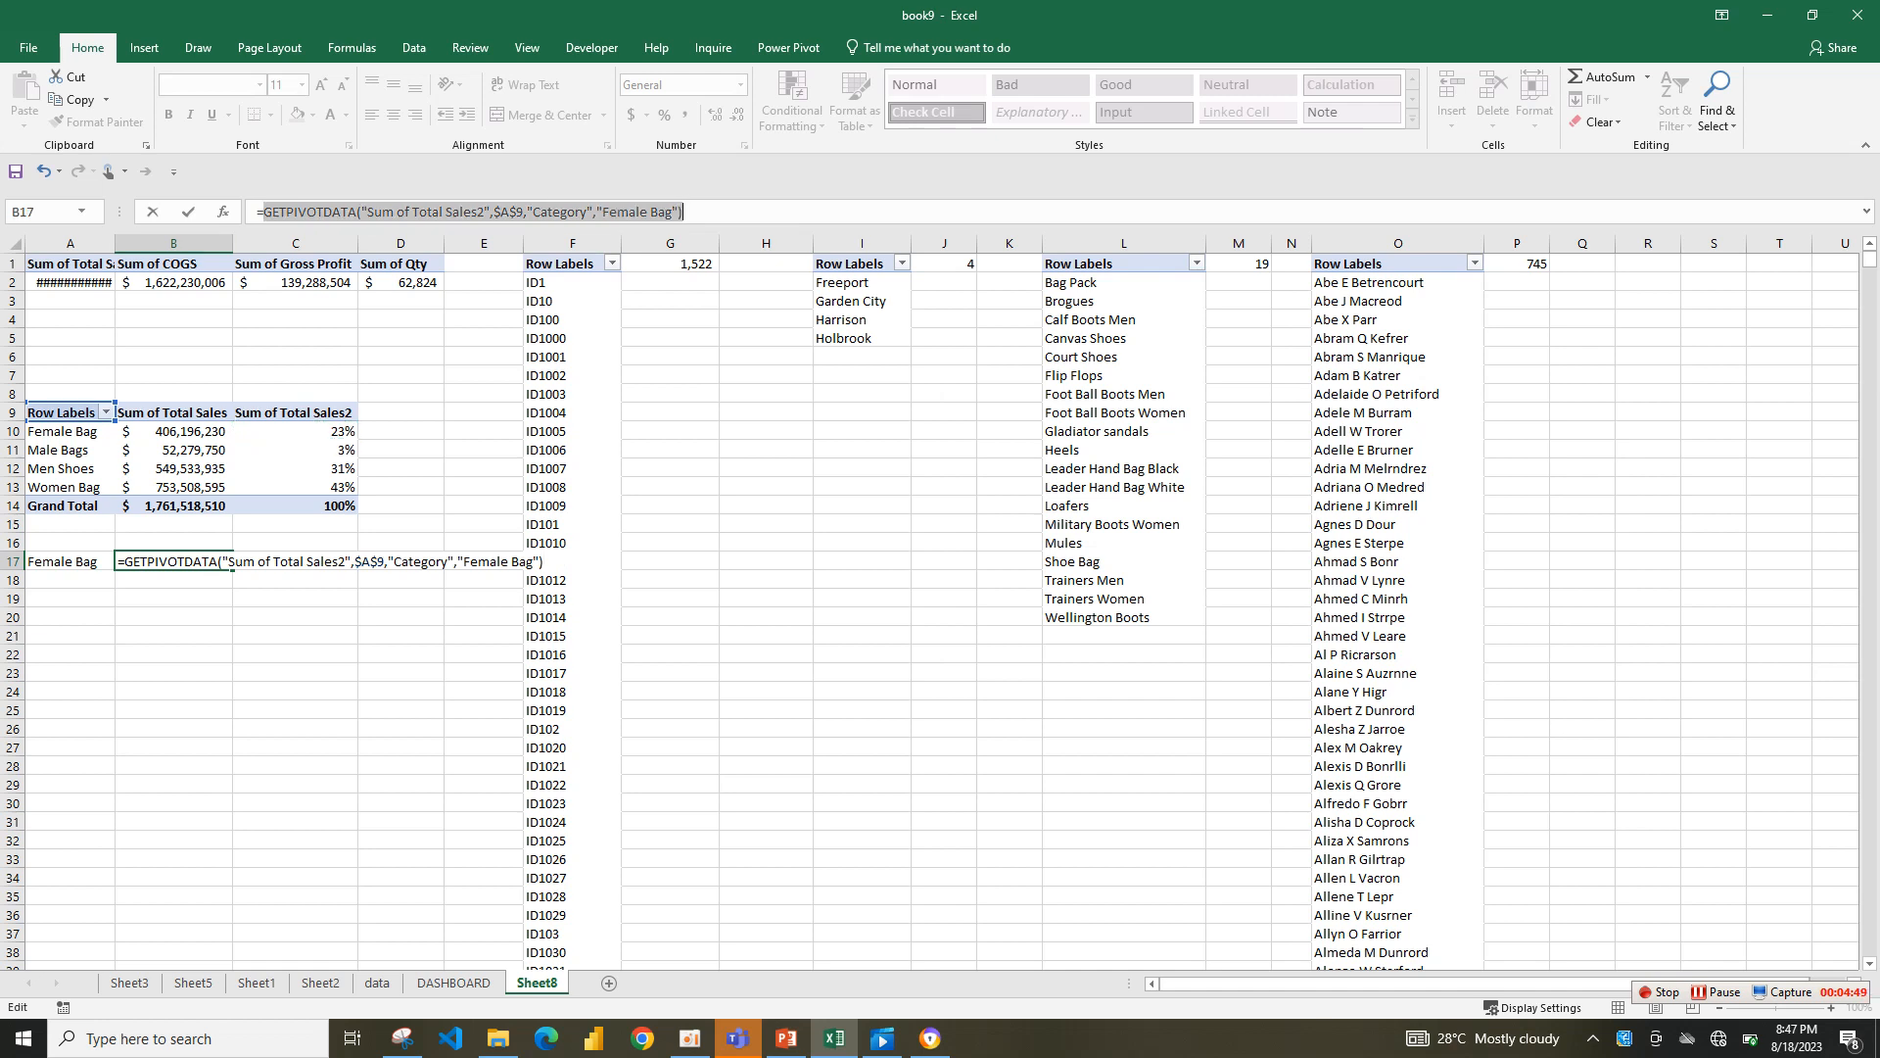
key(BackSpace)
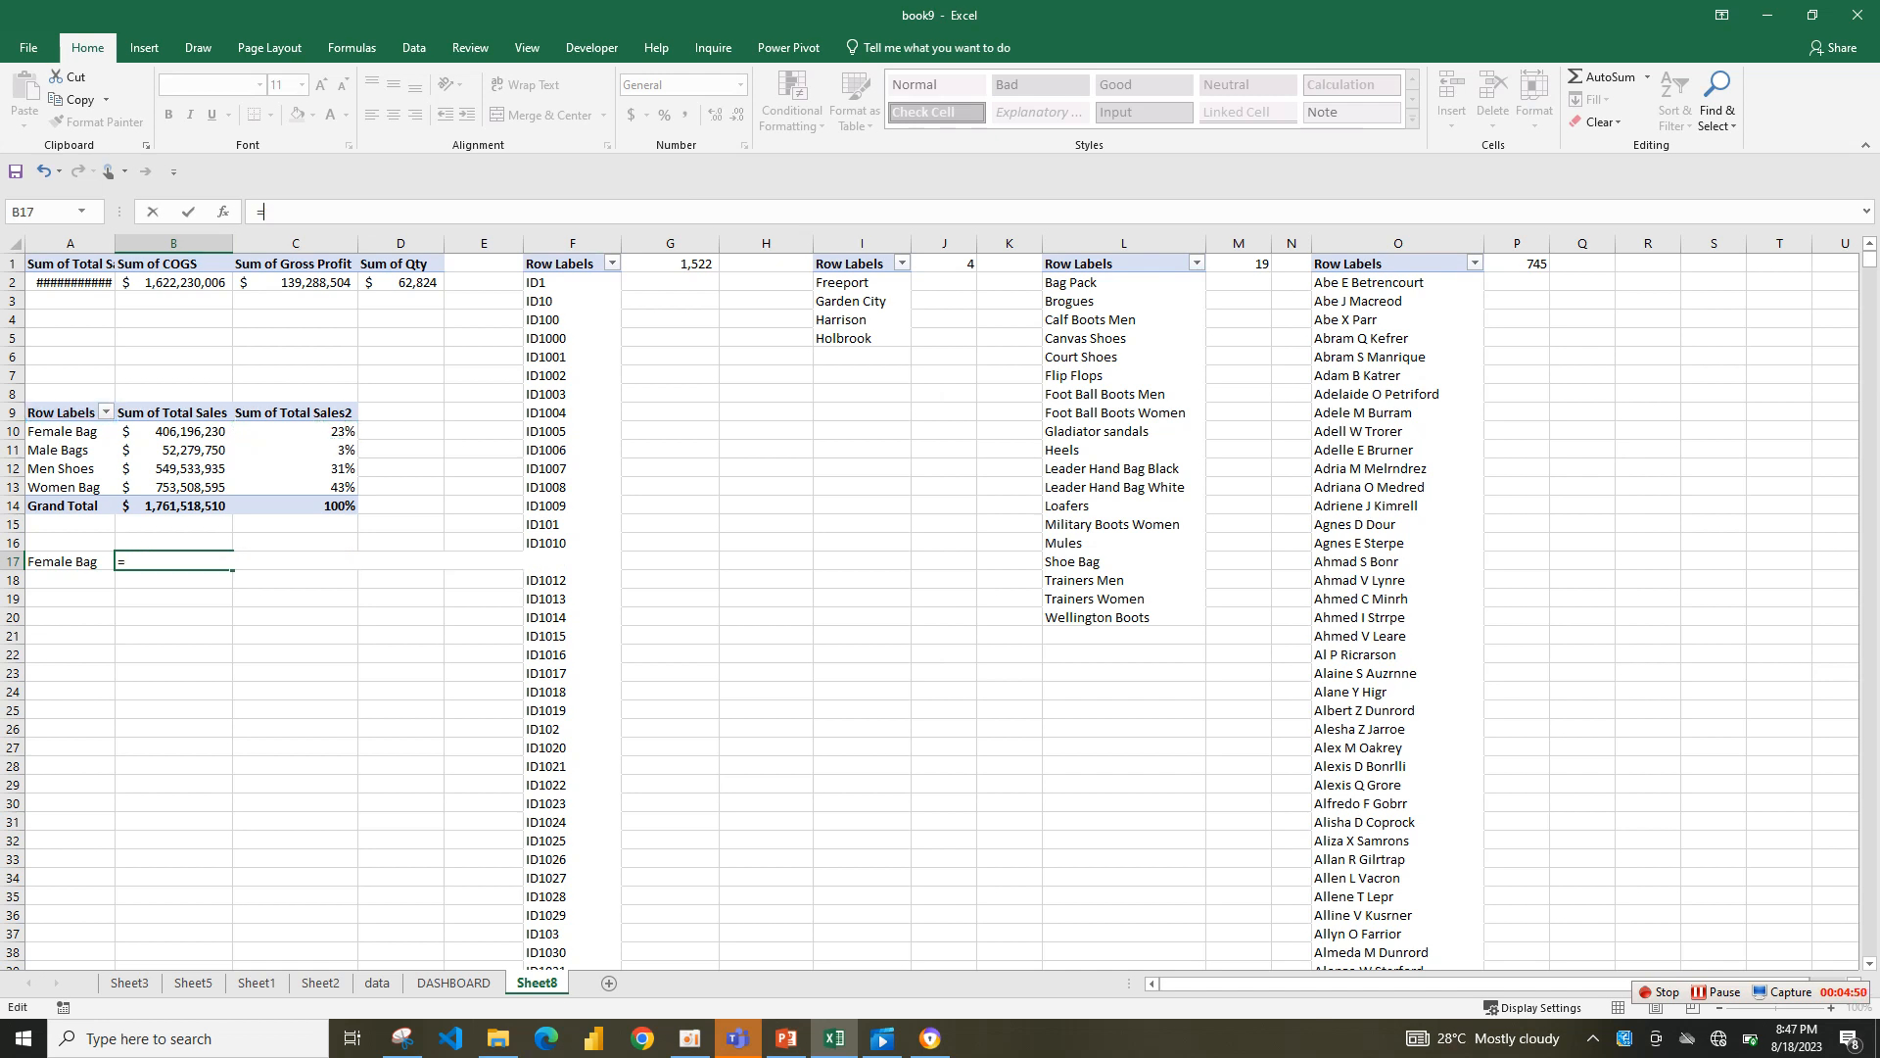
text(C10)
key(Return)
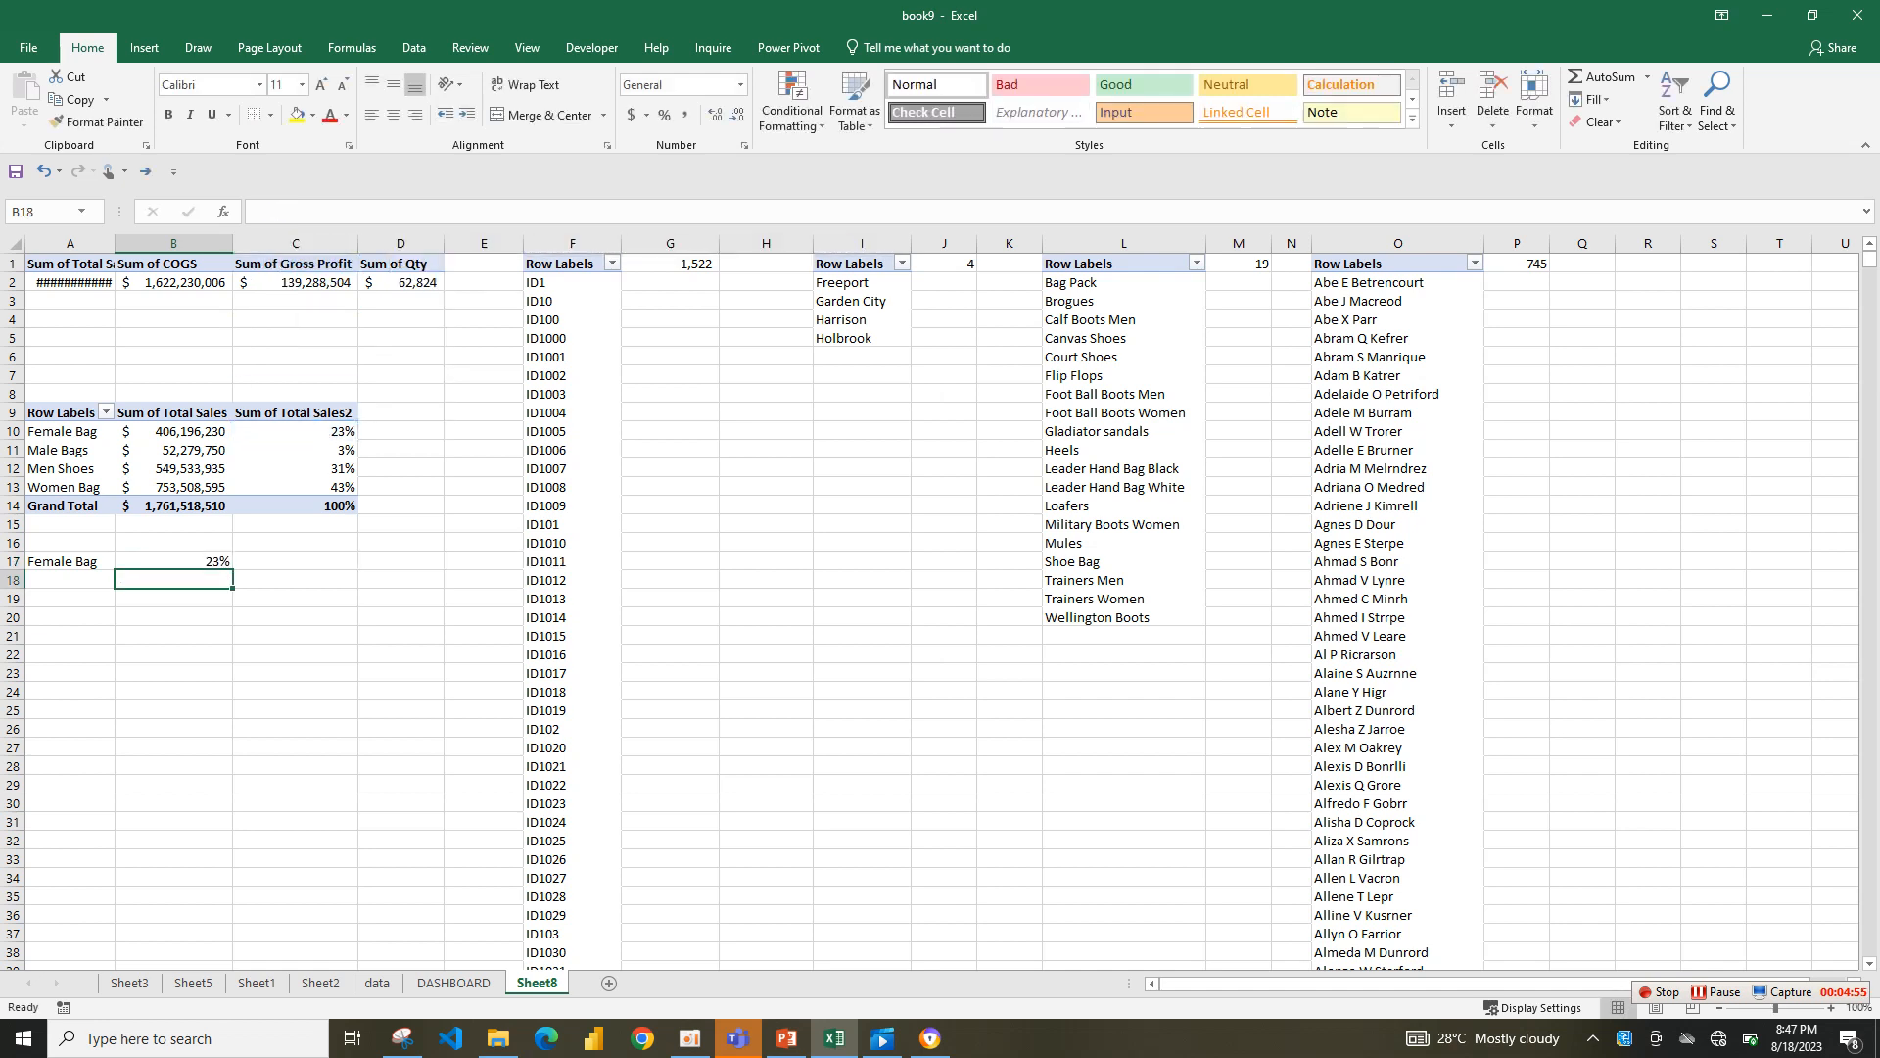
- Fill the A17:B17 formulas down for the four categories and clear the surplus entries in rows 21 and 22
drag(58, 561, 233, 654)
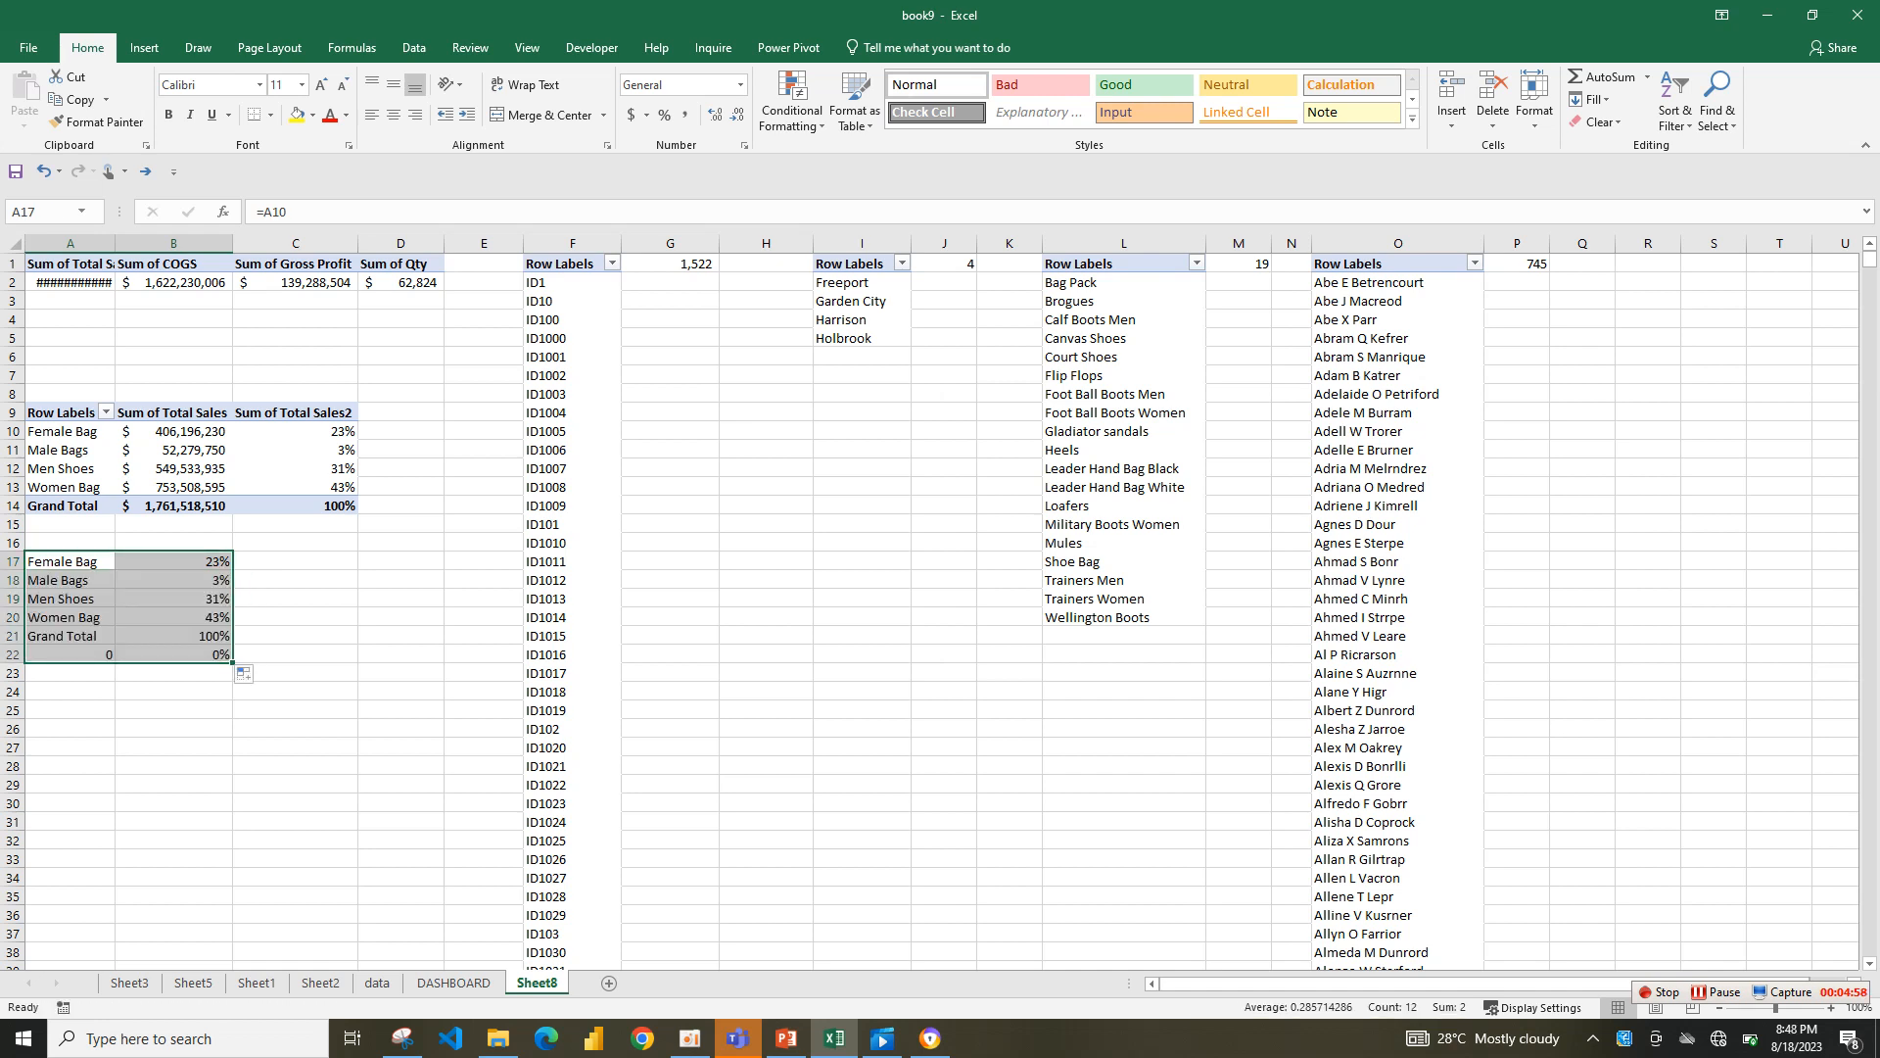
drag(233, 663, 233, 627)
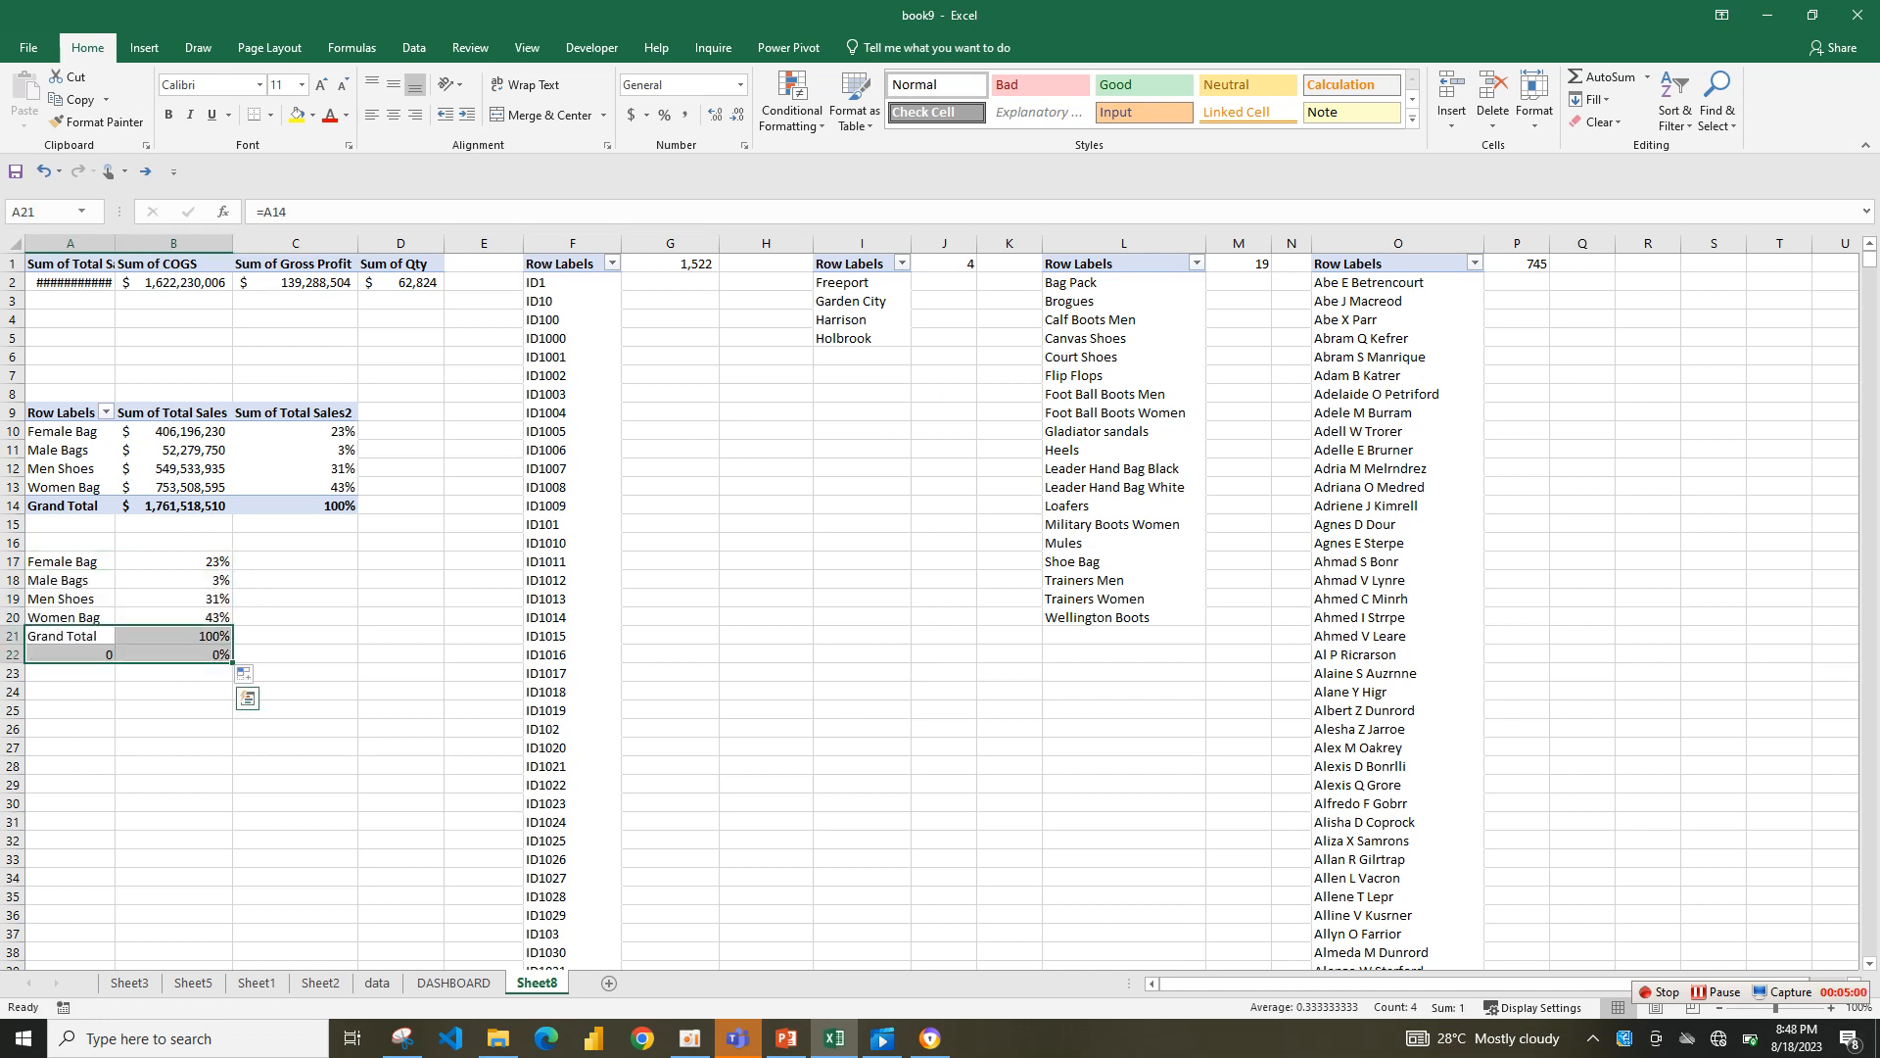
click(294, 617)
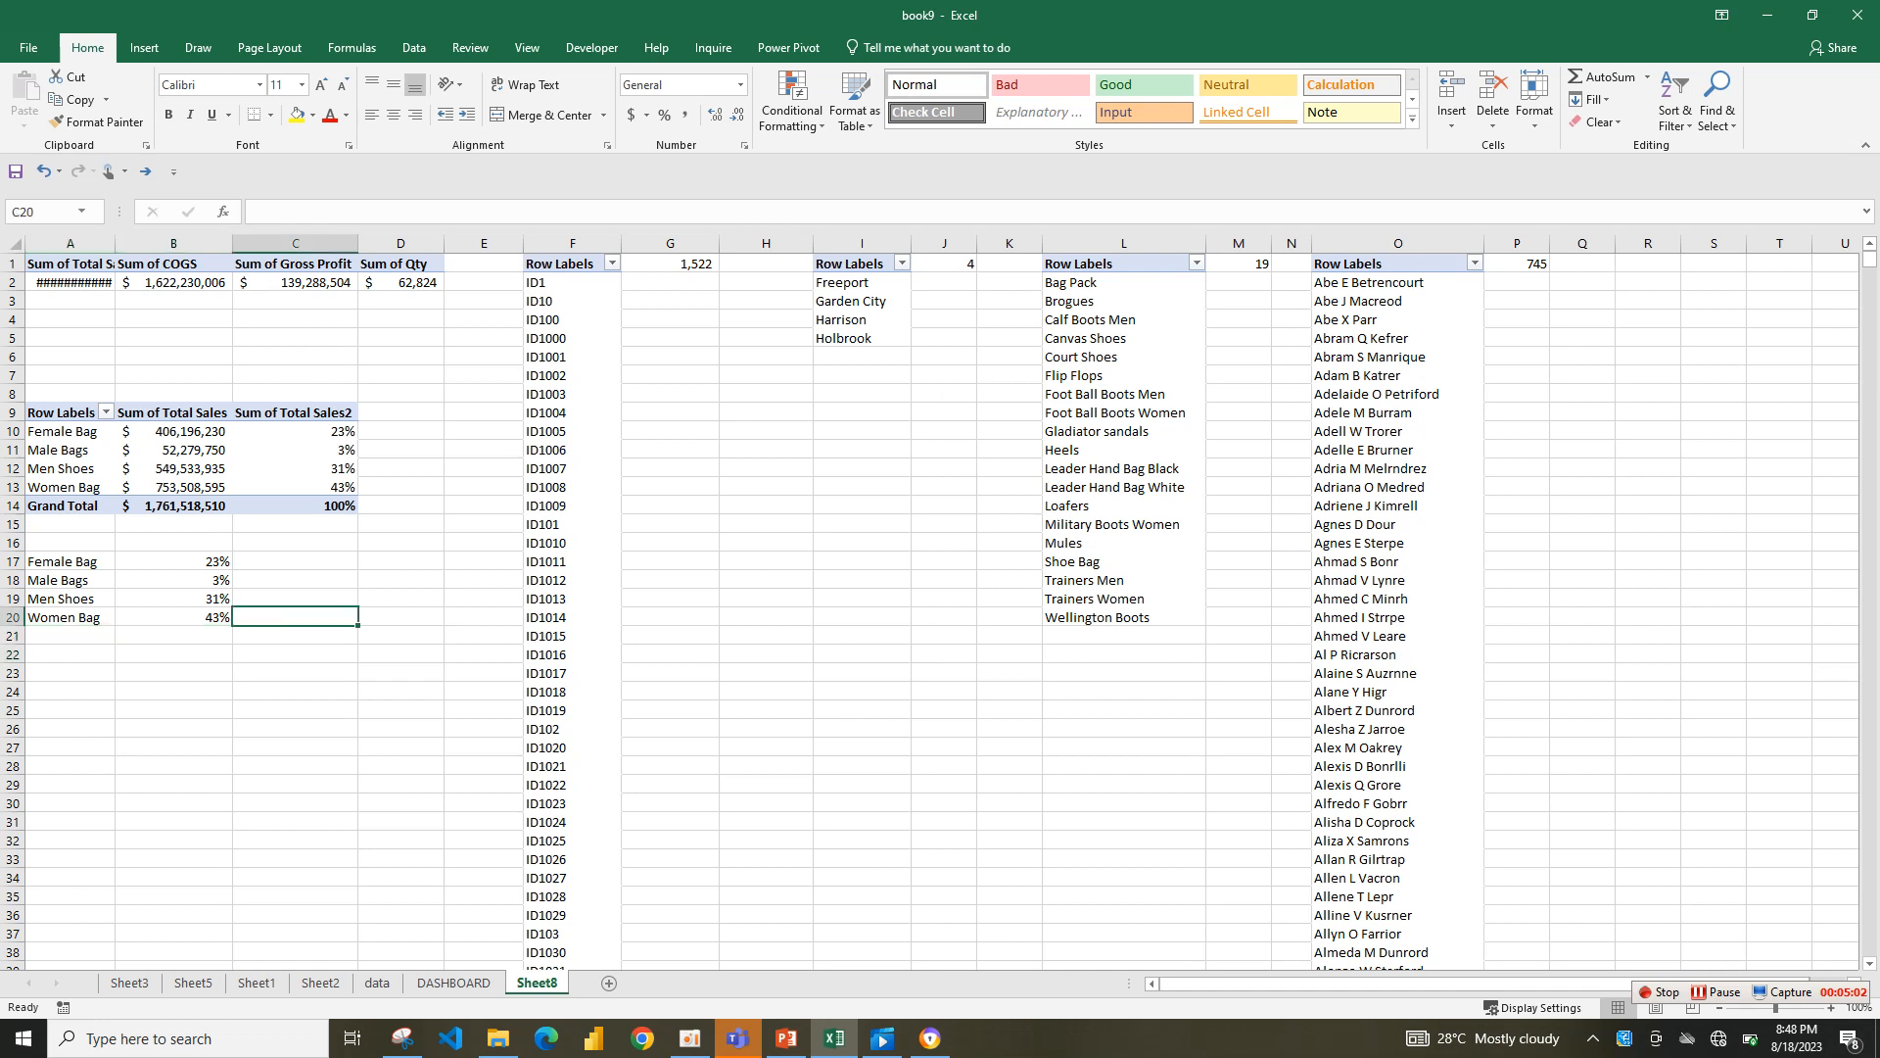
- Narrow column B on Sheet8 slightly
click(70, 598)
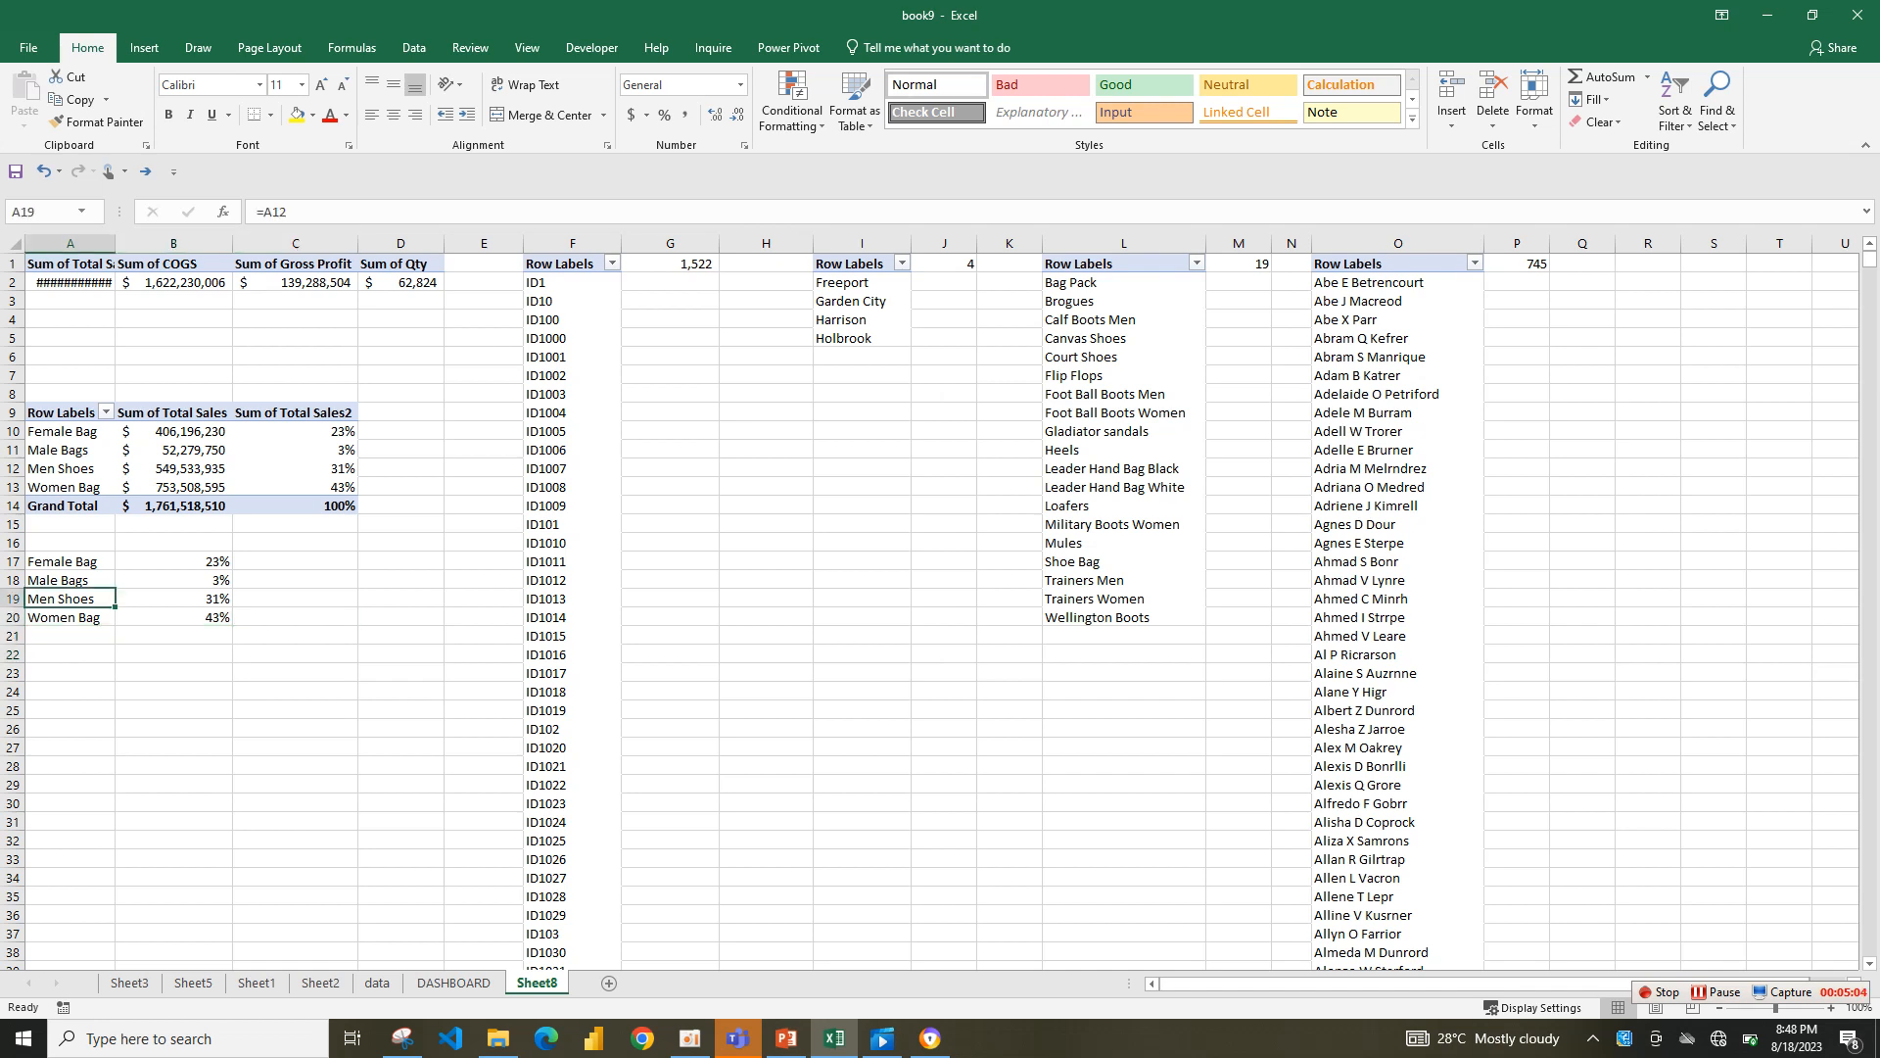
drag(232, 242, 214, 243)
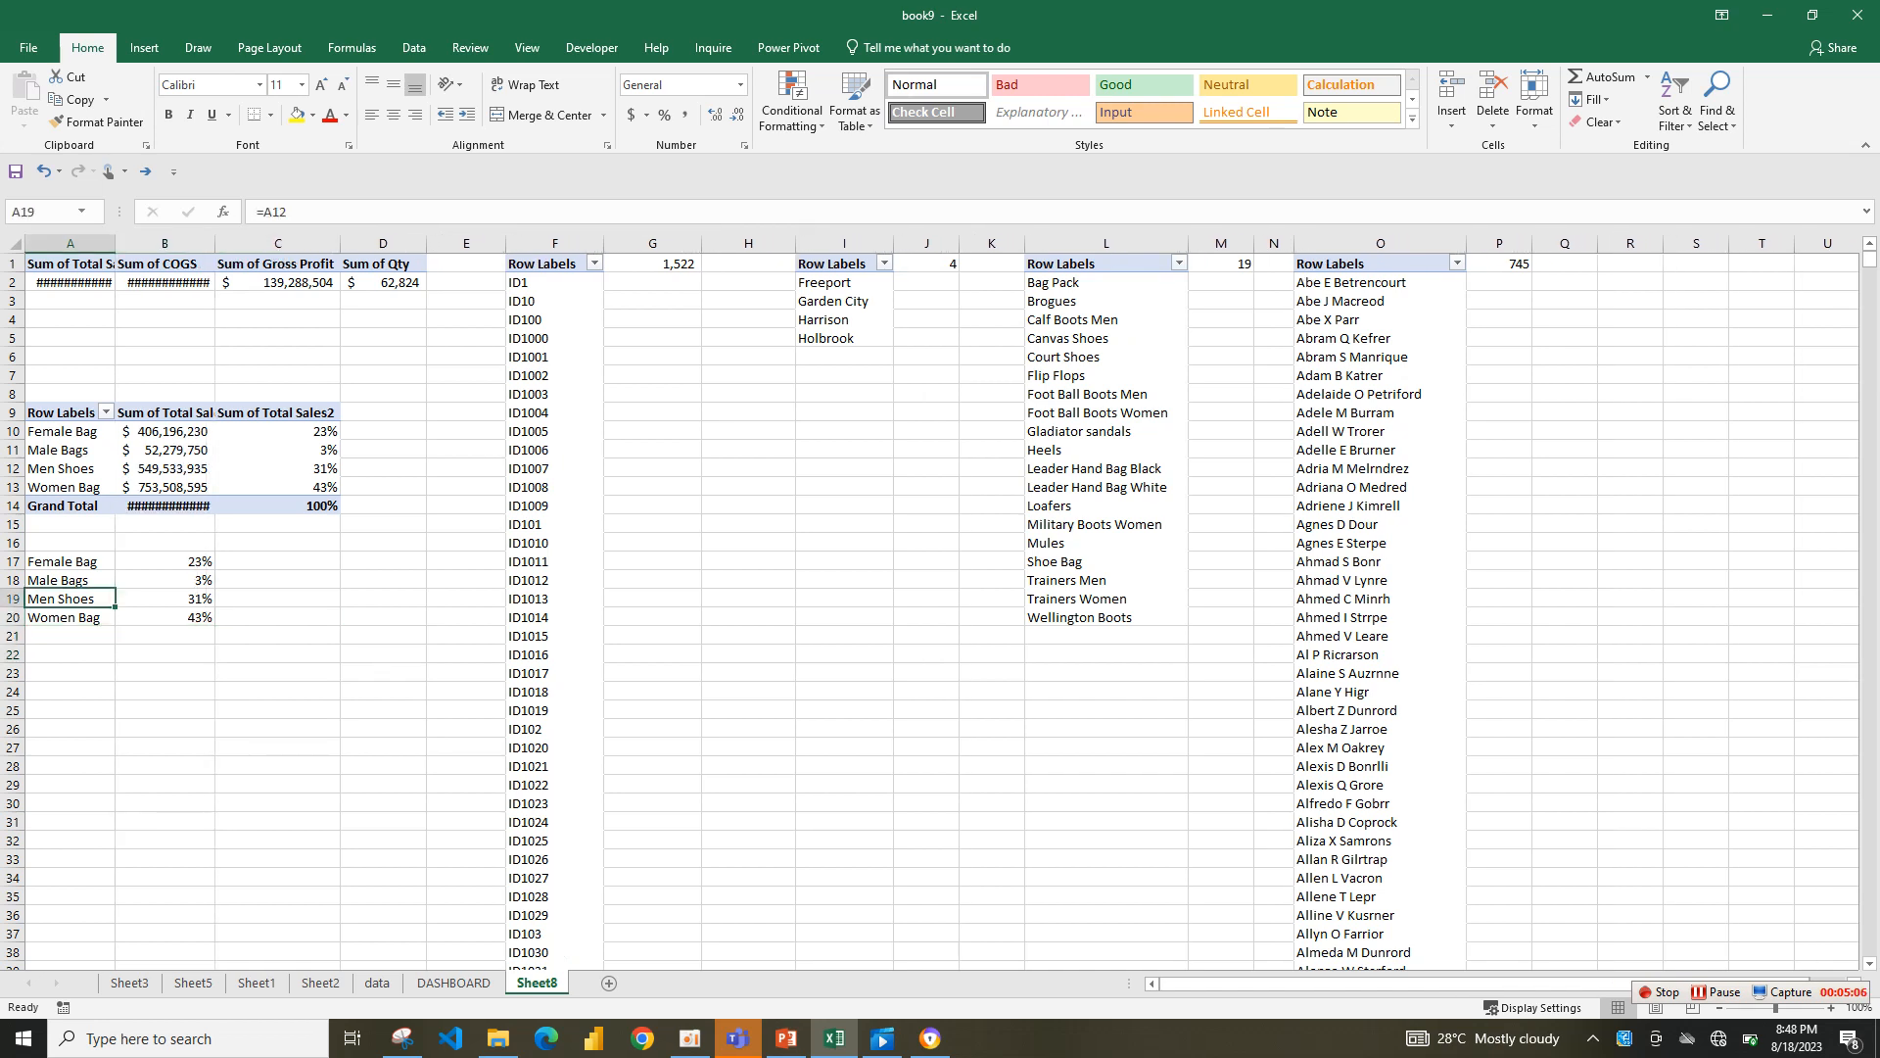
drag(71, 505, 278, 505)
click(278, 561)
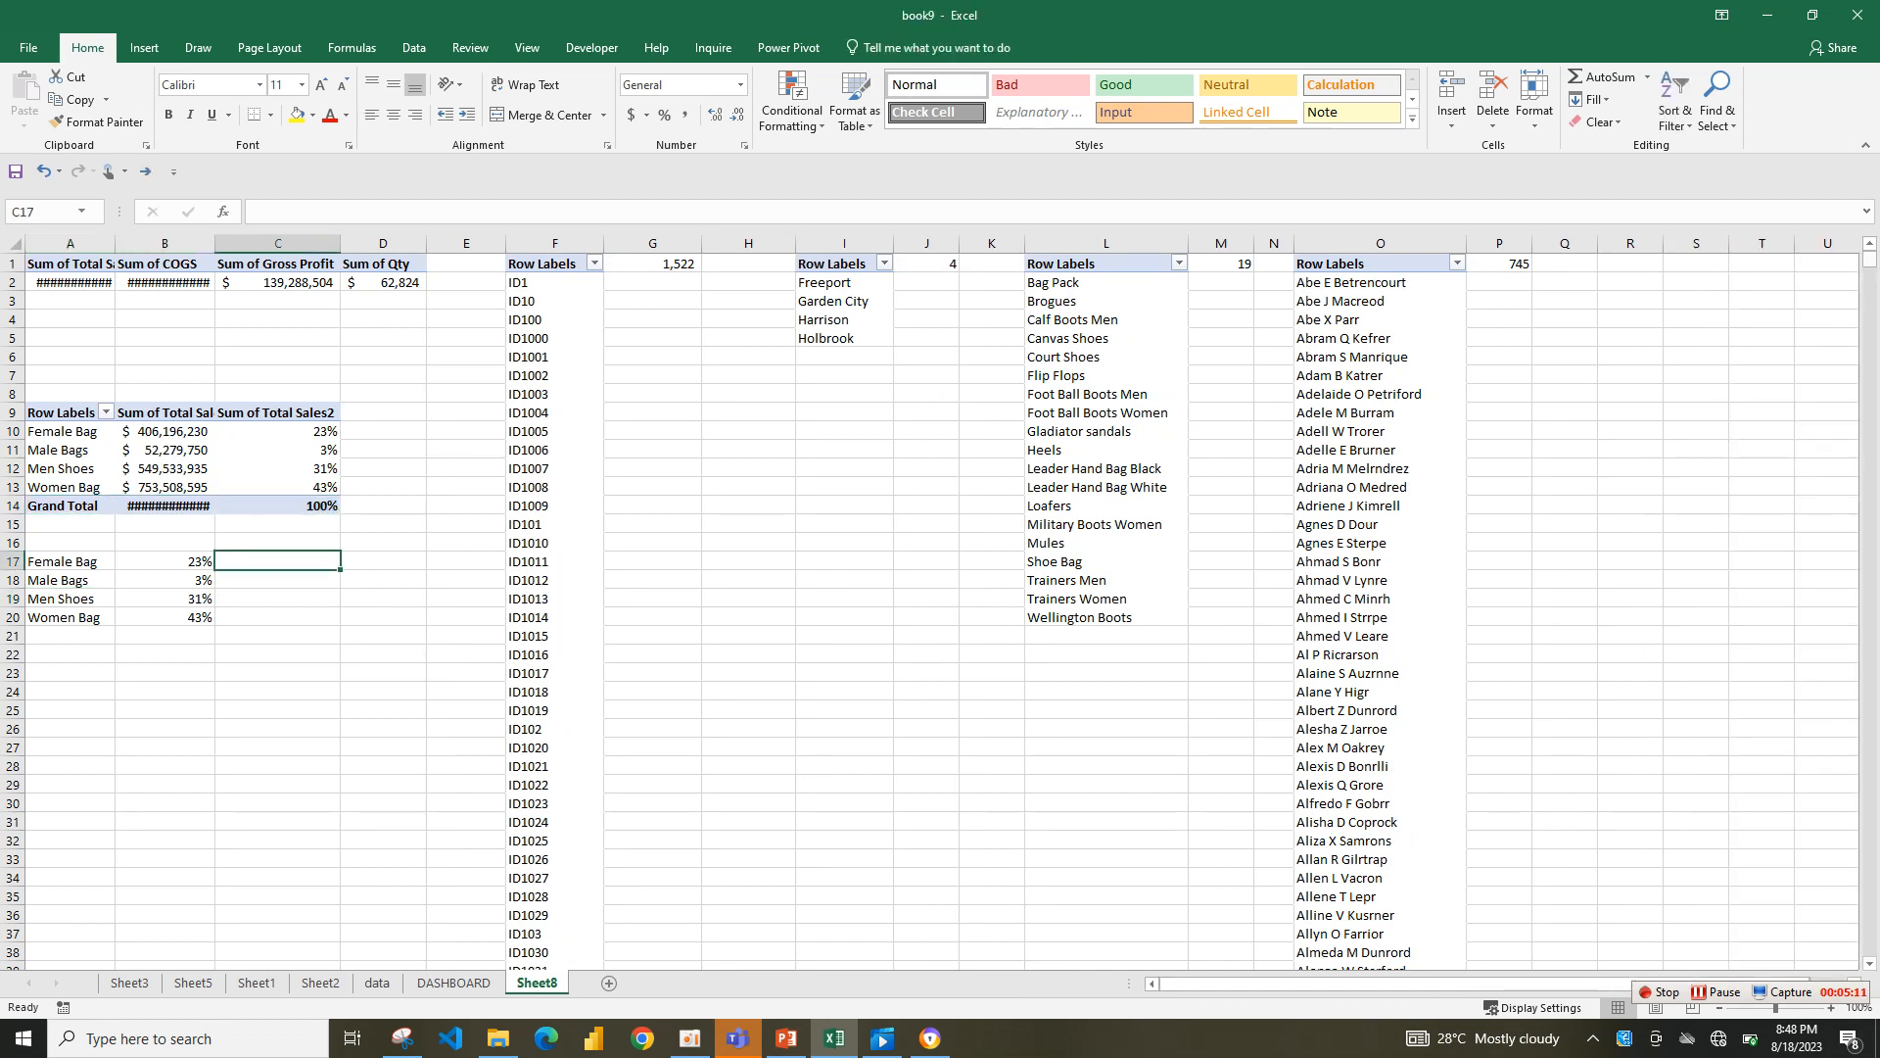
click(165, 580)
click(164, 561)
click(278, 561)
key(ctrl+z)
click(1716, 992)
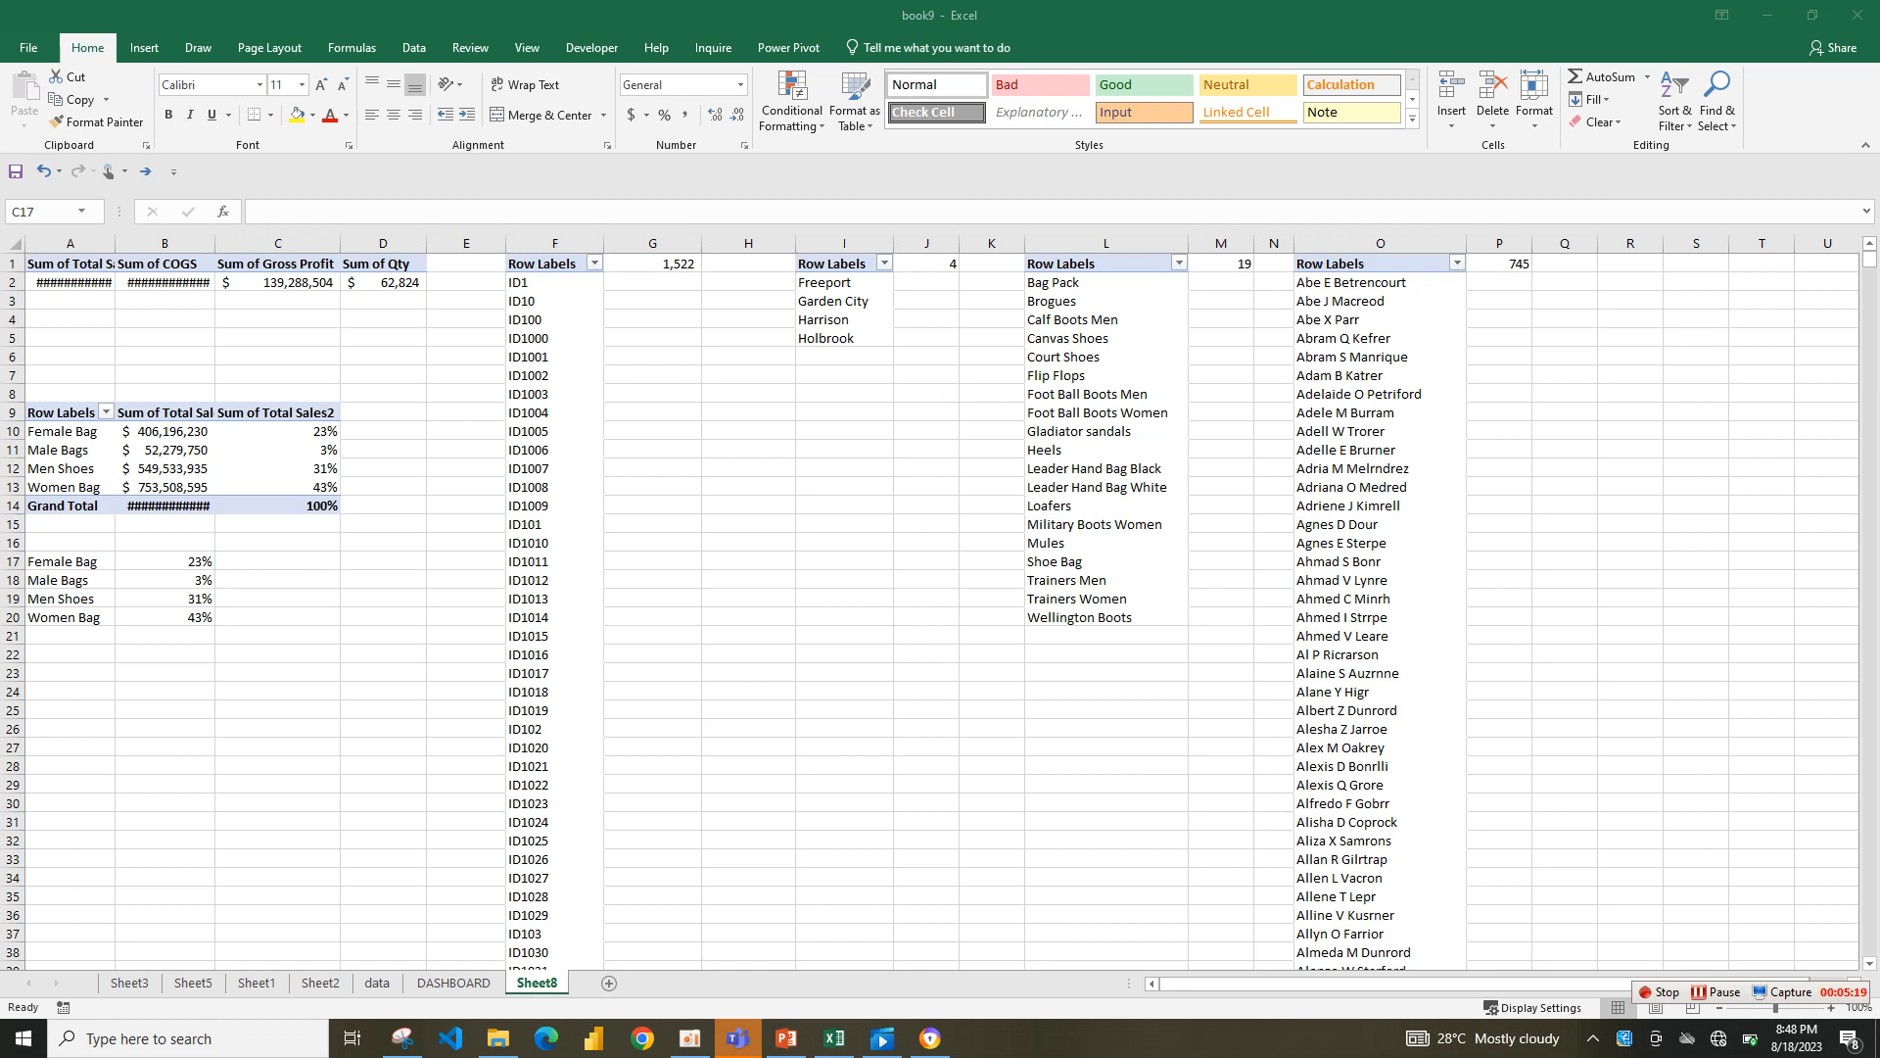
key(Left)
key(Right)
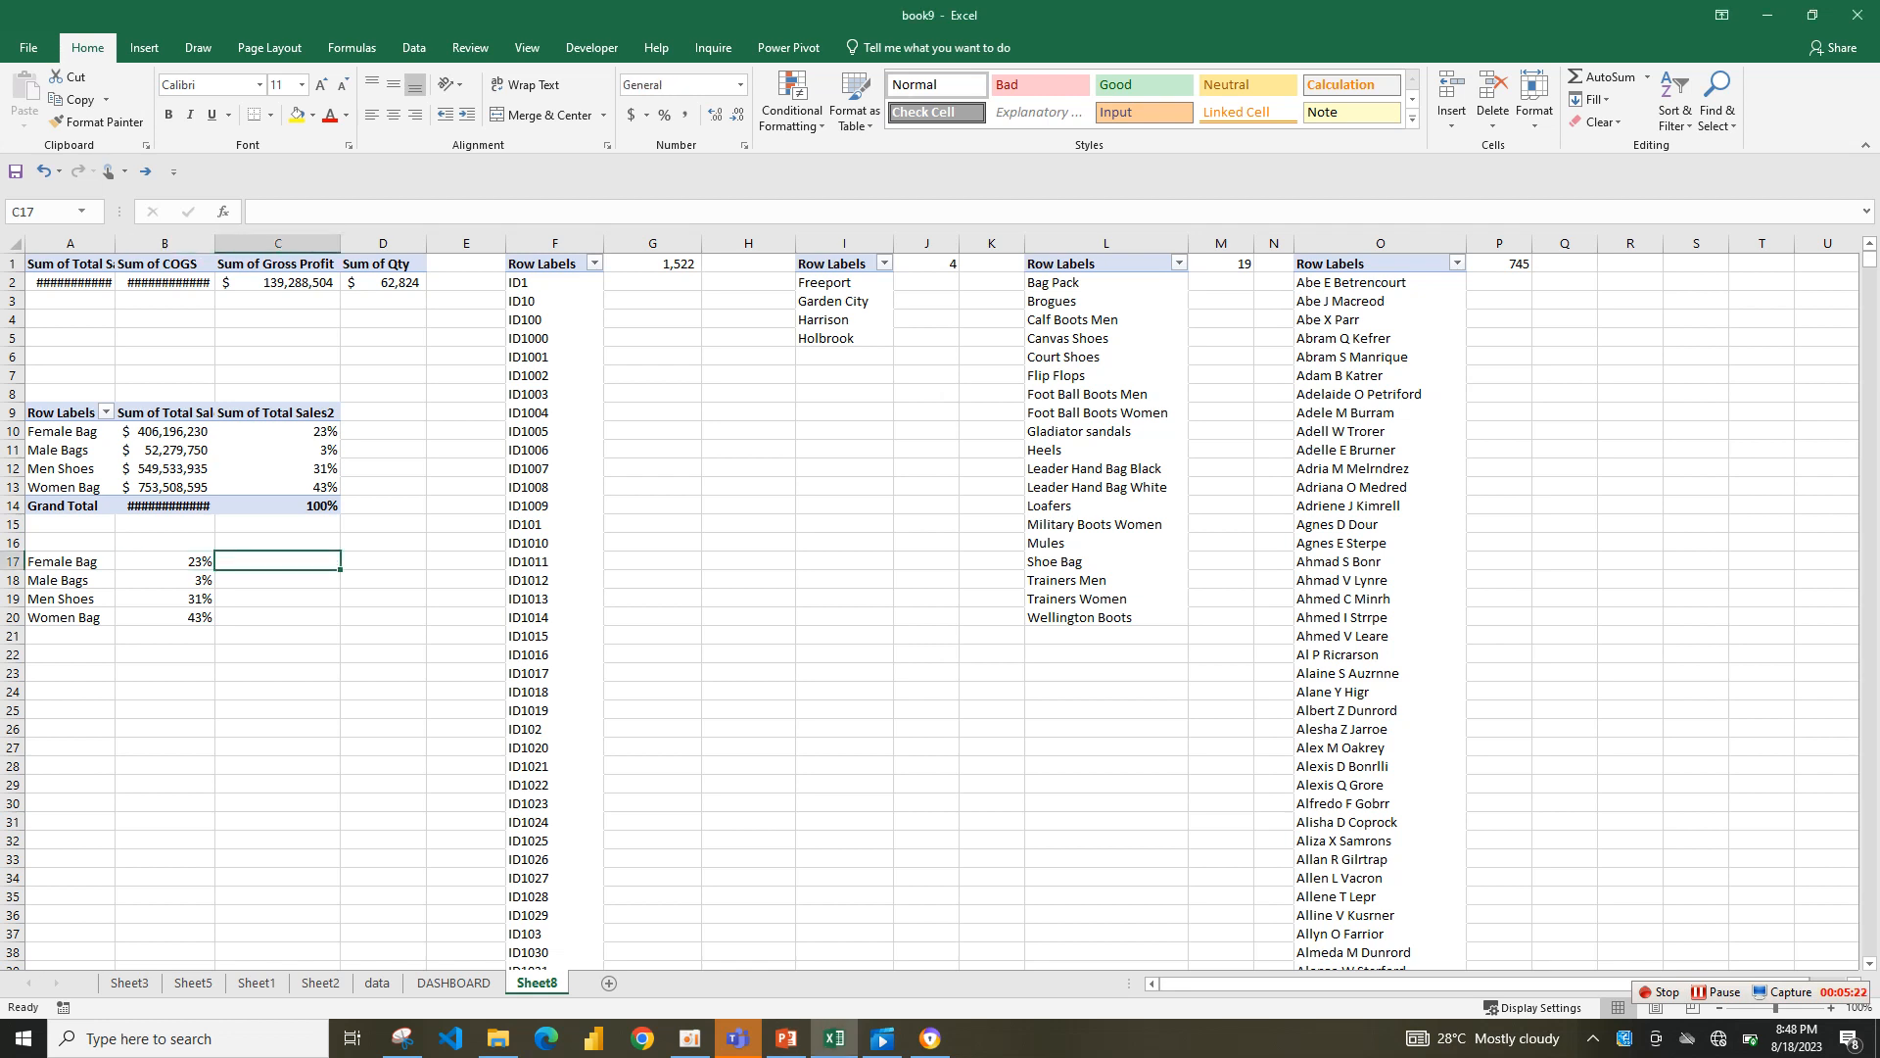
text(1-)
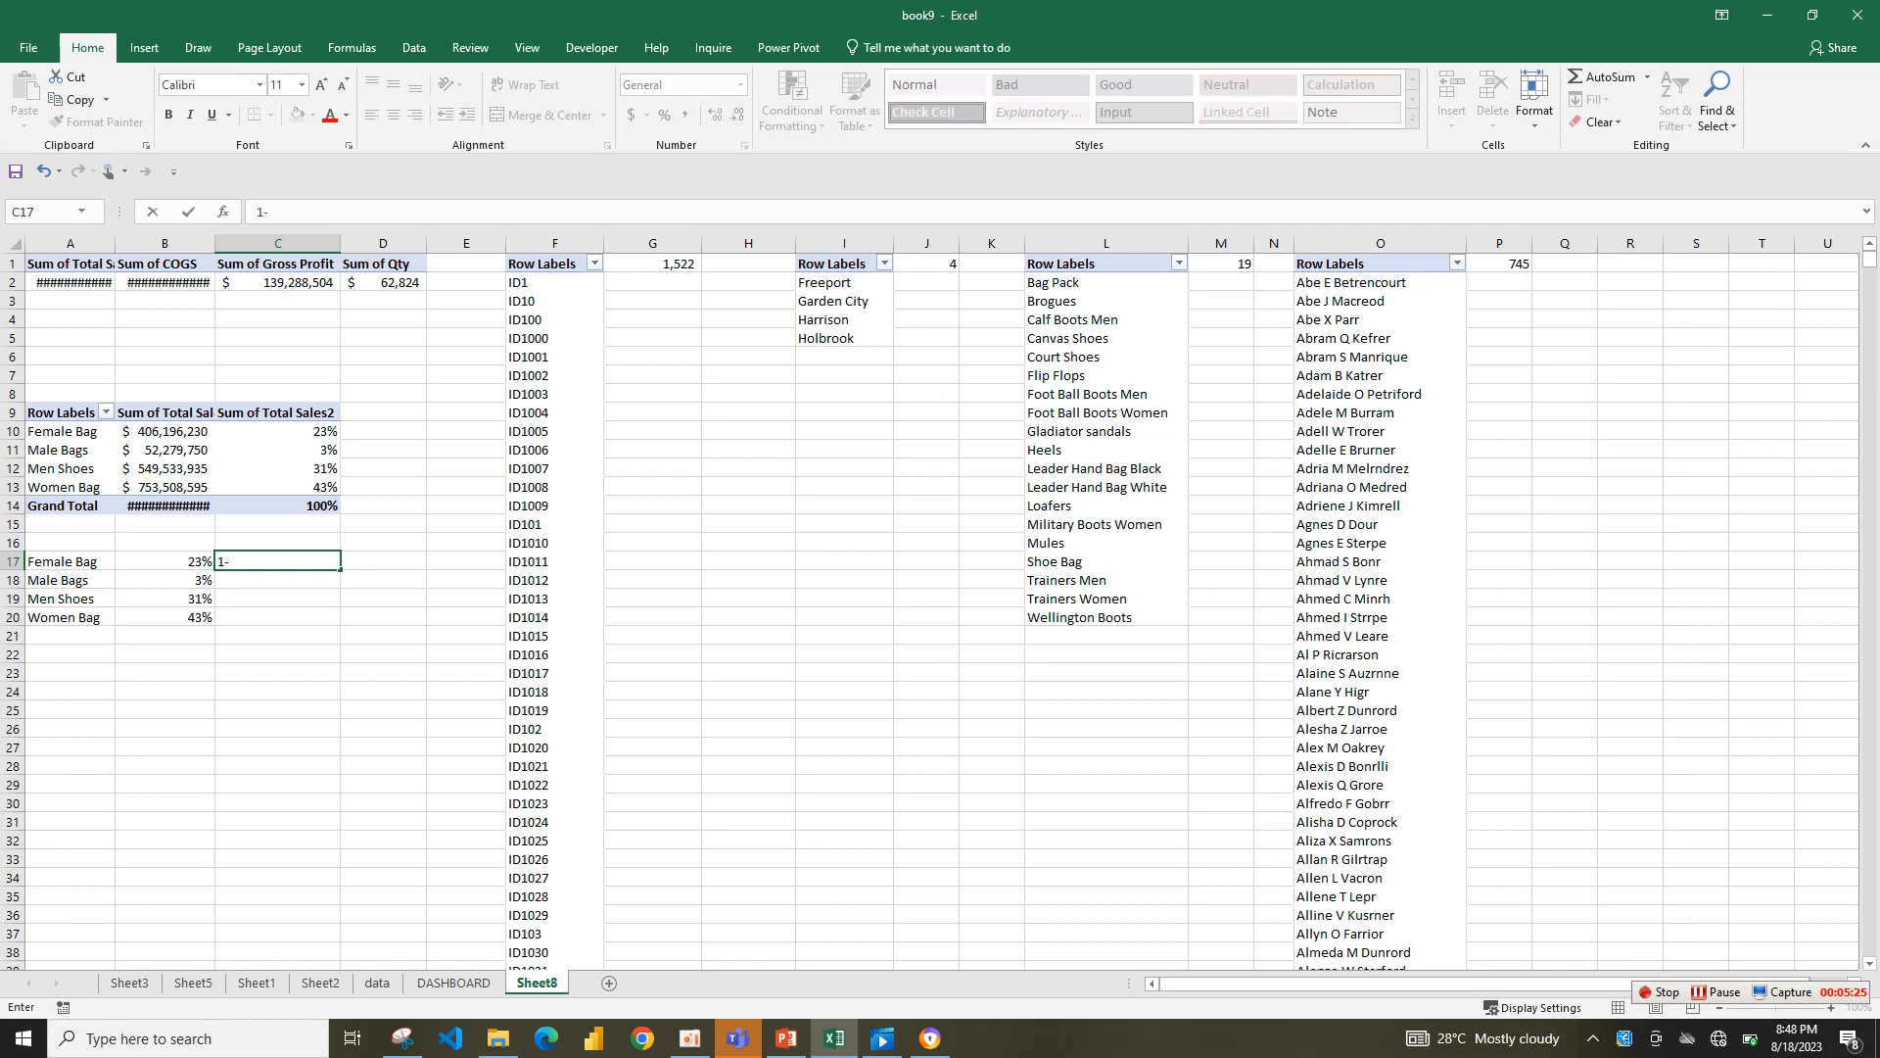
key(Left)
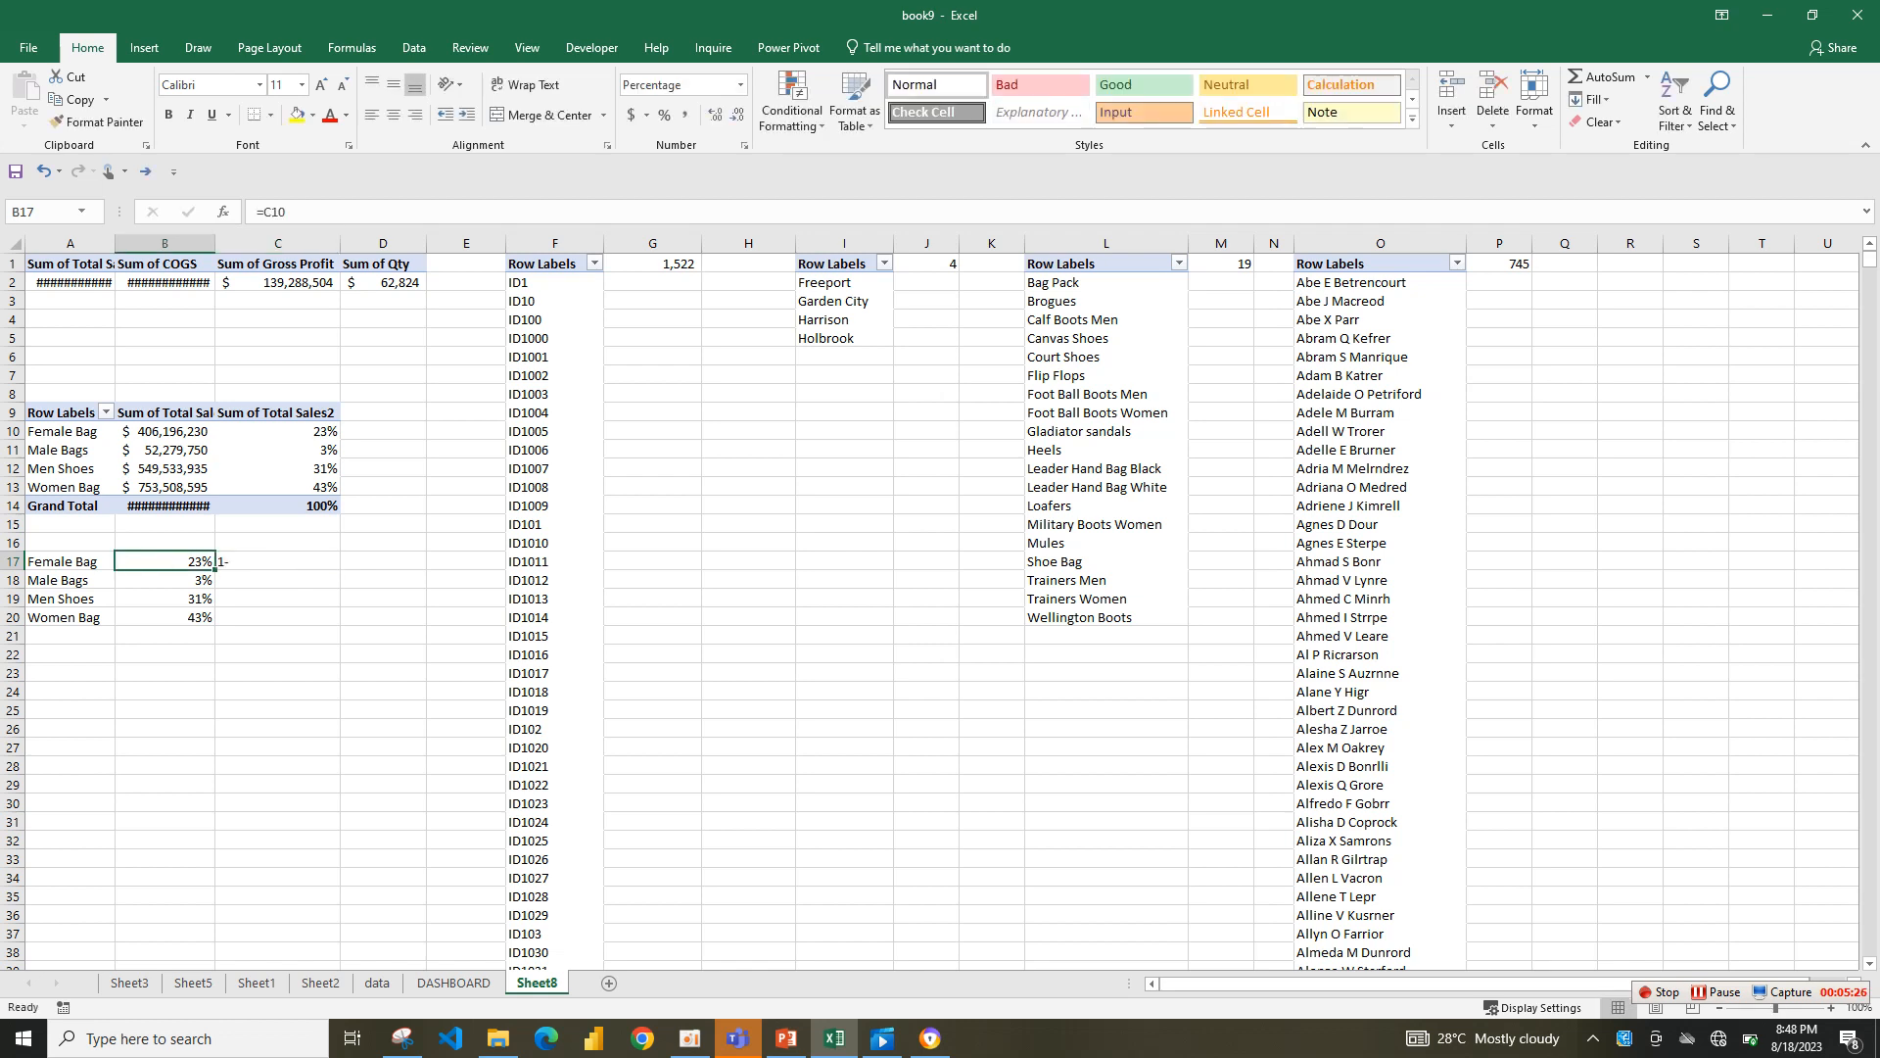
key(Right)
- Calculate the Female Bag remainder in C17 with =1-B17 and fill the formula down to C20
text(=1-)
key(Left)
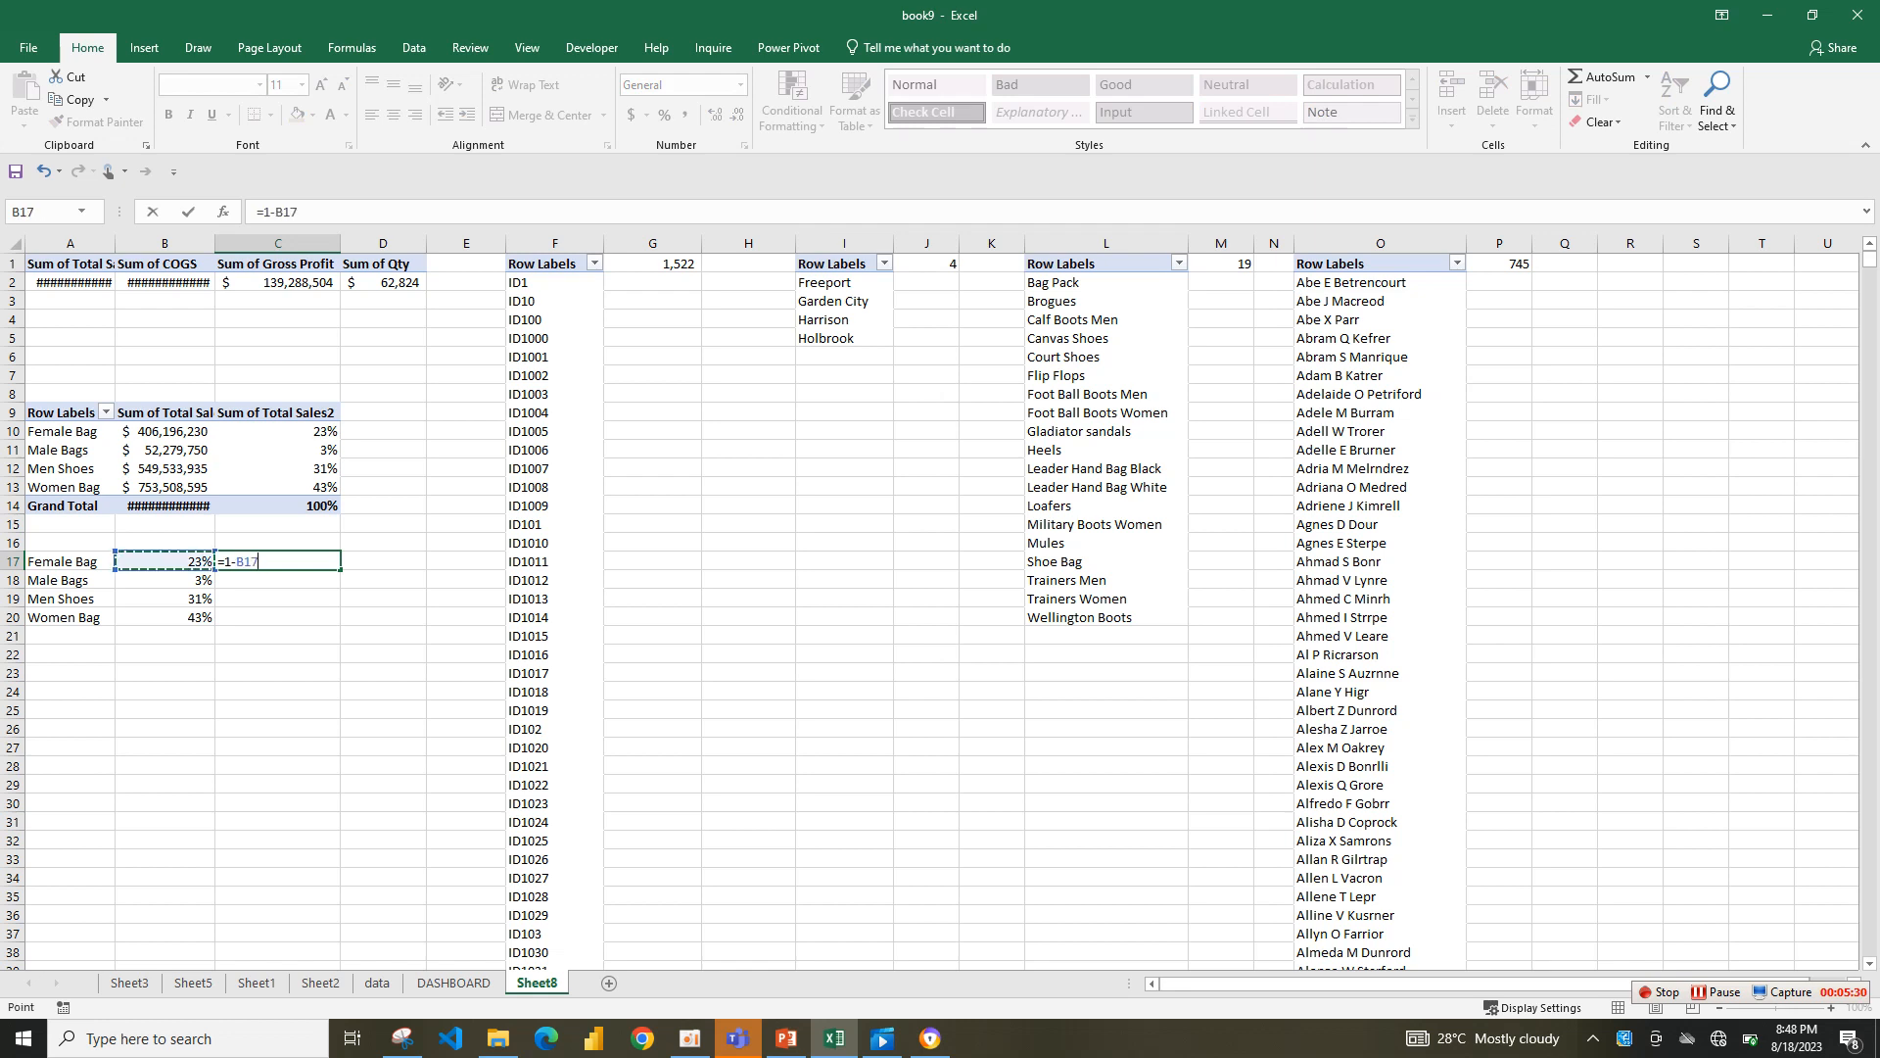
key(Return)
key(Up)
drag(340, 569, 333, 620)
- Add each category's percentage and remainder with =C17+B17 in D17, filled down to D20
click(383, 561)
text(=)
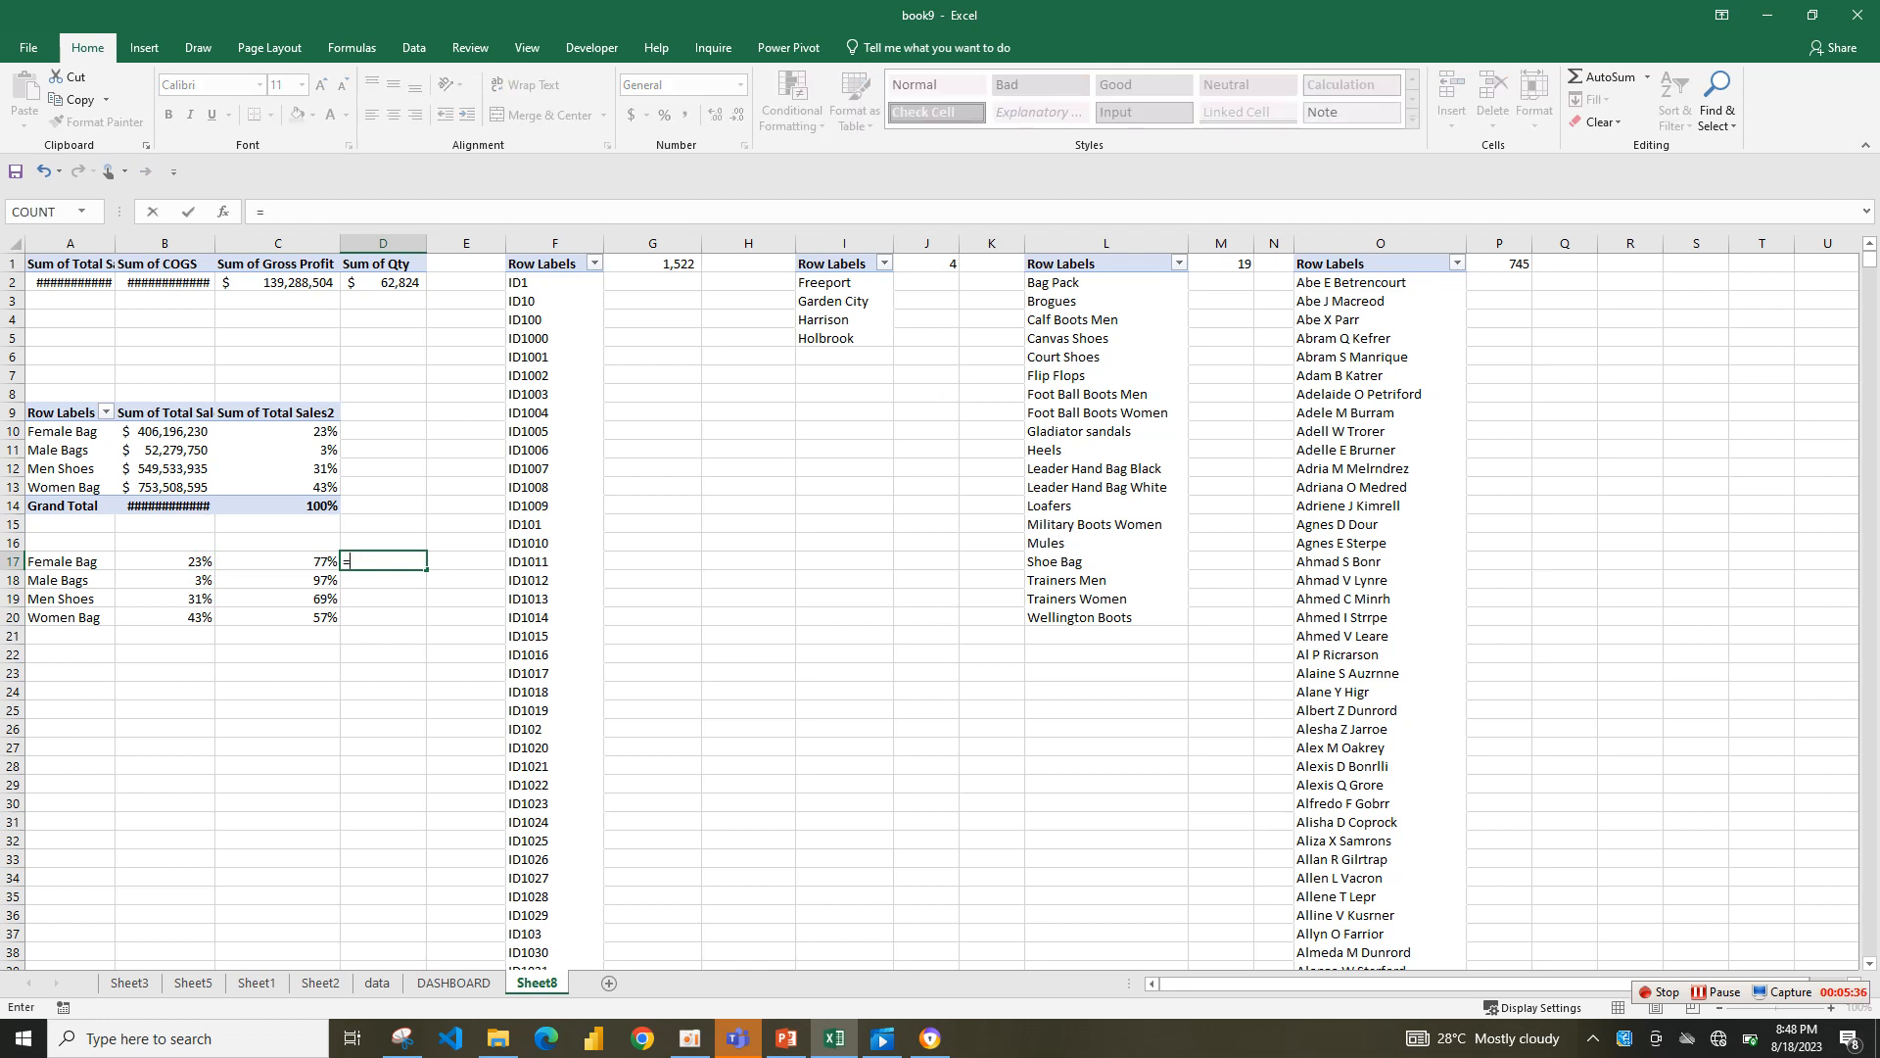
key(Left)
text(+)
key(Left)
key(Left)
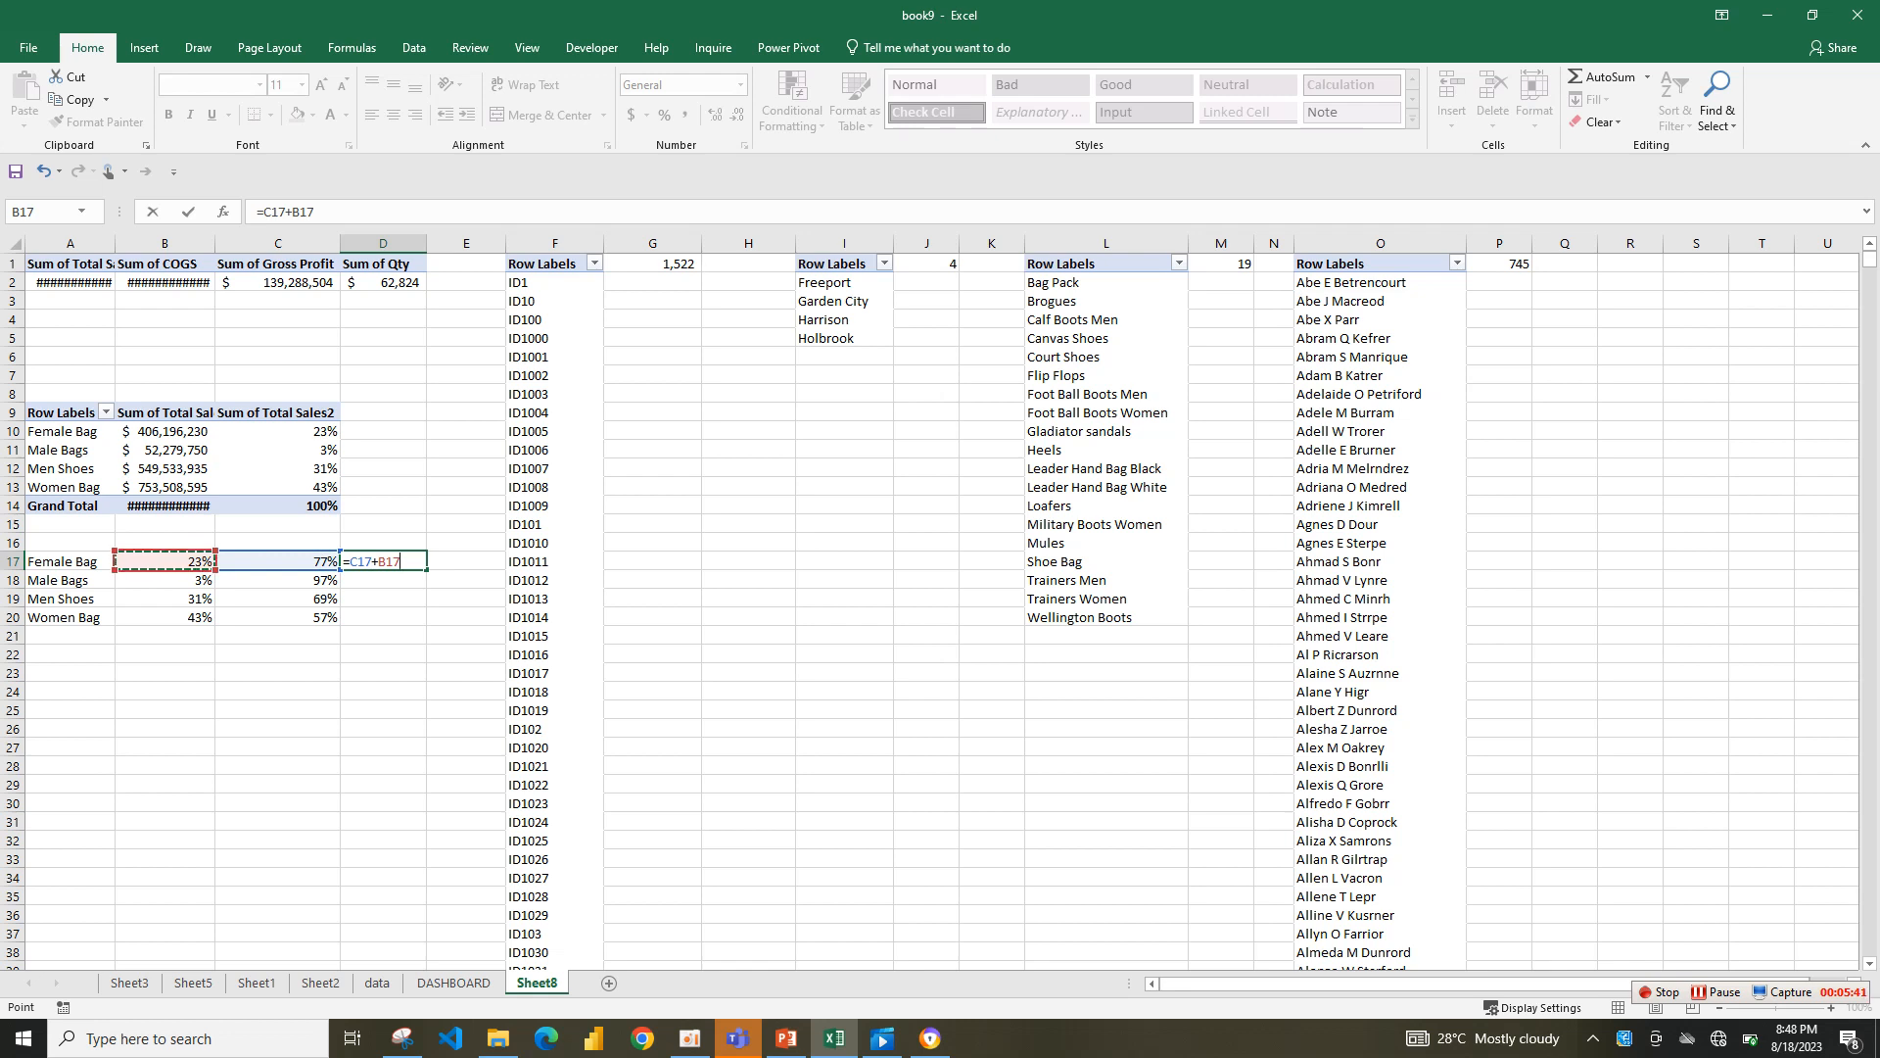
key(Return)
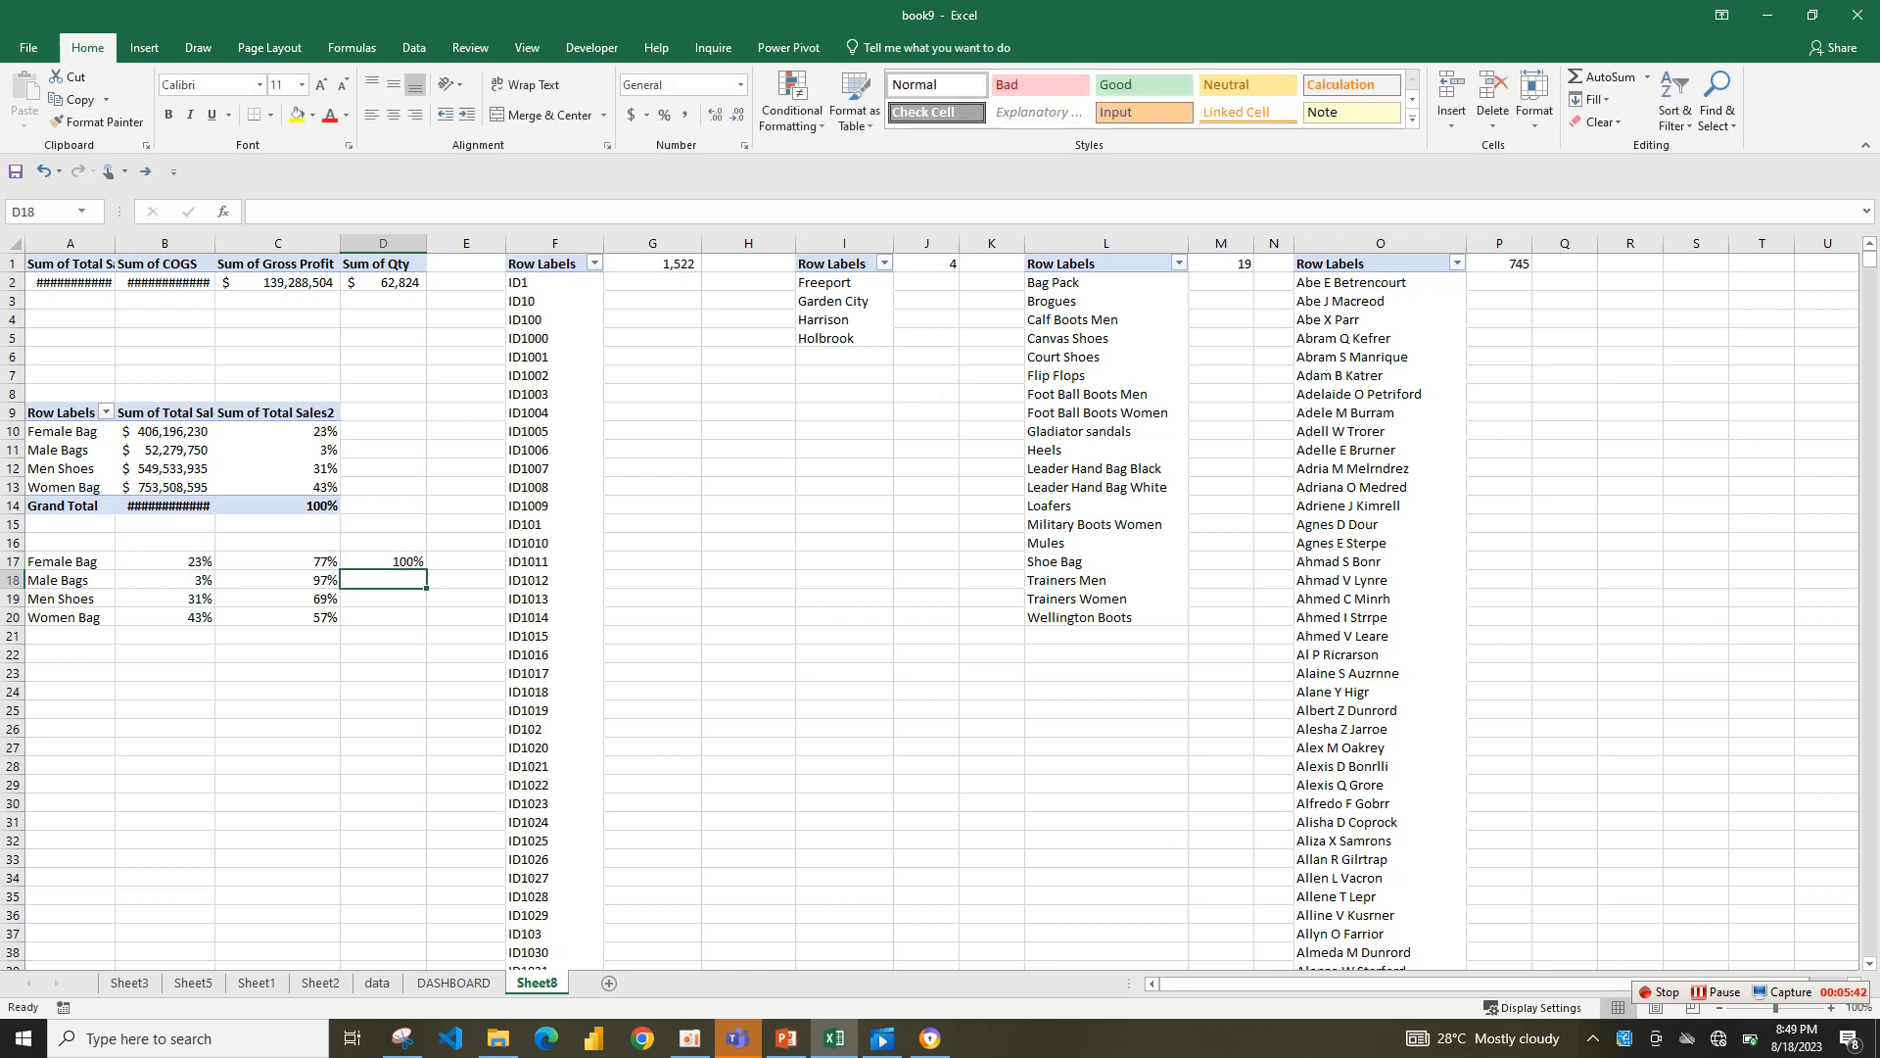
click(383, 561)
drag(427, 570, 423, 621)
click(278, 673)
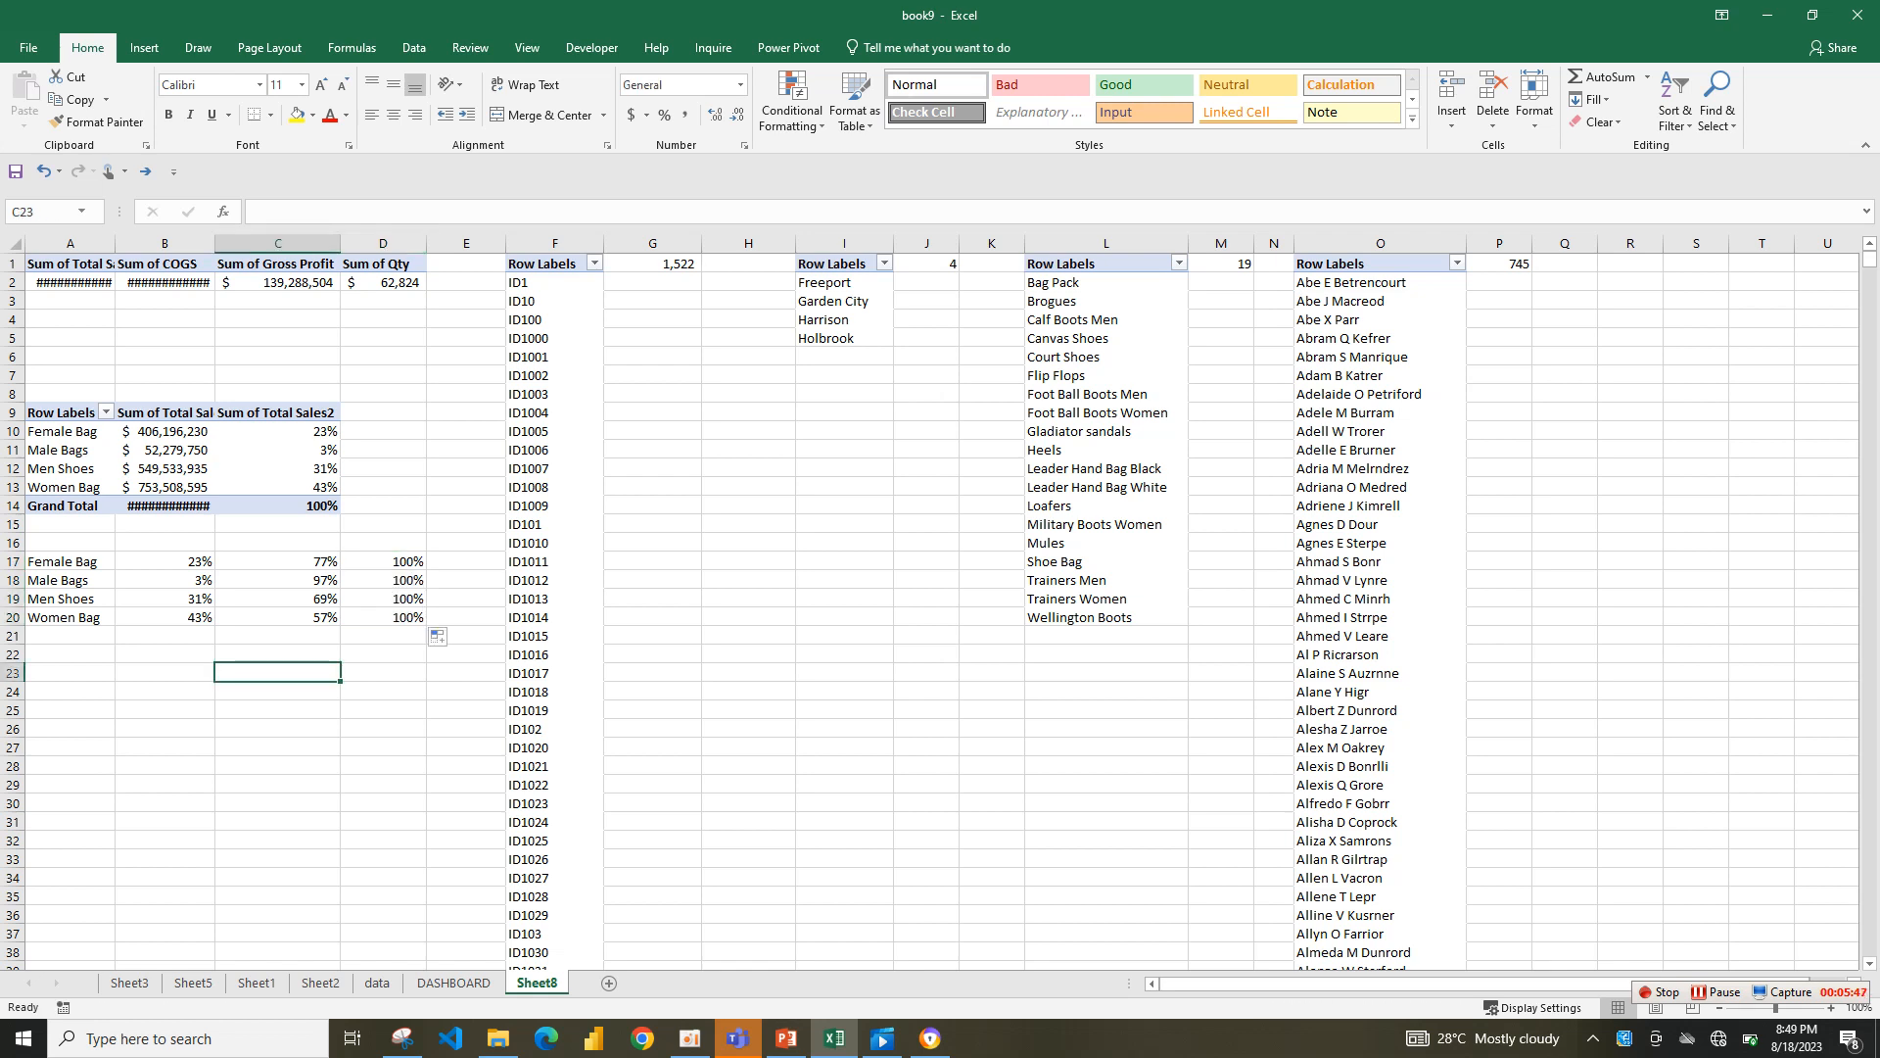
click(165, 654)
drag(67, 561, 385, 561)
click(69, 636)
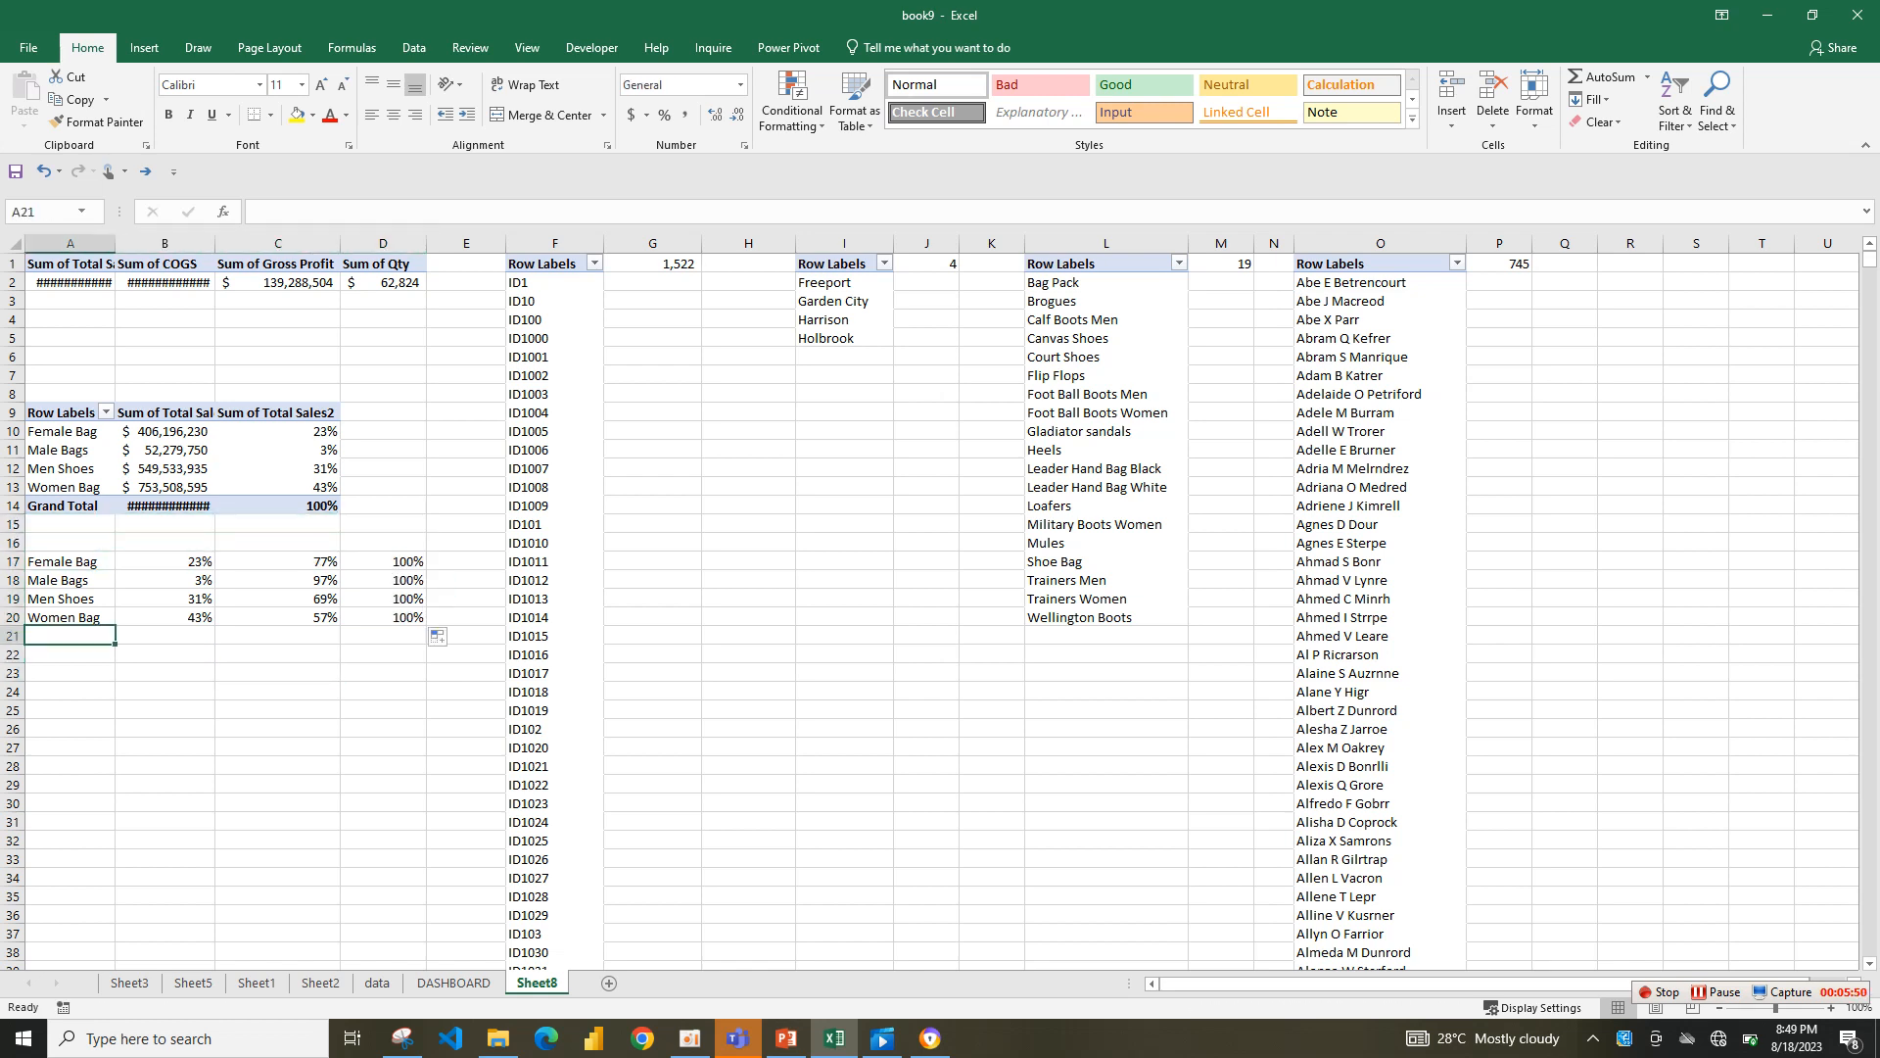
click(165, 728)
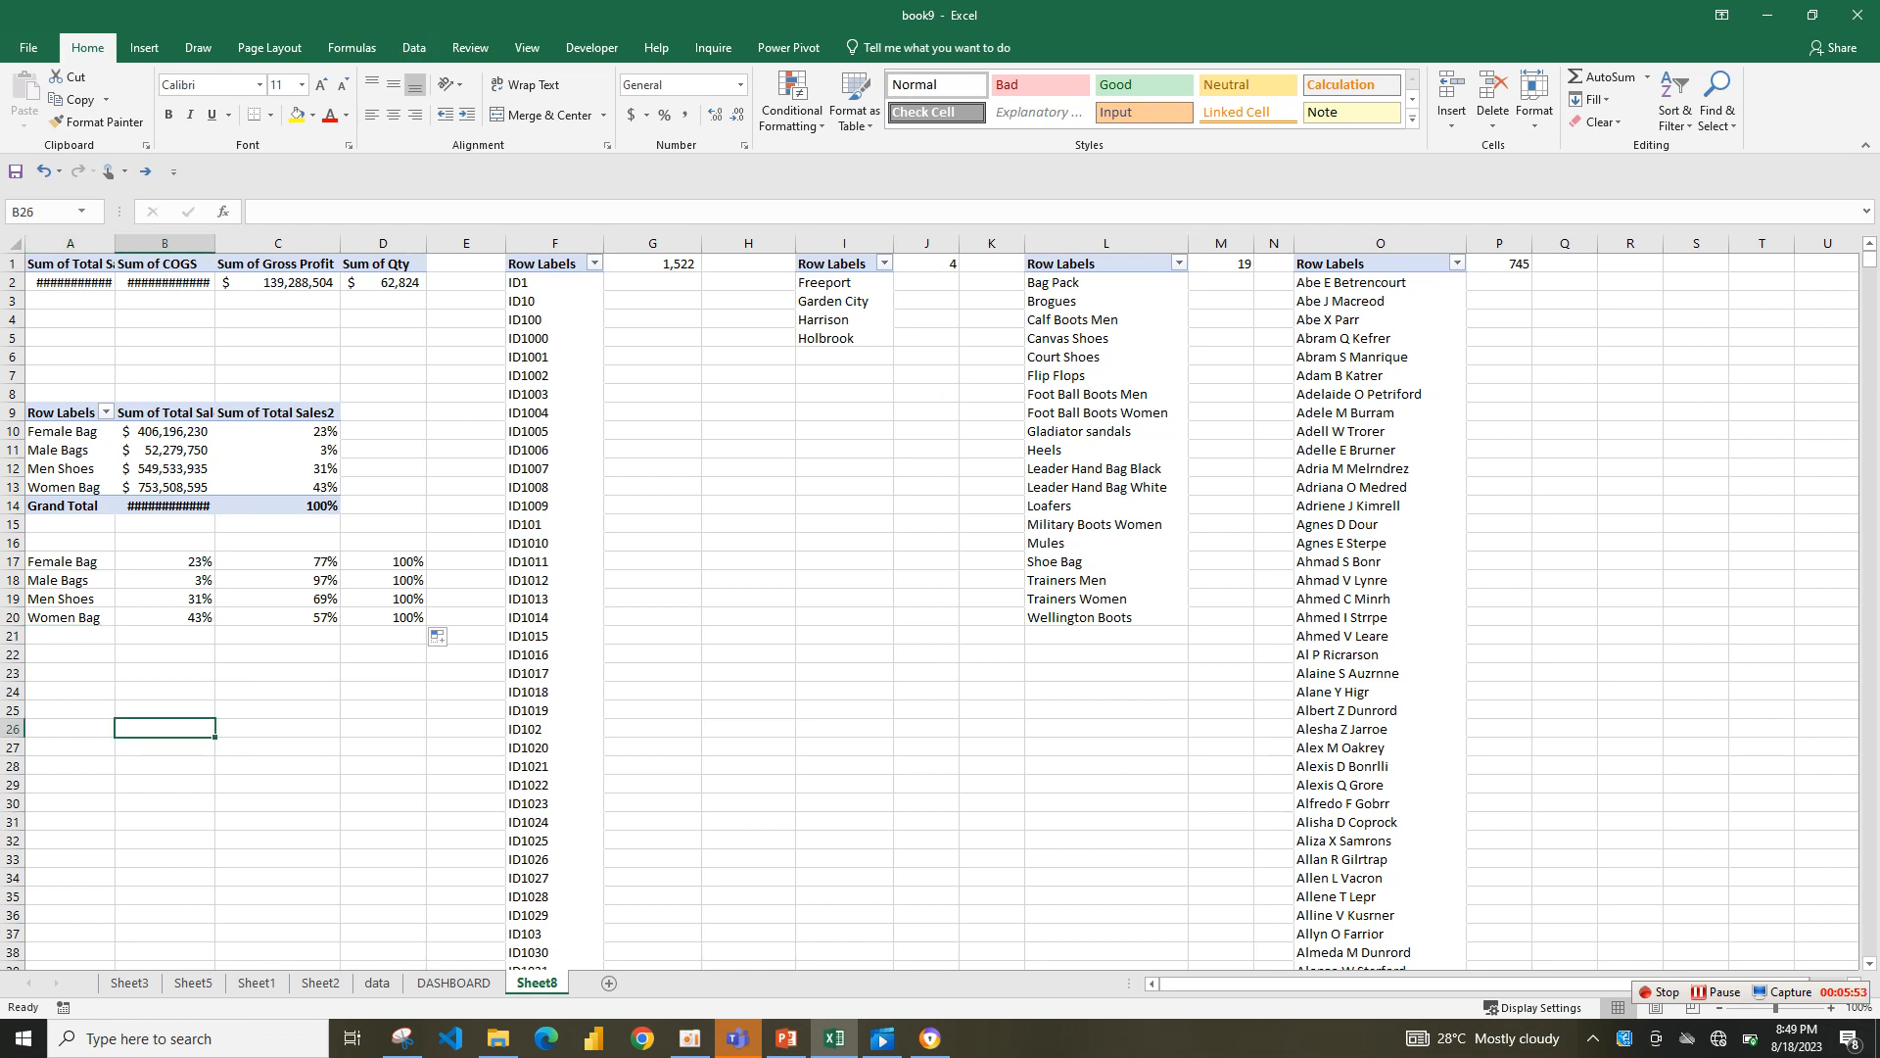
- Insert an empty doughnut chart from the blank cell B23 and place it beside the category percentages
click(164, 747)
click(164, 673)
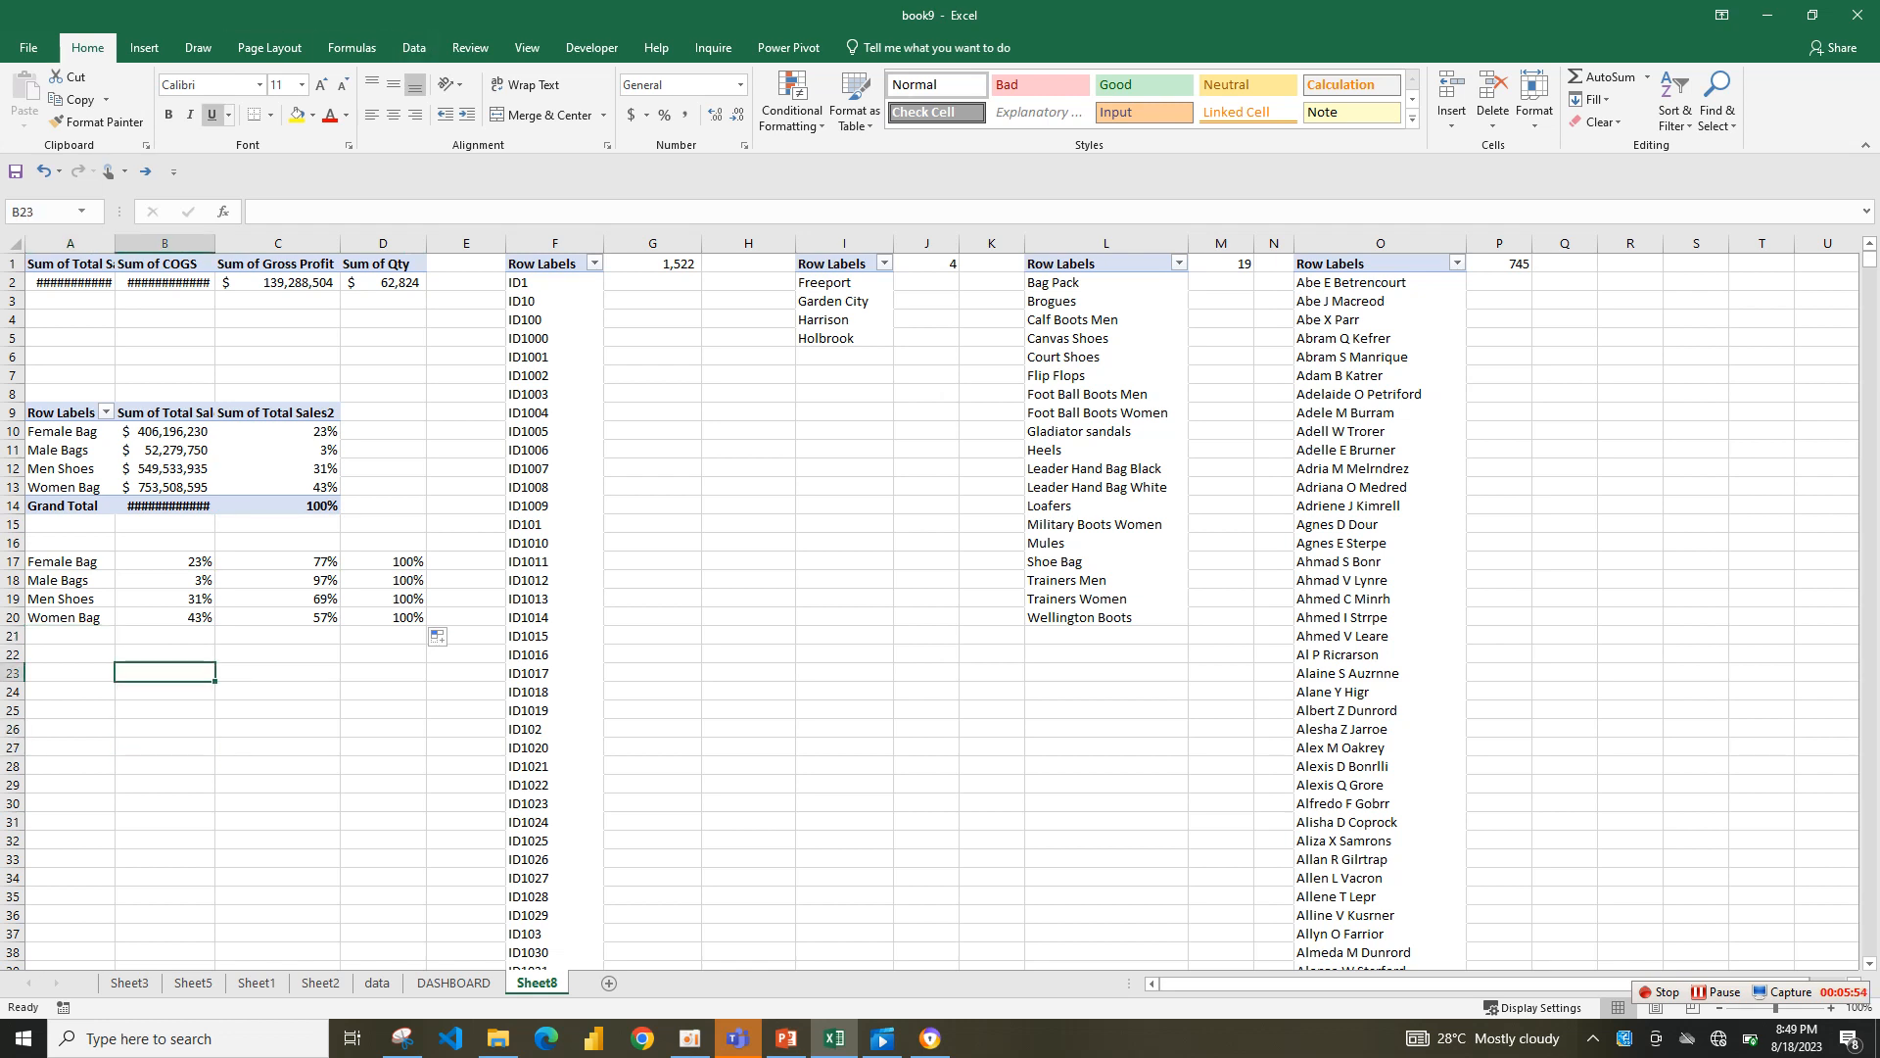
click(144, 47)
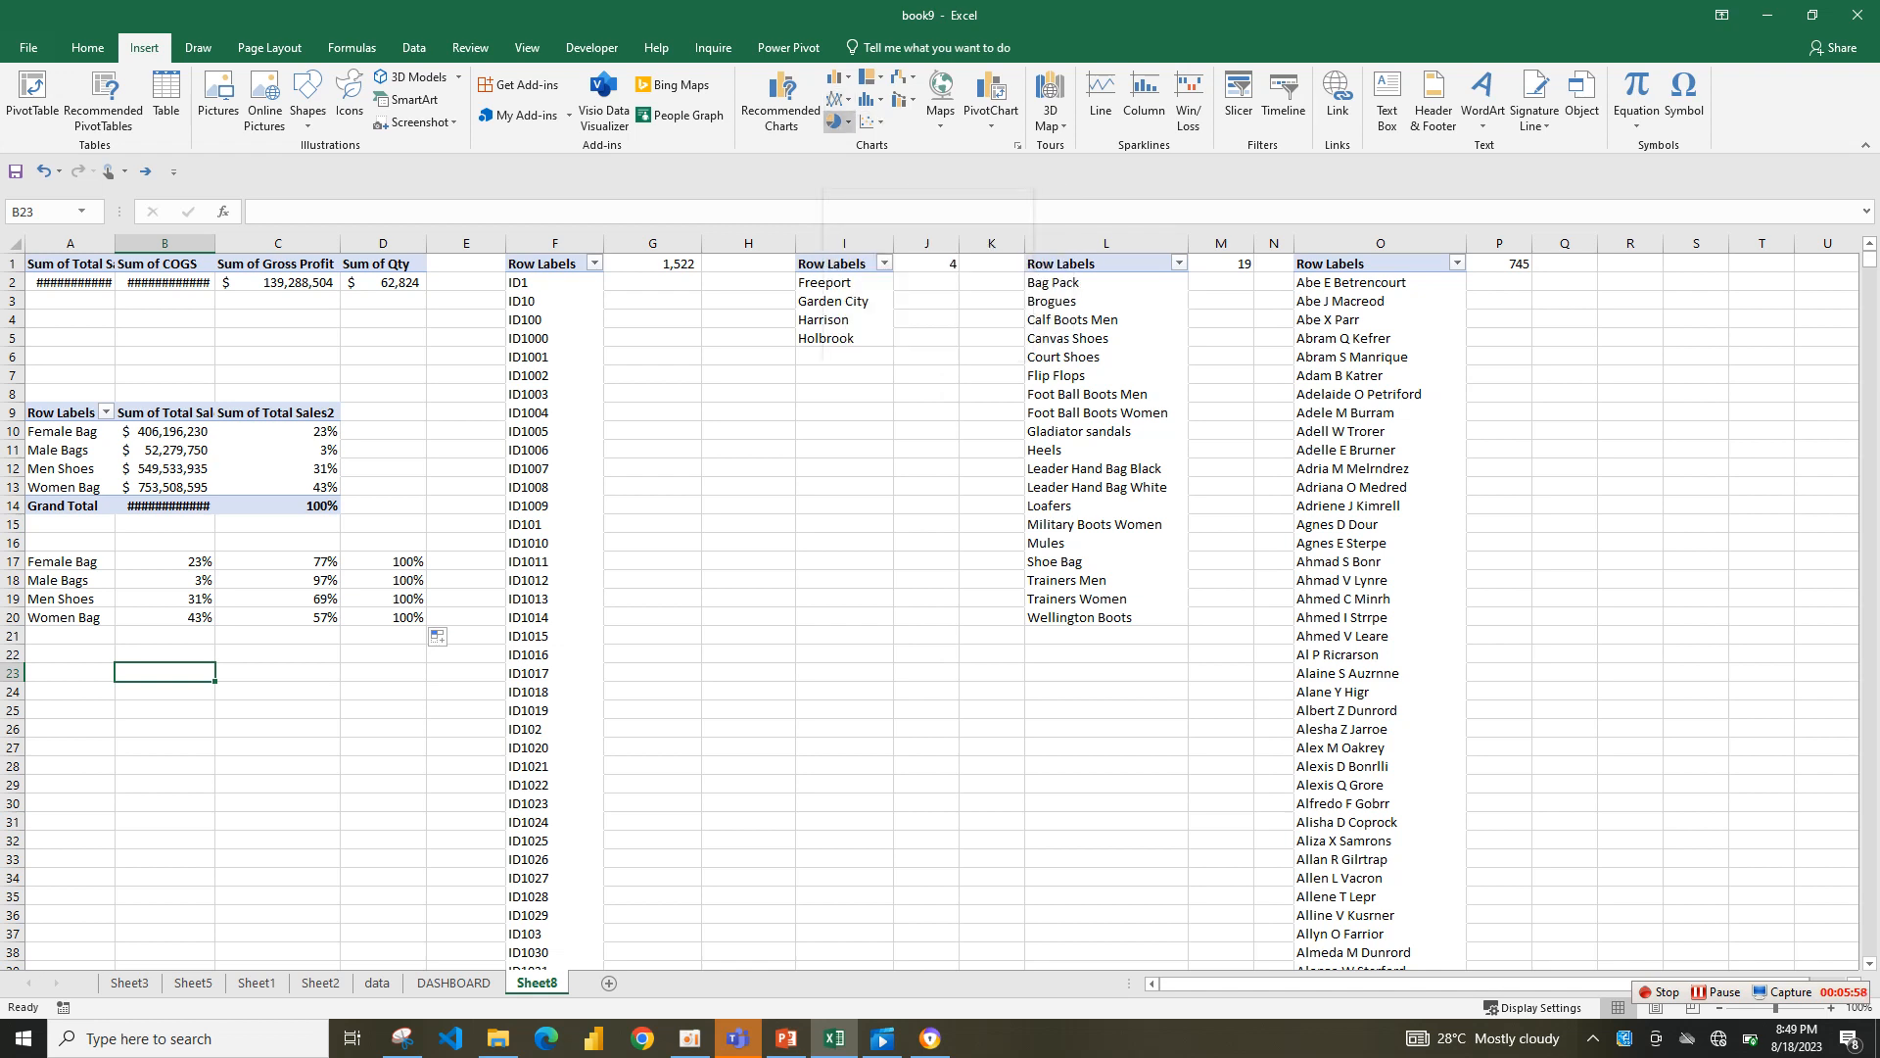
click(835, 122)
click(852, 336)
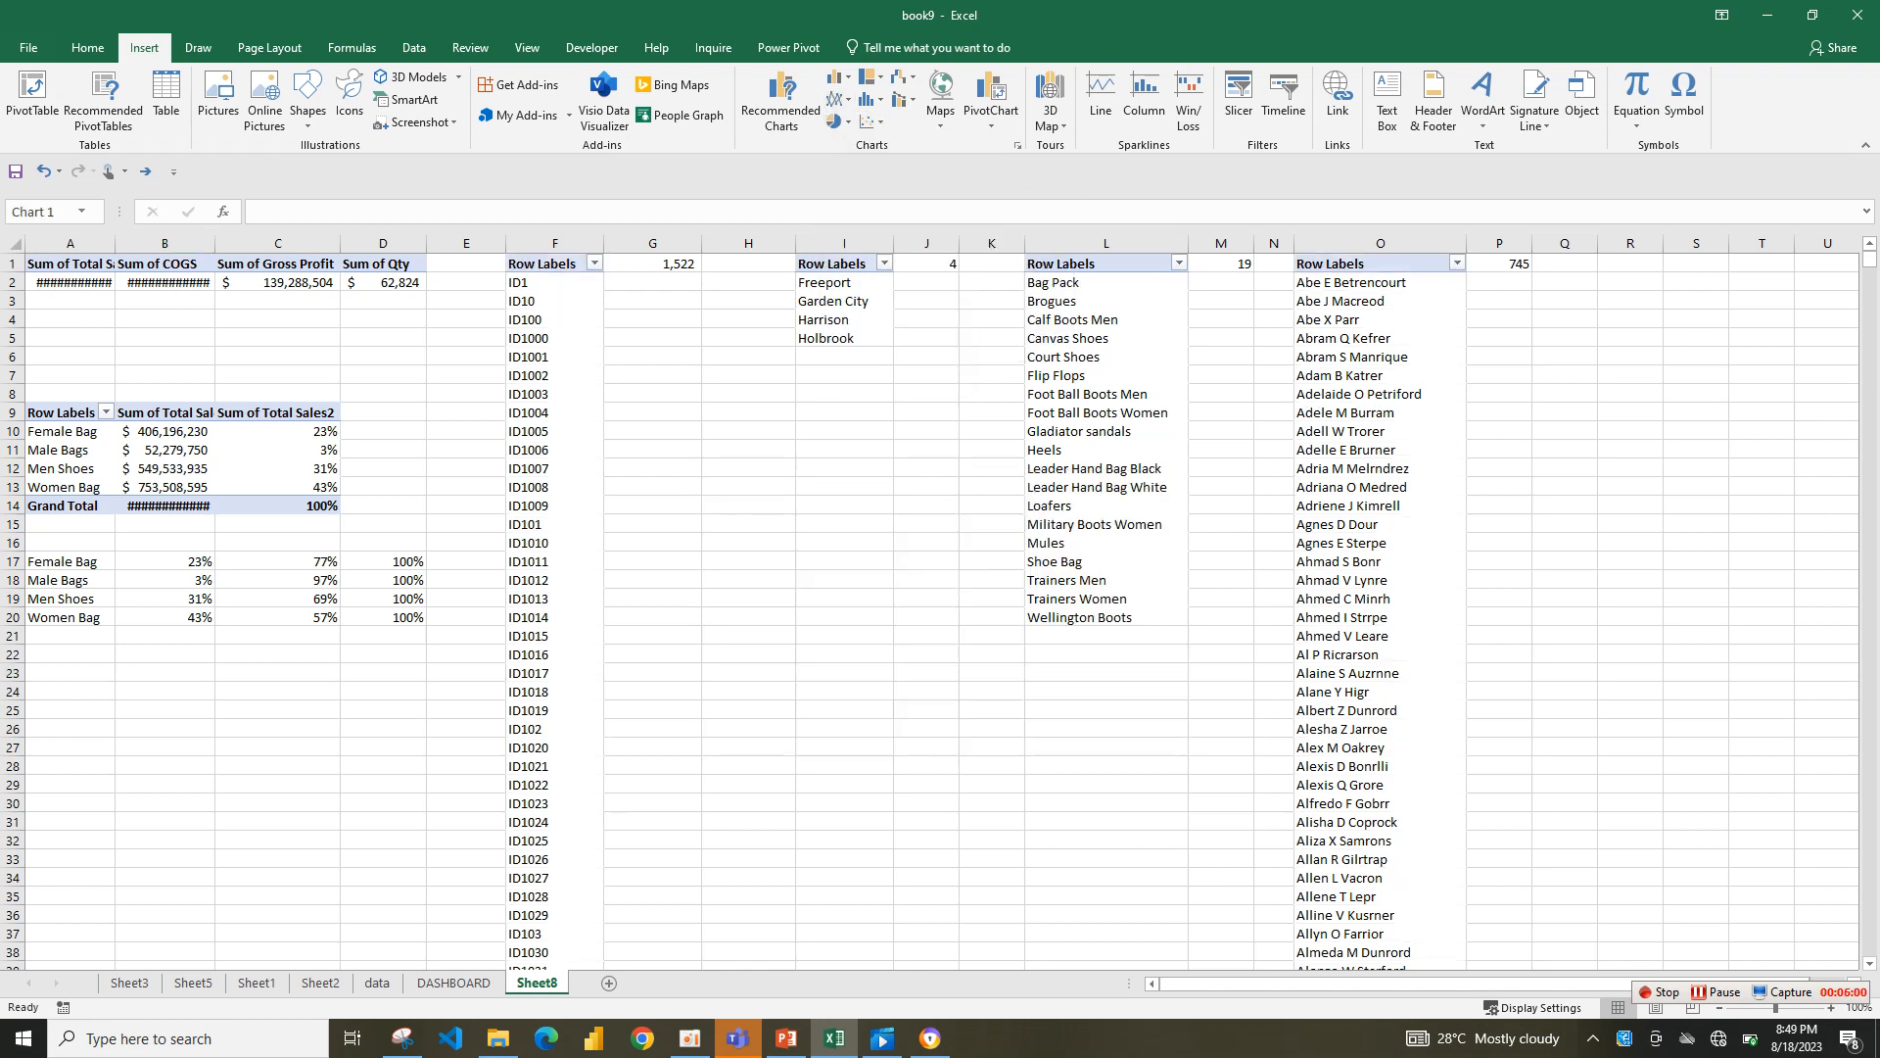
drag(882, 578, 709, 491)
- Try to add a series with values from Sheet8!$B$17:$E$17 to the empty doughnut chart
right_click(705, 589)
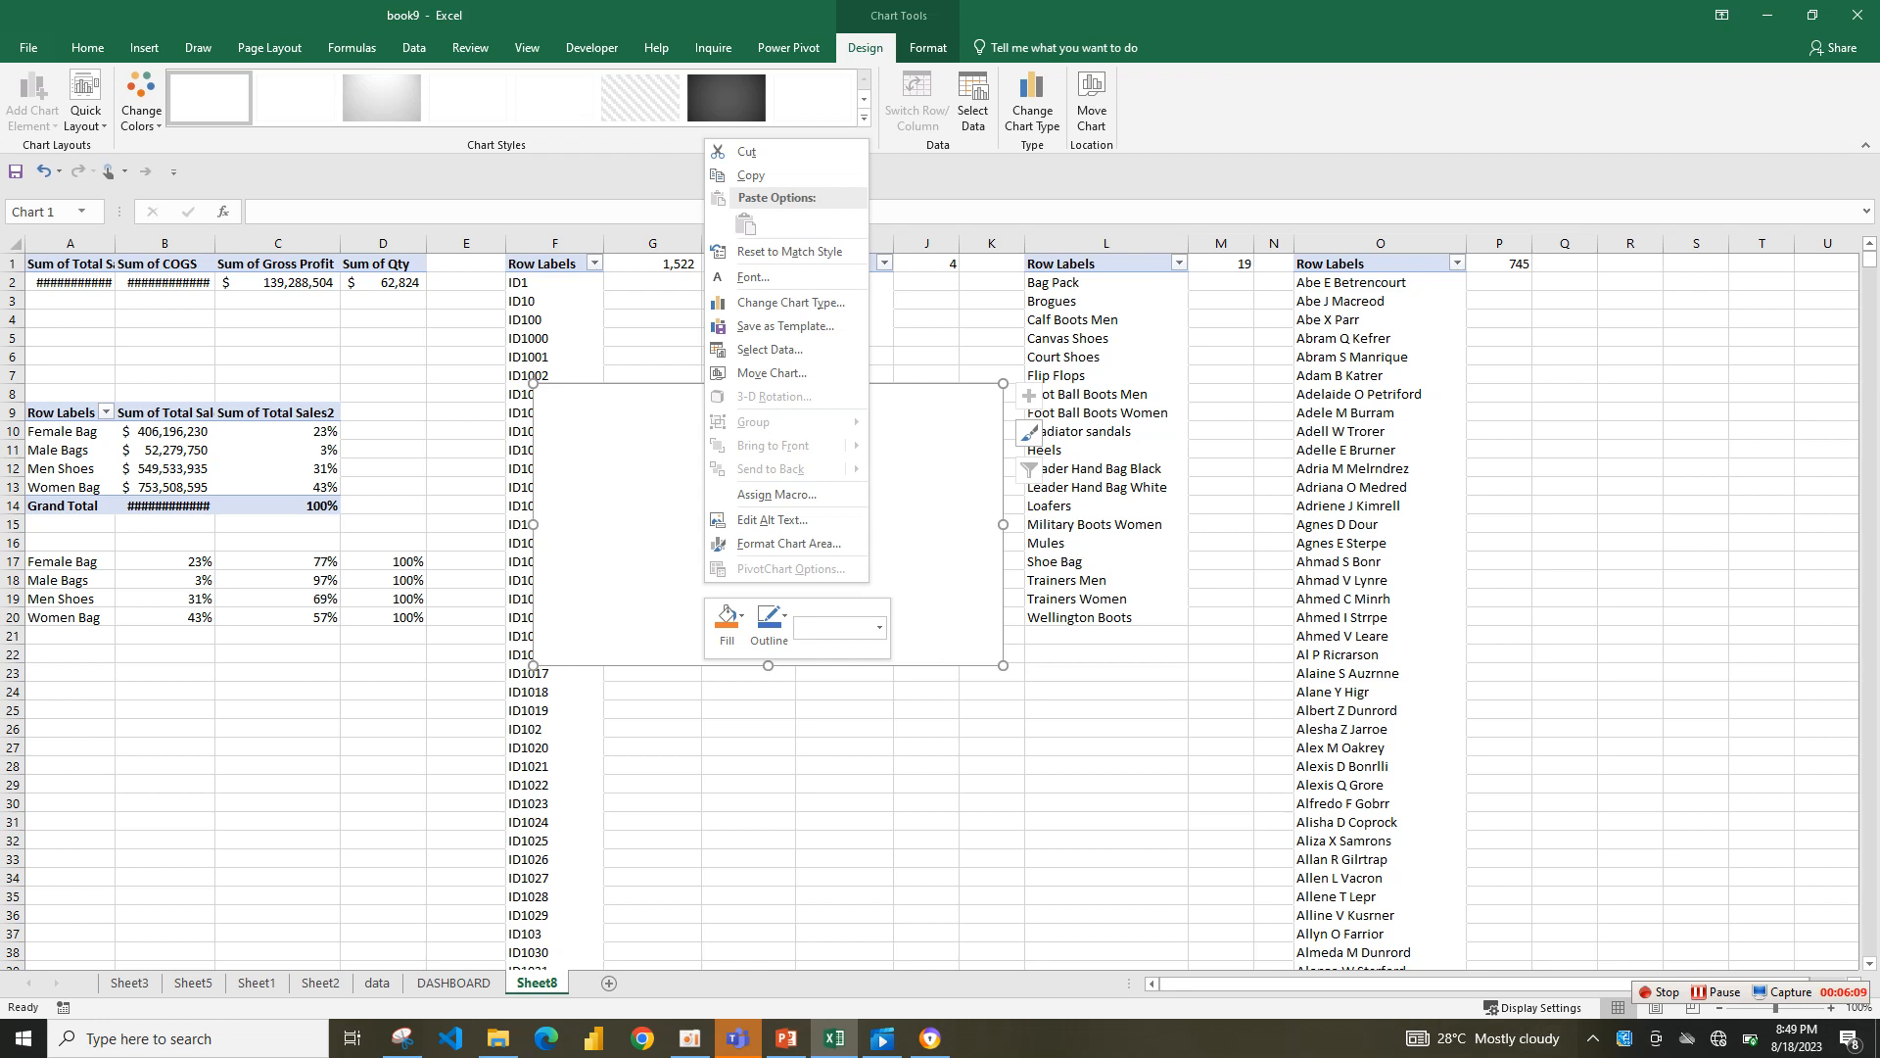
click(972, 98)
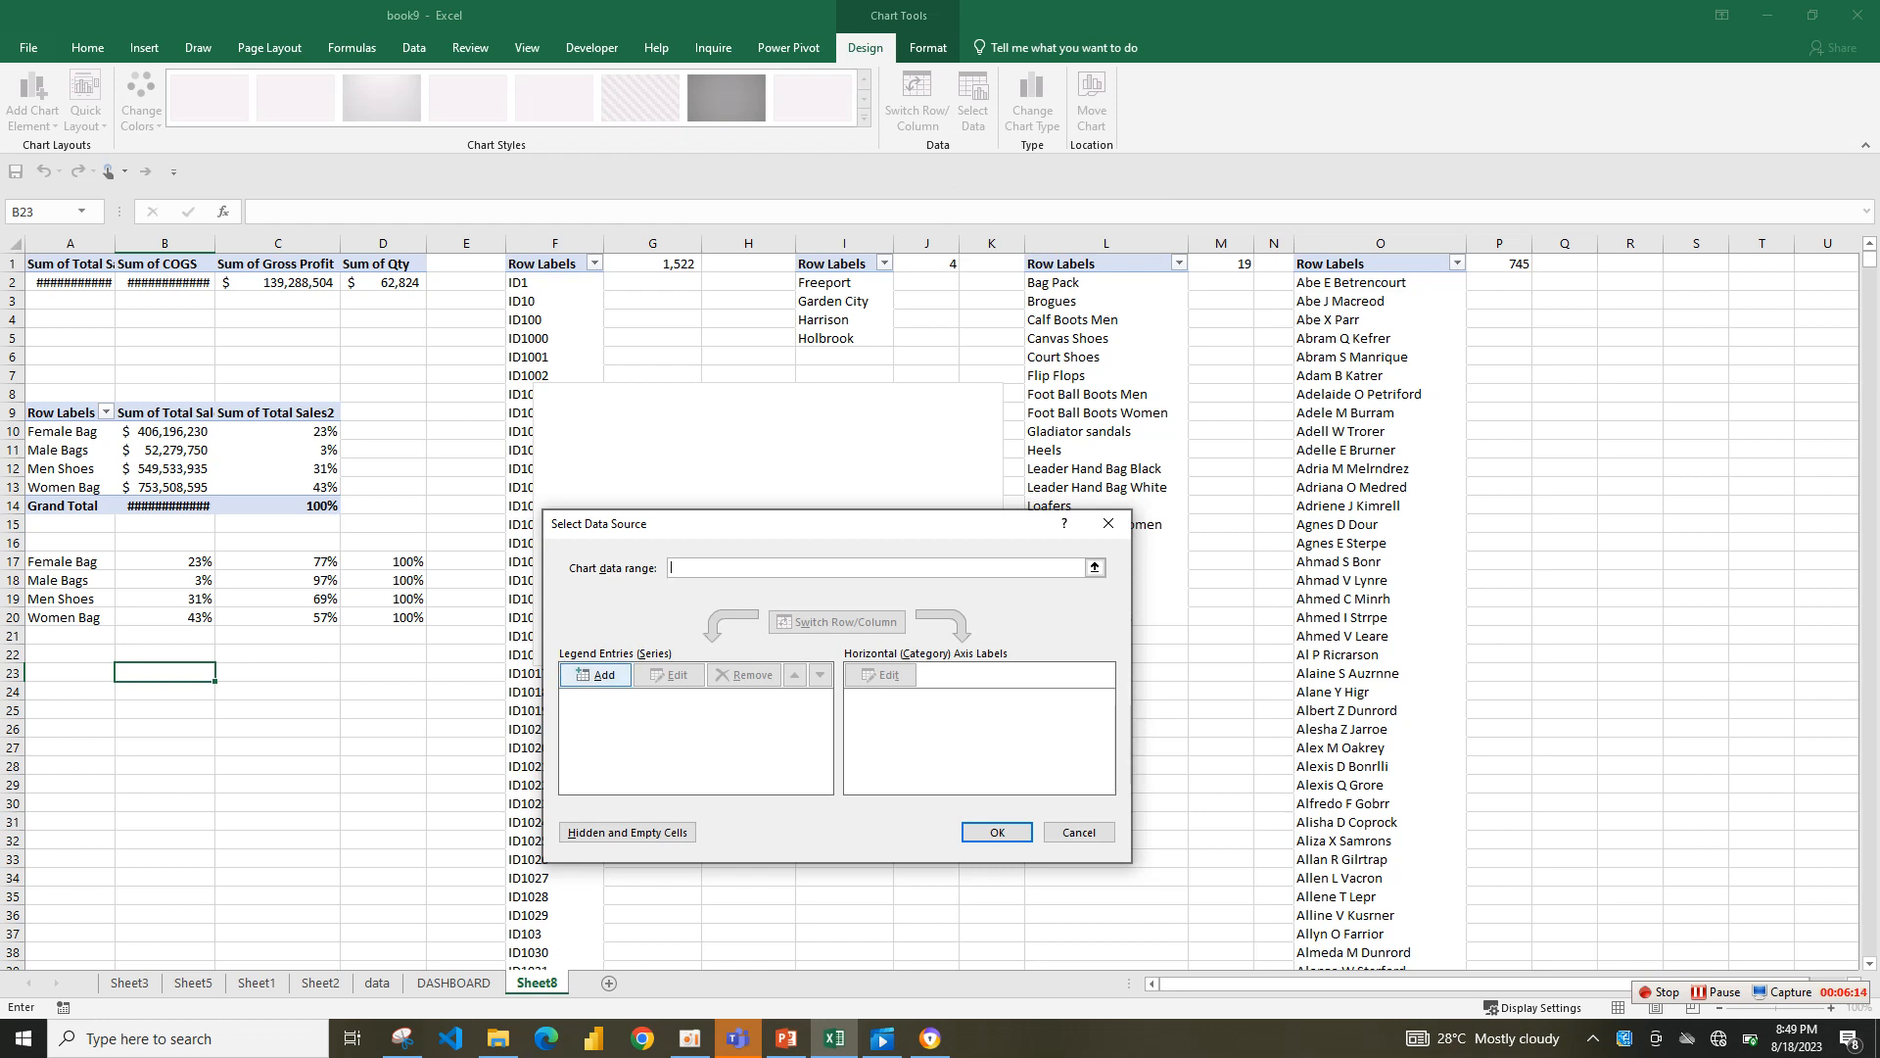
click(595, 675)
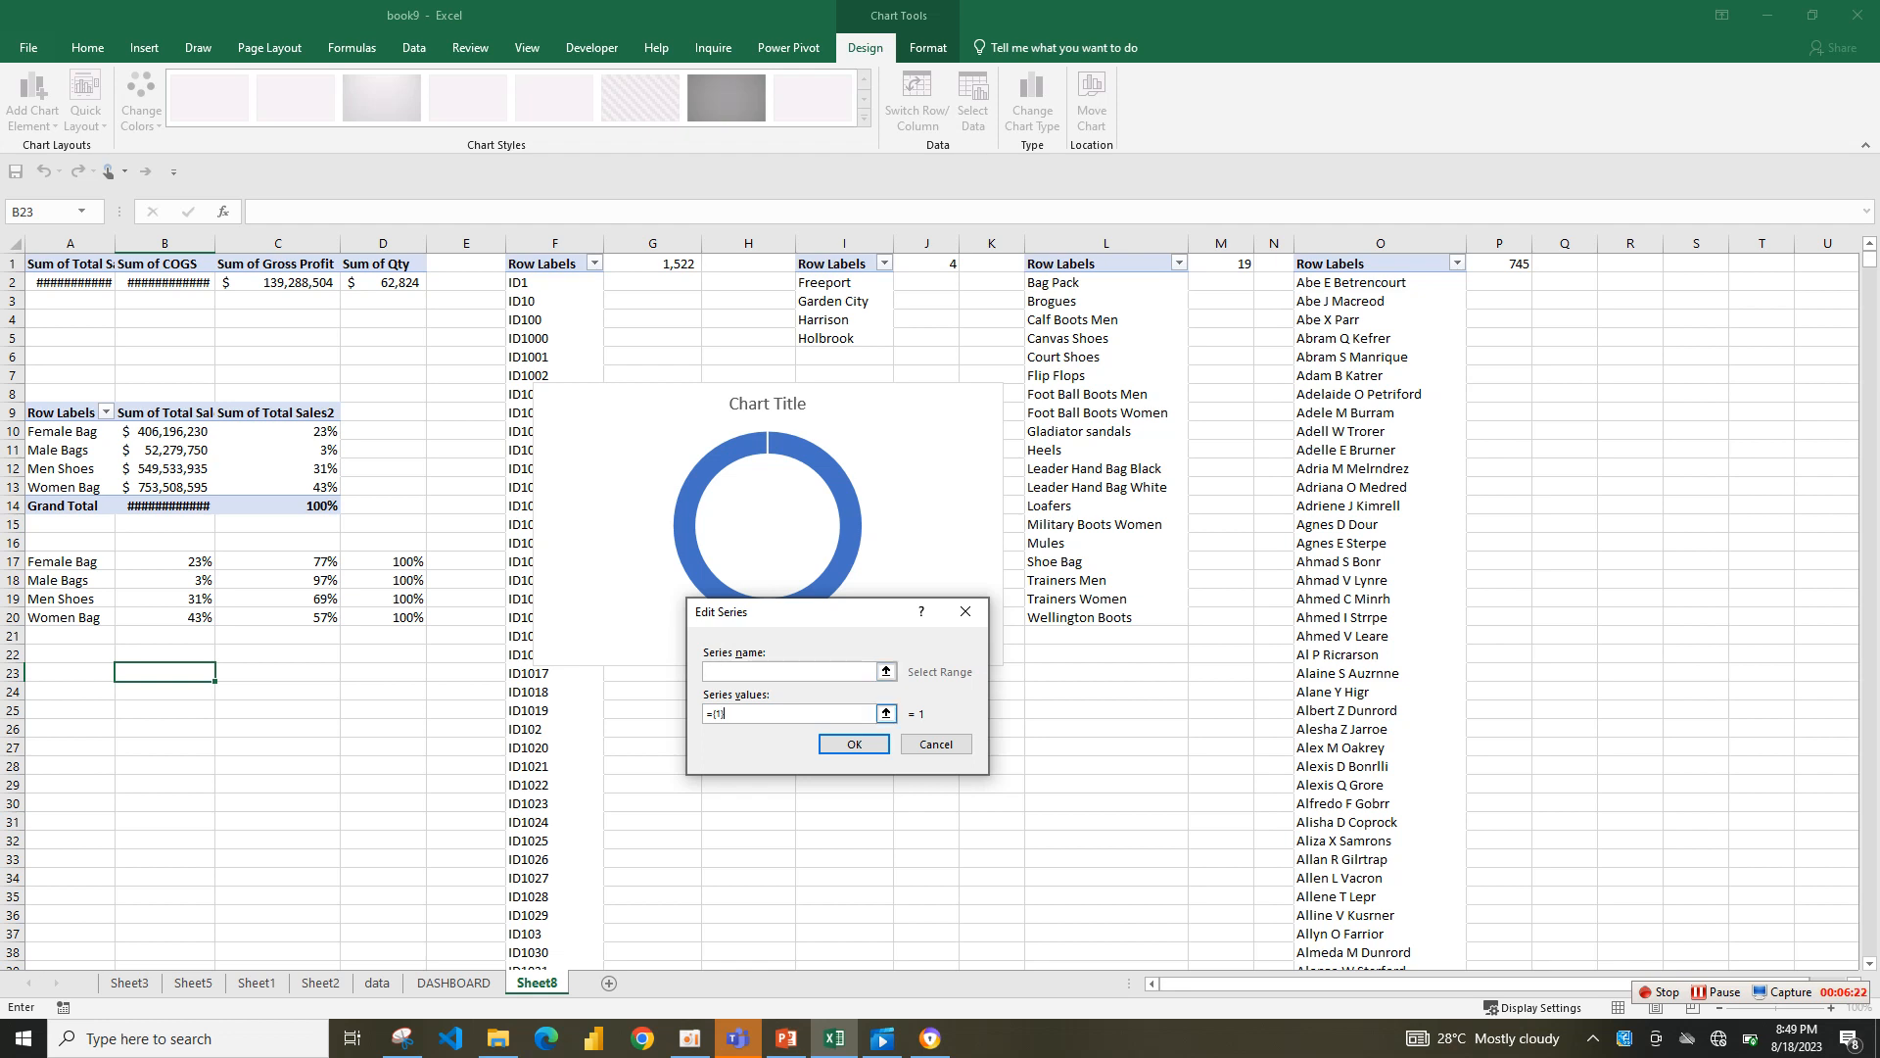
click(886, 713)
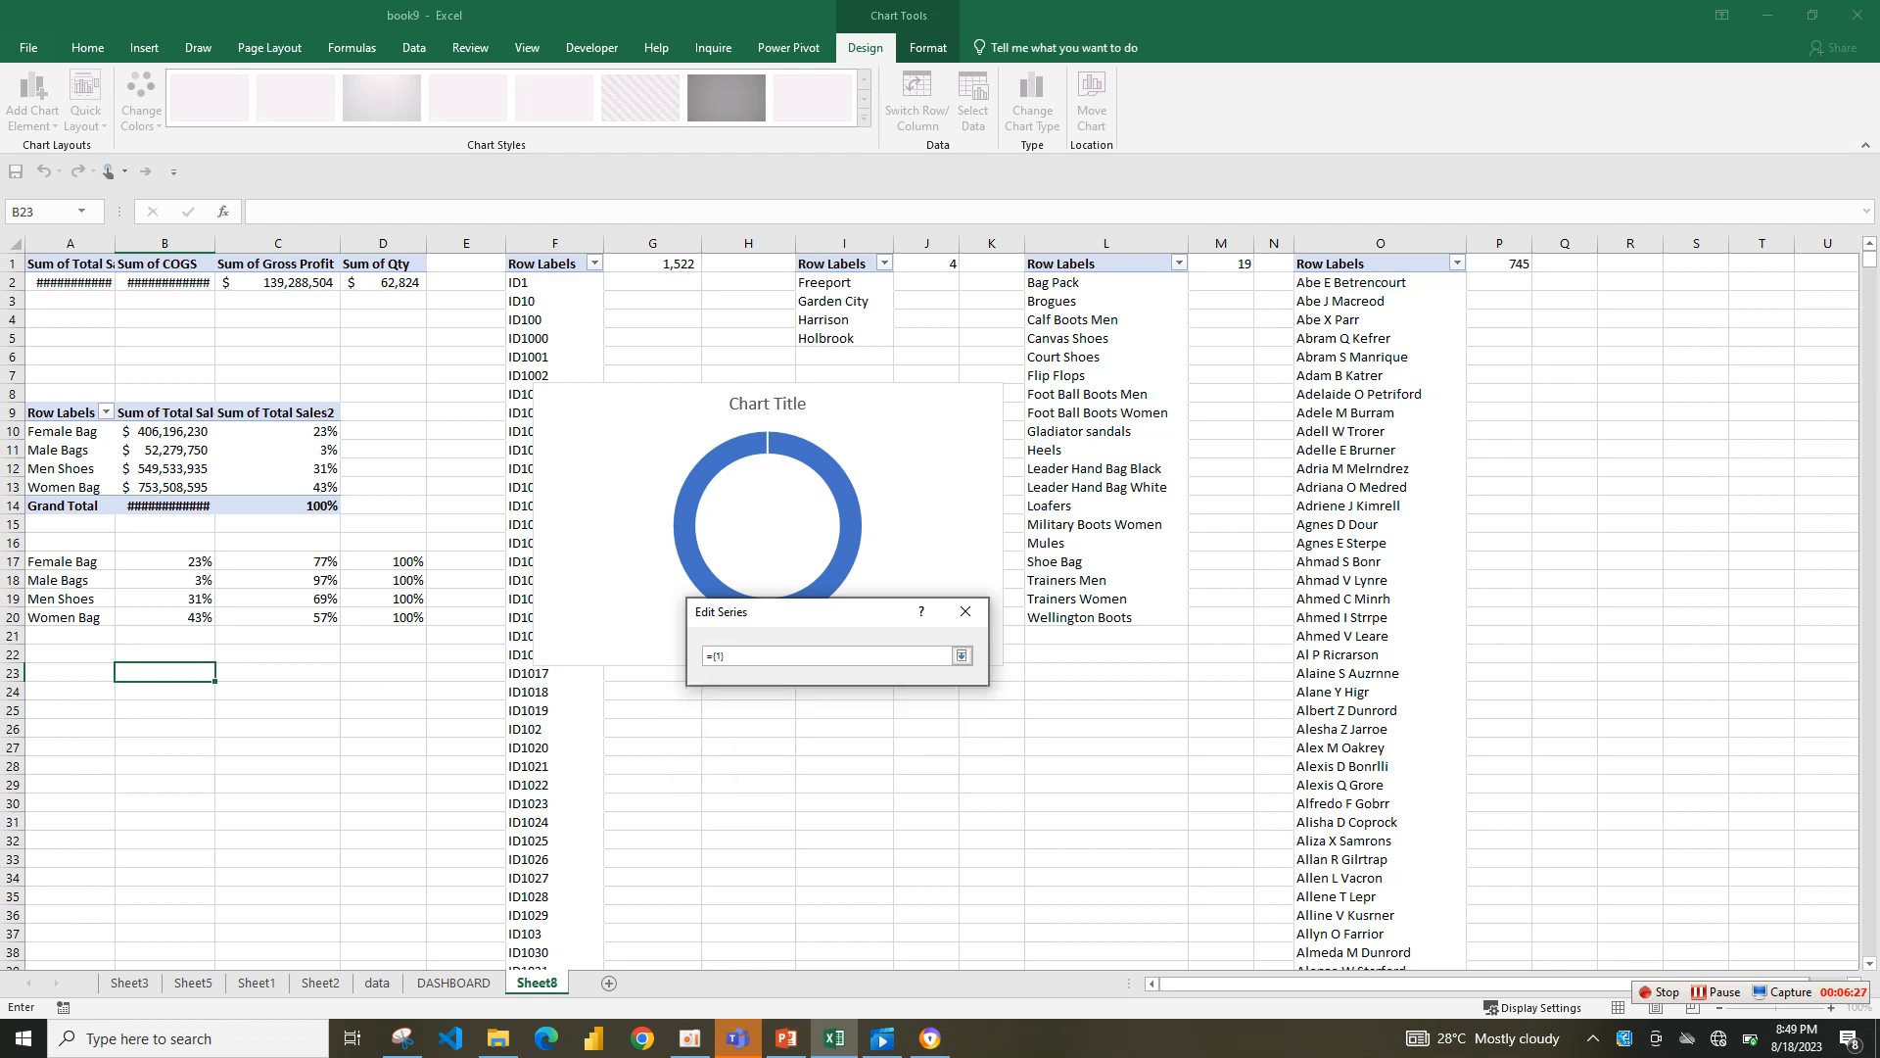
drag(157, 561, 411, 562)
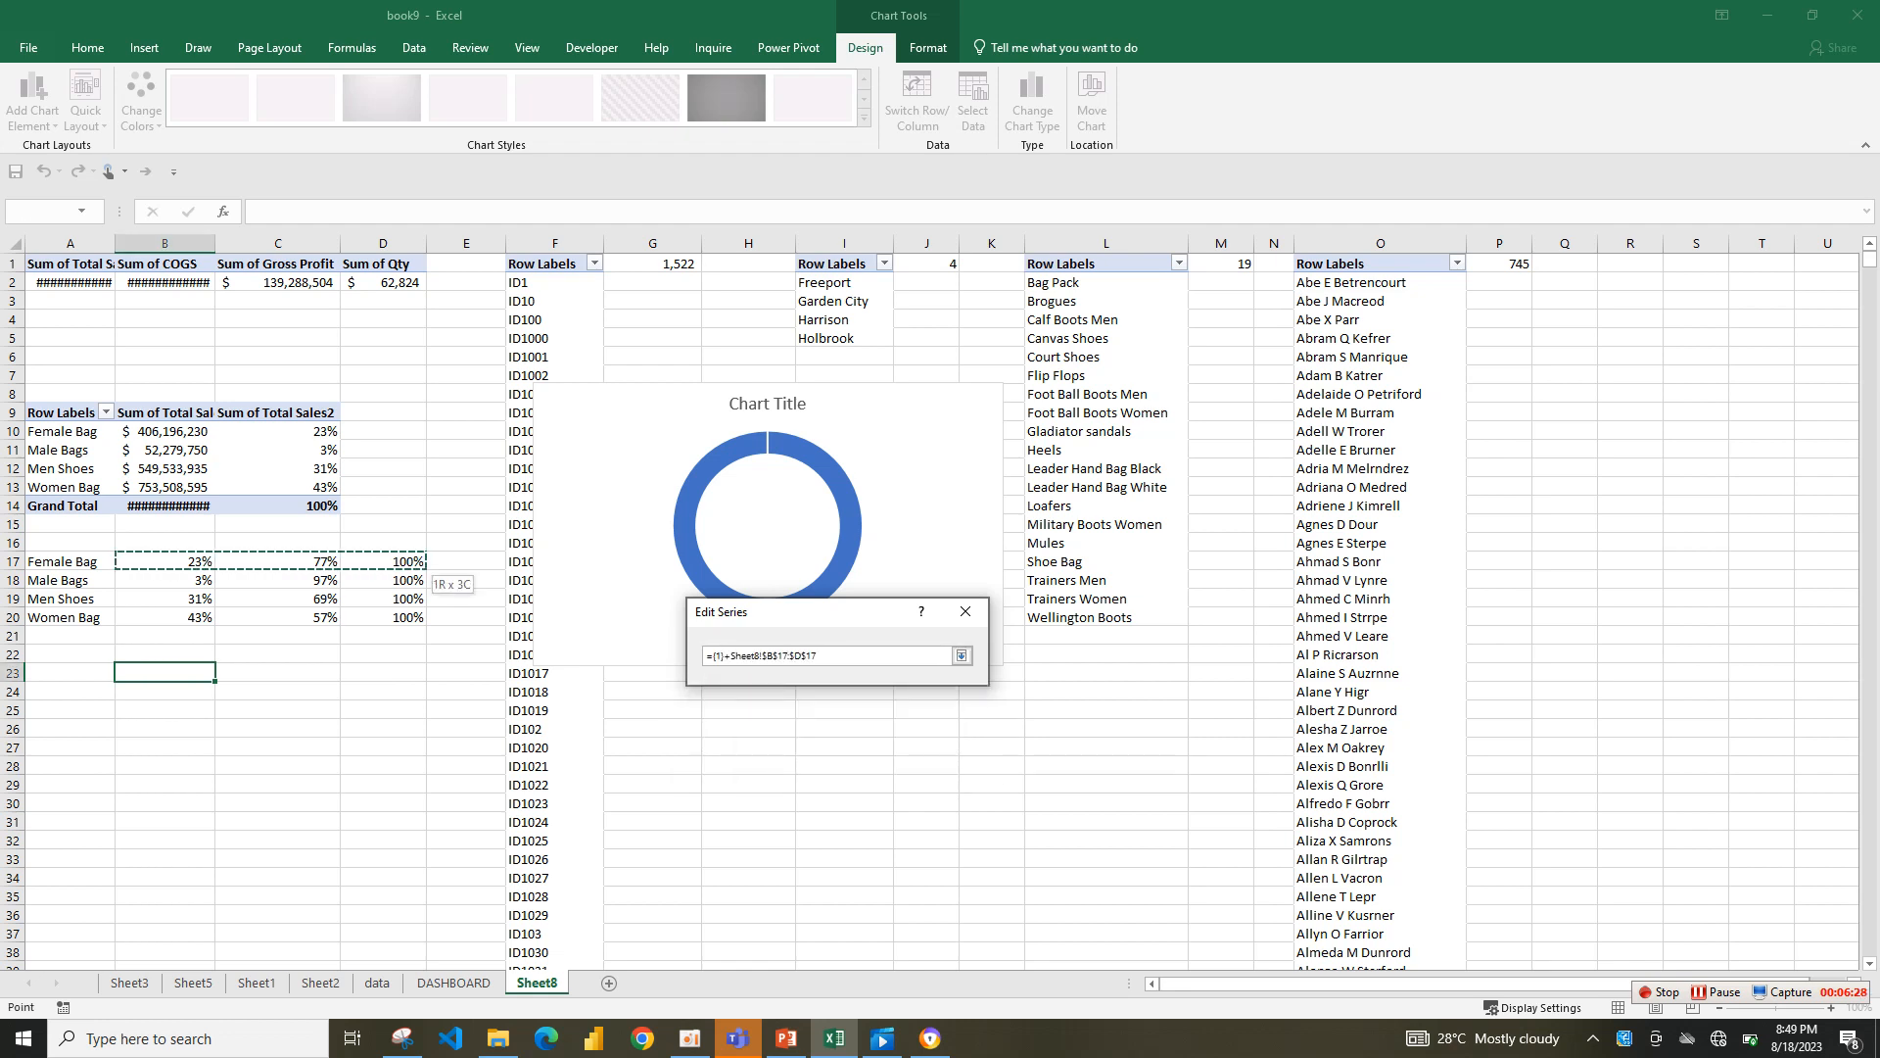
click(962, 655)
key(BackSpace)
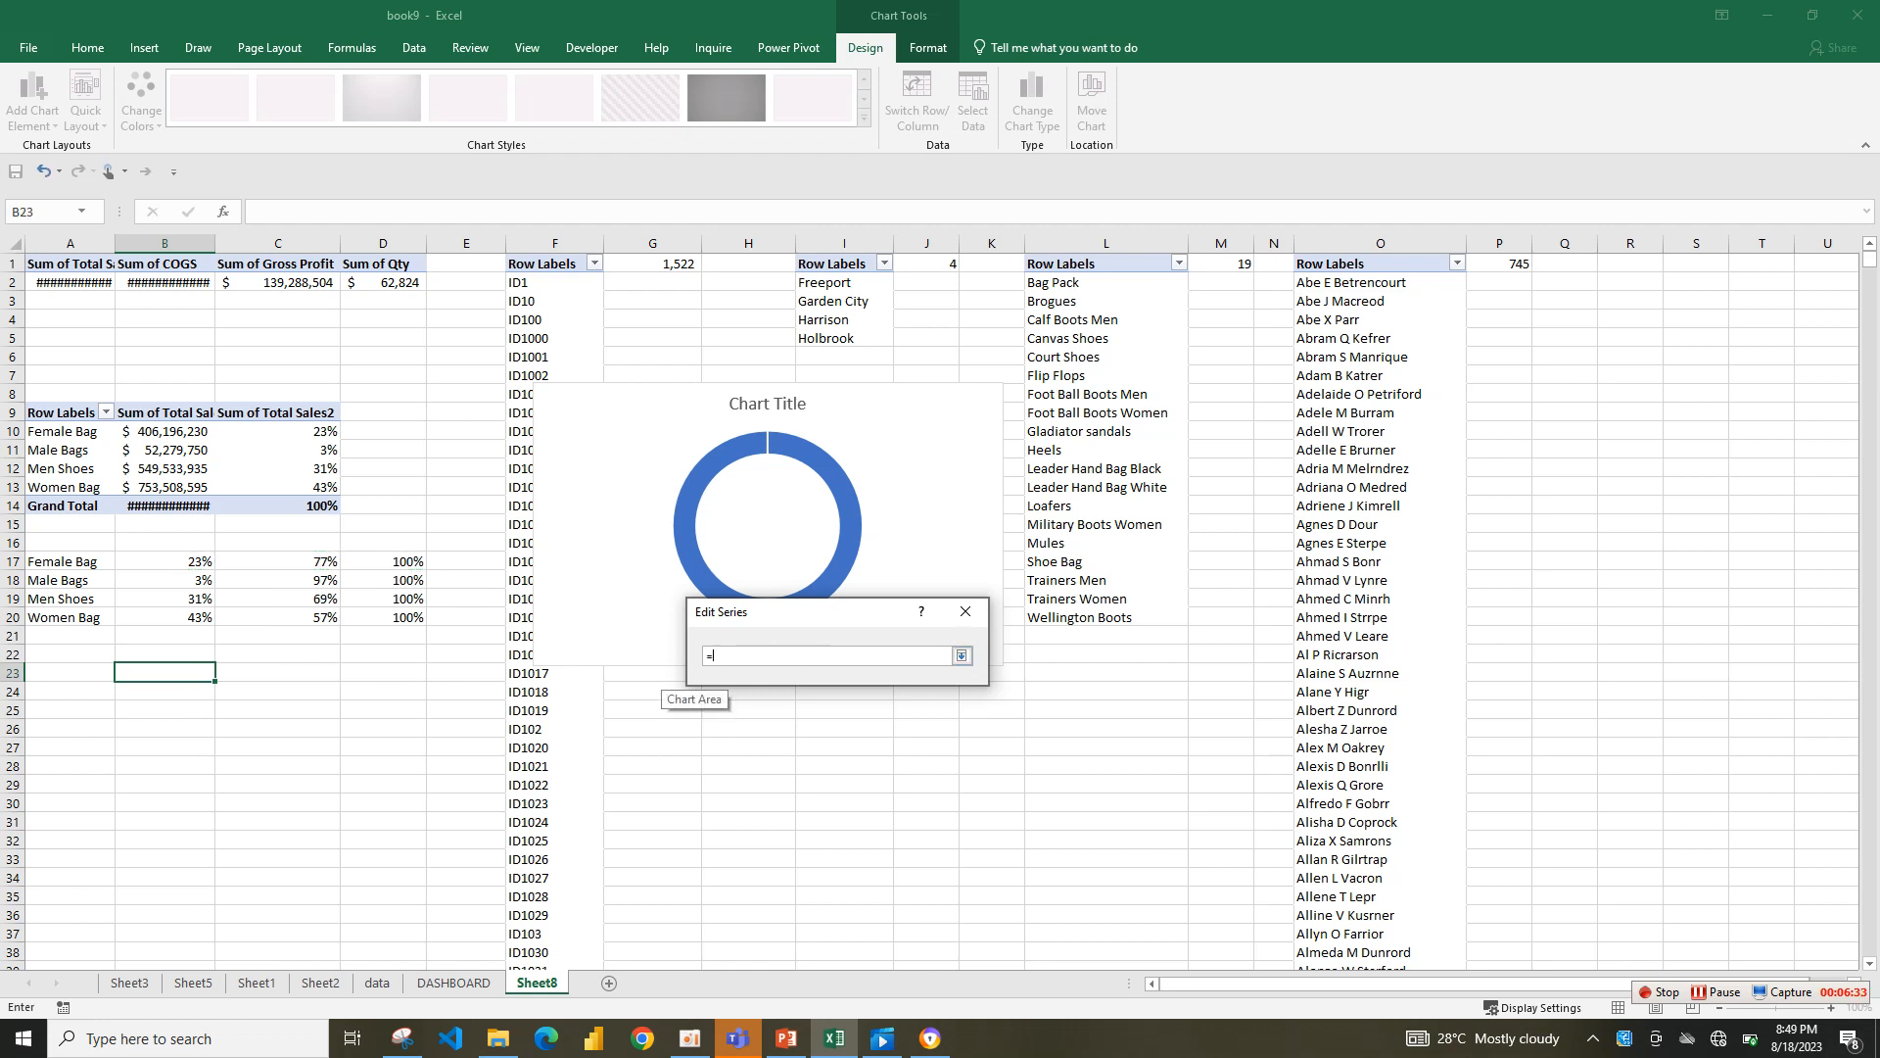
text(=)
drag(147, 561, 507, 565)
key(Return)
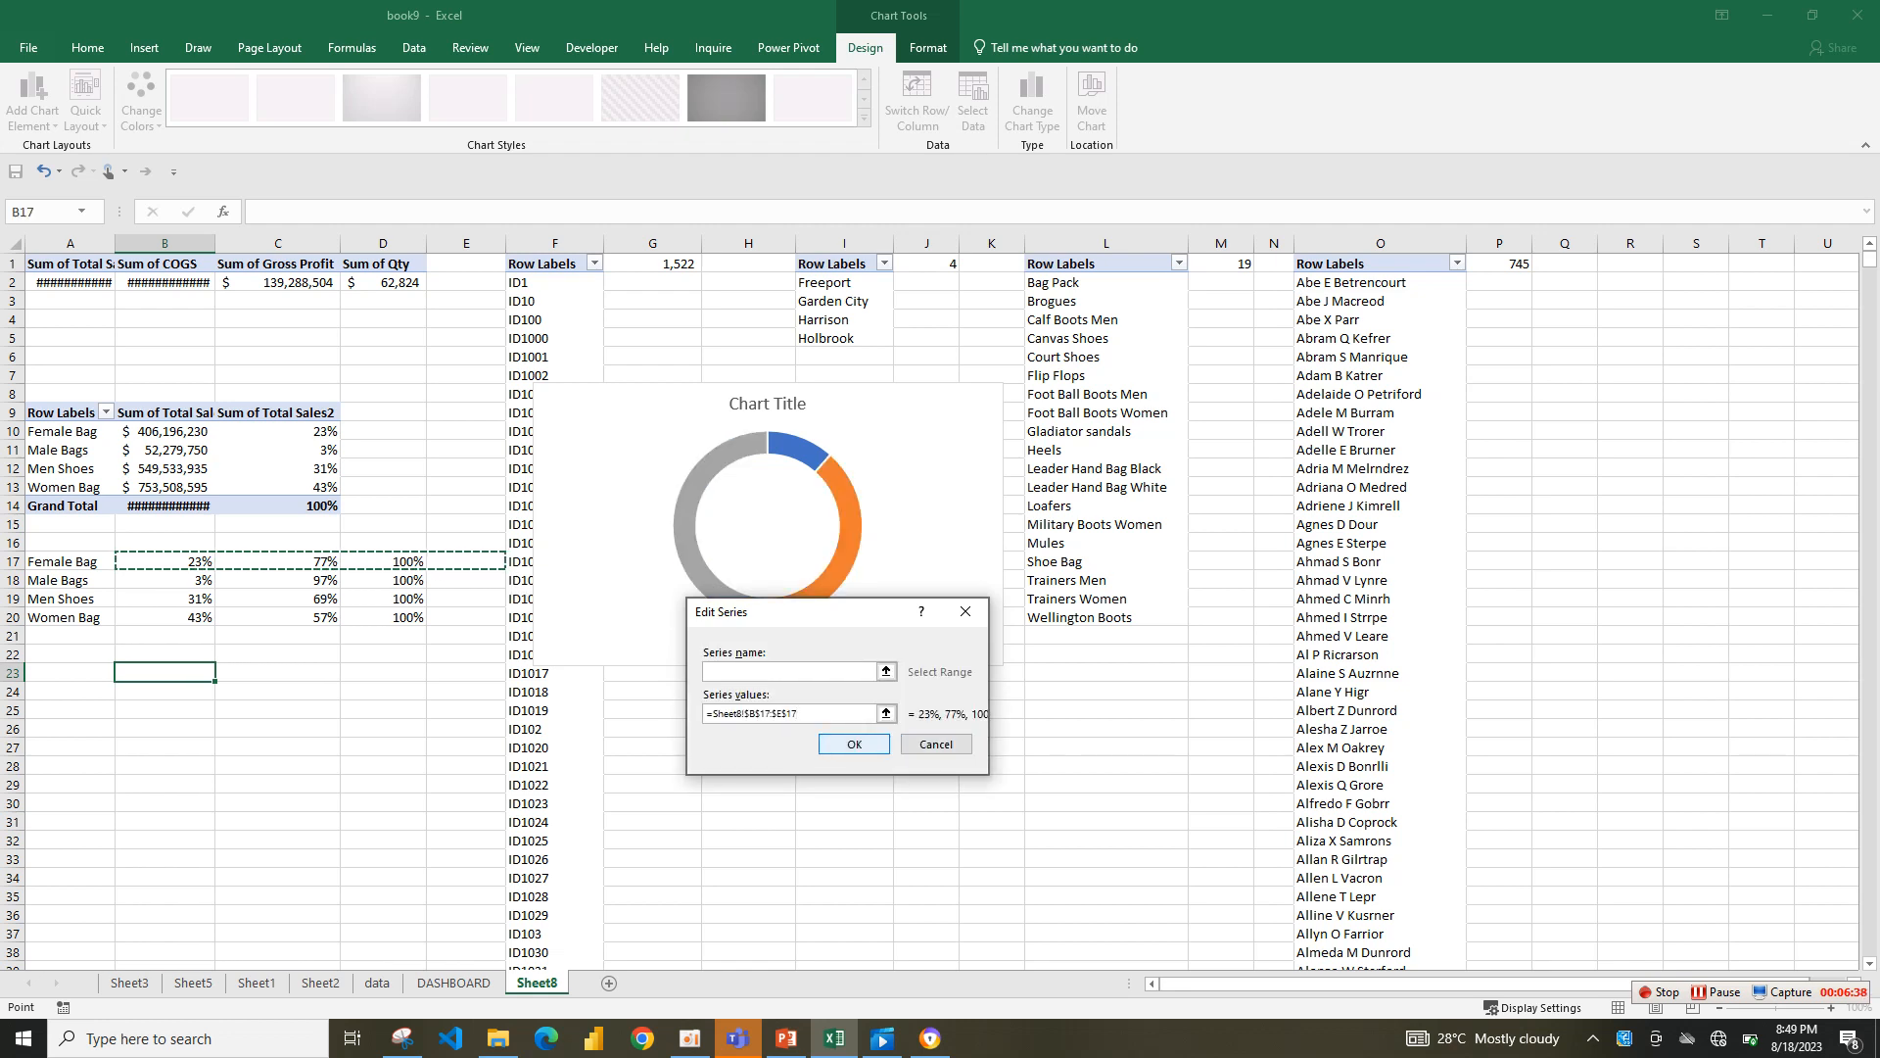
key(Return)
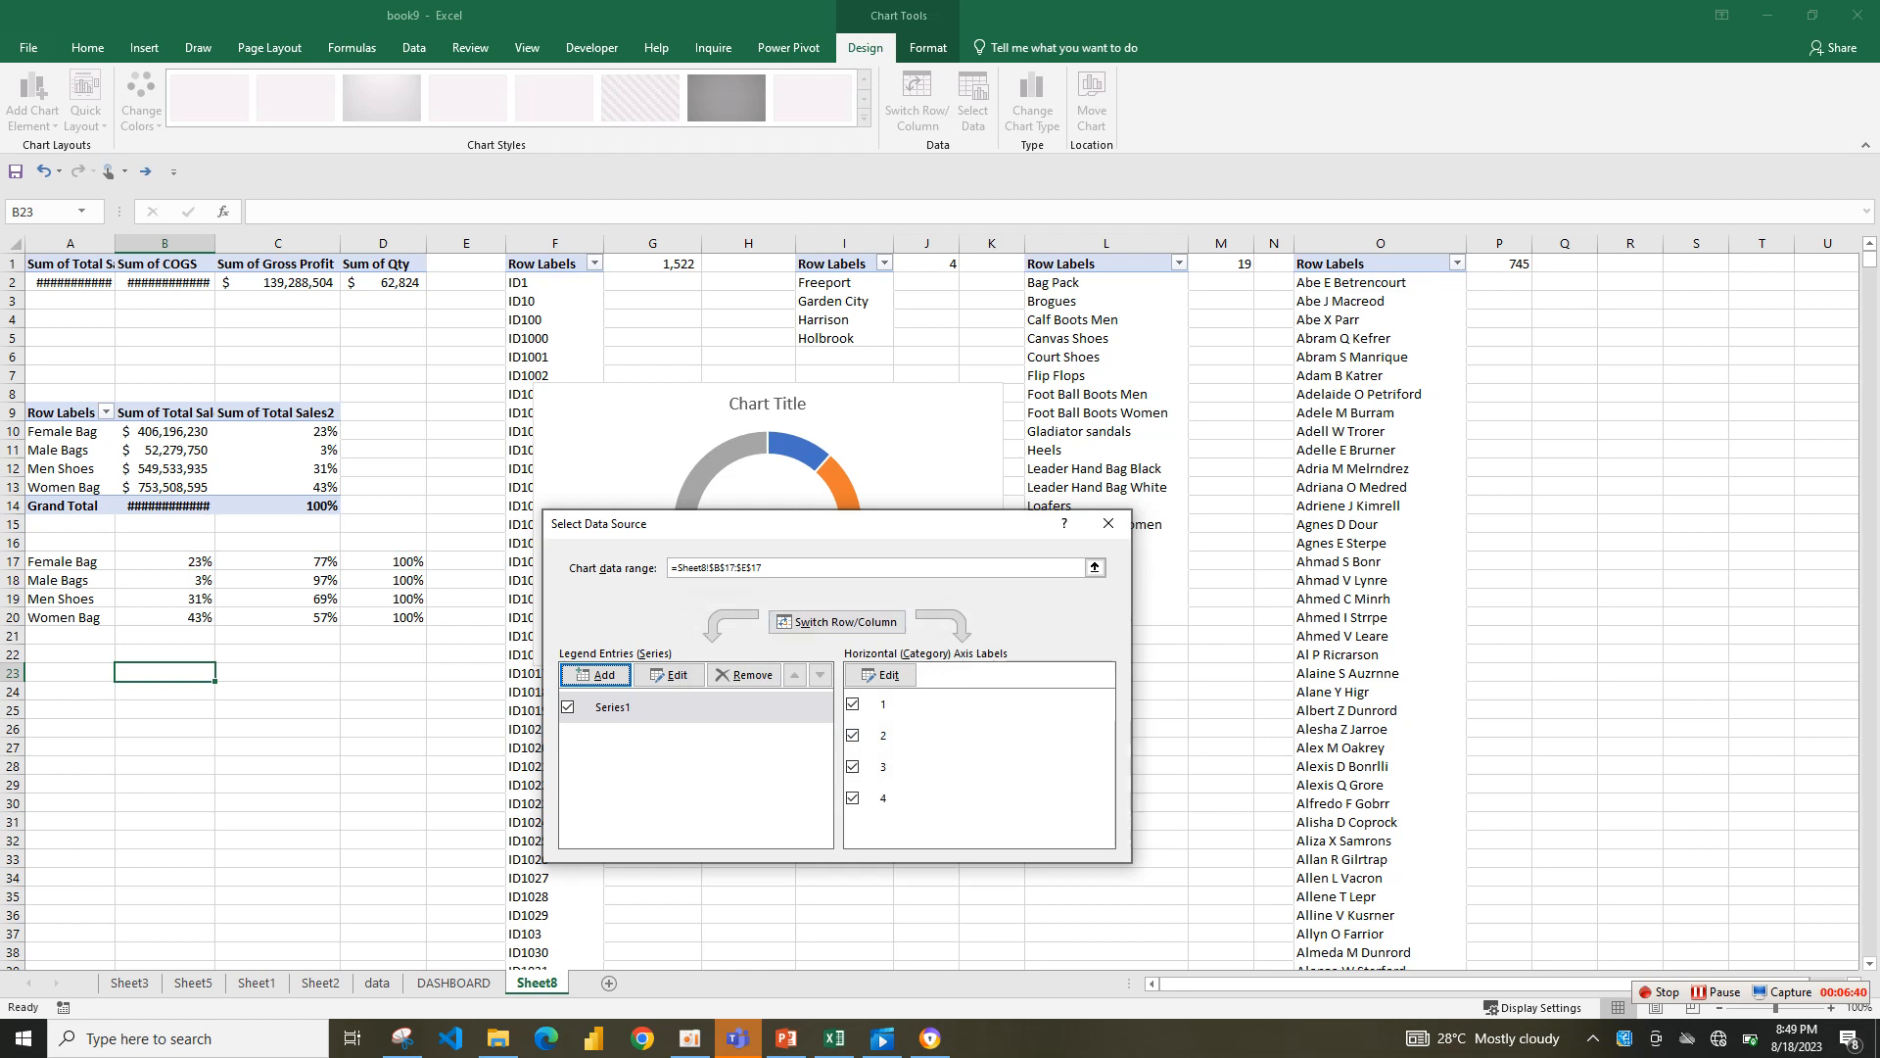
click(1108, 523)
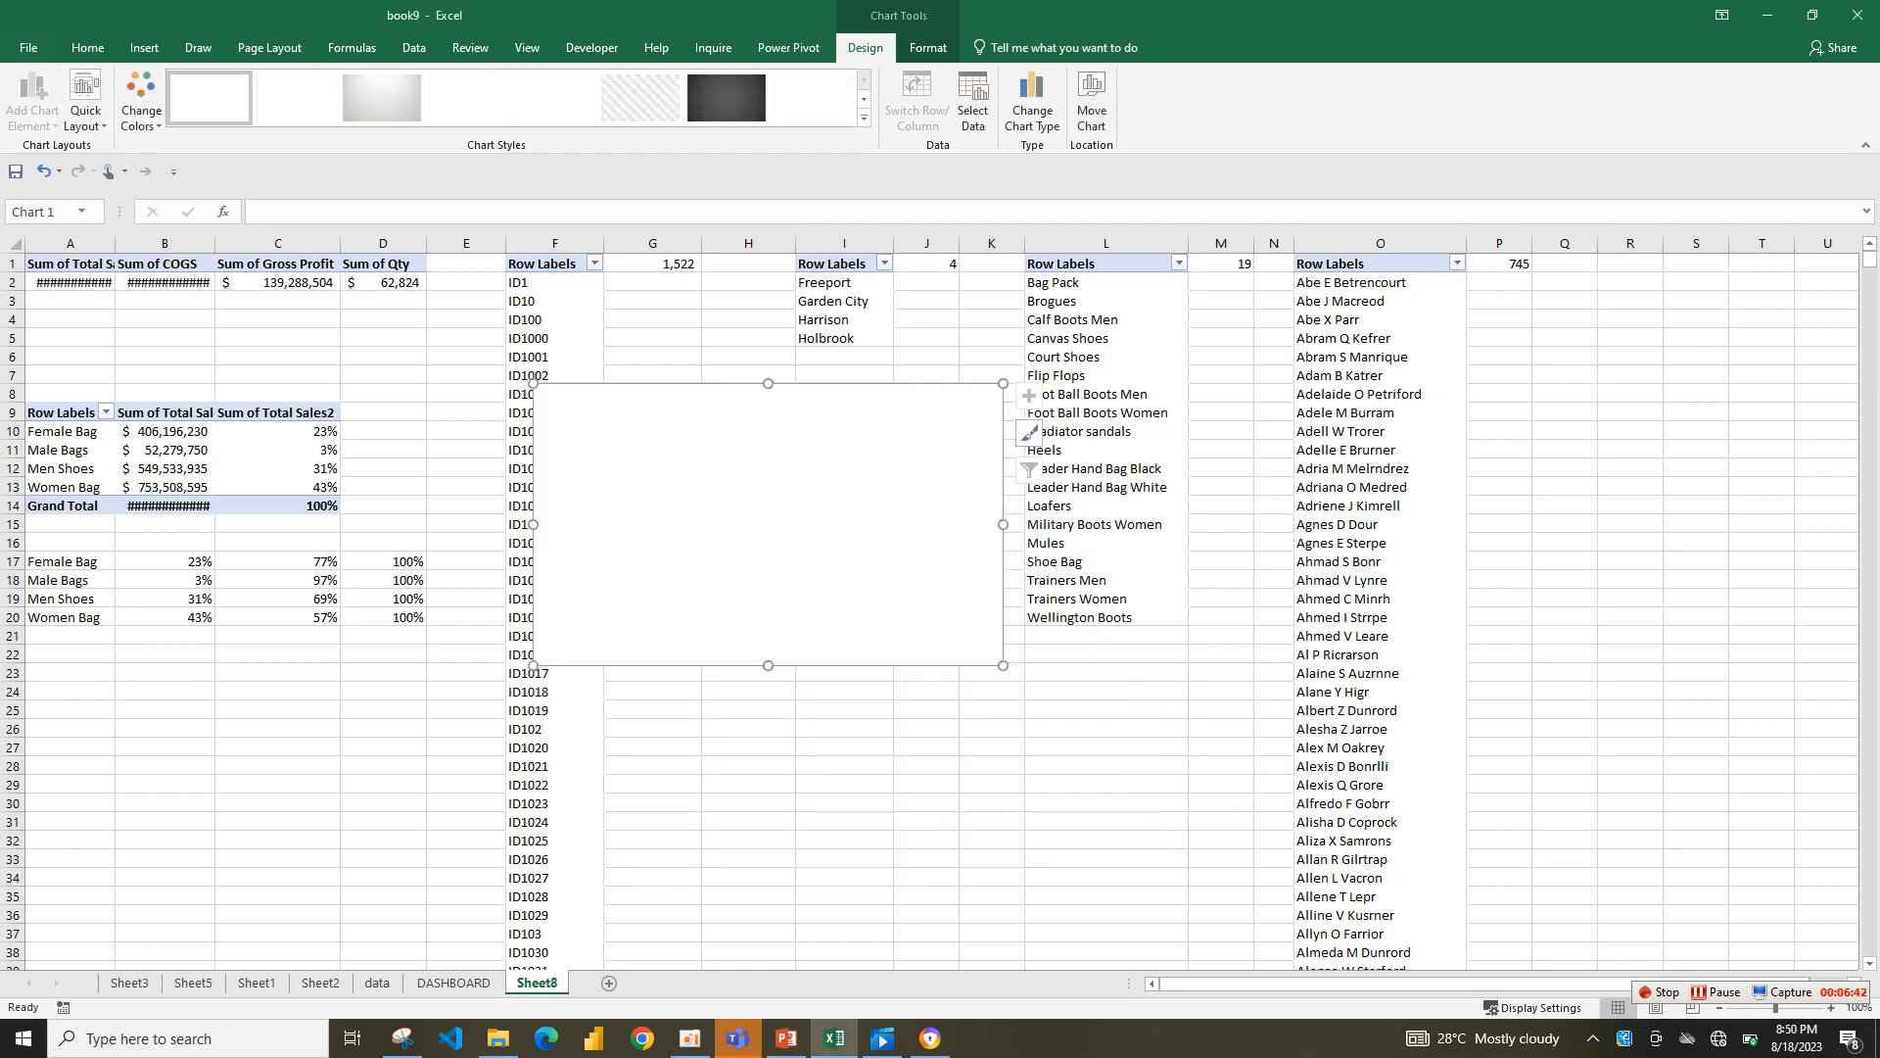
- Move the empty chart aside and try to add the Female Bag range Sheet8!$B$17:$D$17 as its series values
drag(915, 480, 1089, 567)
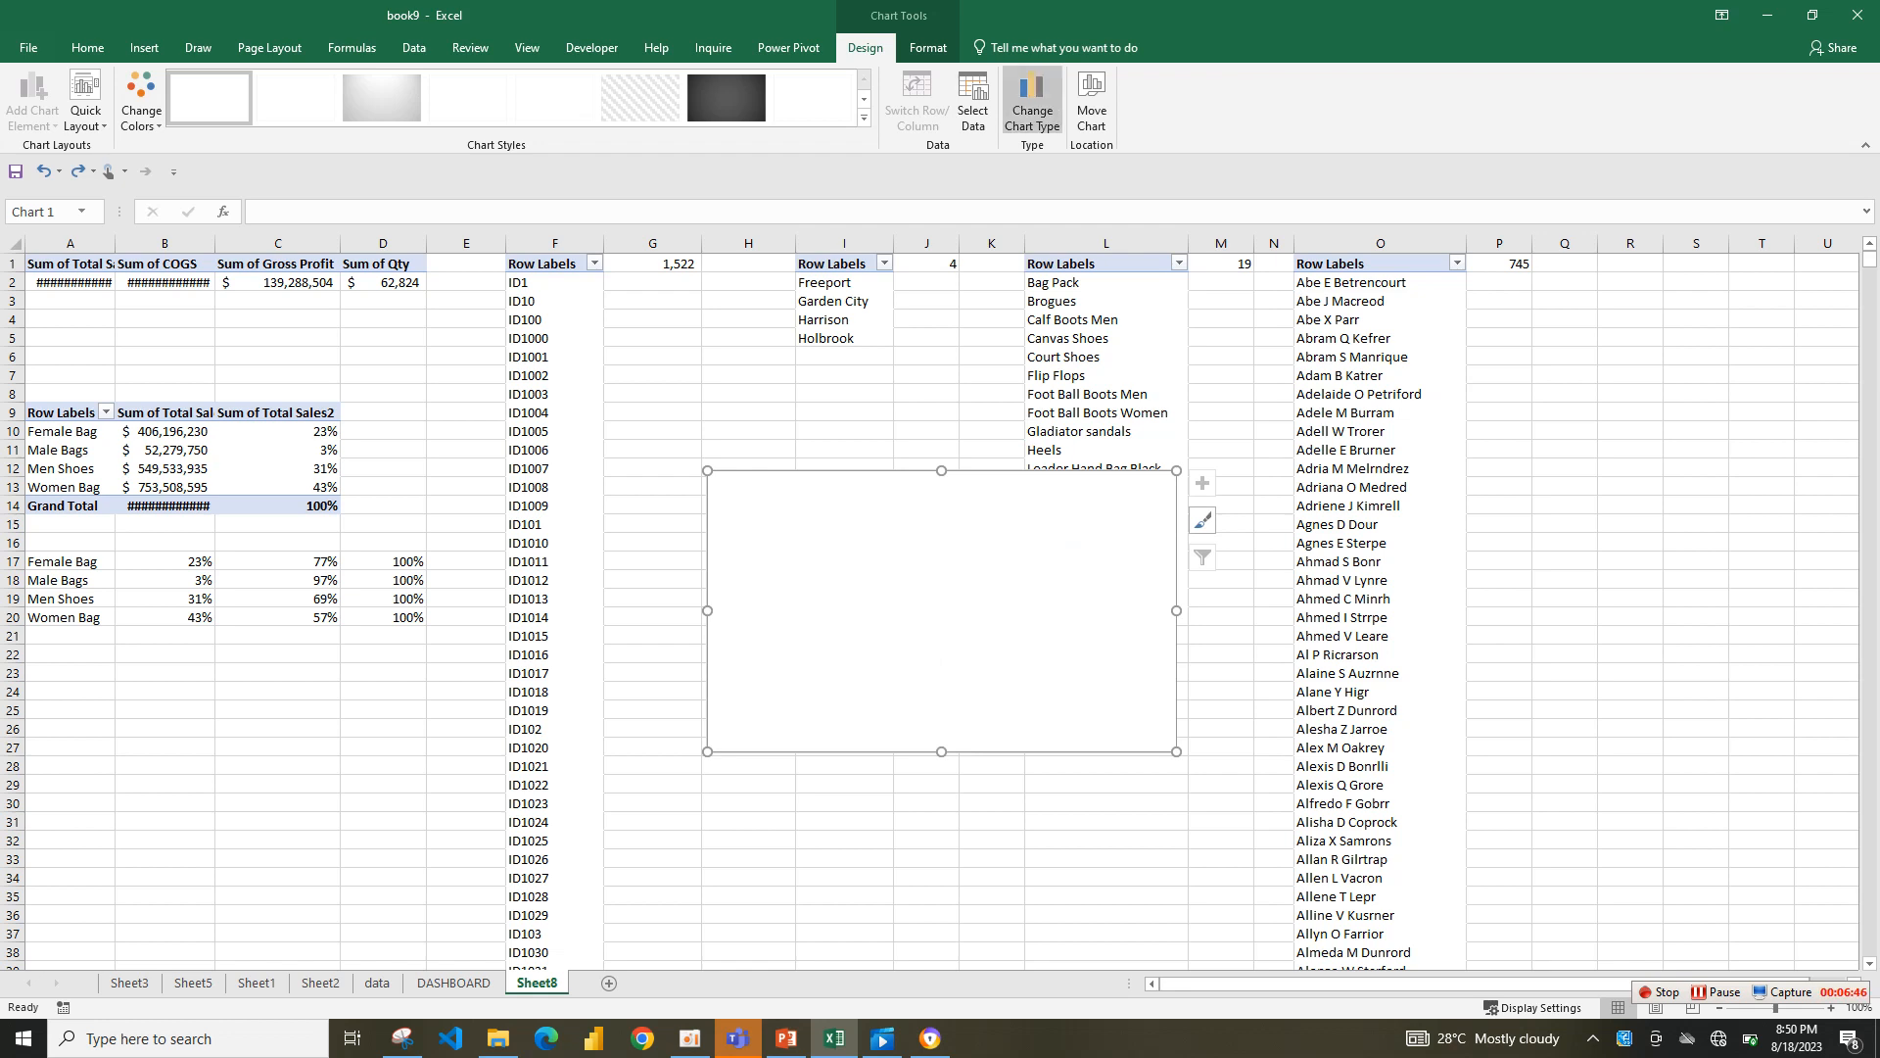
click(972, 103)
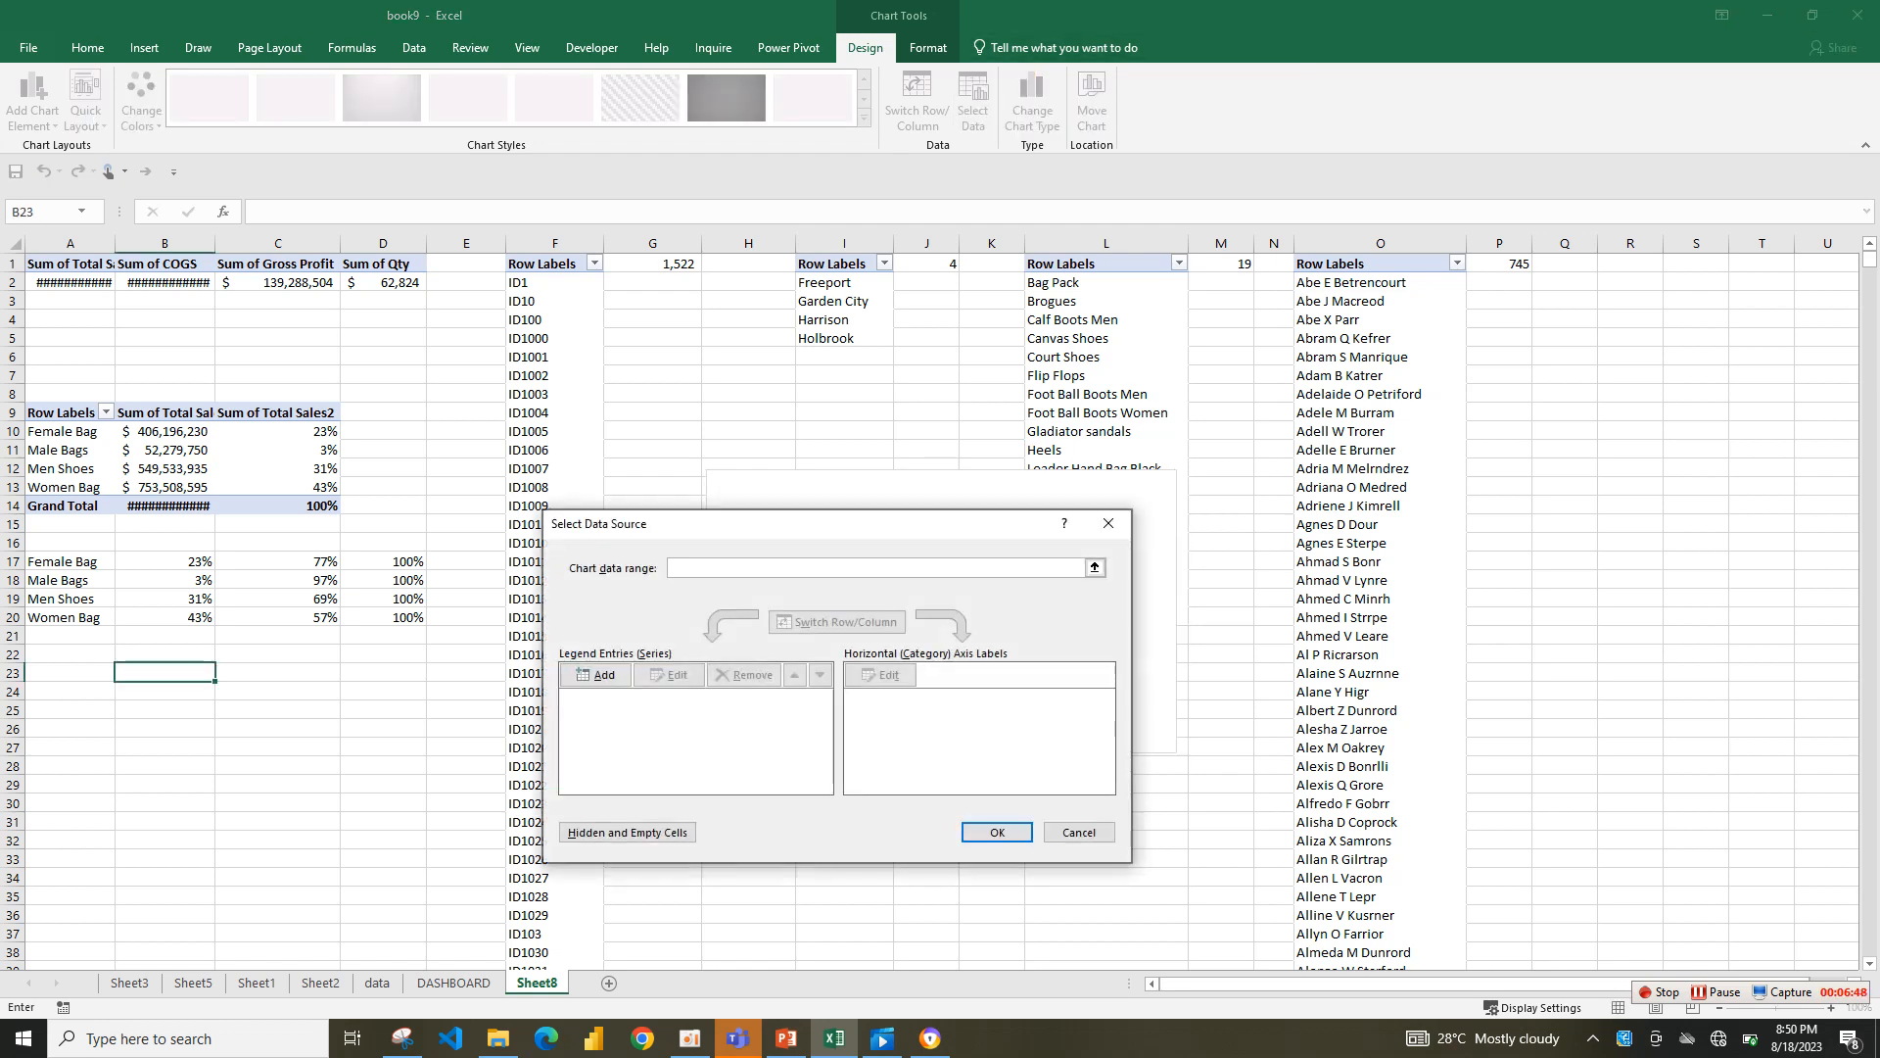
click(595, 675)
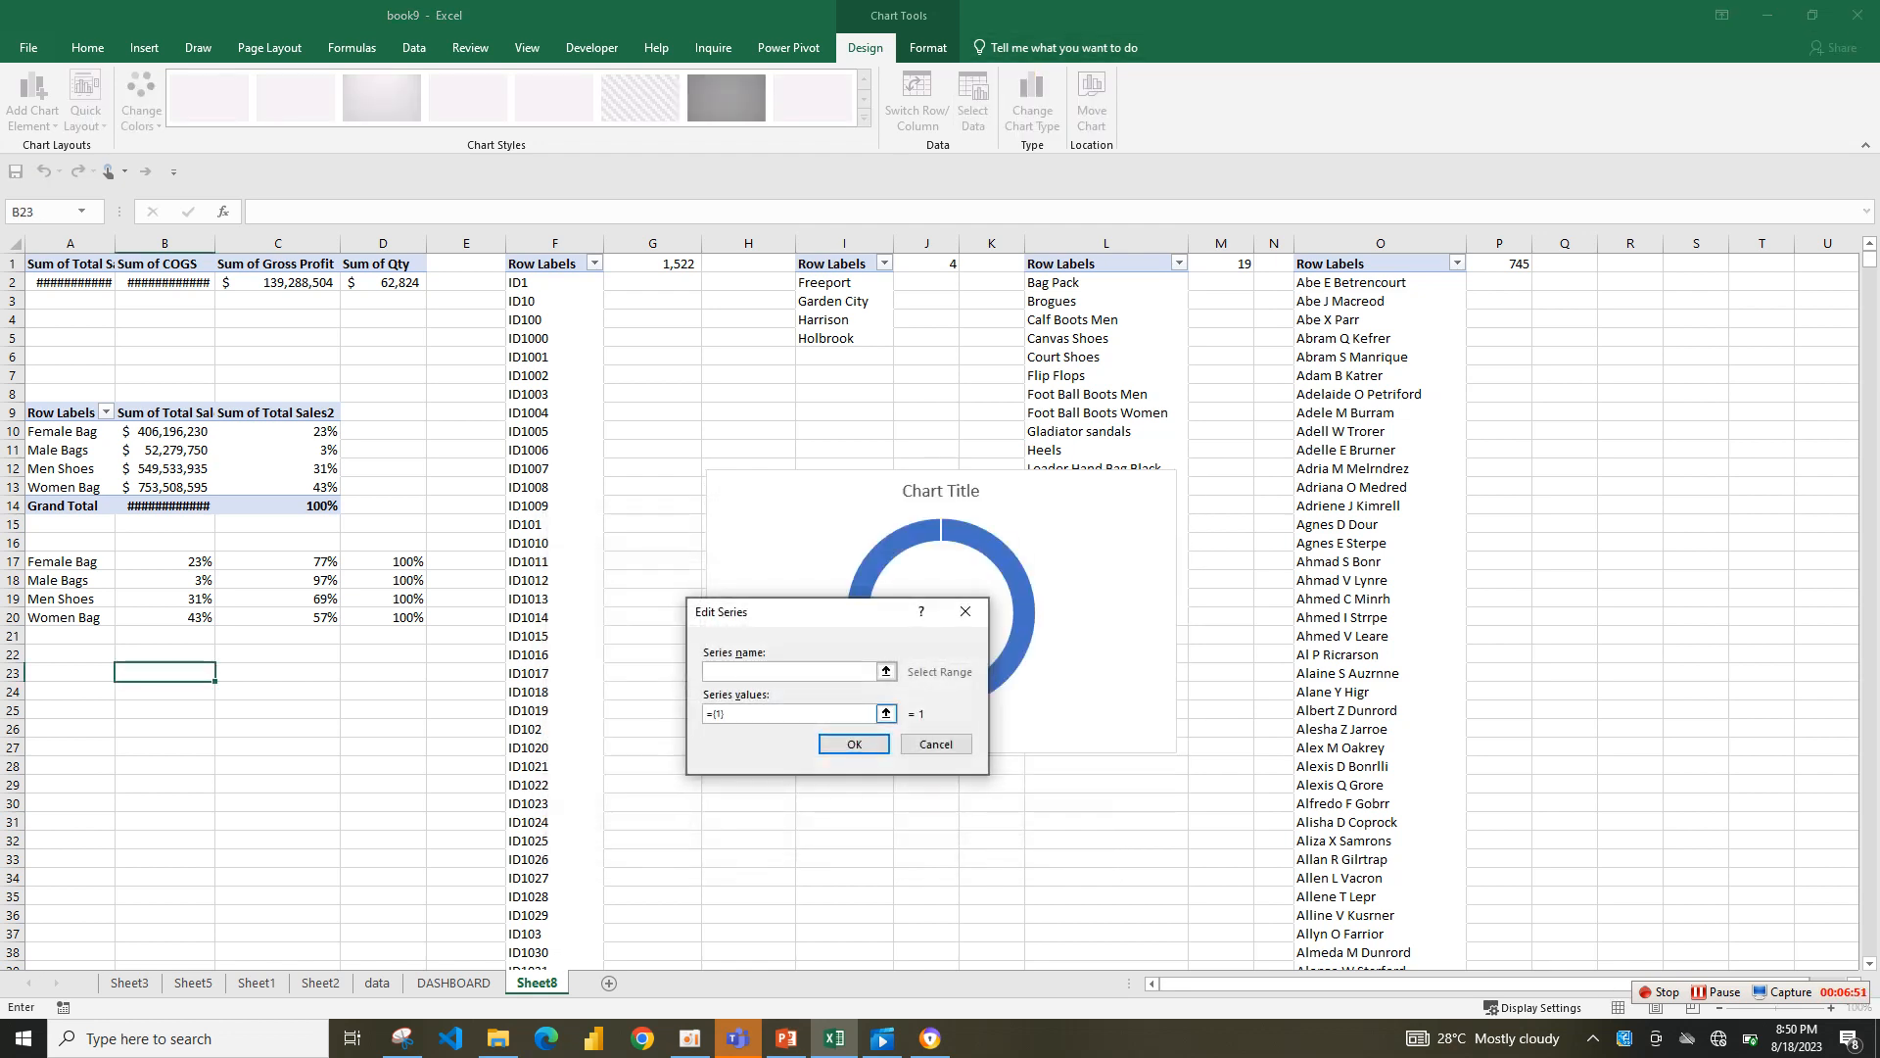
click(731, 714)
key(BackSpace)
key(BackSpace)
key(BackSpace)
click(886, 713)
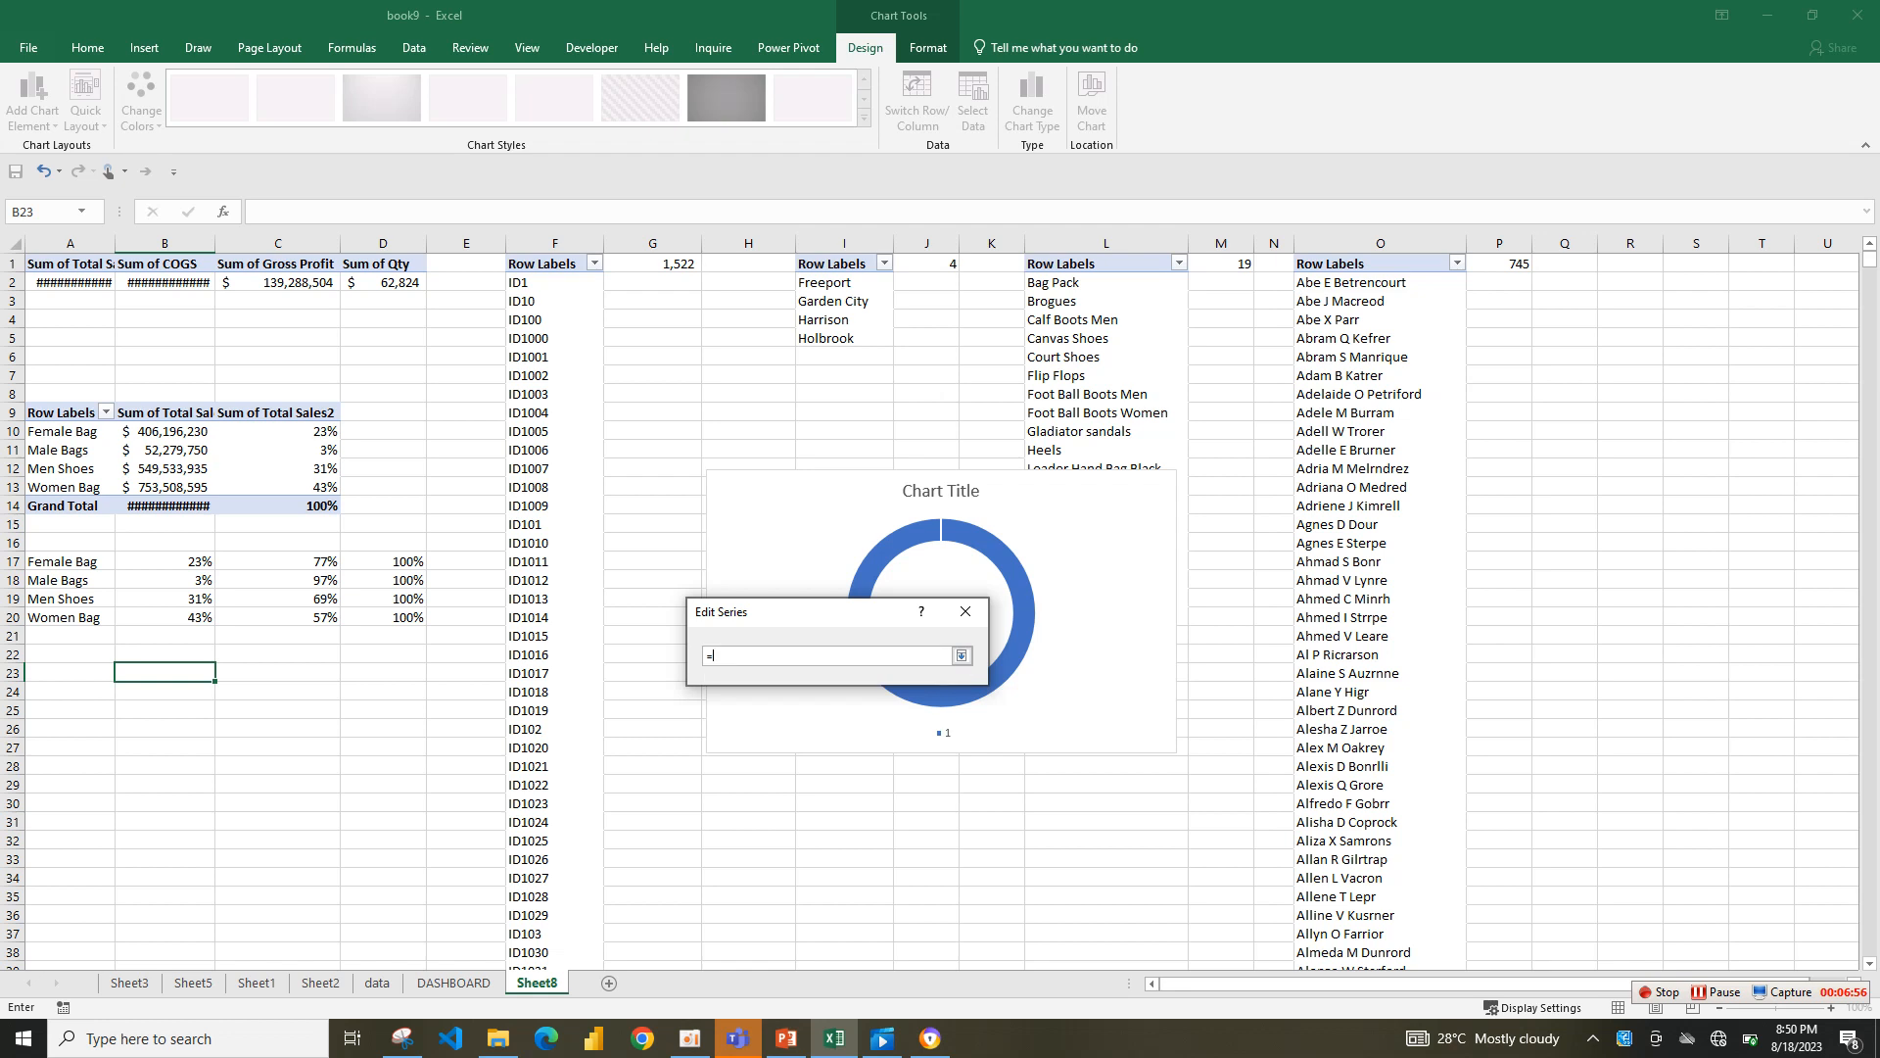
drag(164, 562, 410, 563)
key(Return)
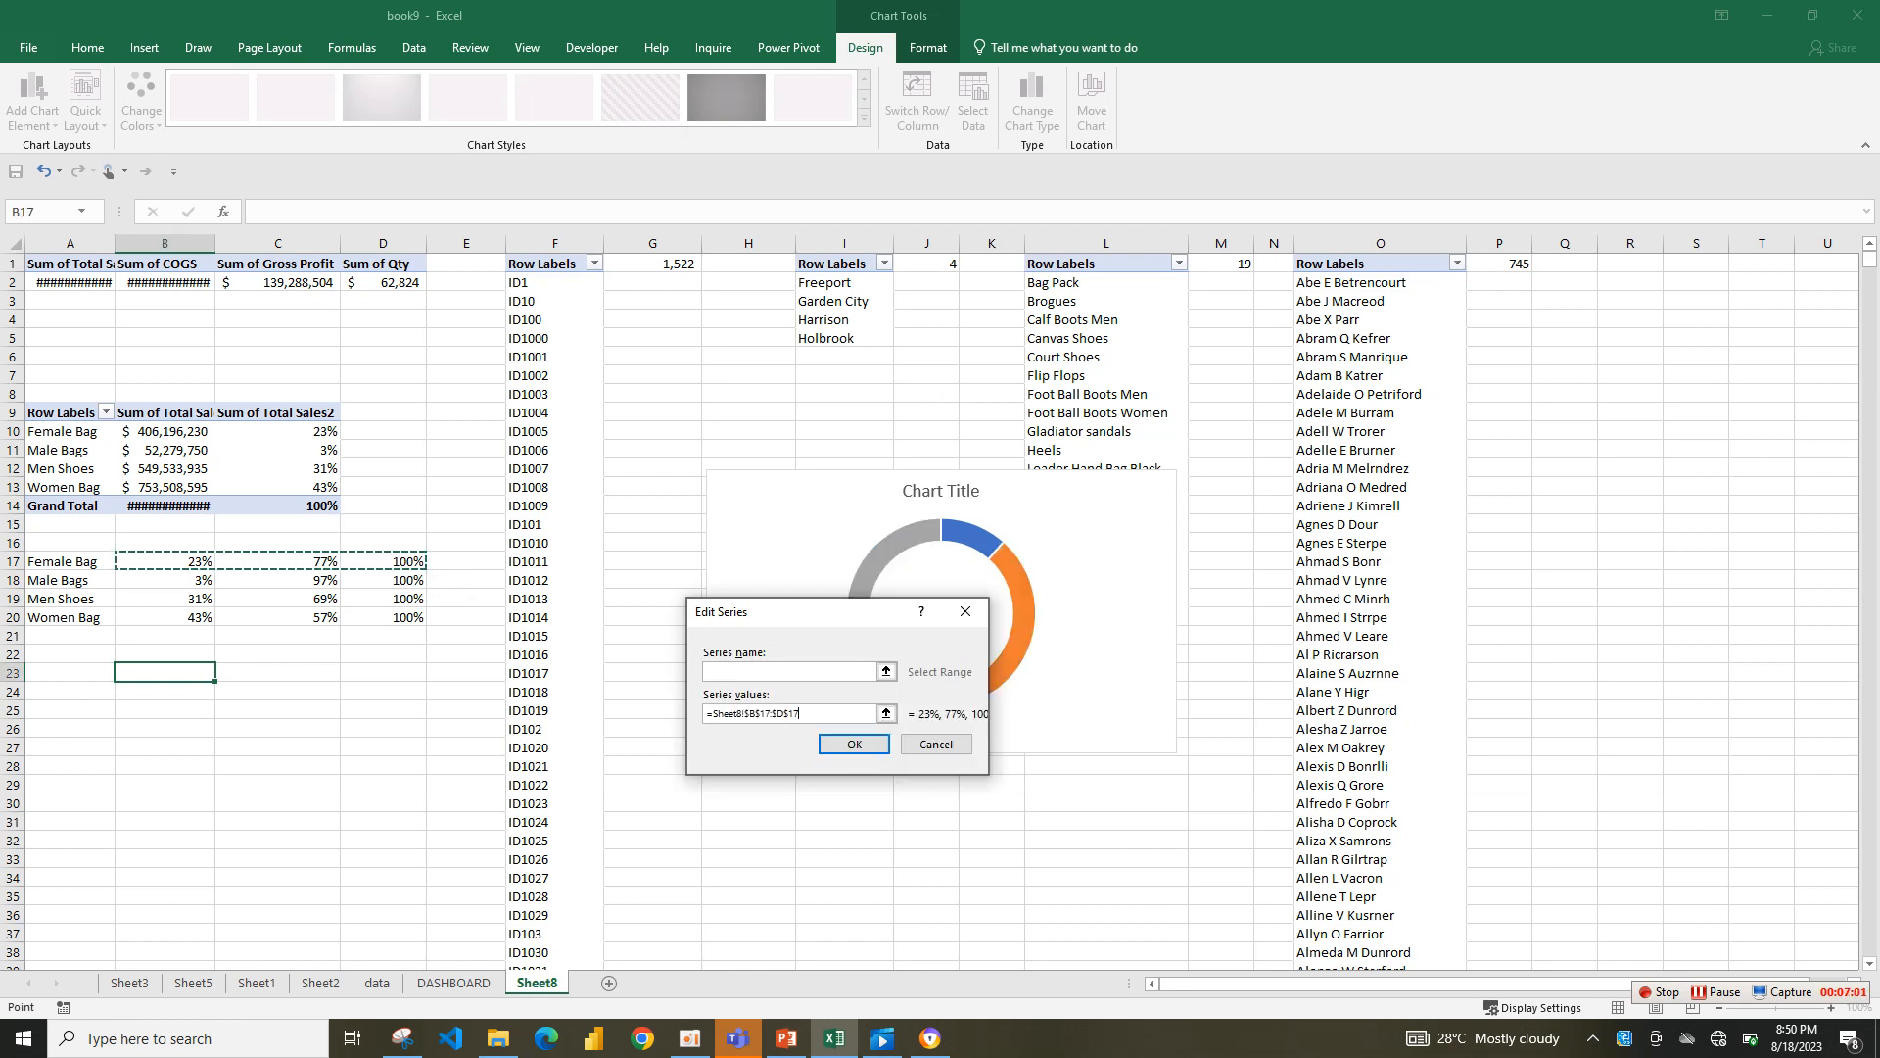
key(Return)
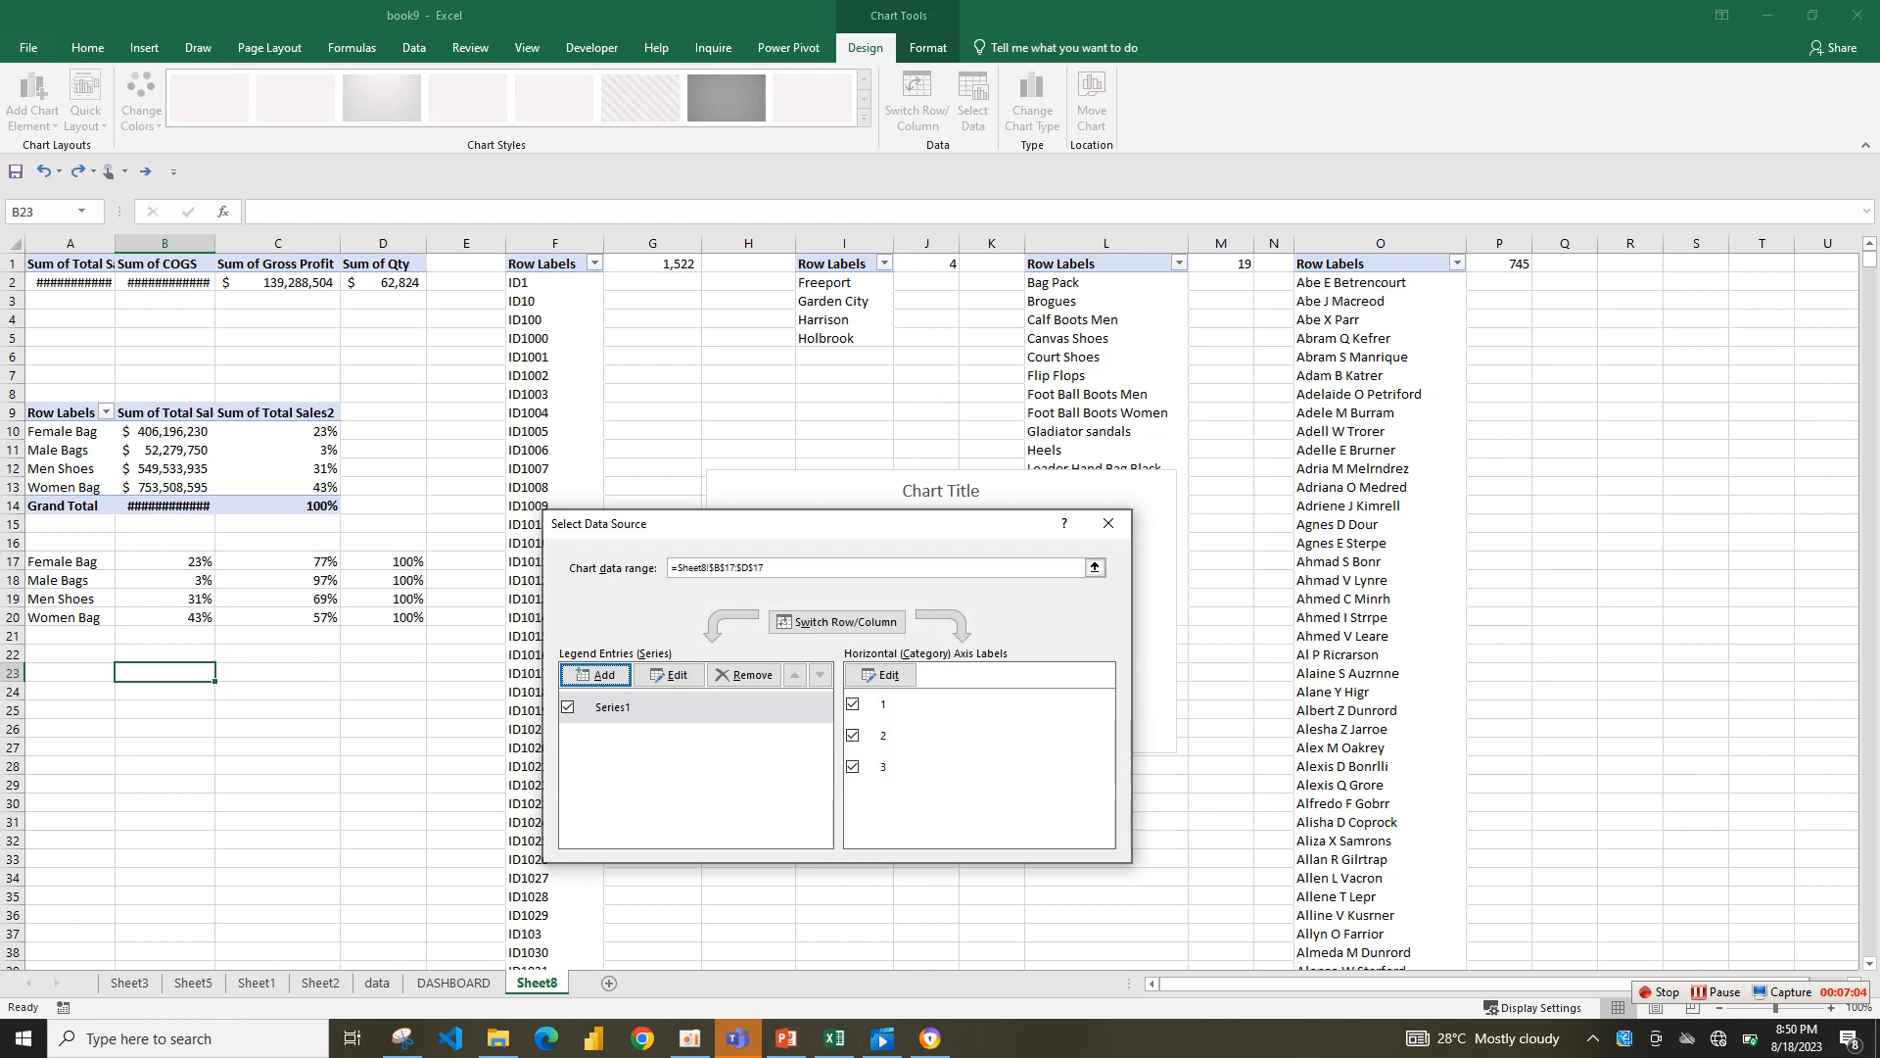
drag(783, 523, 594, 387)
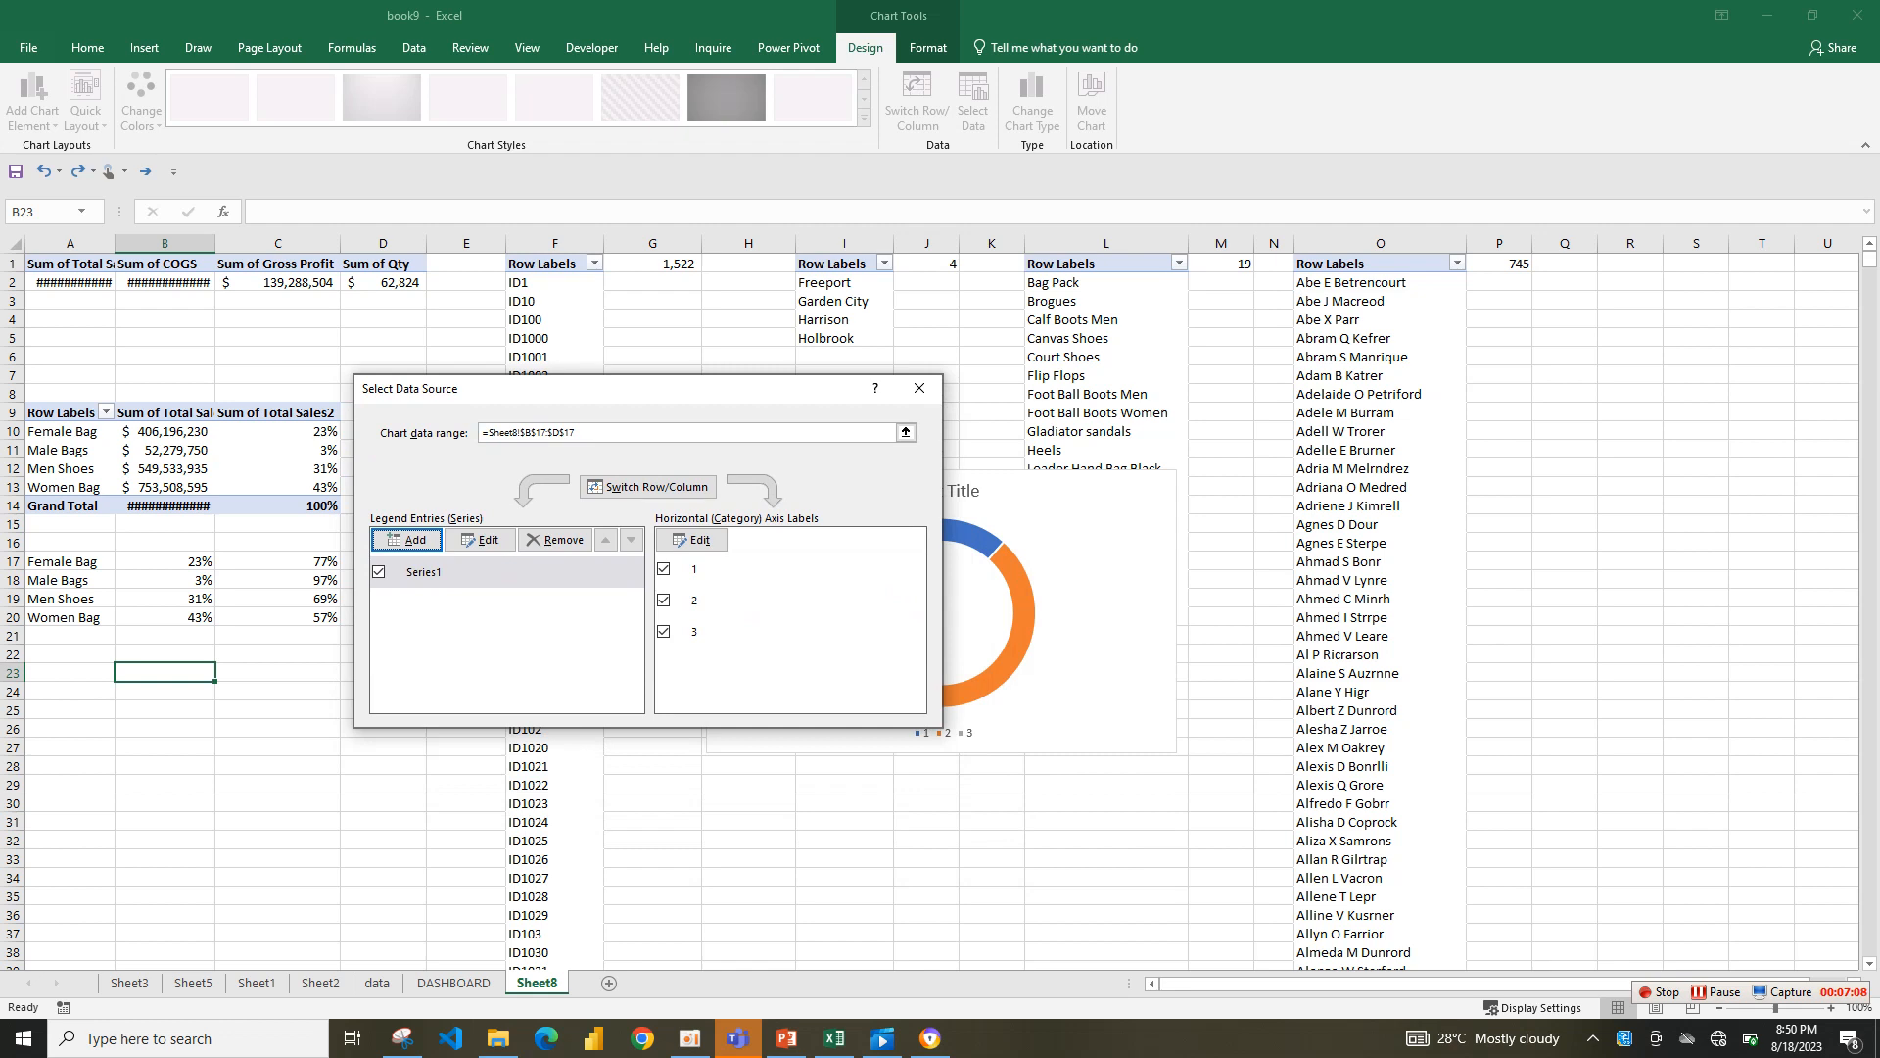
click(918, 387)
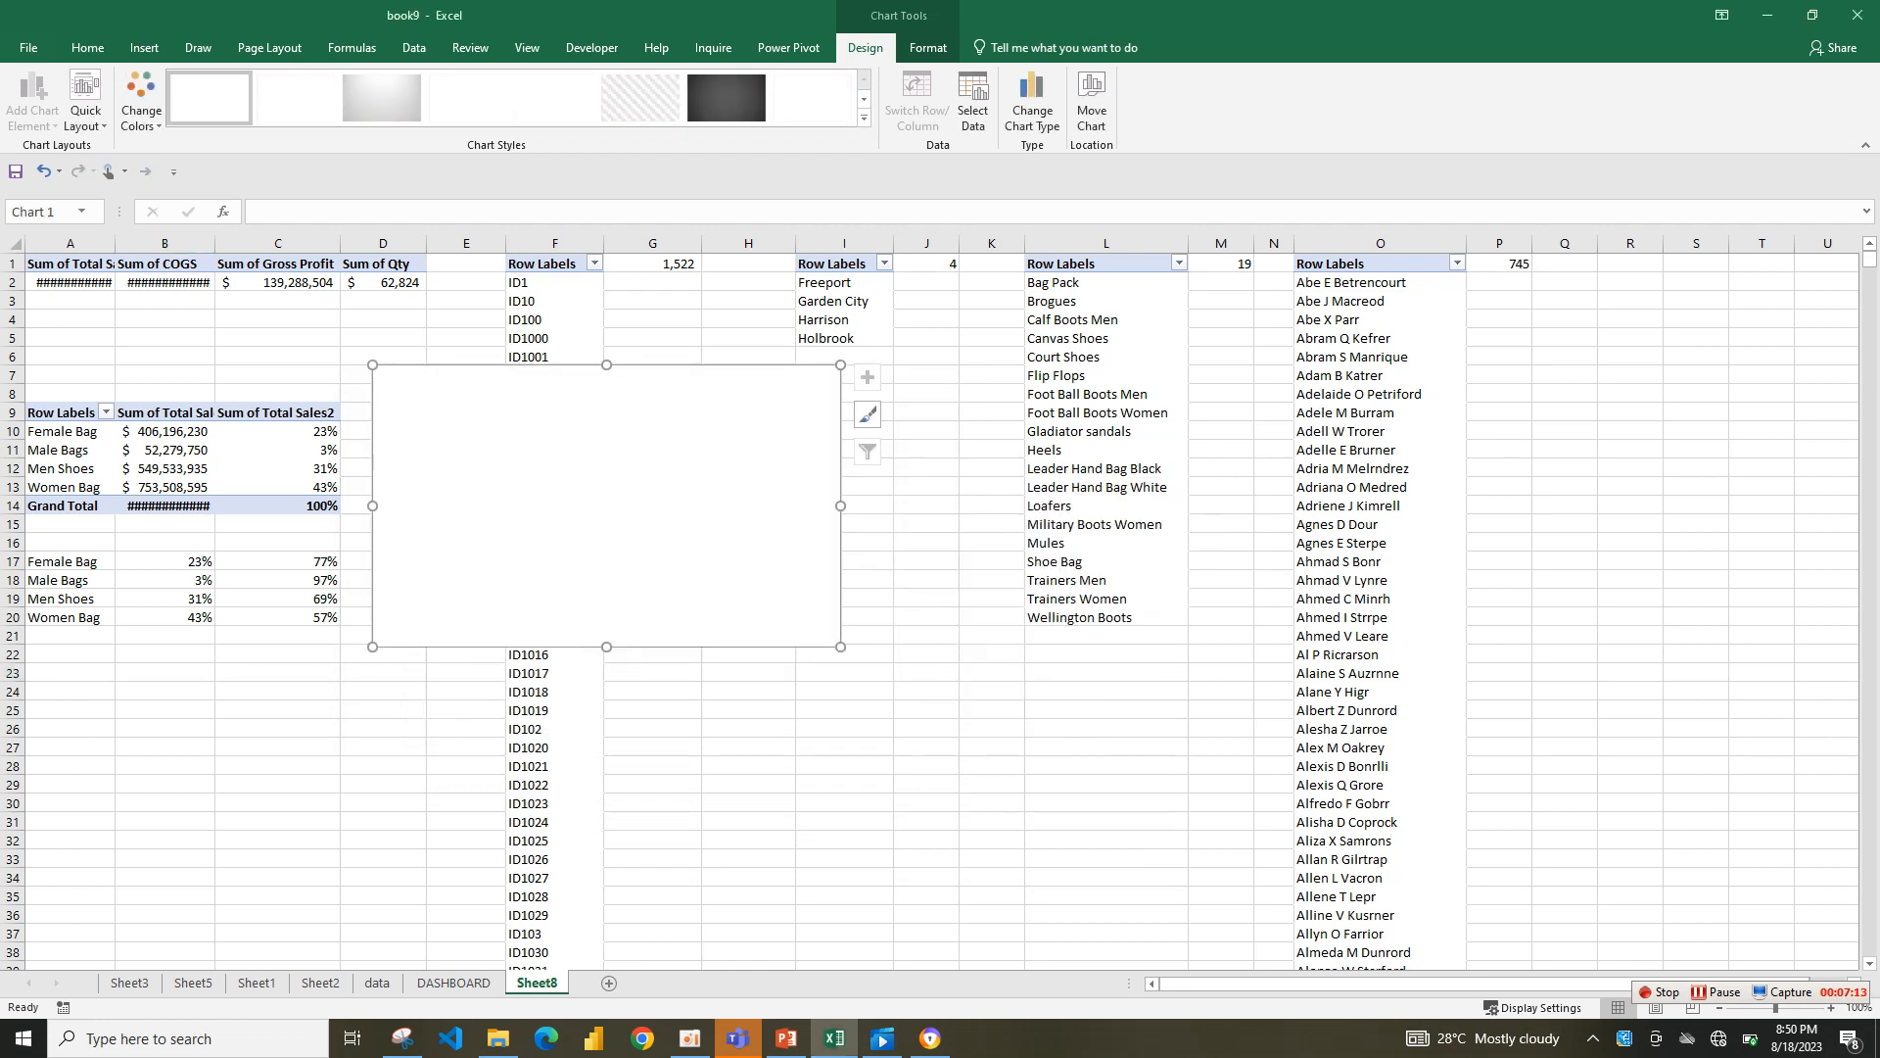
click(165, 580)
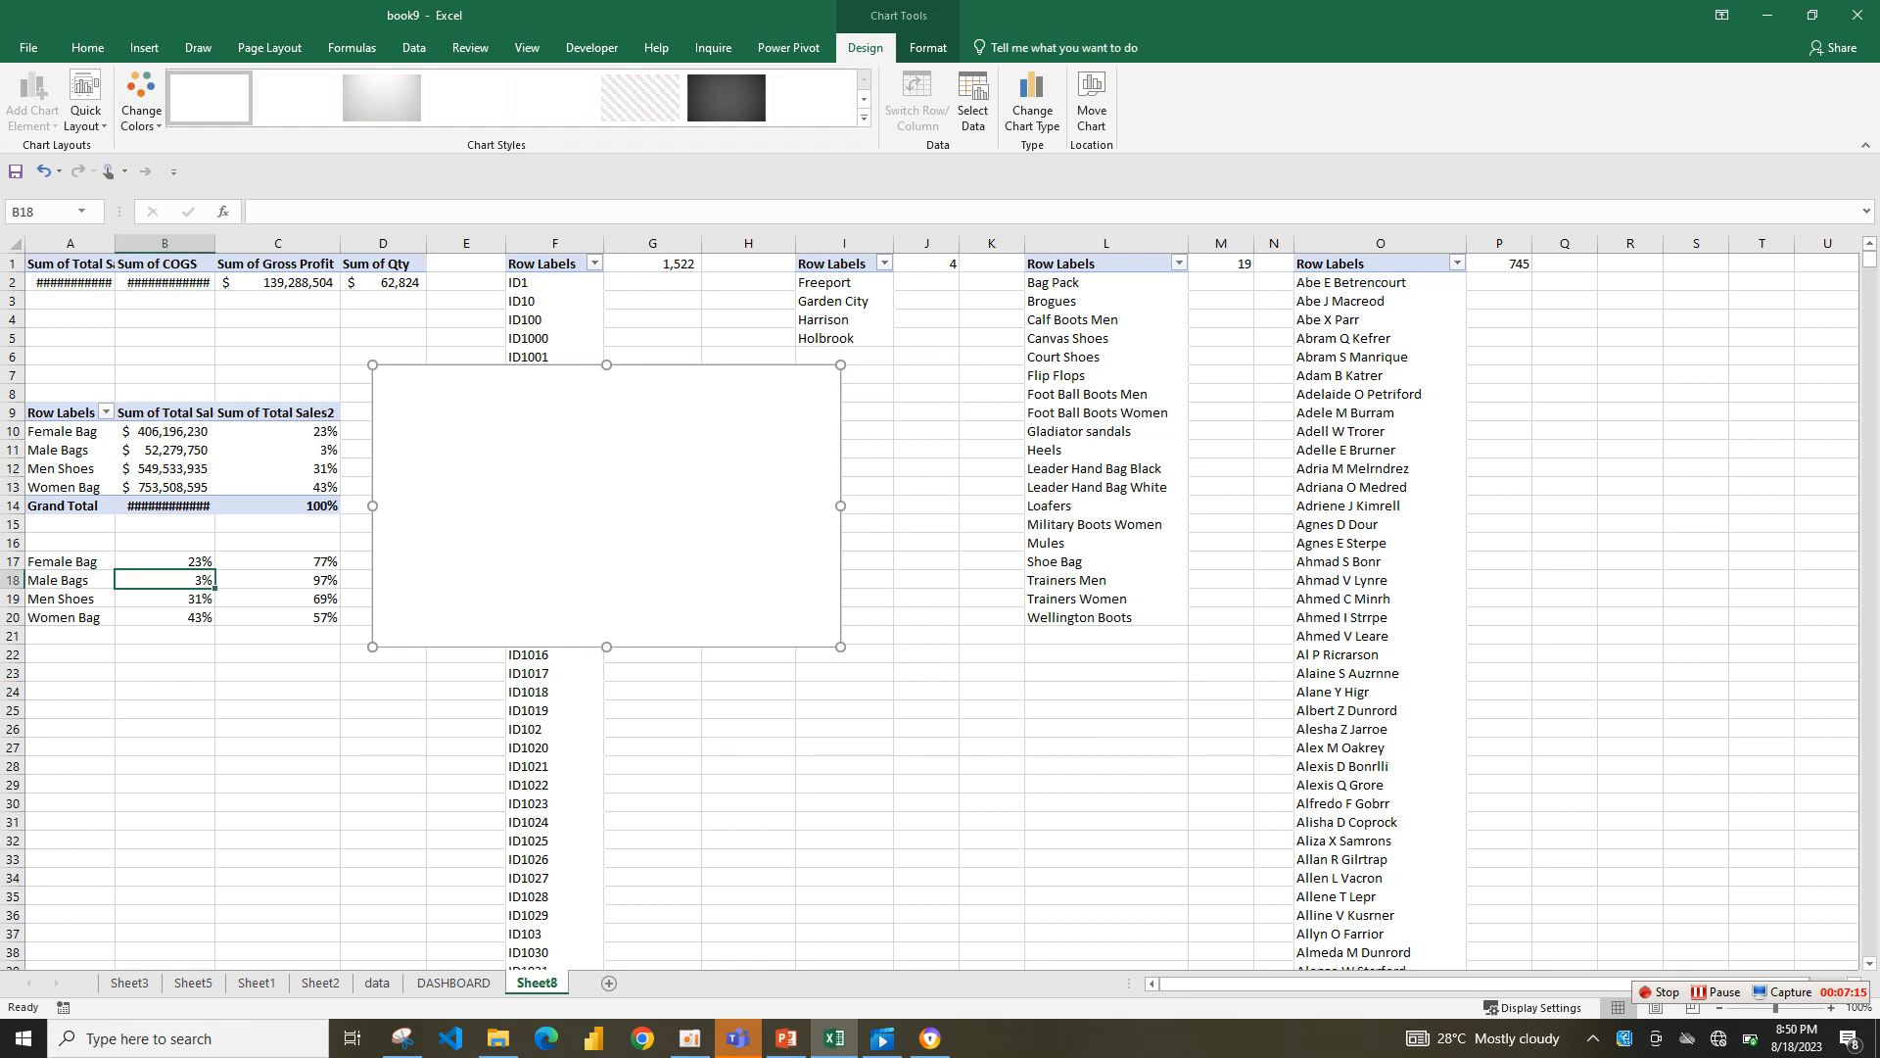
click(568, 514)
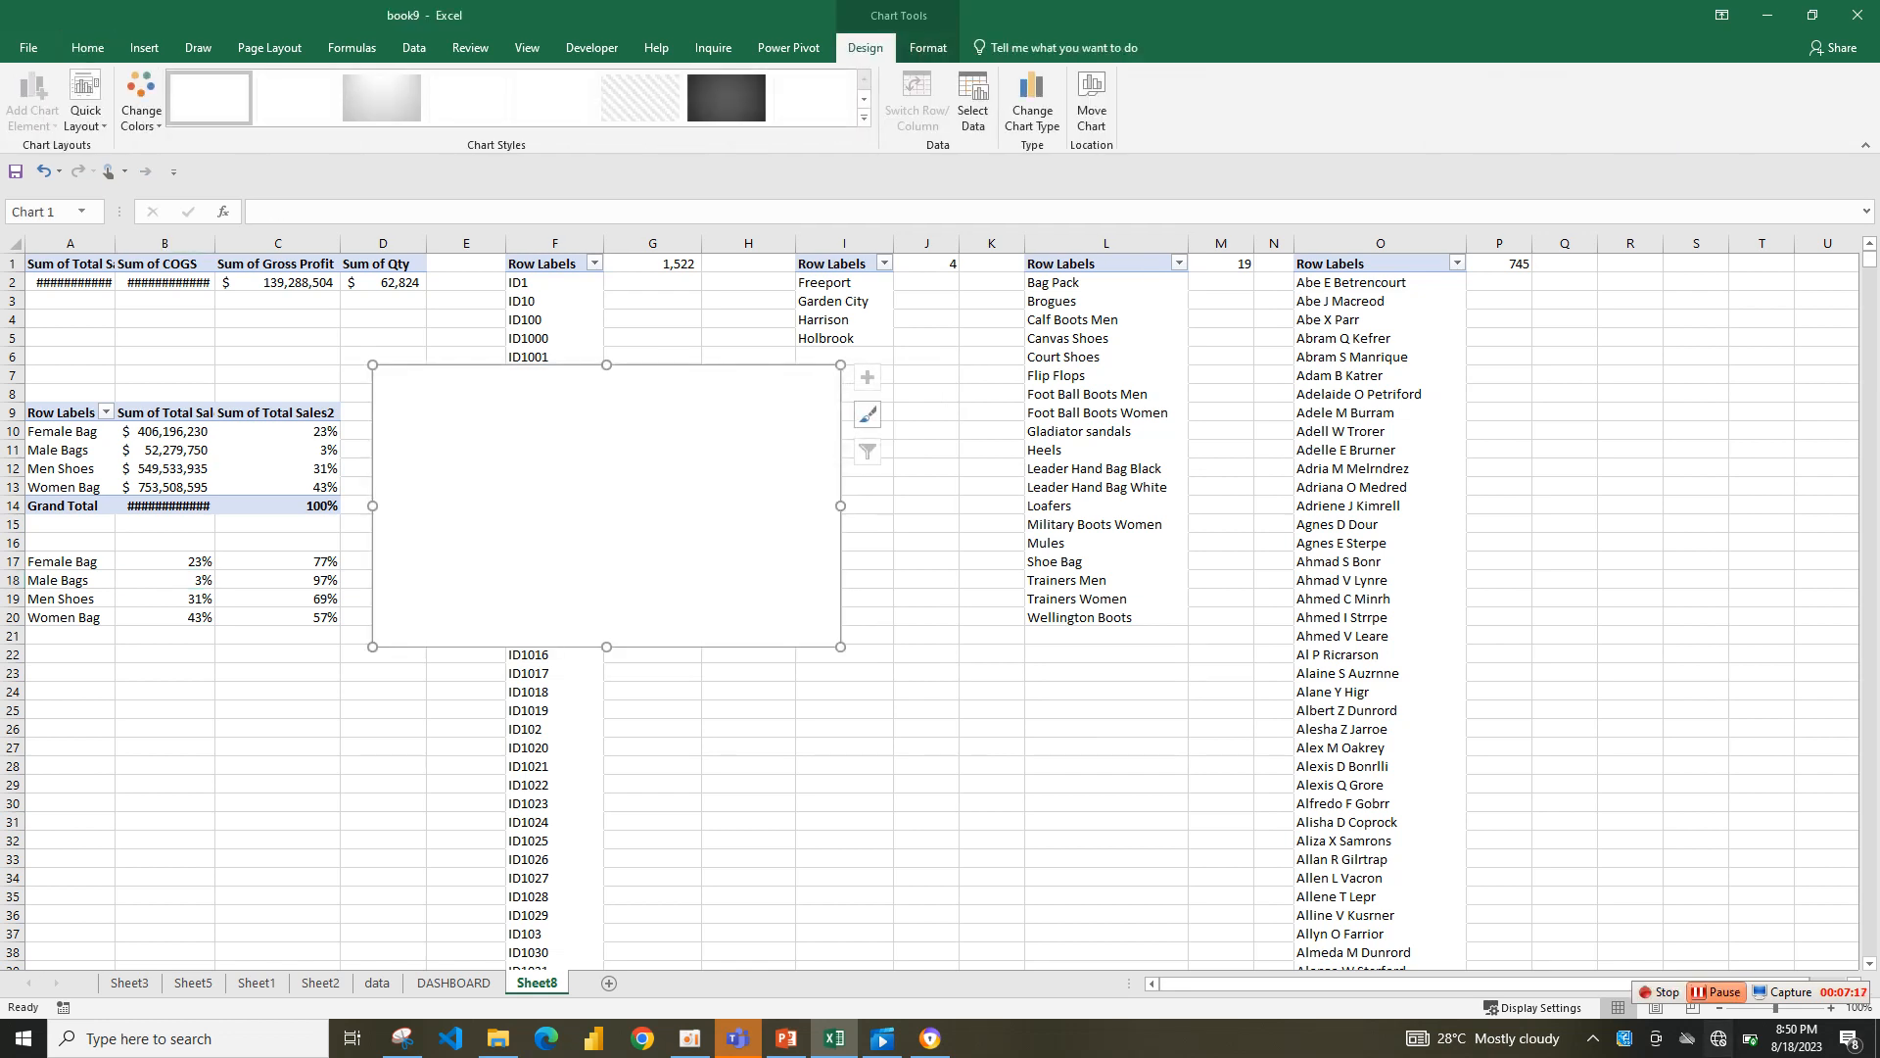
click(1717, 992)
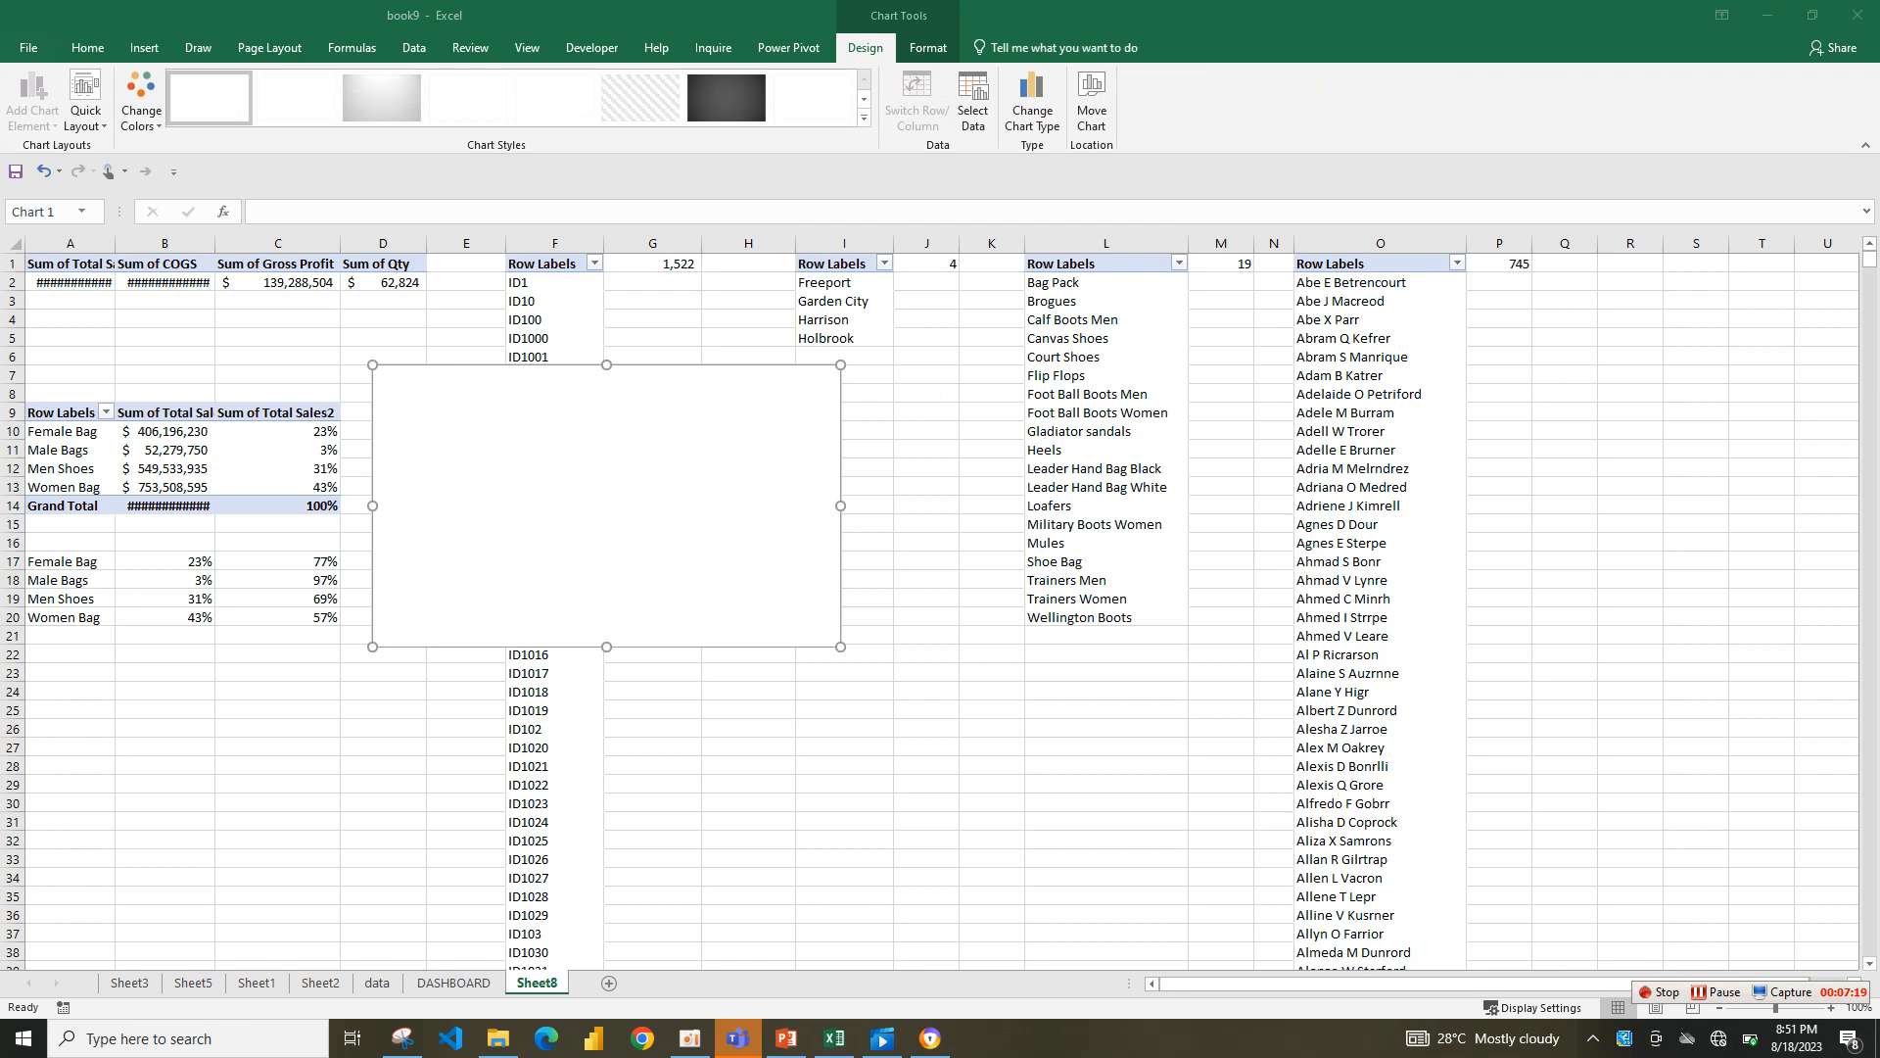
click(577, 536)
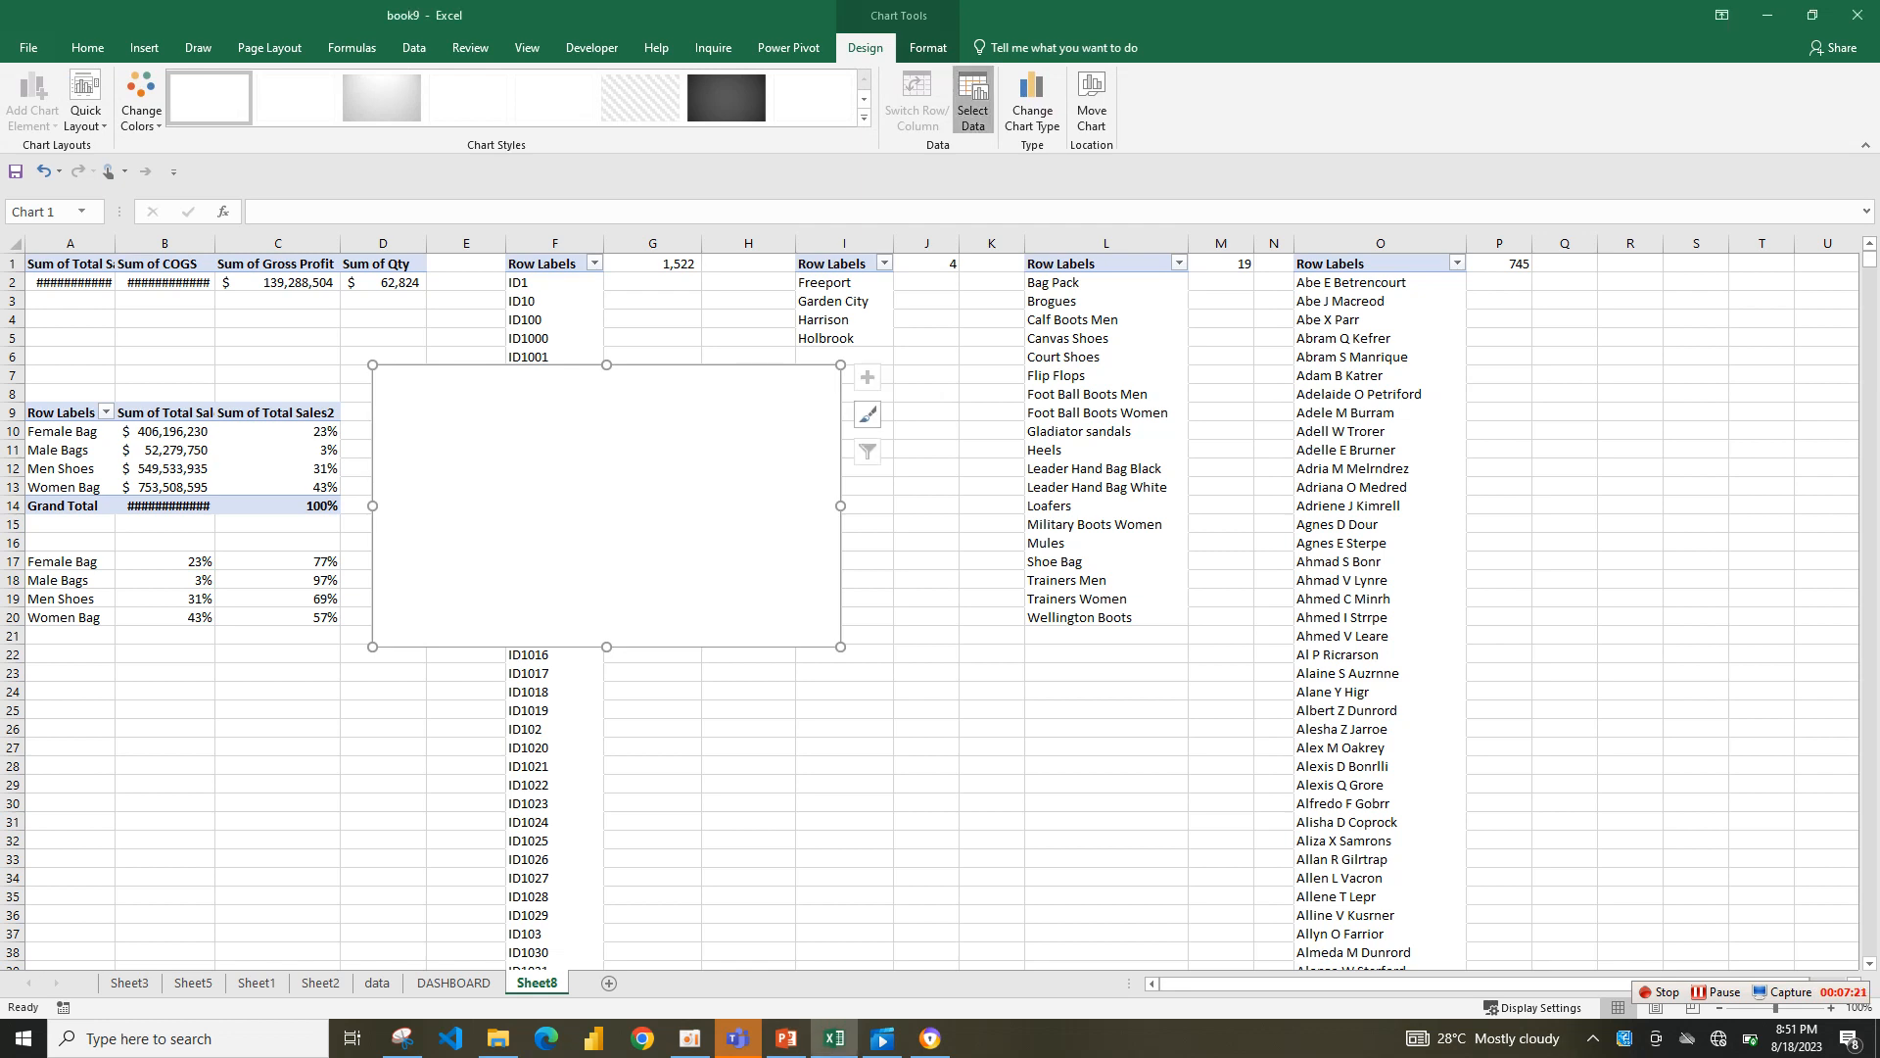
- Try to add a series with values from Sheet8!$A$17:$D$17 to the empty doughnut chart
click(972, 103)
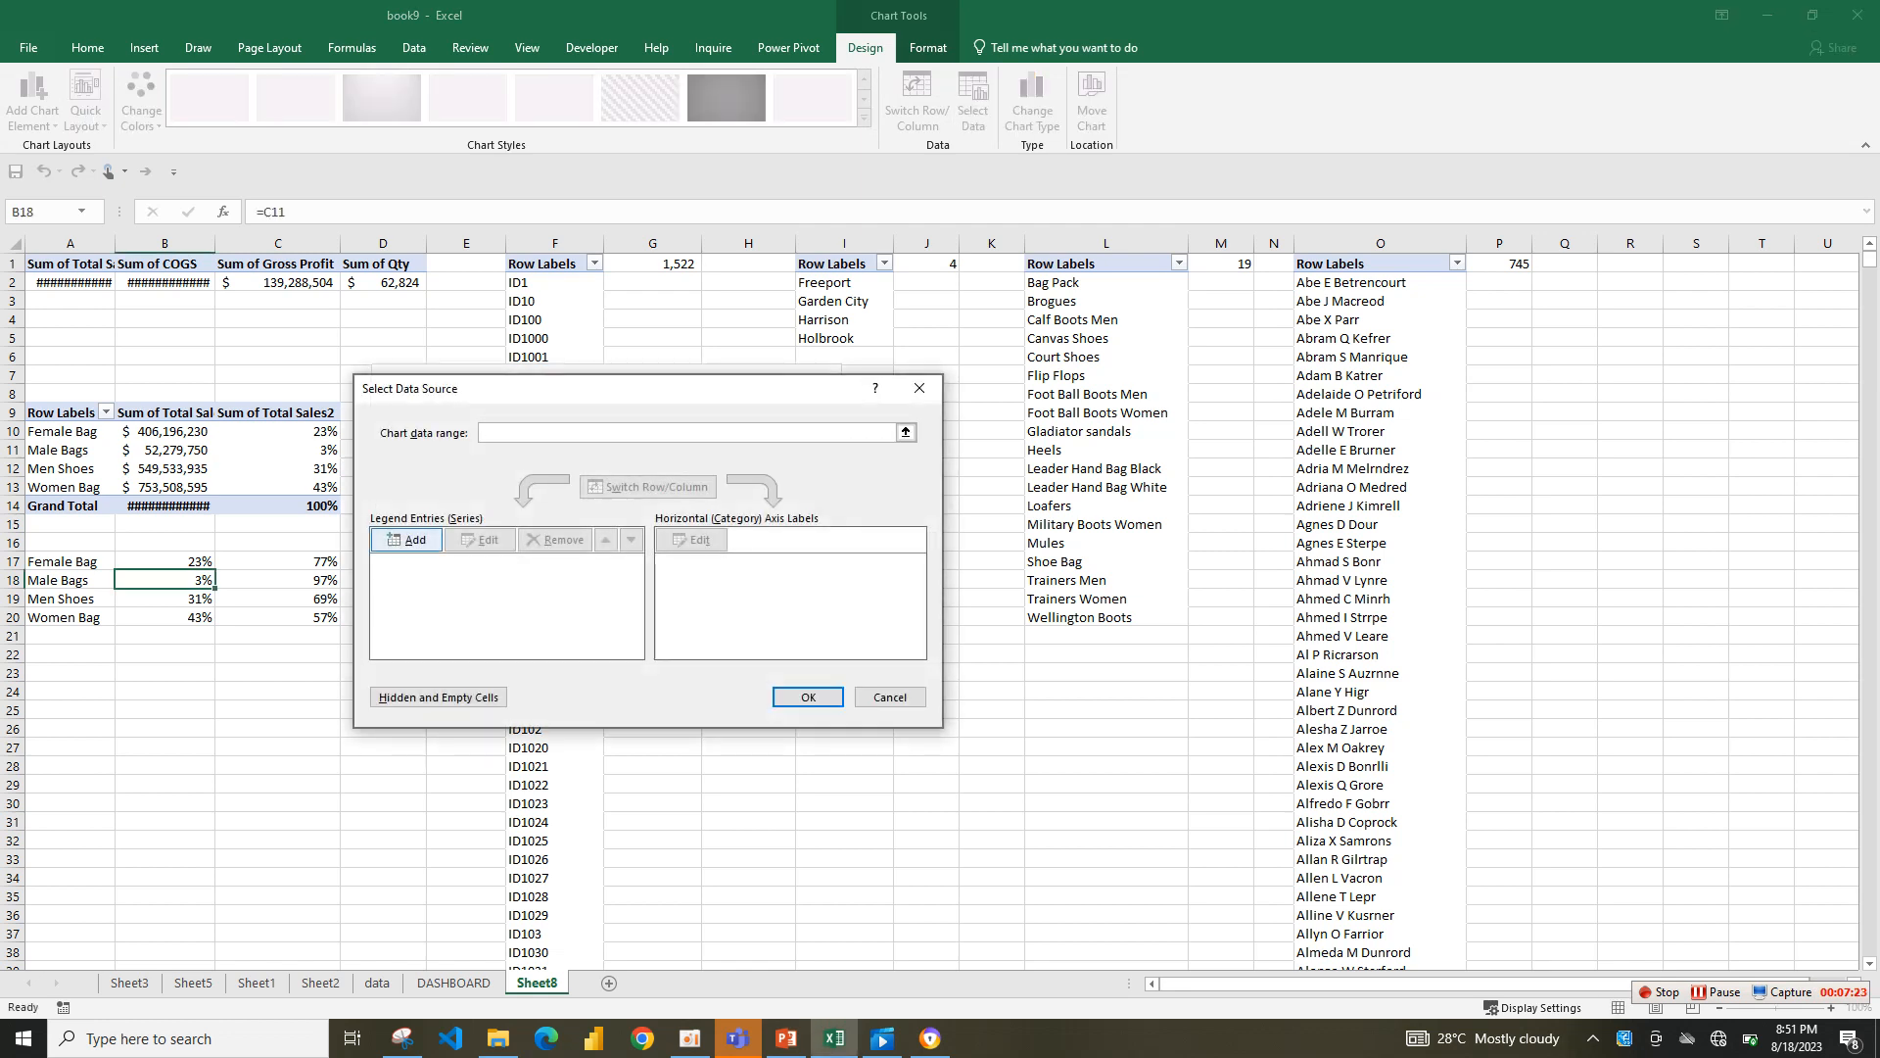
click(407, 539)
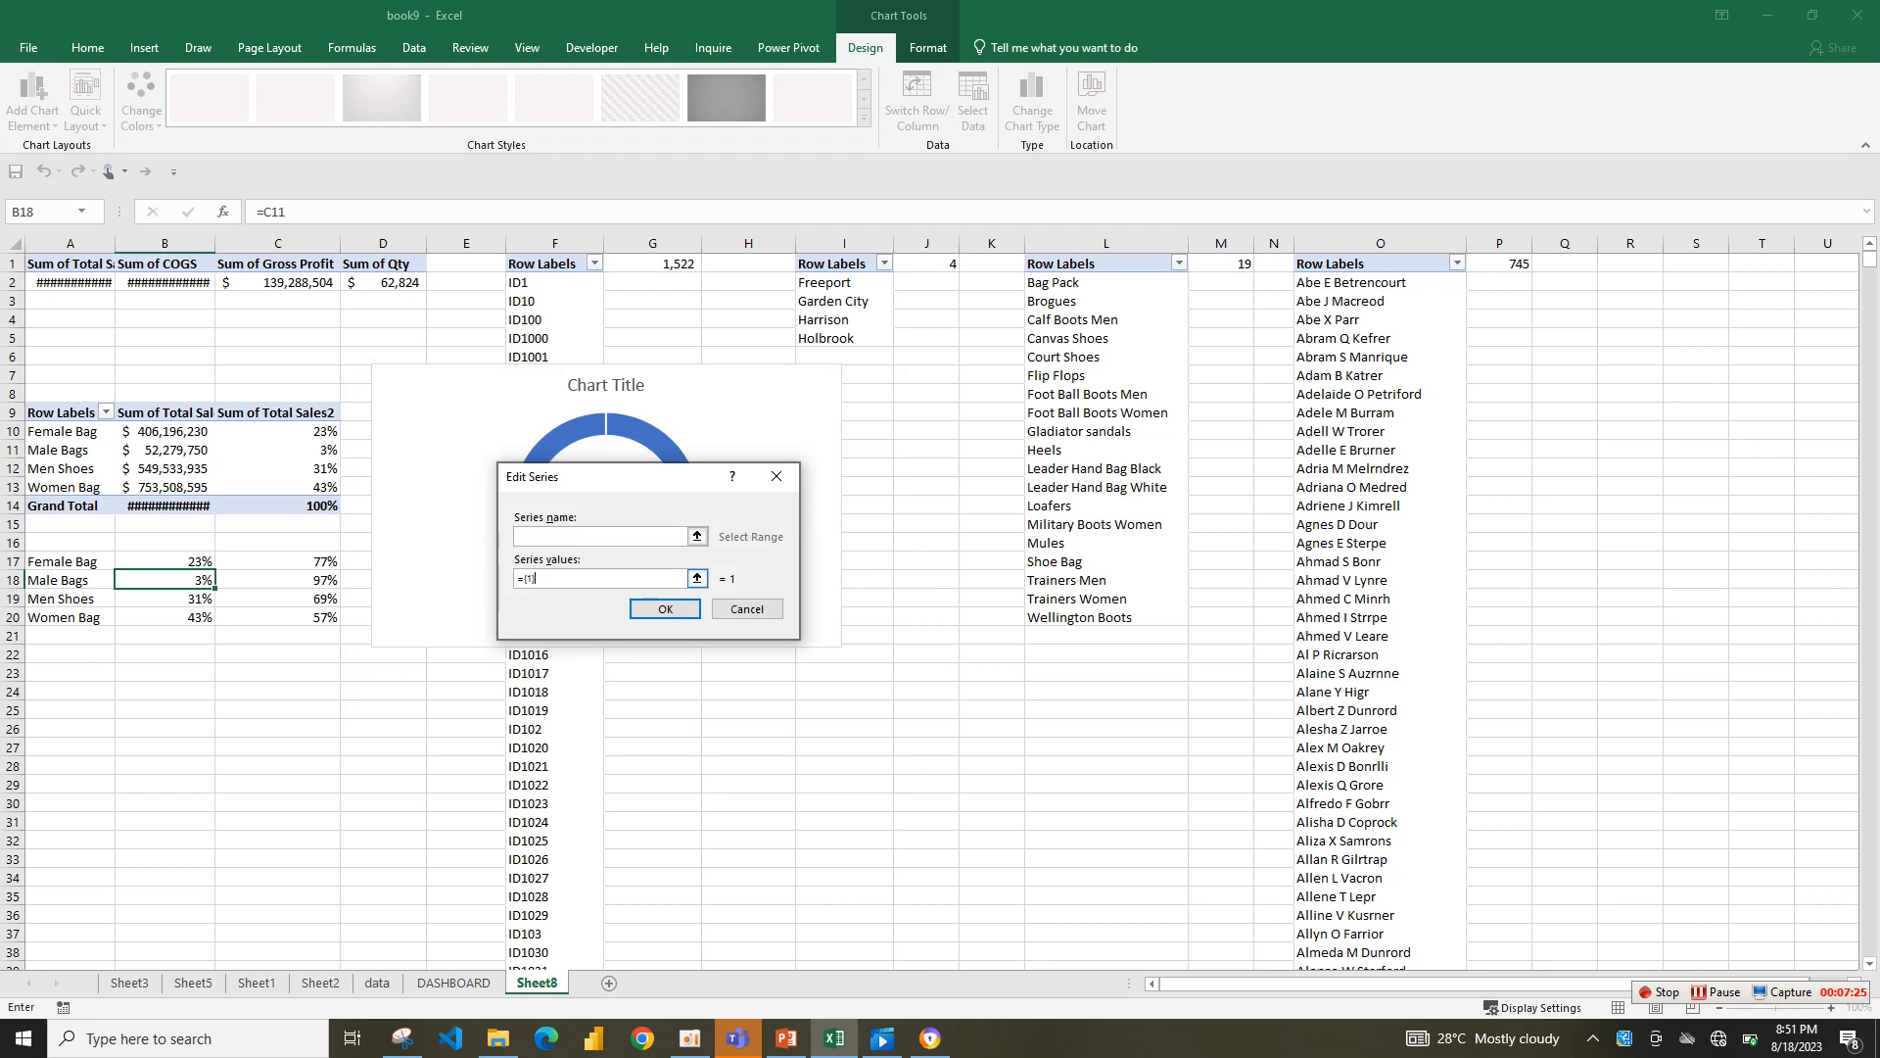
click(697, 577)
key(BackSpace)
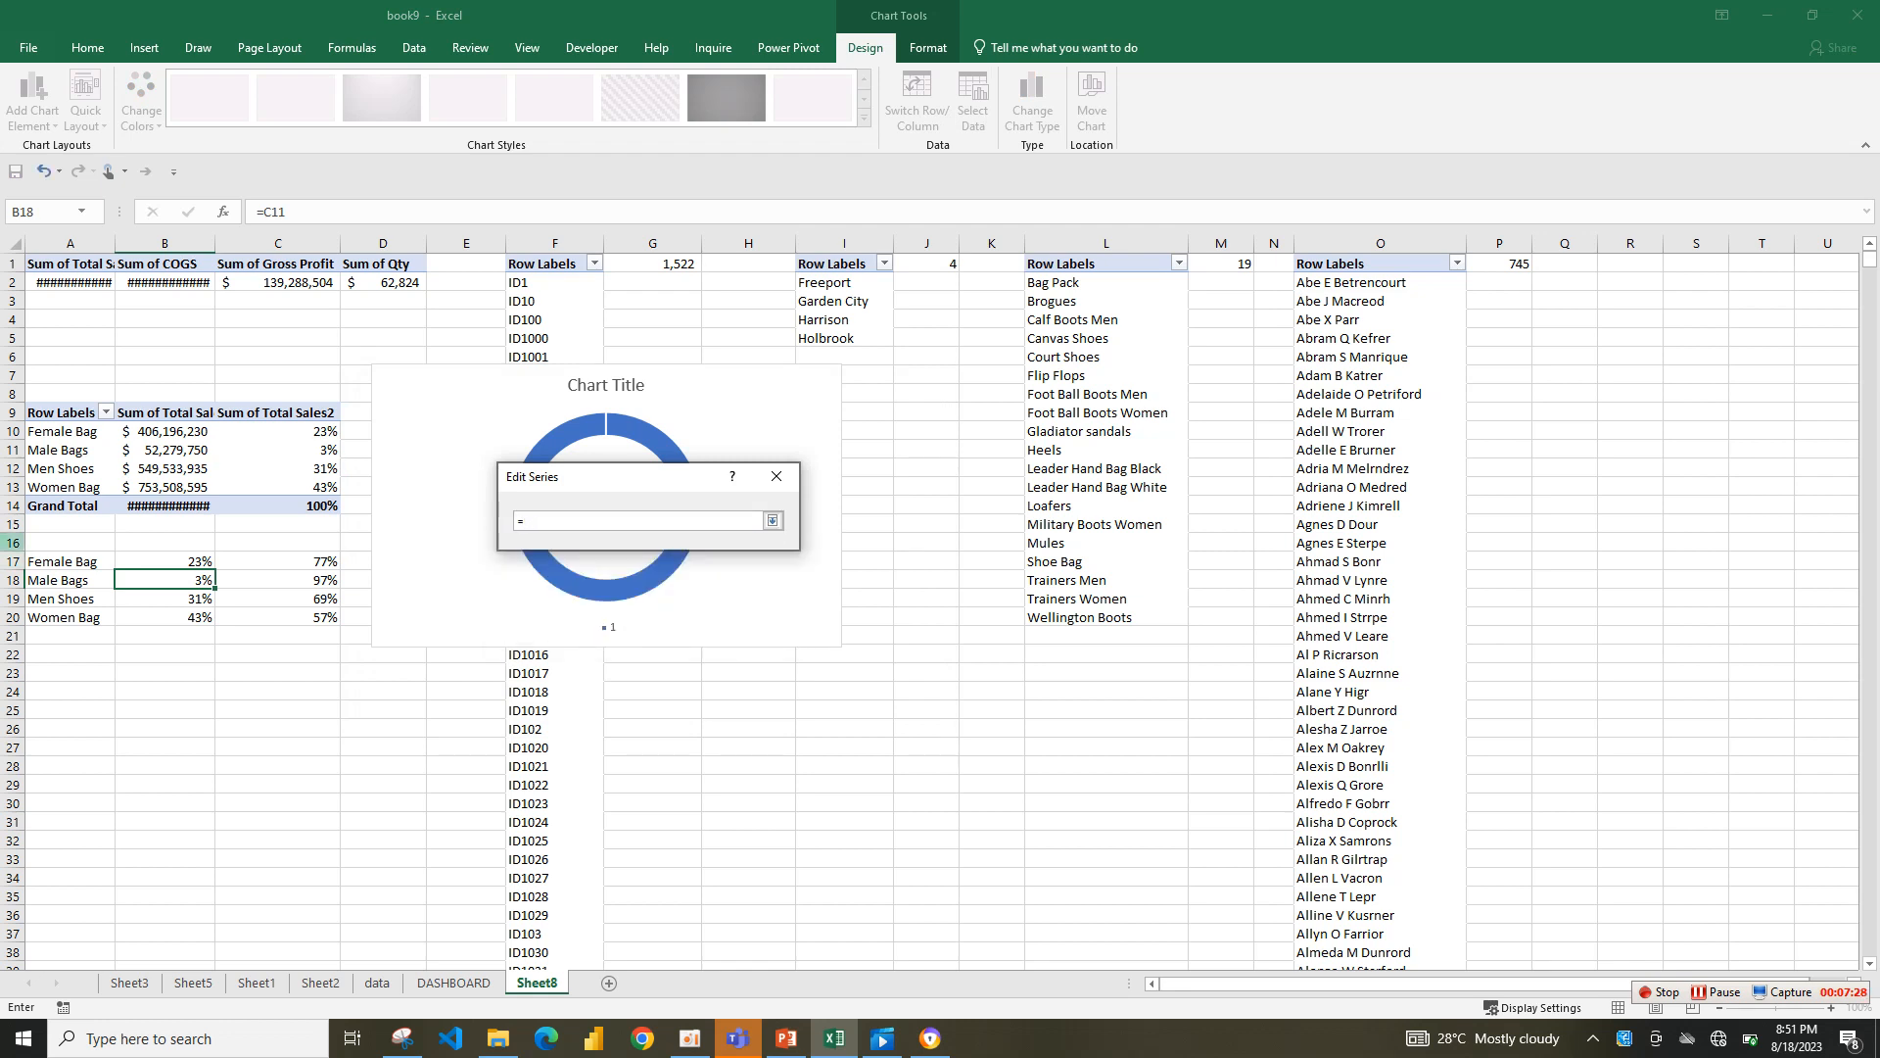
drag(68, 561, 412, 565)
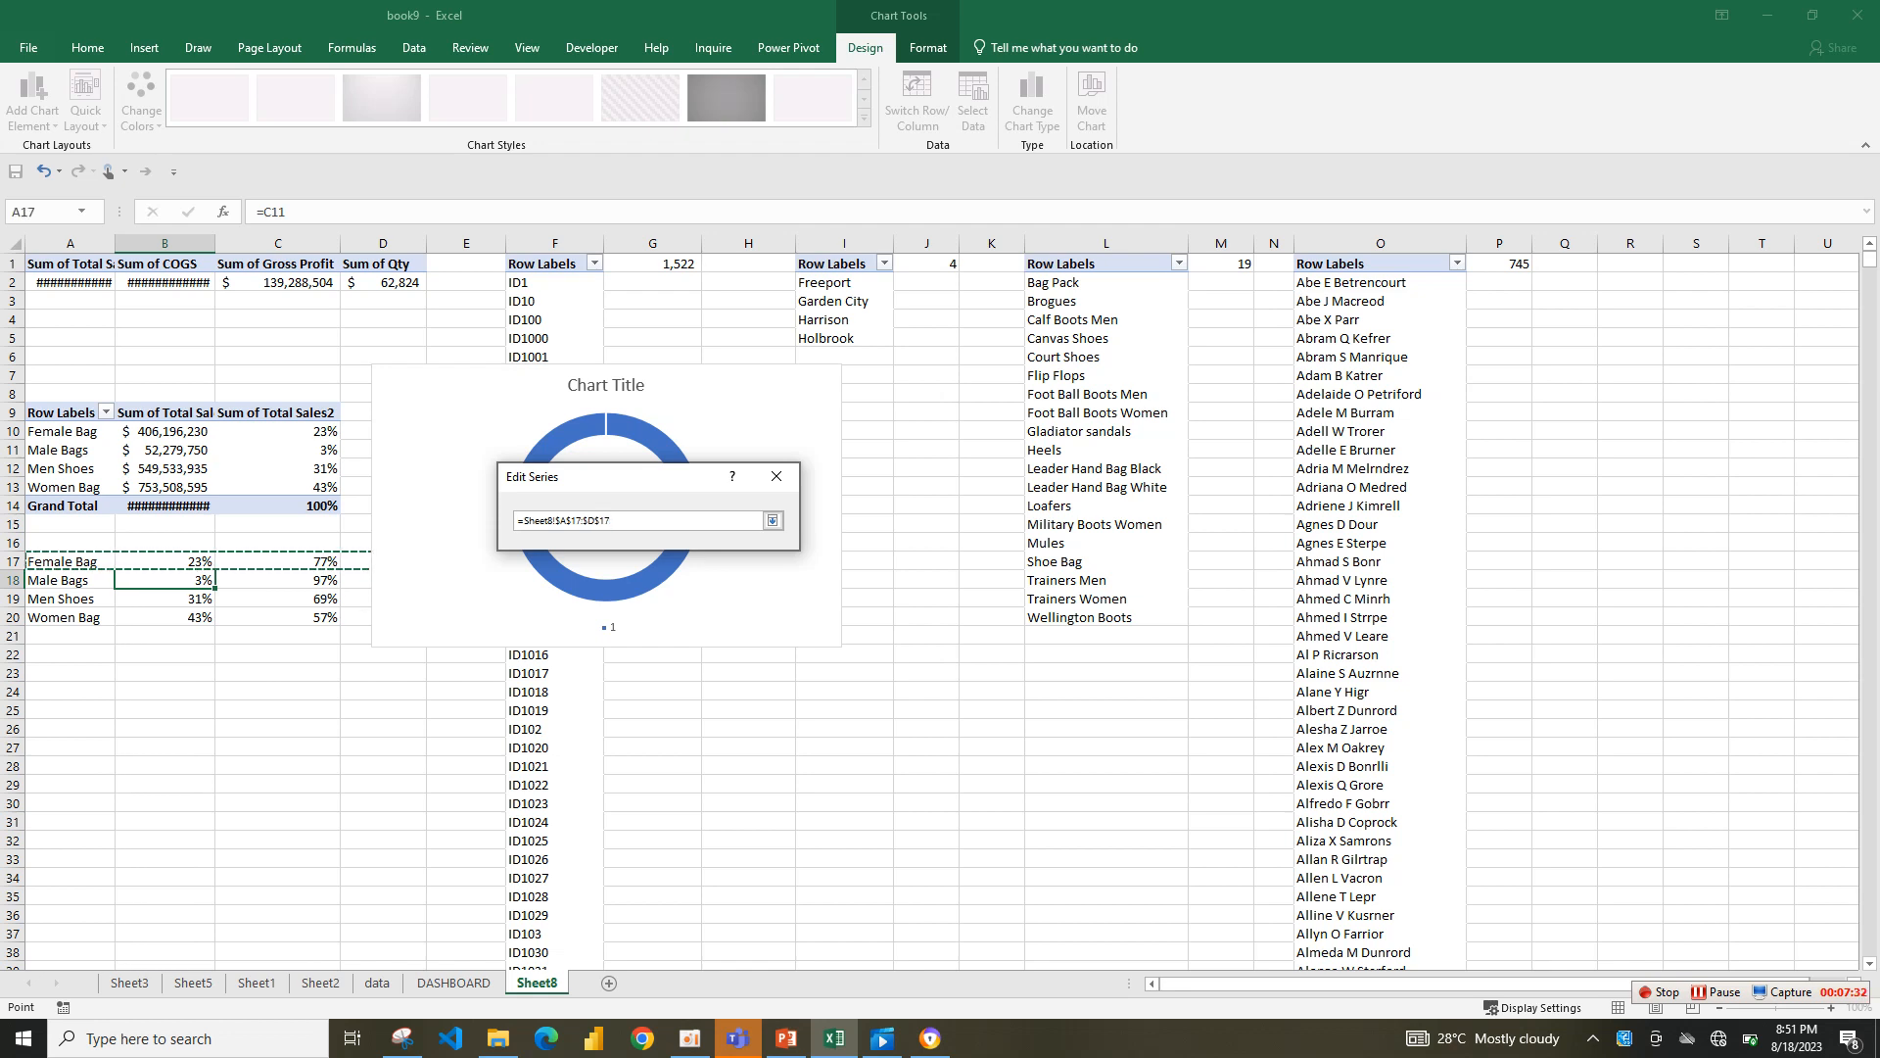
click(772, 520)
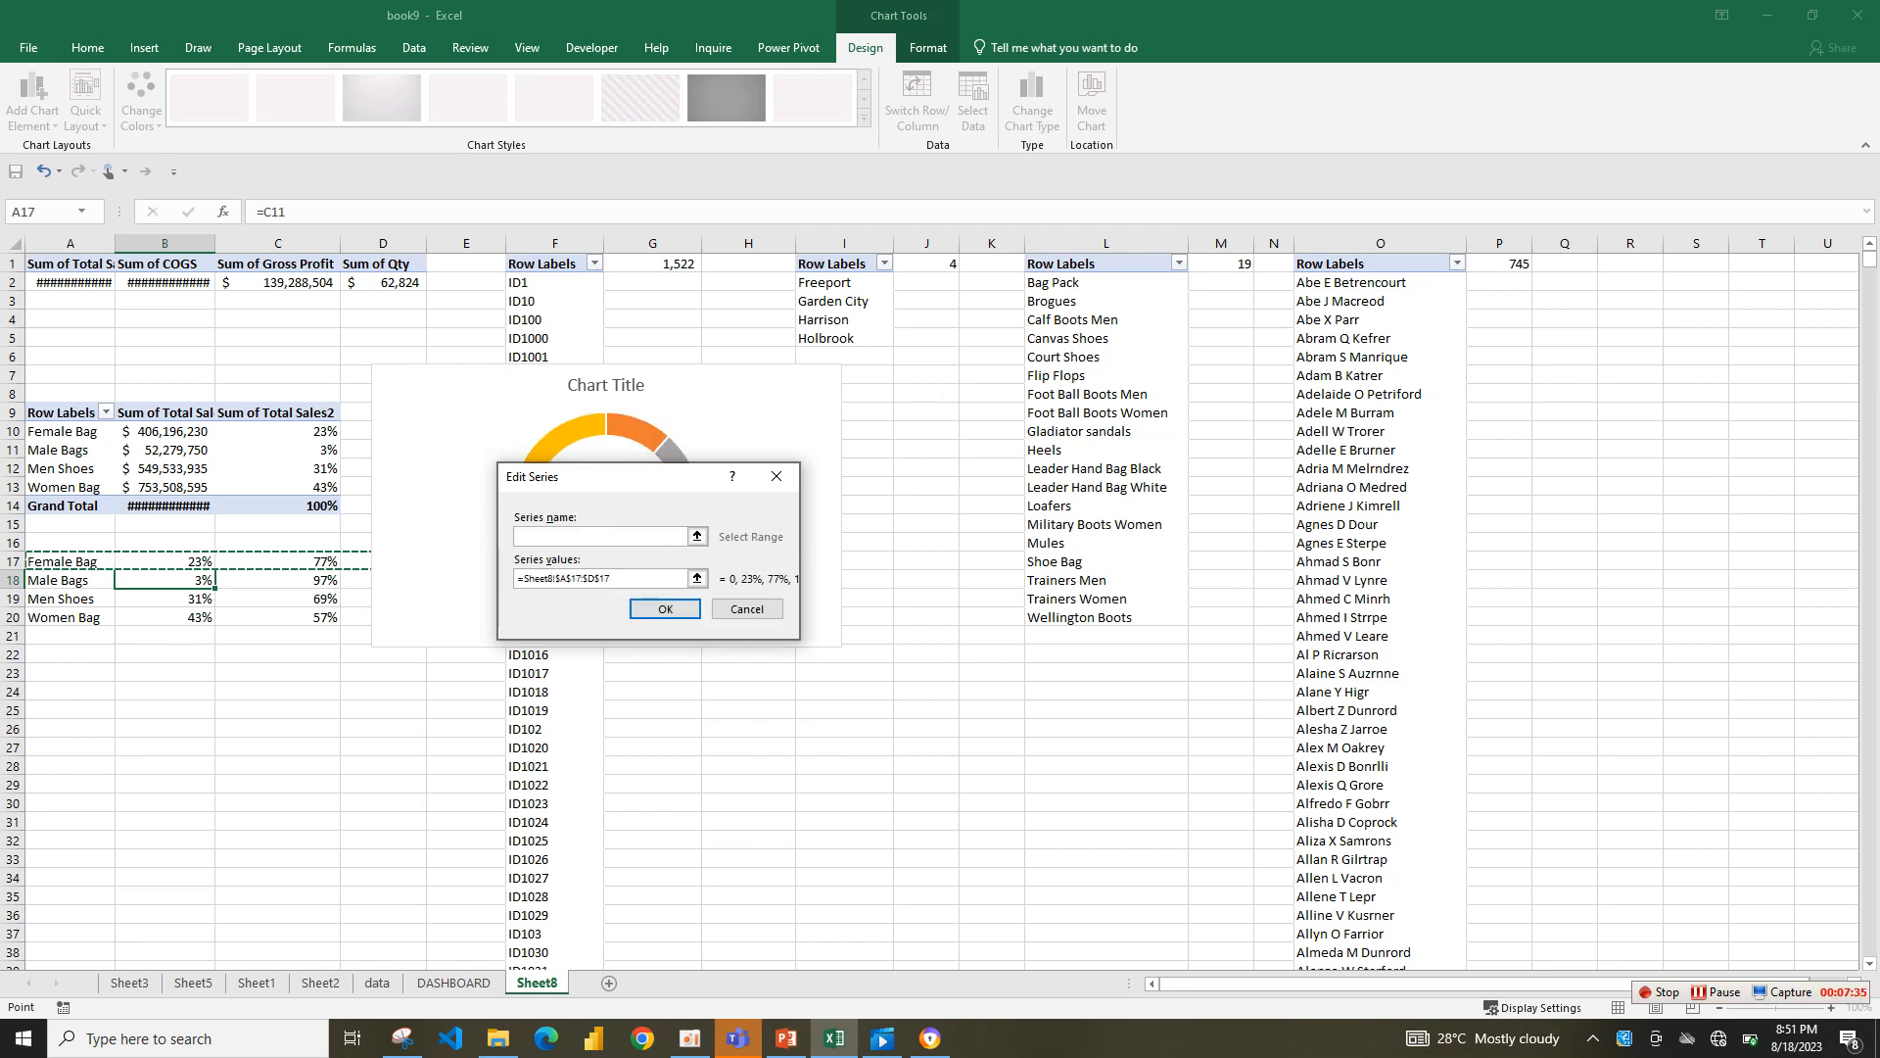
click(664, 608)
drag(627, 388, 879, 308)
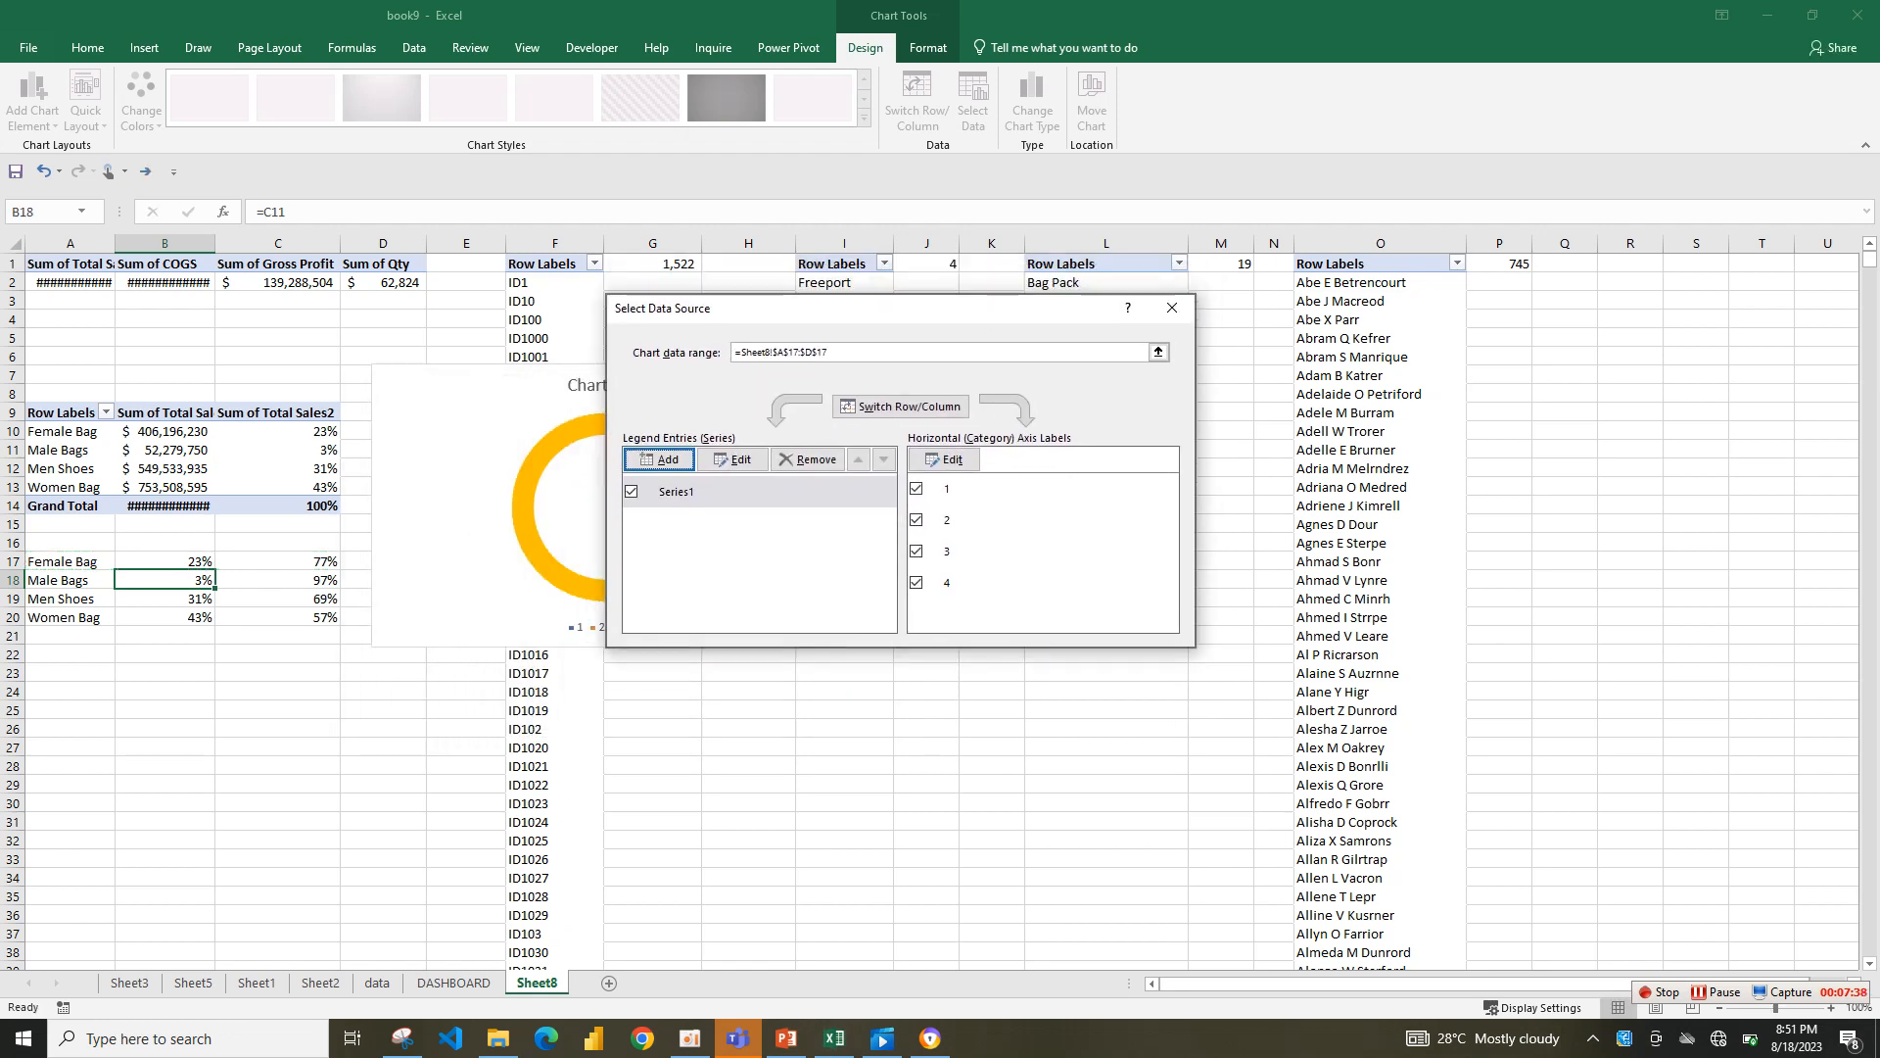
click(1172, 307)
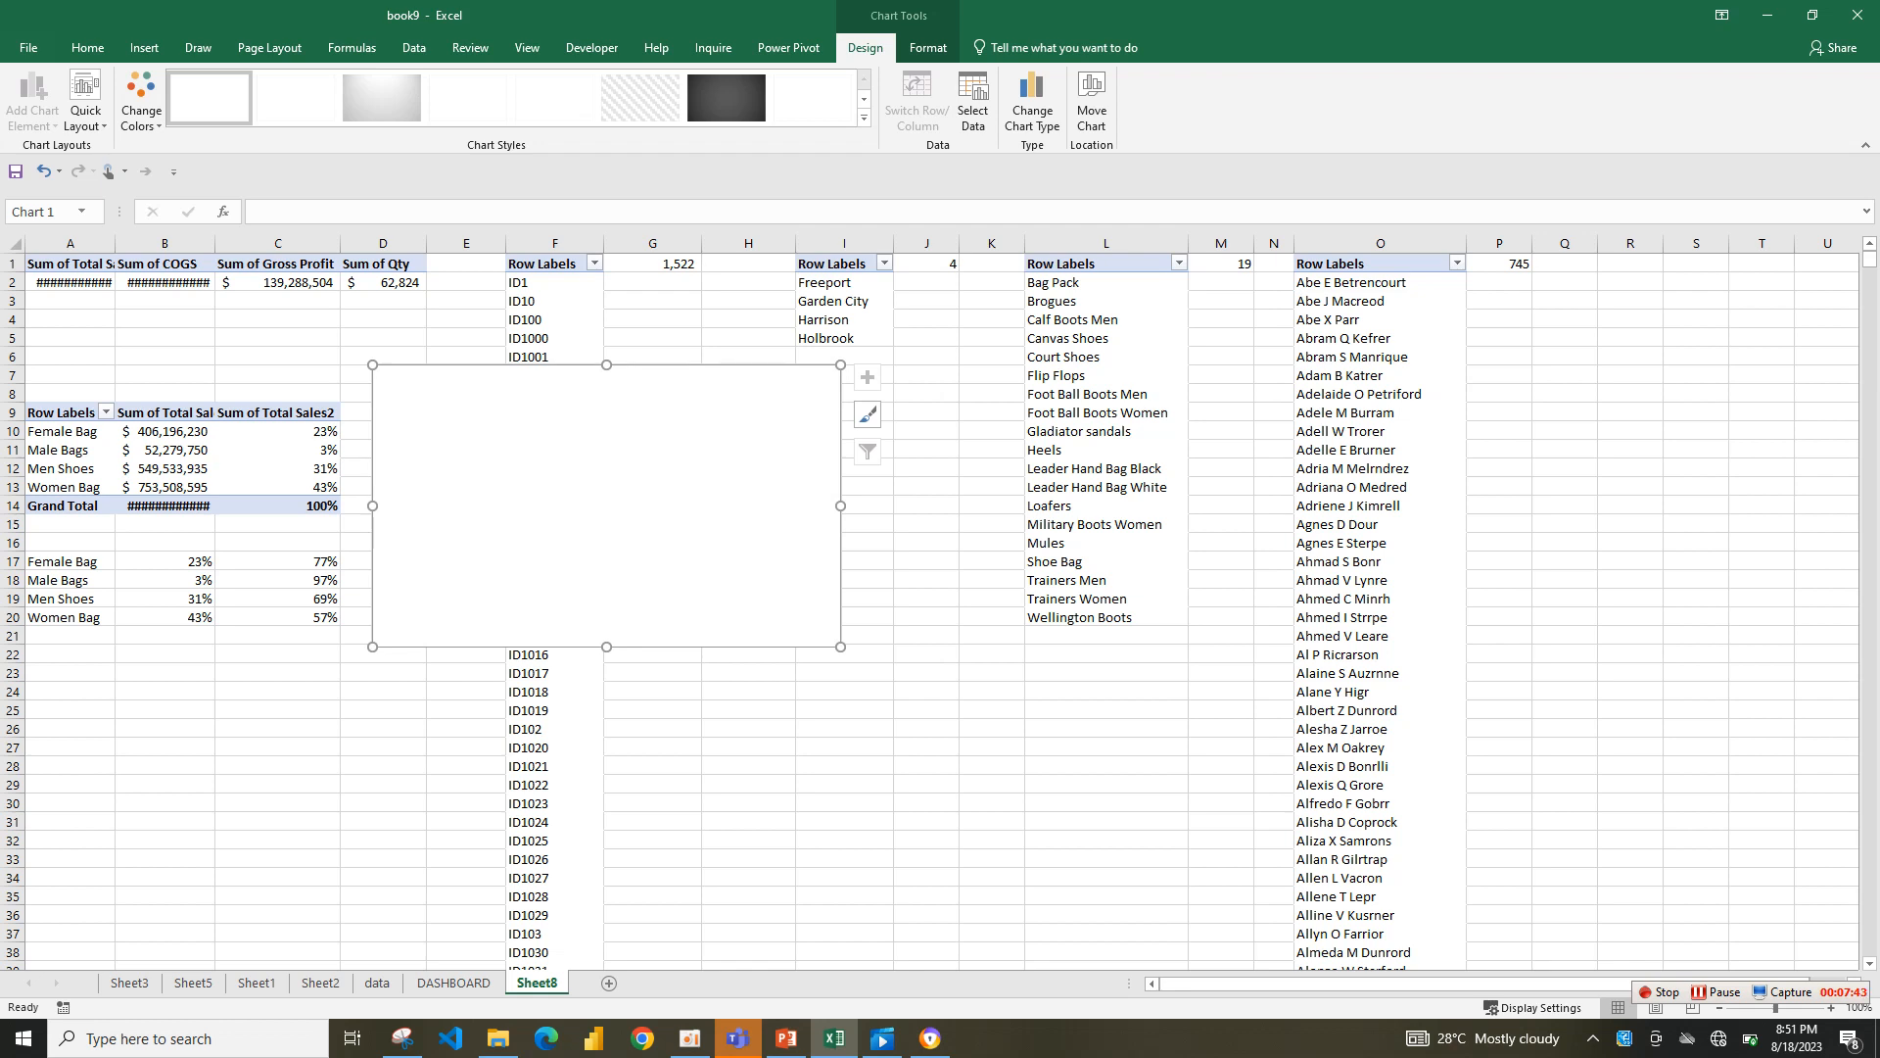
- Delete the empty doughnut chart from Sheet8
right_click(650, 593)
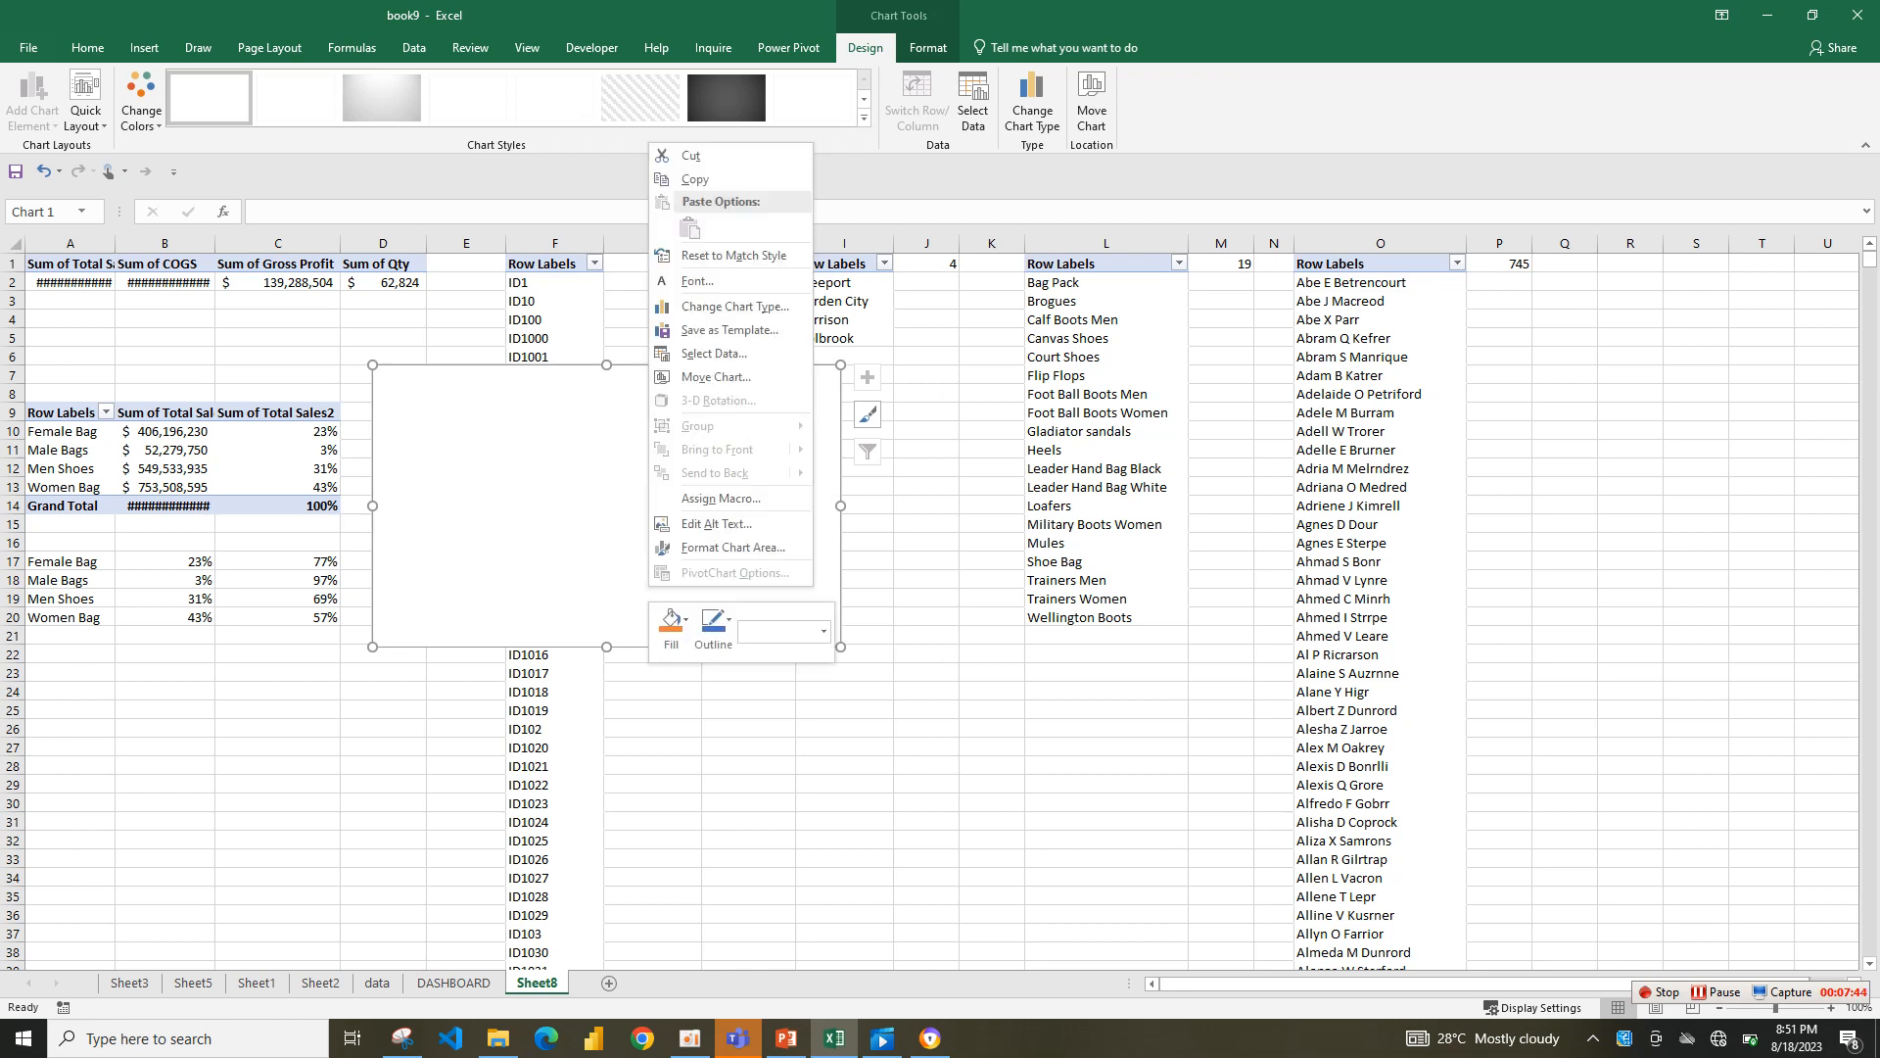
key(Escape)
key(Delete)
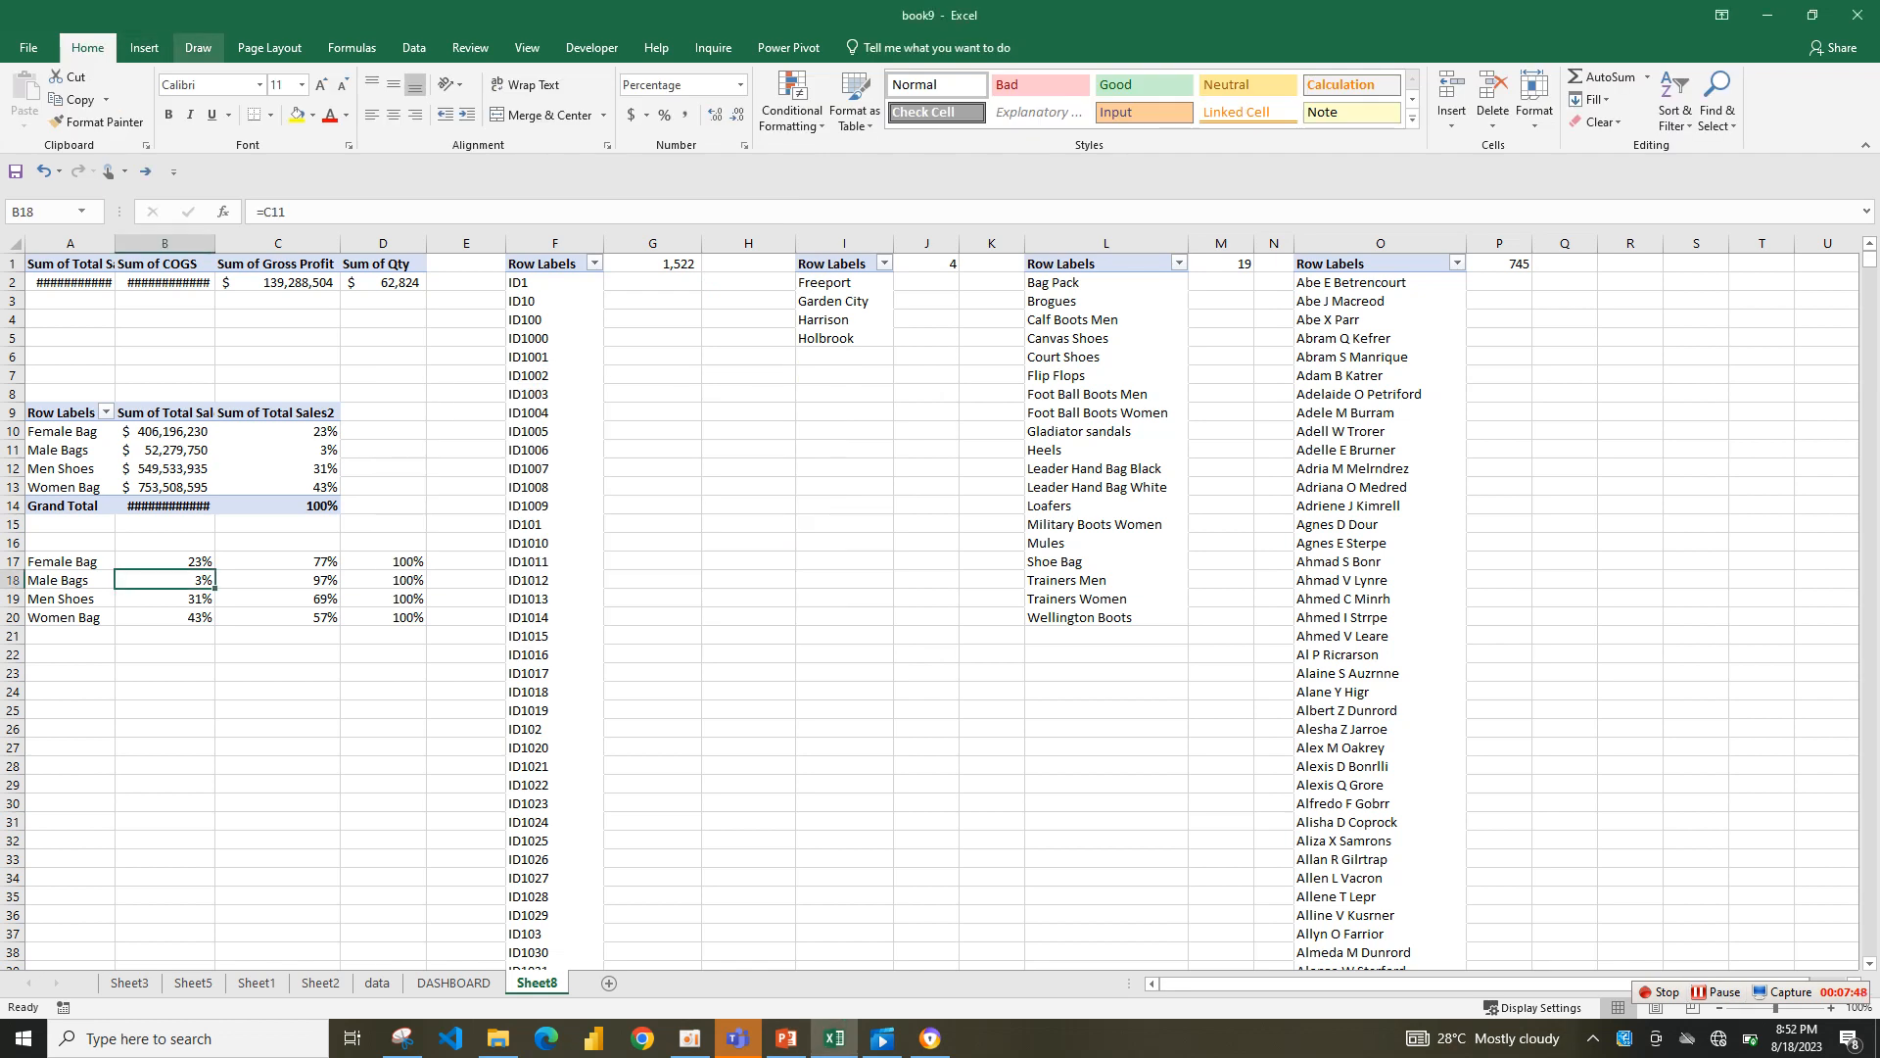
- Insert a new doughnut chart from the blank cell G14
click(653, 505)
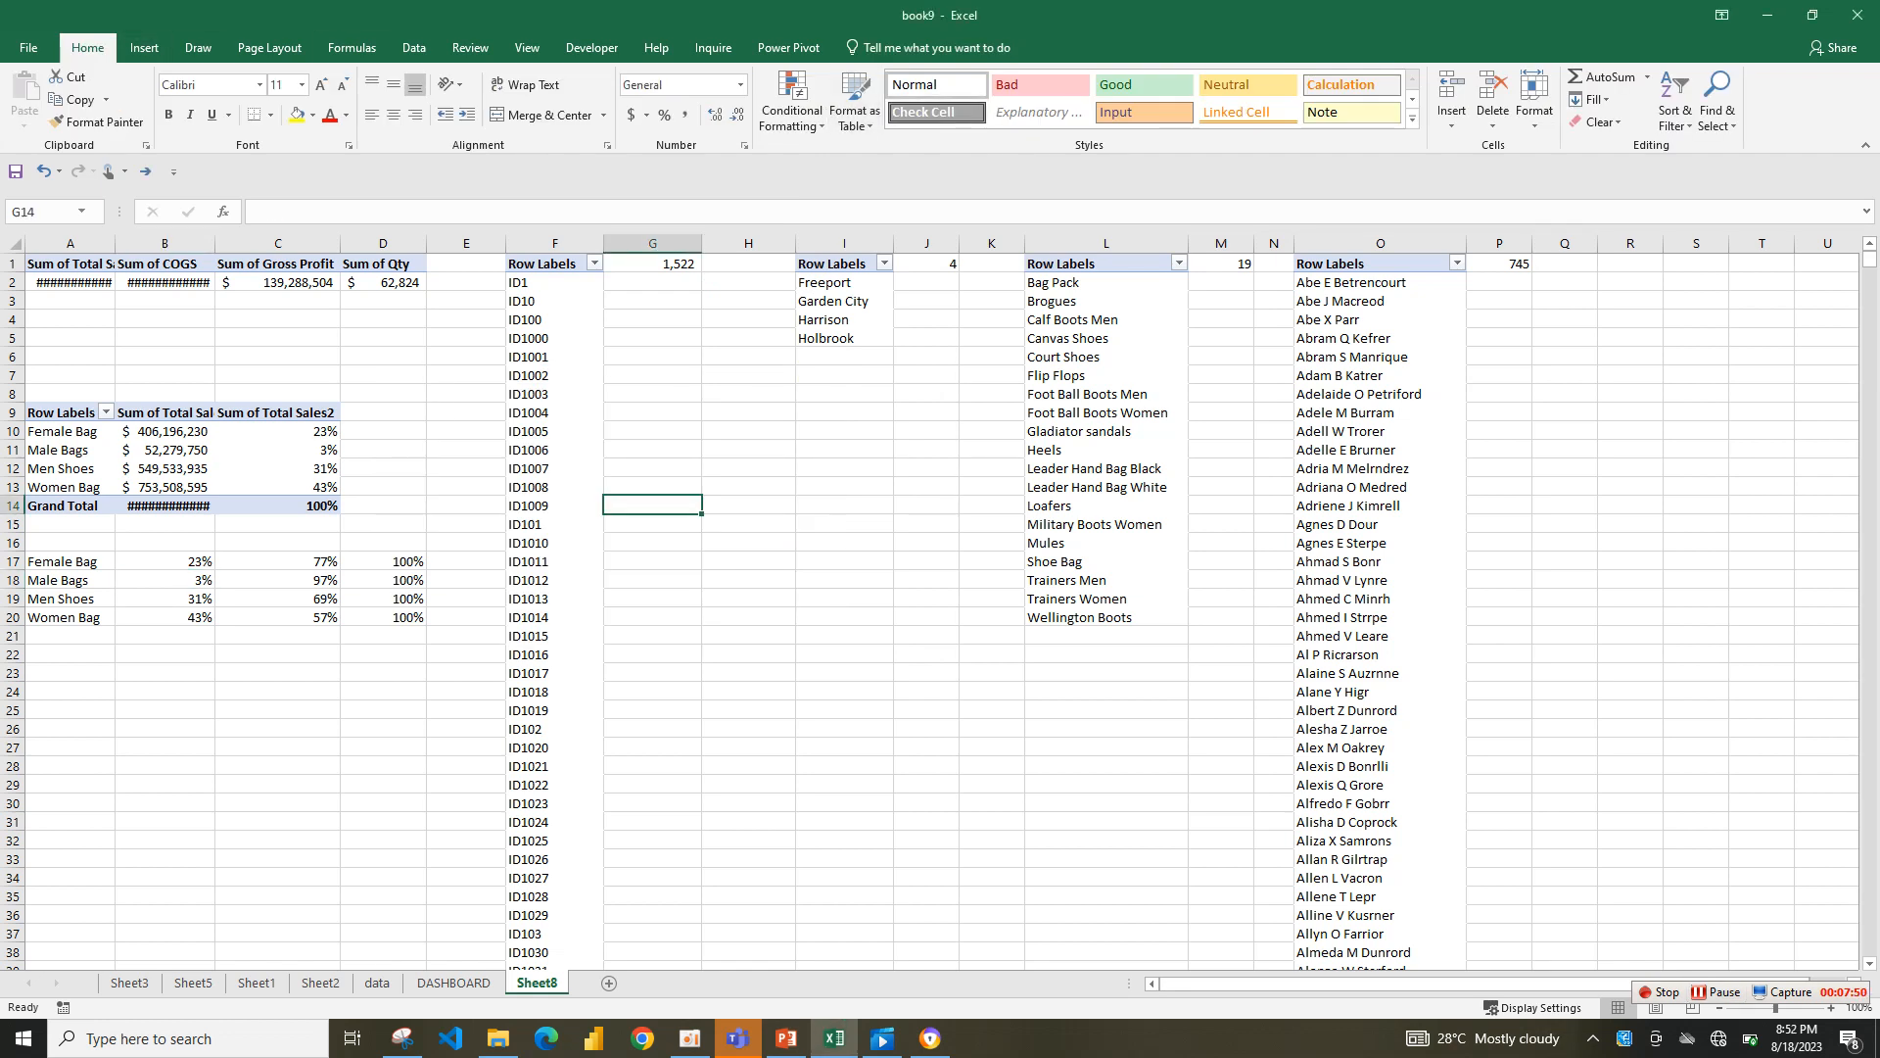
click(144, 48)
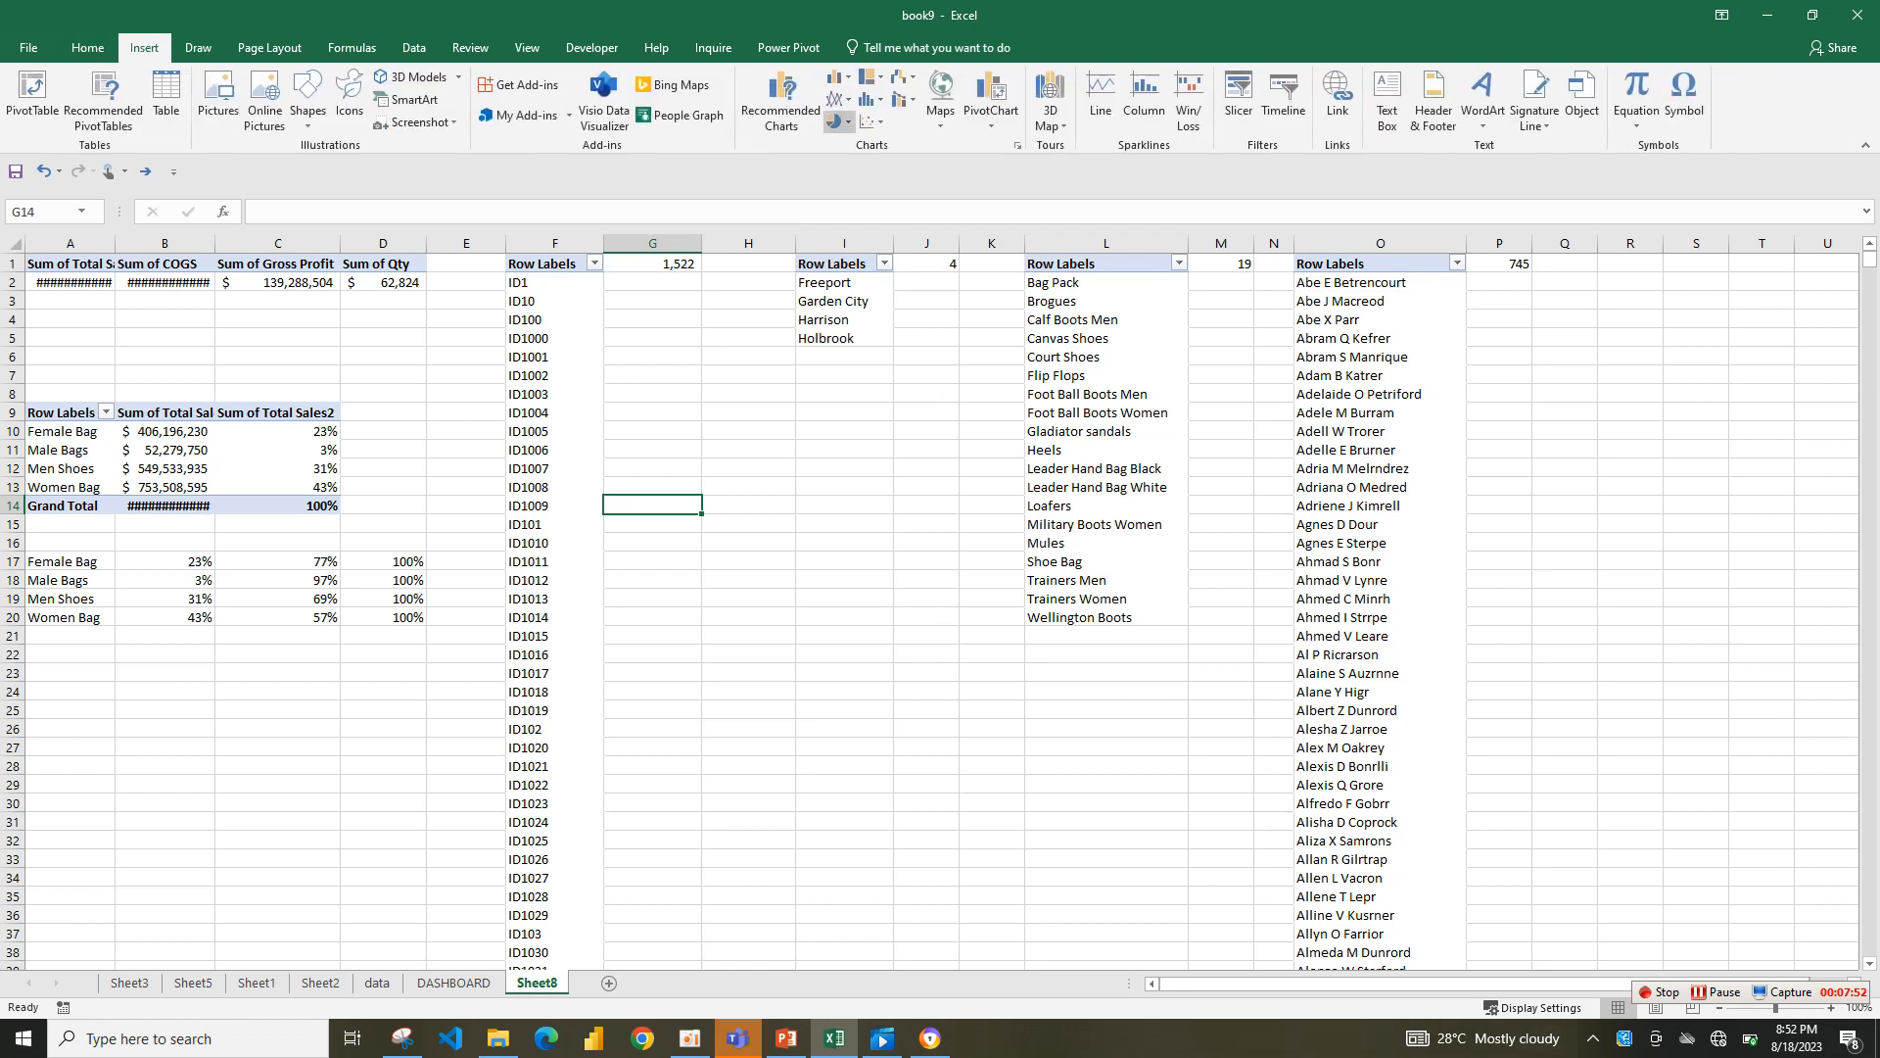
click(839, 122)
click(854, 337)
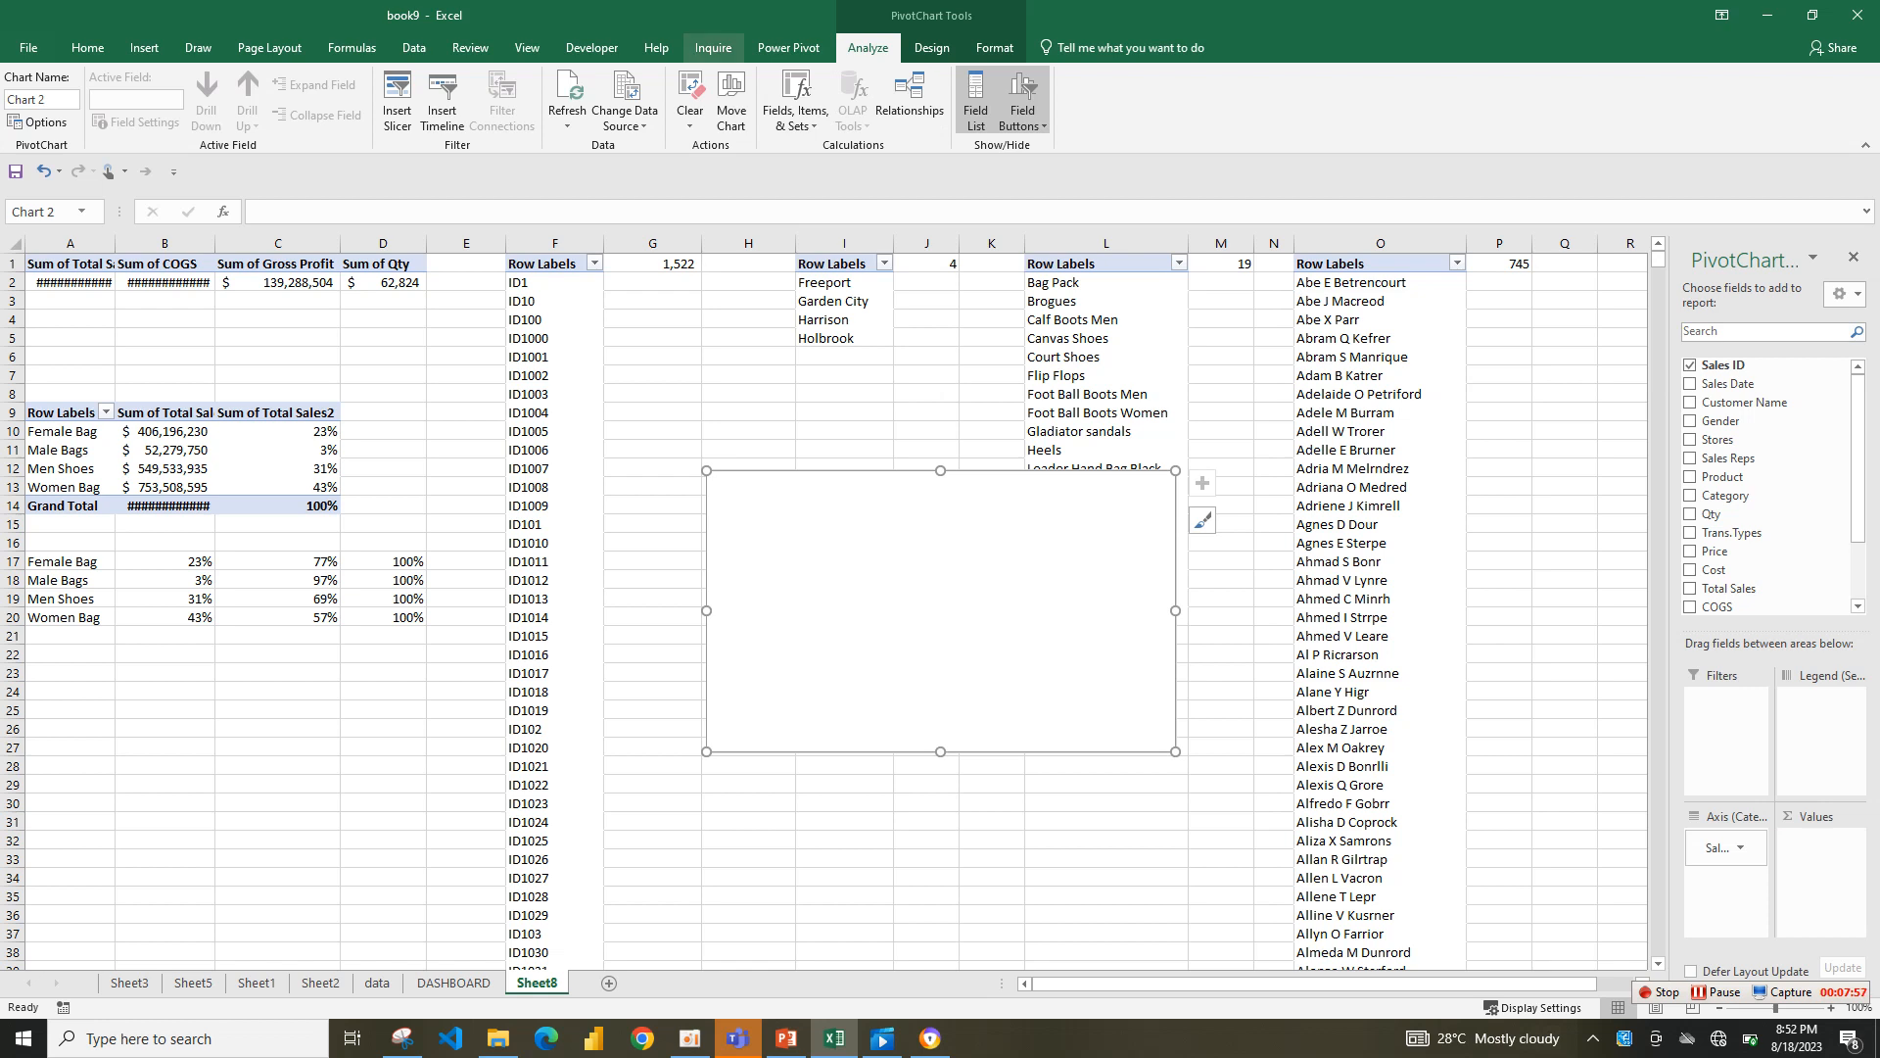
- Try to select a different data source for the new doughnut PivotChart
click(931, 48)
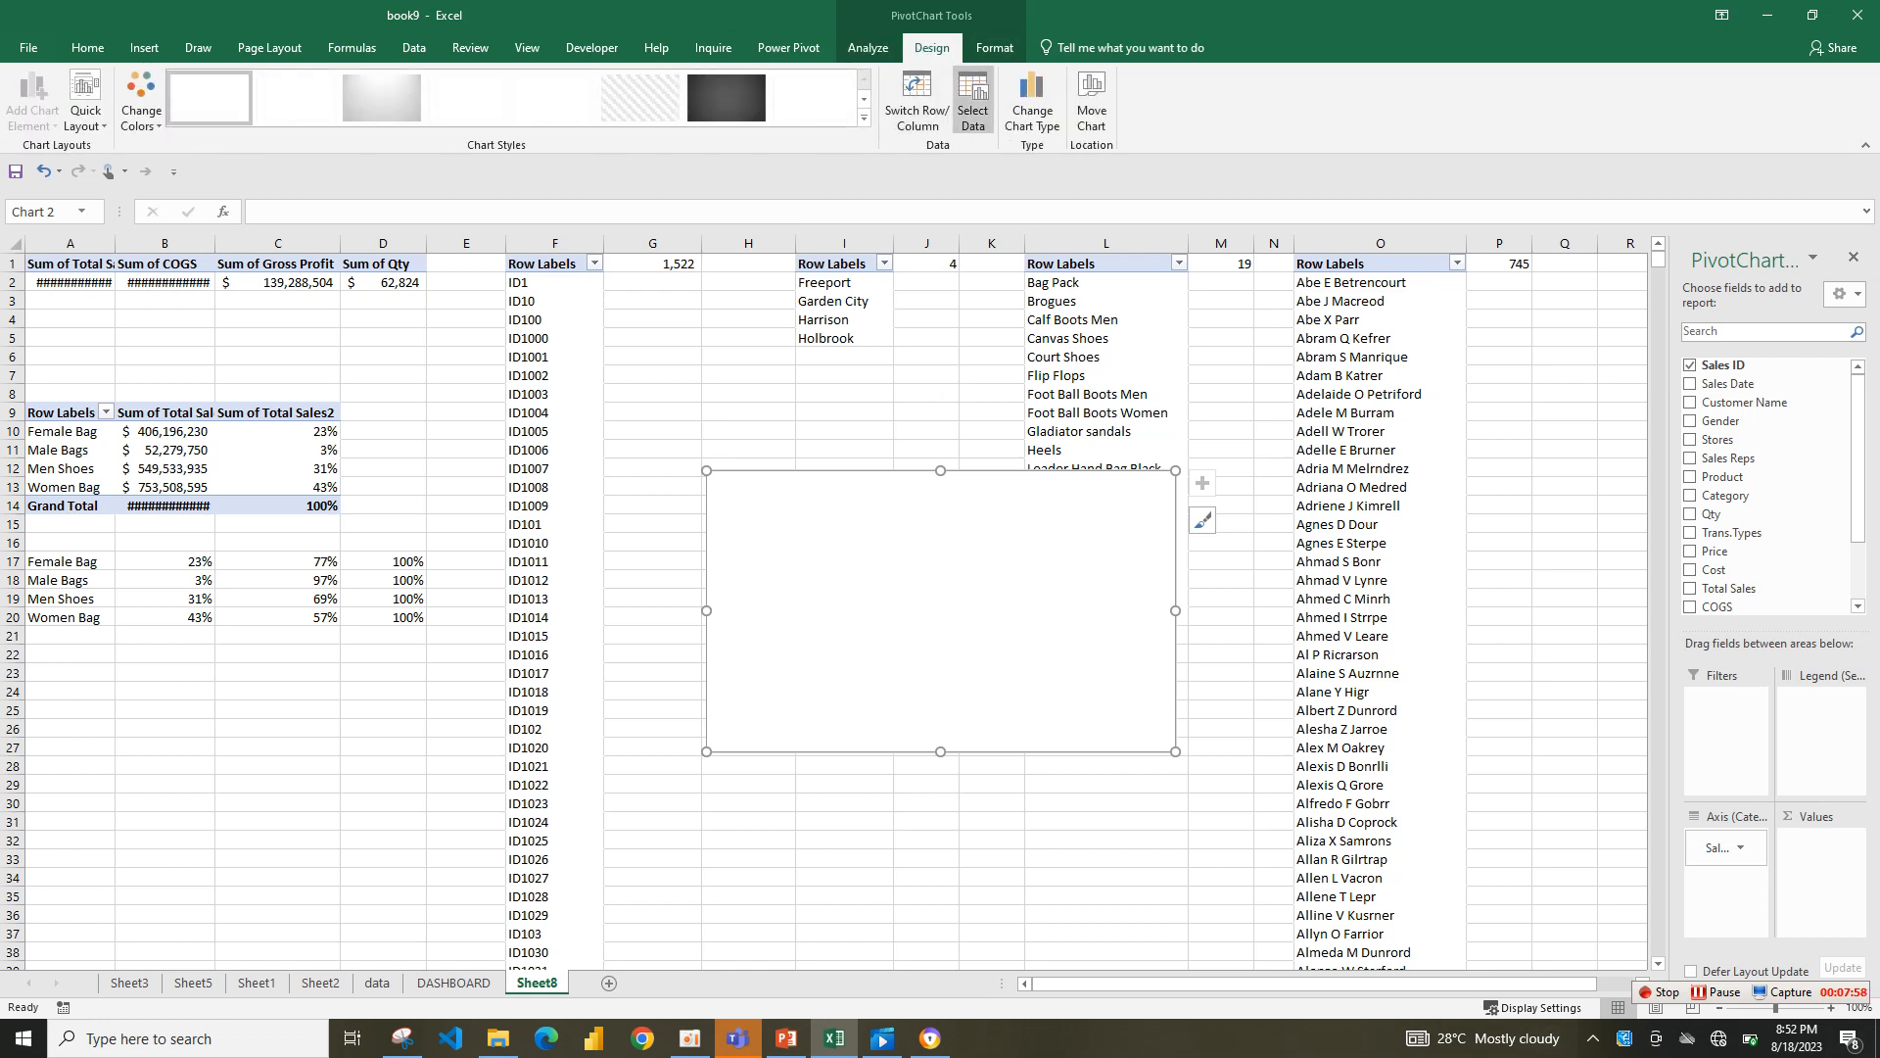
click(972, 102)
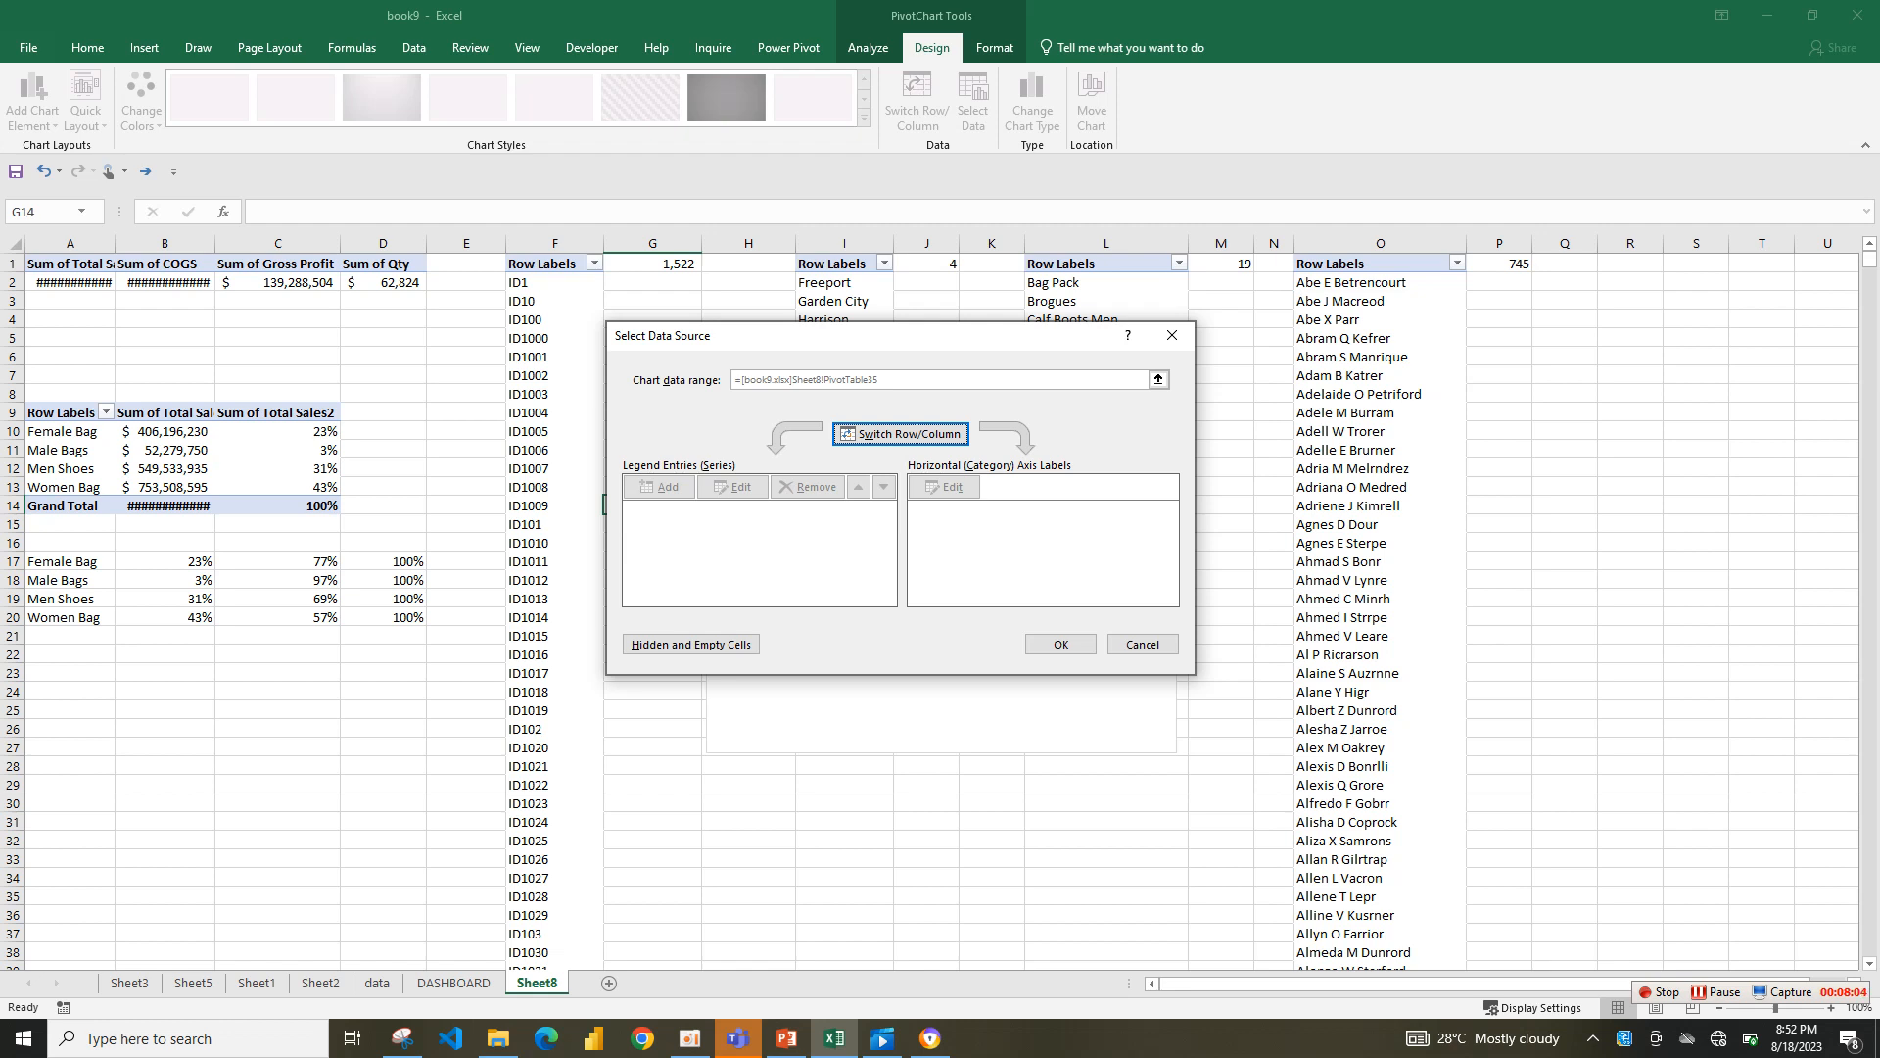
drag(1077, 335, 1019, 380)
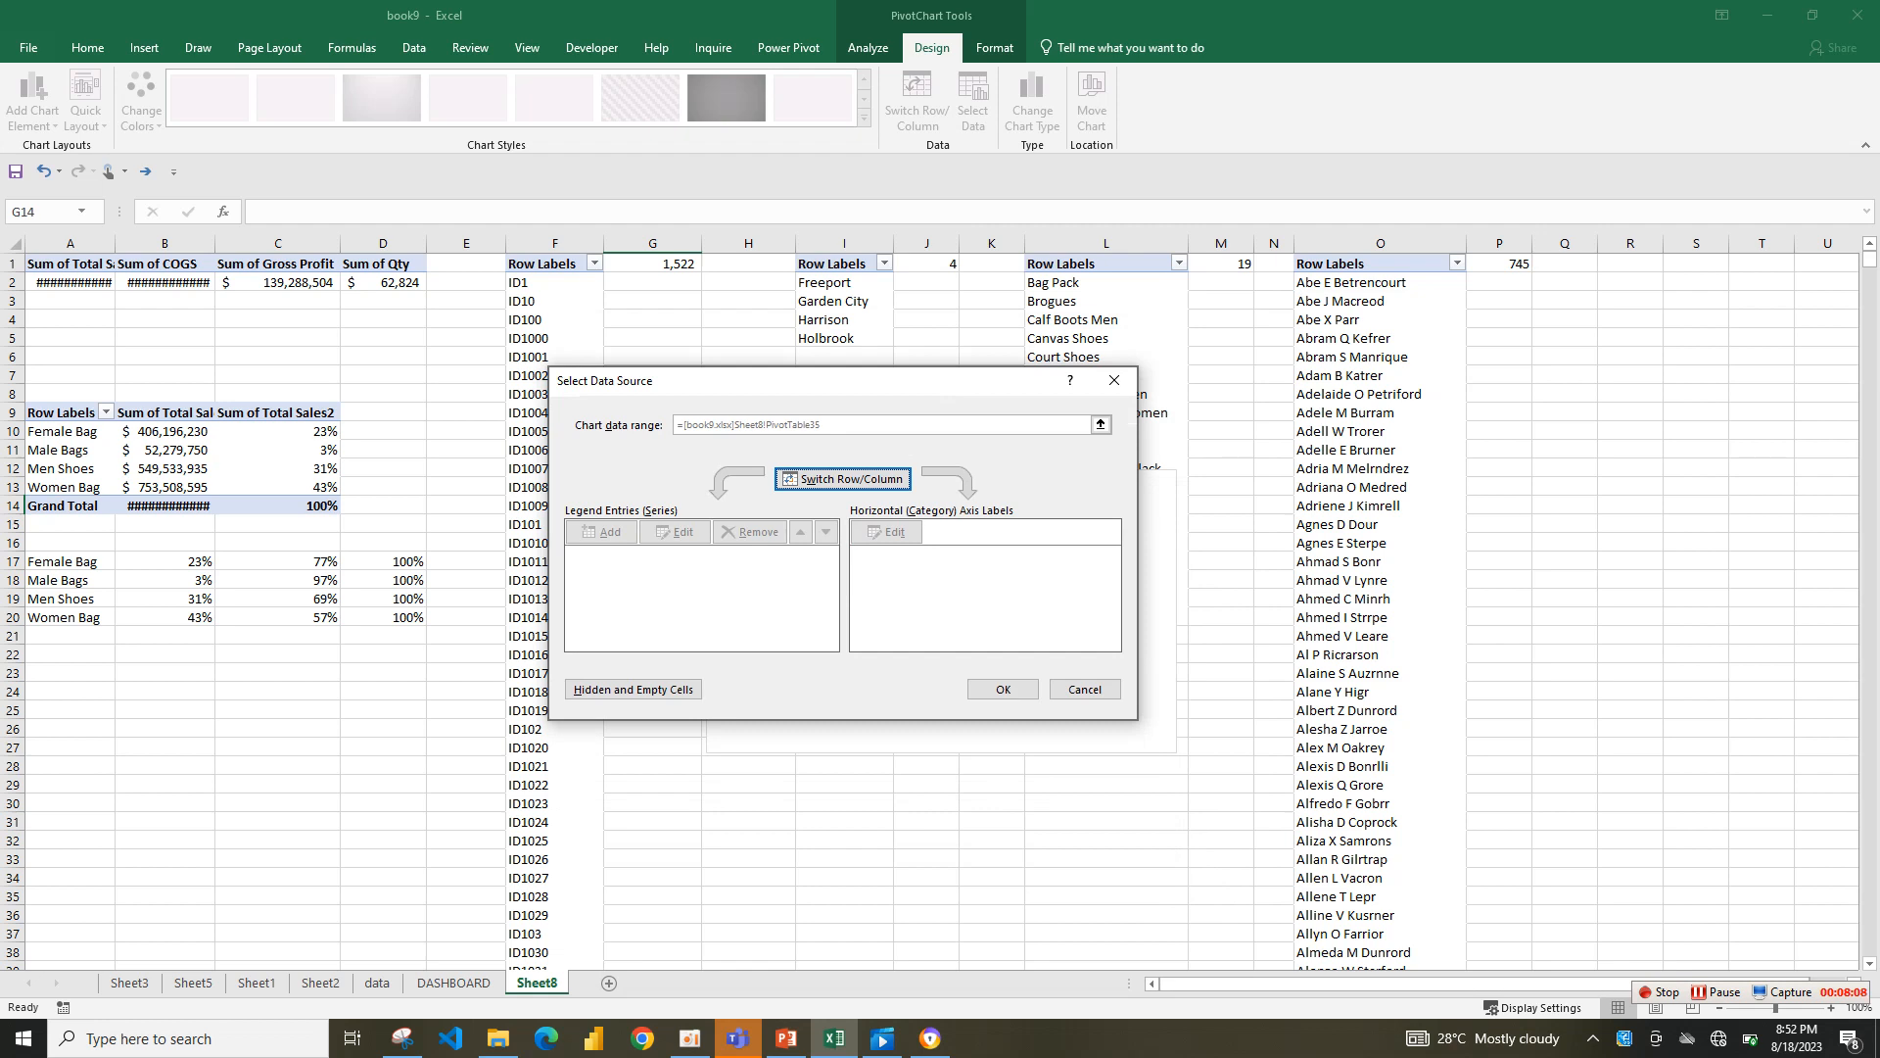
click(1113, 380)
click(972, 103)
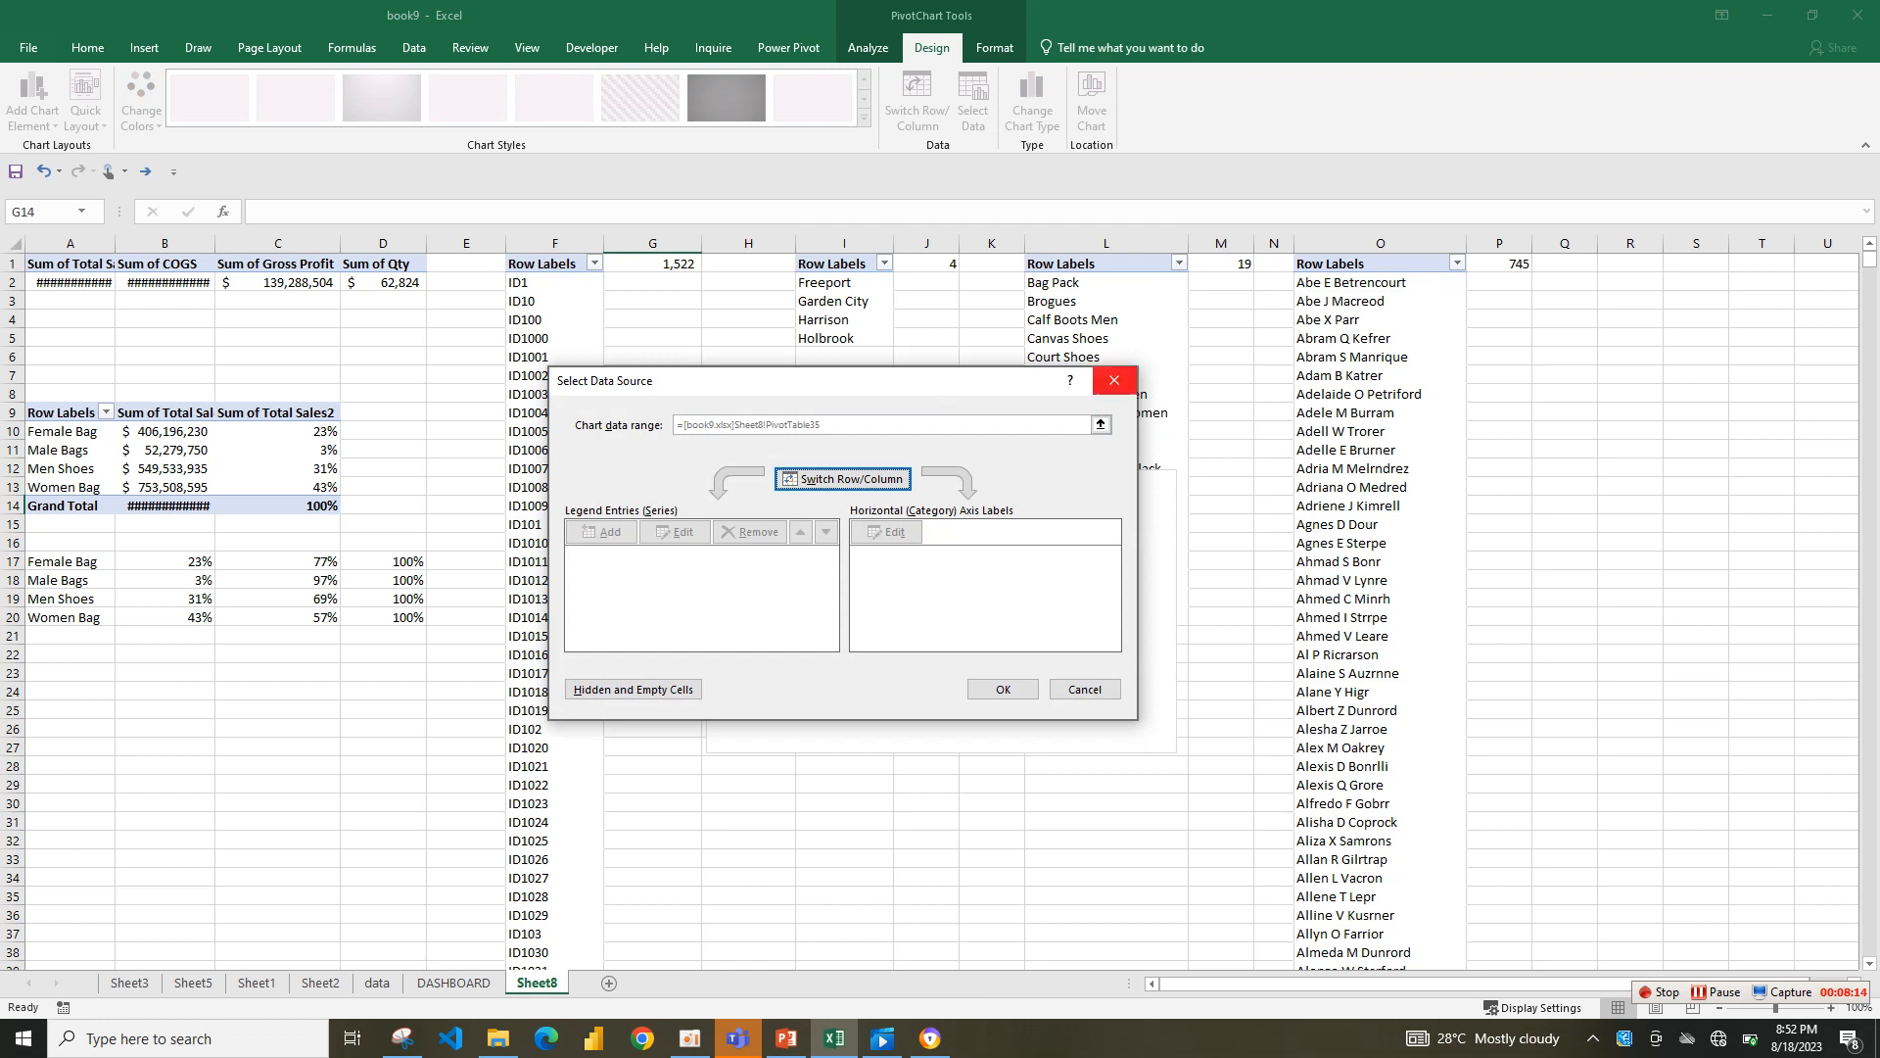
click(1113, 380)
click(1719, 991)
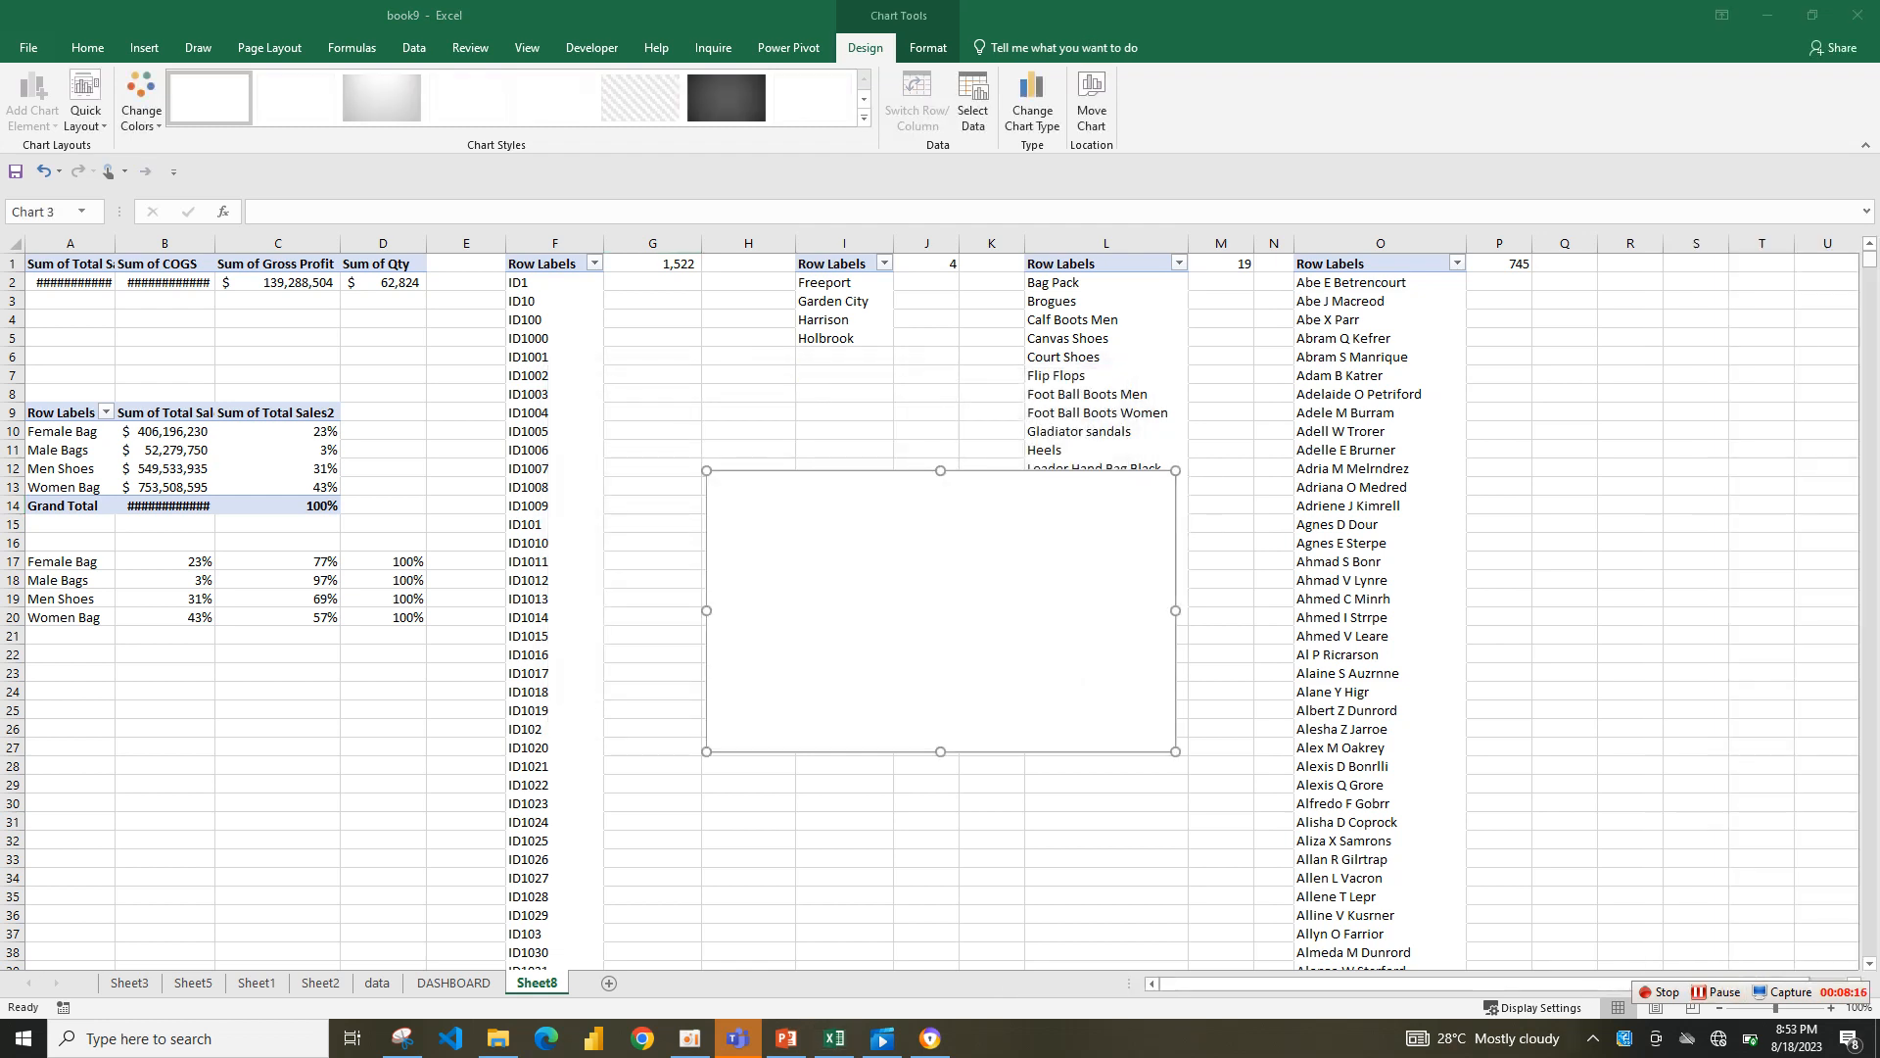
- Set the empty doughnut chart's data range to Sheet8!$A$17:$D$17 and move the chart closer to the category percentages
click(945, 593)
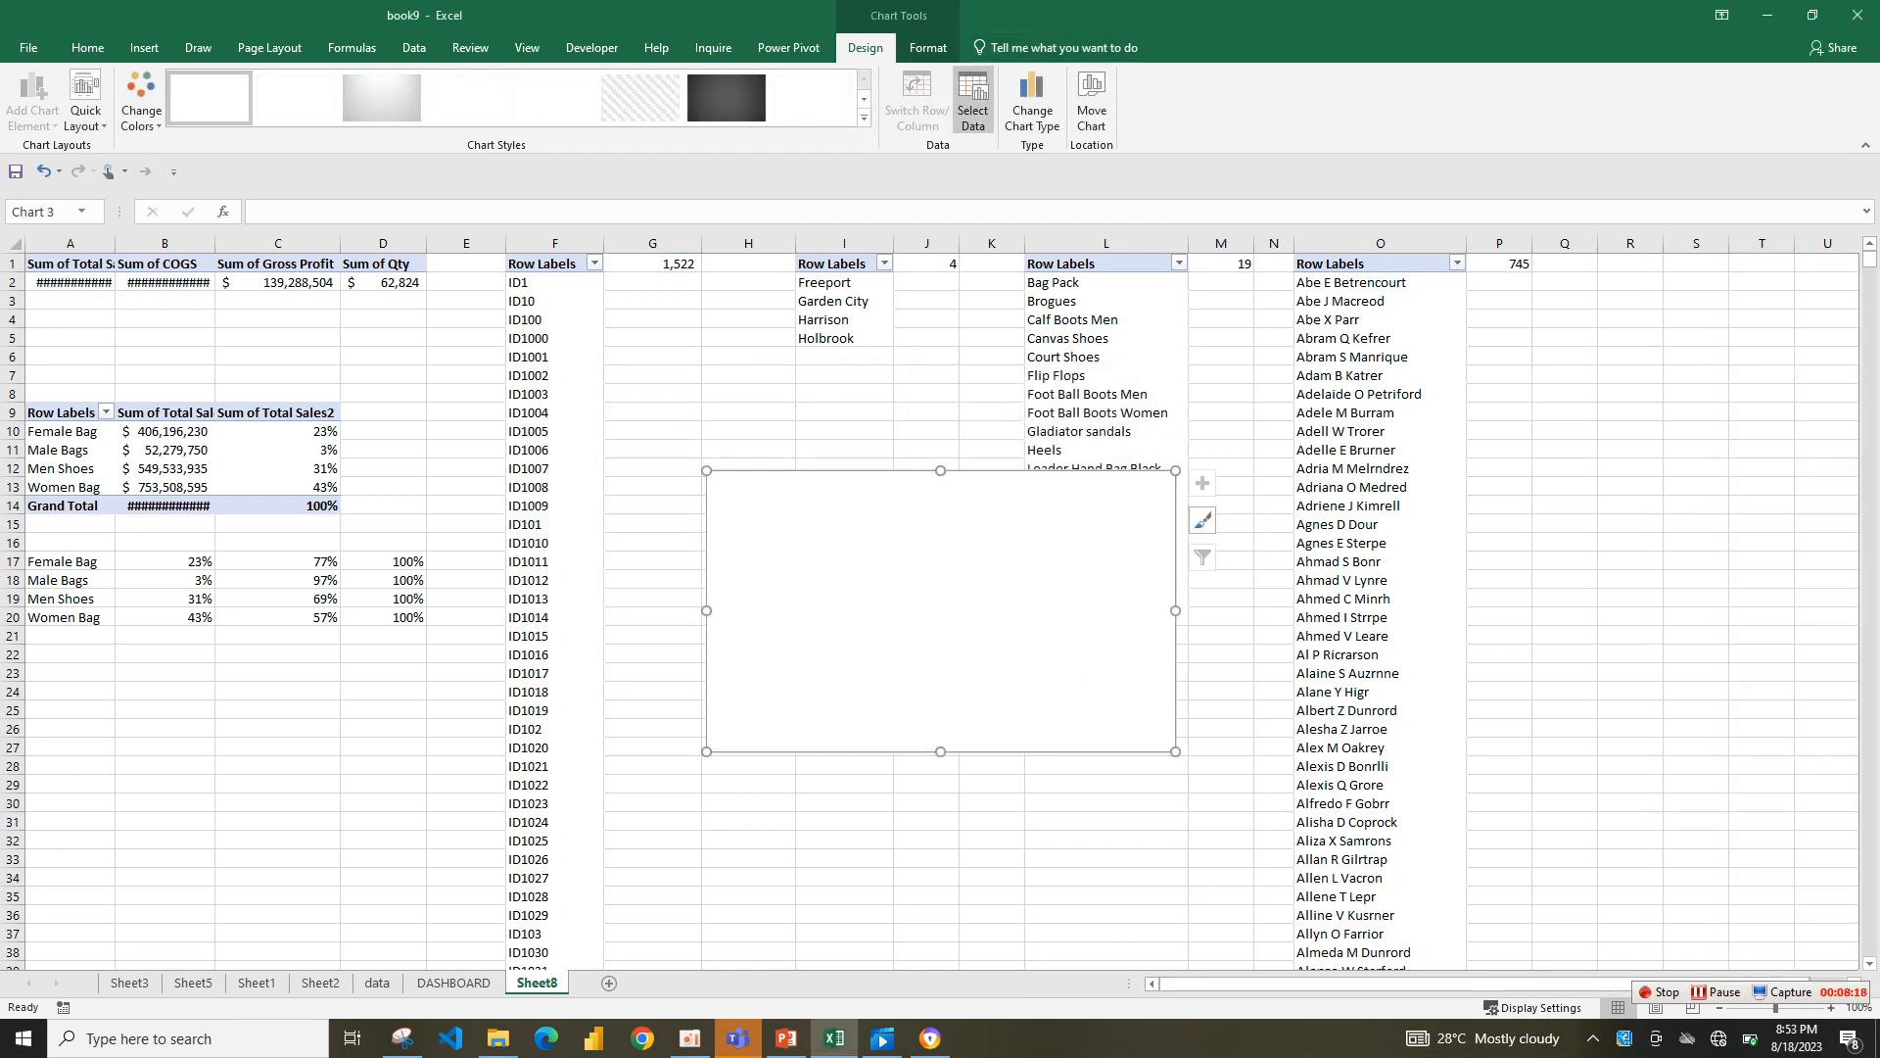
click(972, 97)
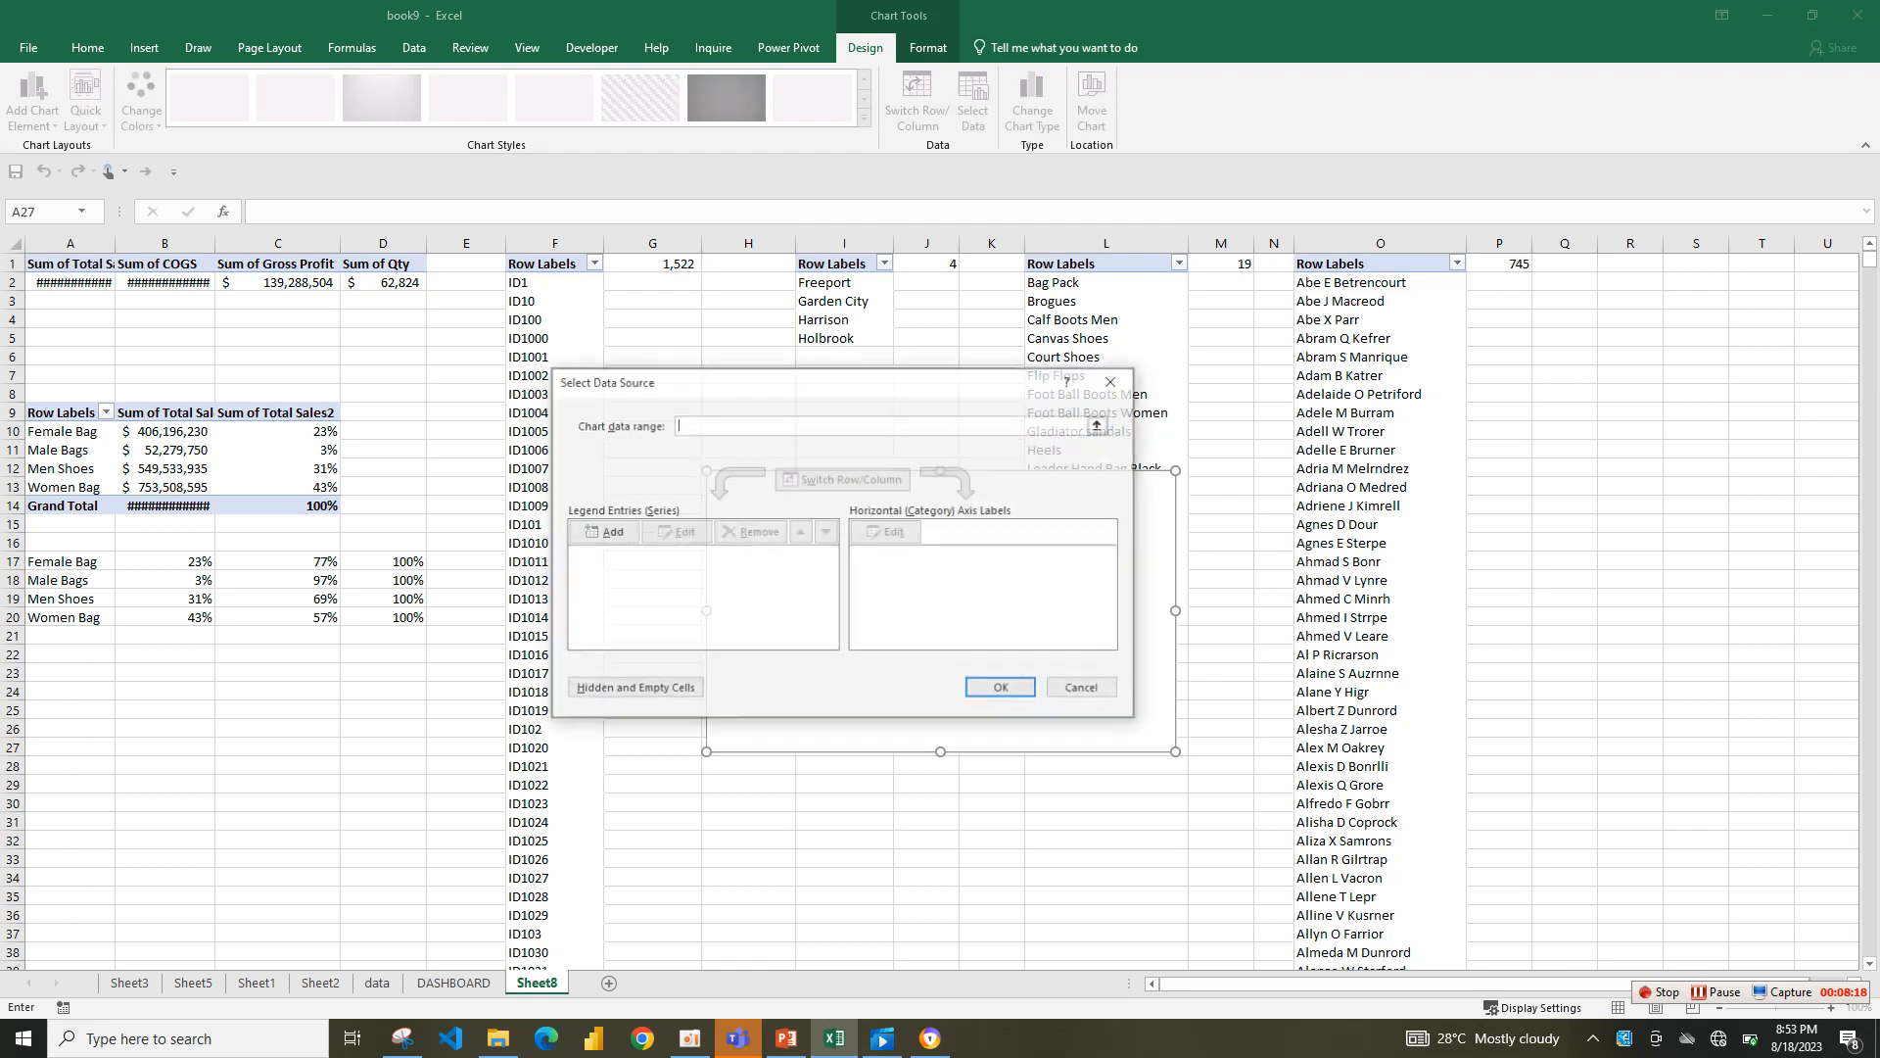
click(1100, 424)
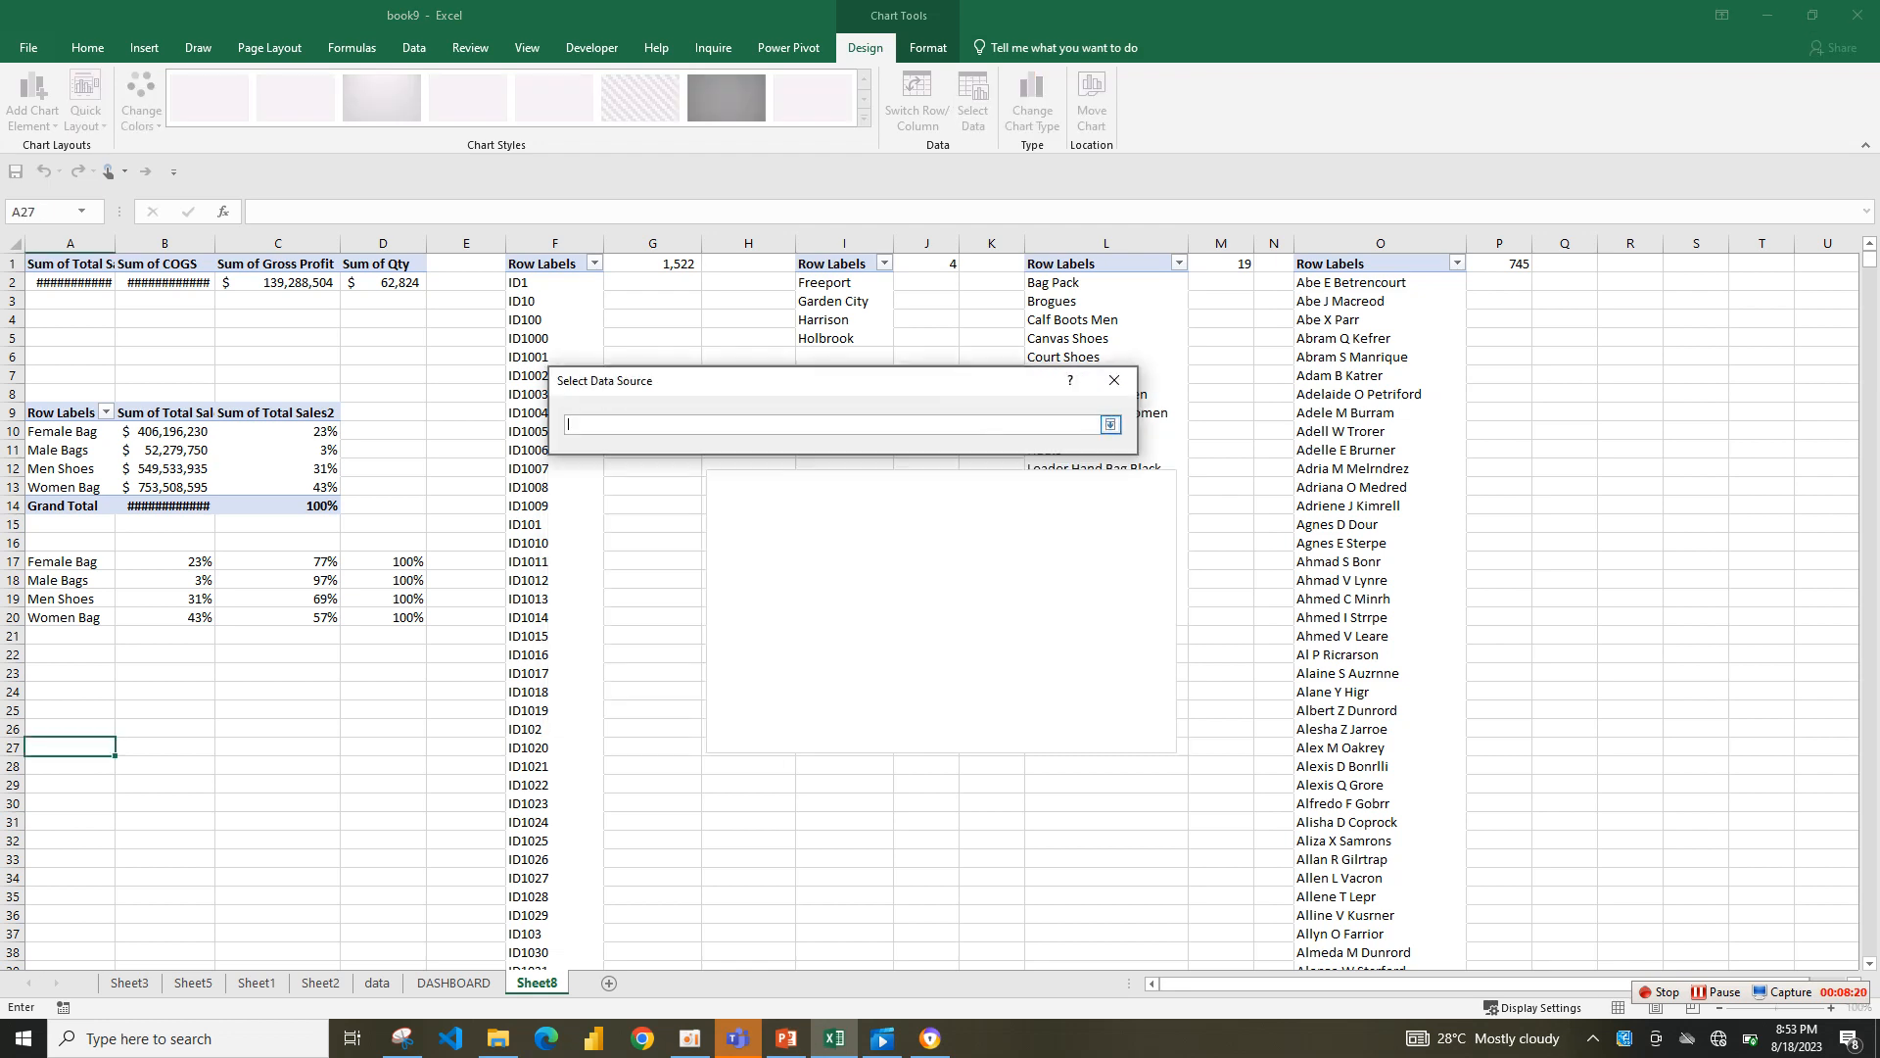
drag(49, 561, 421, 563)
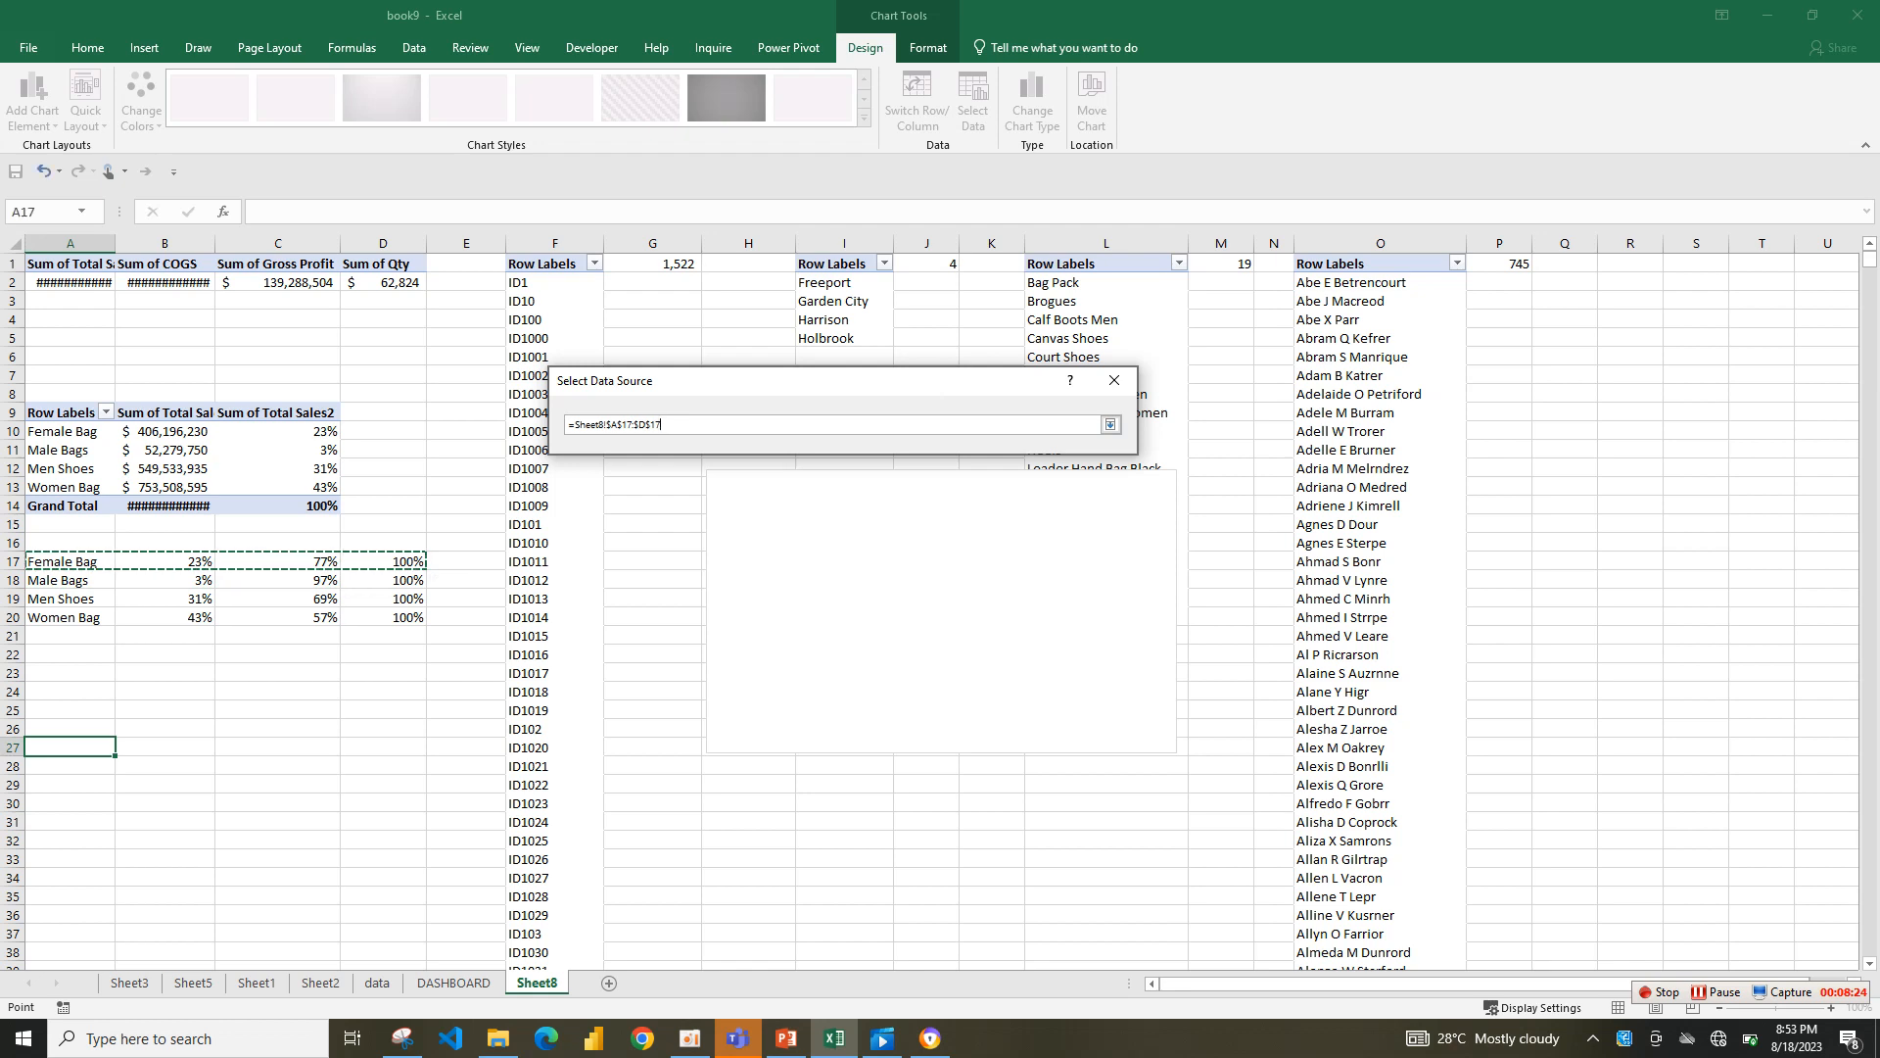
click(1109, 424)
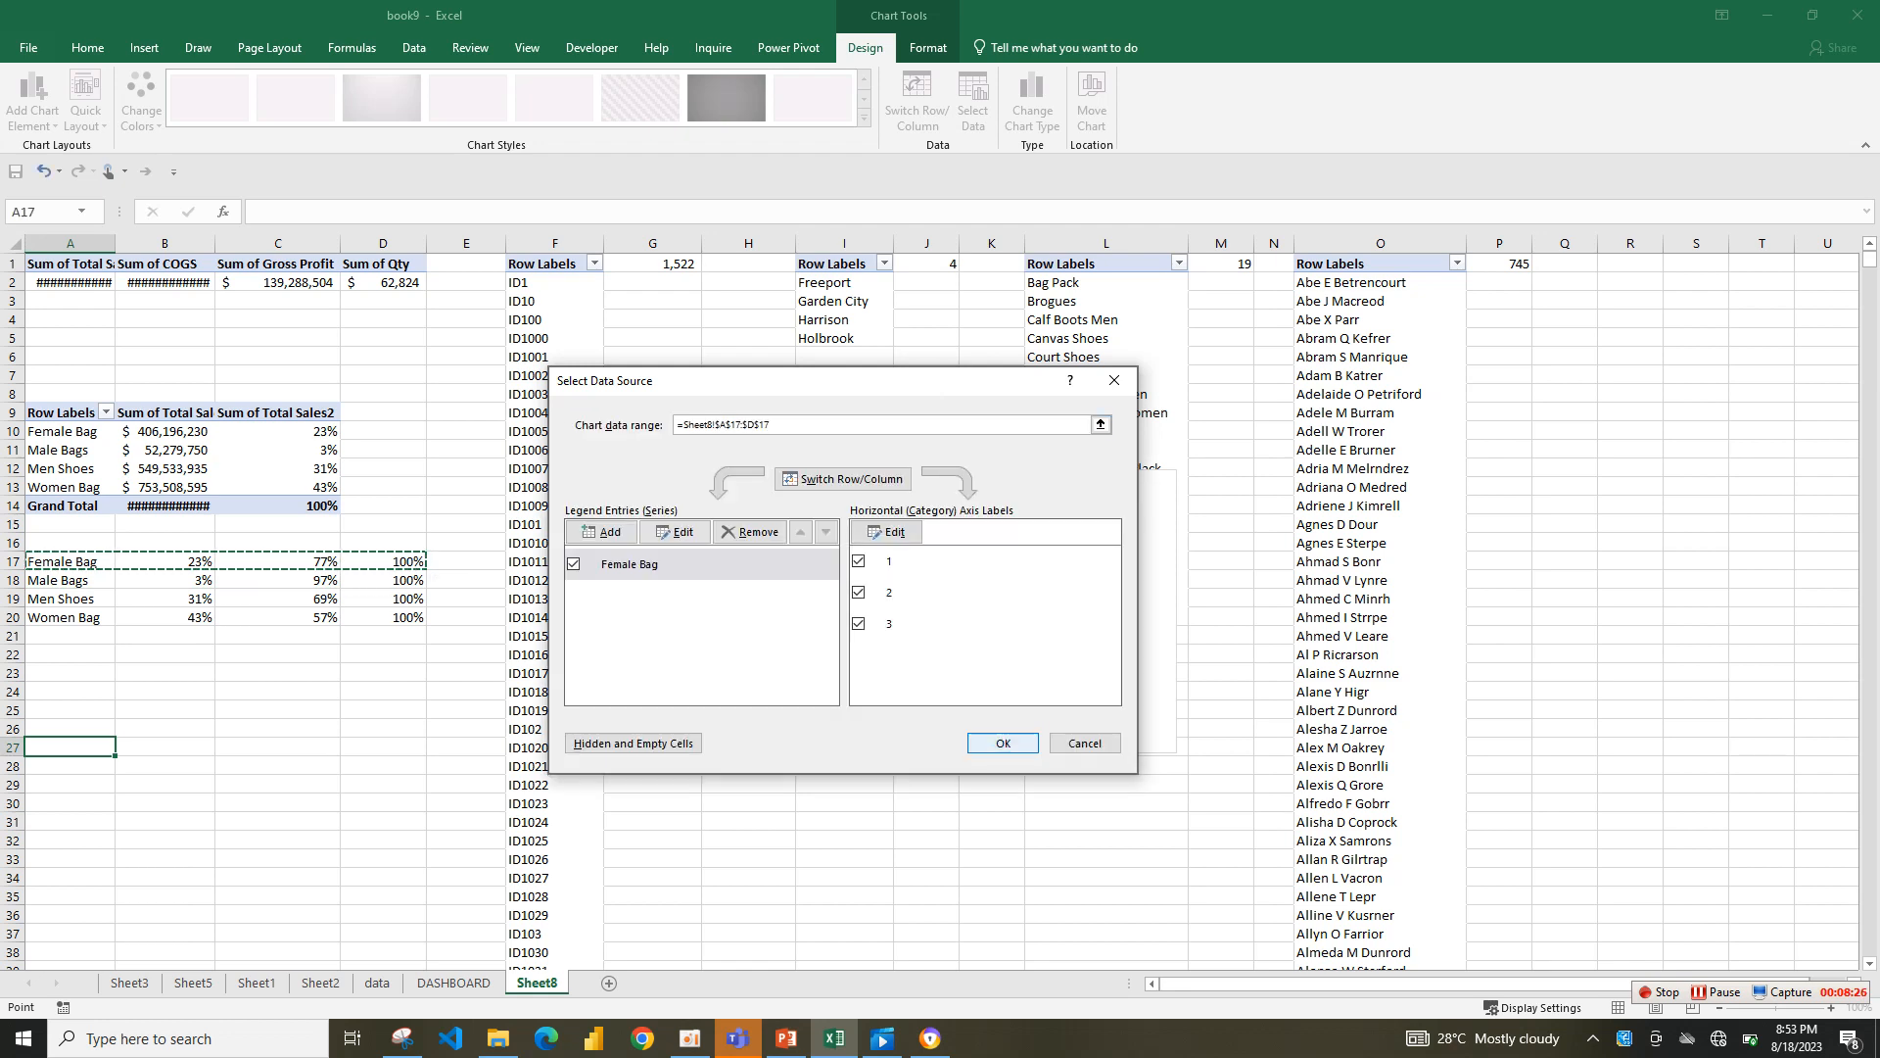
key(Return)
drag(1078, 685, 910, 601)
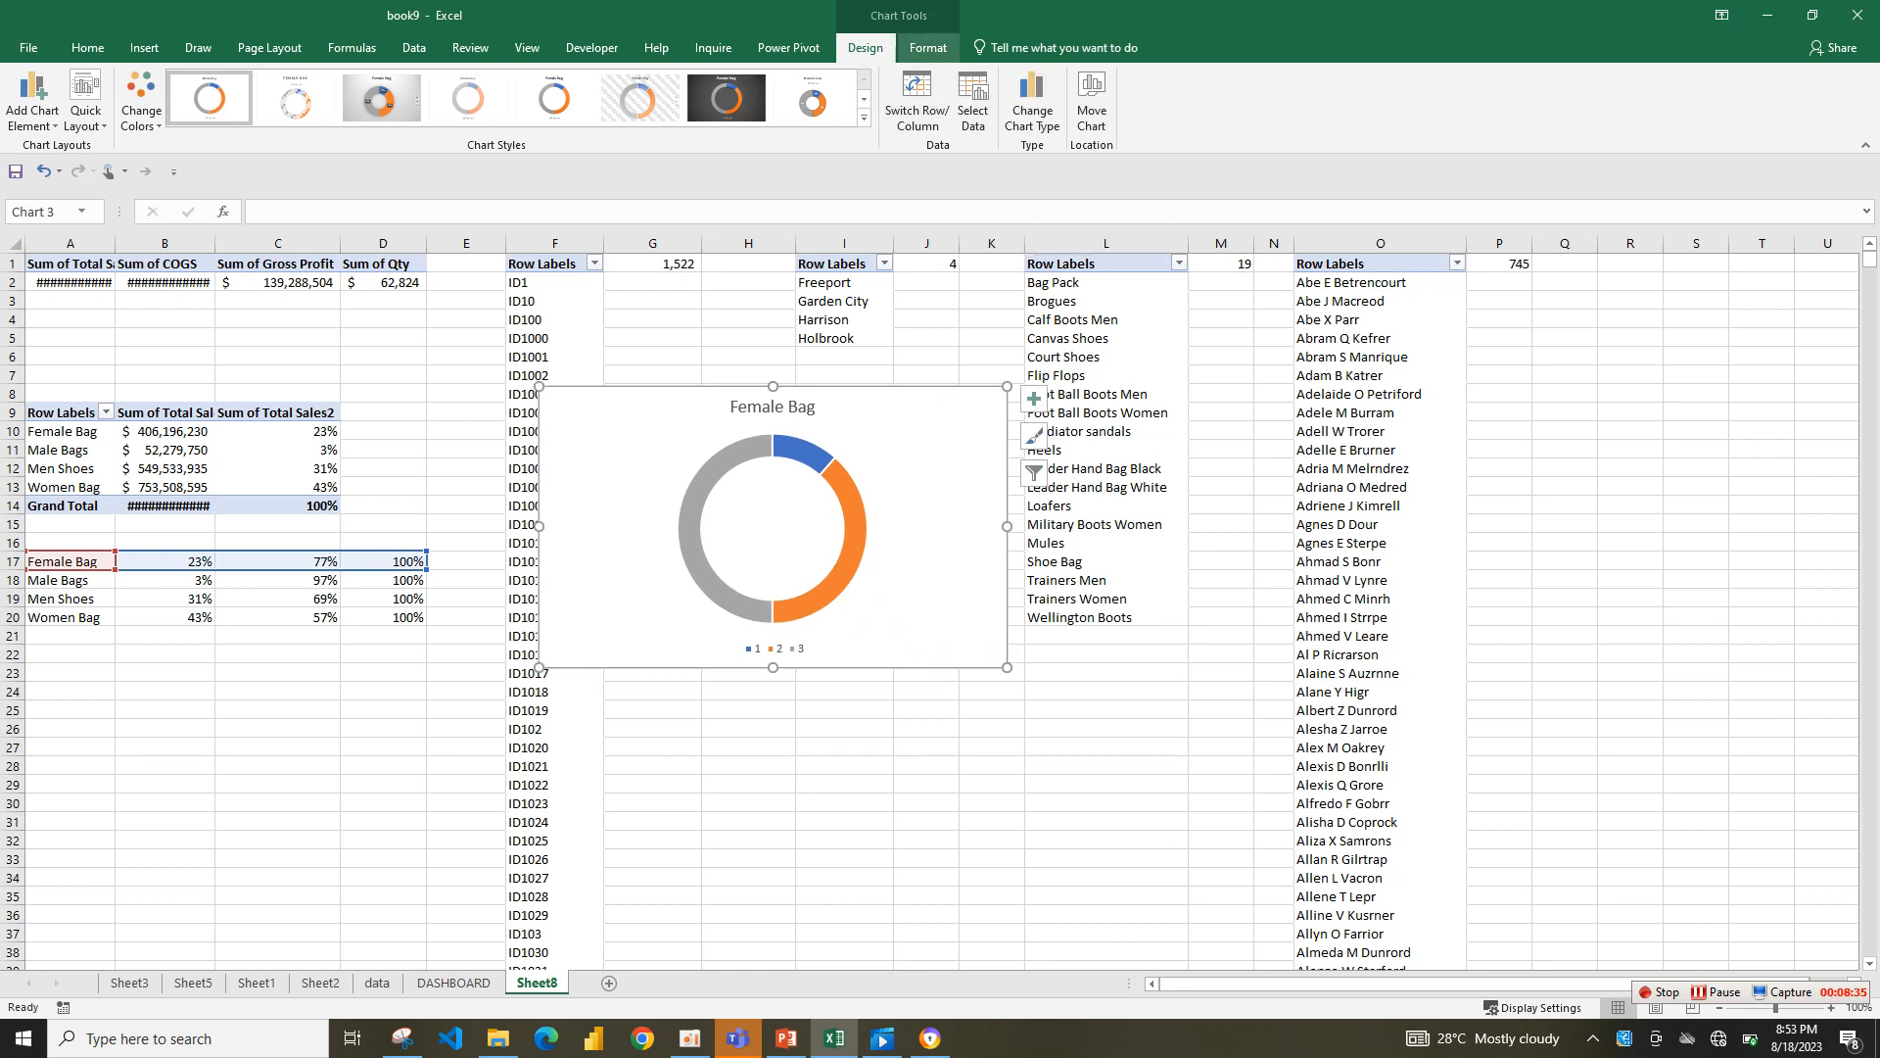
- Remove the outline from the Female Bag doughnut chart's area
click(928, 48)
click(749, 99)
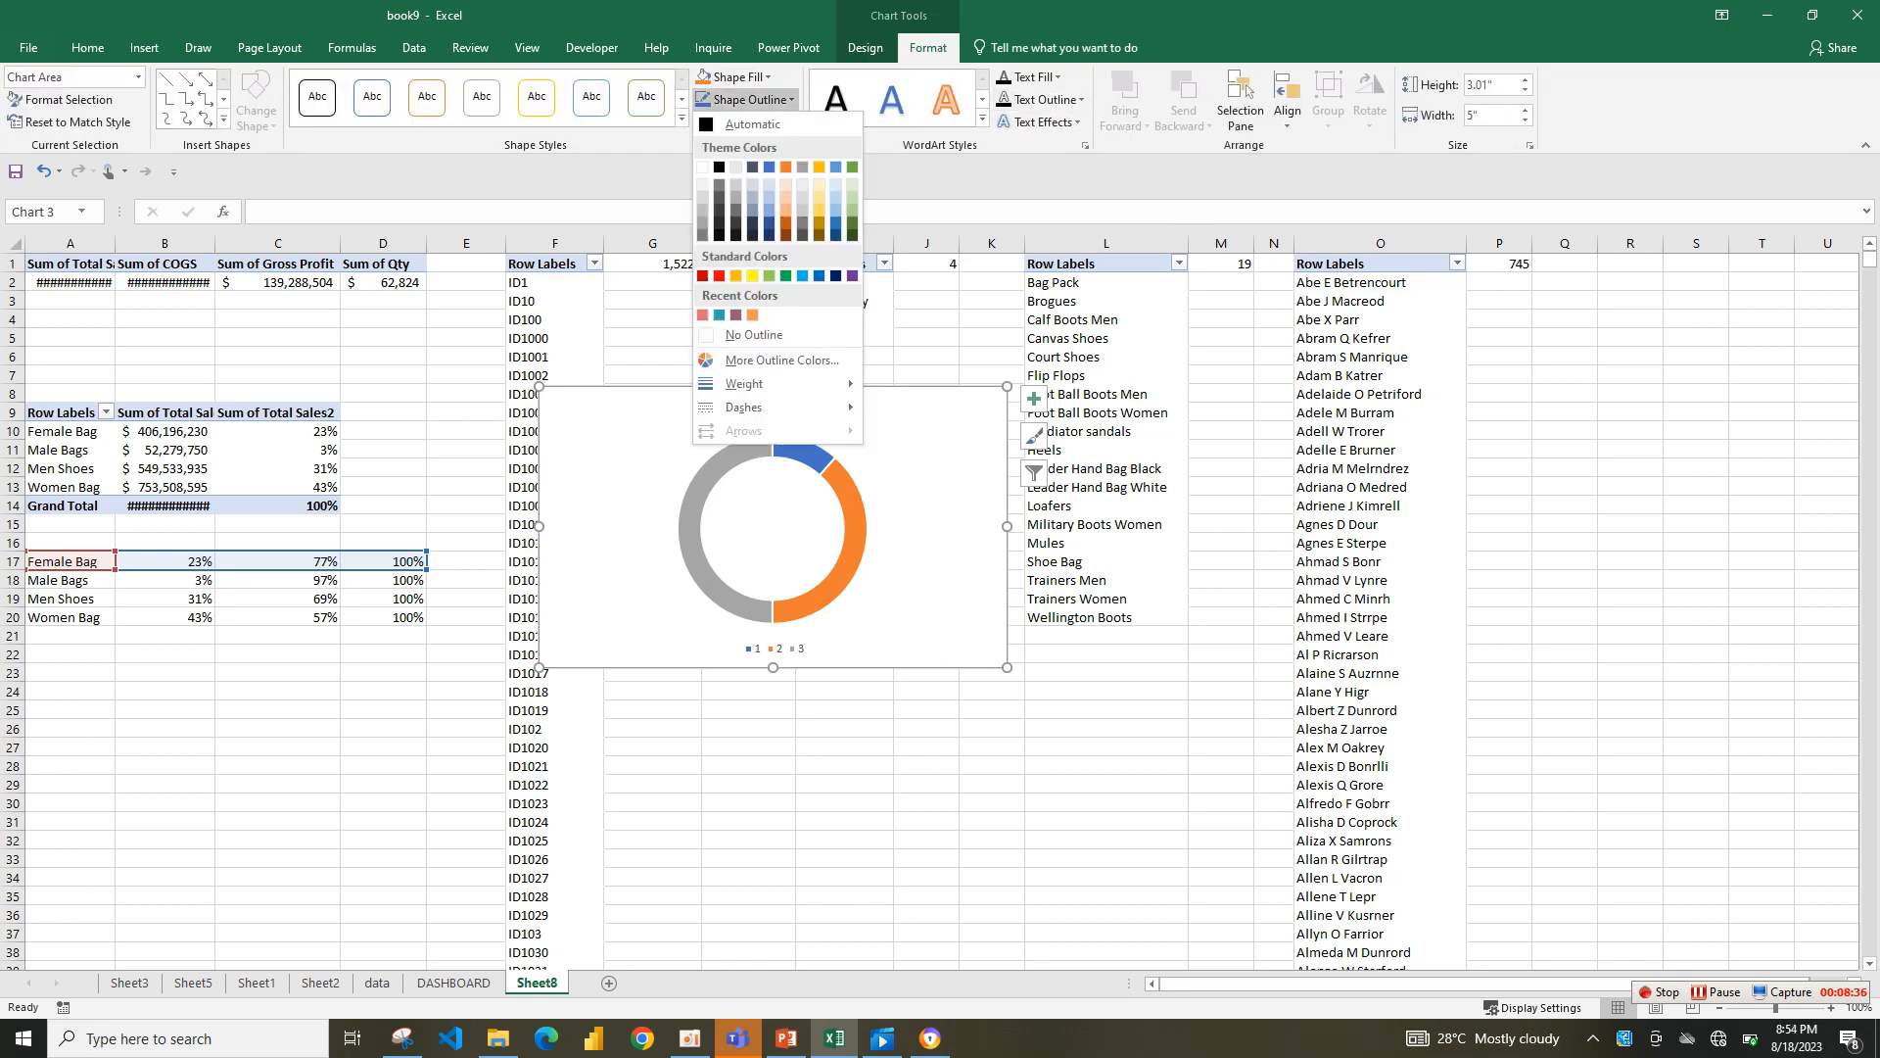
click(754, 335)
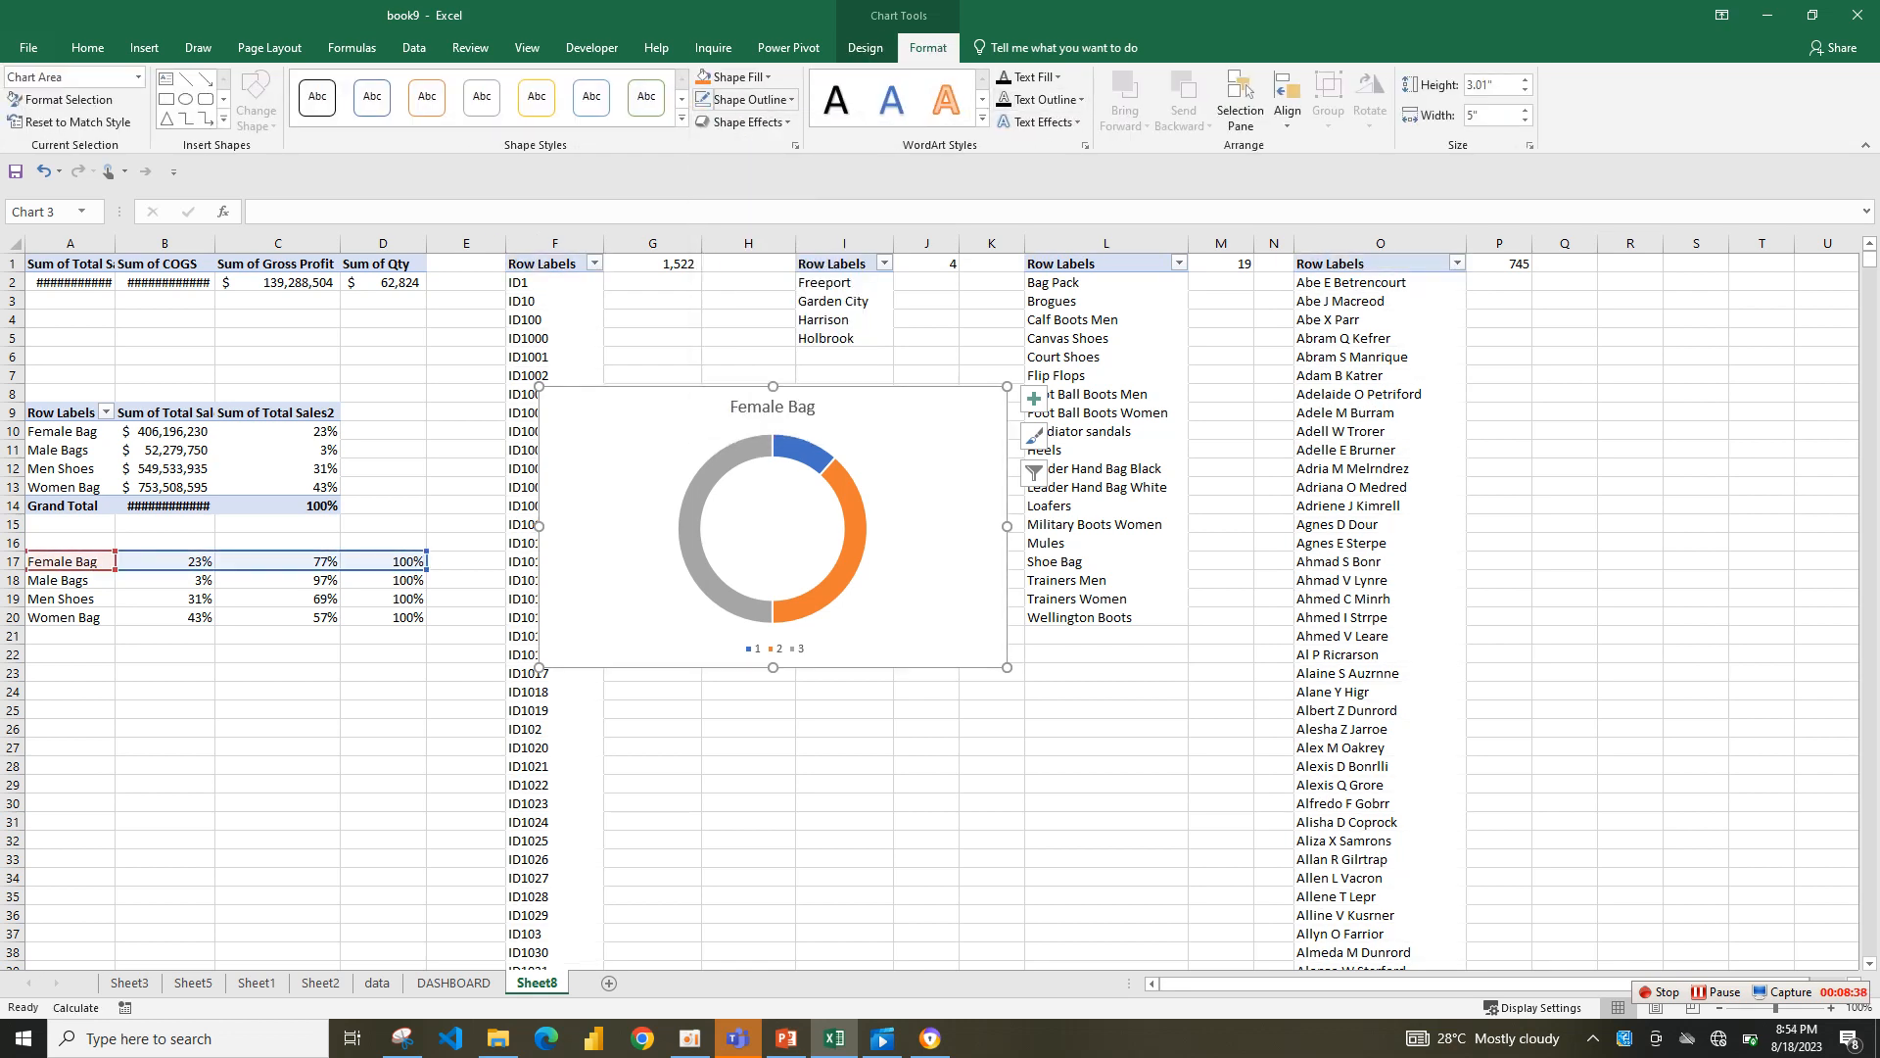
- Remove the Female Bag doughnut chart's background fill, title and legend
click(734, 77)
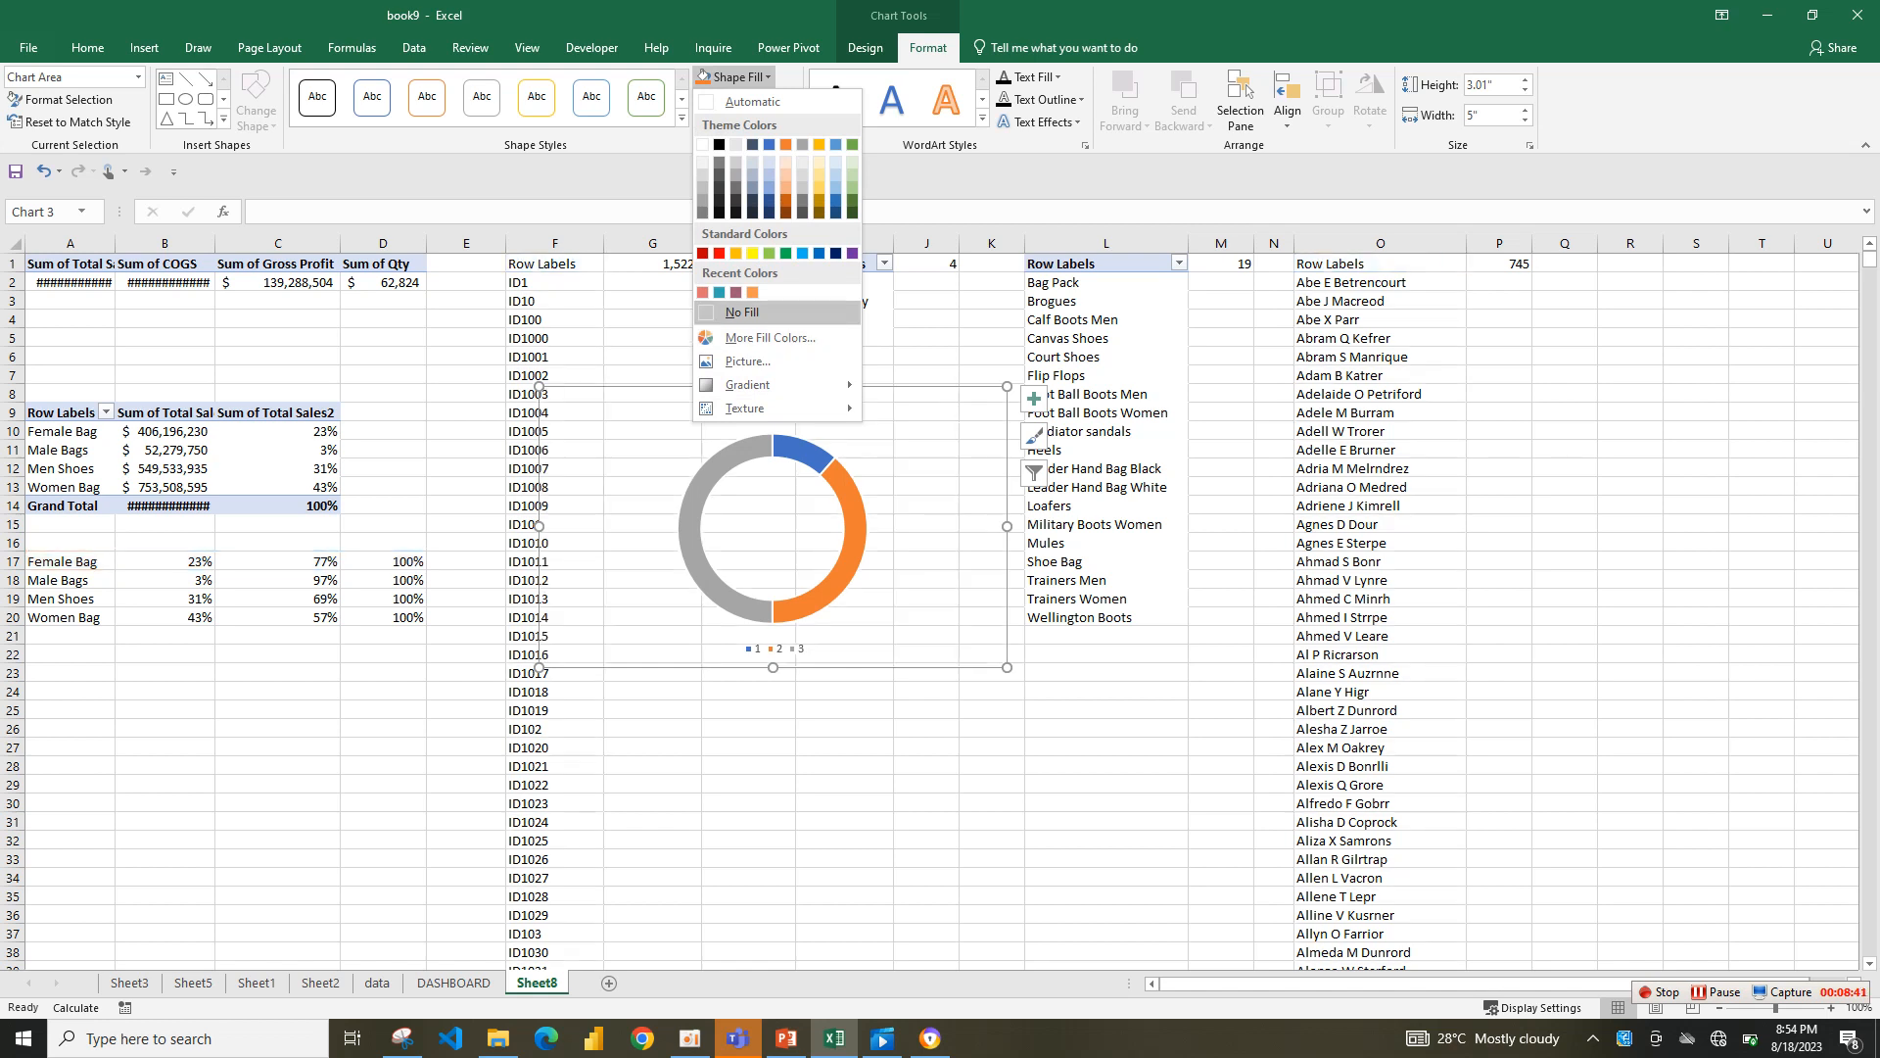
click(742, 311)
click(772, 406)
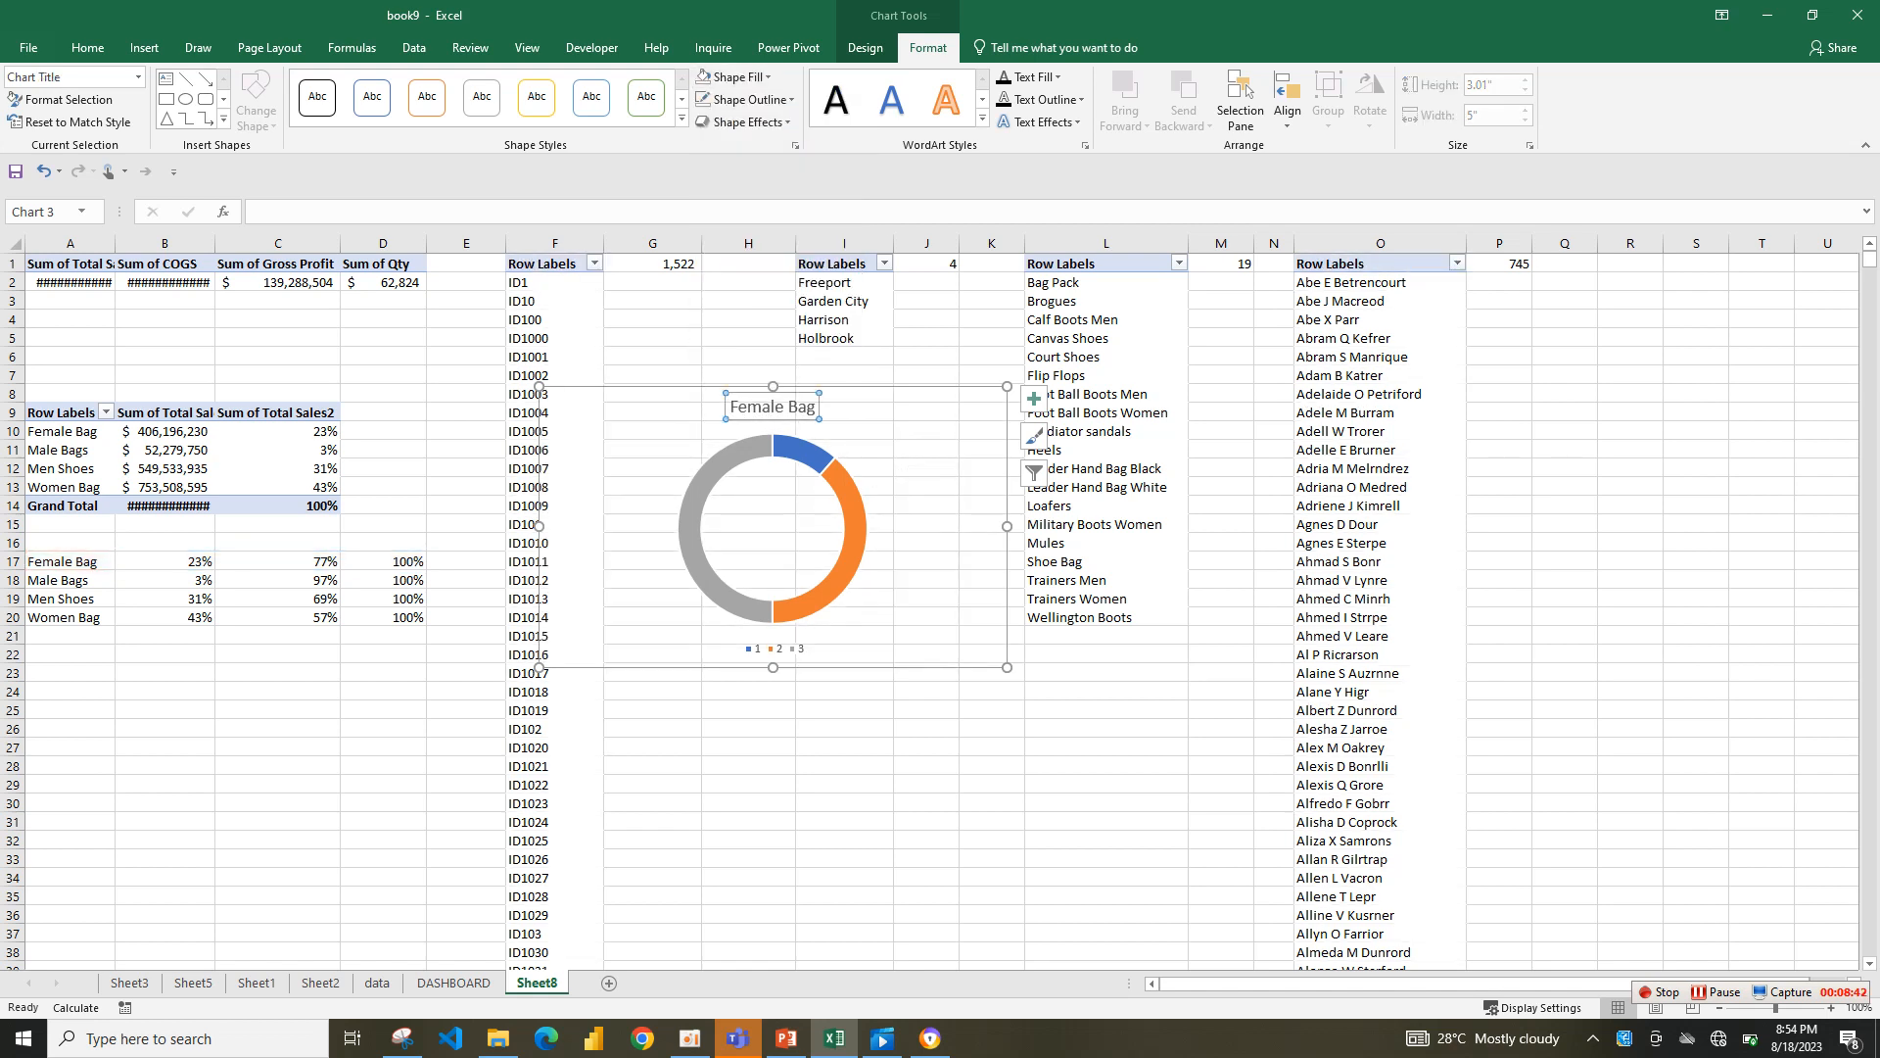
click(1034, 398)
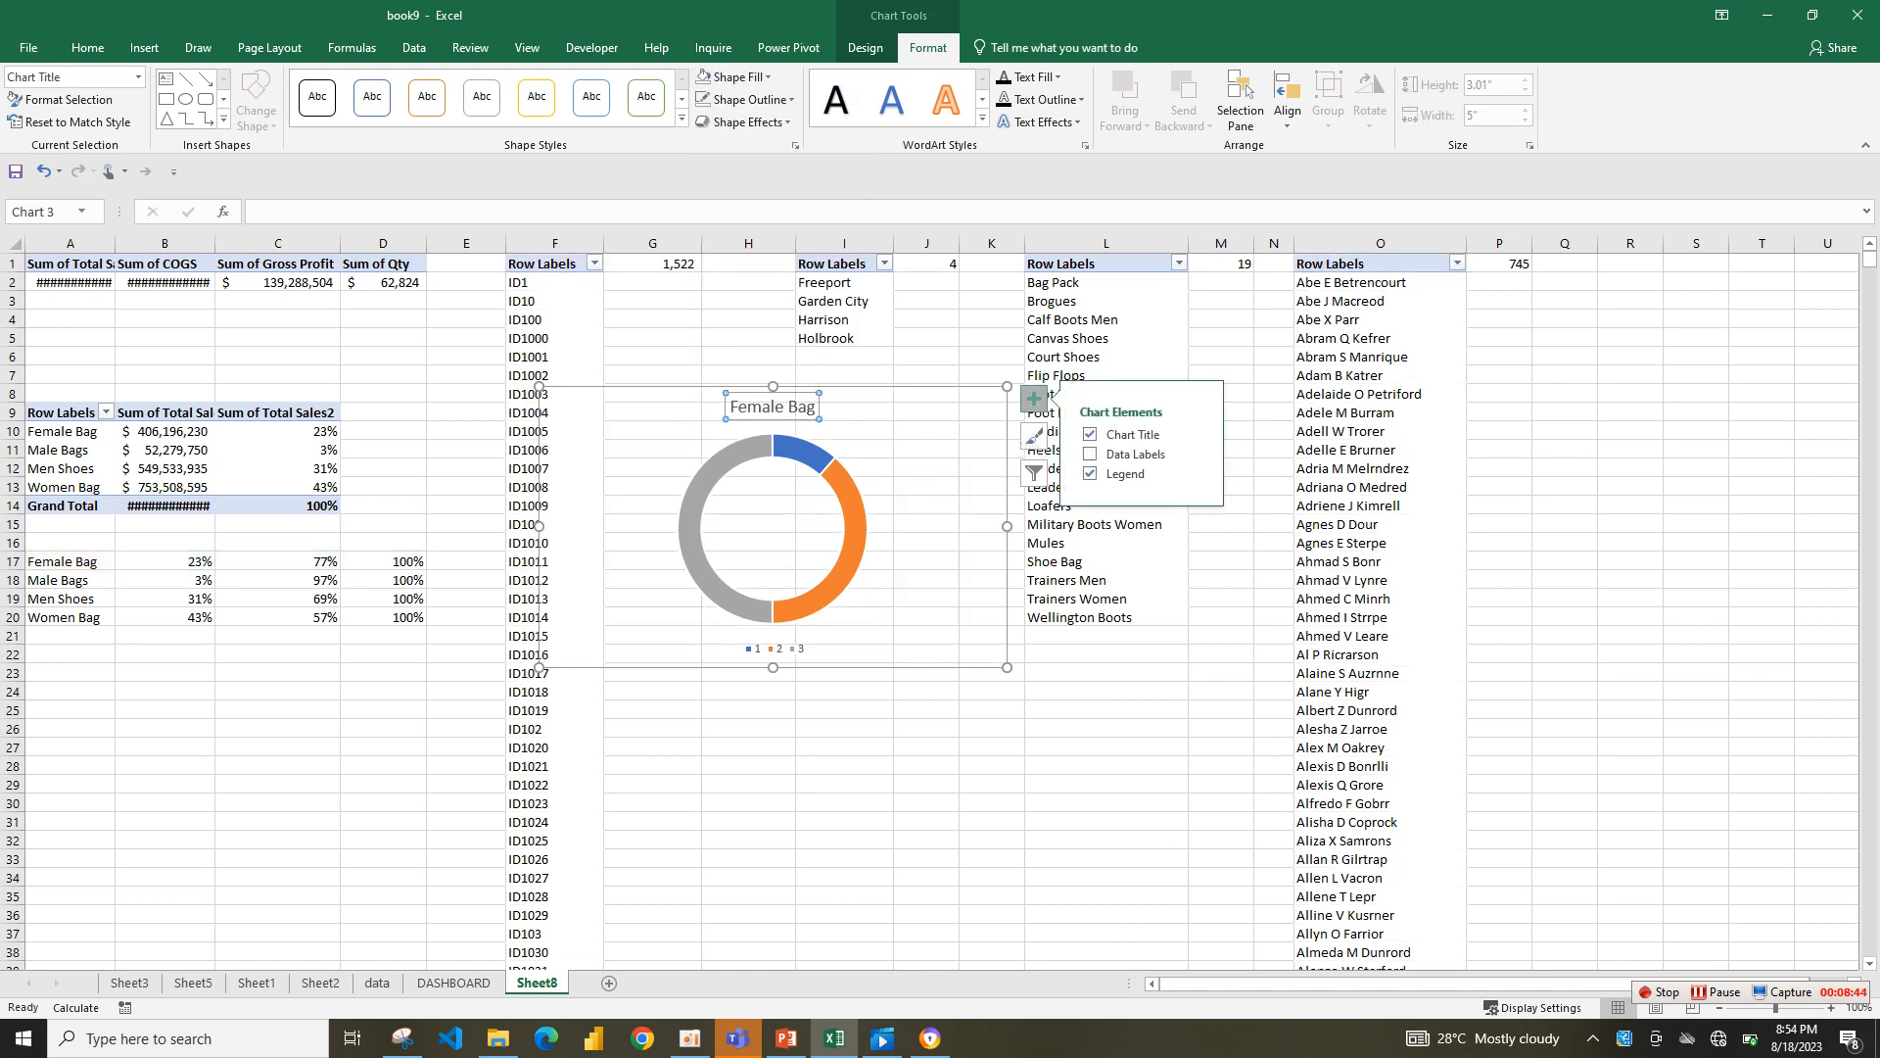
click(1090, 473)
click(1089, 434)
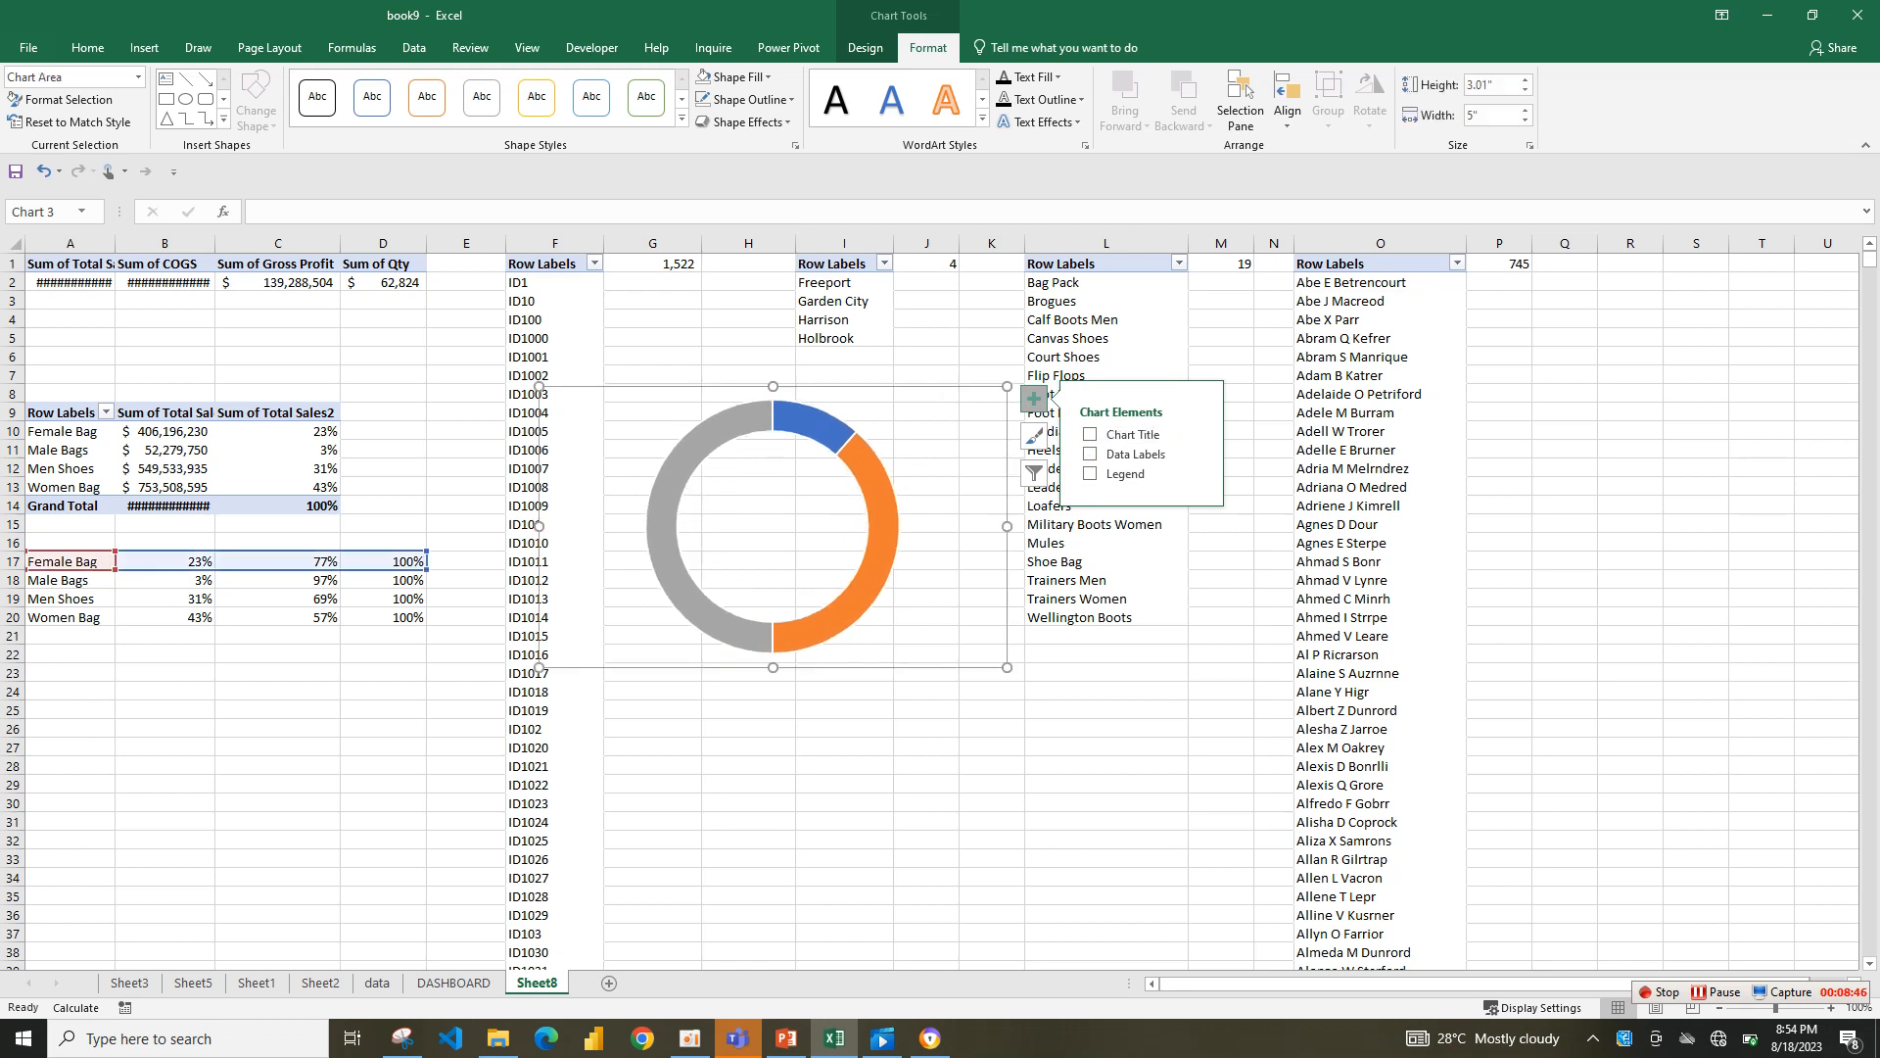
- Set the doughnut series' angle of first slice to 270° and its hole size to 60%
click(873, 468)
right_click(874, 462)
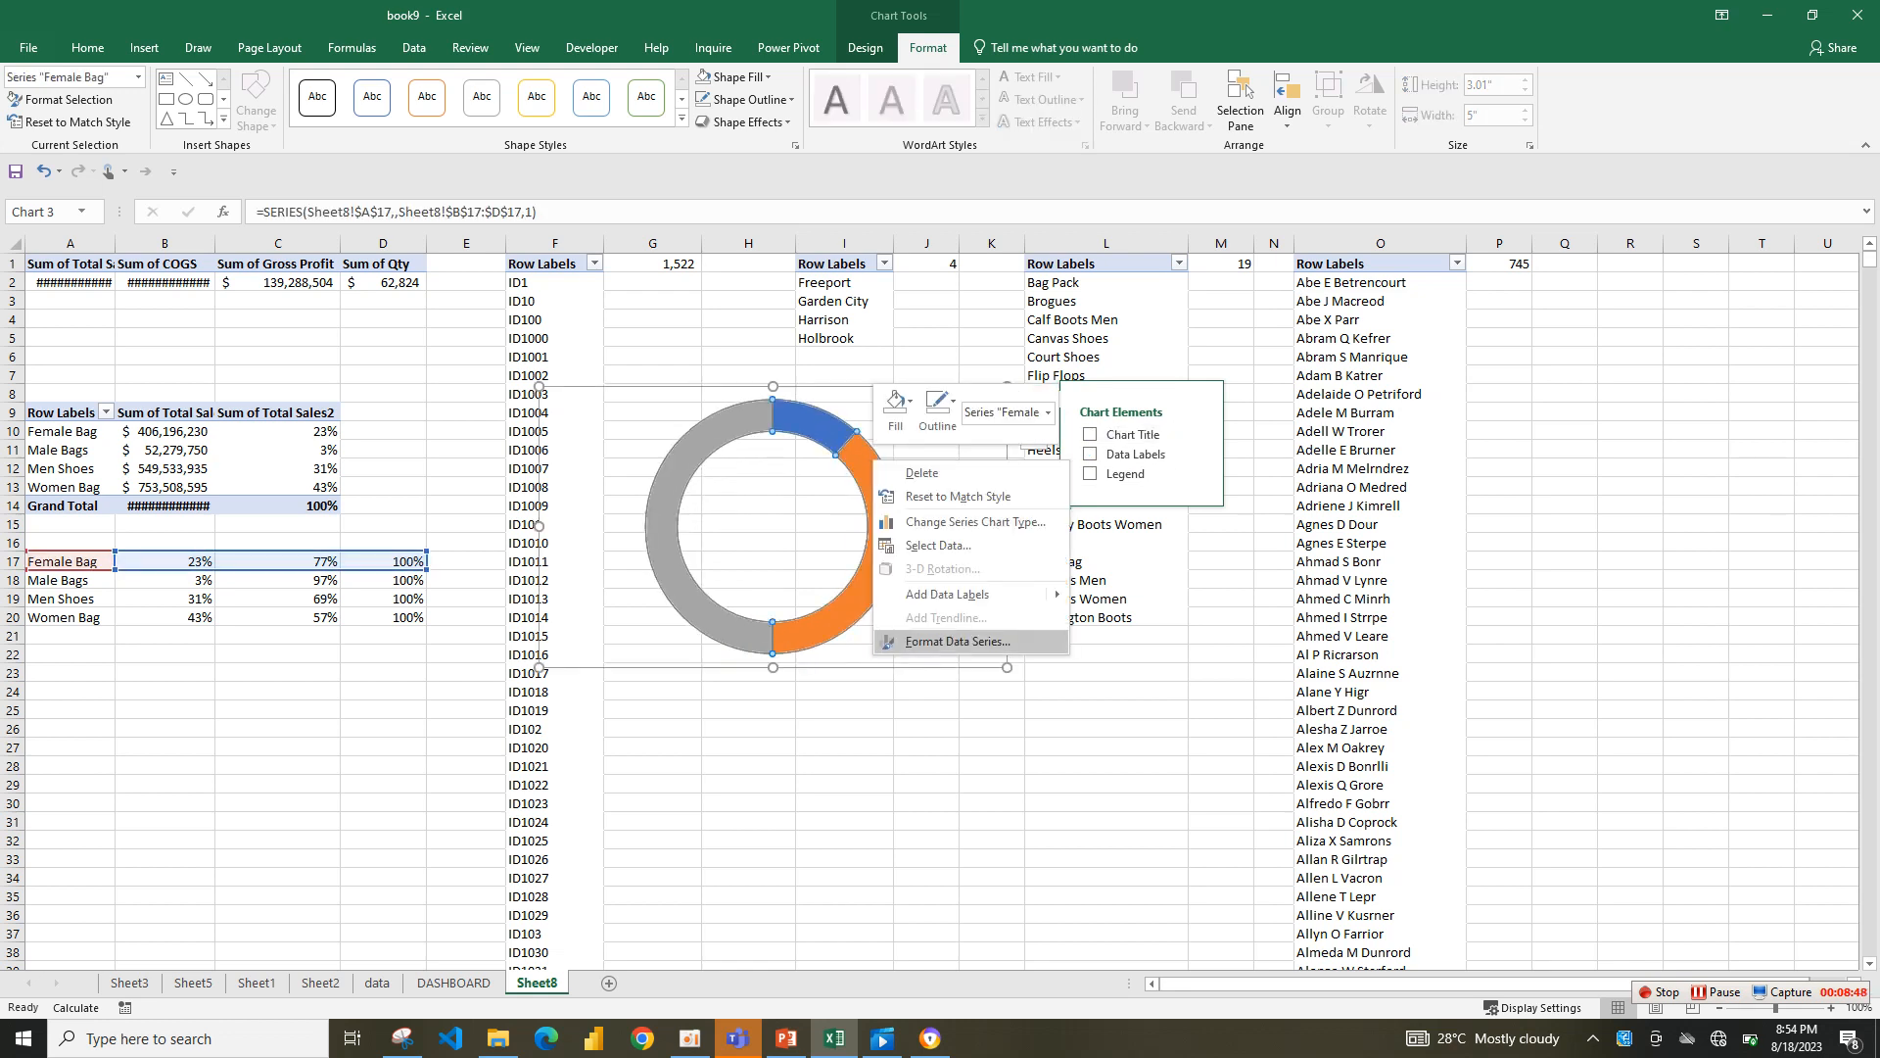
click(958, 642)
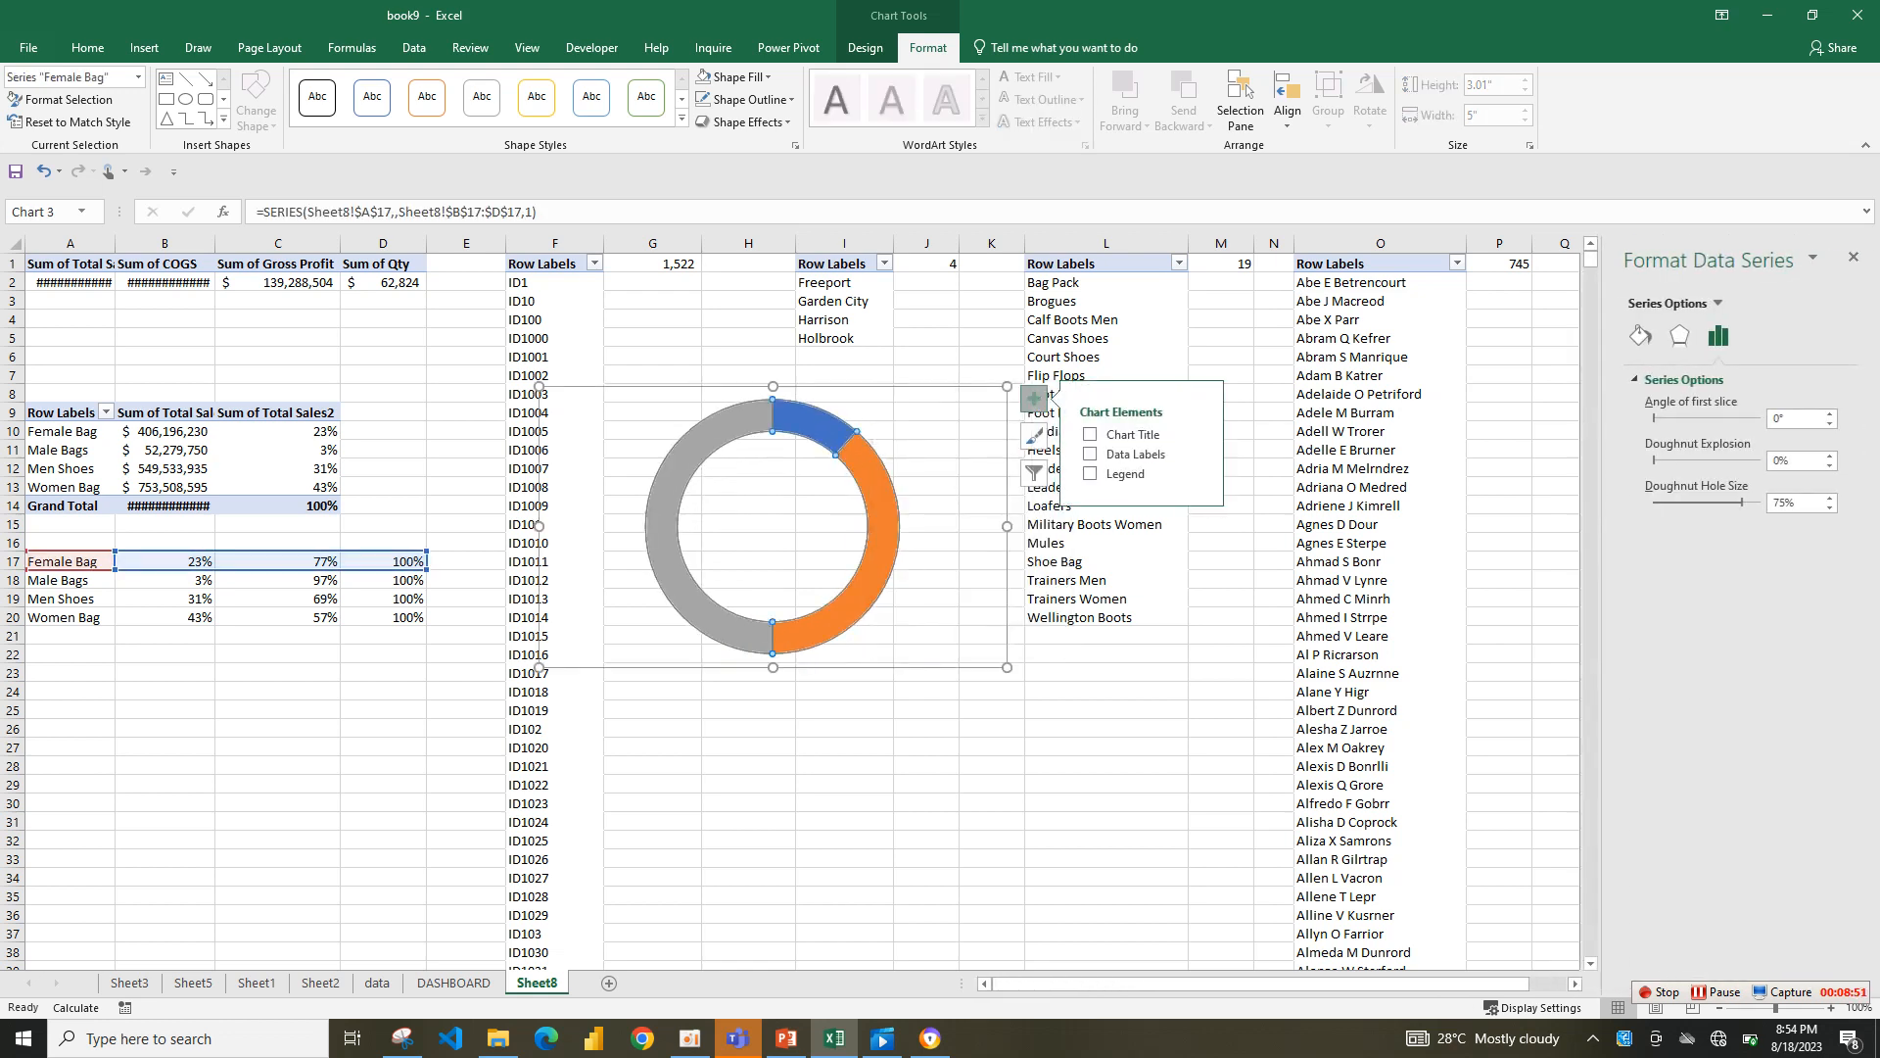
double_click(1779, 419)
text(270)
drag(1742, 502, 1728, 502)
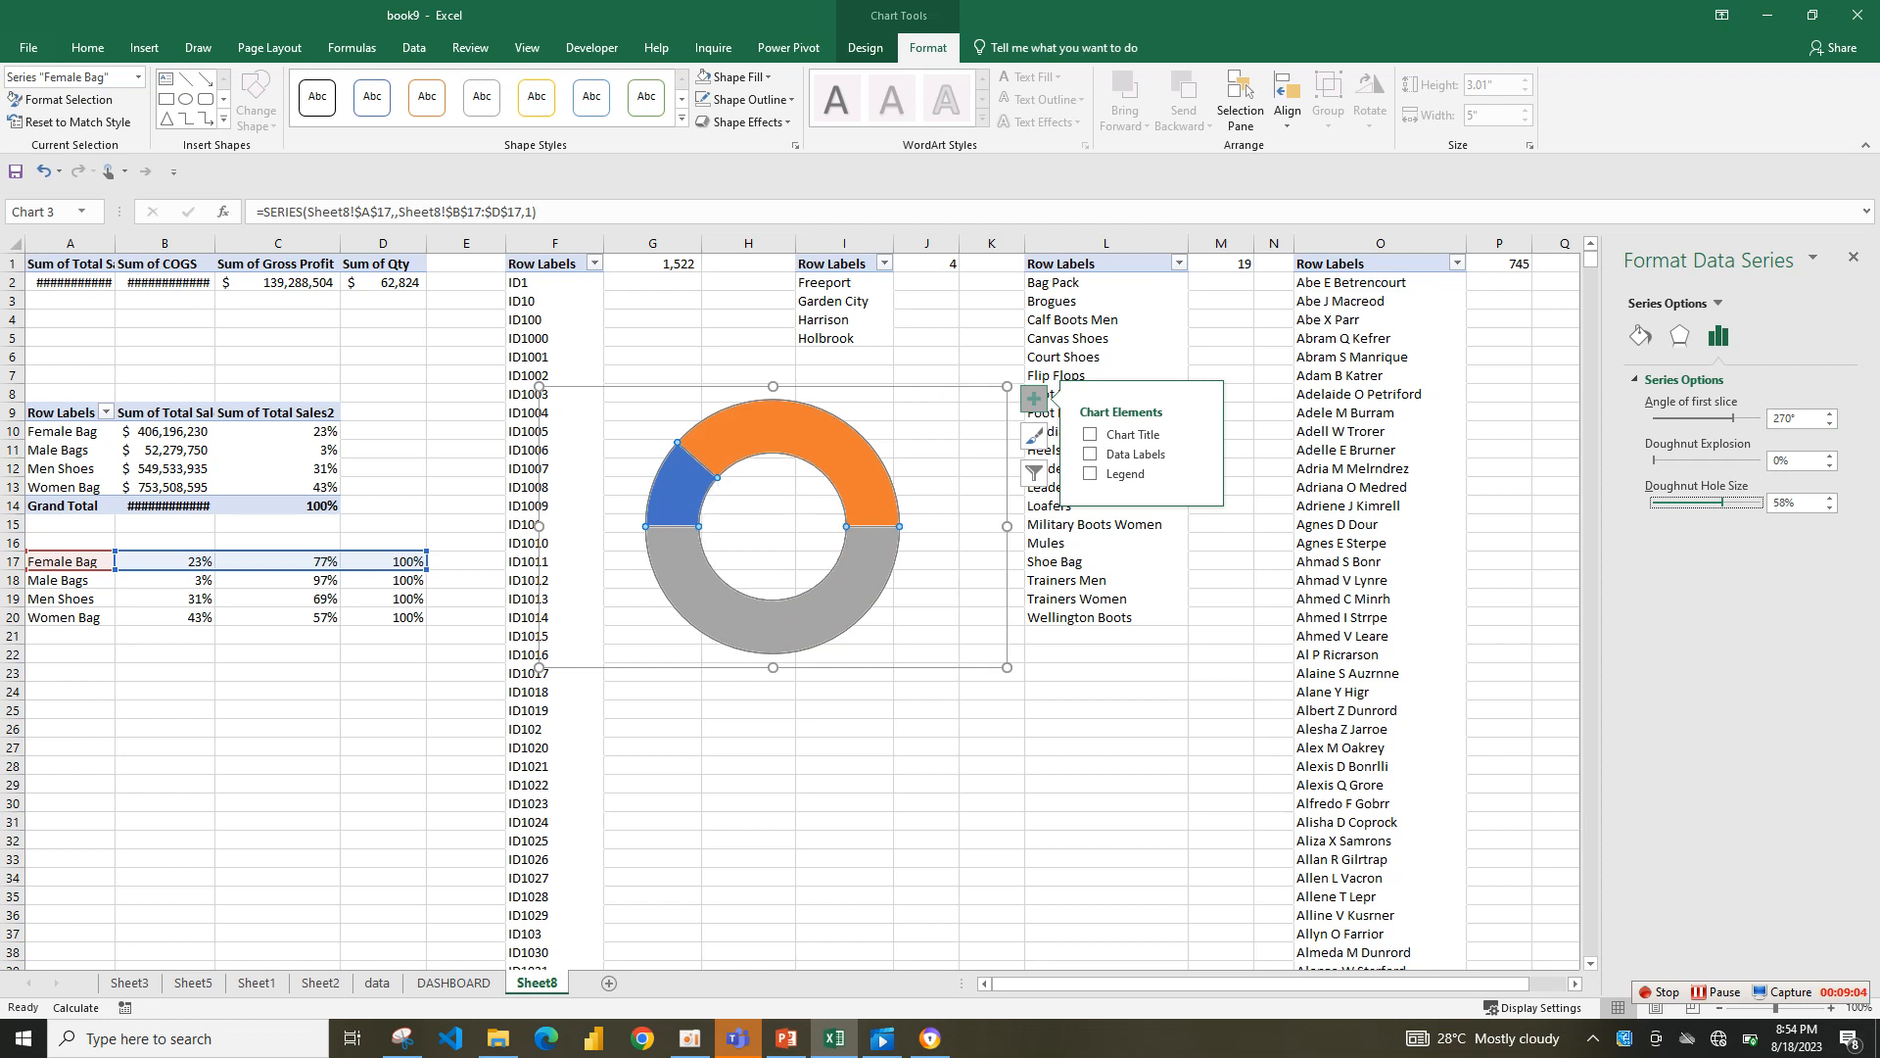
drag(1722, 503, 1728, 502)
- Set the grey lower-half slice of the doughnut to no fill
click(773, 627)
click(765, 578)
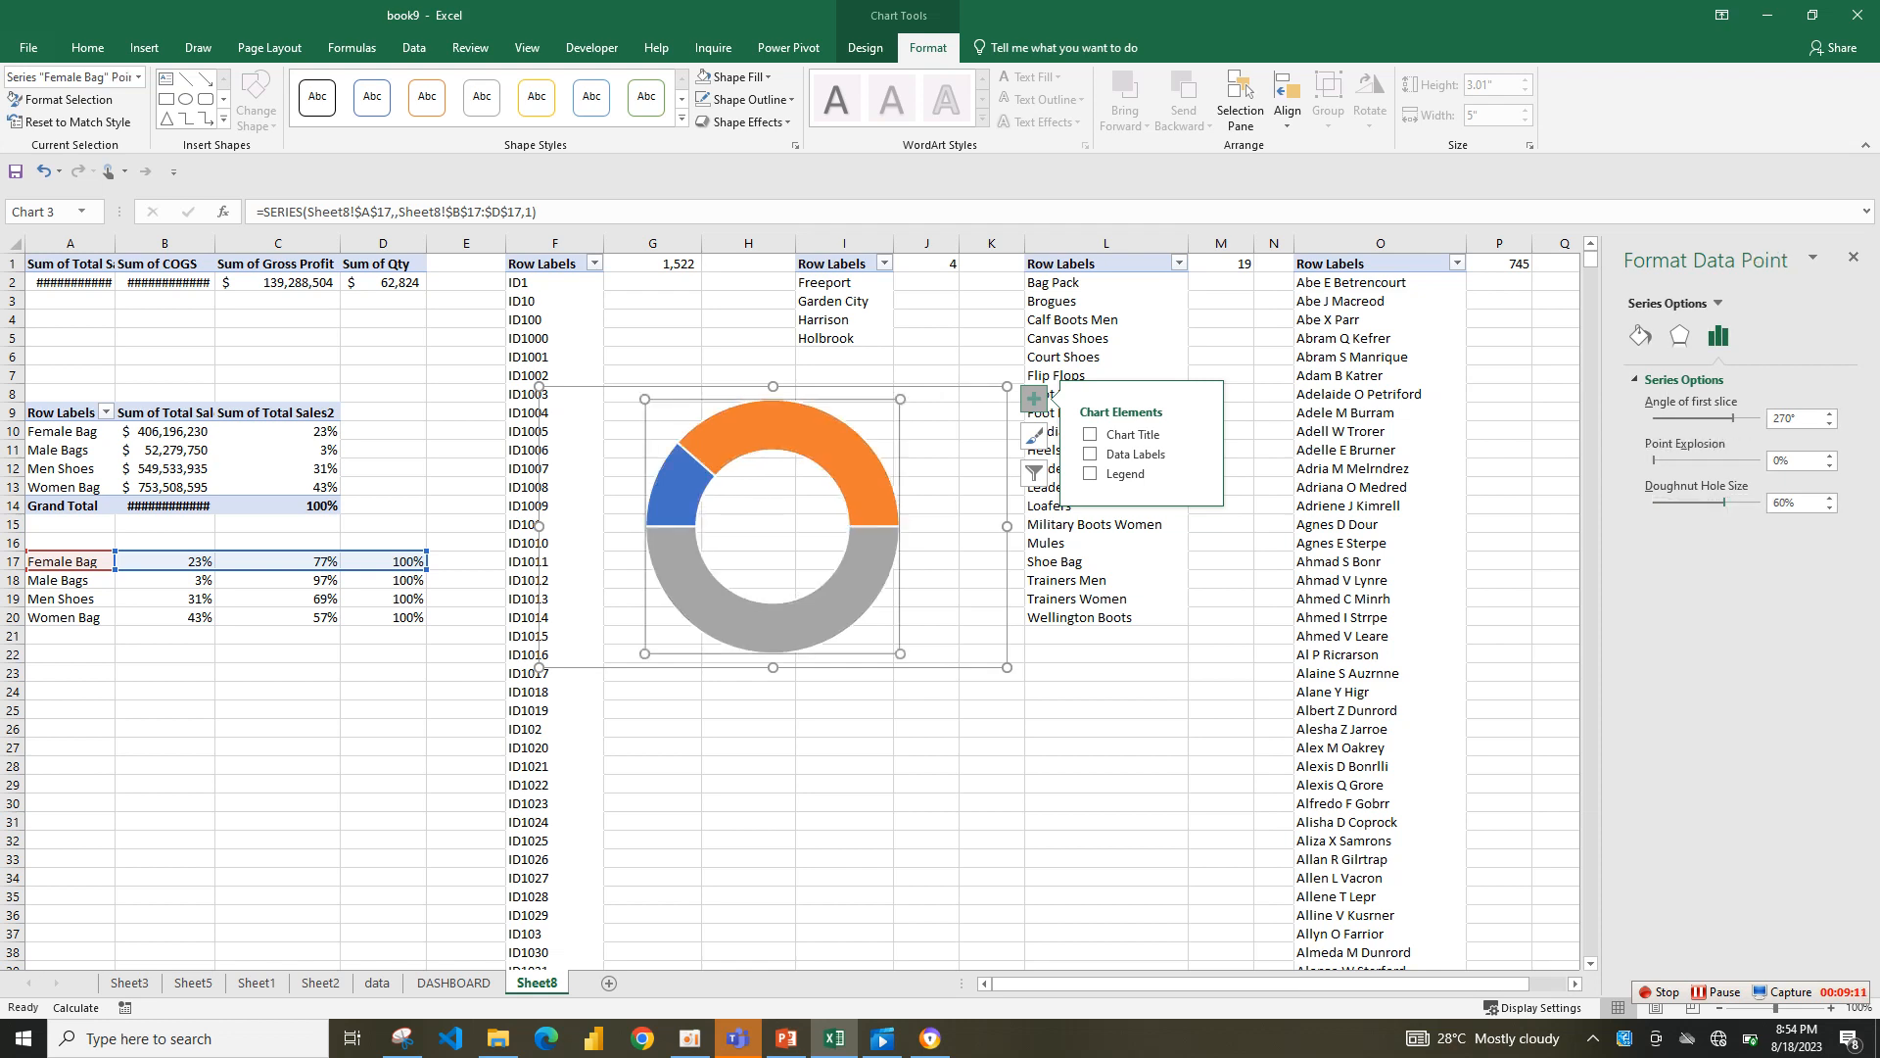
click(765, 627)
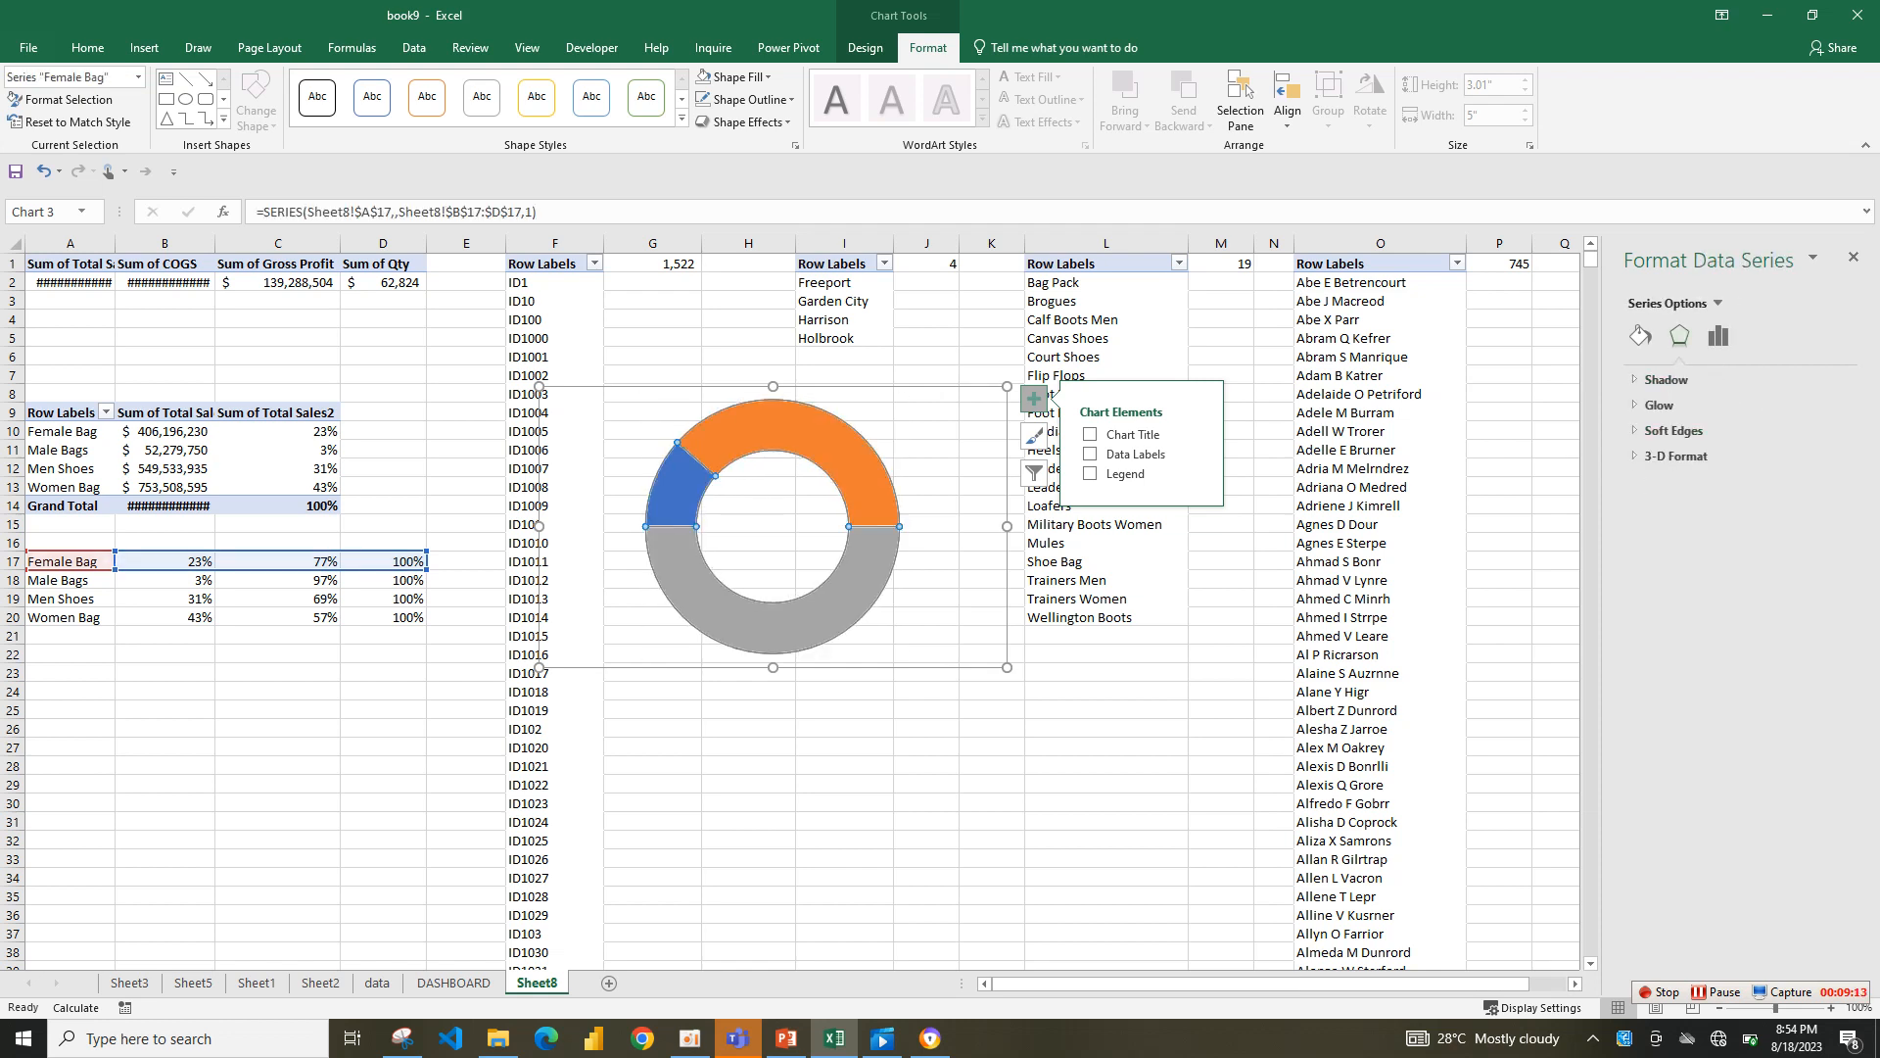
right_click(875, 541)
right_click(804, 632)
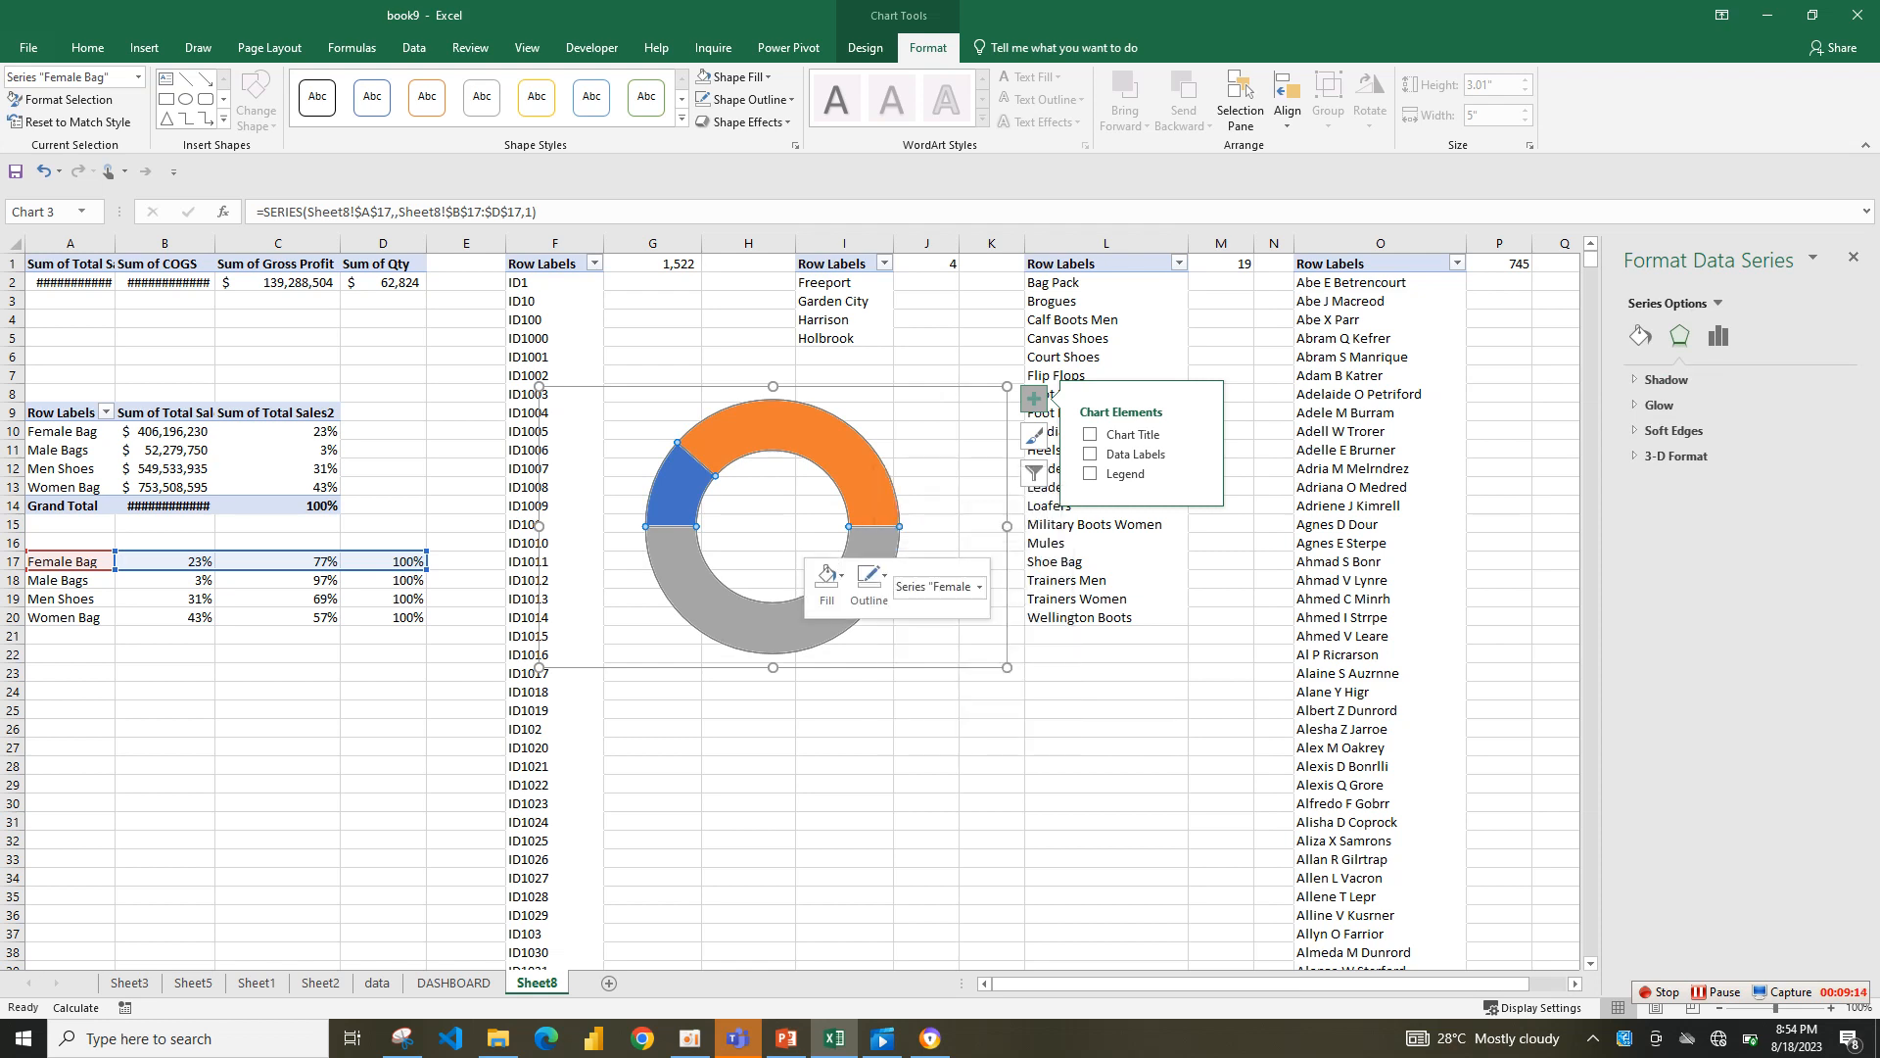
click(889, 816)
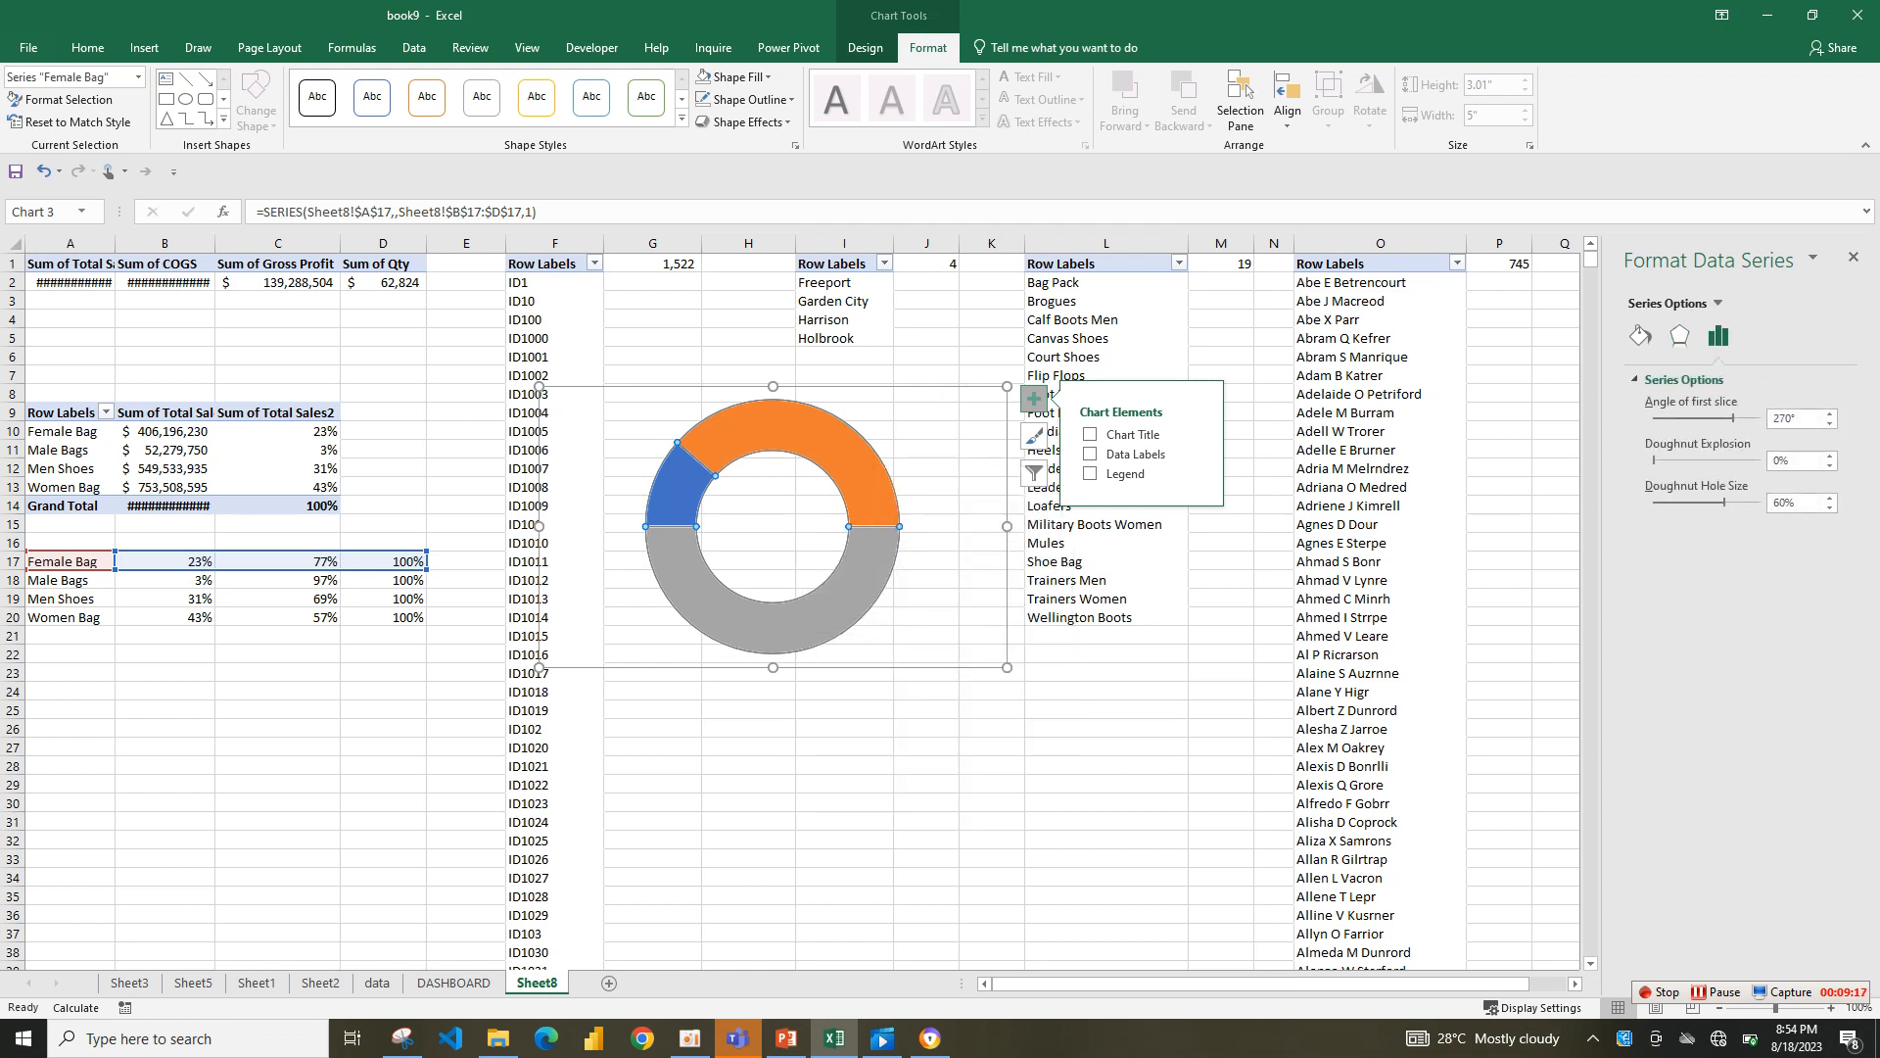
click(820, 619)
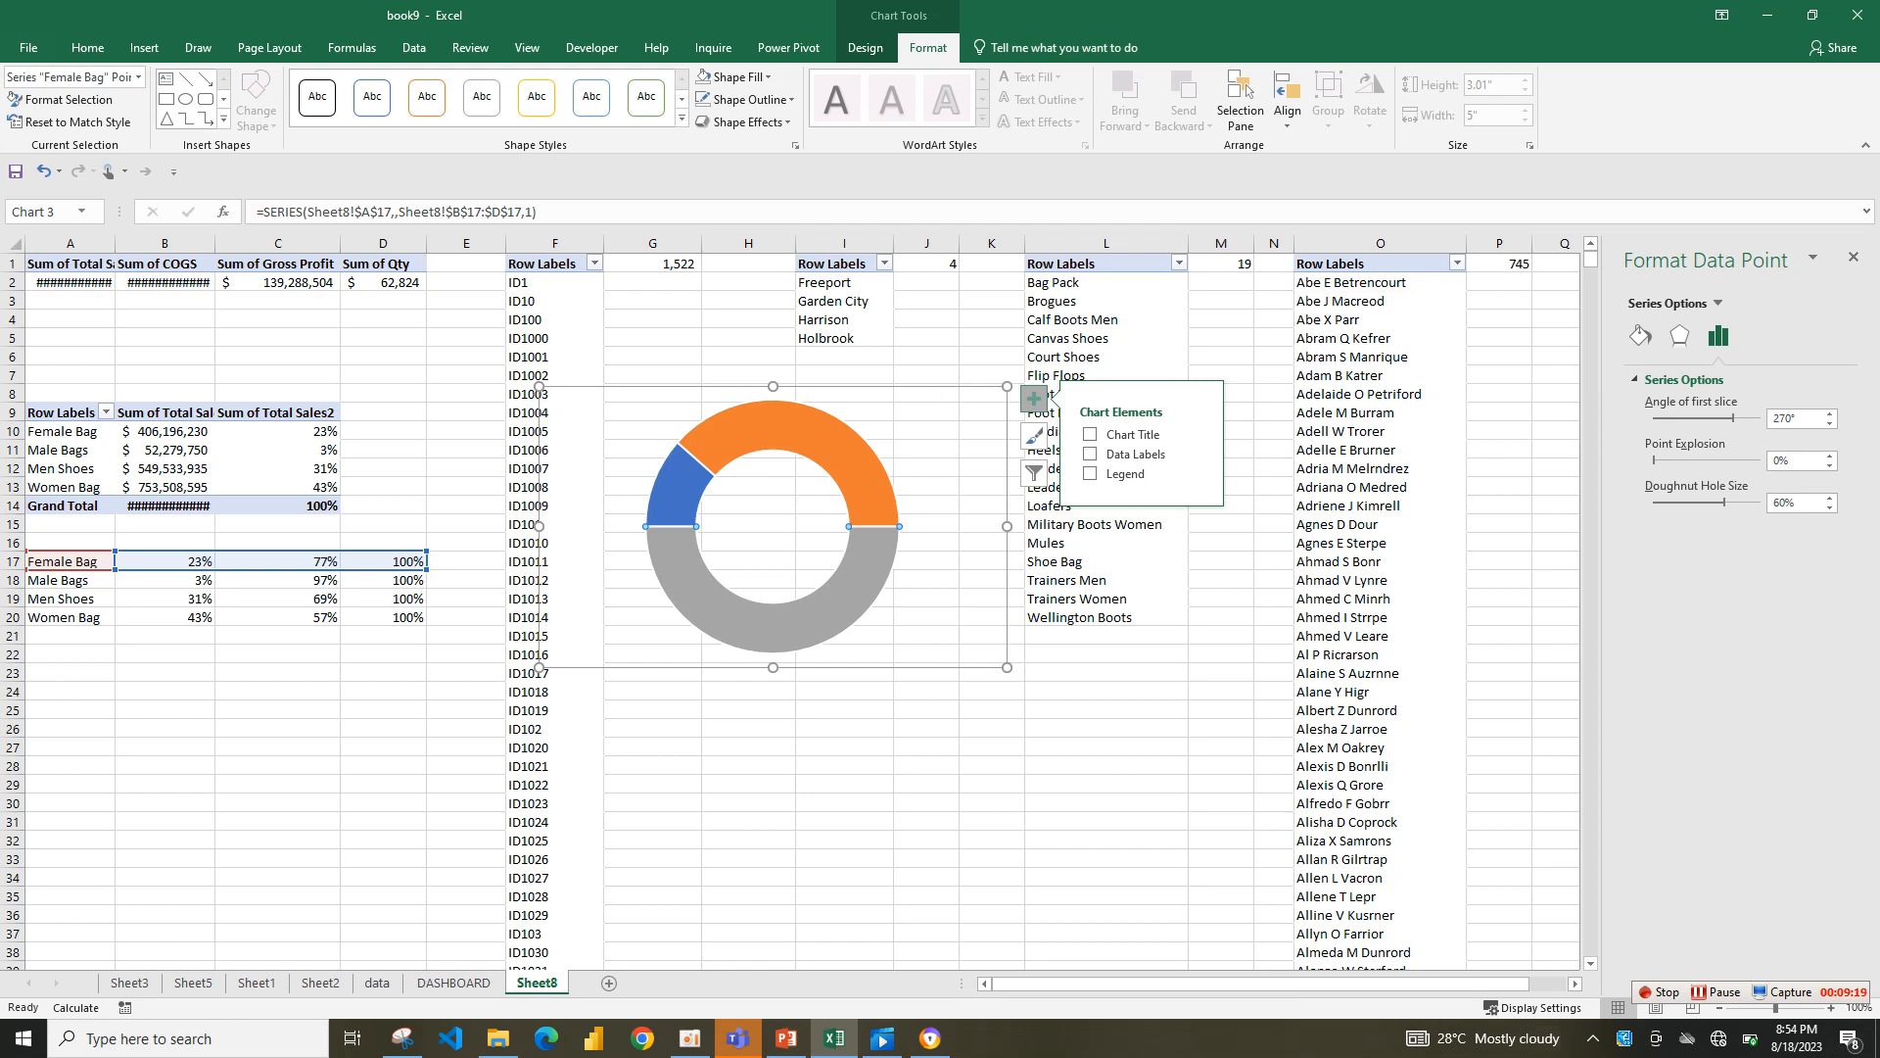
click(1640, 336)
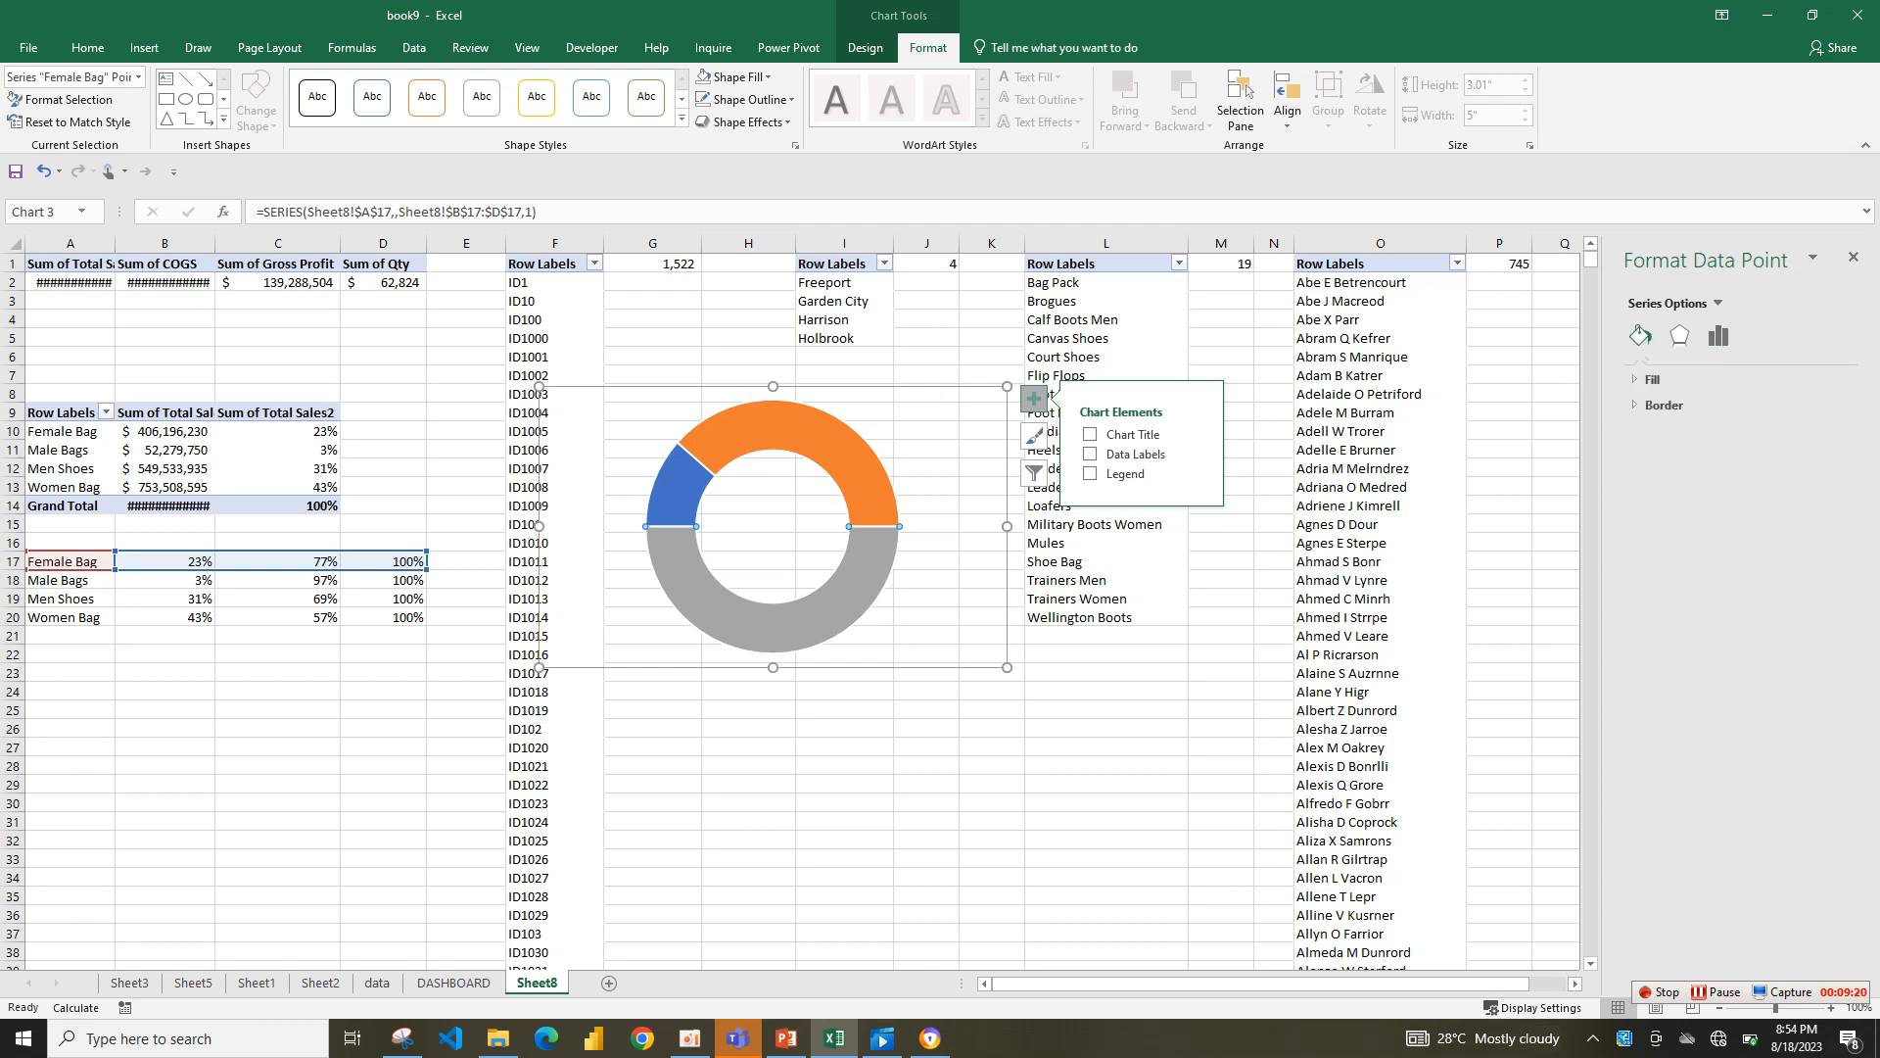
click(1652, 380)
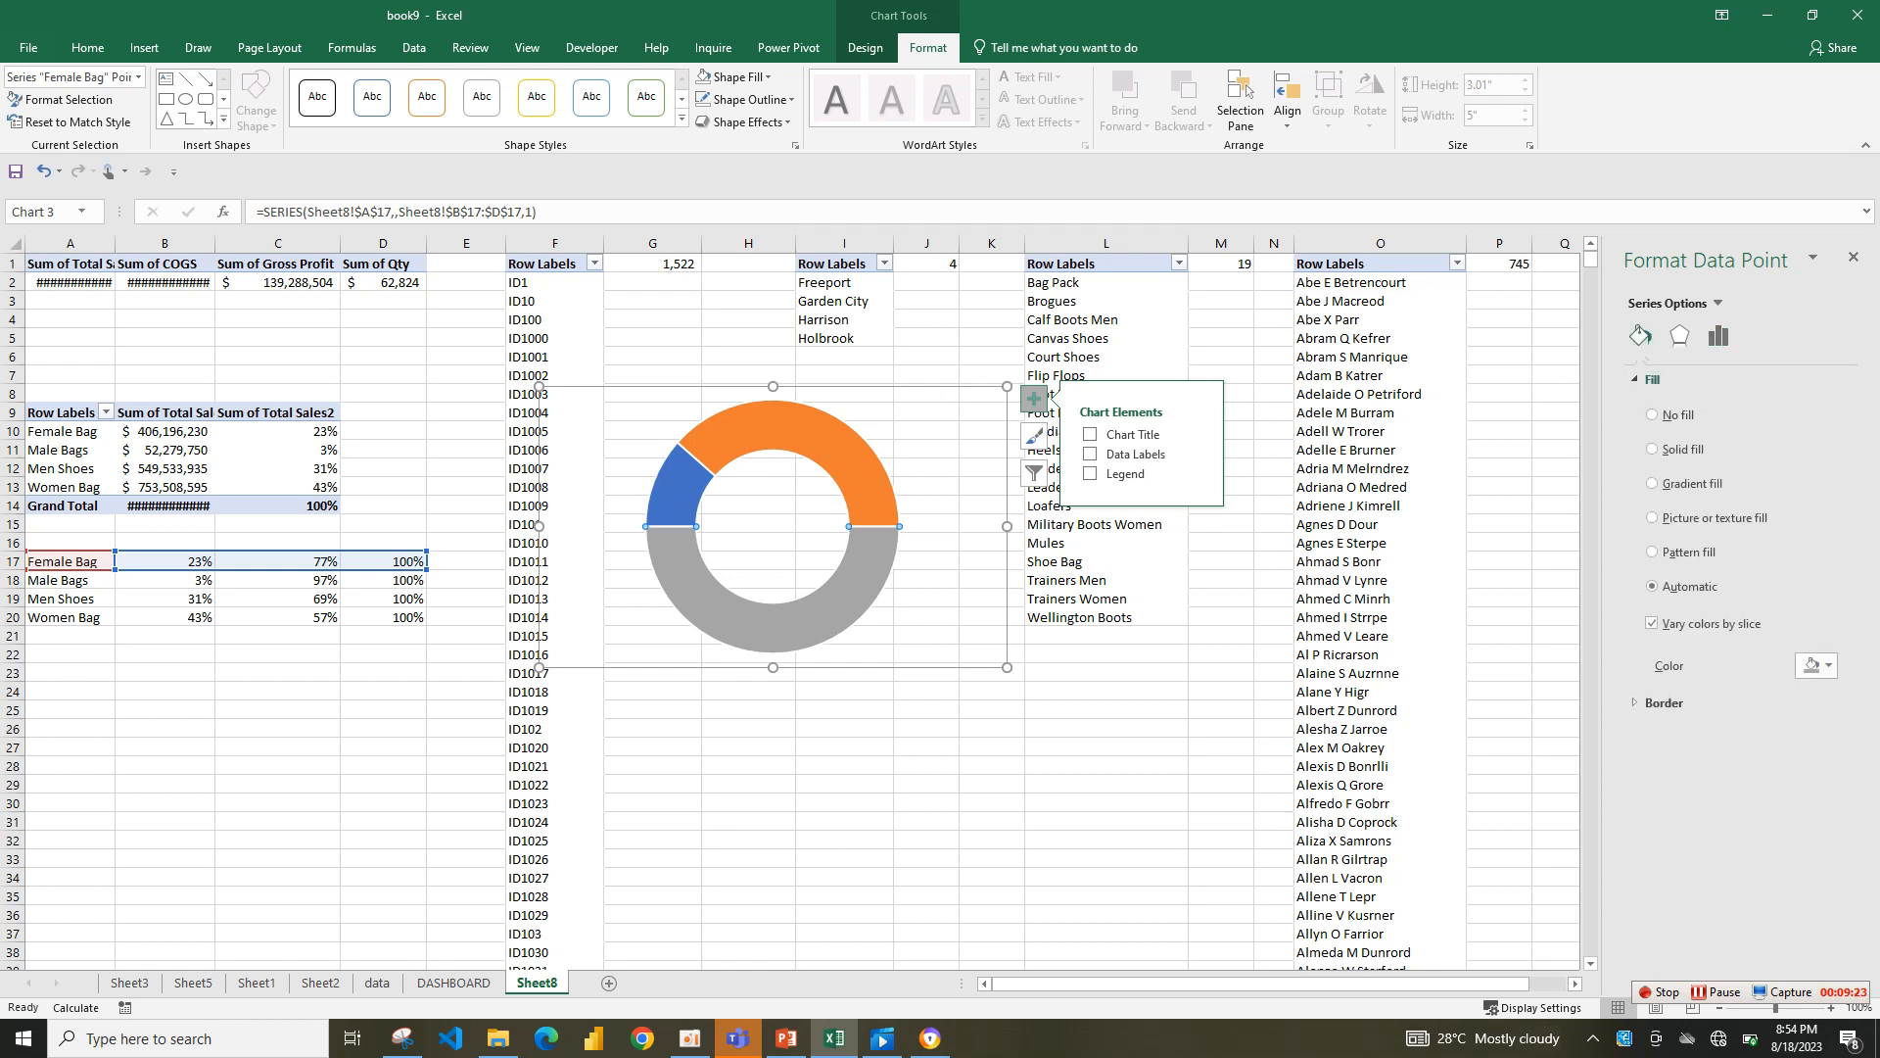
click(1812, 665)
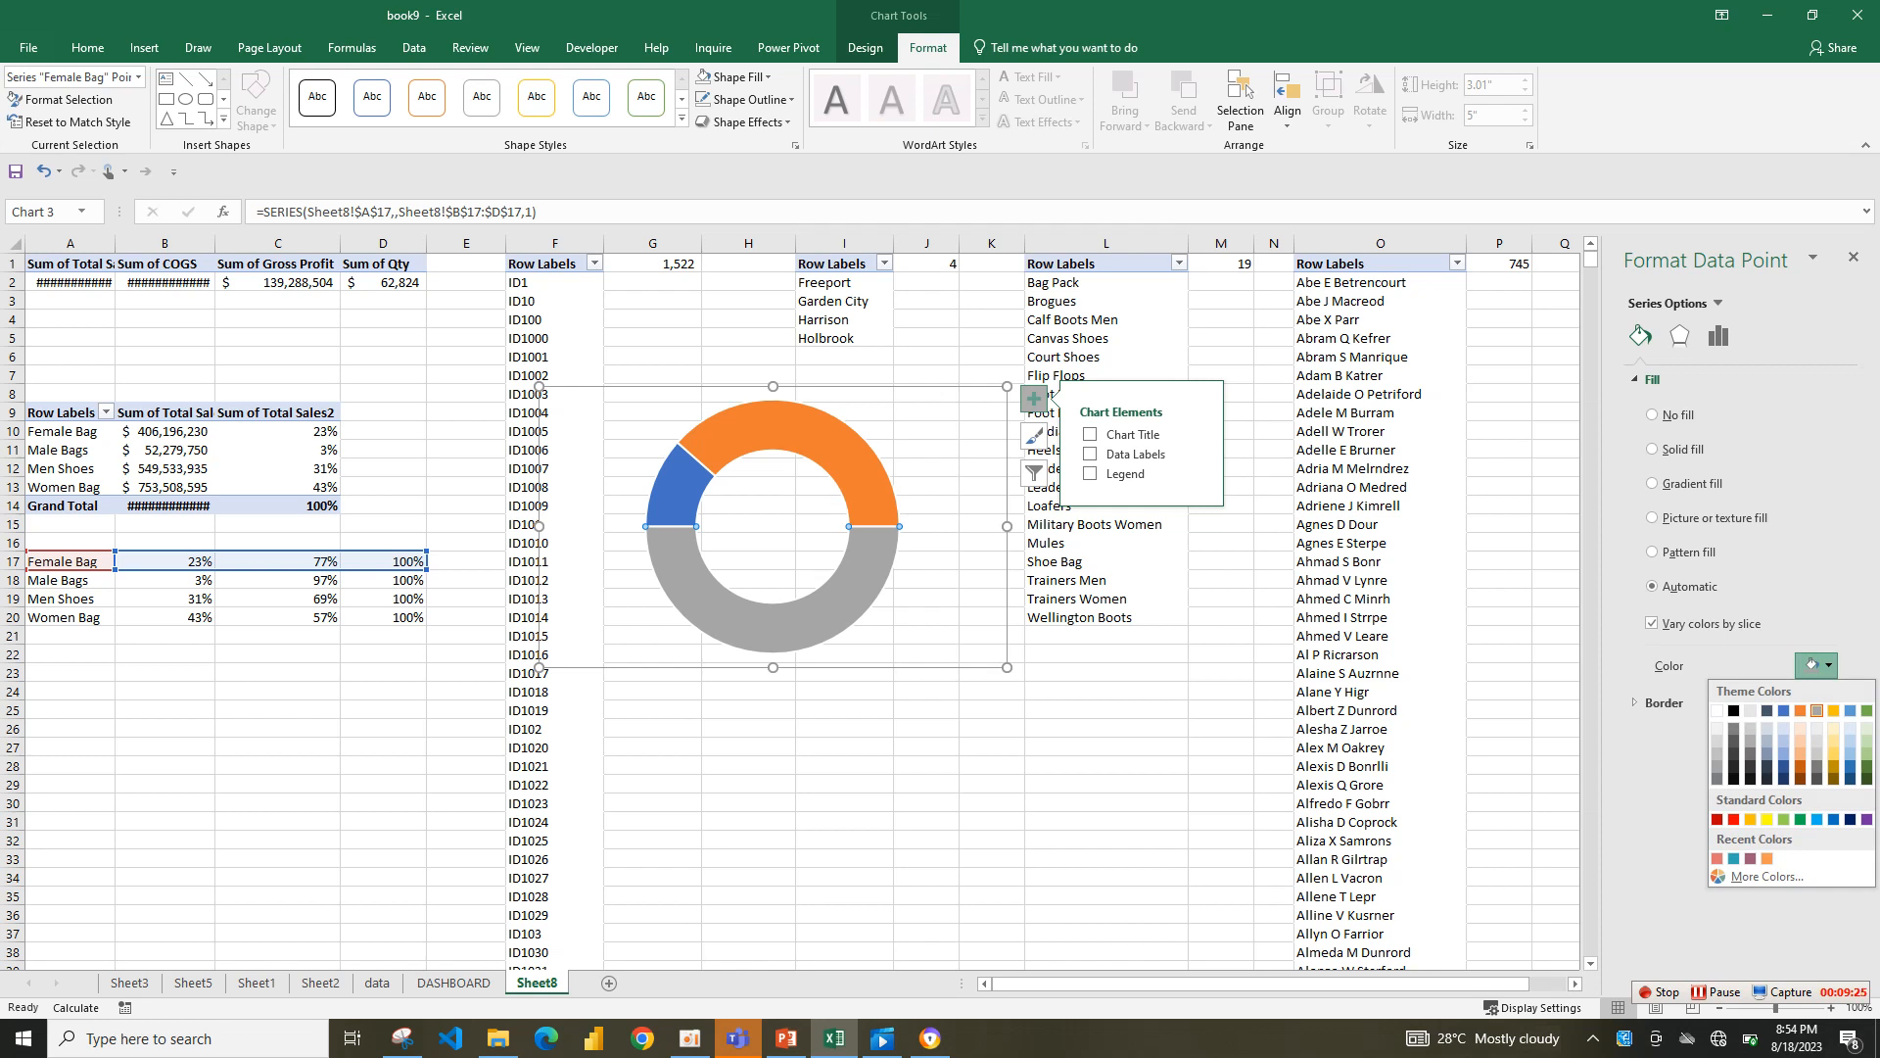
click(1651, 414)
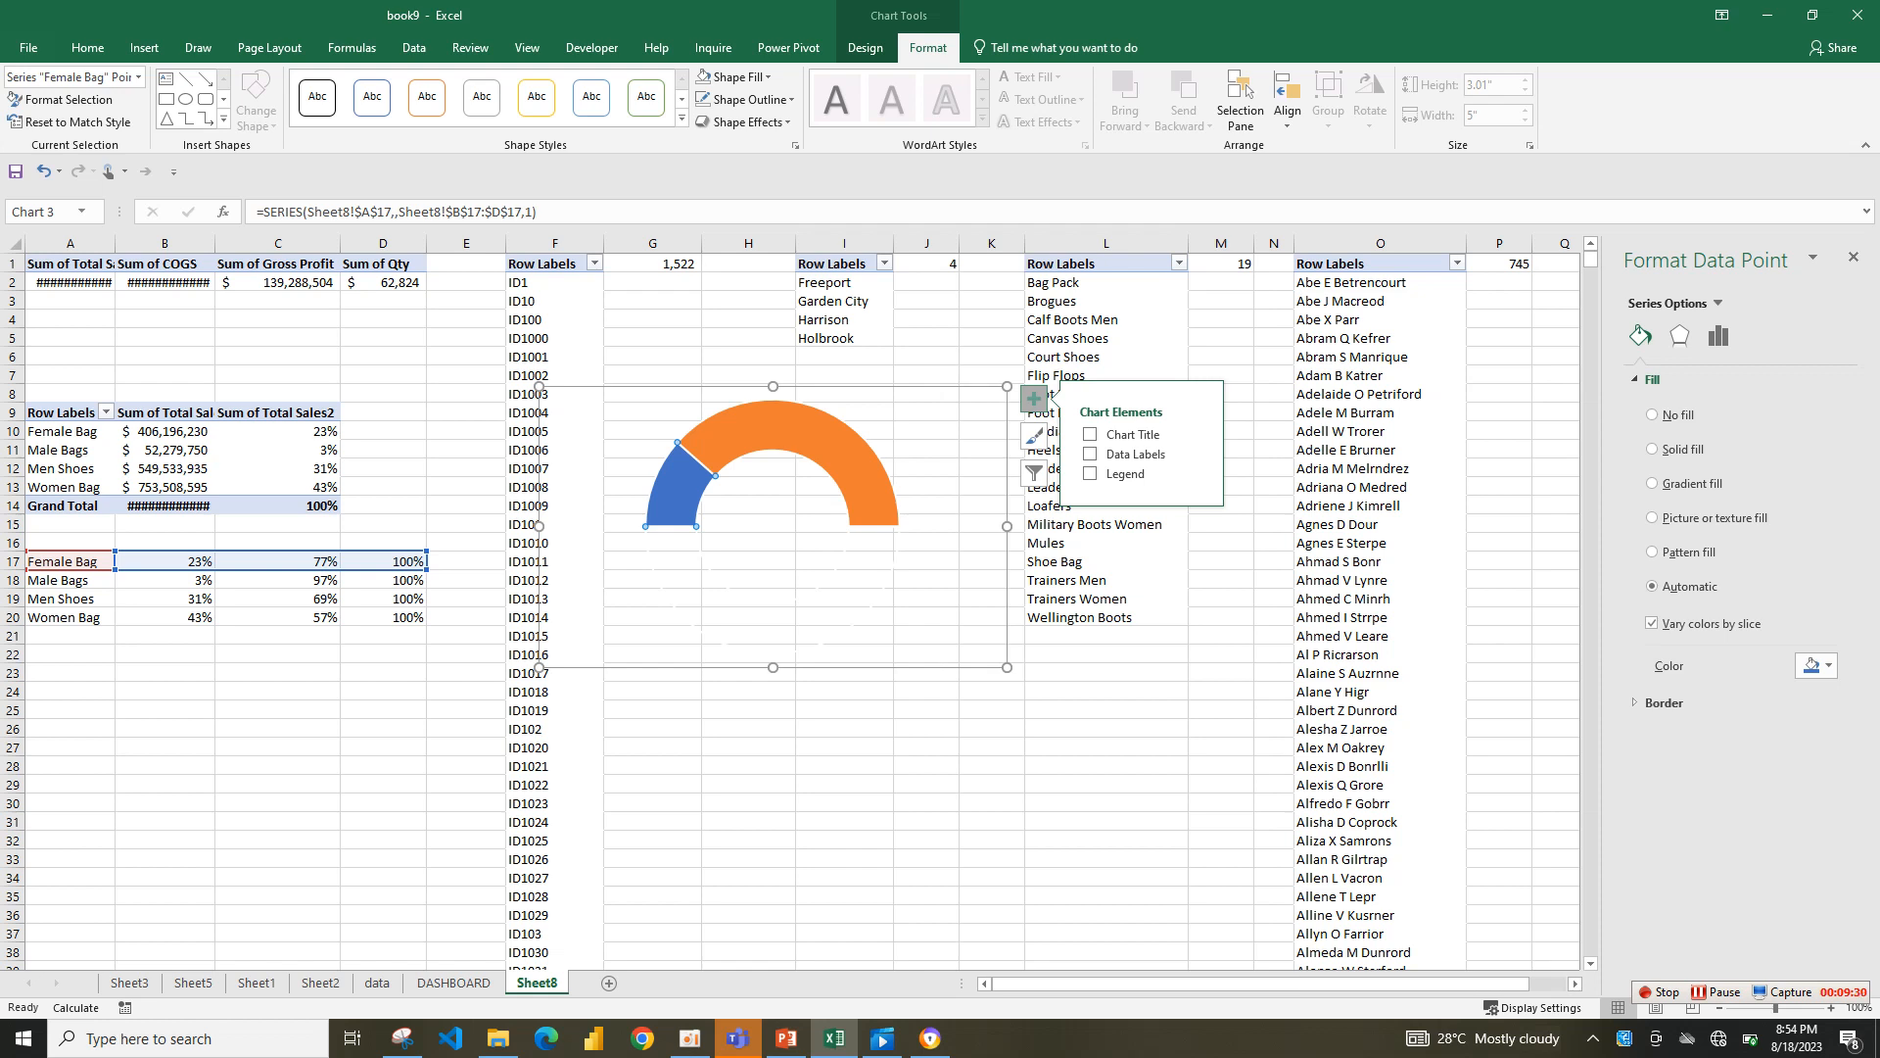
- Fill the blue and orange slices of the doughnut with the same recently used mauve colour
click(1812, 665)
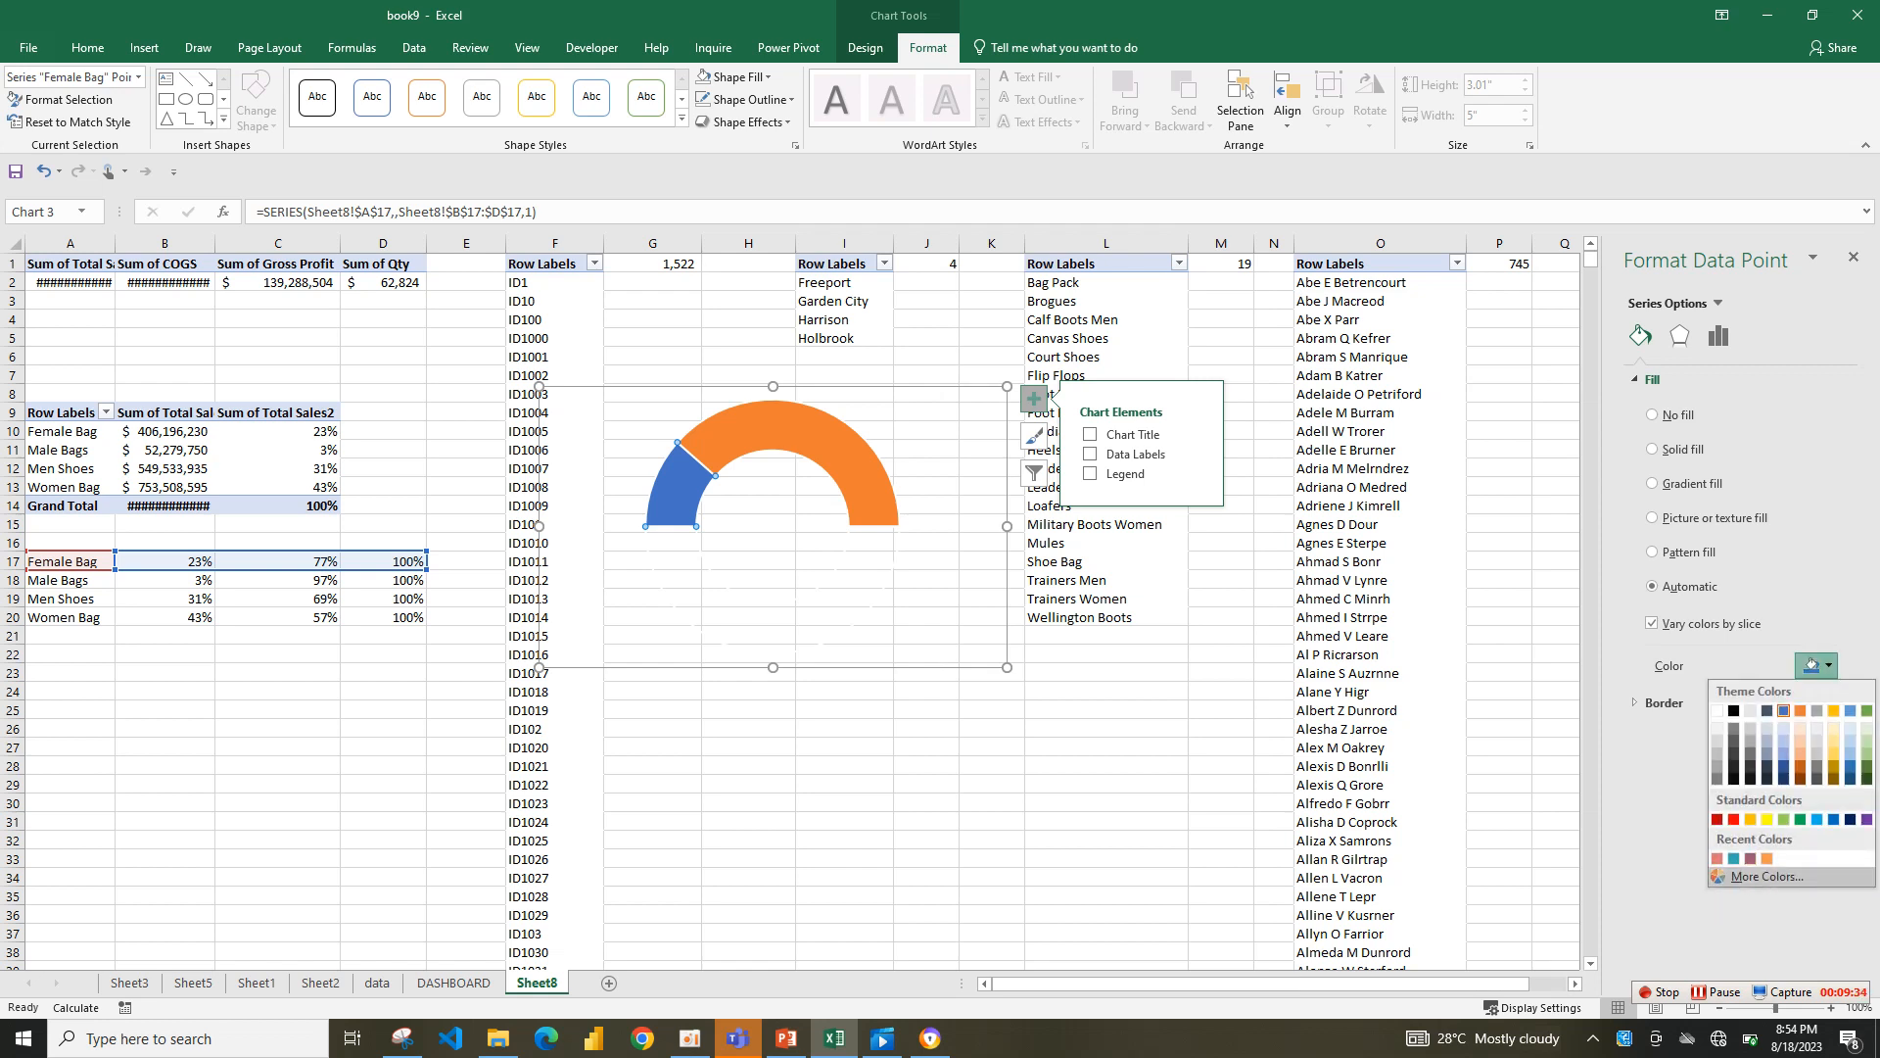
click(1749, 858)
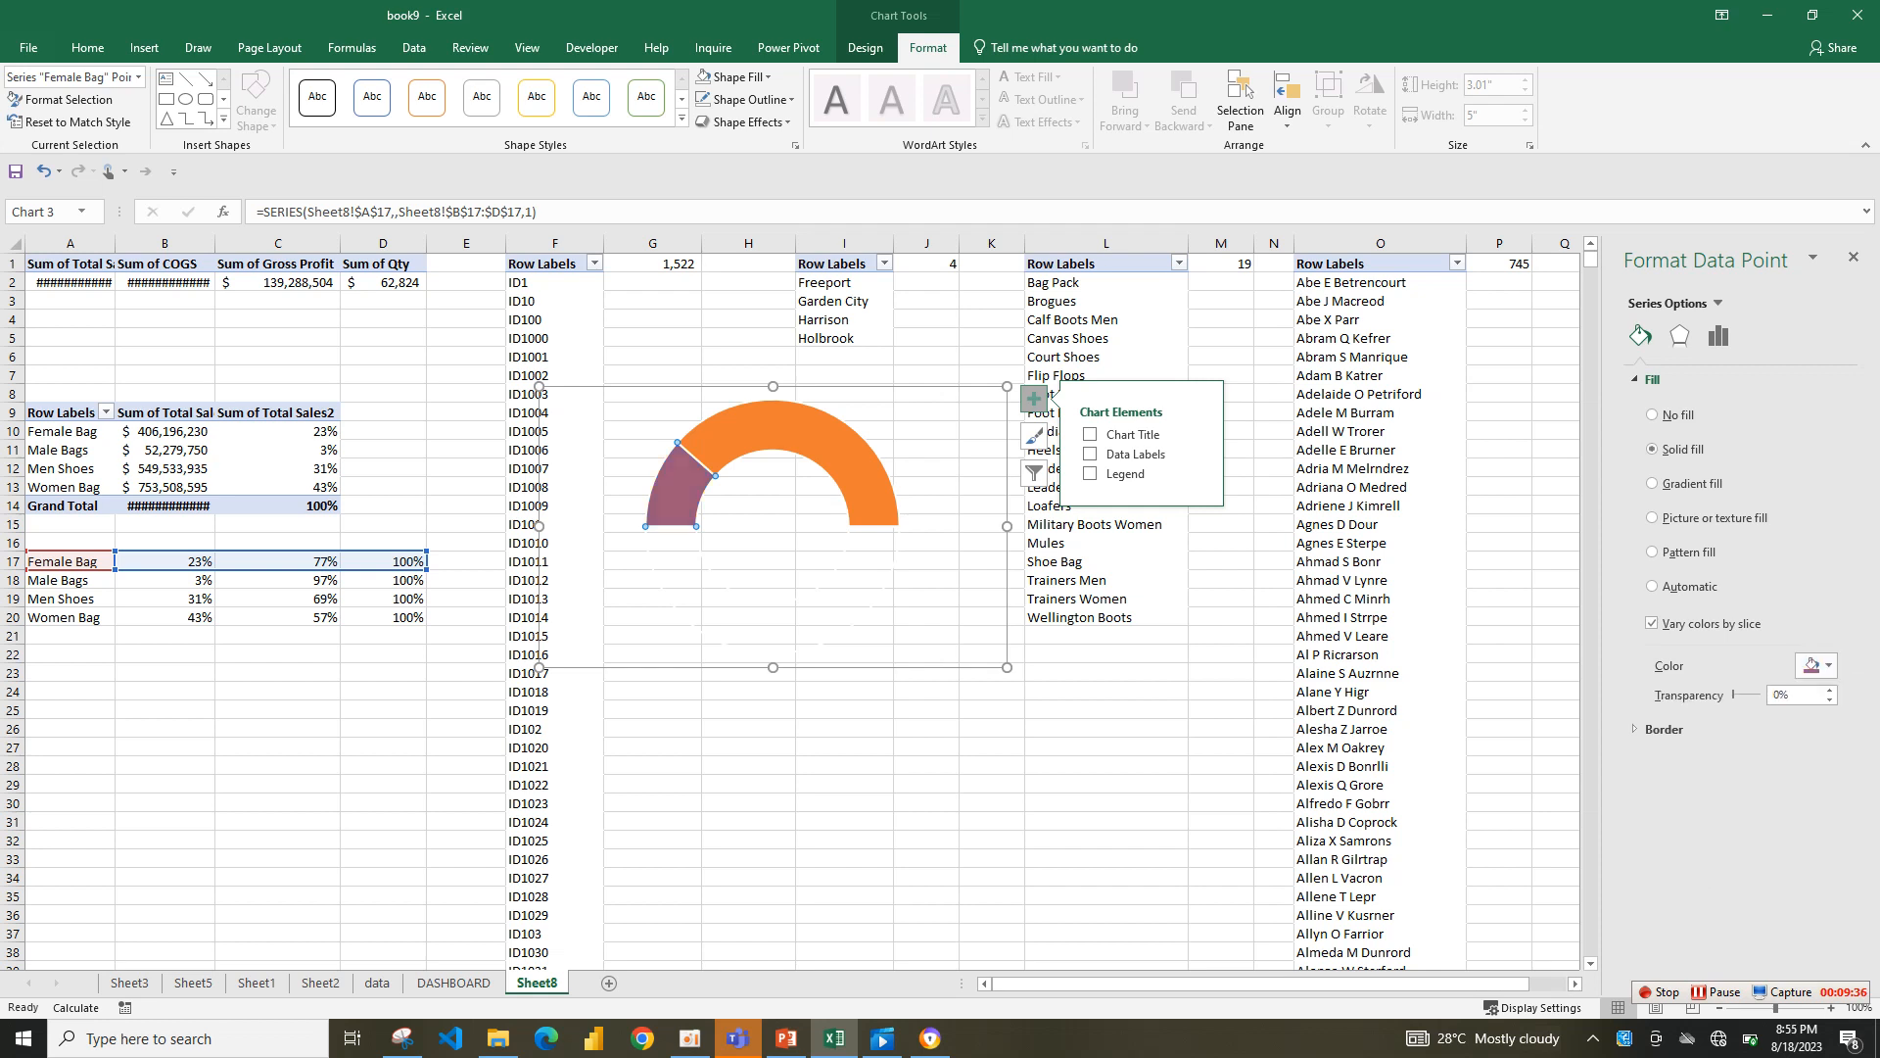
click(805, 431)
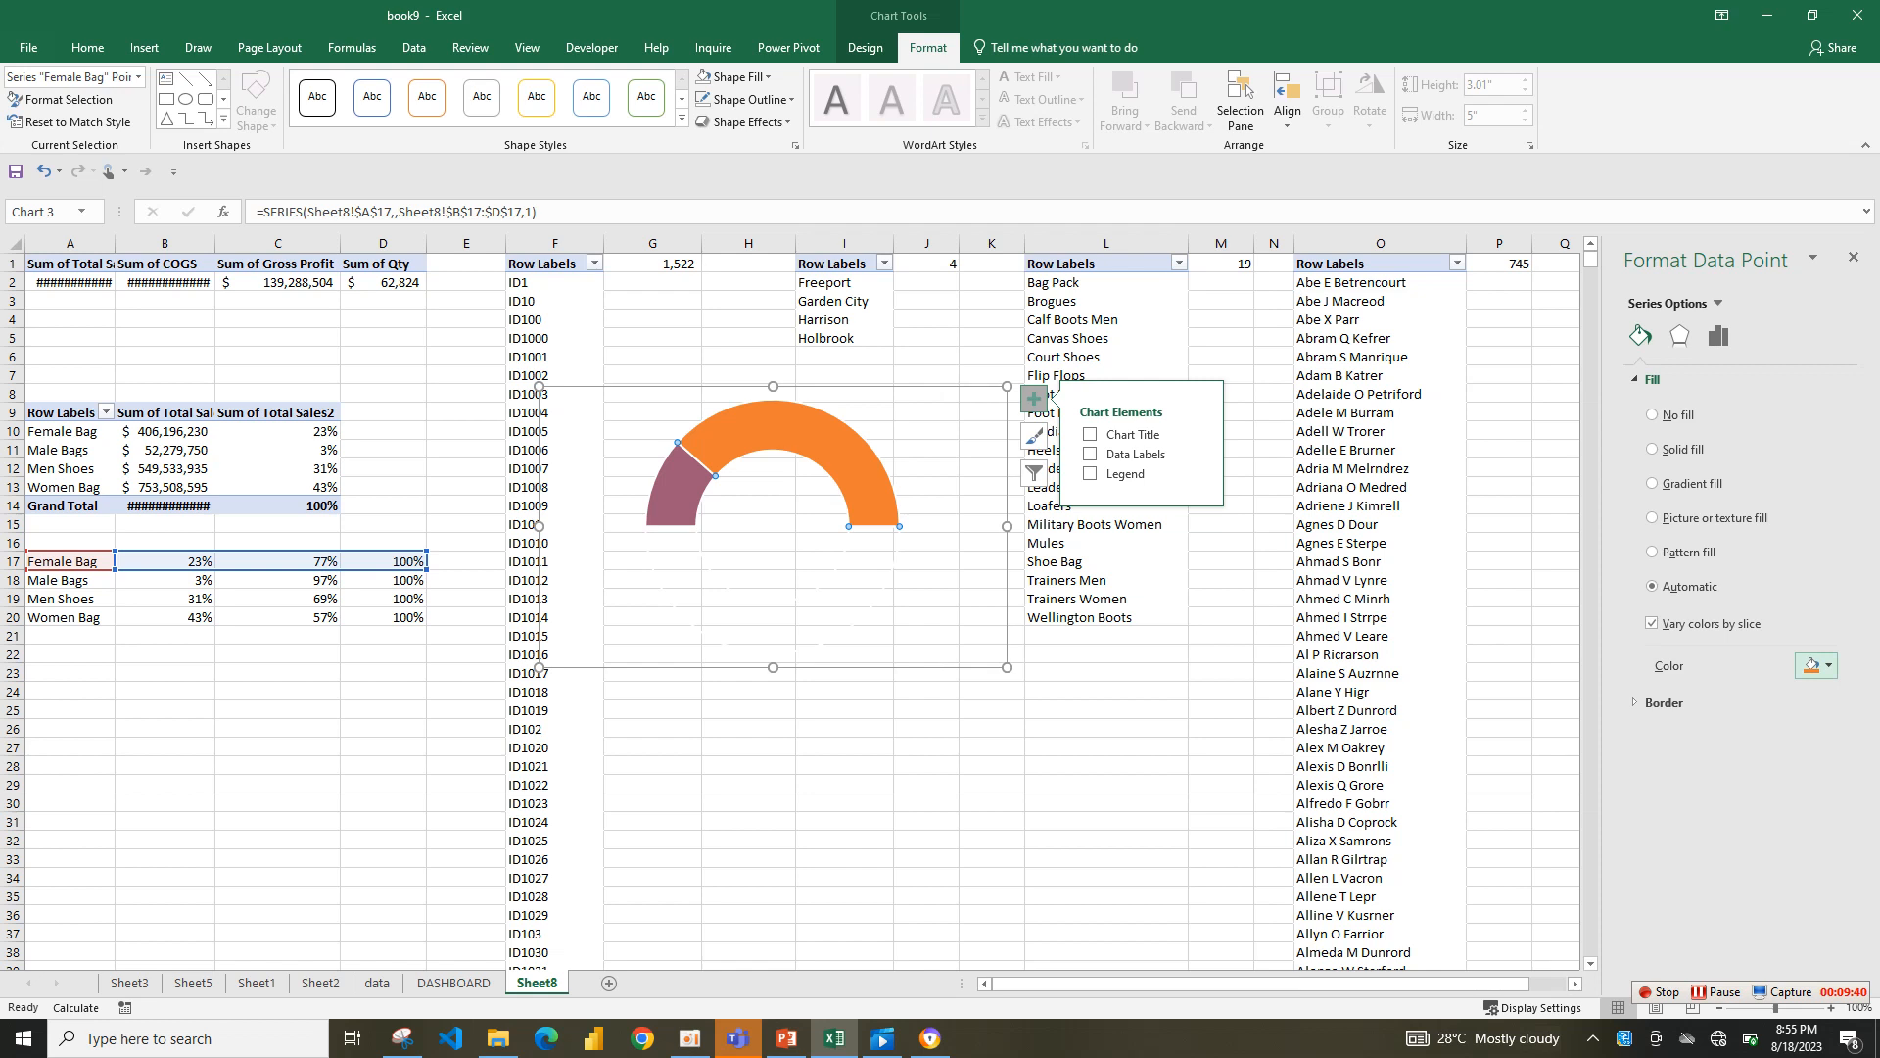
click(1812, 665)
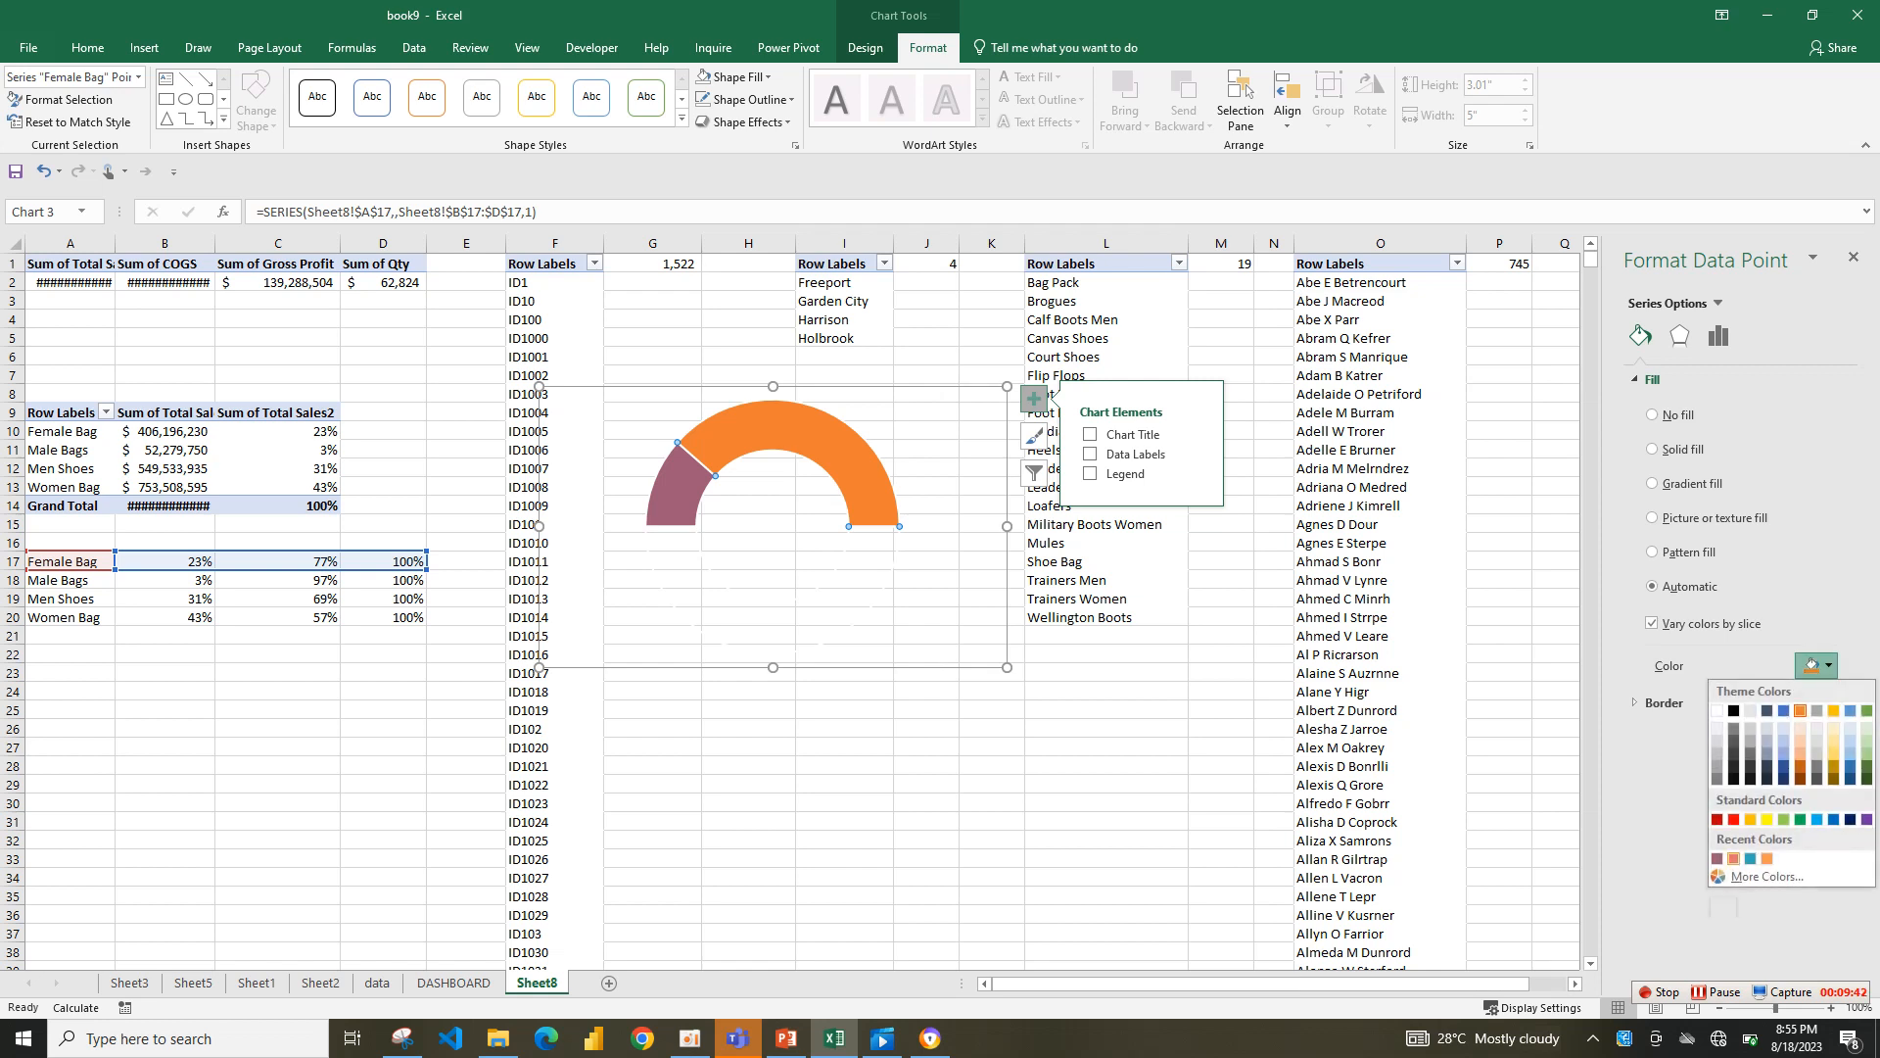
click(1717, 858)
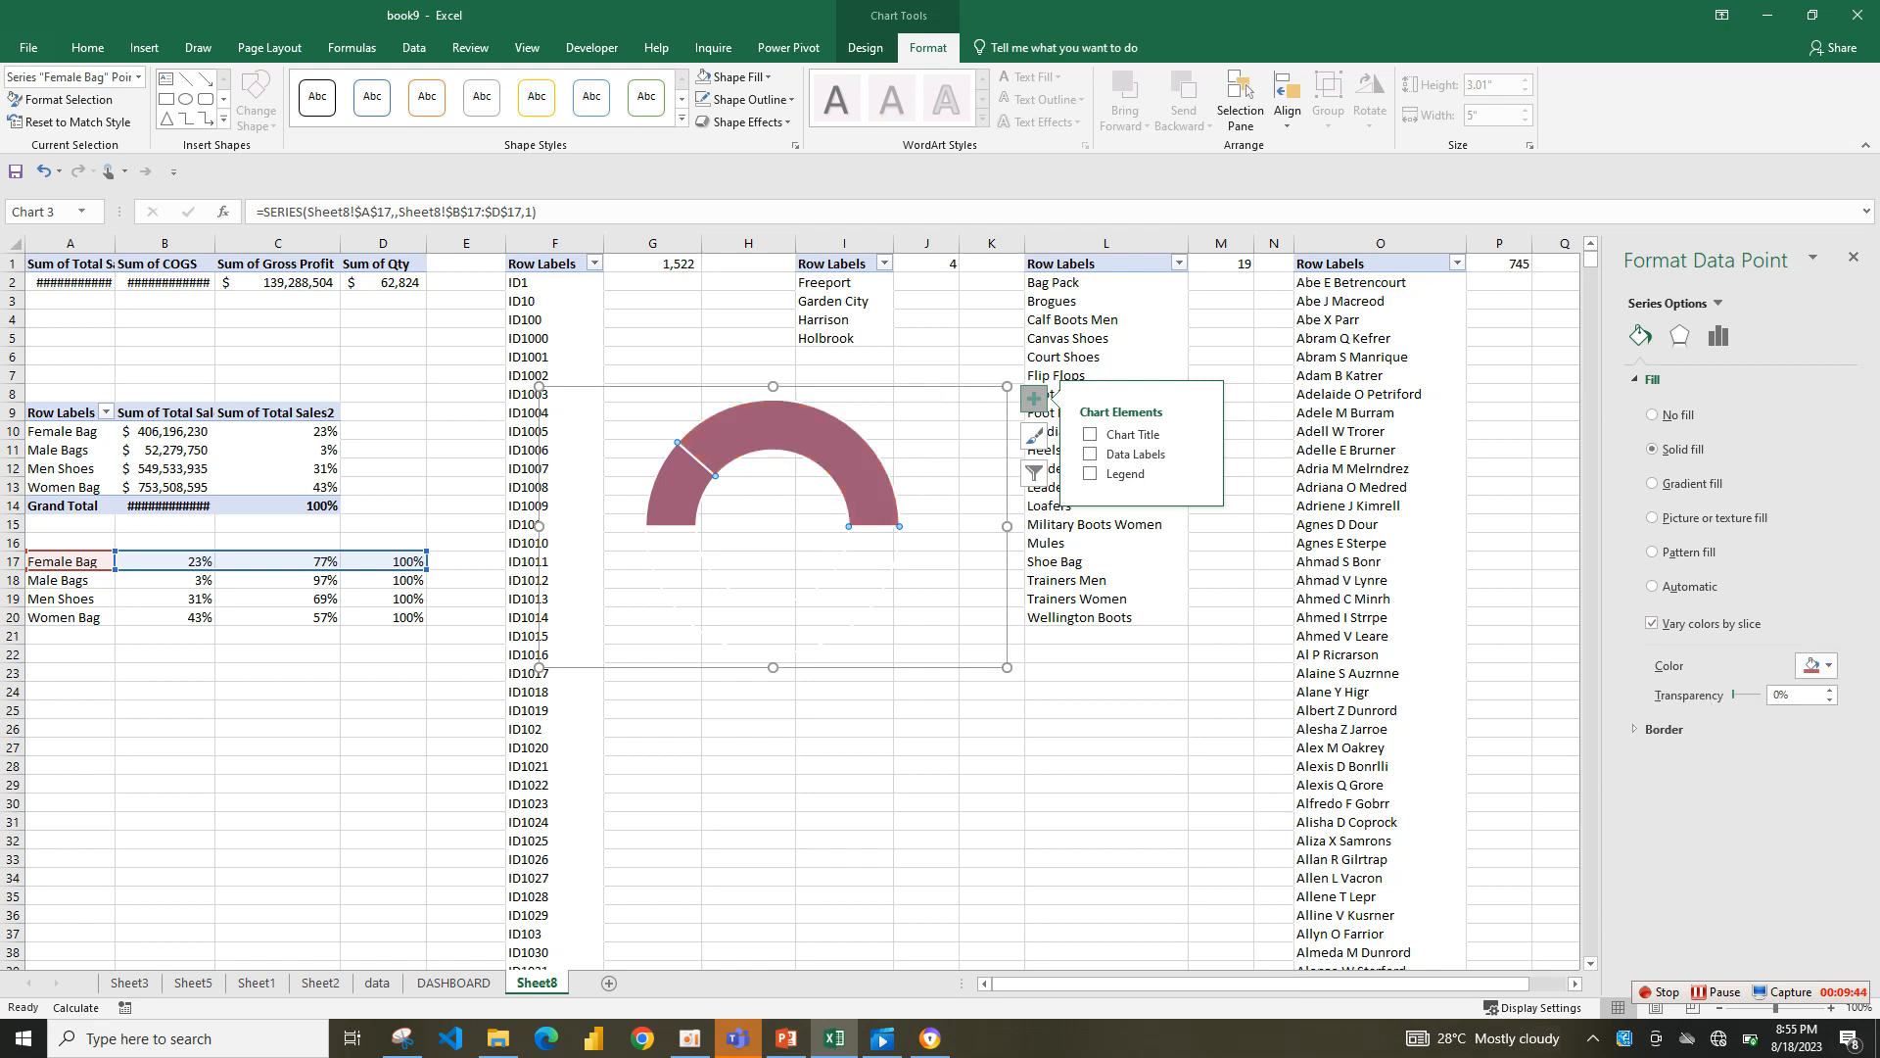
- Set the fill transparency of the larger 77% slice to 55%
drag(1734, 694, 1754, 694)
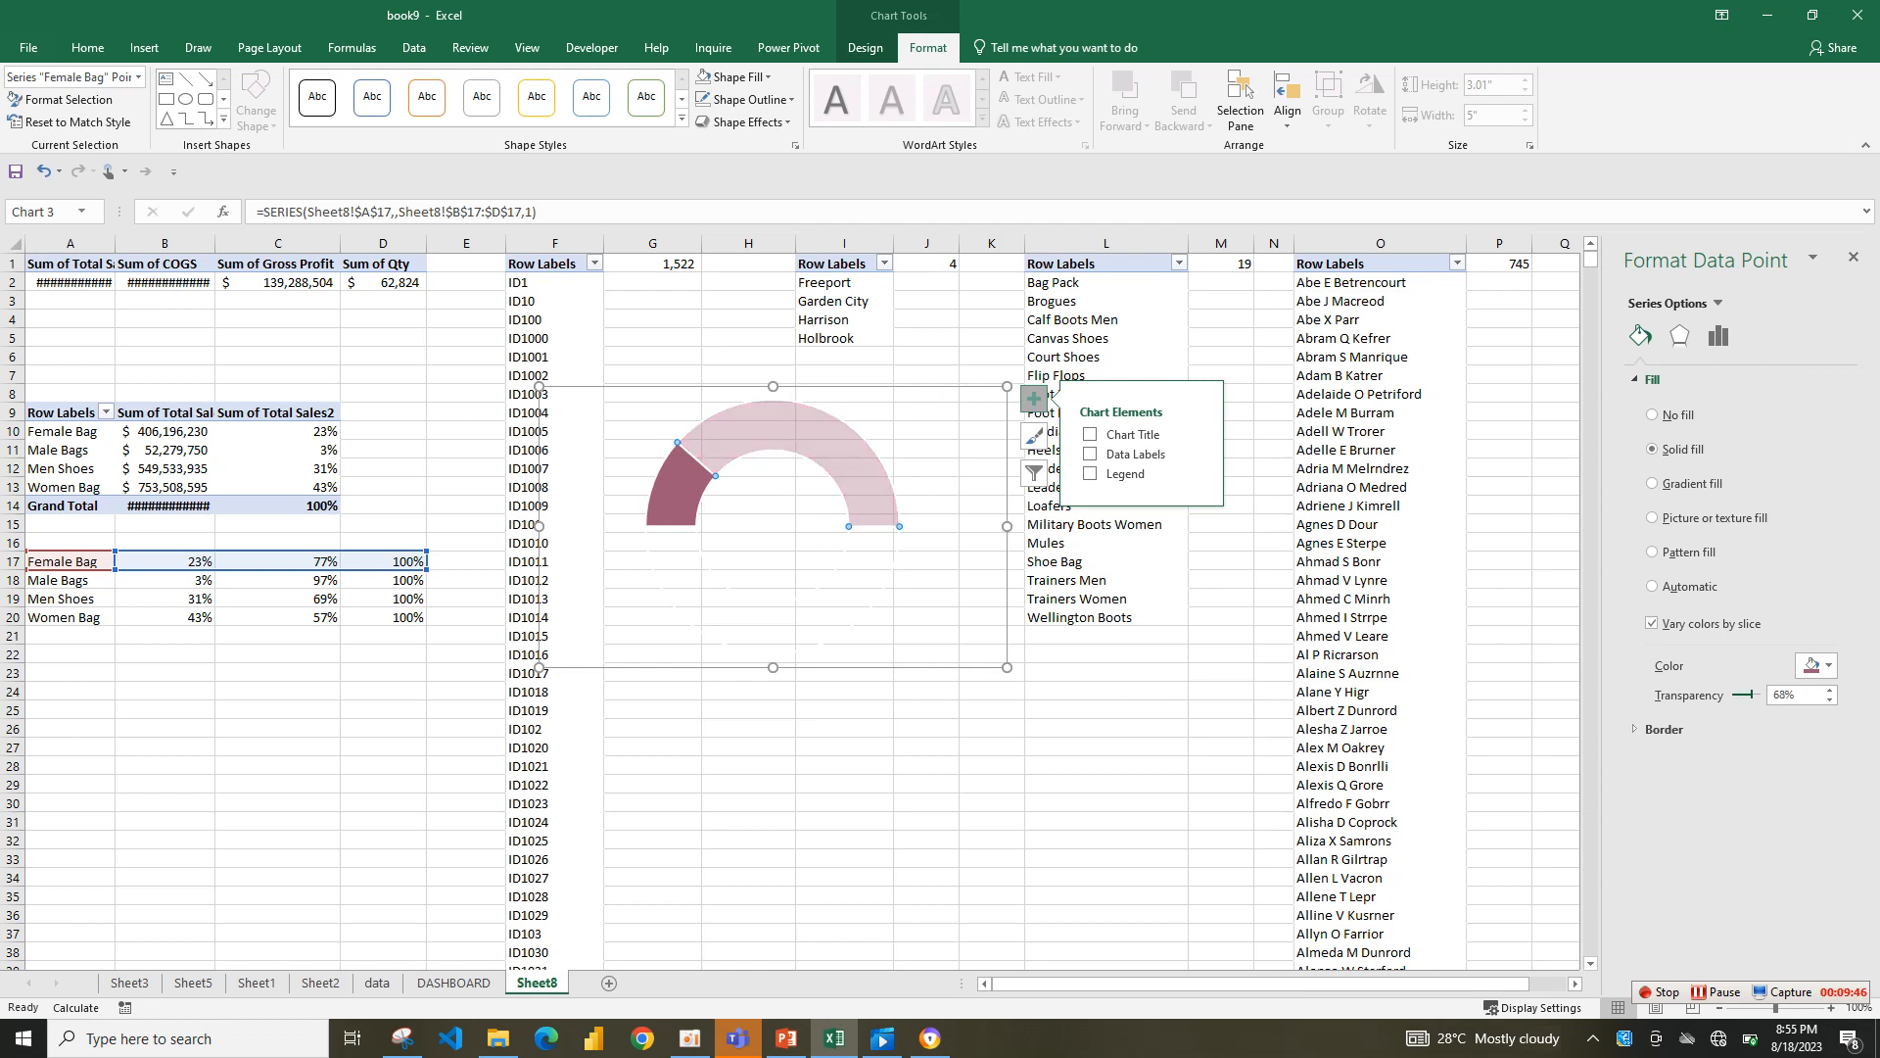
click(1663, 729)
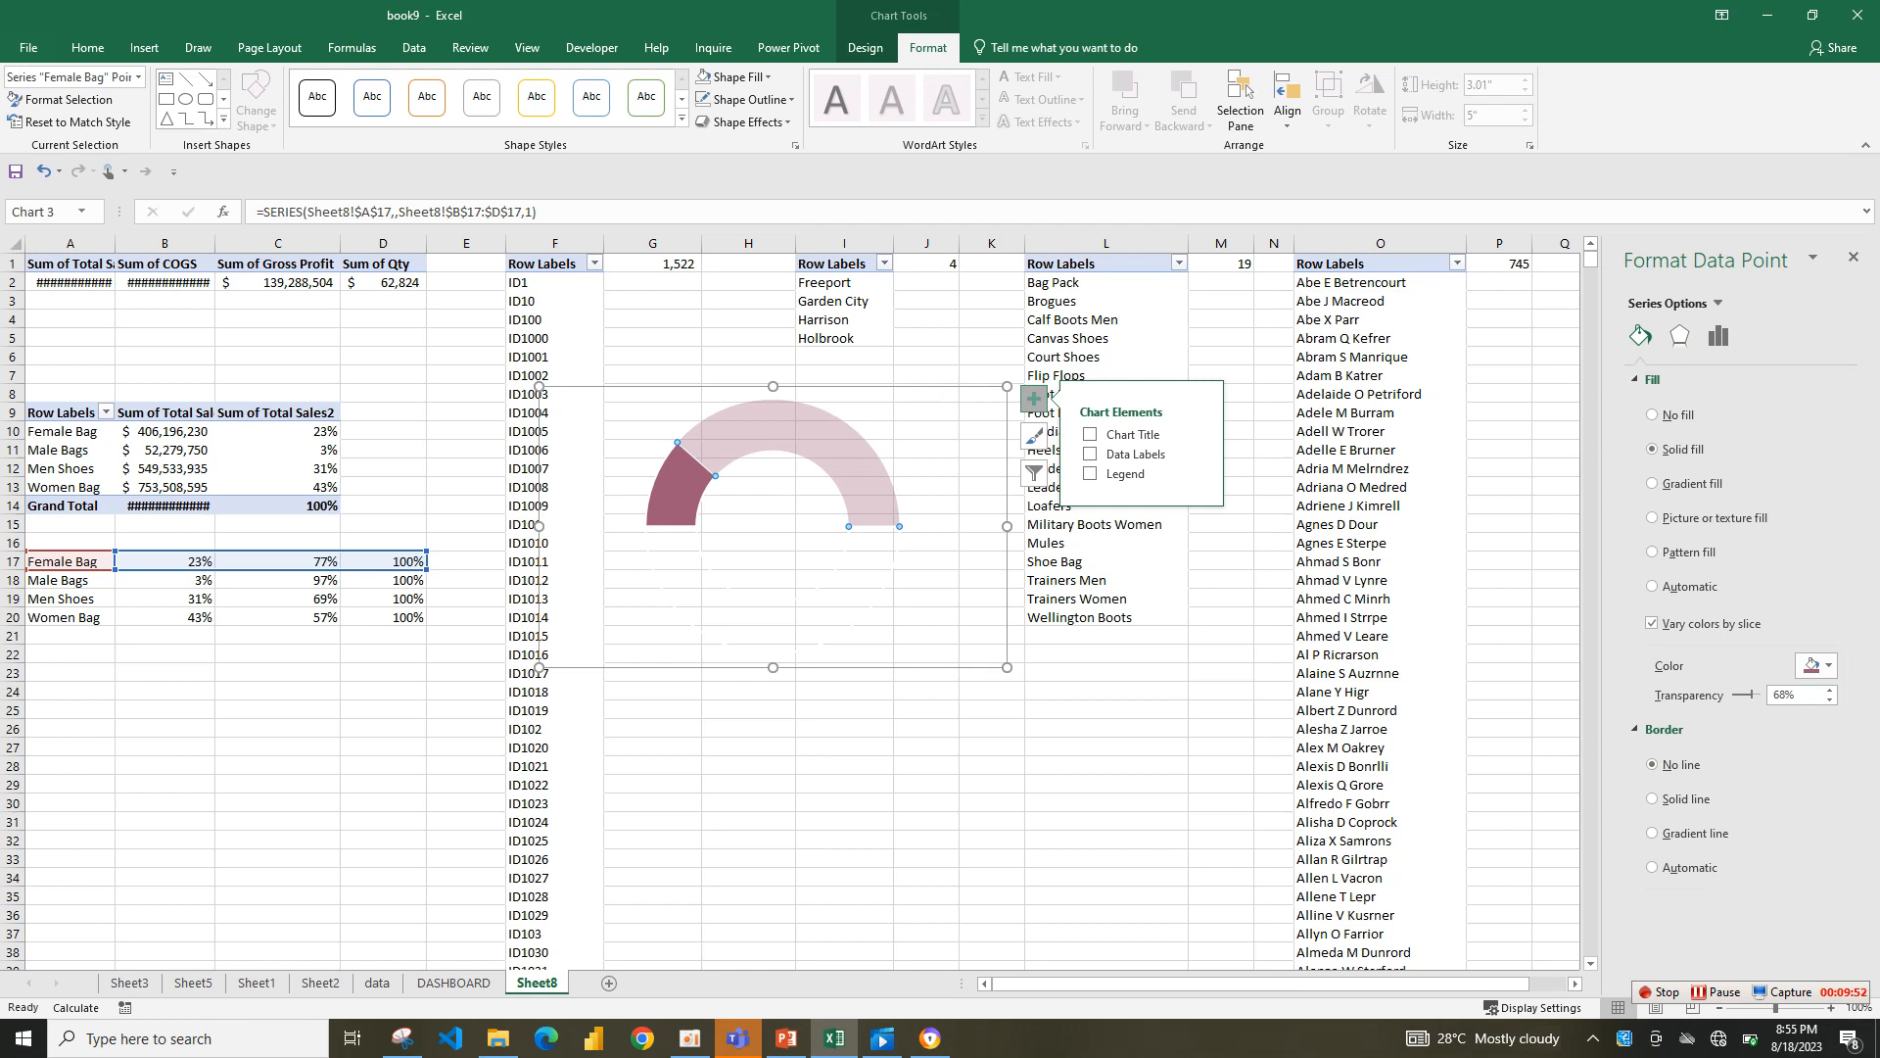
mouse_move(674, 504)
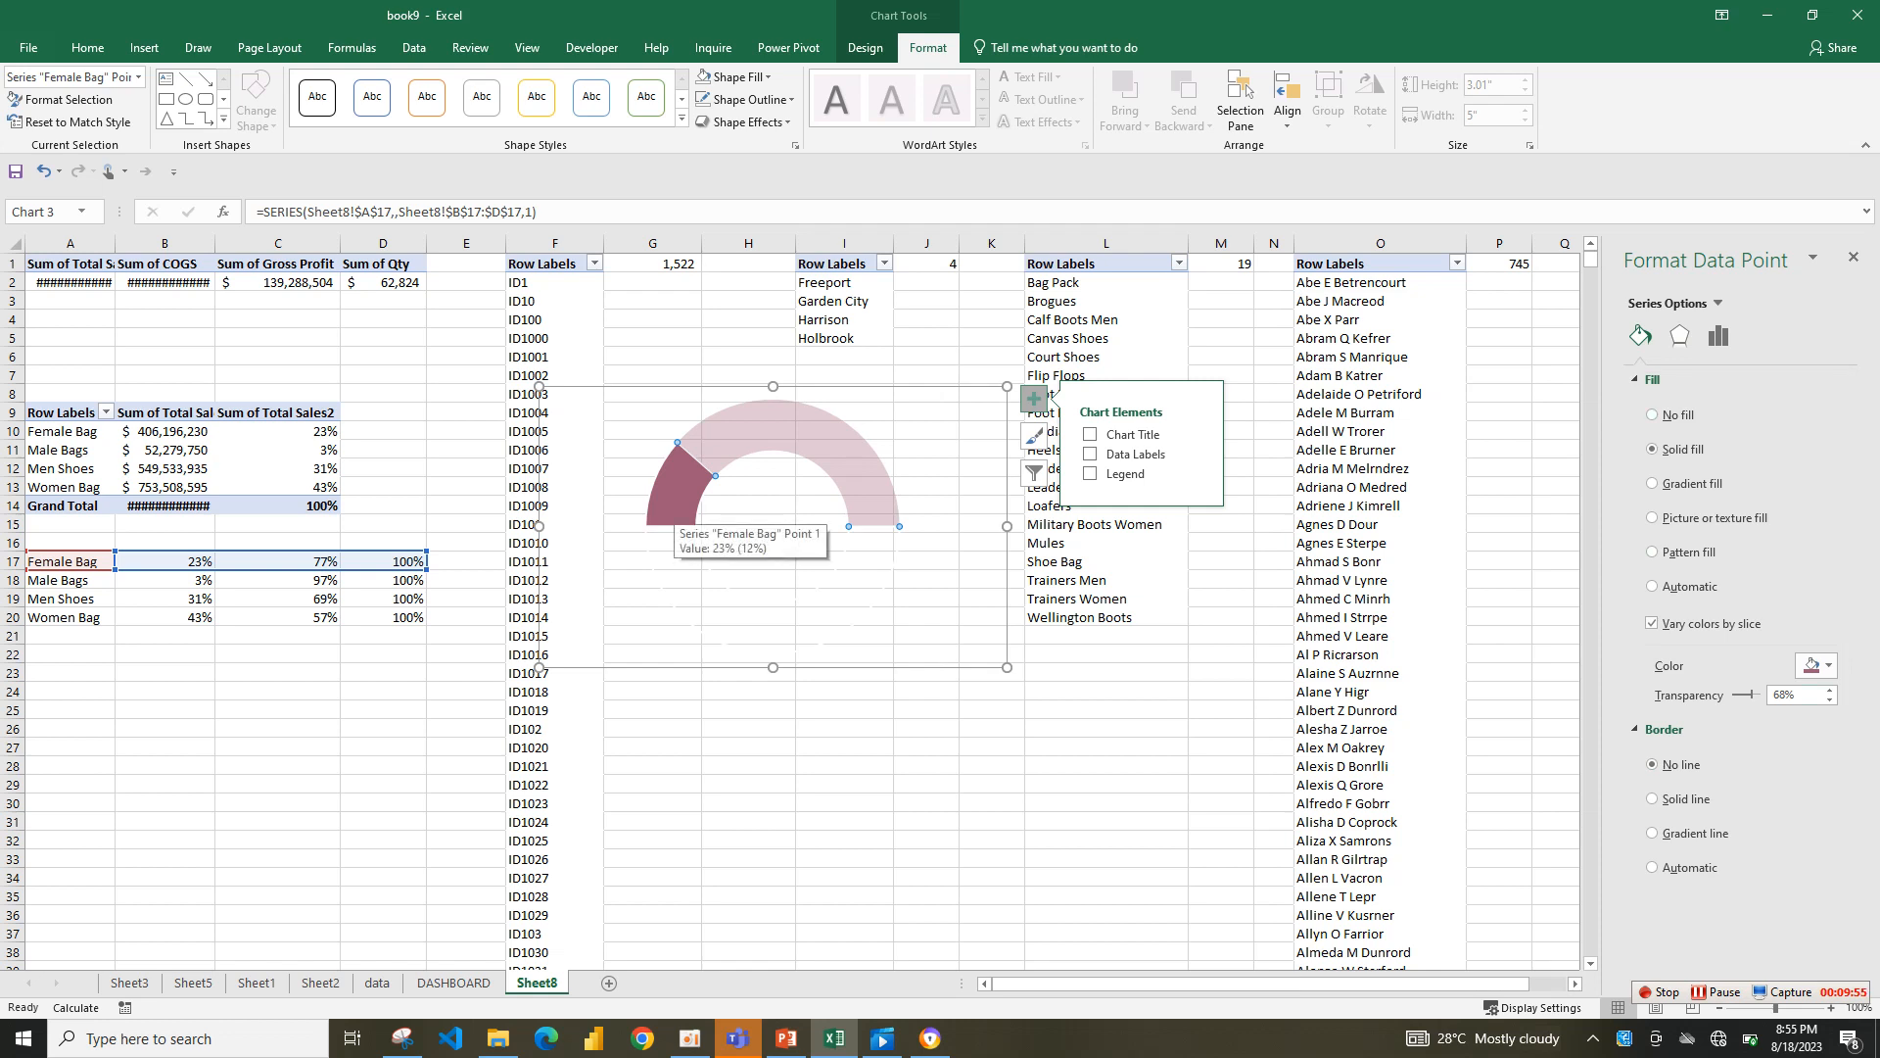
click(1796, 695)
drag(1787, 695, 1772, 695)
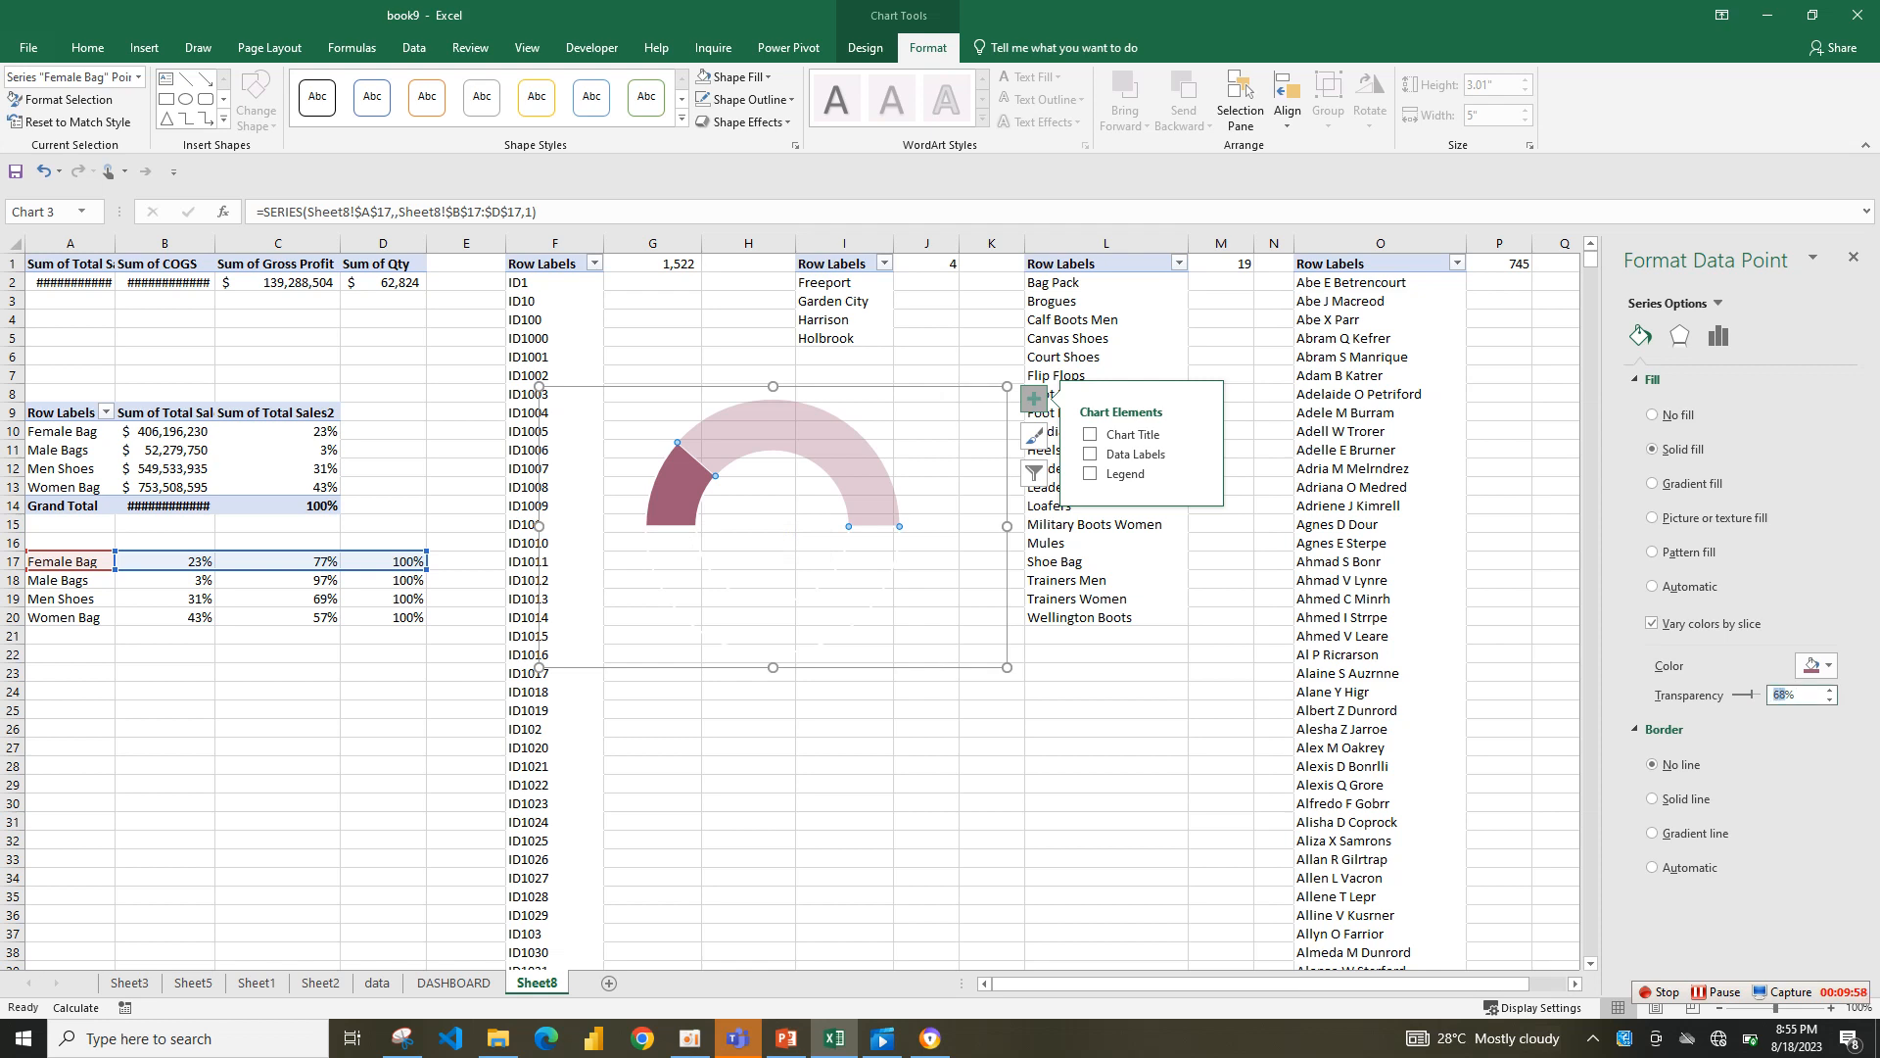
text(55)
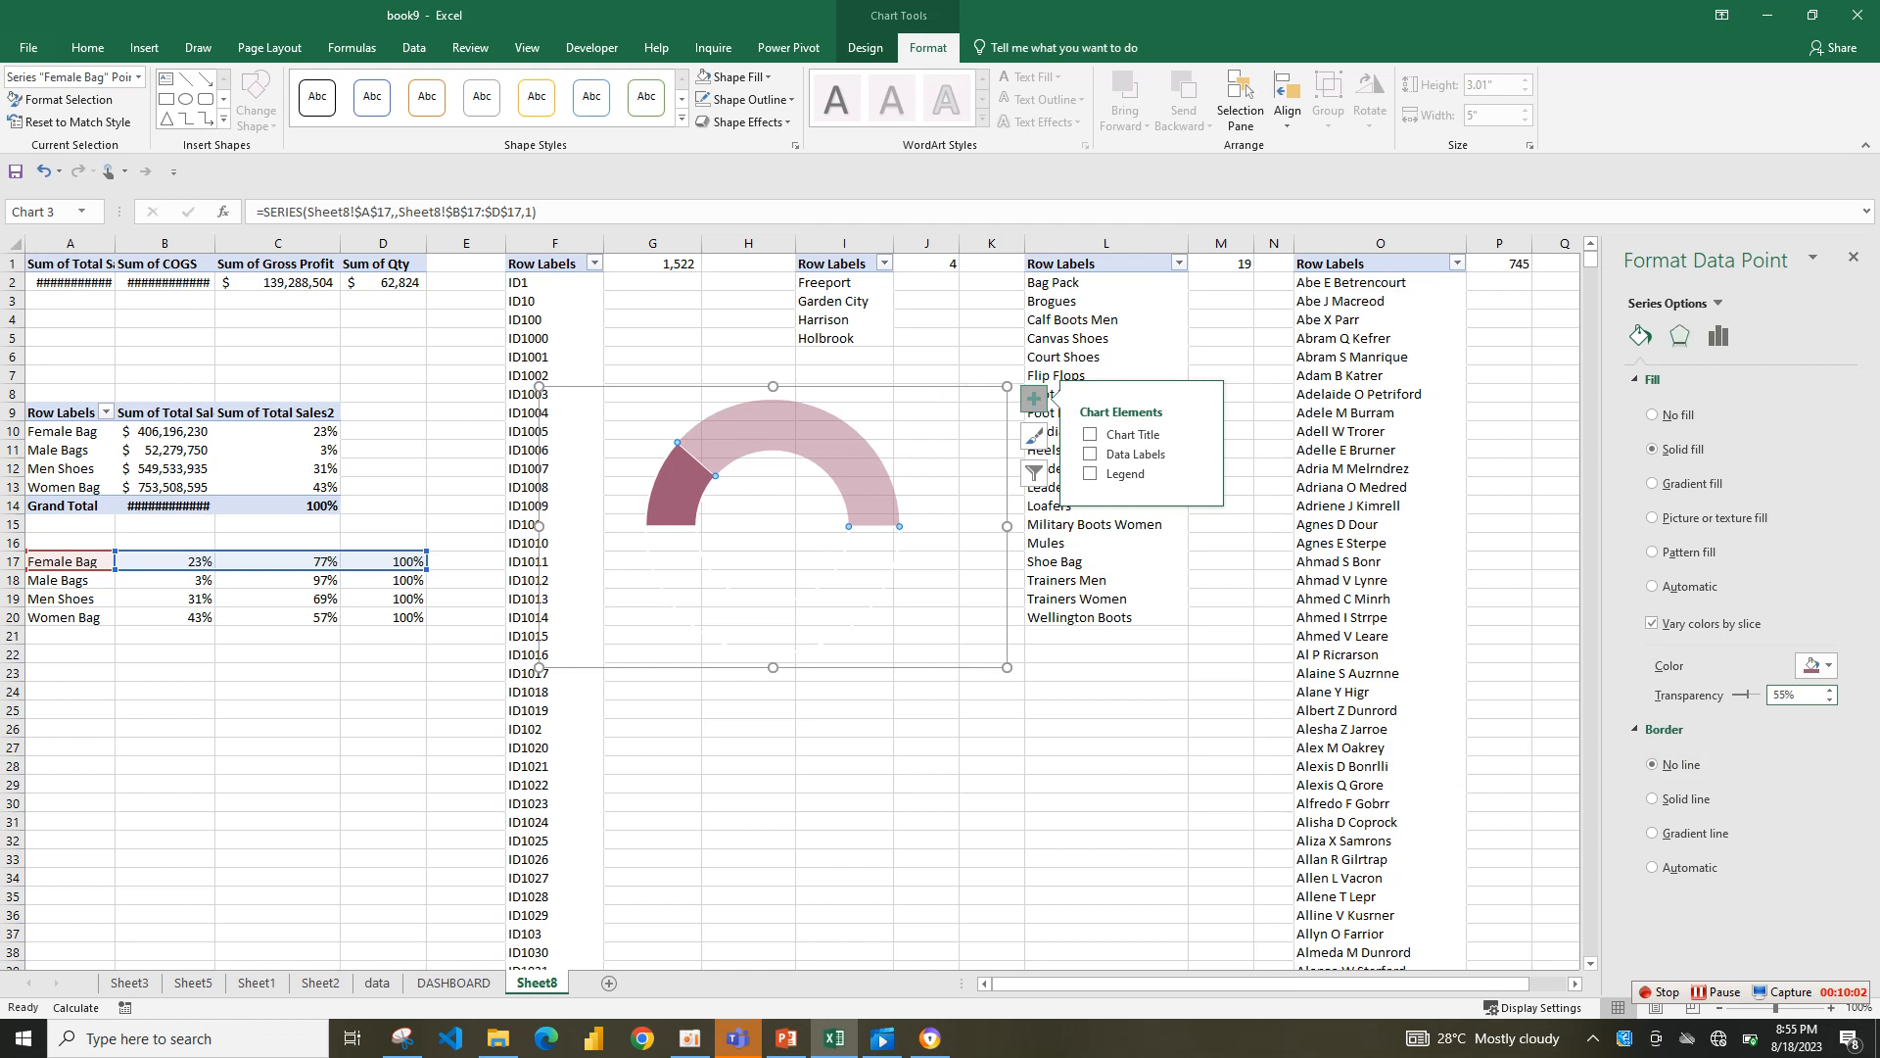
click(676, 493)
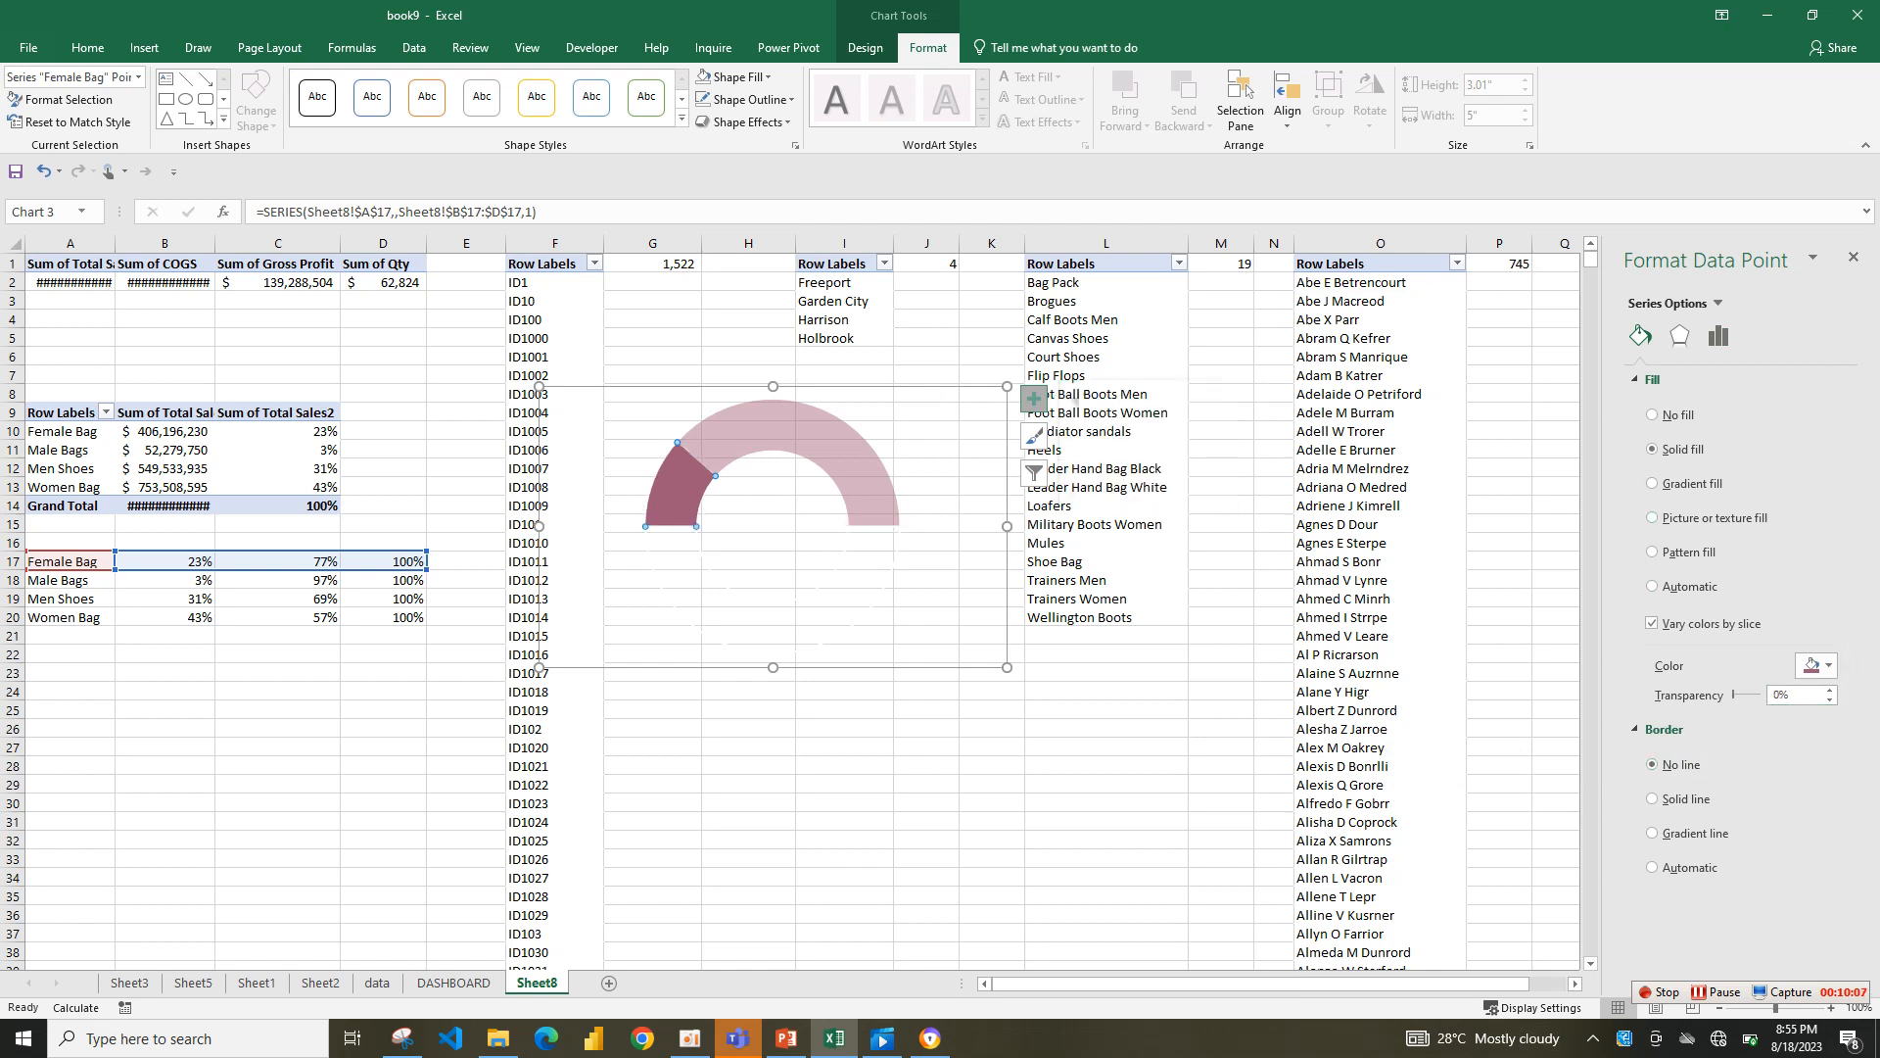
click(992, 747)
- Copy the half-doughnut chart from Sheet8, paste it on the DASHBOARD sheet and place it over the FEMALE BAGS card
click(866, 489)
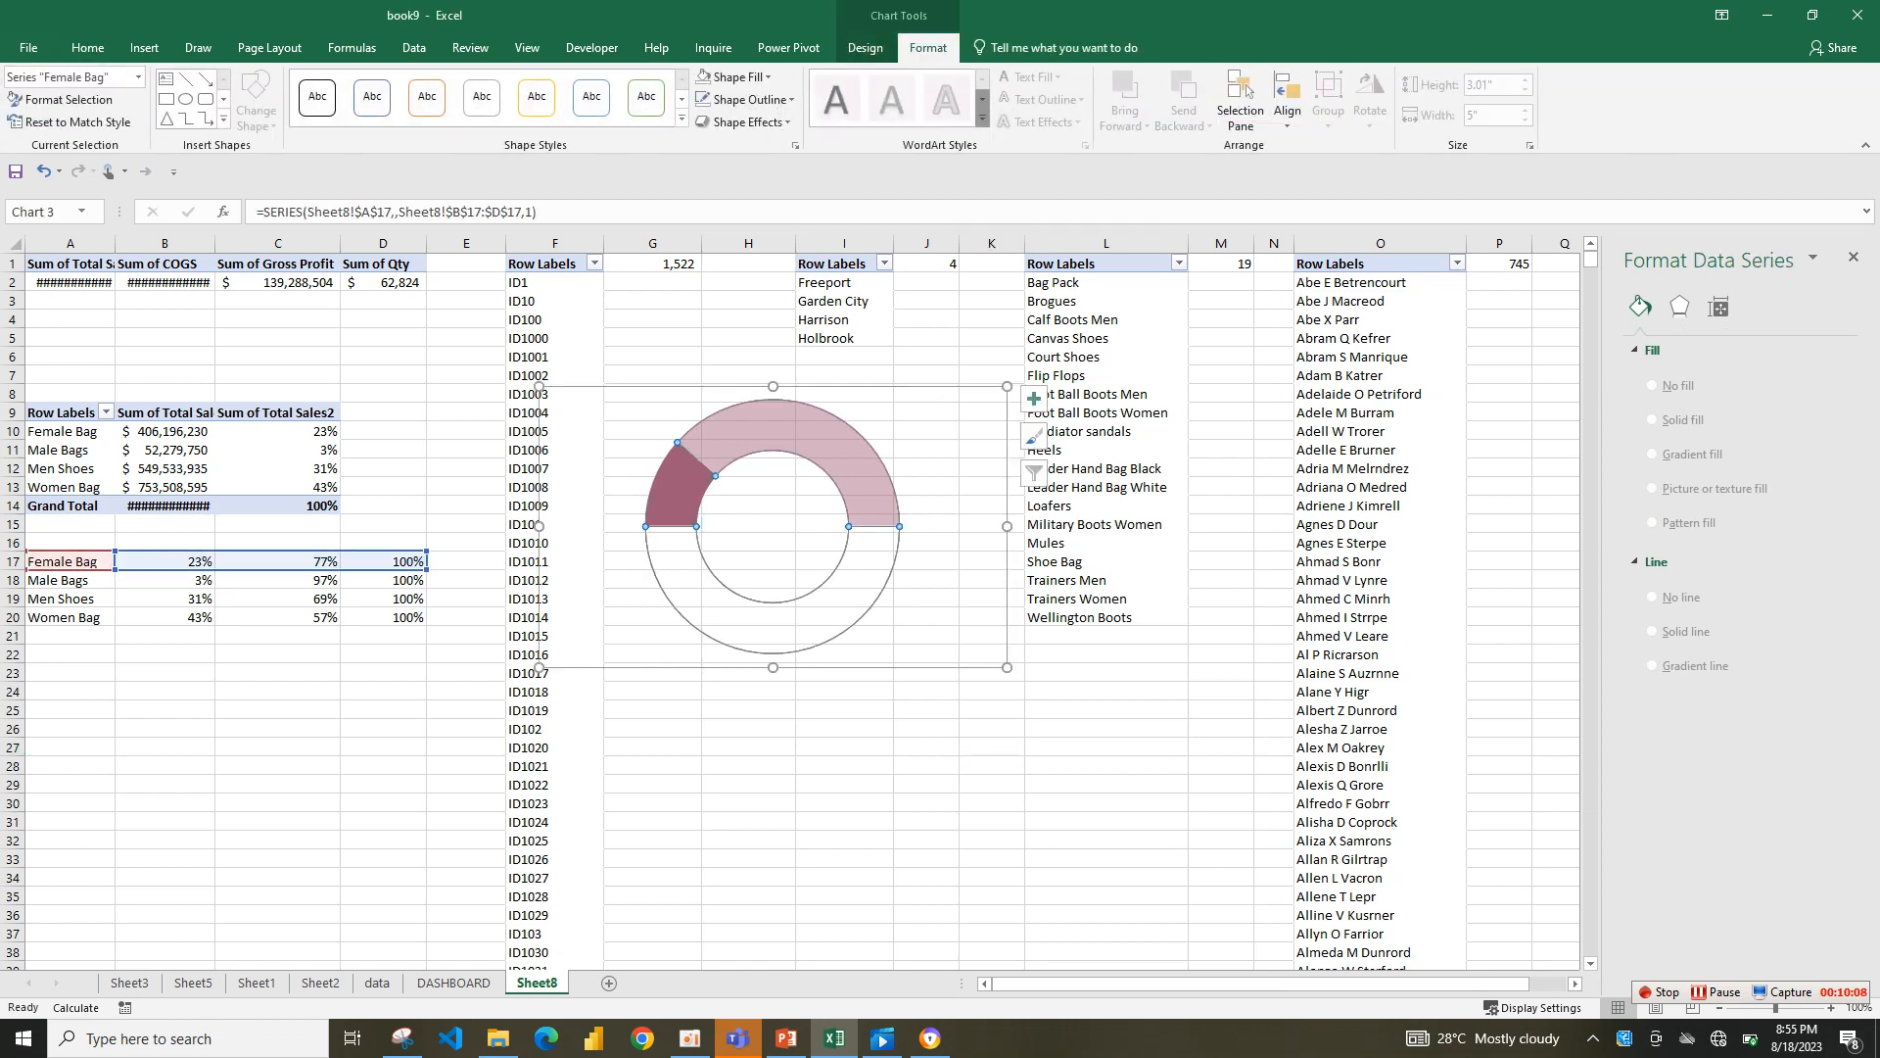
click(950, 440)
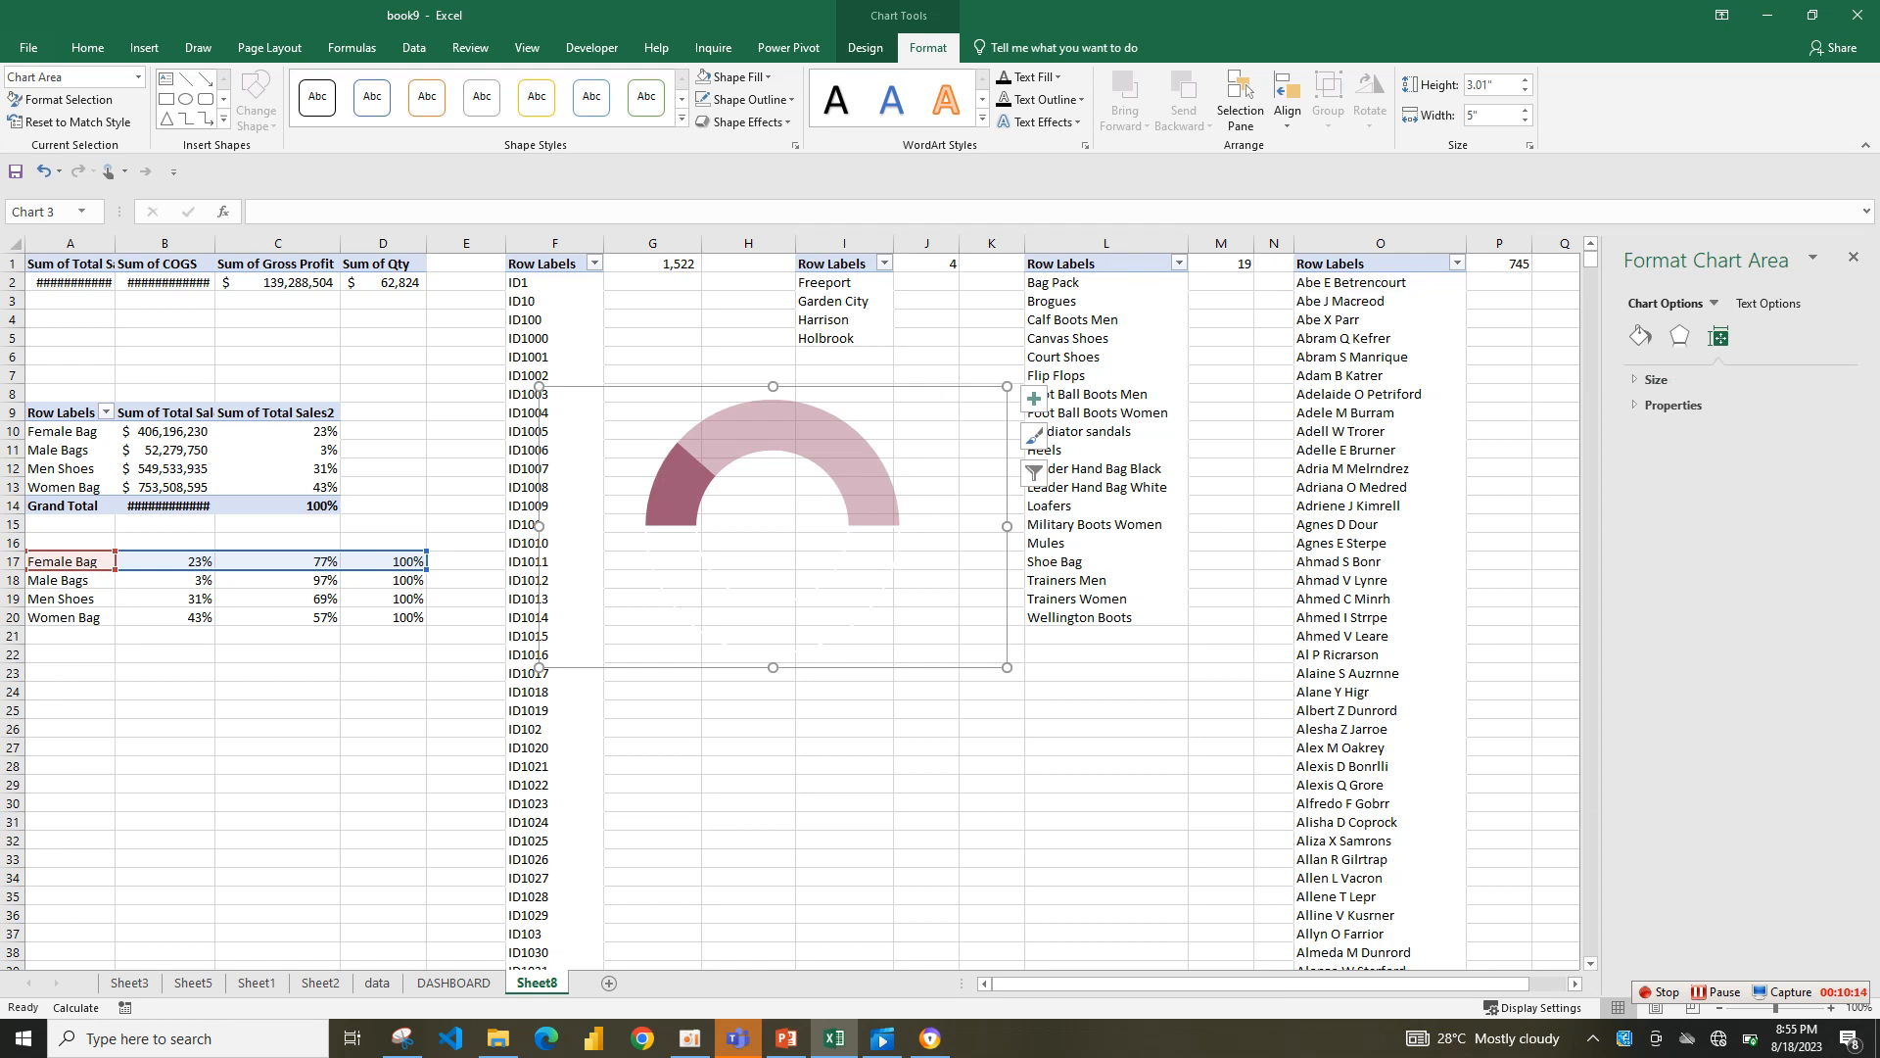
click(454, 982)
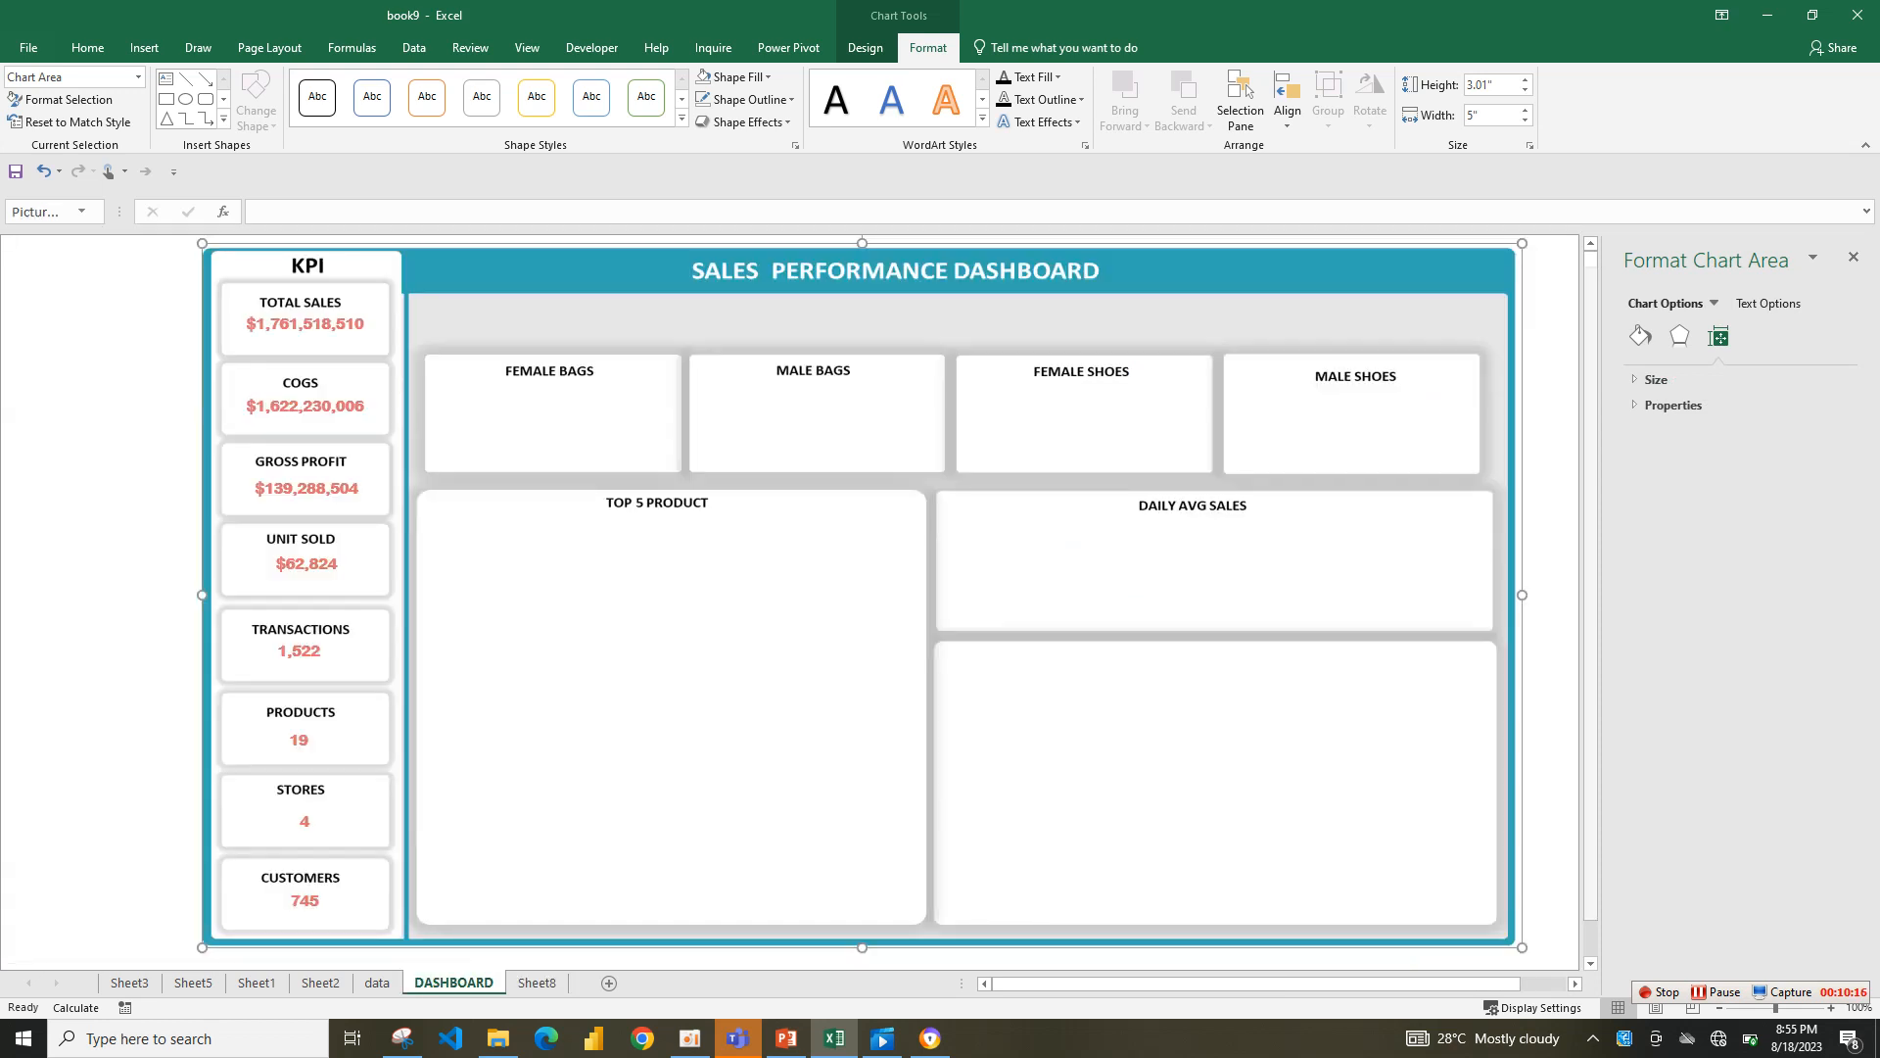
right_click(547, 402)
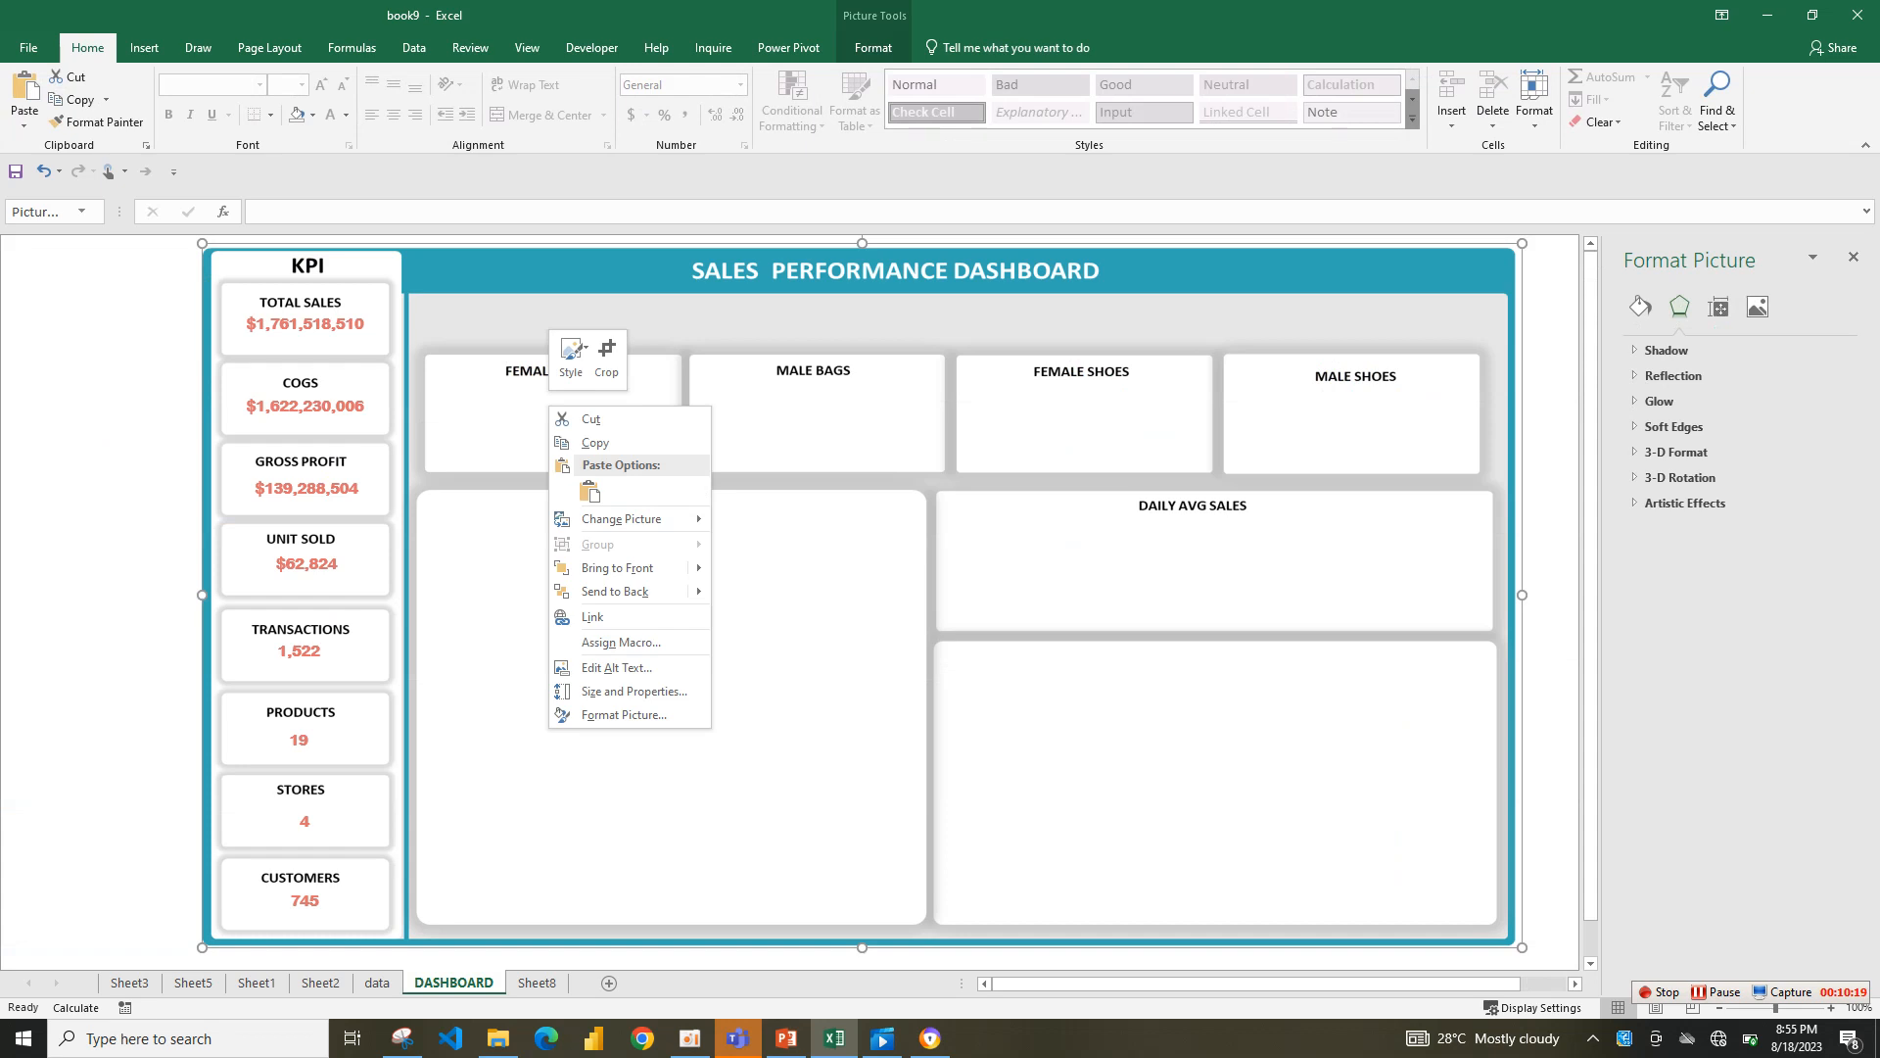
click(588, 491)
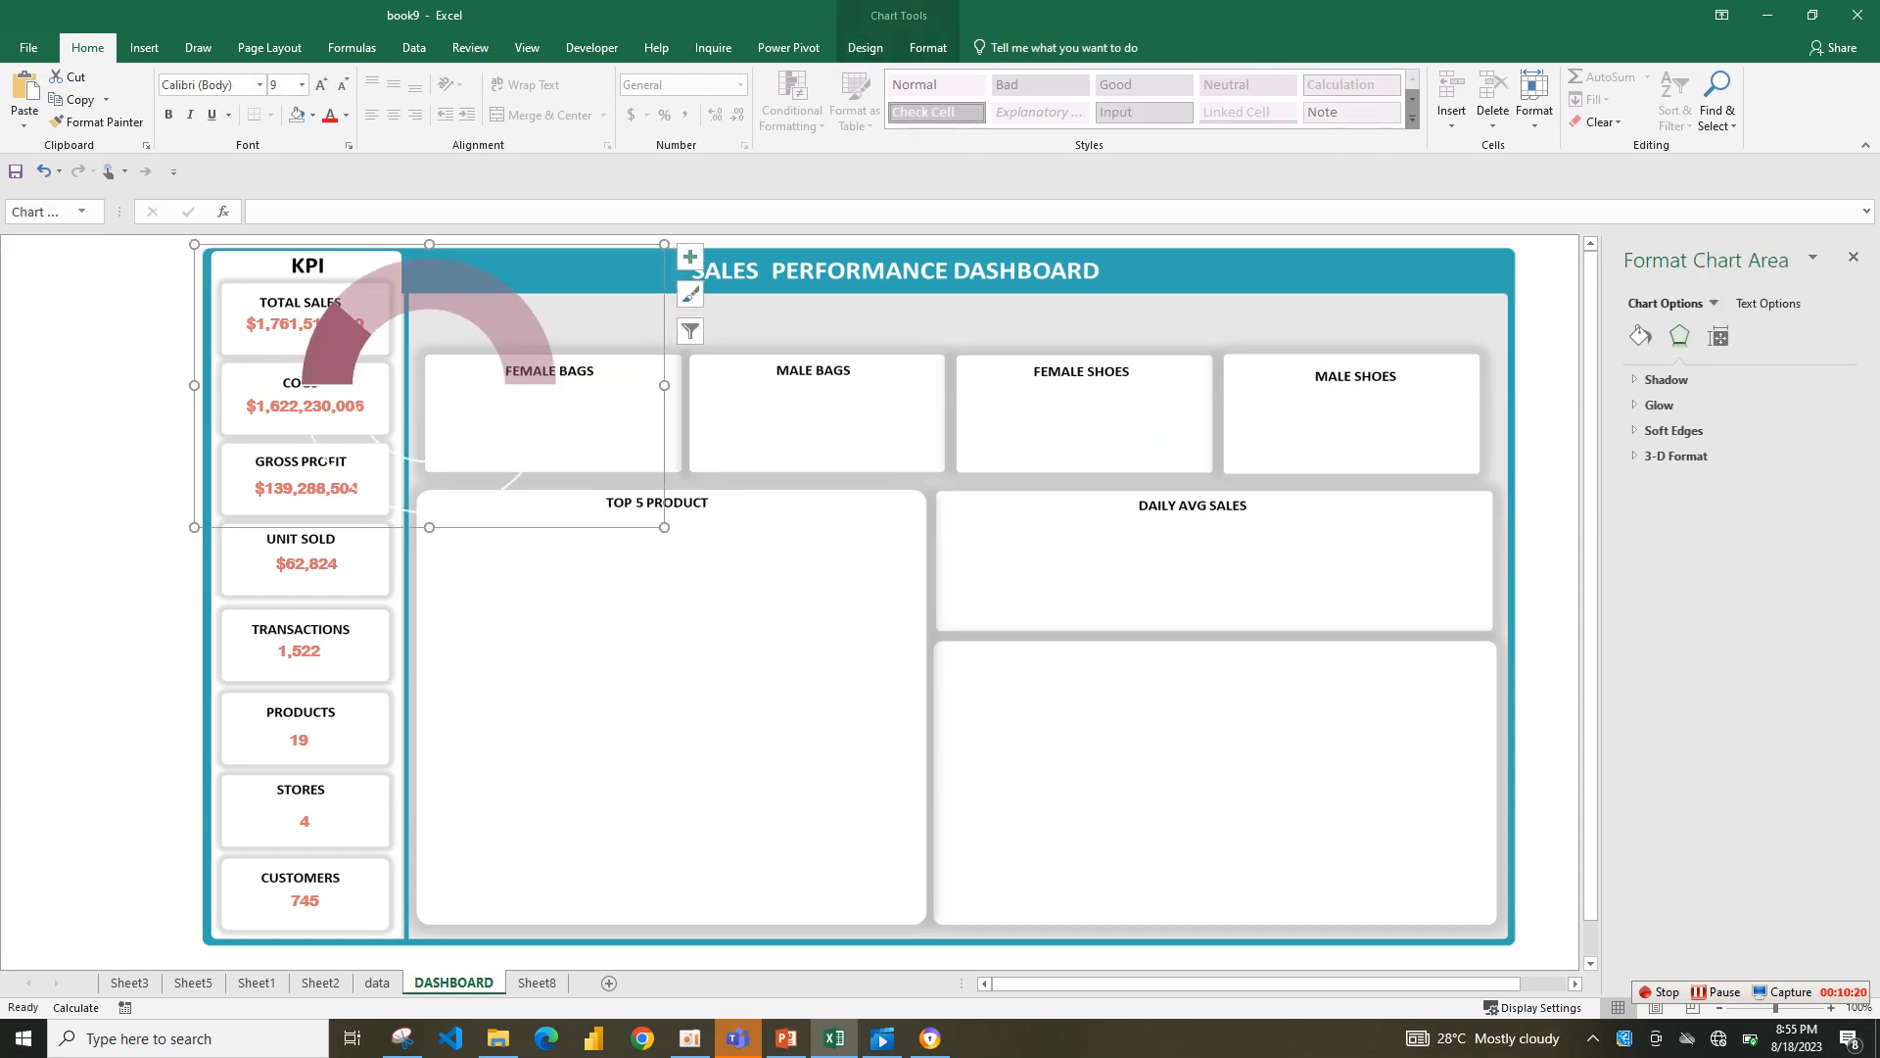
drag(588, 470, 726, 572)
- Set the border of the pasted chart's invisible lower-half slice to no line
click(660, 453)
click(650, 542)
click(1640, 335)
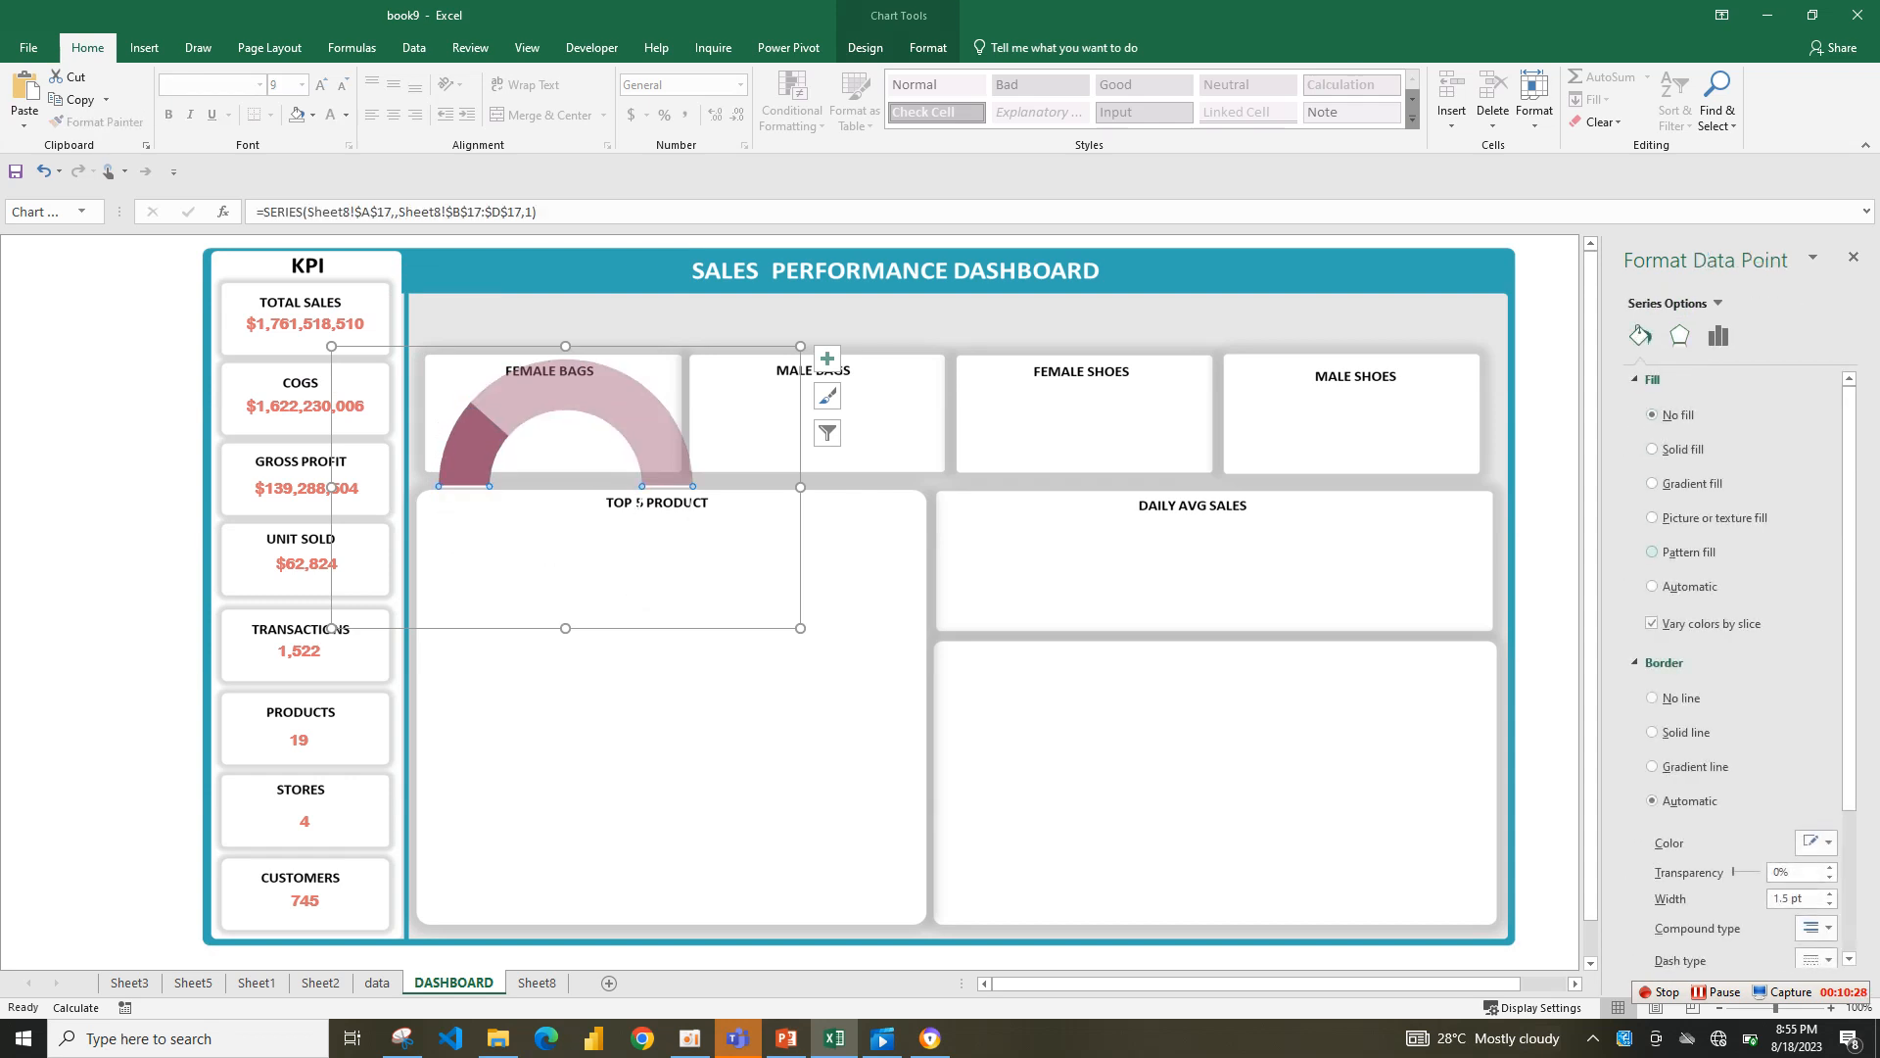
click(1652, 697)
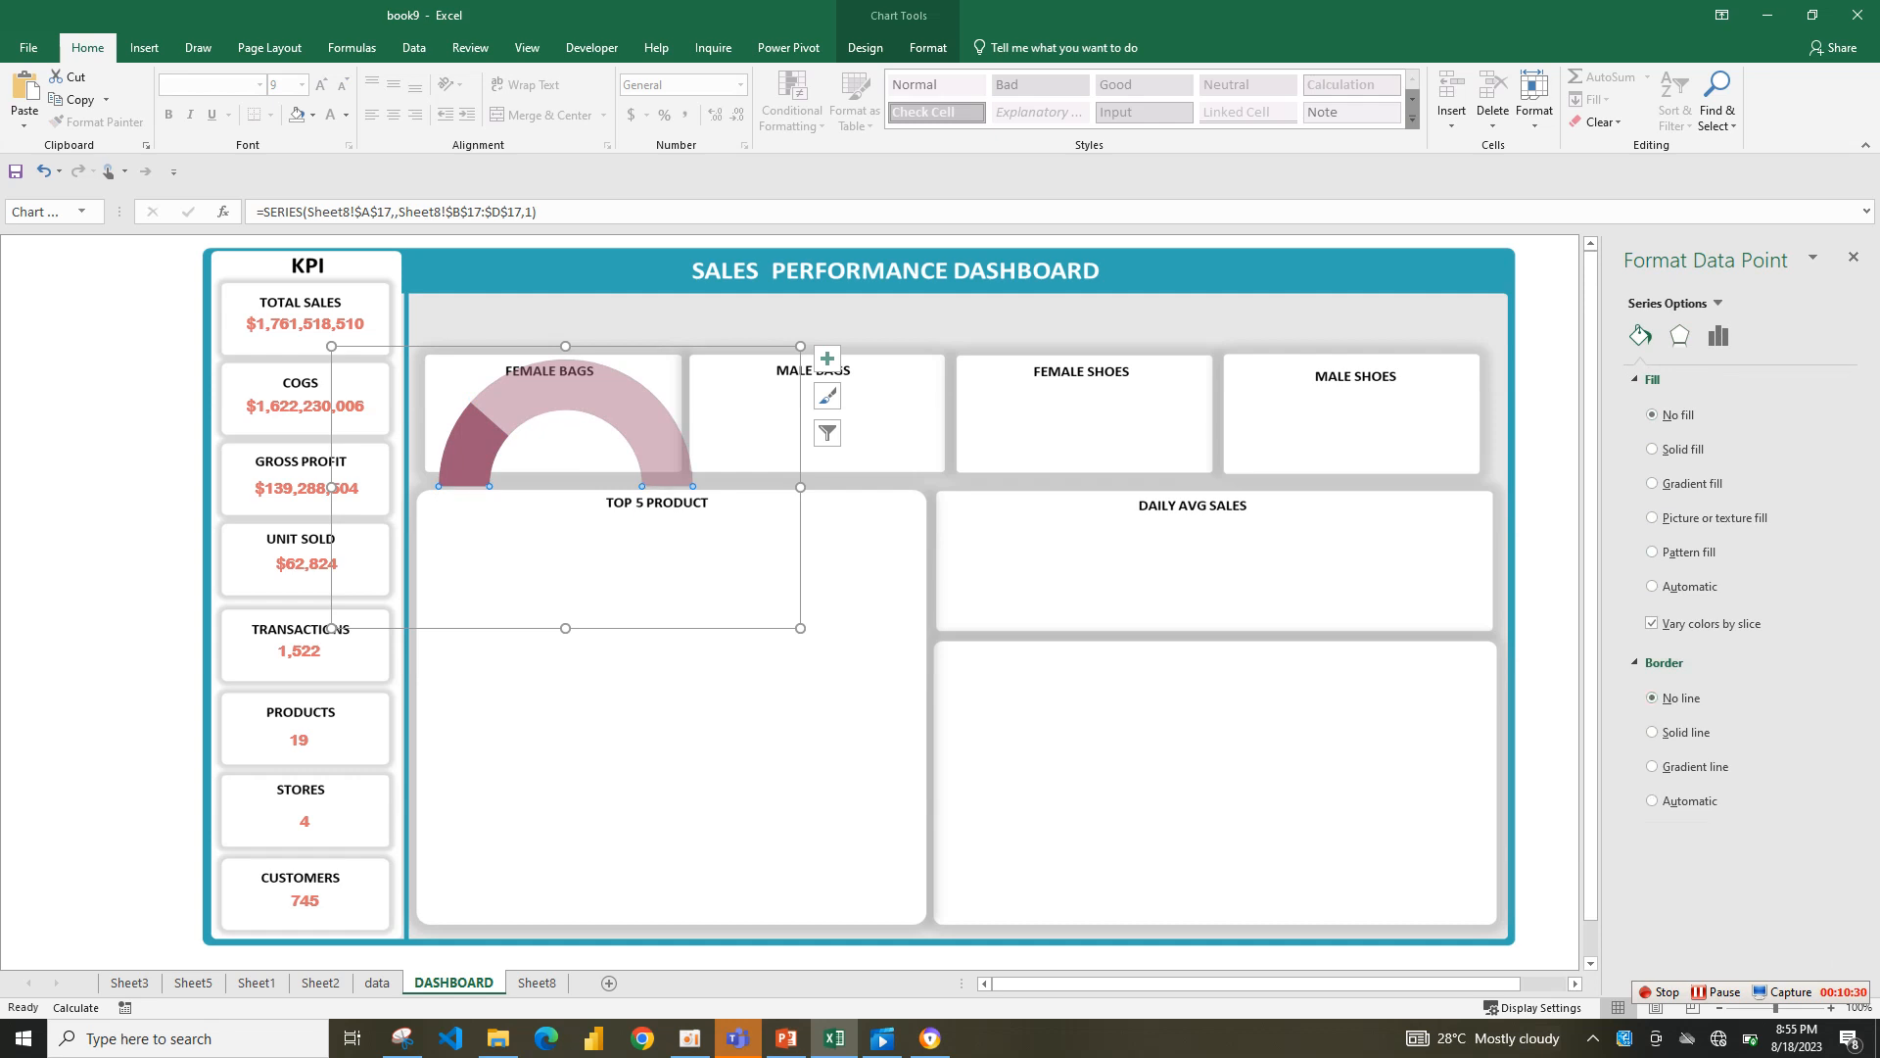
click(725, 715)
click(597, 558)
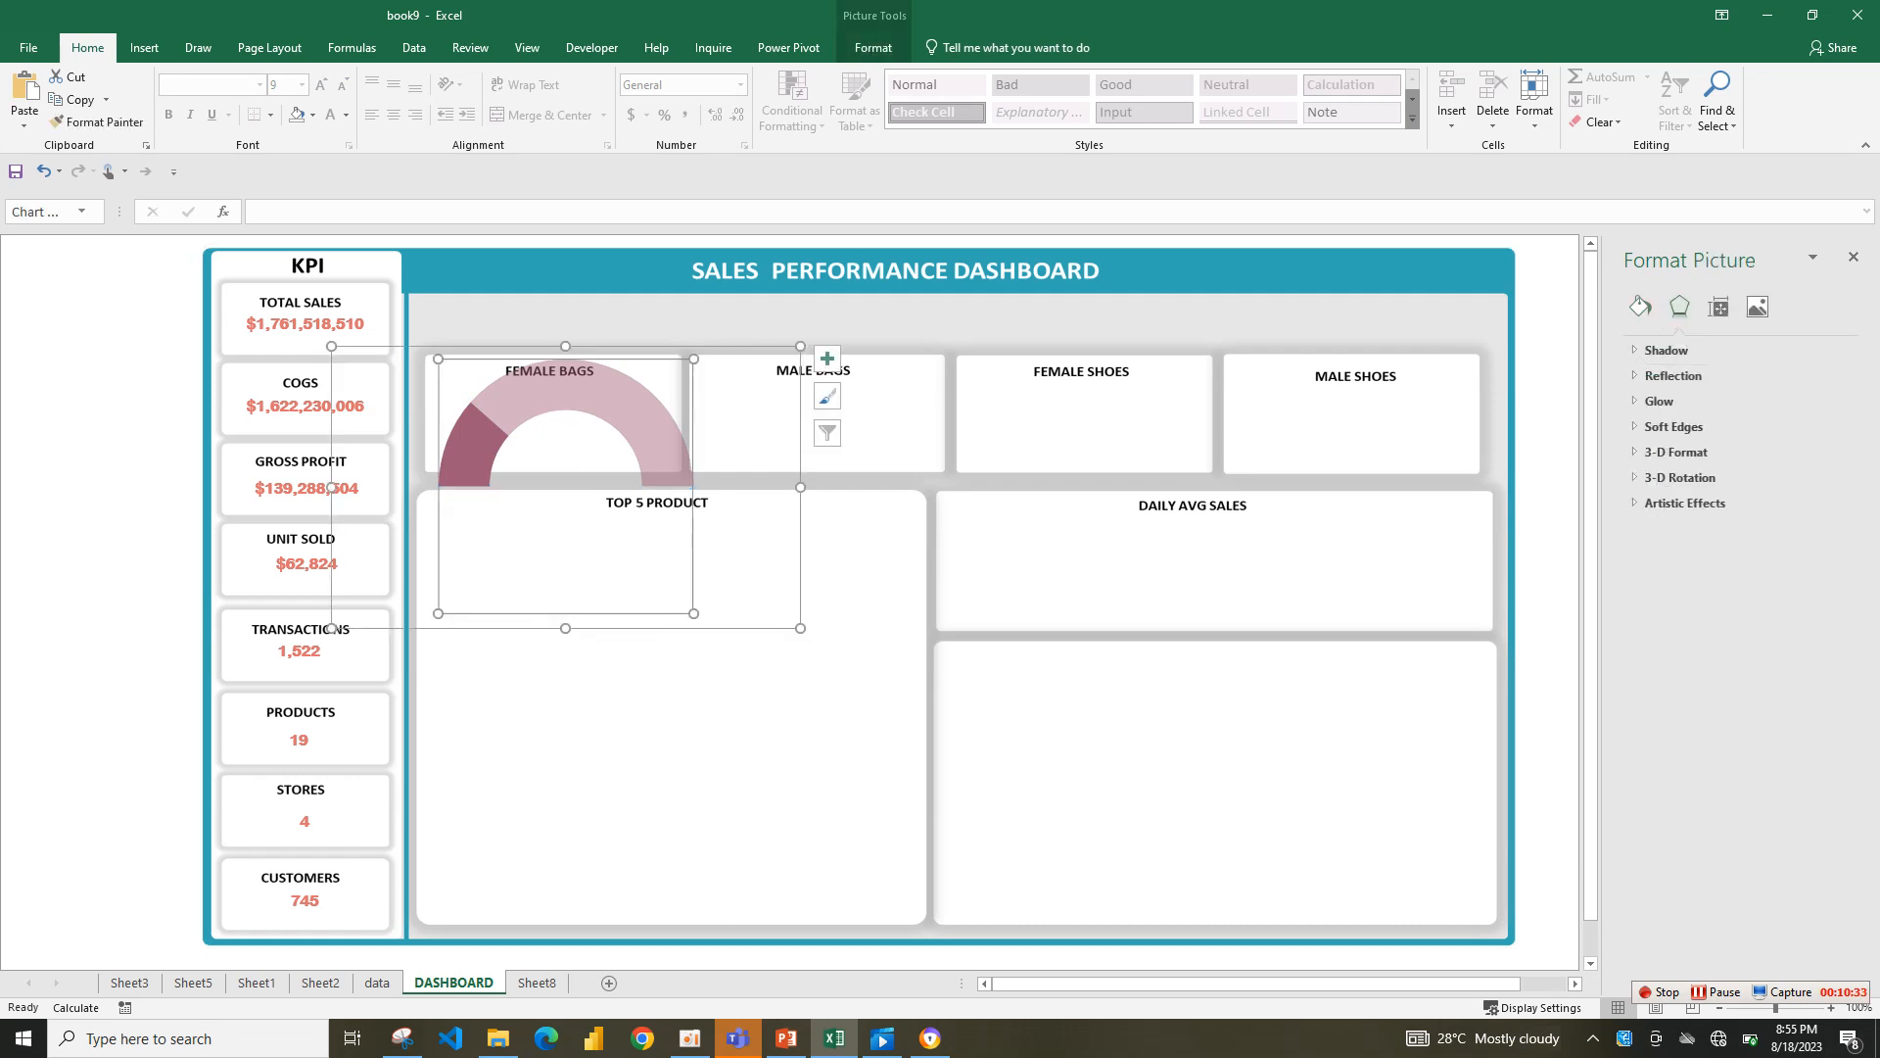
- Shrink the half-doughnut chart on the dashboard by pulling in its upper corners
drag(800, 346, 746, 401)
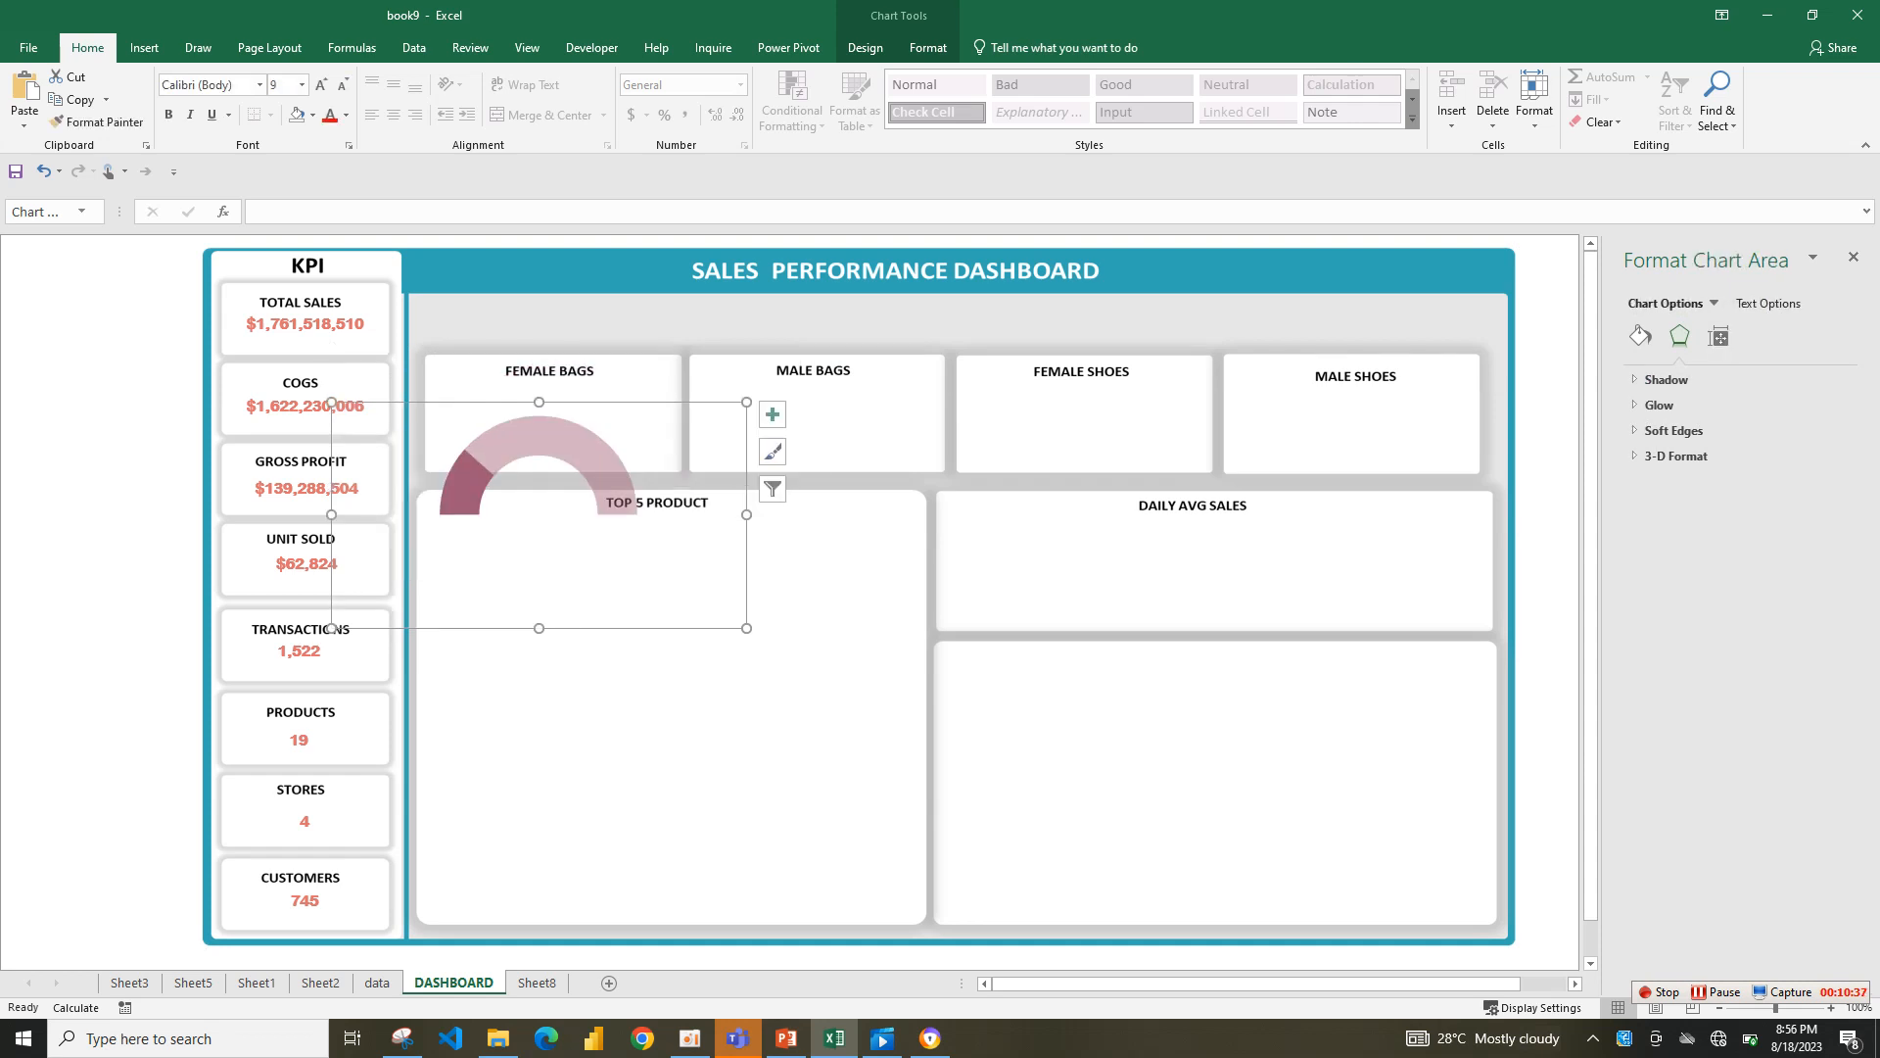
drag(332, 402, 414, 453)
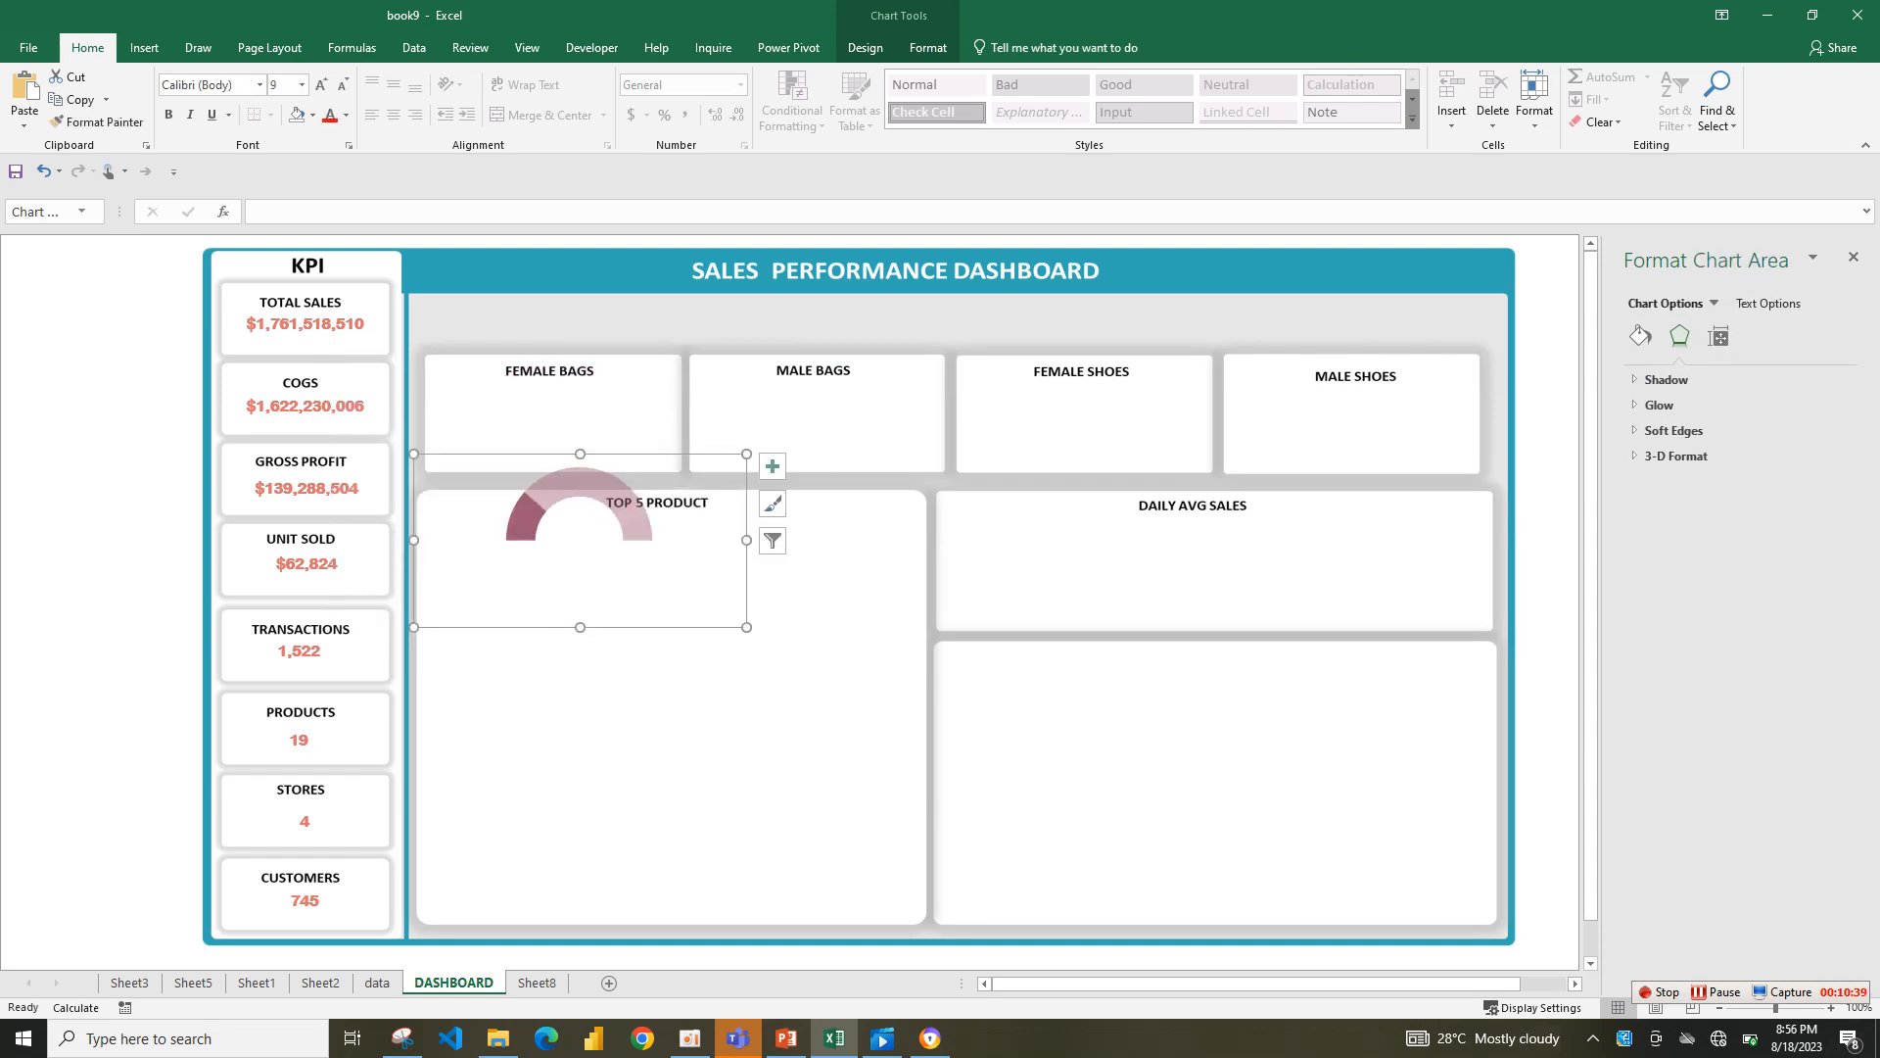
drag(752, 632, 735, 620)
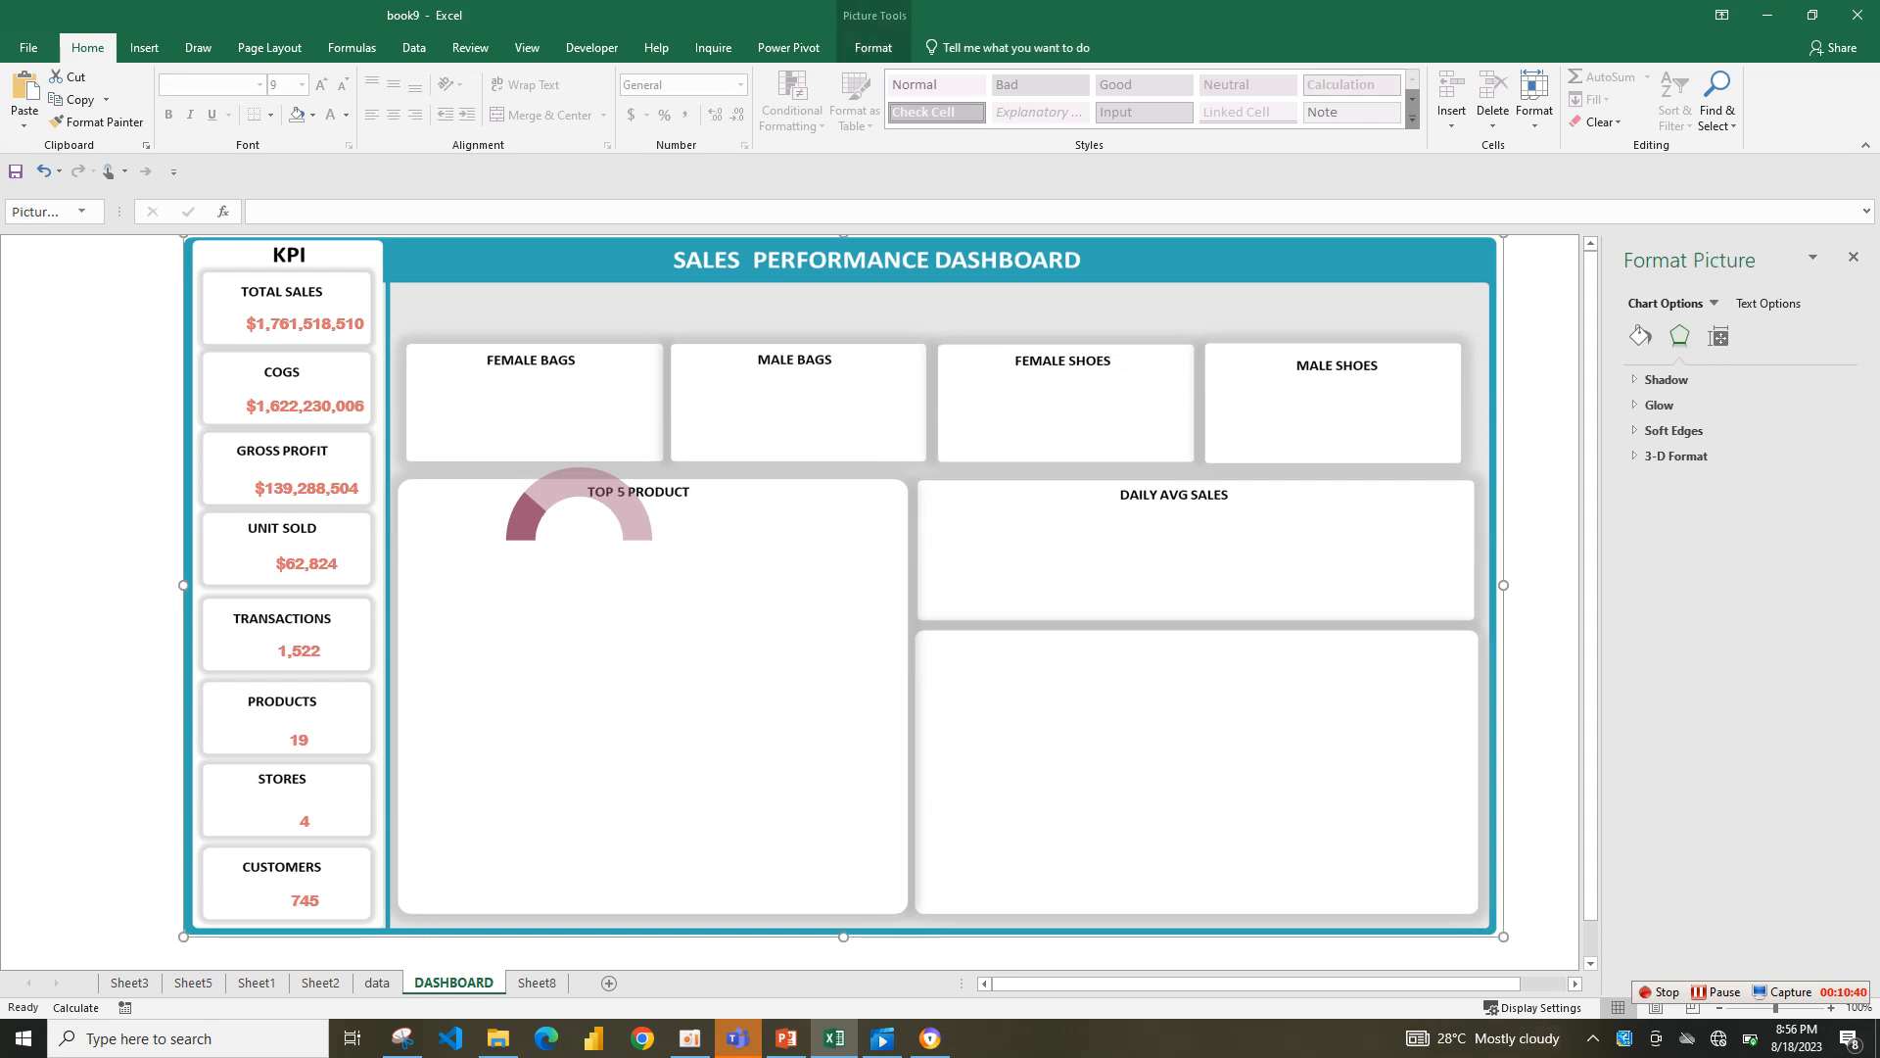
key(ctrl+z)
click(635, 522)
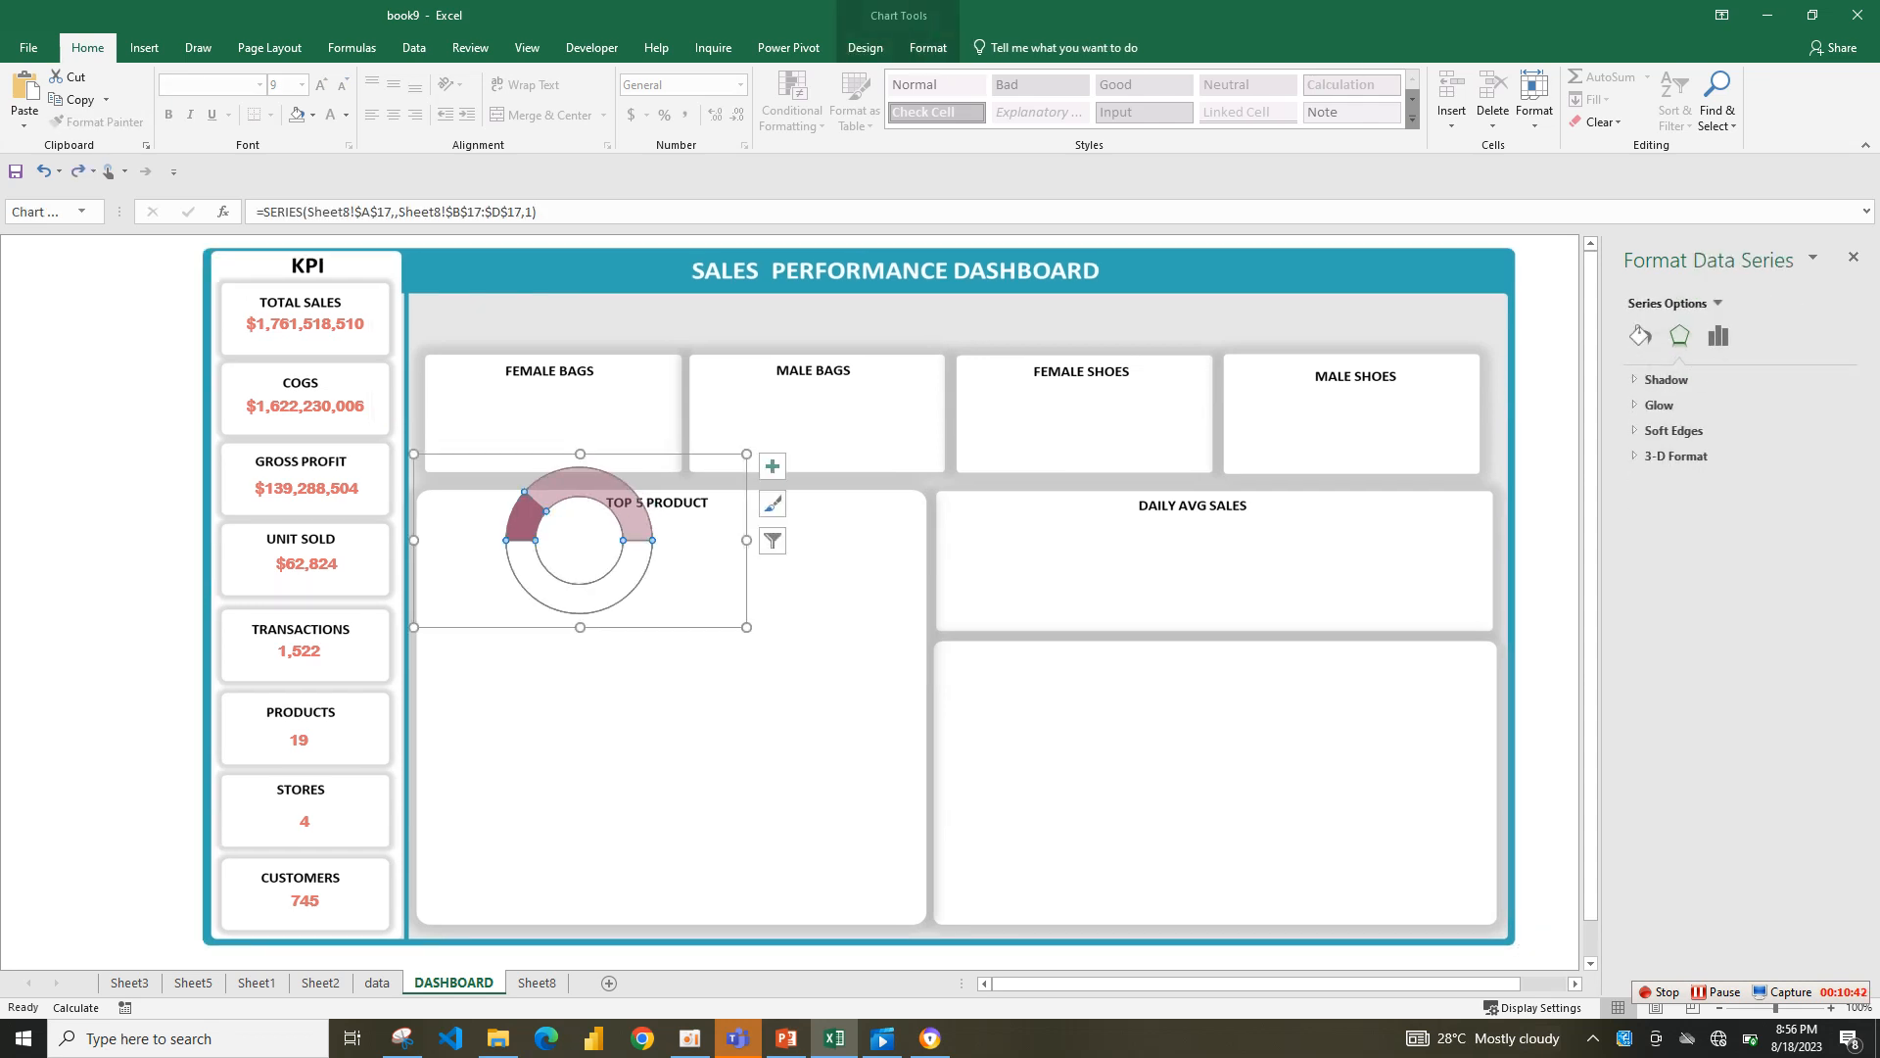
click(750, 632)
drag(750, 631, 751, 623)
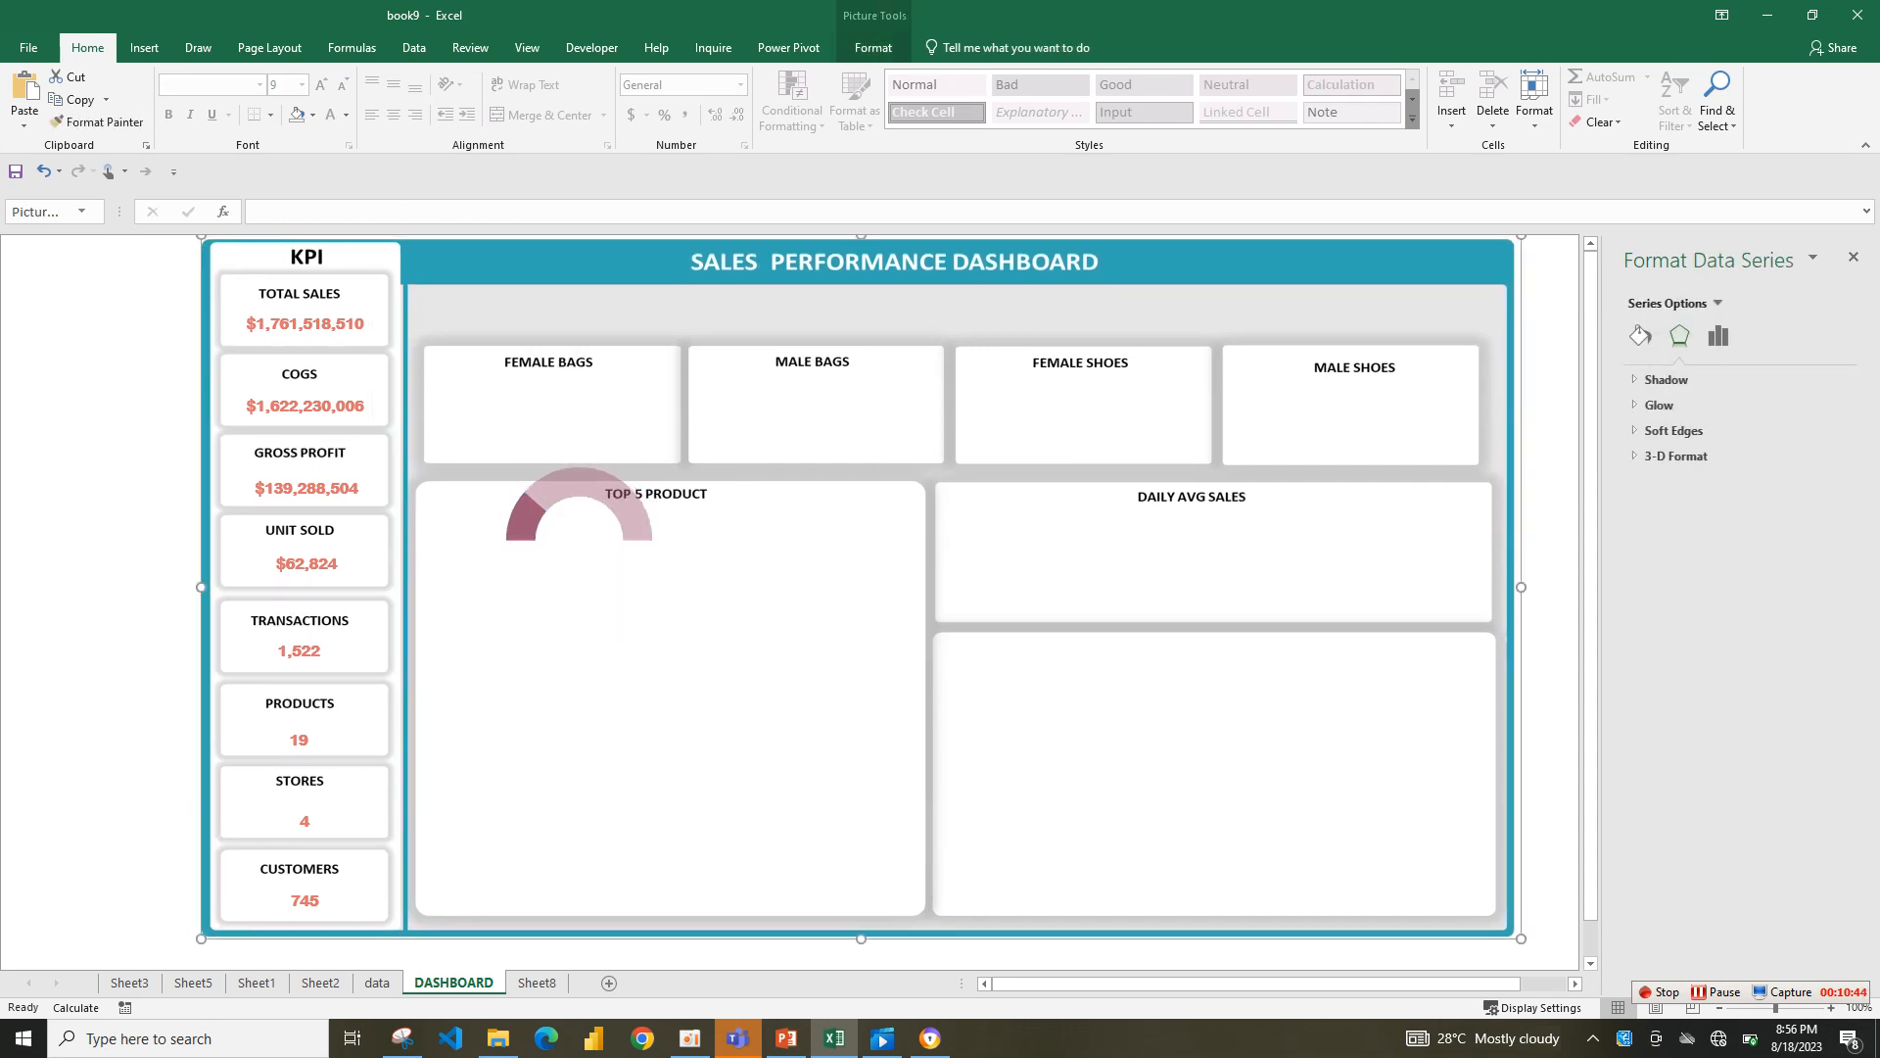
key(ctrl+z)
- Move the half-doughnut chart up so that the gauge sits inside the FEMALE BAGS card
click(632, 556)
drag(660, 597, 626, 525)
- Slightly enlarge the doughnut hole size of the chart's data series
click(1718, 336)
click(1673, 404)
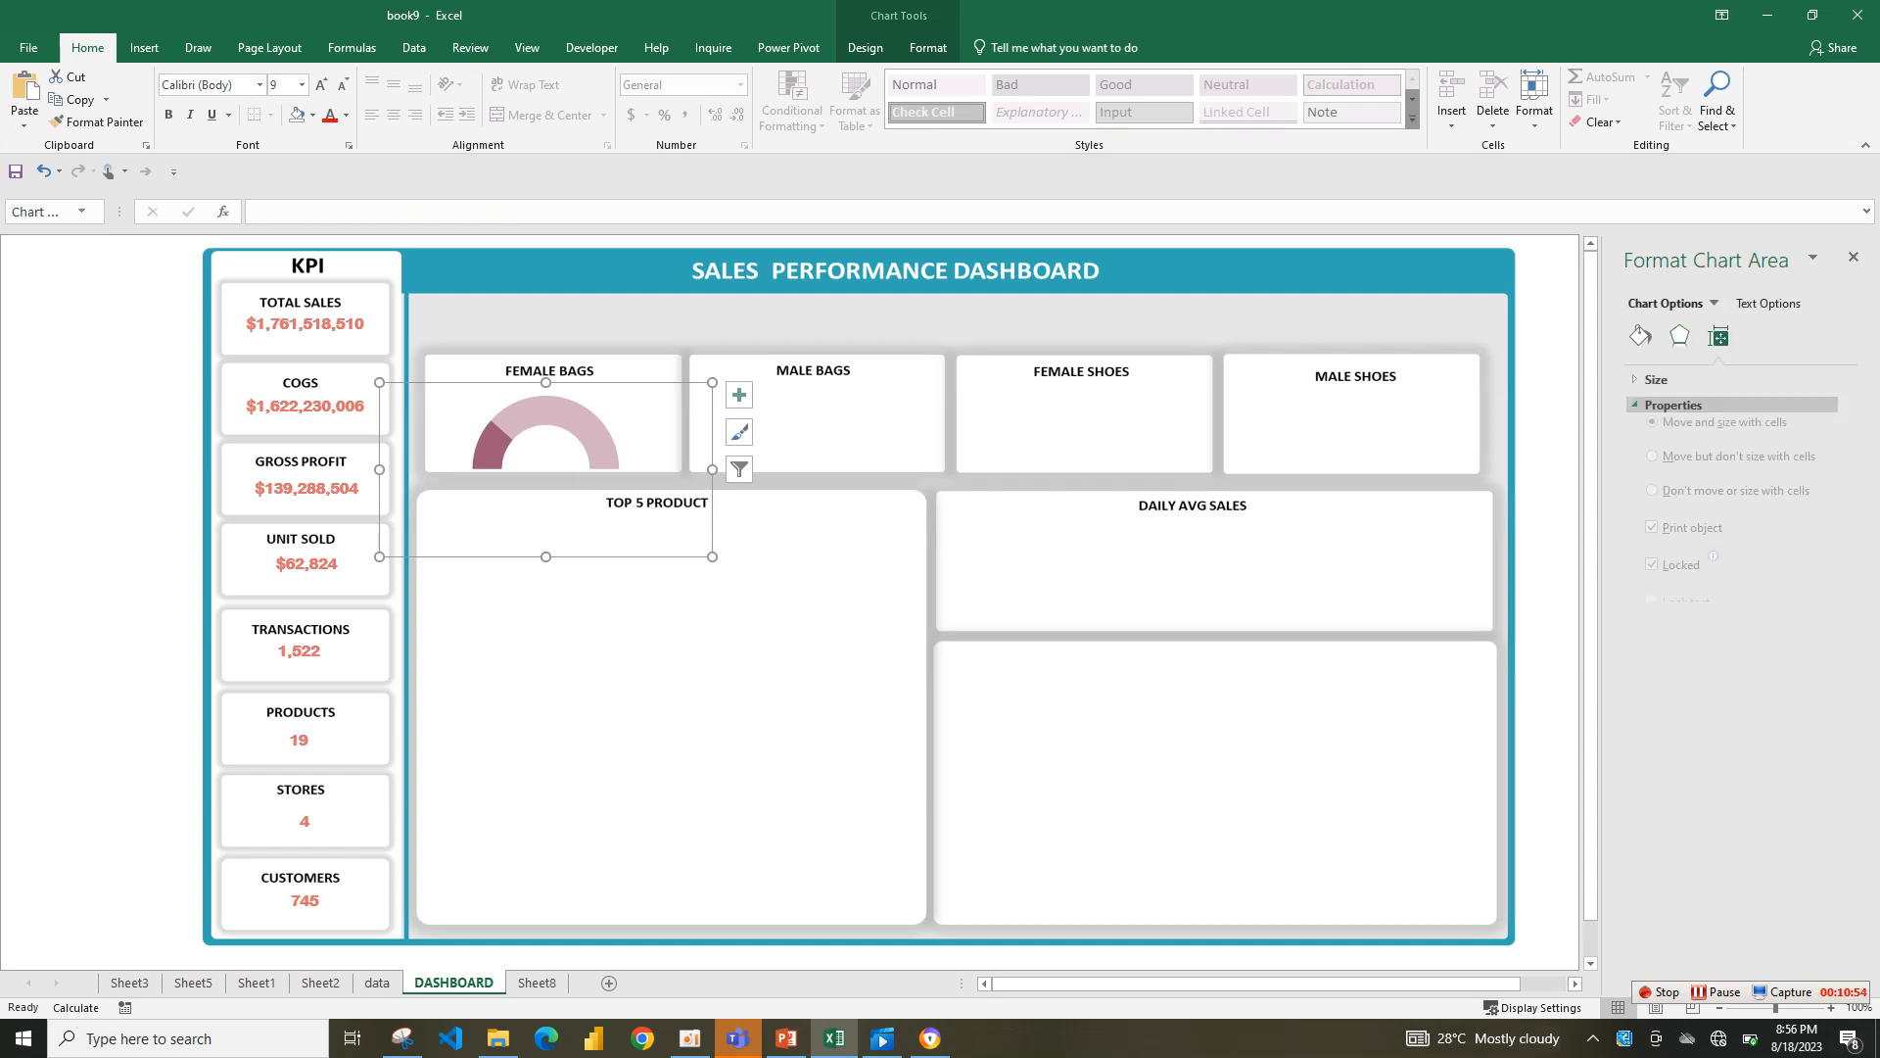
click(1640, 336)
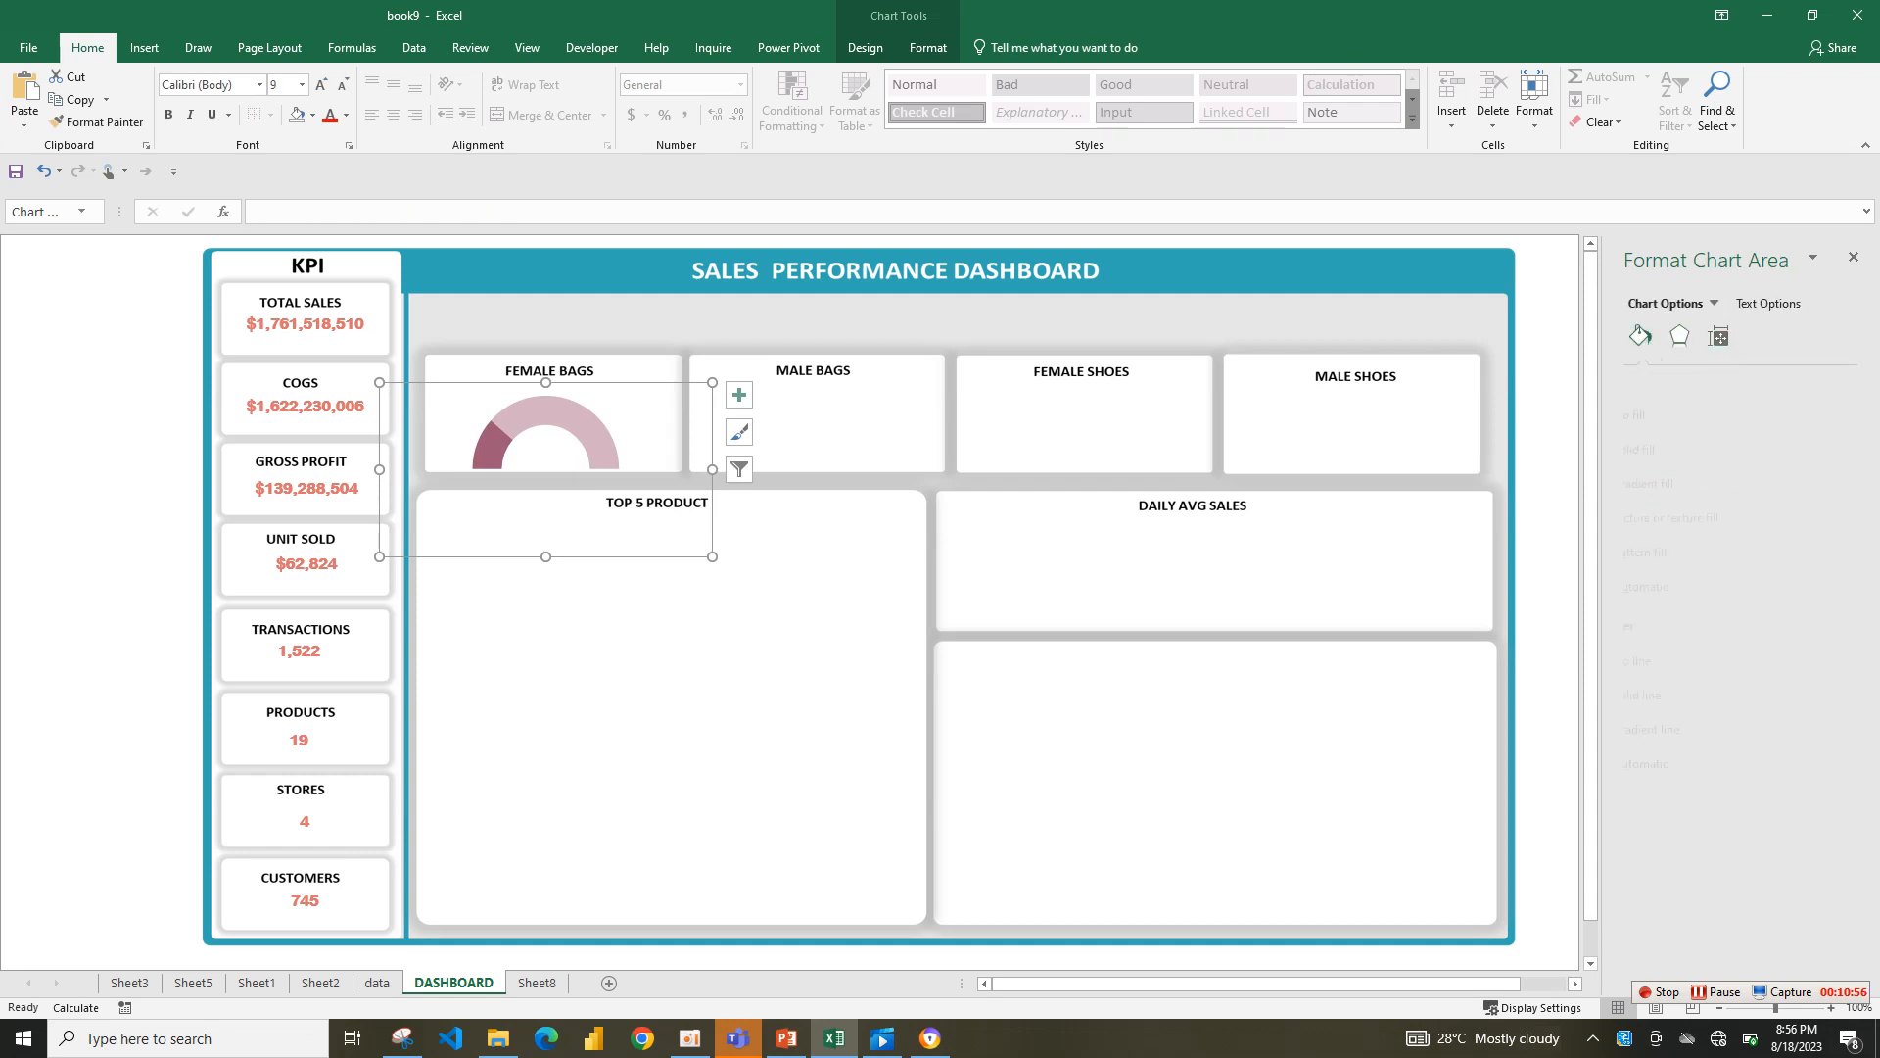
click(587, 427)
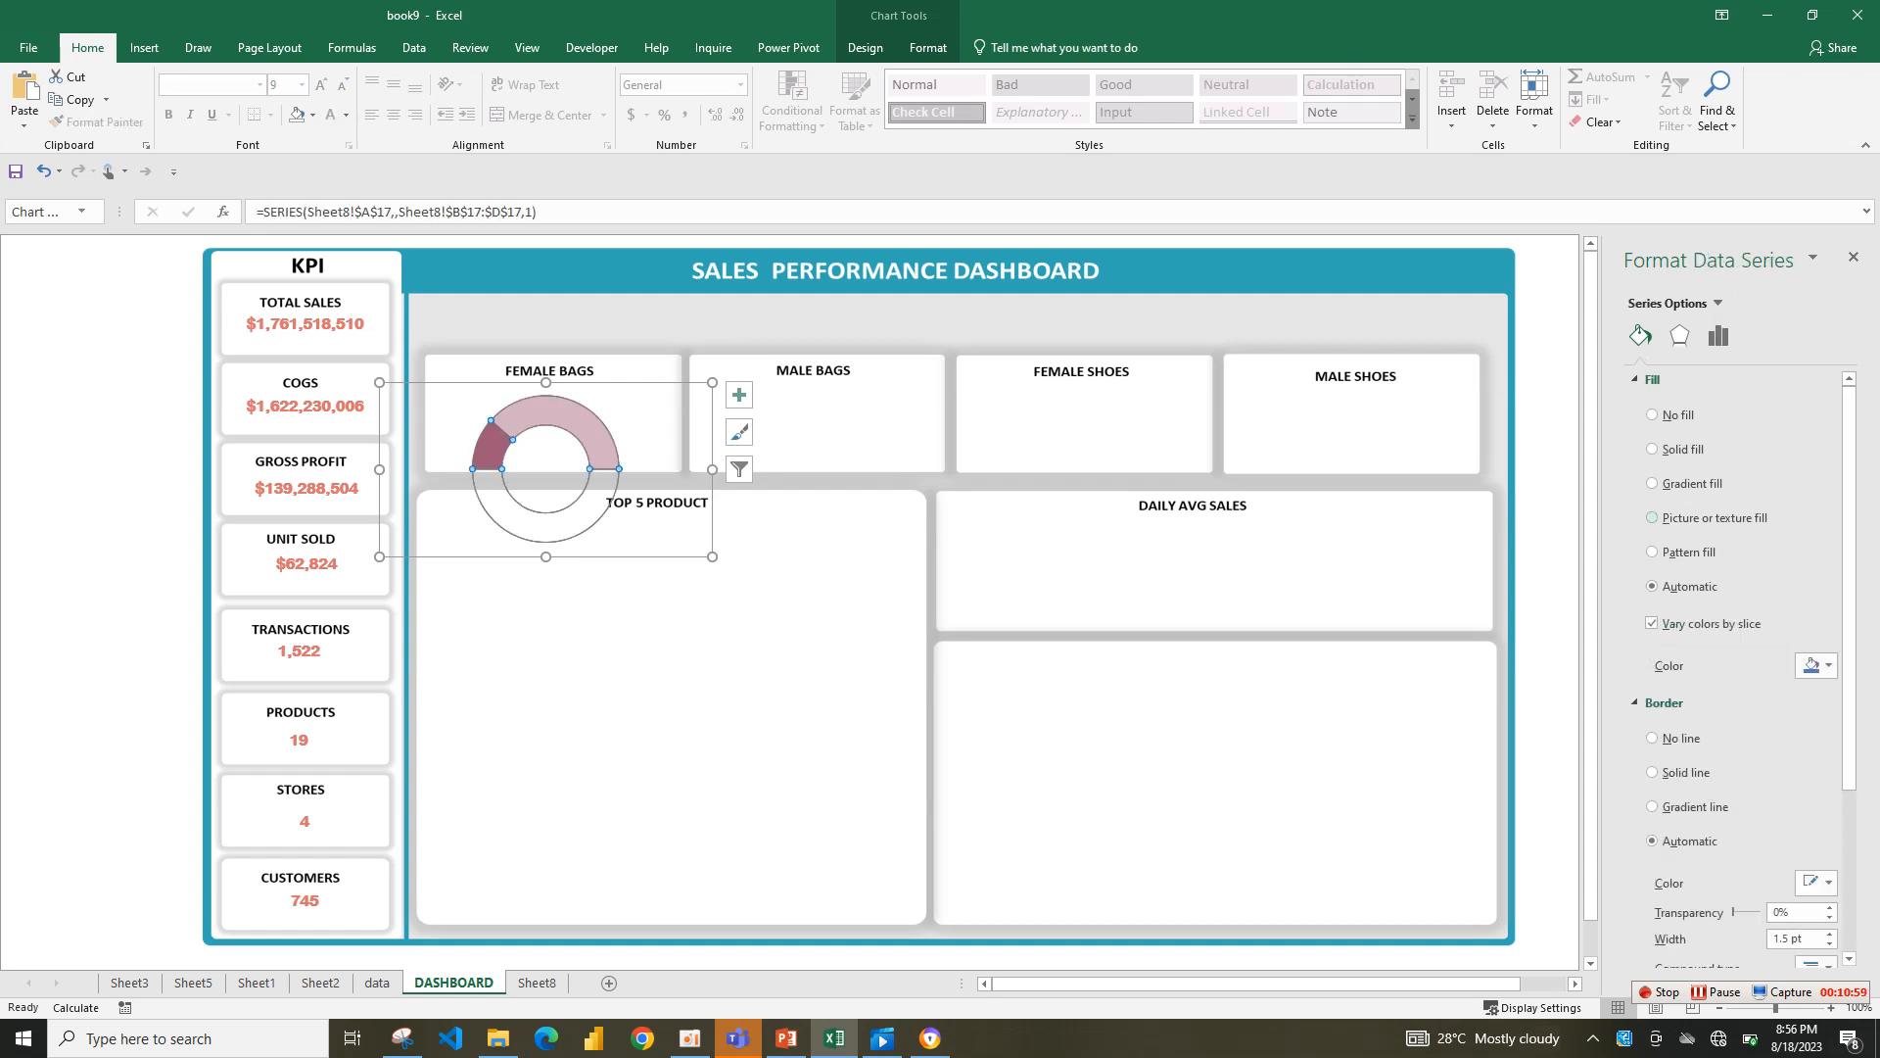
click(1718, 336)
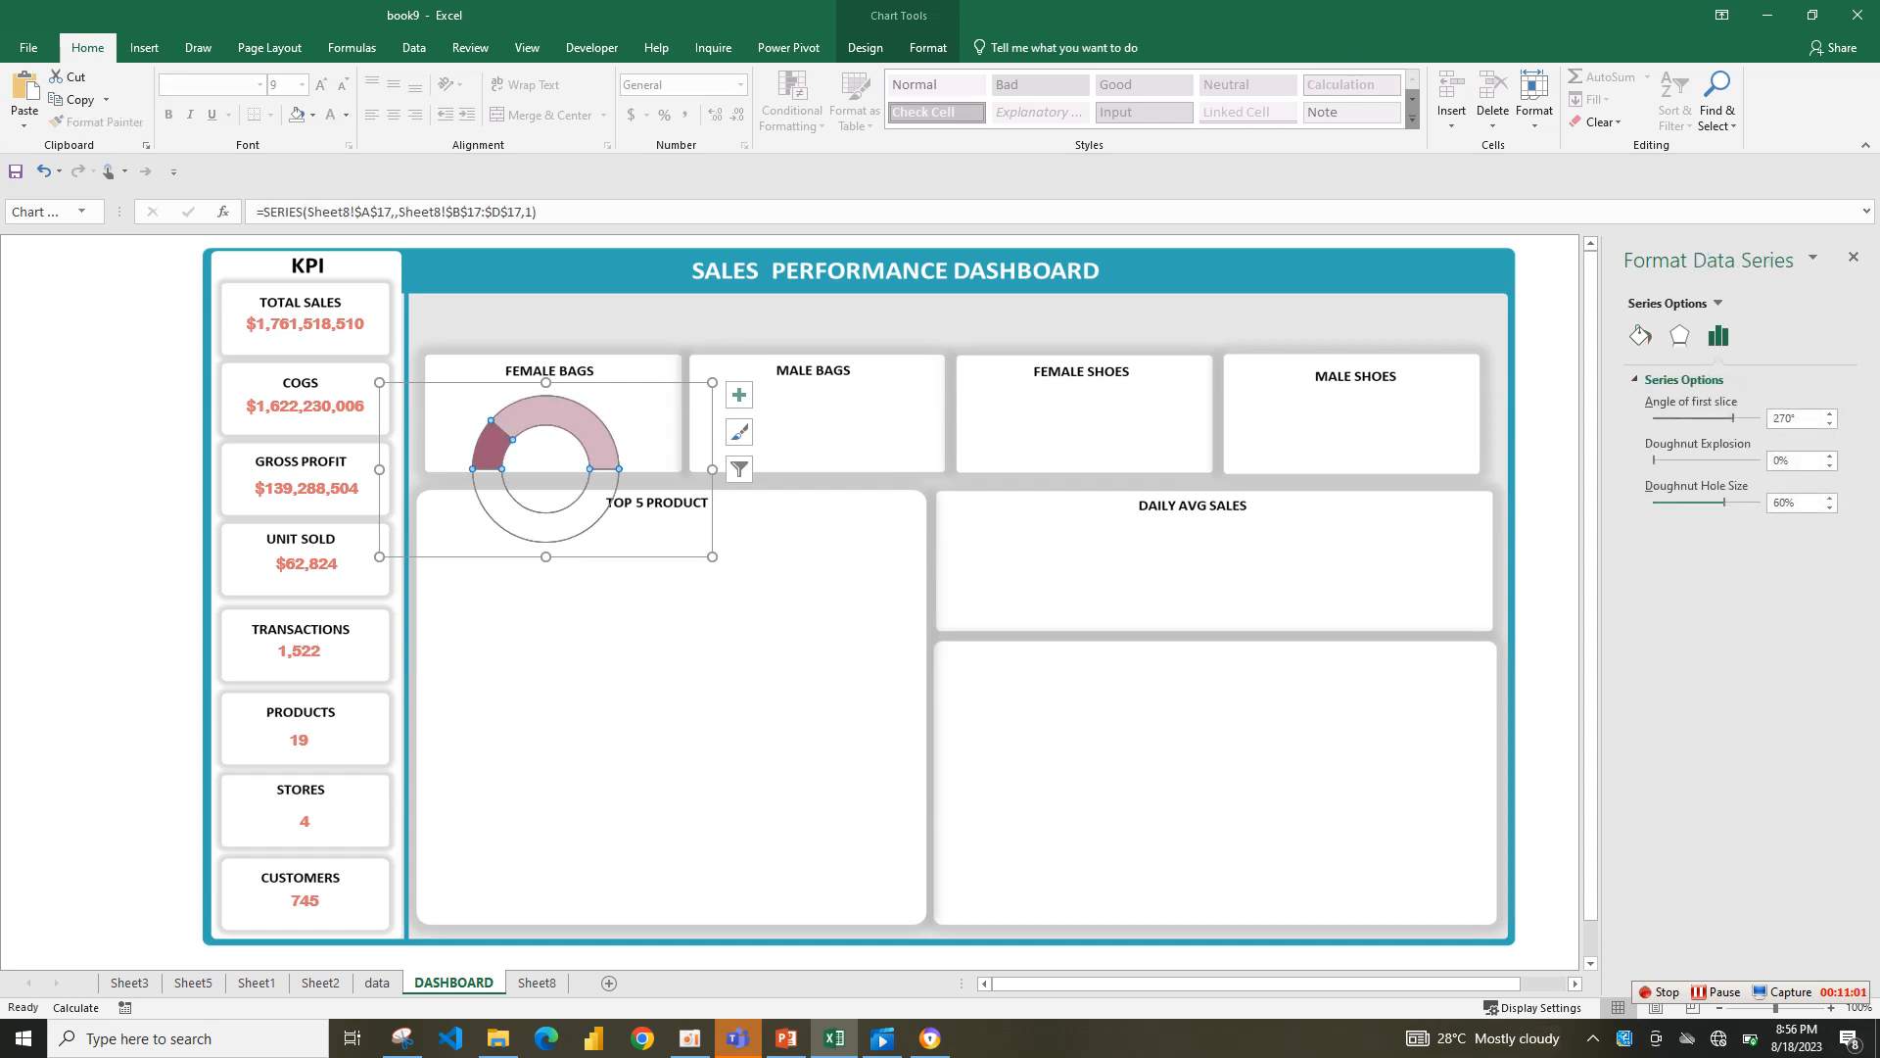
drag(1723, 502, 1728, 502)
click(1077, 587)
- Reduce the chart's height slightly from its upper edge to leave more room under the FEMALE BAGS title
click(594, 428)
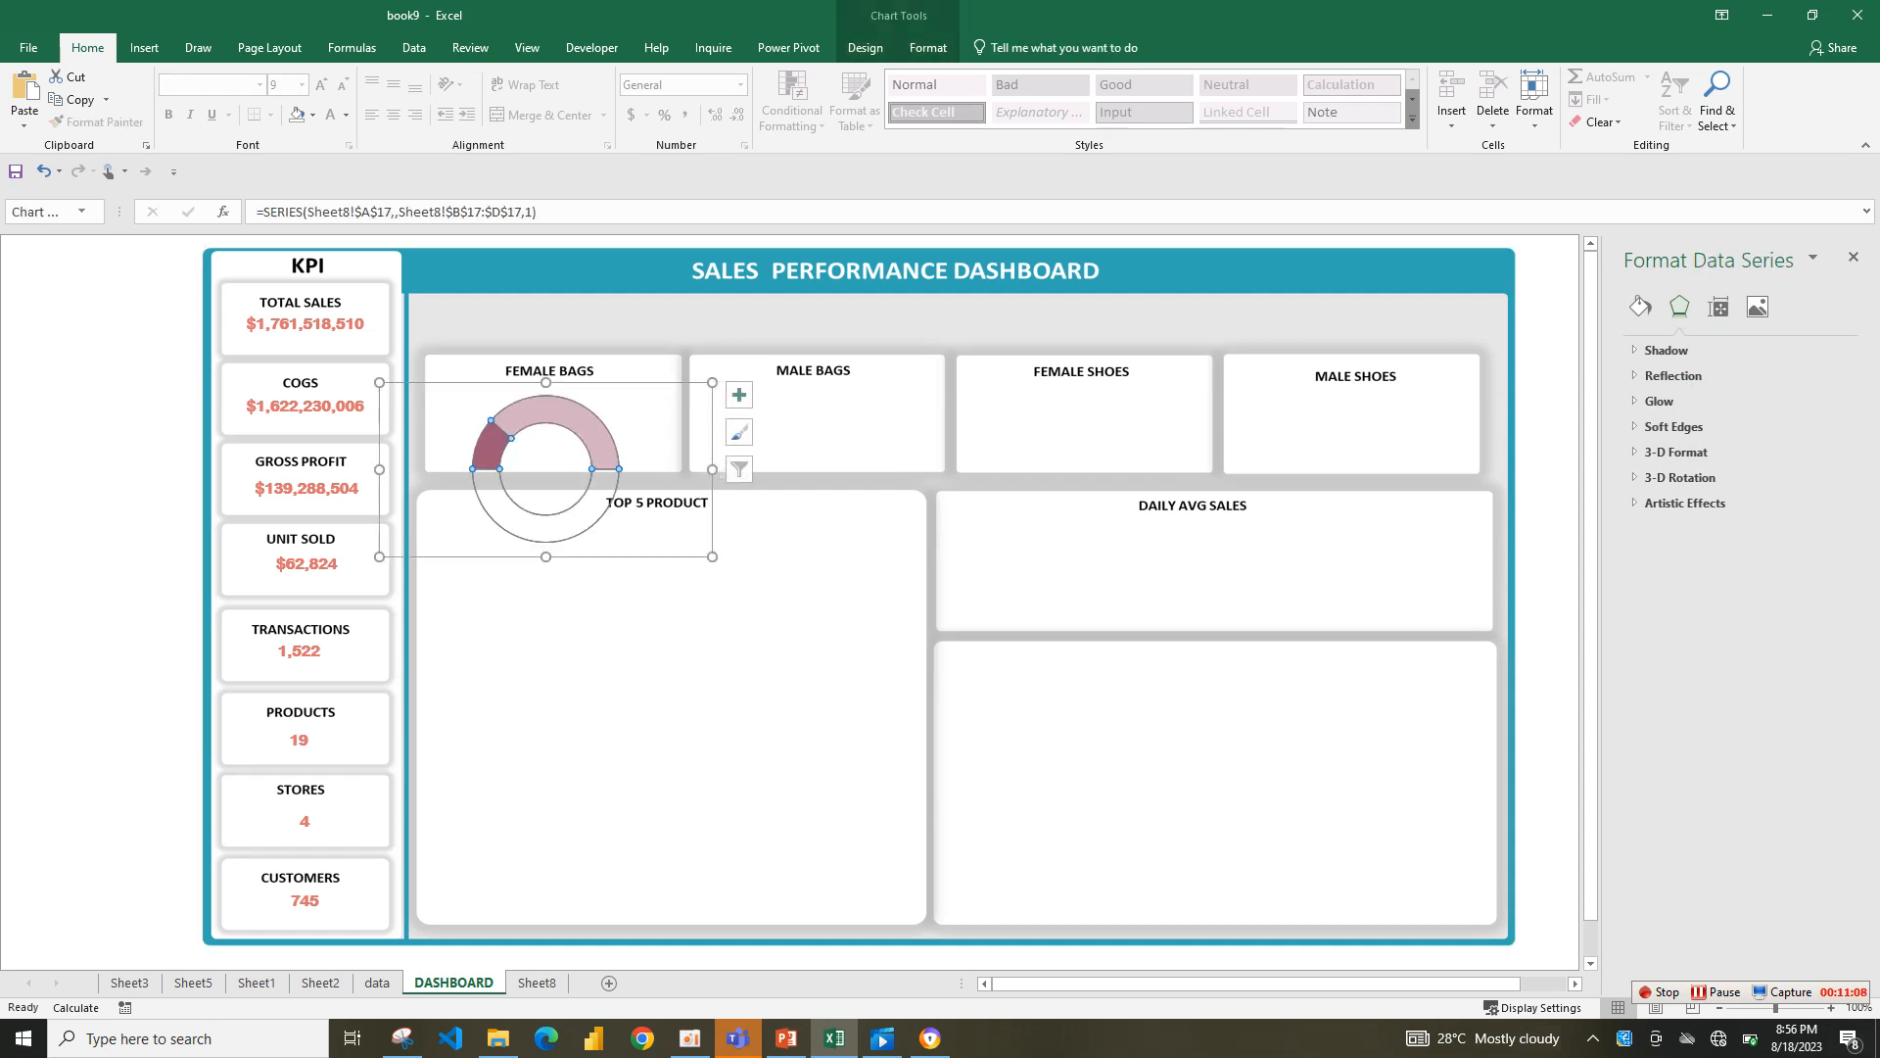
drag(545, 383, 546, 394)
click(685, 626)
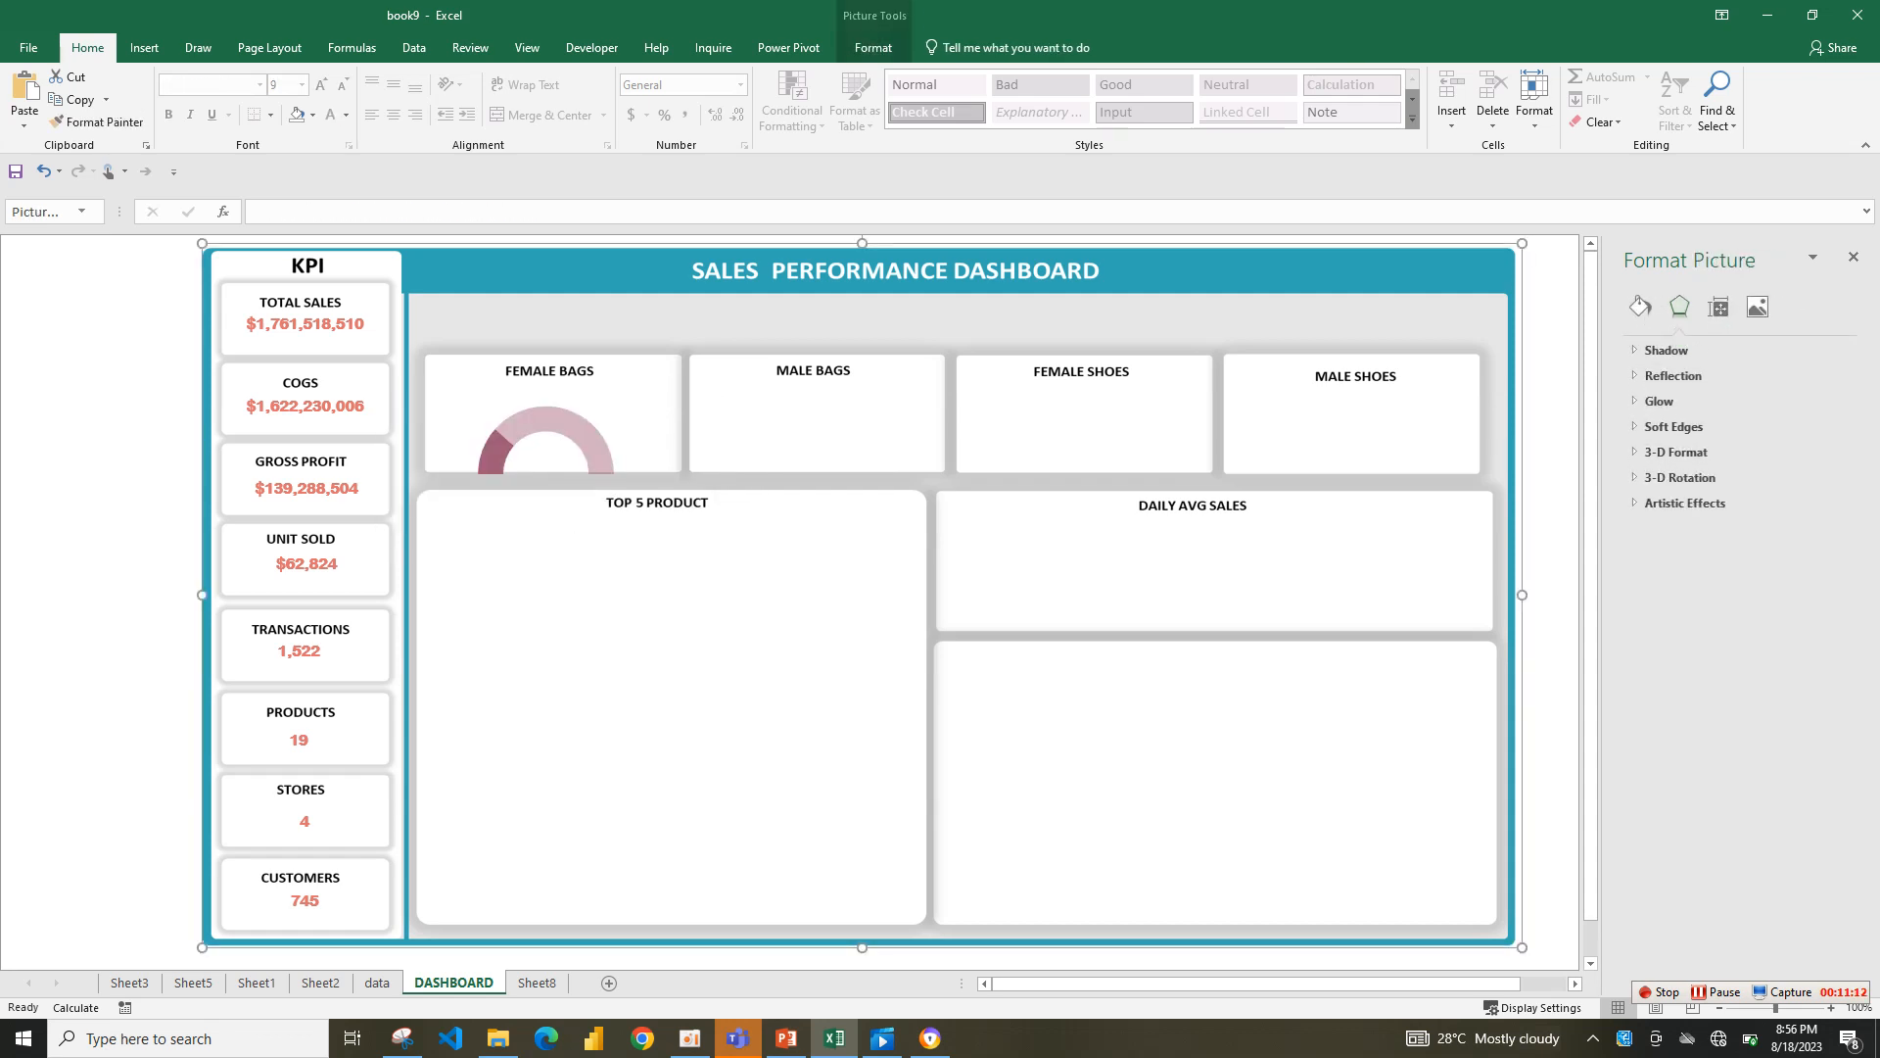
click(585, 435)
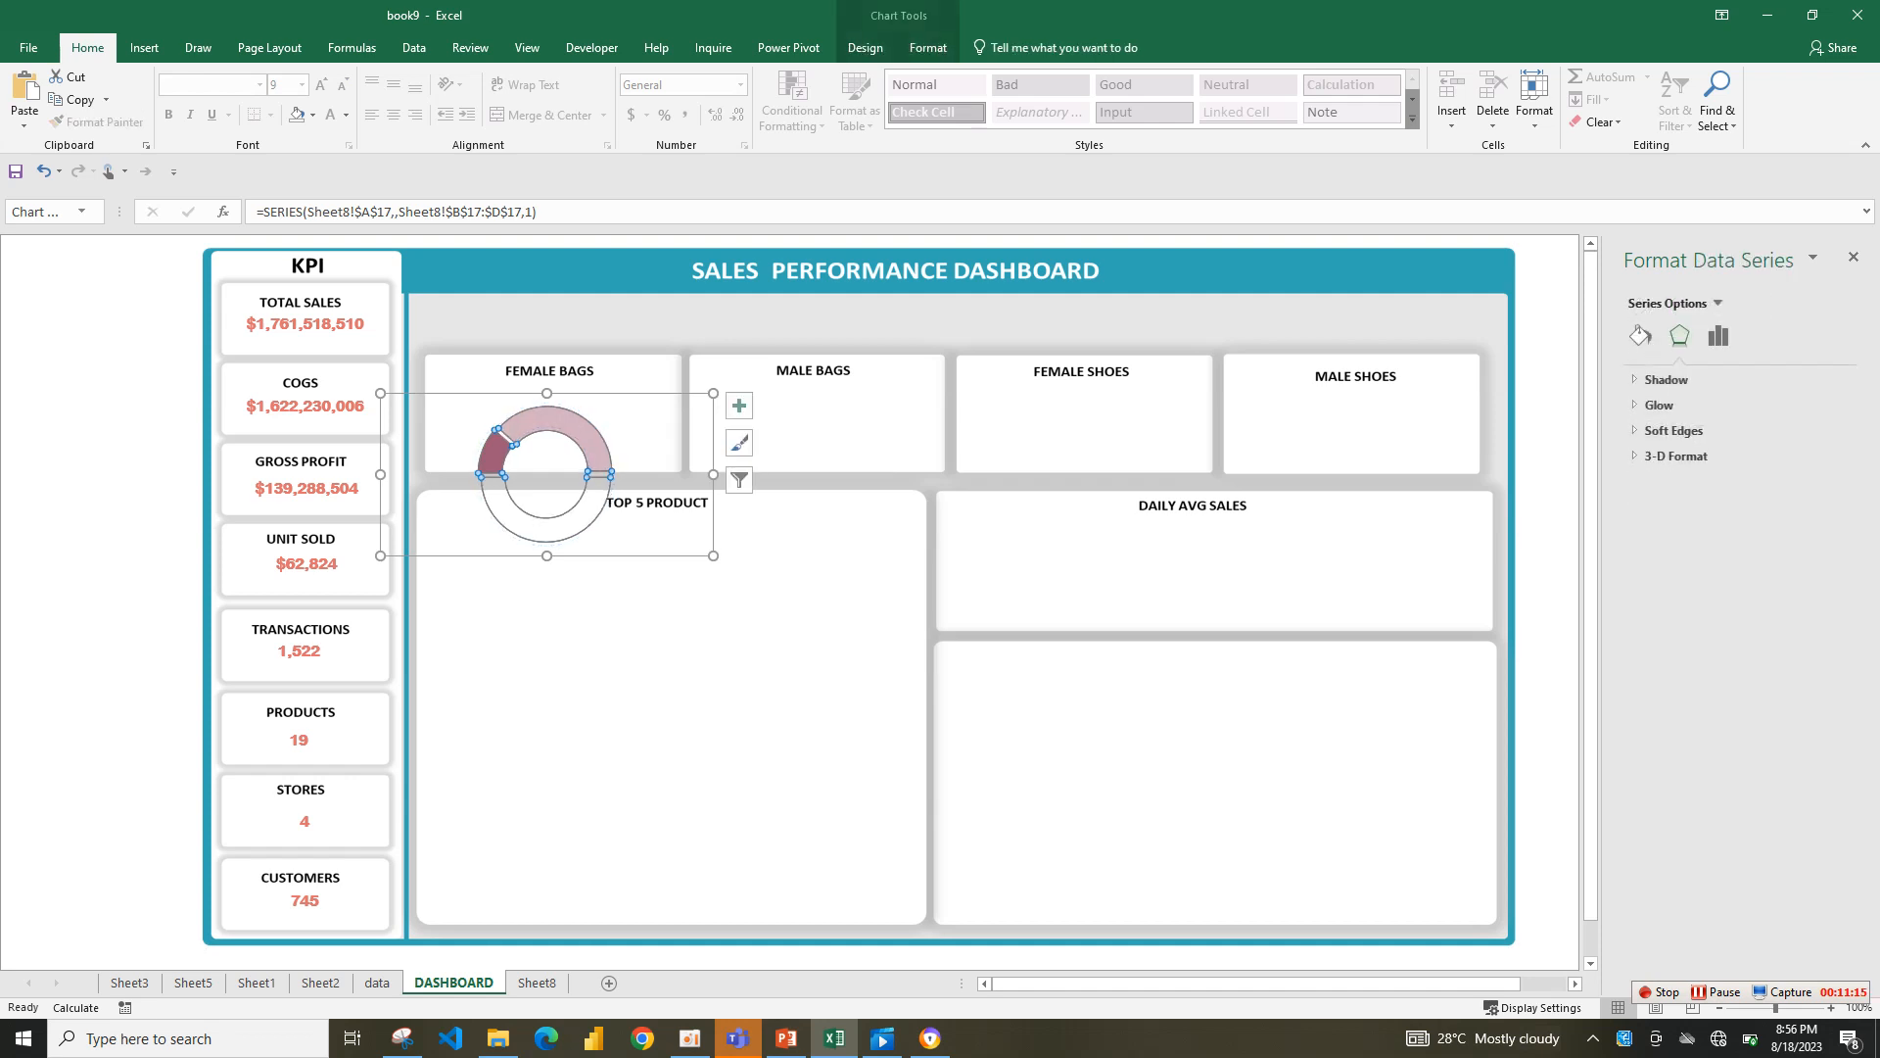
click(603, 423)
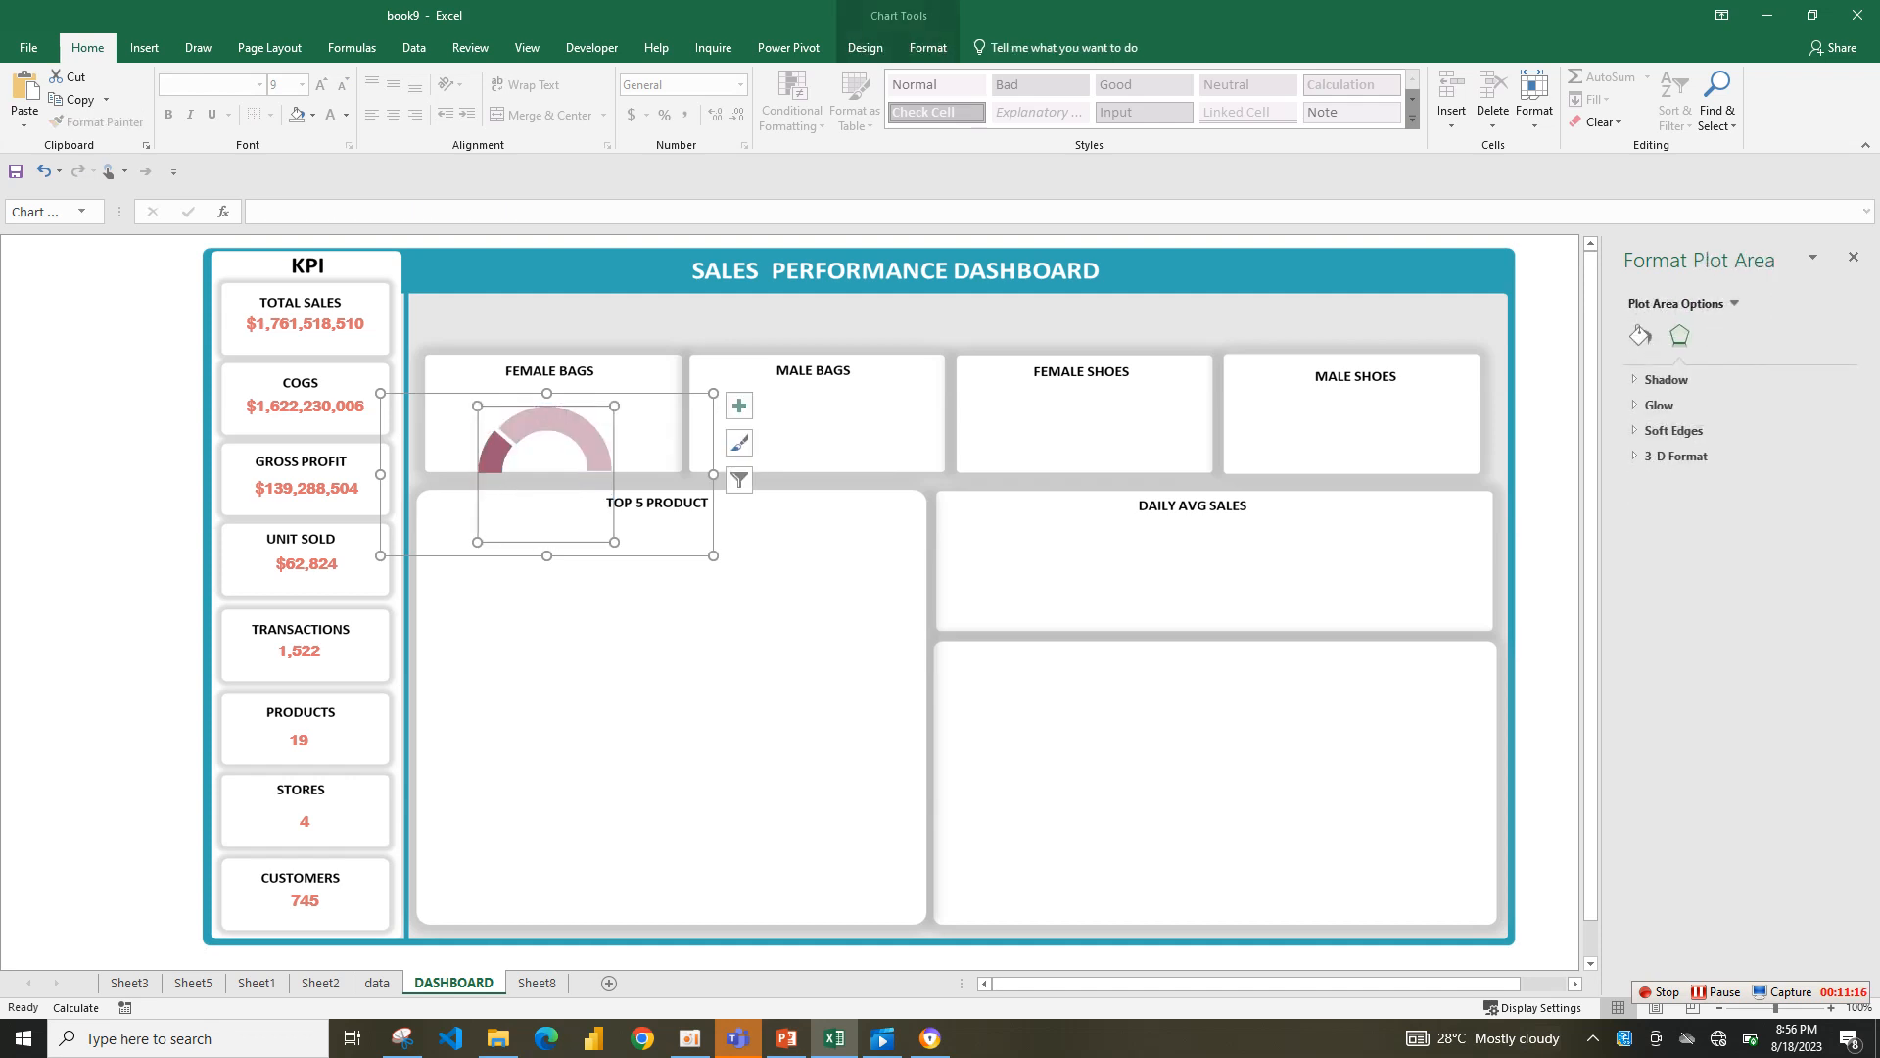
click(686, 626)
click(585, 434)
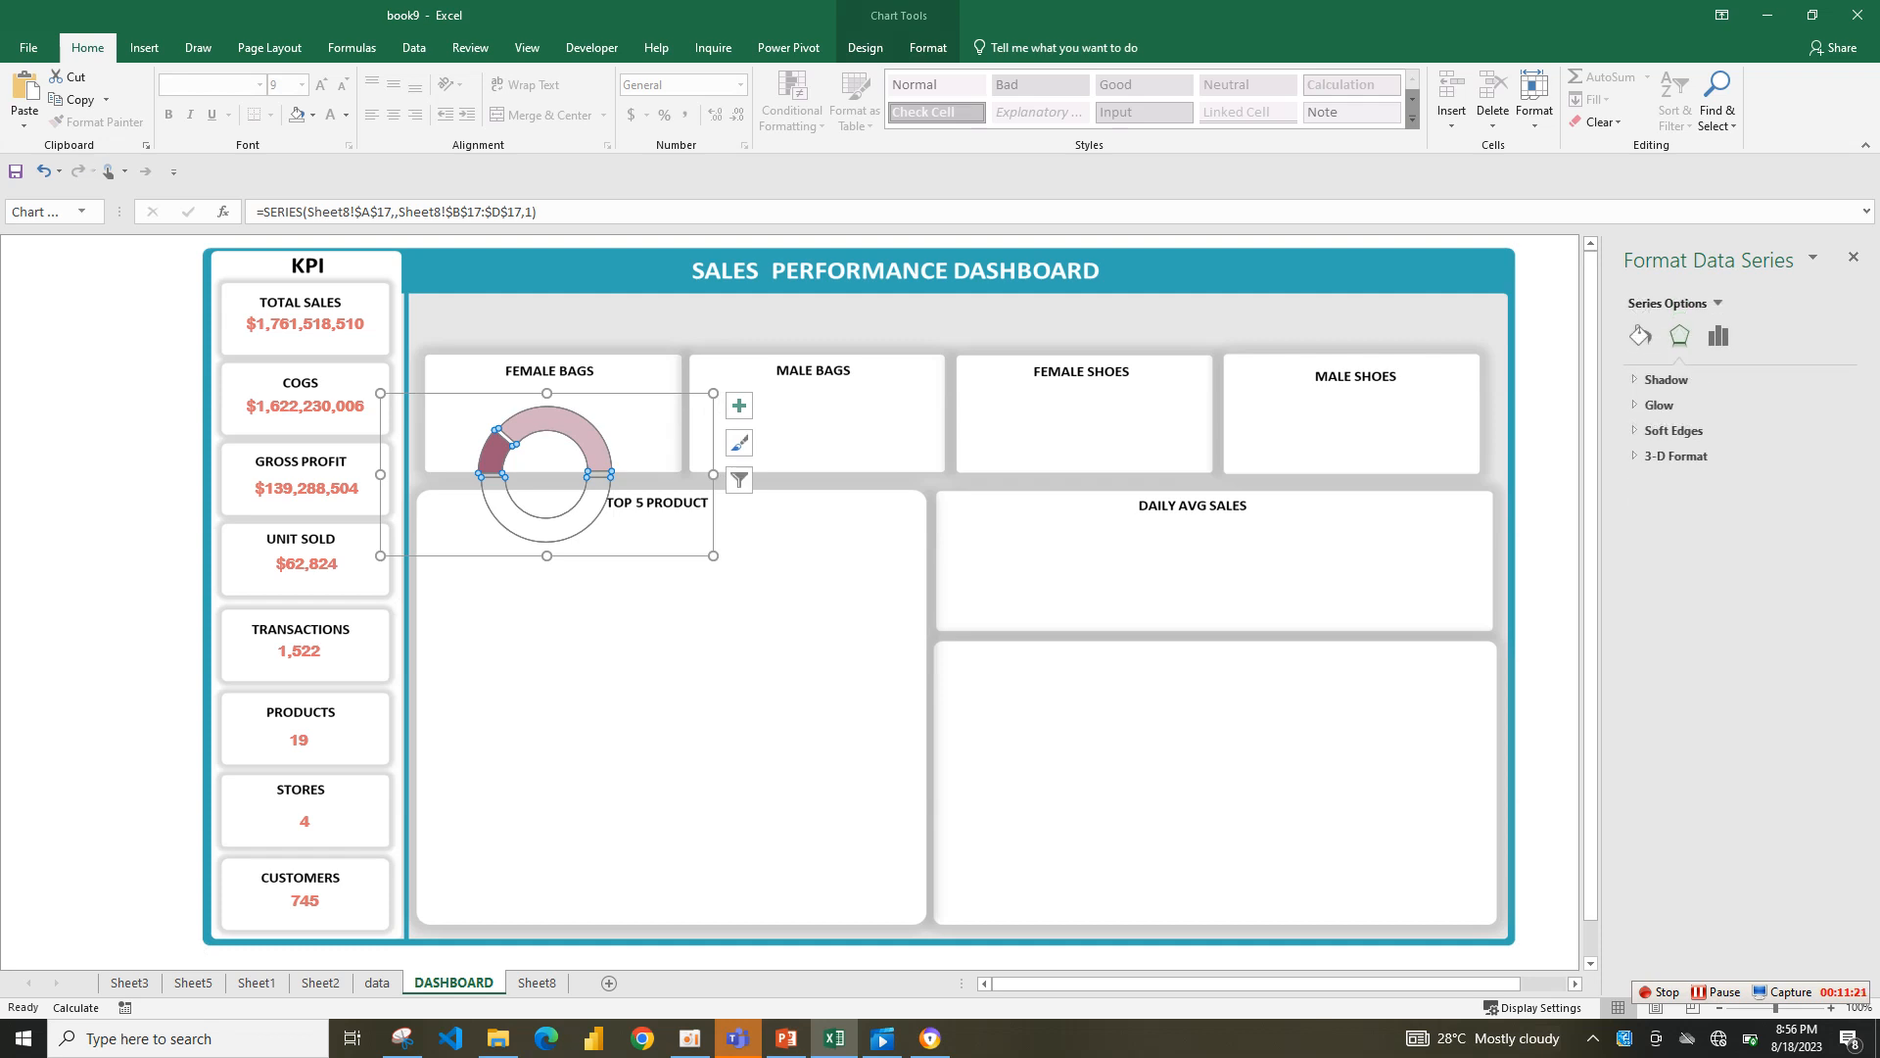
click(685, 627)
click(584, 435)
click(676, 627)
- Nudge the half-doughnut chart slightly upward within the FEMALE BAGS card
click(588, 447)
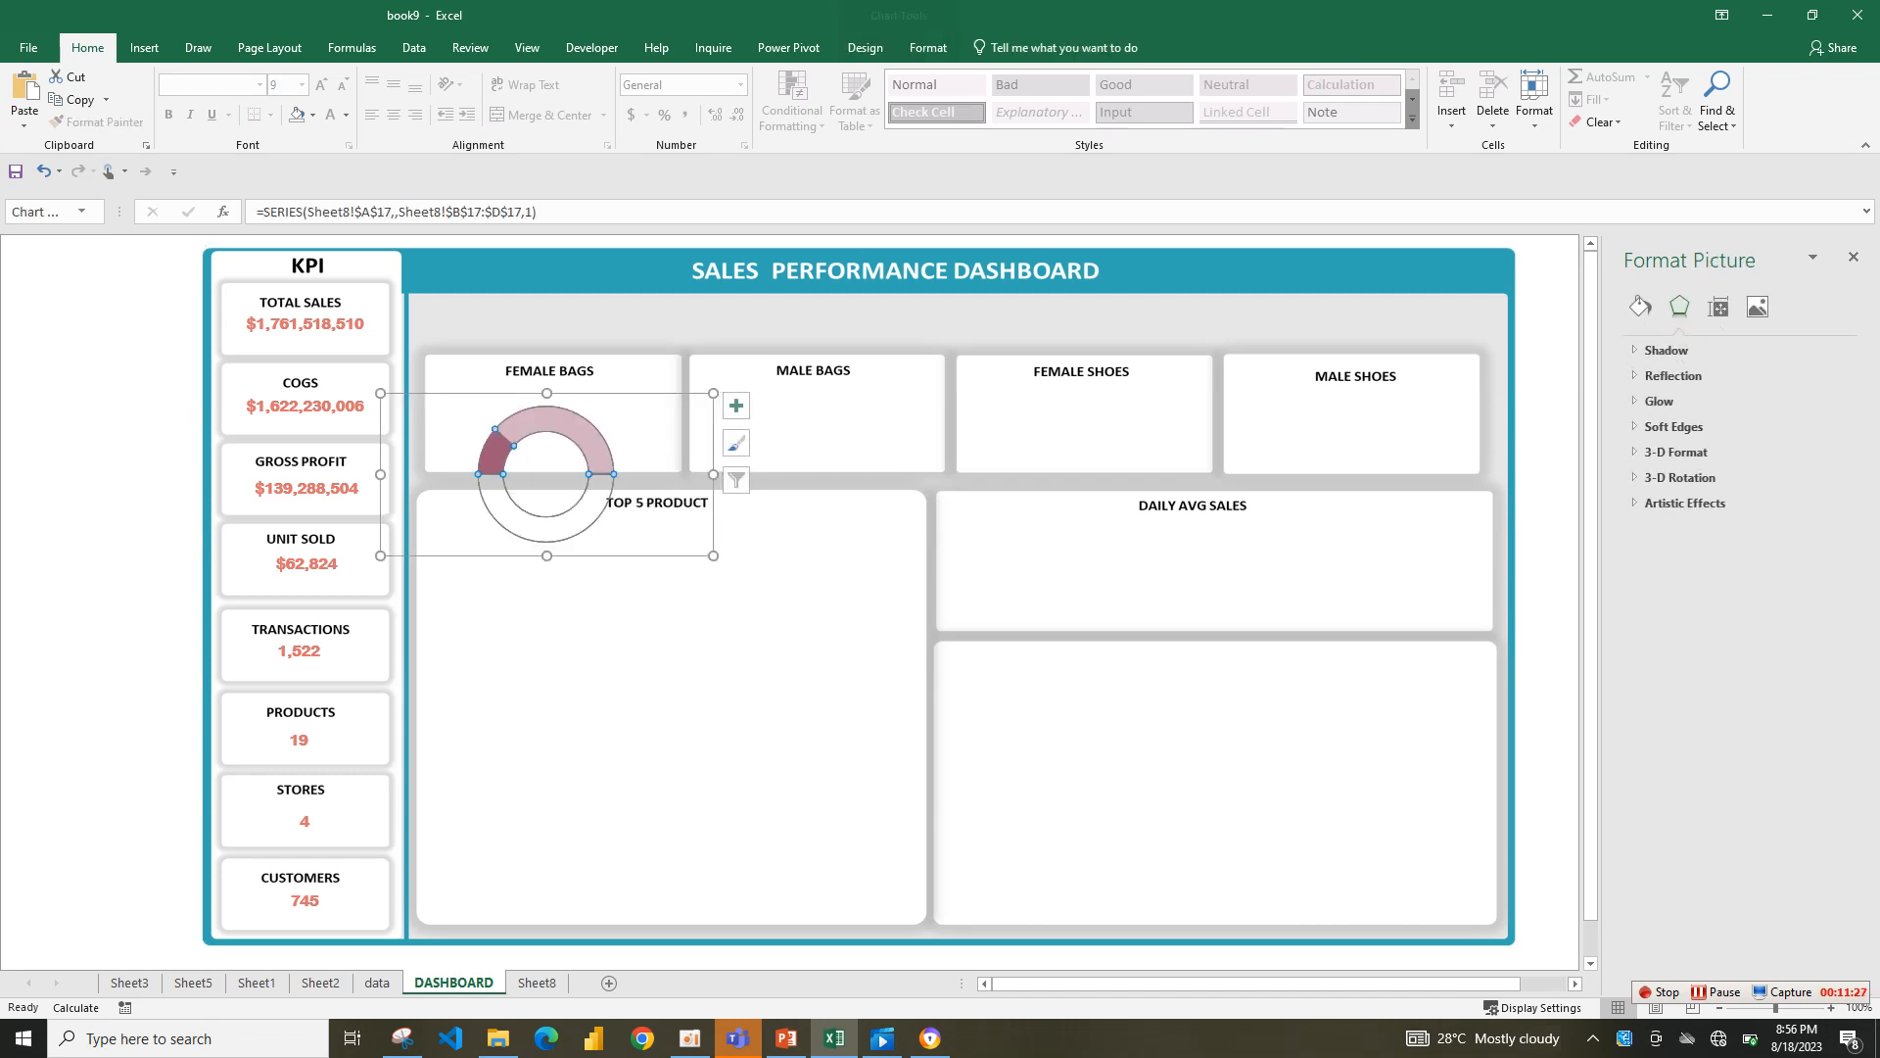
drag(650, 433, 653, 425)
- Copy the STORES value text box, paste it and place the copy in the TOP 5 PRODUCT card
click(305, 823)
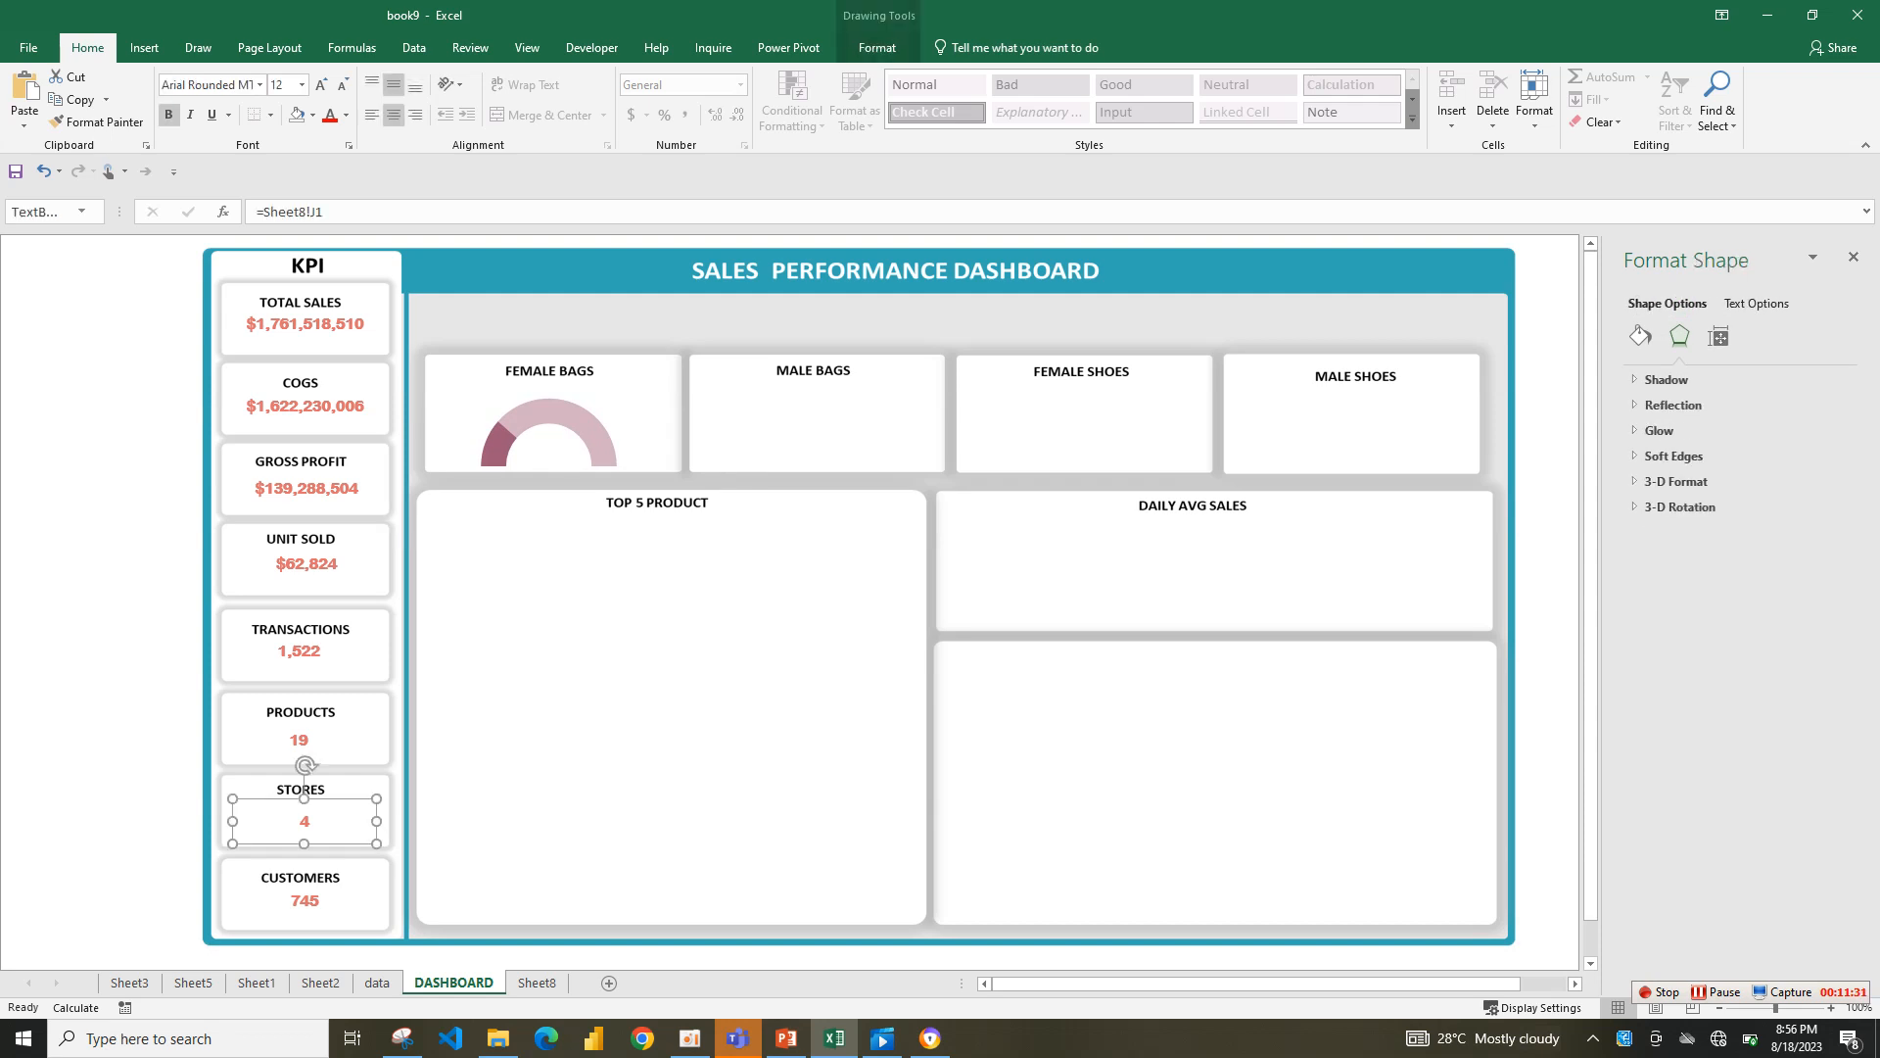
key(ctrl+c)
key(ctrl+v)
drag(274, 266, 562, 571)
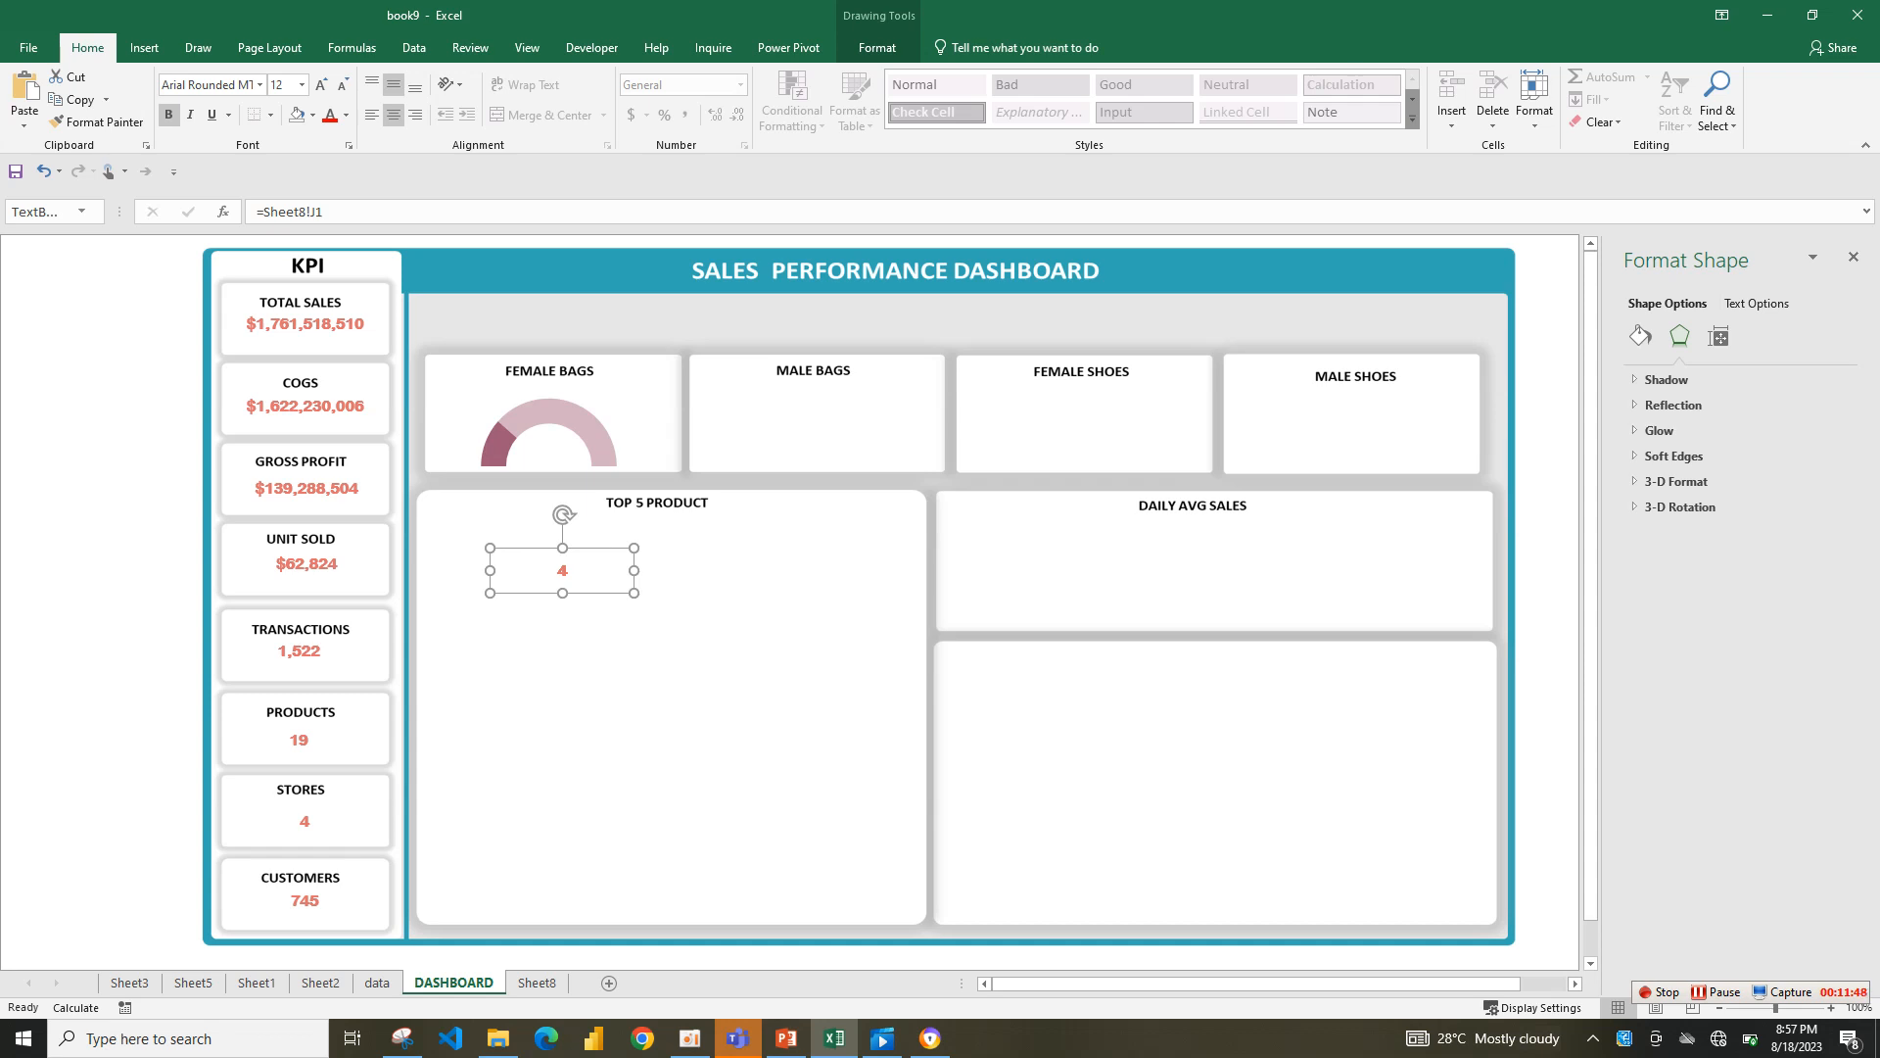
drag(635, 593, 628, 620)
key(ctrl+z)
- Duplicate the pasted text box, placing one copy inside the gauge and another just below the FEMALE BAGS title
key(ctrl+d)
key(ctrl+d)
key(ctrl+d)
drag(543, 487, 546, 453)
drag(581, 644, 542, 387)
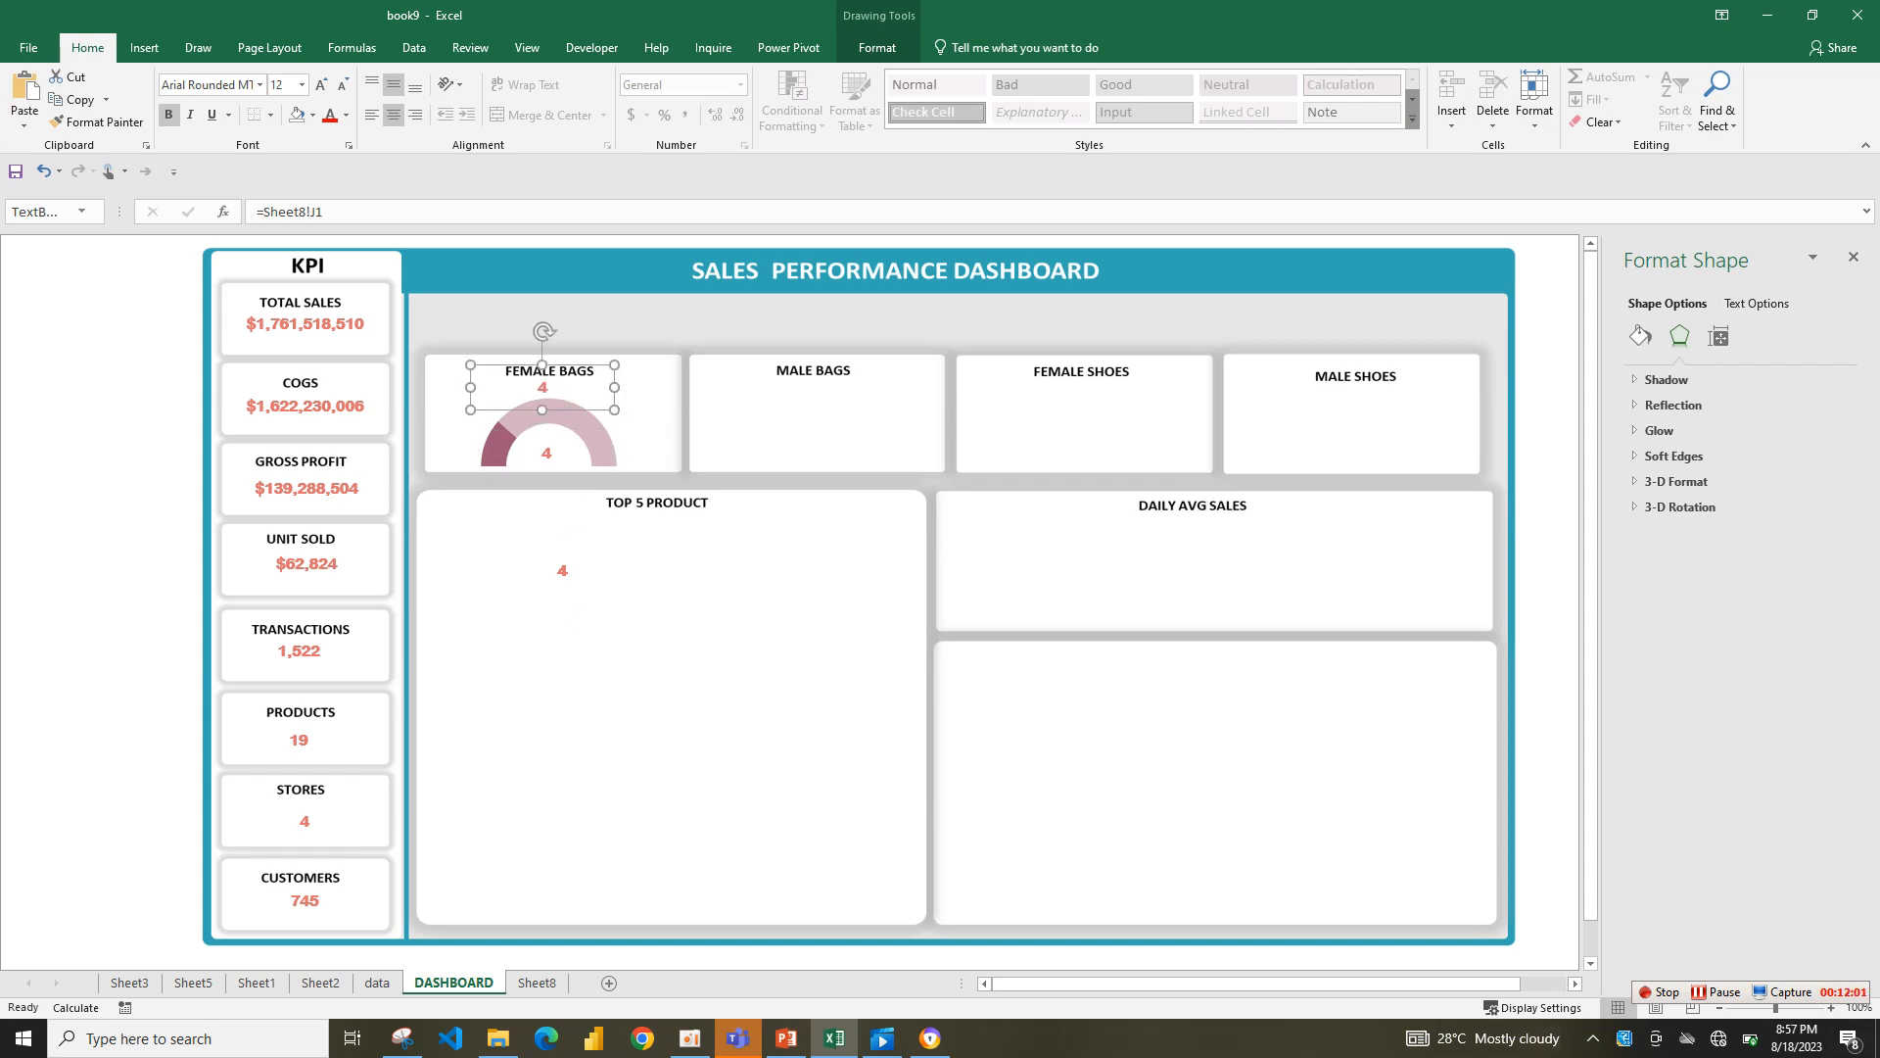
click(648, 416)
click(543, 386)
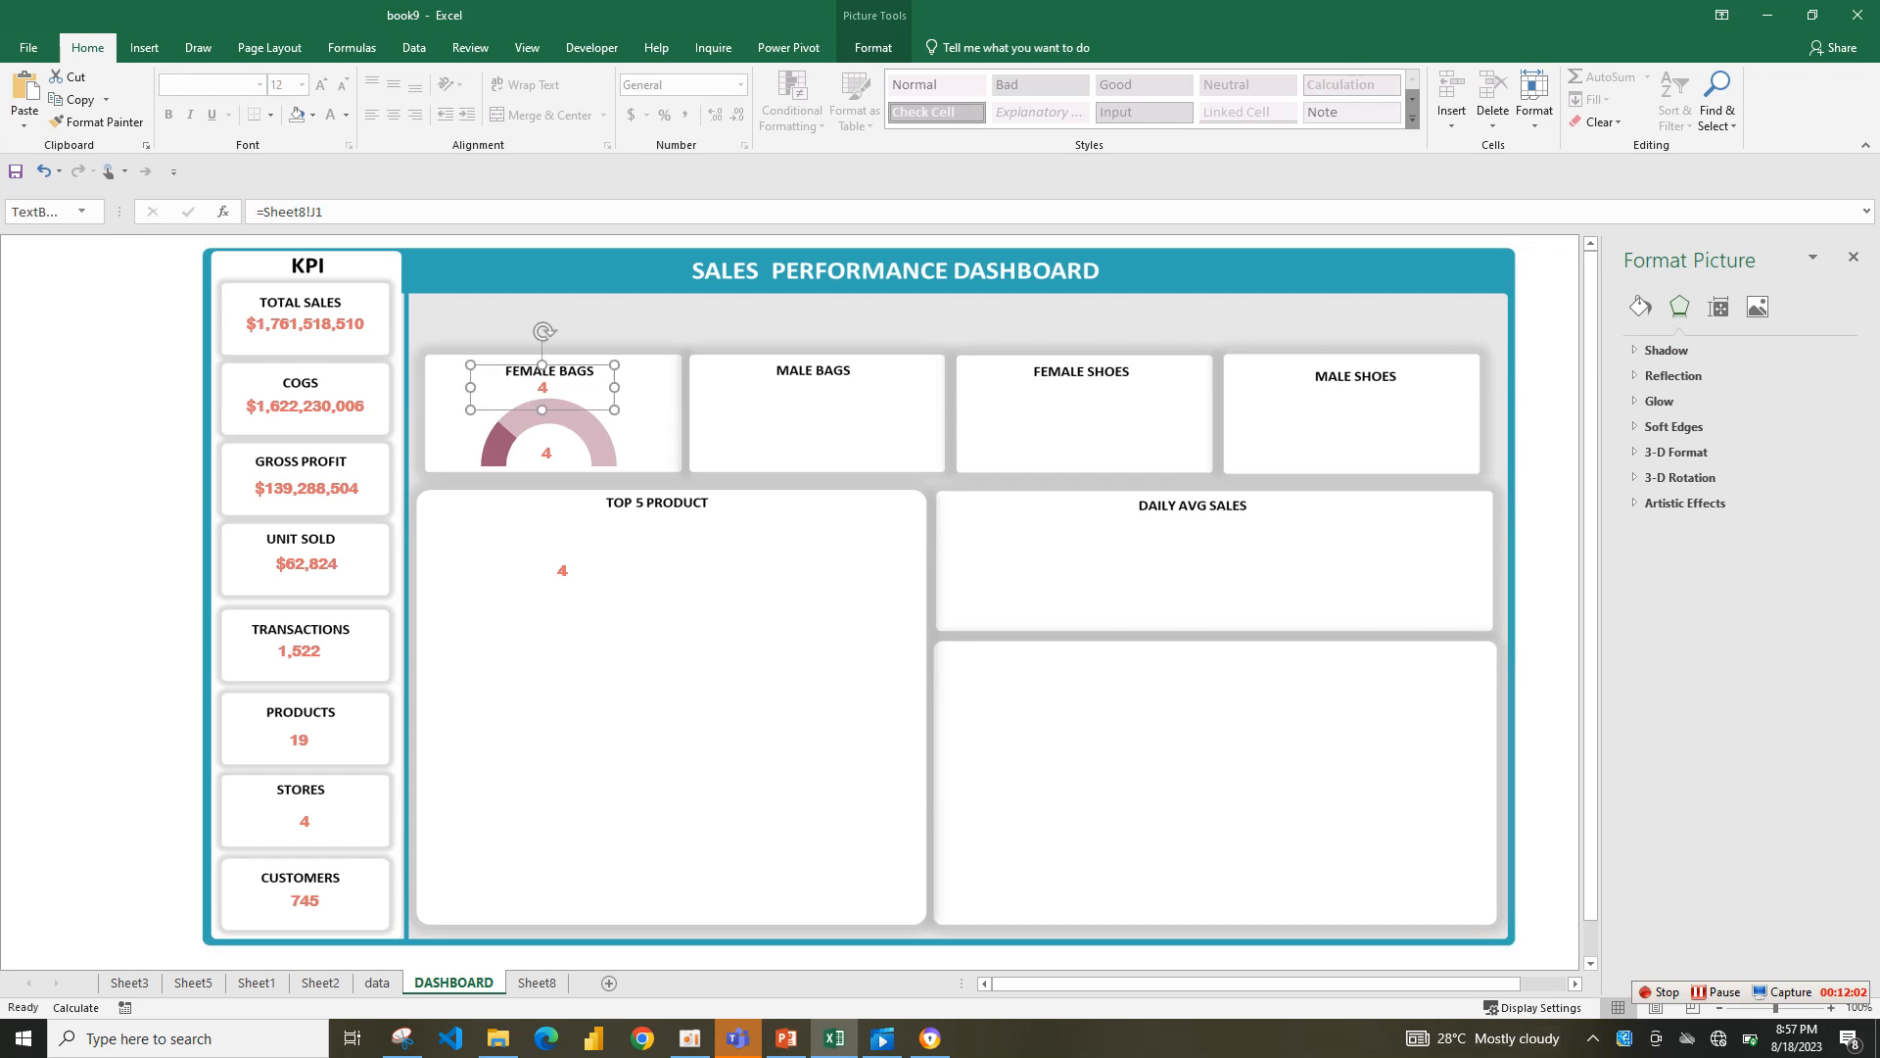
drag(542, 387, 543, 389)
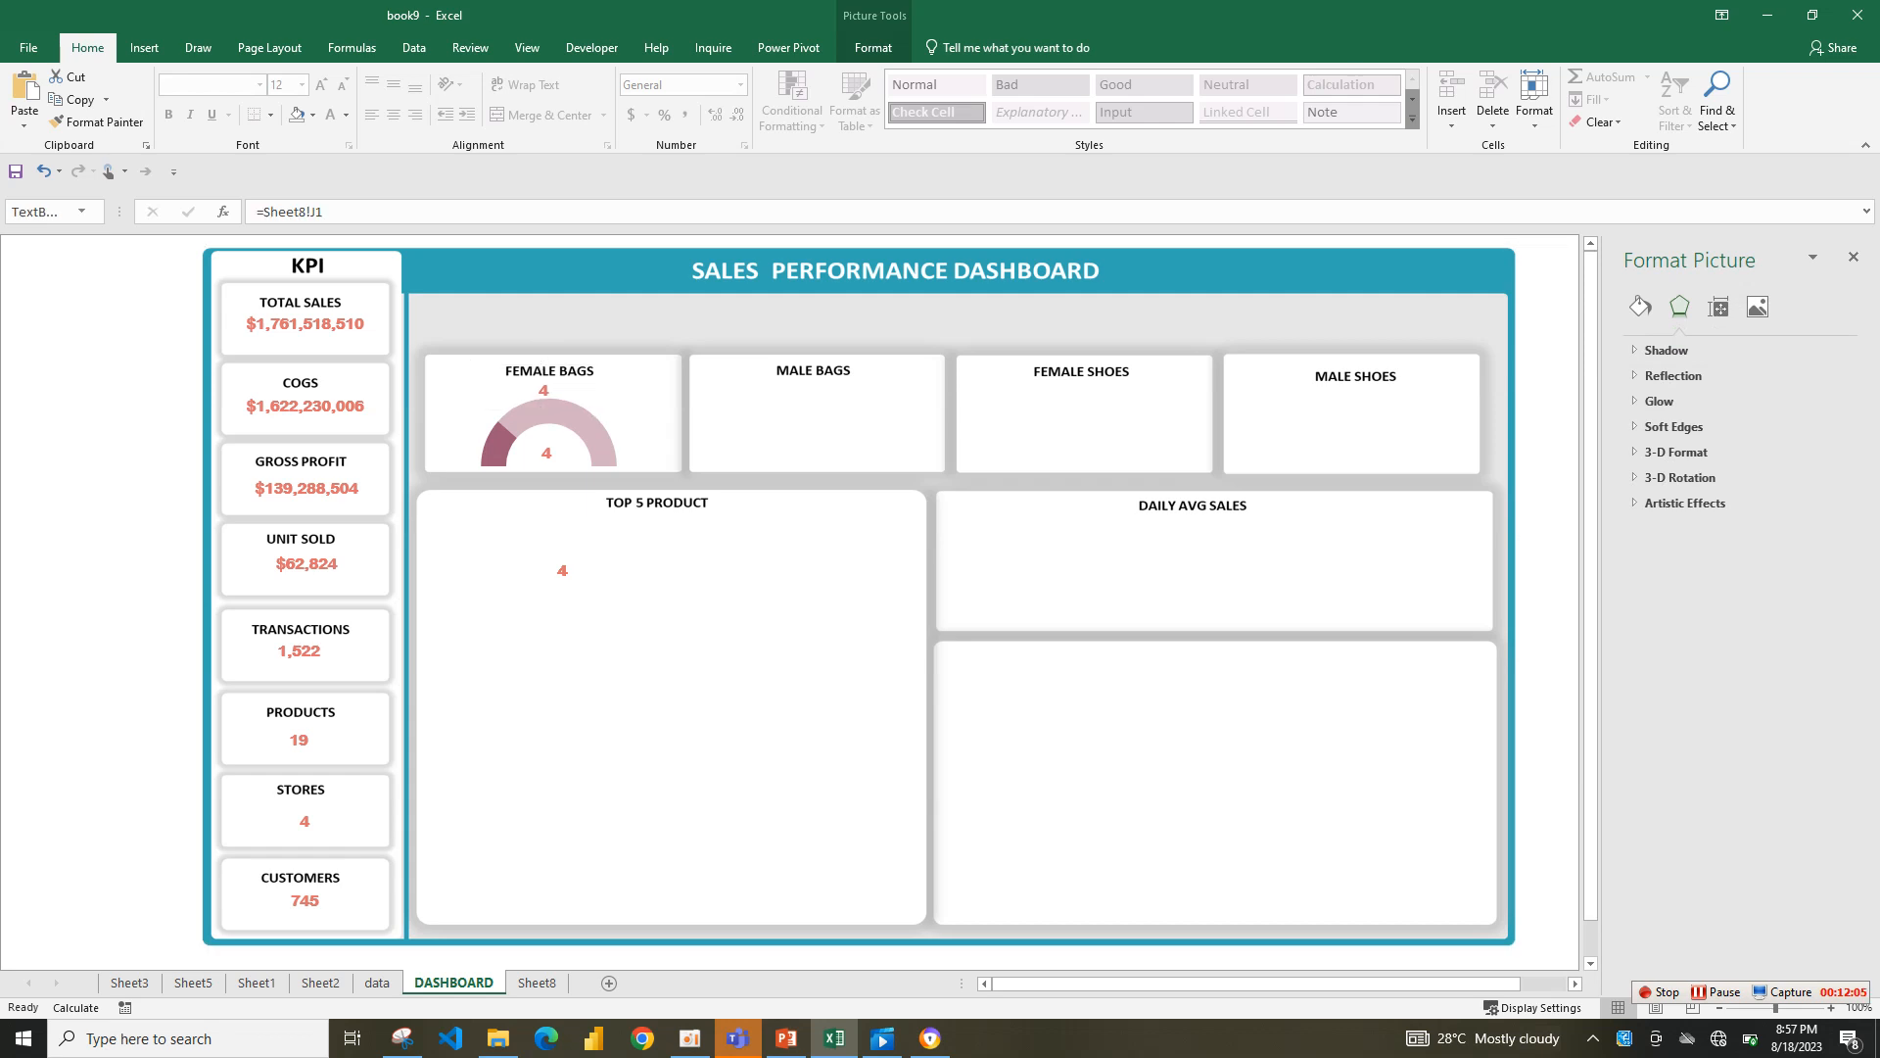
- Delete the two surplus text box copies in the TOP 5 PRODUCT card
click(546, 454)
click(562, 570)
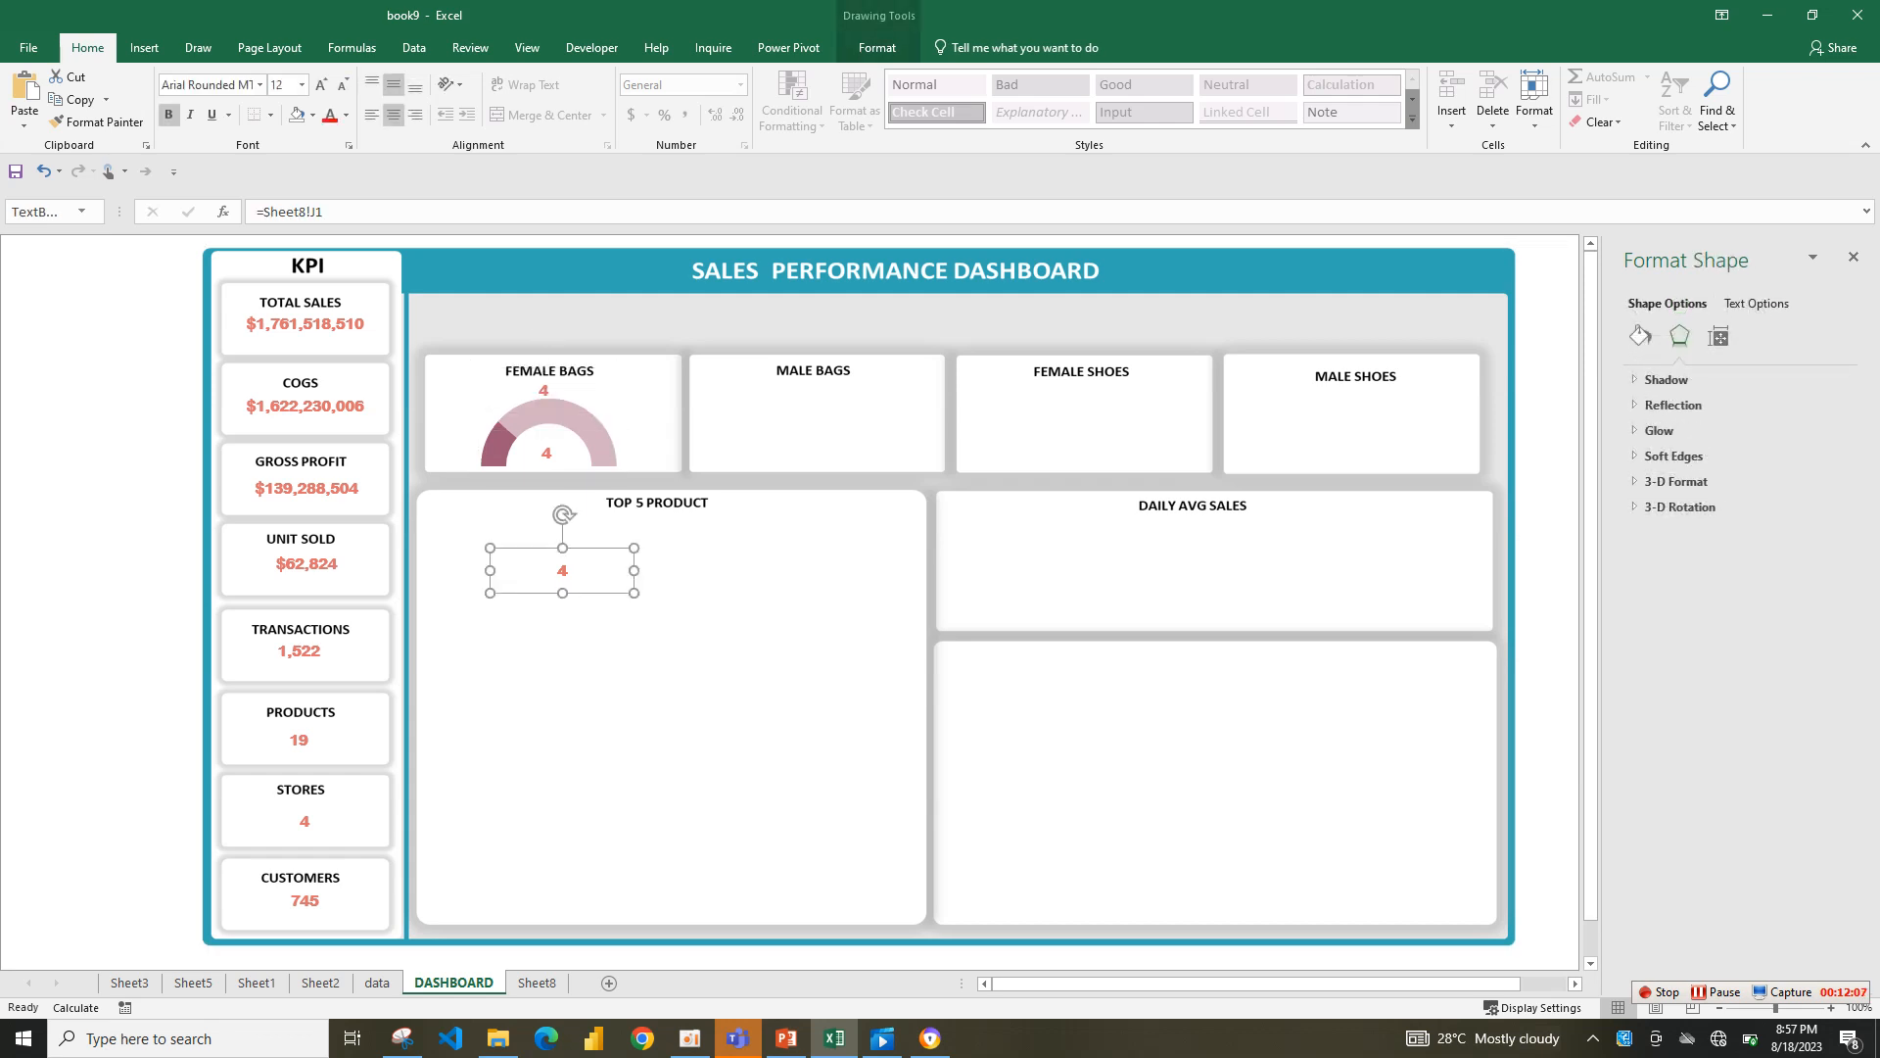
click(98, 429)
click(562, 570)
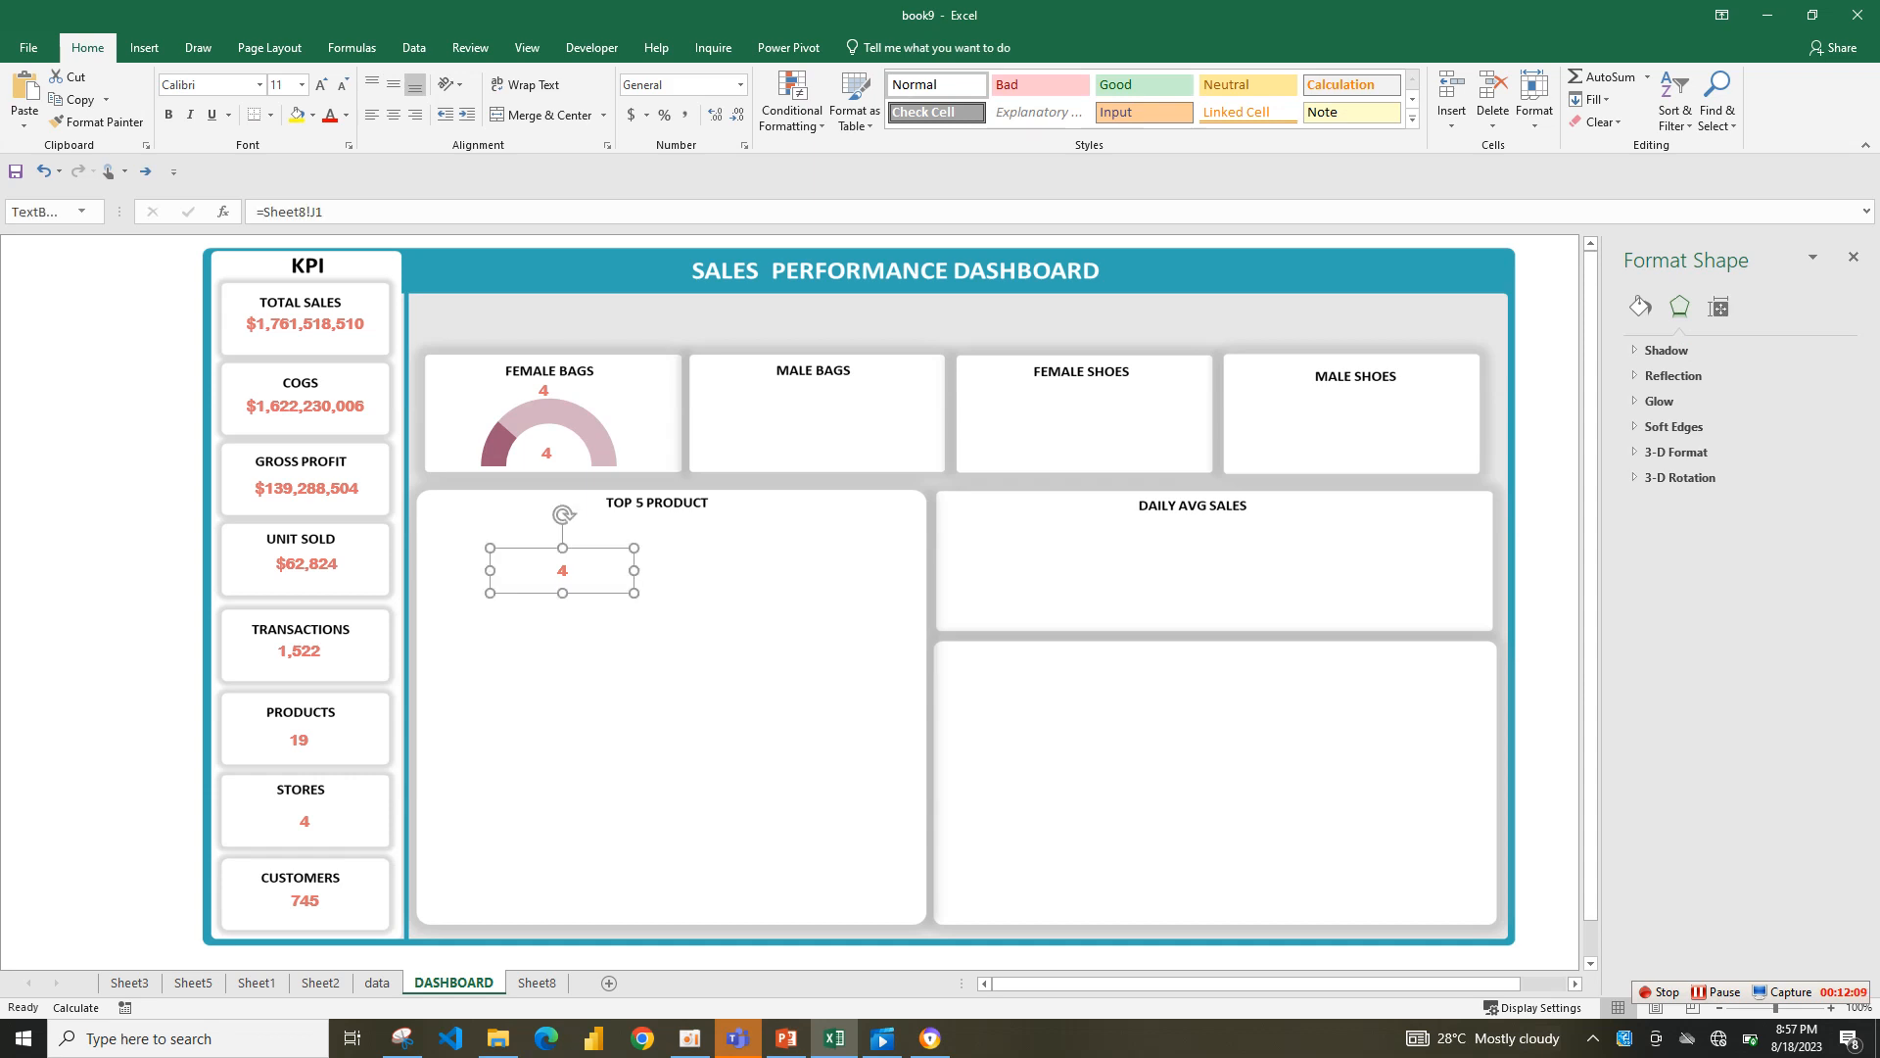
click(98, 429)
click(562, 570)
drag(563, 569, 607, 623)
key(Delete)
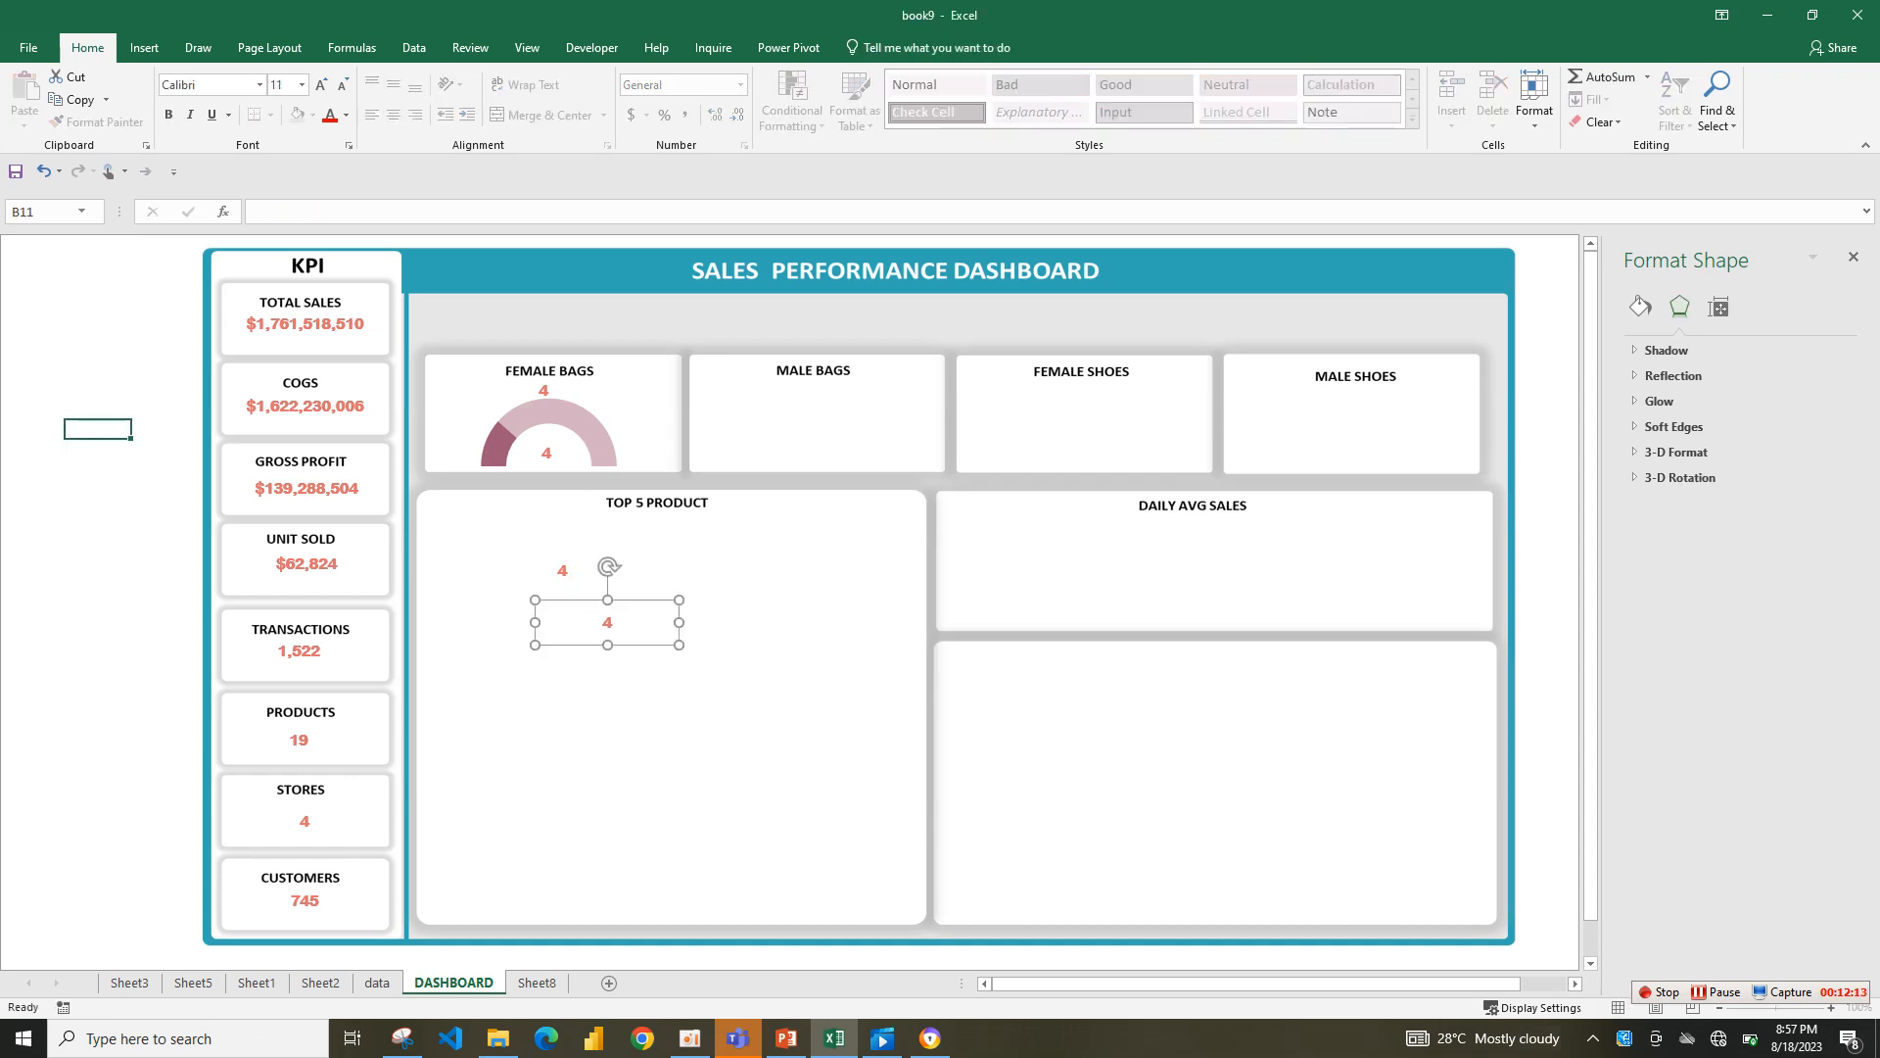
click(562, 570)
key(Delete)
key(Delete)
text(\)
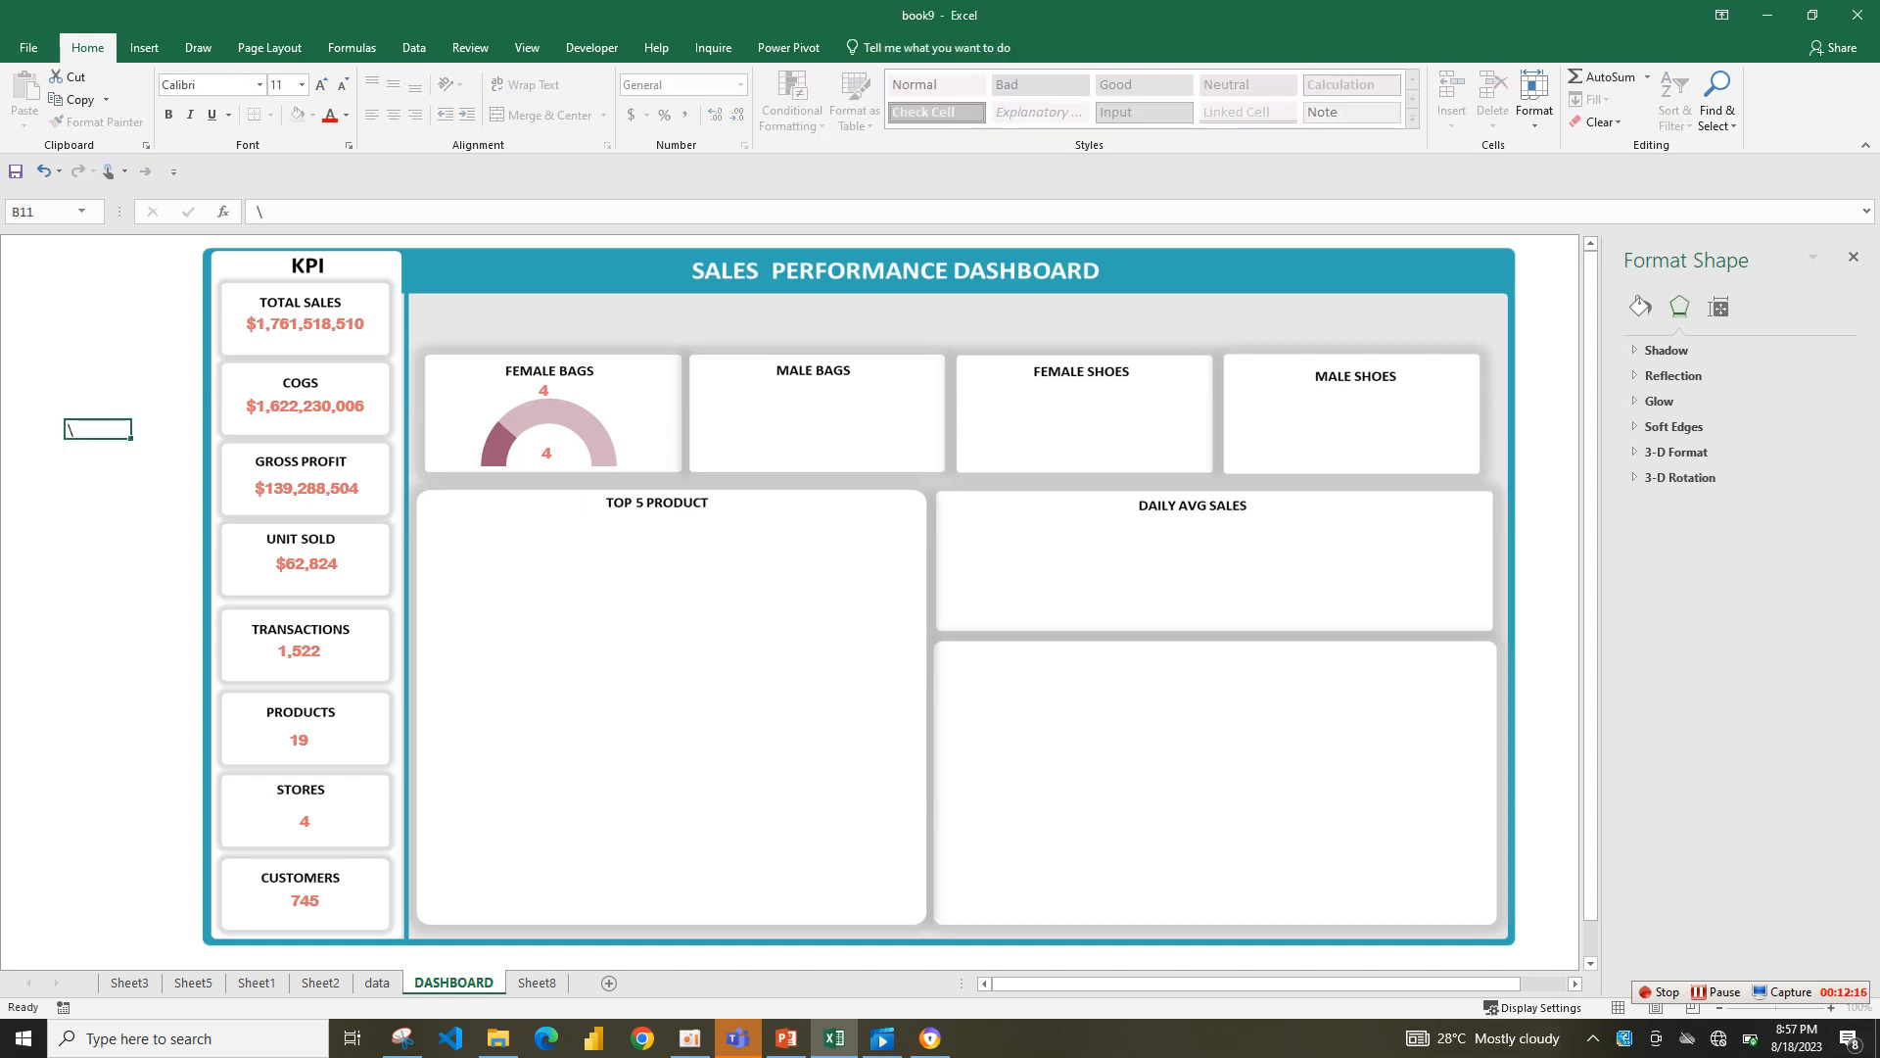
- Lower the chart's upper edge so that the gauge clears the text box below the FEMALE BAGS title
click(547, 454)
click(585, 424)
drag(550, 386, 550, 403)
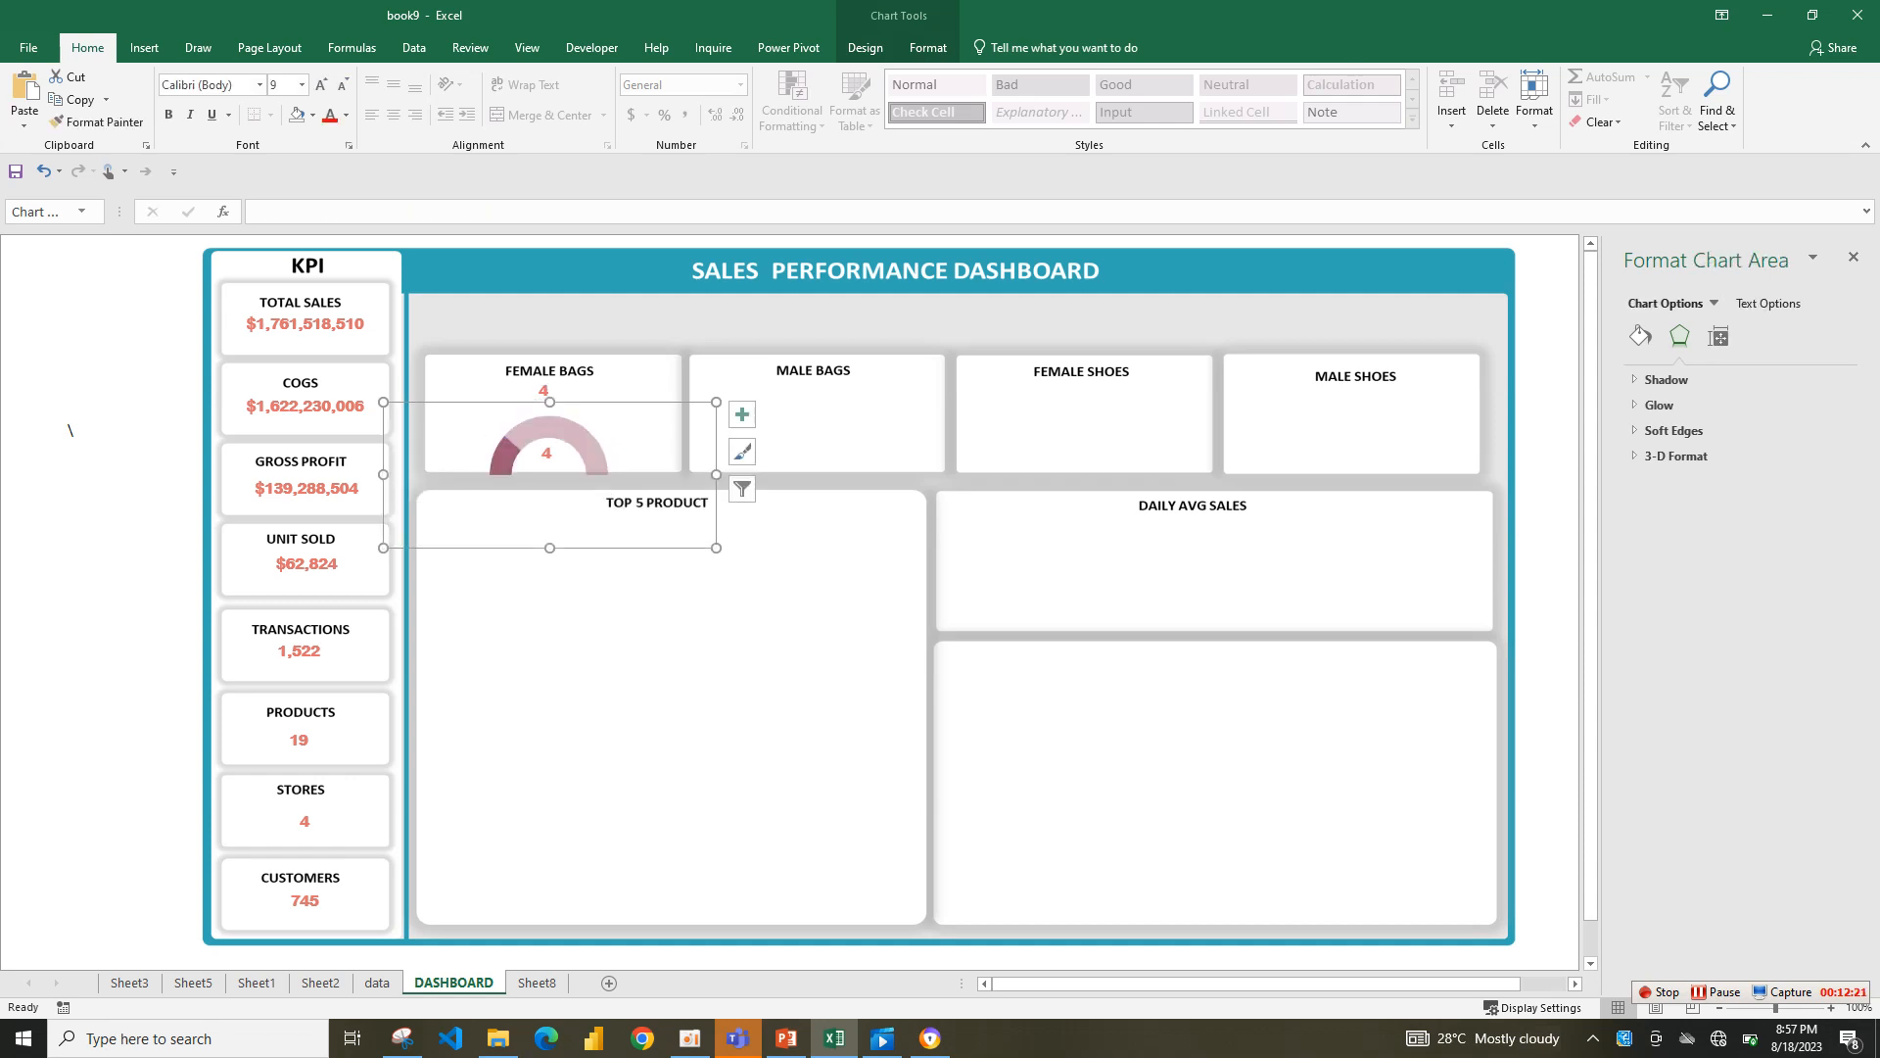
- Open the link formula of the text box under the FEMALE BAGS title and look up the Female Bag sales cell on Sheet8
click(544, 392)
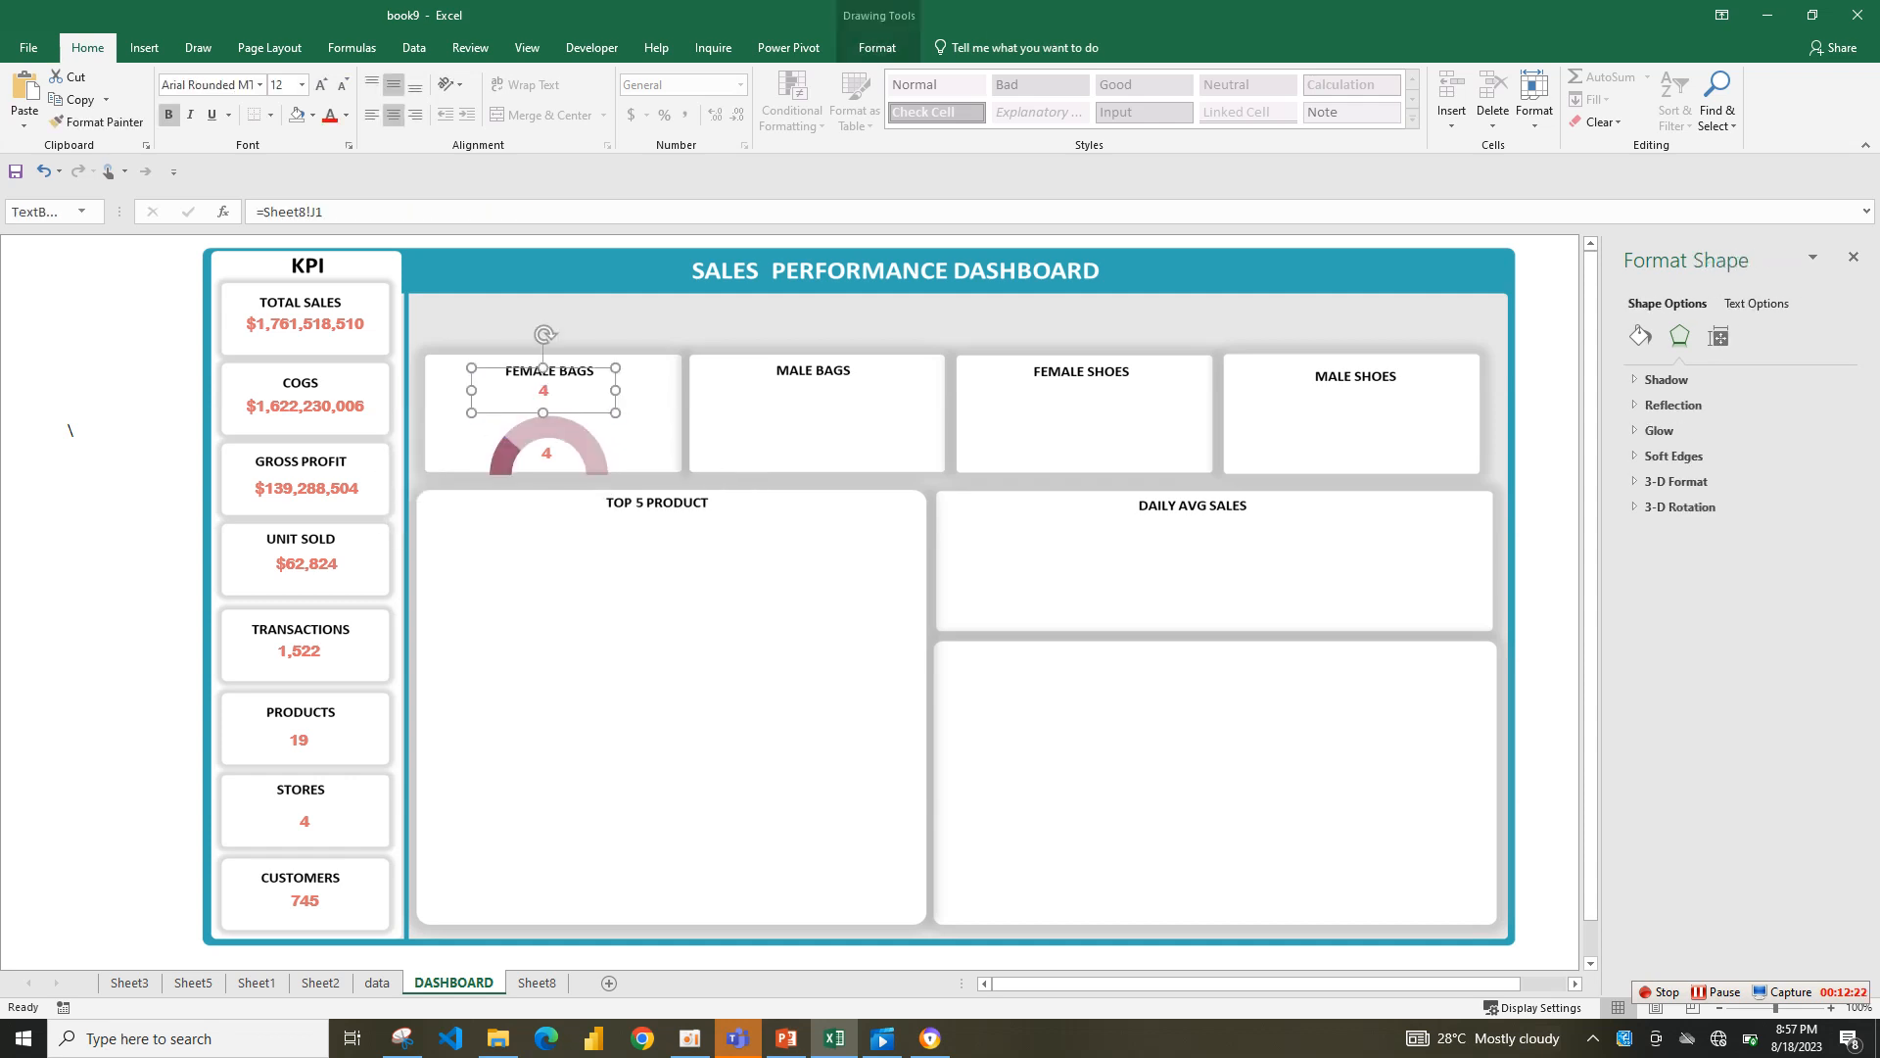
drag(327, 212, 310, 213)
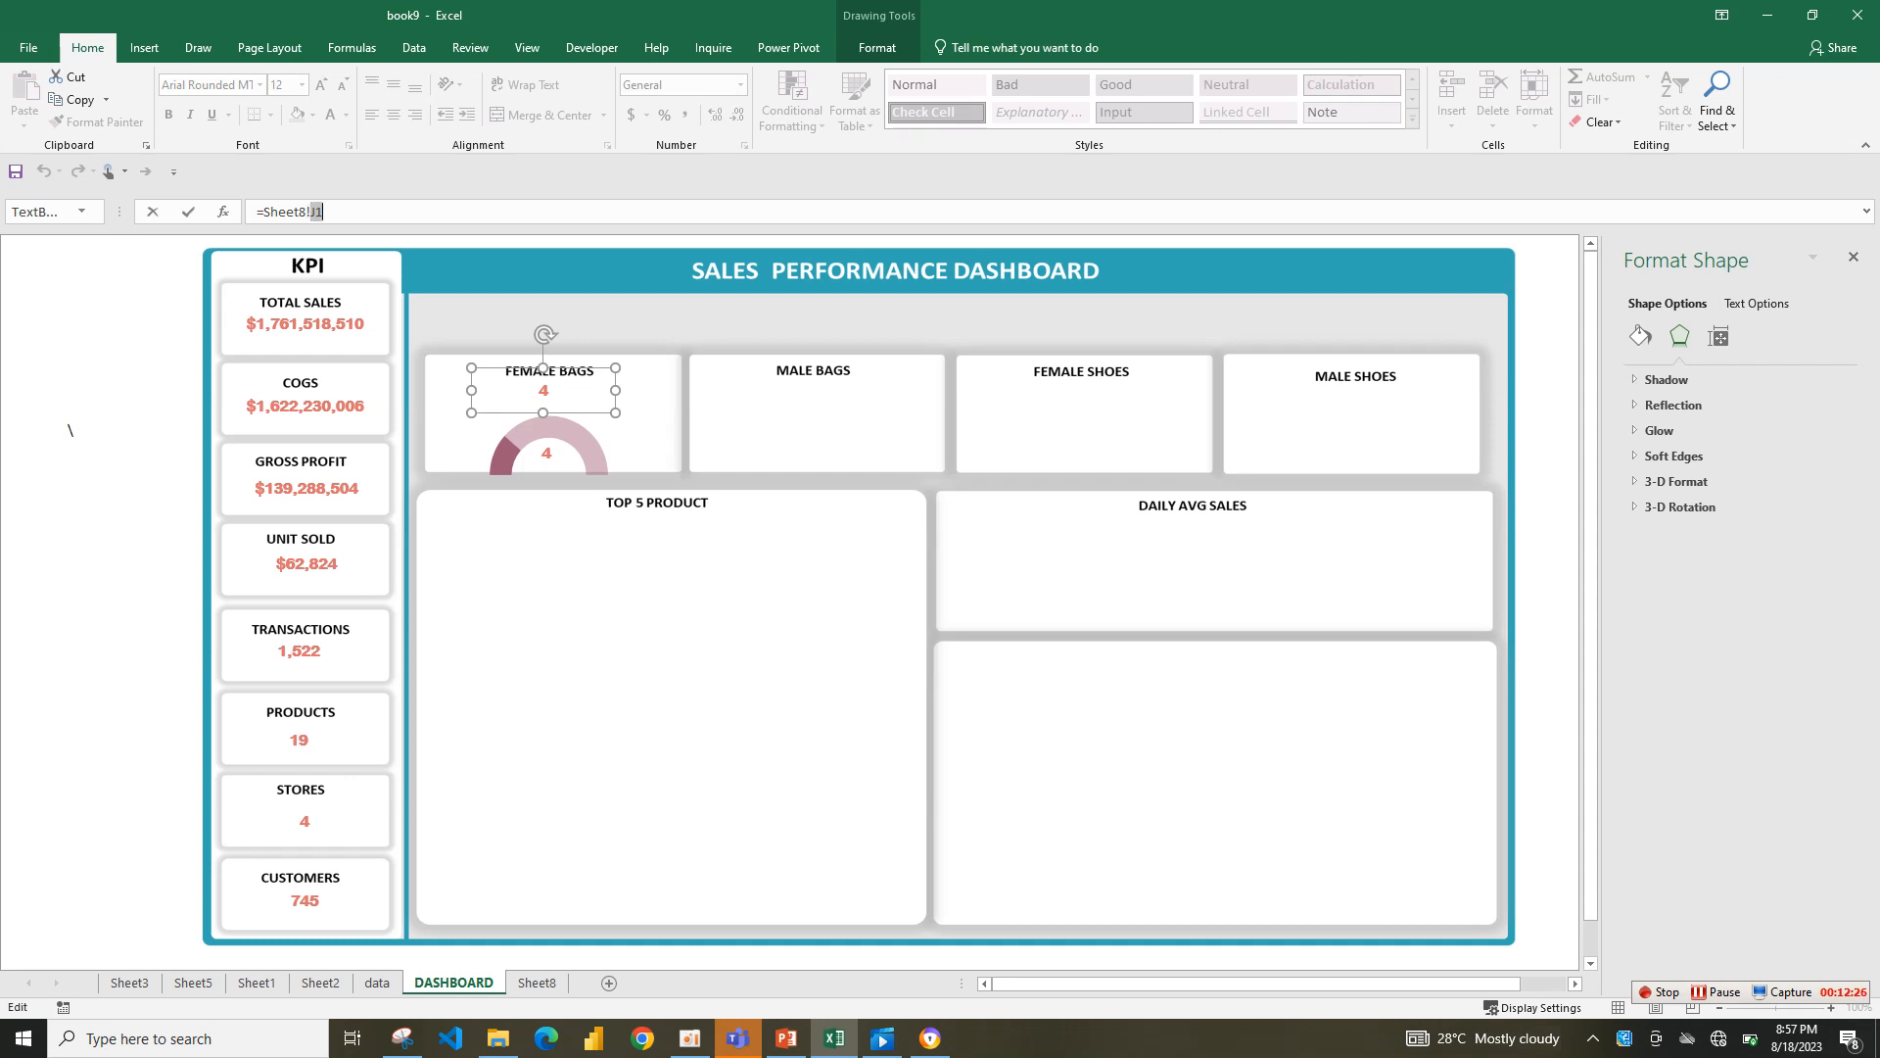
click(536, 982)
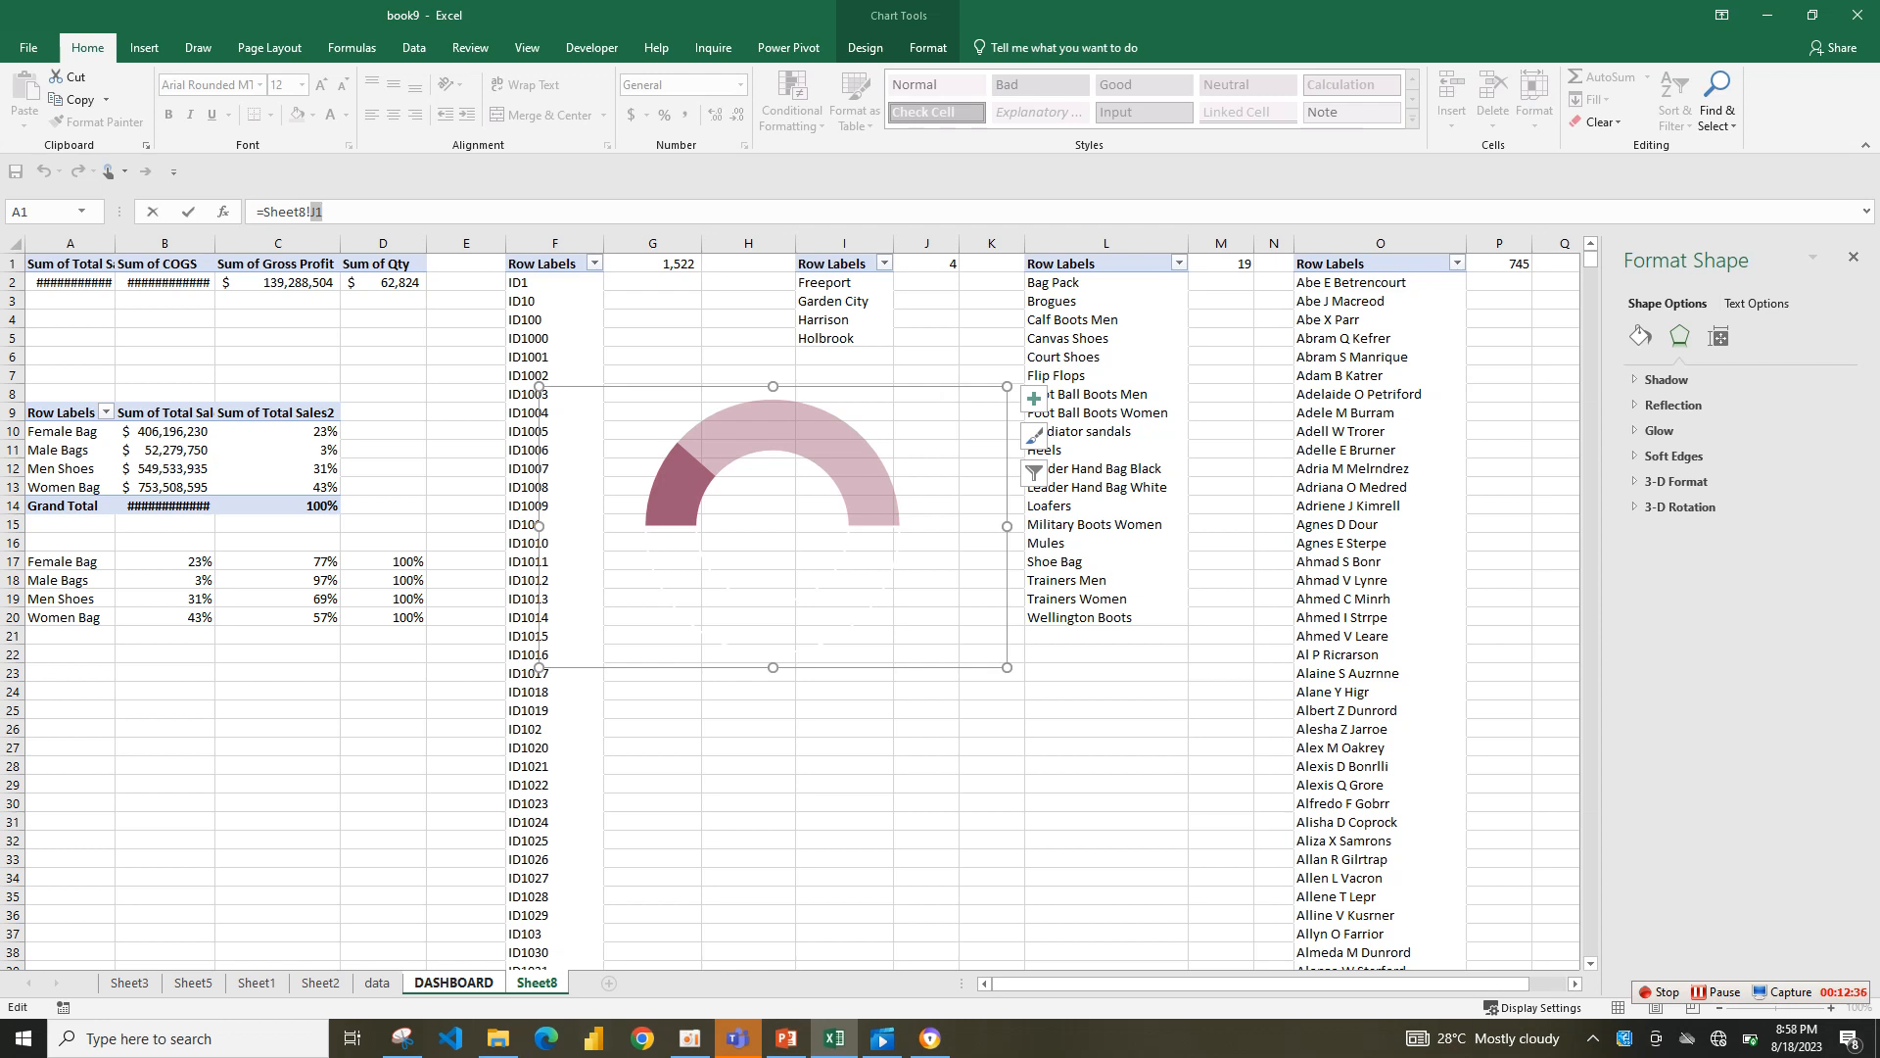
click(377, 982)
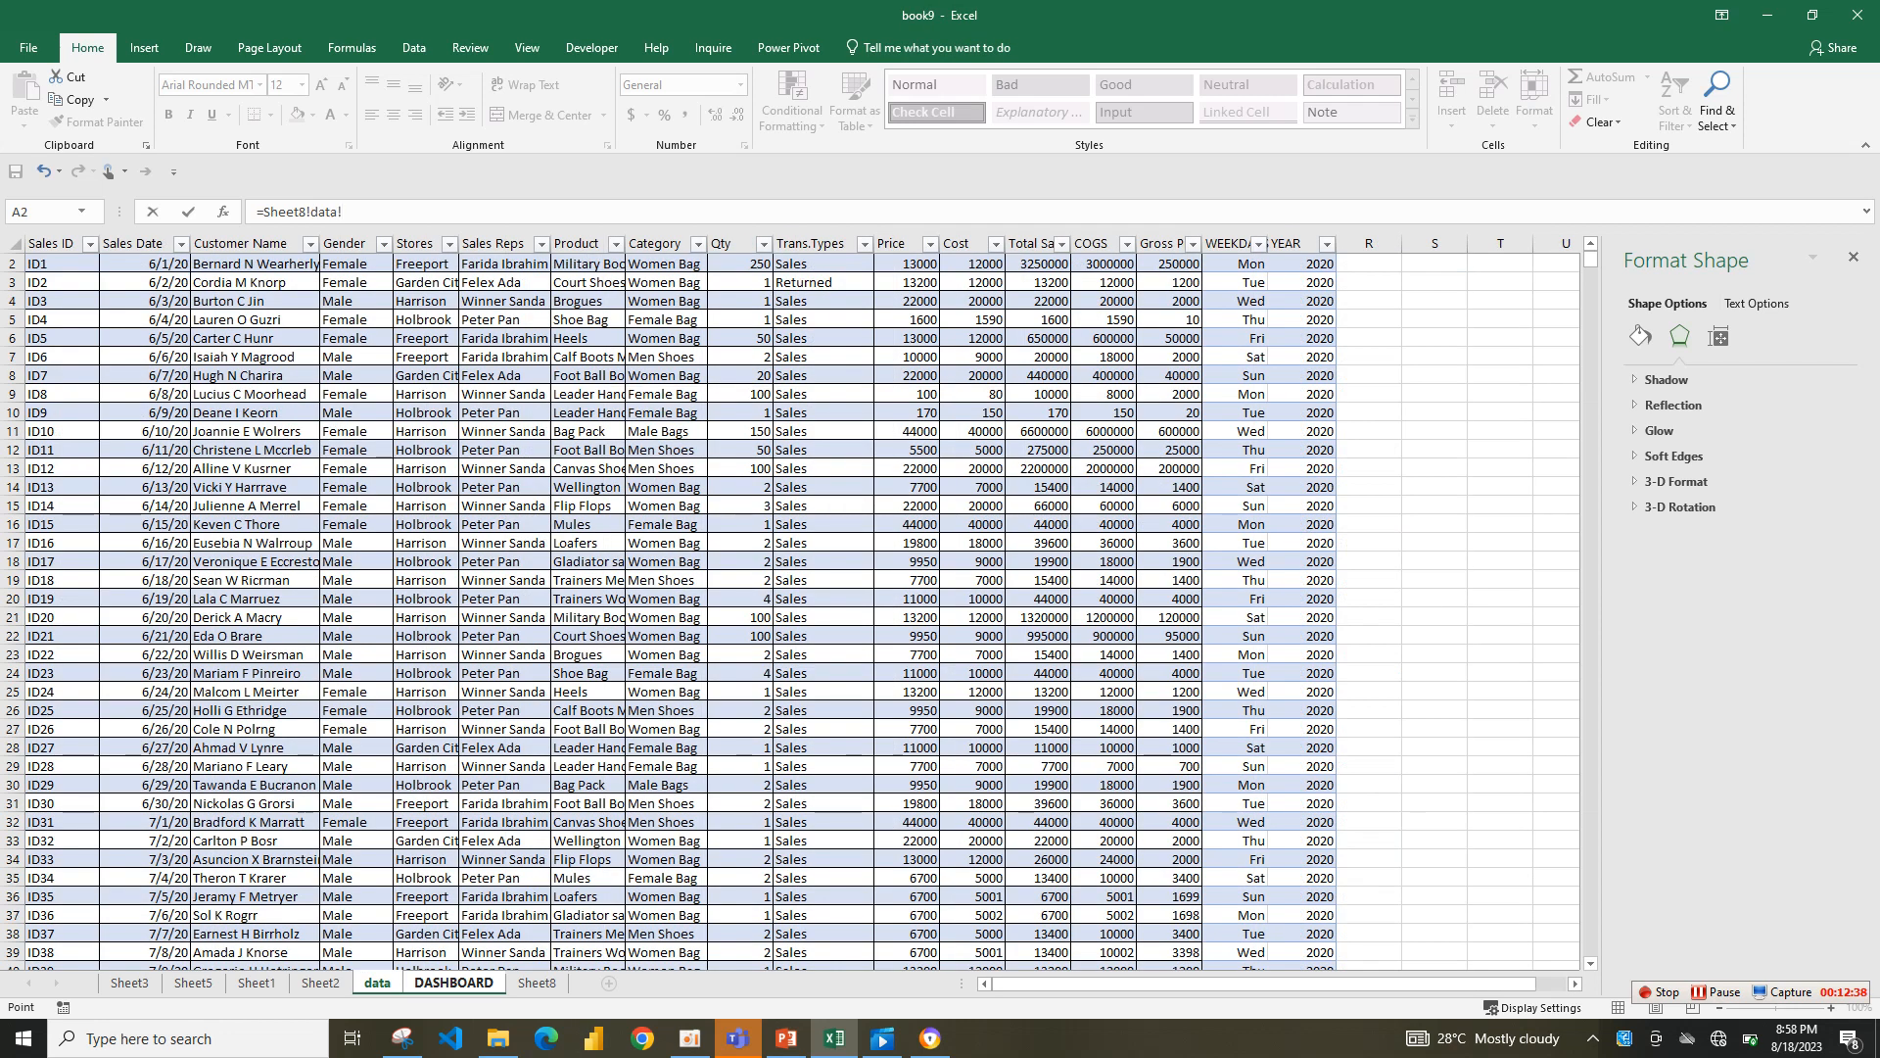
click(453, 982)
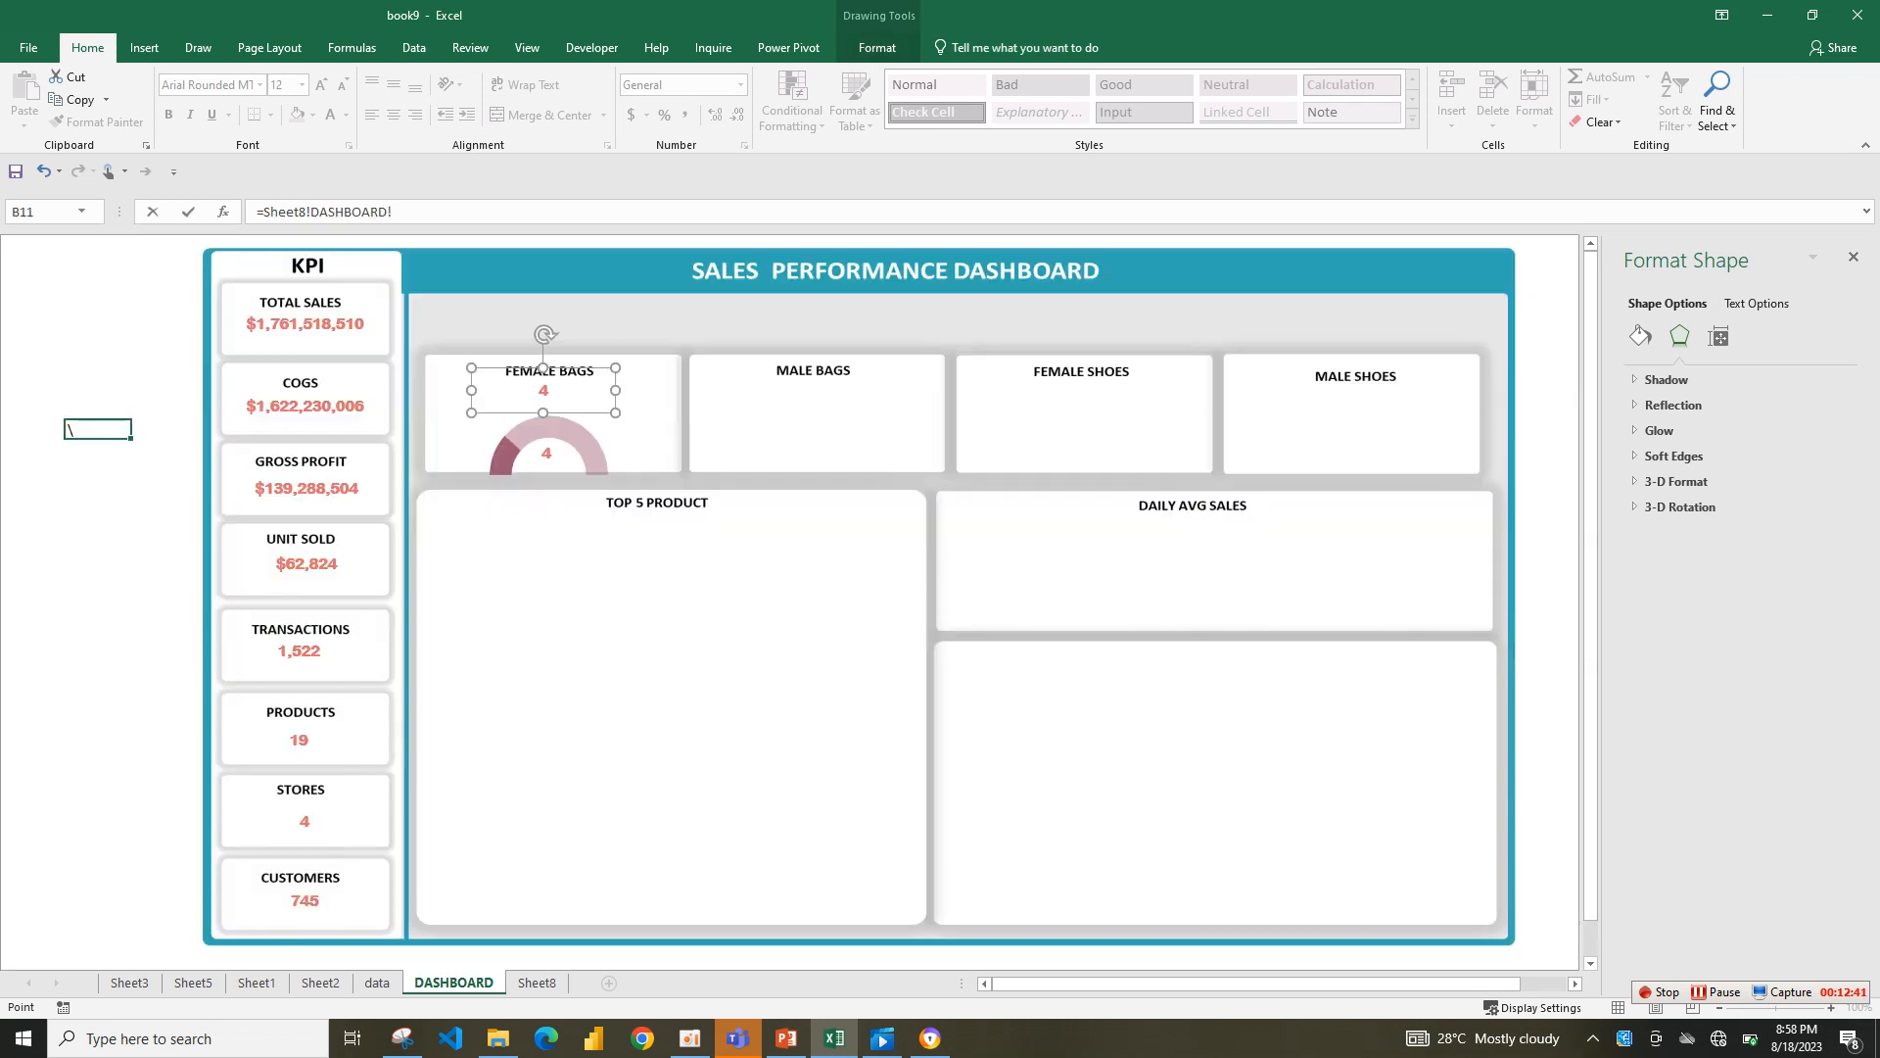
- Try to change the text box's Sheet8 link to a reference in row 10
key(shift+Left)
key(shift+Left)
key(shift+Left)
key(shift+Left)
key(shift+Left)
key(shift+Left)
key(shift+Left)
key(shift+Left)
key(shift+Left)
key(shift+Left)
key(Left)
text(10)
key(Return)
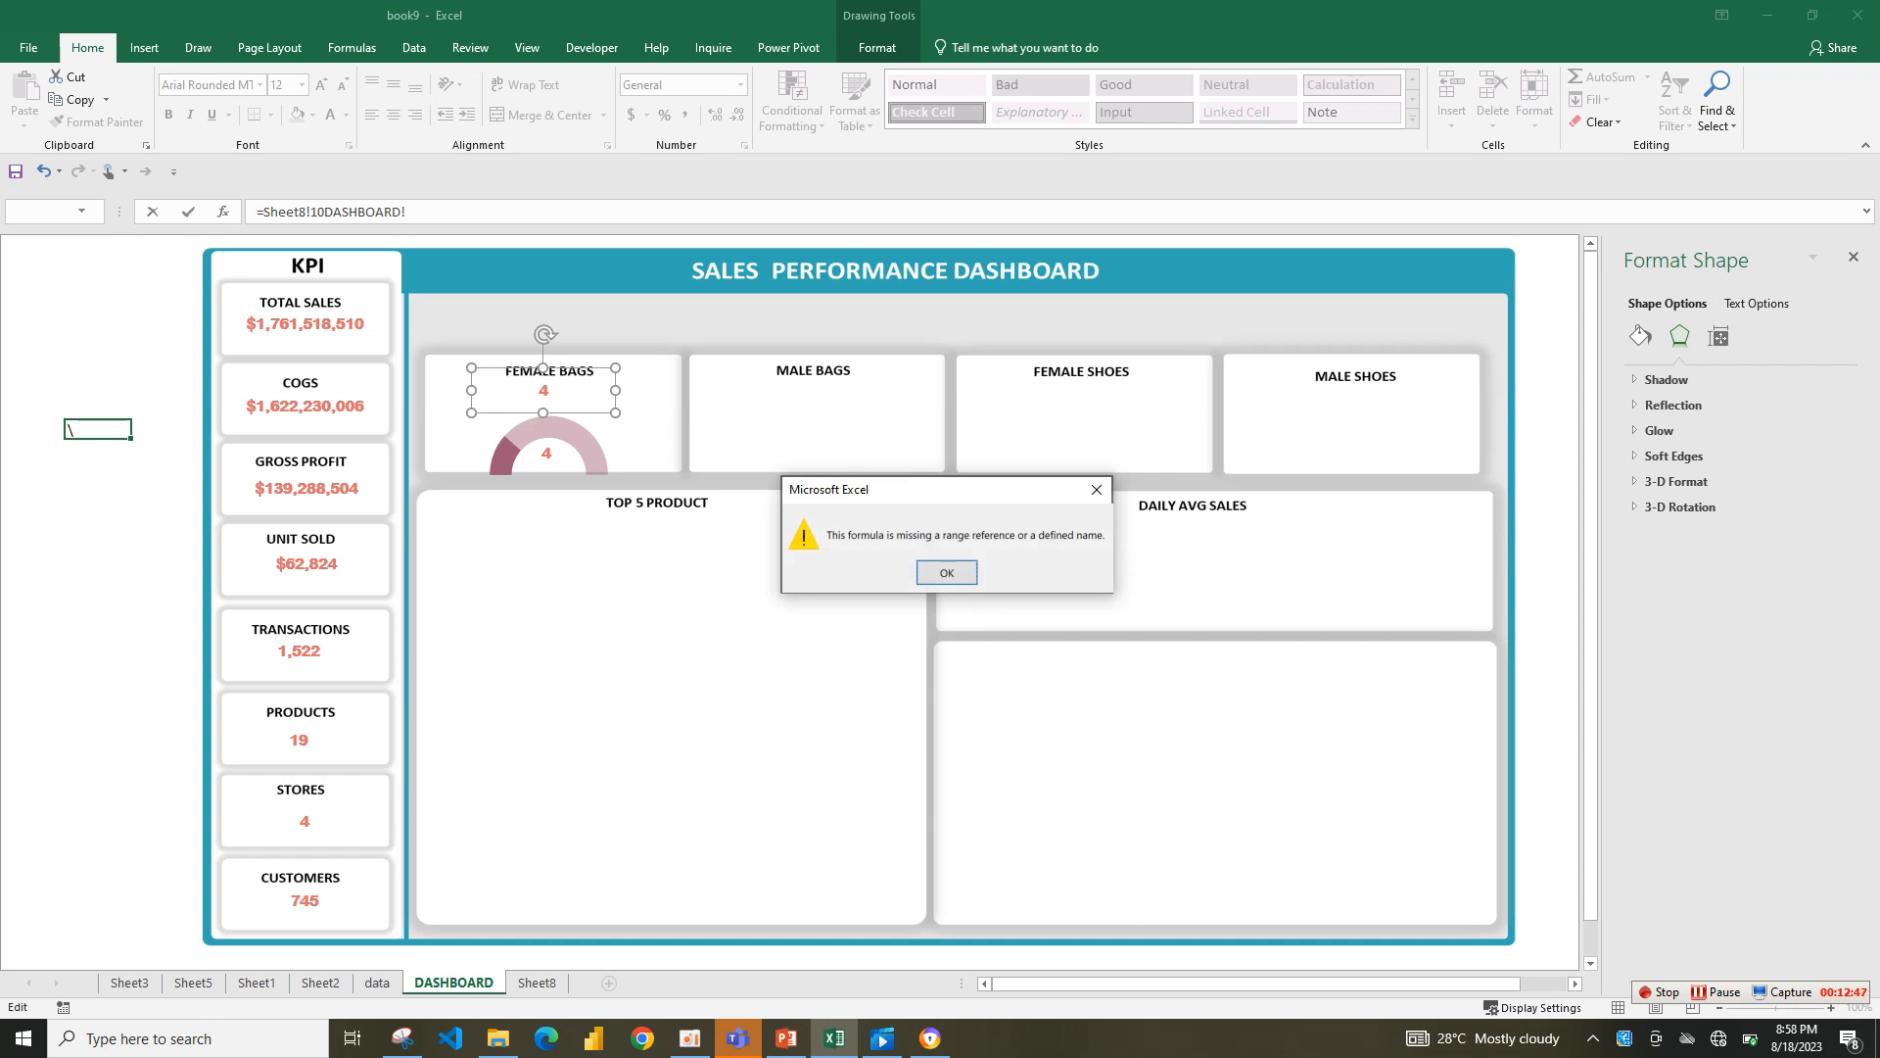
key(Return)
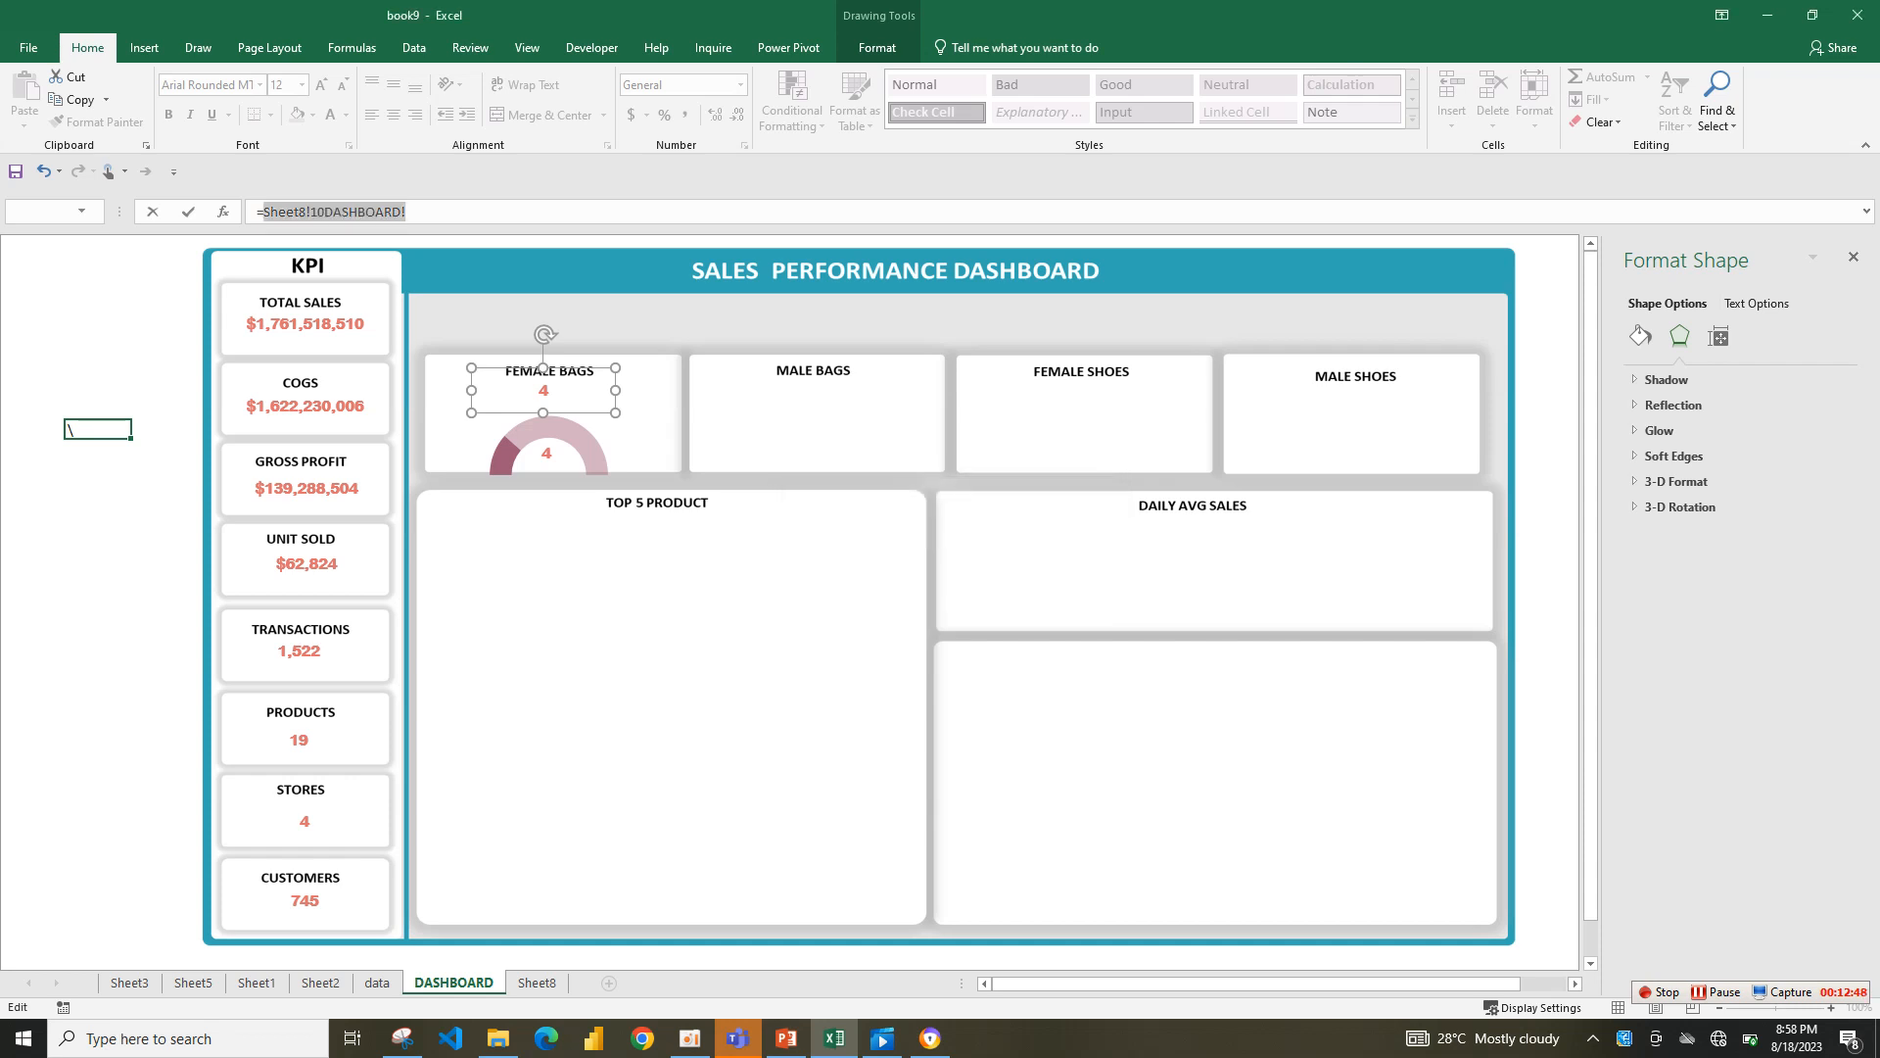
- Link the text box under the FEMALE BAGS title to the Female Bag sales total with =Sheet8!B10
key(End)
key(shift+Left)
key(shift+Left)
key(shift+Left)
key(shift+Left)
key(shift+Left)
key(shift+Left)
key(shift+Left)
key(shift+Left)
key(shift+Left)
key(shift+Left)
key(shift+Left)
key(shift+Left)
key(BackSpace)
text(b10)
key(Return)
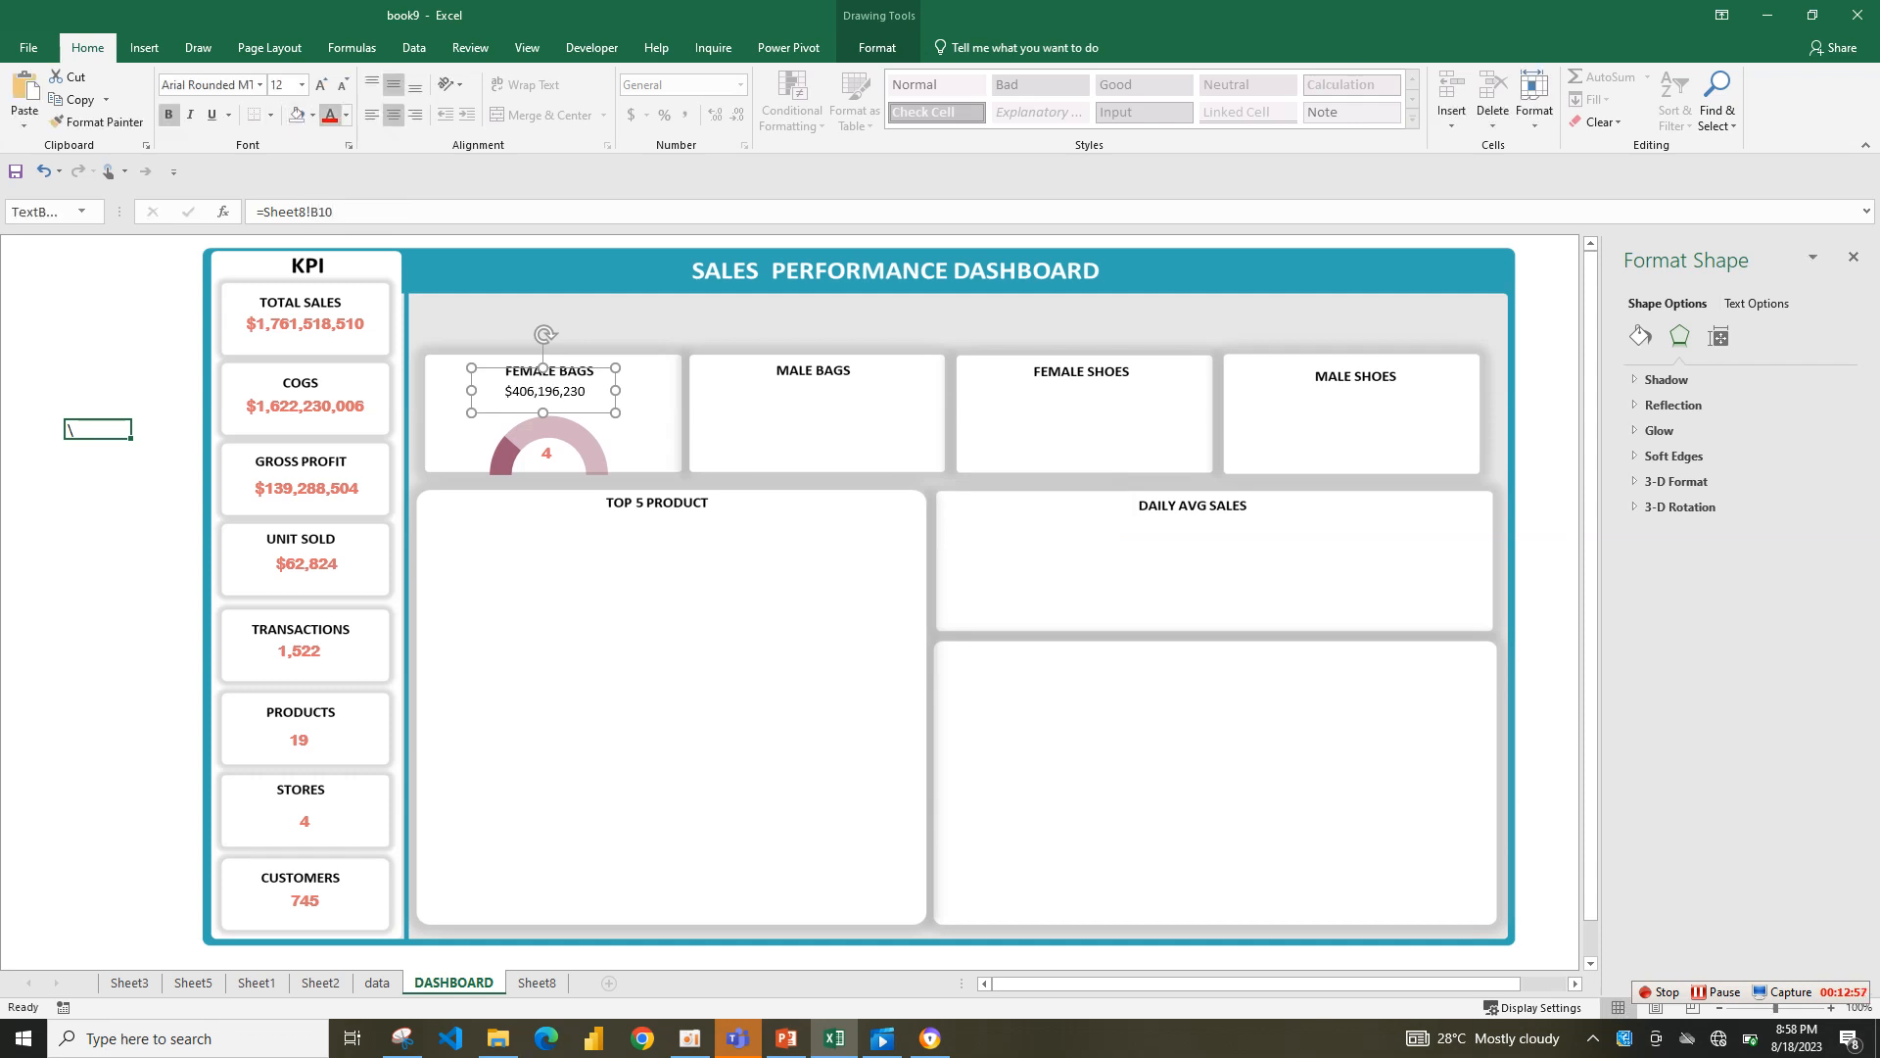
- Try a recently used mauve fill on the text box showing the Female Bag sales total
click(312, 114)
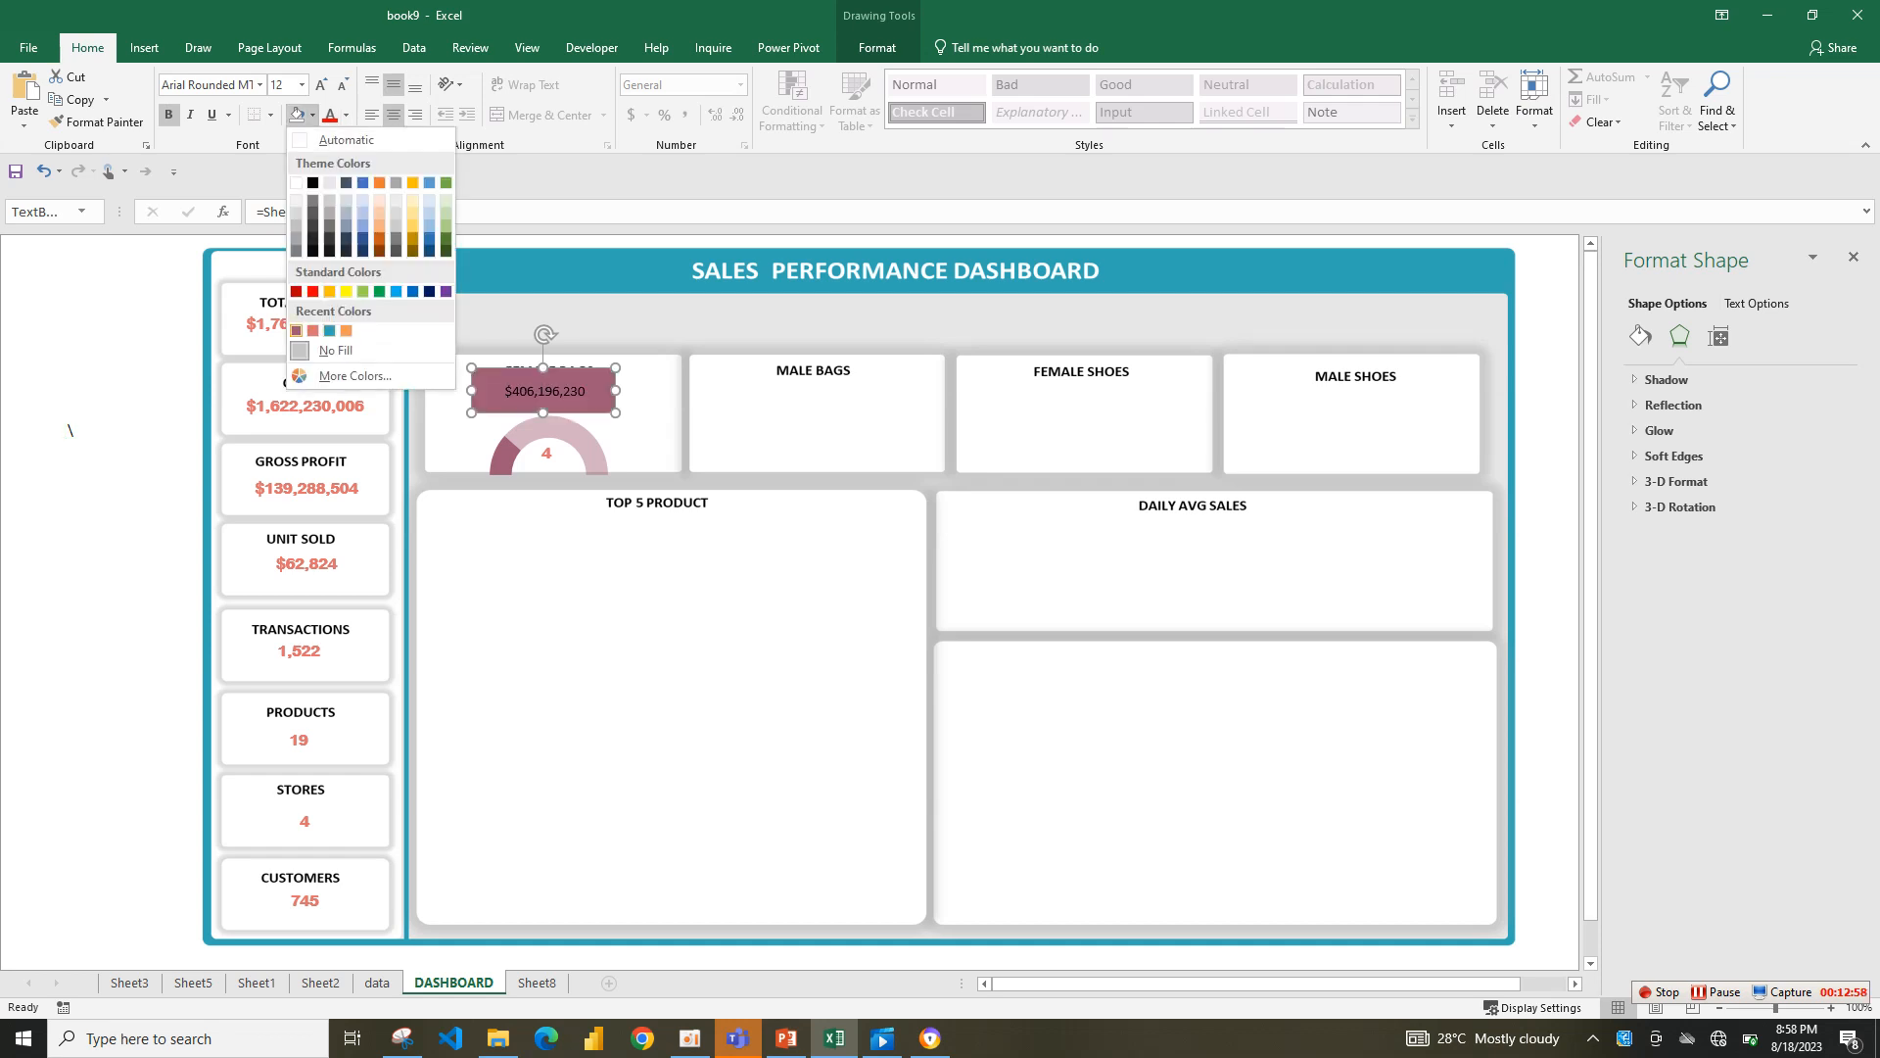
key(Escape)
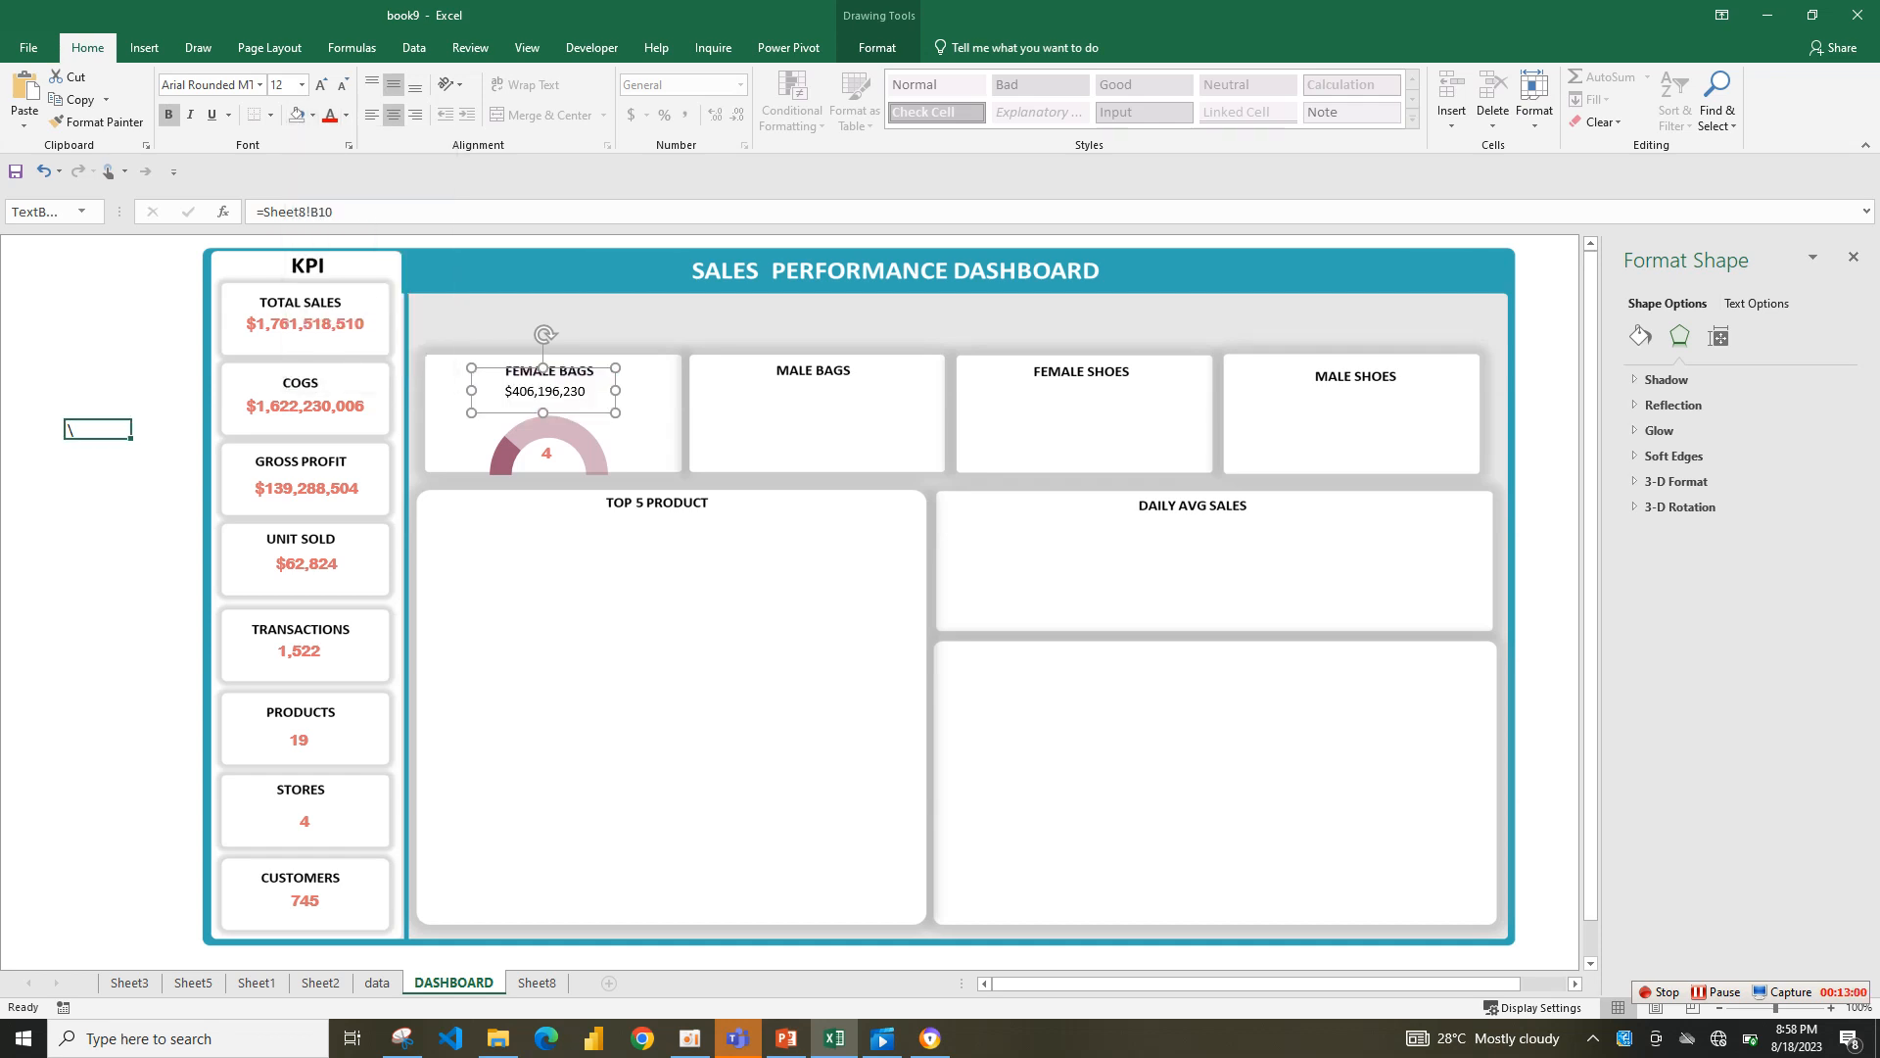
- Color the sales total text on the FEMALE BAGS card with the recently used mauve
click(643, 412)
click(544, 391)
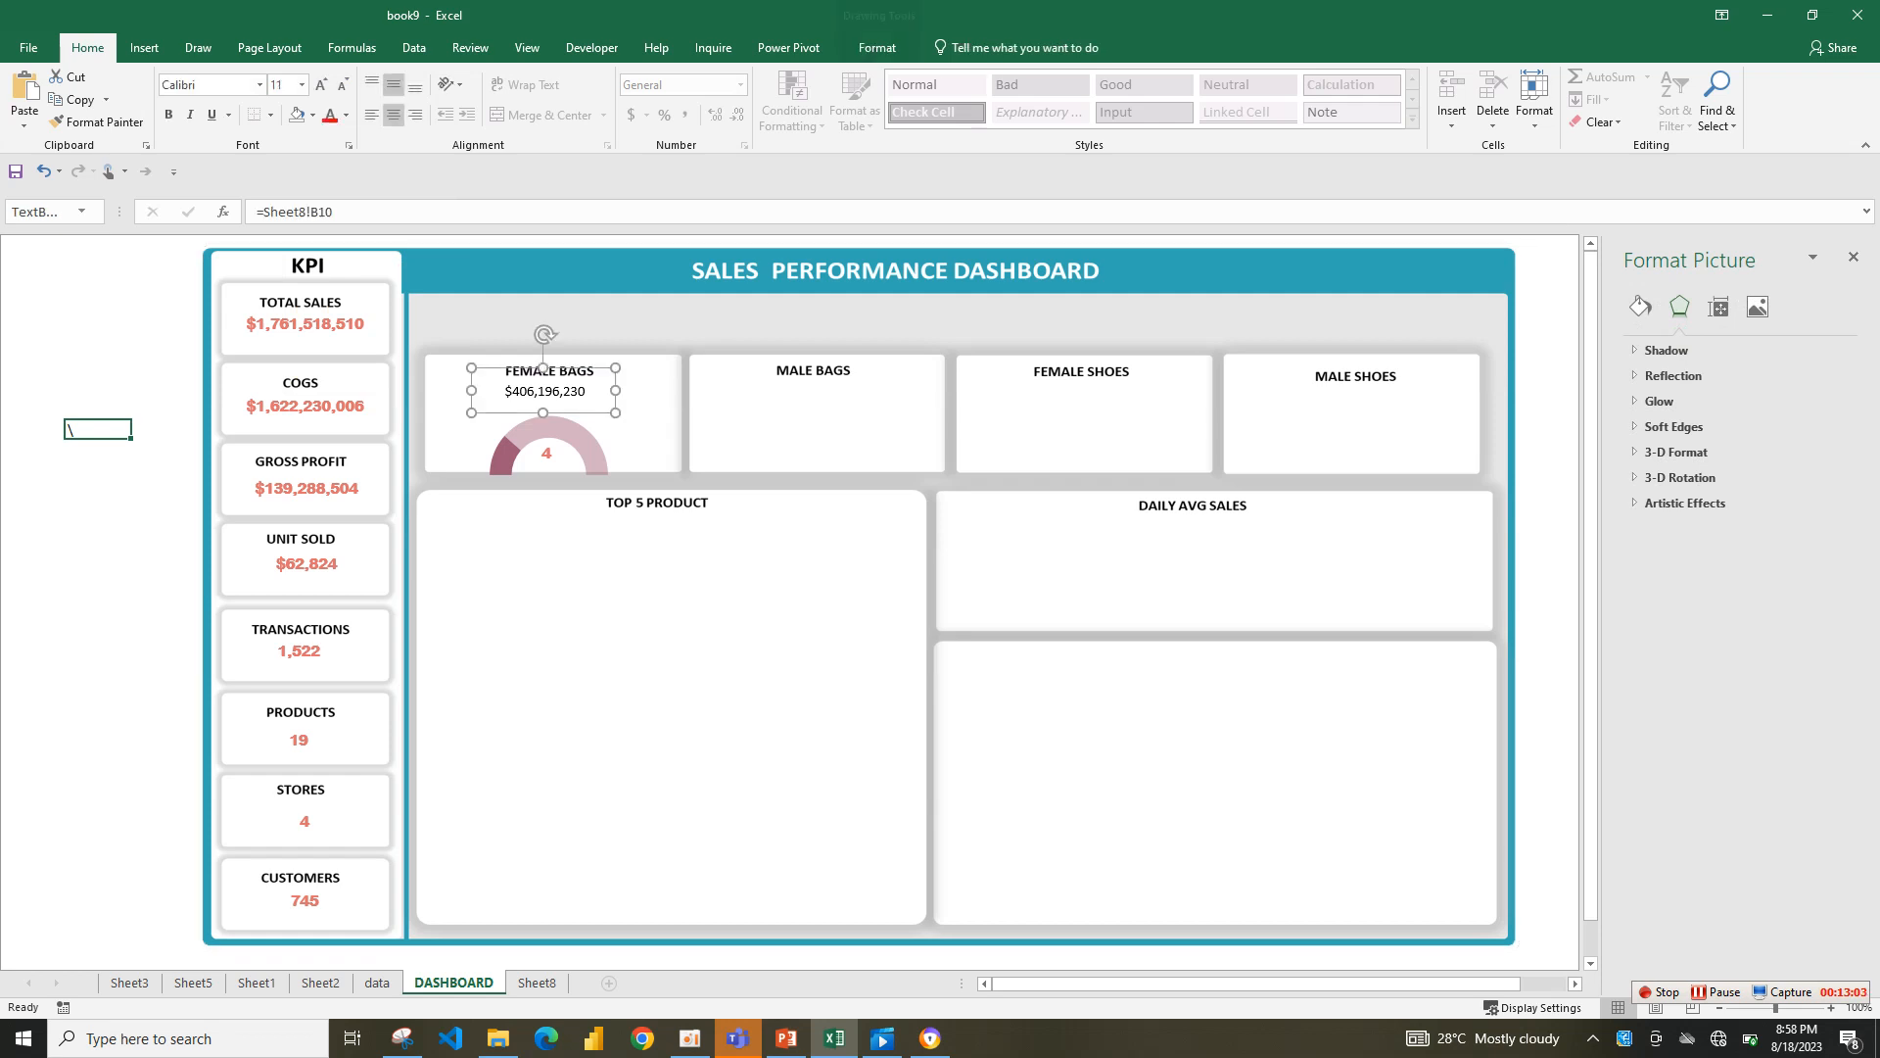
double_click(544, 390)
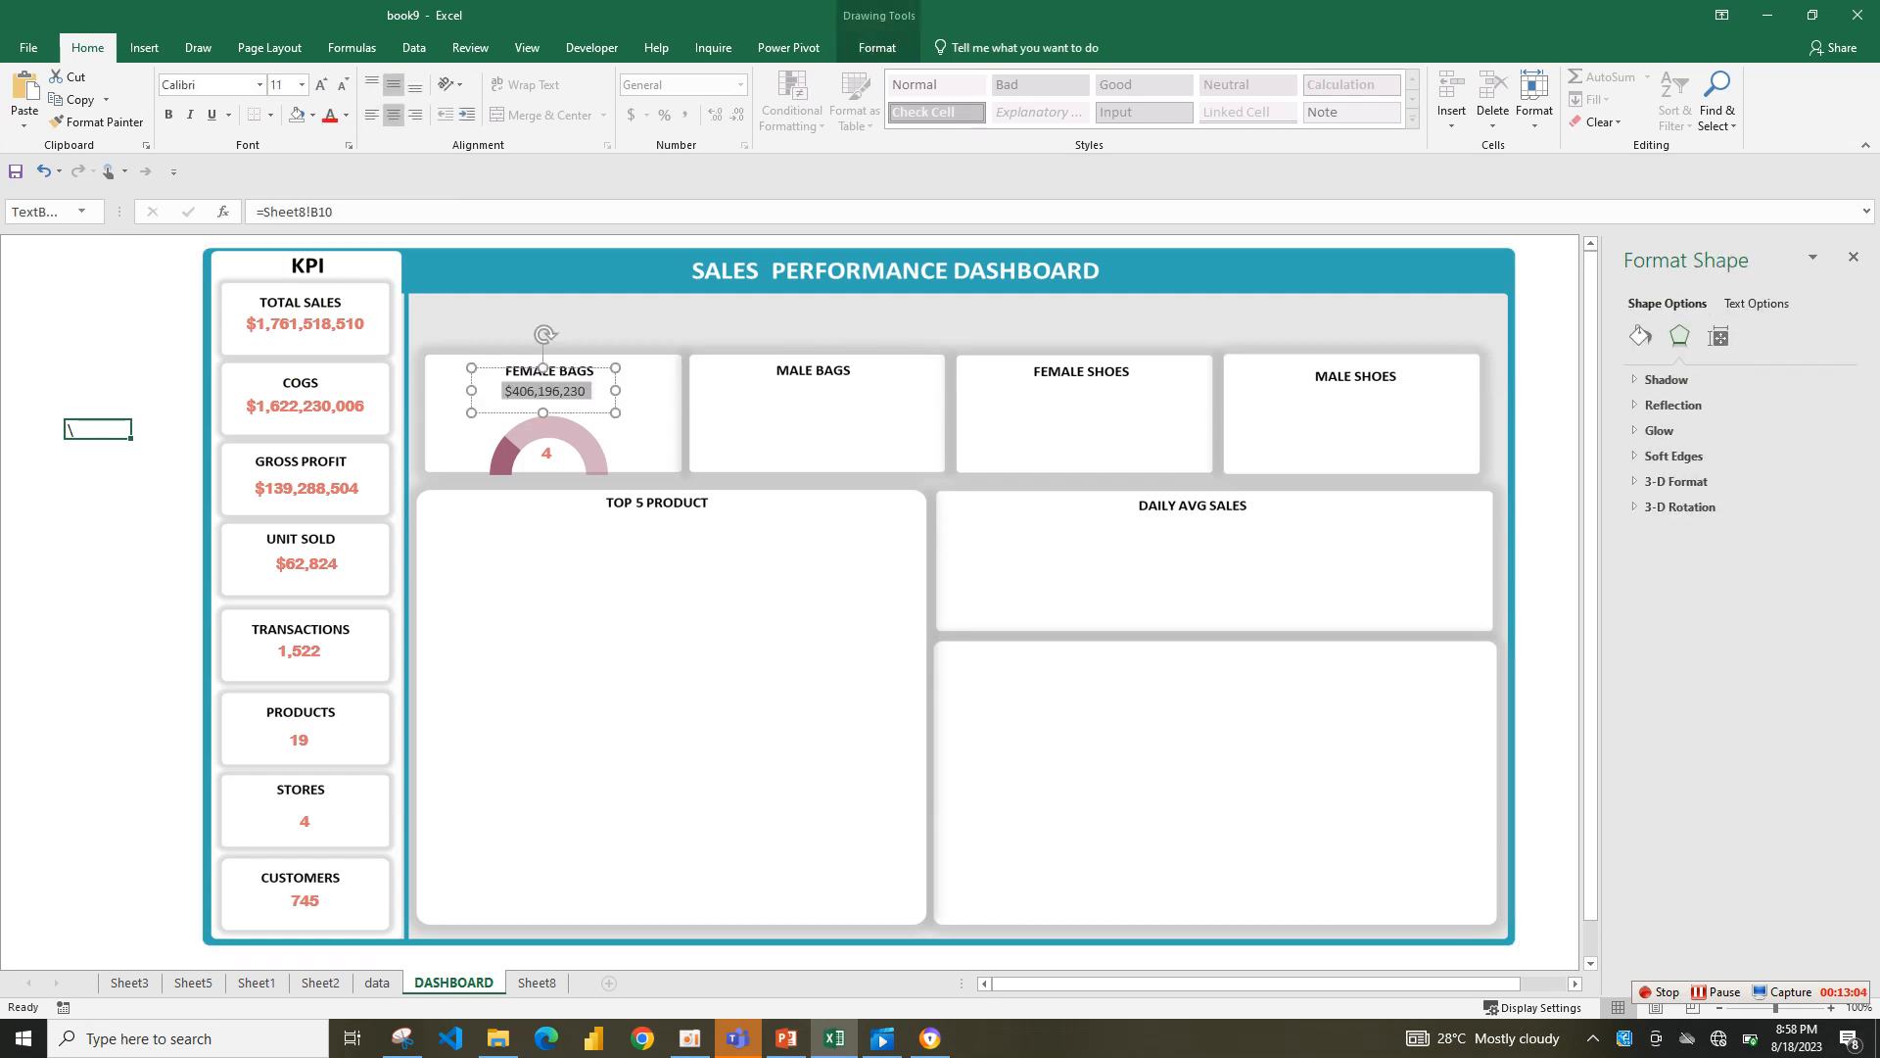
click(346, 115)
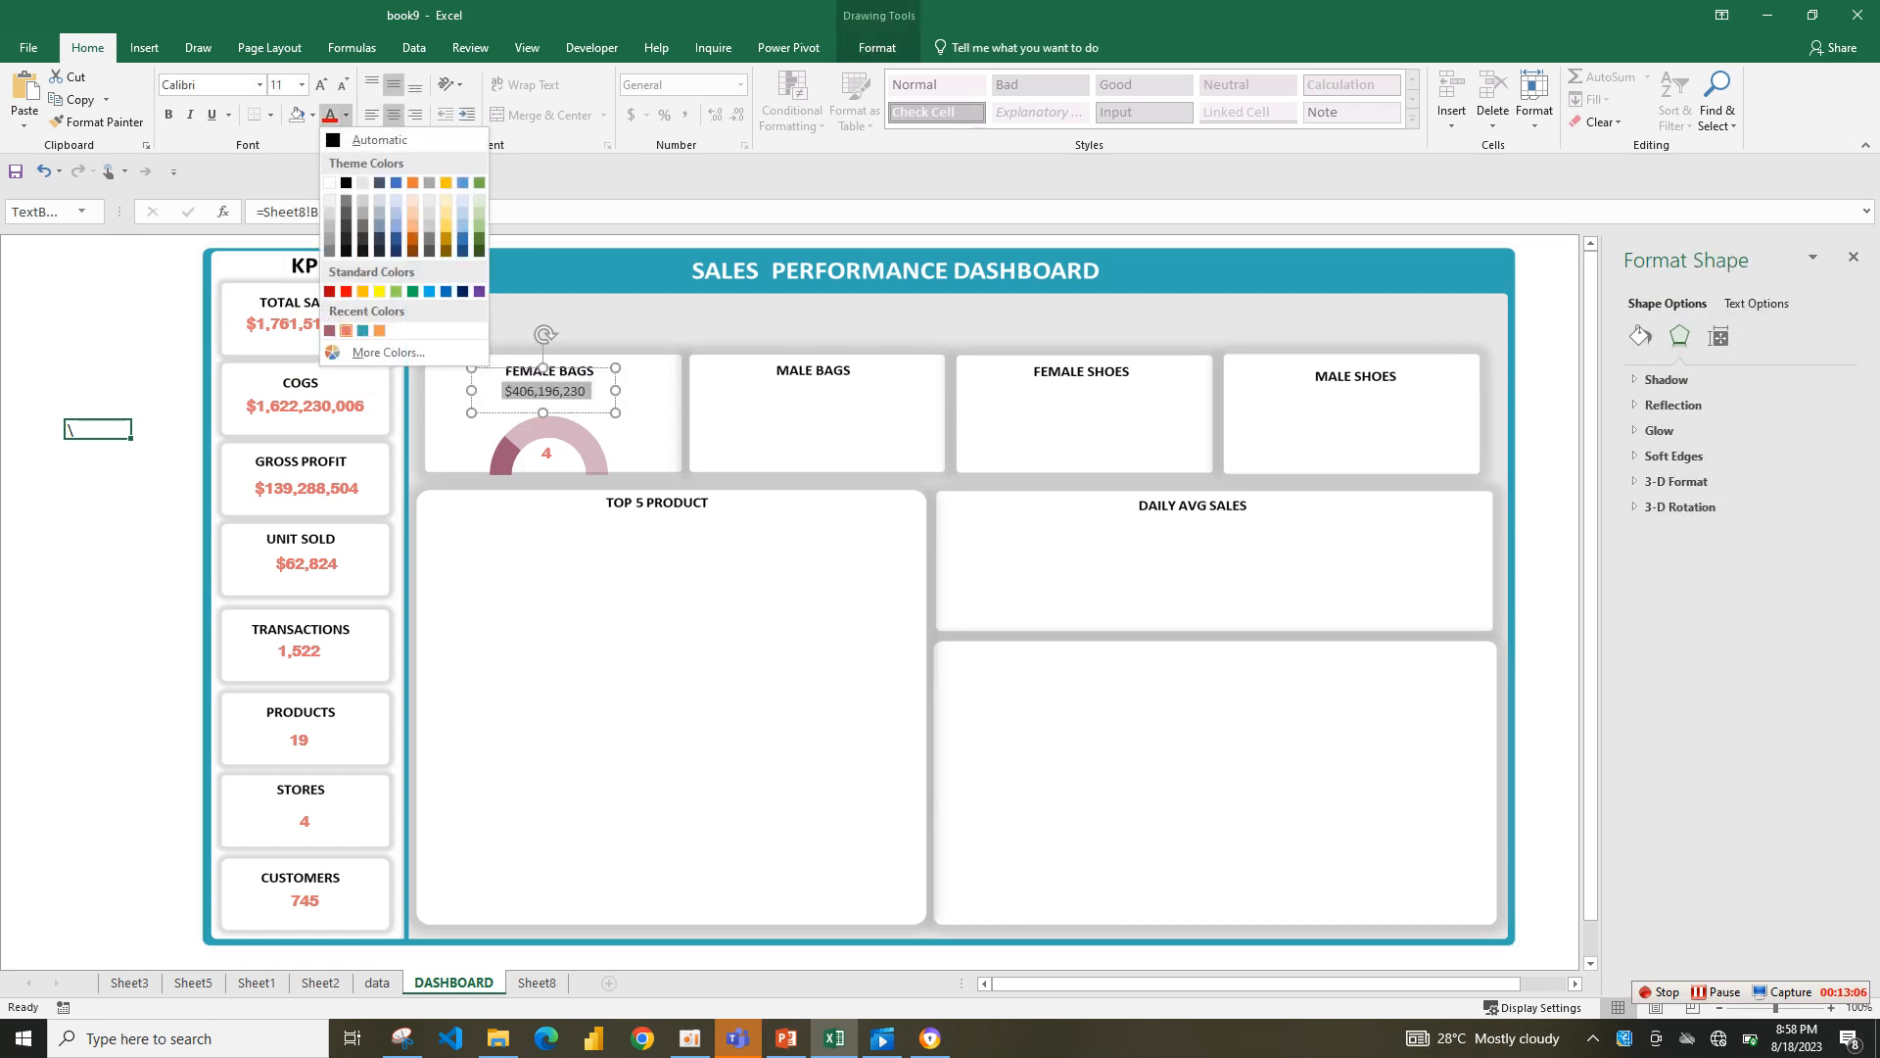
click(345, 331)
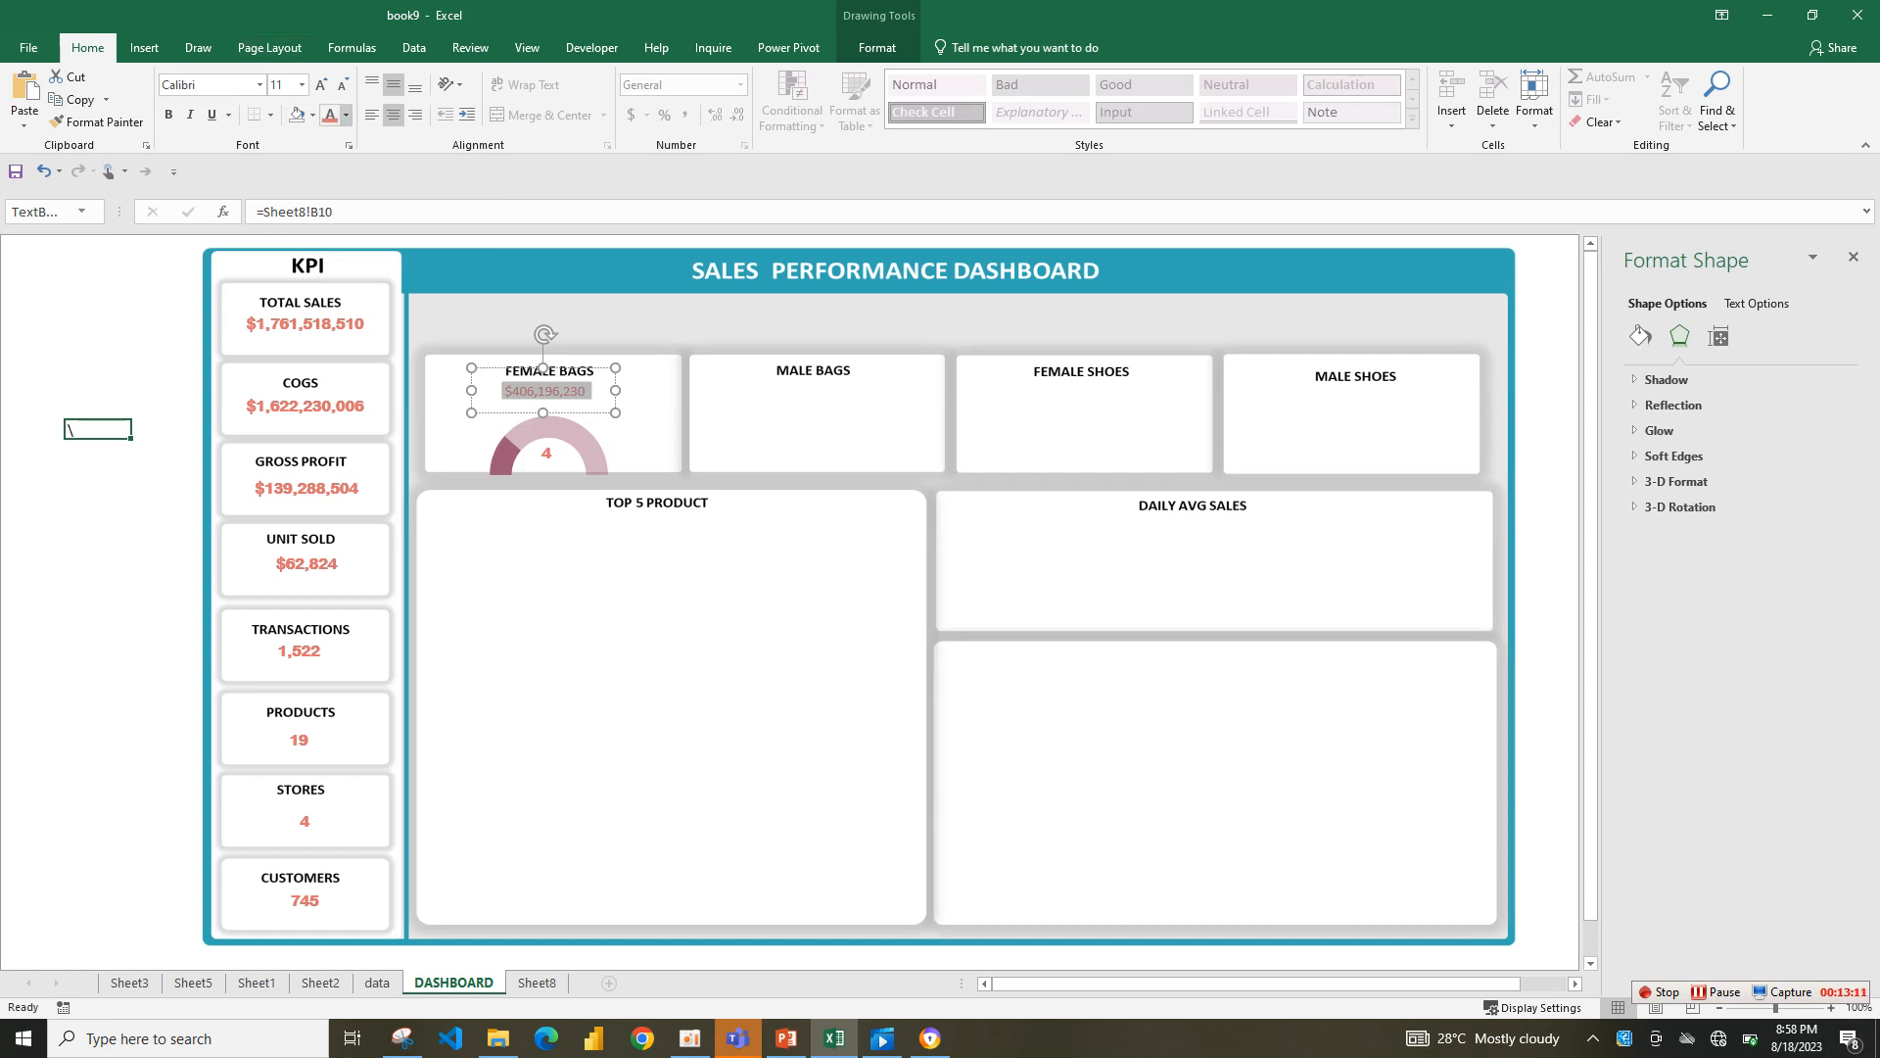
click(346, 115)
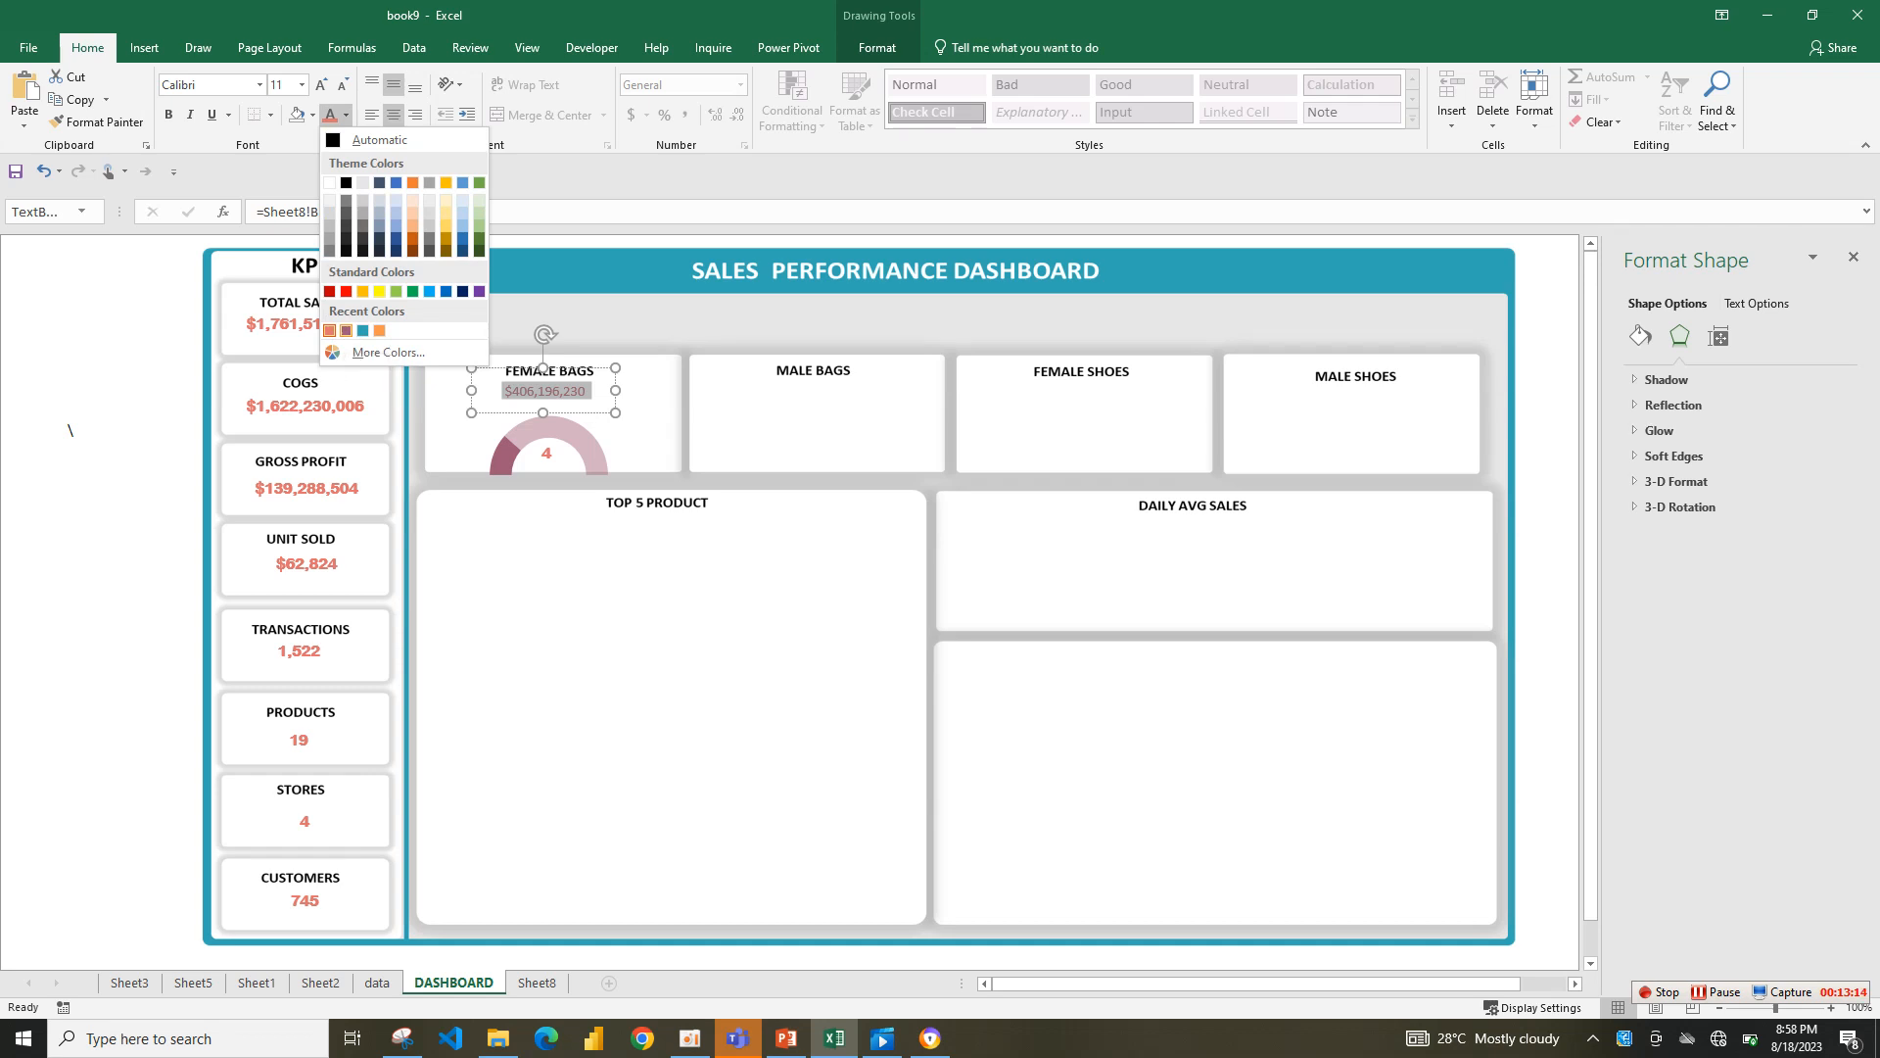
click(345, 331)
- Make the FEMALE BAGS sales total bold and set its font to Arial Rounded MT Bold
click(169, 115)
click(259, 85)
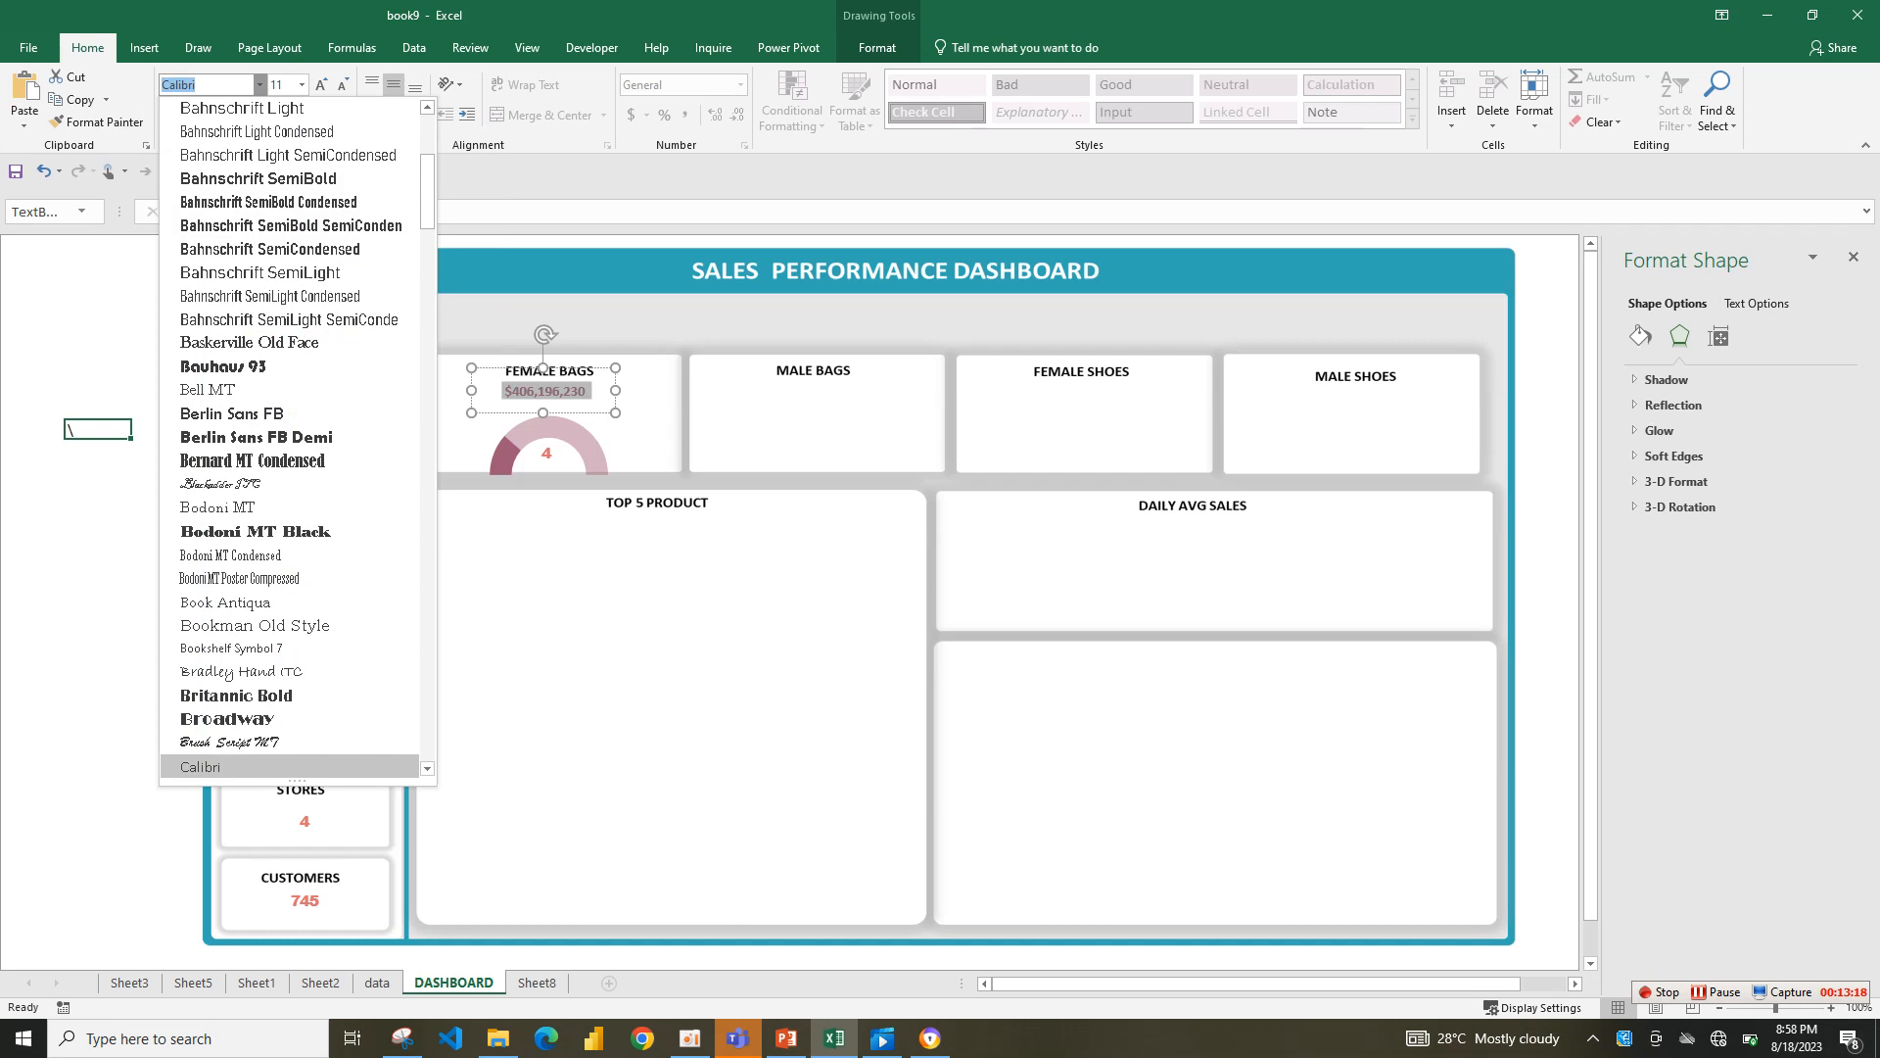
text(Arial)
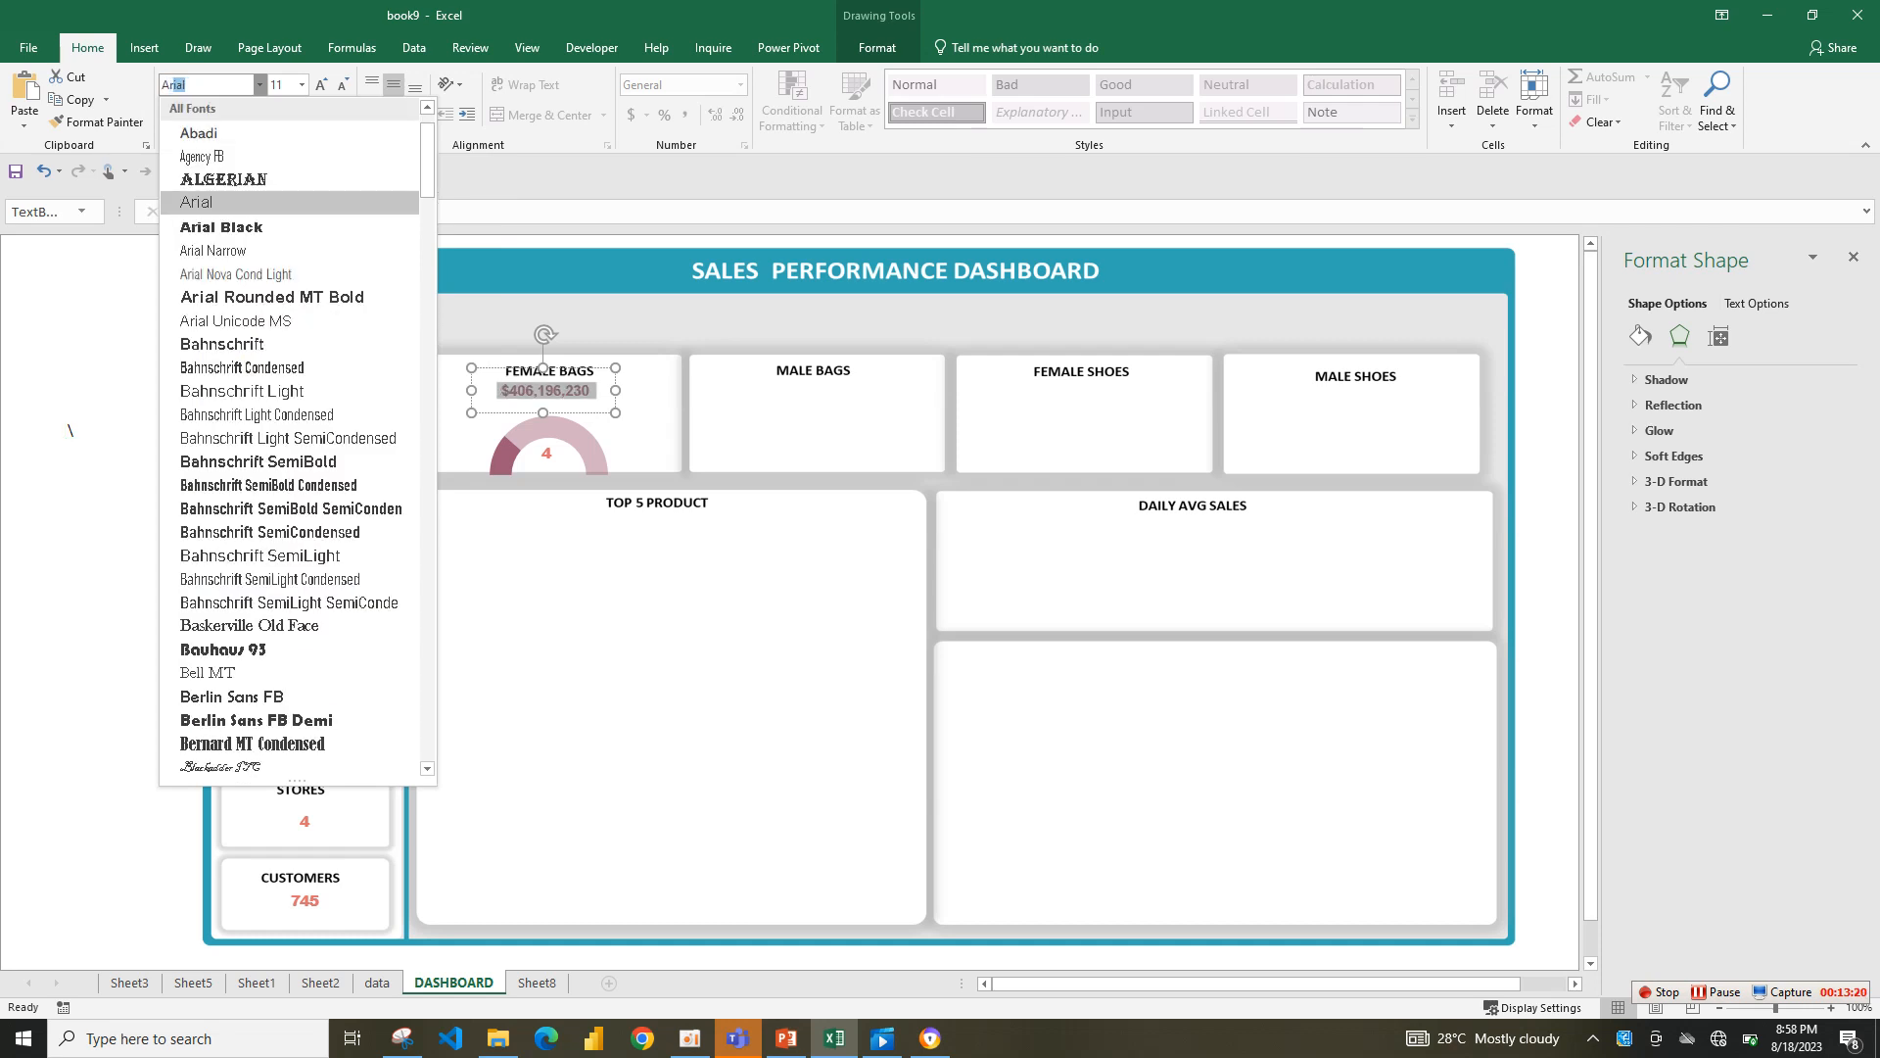
text( R)
key(Return)
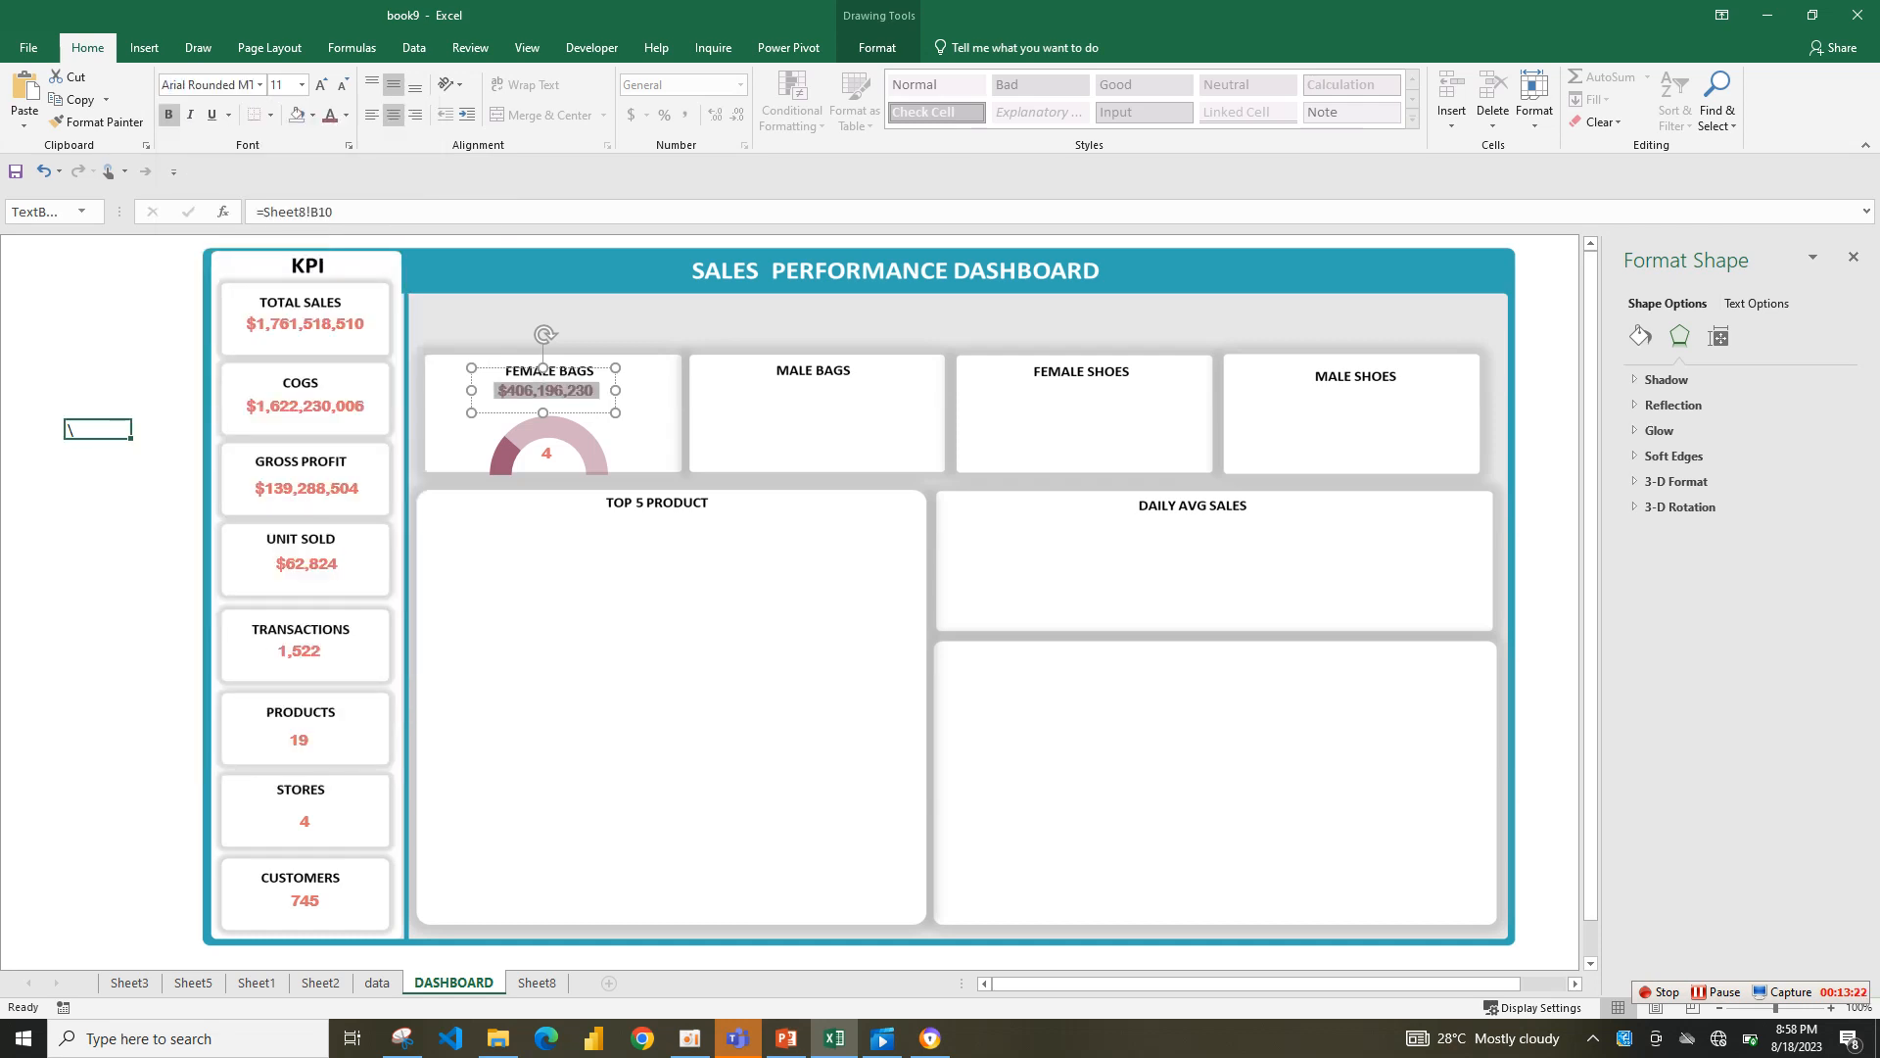
- Move the sales total text box slightly down under the FEMALE BAGS title and italicize its text
click(647, 430)
drag(545, 391, 552, 401)
click(190, 115)
click(169, 115)
click(169, 115)
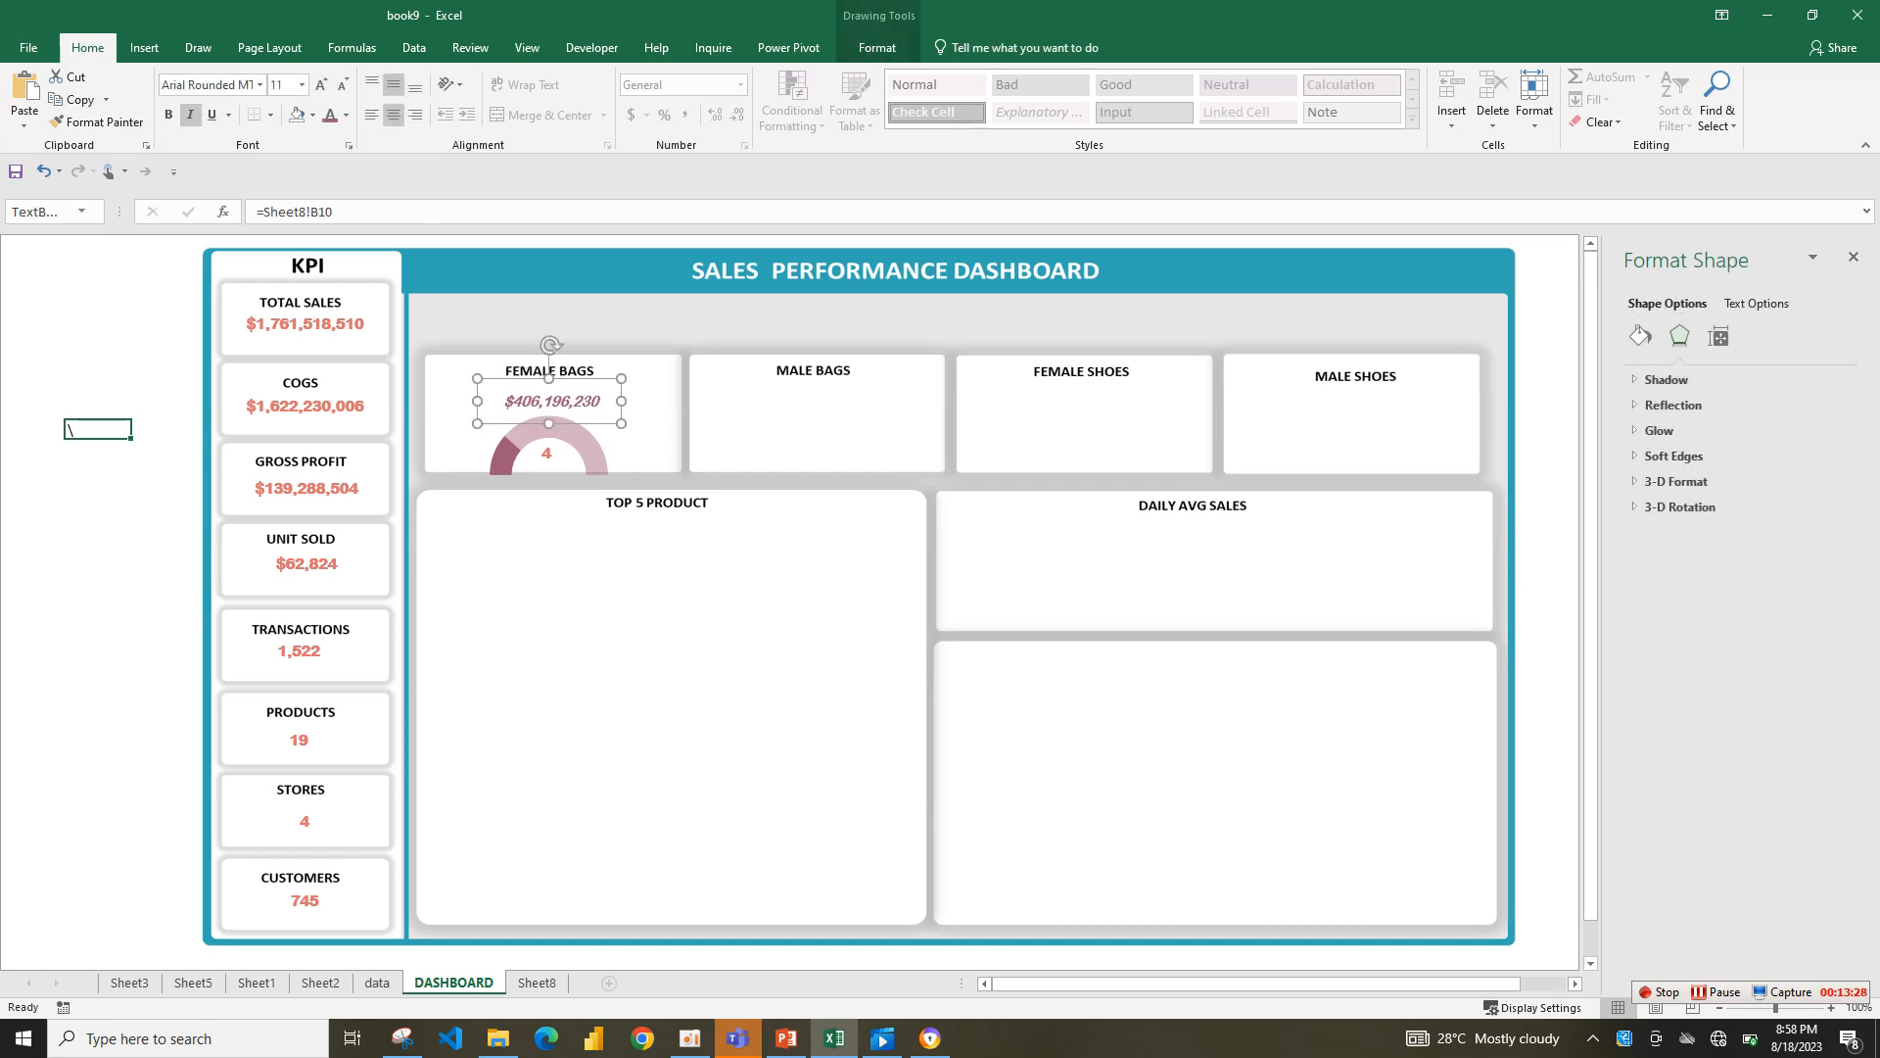
- Look up the Female Bag percentage on Sheet8 and link the text box inside the gauge to it with =Sheet8!B17
drag(550, 401, 546, 459)
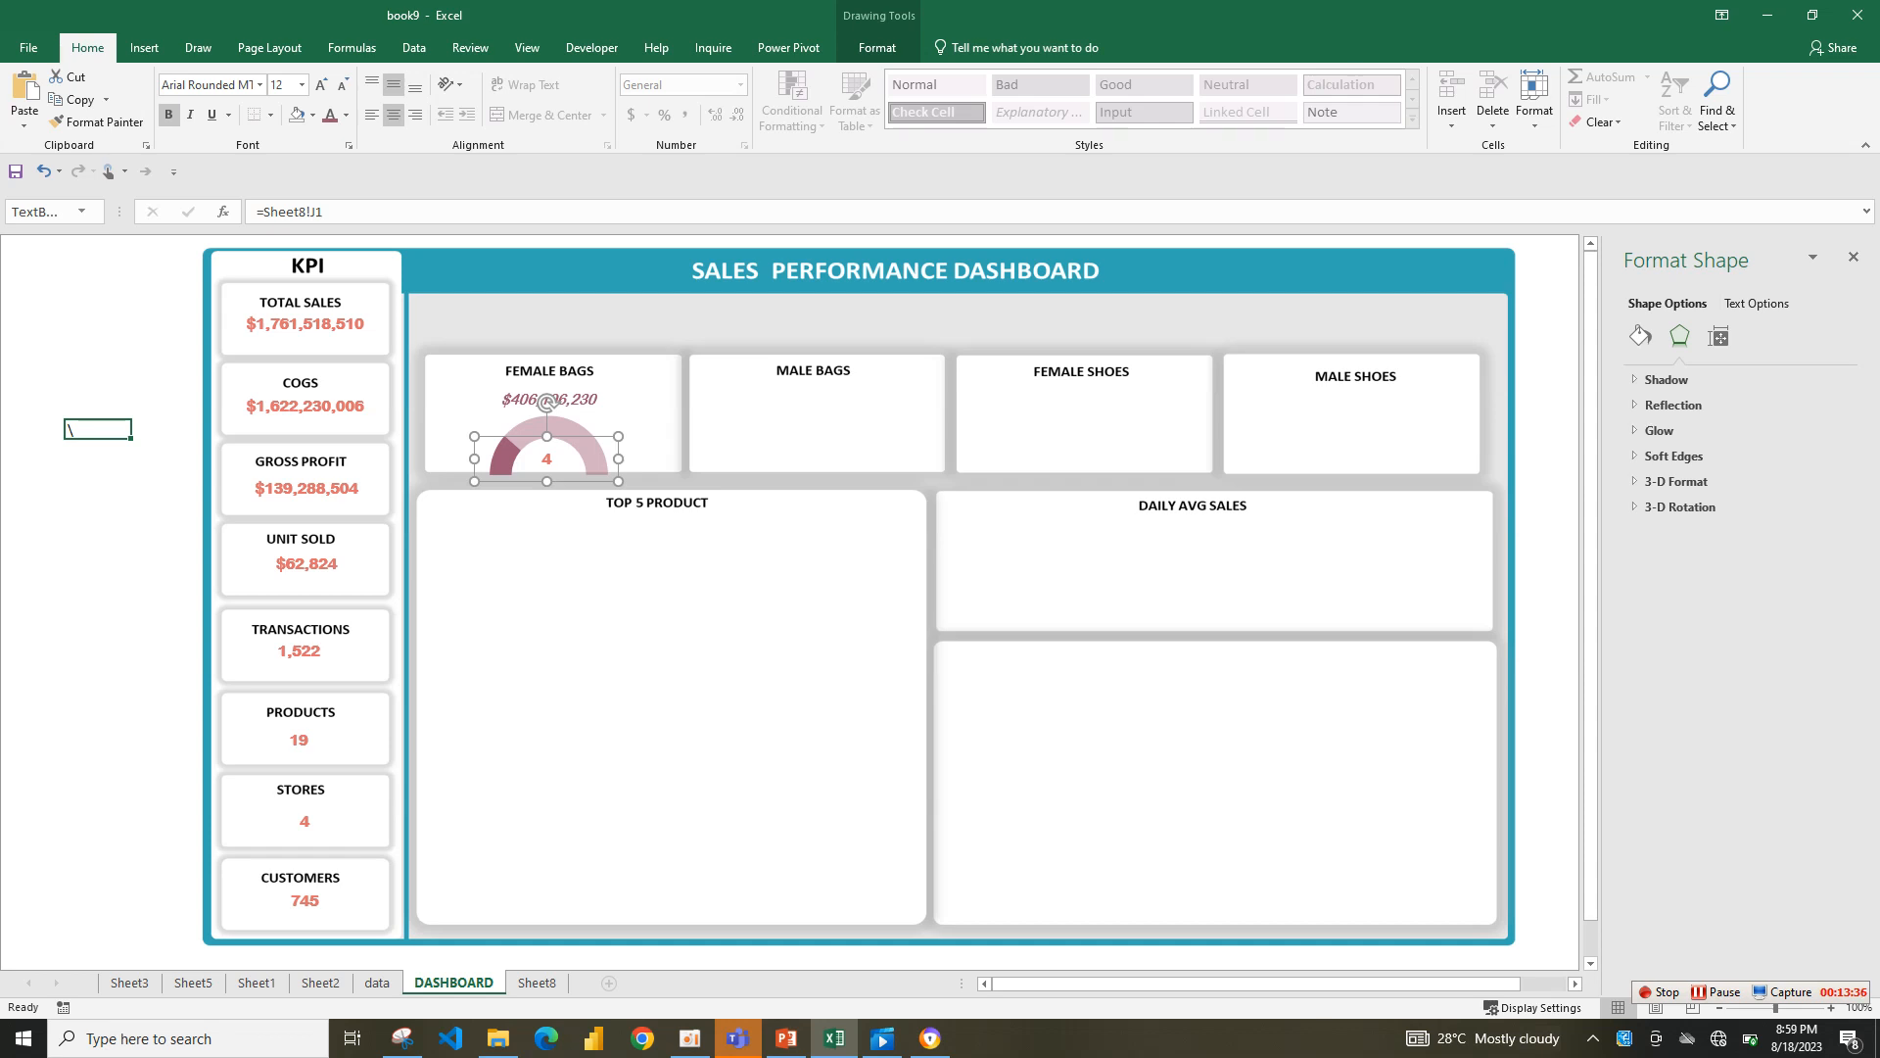
click(537, 982)
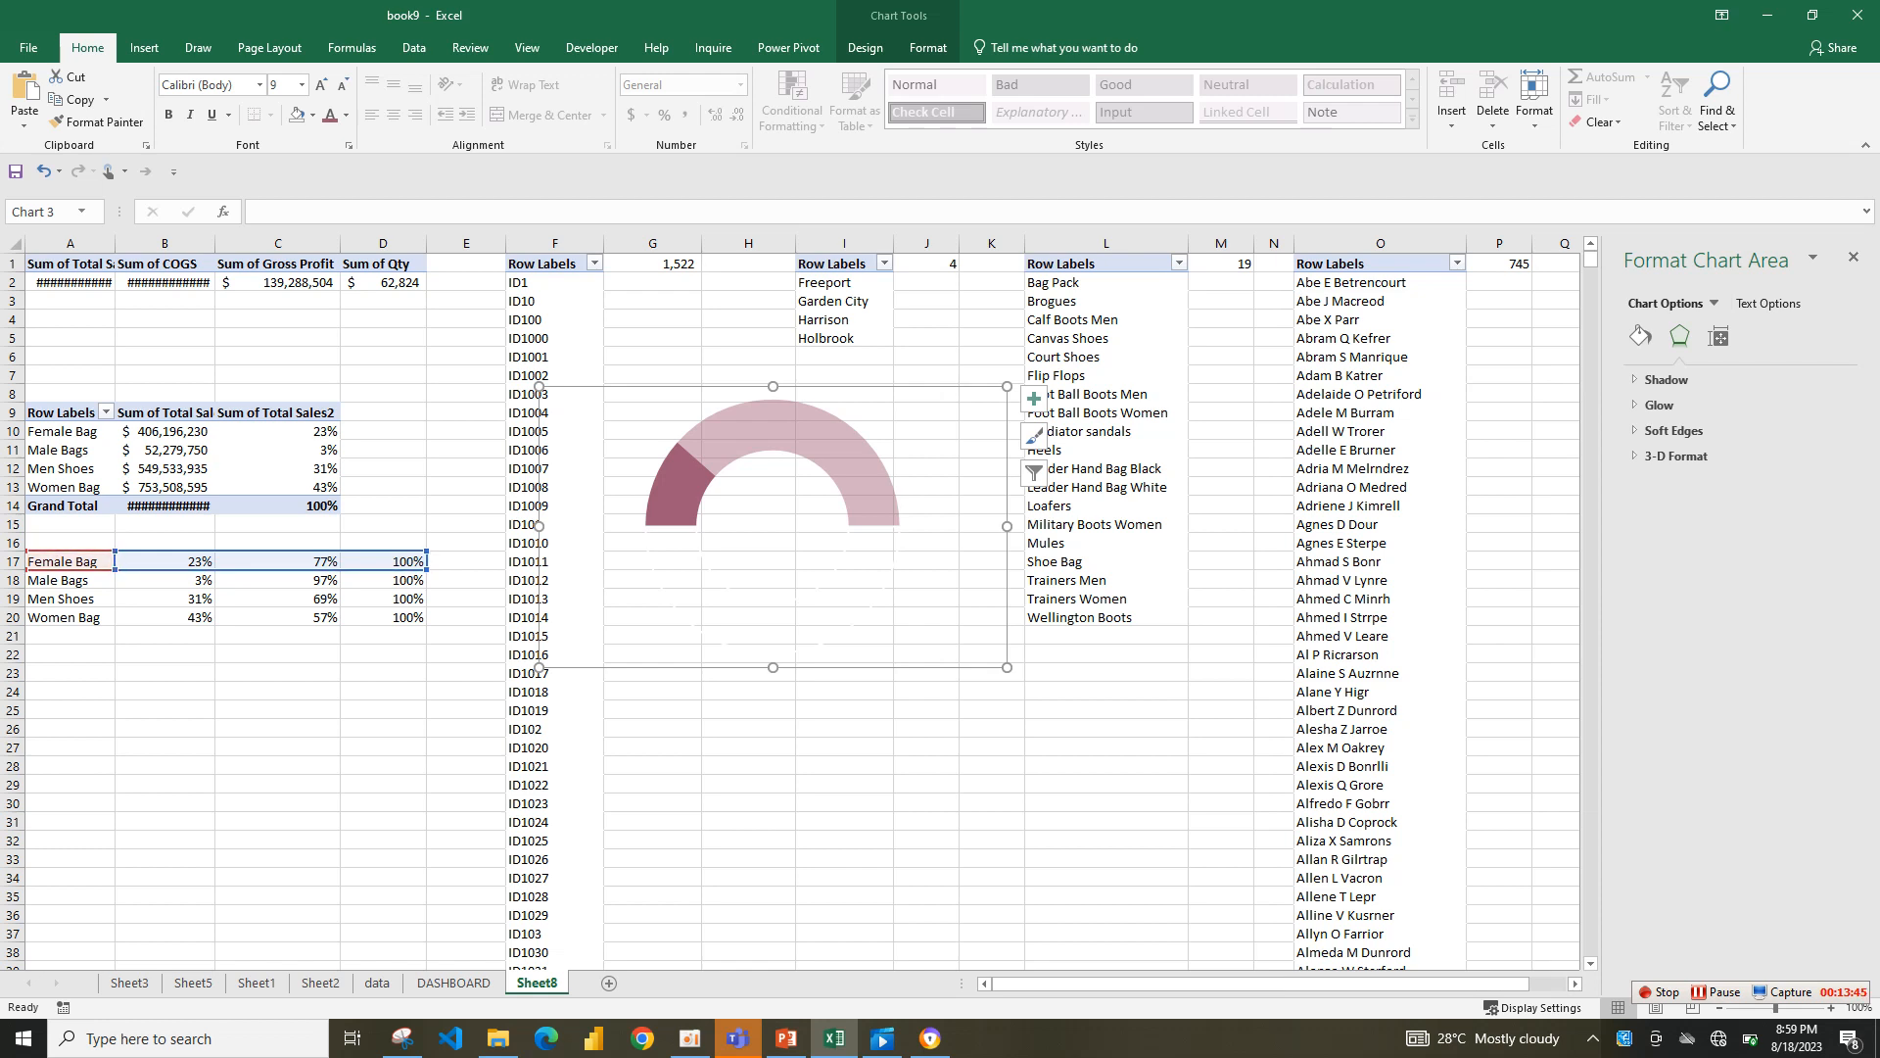
click(454, 982)
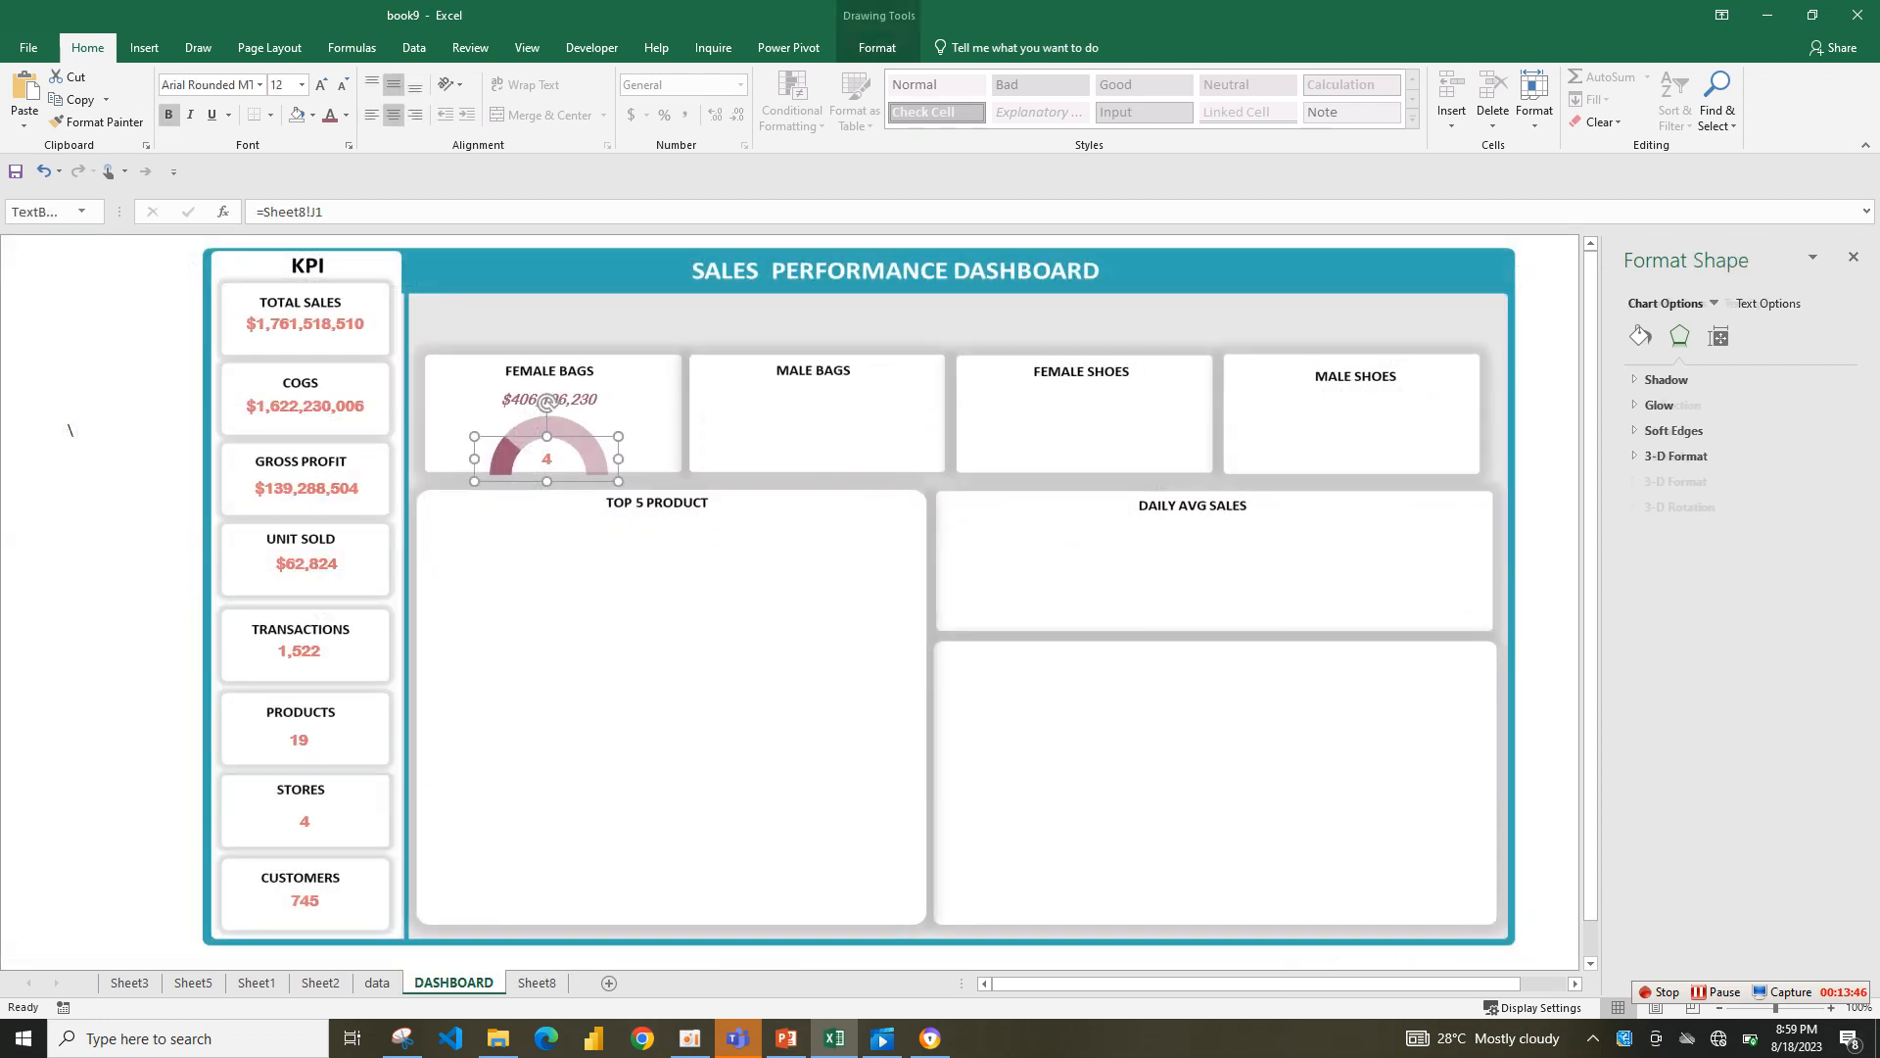
click(543, 458)
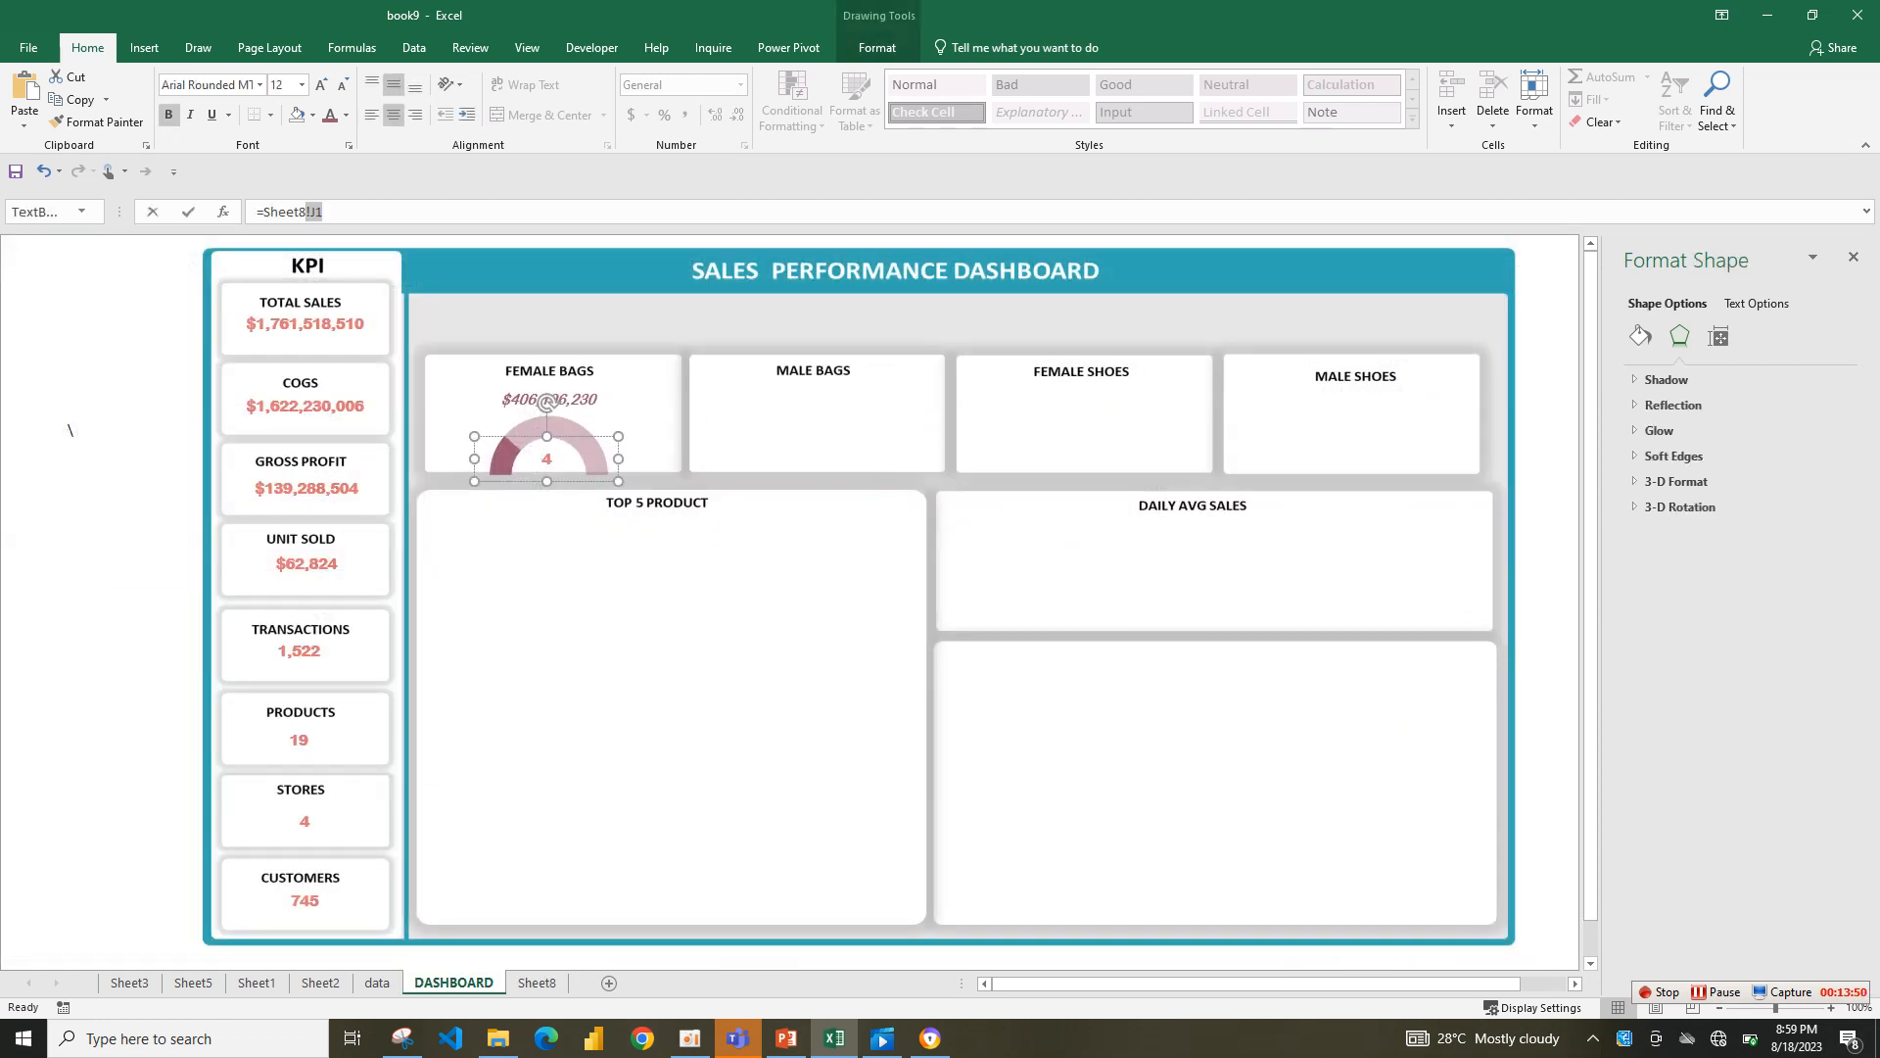
text(b17)
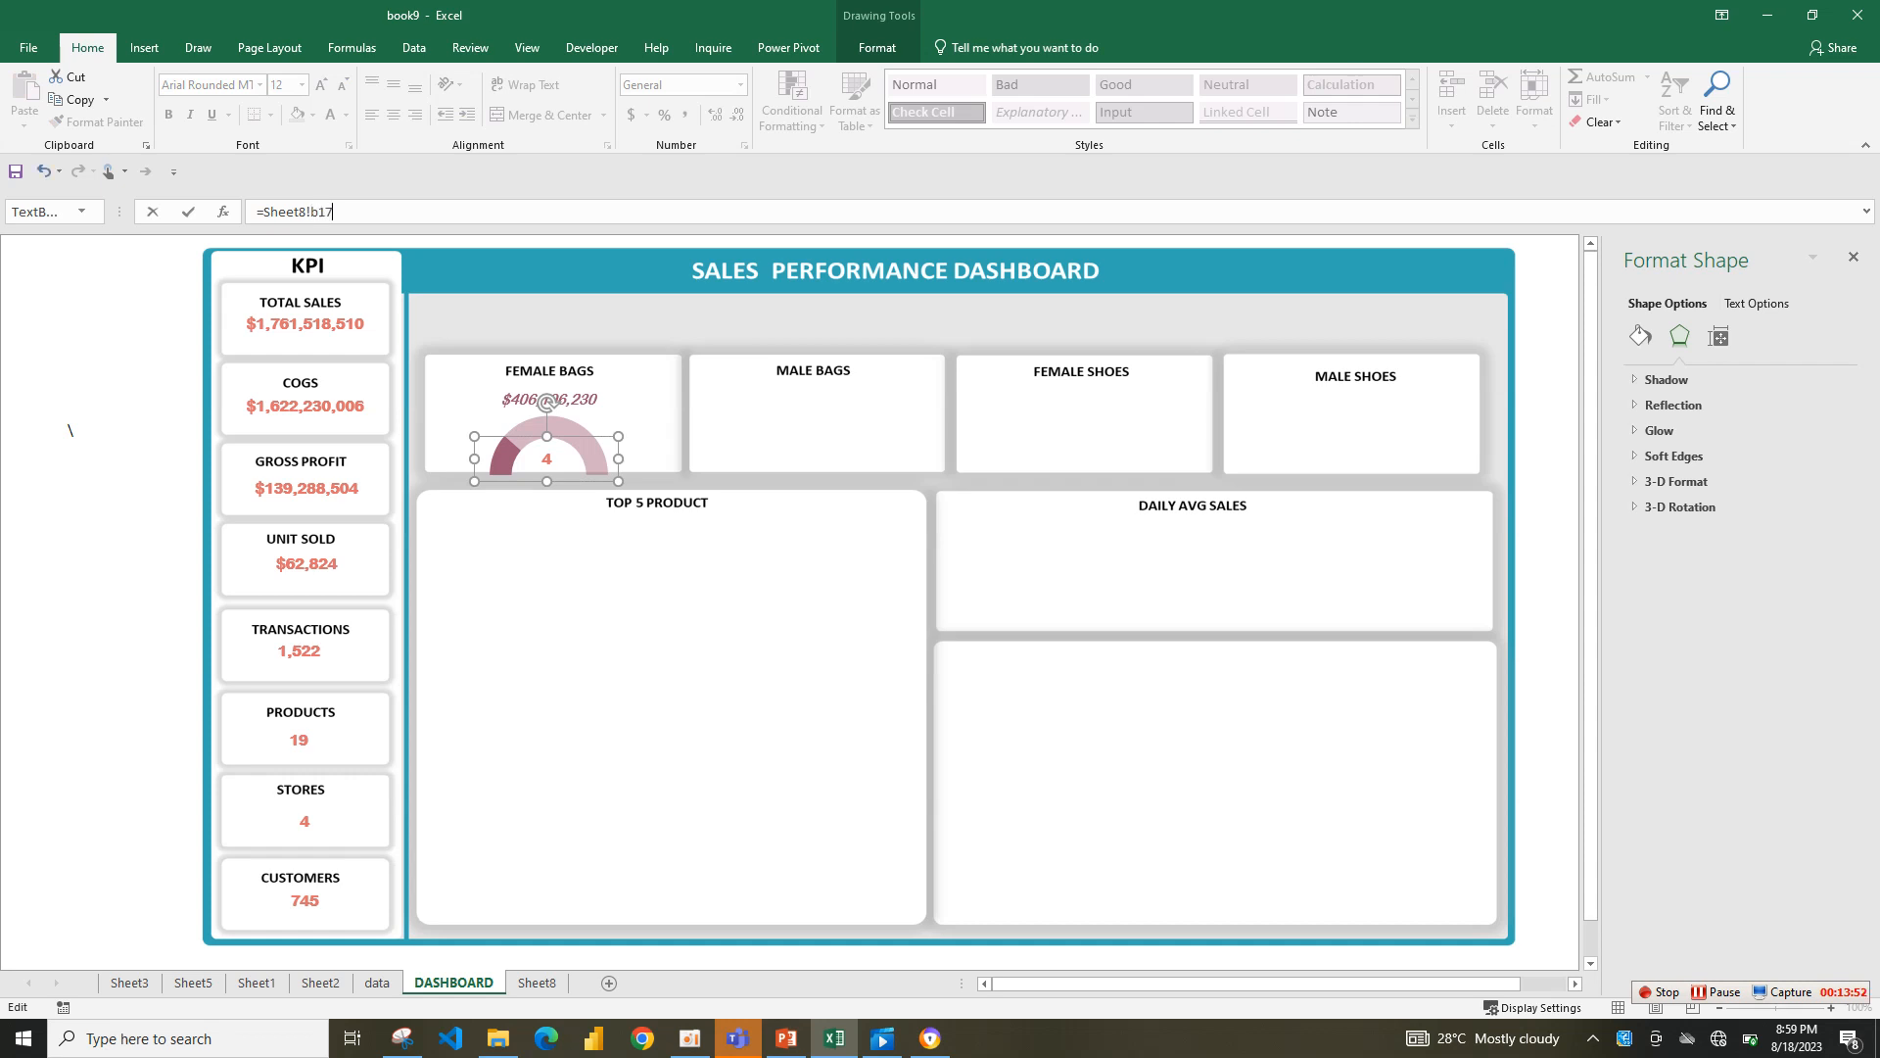
click(641, 587)
- Copy the sales total's text formatting to the percentage inside the gauge with Format Painter
click(548, 400)
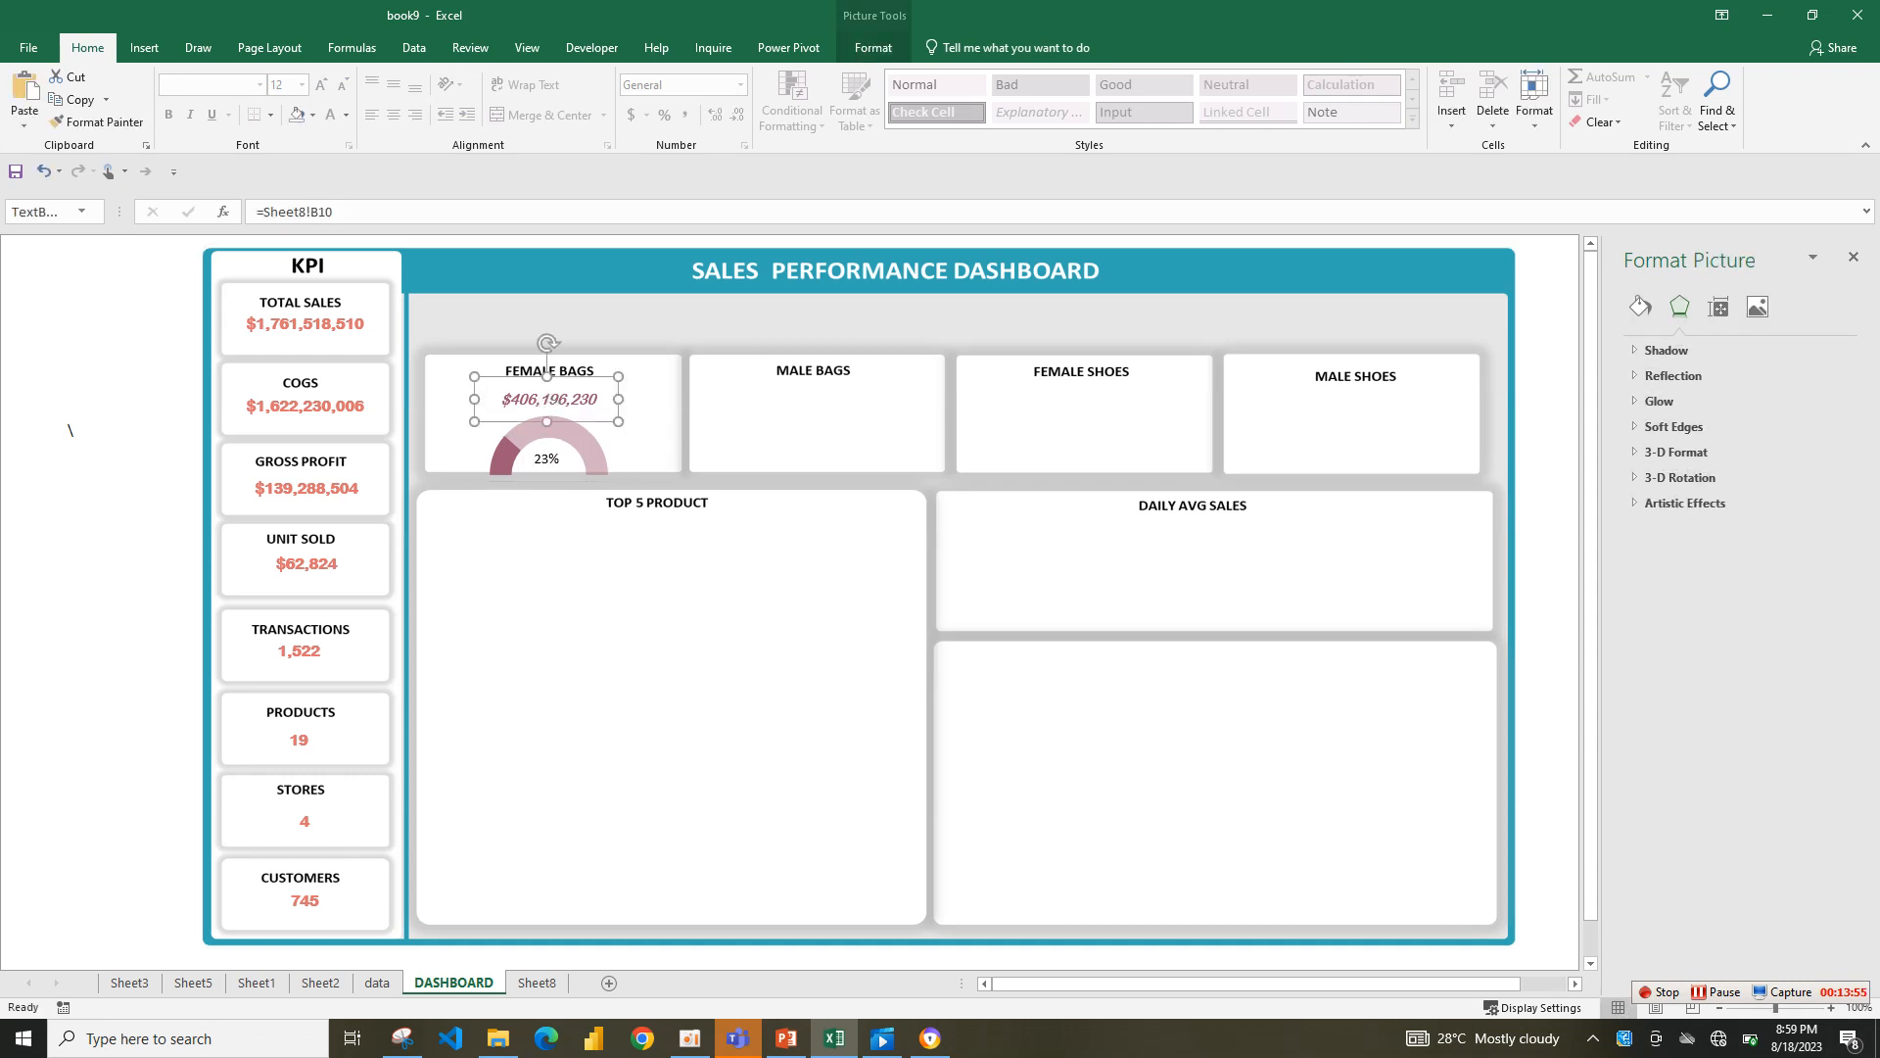
click(98, 121)
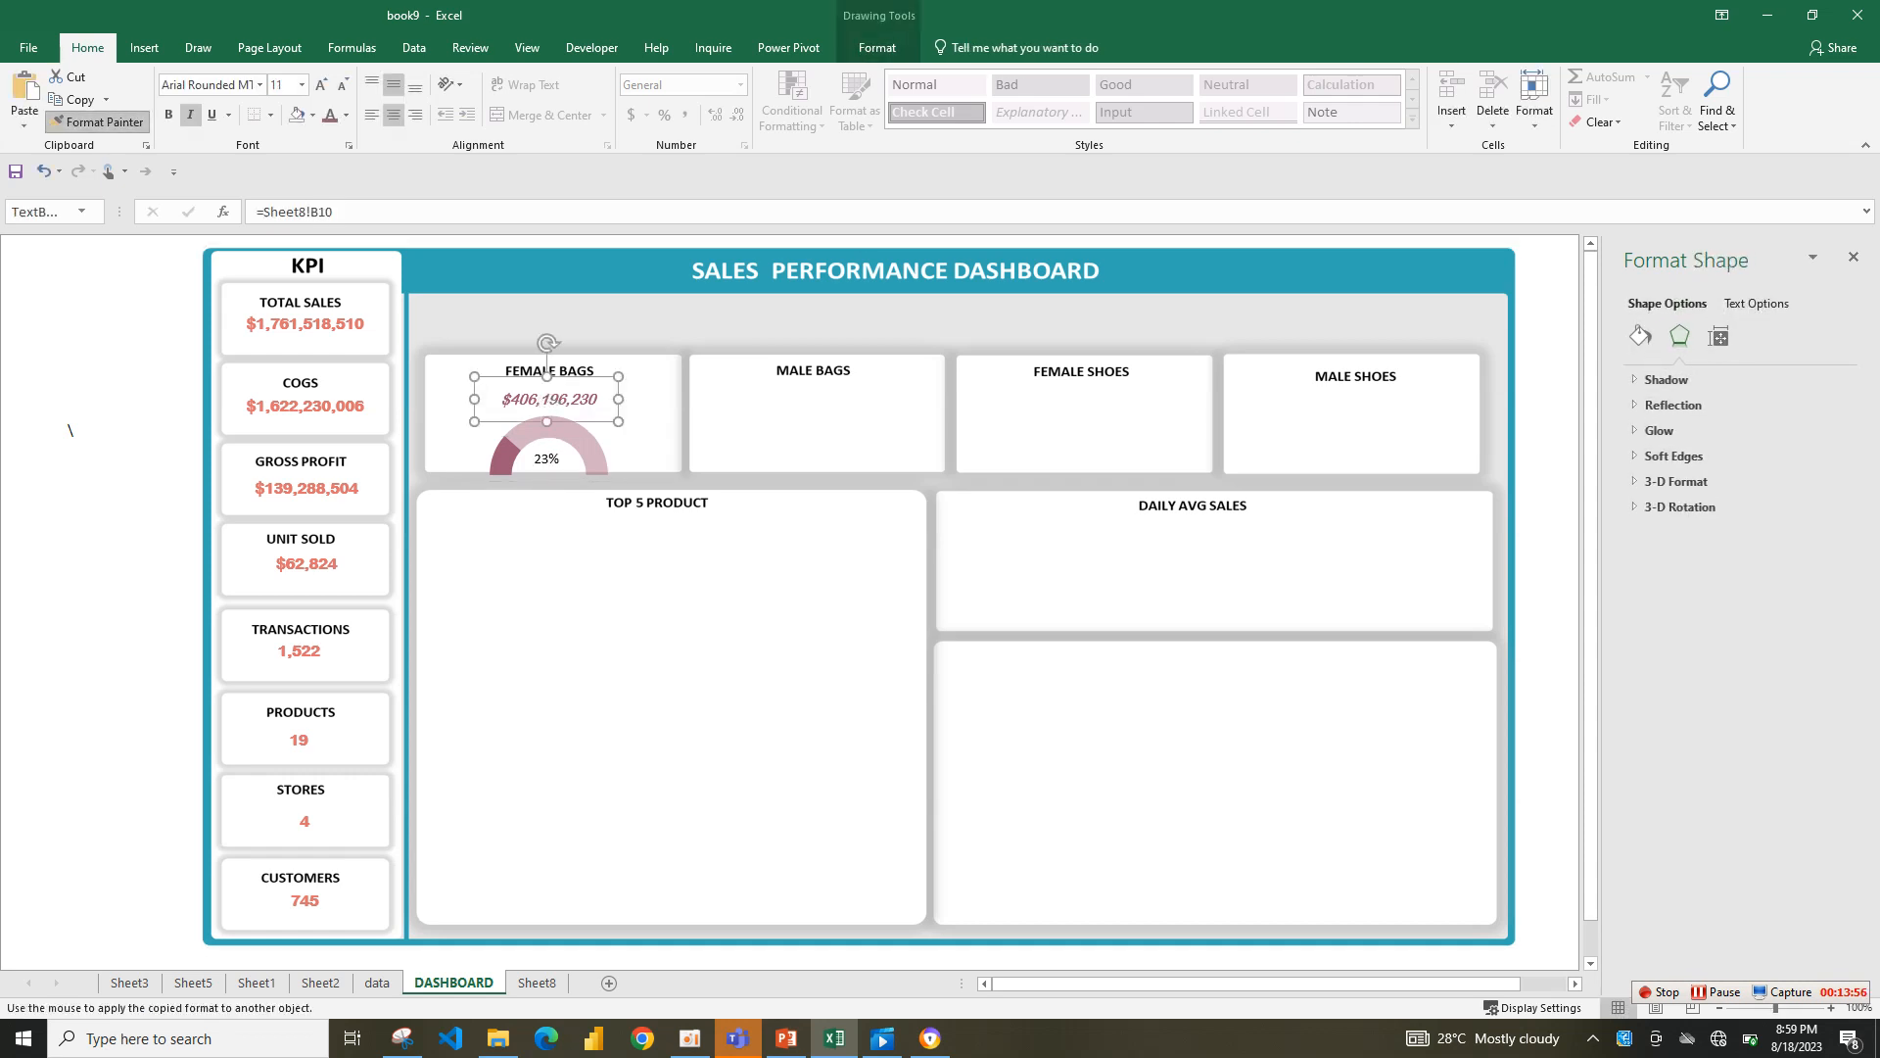
click(548, 458)
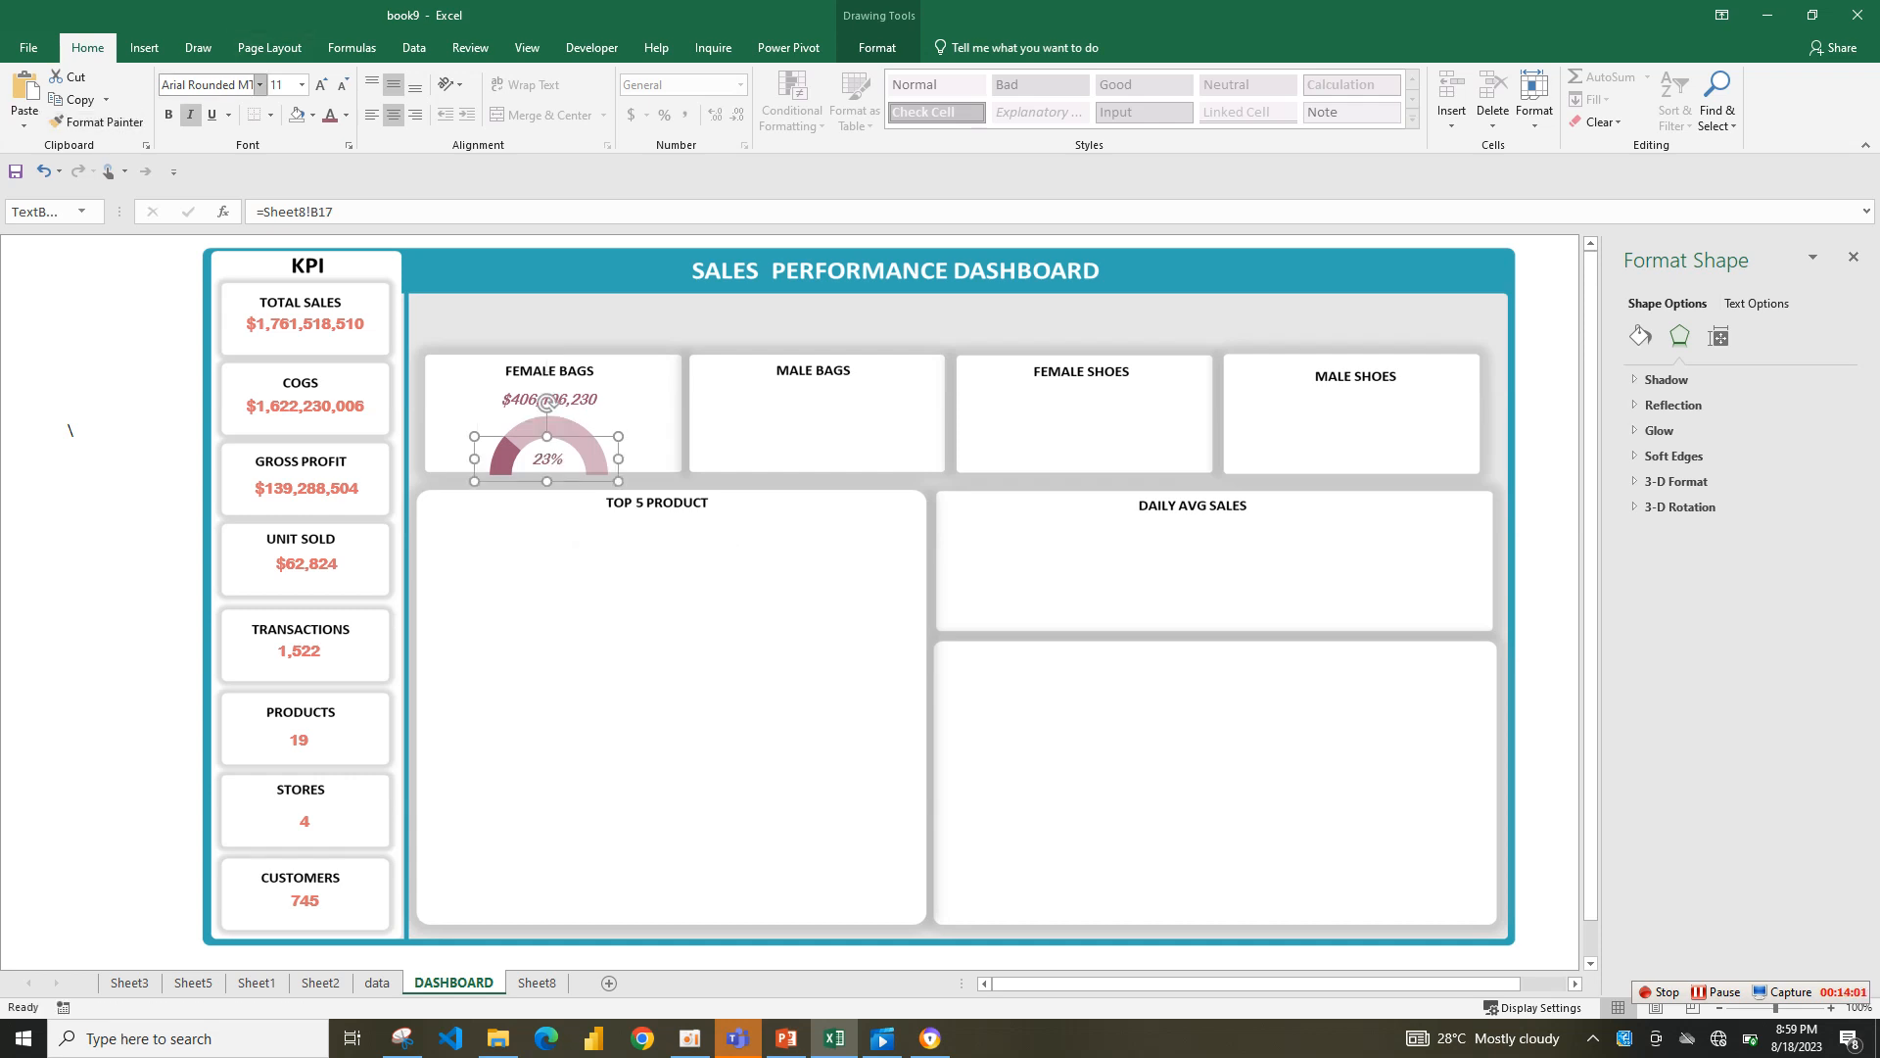
- Set the gauge percentage's font to Calibri (Body), make it bold, and enlarge the text
click(259, 85)
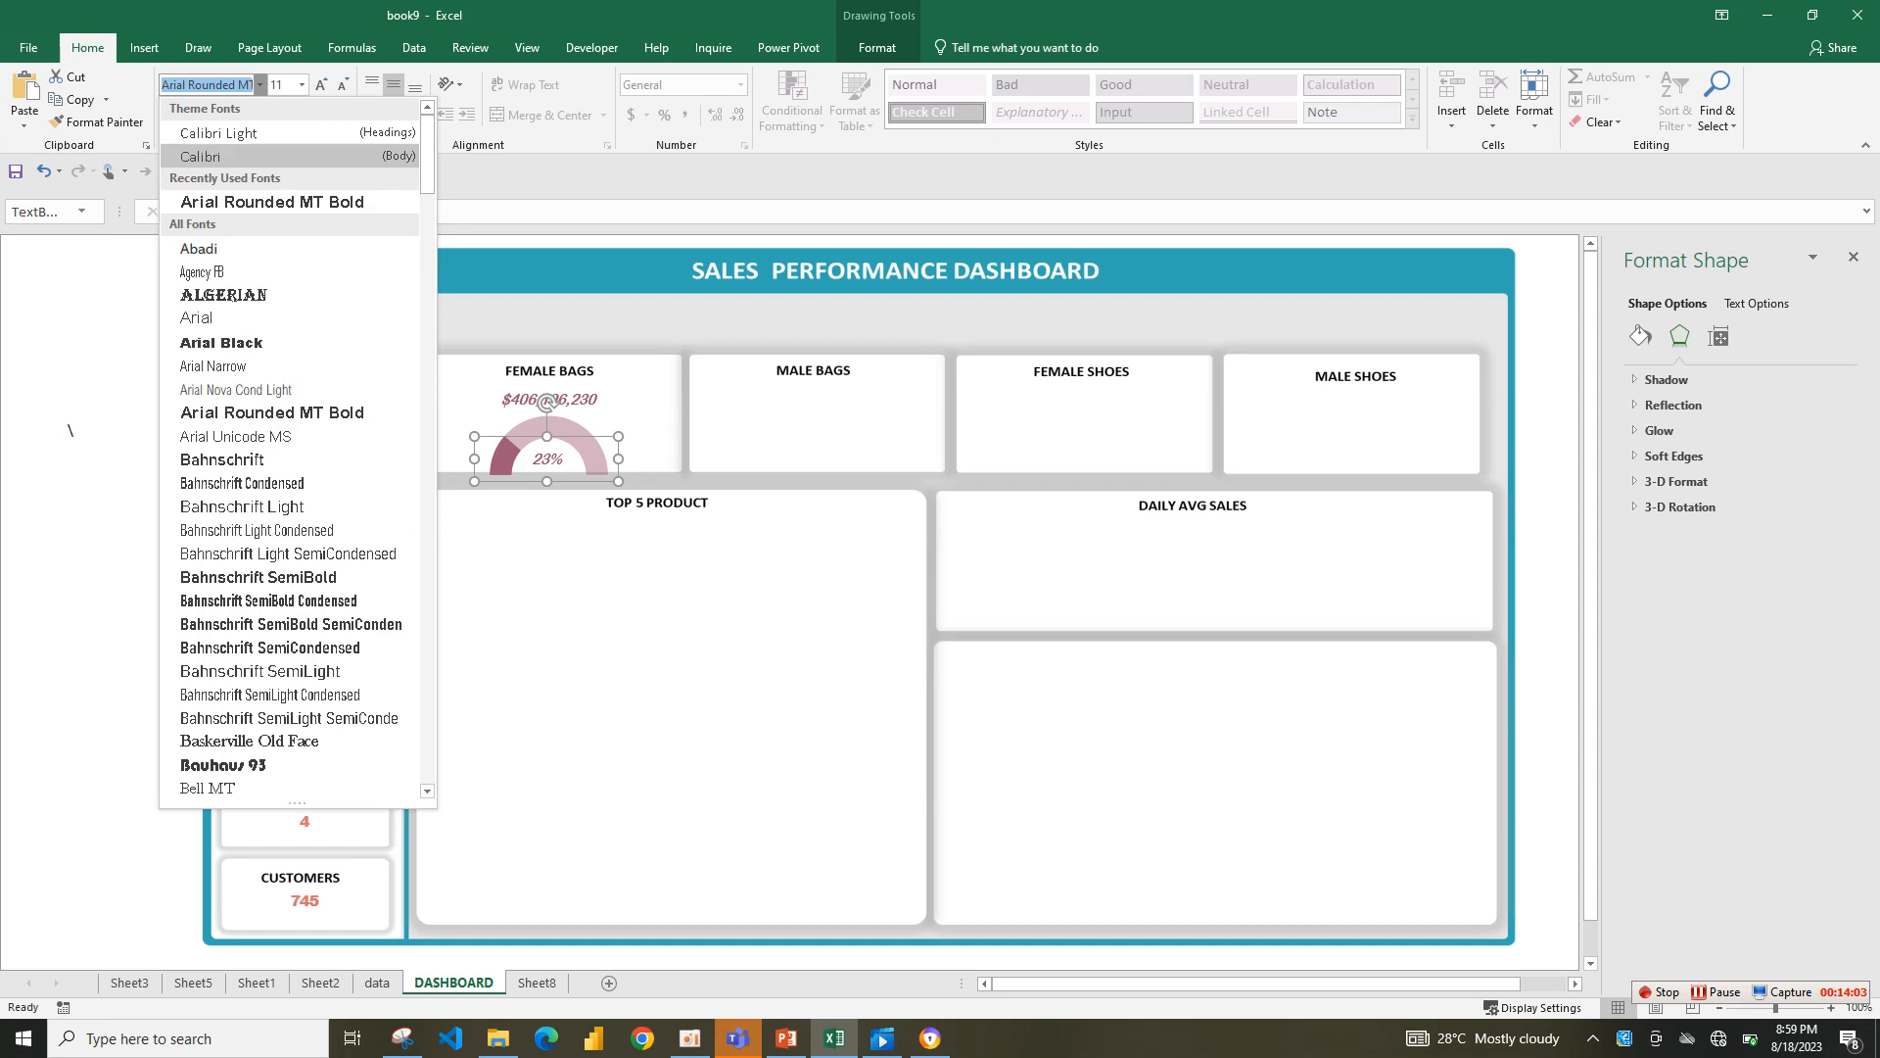
click(201, 156)
click(168, 115)
click(321, 84)
click(322, 84)
- Set the FEMALE BAGS sales total to bold Calibri (Body) at size 12
click(571, 400)
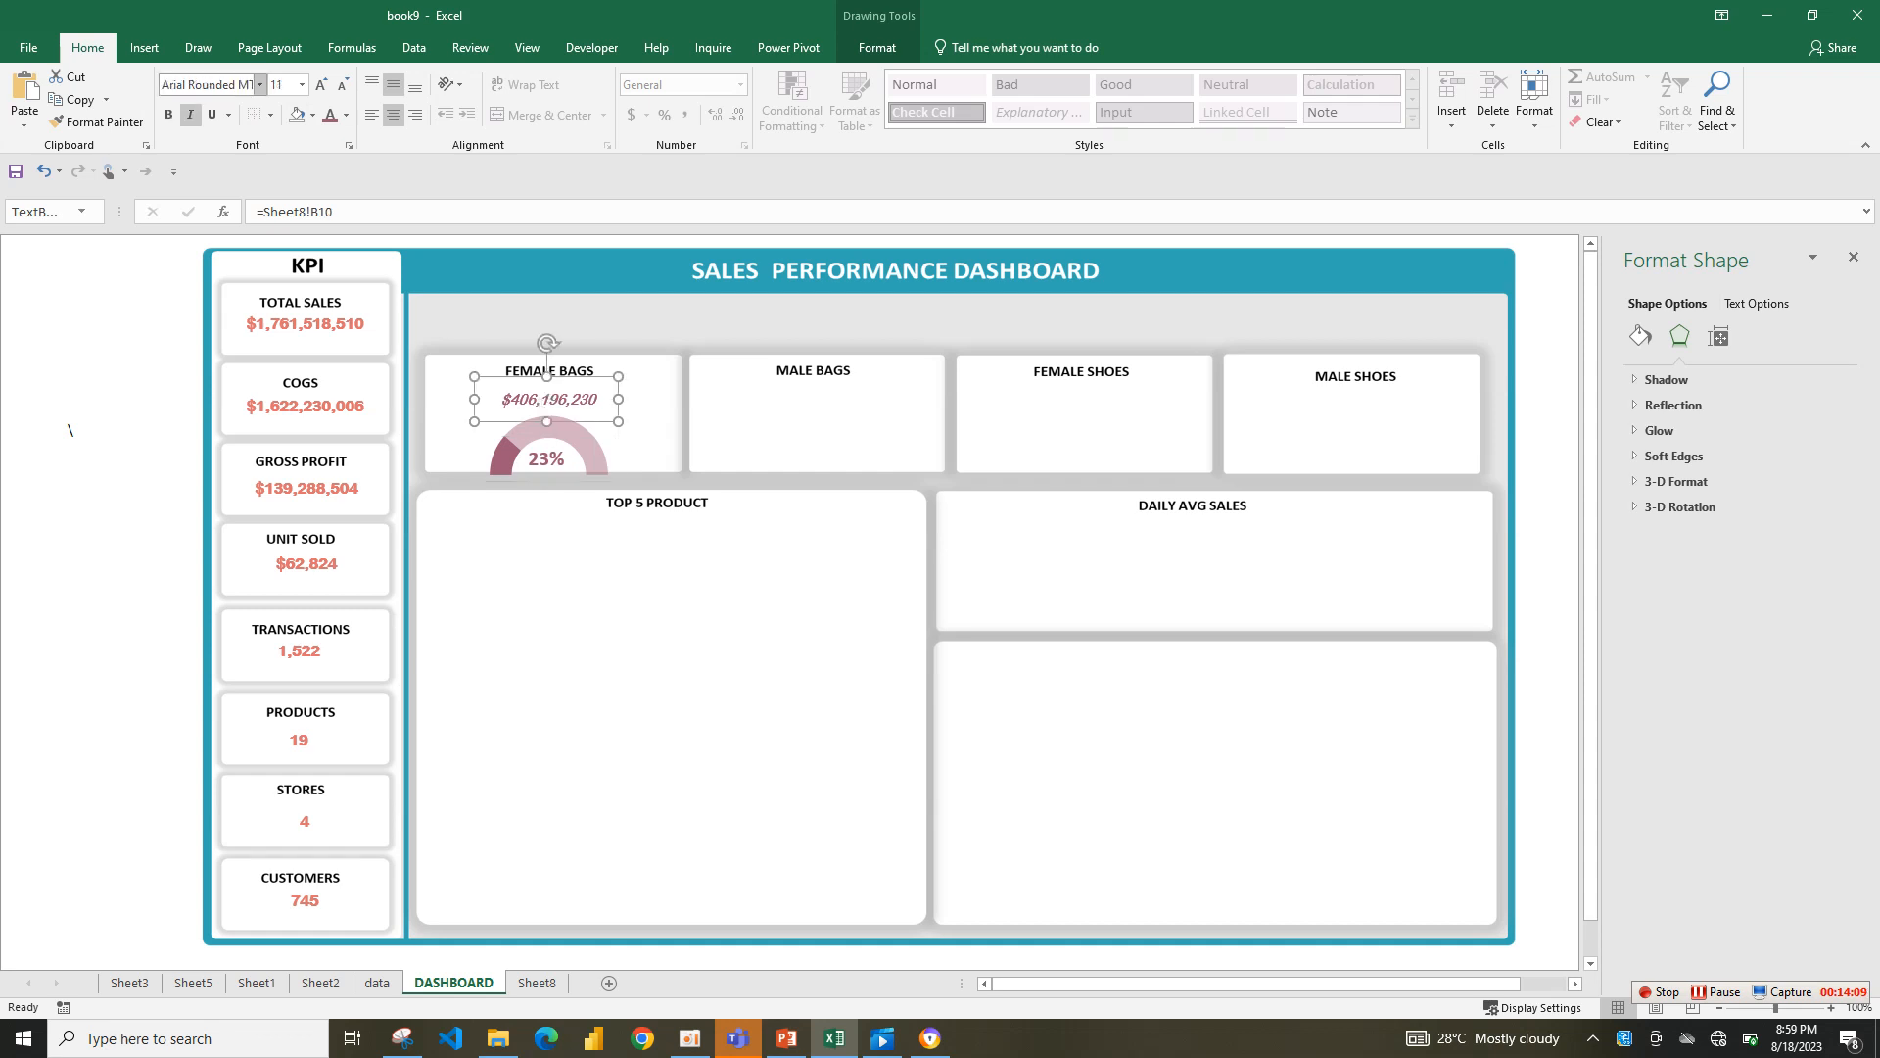
click(259, 84)
click(211, 144)
click(168, 114)
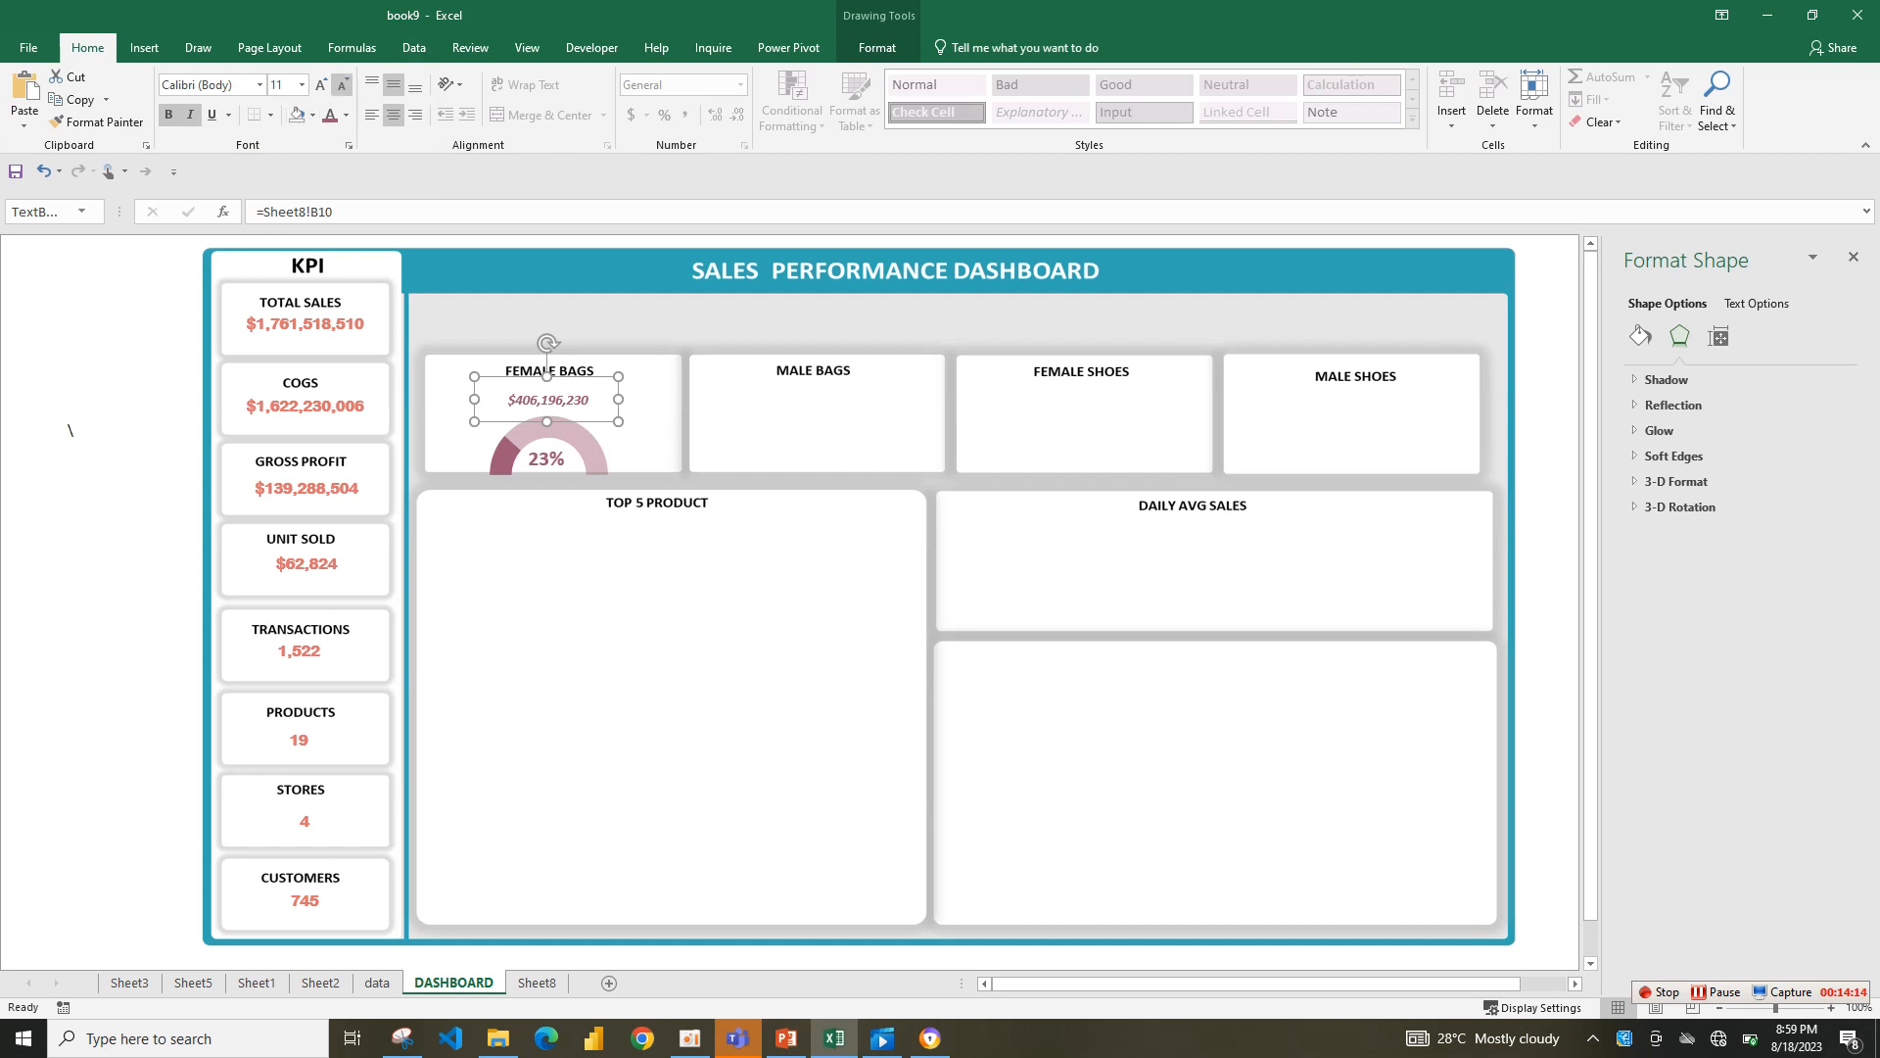
click(321, 84)
click(646, 427)
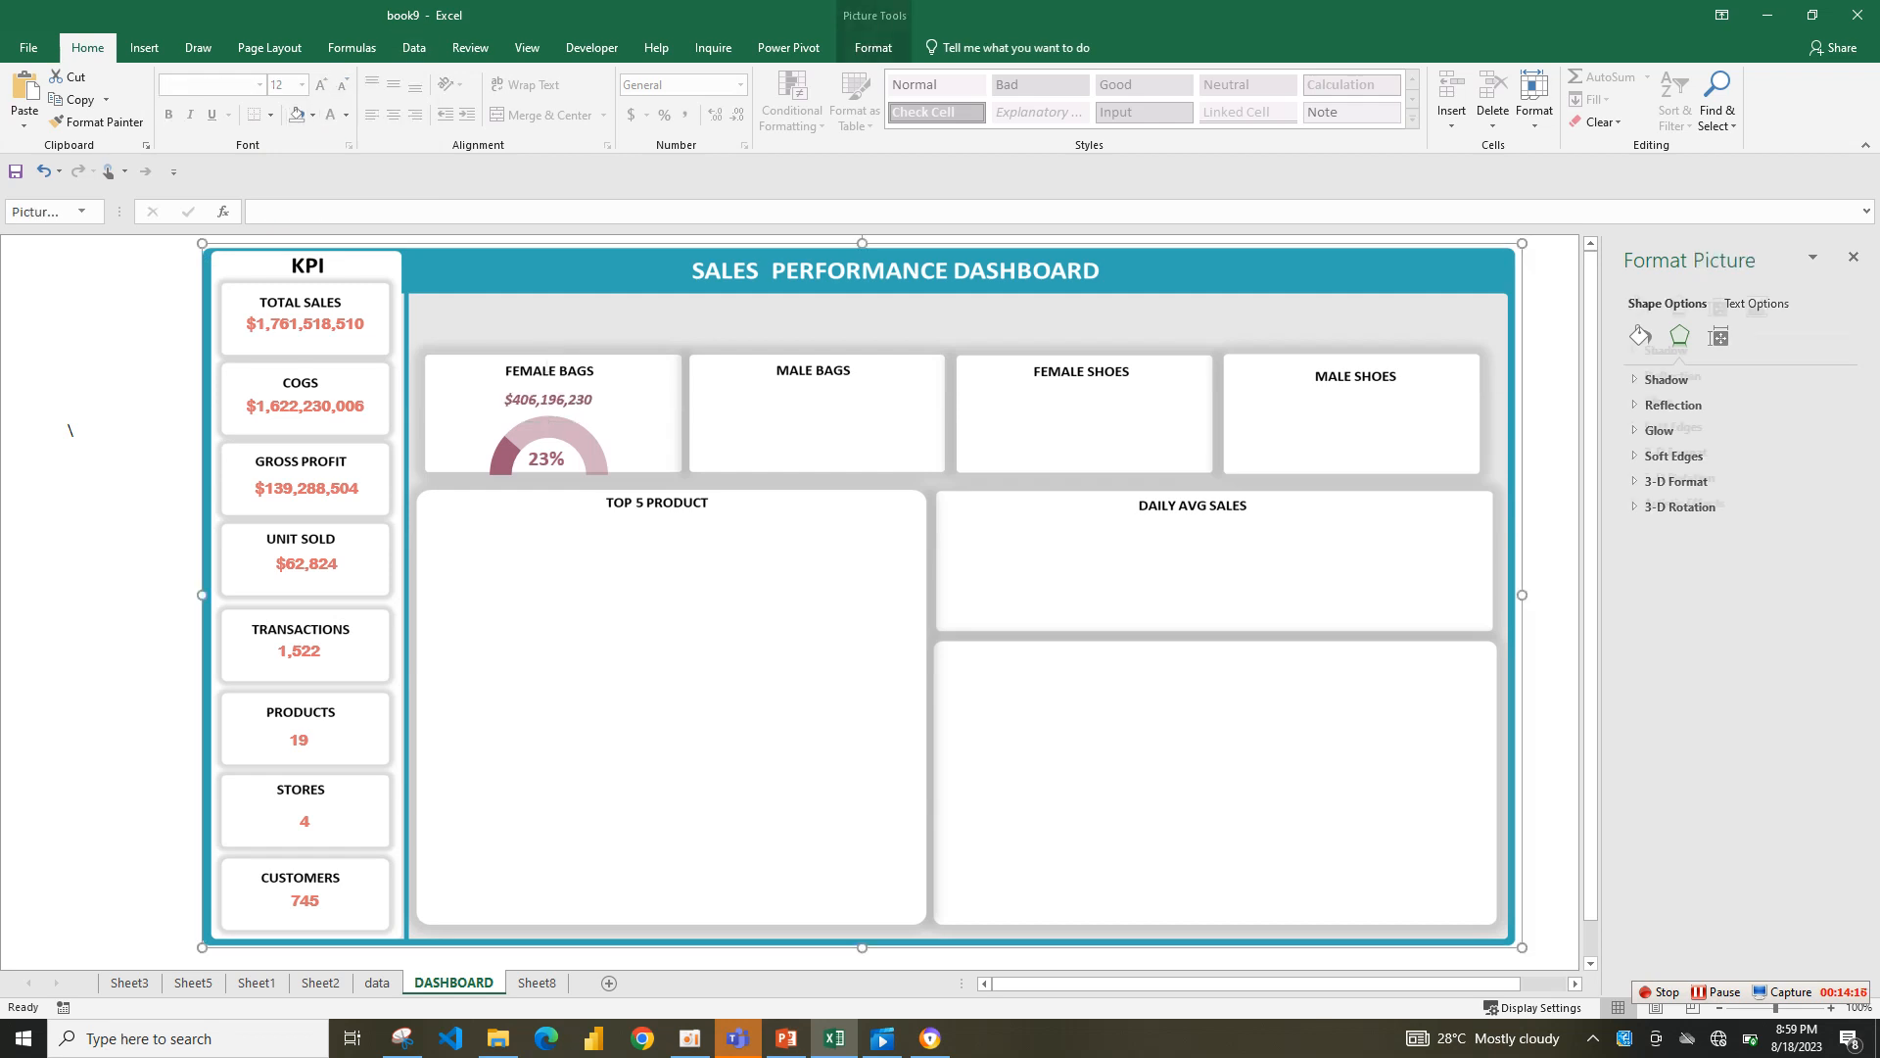
- Shift the half-doughnut gauge and the sales total slightly upward within the FEMALE BAGS card
click(546, 458)
click(548, 403)
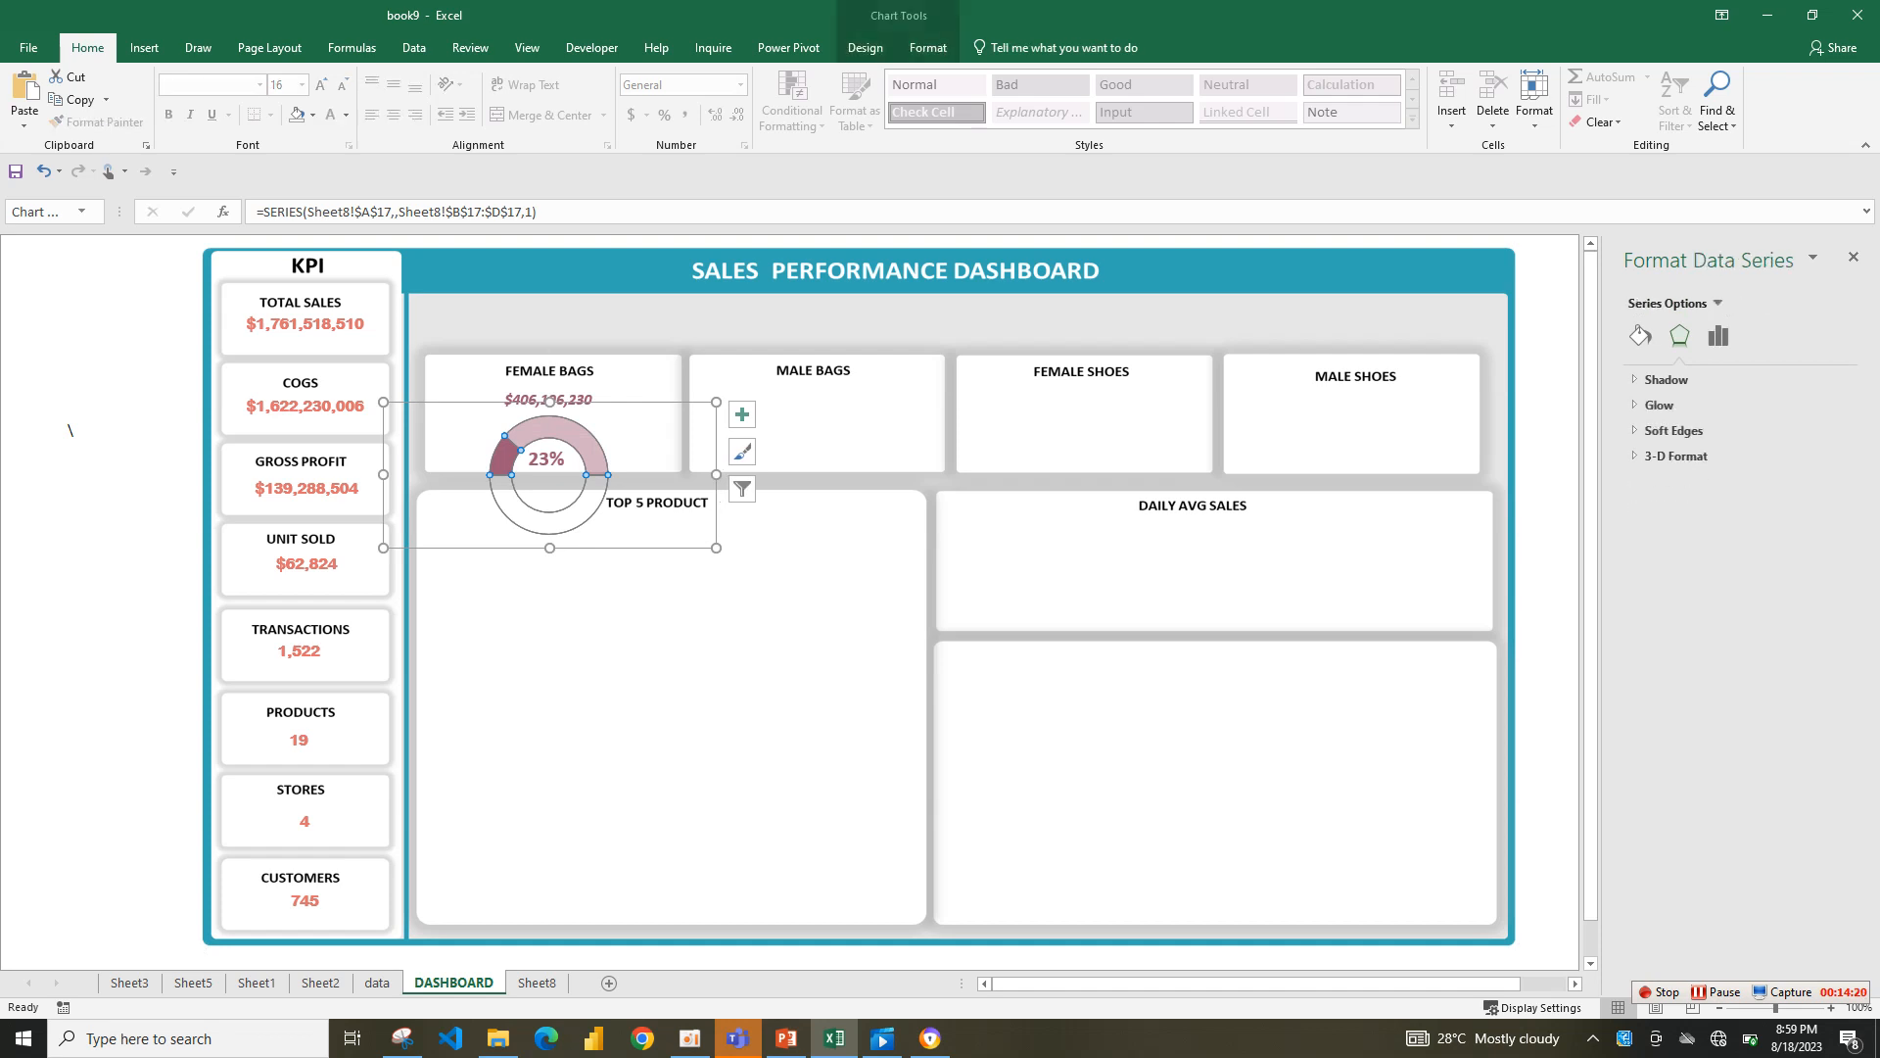
drag(636, 431, 633, 424)
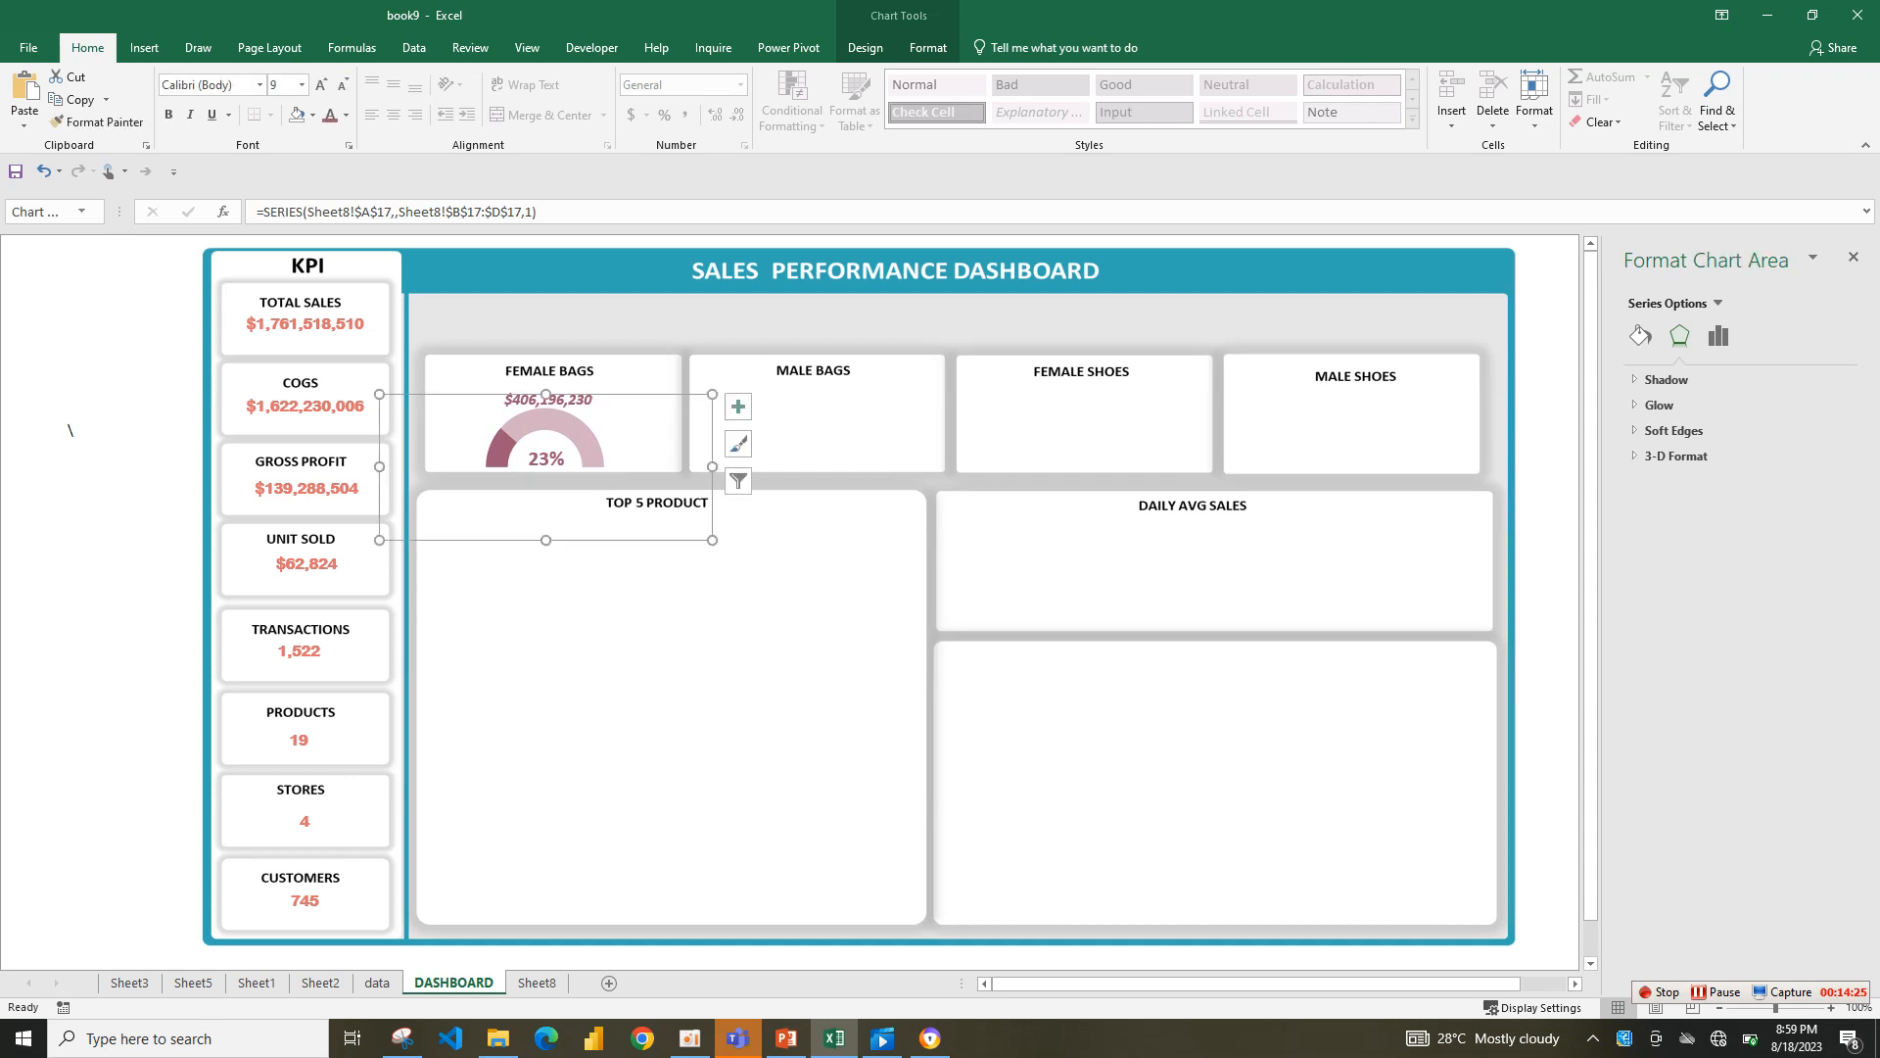
click(774, 431)
drag(548, 400, 547, 395)
click(754, 426)
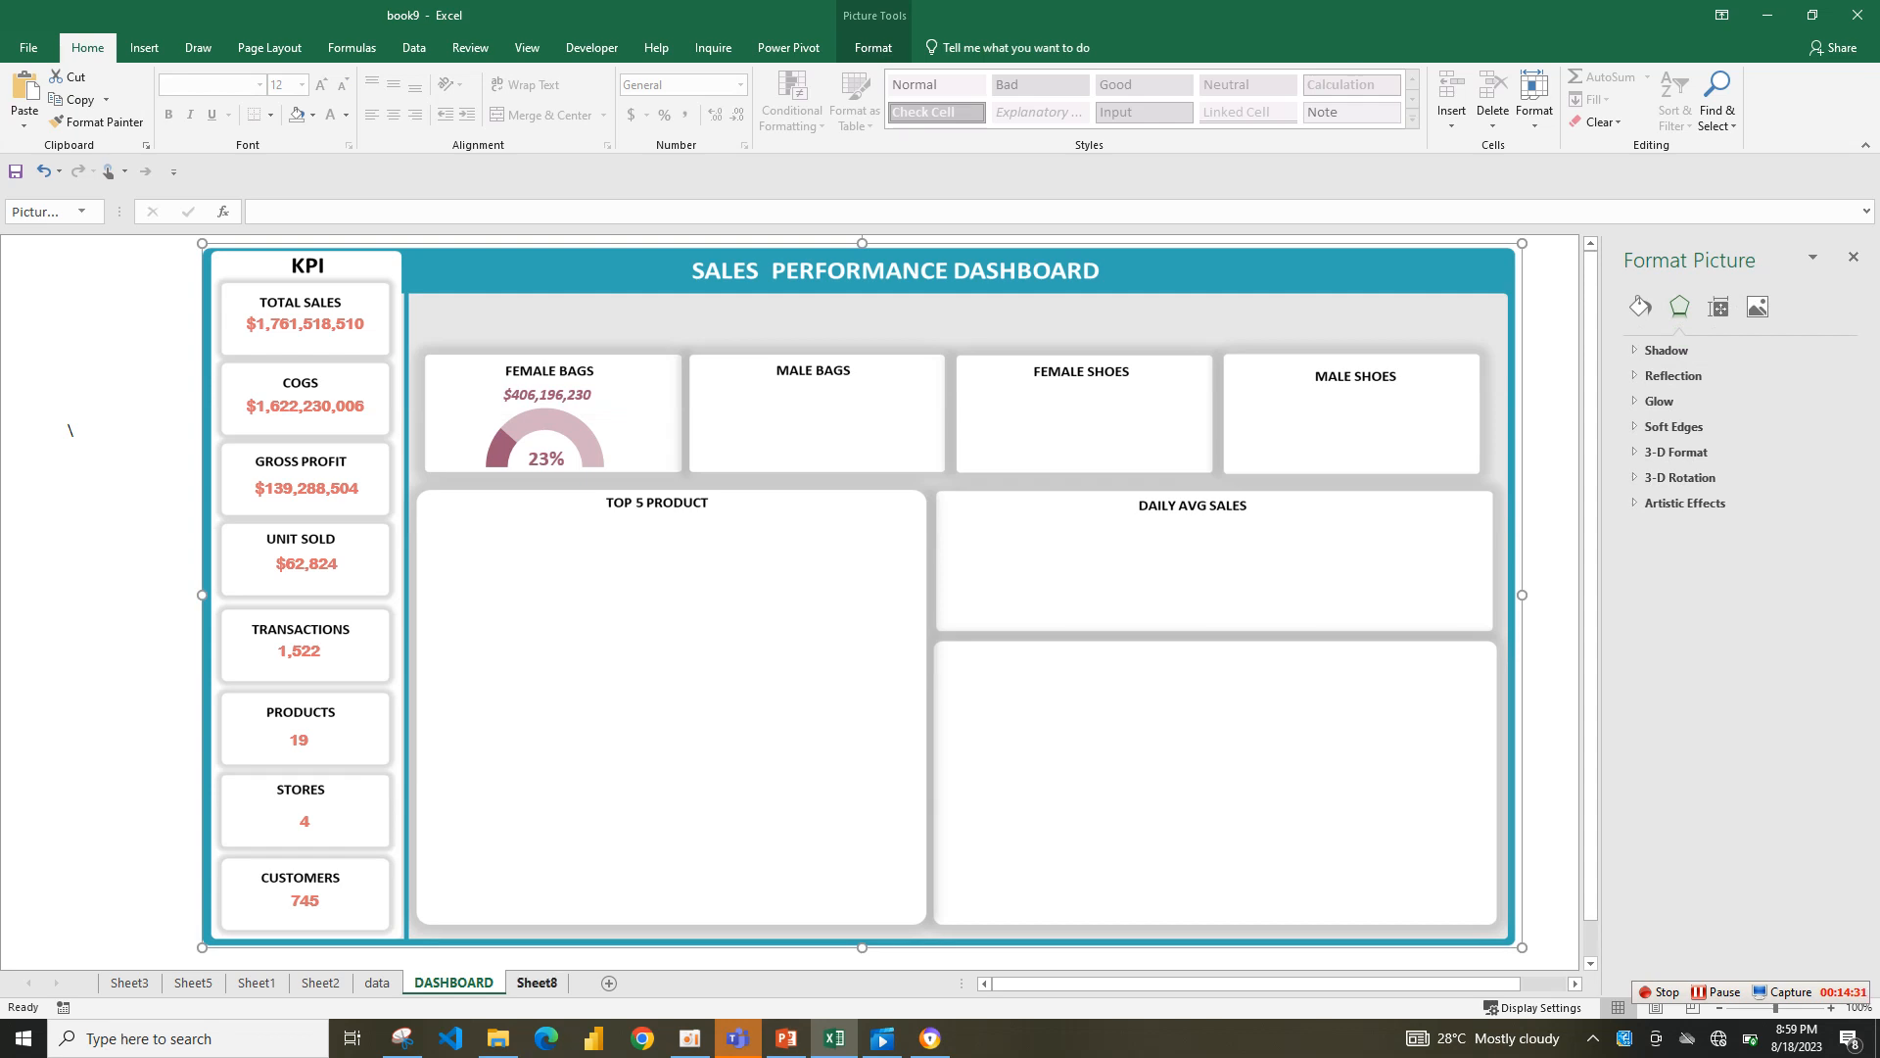
- Change the Sheet8 doughnut chart's source to the Male Bags row (row 18) and remove the series border
click(536, 982)
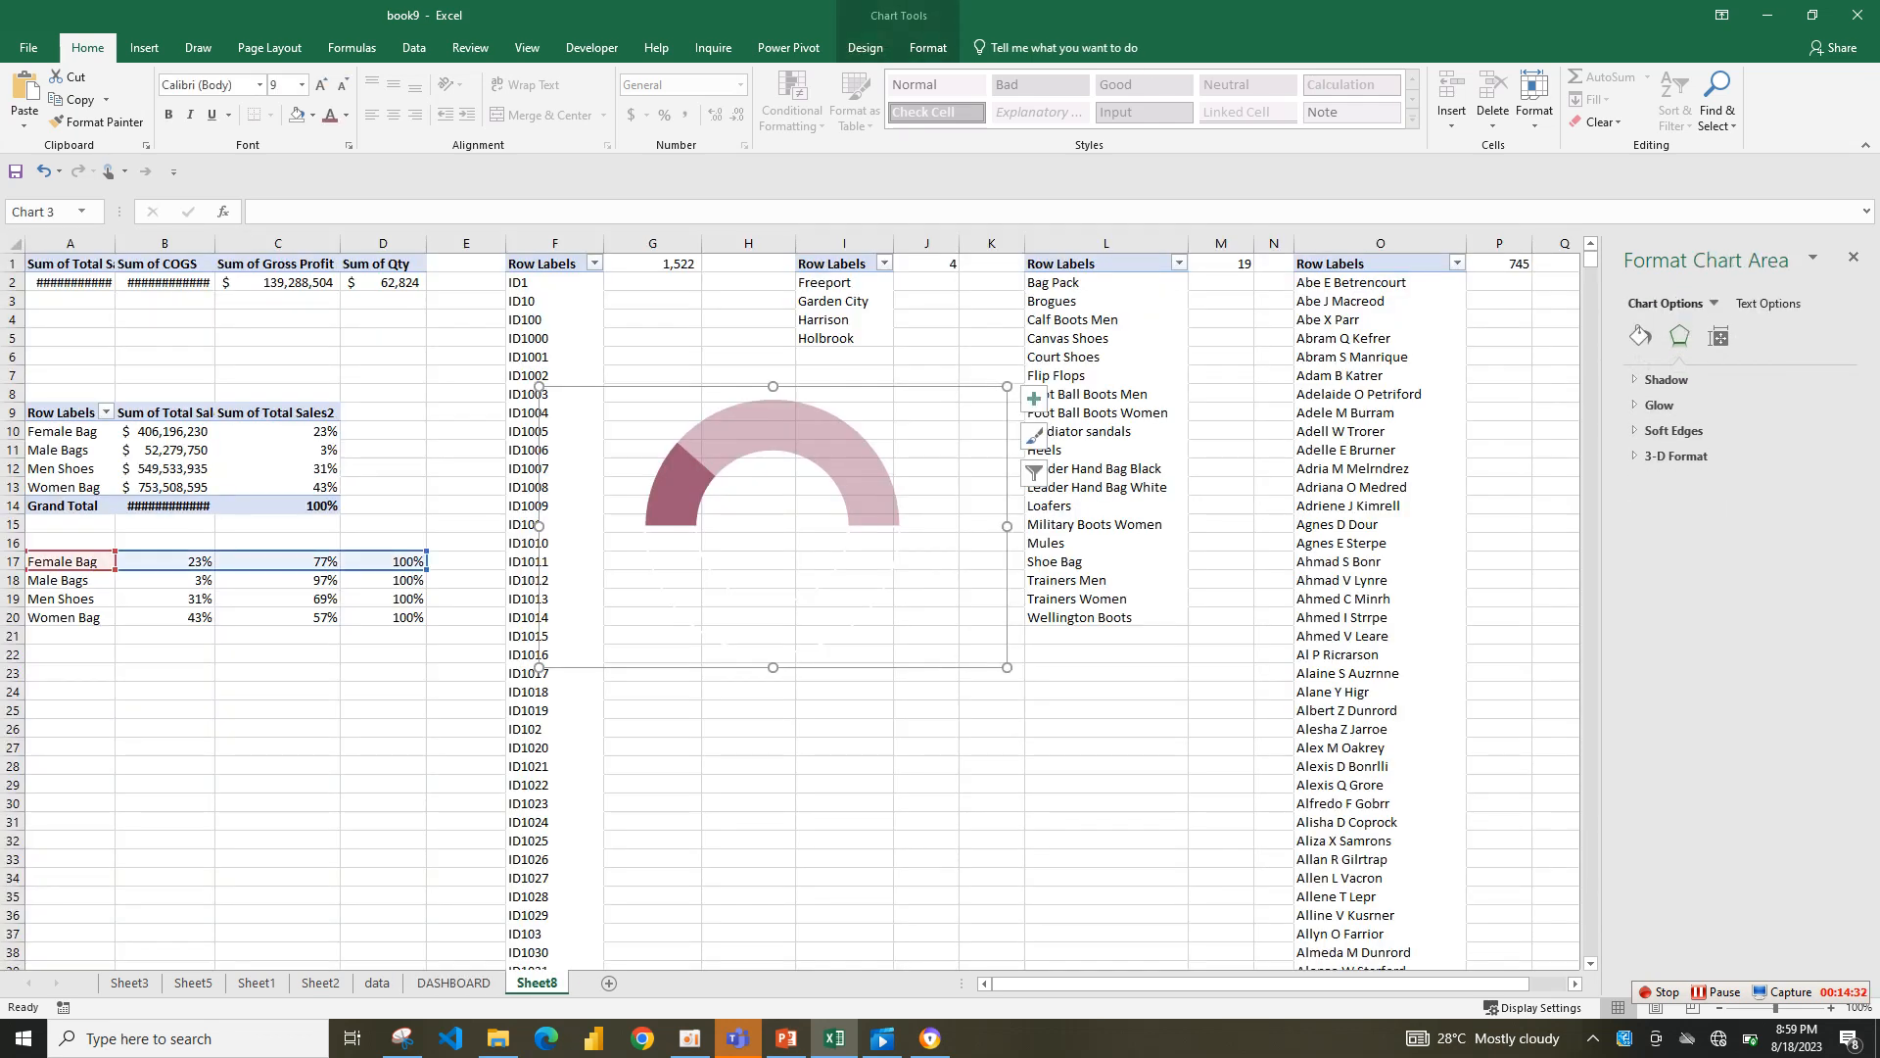
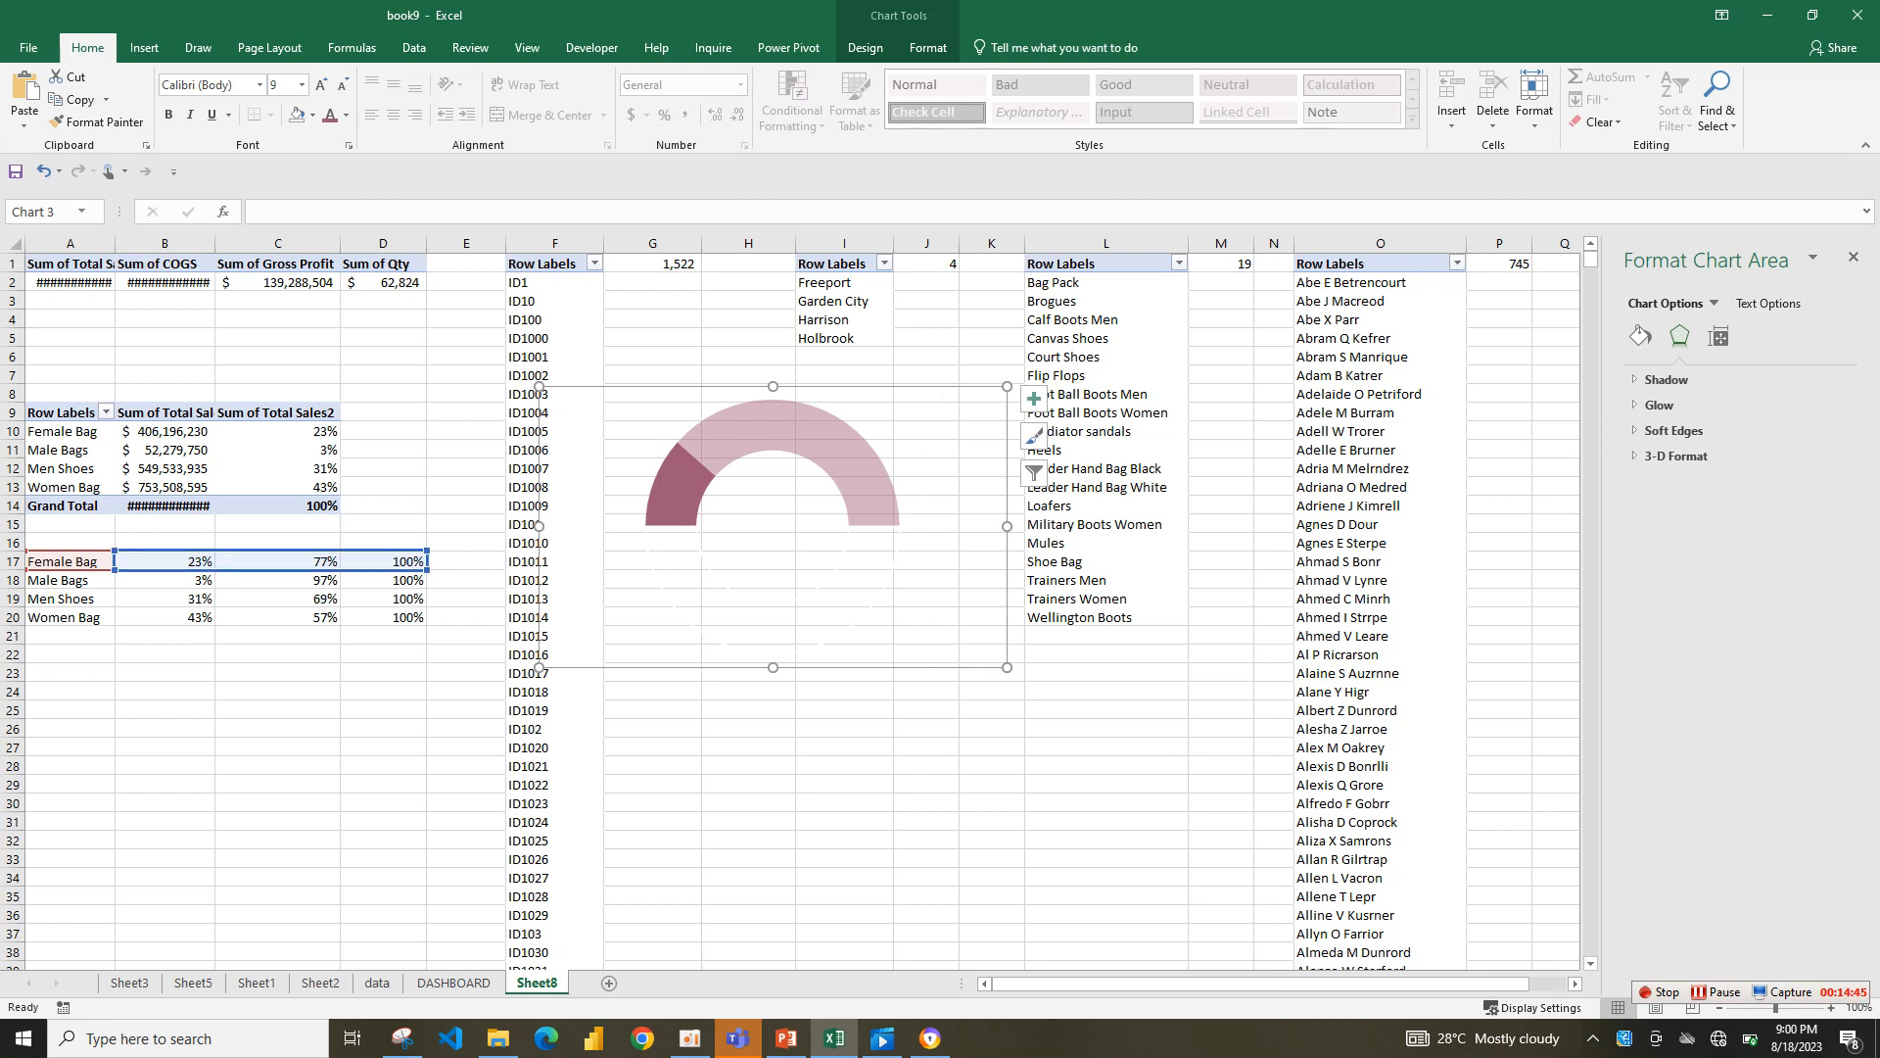
drag(270, 569, 270, 588)
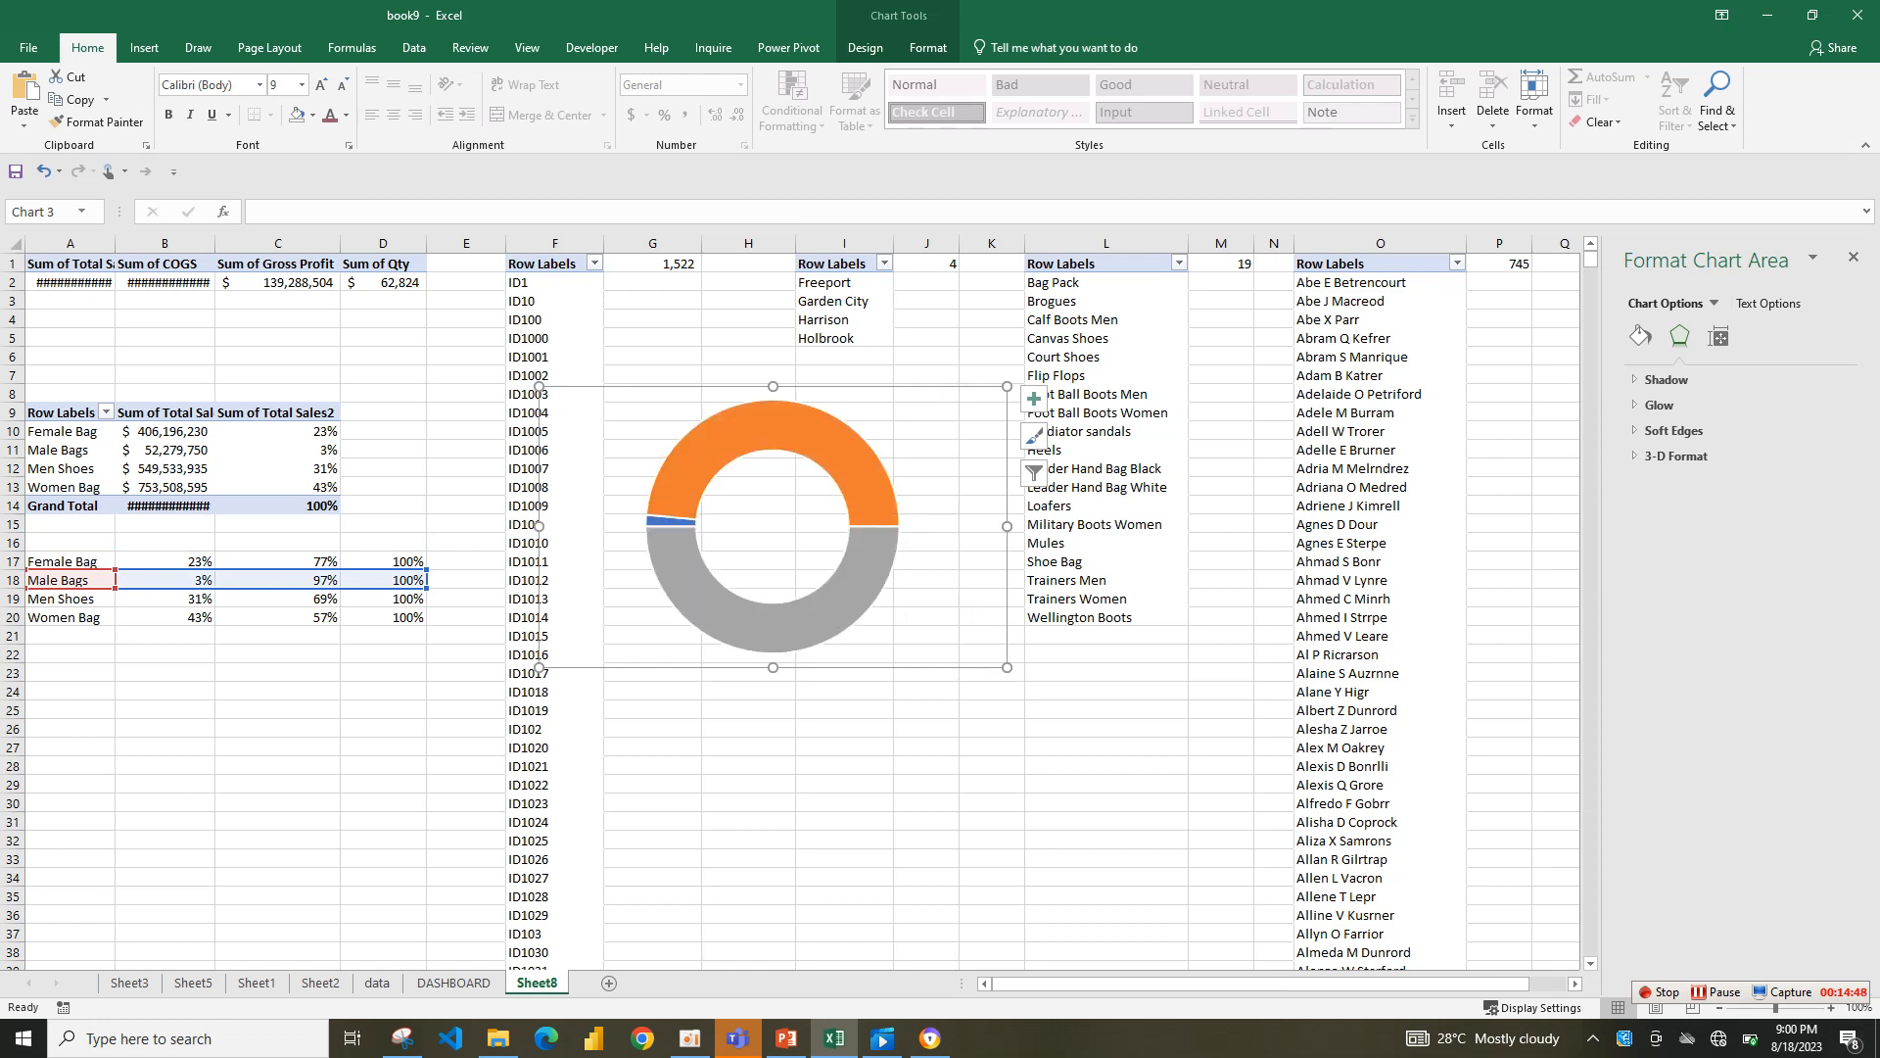
click(773, 627)
click(1640, 335)
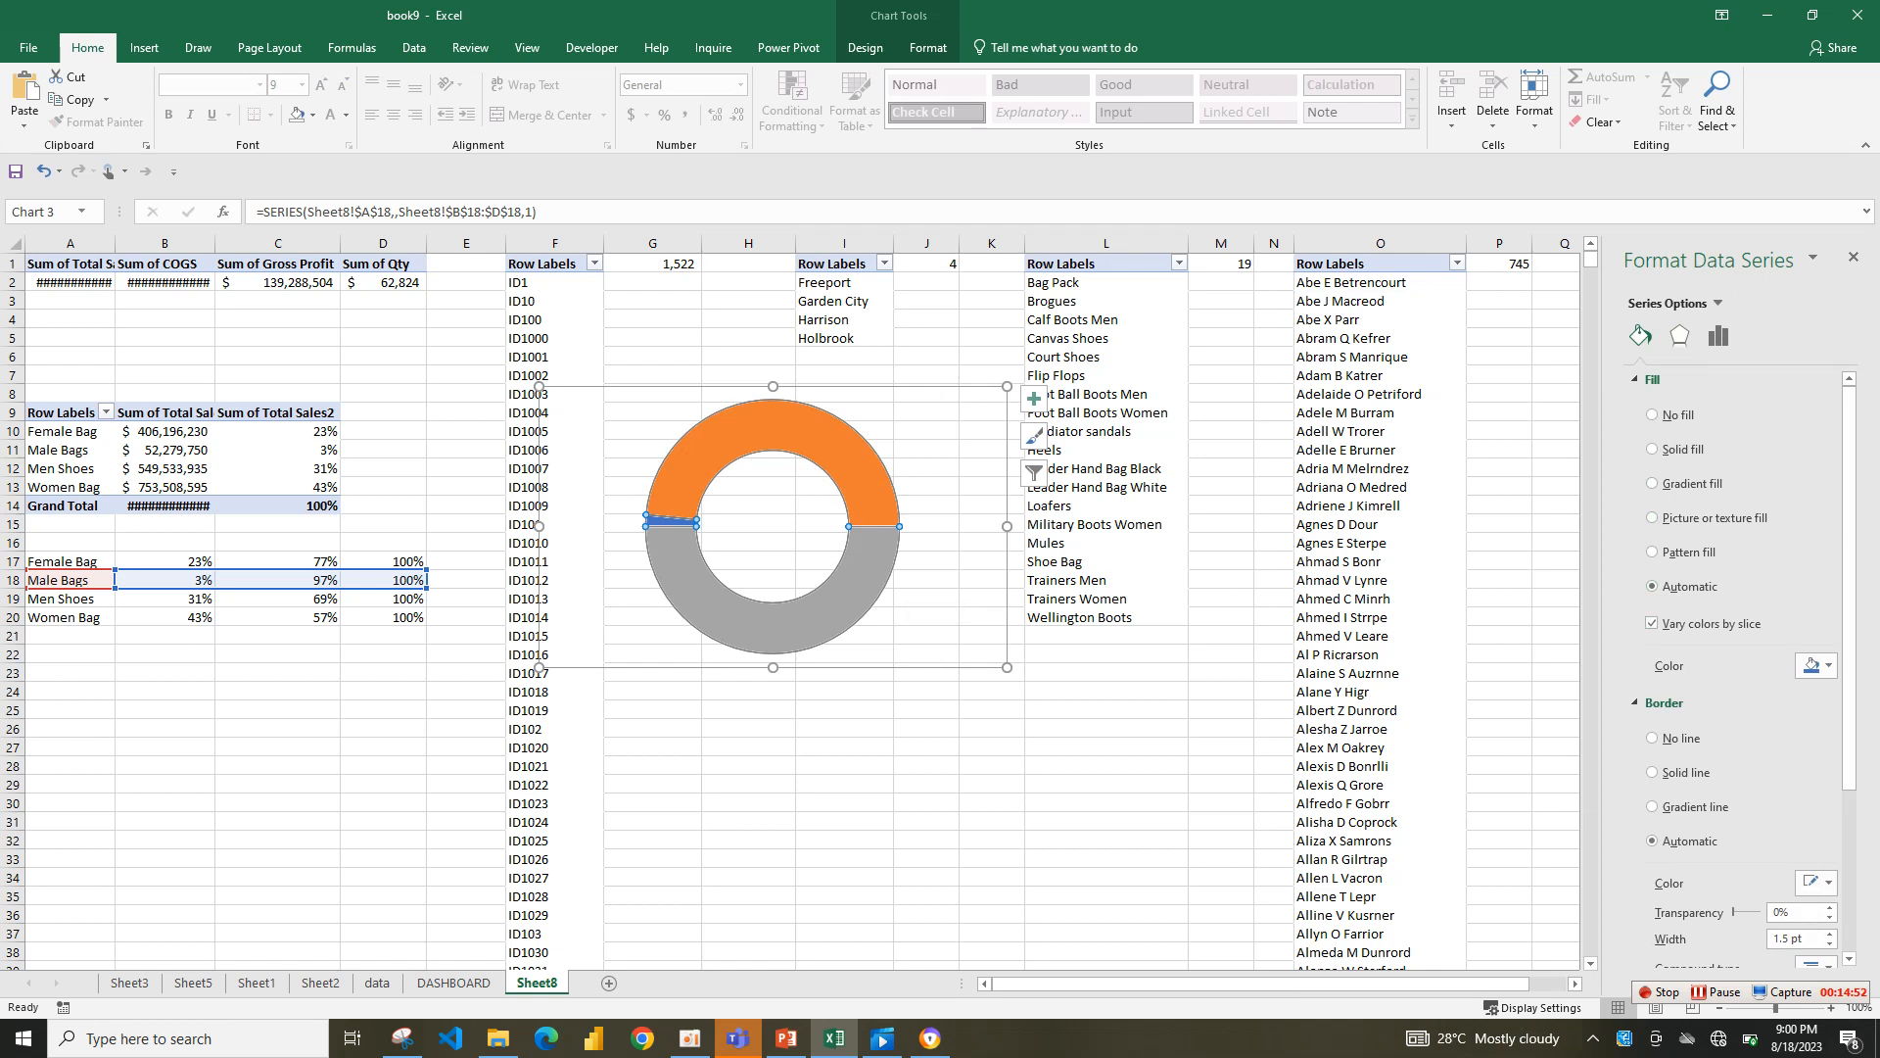
click(1680, 738)
- Try no fill on the whole doughnut series, undo it, and fill only the lower-half slice white
click(1676, 415)
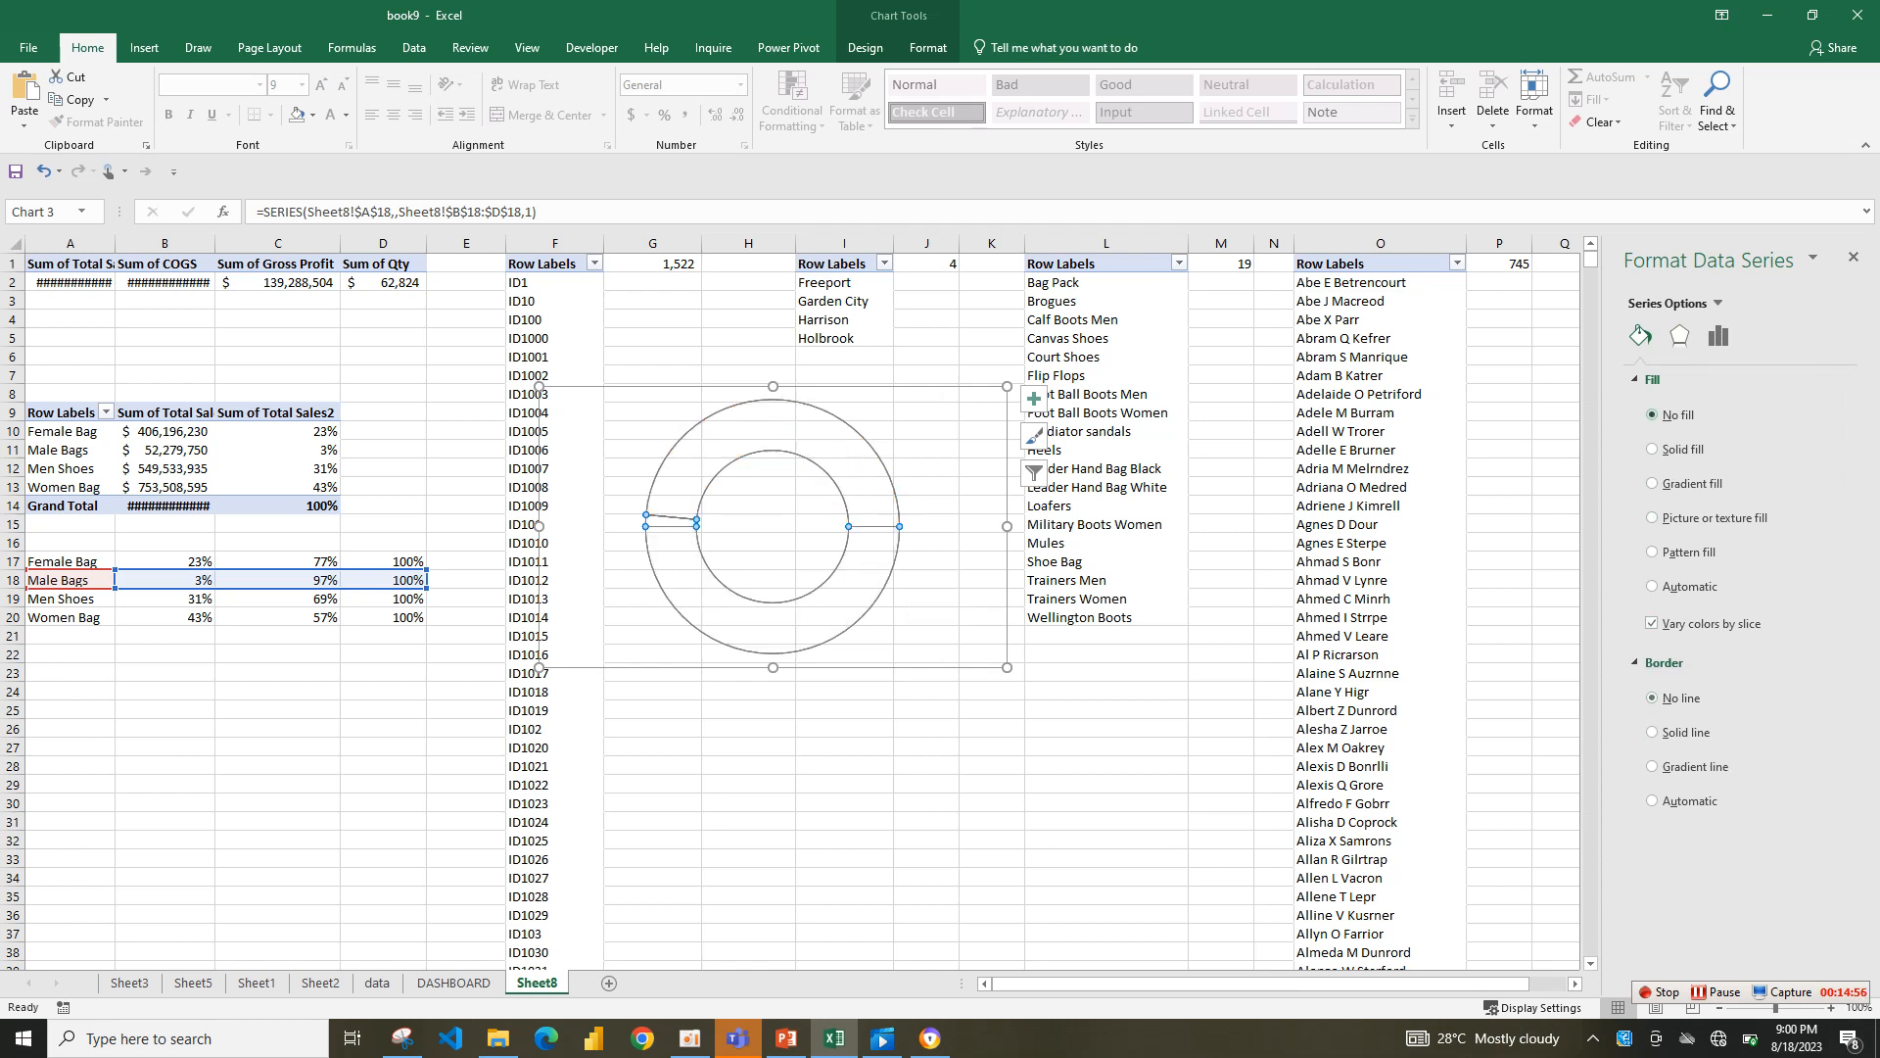
key(ctrl+z)
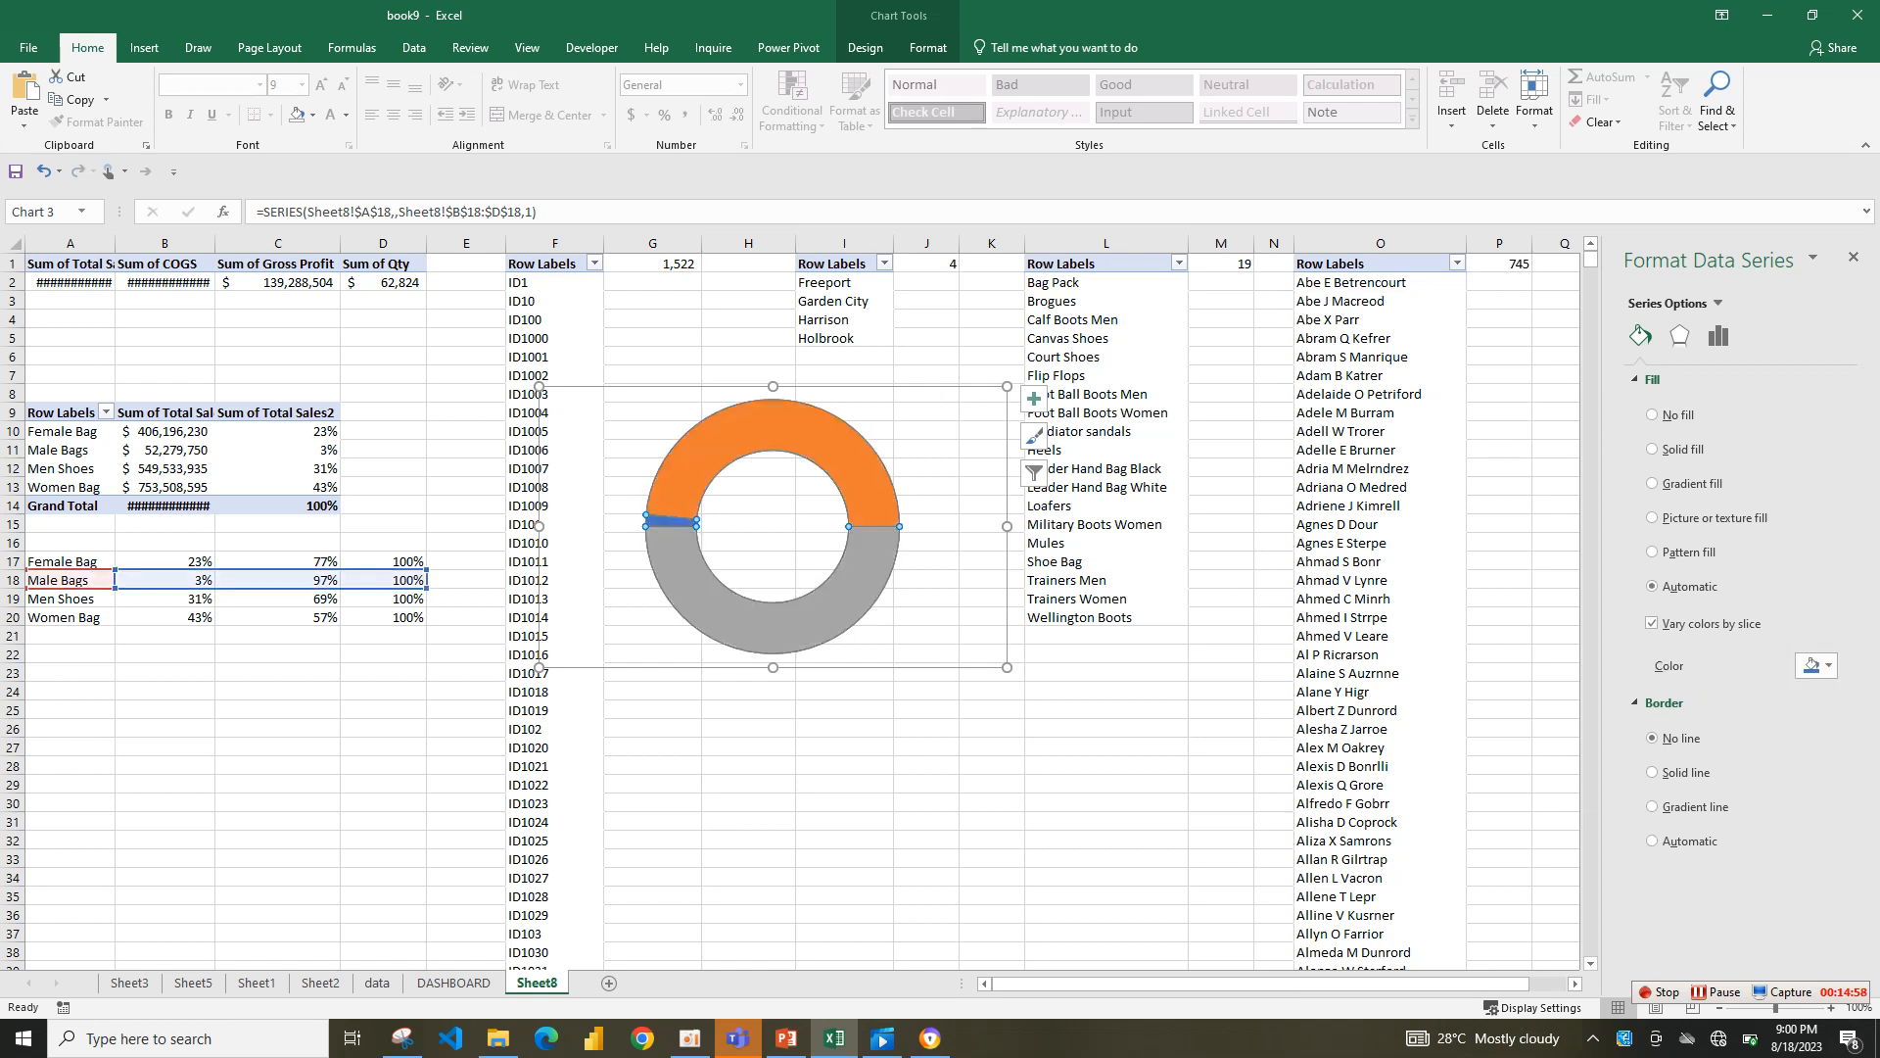
click(773, 628)
click(865, 48)
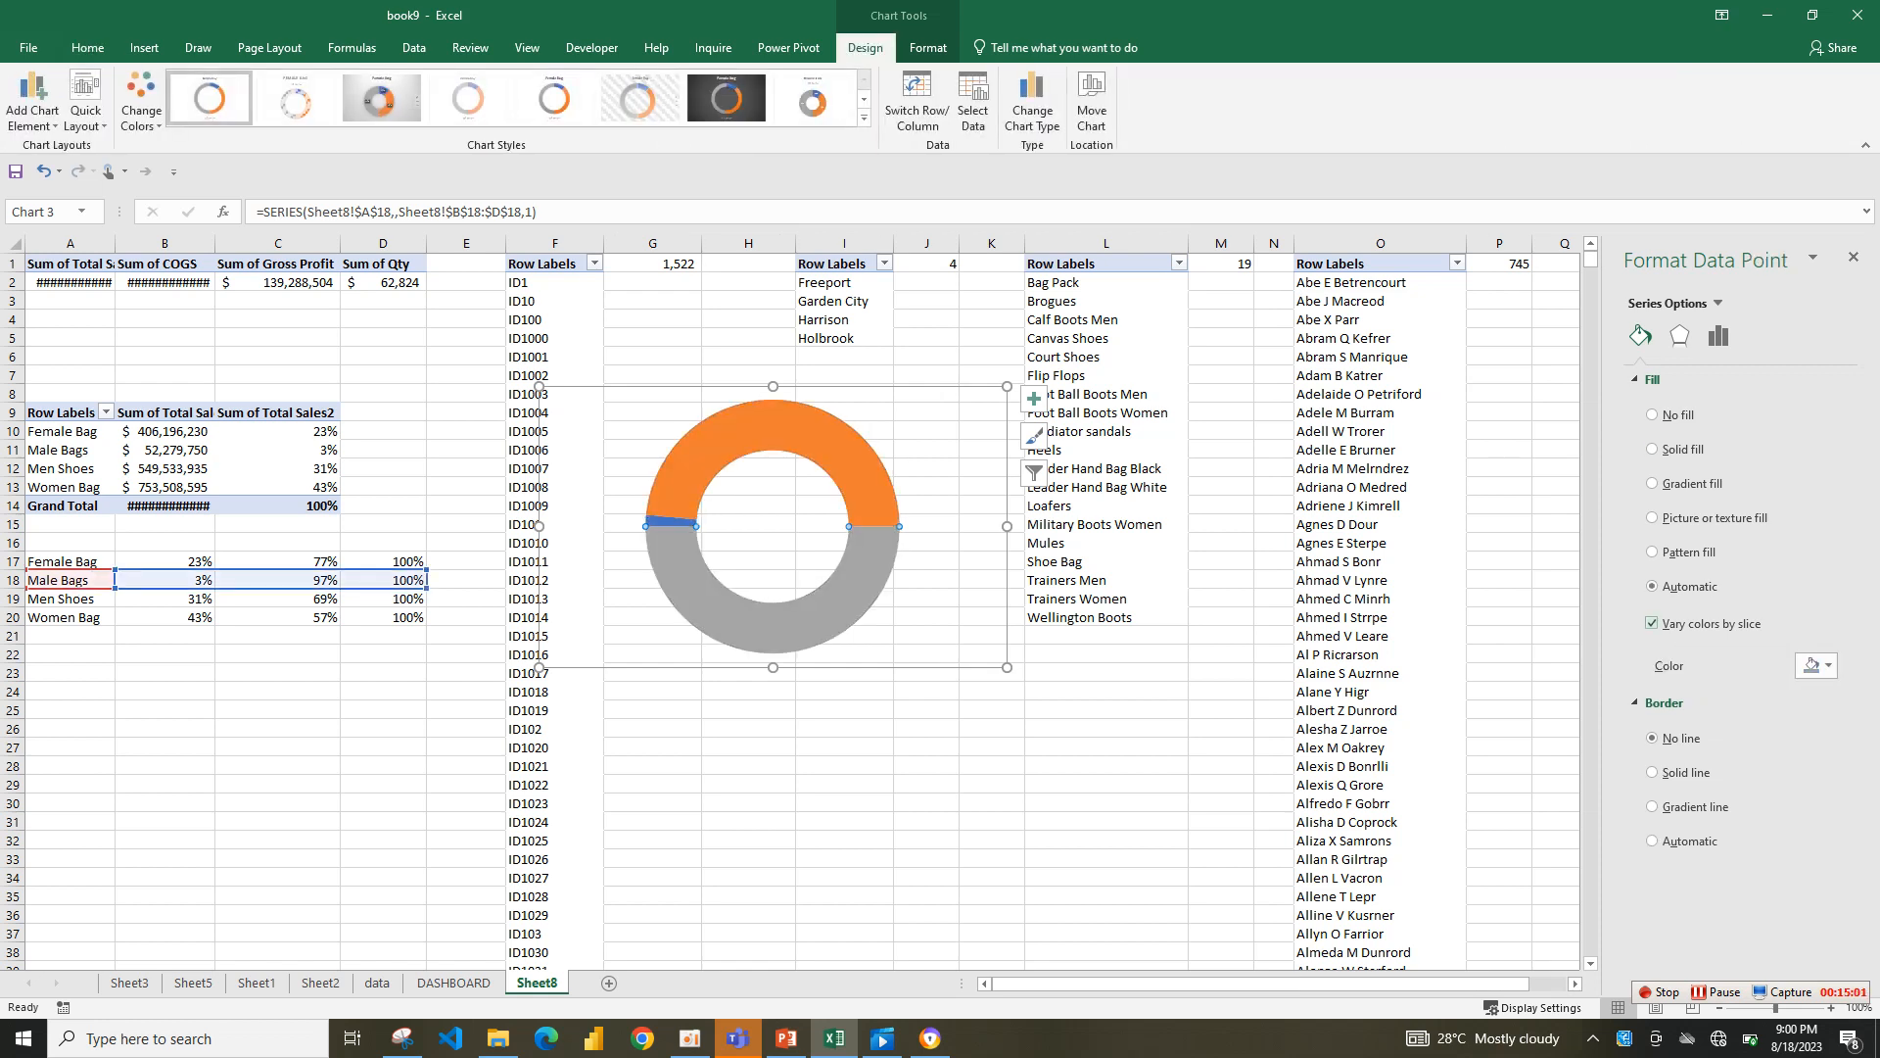
click(1812, 665)
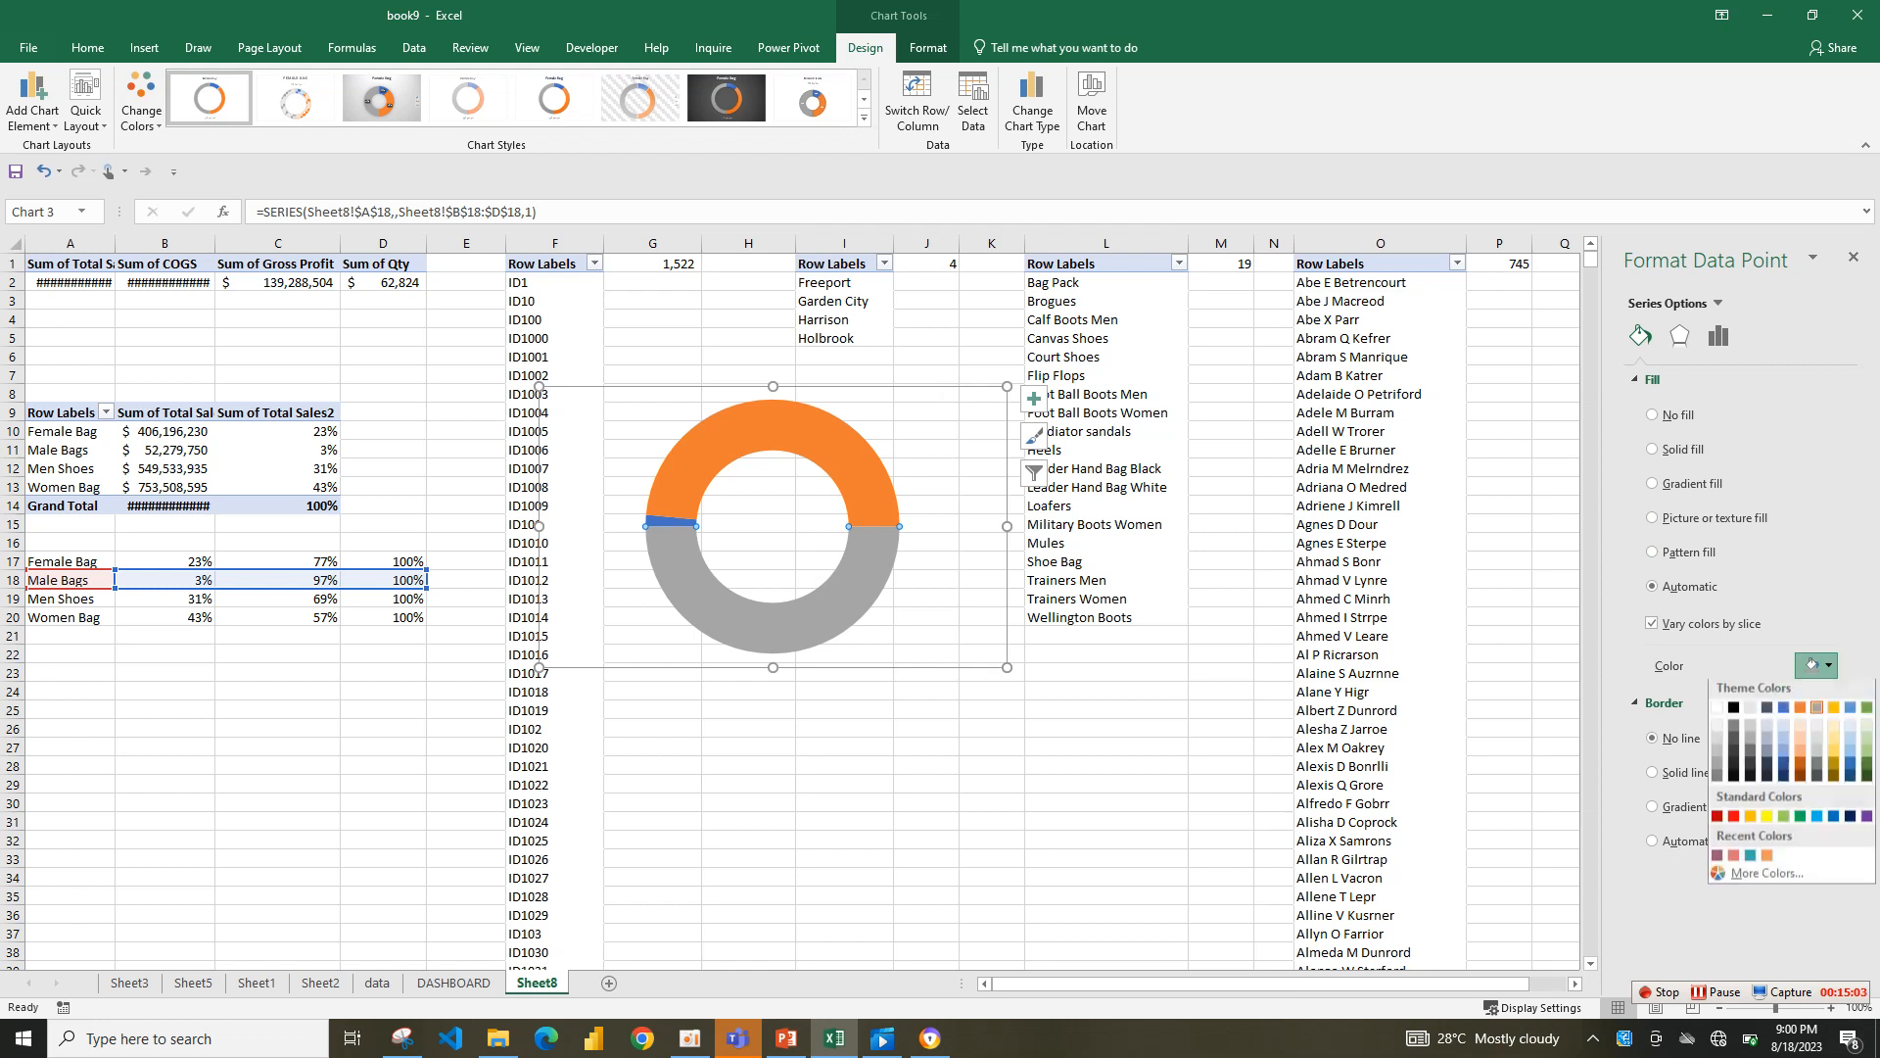
click(1716, 709)
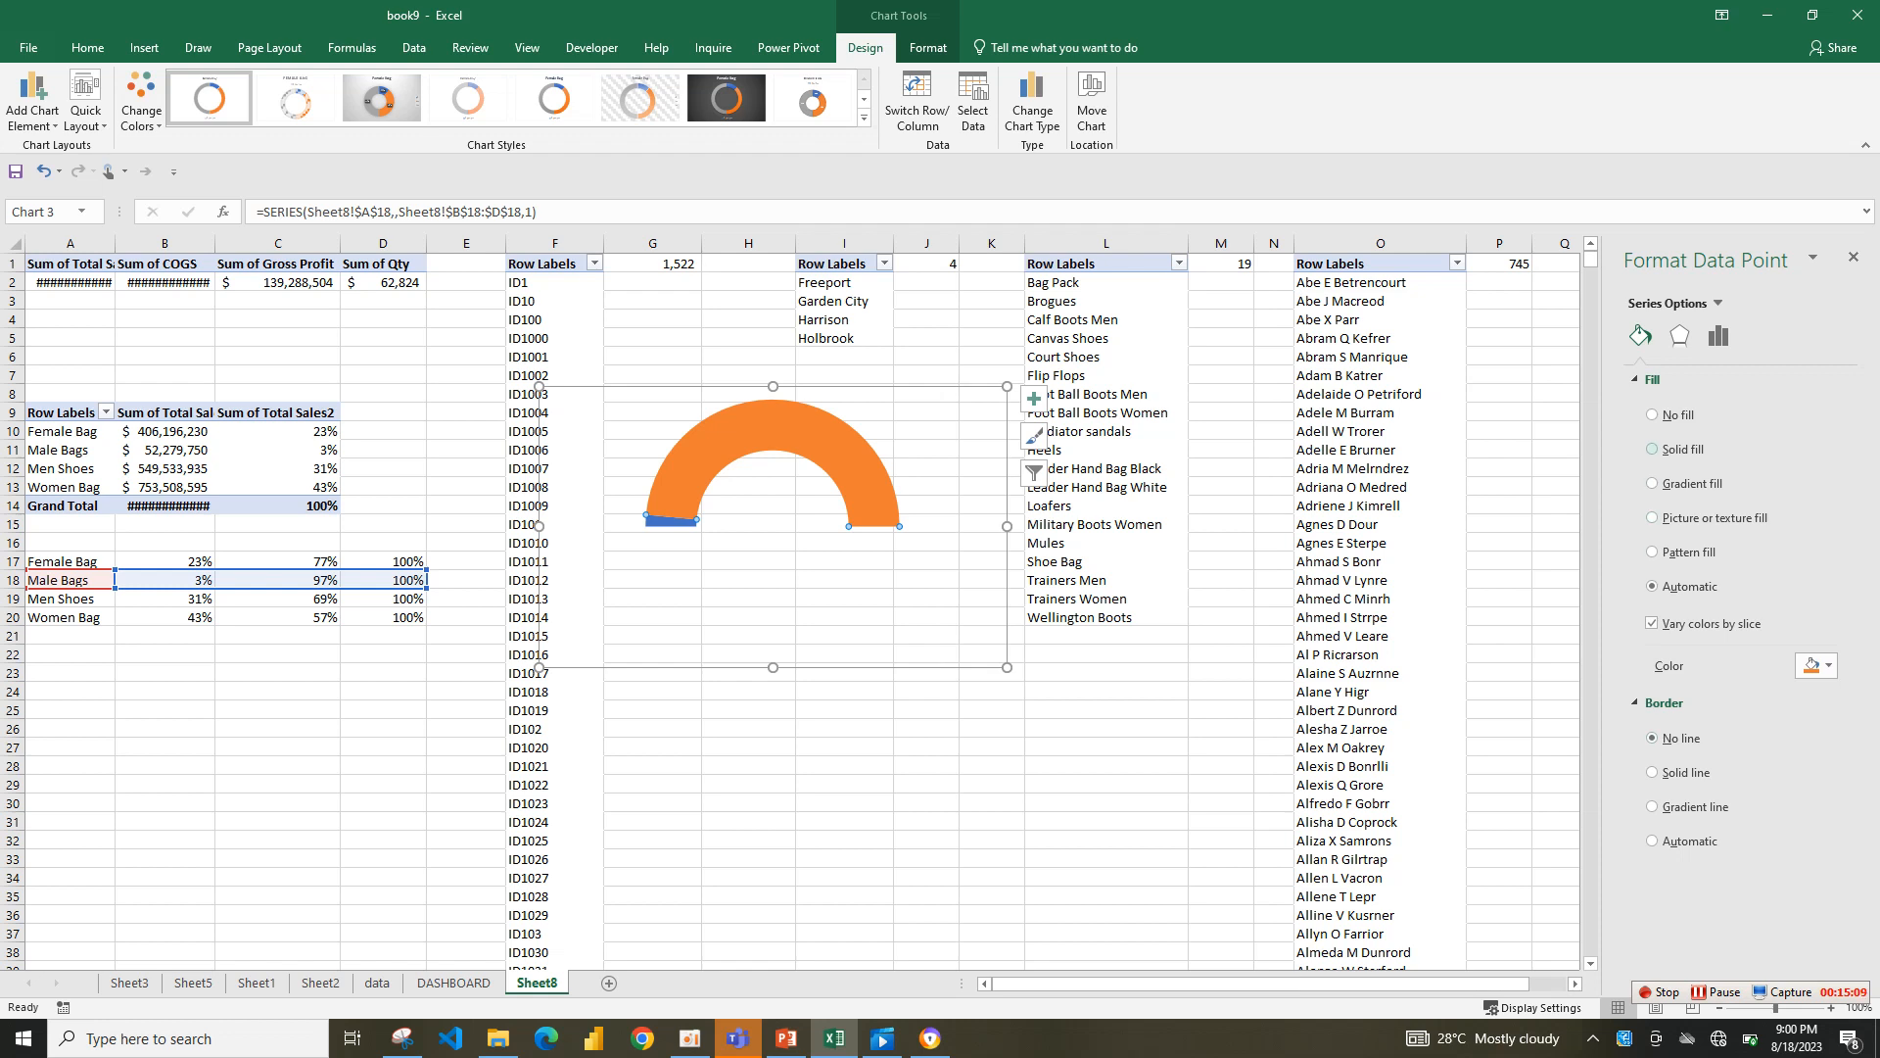
- Fill the 97% slice of the Male Bags doughnut with the recently used teal
click(1812, 665)
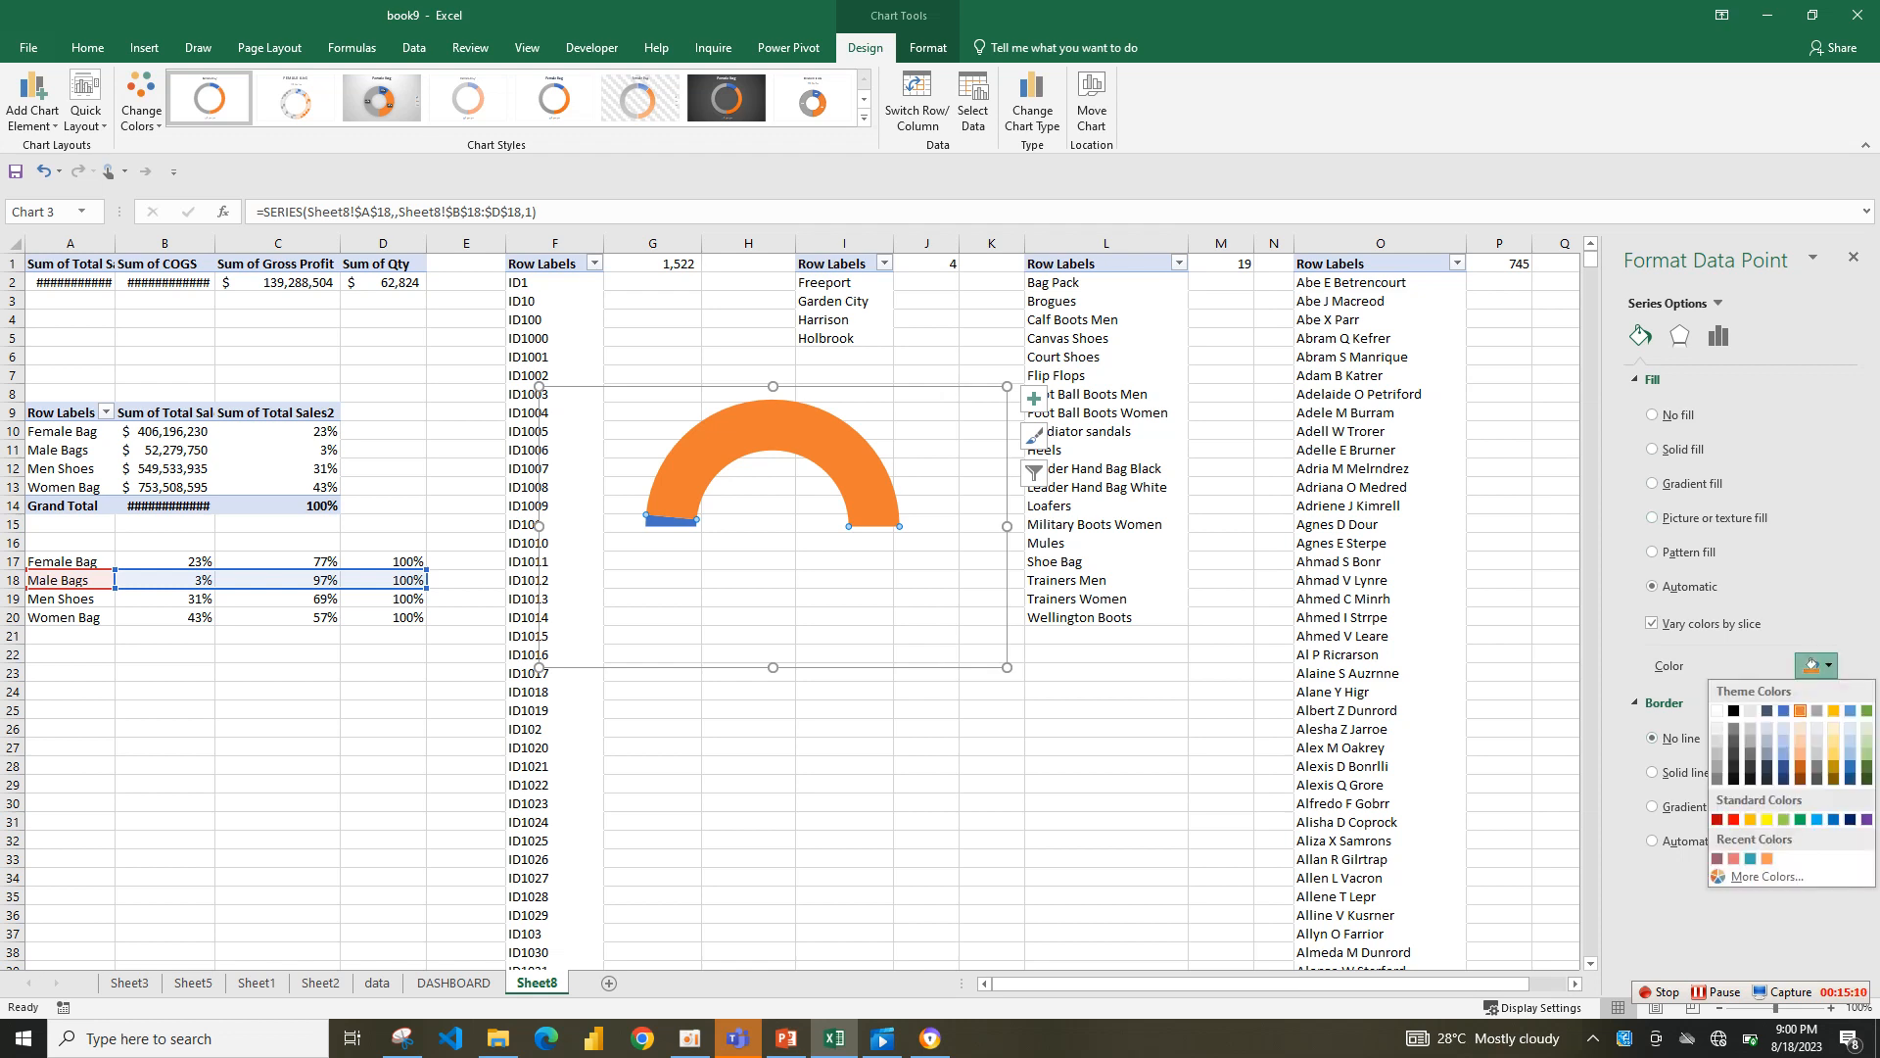
click(1750, 858)
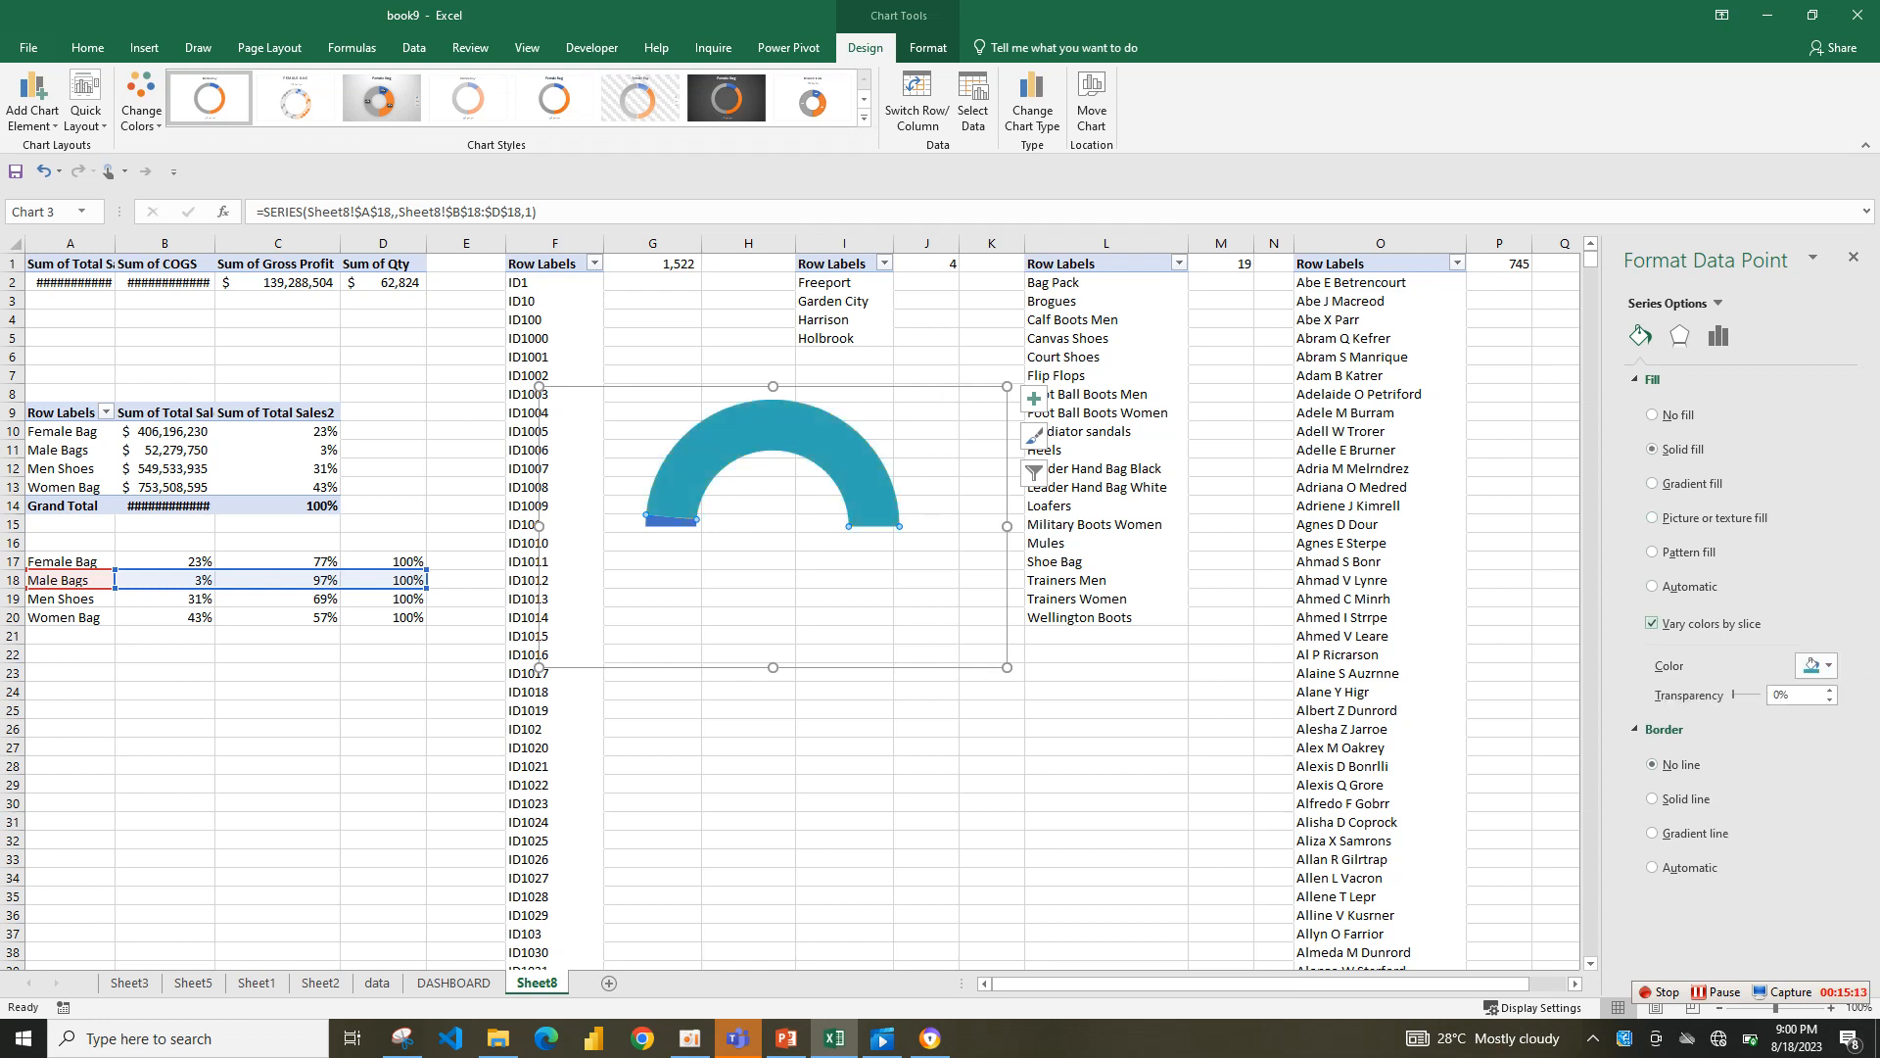
- Set the fill transparency of the Male Bags doughnut's 97% slice to 55%
drag(1733, 694, 1740, 694)
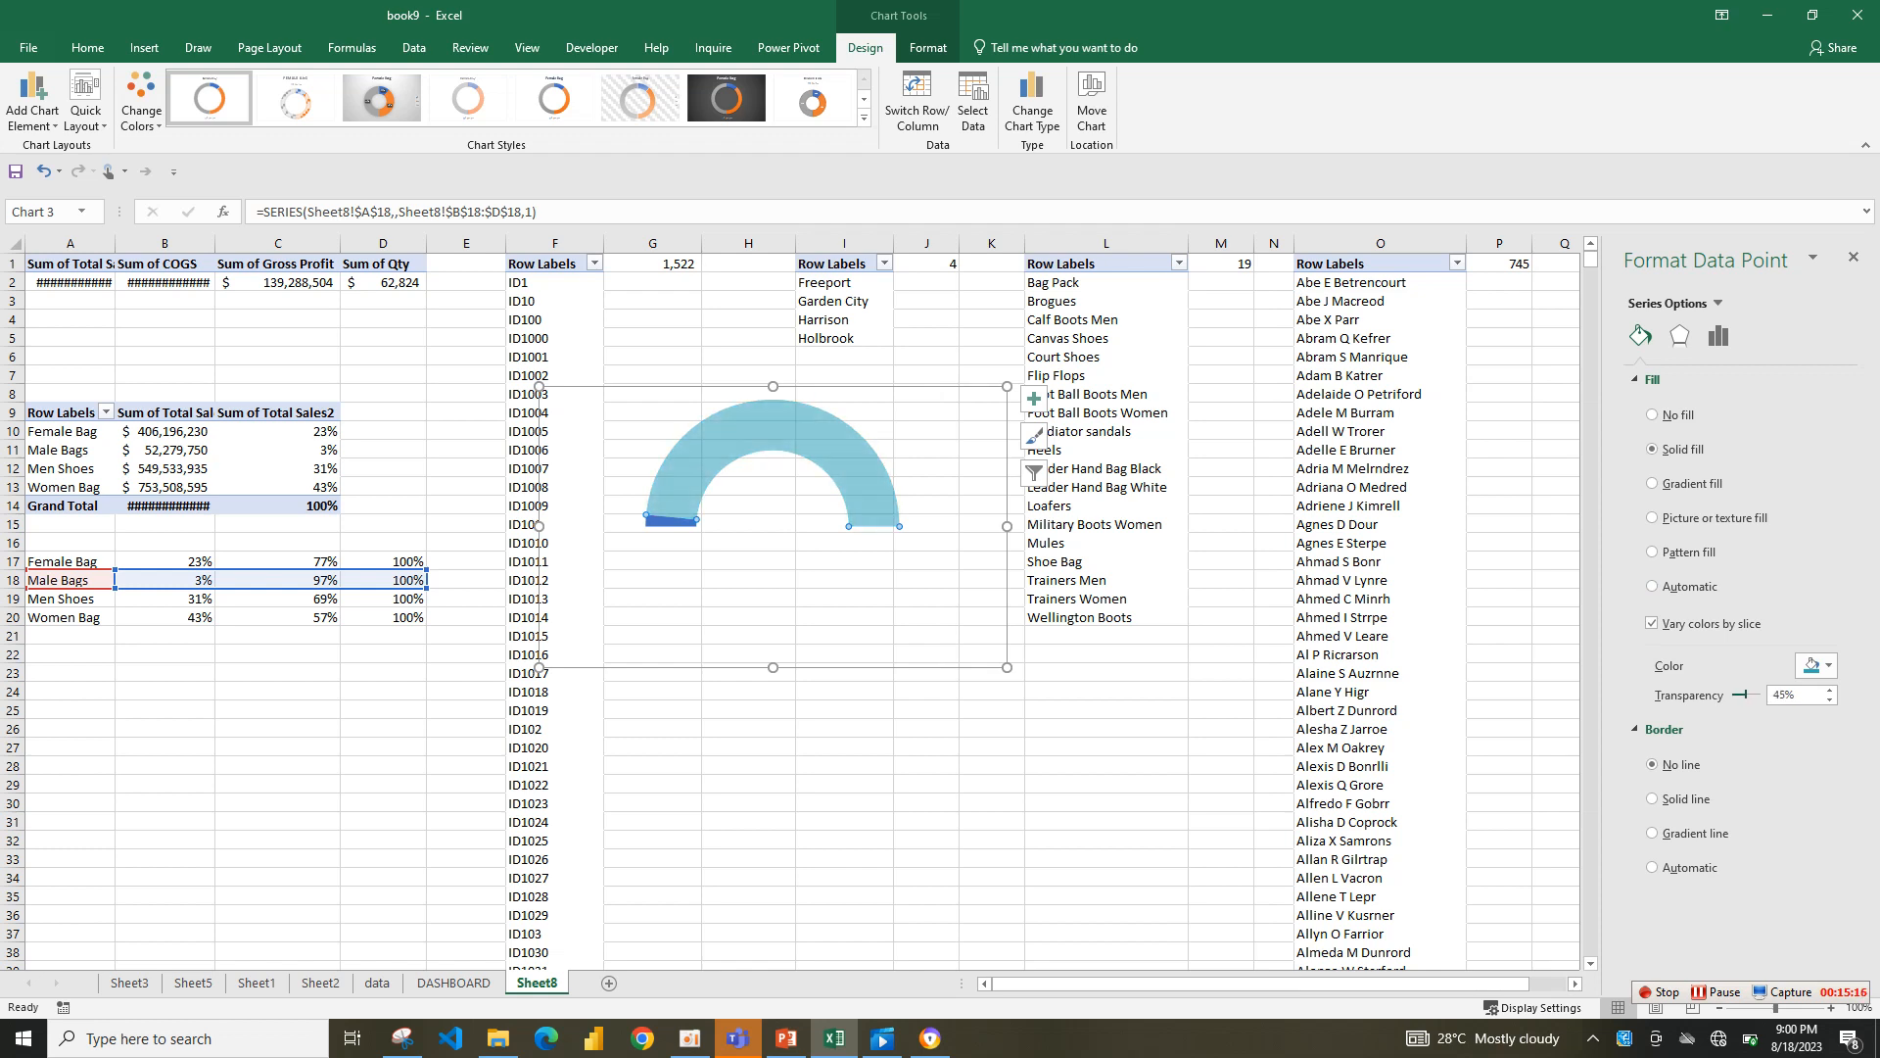
click(1798, 695)
double_click(1779, 695)
text(55)
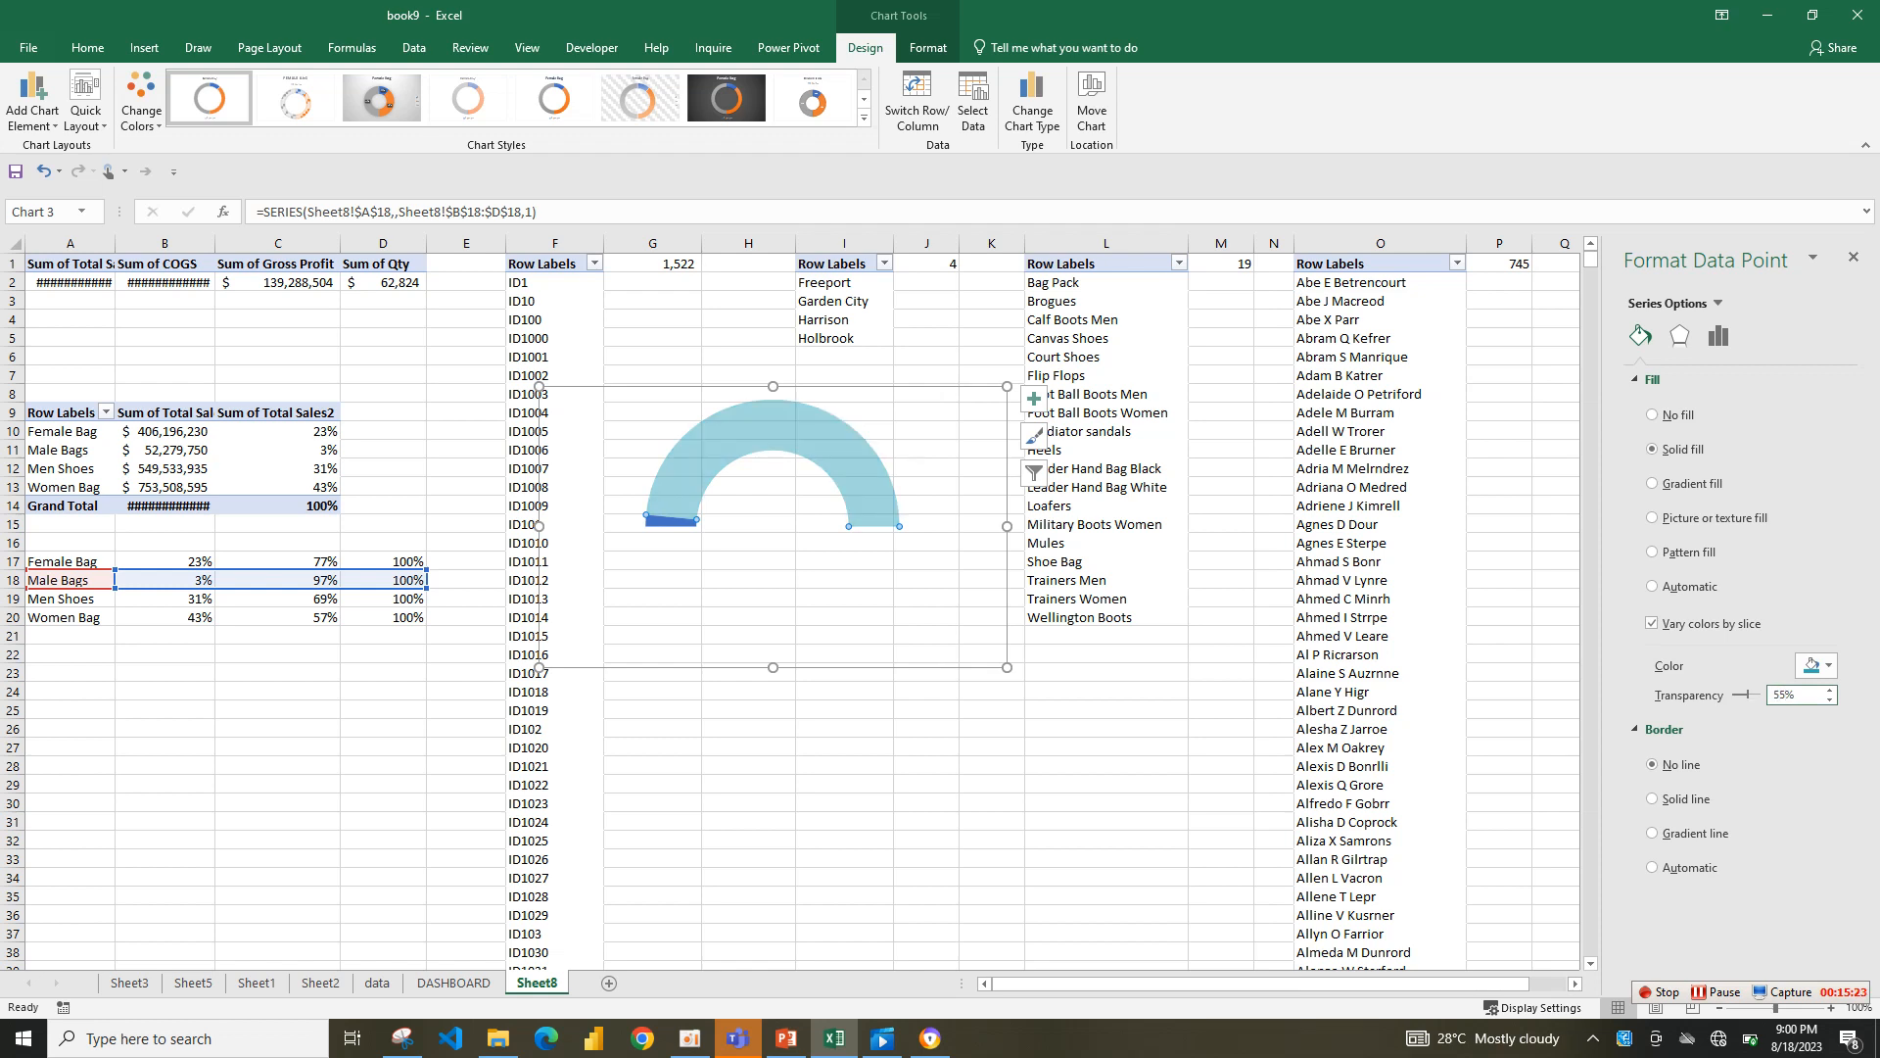
- Fill the small 3% slice of the Male Bags doughnut with the recently used solid teal
click(1676, 586)
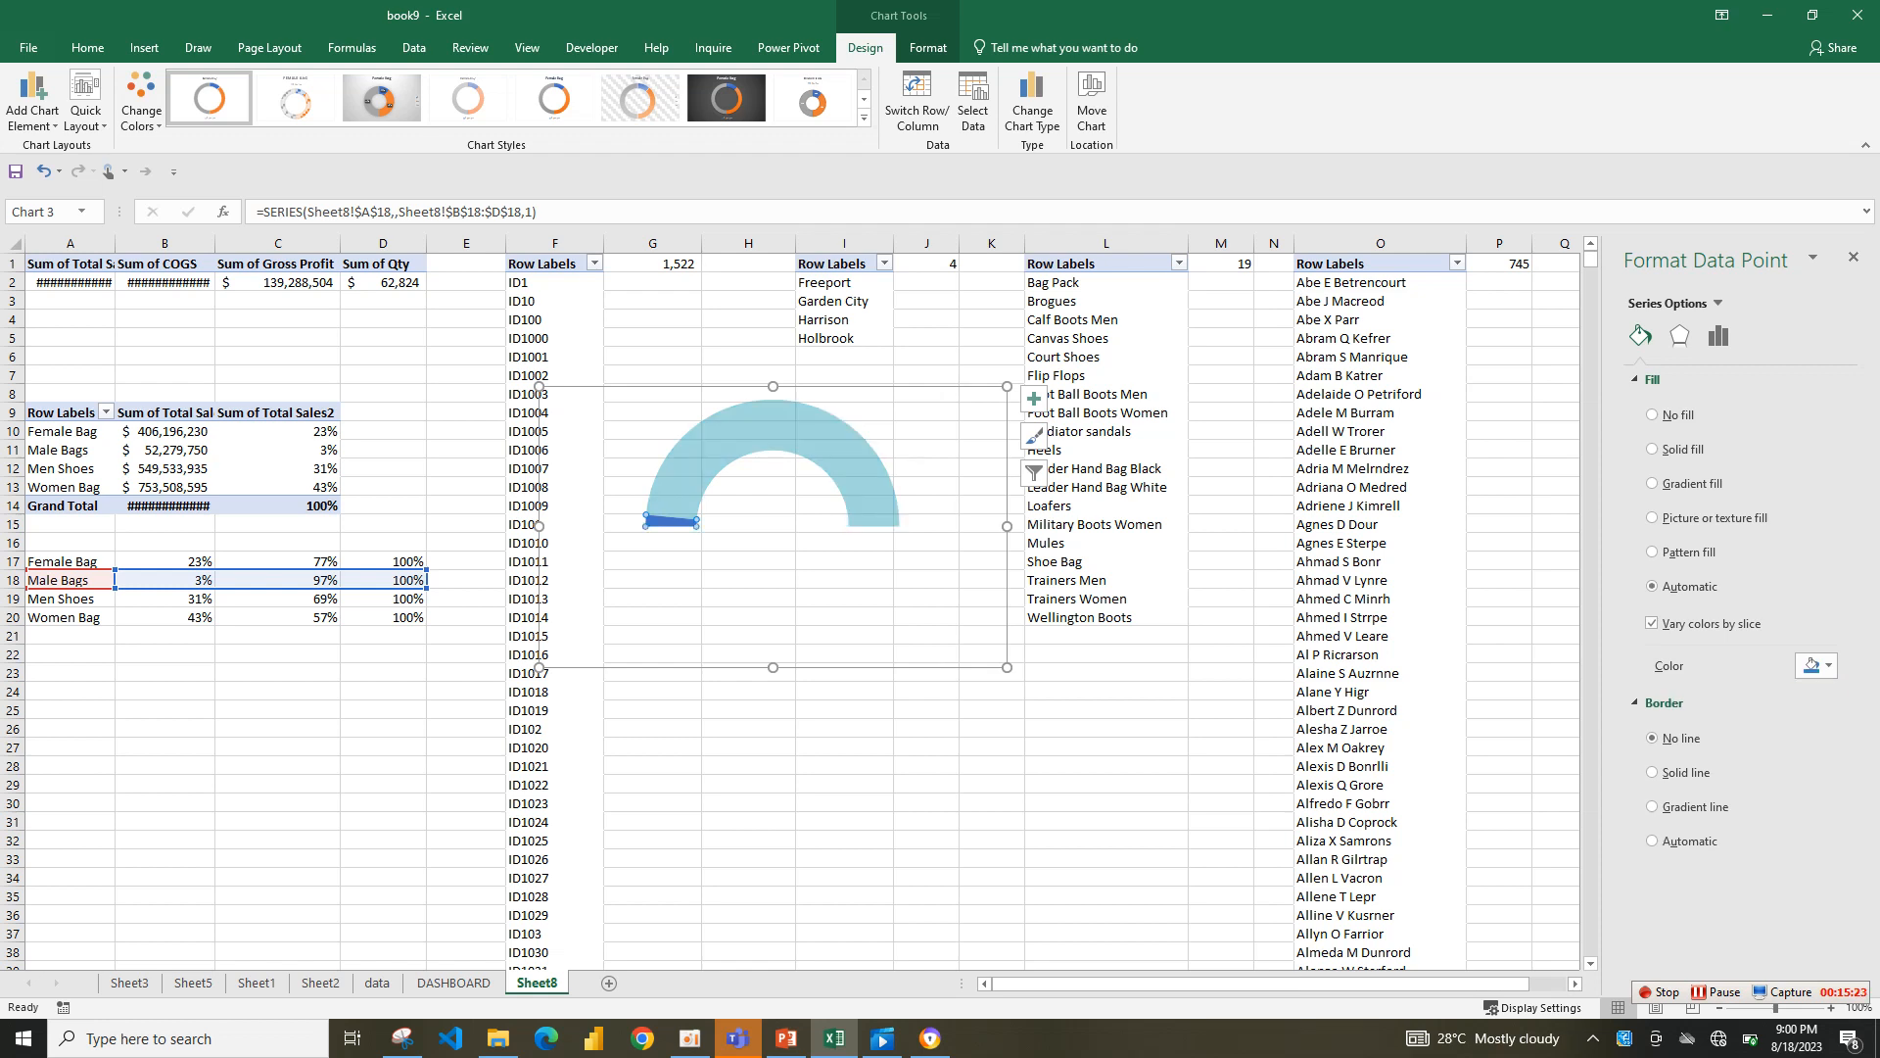
click(1812, 664)
click(1717, 858)
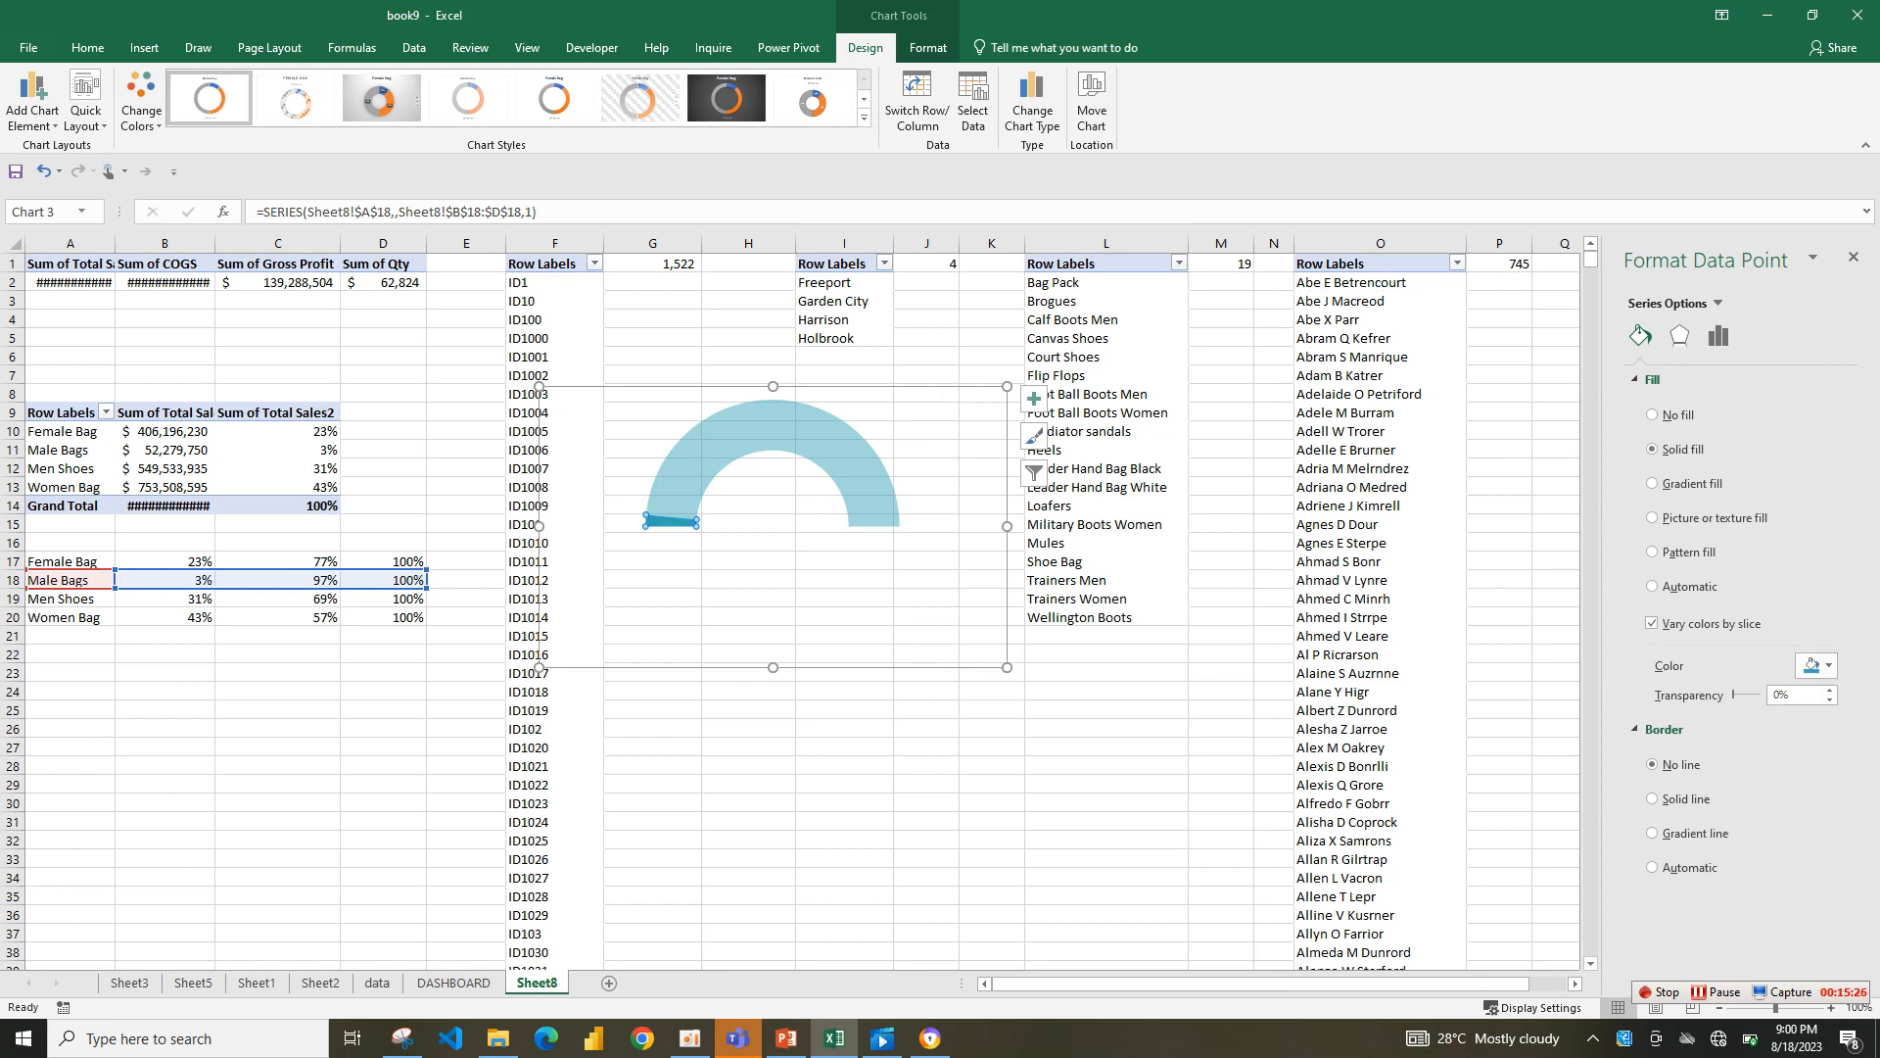
- Copy the Male Bags doughnut chart from Sheet8 to the DASHBOARD sheet and fit it over the MALE BAGS card
click(844, 803)
click(850, 462)
click(849, 462)
click(946, 438)
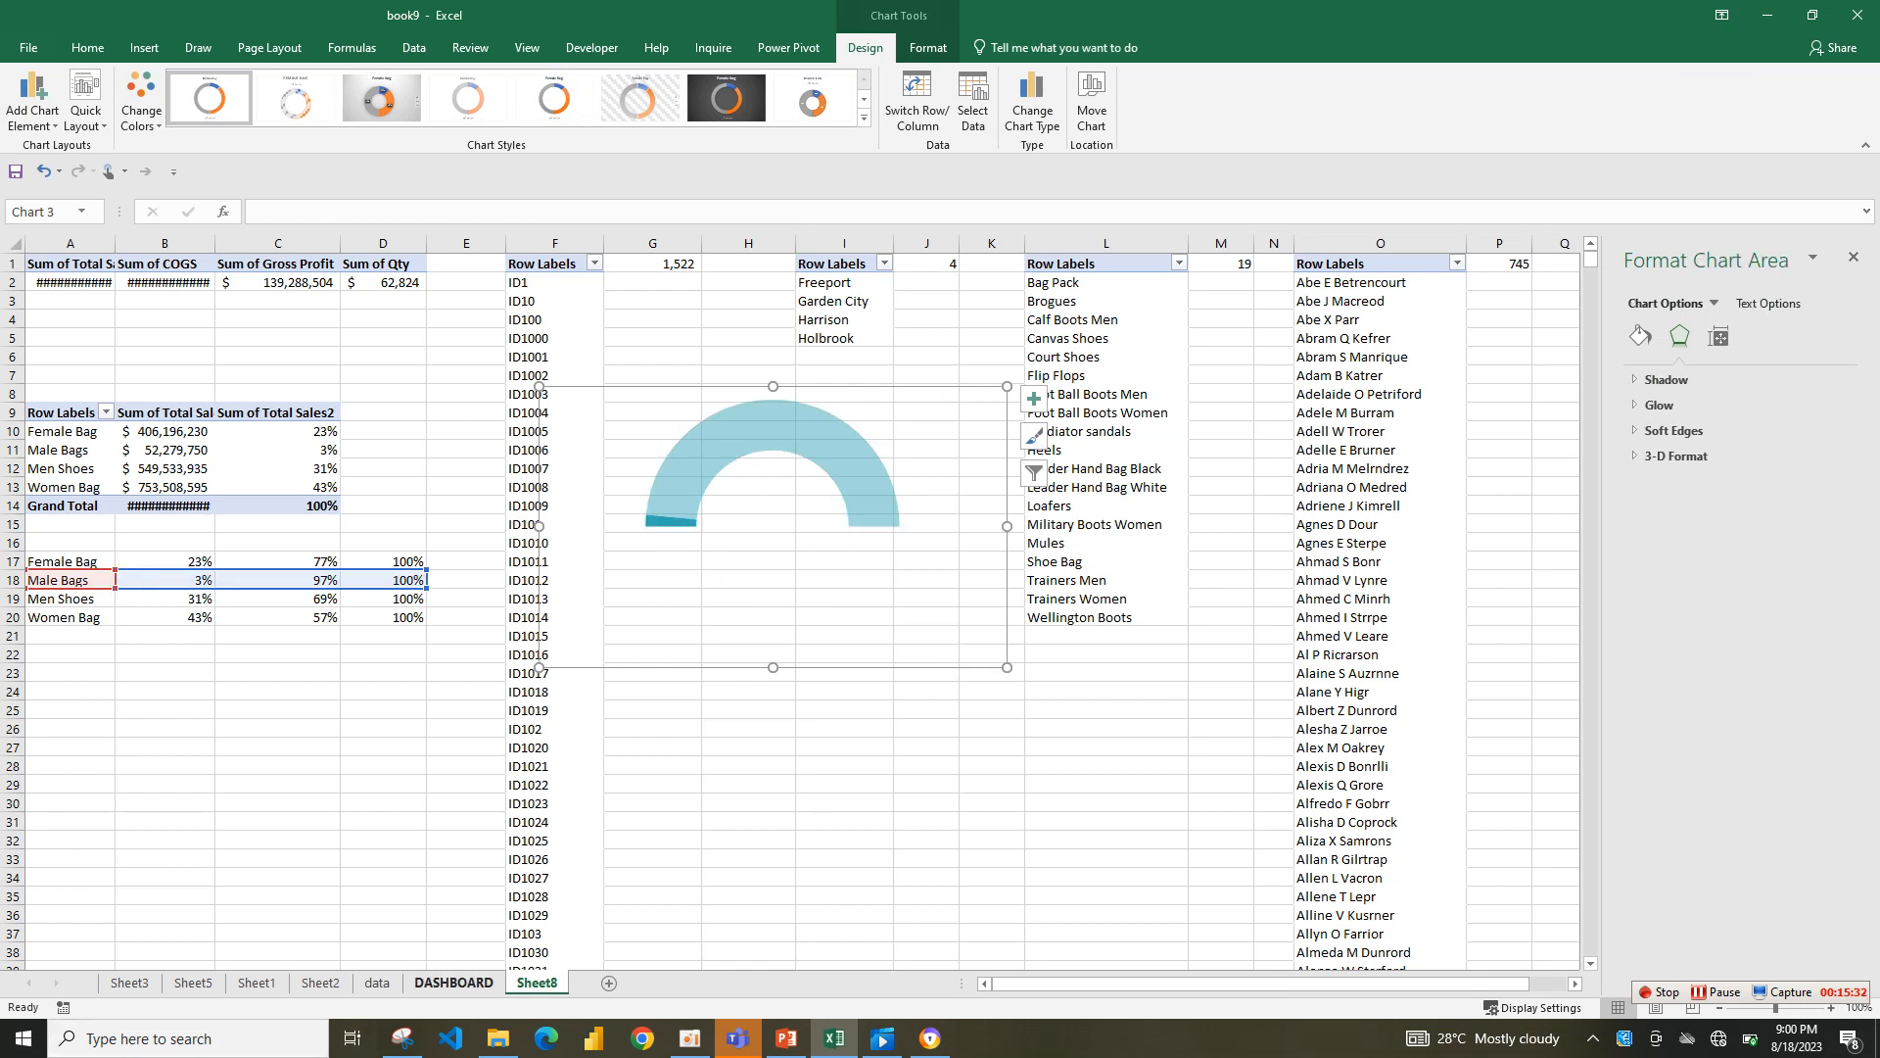
click(454, 982)
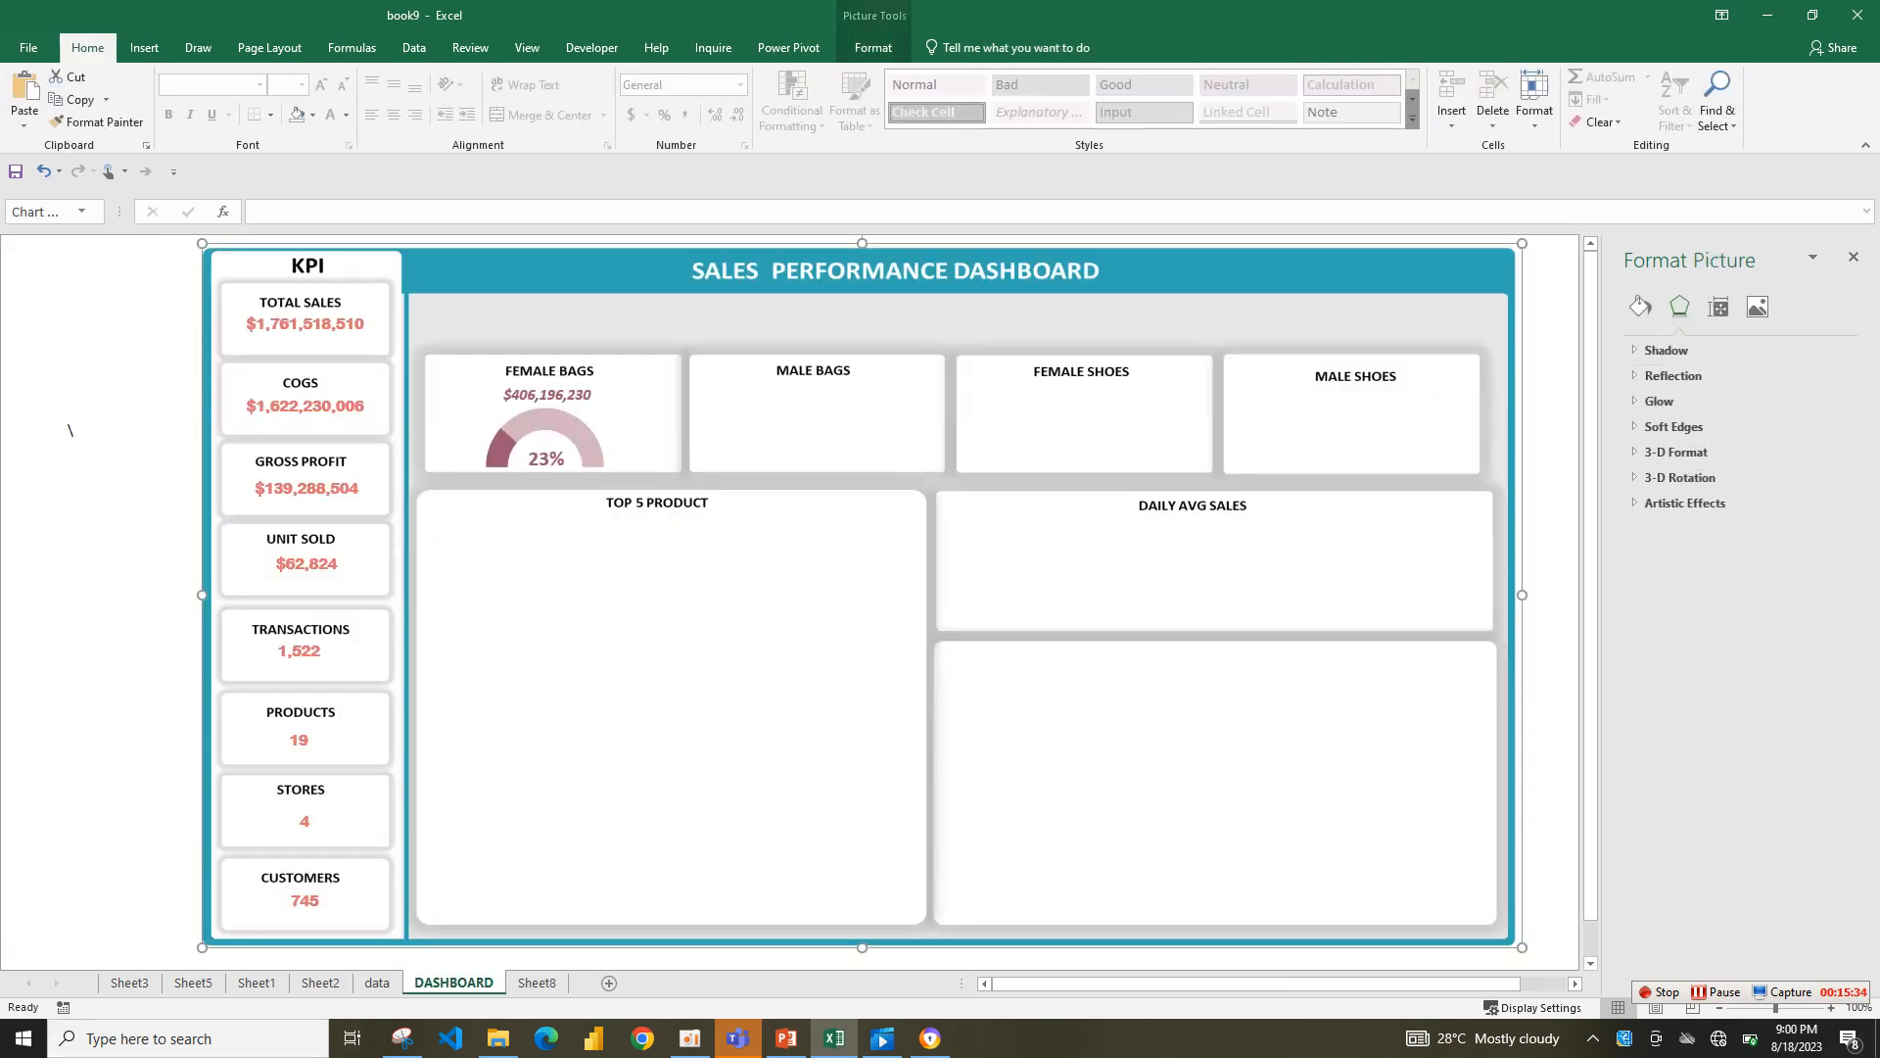
key(ctrl+v)
drag(672, 526, 953, 519)
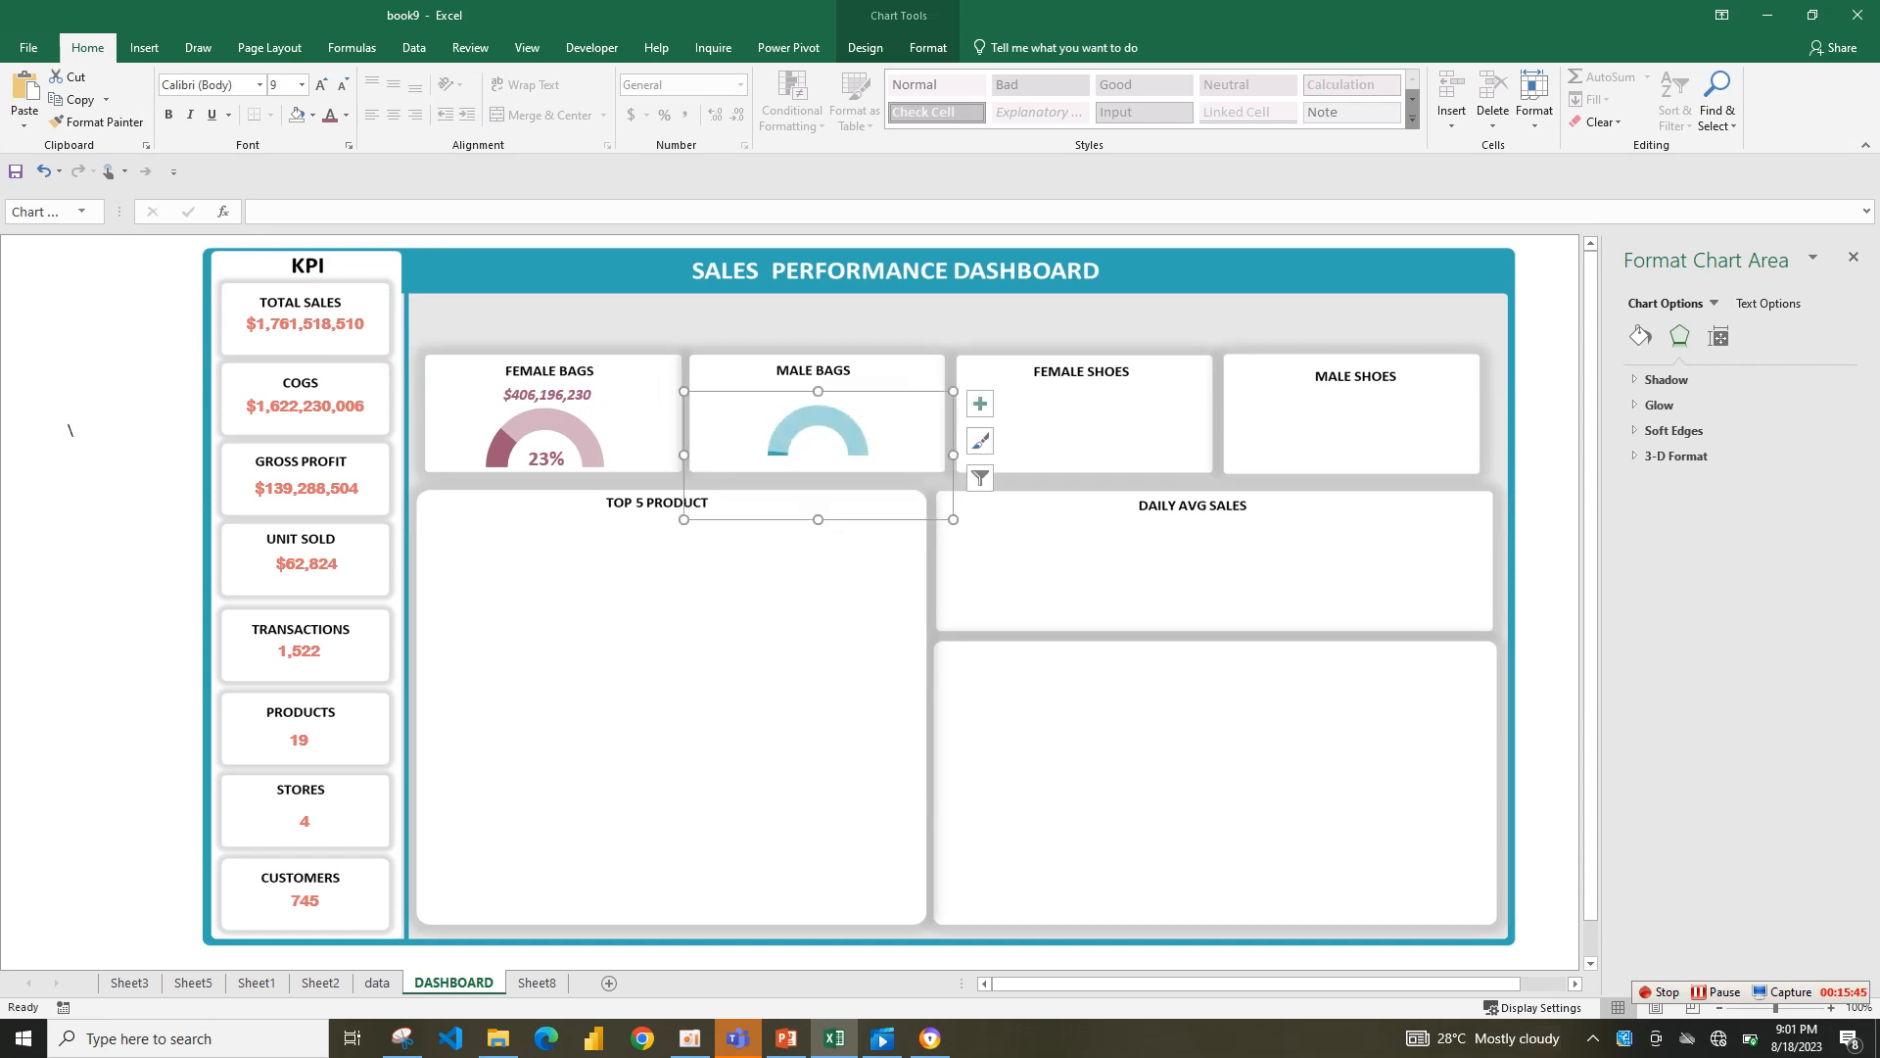
- Enlarge the plot area of the MALE BAGS gauge and shift the chart slightly down within its card
click(846, 428)
click(846, 428)
click(819, 452)
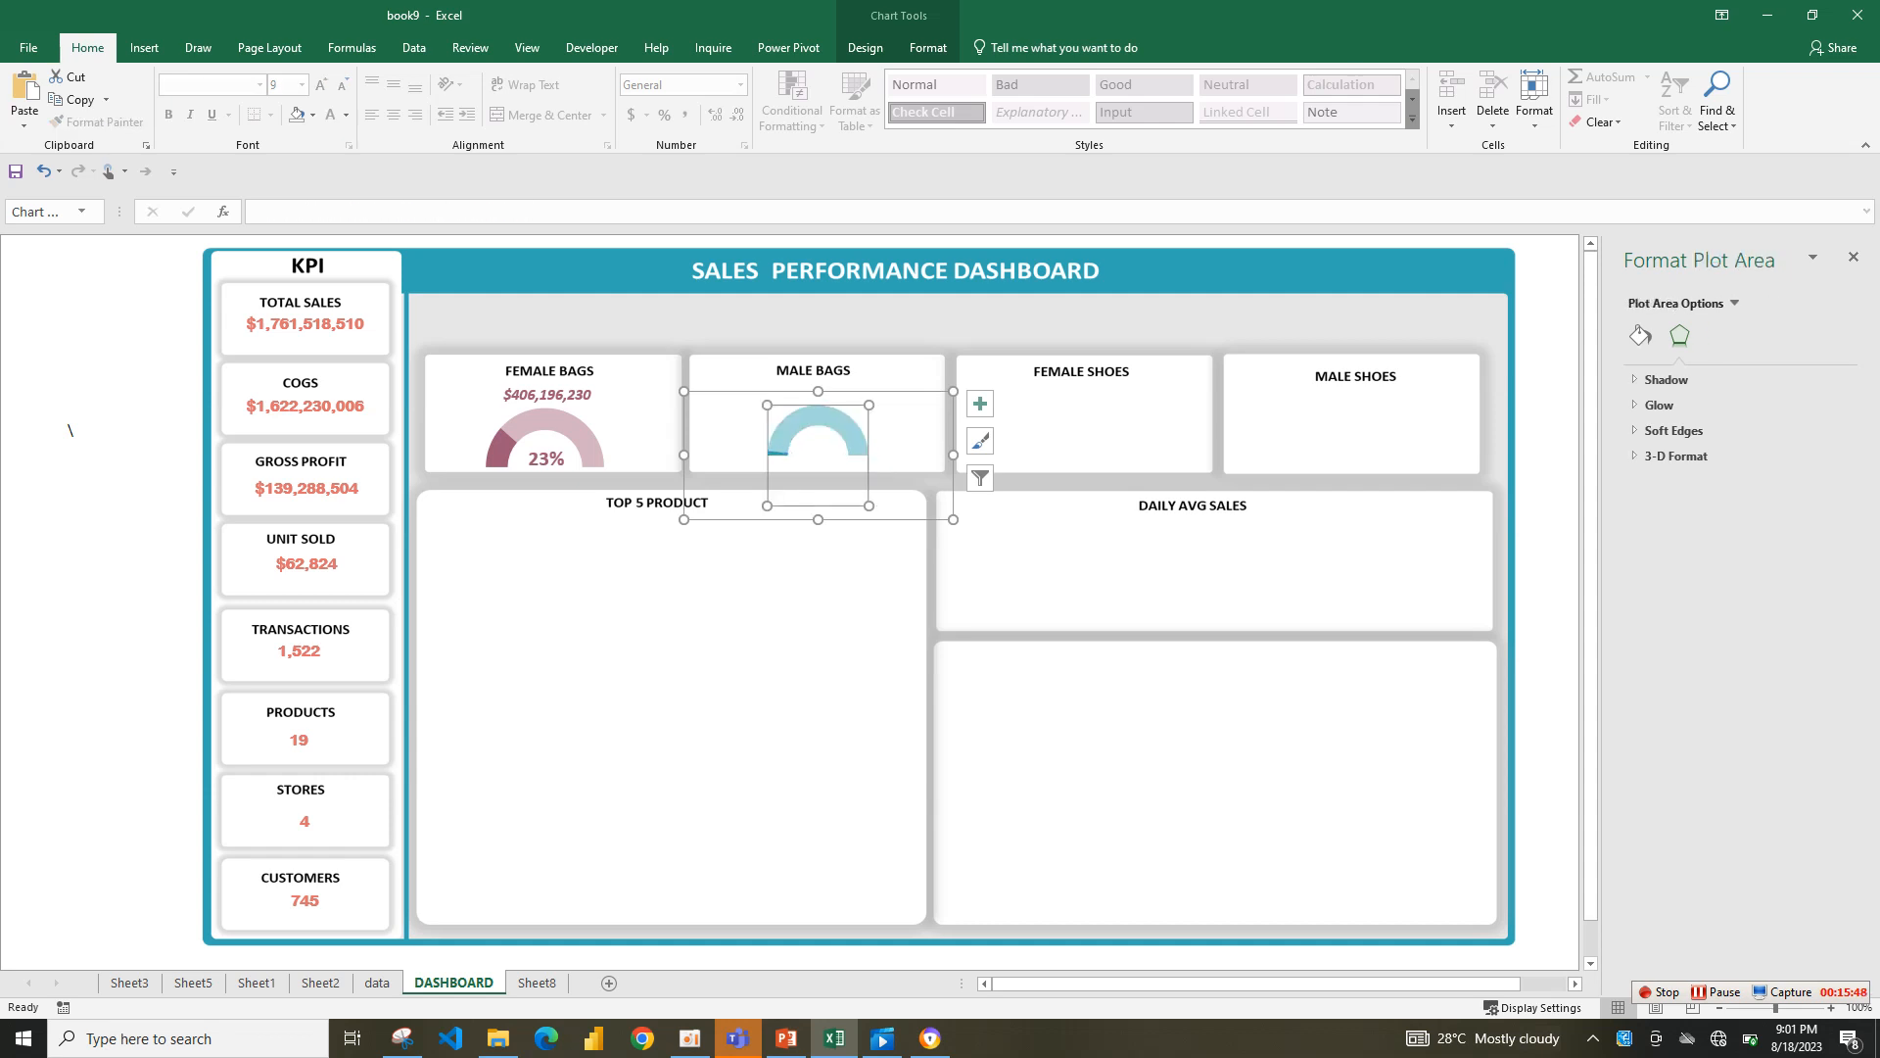
drag(767, 404, 743, 384)
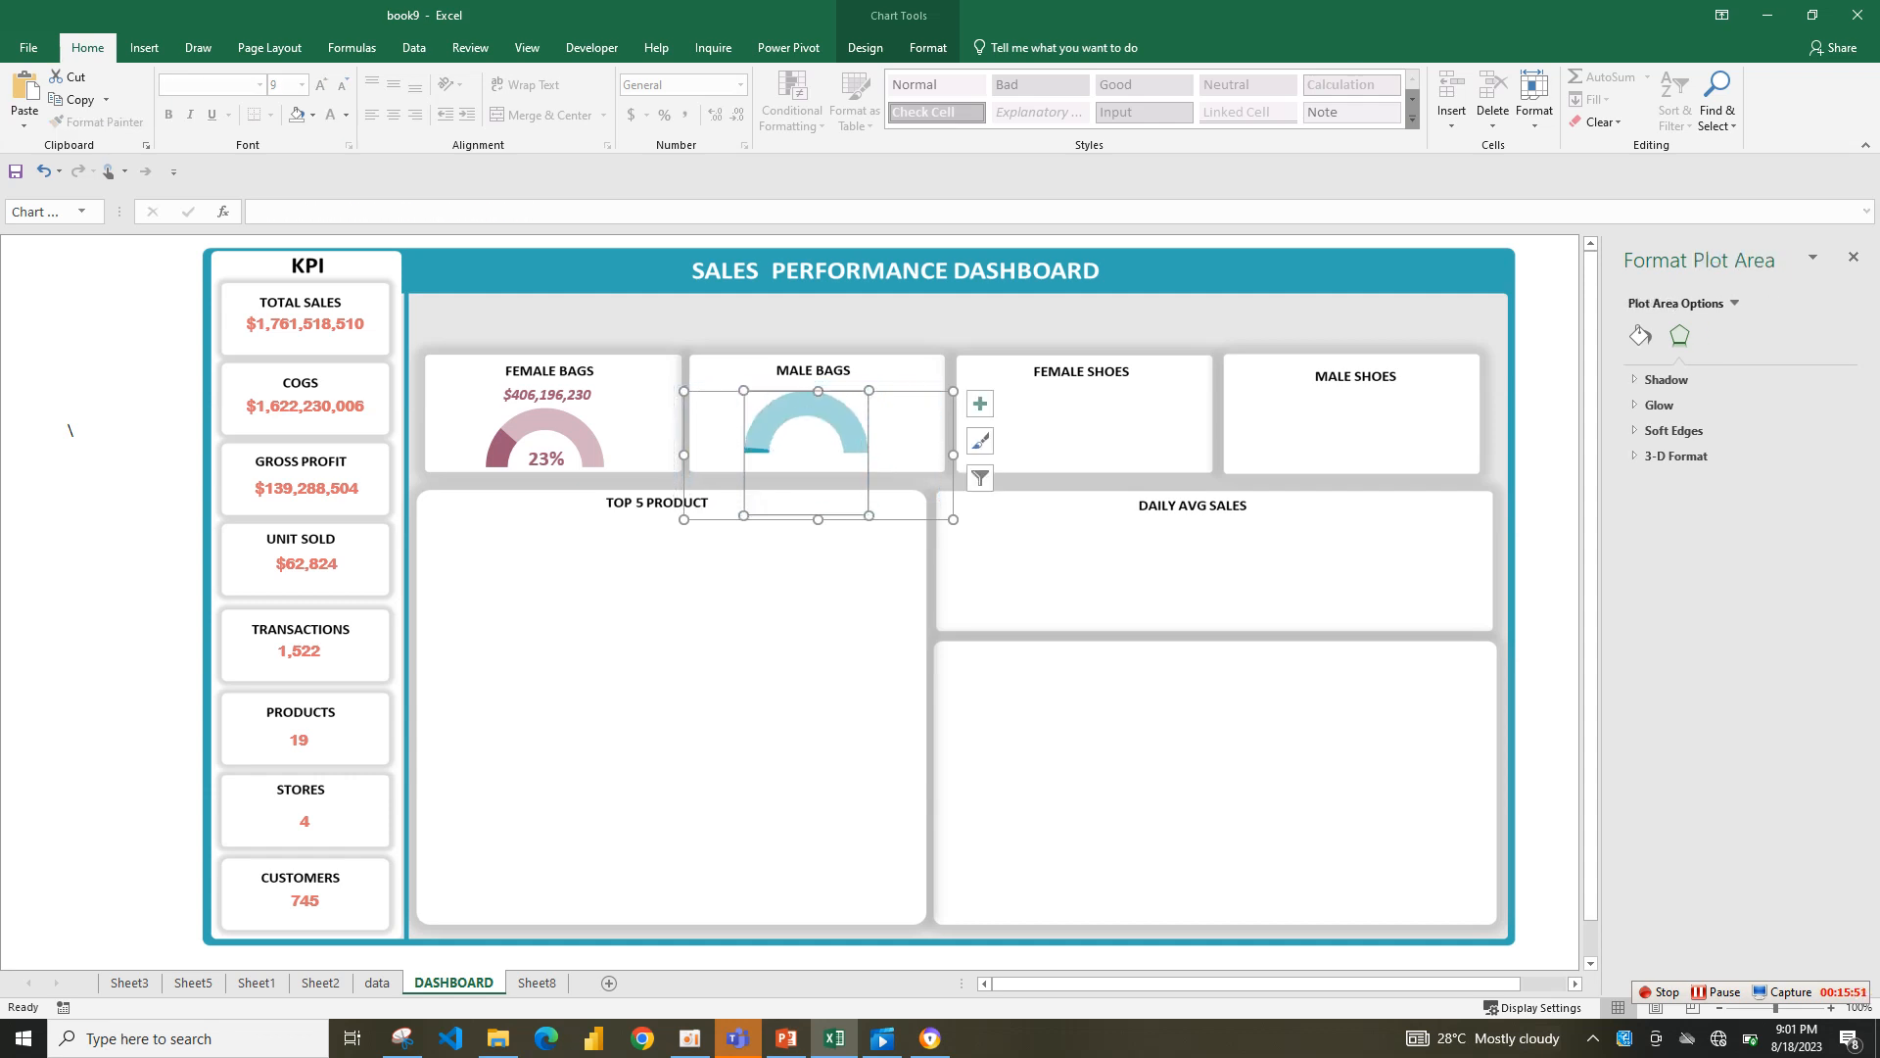
drag(868, 516, 875, 520)
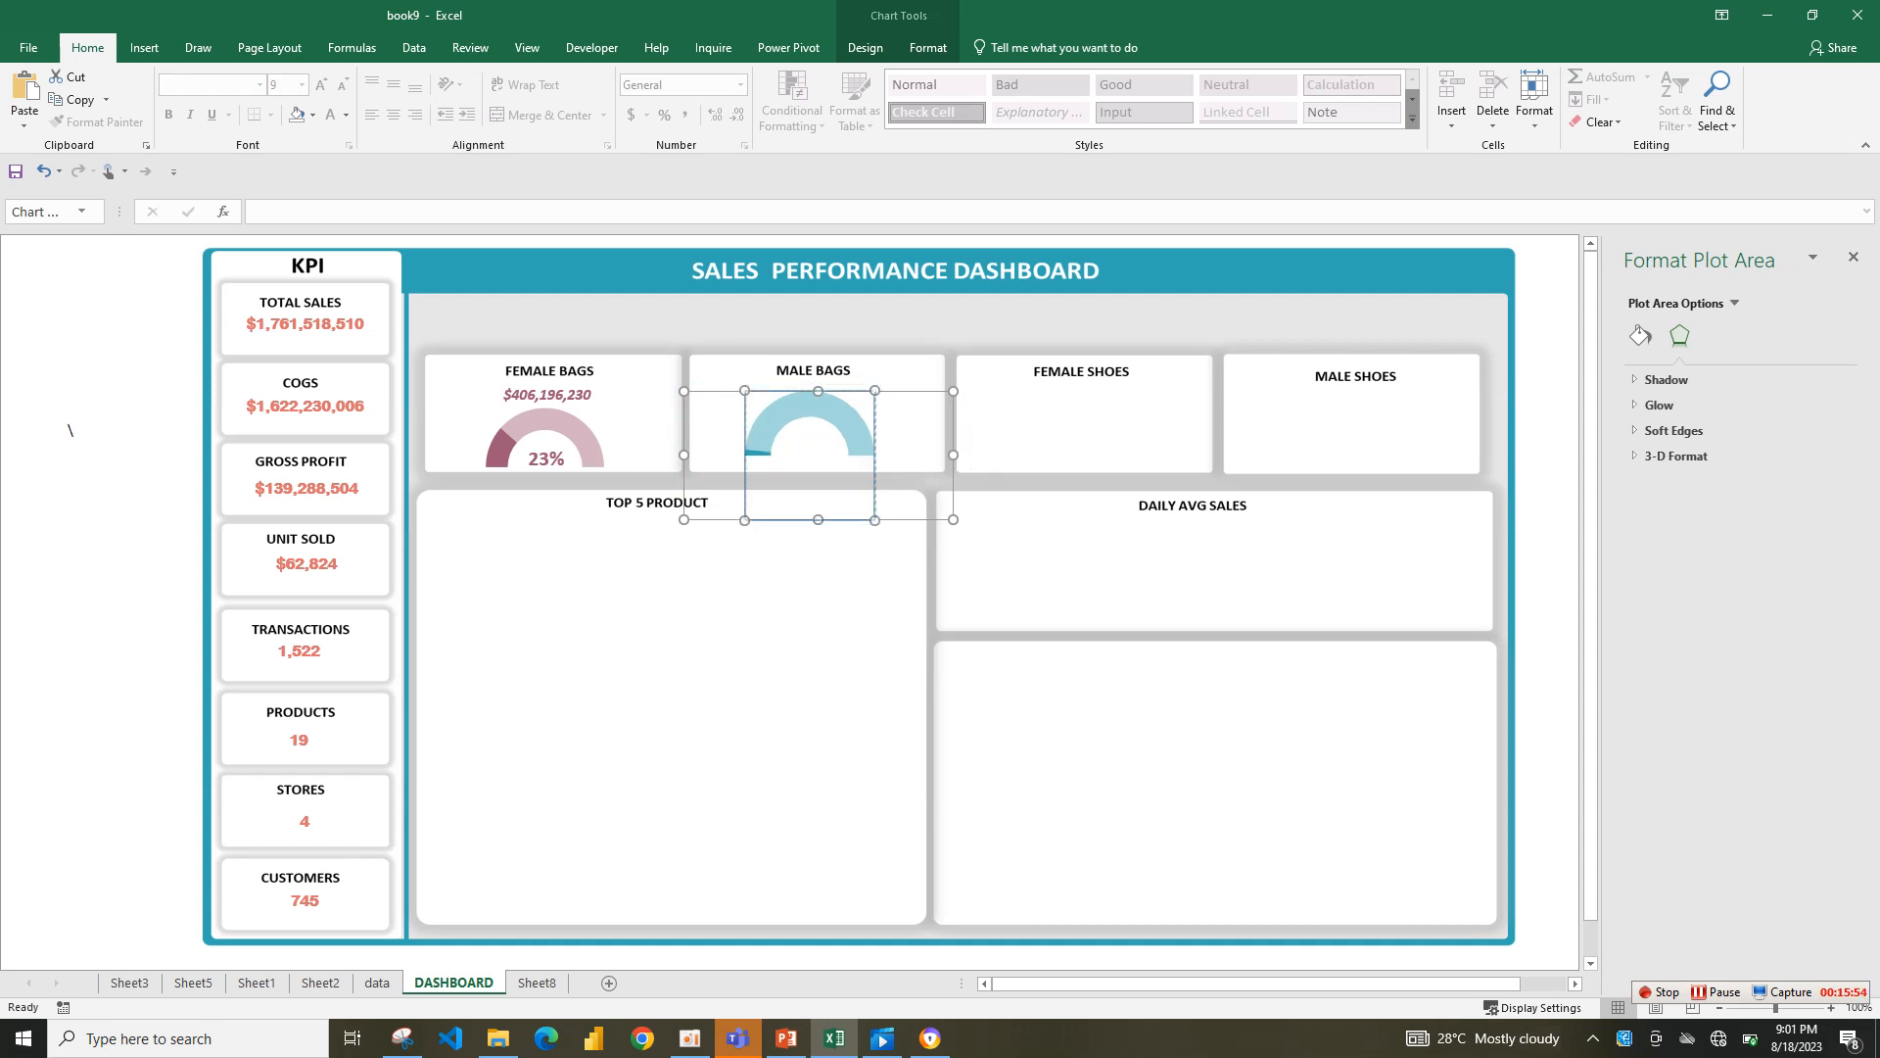
drag(908, 423, 908, 432)
click(776, 608)
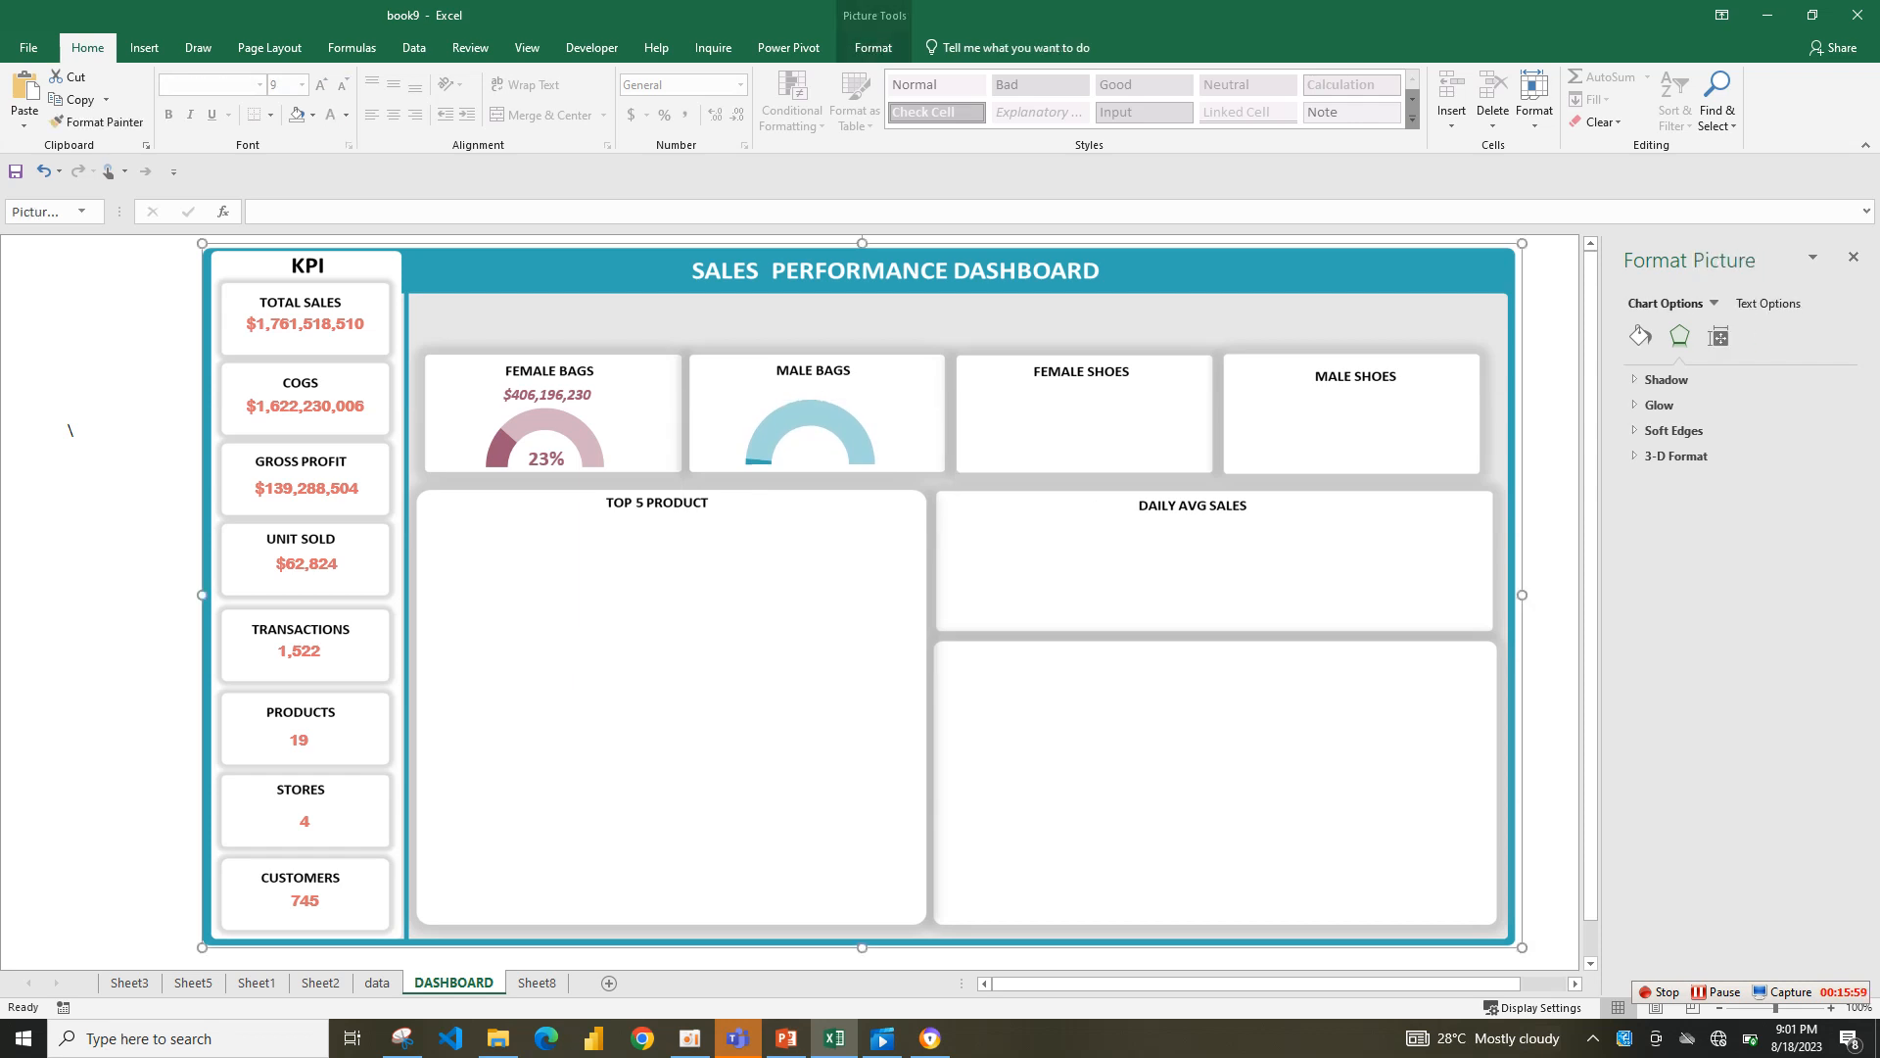
- Duplicate the FEMALE BAGS percentage and sales total text boxes together onto the MALE BAGS card
click(548, 459)
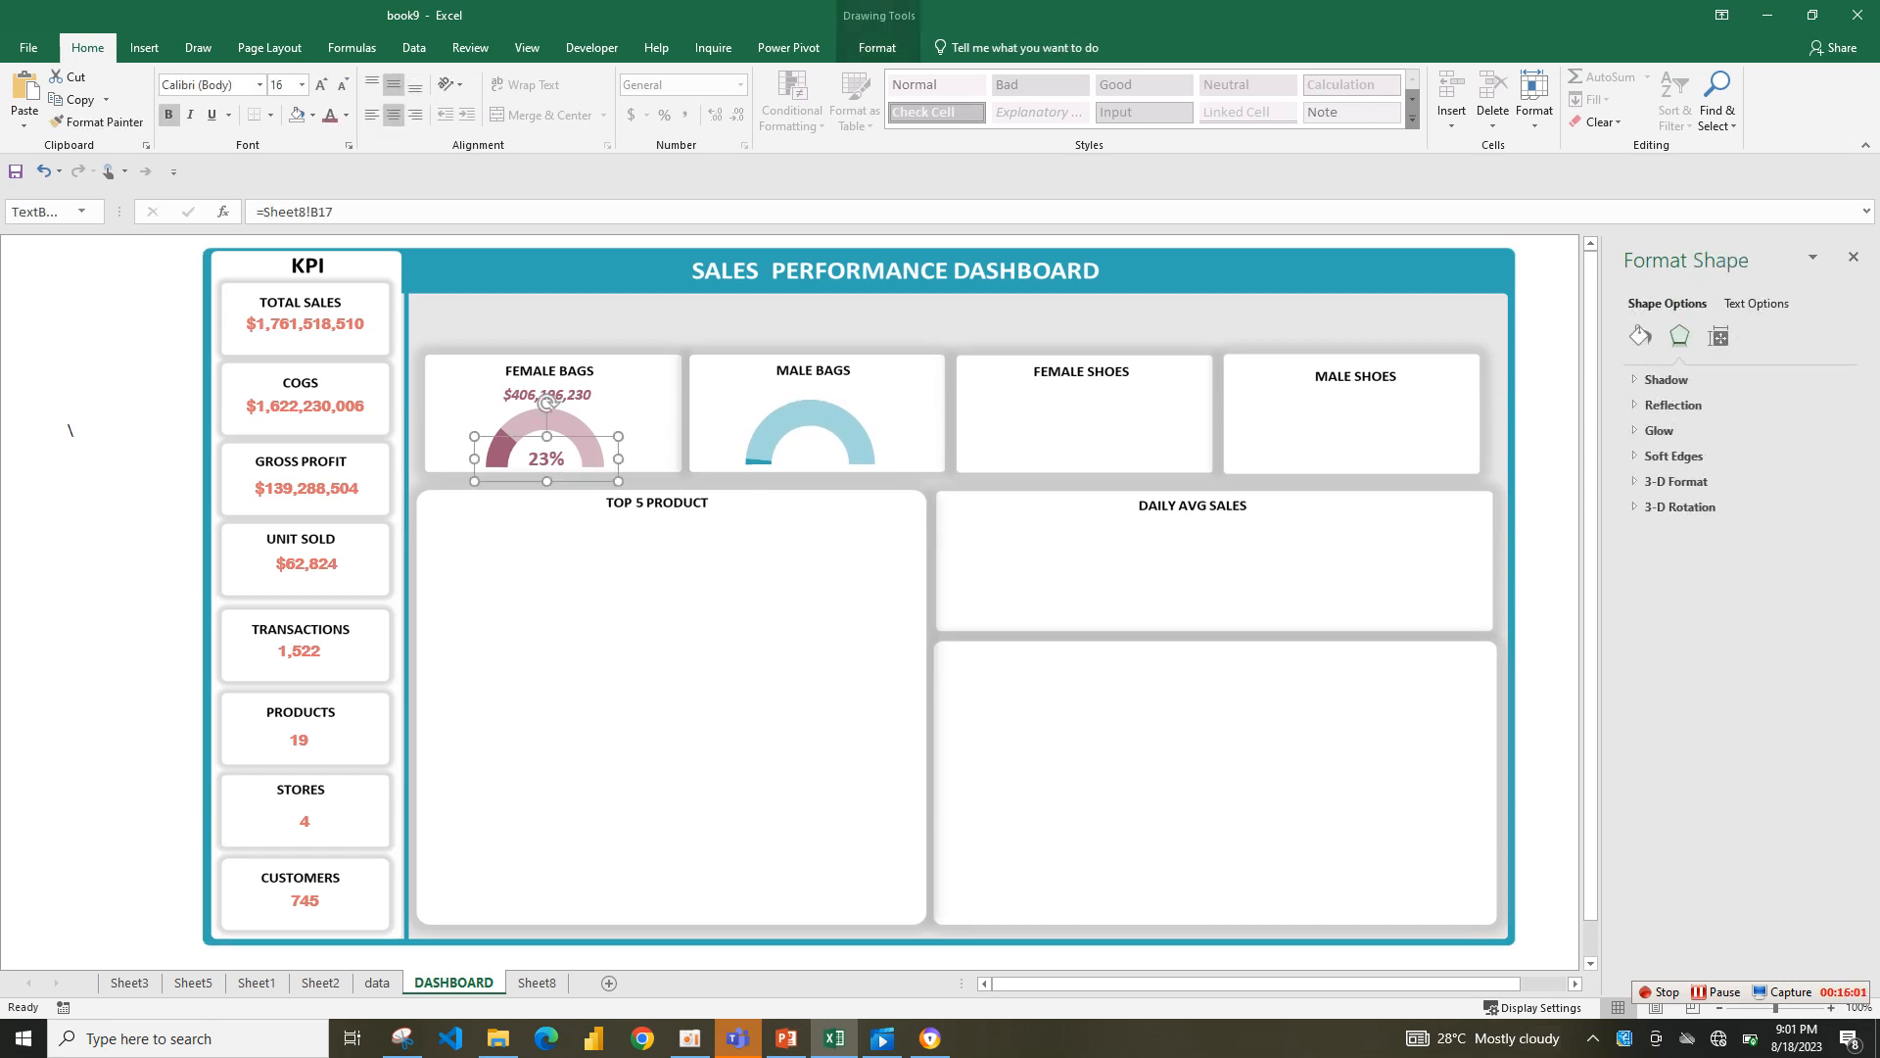
ctrl+click(548, 394)
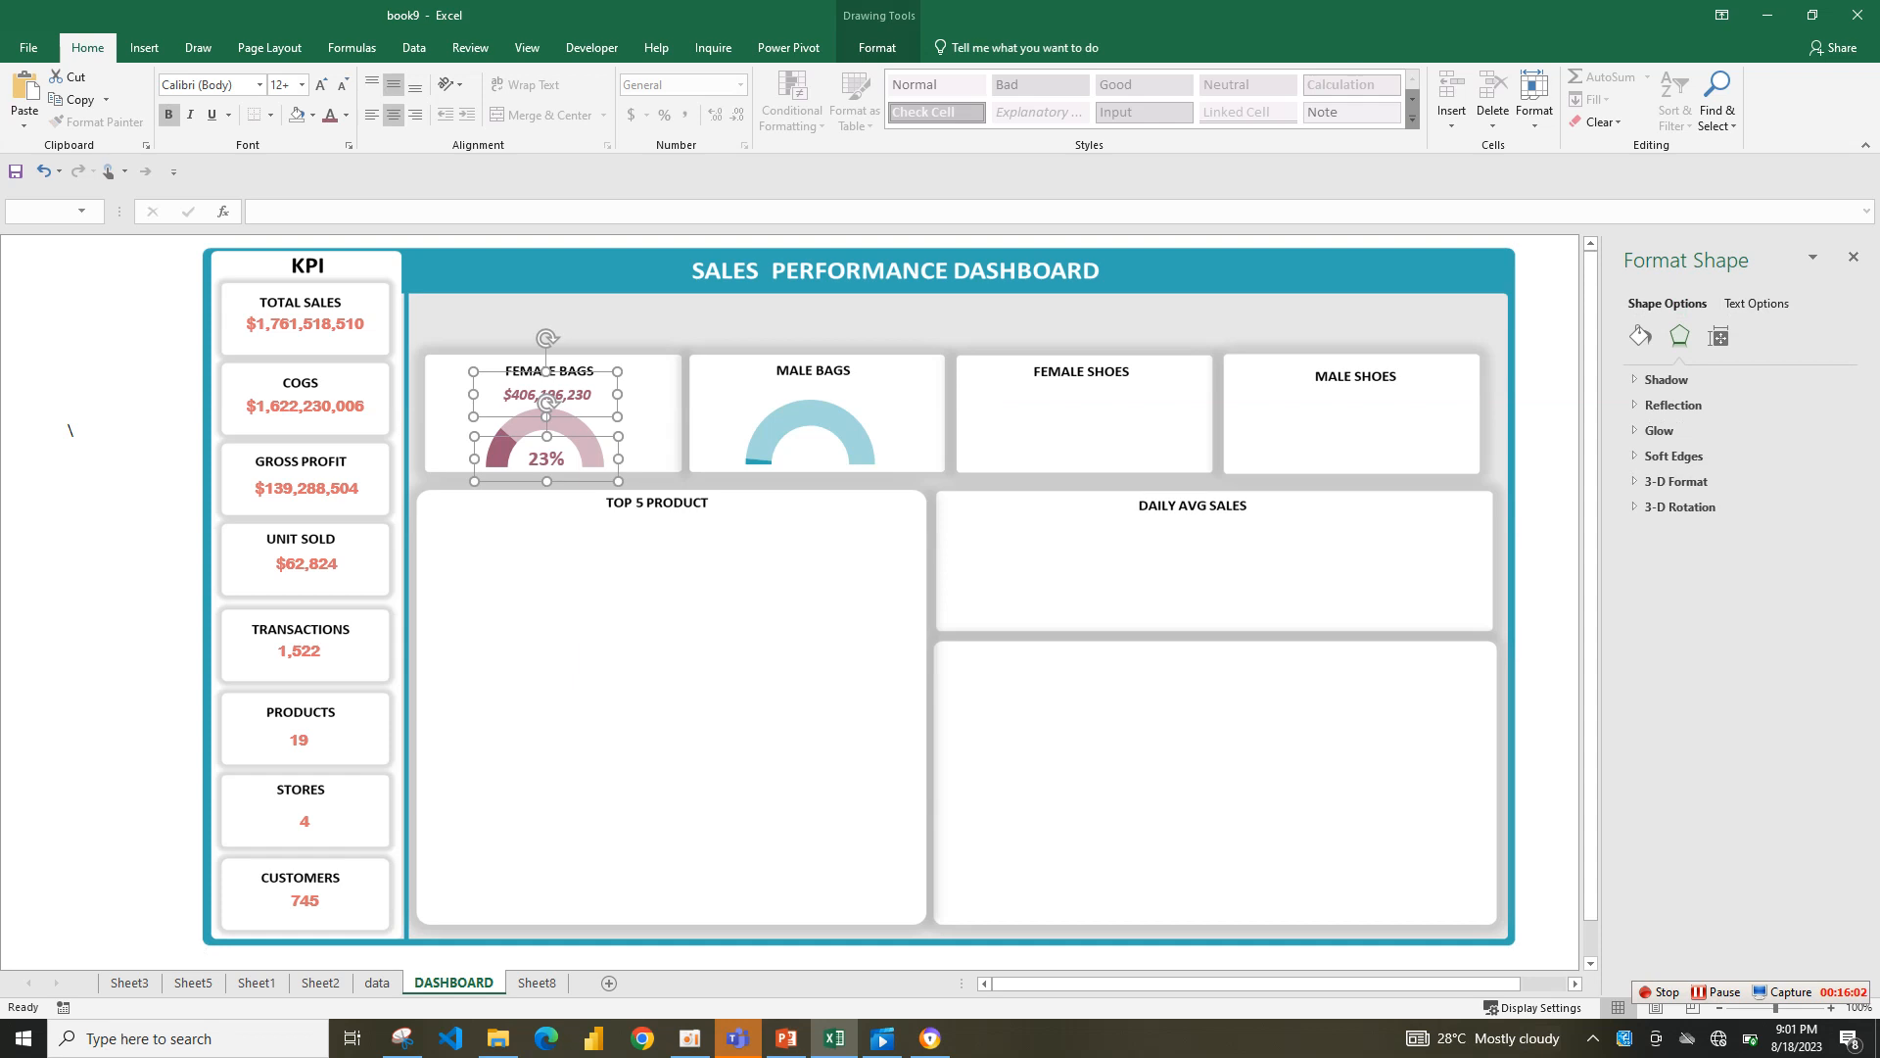
drag(548, 402, 809, 398)
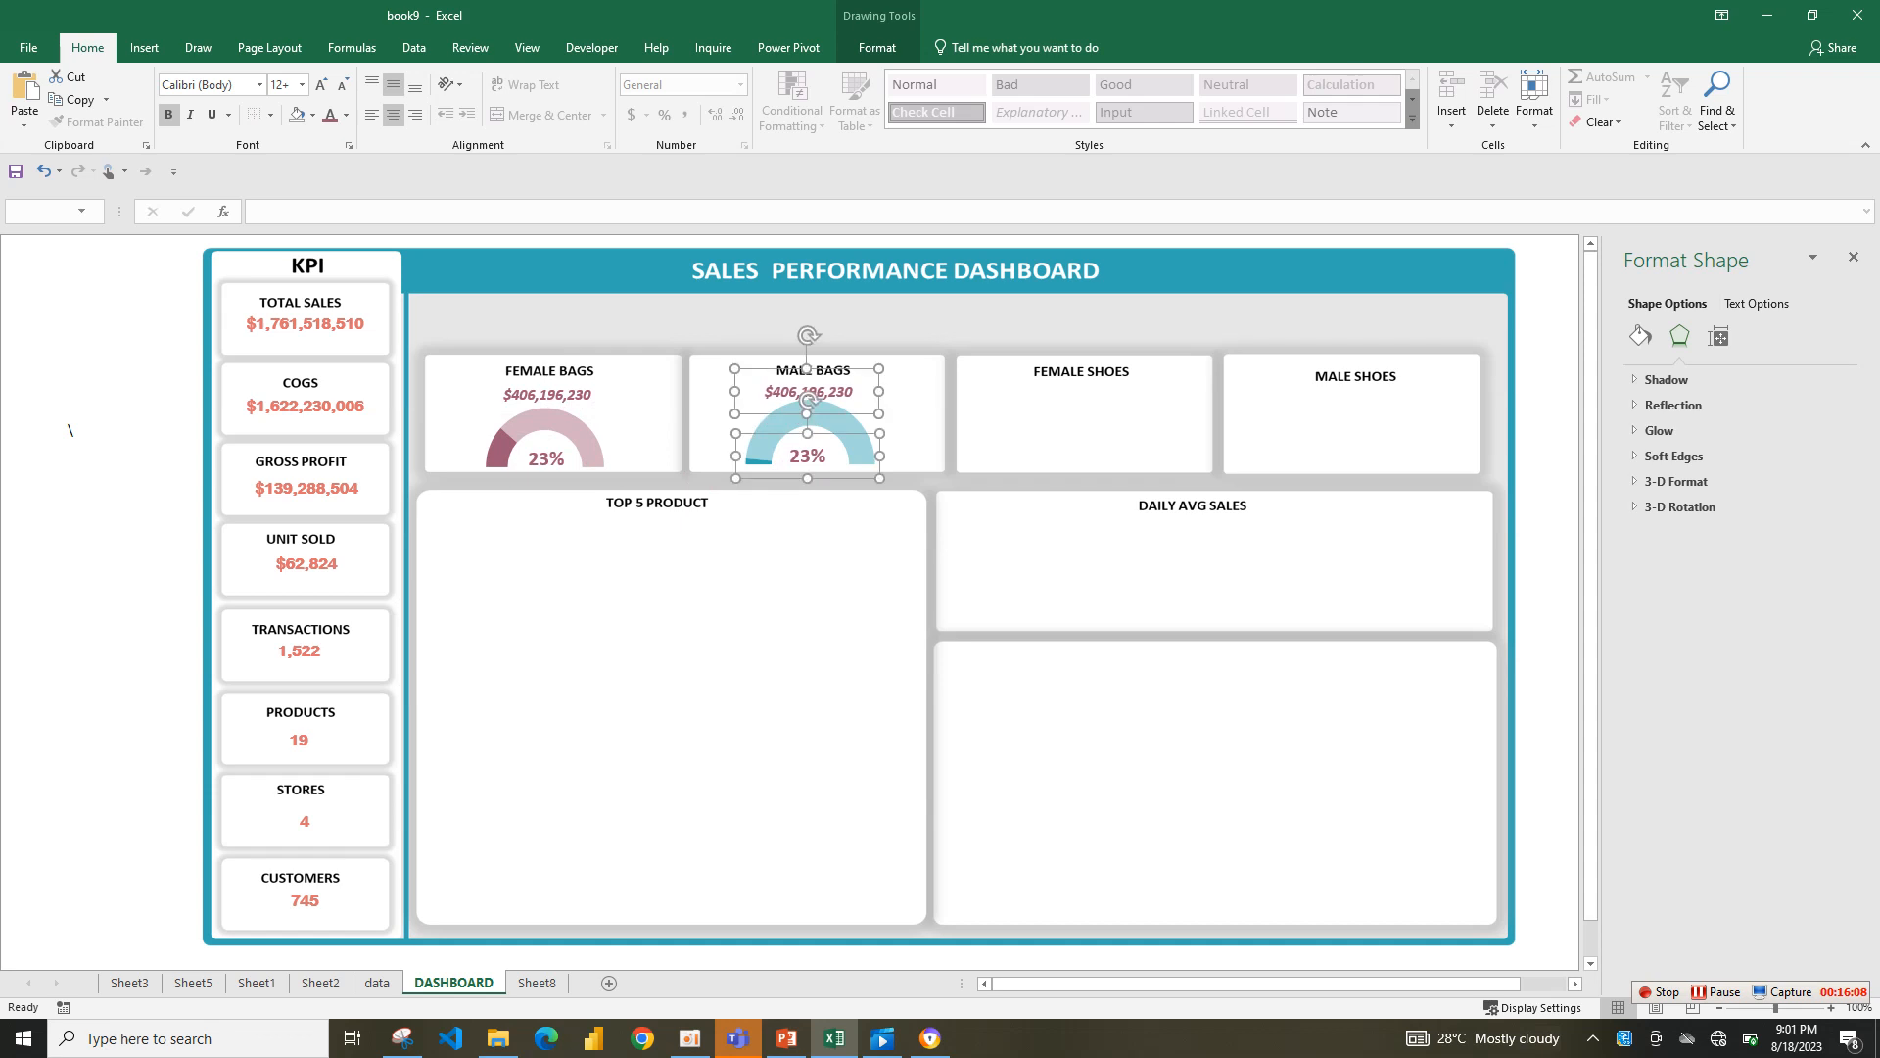
click(862, 549)
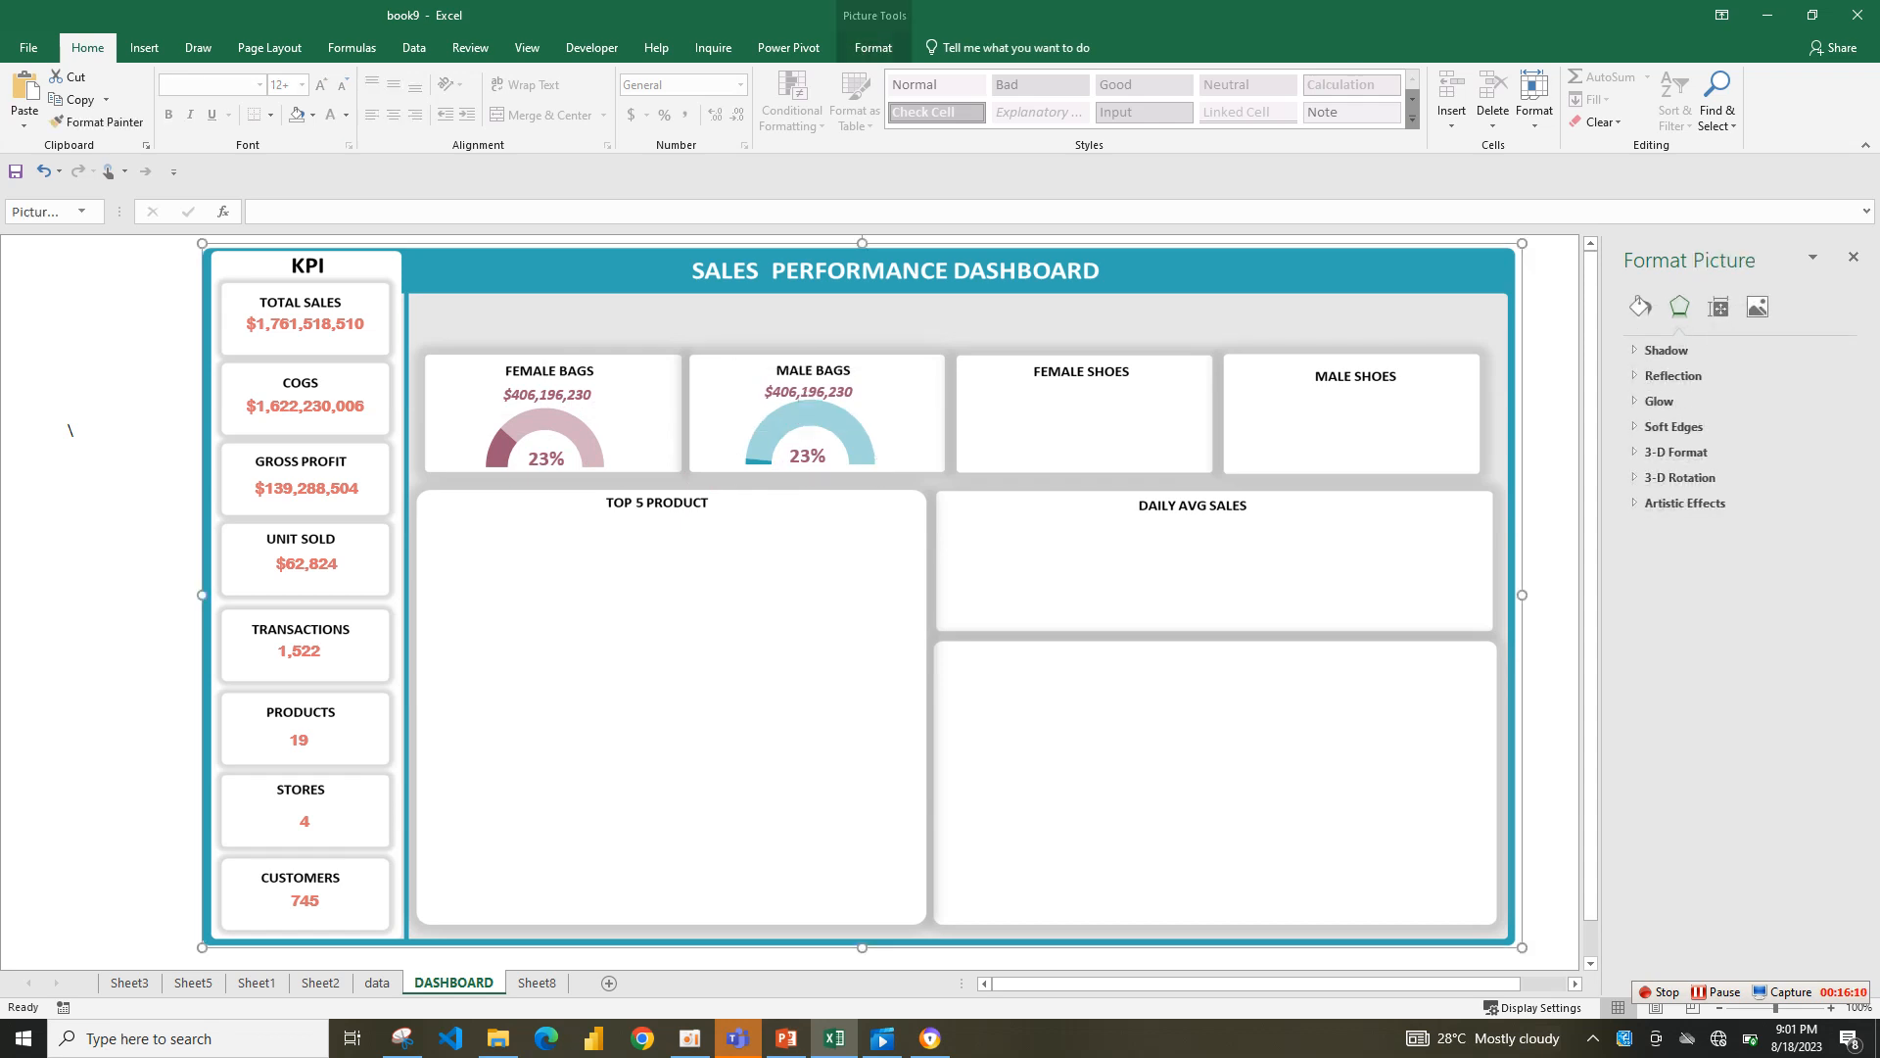
- Link the sales total text box in the MALE BAGS card to =Sheet8!B11
click(808, 393)
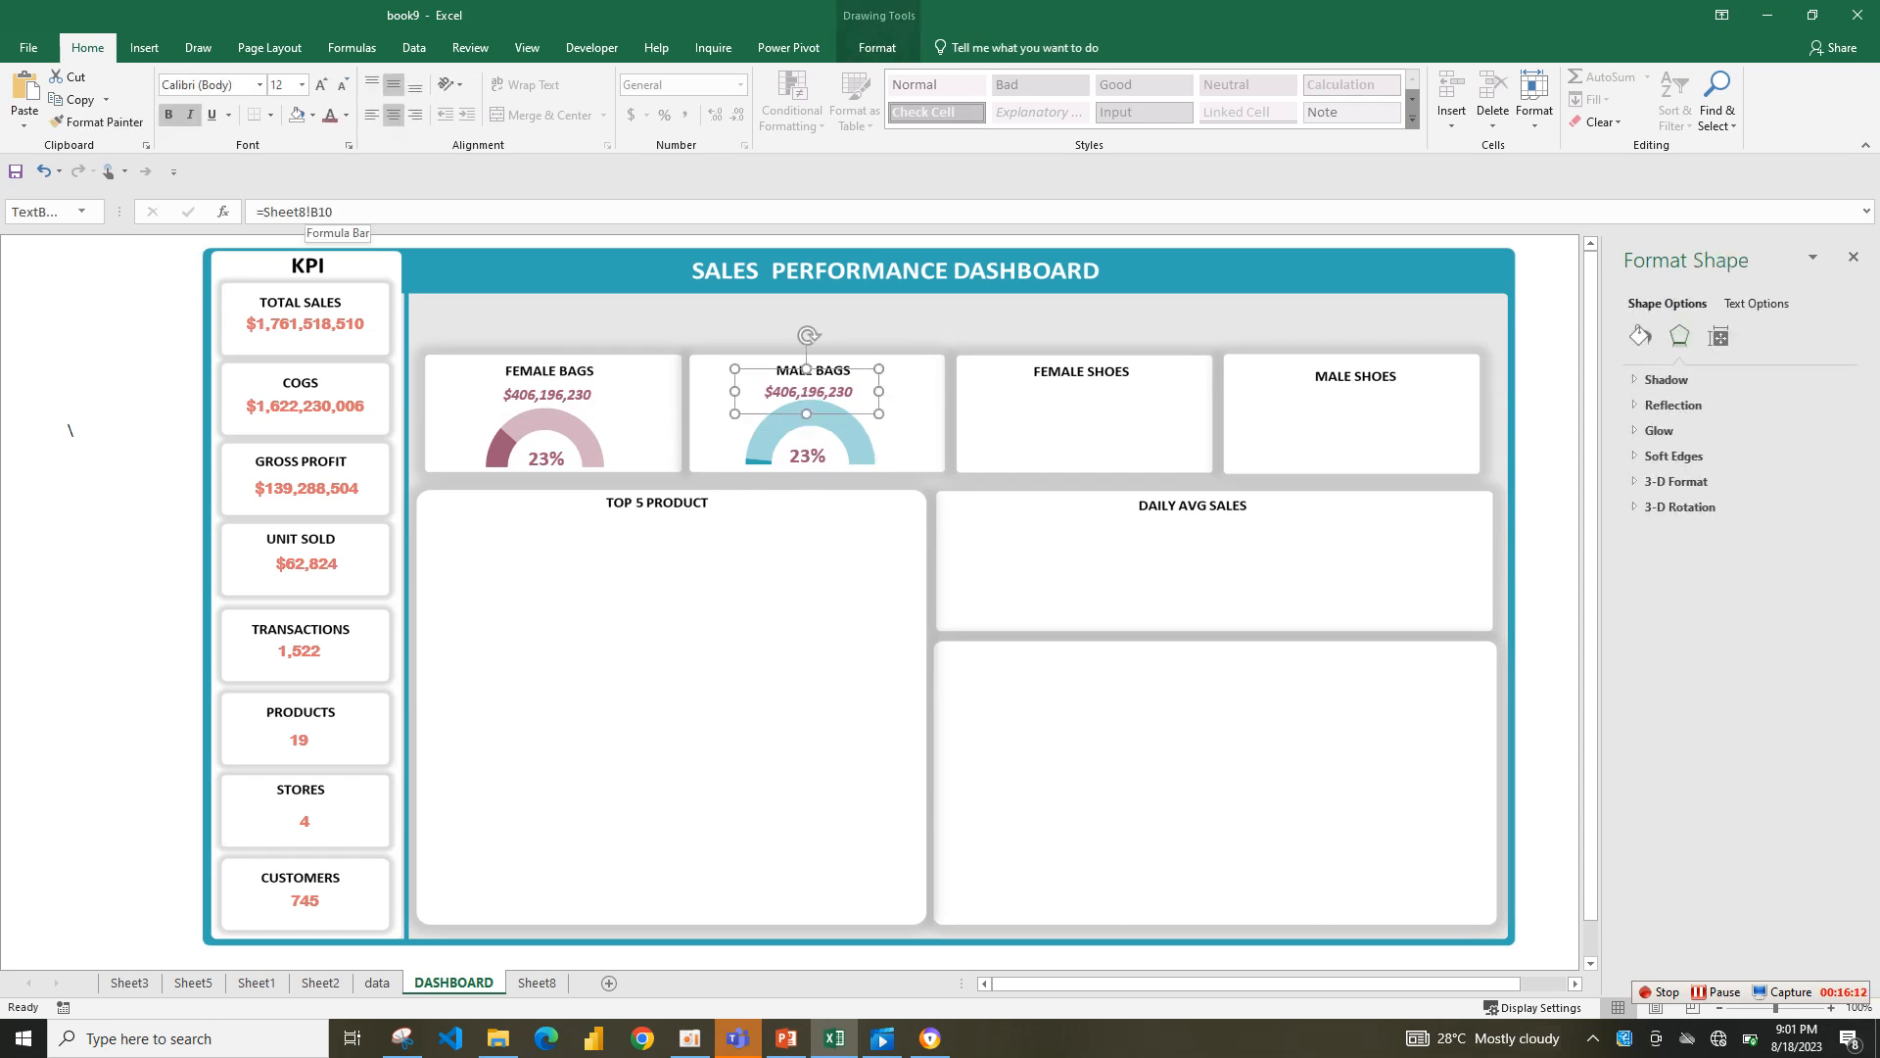
click(330, 211)
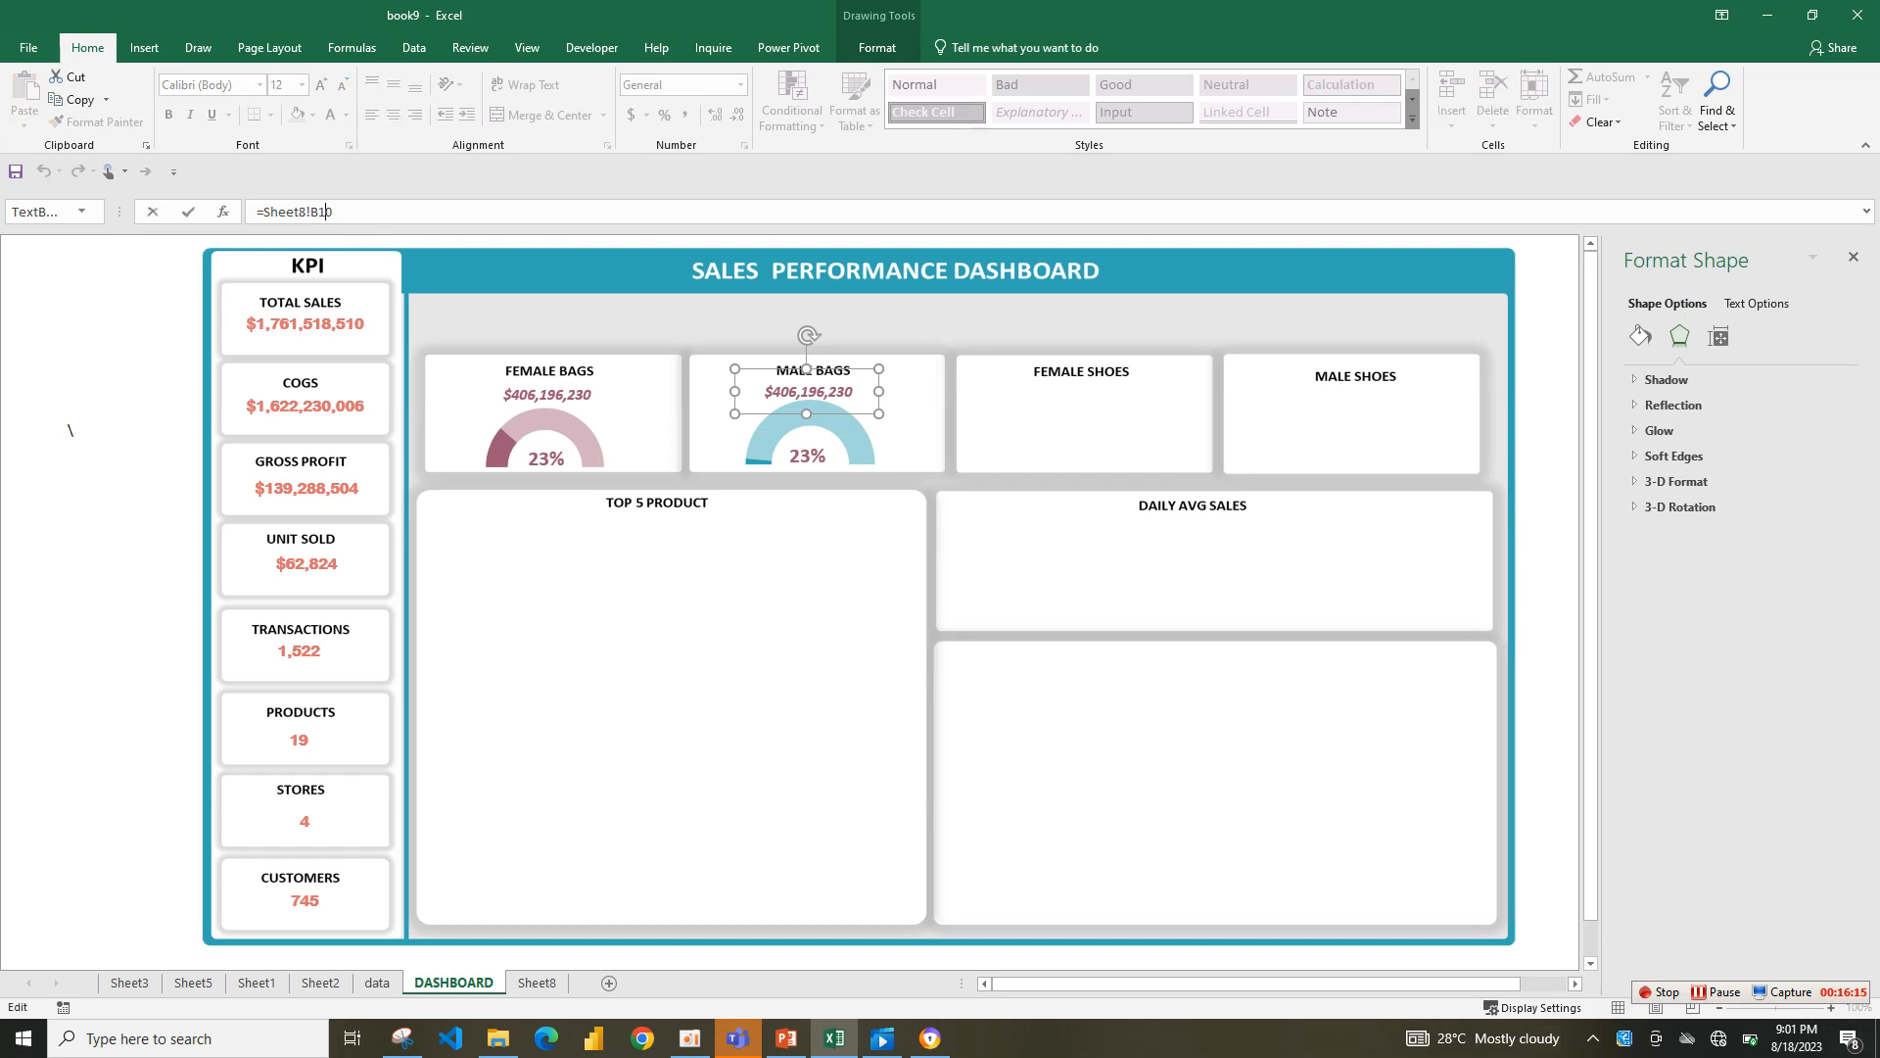
key(BackSpace)
text(1)
click(823, 587)
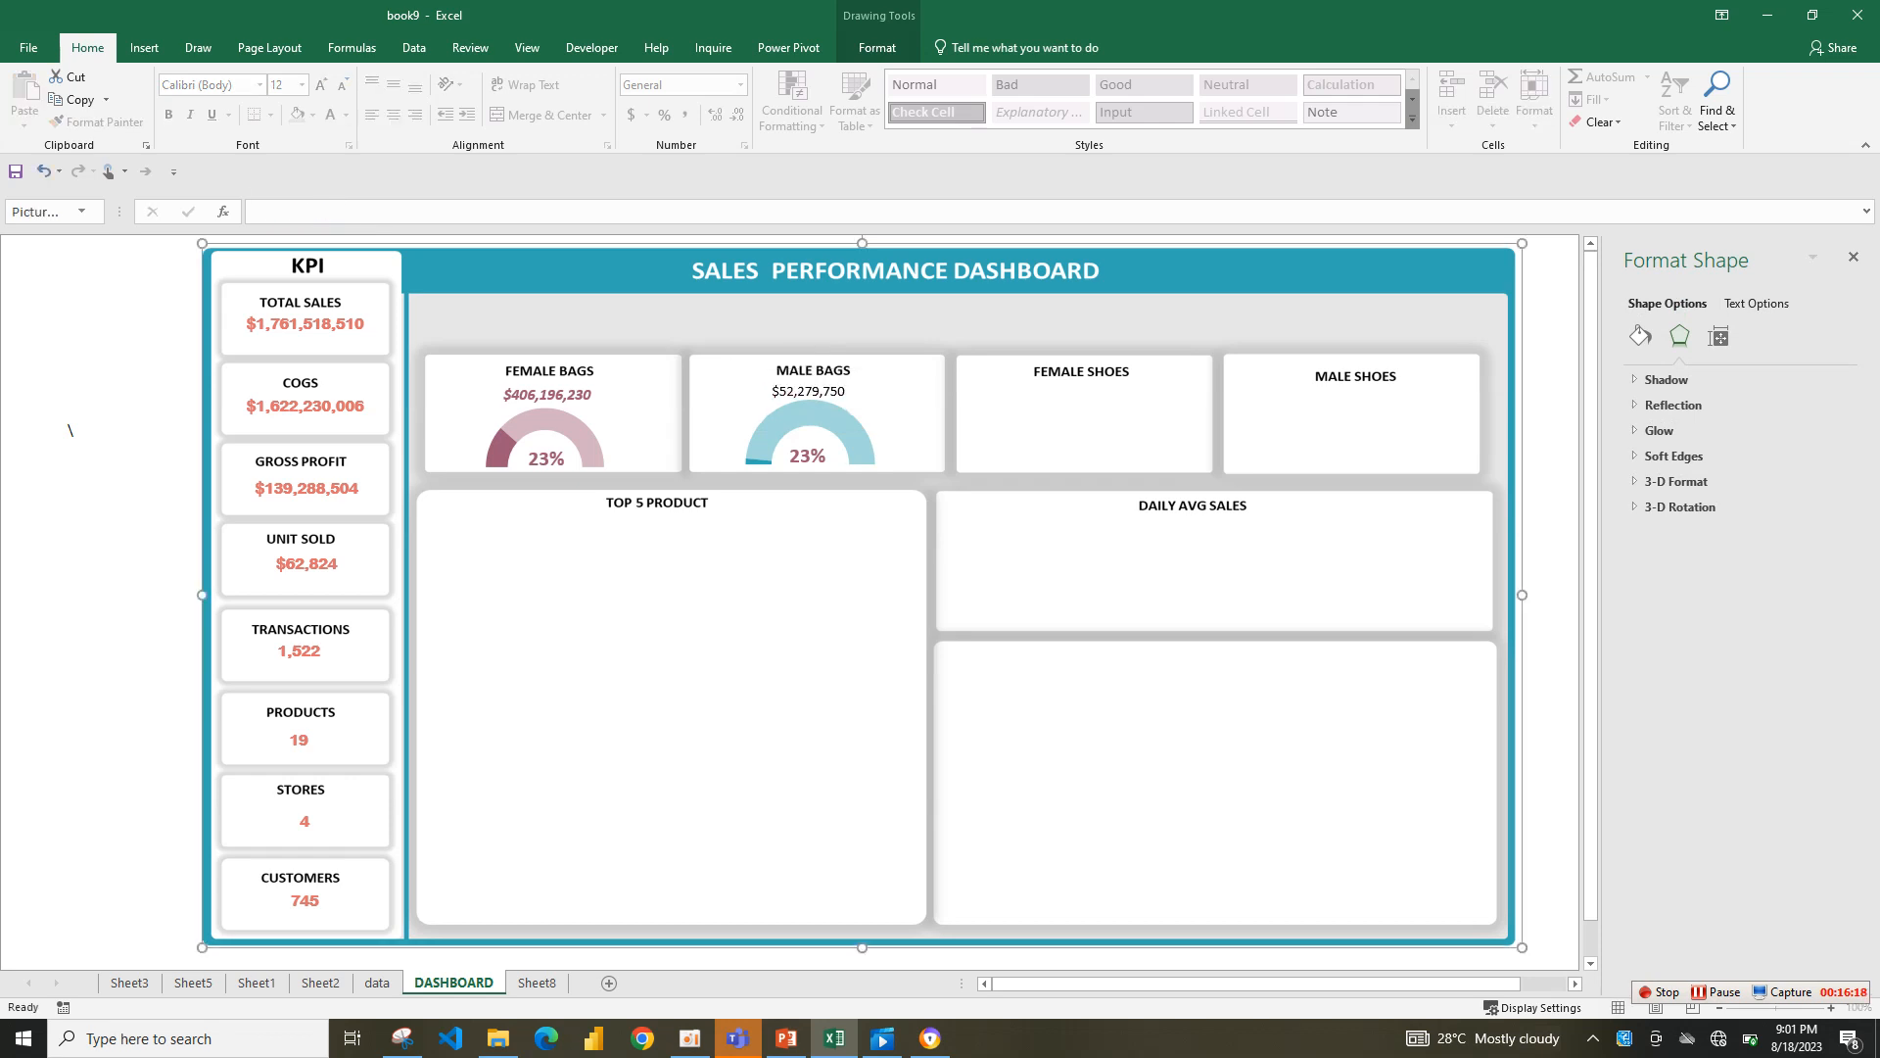
- Link the percentage text box in the MALE BAGS card to =Sheet8!B18
click(807, 457)
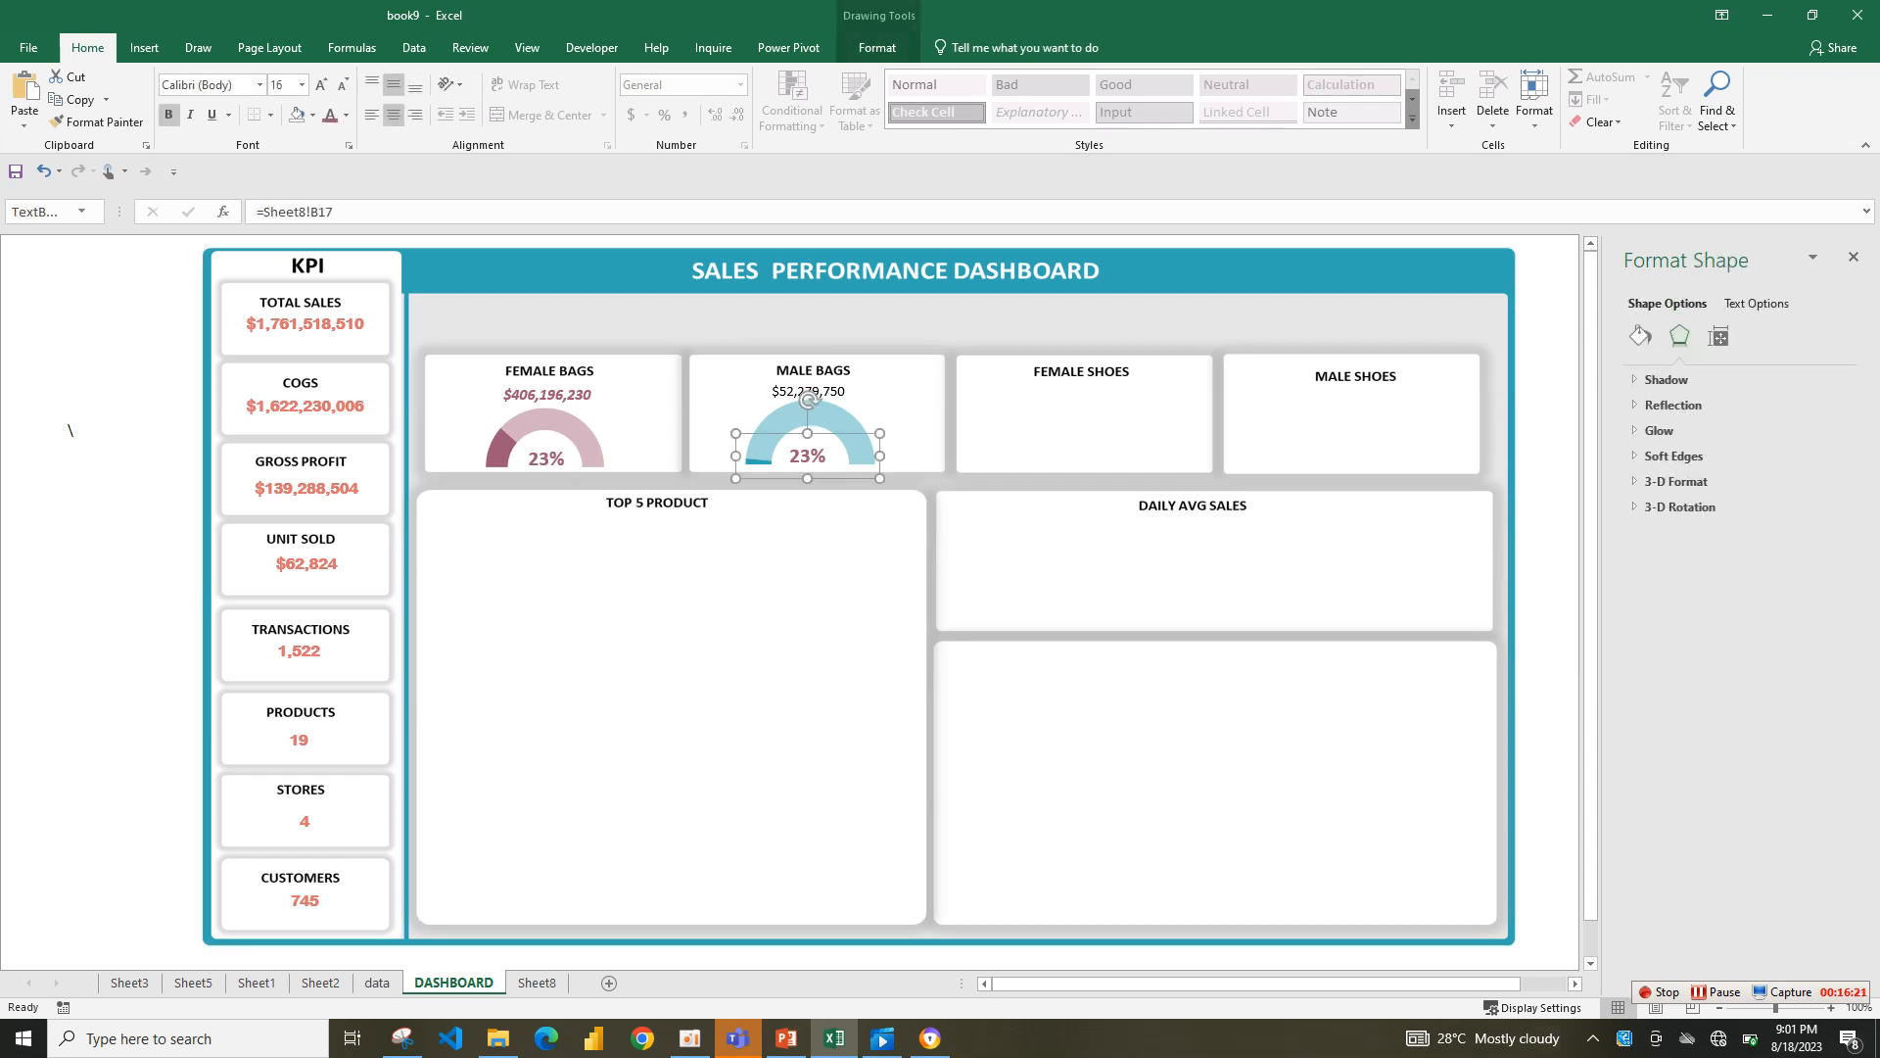
key(BackSpace)
text(8)
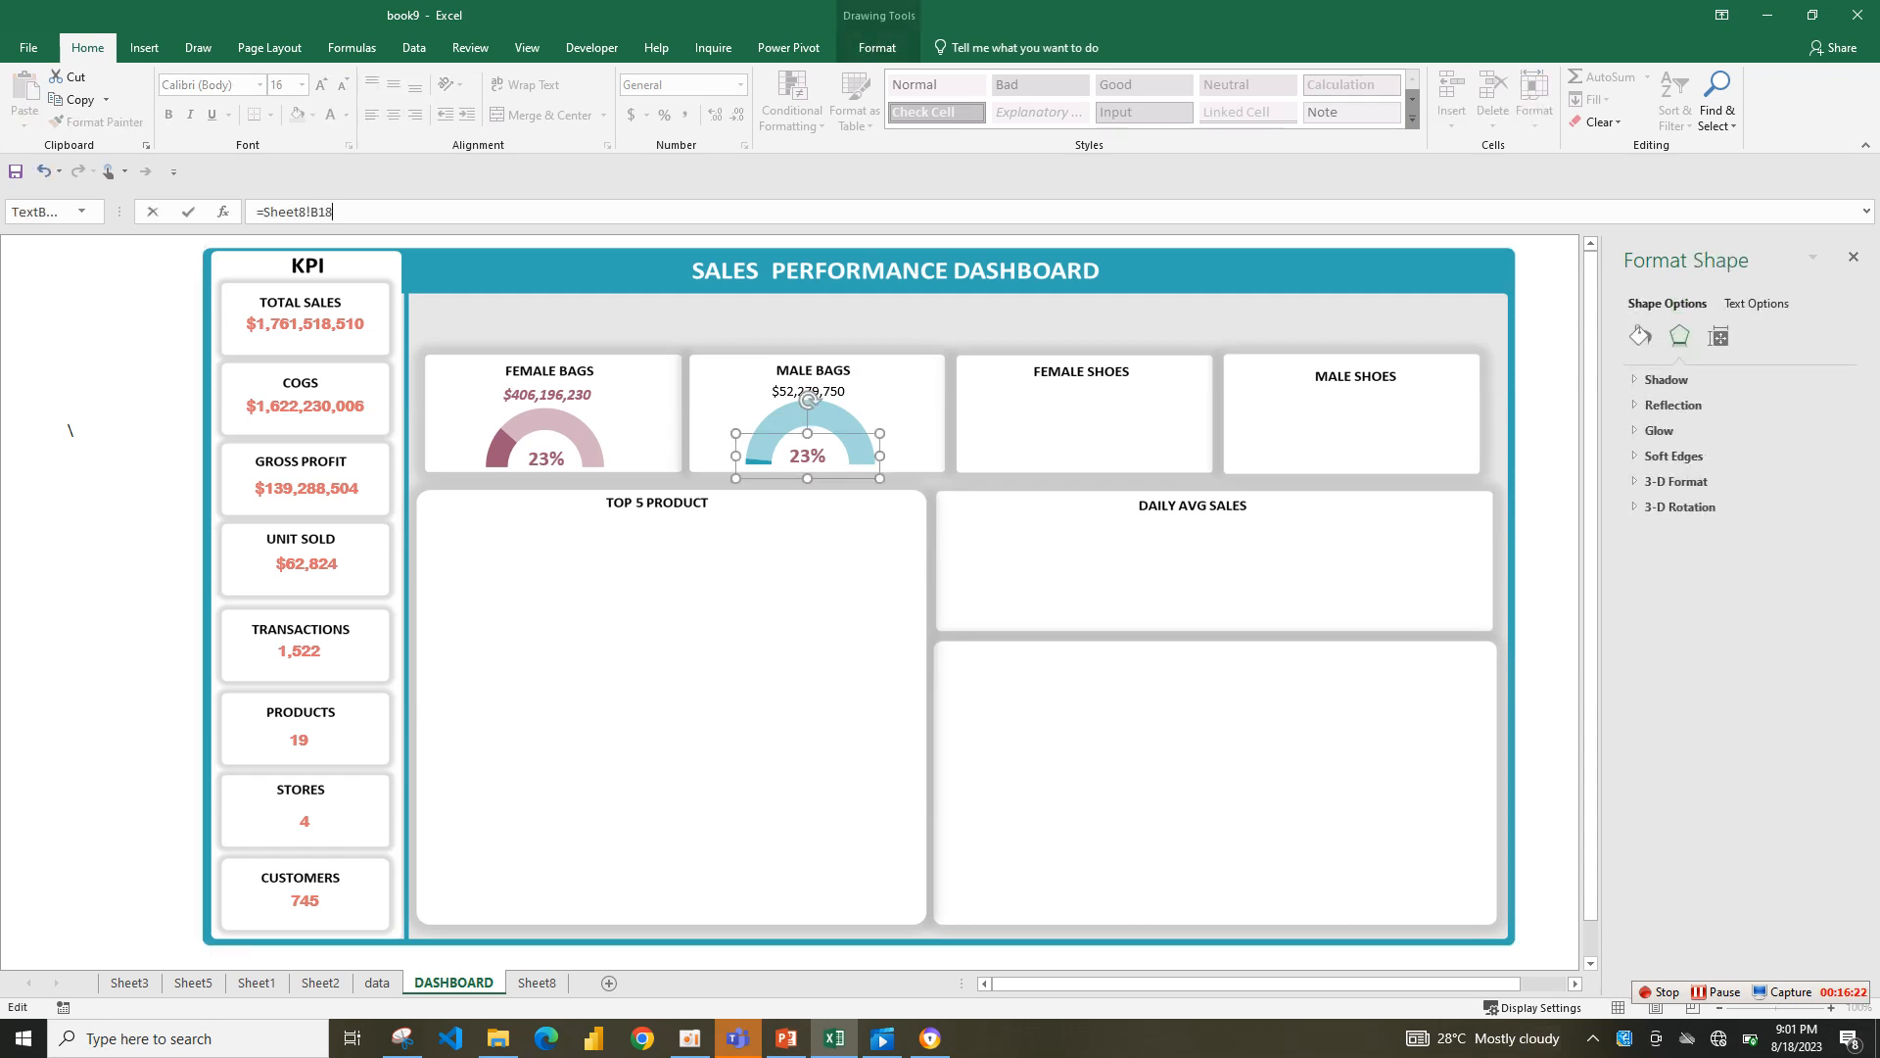
key(Return)
click(821, 577)
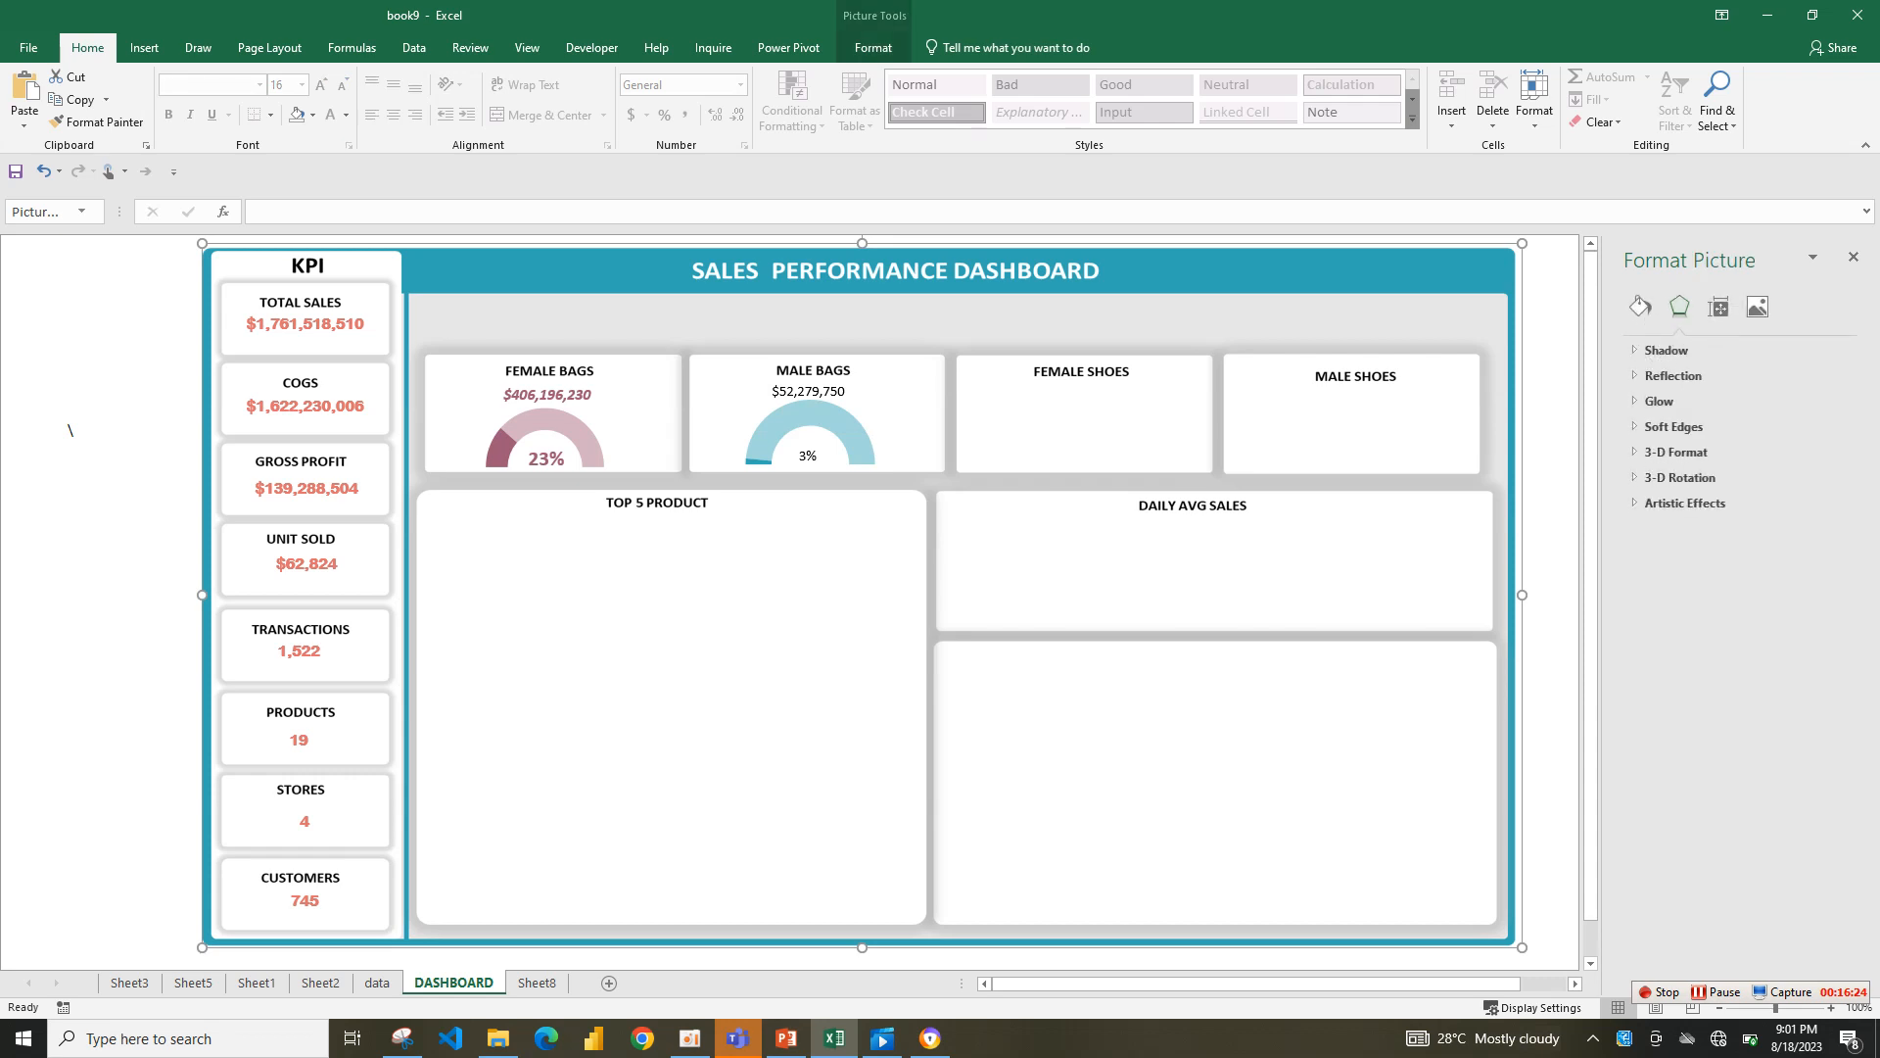
- Format the MALE BAGS sales total in bold, in the recently used teal, at font size 12
click(808, 391)
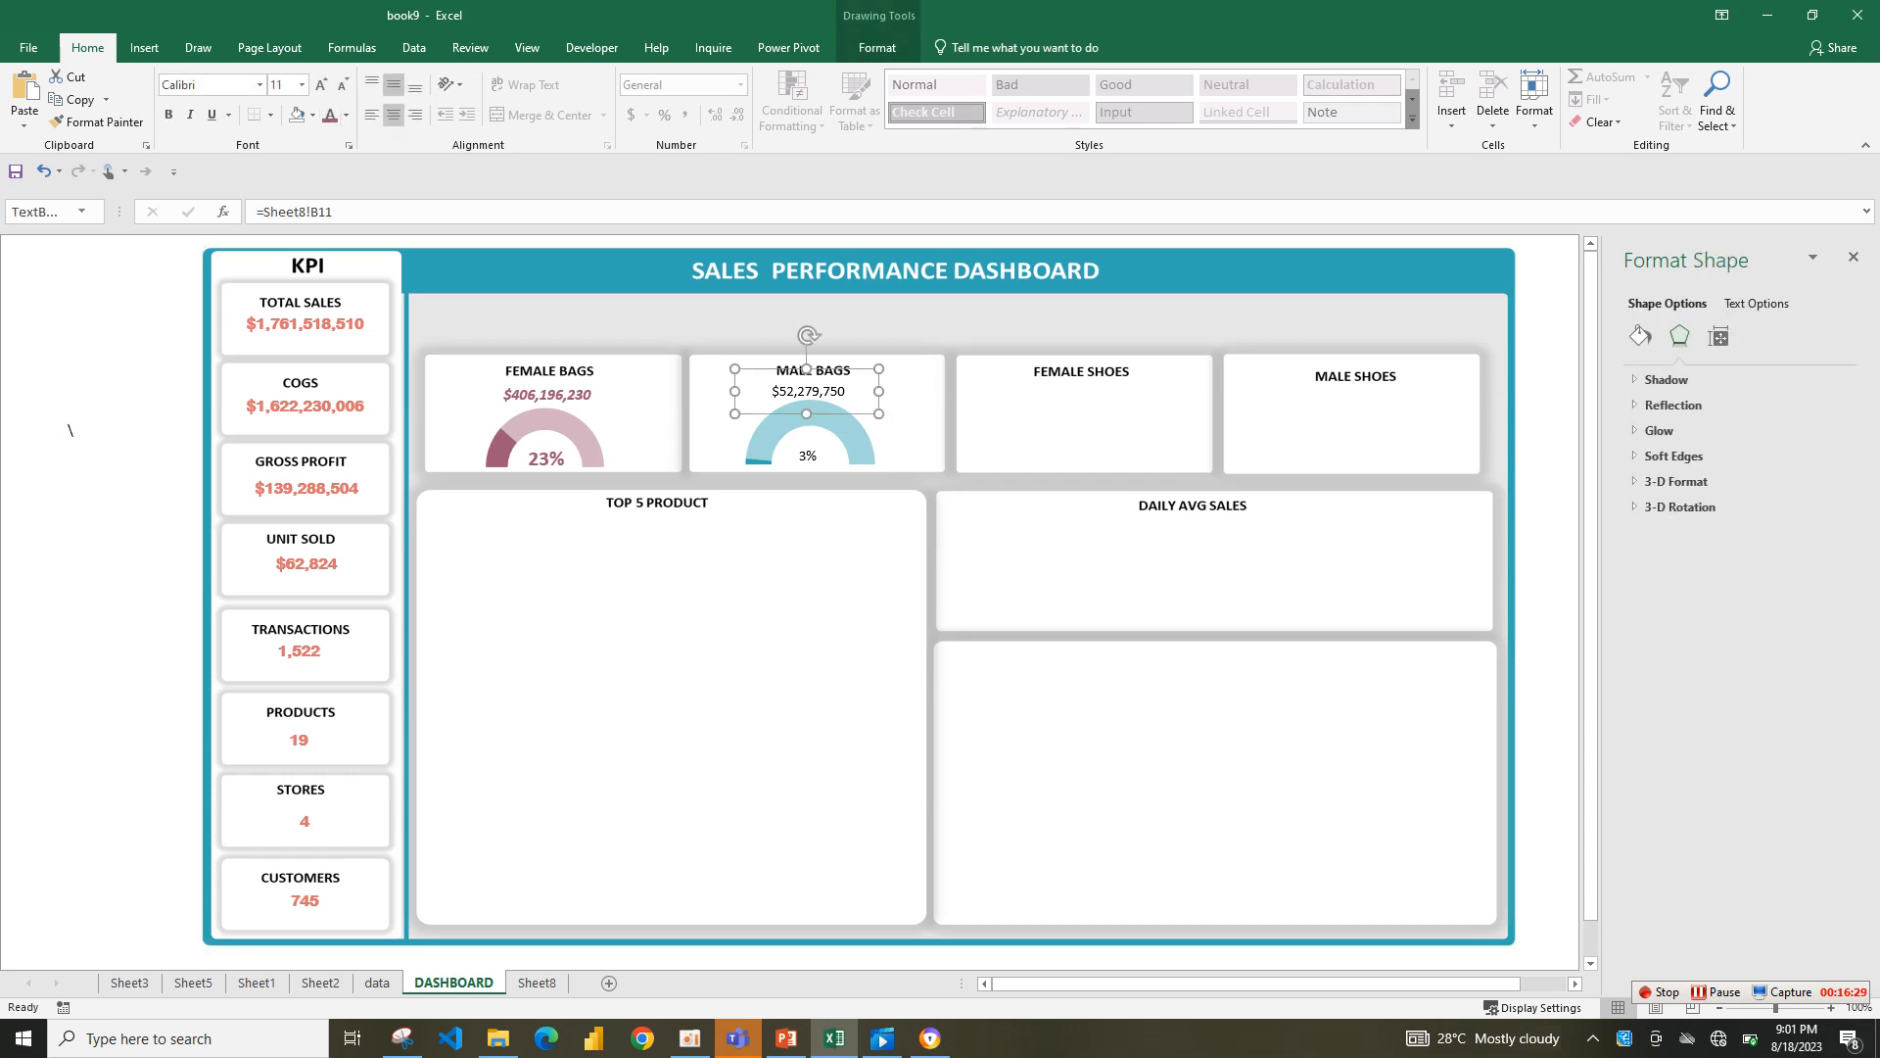
click(346, 115)
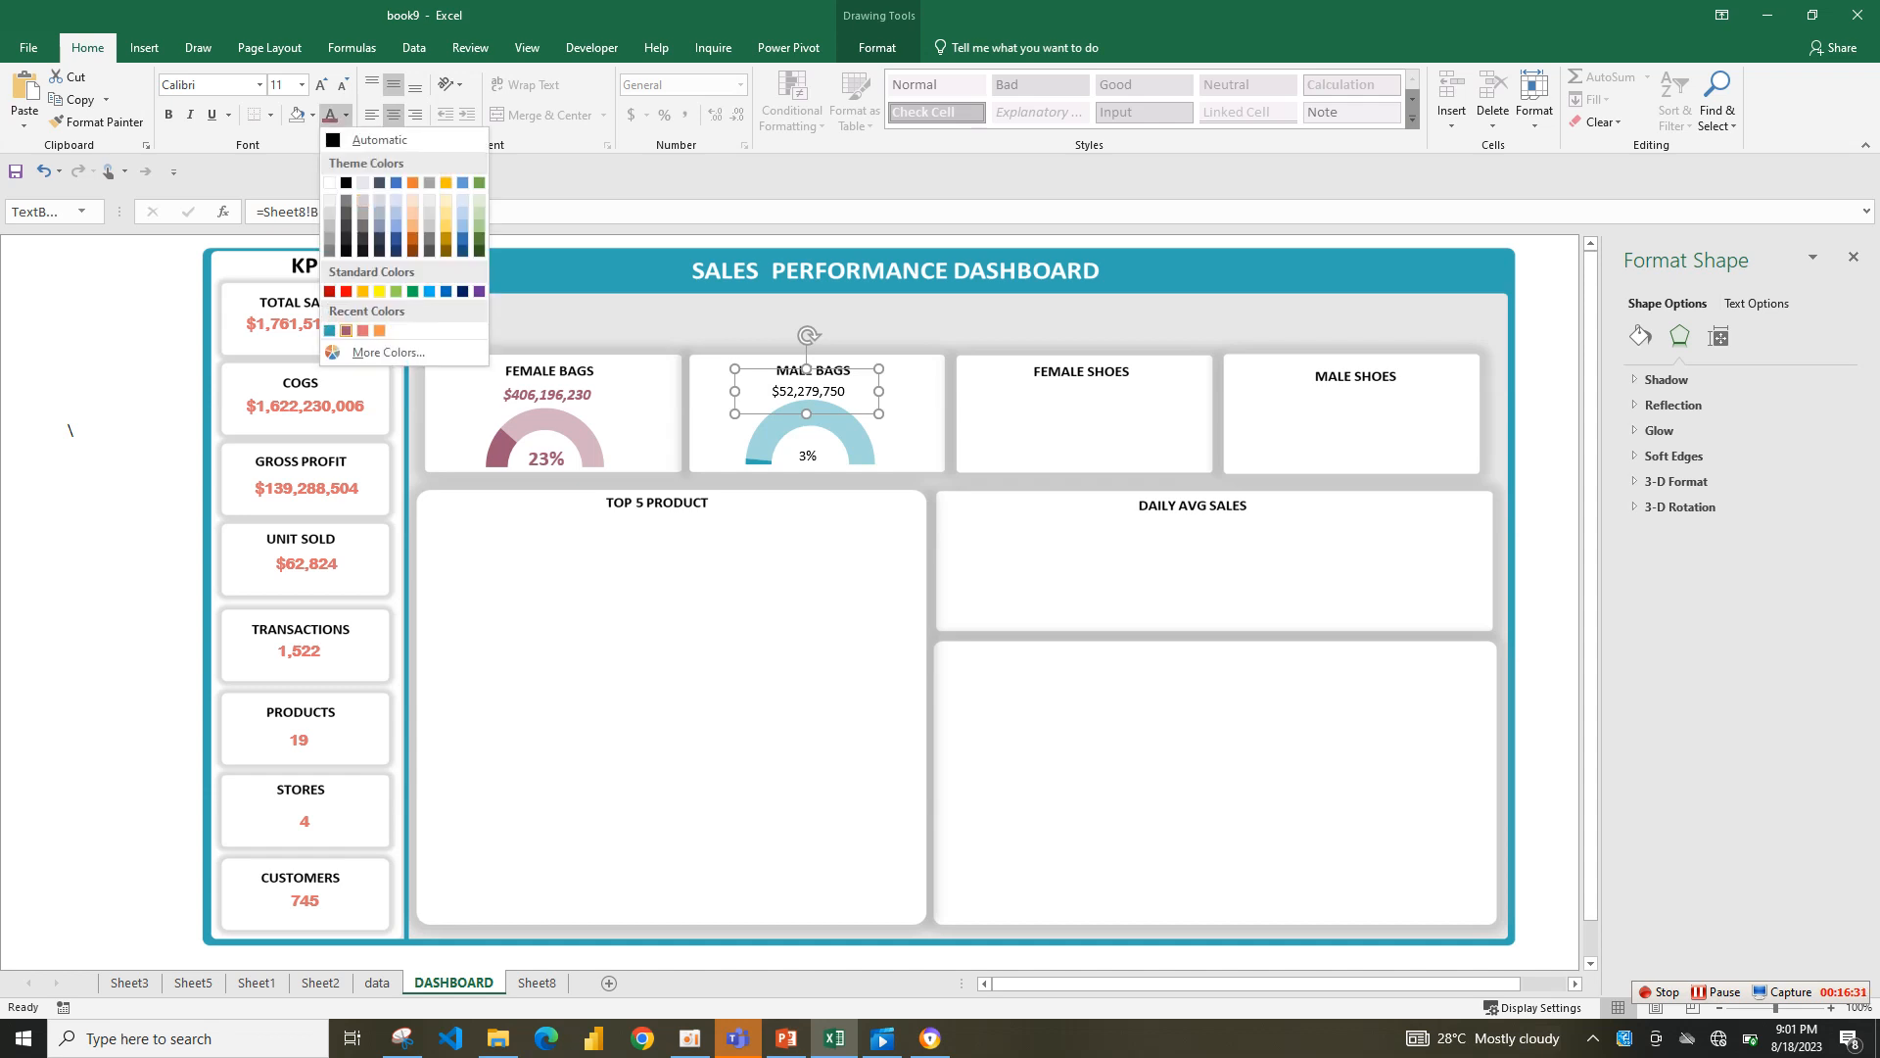
click(329, 330)
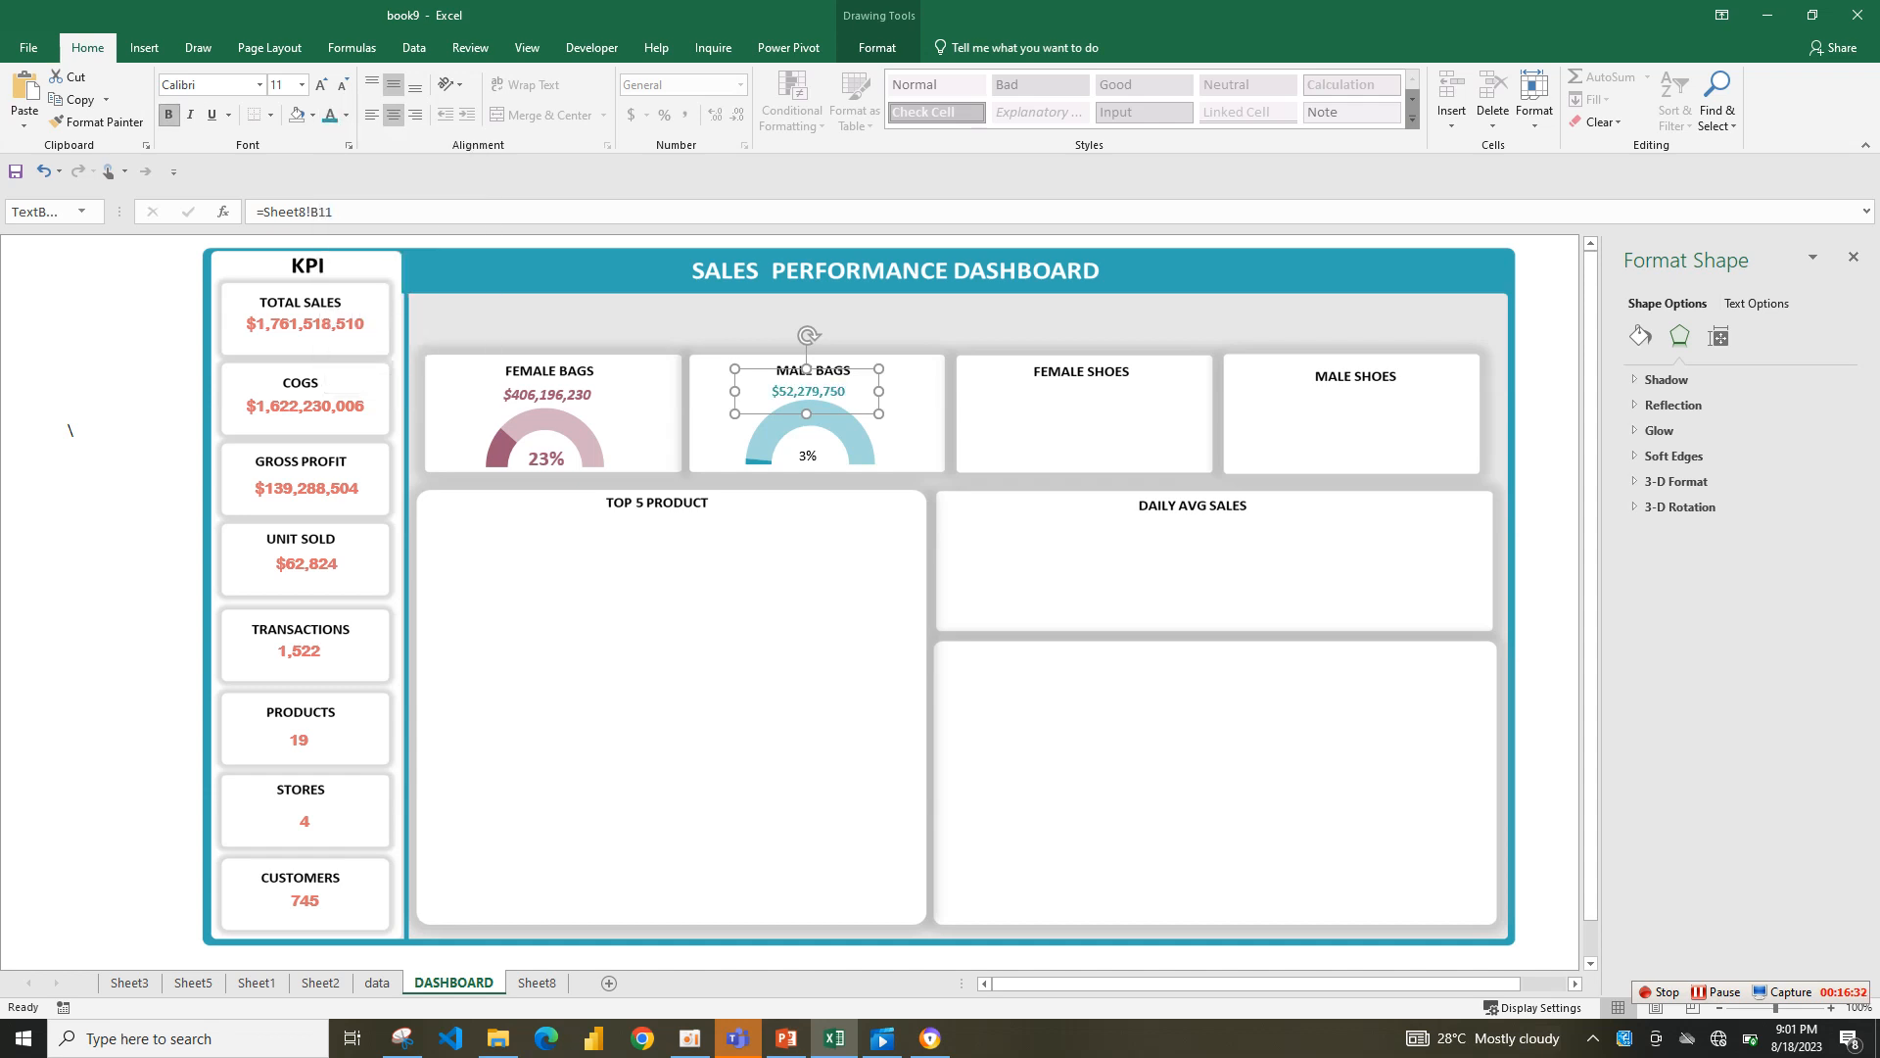
click(321, 86)
- Format the MALE BAGS percentage in bold teal at font size 12
click(807, 456)
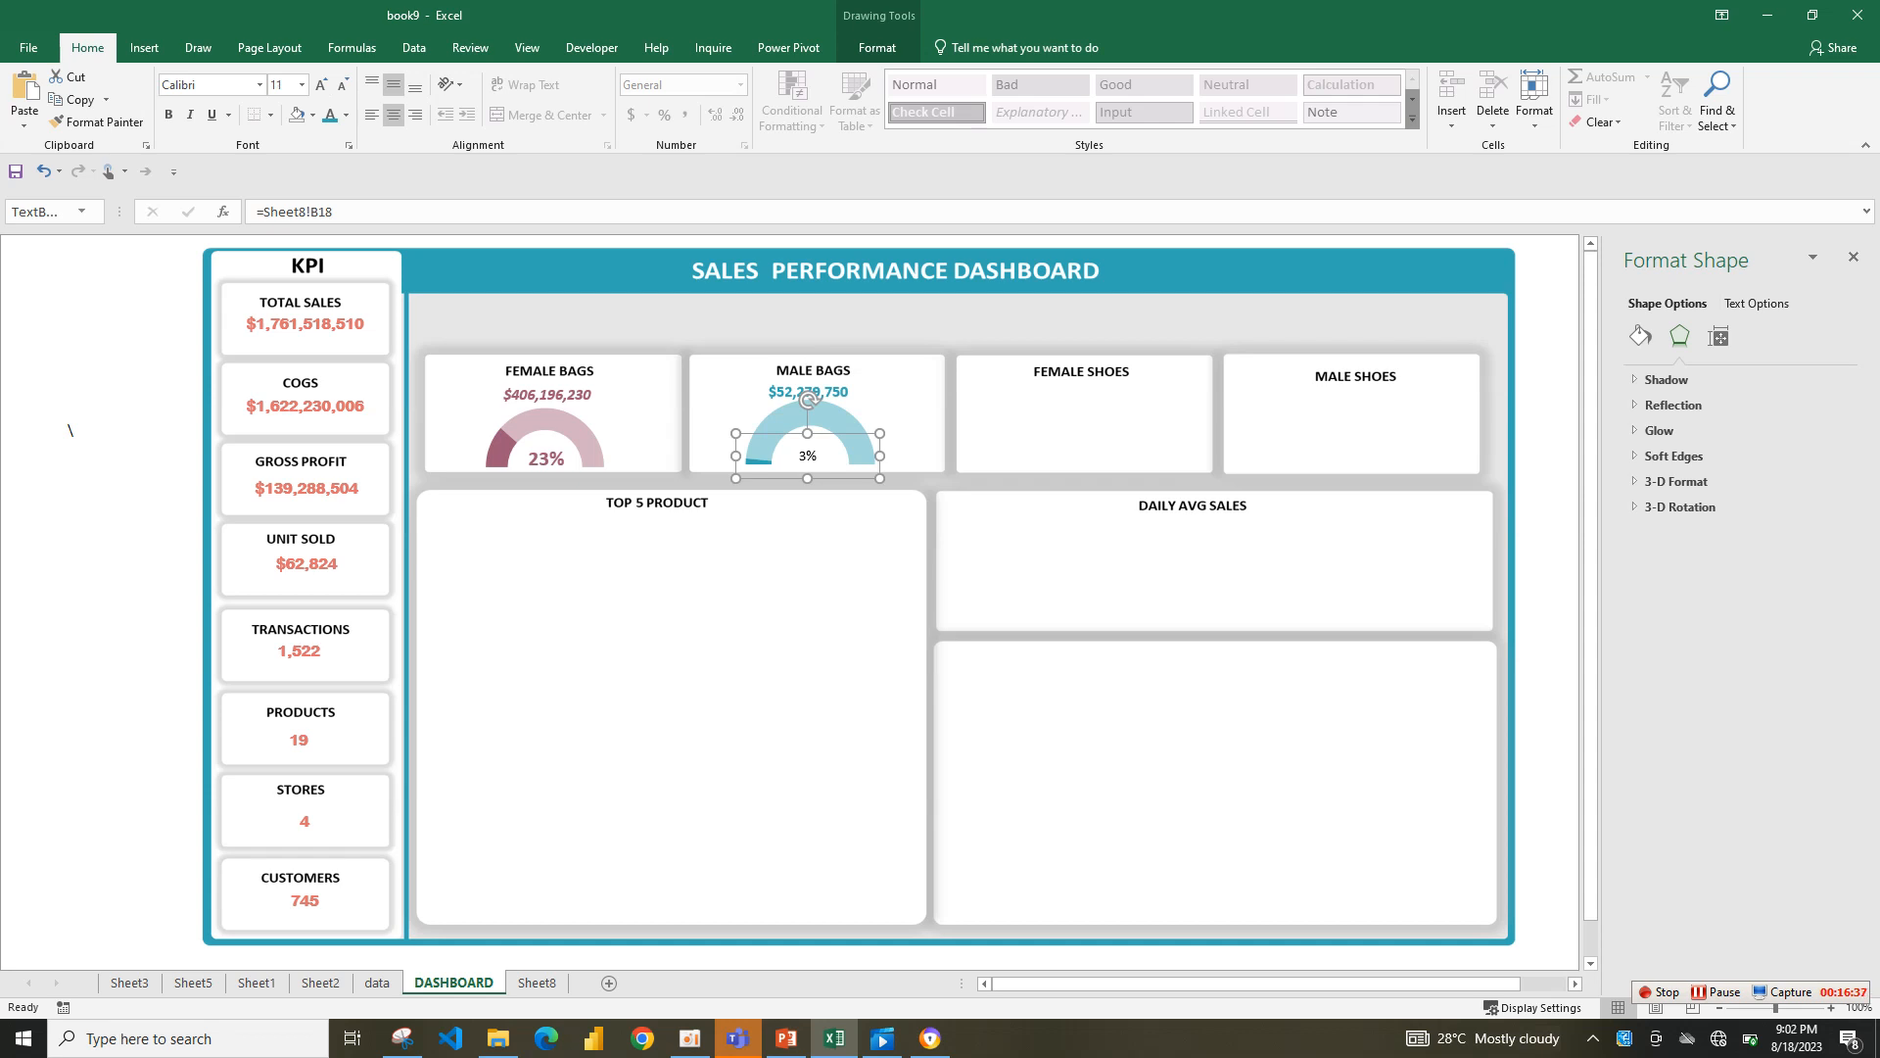
click(329, 115)
click(320, 85)
click(169, 115)
- Check the FEMALE BAGS percentage's formatting and enlarge the MALE BAGS sales total to font size 14
click(547, 458)
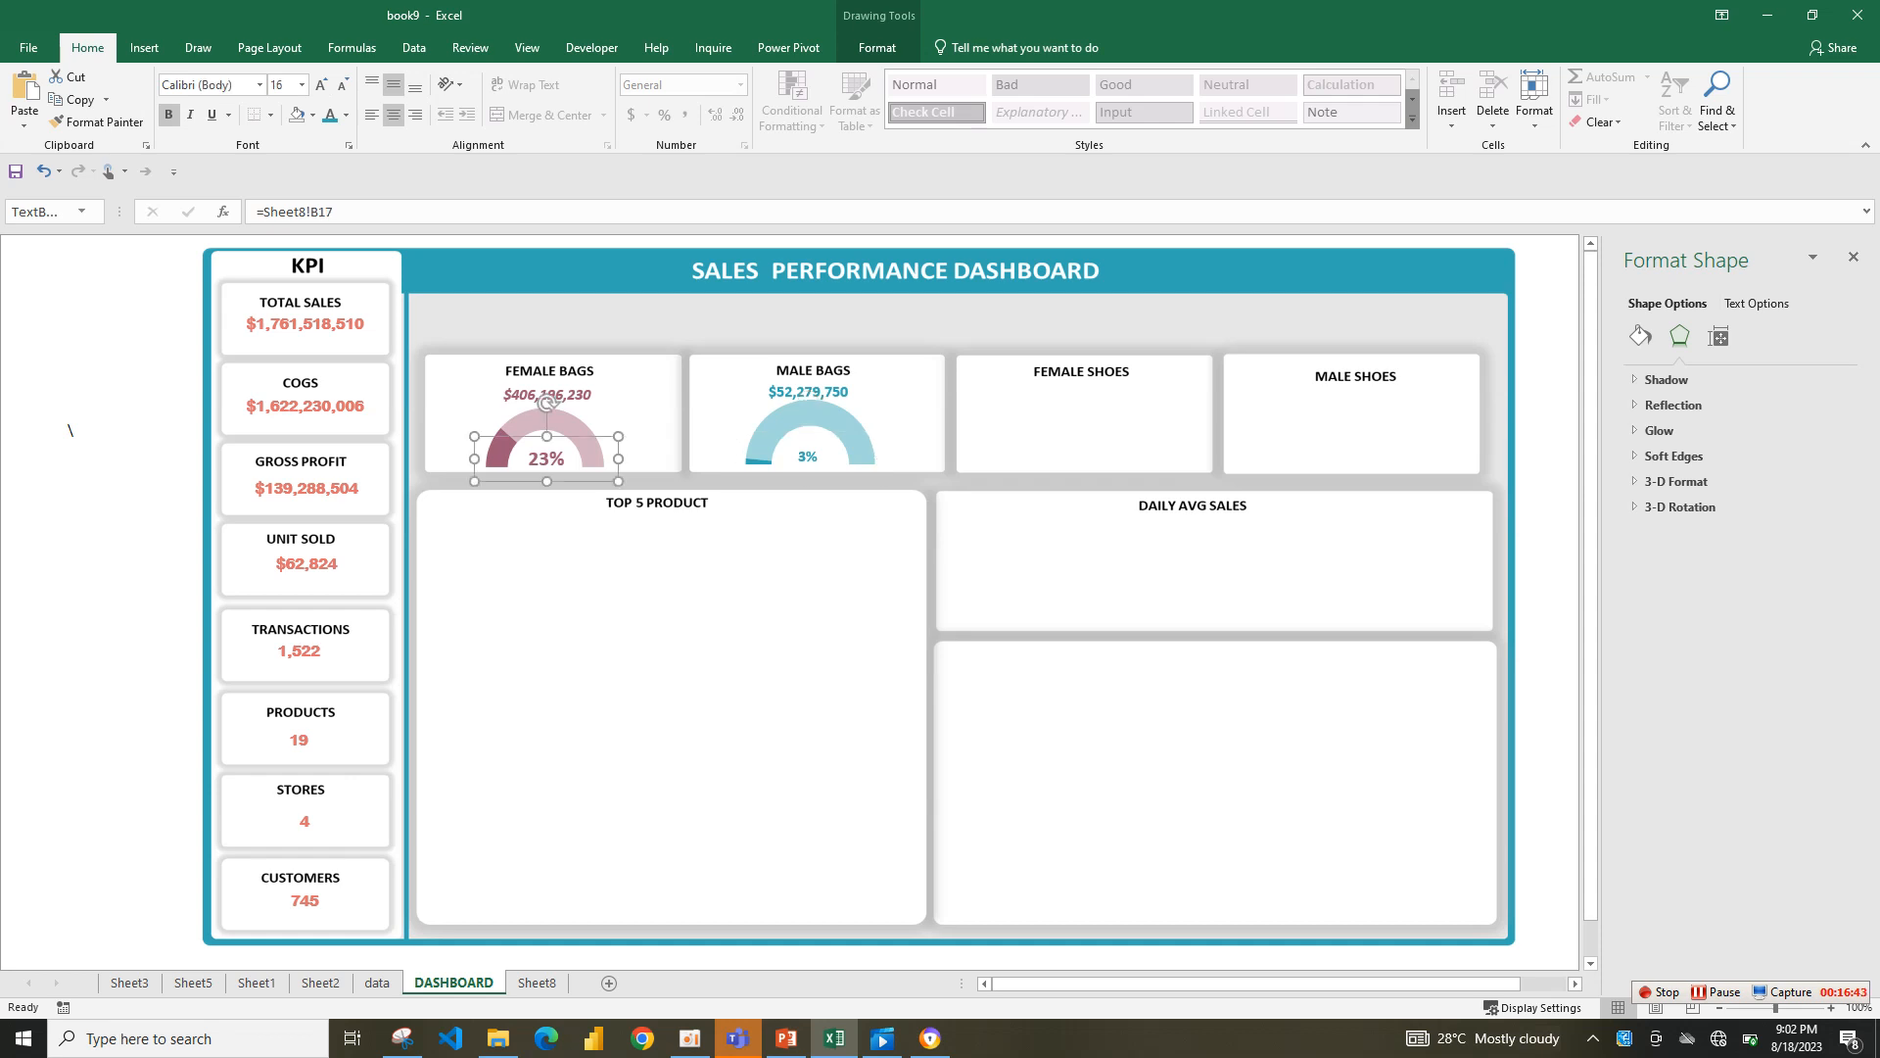
click(808, 392)
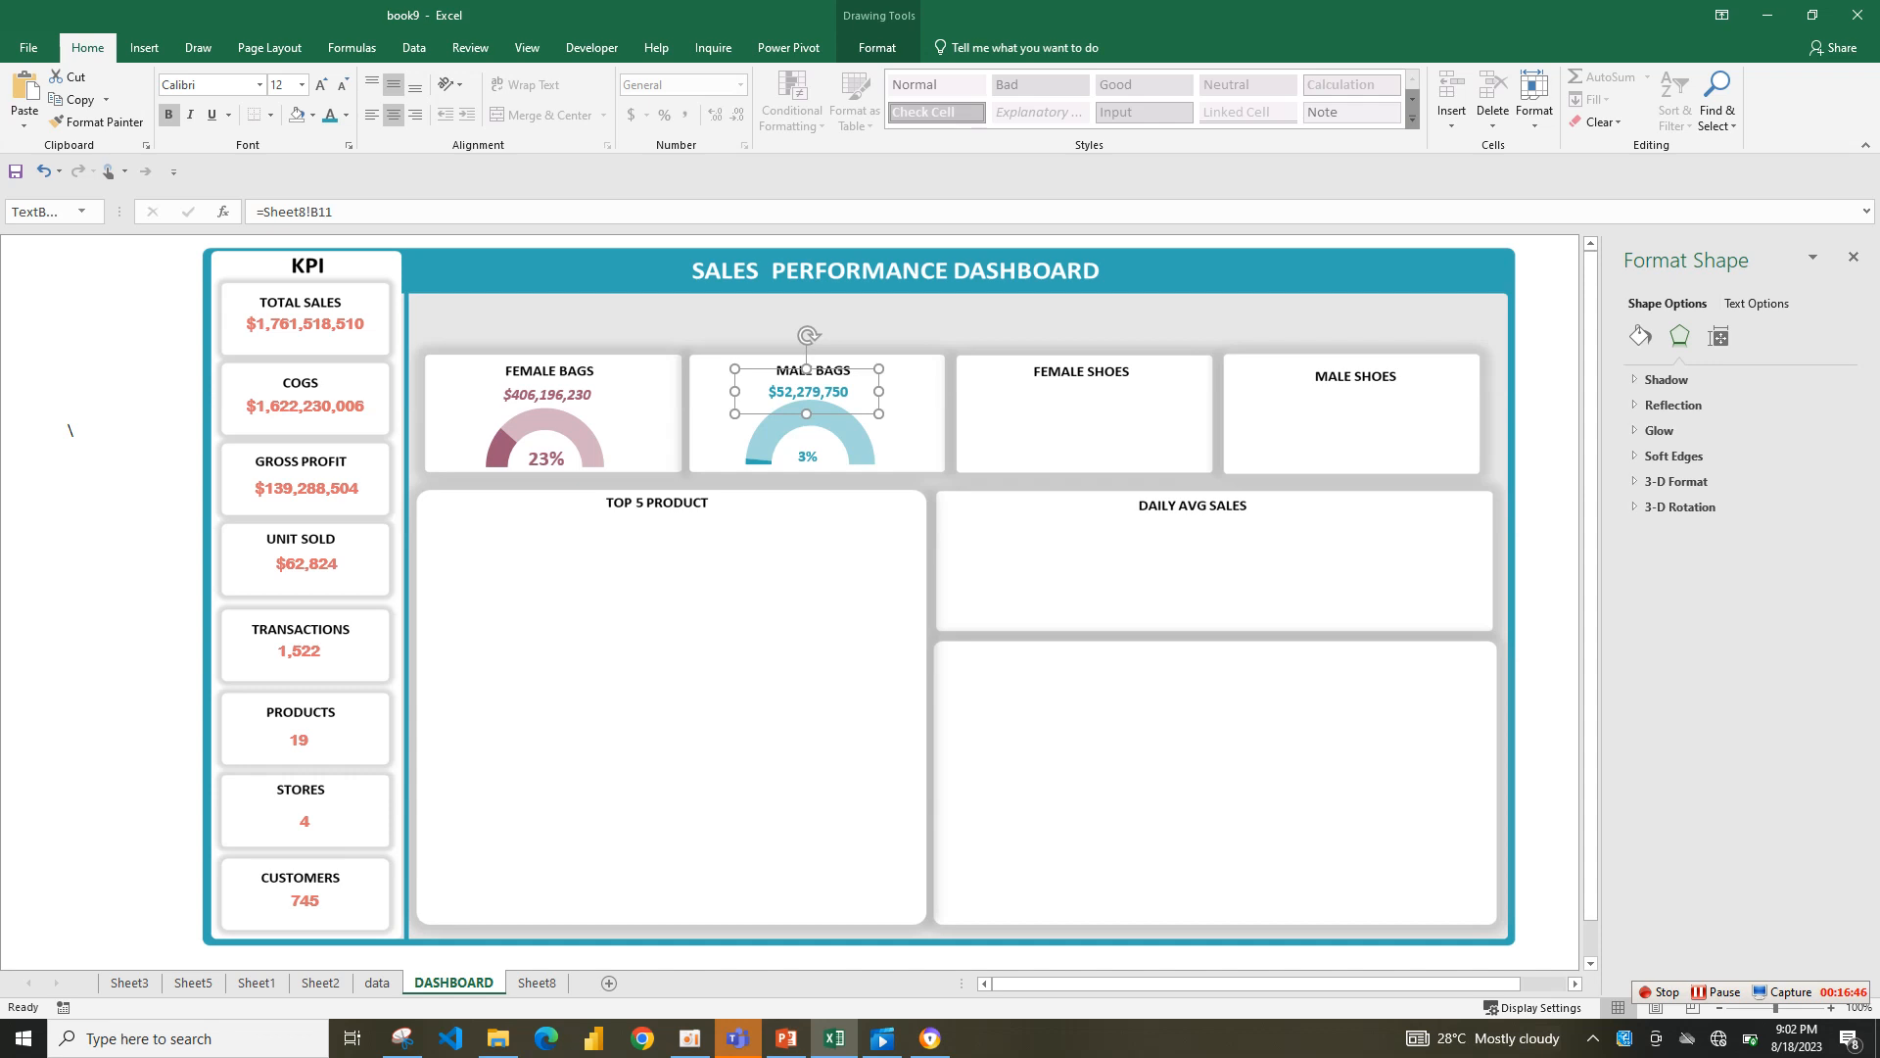
click(321, 85)
click(806, 456)
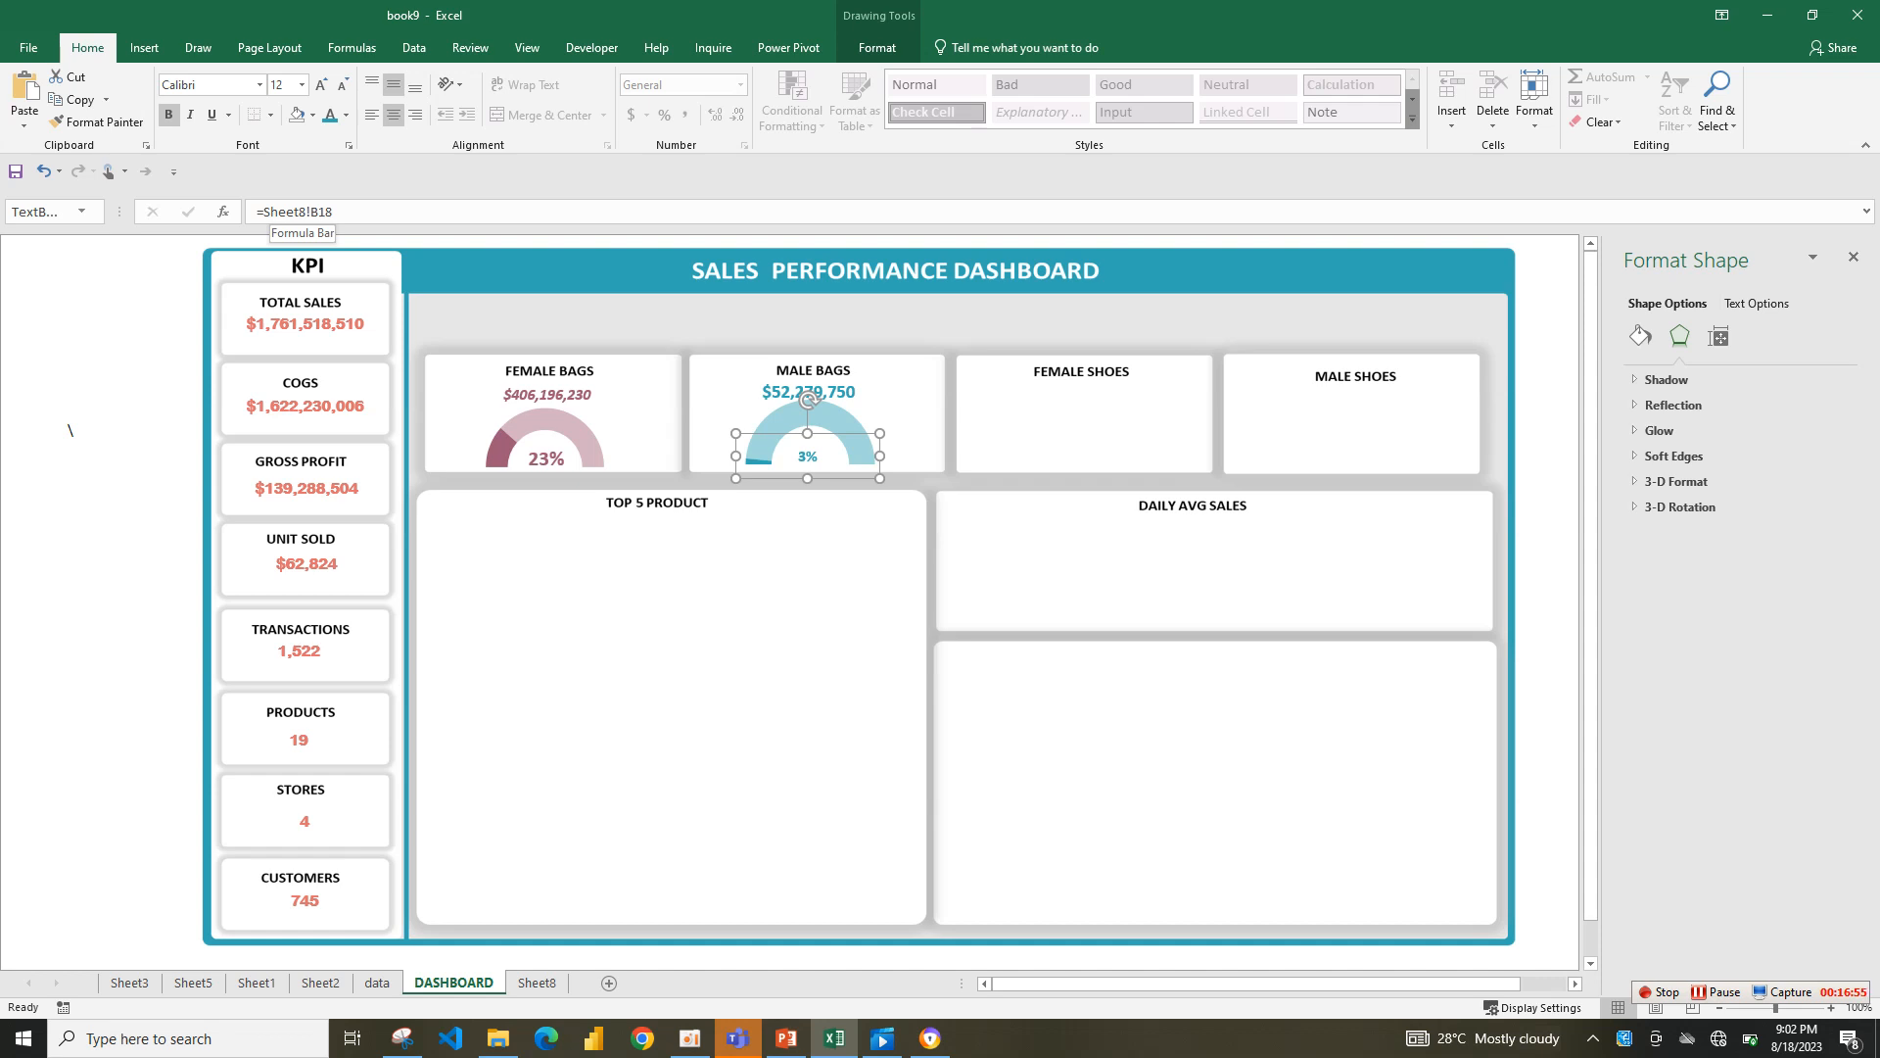
click(97, 122)
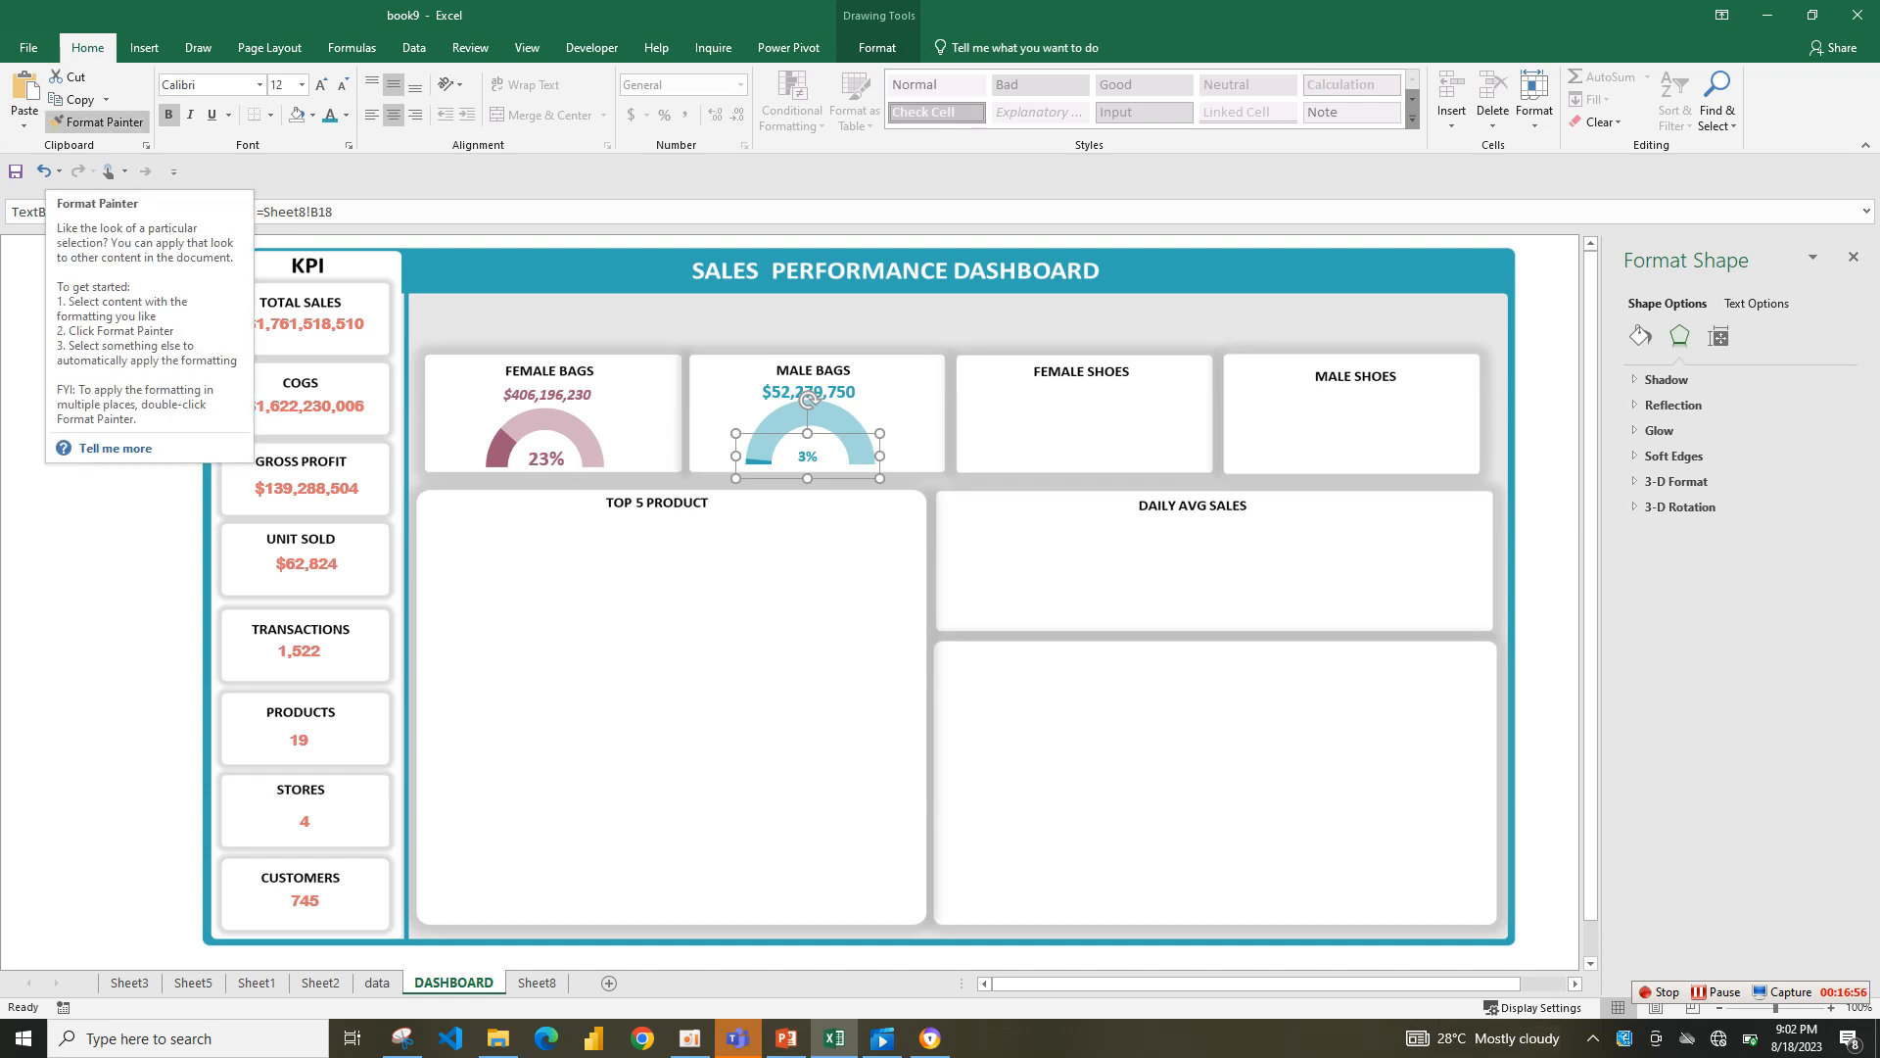
click(705, 568)
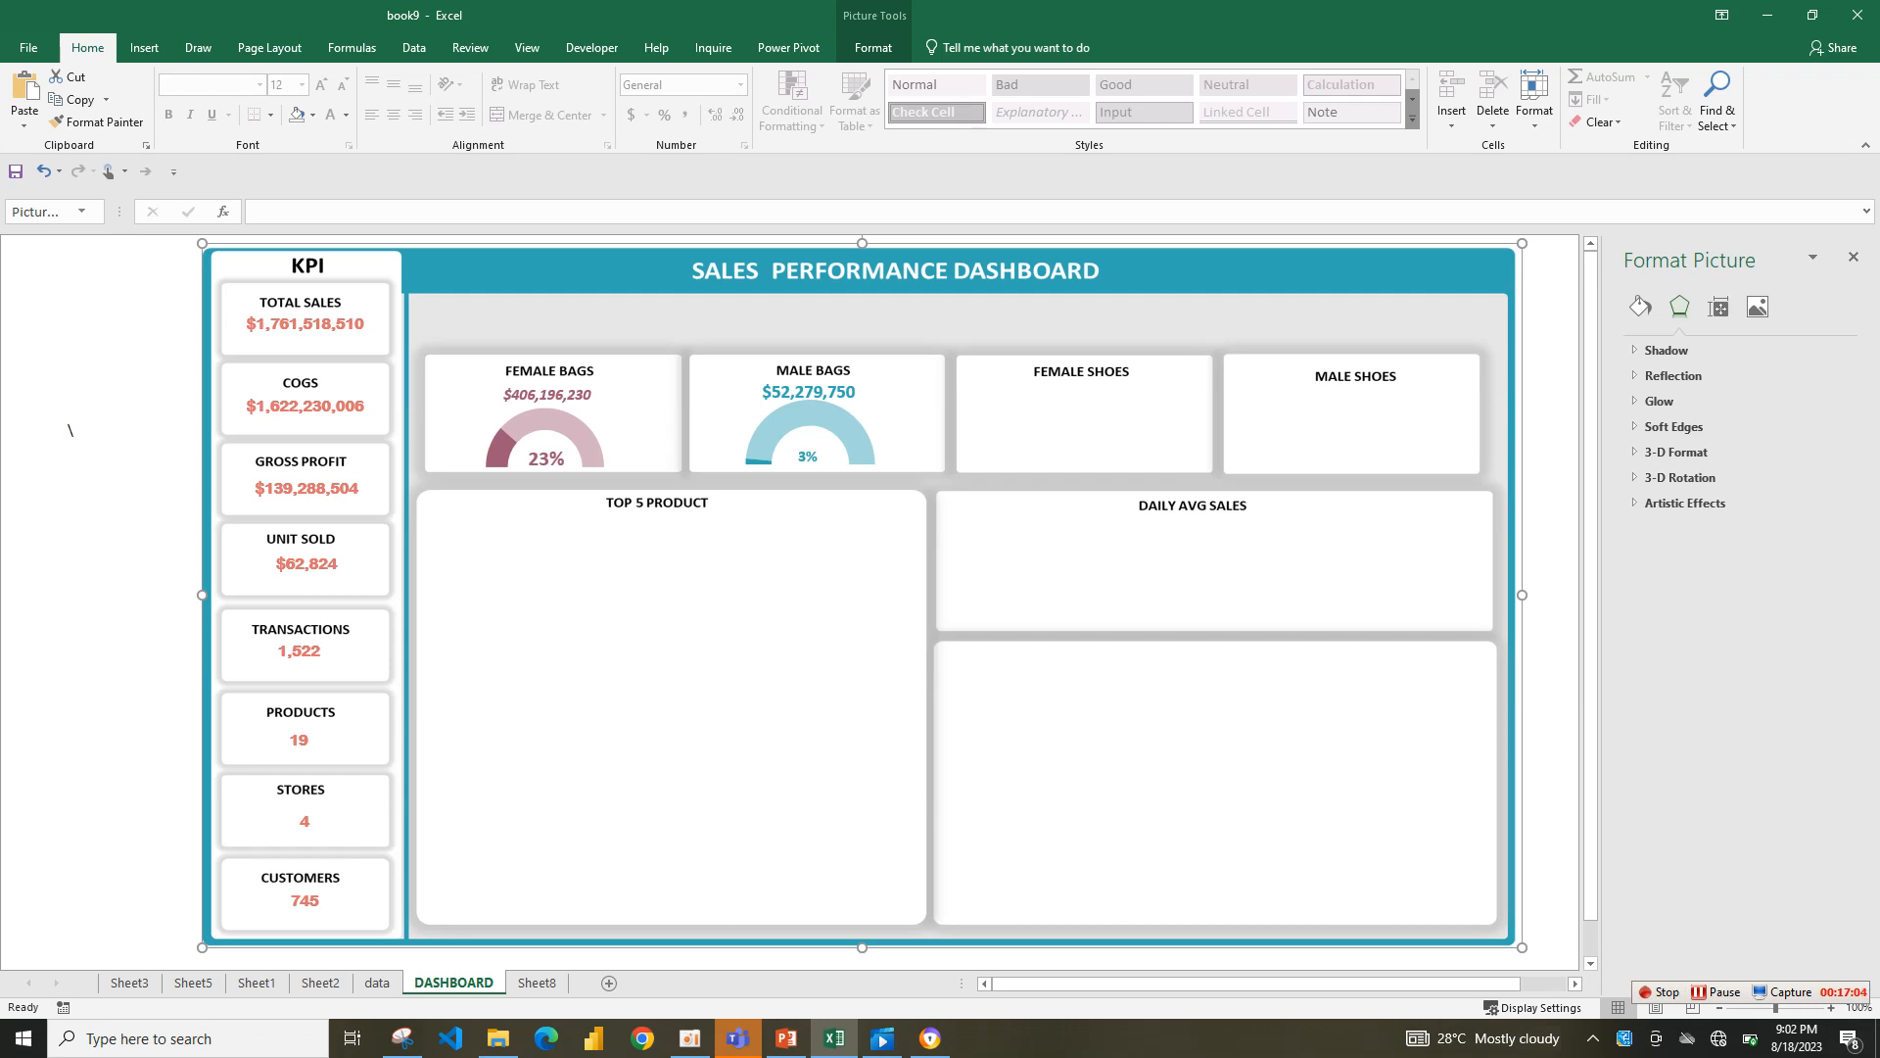
- Nudge the MALE BAGS sales total slightly up and to the right beneath the card title
click(809, 392)
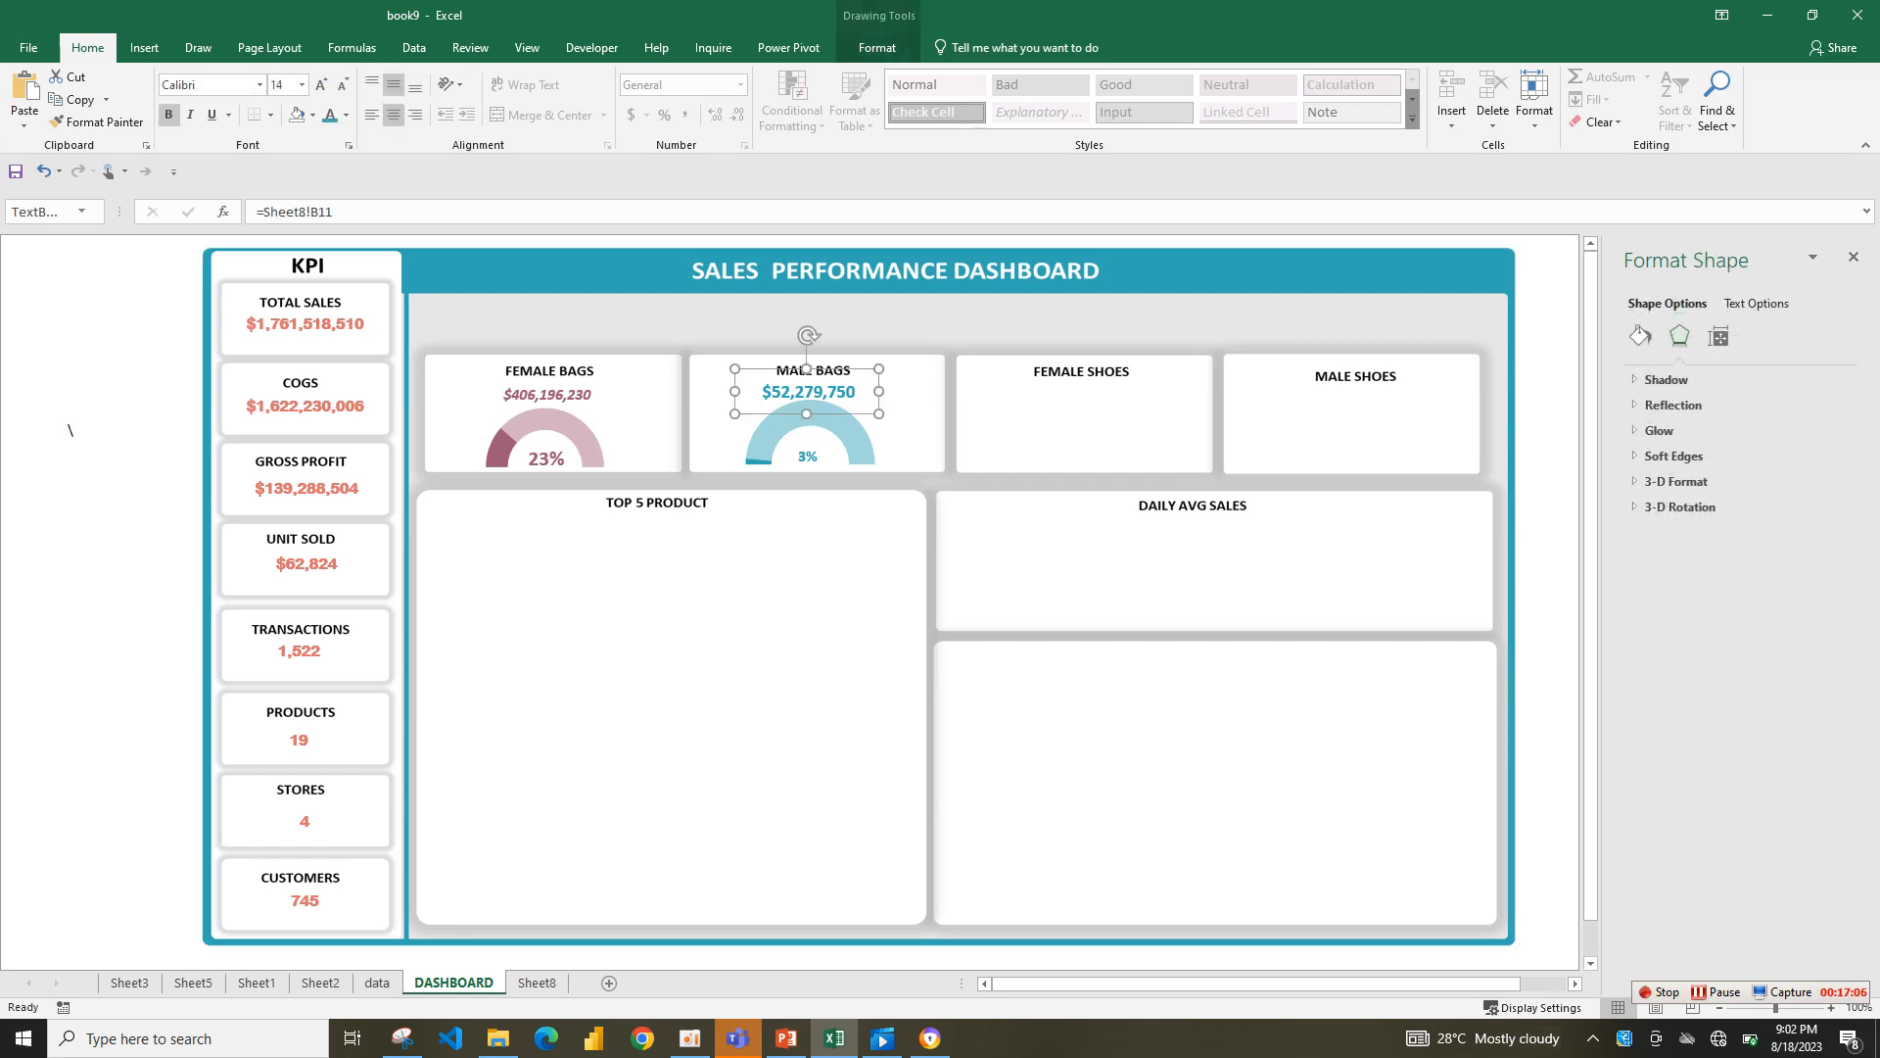
drag(809, 392, 808, 389)
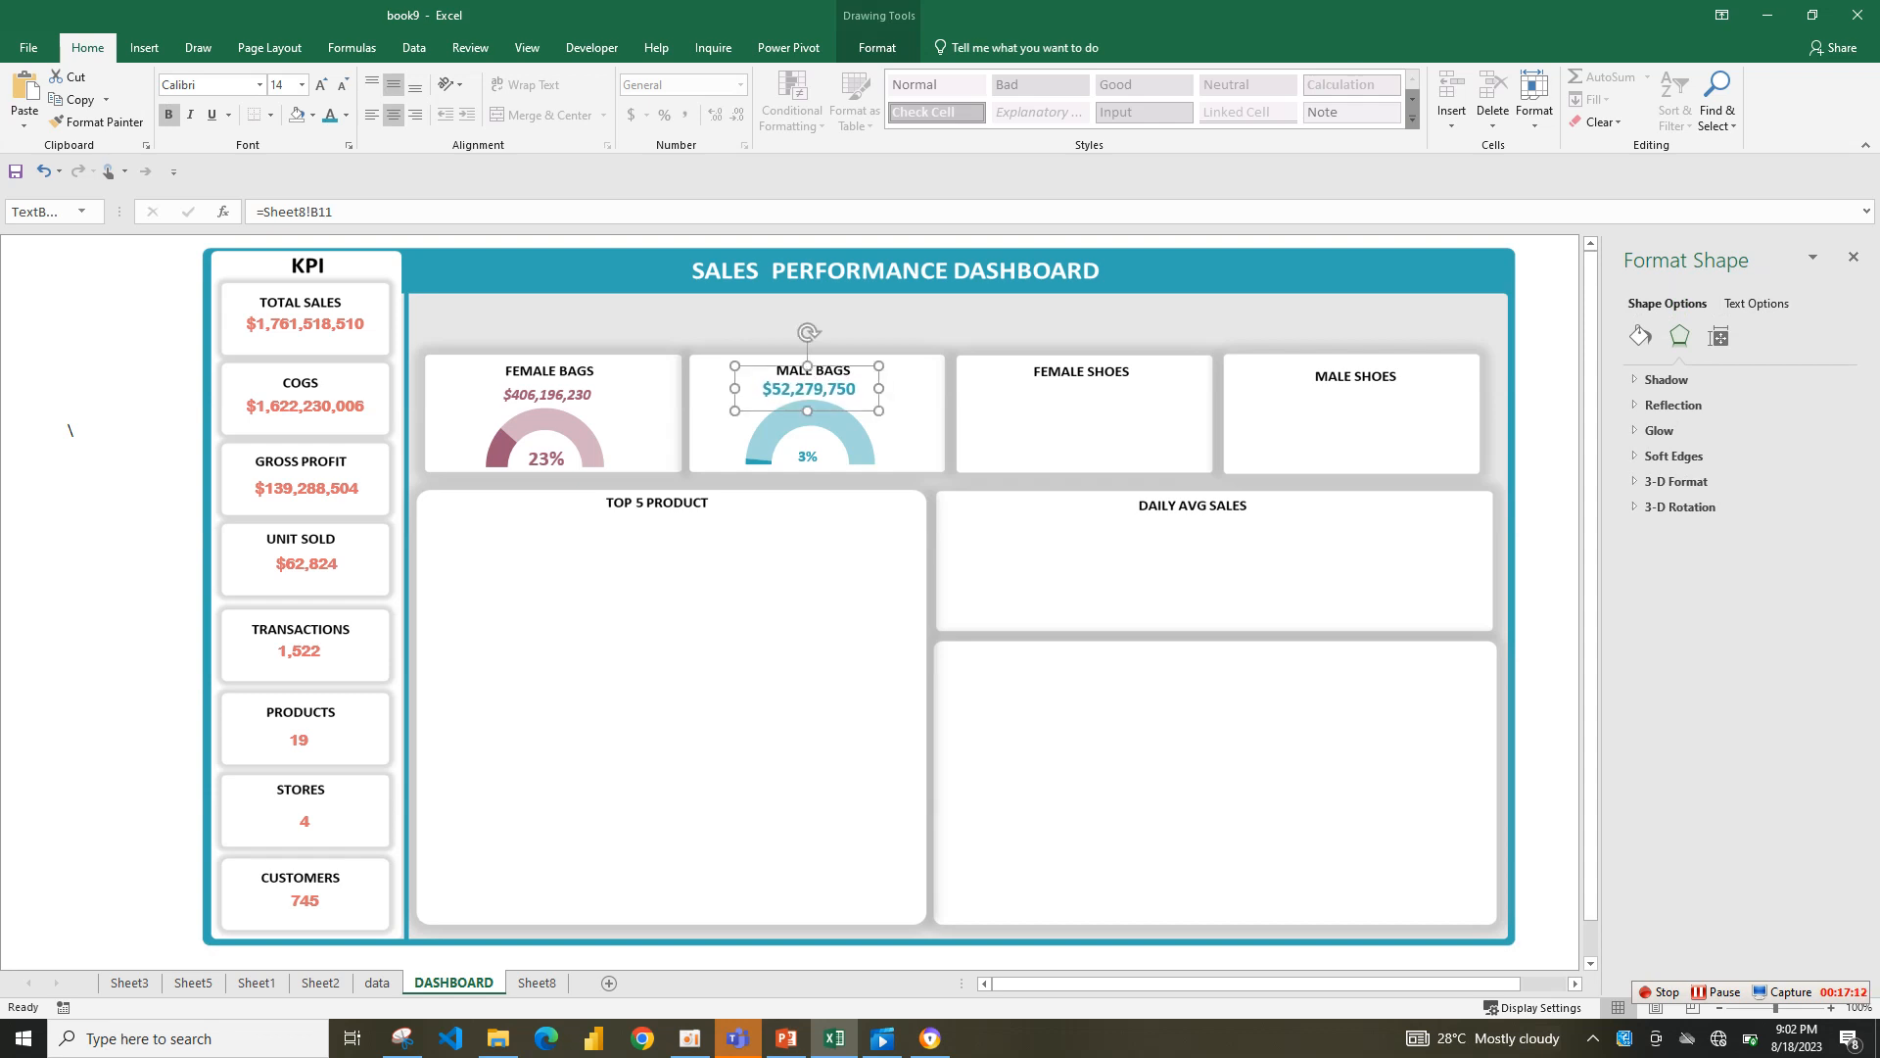
key(Up)
key(Right)
key(Right)
key(Right)
- Enlarge the MALE BAGS percentage to font size 16
click(807, 456)
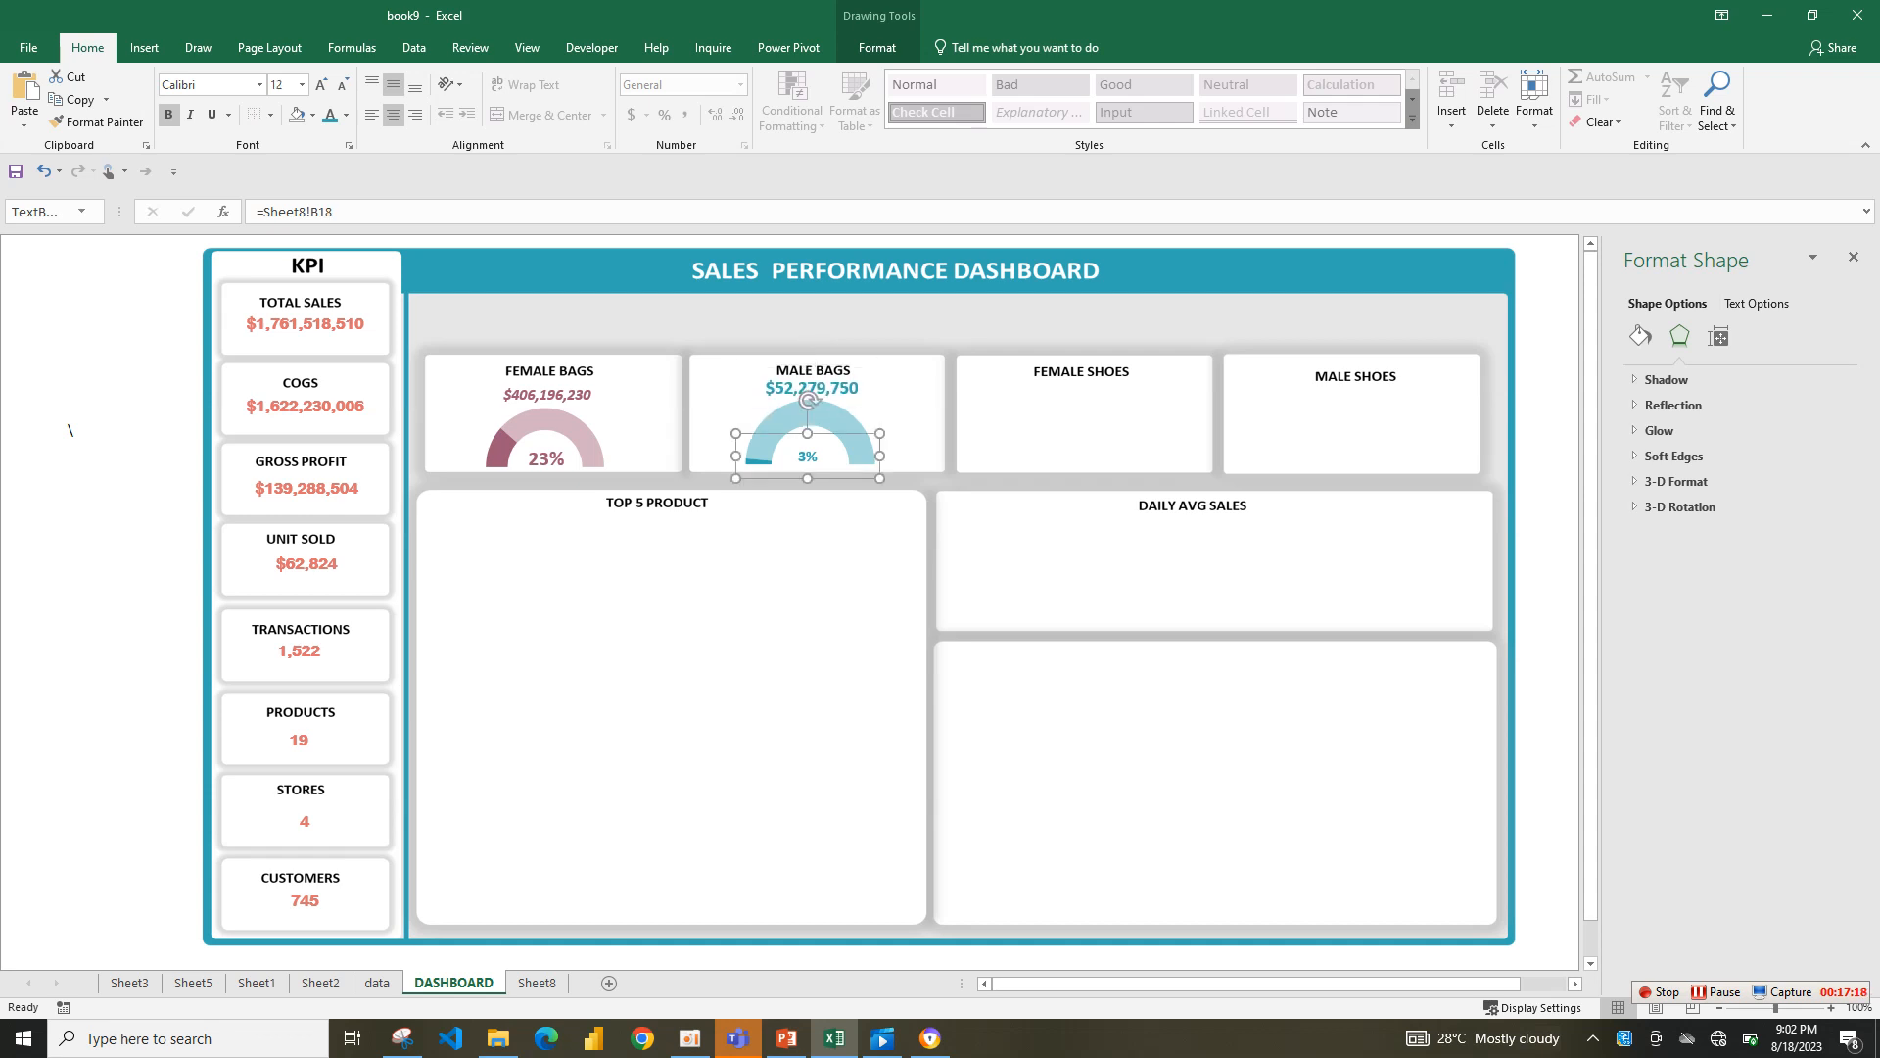
click(322, 85)
click(322, 84)
- Nudge the MALE BAGS sales total slightly down from the card title
click(815, 374)
click(812, 388)
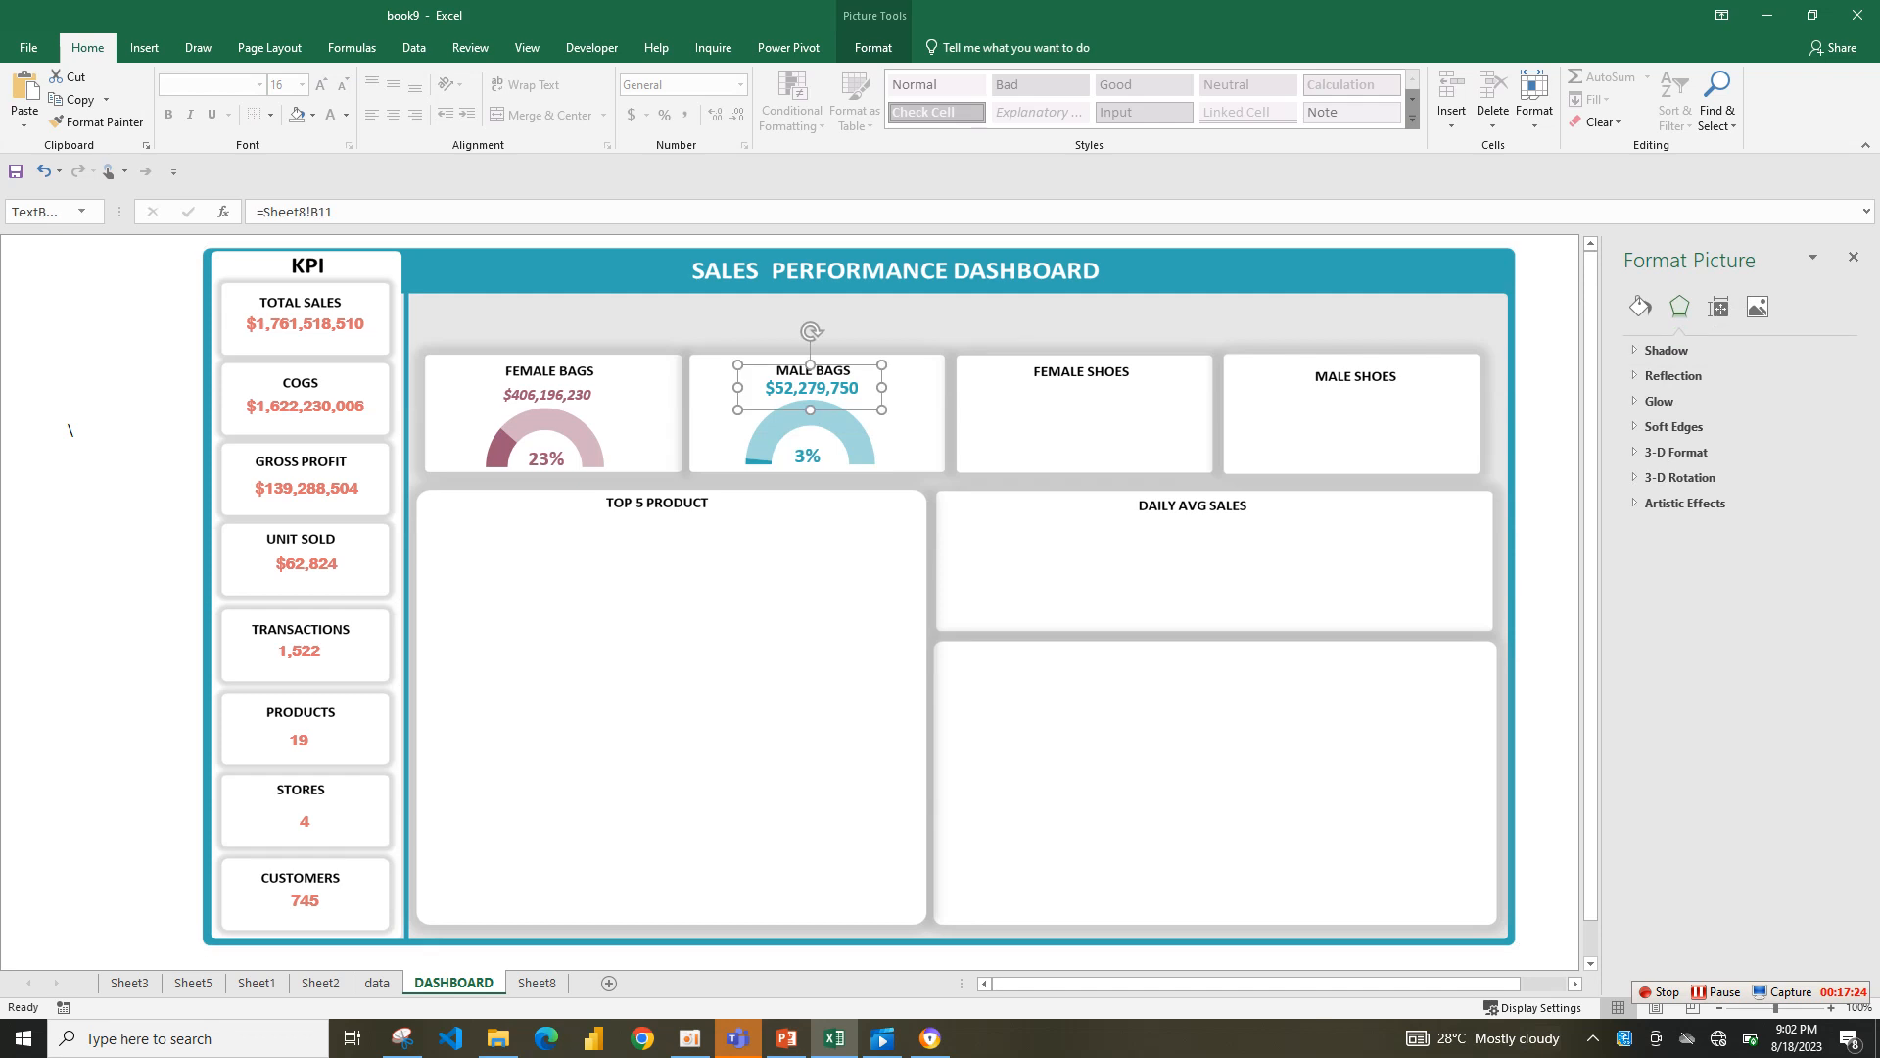
key(Down)
- Enlarge the FEMALE BAGS sales total to font size 14
click(546, 395)
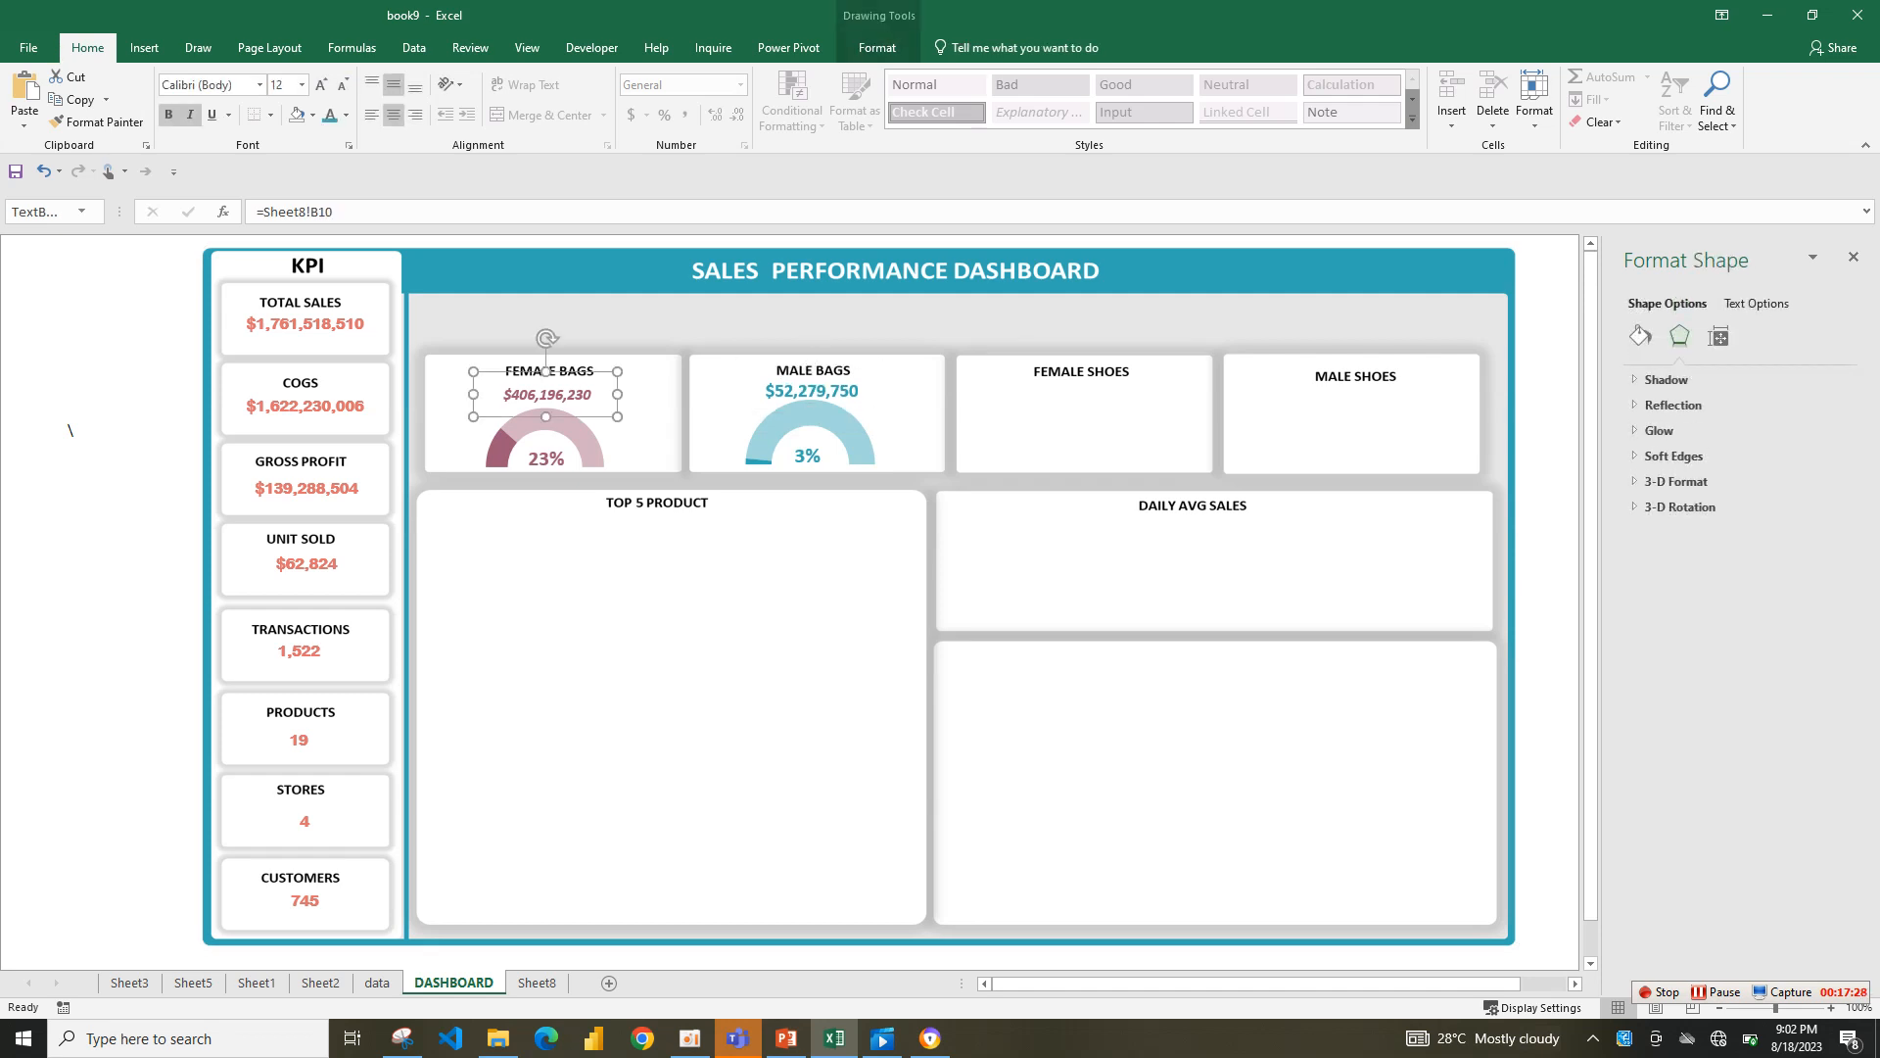
click(321, 85)
click(671, 607)
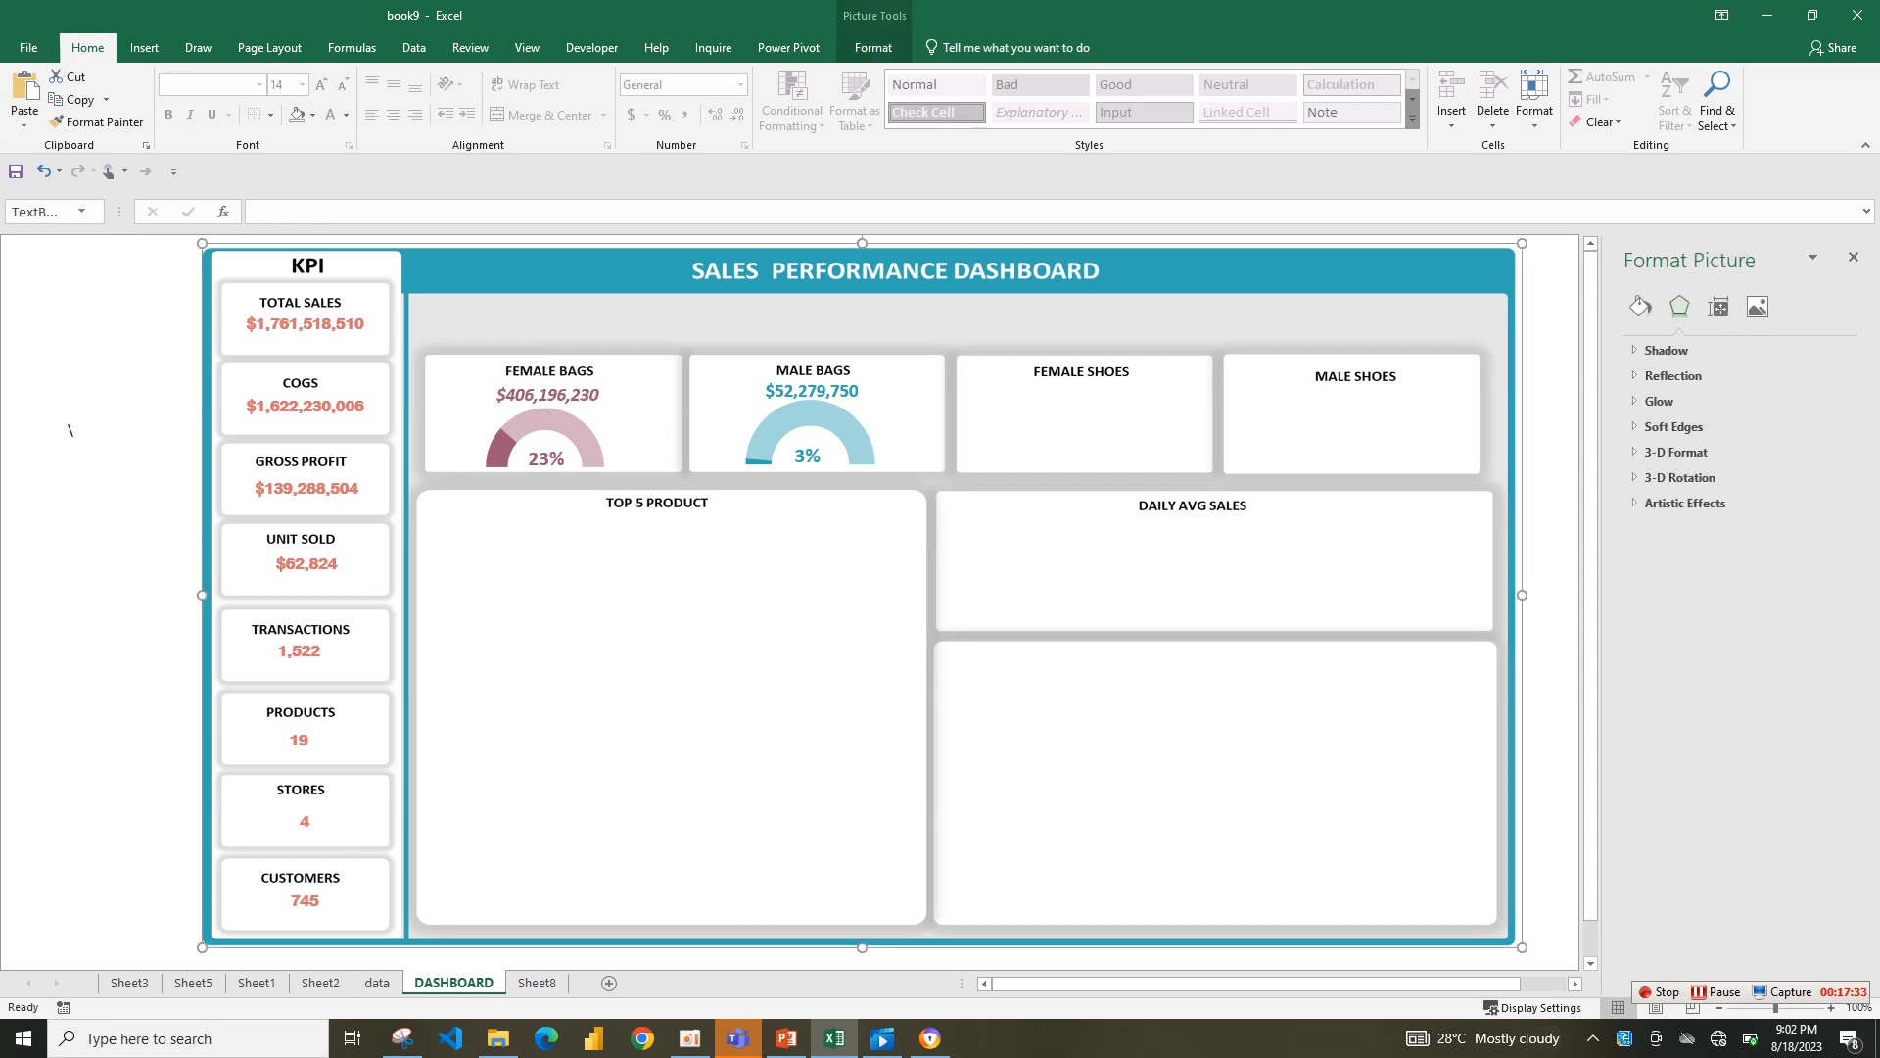
click(808, 456)
click(783, 607)
click(832, 419)
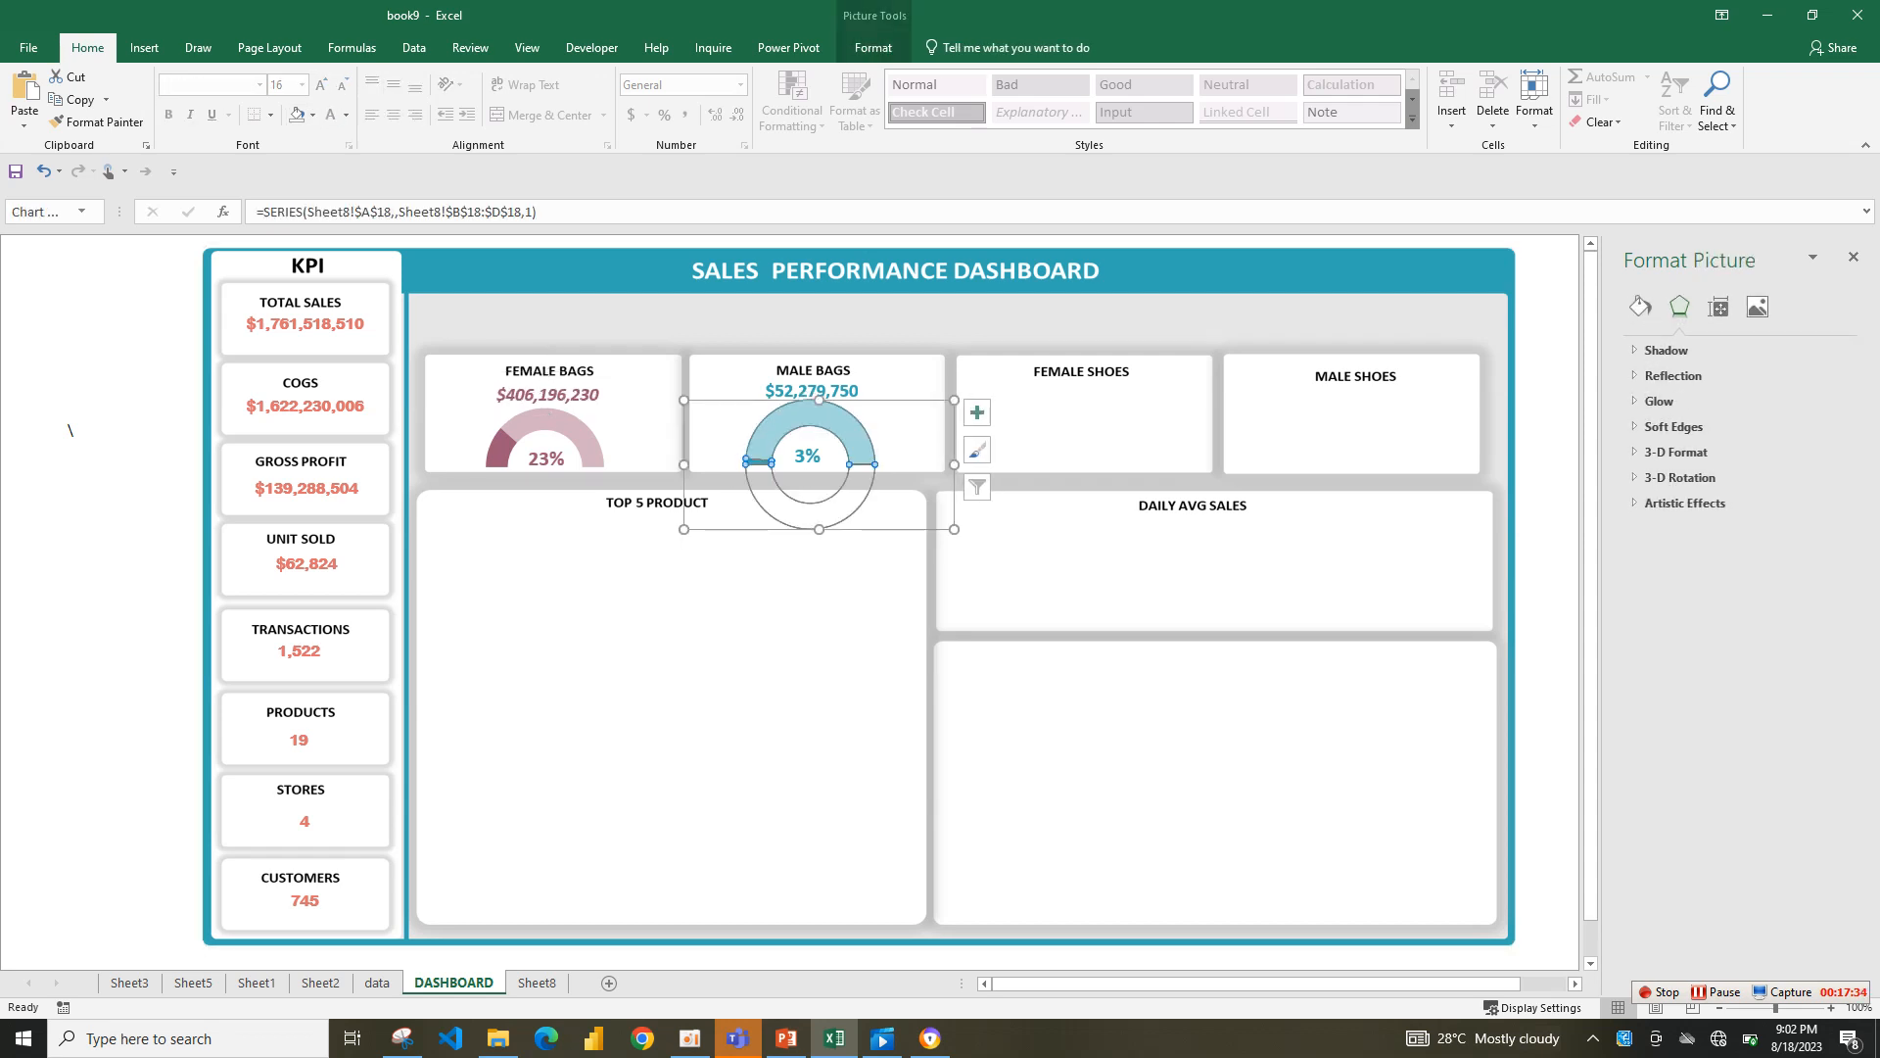
click(783, 607)
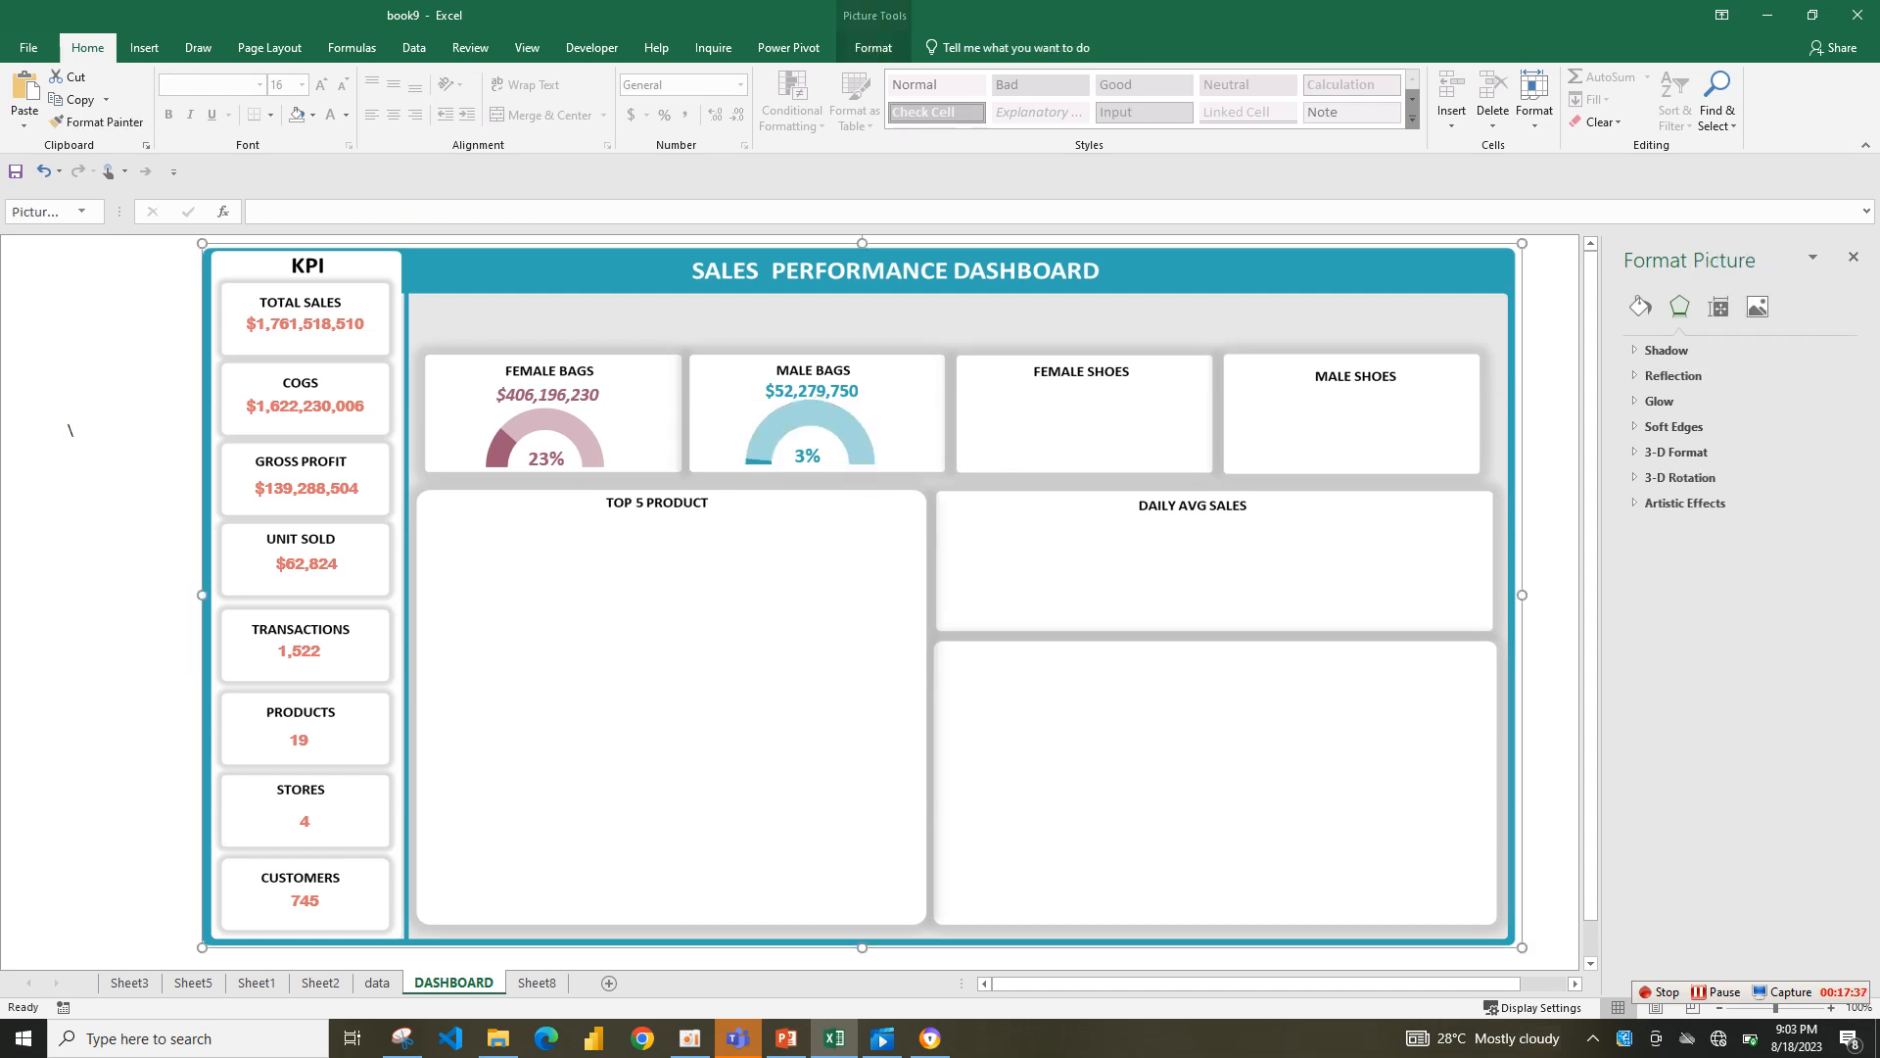
- Point the Sheet8 gauge chart at the Men Shoes row (A19:D19) and give its lower 100% slice no fill and no outline
click(537, 983)
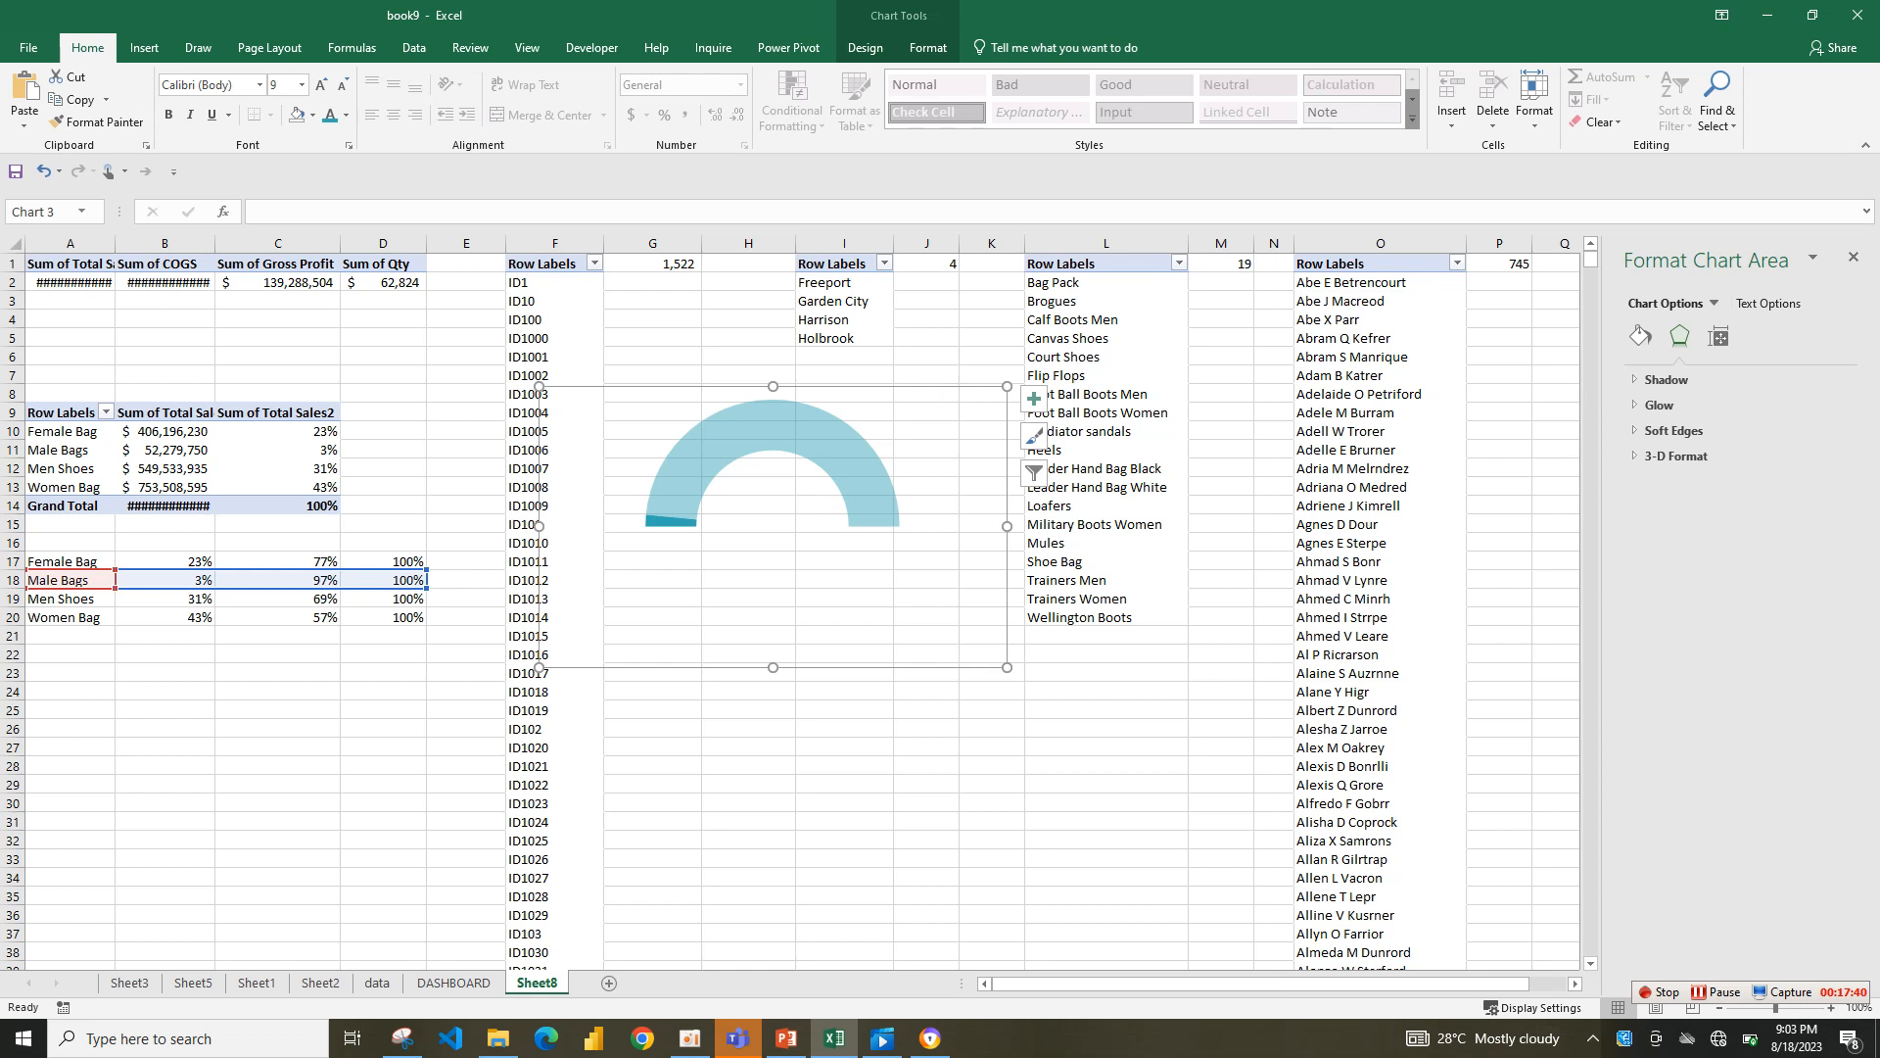
drag(278, 588, 278, 607)
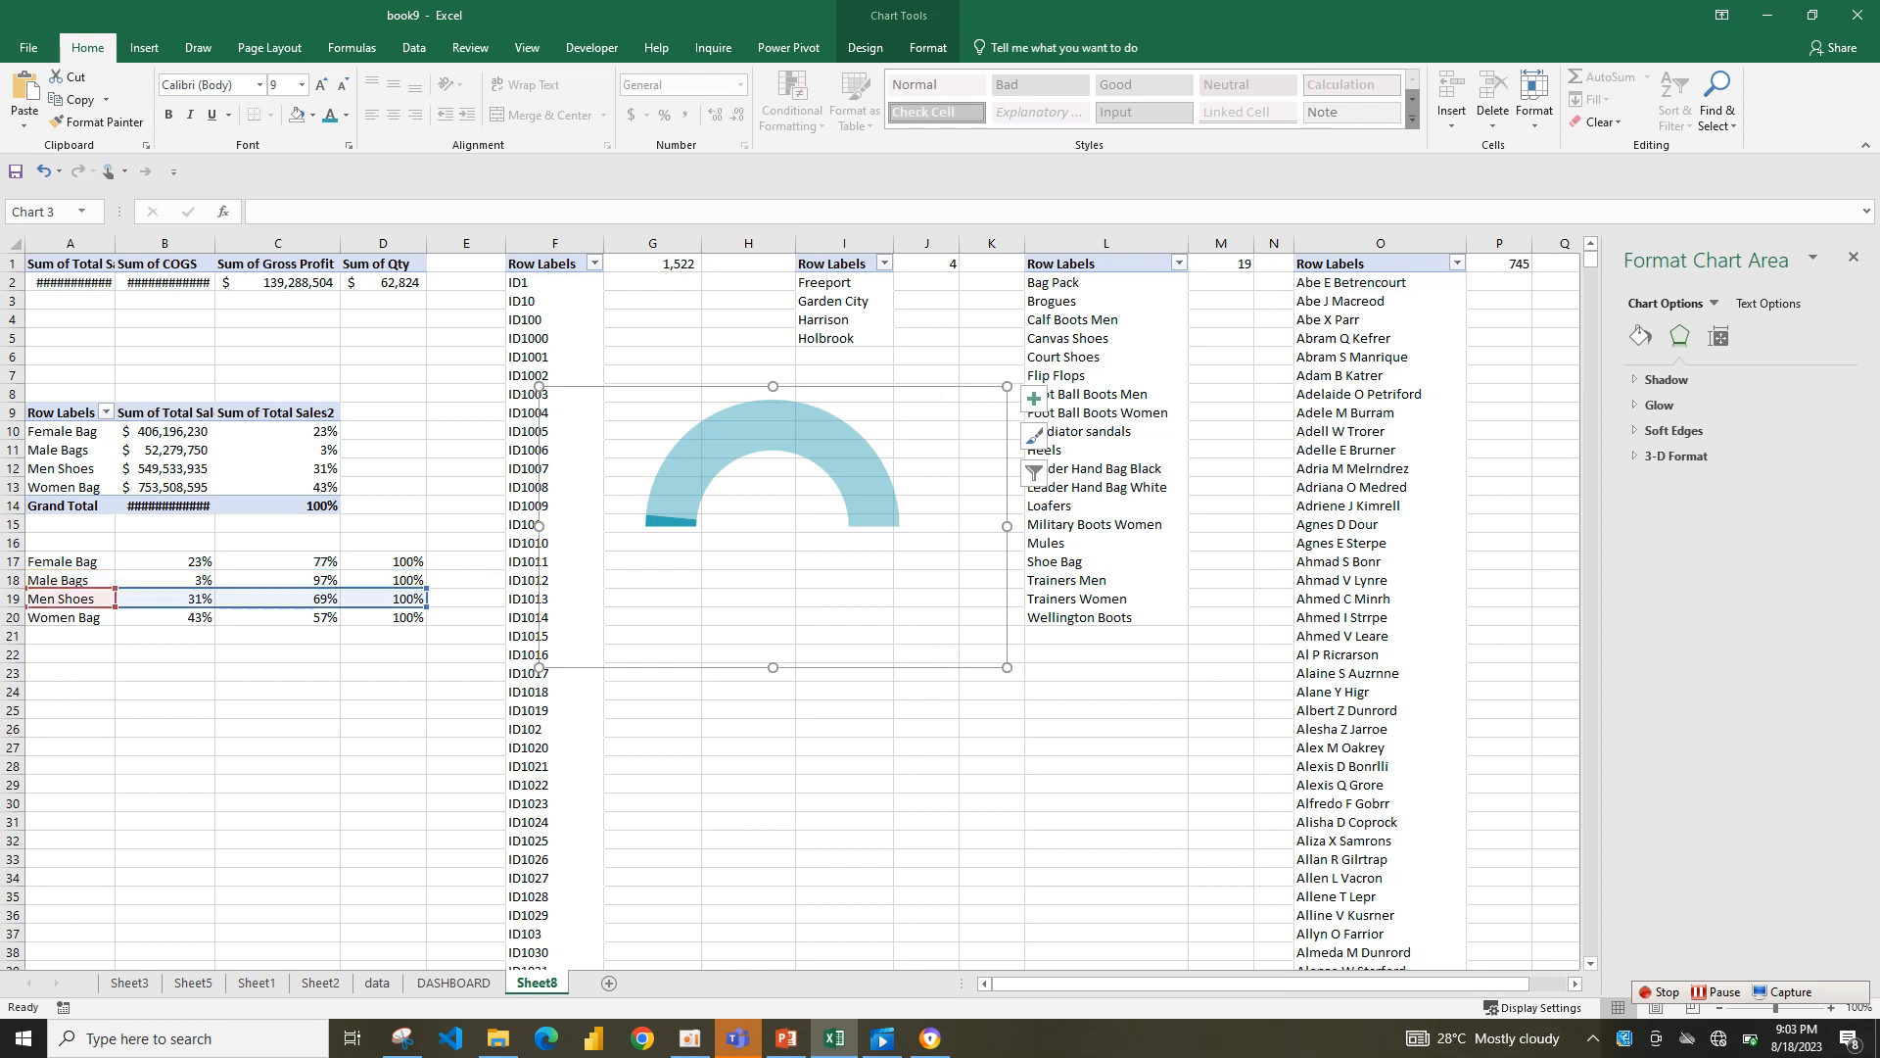
click(683, 579)
click(682, 580)
click(1640, 334)
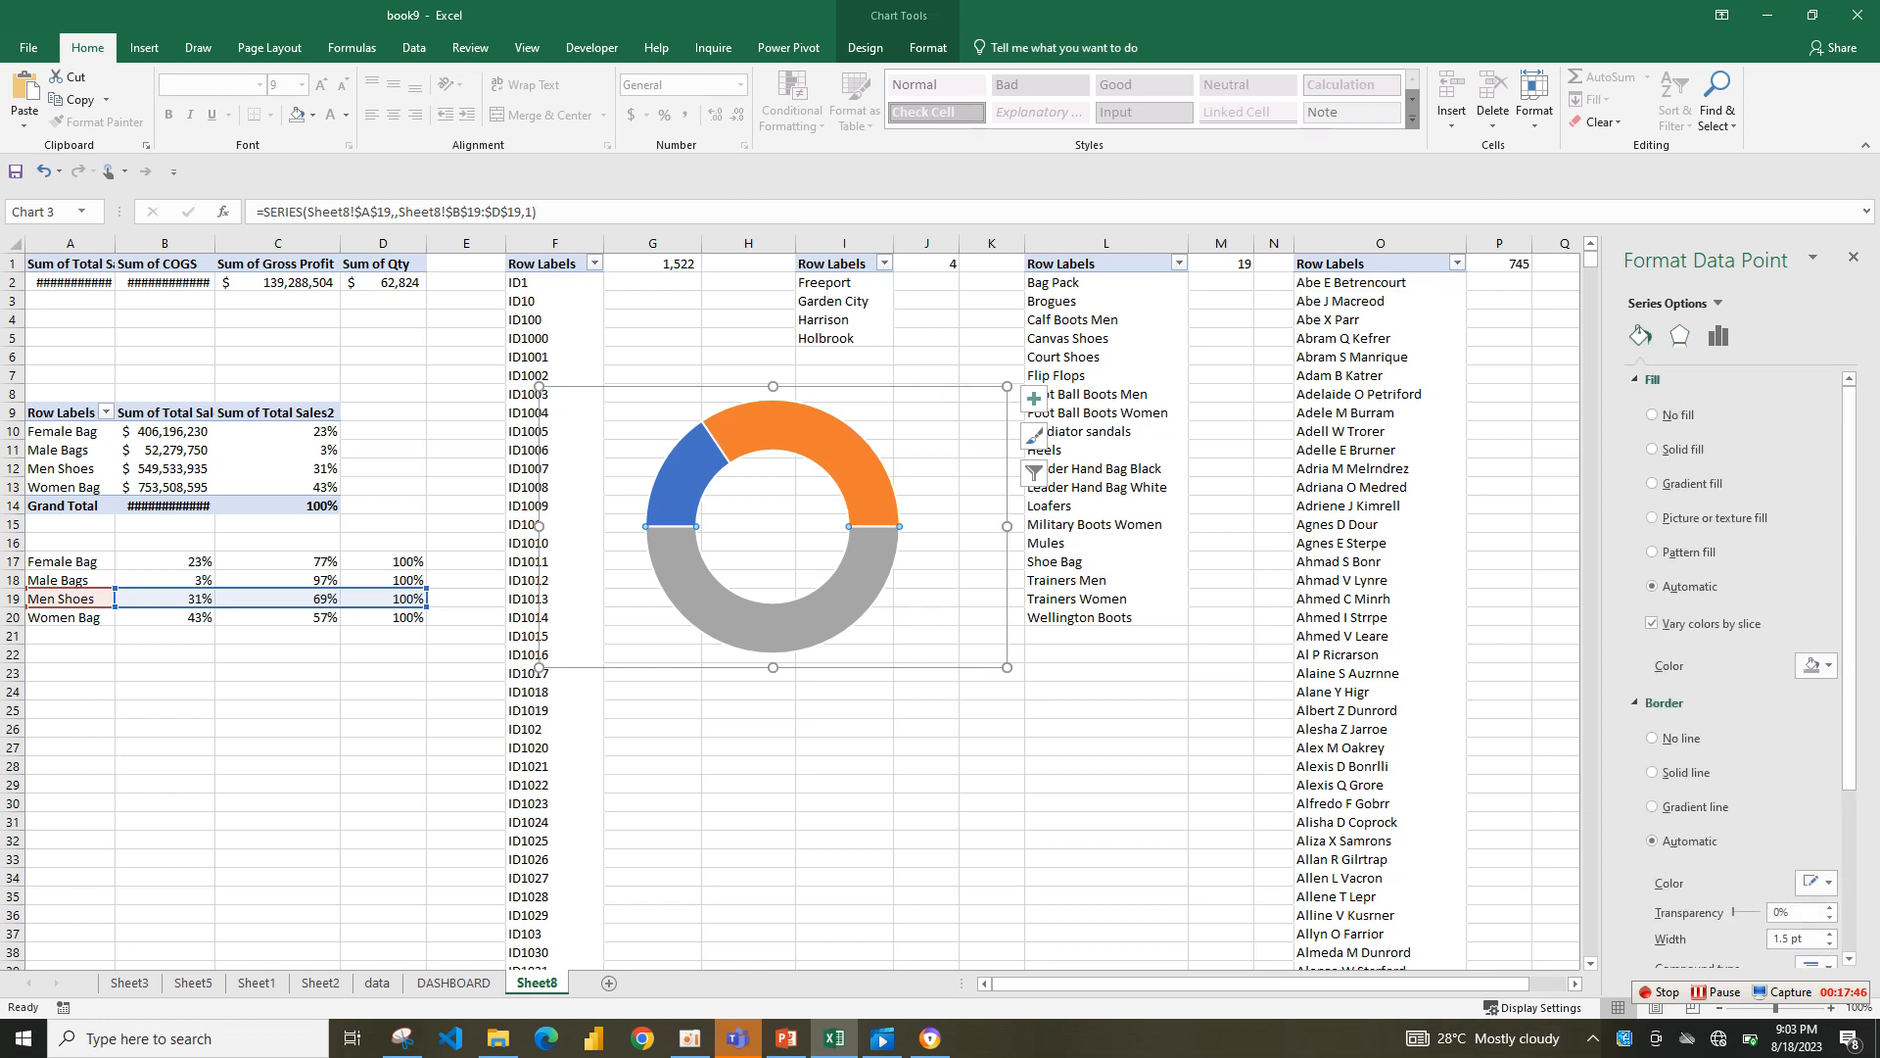
click(1653, 414)
click(1653, 697)
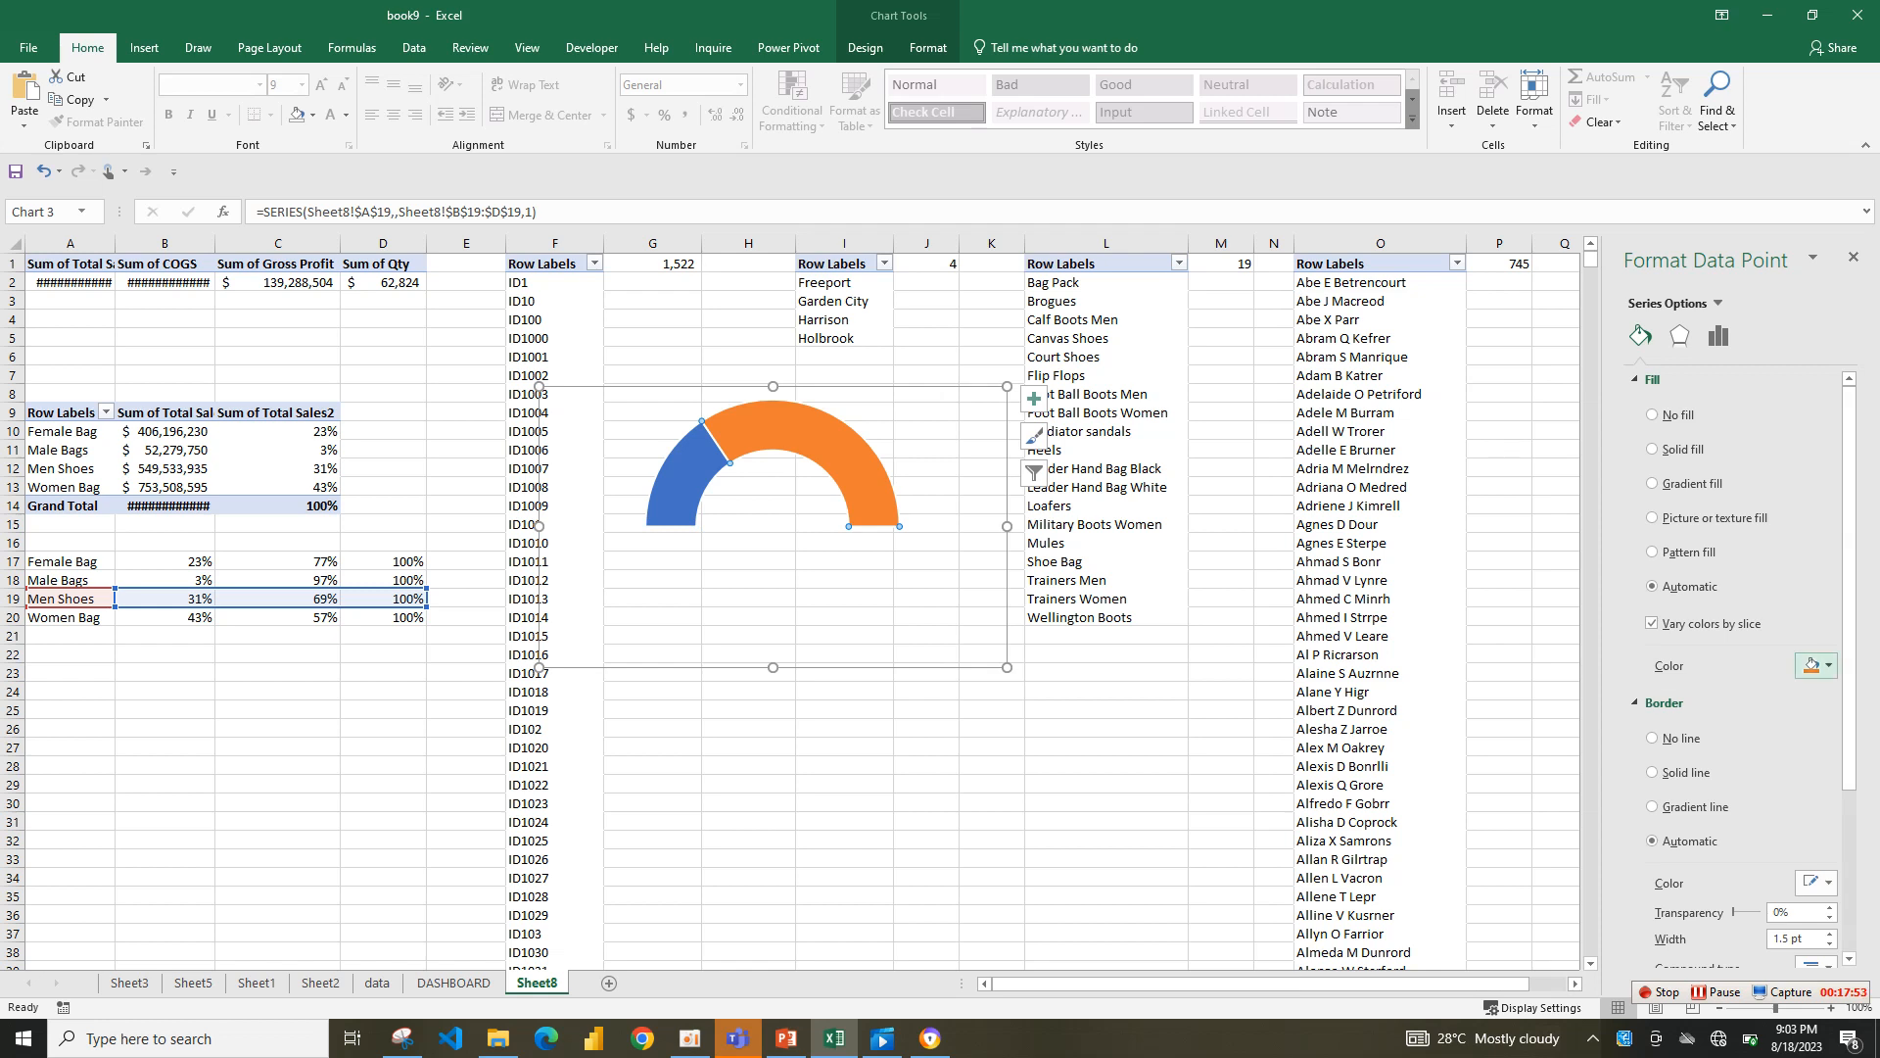
- Fill the gauge's remainder slice with the recently used mauve, remove its outline and set its transparency to 55%
click(1814, 665)
click(1733, 858)
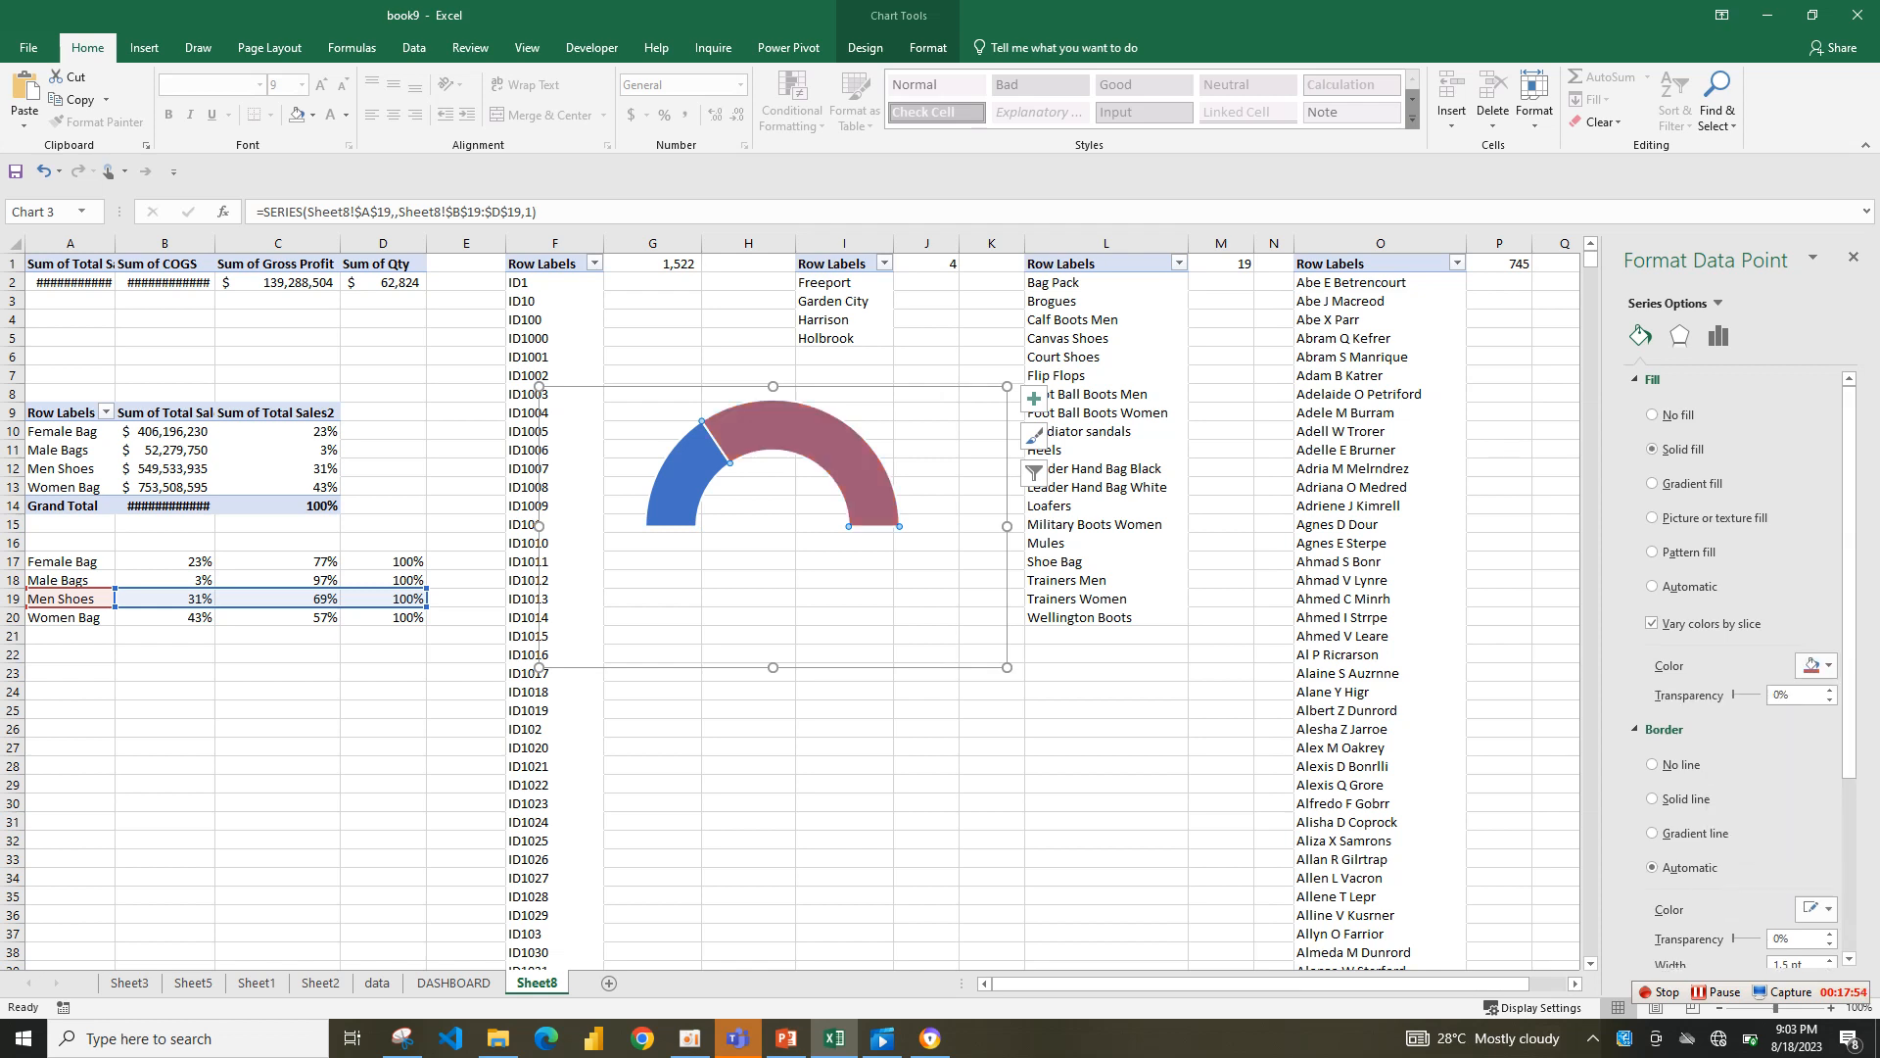
click(1652, 763)
click(1779, 694)
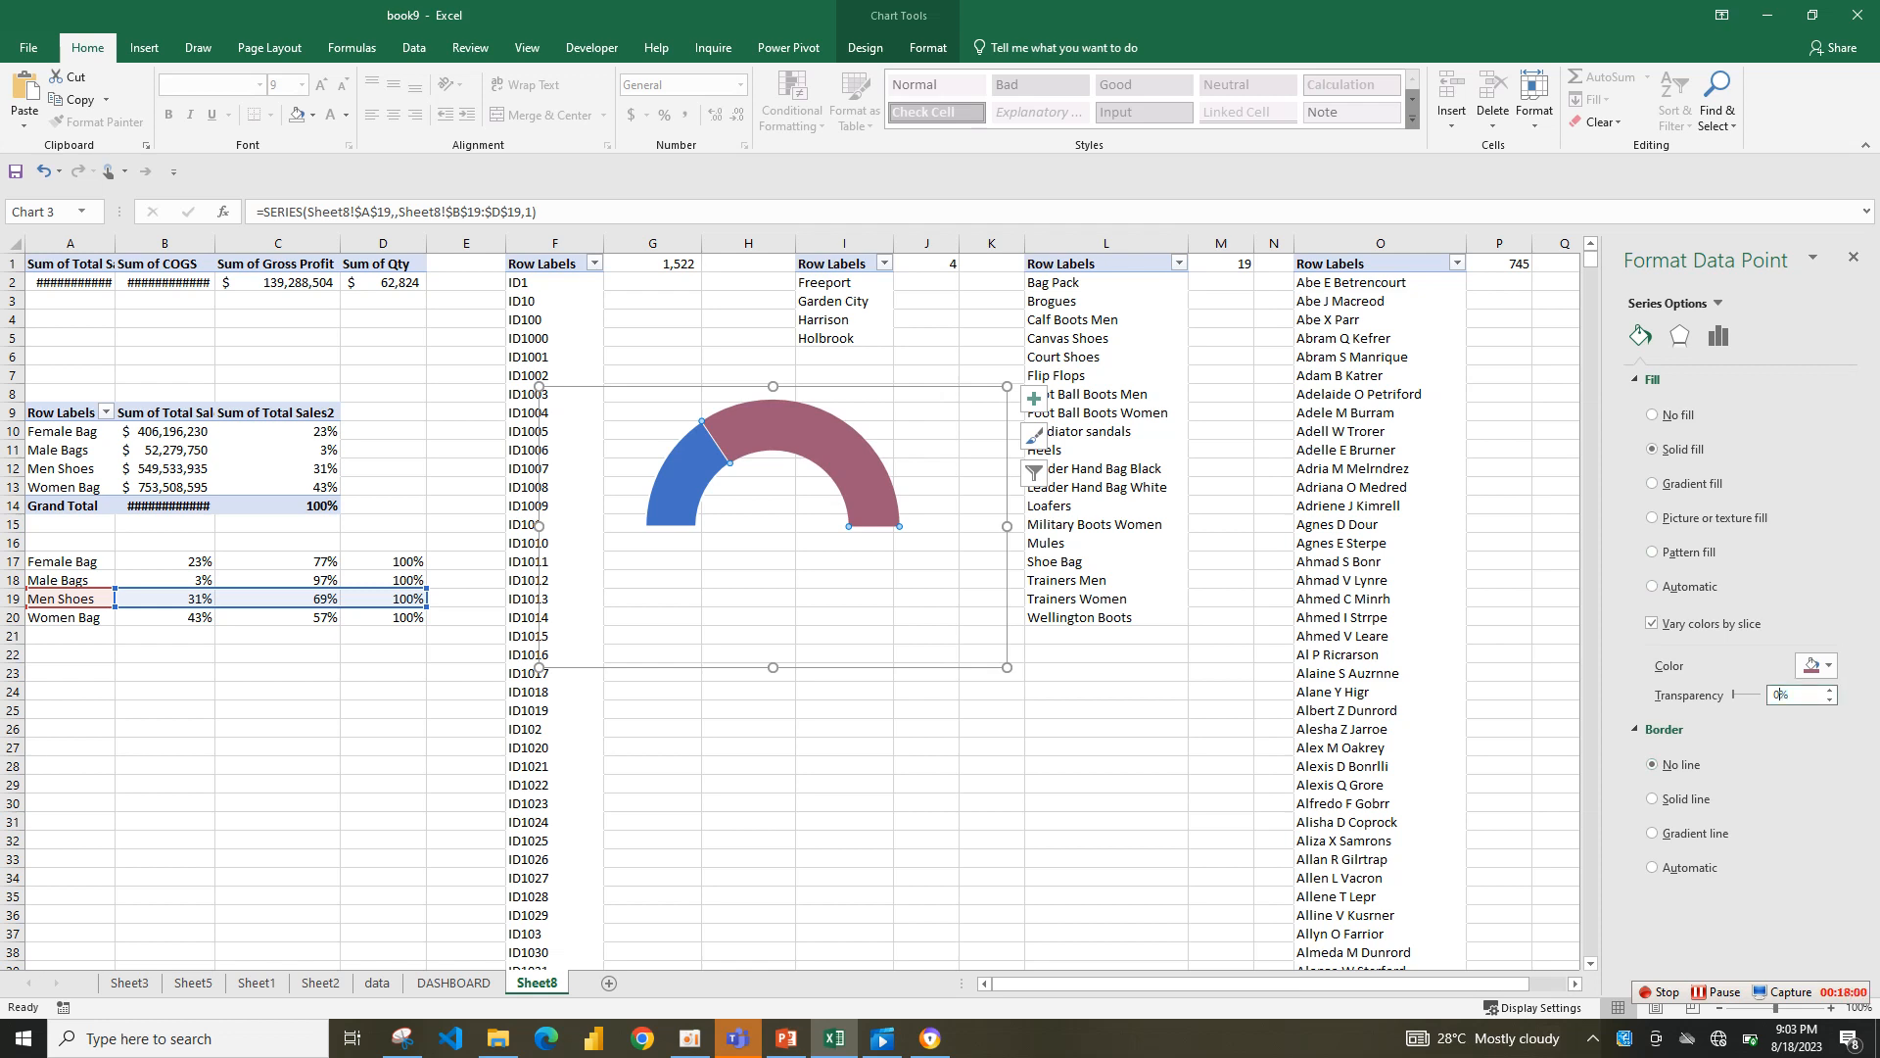
key(BackSpace)
text(55)
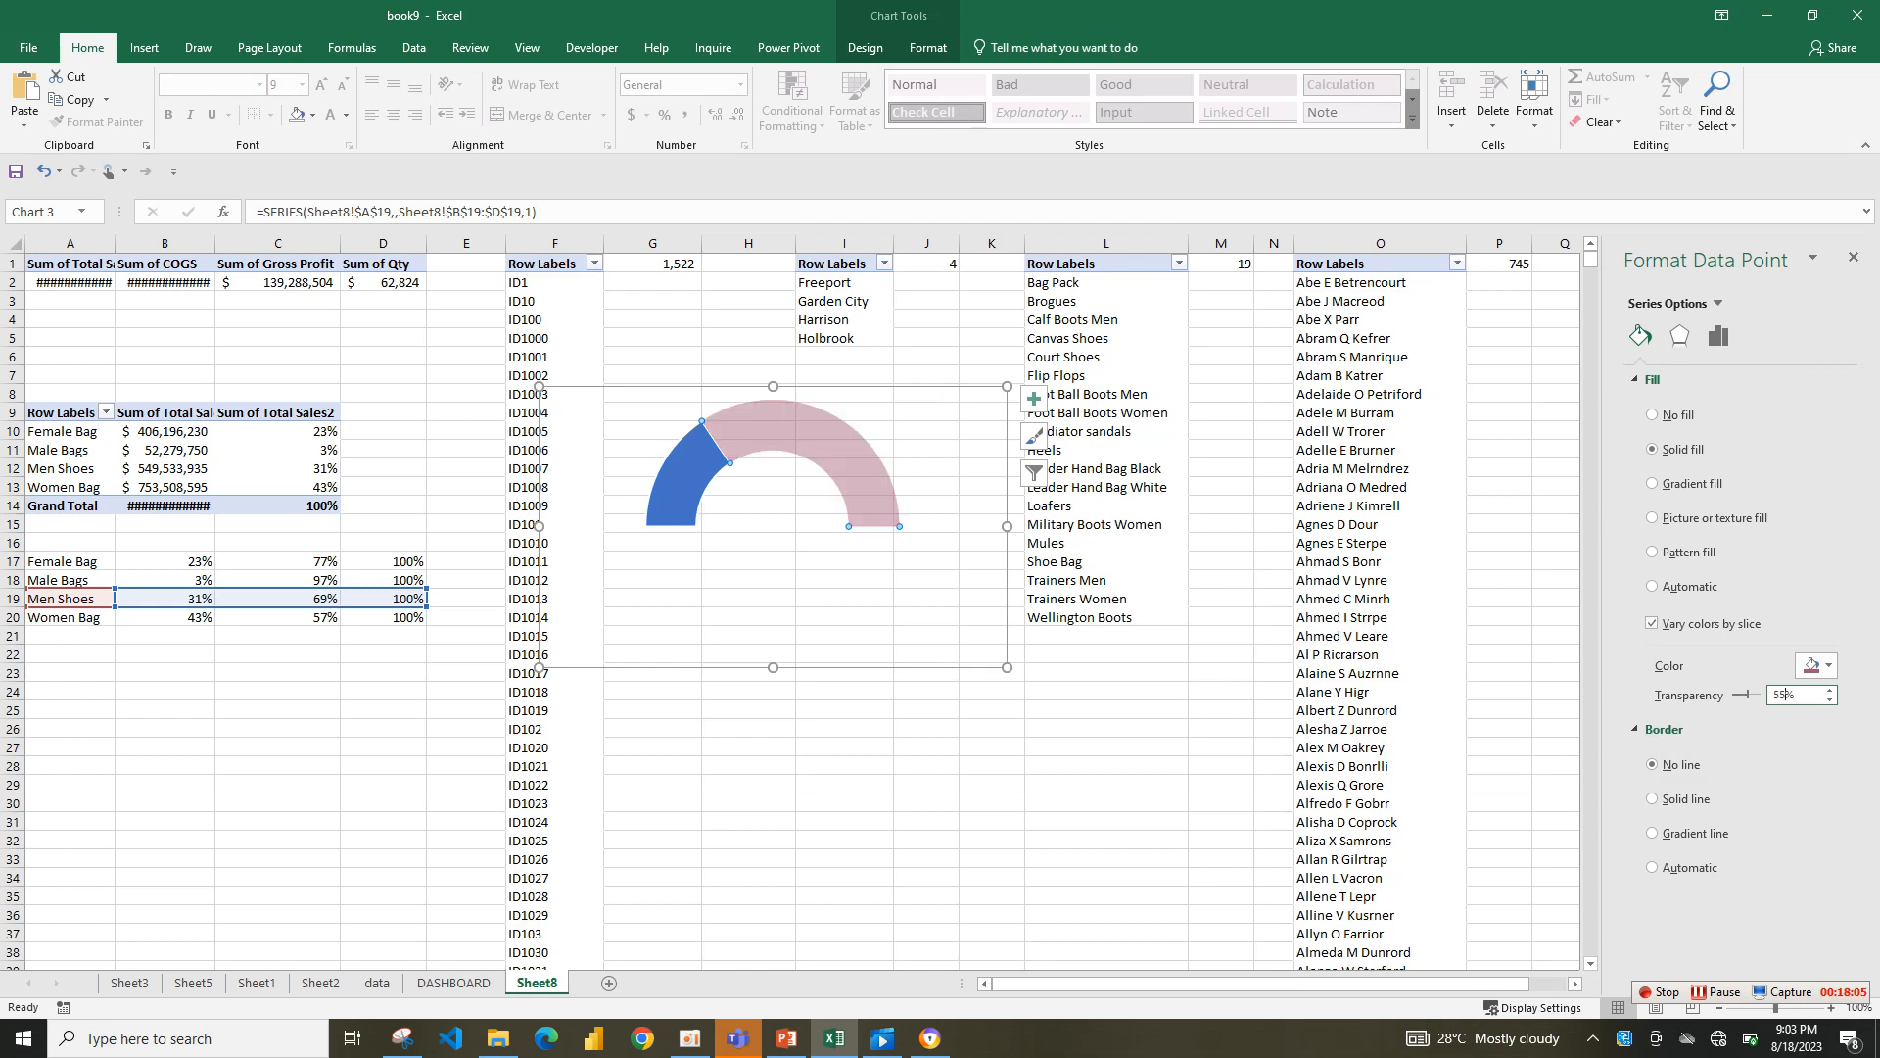
- Remove the outline of the gauge's percentage slice and fill it with the recently used mauve
click(676, 482)
click(1653, 737)
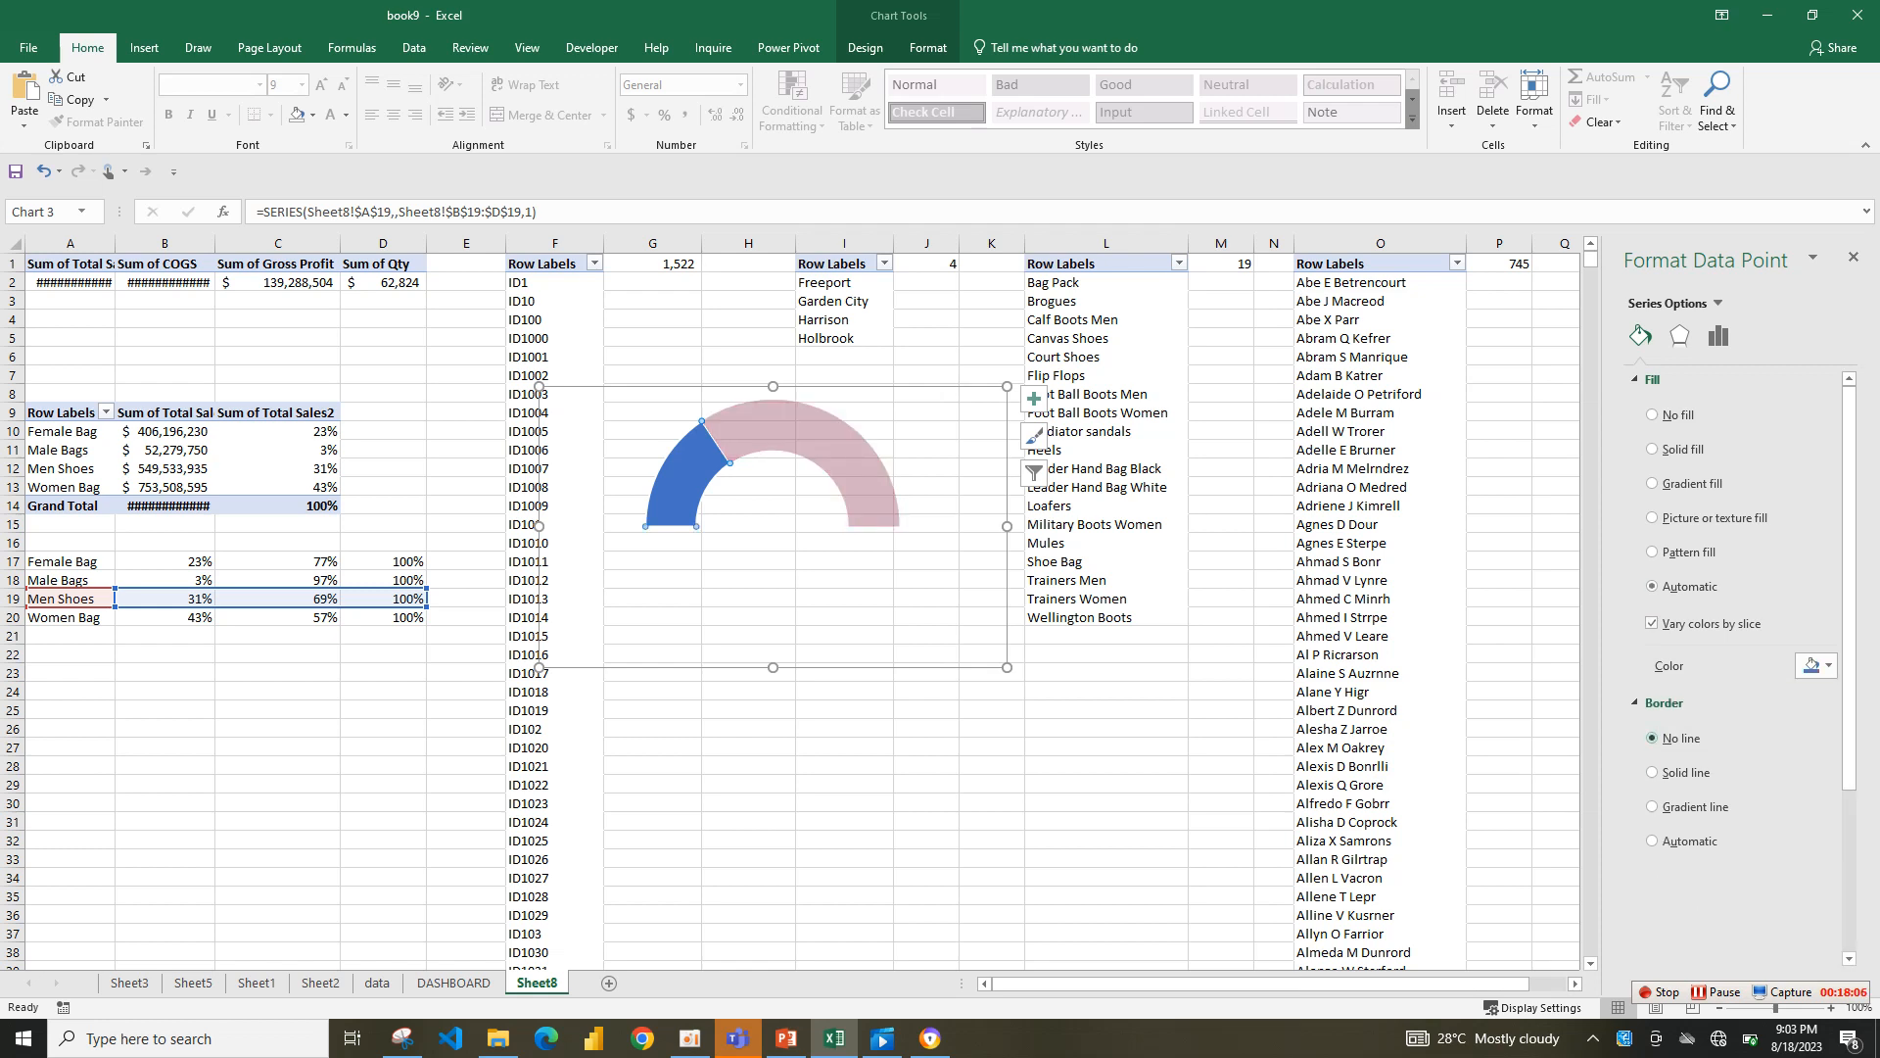
click(1814, 664)
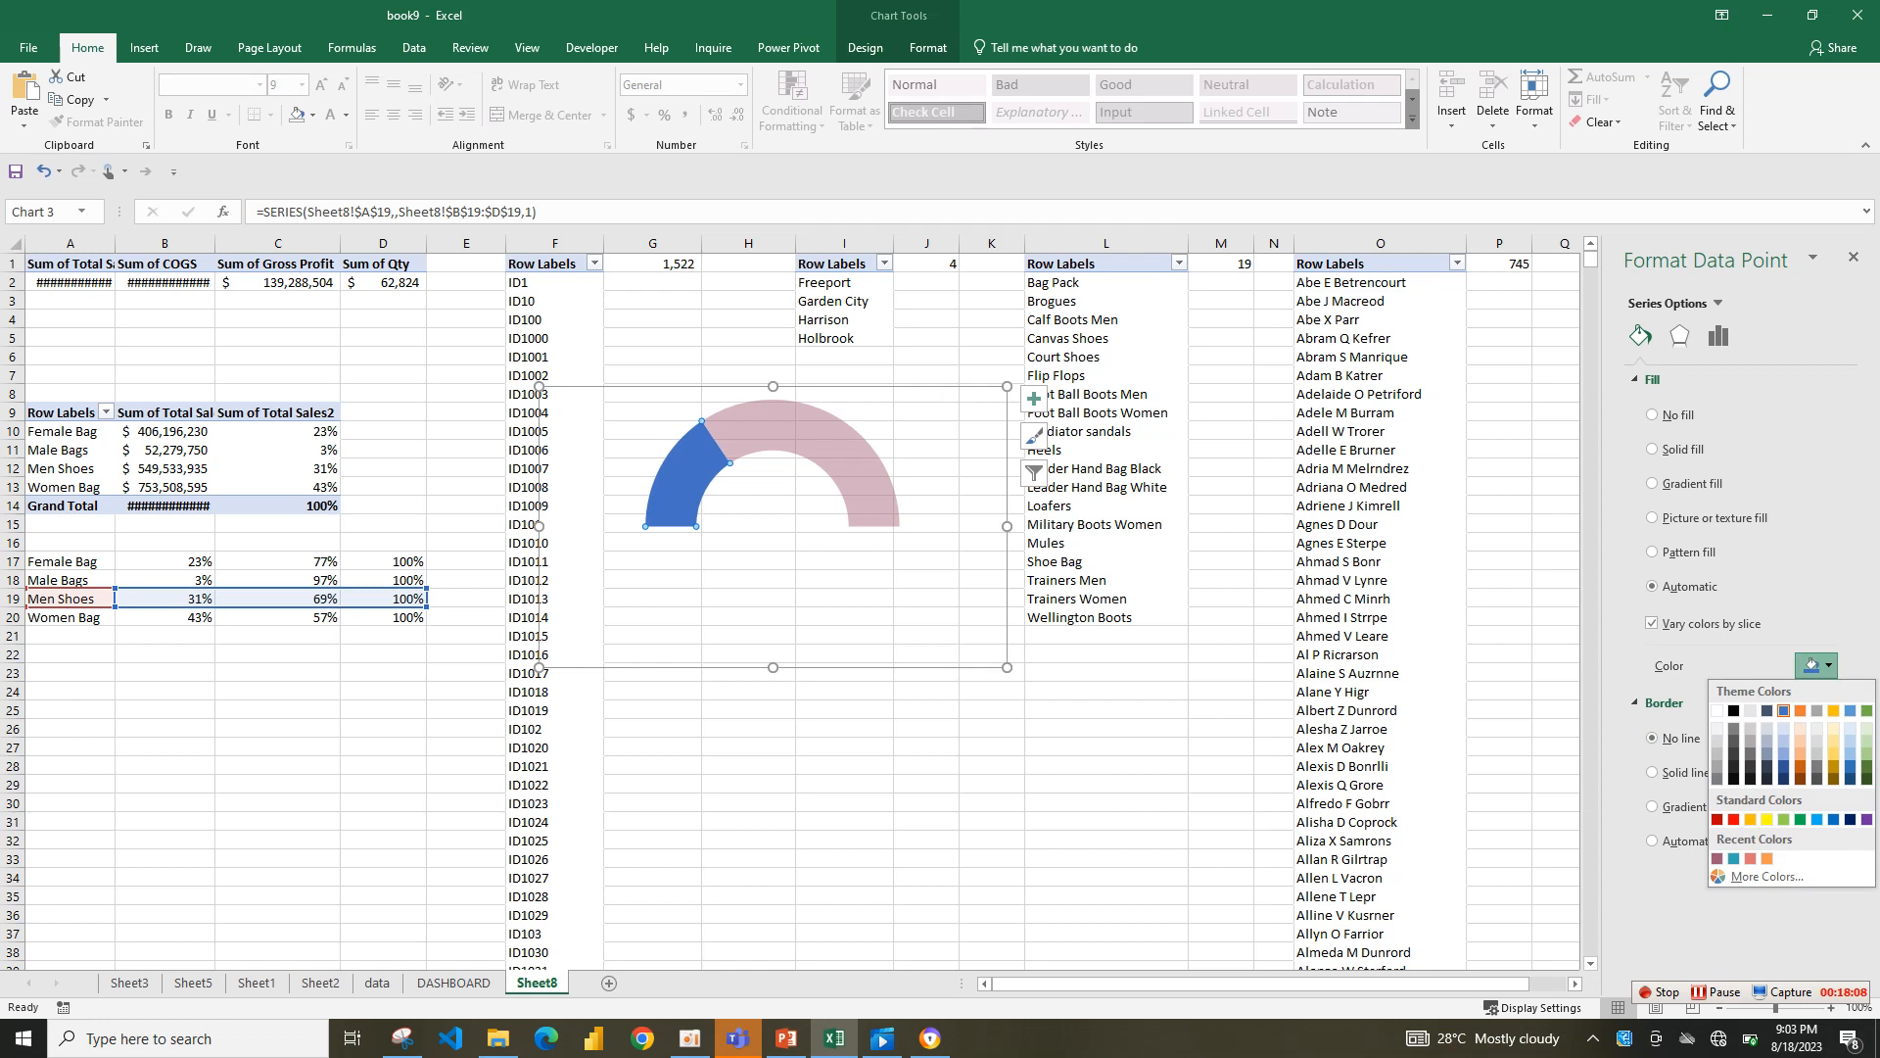
click(1717, 858)
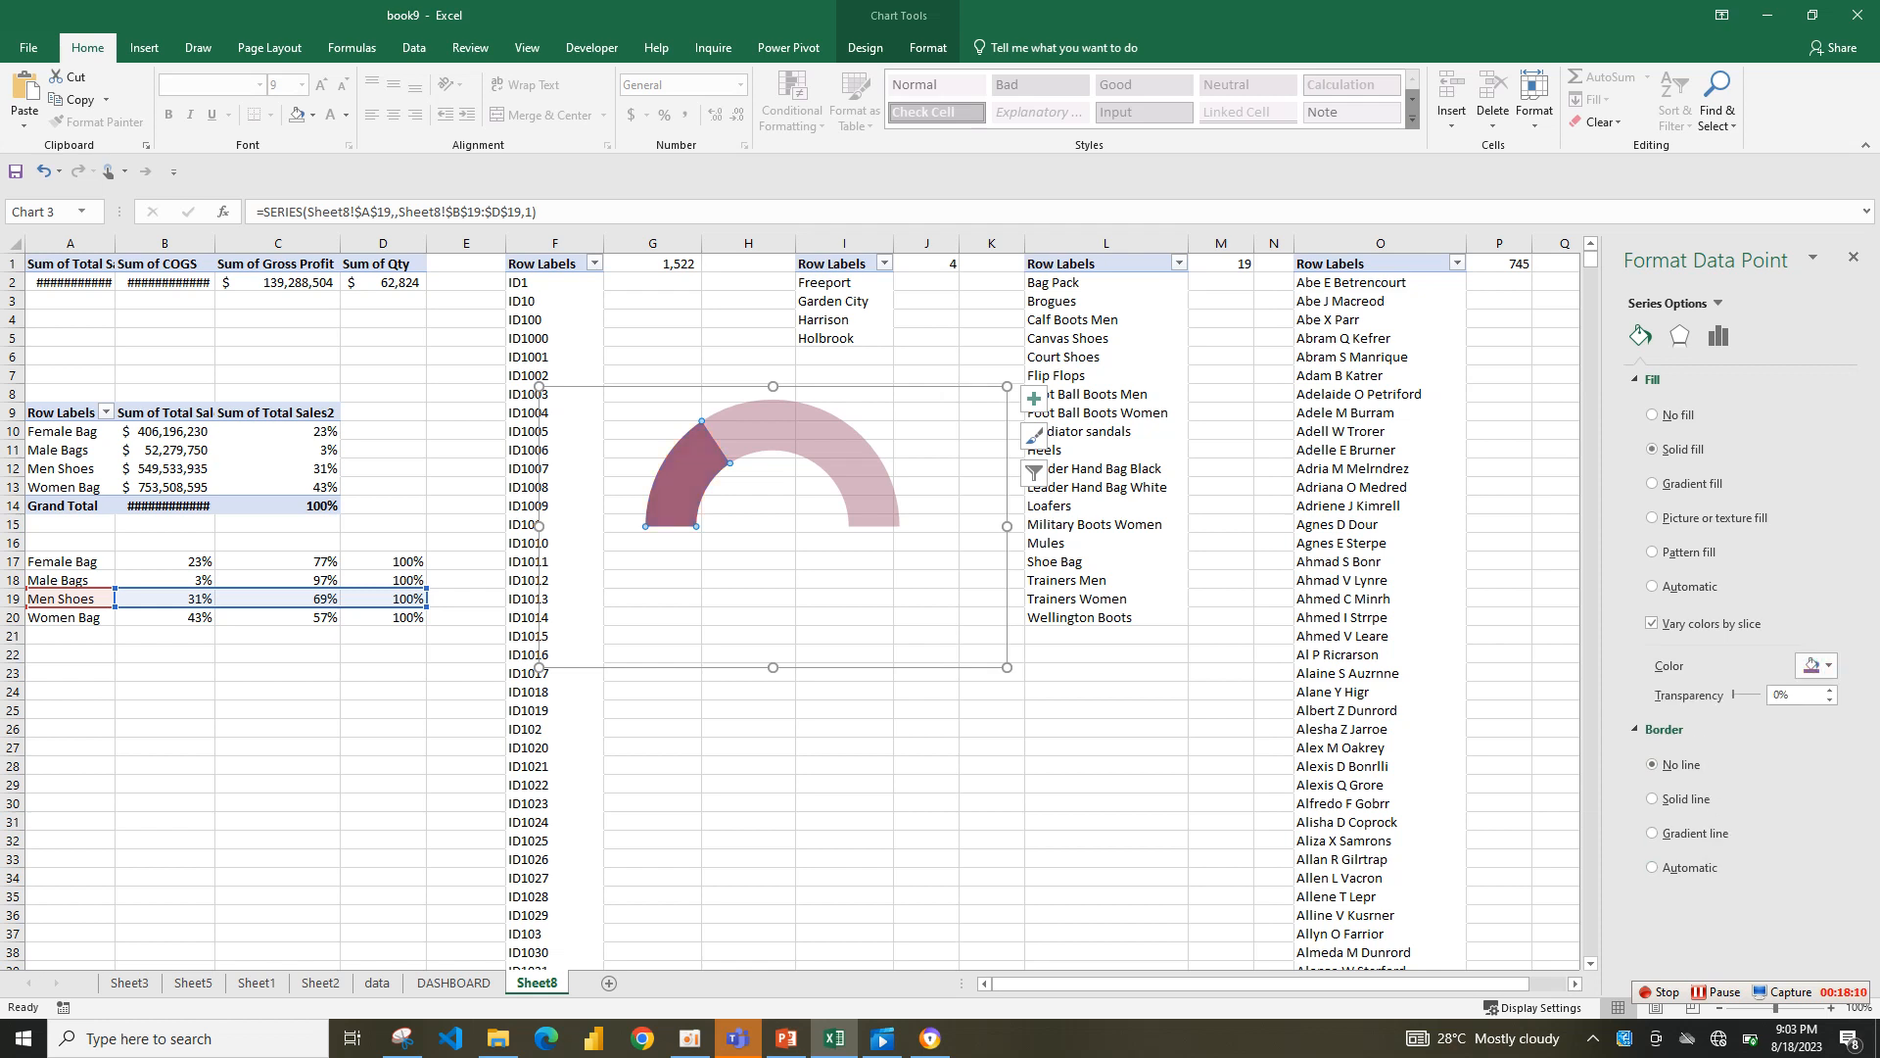
- Copy the Men Shoes gauge chart from Sheet8 and paste it onto the DASHBOARD sheet
click(951, 573)
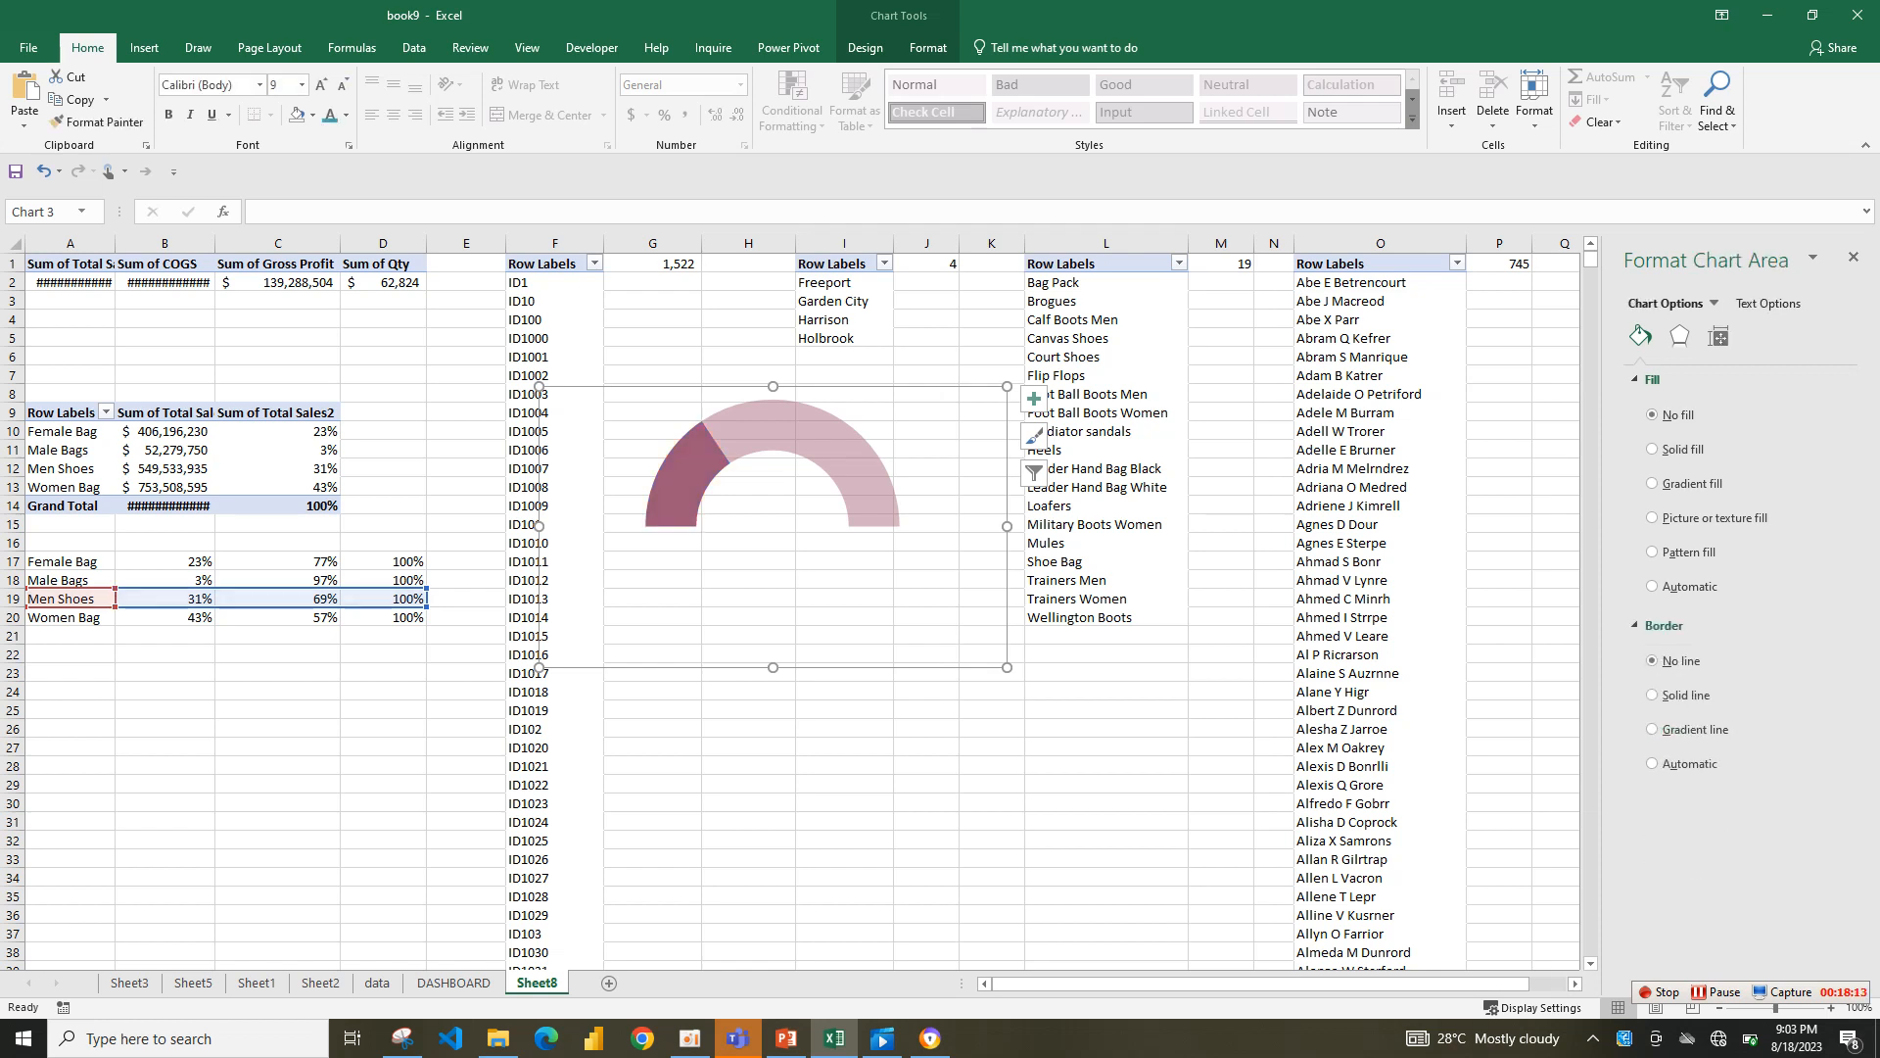
click(453, 983)
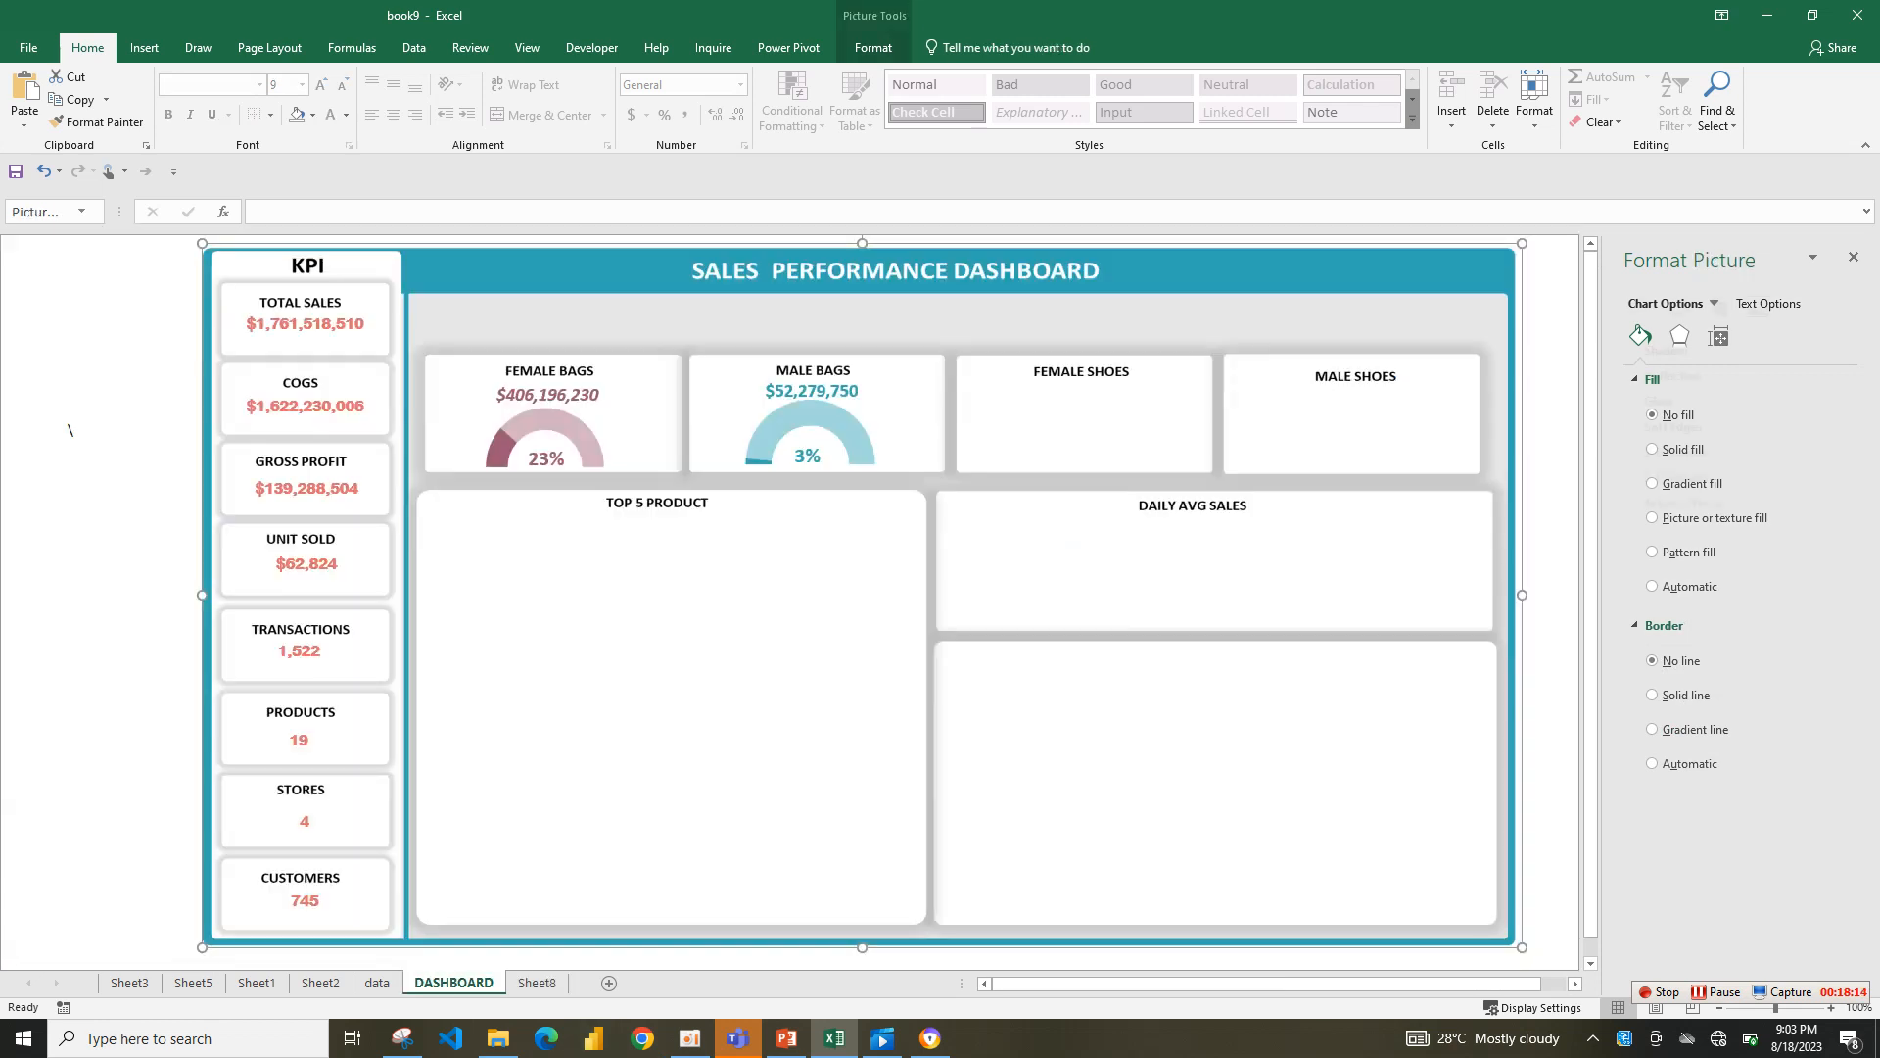
right_click(1033, 451)
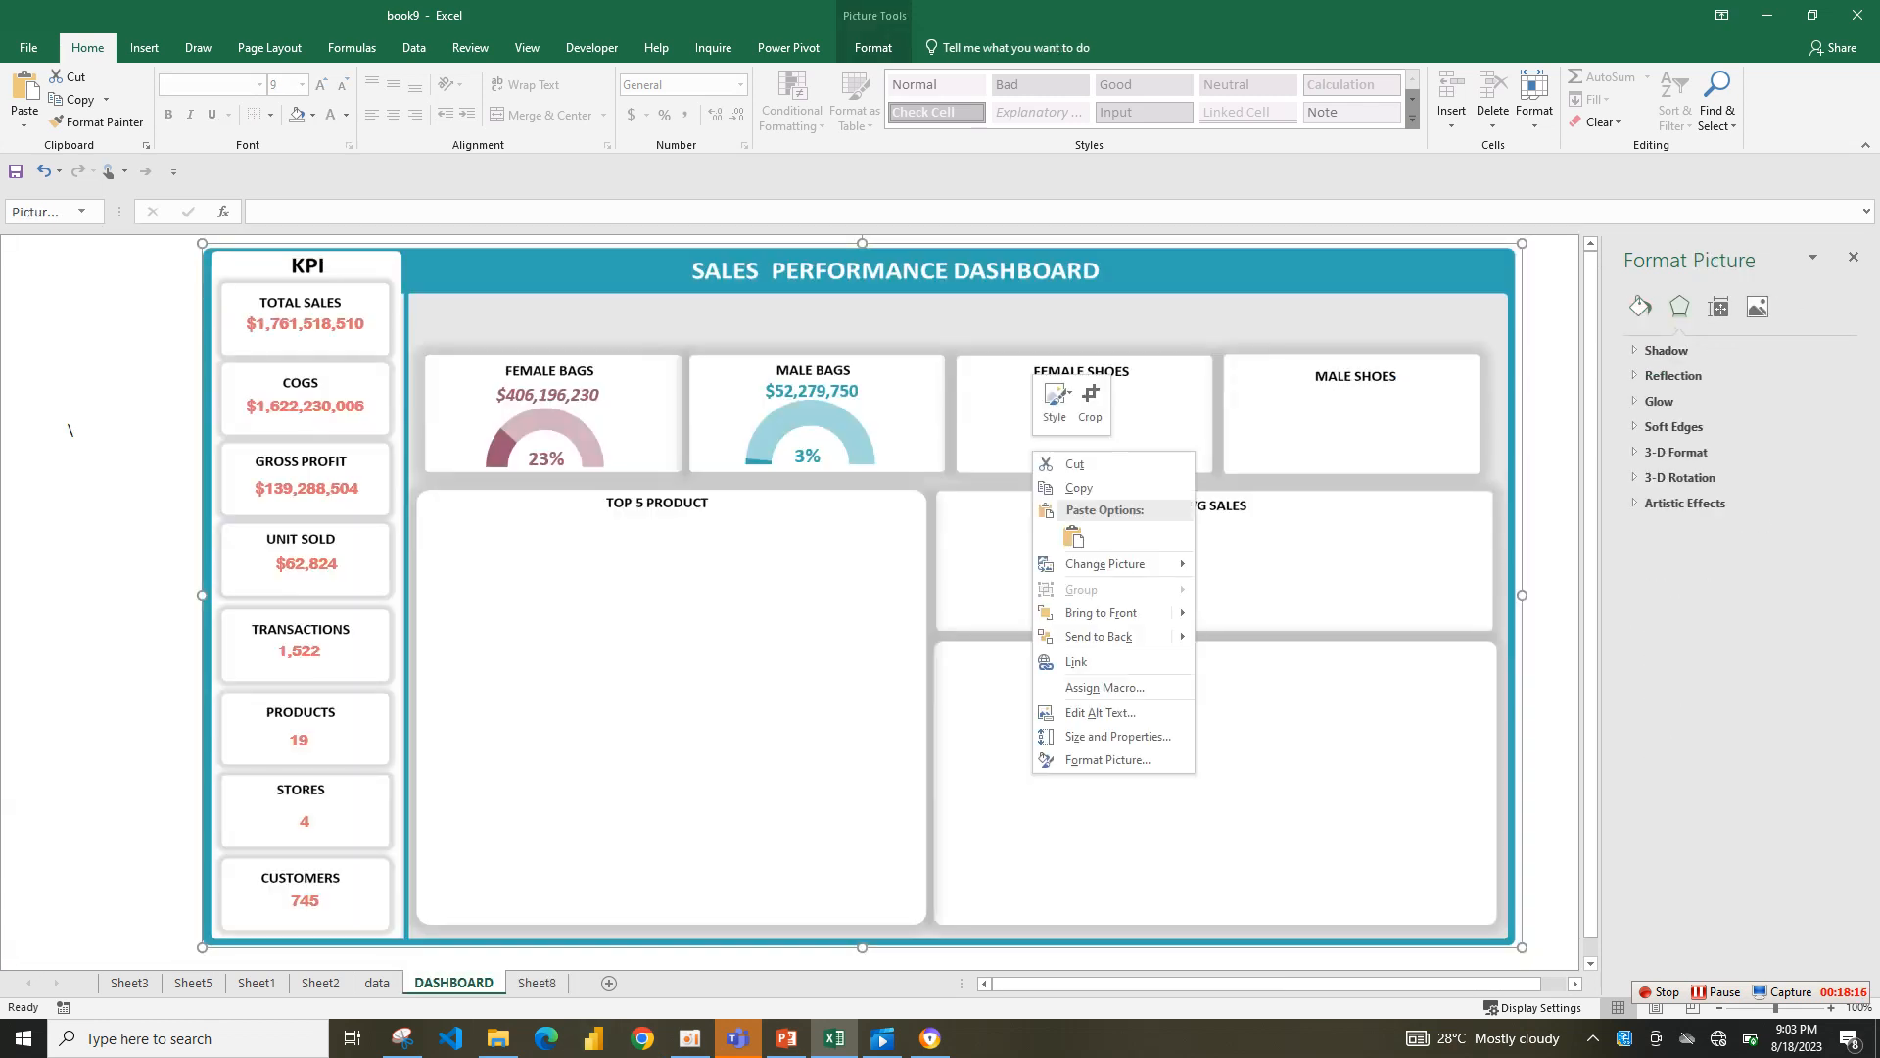
click(1073, 537)
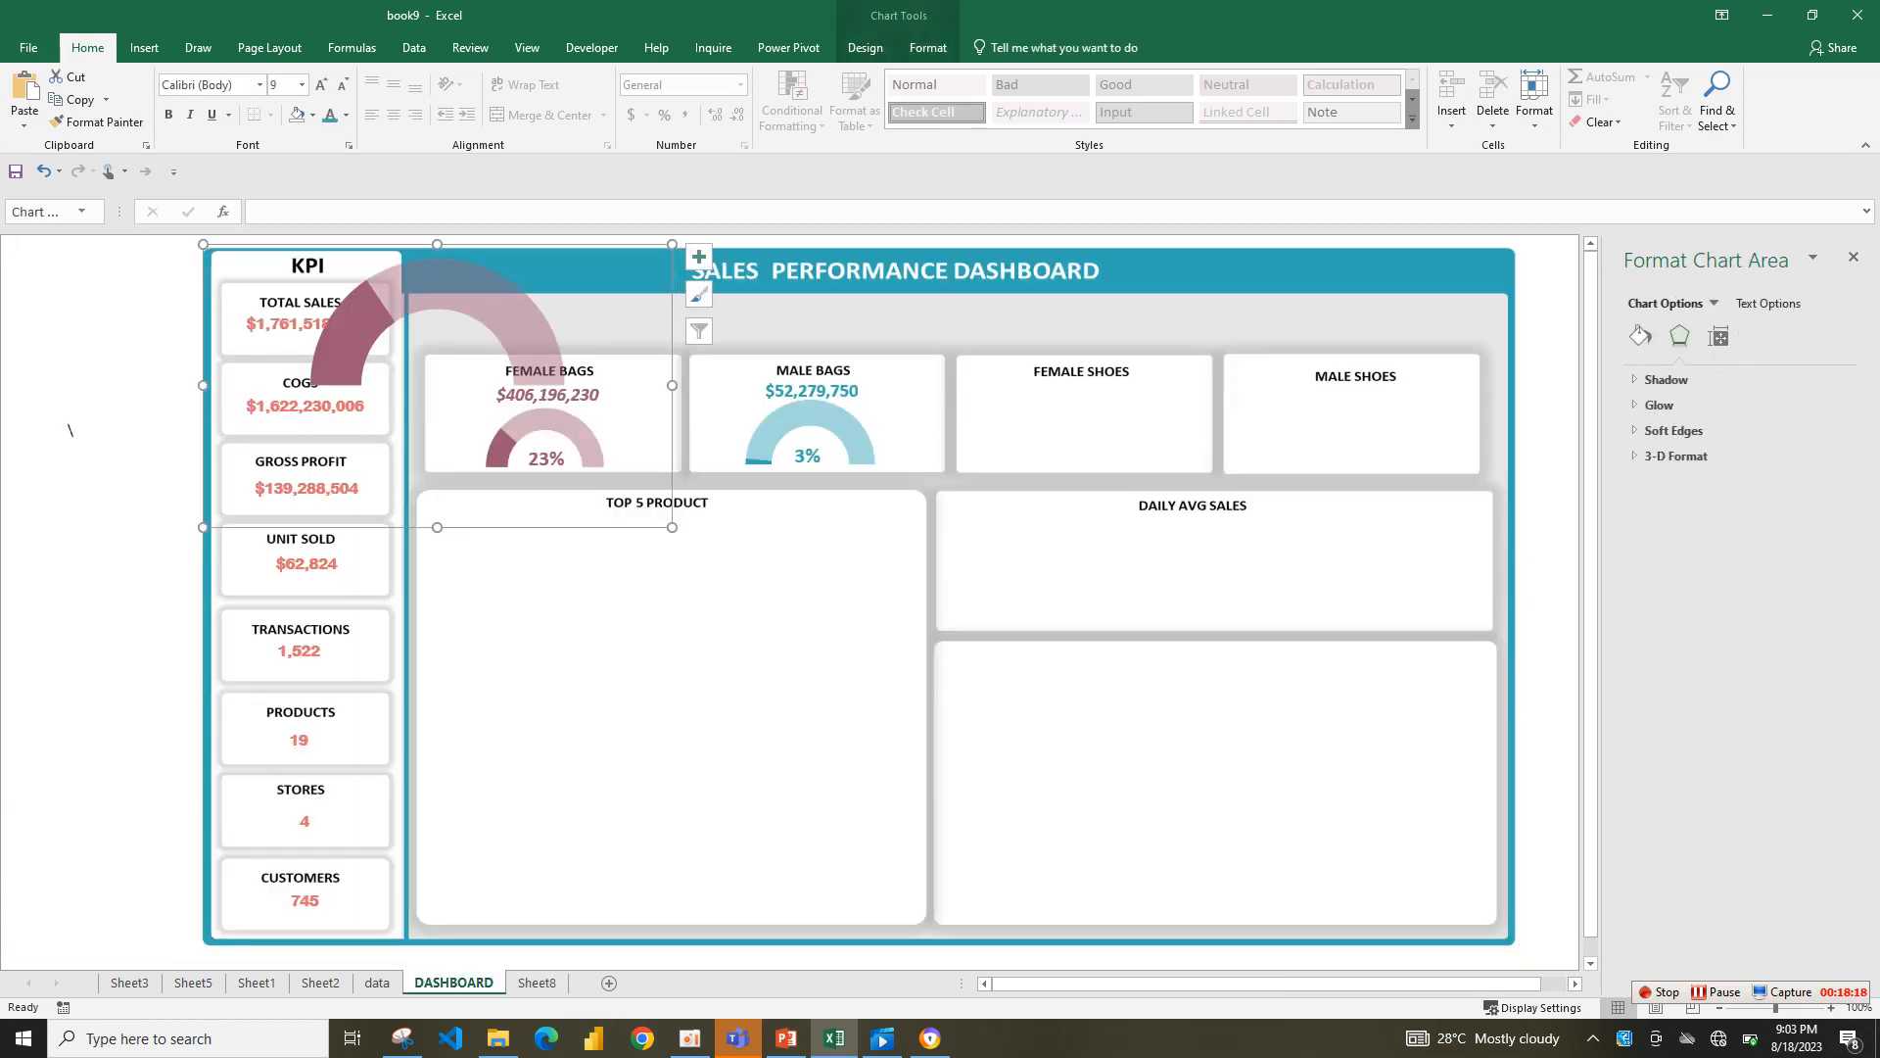
- Shrink the pasted gauge and place it inside the FEMALE SHOES card beneath the title
drag(672, 527, 541, 367)
key(ctrl+z)
click(294, 282)
drag(379, 244, 1131, 385)
drag(1194, 513, 1219, 526)
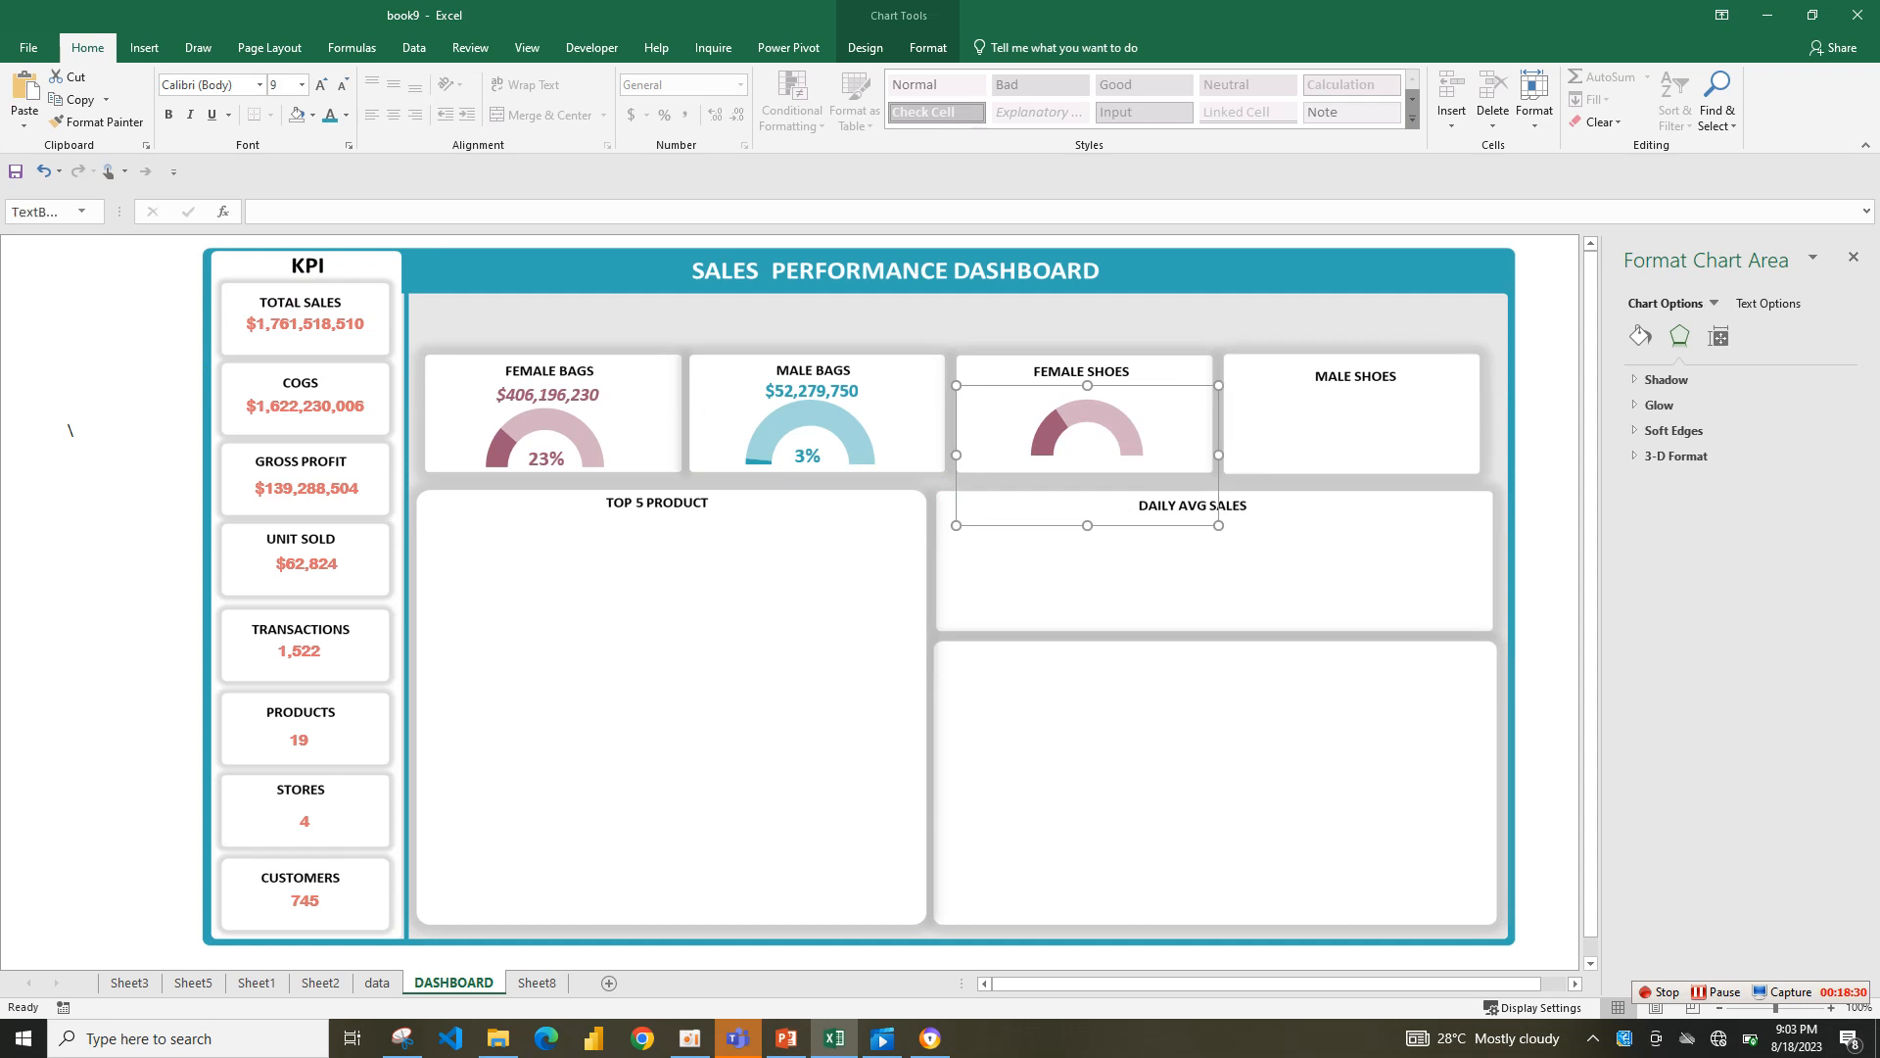
- Duplicate the MALE BAGS sales total and percentage text boxes together and place the copies over the FEMALE SHOES gauge
click(807, 456)
shift+click(812, 391)
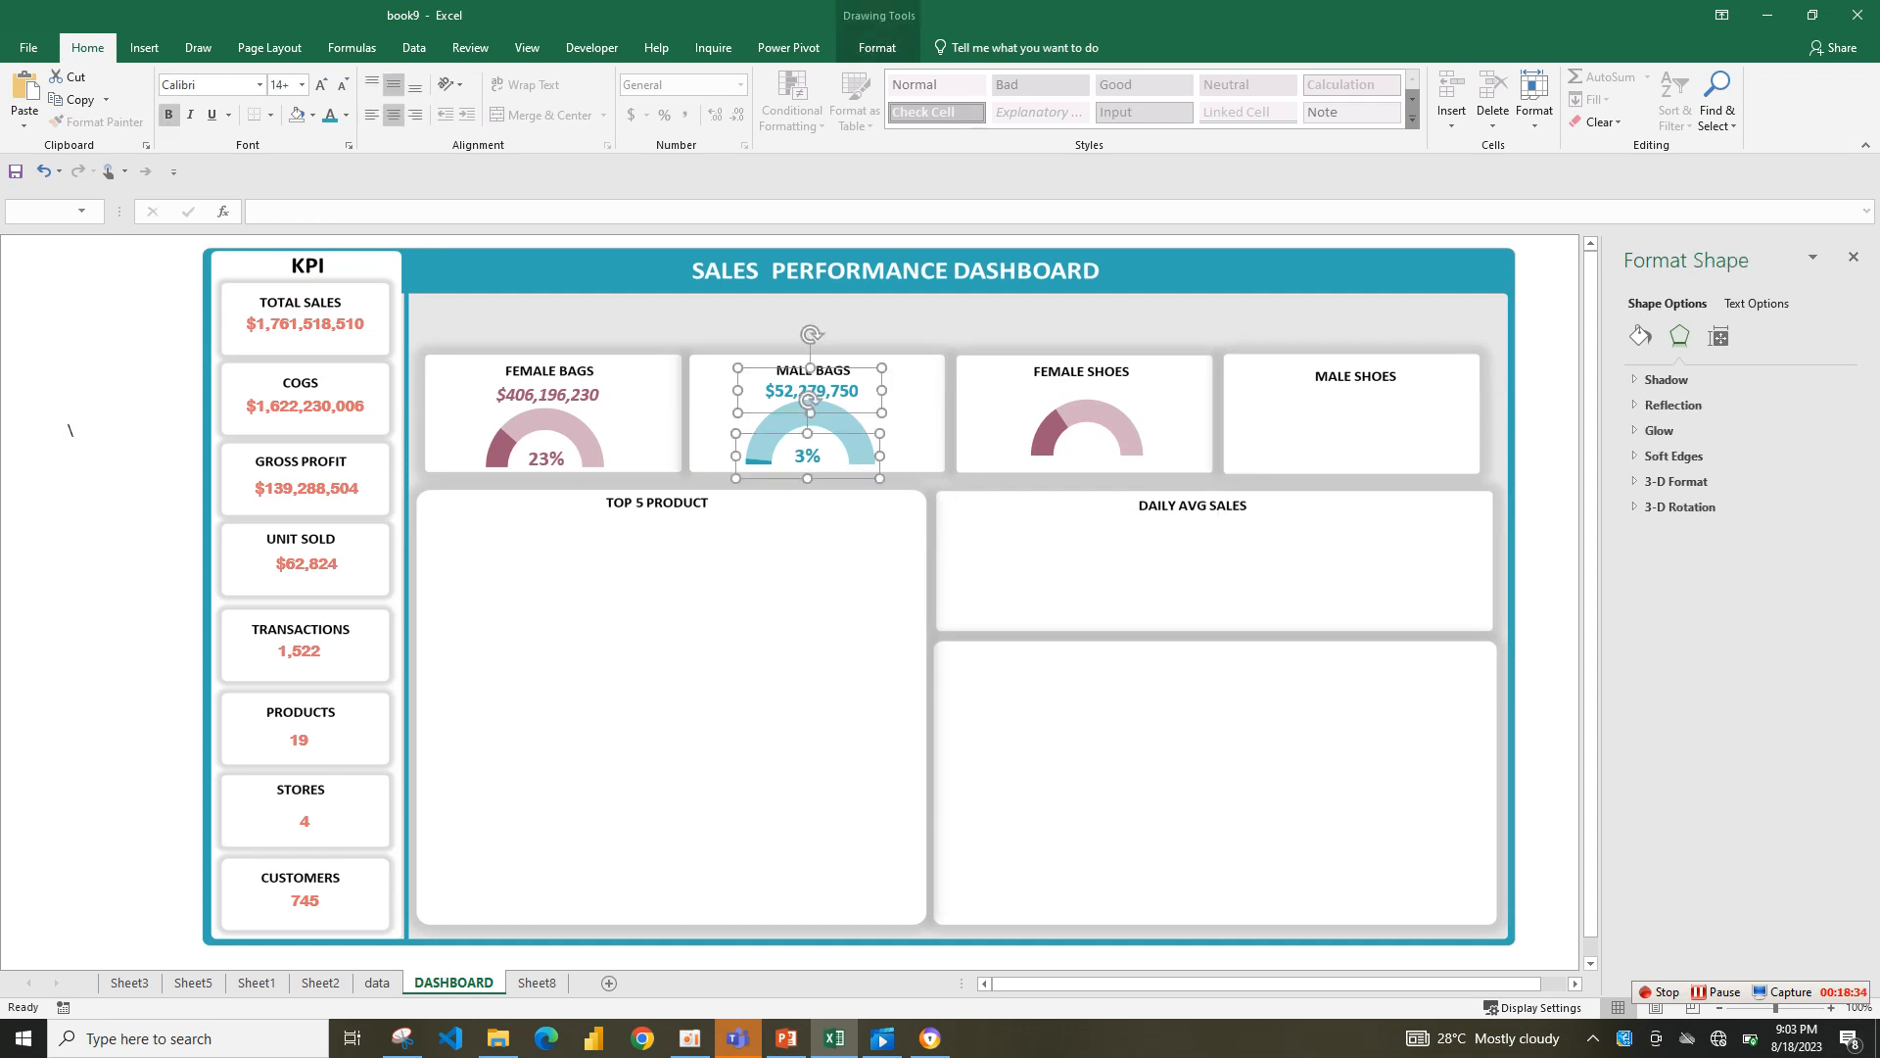
key(ctrl+v)
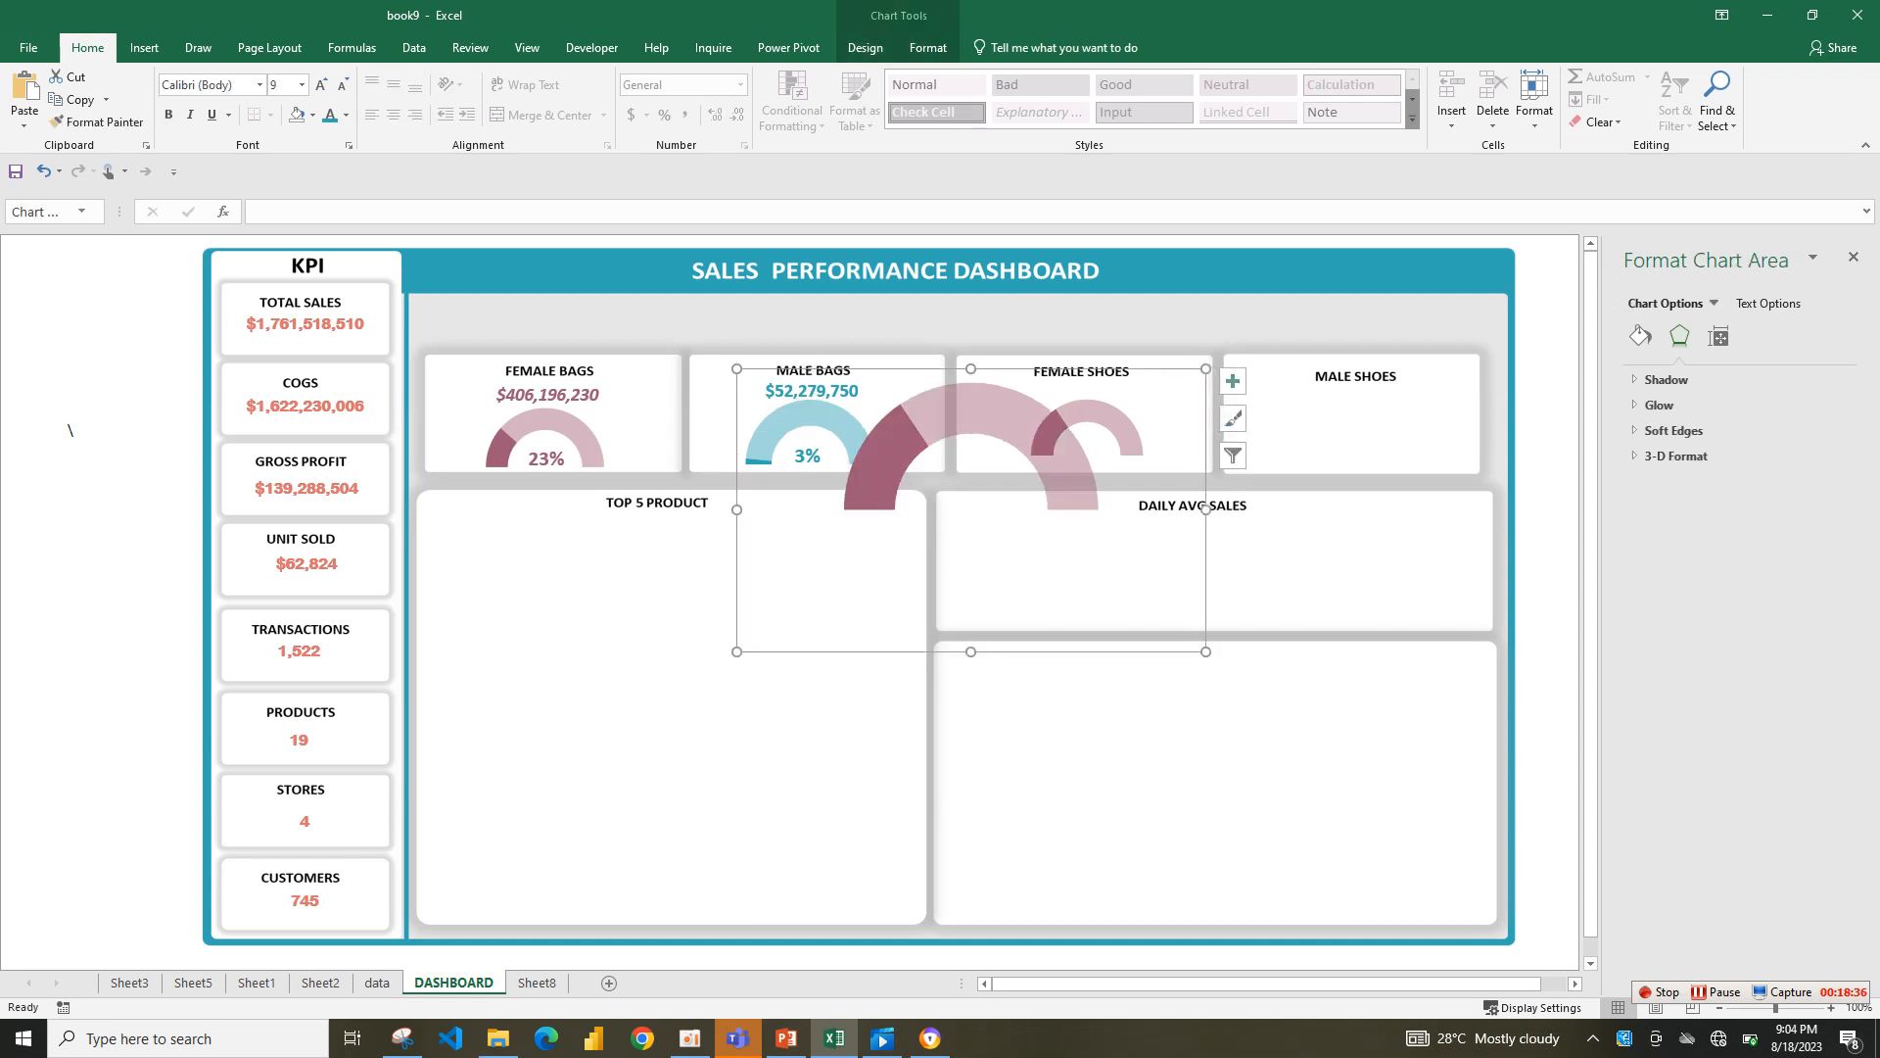
key(ctrl+z)
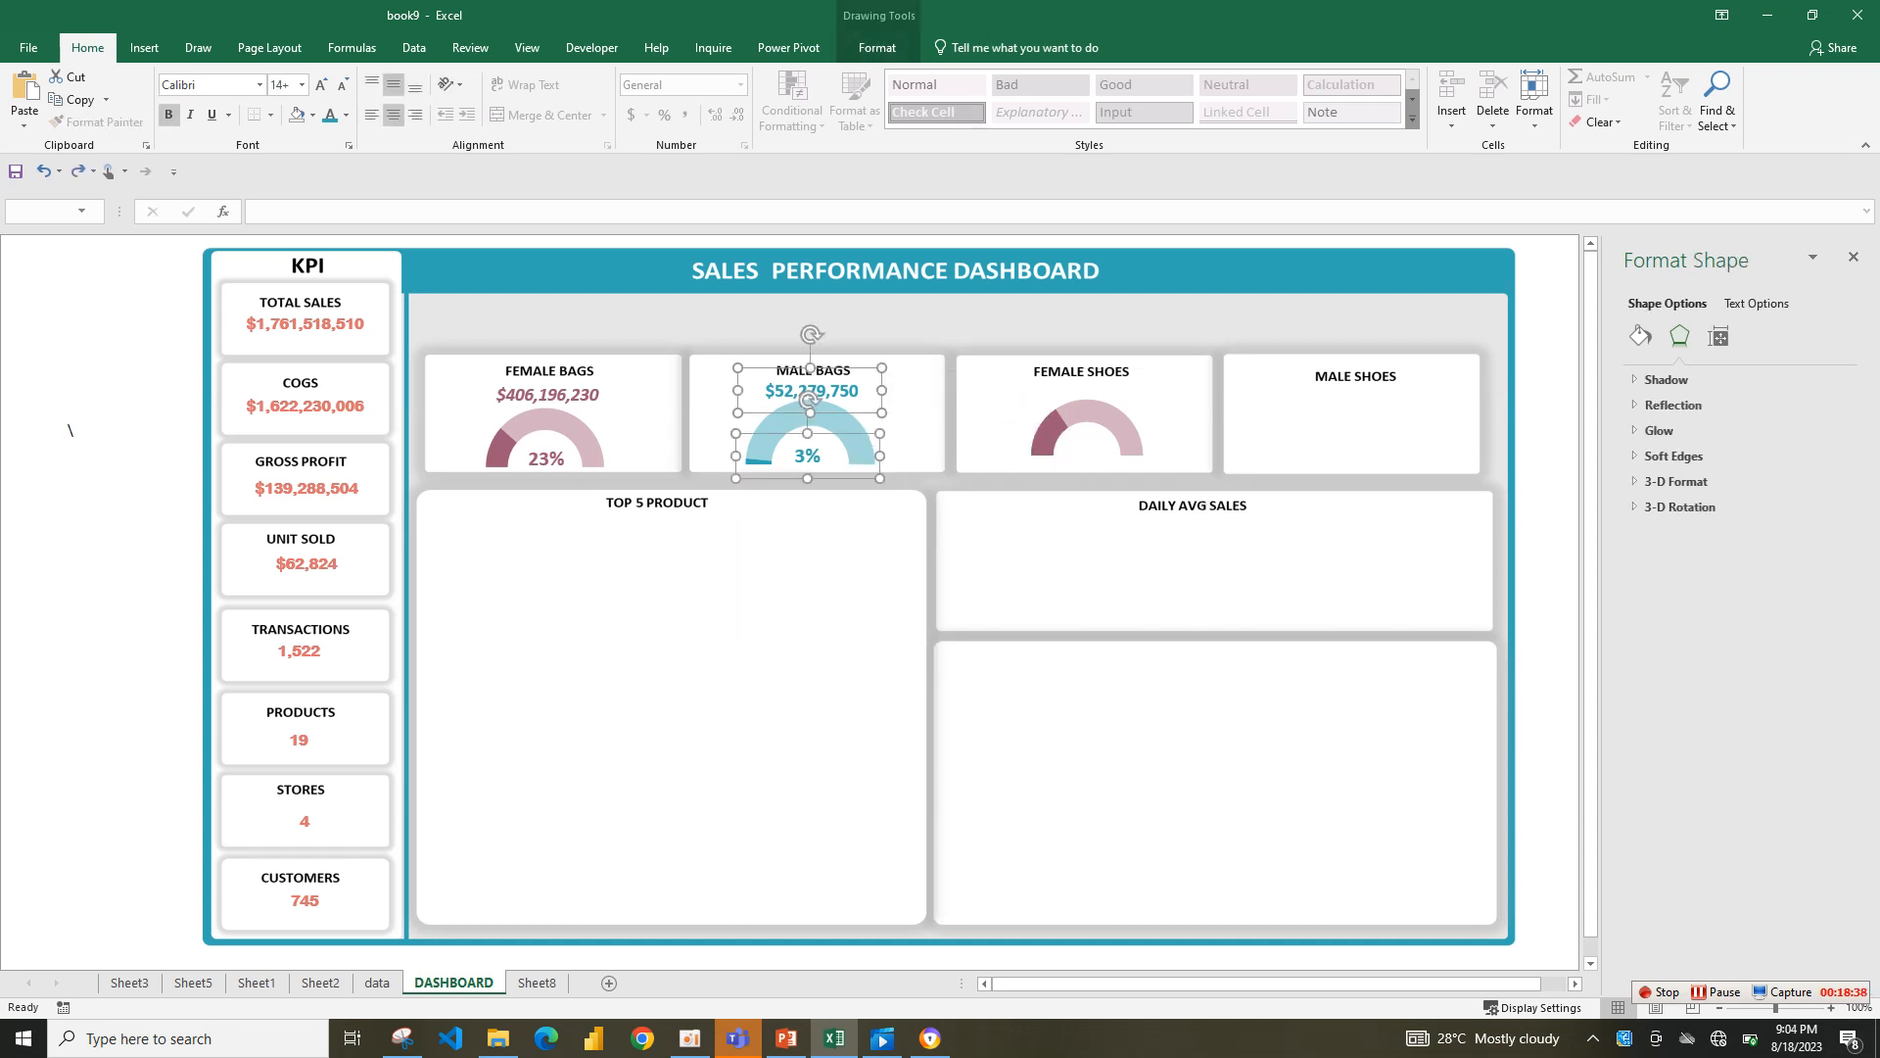
key(ctrl+c)
drag(793, 380, 1070, 377)
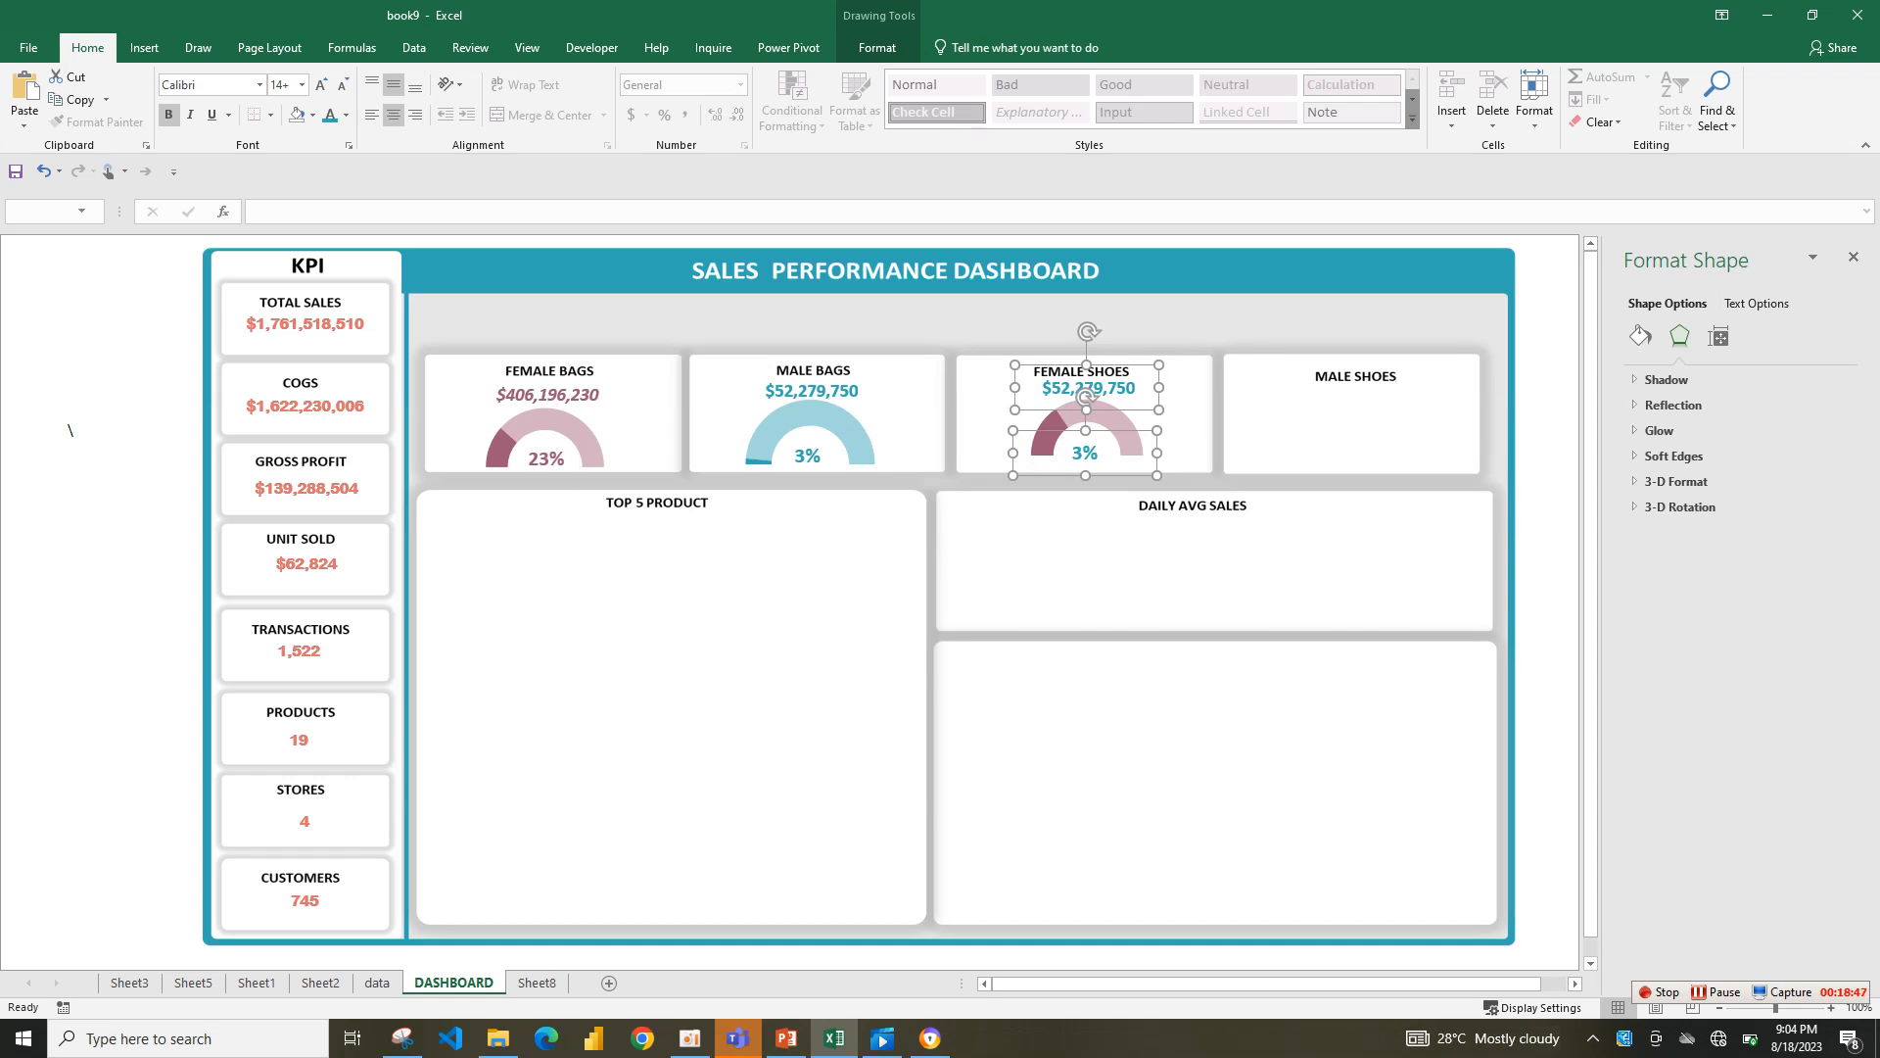
- Shift the FEMALE SHOES gauge slightly down and enlarge it a little so it sits beneath the sales total
click(1106, 558)
click(1087, 412)
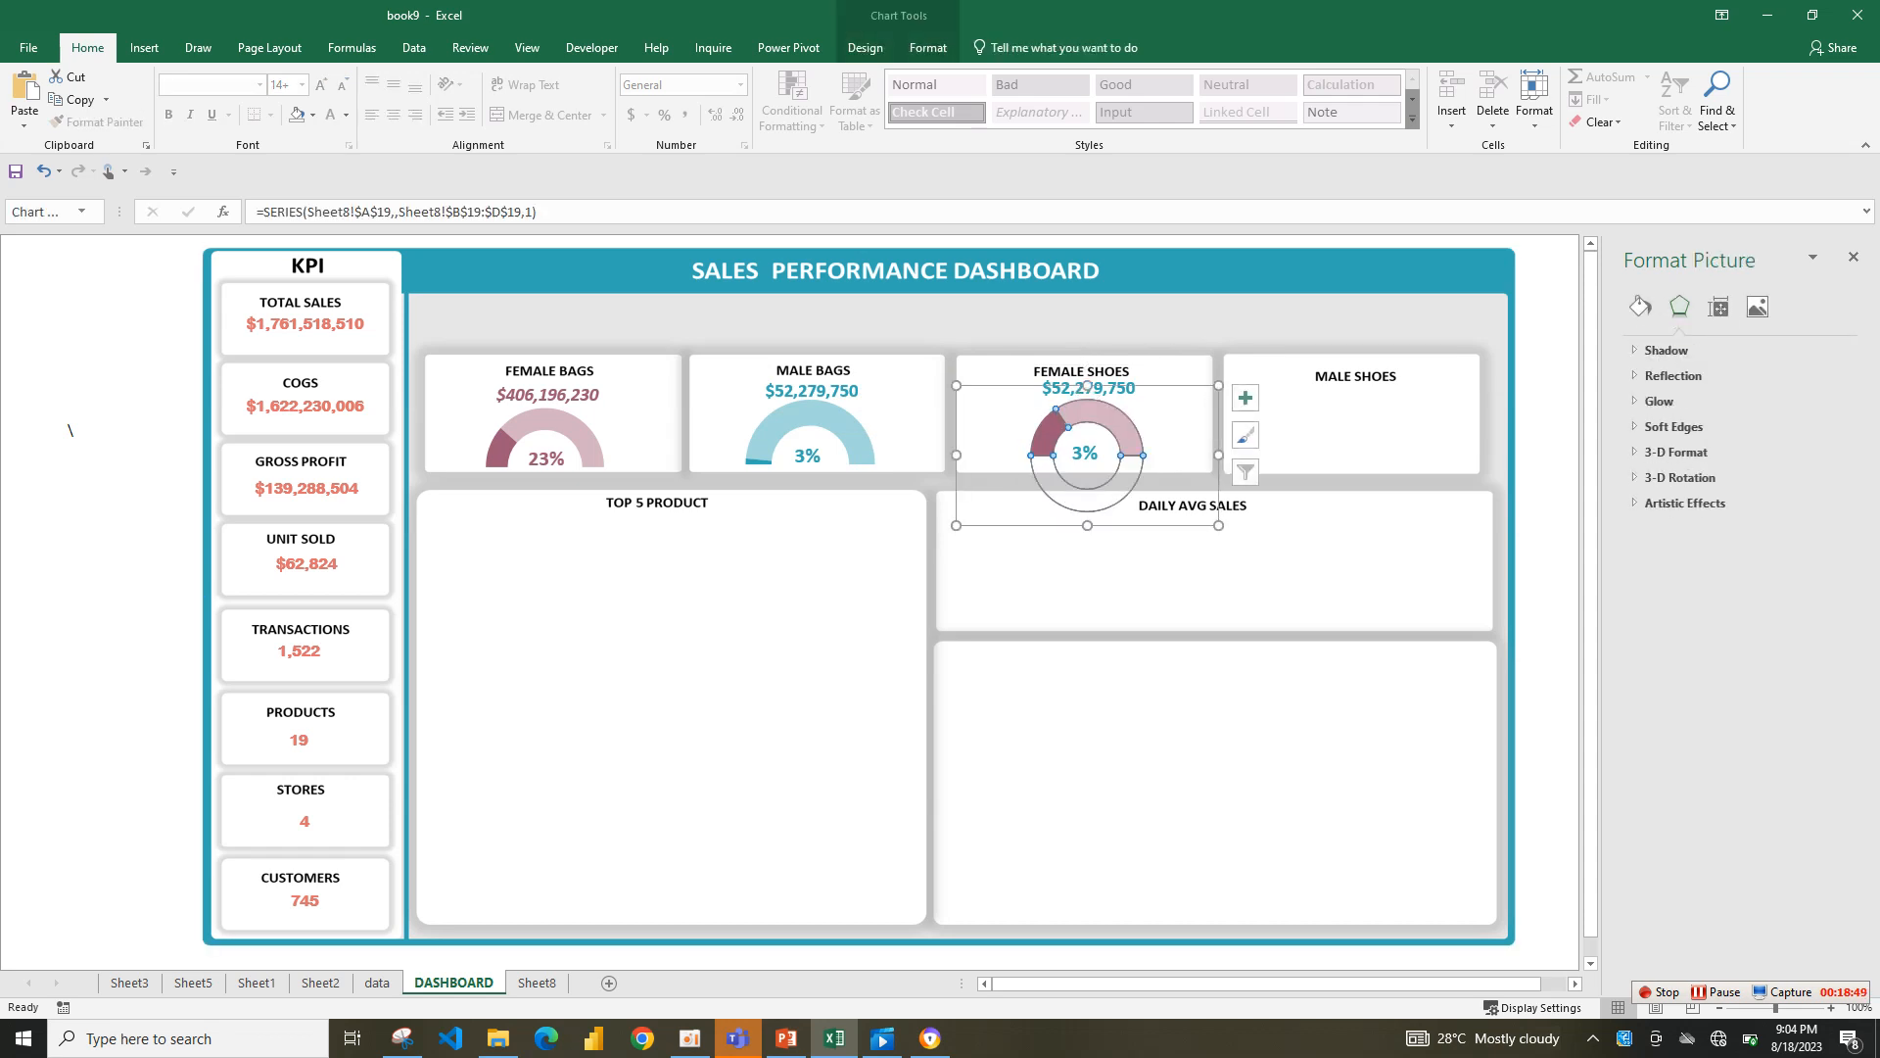
drag(1126, 495, 1126, 501)
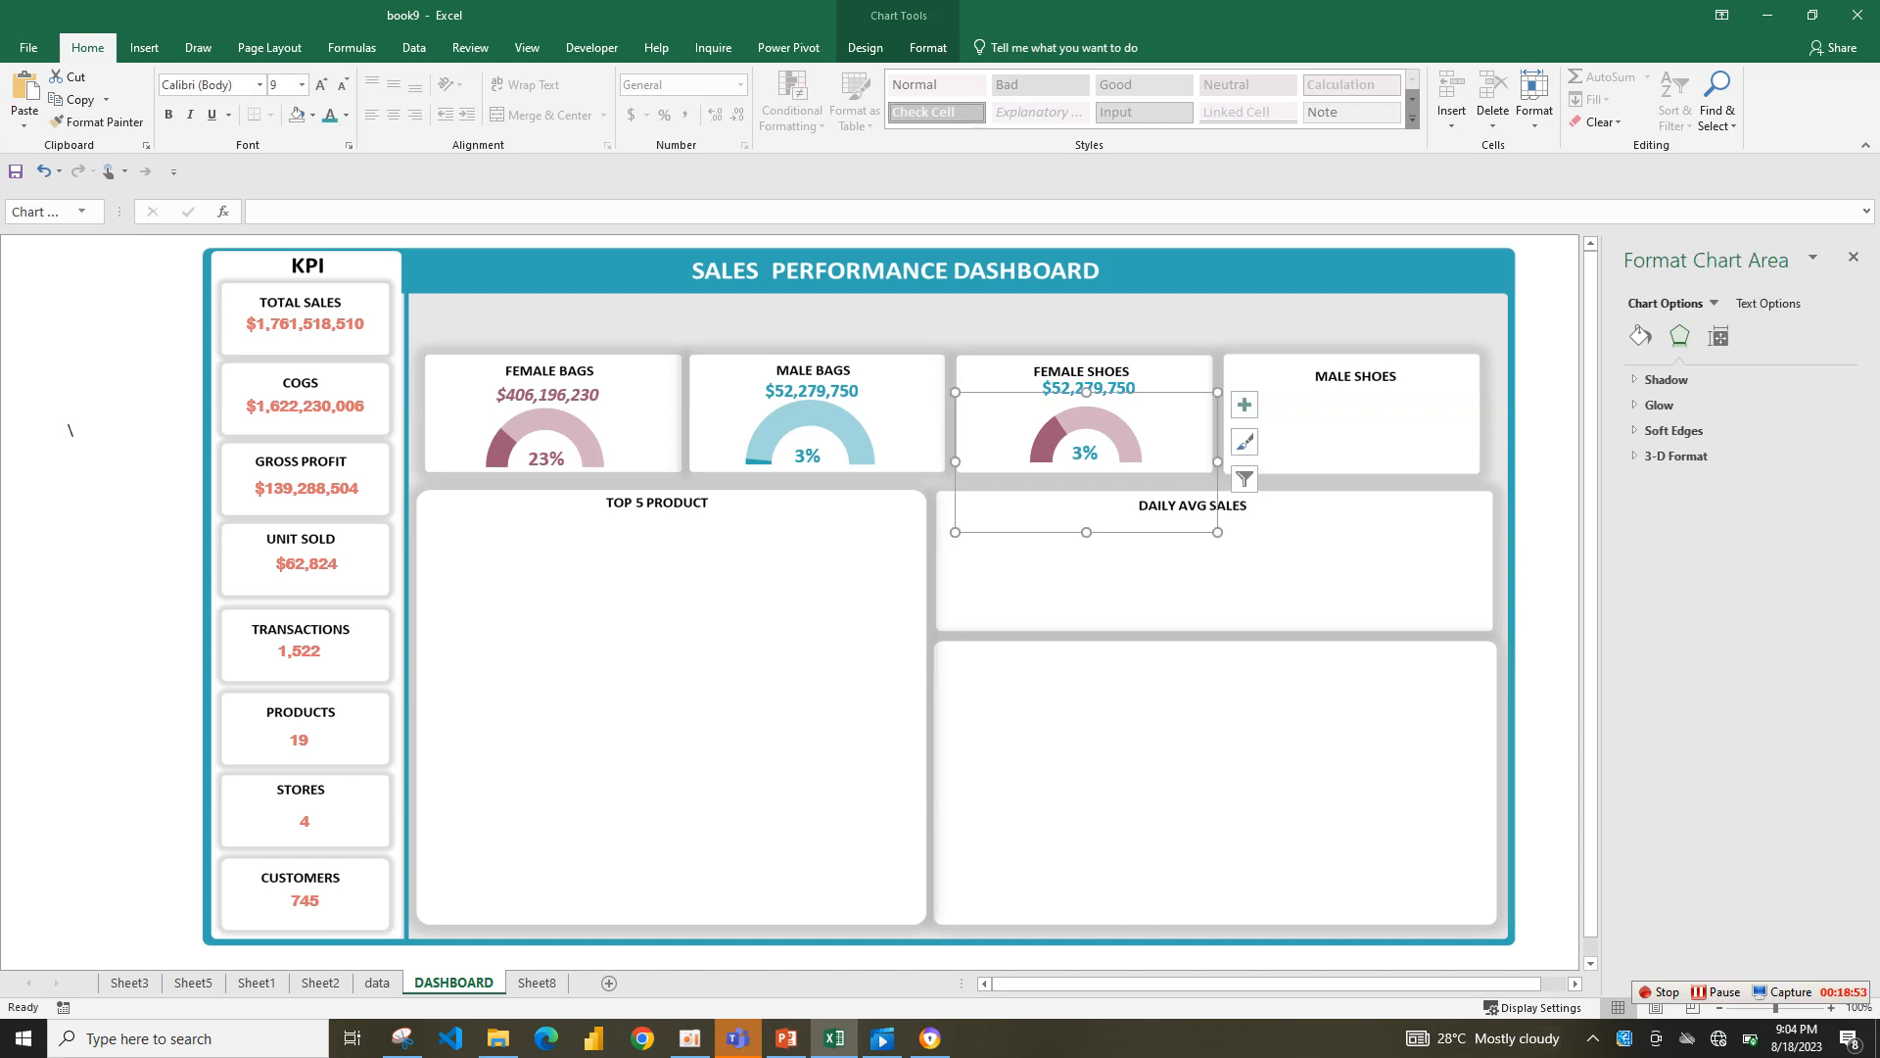
click(1088, 389)
click(1087, 418)
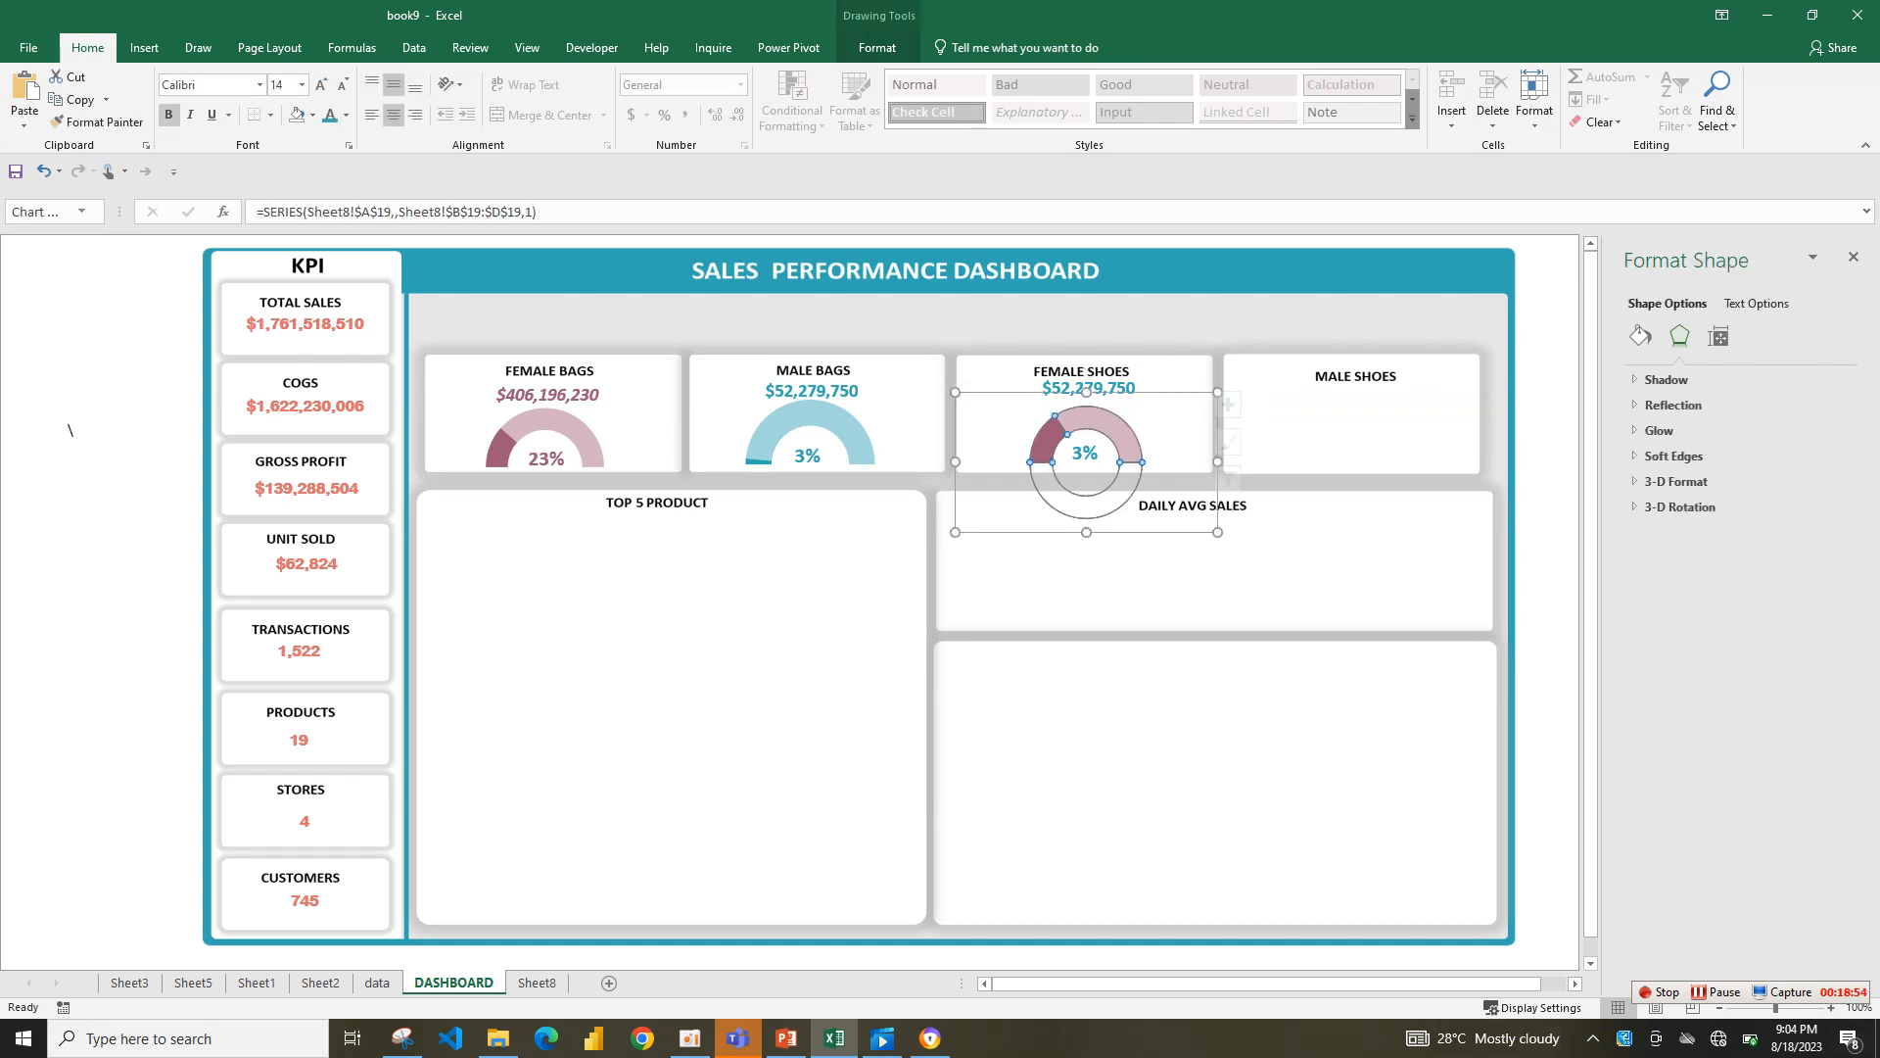
click(1088, 389)
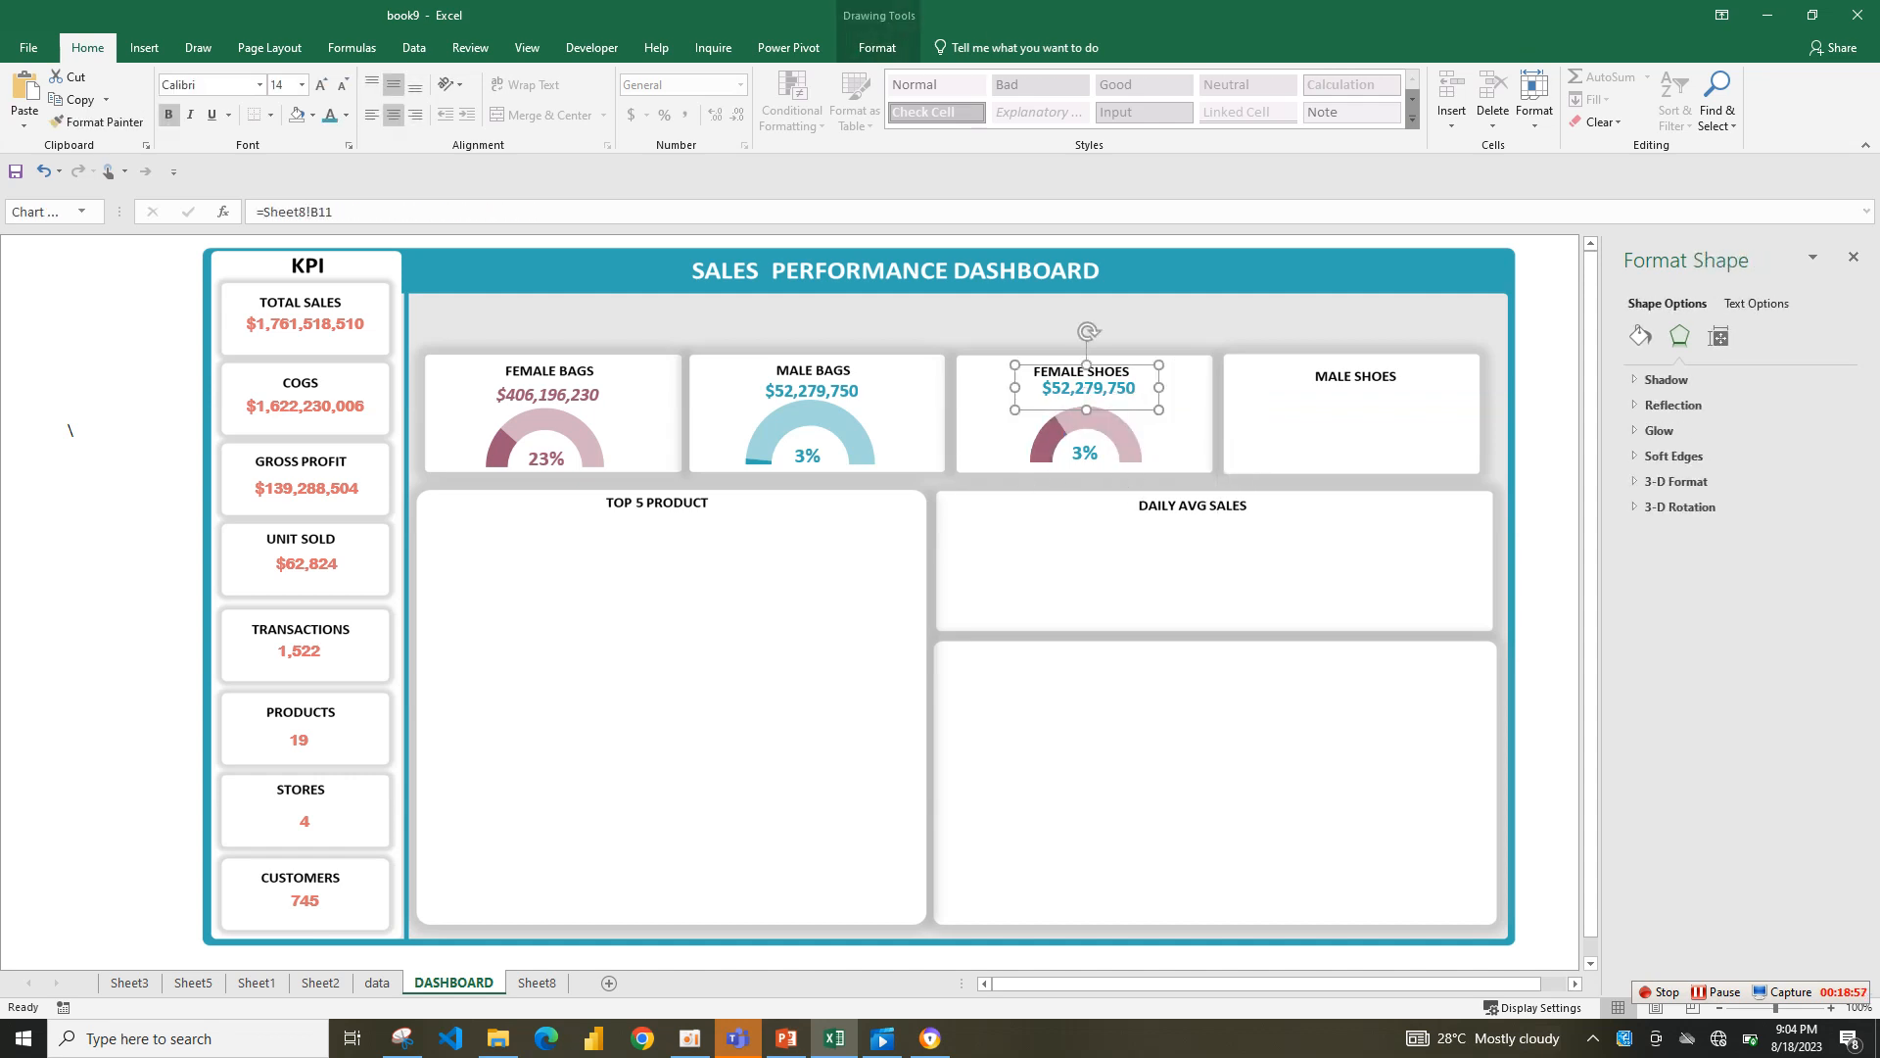
click(1095, 406)
drag(1142, 405, 1148, 399)
- Nudge the FEMALE SHOES sales total slightly down and to the right, and link it to =Sheet8!B12
click(1087, 389)
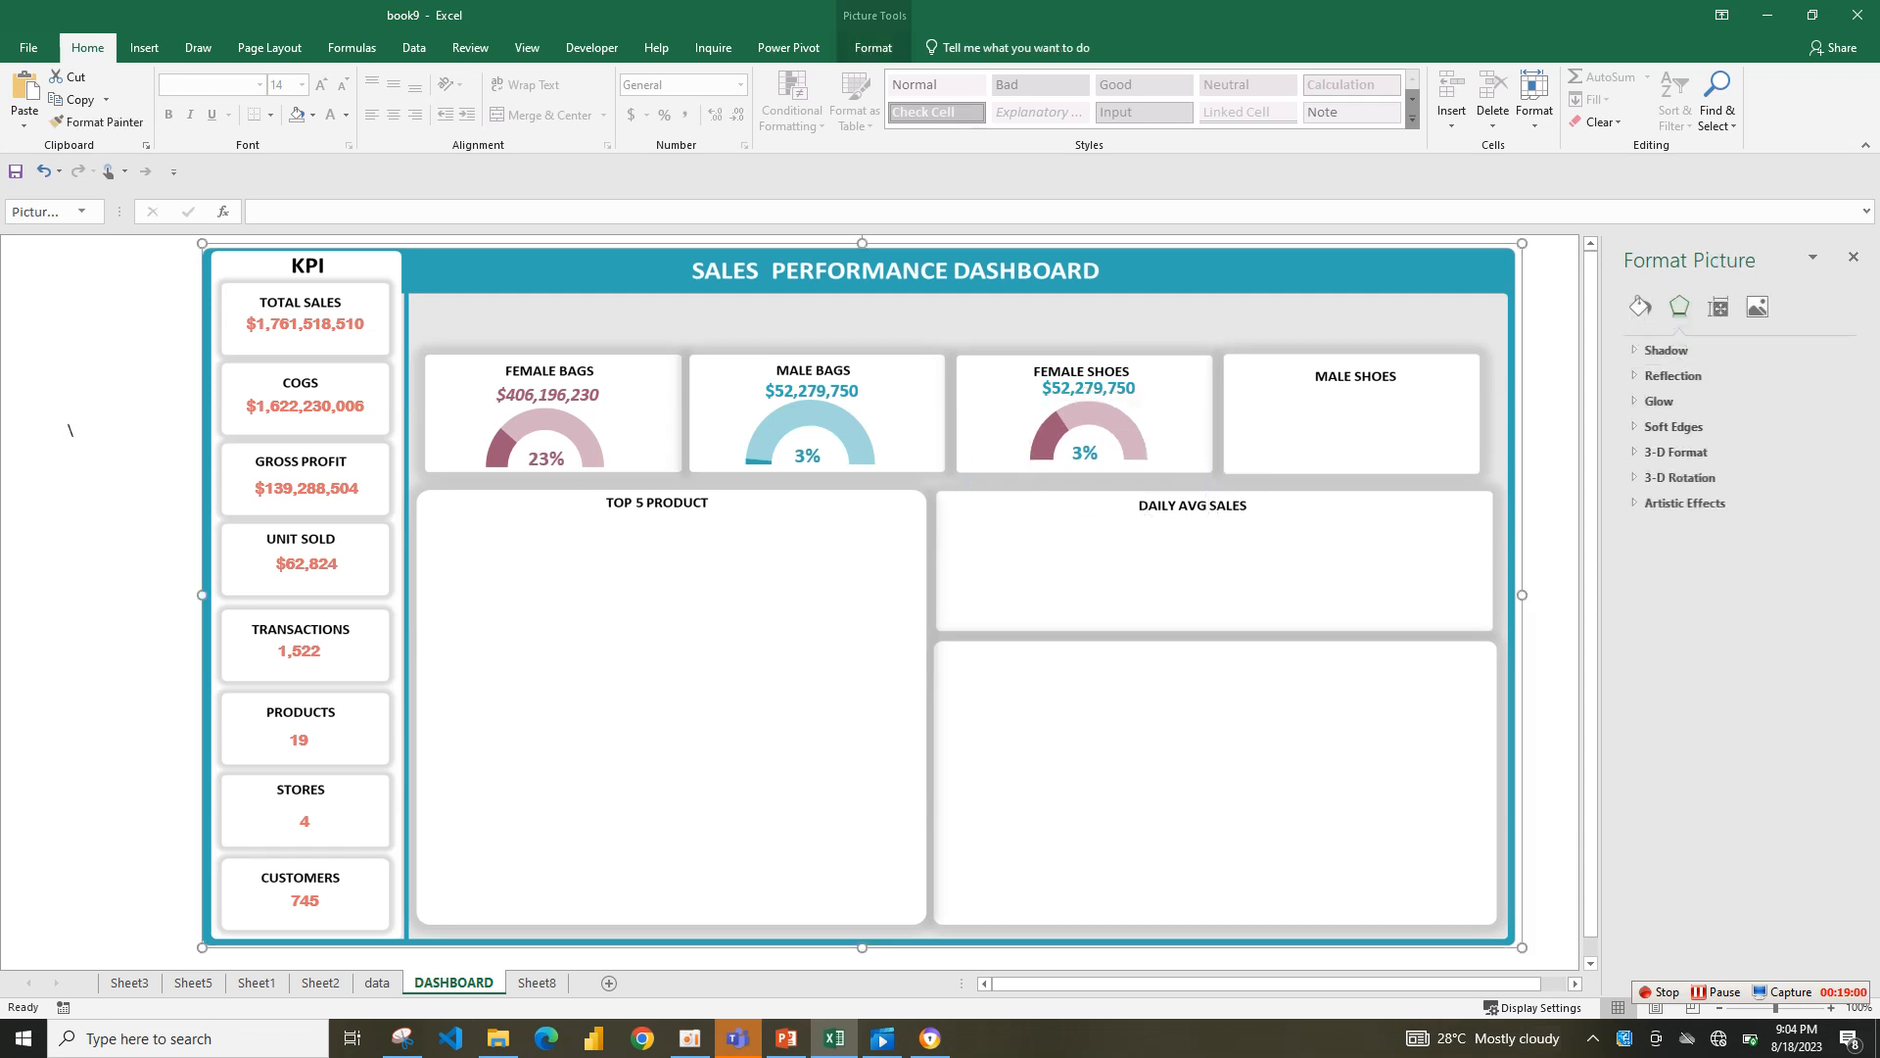
mouse_move(1087, 388)
mouse_down()
mouse_move(1108, 390)
mouse_move(1087, 391)
mouse_up()
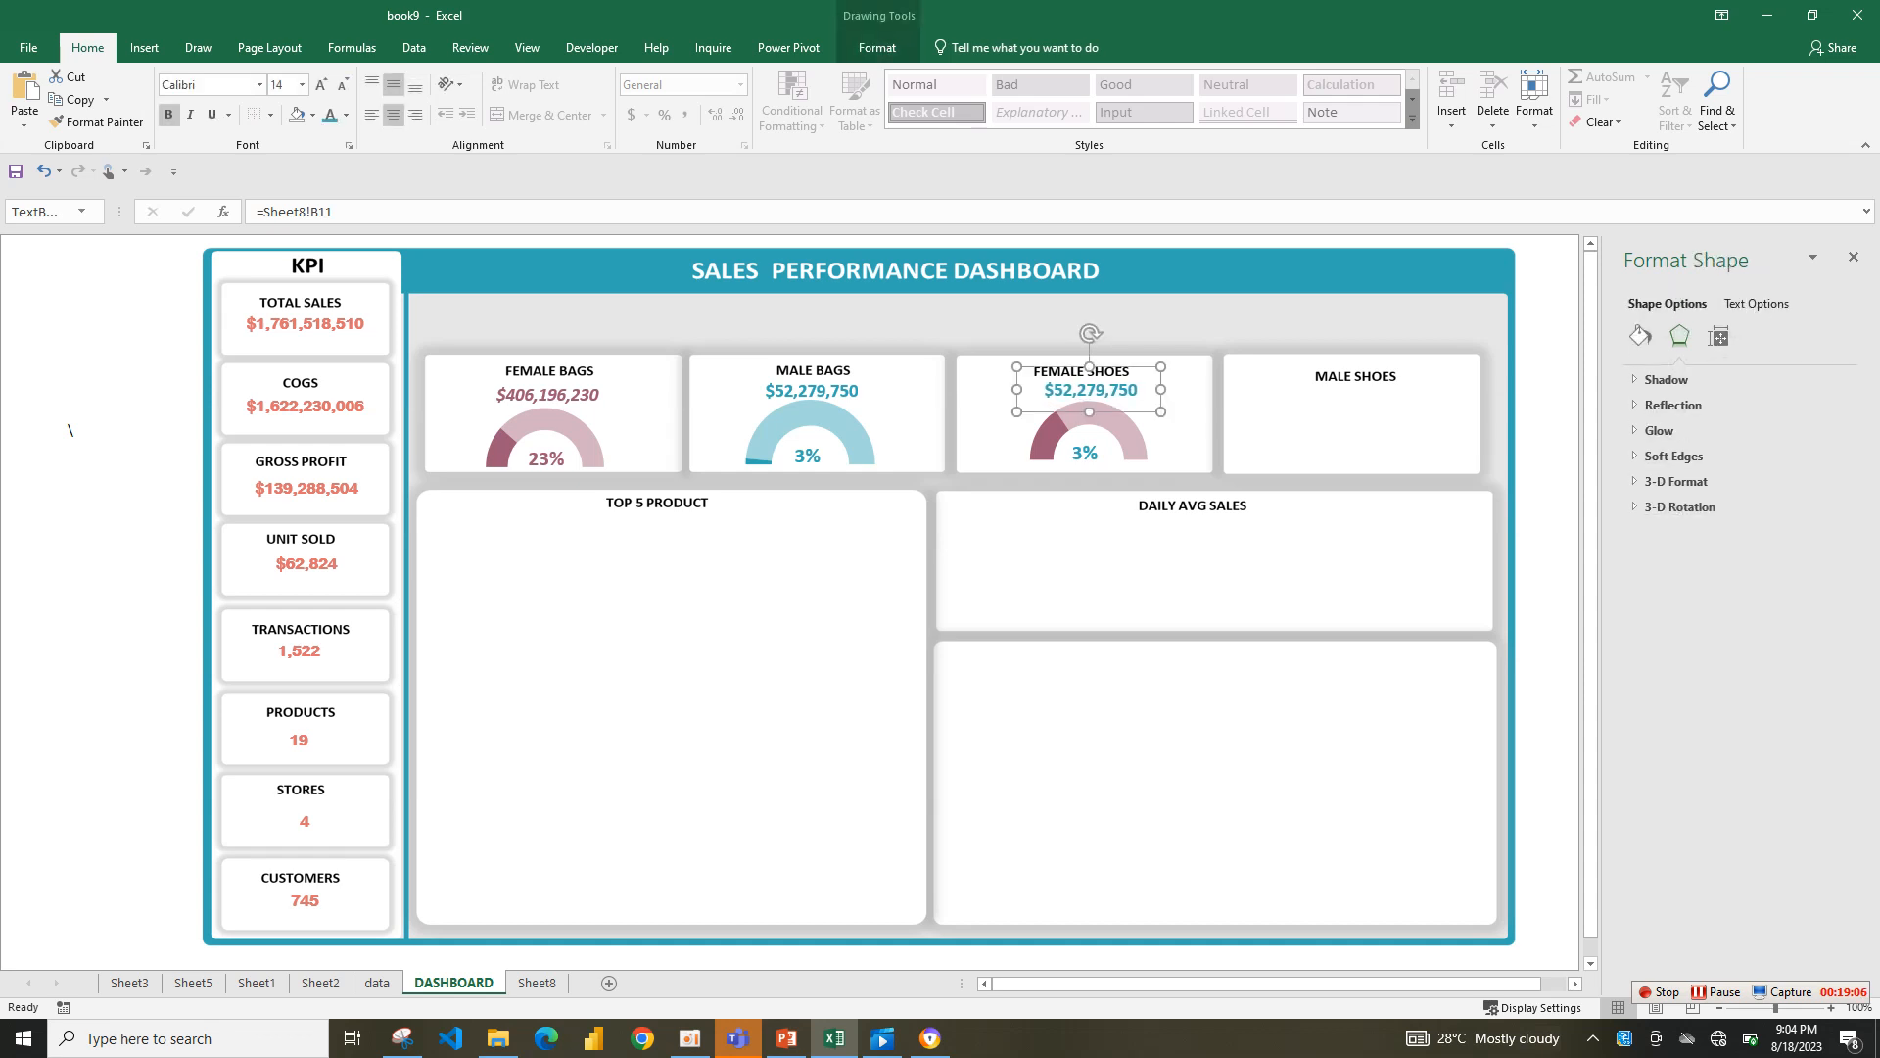
click(336, 212)
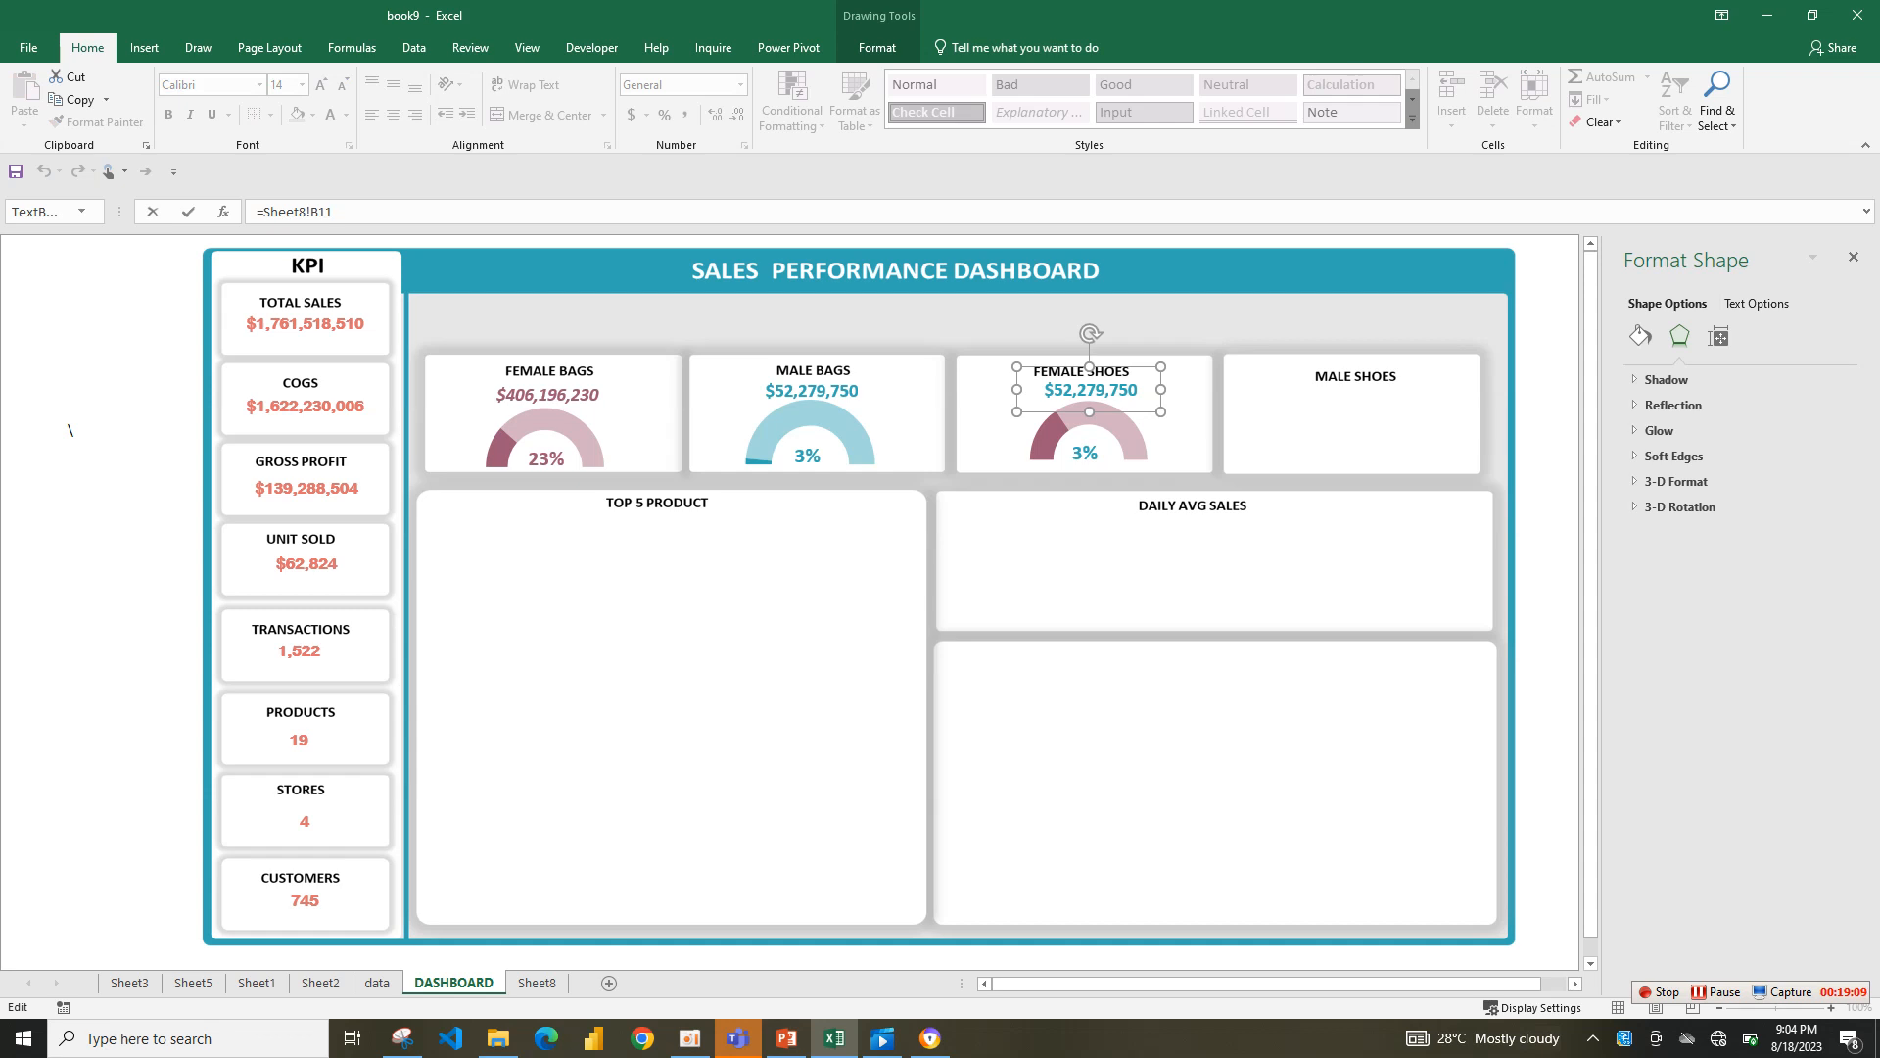
key(BackSpace)
text(2)
key(Return)
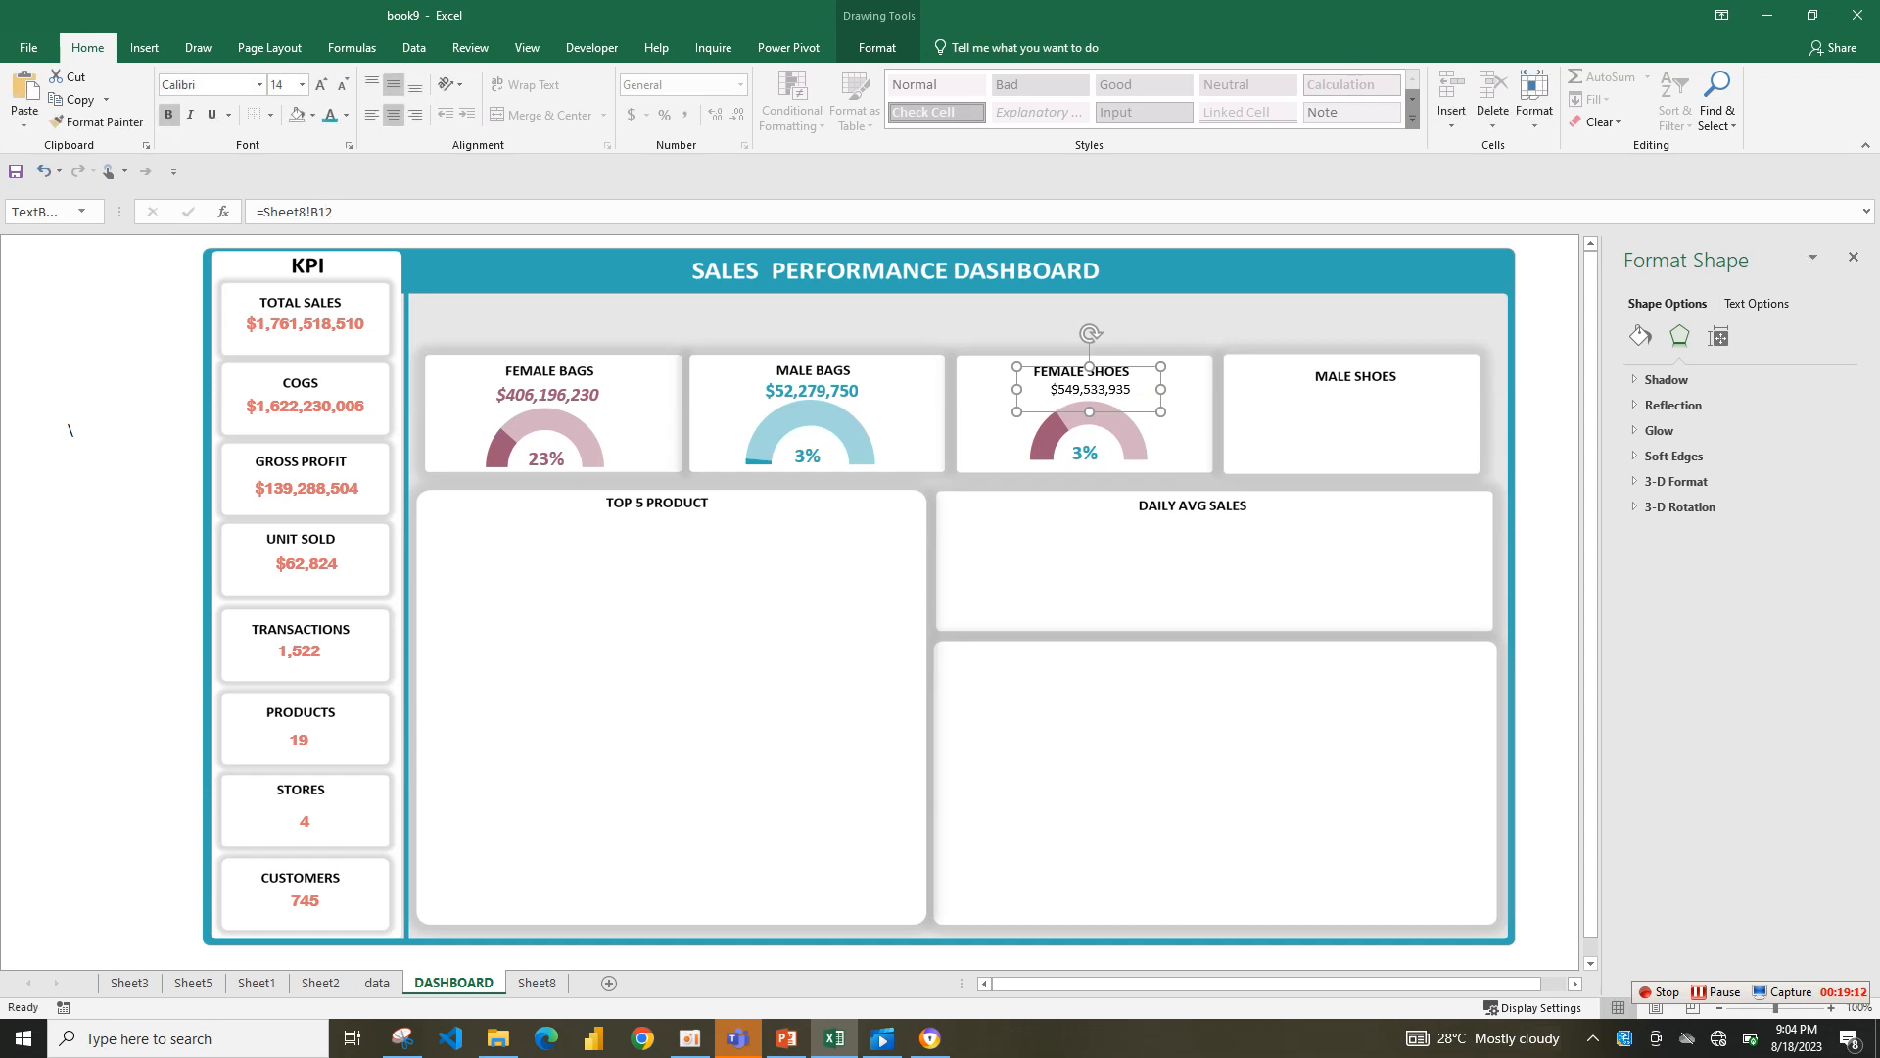
- Link the FEMALE SHOES percentage text box to =Sheet8!B19
click(1085, 453)
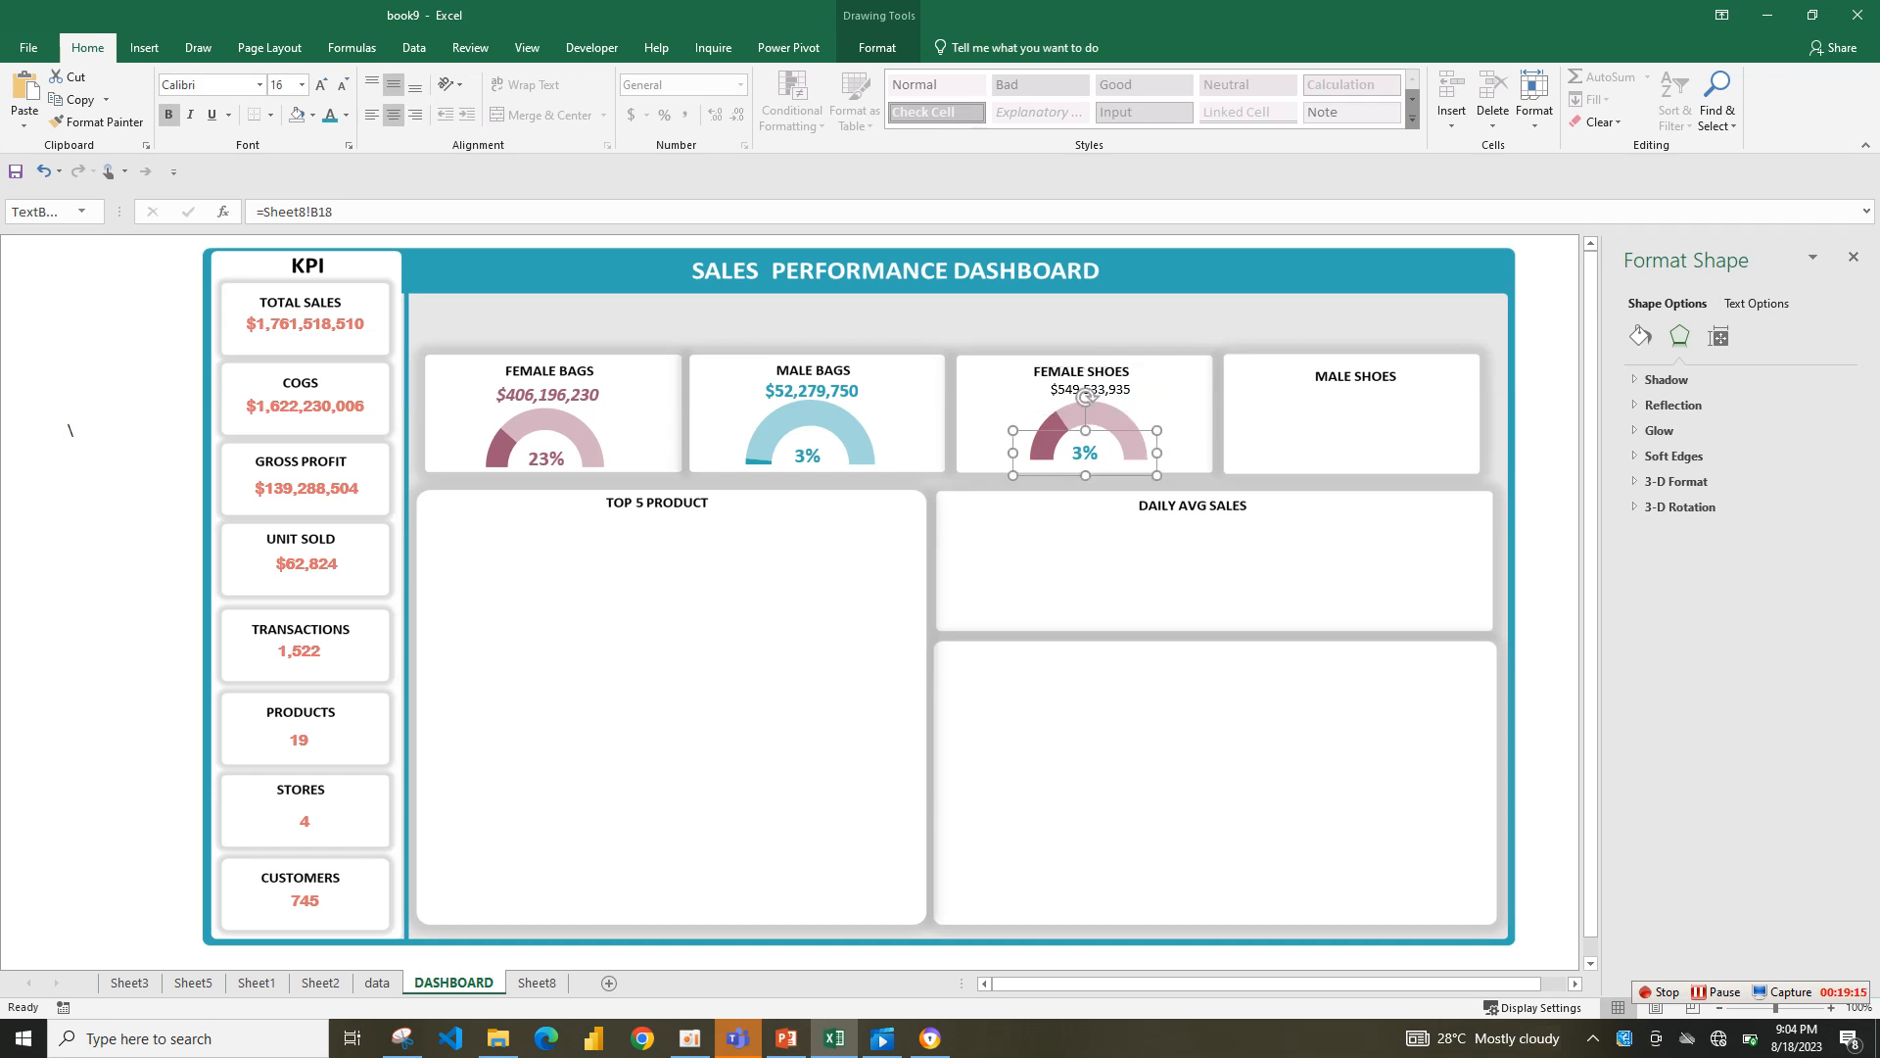
click(333, 212)
key(BackSpace)
text(9)
click(1126, 402)
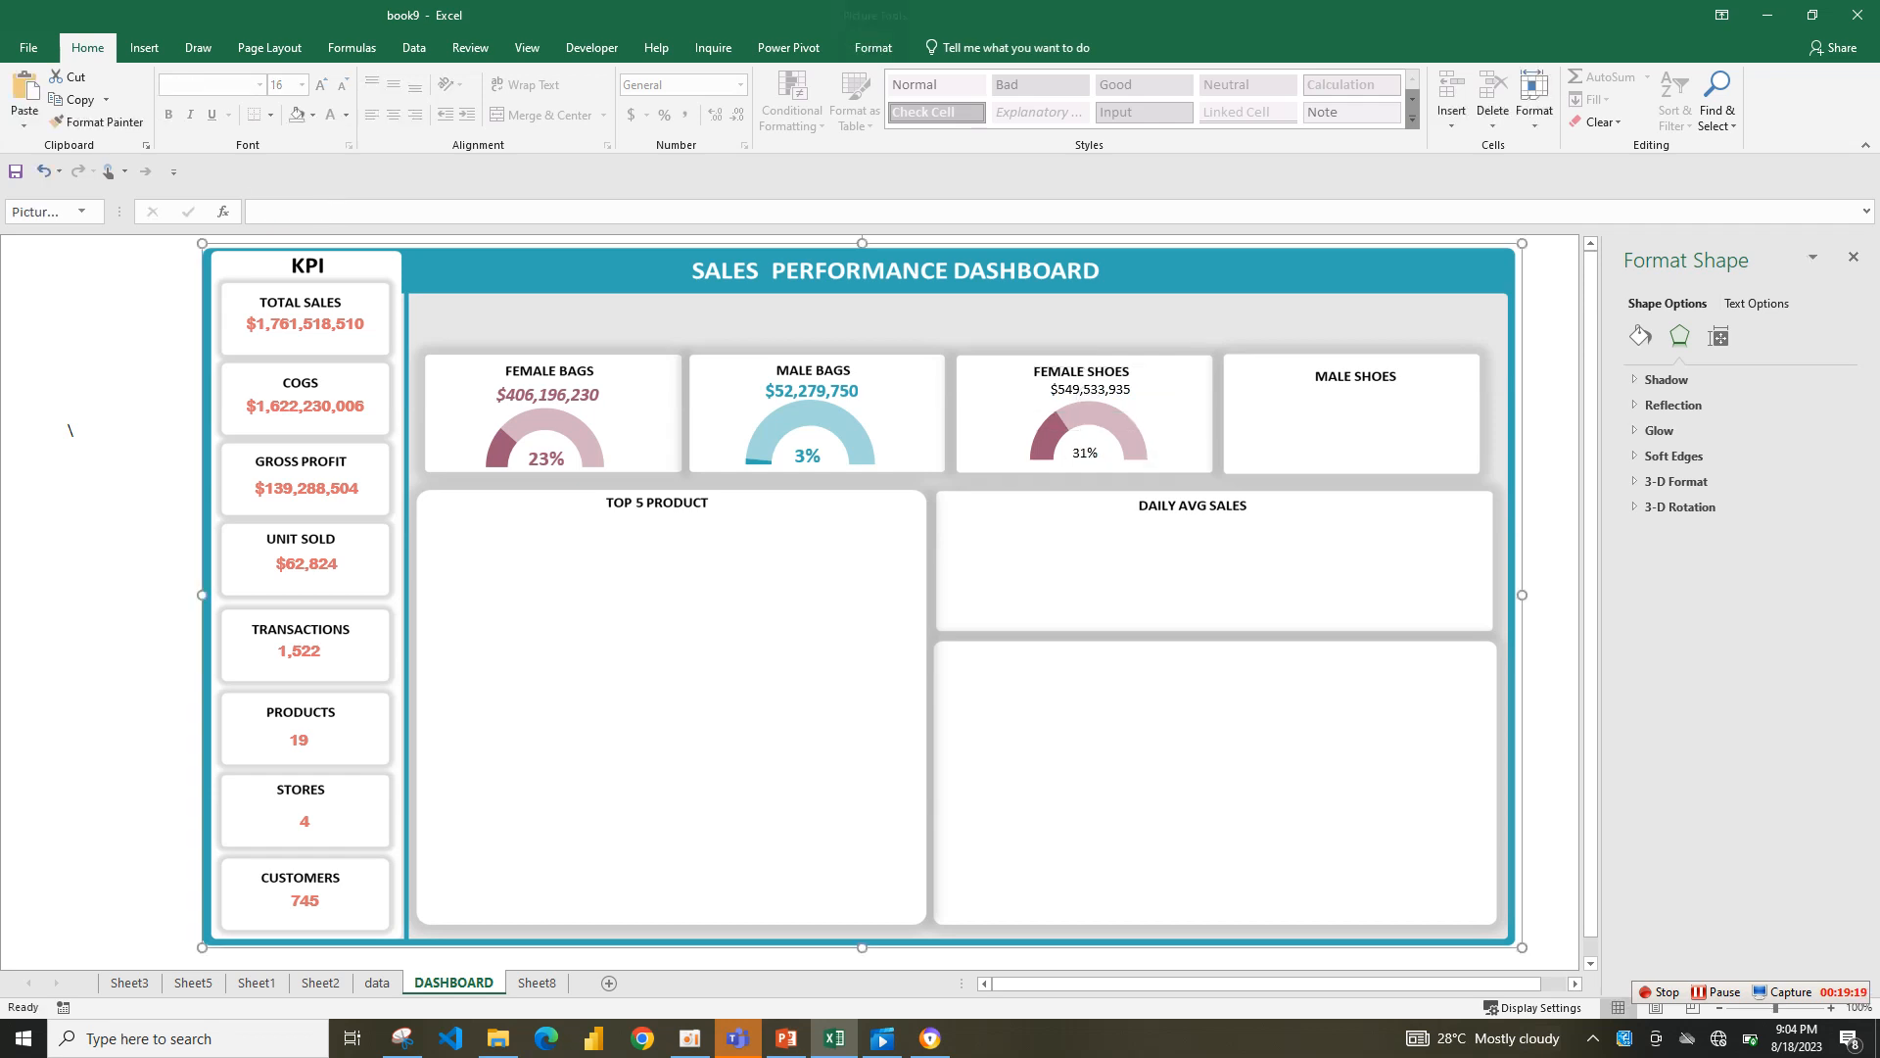
- Give the FEMALE SHOES sales total and percentage the gauge's plum font color, make both bold and enlarge their text three size steps
click(1089, 390)
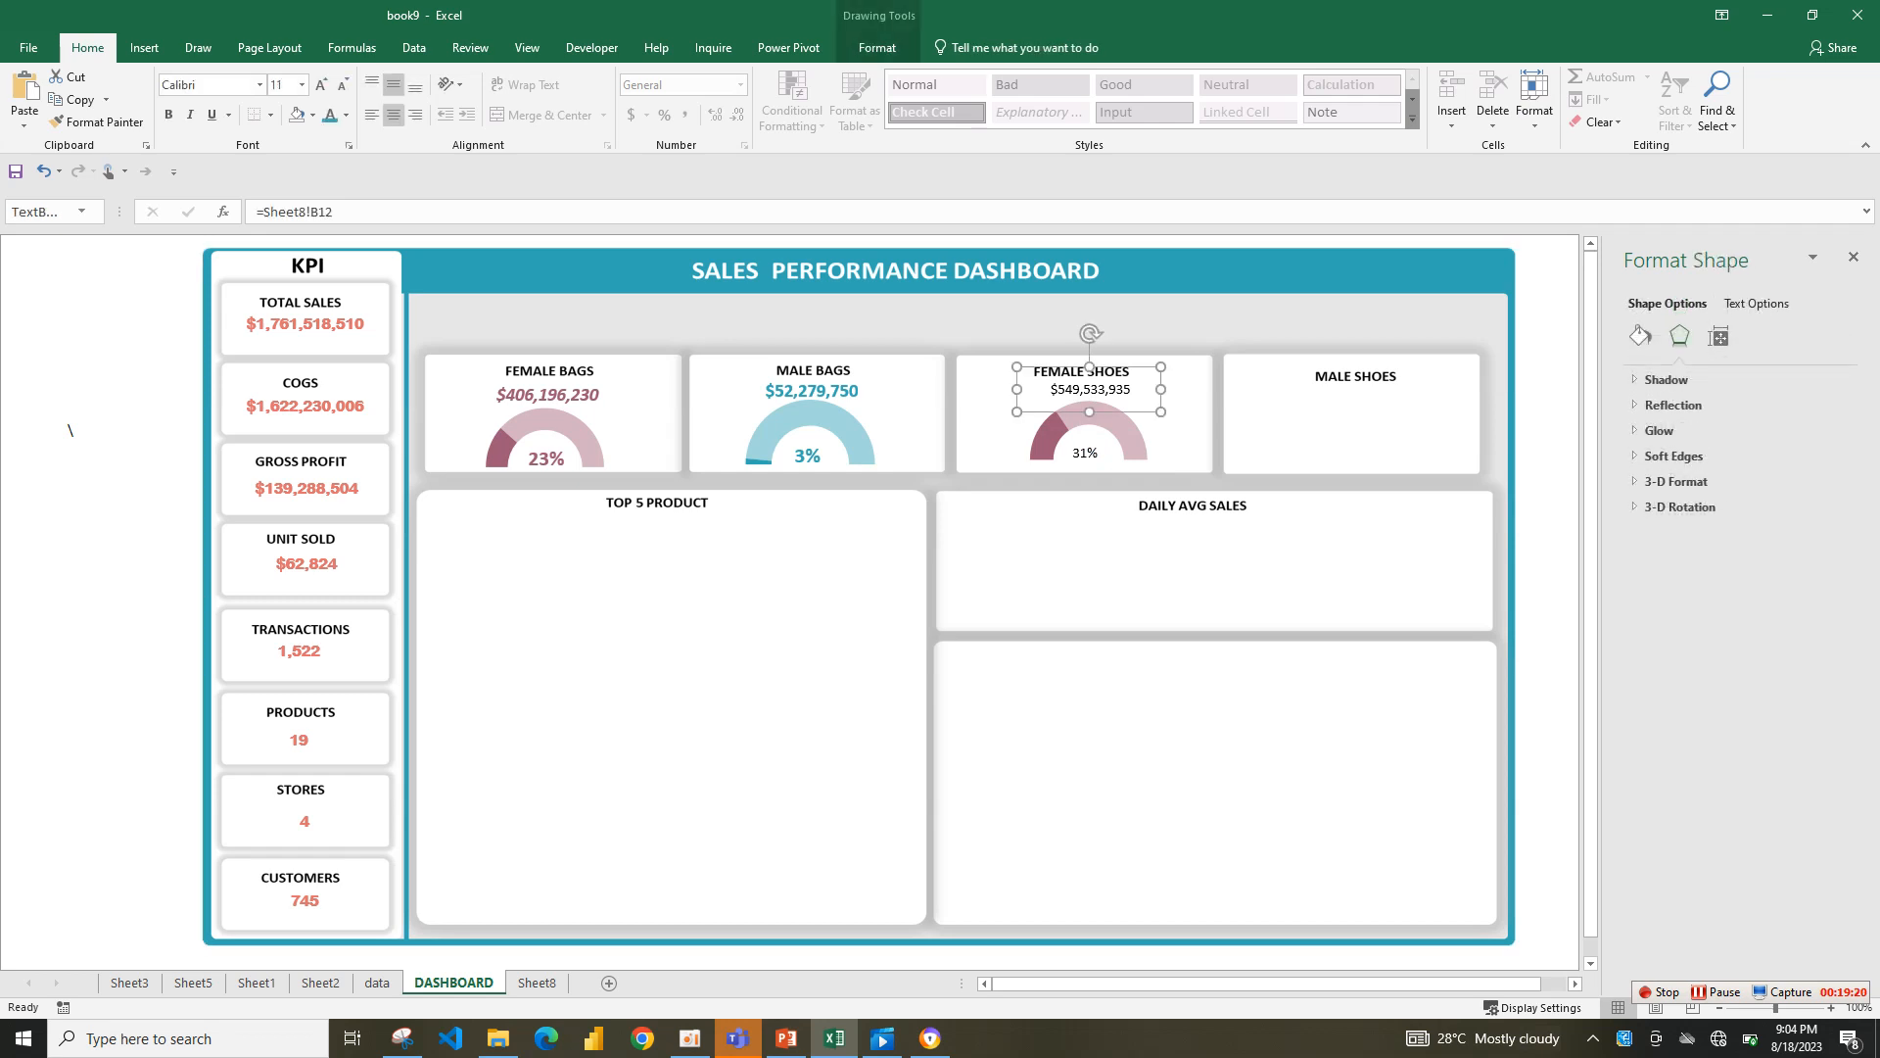
shift+click(1085, 453)
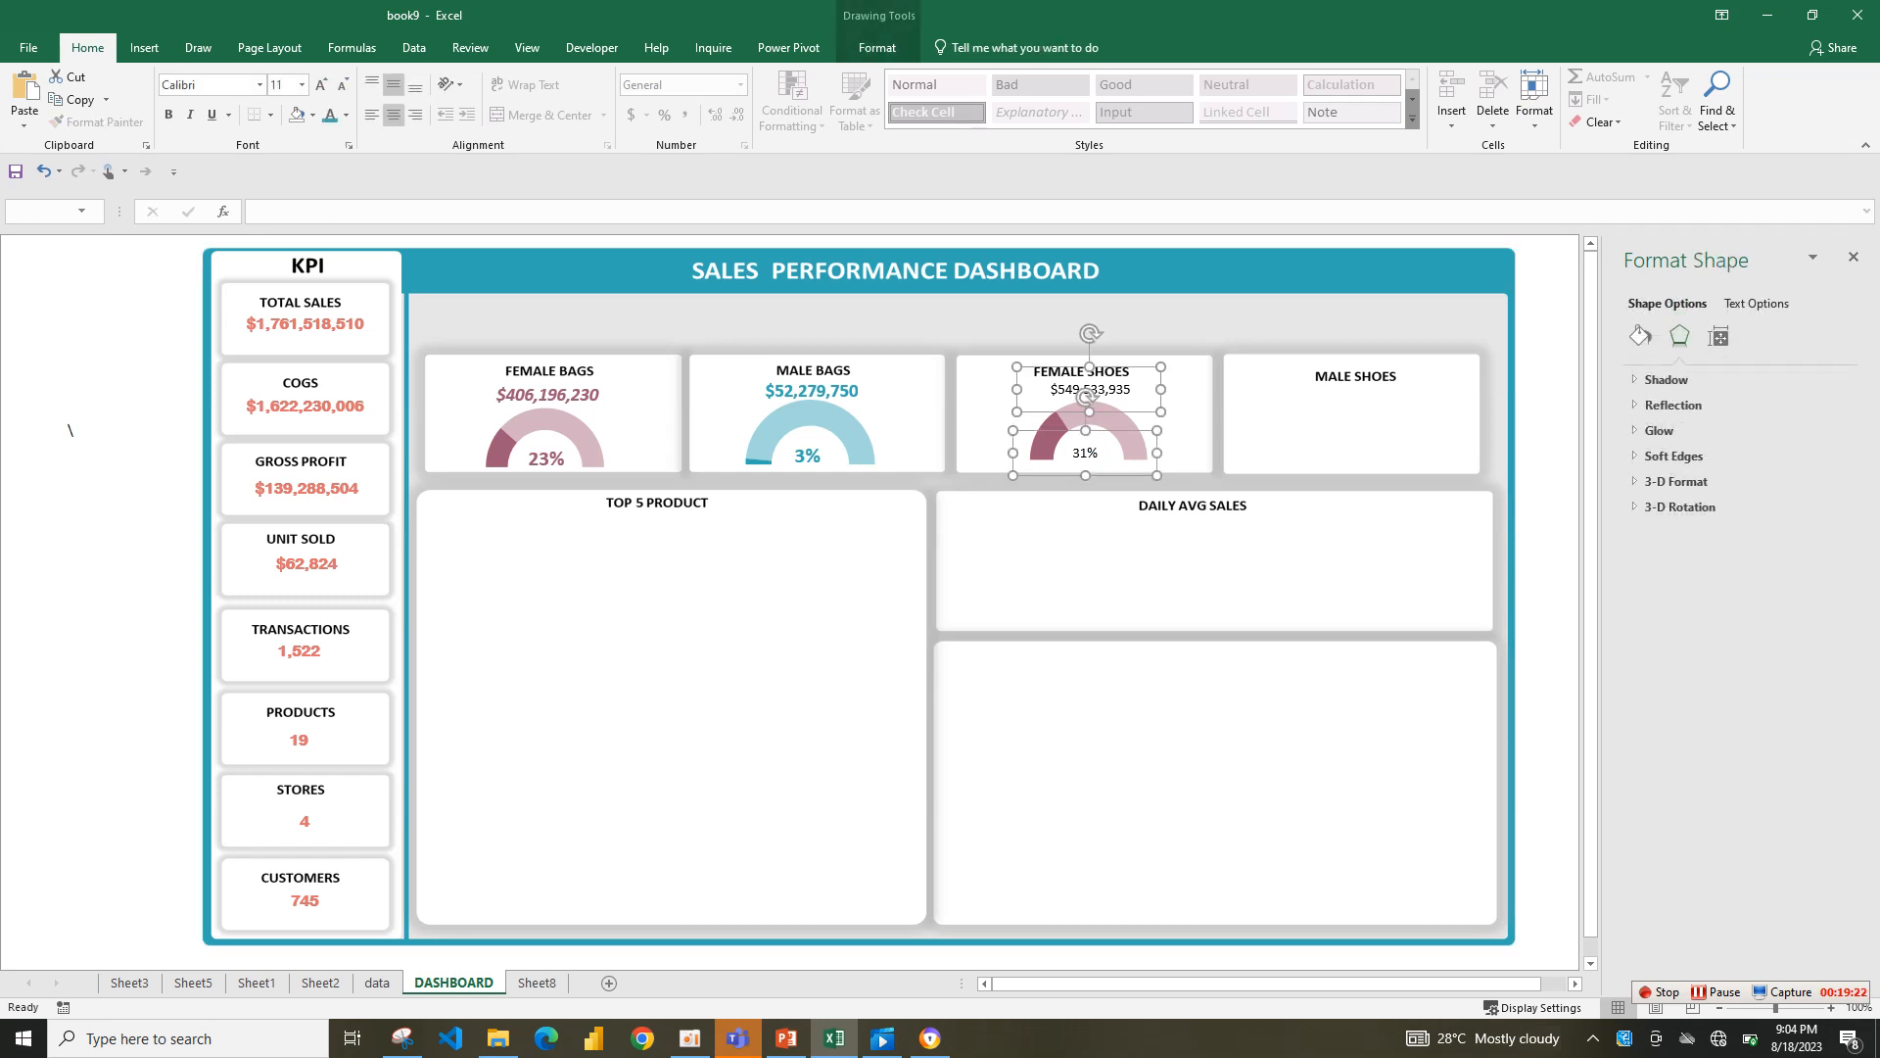
click(345, 115)
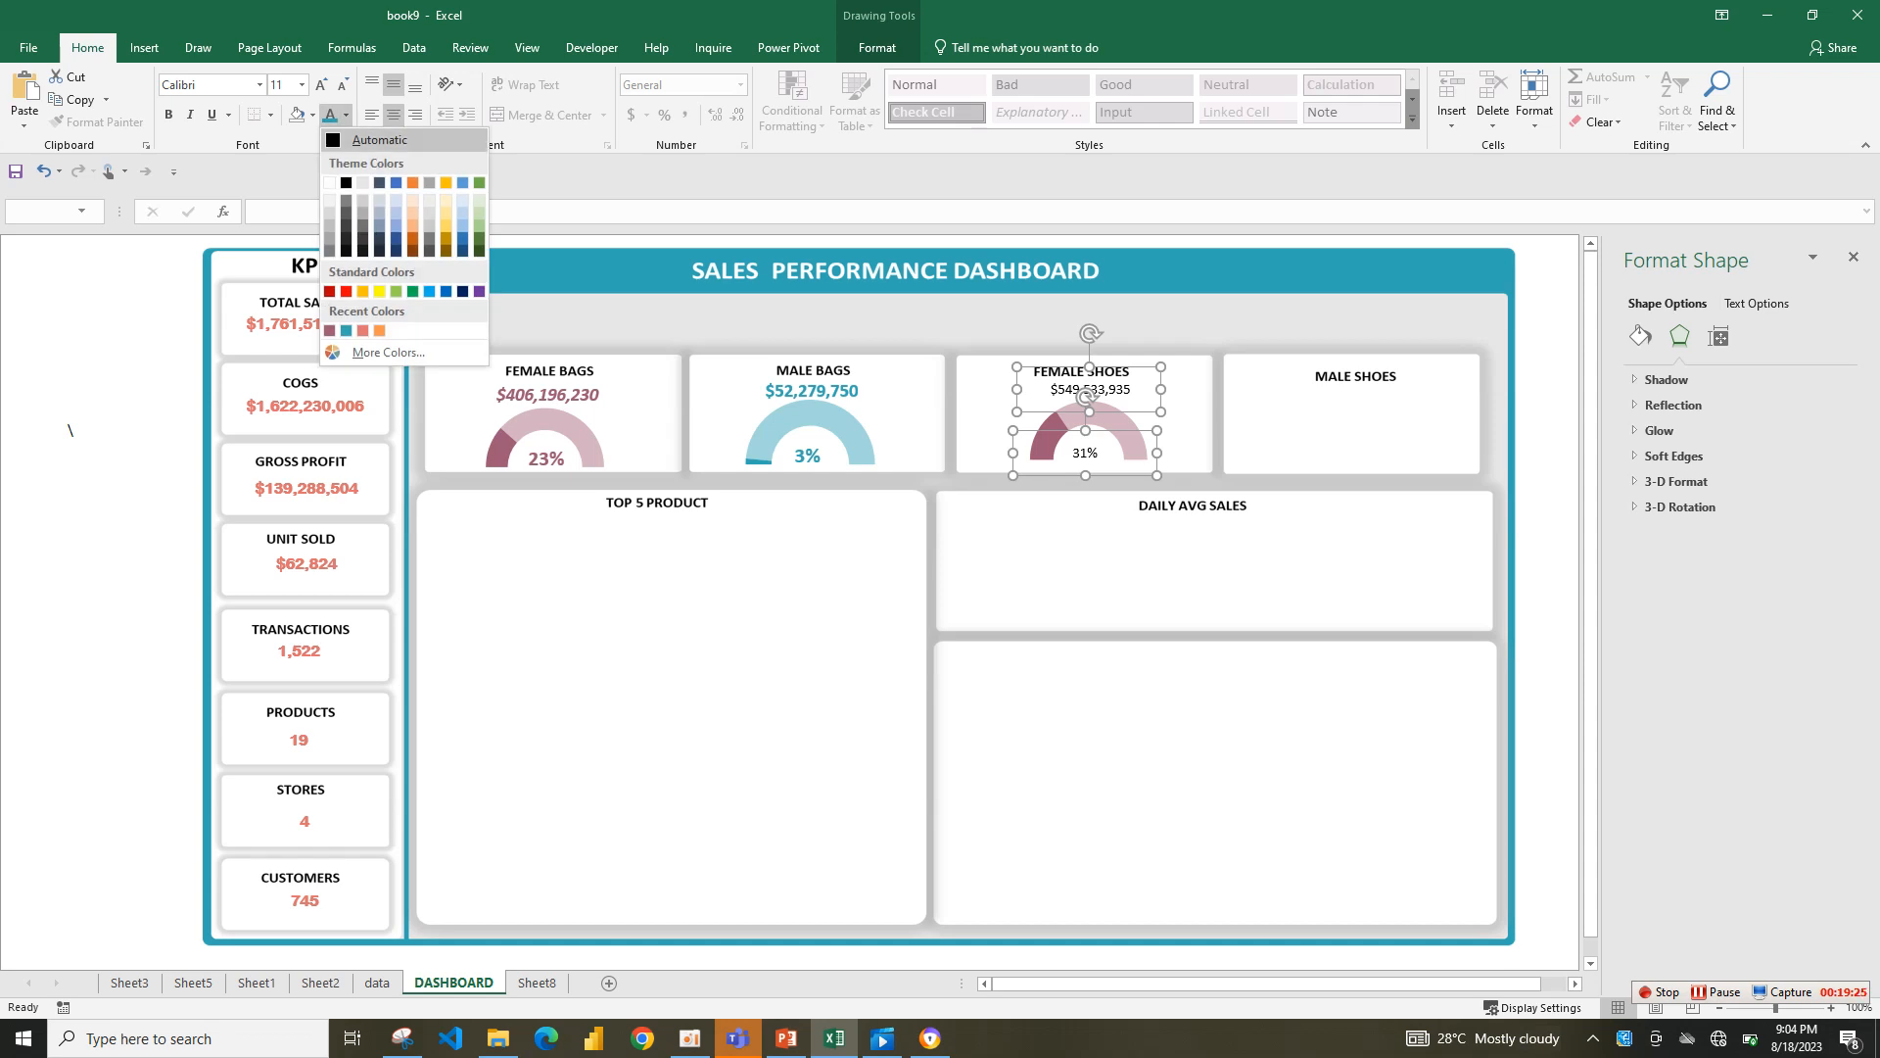
click(330, 330)
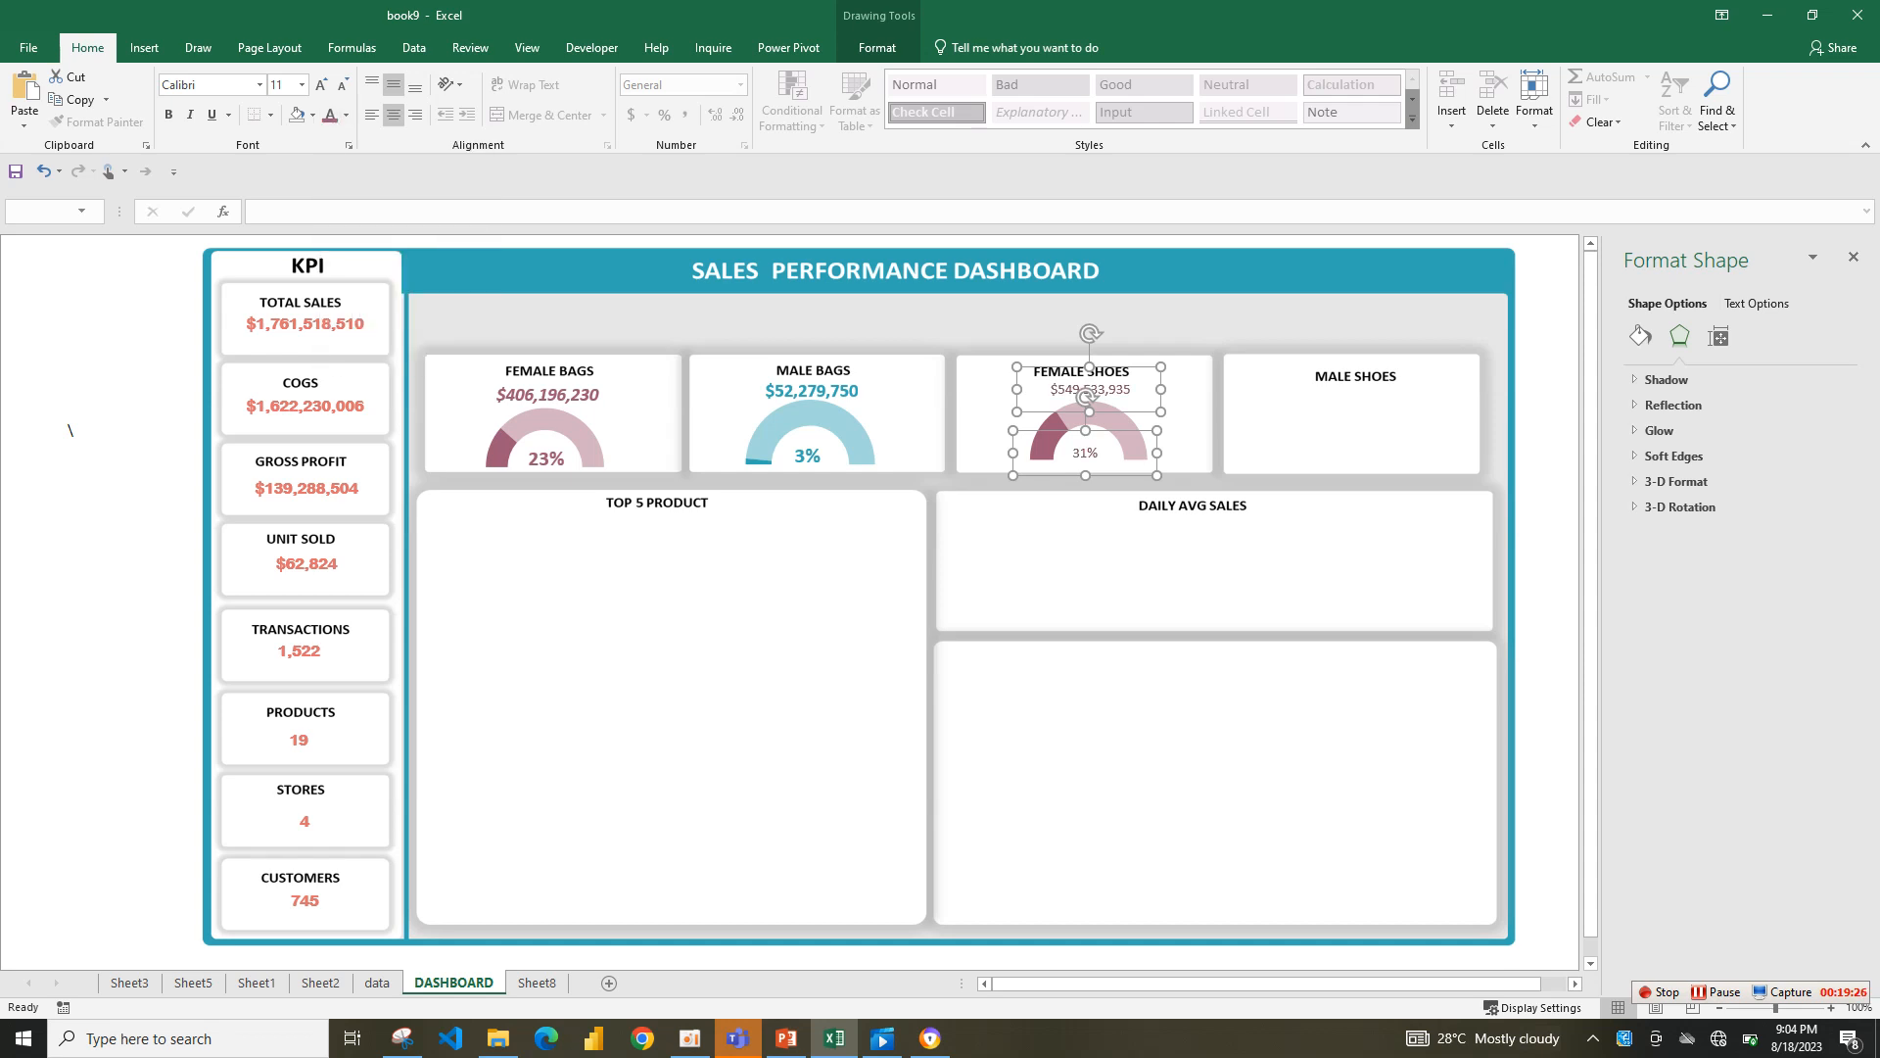
click(169, 114)
click(322, 84)
click(321, 84)
click(321, 85)
click(685, 637)
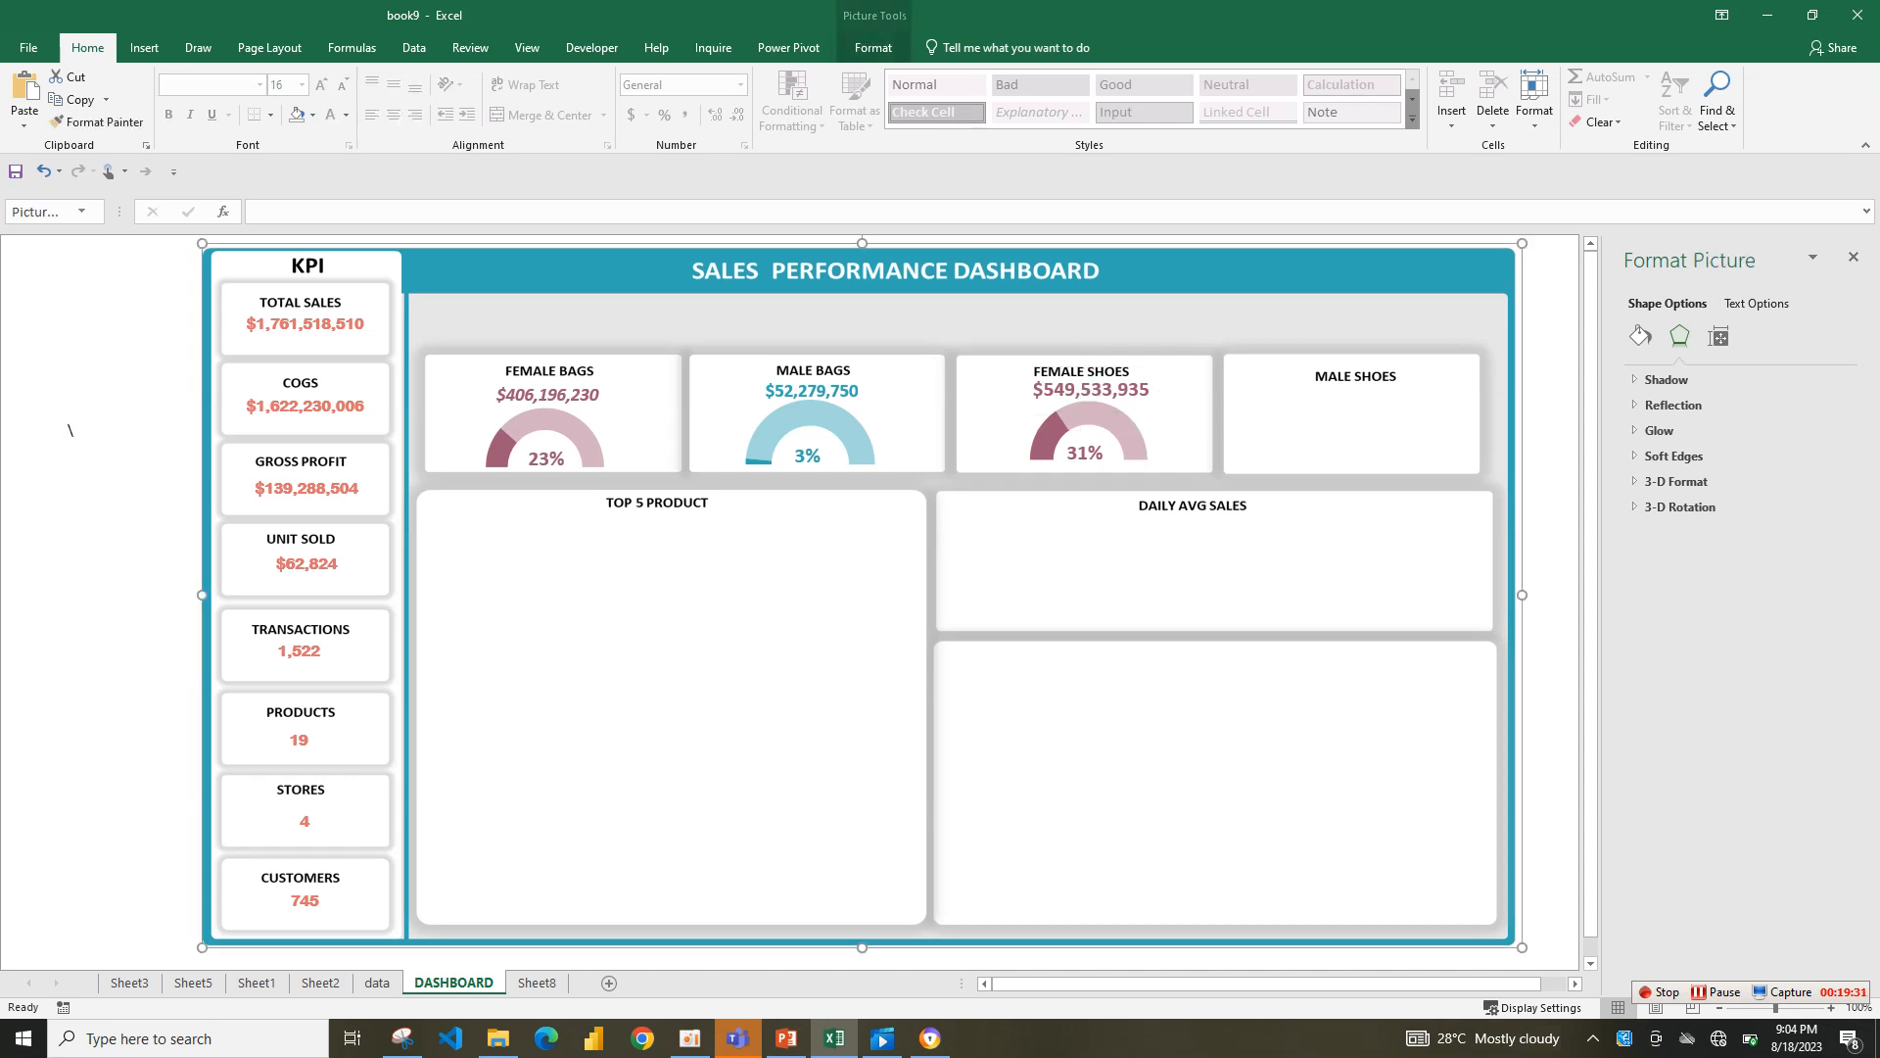
- Nudge the FEMALE SHOES sales total slightly down and to the left
drag(1091, 390, 1085, 395)
click(1085, 452)
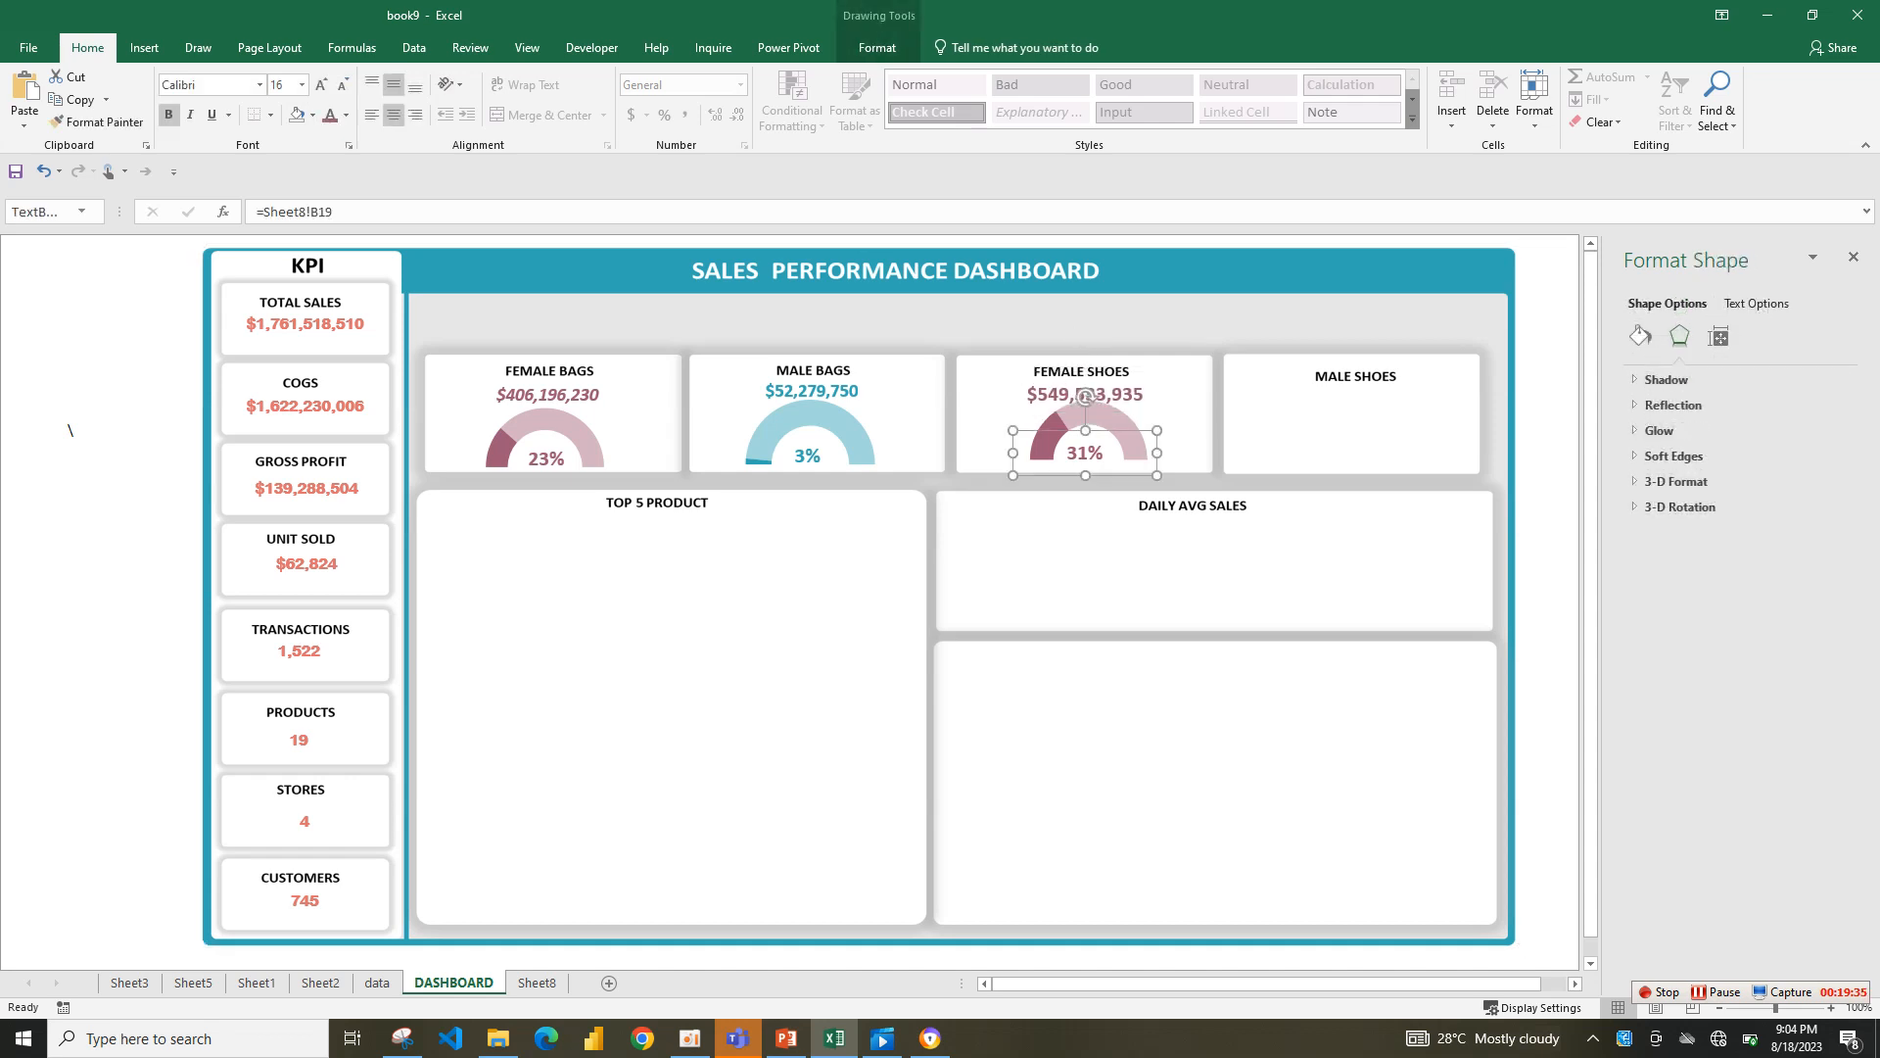
click(1085, 395)
click(1084, 401)
drag(1089, 578, 1082, 588)
key(ctrl+z)
key(ctrl+z)
key(ctrl+z)
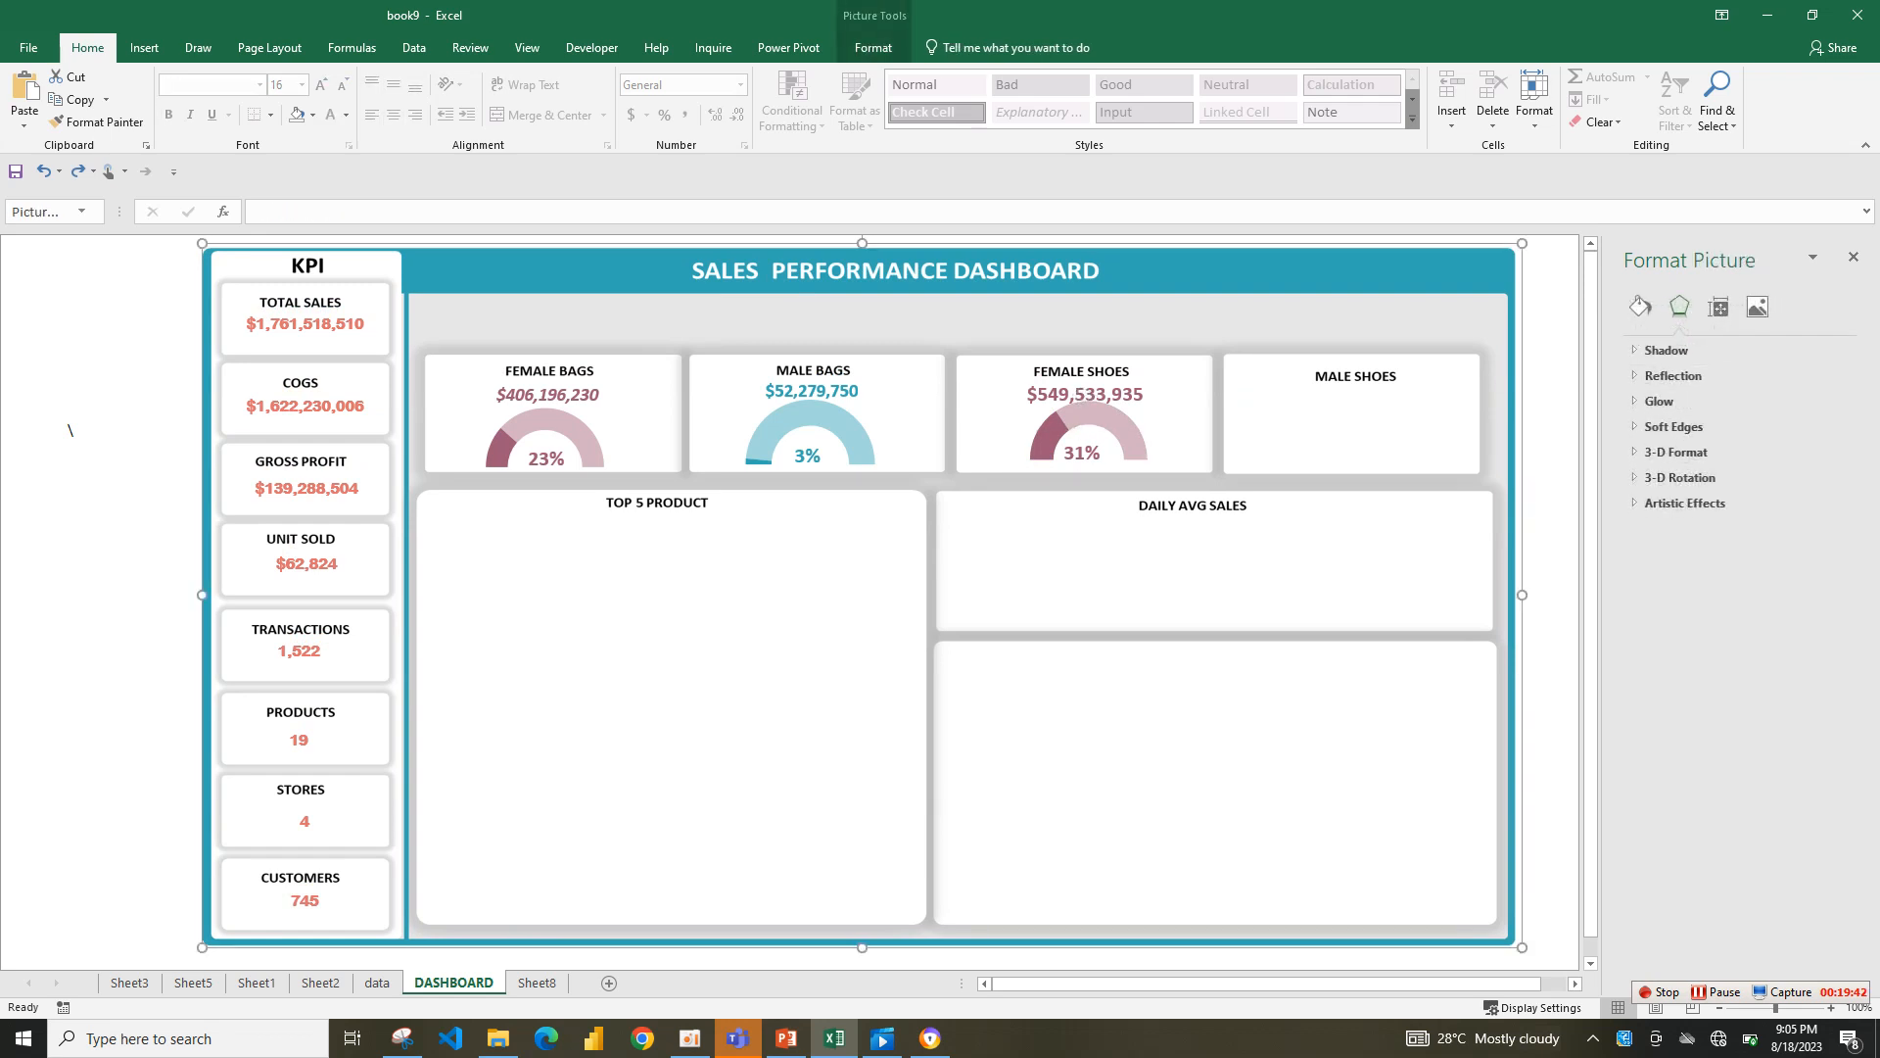
- Shift the FEMALE SHOES gauge, sales total and percentage slightly left so they line up under the card title
click(1086, 392)
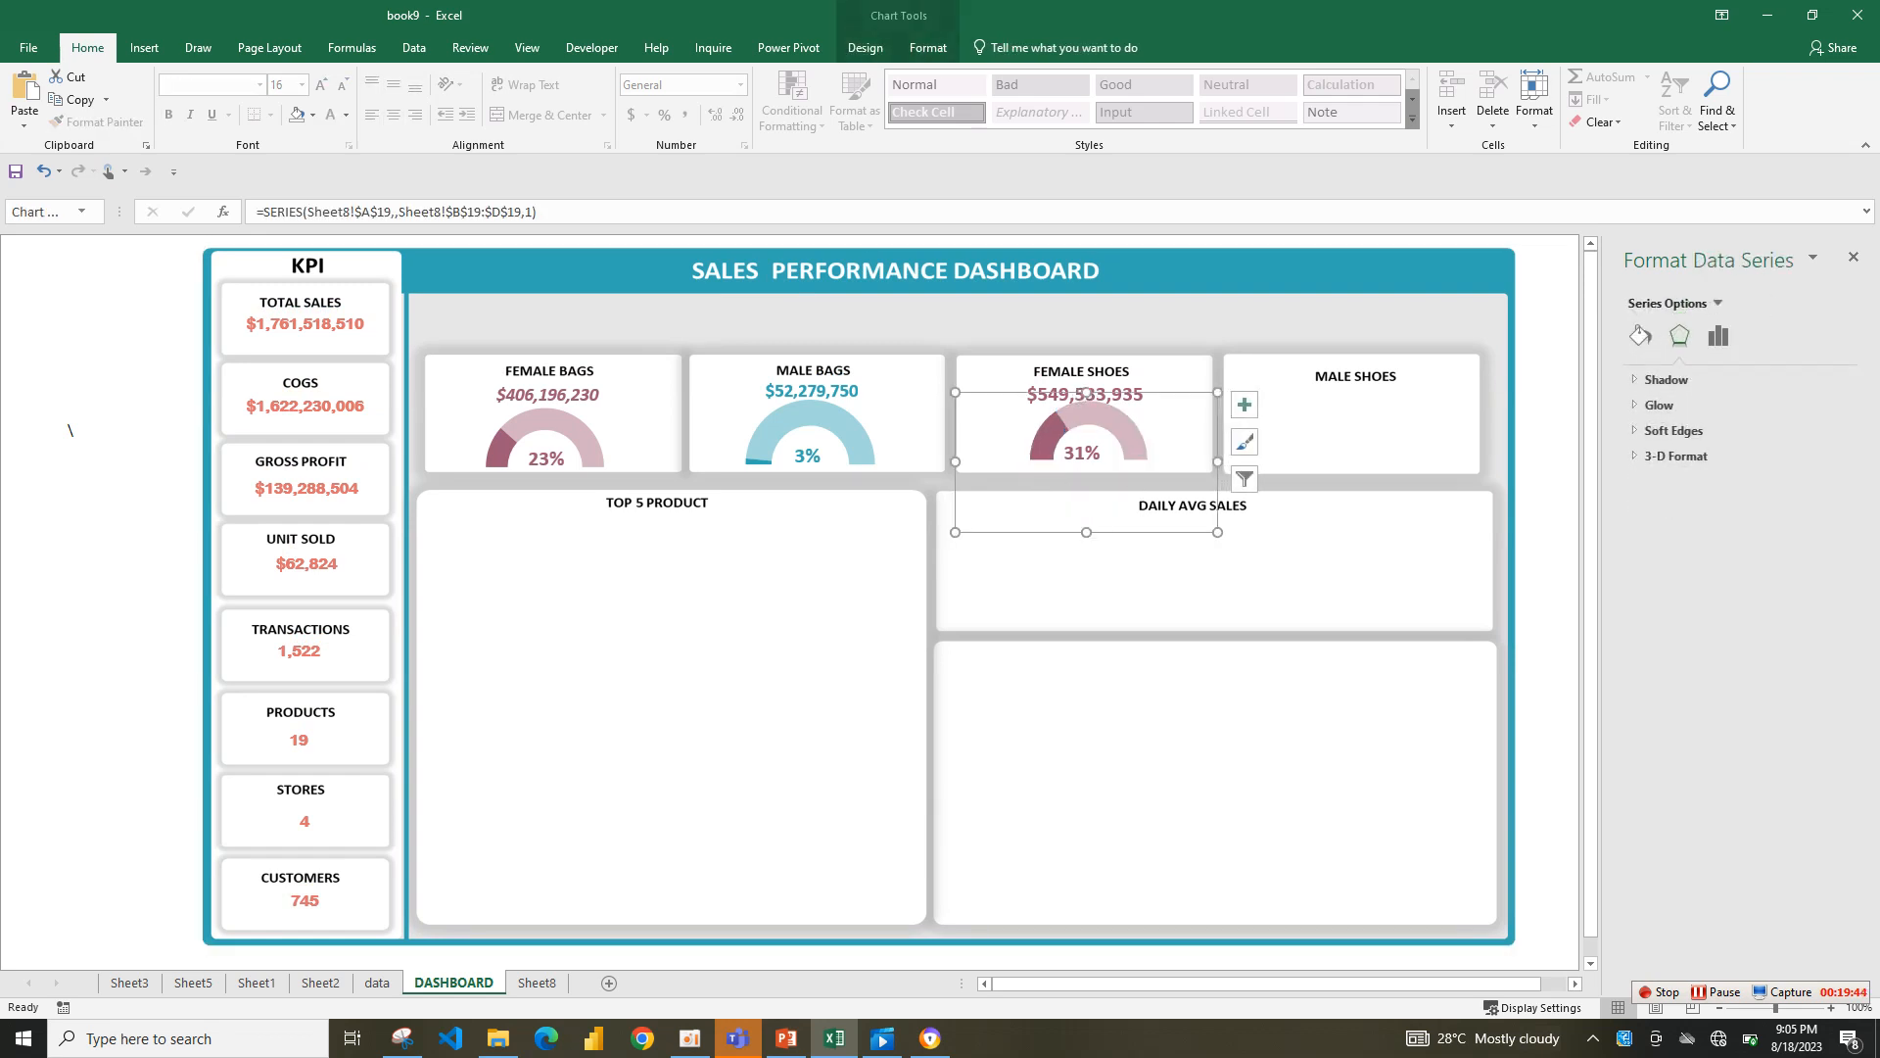
drag(1085, 392, 1079, 395)
click(1085, 367)
click(1083, 391)
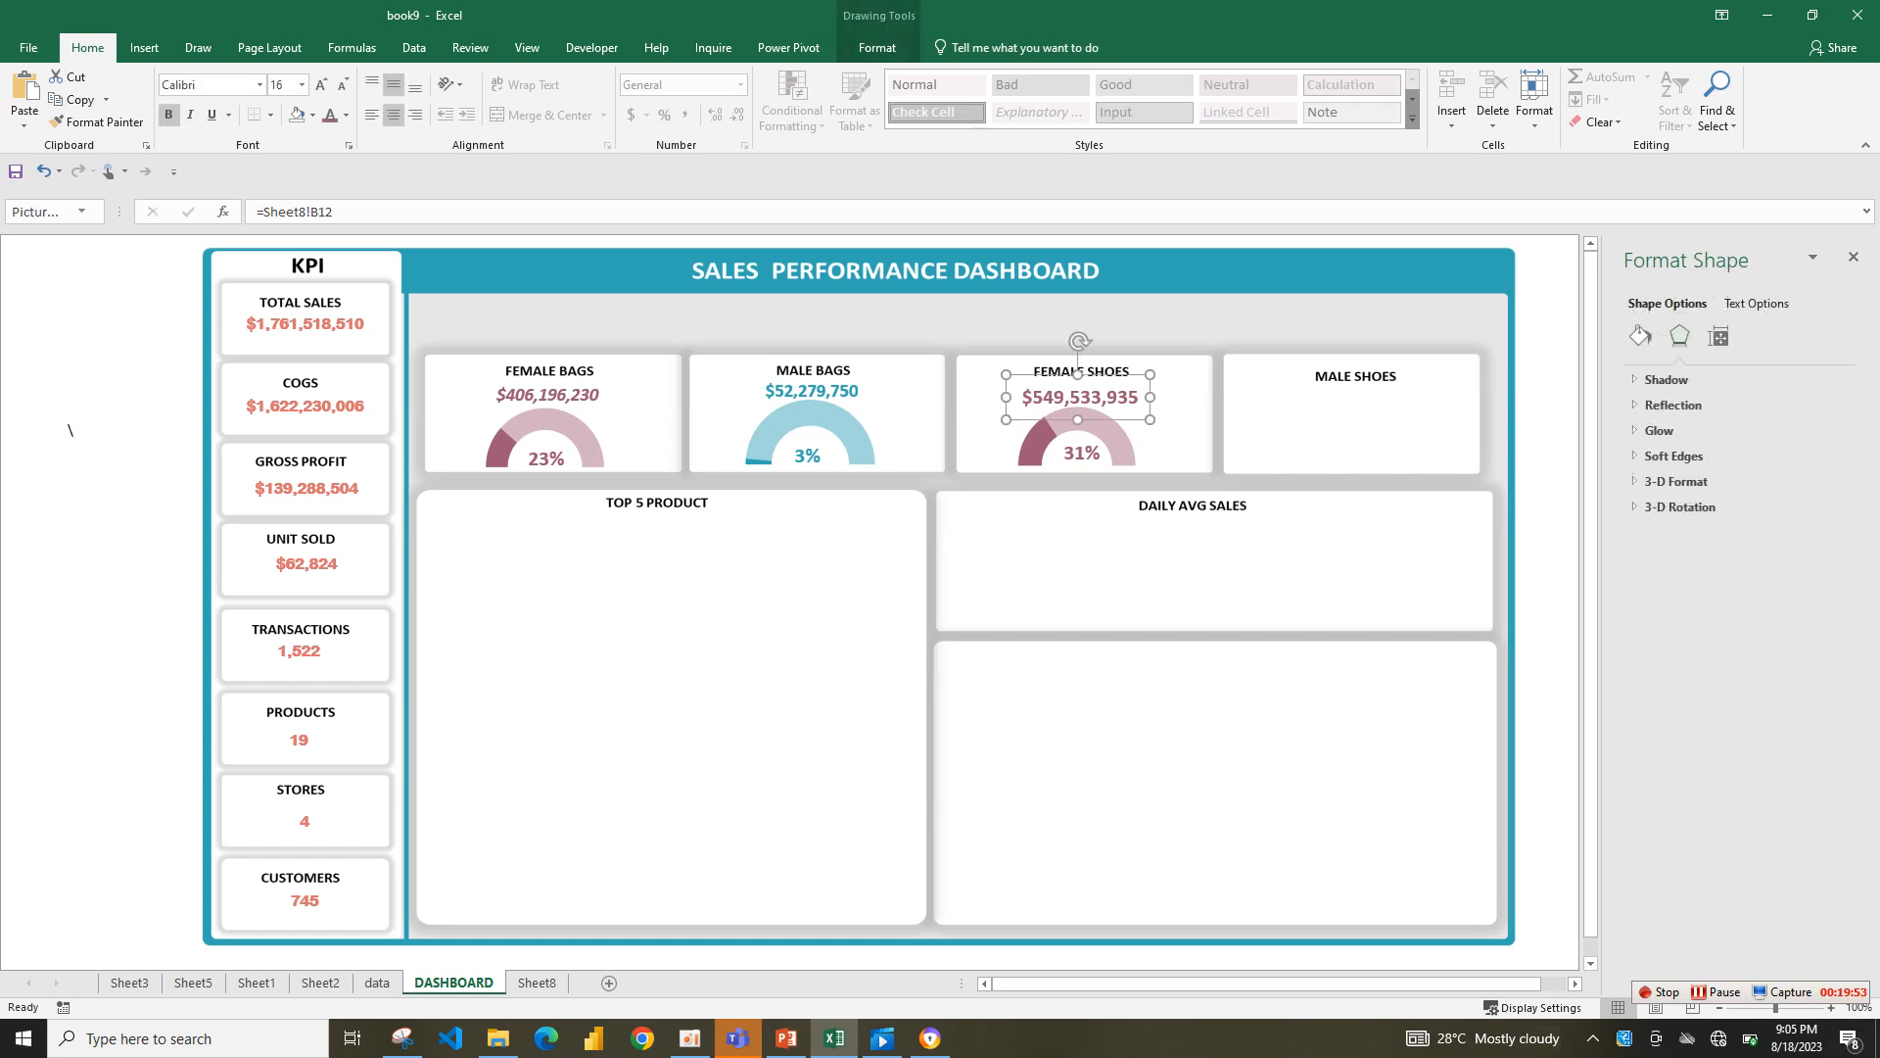
click(1173, 431)
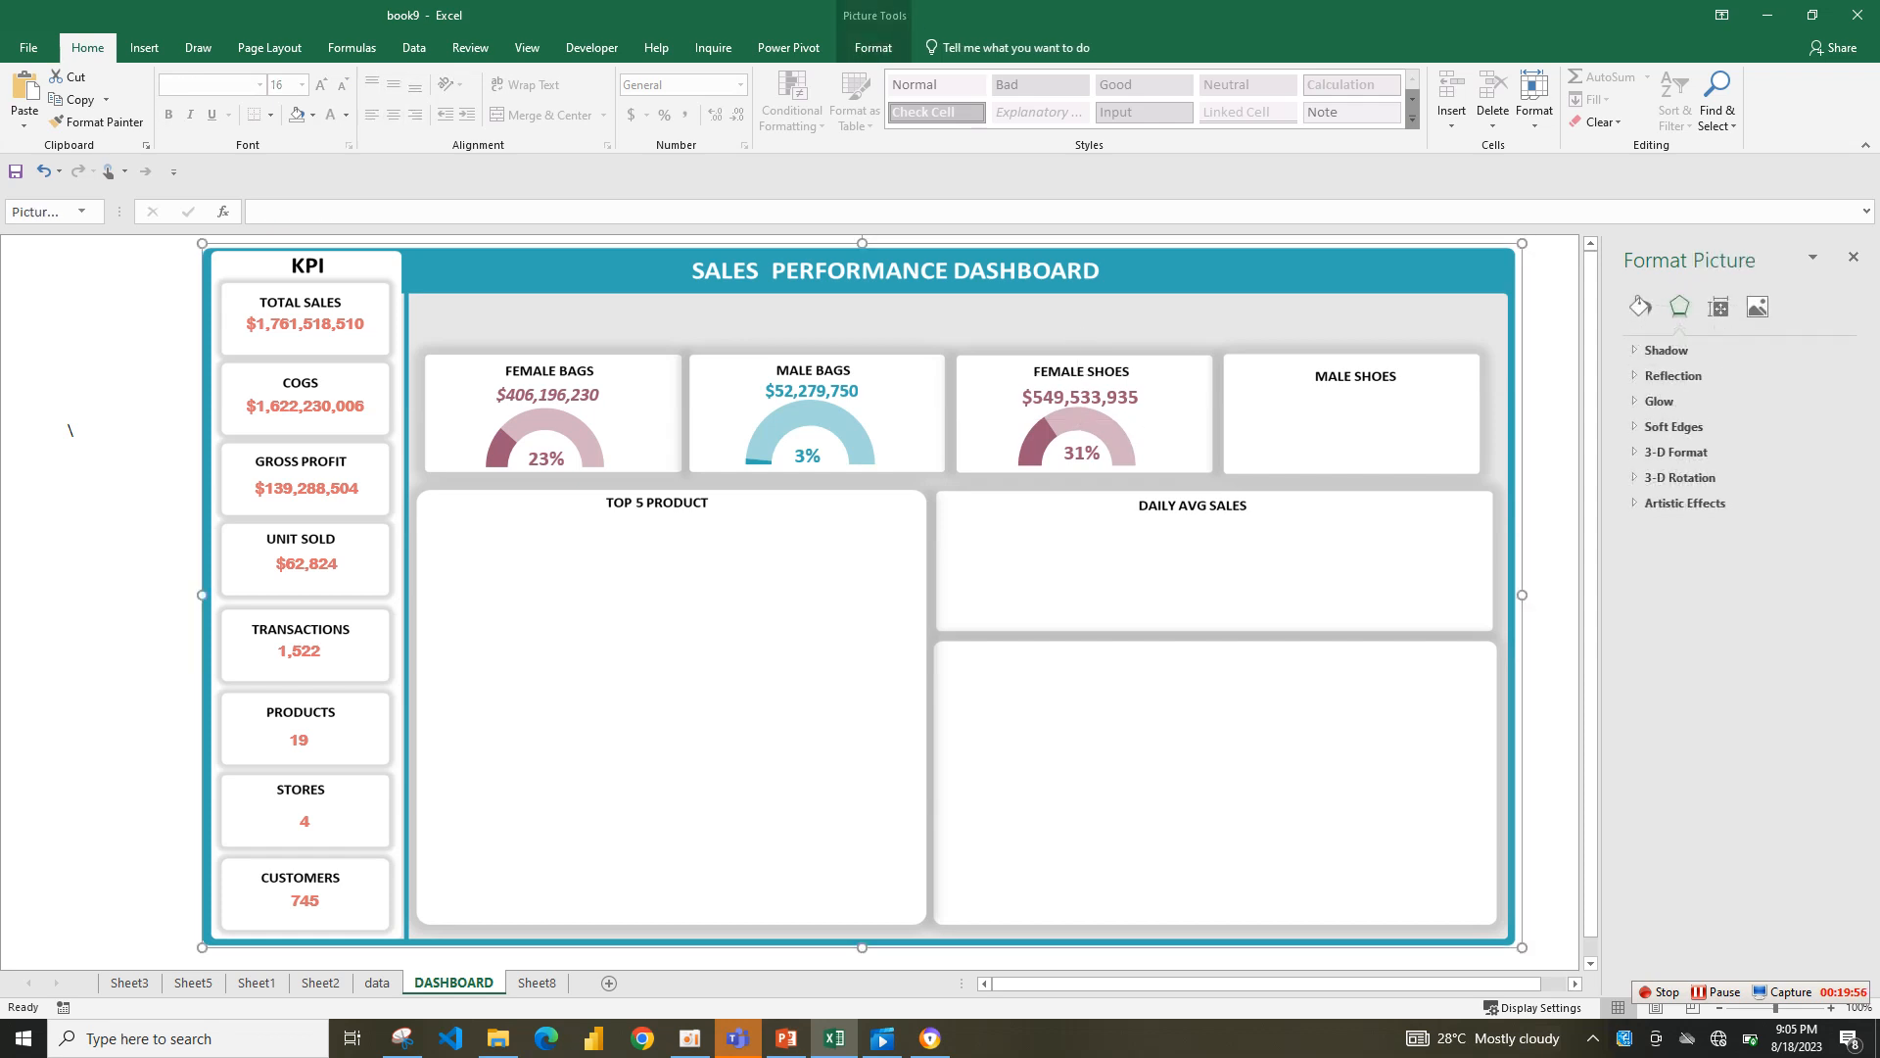
- On Sheet8, shift the gauge chart's source range down to the Women Bag row, A20:D20
click(536, 982)
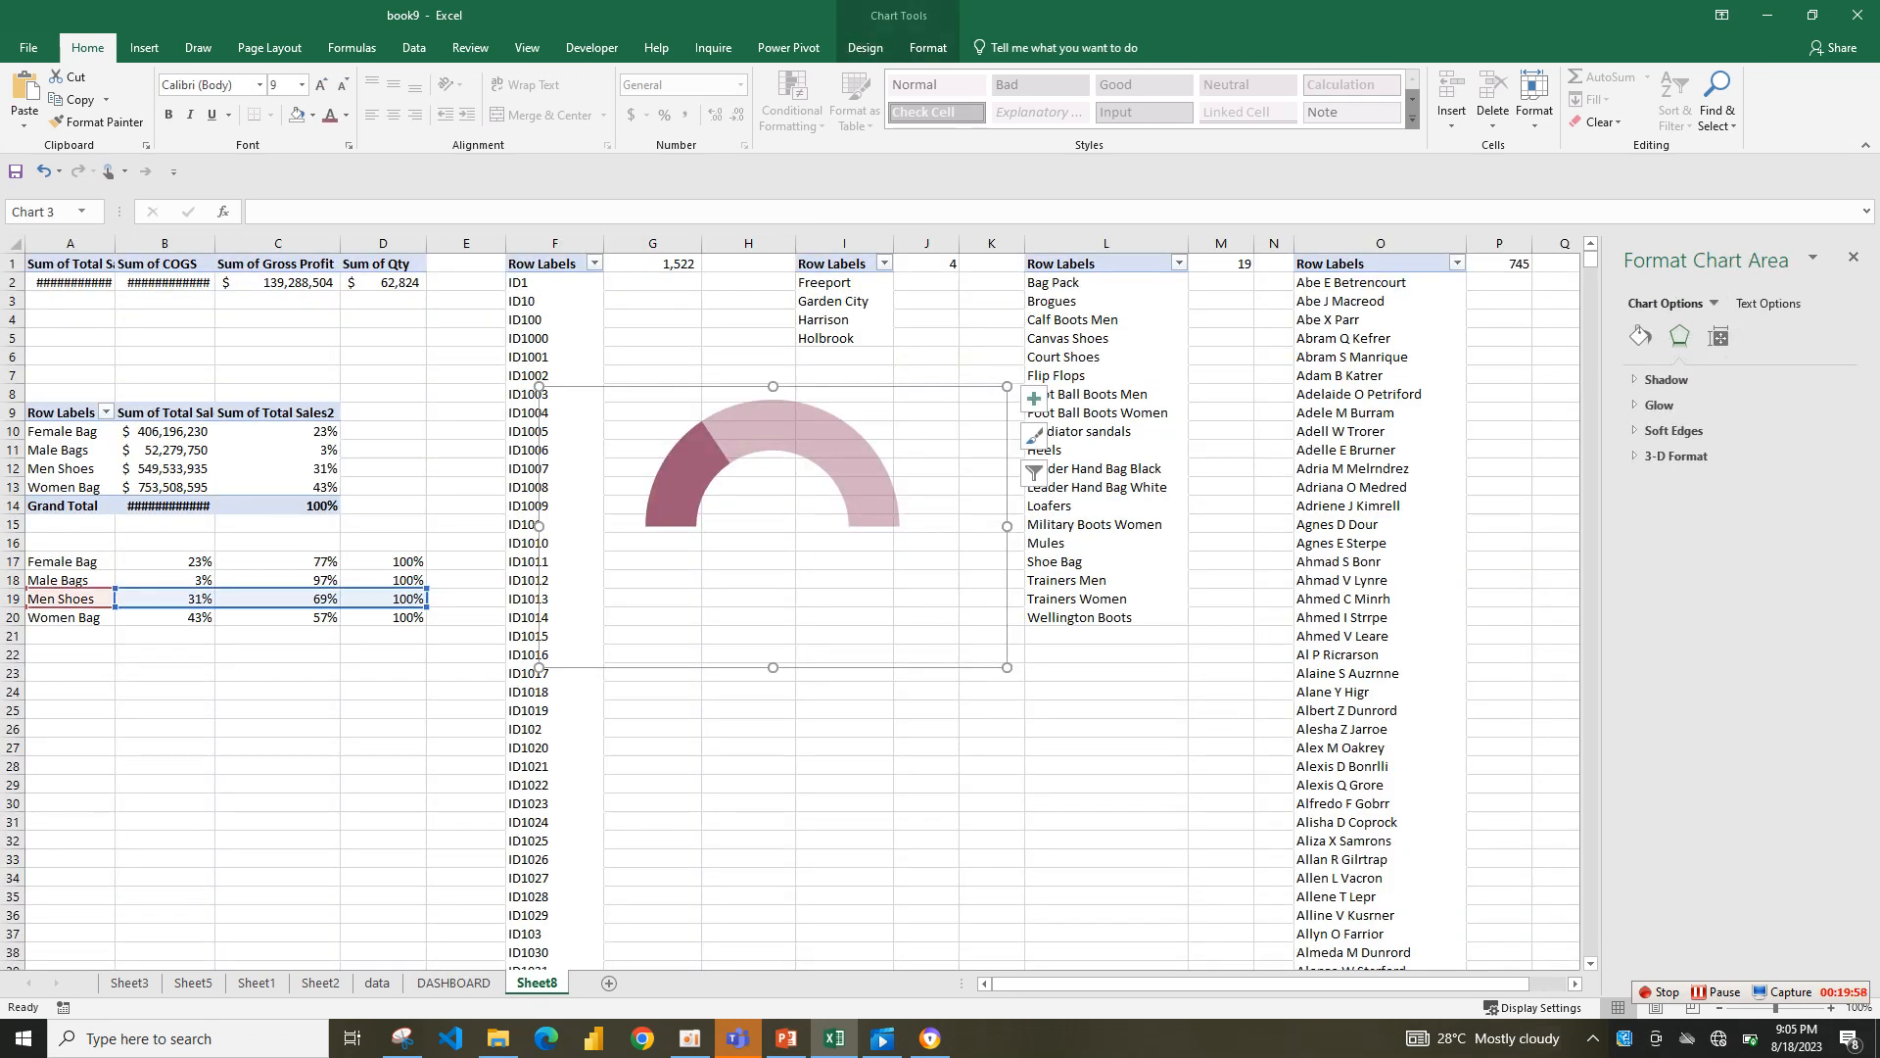
drag(278, 607, 278, 626)
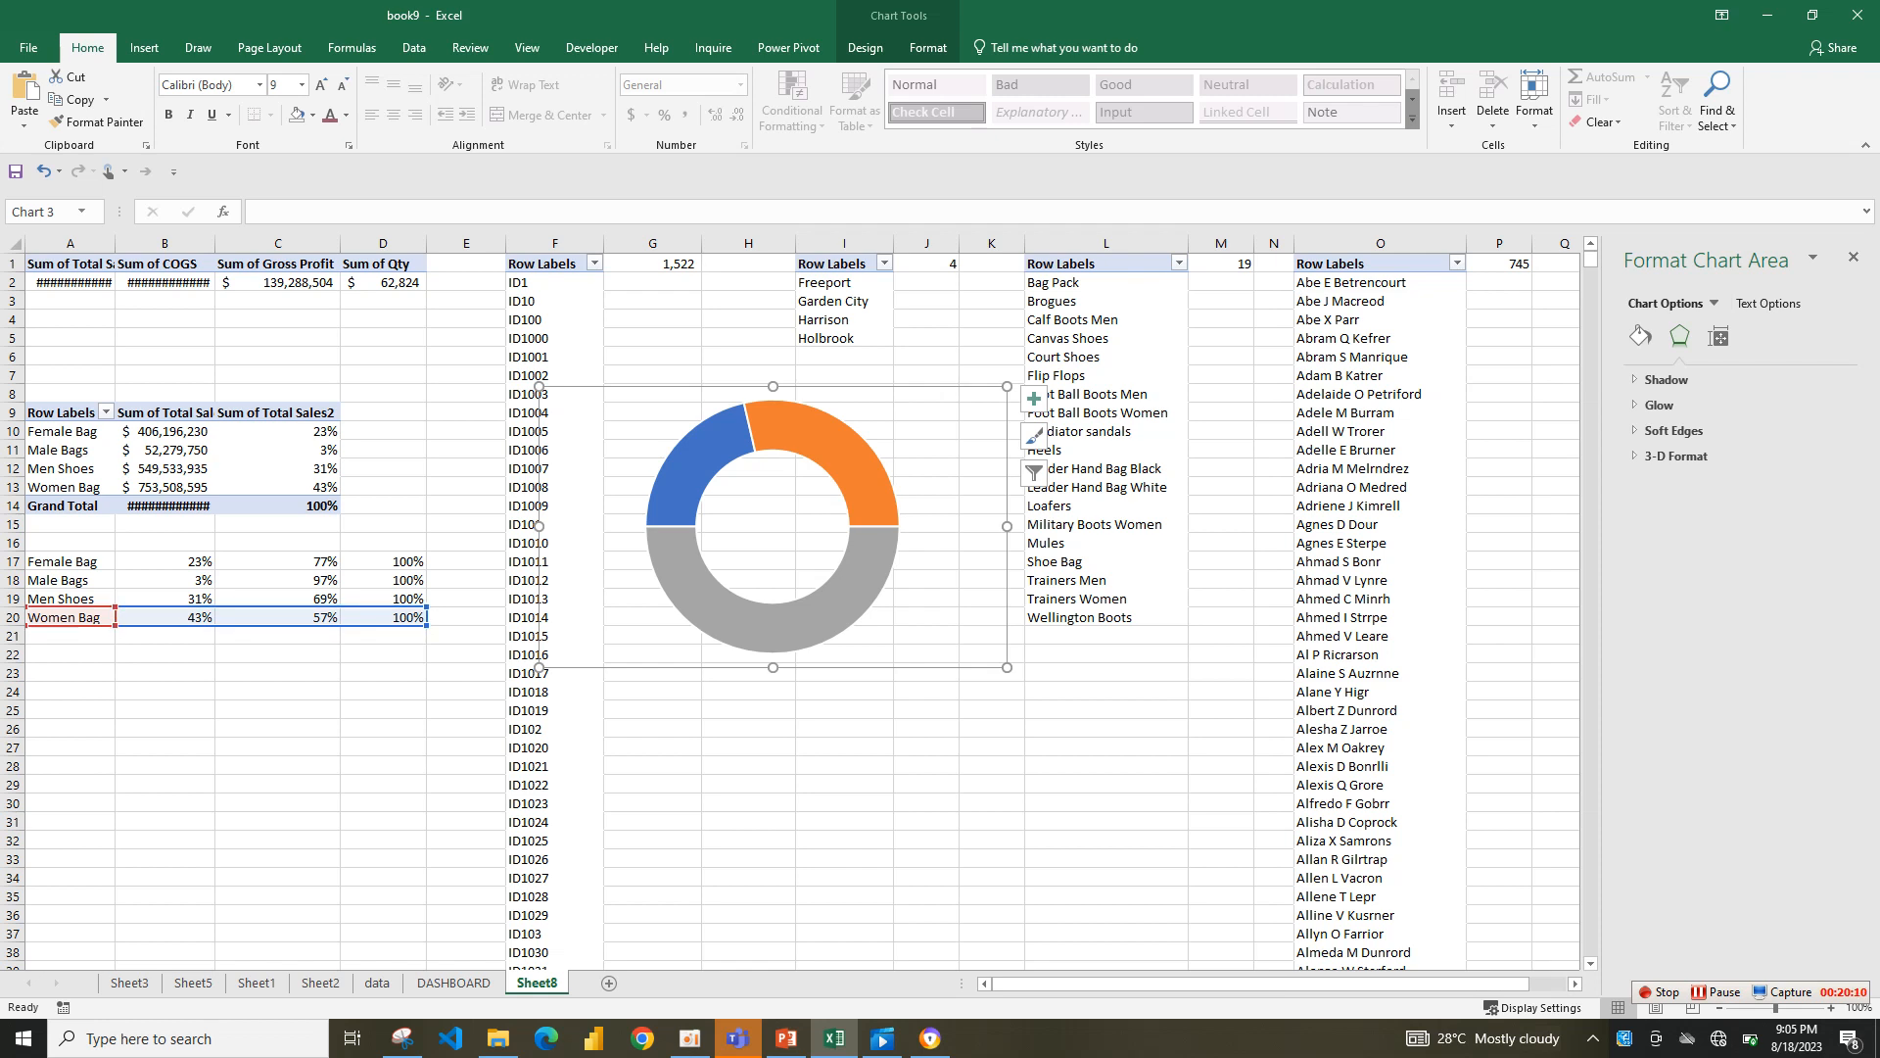
- Check the category labels in the pivot table against the Women Bag row's label, percentage and remainder formulas
click(78, 487)
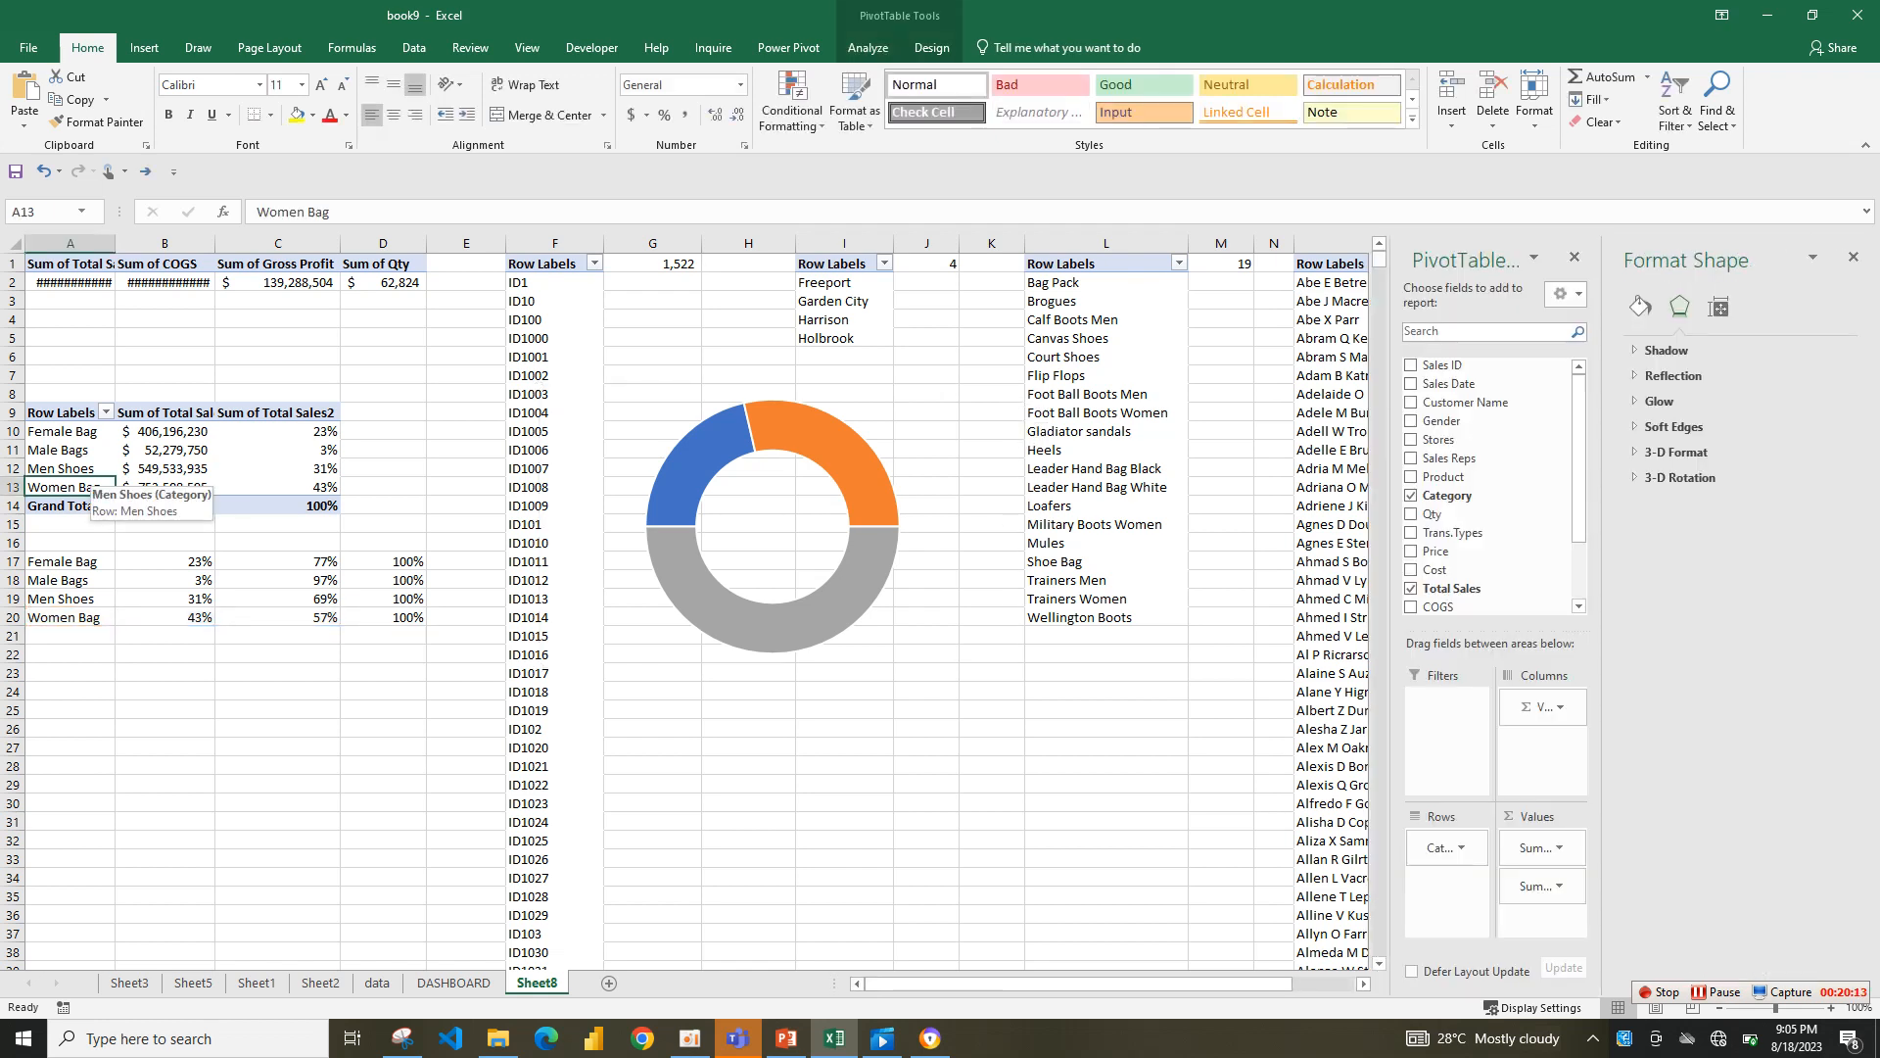
click(89, 468)
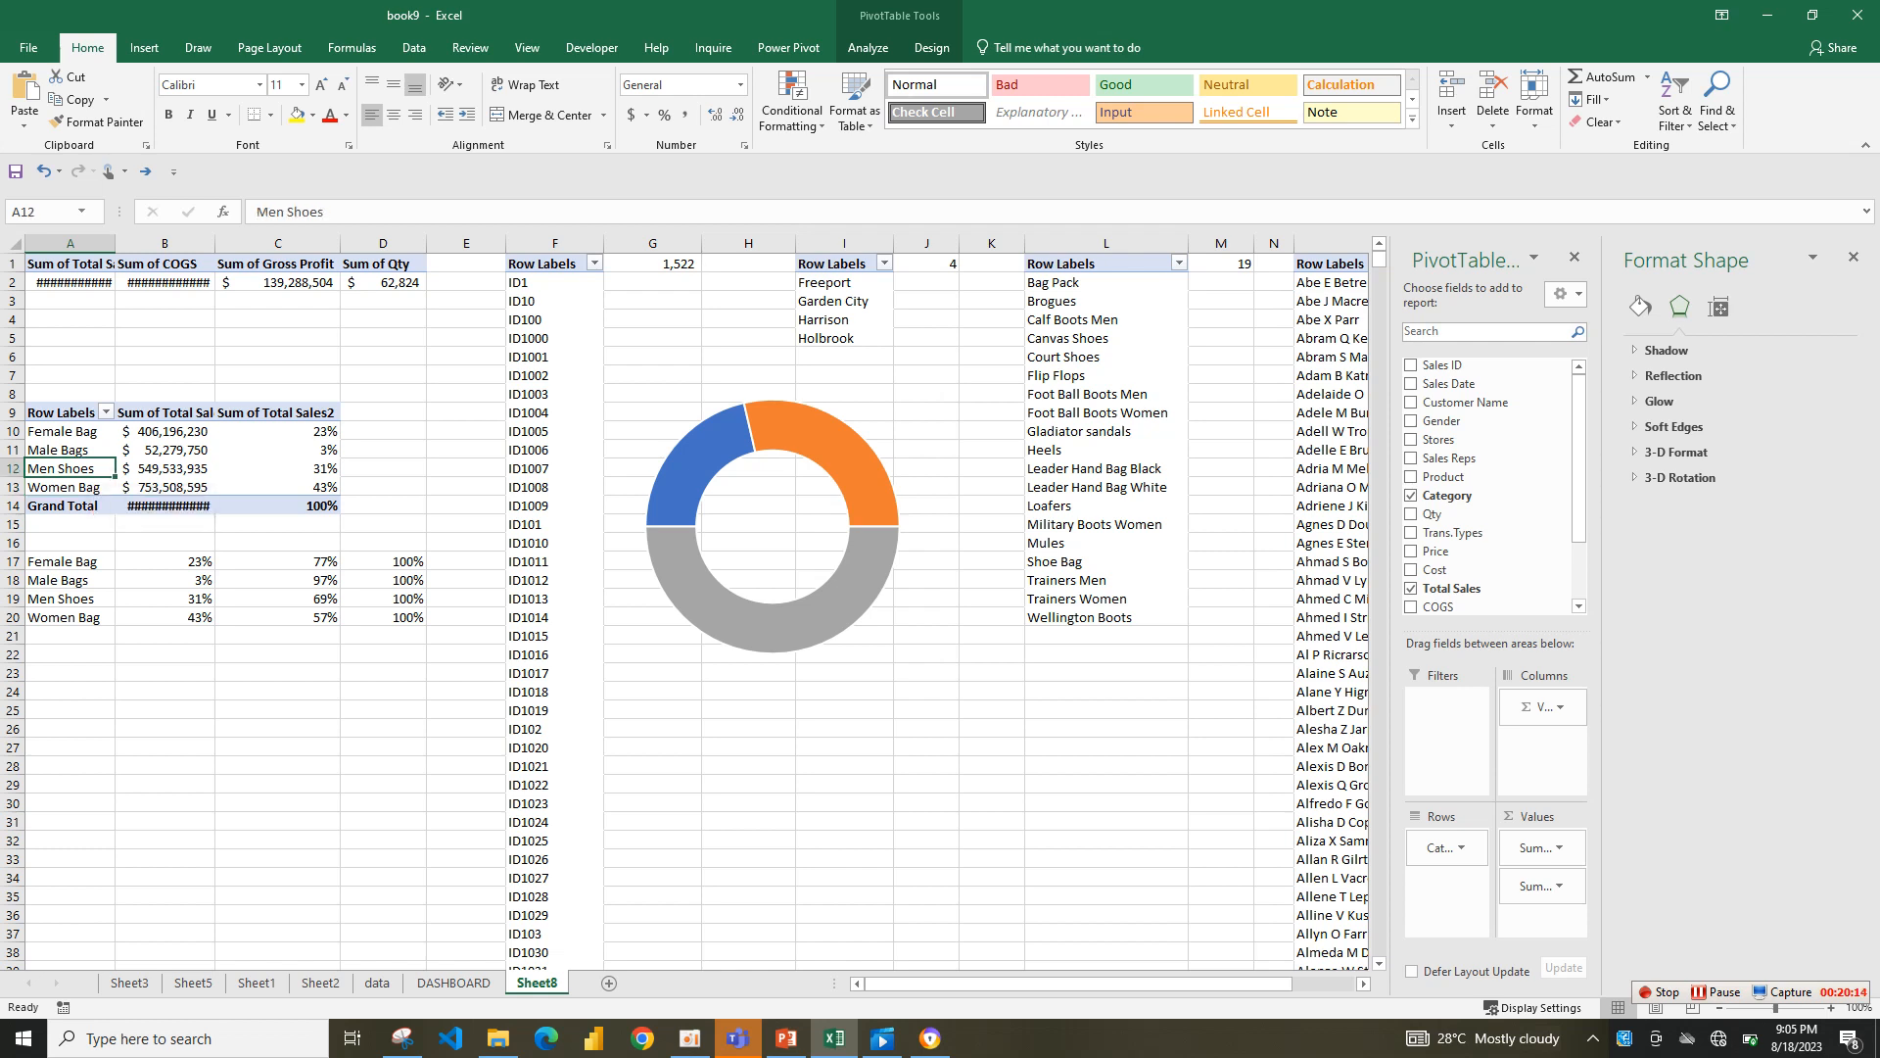
click(82, 443)
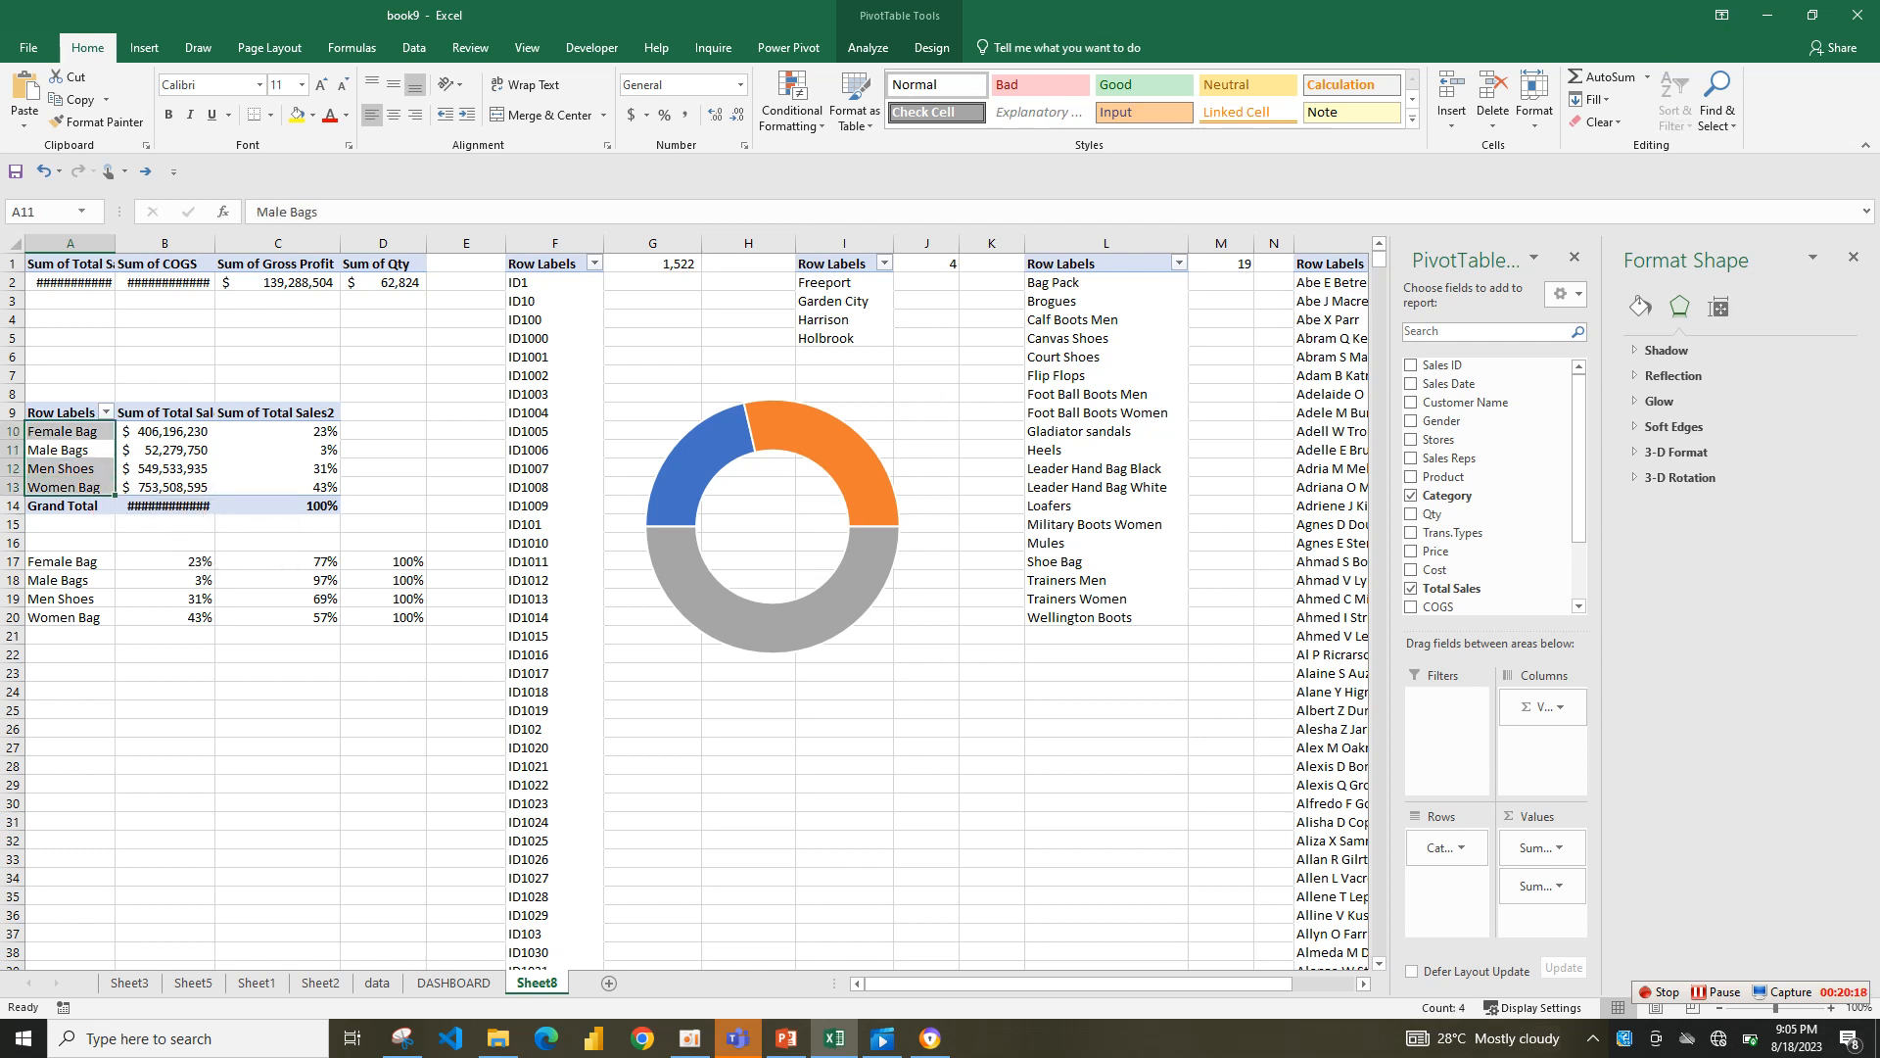
click(157, 524)
click(82, 487)
click(75, 598)
click(72, 636)
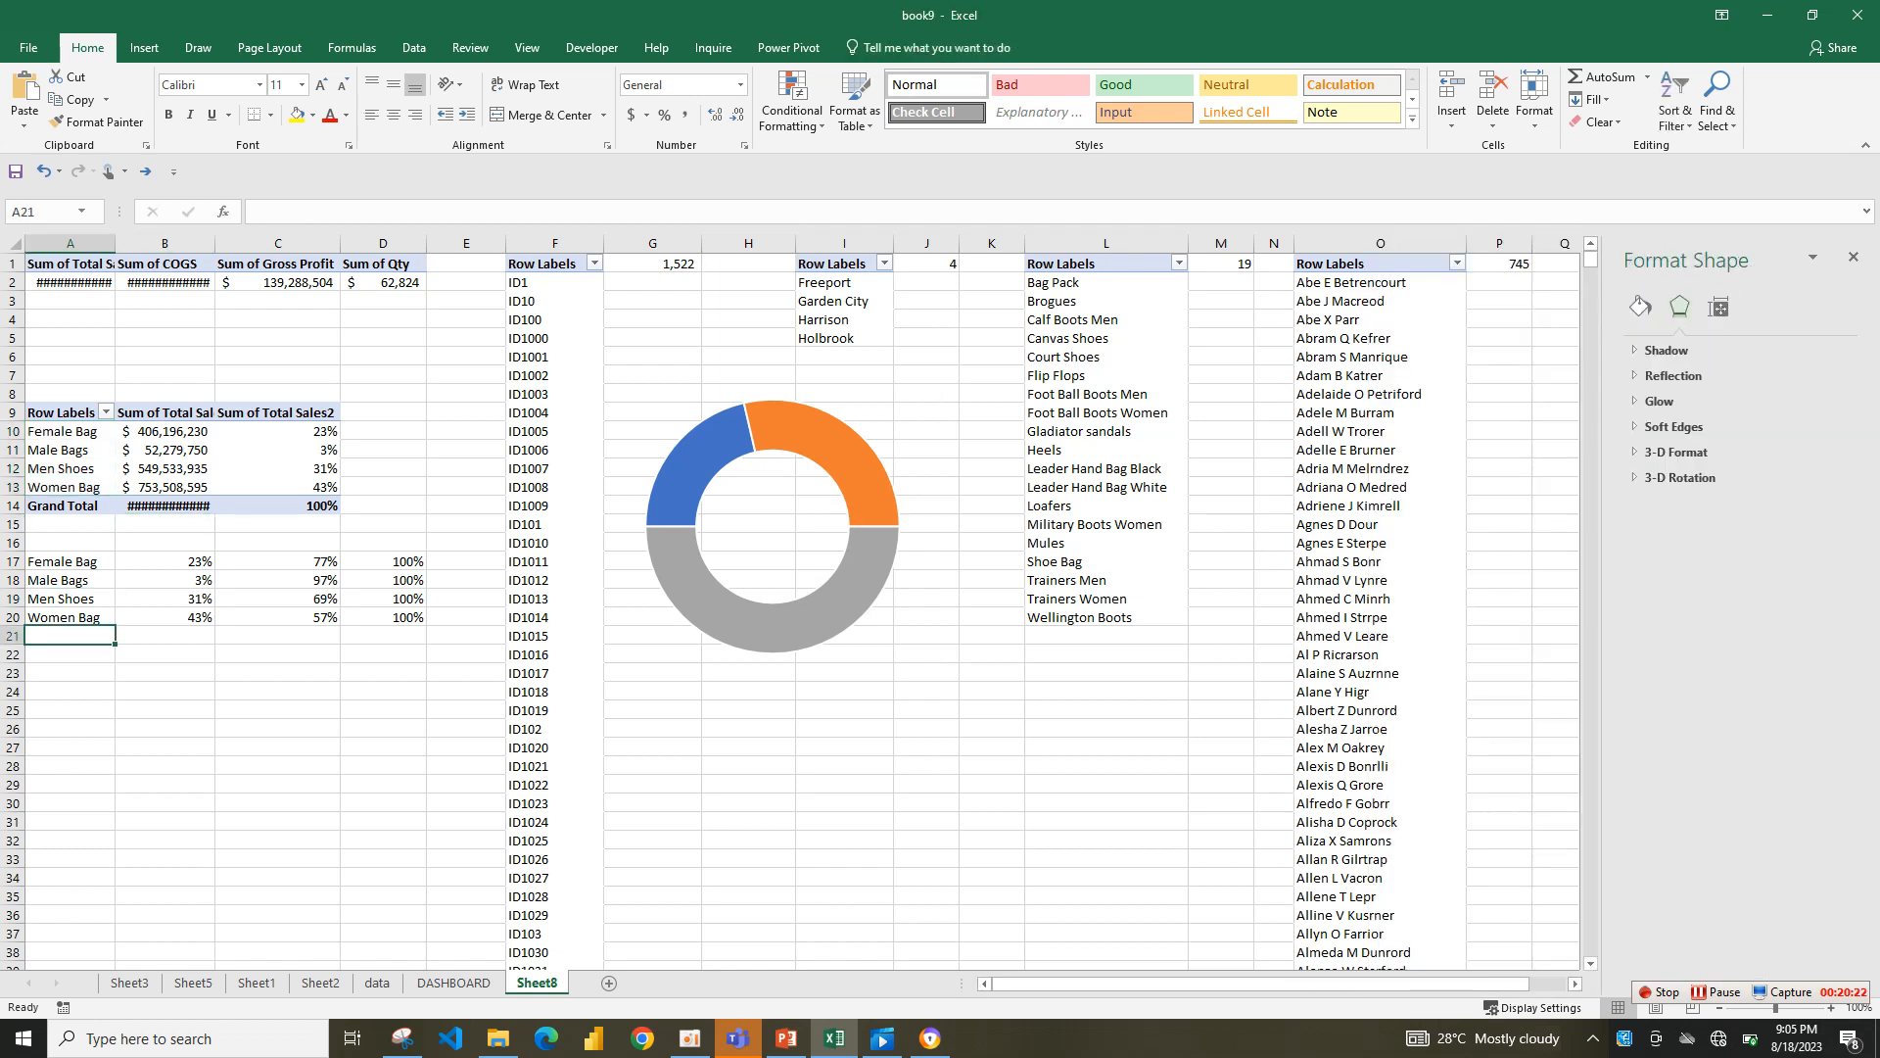
click(772, 628)
click(773, 627)
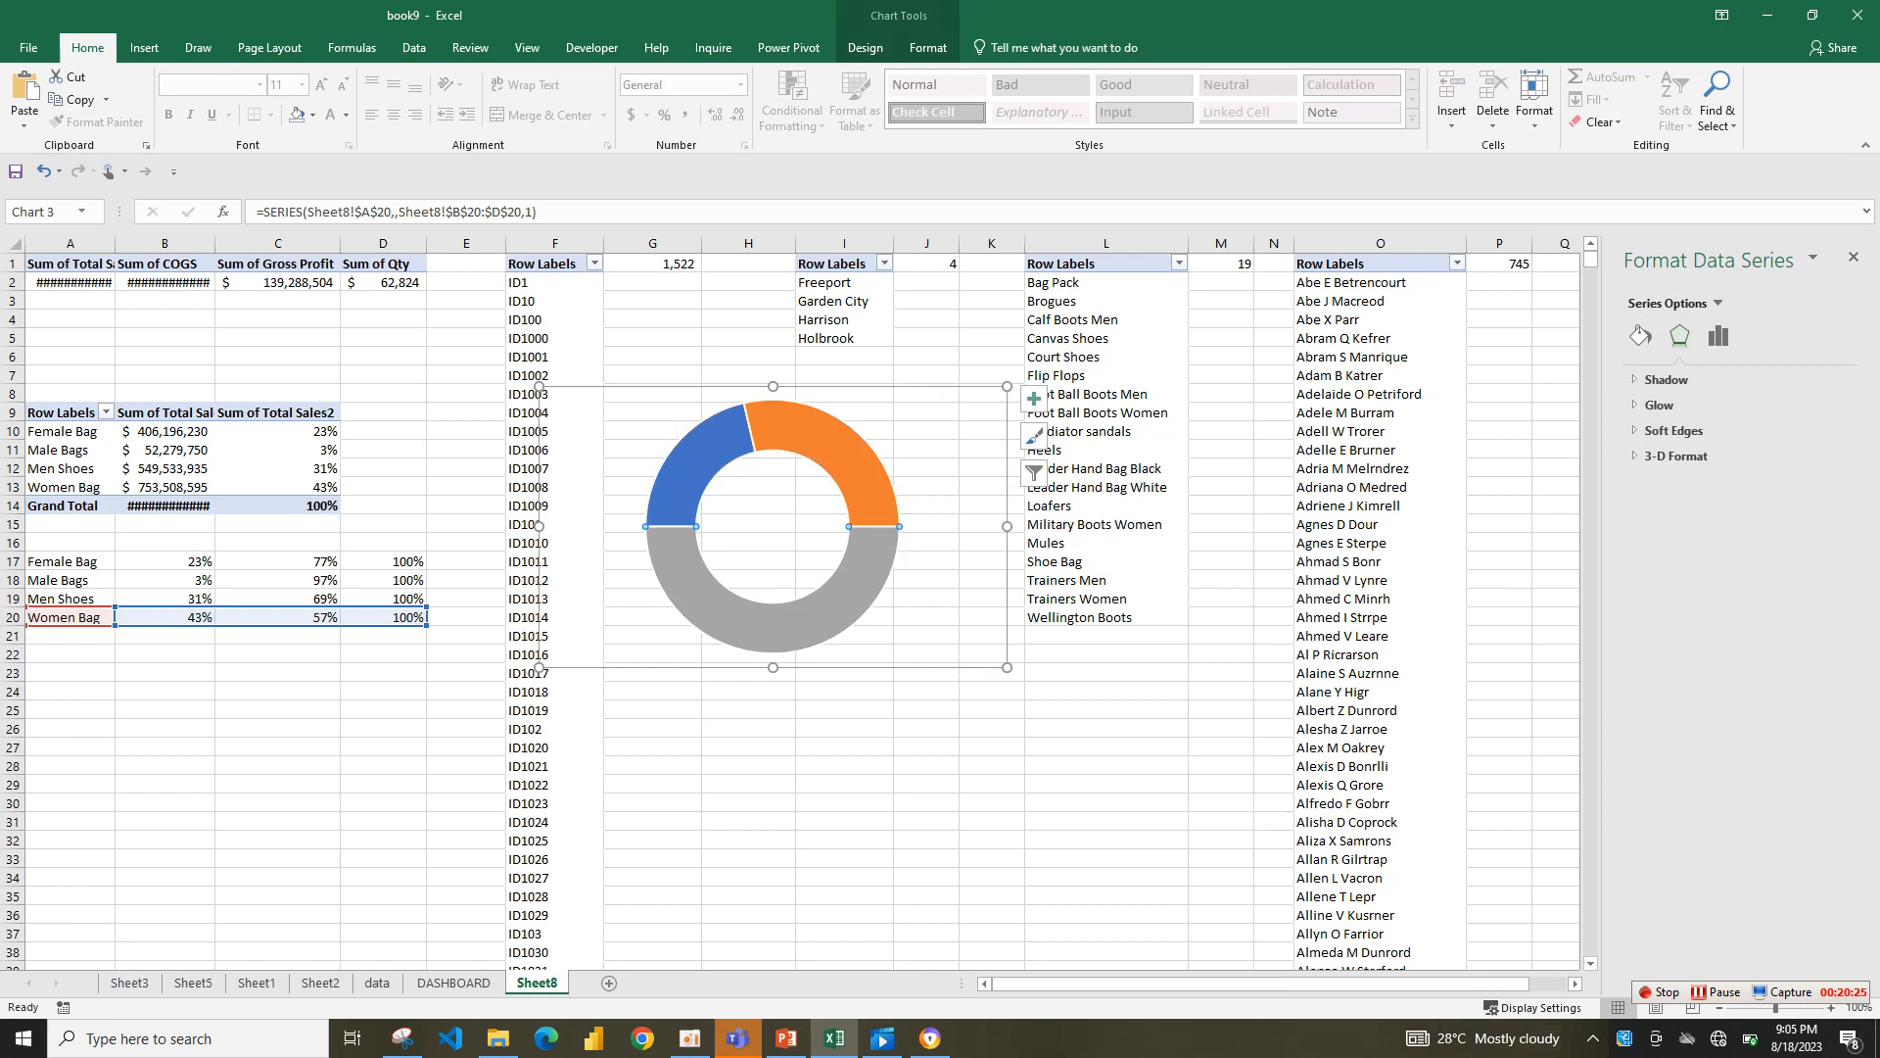
click(70, 617)
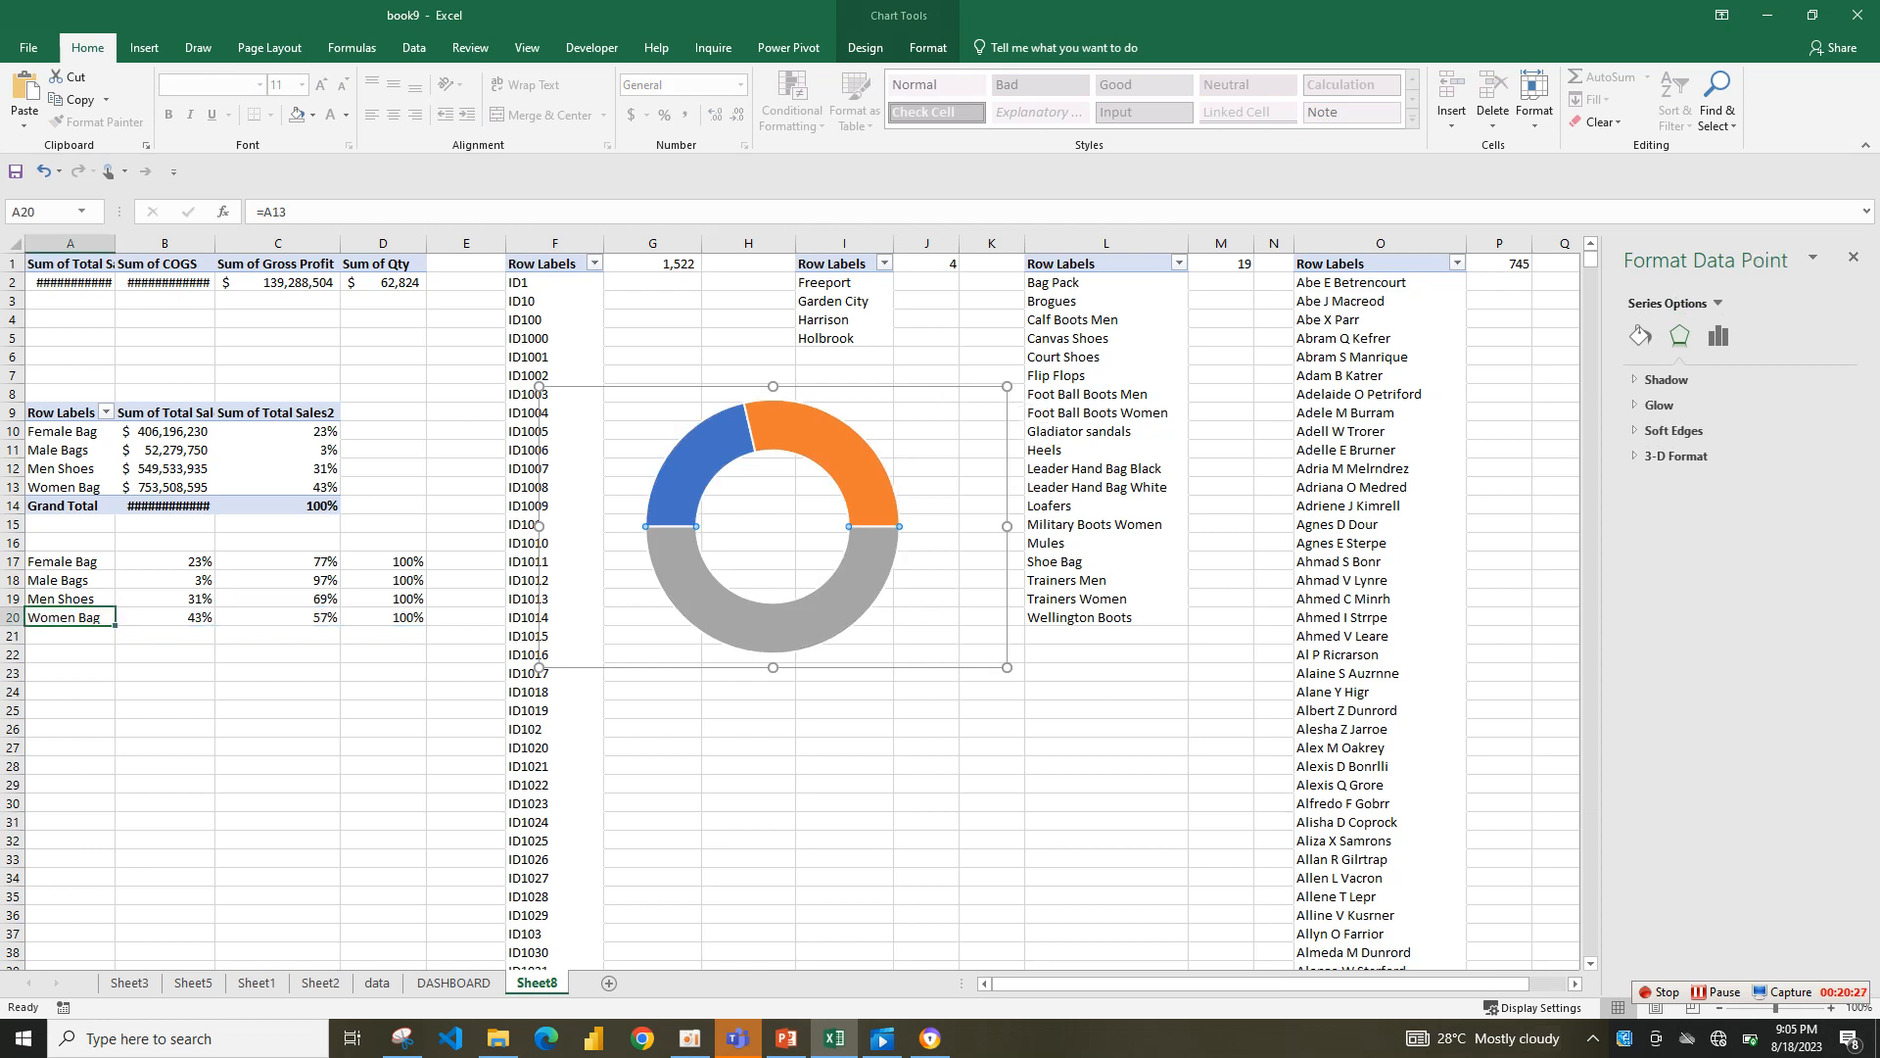
click(278, 616)
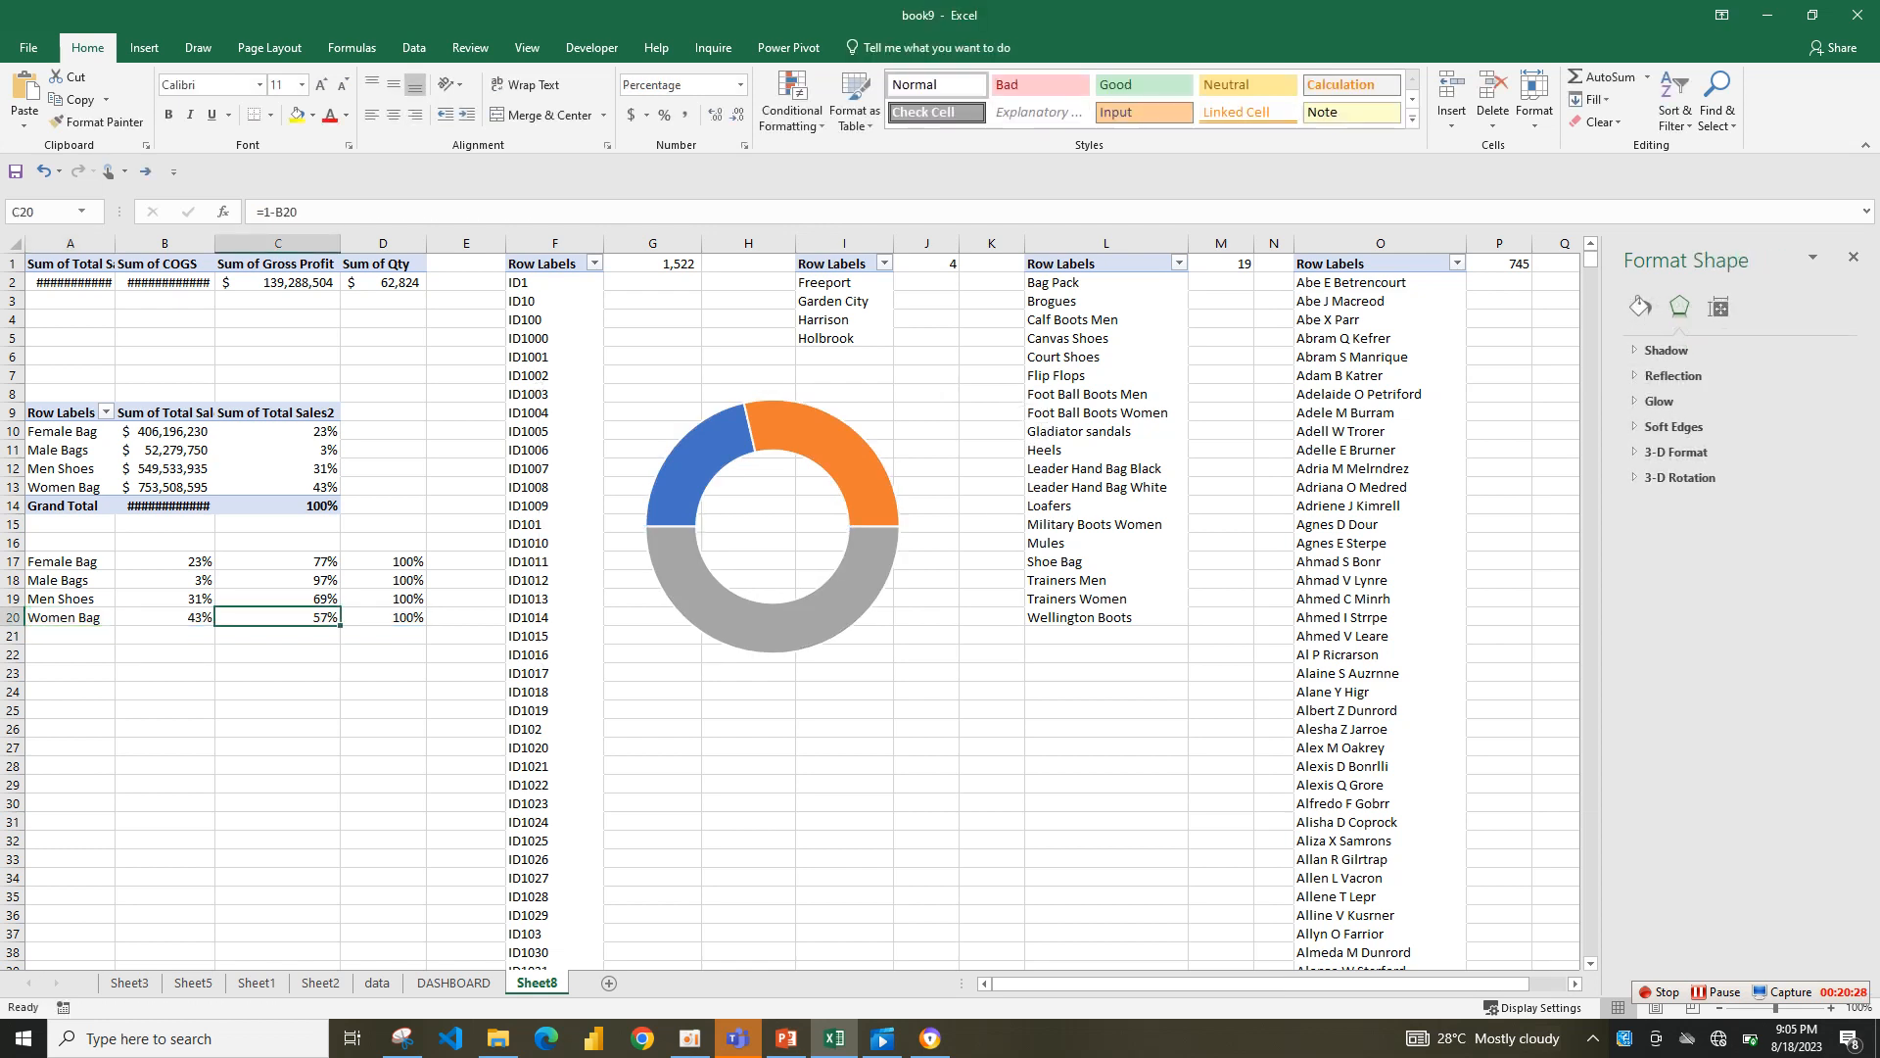
click(164, 617)
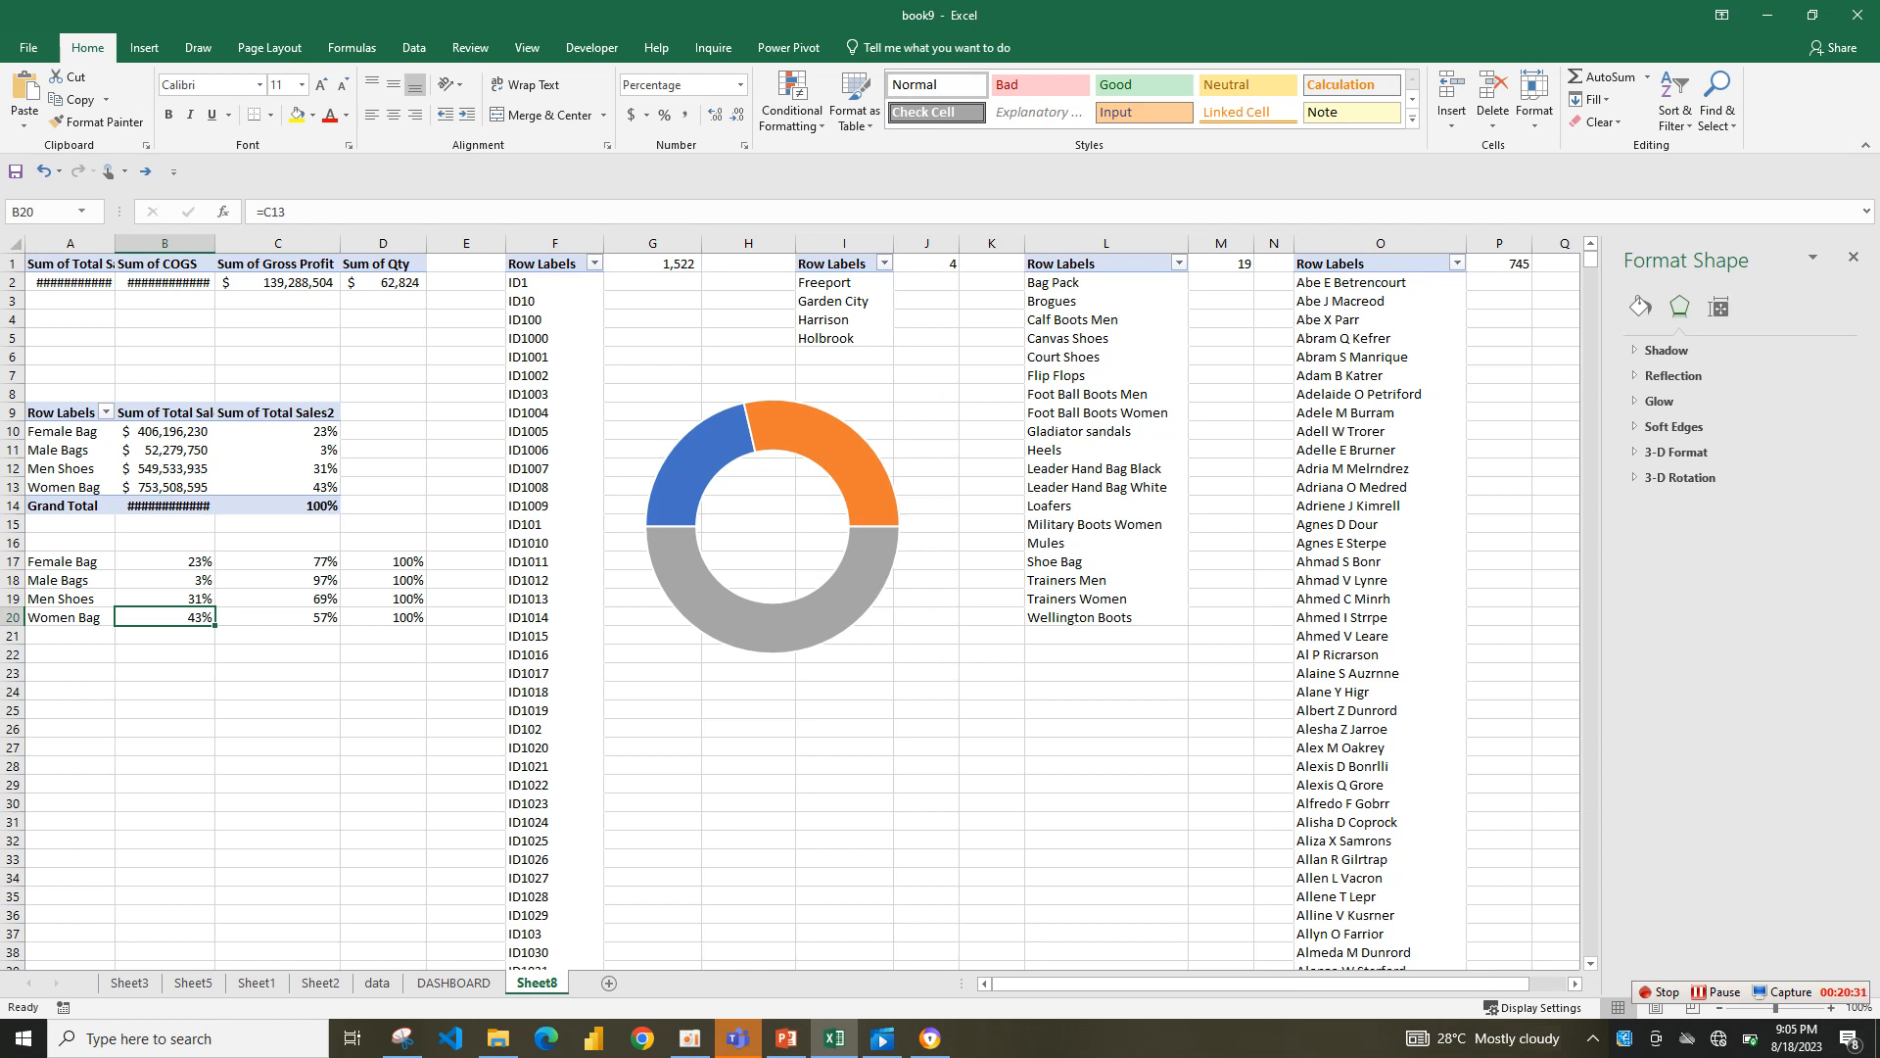
click(1716, 992)
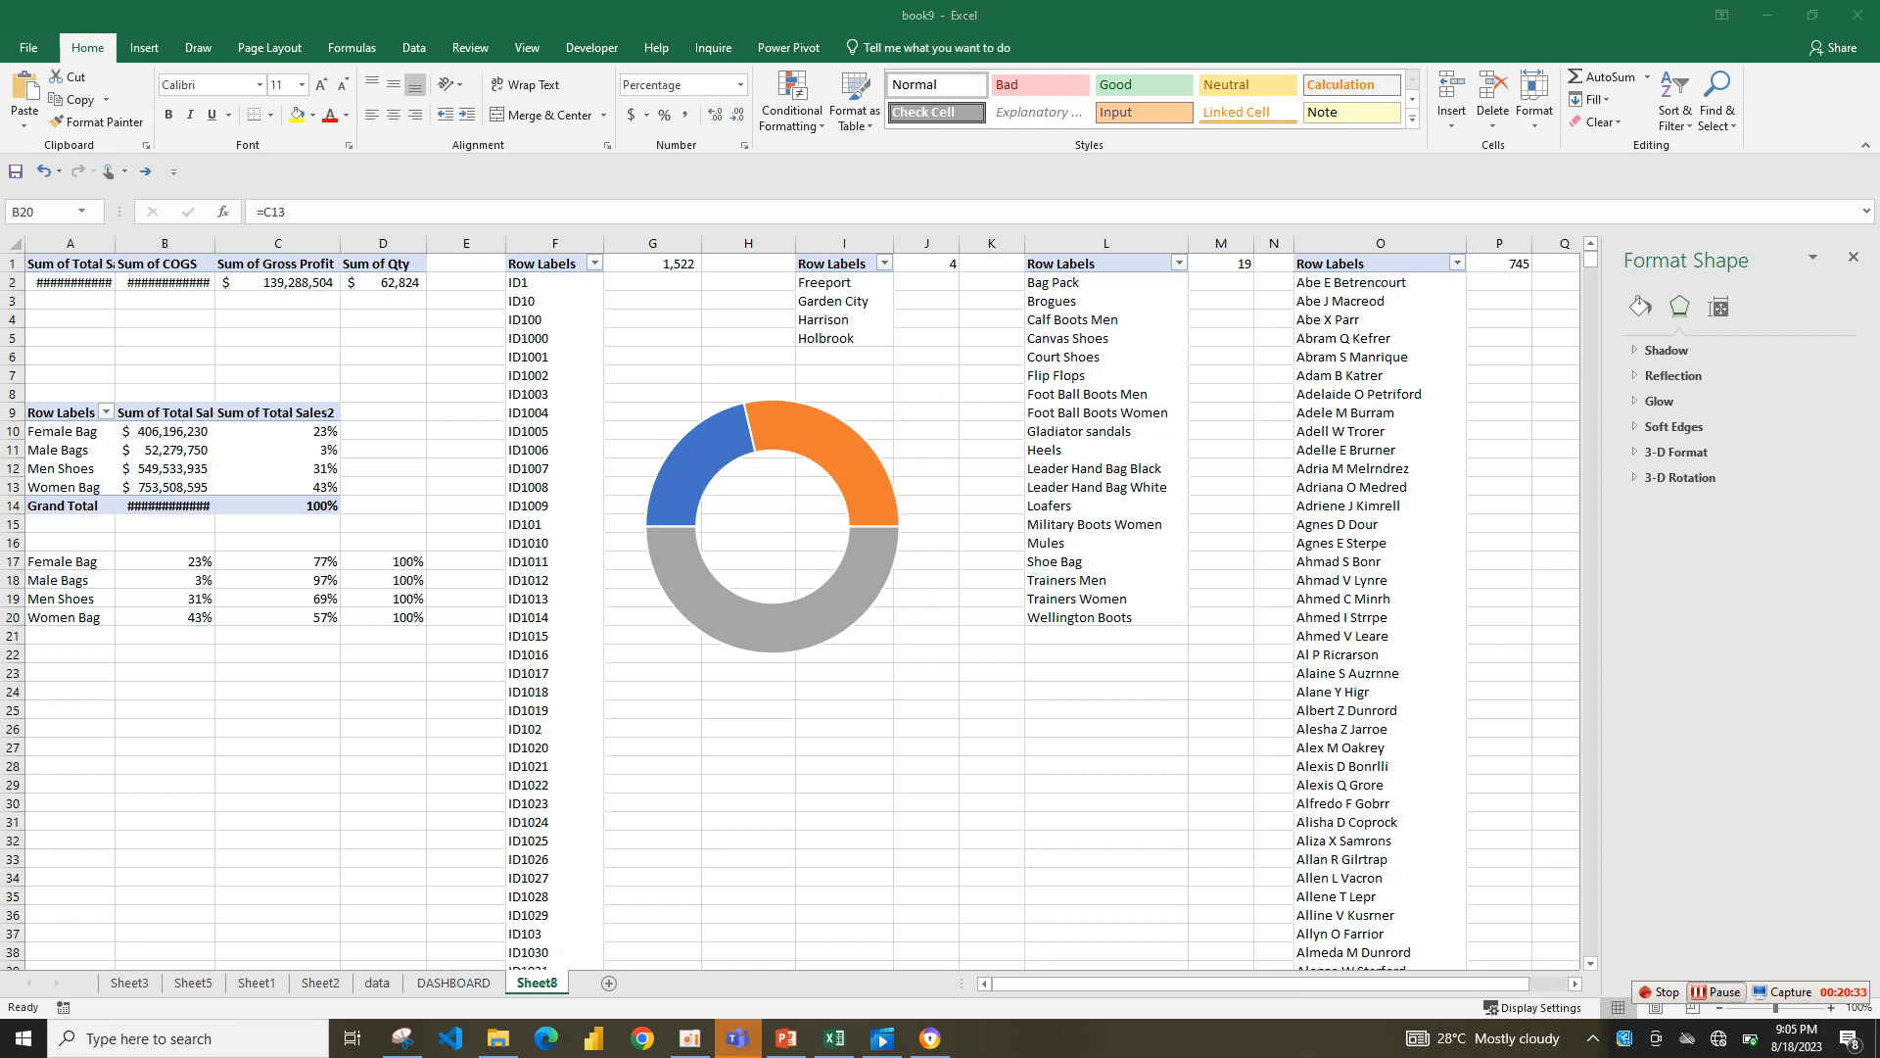
- Remove the border and the fill from the lower, 100% slice of the Women Bag doughnut
click(666, 582)
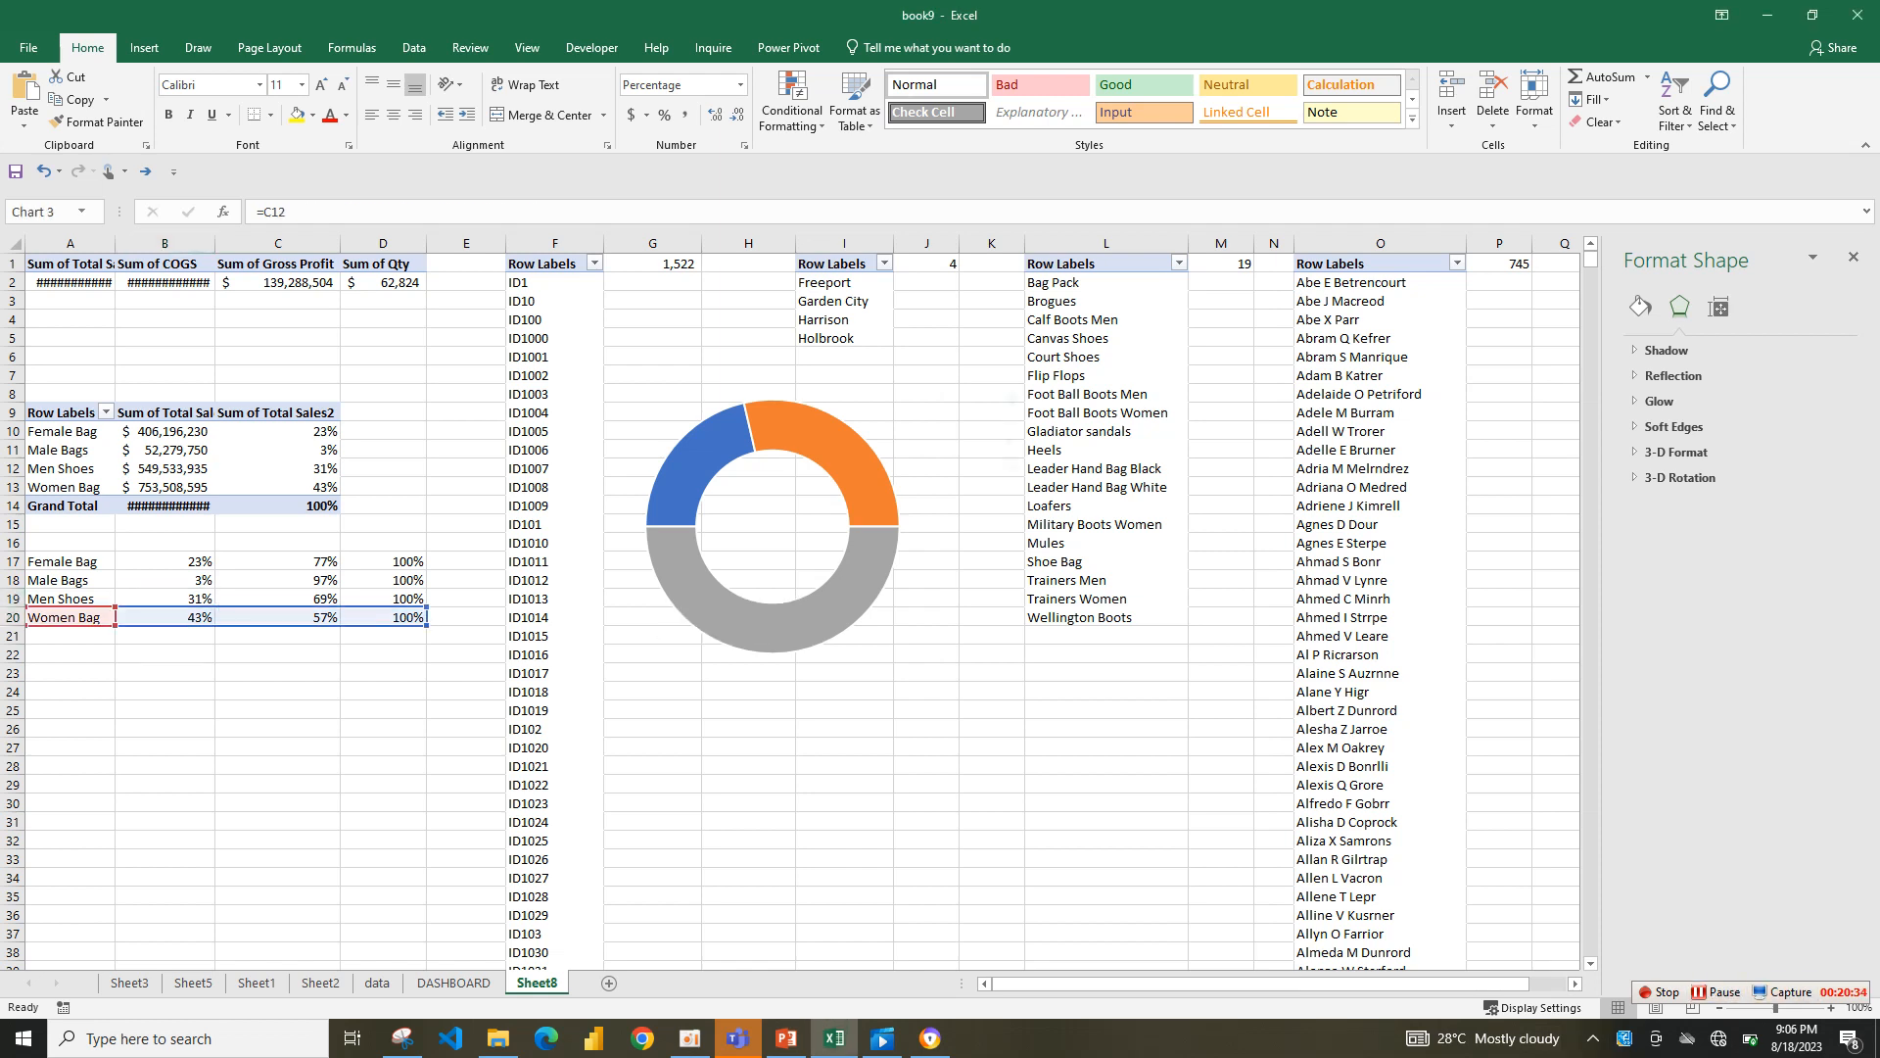
click(837, 447)
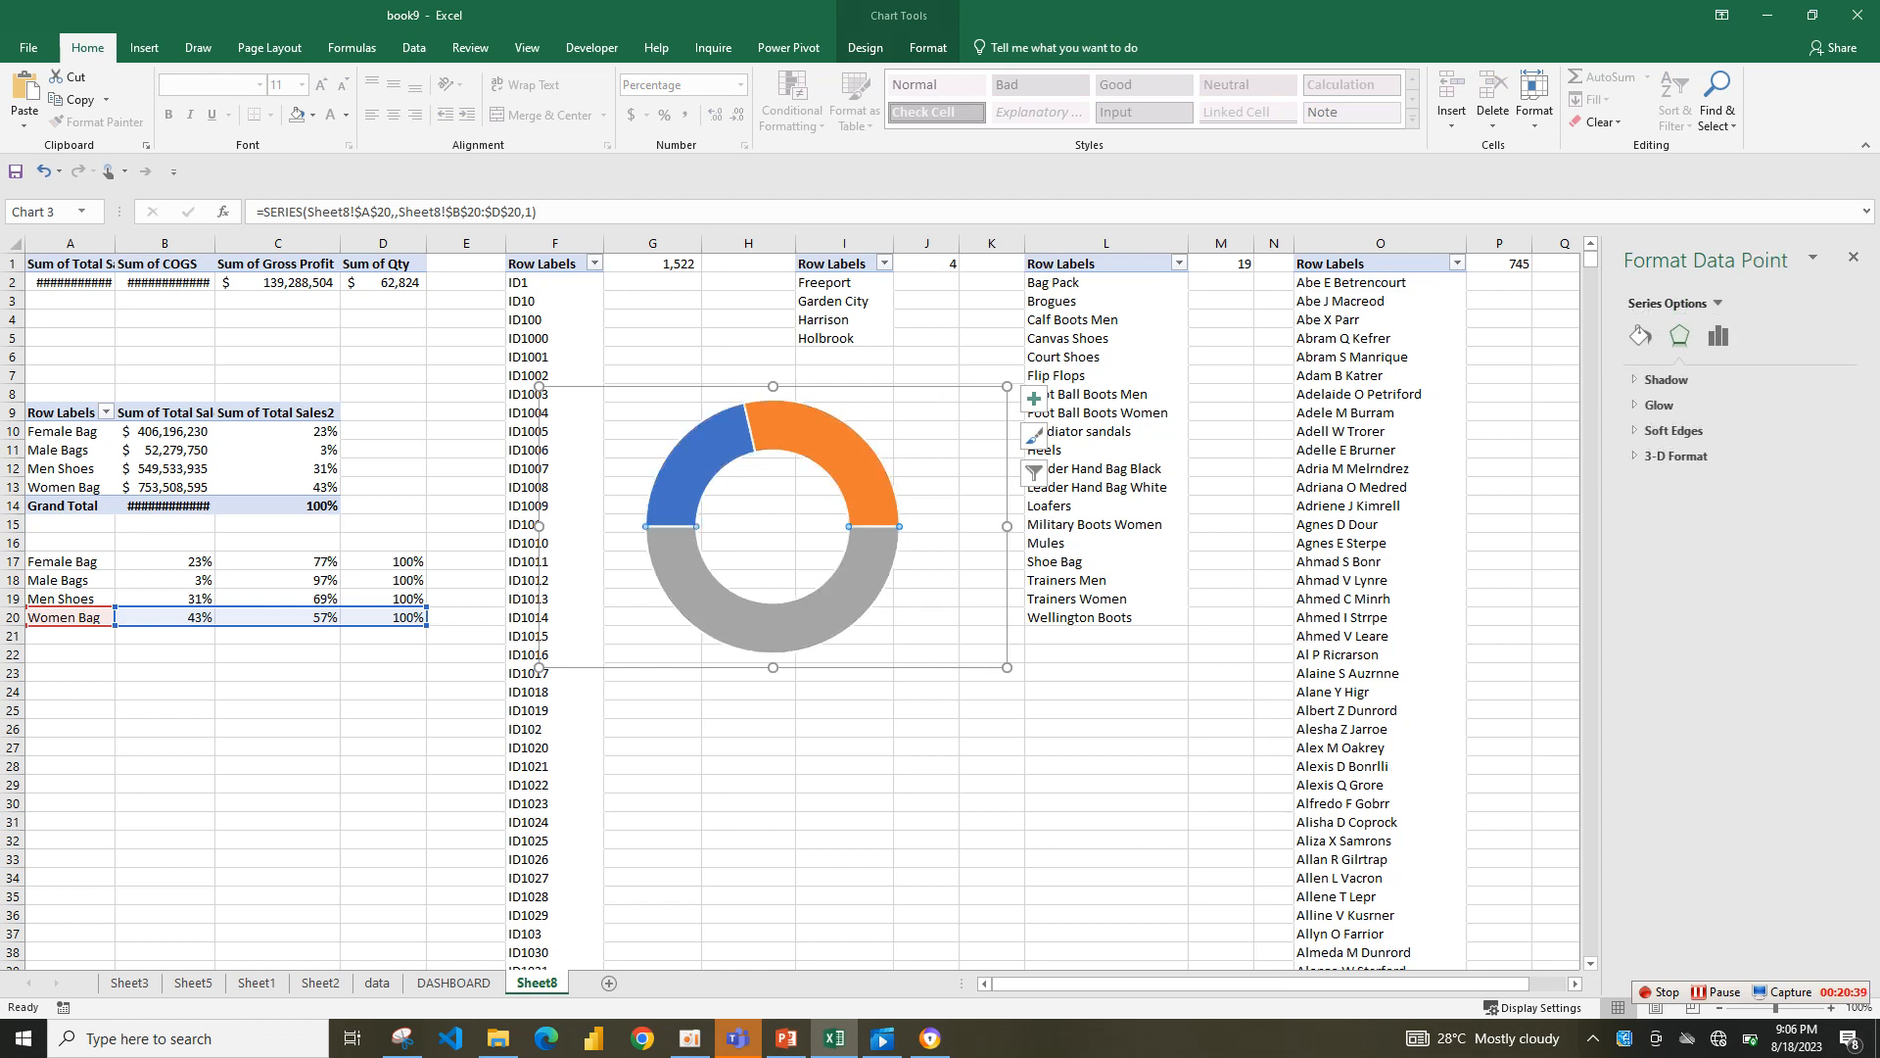
click(1640, 335)
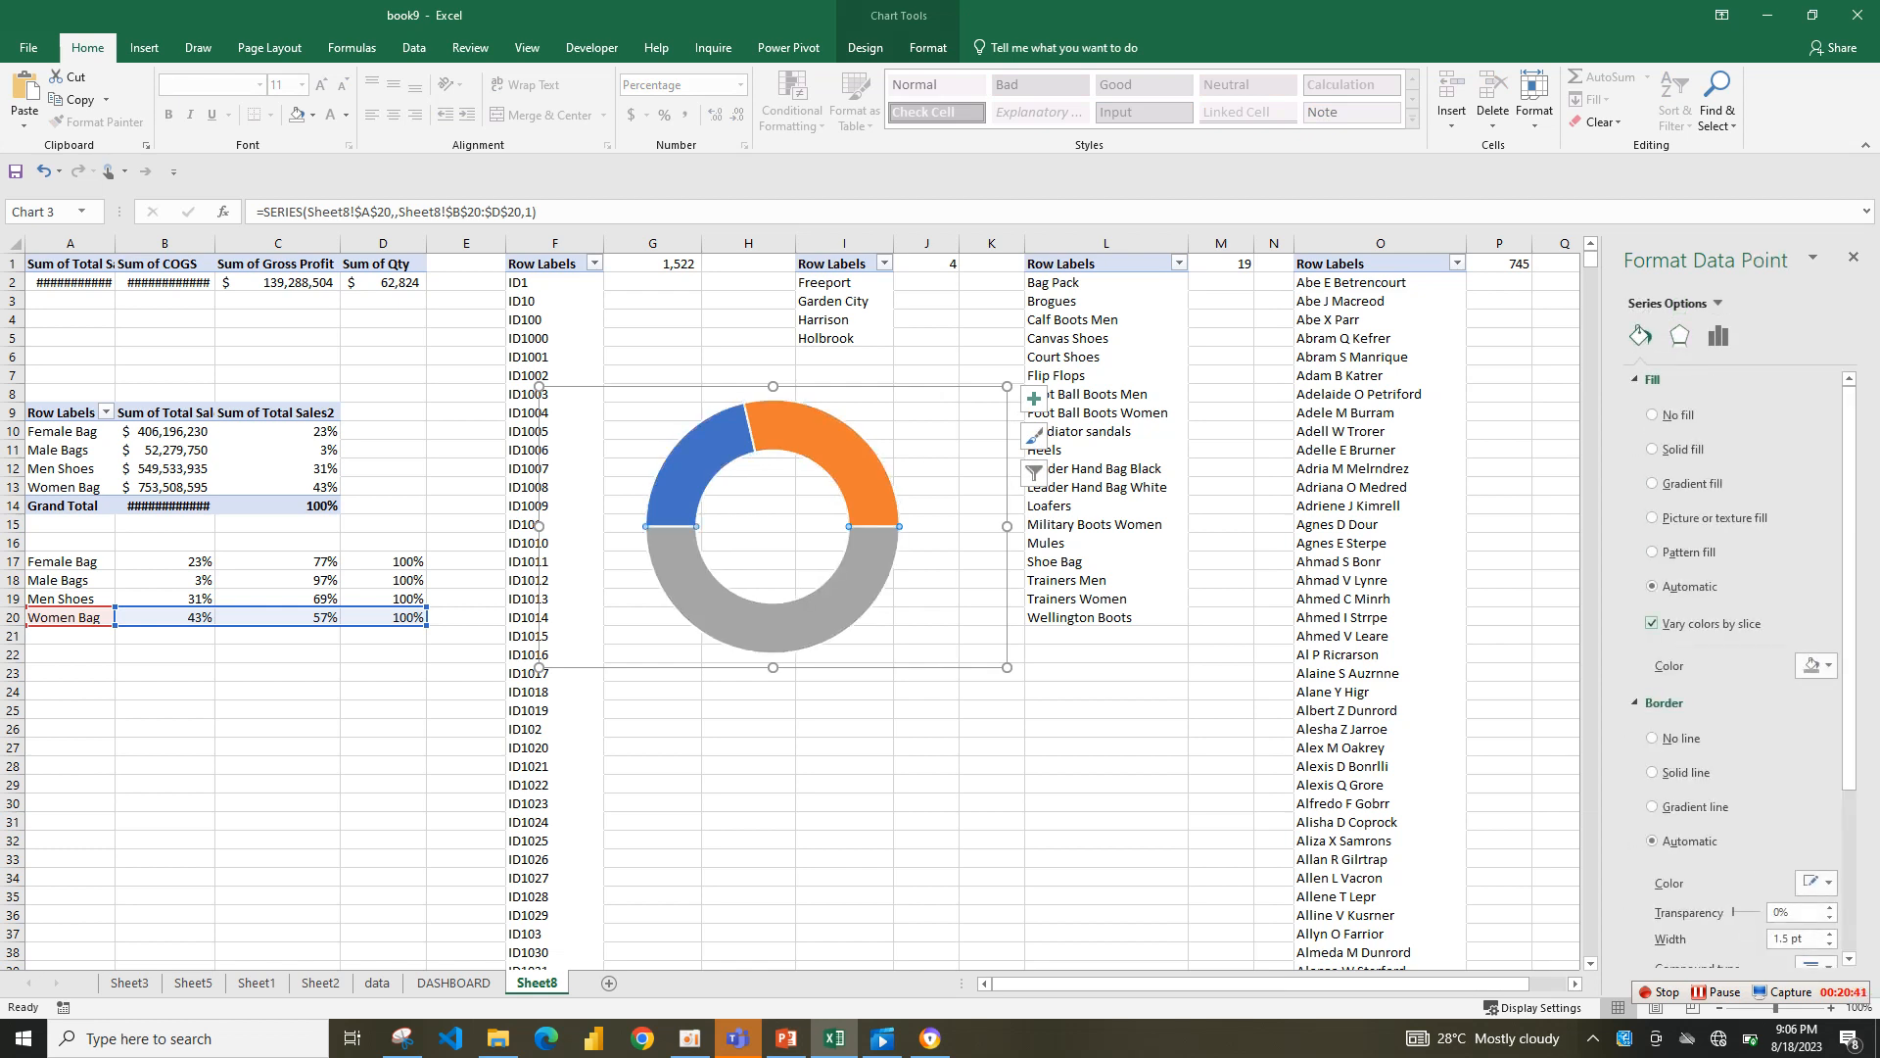
click(1653, 738)
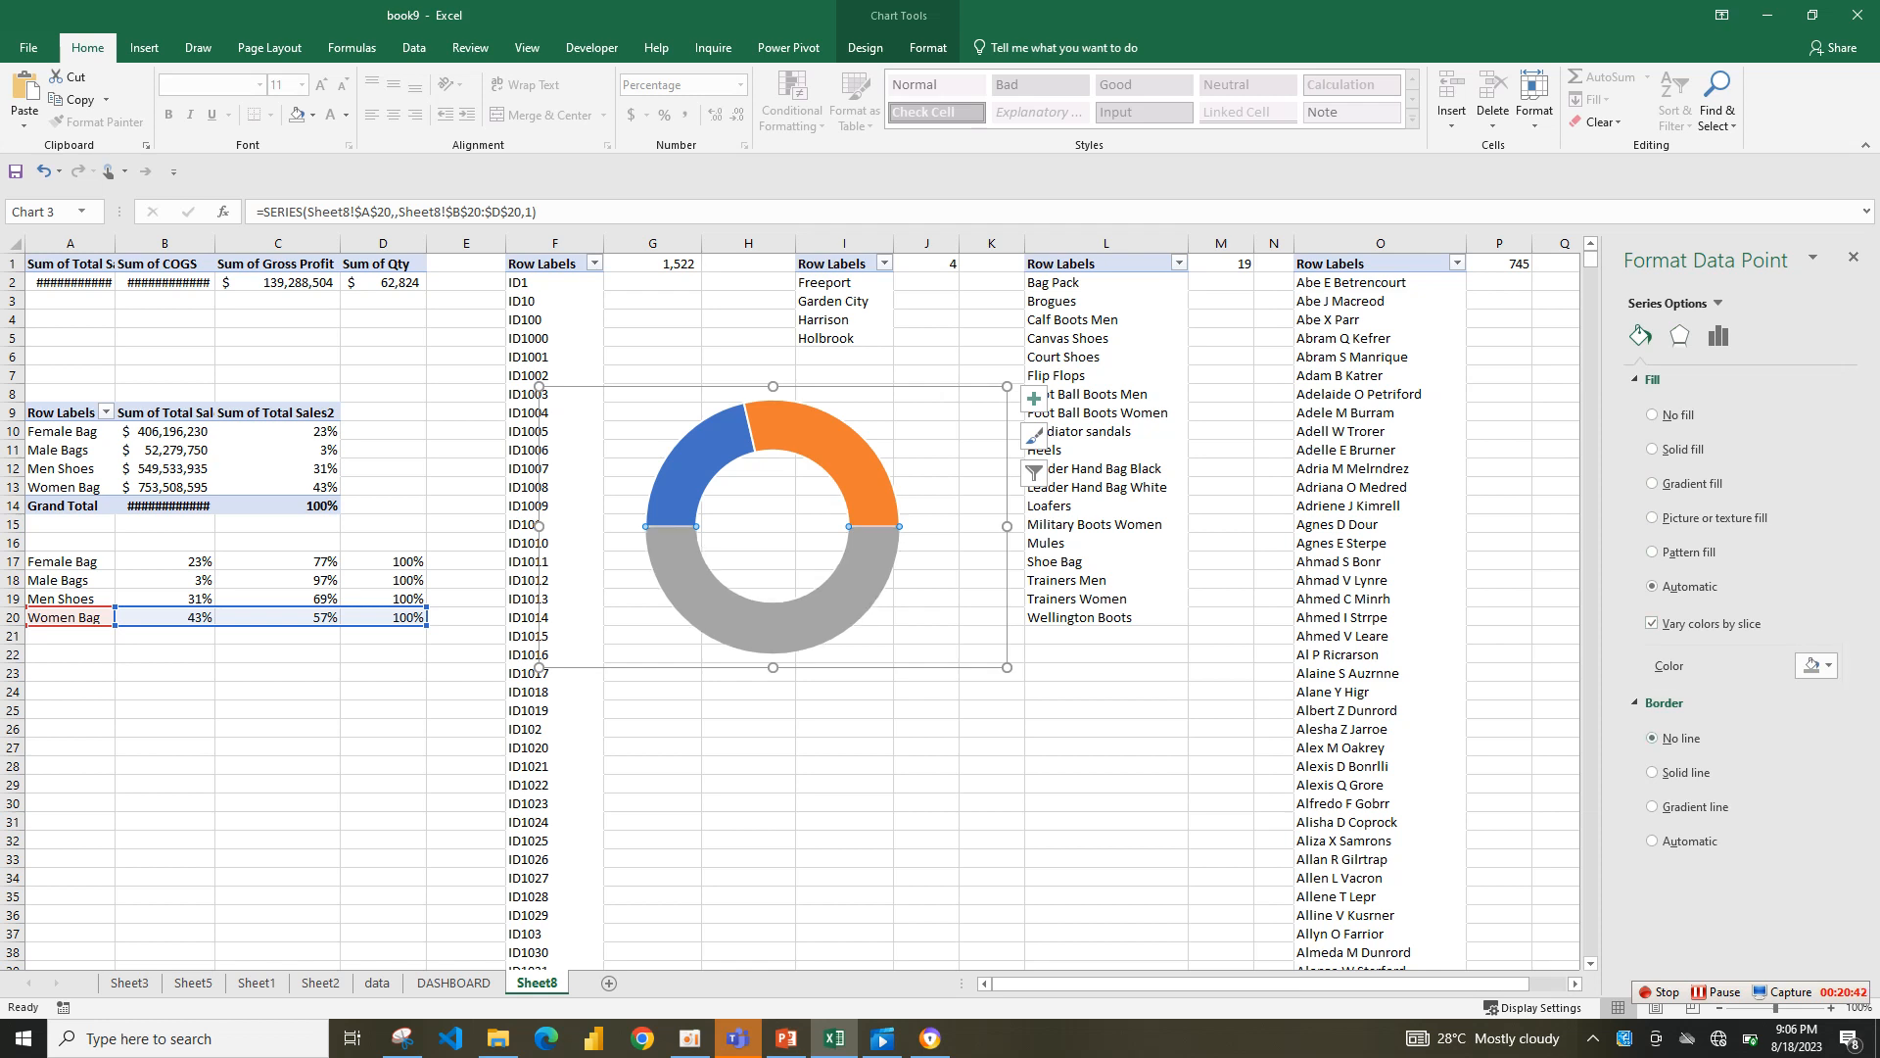
click(1811, 664)
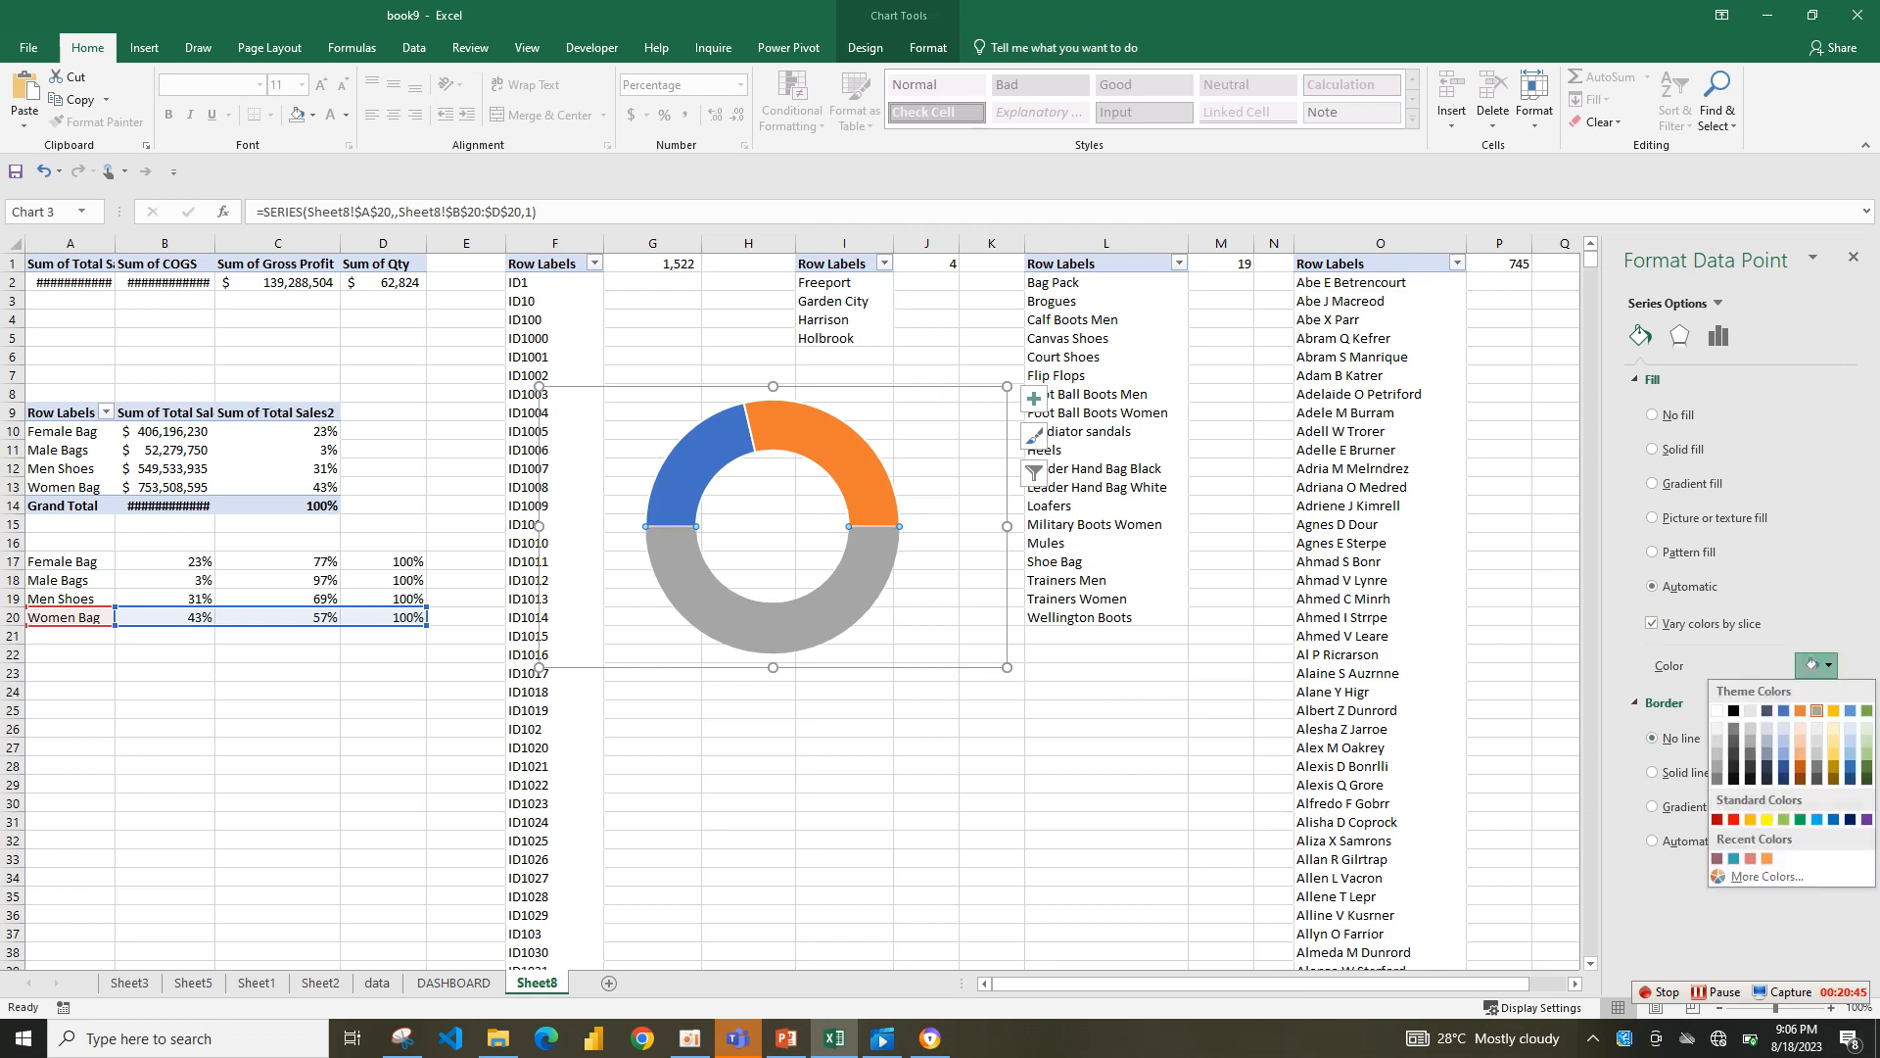
click(1653, 414)
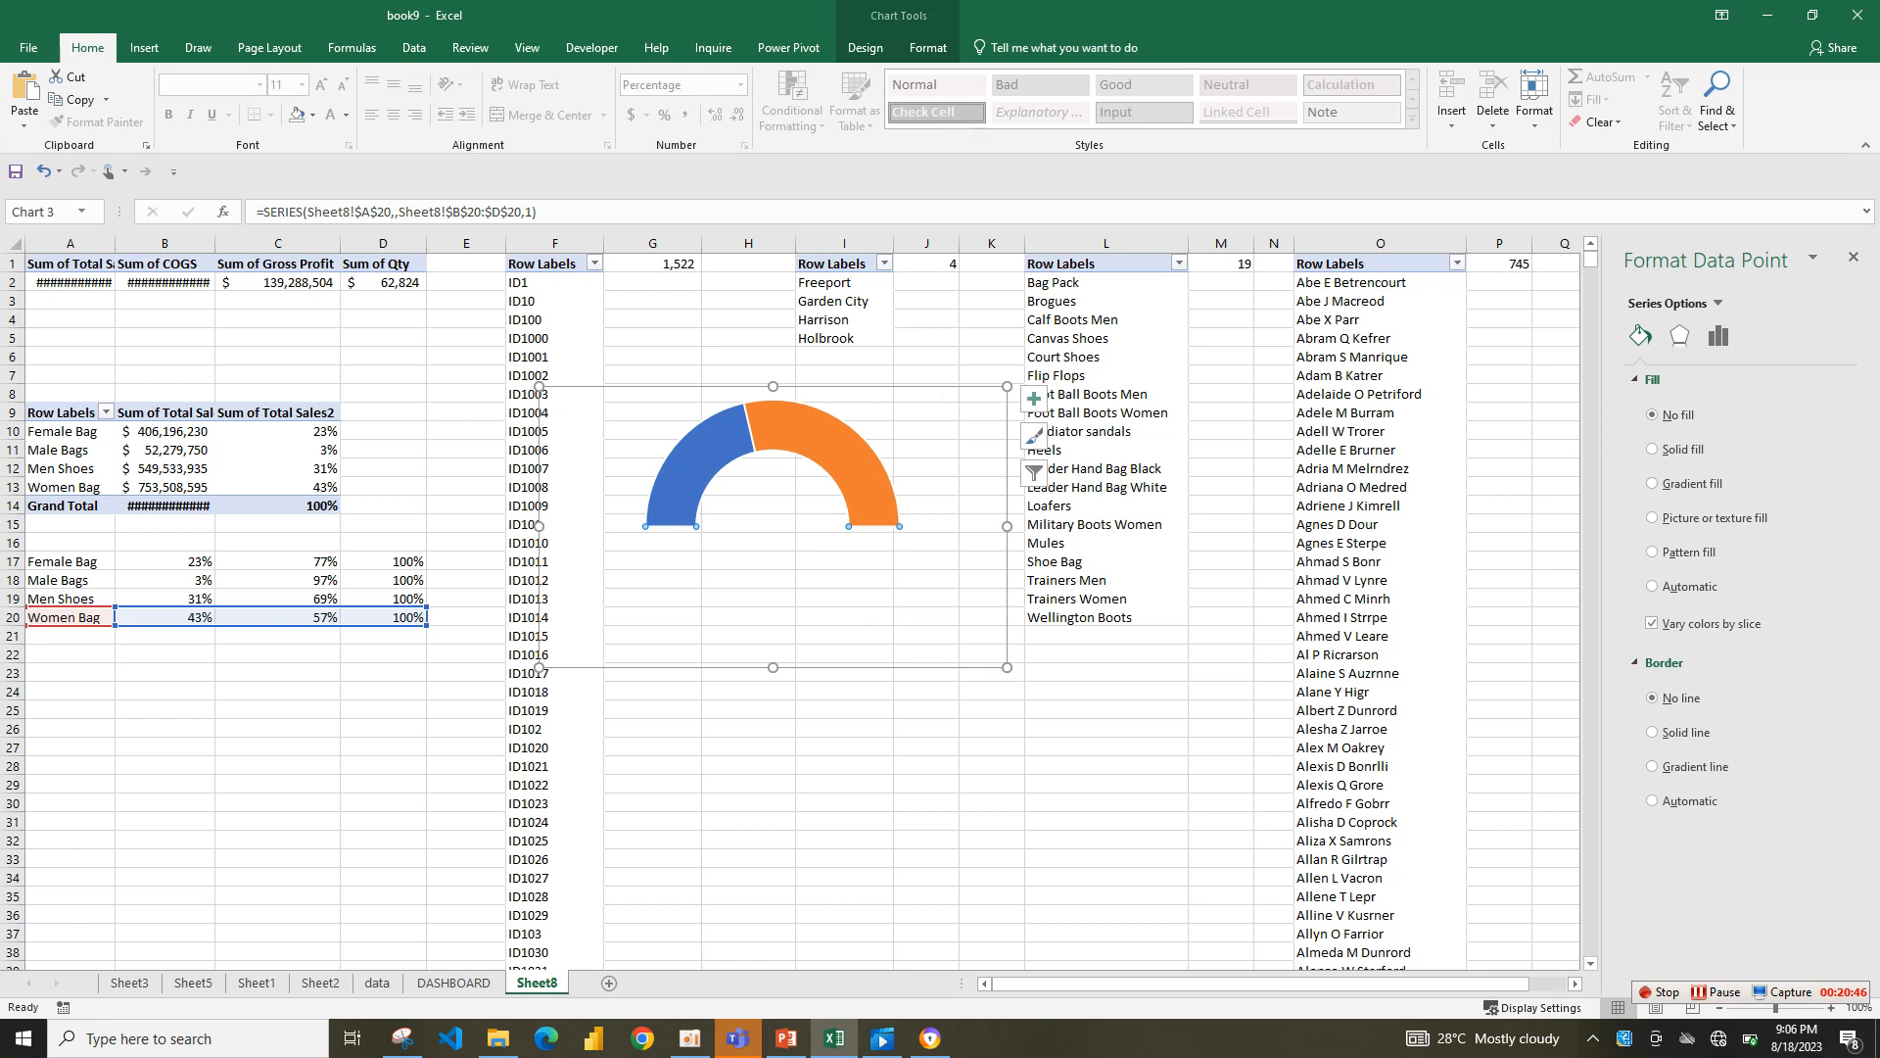
- Give the Women Bag doughnut's 57% slice no border and a solid Aqua fill at 55% transparency
click(1651, 738)
click(1816, 664)
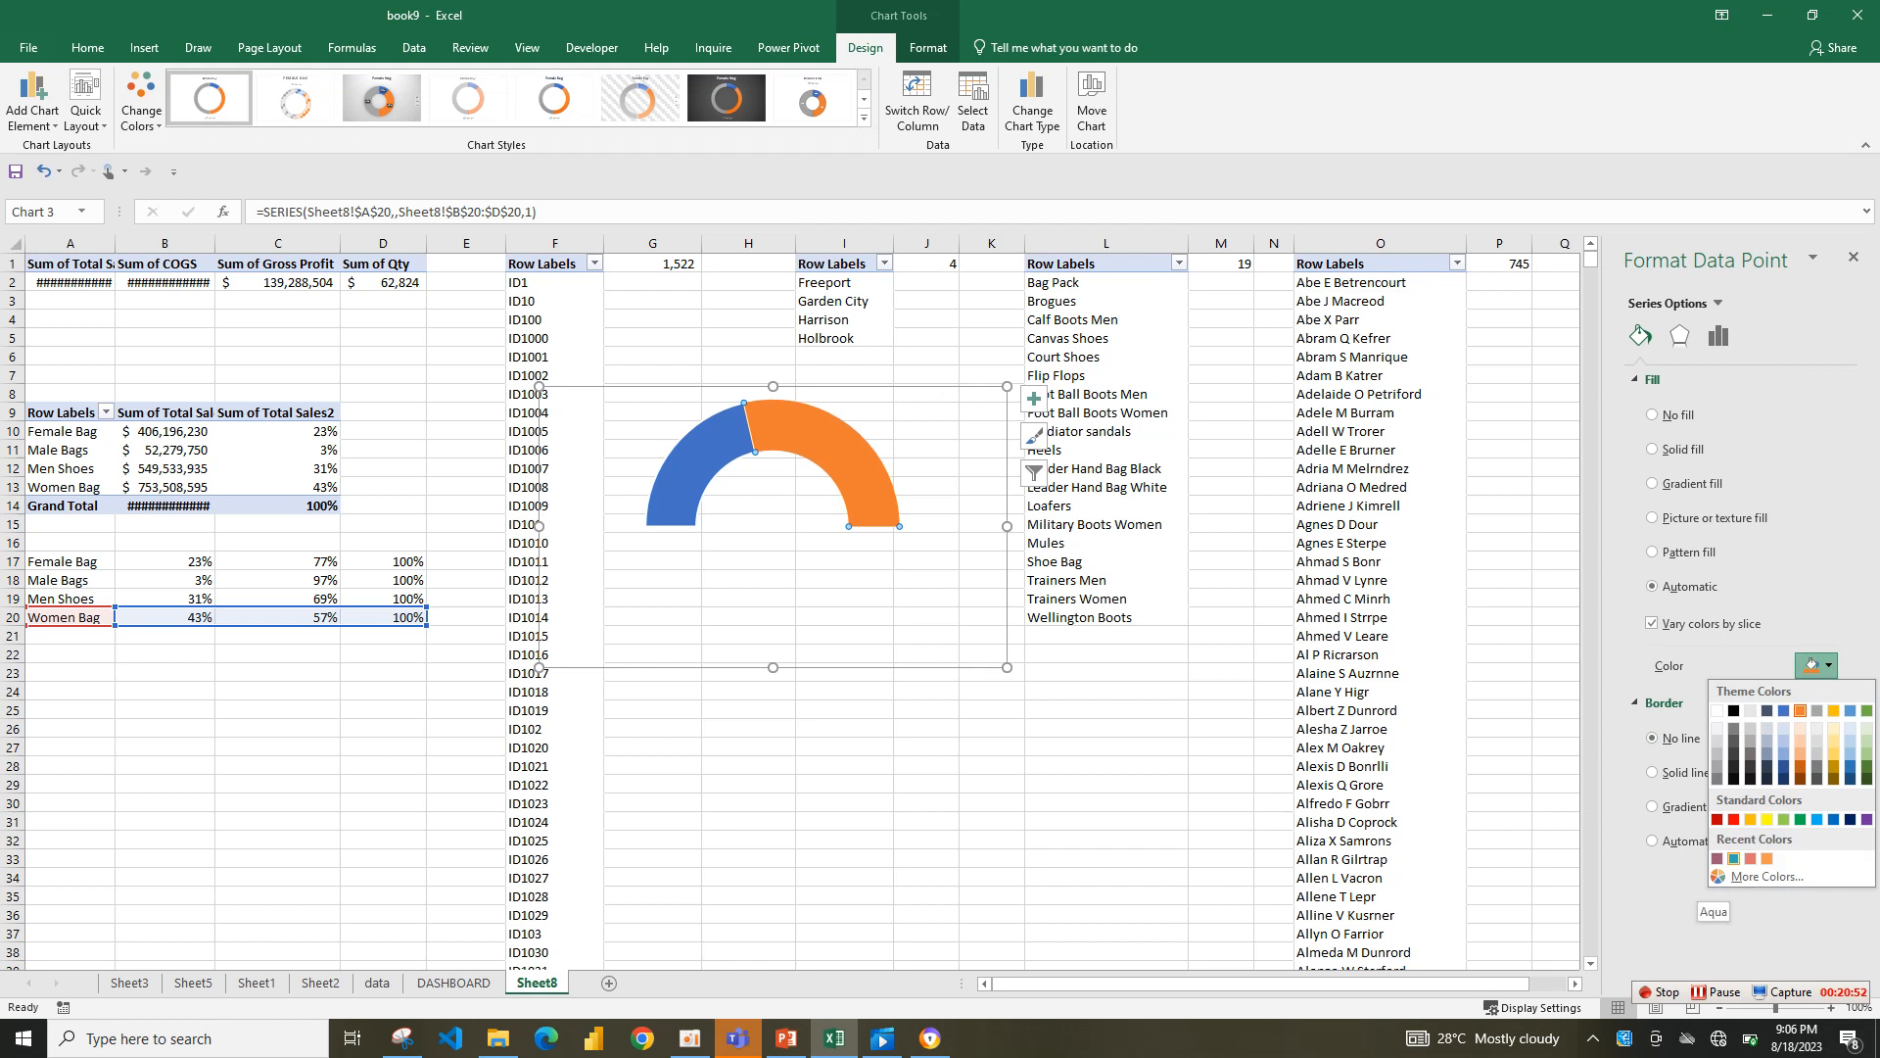
click(1733, 858)
click(1780, 694)
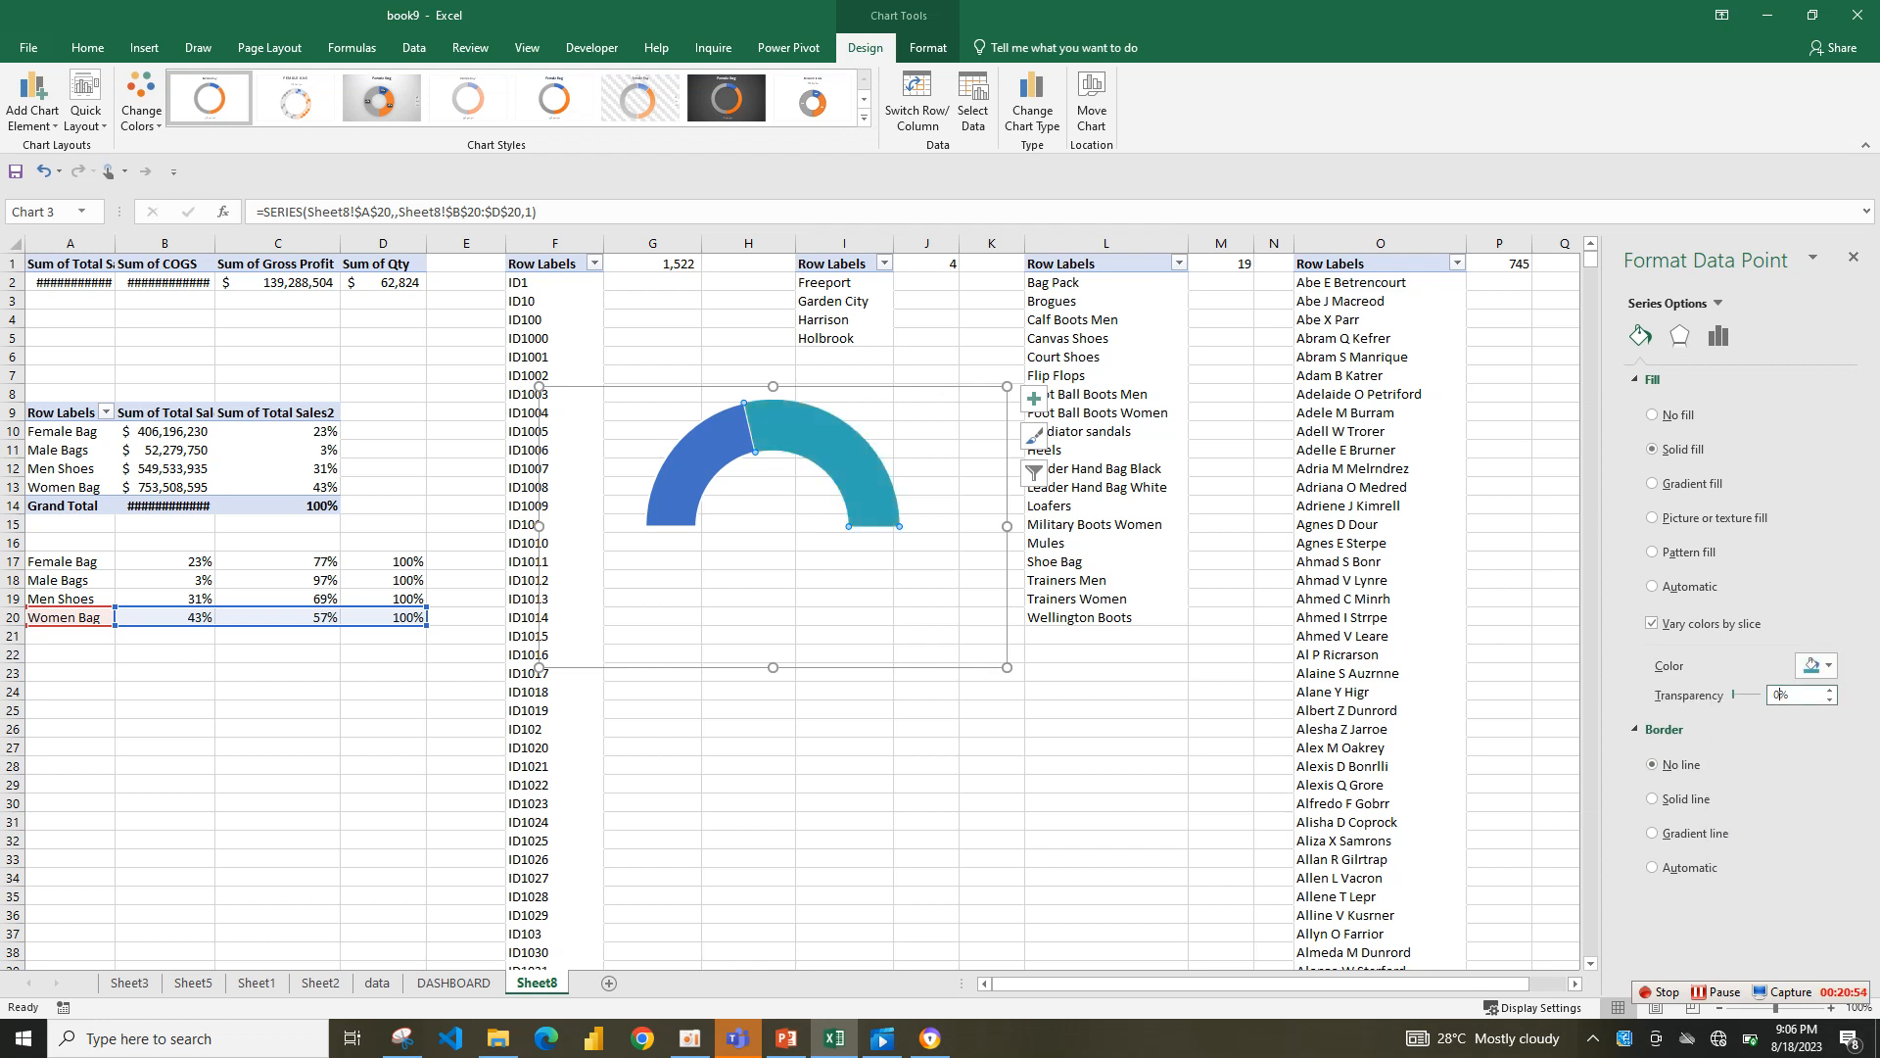
key(BackSpace)
text(55)
key(Return)
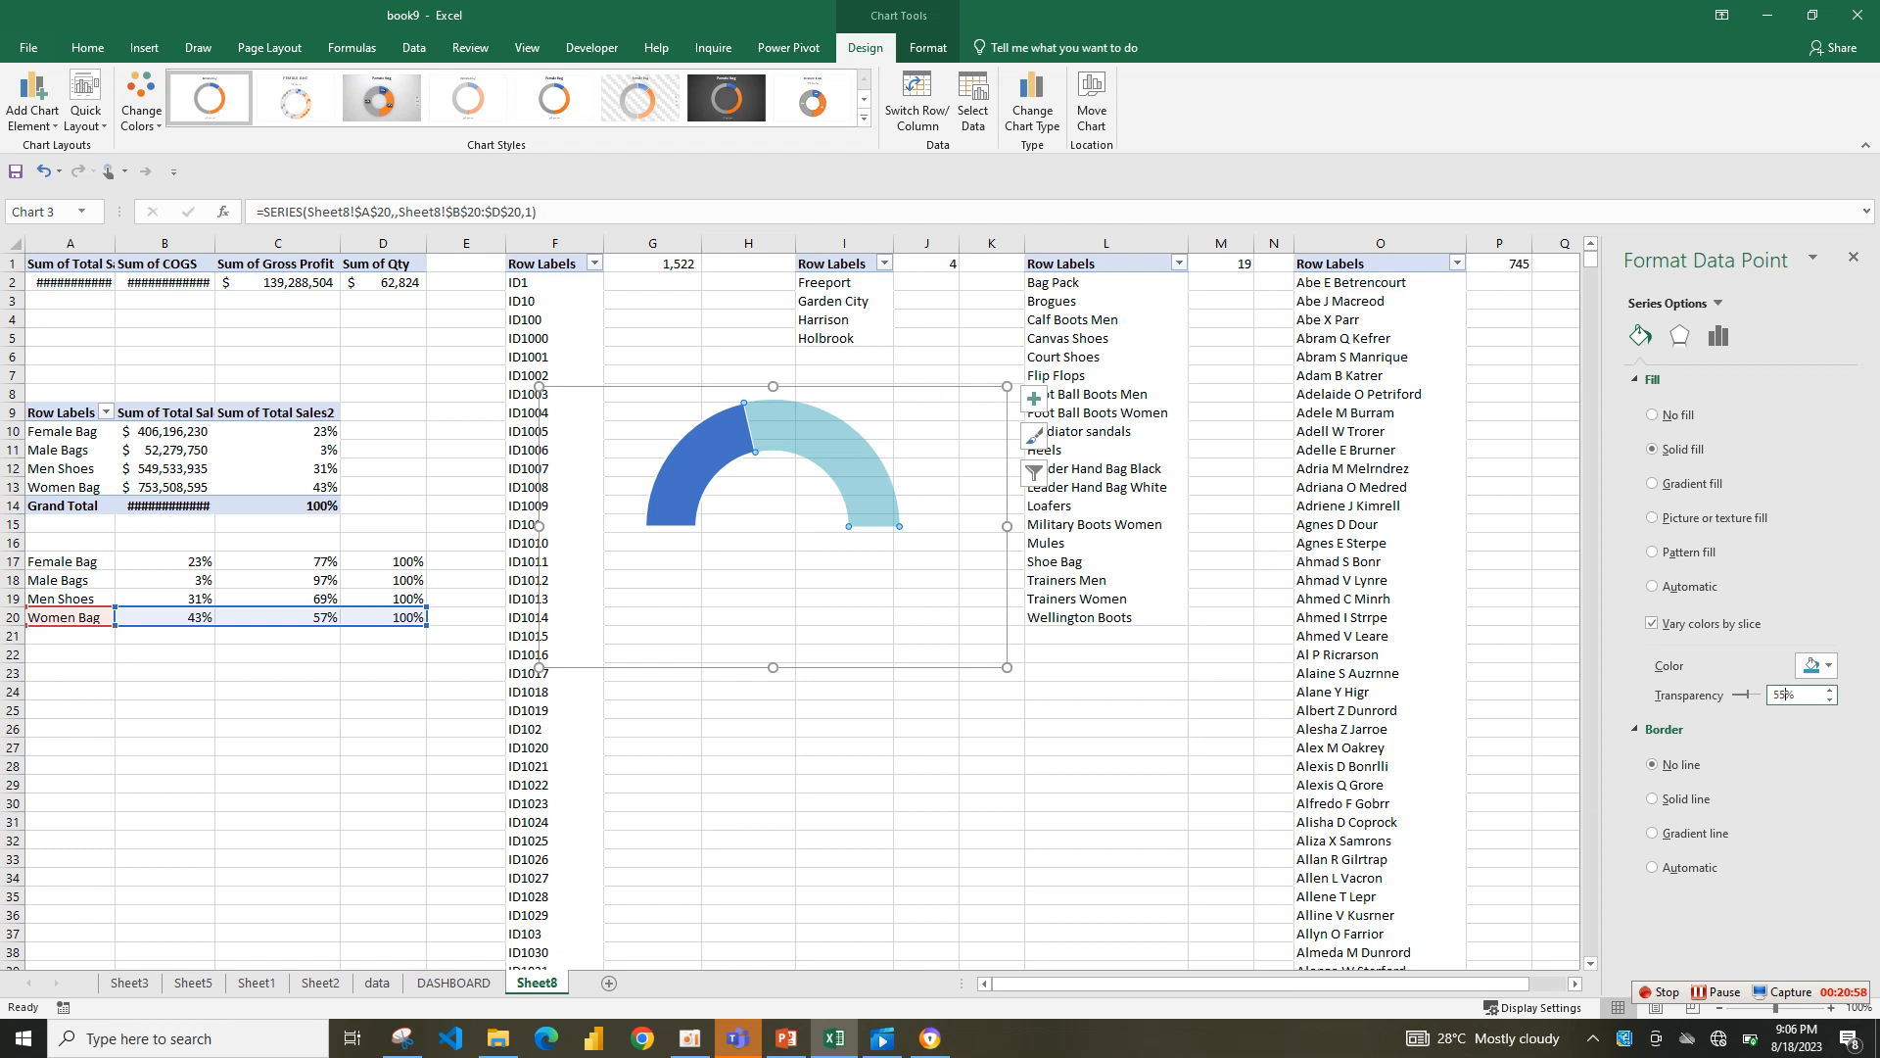
- Remove the border from the Women Bag doughnut's 43% slice and fill it with solid Aqua
click(693, 464)
click(1653, 738)
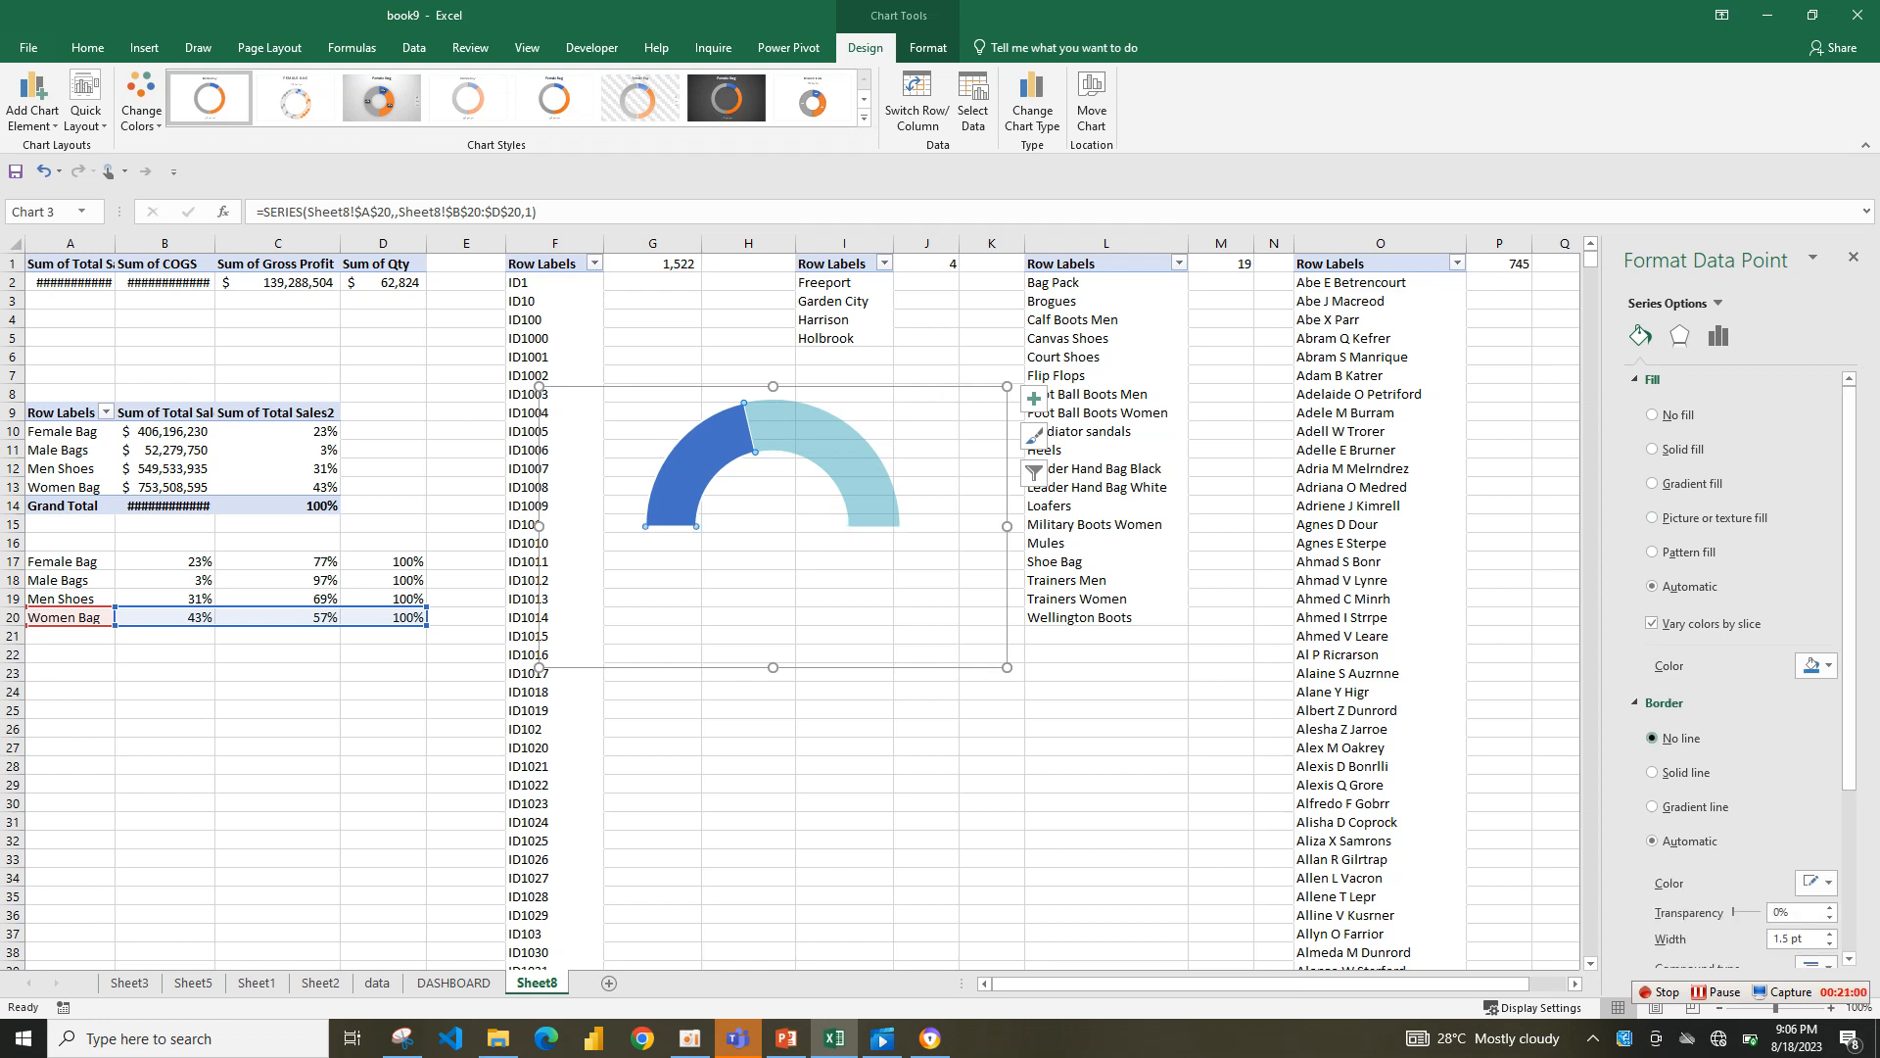
click(1812, 665)
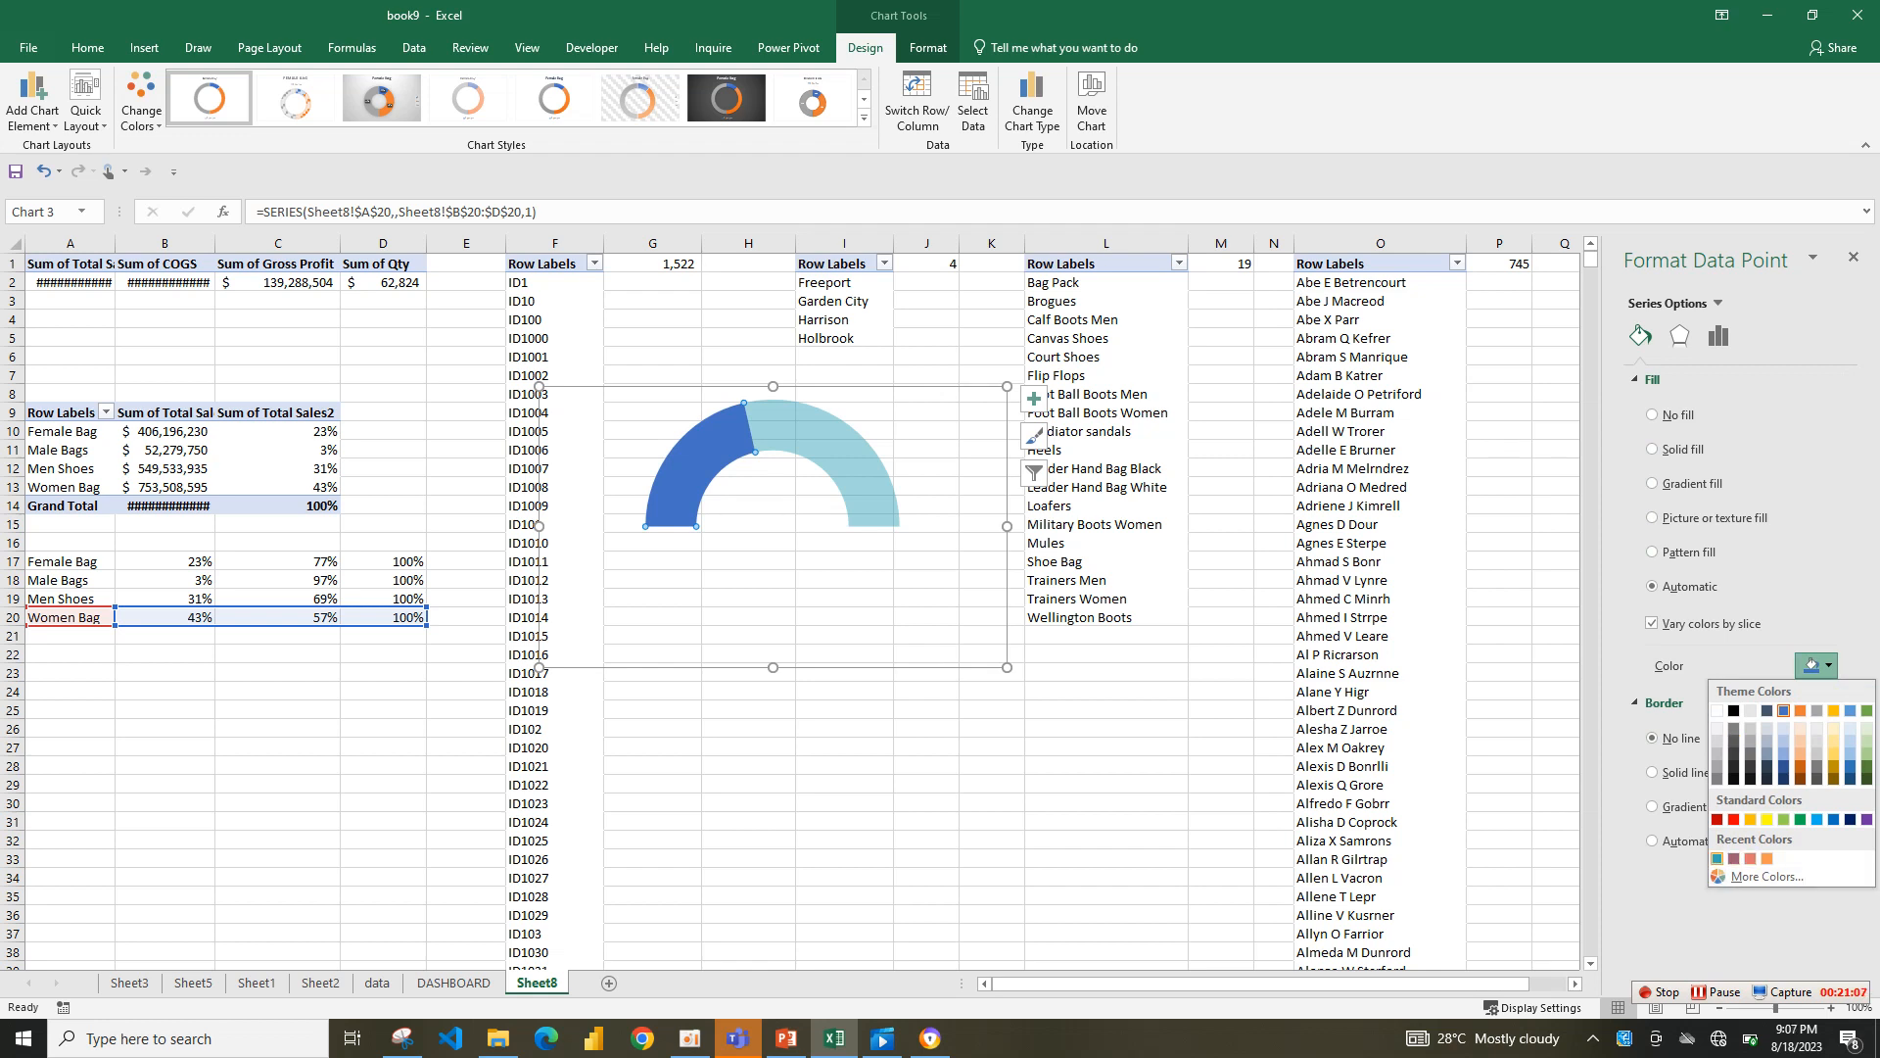
click(1717, 858)
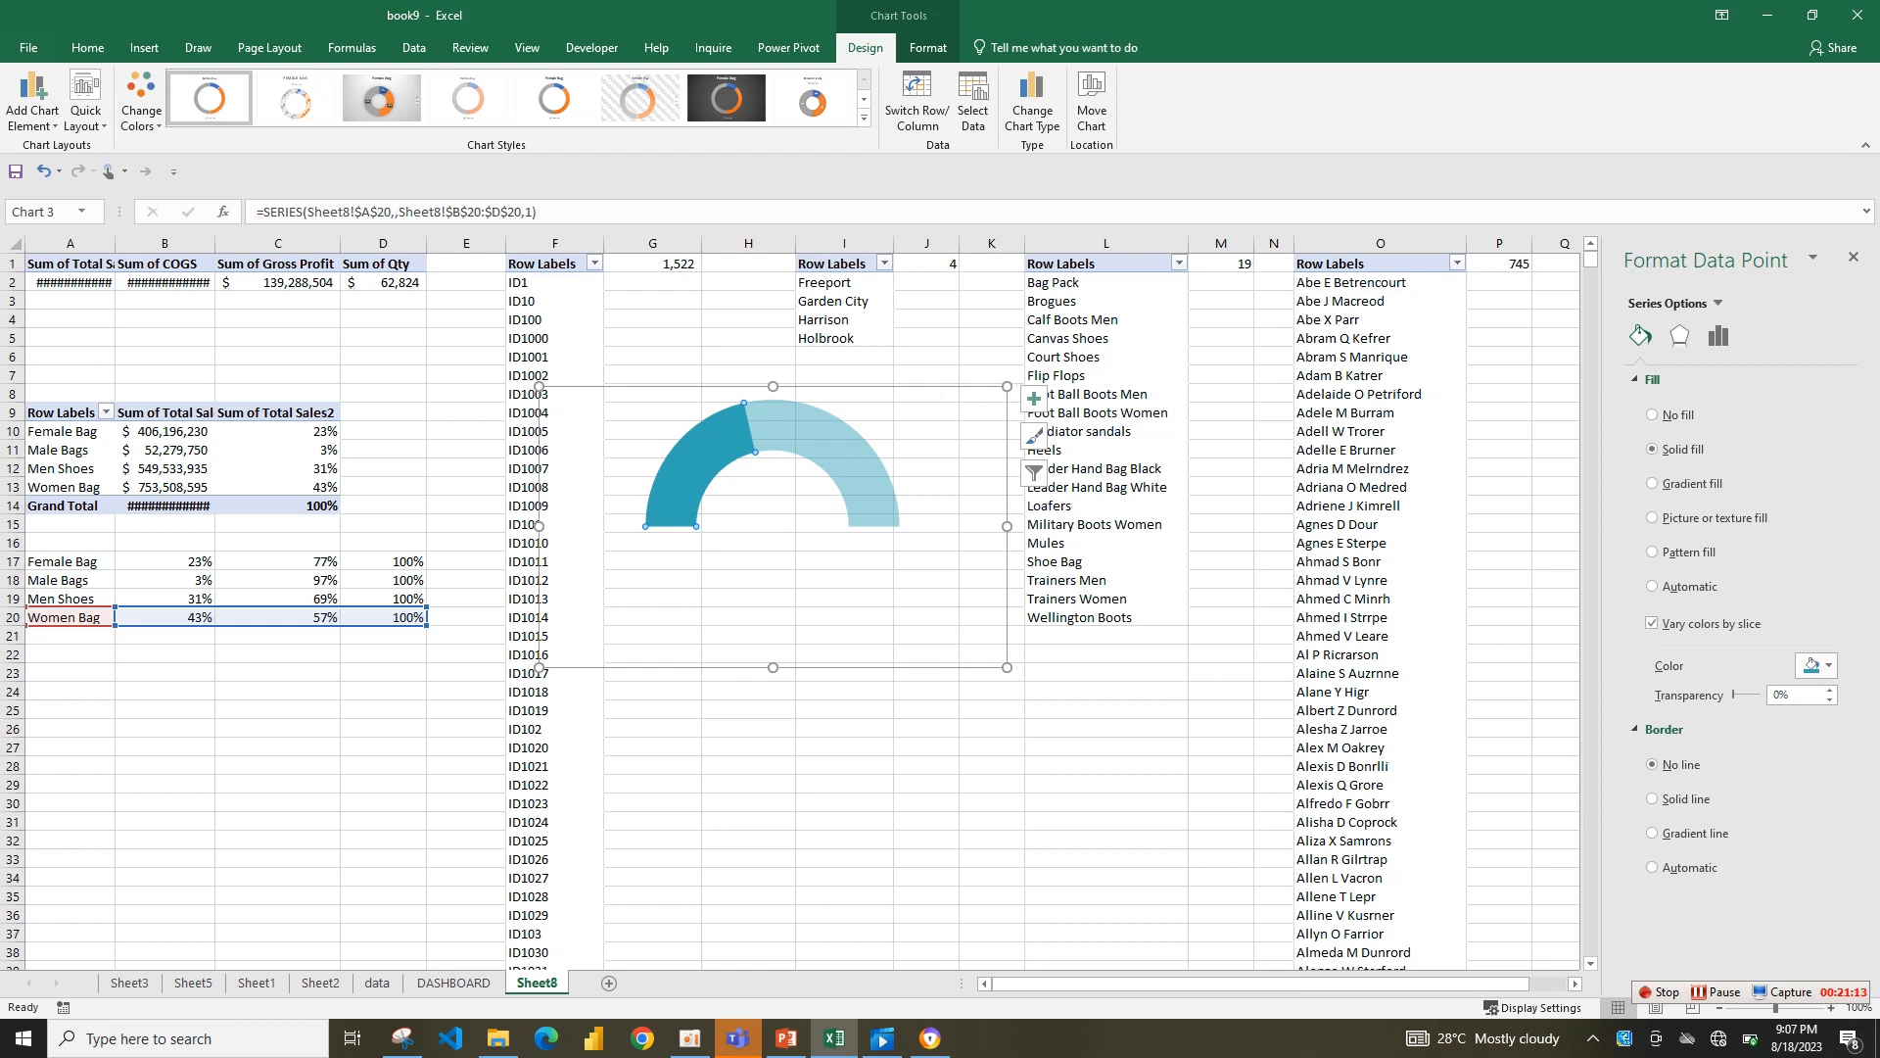
- Shrink the Women Bag half-doughnut gauge on Sheet8 and move it to the DASHBOARD sheet by cutting and pasting
drag(1007, 668, 914, 575)
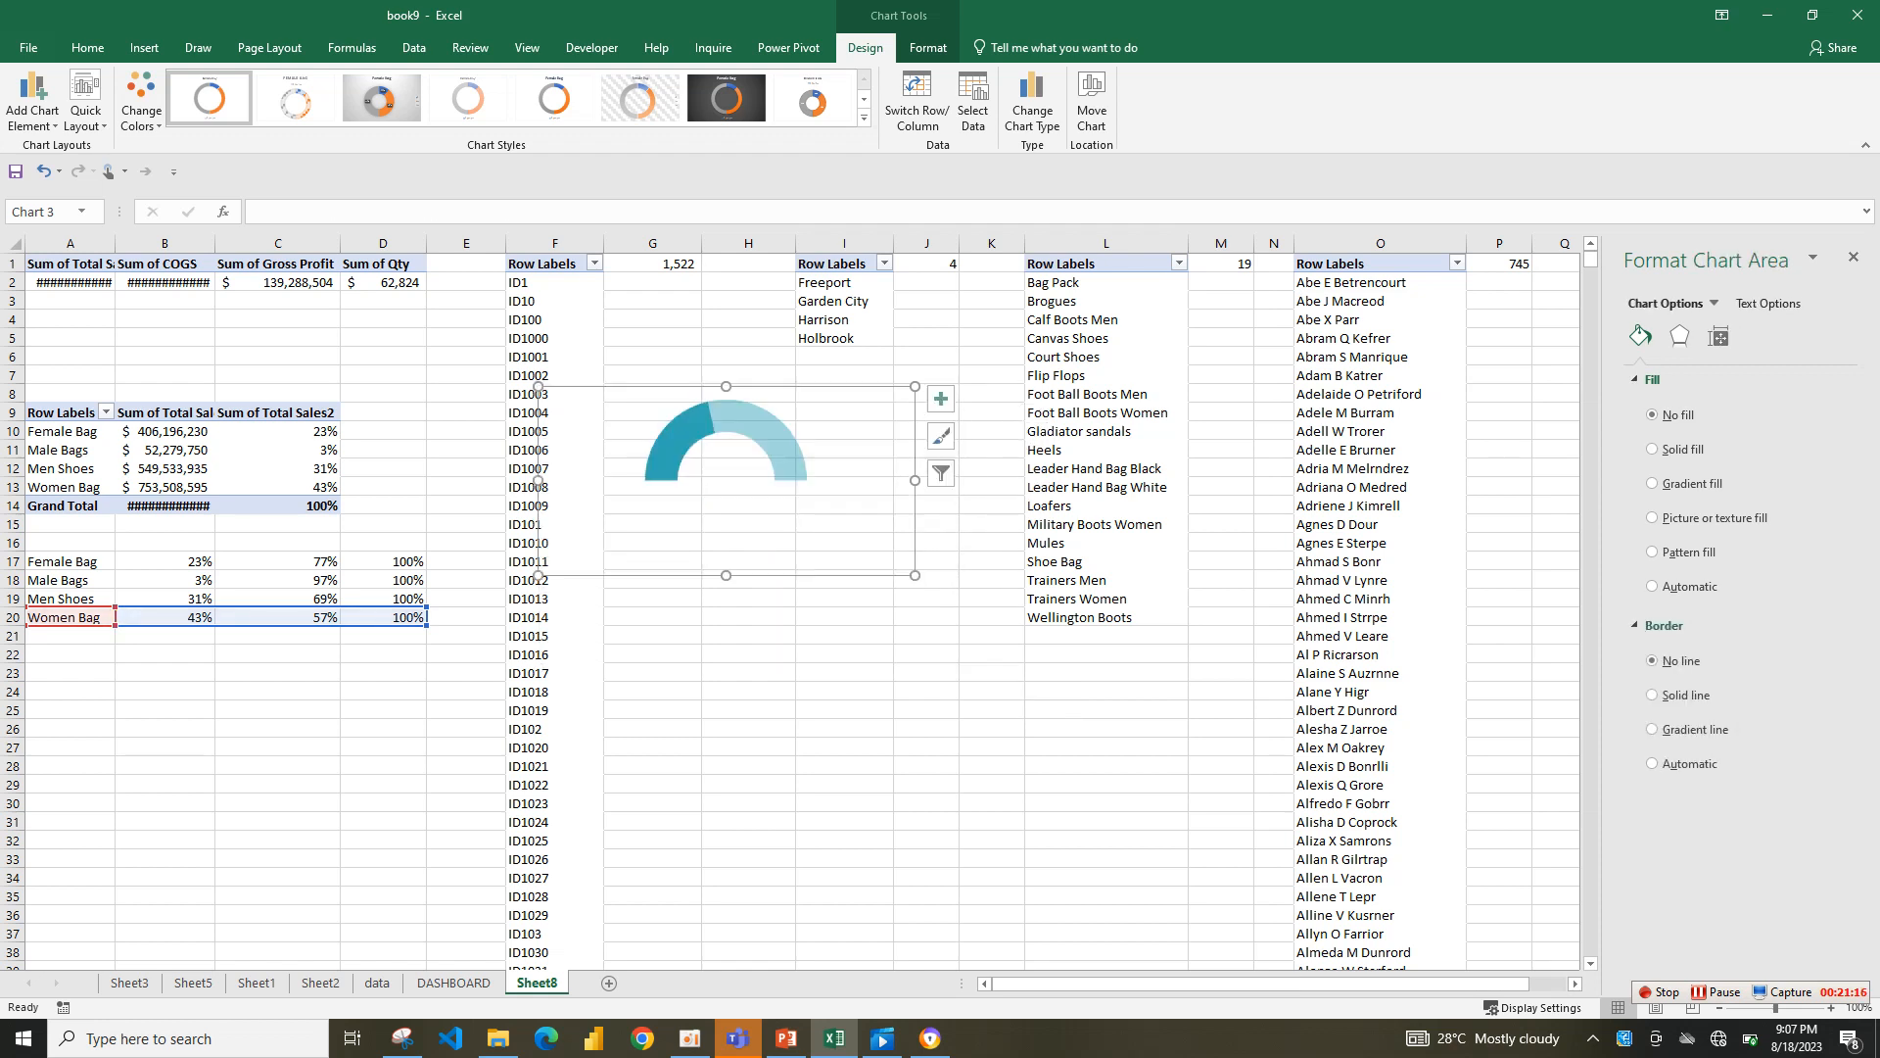
key(ctrl+x)
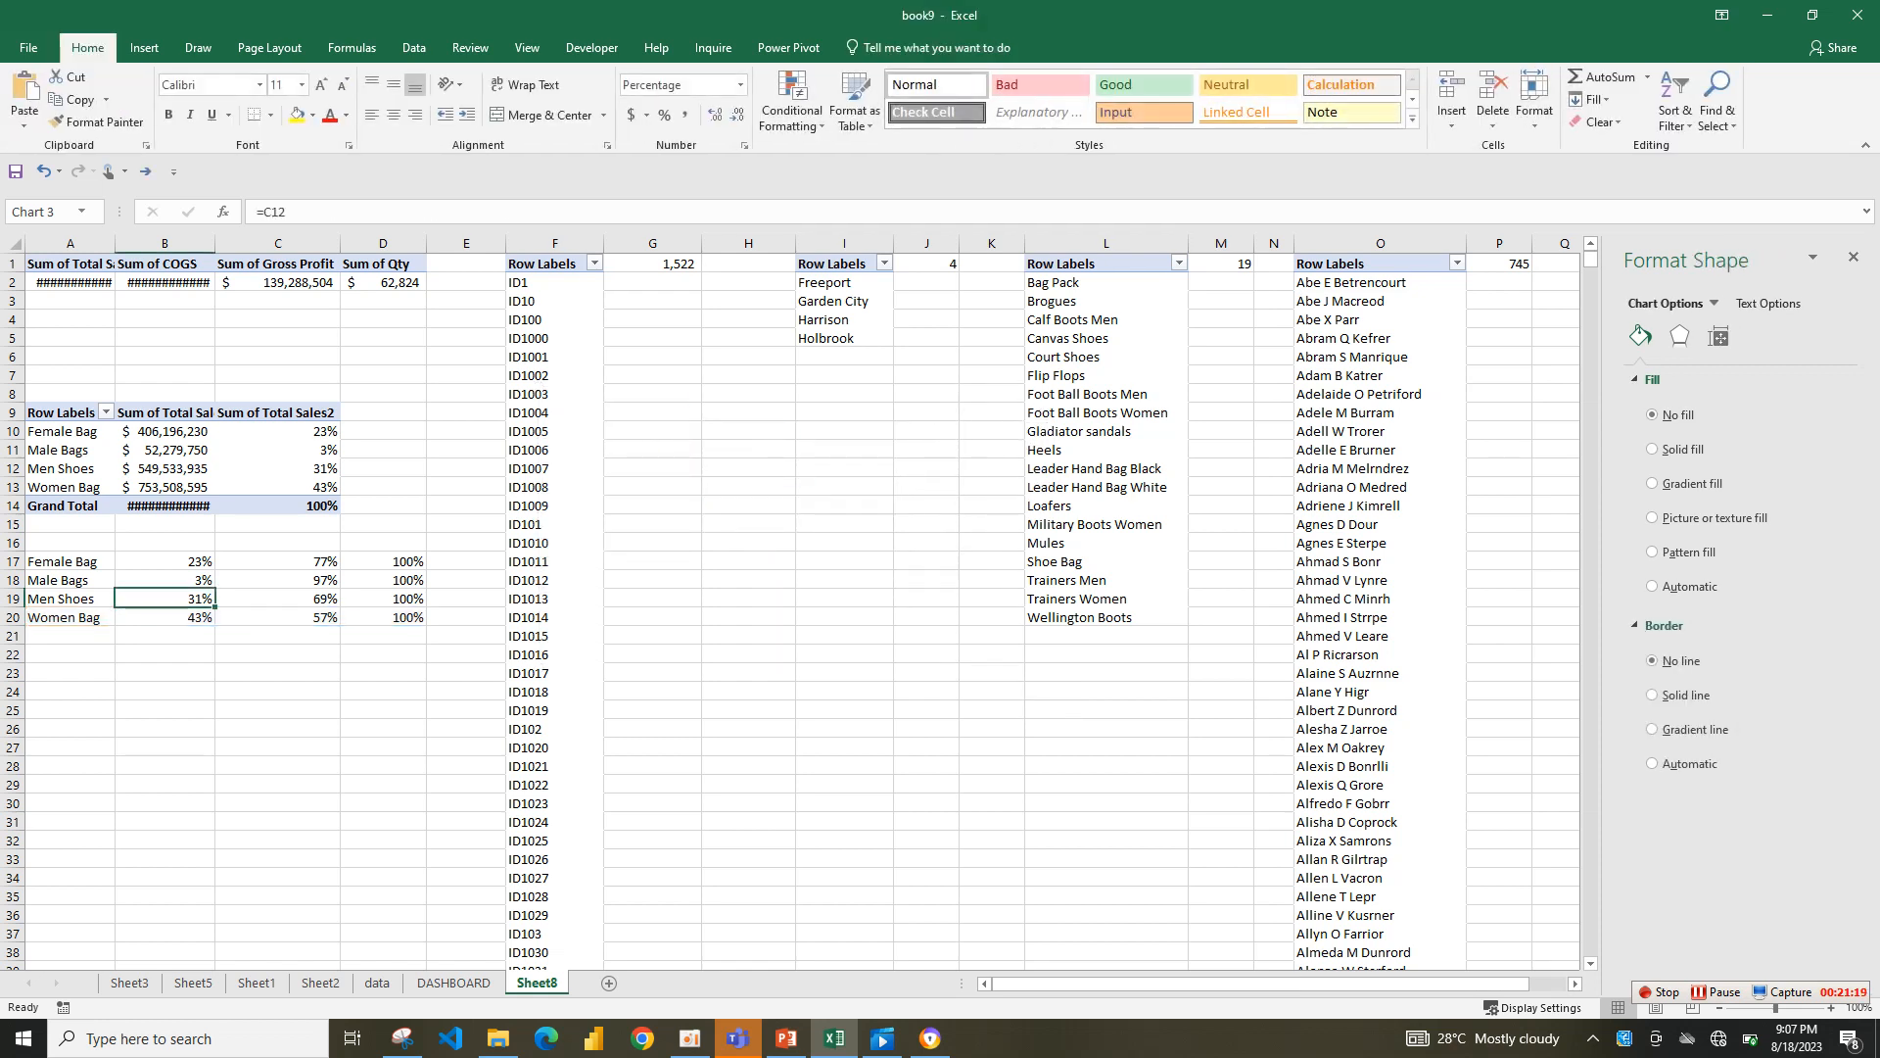
key(ctrl+Page_Up)
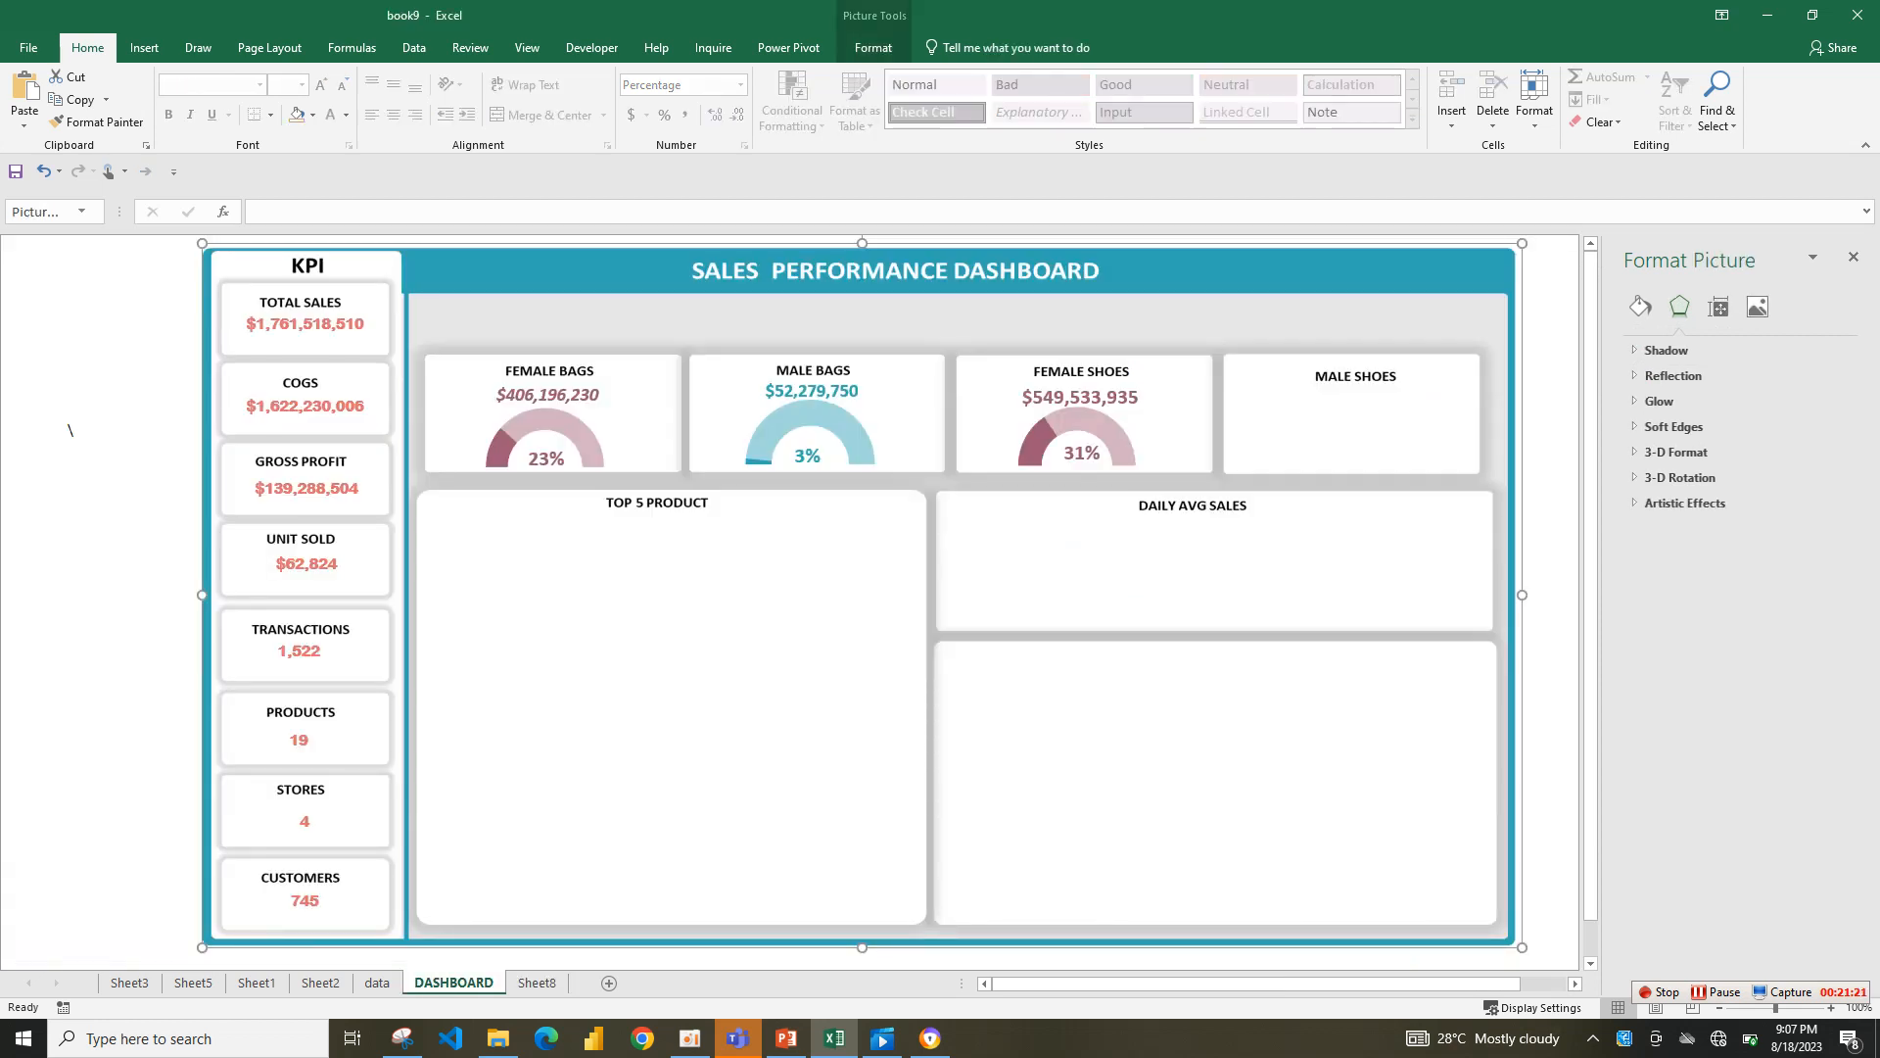
right_click(1291, 413)
click(1333, 499)
drag(529, 328, 599, 355)
key(ctrl+z)
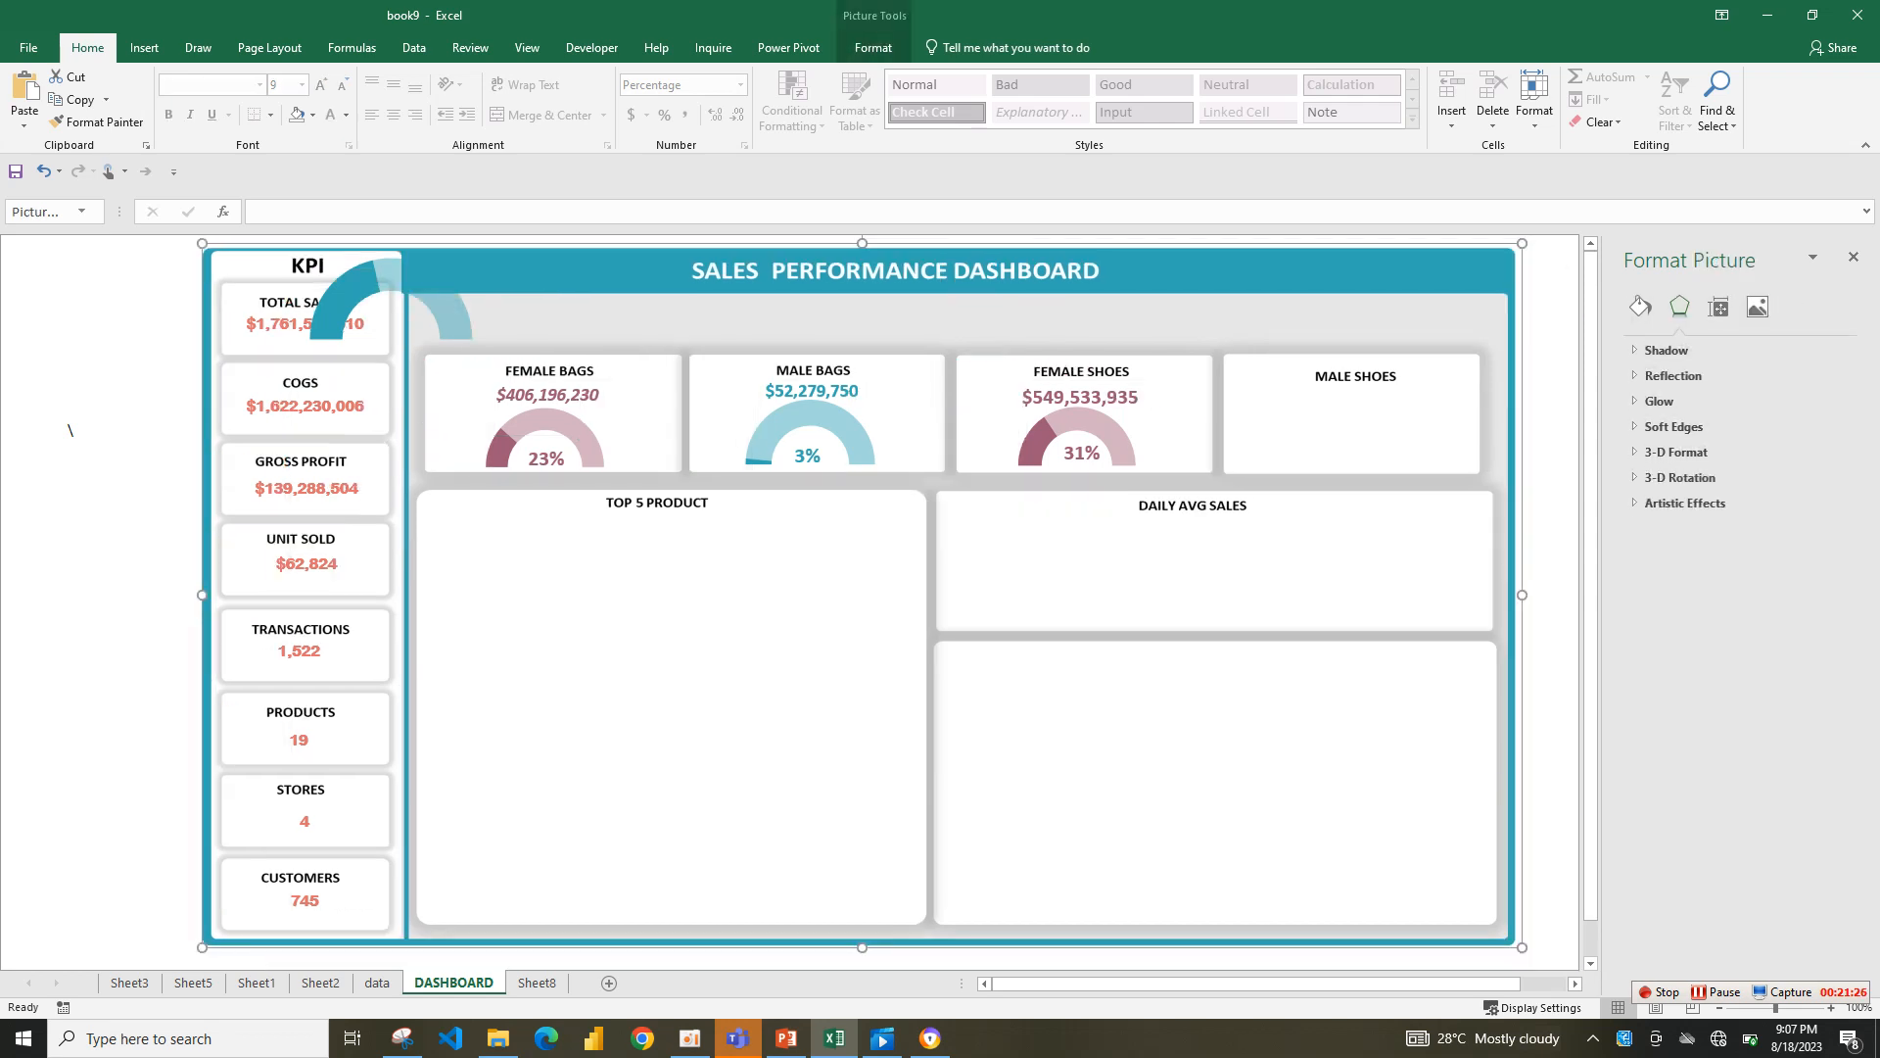
- Place the pasted Women Bag gauge on the MALE SHOES card and shrink it to fit below the heading
click(447, 315)
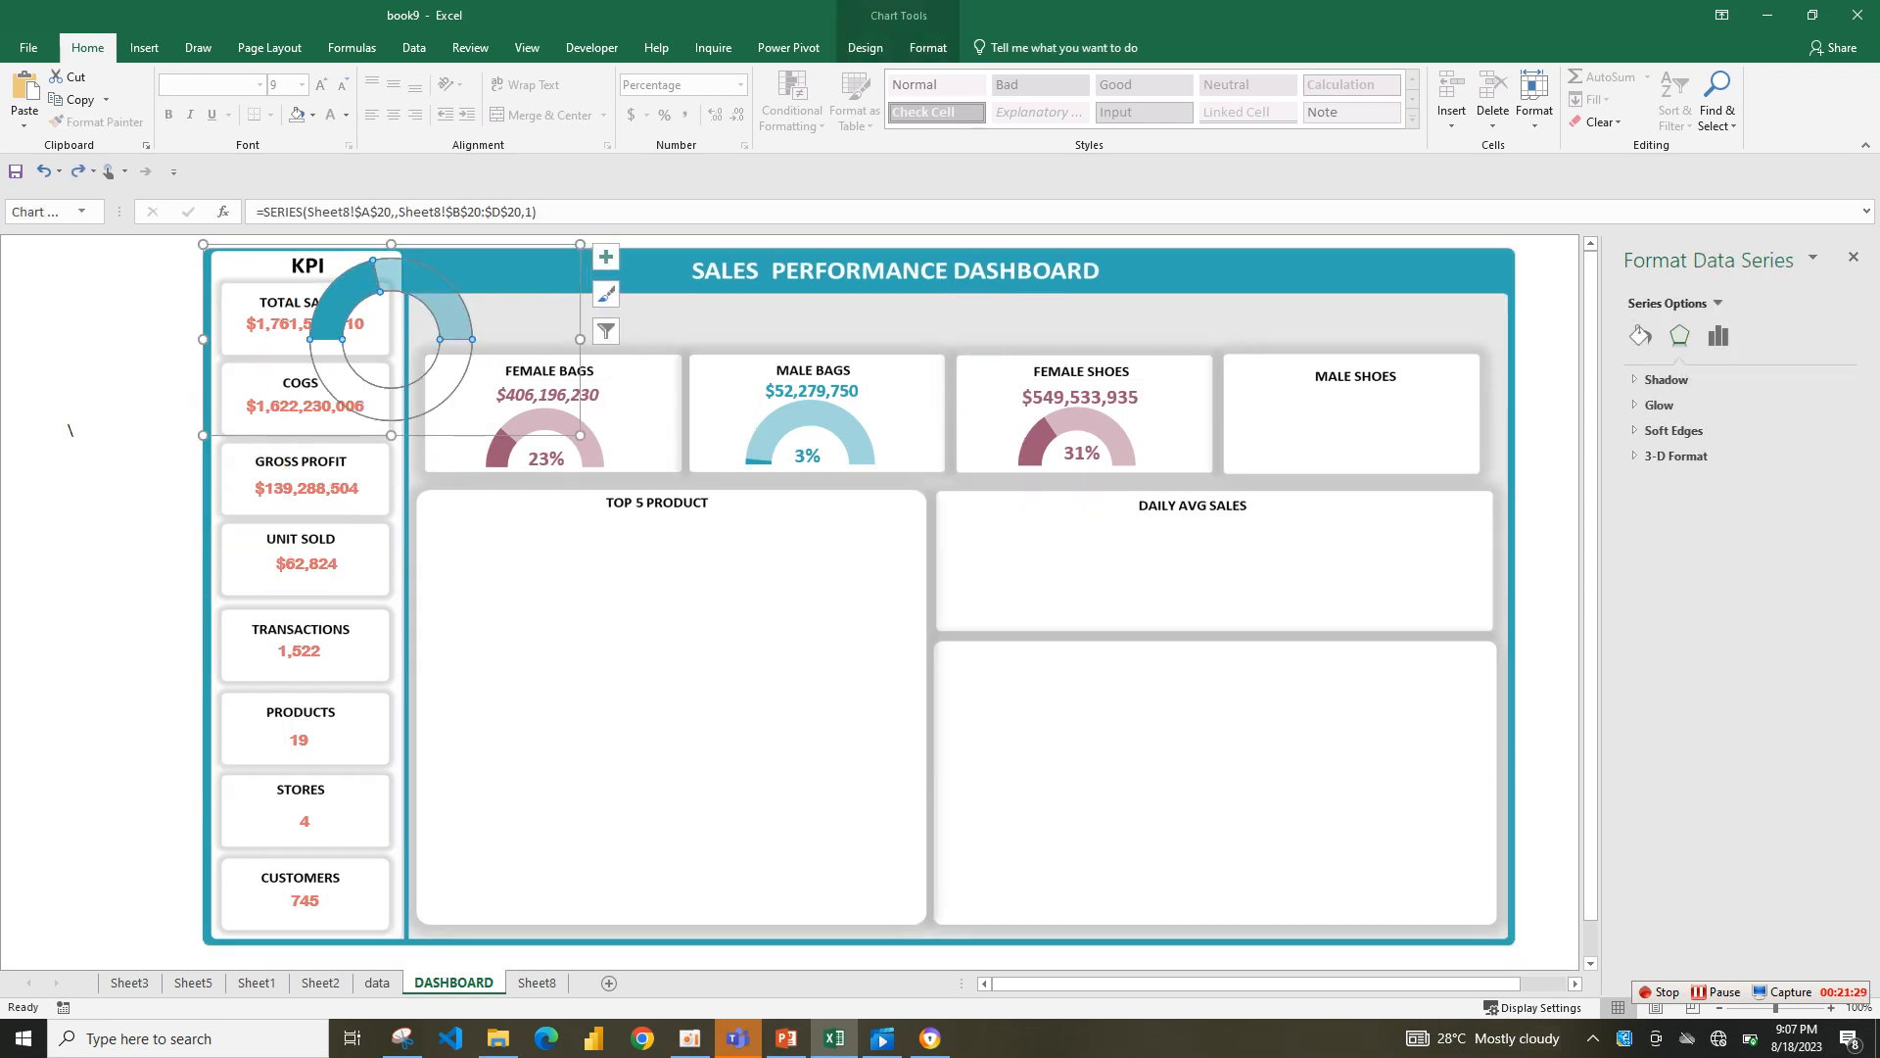
drag(447, 315, 1407, 444)
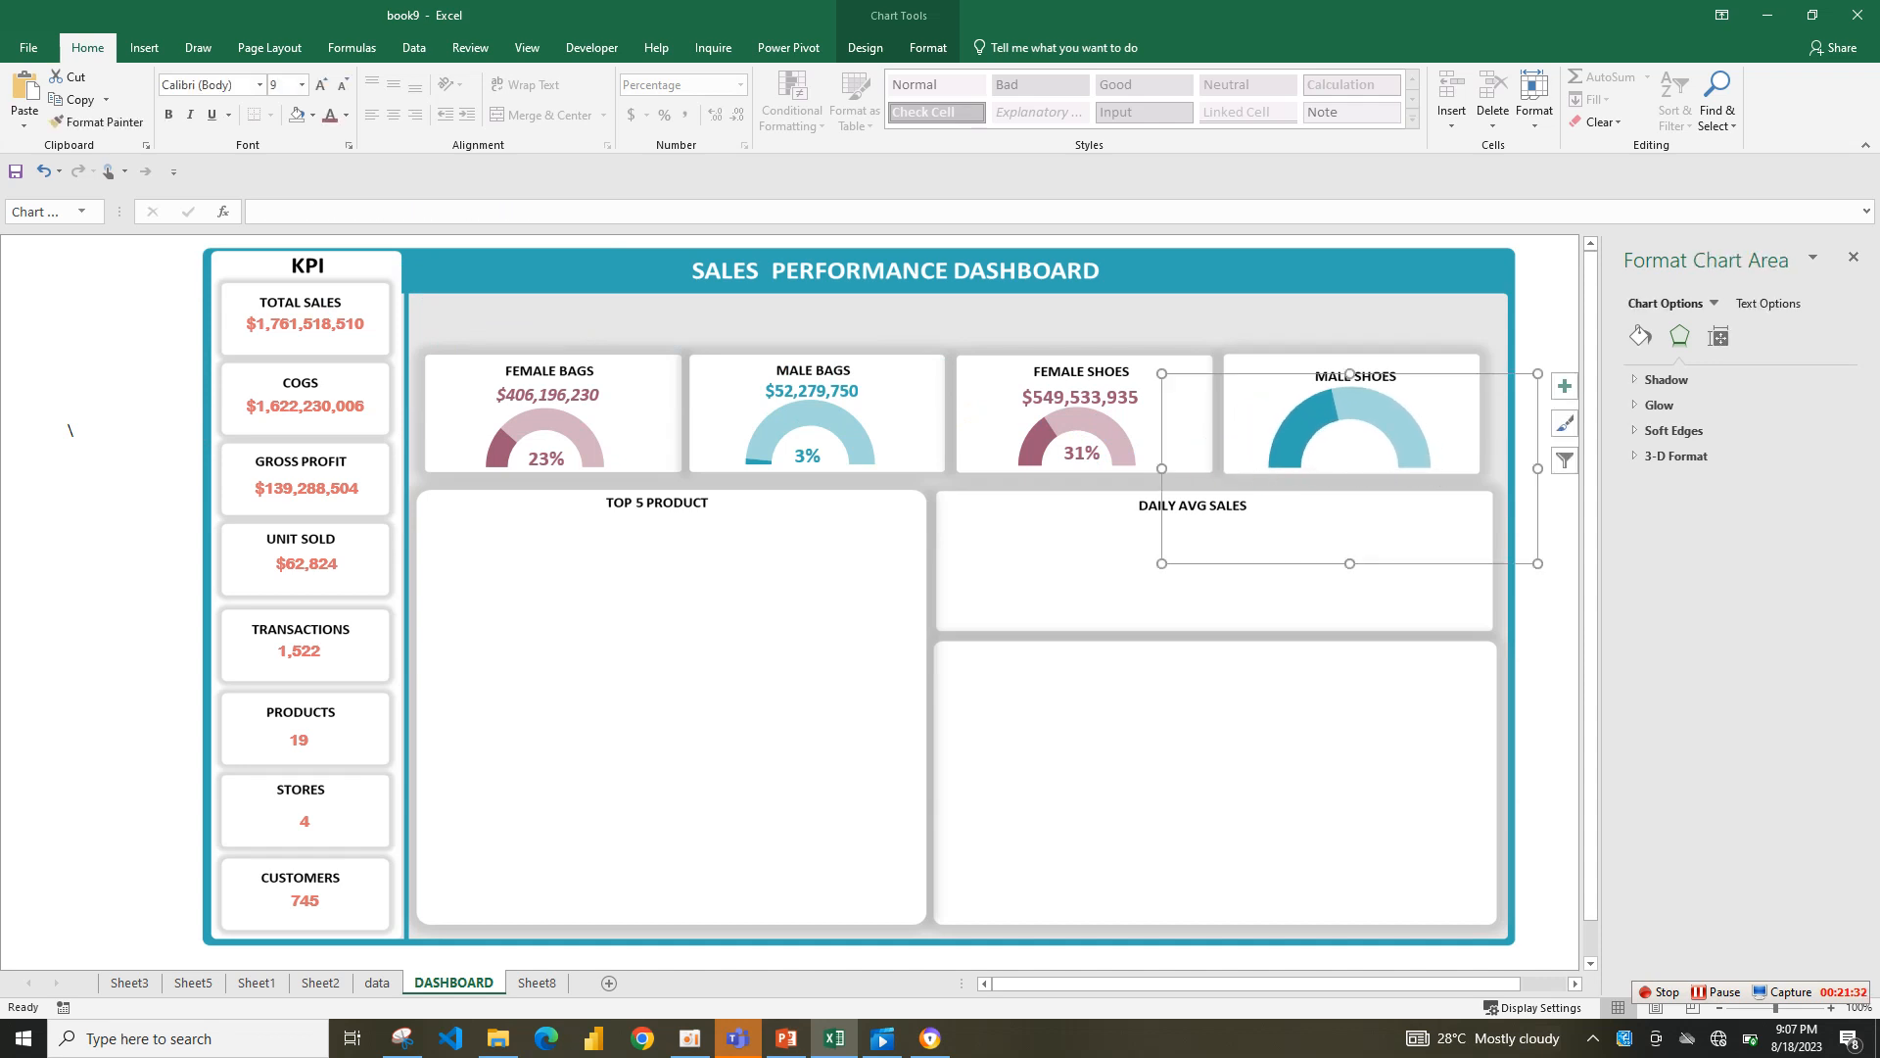
drag(1538, 373, 1471, 417)
- Move the Women Bag gauge off the MALE SHOES card, down between the TOP 5 PRODUCT and DAILY AVG SALES panels
click(1080, 397)
ctrl+click(1082, 453)
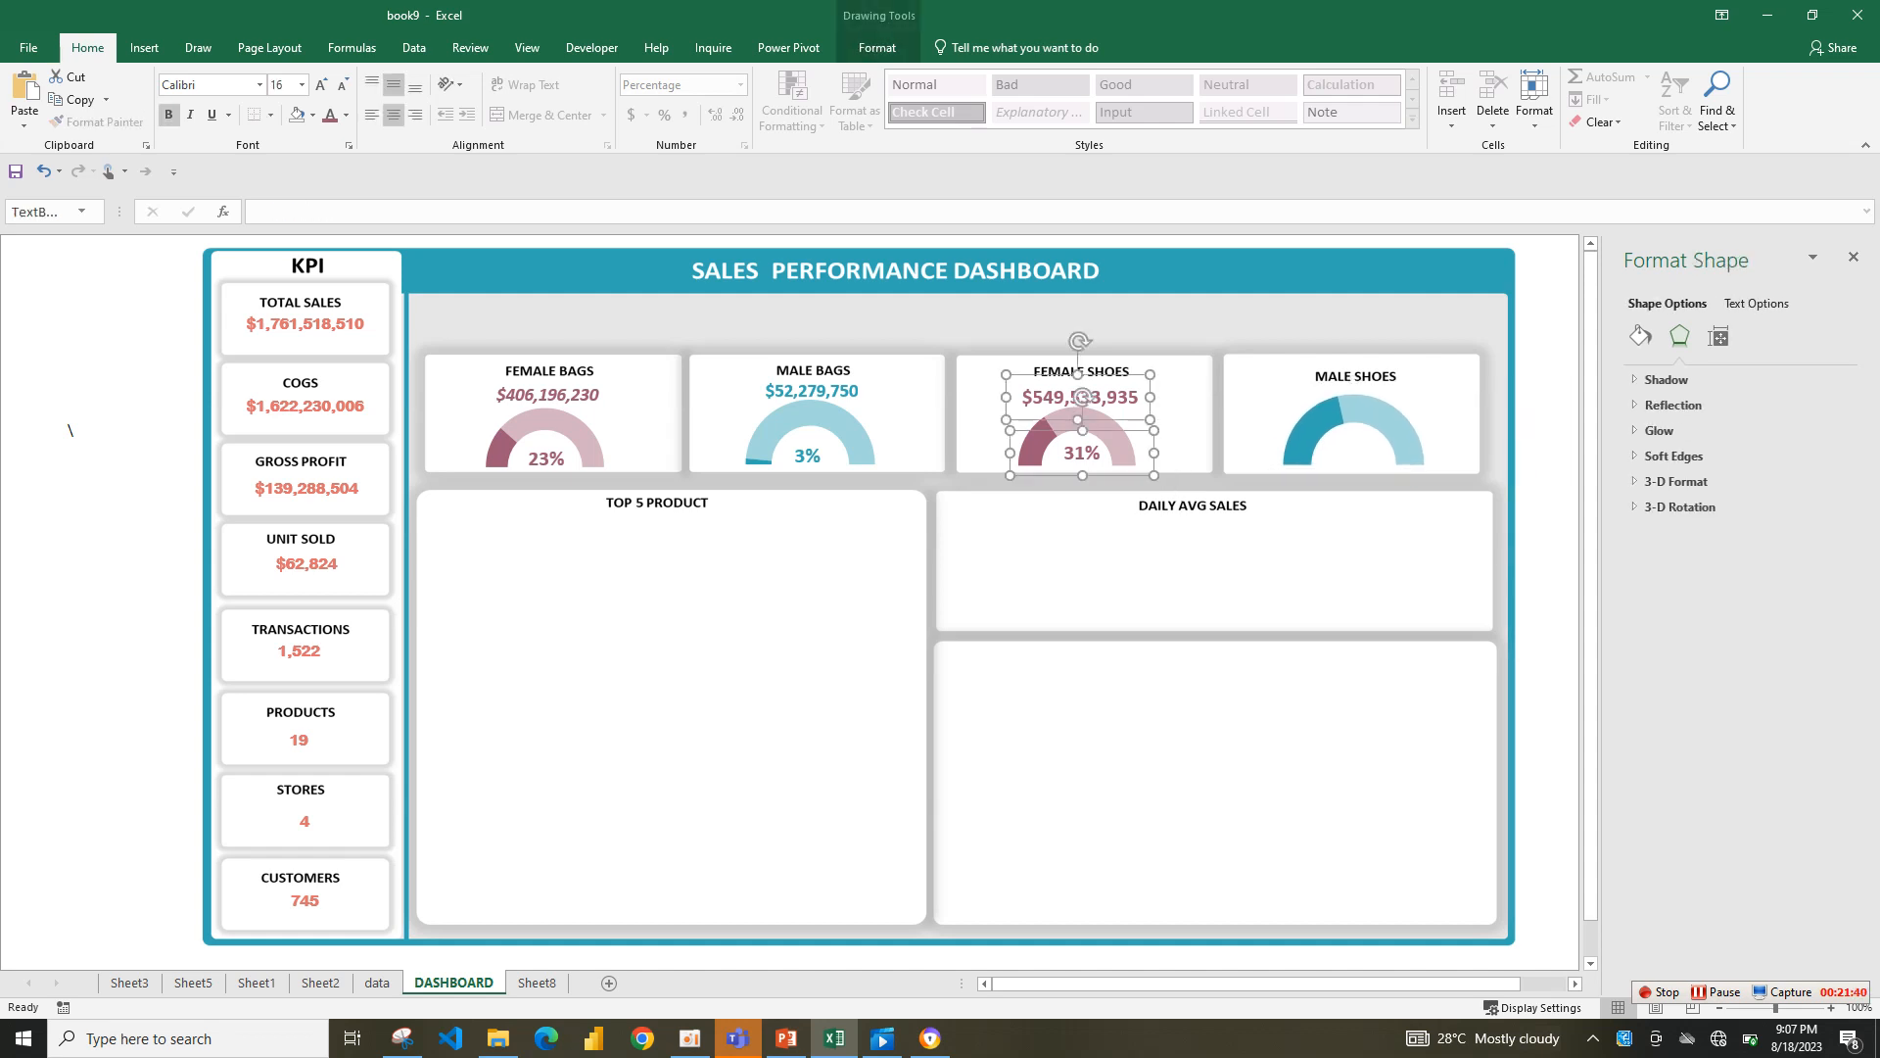
click(1081, 397)
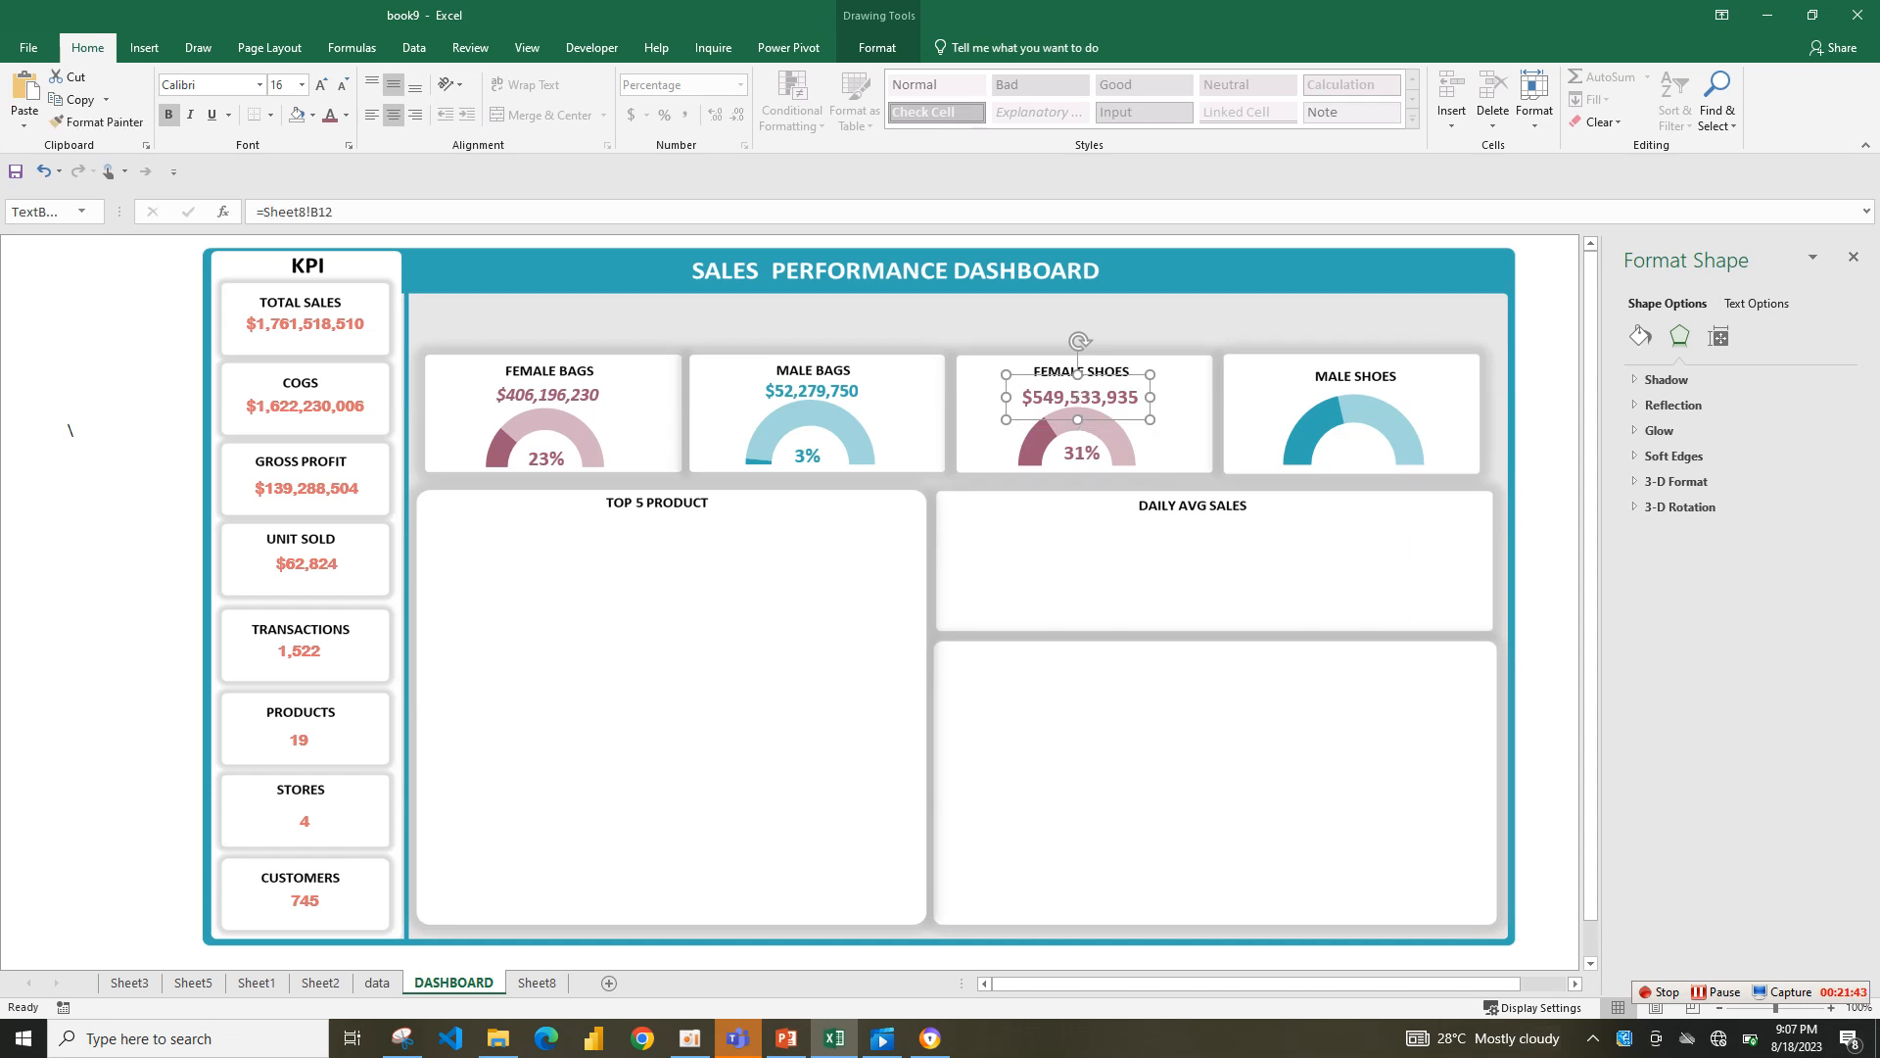
click(1298, 456)
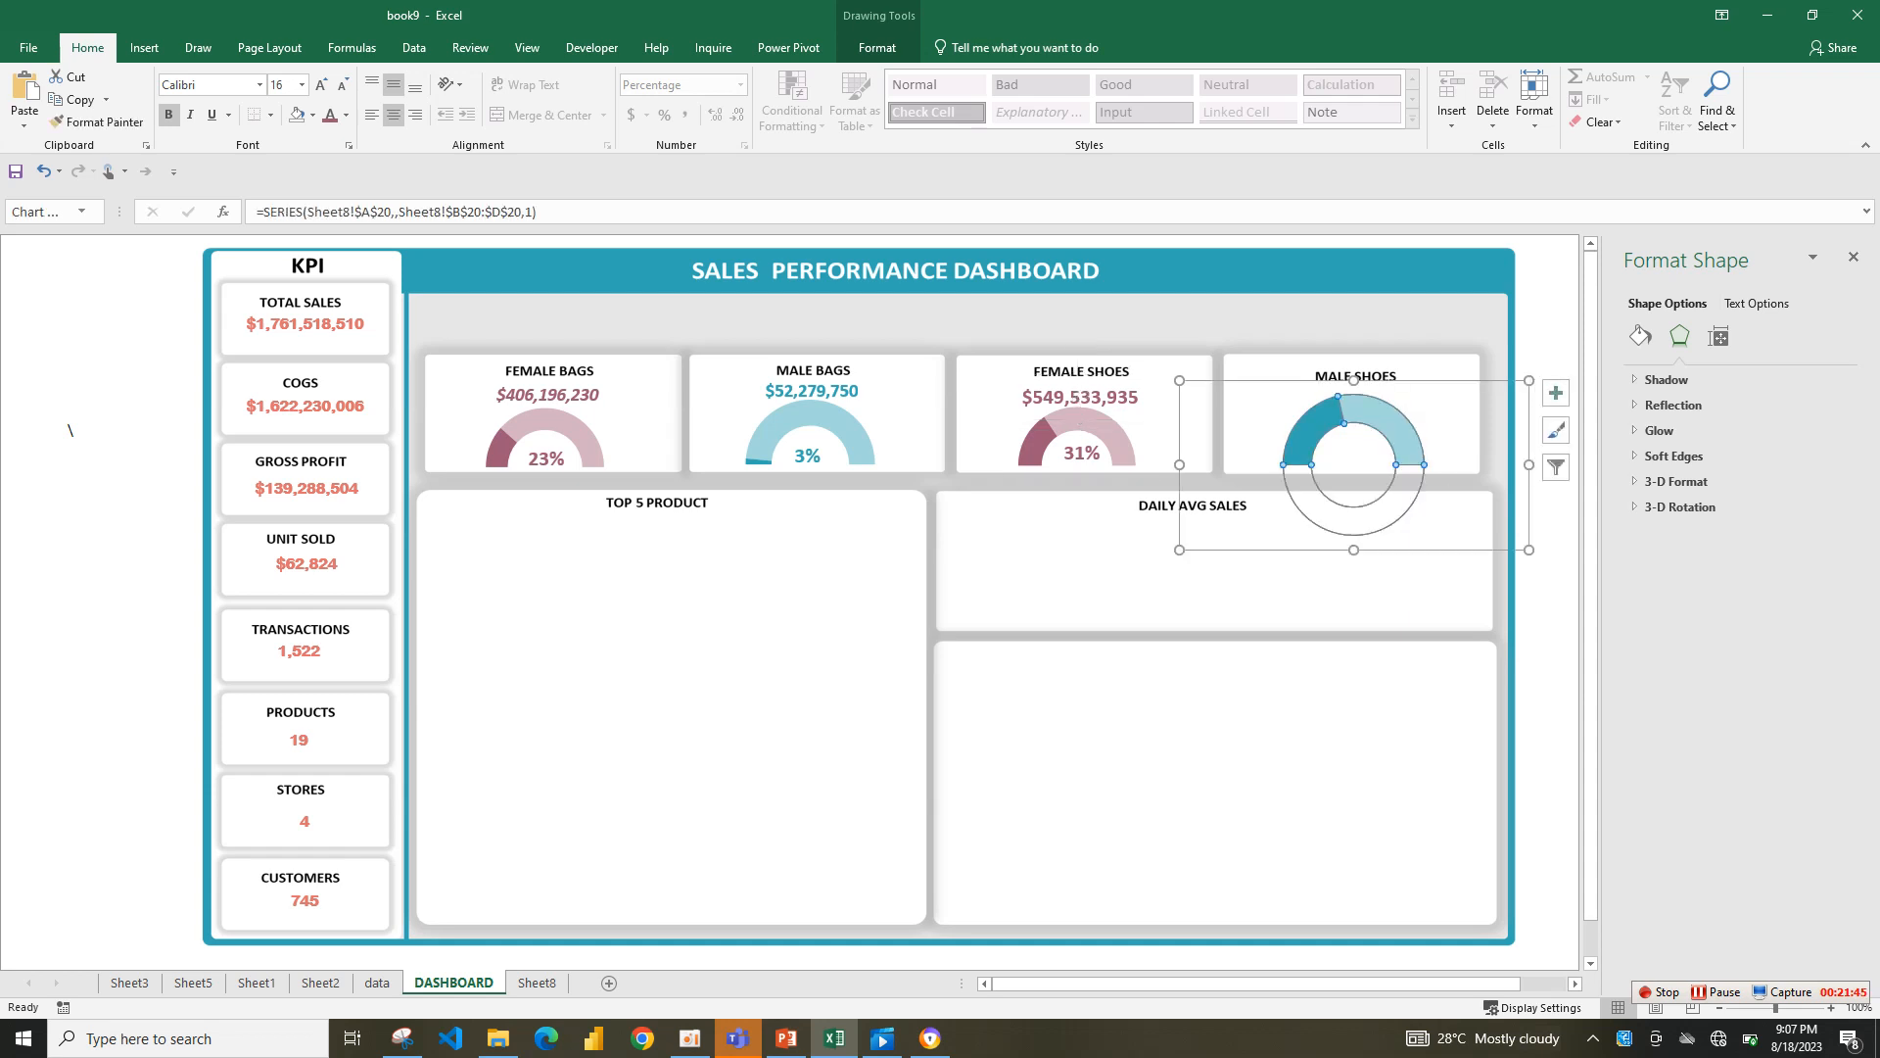
drag(1244, 441, 872, 574)
- Move the sales figure, percentage label and gauge from the FEMALE SHOES card to the MALE SHOES card
click(1080, 397)
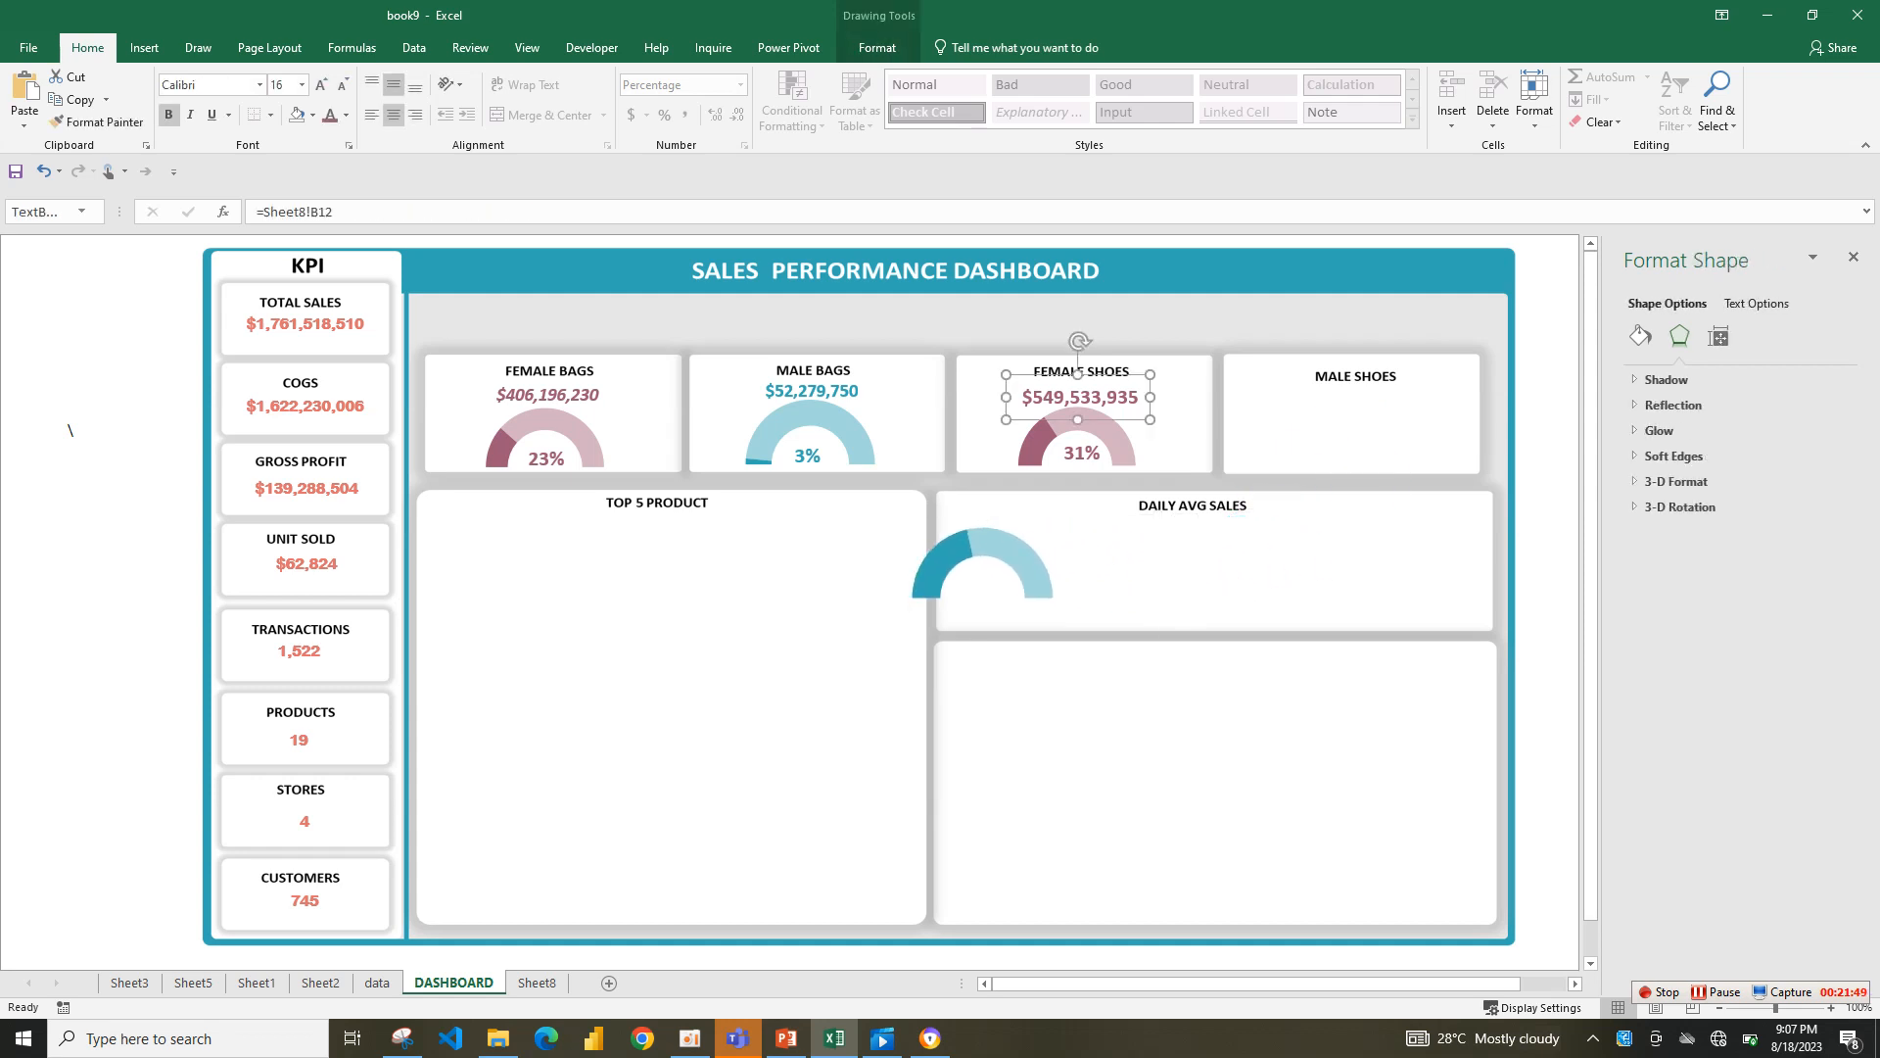
ctrl+click(1082, 453)
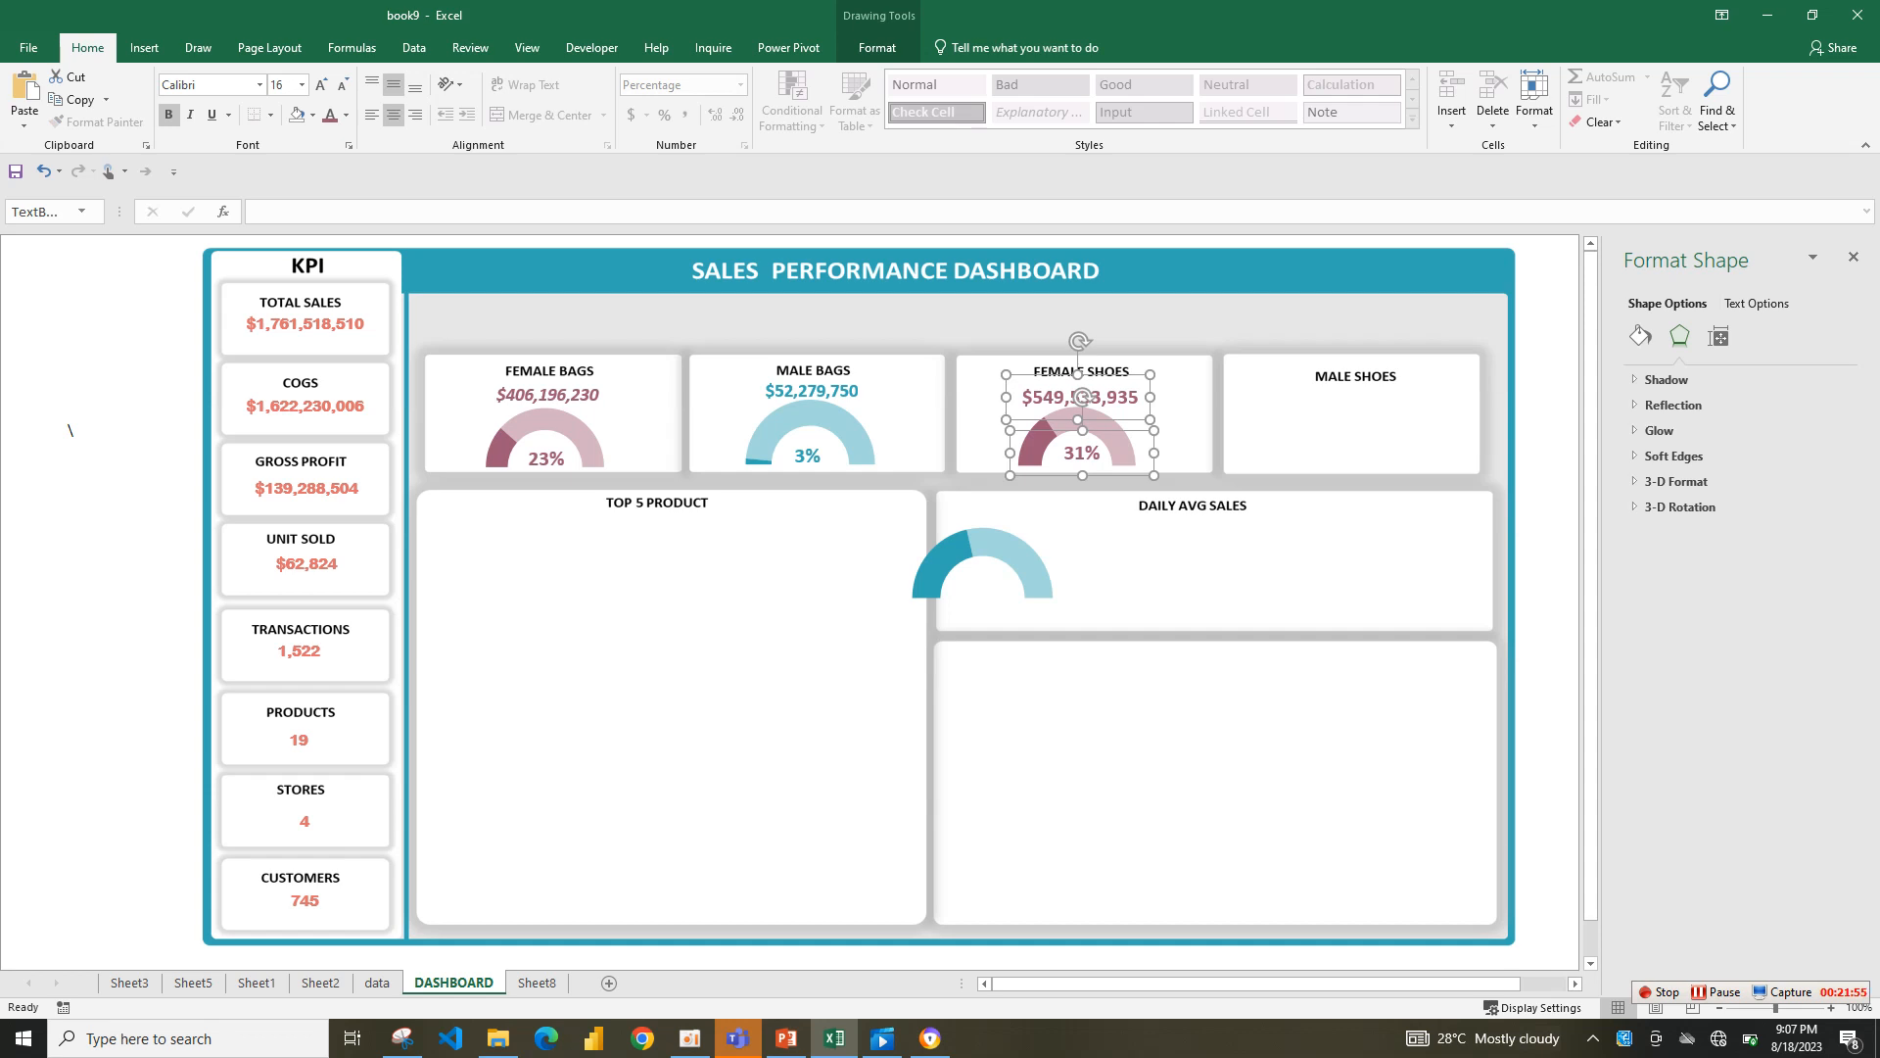
ctrl+click(1175, 431)
ctrl+click(1175, 431)
drag(1081, 397, 1337, 401)
click(1112, 431)
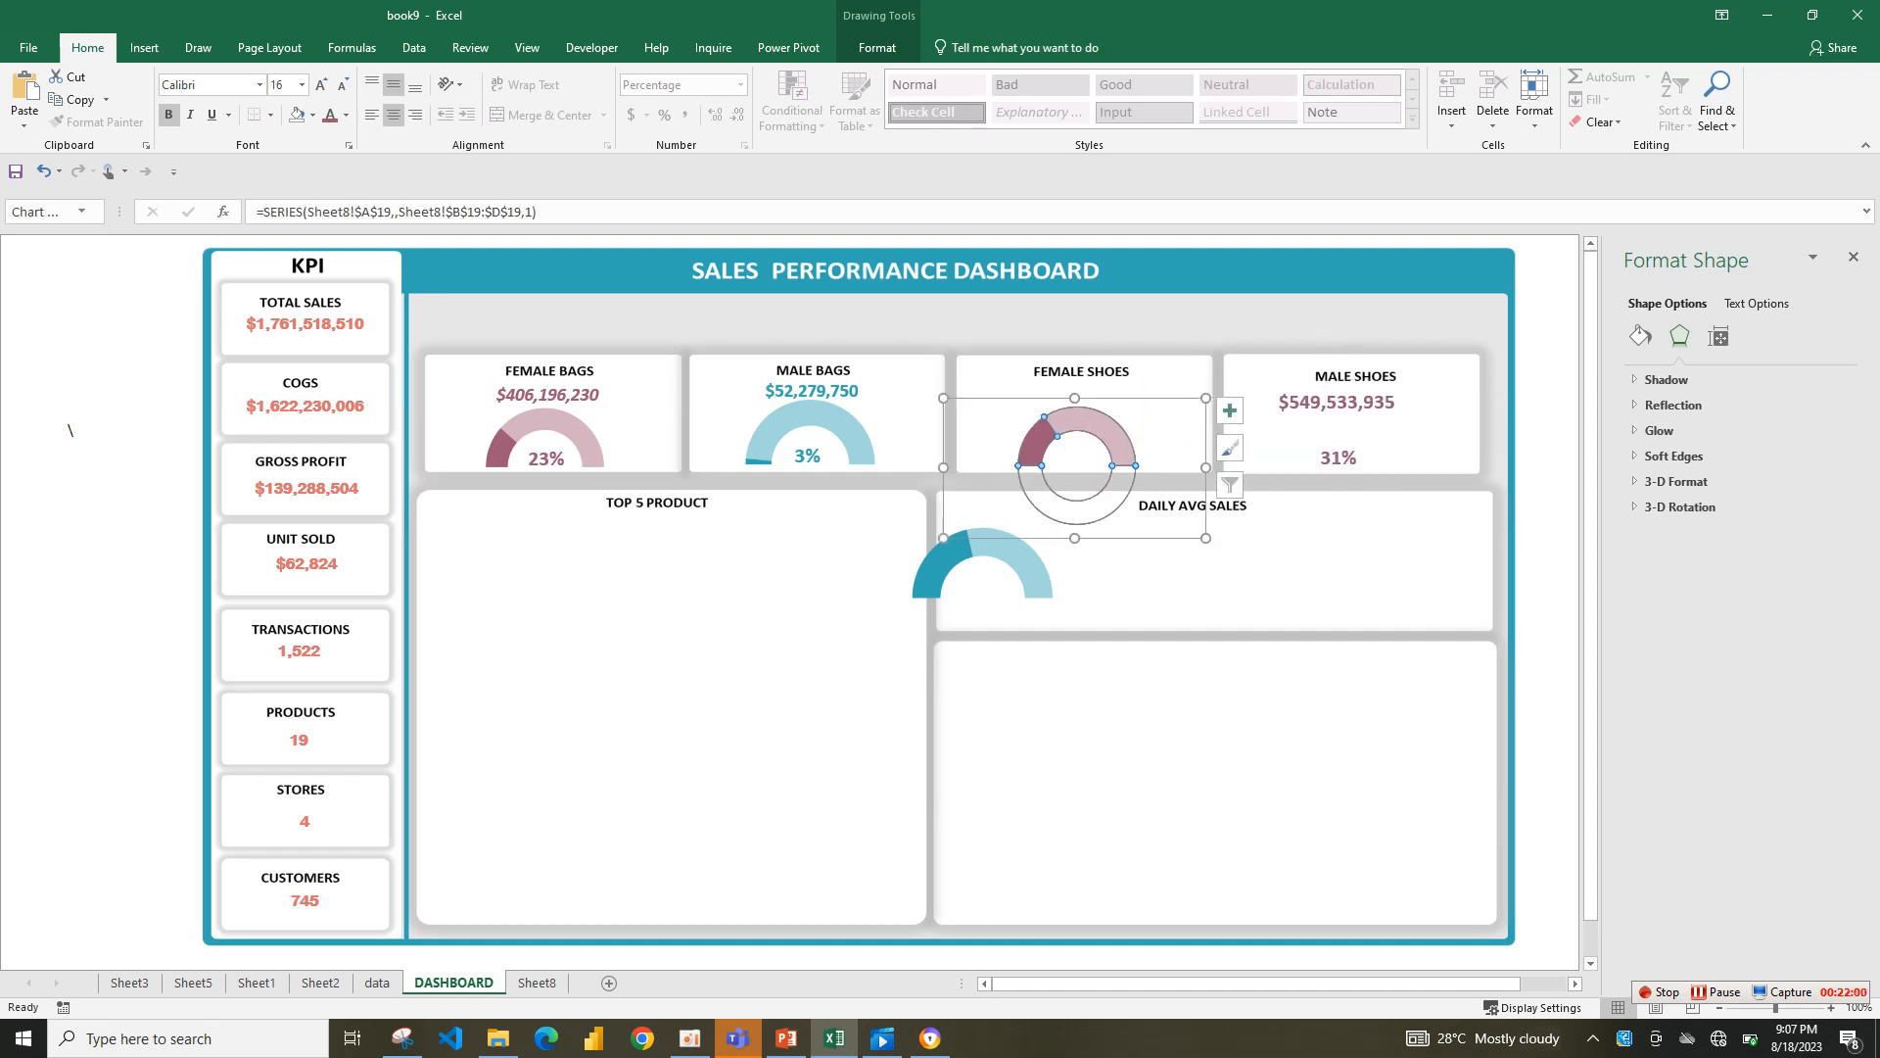
drag(1158, 421, 1425, 426)
- Centre the sales figure under the MALE SHOES heading and the percentage label inside that card's gauge
click(1335, 401)
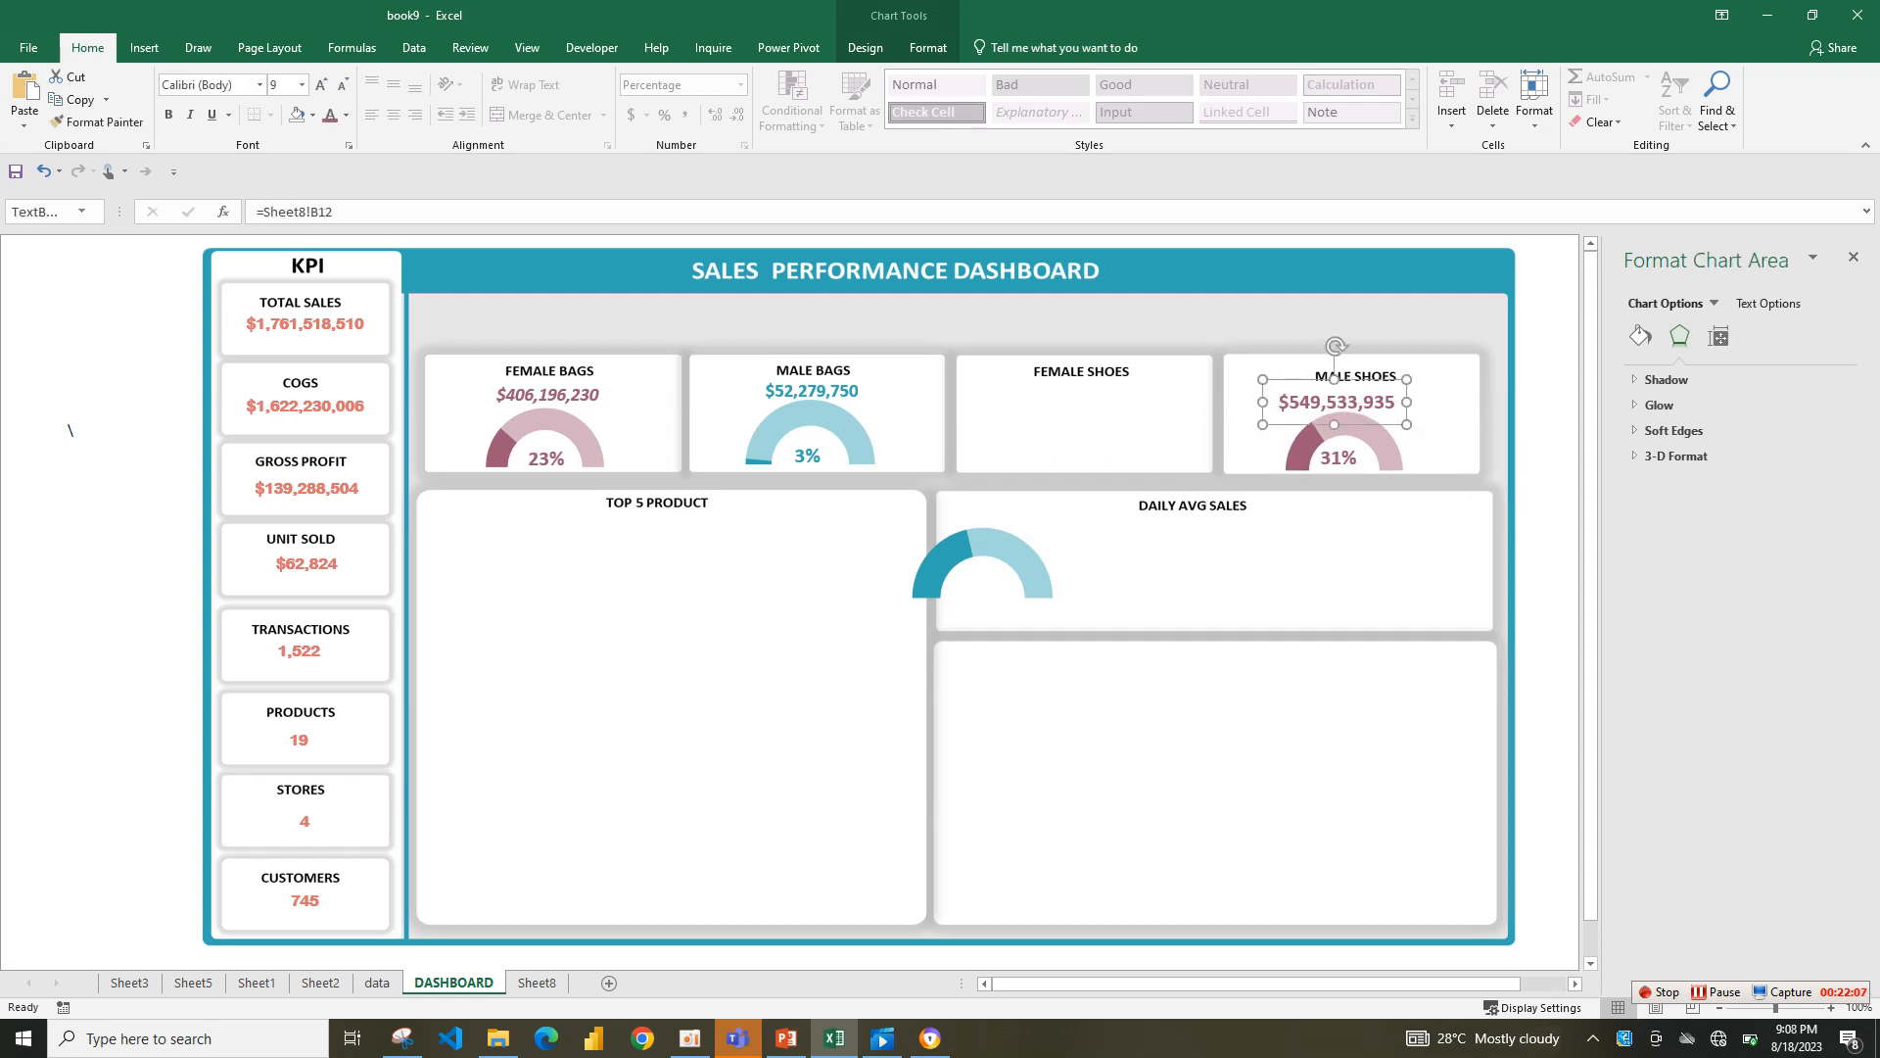
drag(1408, 401, 1350, 400)
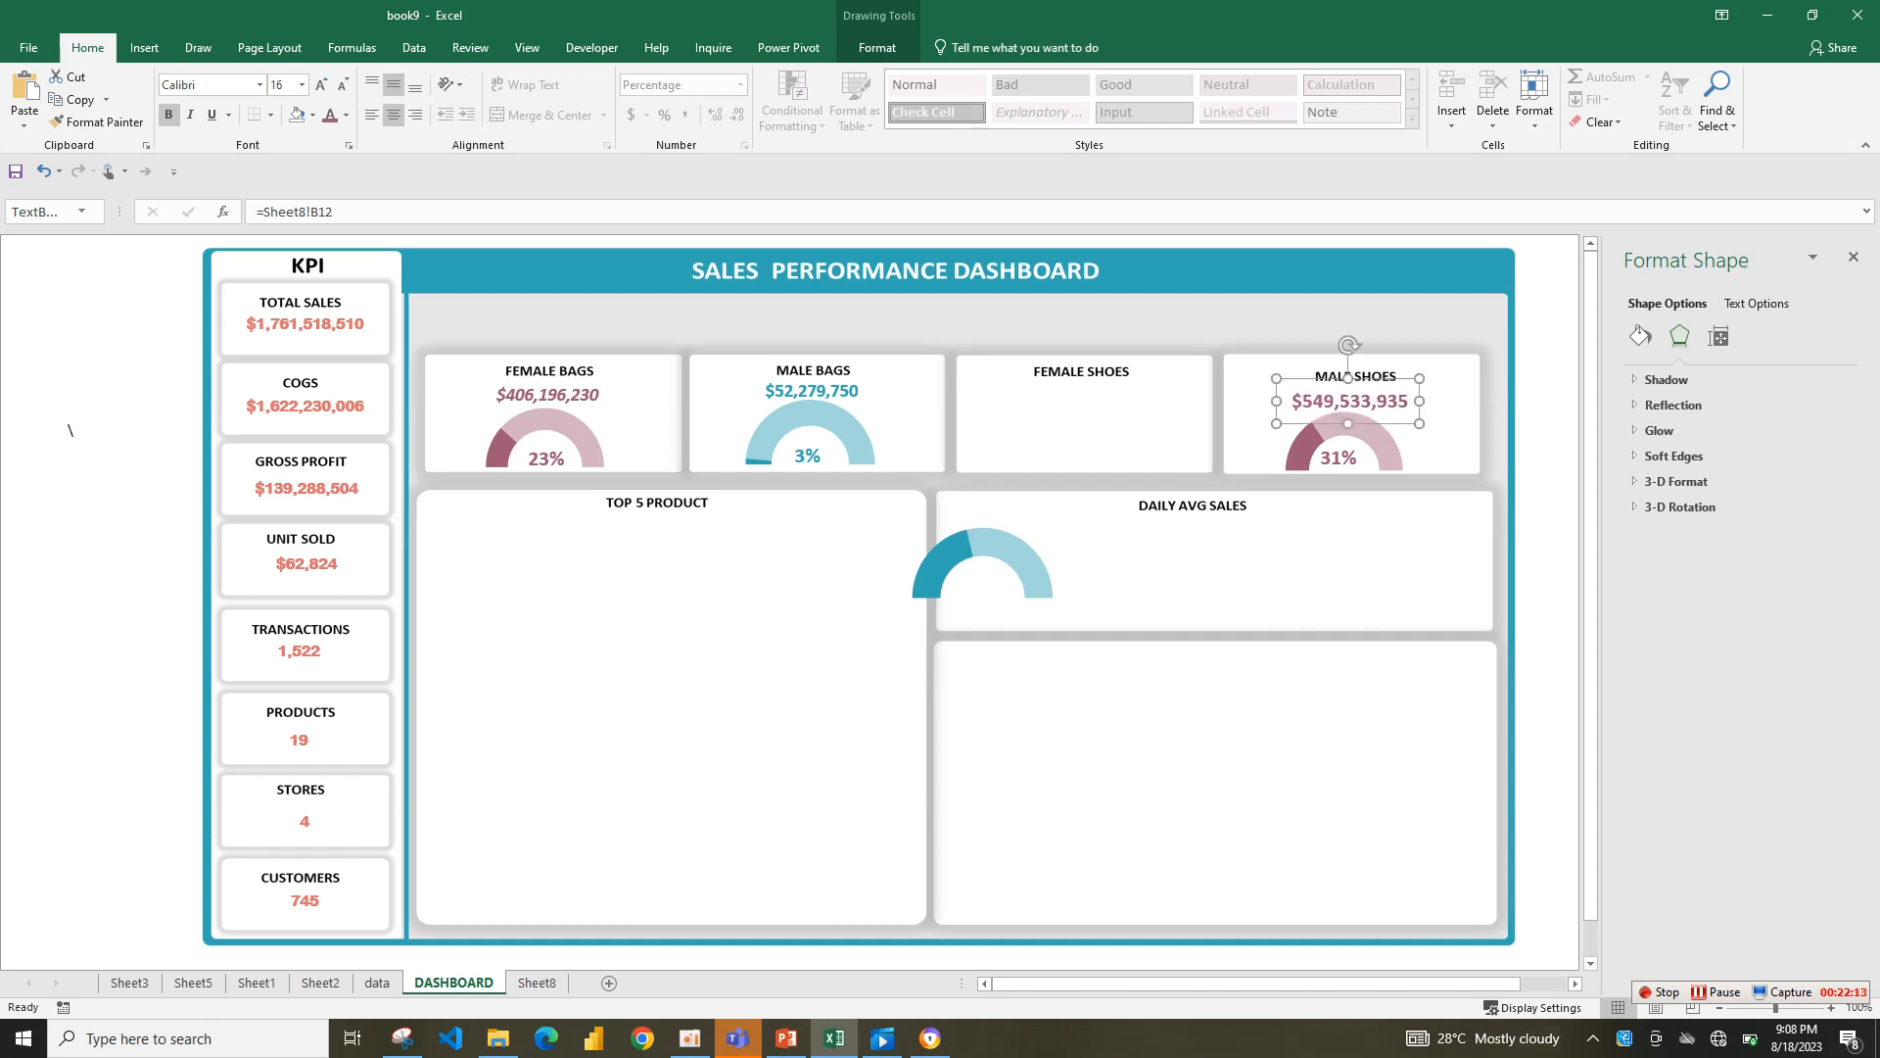
click(1273, 572)
drag(1338, 457, 1346, 459)
- Move the aqua Women Bag gauge onto the FEMALE SHOES card
click(1410, 480)
click(1021, 559)
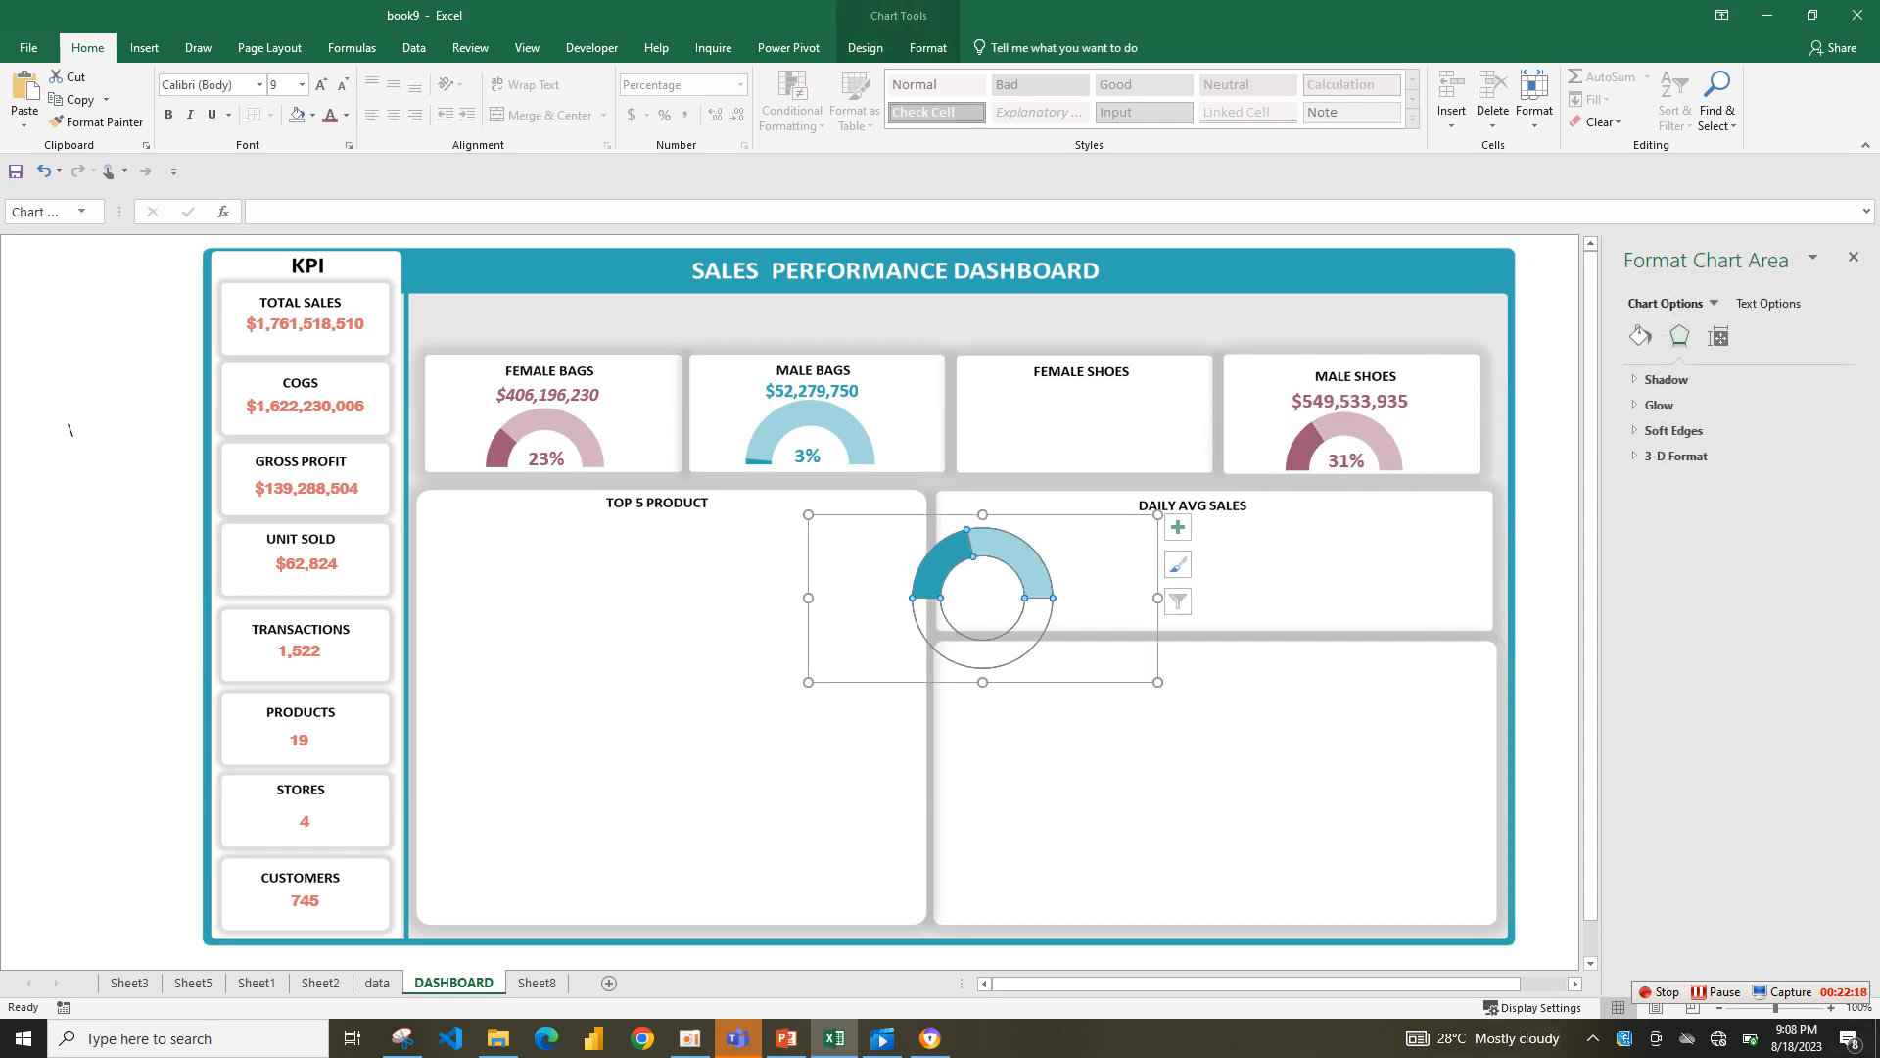
drag(1022, 559, 1116, 425)
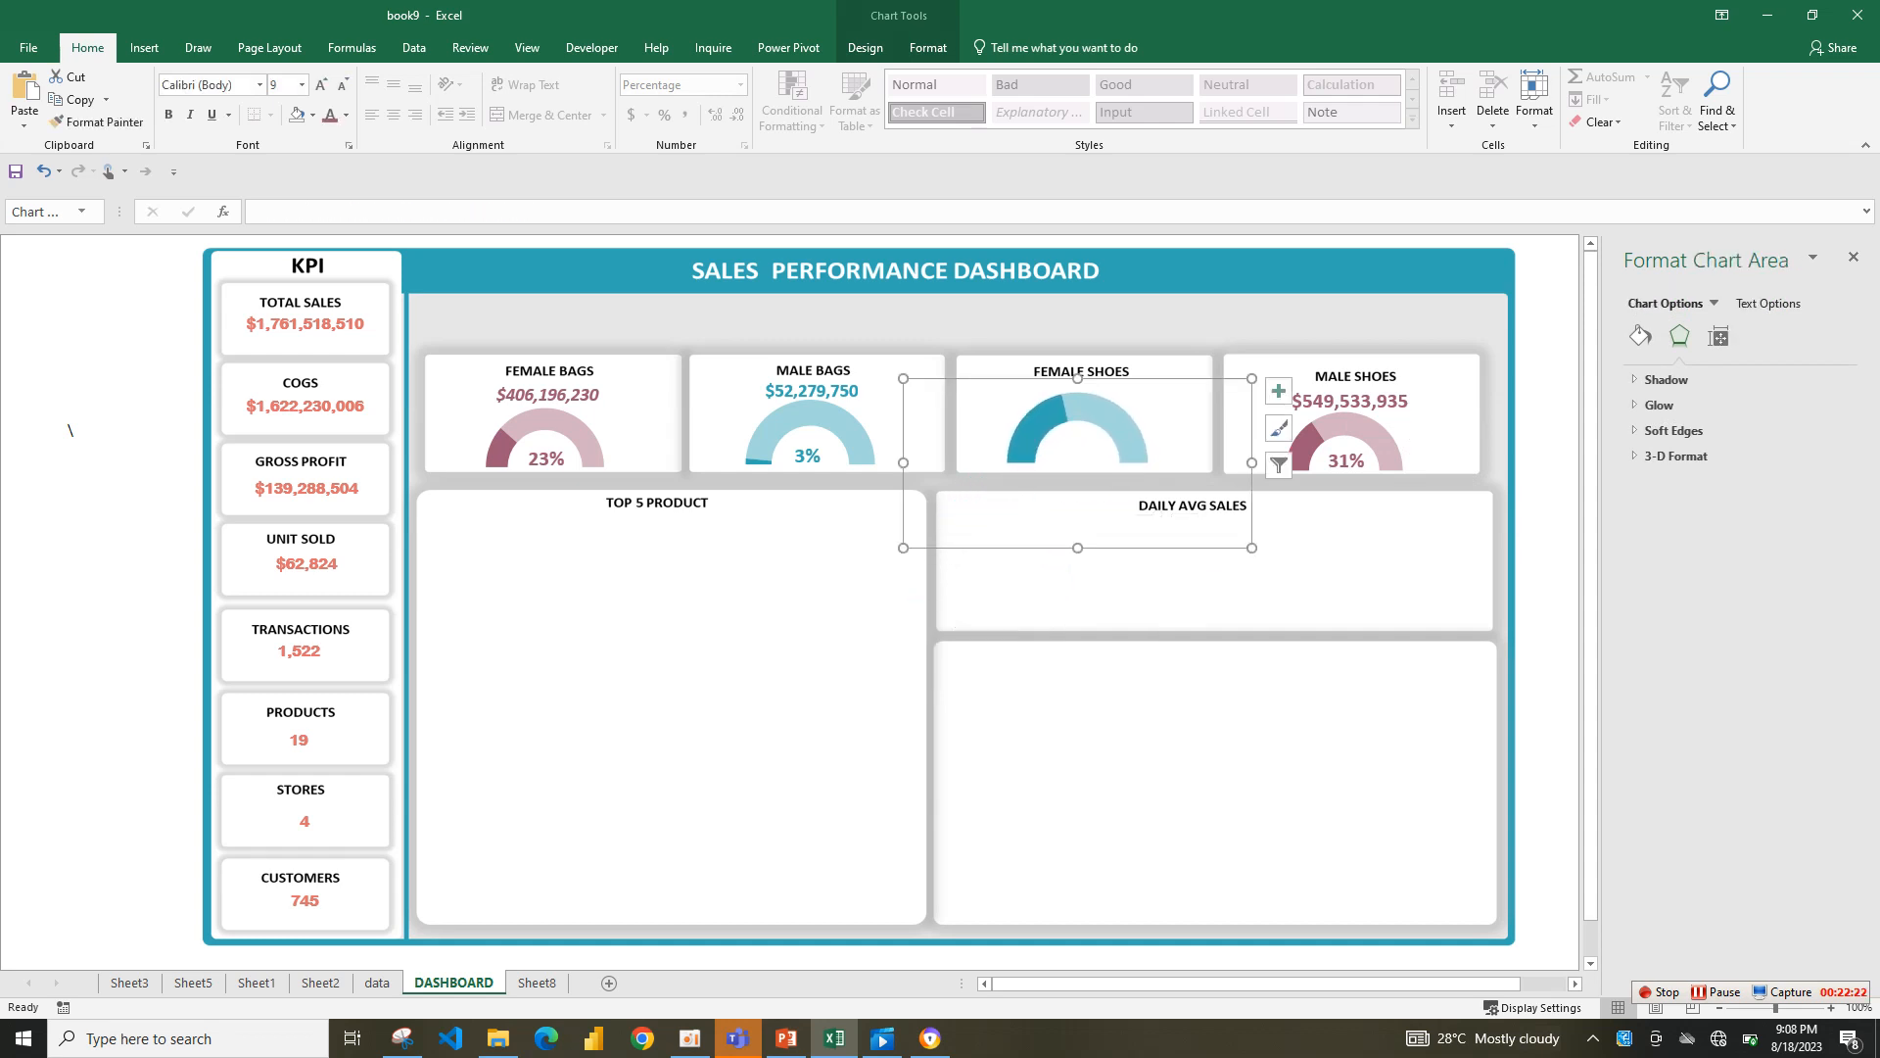
- Duplicate the MALE SHOES sales figure and percentage label and place the copies over the FEMALE SHOES gauge
click(1347, 460)
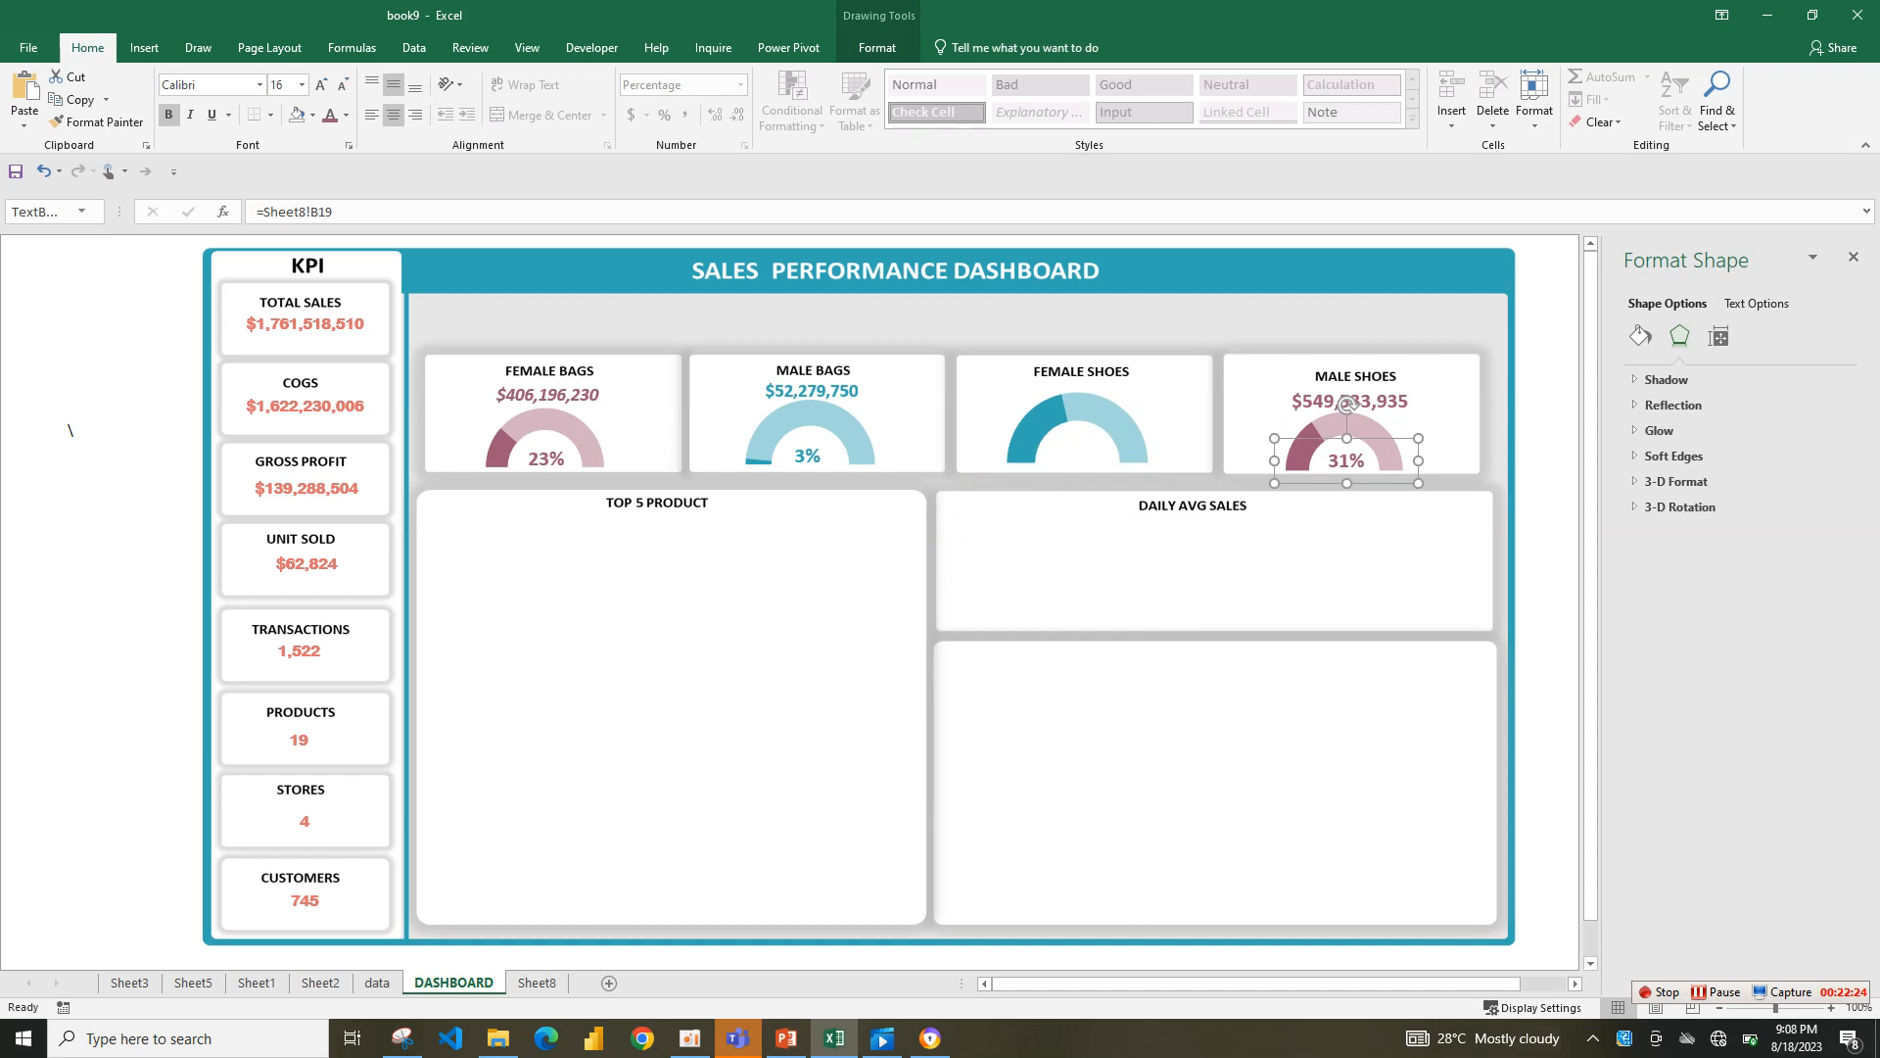
ctrl+click(1346, 403)
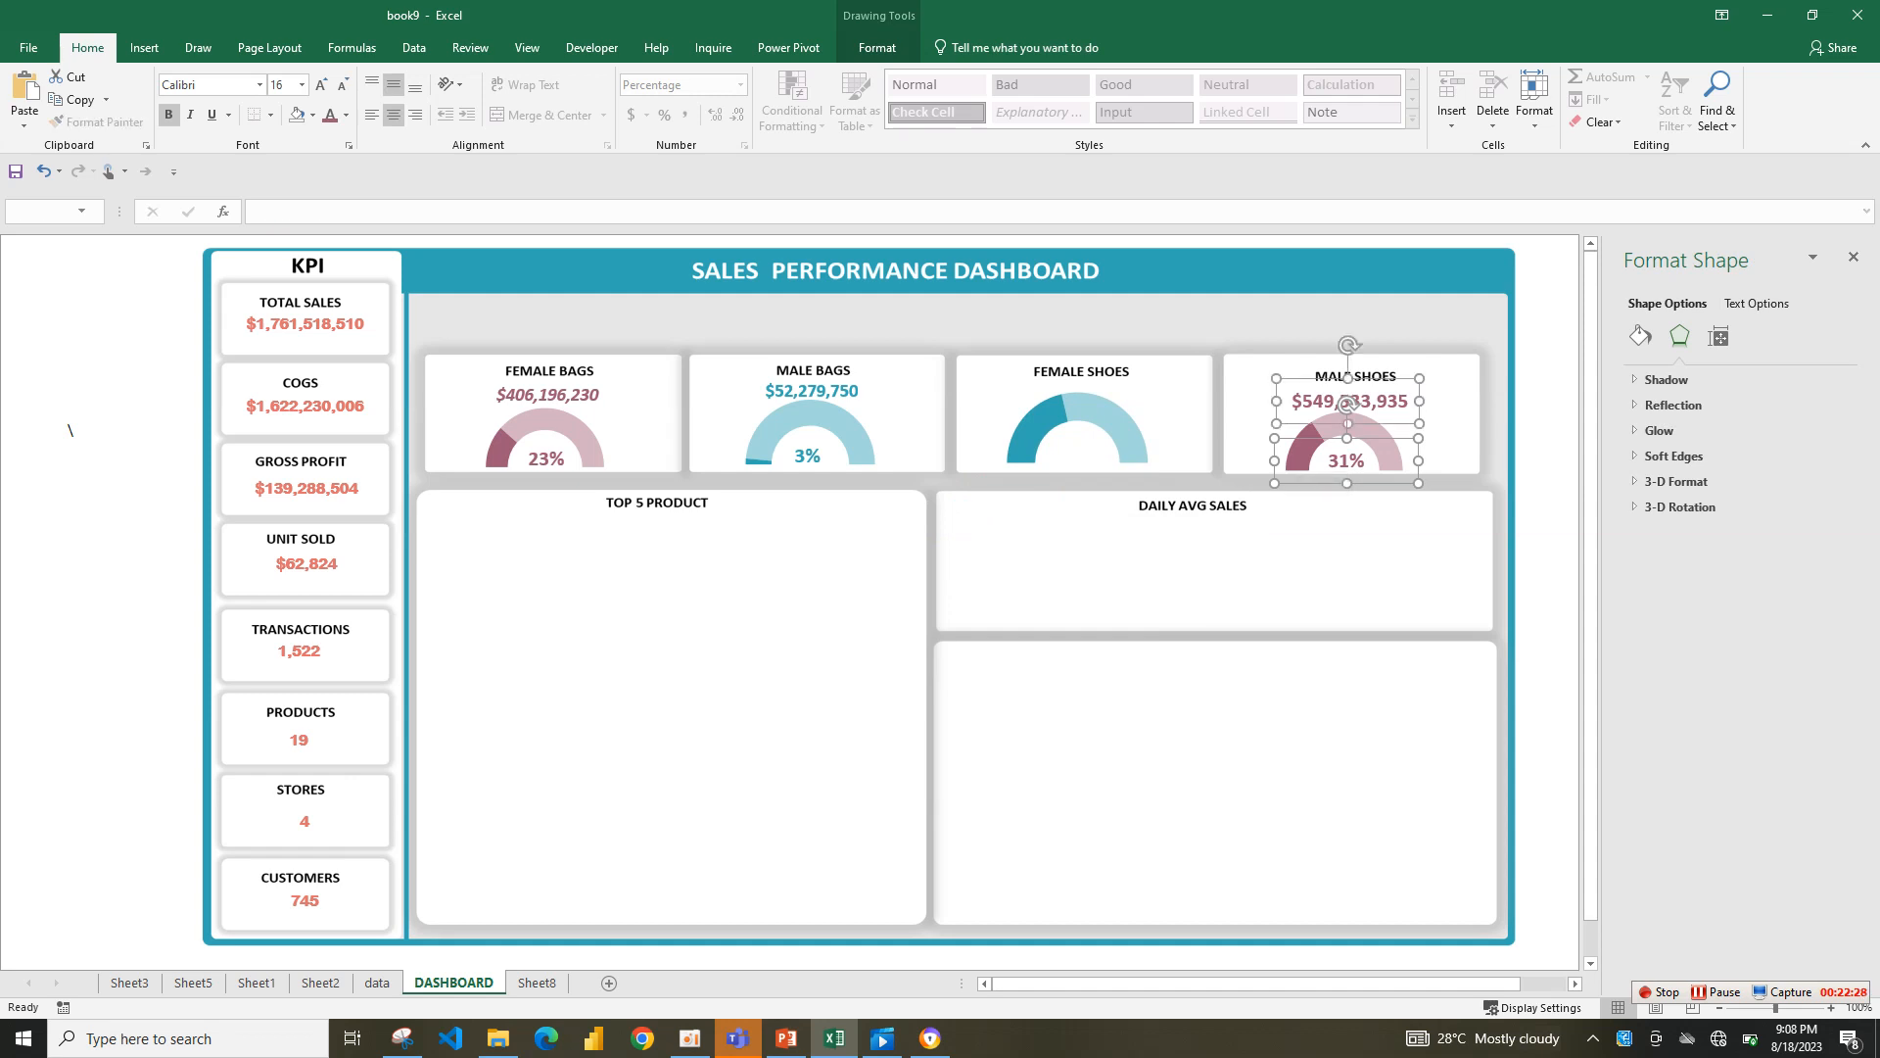
key(ctrl+v)
key(ctrl+z)
key(ctrl+d)
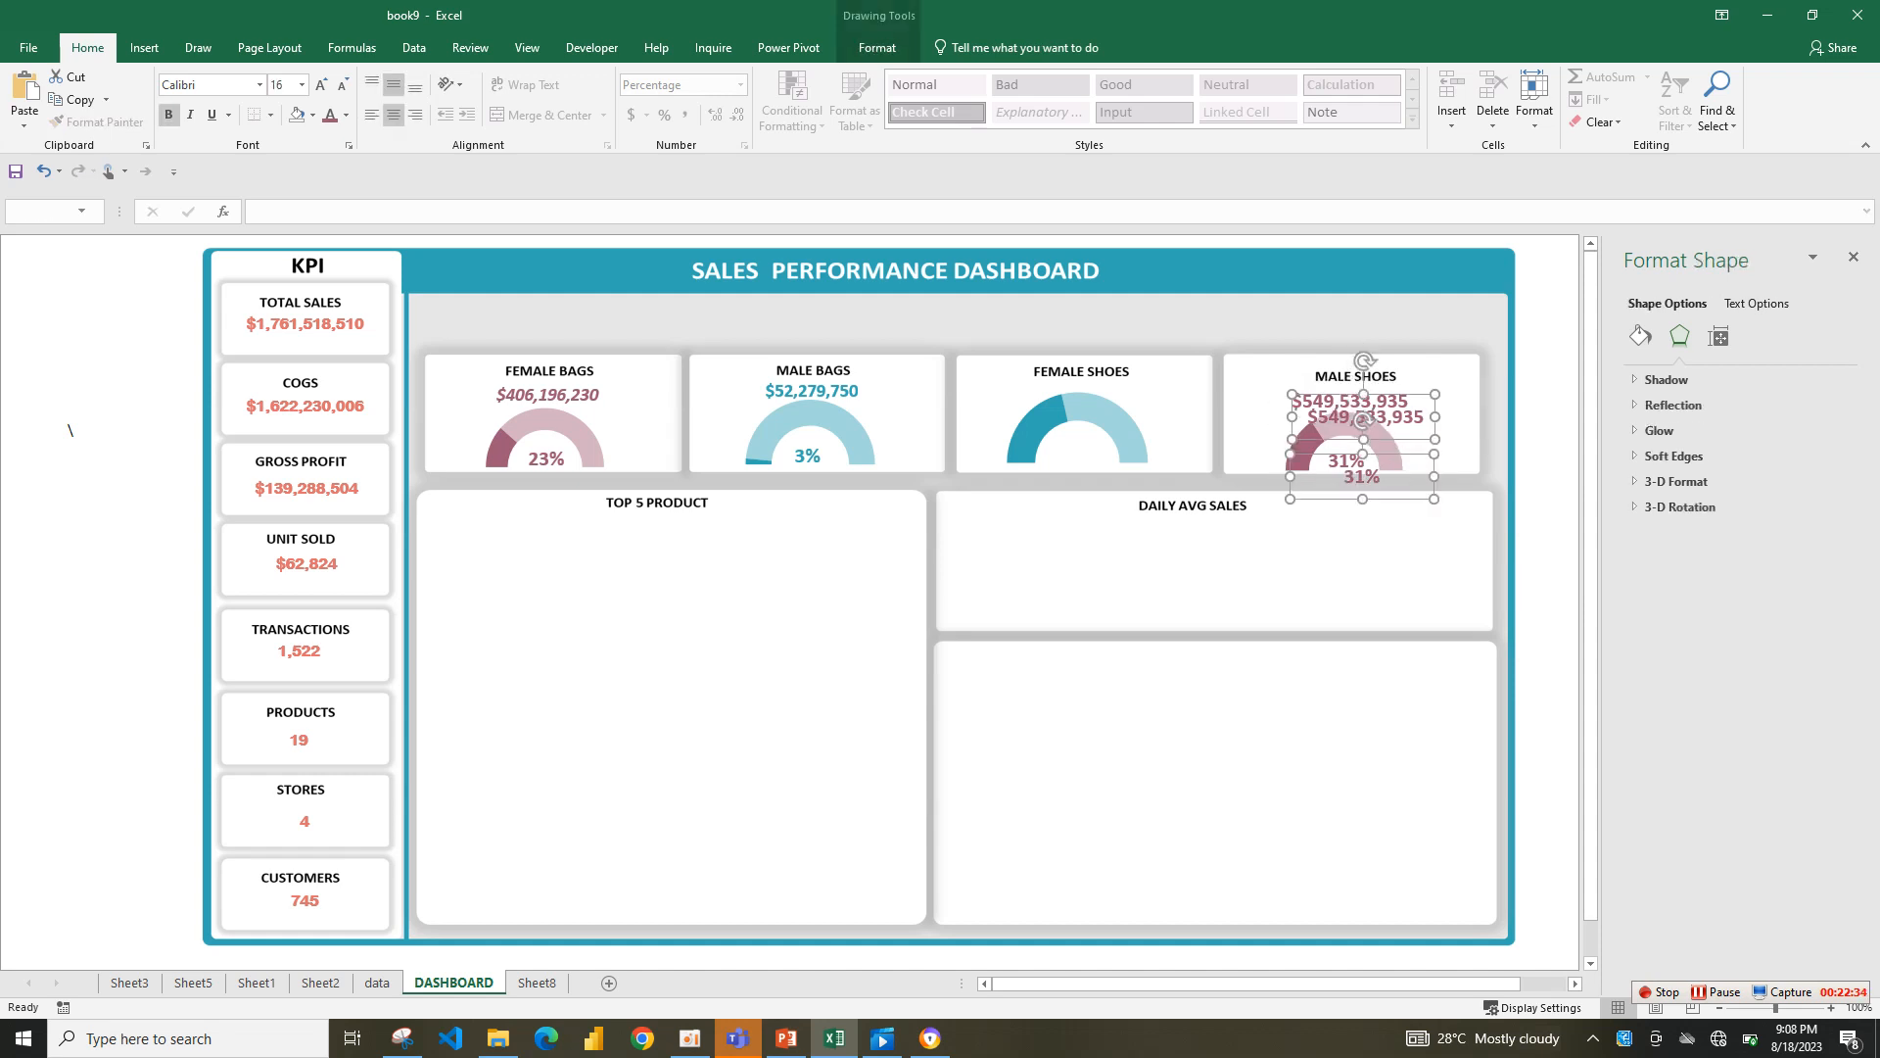
drag(1361, 421, 1081, 393)
click(1081, 393)
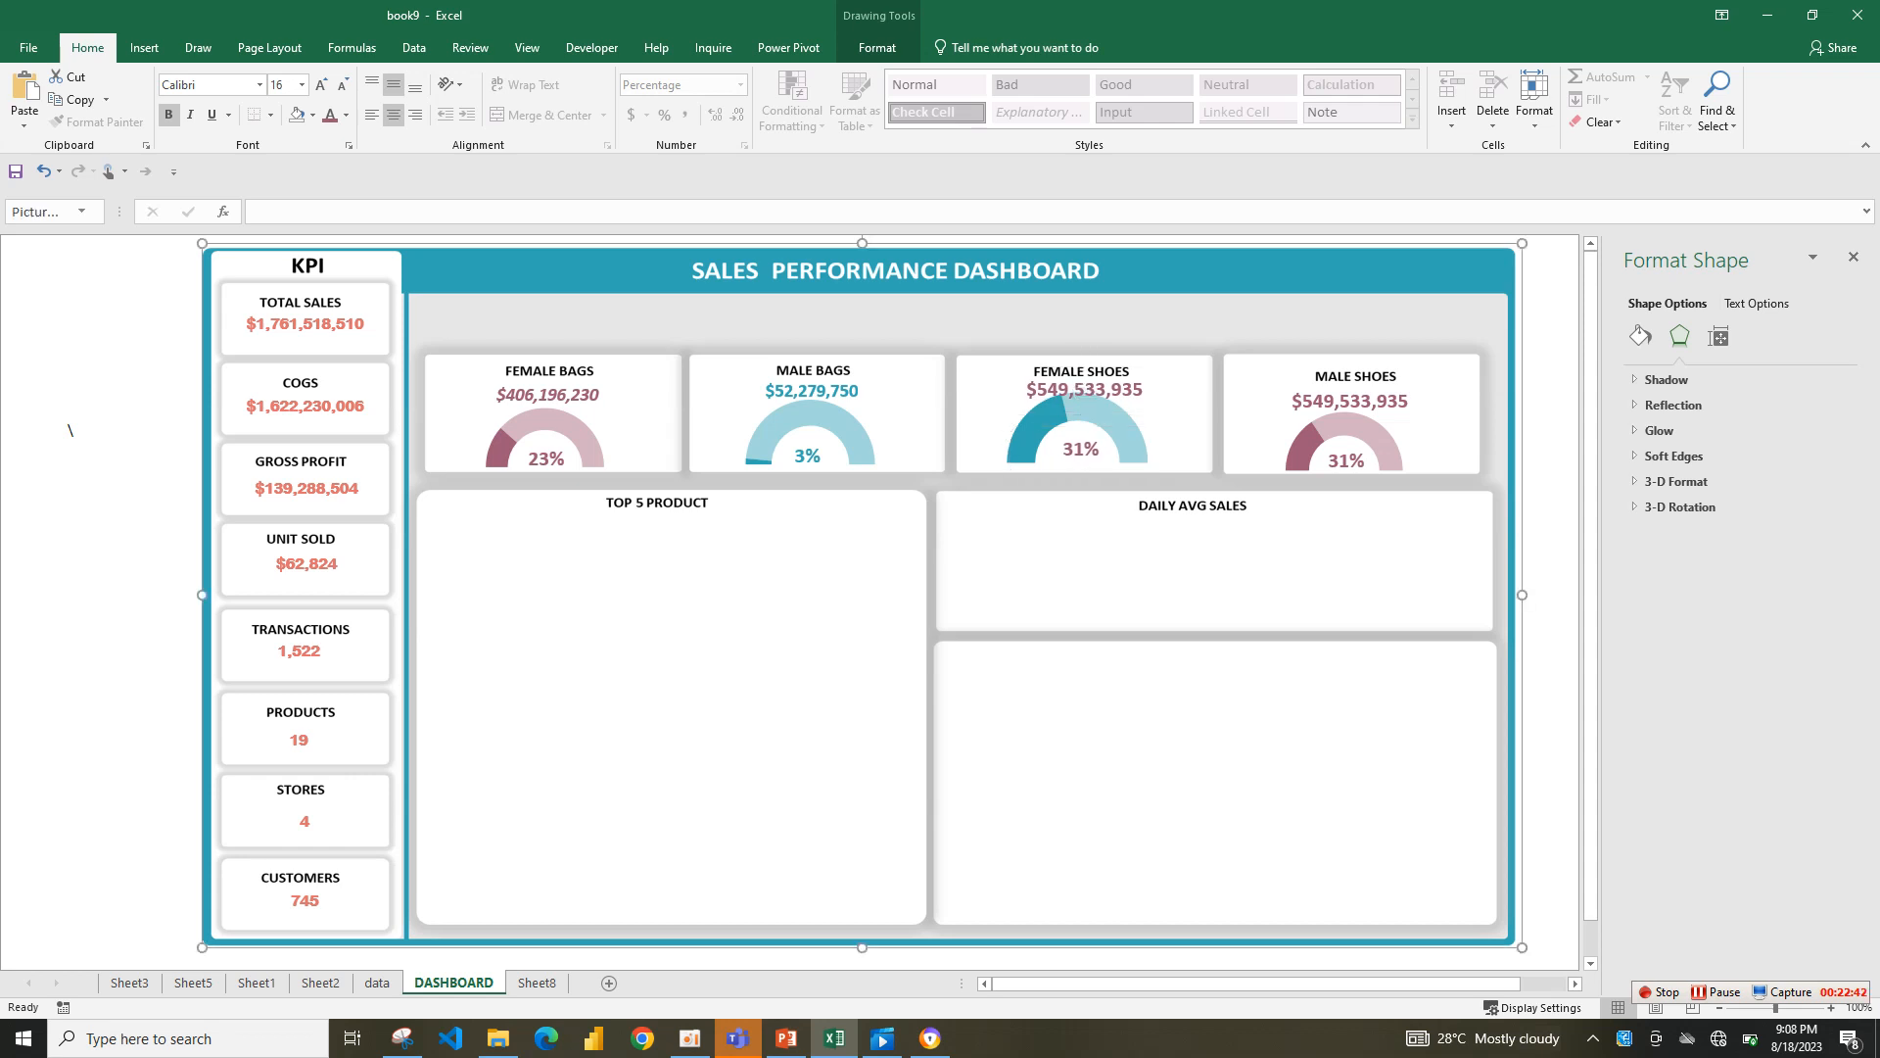
click(1081, 393)
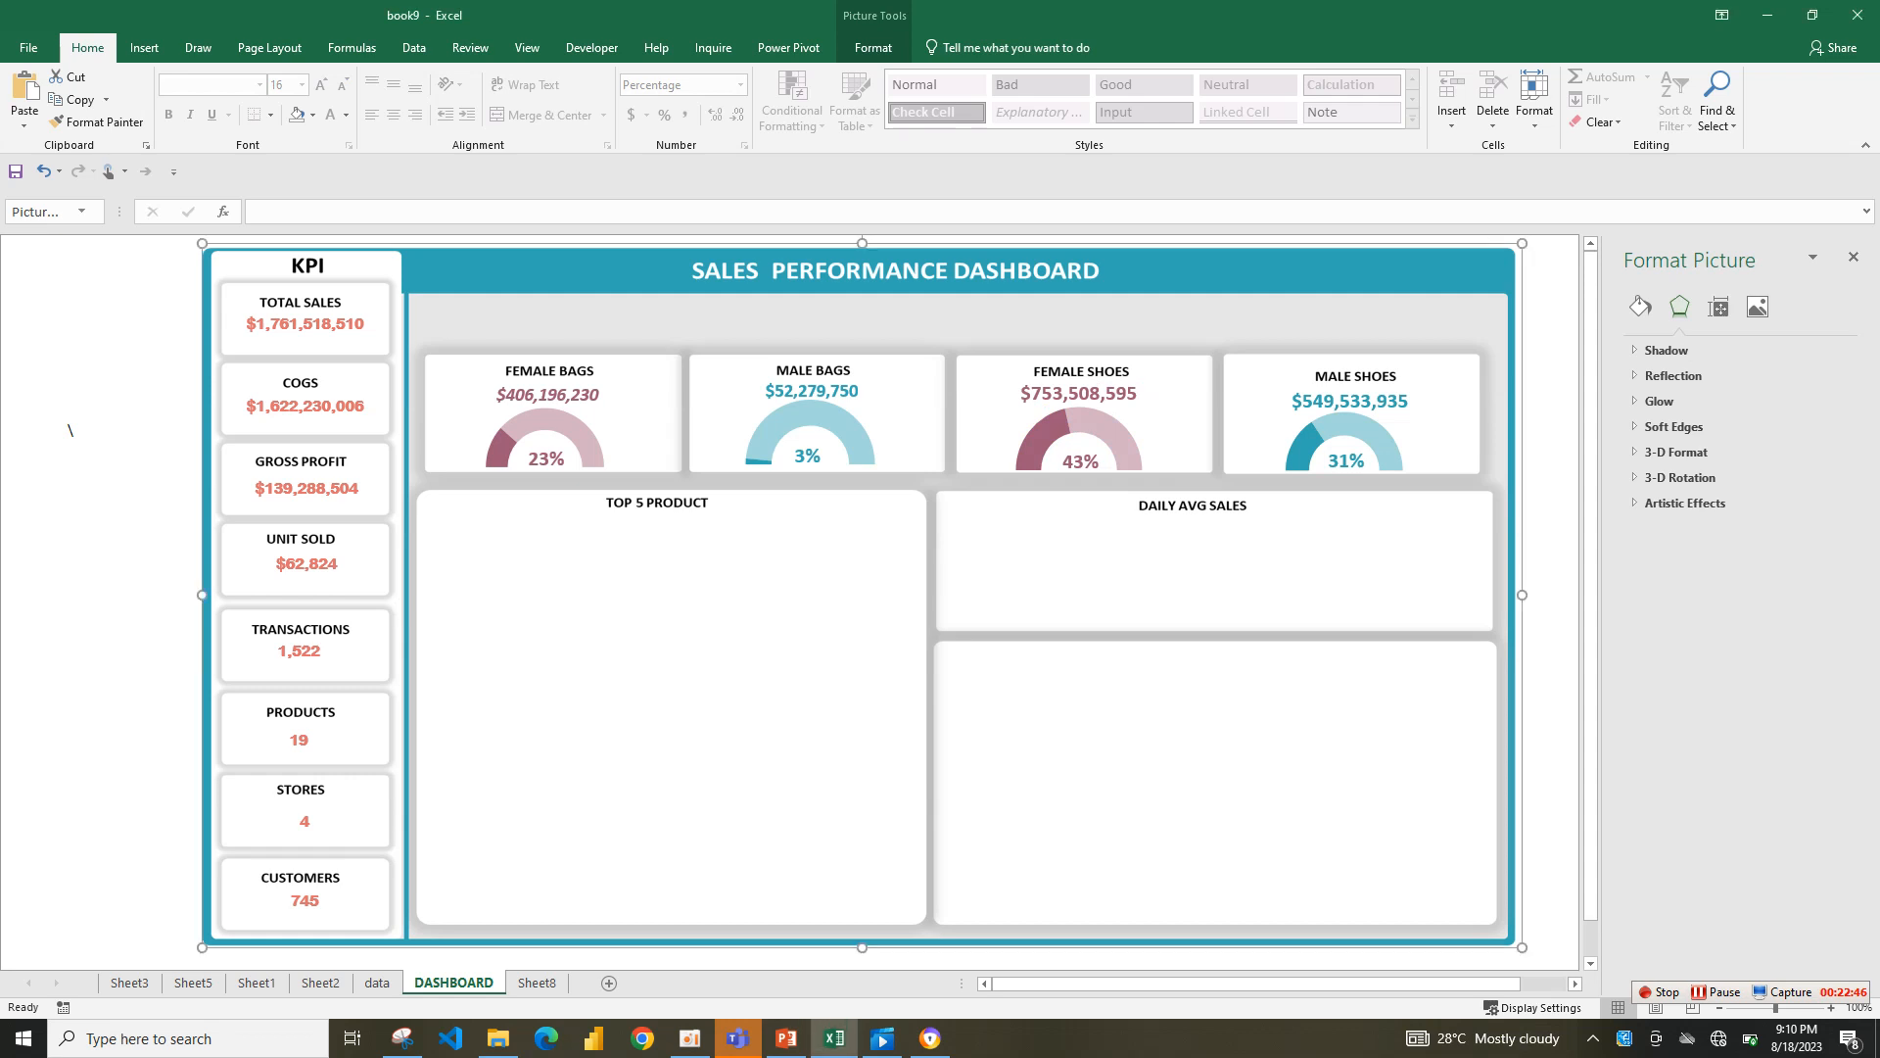
- Group the MALE BAGS gauge, percentage label and sales figure, and nudge the group slightly down on its card
click(810, 422)
click(806, 456)
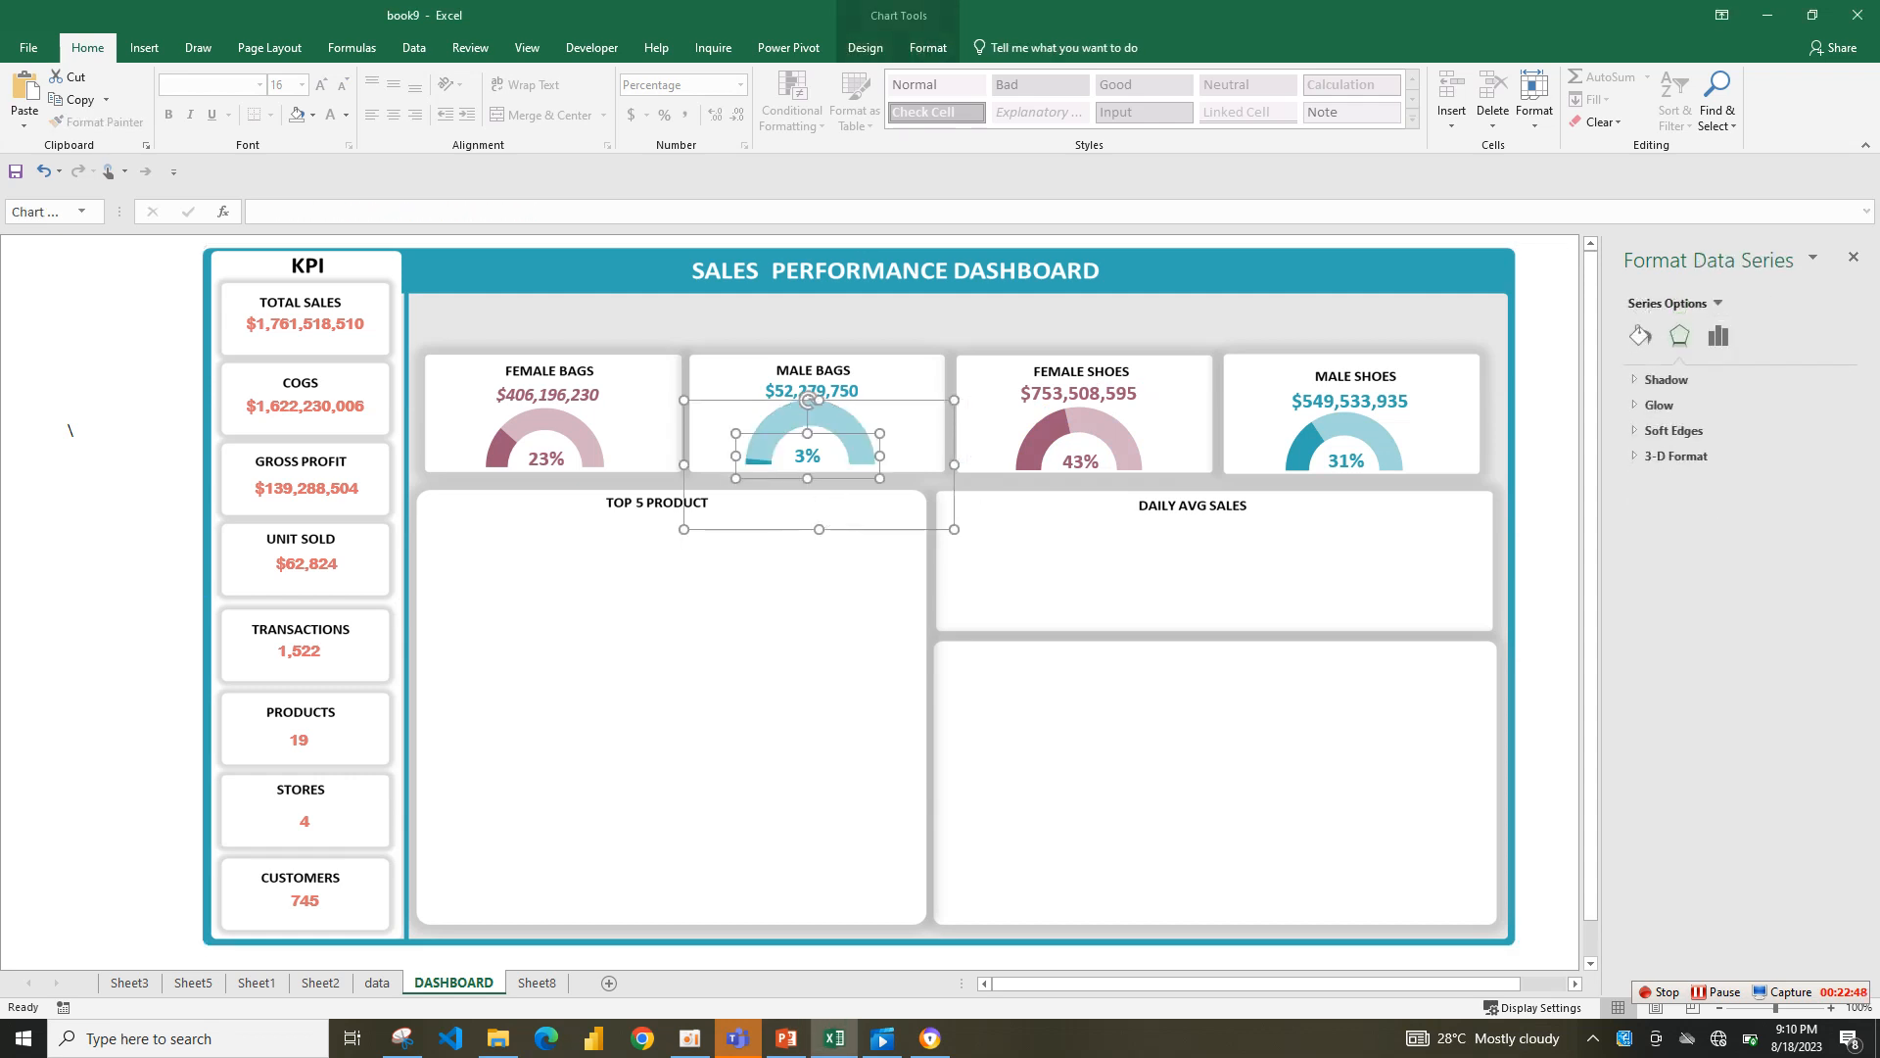
ctrl+click(811, 390)
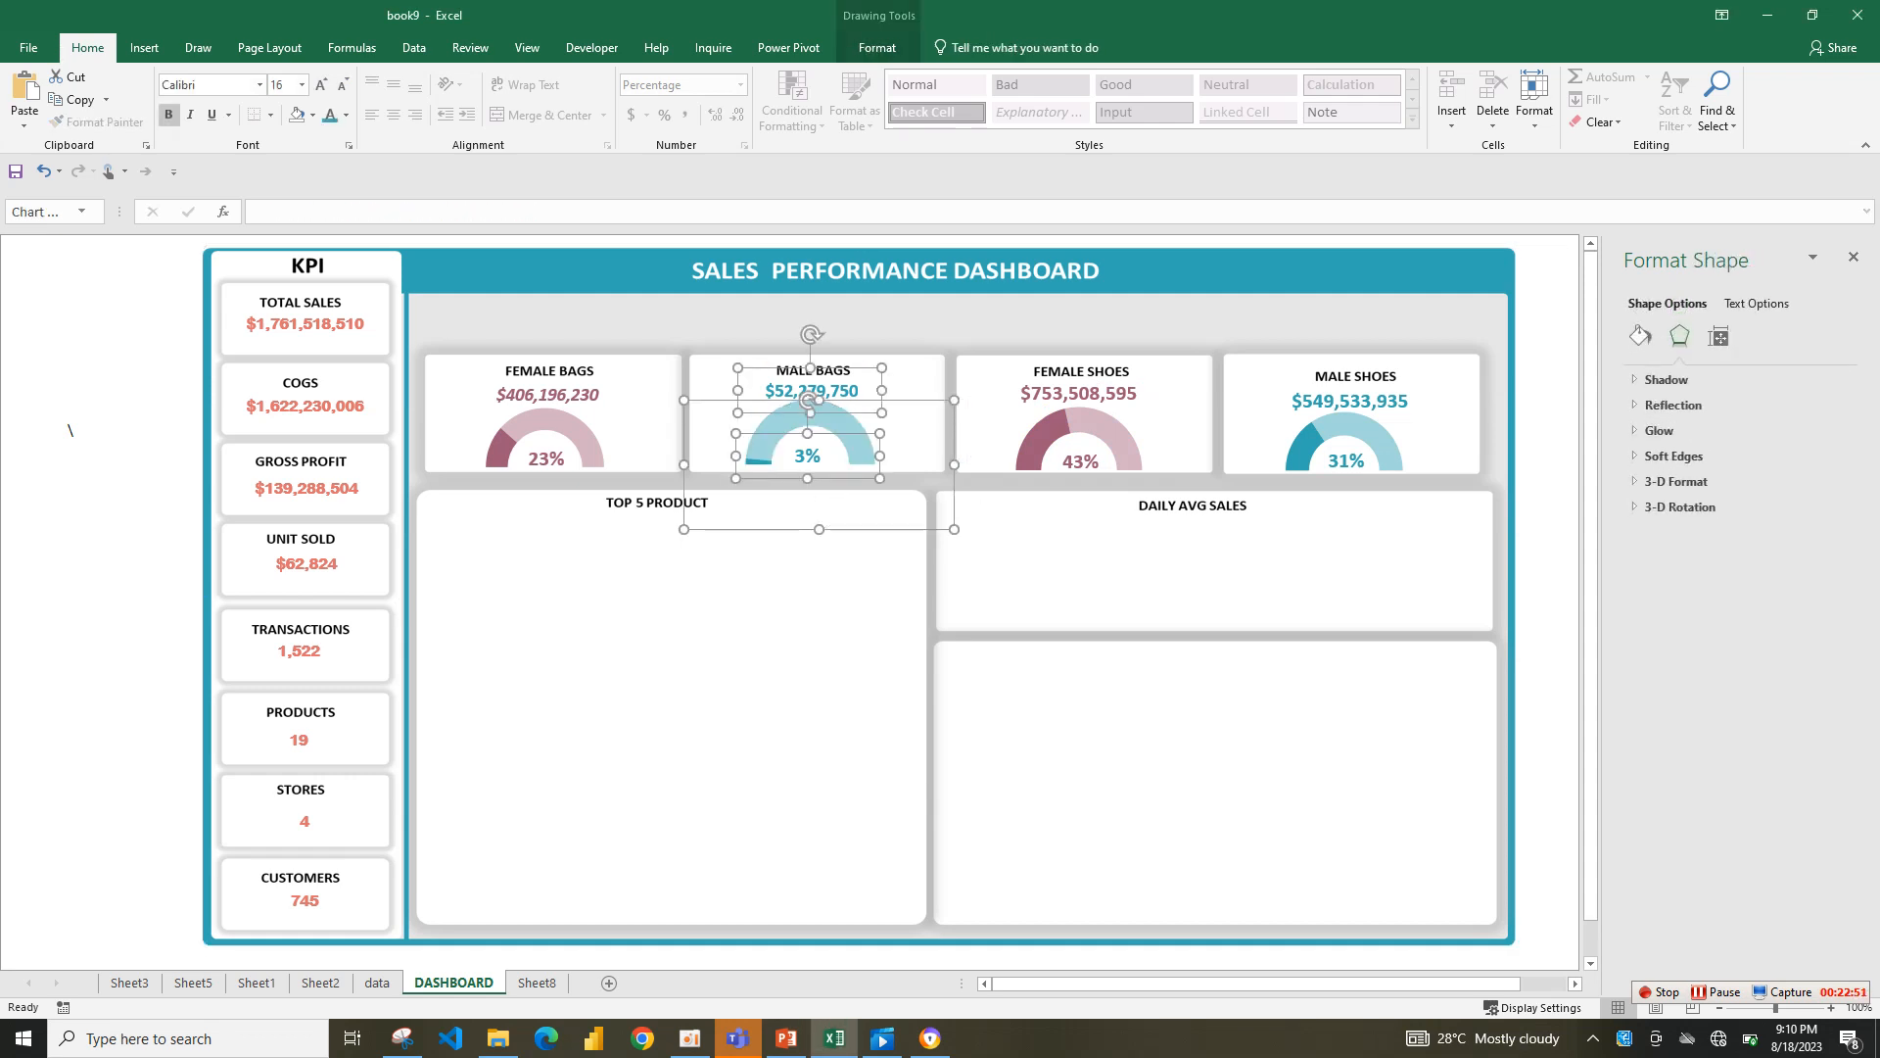
right_click(884, 363)
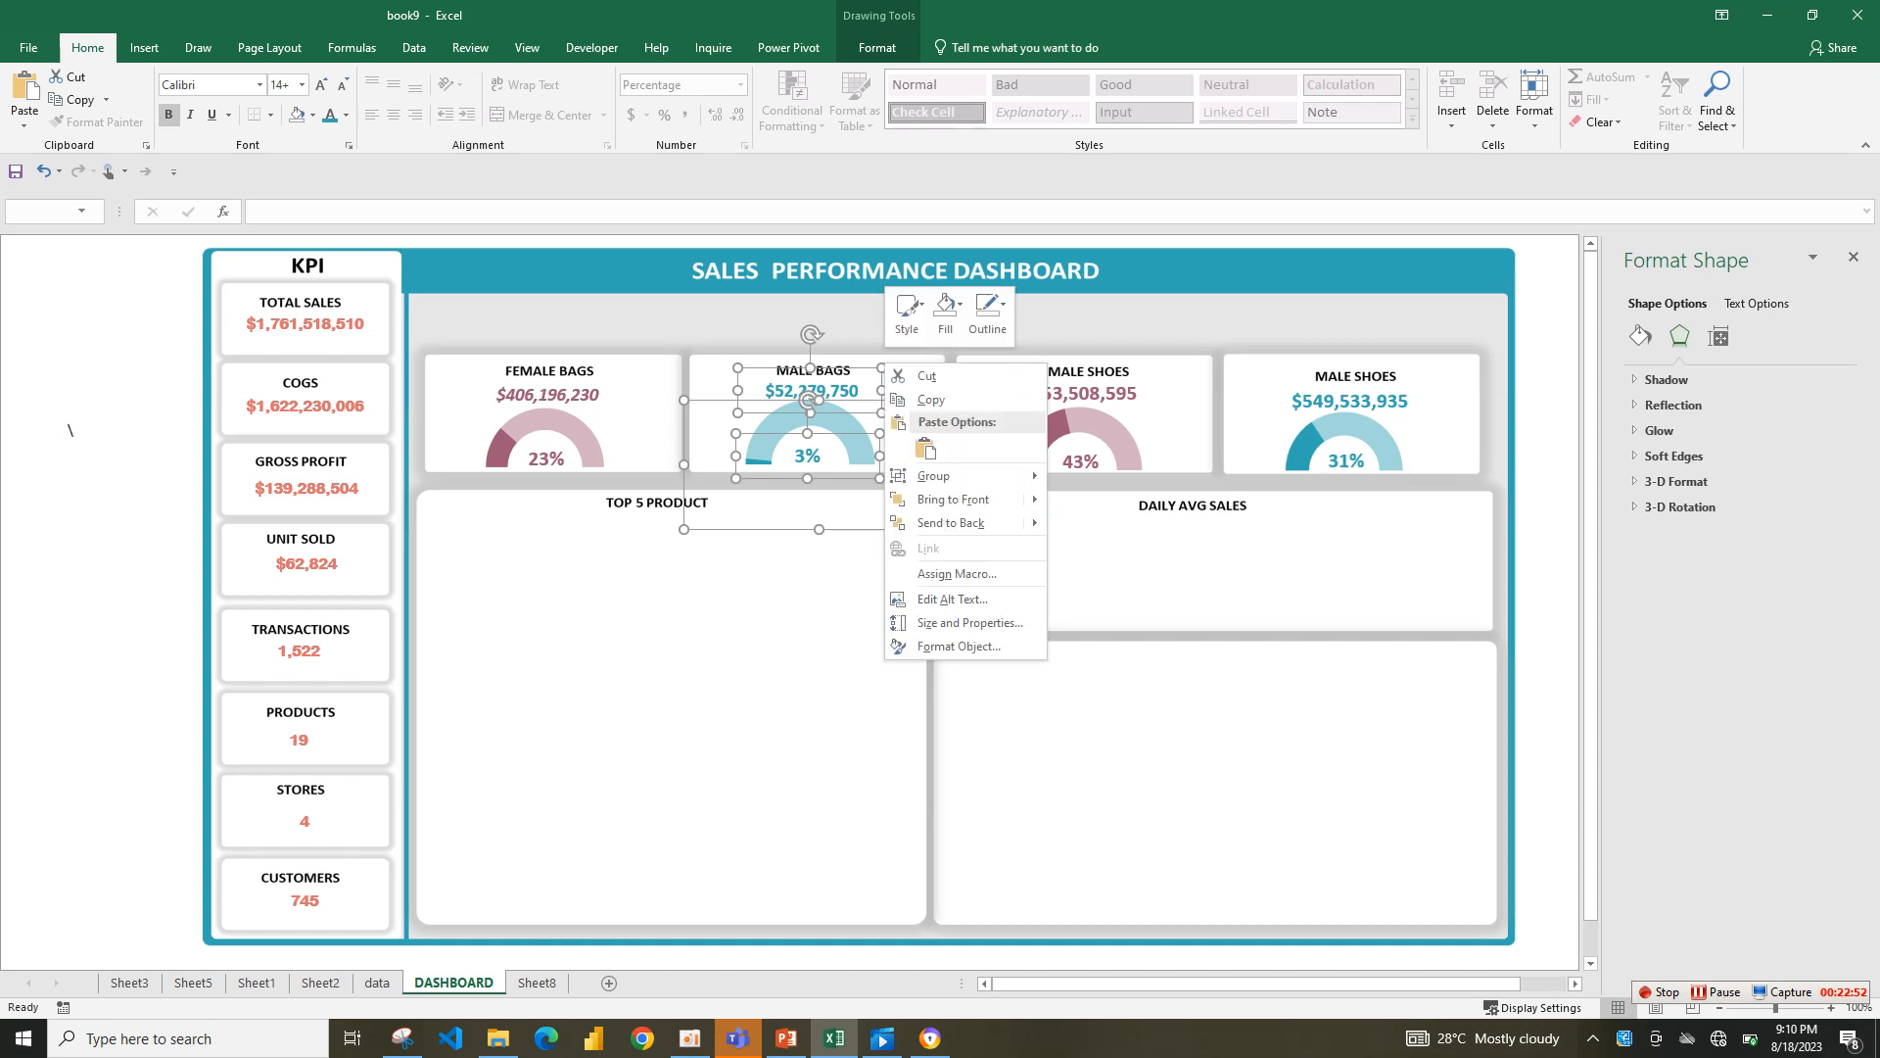
mouse_move(979, 476)
click(1085, 477)
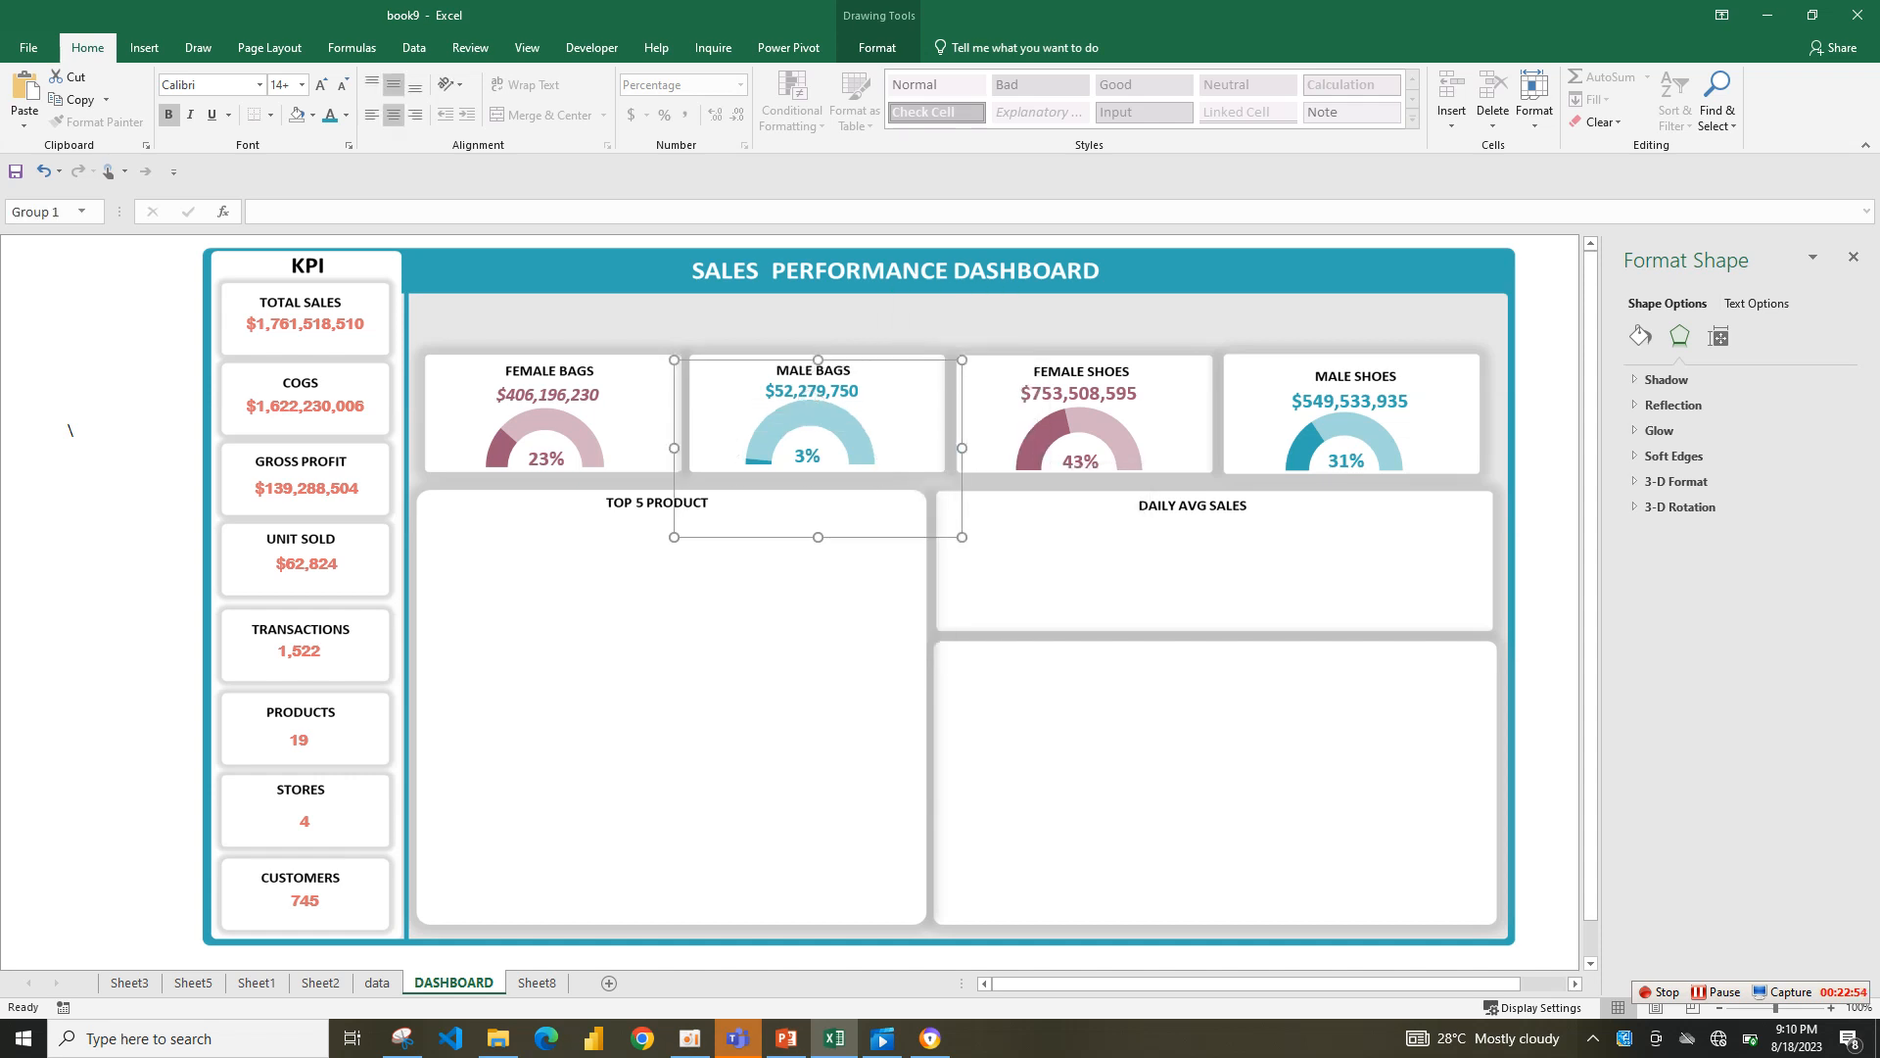
drag(811, 416, 810, 417)
key(Right)
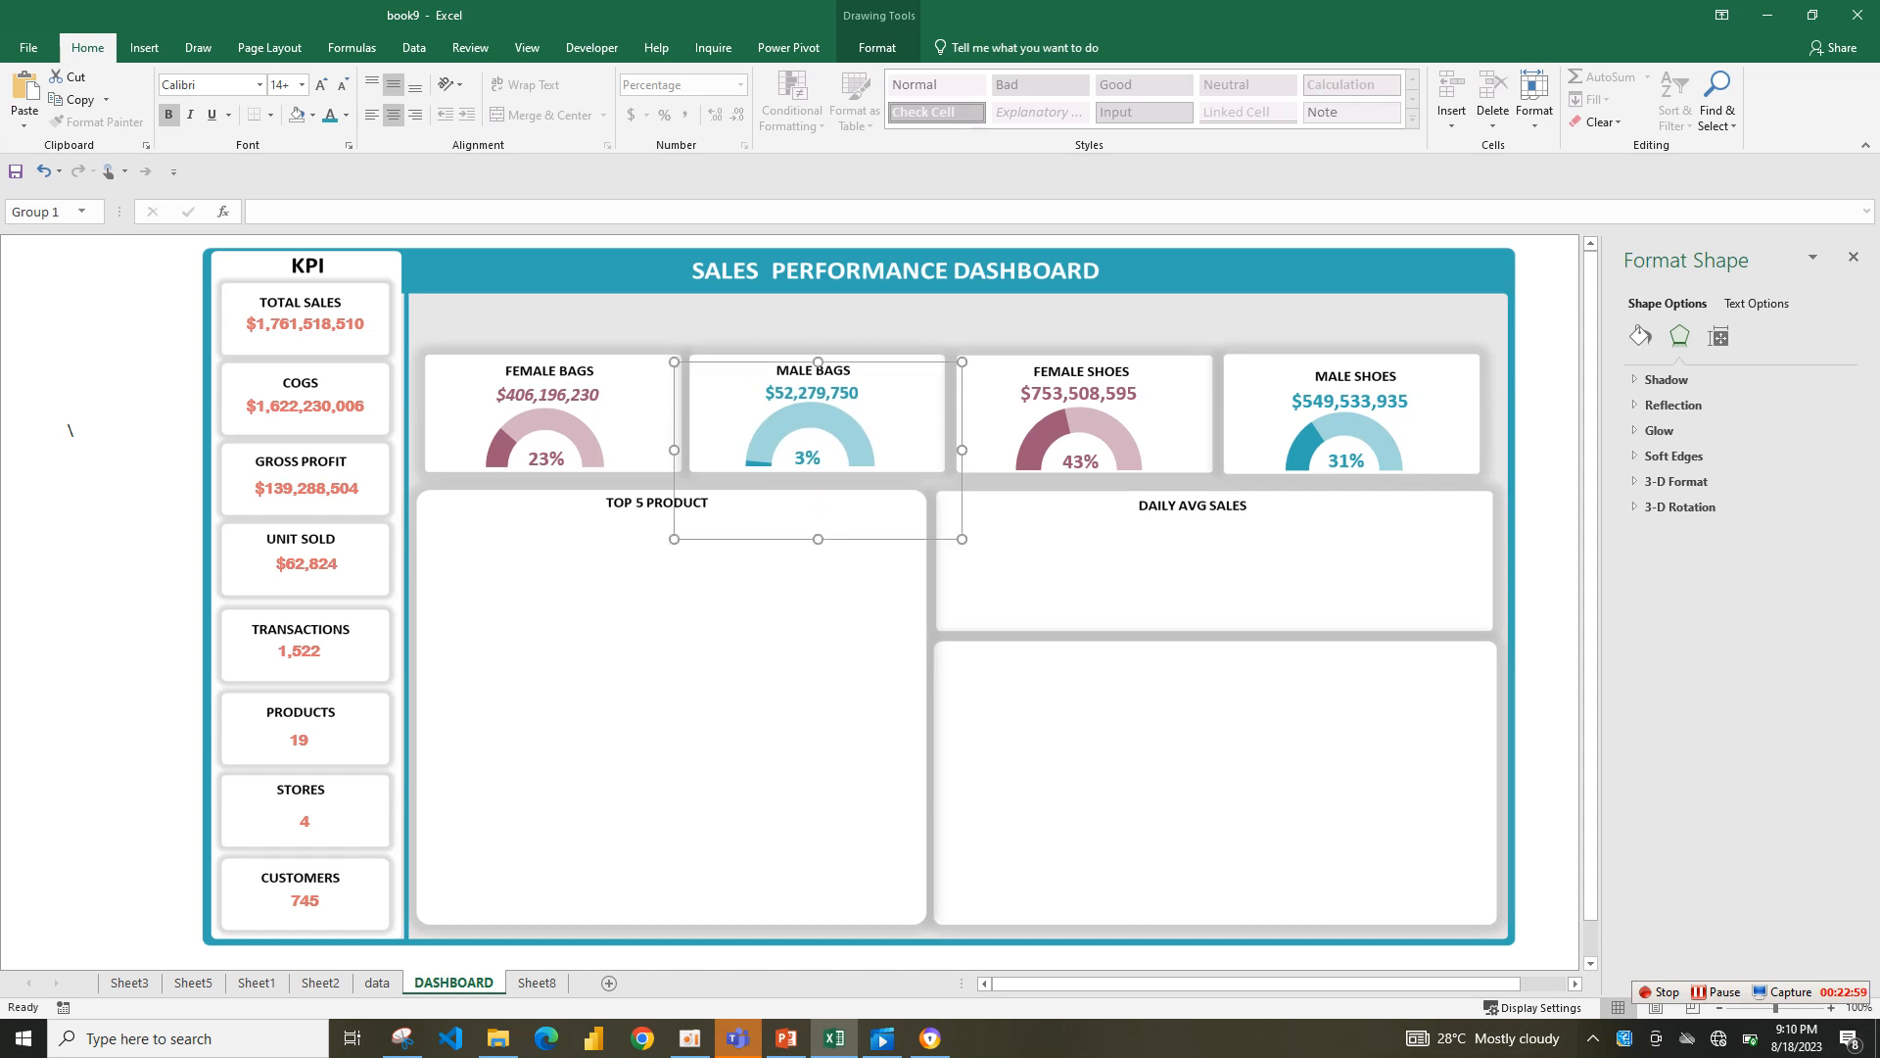
- Group the FEMALE BAGS sales figure, percentage label and gauge into one object
click(546, 394)
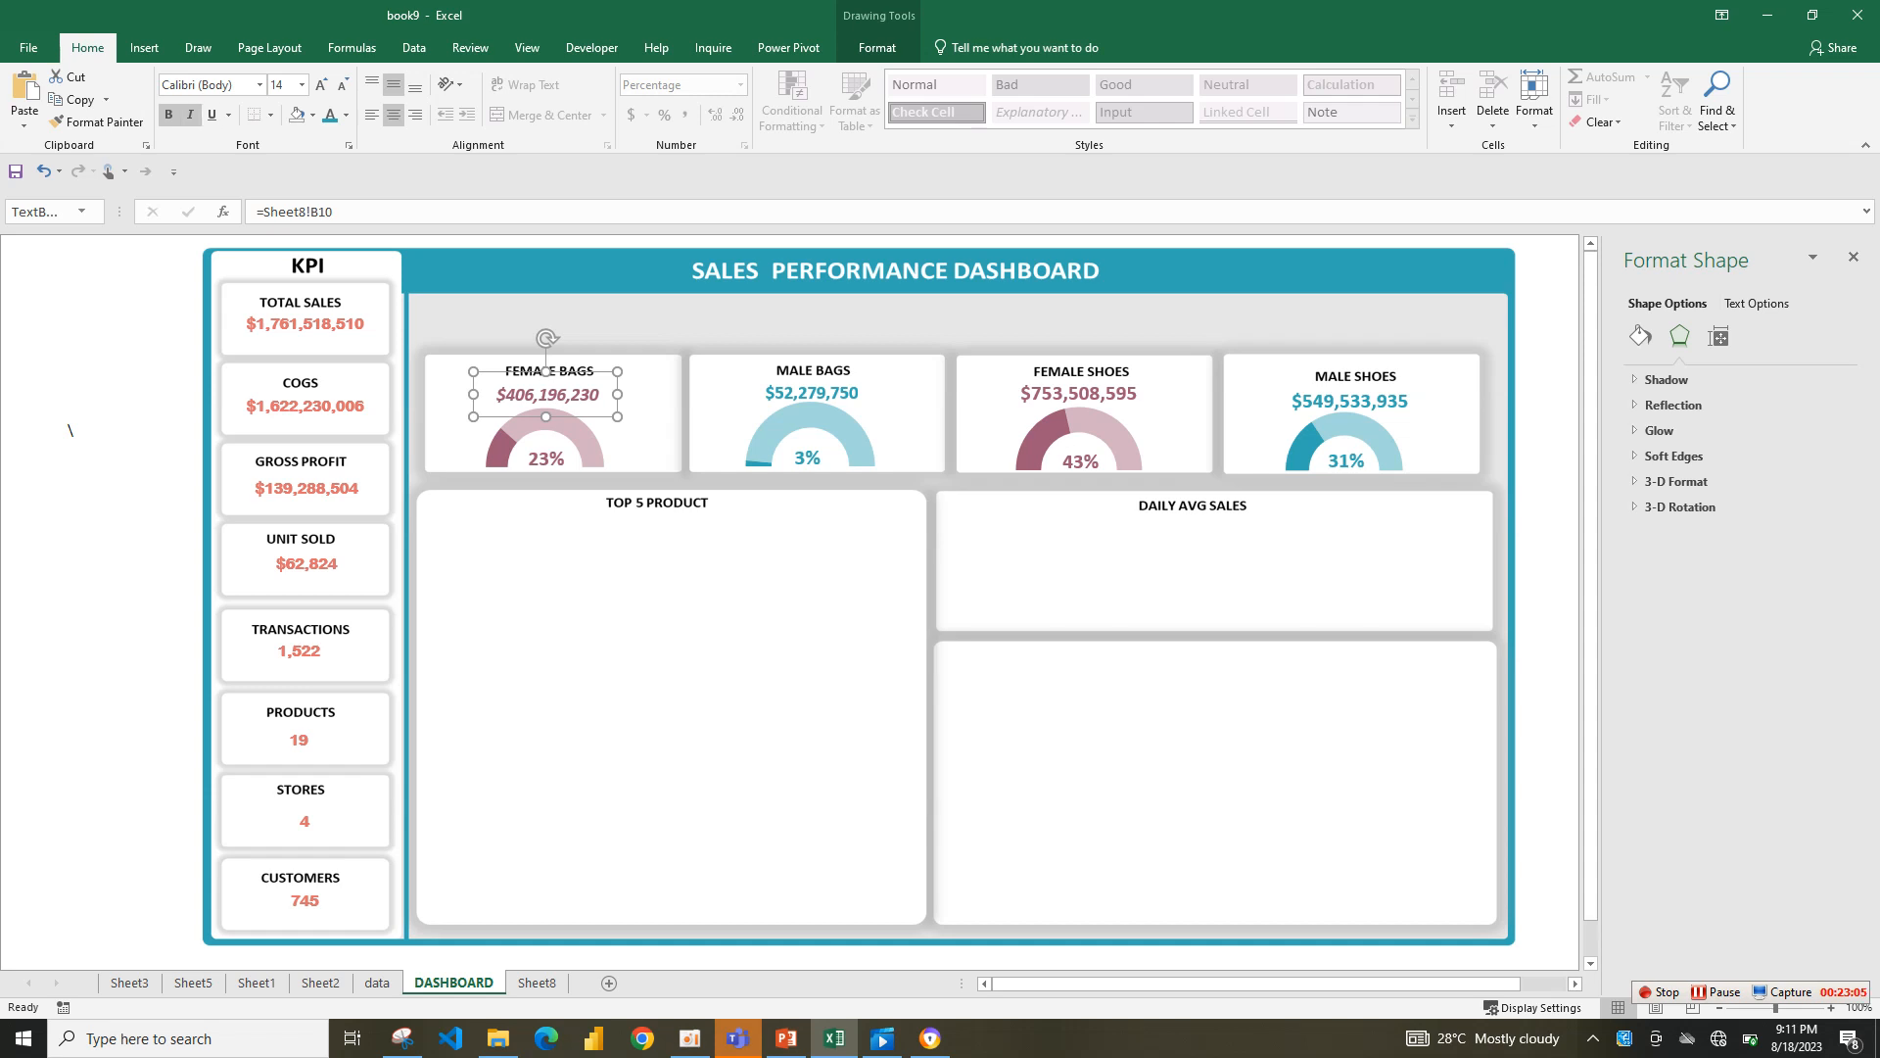
ctrl+click(546, 458)
ctrl+click(576, 427)
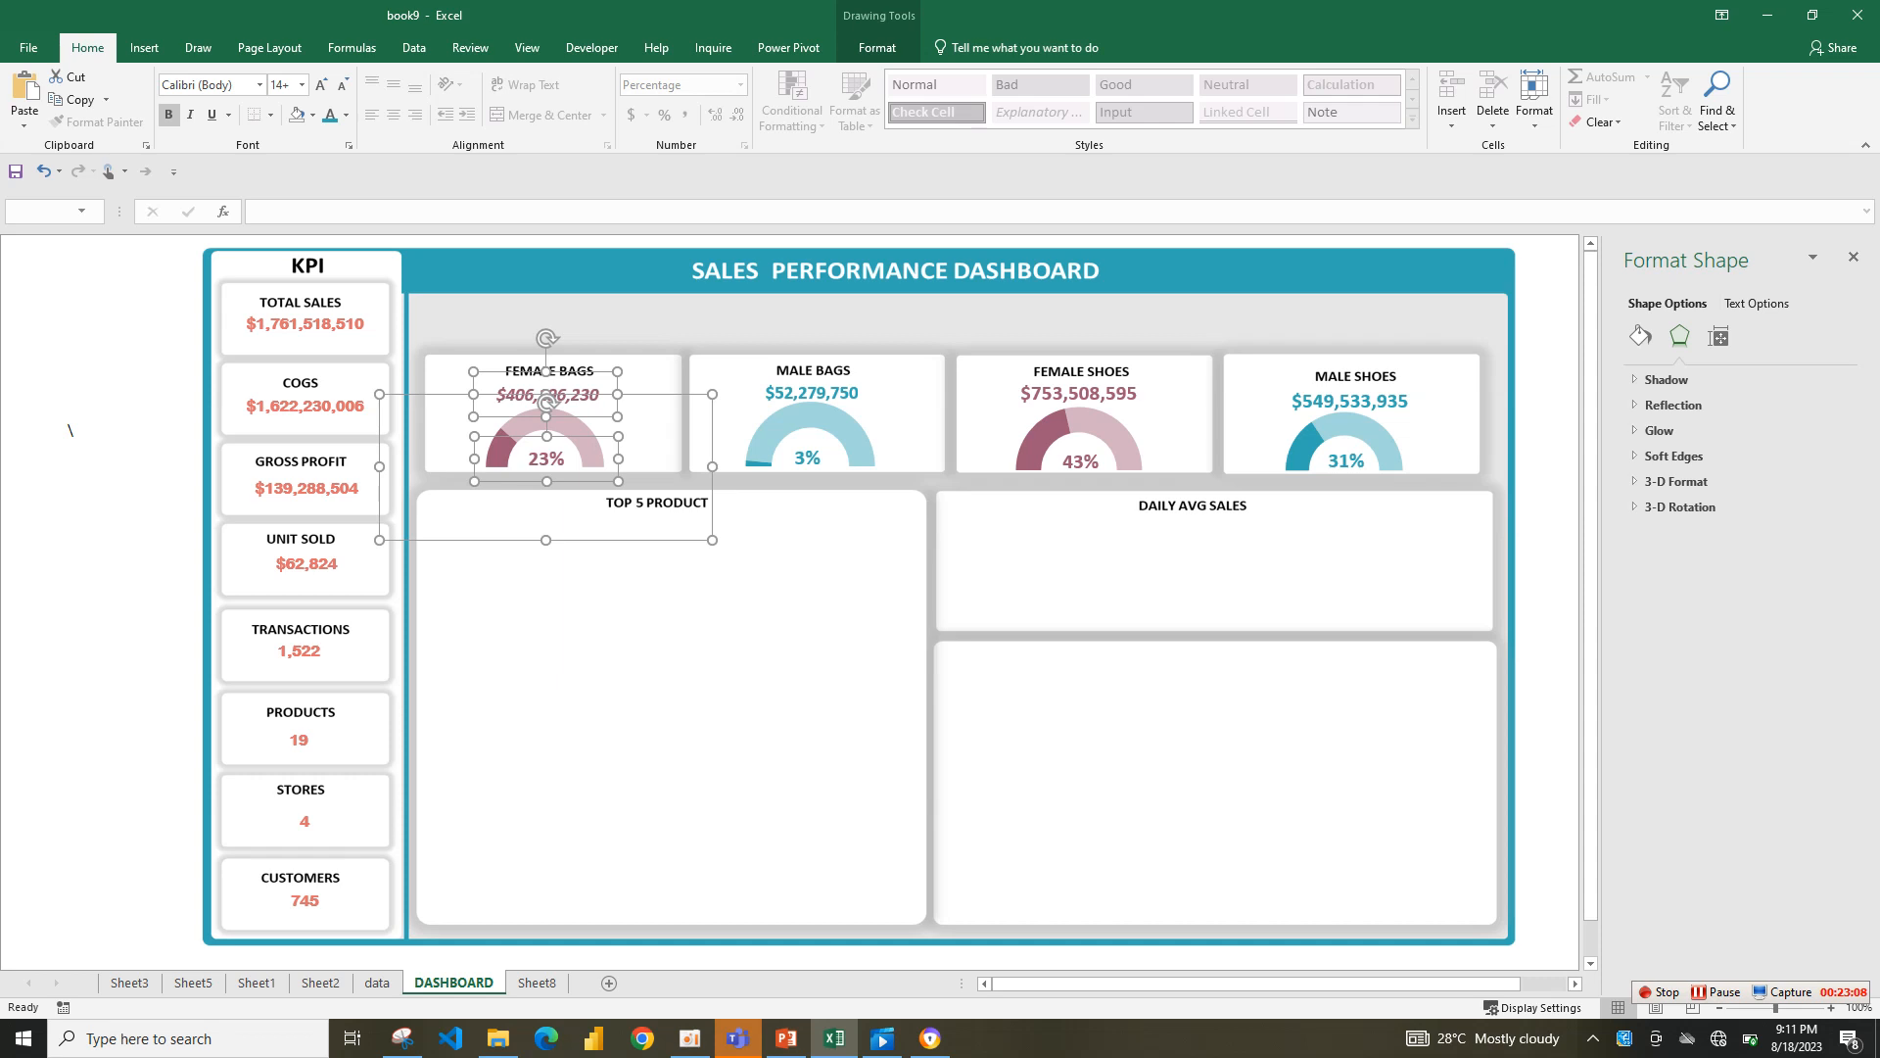
right_click(712, 397)
mouse_move(784, 512)
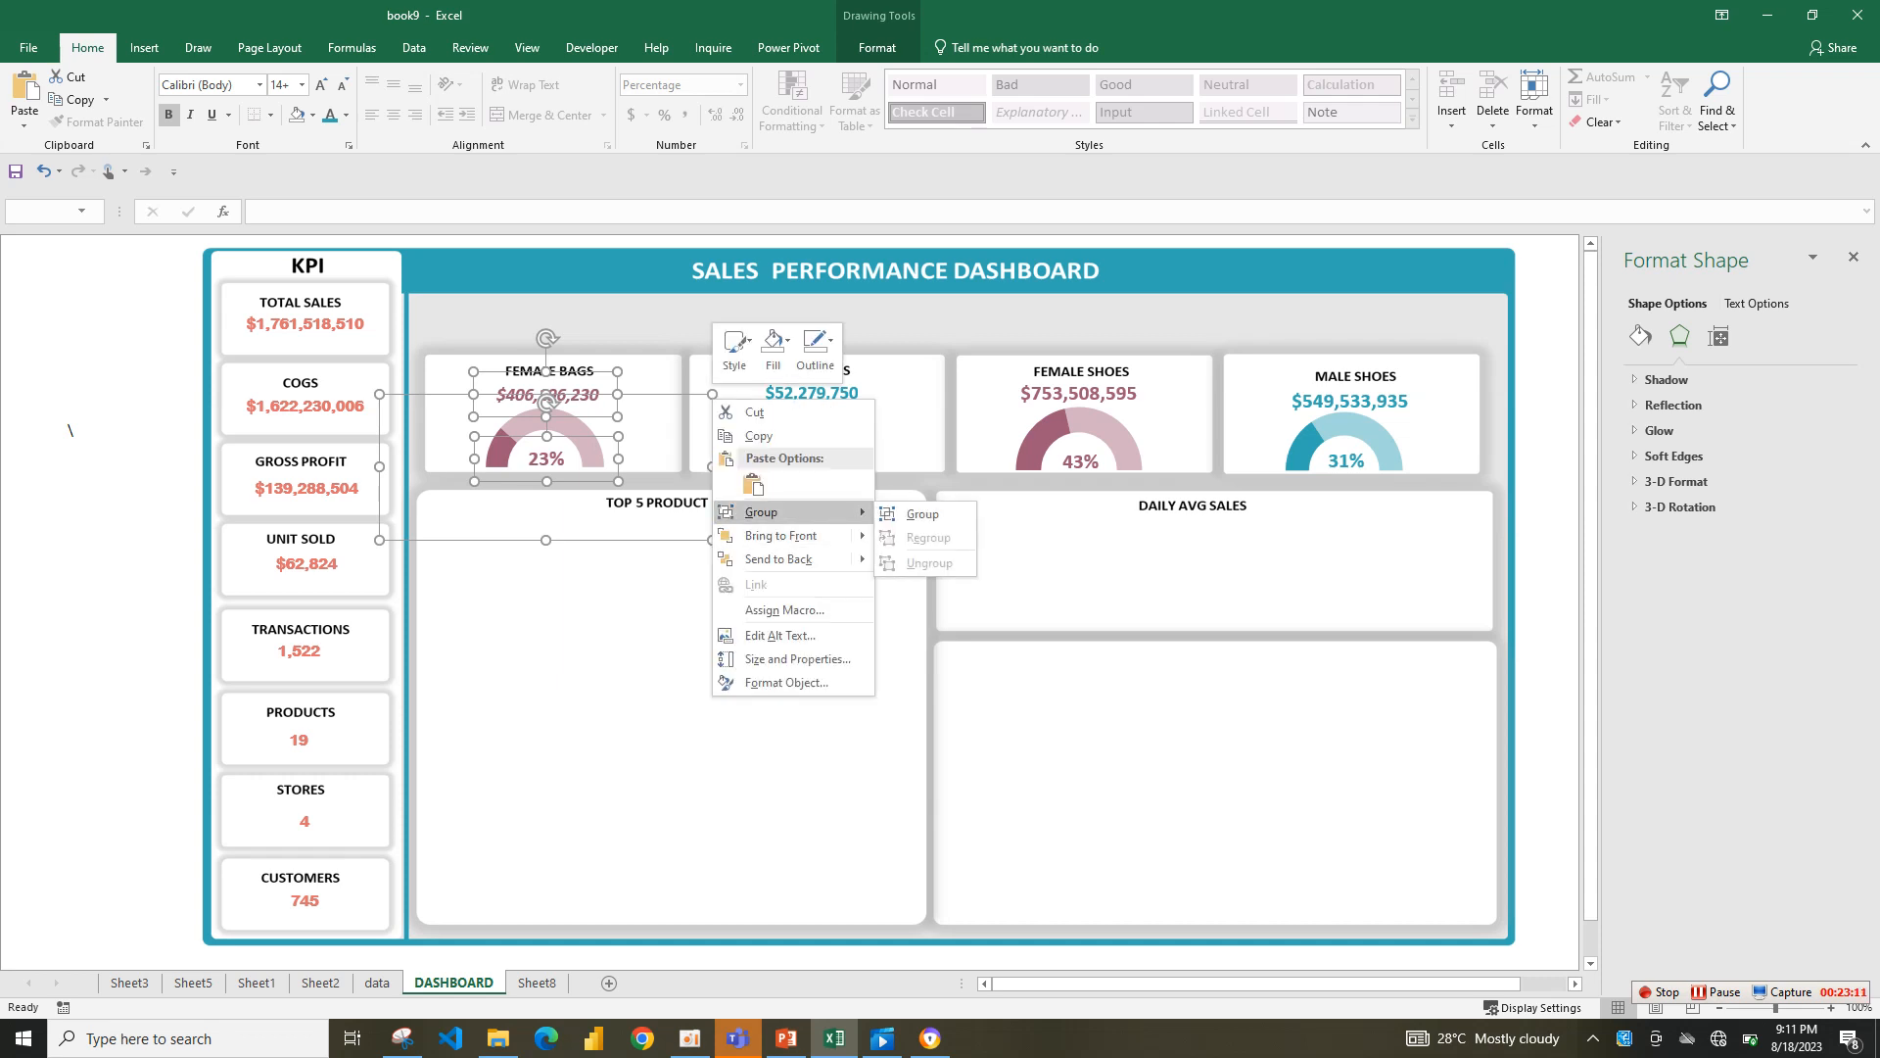
click(923, 515)
click(802, 607)
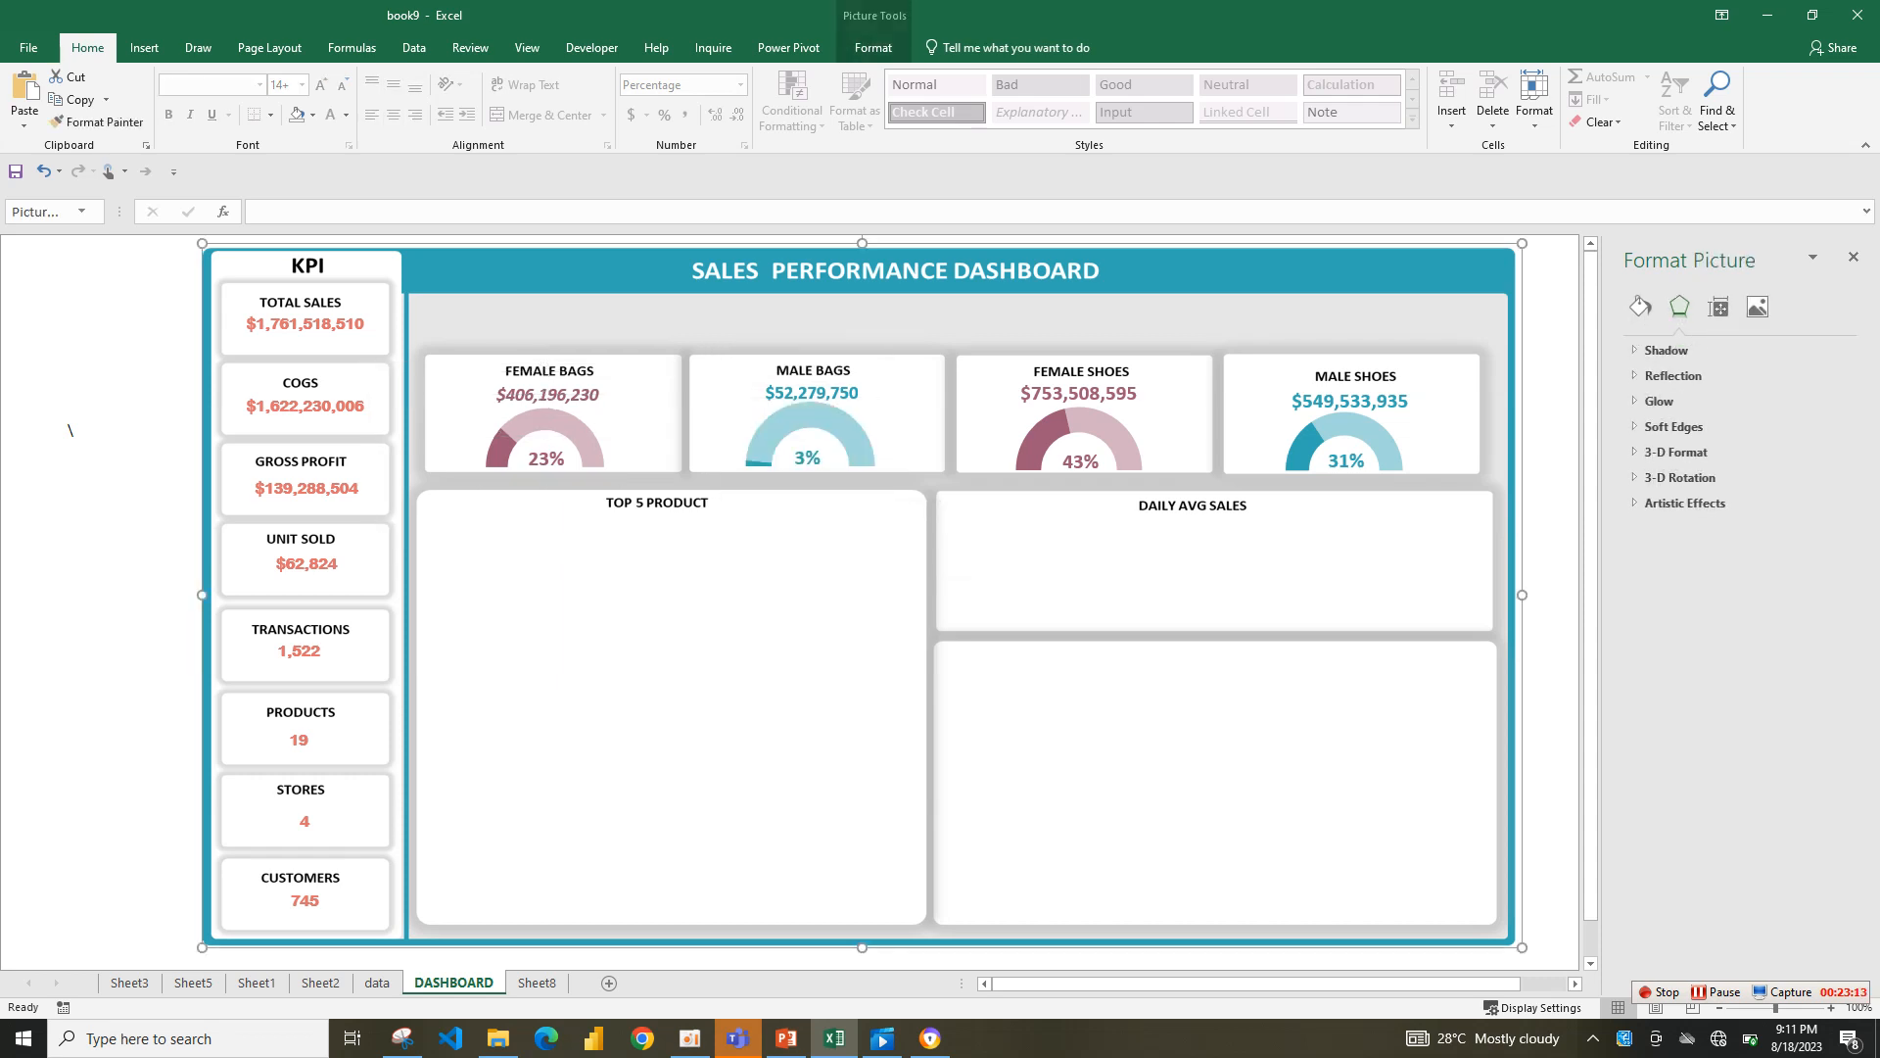
- Check the FEMALE BAGS figure's formatting, then italicise the MALE BAGS sales figure and increase its font size to 16
click(549, 395)
click(549, 395)
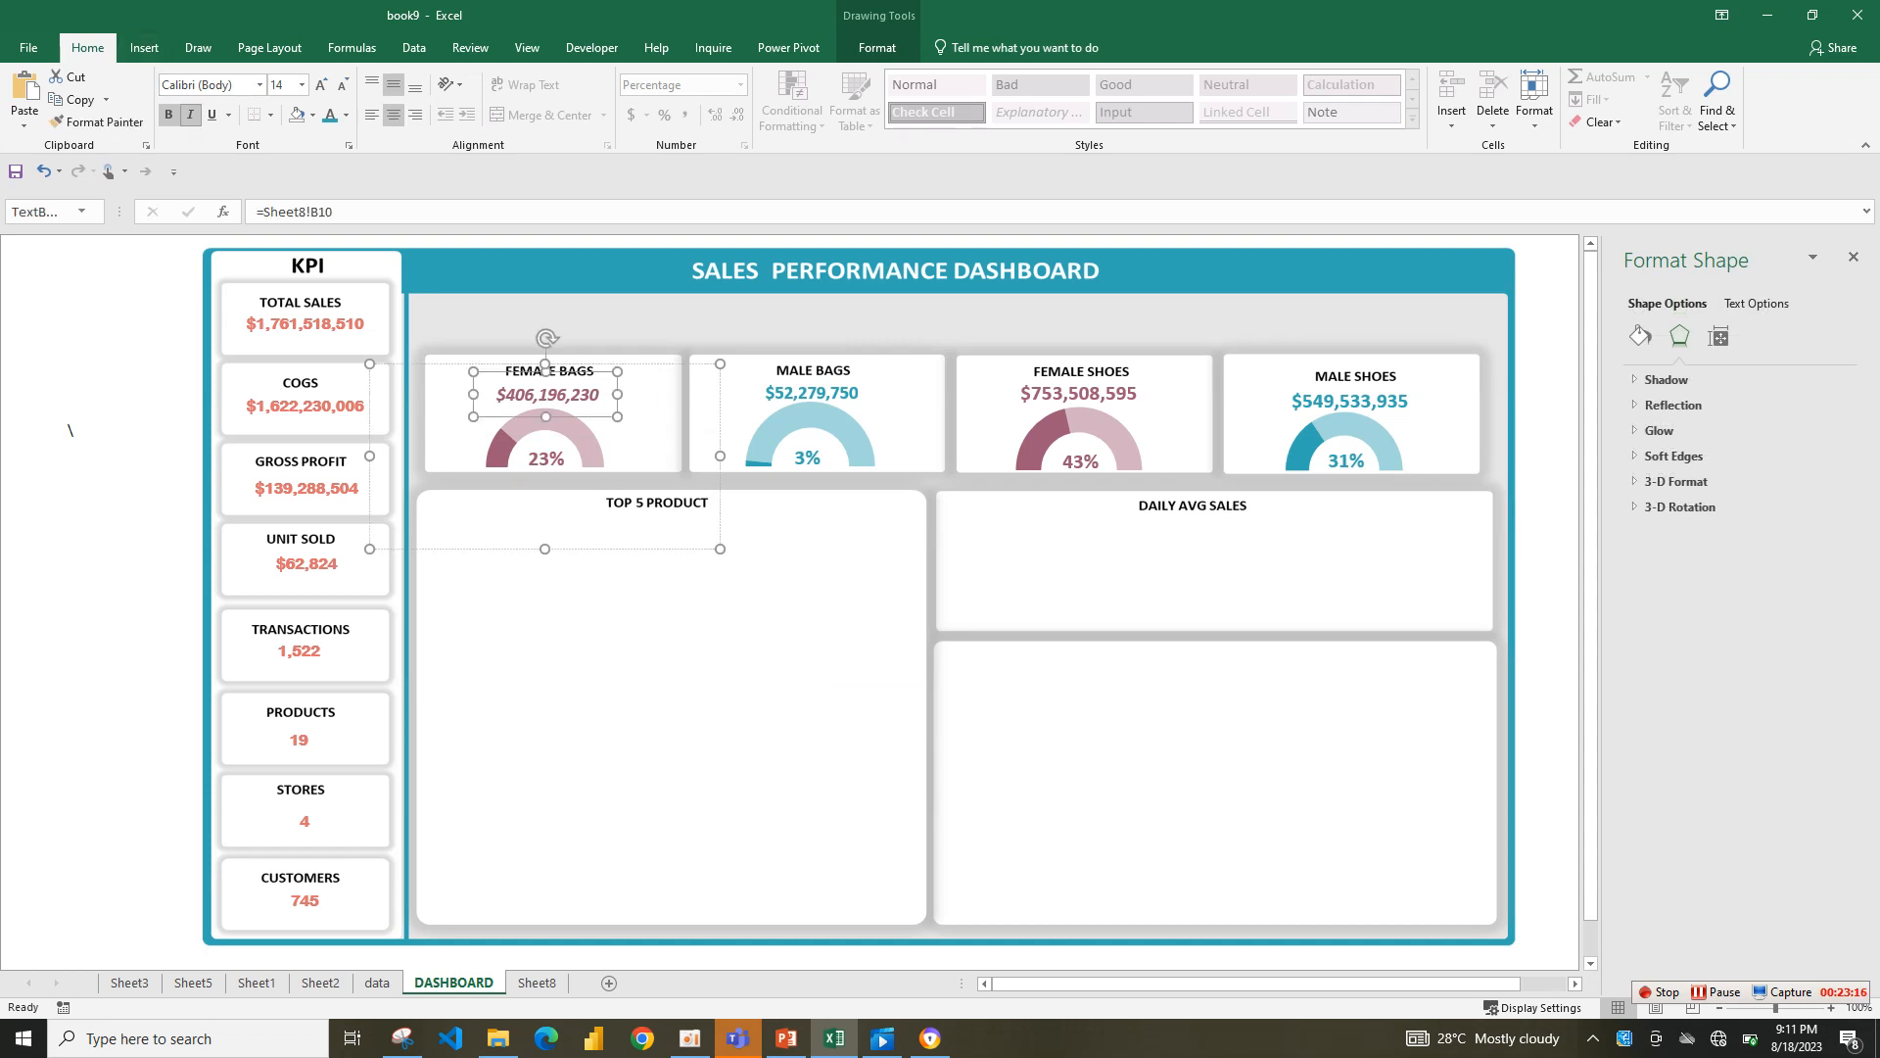
click(810, 394)
click(811, 393)
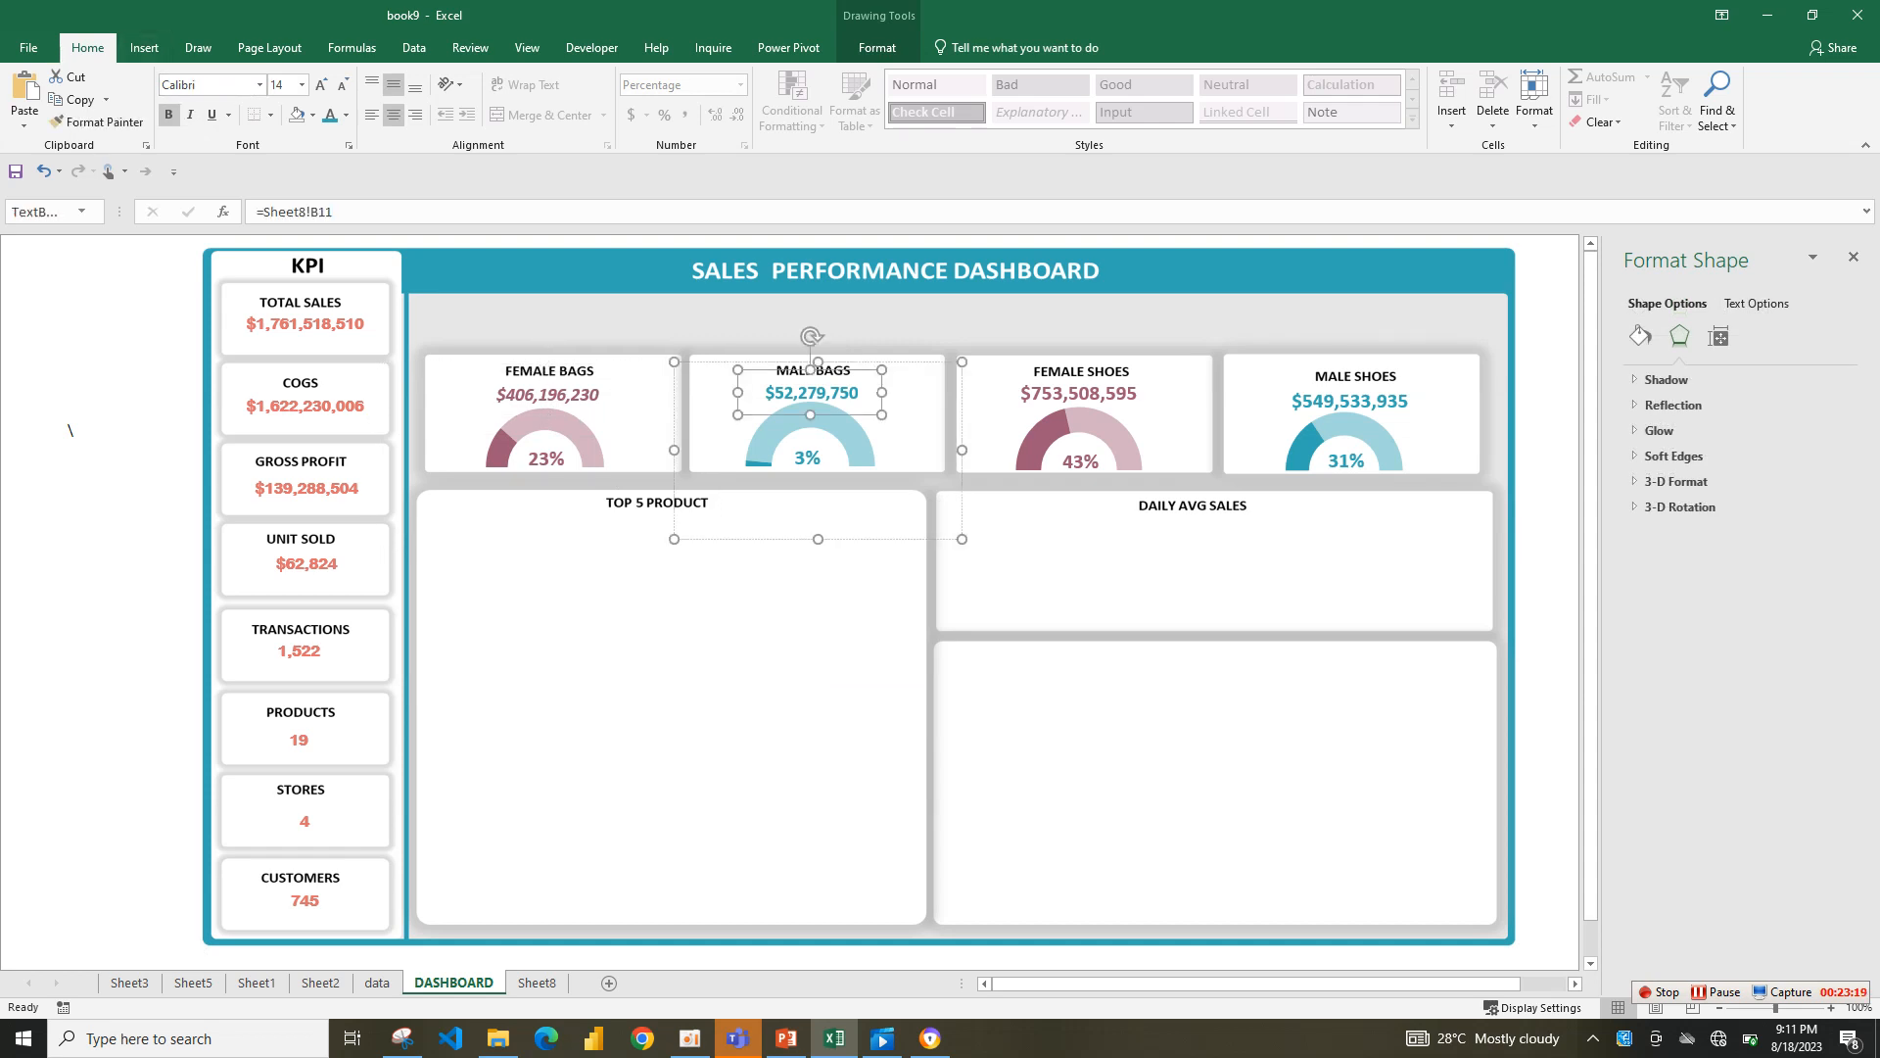
click(190, 114)
click(321, 85)
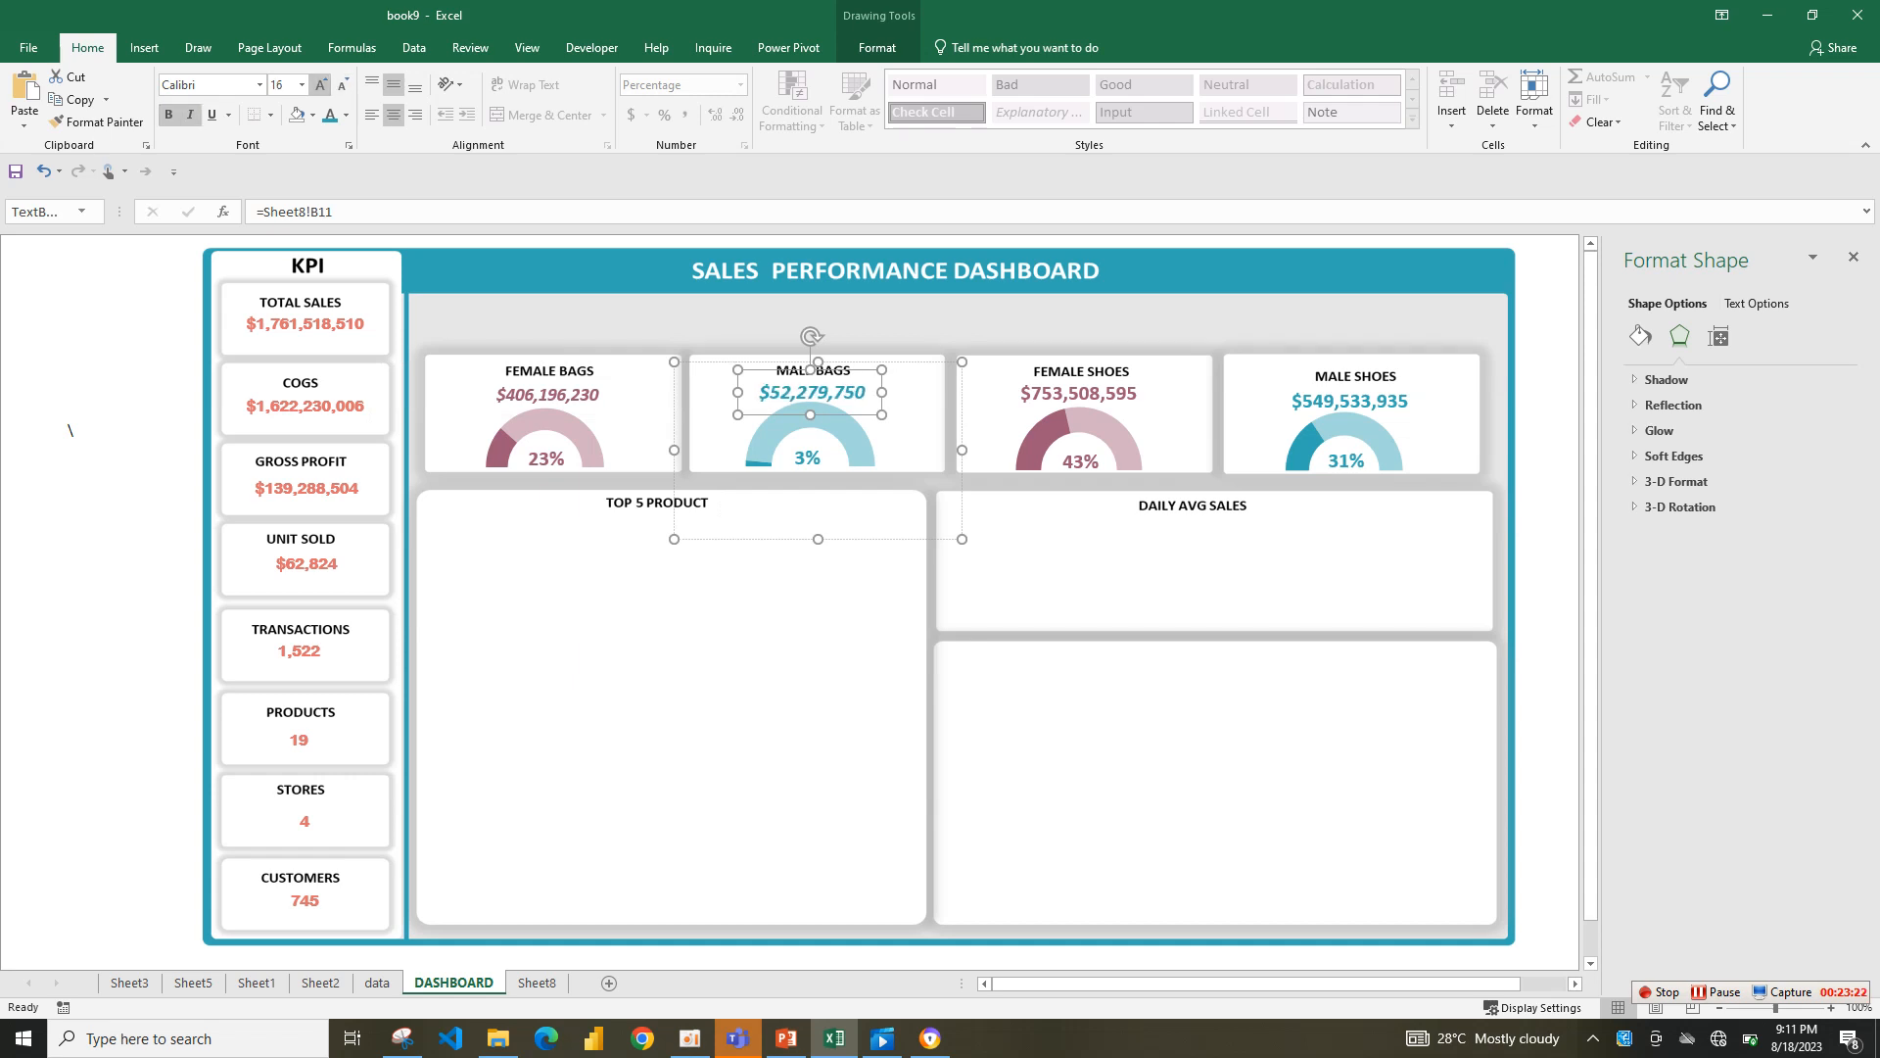
- Italicise the MALE SHOES and FEMALE SHOES sales figures to match the figures on the bags cards
click(808, 458)
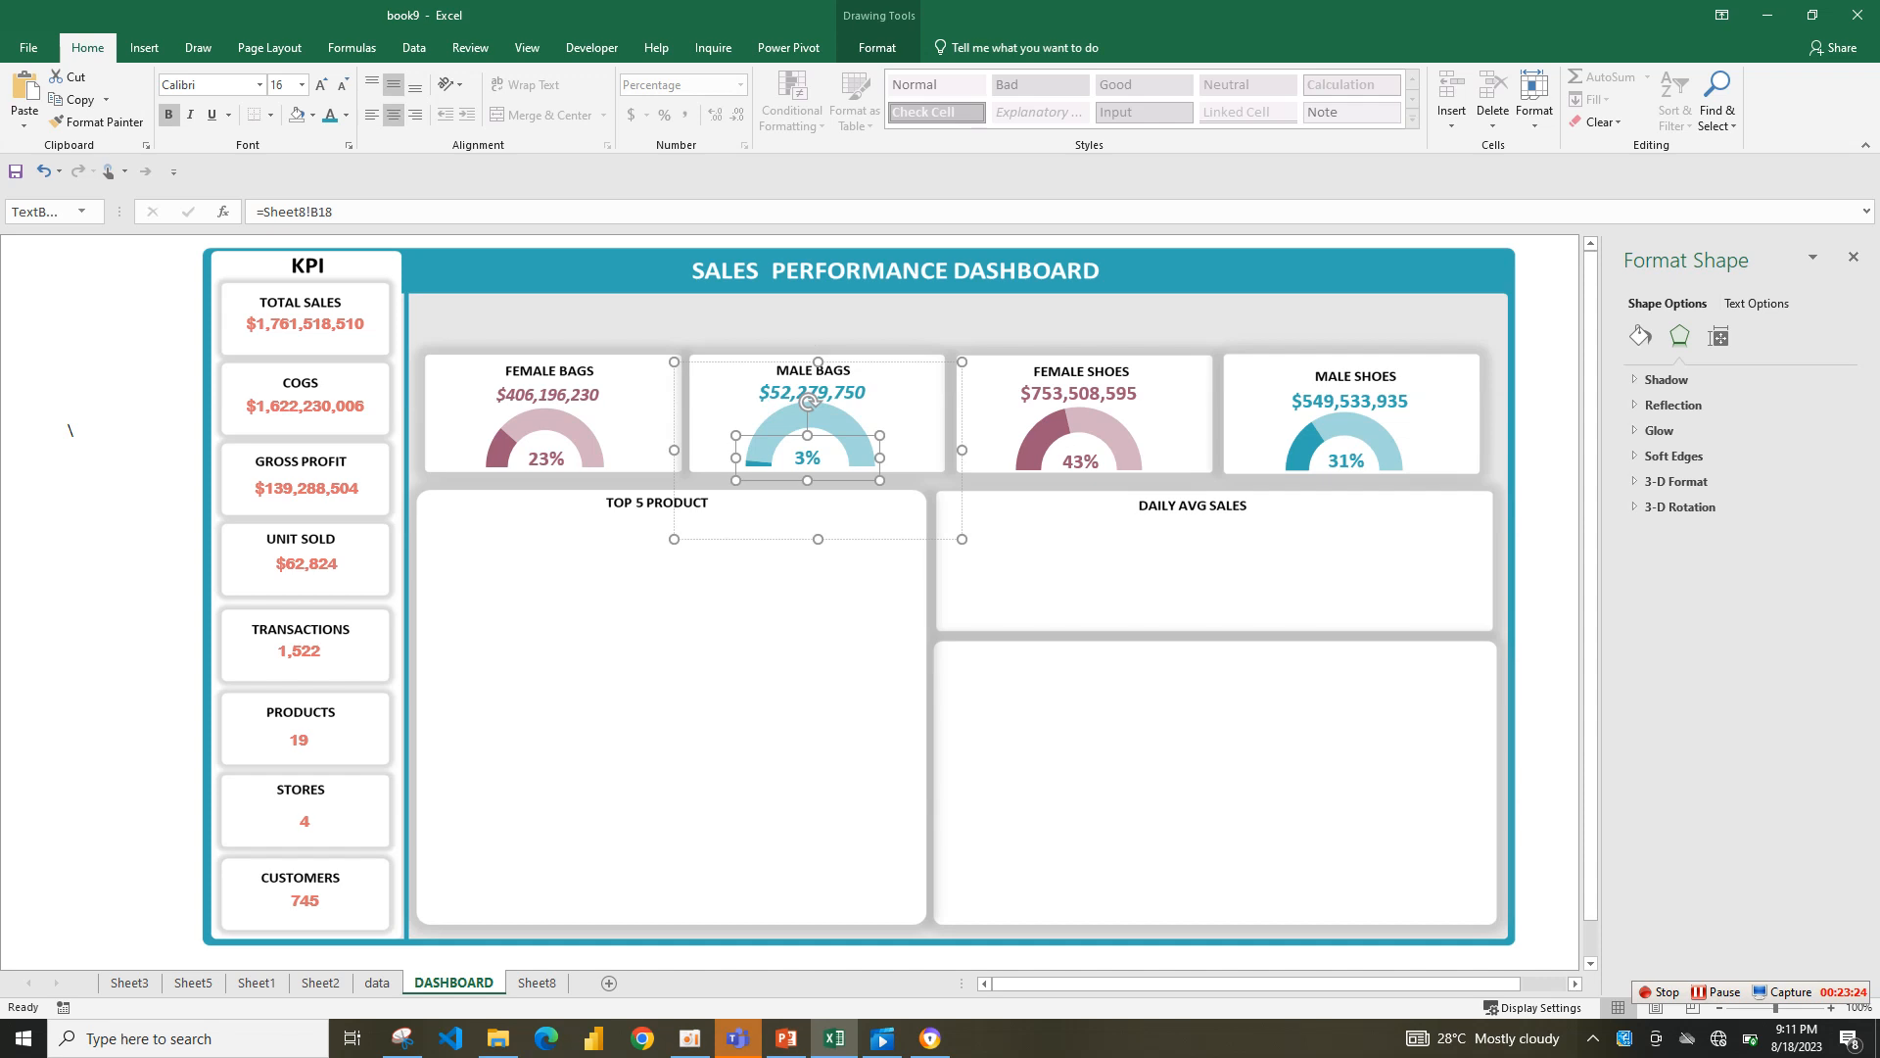
click(1079, 394)
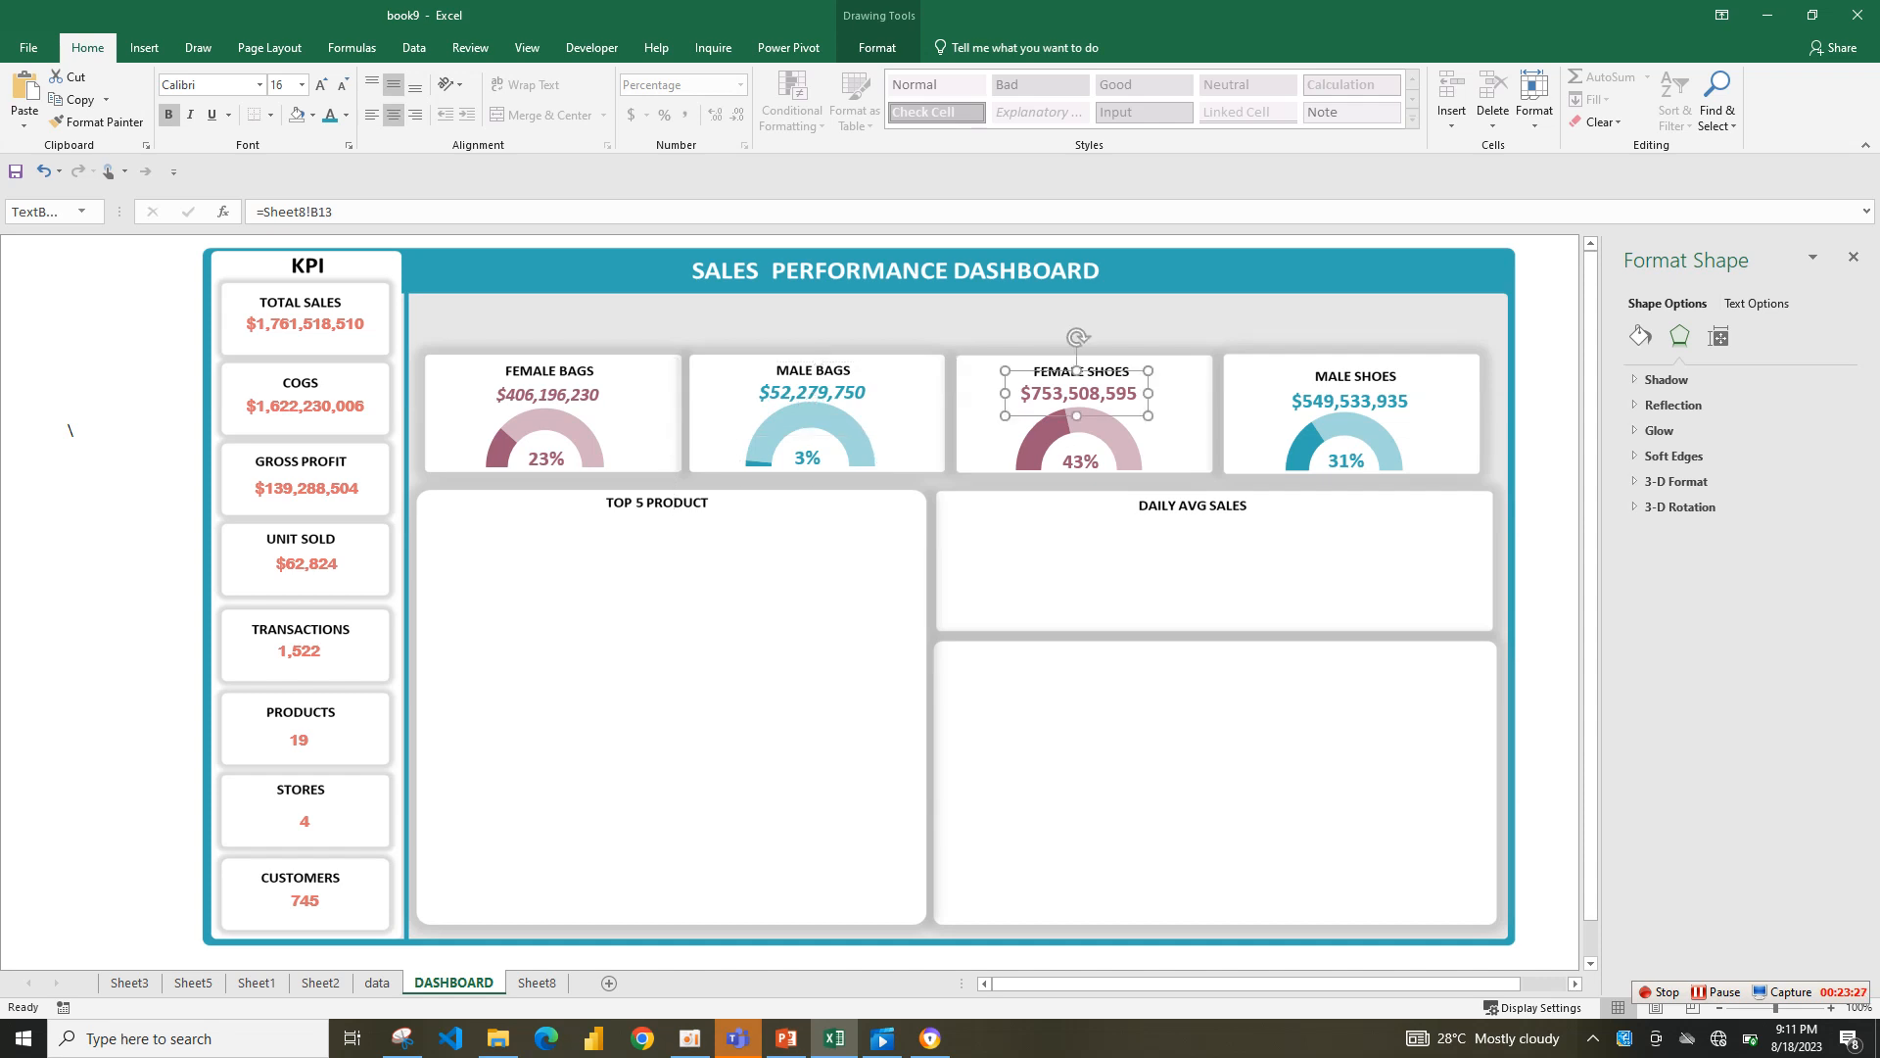
click(1080, 461)
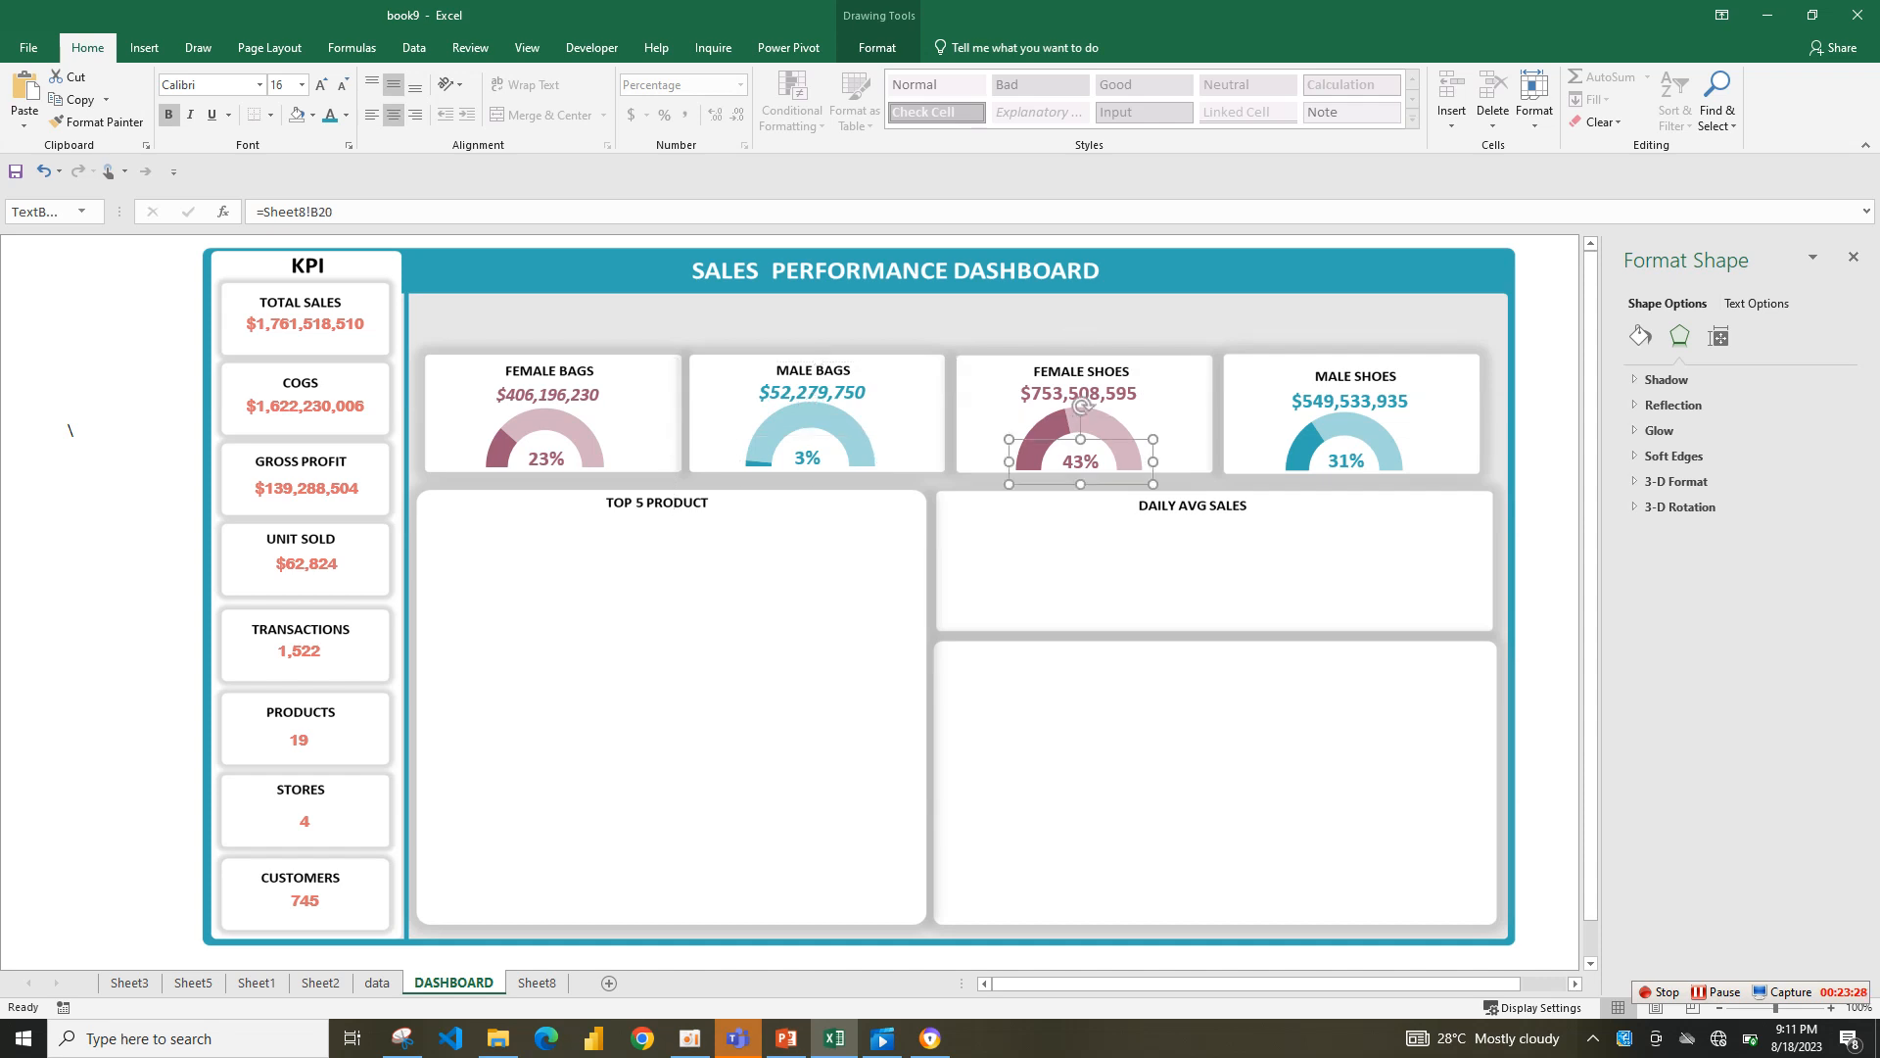
click(1349, 401)
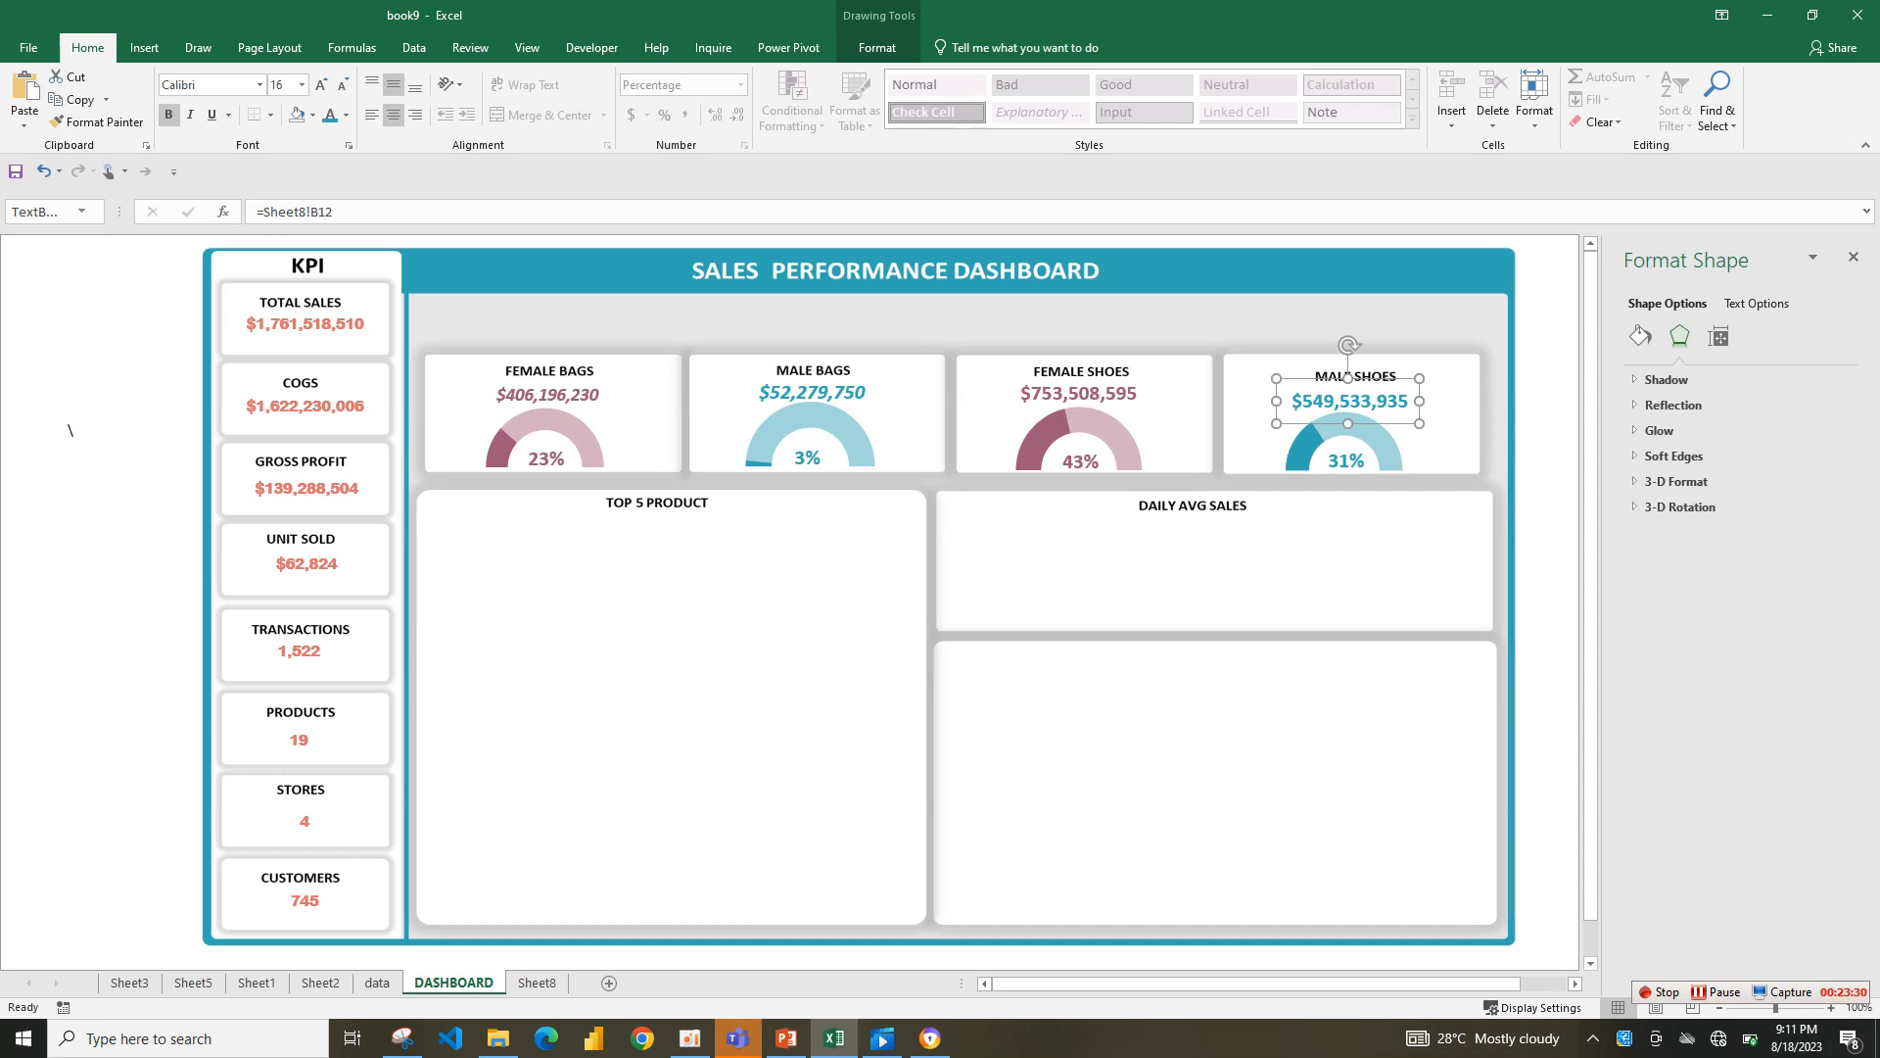
key(ctrl+i)
click(1078, 394)
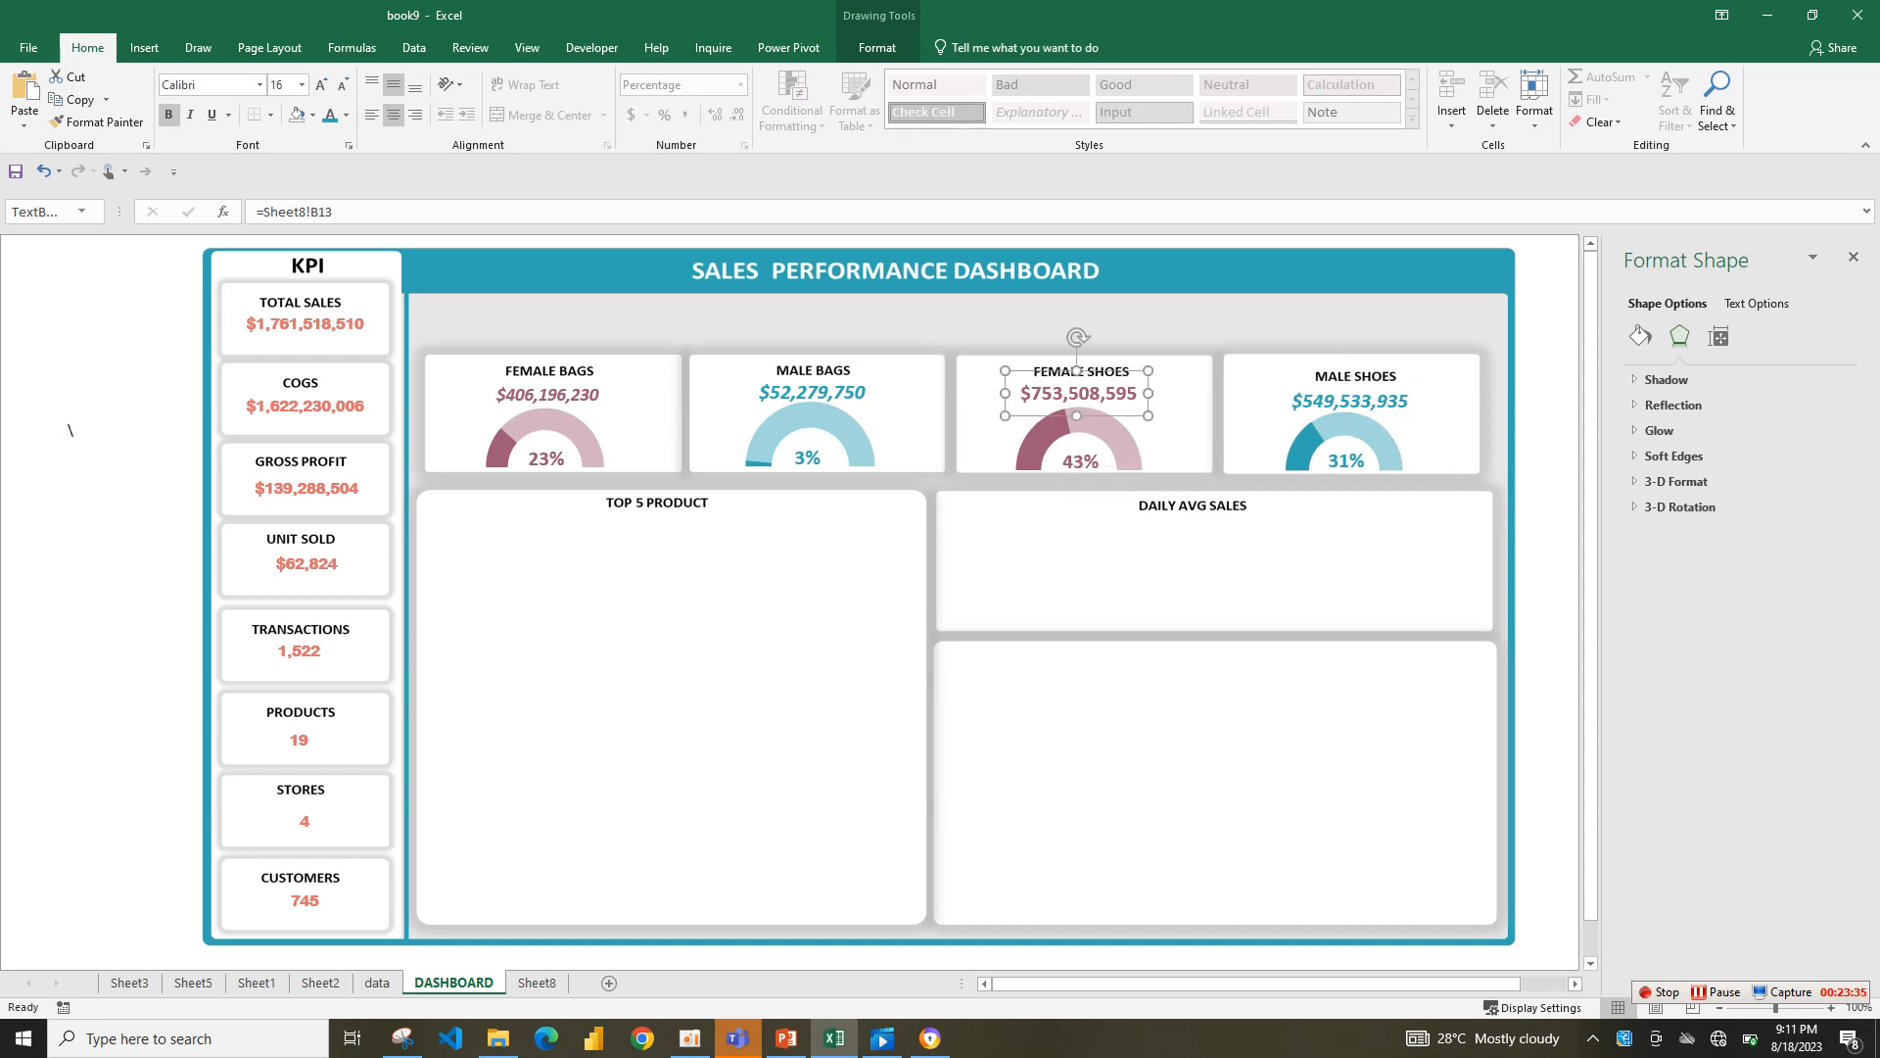
click(190, 115)
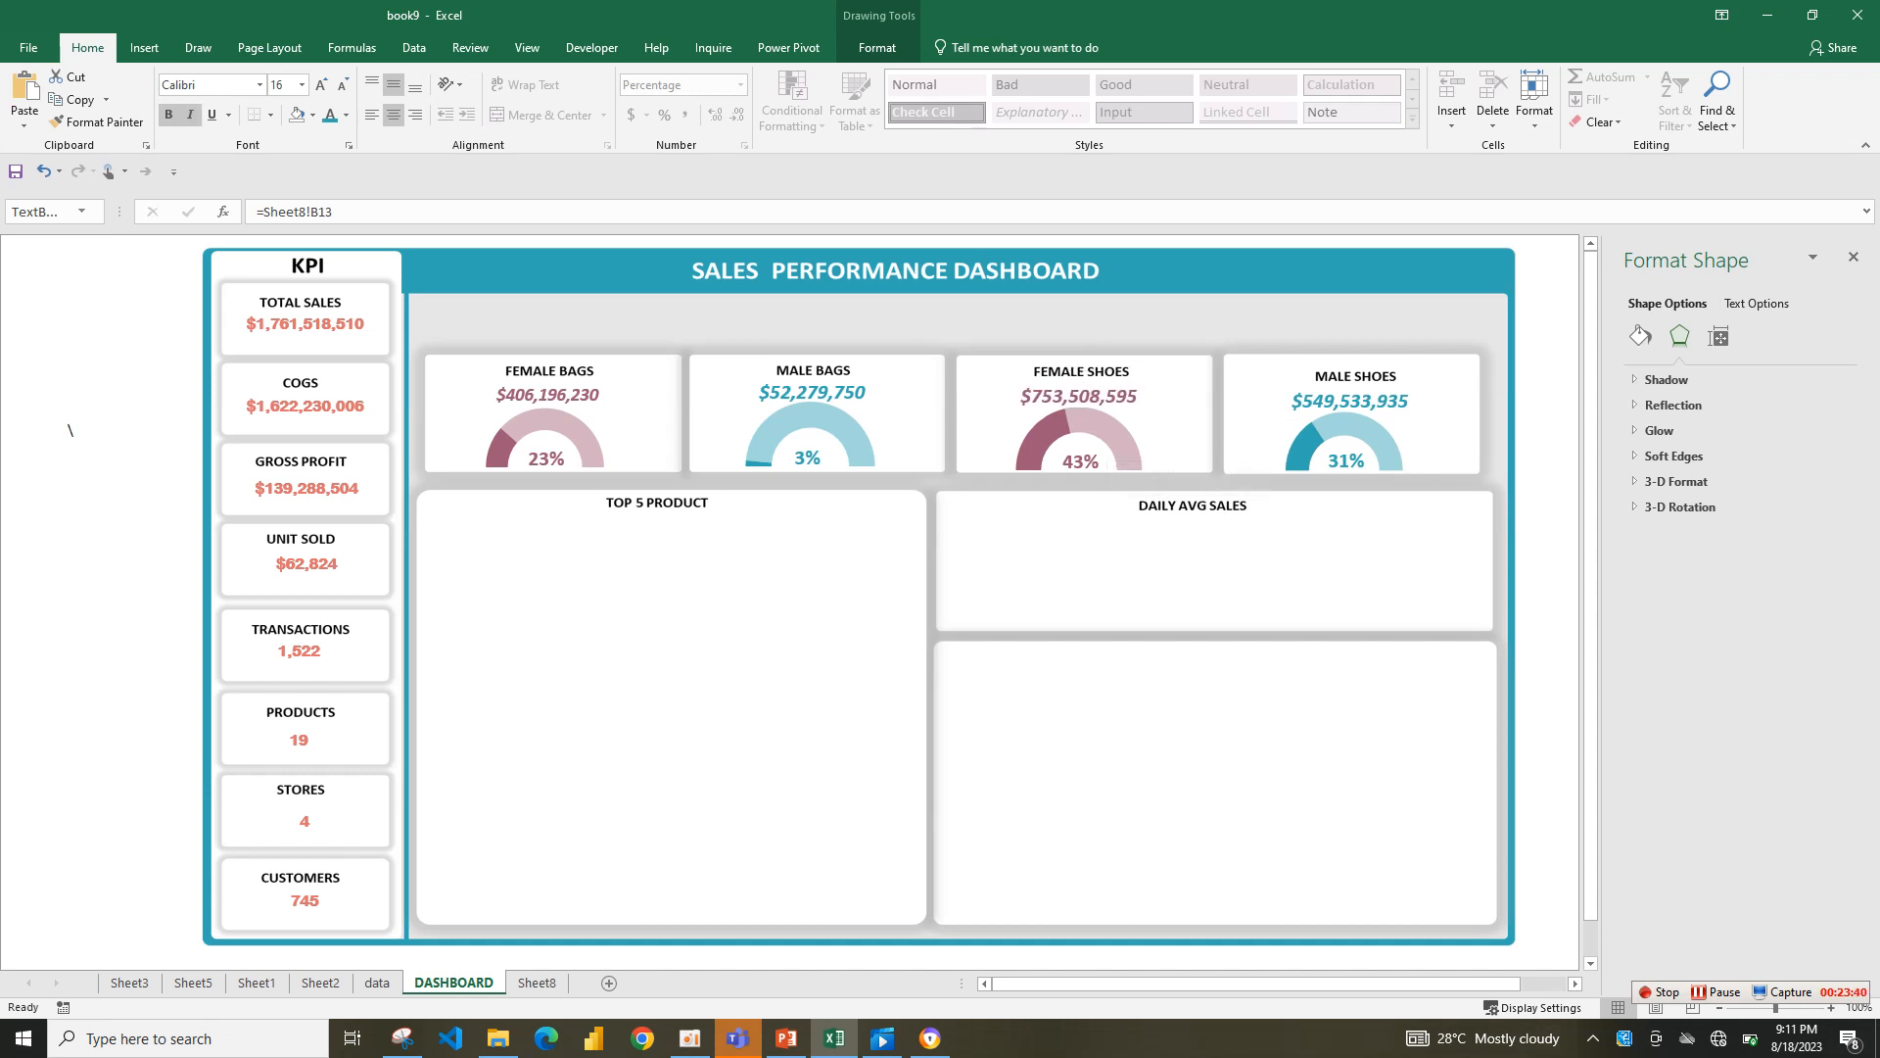
click(1082, 345)
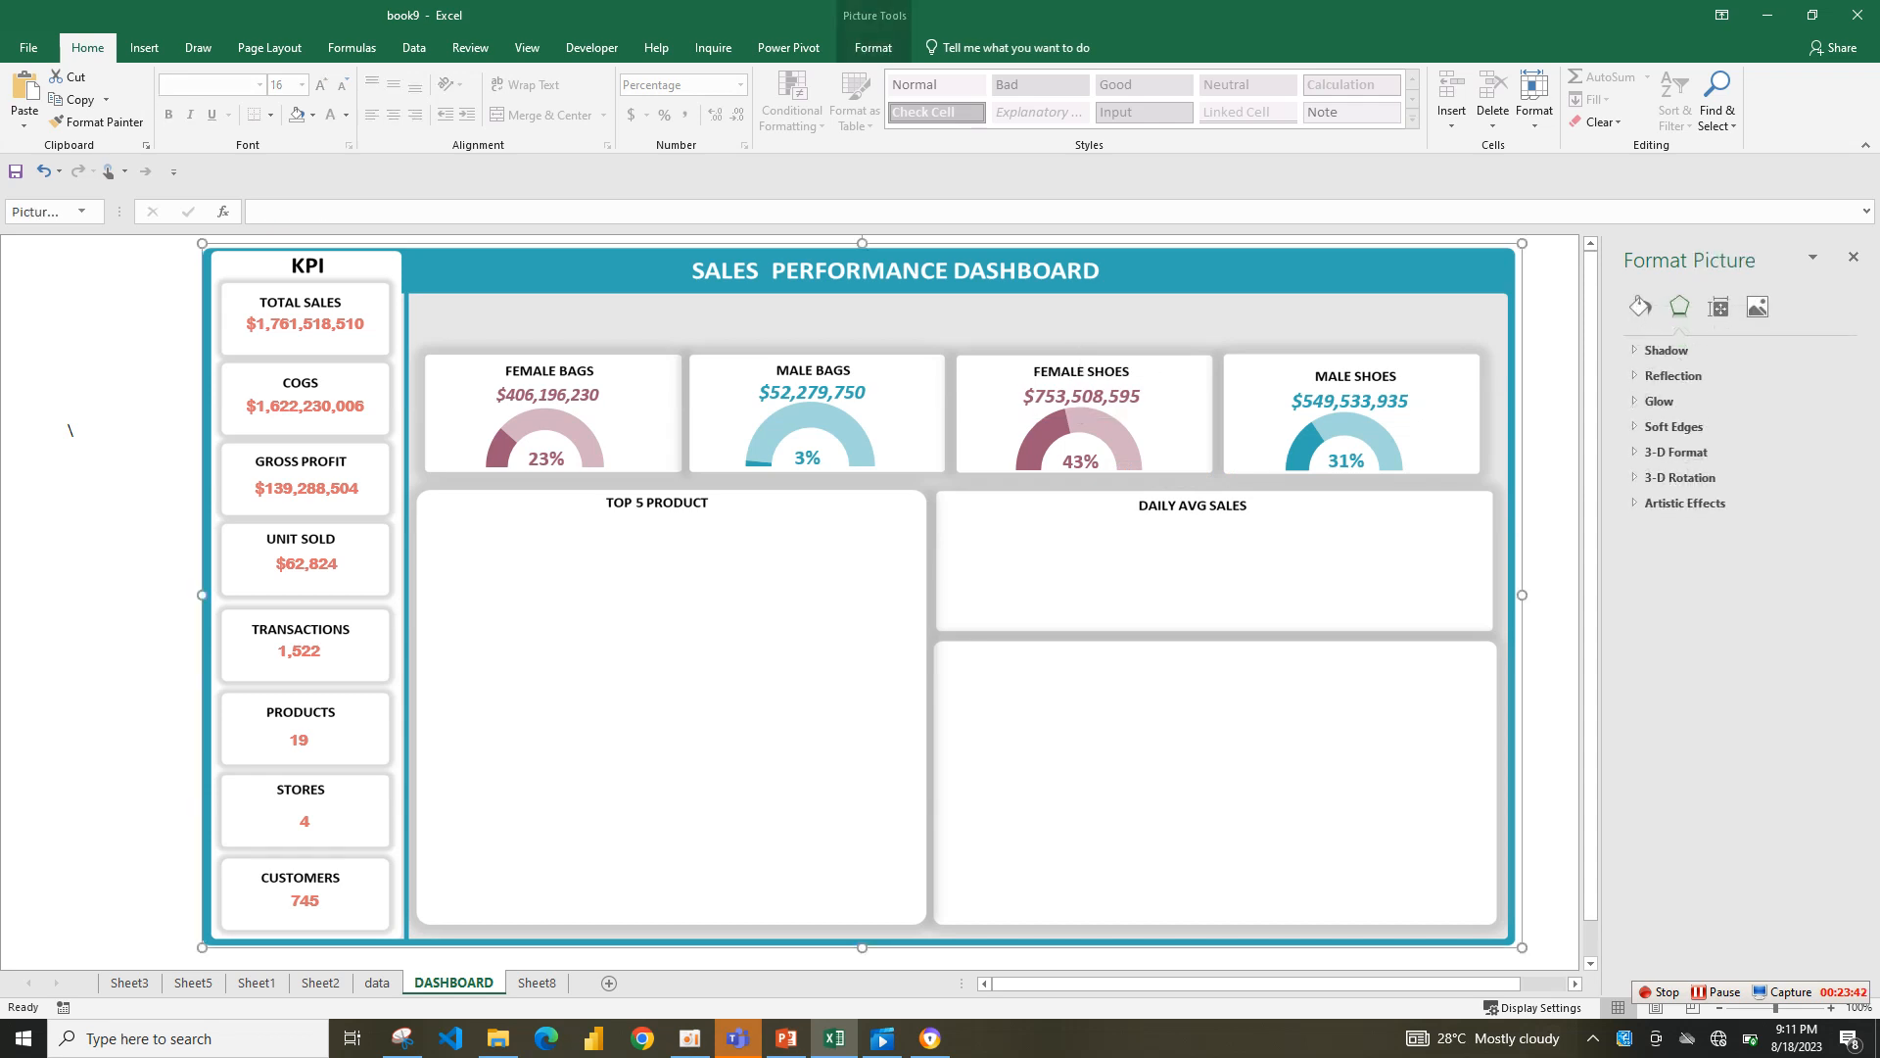
click(70, 437)
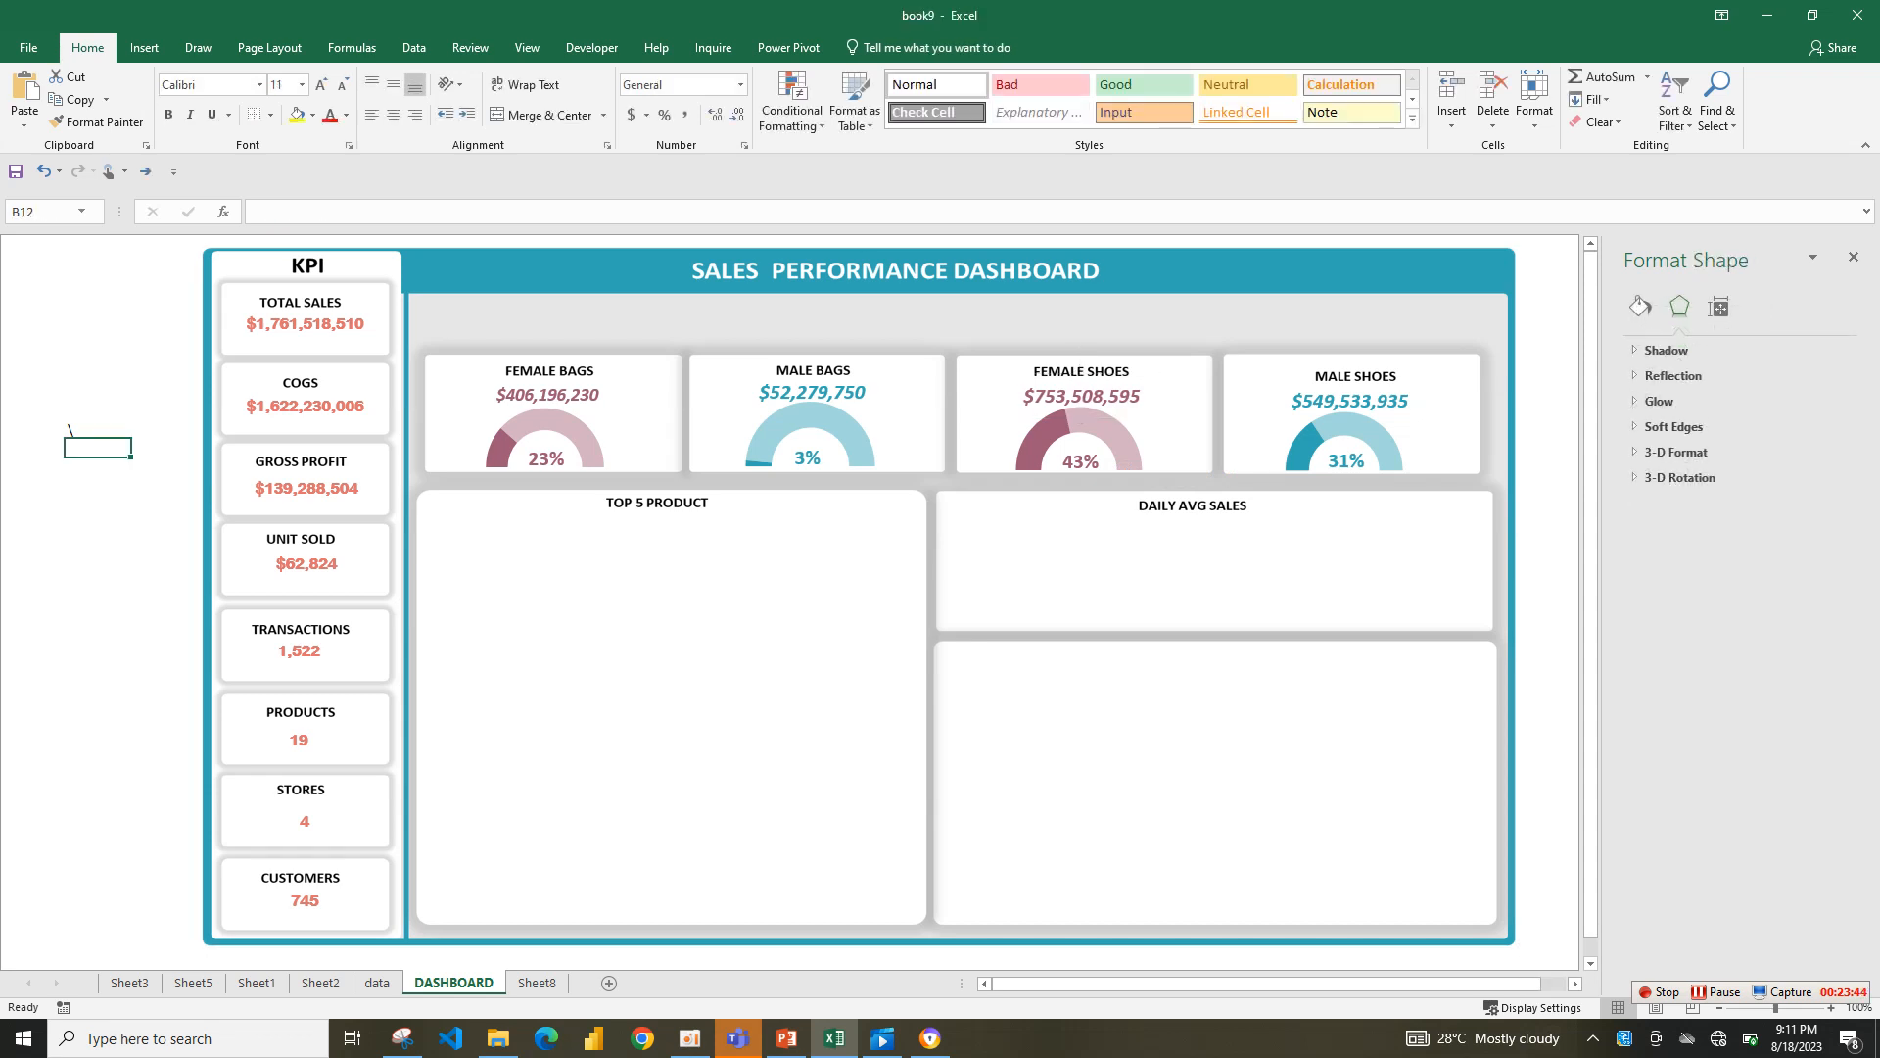
- Copy the stores PivotTable on Sheet8 and paste the duplicate at cell G18
click(862, 596)
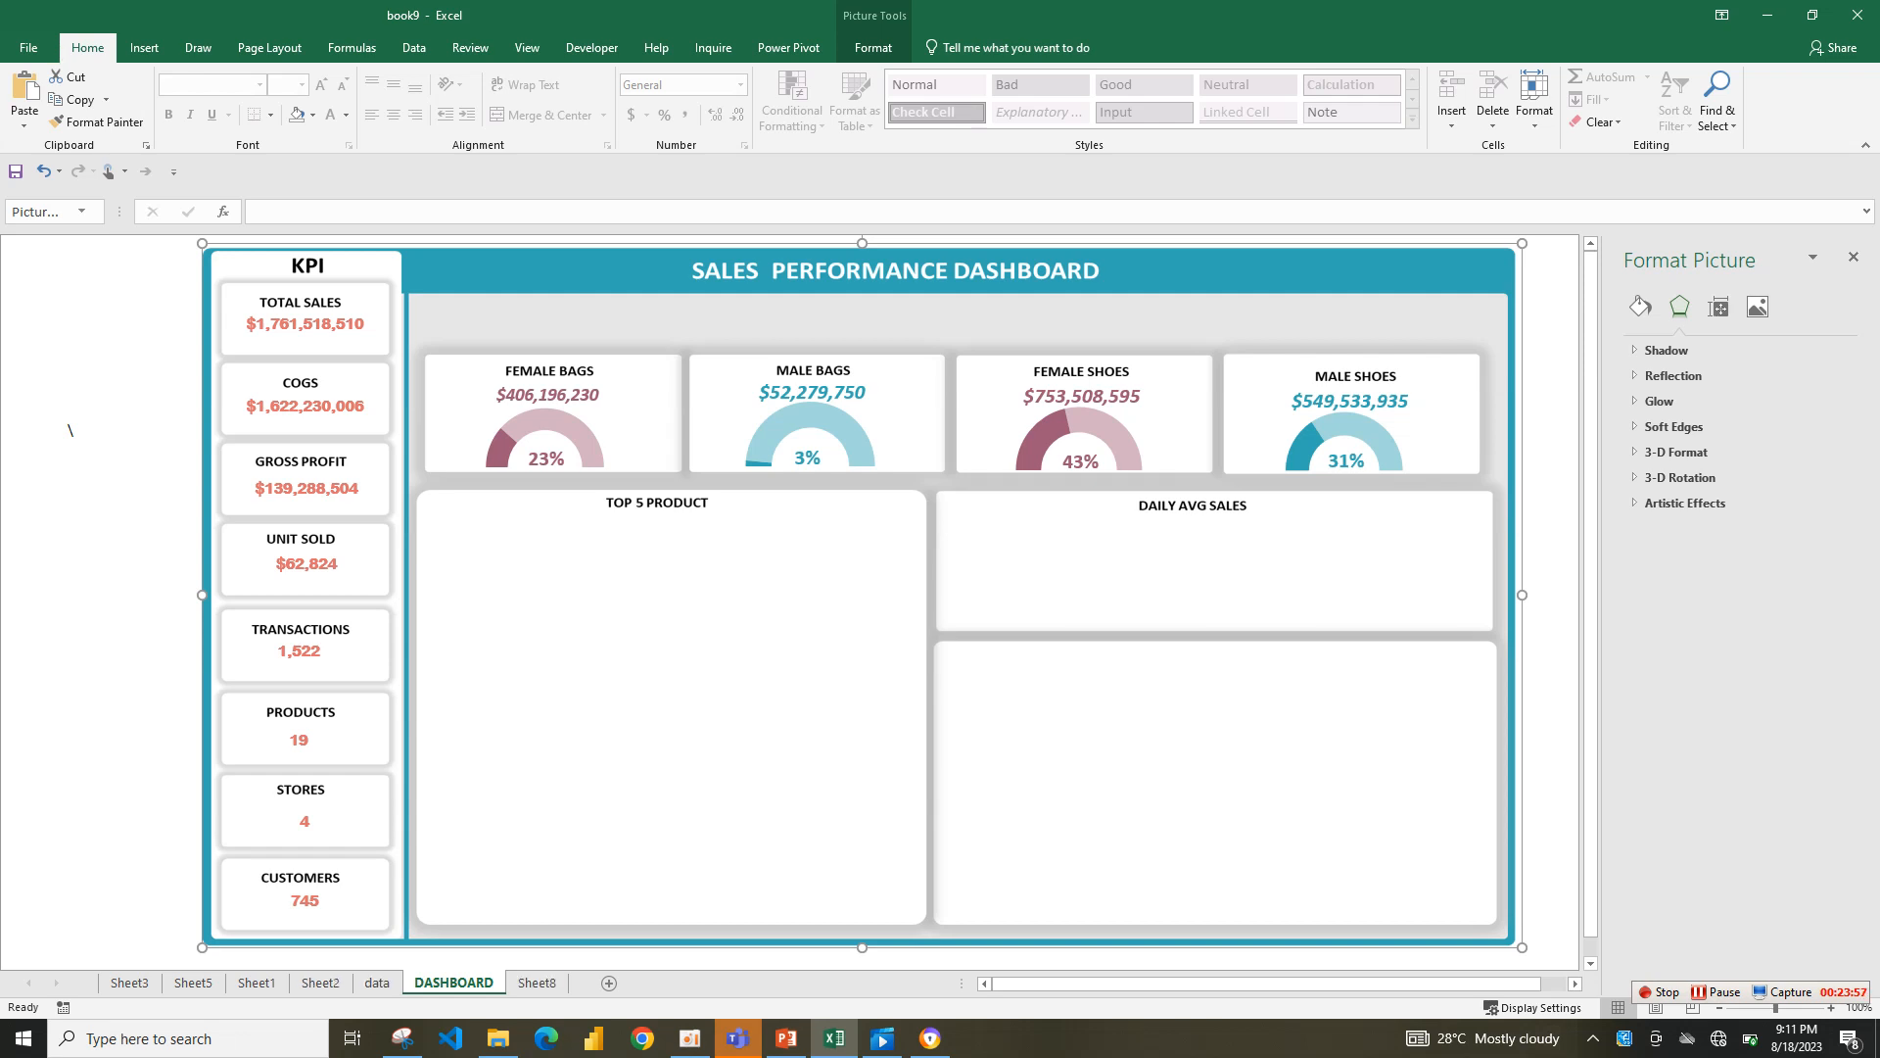
click(537, 982)
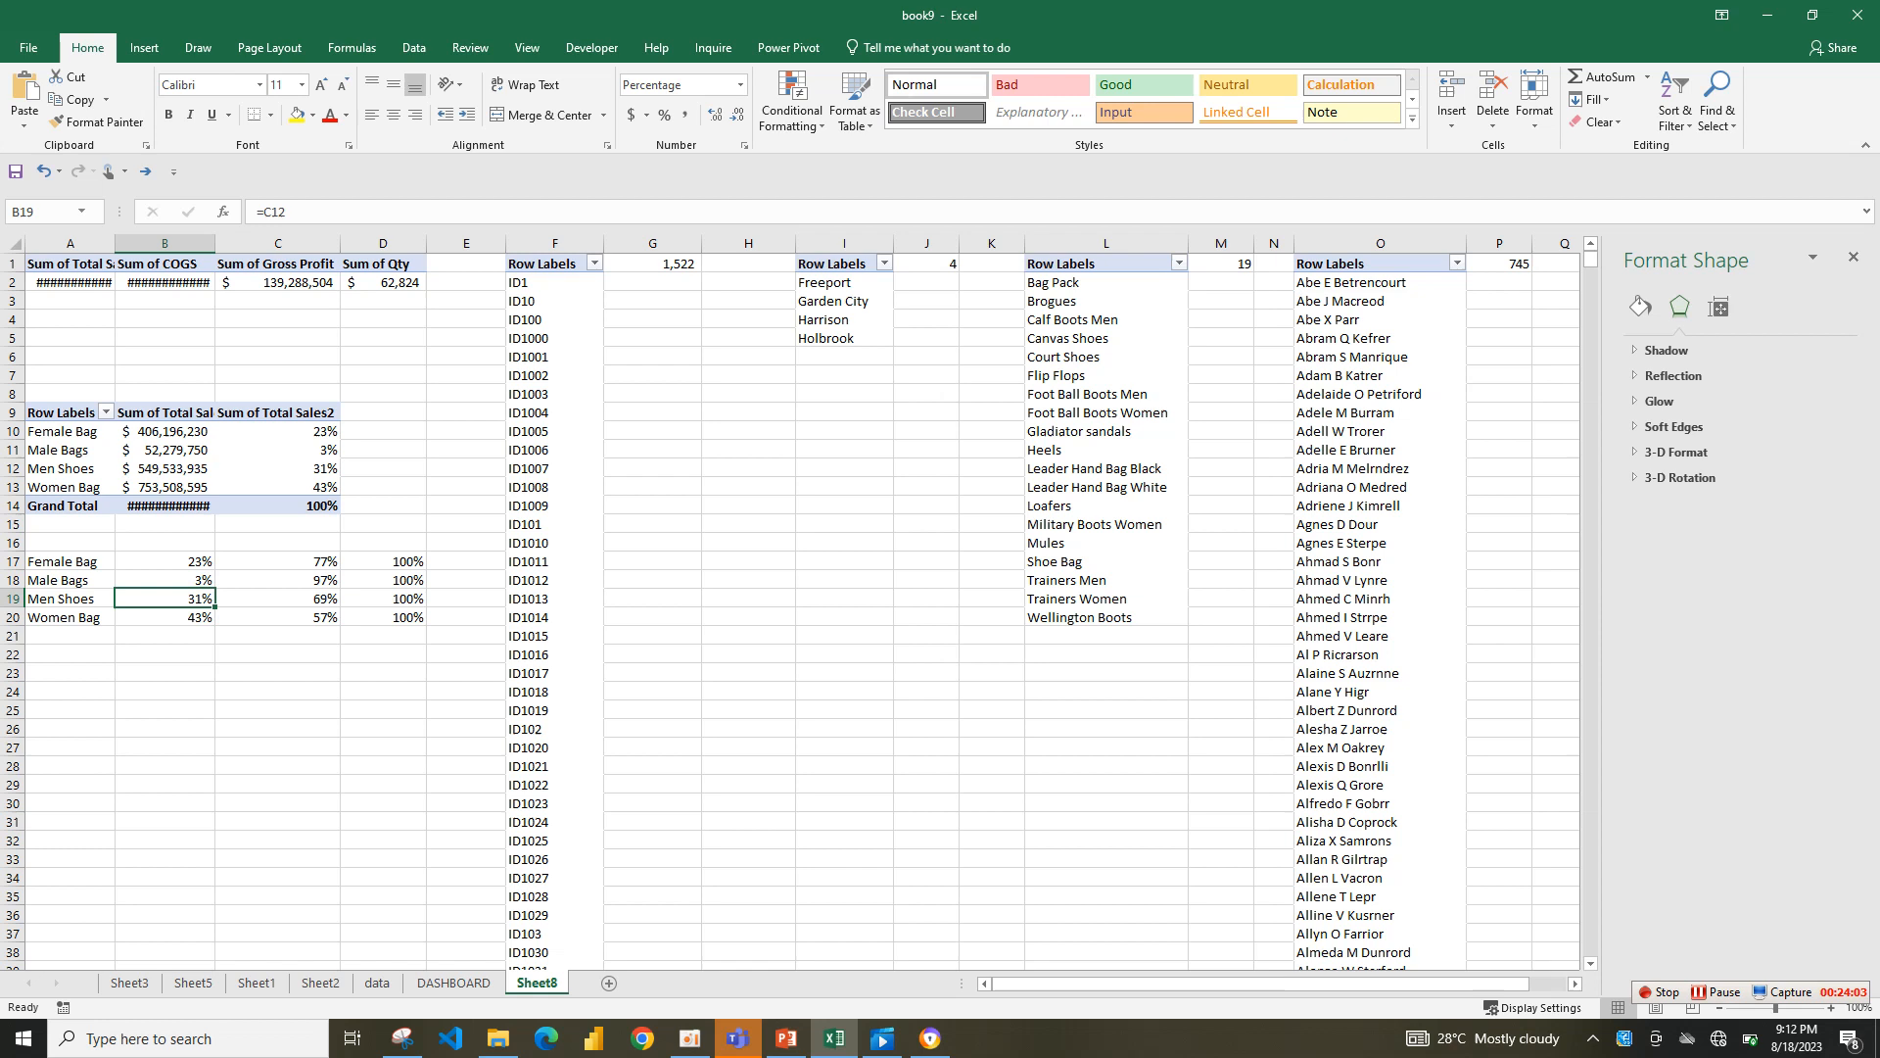
drag(832, 264, 832, 357)
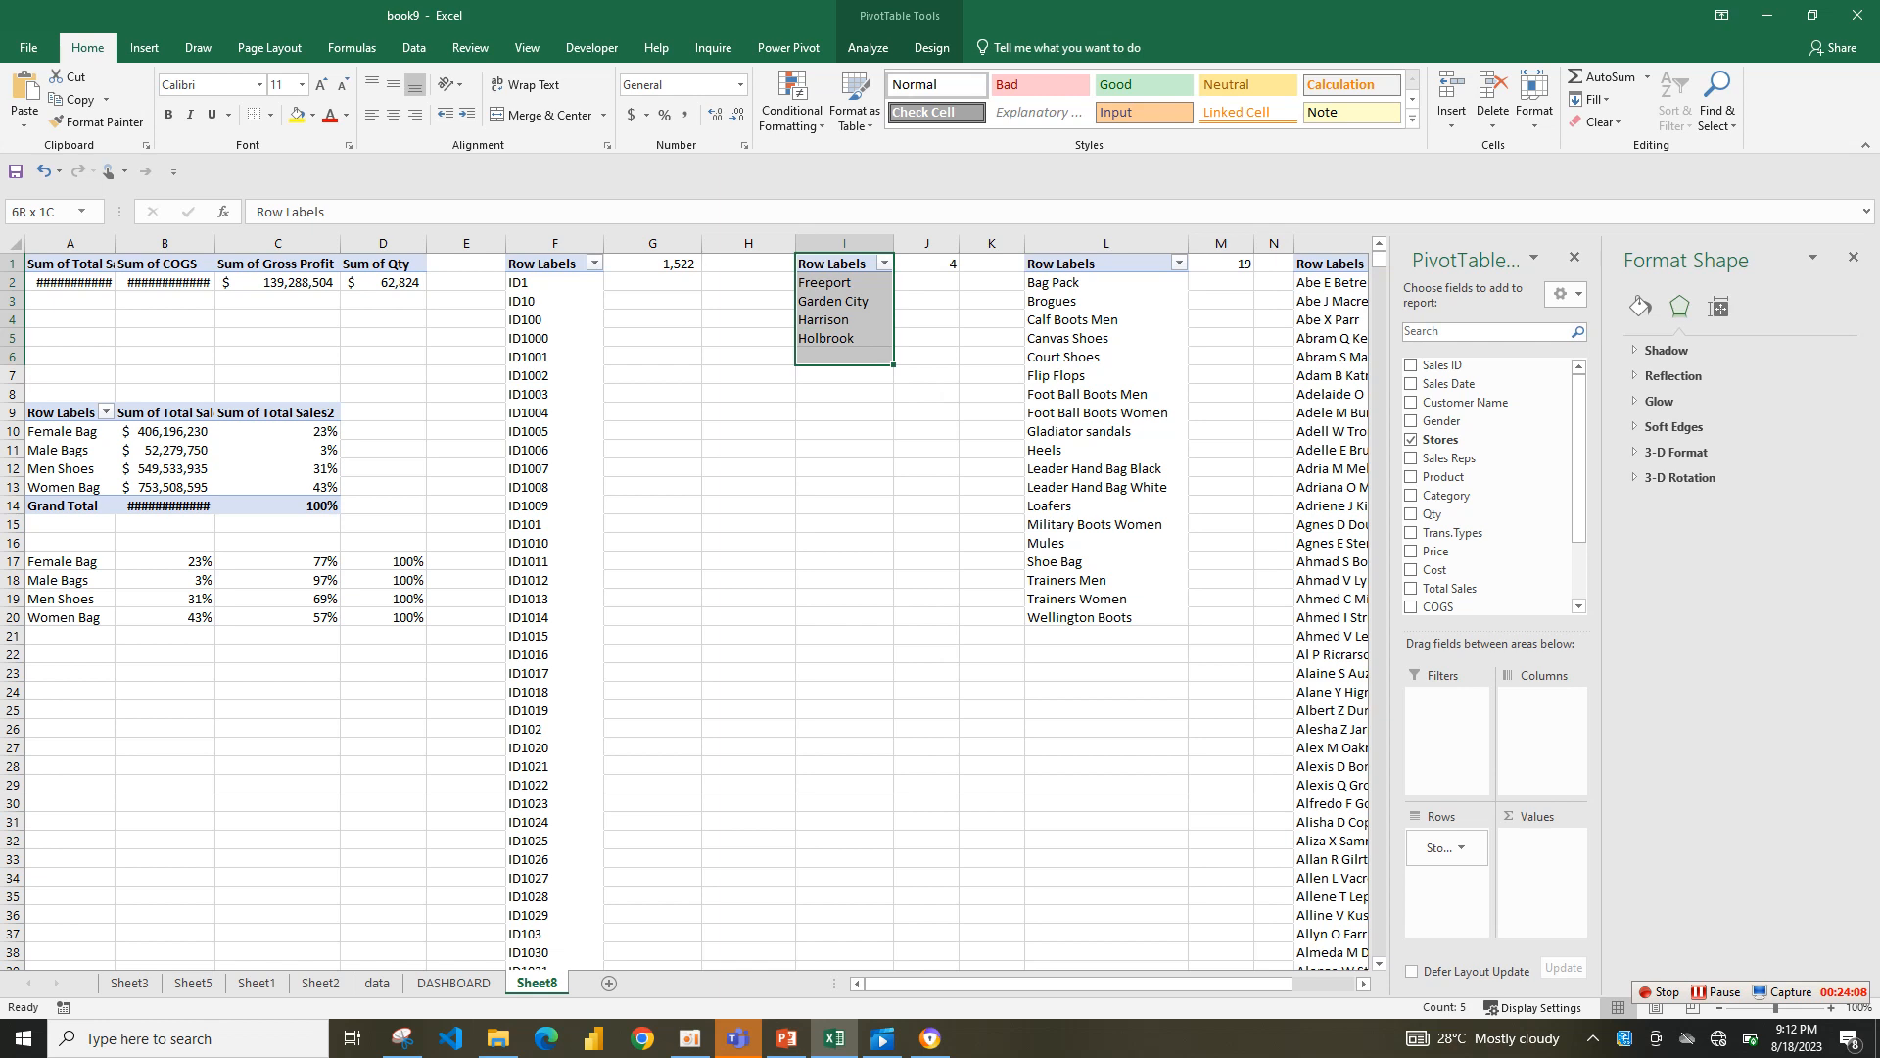
key(ctrl+c)
click(652, 580)
key(ctrl+v)
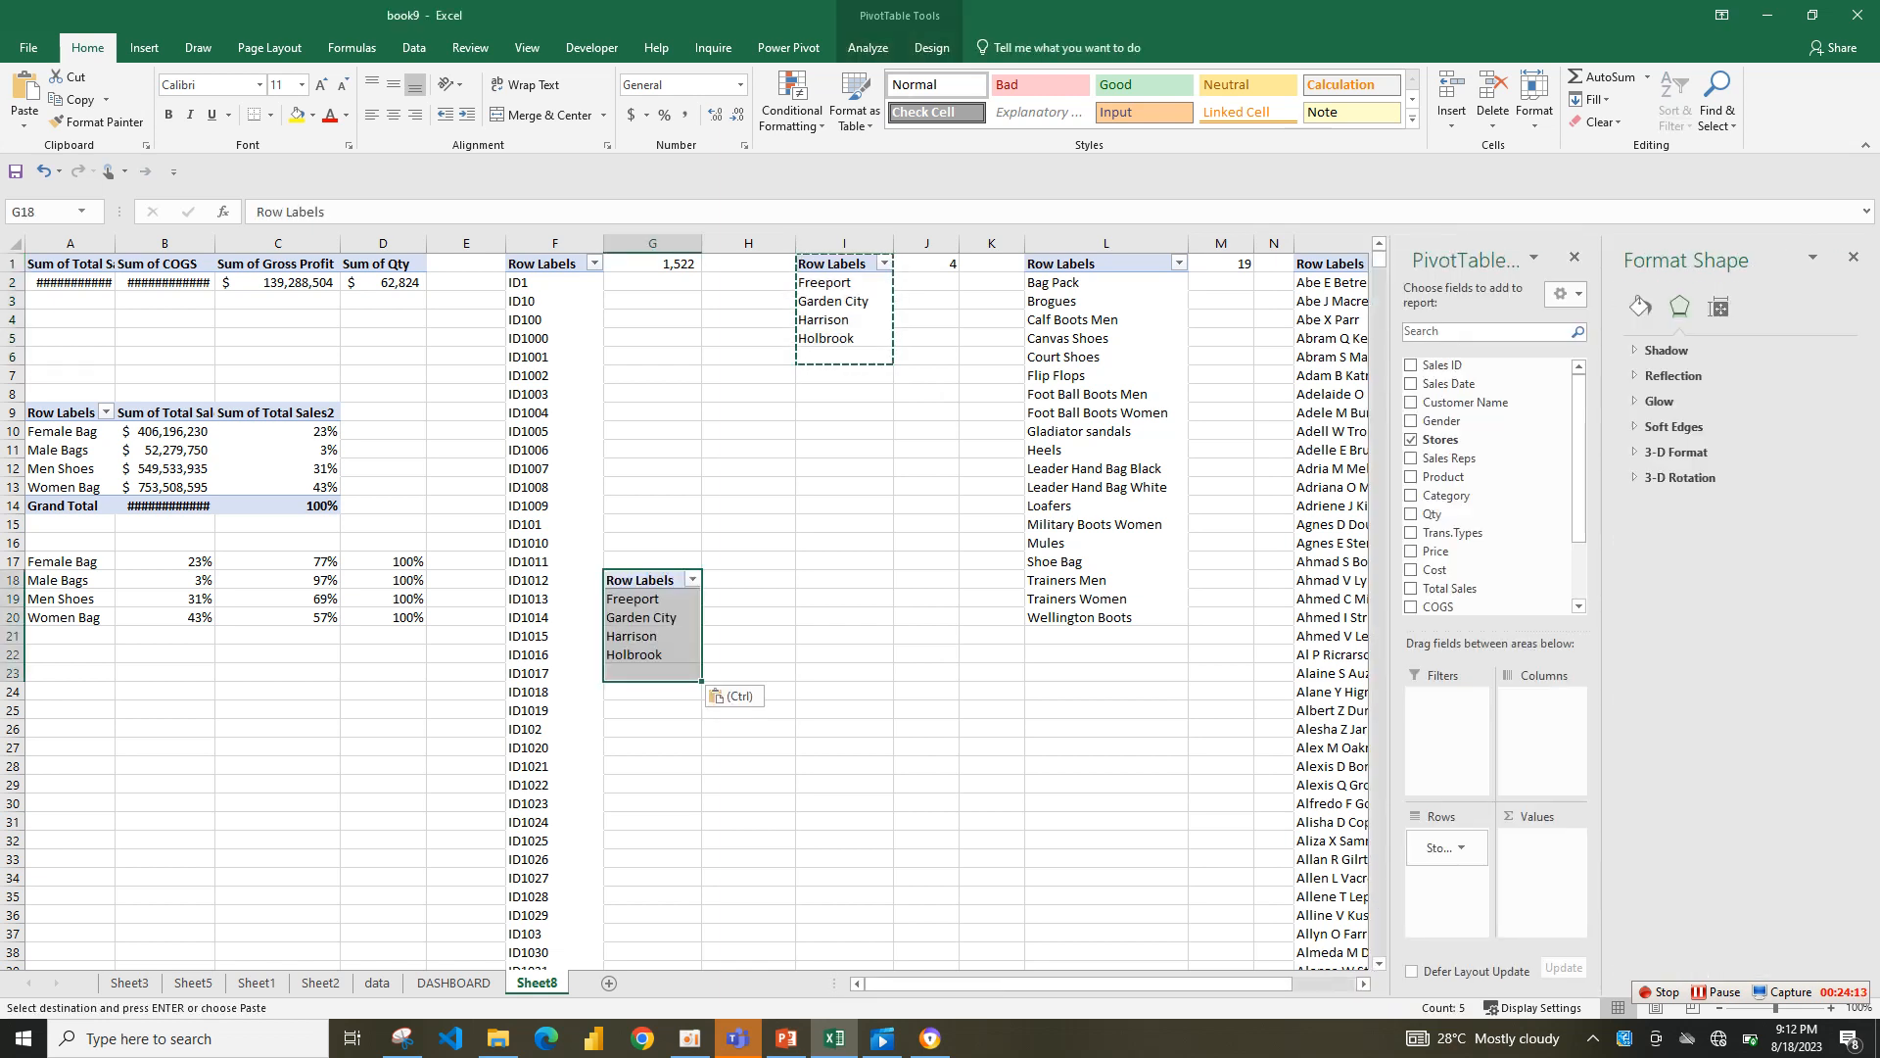
- Replace the Stores row field of the copied PivotTable with Product and add Qty as its summed value
mouse_move(1439, 848)
mouse_down()
mouse_move(1447, 495)
mouse_move(1448, 848)
mouse_up()
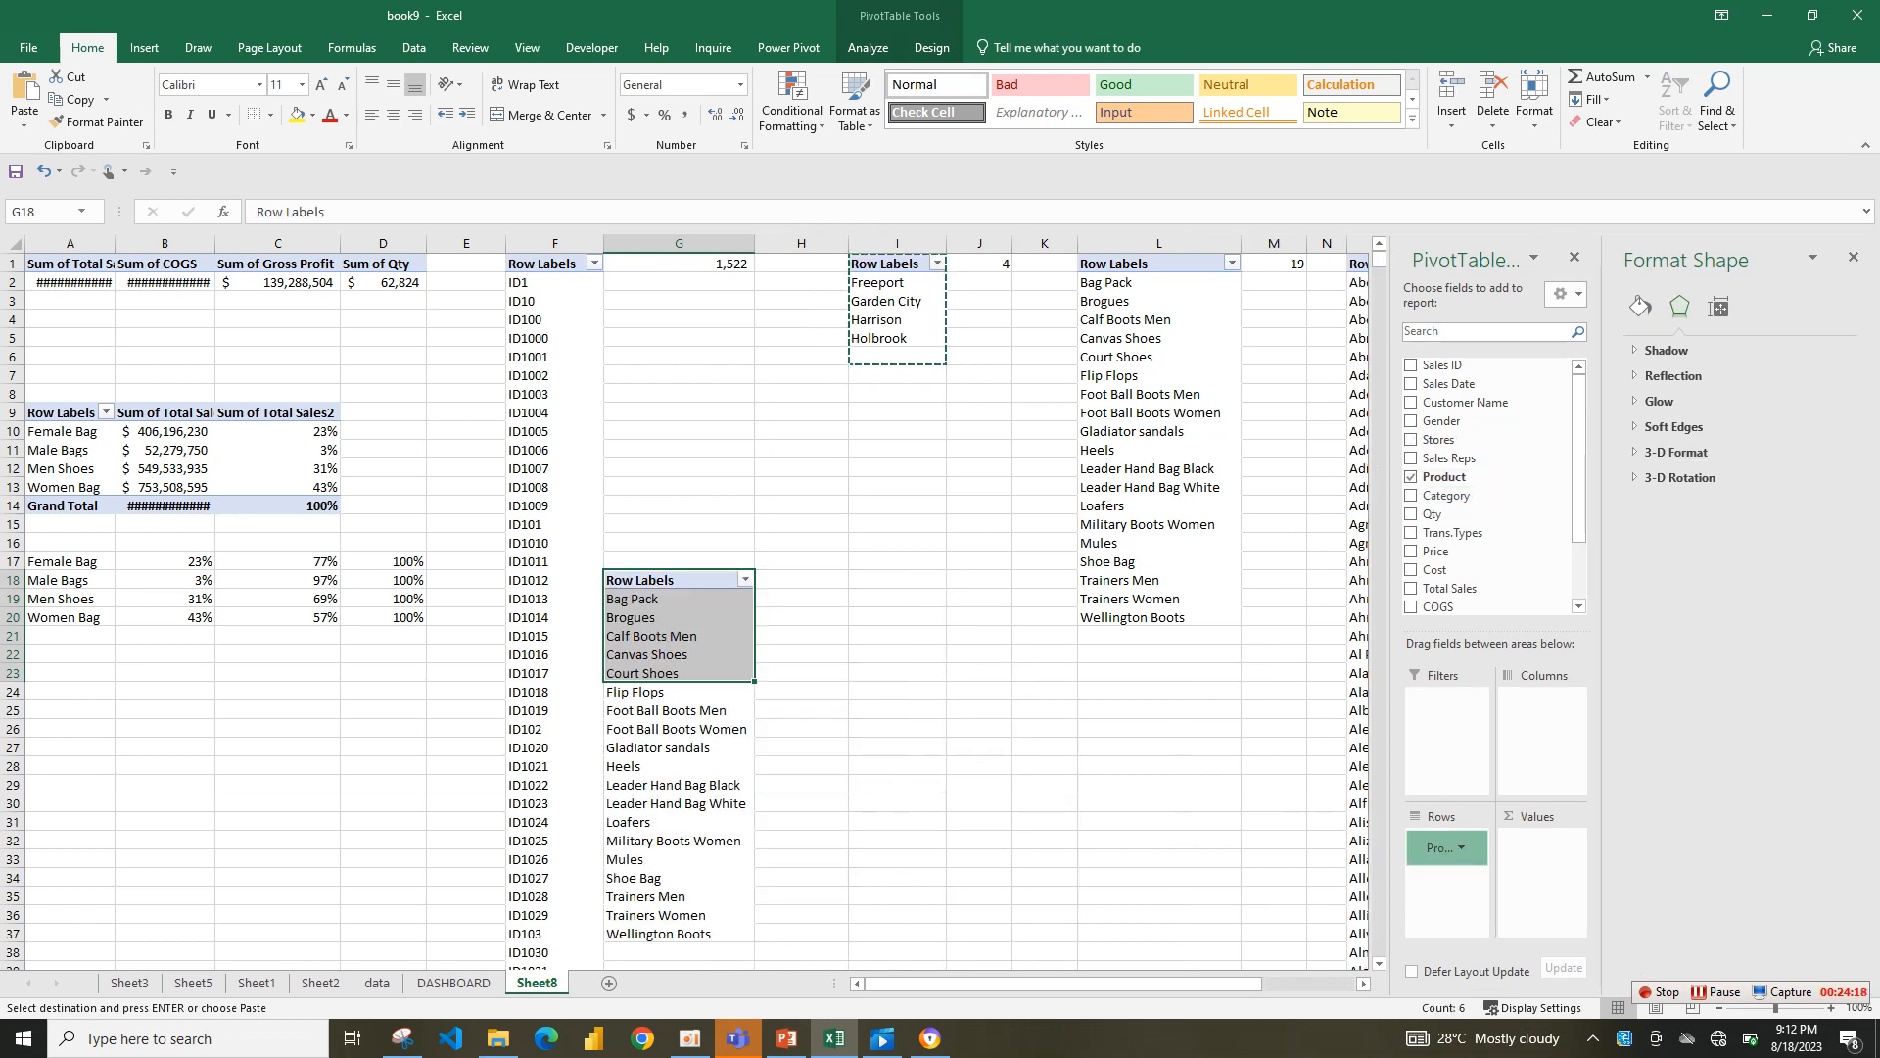
click(1447, 848)
click(1448, 848)
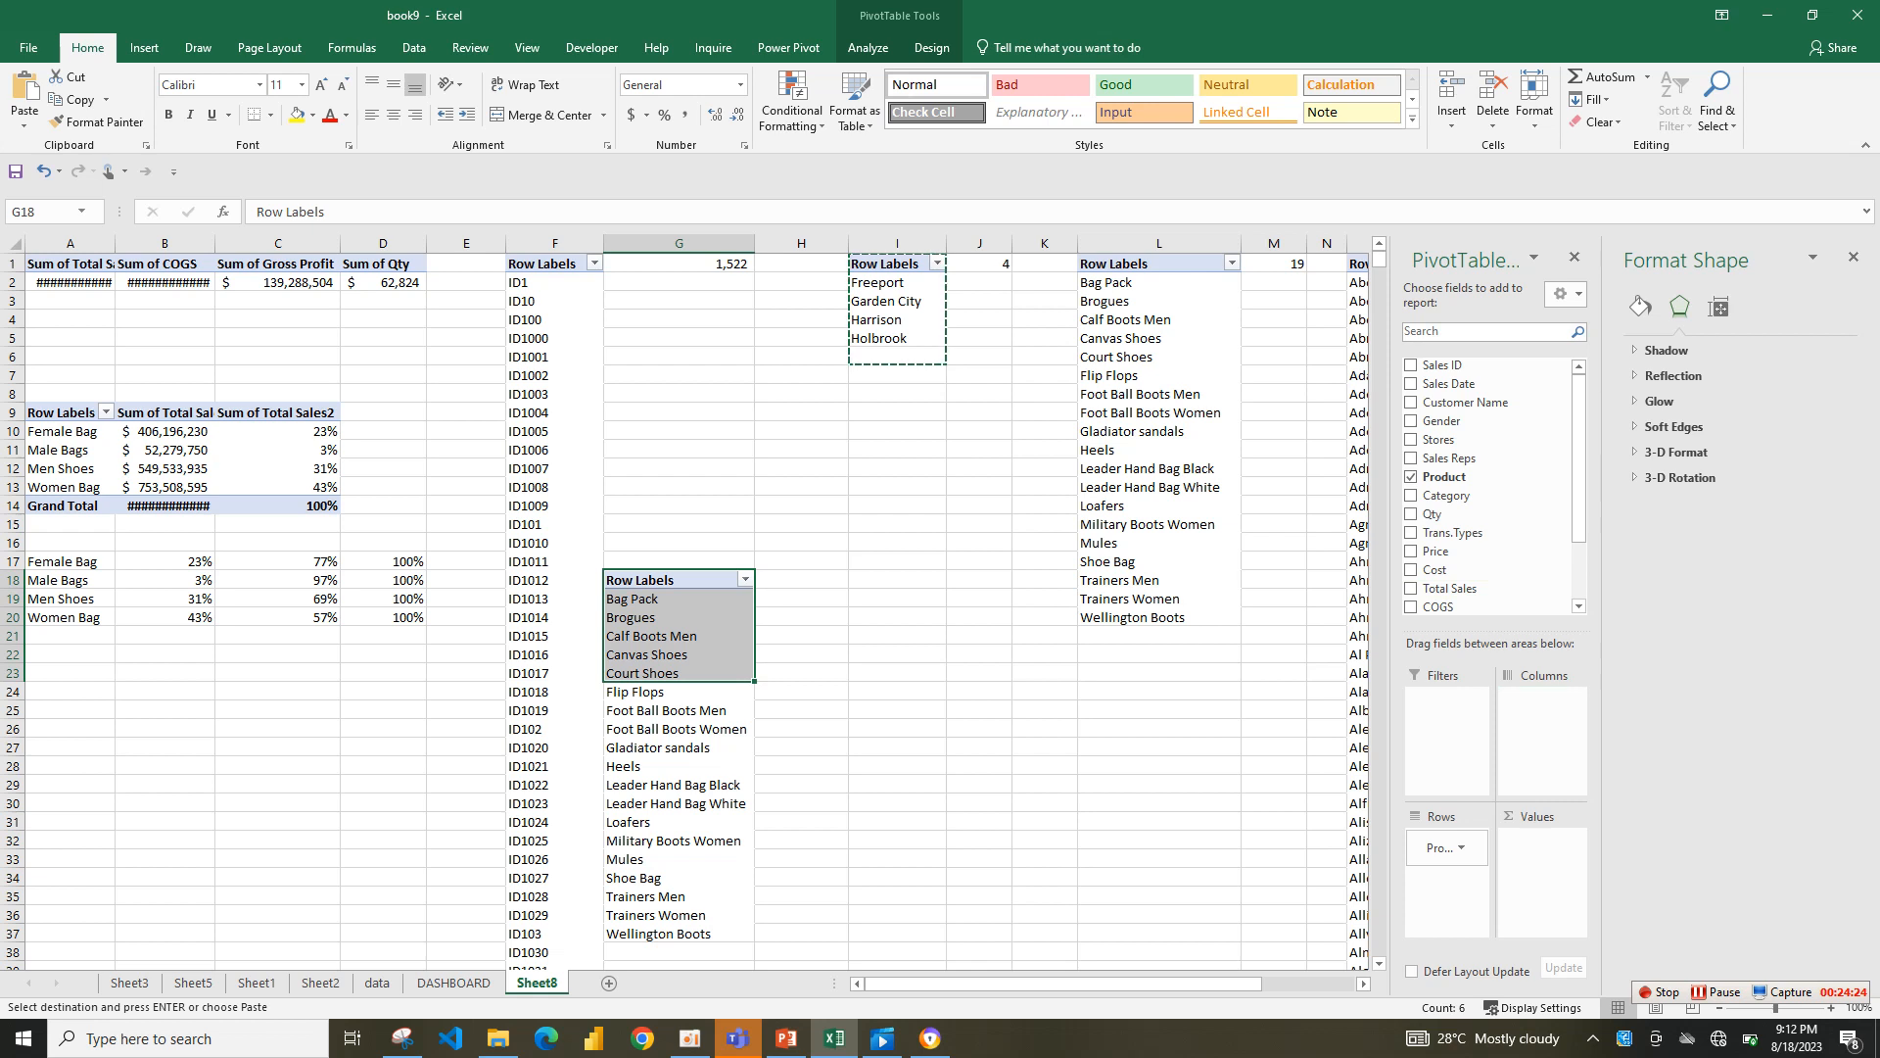
drag(1433, 514, 1542, 860)
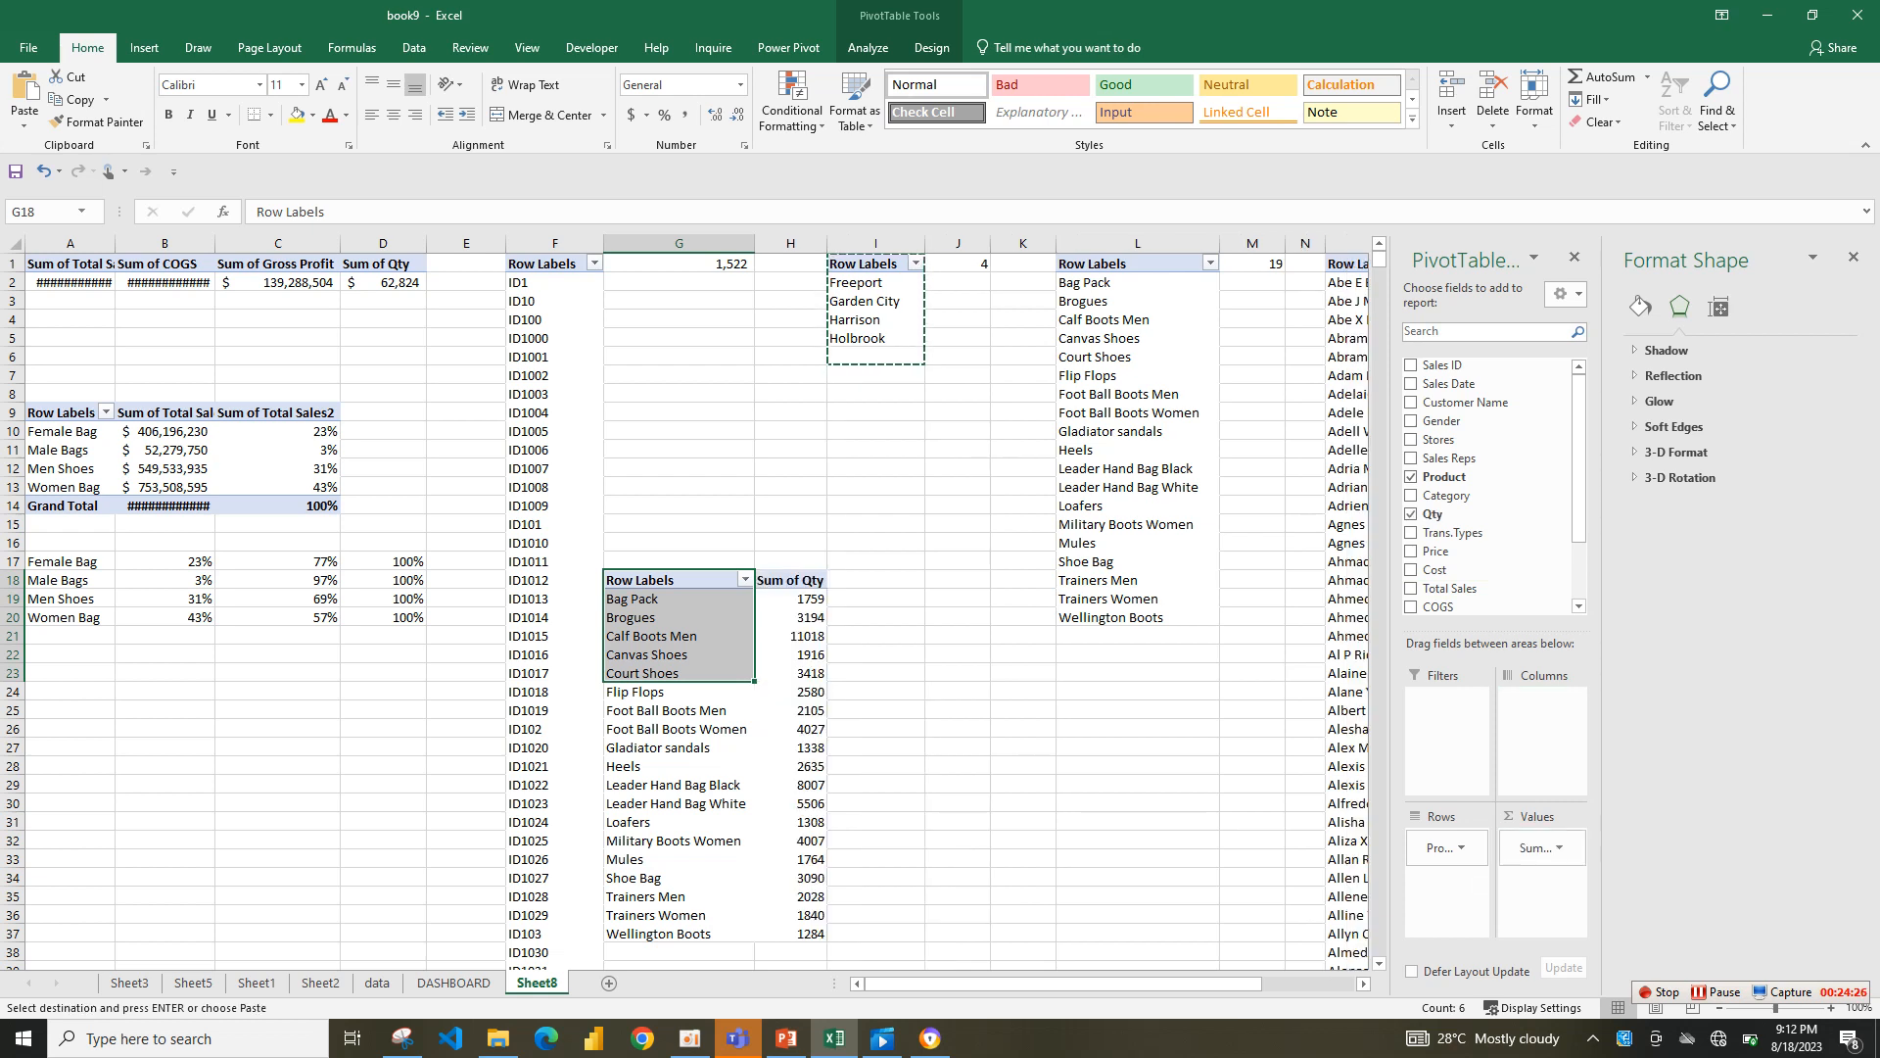
- Filter the product PivotTable to the top 5 items by Sum of Qty
click(745, 580)
click(745, 580)
click(875, 635)
click(745, 580)
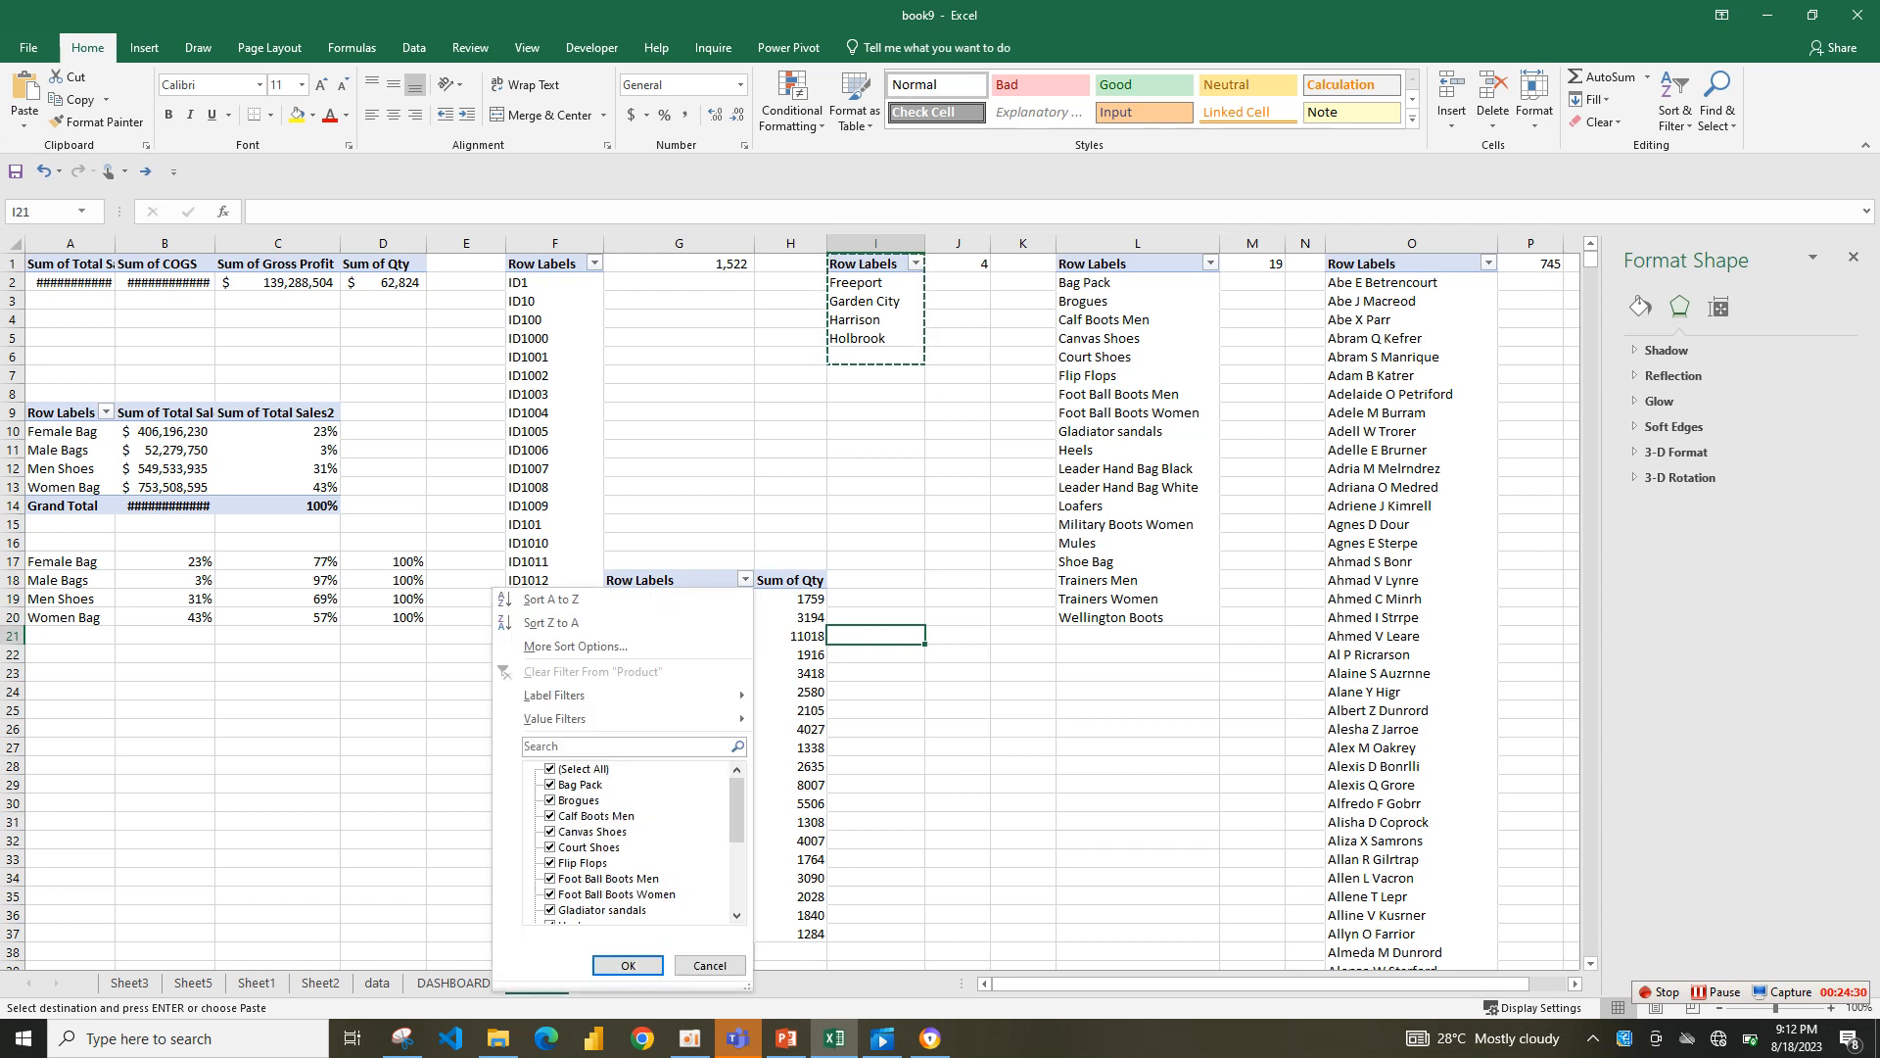
mouse_move(588, 718)
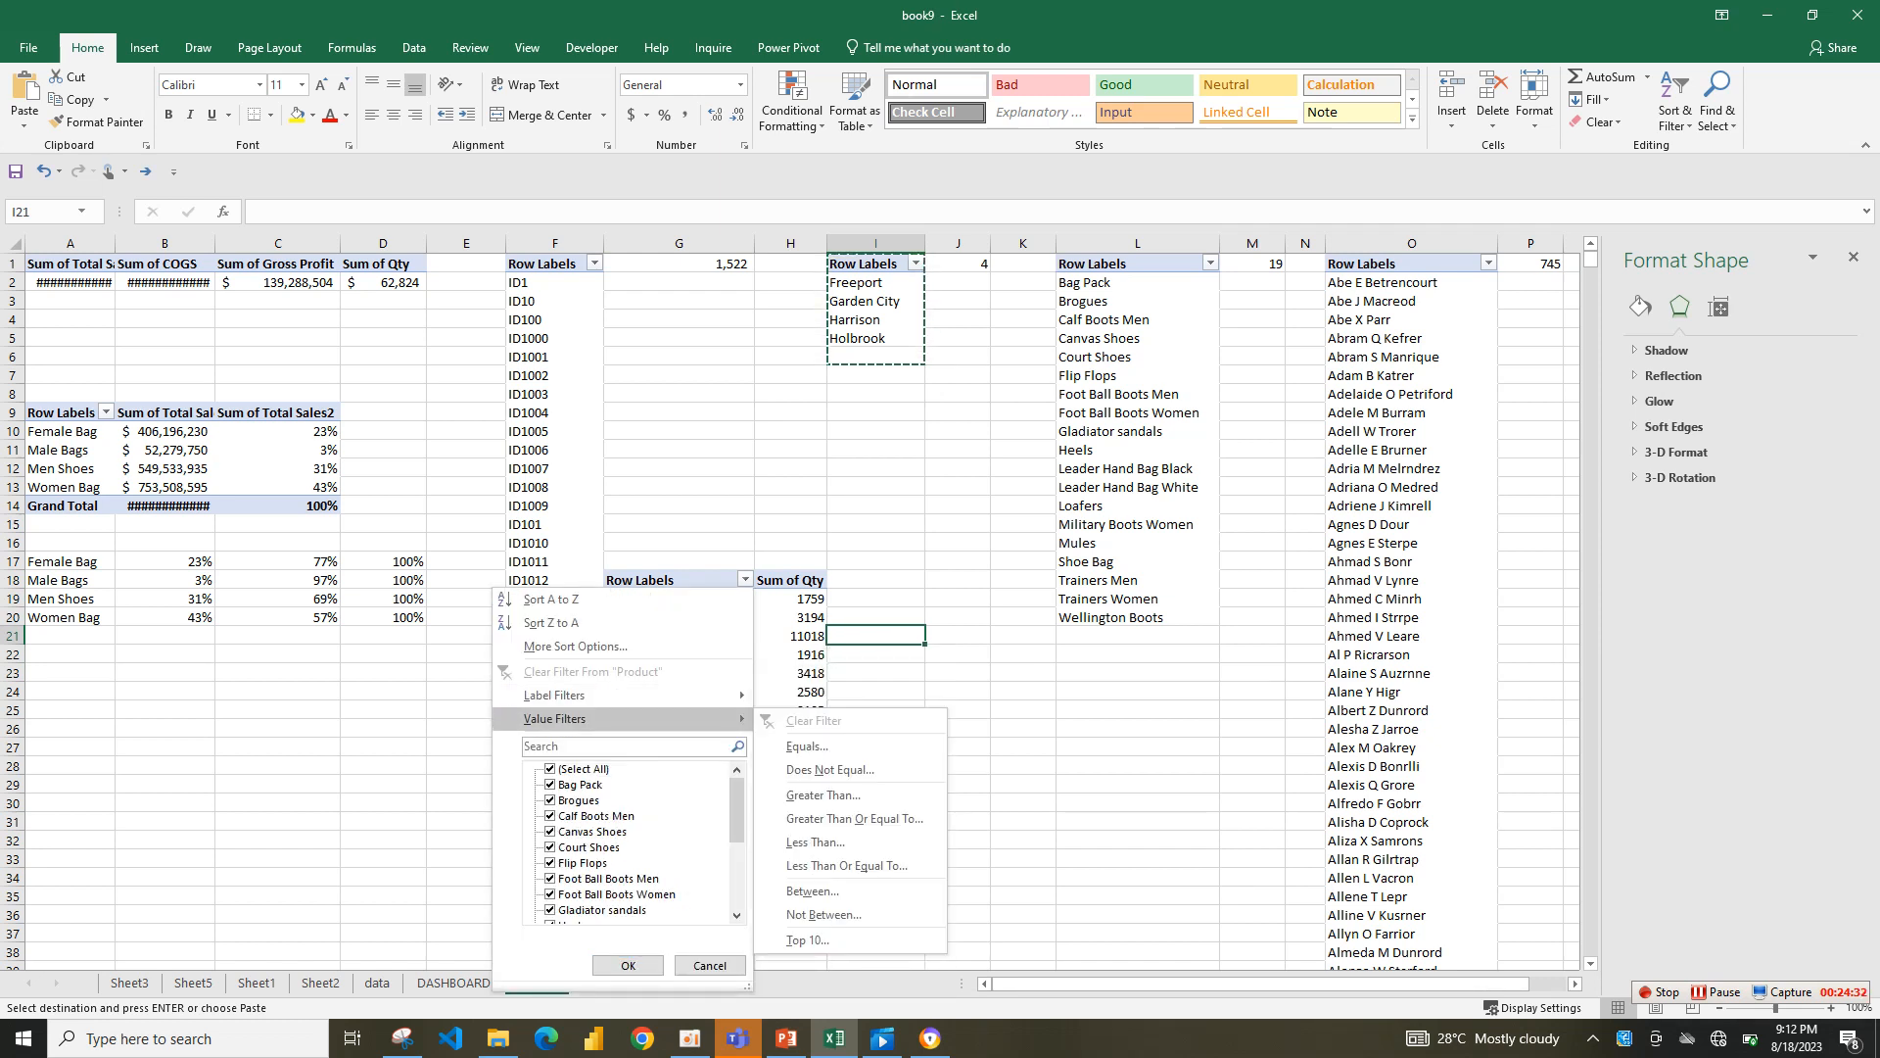
click(803, 939)
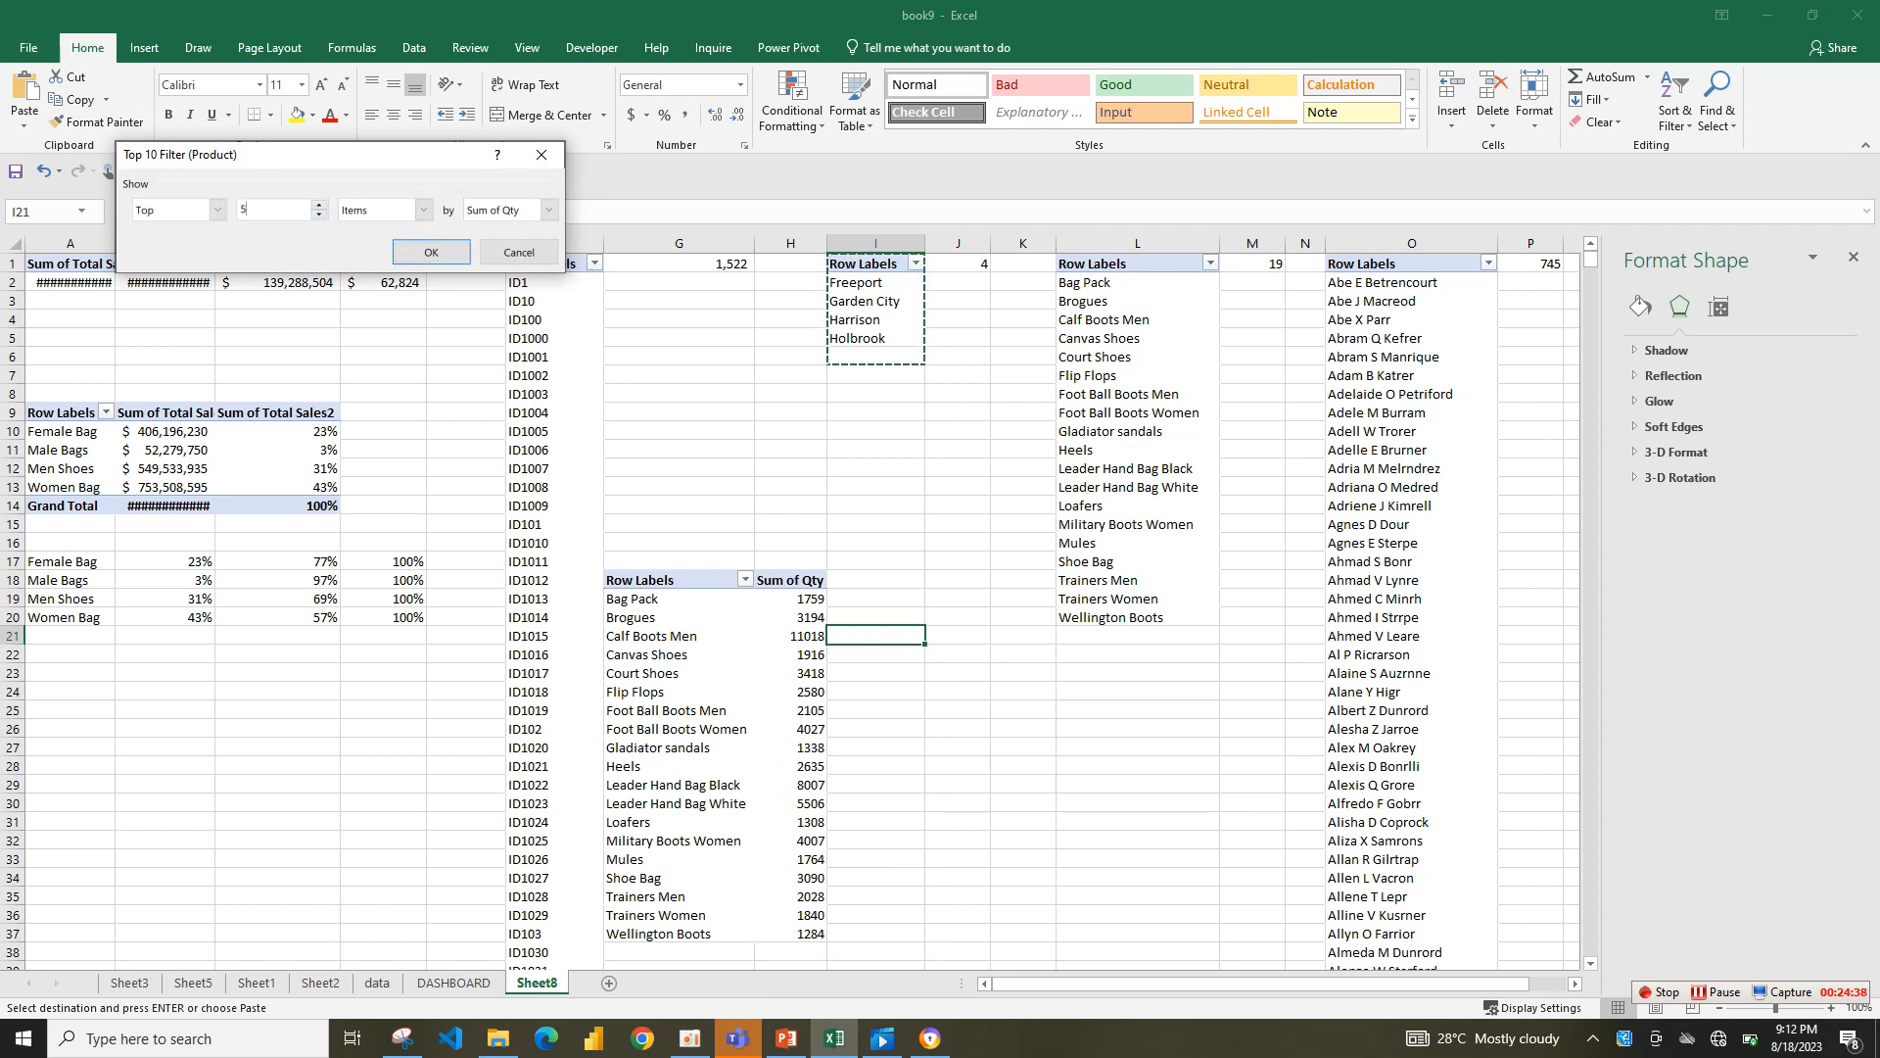
key(Return)
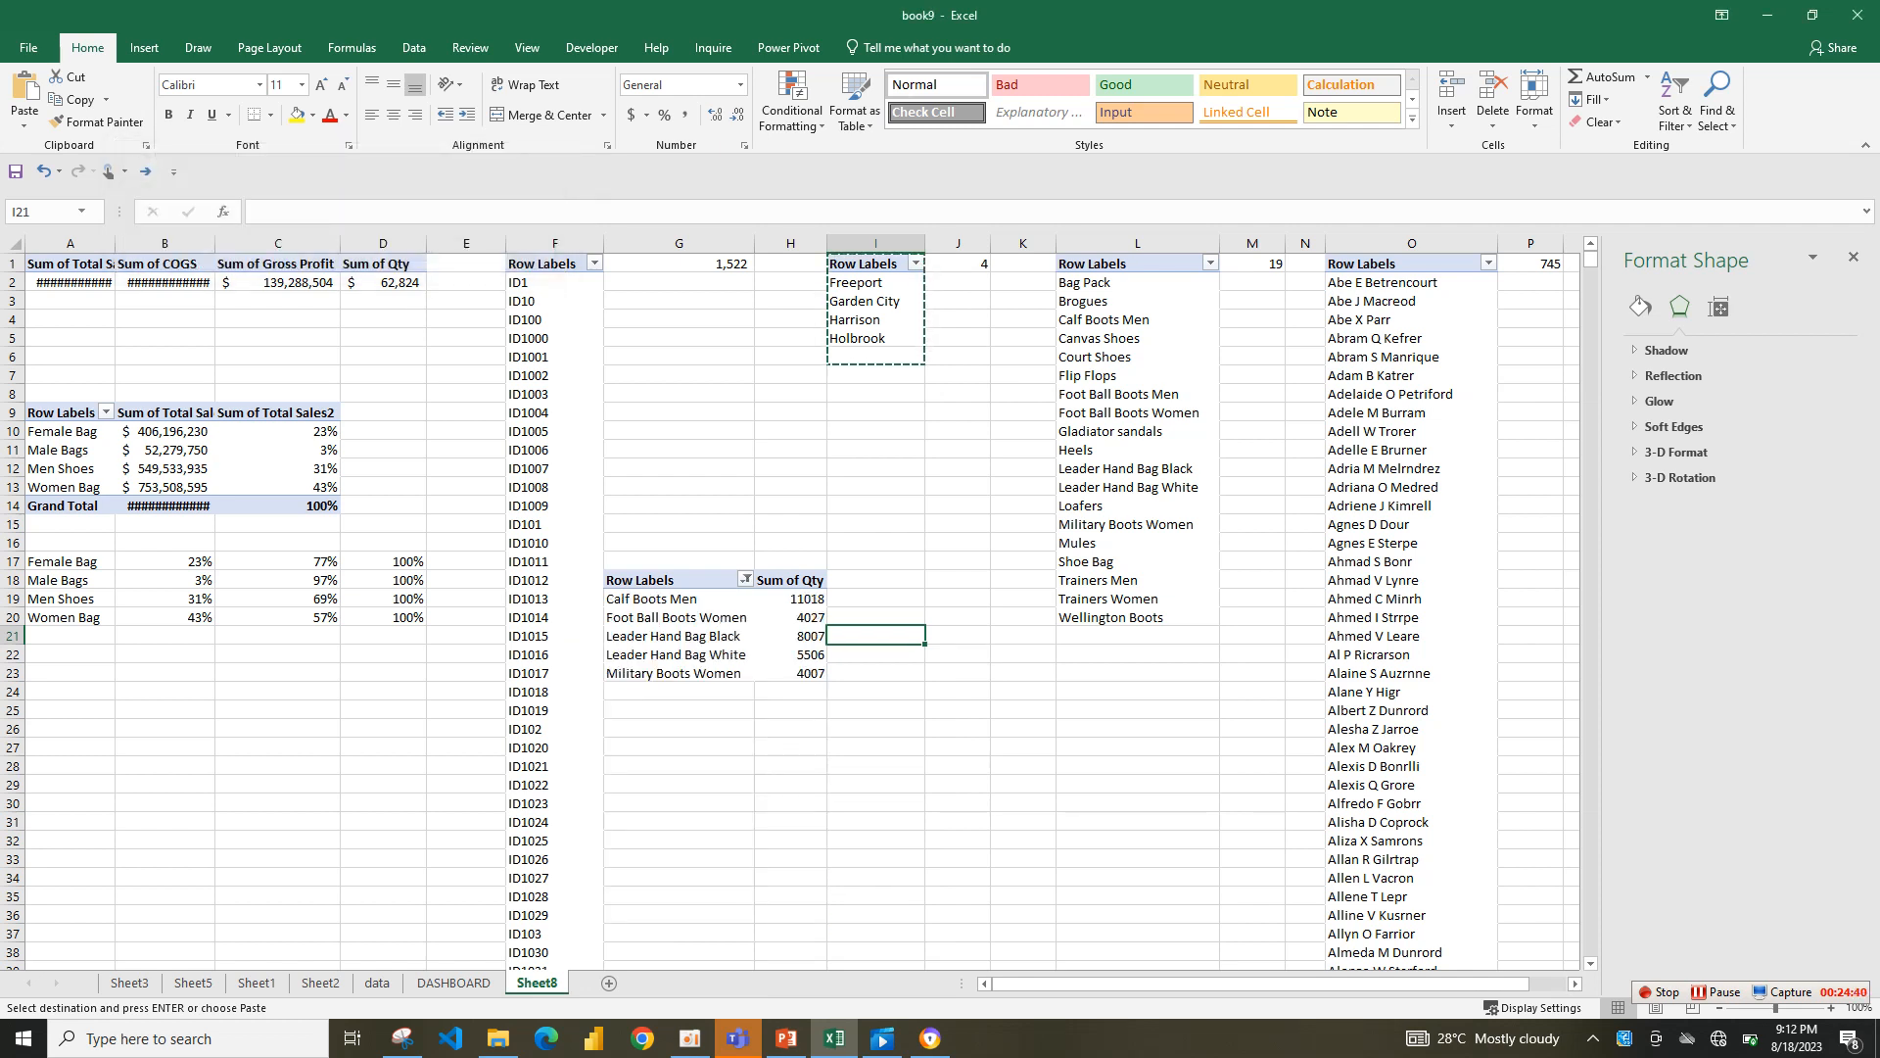
- Insert a 2-D clustered bar PivotChart from the top-five product PivotTable and move it beside the table
click(700, 614)
click(791, 617)
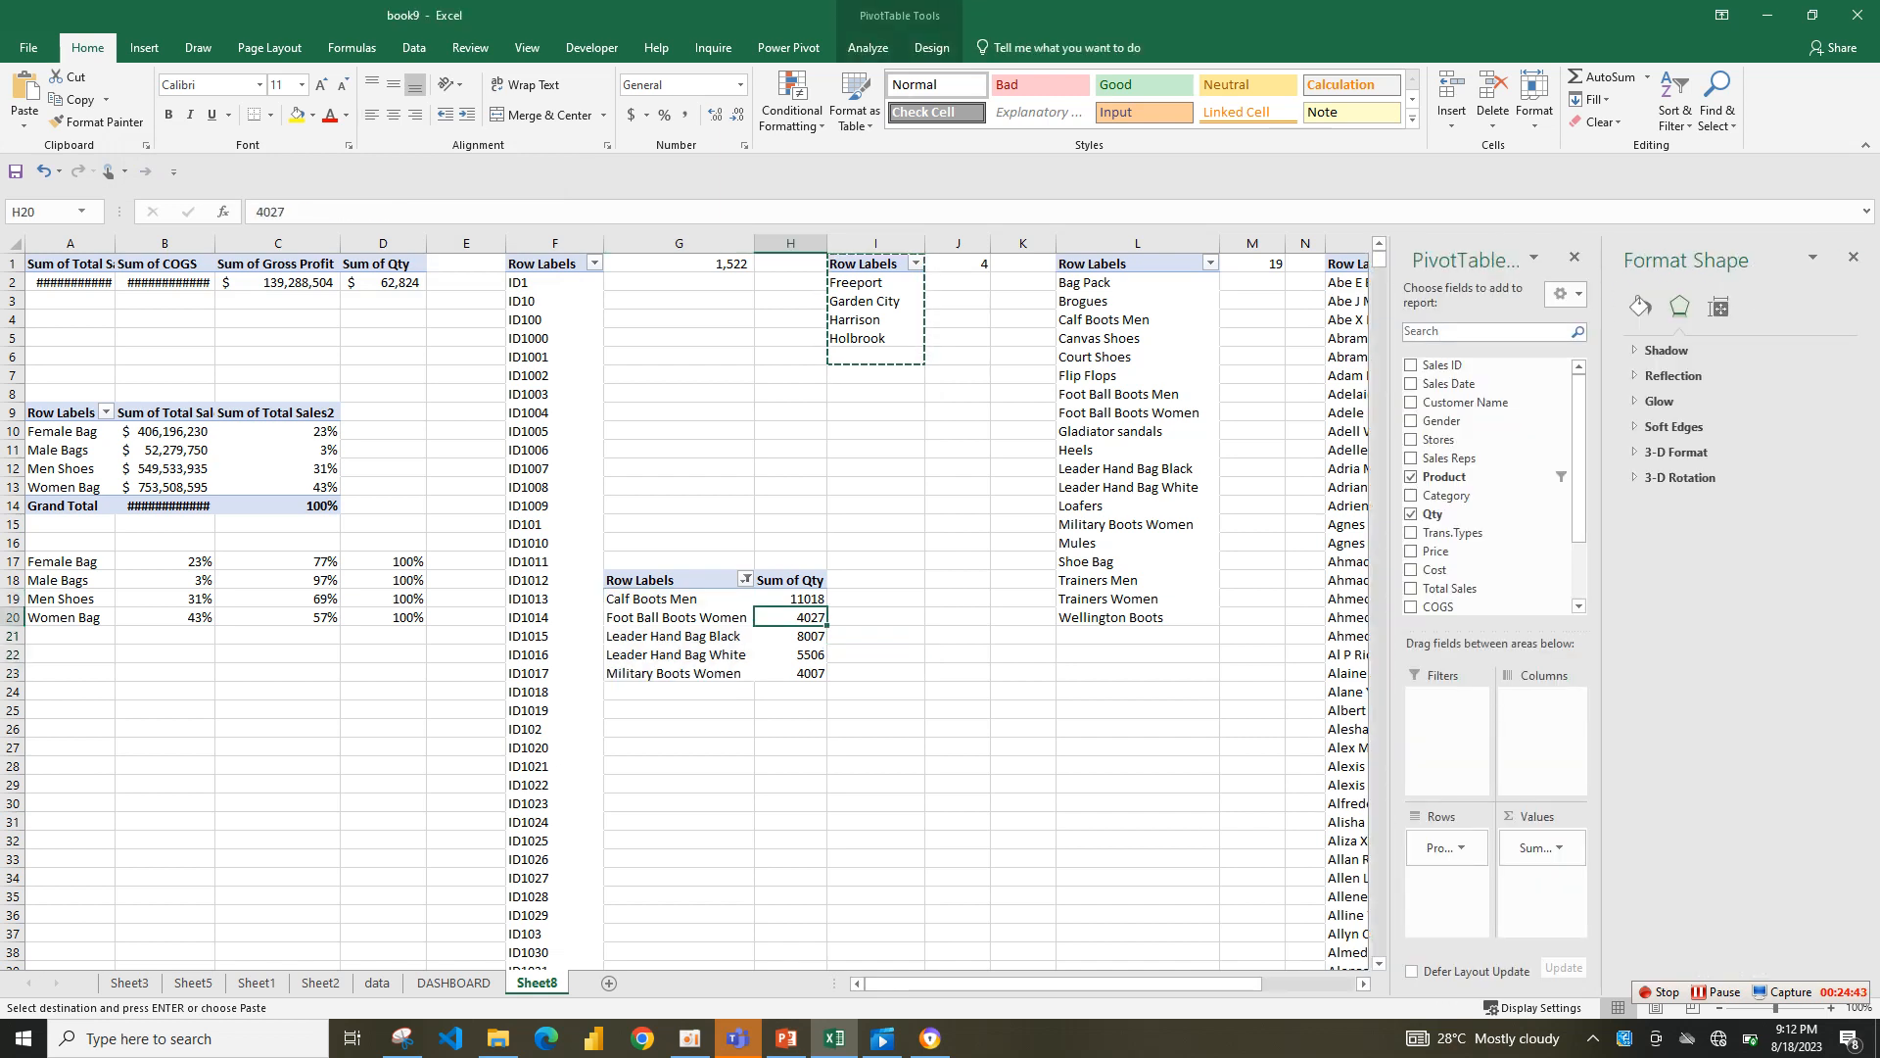
click(144, 47)
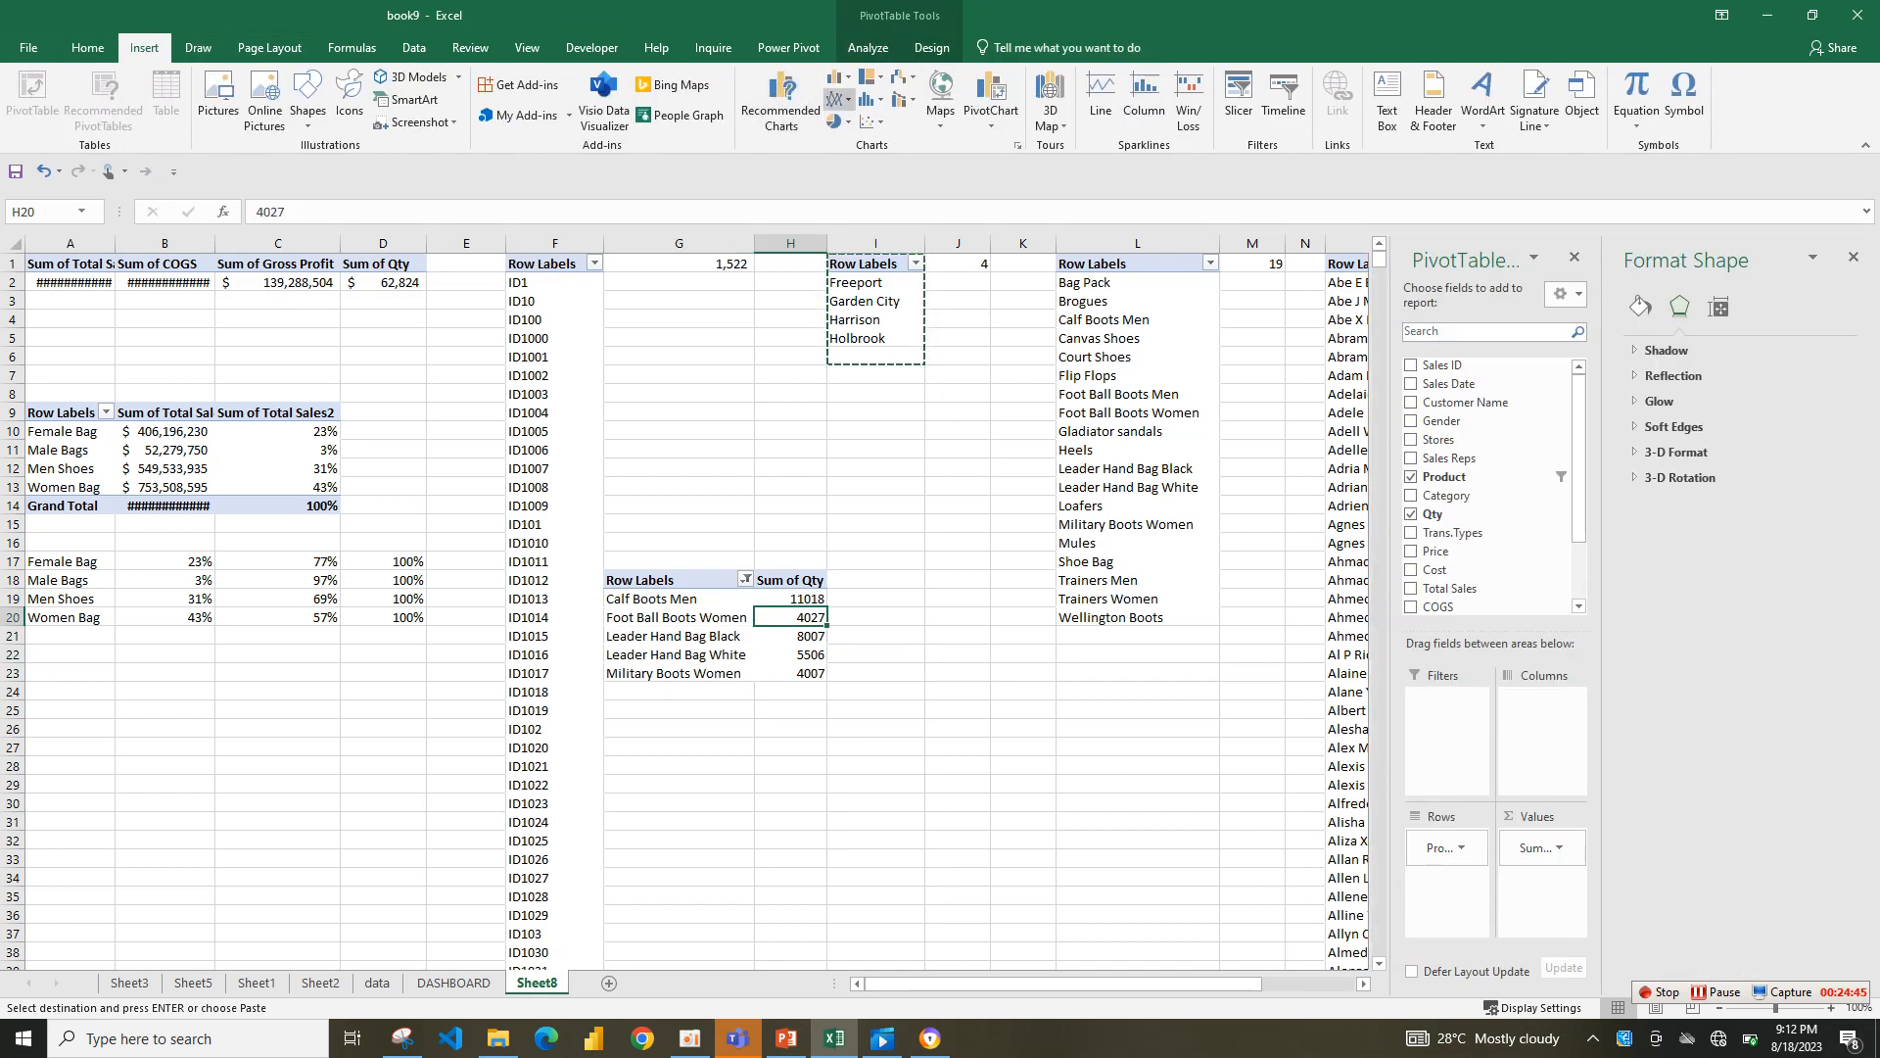
click(839, 76)
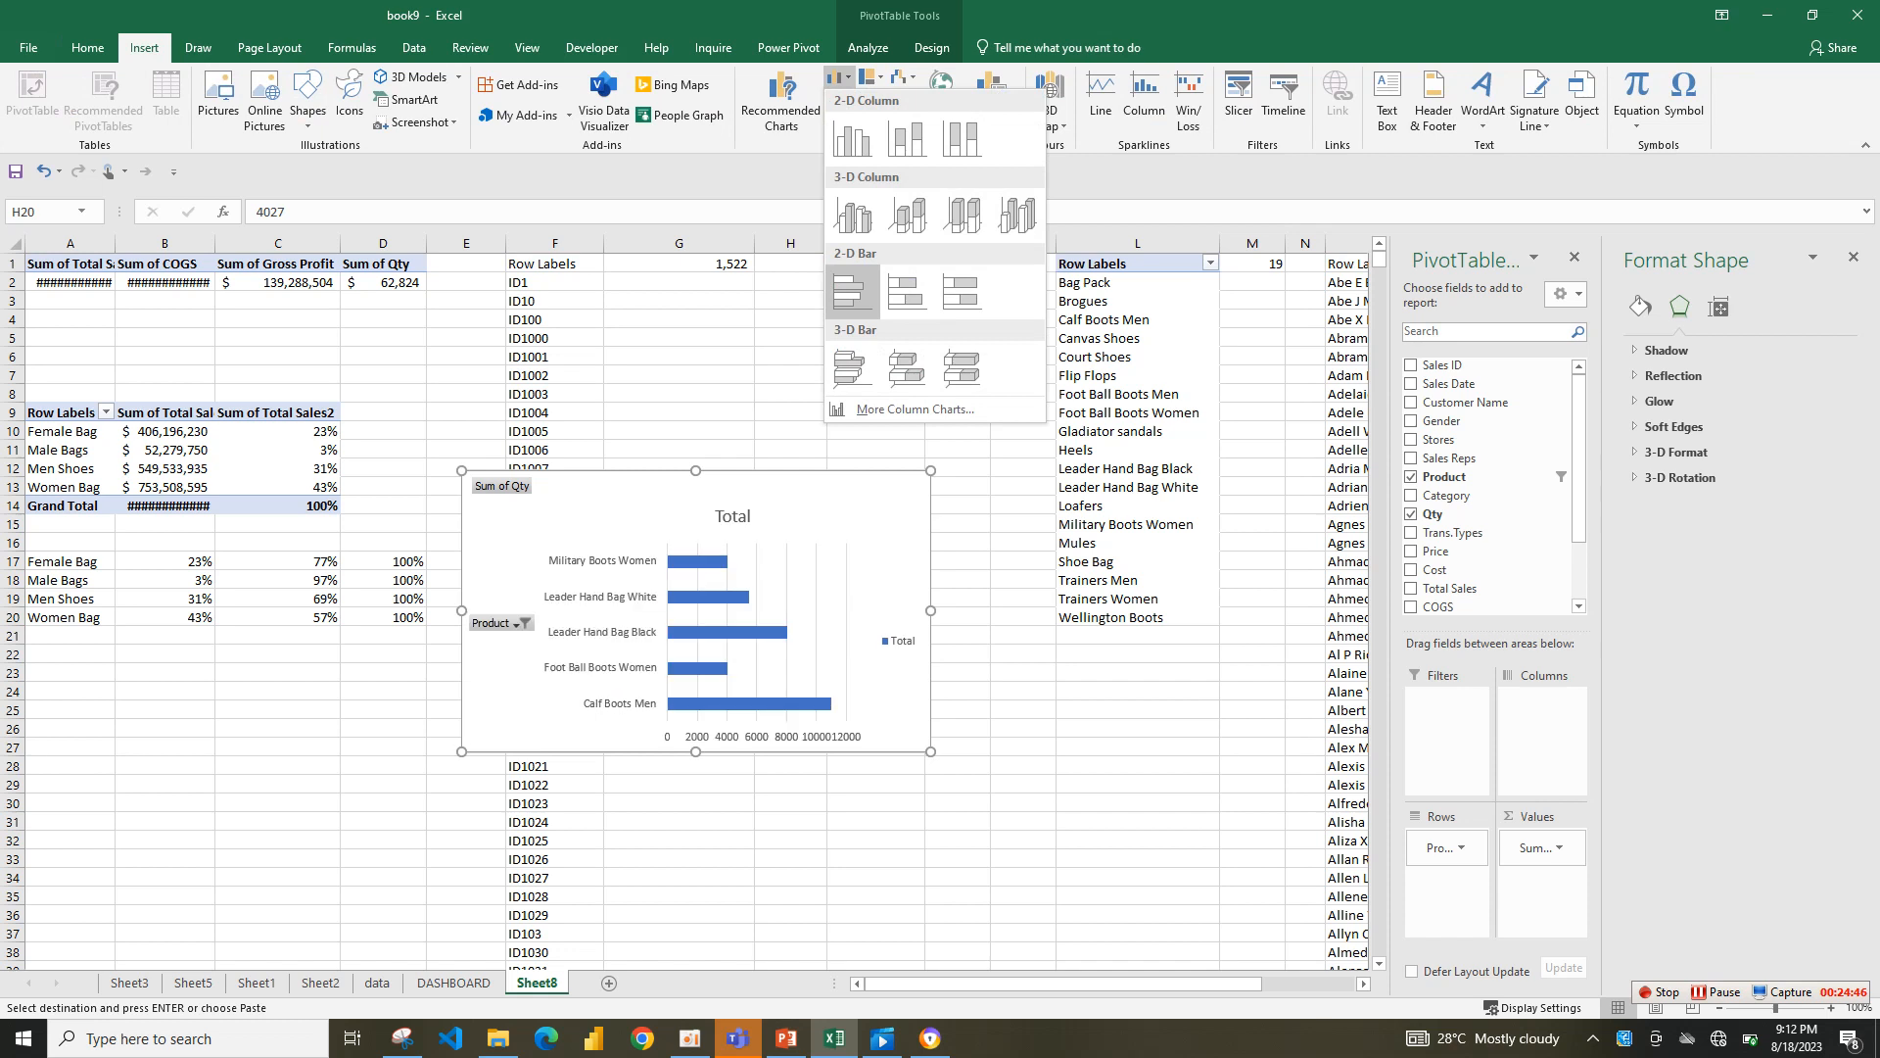
click(852, 291)
drag(587, 509, 941, 423)
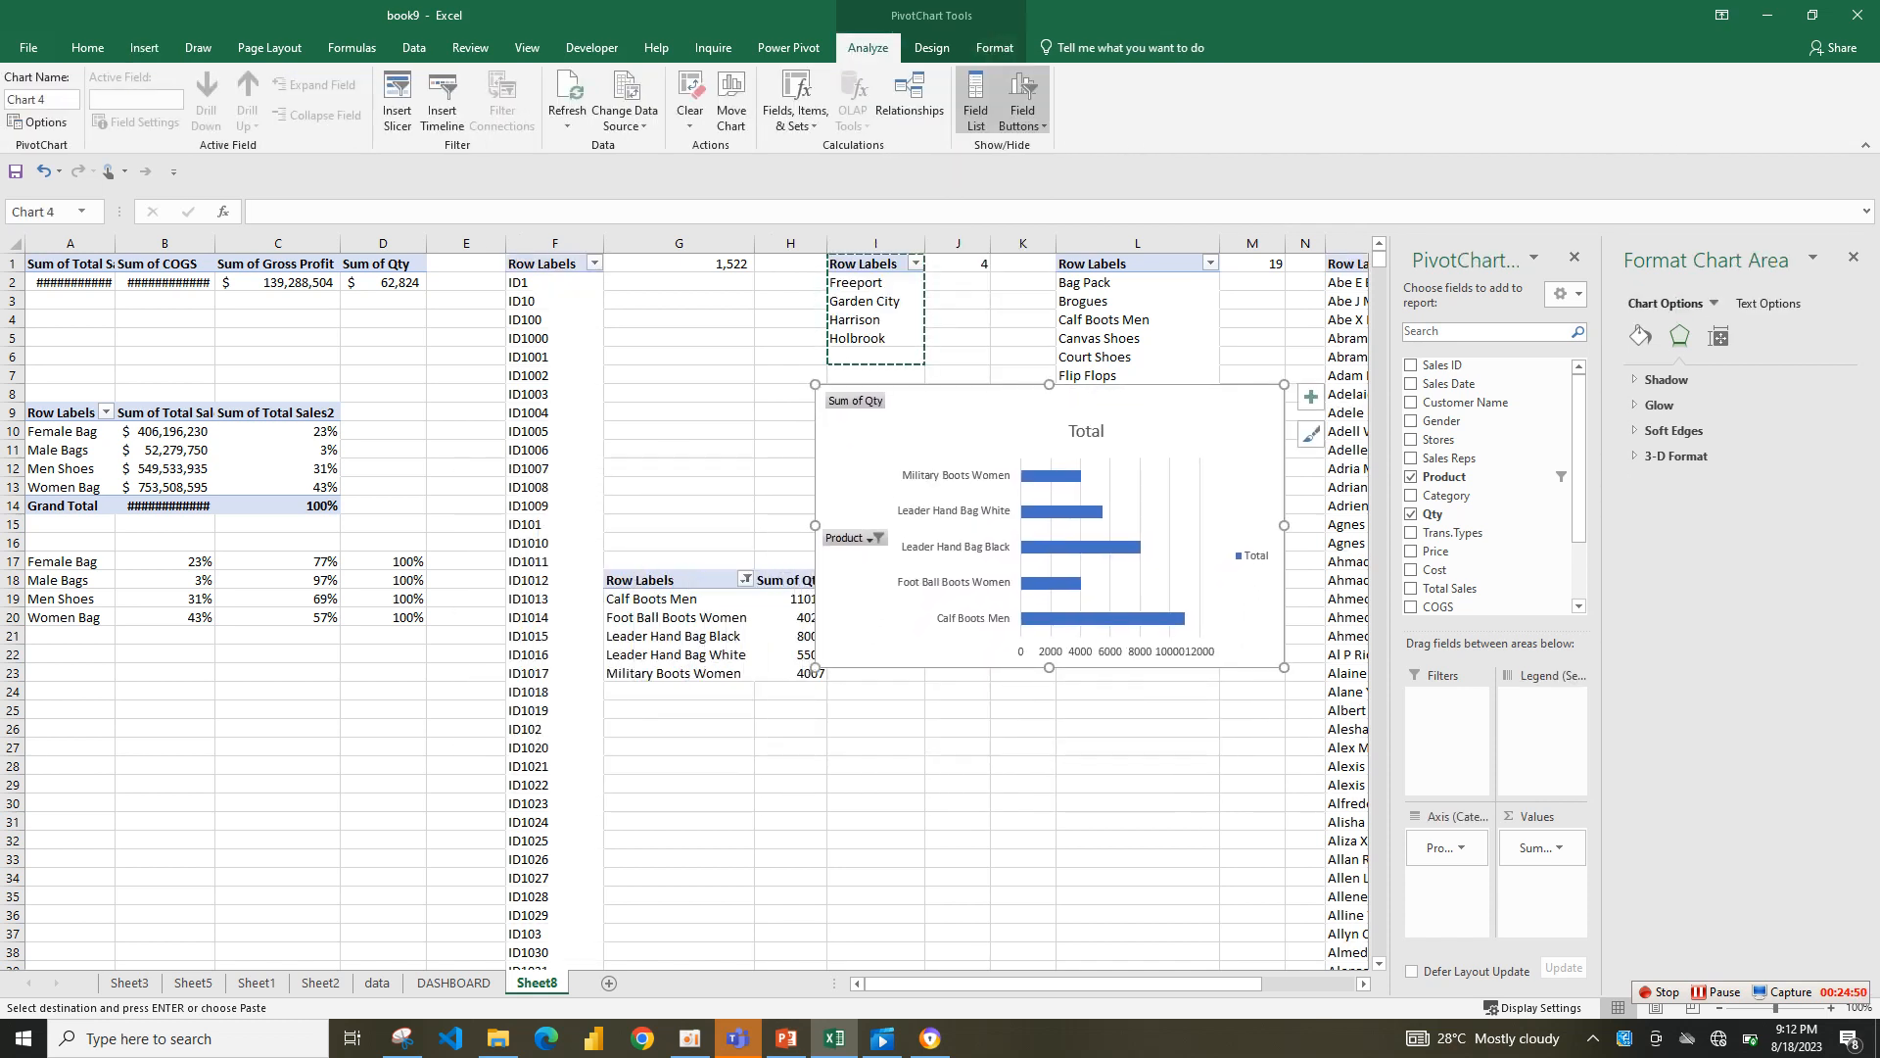
- Sort the PivotChart's products by Sum of Qty from smallest to largest
click(746, 578)
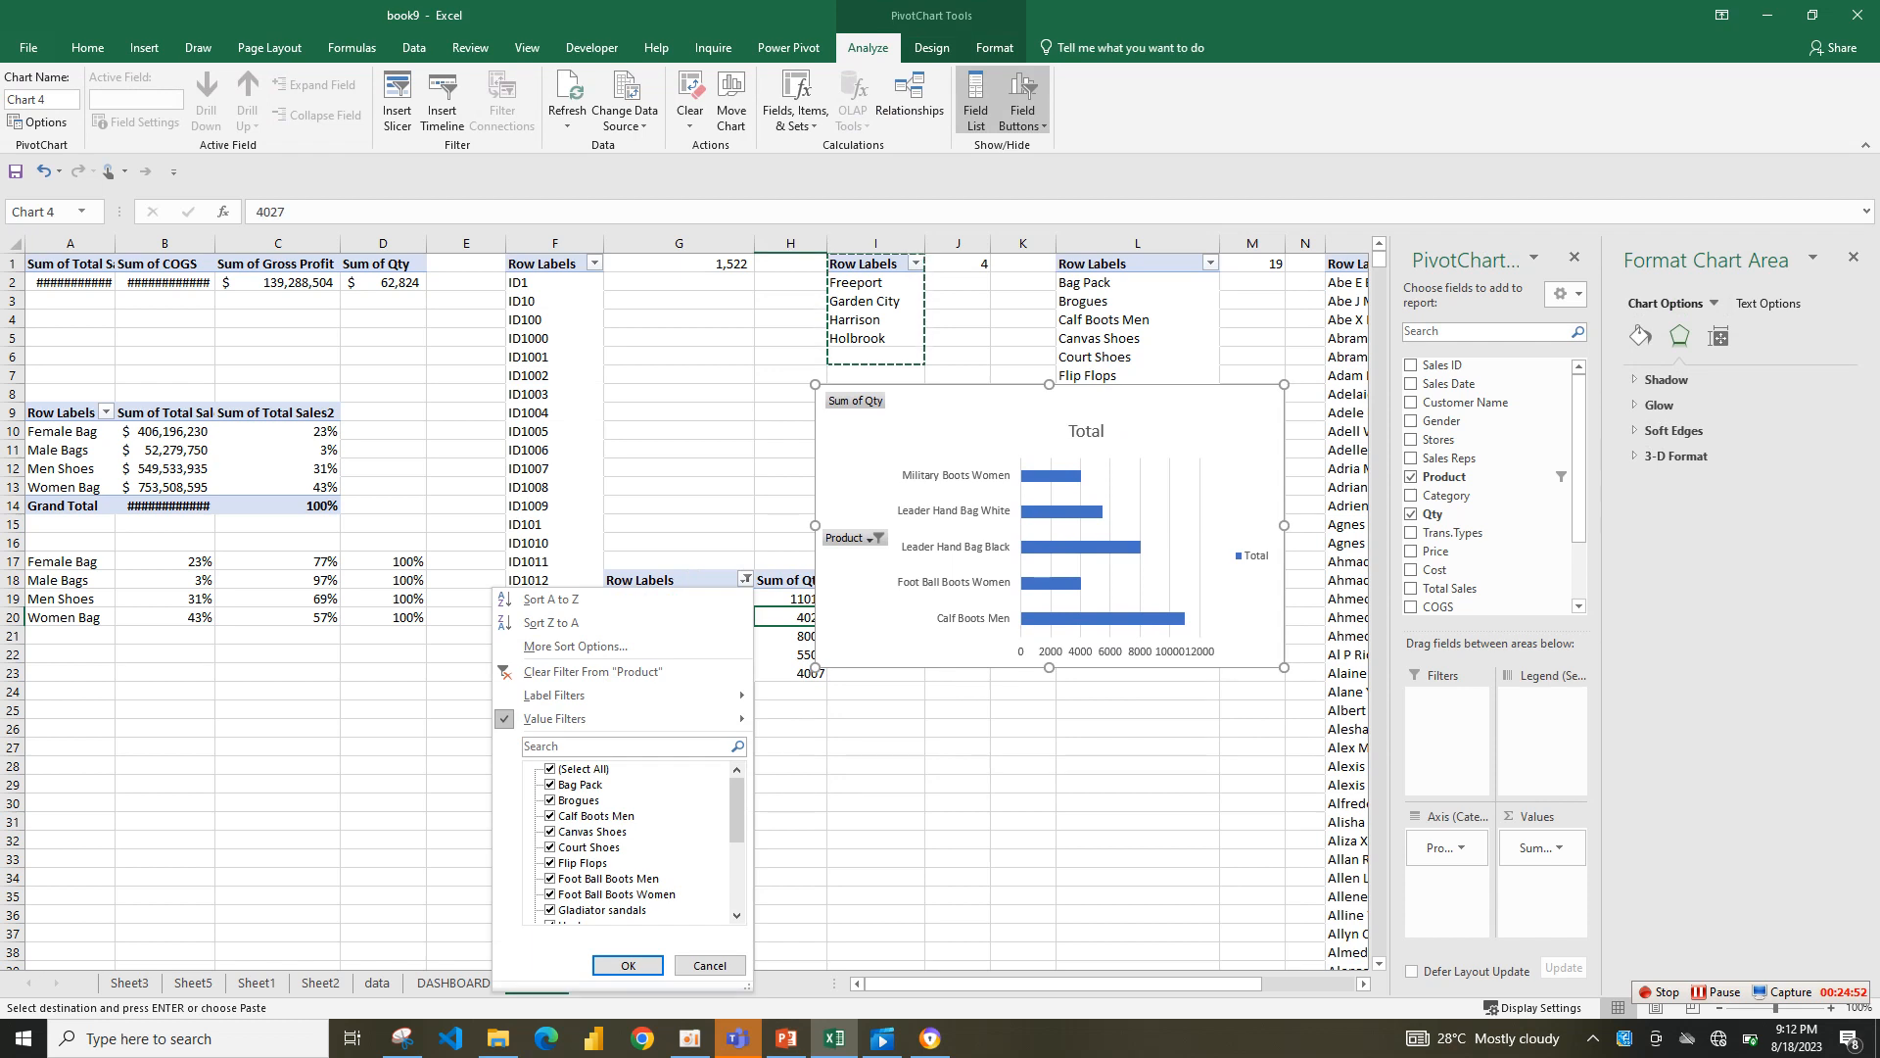
key(Escape)
right_click(1072, 475)
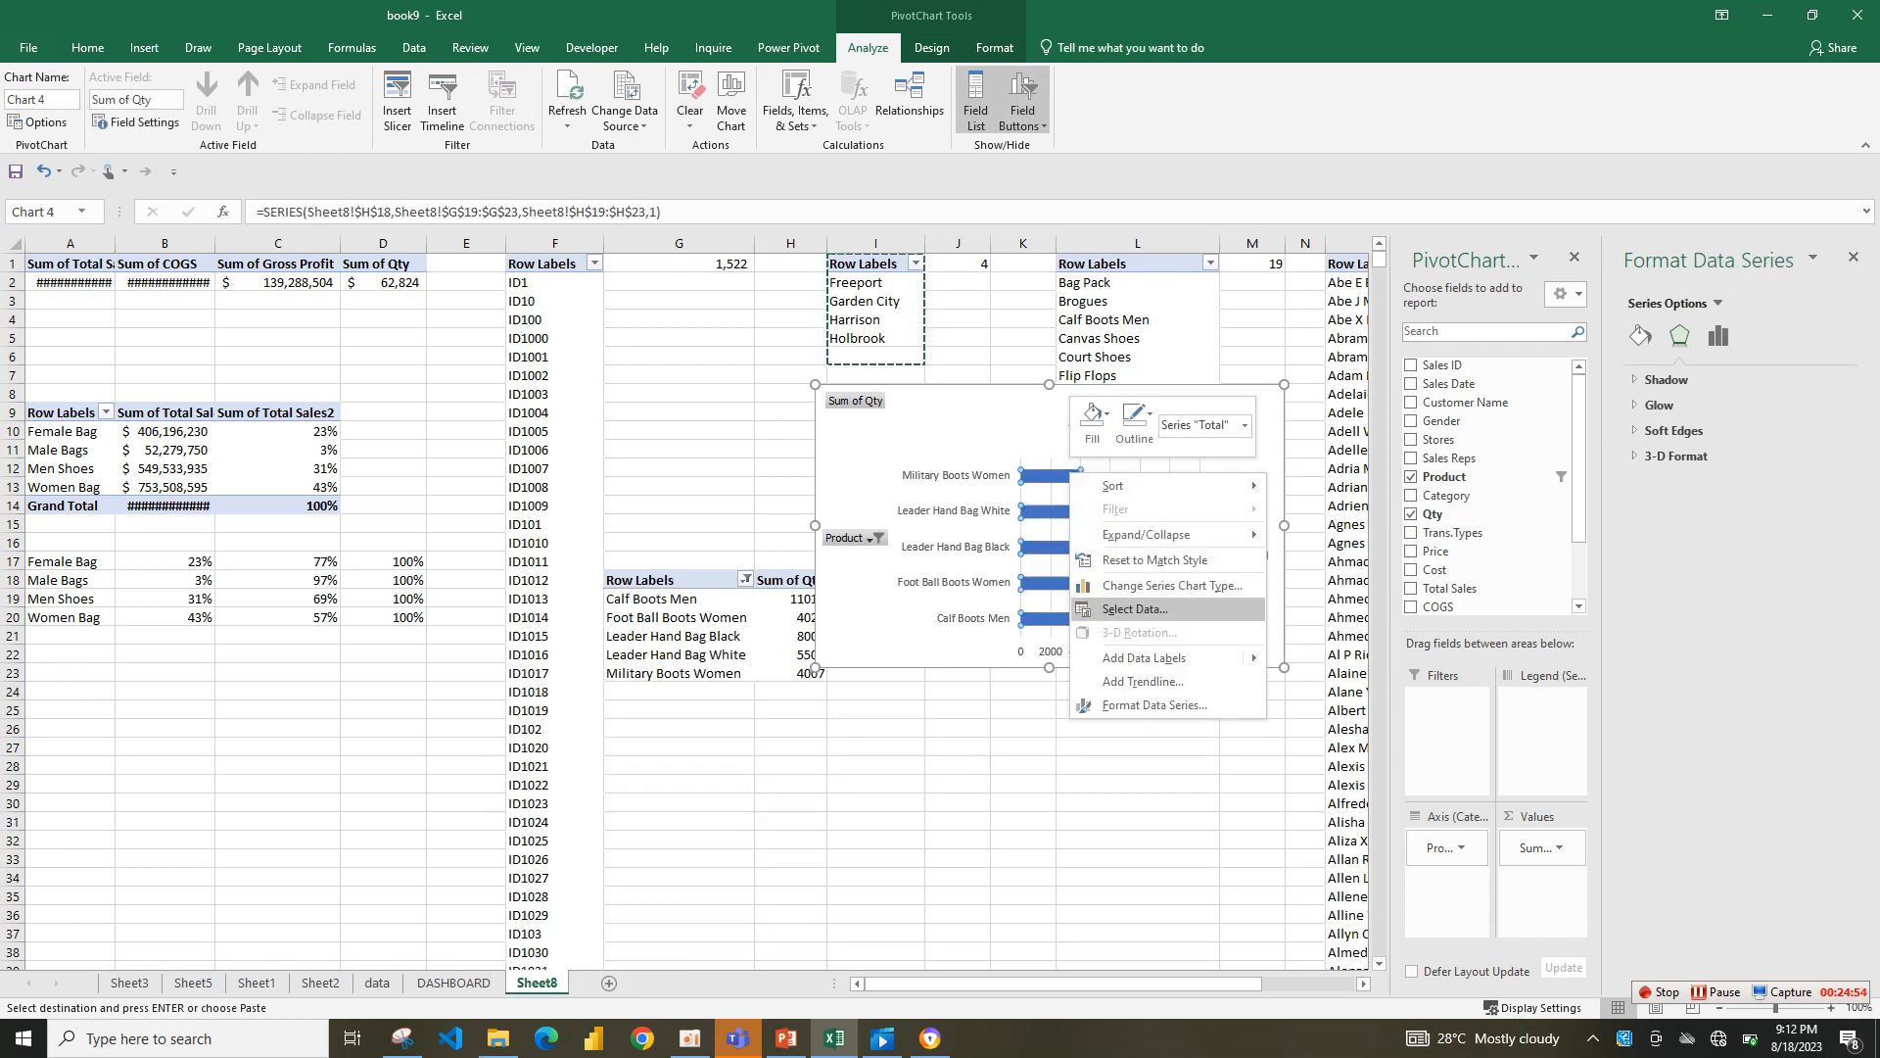
mouse_move(1116, 486)
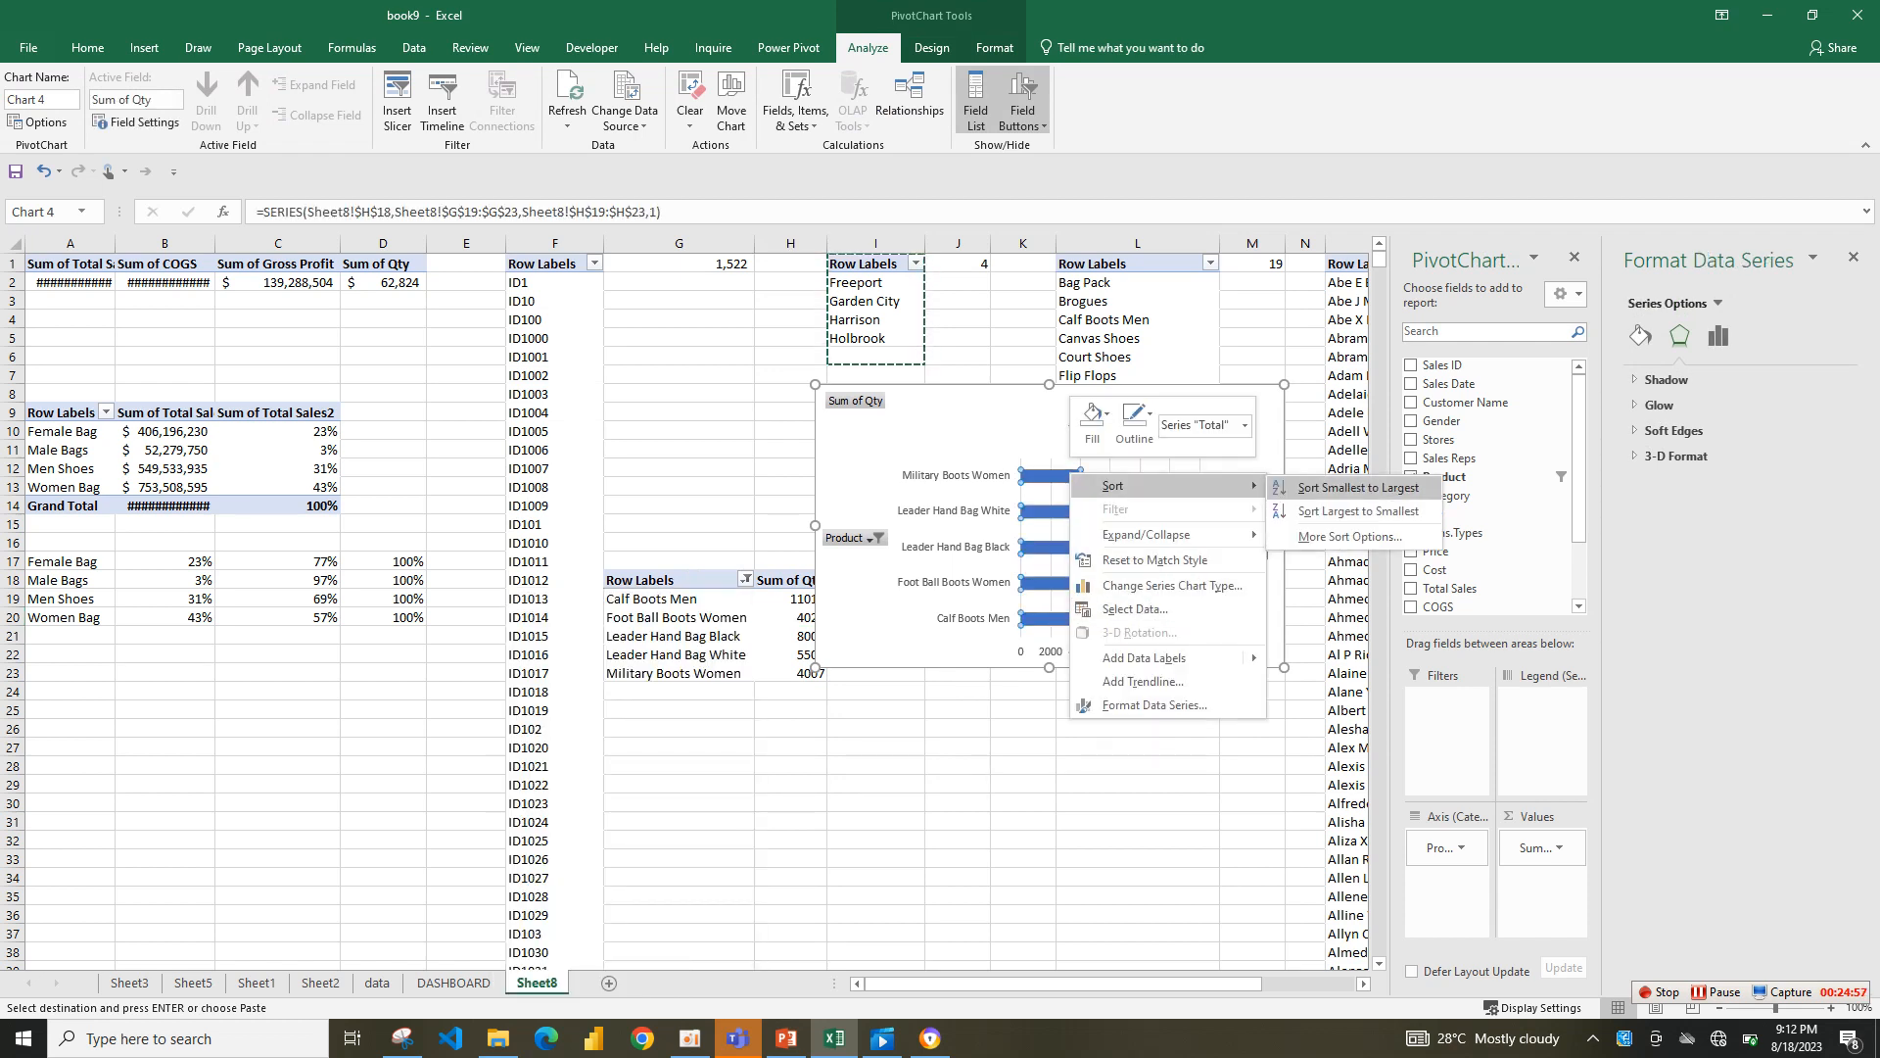
click(1358, 511)
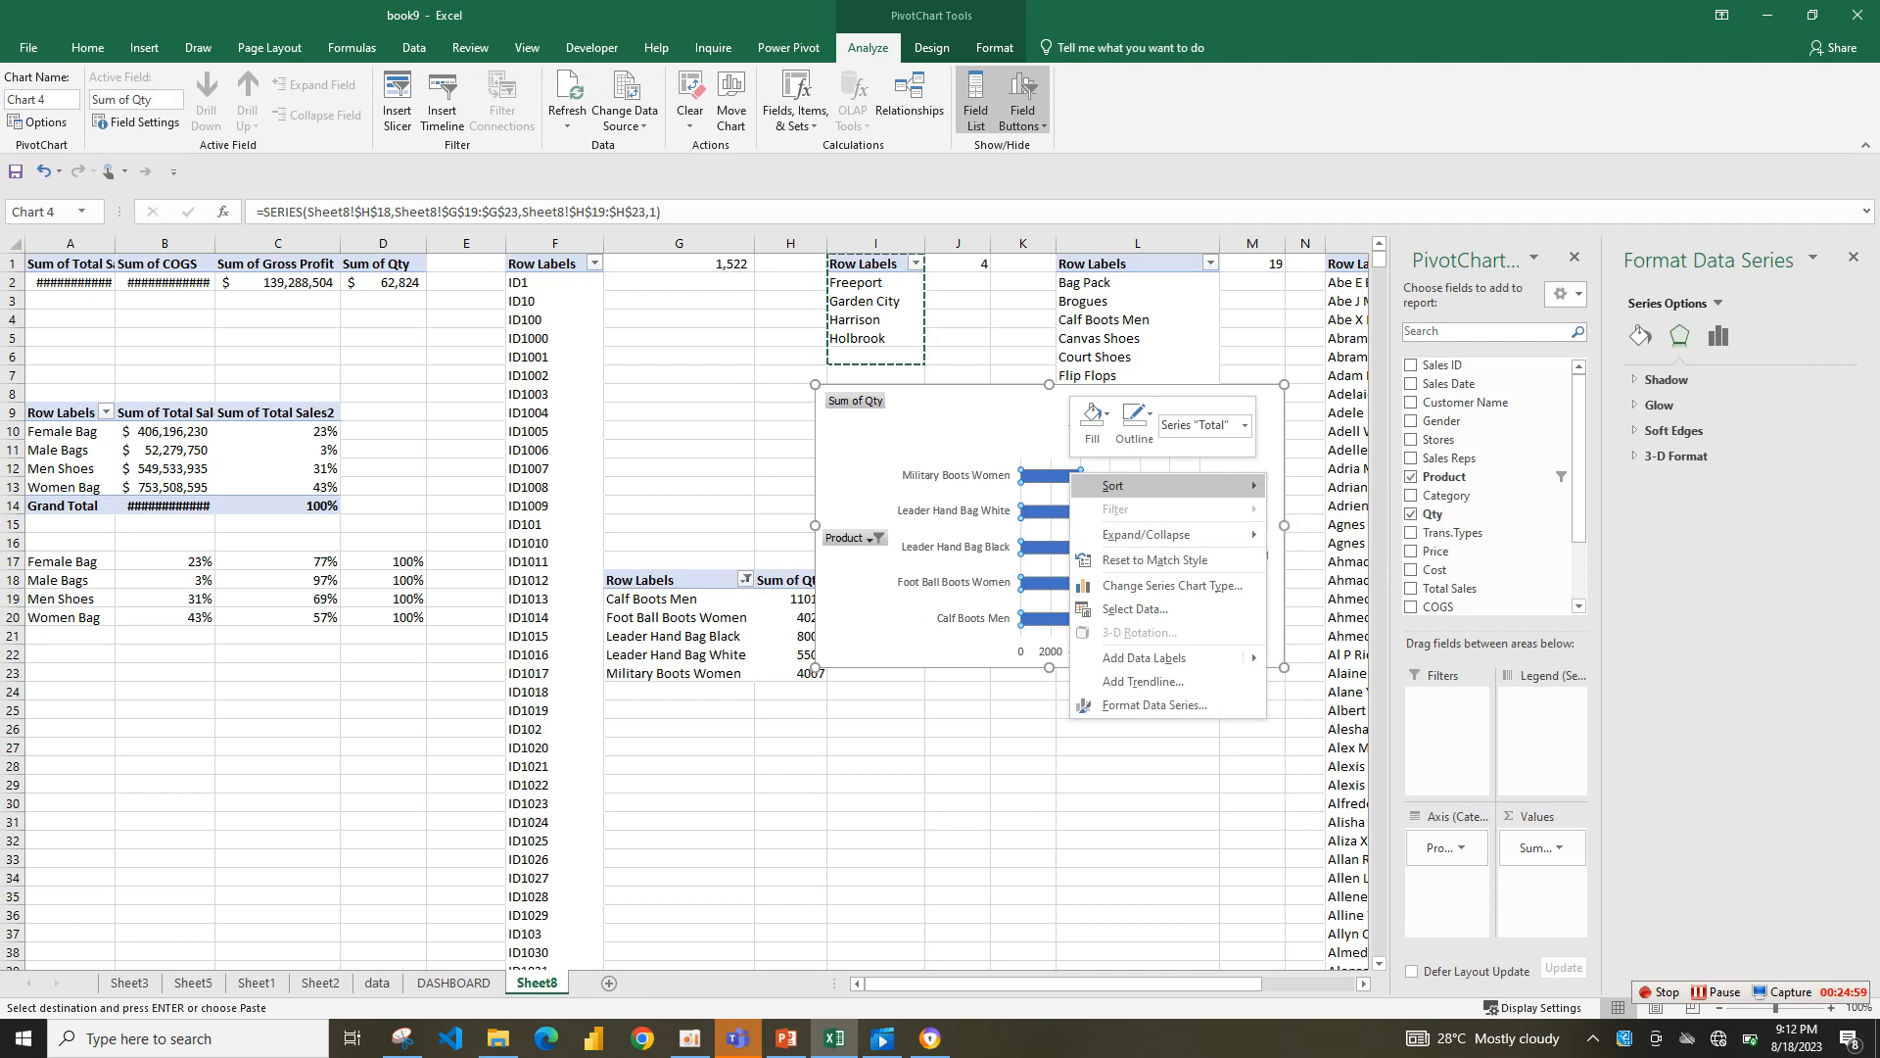
click(1137, 708)
click(1214, 615)
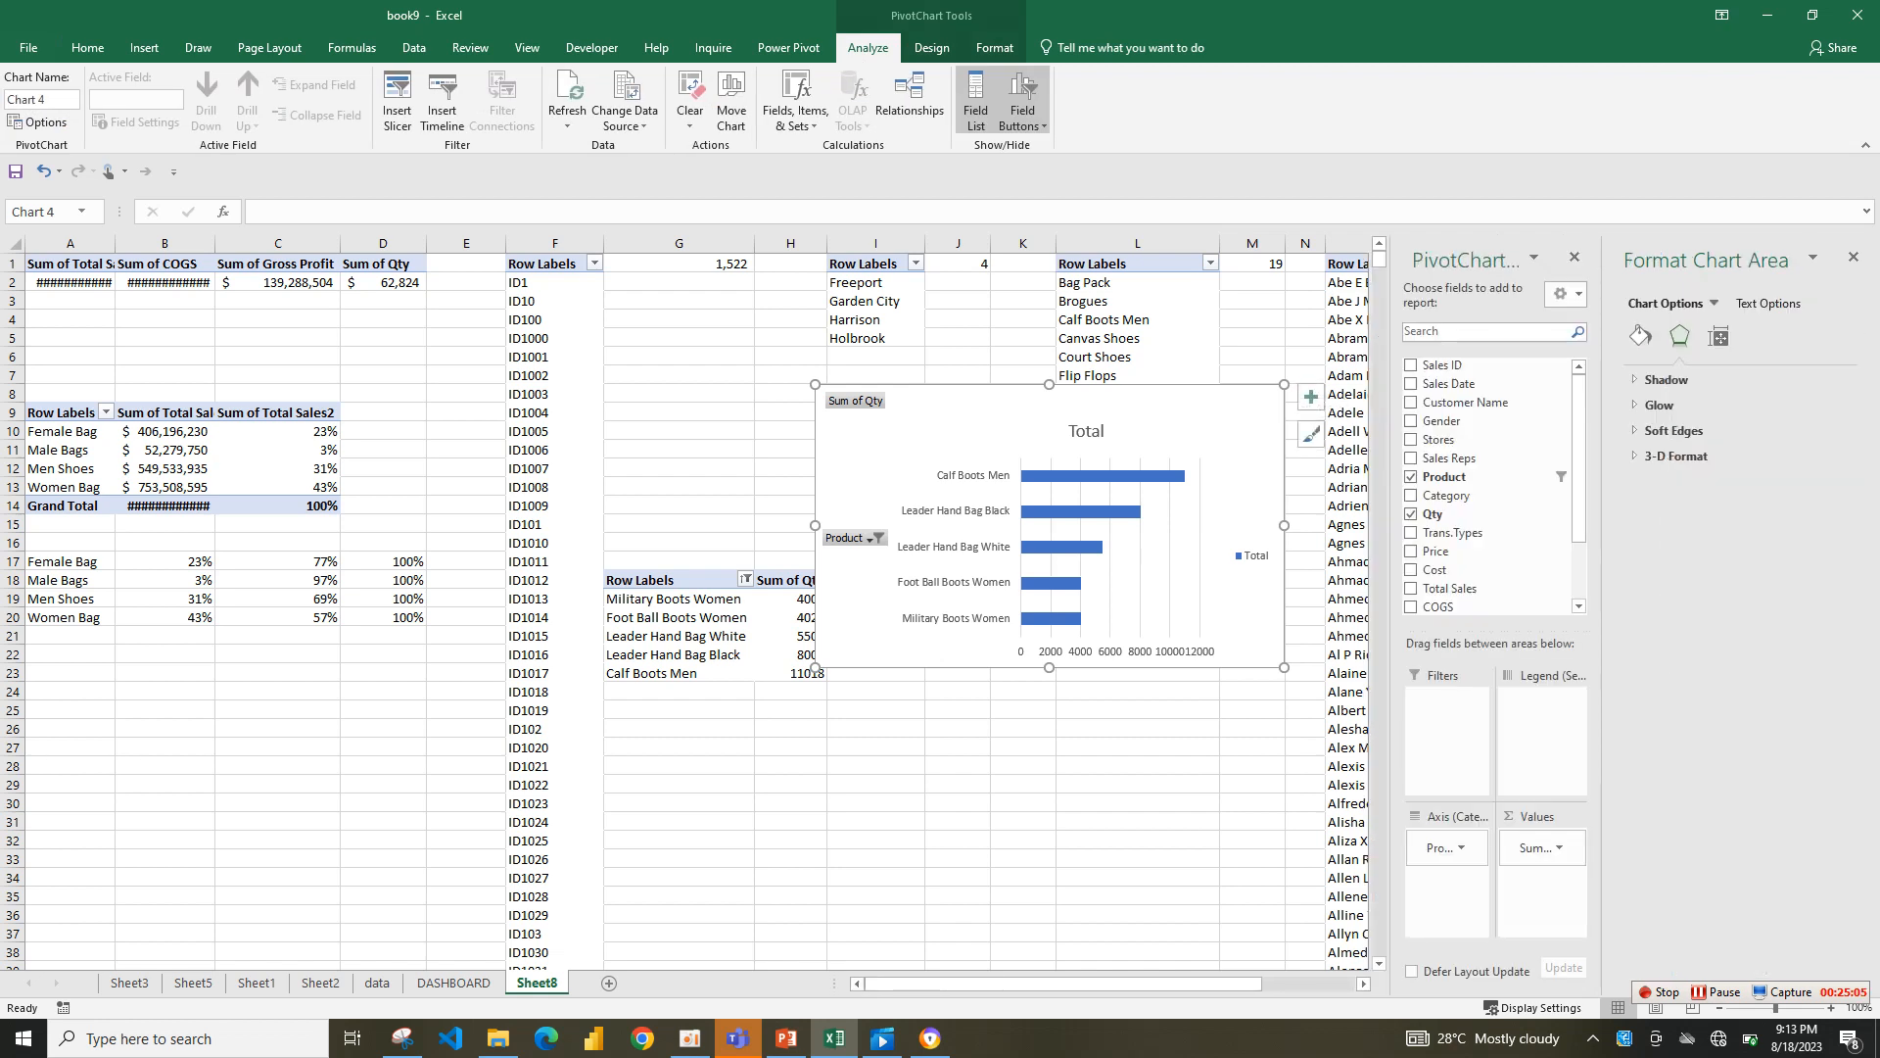
- Cut the top-five product bar chart from Sheet8 and paste it into the DASHBOARD sheet
key(Delete)
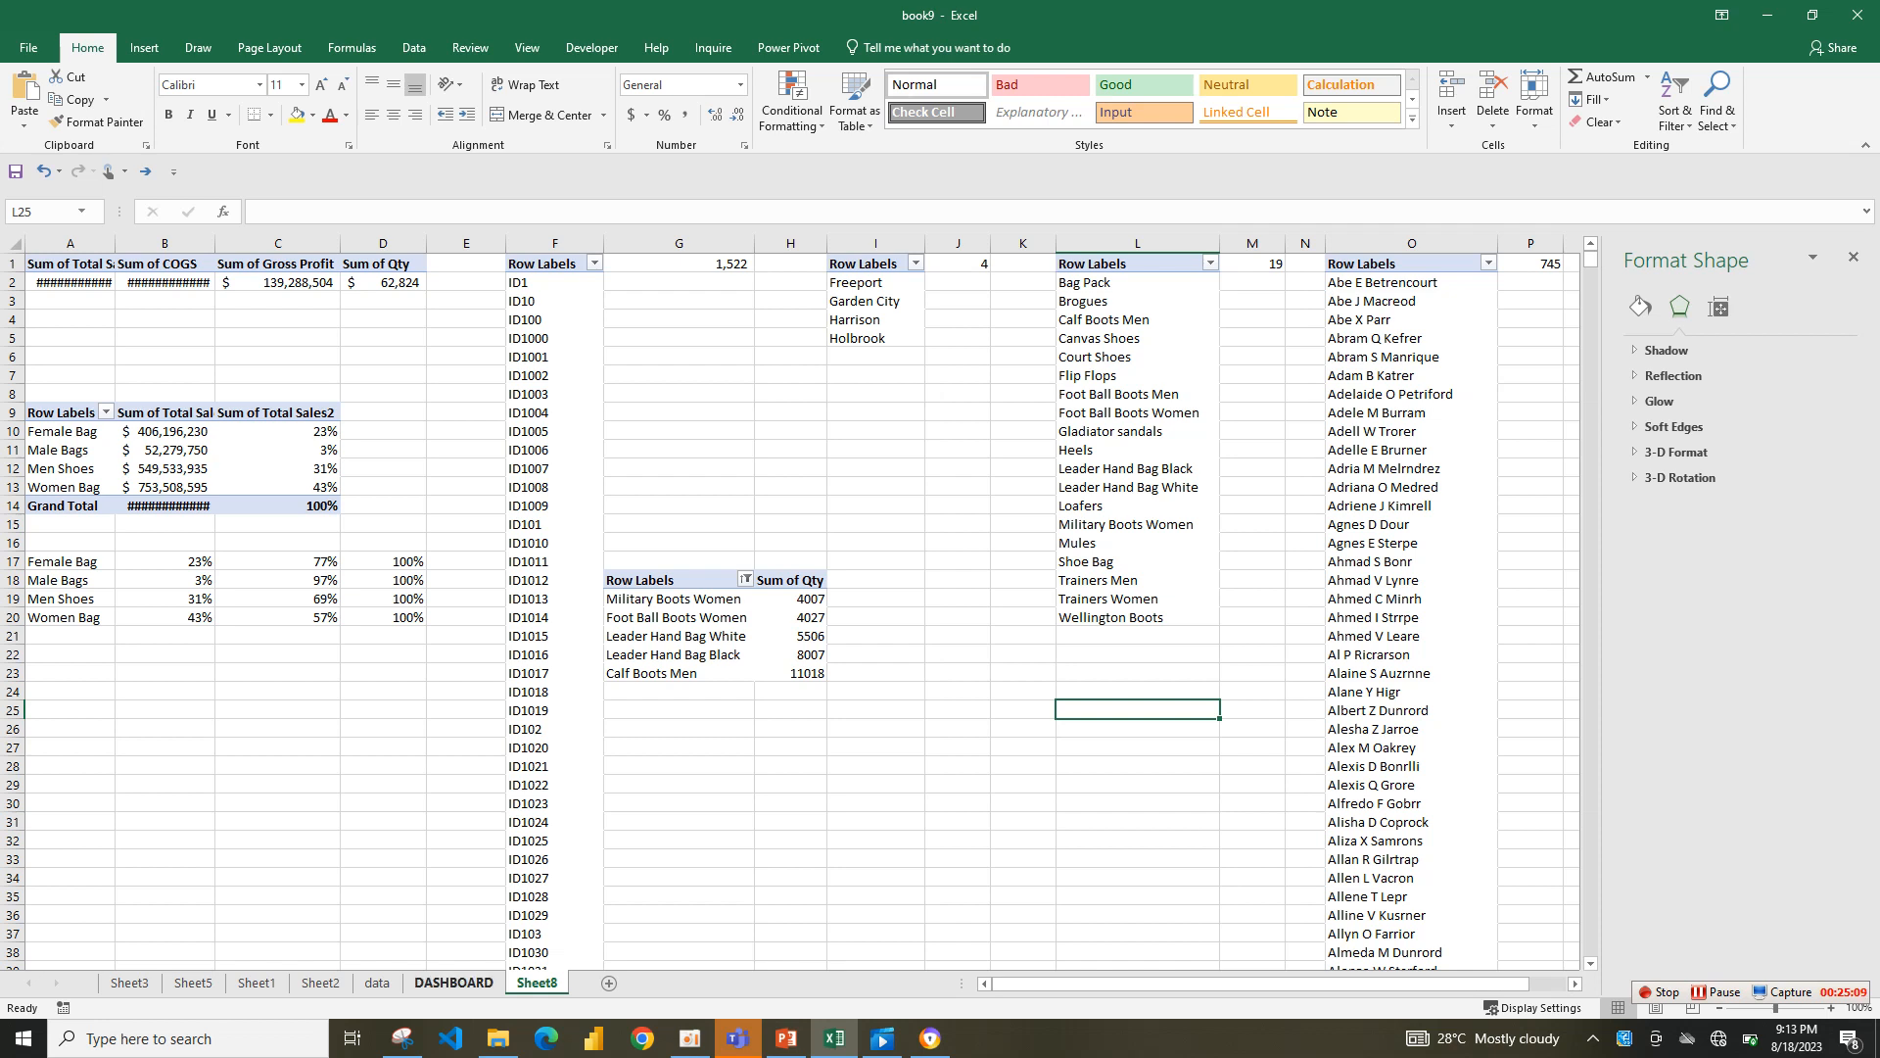
click(453, 982)
right_click(523, 629)
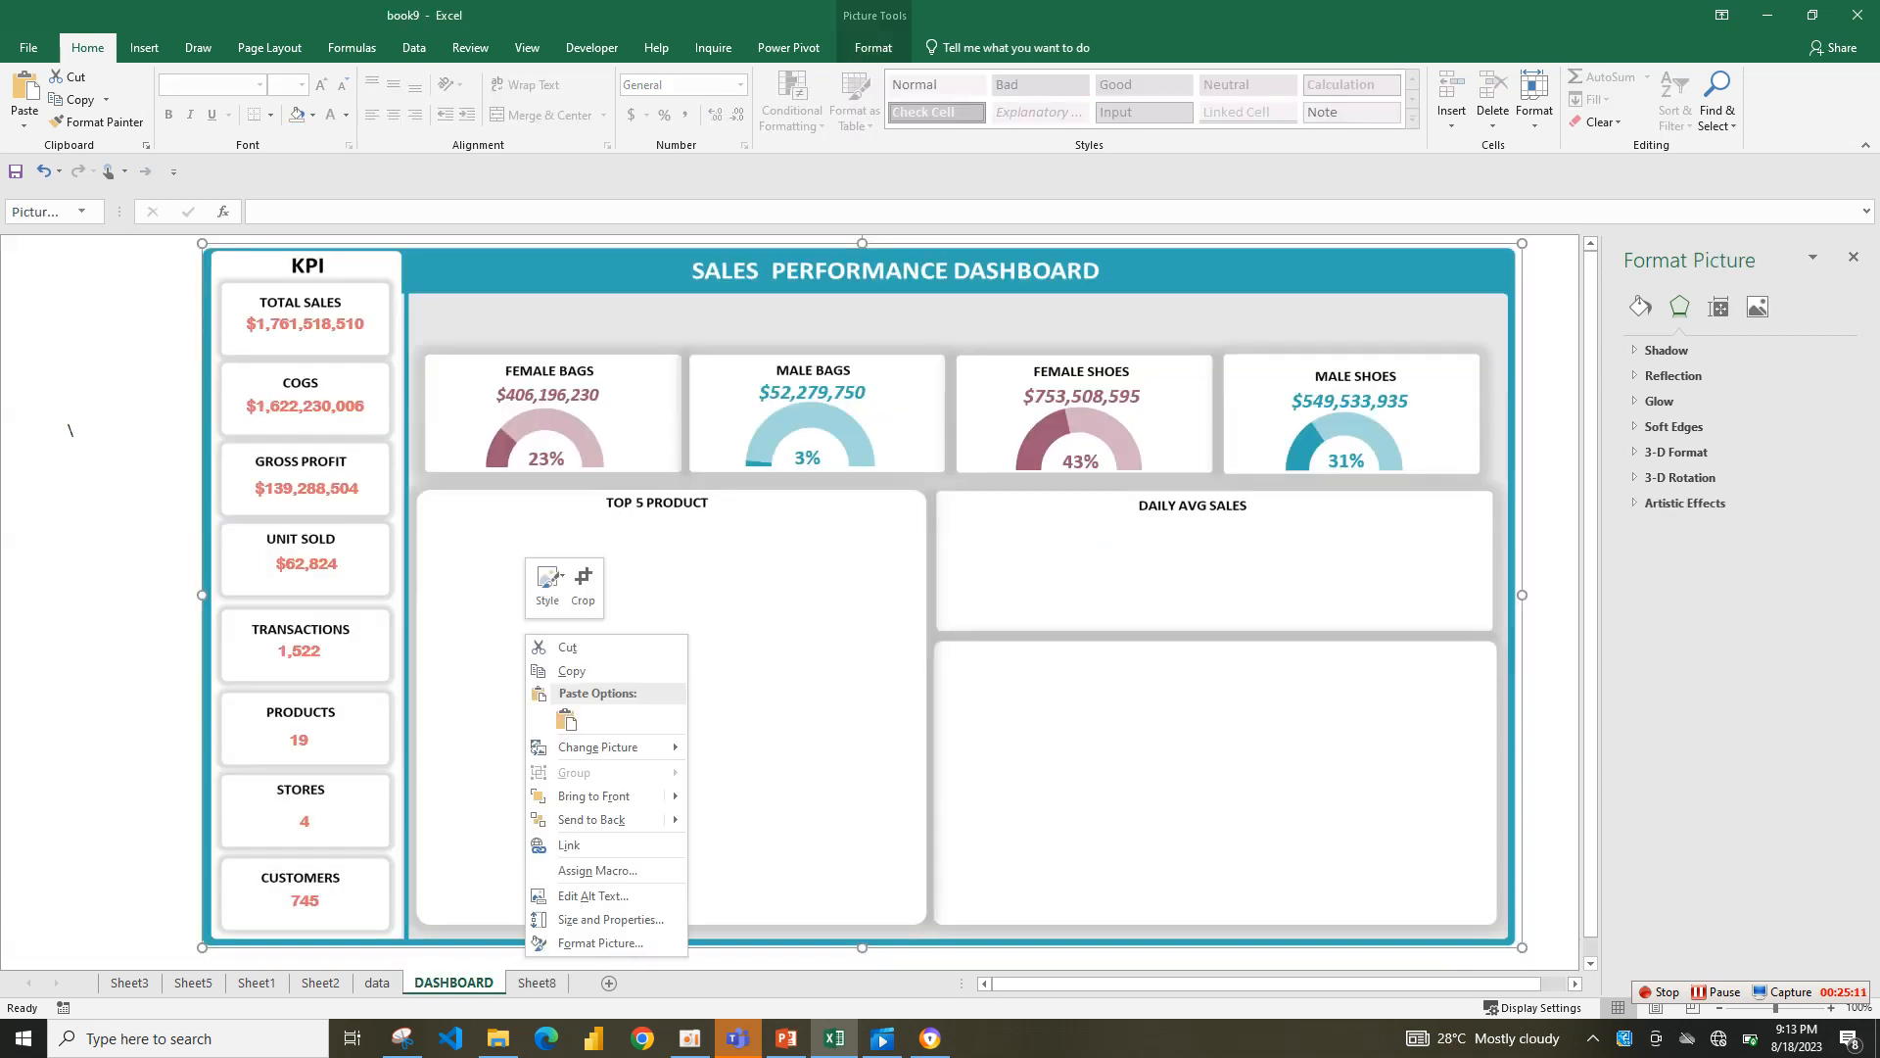
click(565, 718)
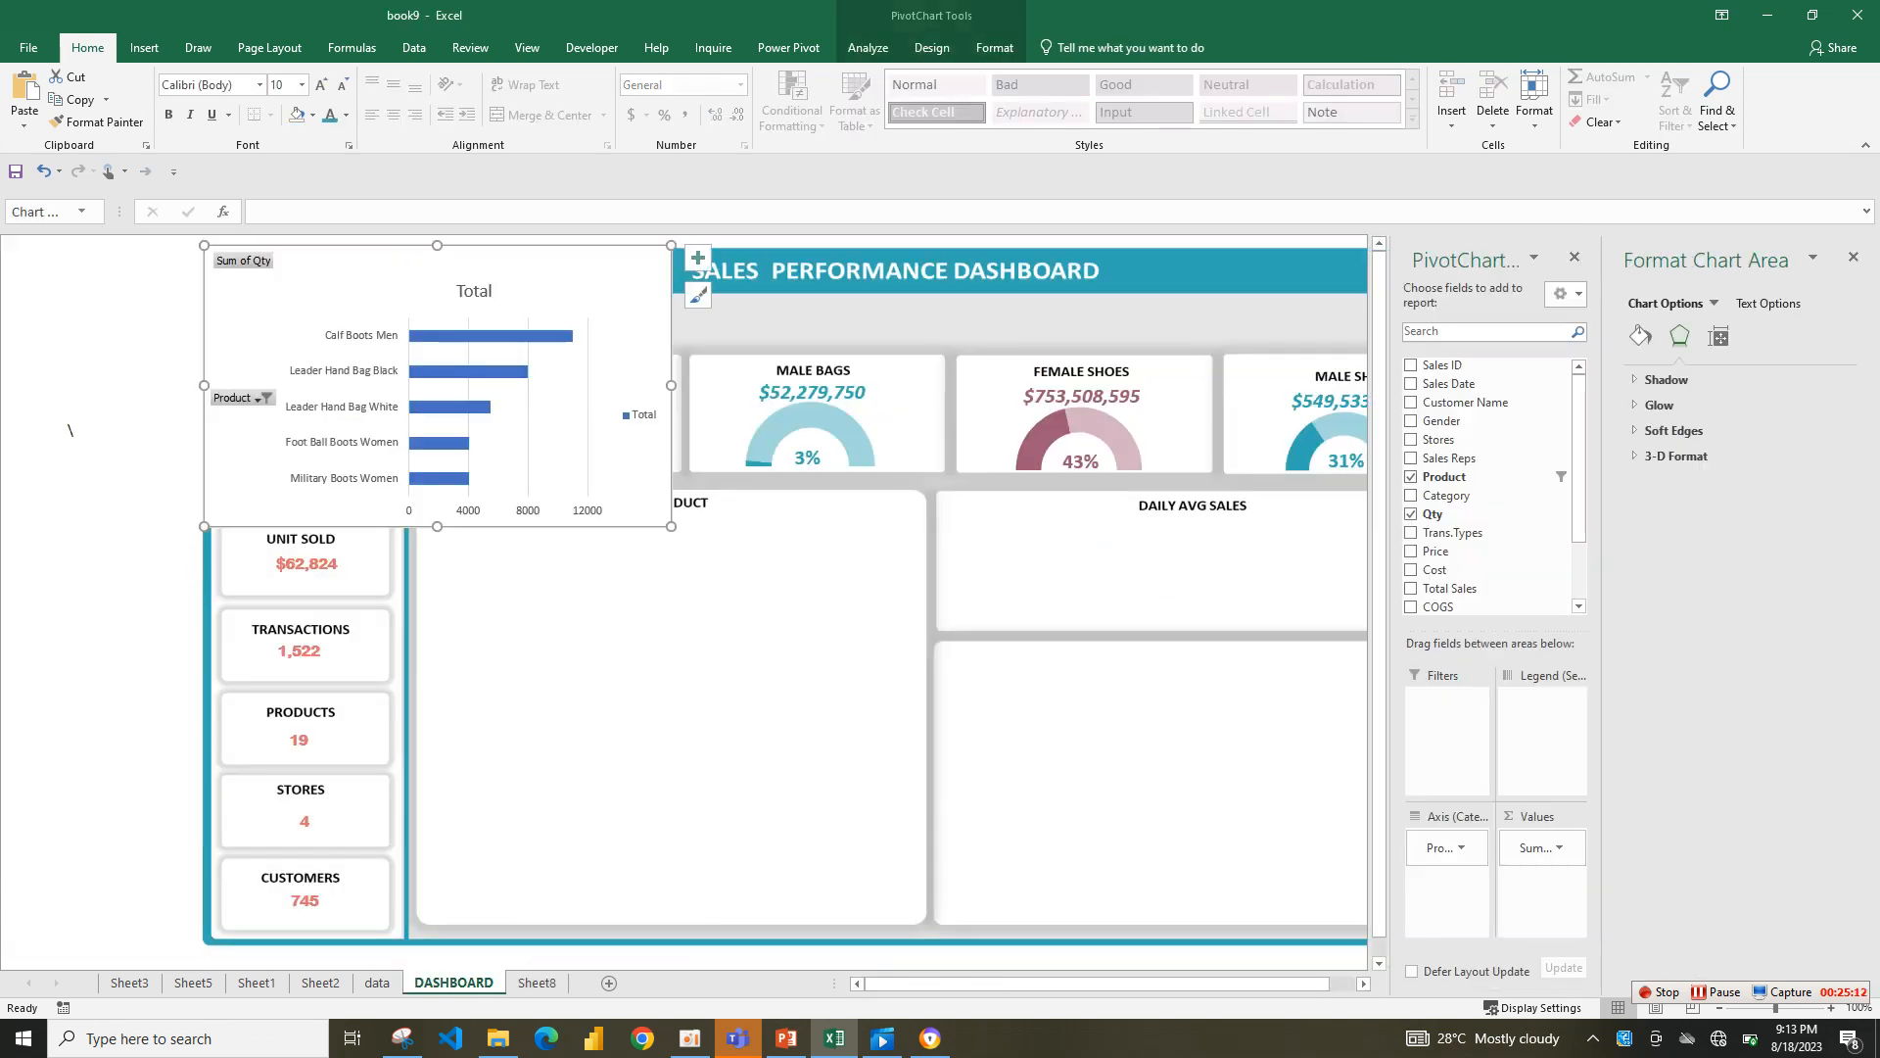
- Hide all field buttons on the pasted bar chart and place it on the TOP 5 PRODUCT card
right_click(232, 262)
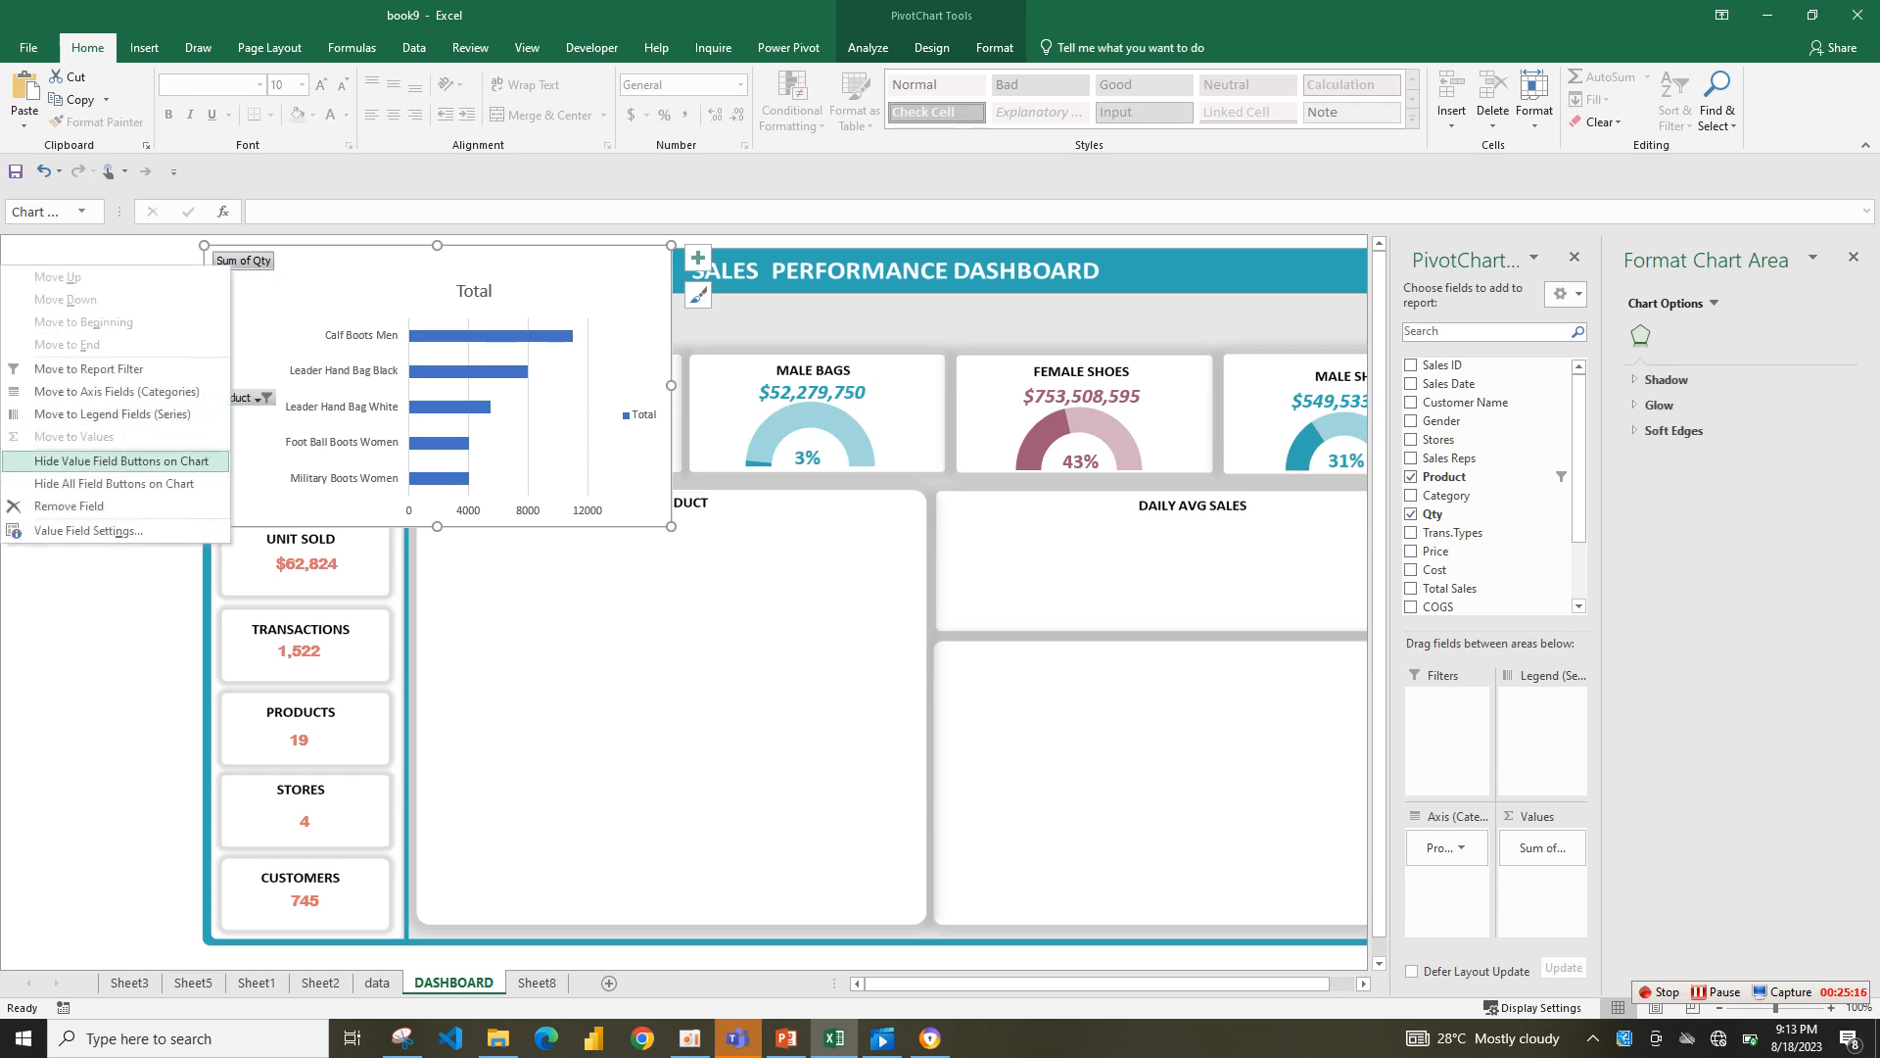
click(113, 483)
drag(284, 269, 511, 534)
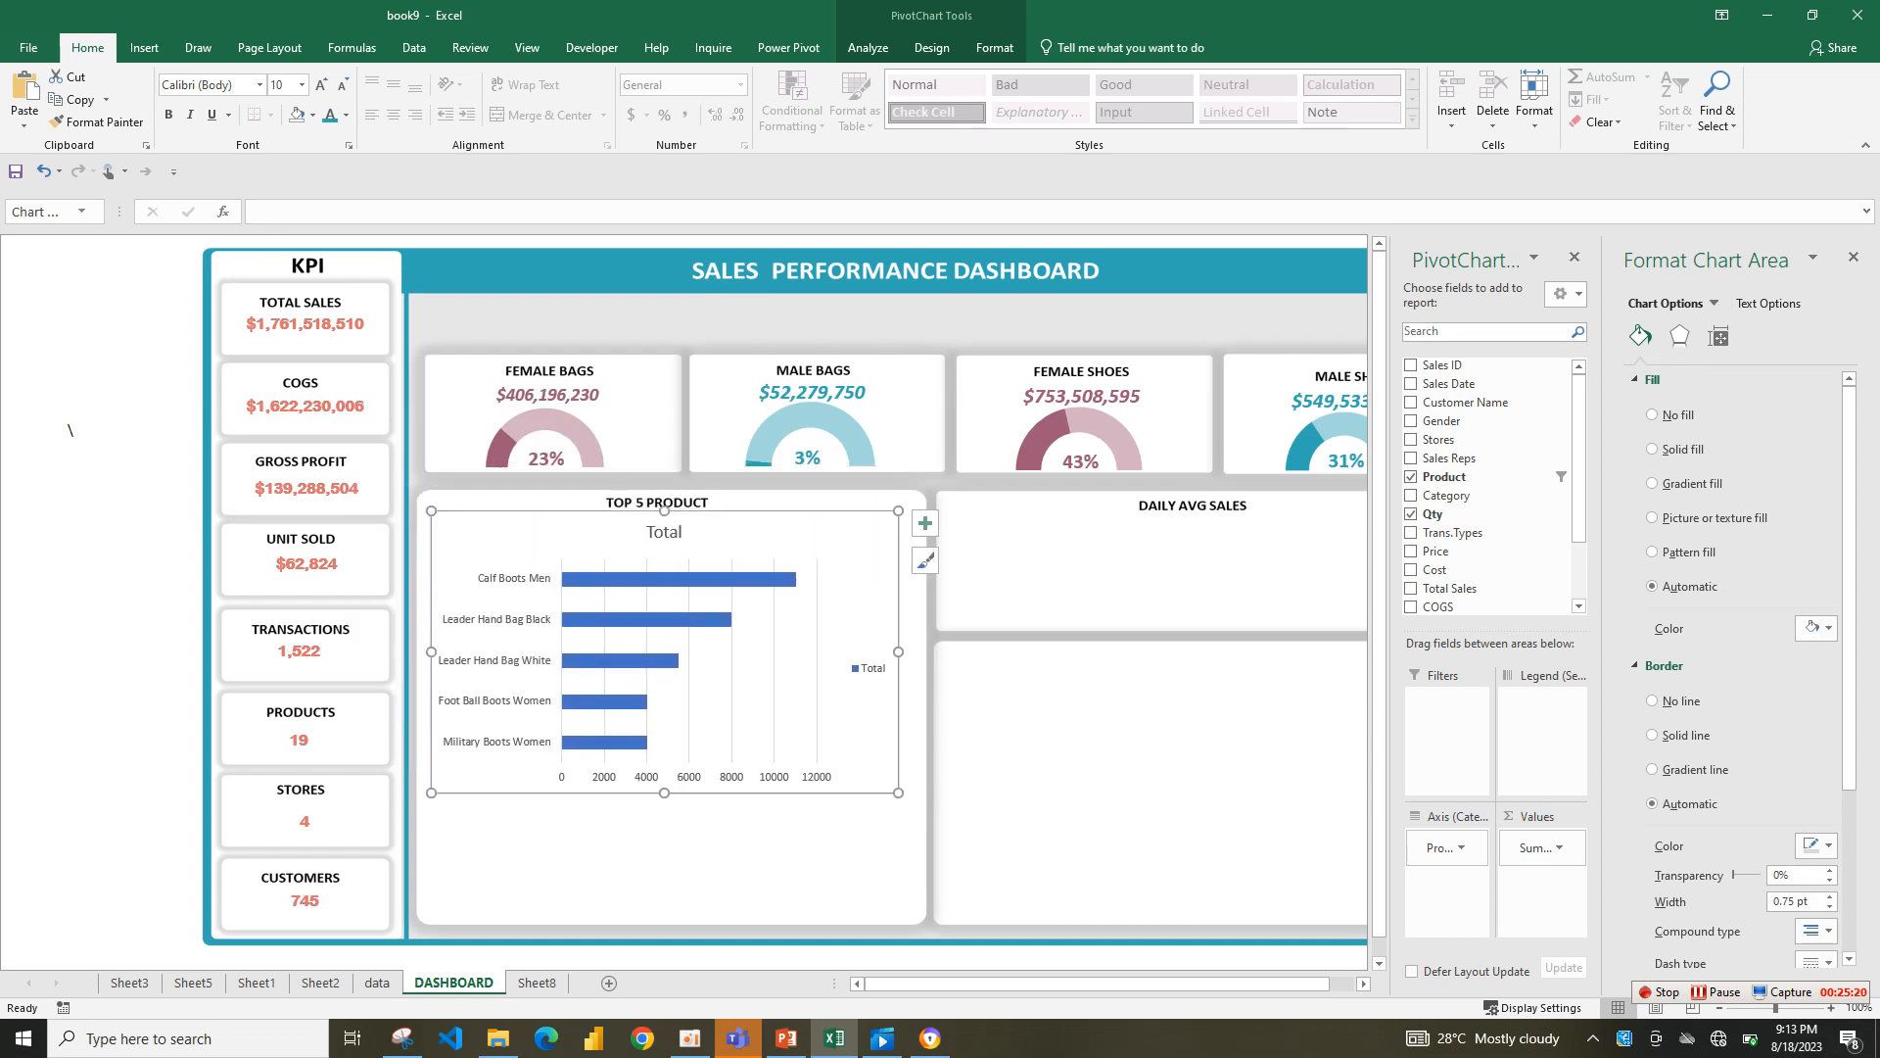
- Remove the gridlines, legend, title and horizontal value axis from the top-five product bar chart
click(925, 523)
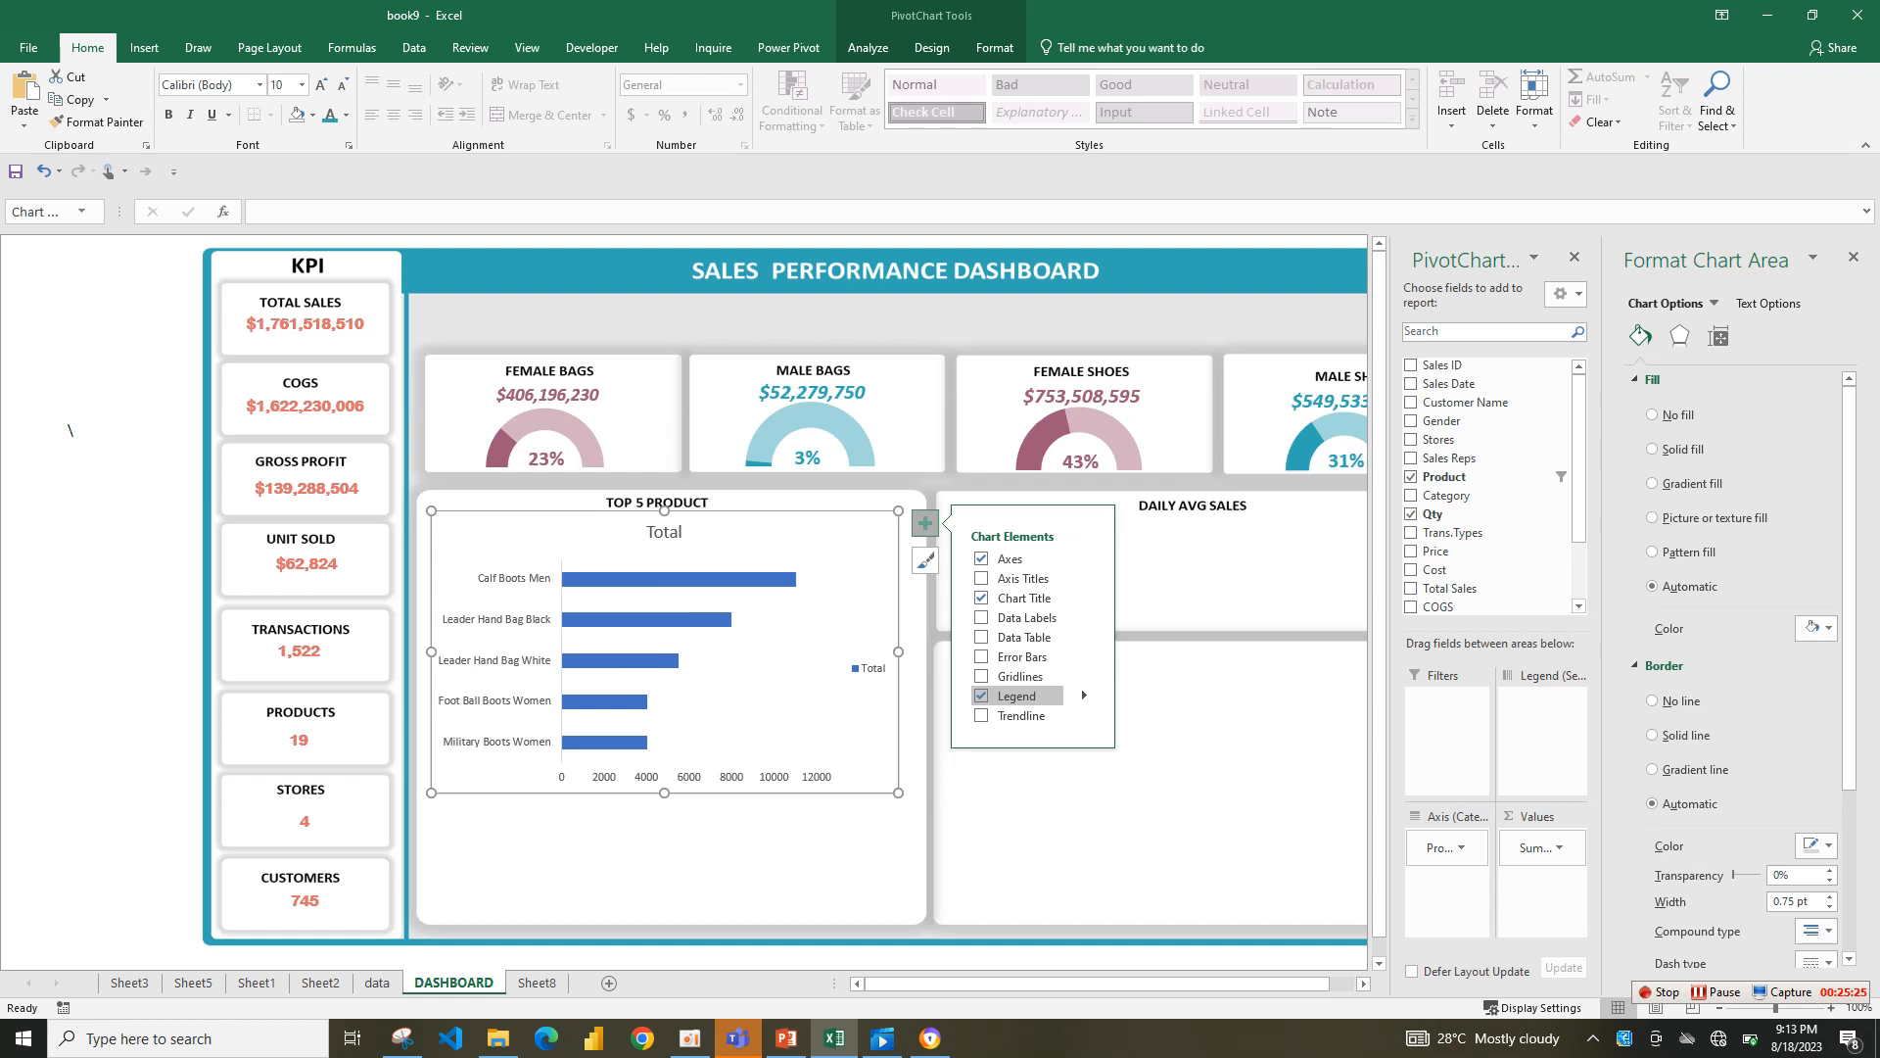
click(1009, 695)
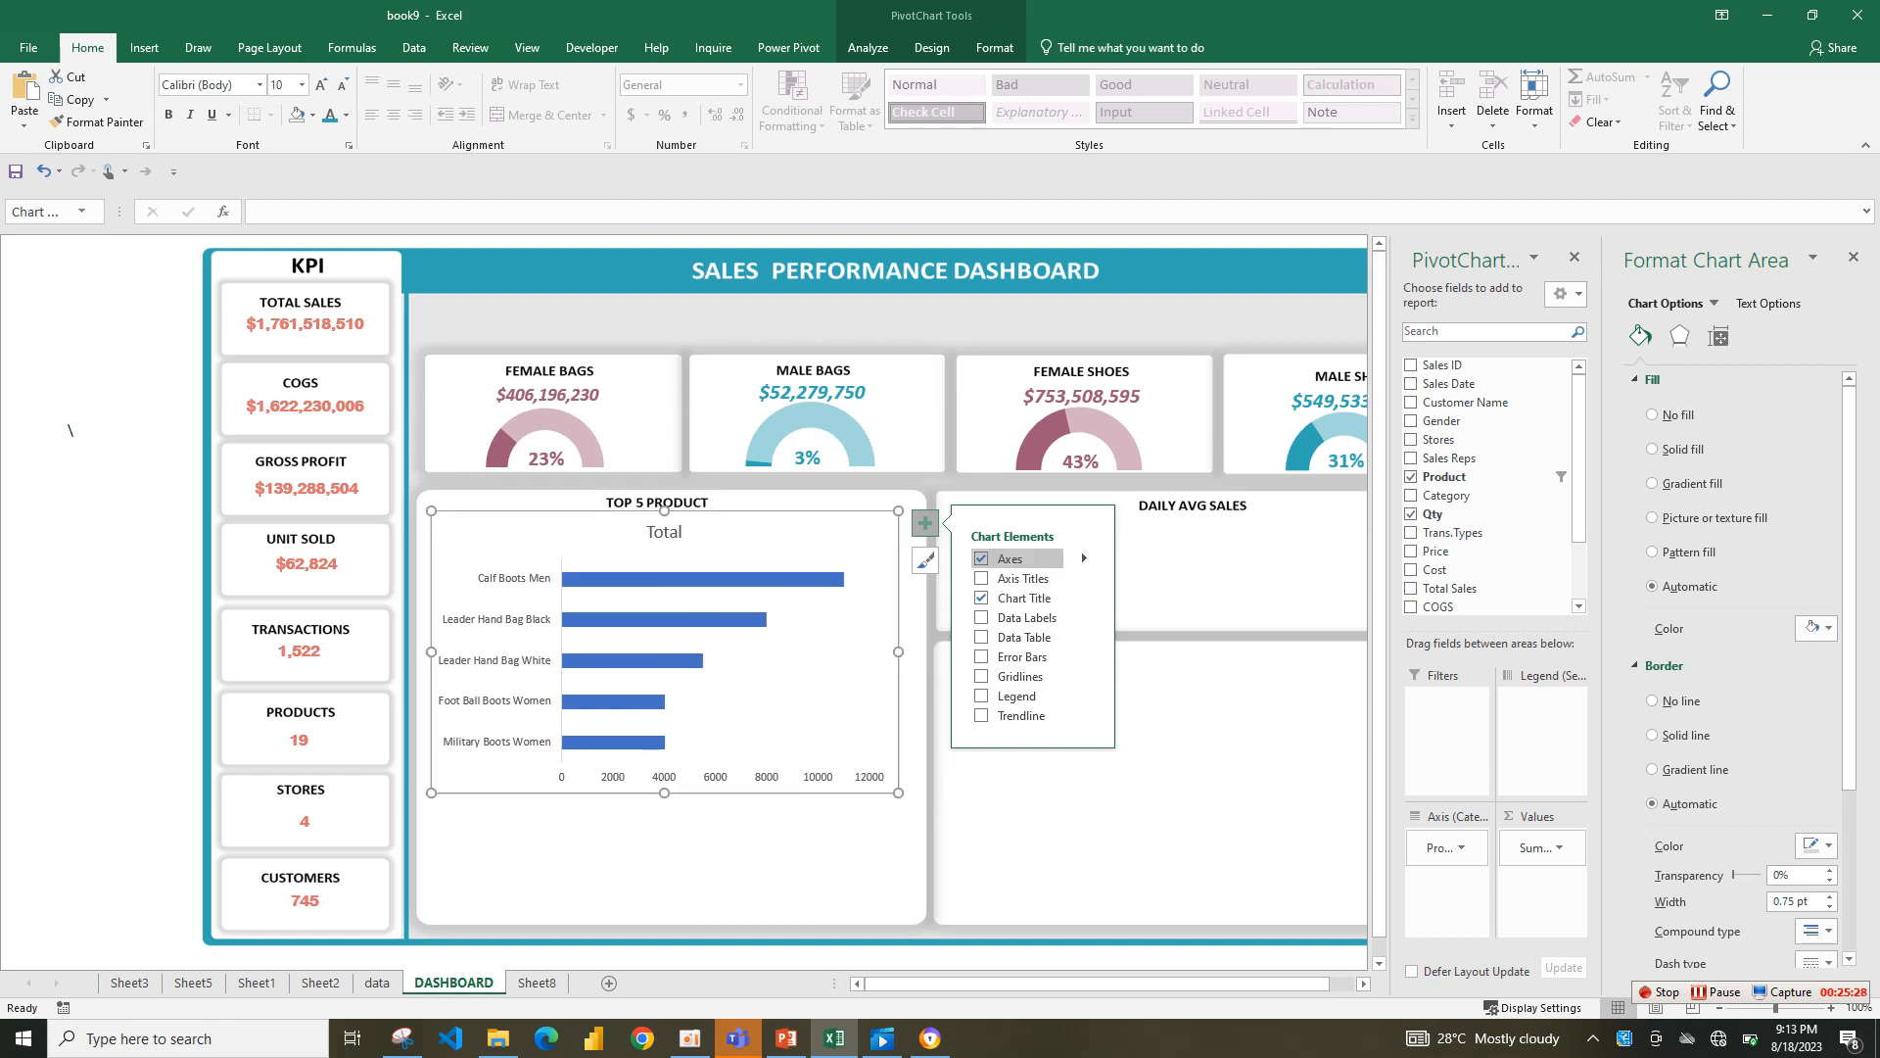
click(1081, 591)
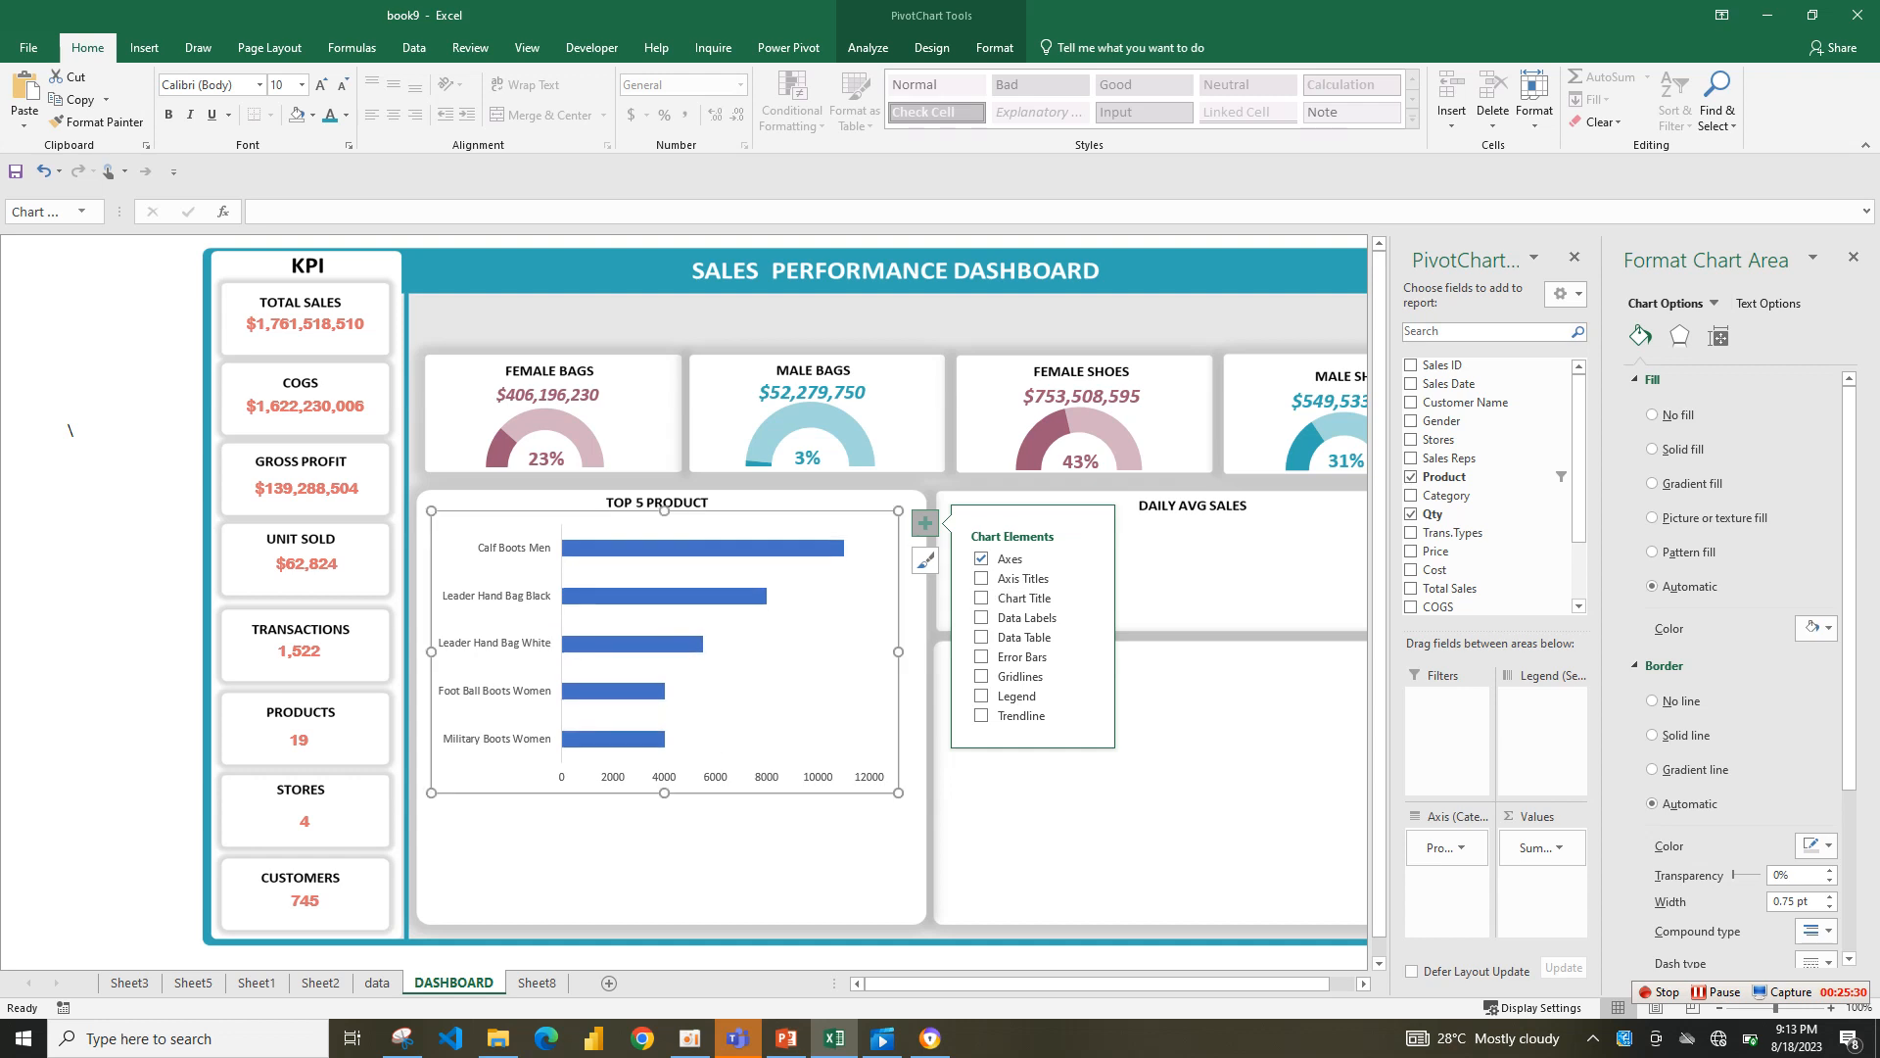
key(BackSpace)
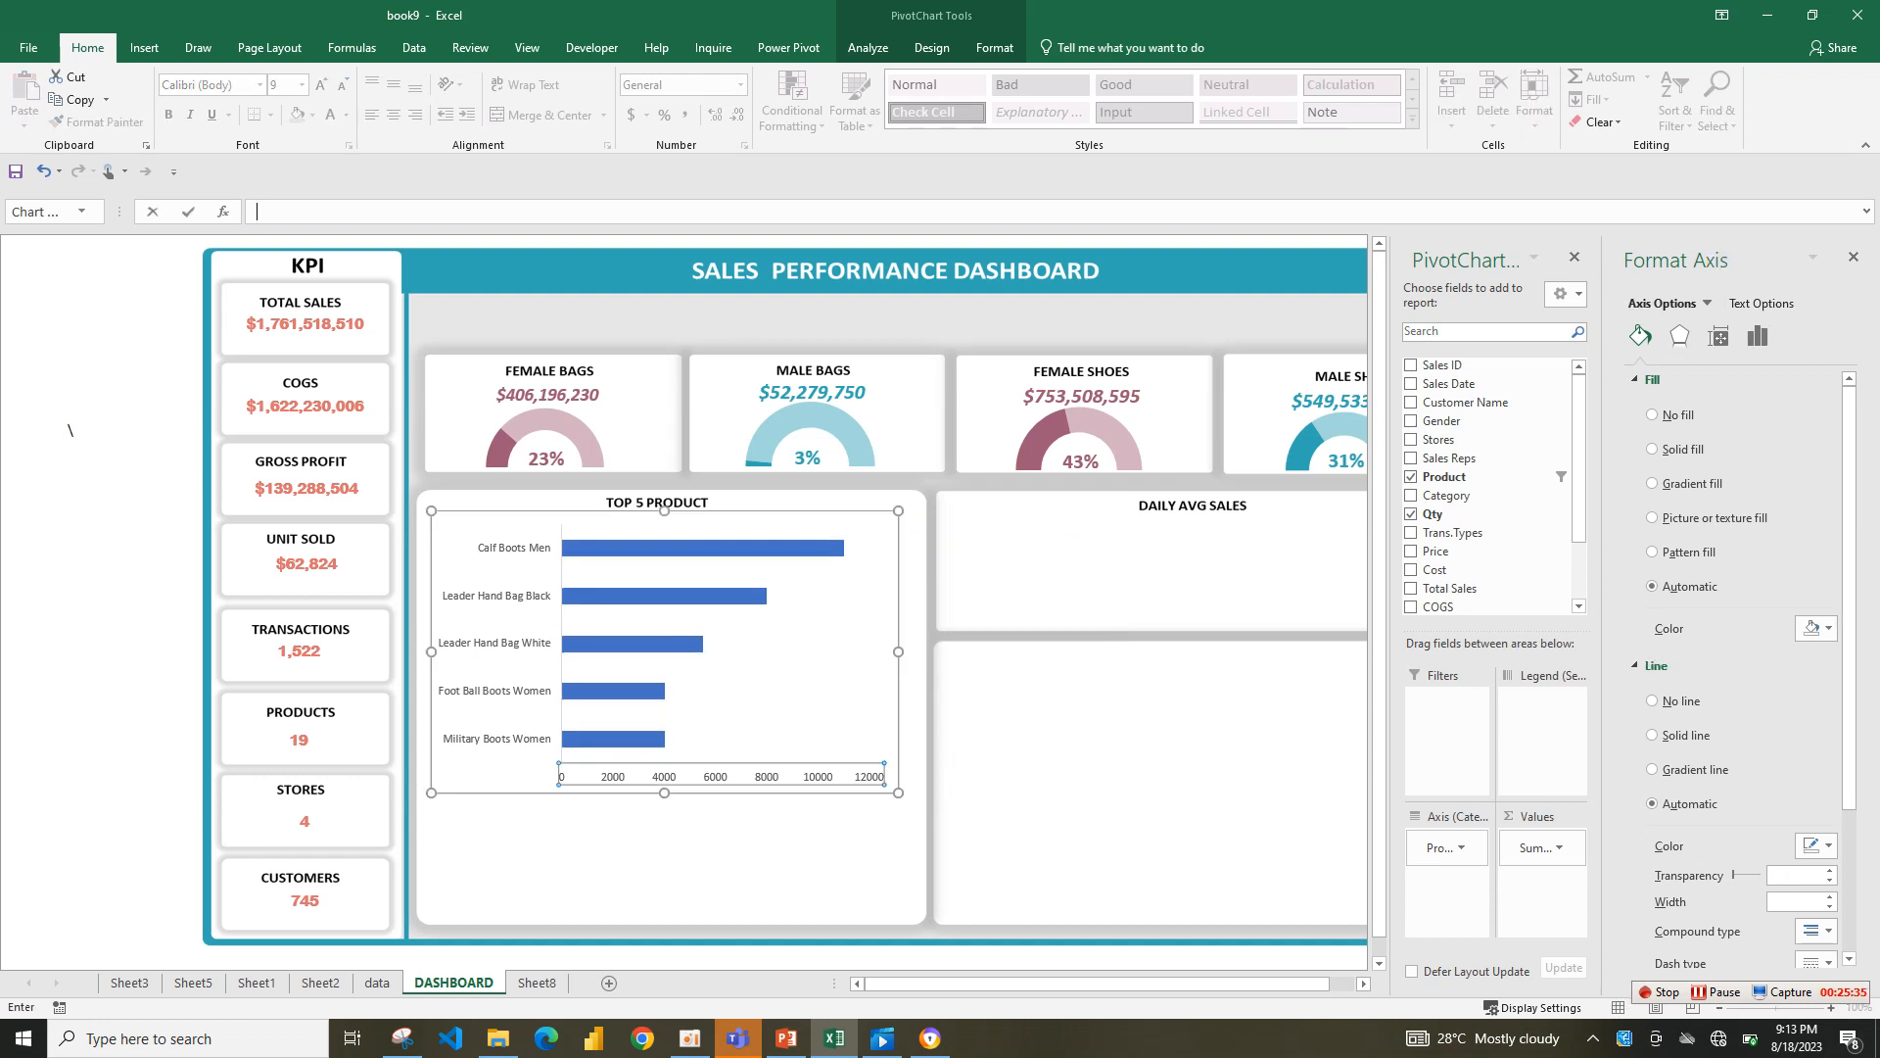
key(Escape)
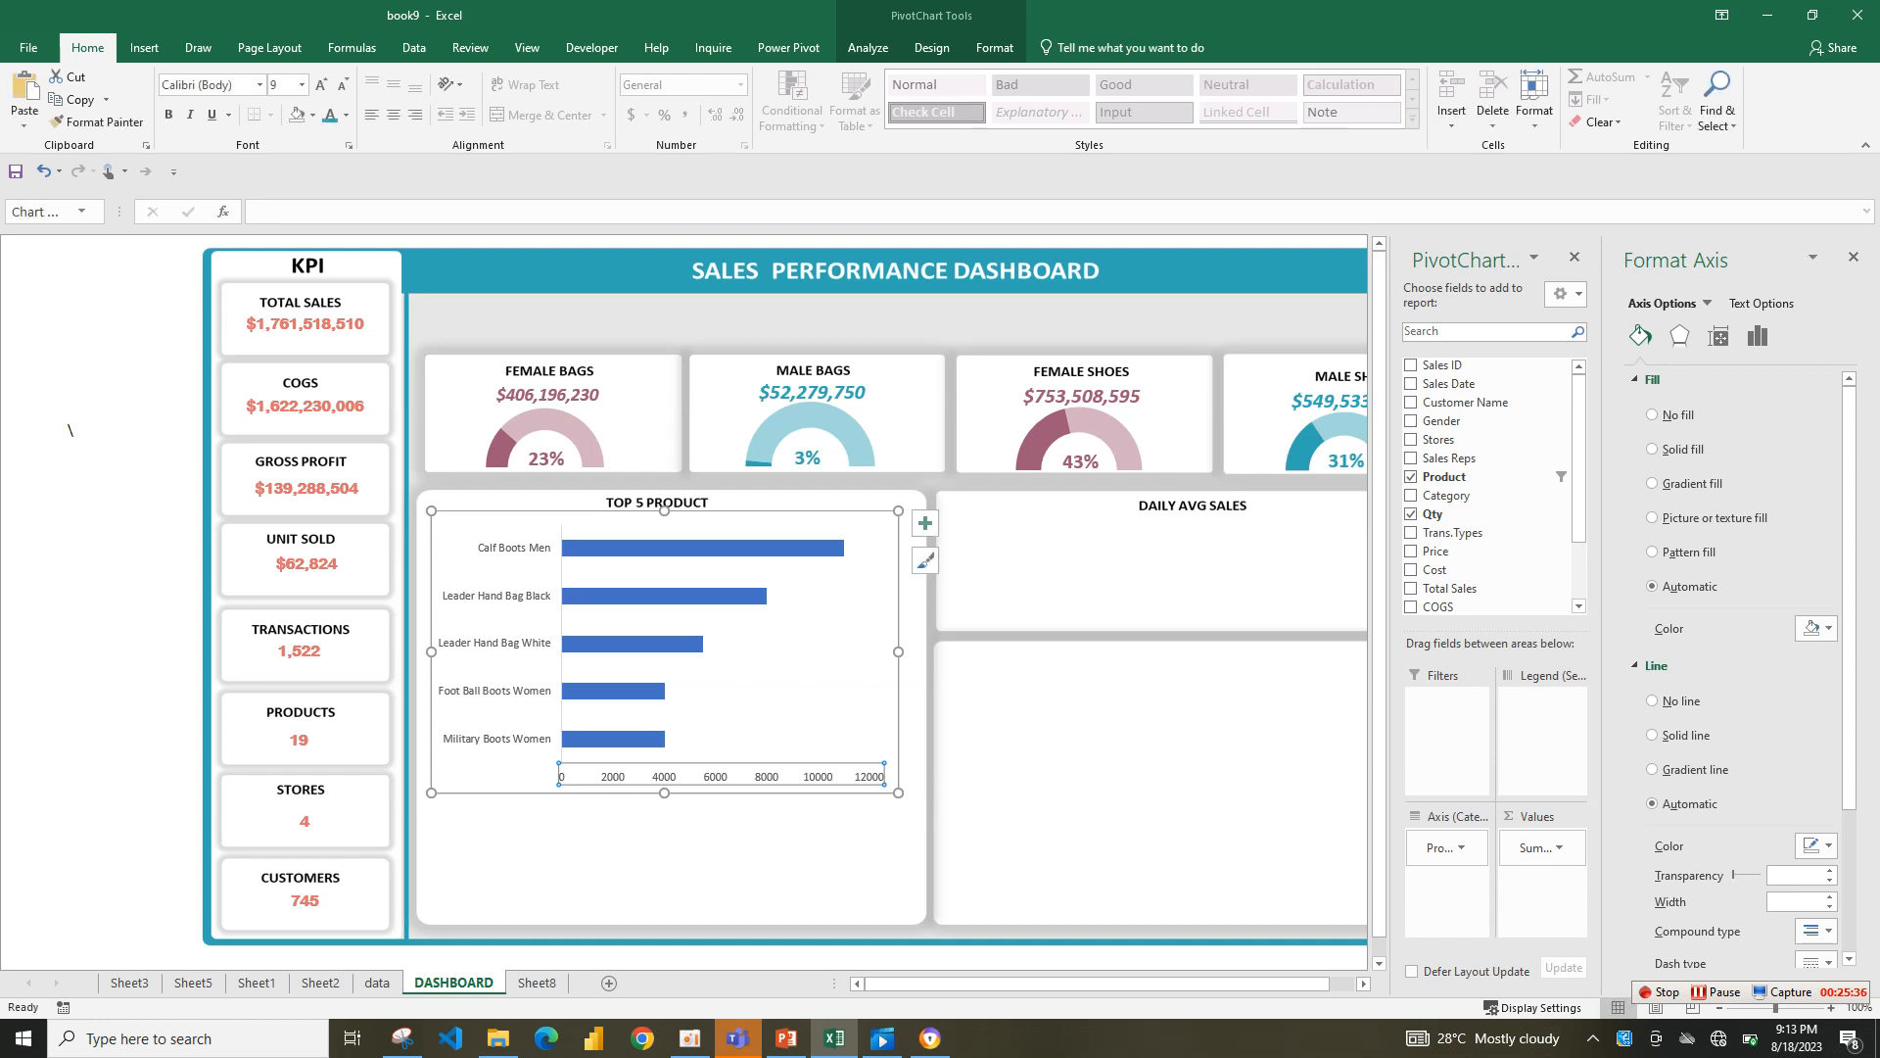
key(Delete)
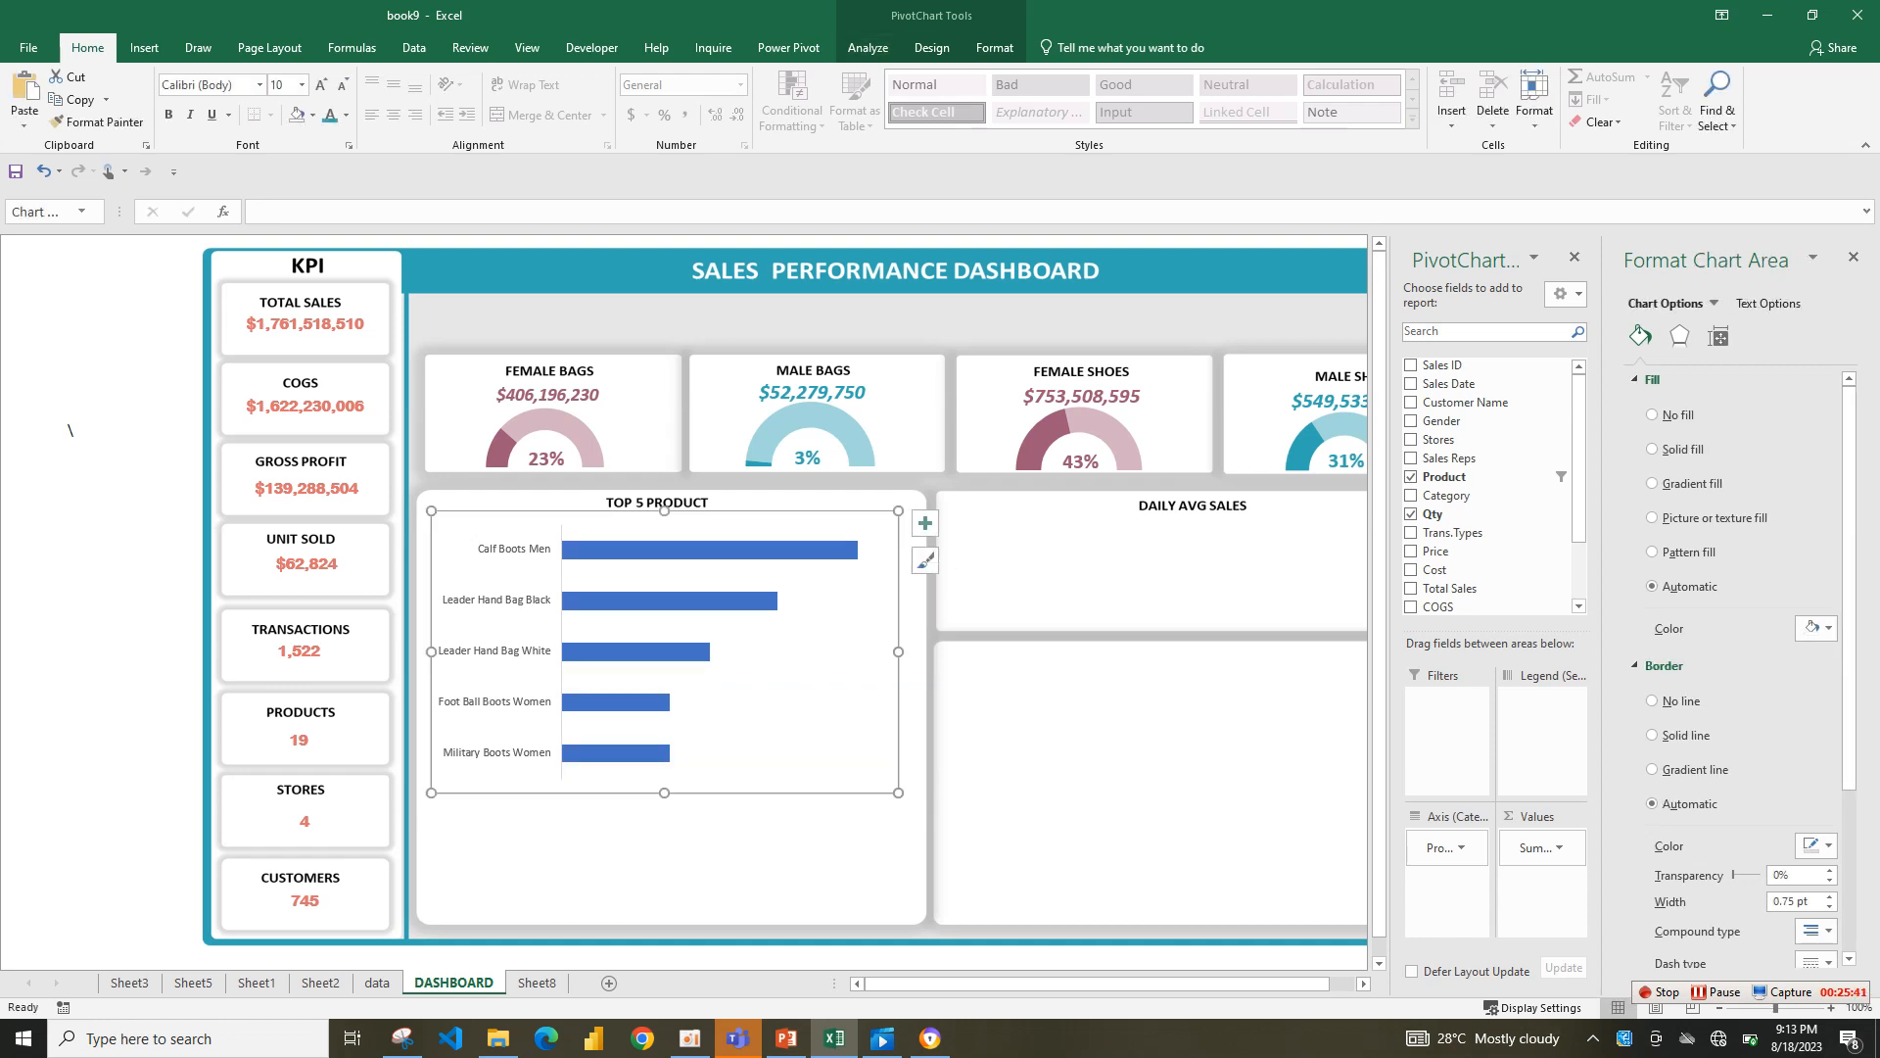
- Give the top-five product chart area no outline and no fill
click(995, 47)
click(750, 99)
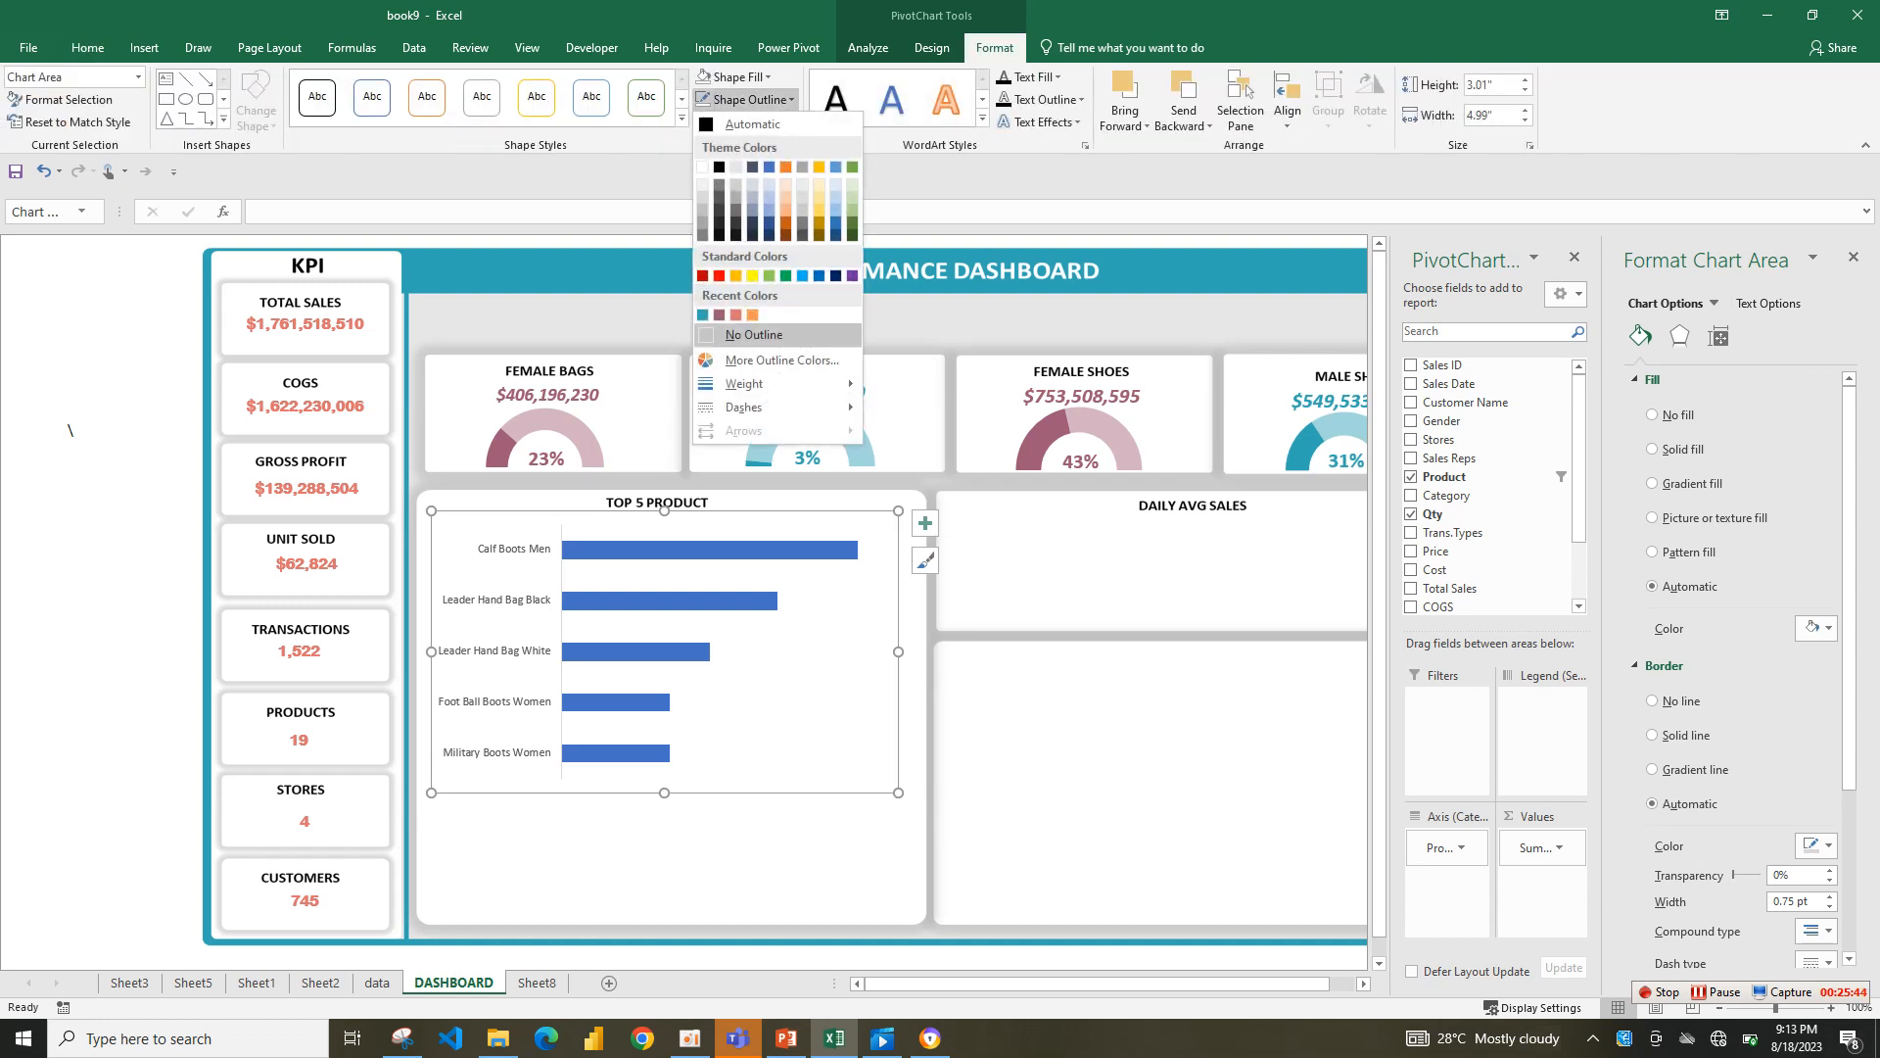
click(754, 334)
click(734, 77)
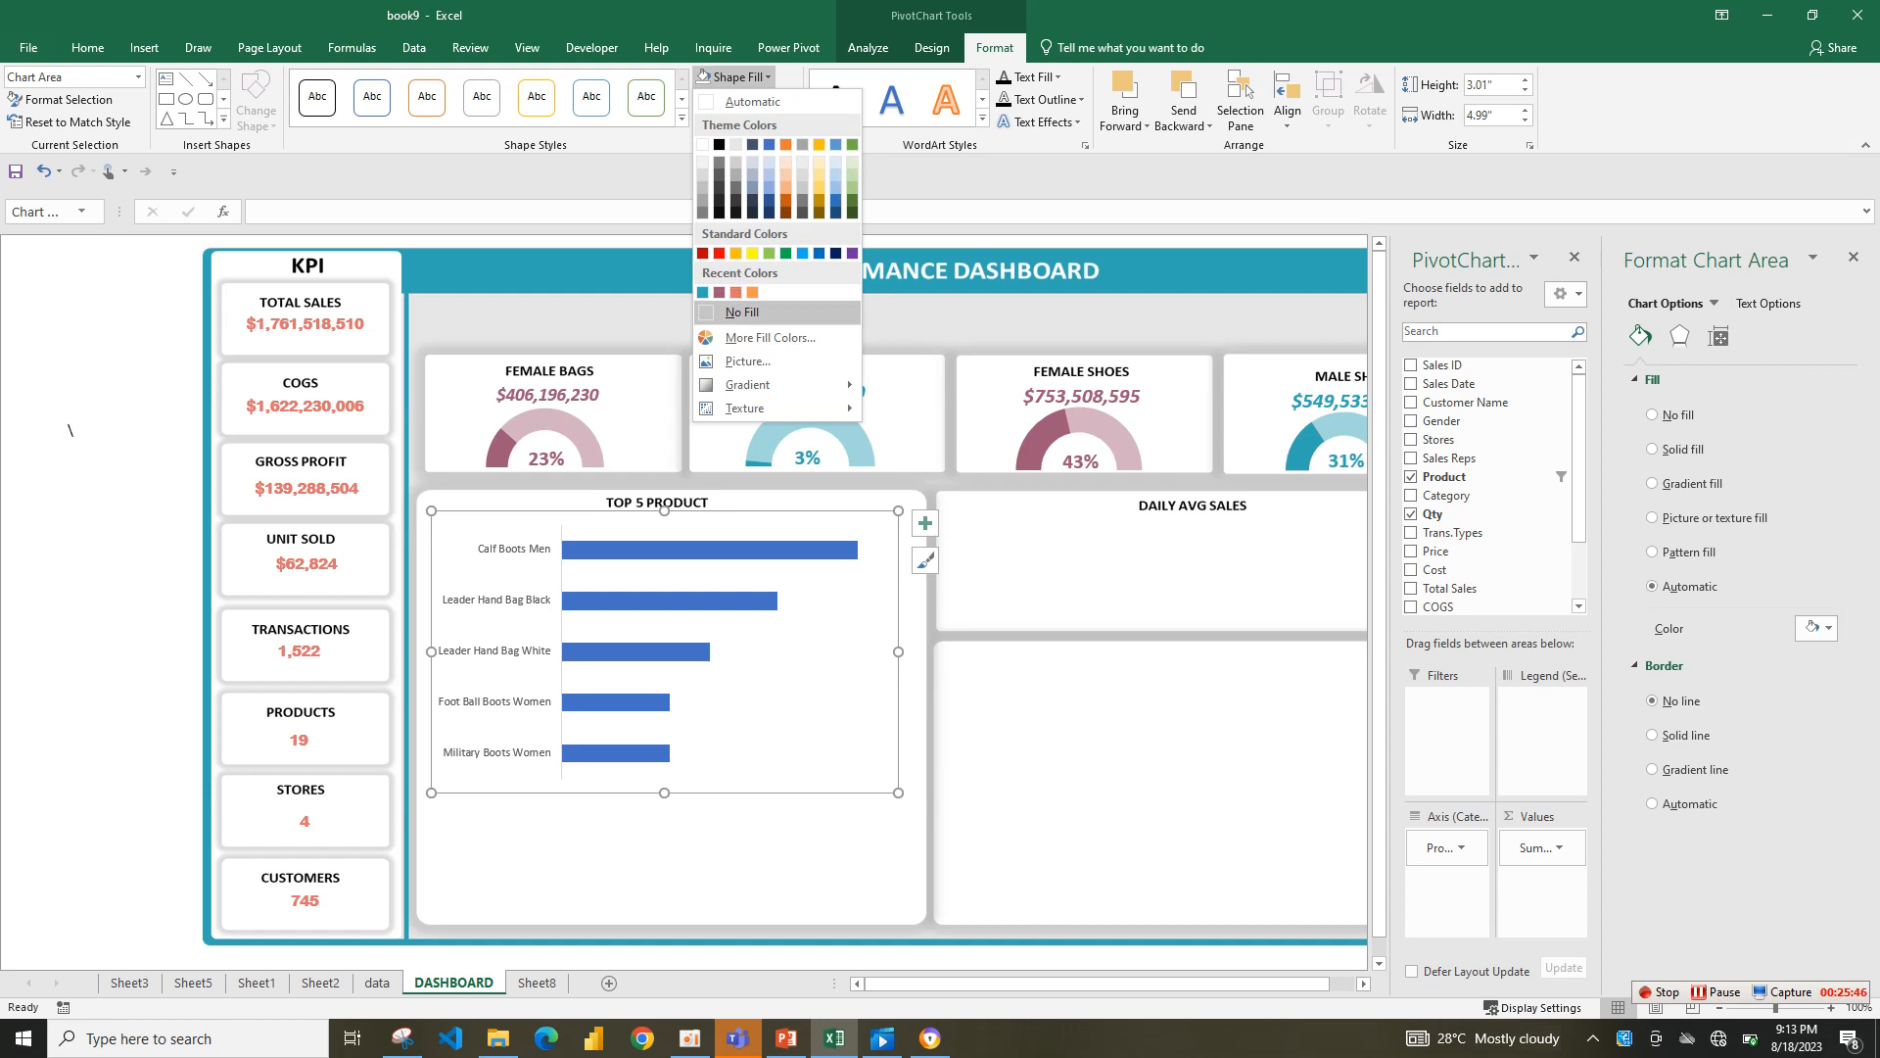
click(742, 312)
click(686, 852)
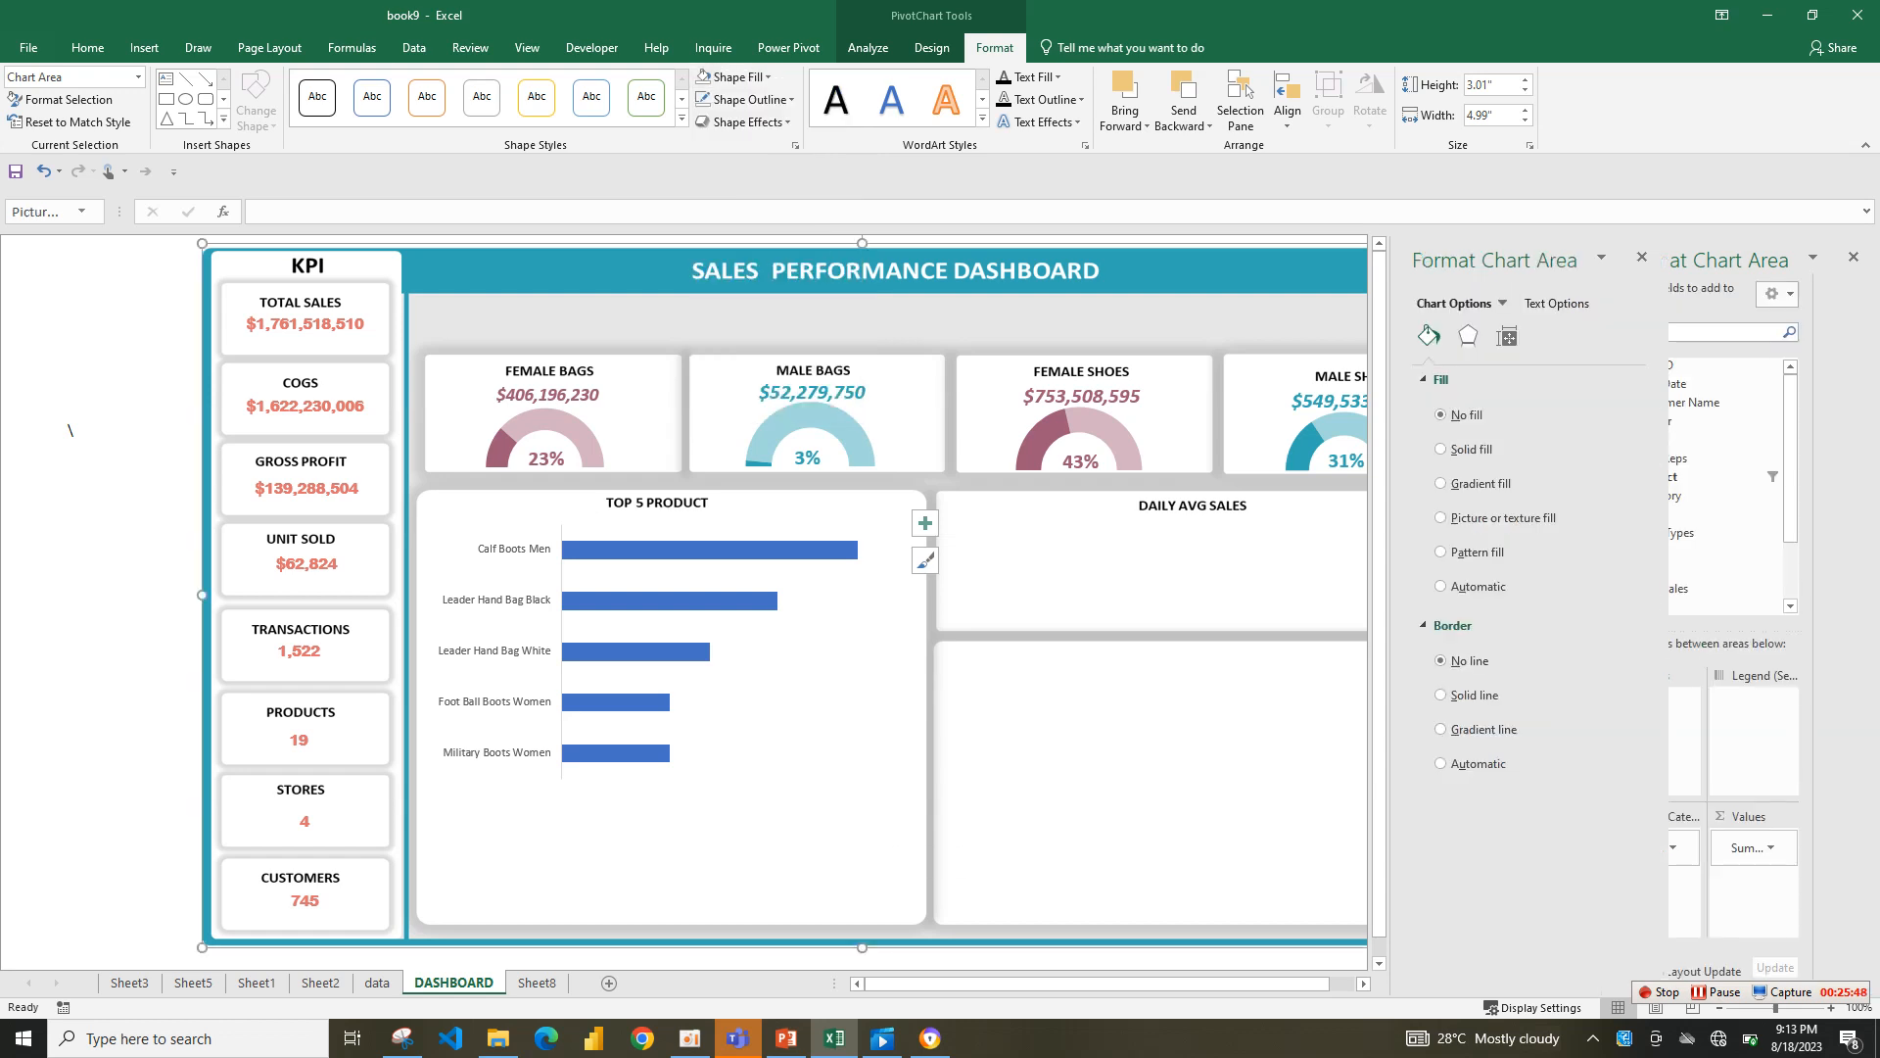
- Shrink the chart to about 3.75" wide by 2.59" high and position it below the TOP 5 PRODUCT heading
click(783, 675)
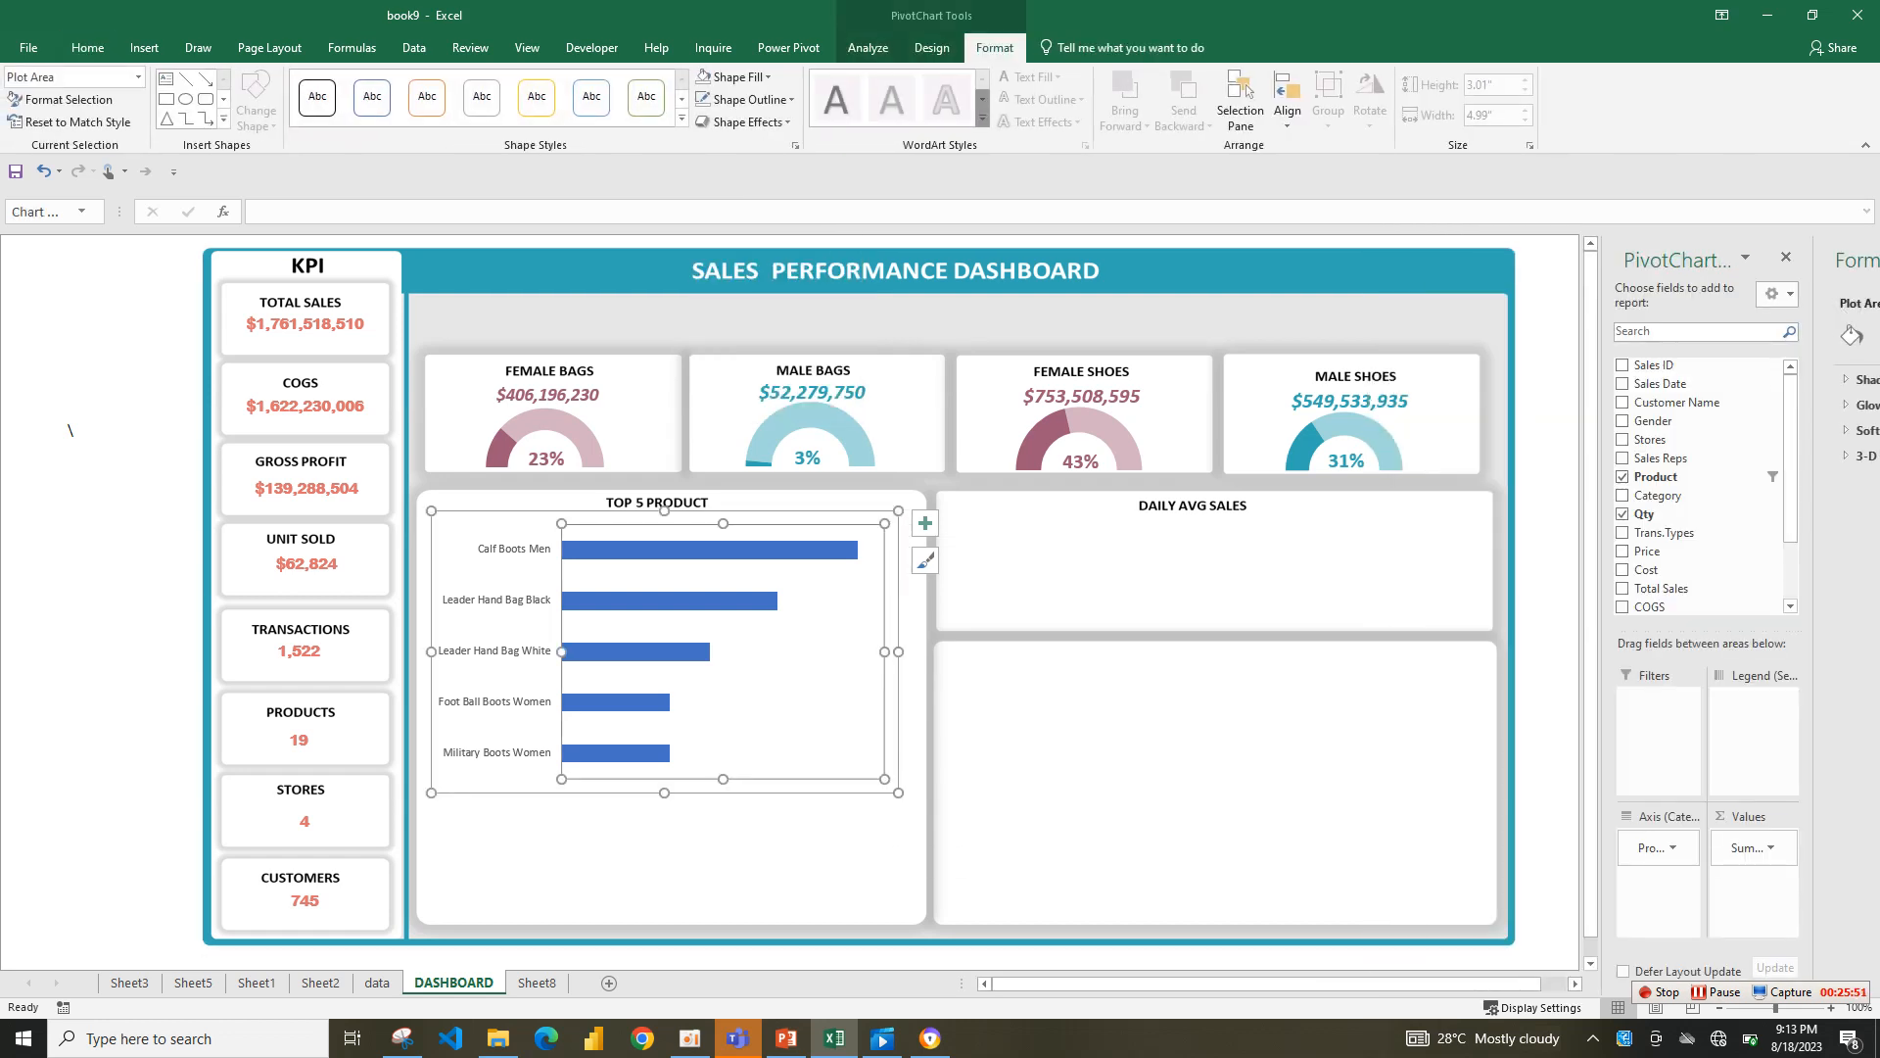
drag(783, 676, 763, 629)
click(803, 773)
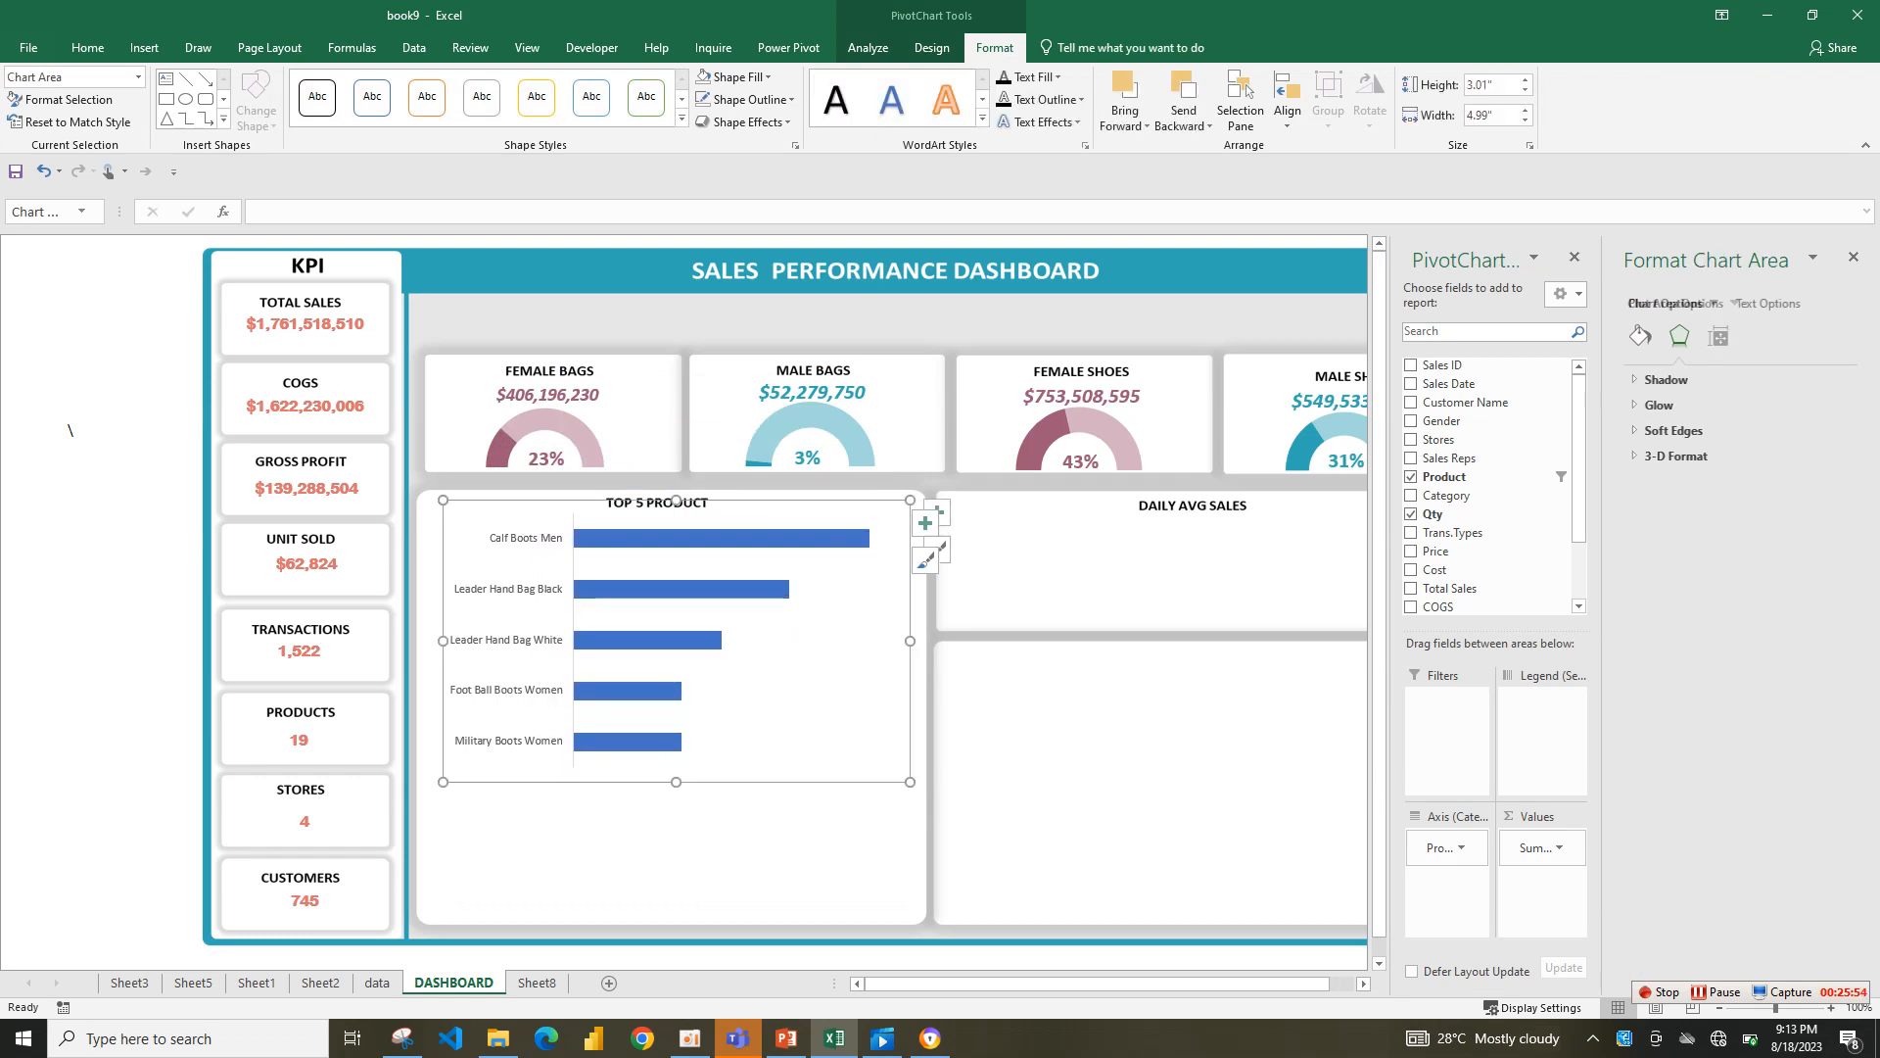
drag(910, 782, 786, 753)
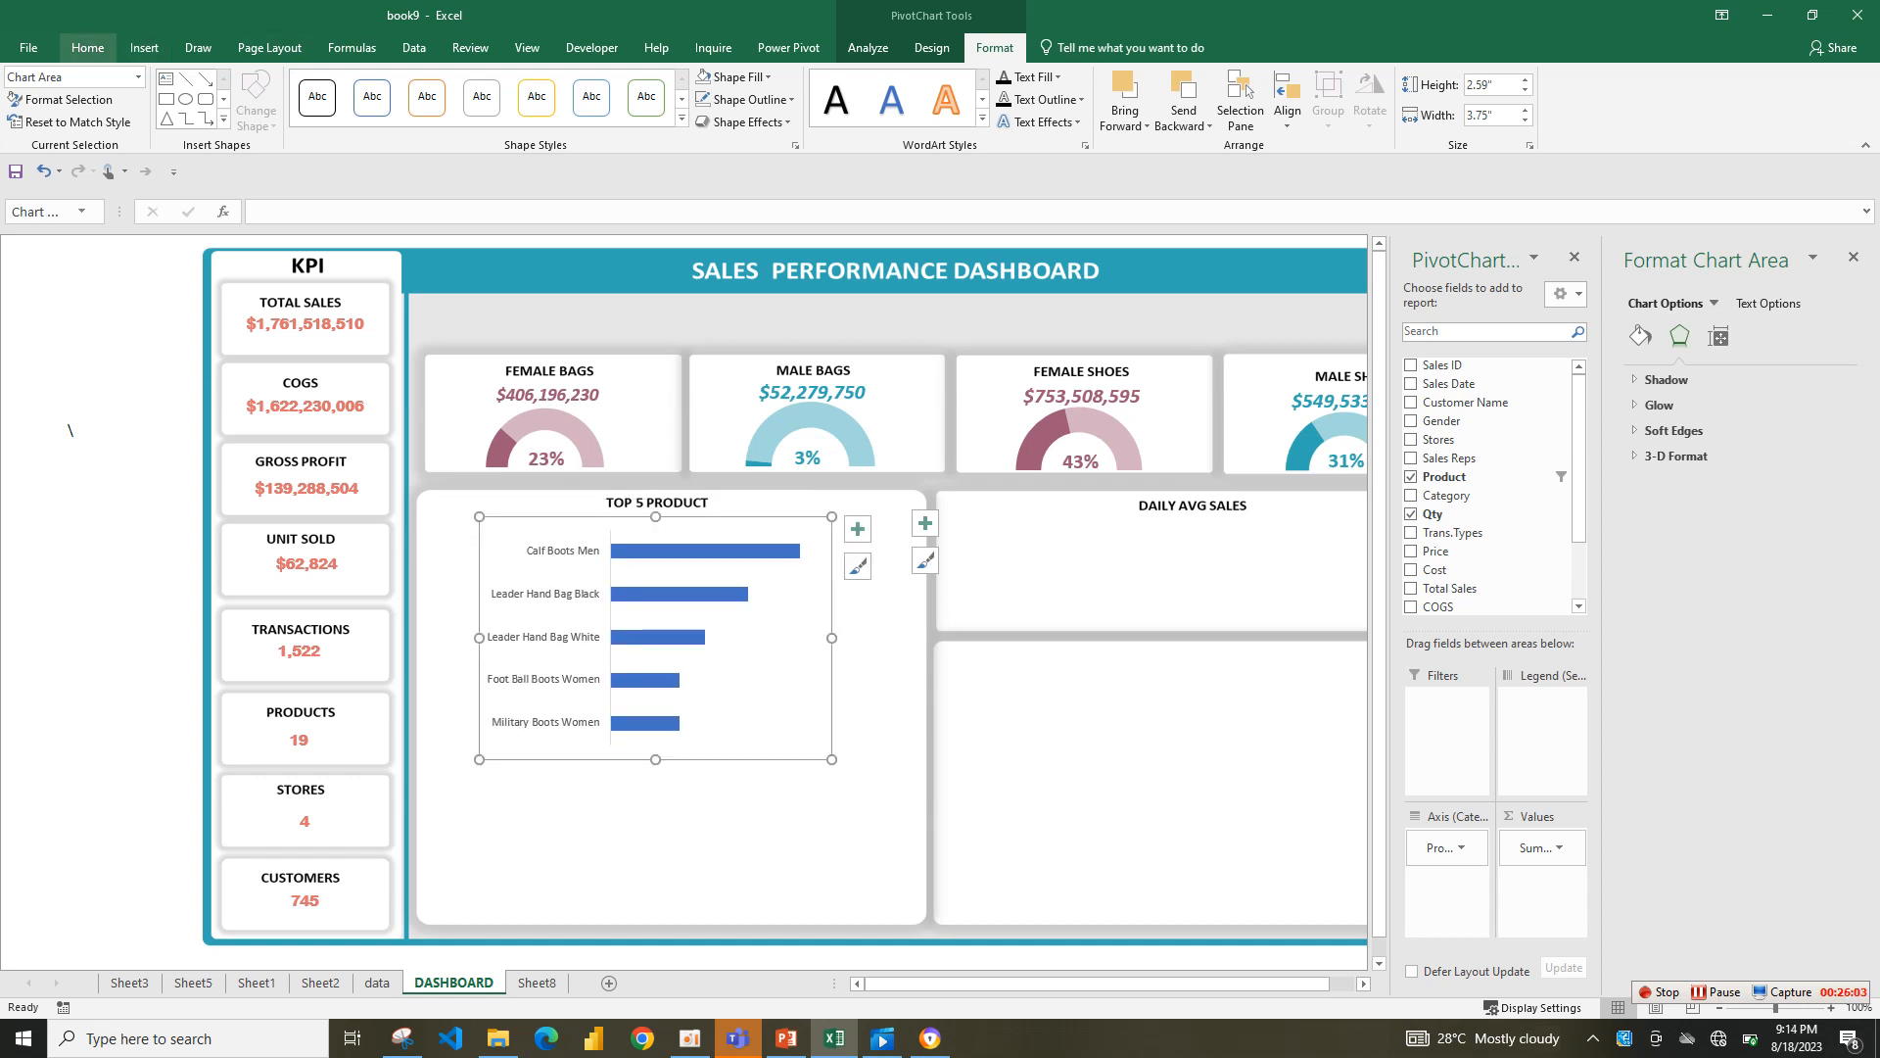
- Format the chart's product name labels in bold black text
click(87, 47)
click(547, 637)
click(345, 114)
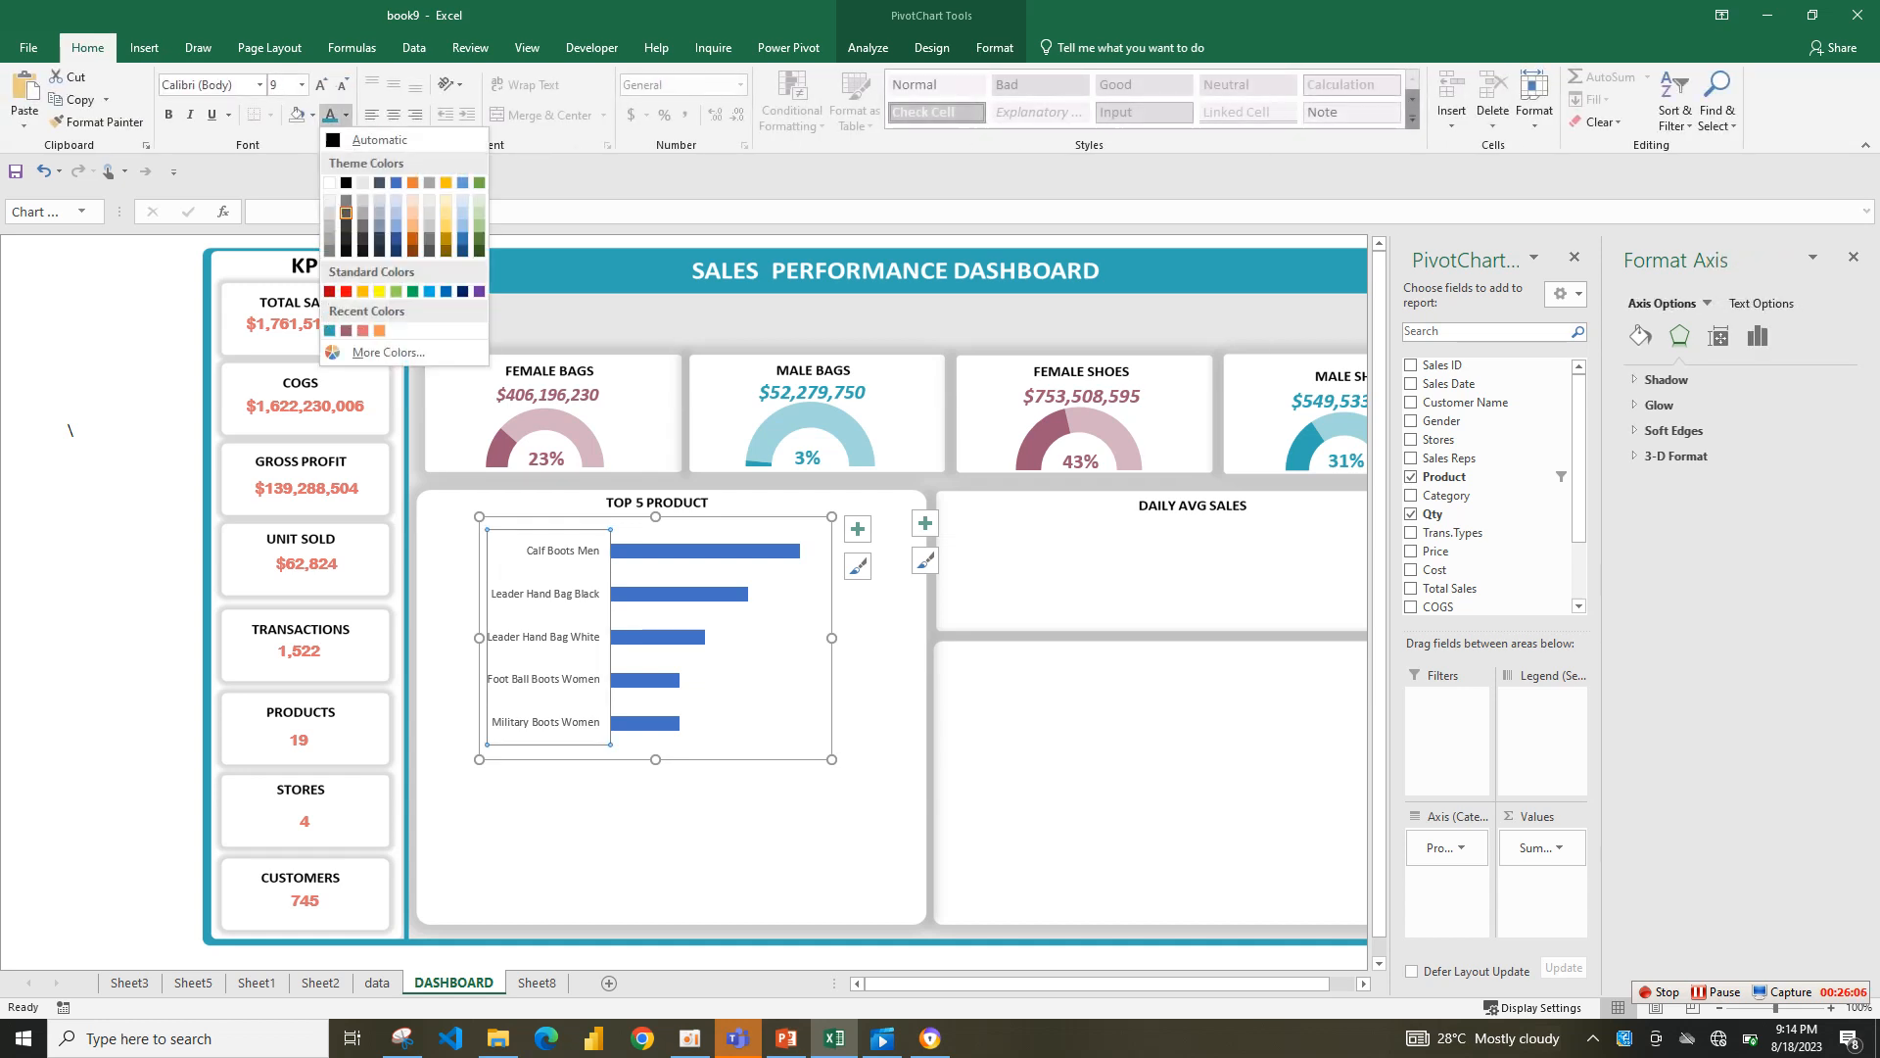
click(346, 183)
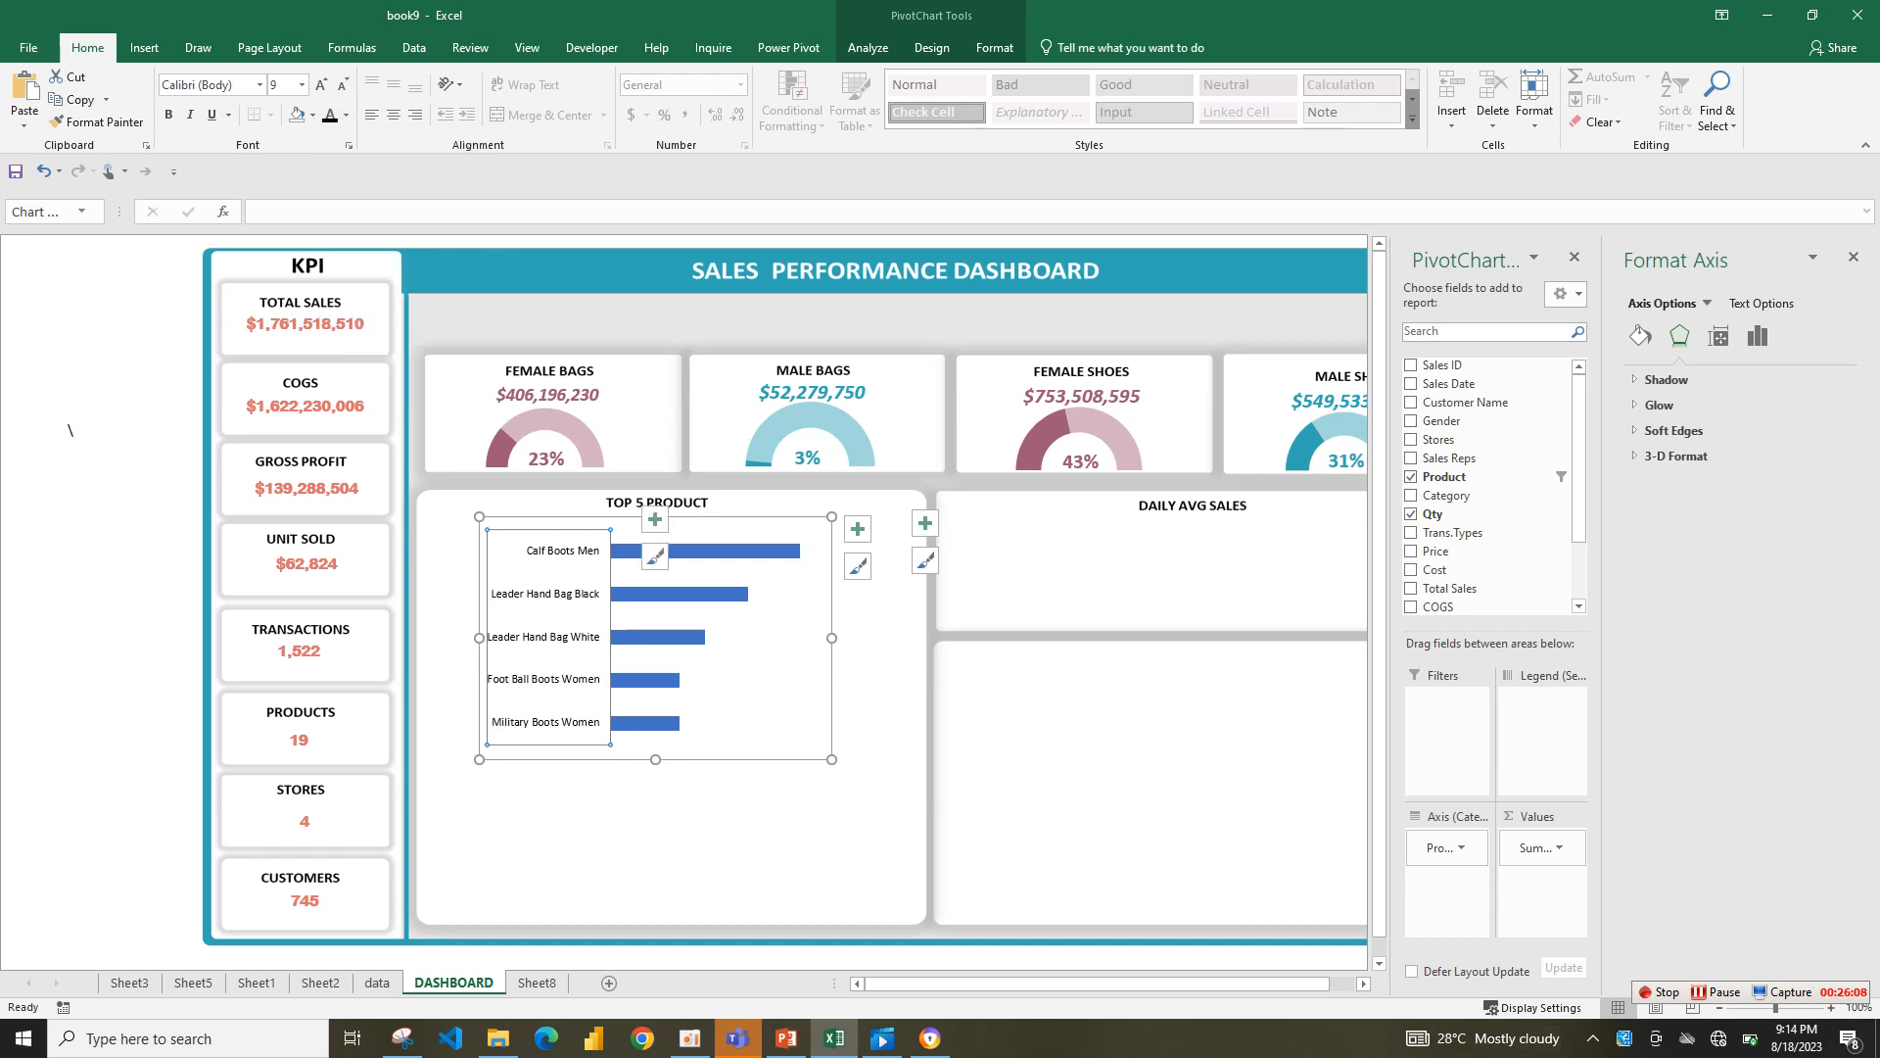
click(169, 114)
- Fill the chart's bars with the dashboard's teal colour and set their border to No line
click(744, 632)
click(687, 637)
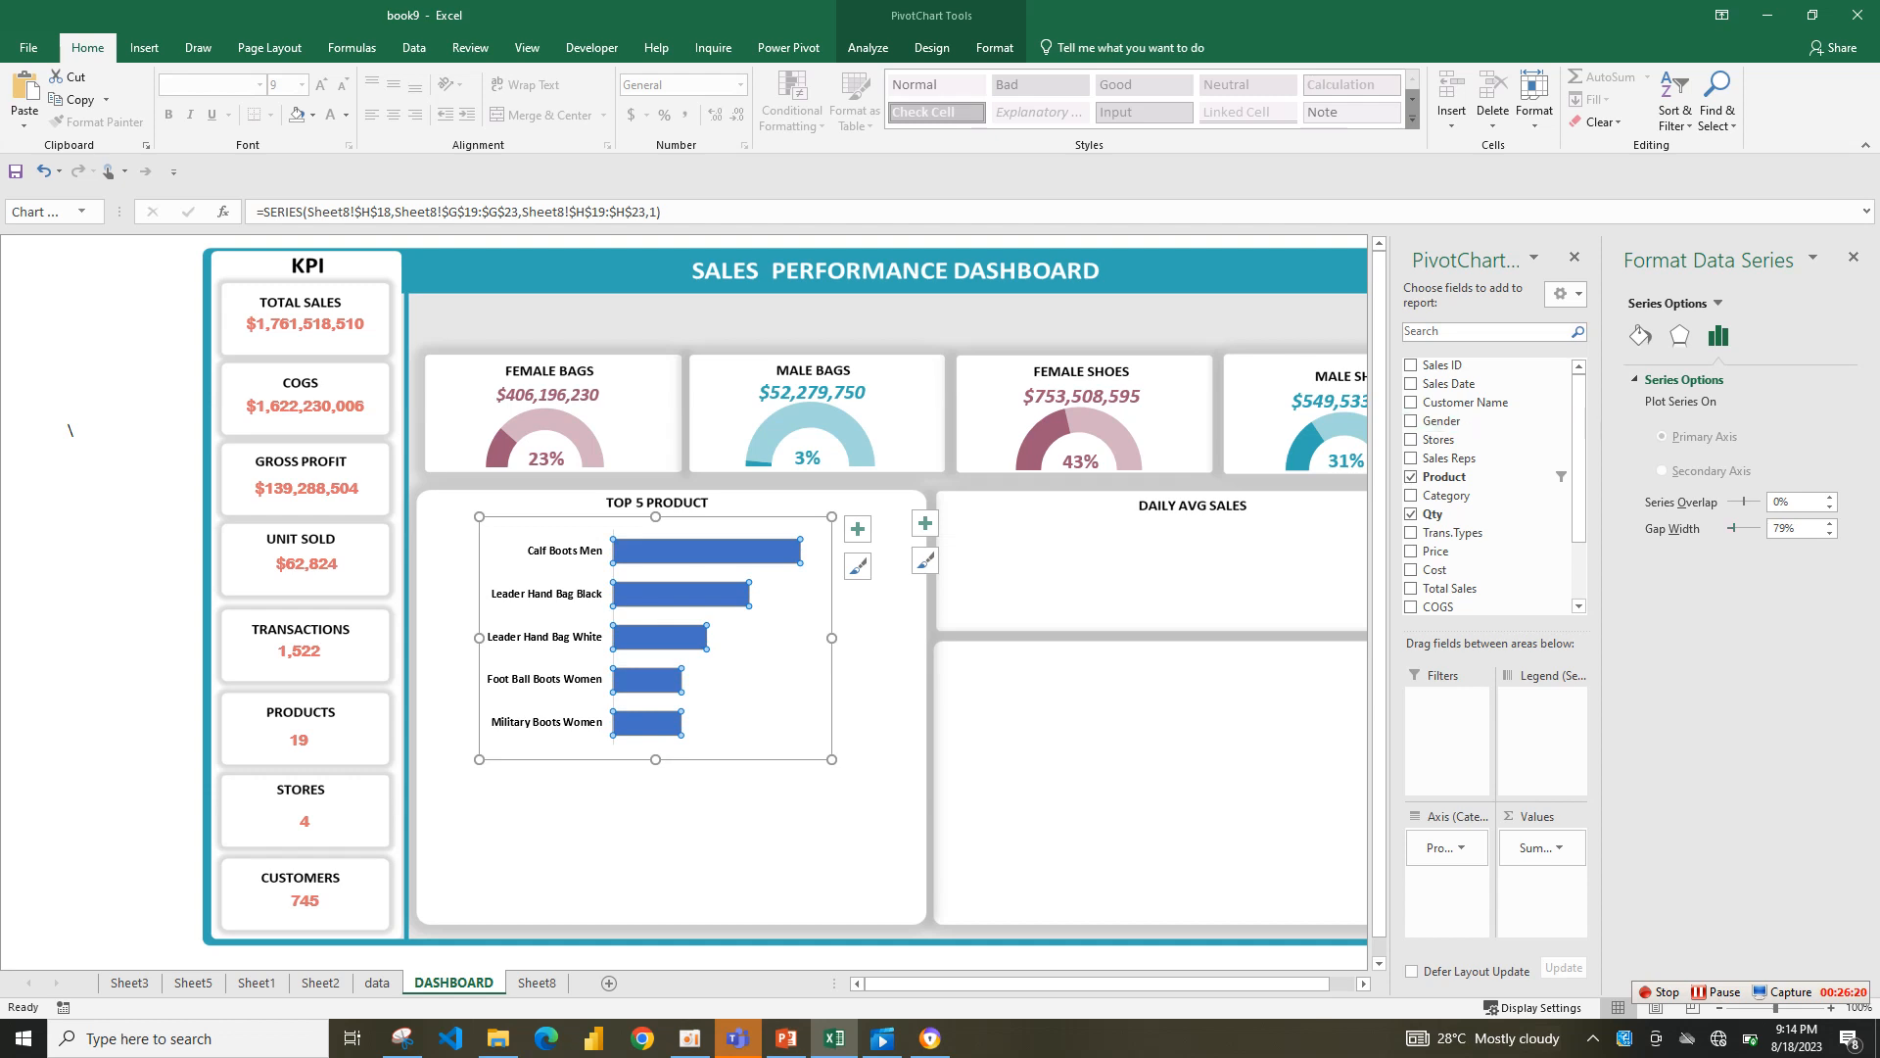
click(1640, 336)
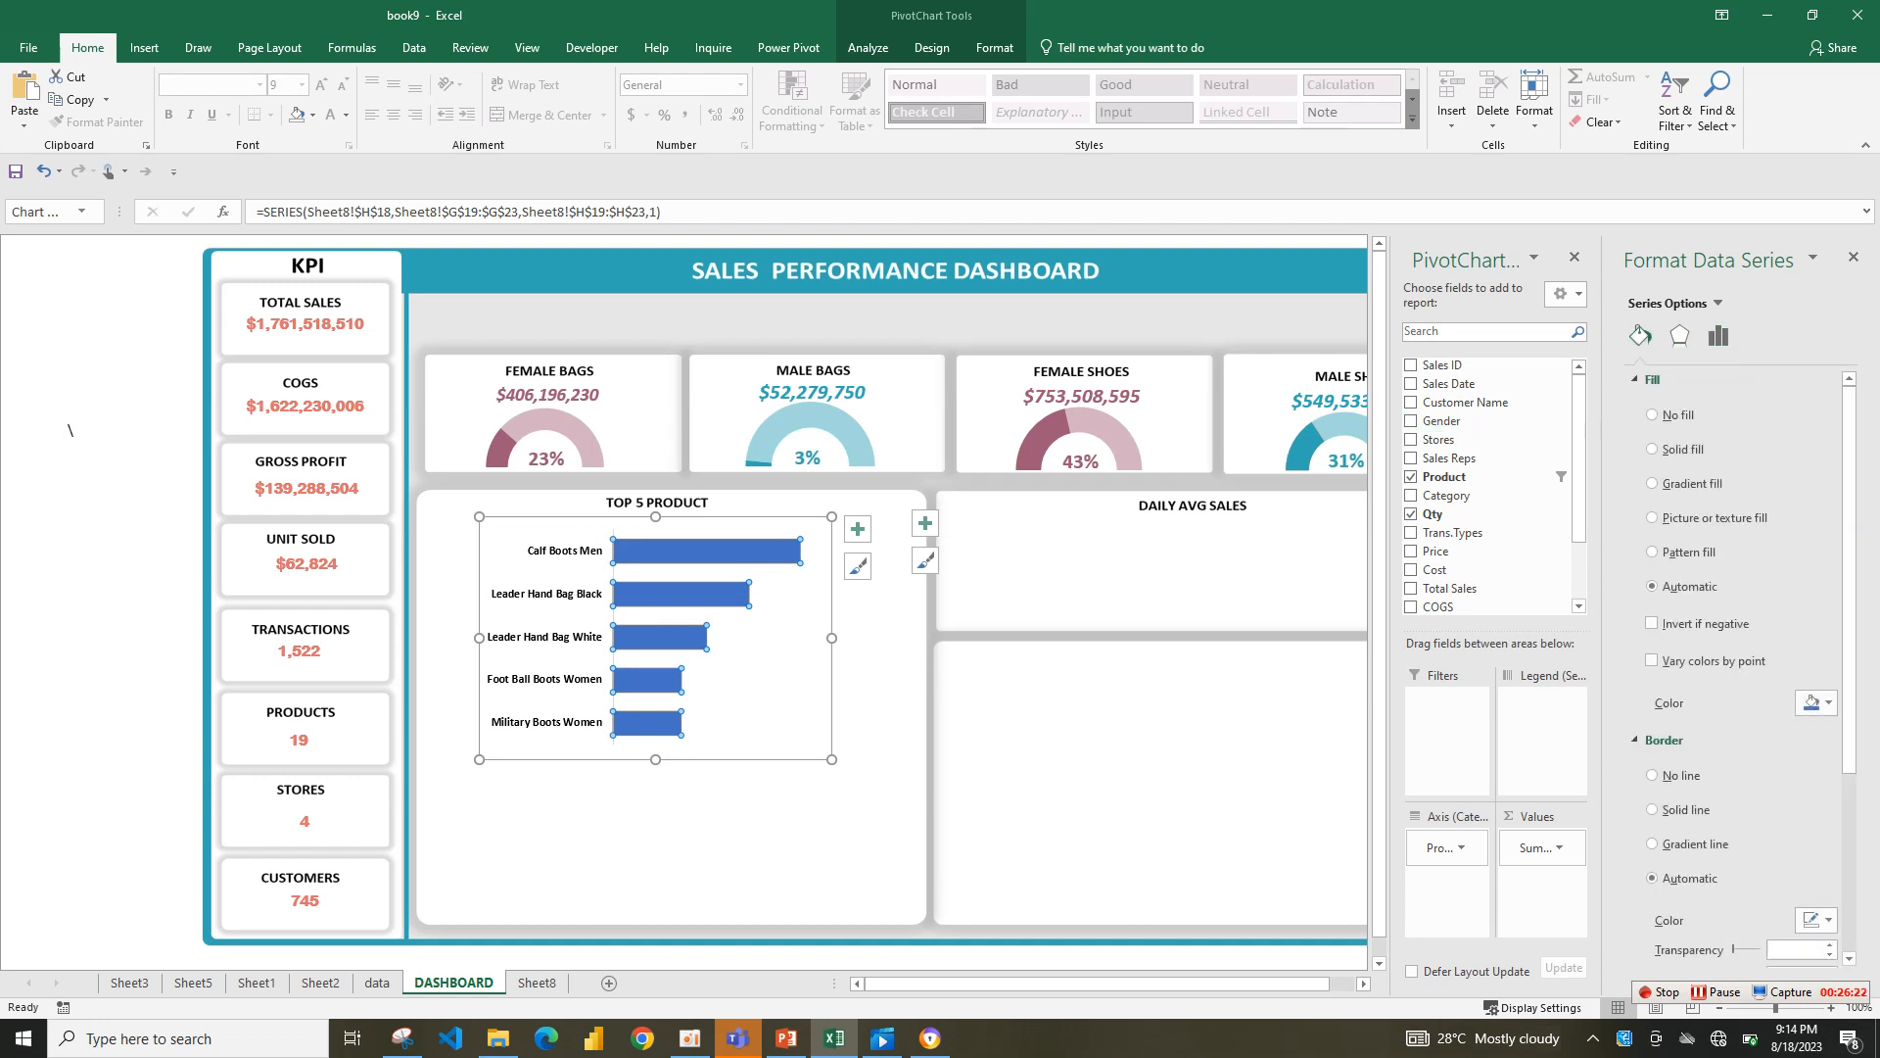
click(1811, 701)
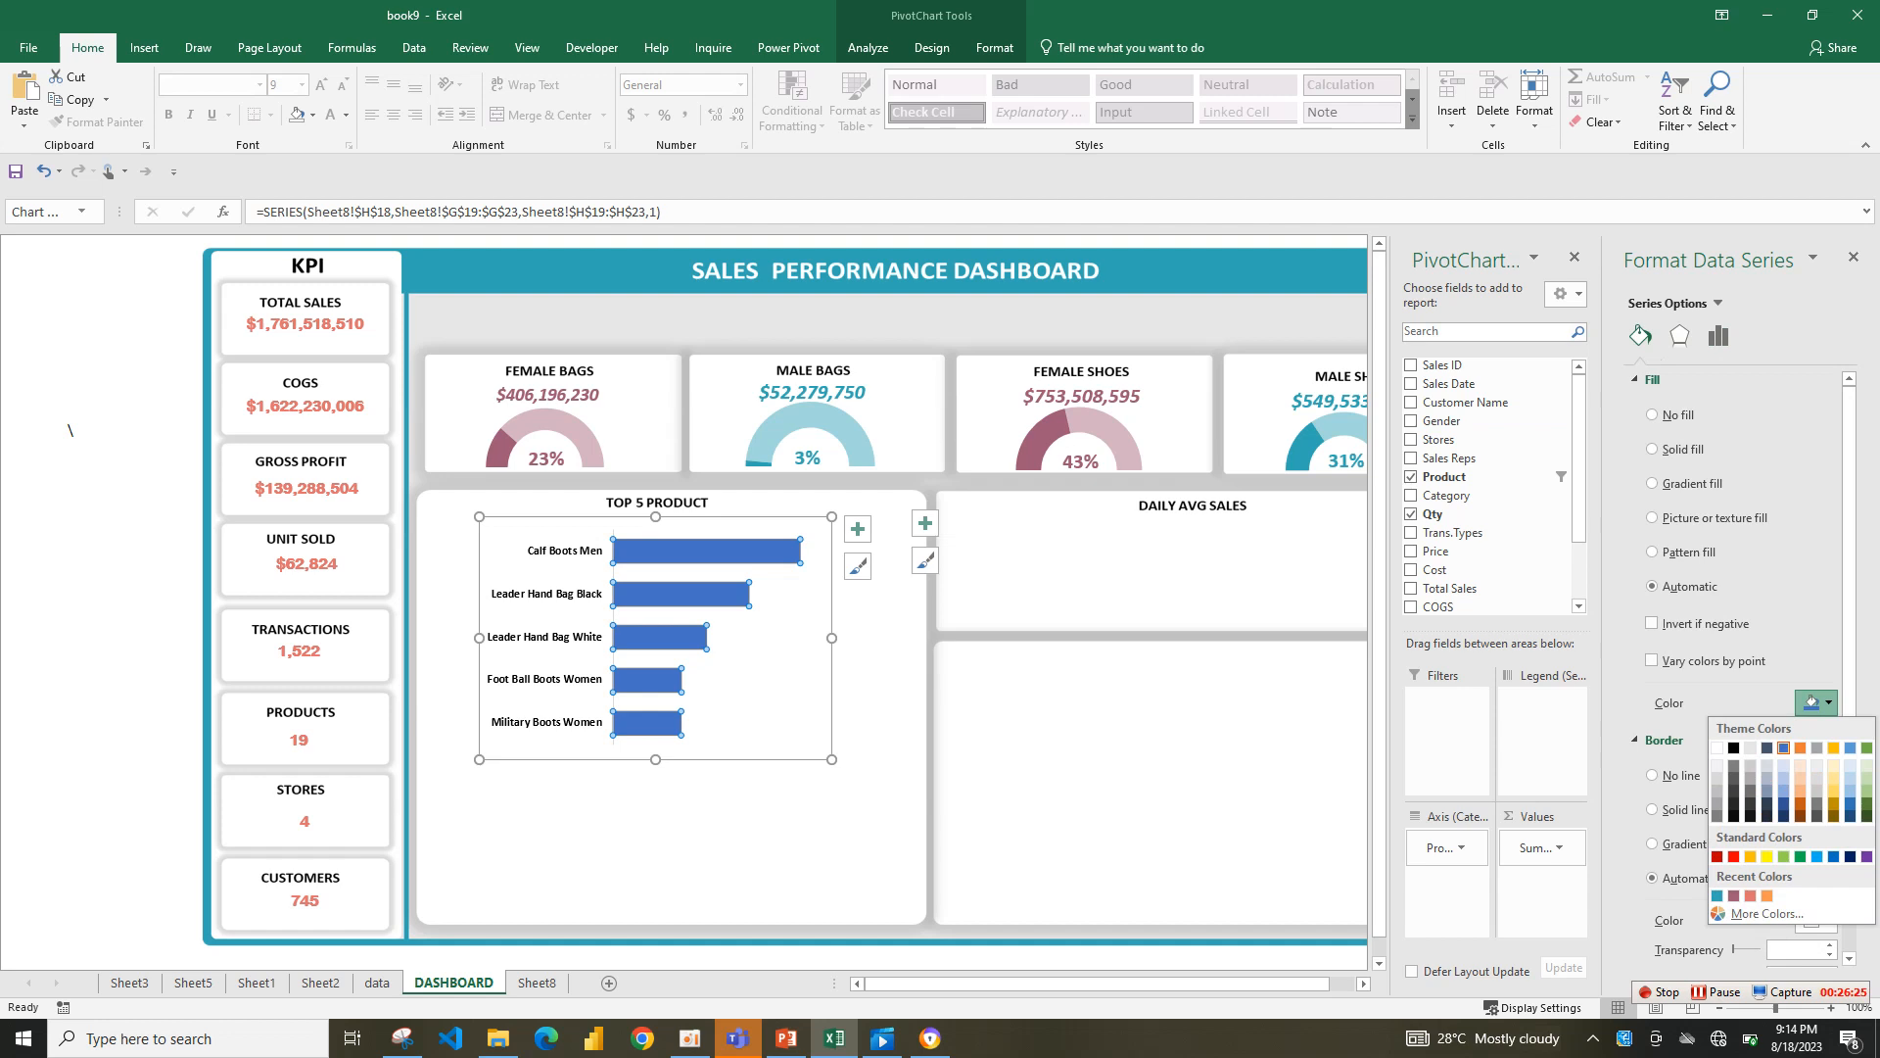
click(1716, 895)
click(1653, 802)
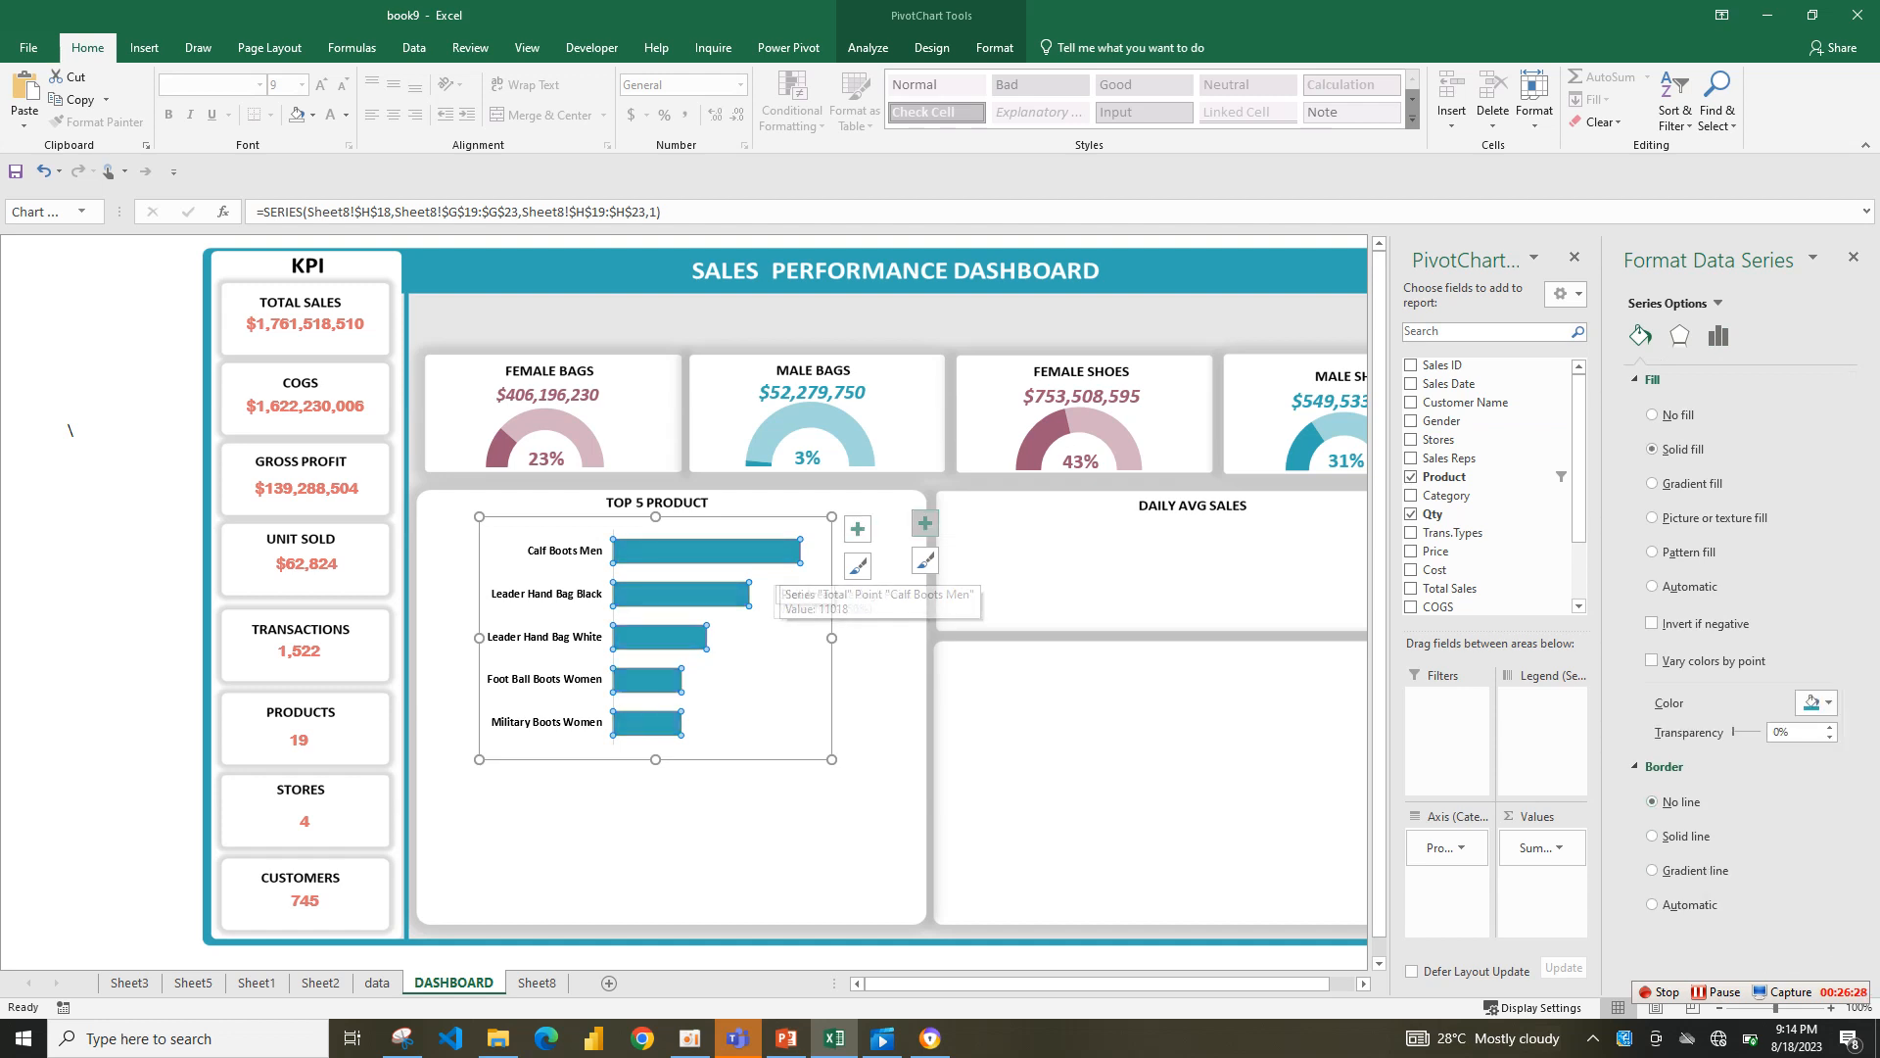
- Add bold data labels to the bars and enlarge the chart slightly to make room for them
click(856, 529)
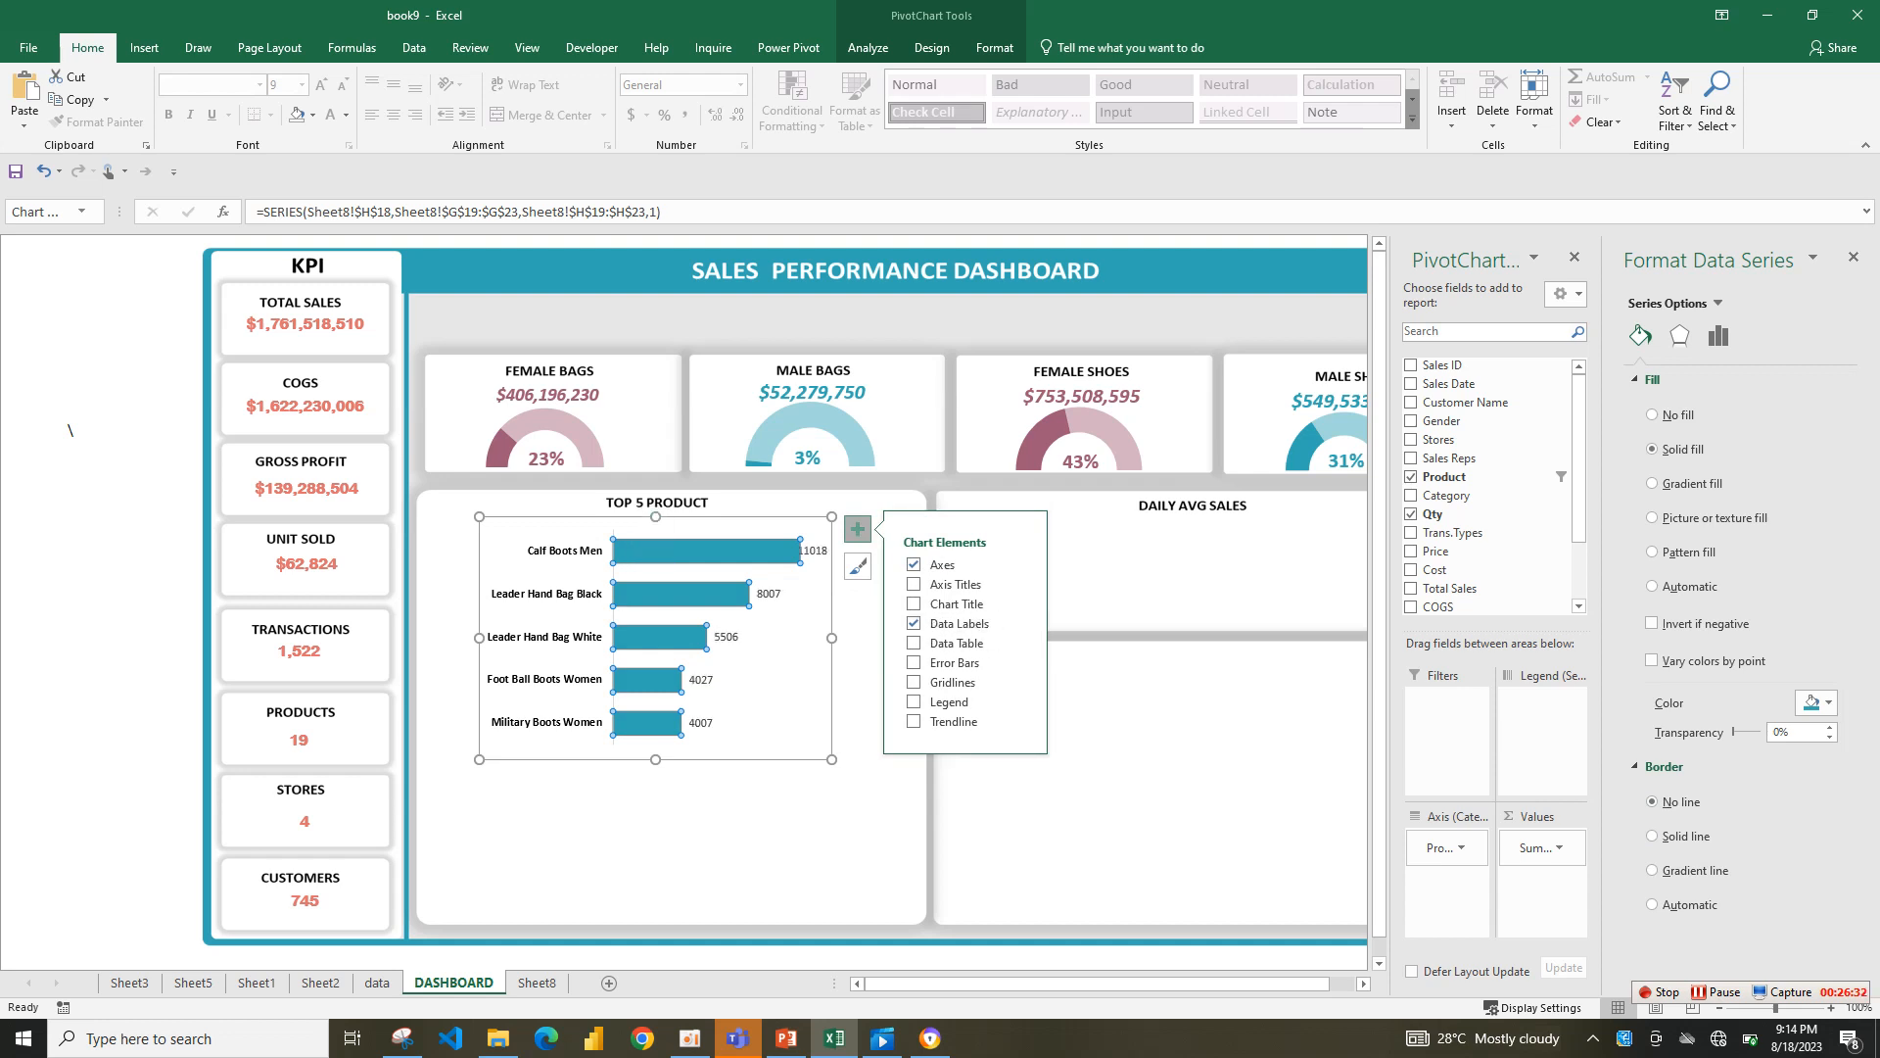
click(913, 622)
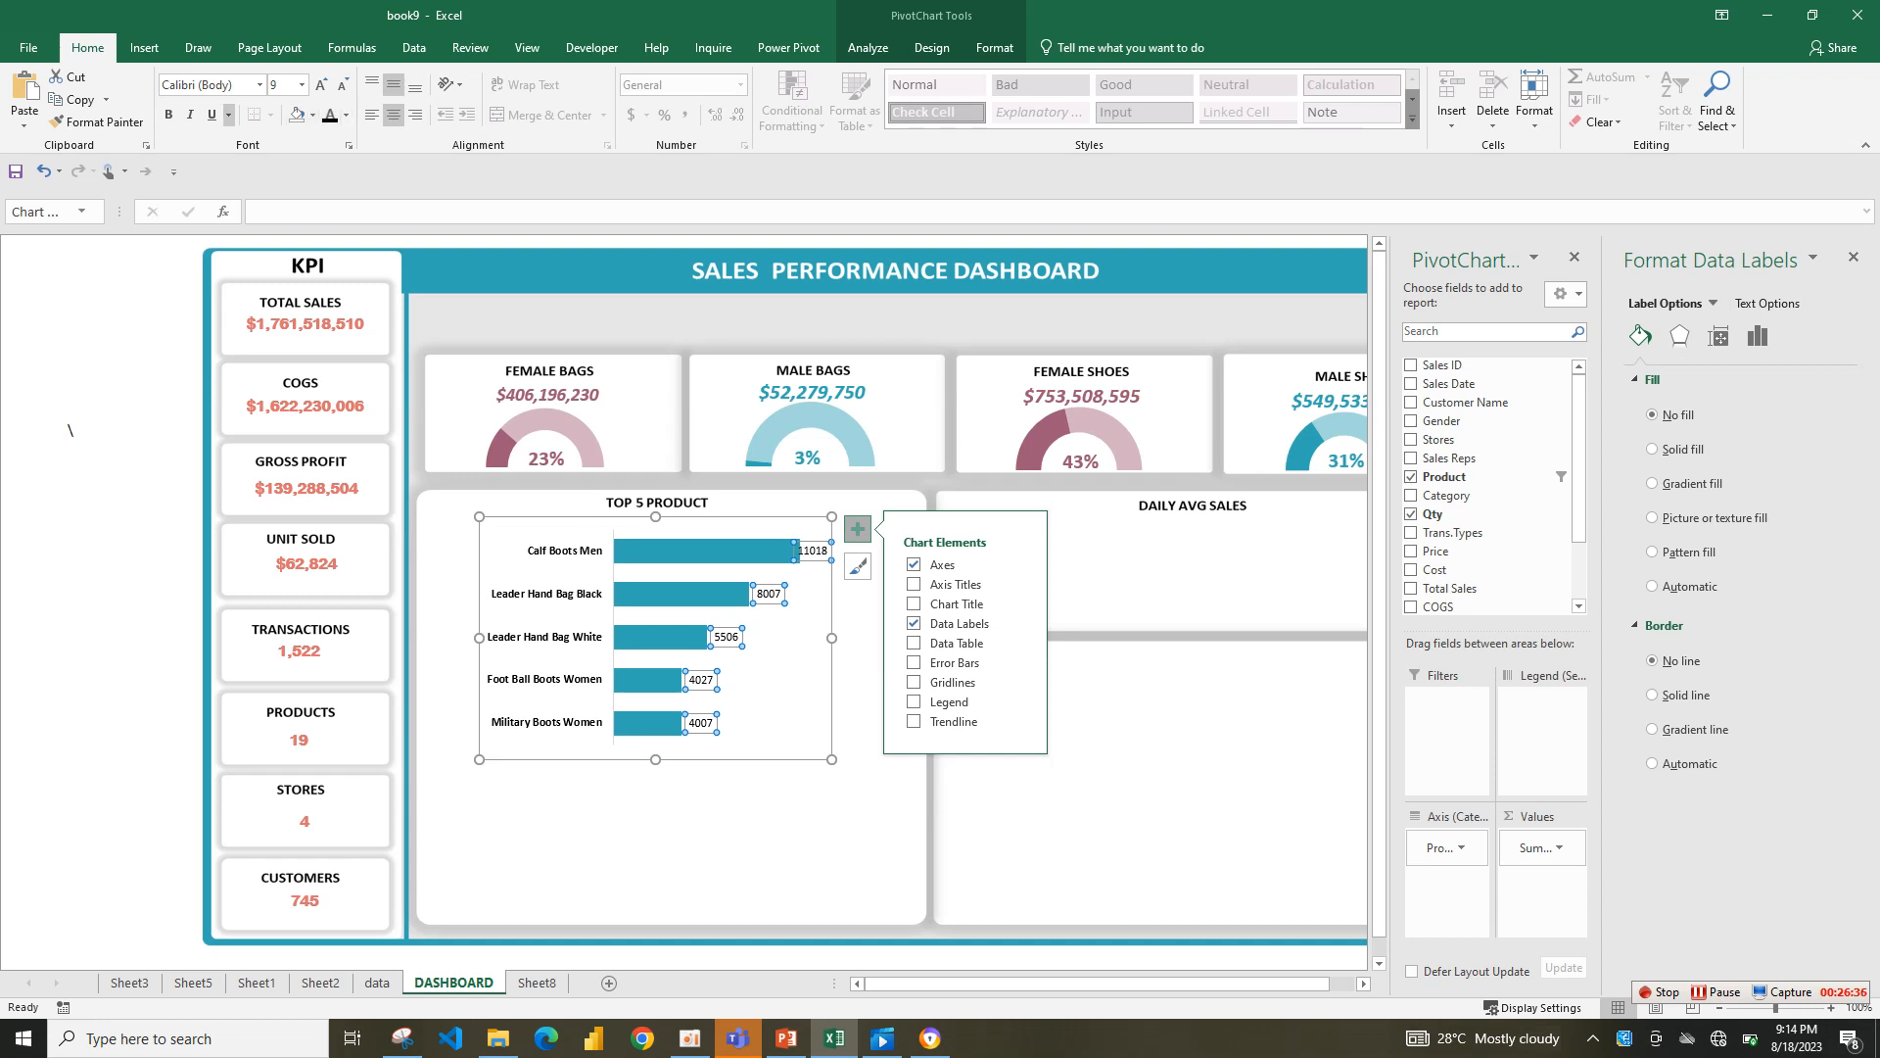
click(168, 114)
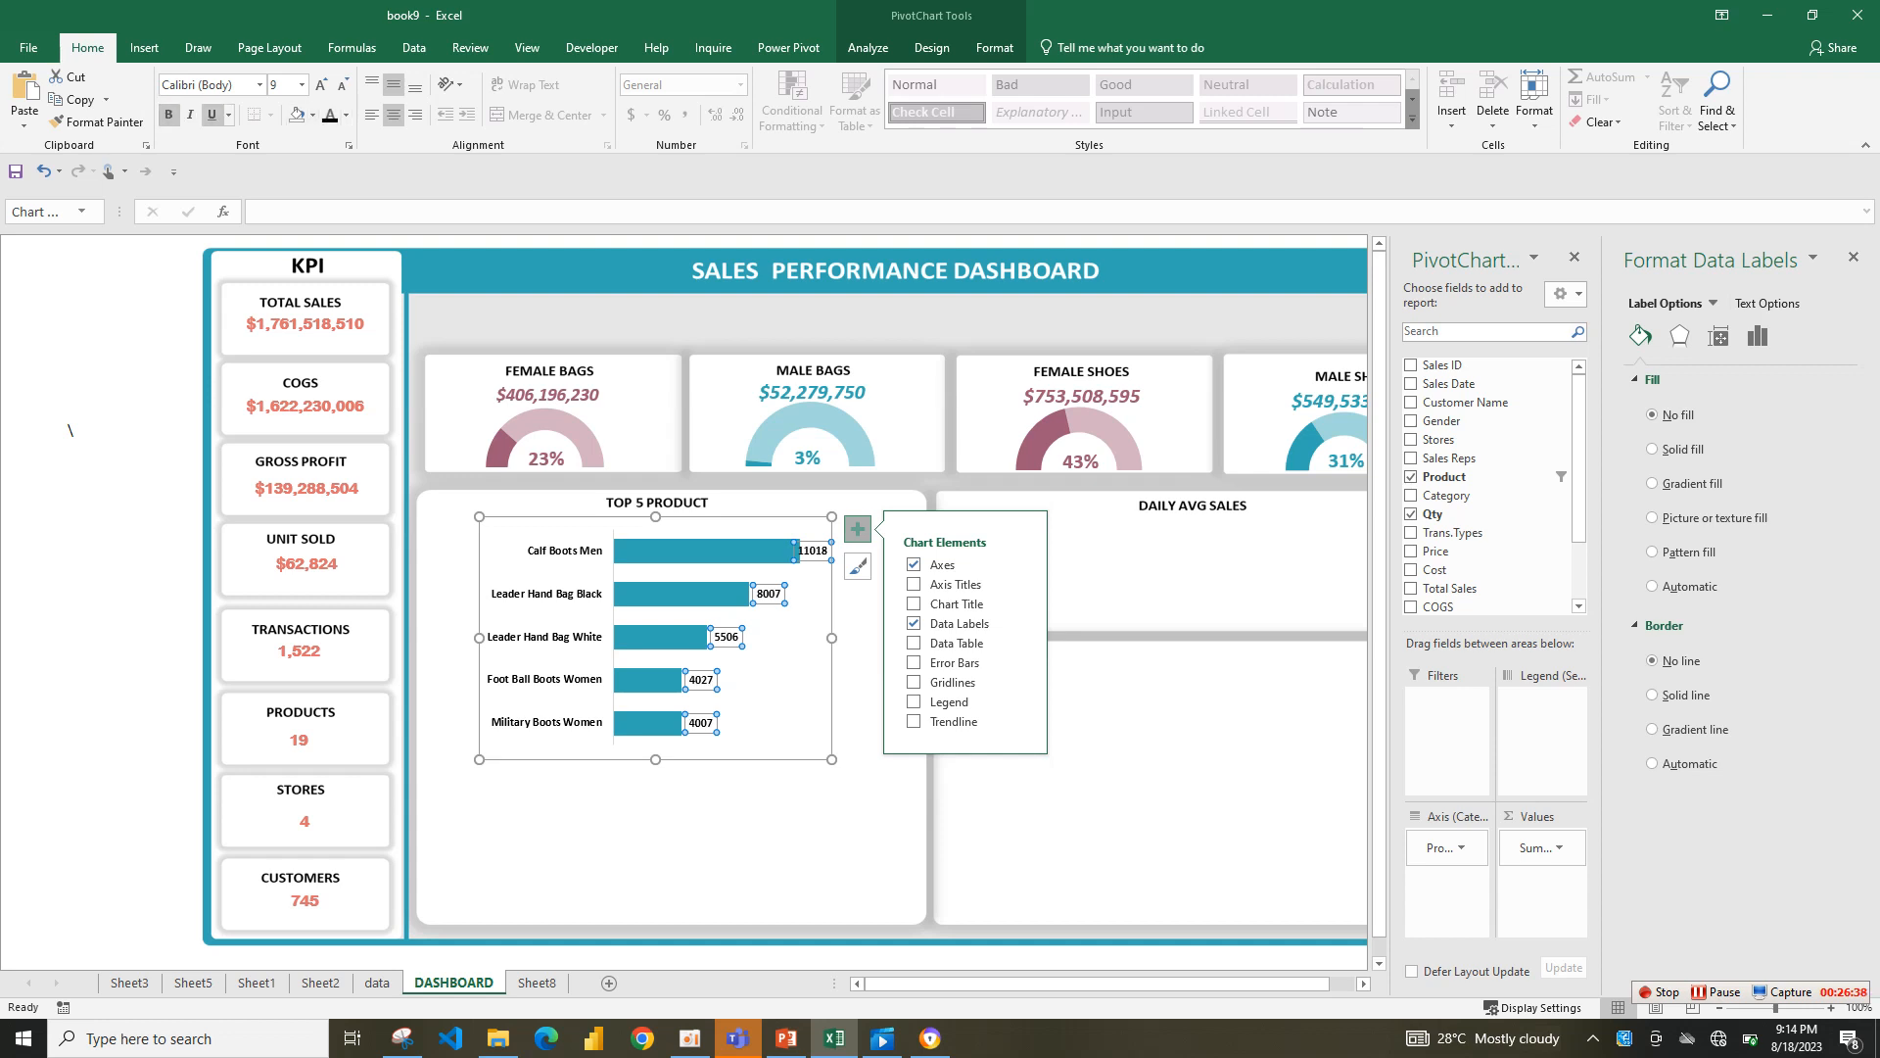
drag(832, 759, 861, 764)
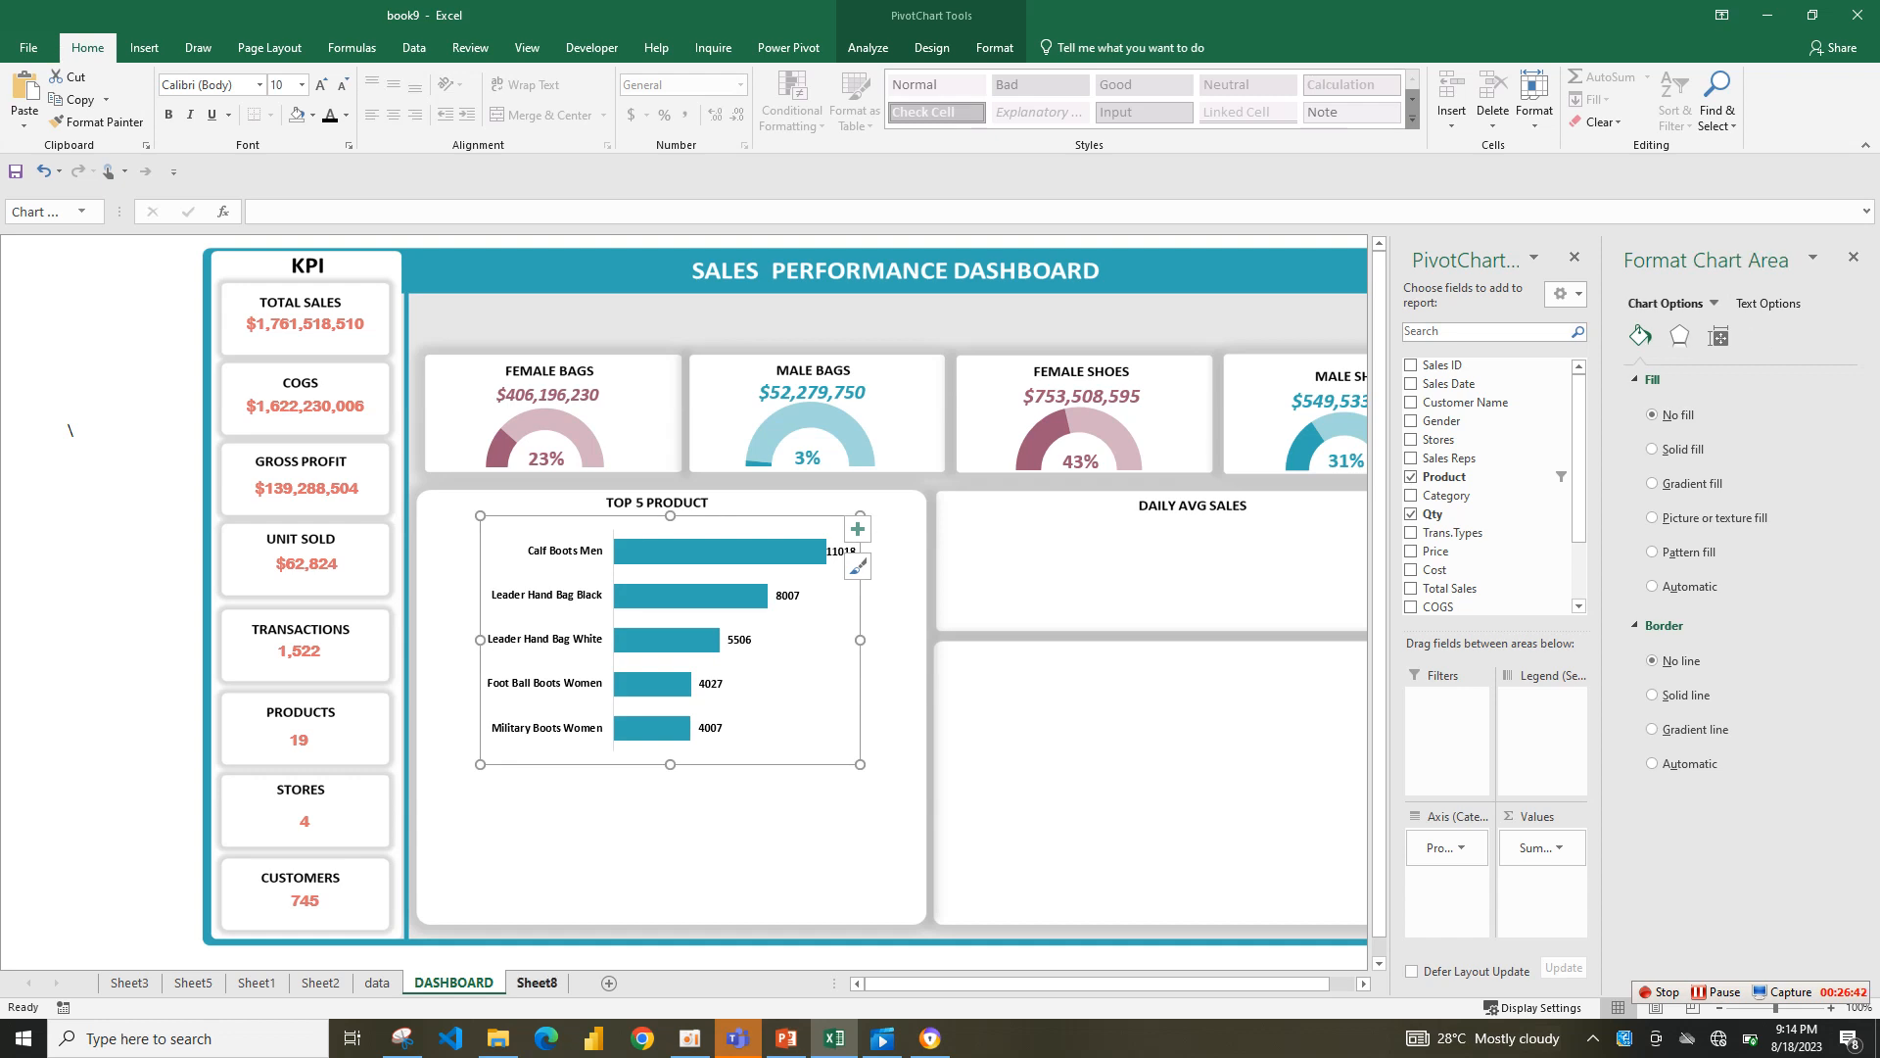
- Summarize Qty by Count in the top-five product PivotTable on Sheet8 and return to the DASHBOARD sheet
click(537, 982)
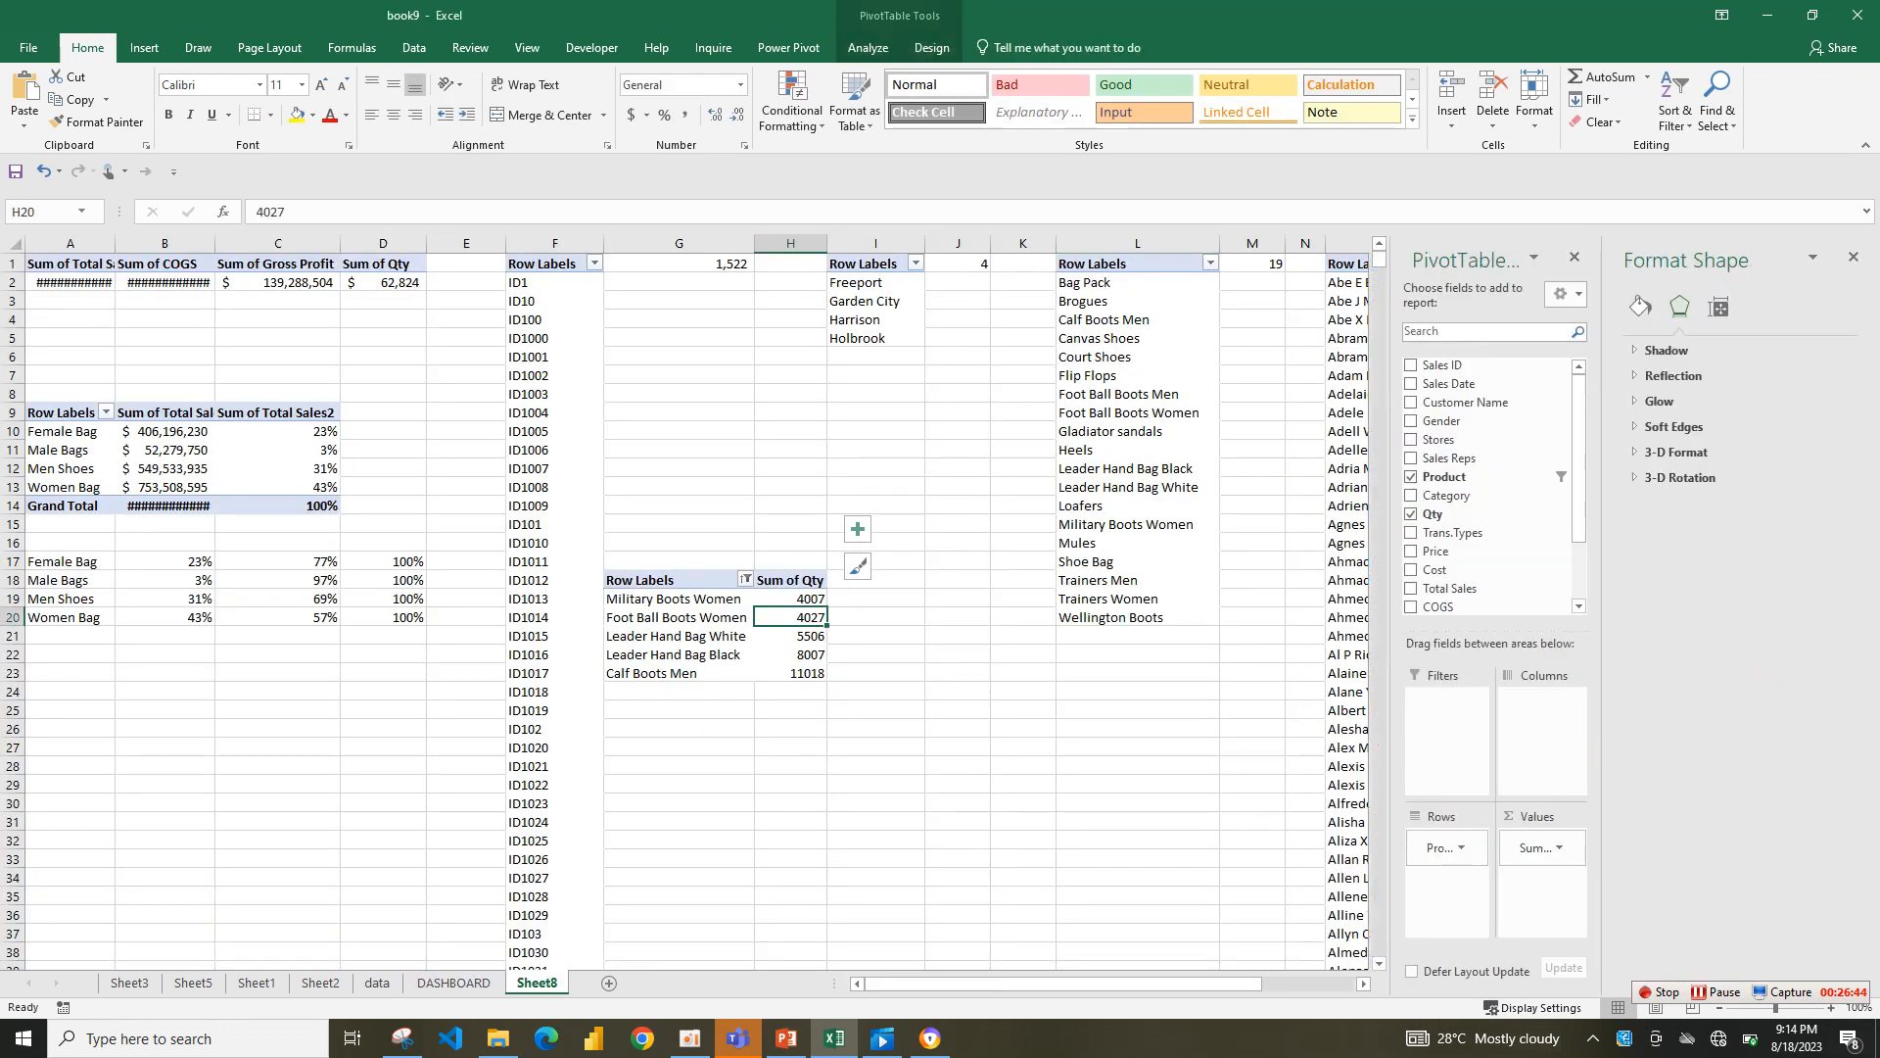
click(1542, 847)
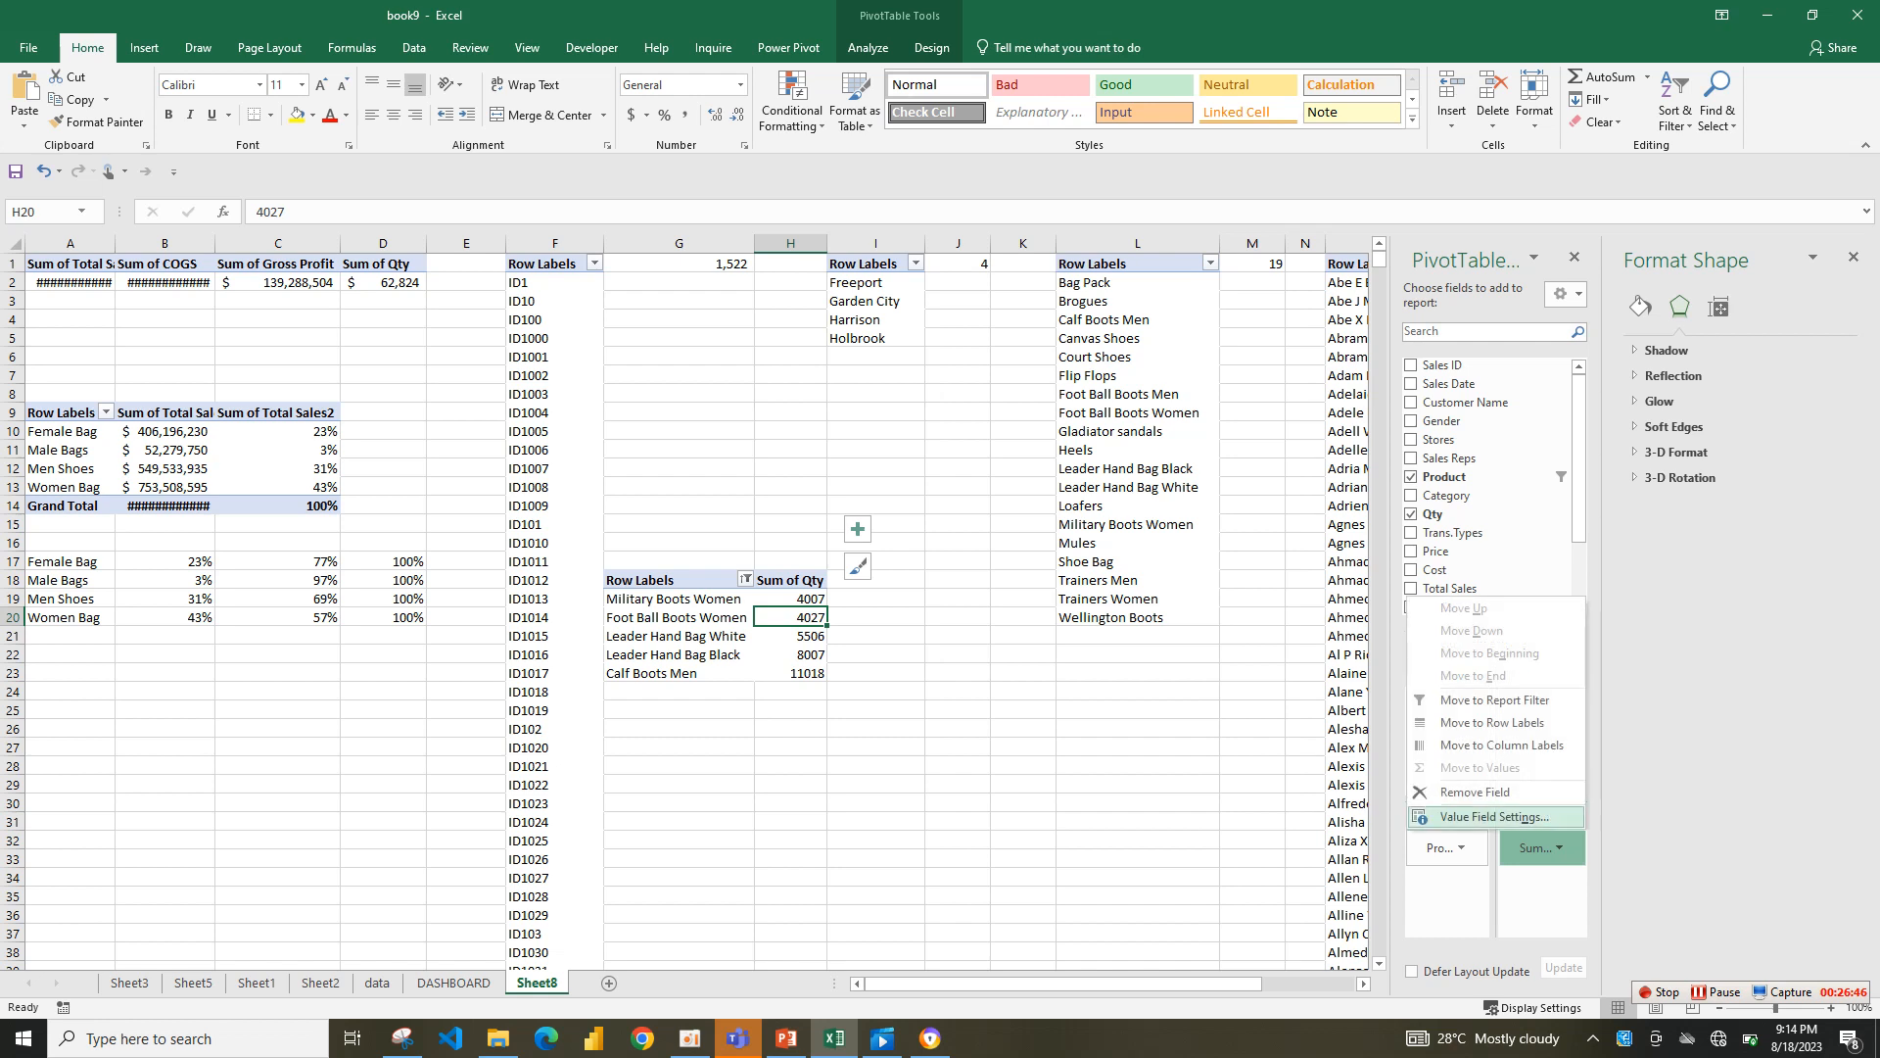
click(1459, 823)
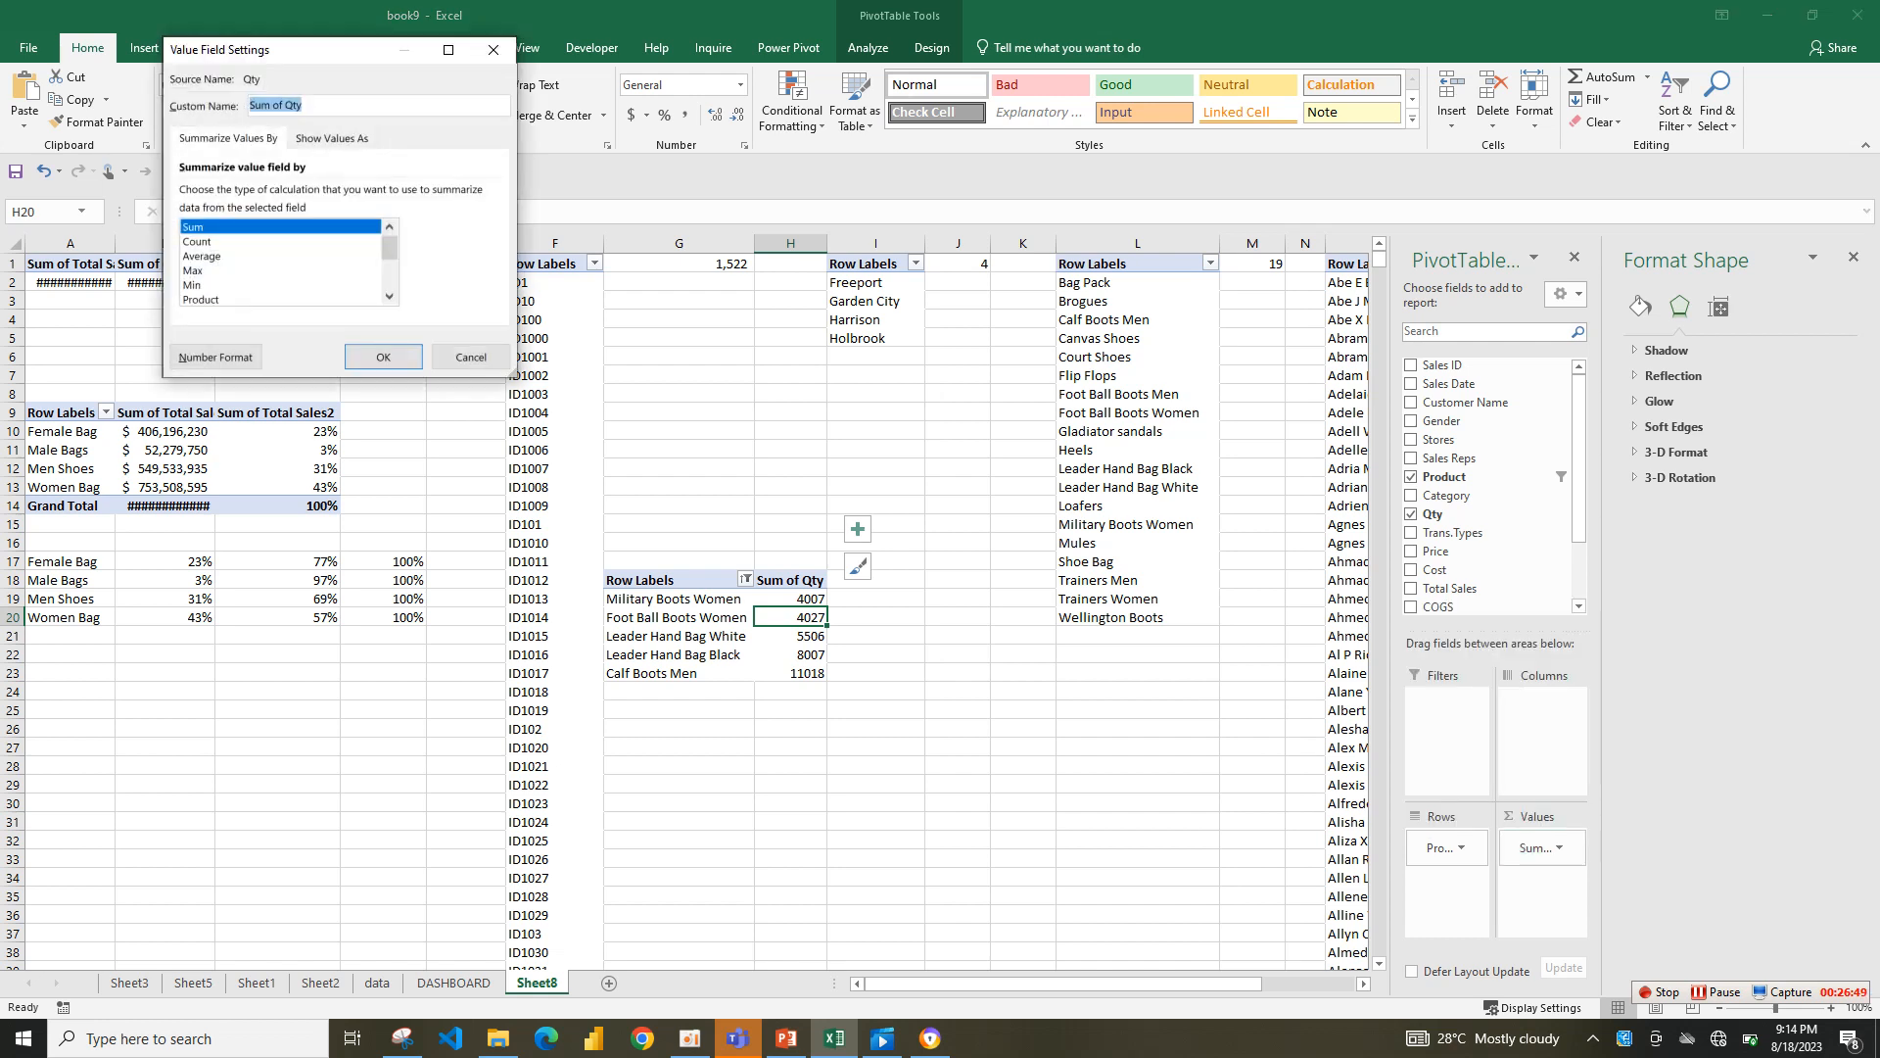
click(383, 357)
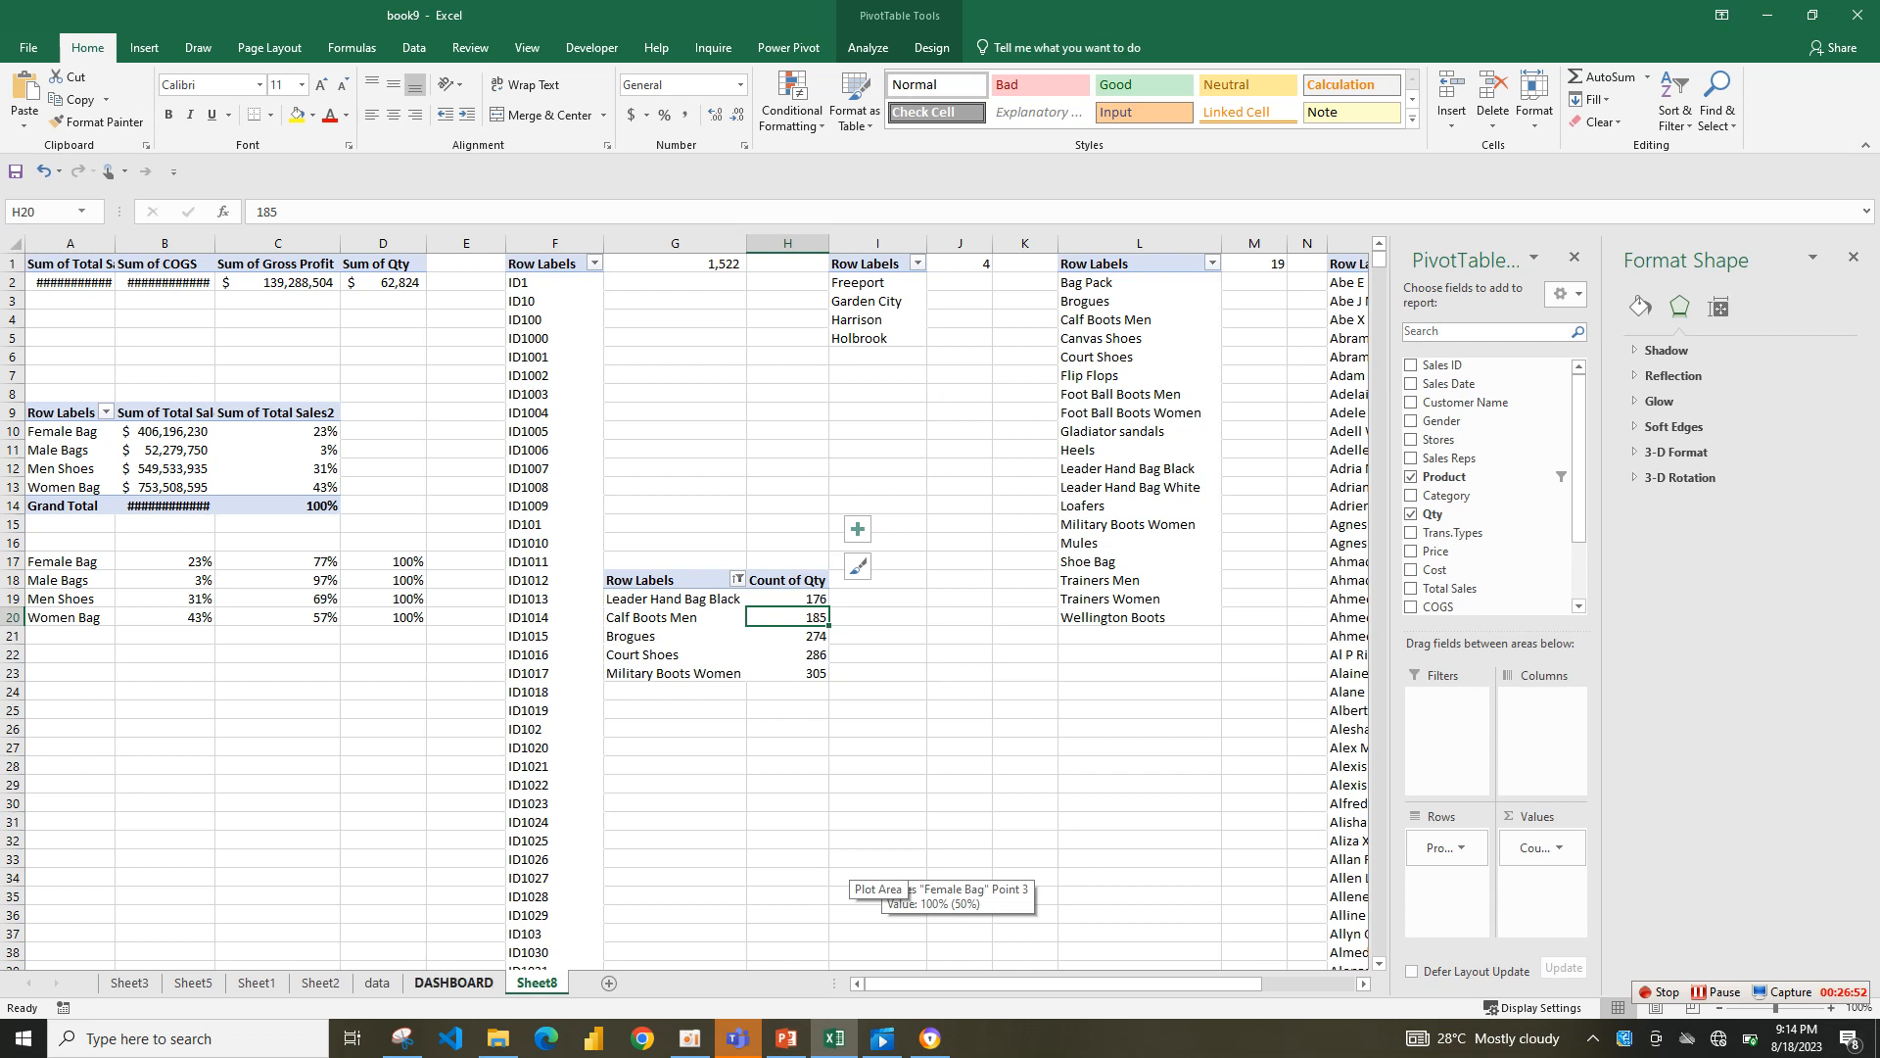
key(ctrl+Page_Up)
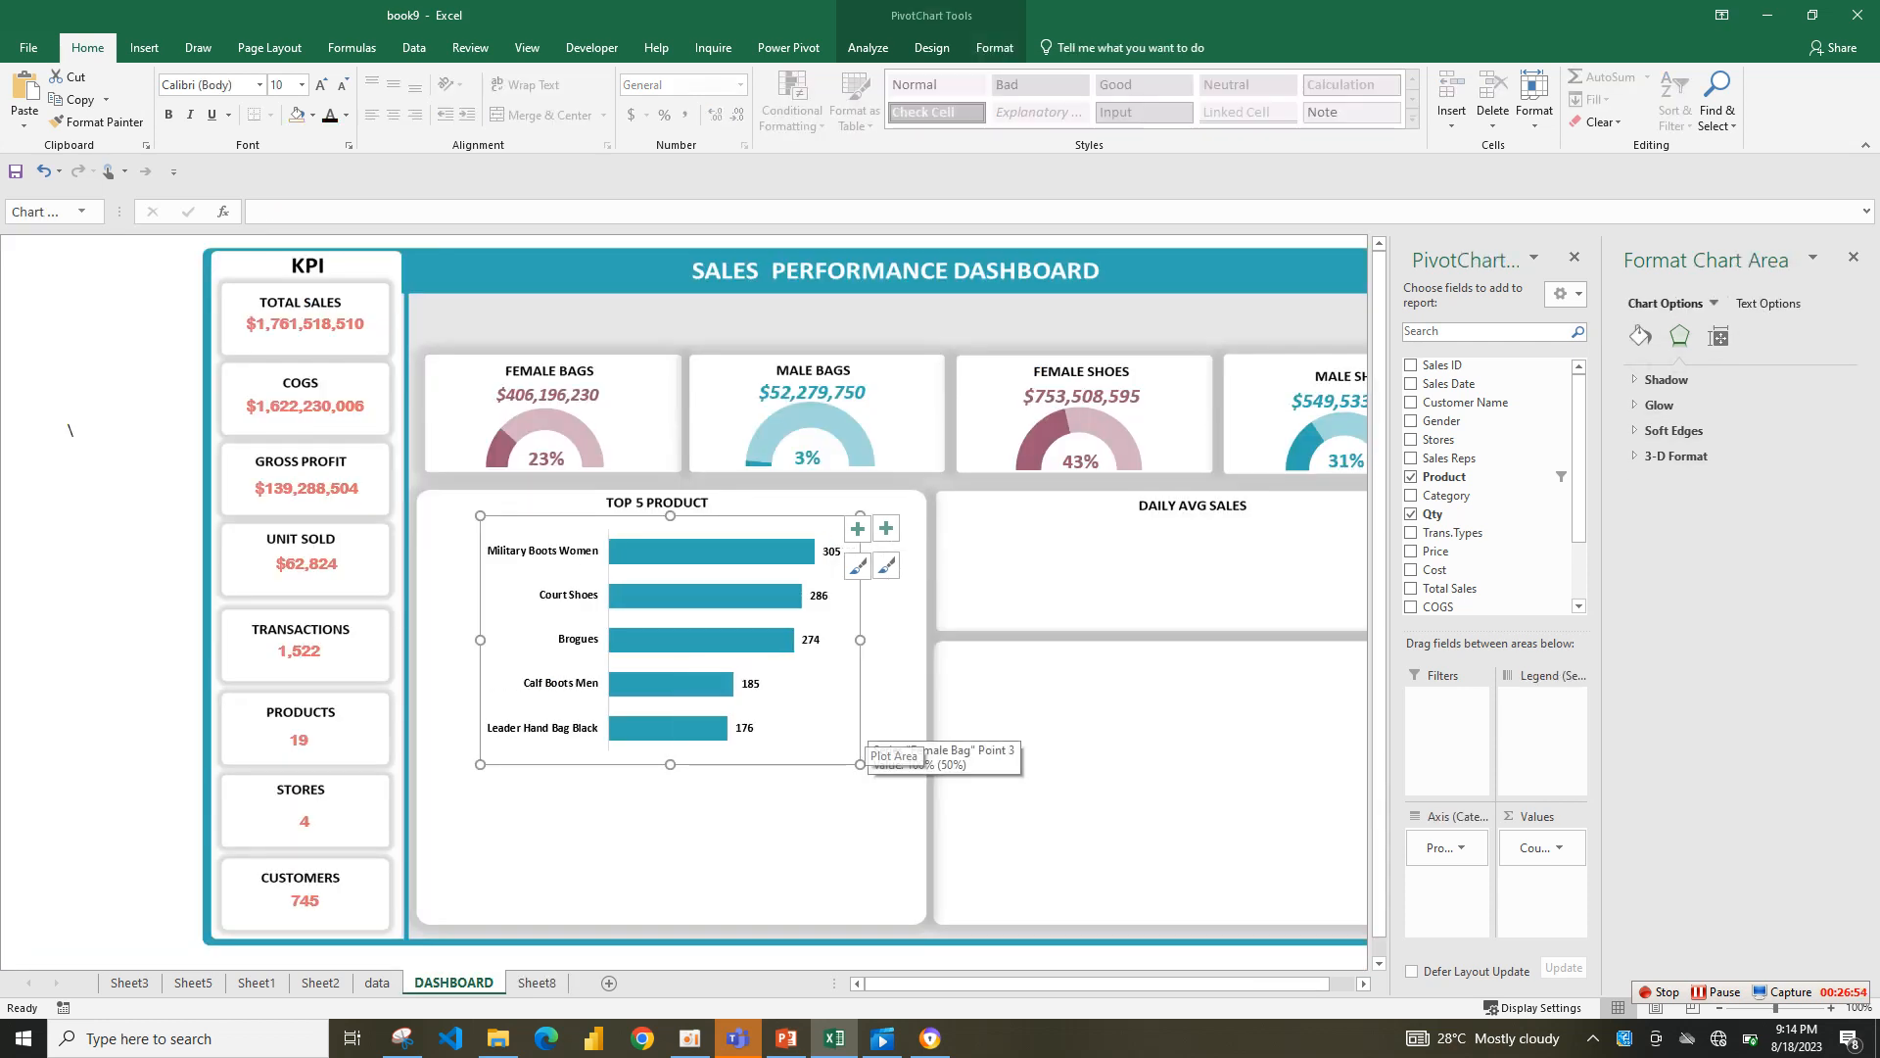
- Reduce the bar chart's height, shift it slightly and widen it to fit the upper part of the TOP 5 PRODUCT card
drag(861, 762, 861, 692)
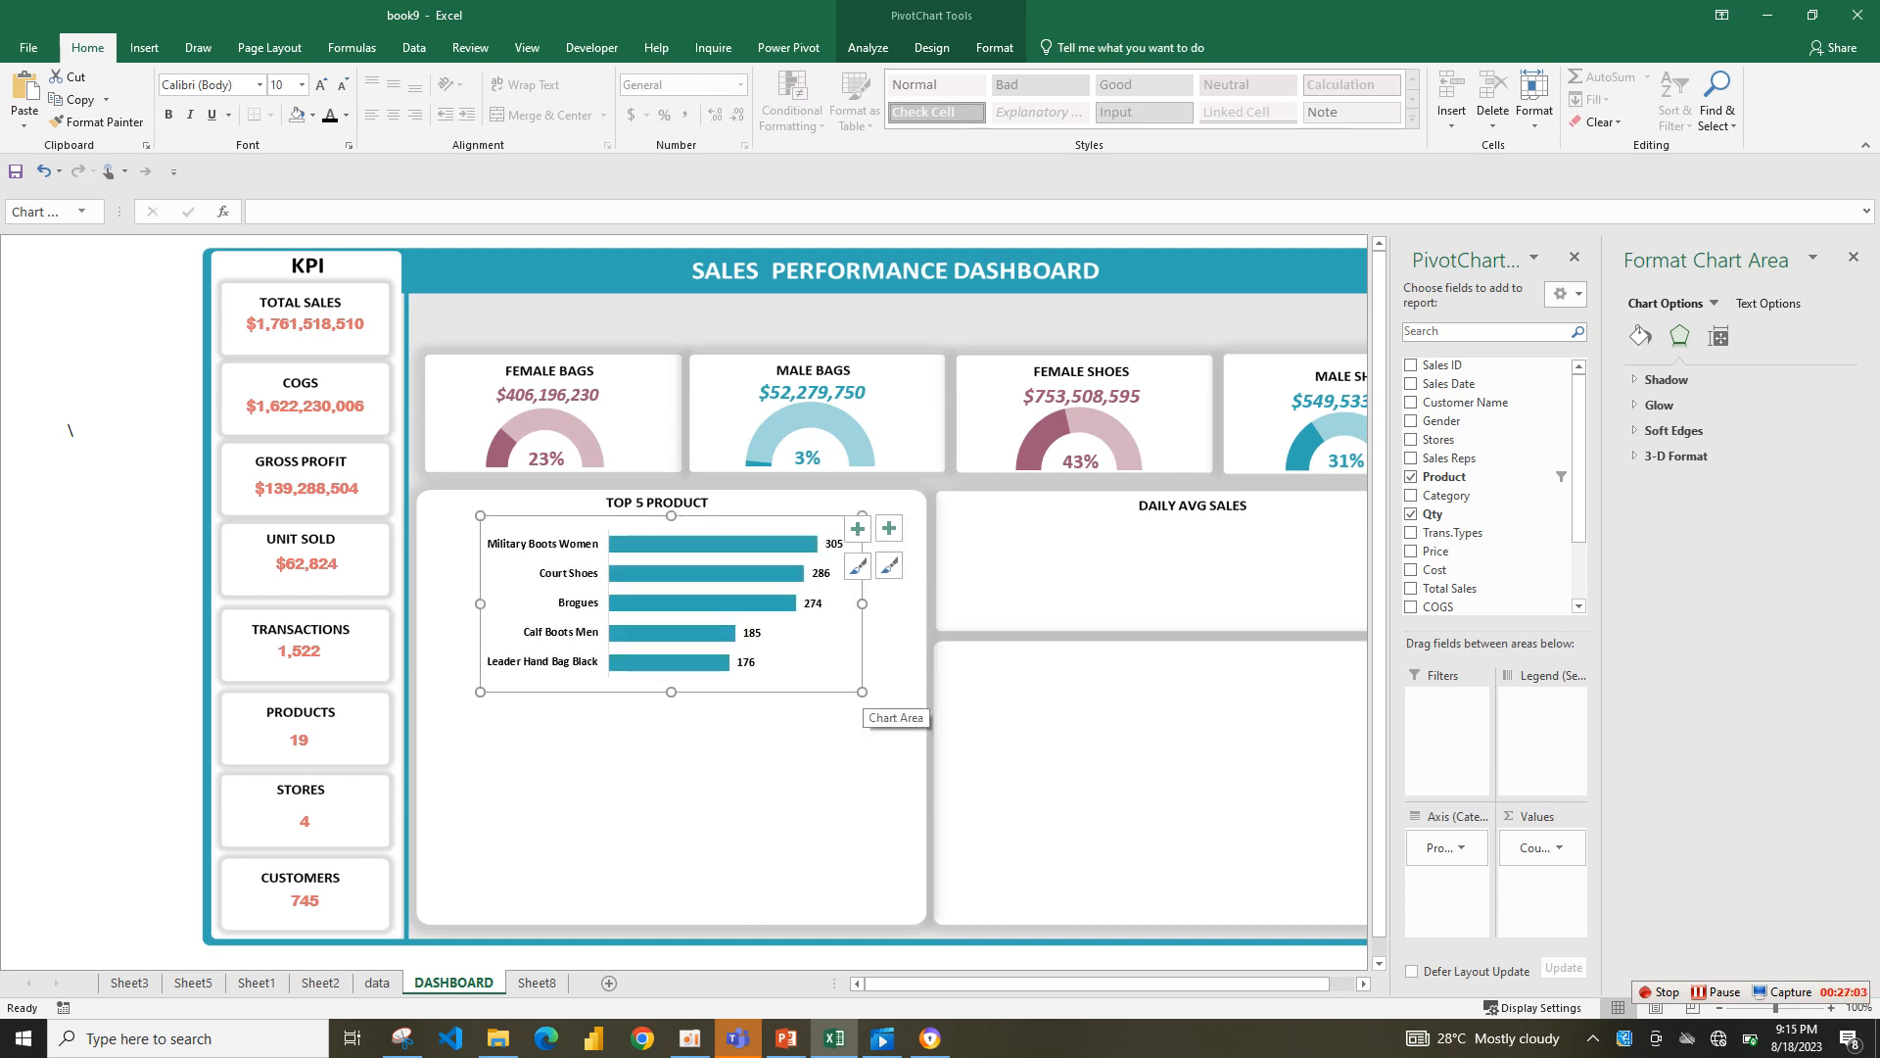
drag(862, 692, 841, 689)
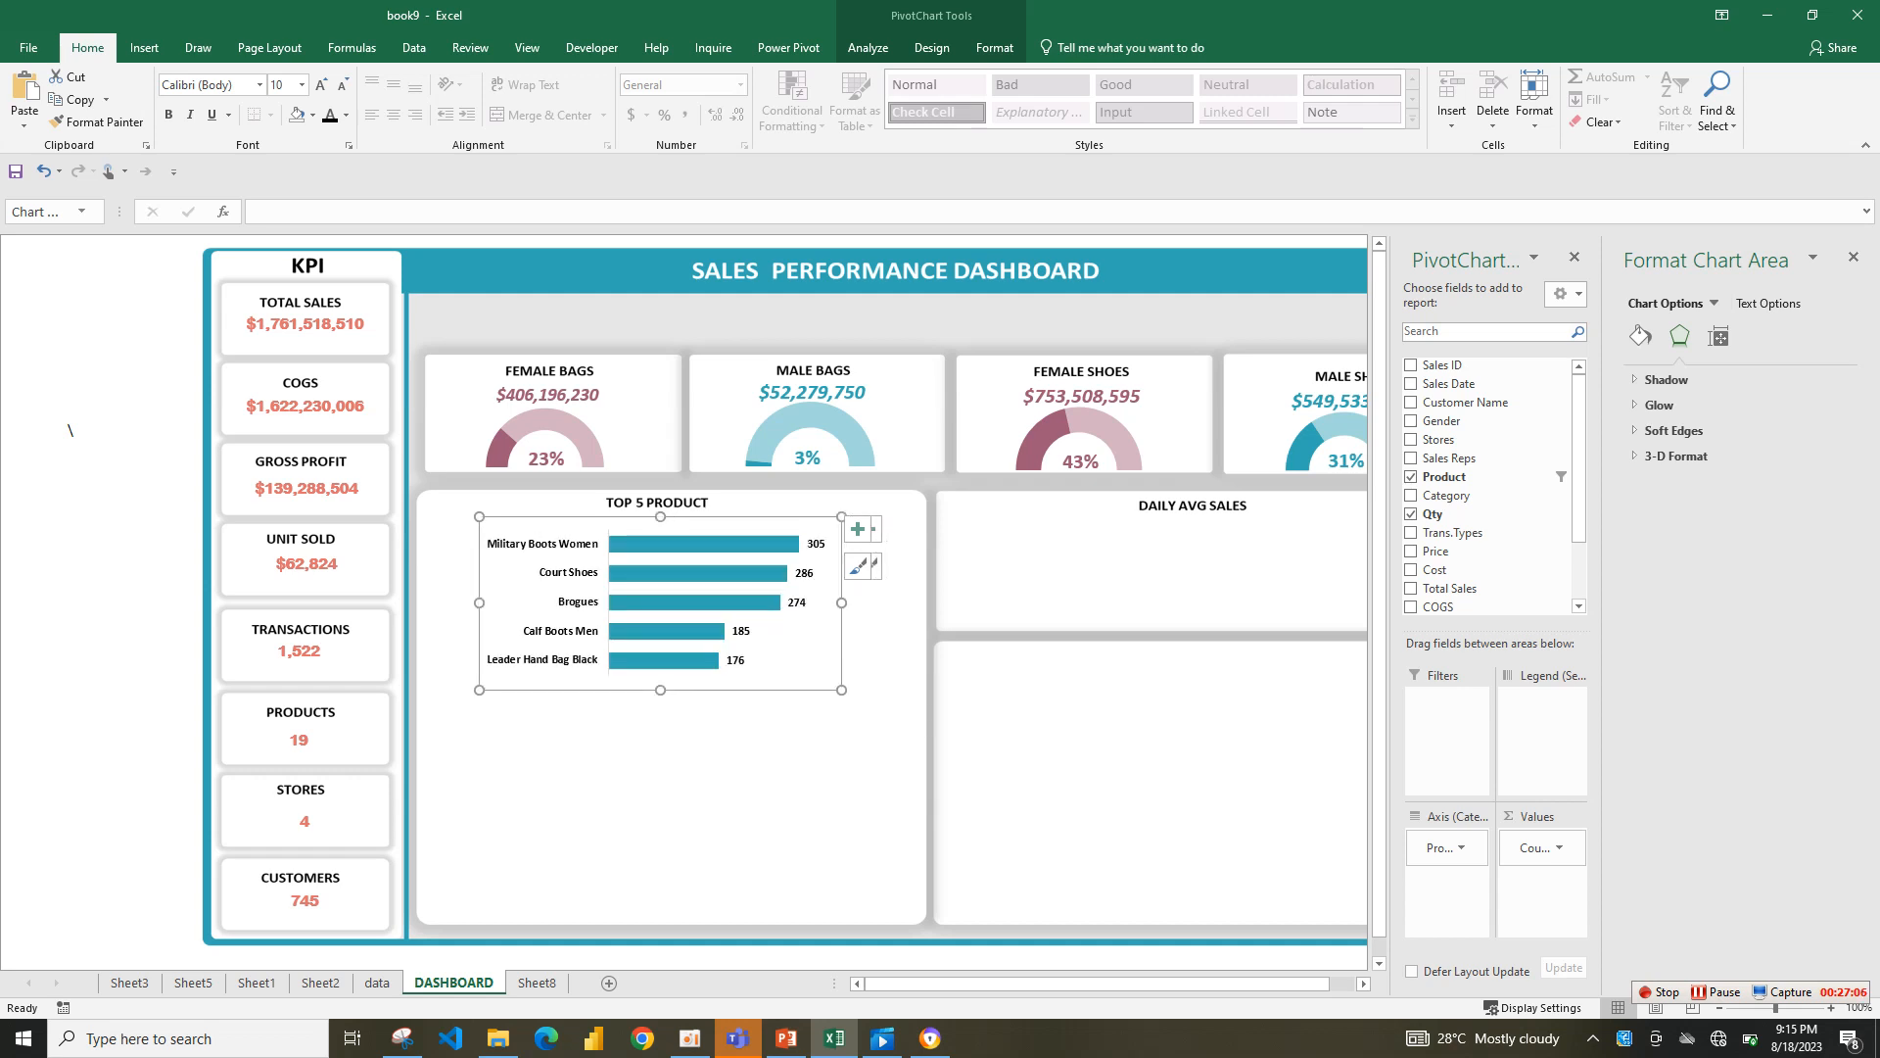
drag(789, 652, 764, 647)
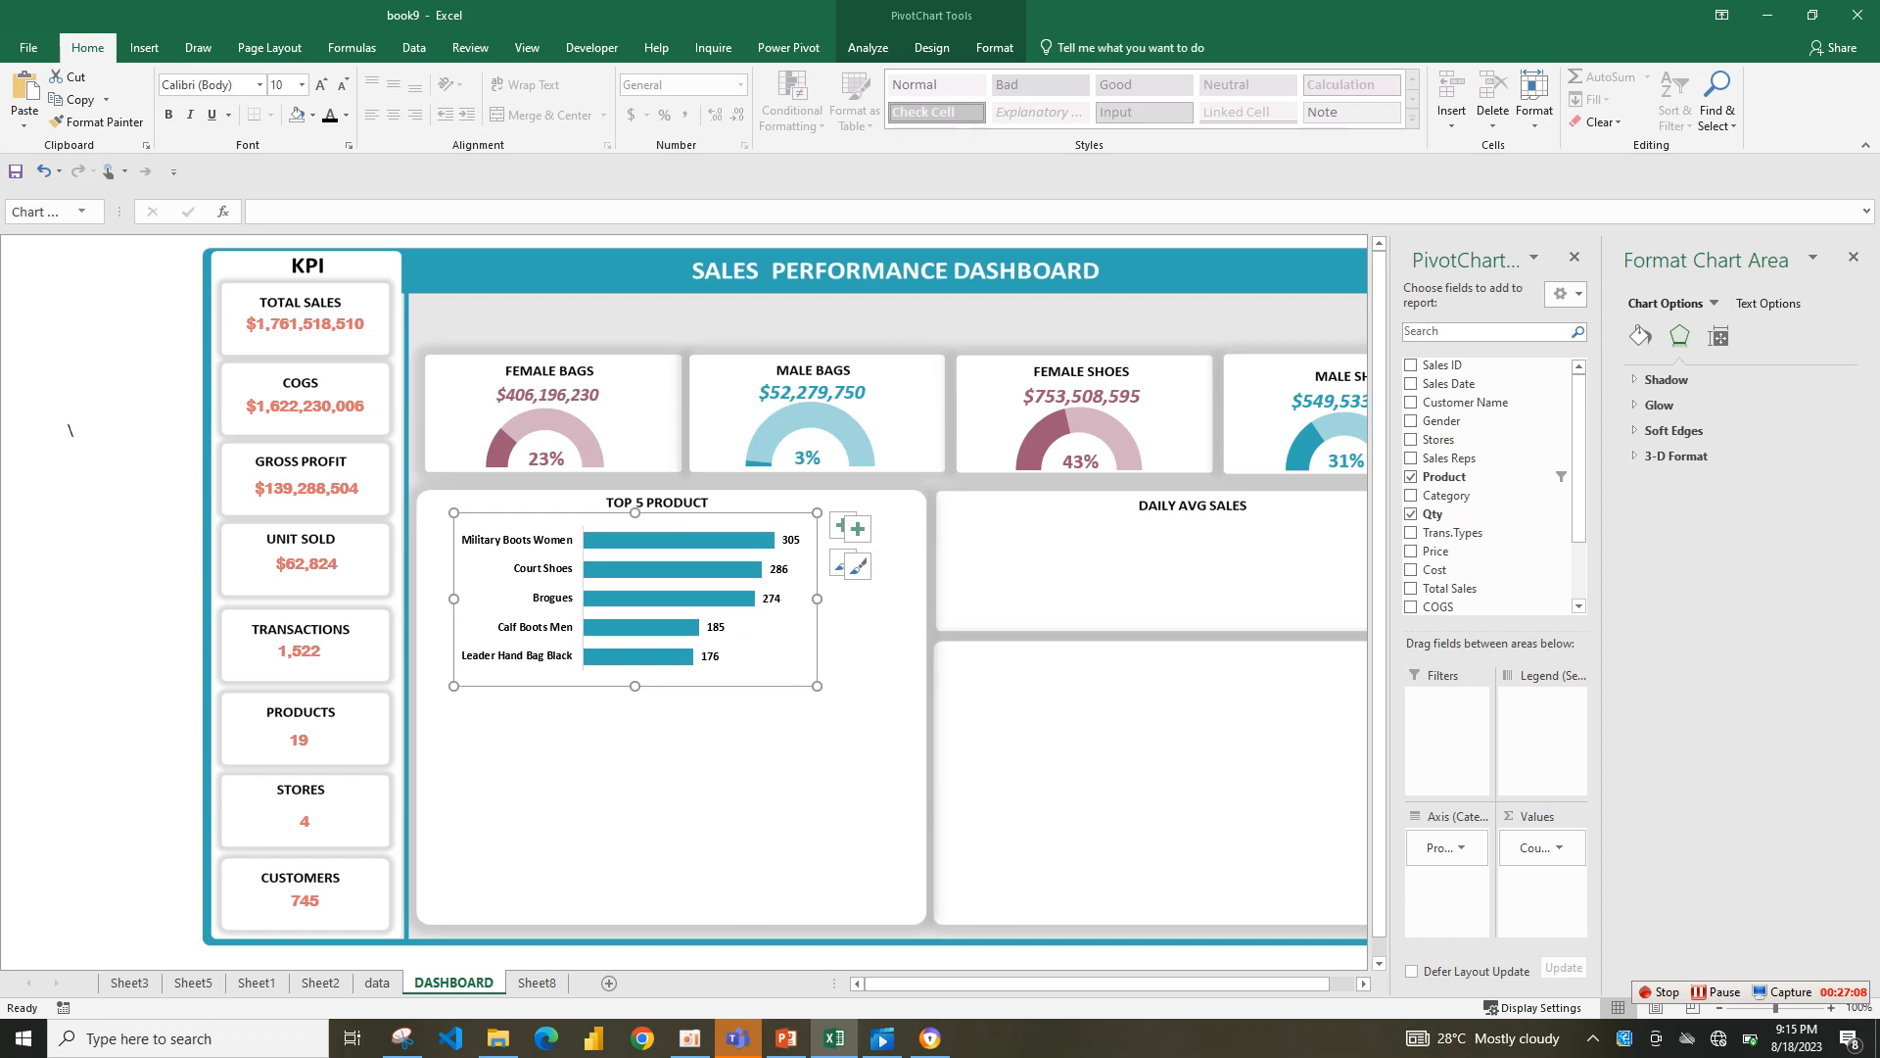
drag(855, 690, 862, 692)
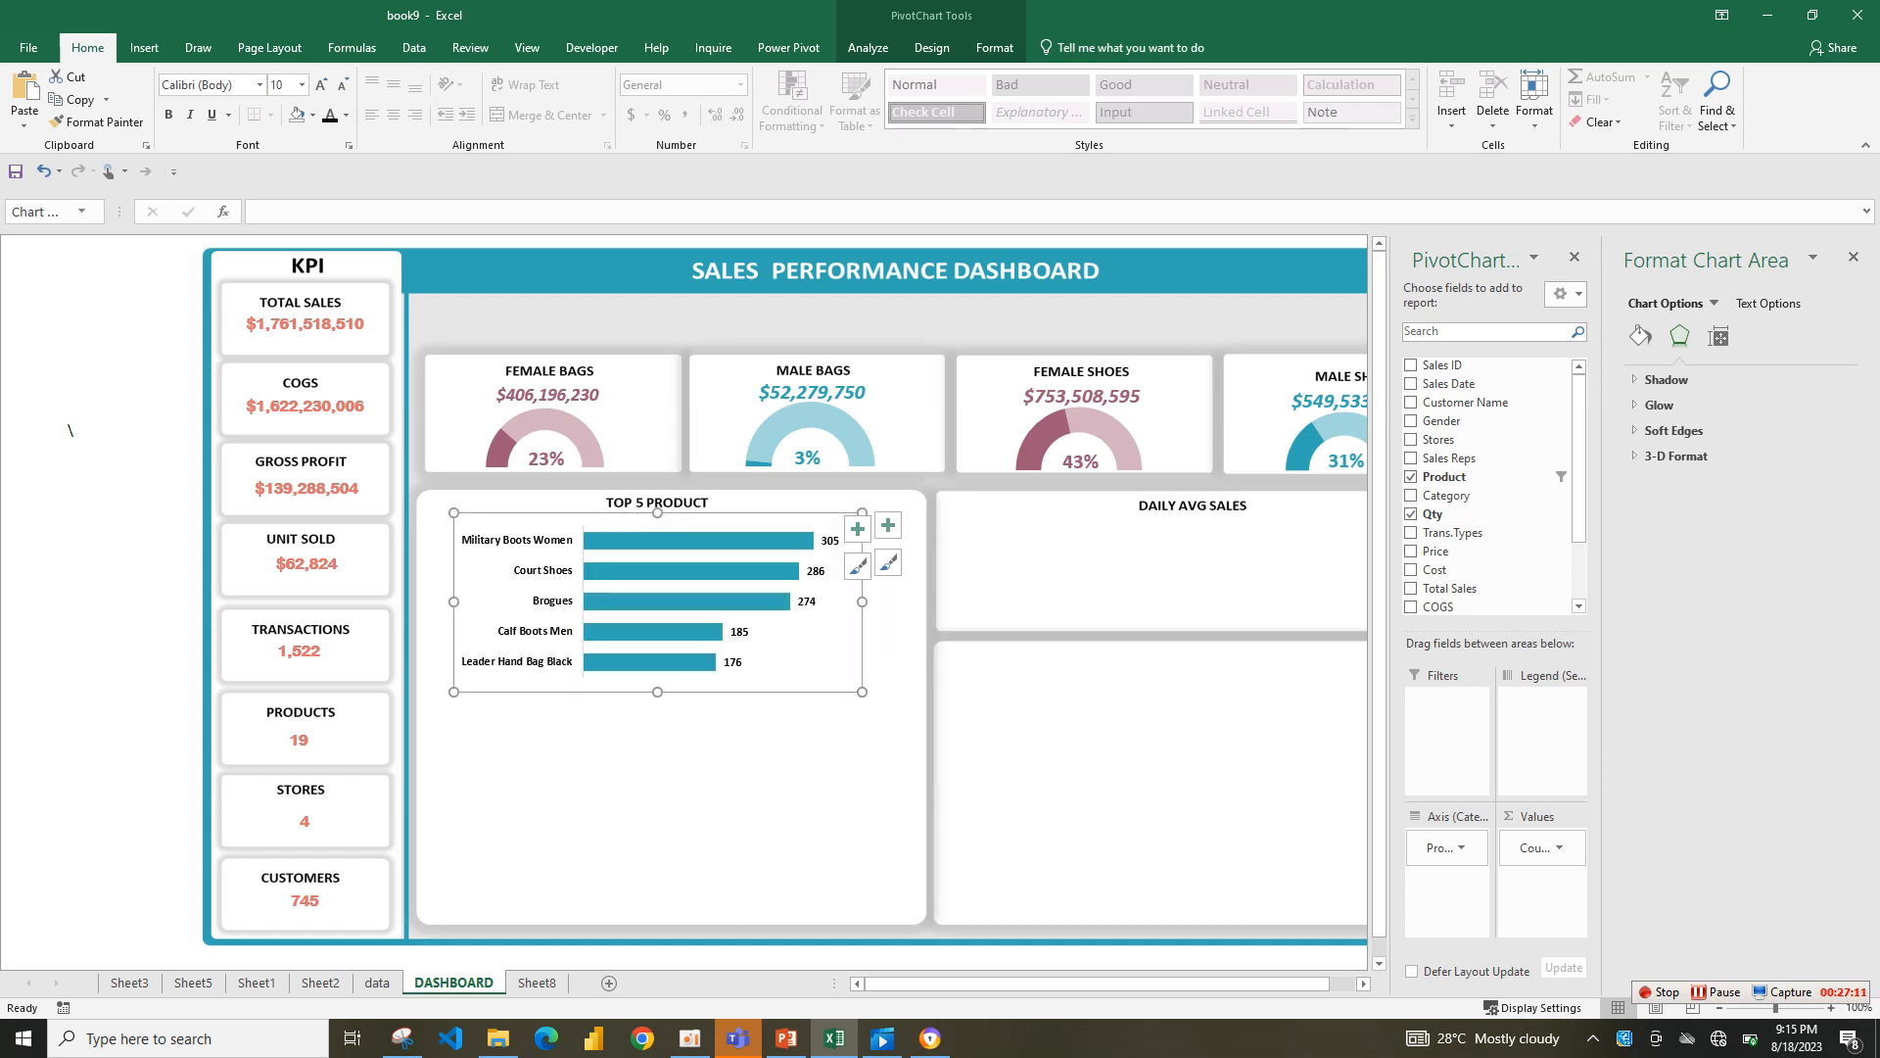
drag(861, 601, 872, 602)
click(774, 783)
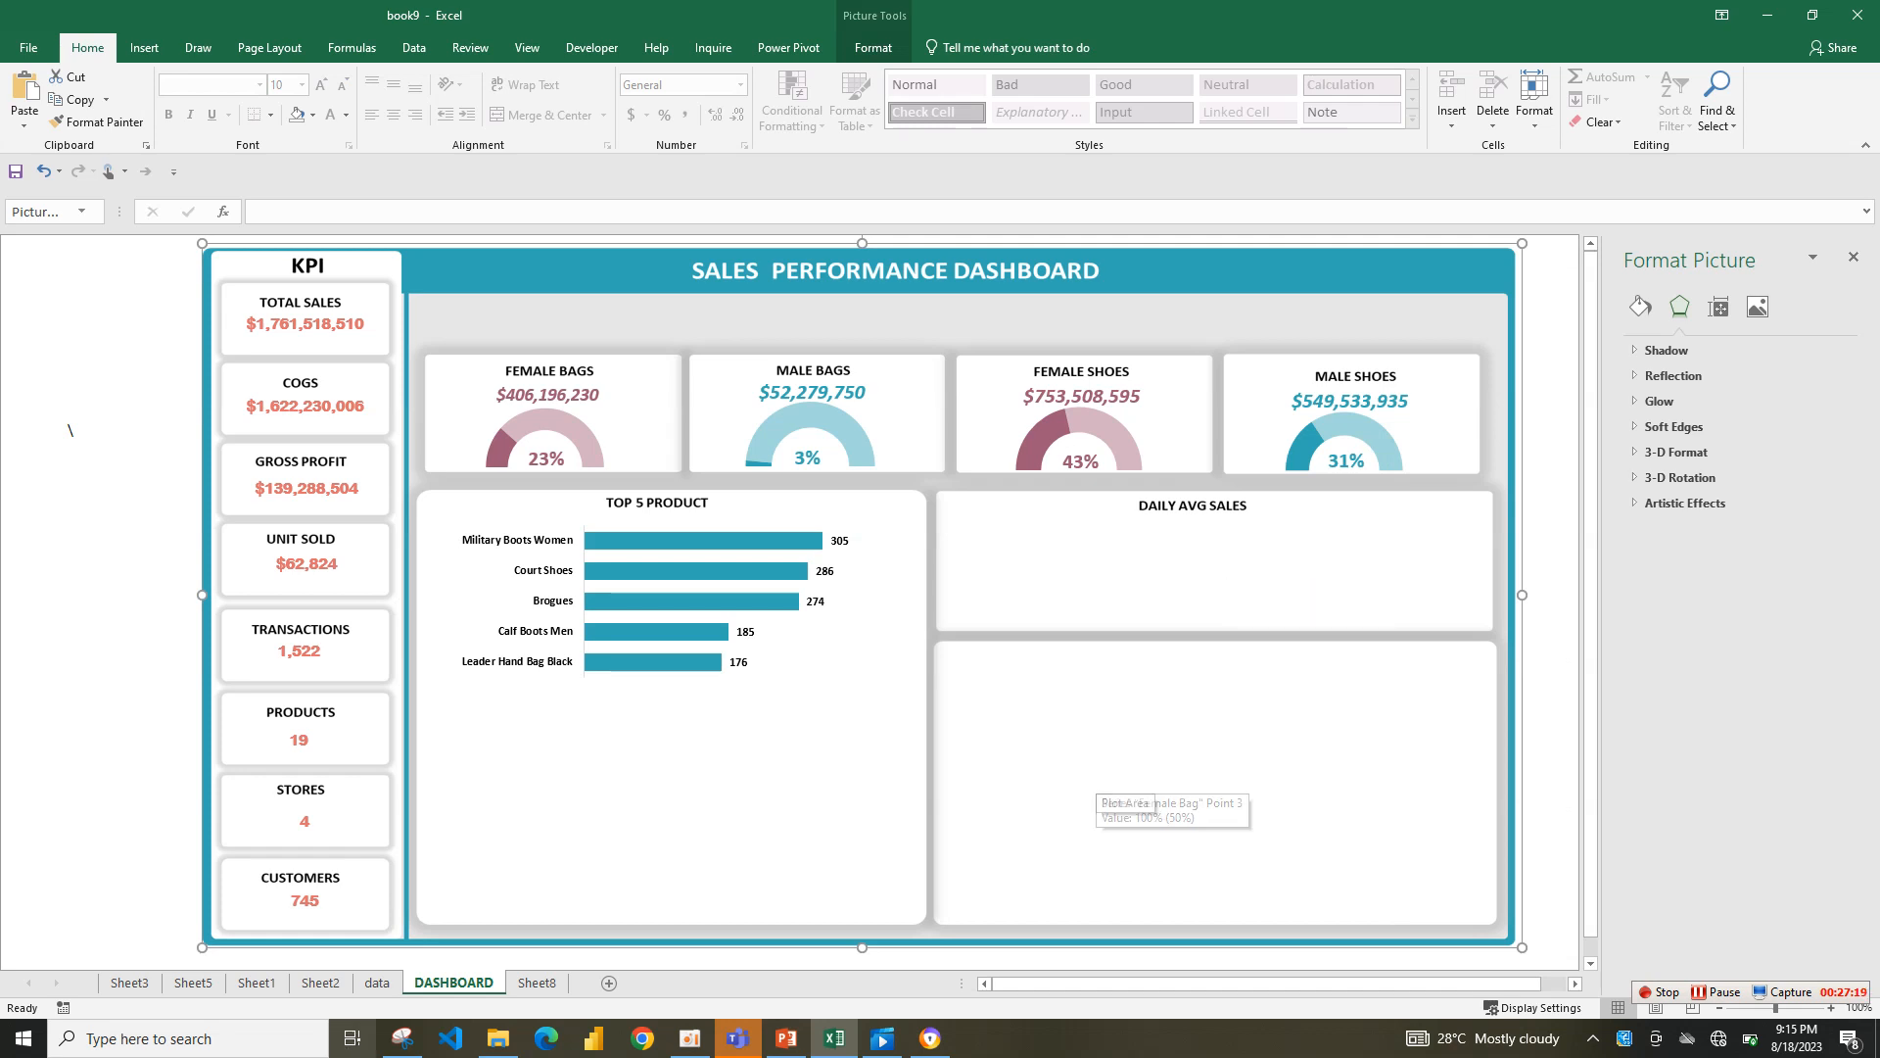
- Copy the top-five product PivotTable on Sheet8 and paste the duplicate at cell A25
click(536, 982)
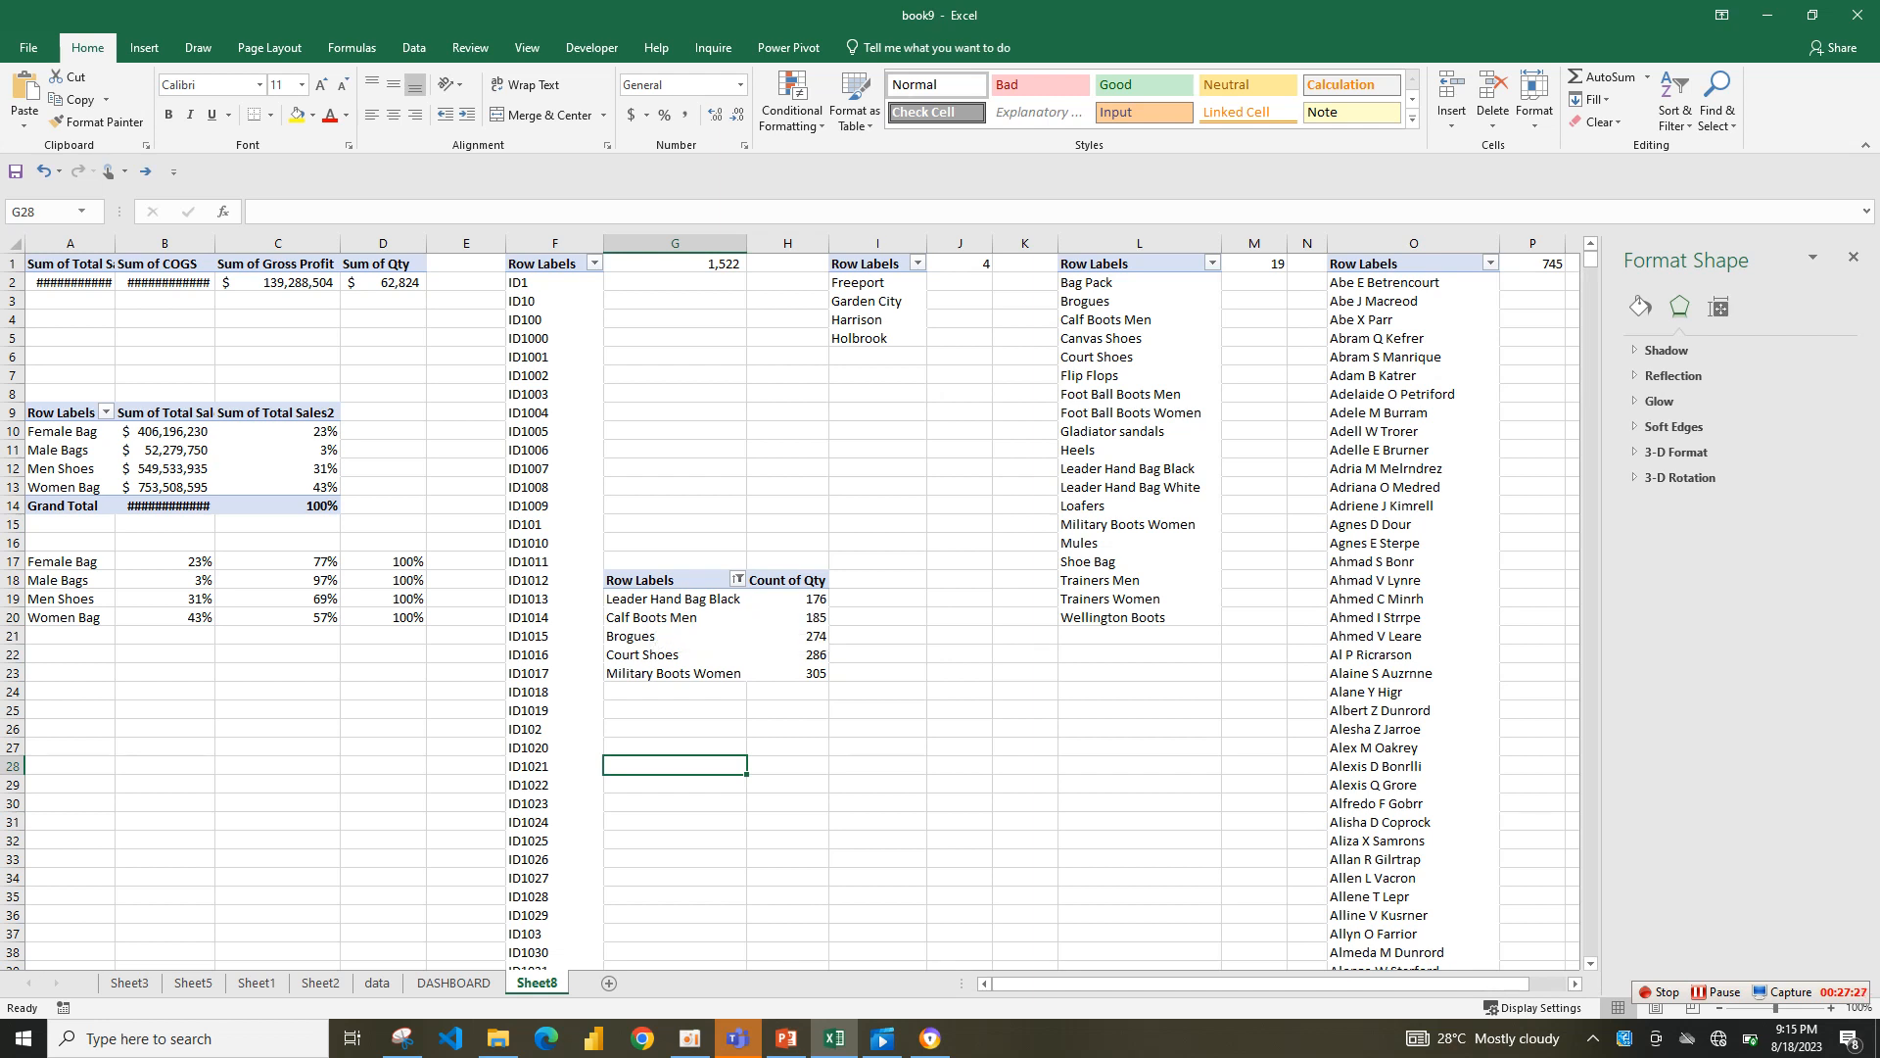
drag(646, 580, 813, 673)
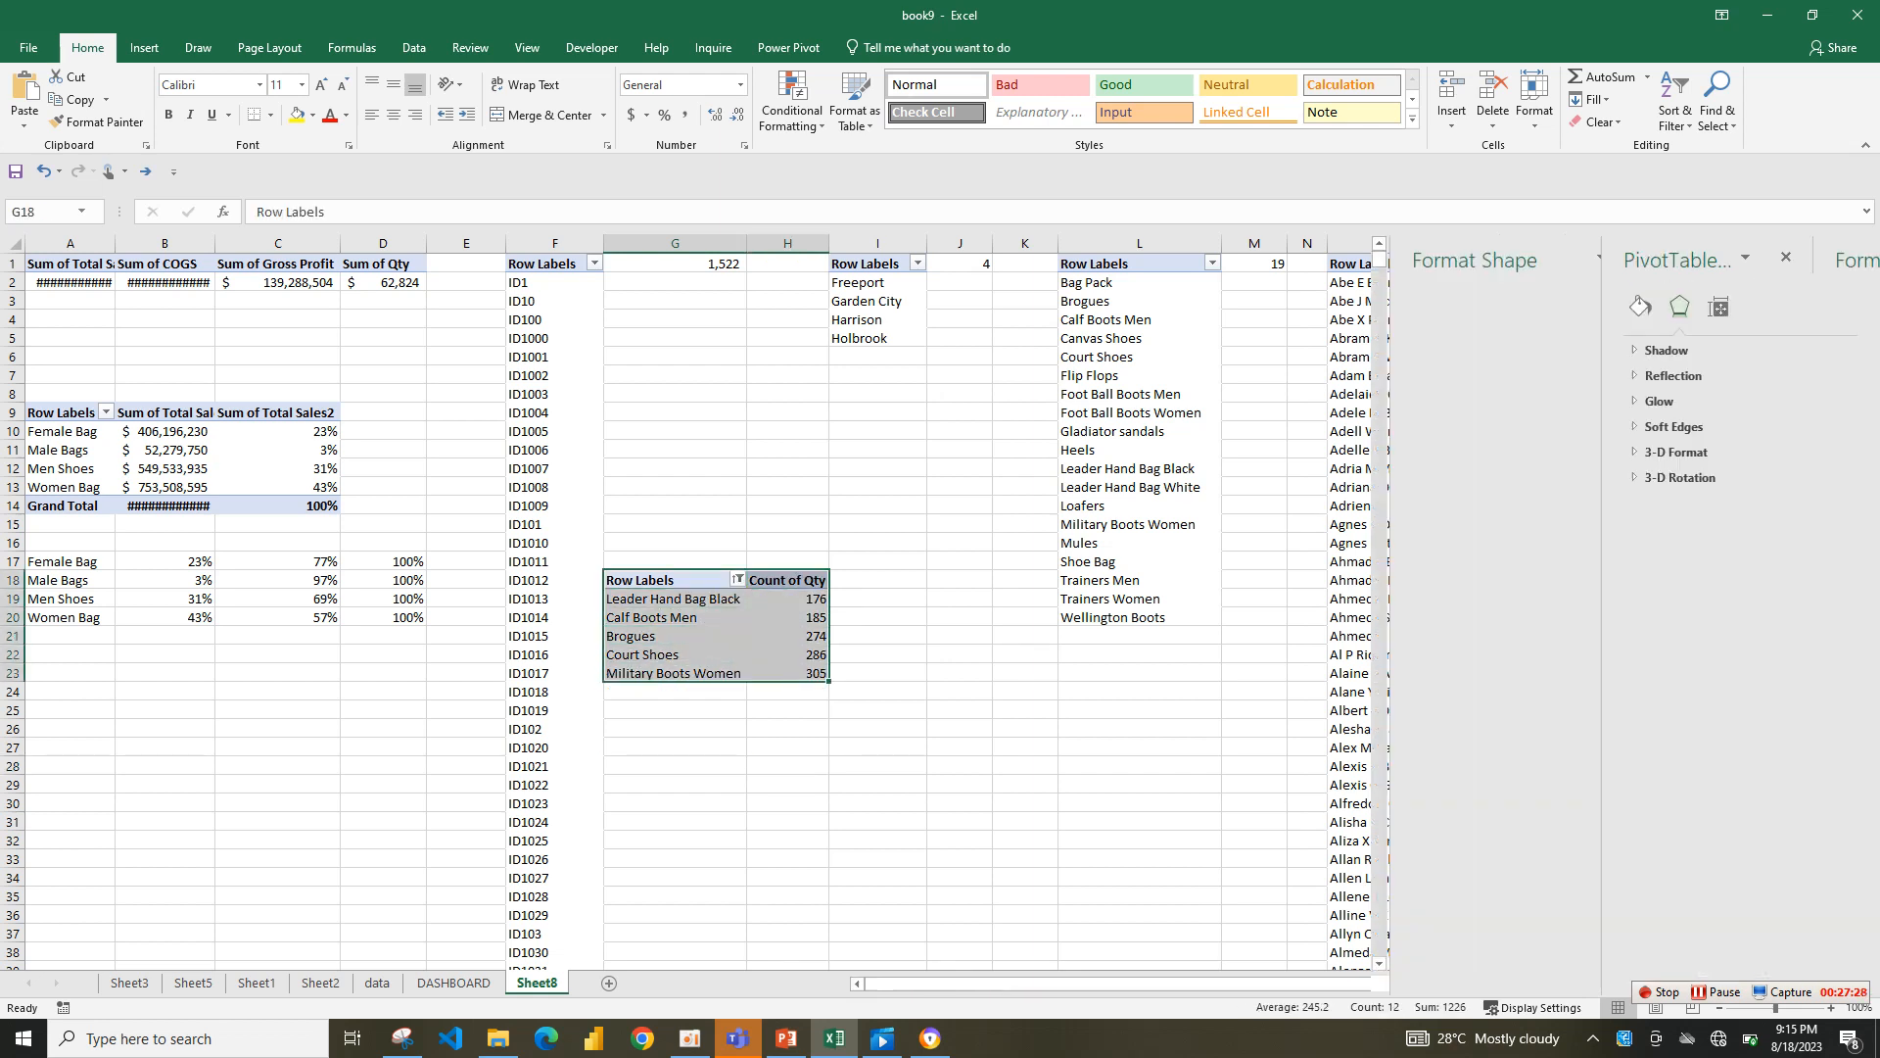
key(ctrl+c)
click(69, 709)
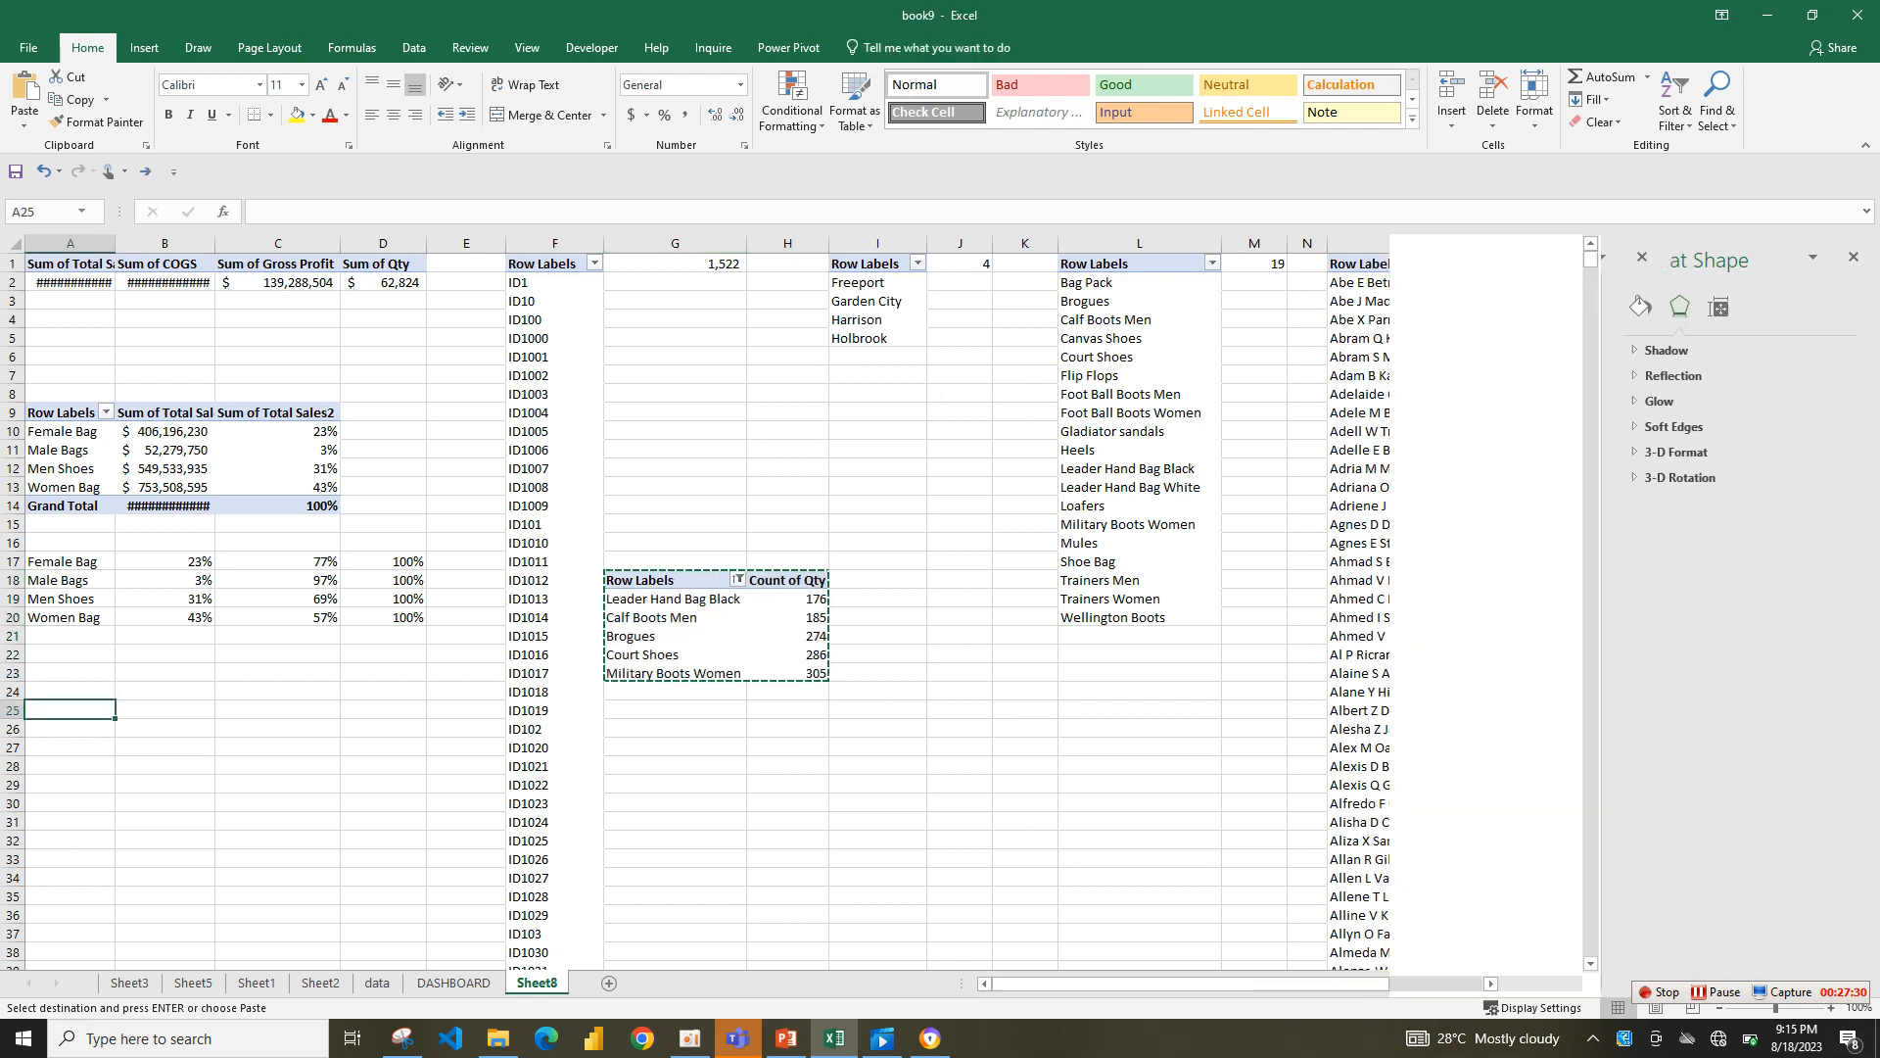
key(ctrl+v)
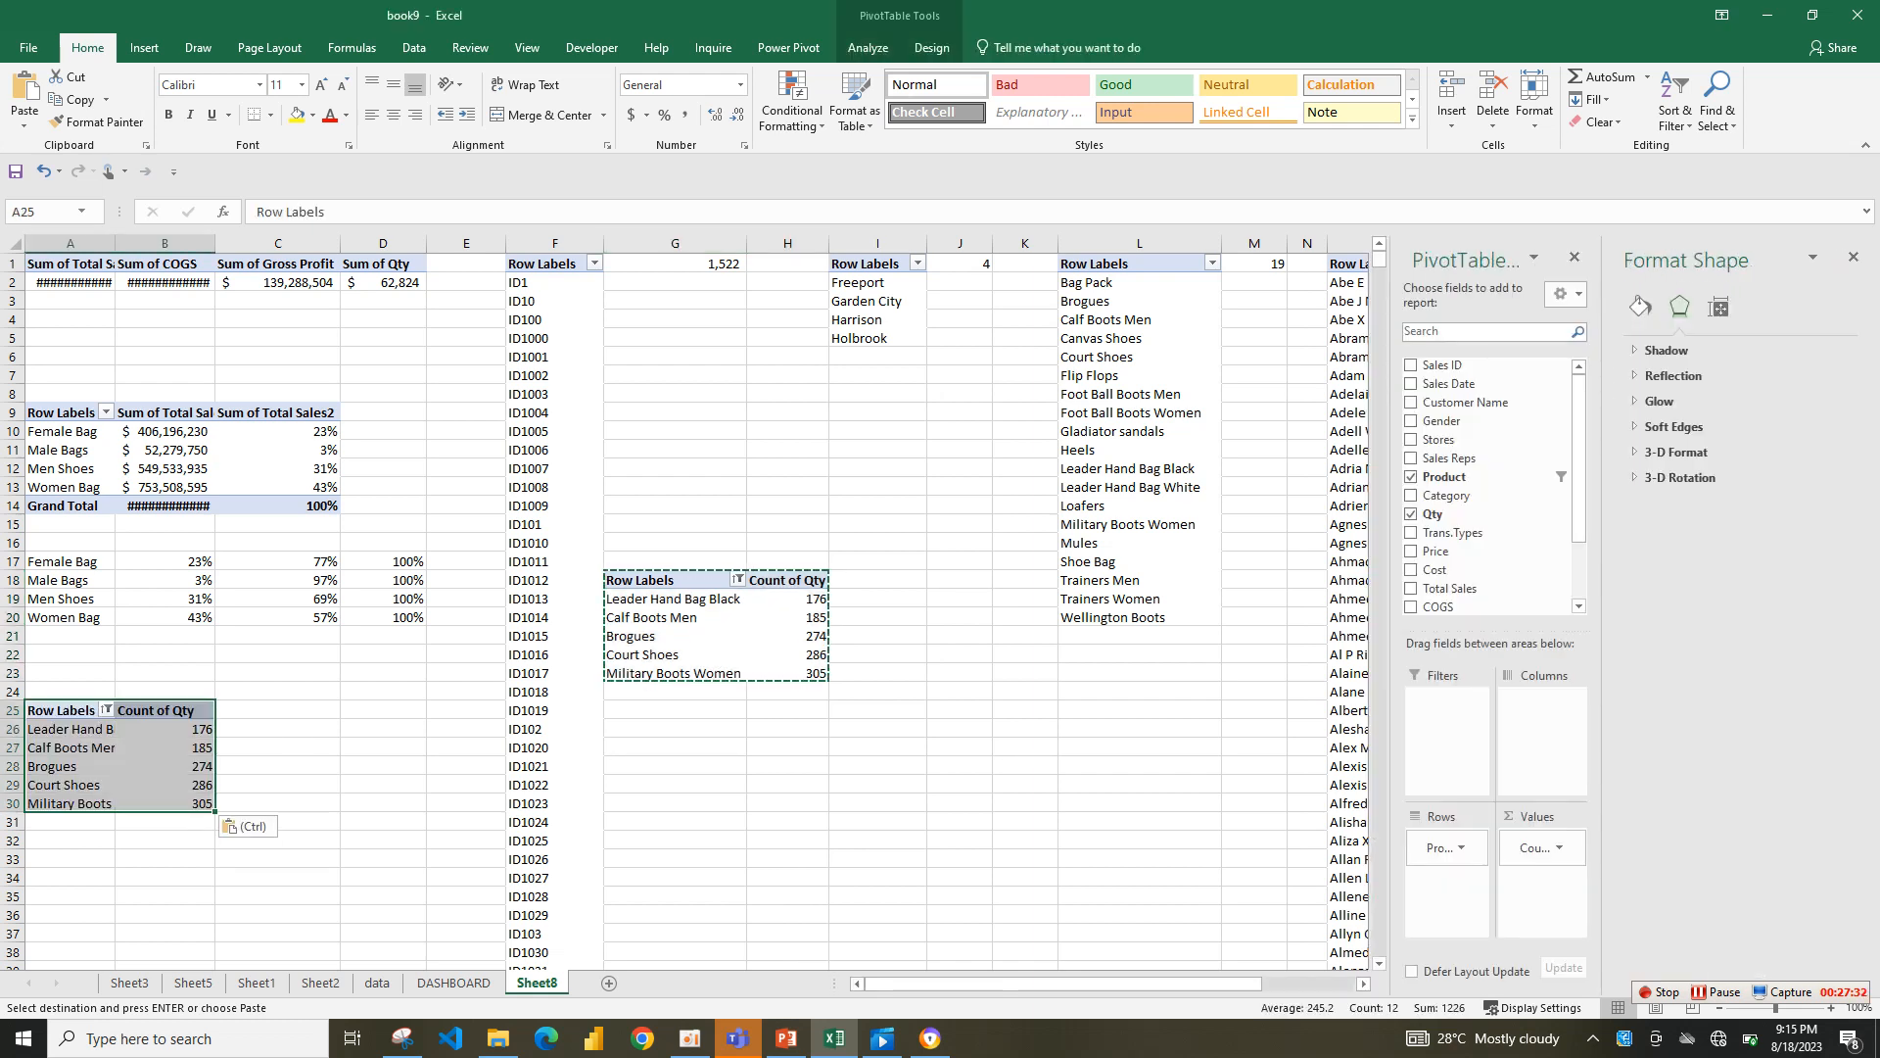
- Remove Qty and Product from the duplicated PivotTable and use WEEKDAYS as its row field
drag(1523, 849, 1224, 803)
drag(1431, 849, 1469, 478)
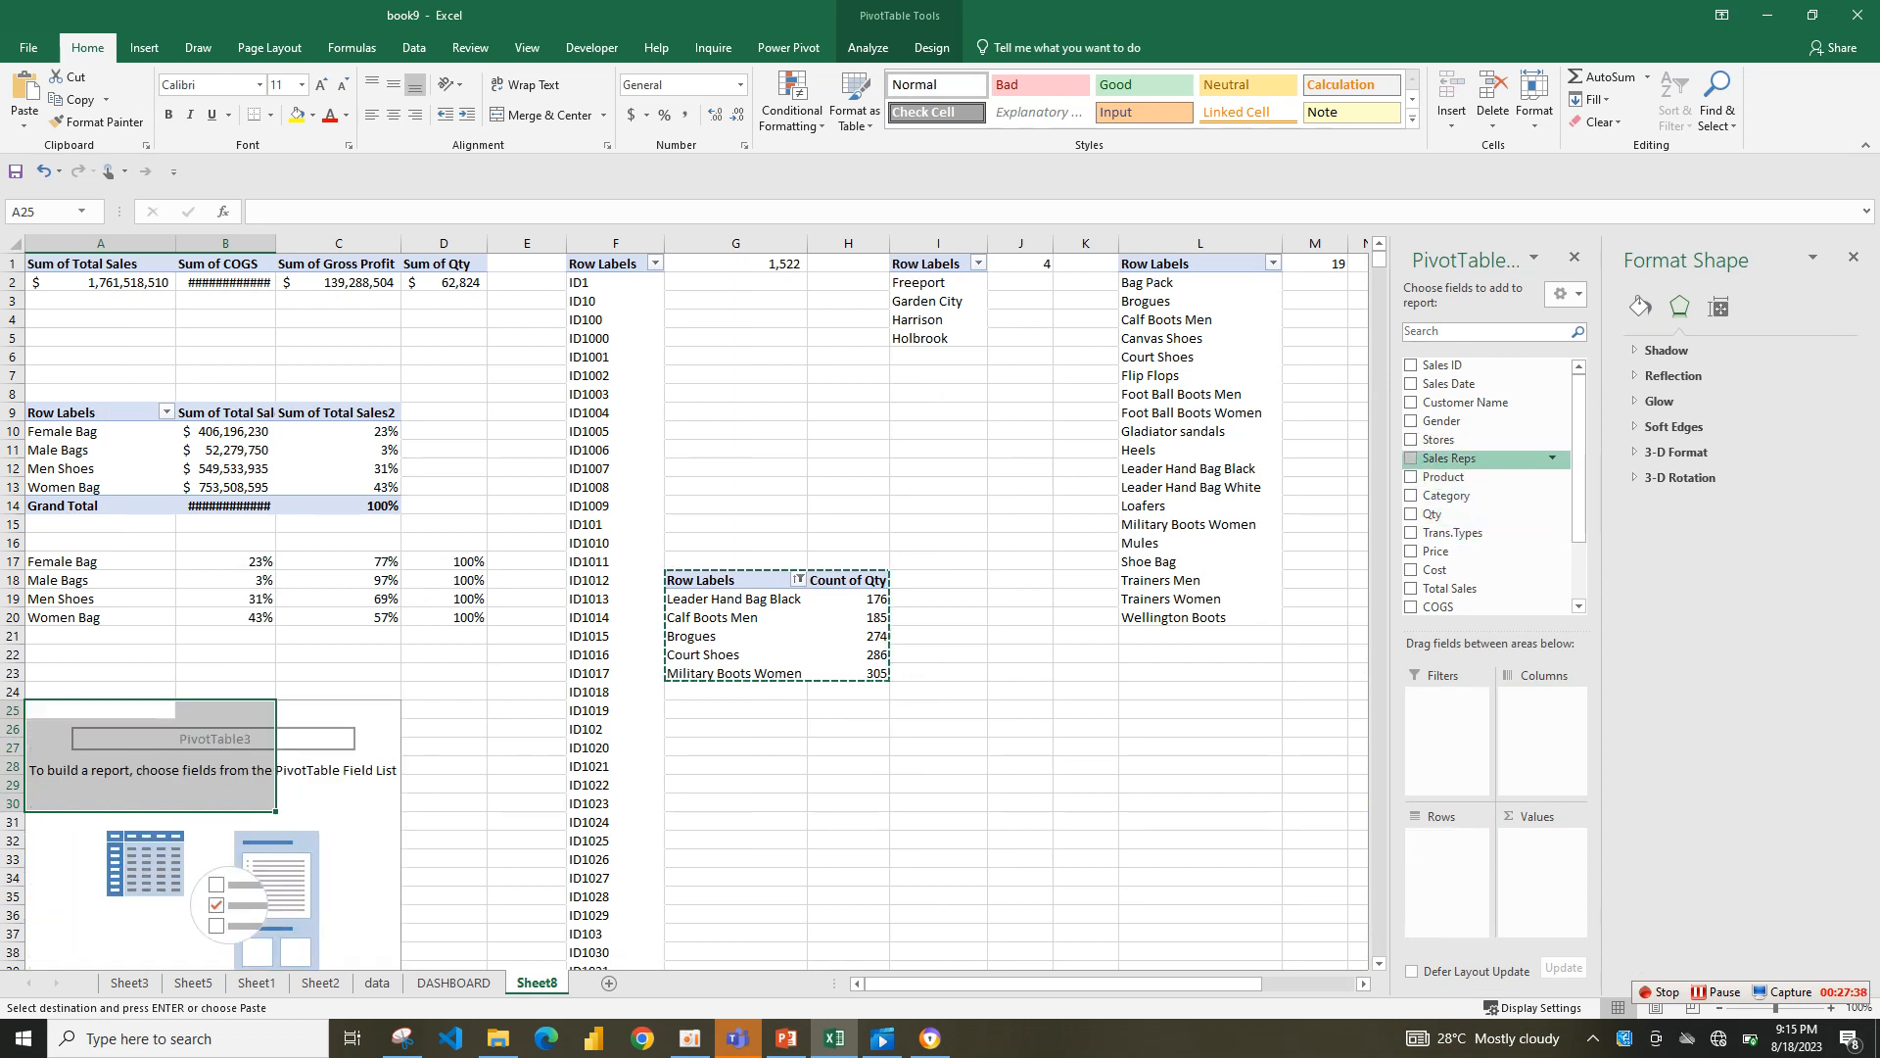
scroll(1484, 489, down, 2)
click(1411, 559)
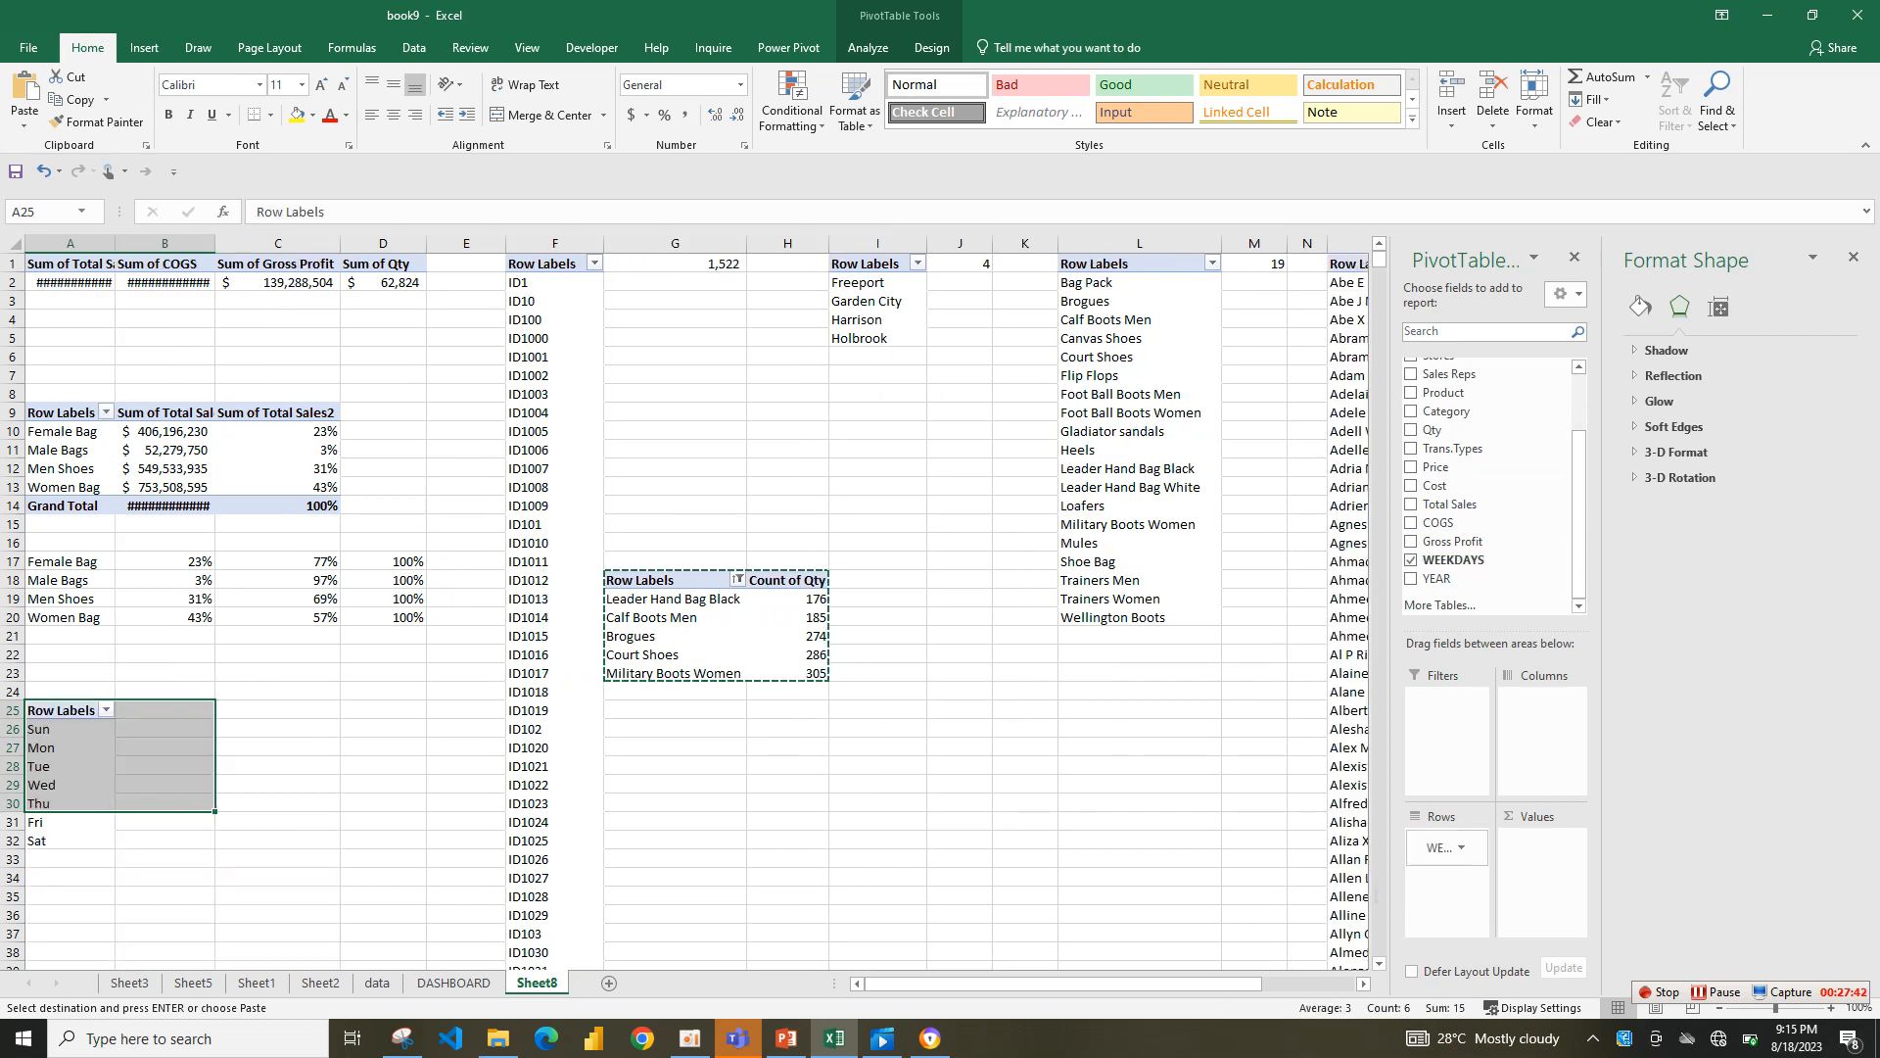
- Try Total Sales summarized by Average as the weekday PivotTable's values, and undo the addition
drag(1451, 504, 1541, 850)
click(1540, 847)
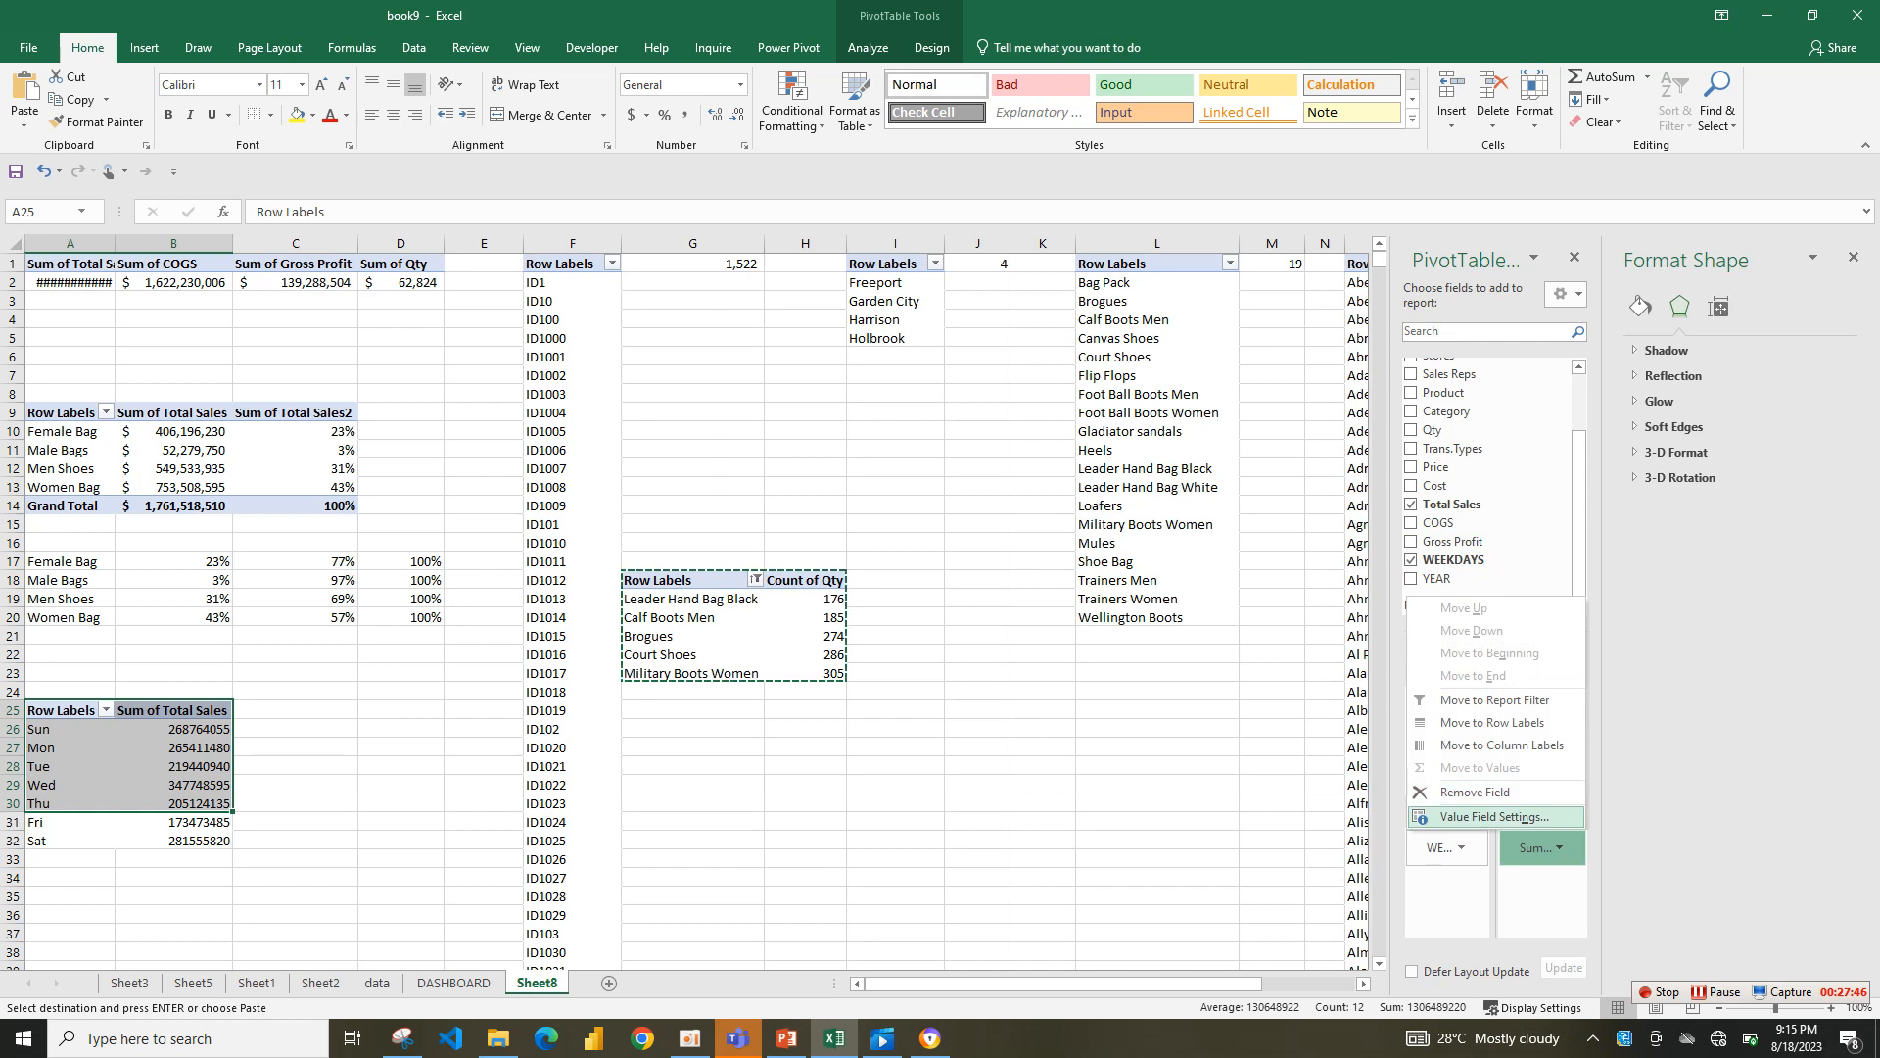
click(1493, 816)
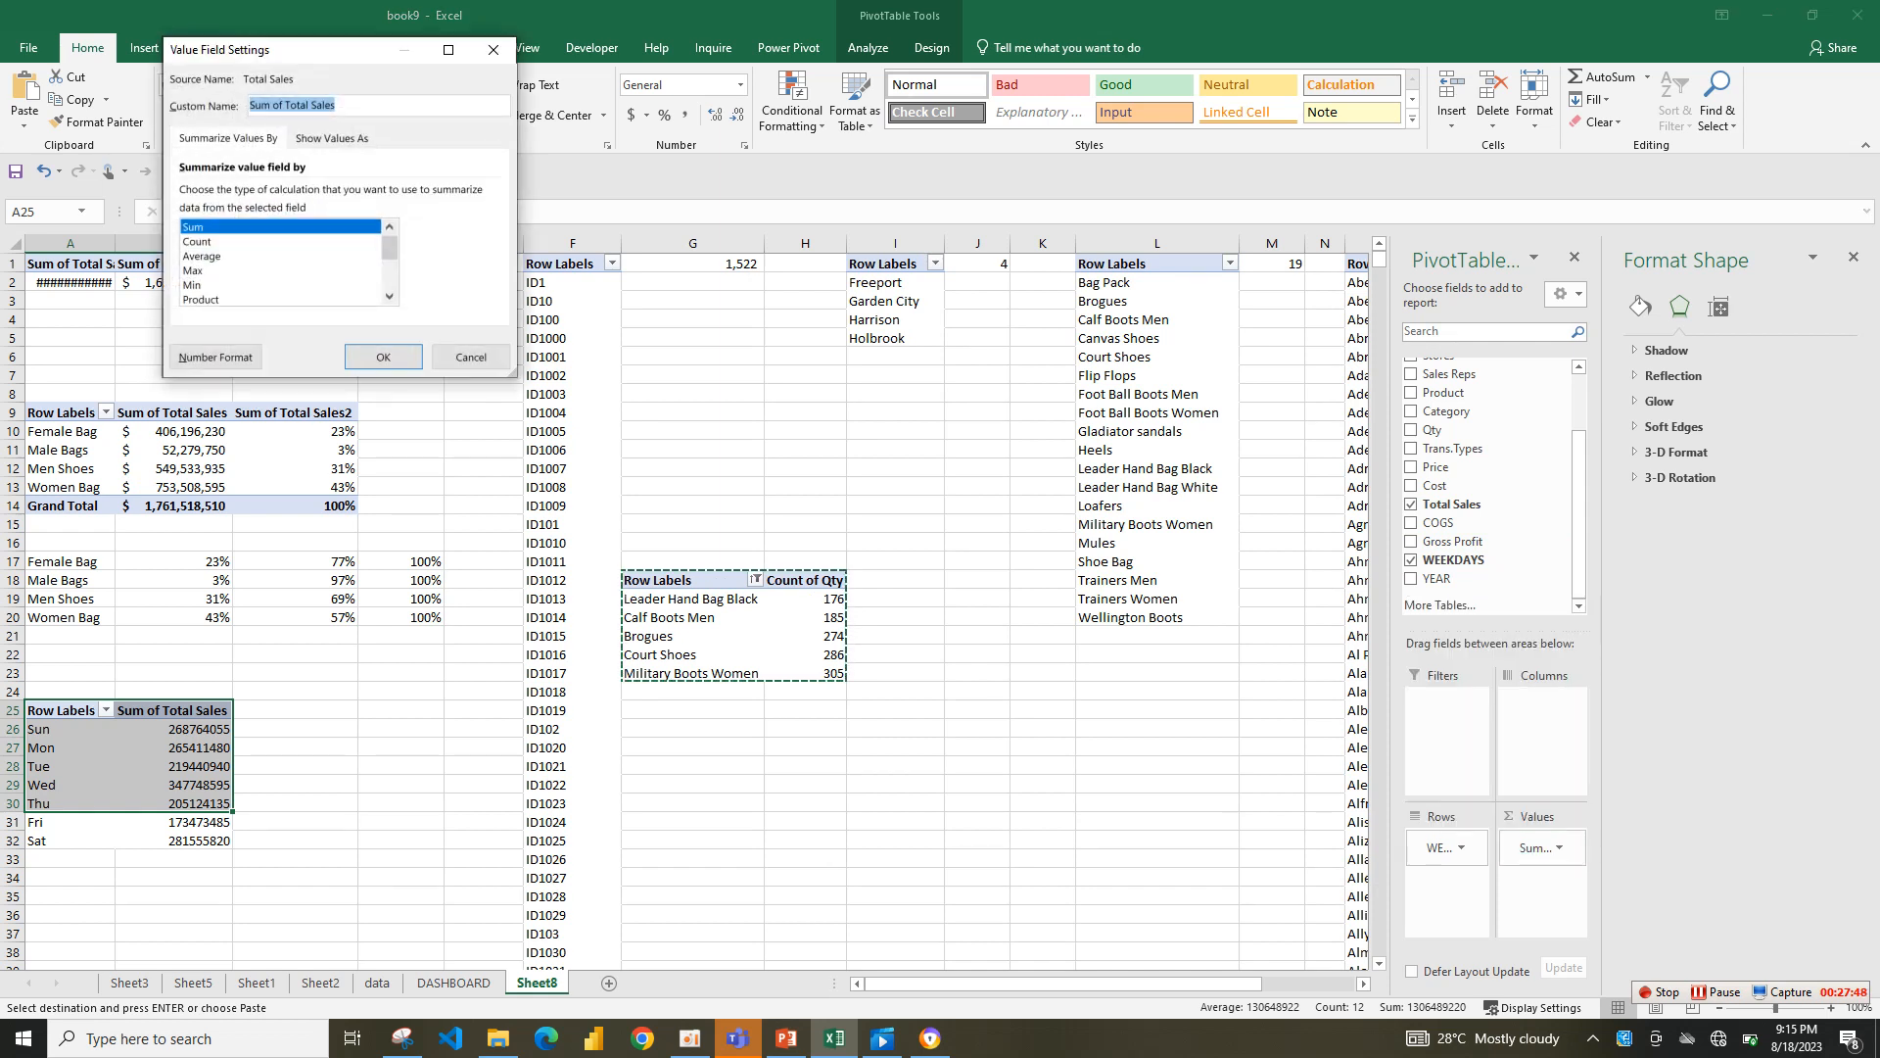
click(201, 256)
click(383, 357)
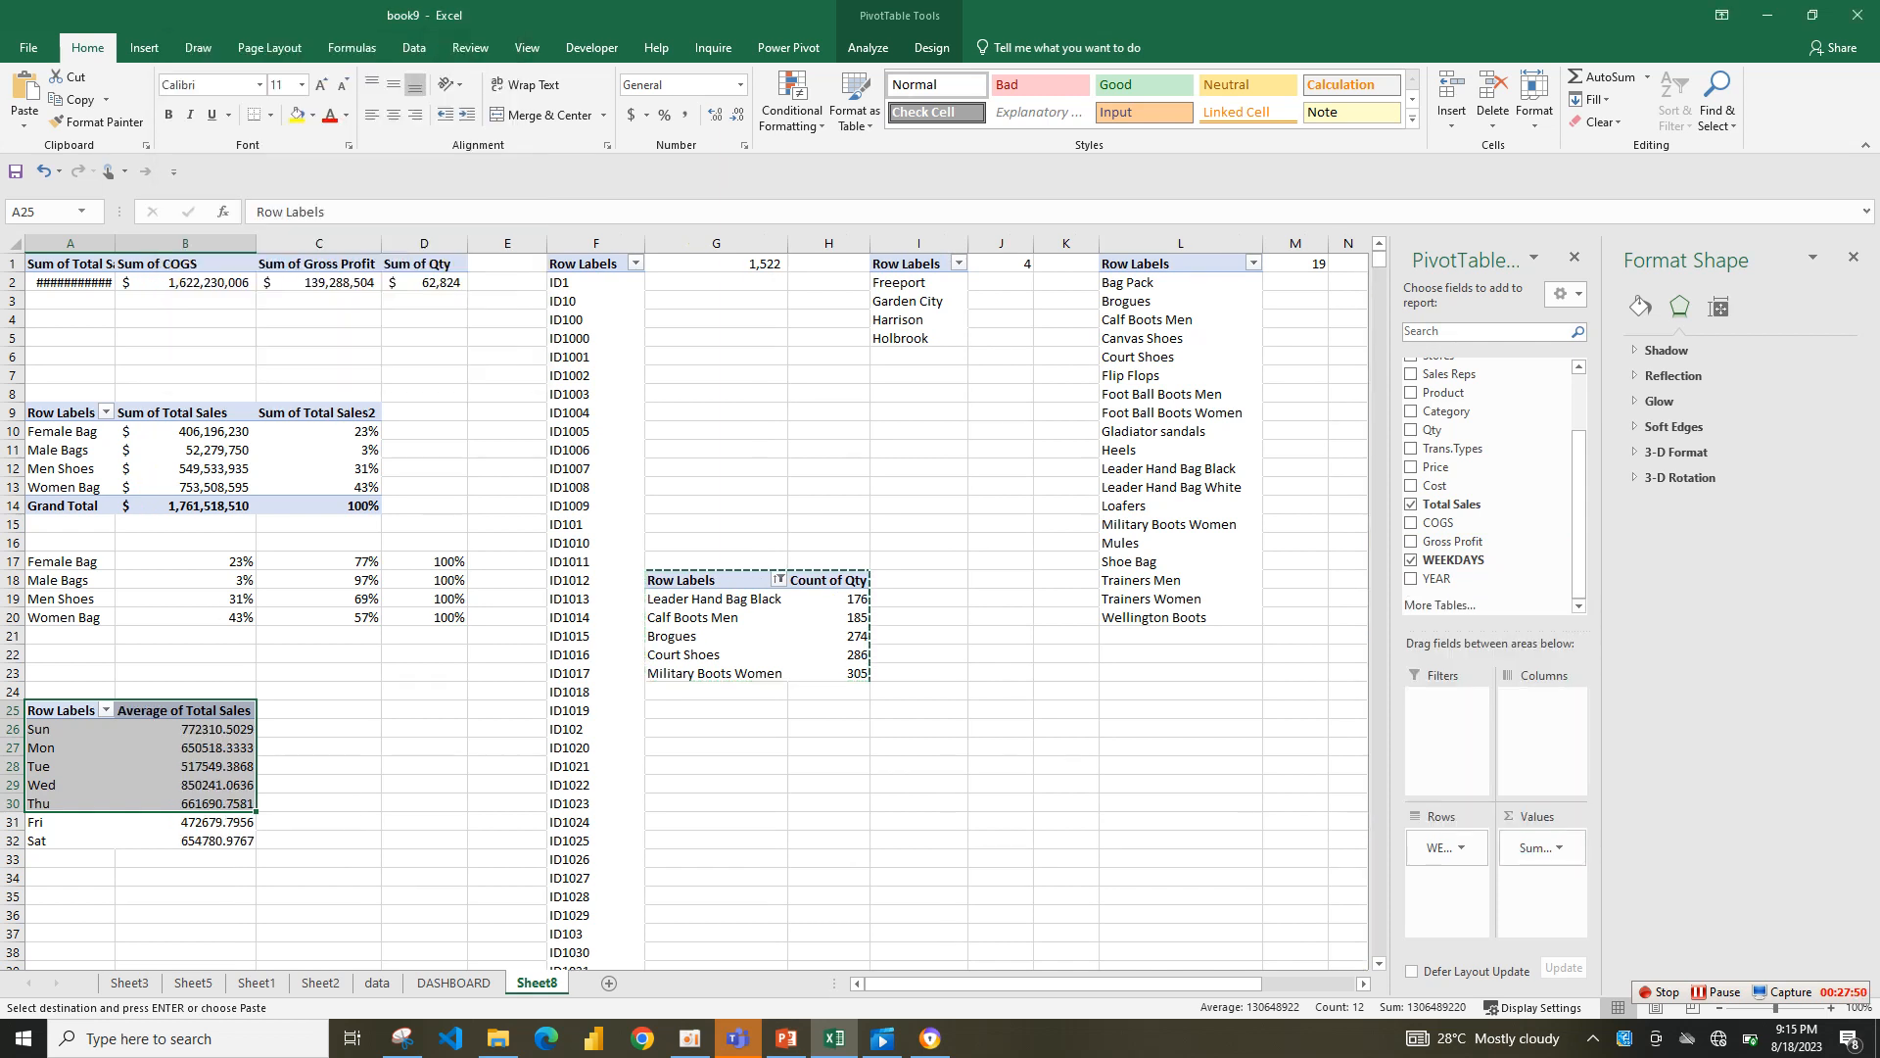
drag(196, 729, 205, 840)
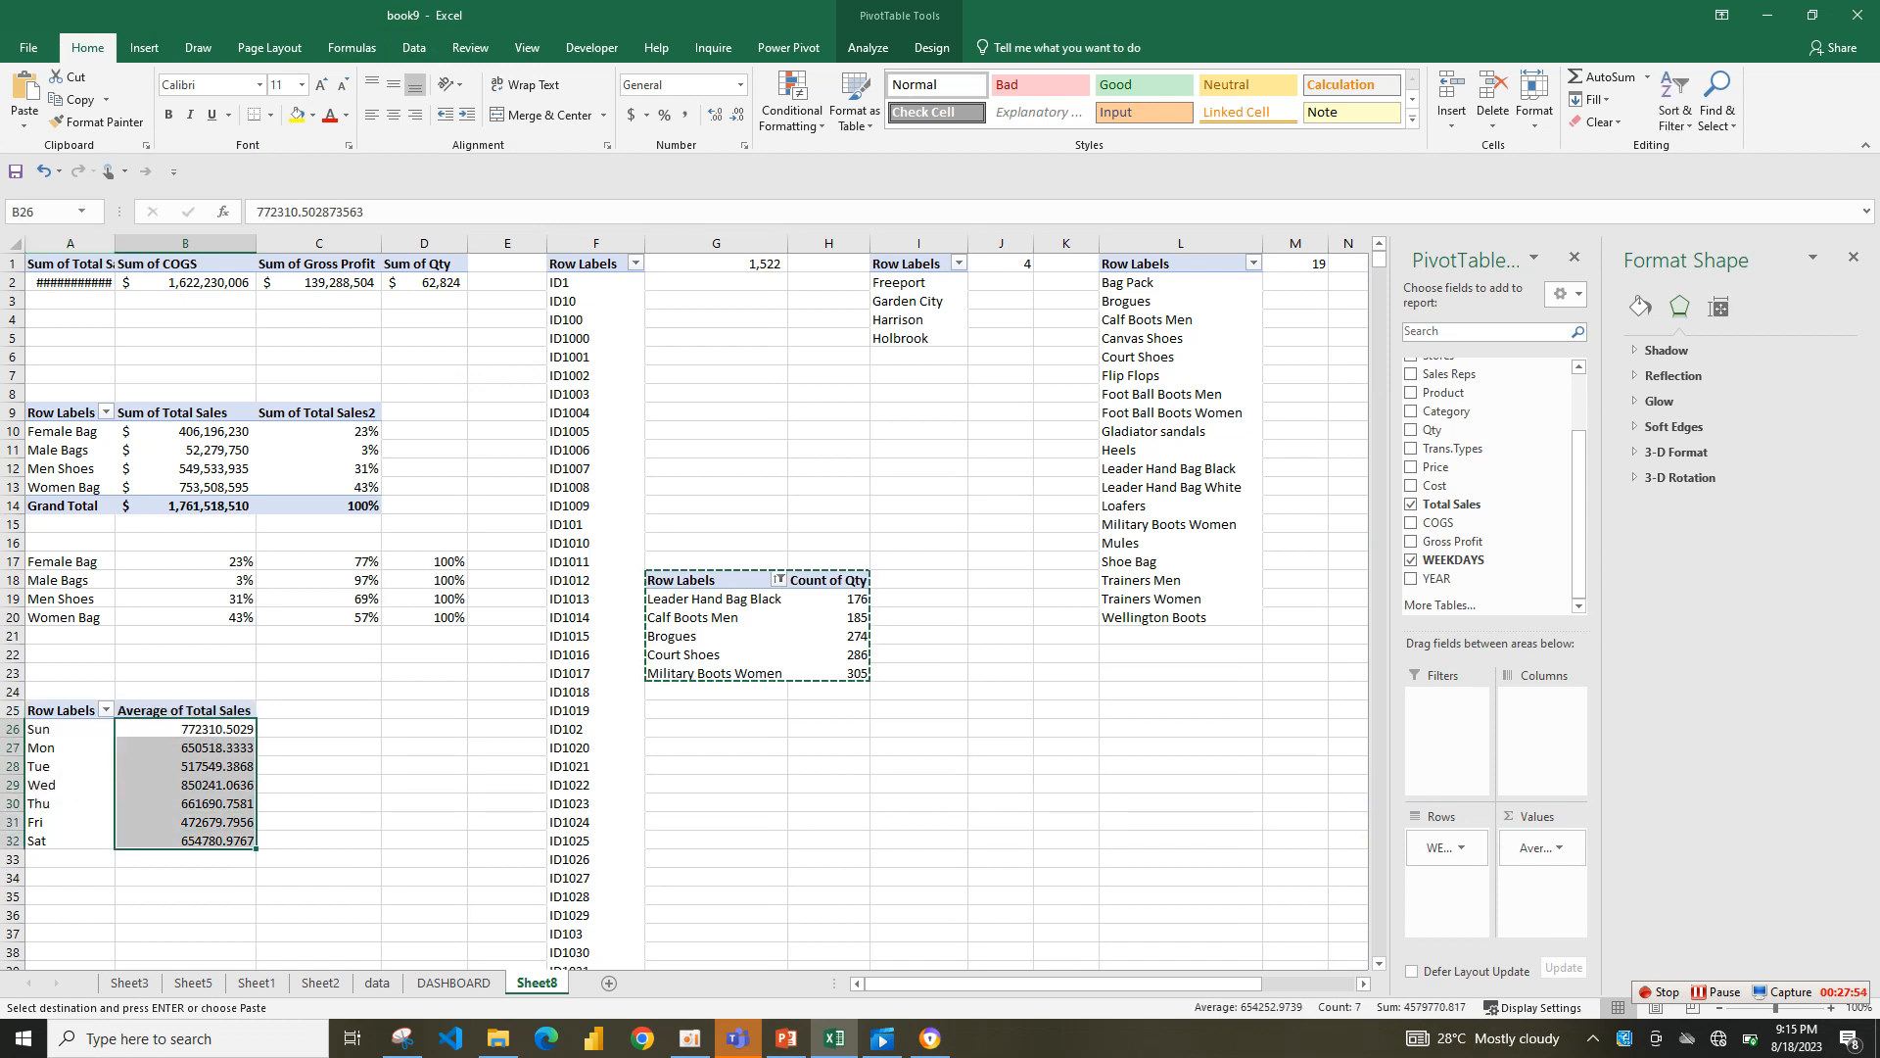
key(ctrl+z)
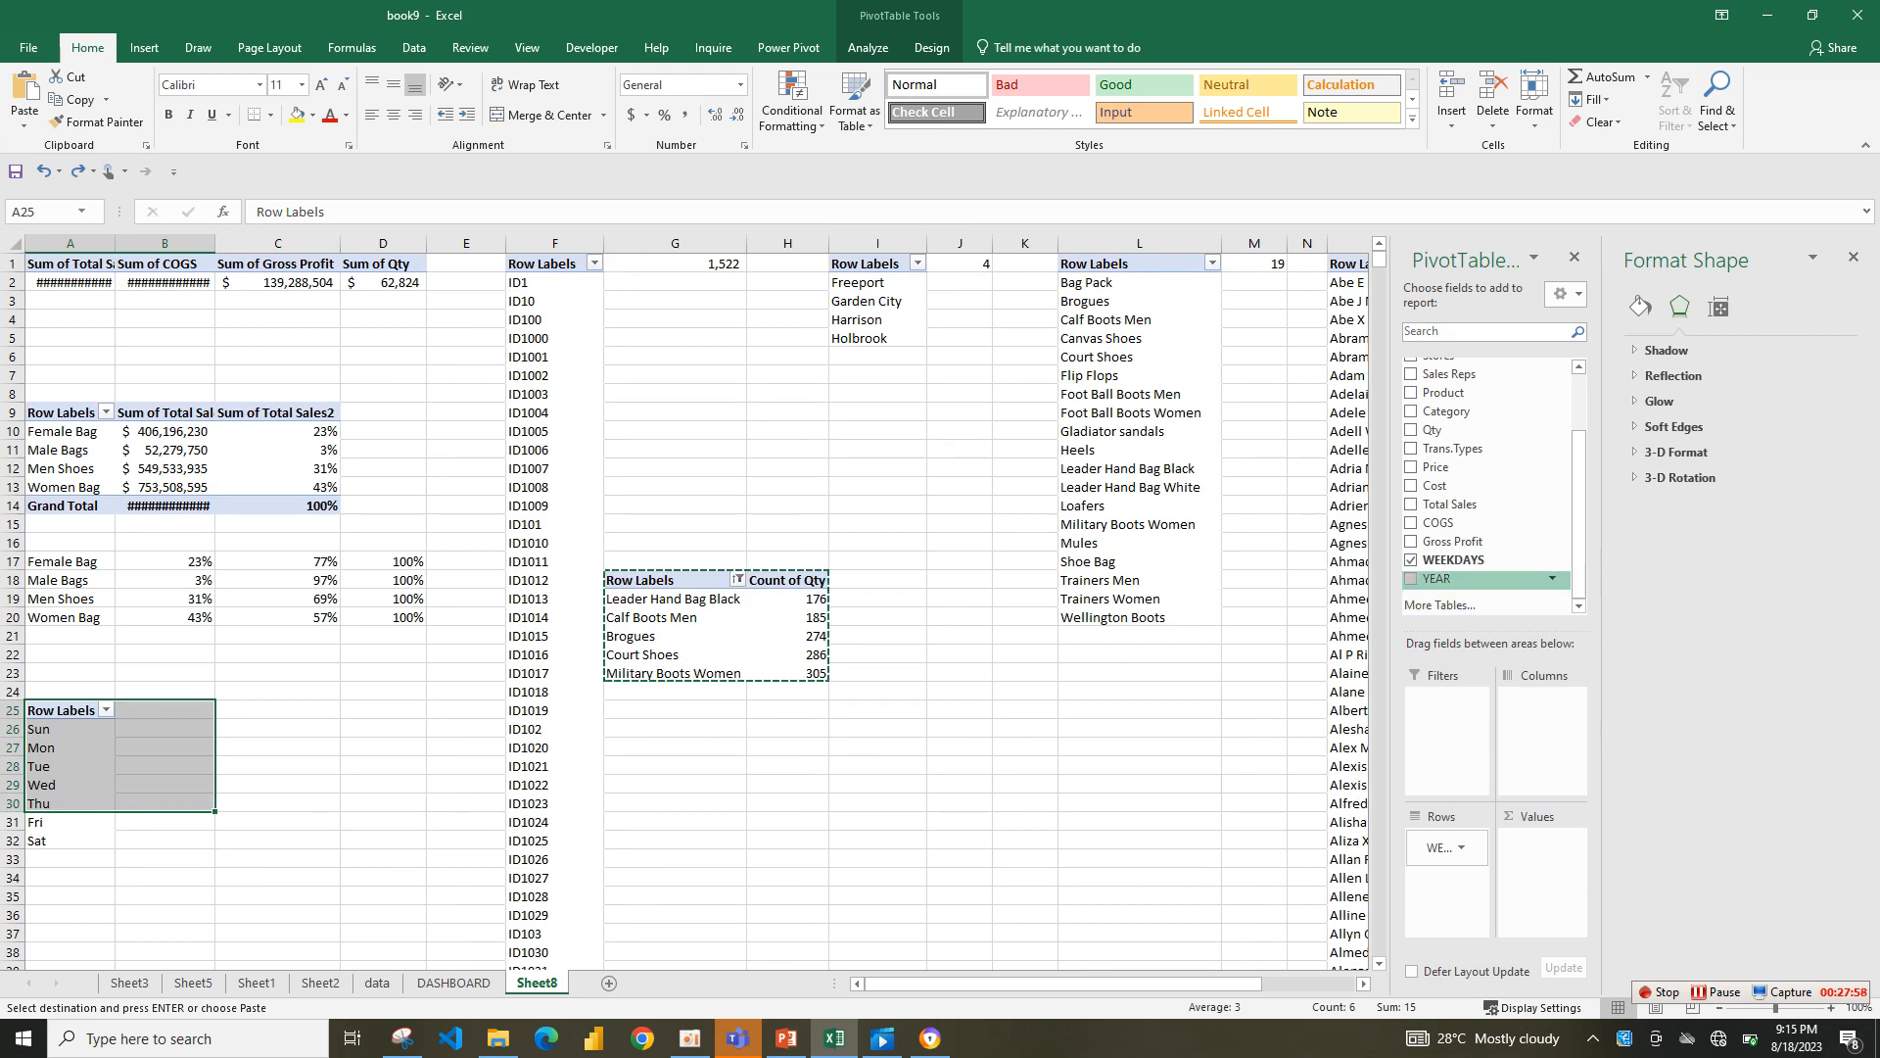
- Add Total Sales as the weekday PivotTable's values and hide the field list
click(1450, 503)
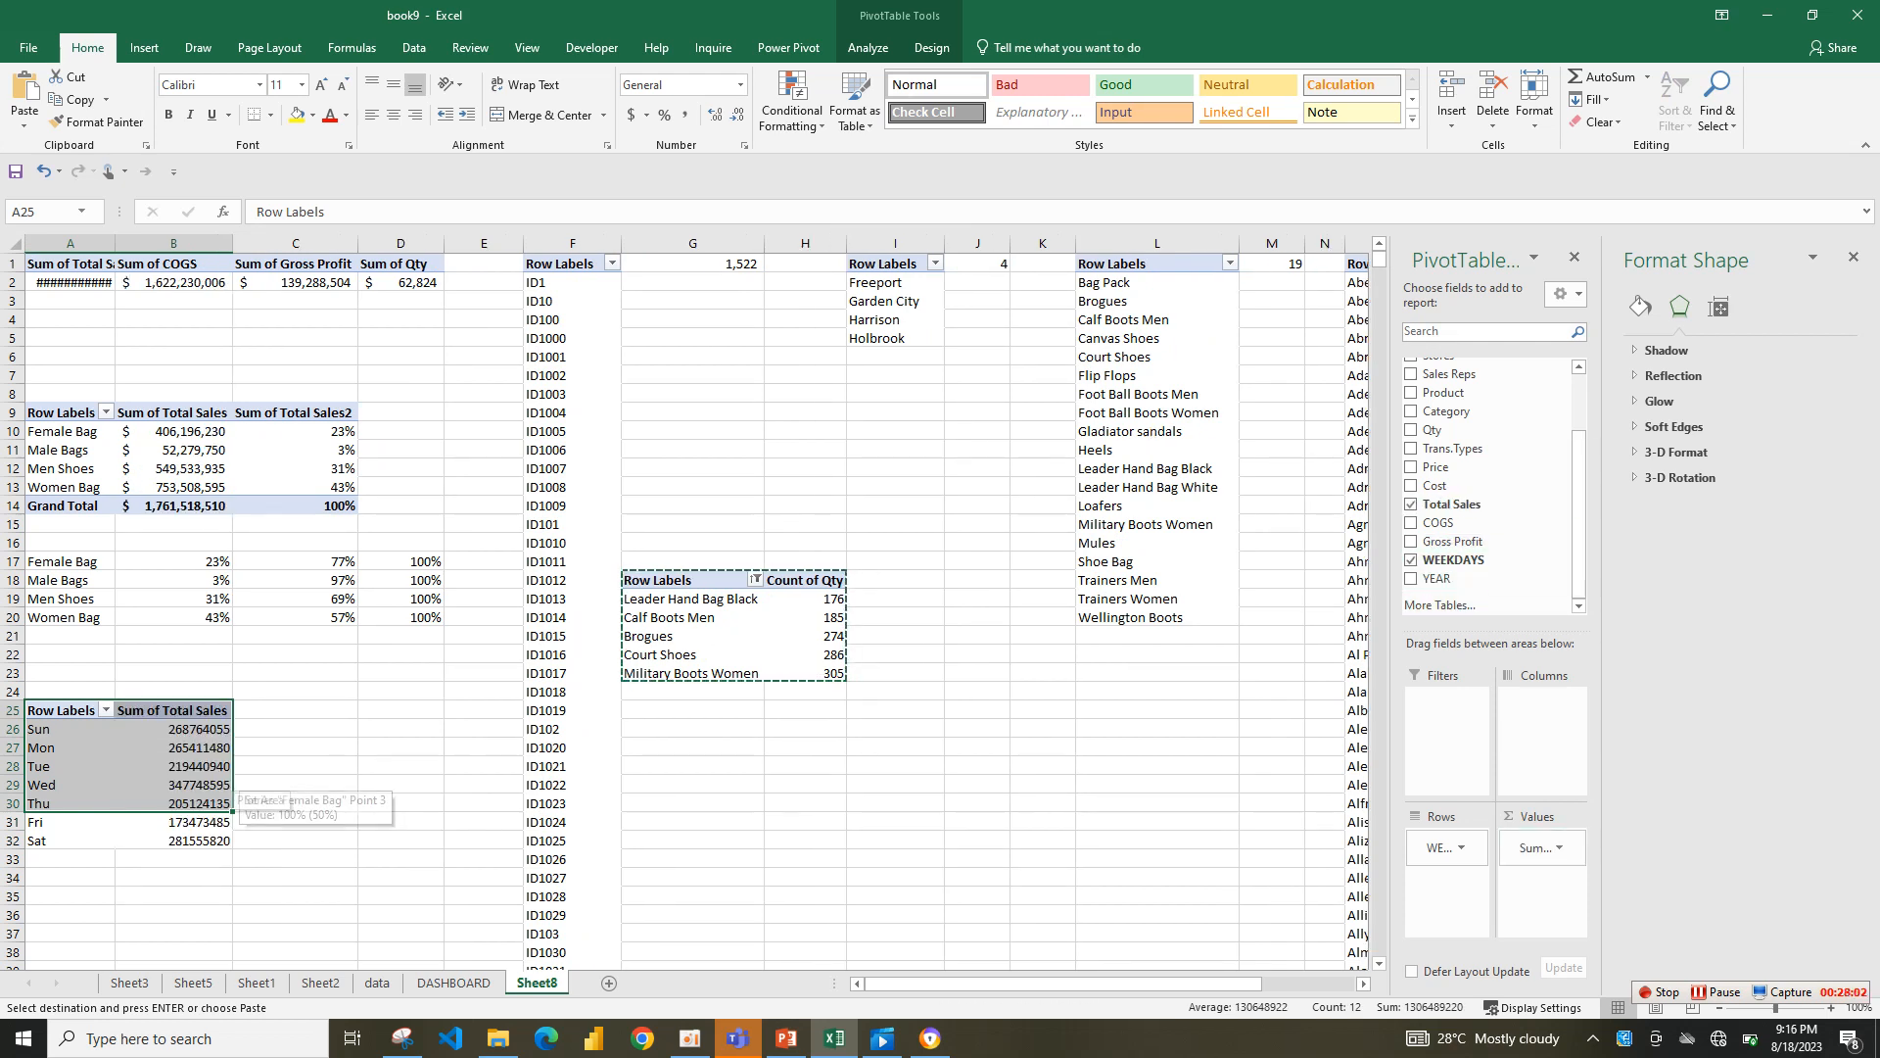
click(193, 748)
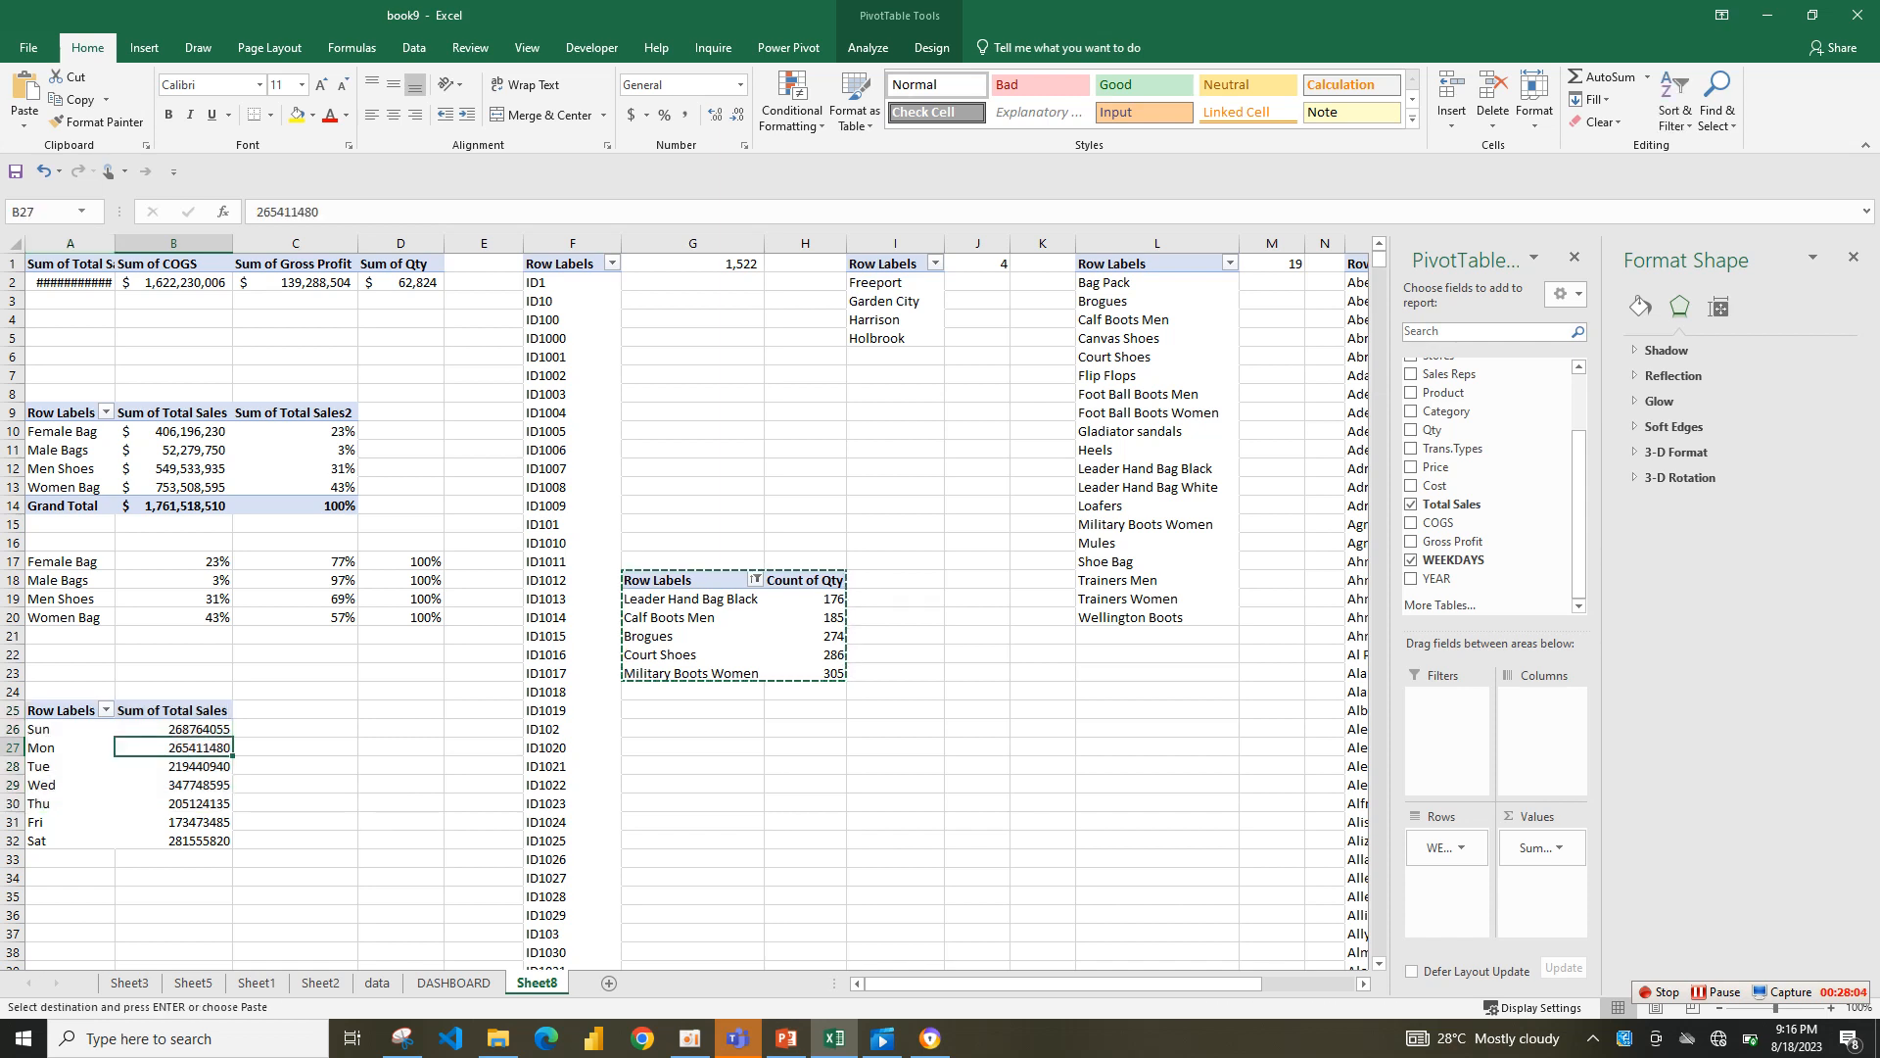
click(186, 729)
right_click(206, 736)
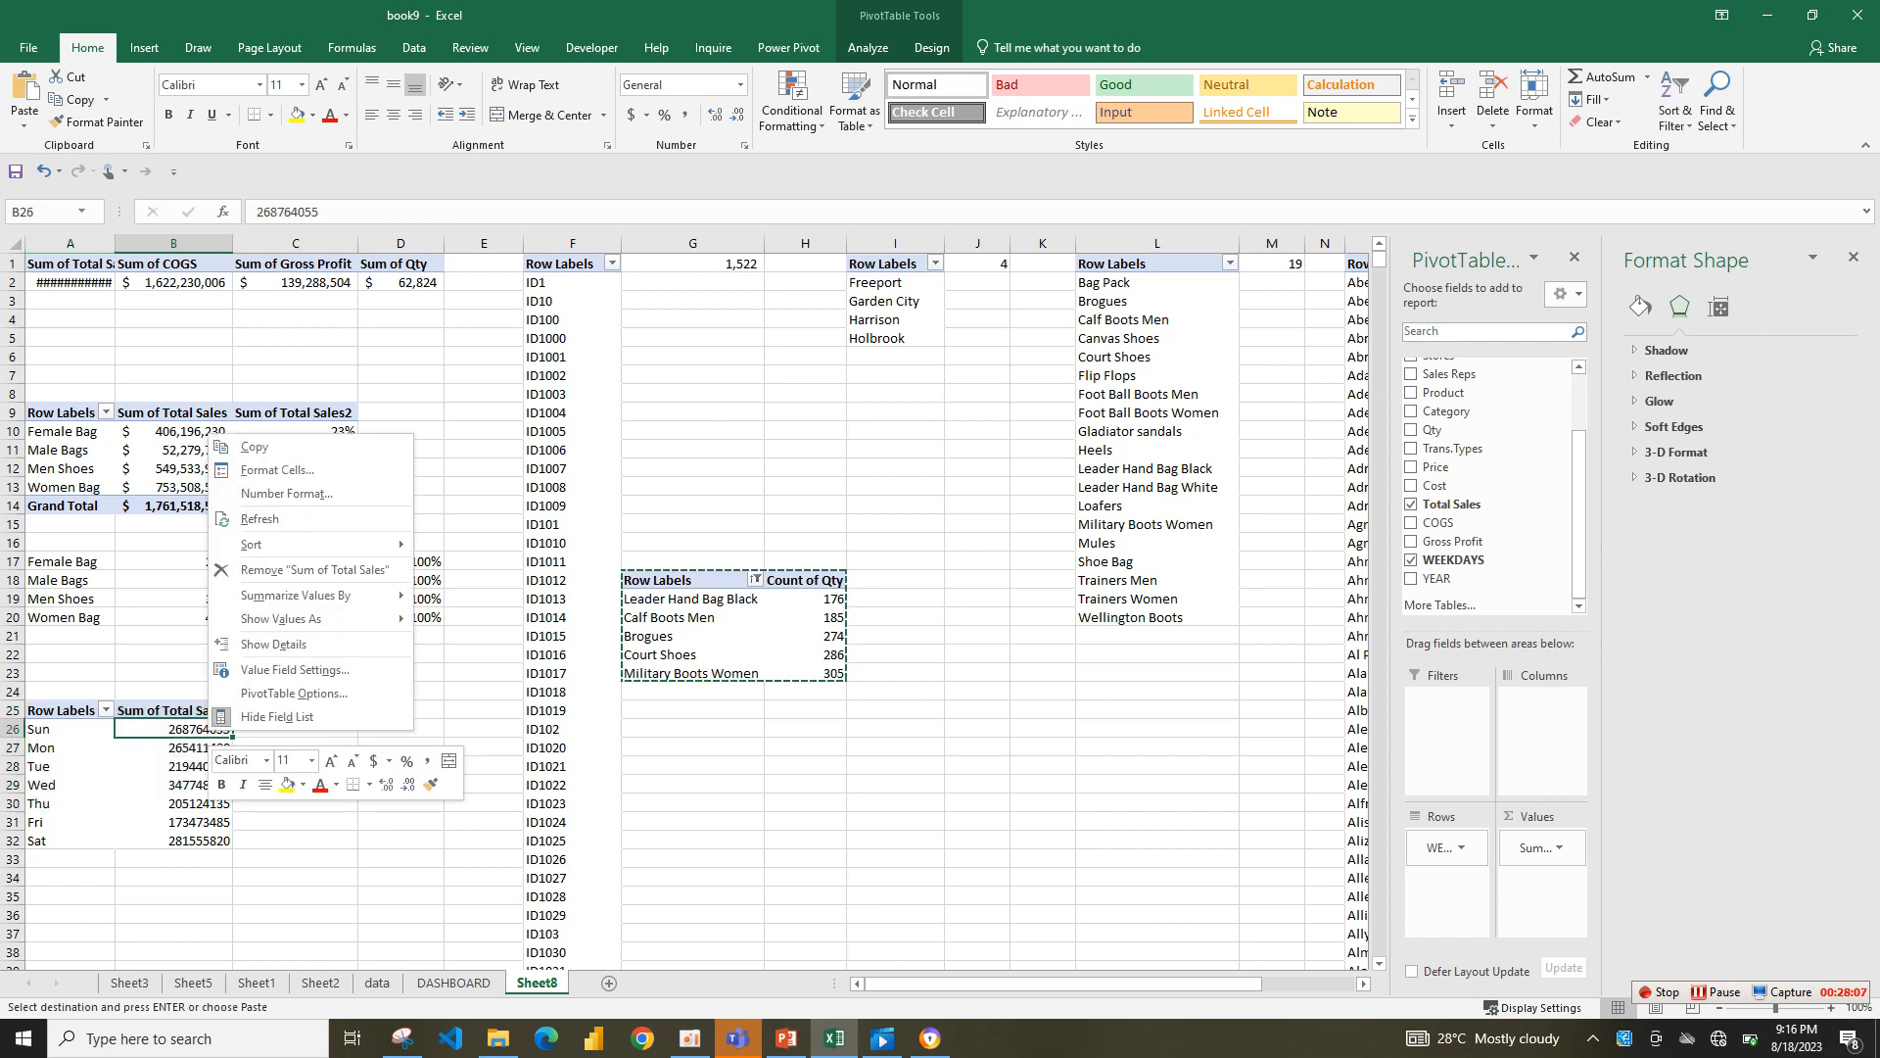
click(294, 717)
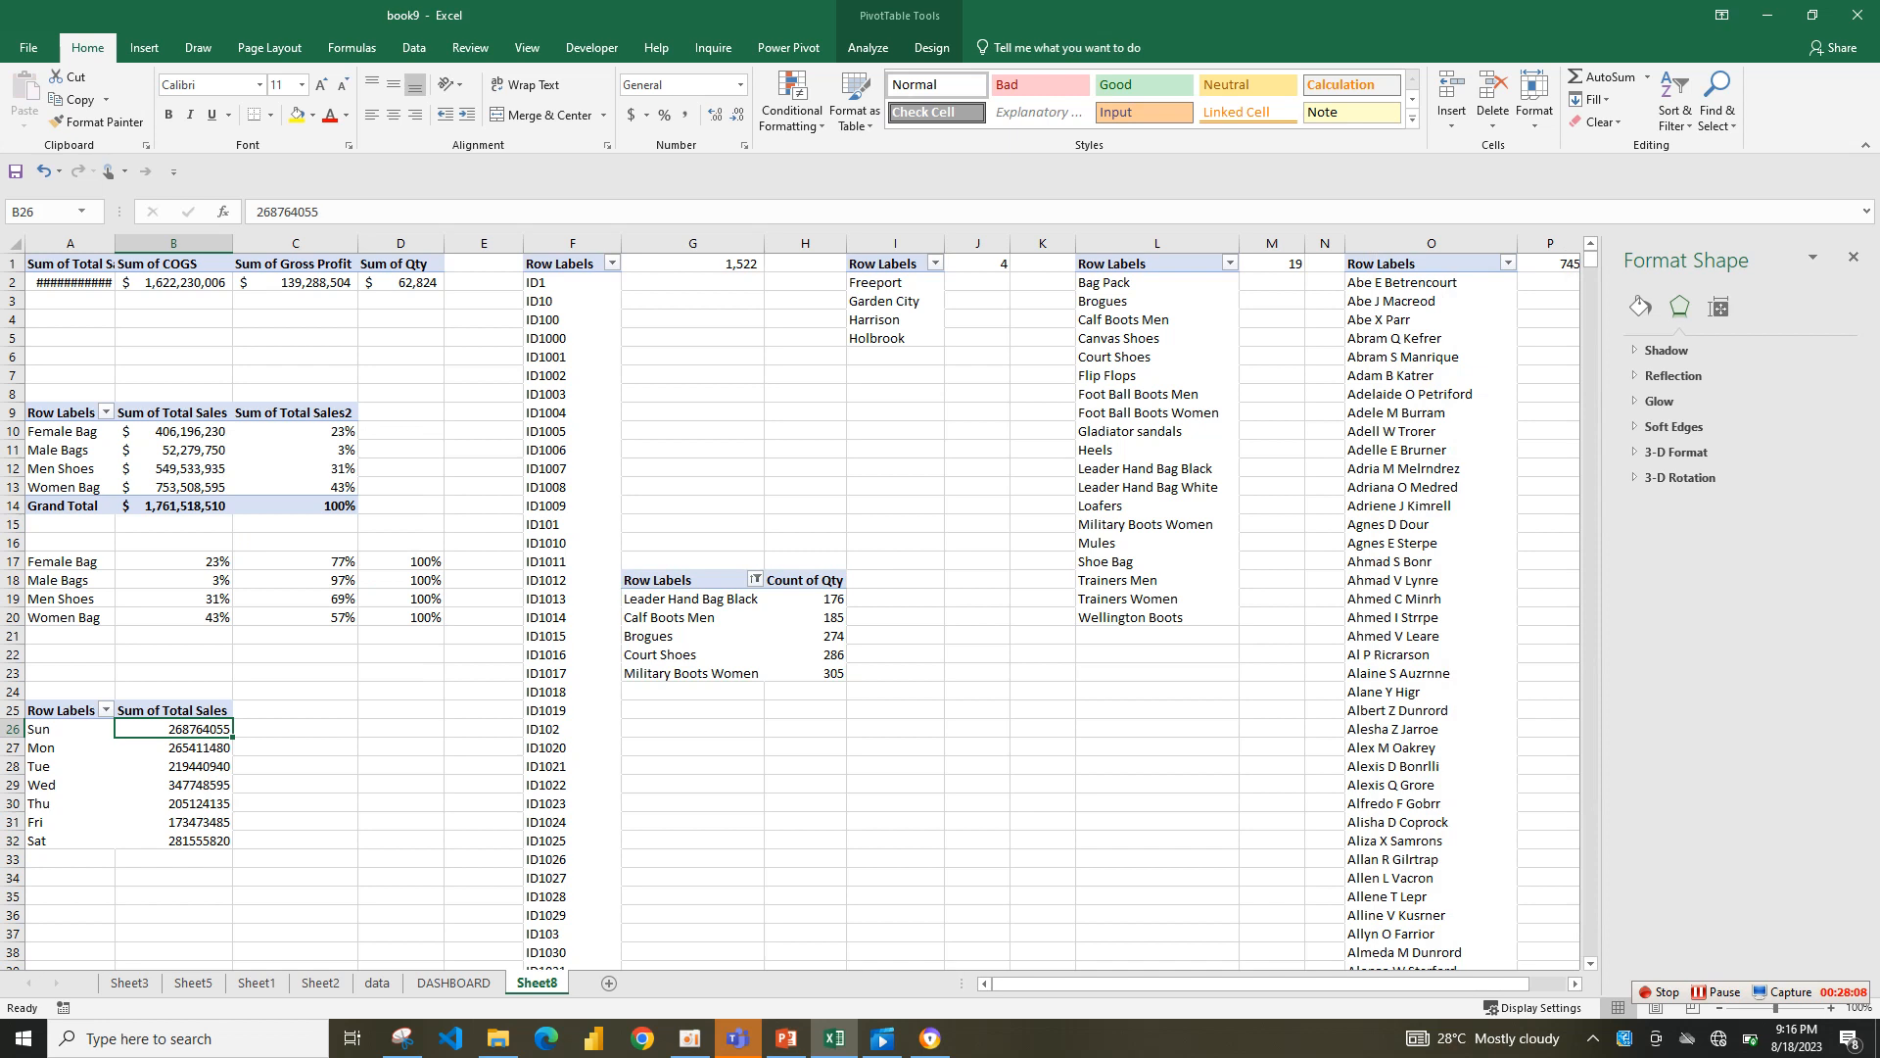
- Show the Sunday to Saturday Total Sales values as % of Column Total, without decimal places
key(shift+Down)
key(shift+Down)
key(shift+Down)
key(shift+Down)
key(shift+Down)
key(shift+Down)
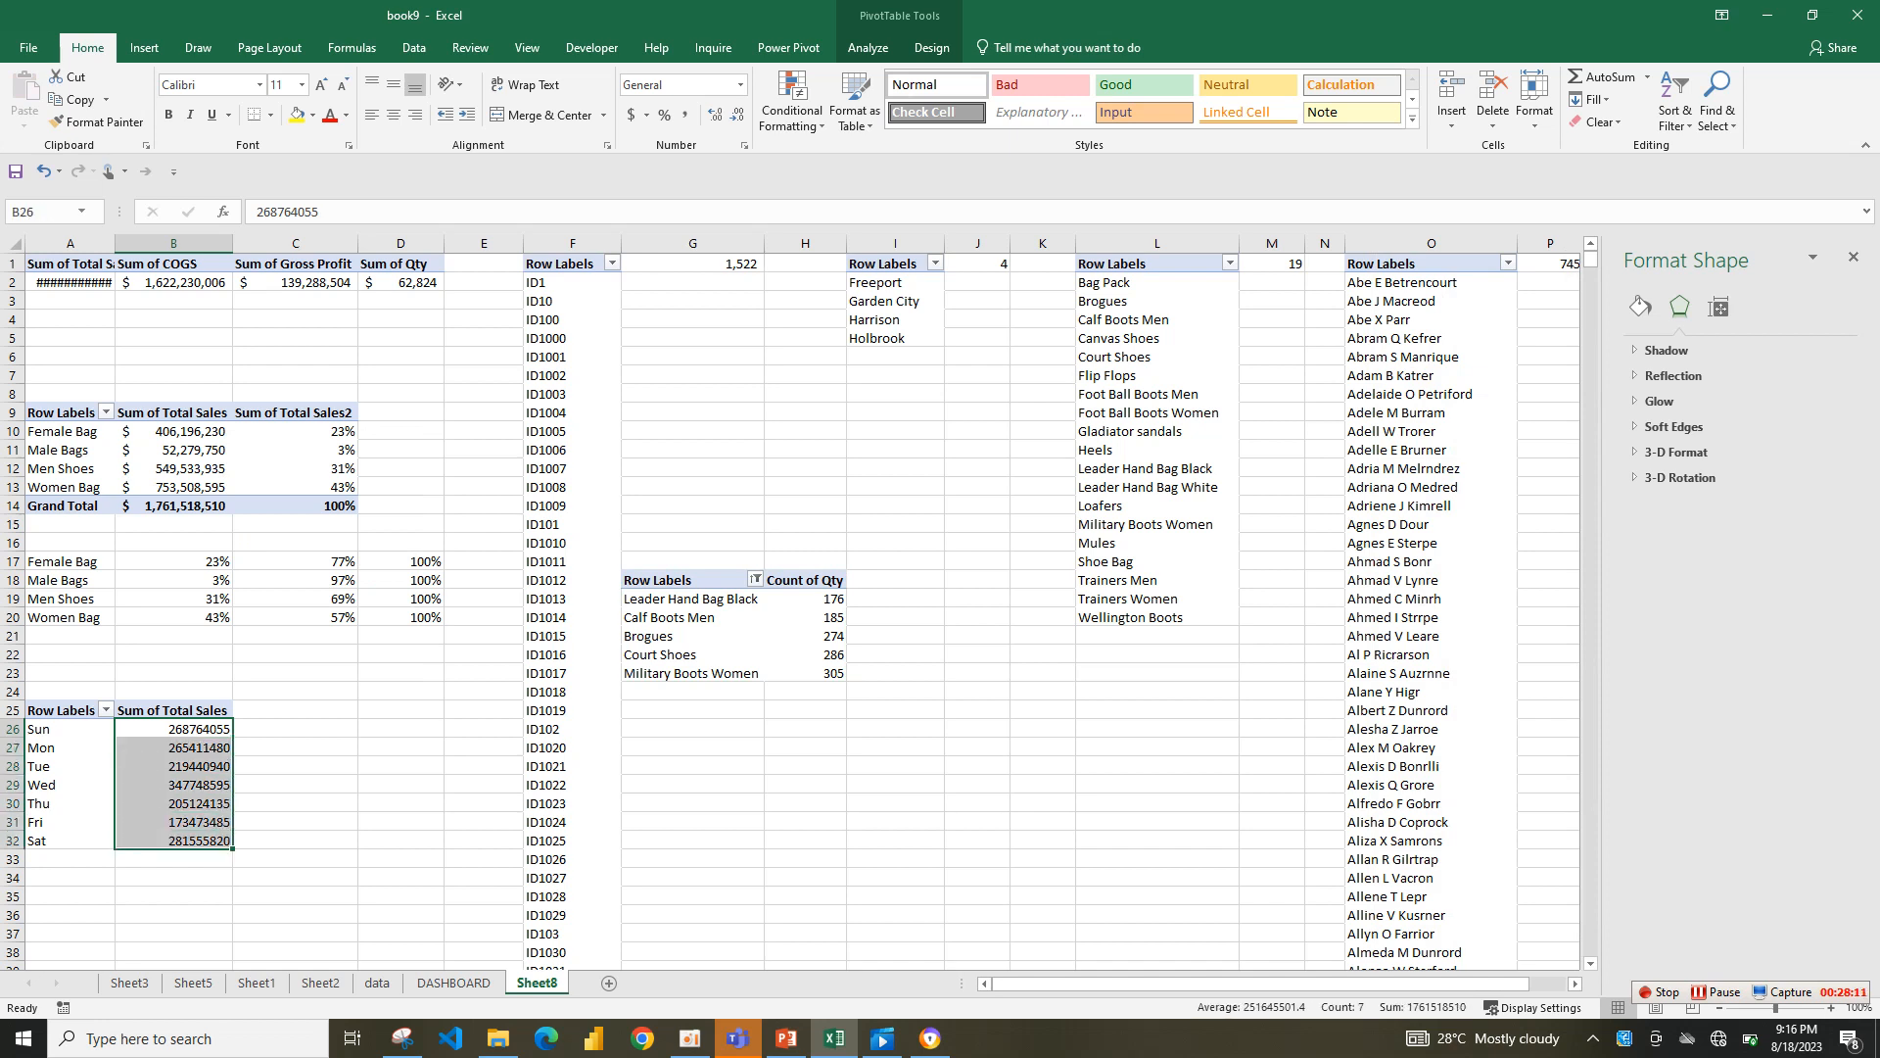
right_click(205, 801)
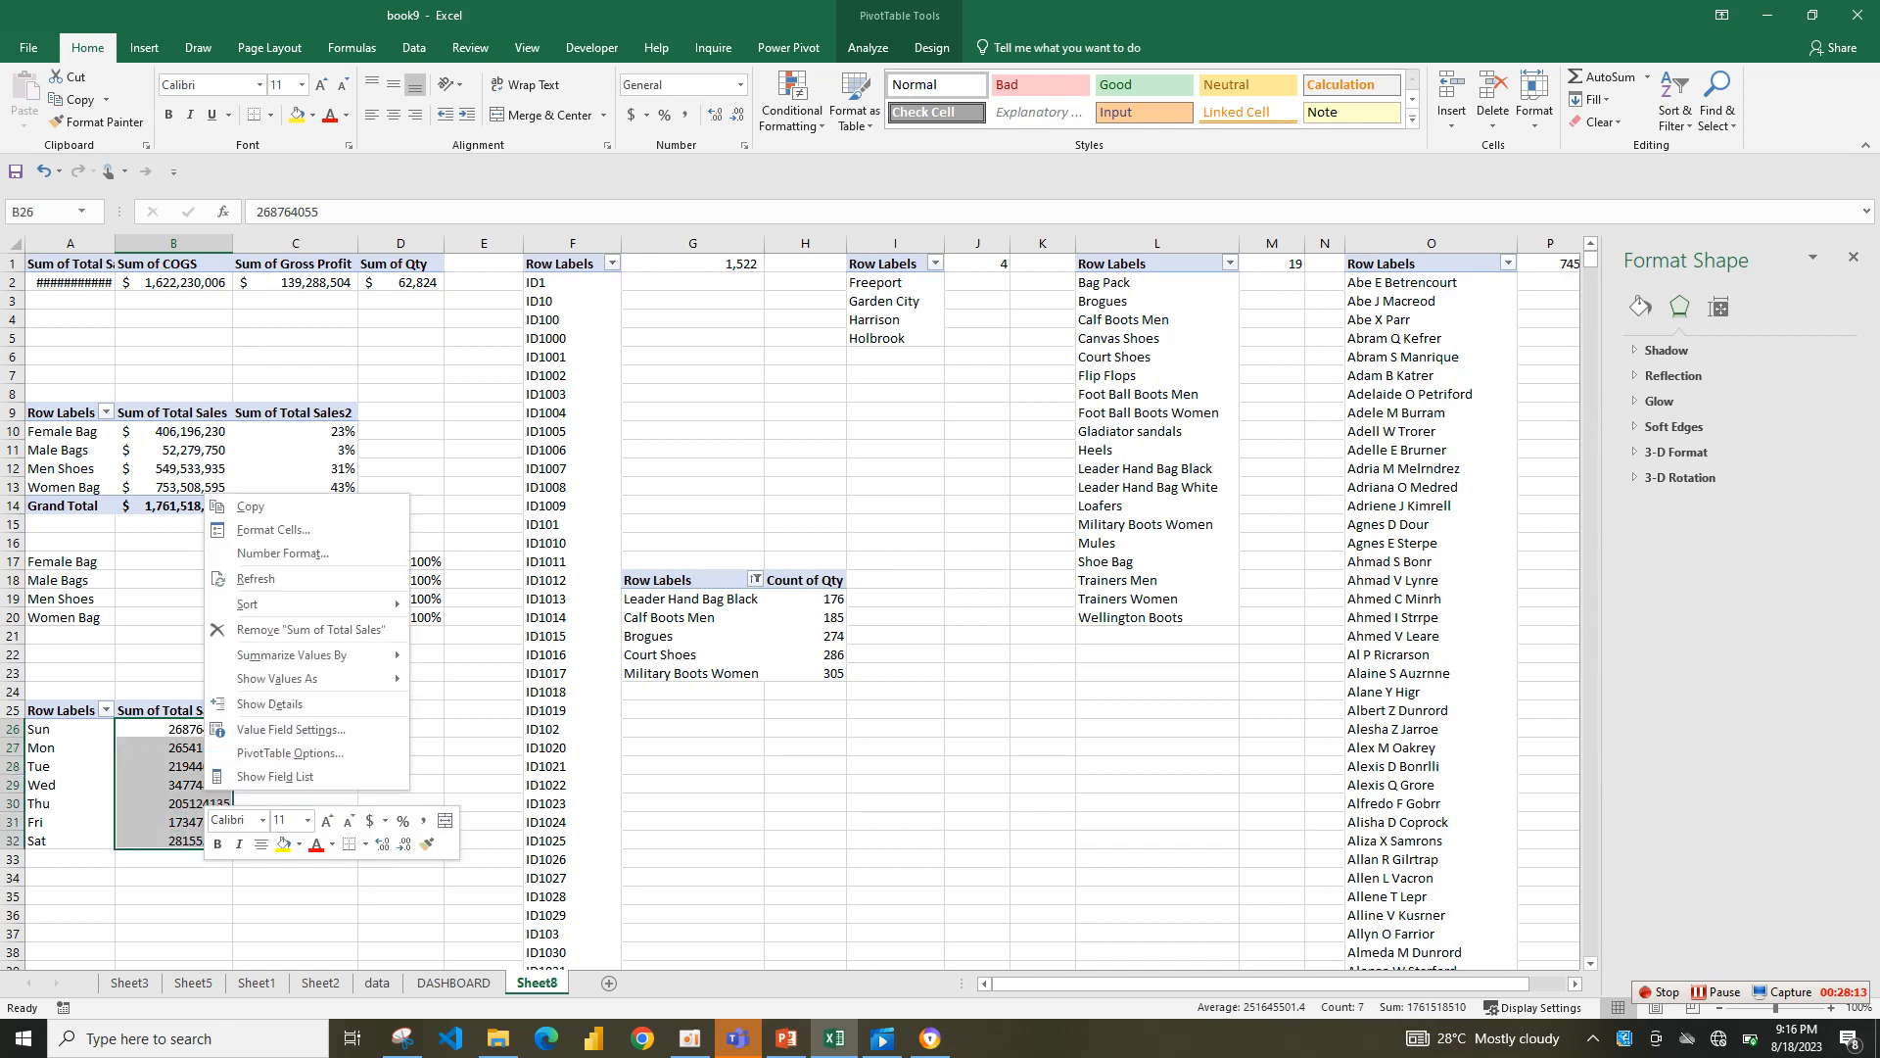
mouse_move(294, 678)
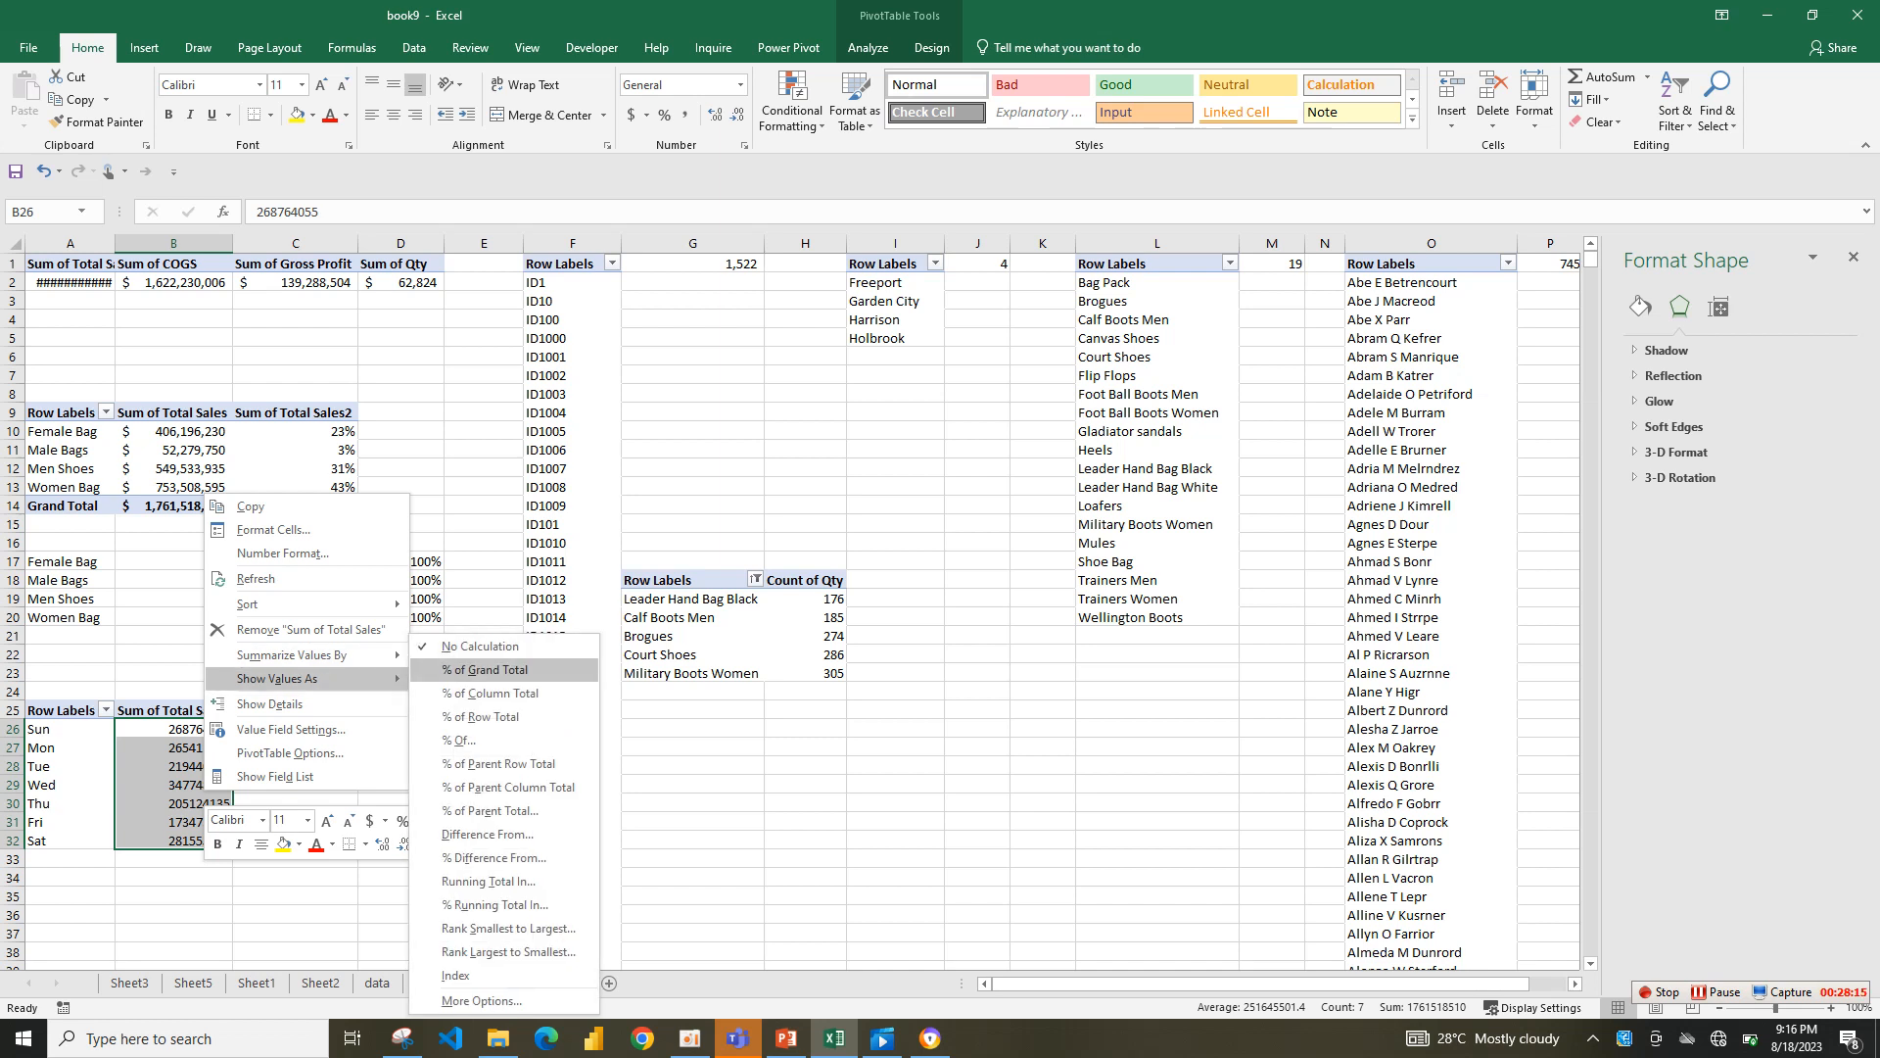
click(470, 693)
click(738, 115)
click(738, 114)
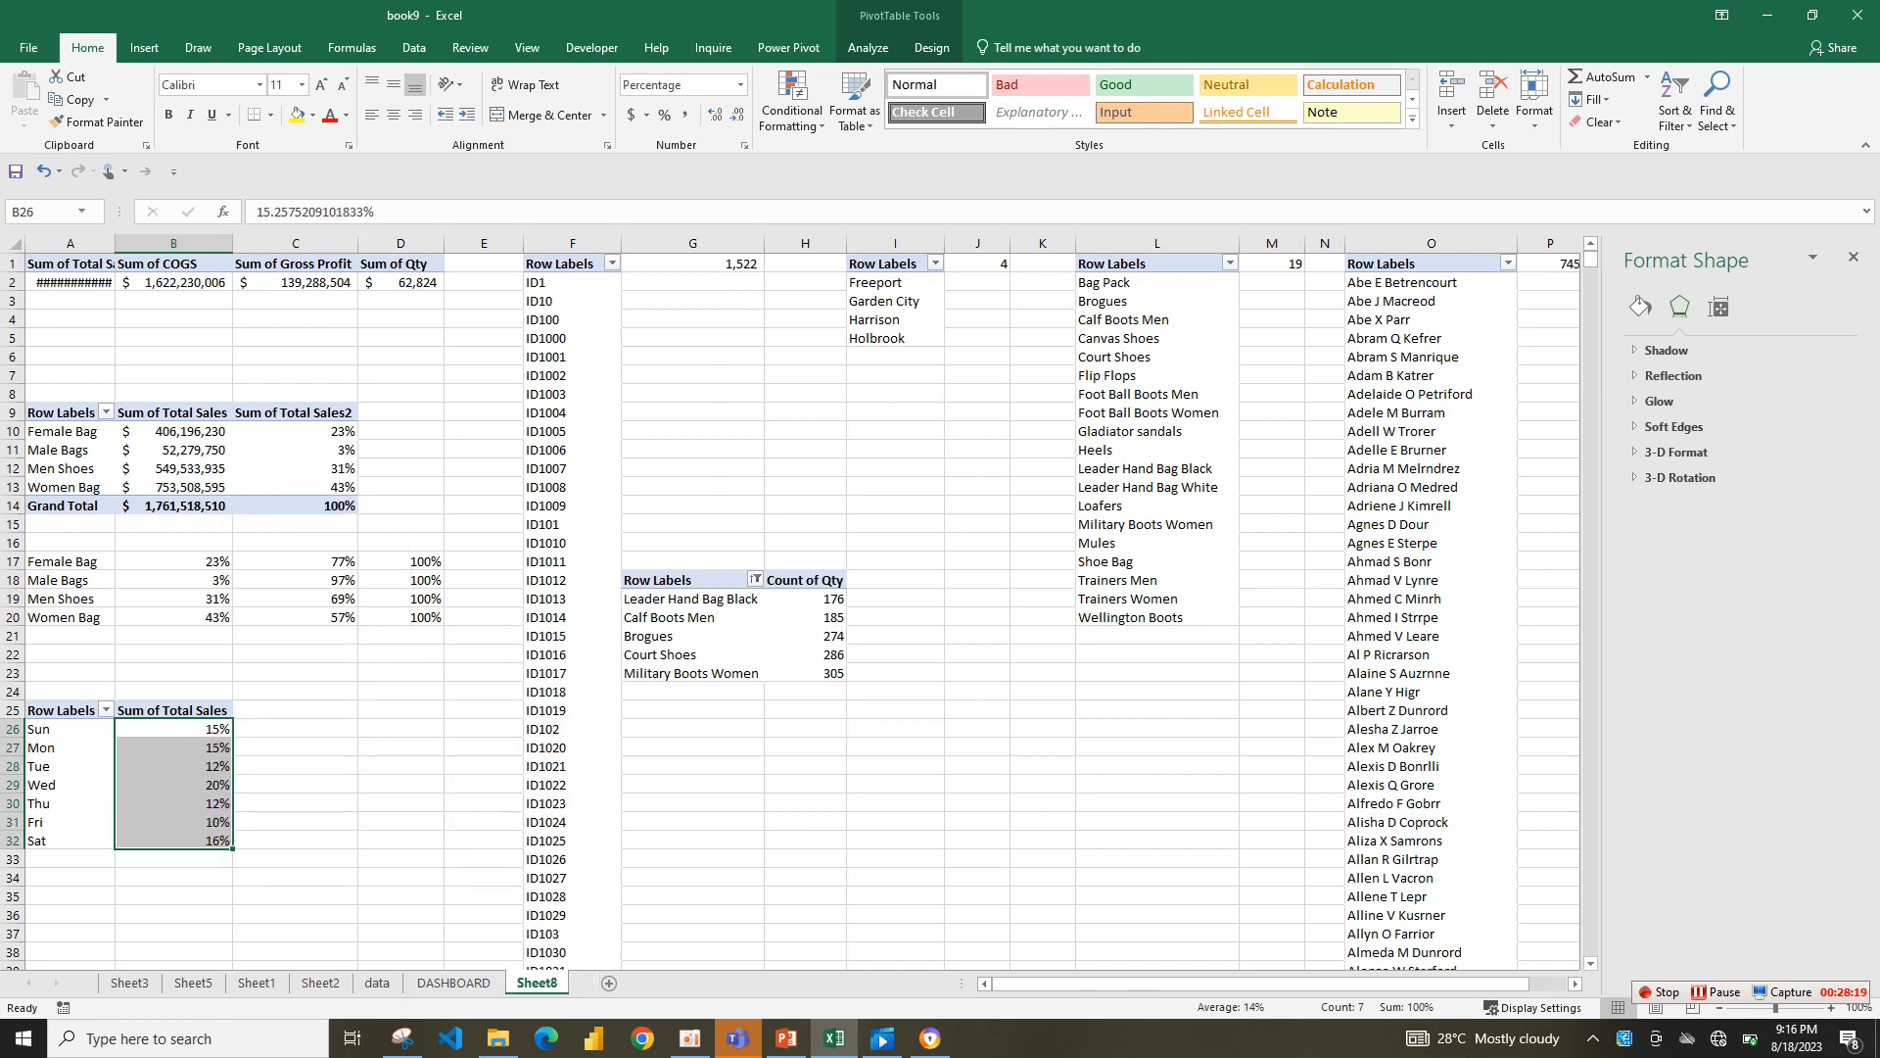
- Enter =A26 in cell C26 beside the weekday PivotTable and fill the formula across to D26
click(294, 840)
drag(59, 728, 196, 840)
click(295, 729)
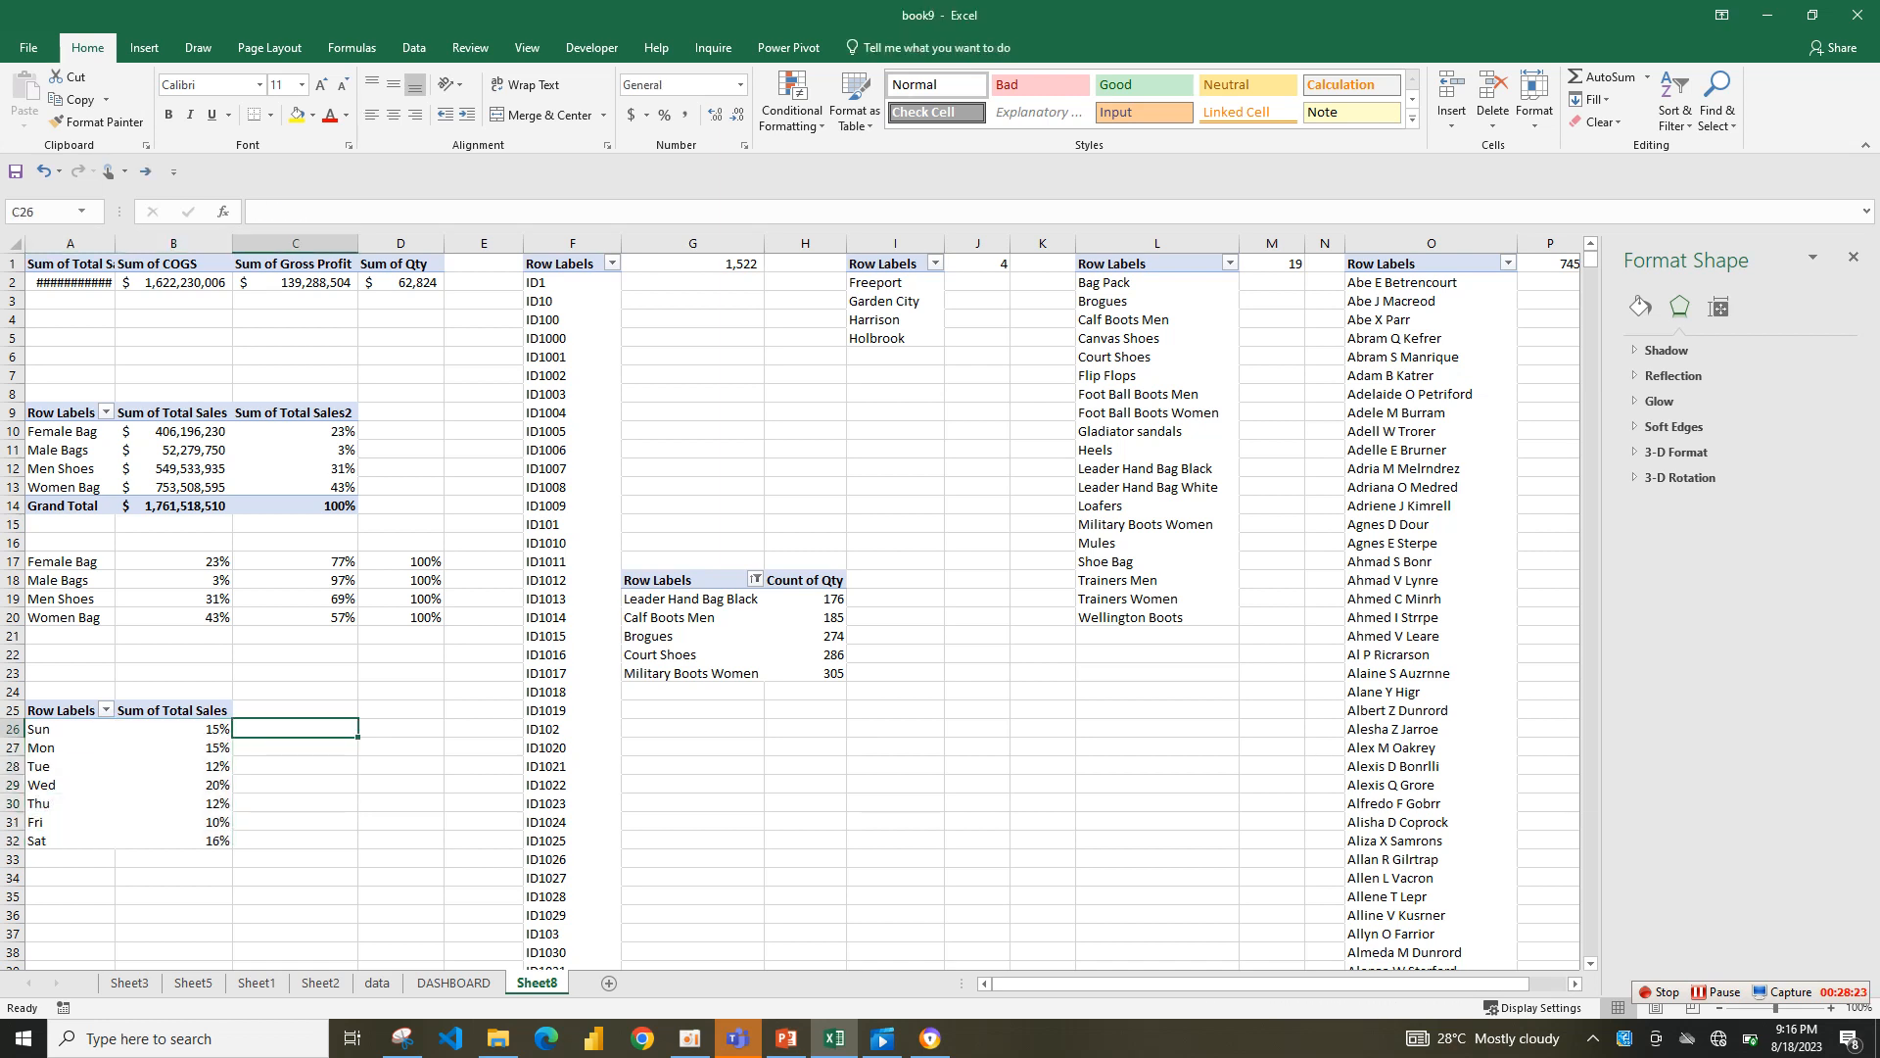
text(=)
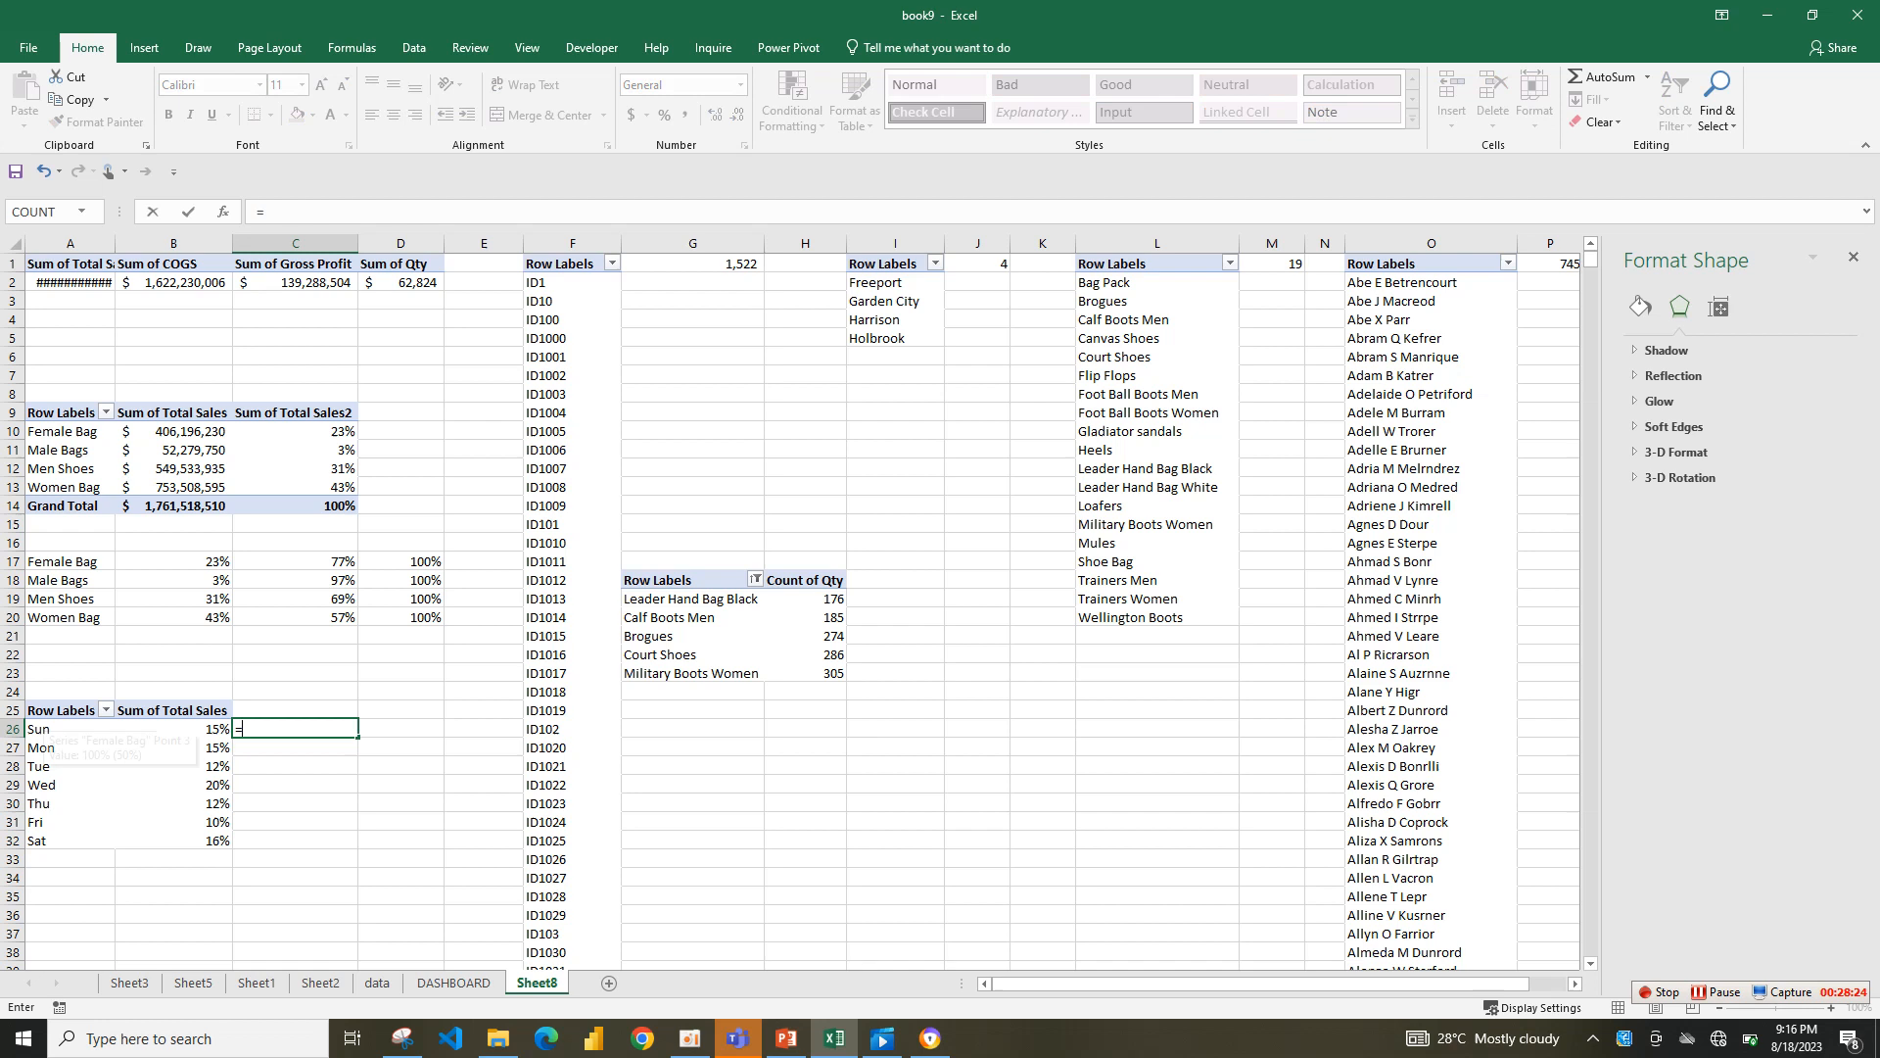
click(59, 729)
key(Return)
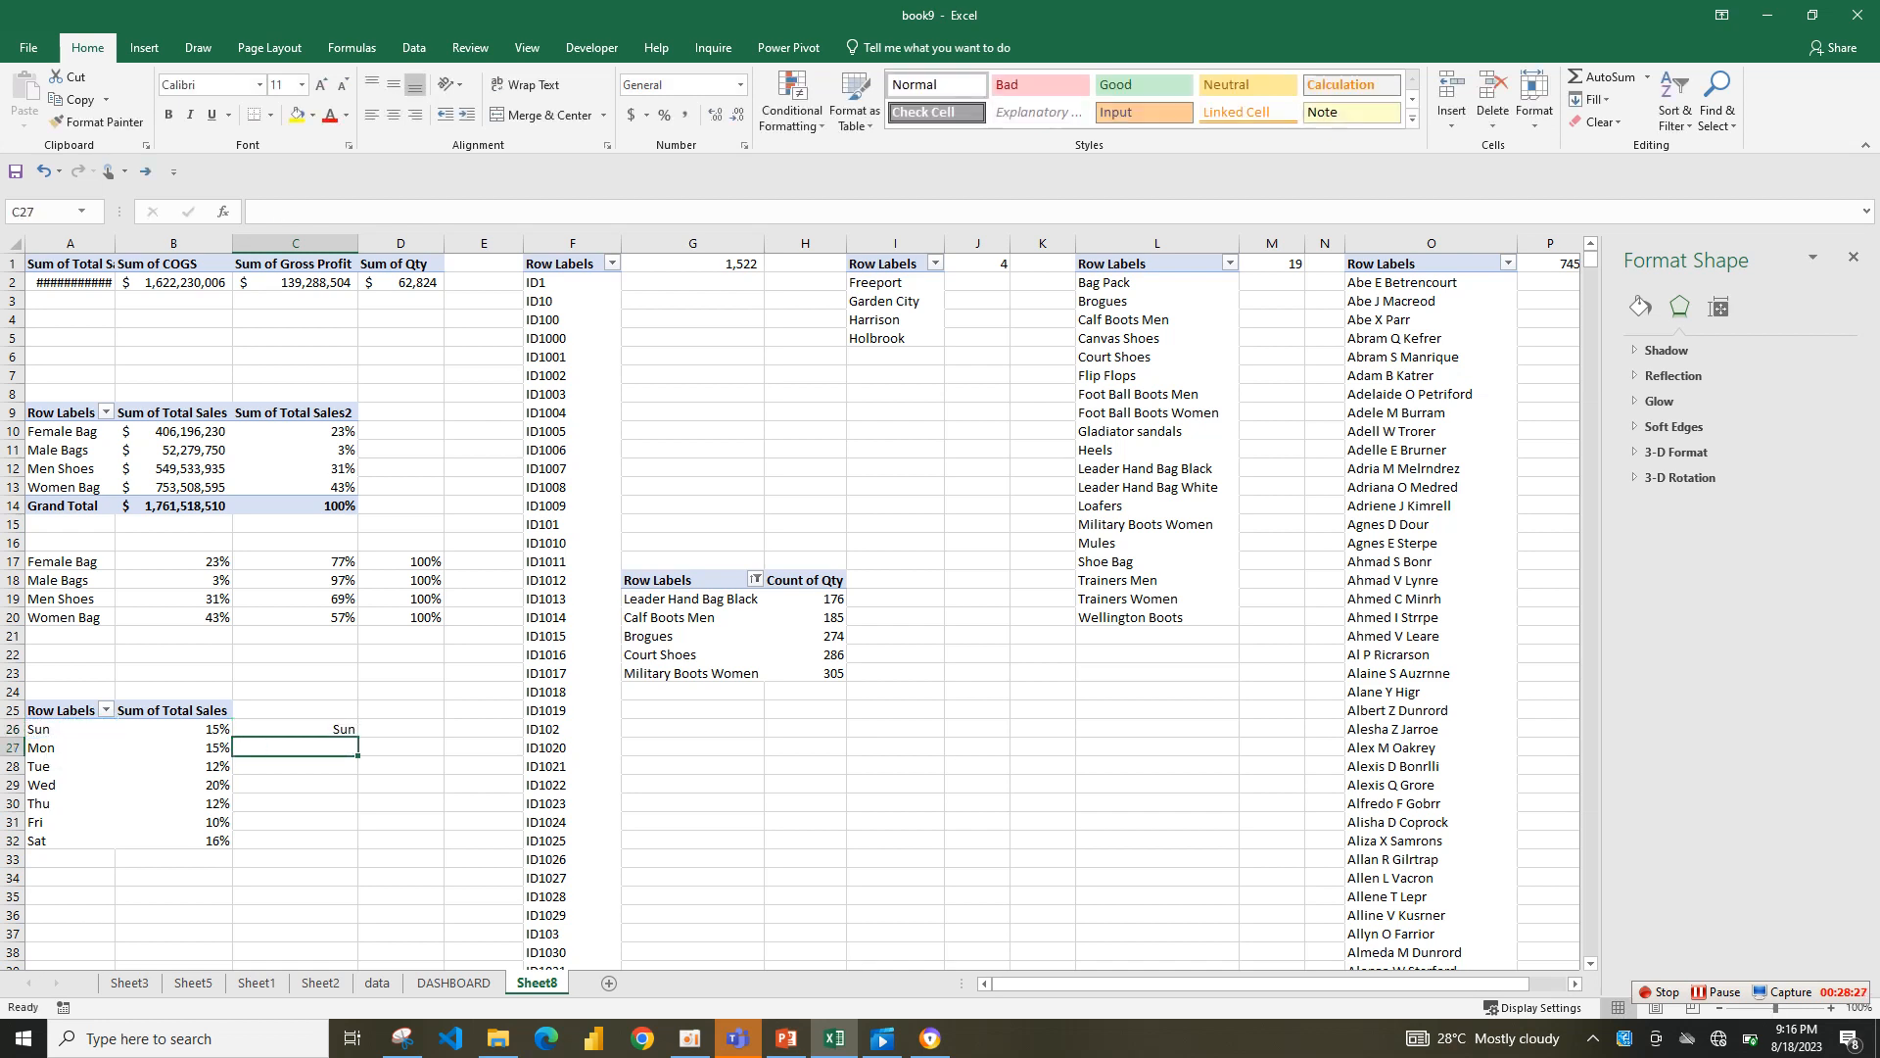
click(296, 710)
click(296, 728)
drag(358, 737, 443, 737)
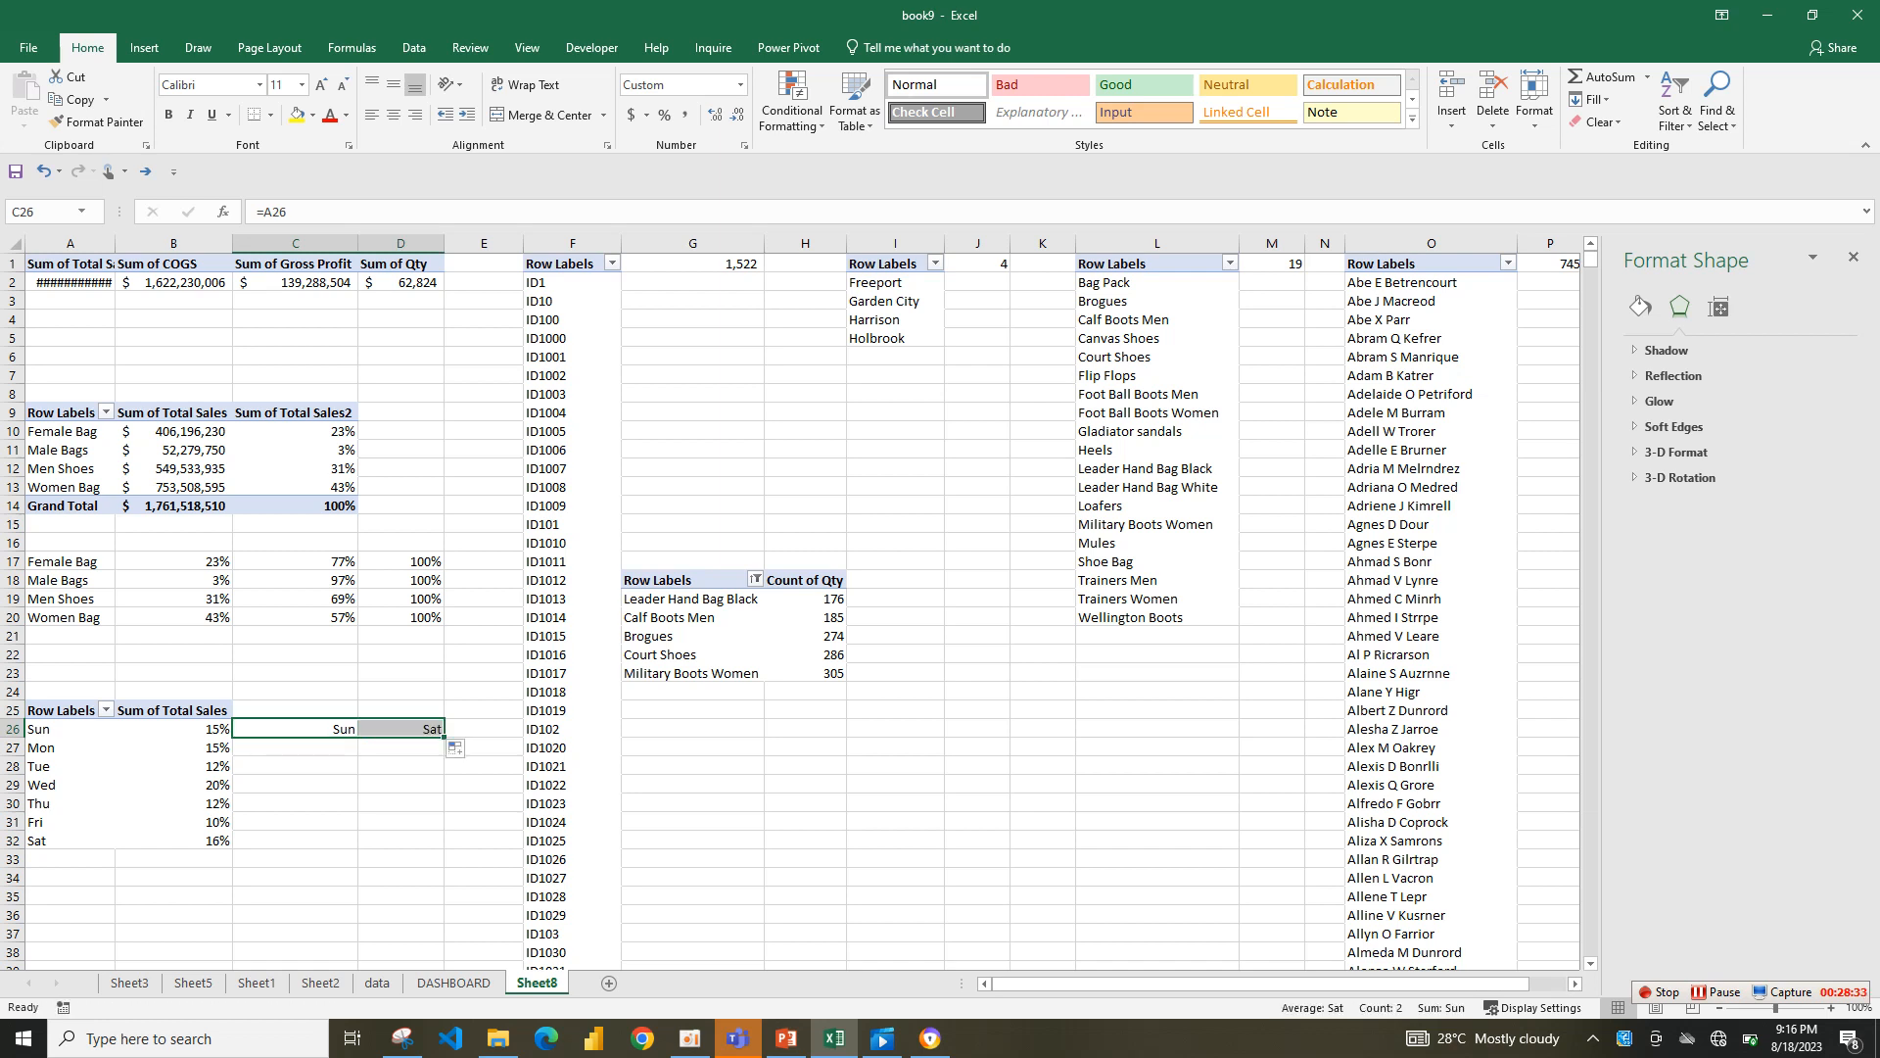
- Re-enter the formula in cell D26 as =B26
click(401, 729)
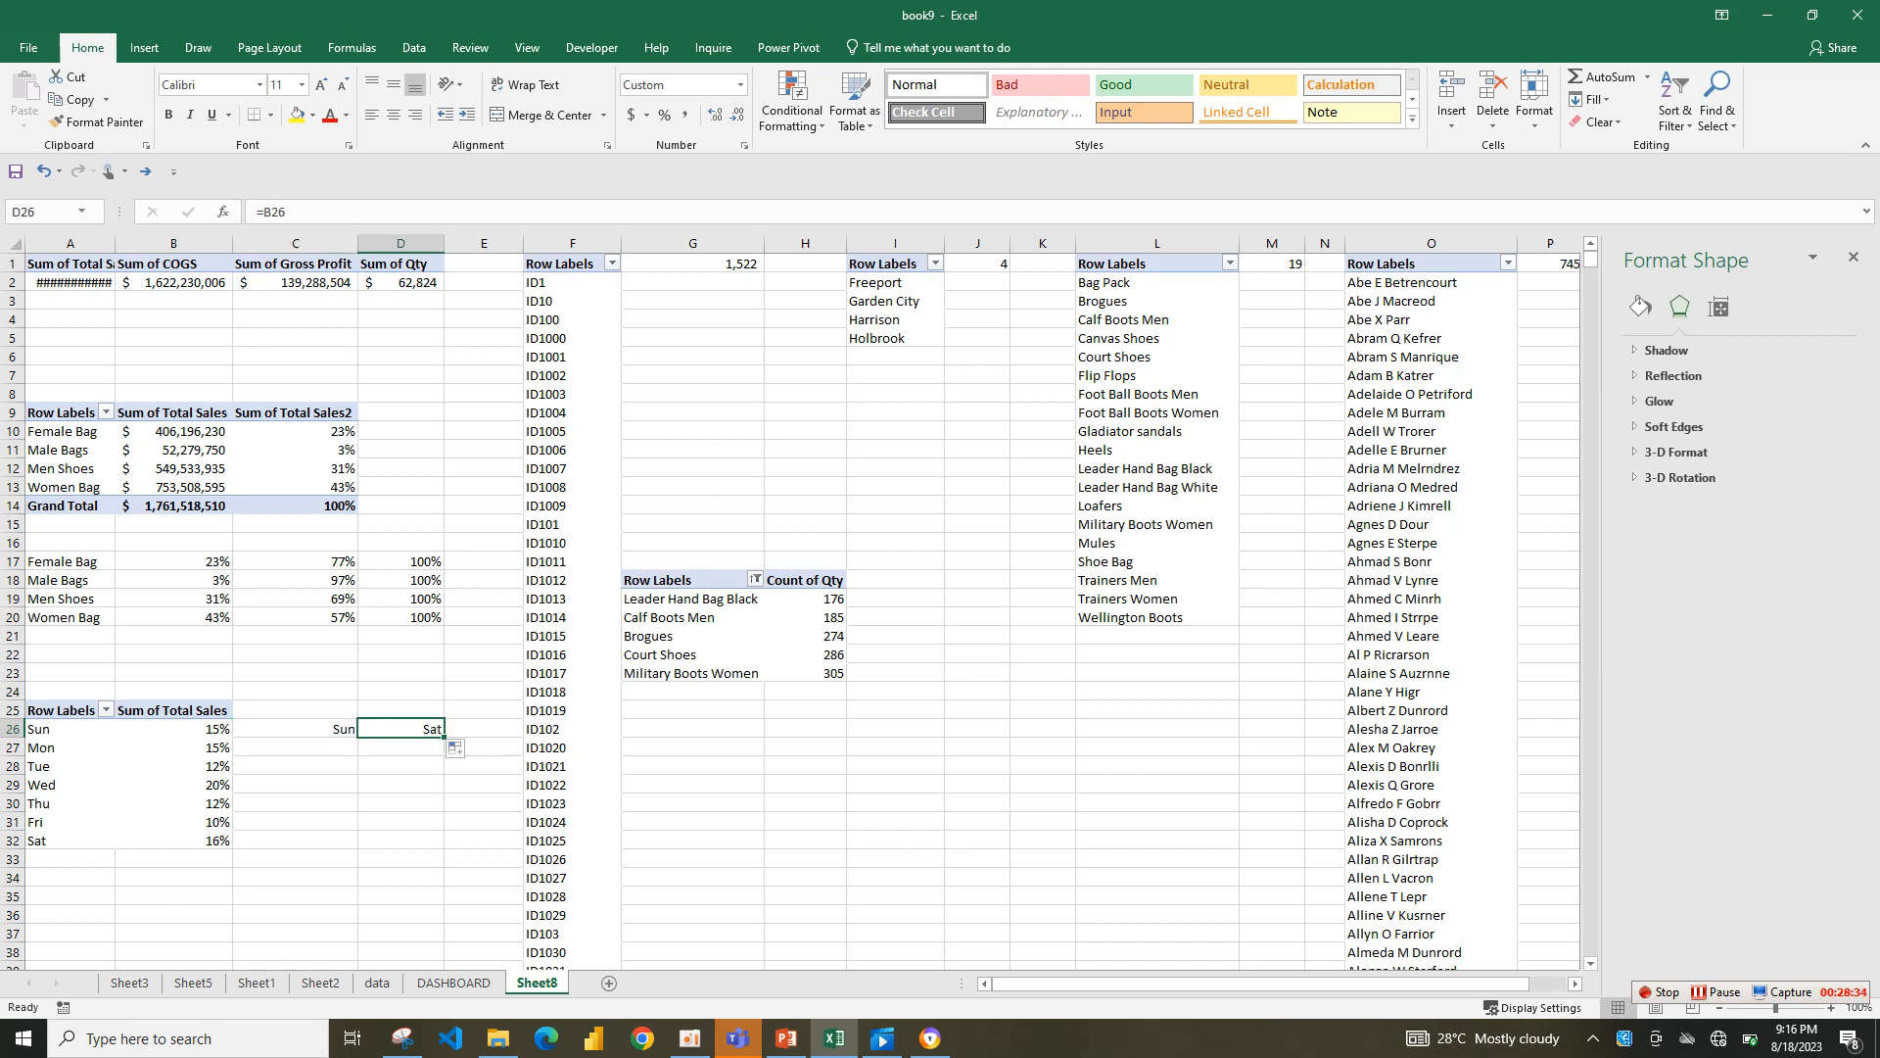
click(263, 212)
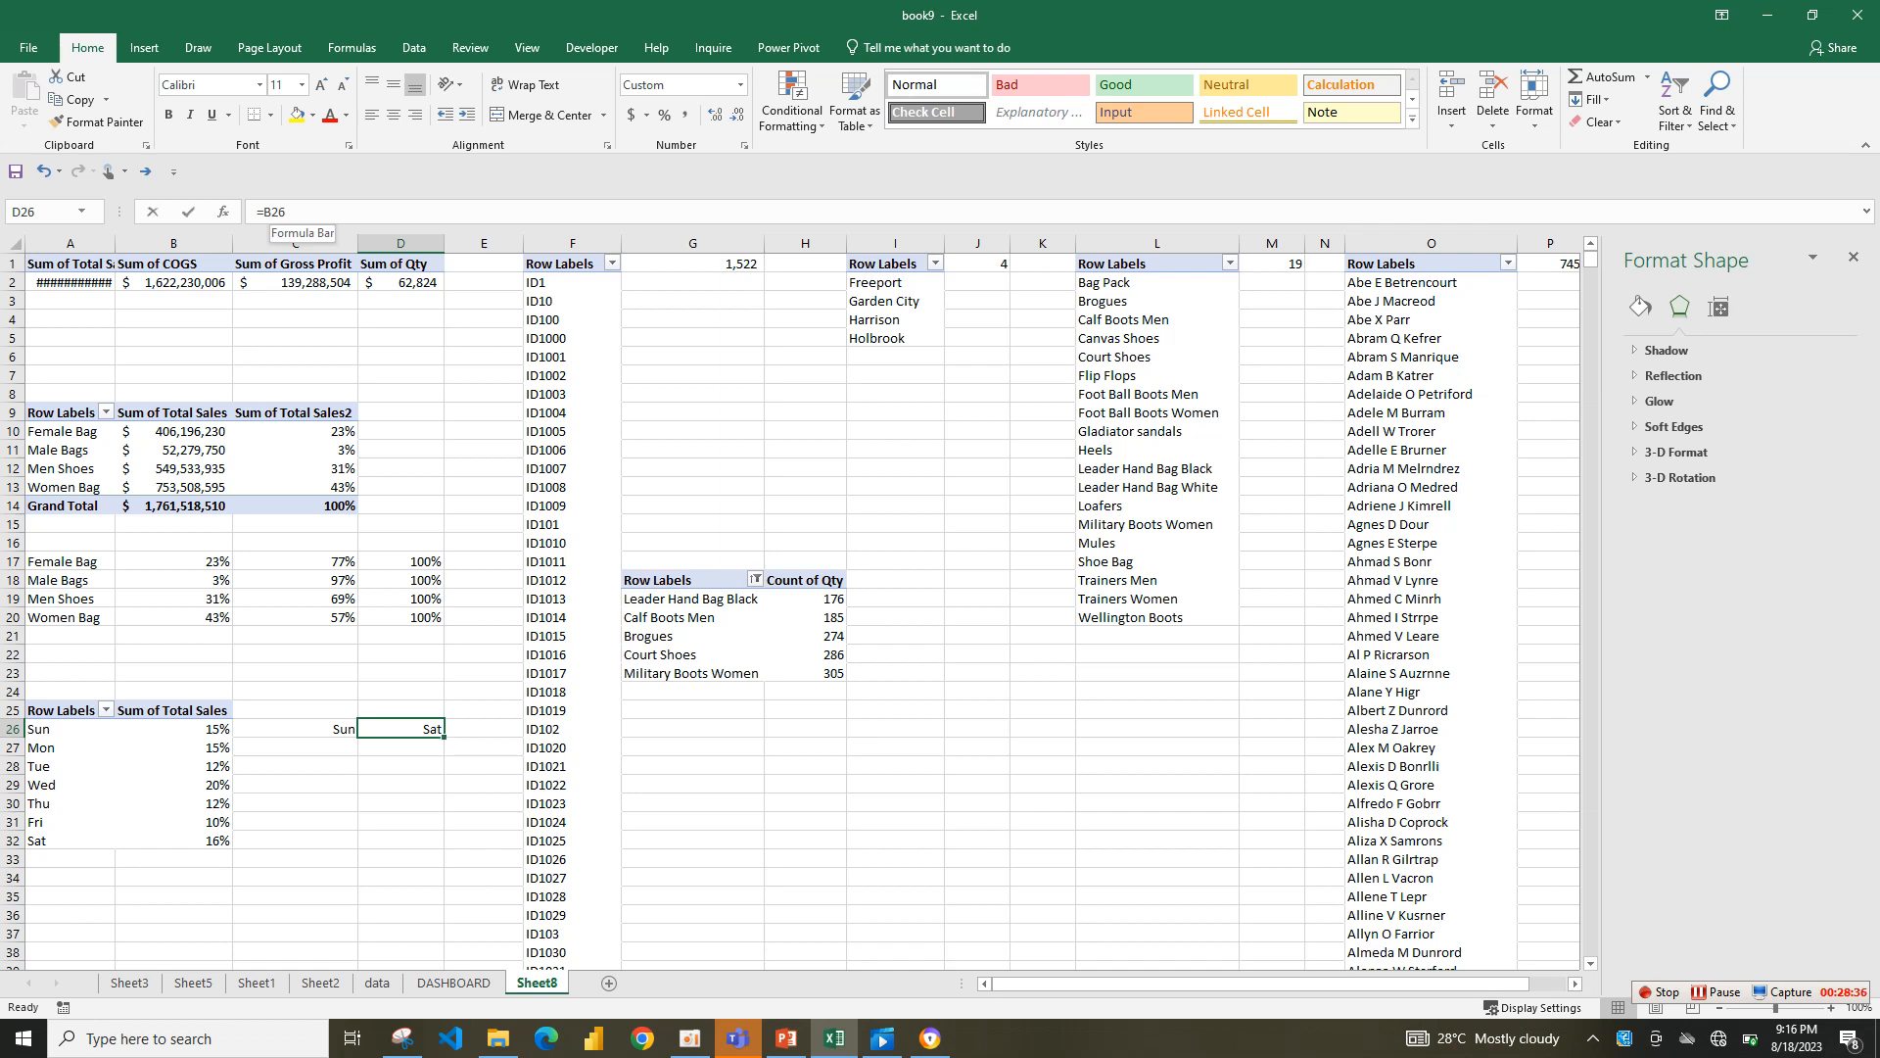
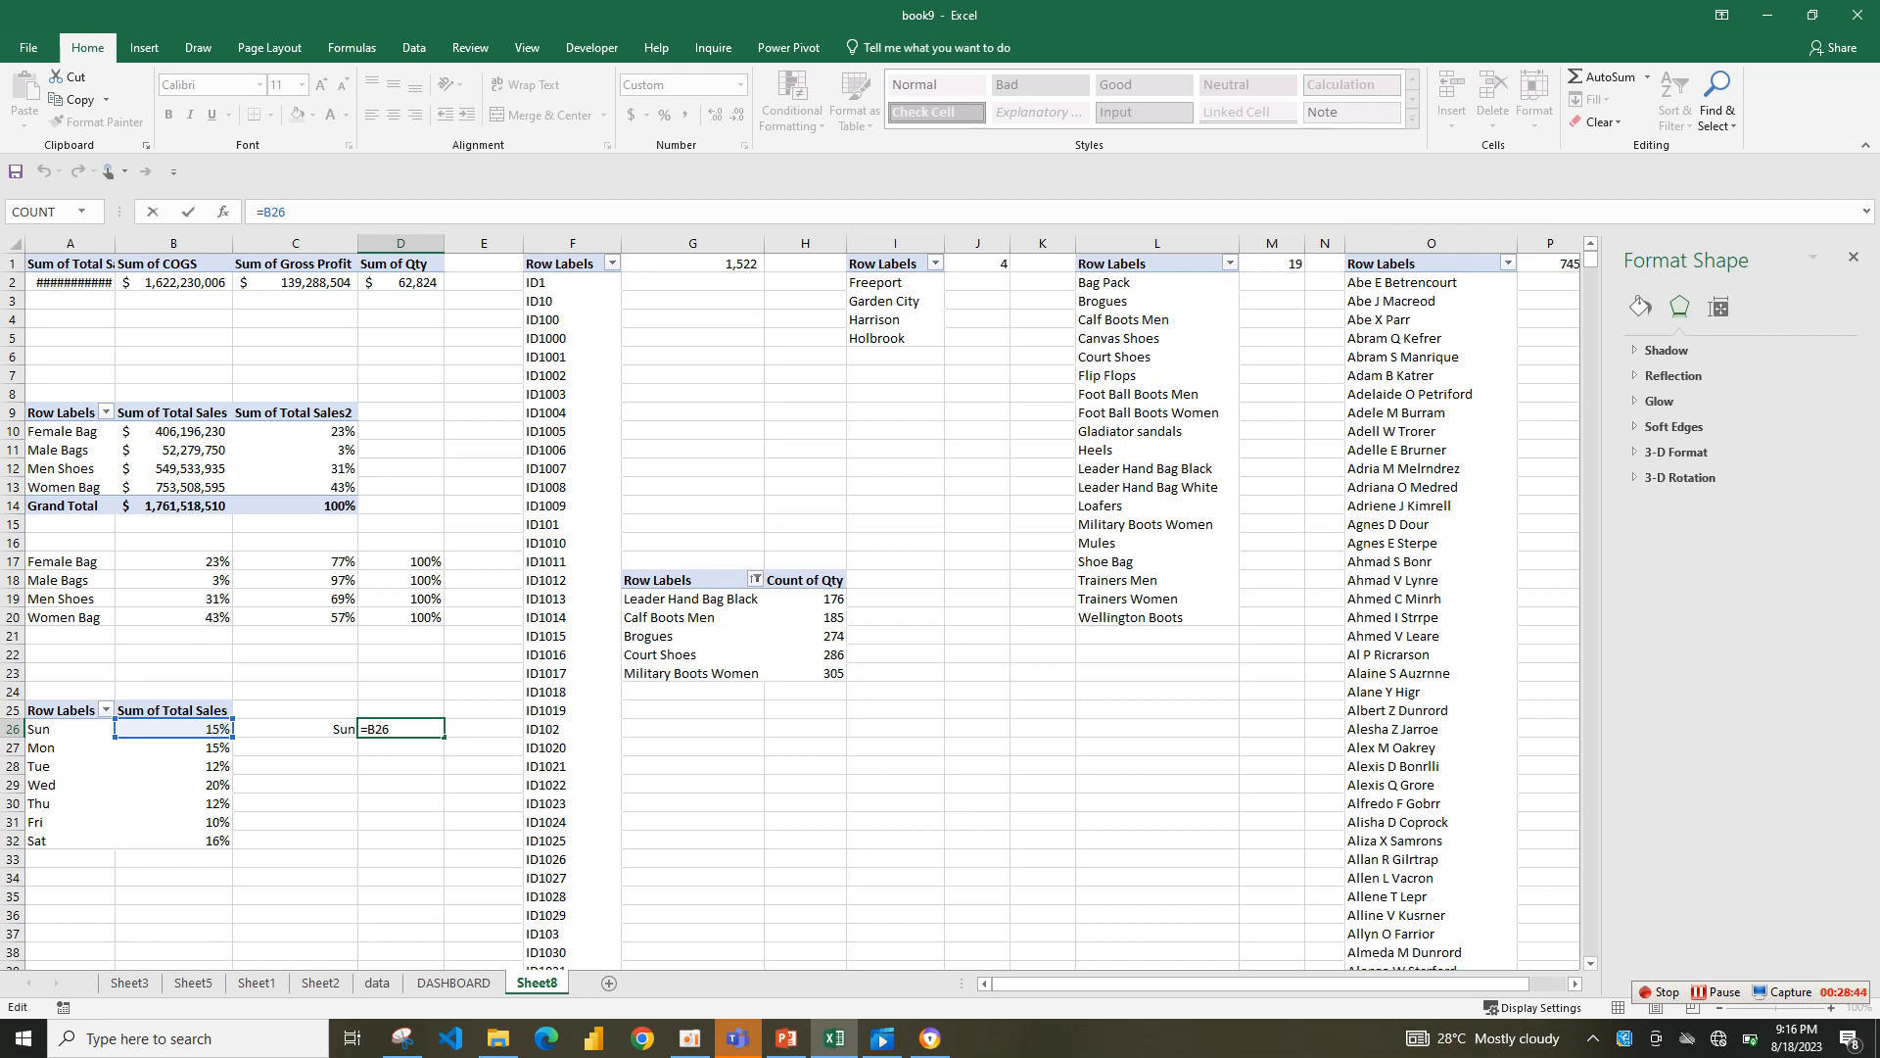
click(286, 211)
key(BackSpace)
key(BackSpace)
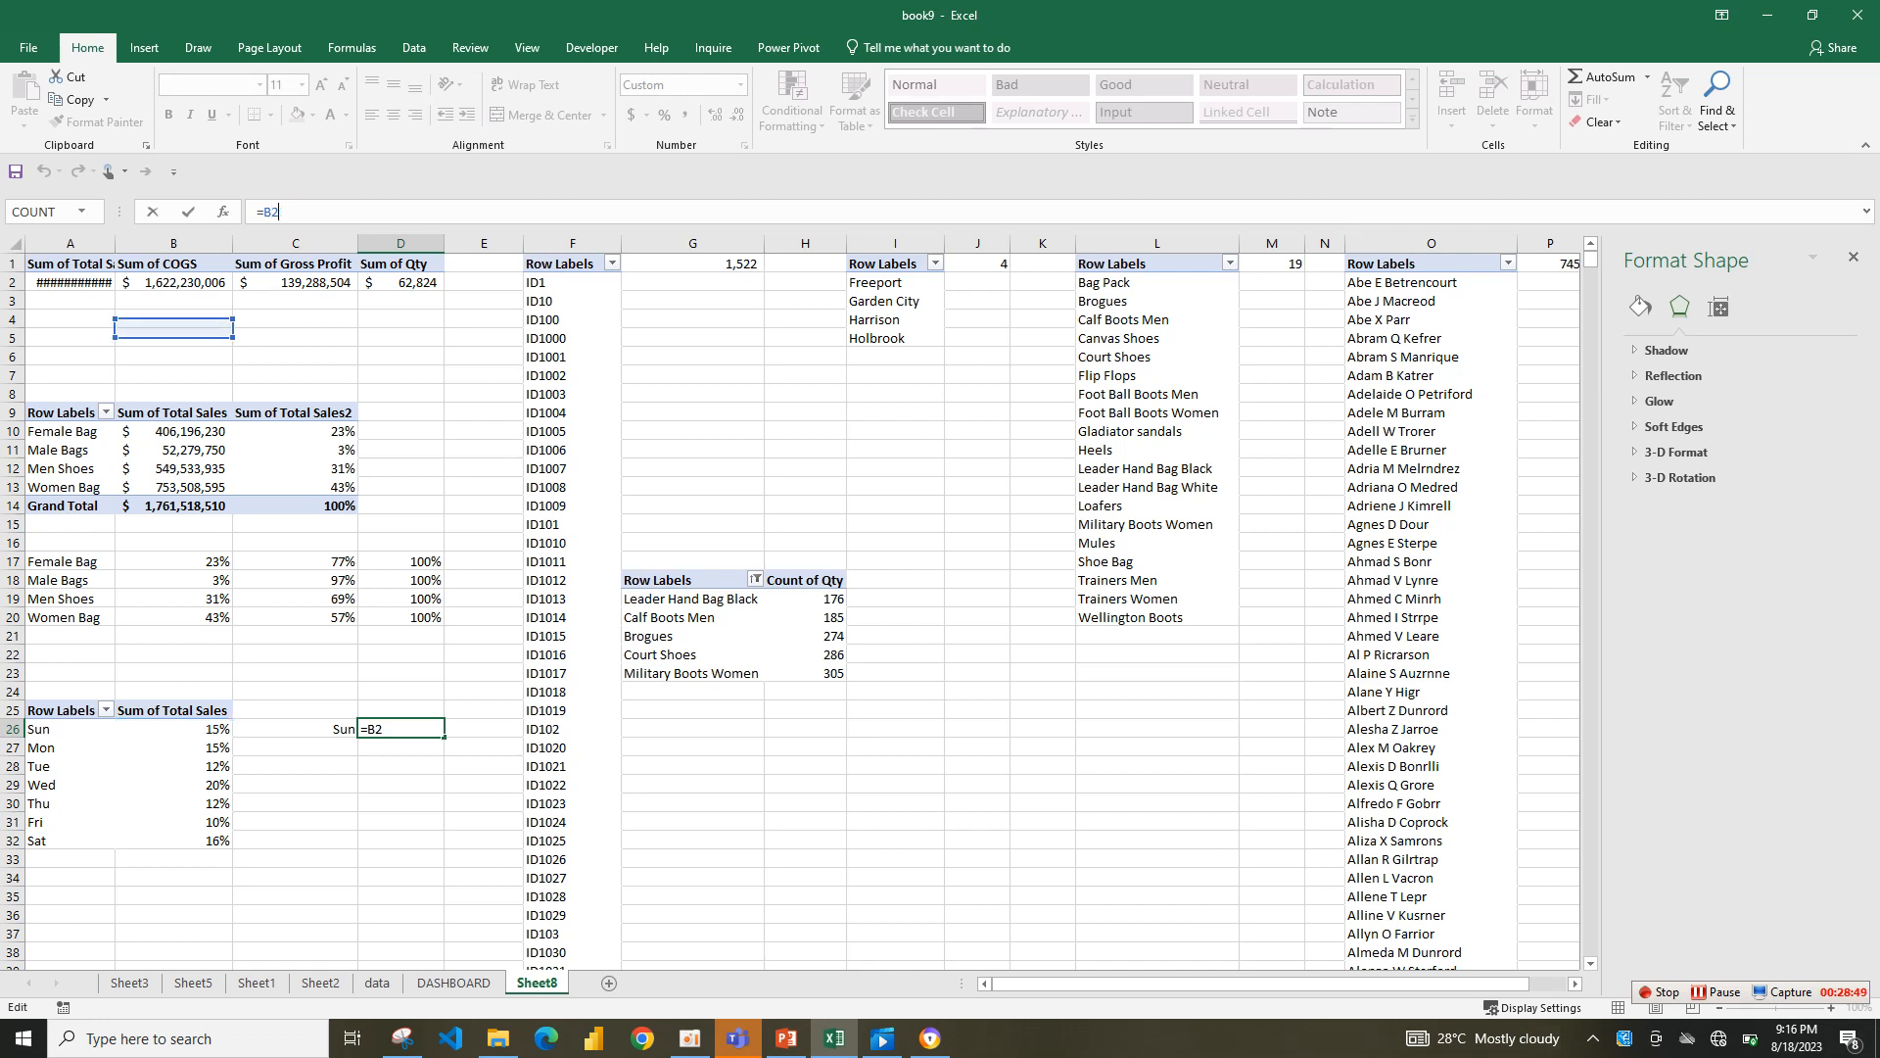
text(26)
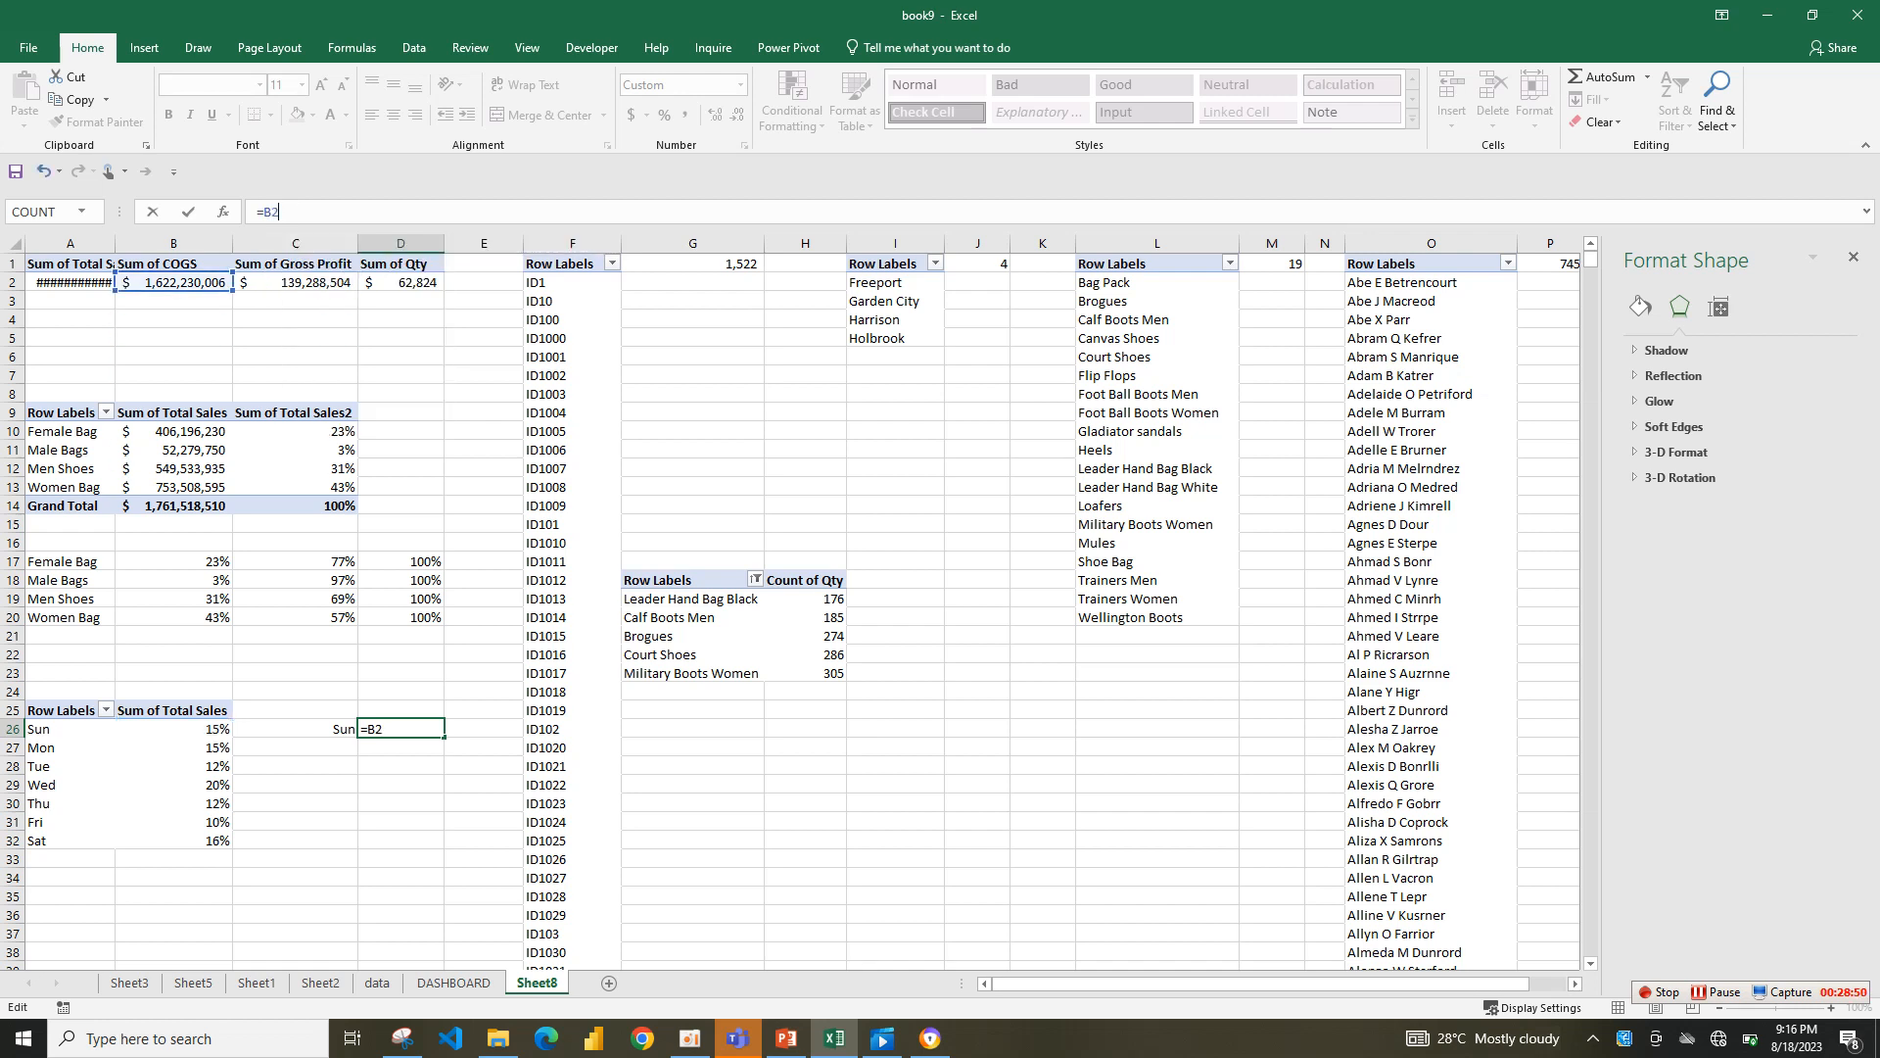
key(Return)
click(400, 728)
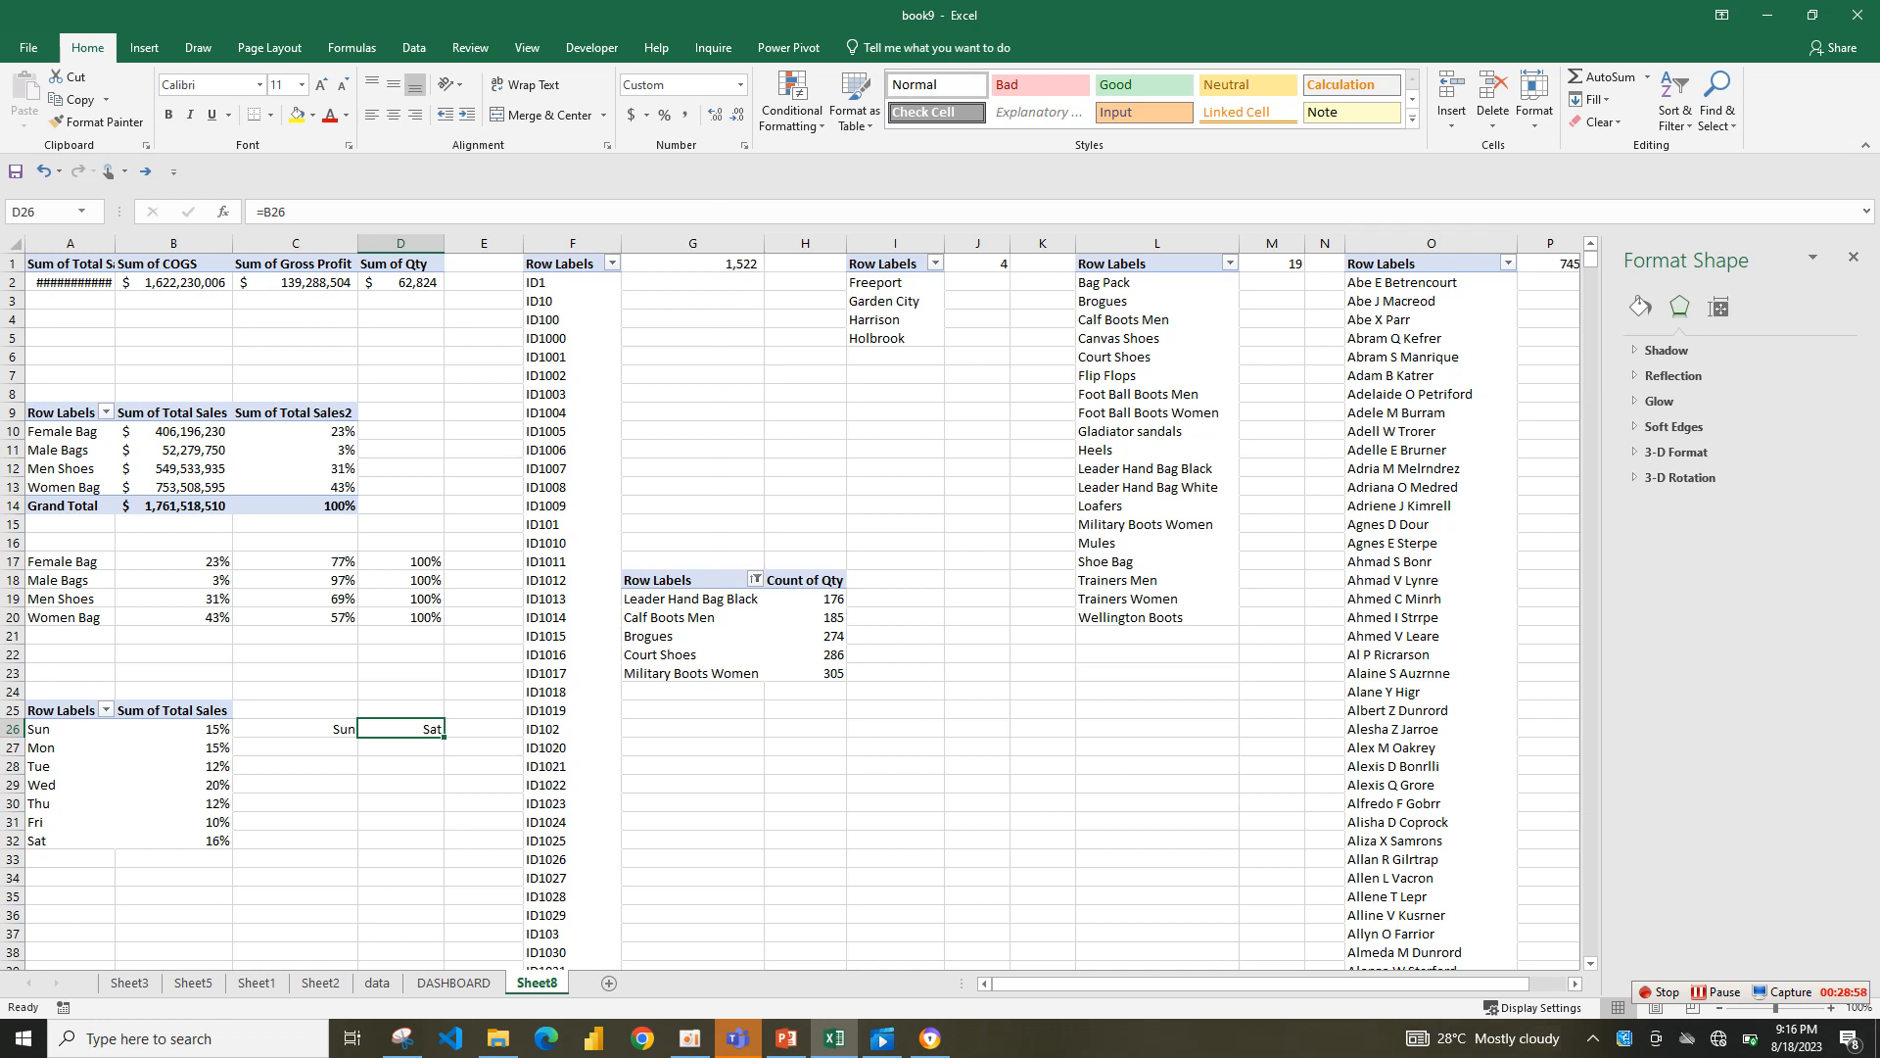
- Reference Sunday's Total Sales in D26 and replace the resulting GETPIVOTDATA formula with =B25
text(=)
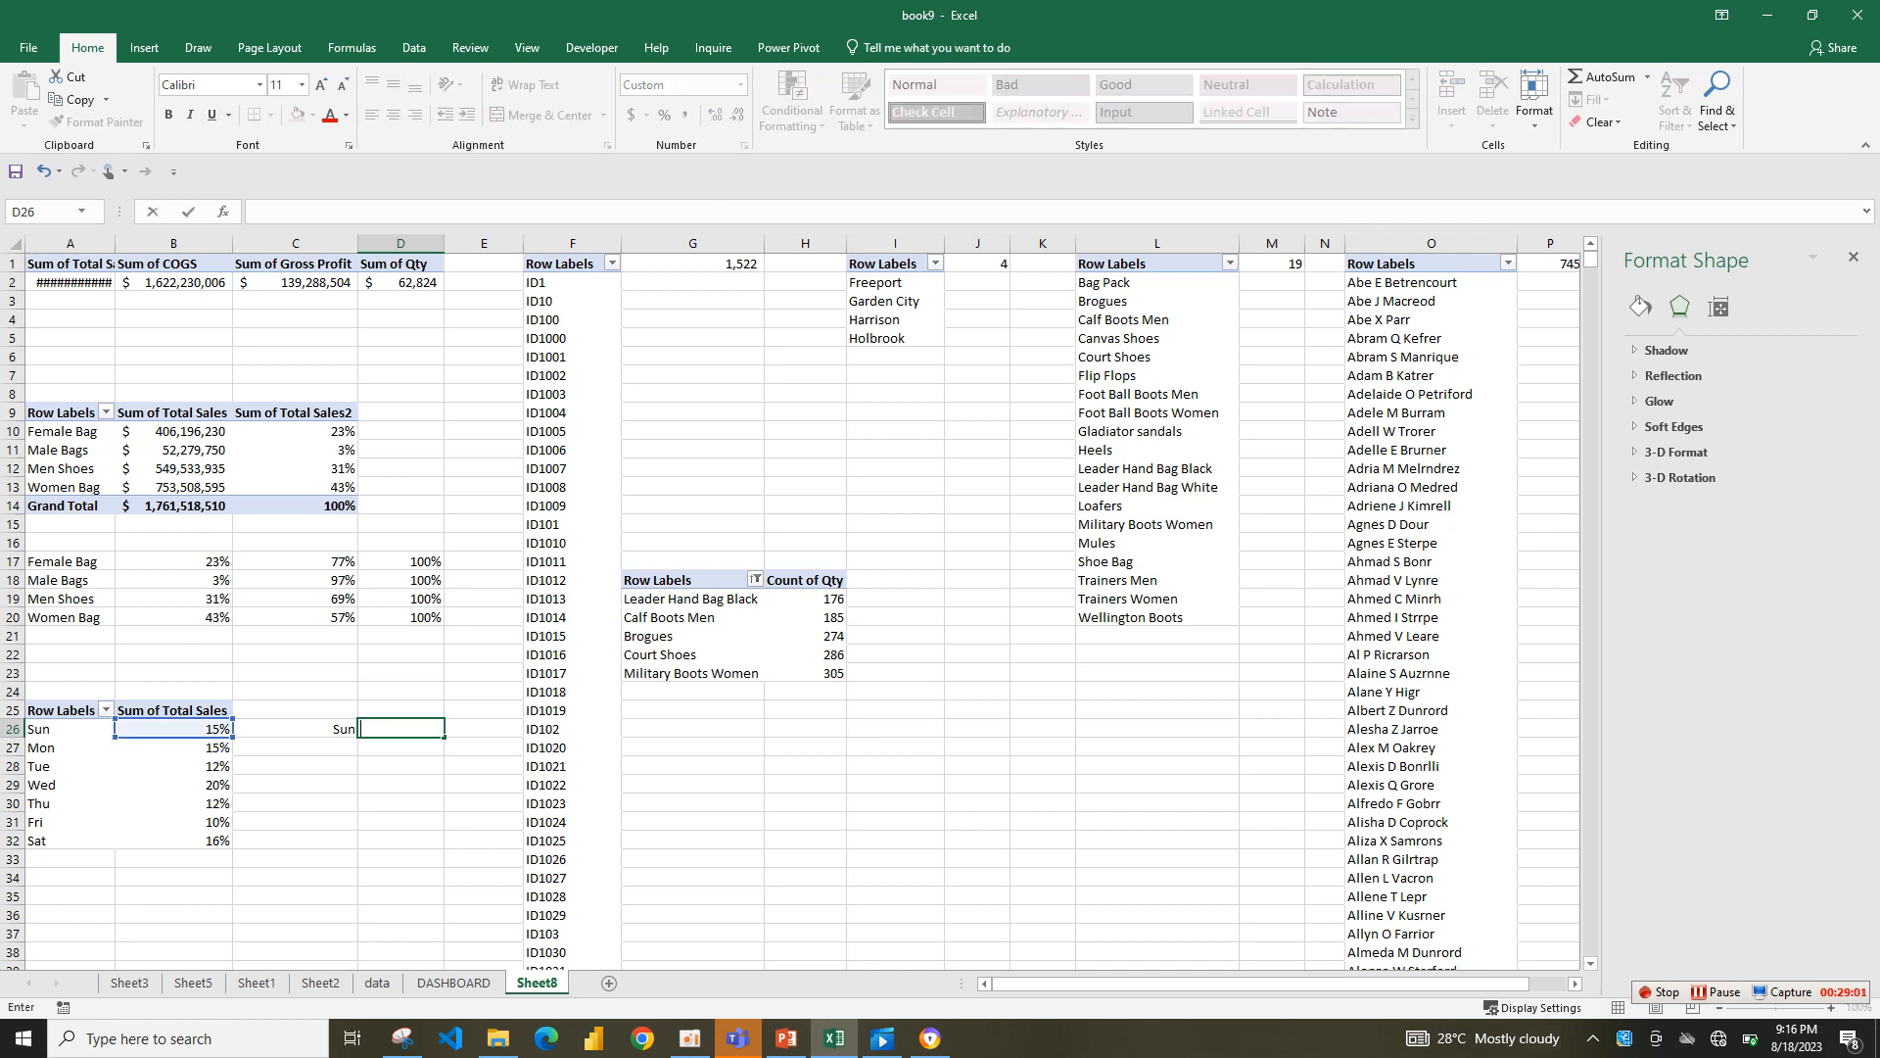
click(207, 730)
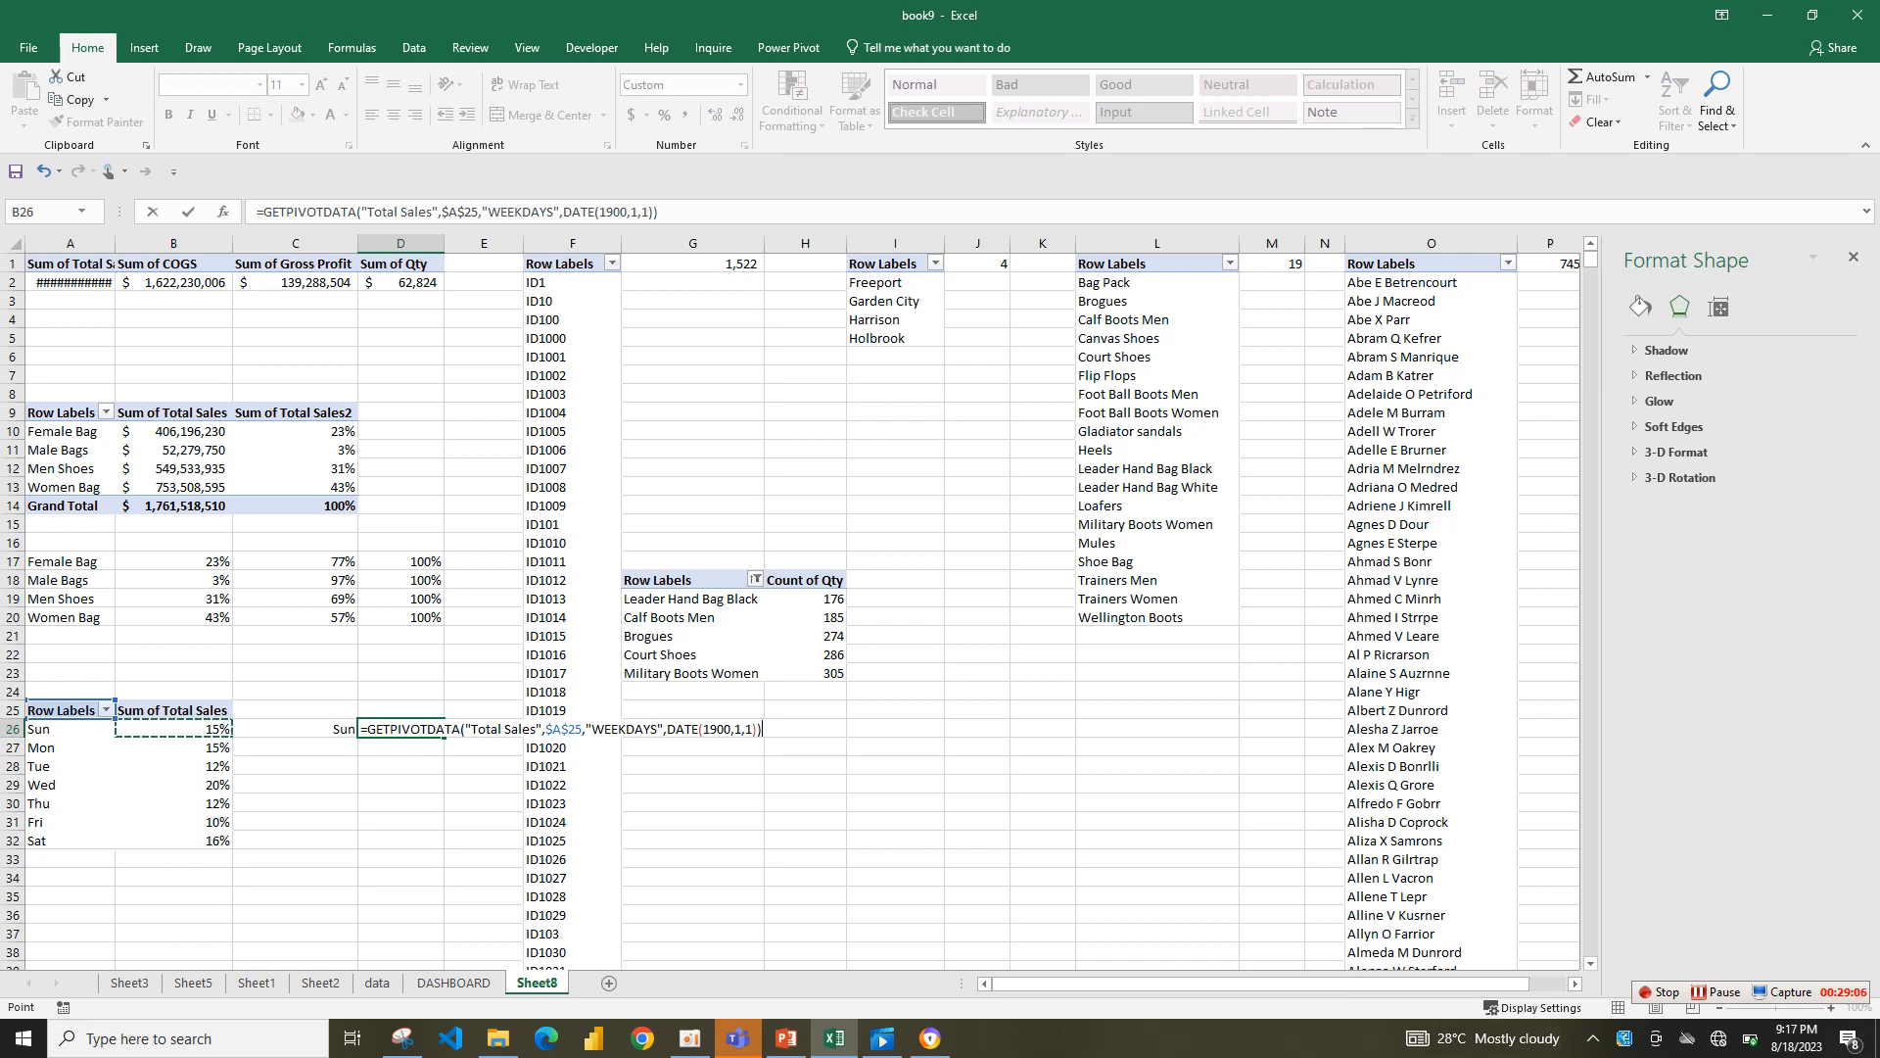
drag(262, 211, 658, 212)
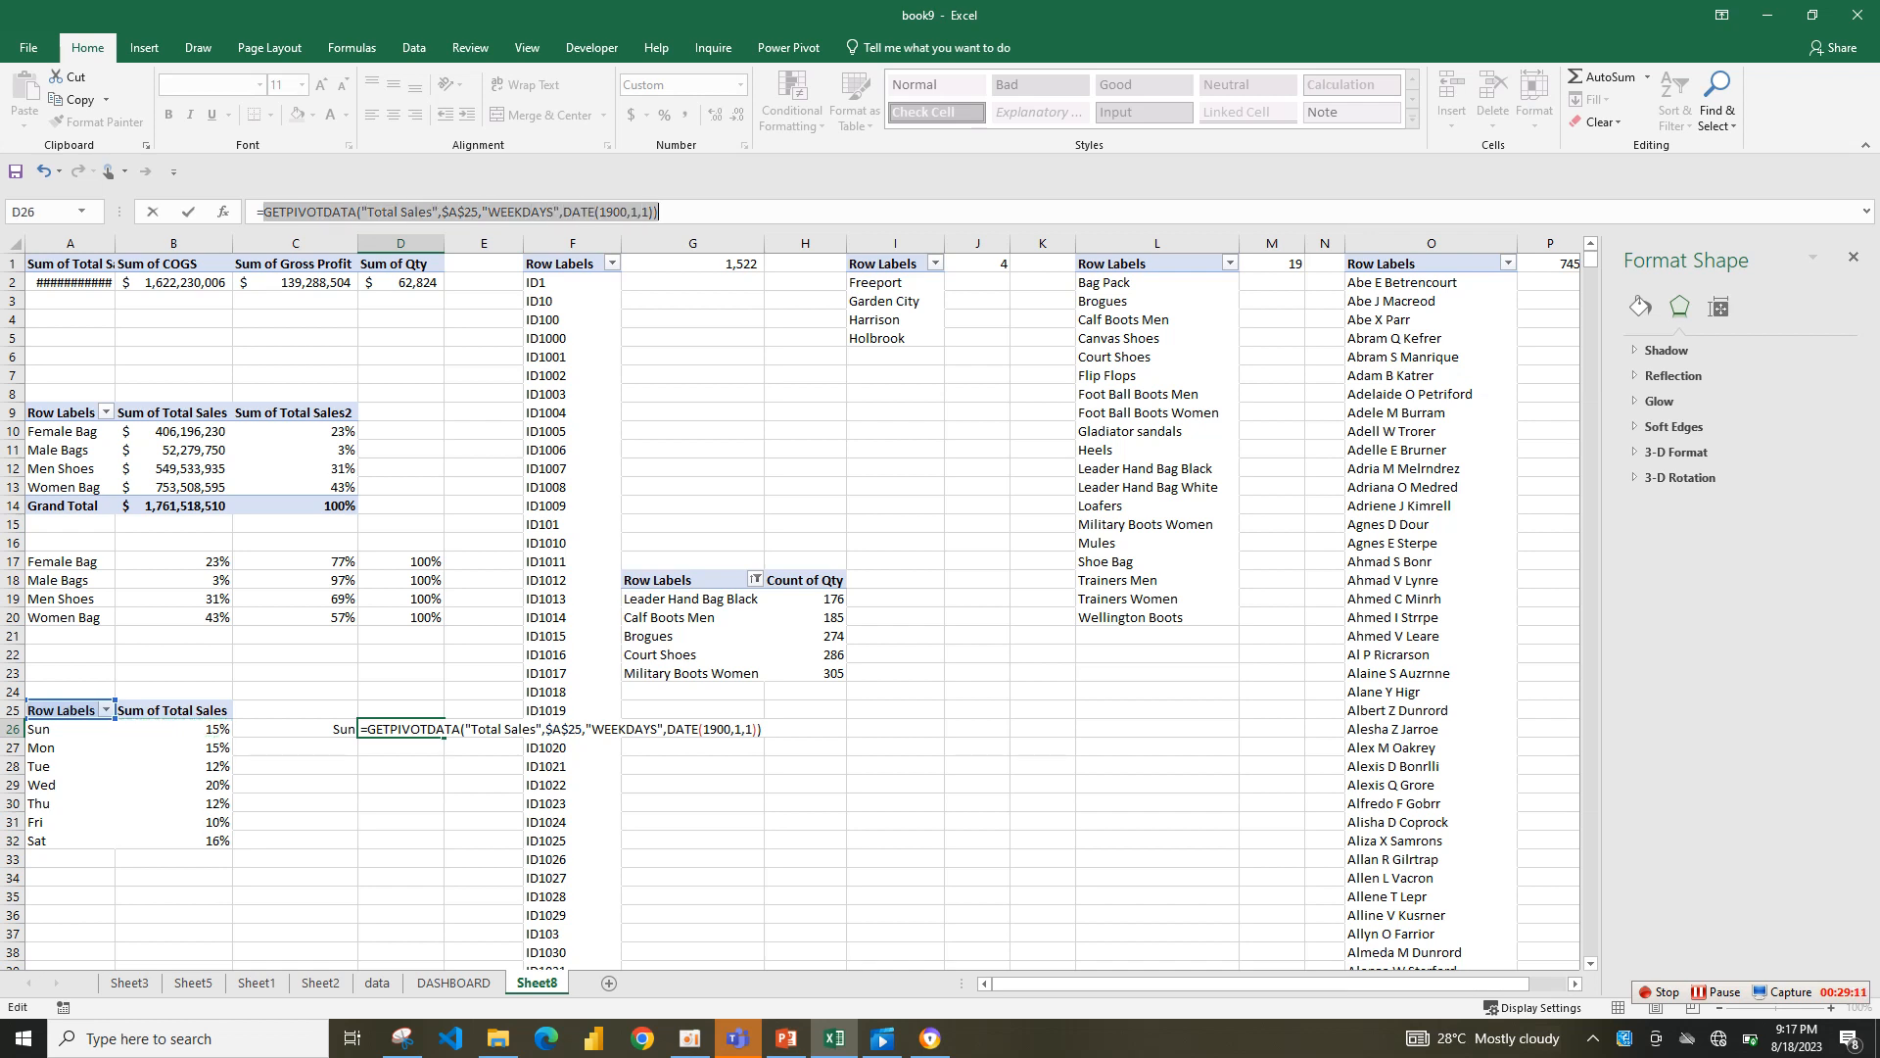
text(b)
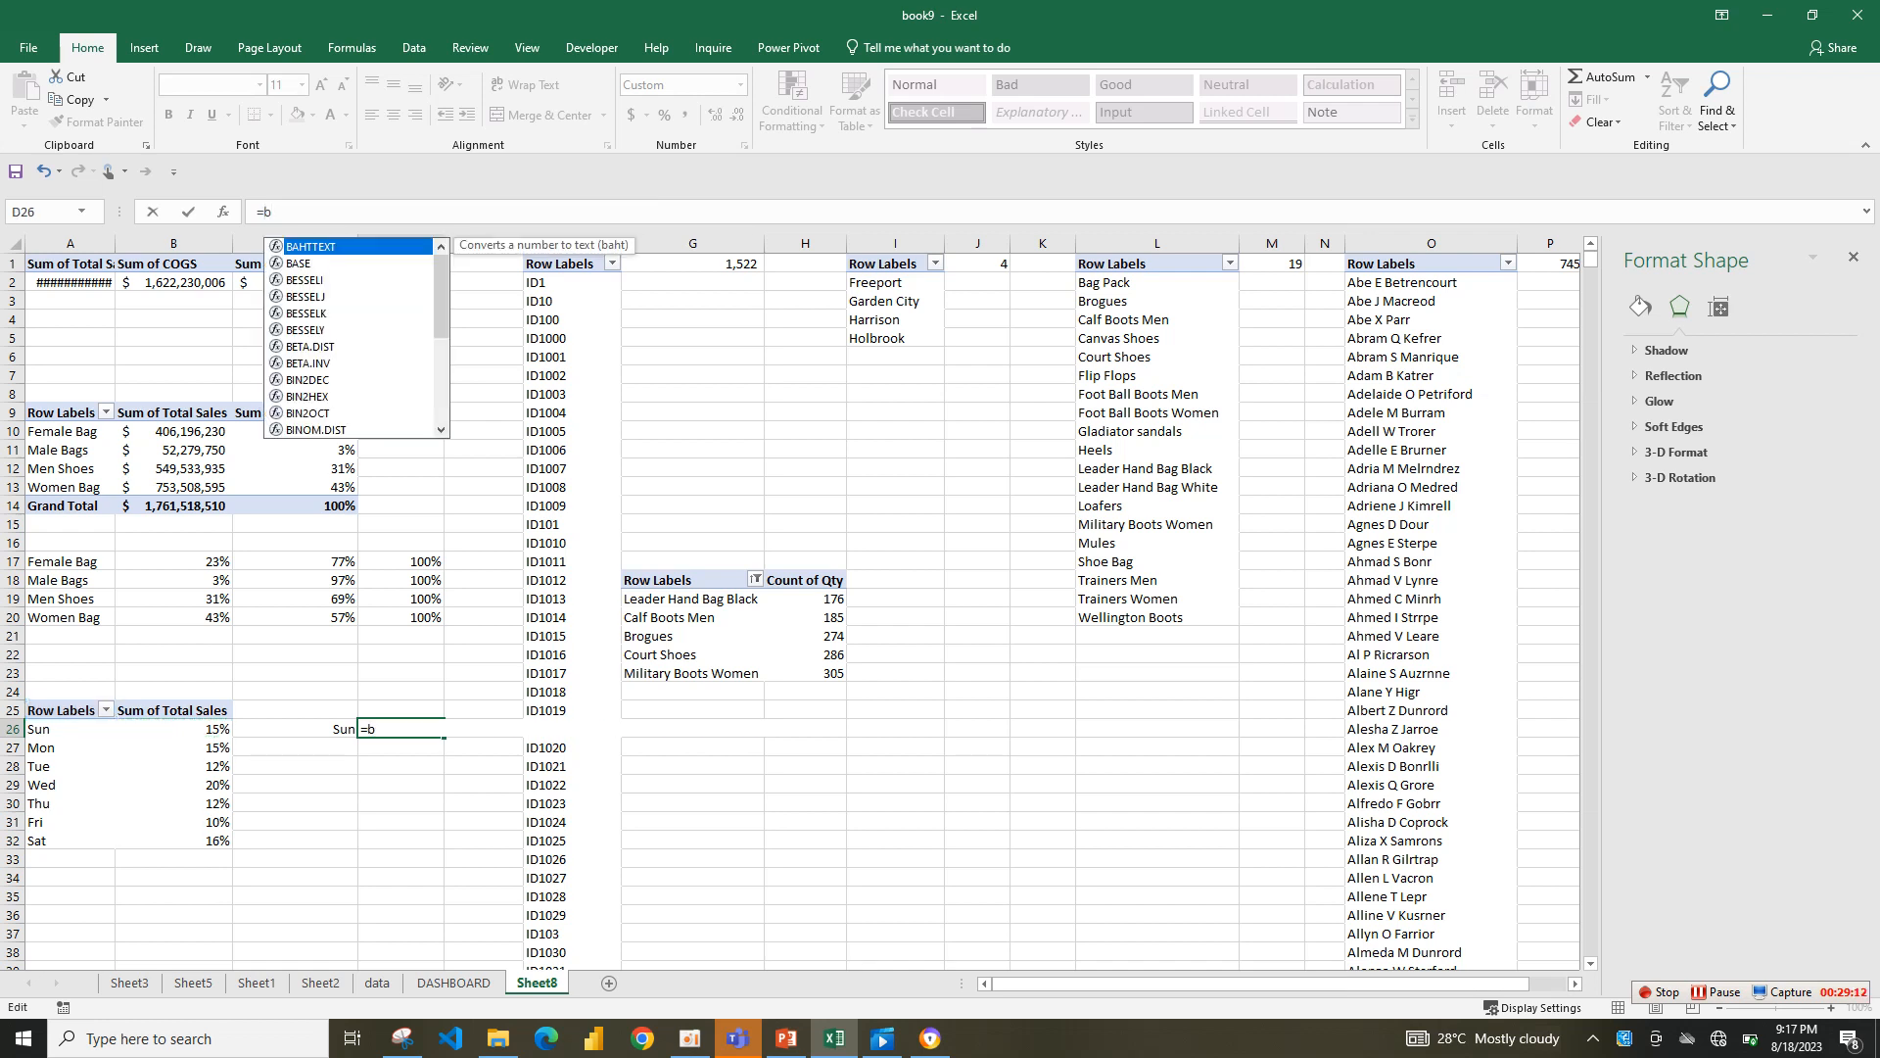
text(25)
key(Return)
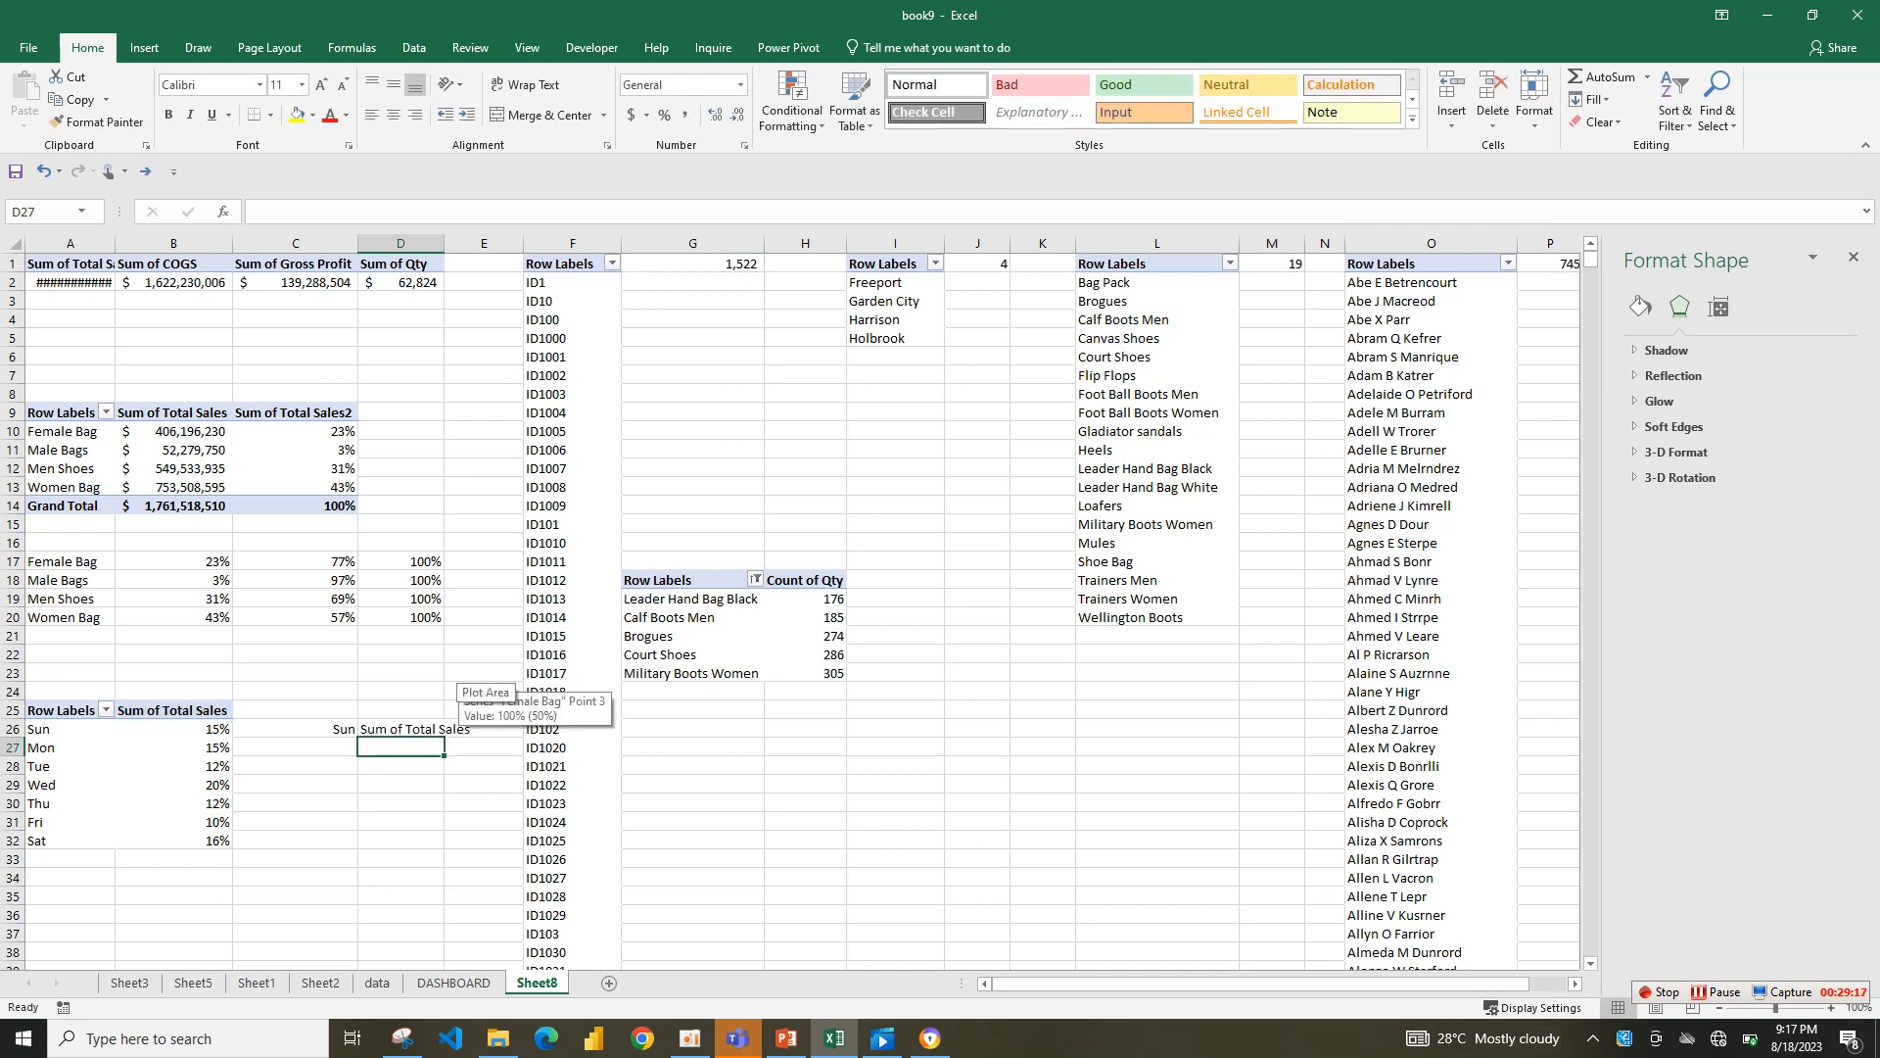
- Correct the formula in cell D26 to =B26 so it references Sunday's percentage
click(400, 728)
click(288, 212)
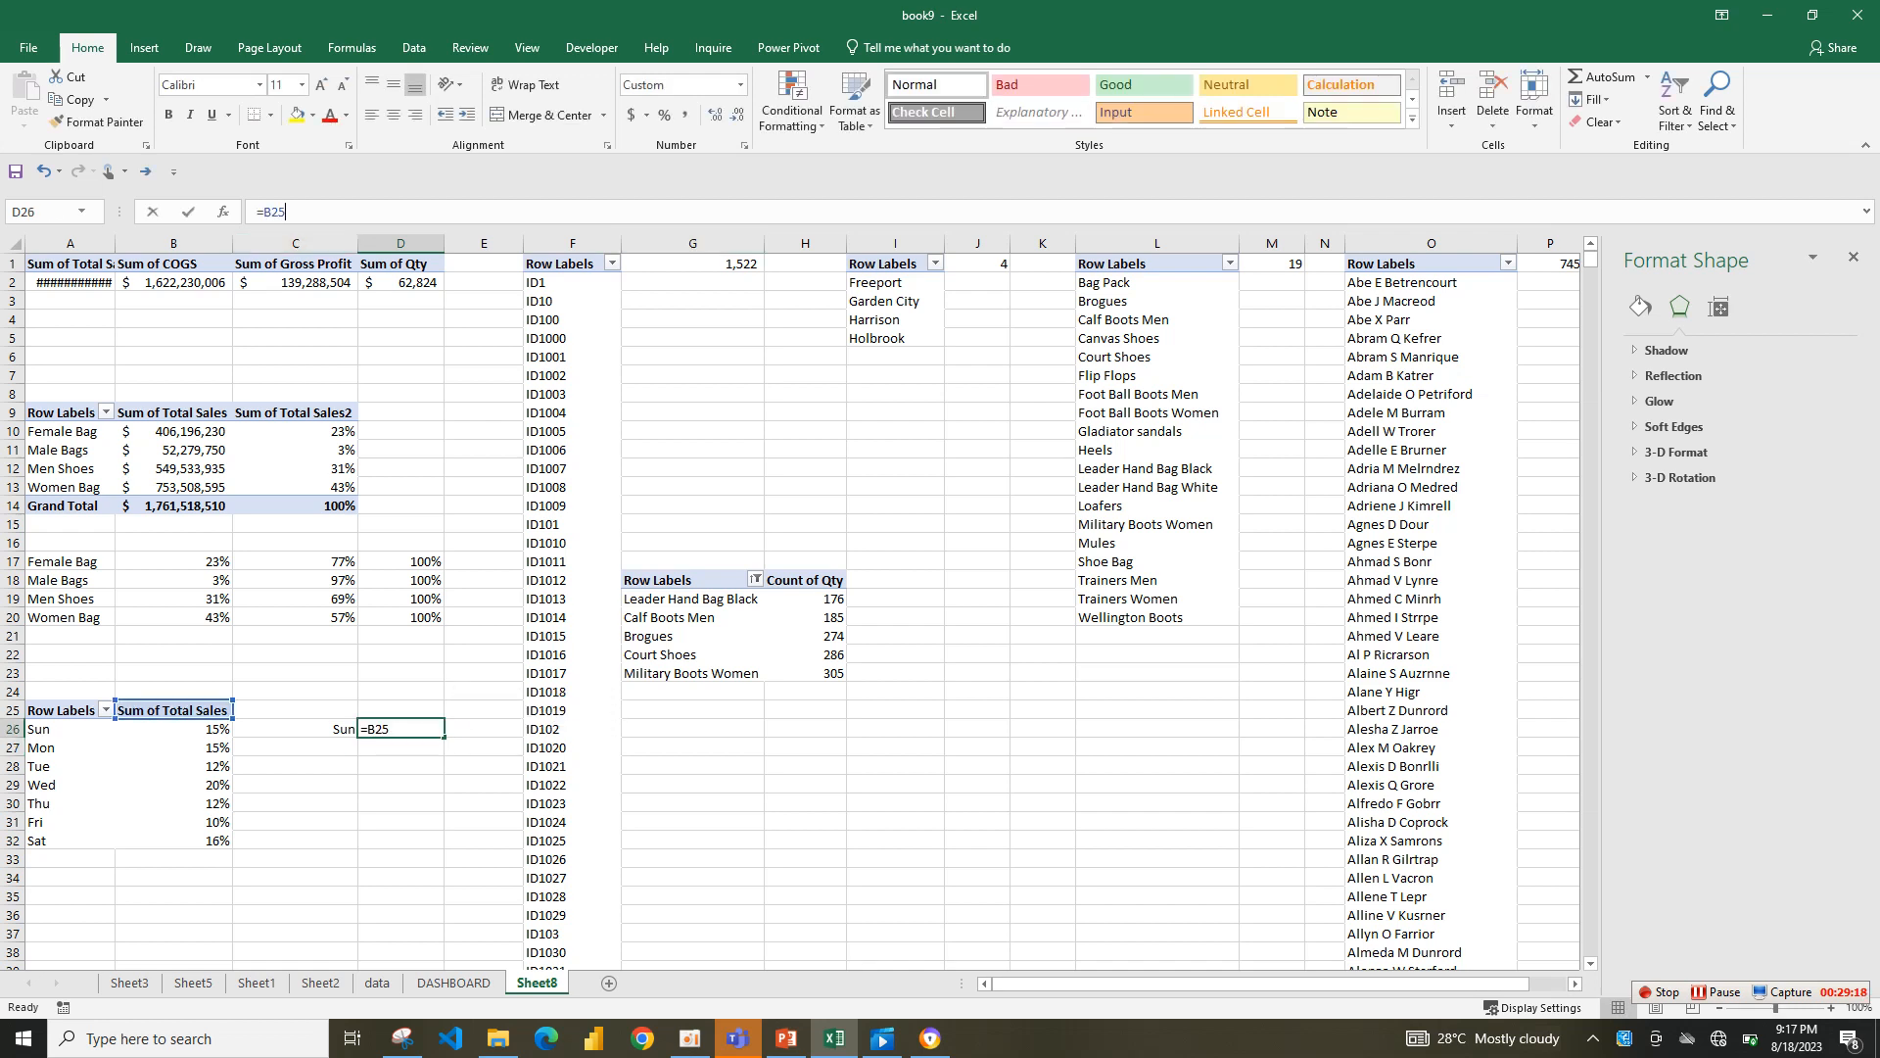
key(BackSpace)
text(6)
key(Return)
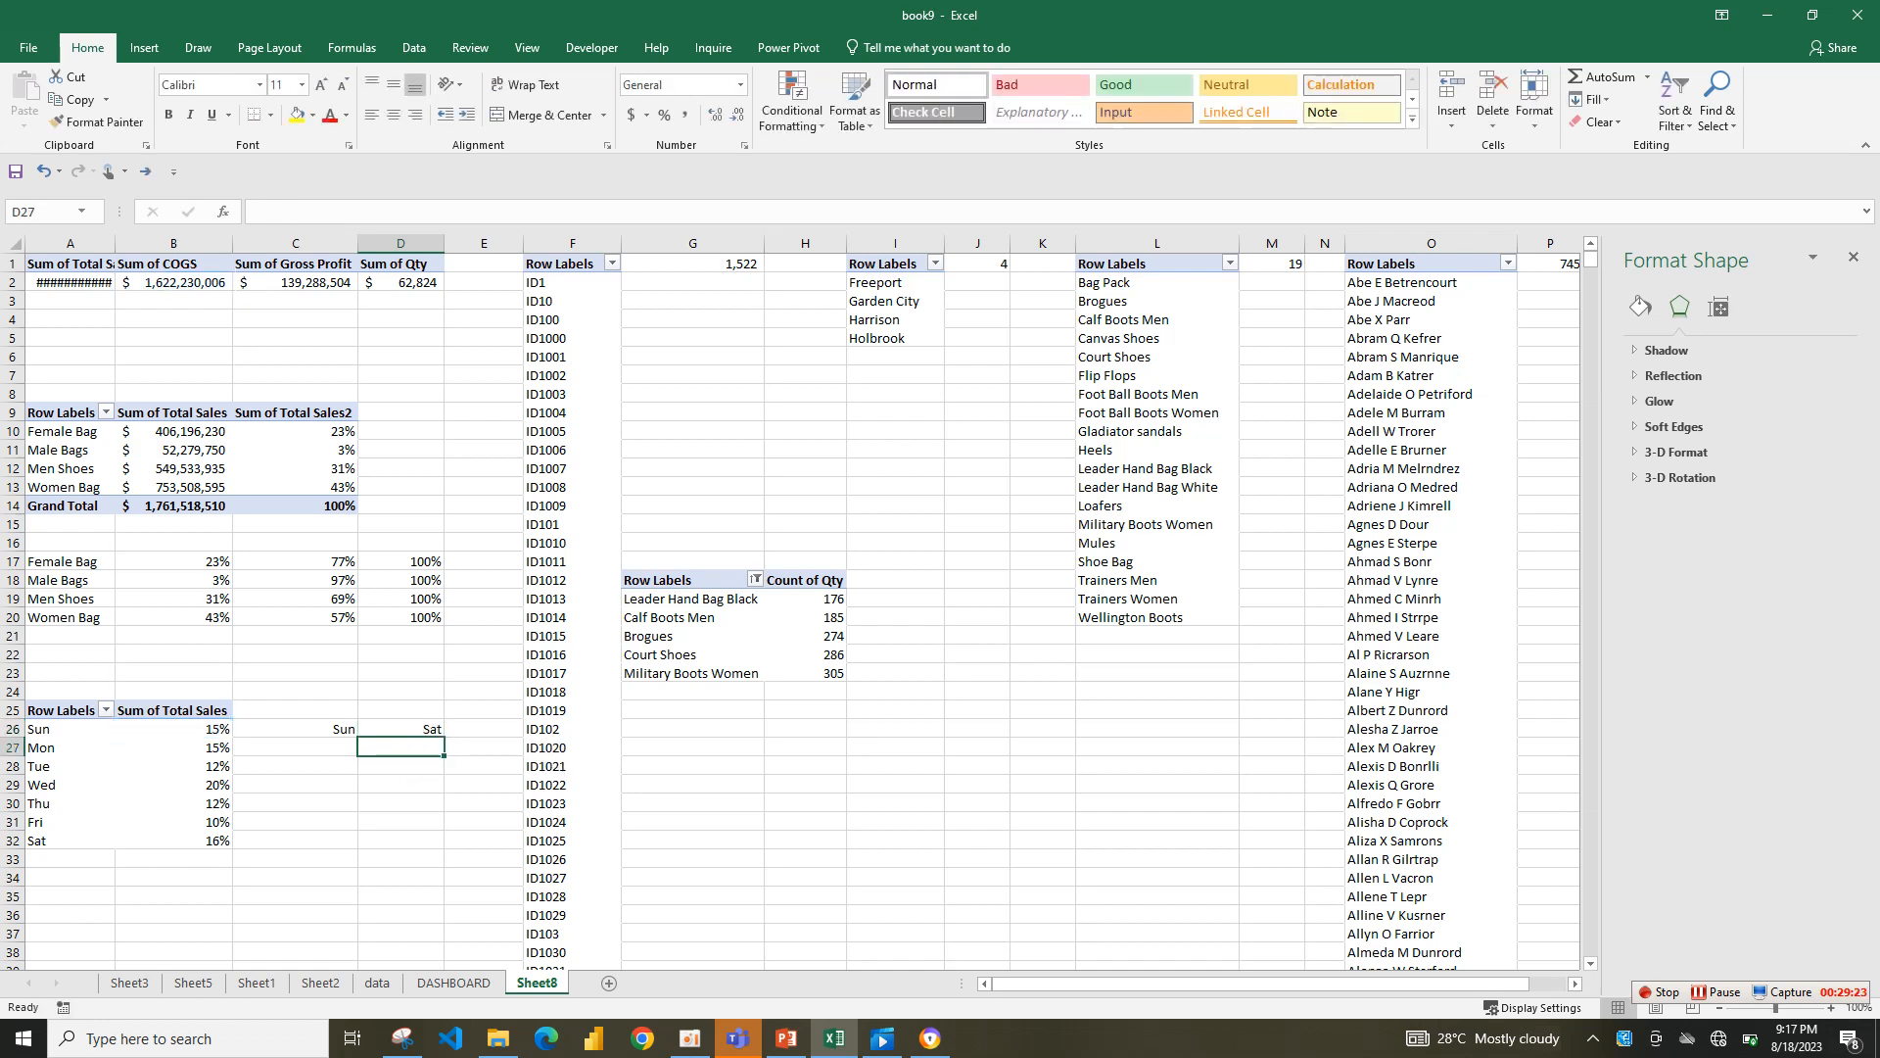
- Clear the weekday helper formulas beside the PivotTable in C26:D32
click(295, 728)
drag(295, 729, 444, 847)
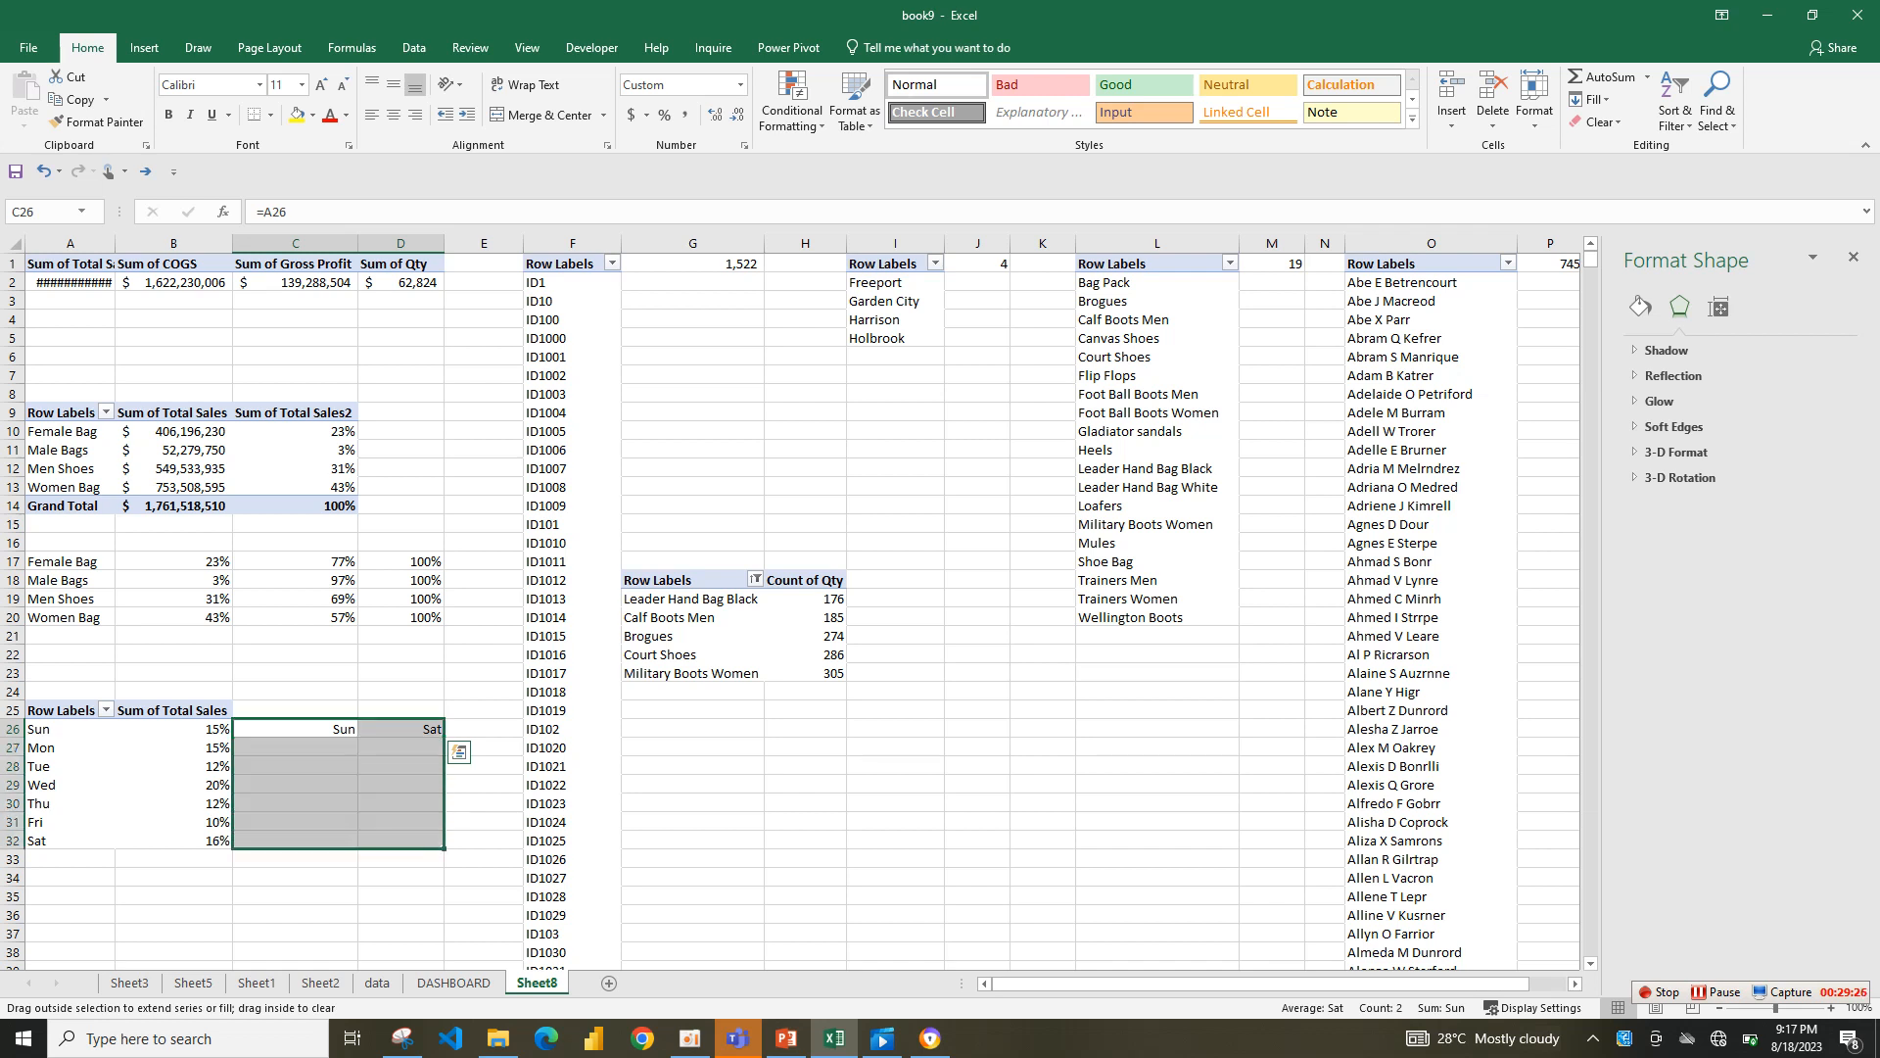
drag(411, 728, 411, 840)
key(Delete)
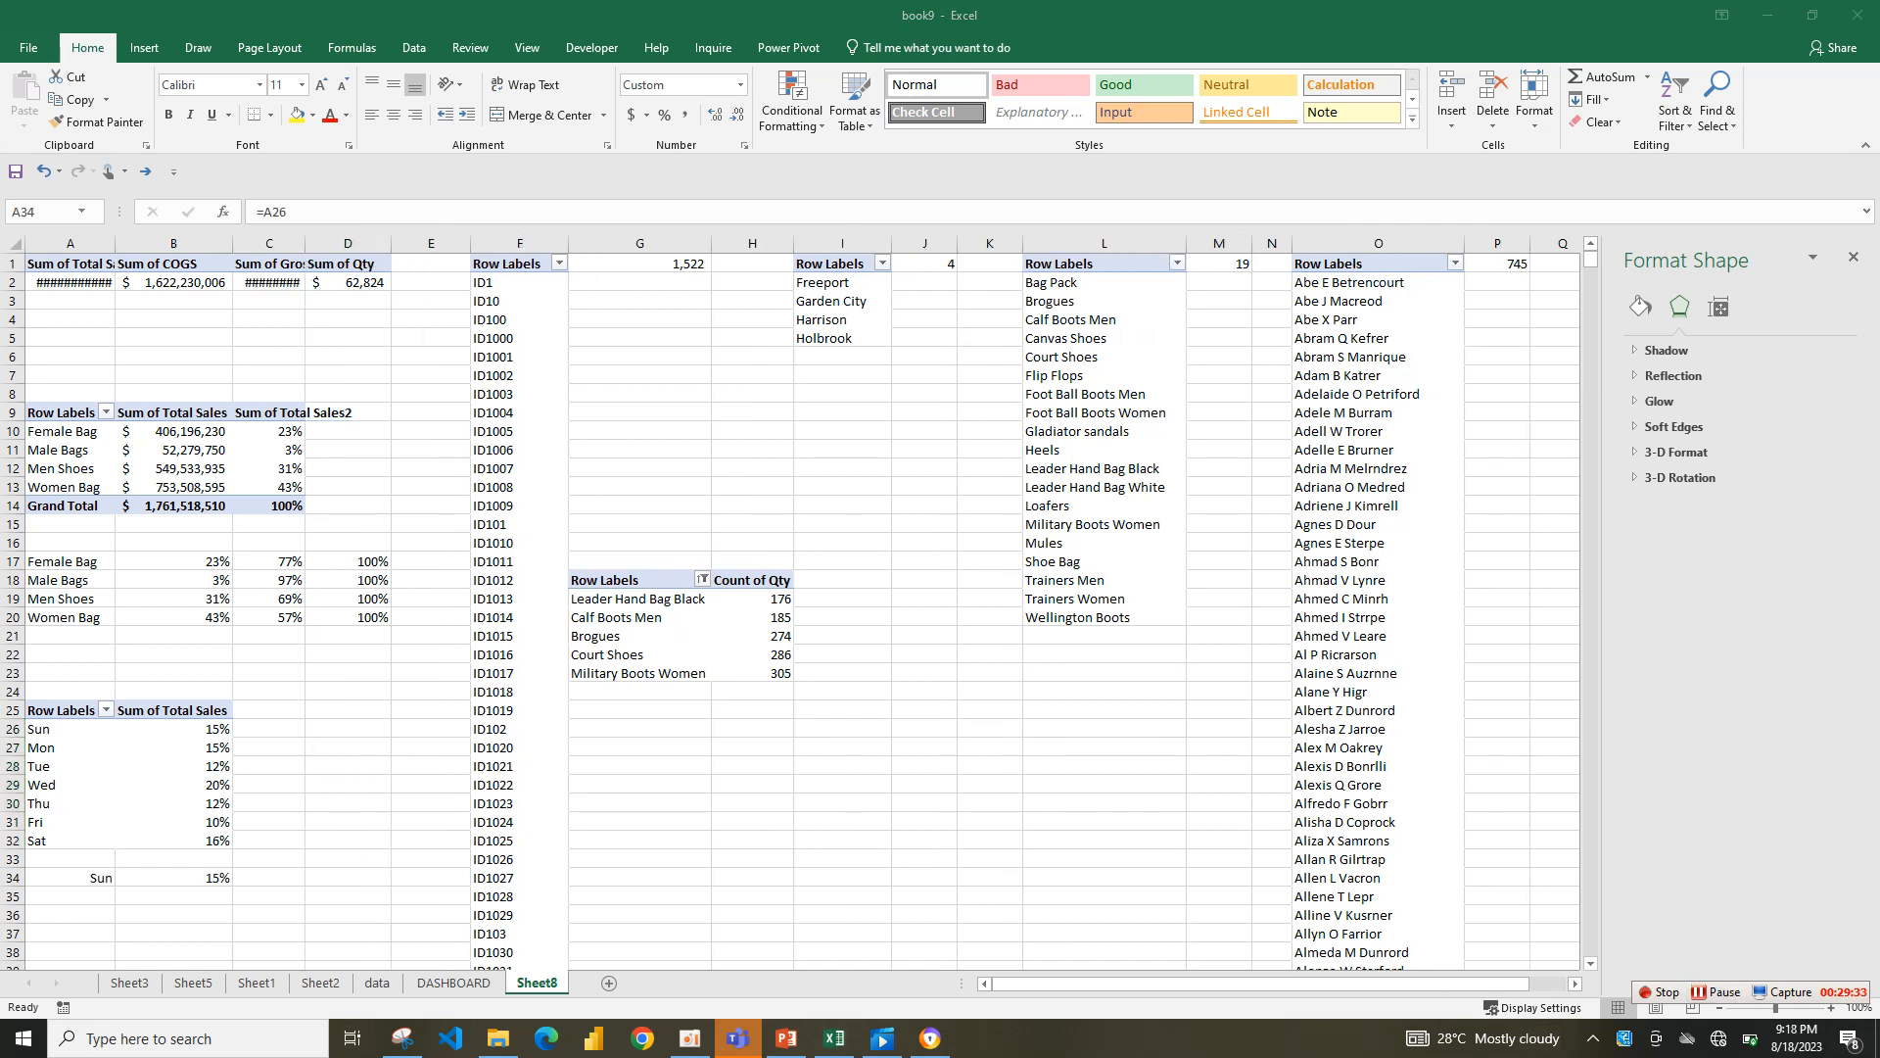
- Fill the weekday name and percentage formulas in A34:B34 down to row 40
click(95, 878)
drag(95, 878, 225, 938)
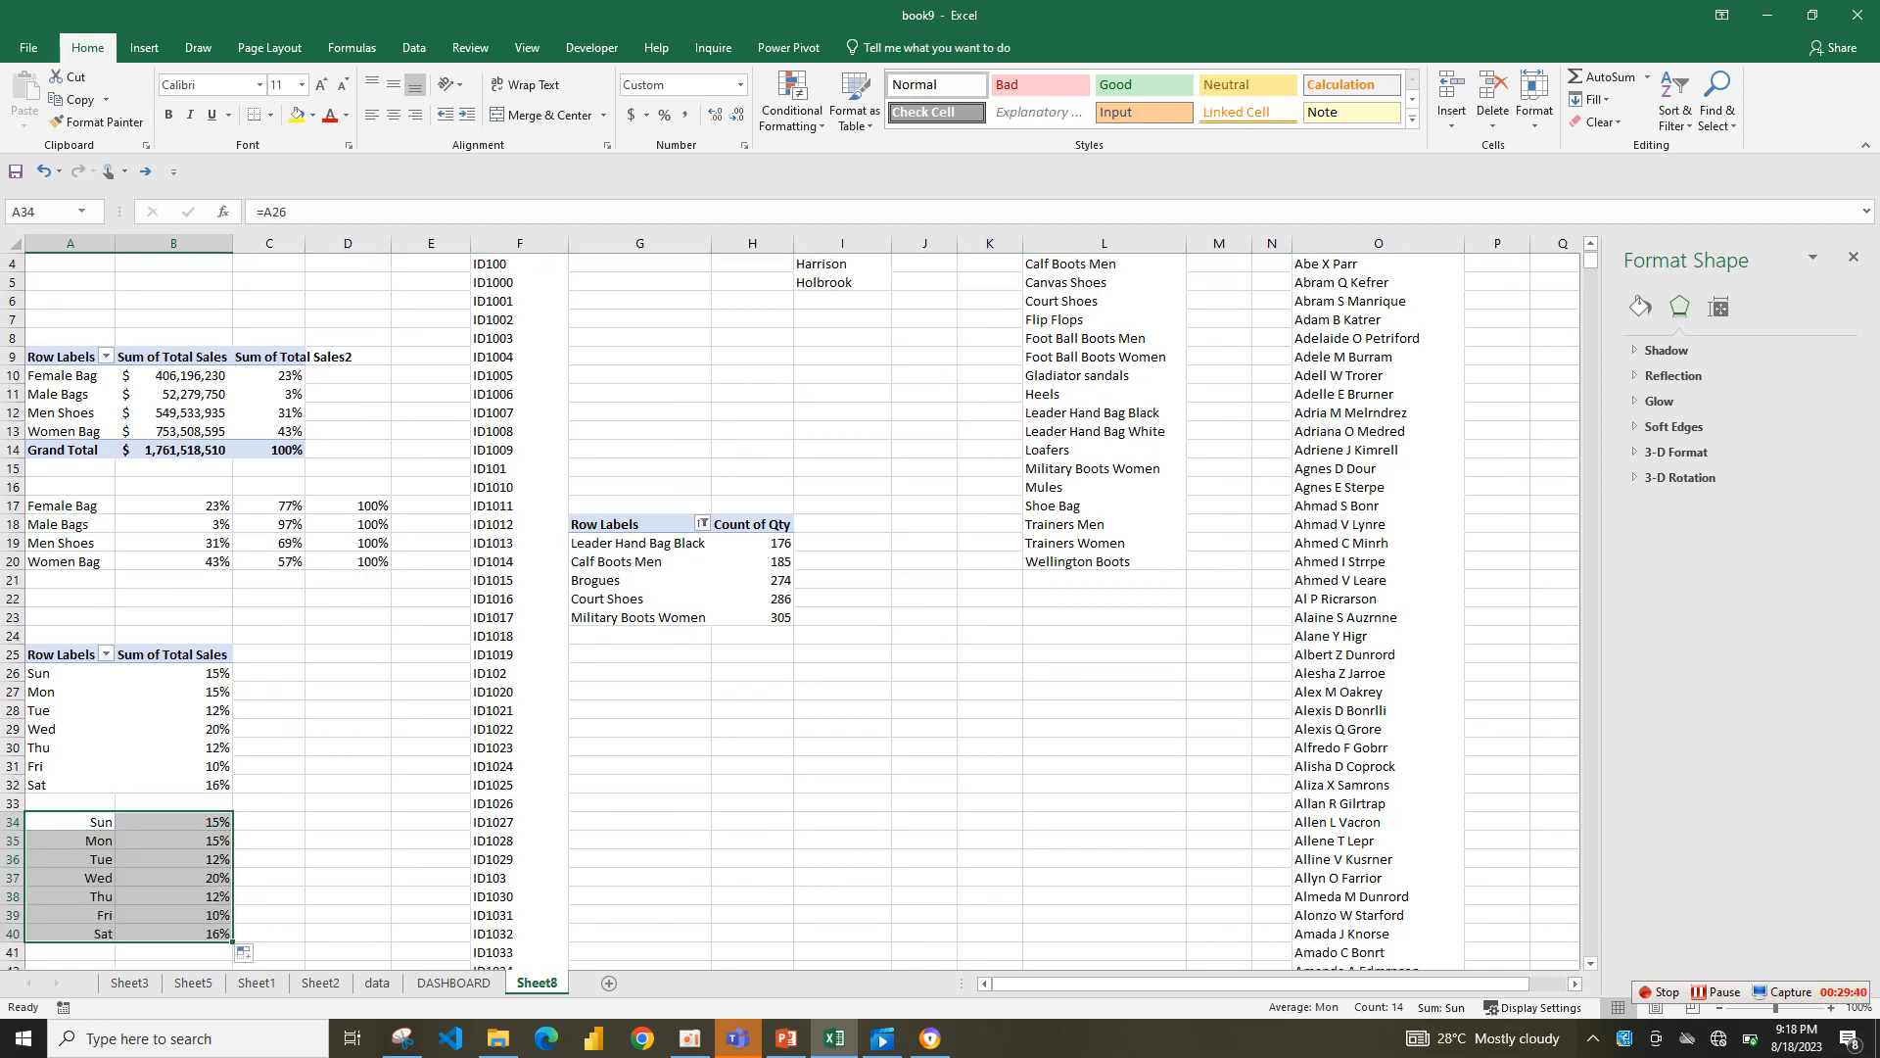
click(269, 858)
- Try to insert a Treemap chart directly from the weekday PivotTable
click(174, 691)
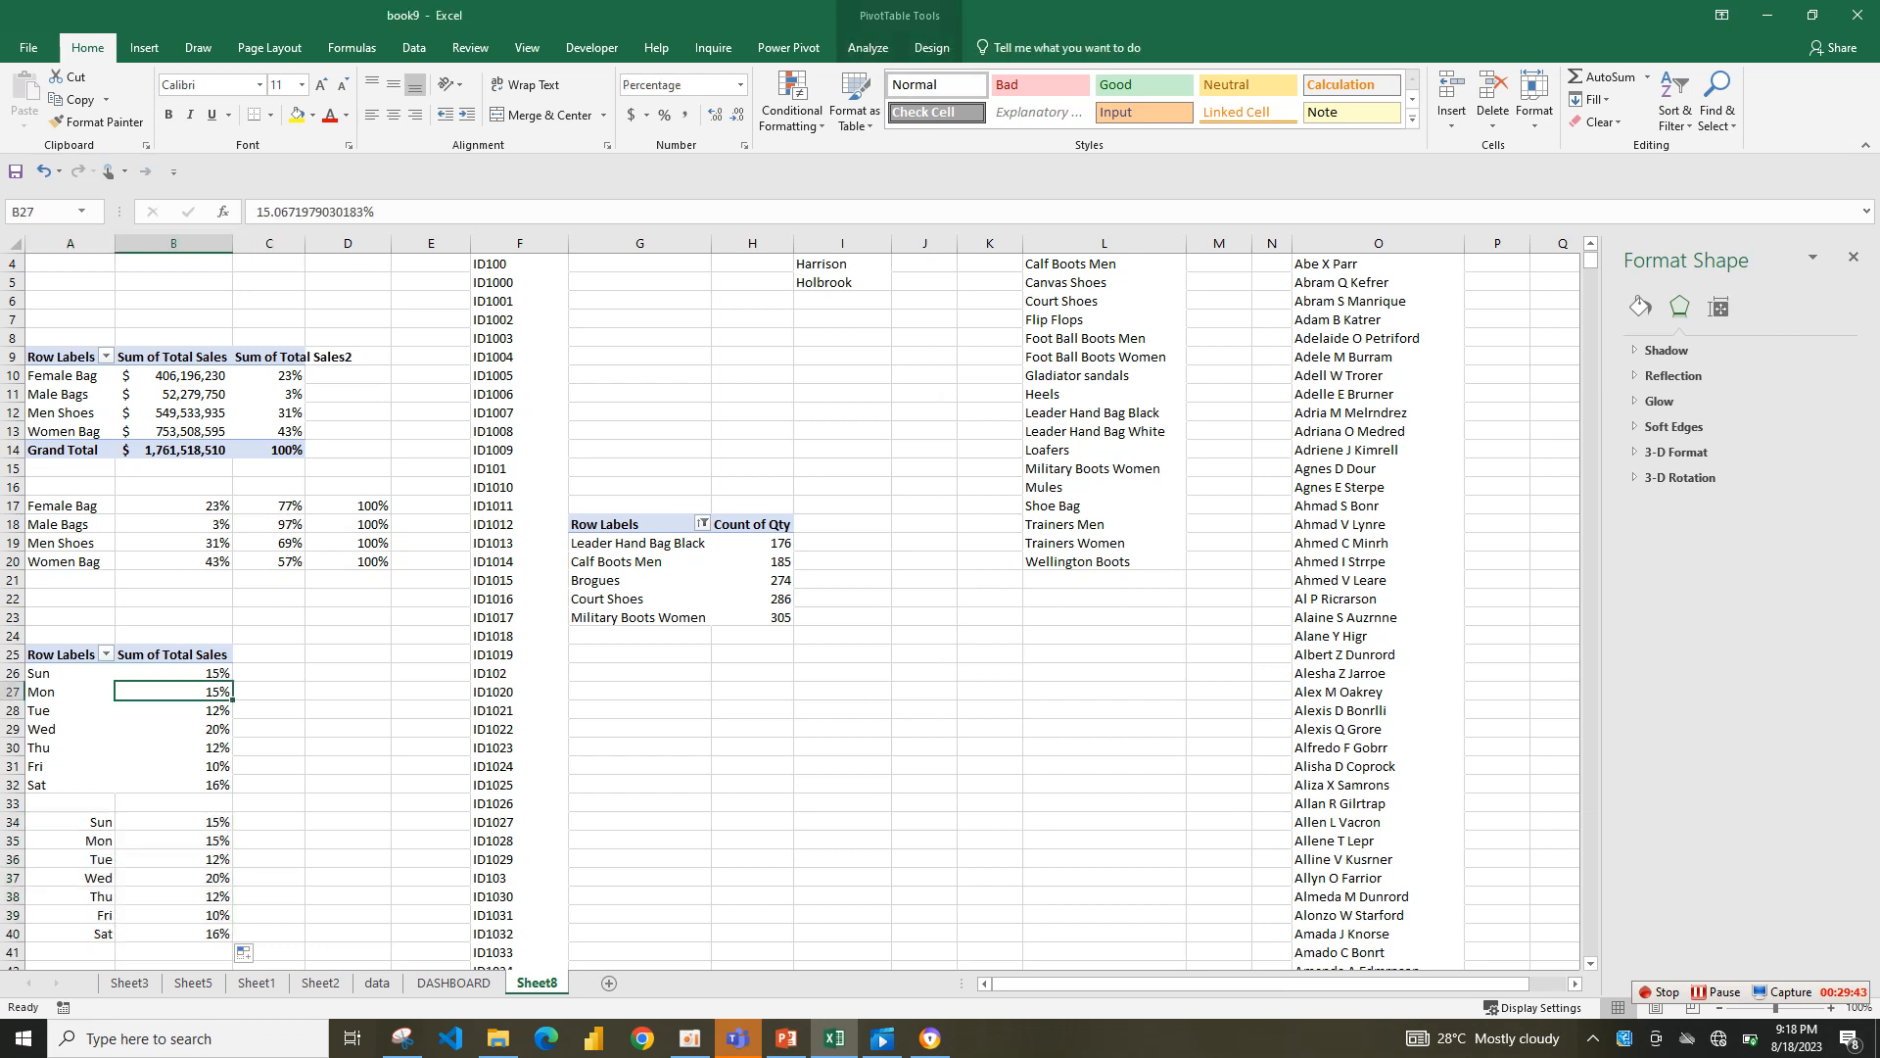
click(144, 48)
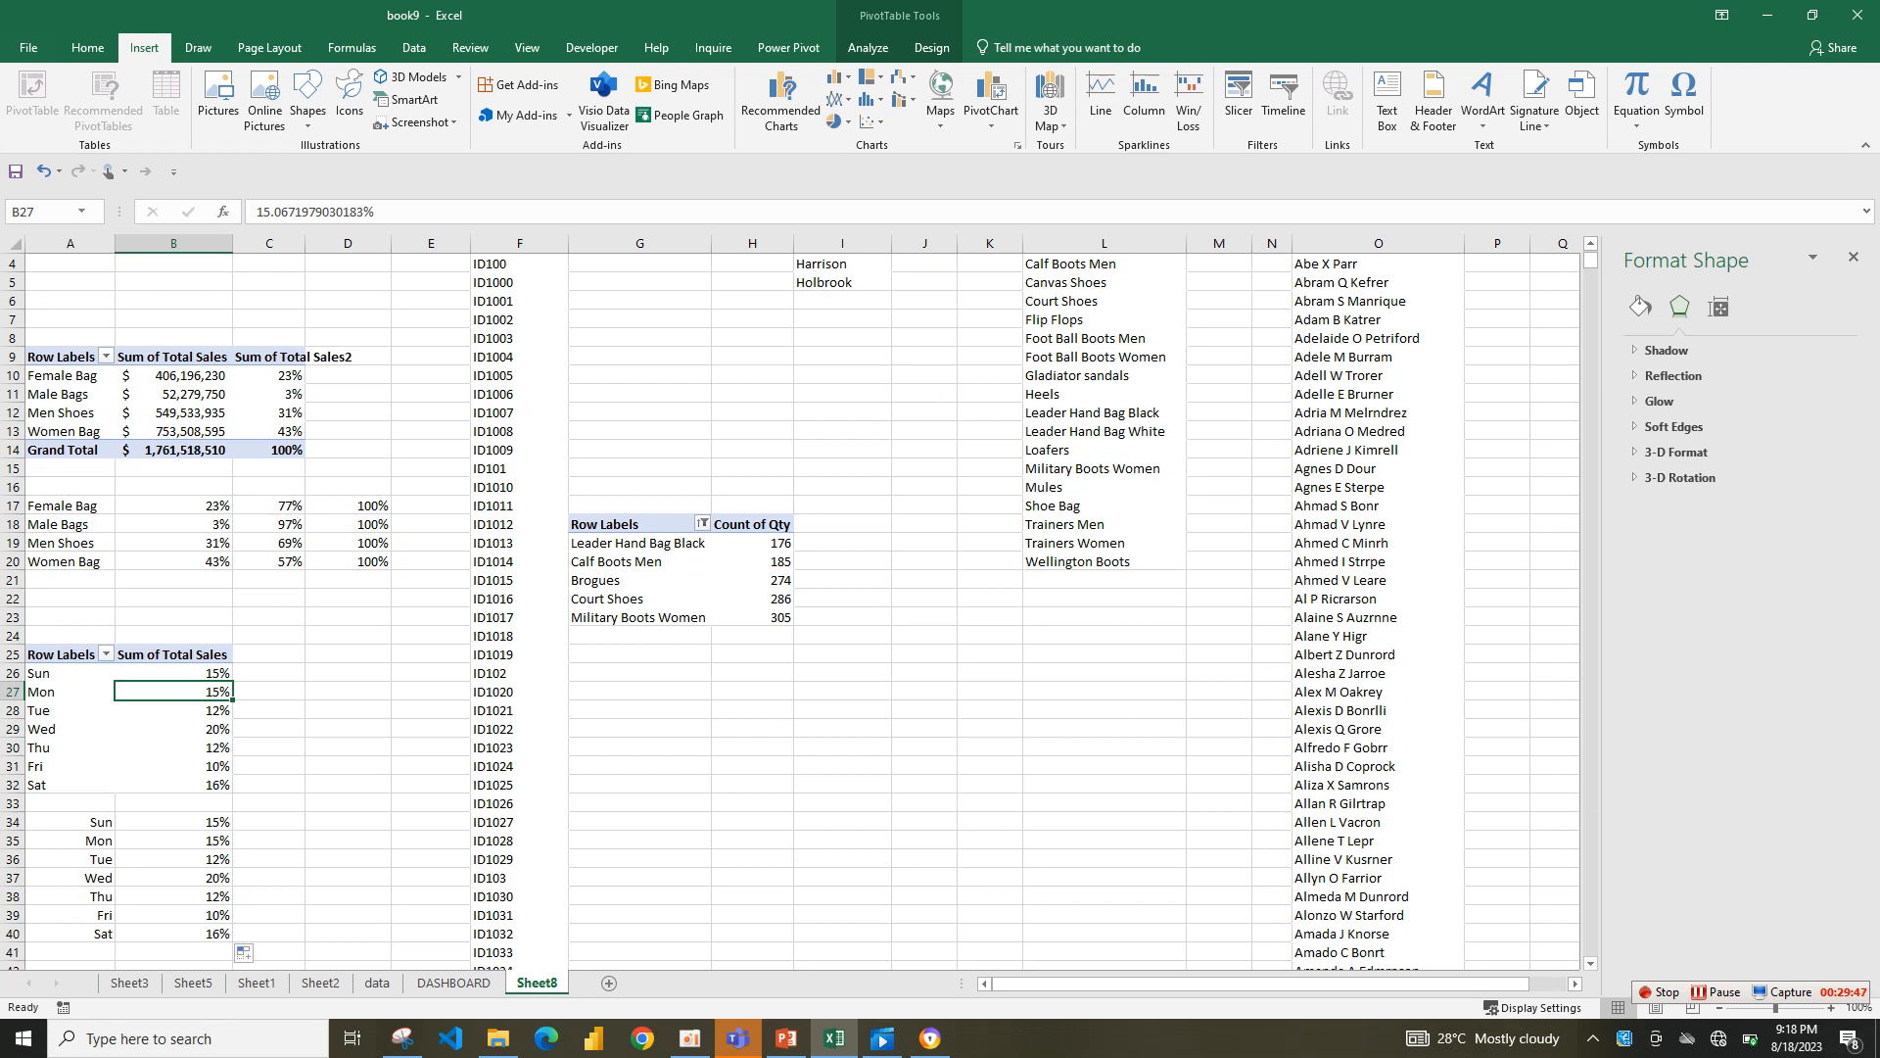
click(870, 76)
click(885, 139)
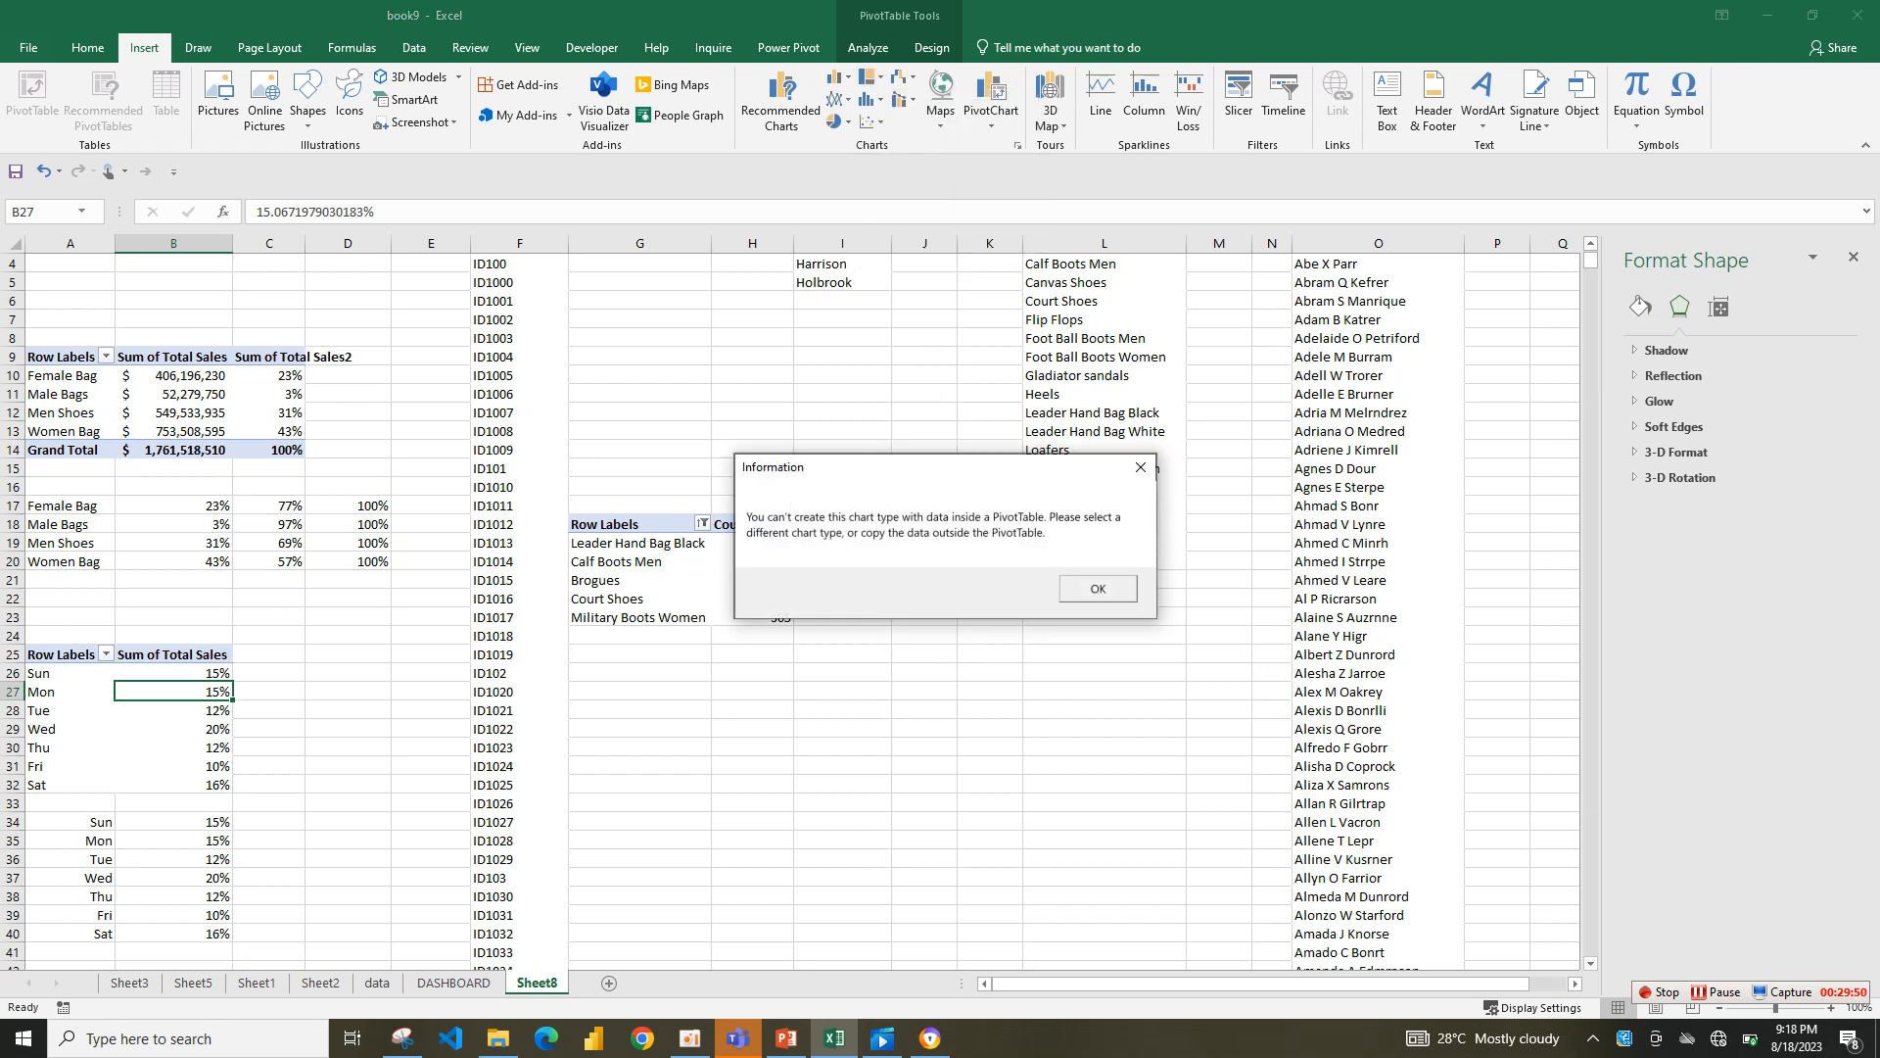
click(1140, 467)
- Insert a Treemap chart from the weekday percentages in A34:B40
click(173, 822)
drag(69, 821, 176, 934)
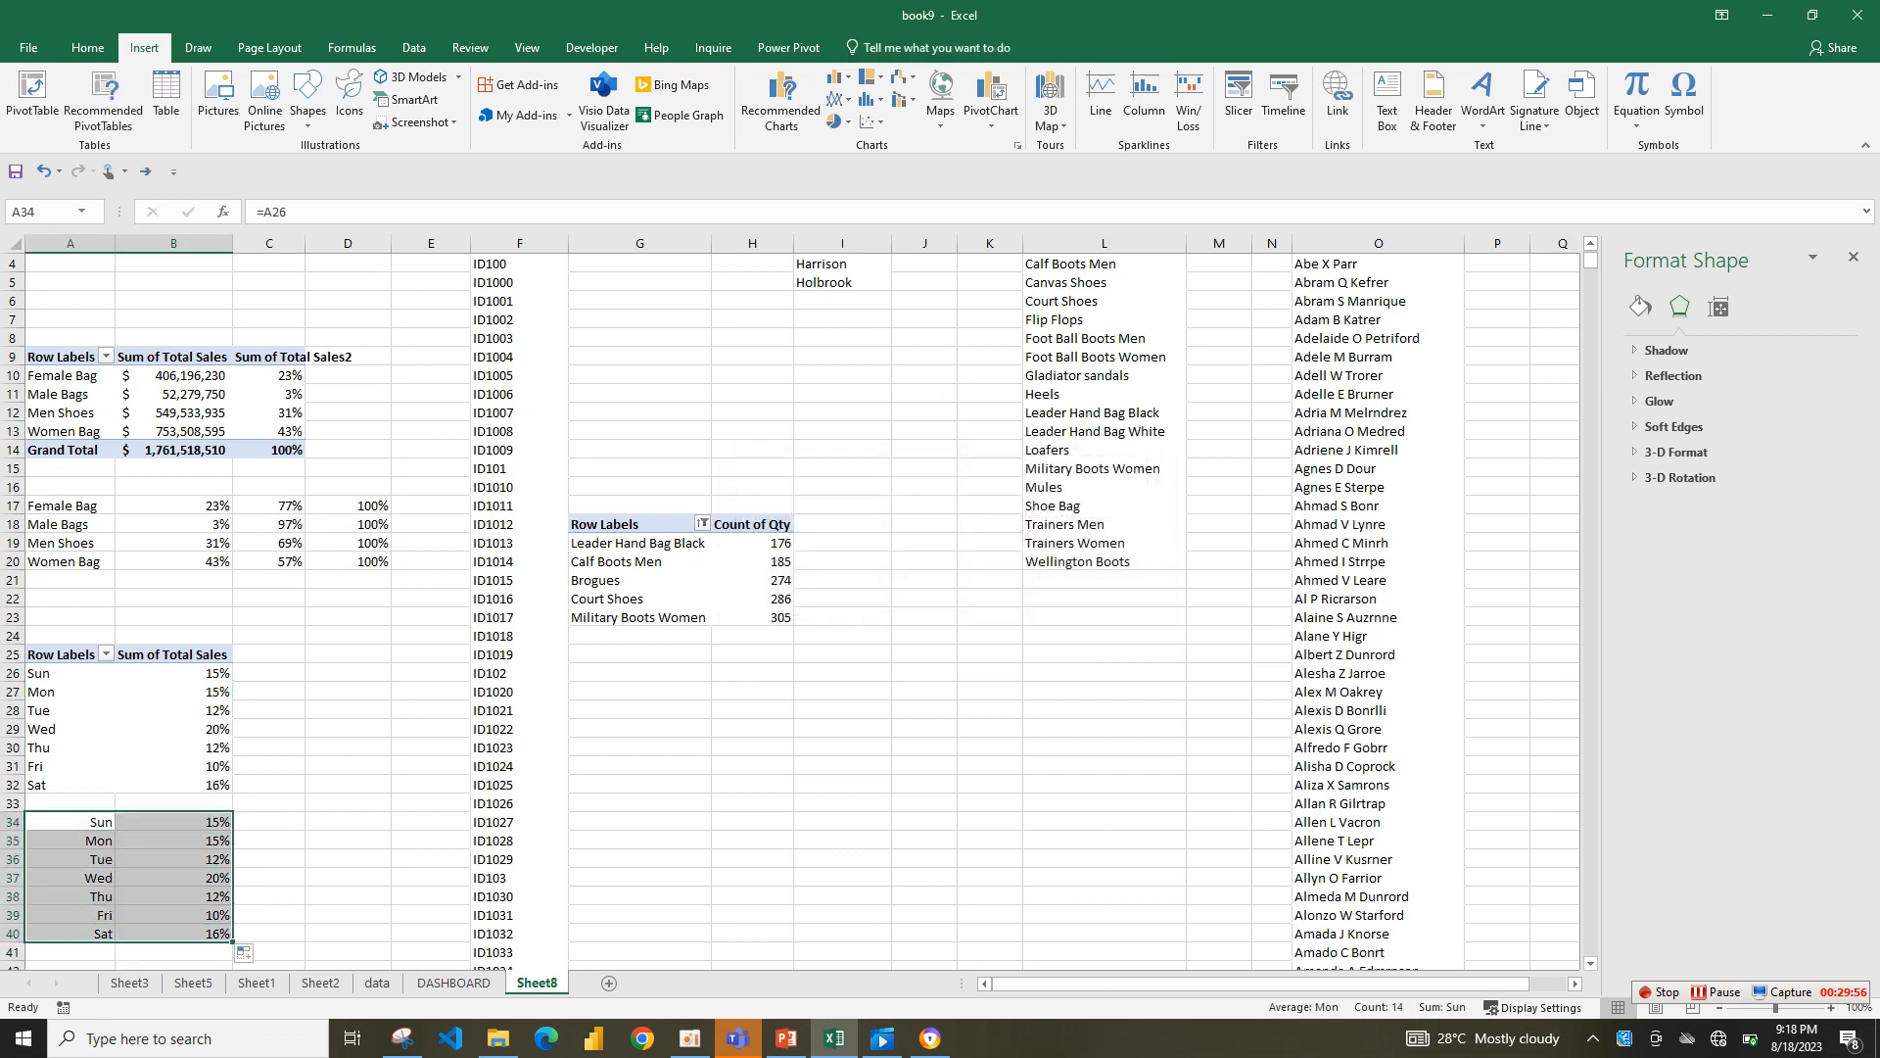
click(899, 76)
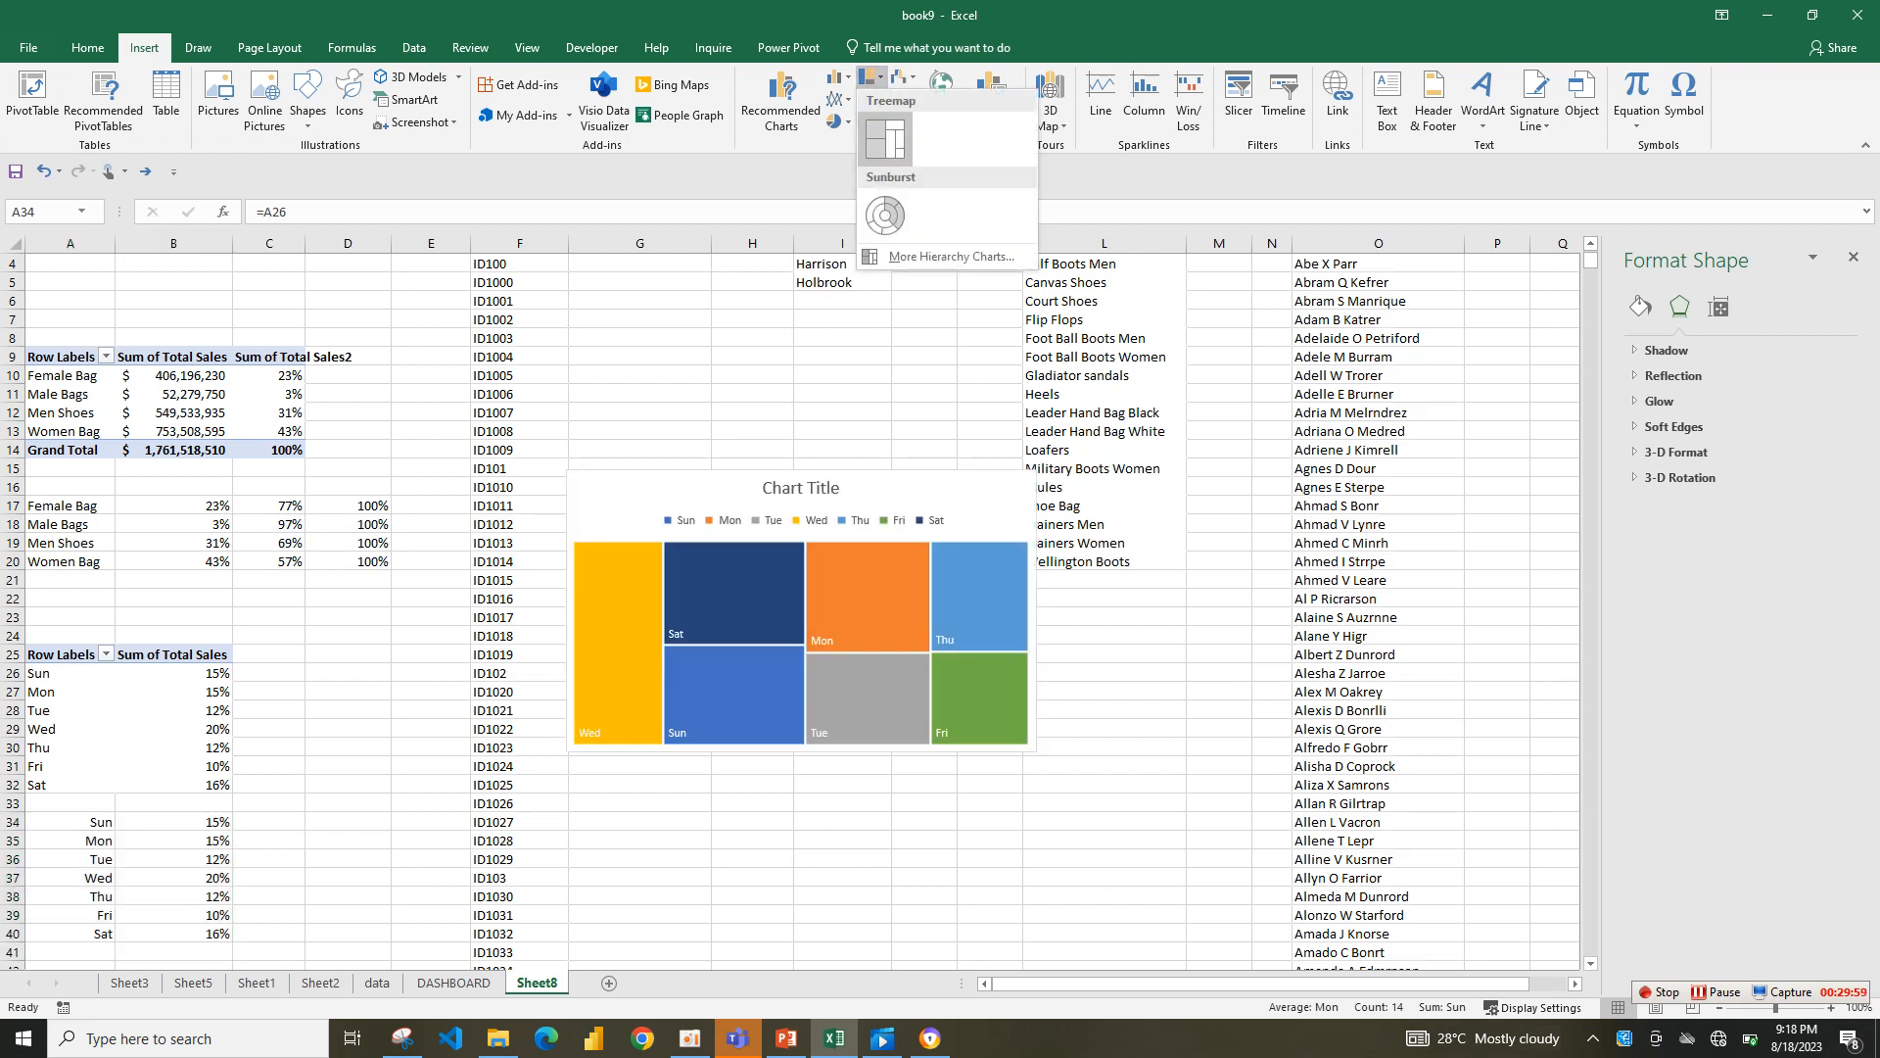
click(885, 138)
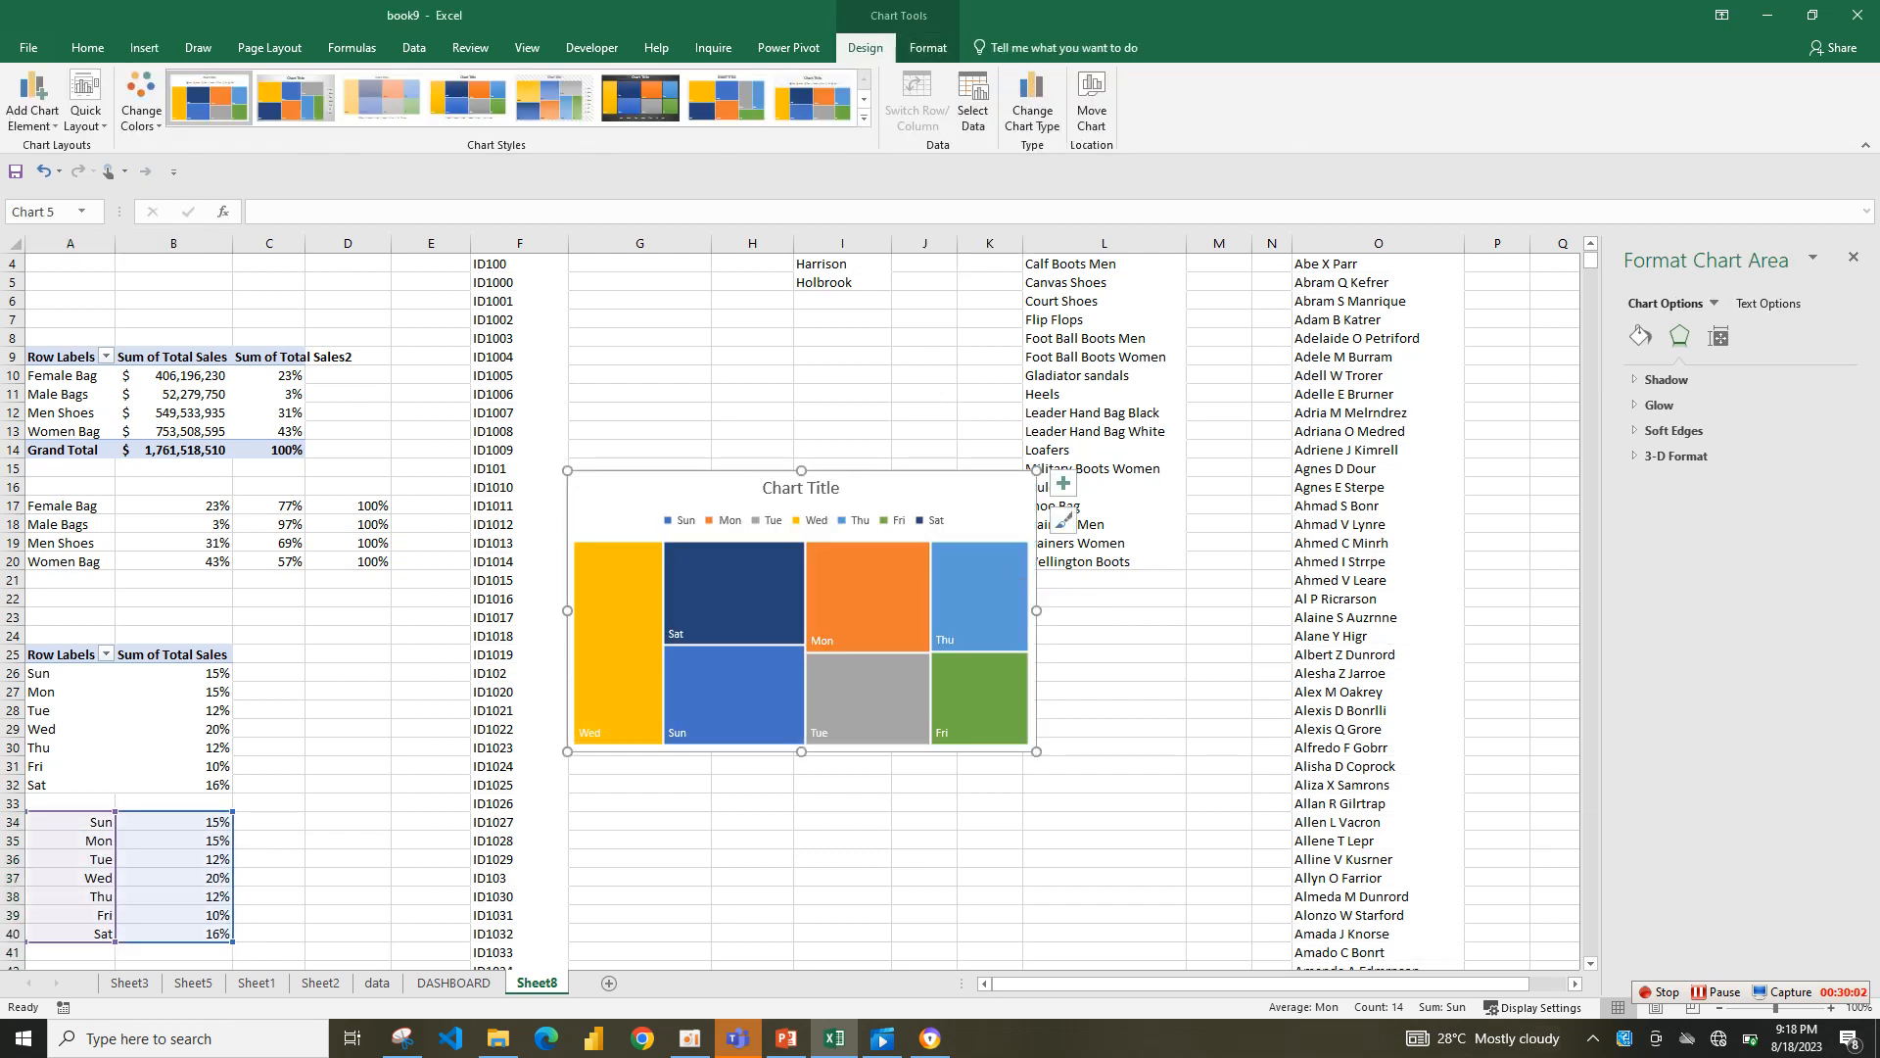
- Remove the title and the legend from the weekday treemap
click(1064, 483)
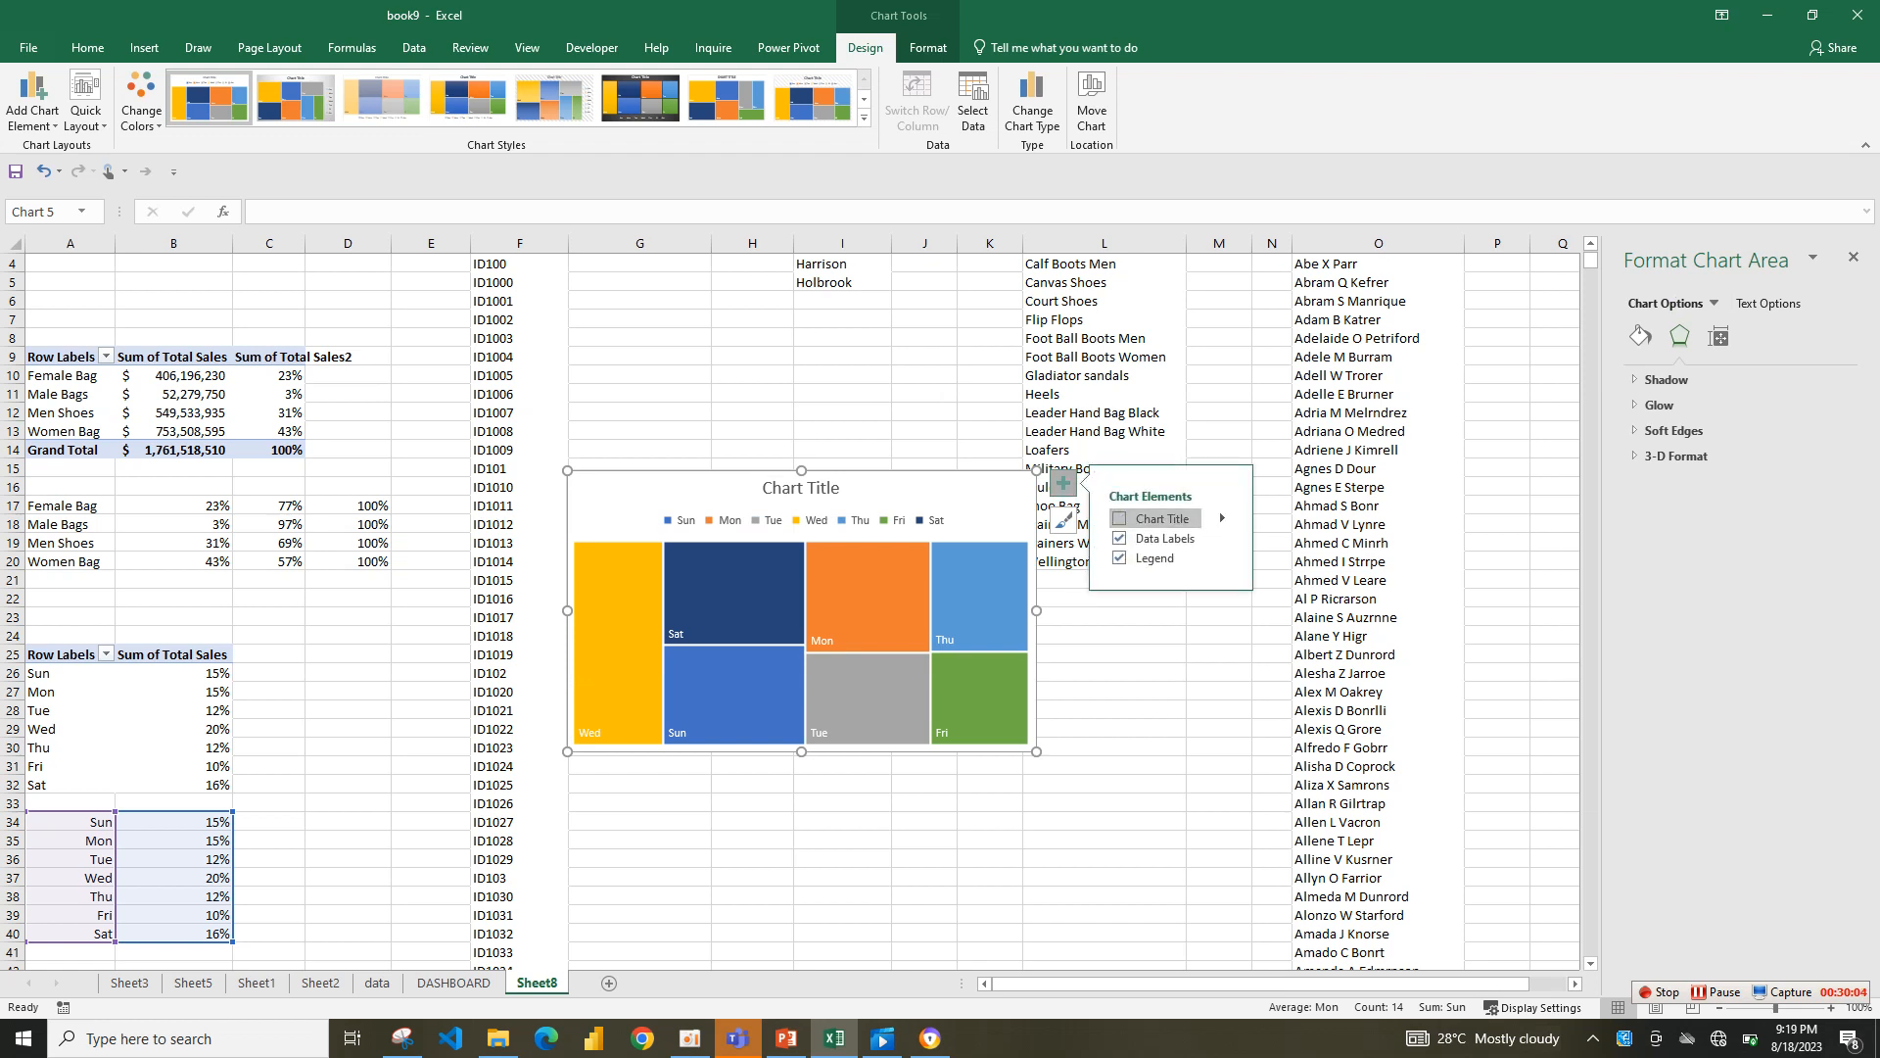
click(1155, 518)
click(1155, 557)
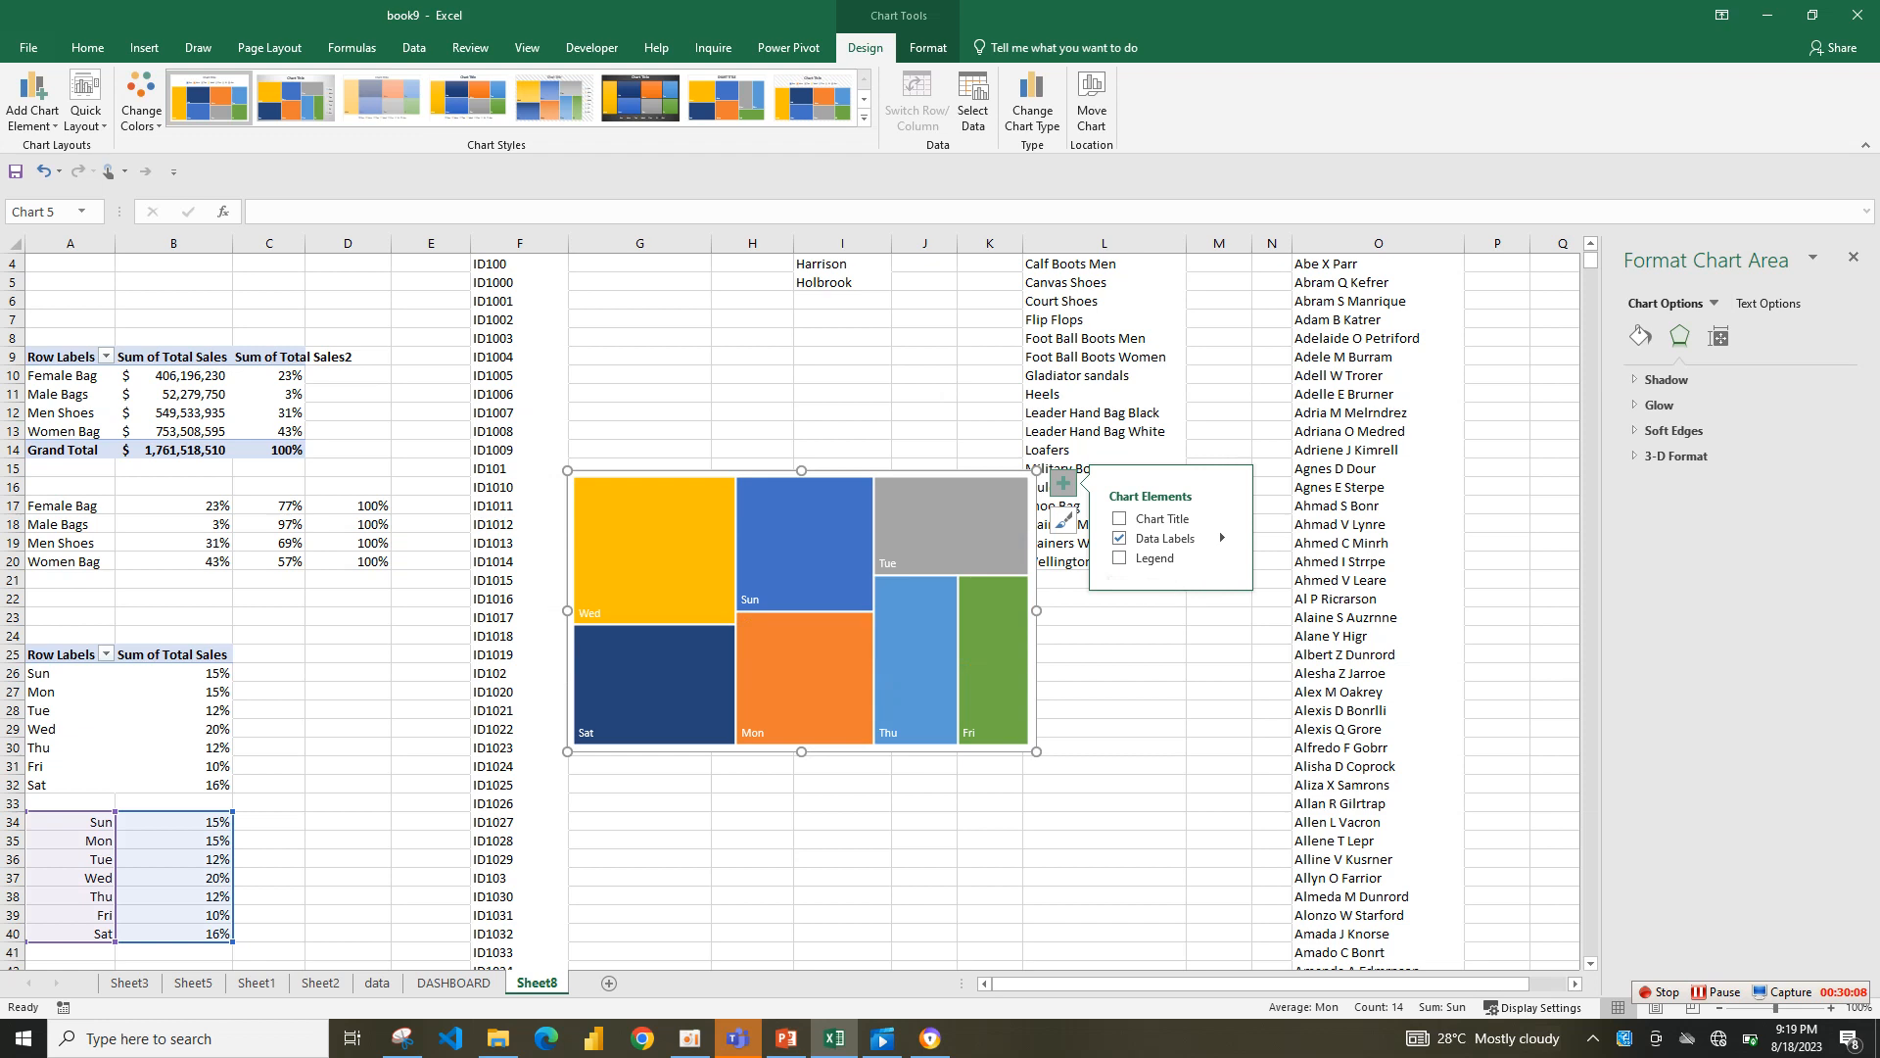
- Show category name and value in the treemap's data labels, with (New Line) as the separator
click(1223, 538)
click(1331, 600)
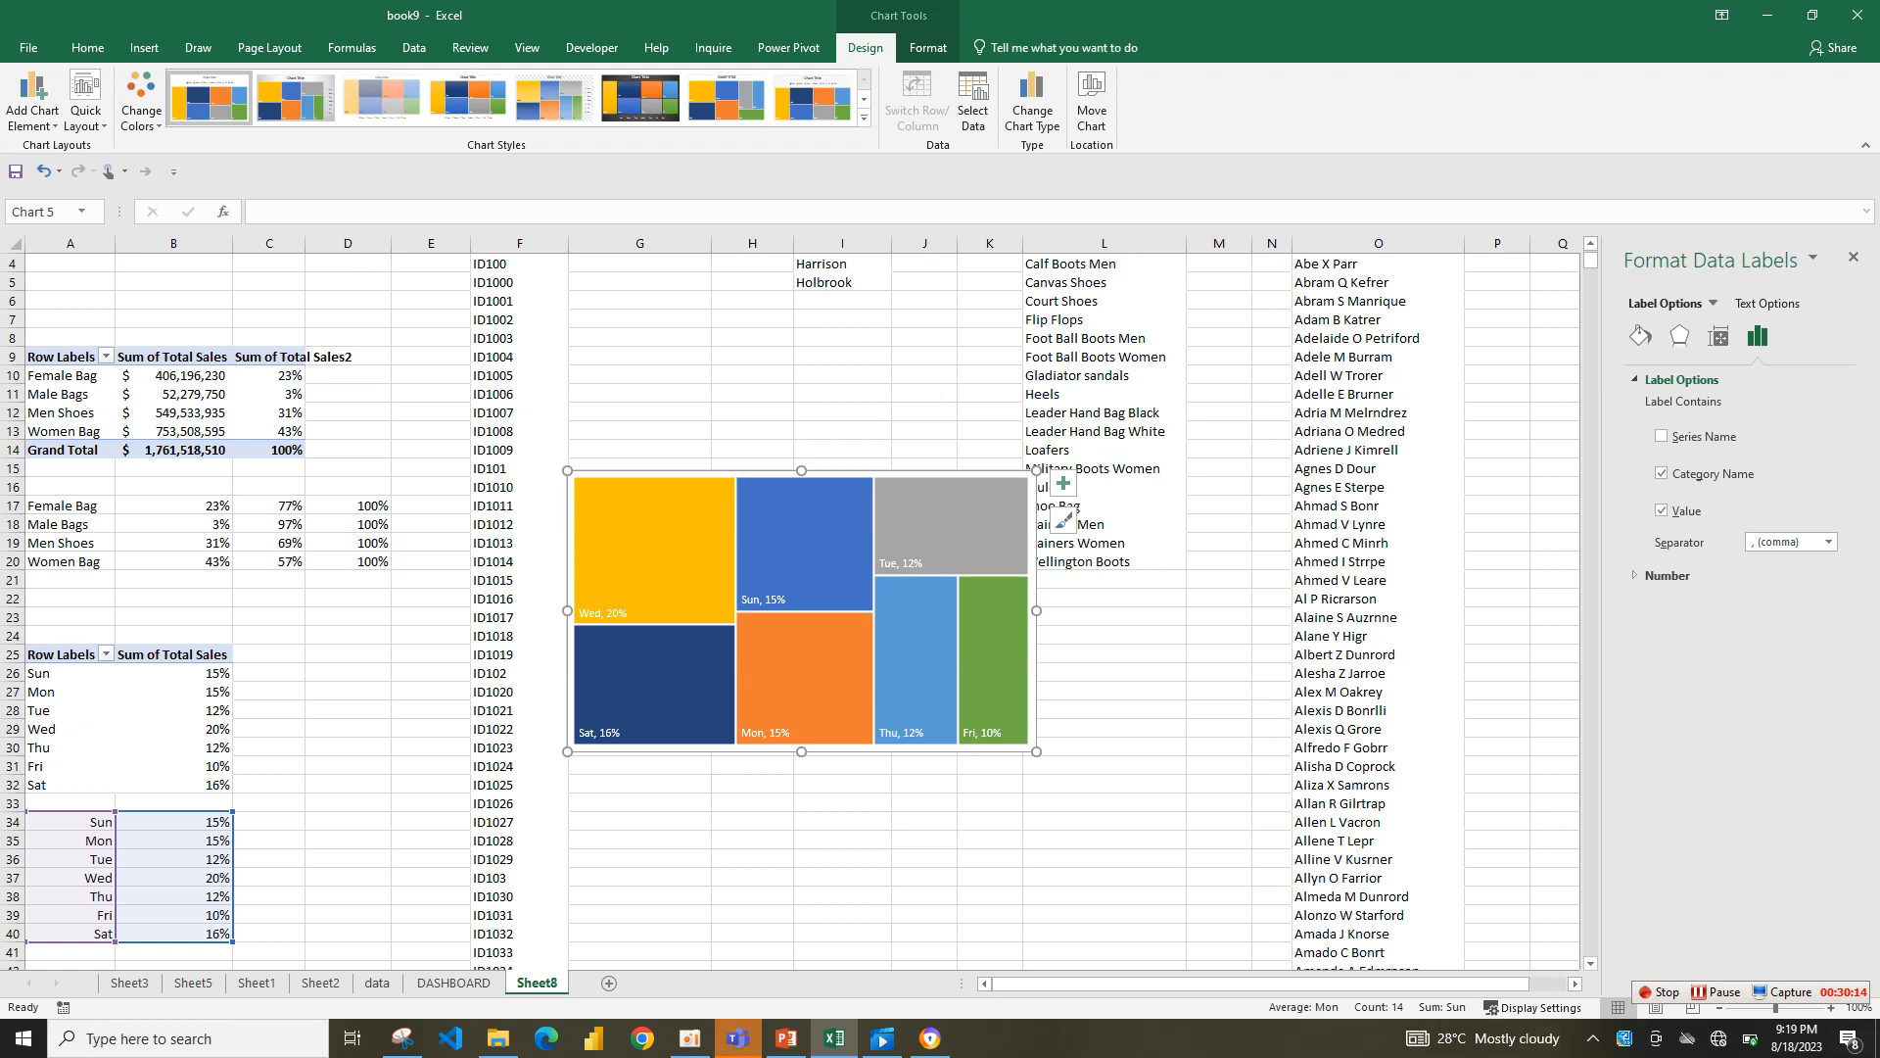
click(1829, 542)
click(1778, 604)
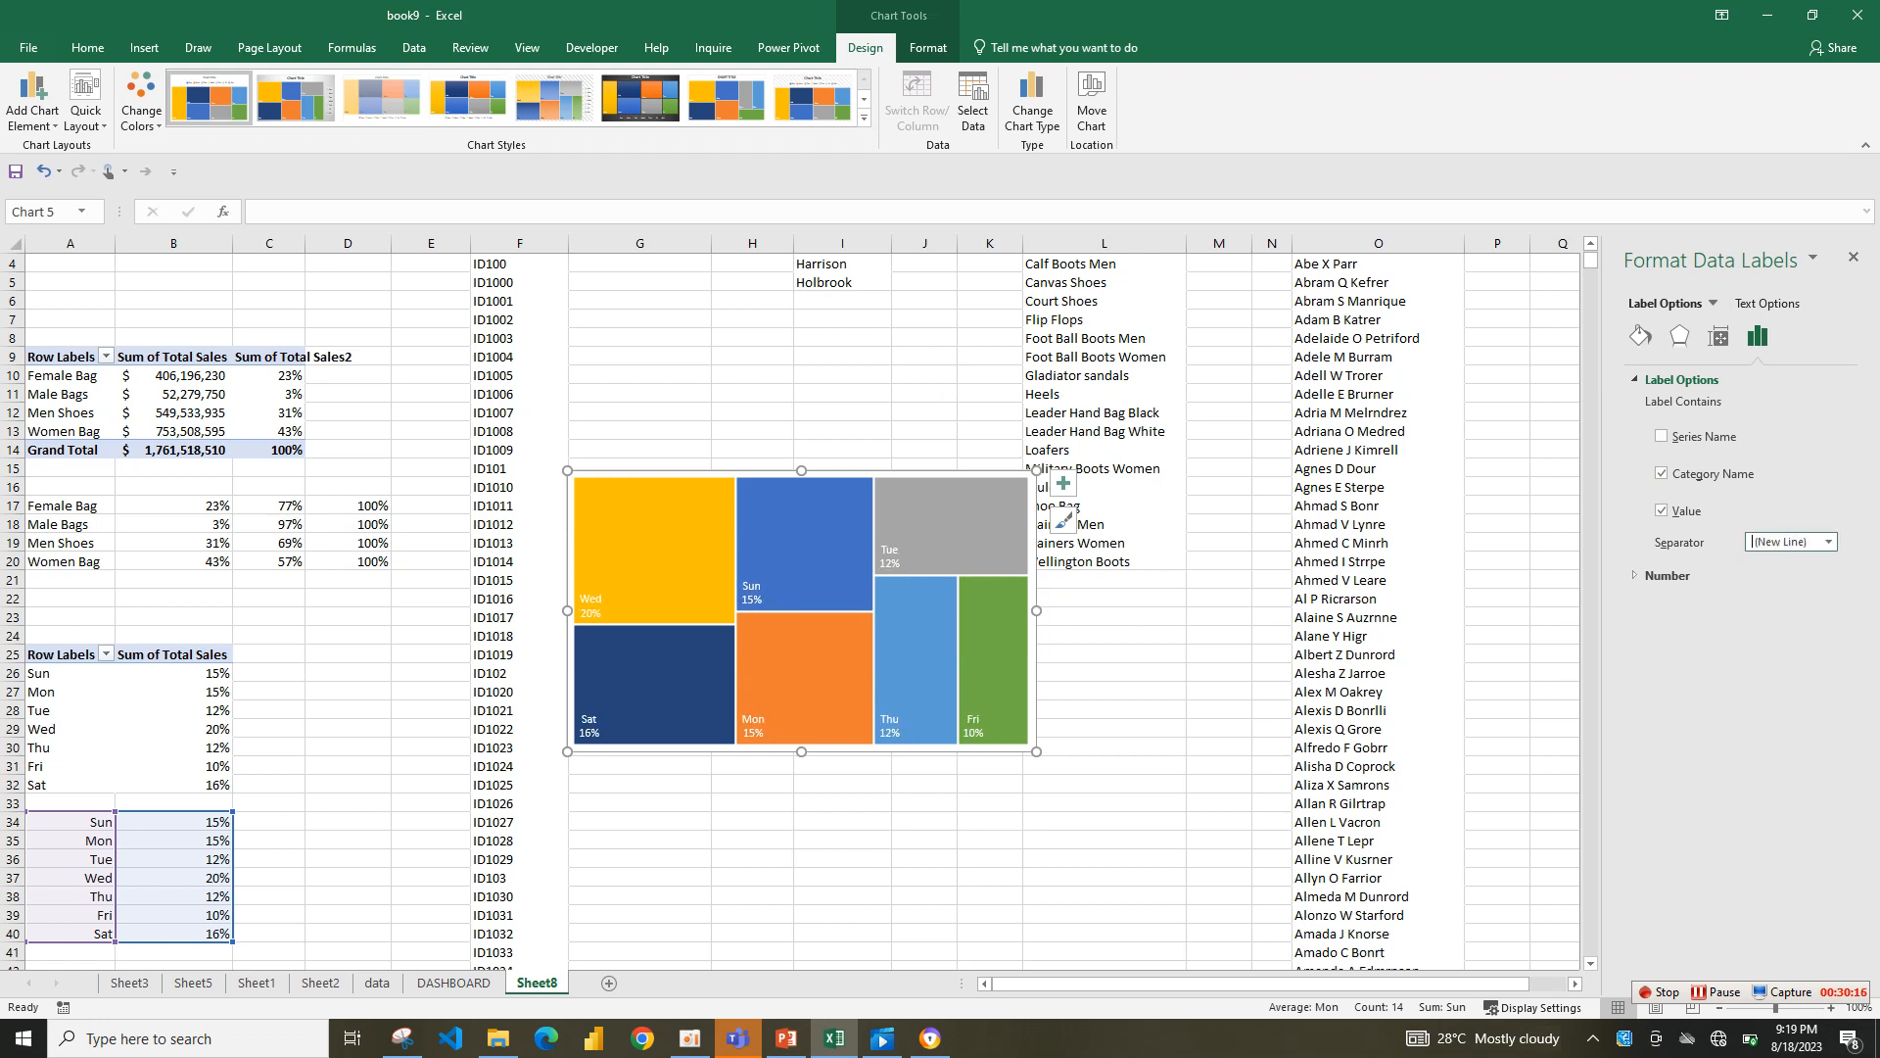
- Resize the treemap into a wide, short strip with all seven weekdays in one row
drag(1036, 751, 1124, 598)
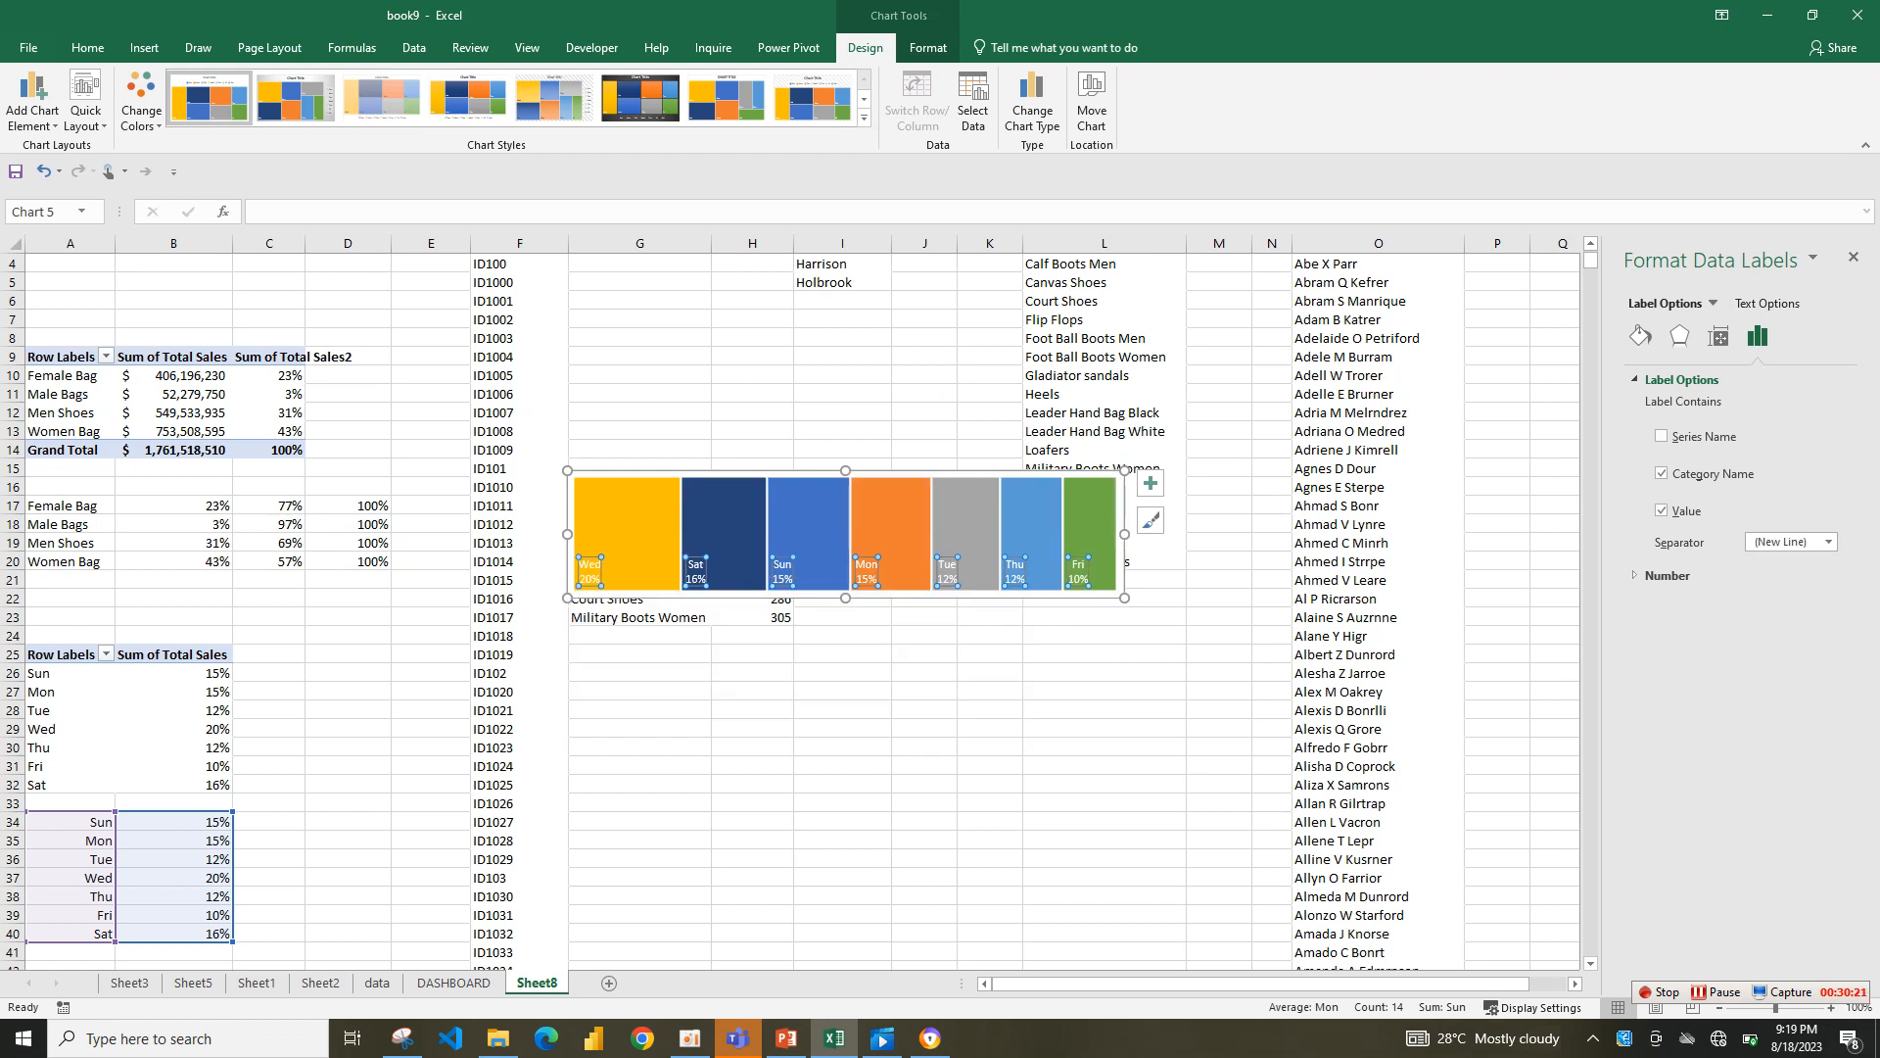
drag(845, 471, 845, 505)
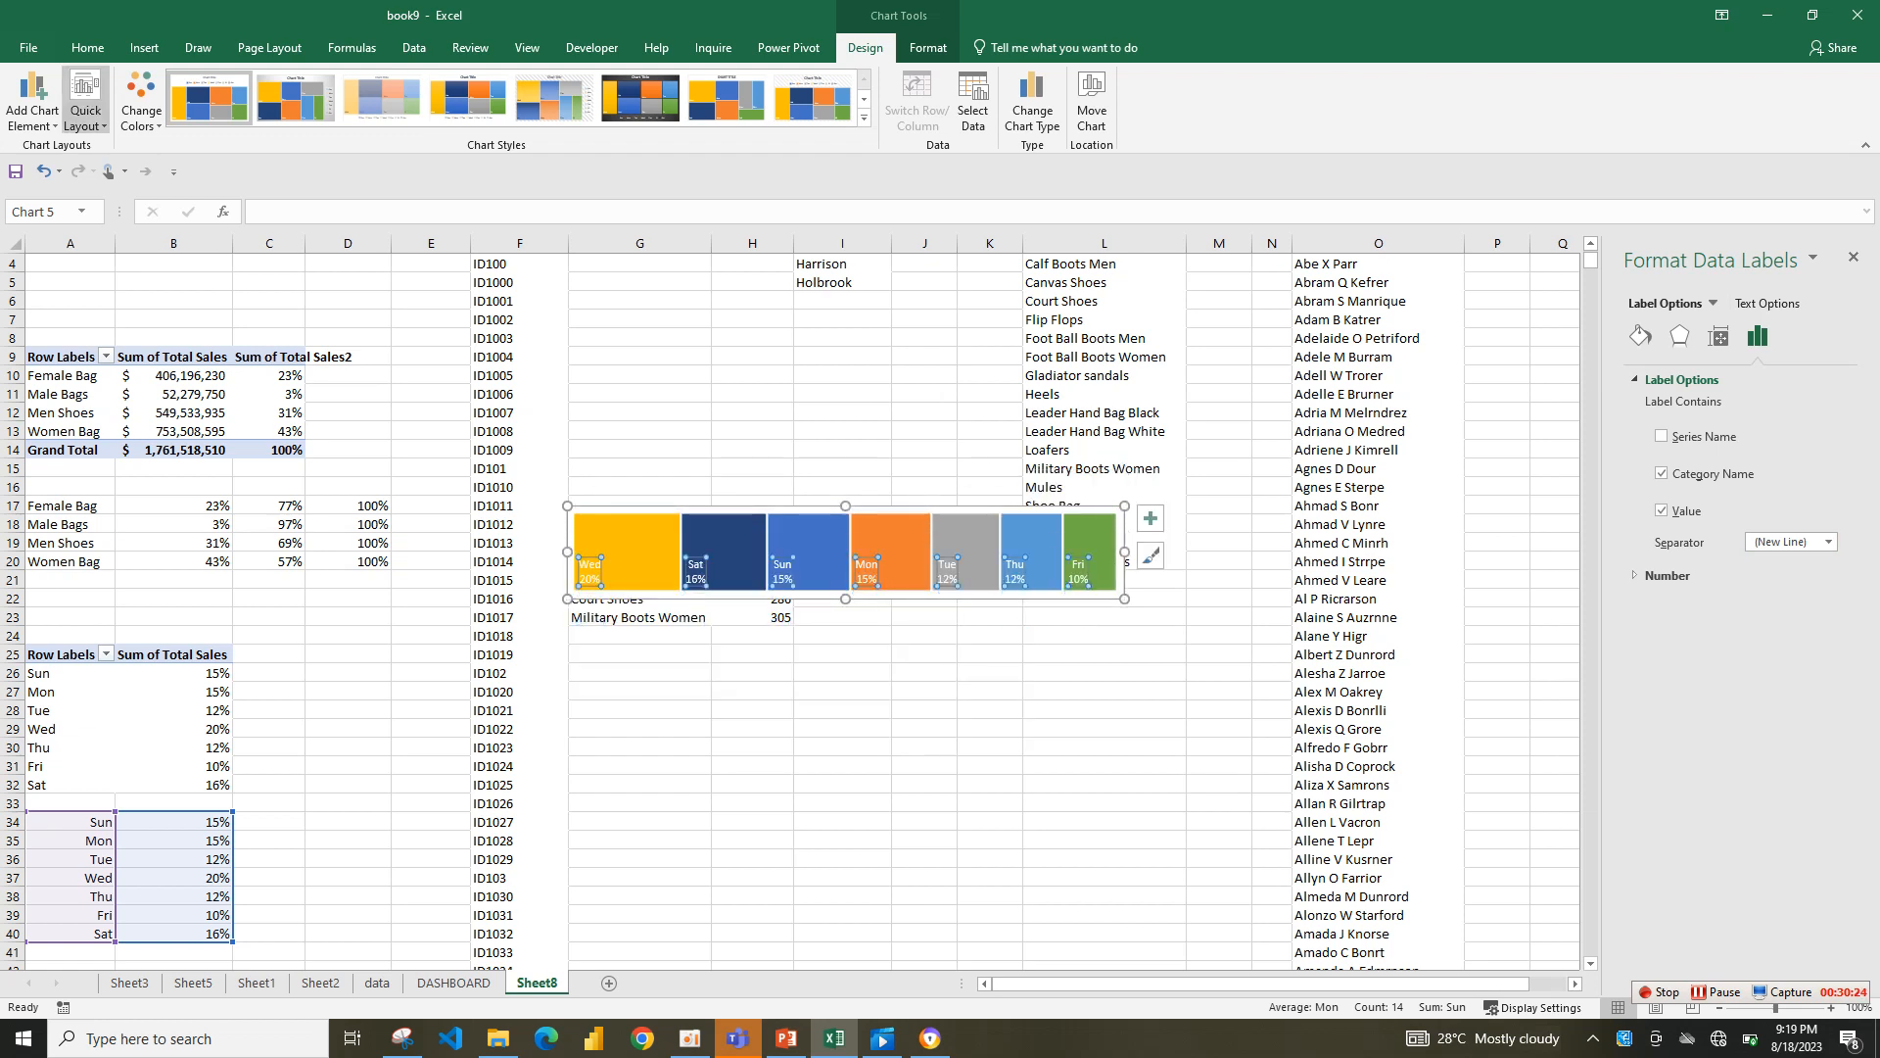
- Move the treemap from Sheet8 to the DASHBOARD sheet and place it under the DAILY AVG SALES heading
click(811, 536)
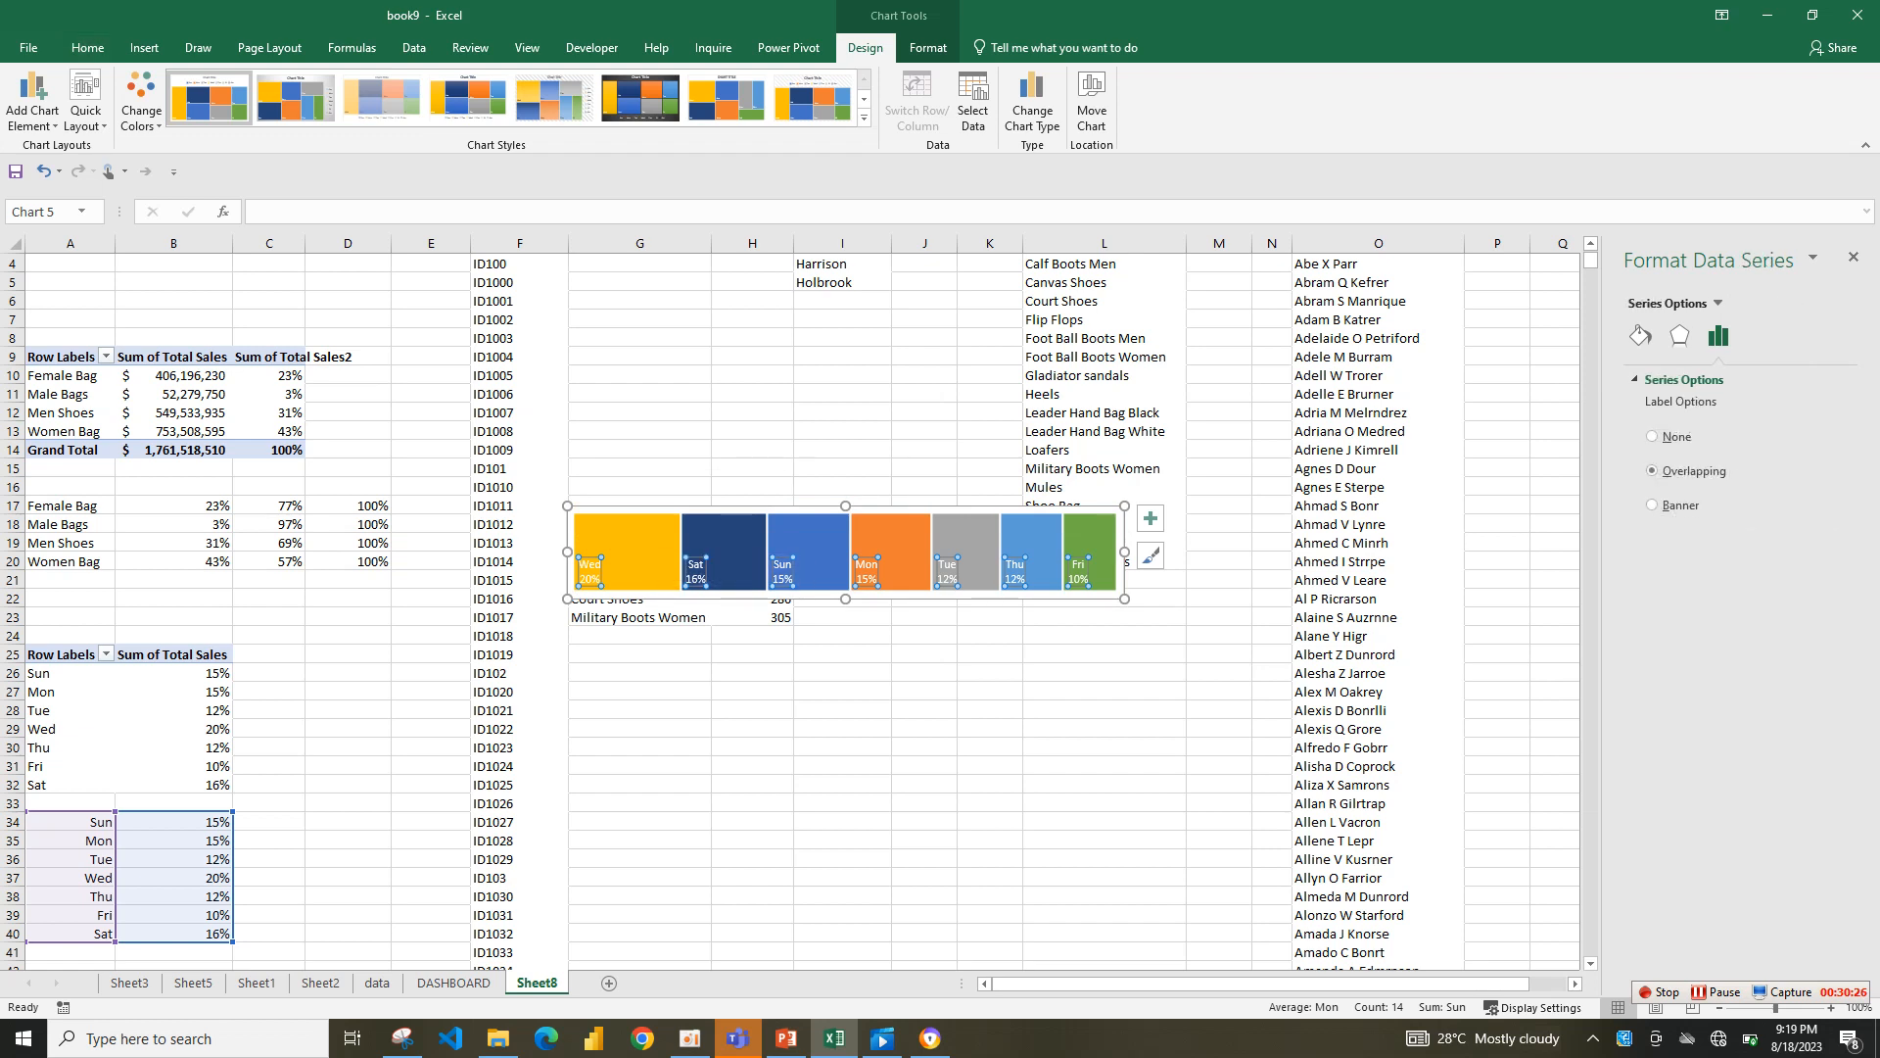
key(Delete)
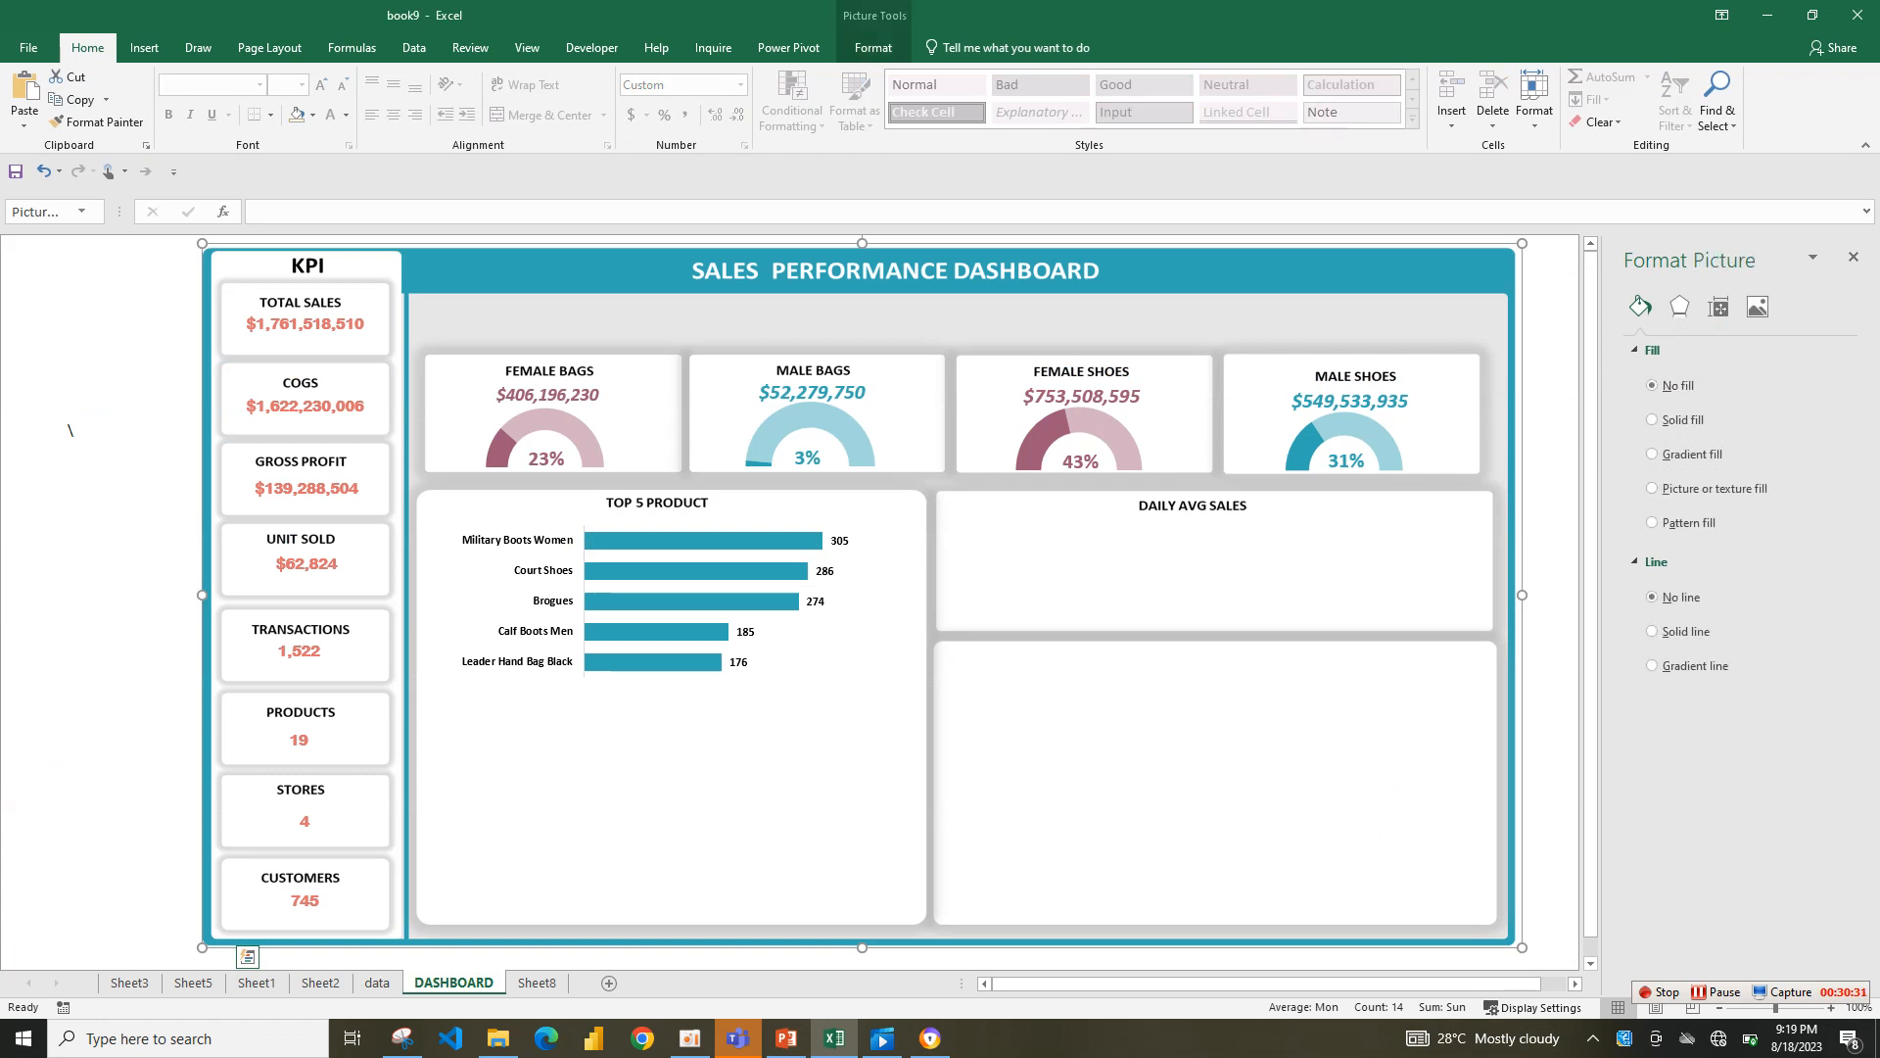
key(ctrl+v)
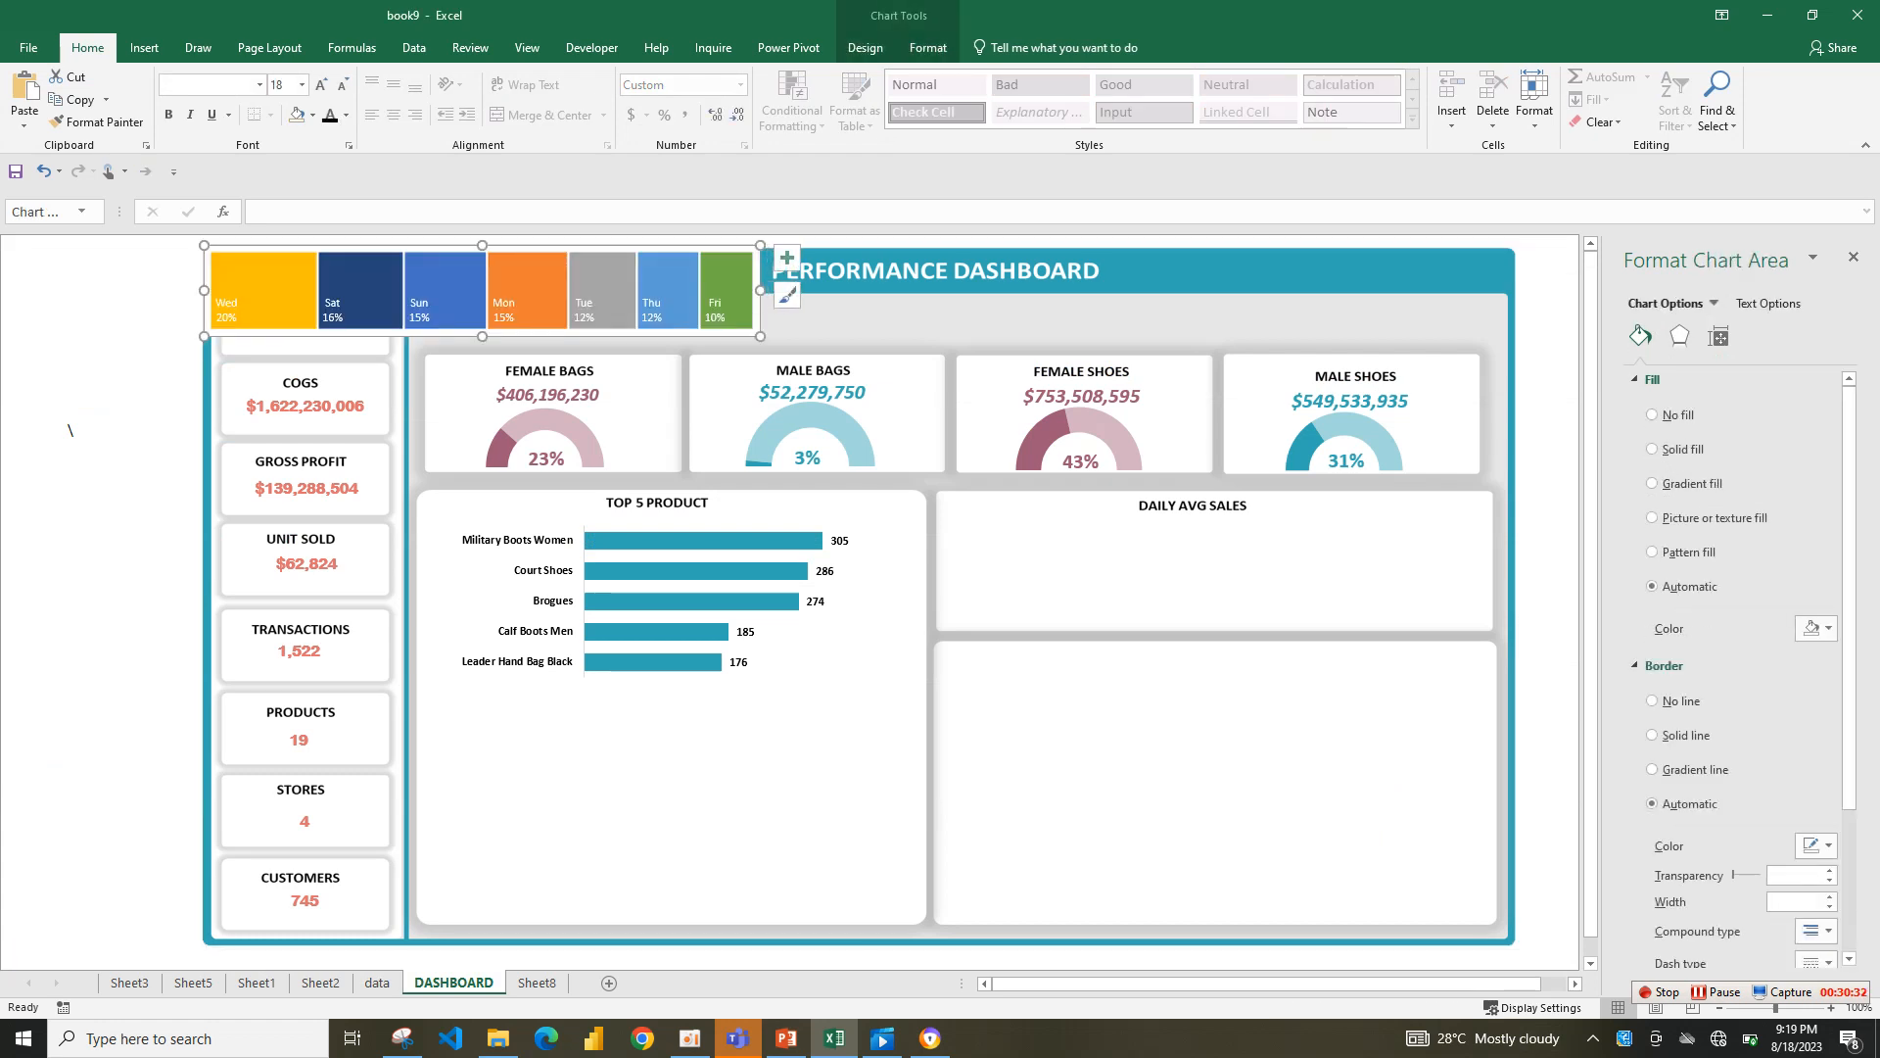
drag(482, 289, 1221, 569)
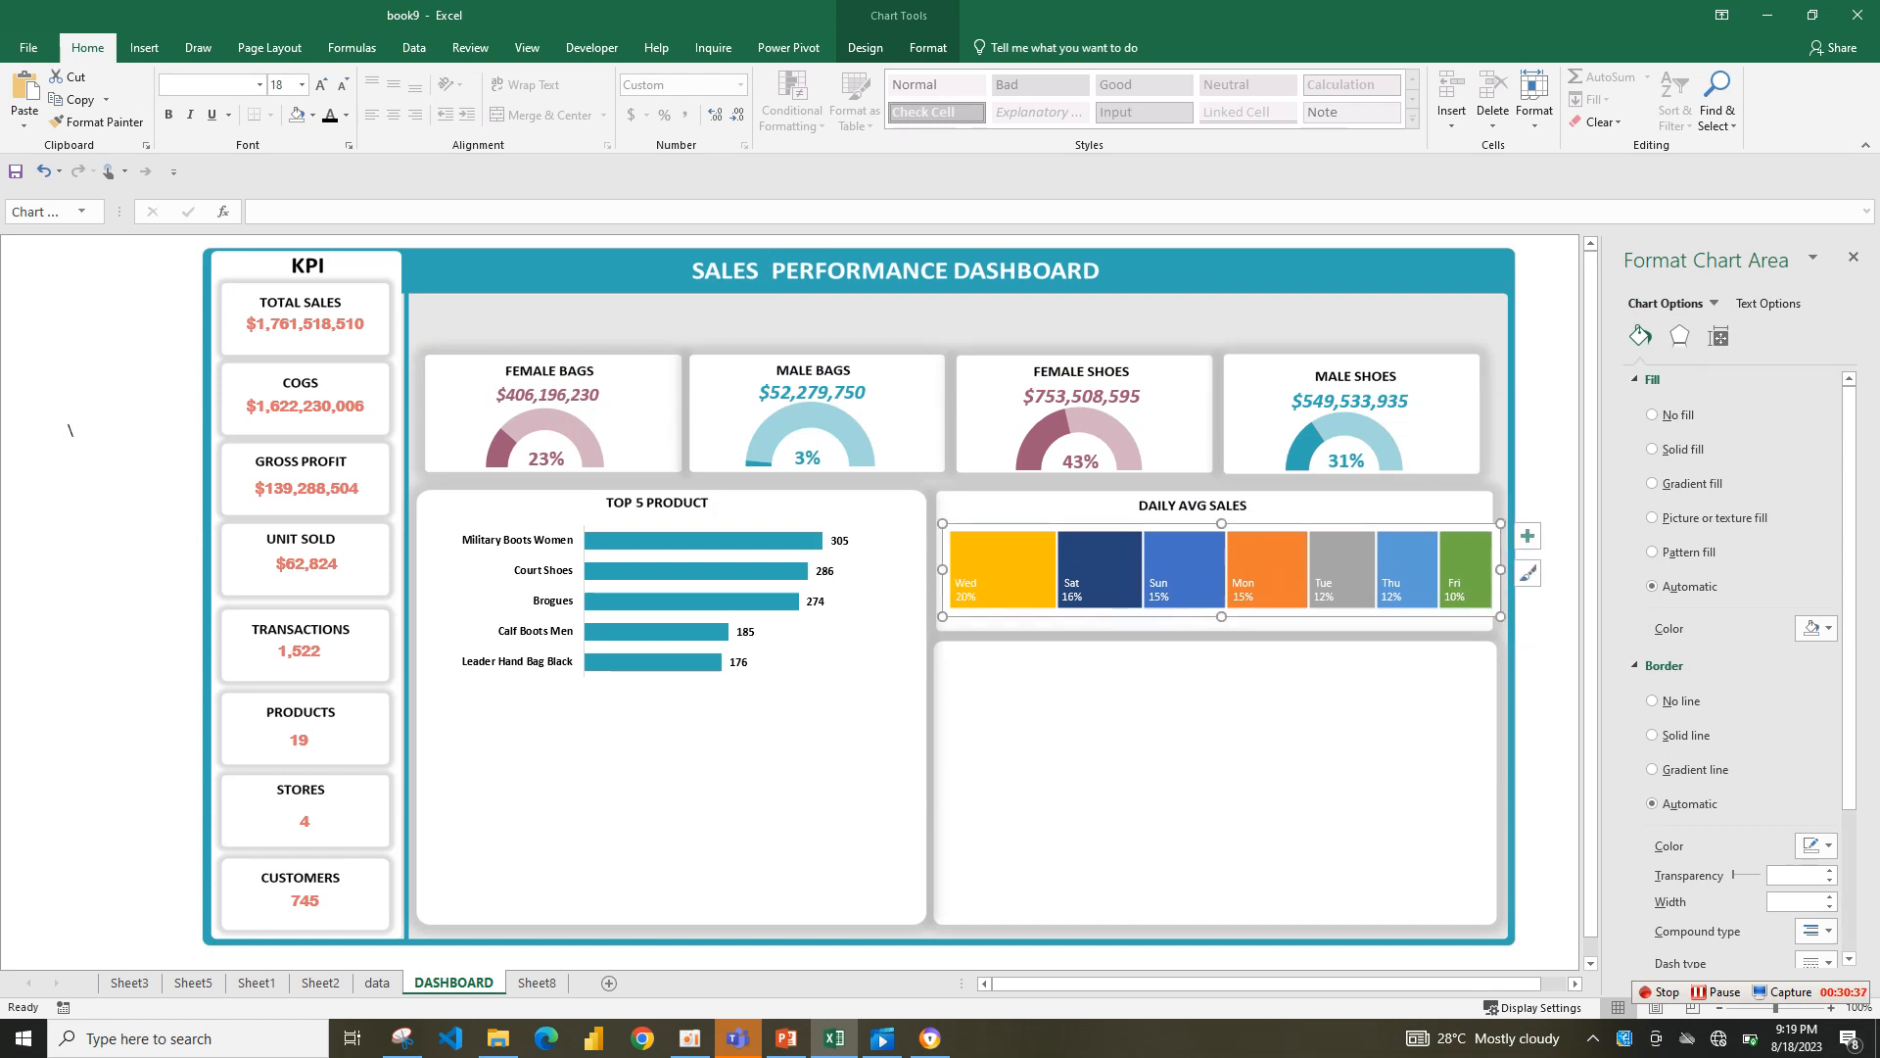
- Narrow the treemap and adjust its position so it fits centred within the DAILY AVG SALES card
drag(1500, 569, 1472, 568)
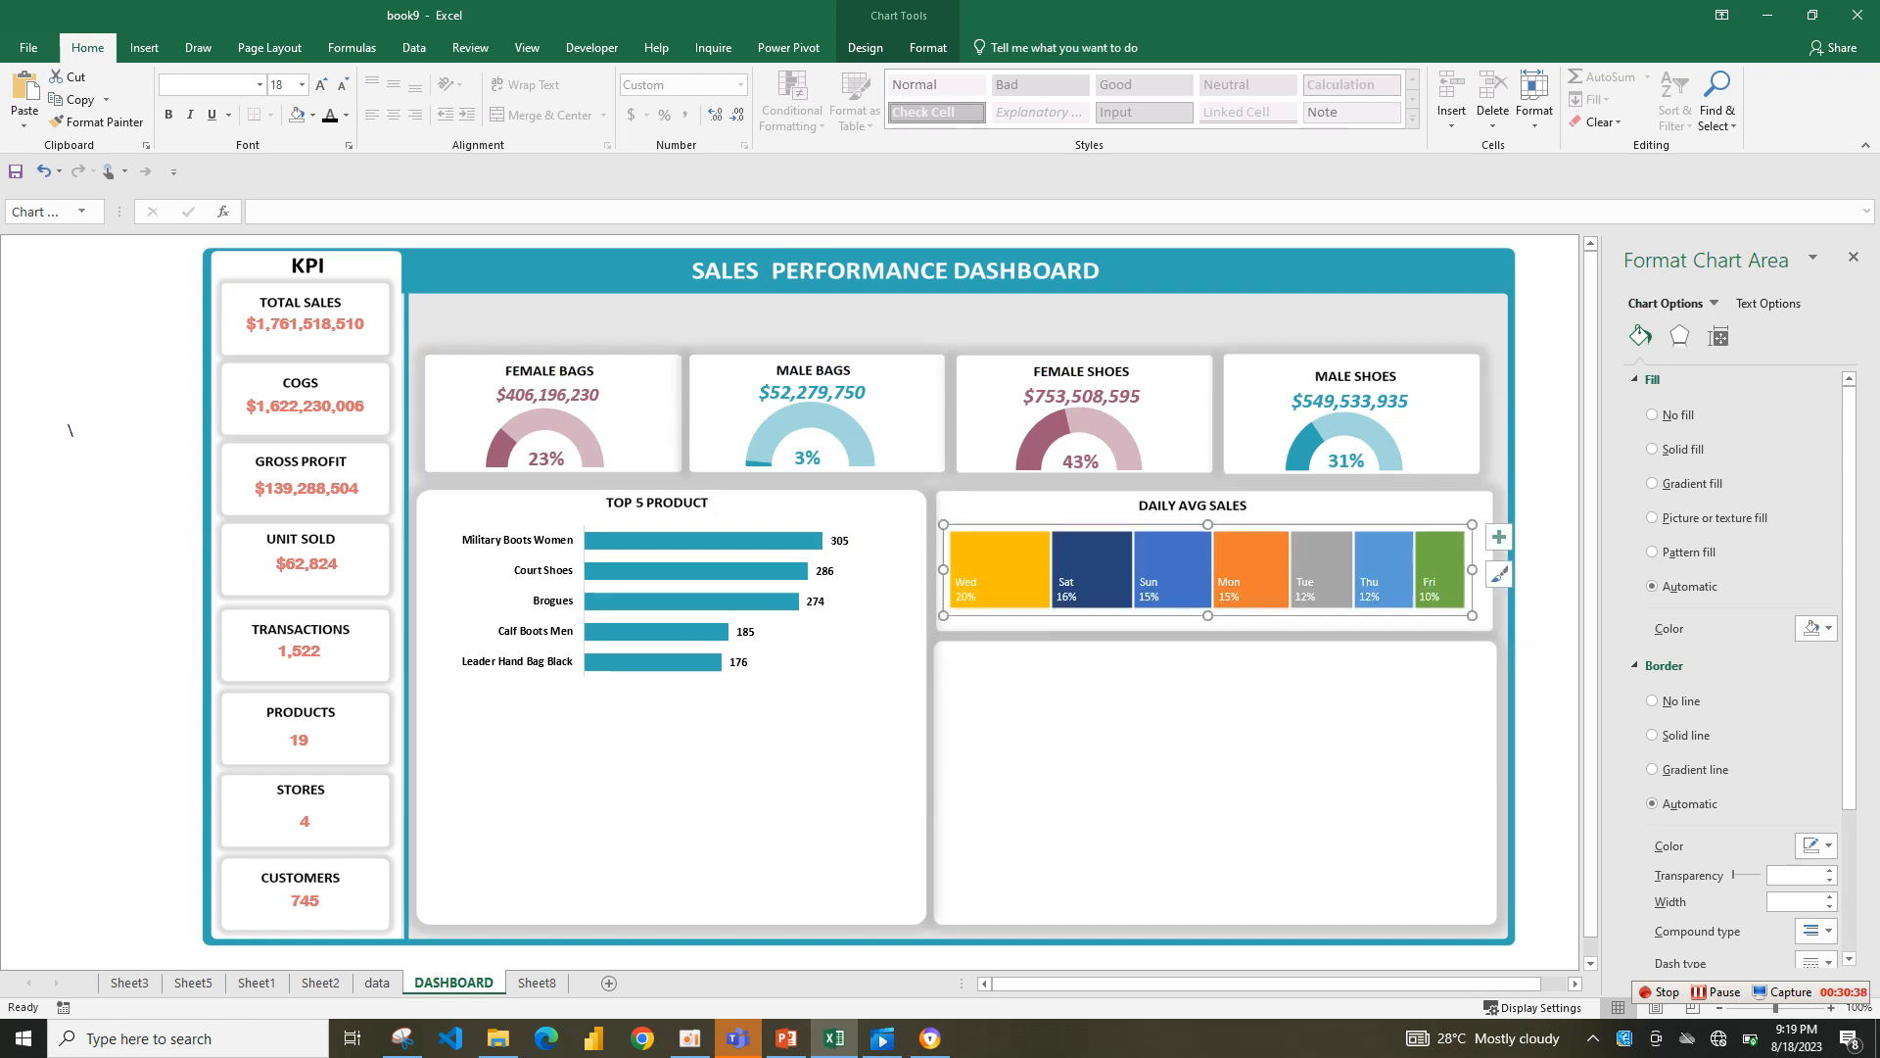
drag(943, 569, 969, 569)
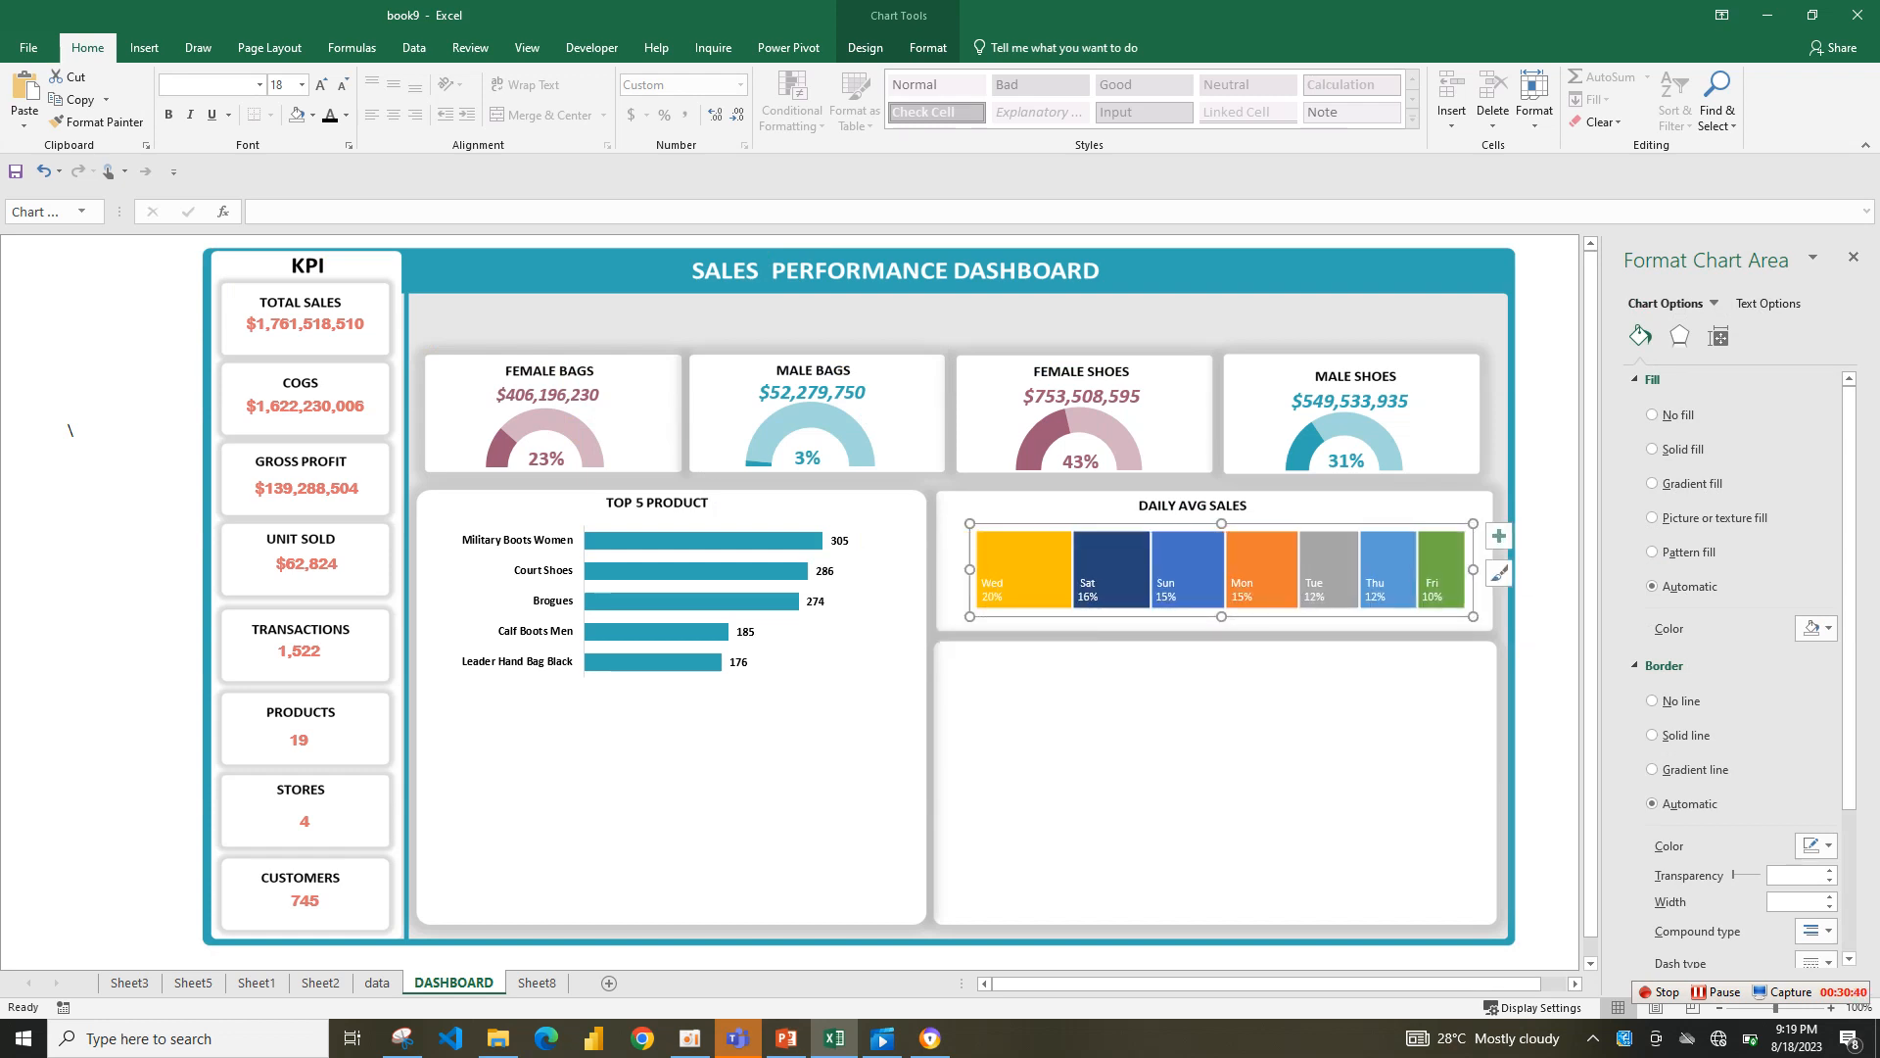
drag(1233, 526, 1219, 525)
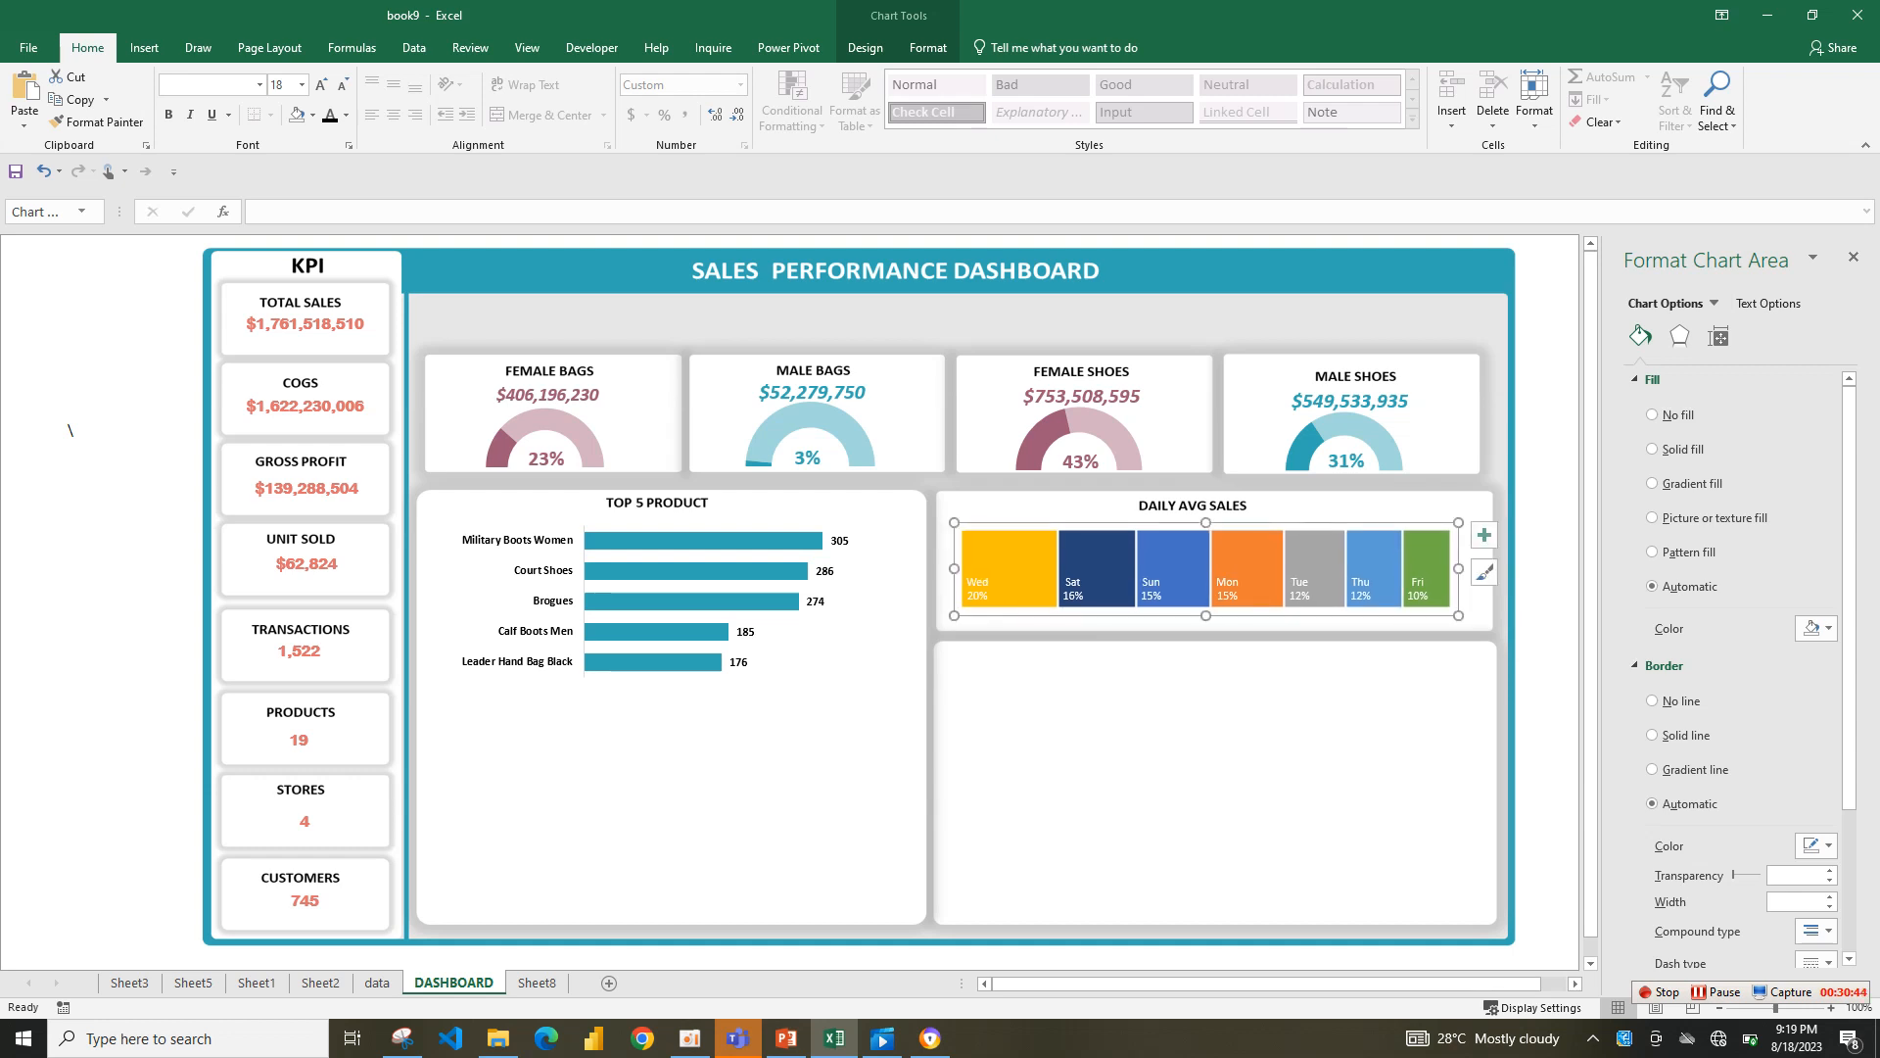
drag(1458, 615, 1464, 618)
- Make the treemap's data labels bold and set their font size to 14
click(1422, 591)
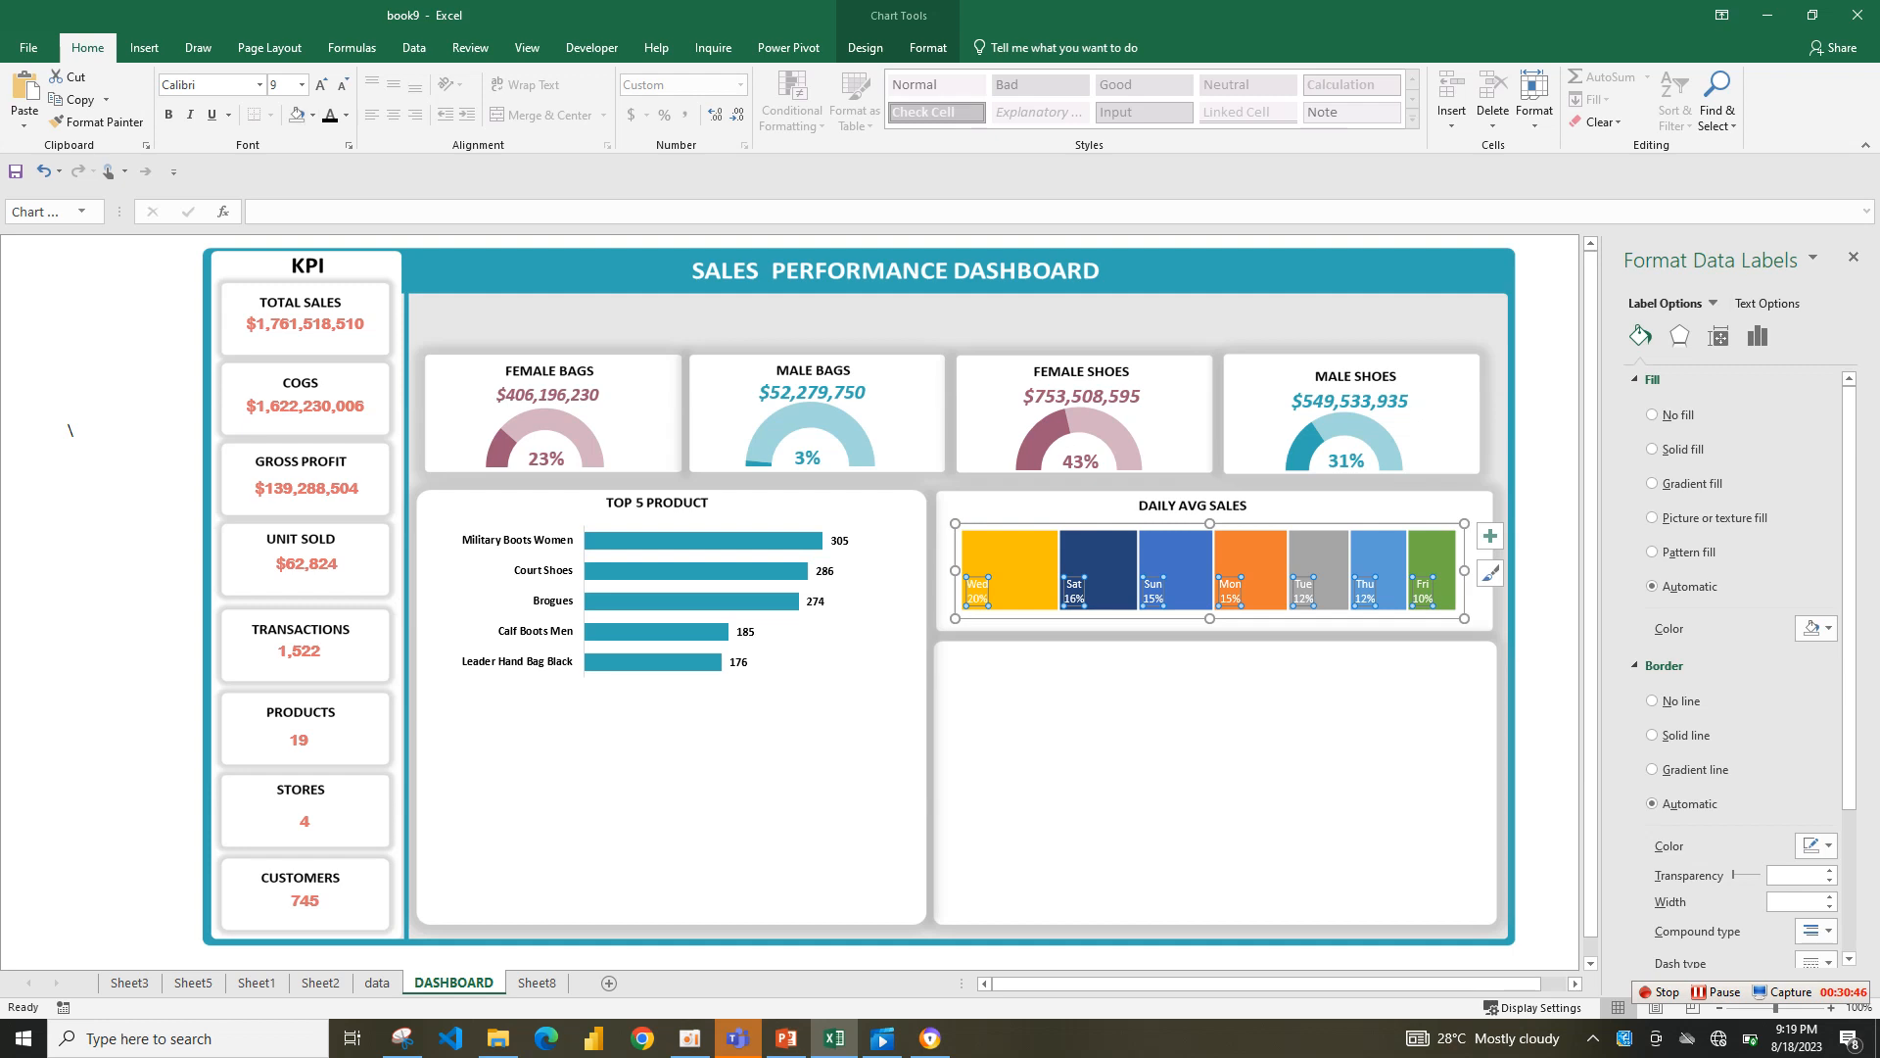
click(168, 115)
click(346, 115)
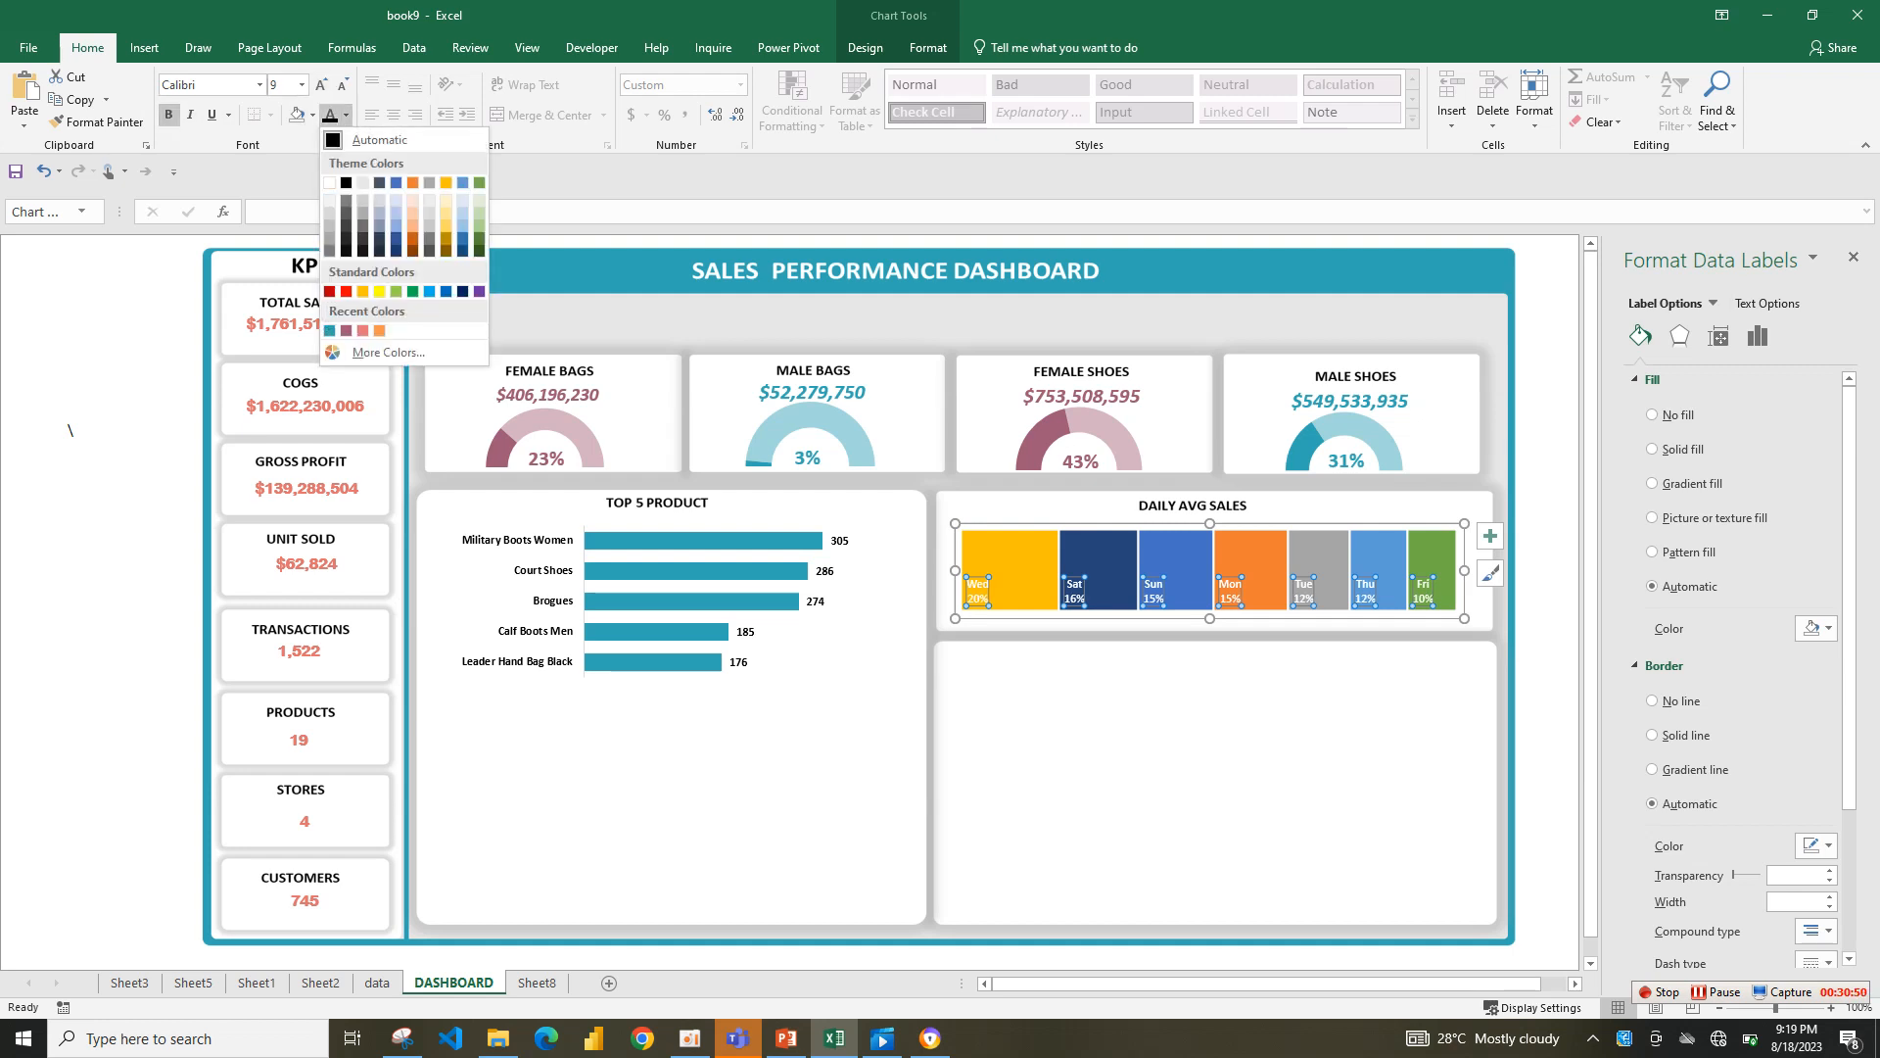
click(345, 115)
click(320, 85)
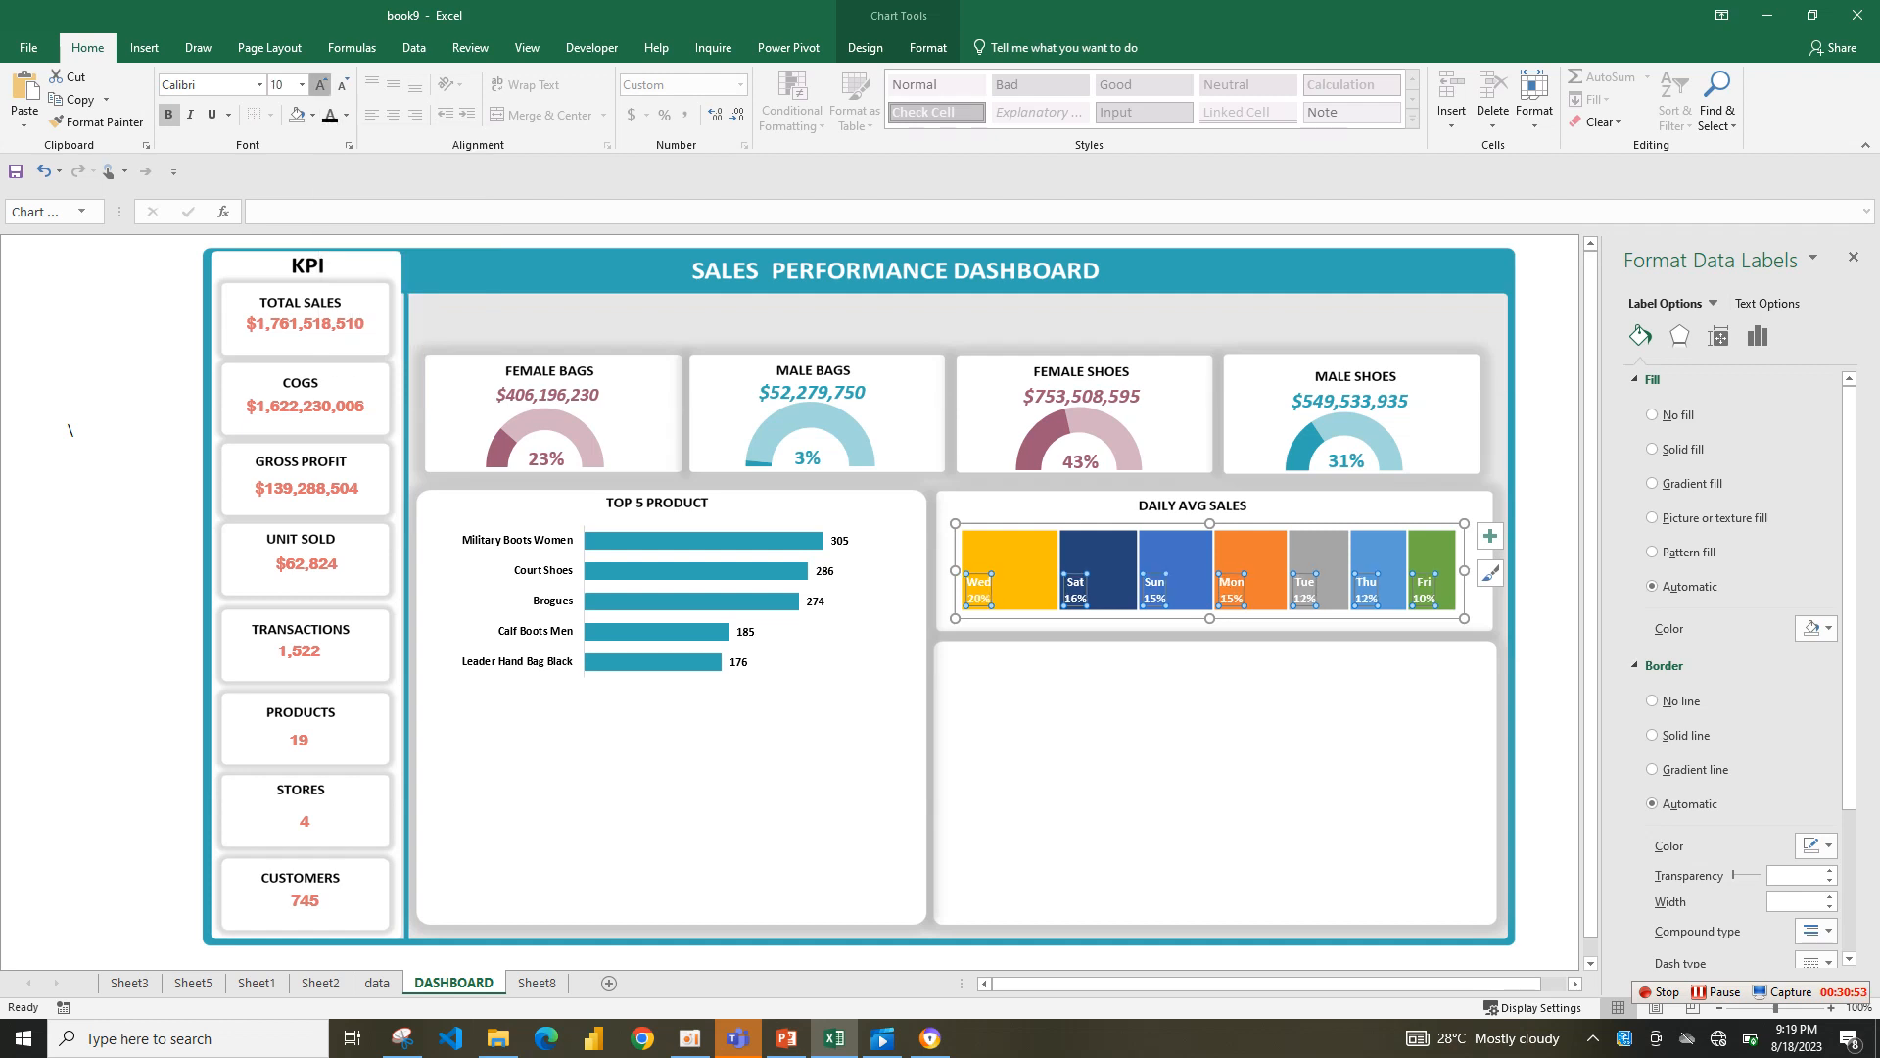
click(320, 86)
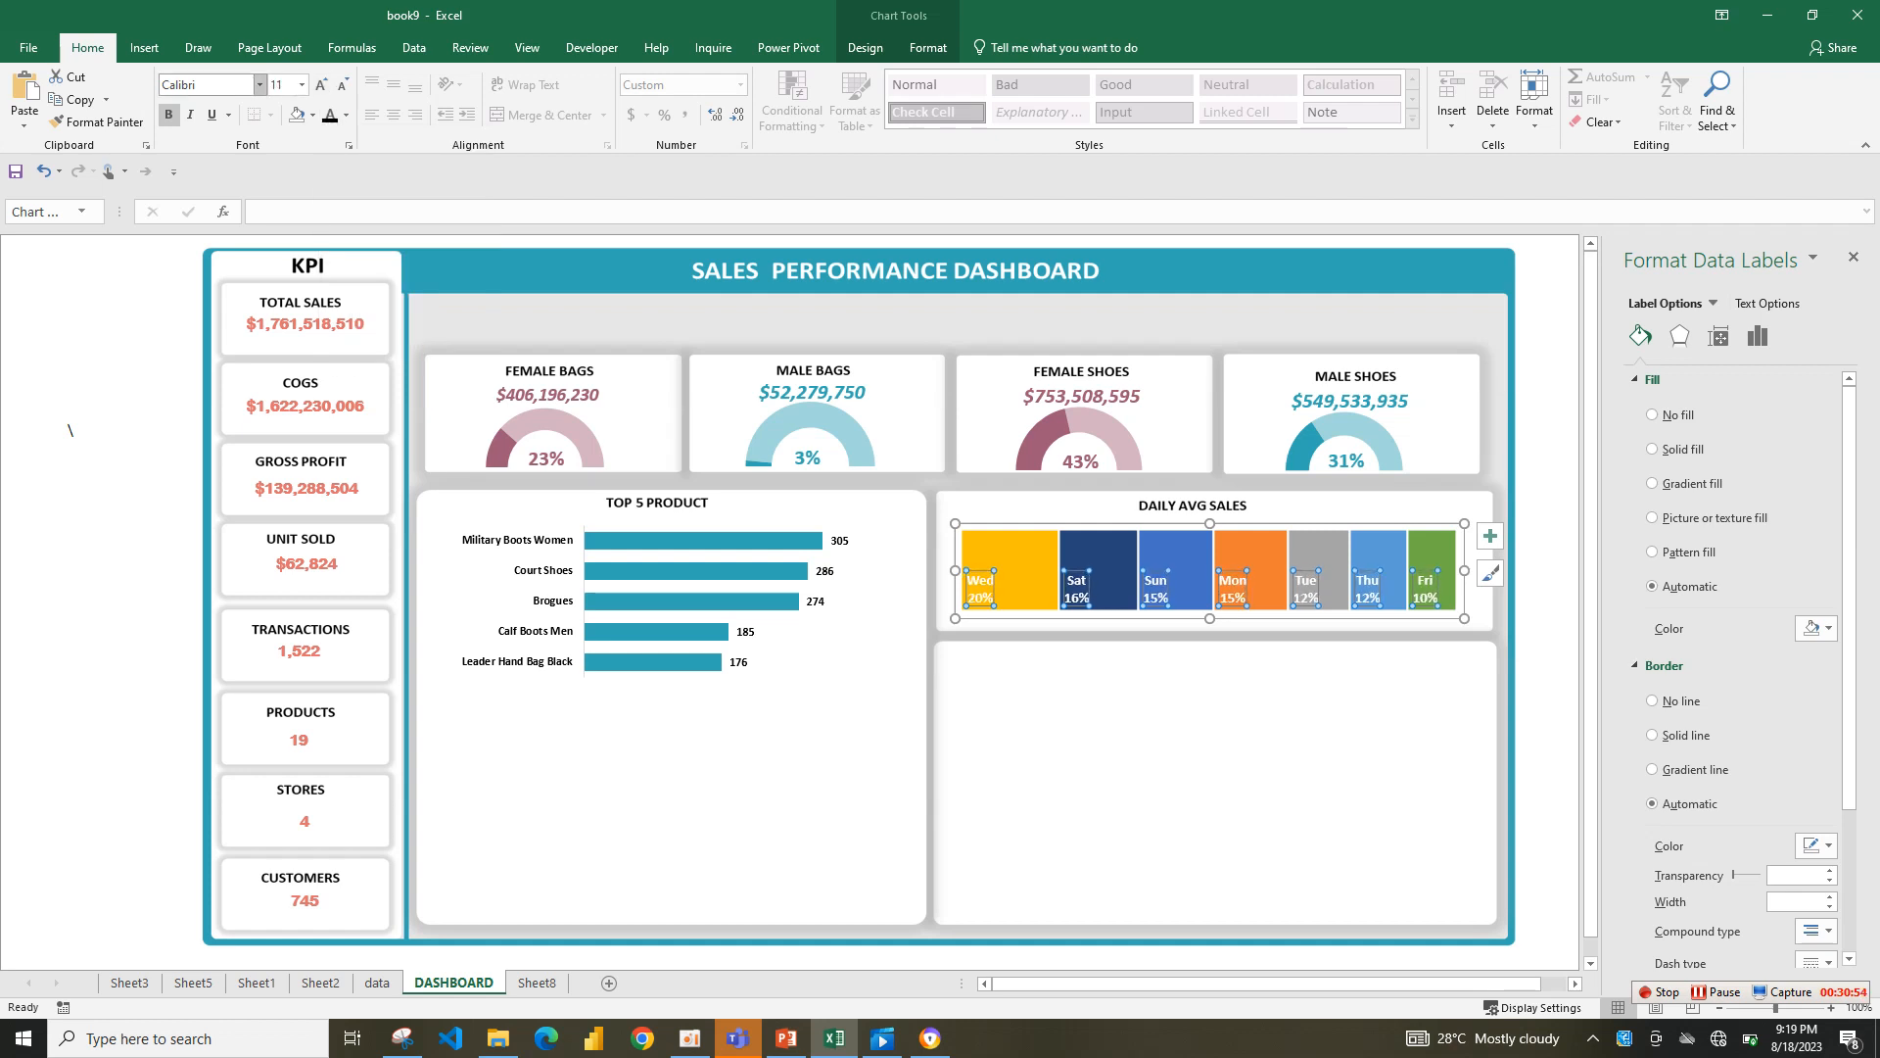
click(321, 85)
click(320, 85)
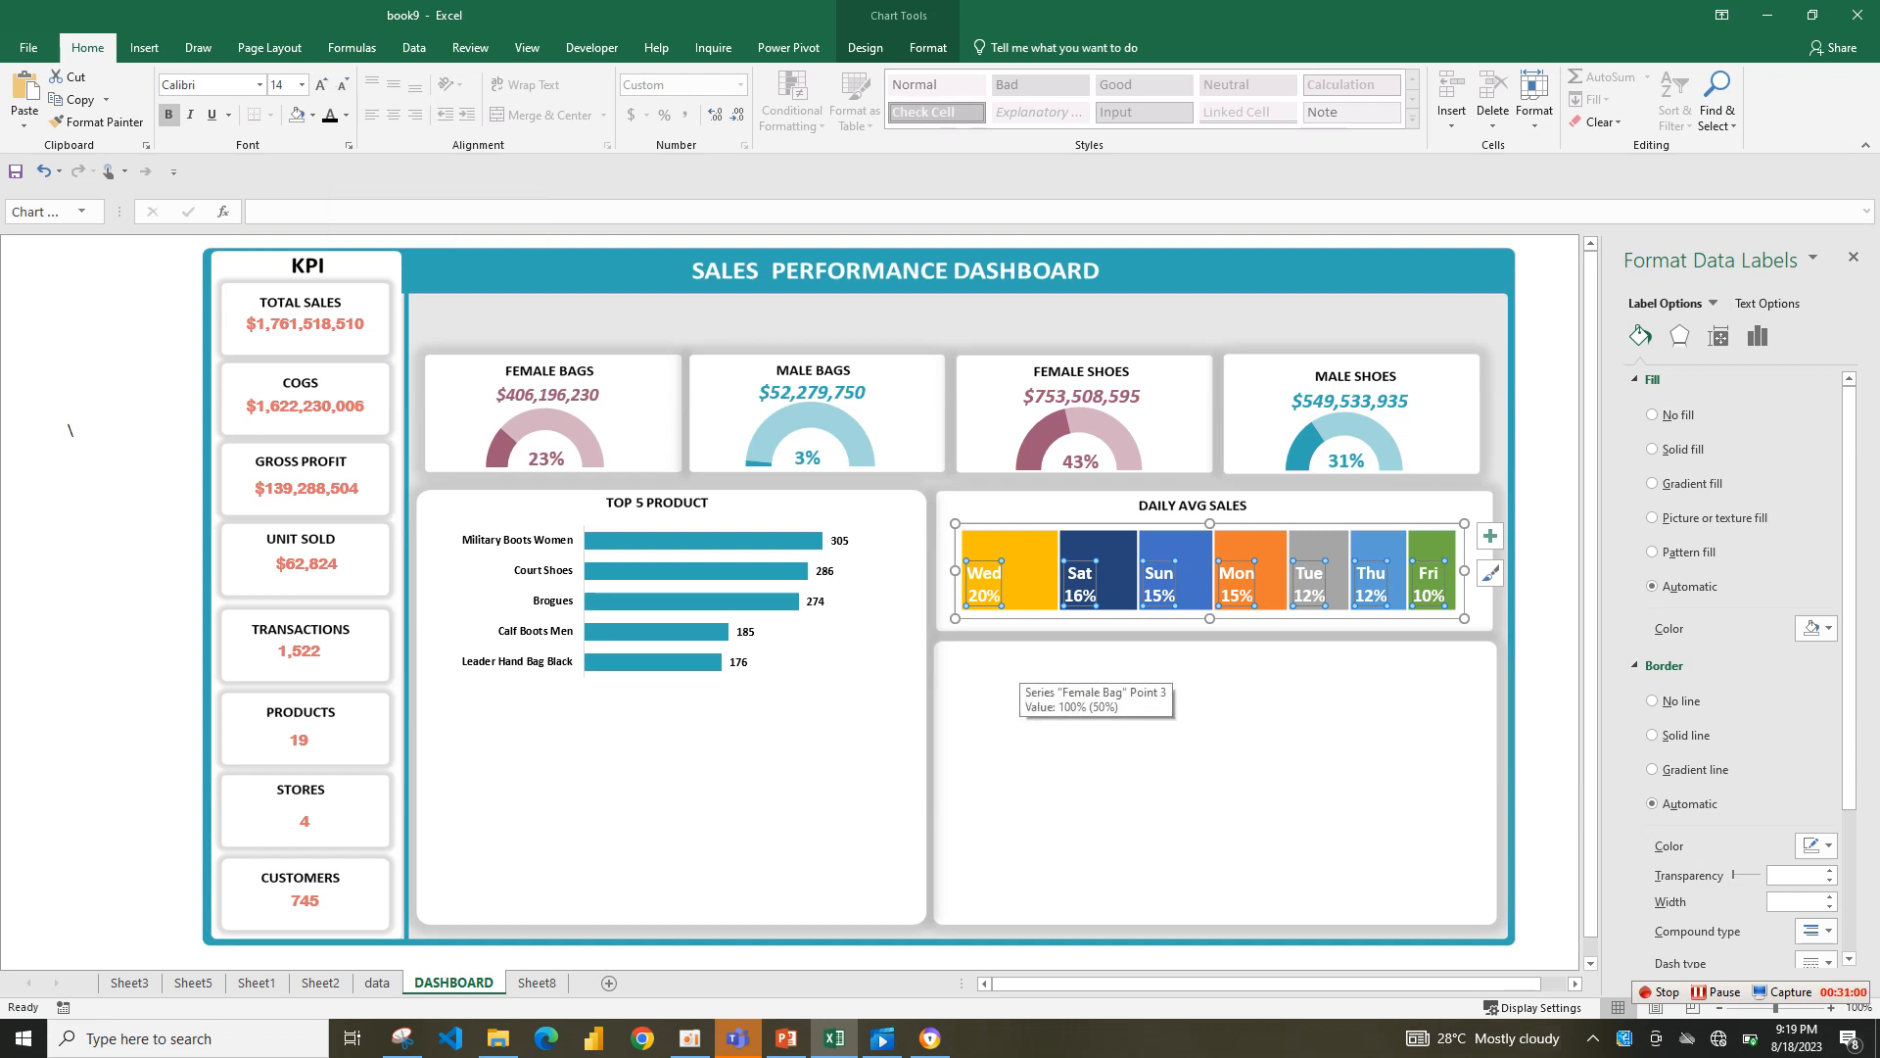
key(Escape)
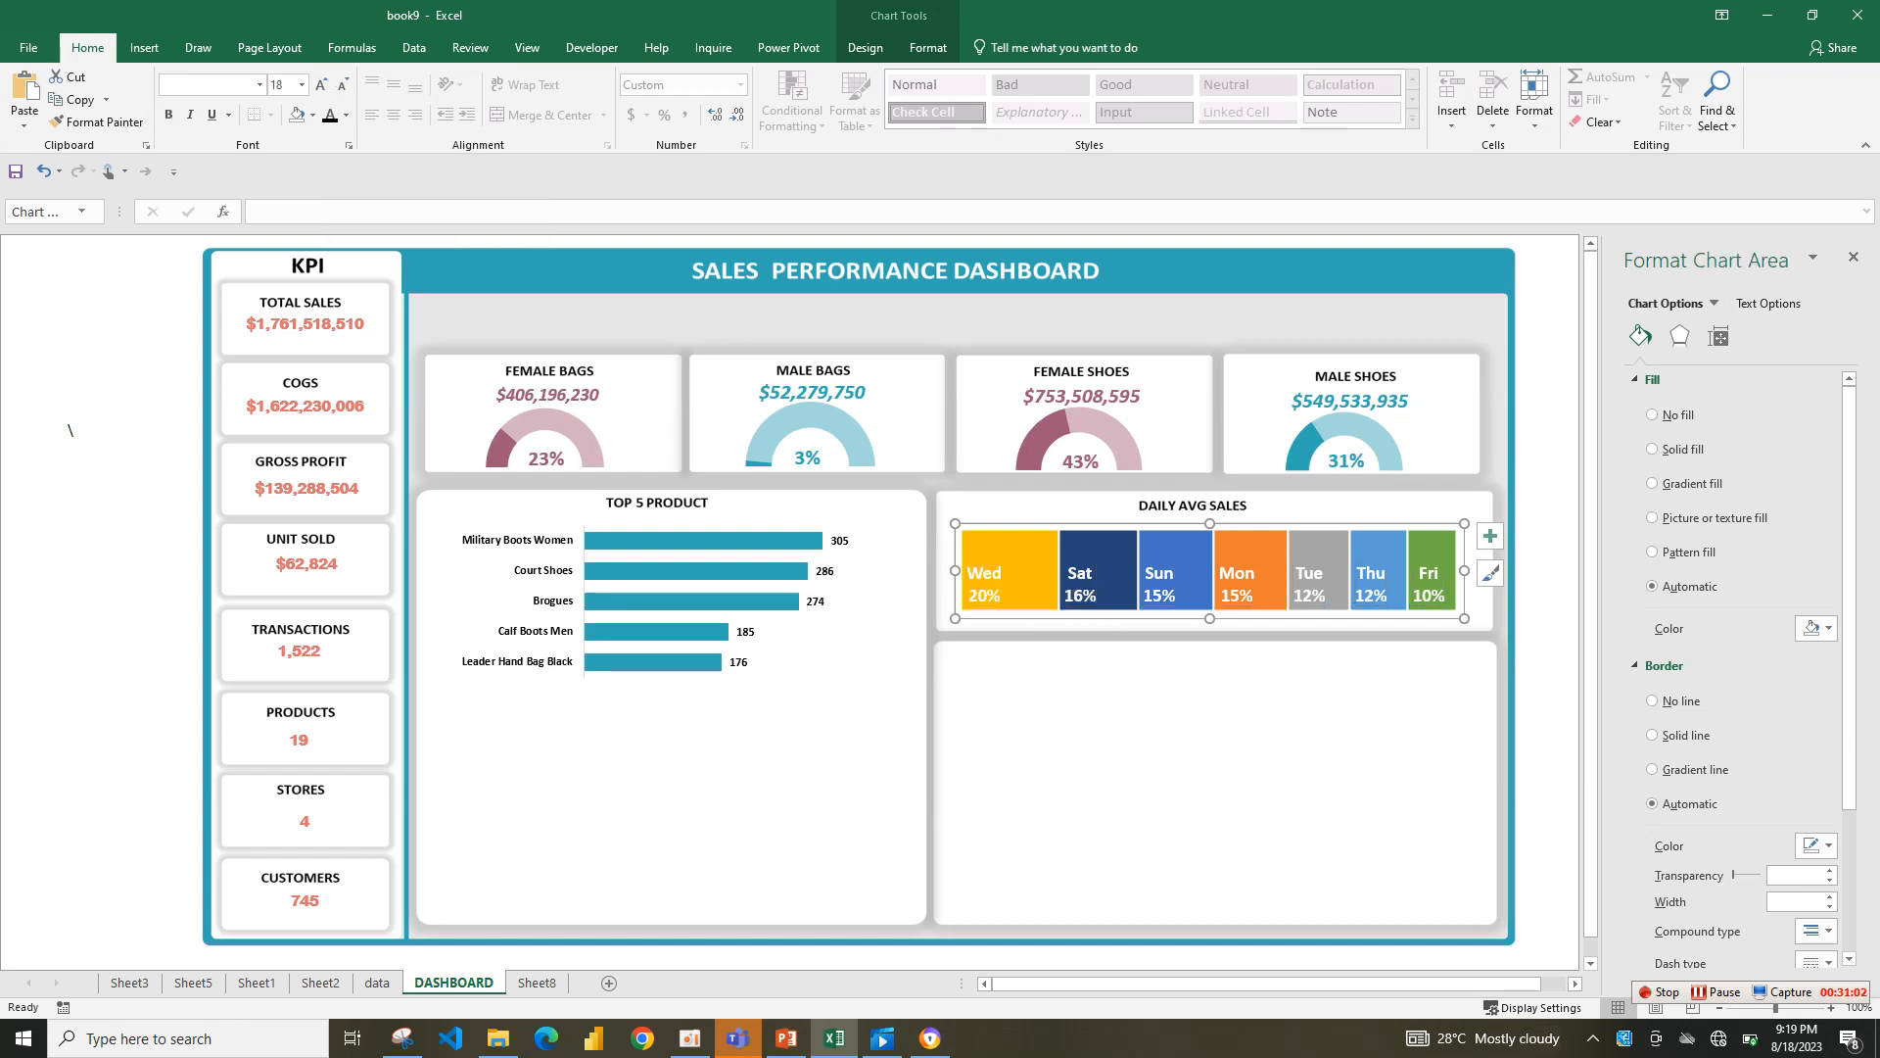
- Fill all the treemap's weekday blocks with the dashboard's teal from the recent colors
click(1009, 554)
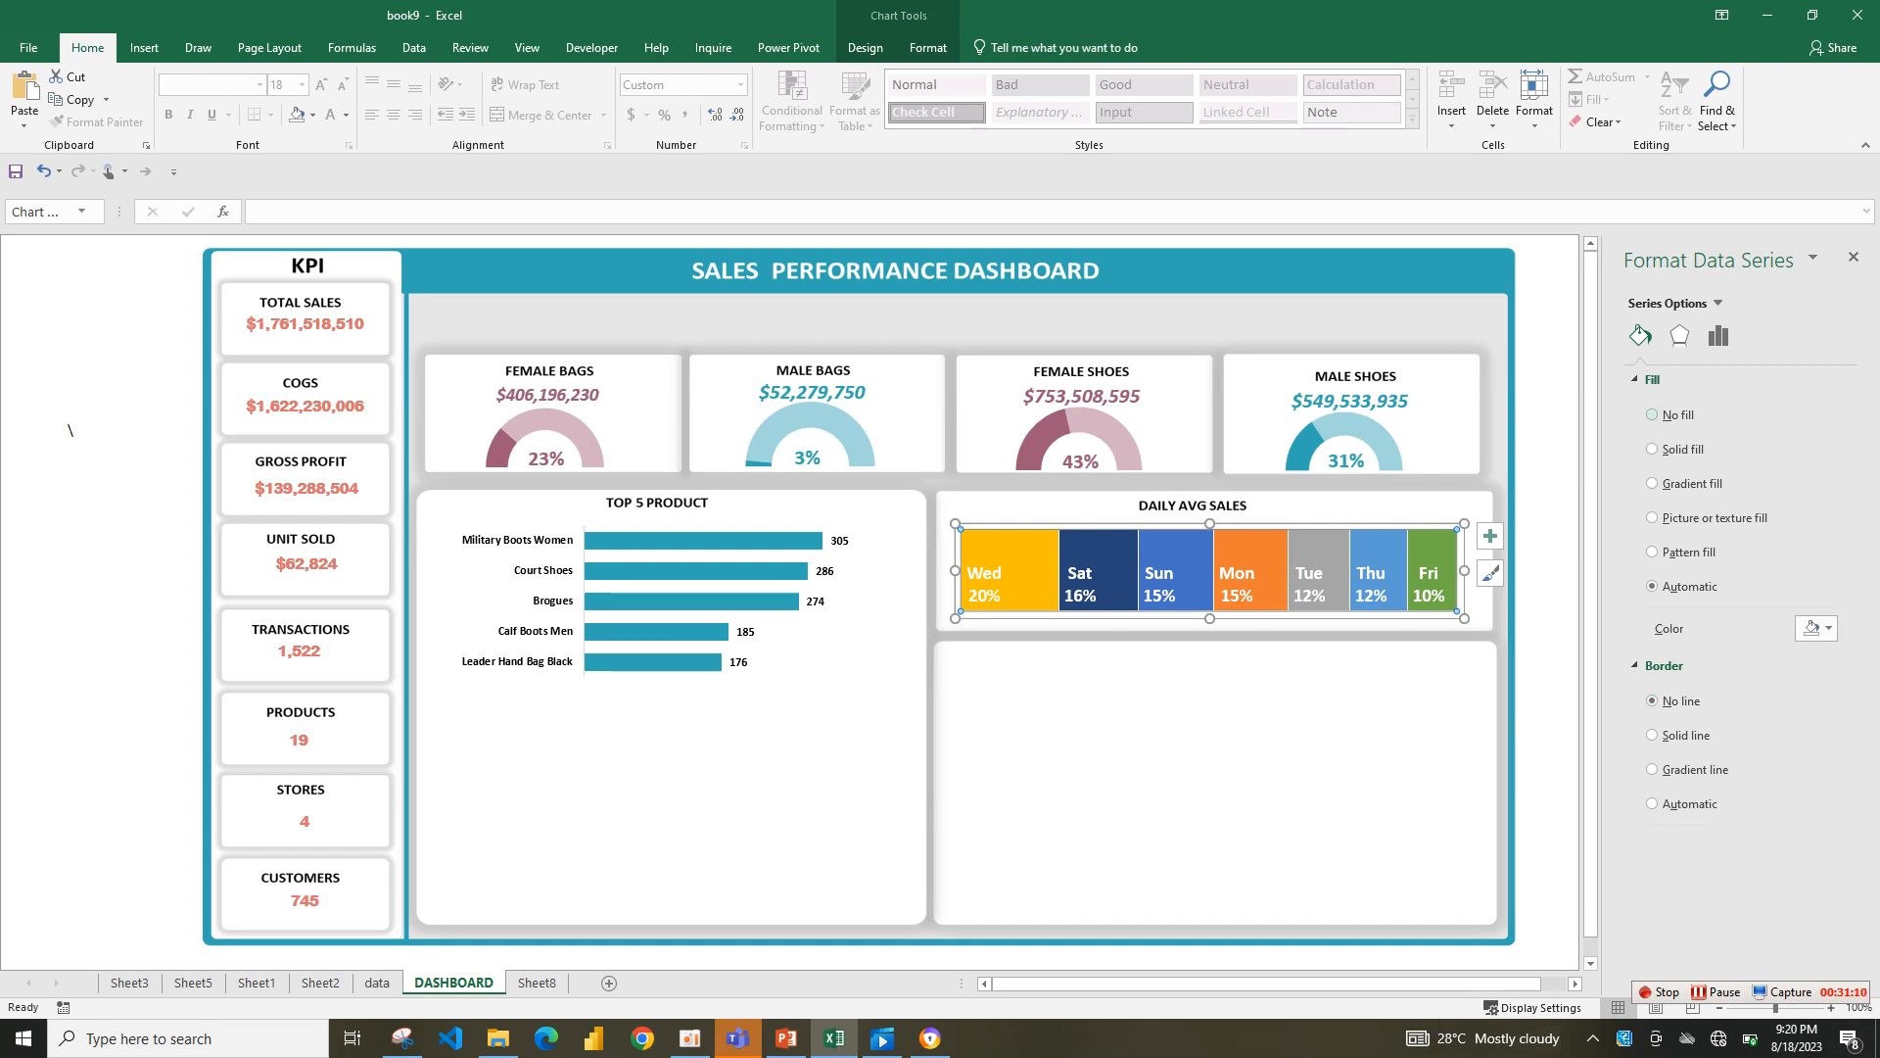
click(1817, 628)
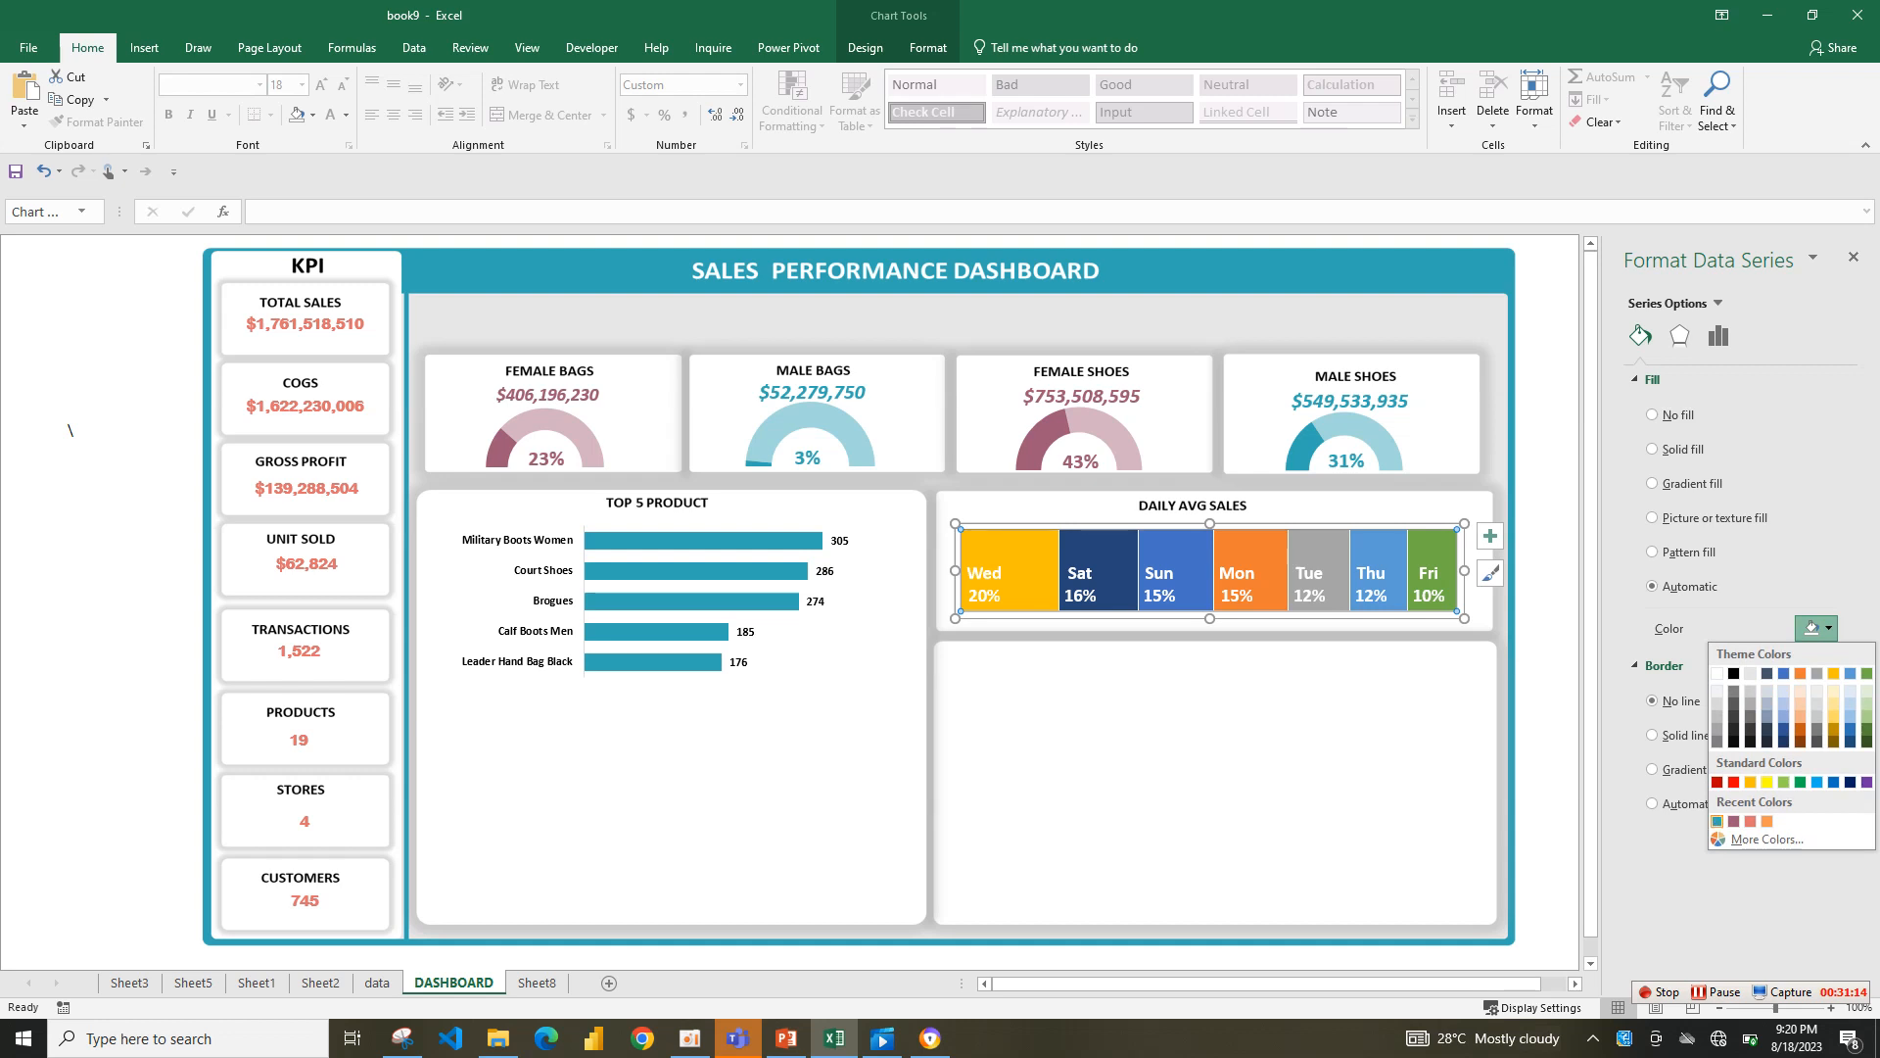
click(1716, 821)
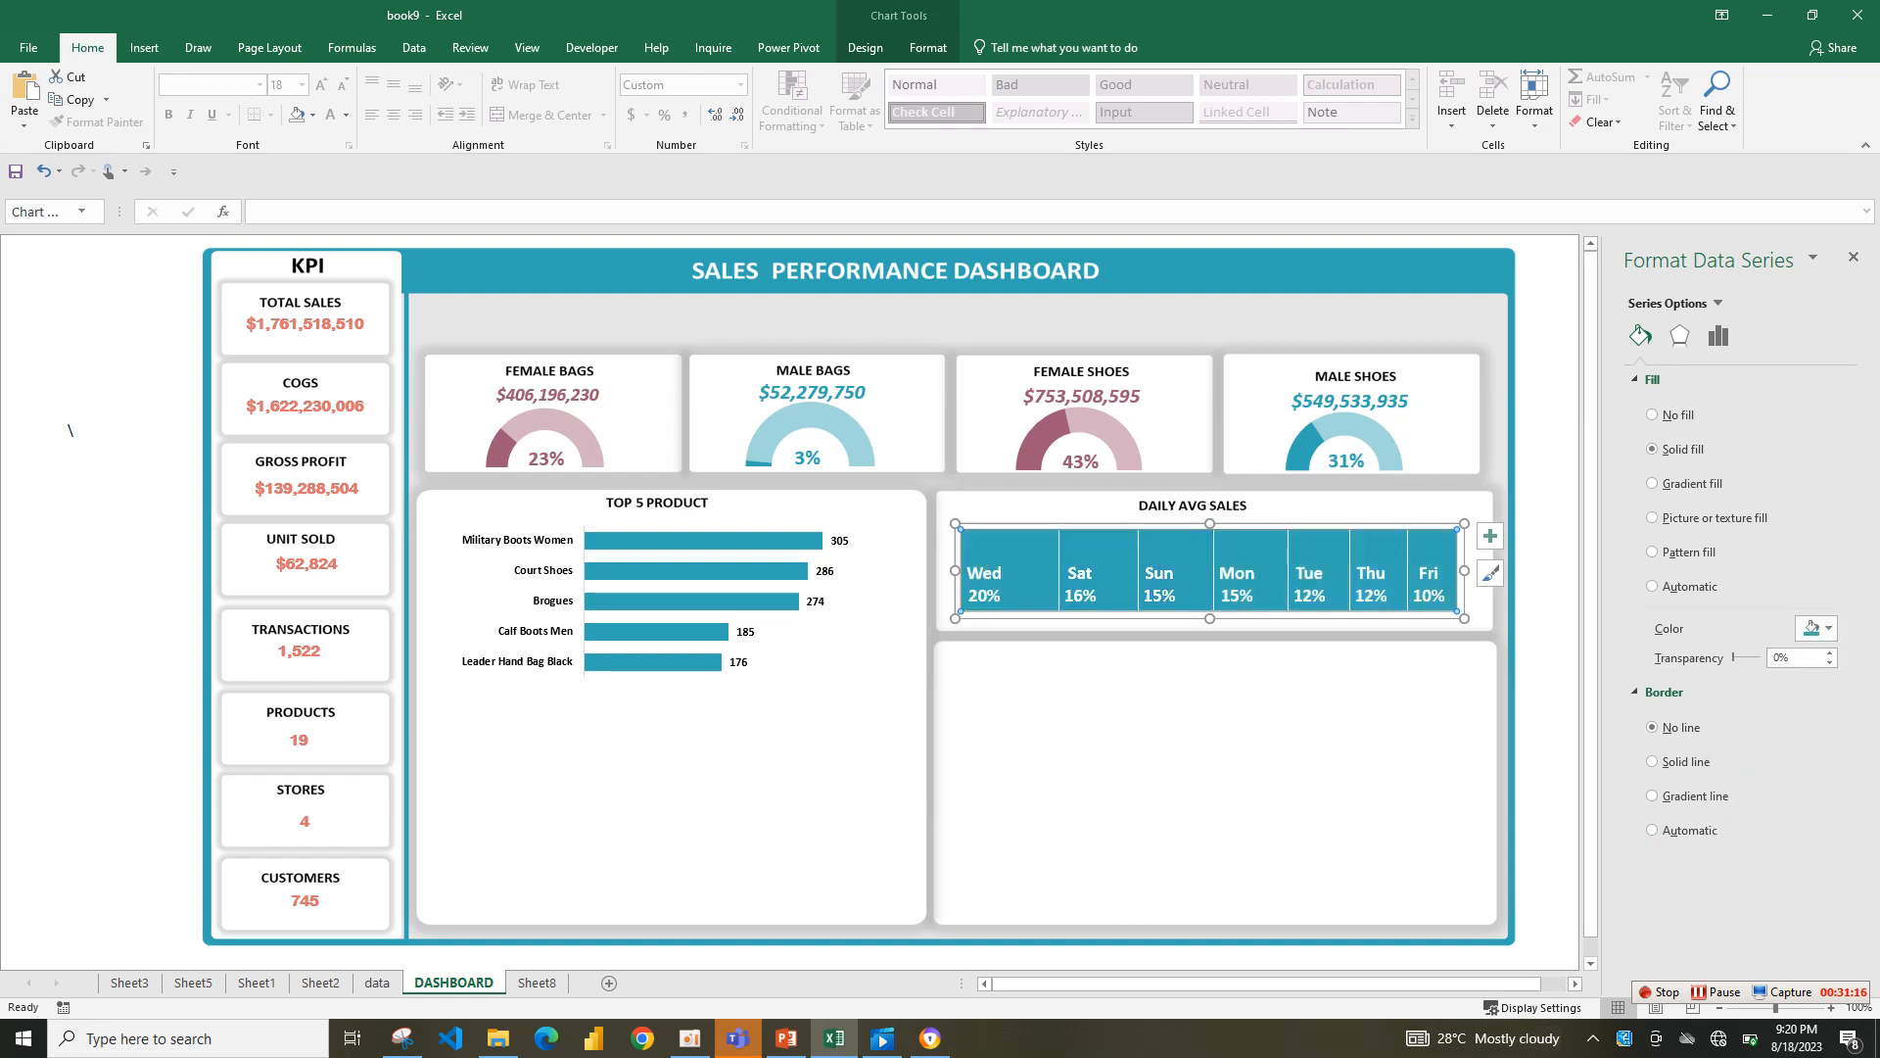
click(1206, 762)
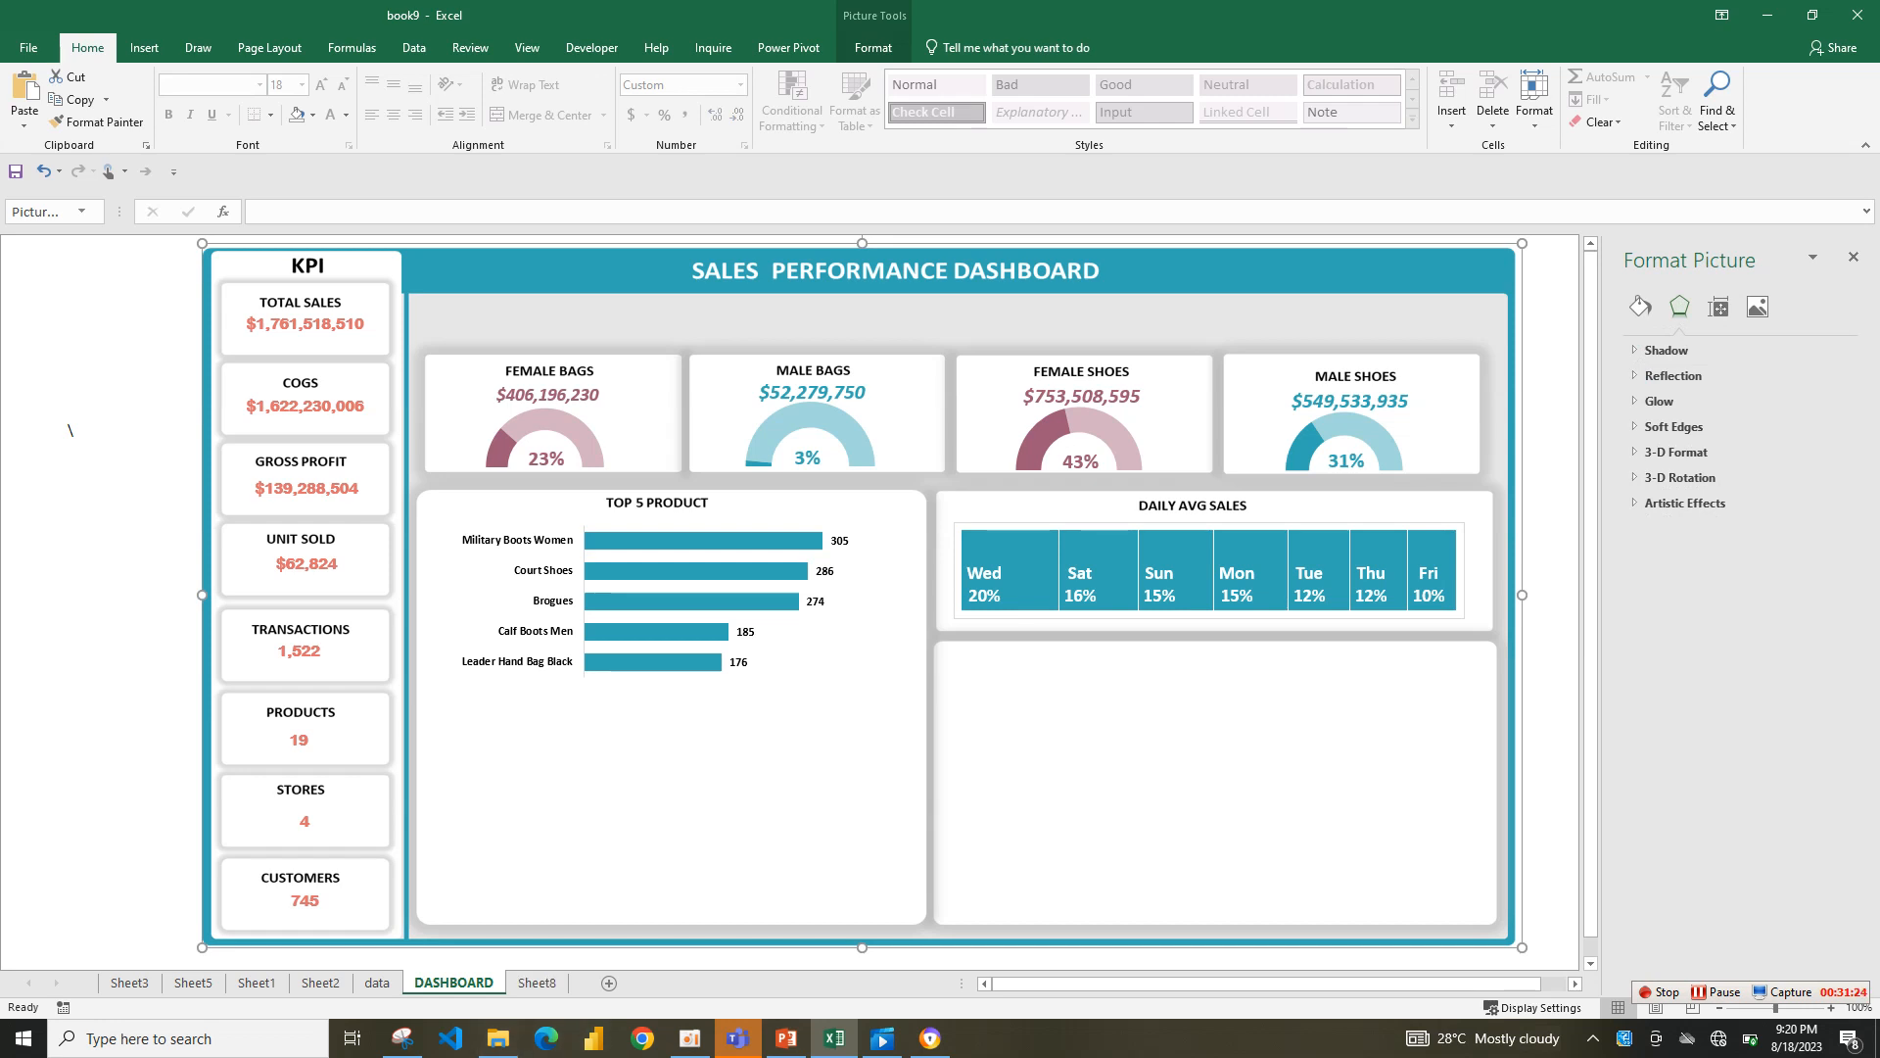
- Look at the finished example dashboard on Sheet3, close the formatting pane and switch its monthly chart to COGS
click(320, 983)
click(257, 982)
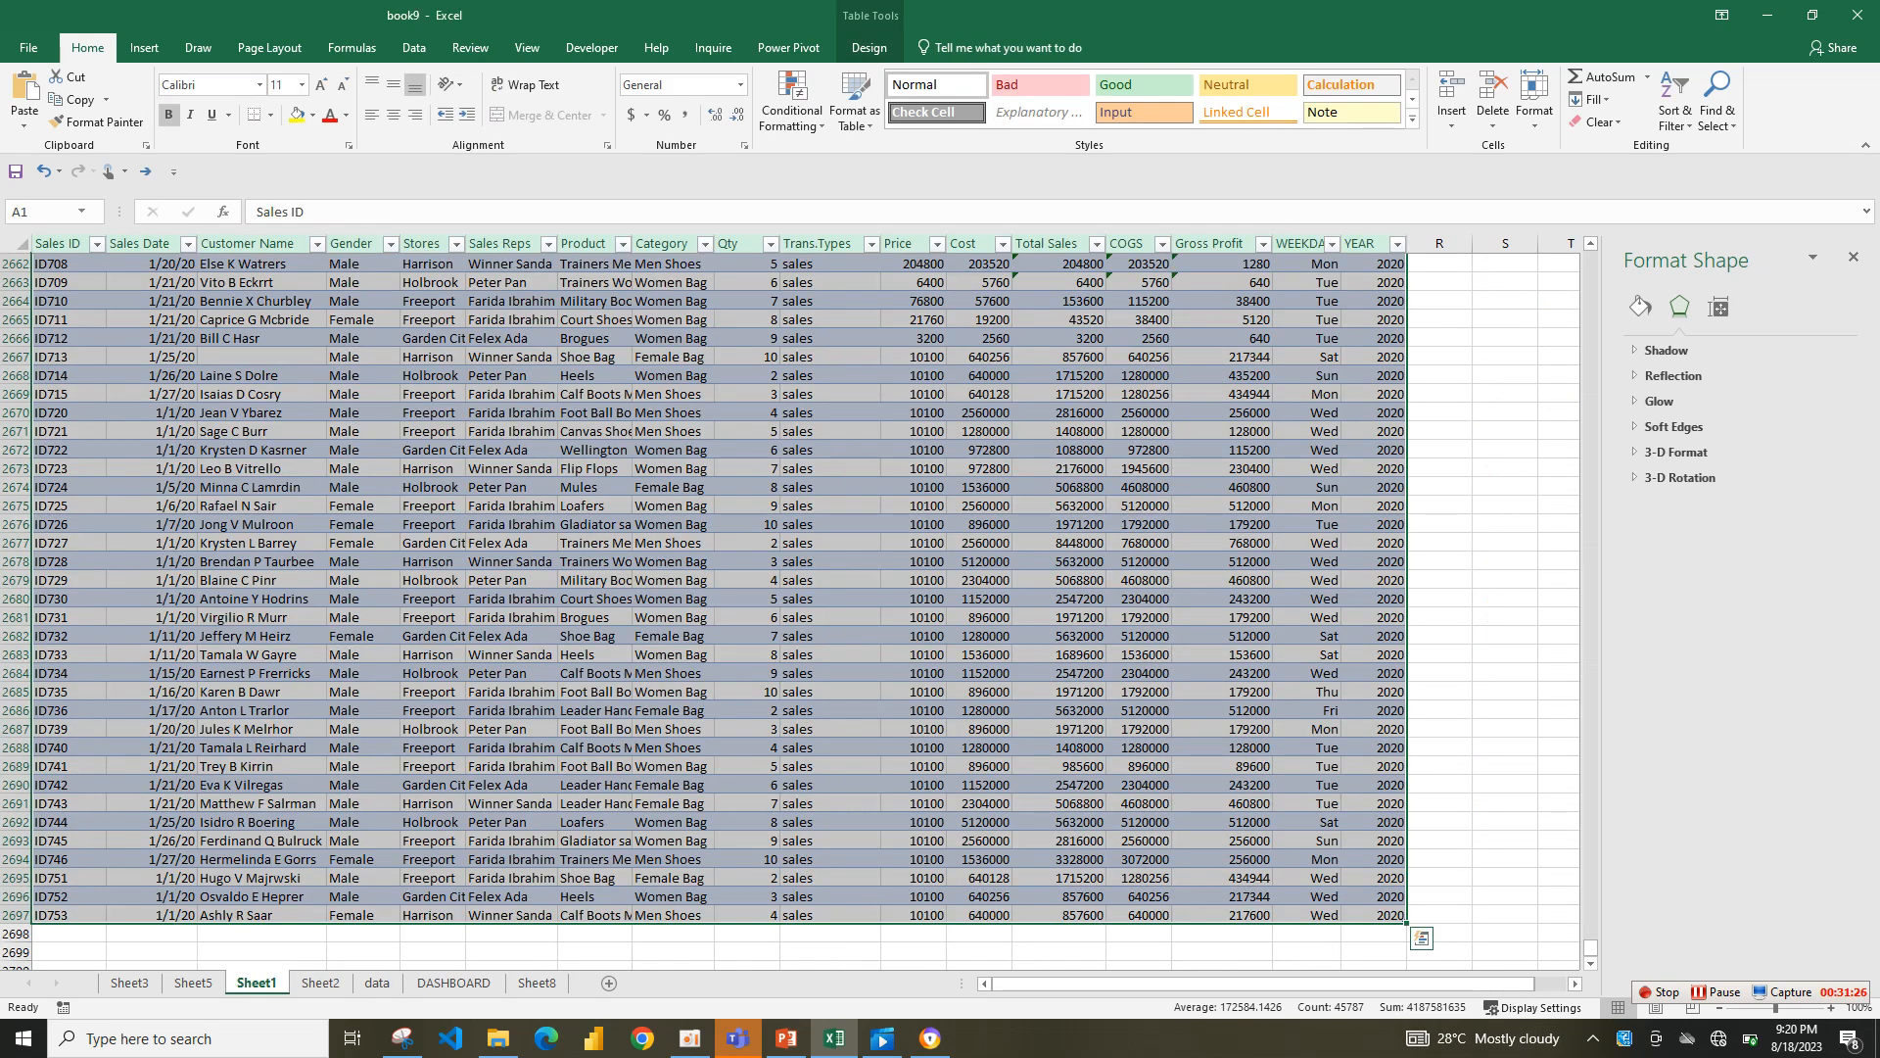
click(193, 982)
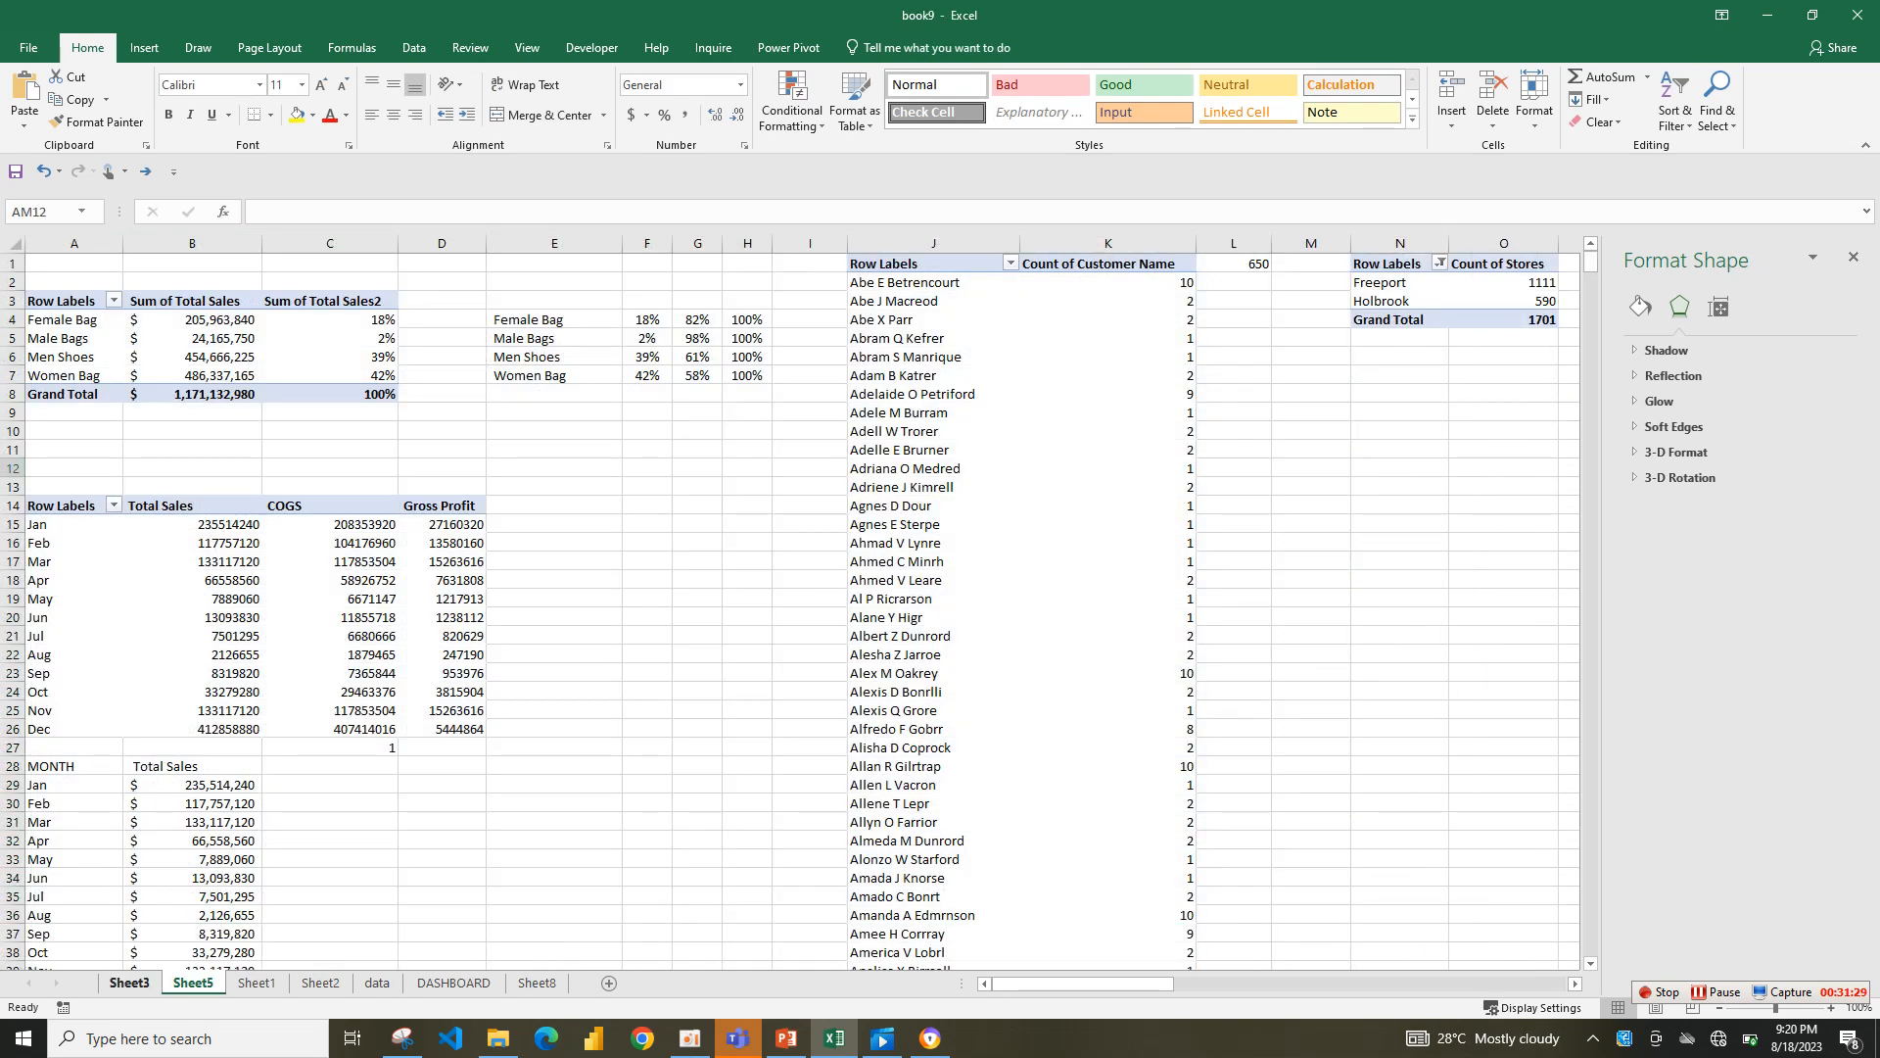
click(129, 982)
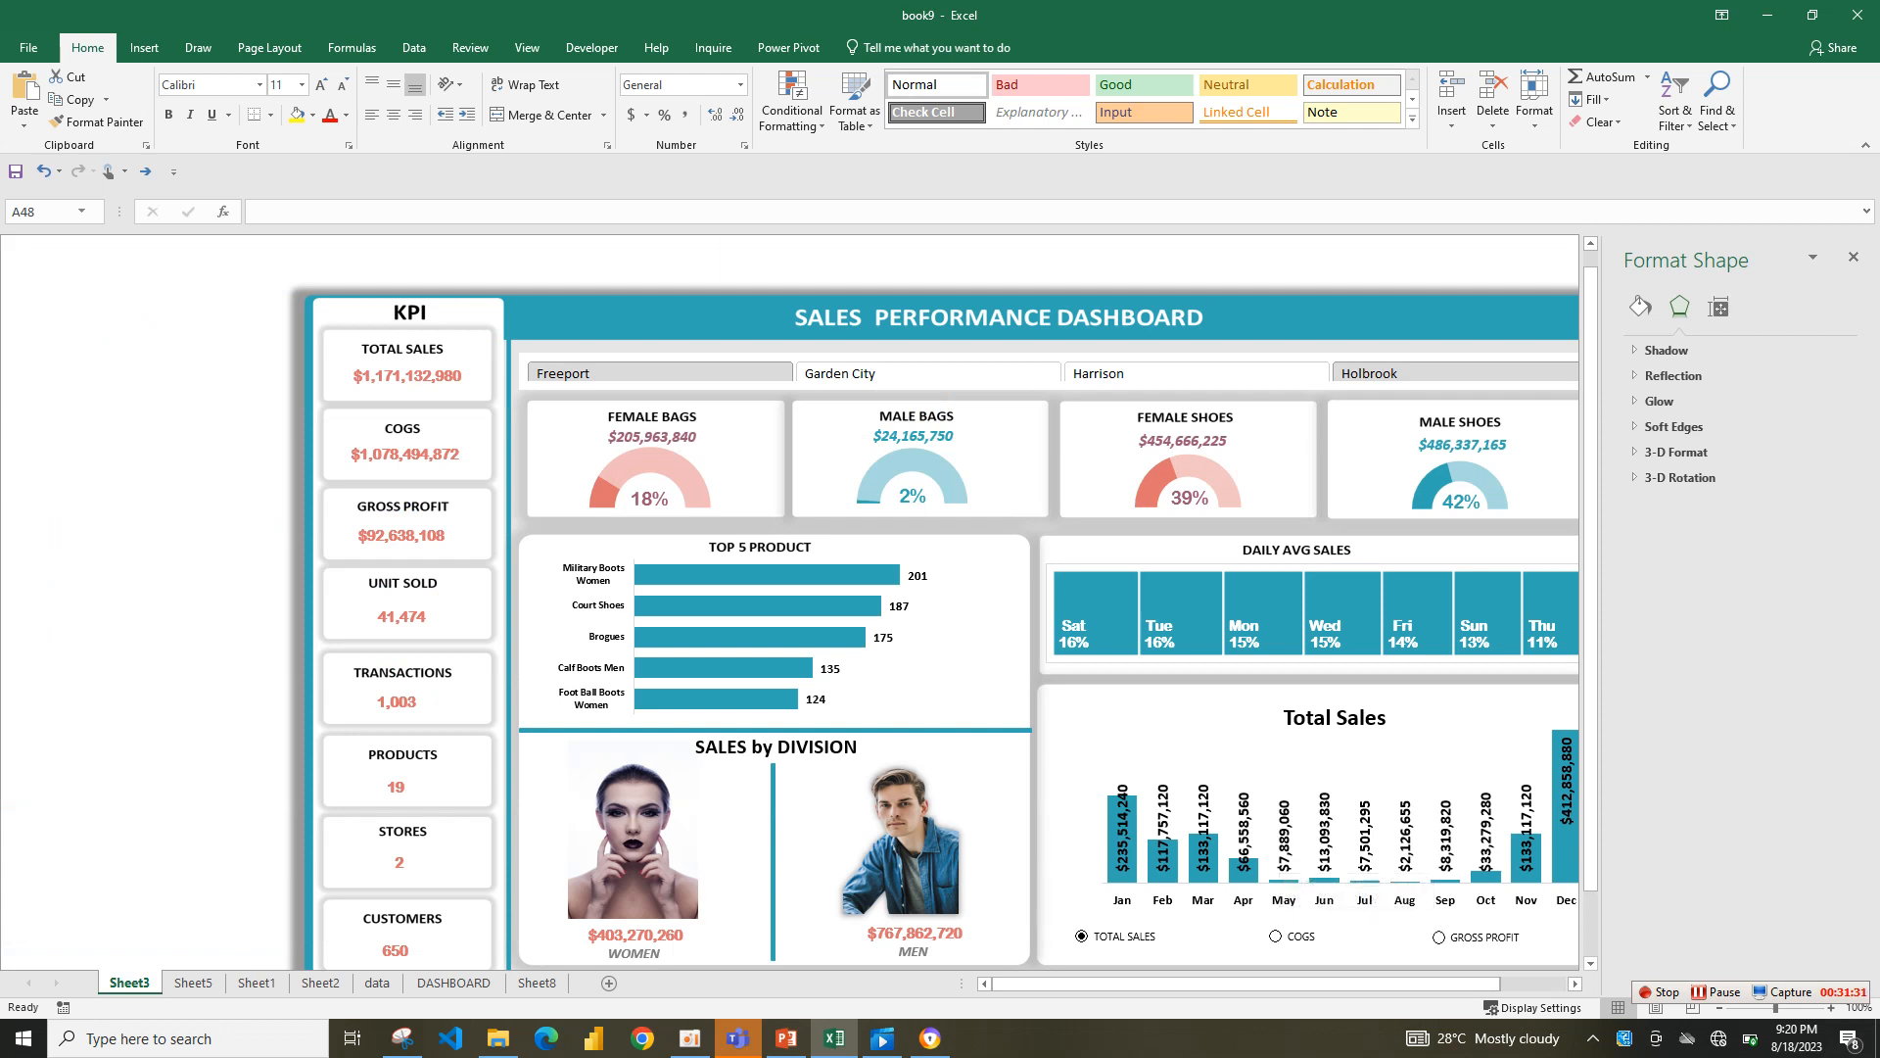
click(1852, 256)
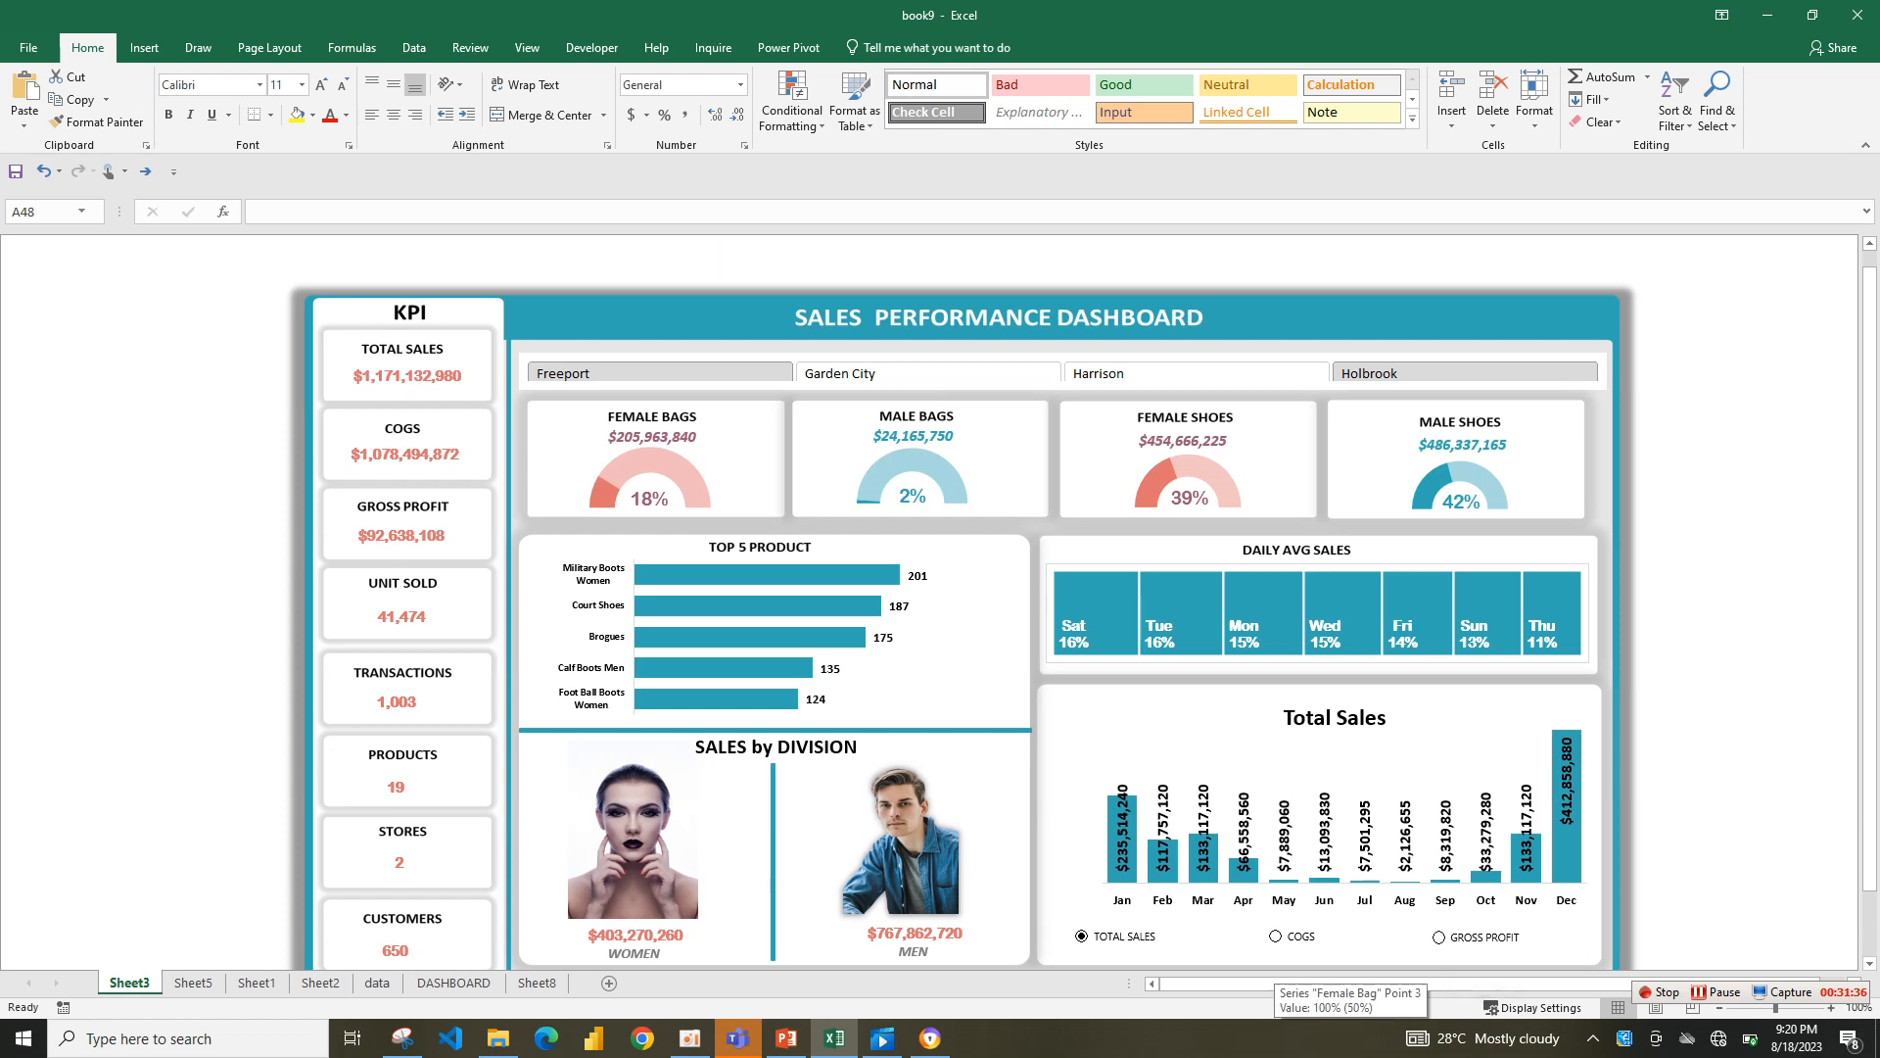
click(1275, 936)
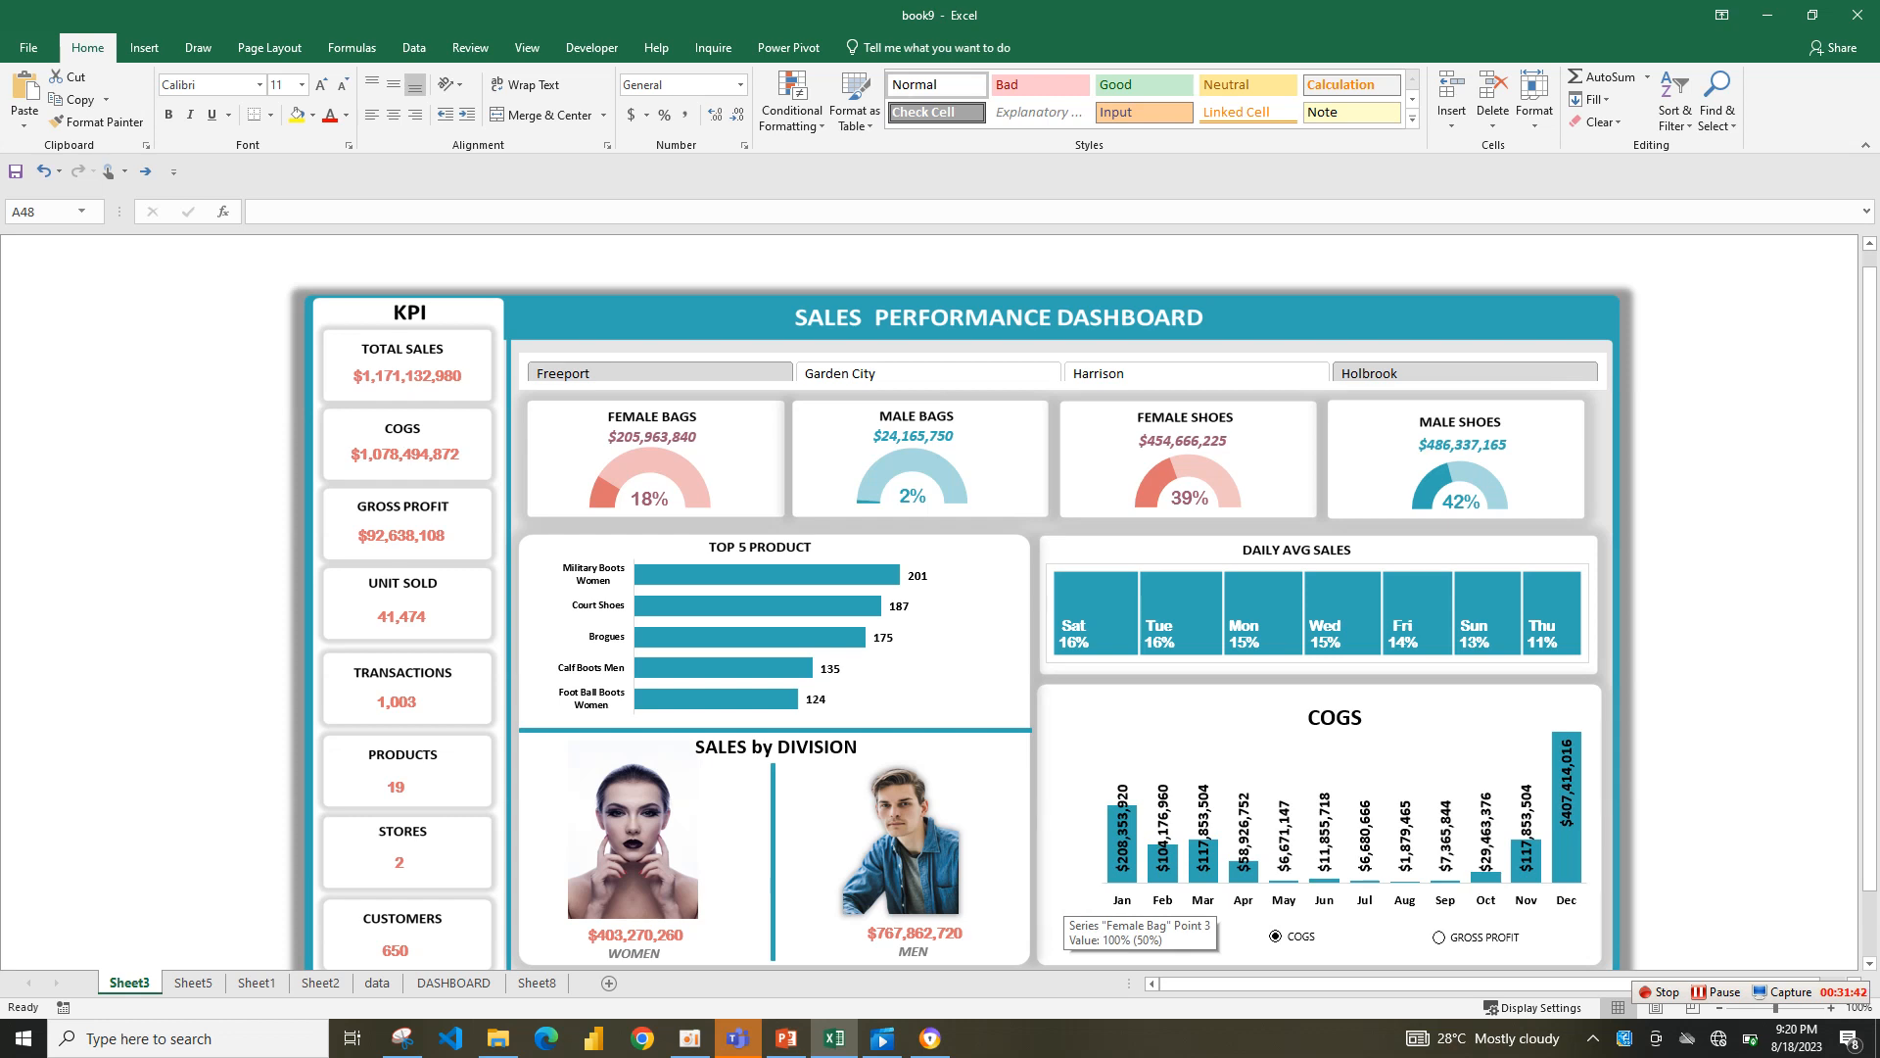
- On Sheet8, copy the top 5 product PivotTable and paste a duplicate below it at cell G28
click(536, 984)
click(519, 803)
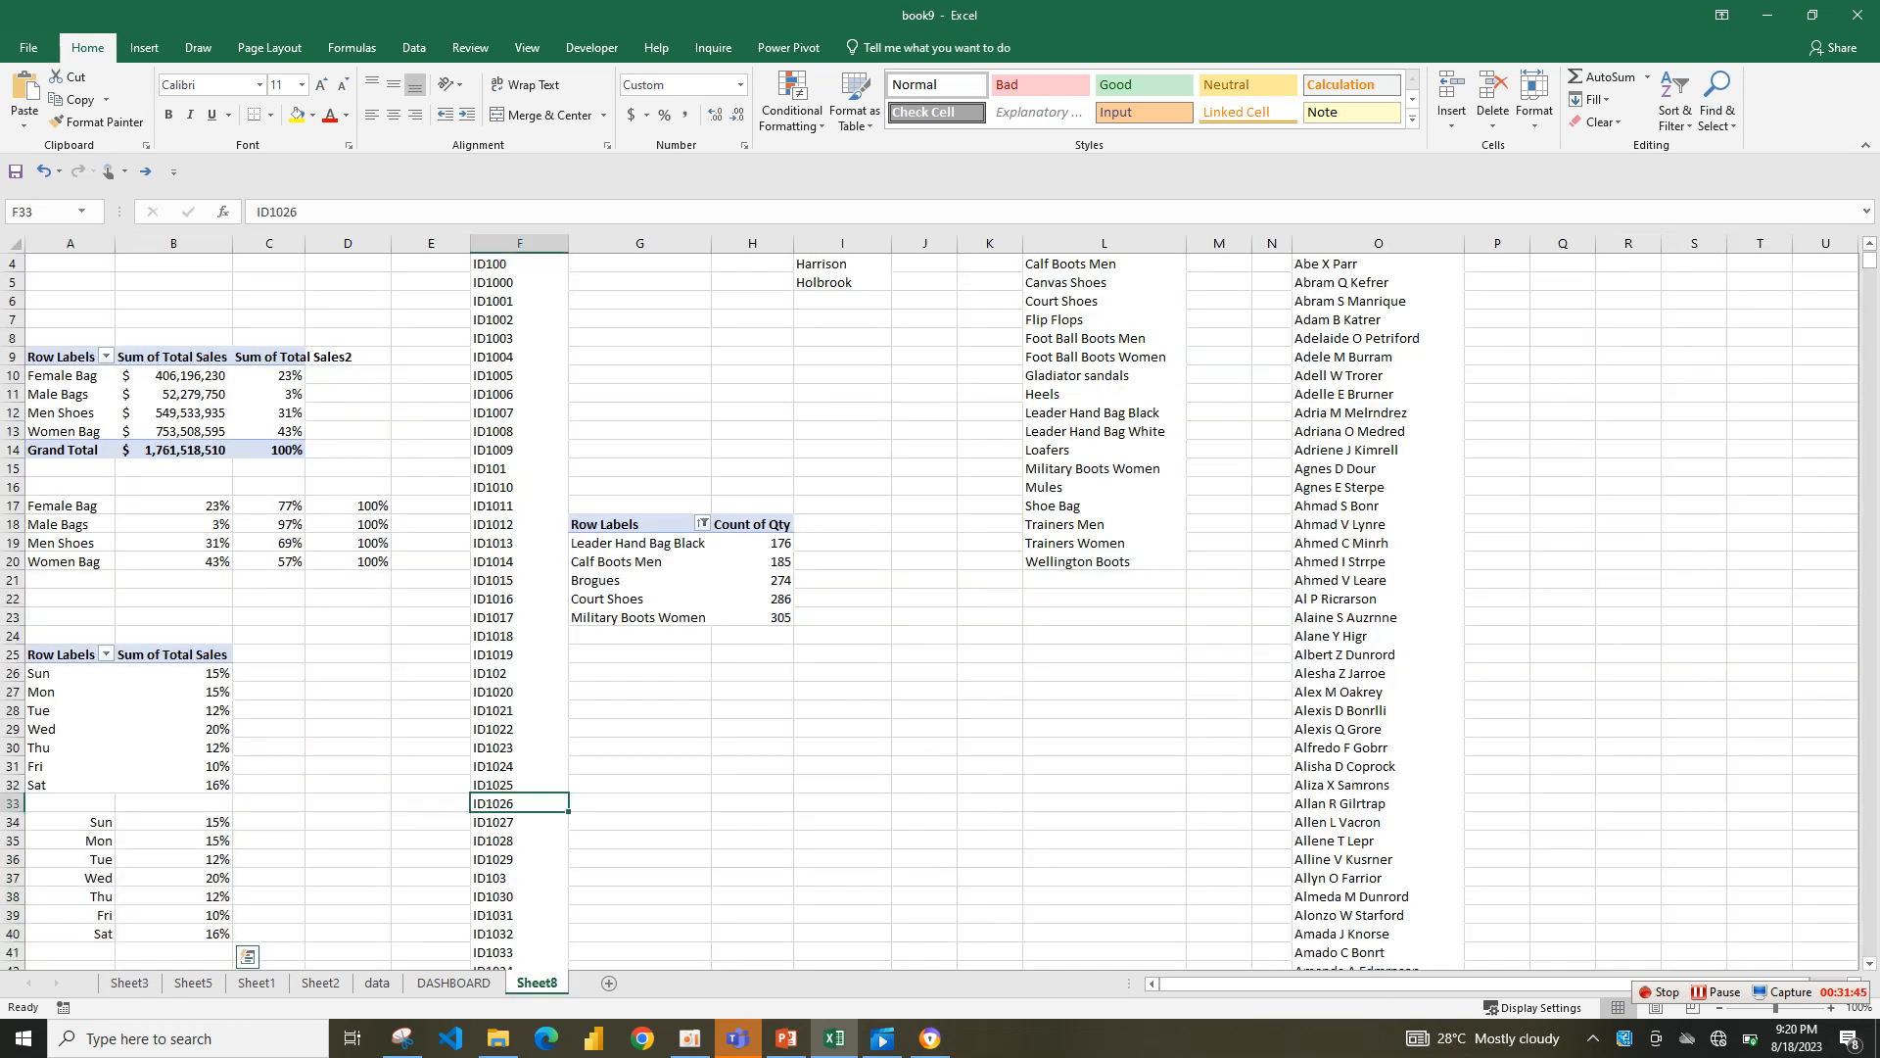
click(640, 673)
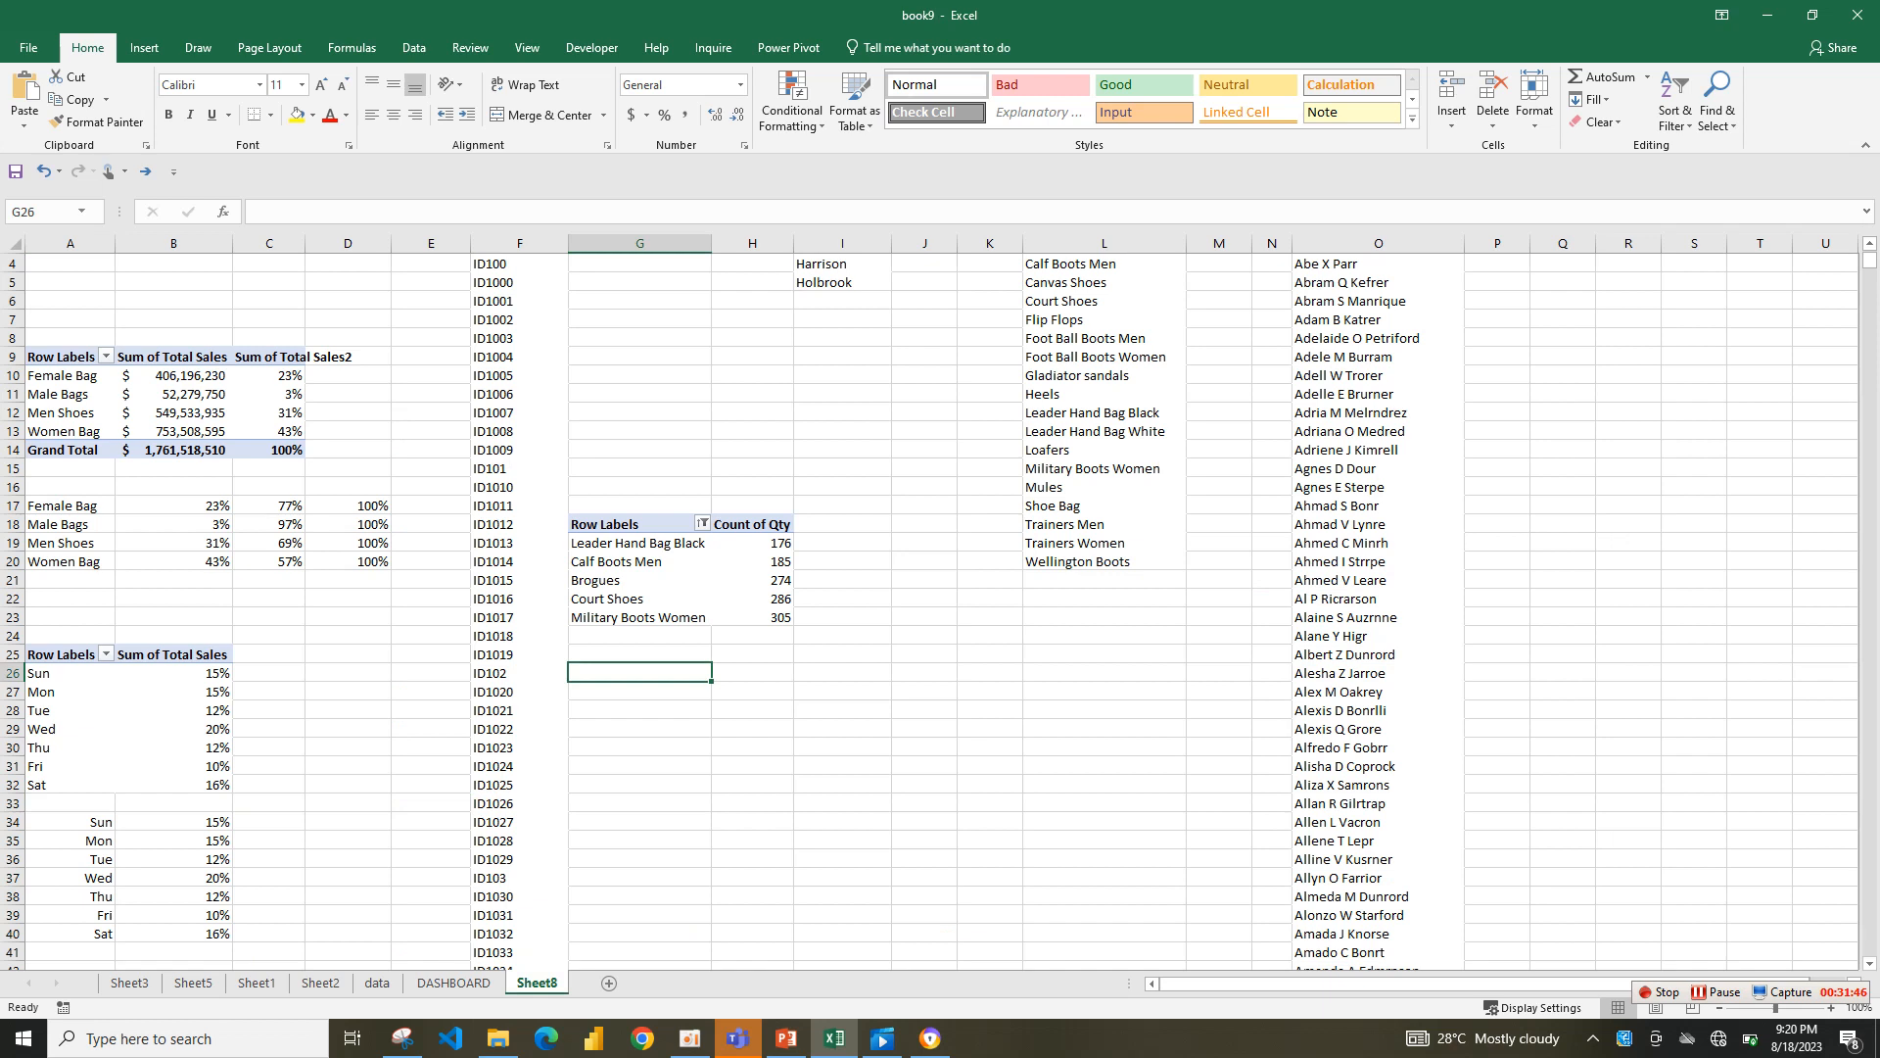
drag(635, 525, 754, 617)
key(ctrl+c)
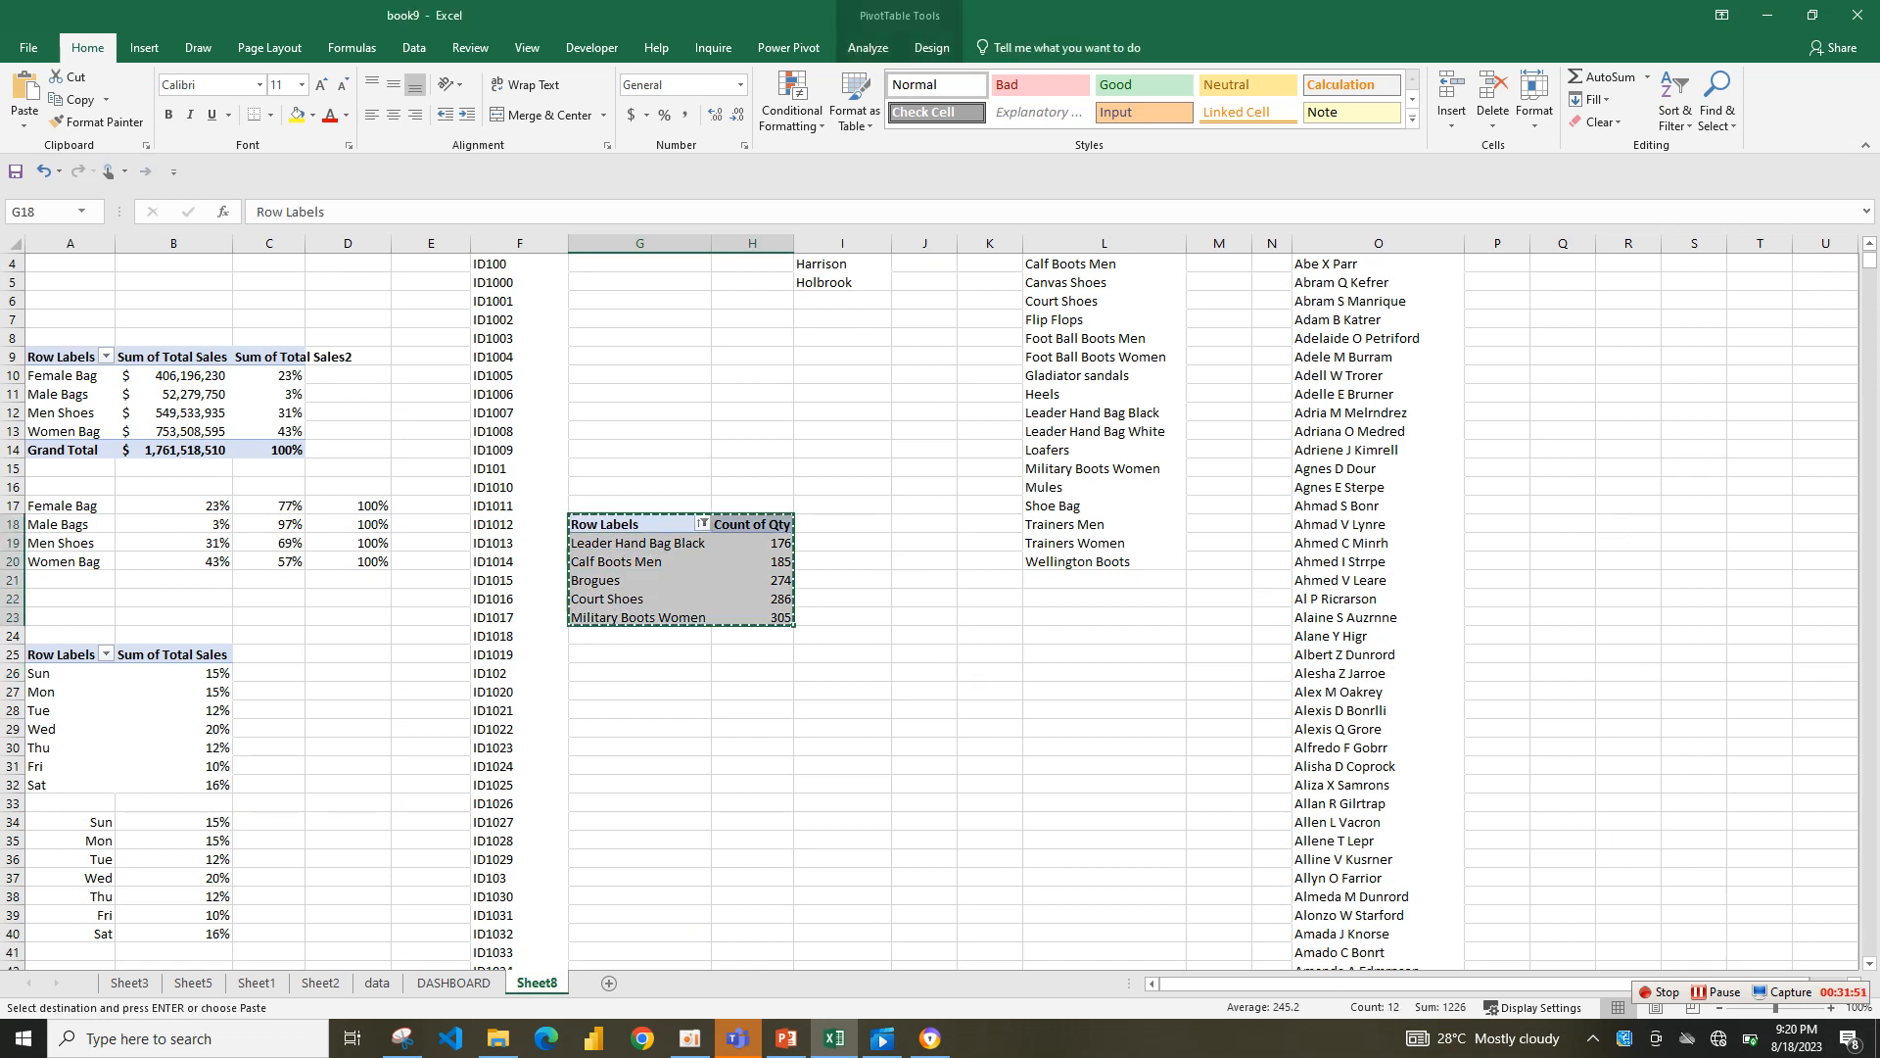
click(639, 710)
key(ctrl+v)
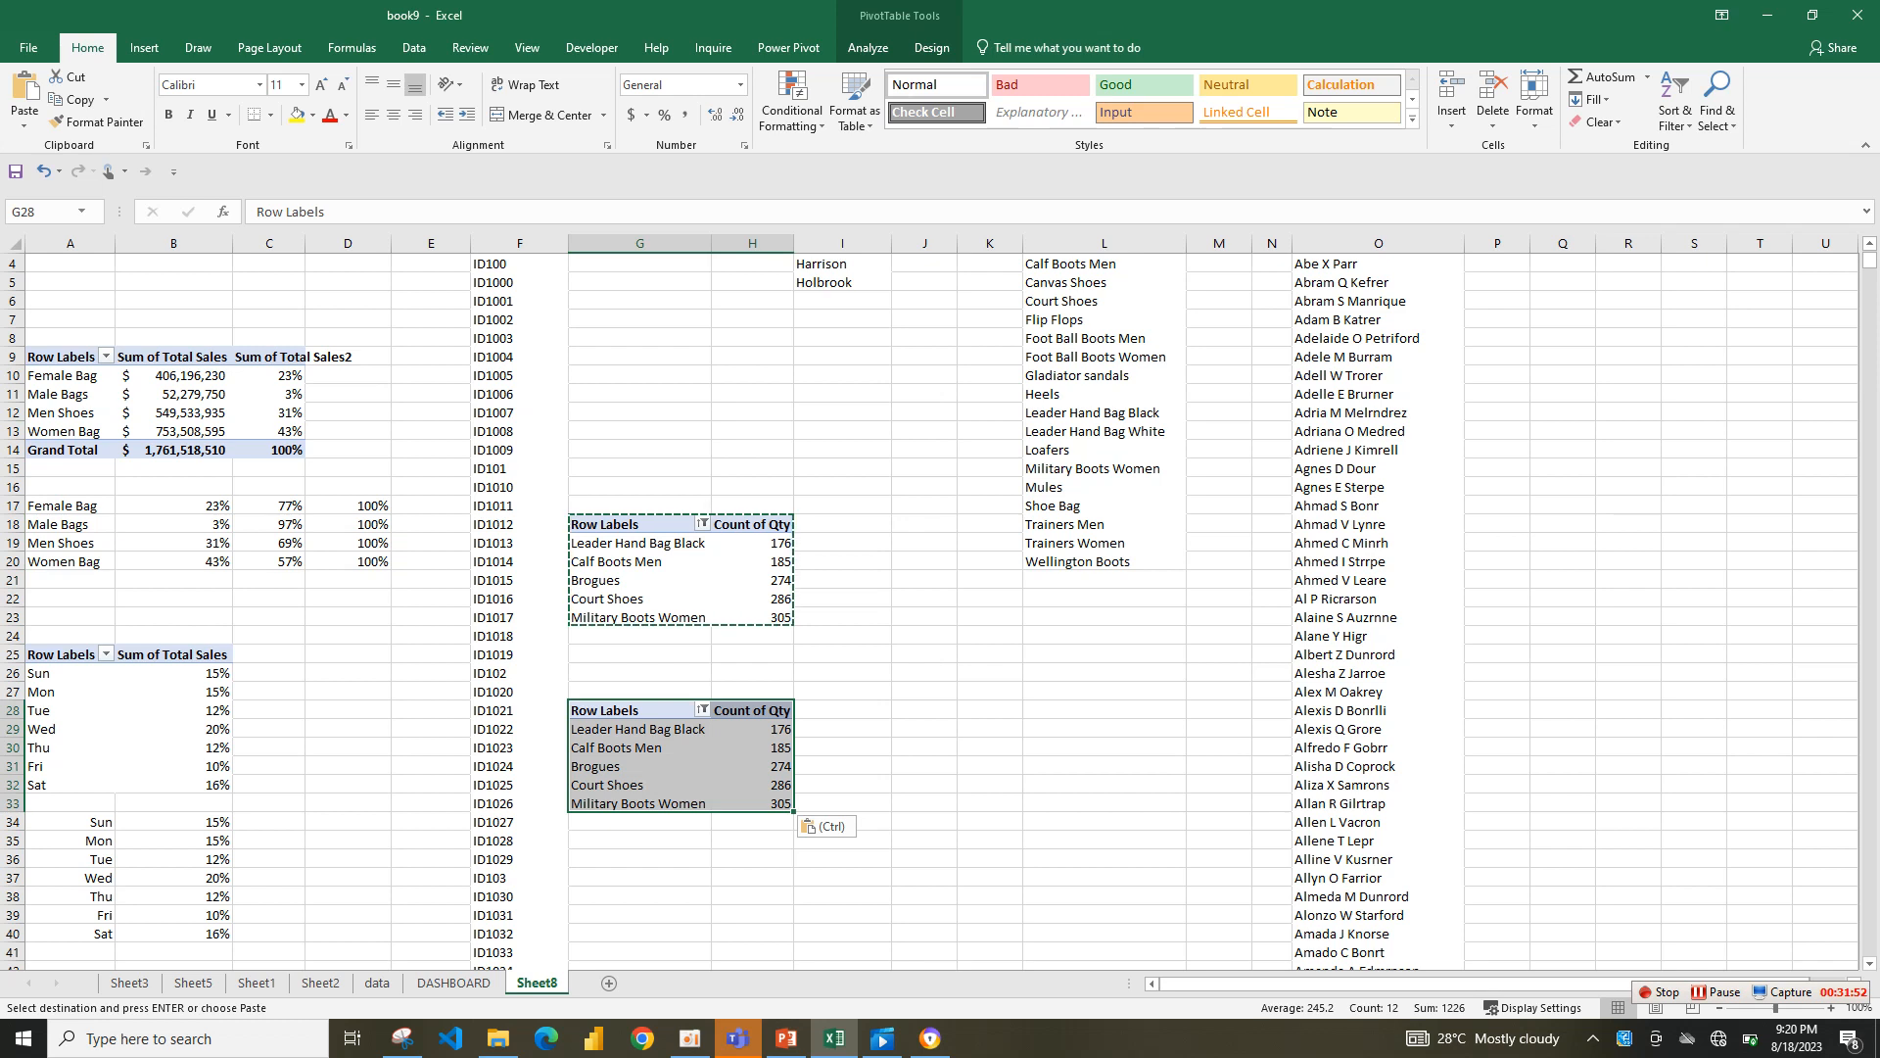
- Show the field list for the duplicated PivotTable and remove its Product and Count of Qty fields
click(752, 766)
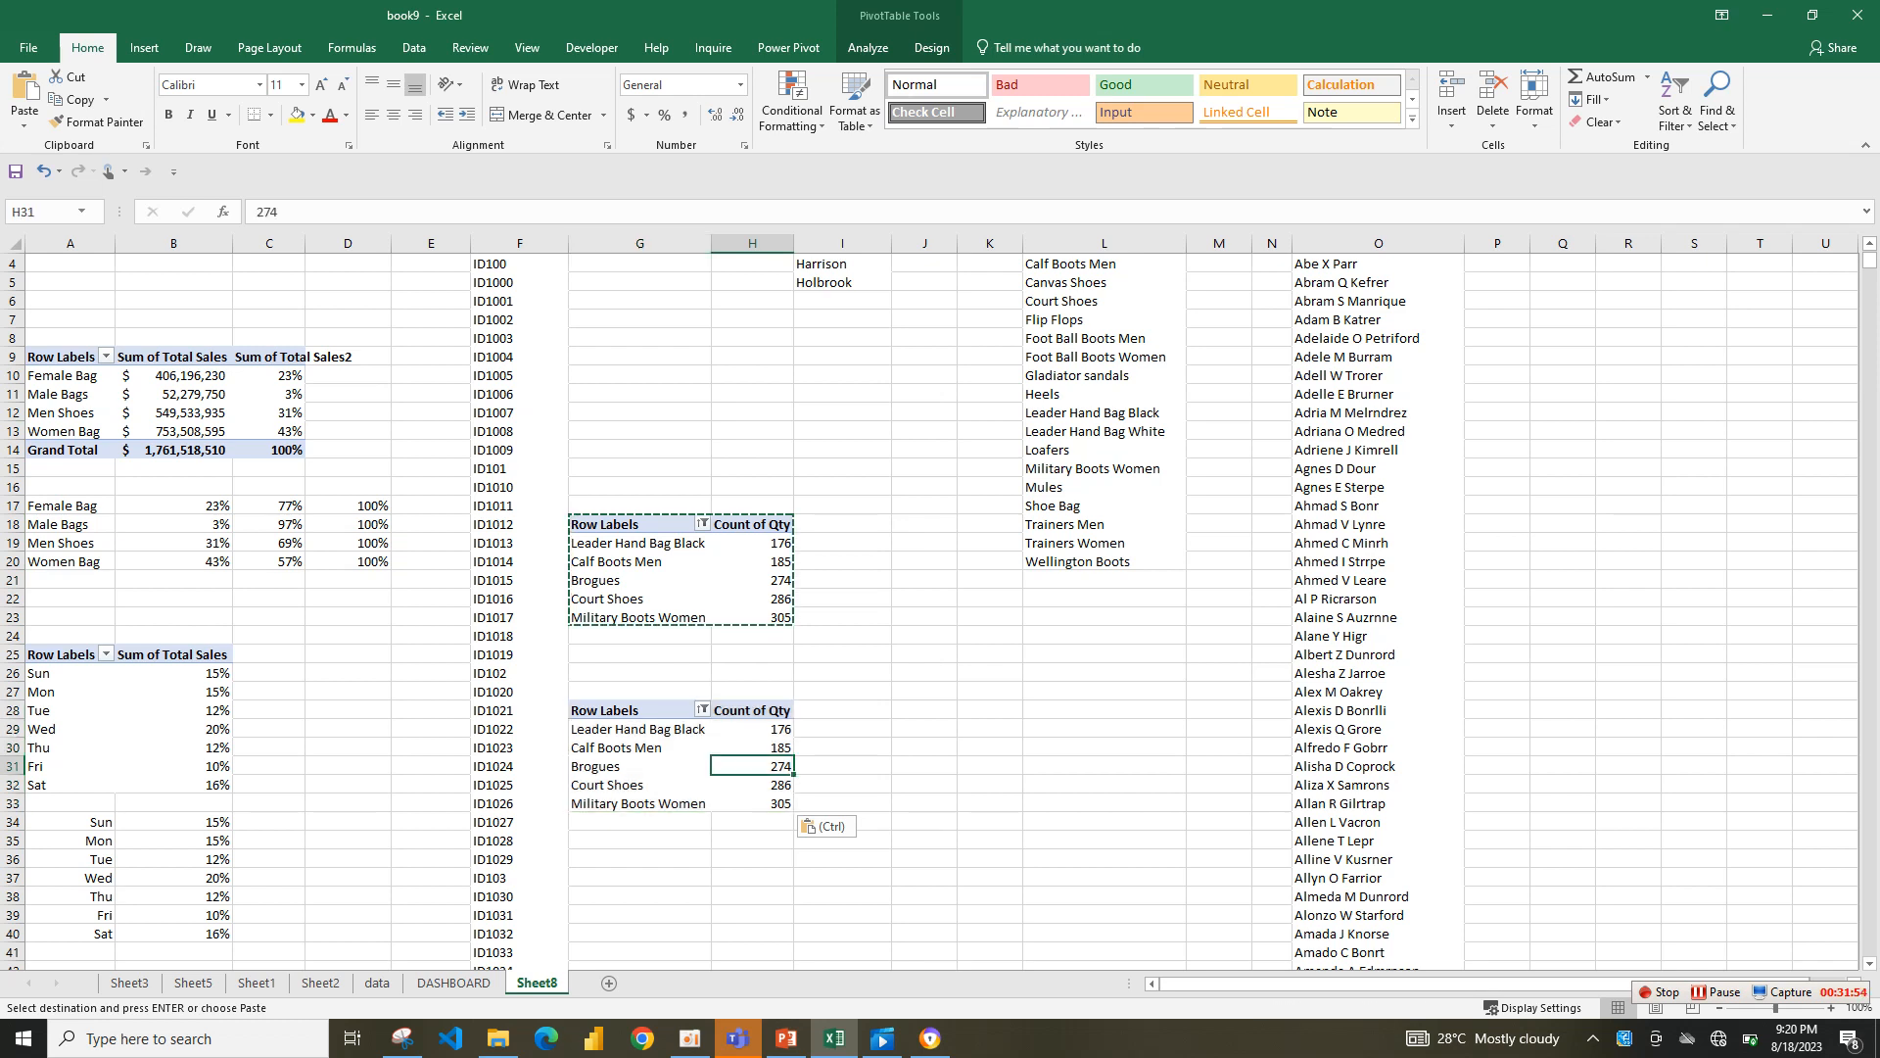
right_click(689, 769)
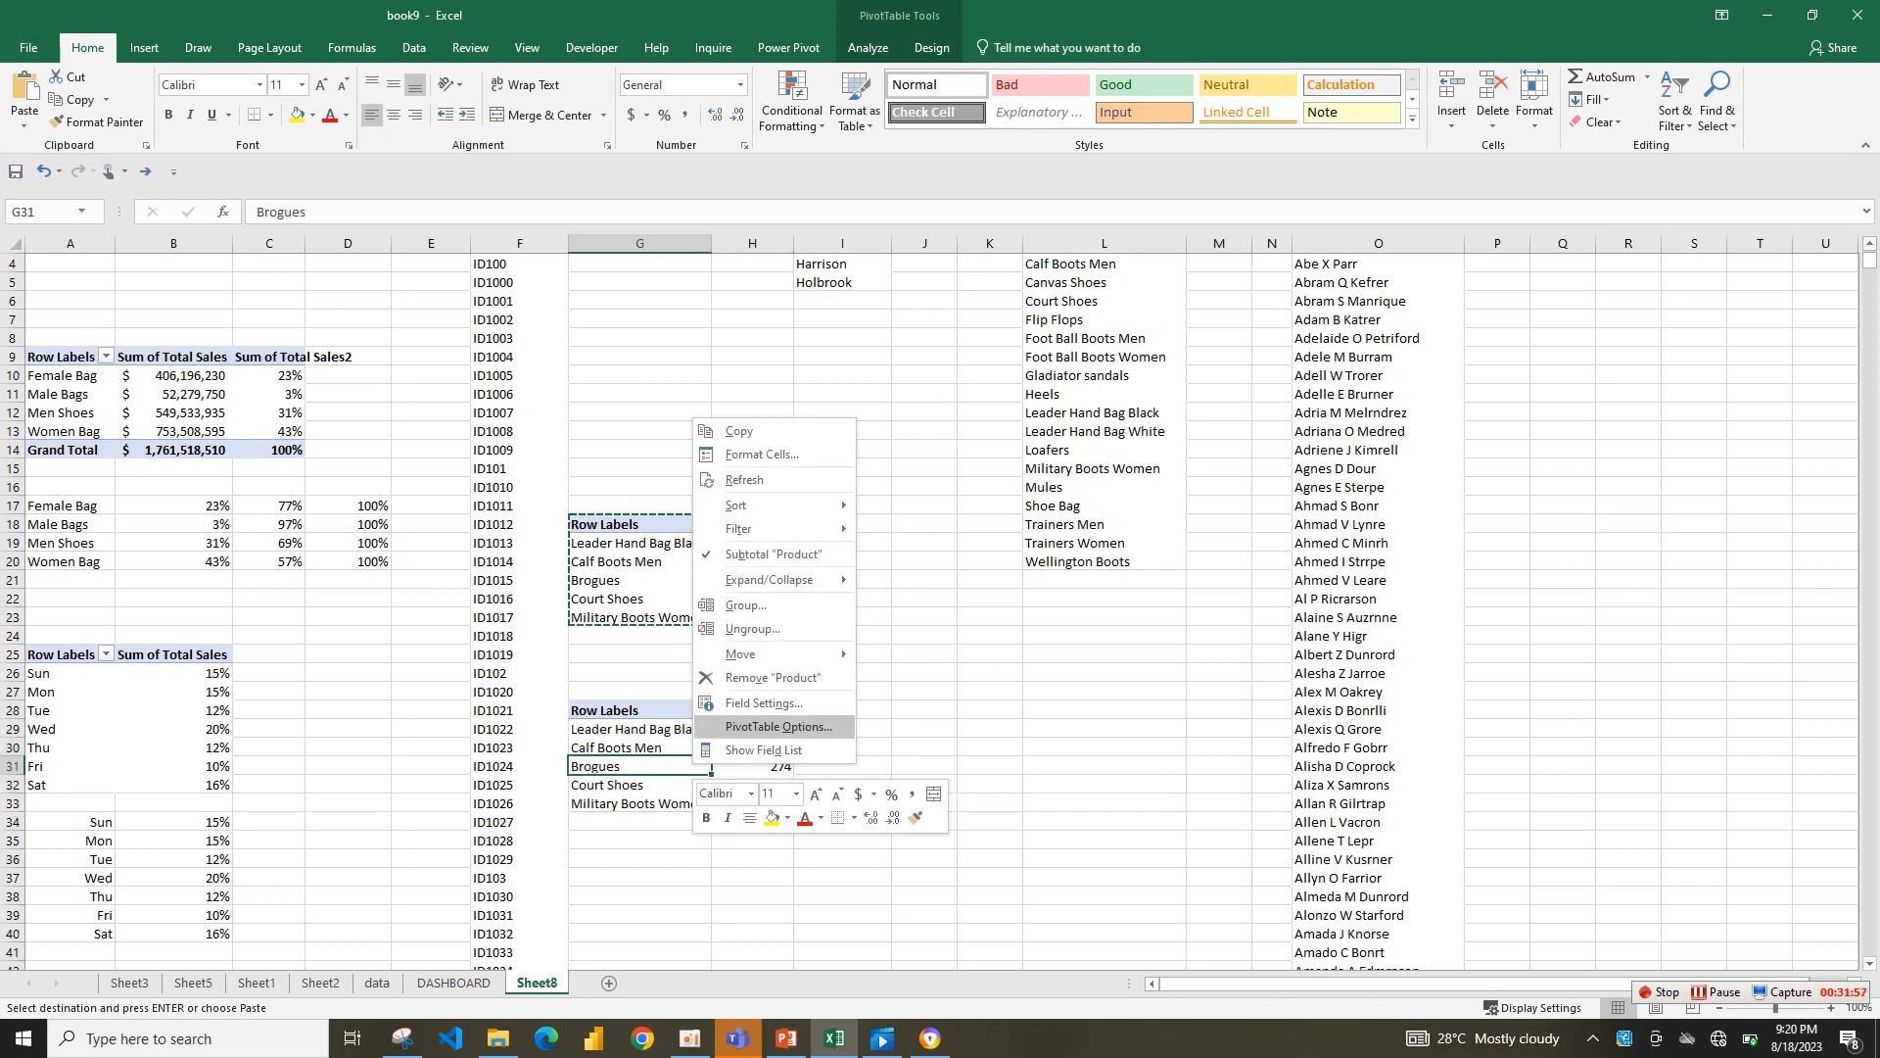
click(764, 749)
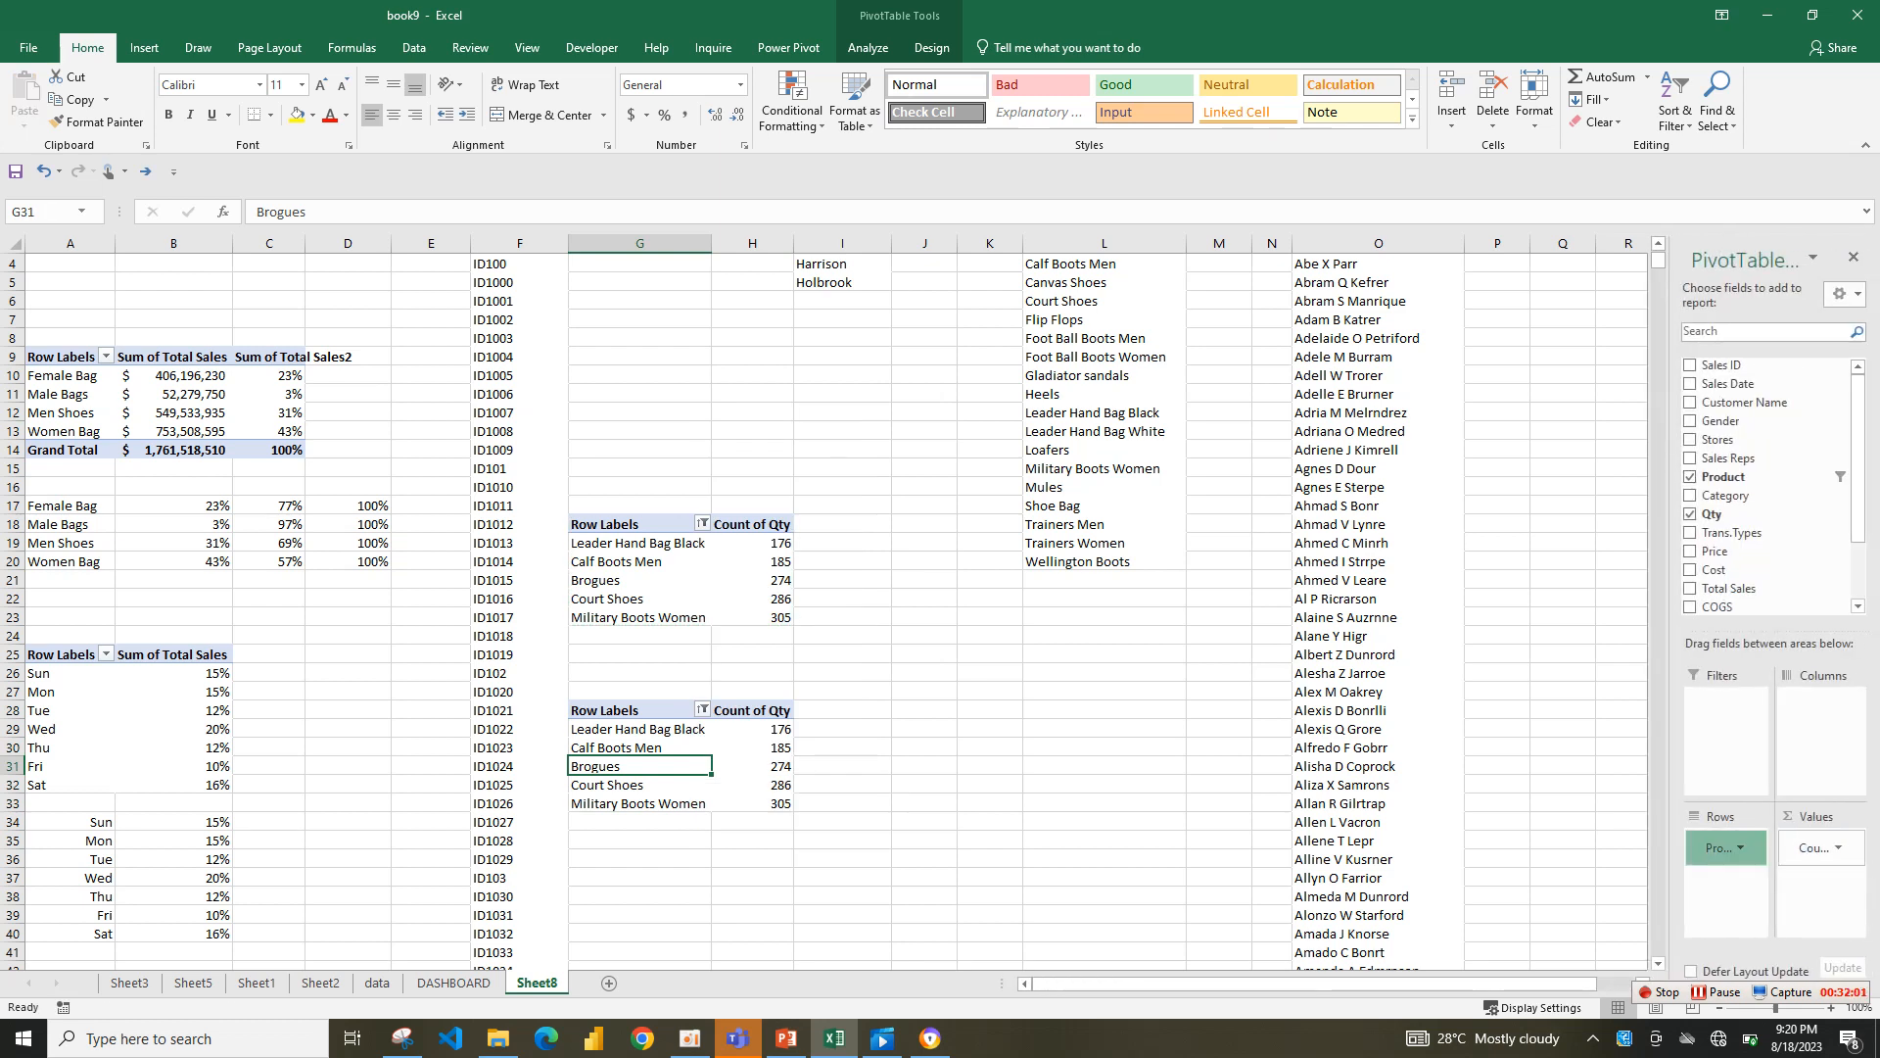
drag(1726, 848, 1753, 497)
drag(1819, 848, 1760, 460)
- Add Sales Date to the empty PivotTable's rows and remove the daily date level, keeping only the Months grouping
scroll(1759, 470, down, 3)
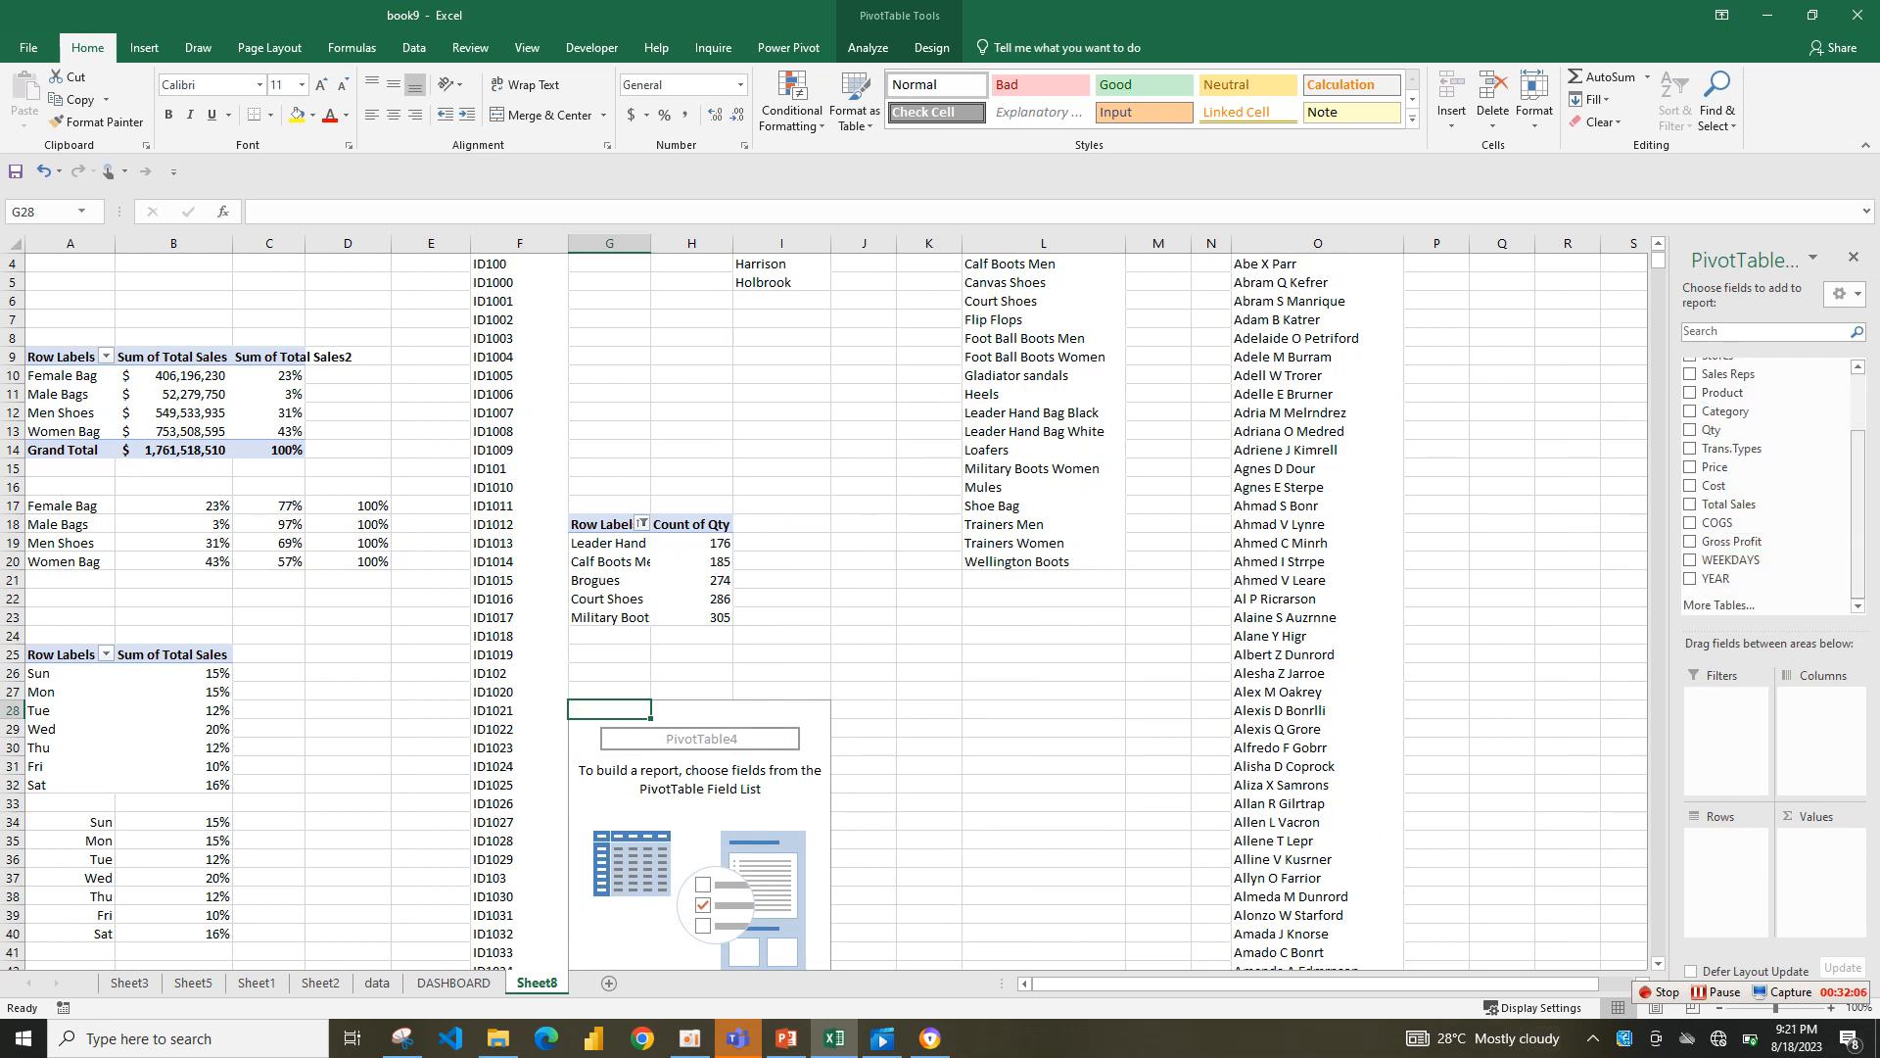
scroll(1752, 411, up, 3)
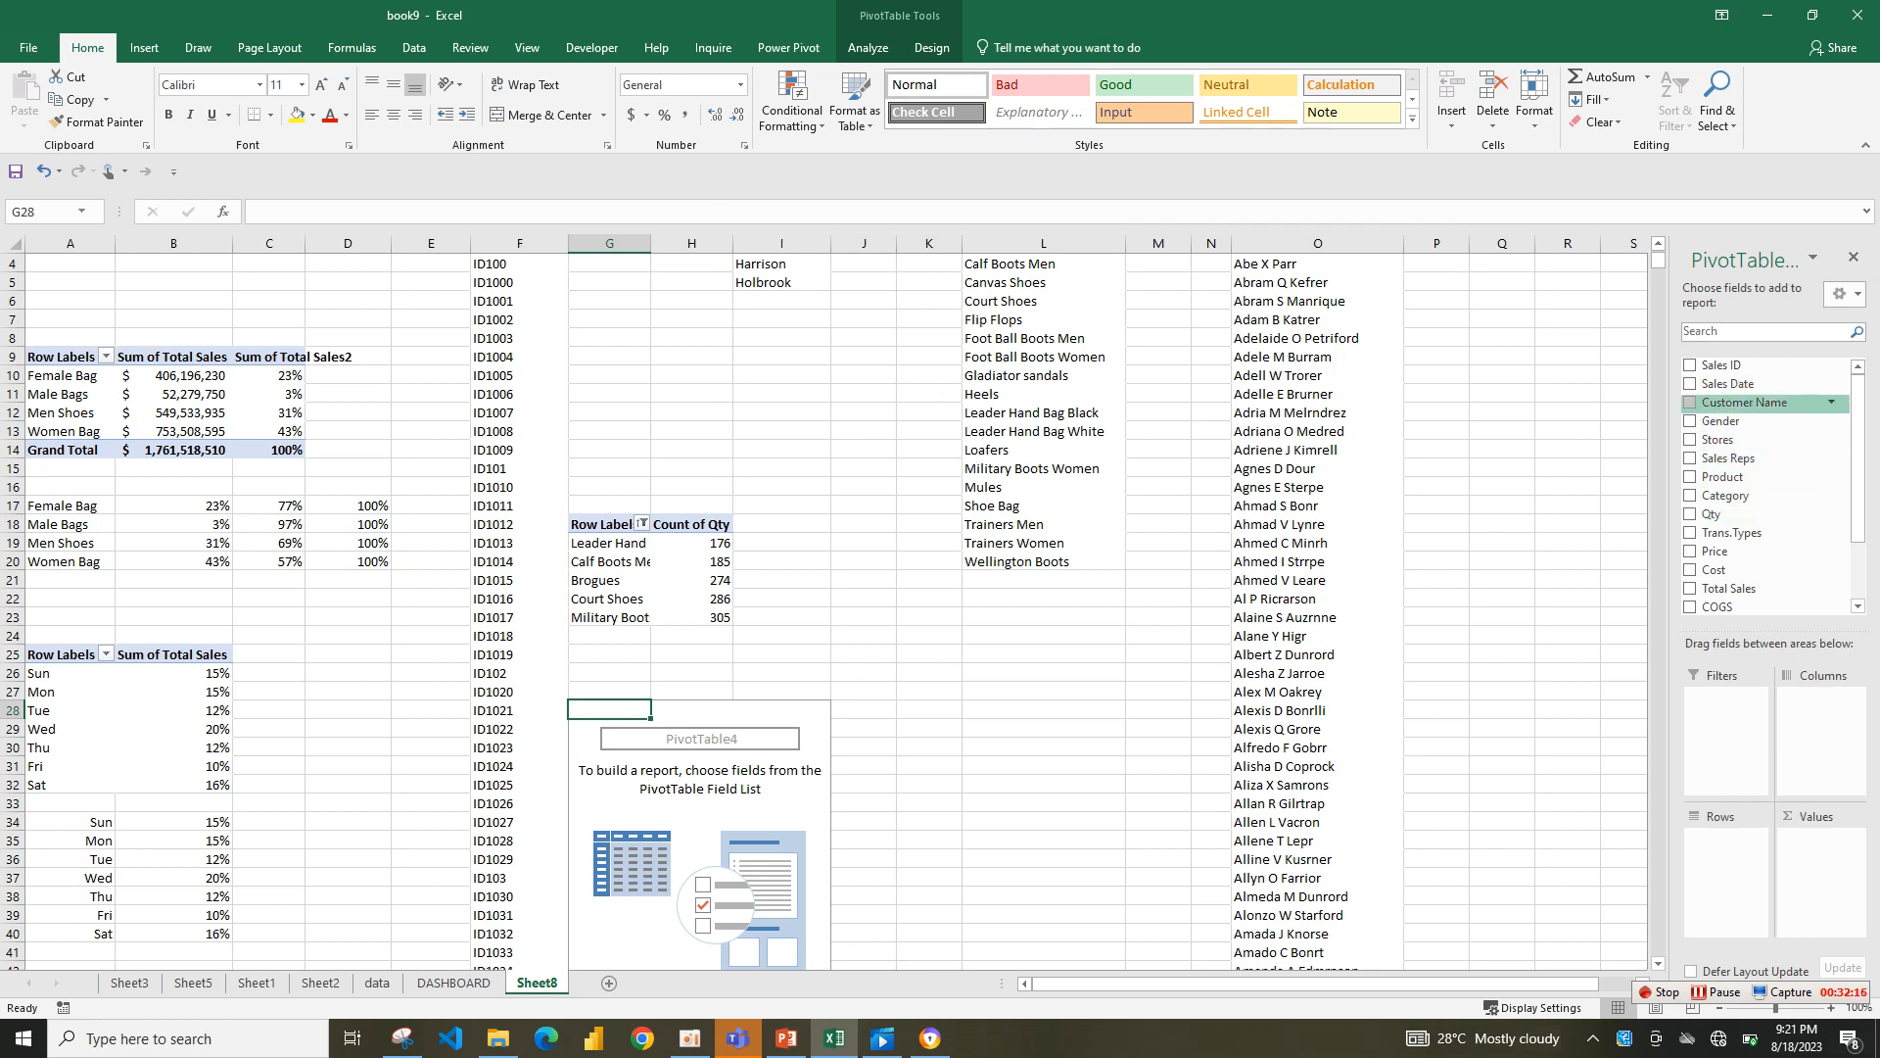
drag(1727, 384, 1723, 871)
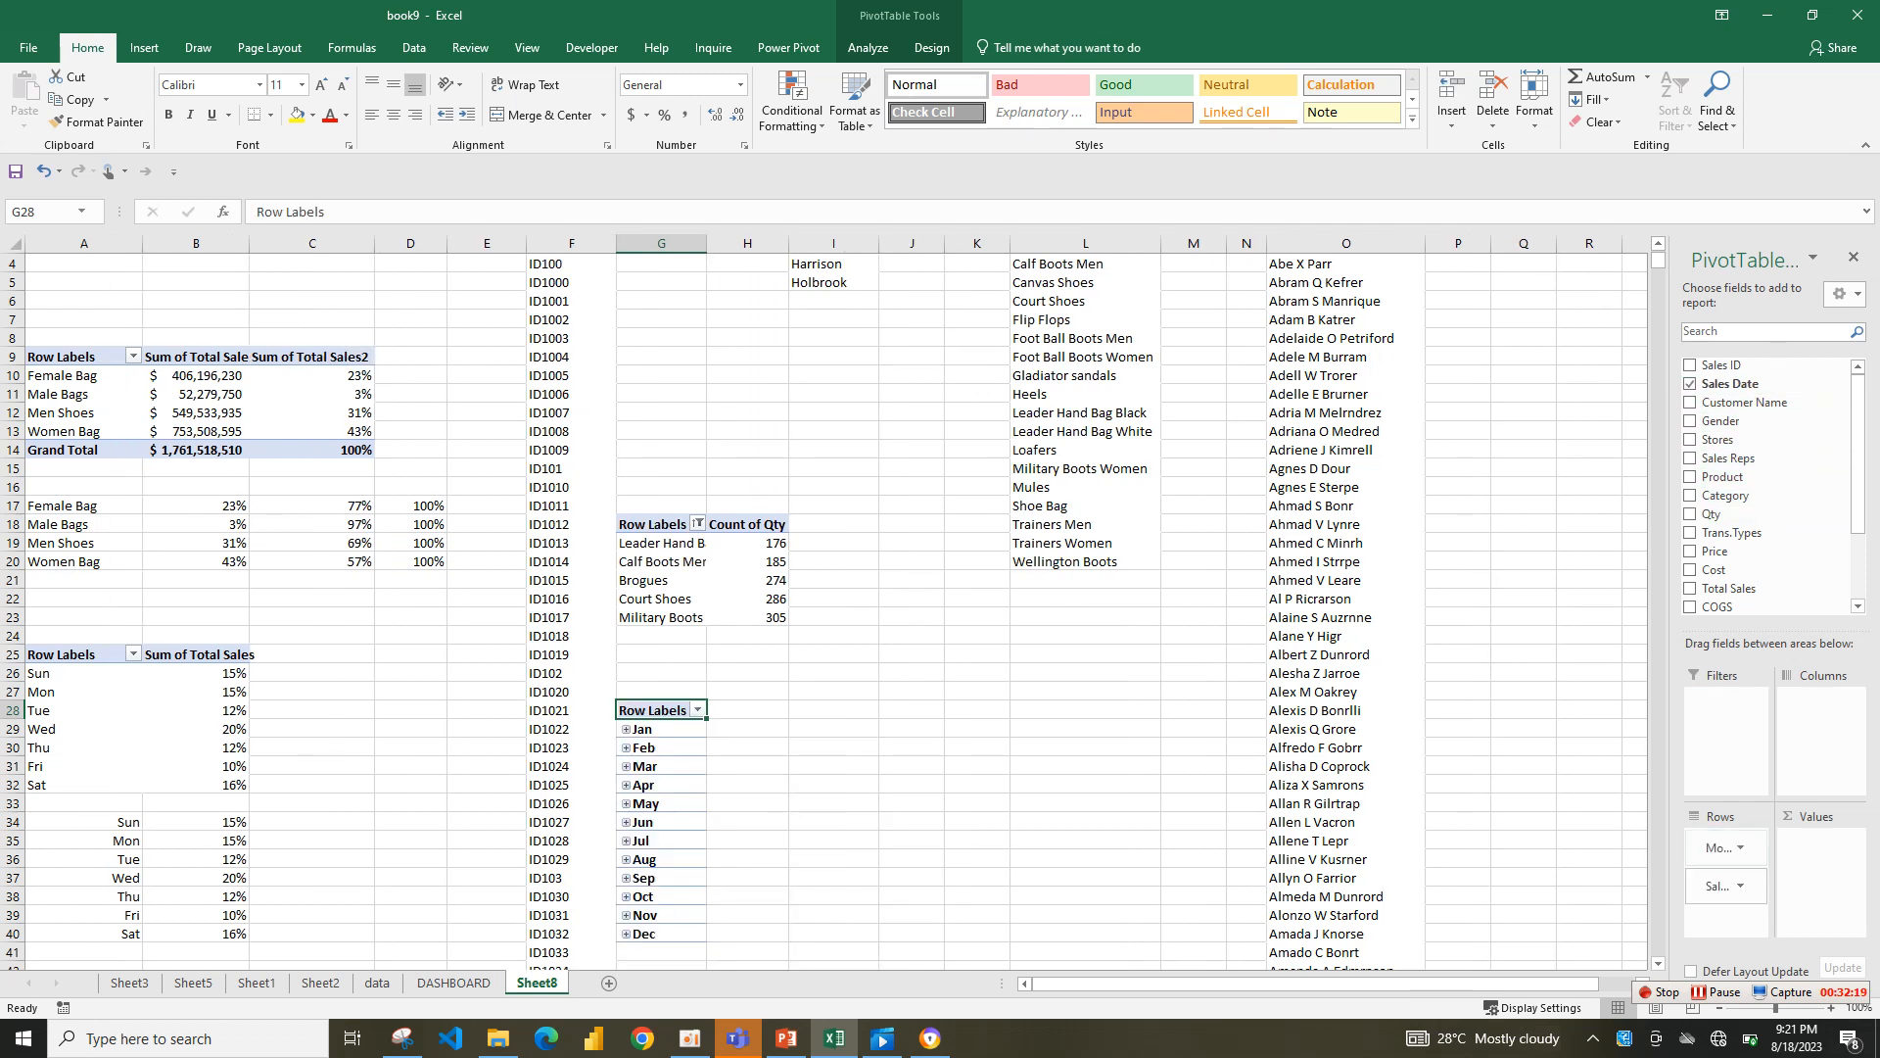
drag(1718, 886, 1743, 575)
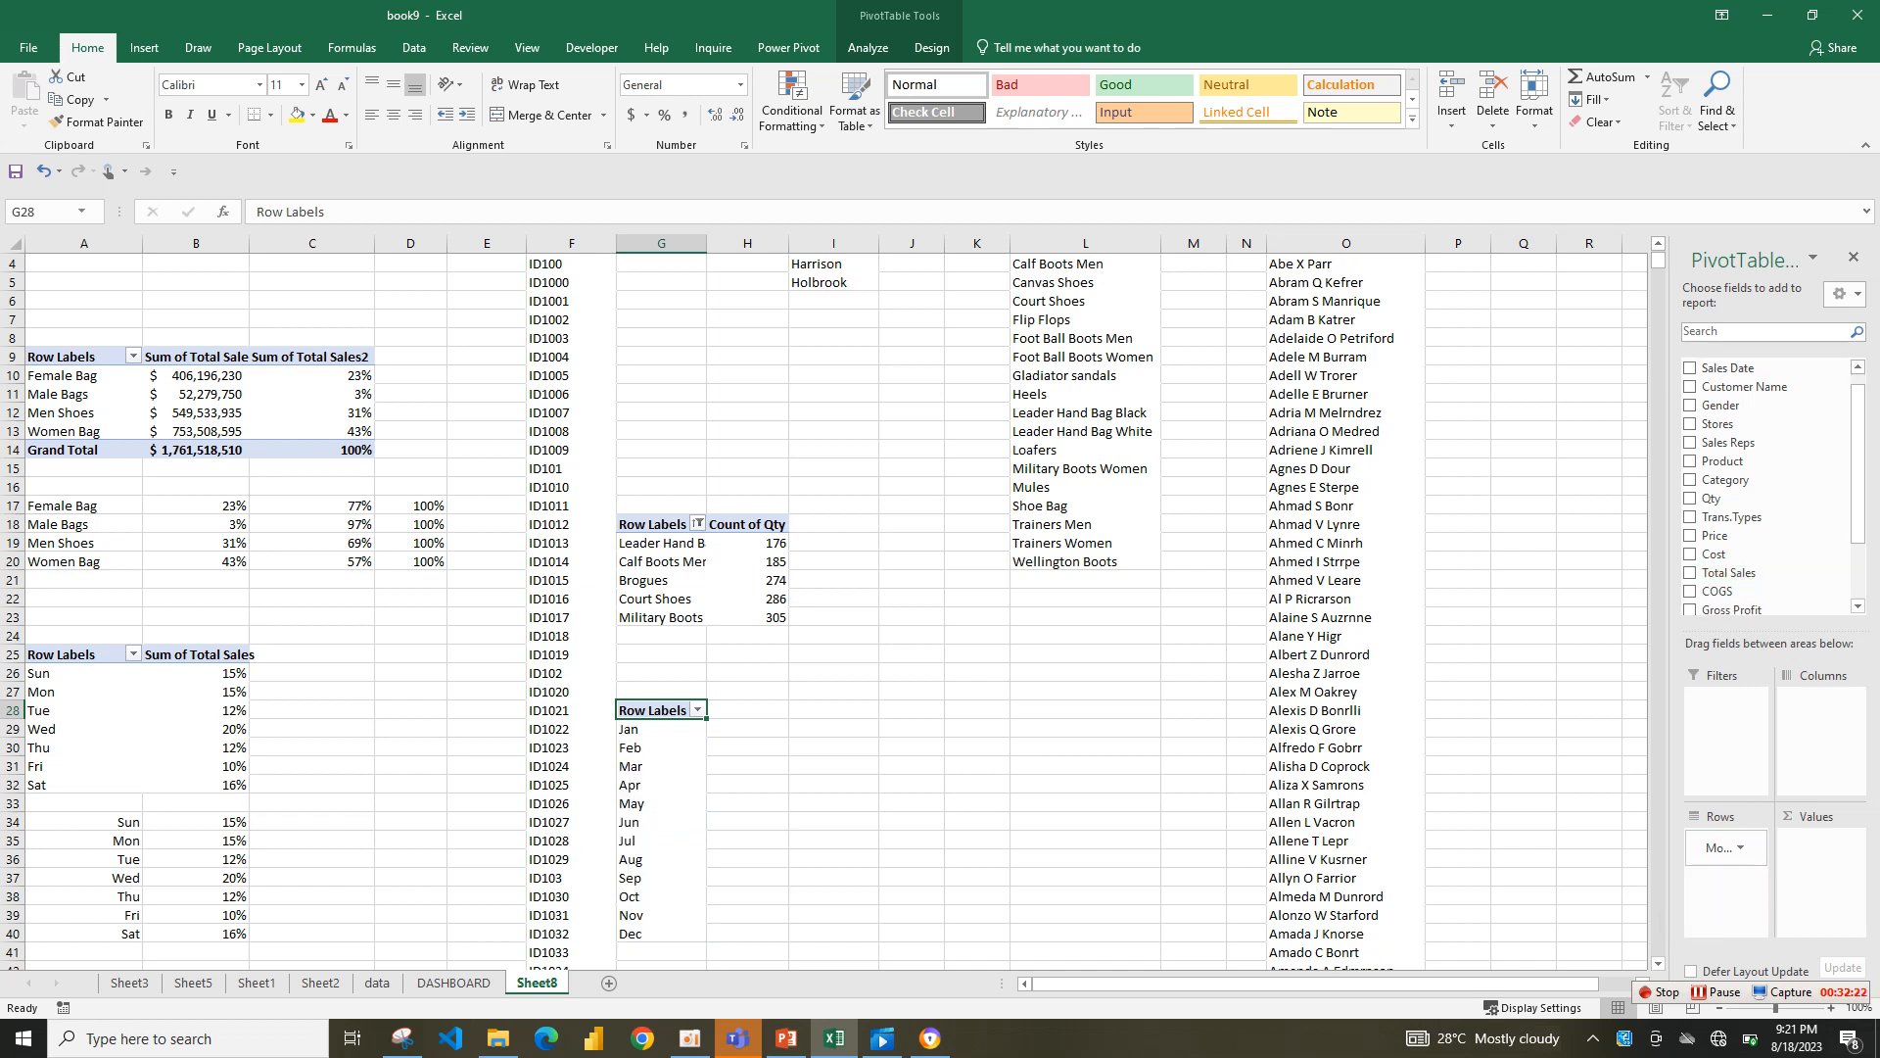
- Add Total Sales, COGS and Gross Profit as summed values in the monthly PivotTable
scroll(1728, 509, down, 1)
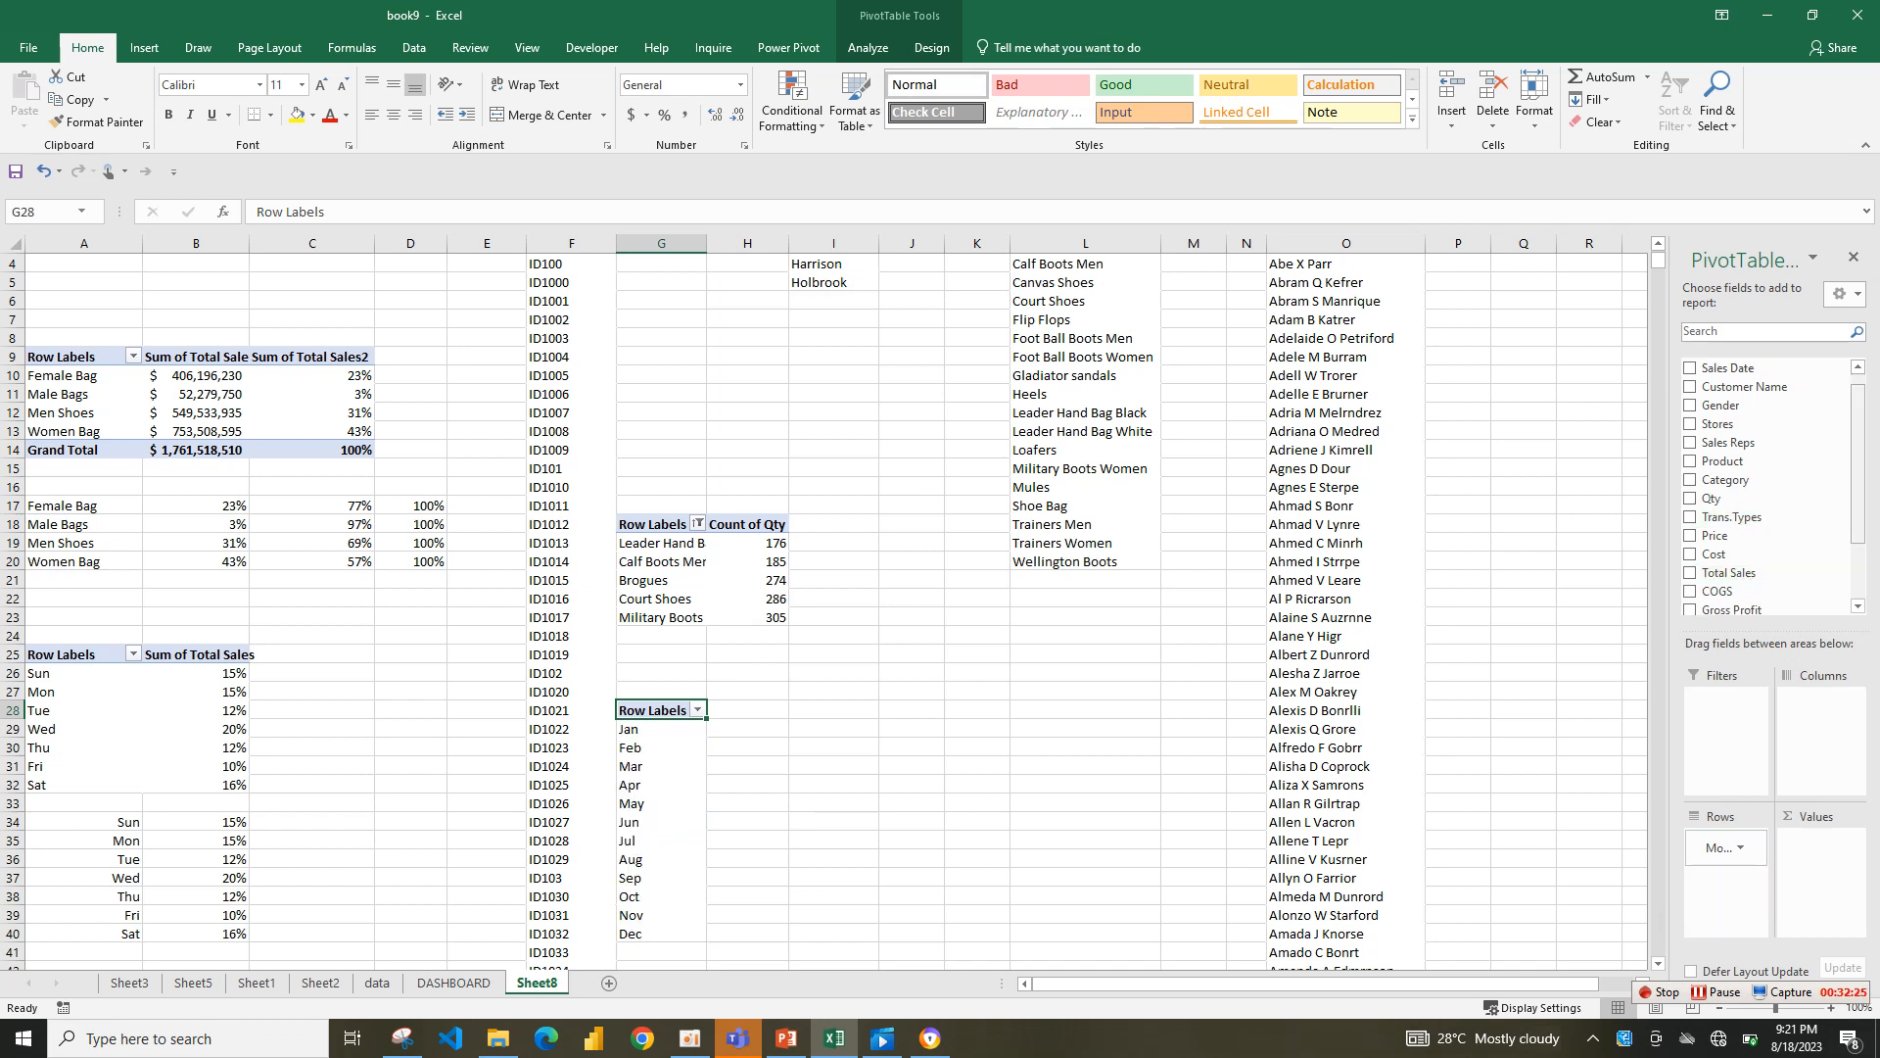
scroll(1729, 509, down, 1)
drag(1729, 486, 1819, 861)
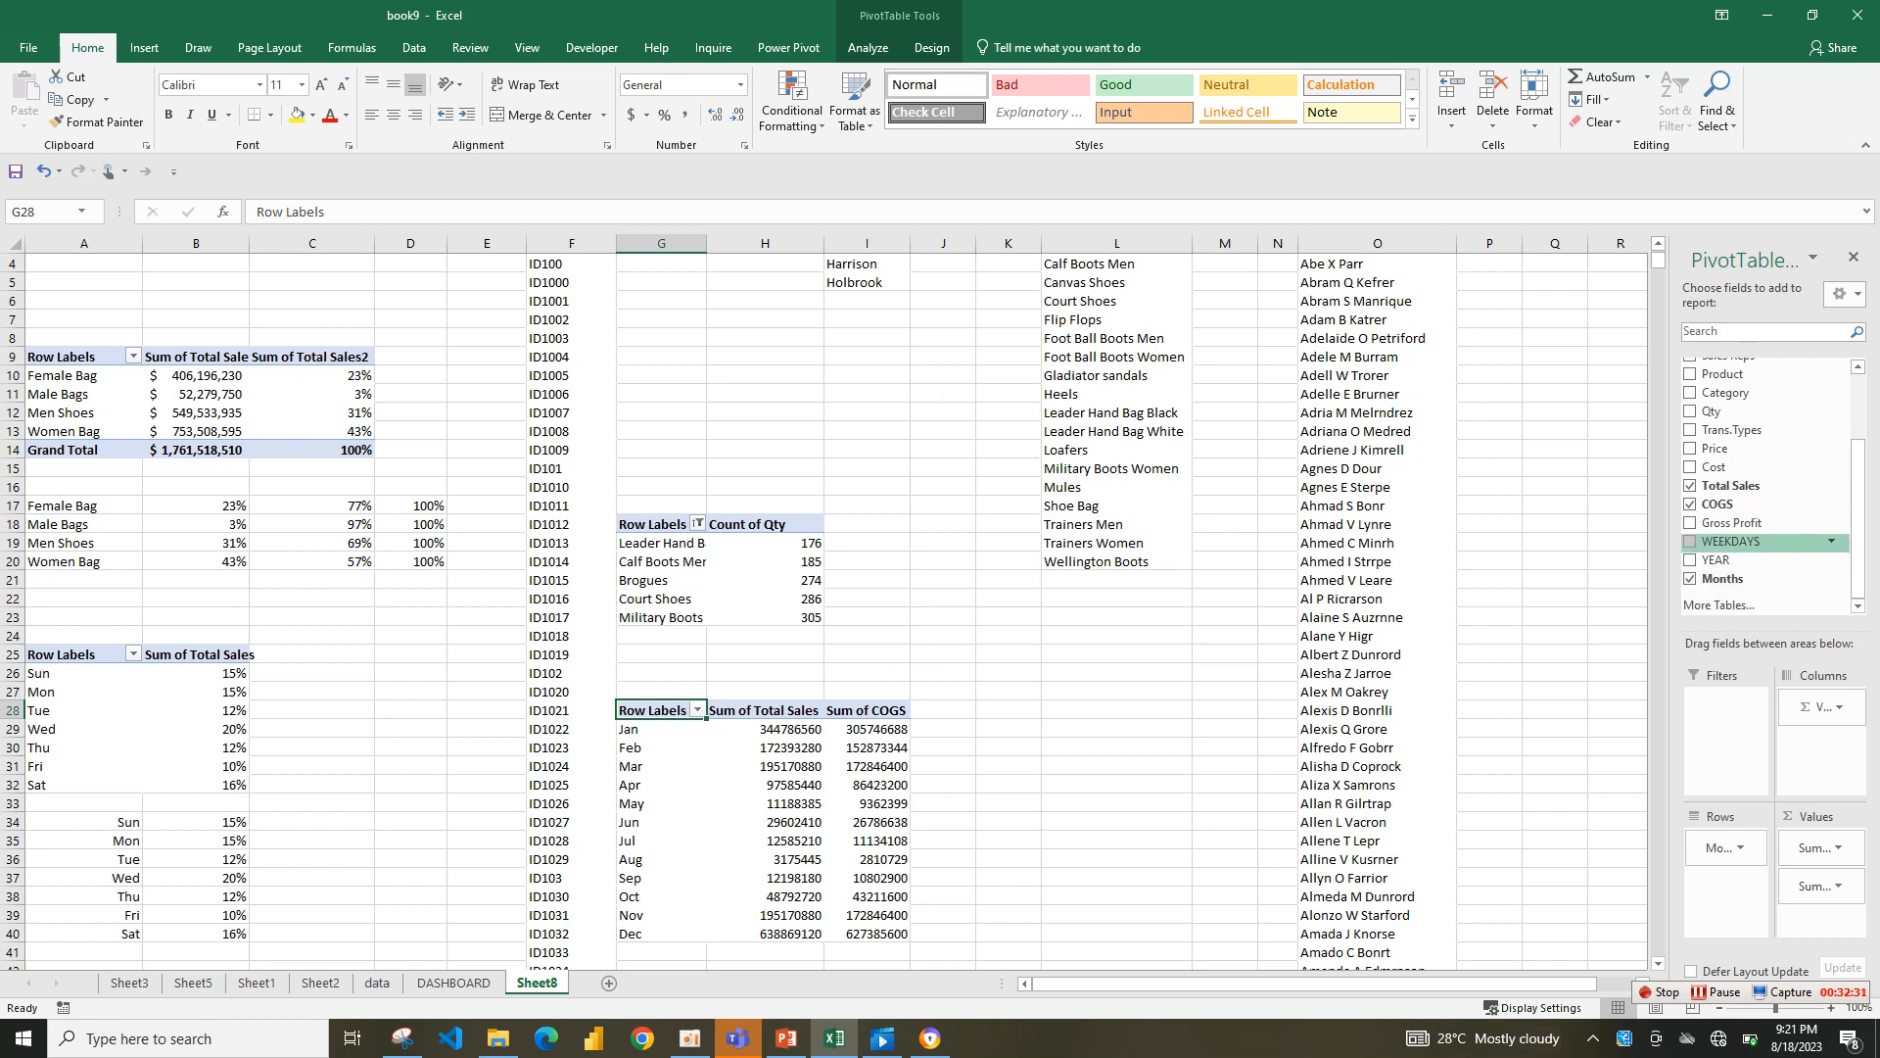
click(1690, 522)
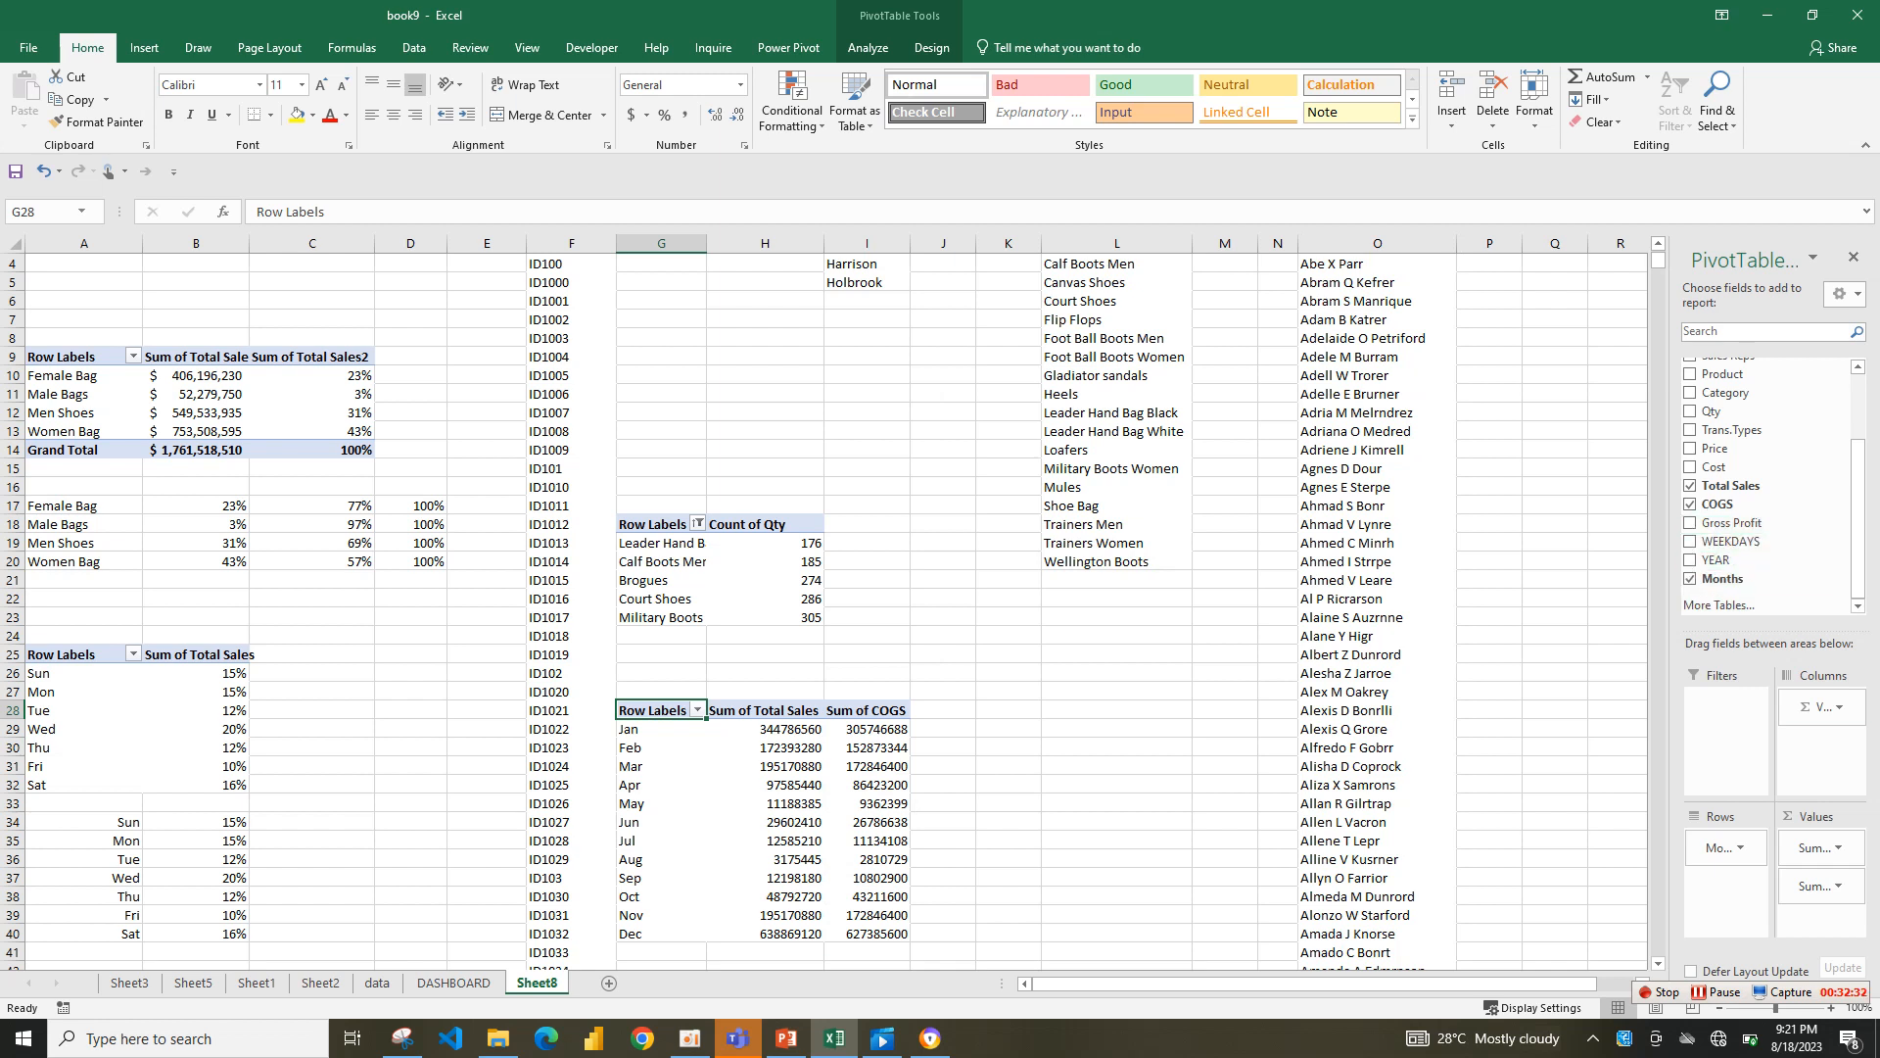
- Link cell K29 to the PivotTable's first month with =G29 and fill the formula down to K40 for all months
drag(774, 730, 1024, 932)
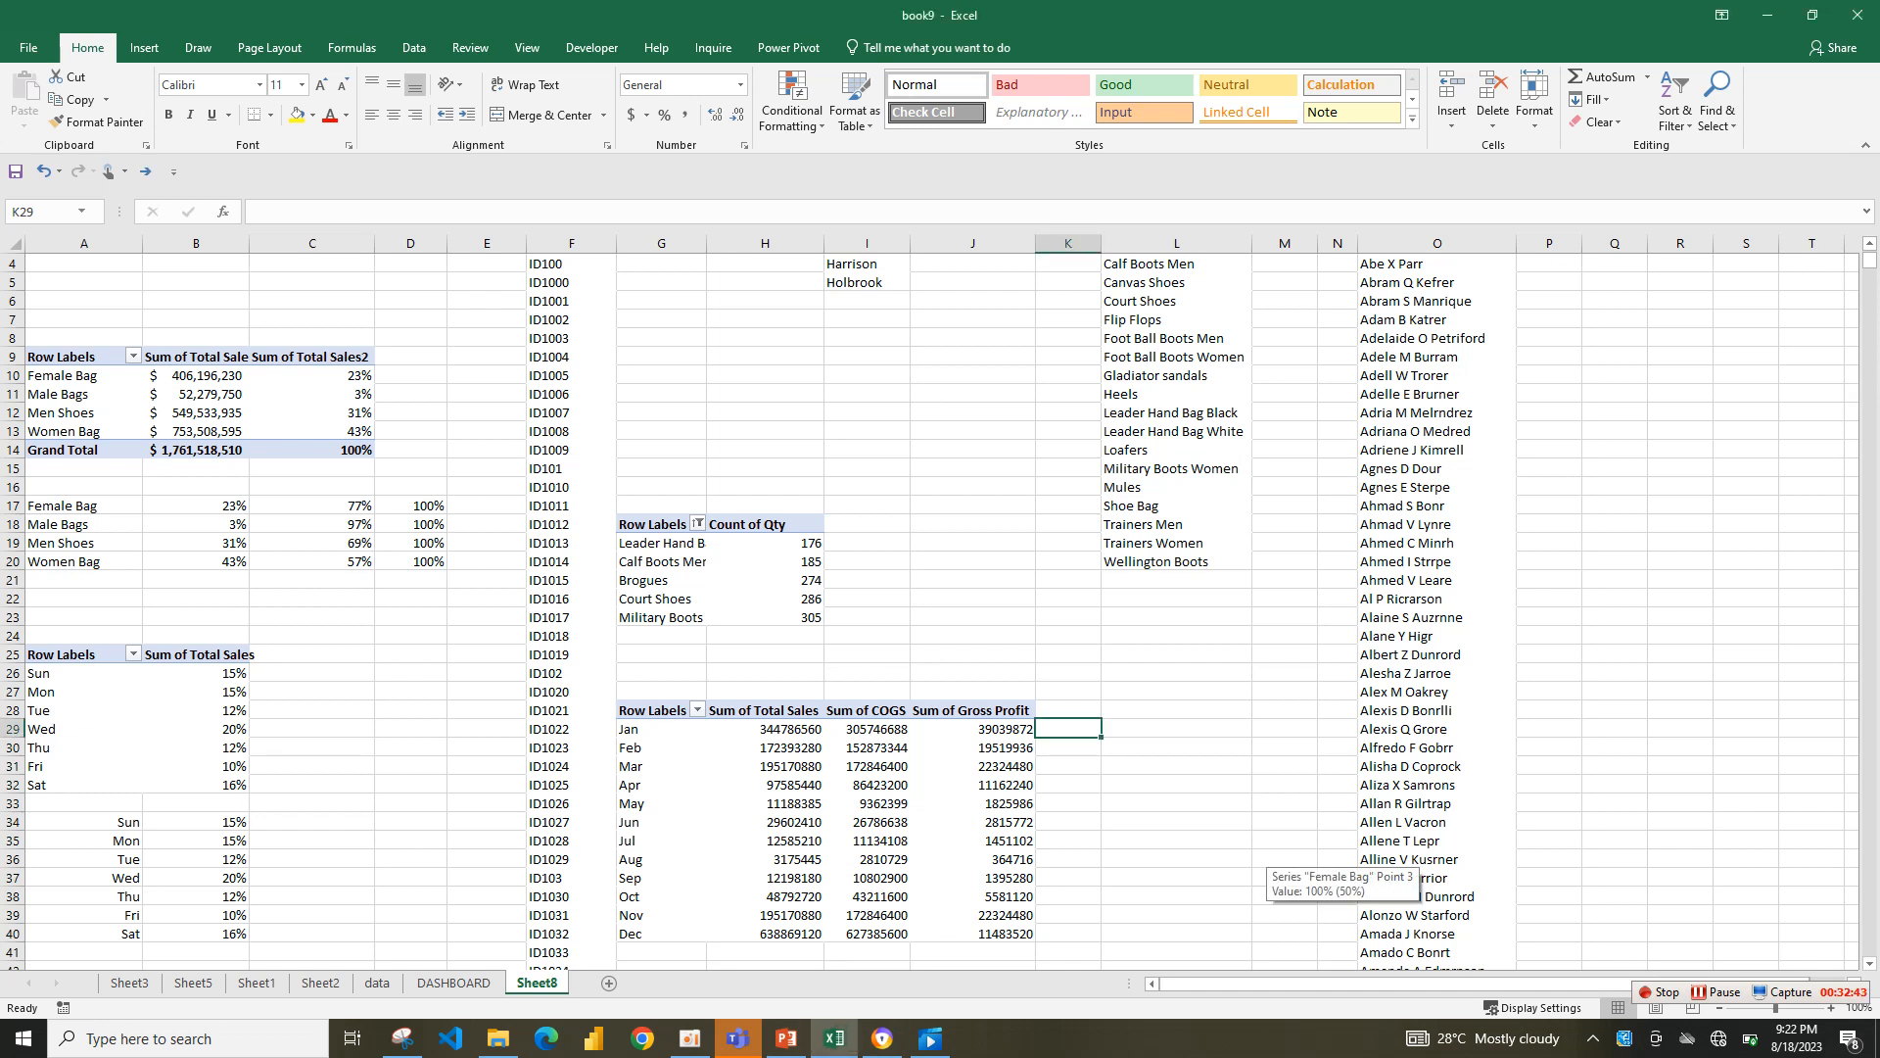
text(=)
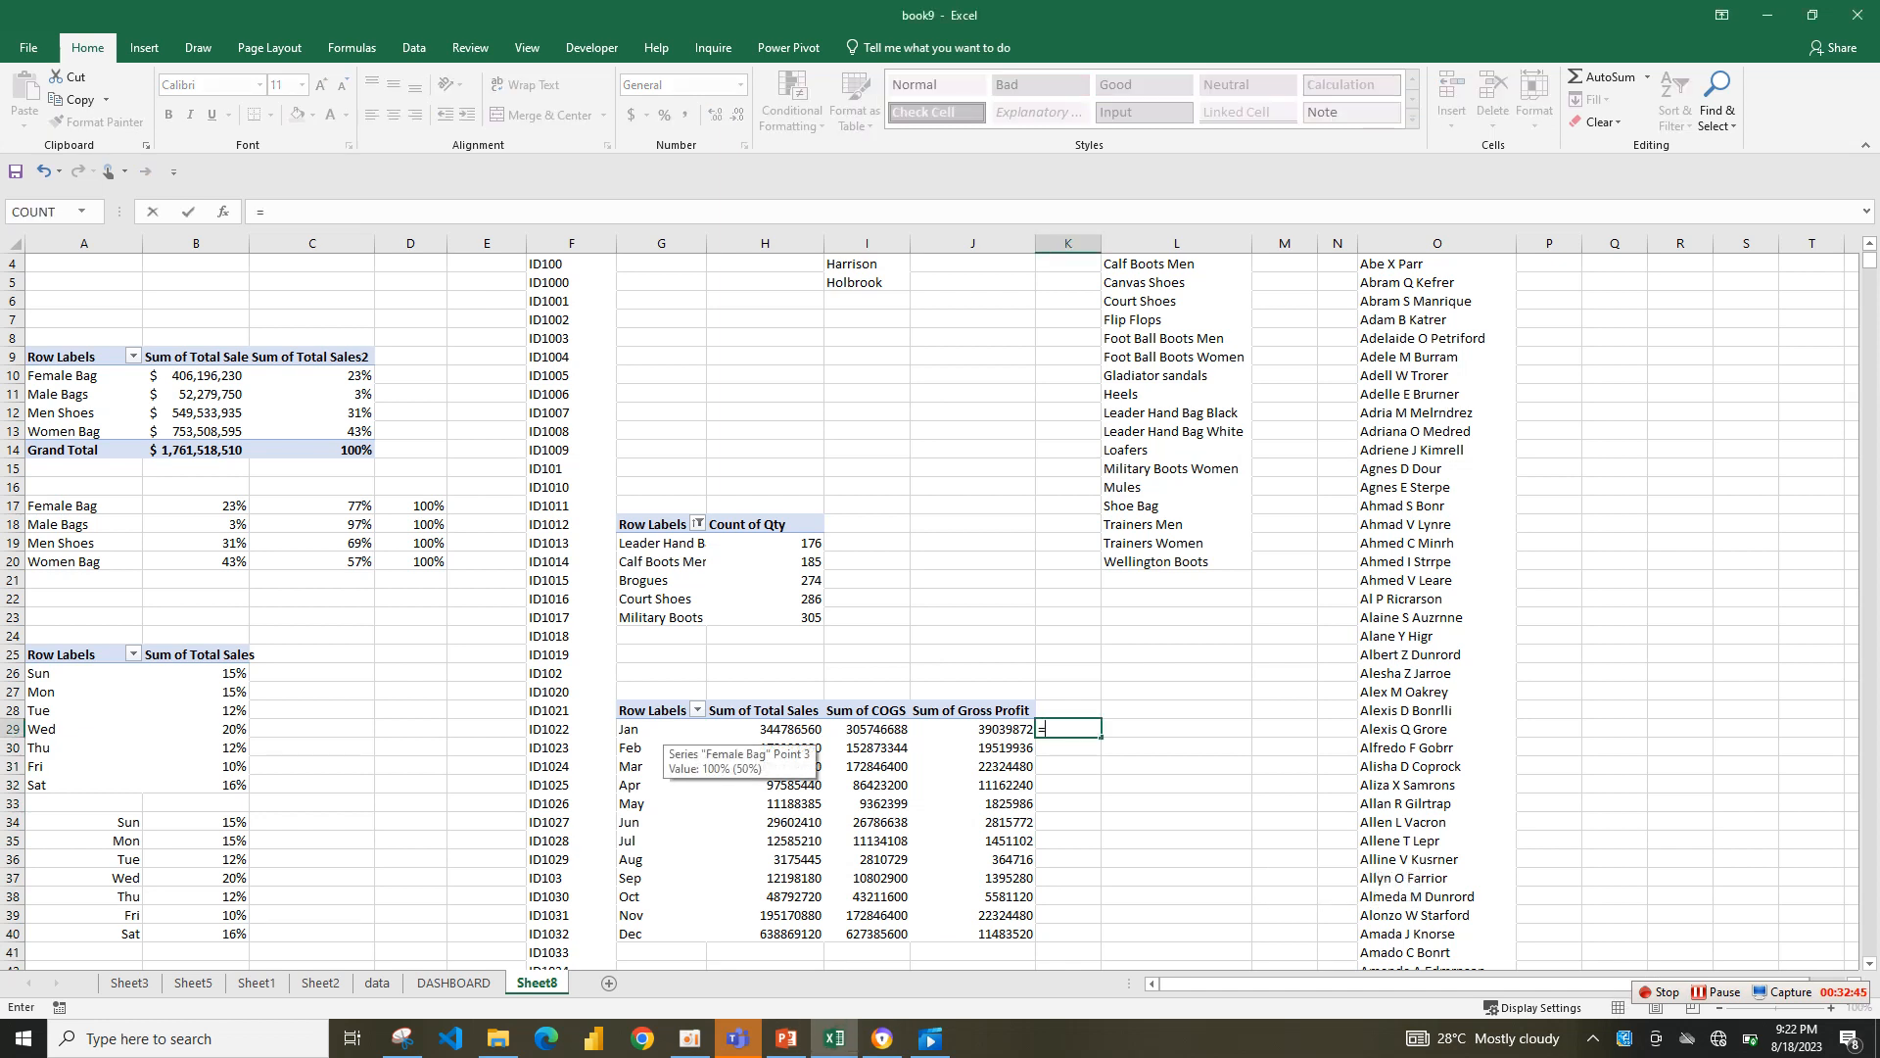
click(646, 729)
key(Return)
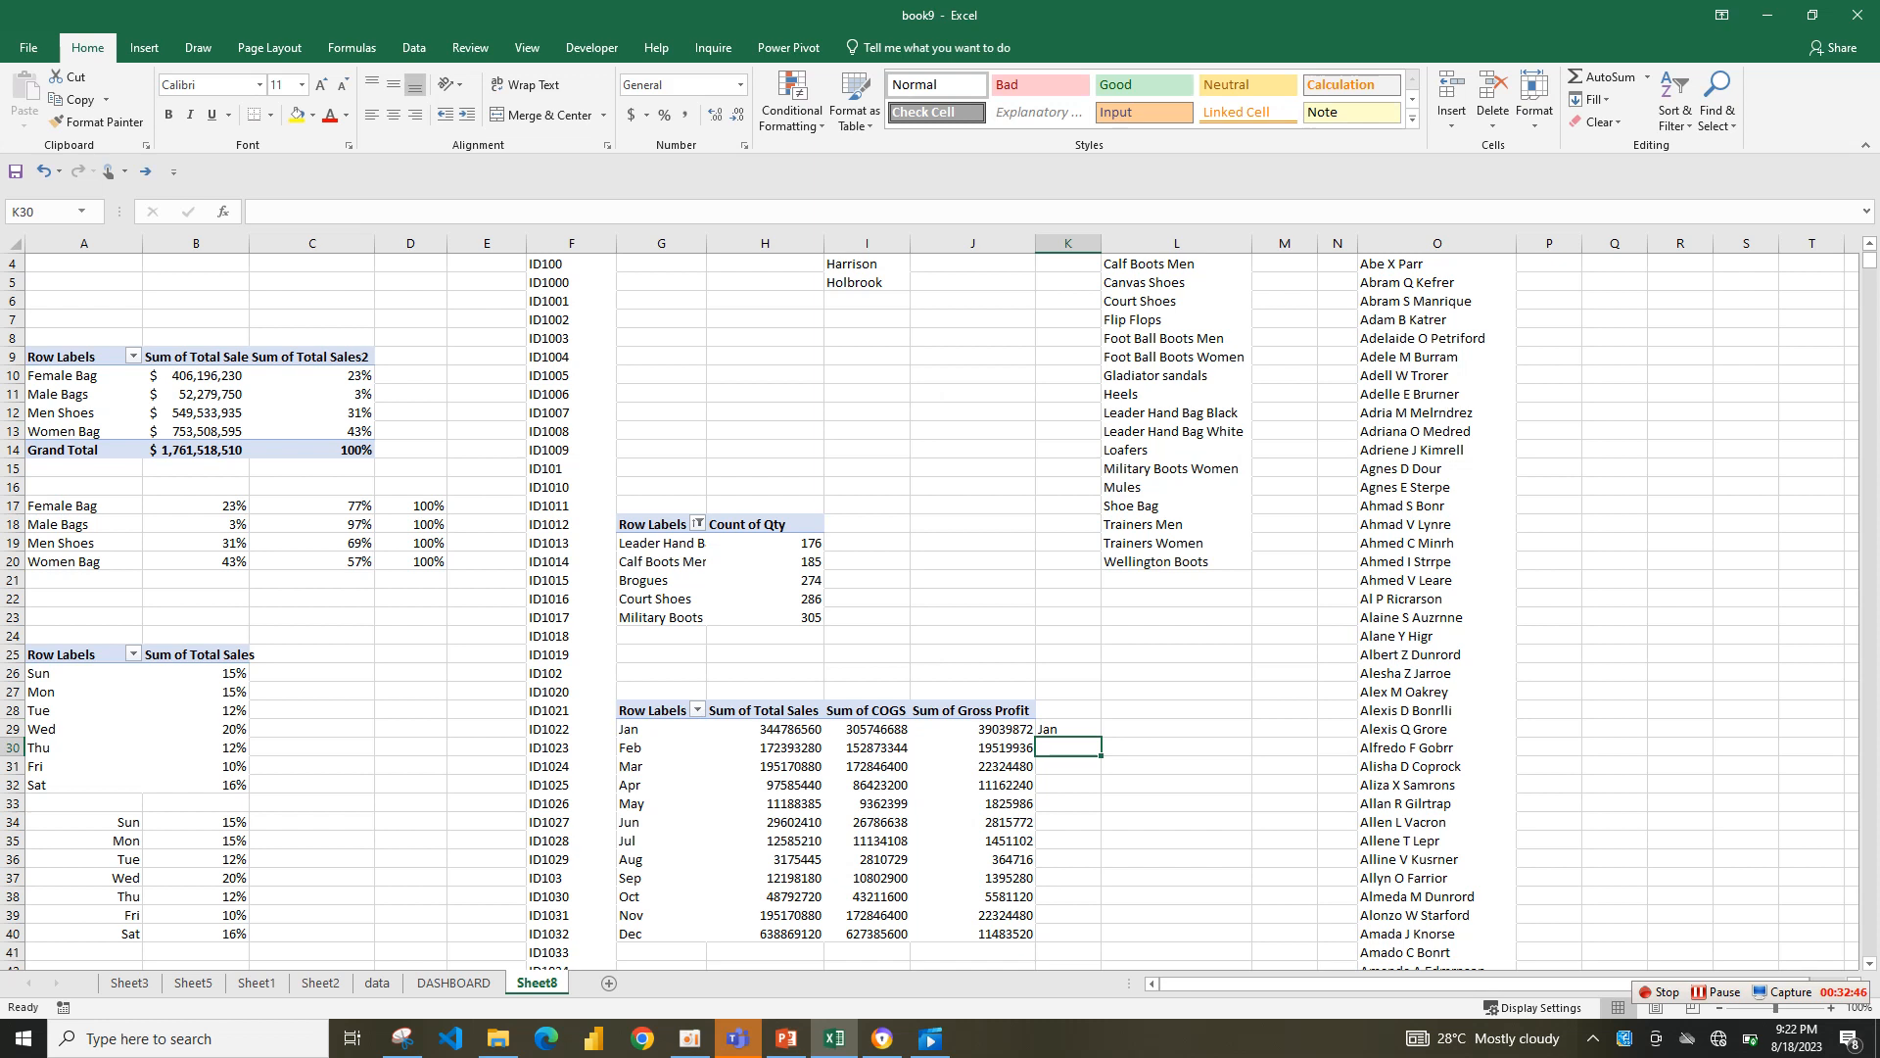
click(1067, 729)
drag(1100, 736, 1100, 938)
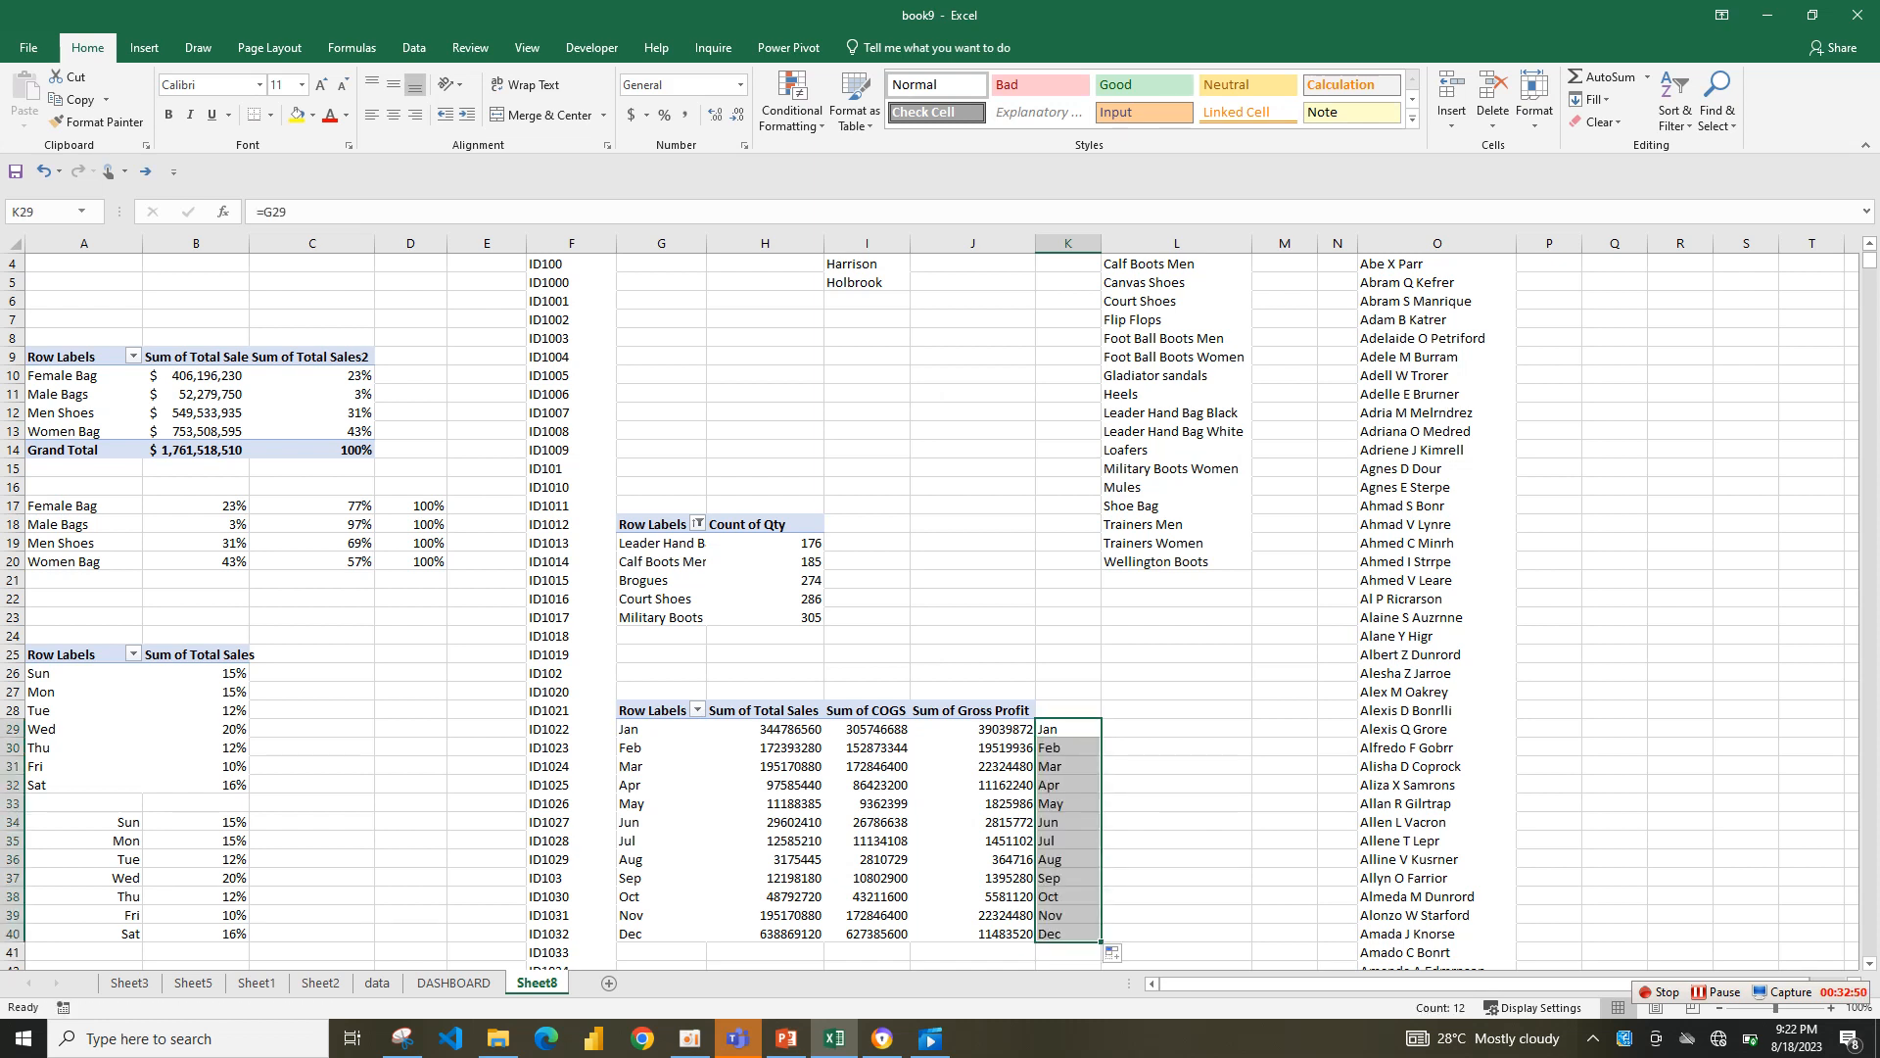
click(1176, 747)
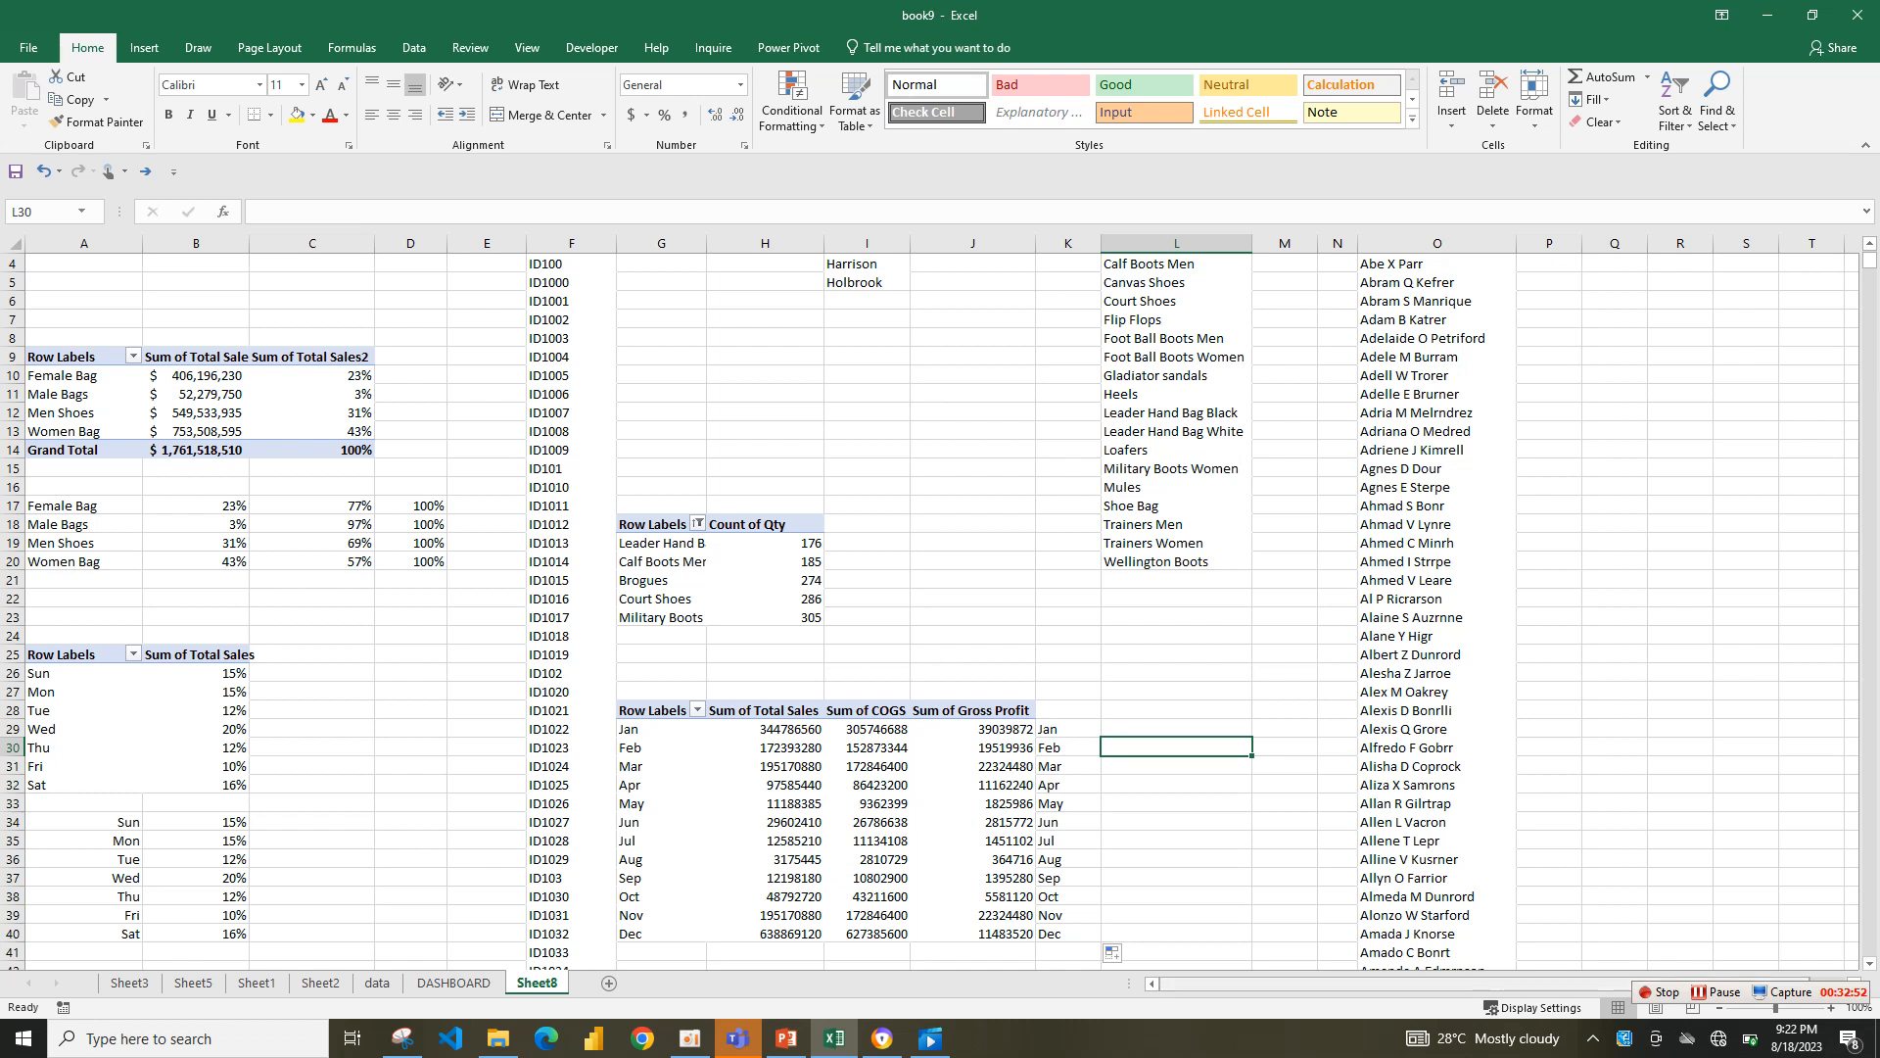
- Draw a rectangle about 3.22" wide and 0.33" high below the Top 5 Product bars on the DASHBOARD sheet
click(1717, 992)
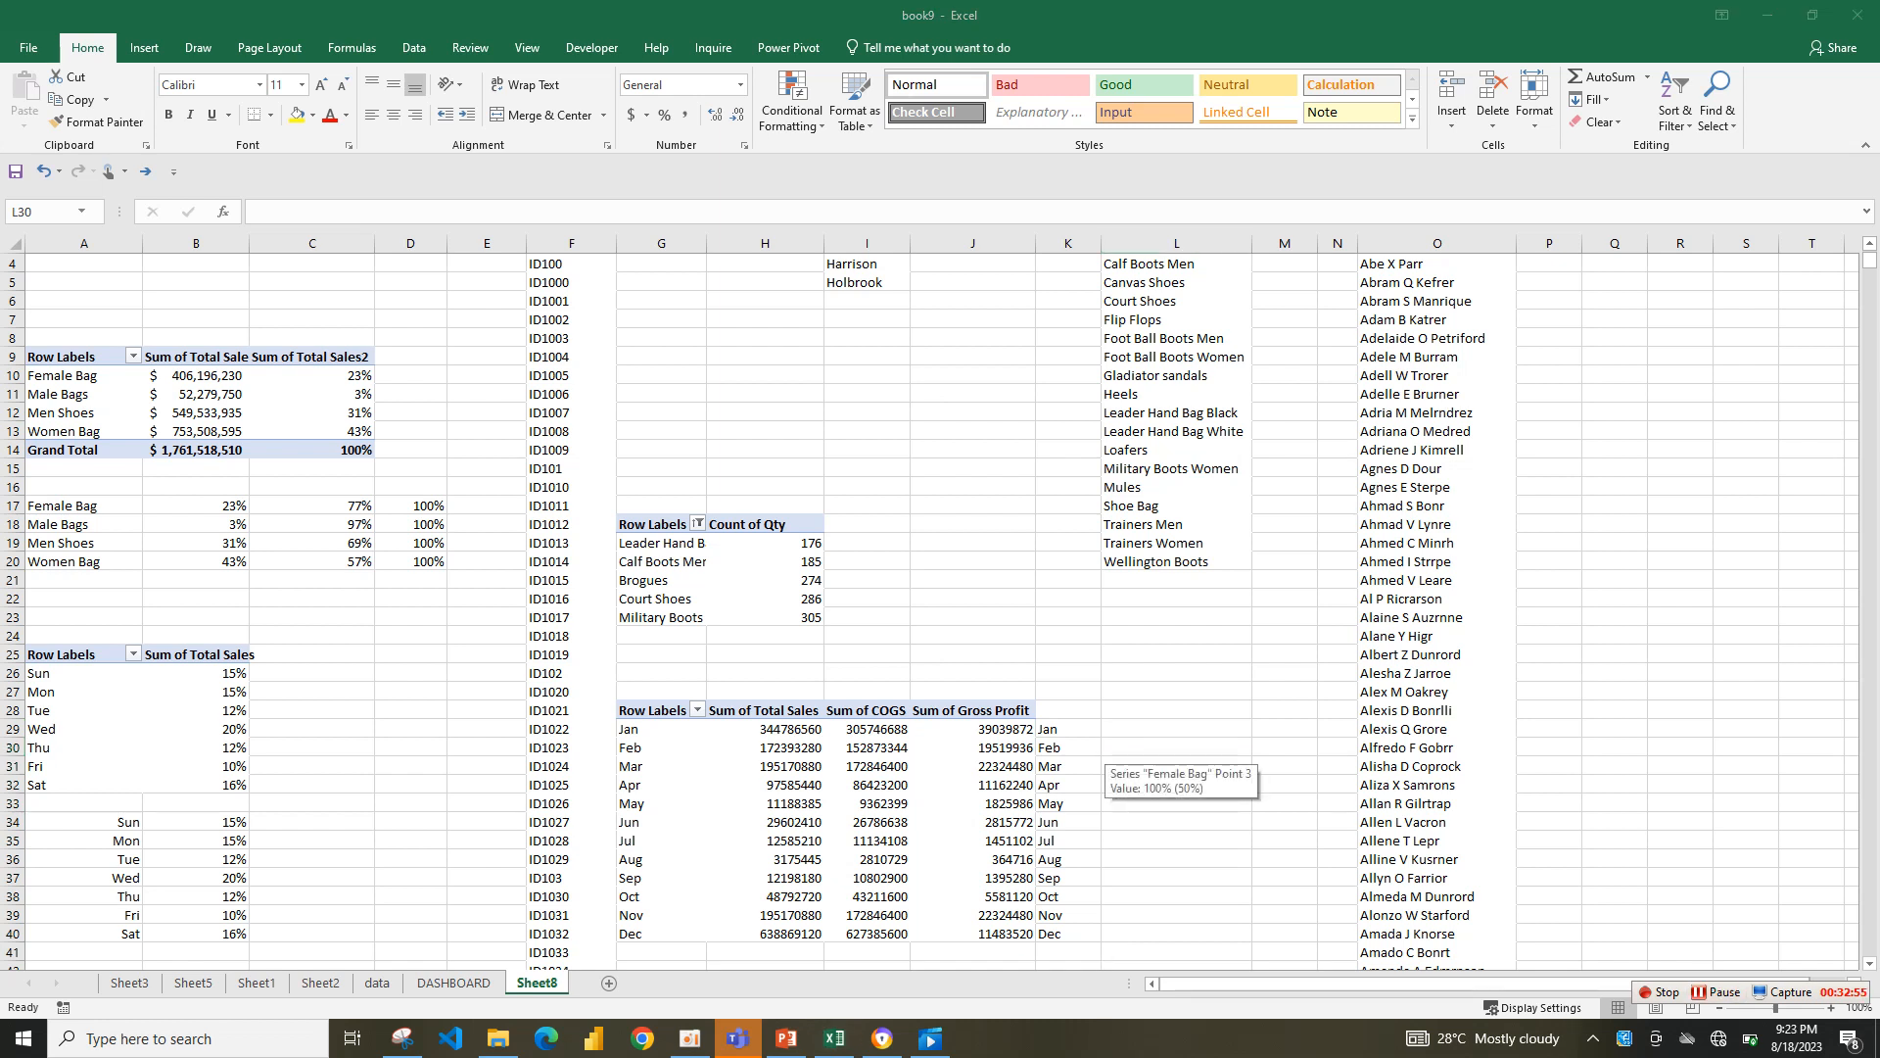
click(453, 983)
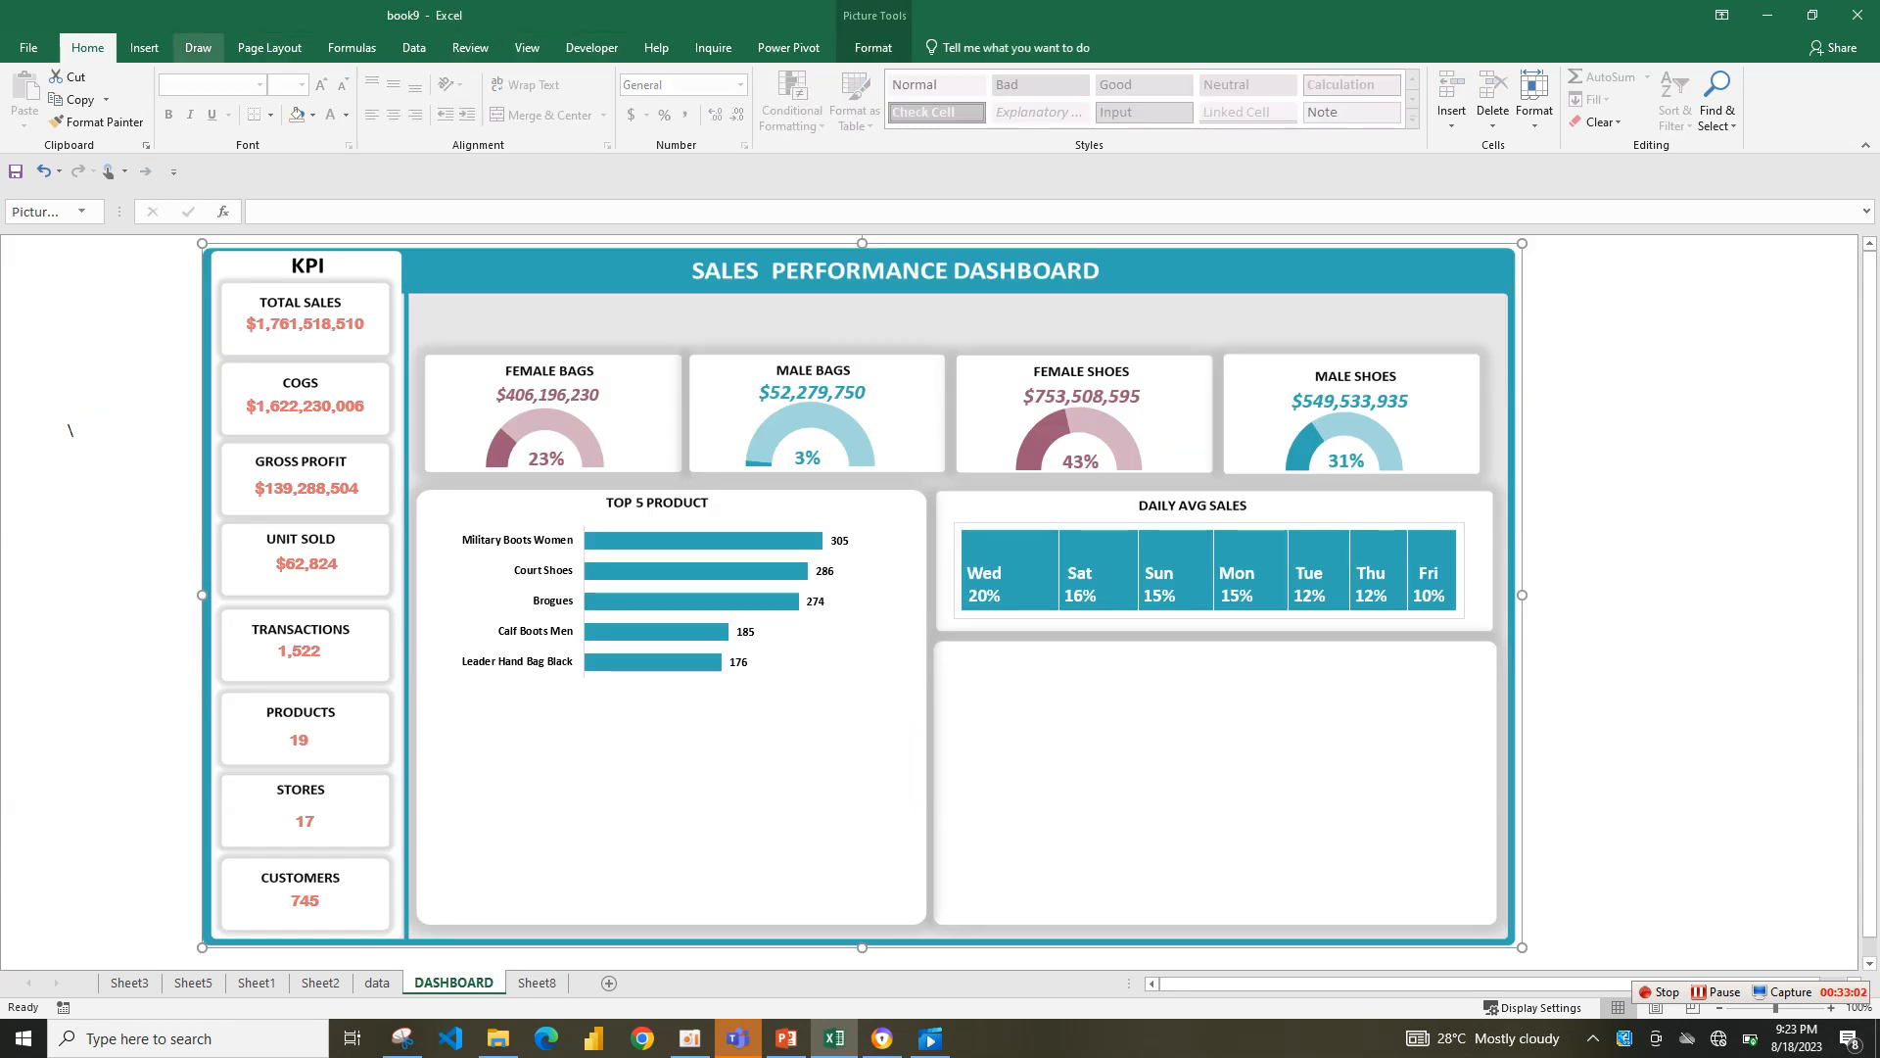
click(144, 47)
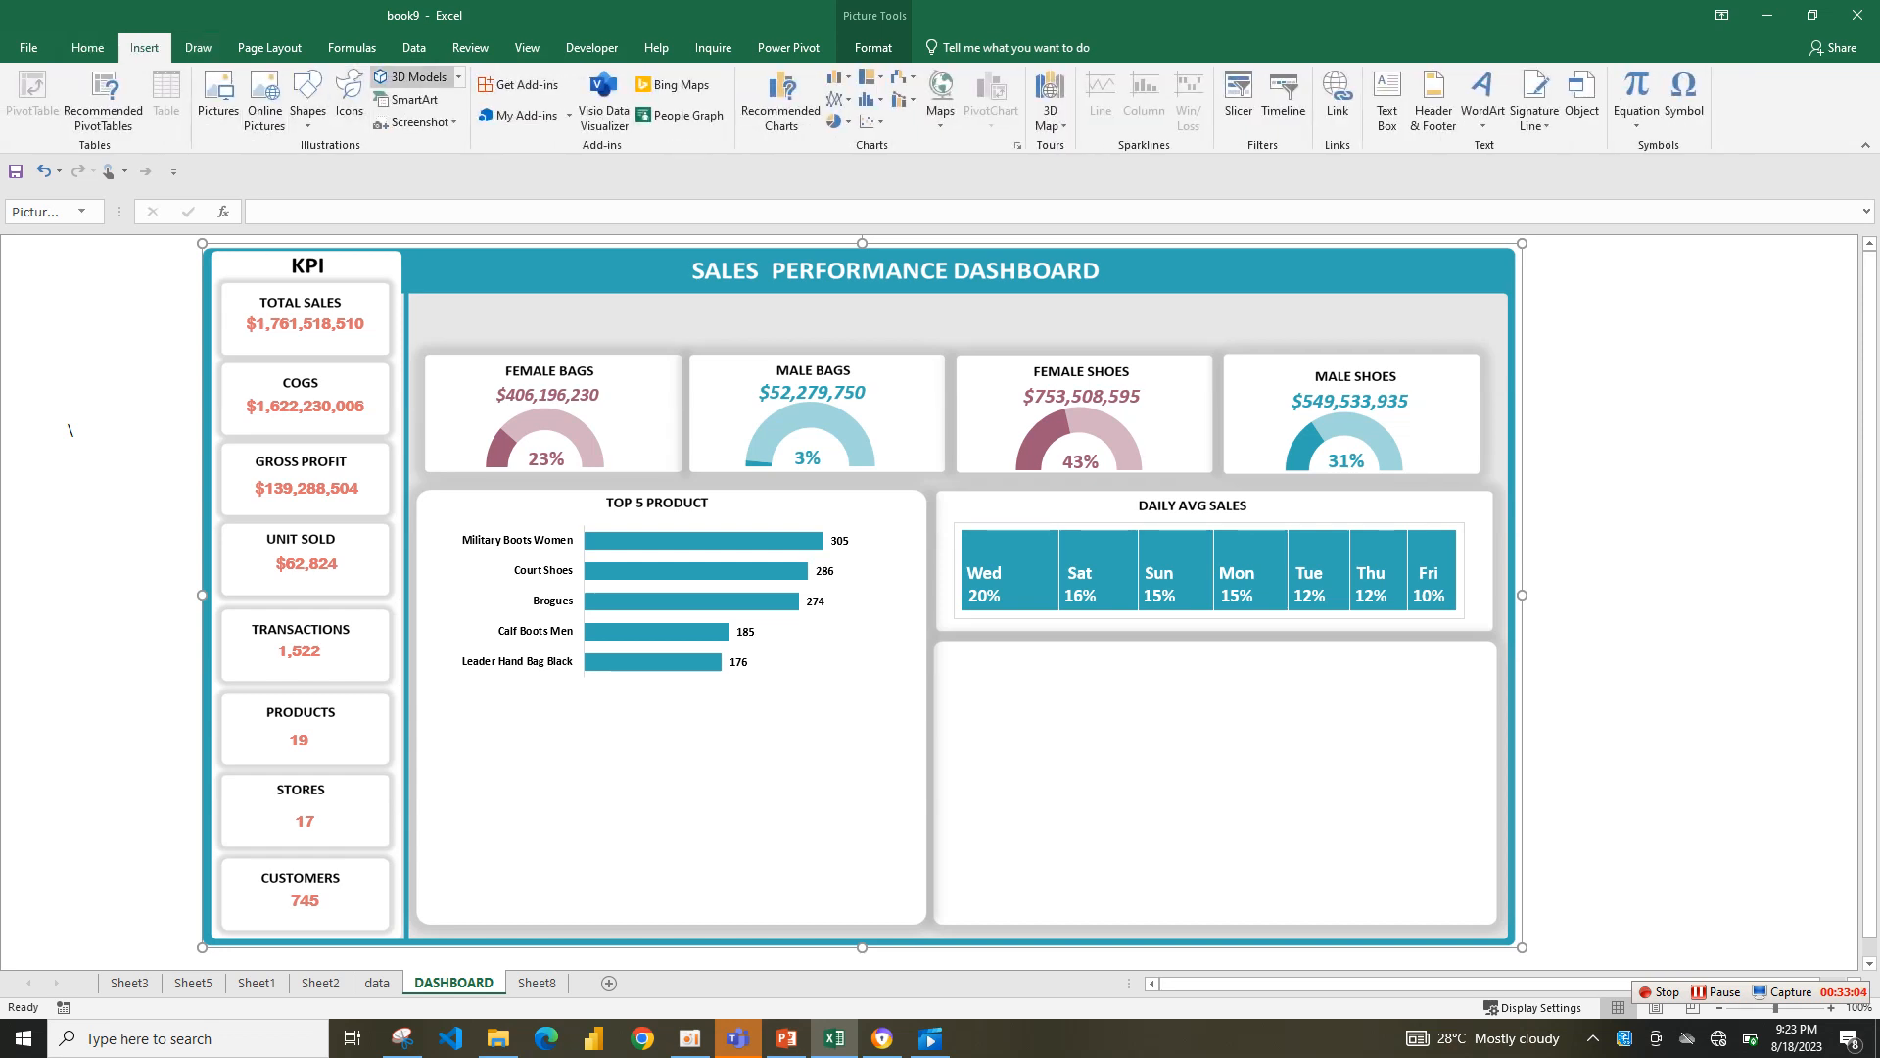
click(308, 98)
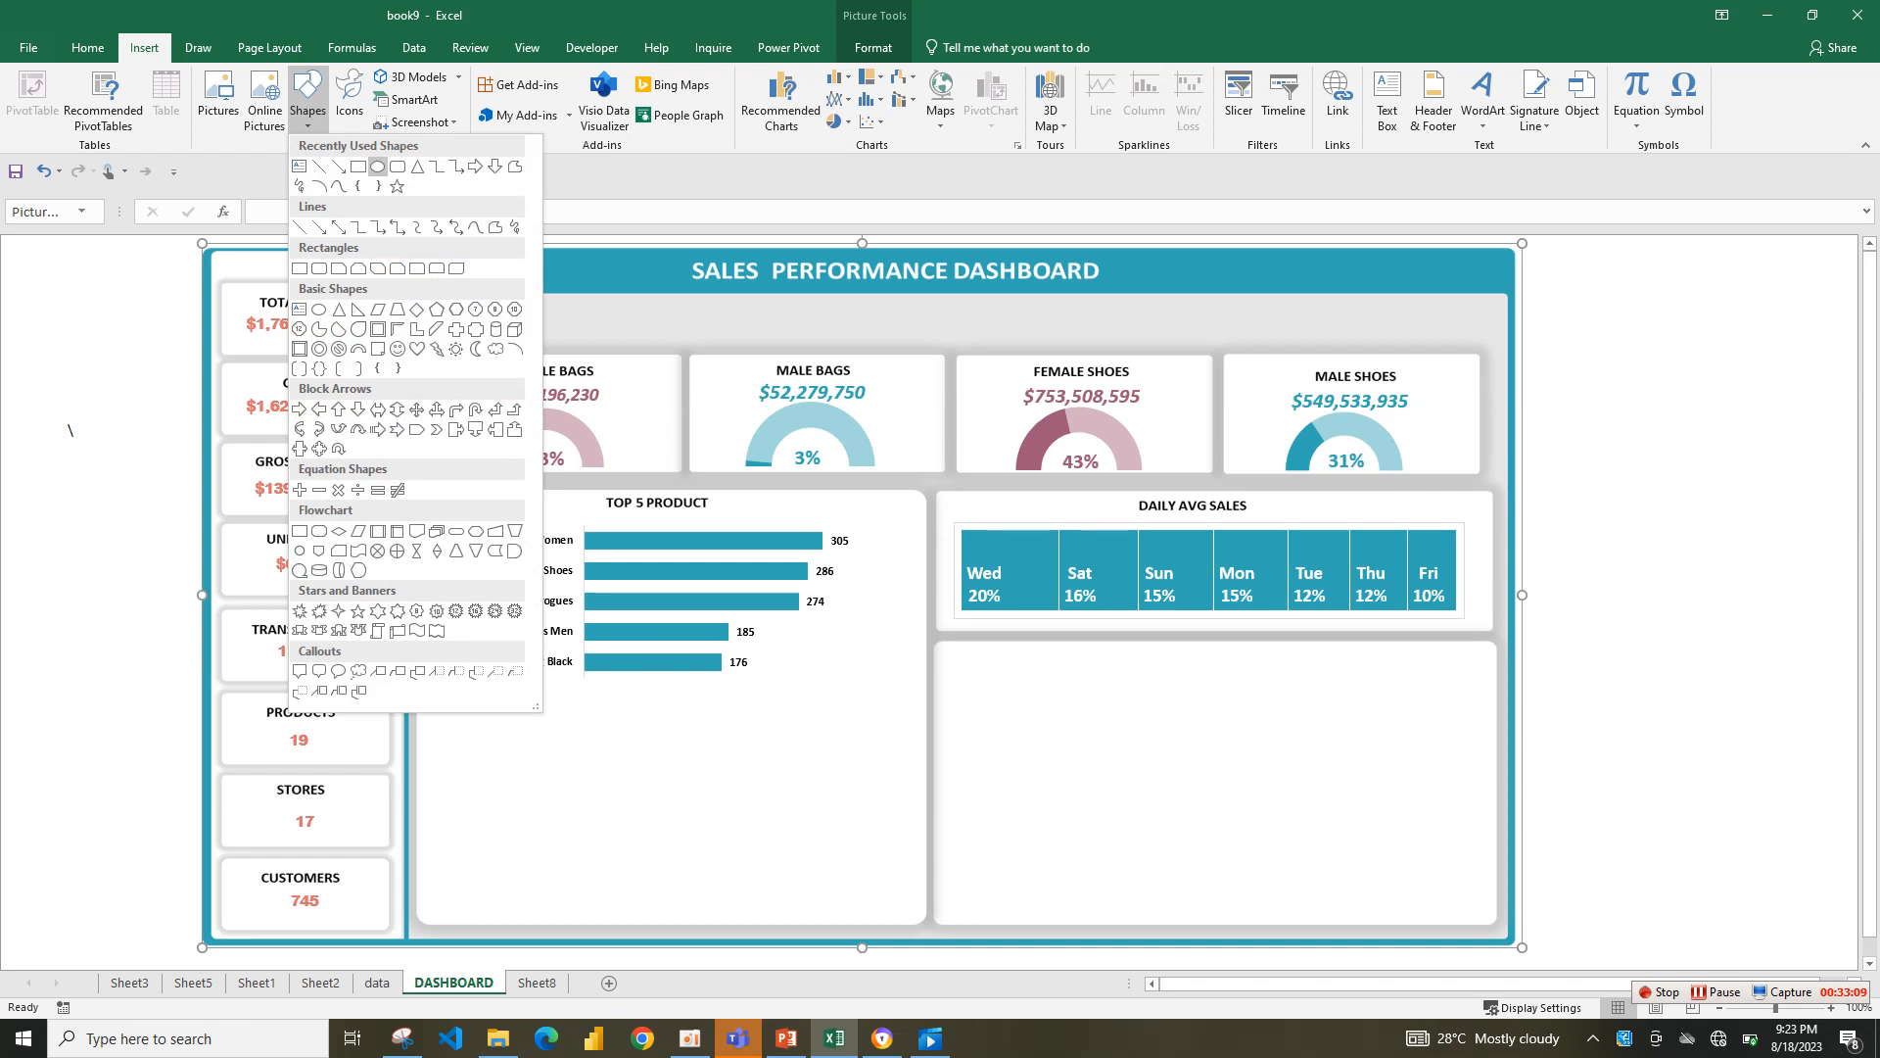
click(358, 166)
drag(552, 738, 858, 770)
- Fill the new rectangle with very light grey and remove its outline
click(690, 76)
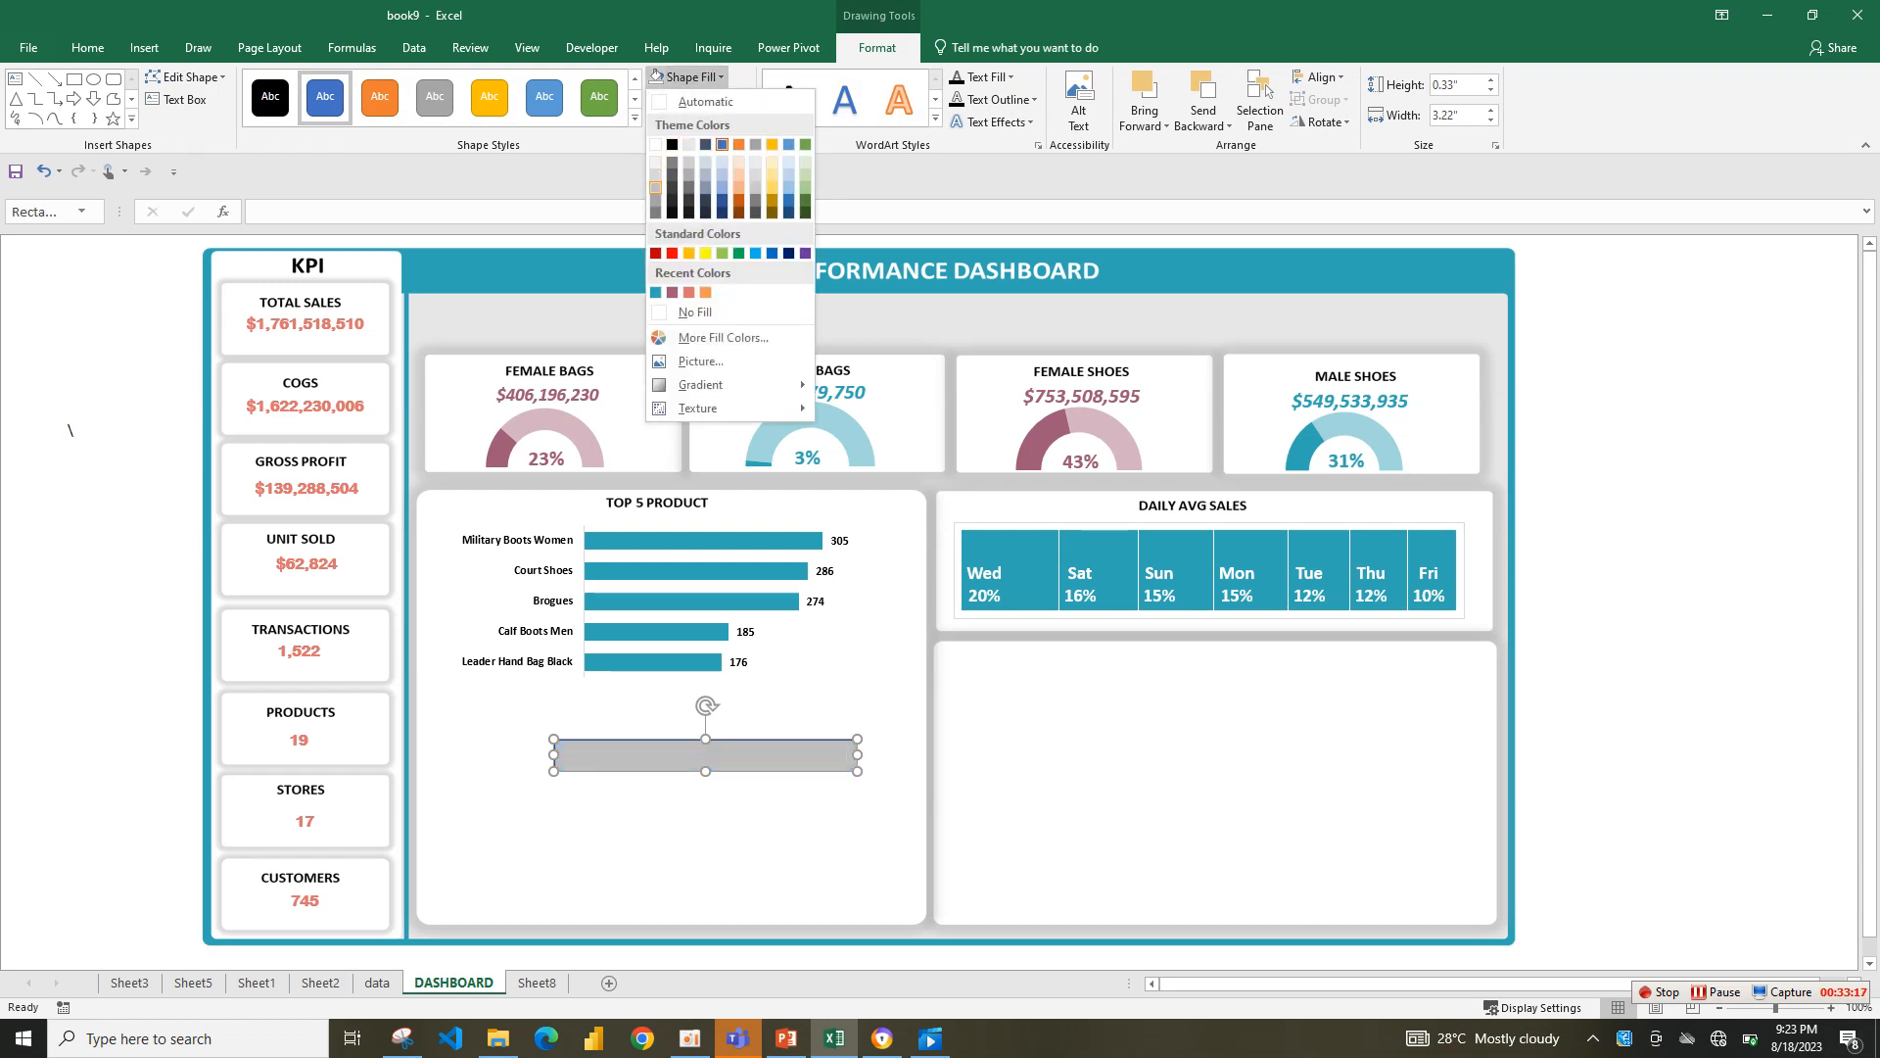
click(656, 162)
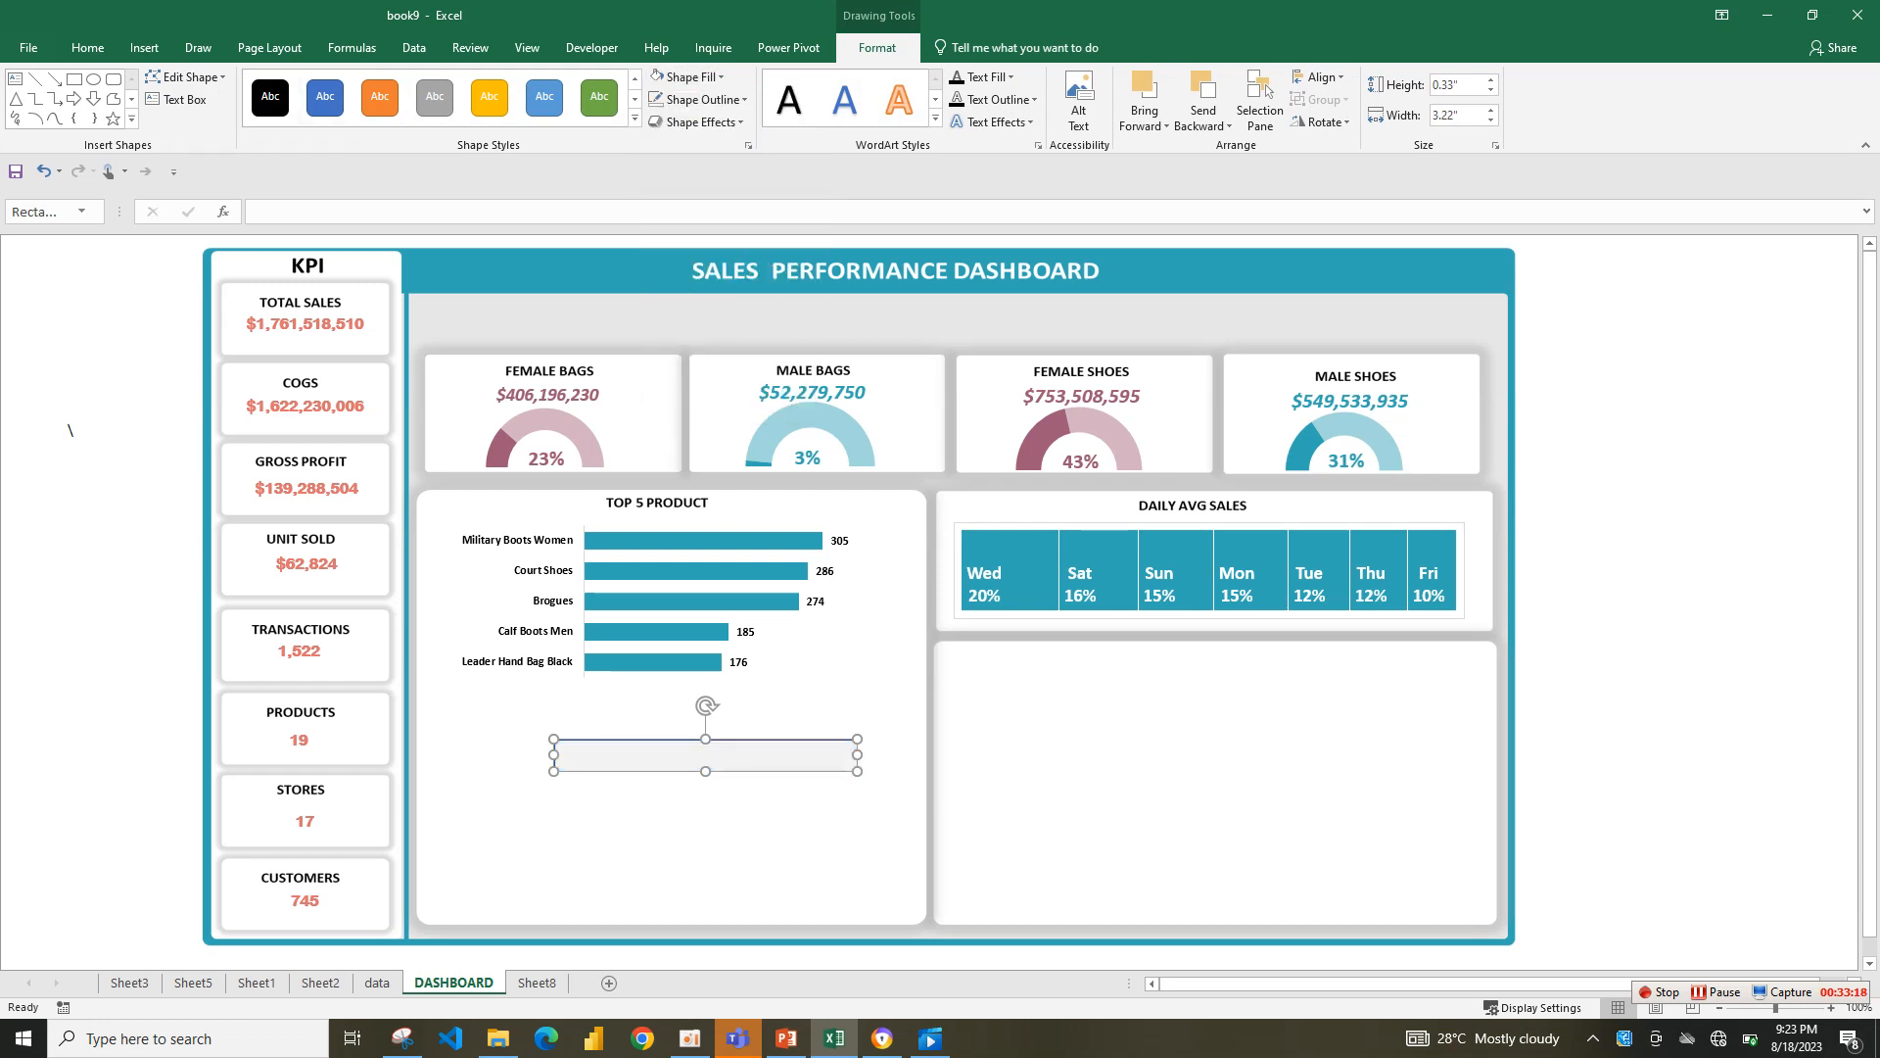
click(697, 99)
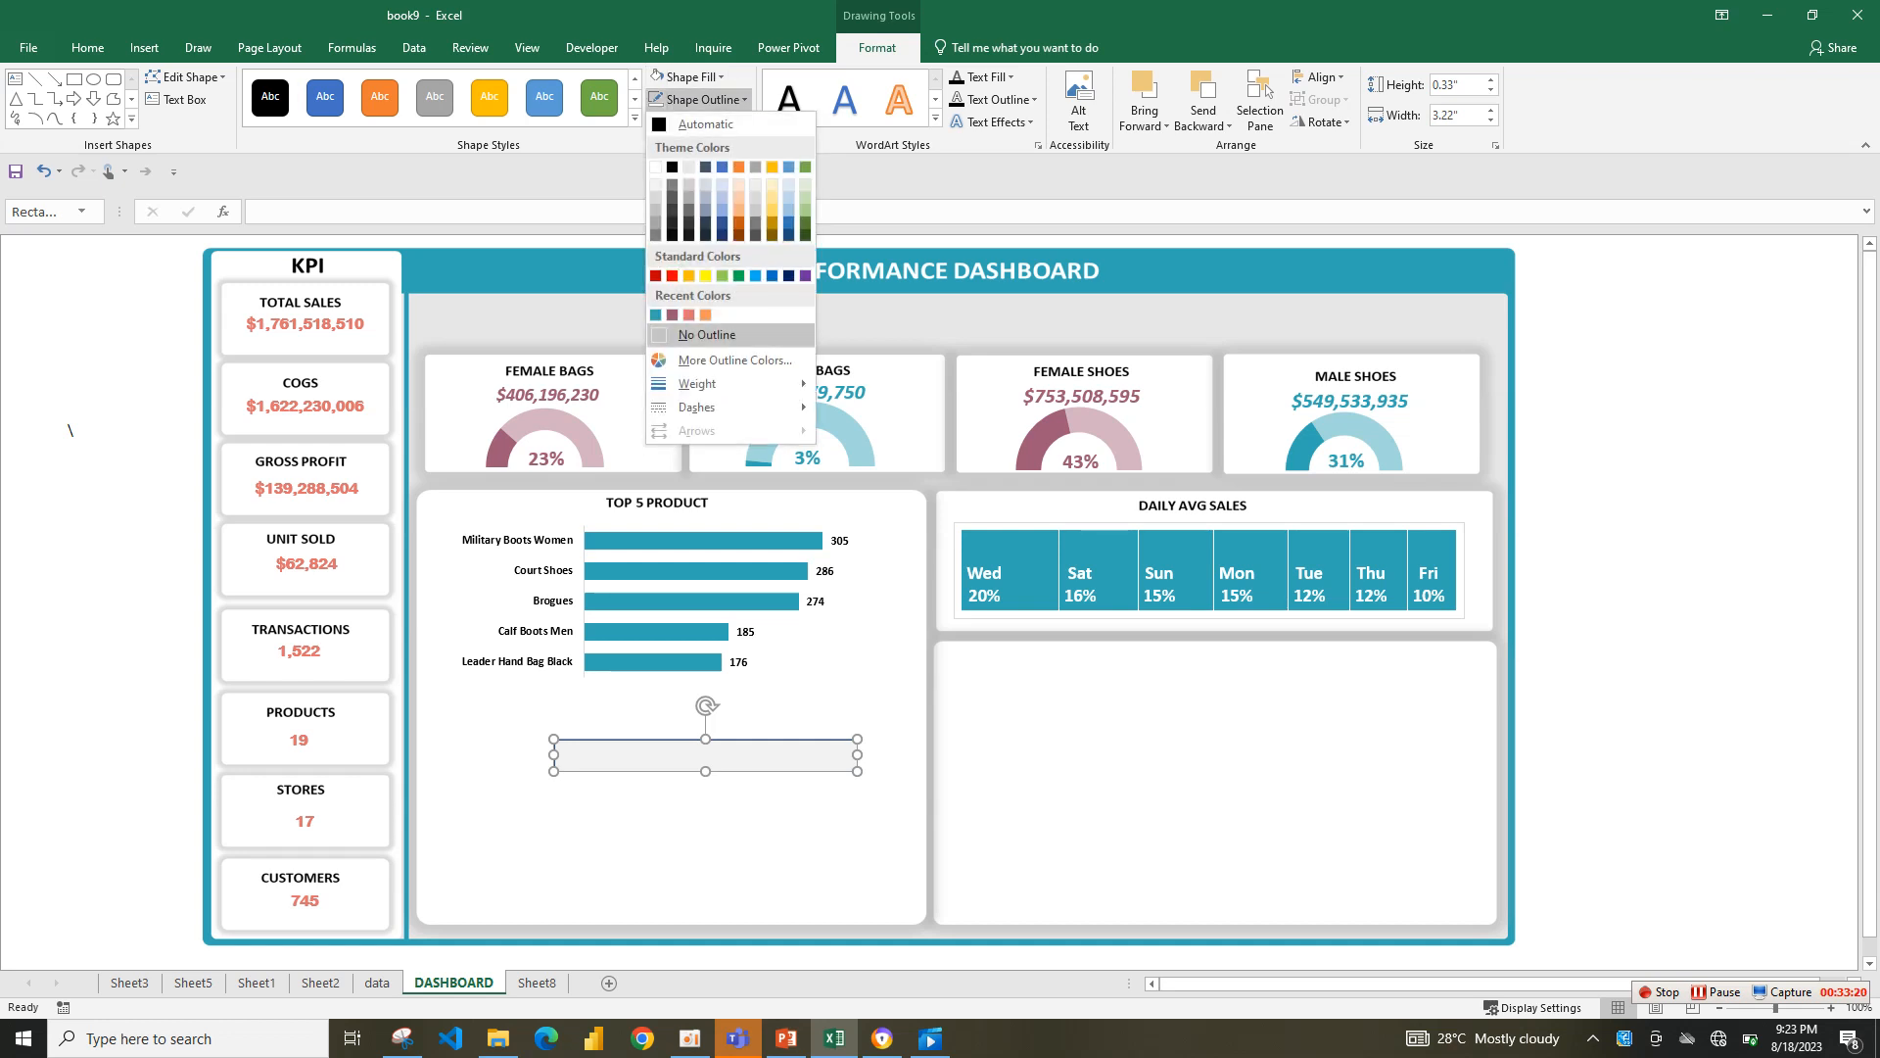
click(705, 334)
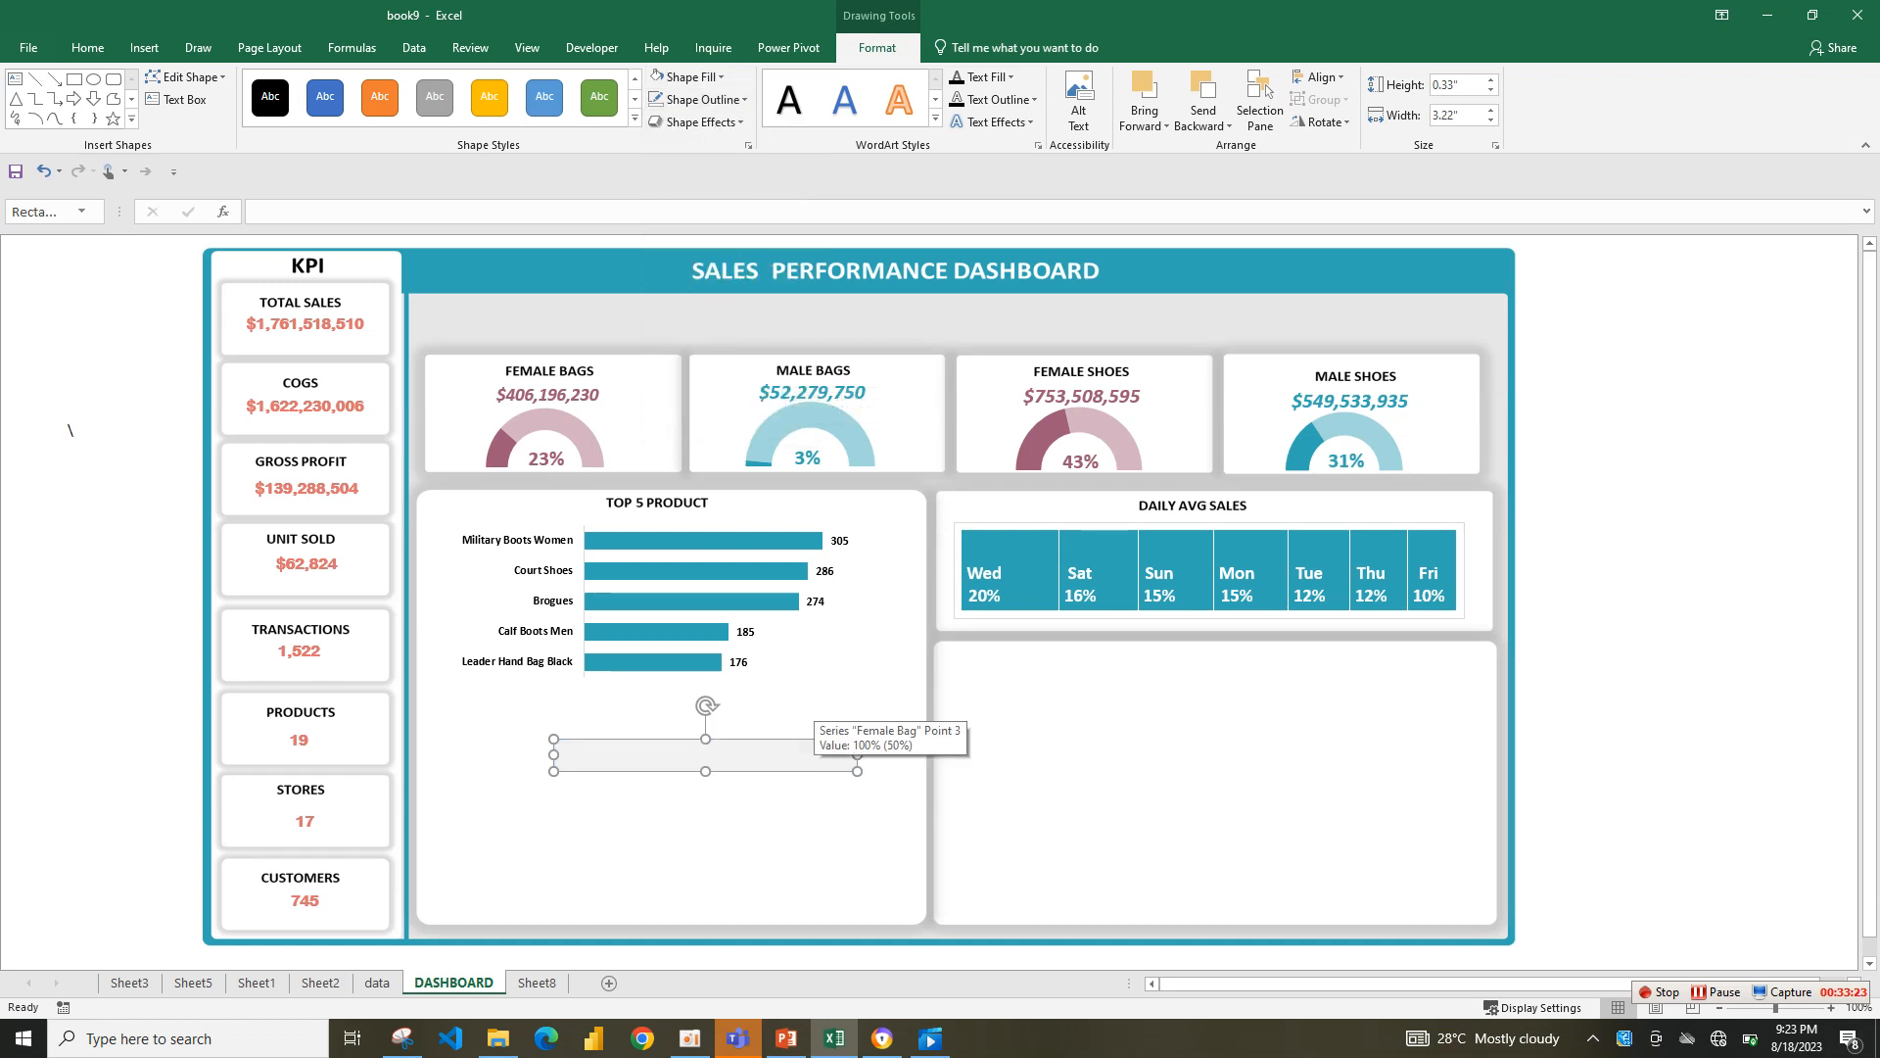
- Insert an option button form control at the left end of the light grey rectangle
click(592, 47)
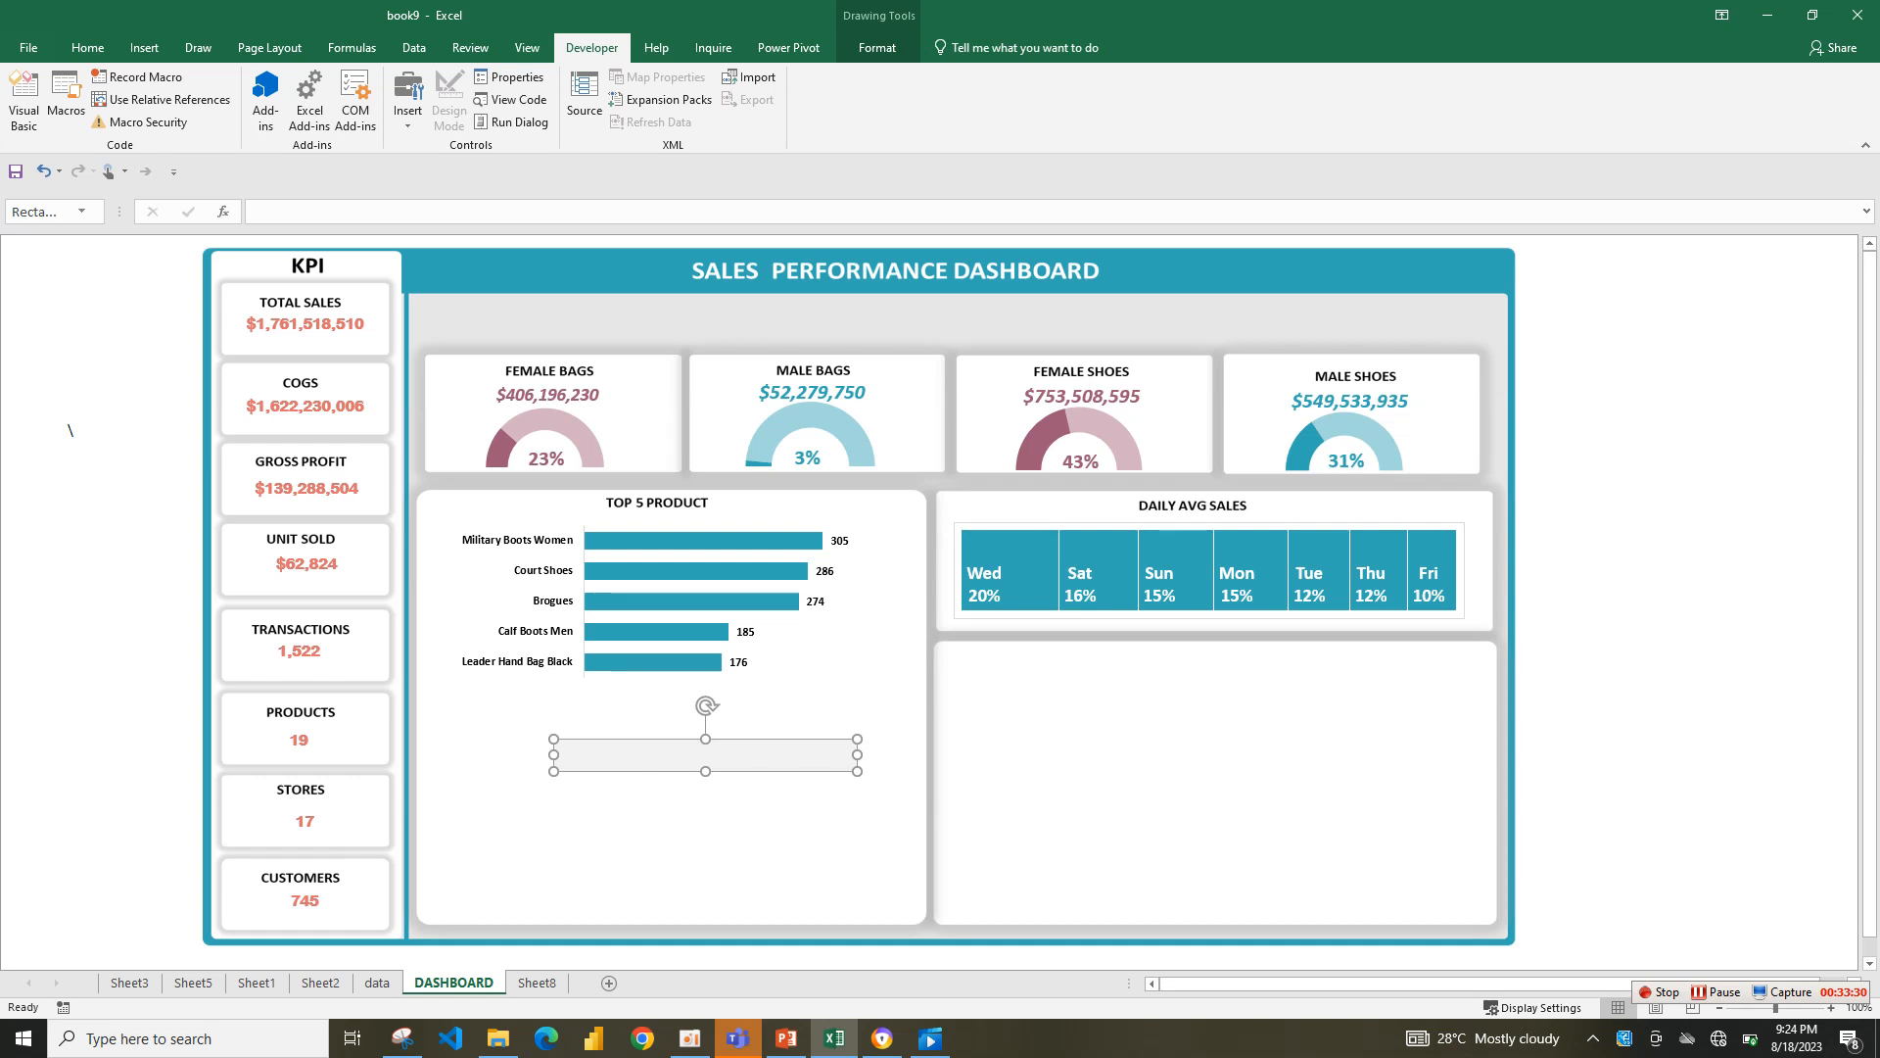
click(407, 95)
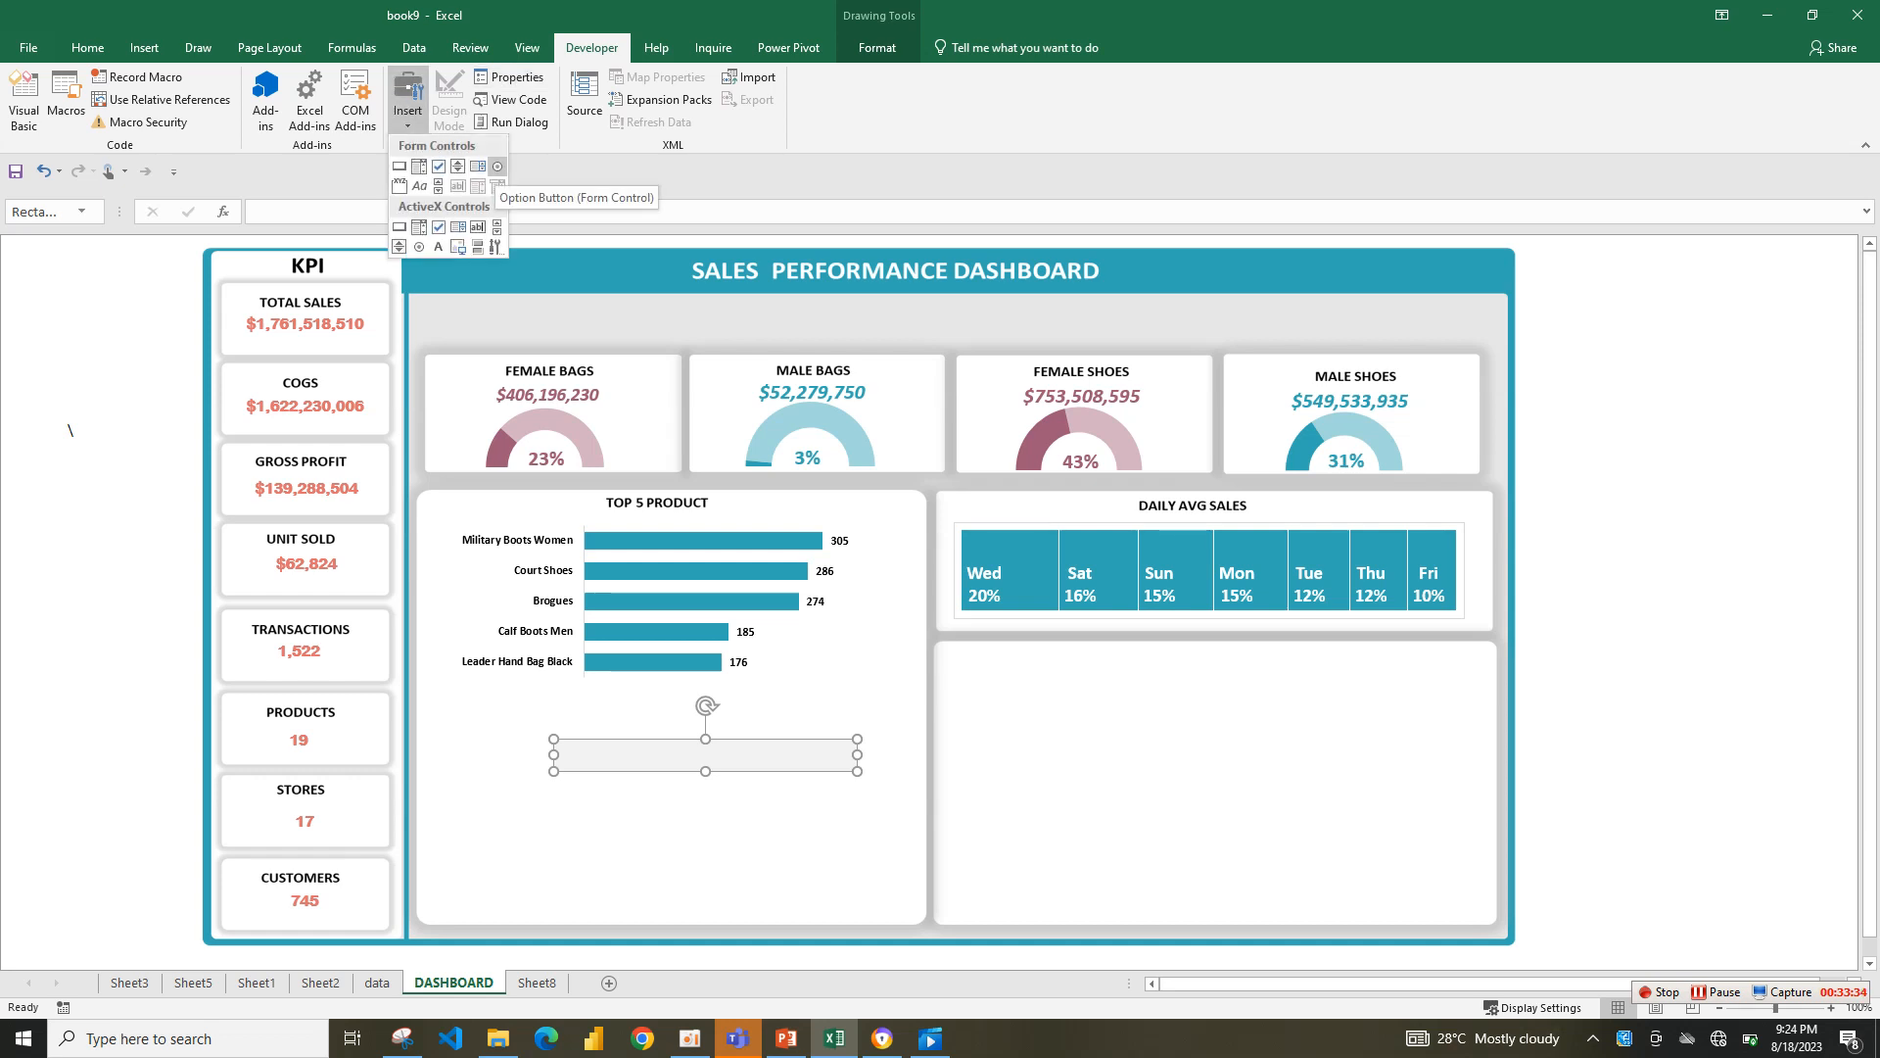
click(498, 166)
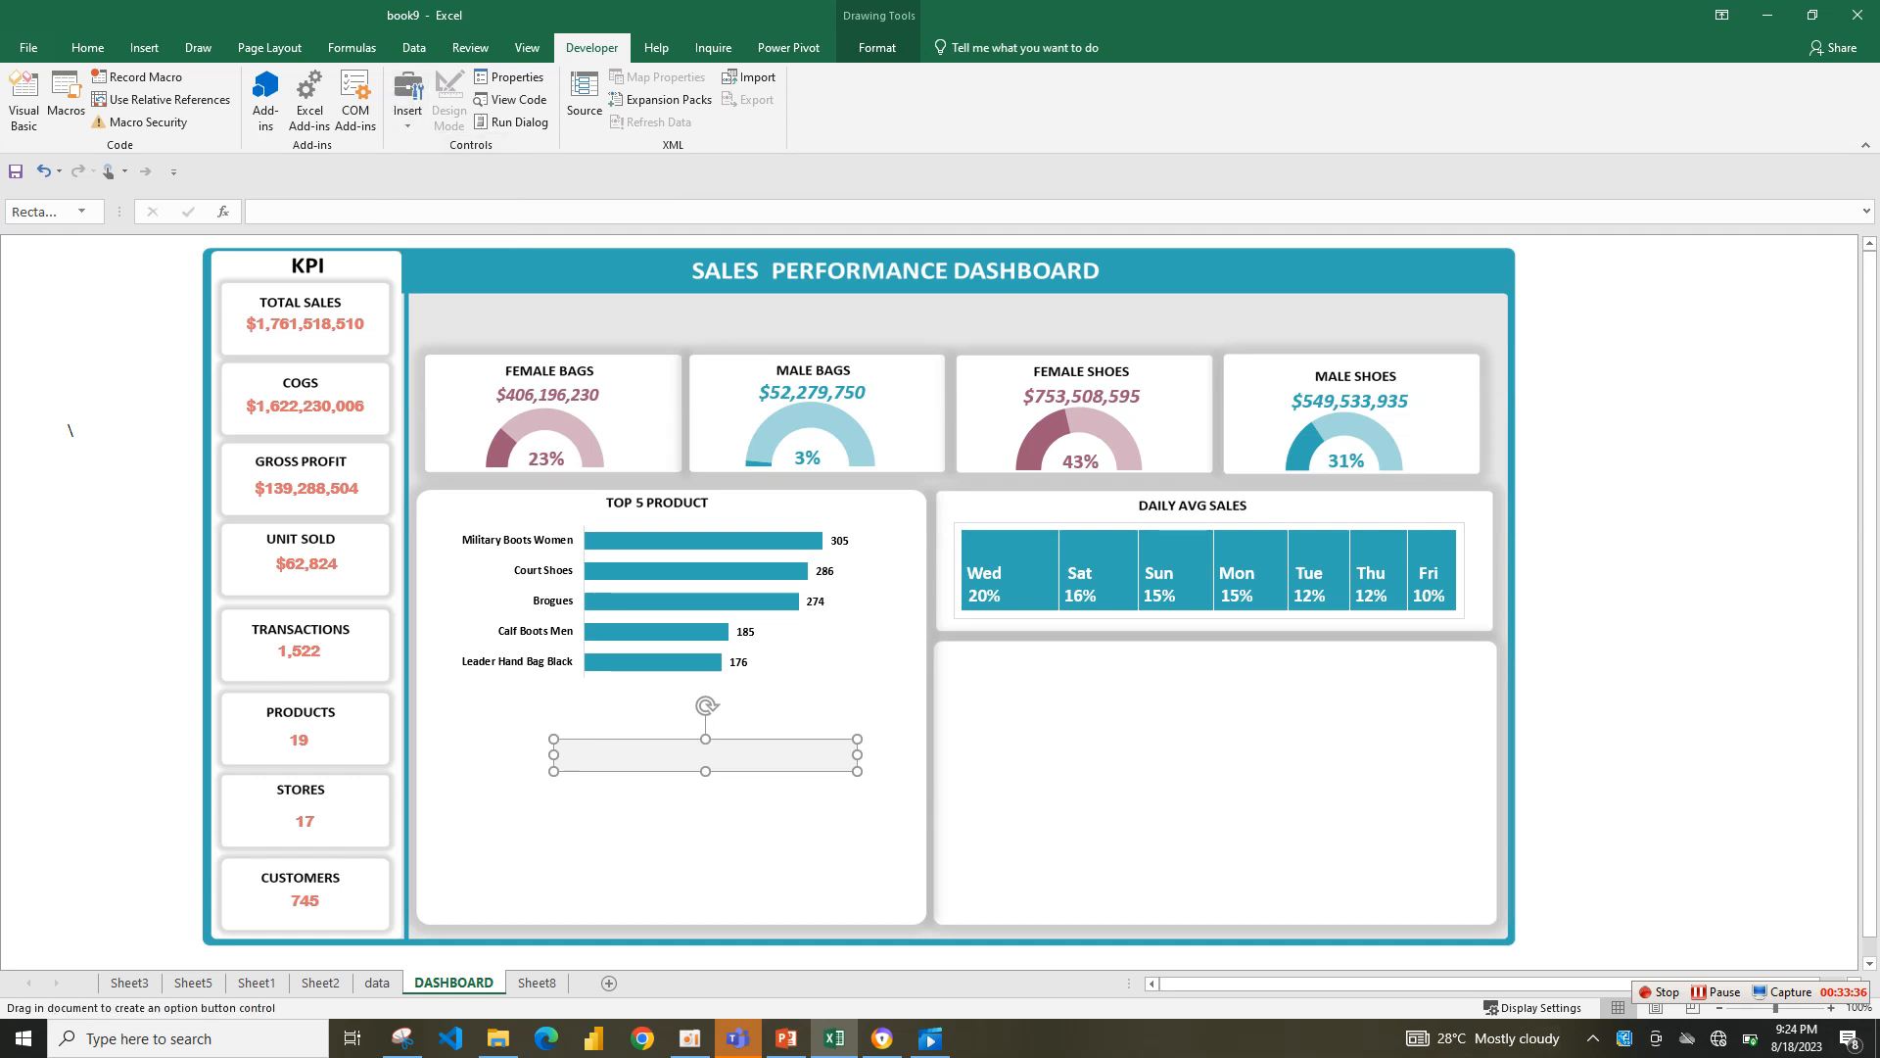
mouse_move(635, 792)
mouse_down()
mouse_move(829, 821)
mouse_move(658, 756)
mouse_move(682, 756)
mouse_up()
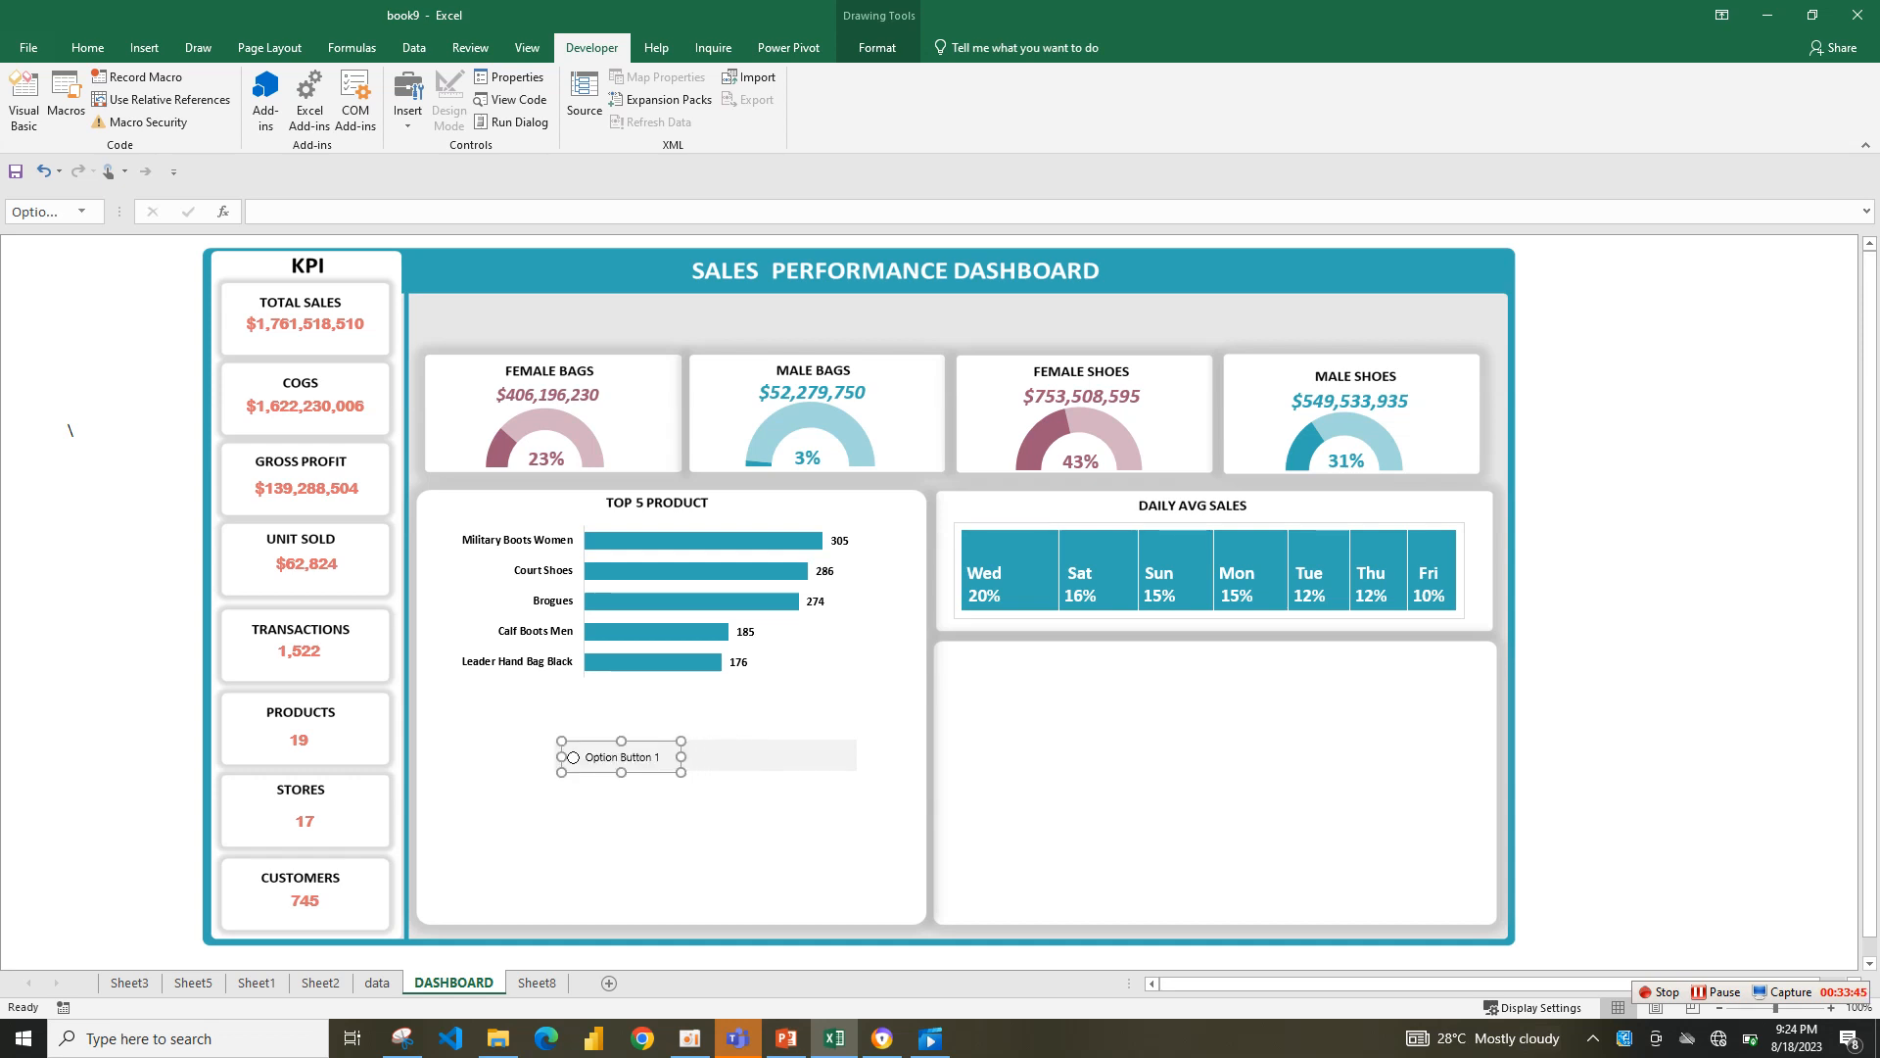
- Replace the option button's label with TOTAL SALES
click(584, 757)
drag(583, 756, 654, 757)
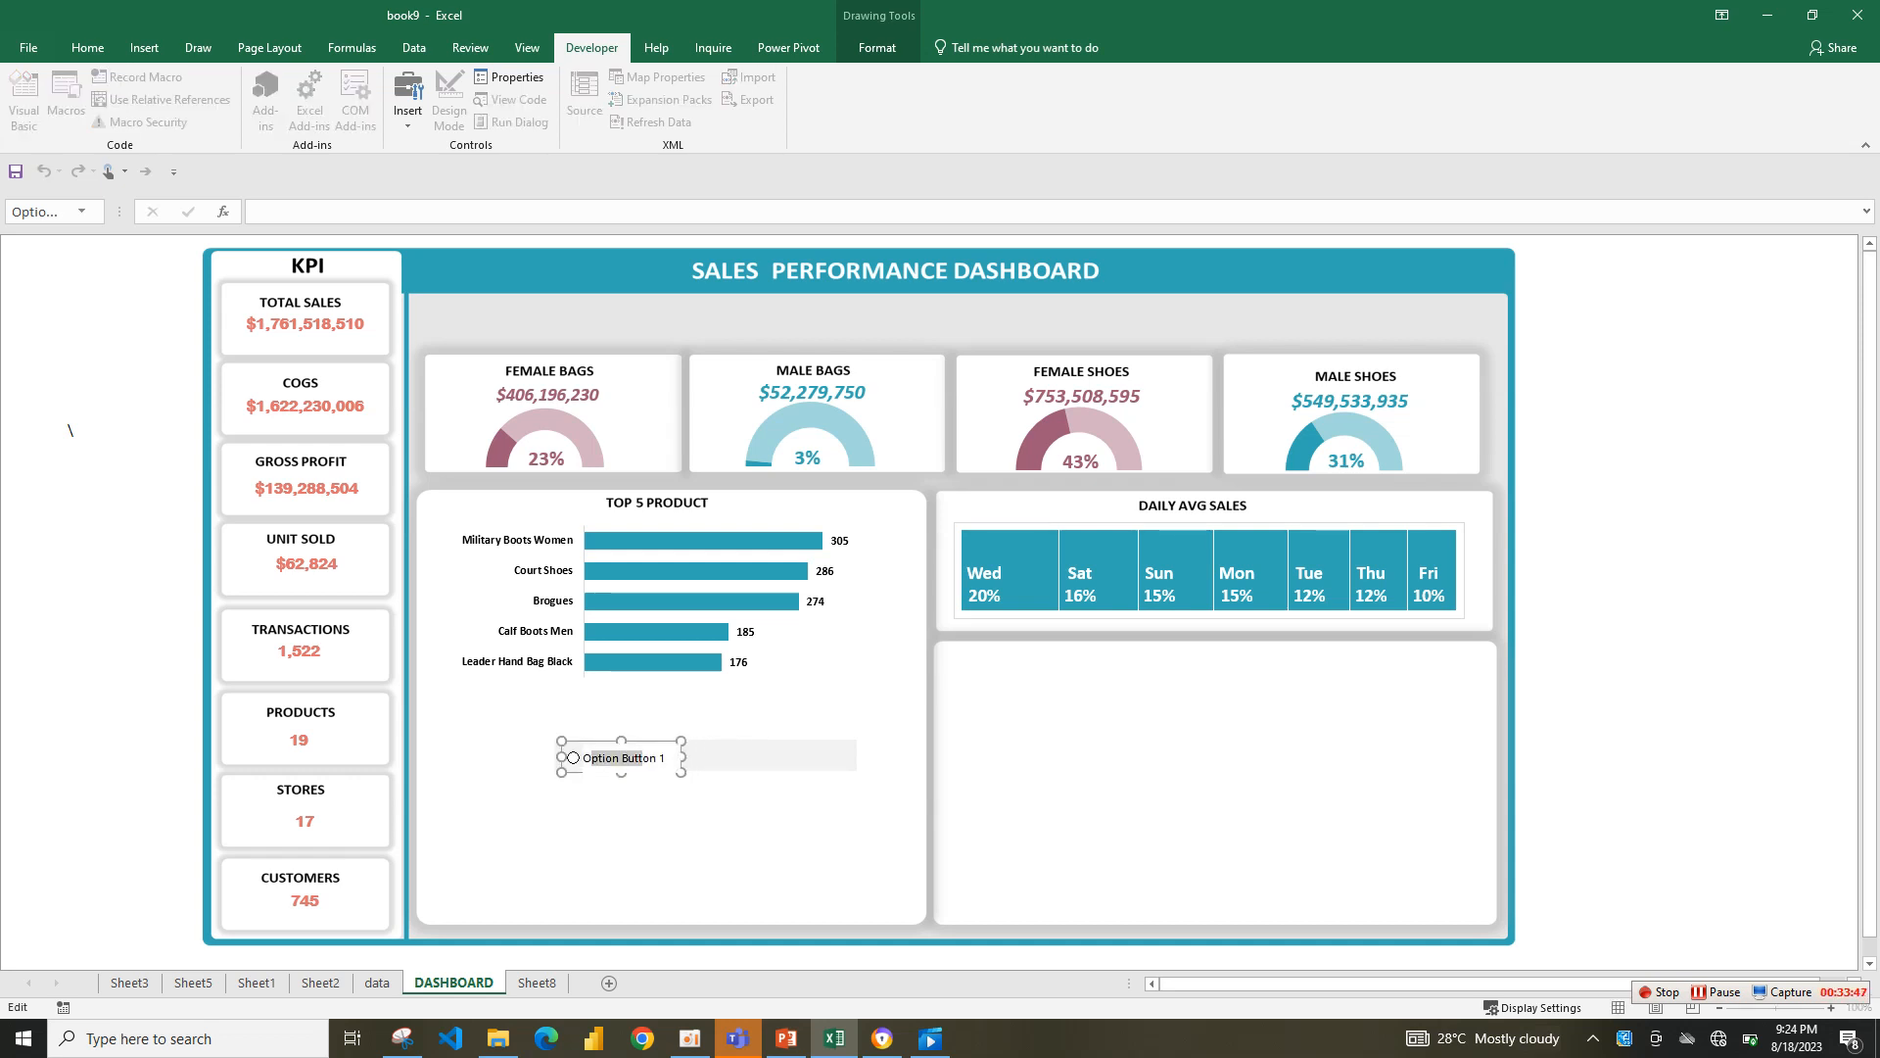
key(BackSpace)
text(TOTAL SALES)
click(715, 833)
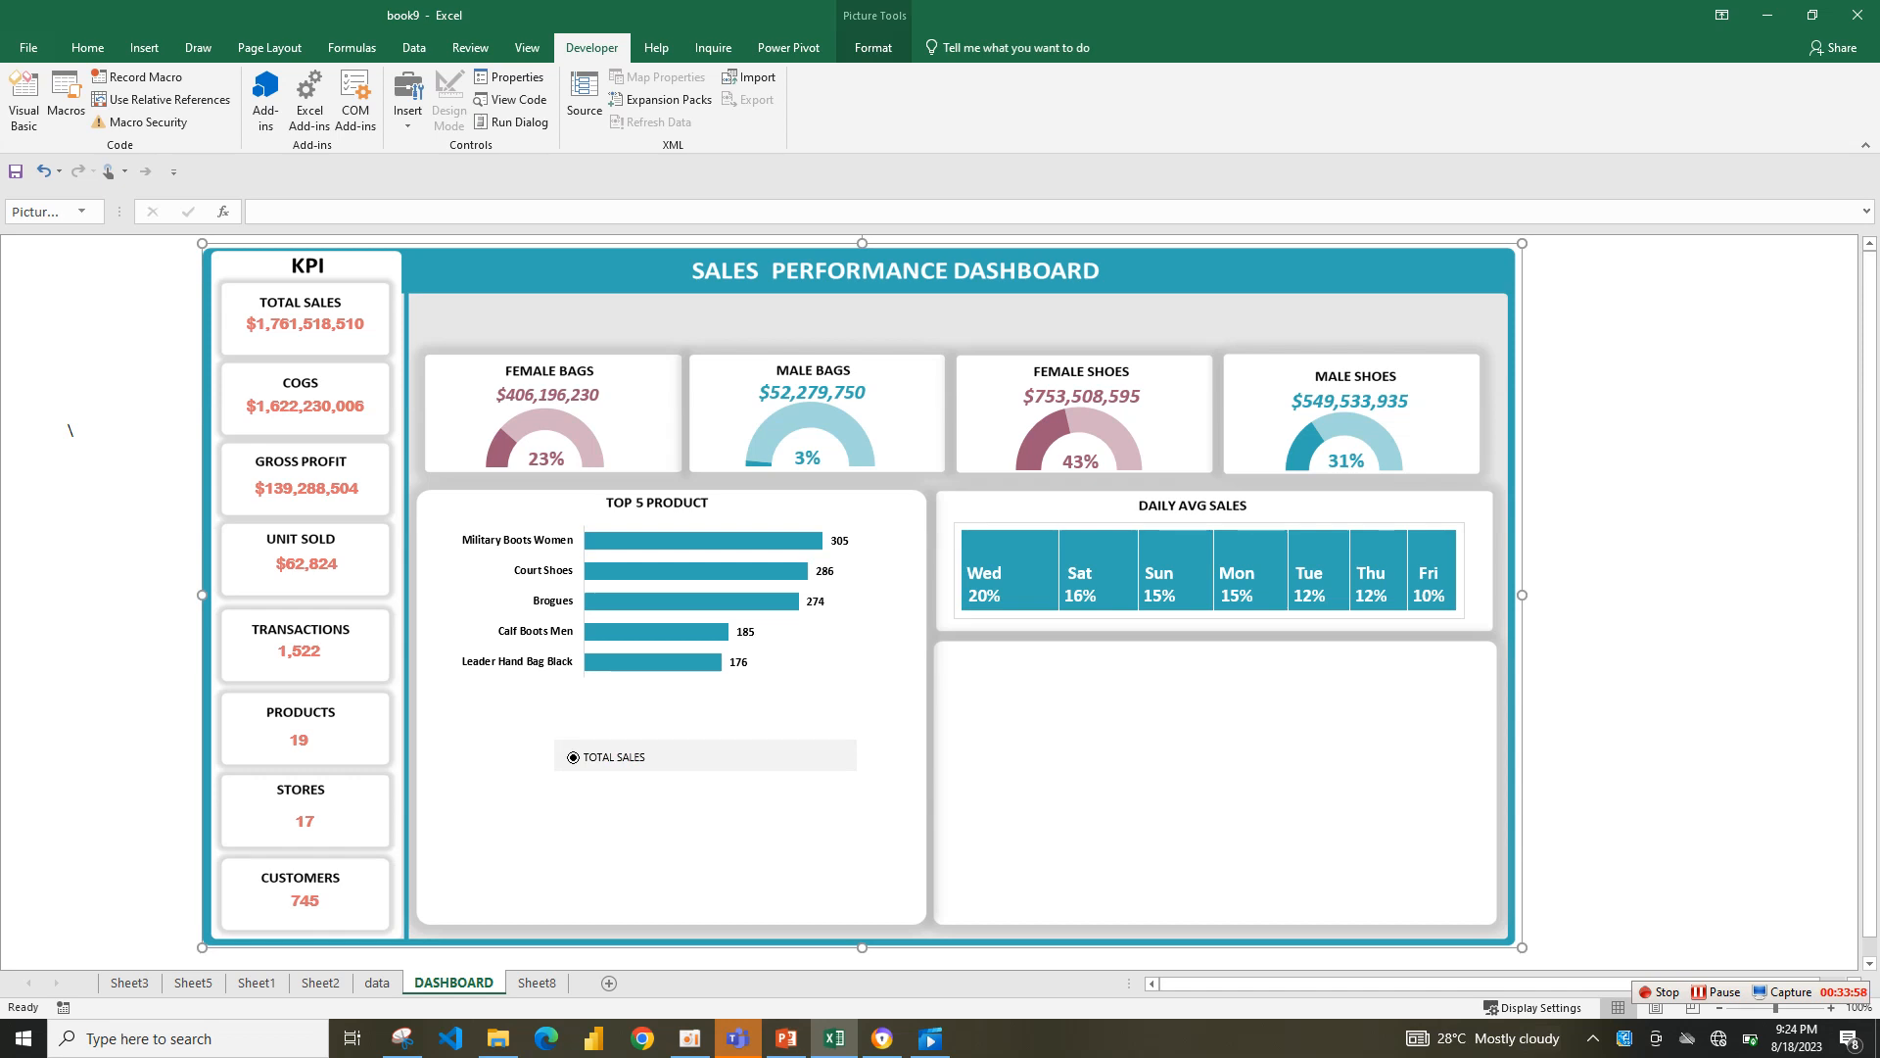
- Make two copies of the TOTAL SALES option button and place them in a row along the grey rectangle
right_click(649, 757)
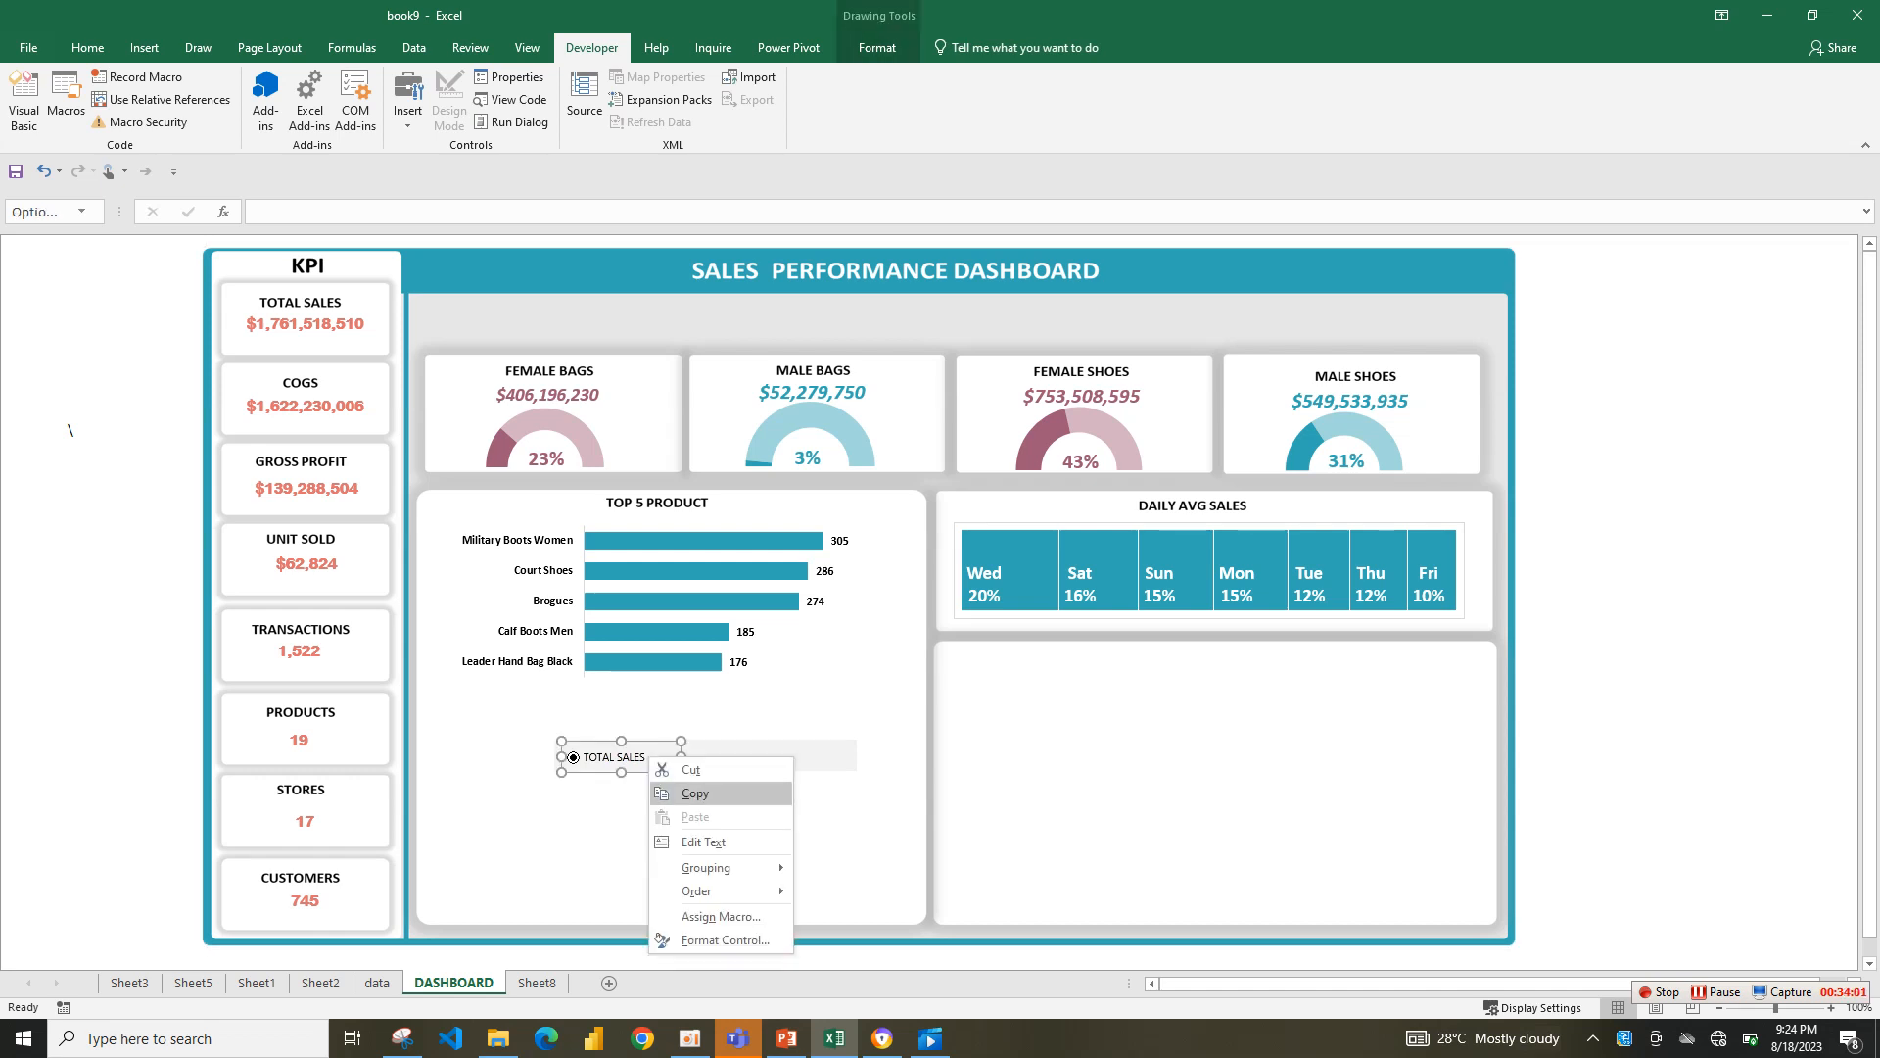
click(695, 794)
key(ctrl+v)
key(ctrl+v)
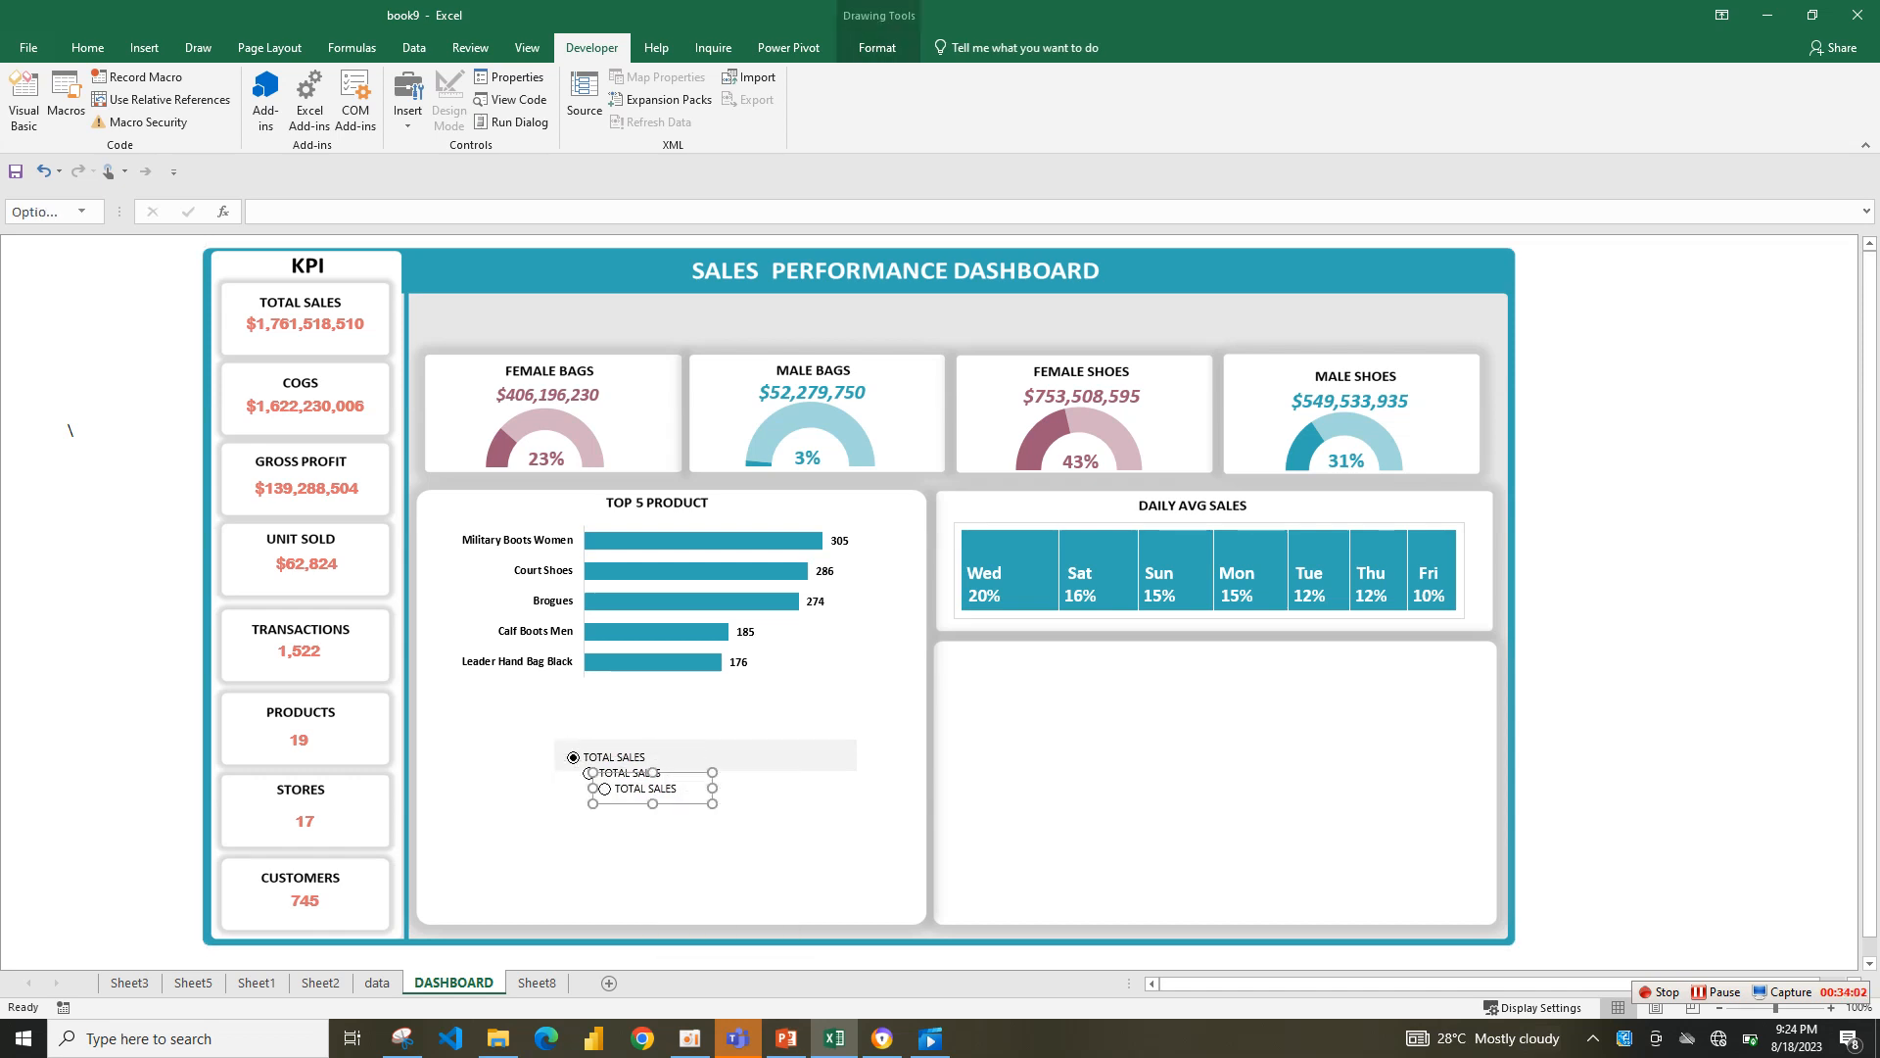
key(Escape)
drag(647, 778, 757, 755)
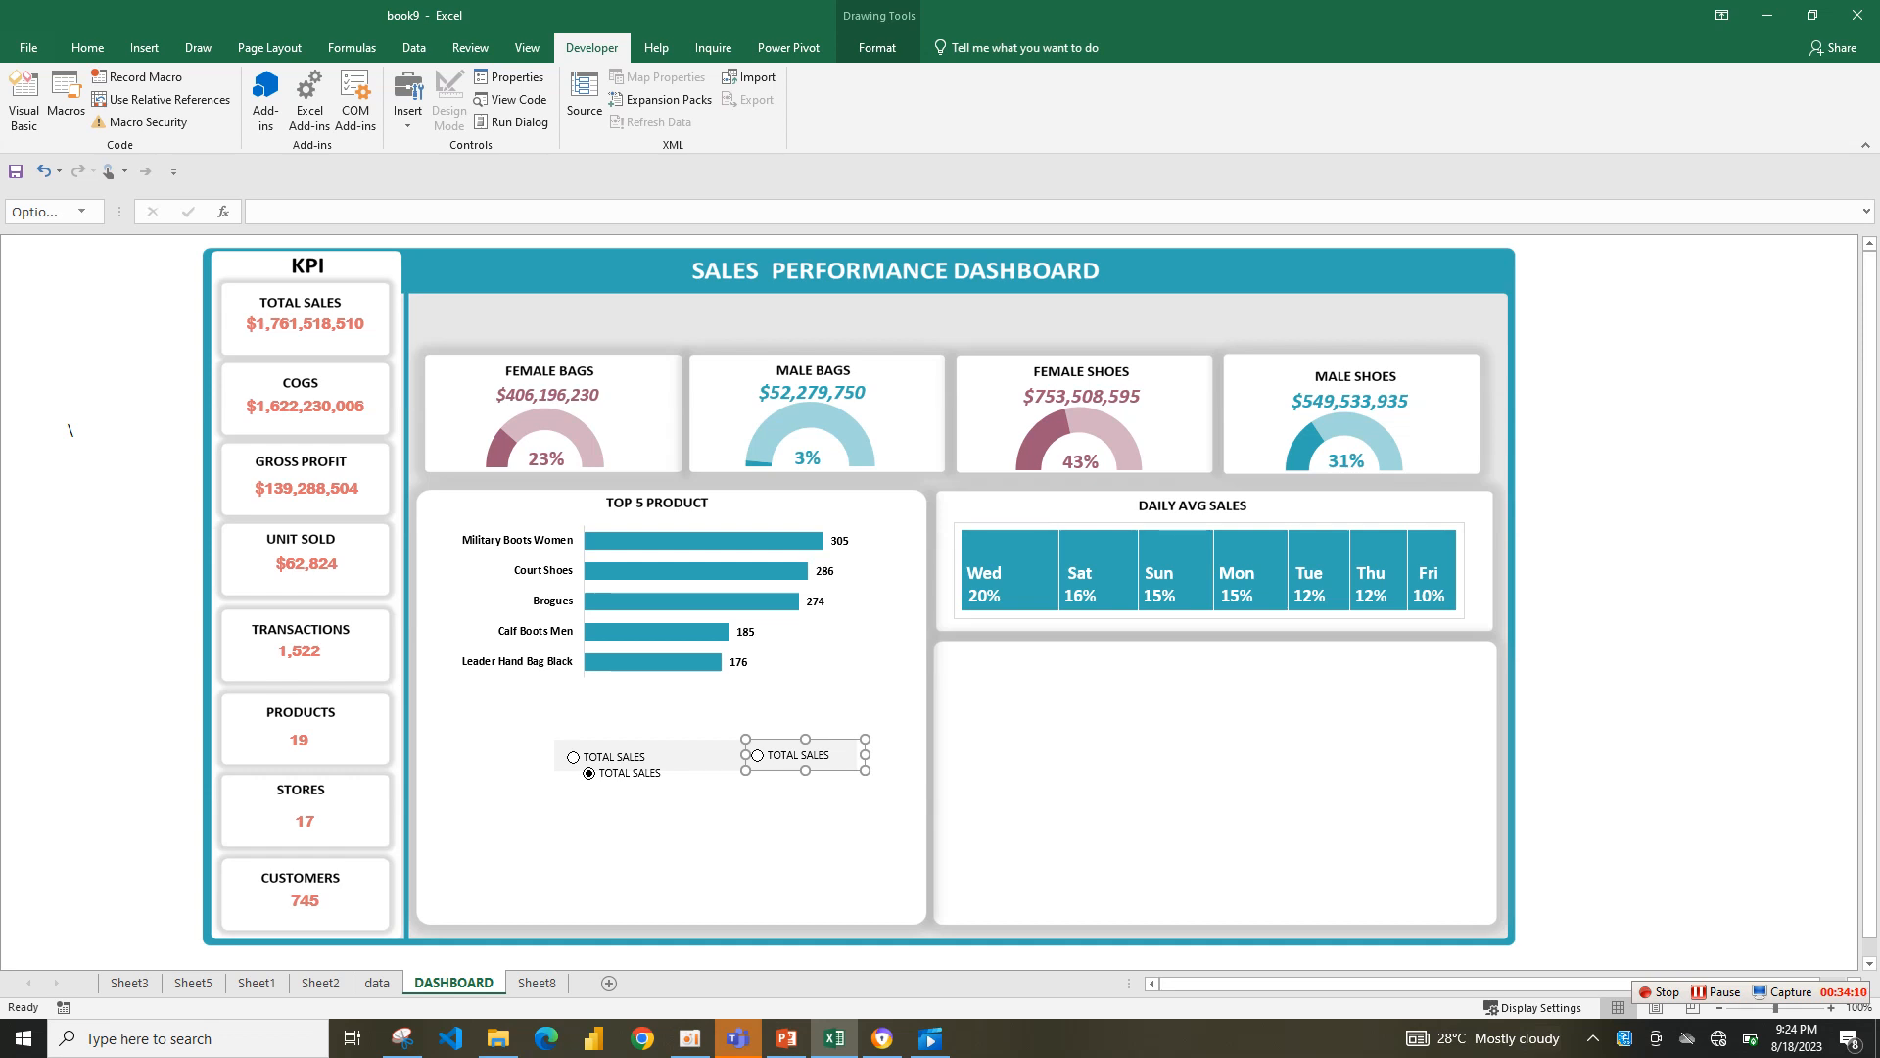
right_click(635, 771)
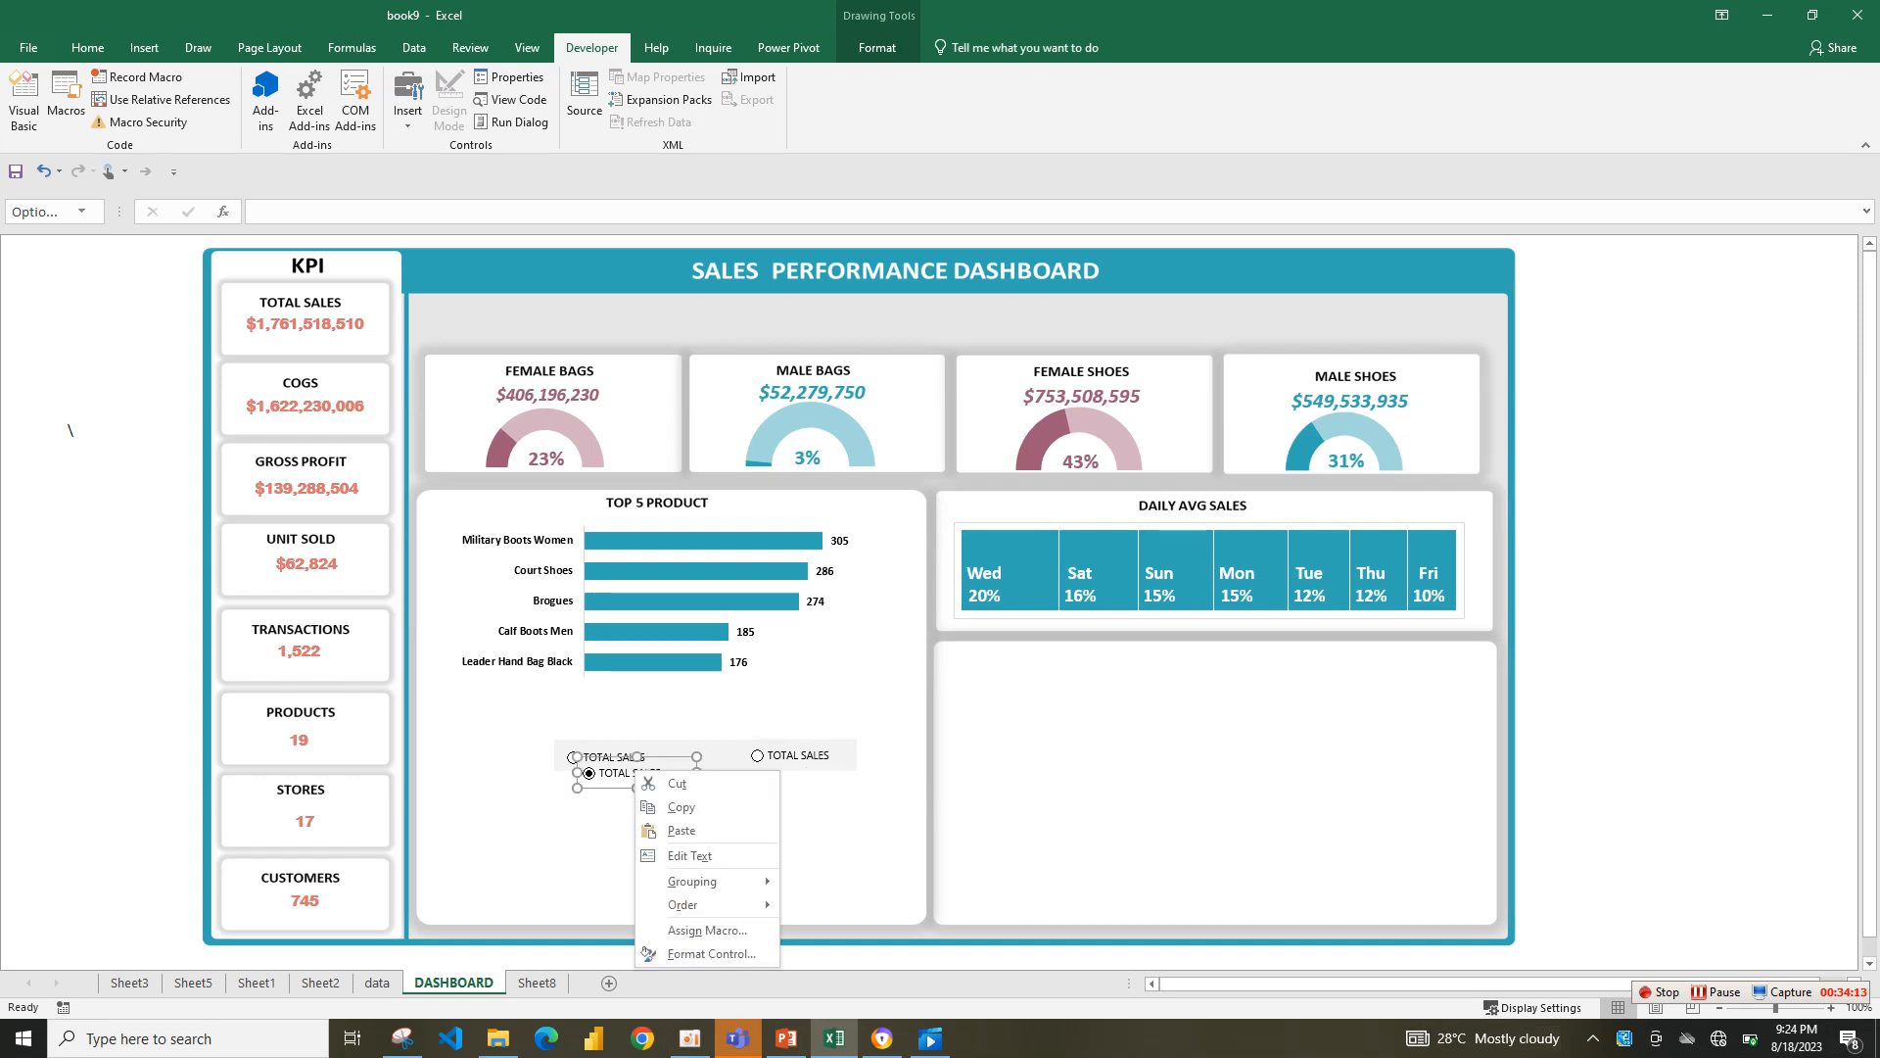
key(Escape)
drag(634, 772, 705, 754)
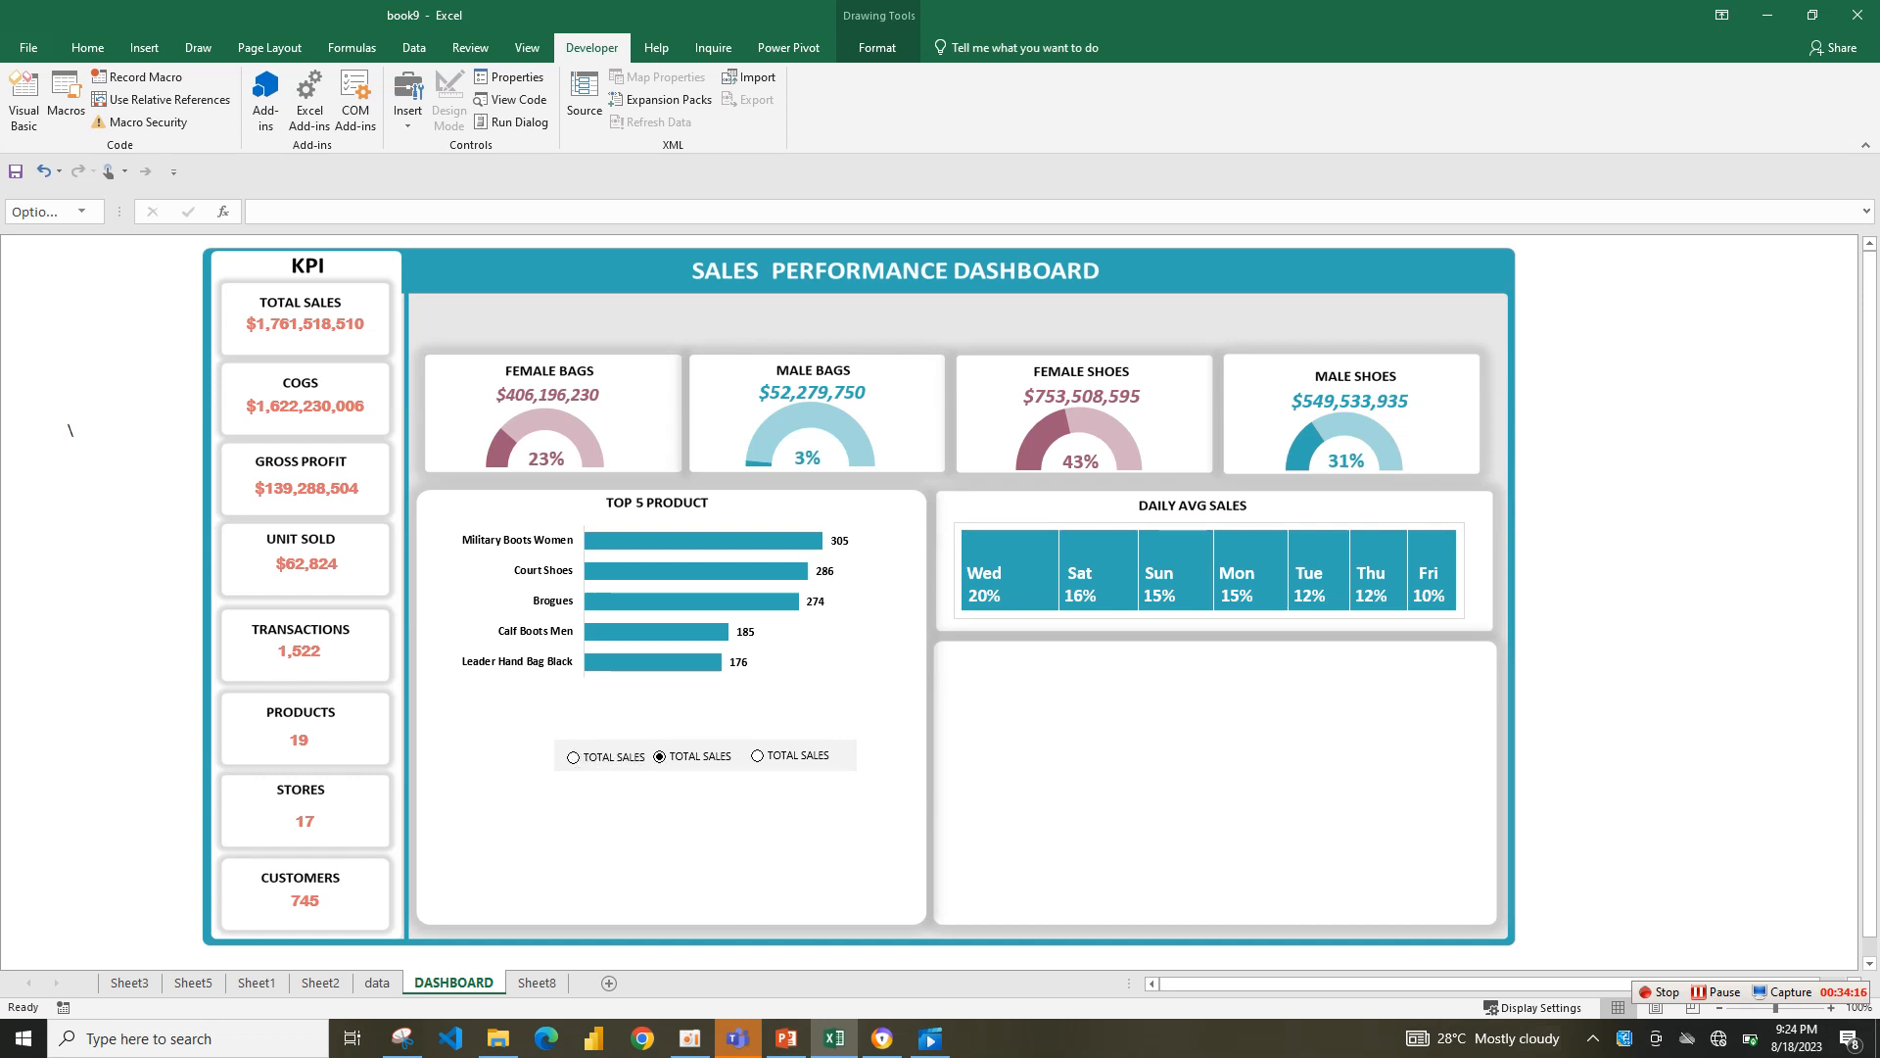
- Relabel the middle option button as COGS
click(670, 756)
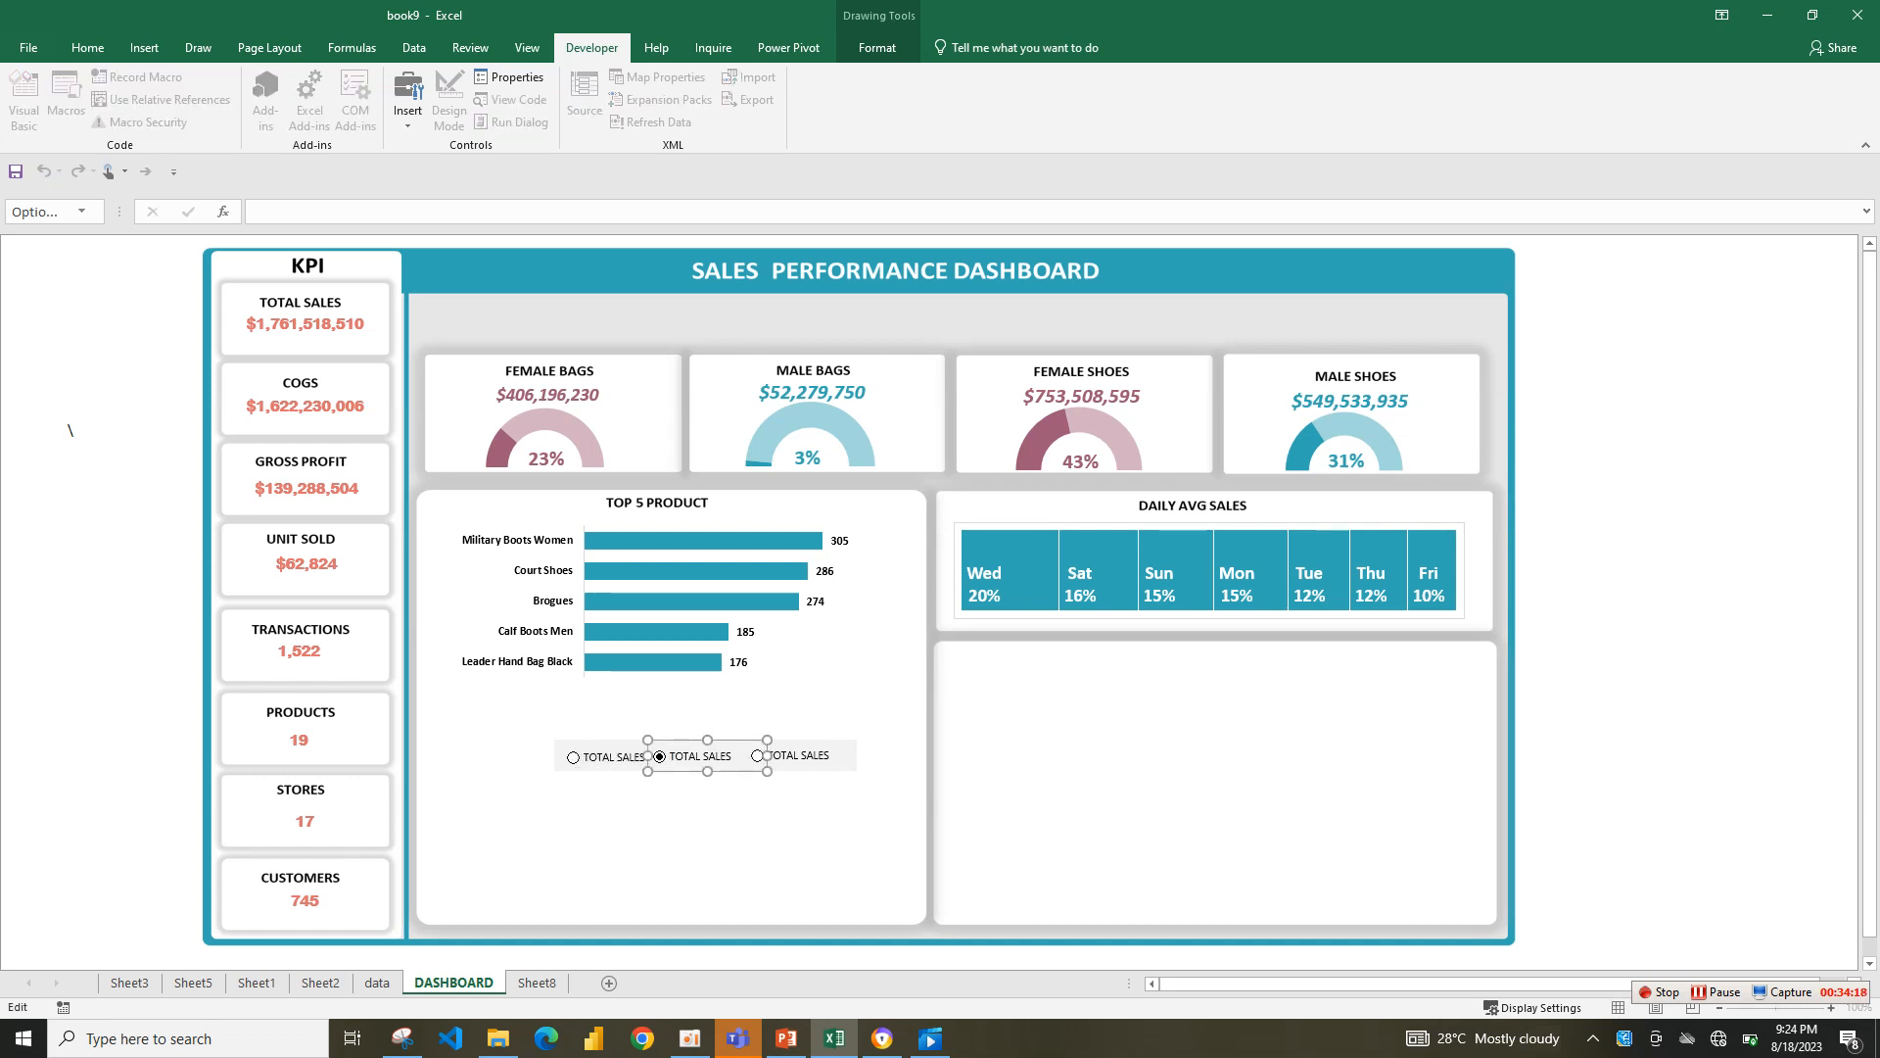
right_click(717, 756)
click(701, 756)
key(BackSpace)
key(BackSpace)
key(BackSpace)
key(BackSpace)
key(BackSpace)
key(BackSpace)
key(BackSpace)
key(BackSpace)
key(BackSpace)
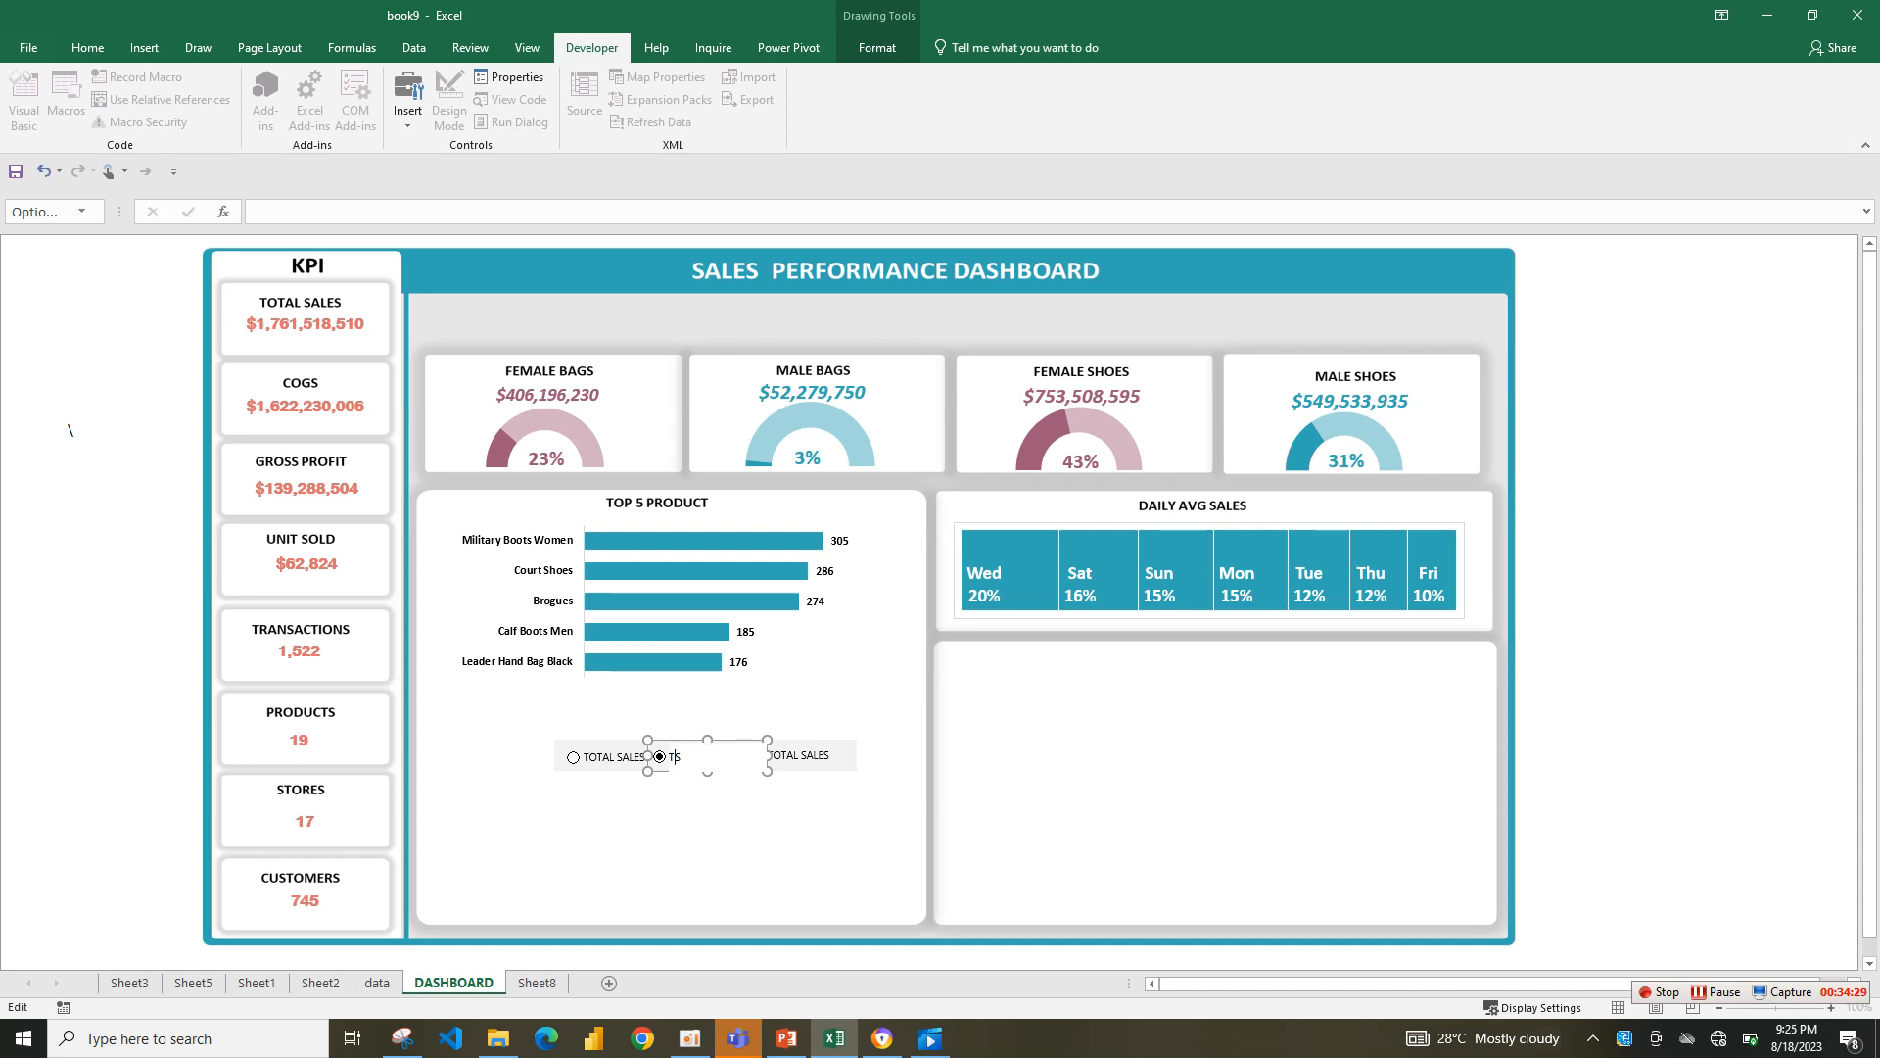
key(BackSpace)
key(BackSpace)
text(COGS)
click(720, 828)
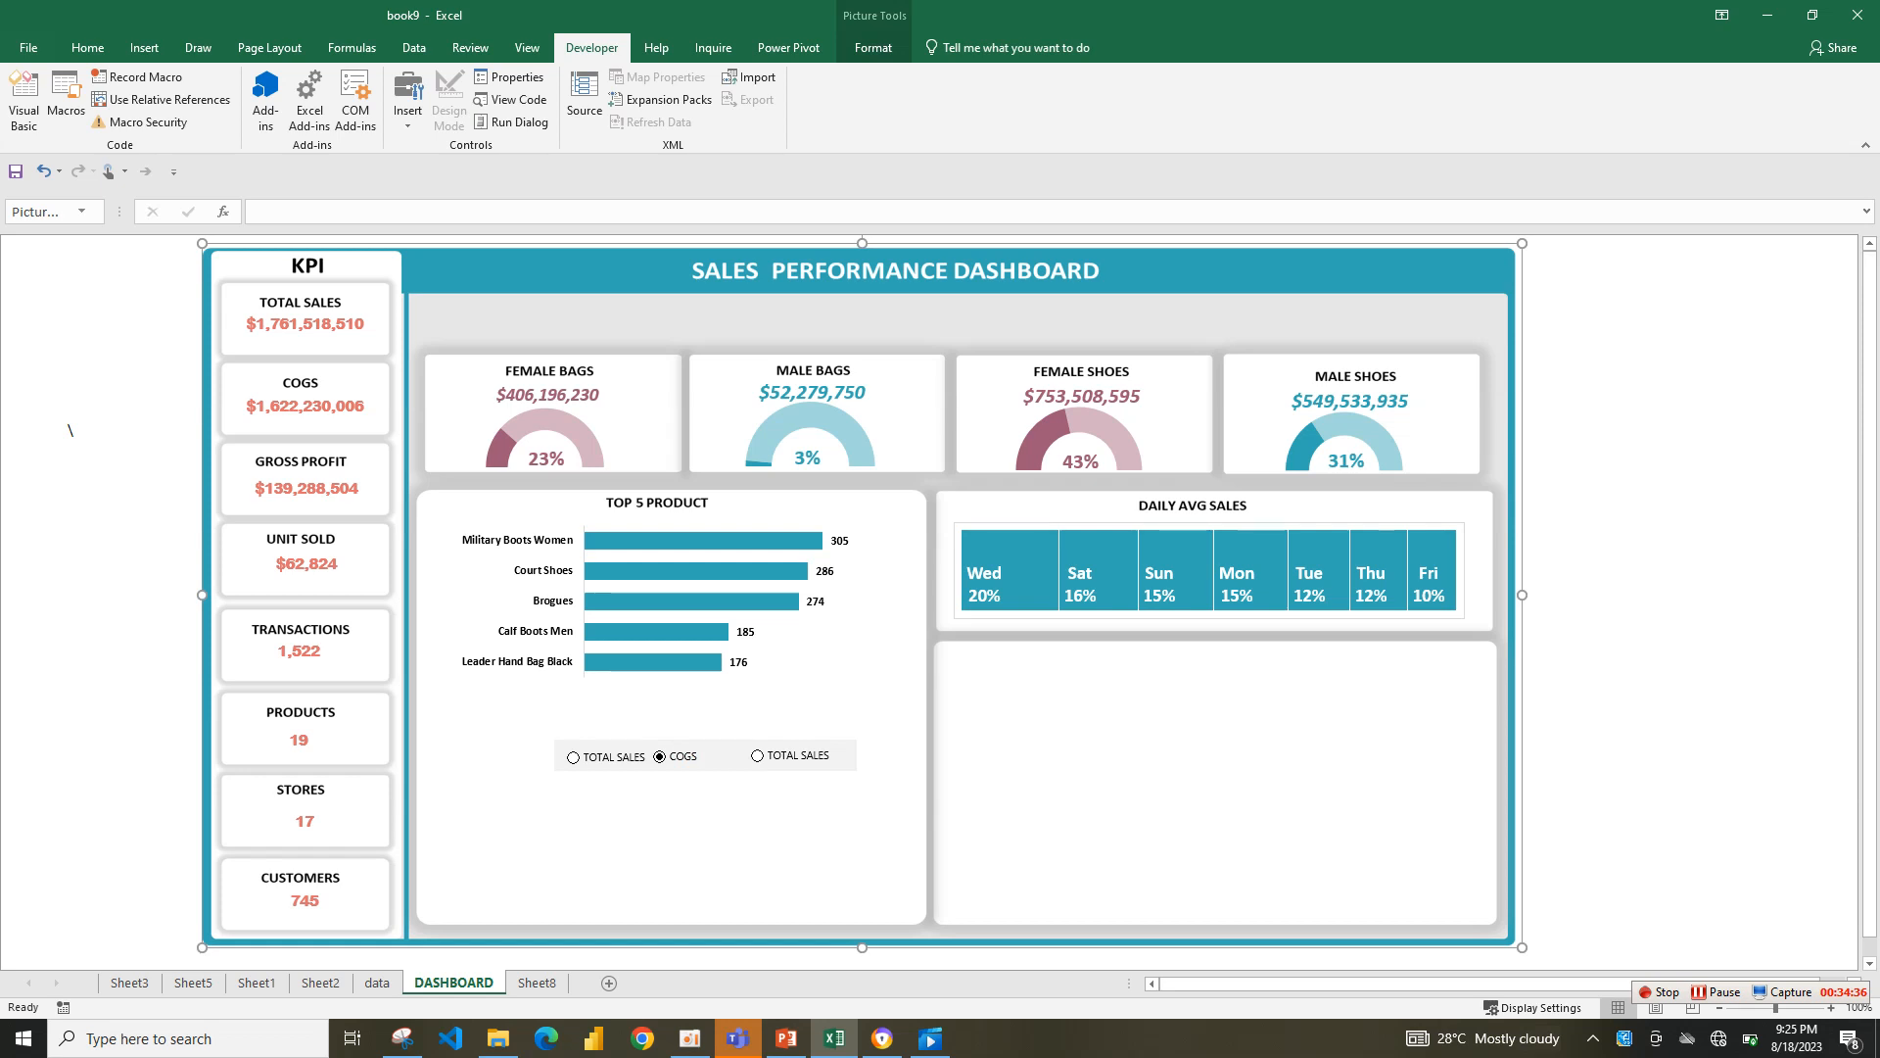
- Relabel the last option button in the row as GROSS PROFIT
right_click(783, 755)
click(768, 755)
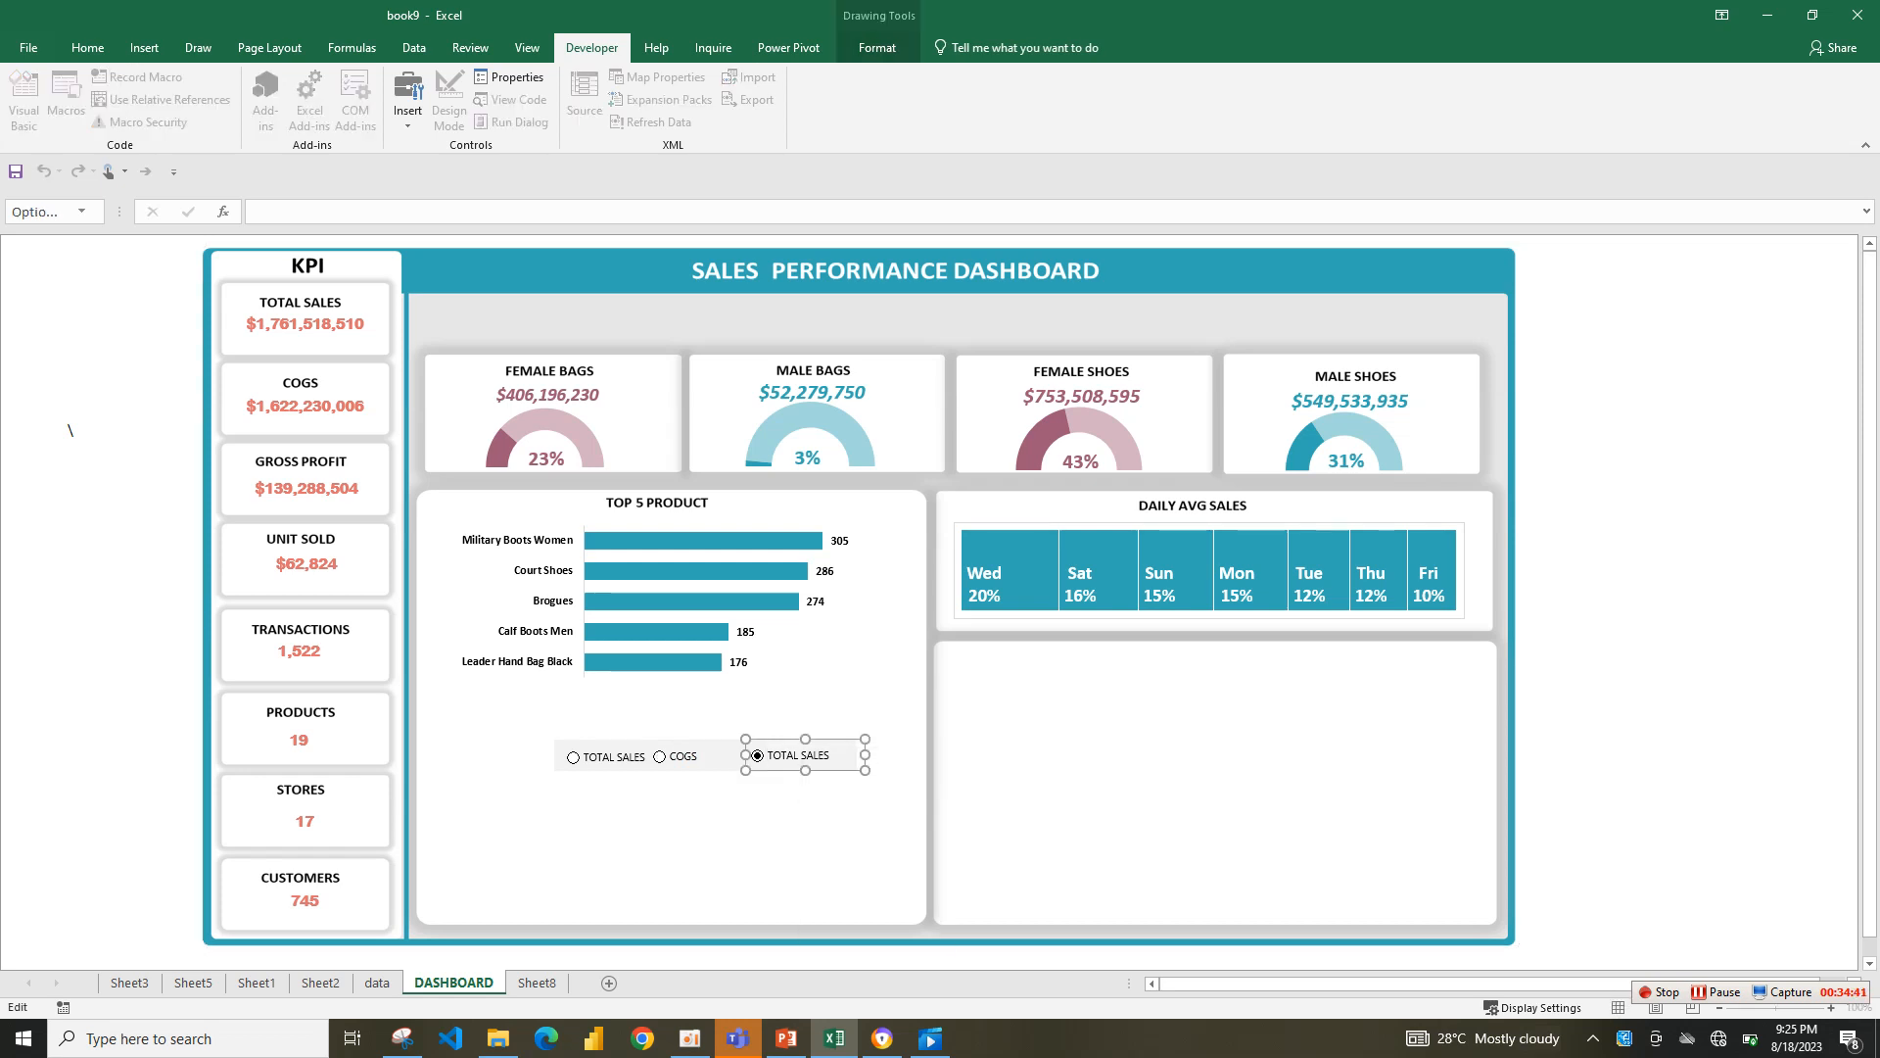
drag(826, 756, 767, 756)
key(BackSpace)
text(GROSS)
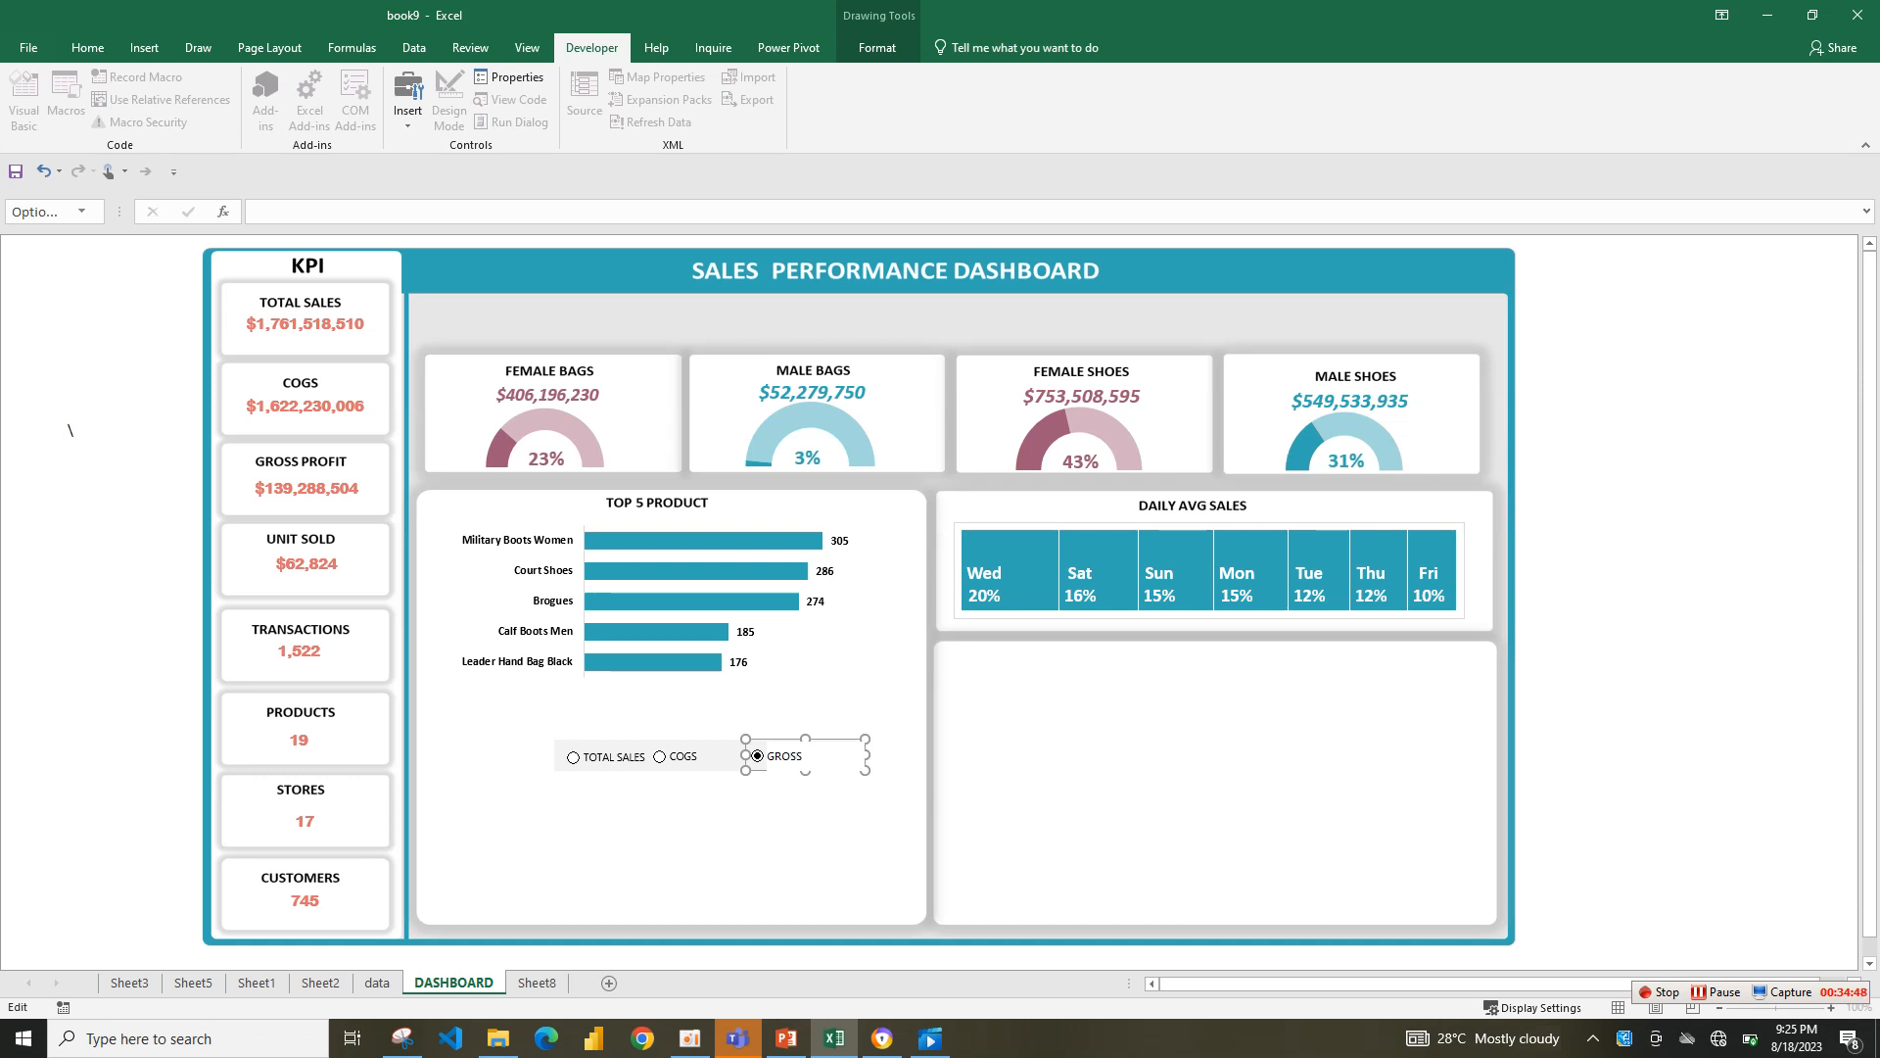
text( PROFIT)
click(744, 838)
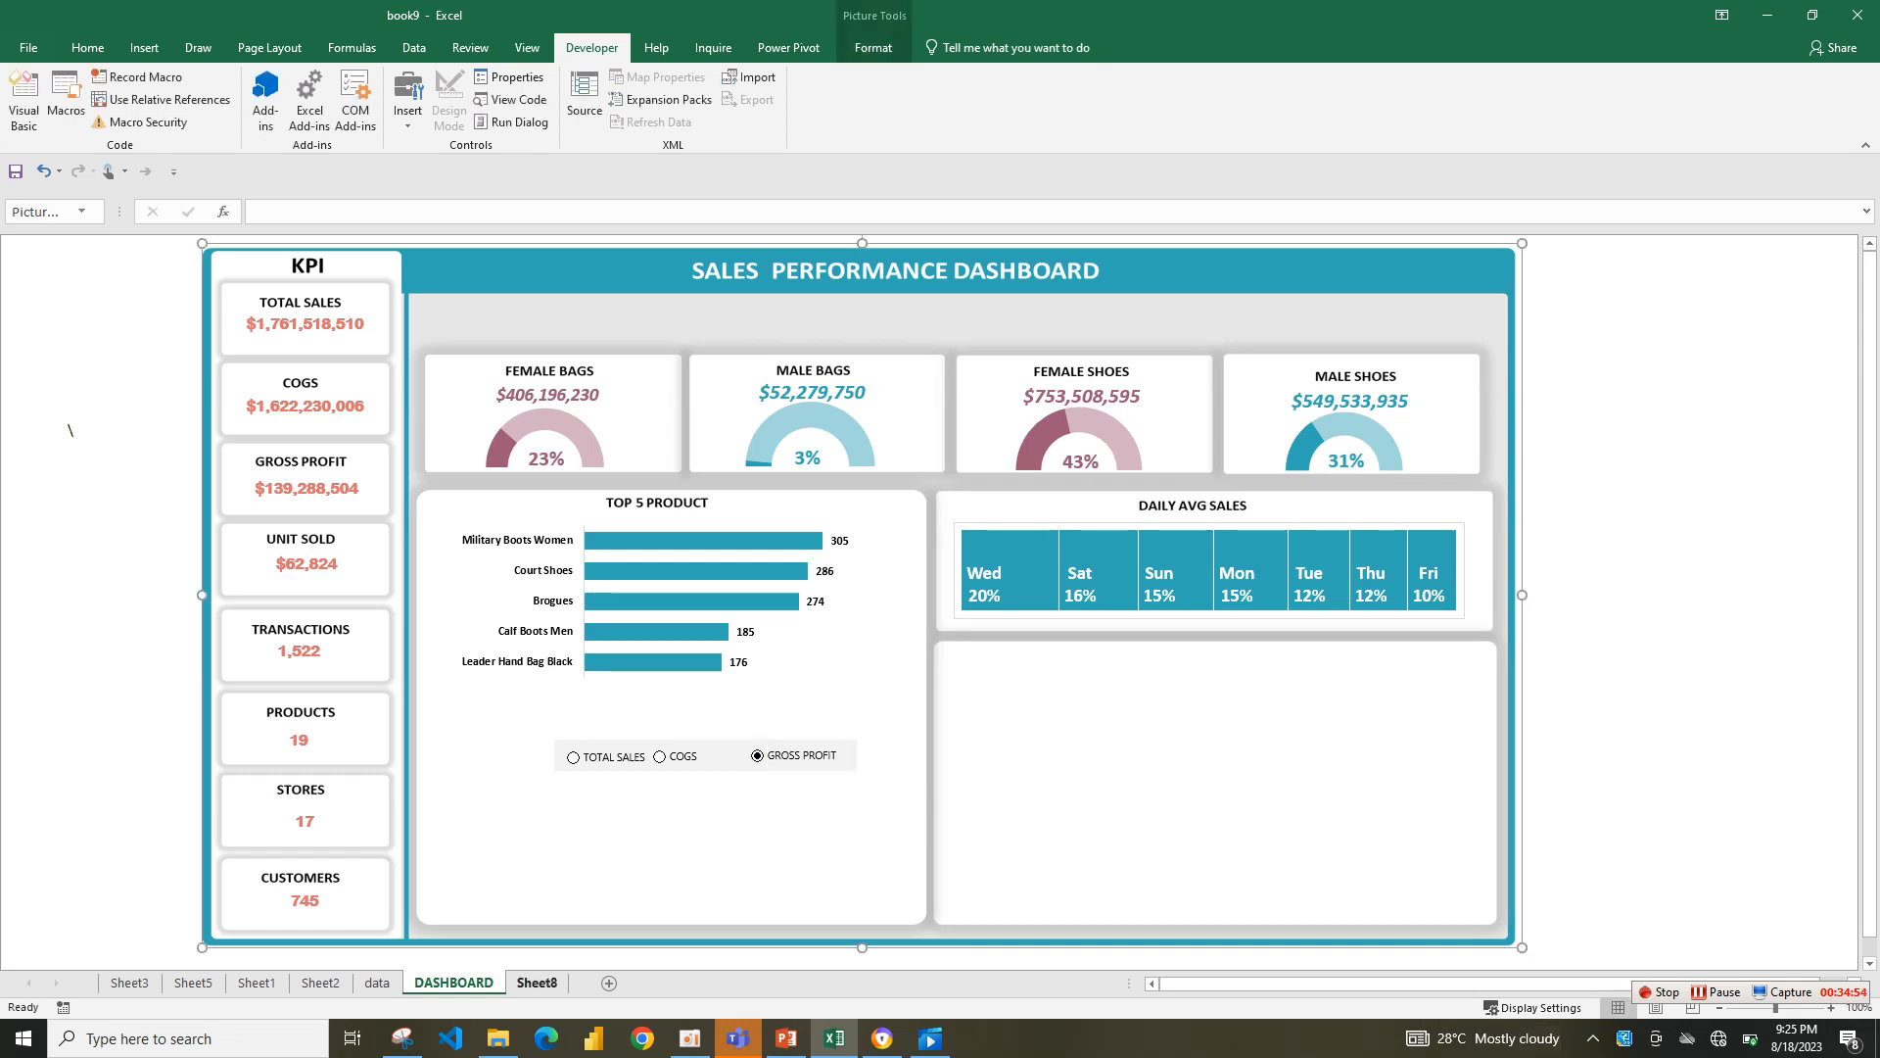
- View the monthly pivot table on Sheet8 and test the dashboard's option buttons by selecting COGS
click(536, 982)
click(454, 982)
click(660, 756)
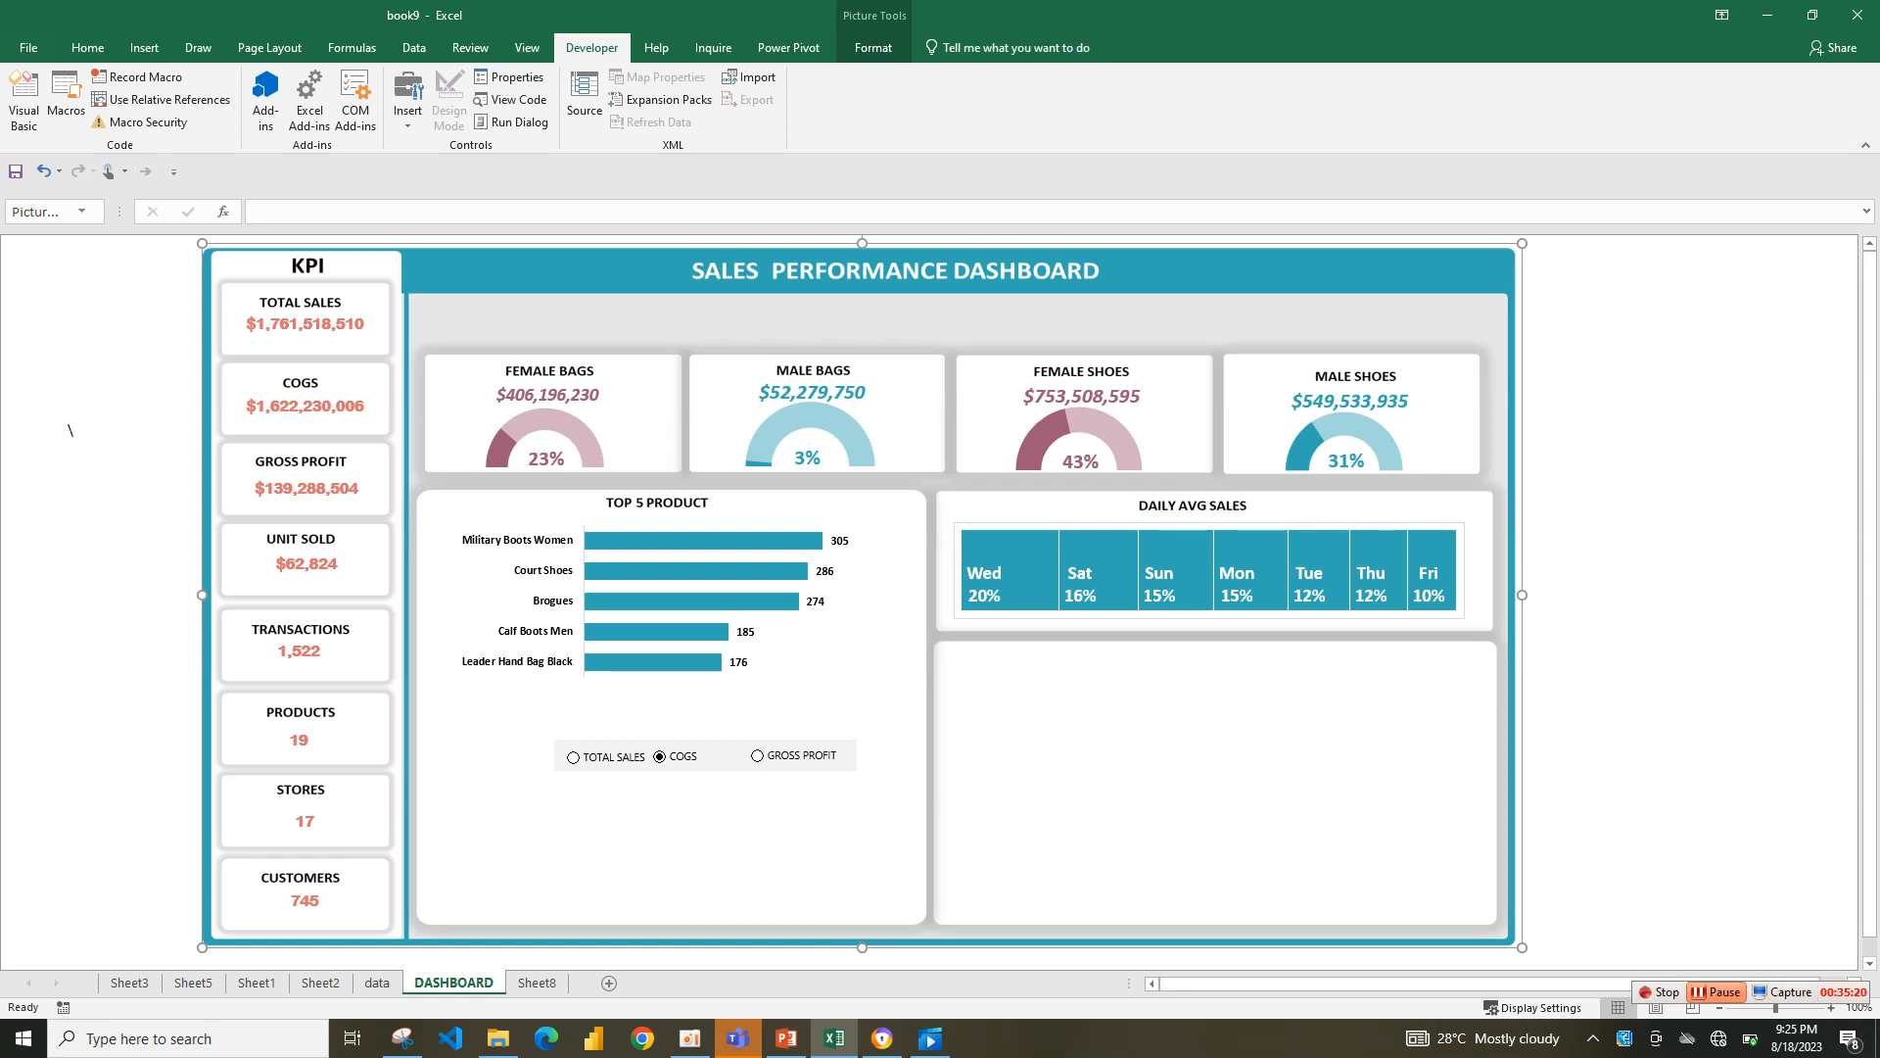
click(1716, 992)
- Link the TOTAL SALES option button to cell L28 on Sheet8 through its control format
right_click(572, 757)
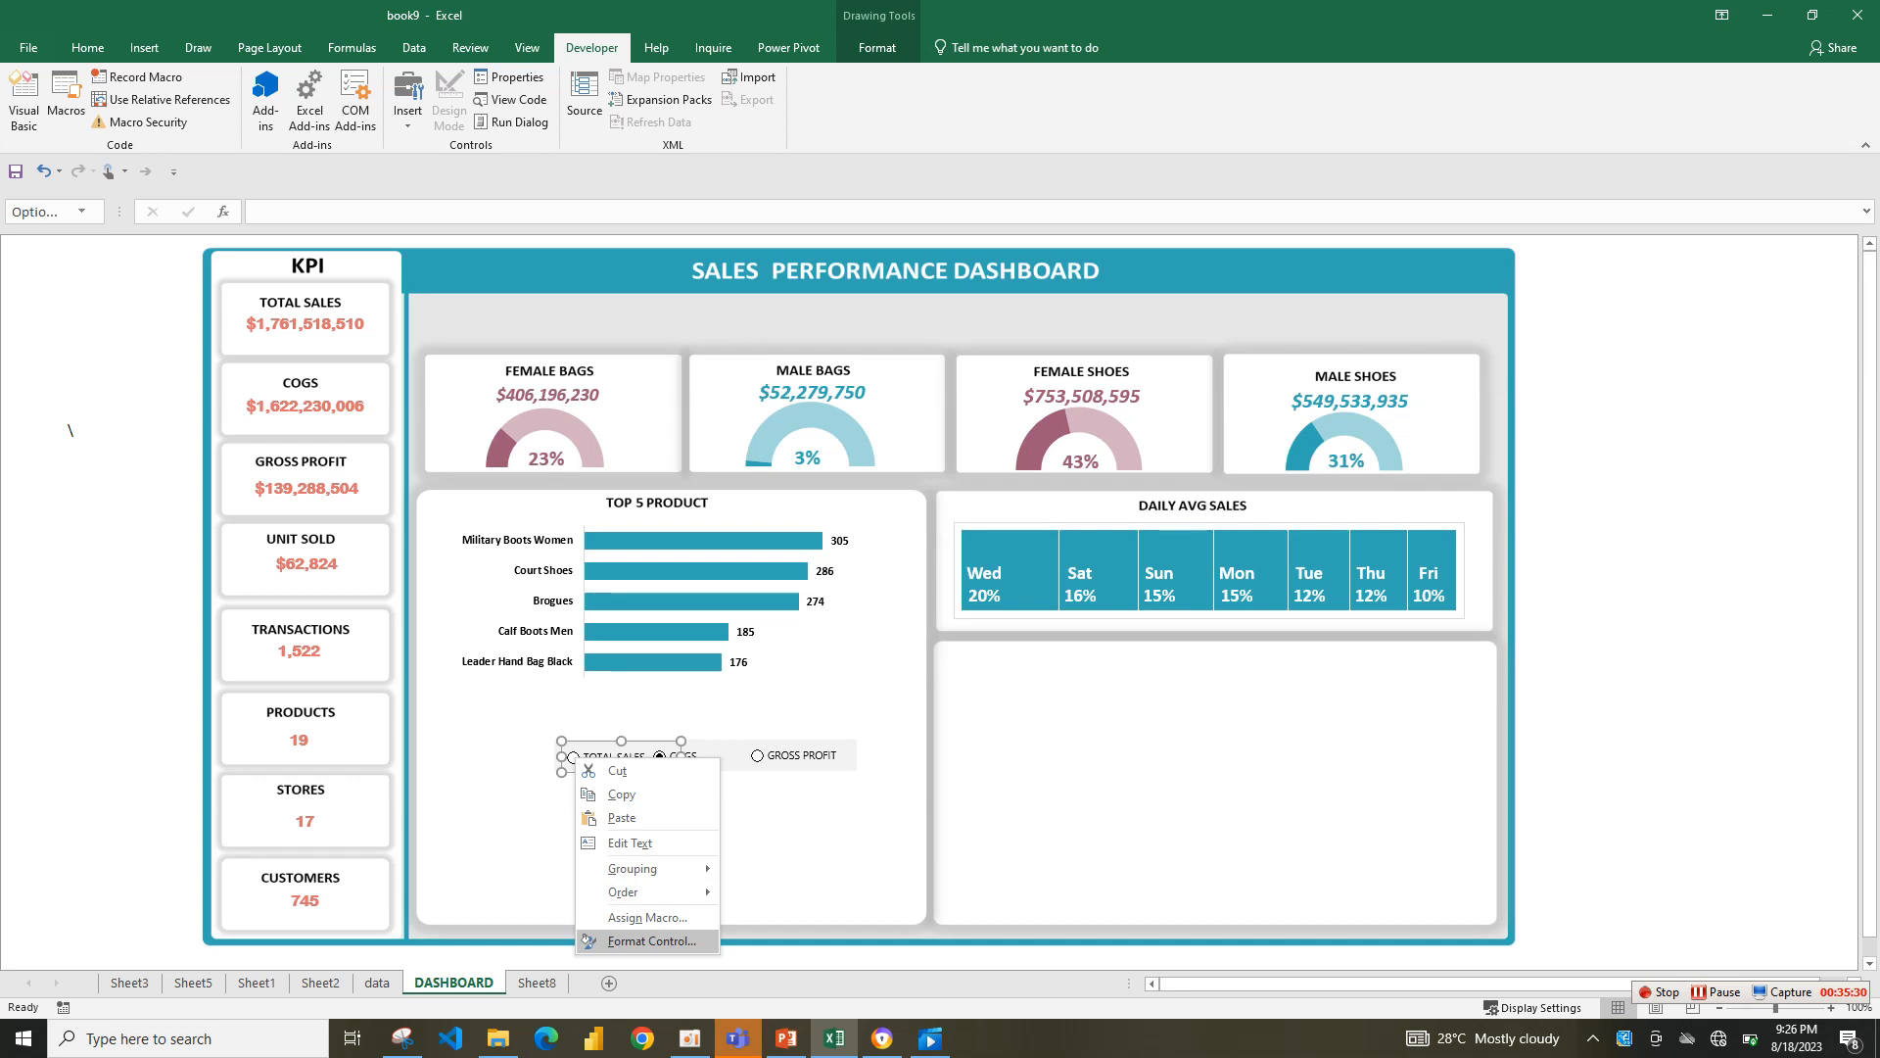
click(652, 941)
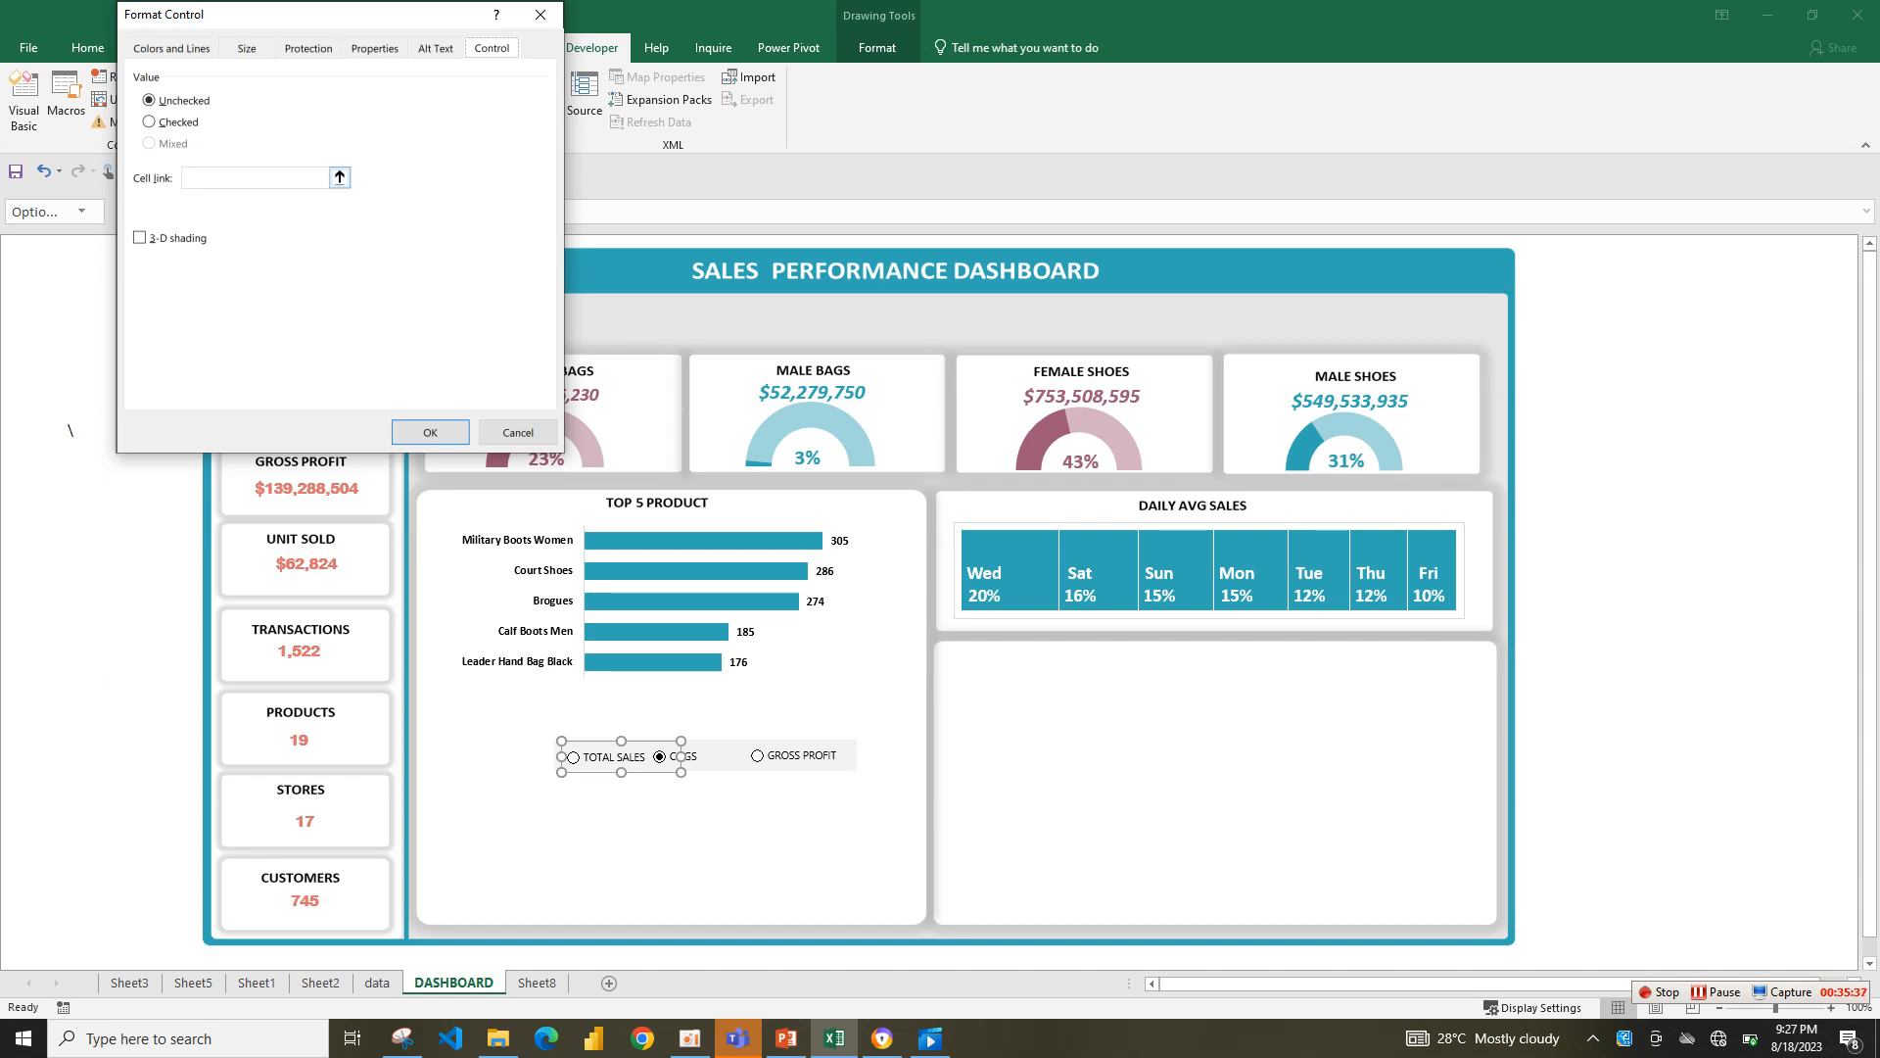
click(339, 178)
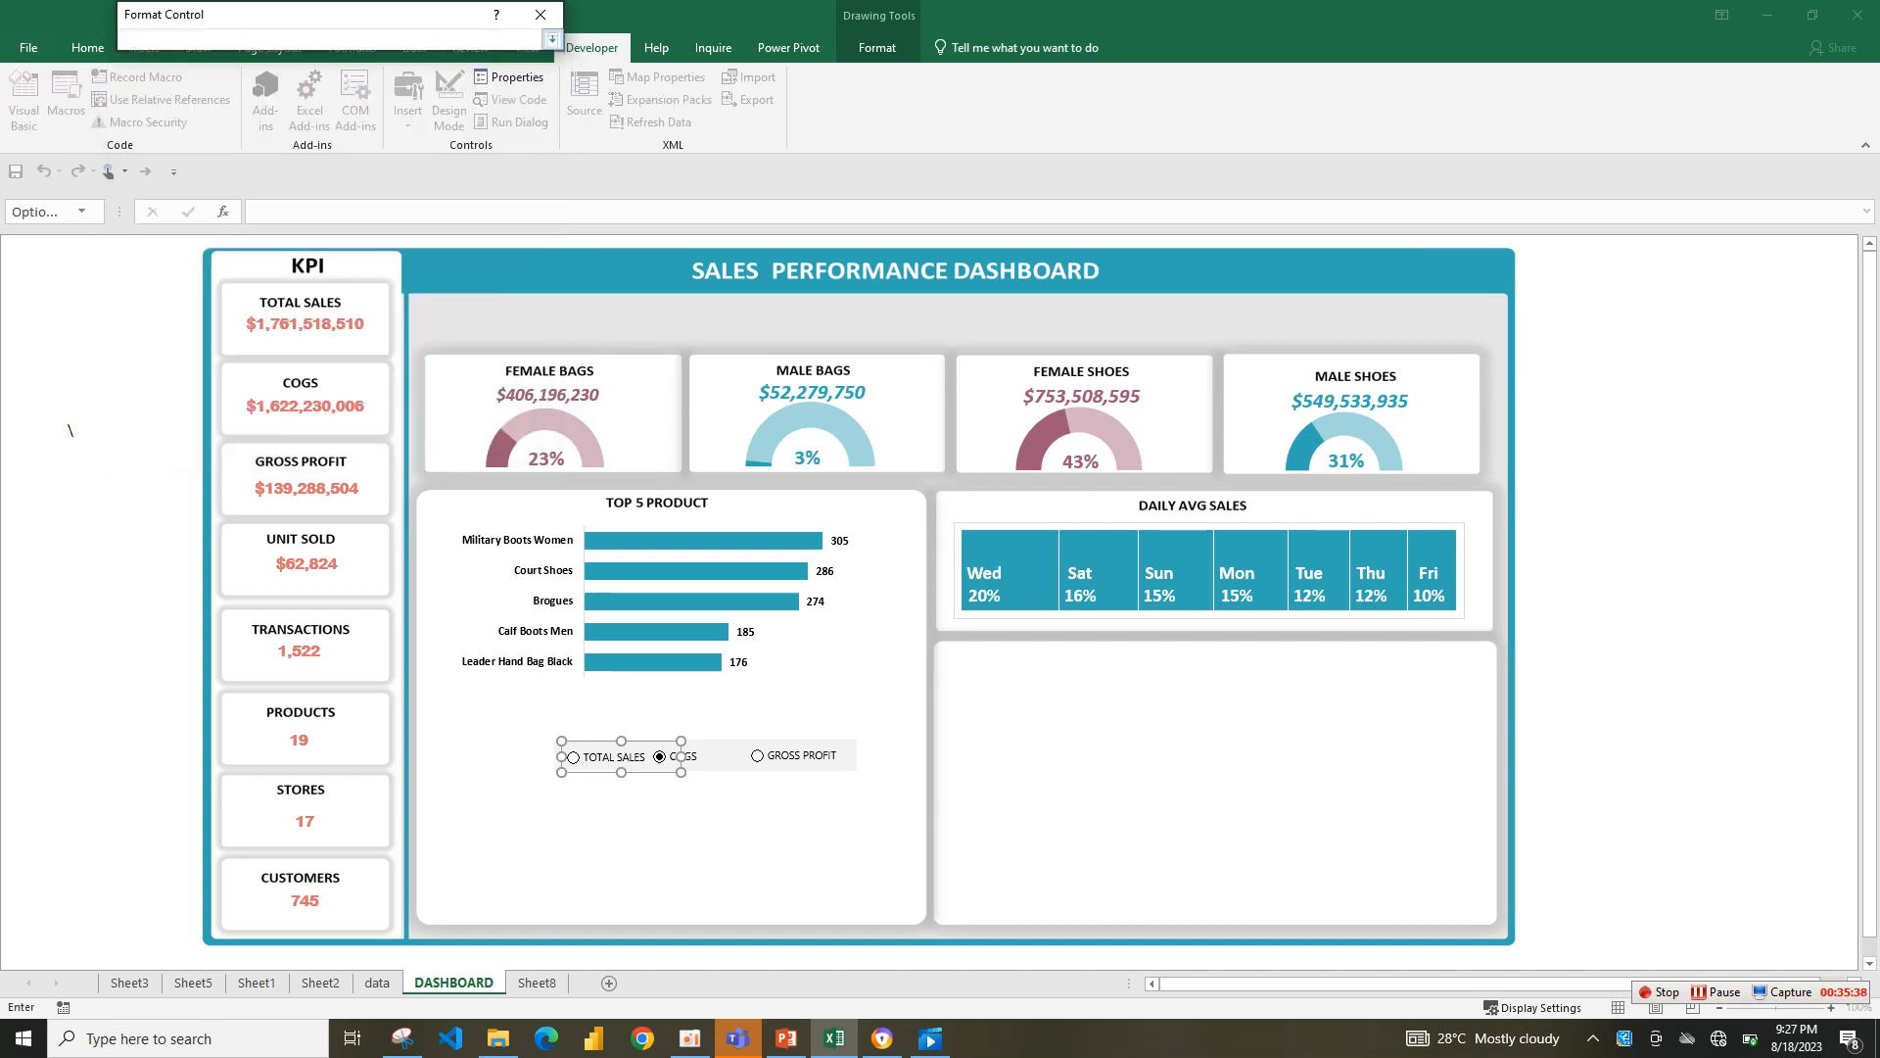
click(537, 982)
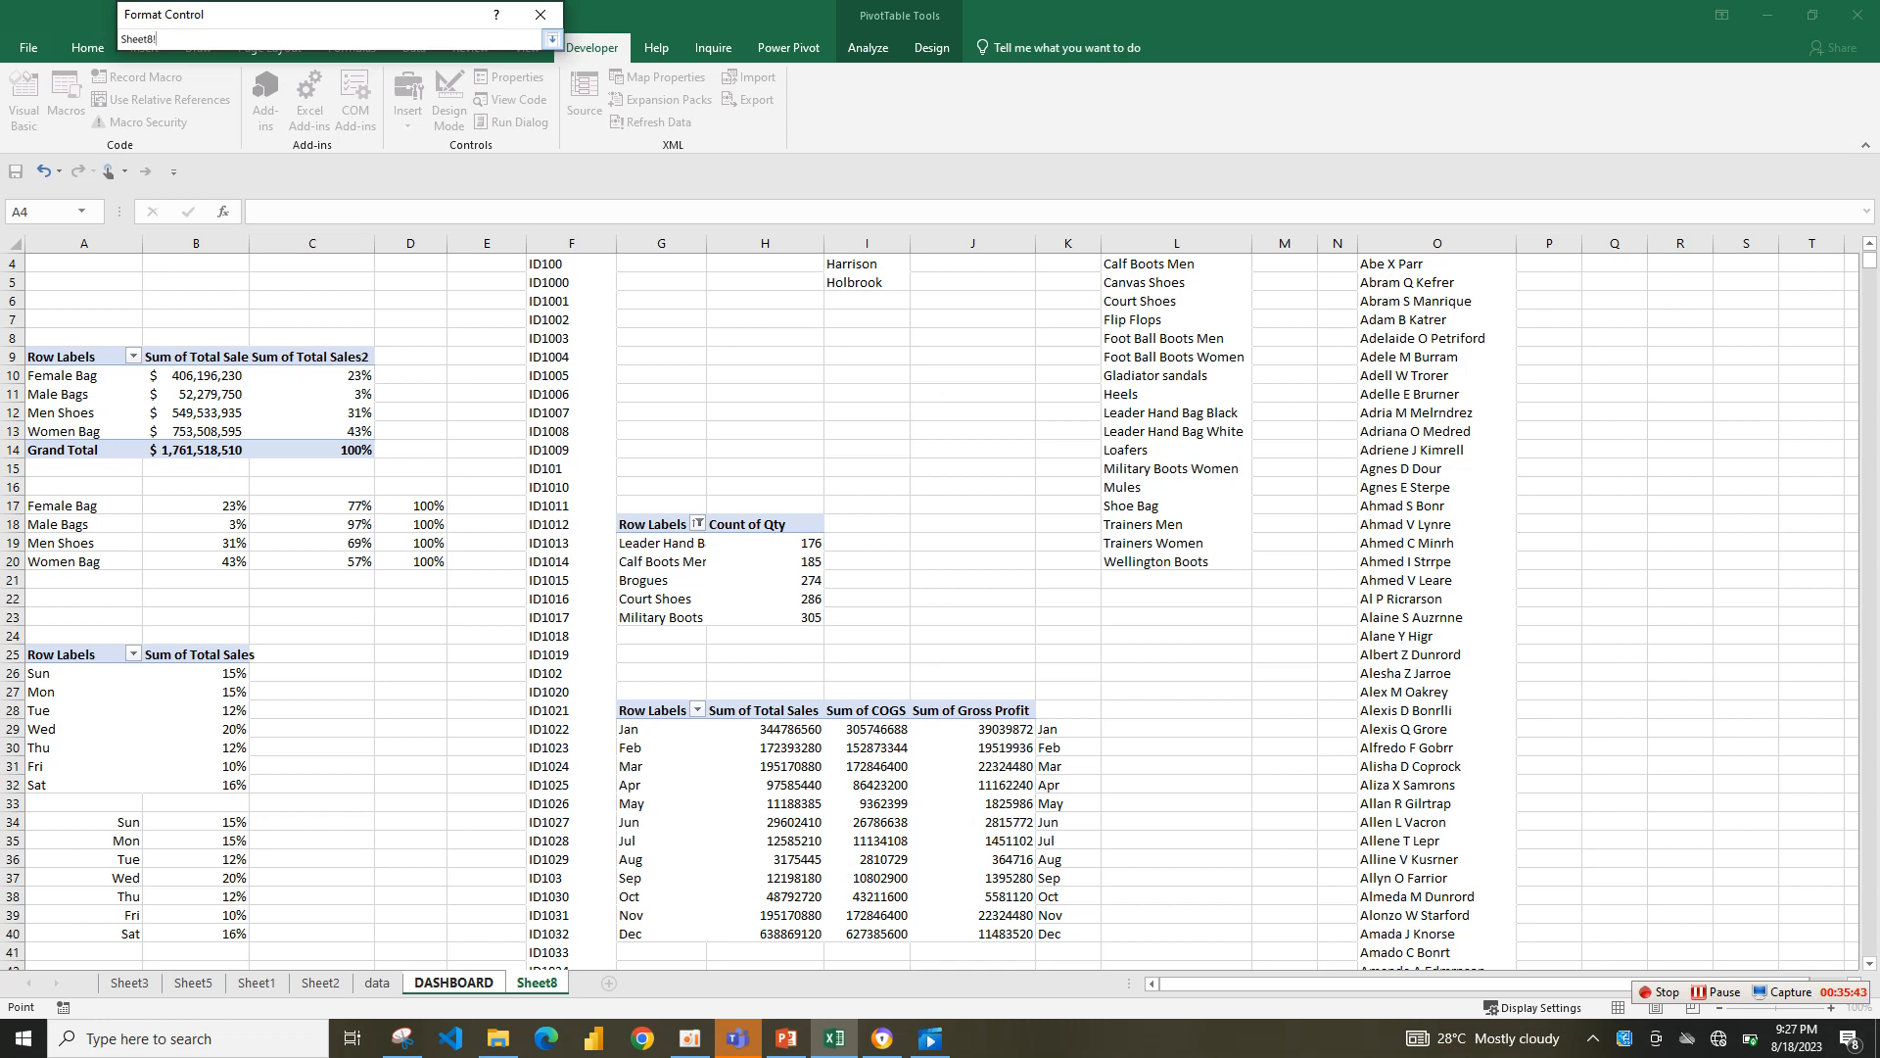
click(1176, 710)
click(551, 40)
click(430, 432)
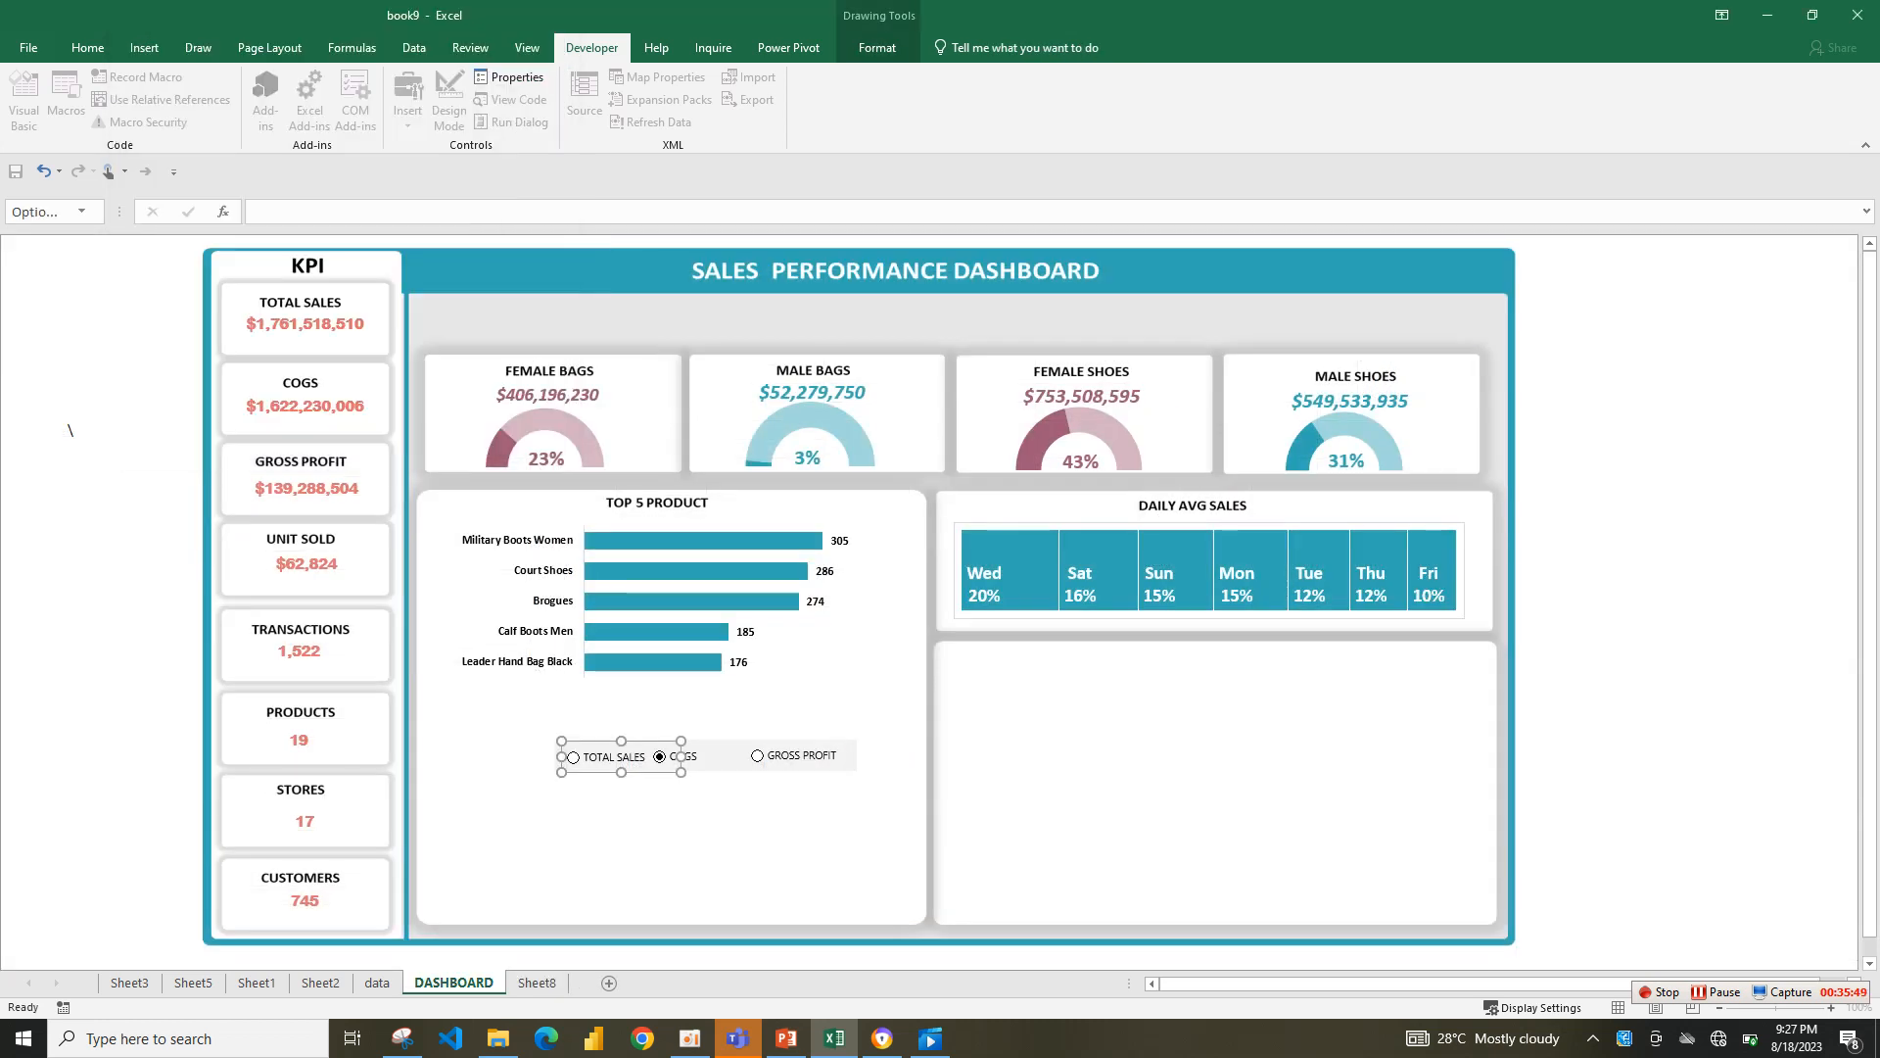
click(654, 838)
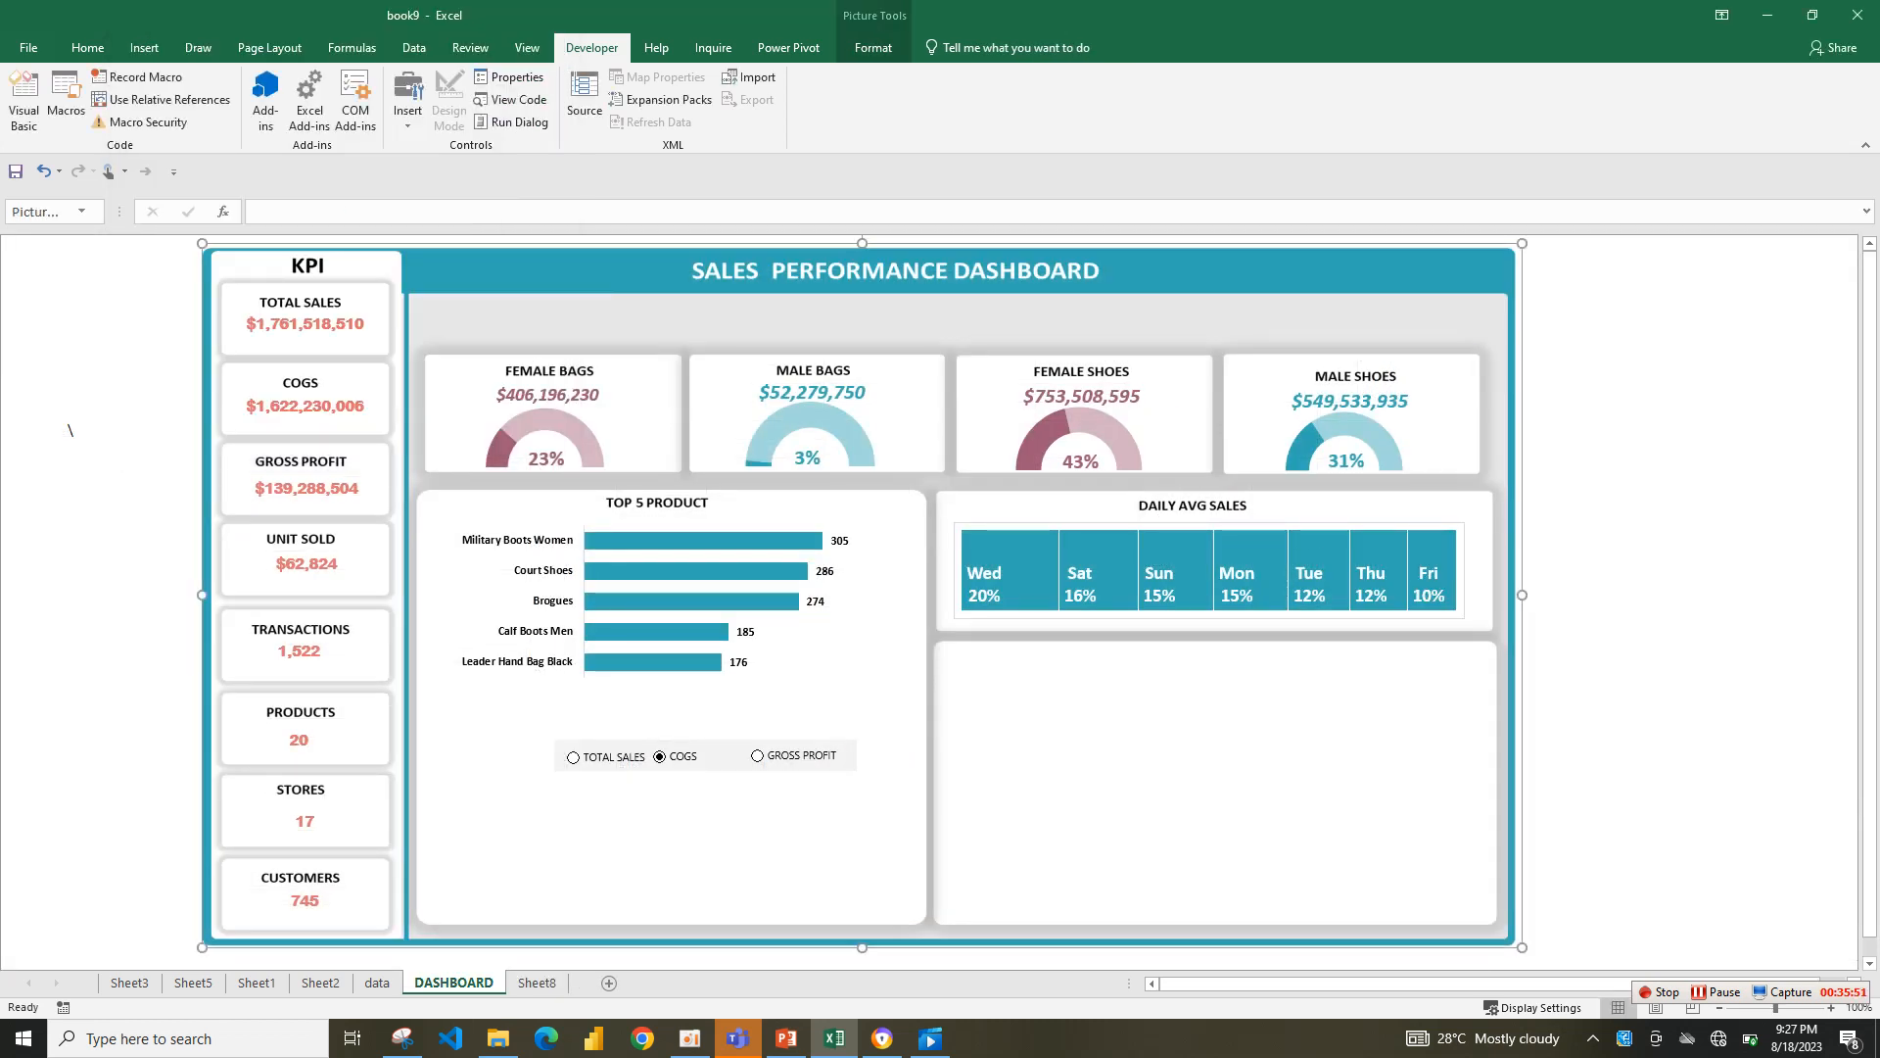
- Test the cell link by selecting TOTAL SALES and COGS in turn, checking cell L28 on Sheet8 after each choice
click(575, 757)
click(536, 982)
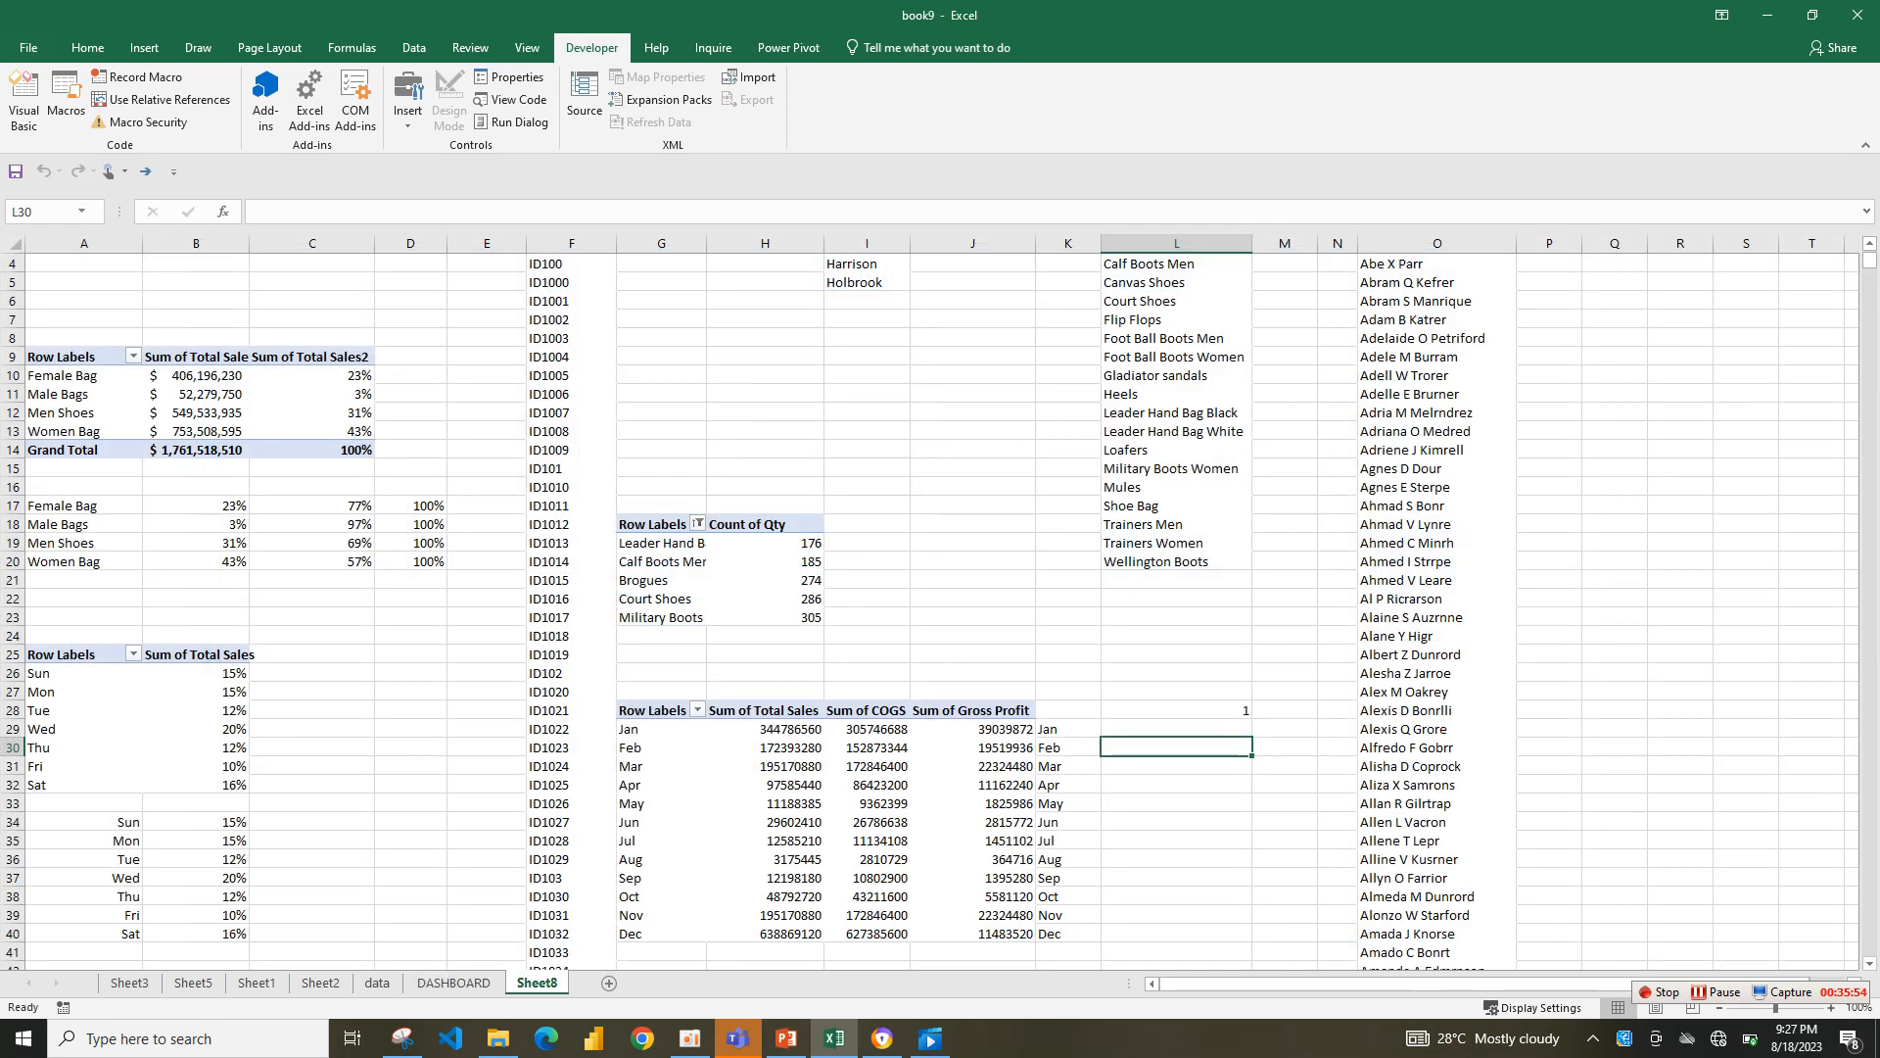
click(453, 983)
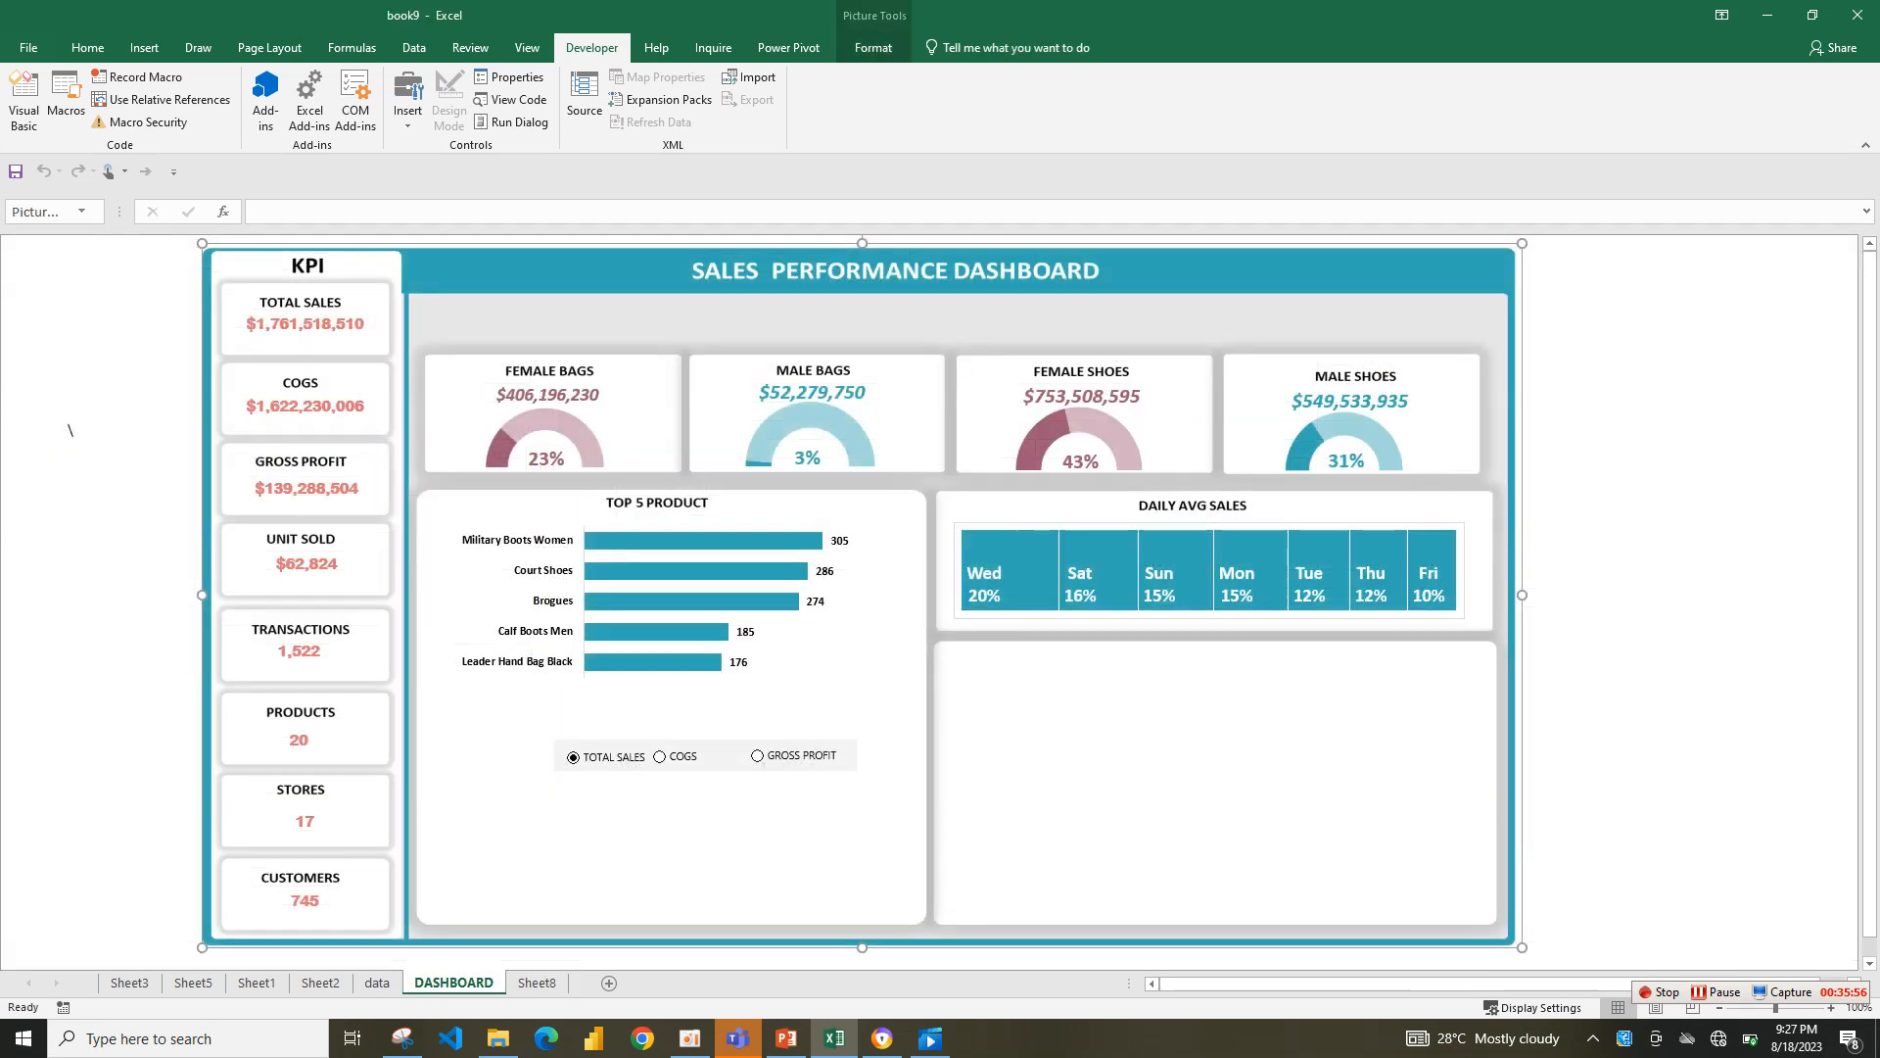
click(536, 983)
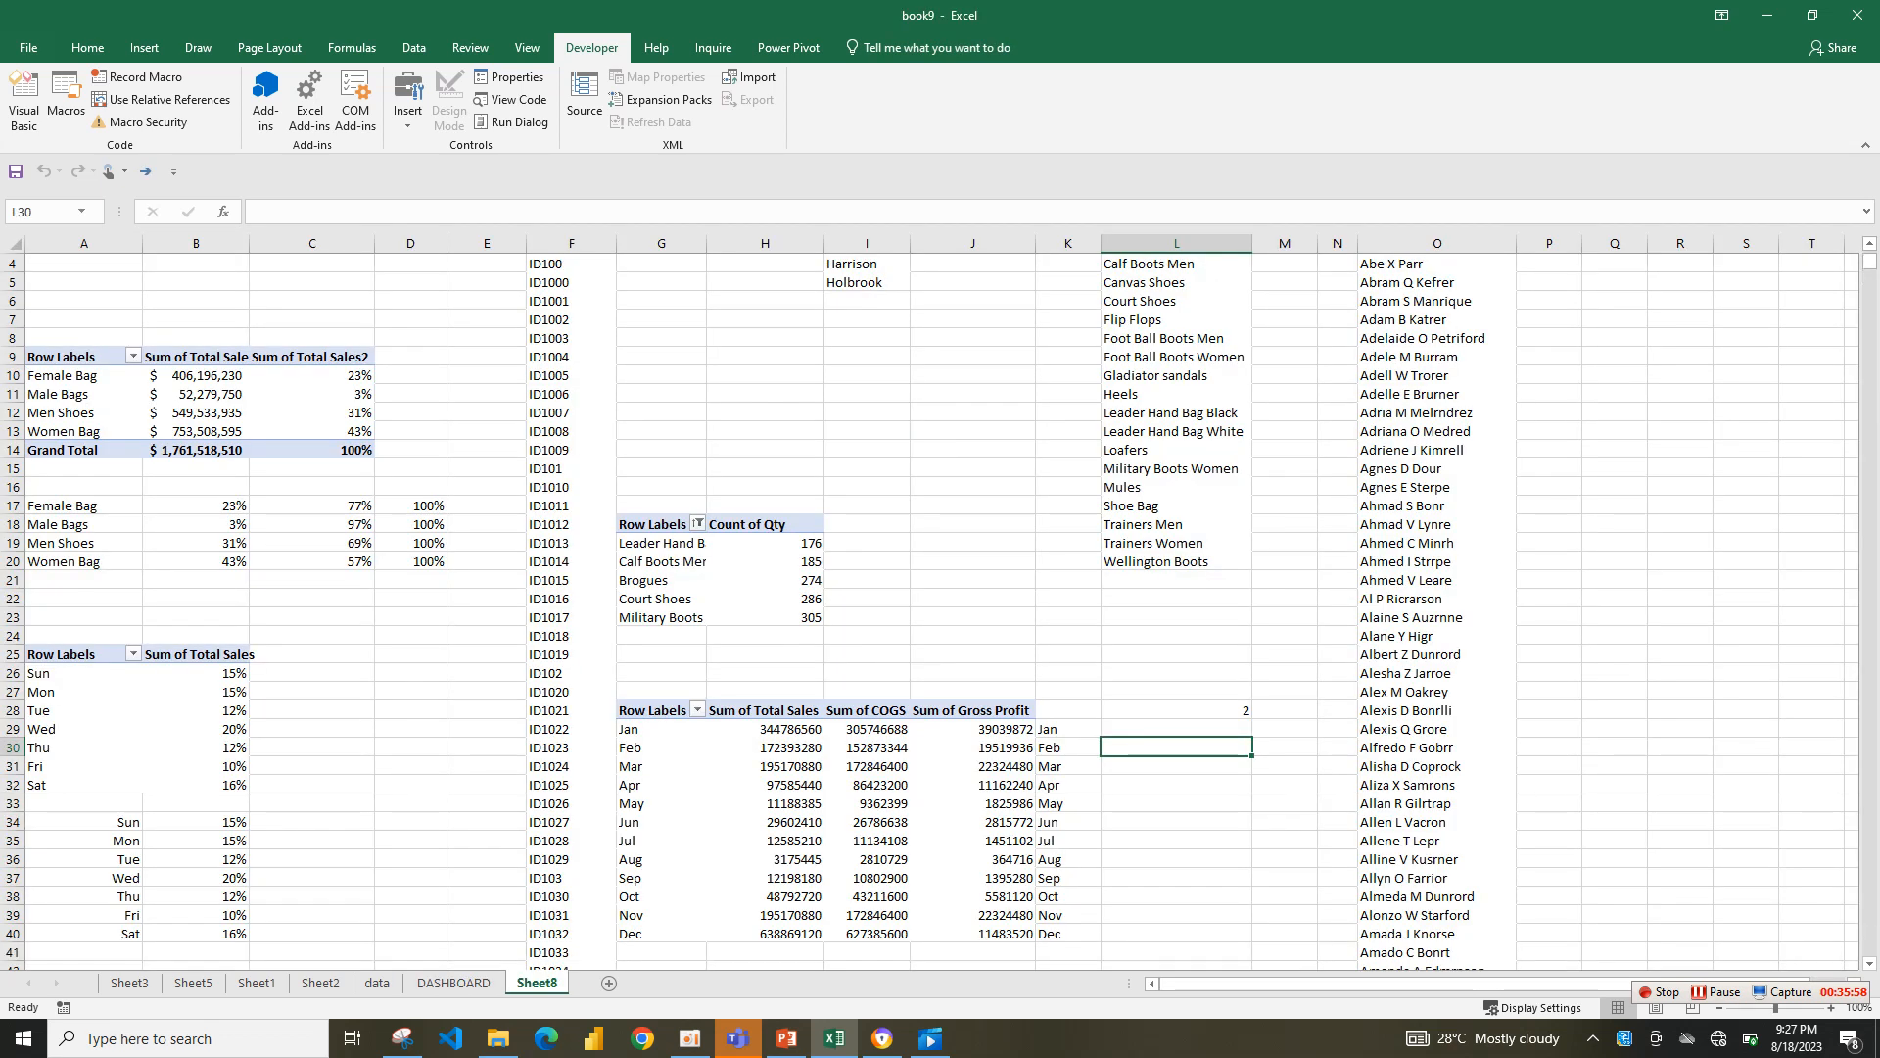
- Test the cell link by selecting GROSS PROFIT and COGS on the dashboard in turn, checking cell L28 on Sheet8 after each choice
click(453, 982)
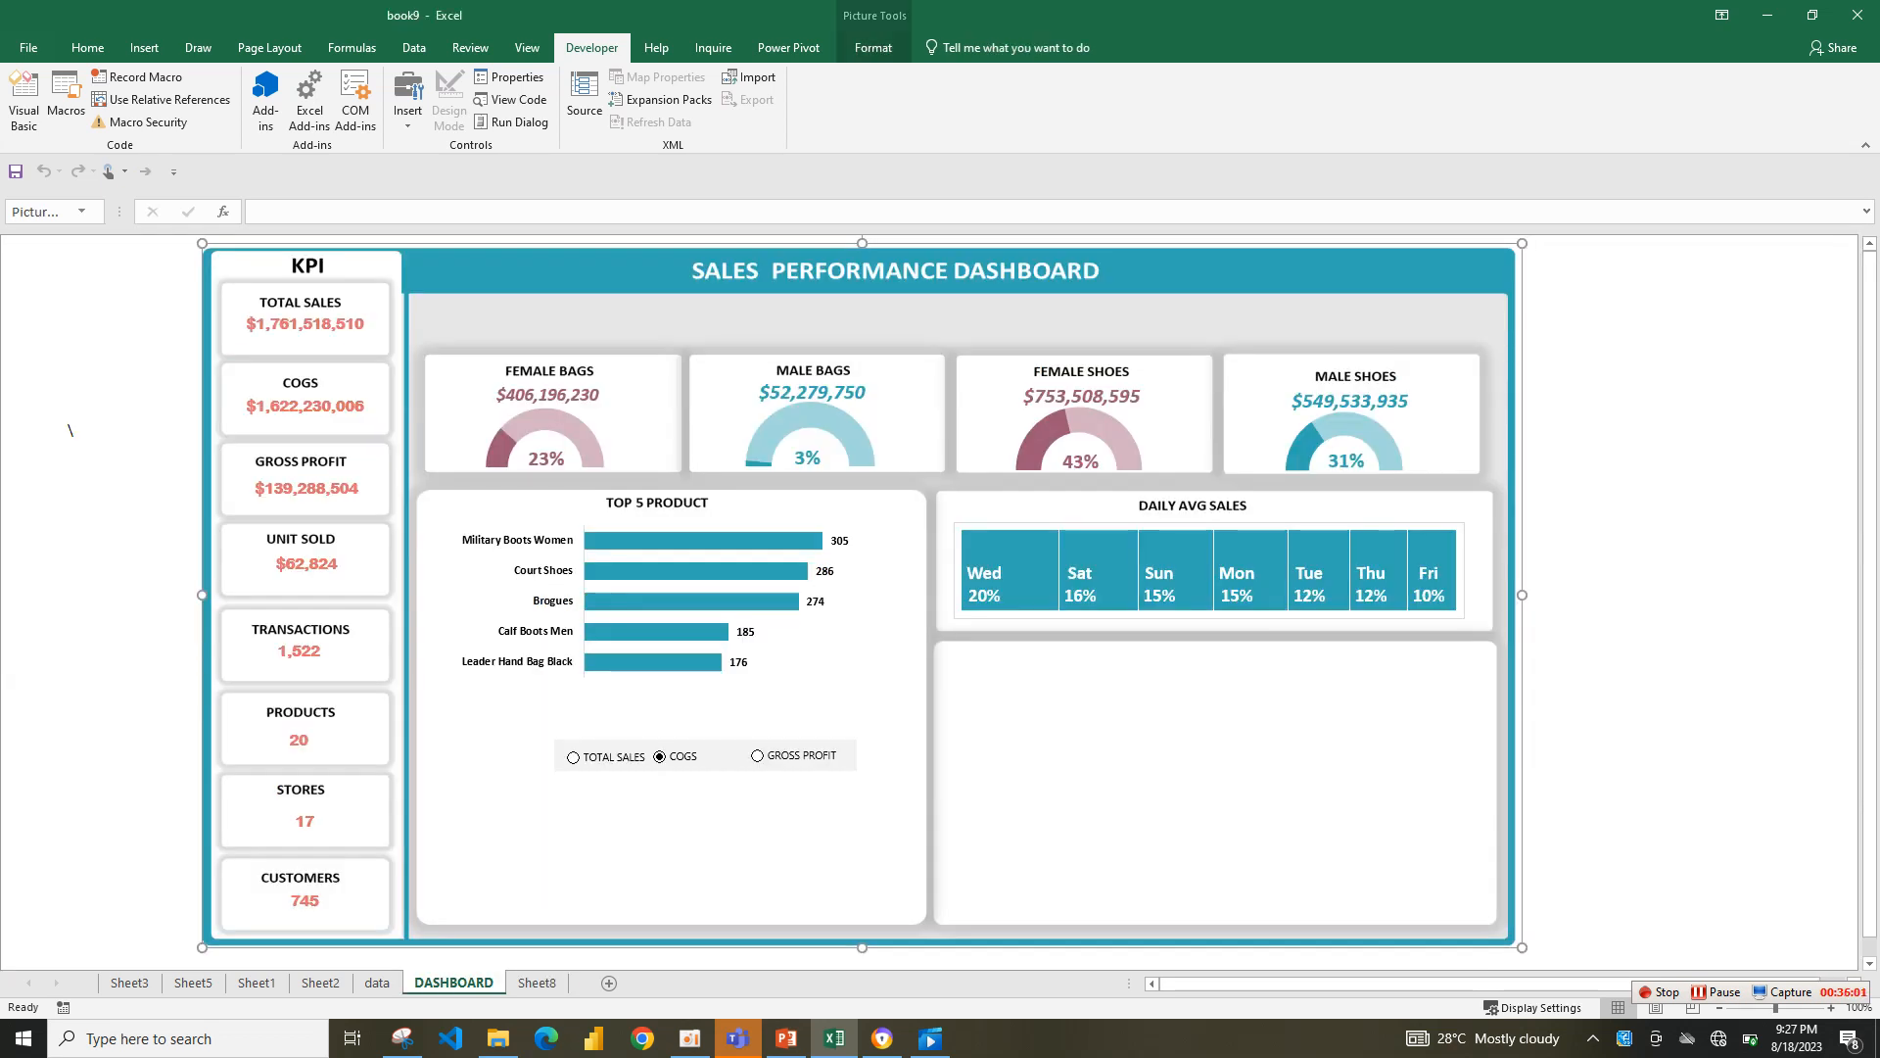
click(537, 982)
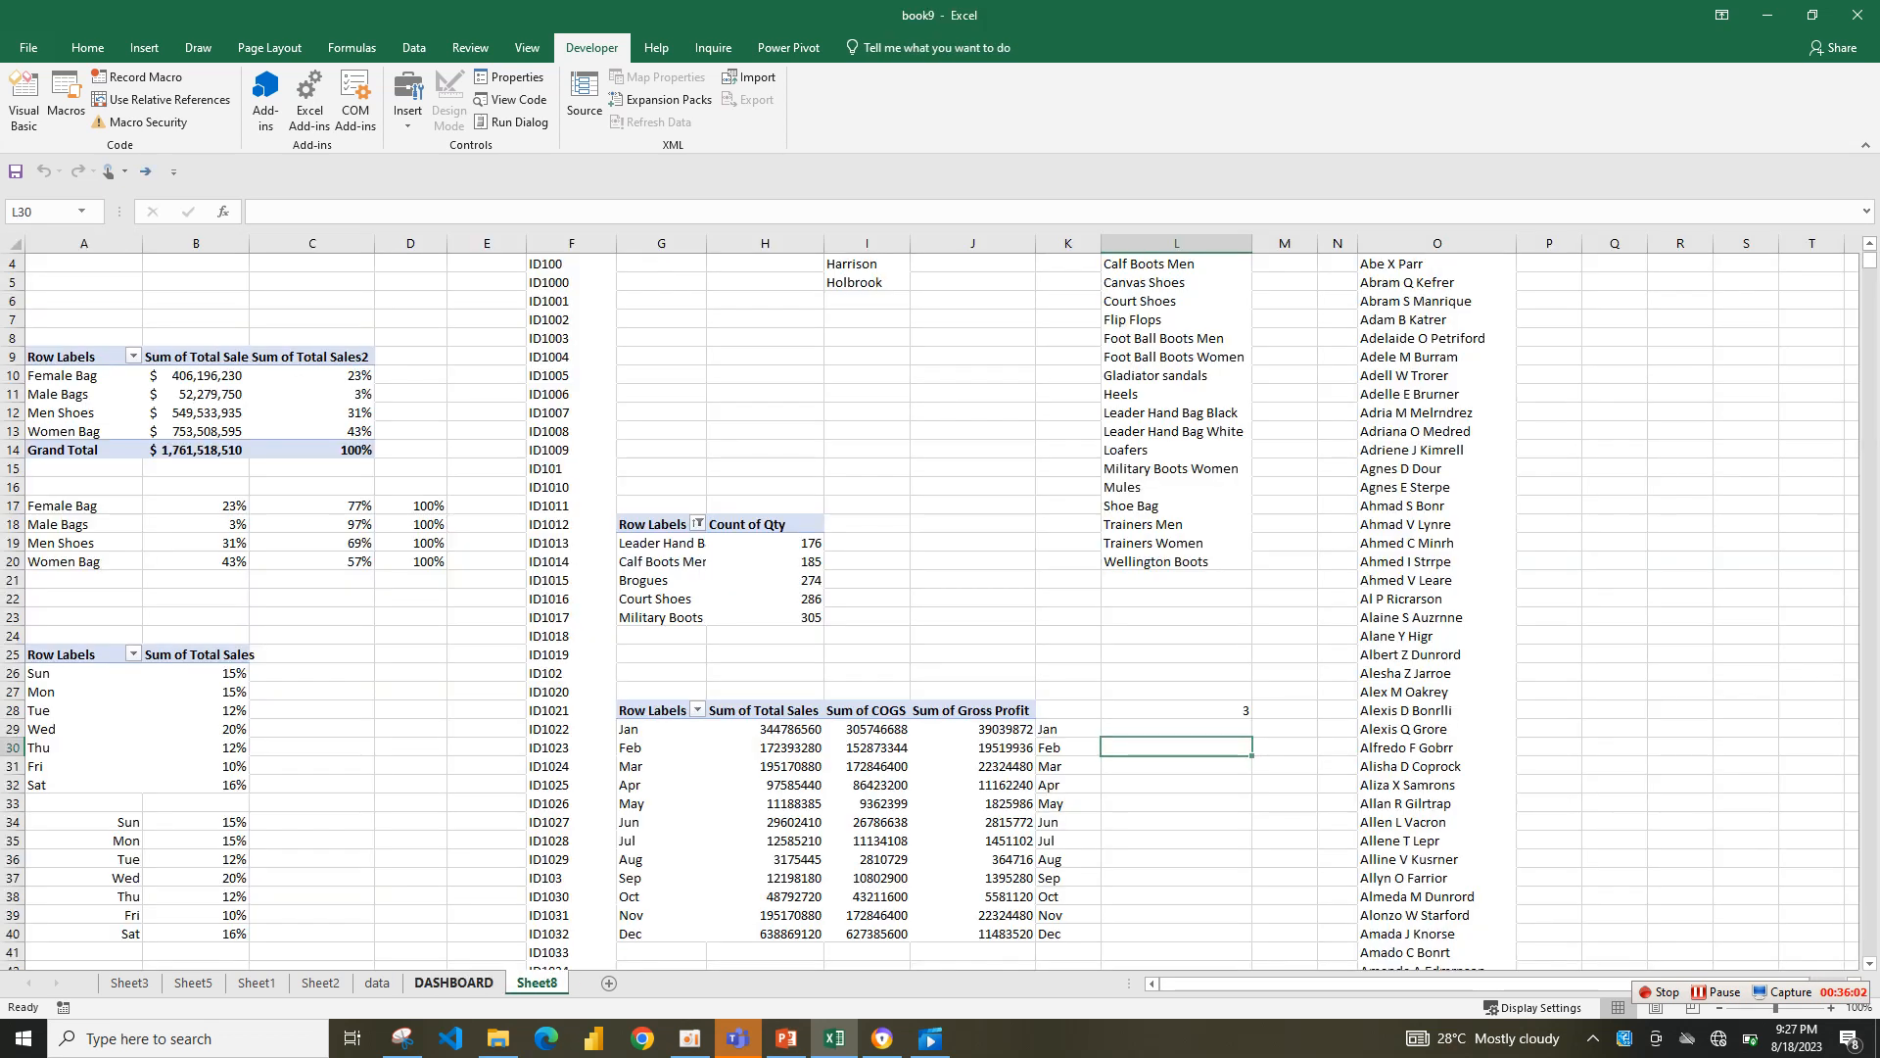
click(453, 982)
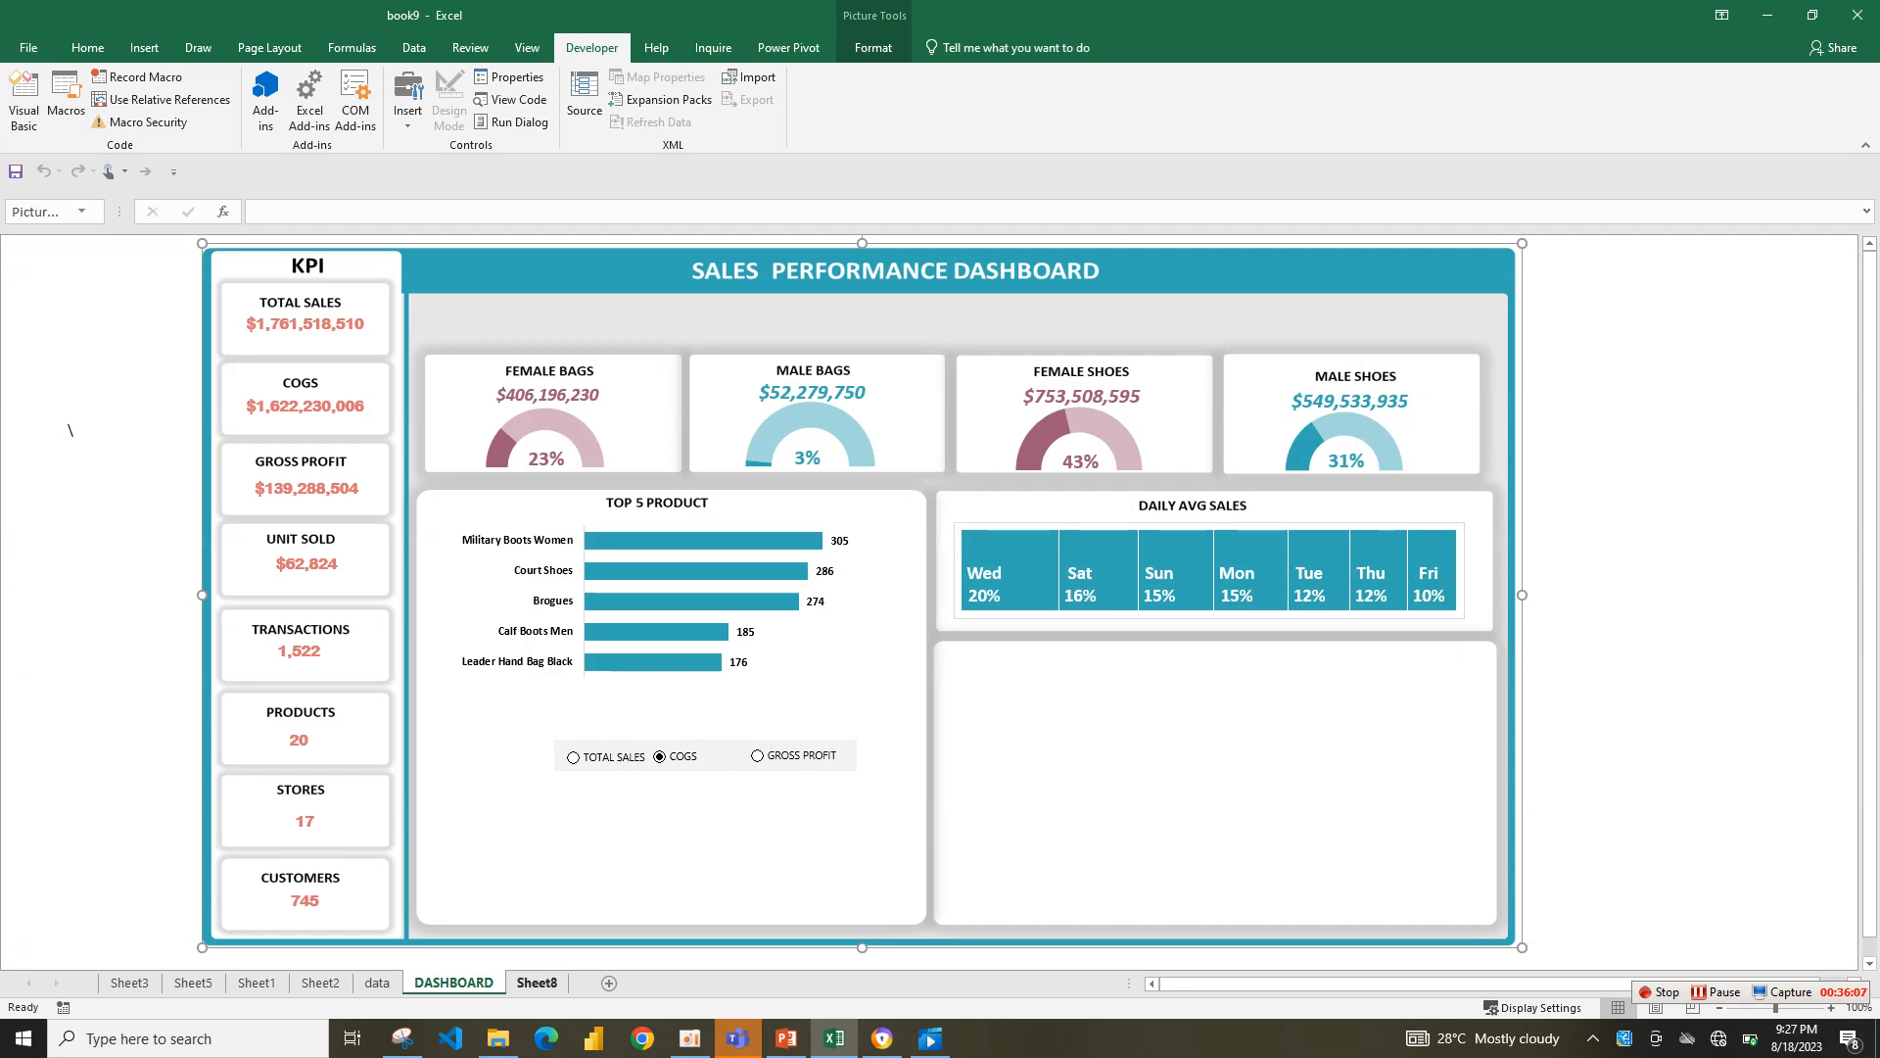
click(536, 982)
- Move the month labels beside the monthly pivot table down one row so that Jan starts in cell K30
click(1176, 729)
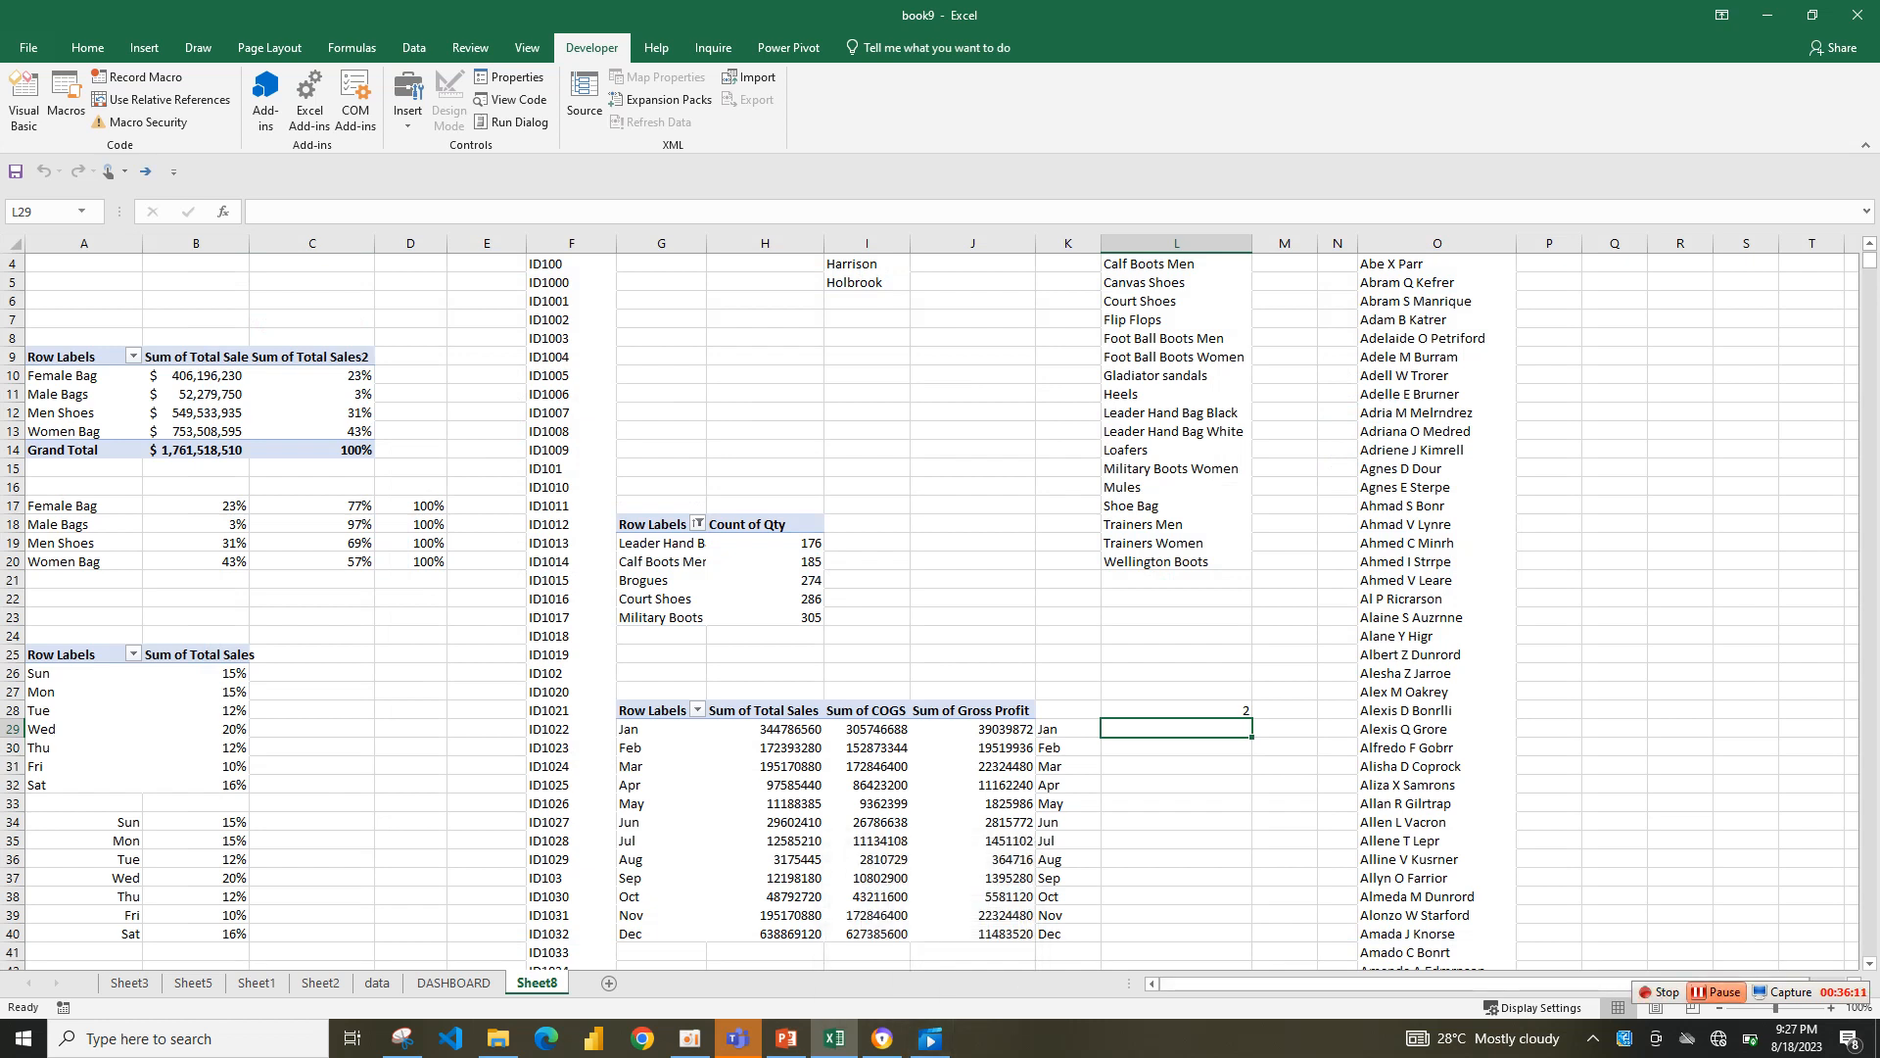
click(1715, 992)
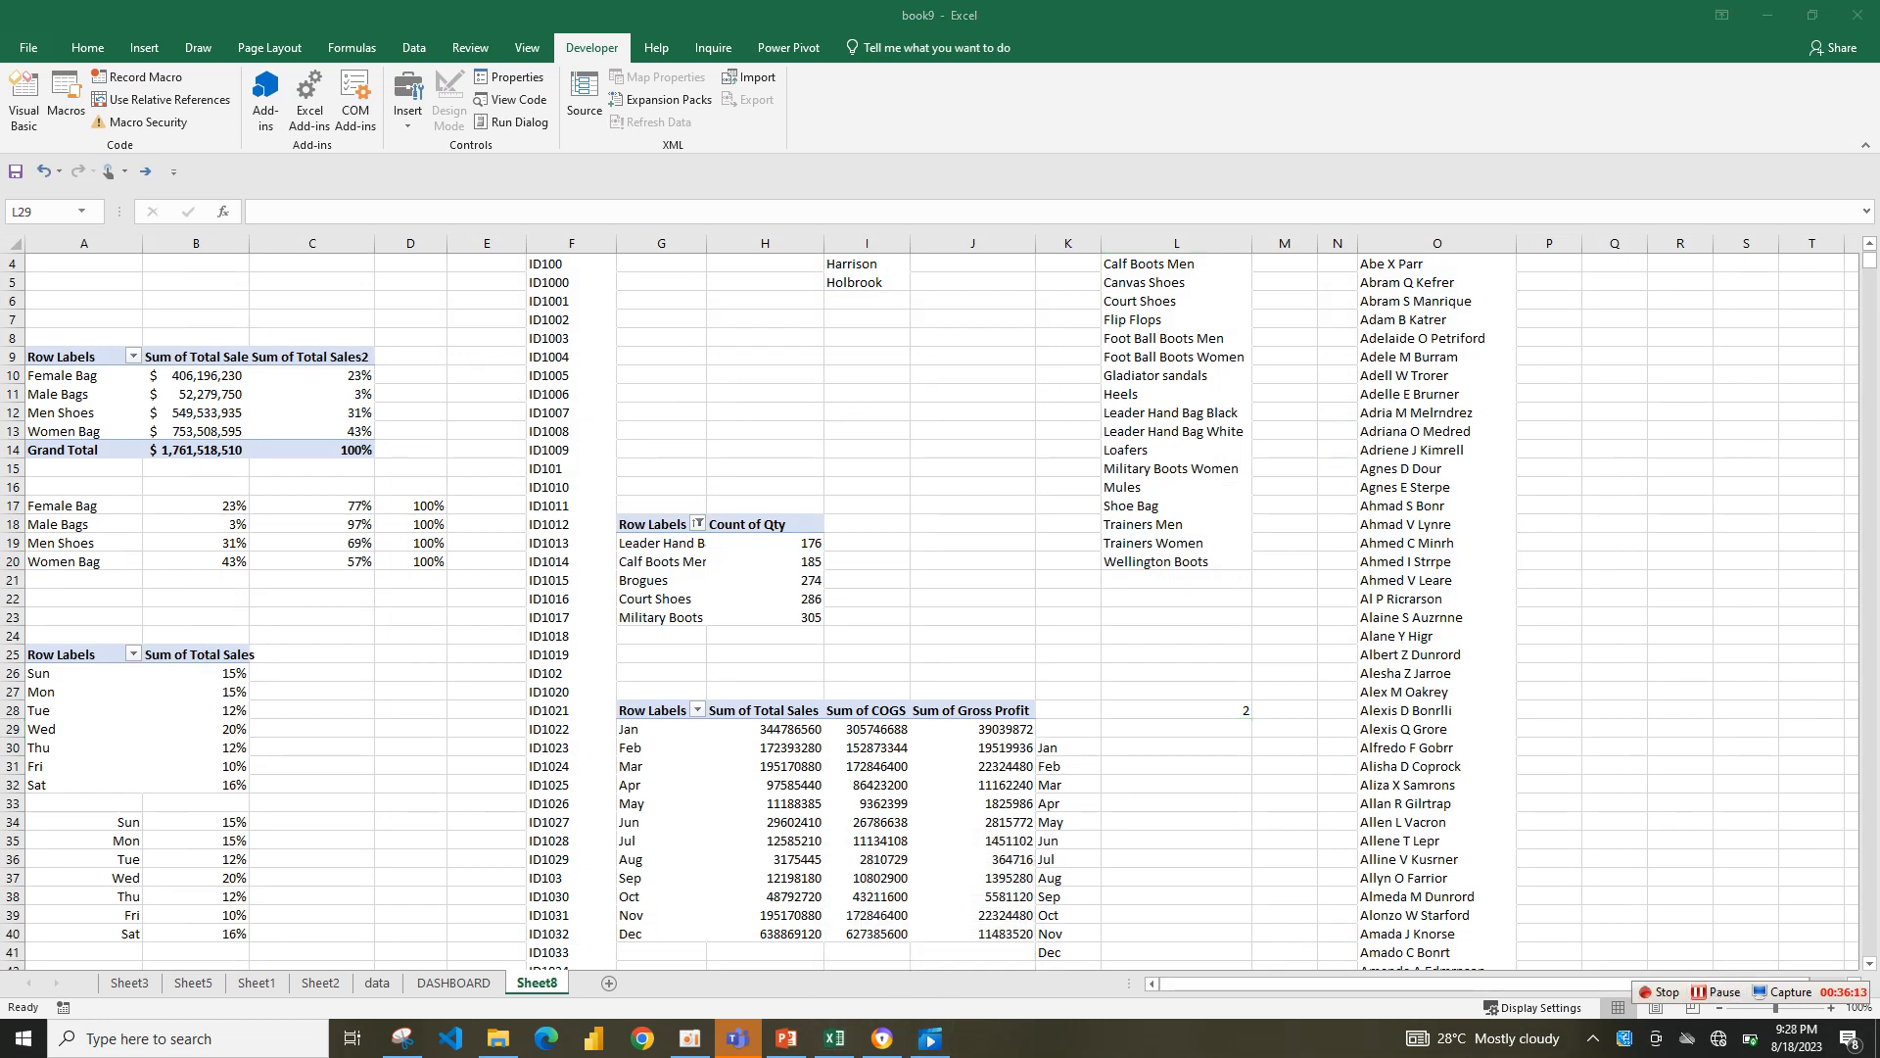
click(1176, 728)
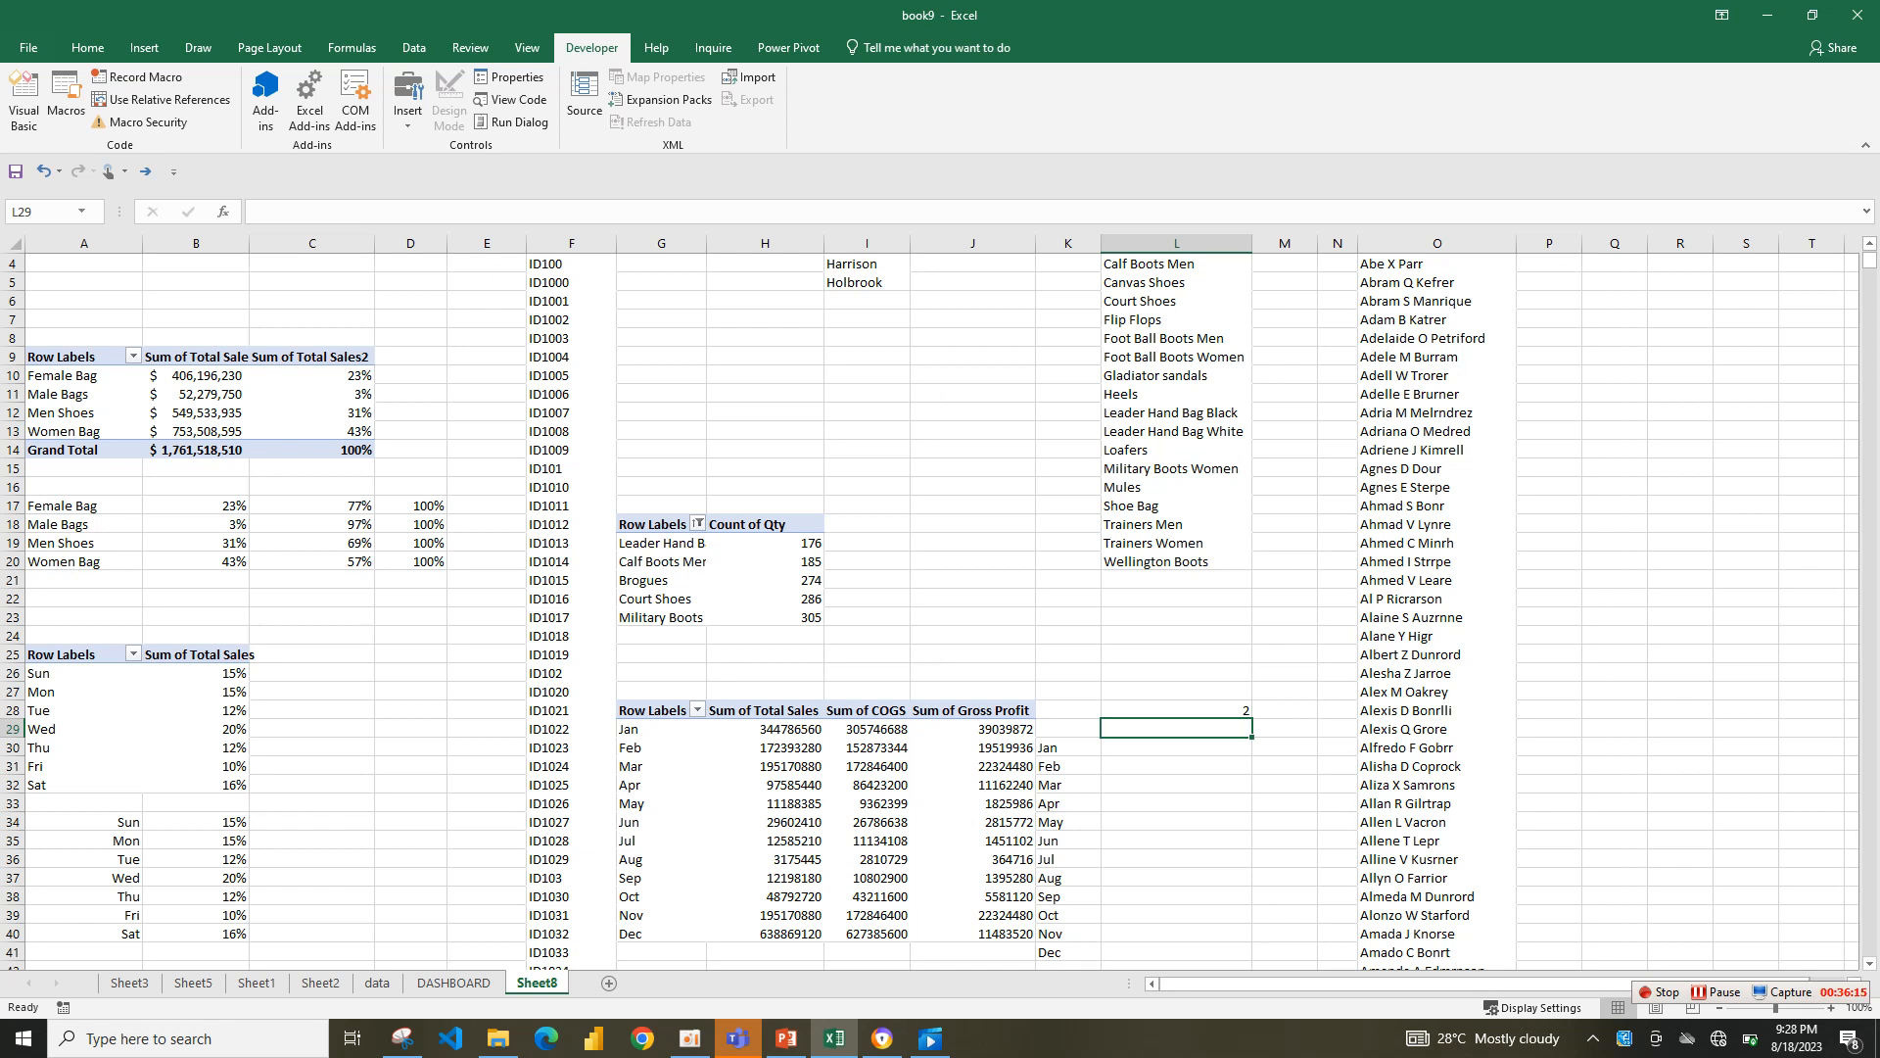
- Remove the "SUM OF" prefix from the monthly pivot headers in H28:J28 by replacing it with nothing
drag(765, 710, 984, 710)
click(1176, 729)
drag(765, 709, 972, 710)
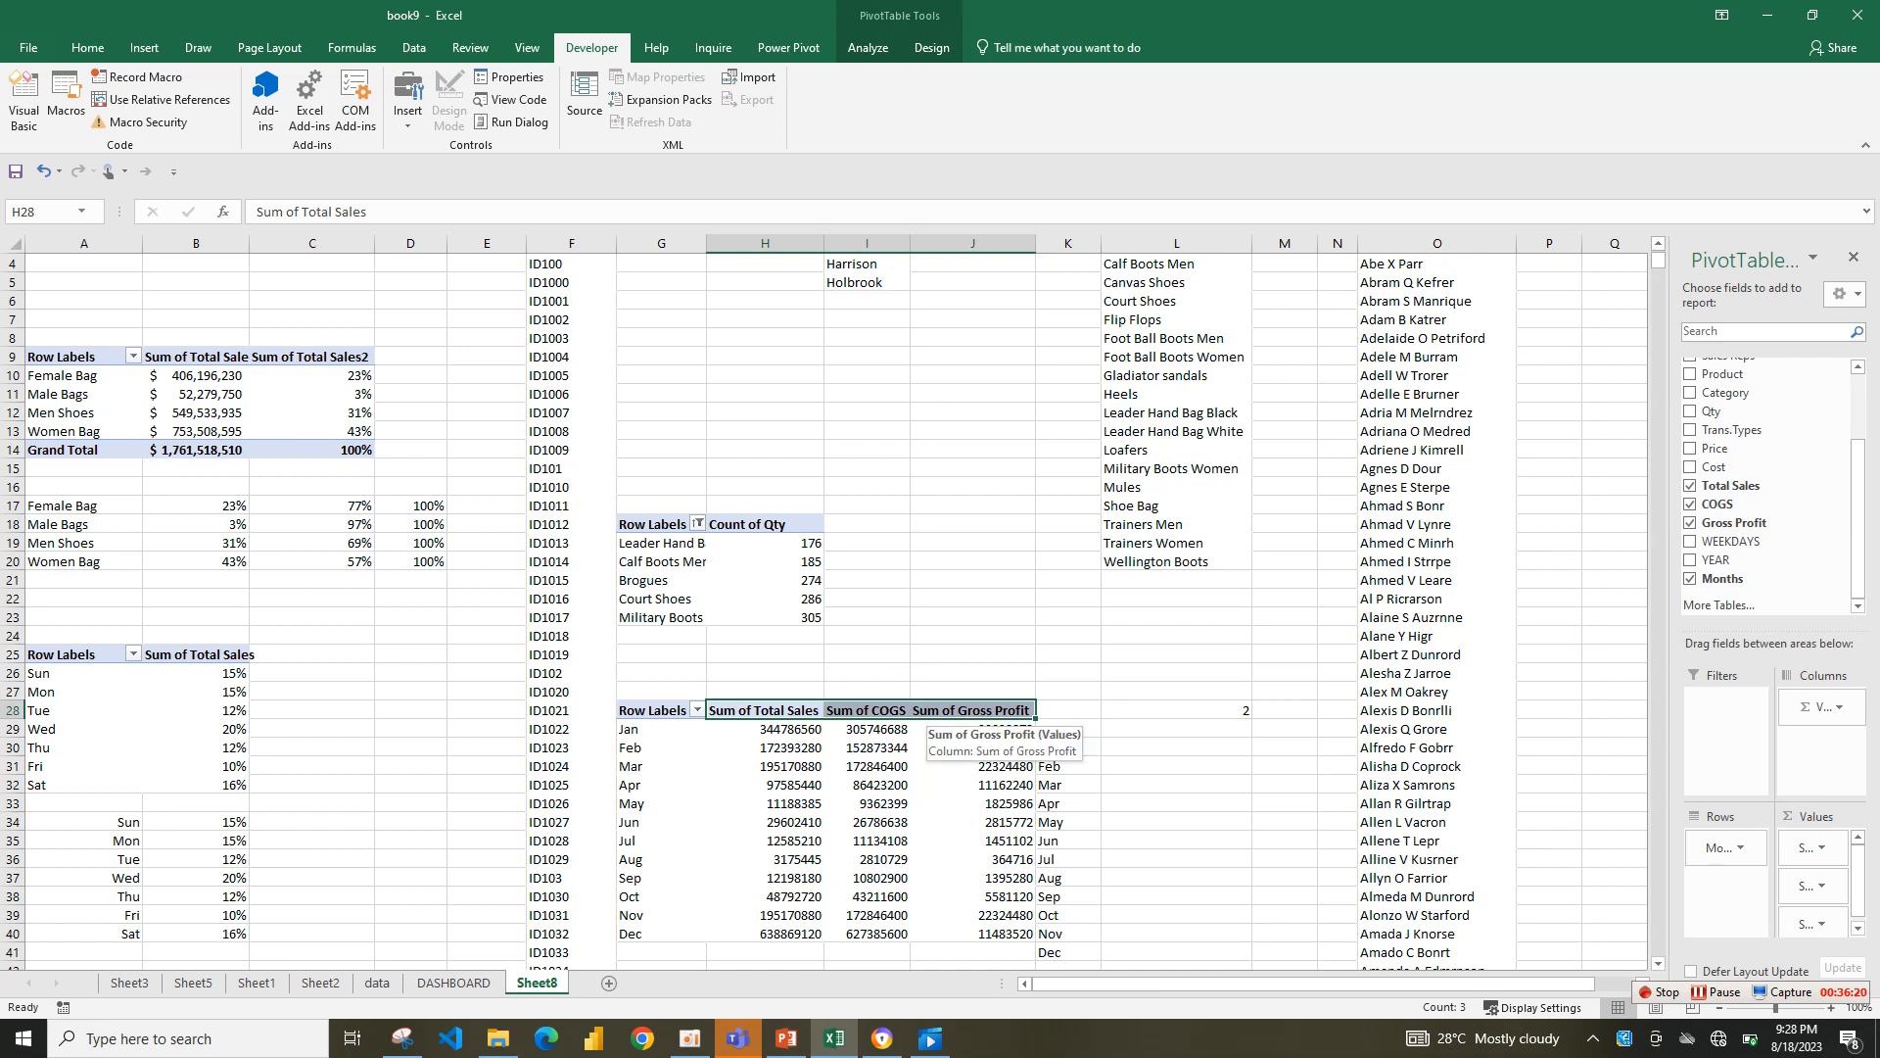
key(ctrl+f)
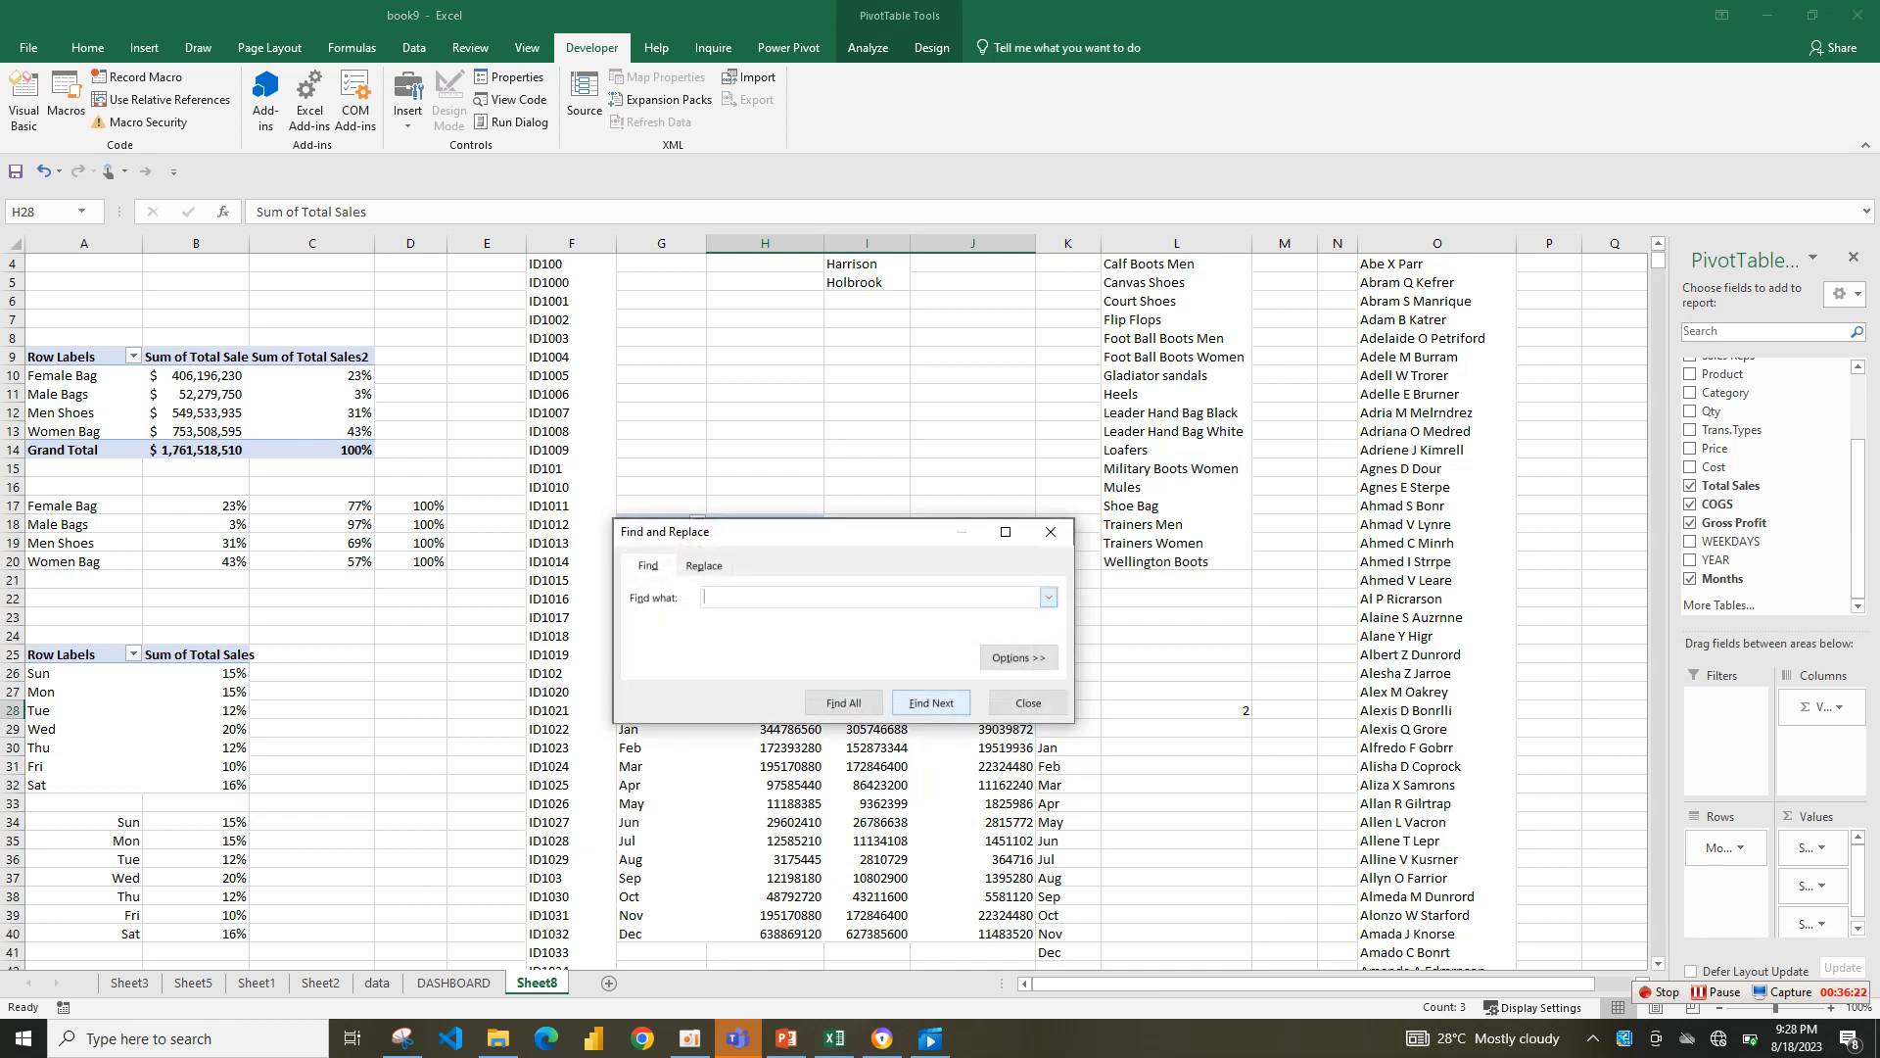
text(SUM OF)
key(ctrl+h)
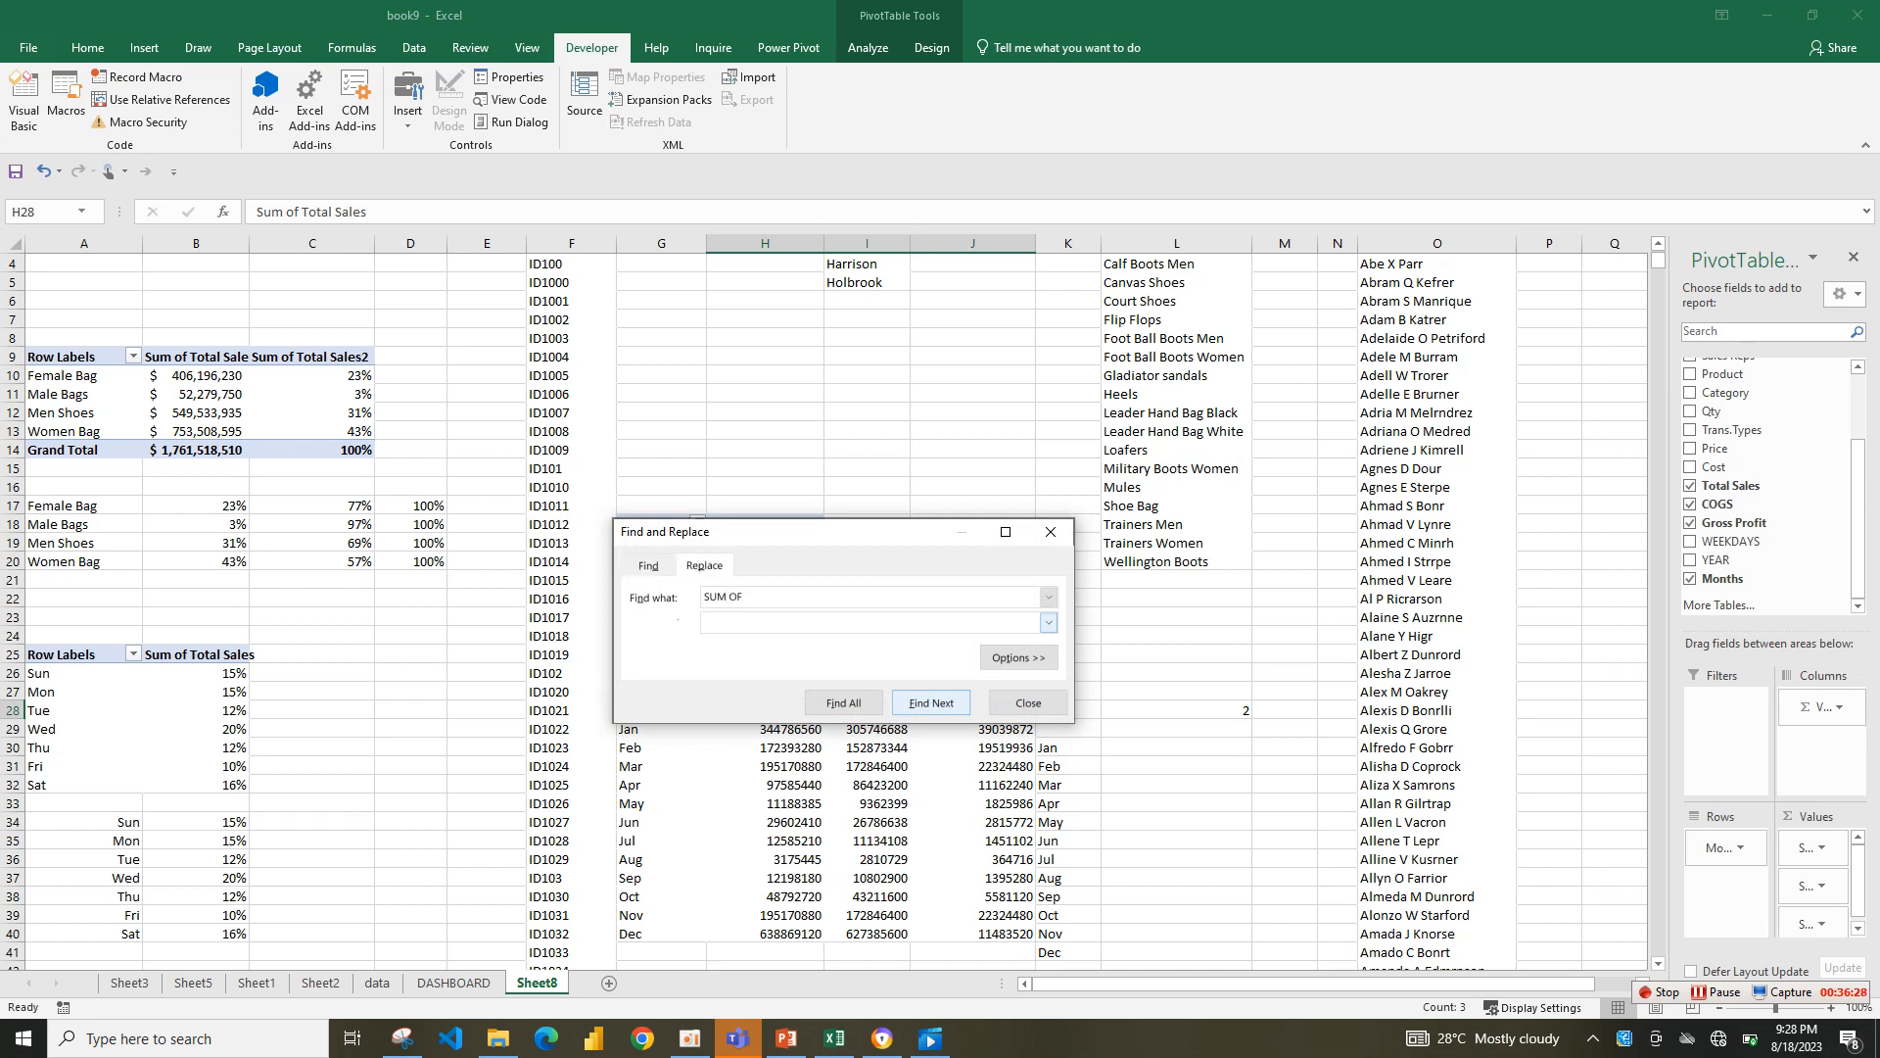
click(746, 703)
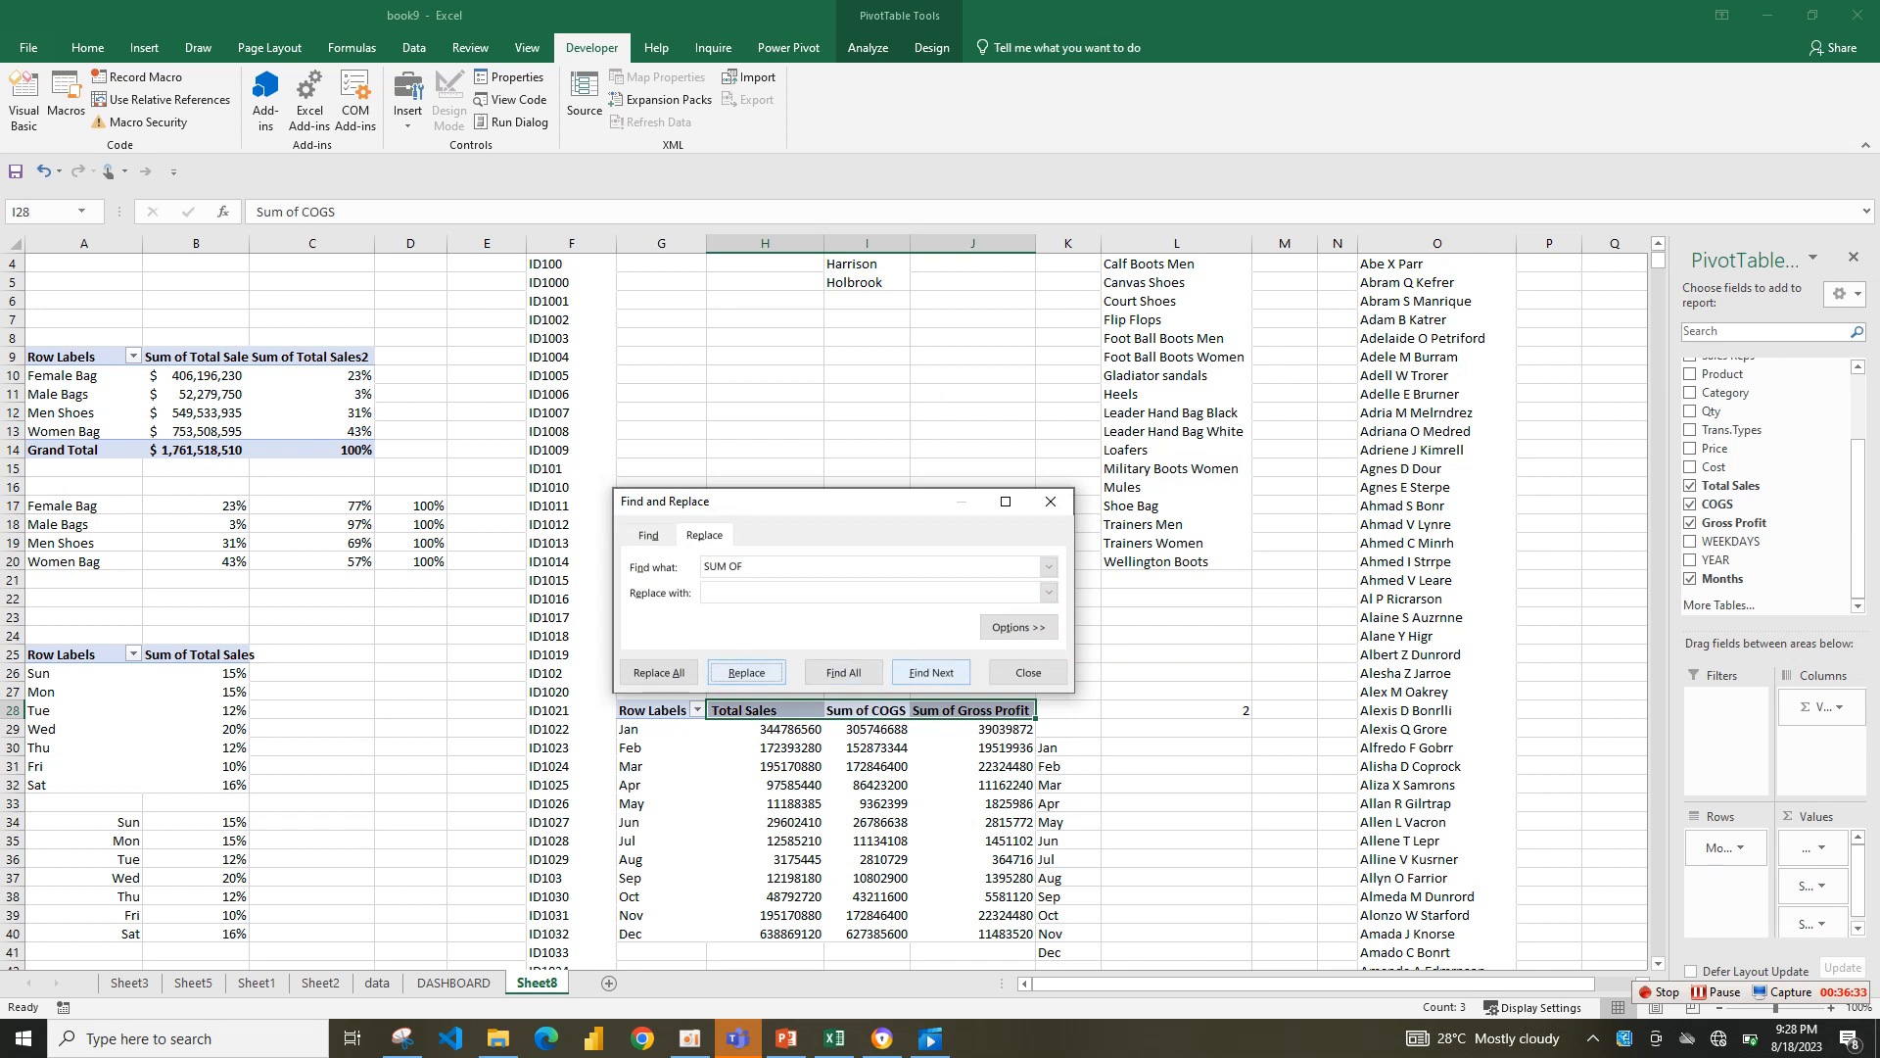
click(659, 672)
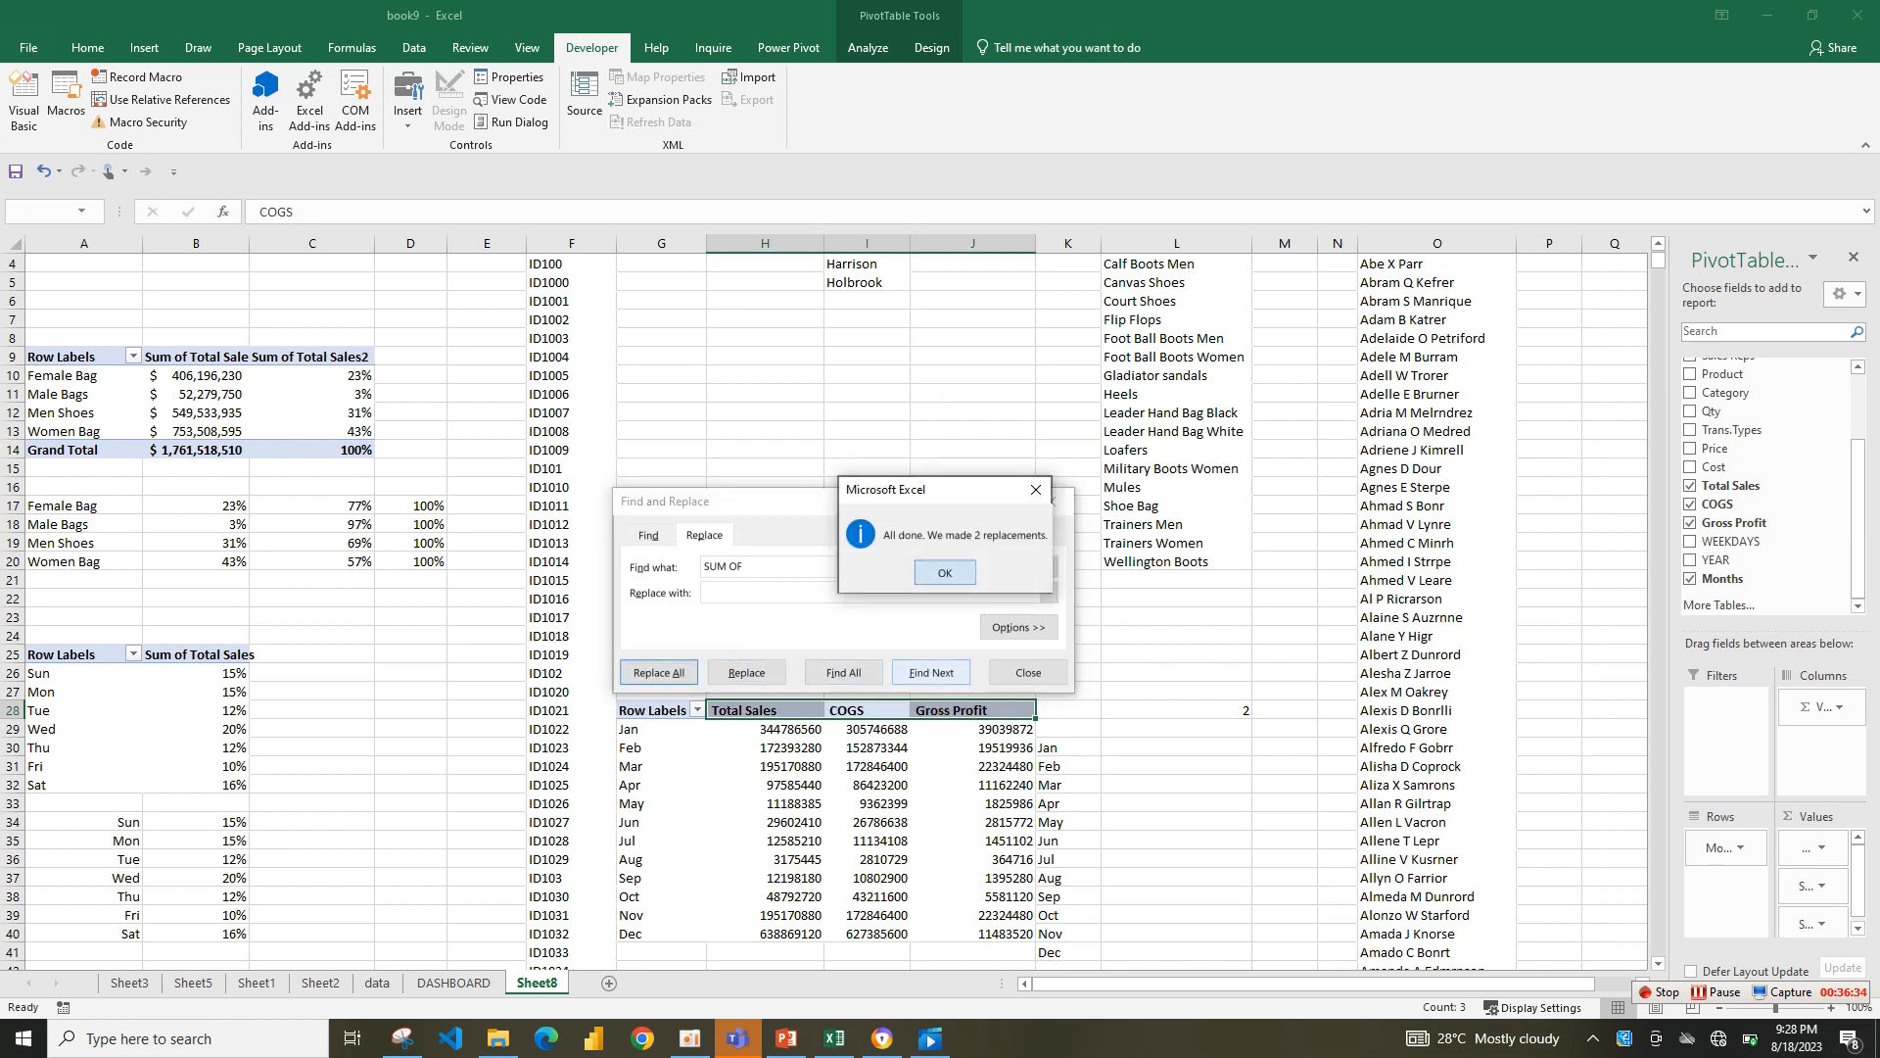
click(945, 573)
click(1052, 502)
- Enter the formula =INDEX(H28:J28,L28) in cell L29 to return the header of the chosen option
click(1176, 710)
drag(765, 709, 975, 709)
click(1176, 728)
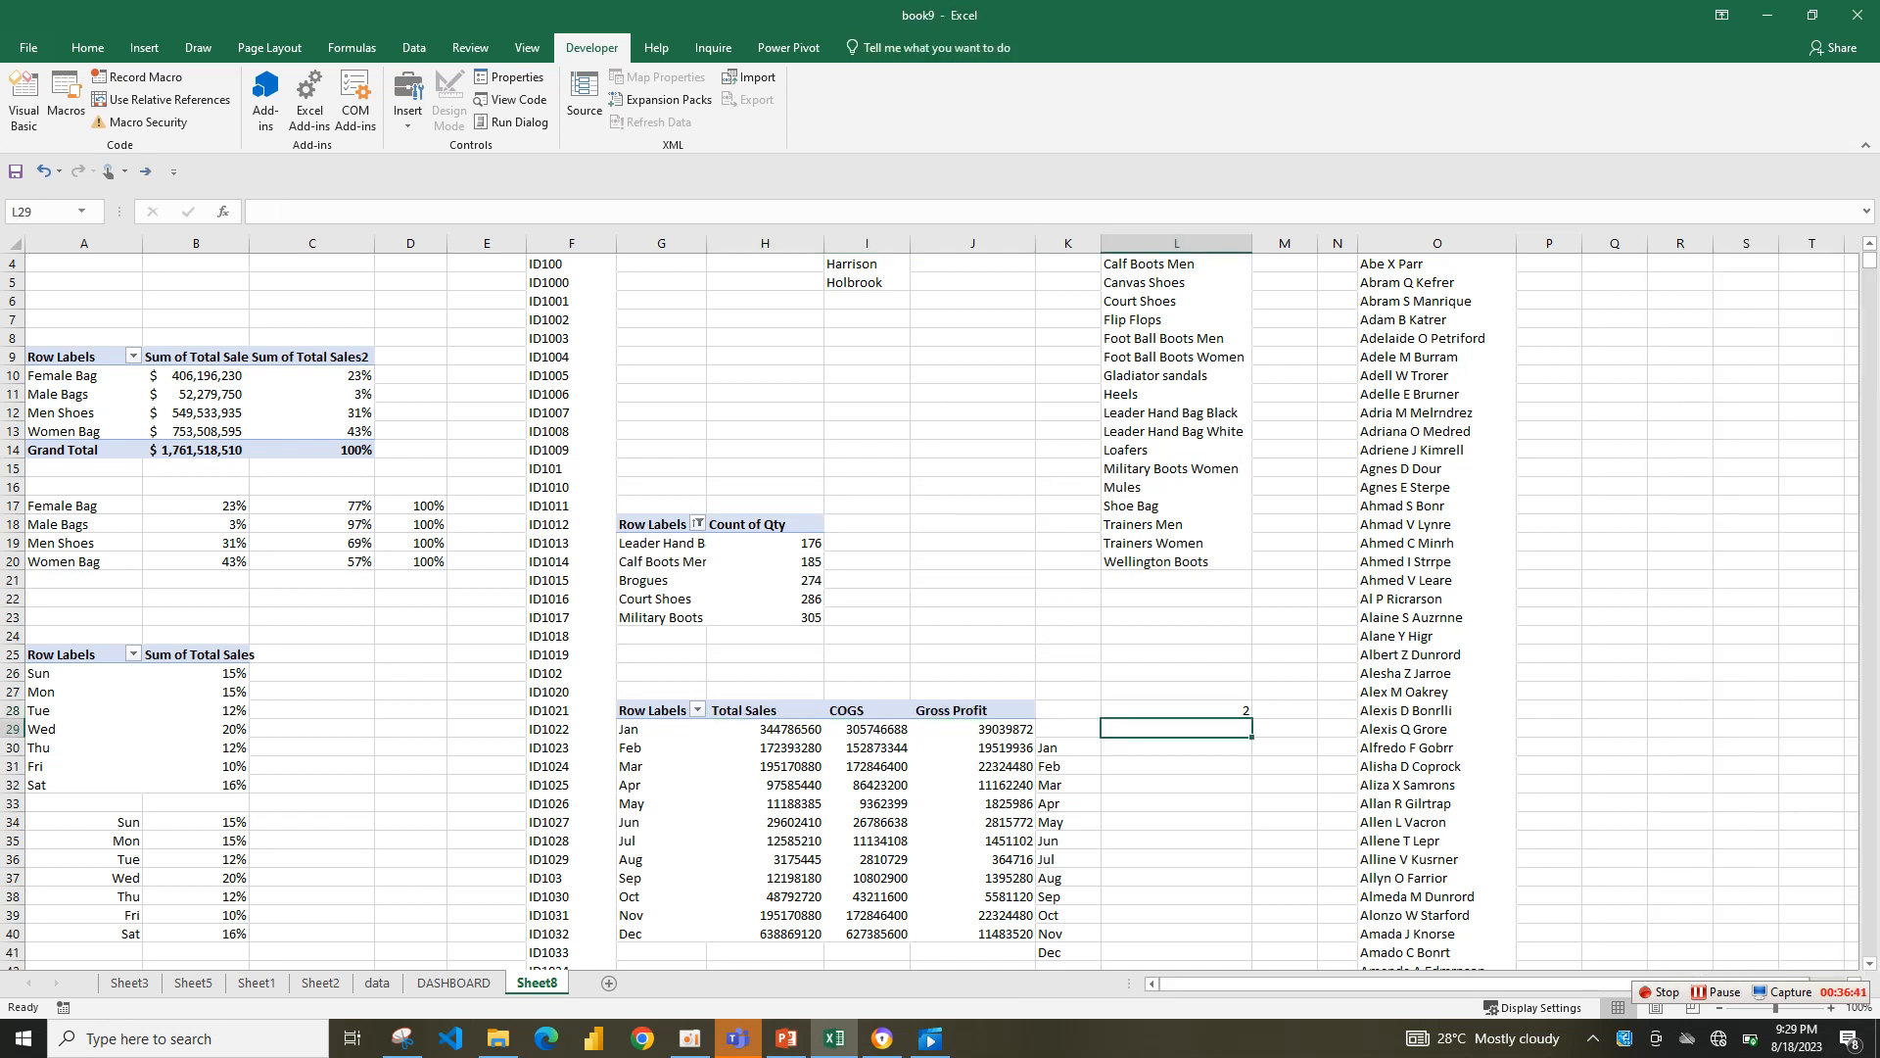
text(=)
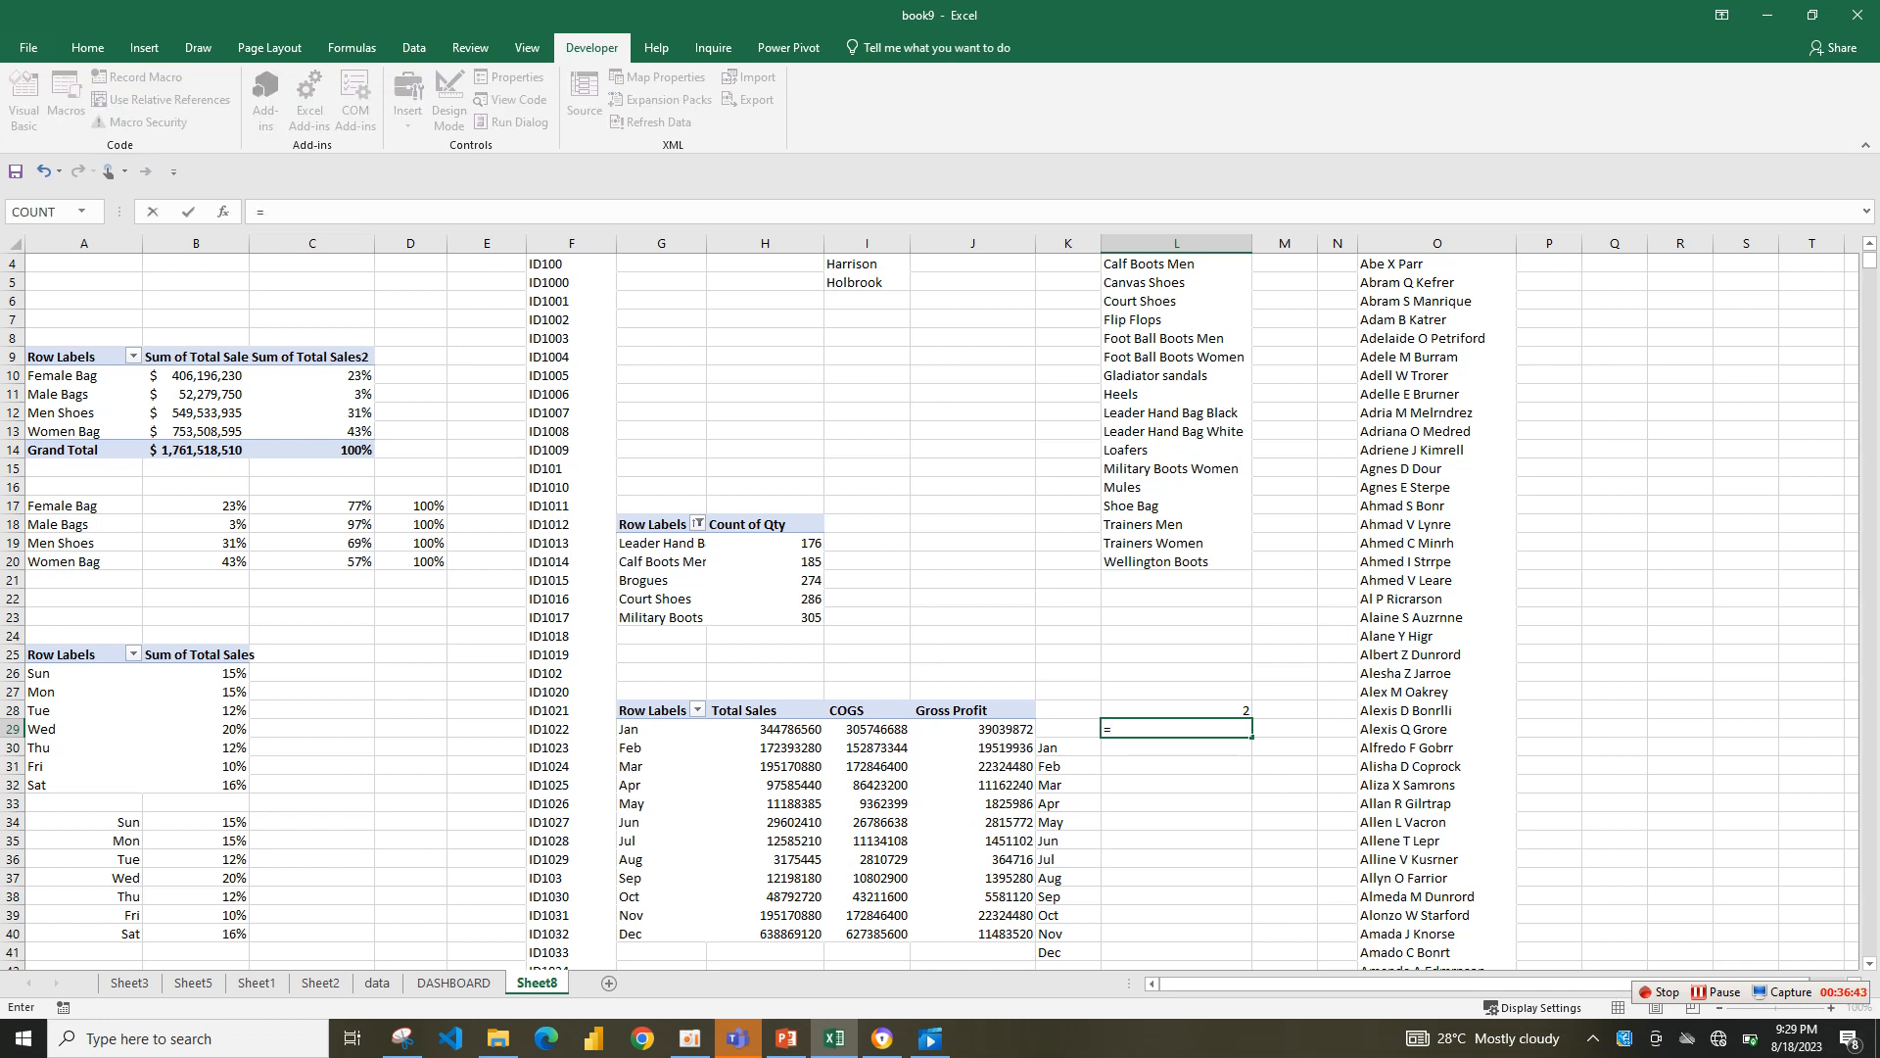
text(IND)
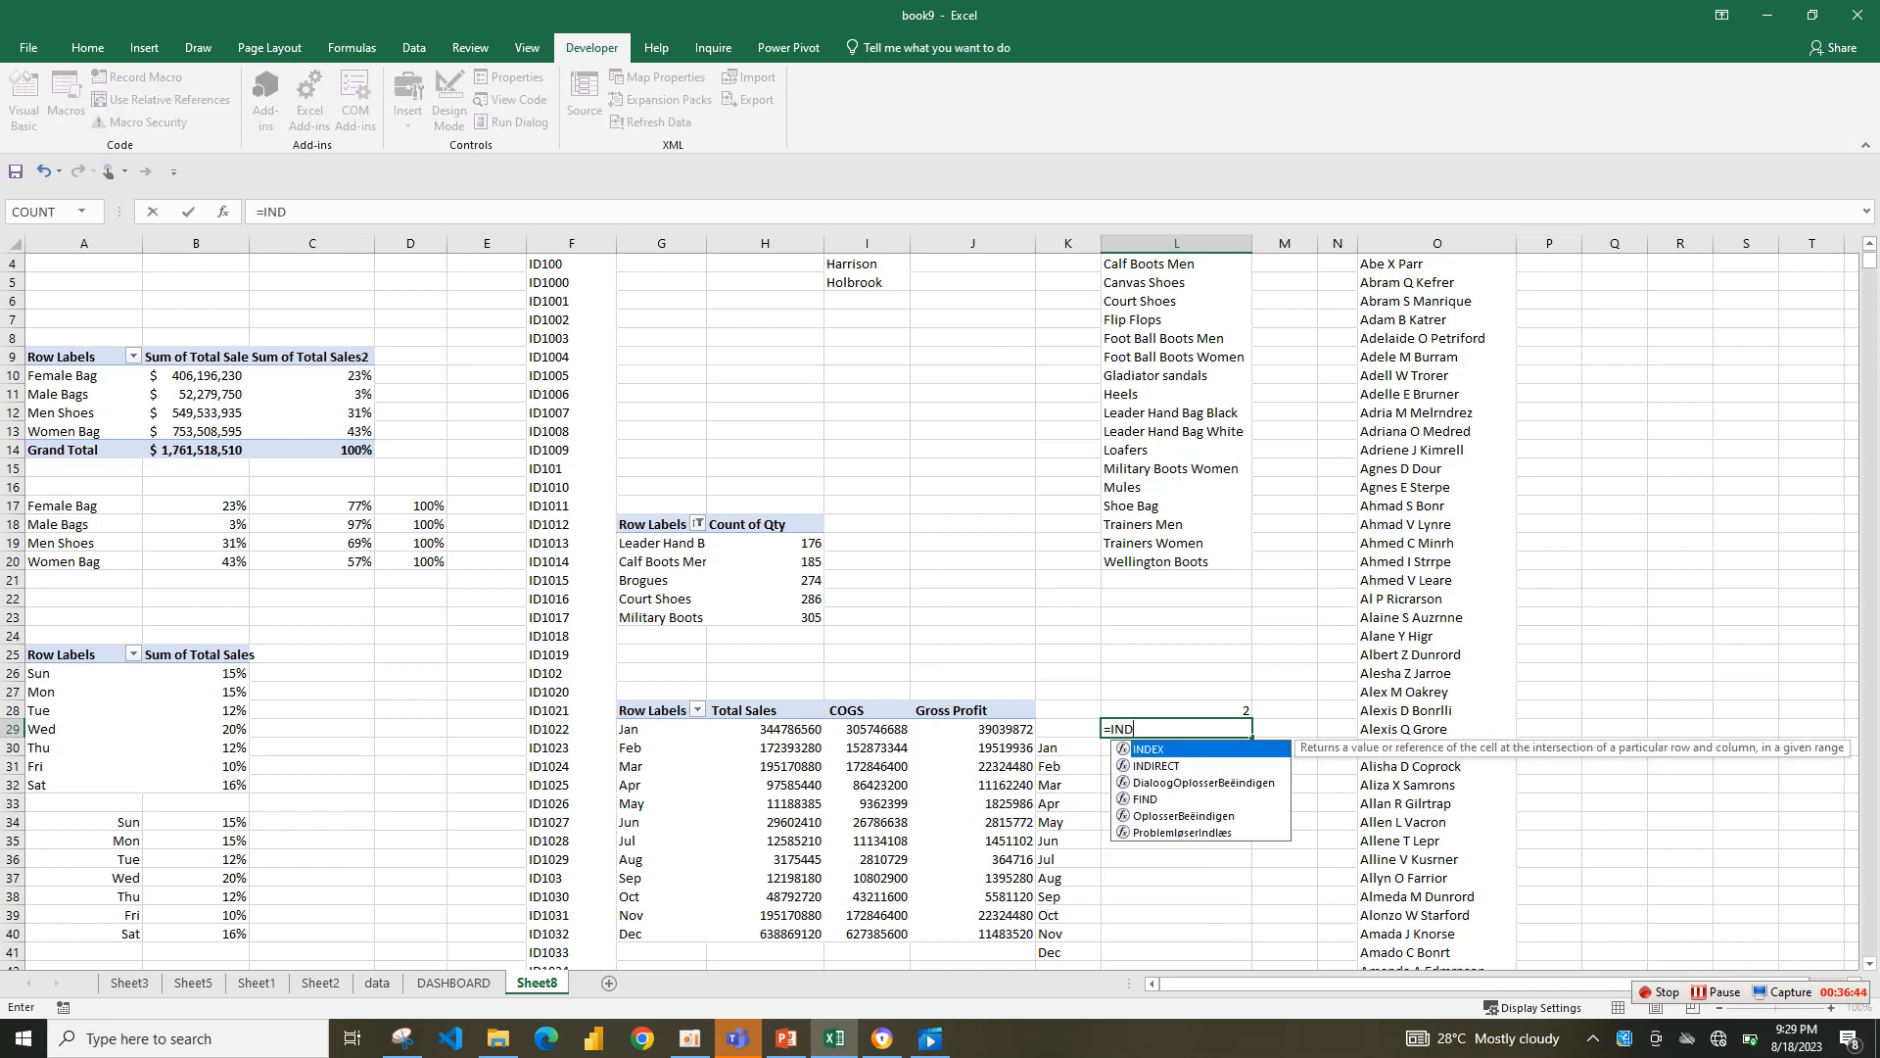
key(Tab)
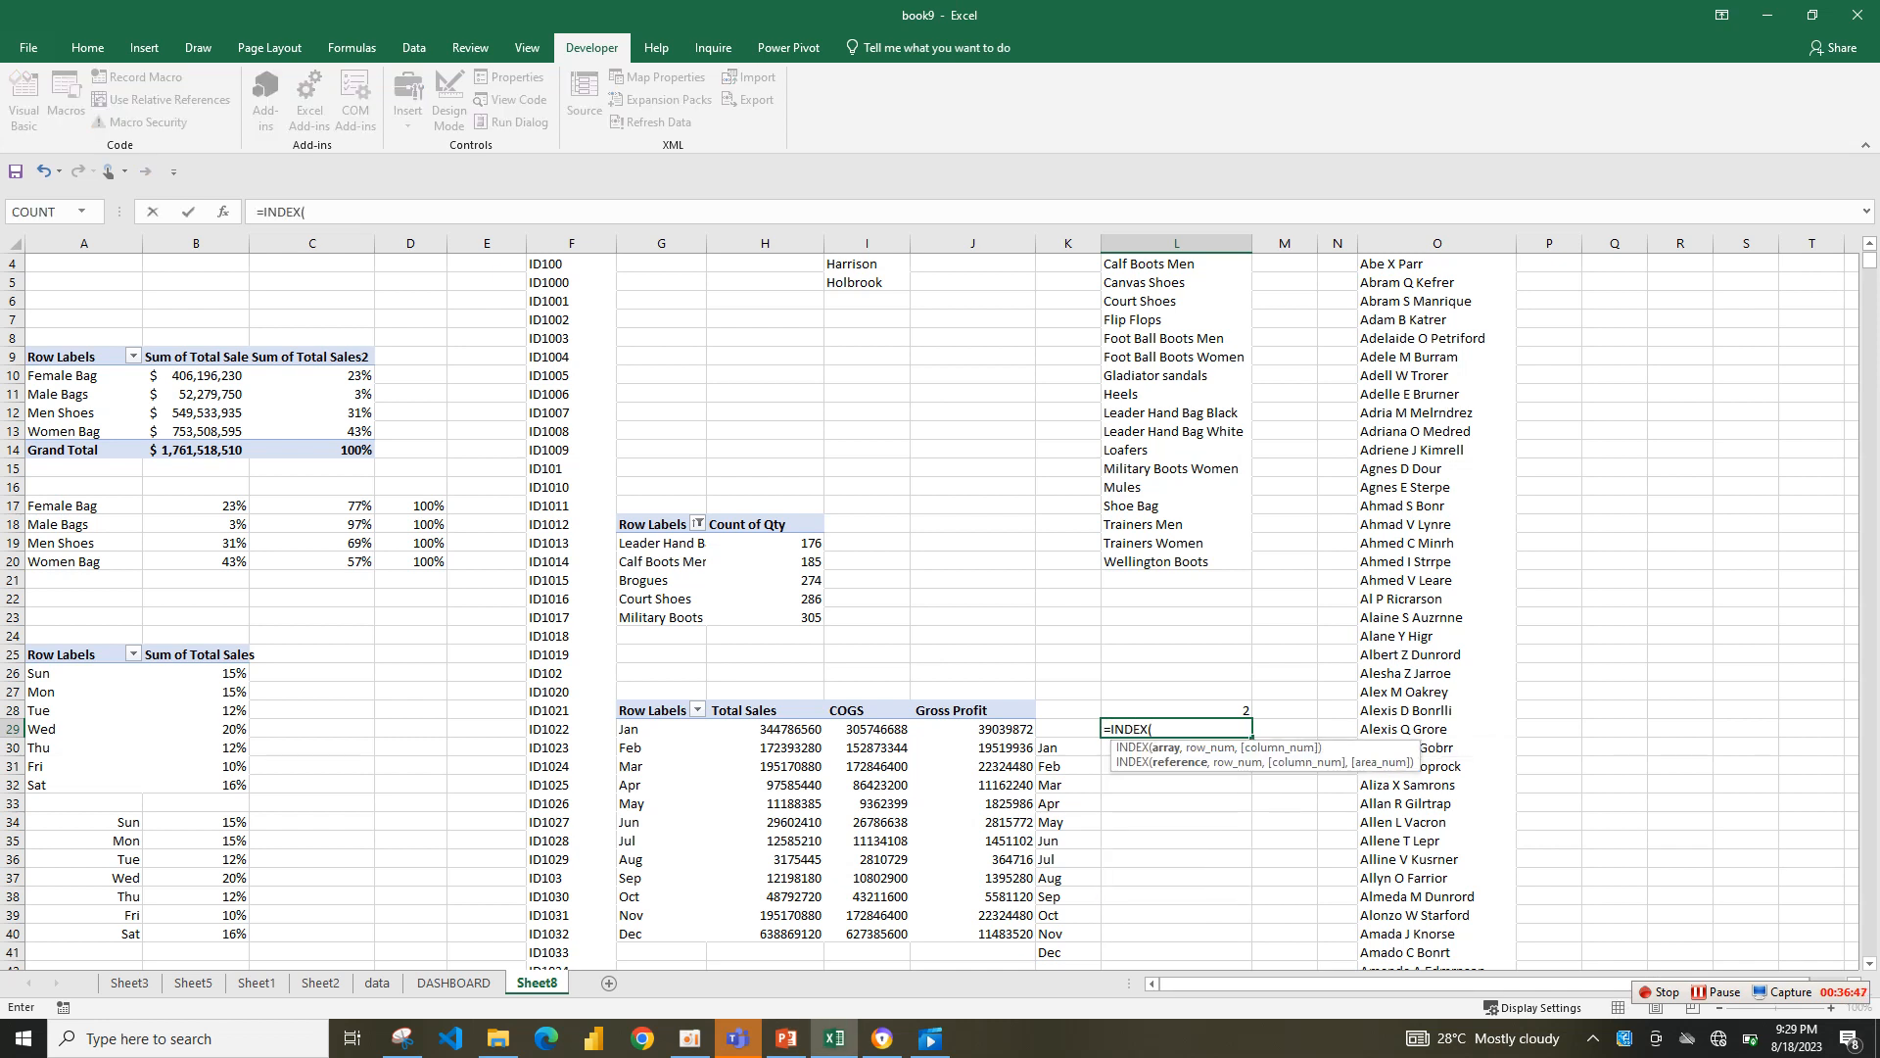
drag(745, 710, 1030, 713)
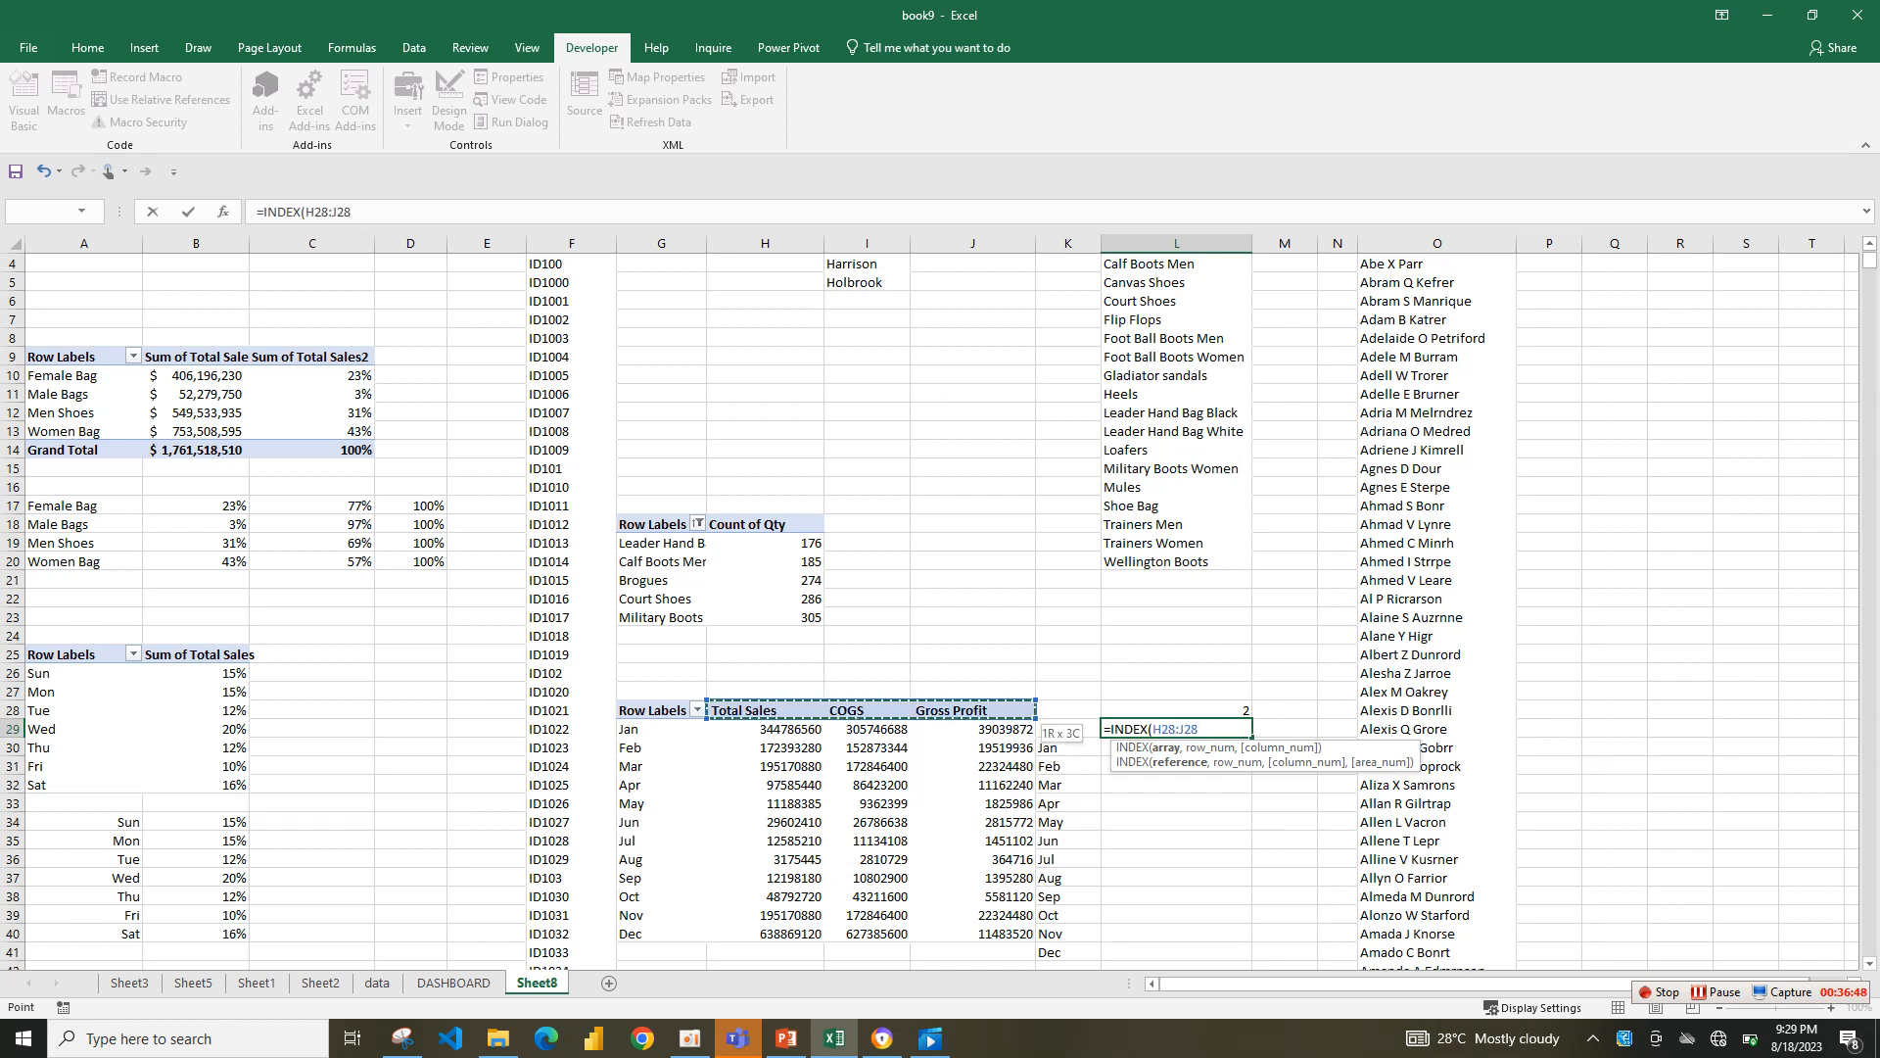
text(,)
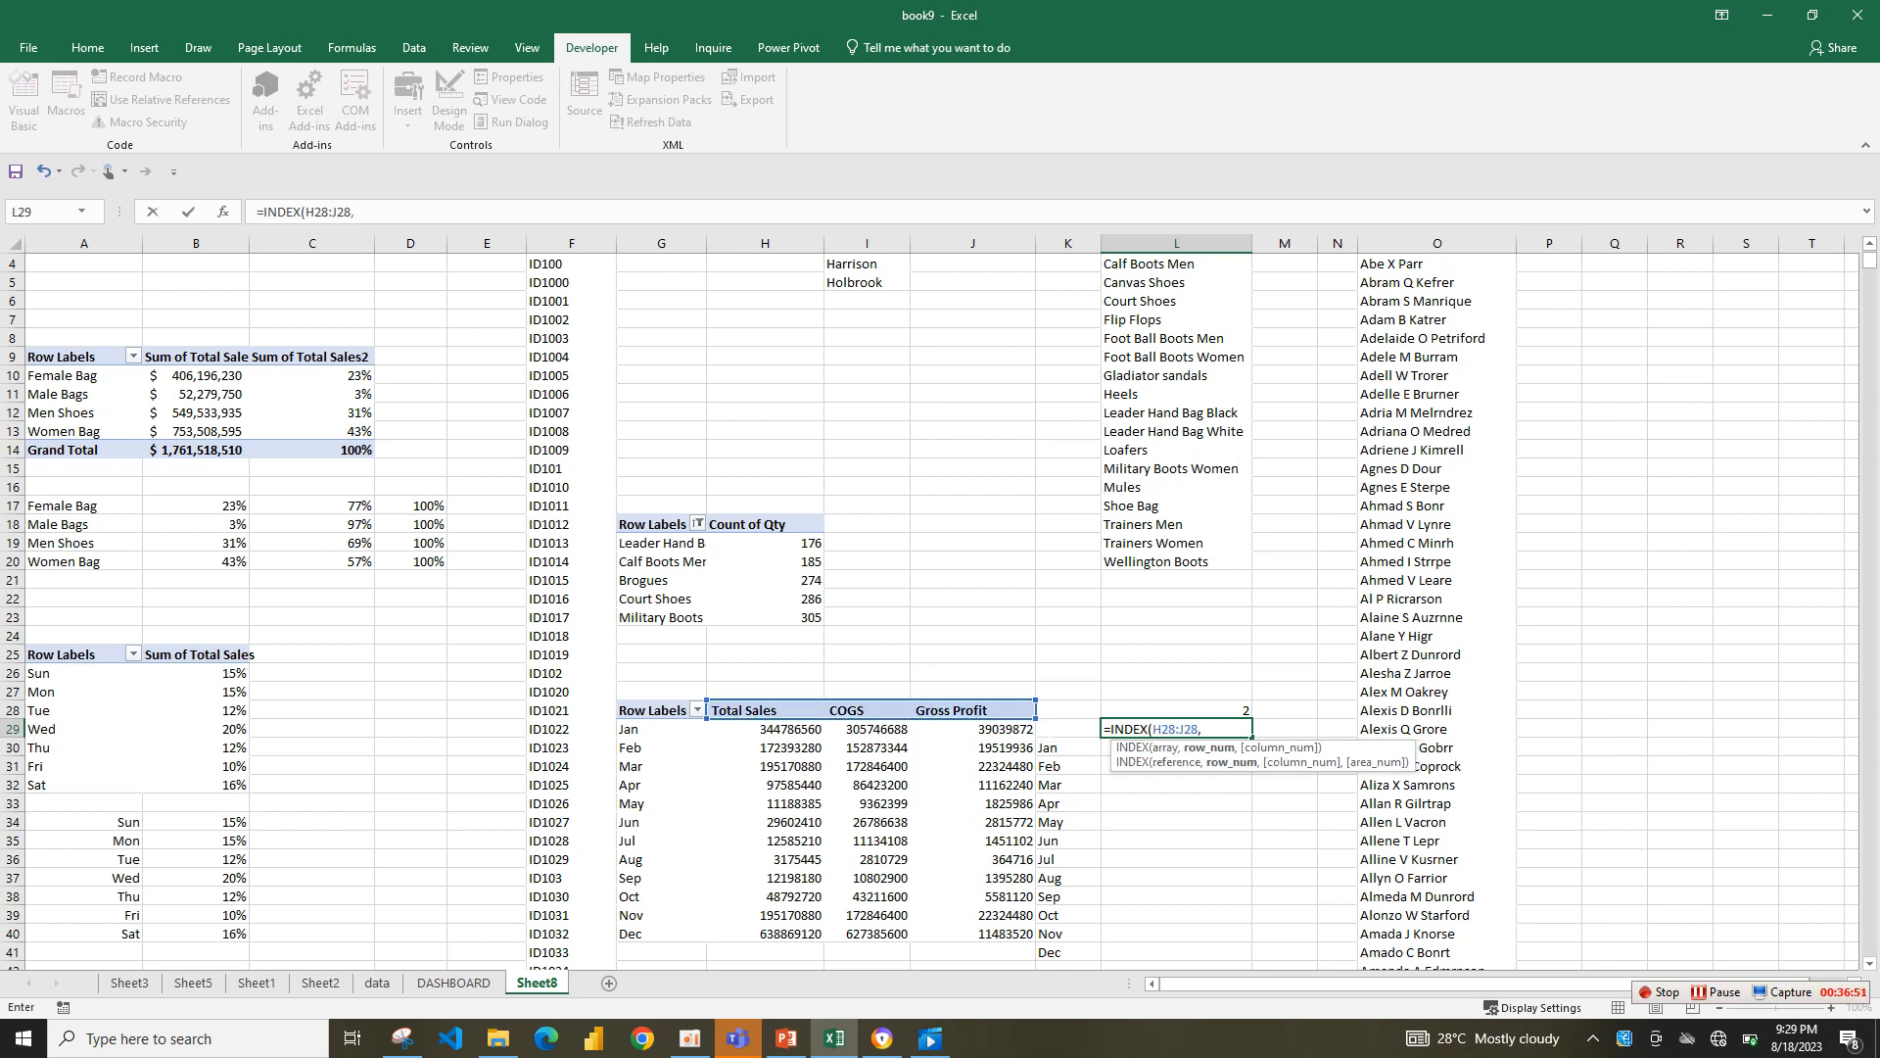
click(1176, 711)
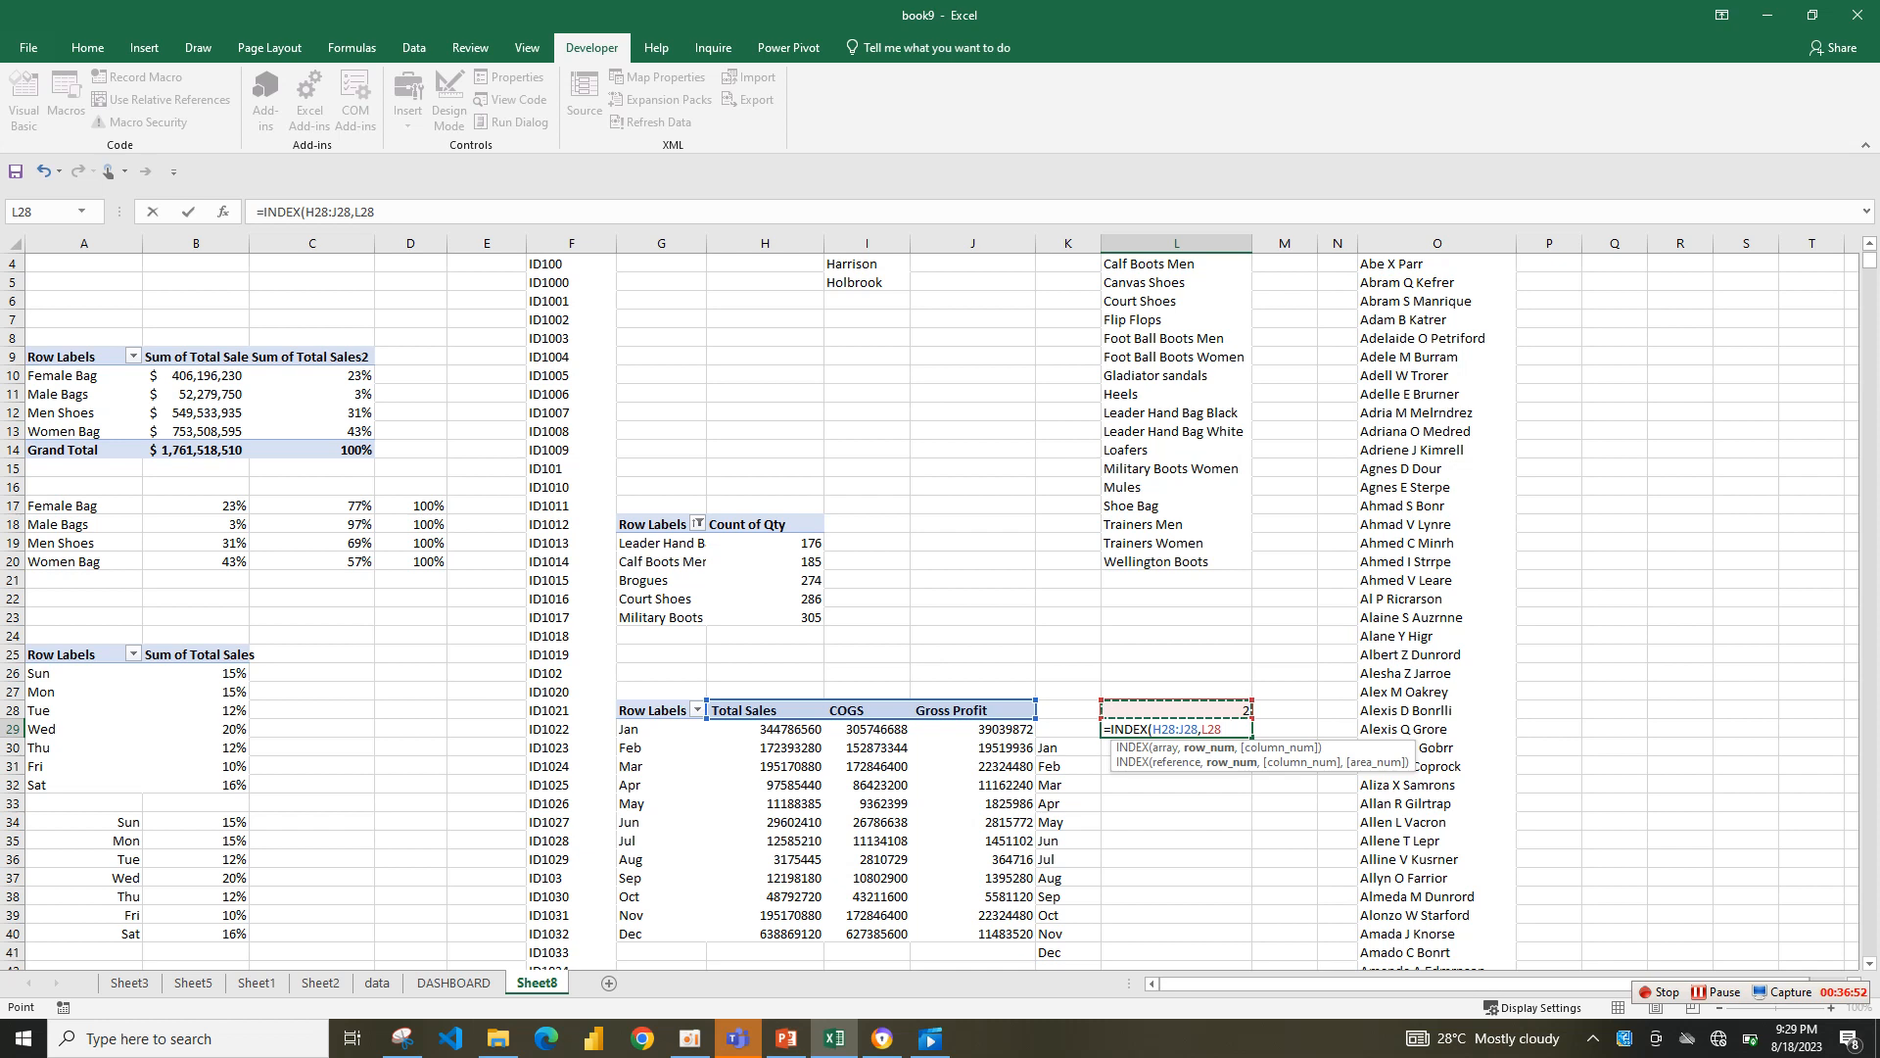
text())
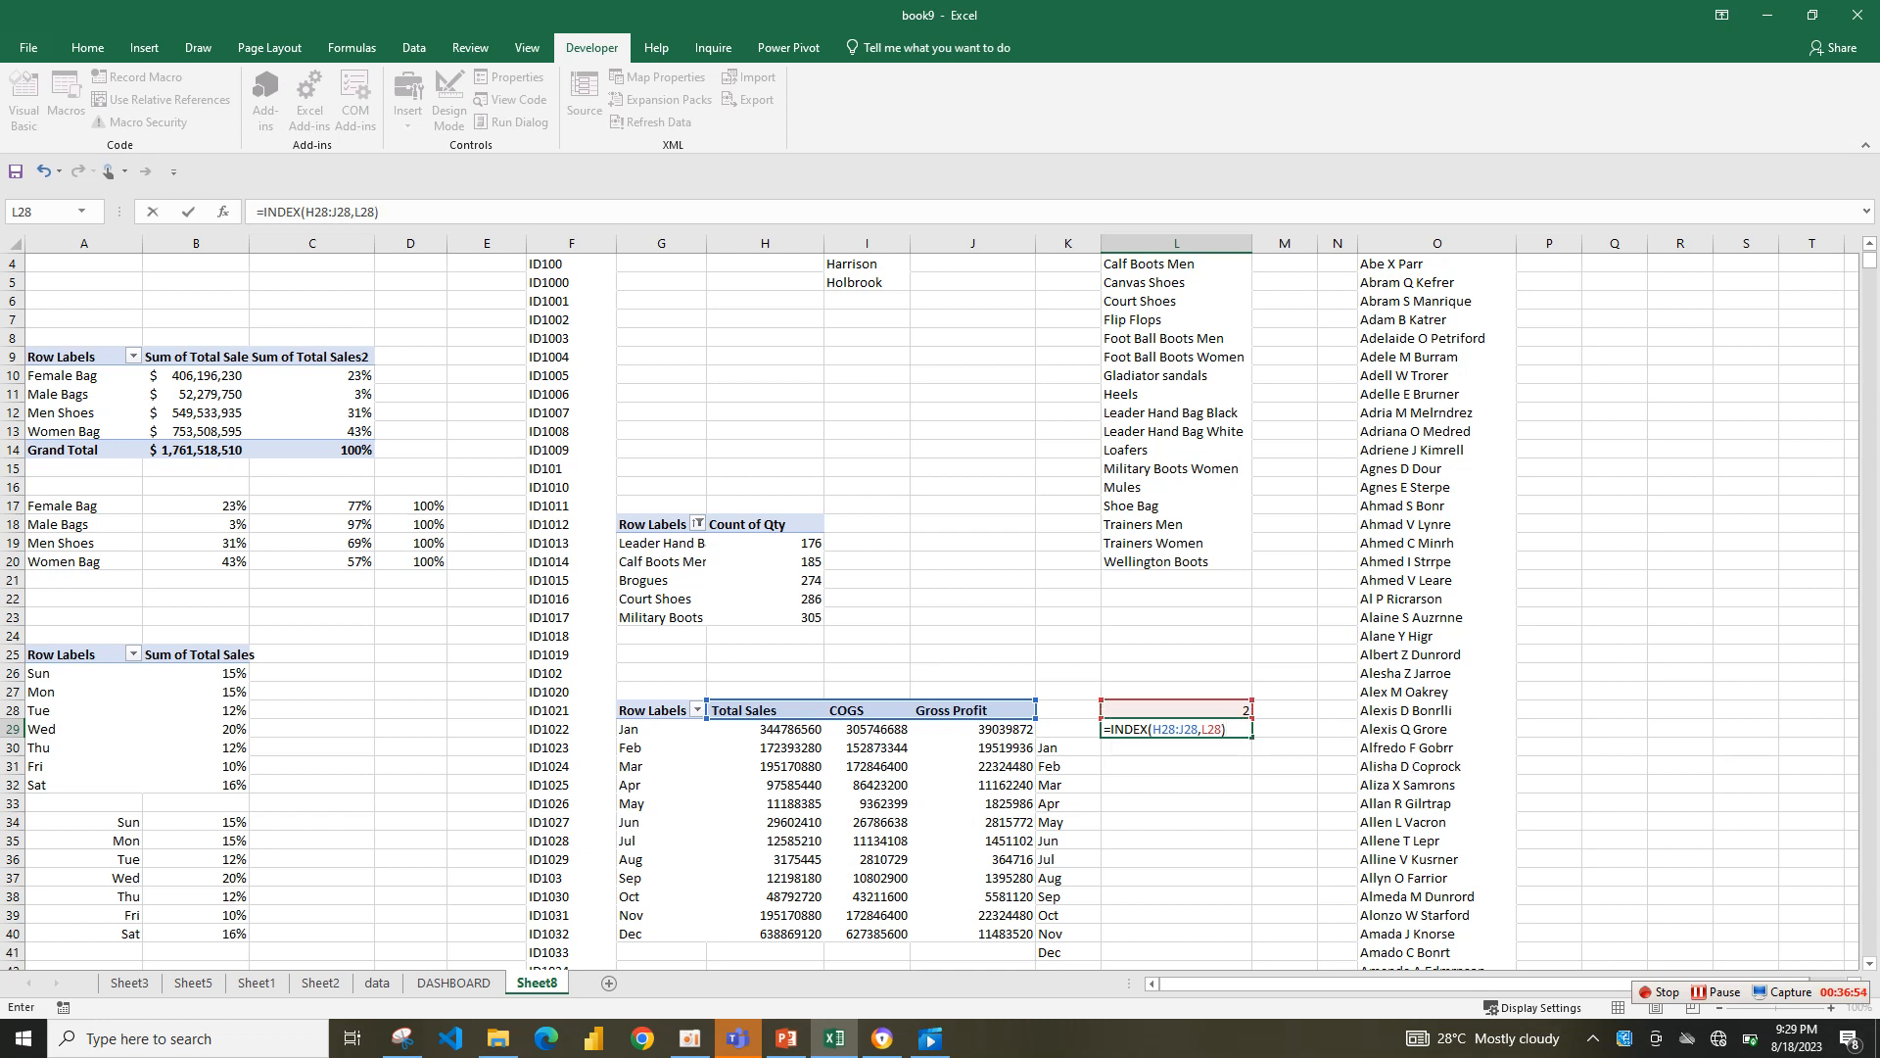
key(Return)
click(1176, 729)
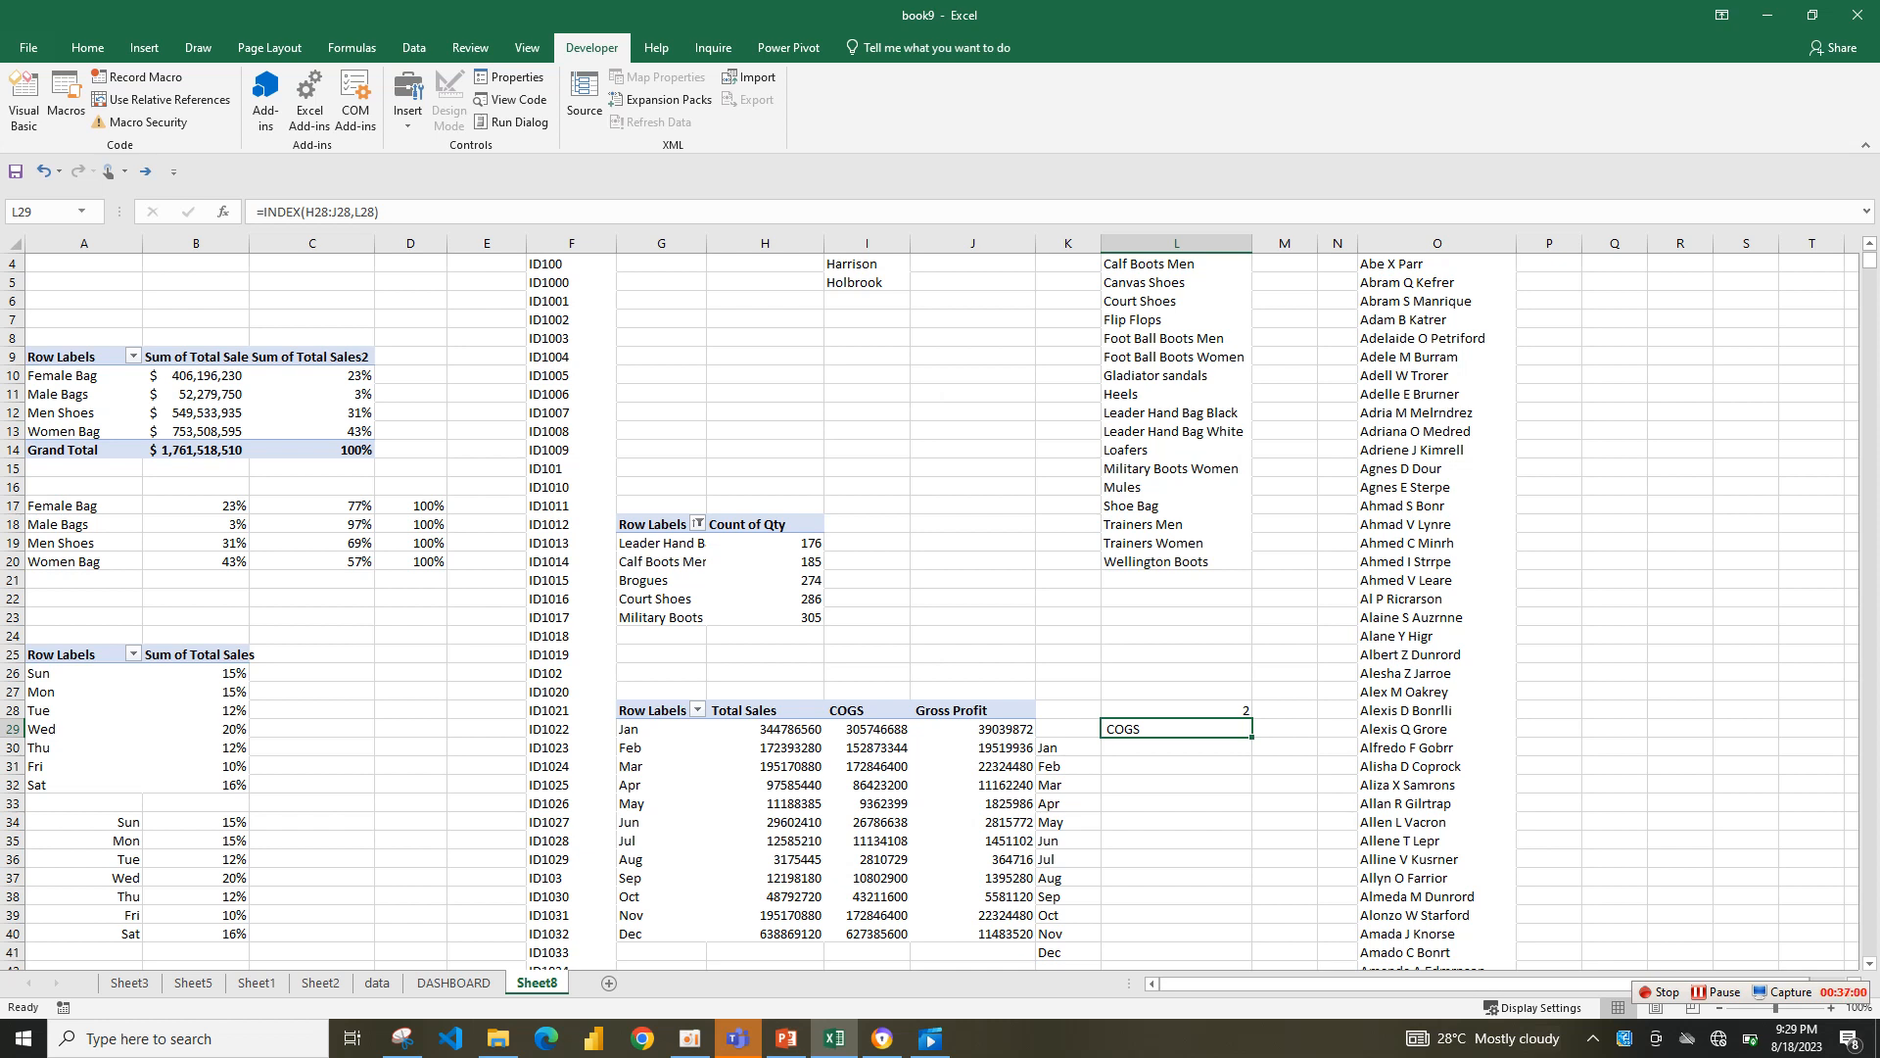
drag(1176, 747, 972, 731)
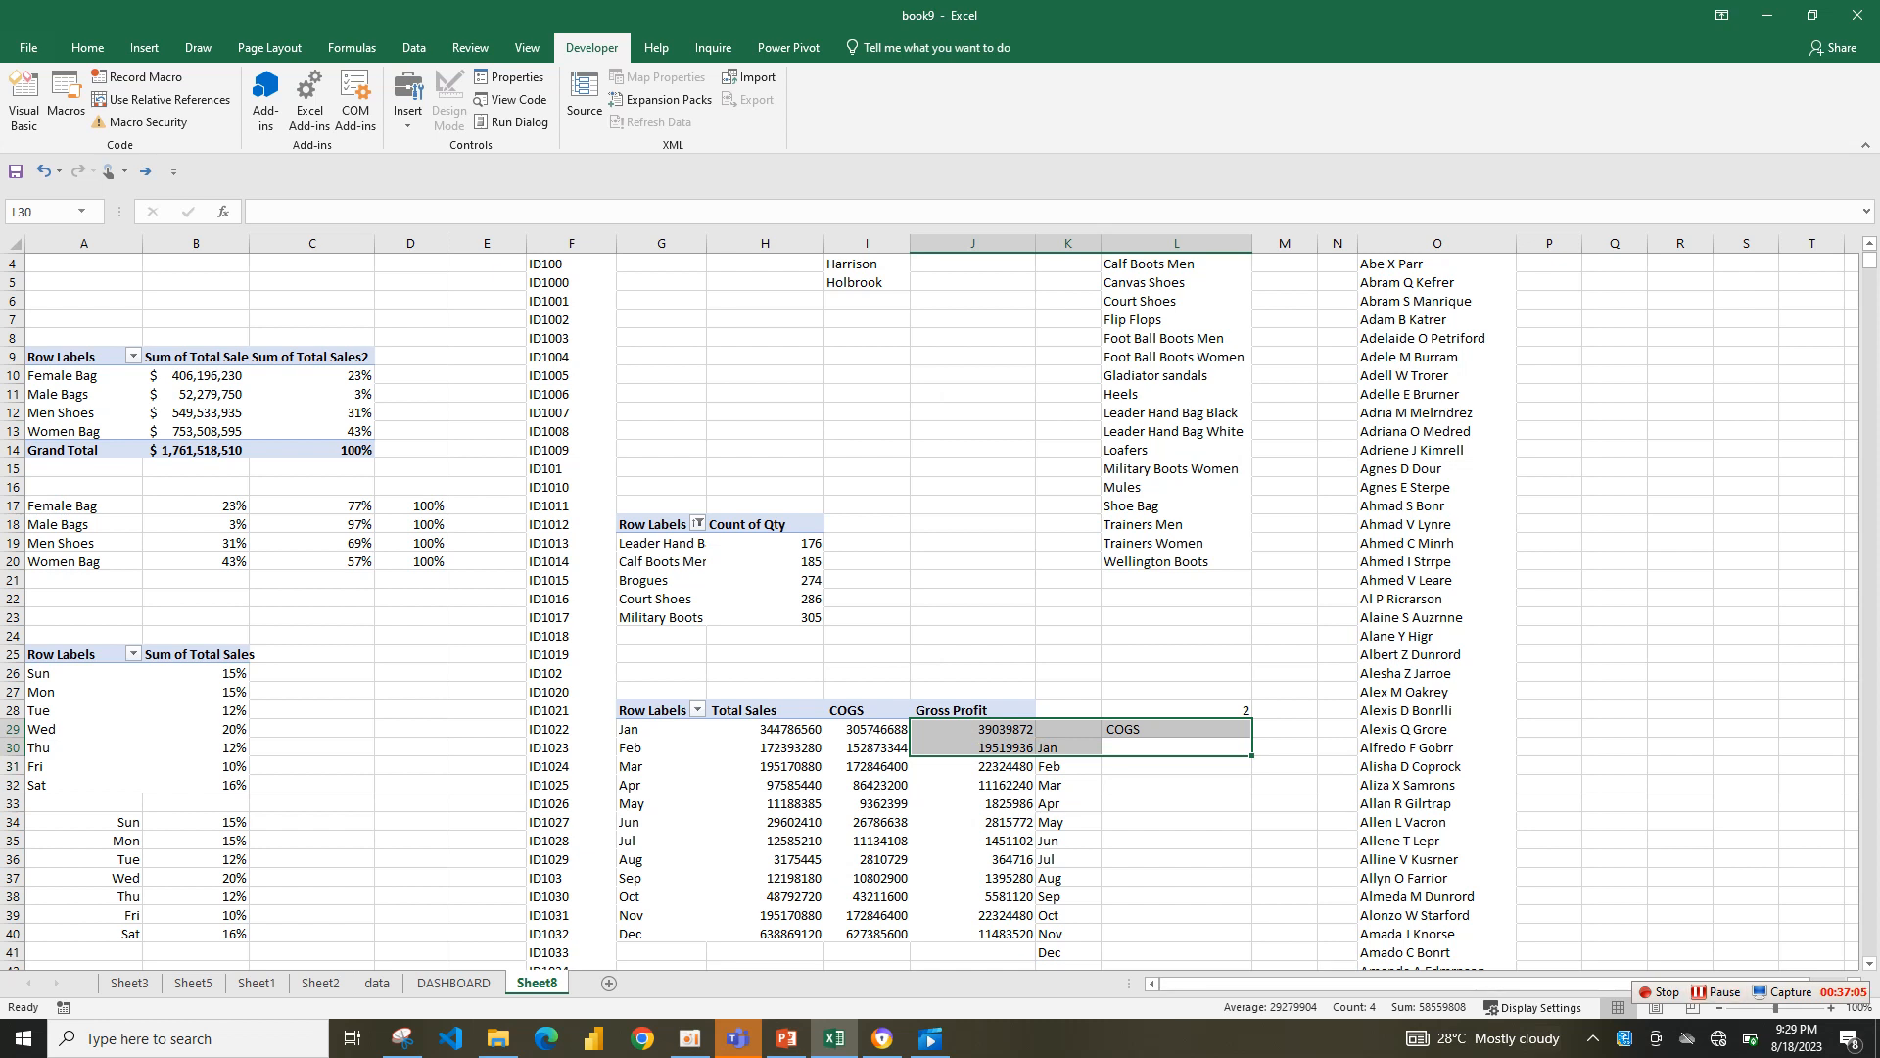
click(1176, 803)
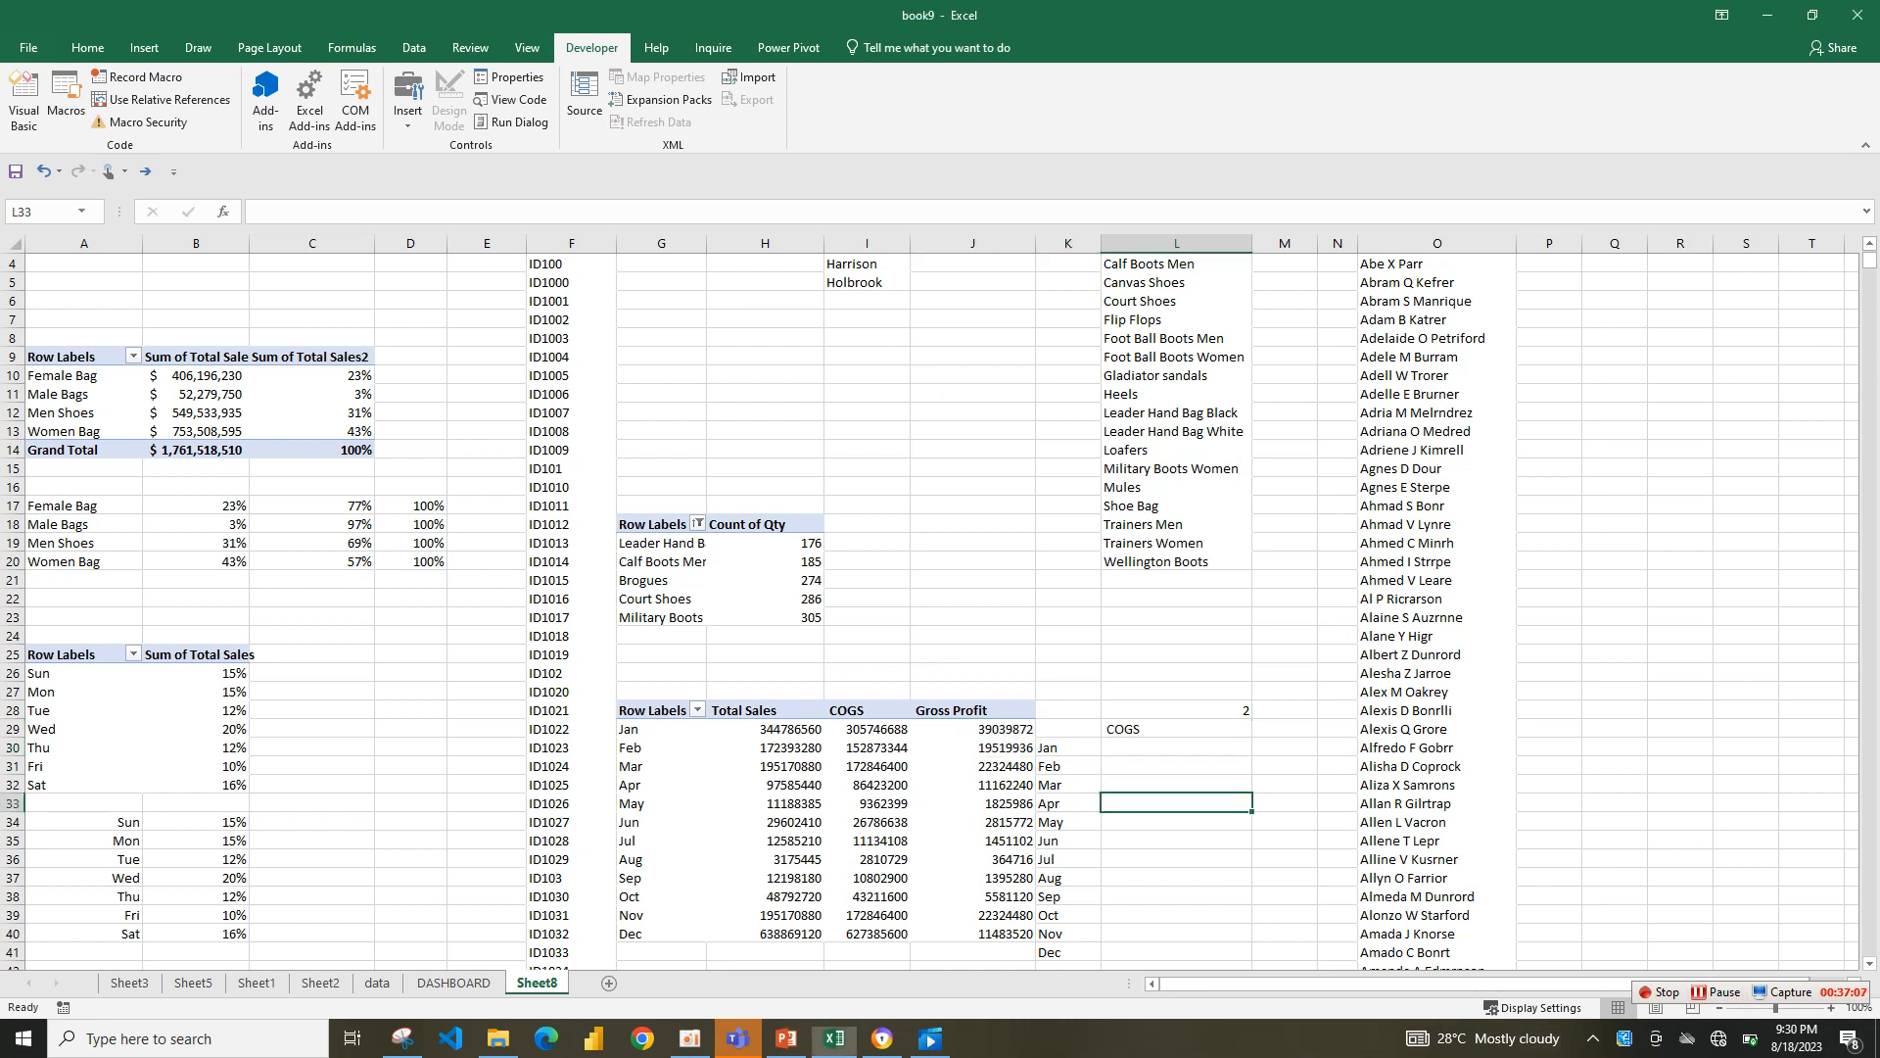
drag(764, 728, 972, 896)
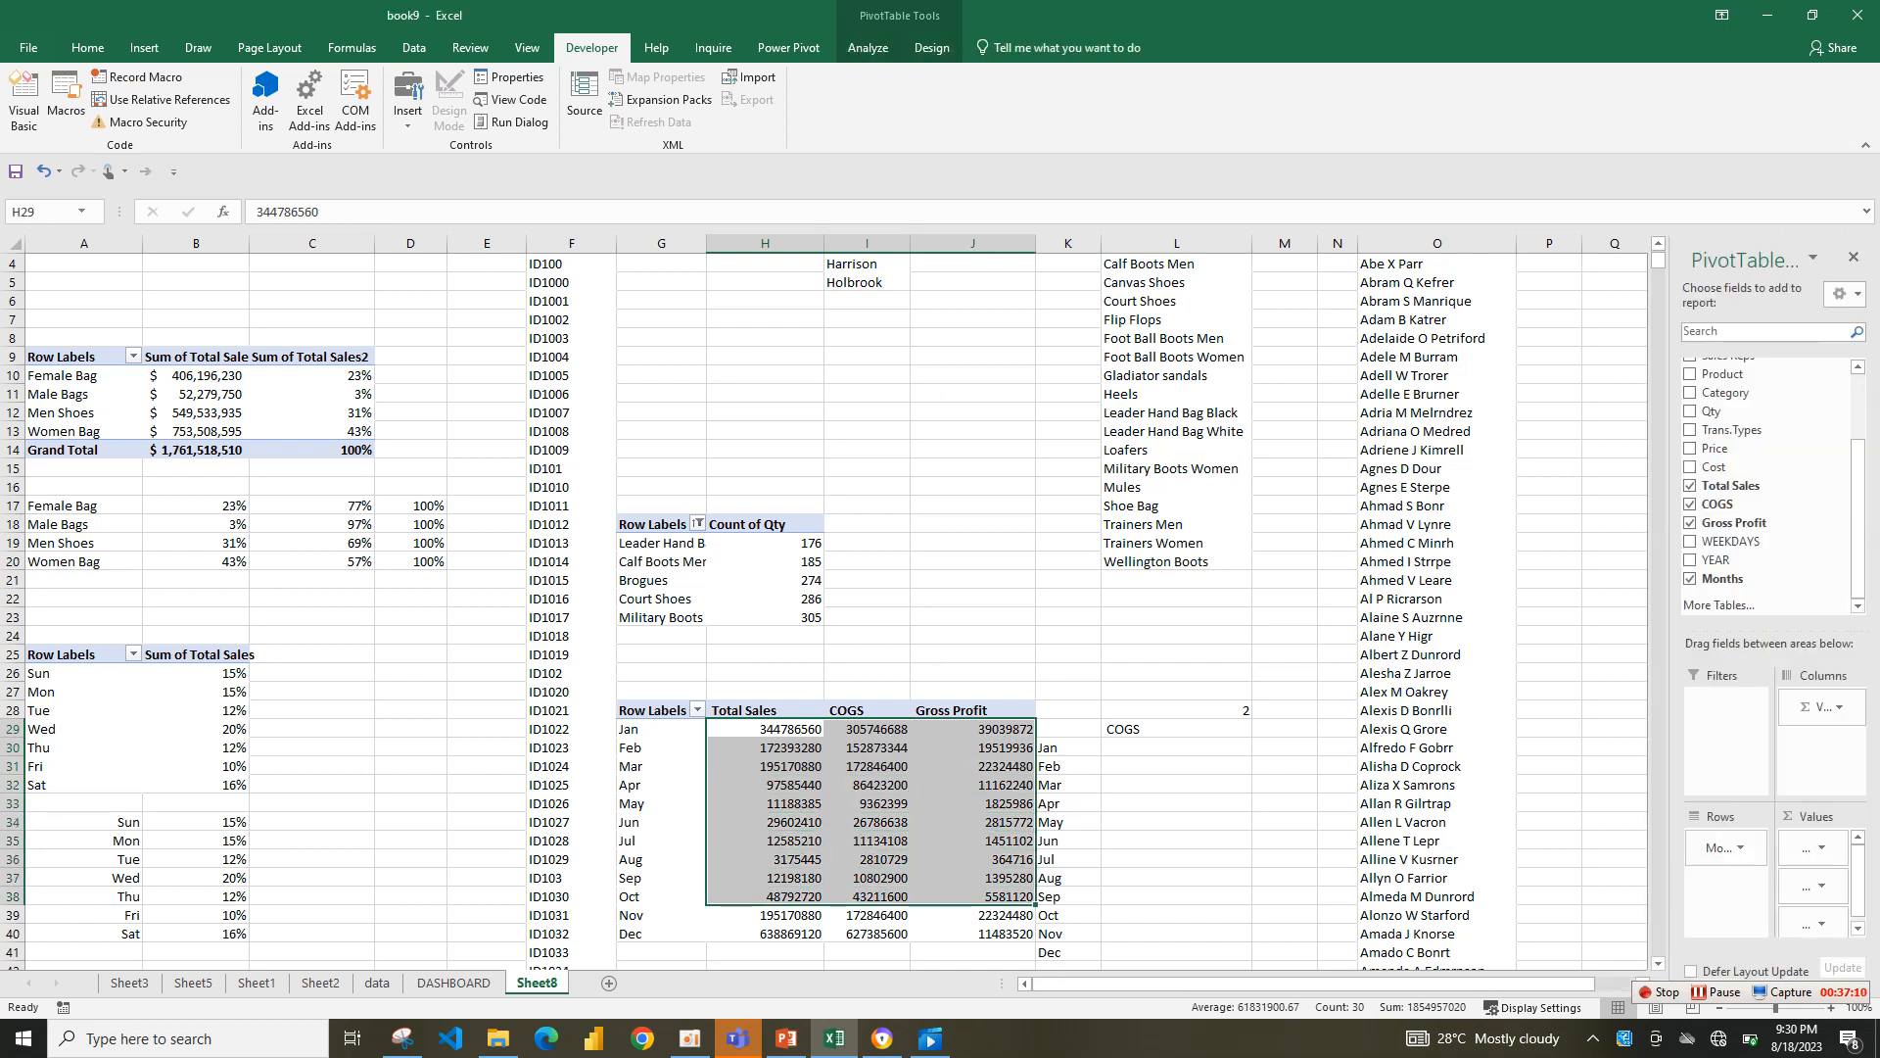
click(1176, 729)
- Begin a VLOOKUP formula in cell L30 with K30 as the lookup value and the absolute range $G$29:$J$40 as the table
click(1176, 747)
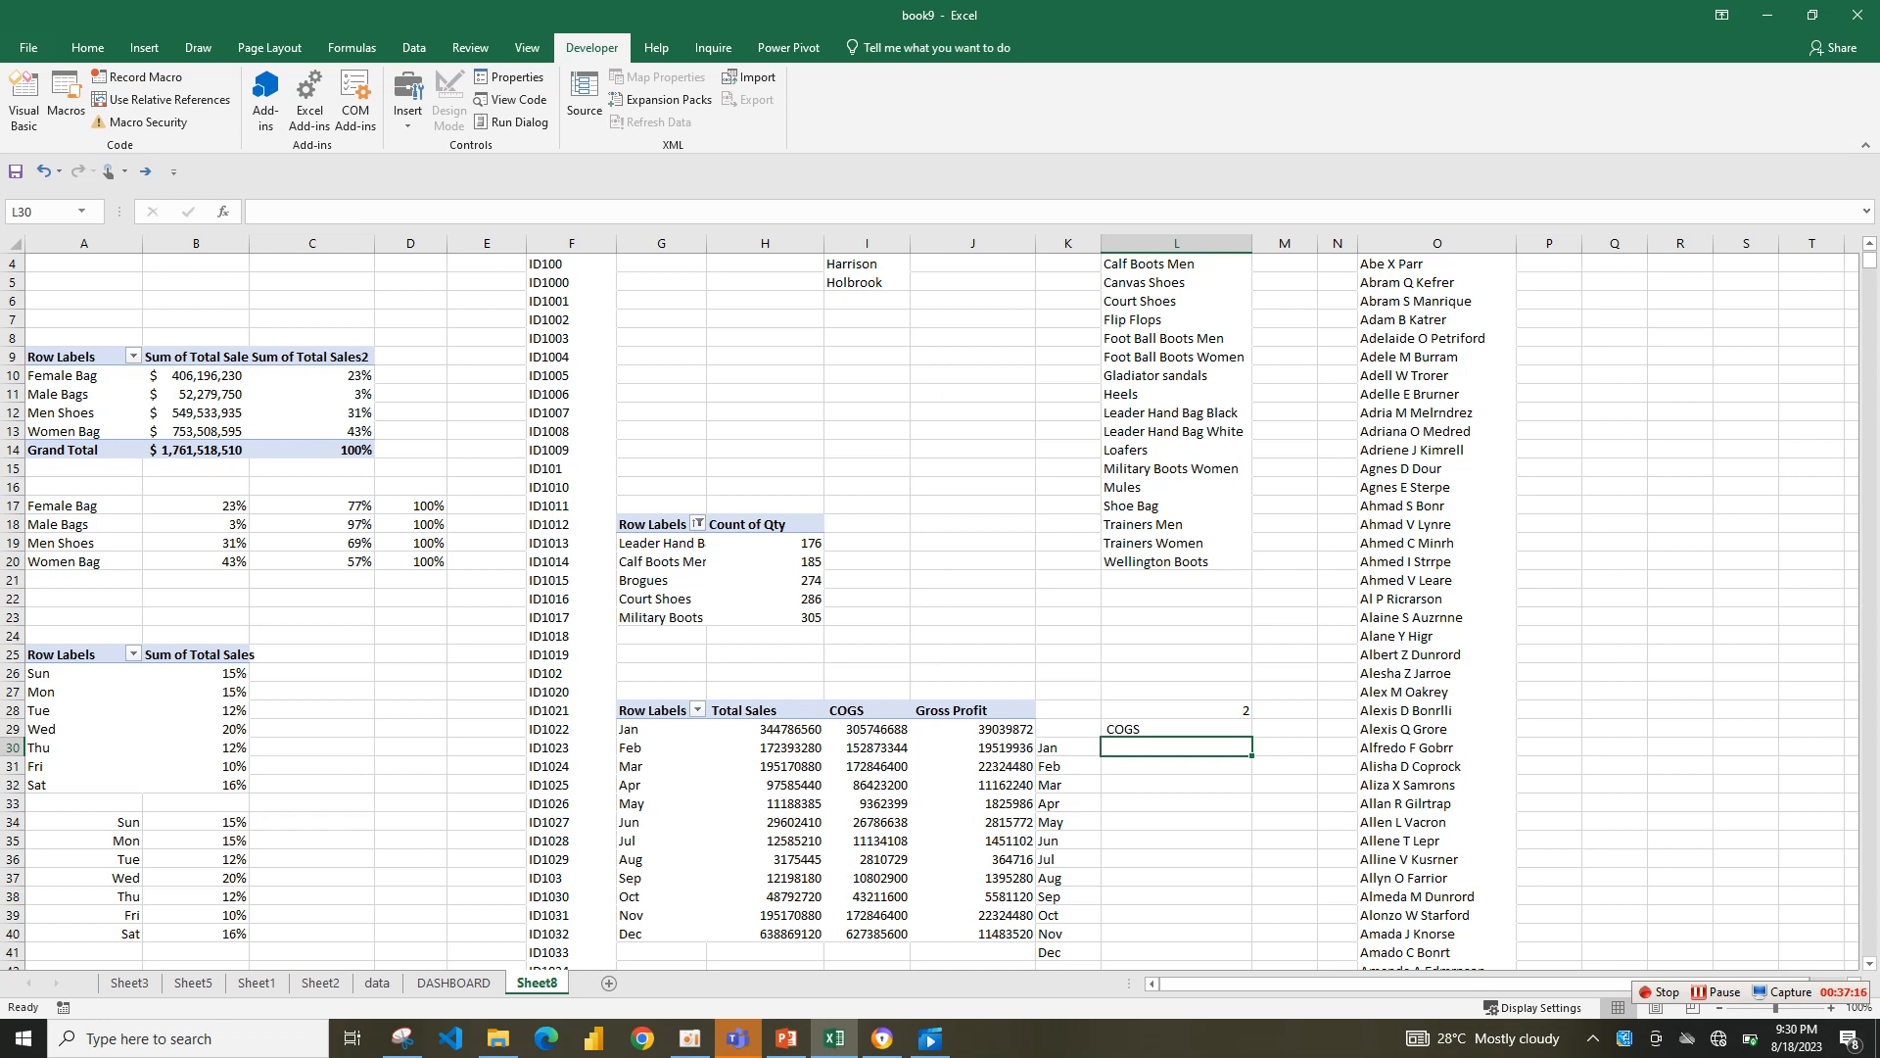
text(=V)
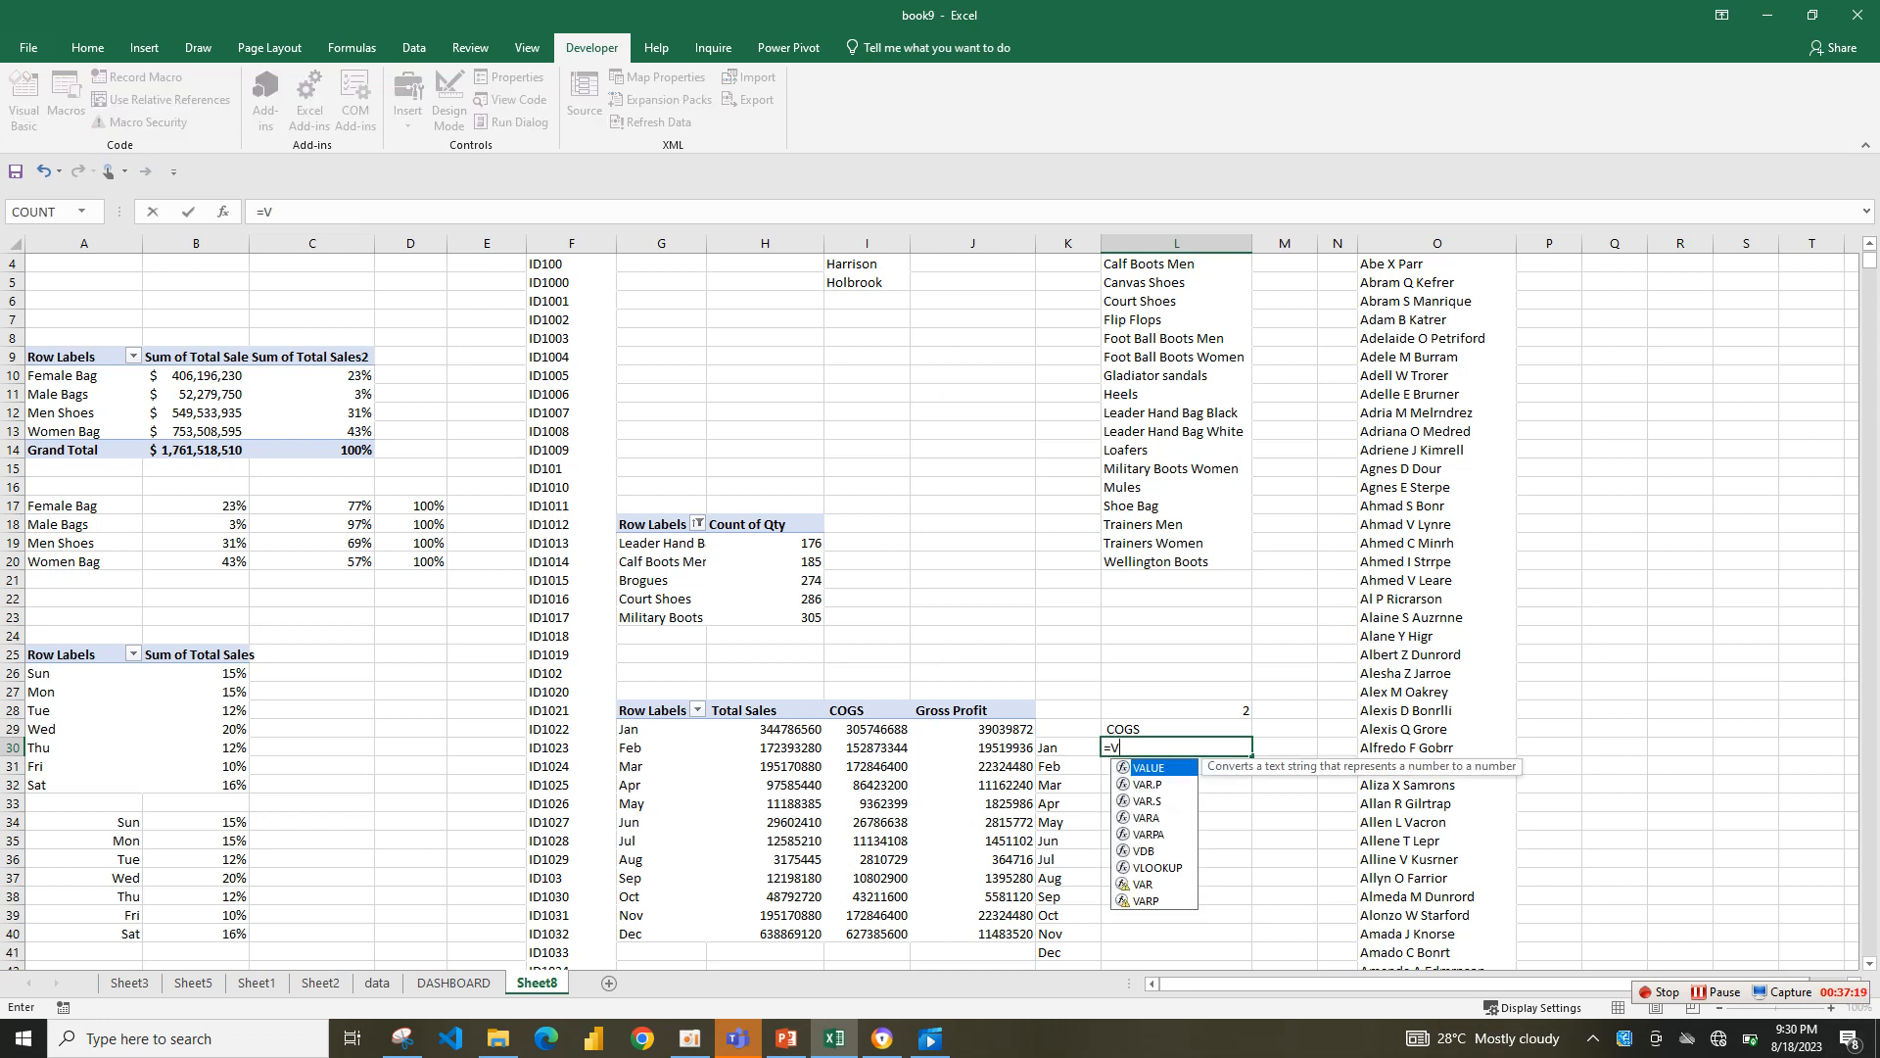
key(Down)
key(Down)
key(Down)
key(Down)
key(Down)
key(Down)
key(Tab)
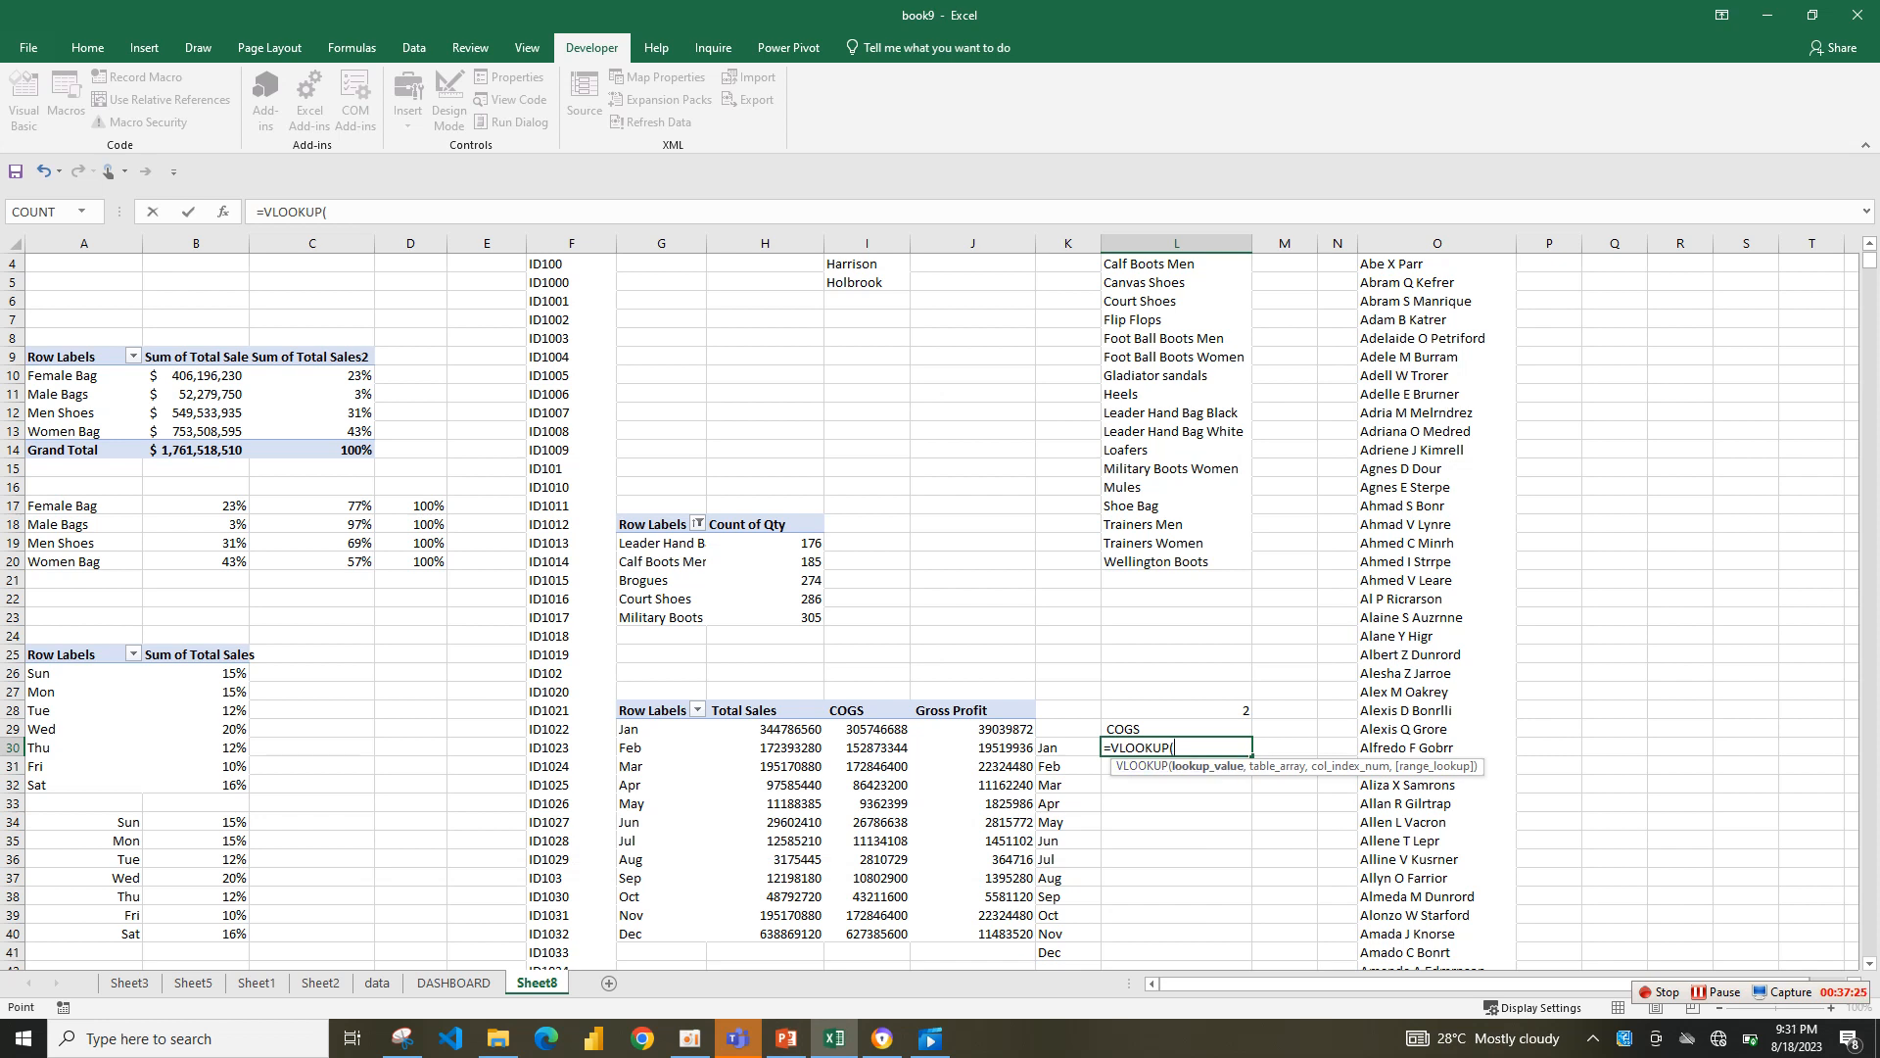
key(Left)
text(,)
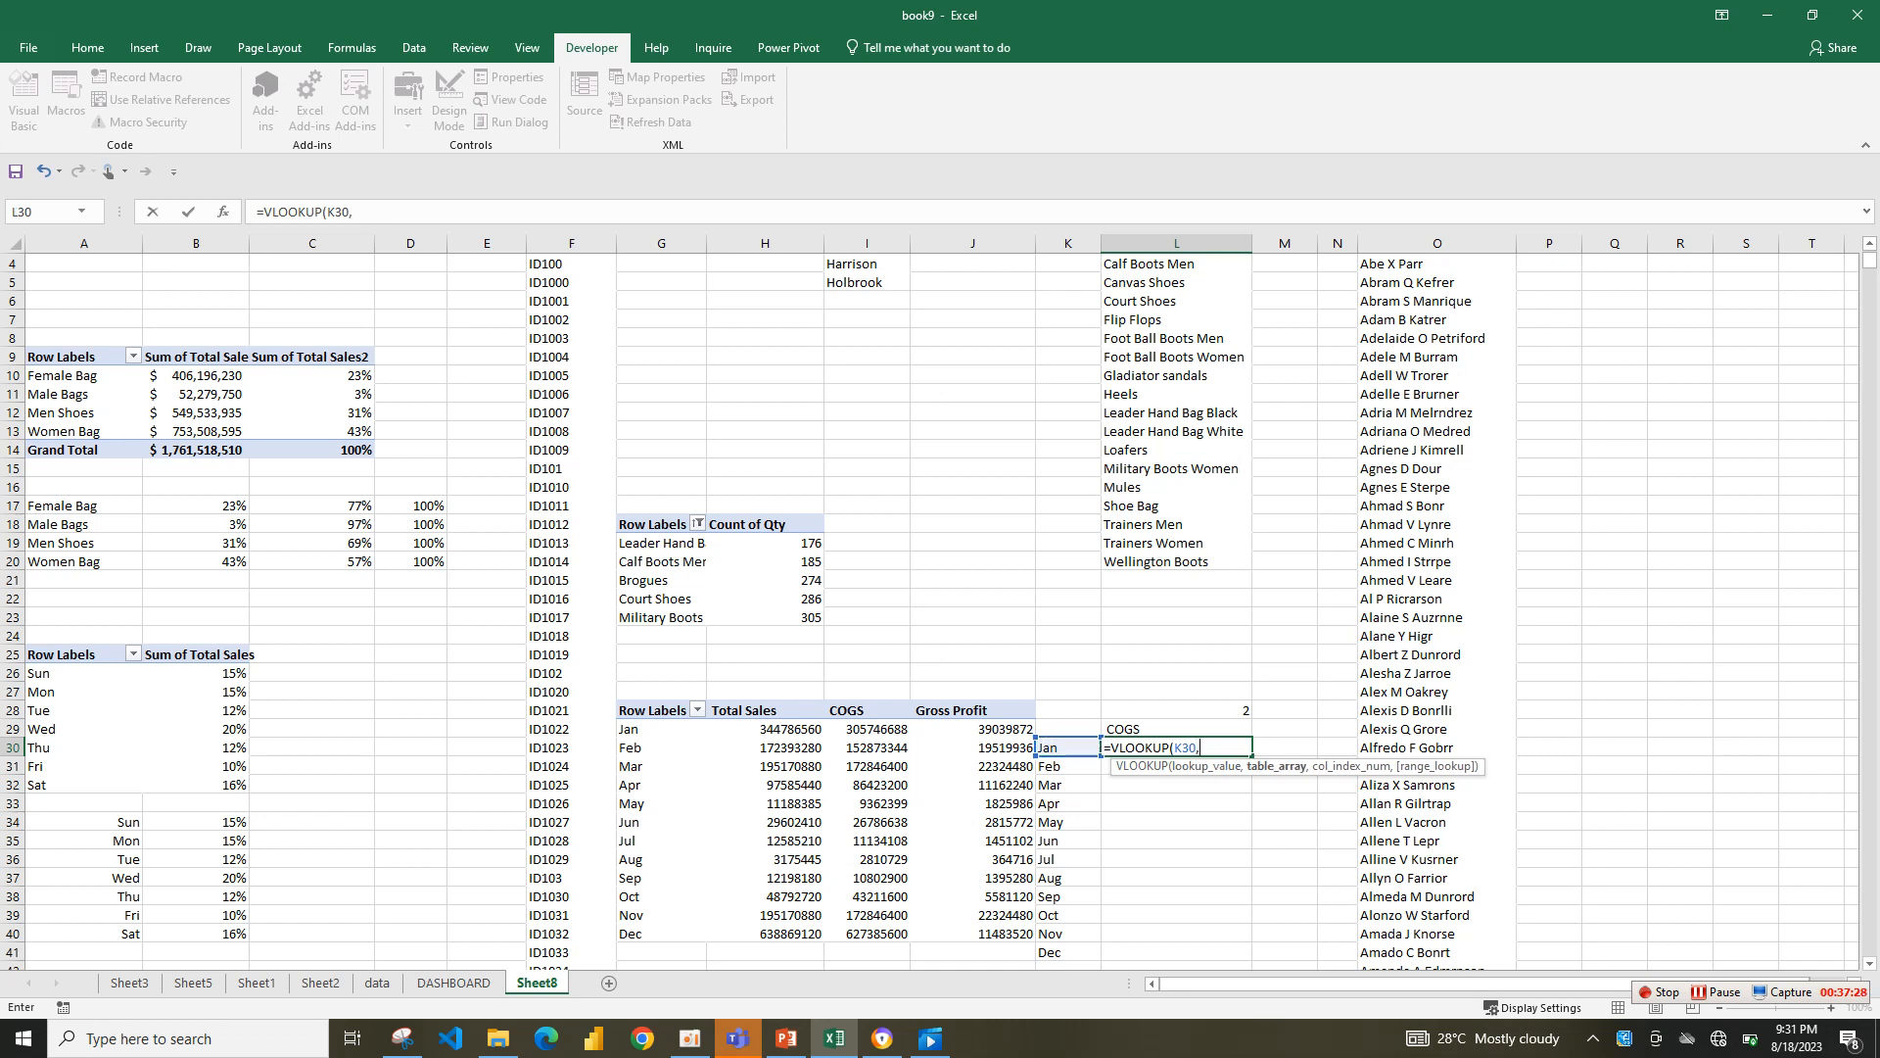
drag(627, 729, 1028, 932)
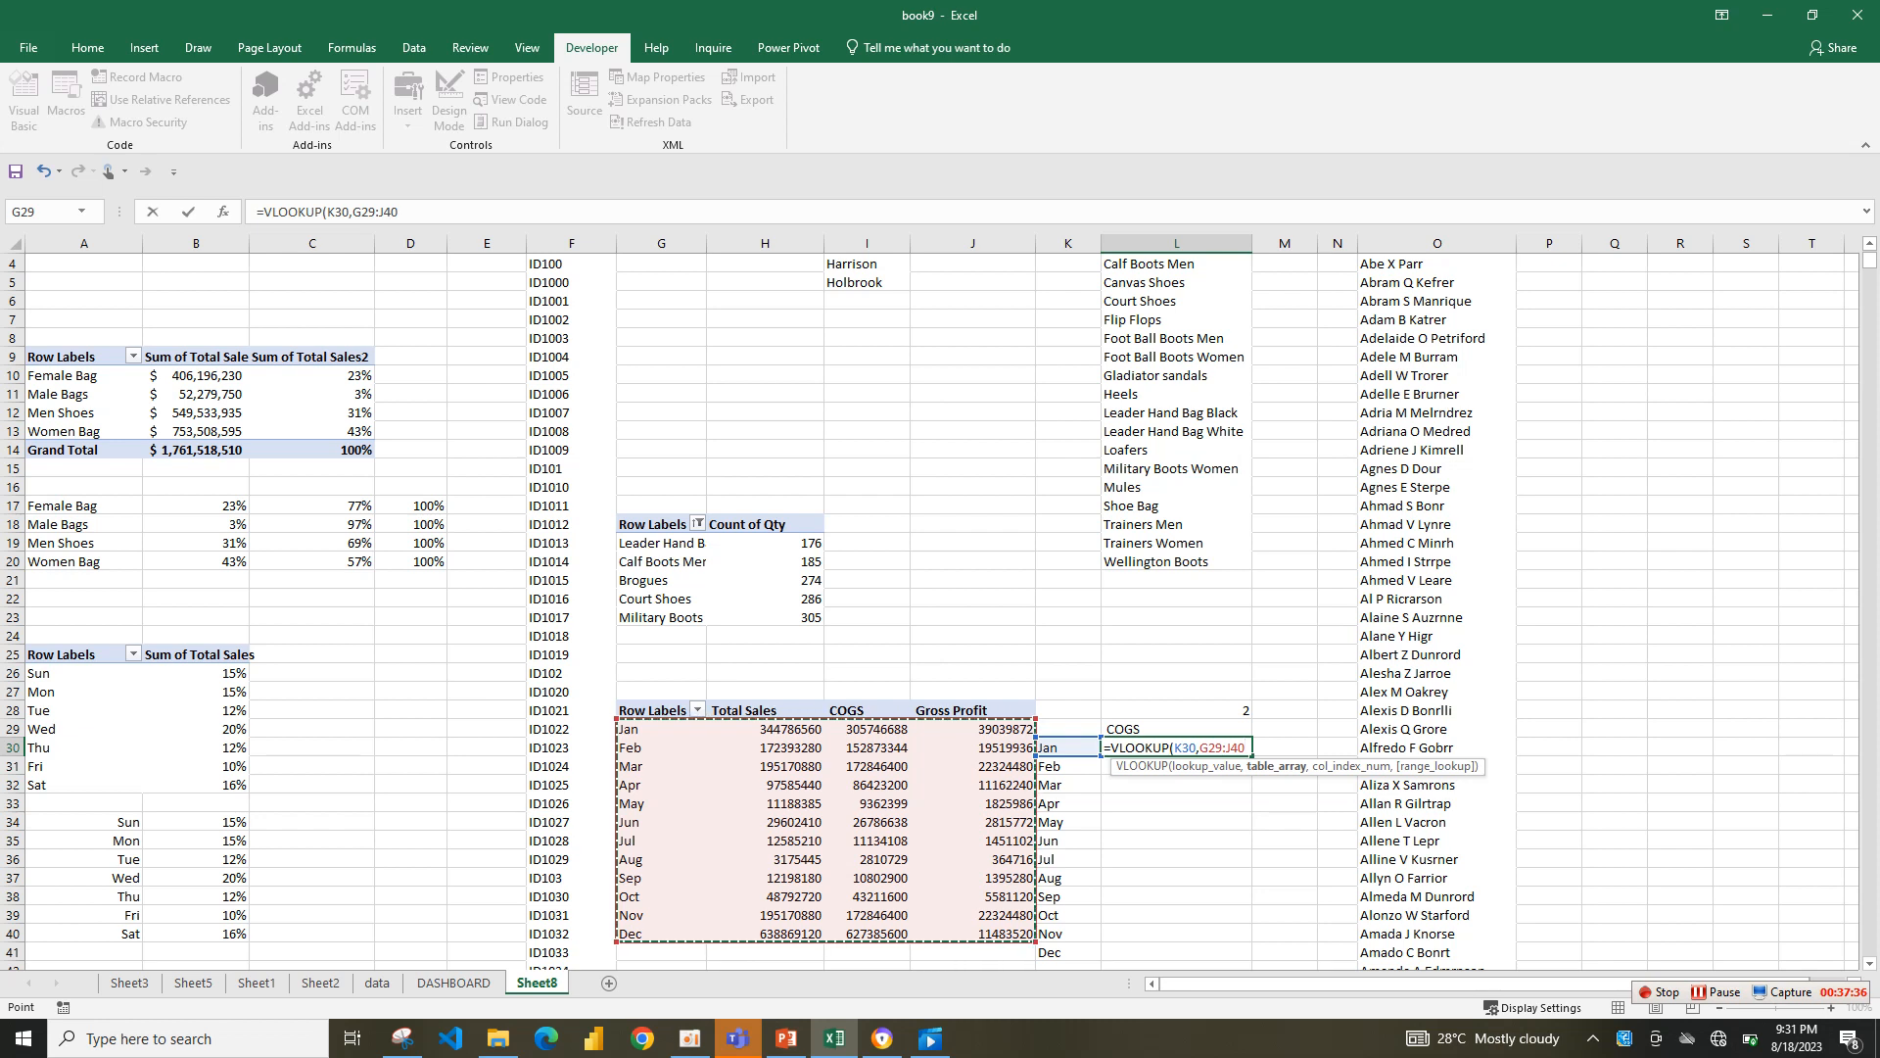
key(F4)
text(,)
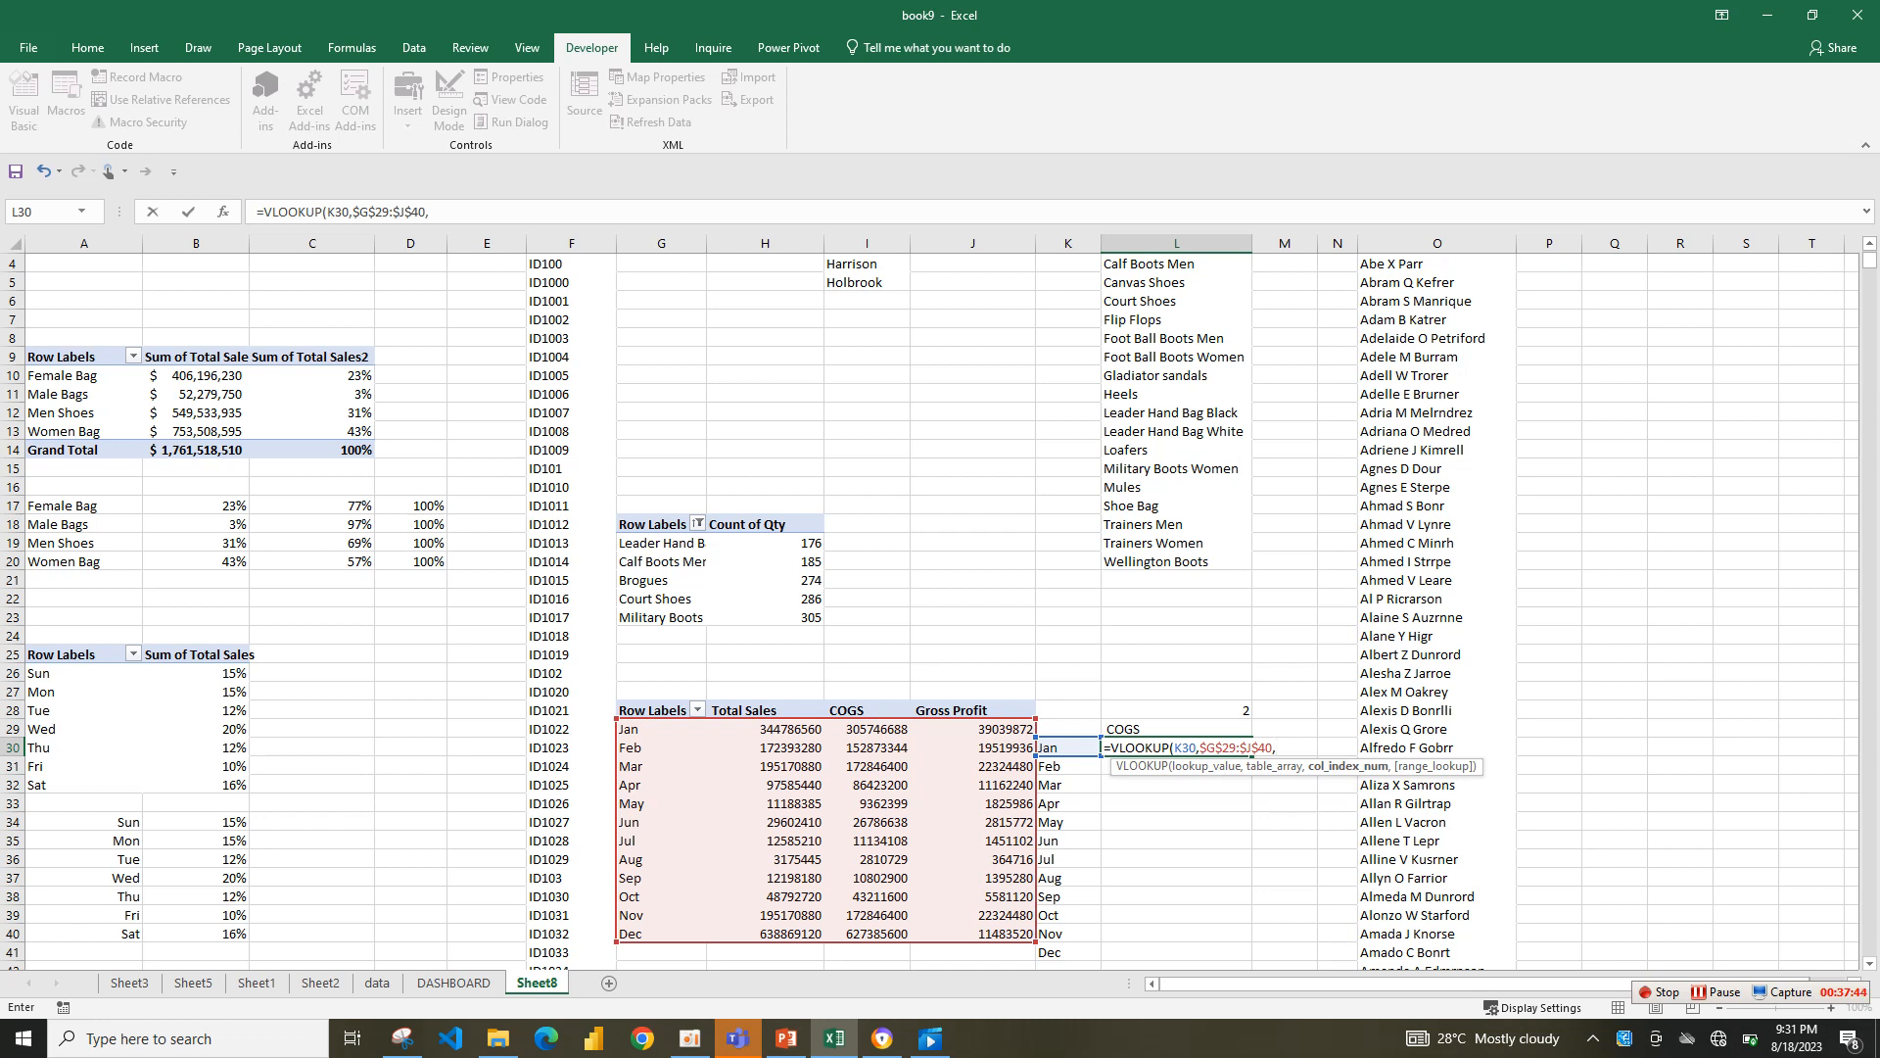
- Add L28:L28 as the column index of the VLOOKUP in L30 and try to enter the formula ending in "),0"
click(1176, 710)
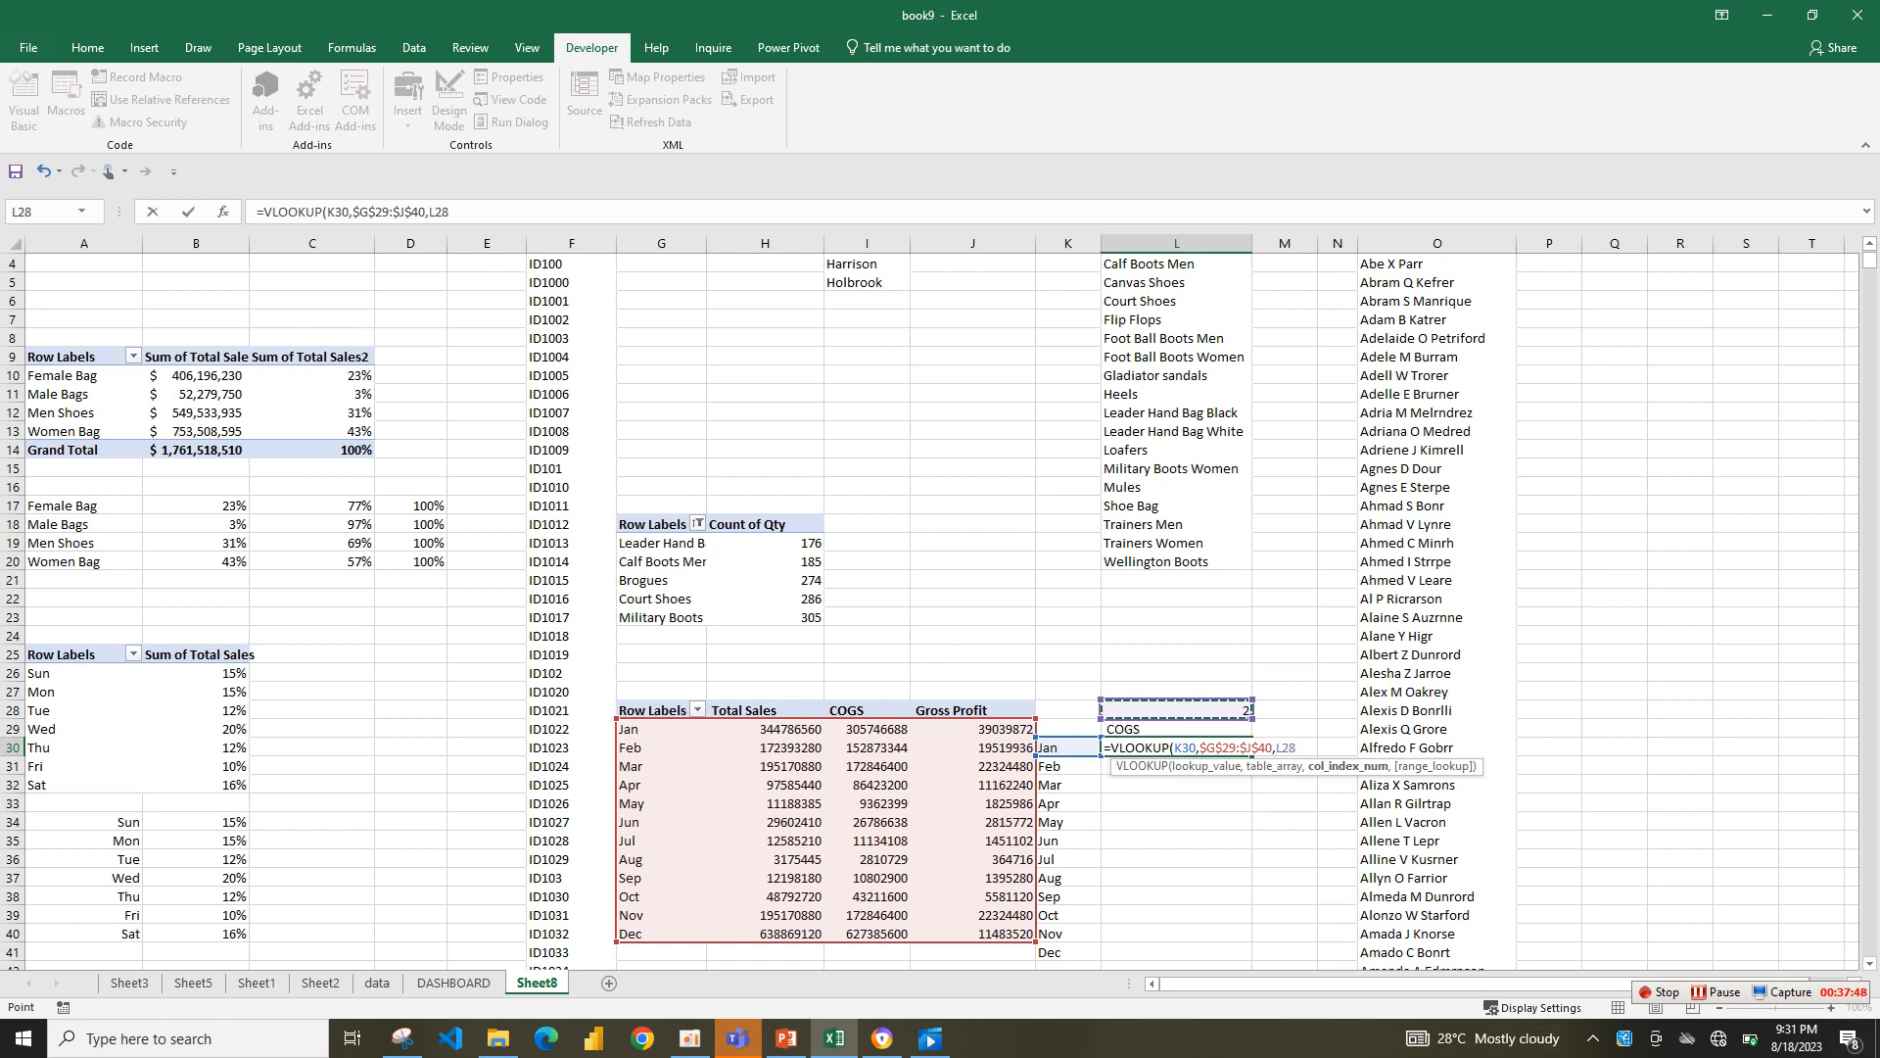
key(F4)
text(.0)
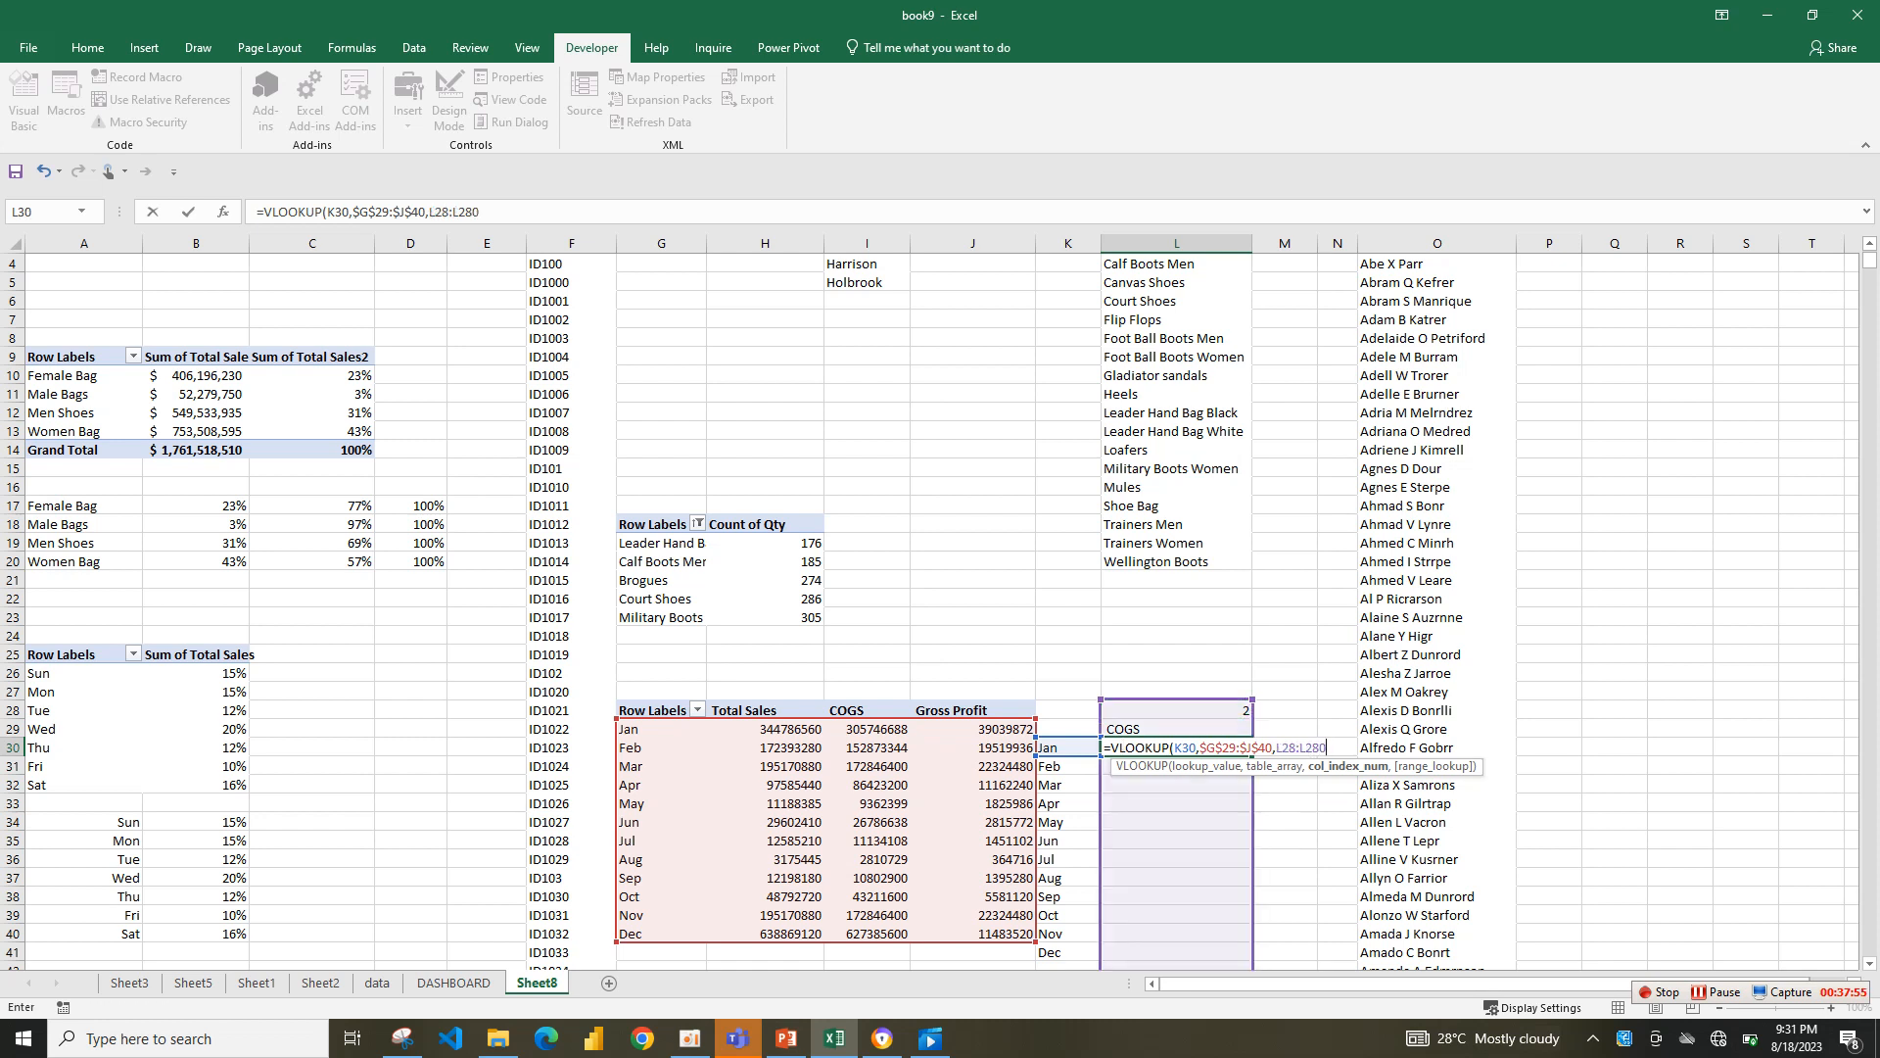
key(BackSpace)
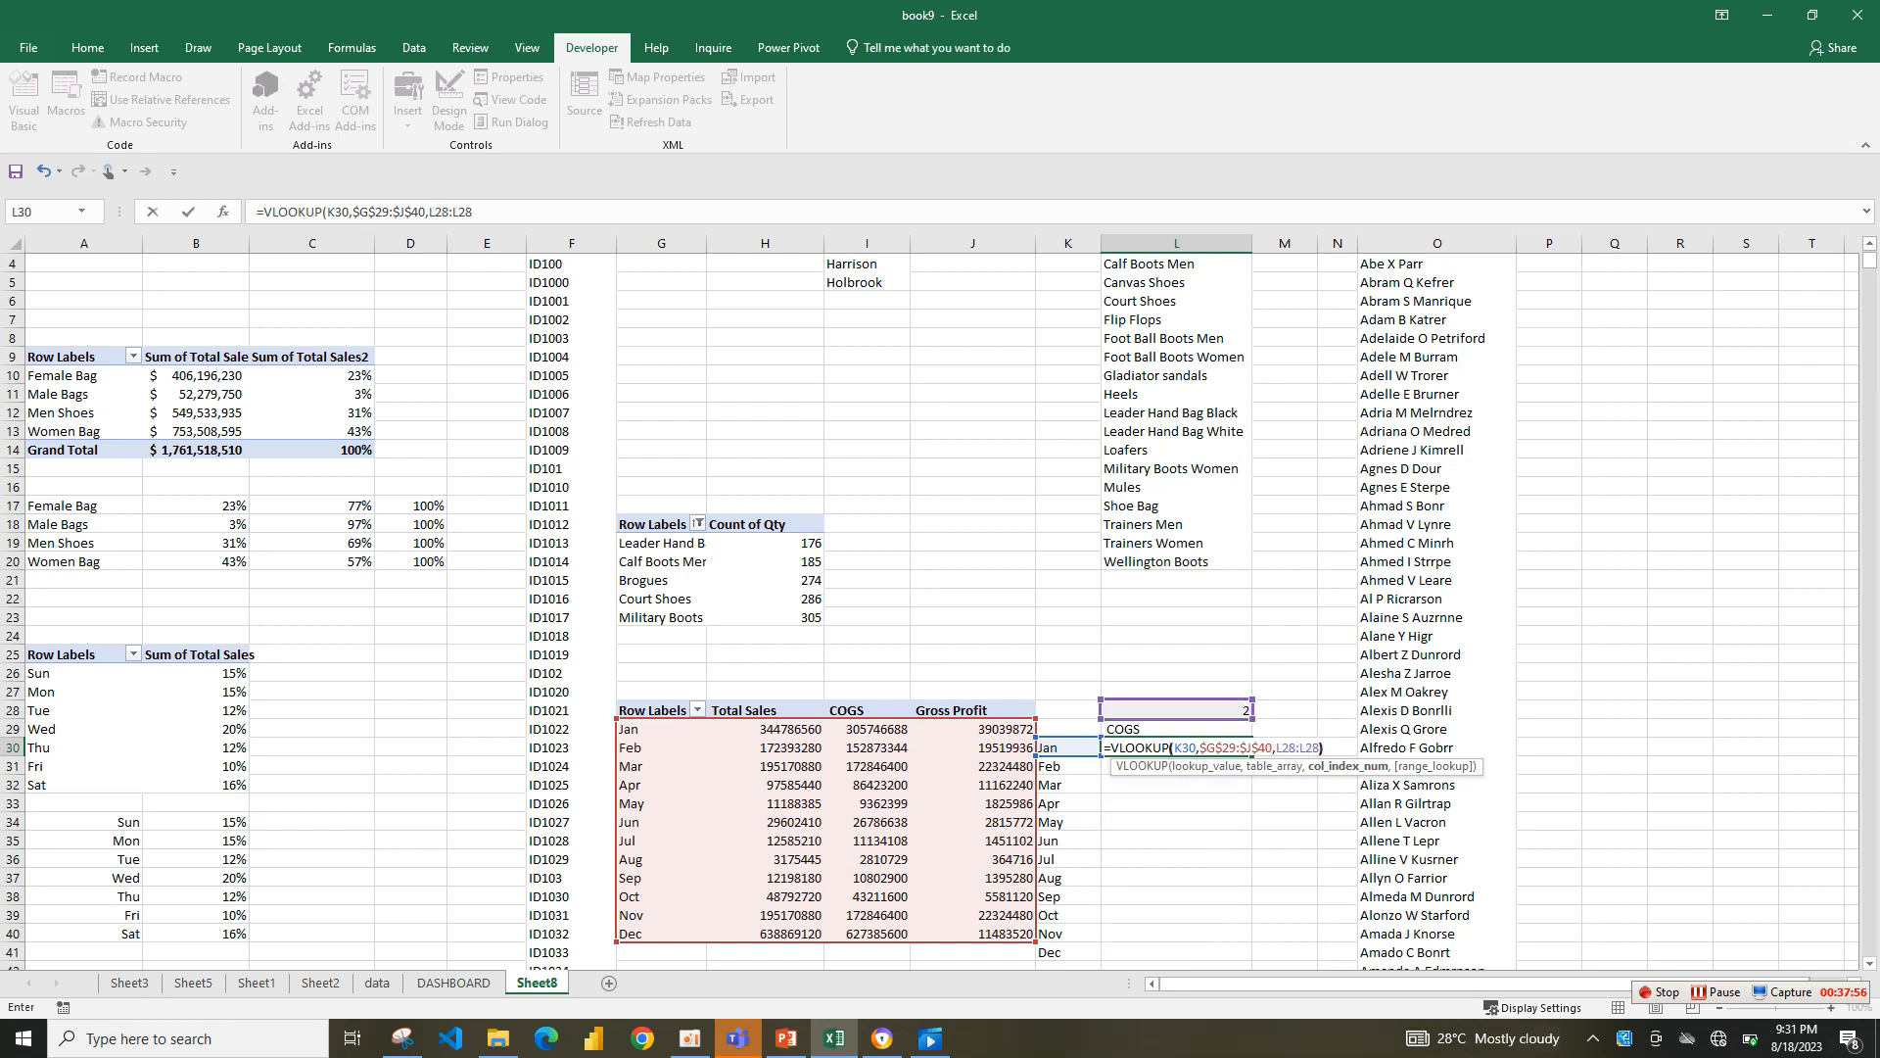
text(),0)
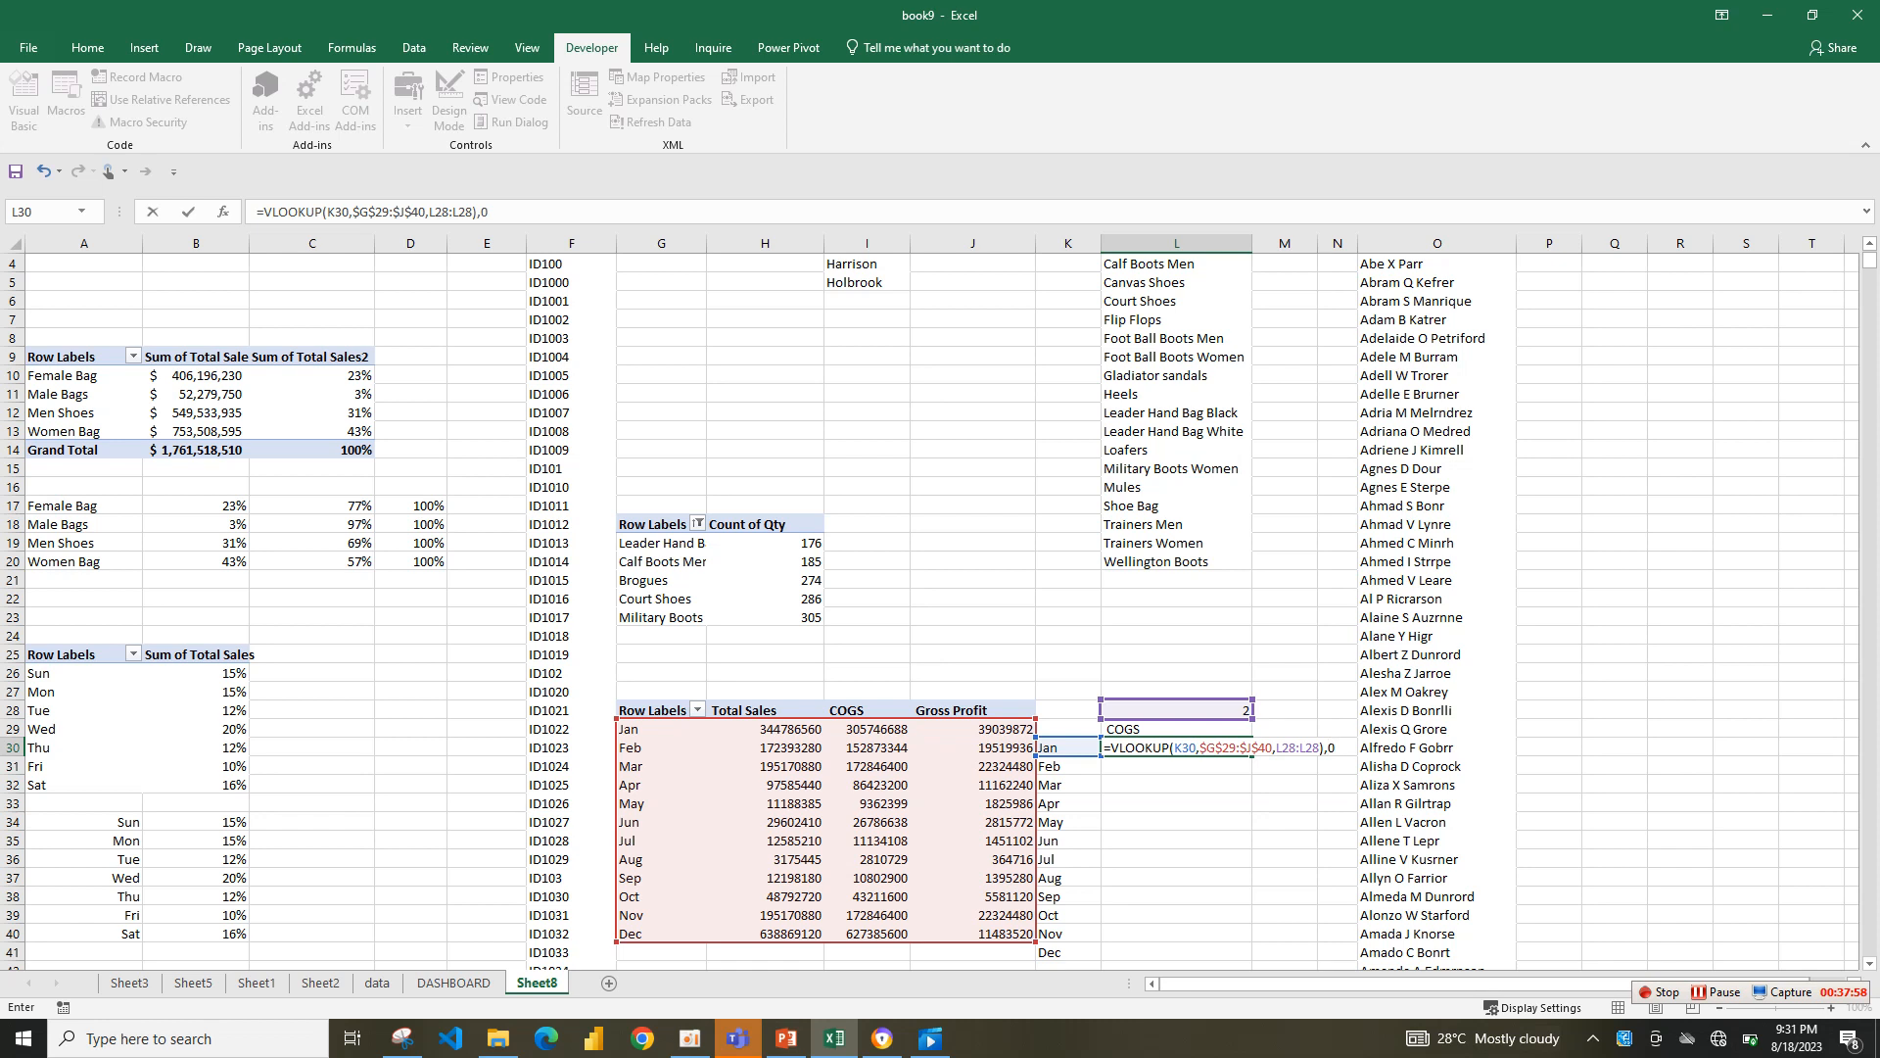
key(Return)
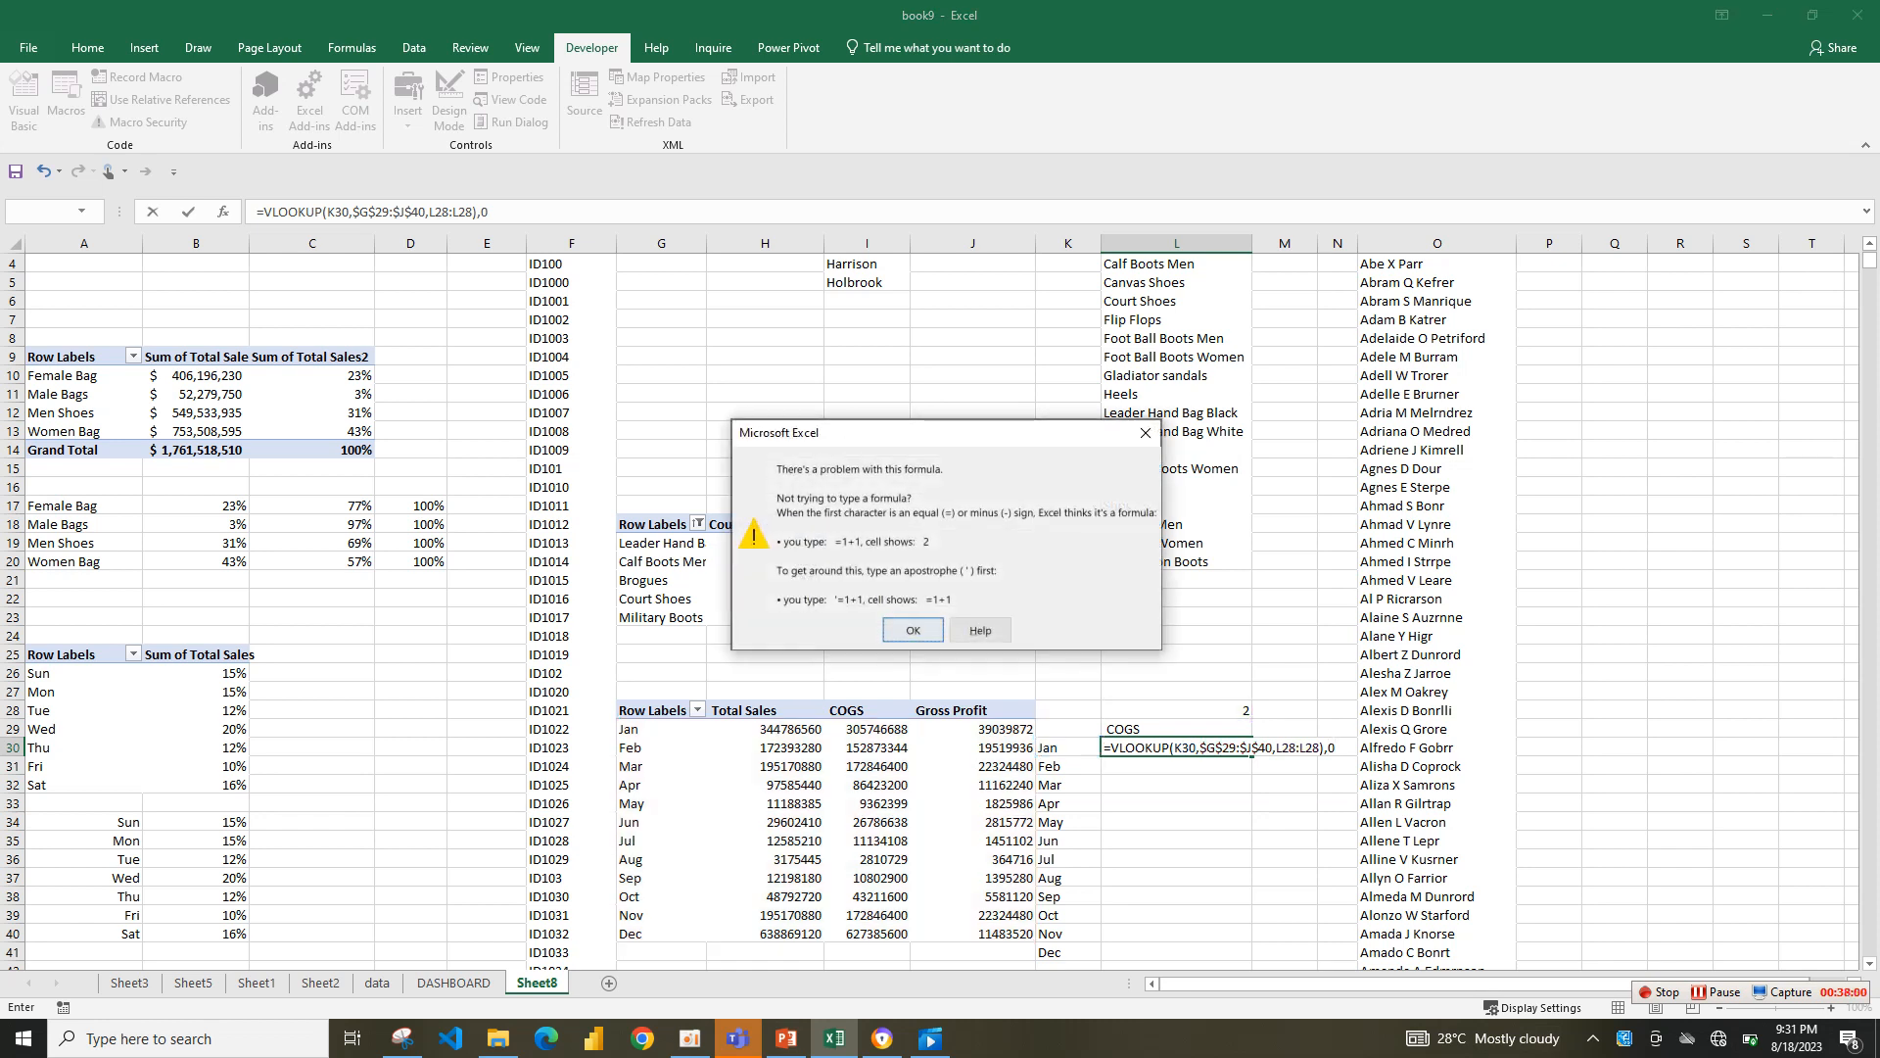
key(Return)
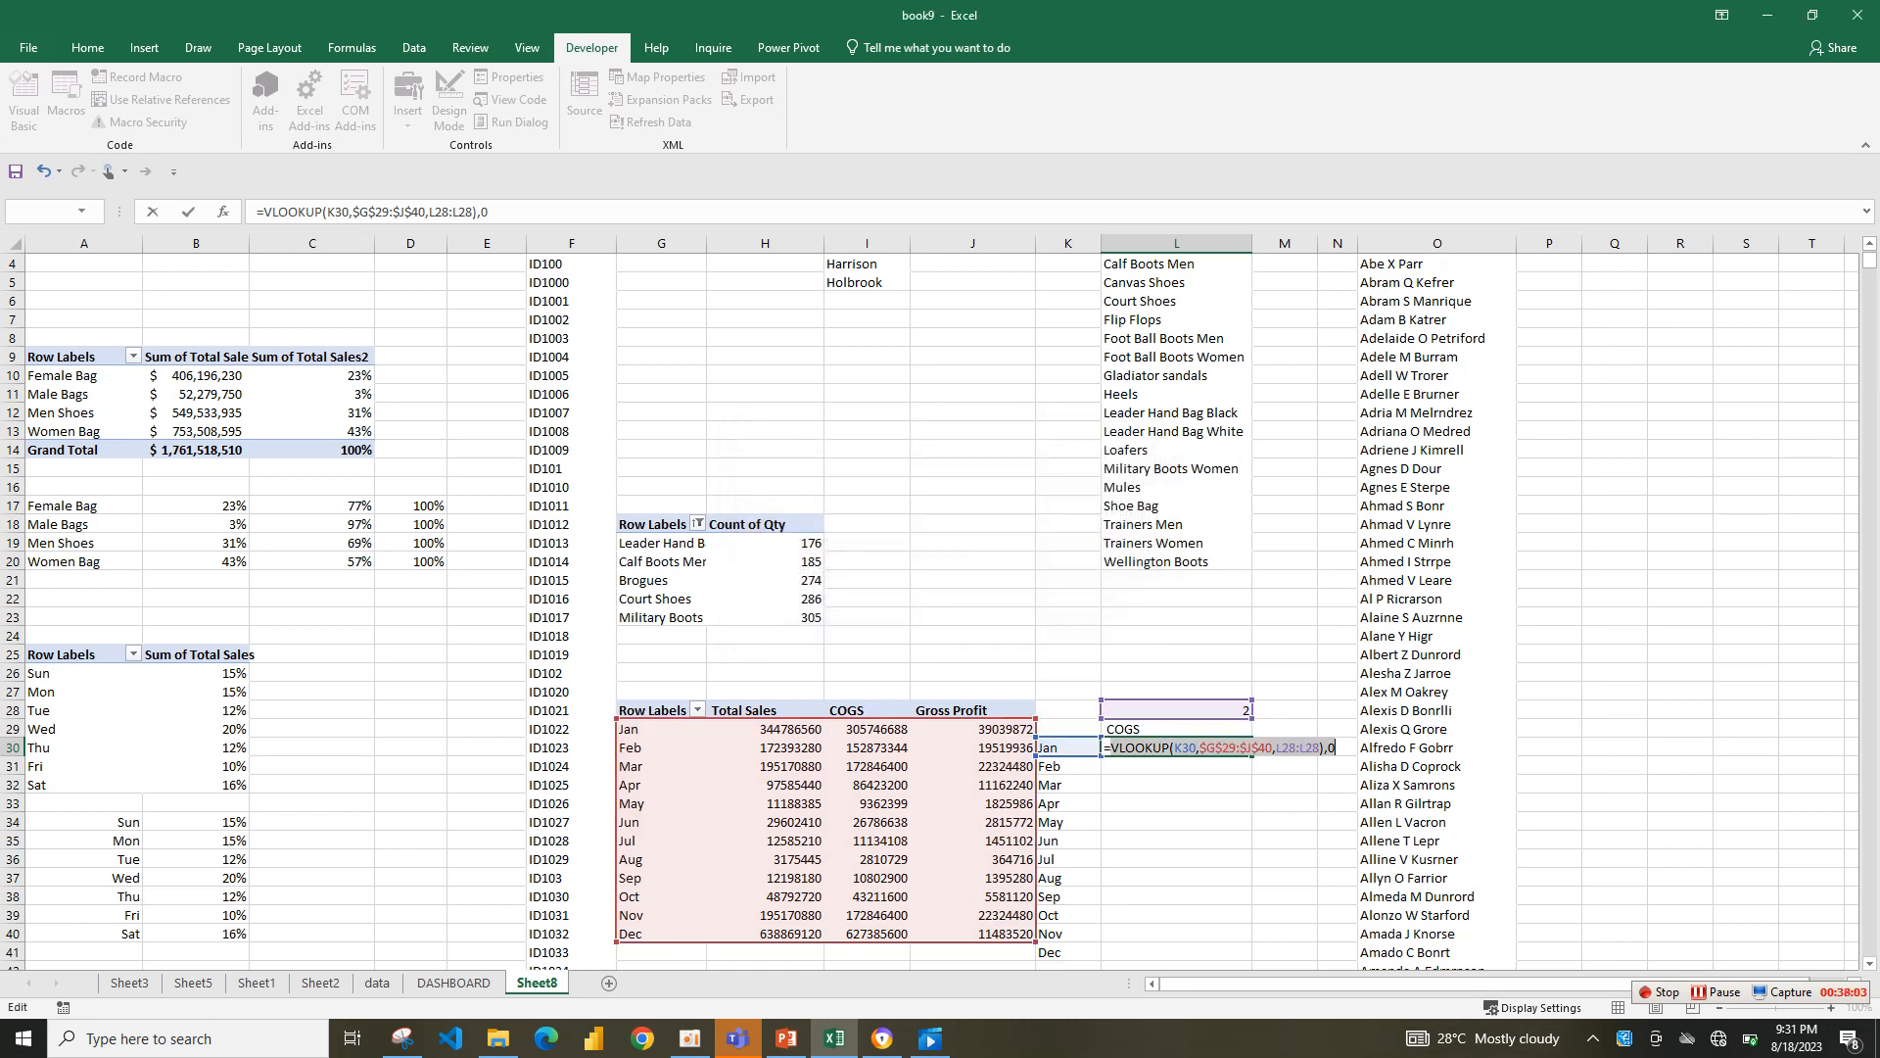
key(Return)
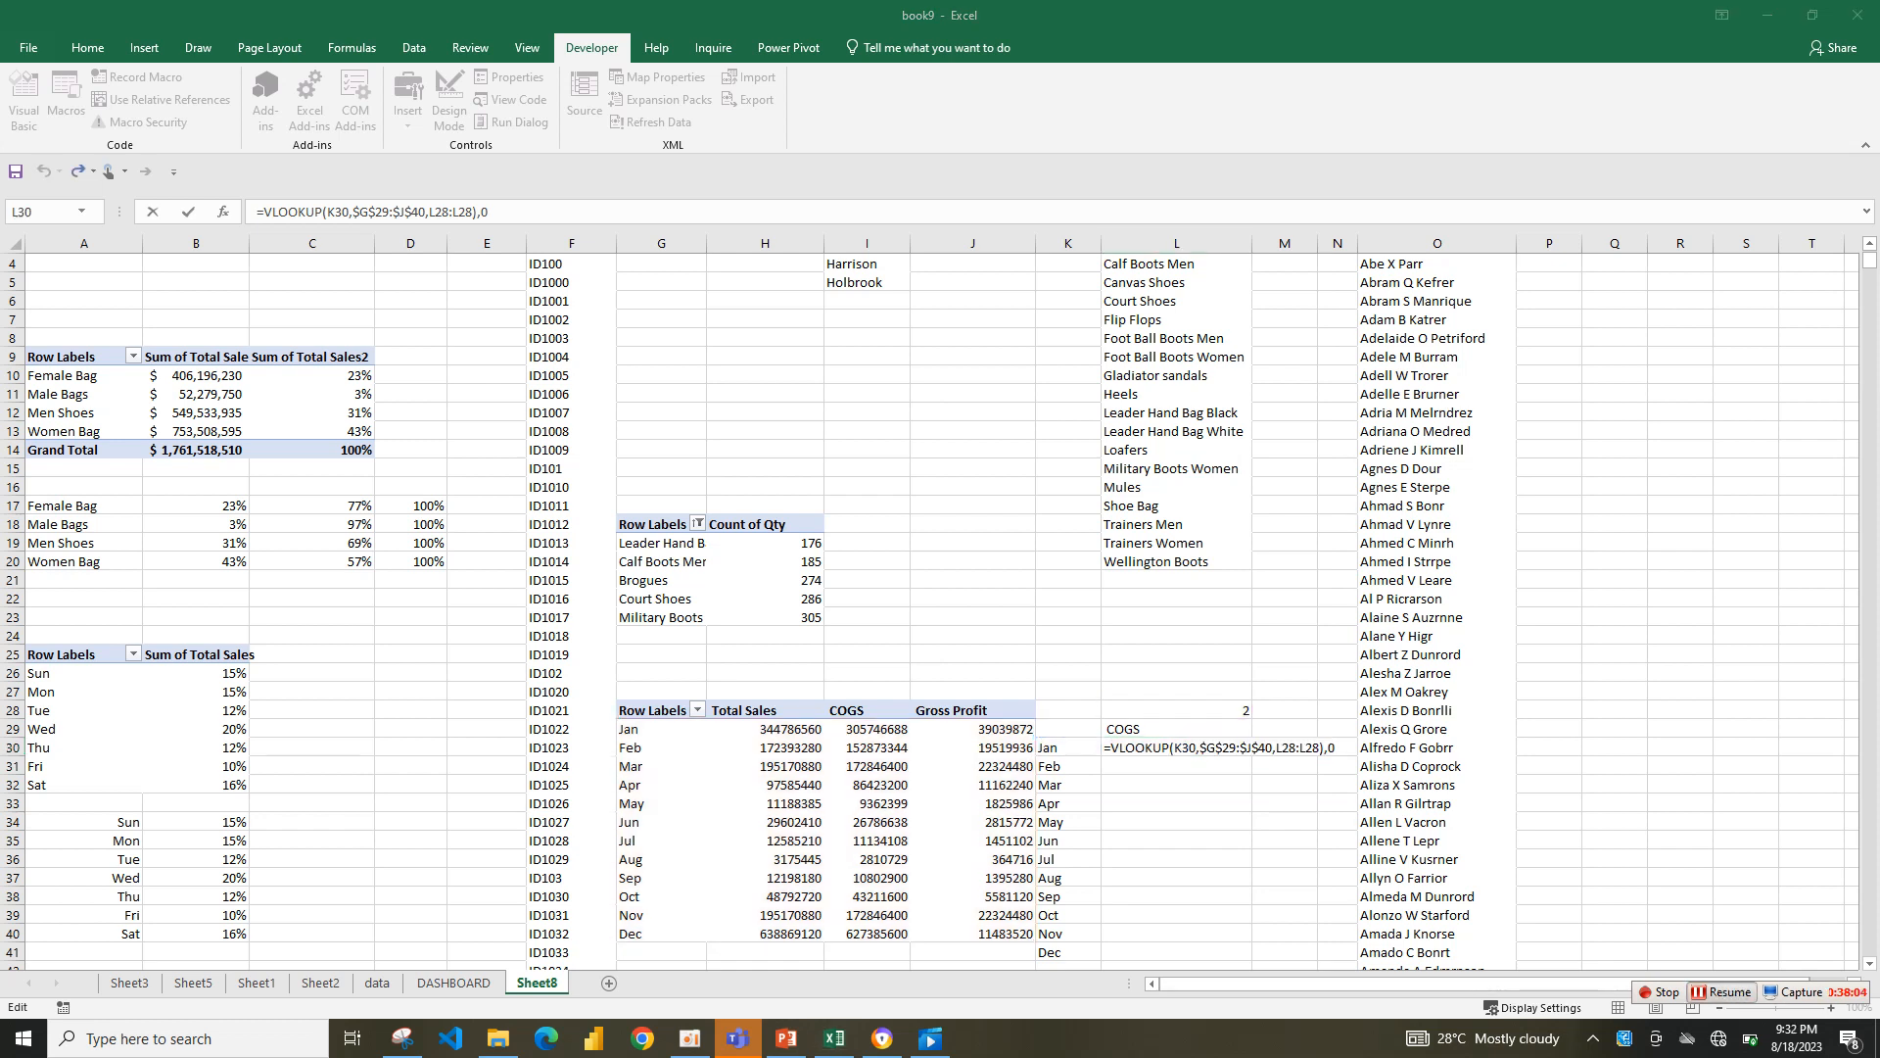
key(Return)
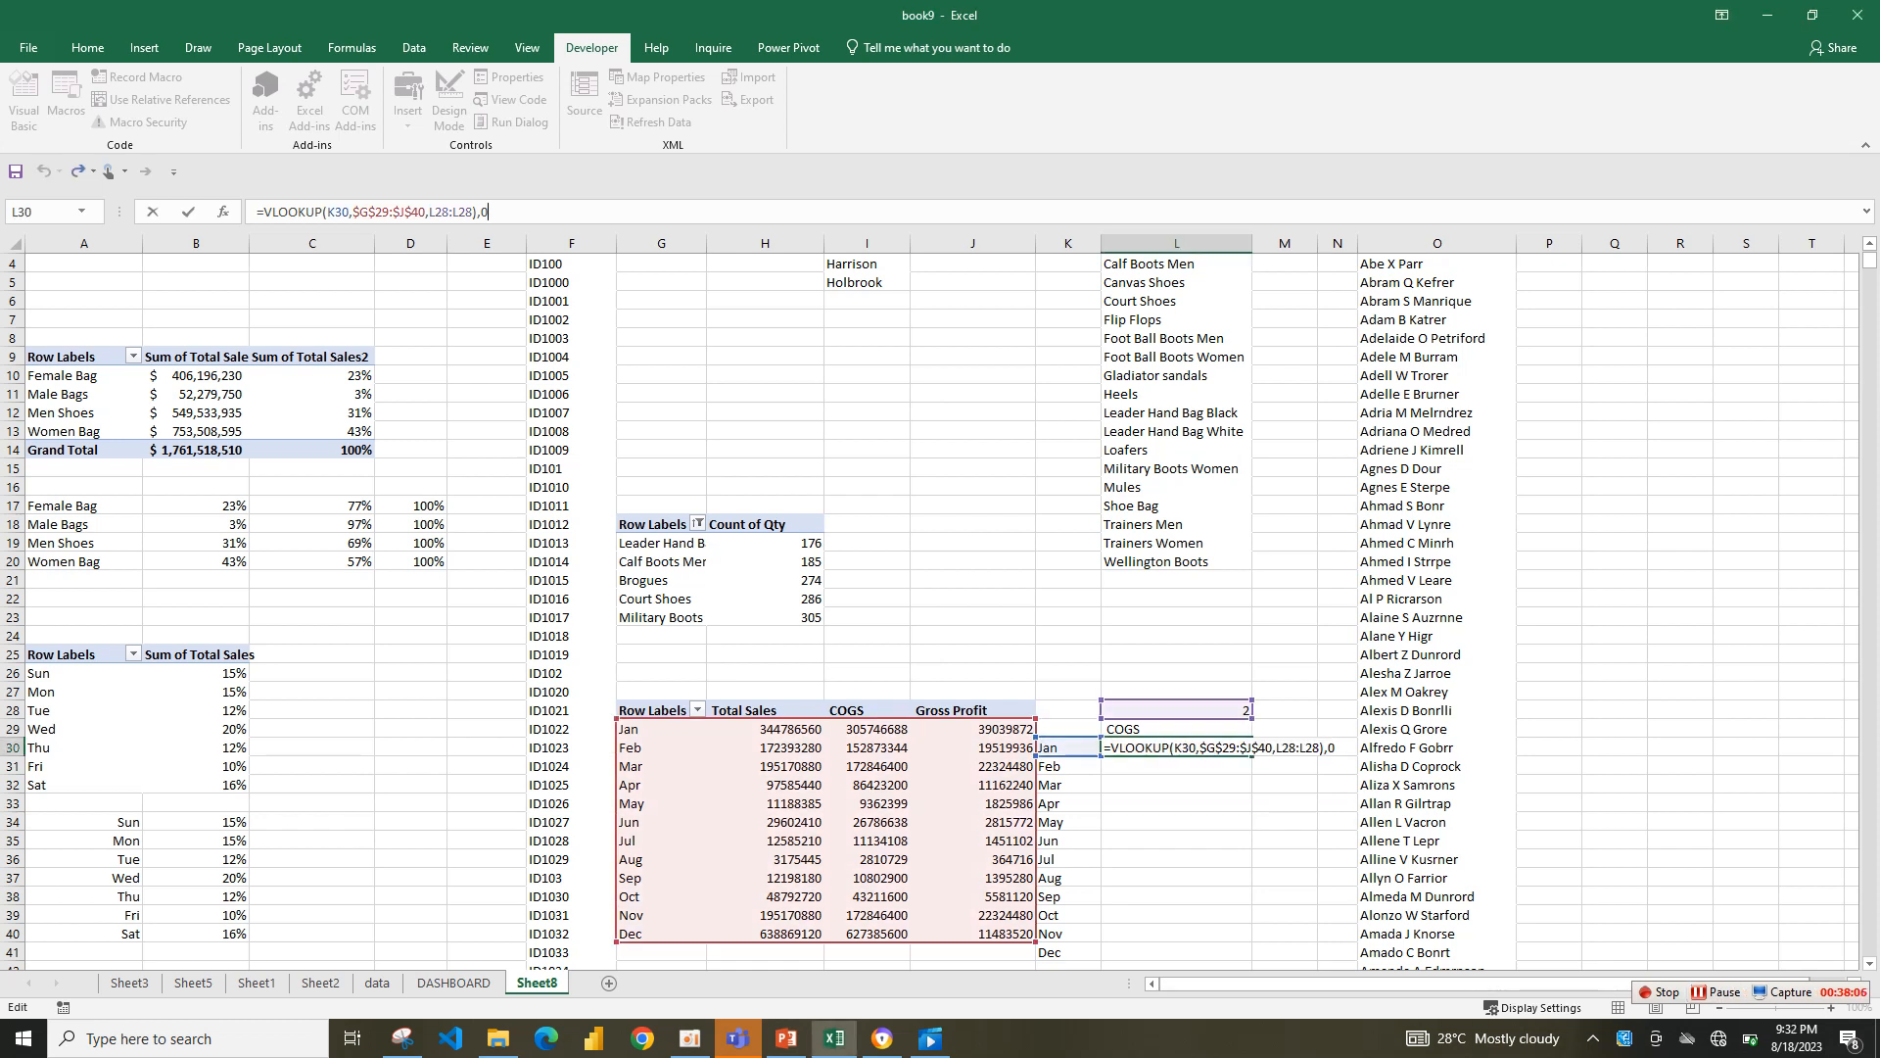
- Correct the end of the L30 formula so it reads =VLOOKUP(K30,$G$29:$J$40,L28:L28,0)
key(BackSpace)
key(BackSpace)
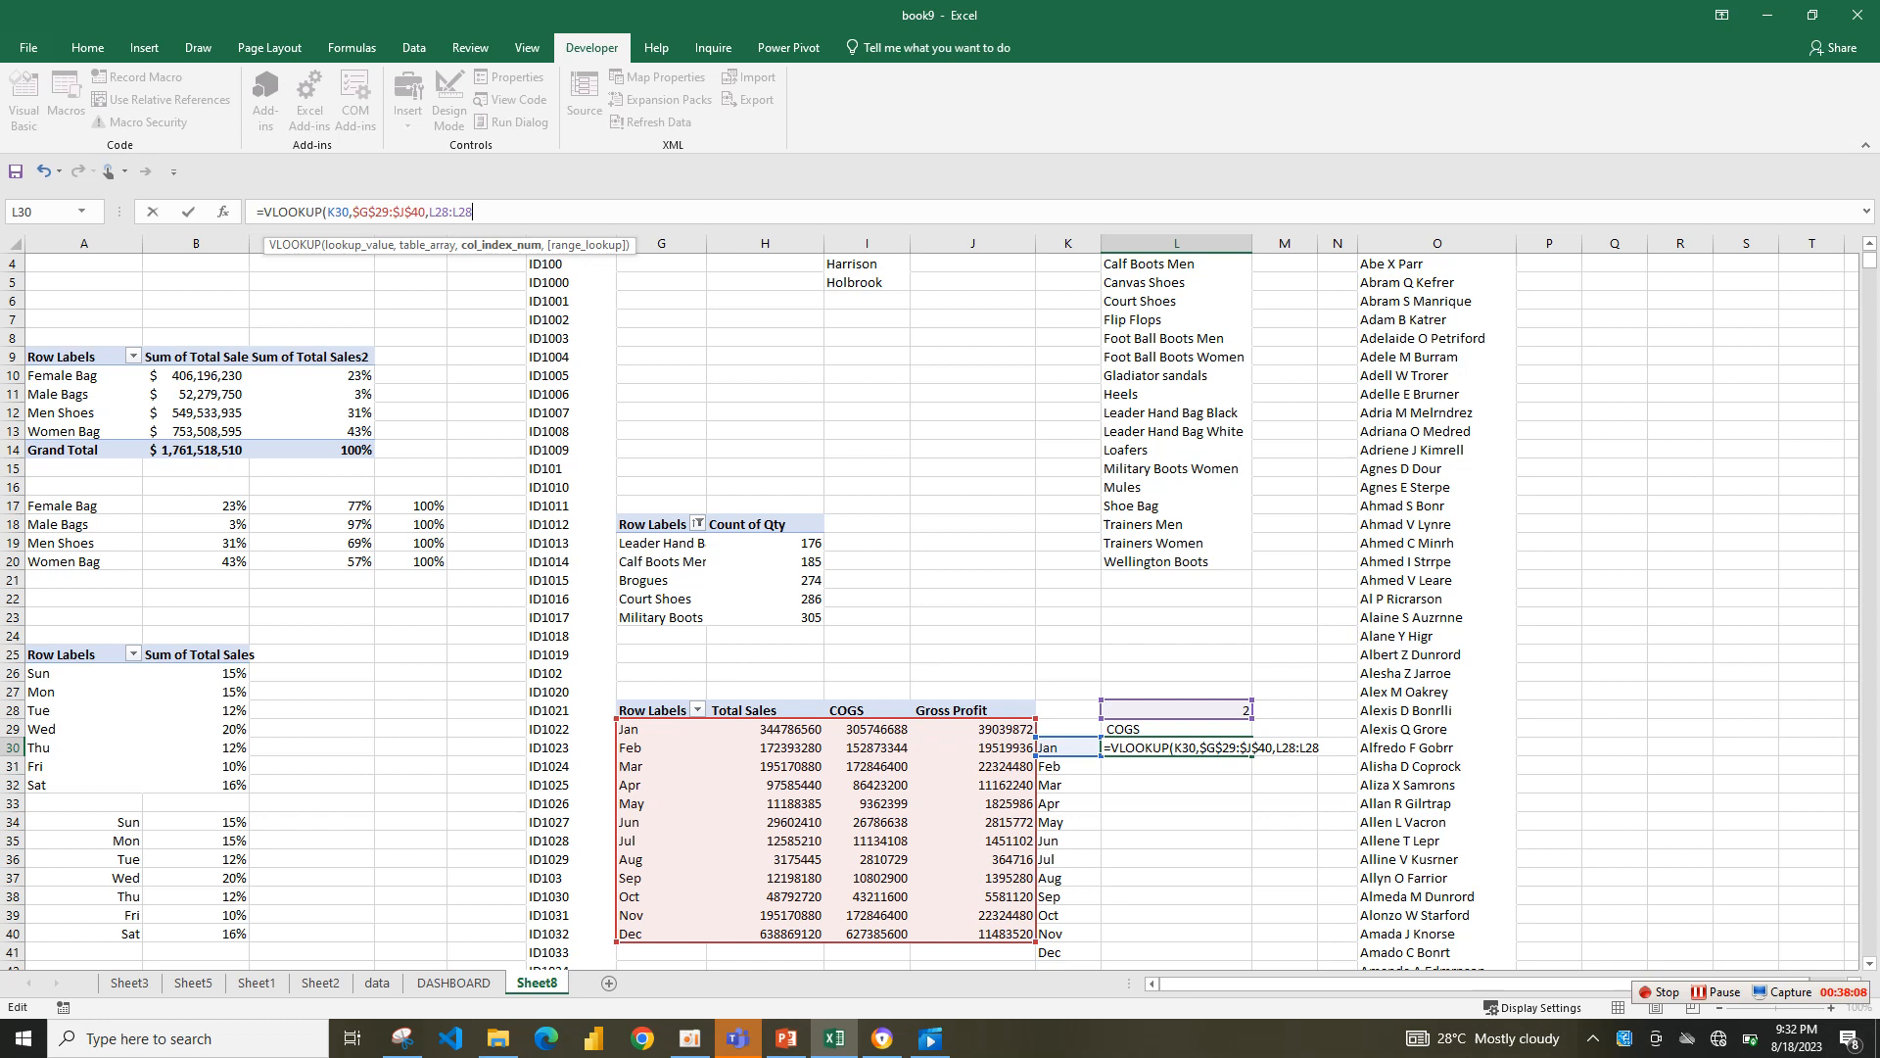
text(,0)
key(Return)
- Try to fill the L30 formula down to L41, inspect its column index reference, and undo the fill
click(1176, 747)
drag(1251, 755, 1246, 959)
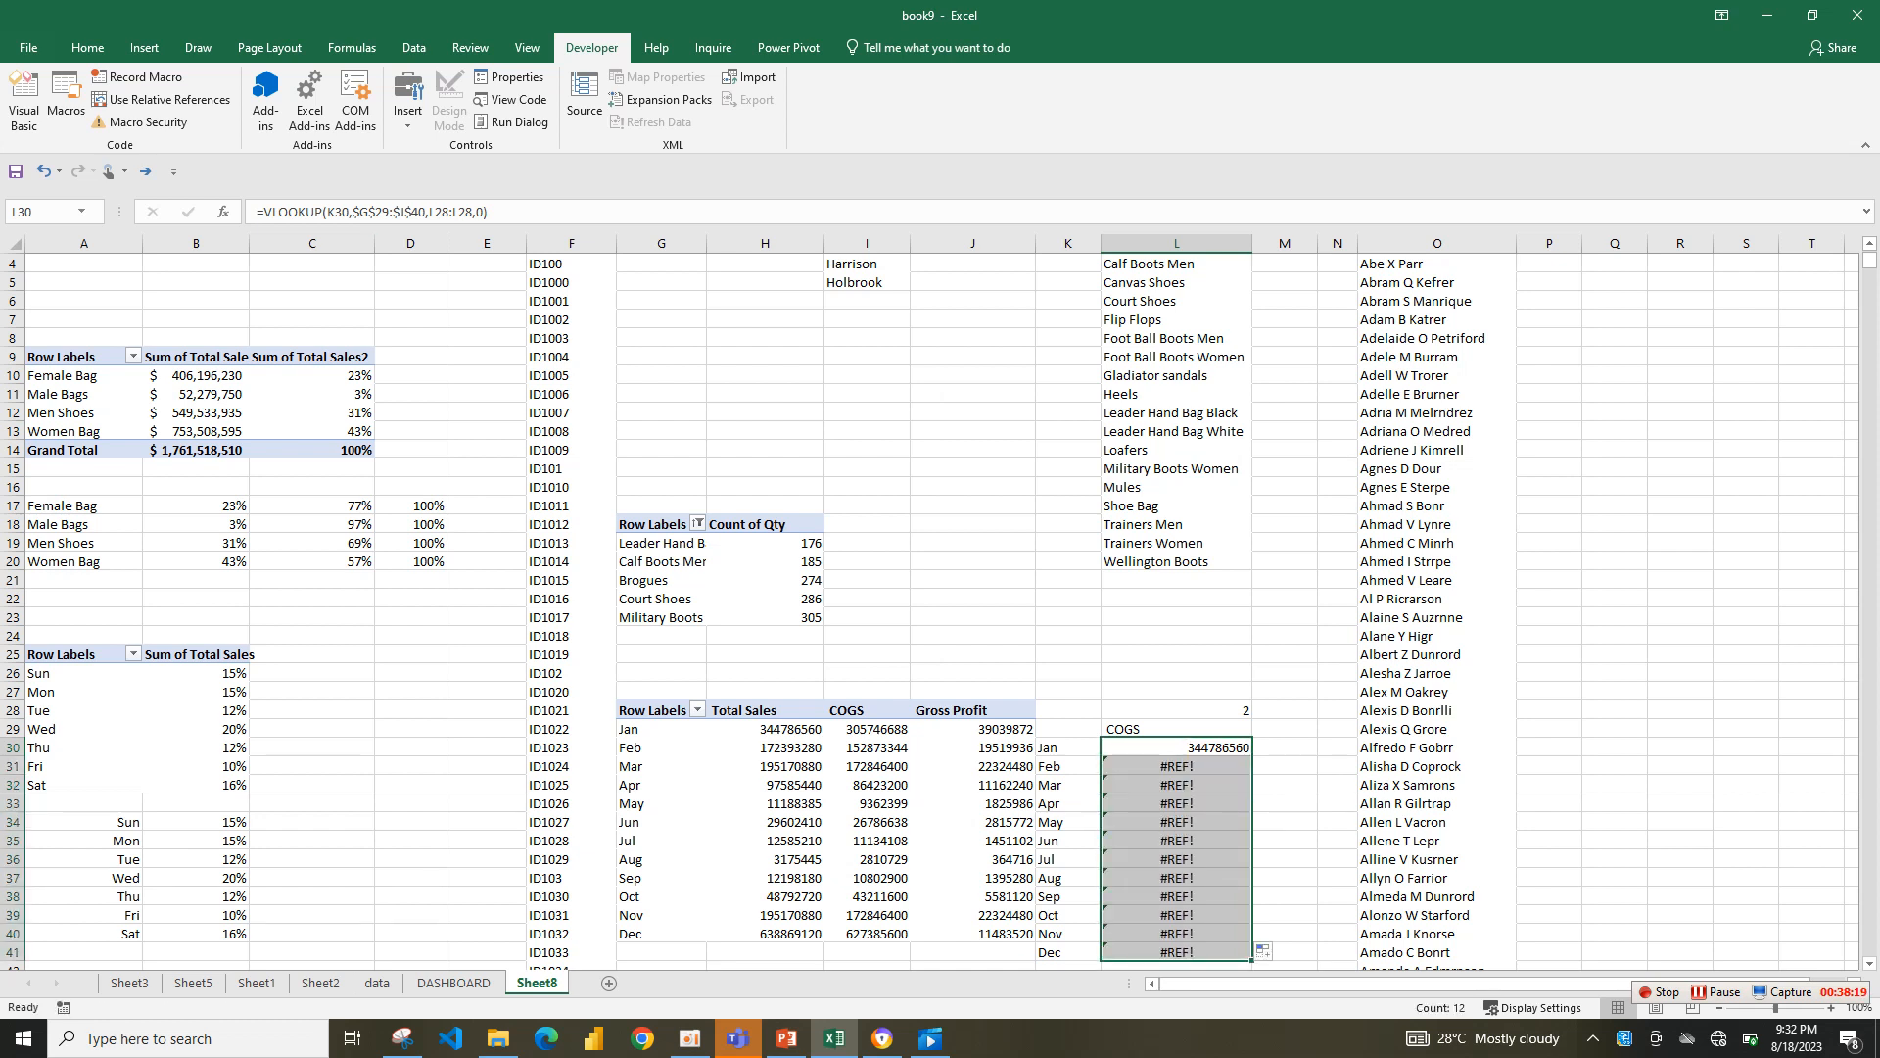
click(453, 211)
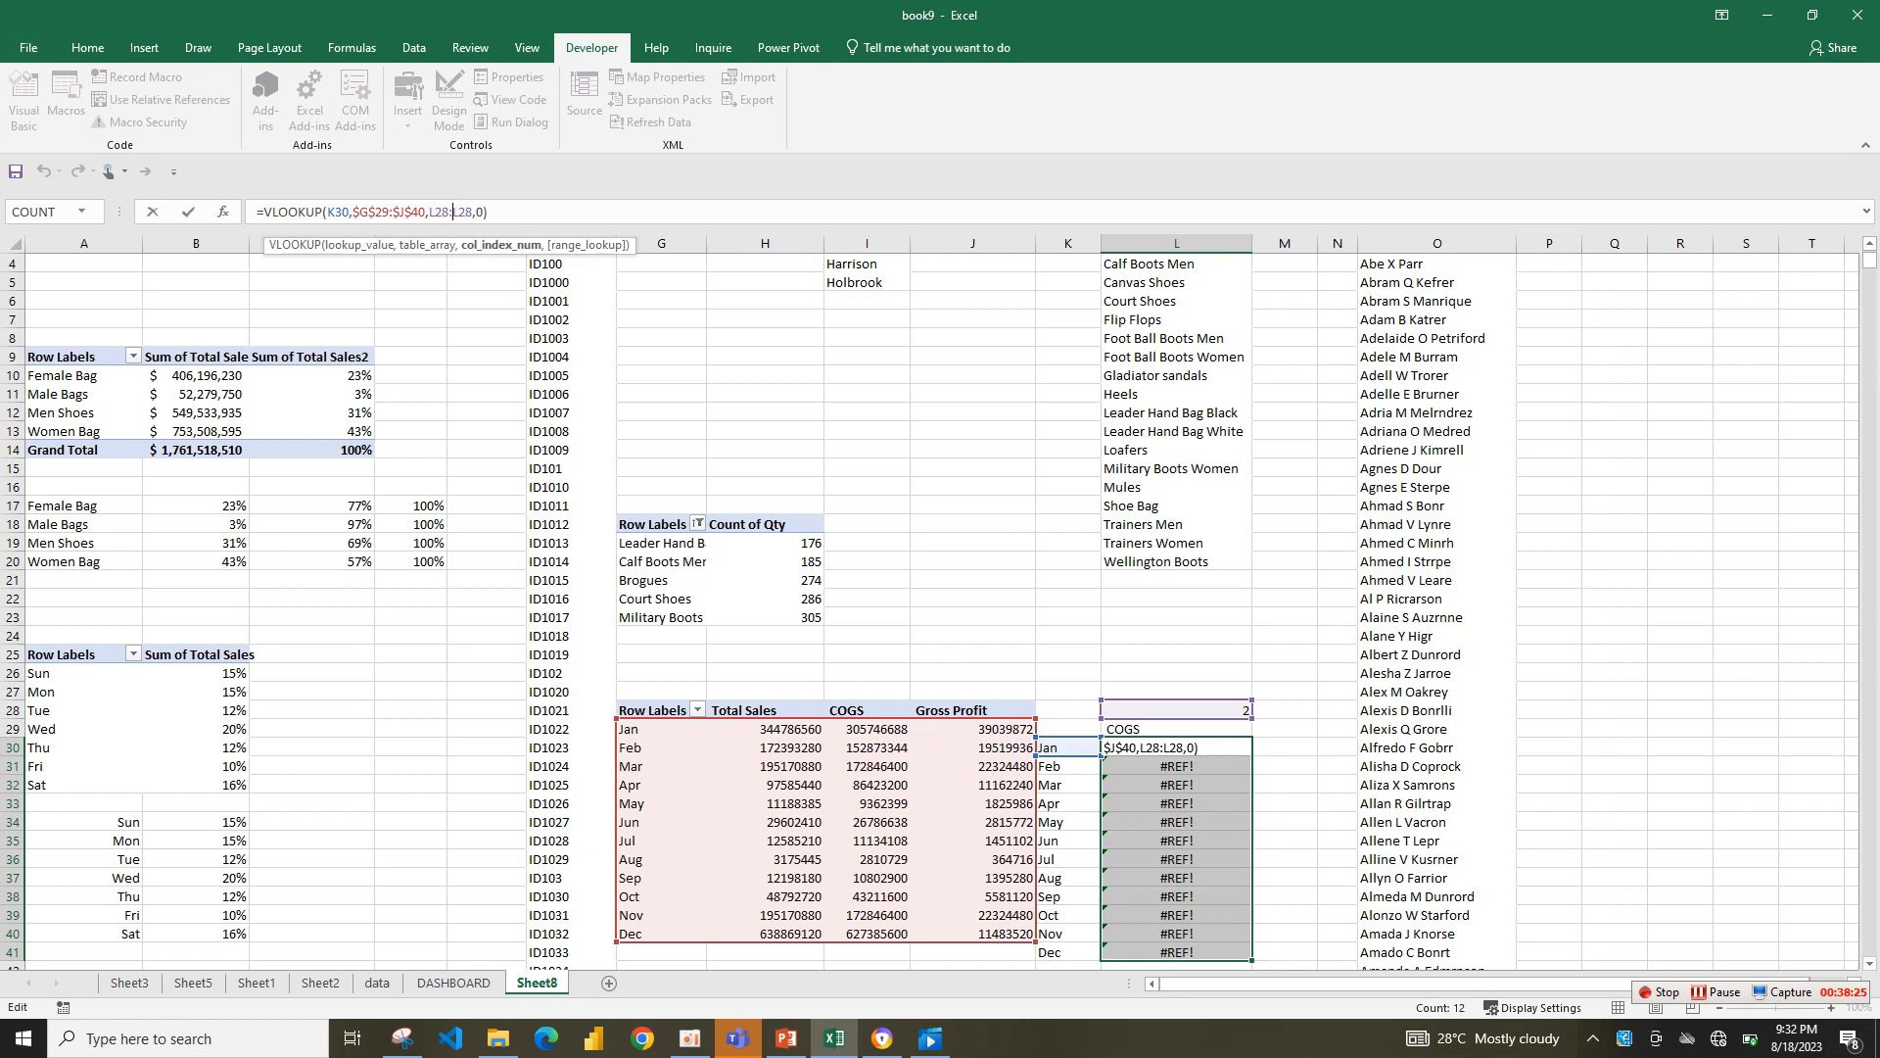
key(Return)
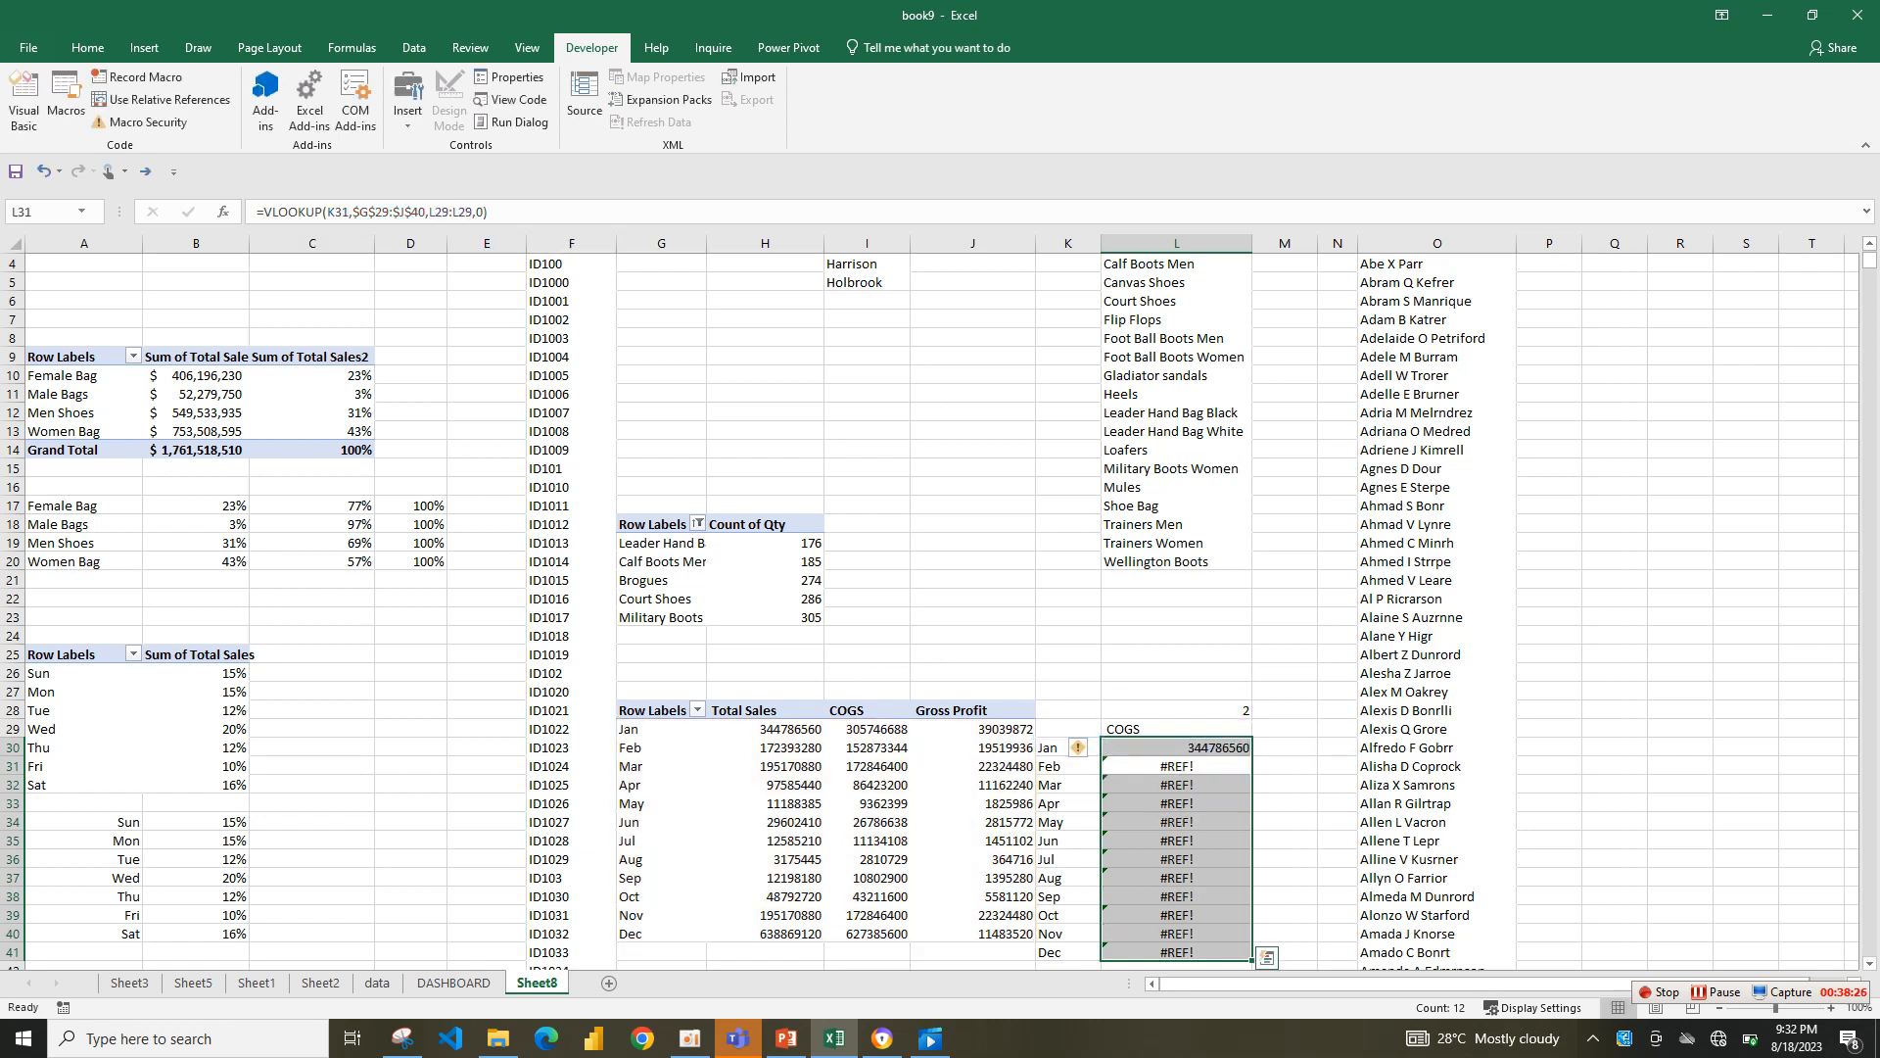
key(ctrl+z)
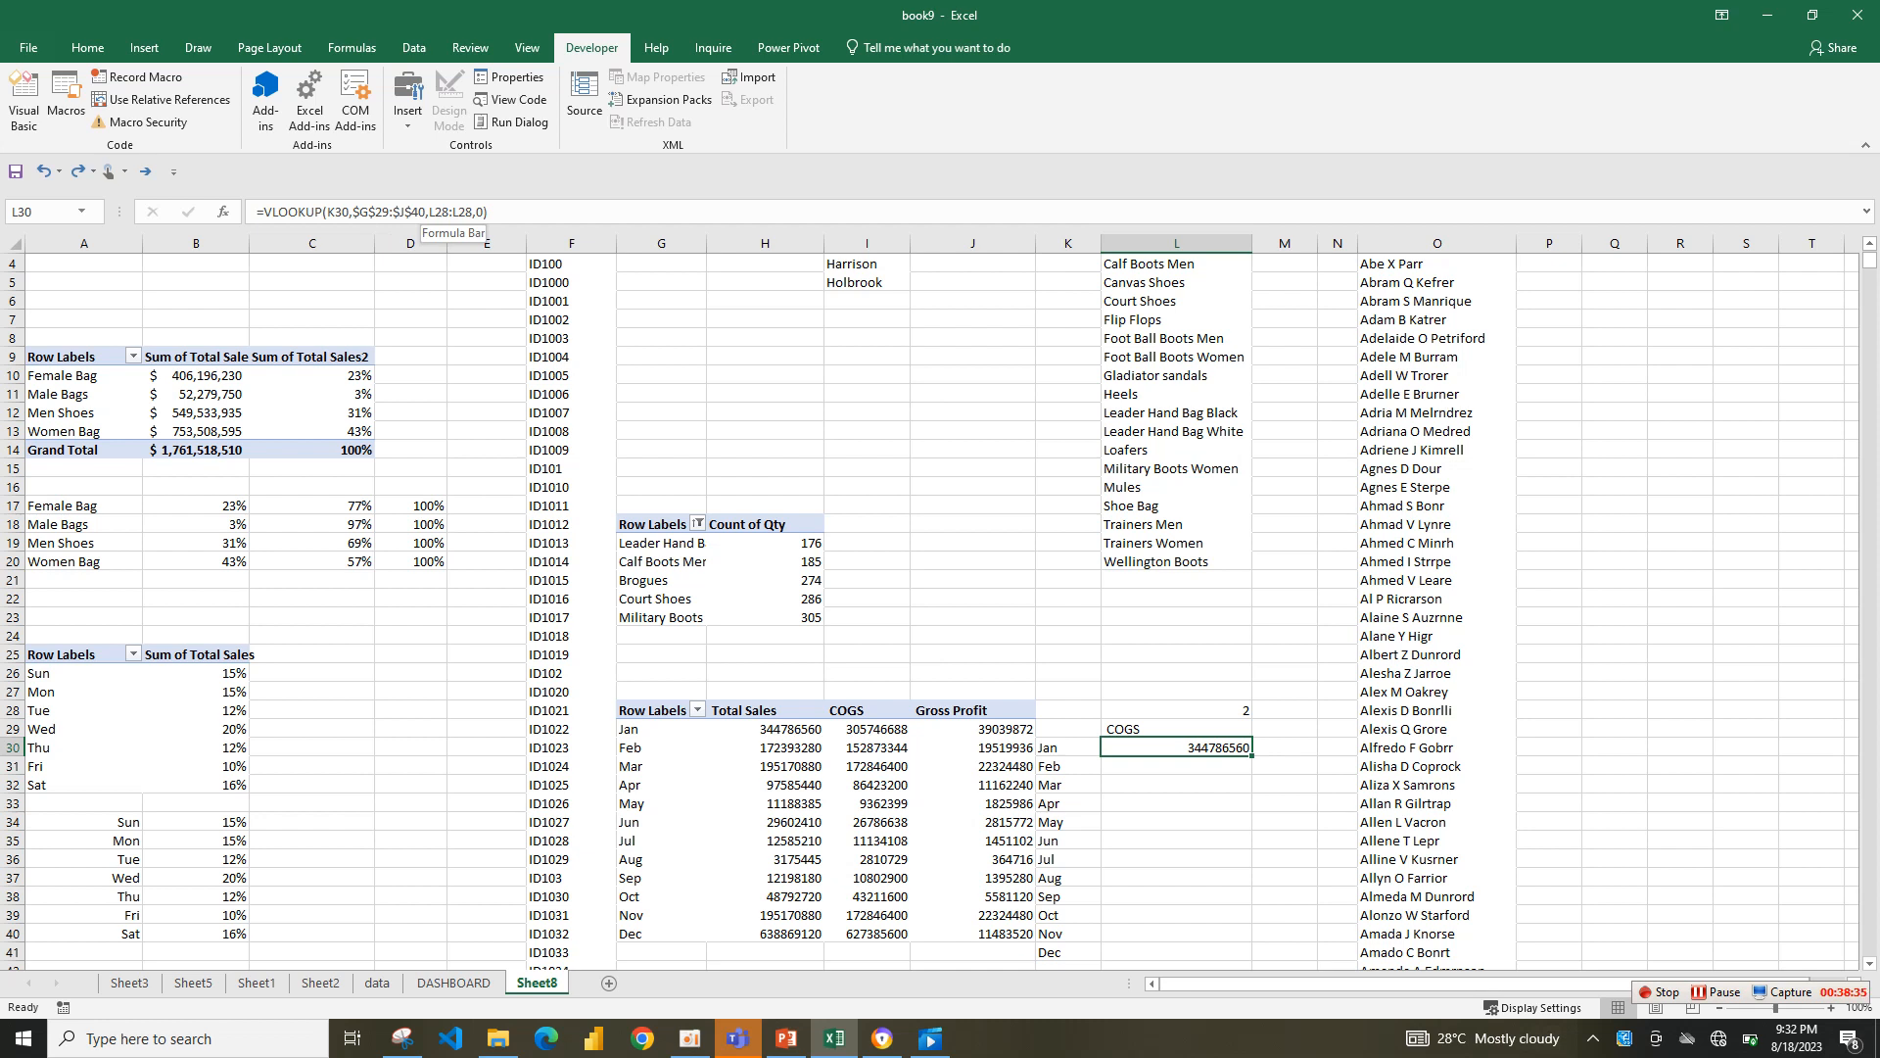
- Replace the L28:L28 column index in cell L30 with the absolute reference $L$28, keeping 0 as the range lookup
click(473, 211)
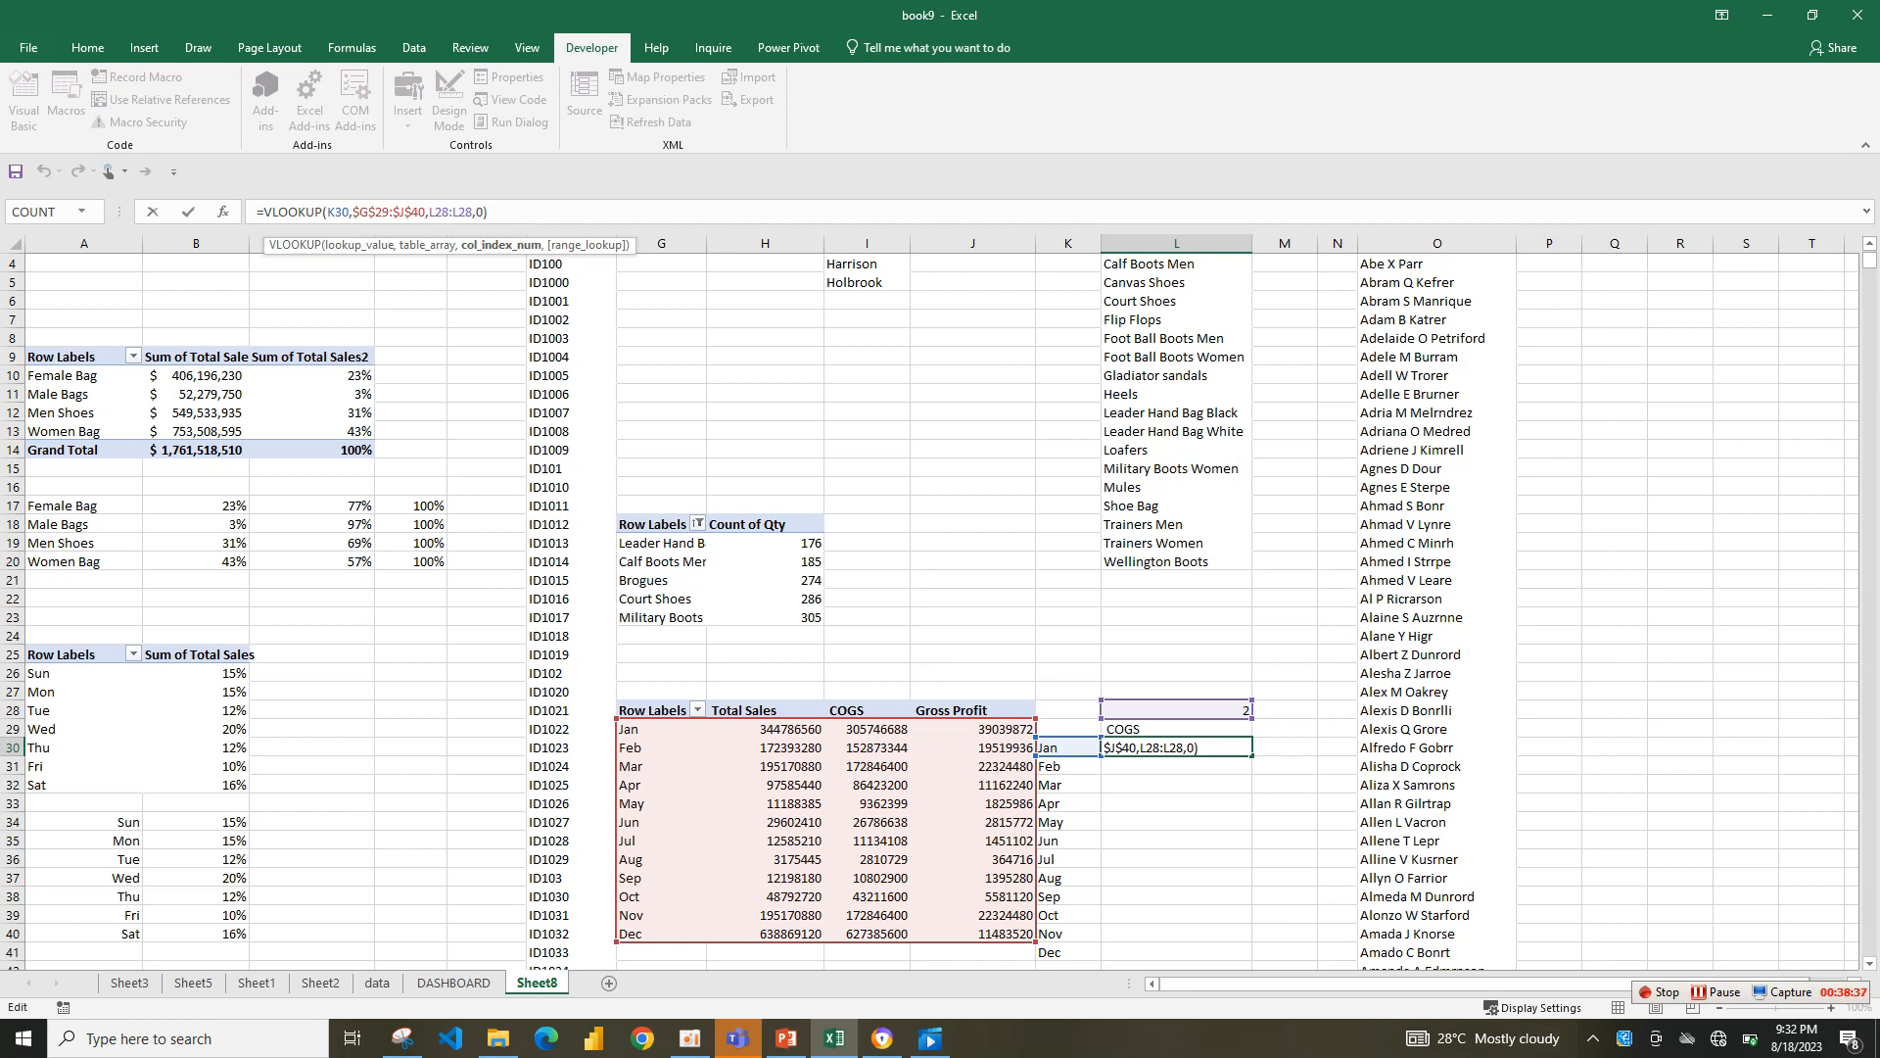
key(F4)
key(BackSpace)
key(BackSpace)
key(BackSpace)
key(BackSpace)
key(BackSpace)
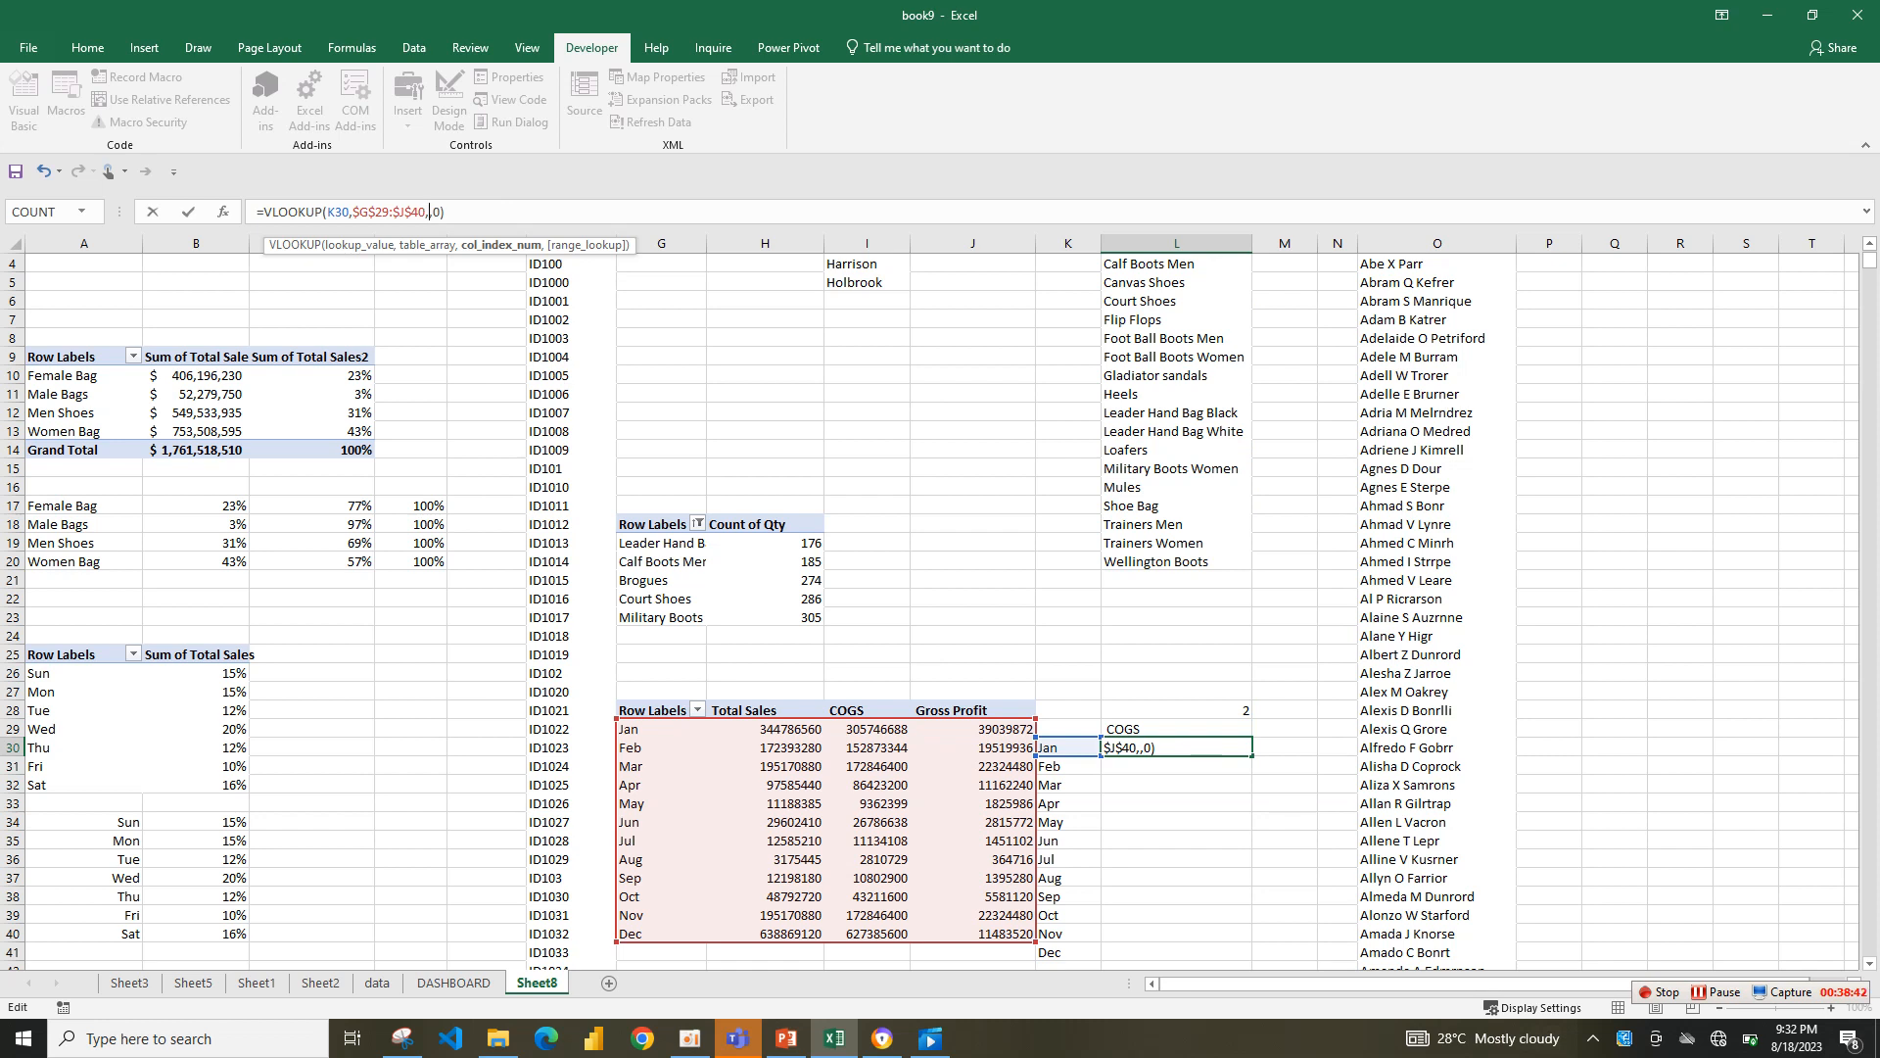
click(1176, 710)
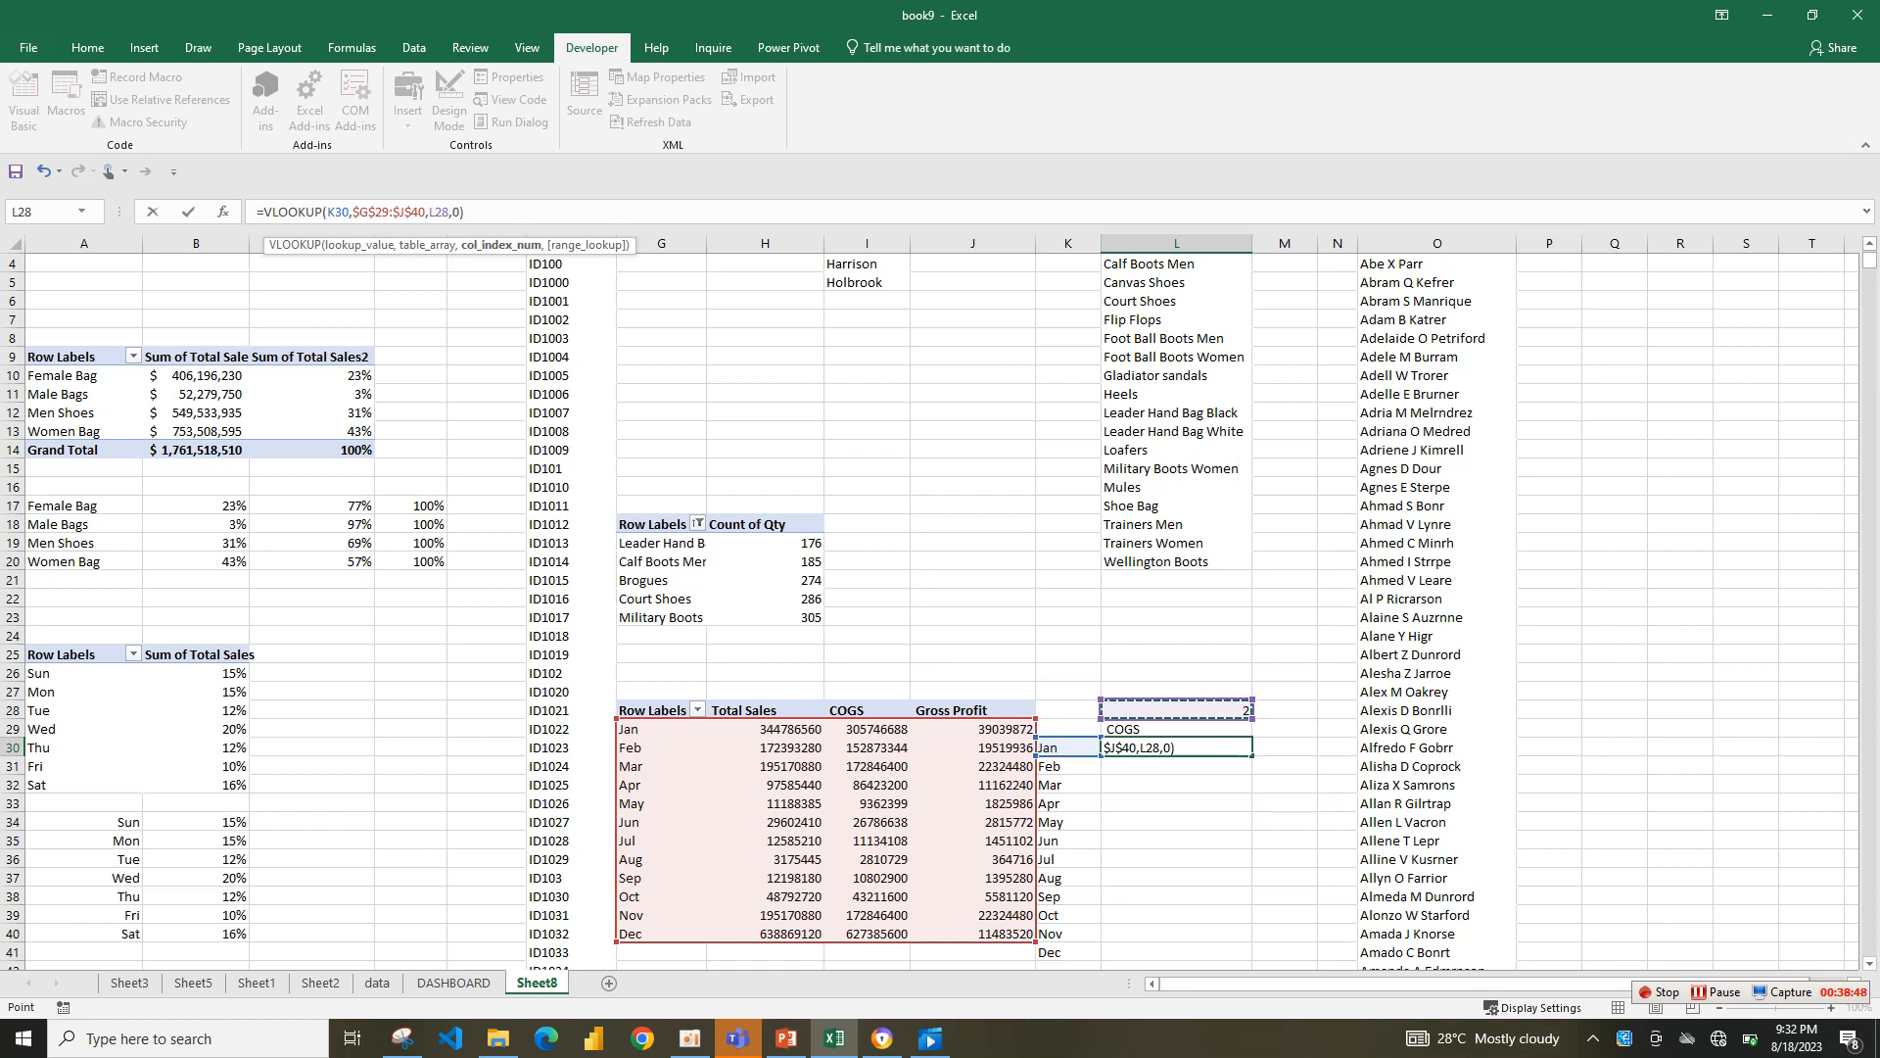
key(F4)
text(,0))
key(Return)
- Fill the VLOOKUP formula from L30 down to L41 for all twelve months
key(Up)
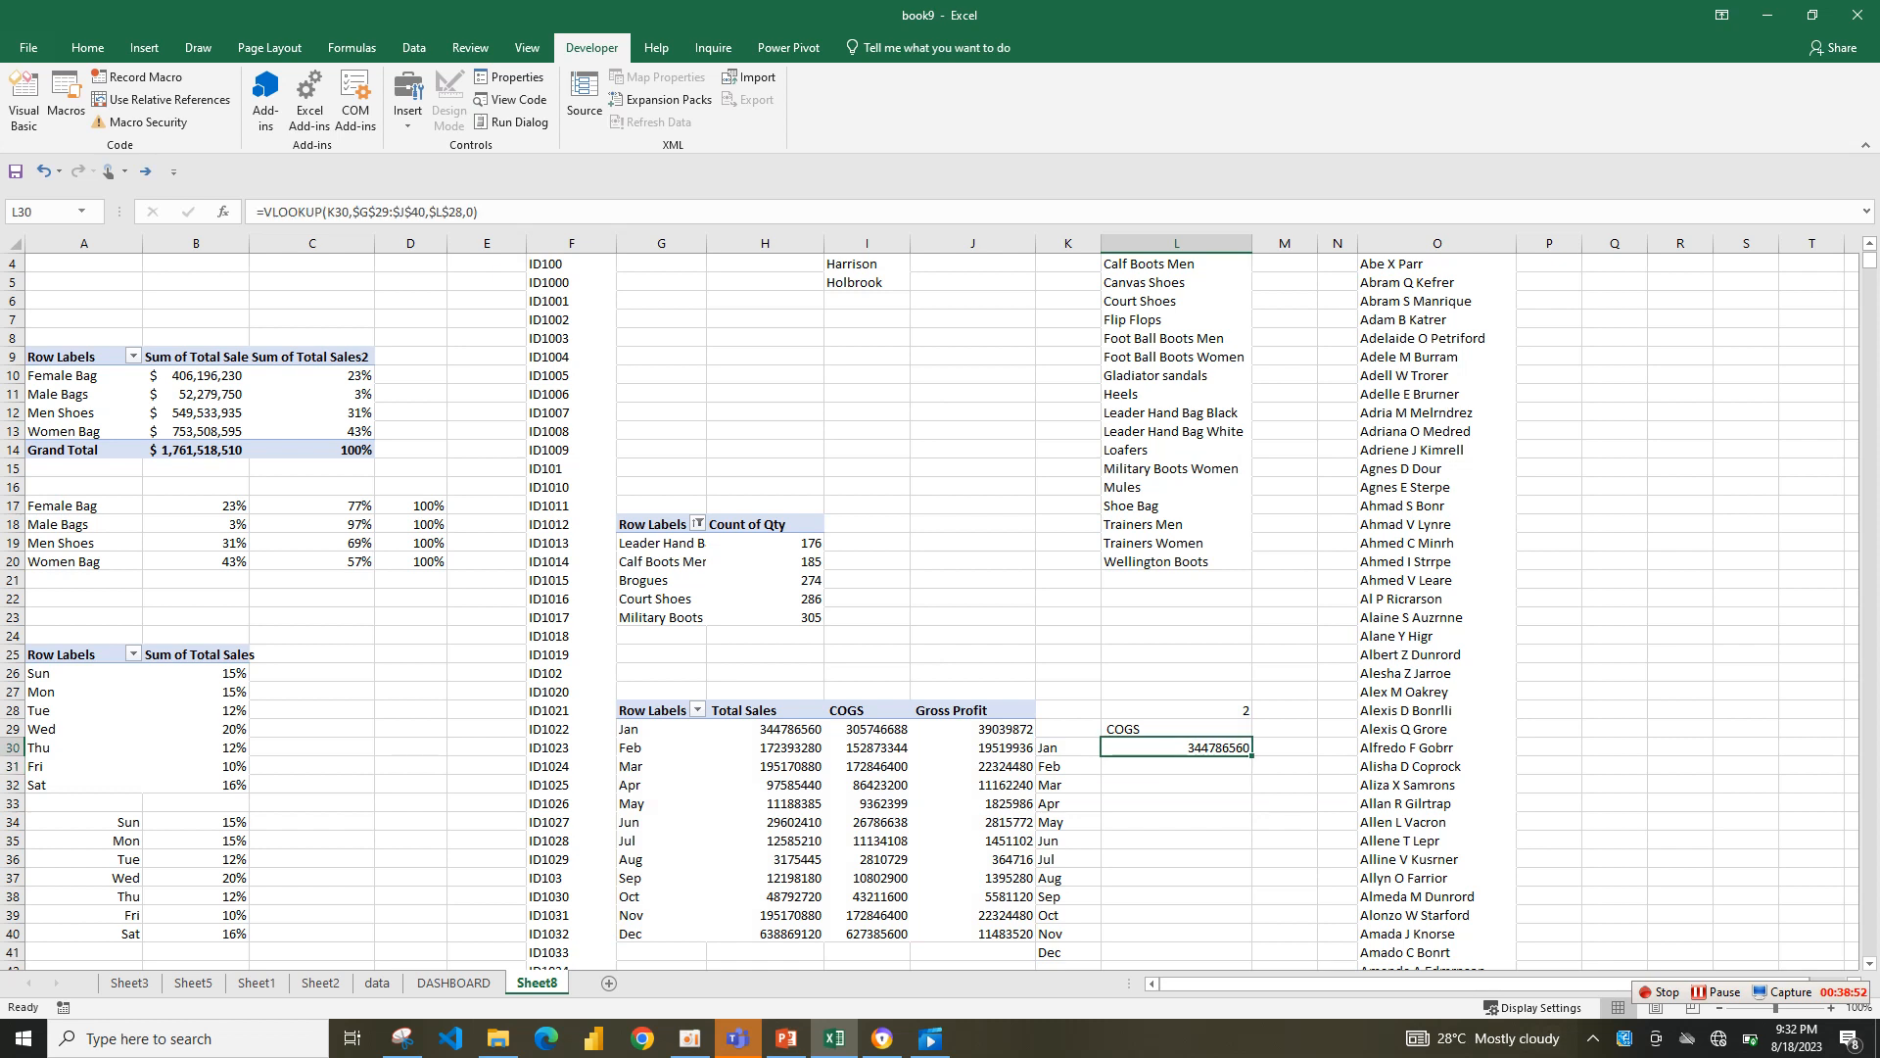
drag(1252, 756, 1252, 955)
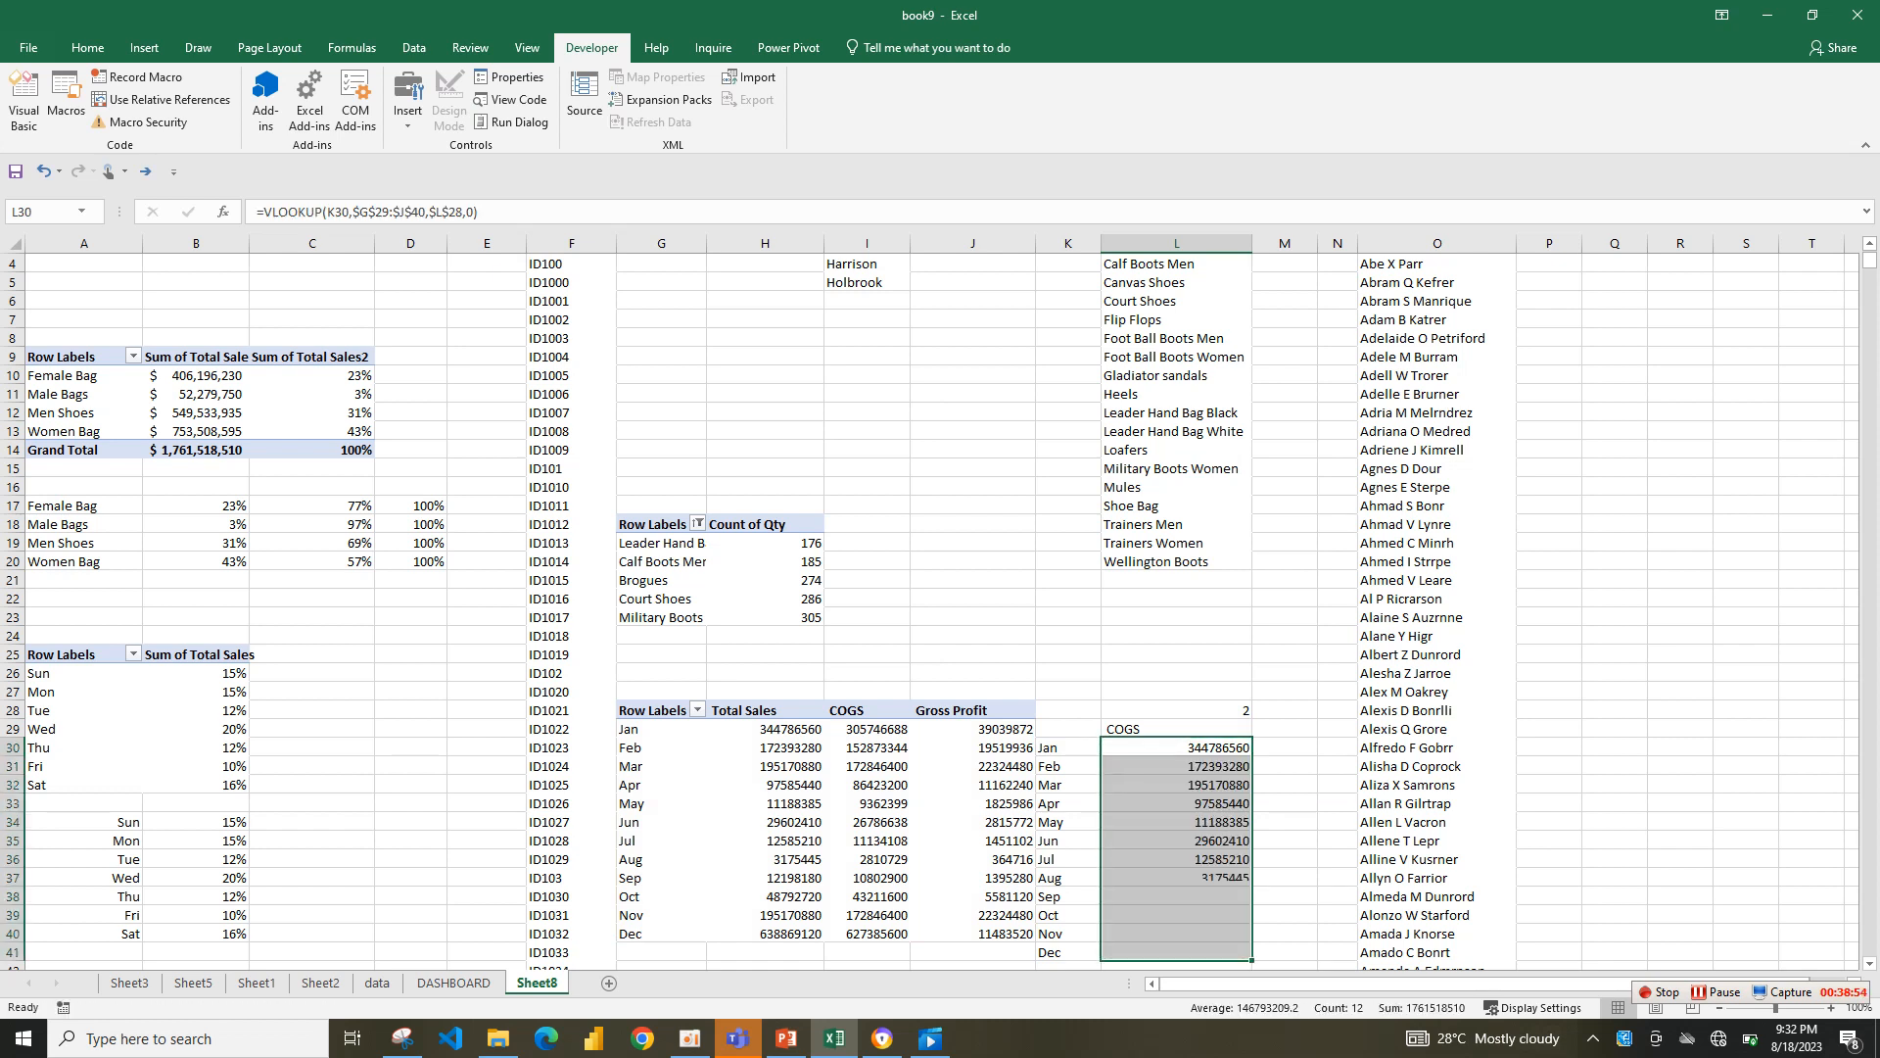
click(1285, 841)
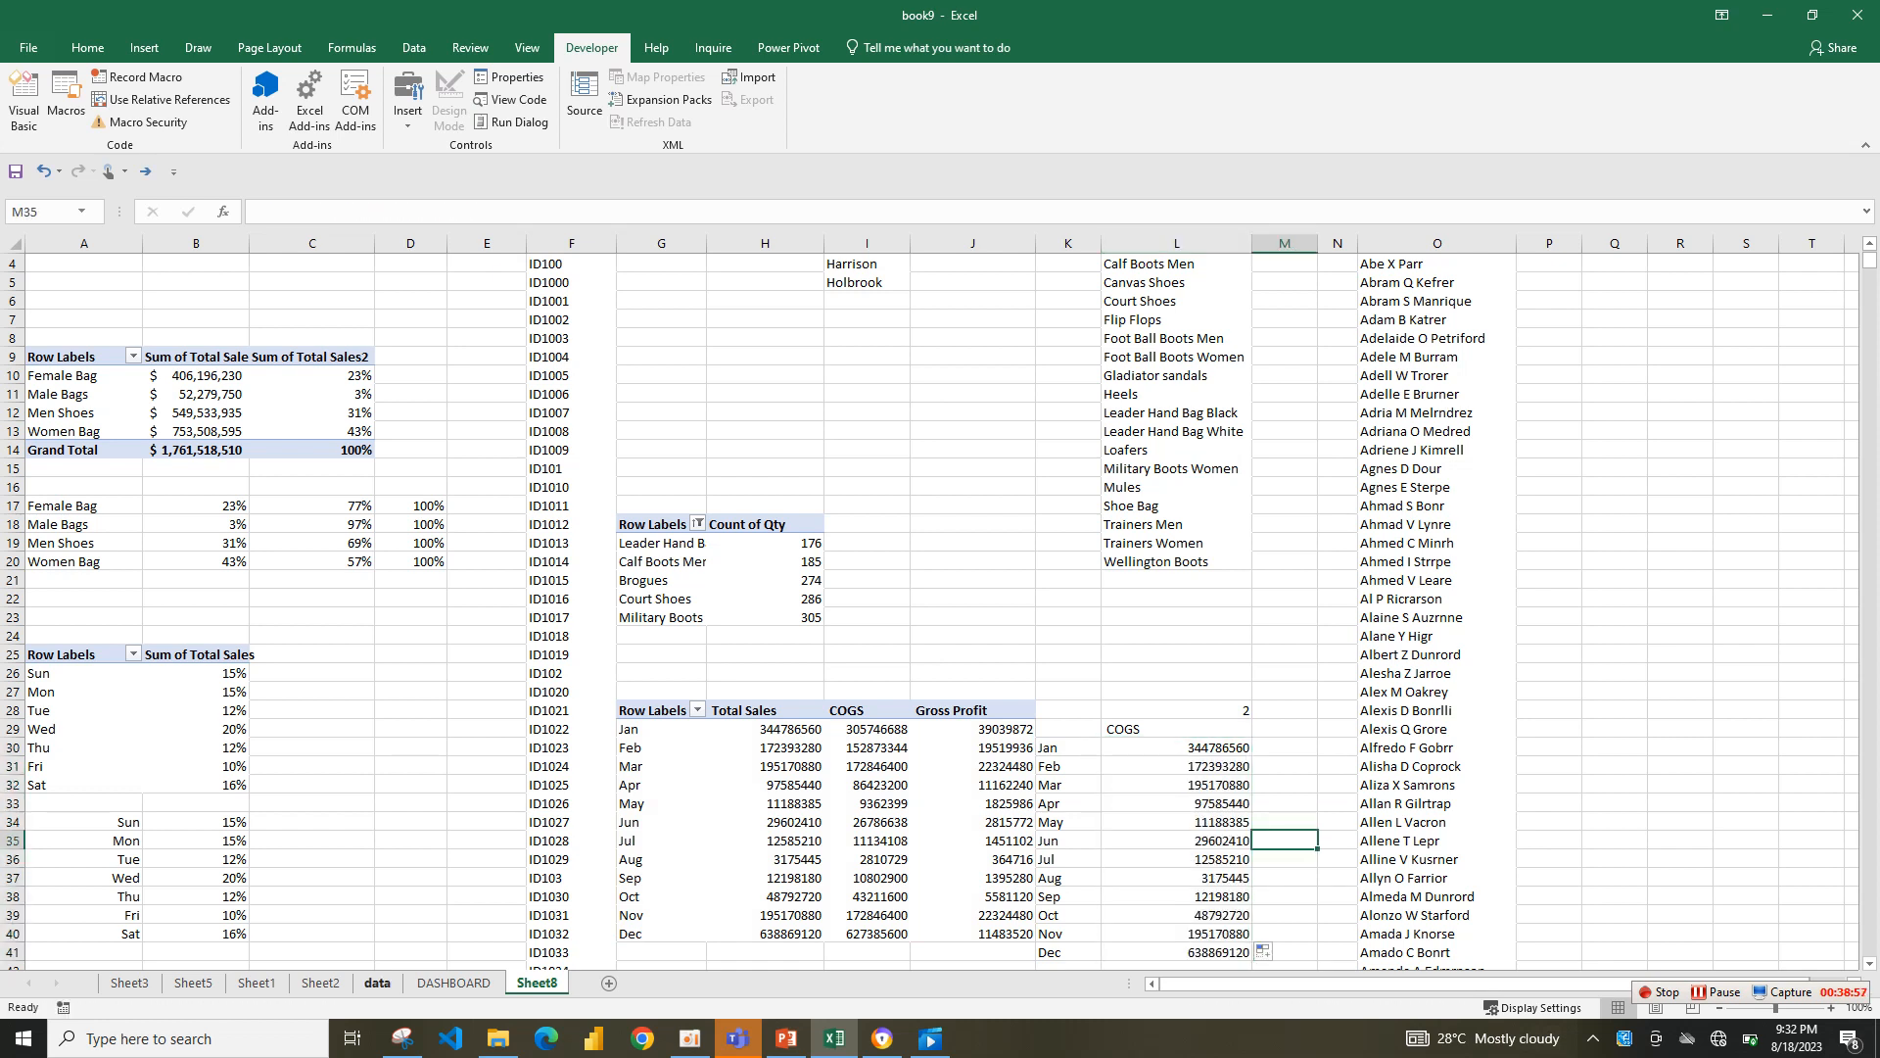
- Choose the Total Sales option on the DASHBOARD sheet and check the monthly lookup column on Sheet8
click(453, 982)
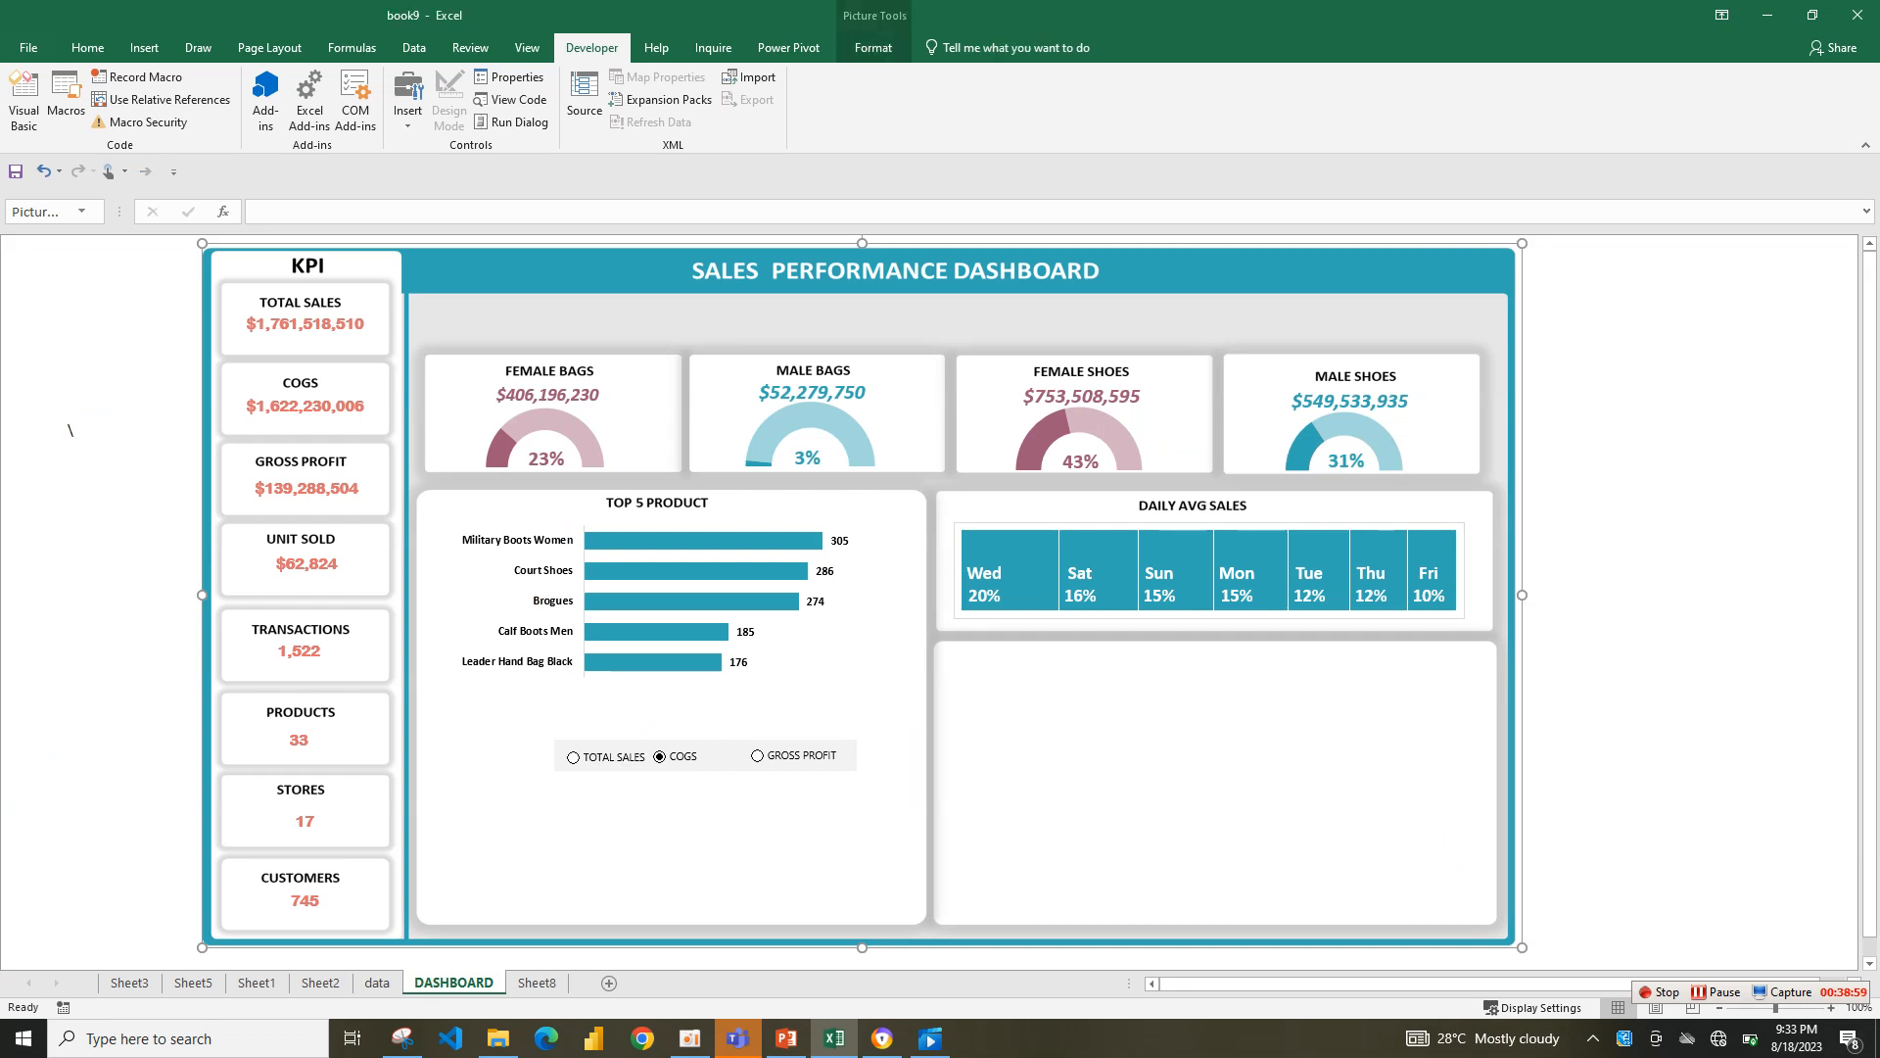
key(ctrl+Page_Down)
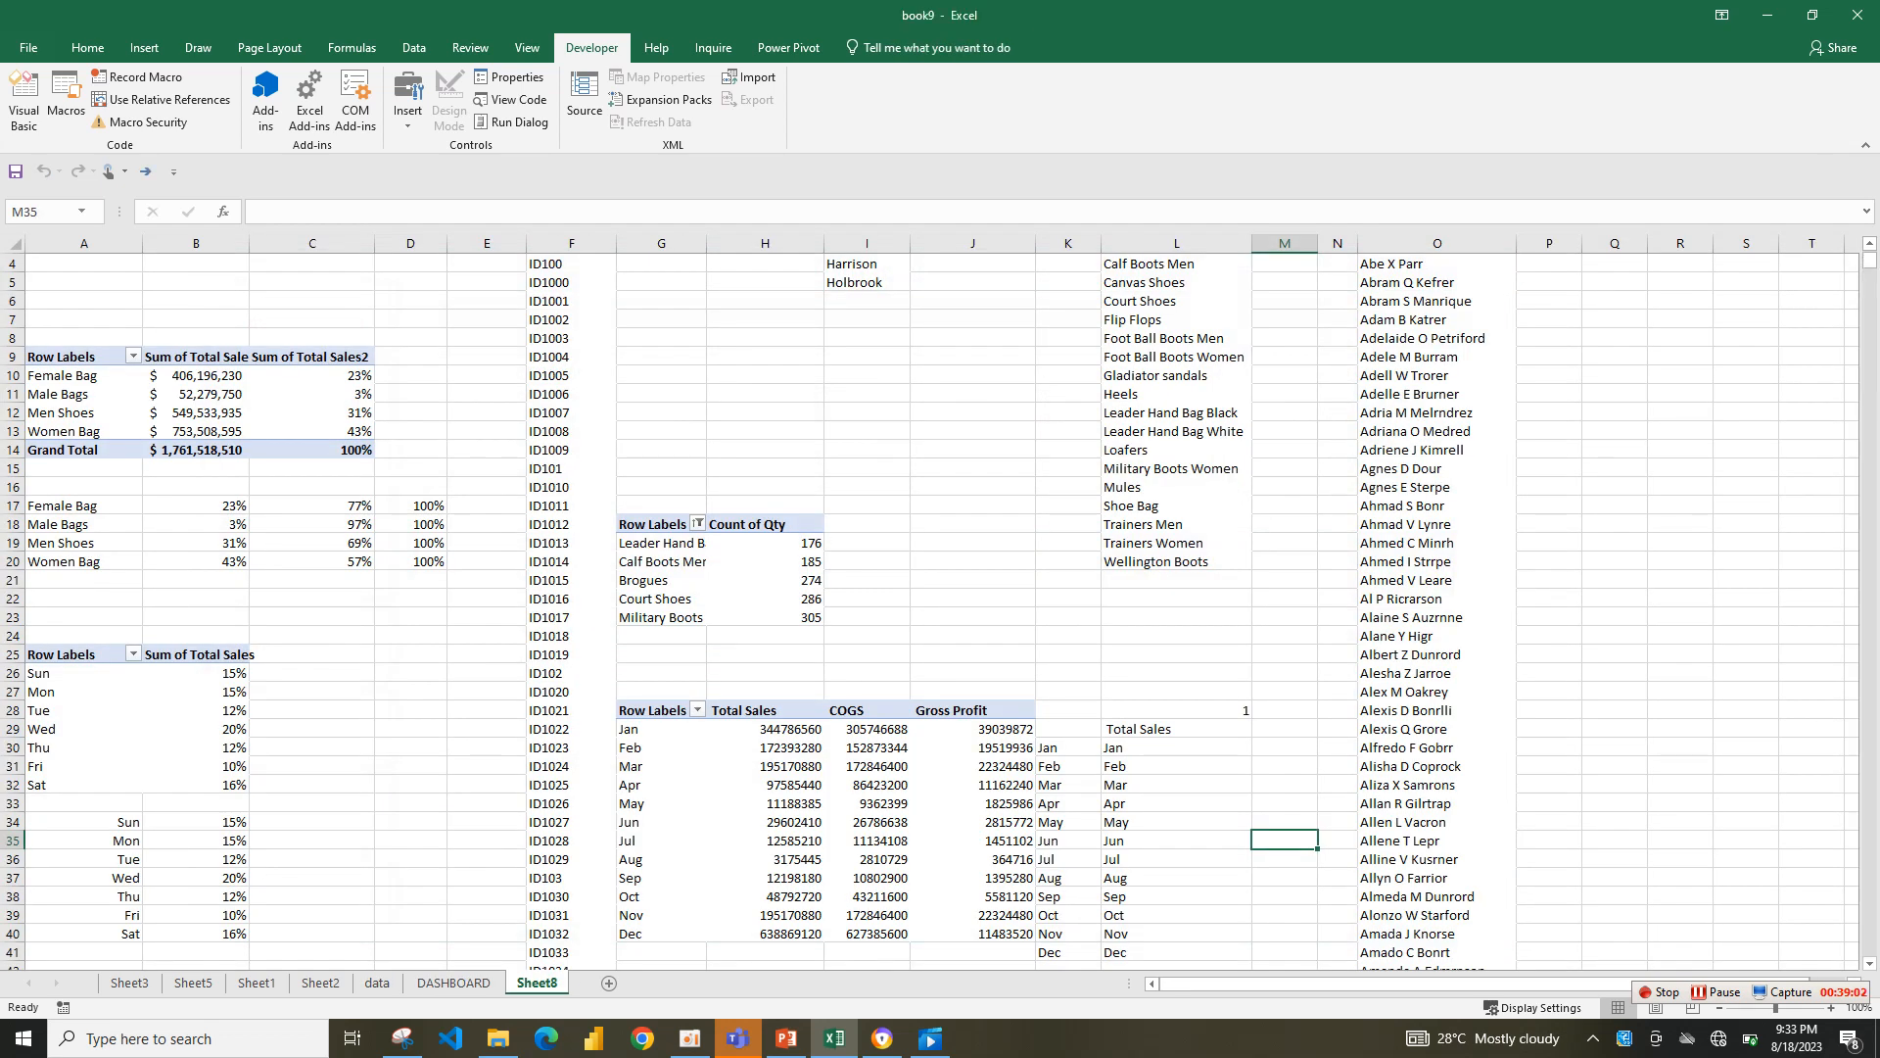
- Change the column index in L30 to $L$28+1 and fill the corrected VLOOKUP down to L41
click(1176, 747)
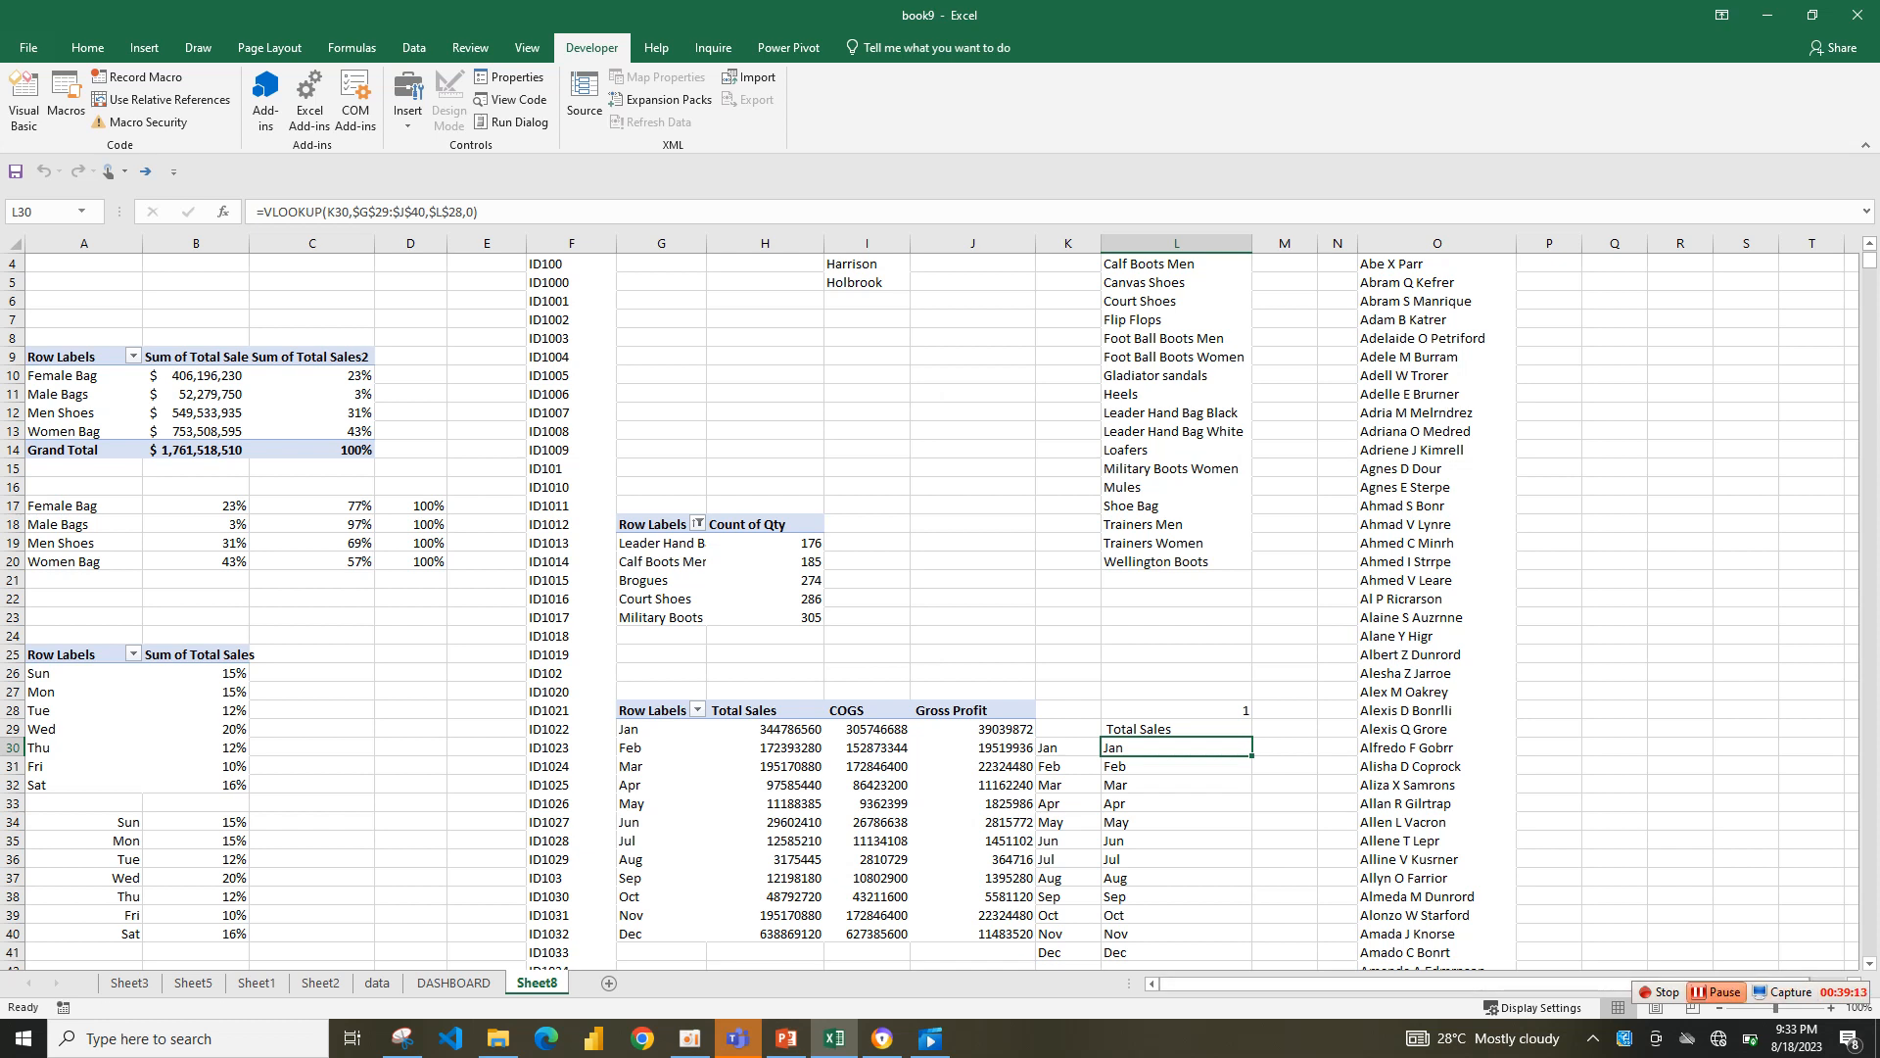
click(1717, 992)
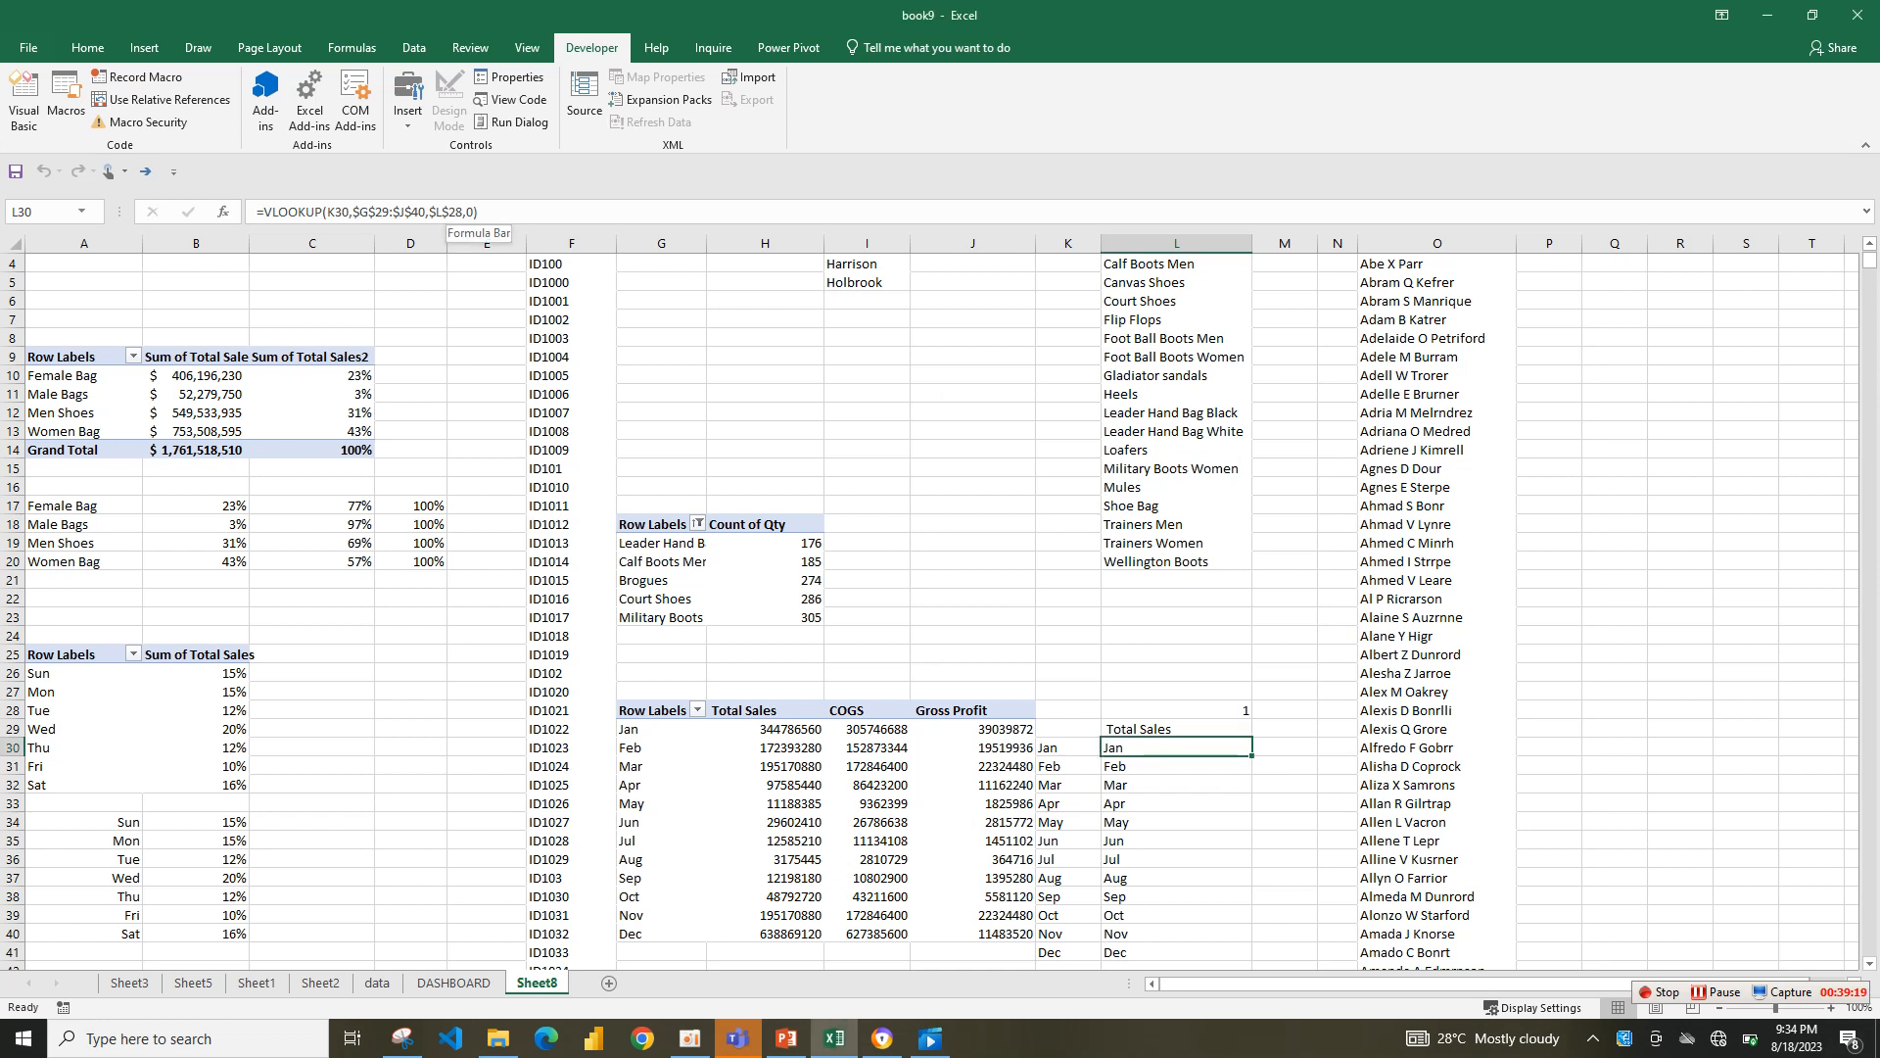
click(464, 212)
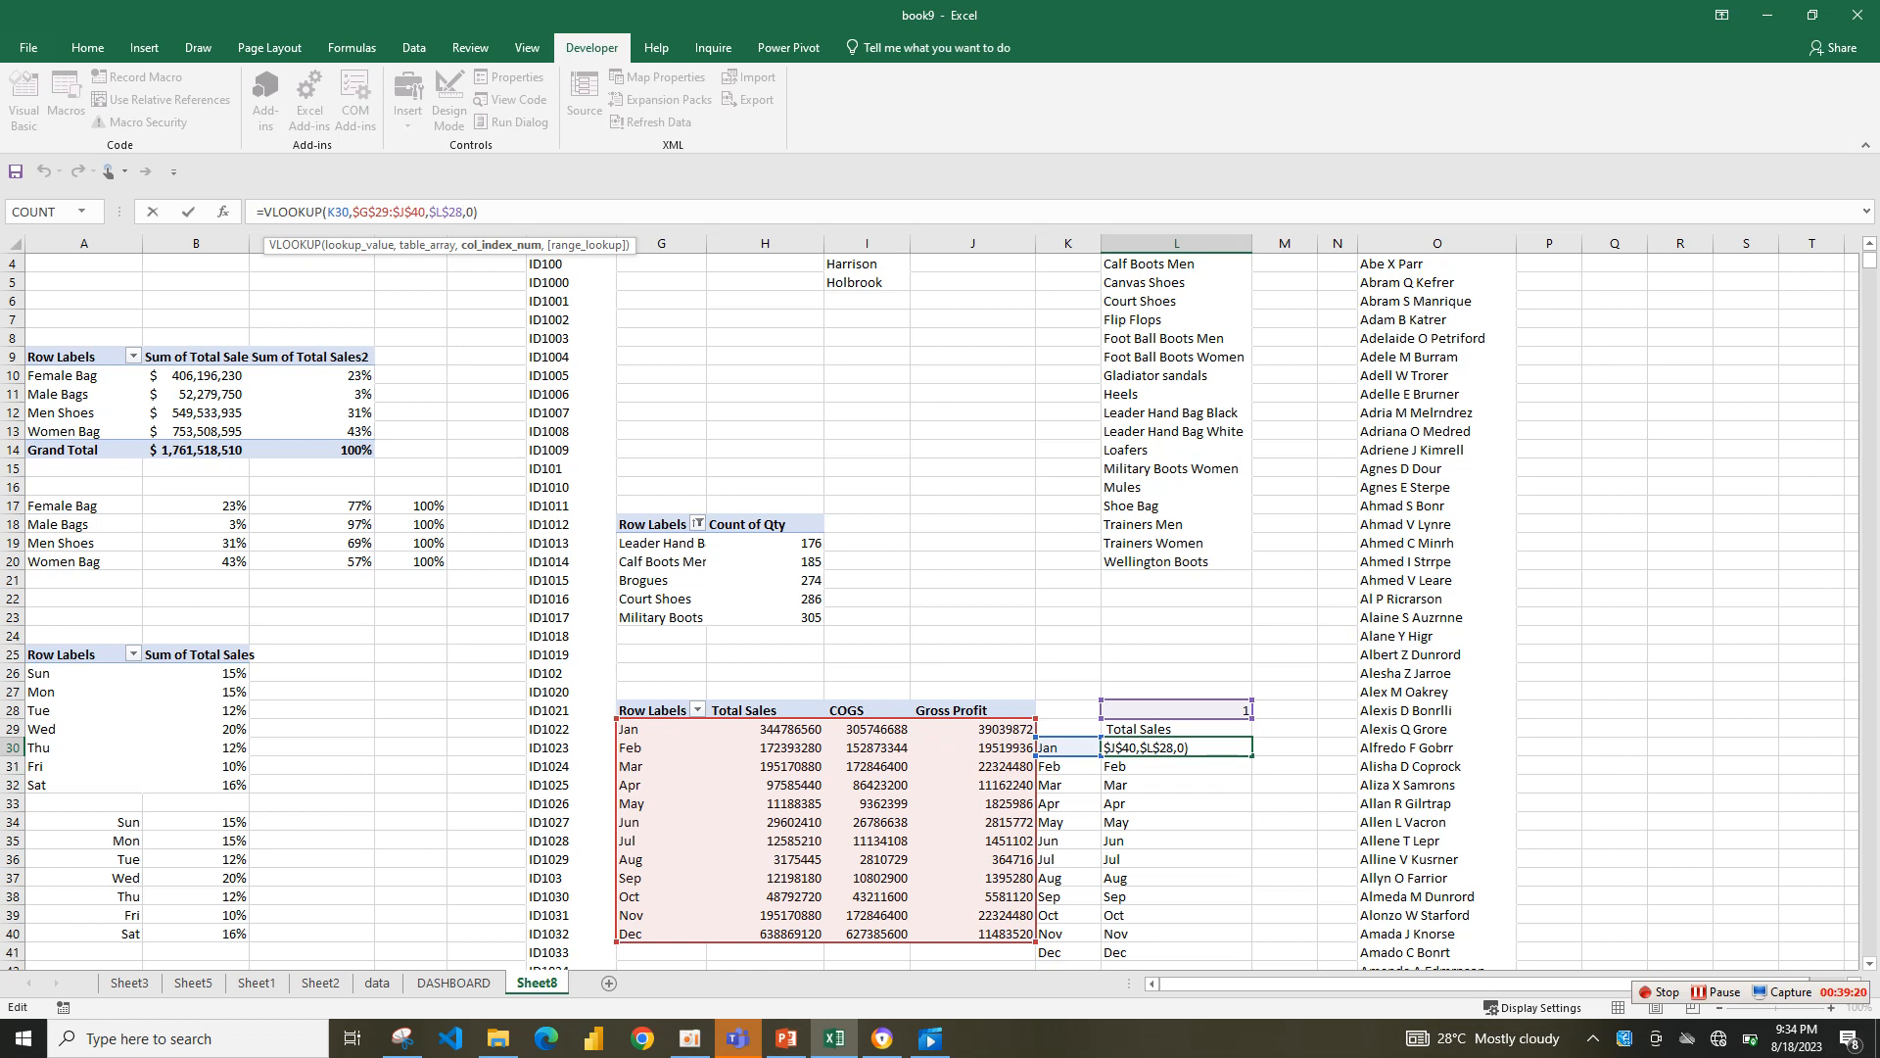
text(+1)
key(Return)
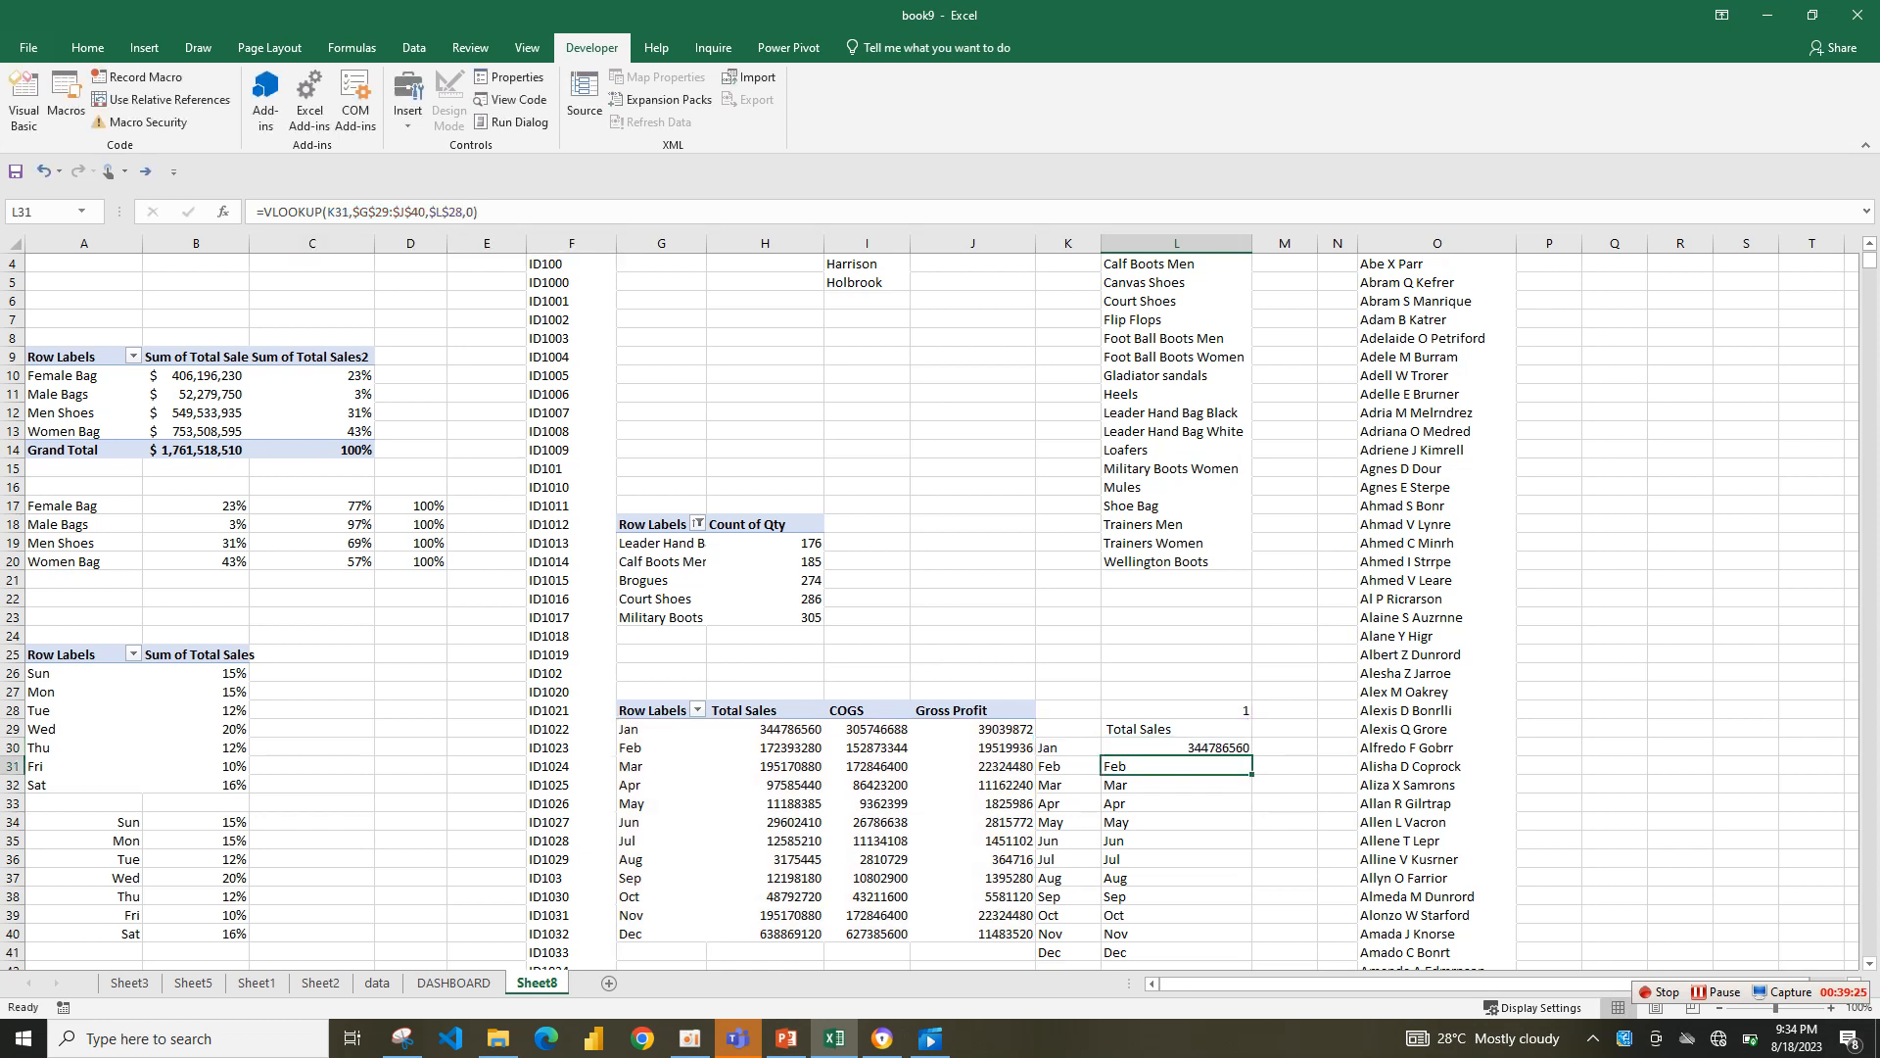
click(1176, 747)
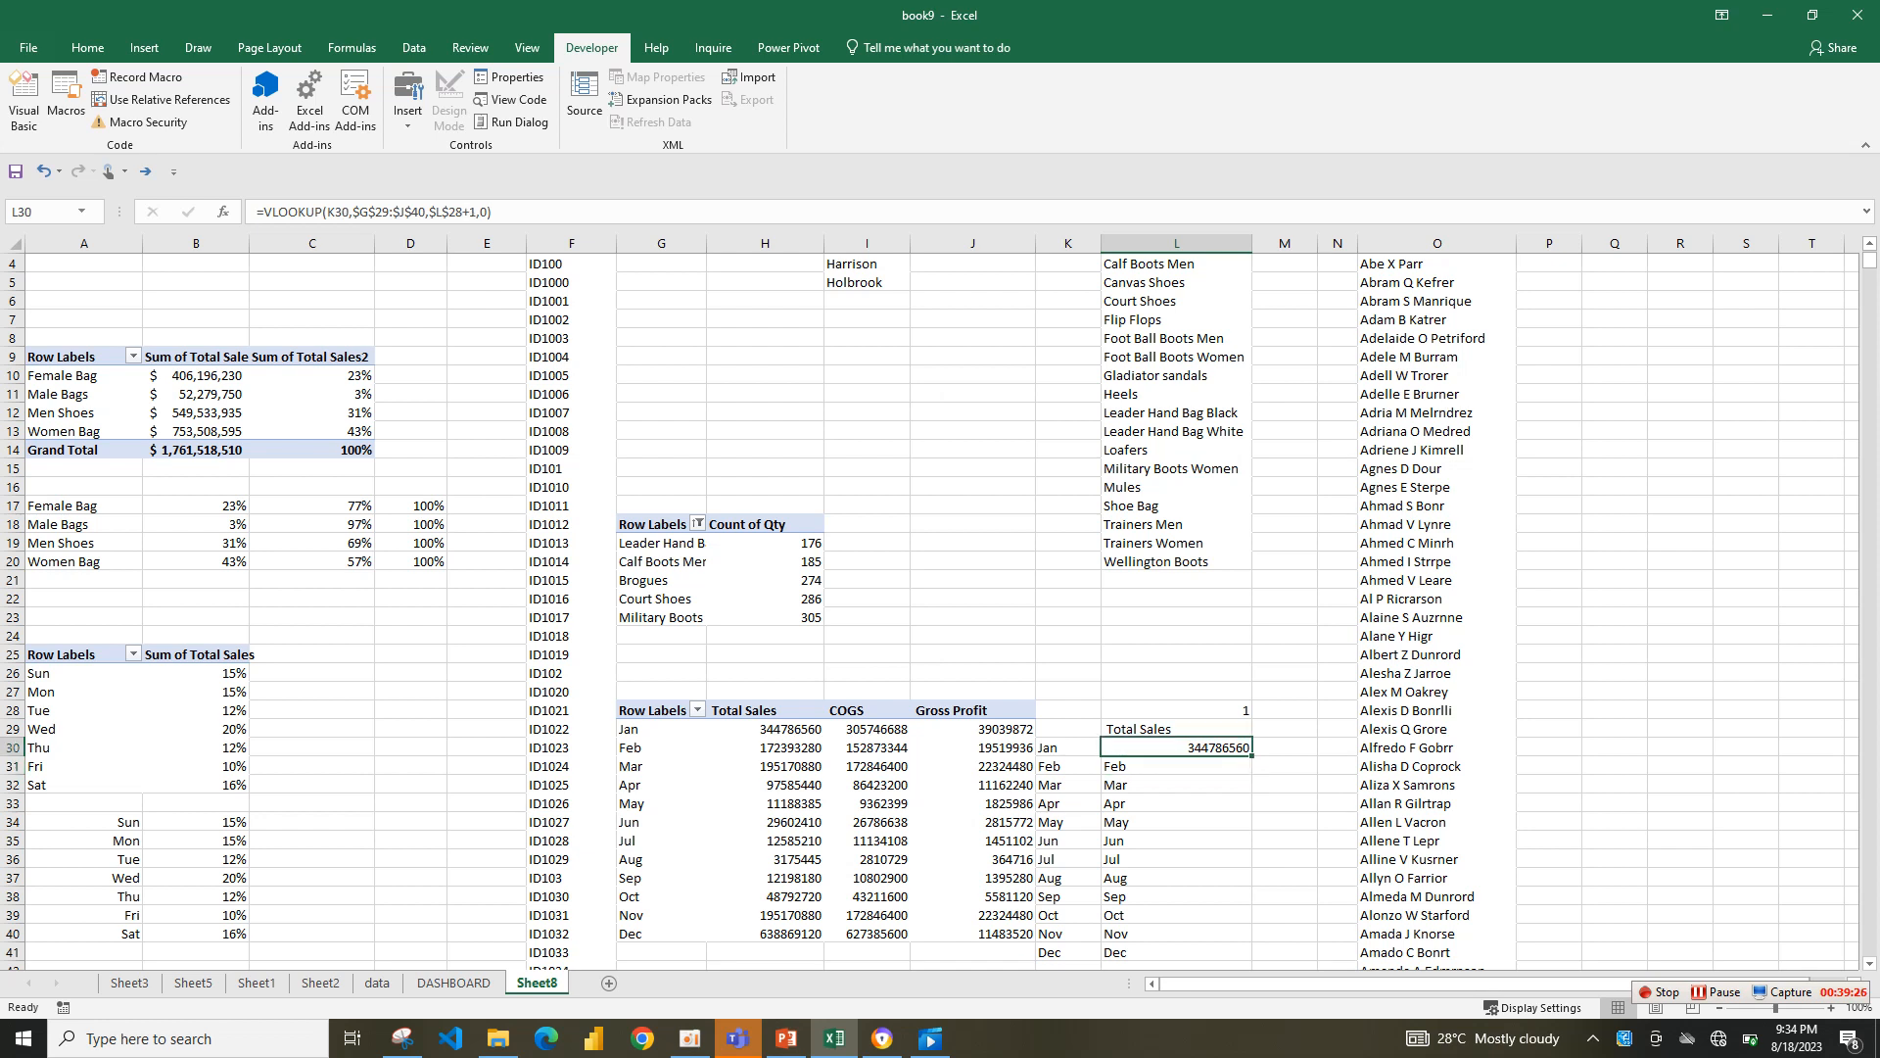
double_click(1252, 754)
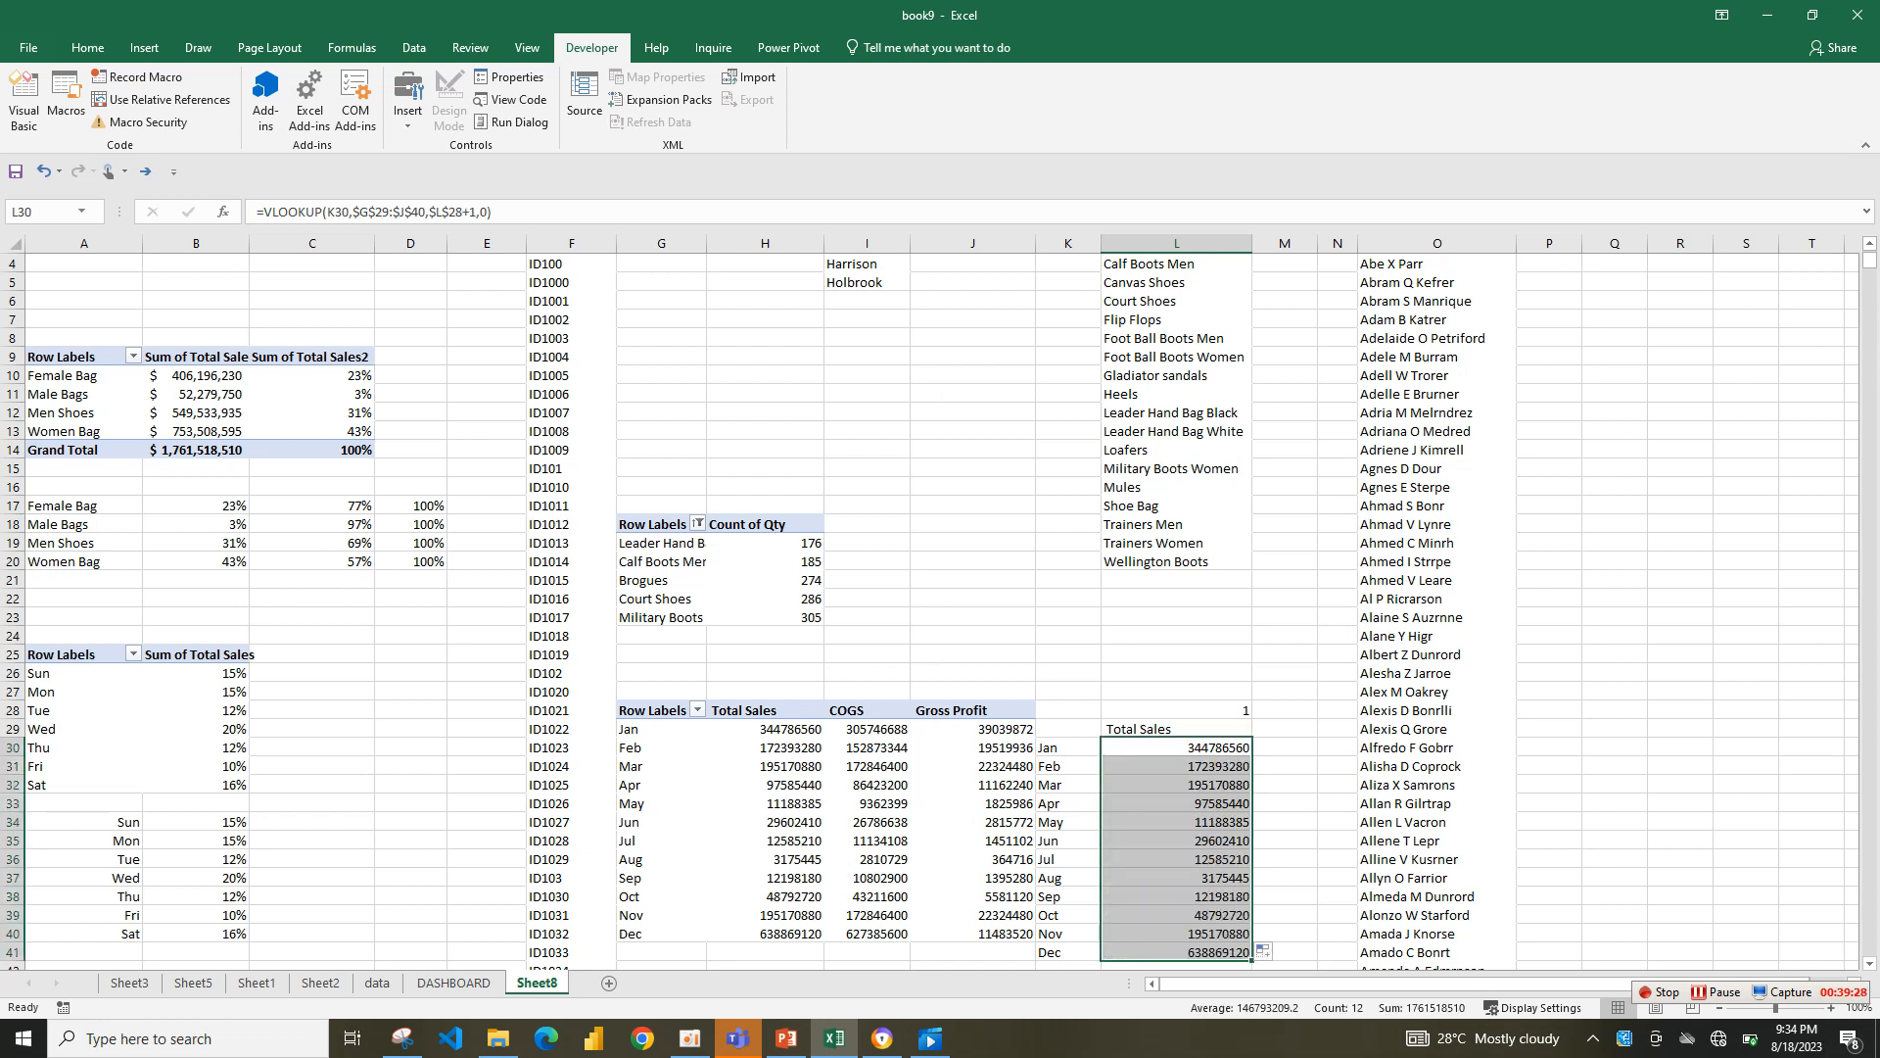
- Choose the Gross Profit option on the DASHBOARD sheet and check the header and monthly lookups in column L of Sheet8
click(1176, 728)
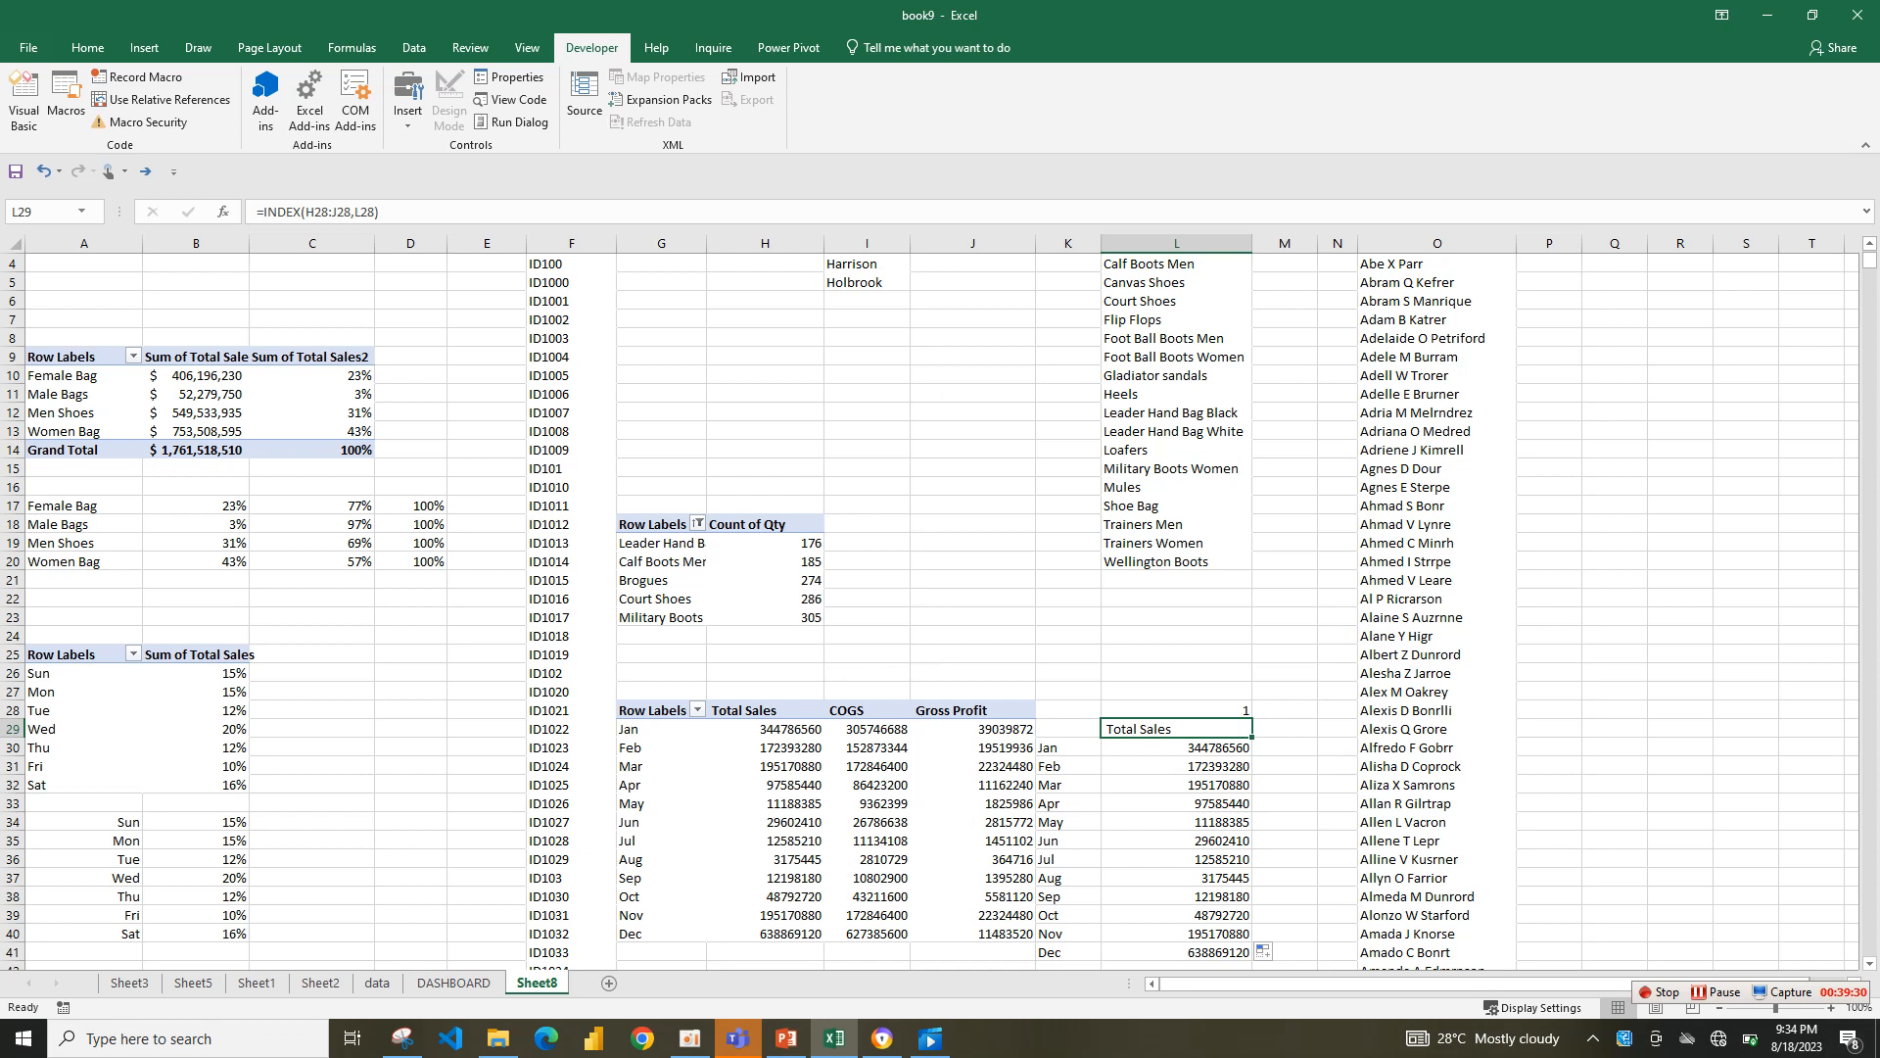
click(454, 983)
click(660, 756)
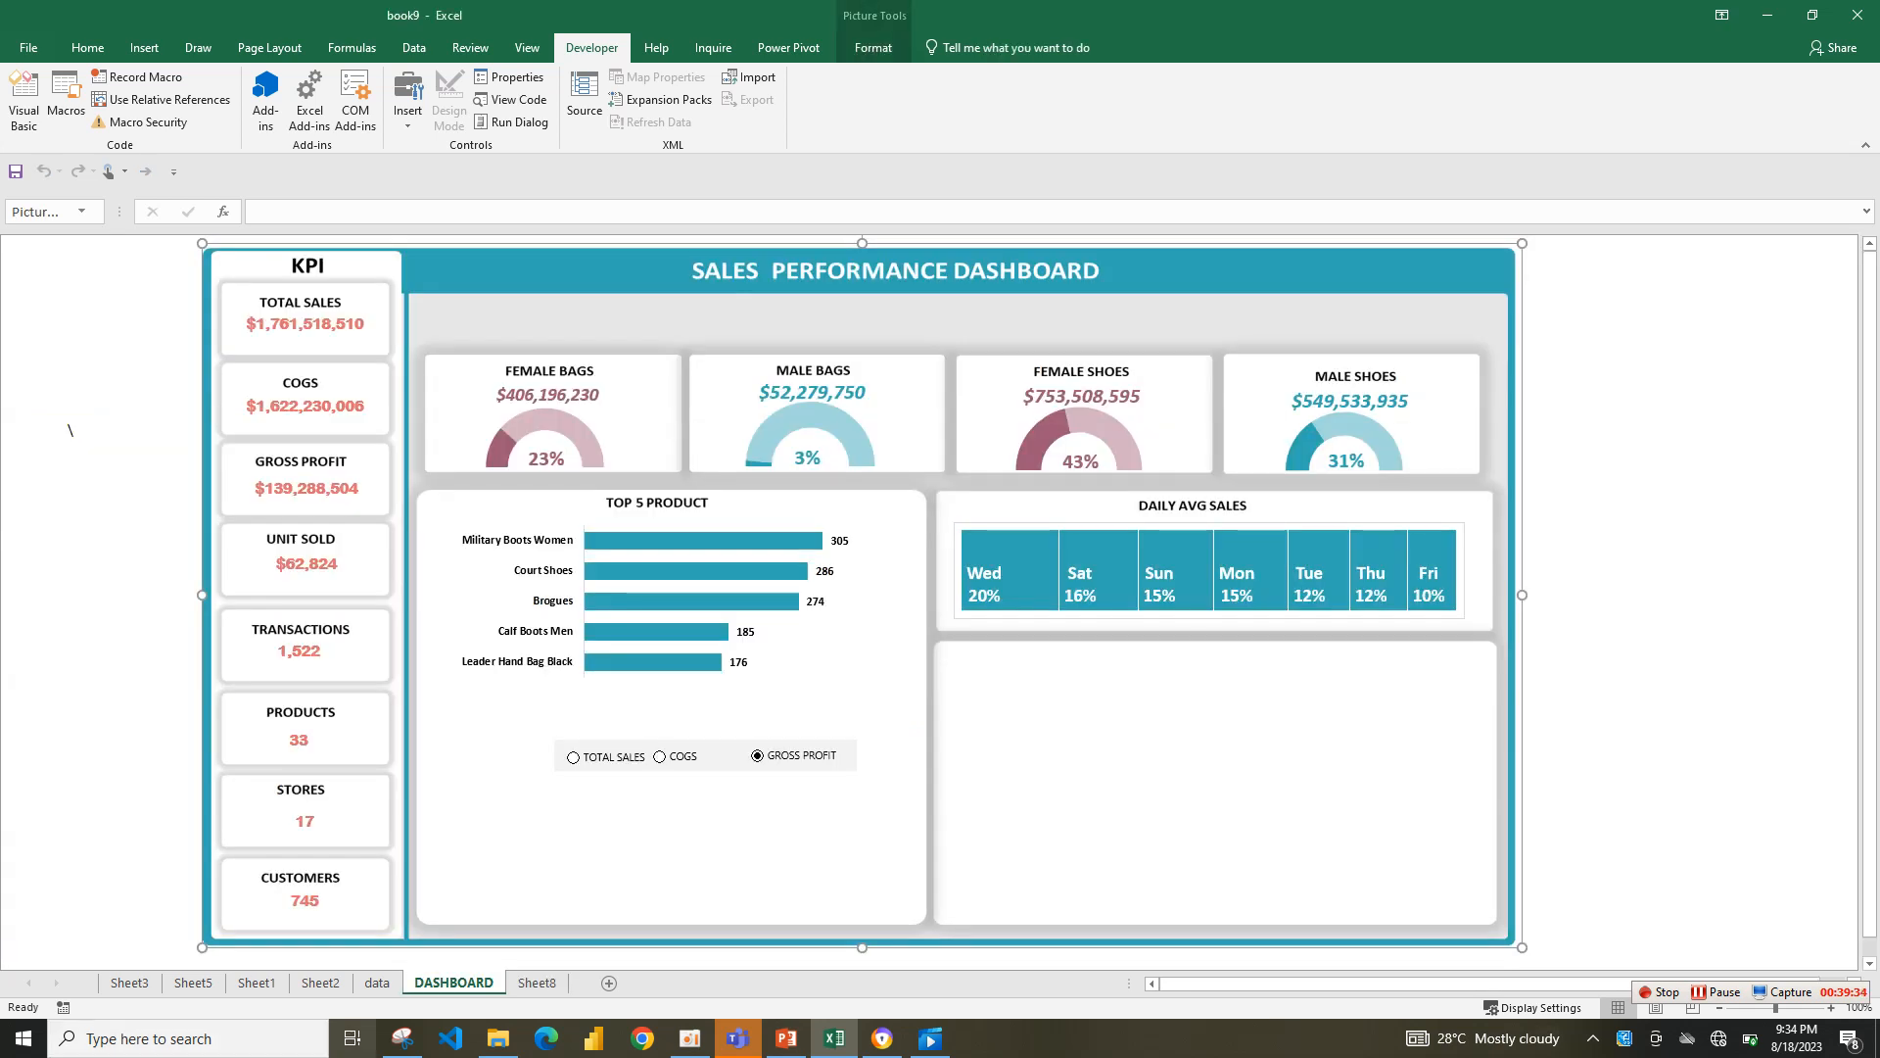
key(ctrl+Page_Down)
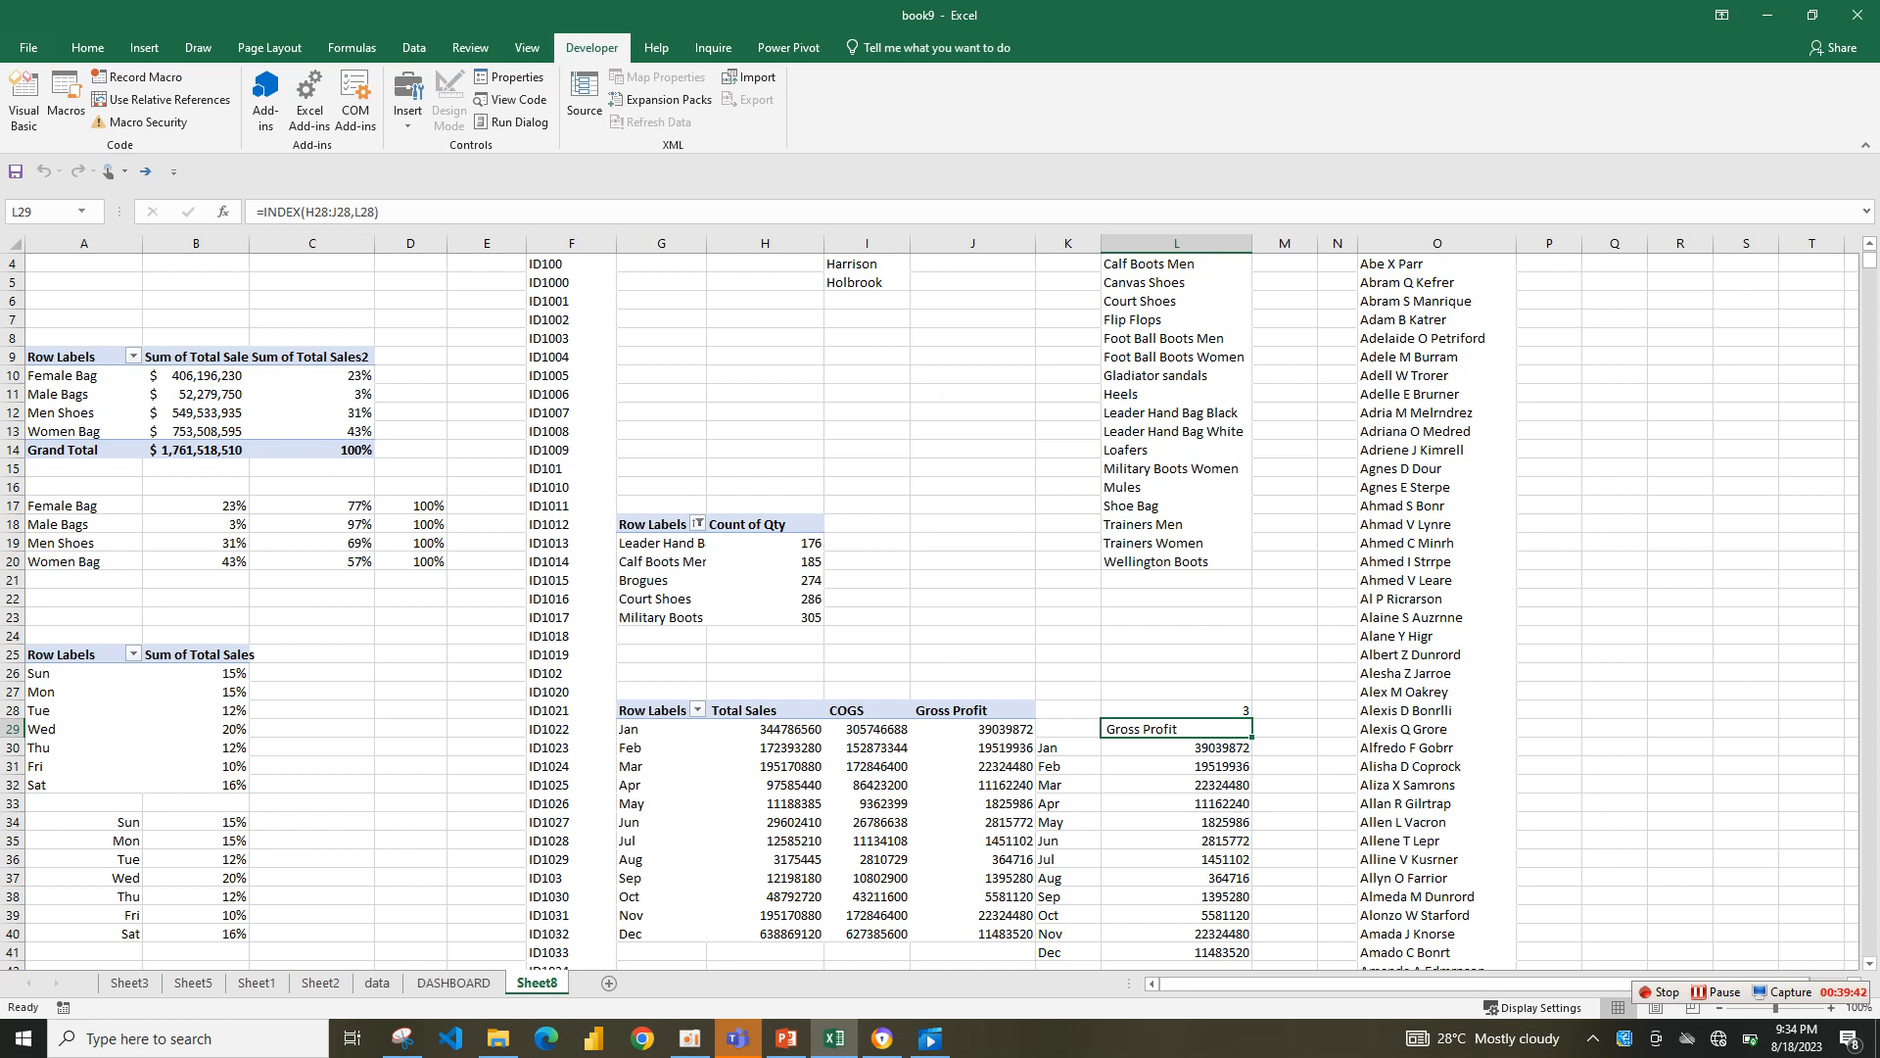
click(1176, 785)
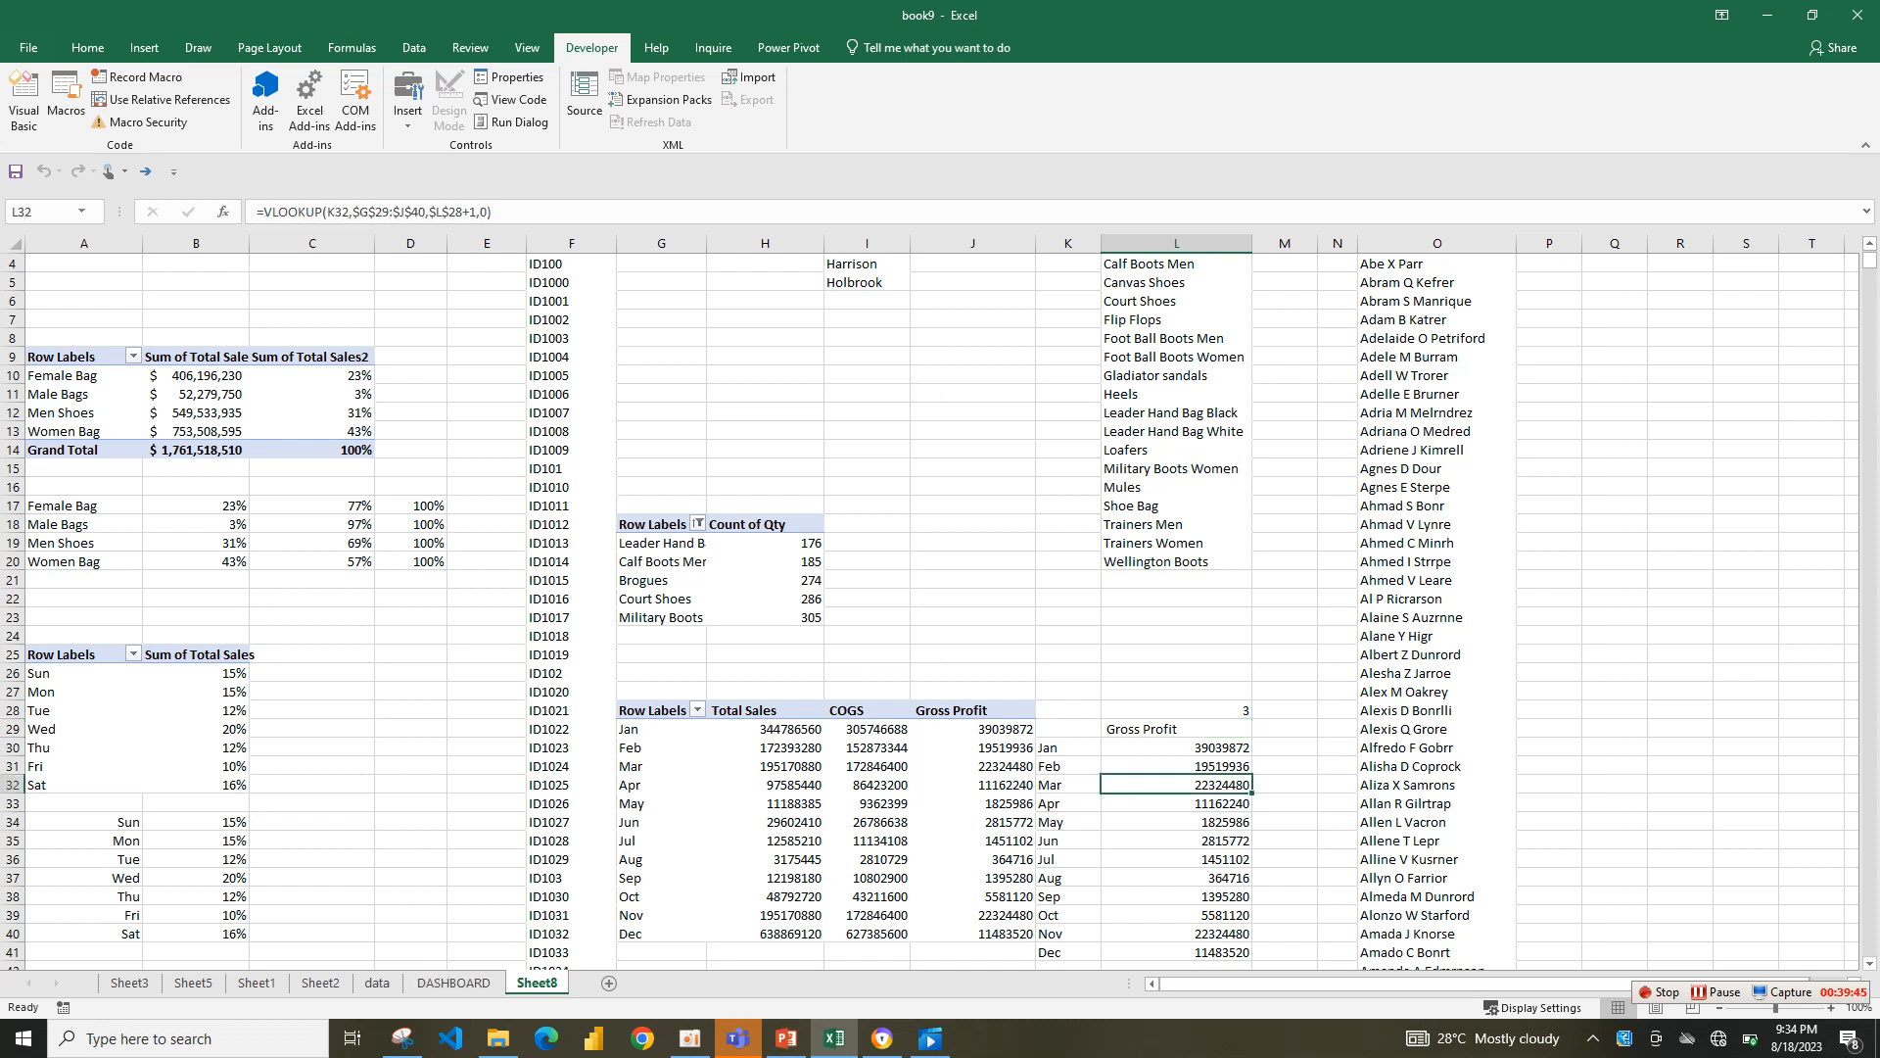
key(Up)
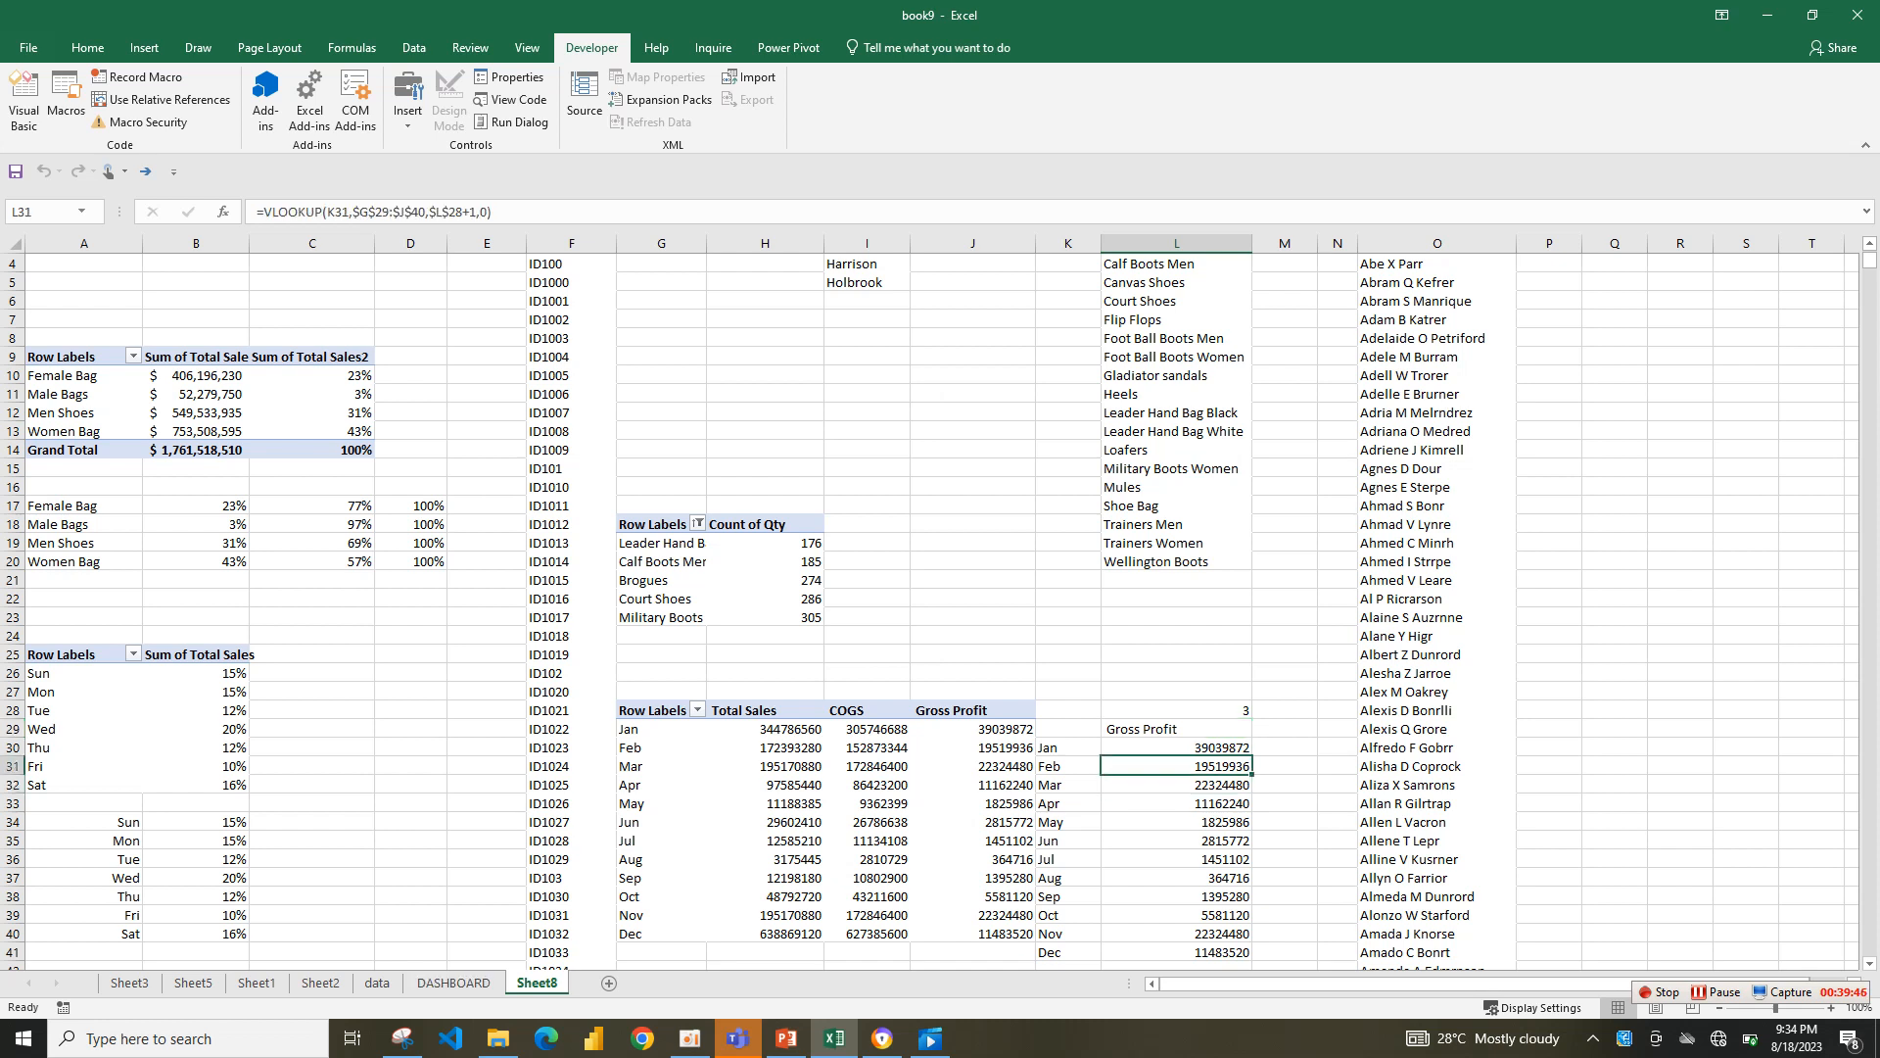
- Insert a 2-D clustered column chart from K30:L42 on Sheet8 and extend its source range to include the L29 header
drag(1068, 747, 1228, 964)
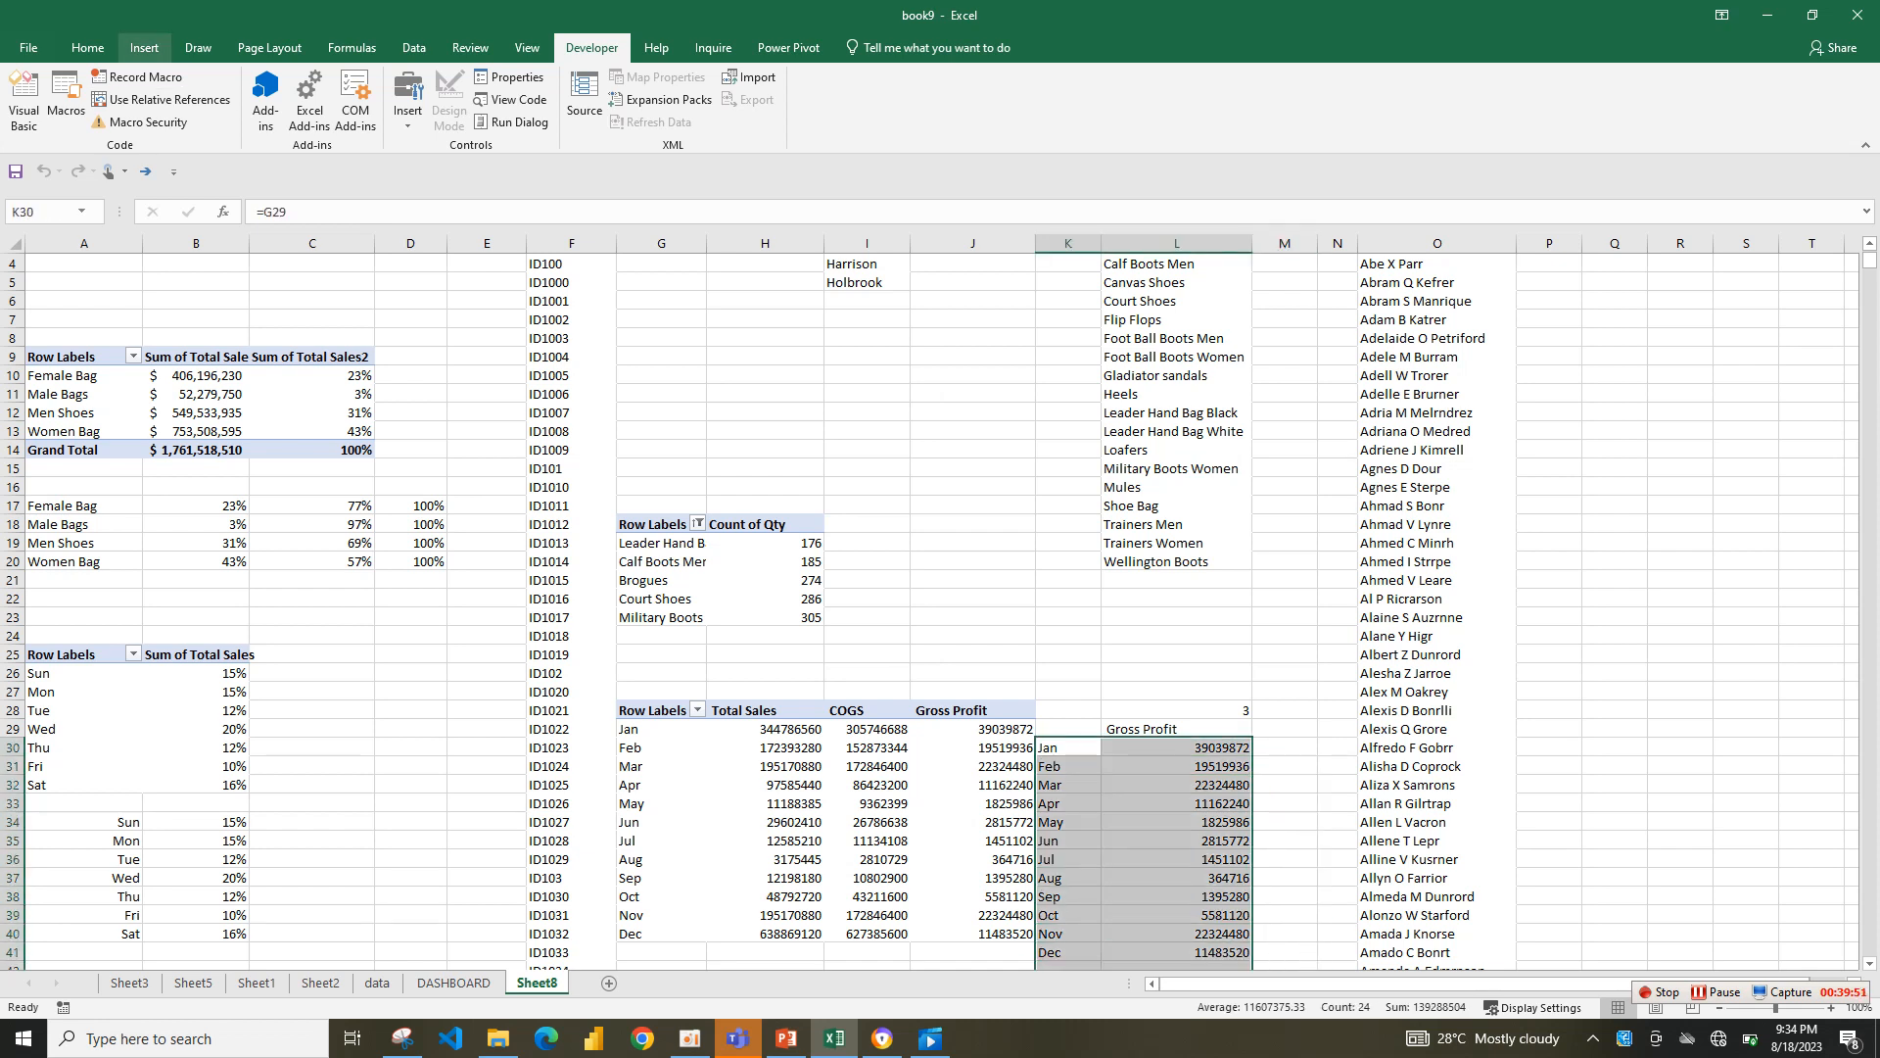
click(144, 47)
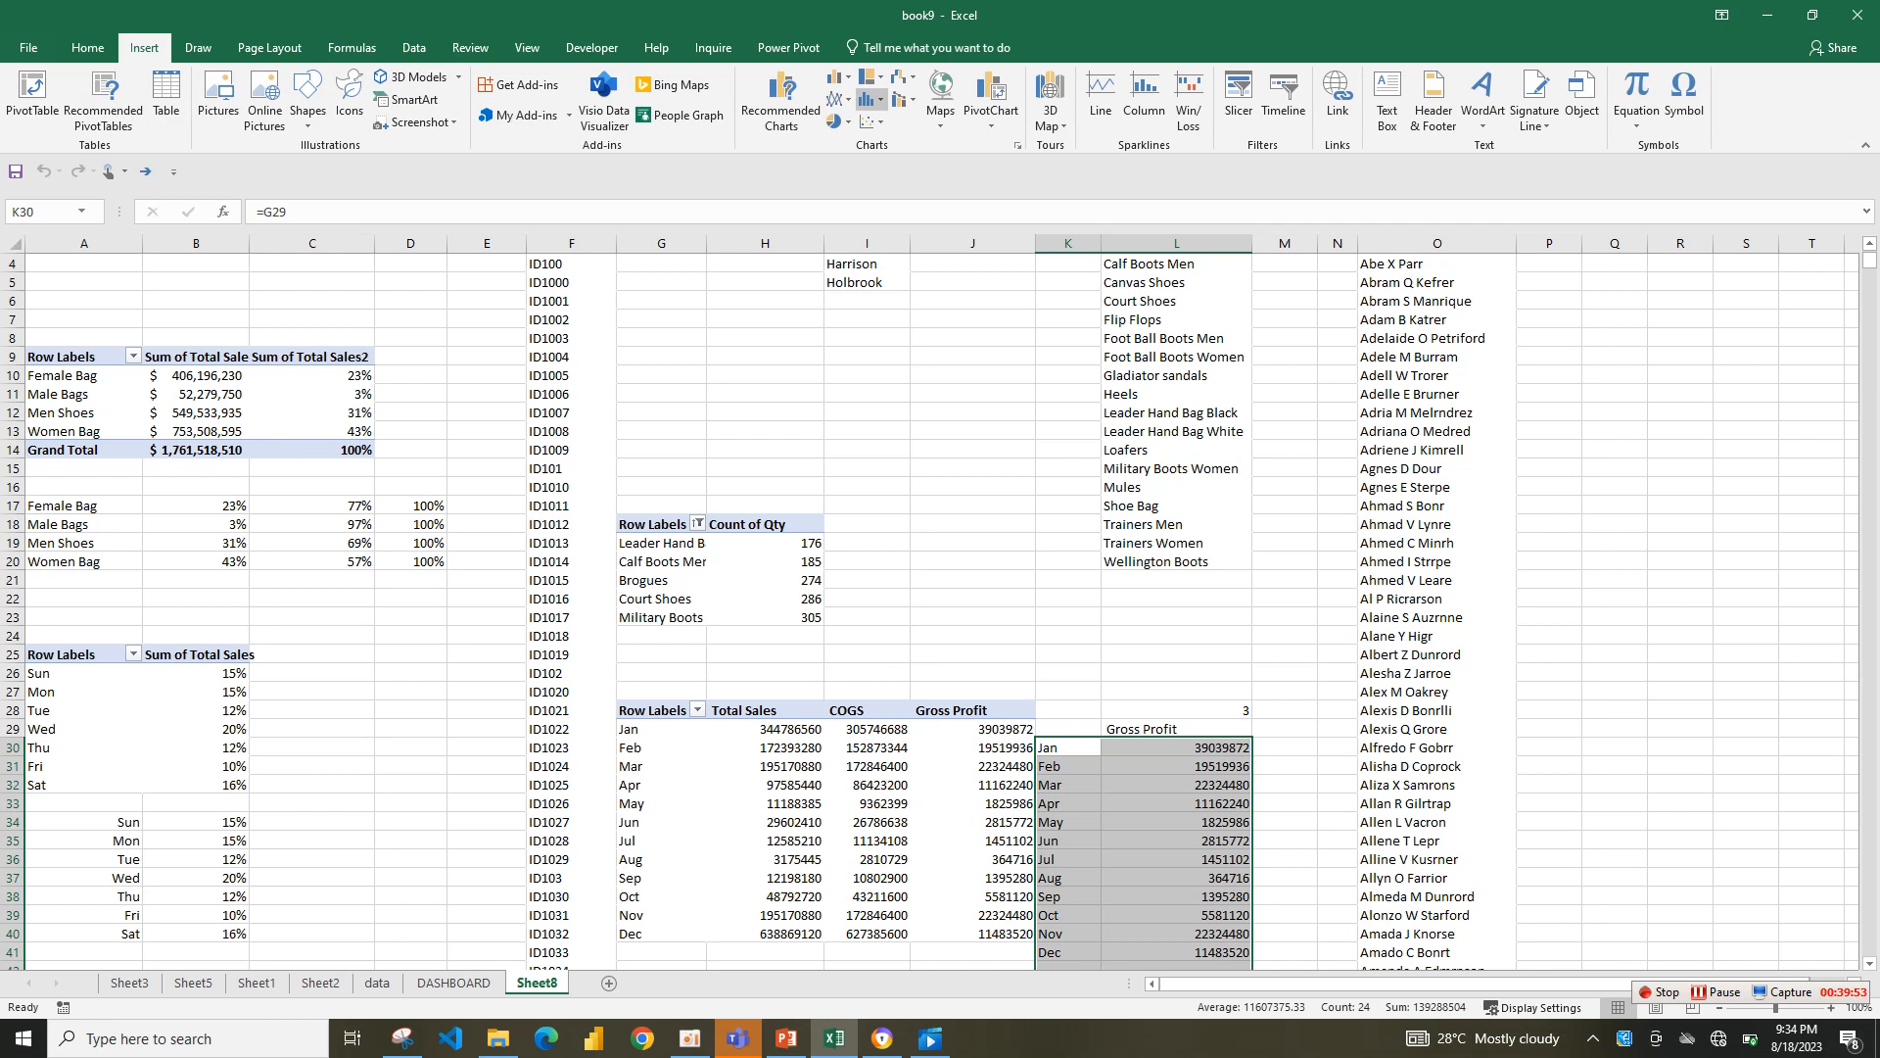
click(870, 99)
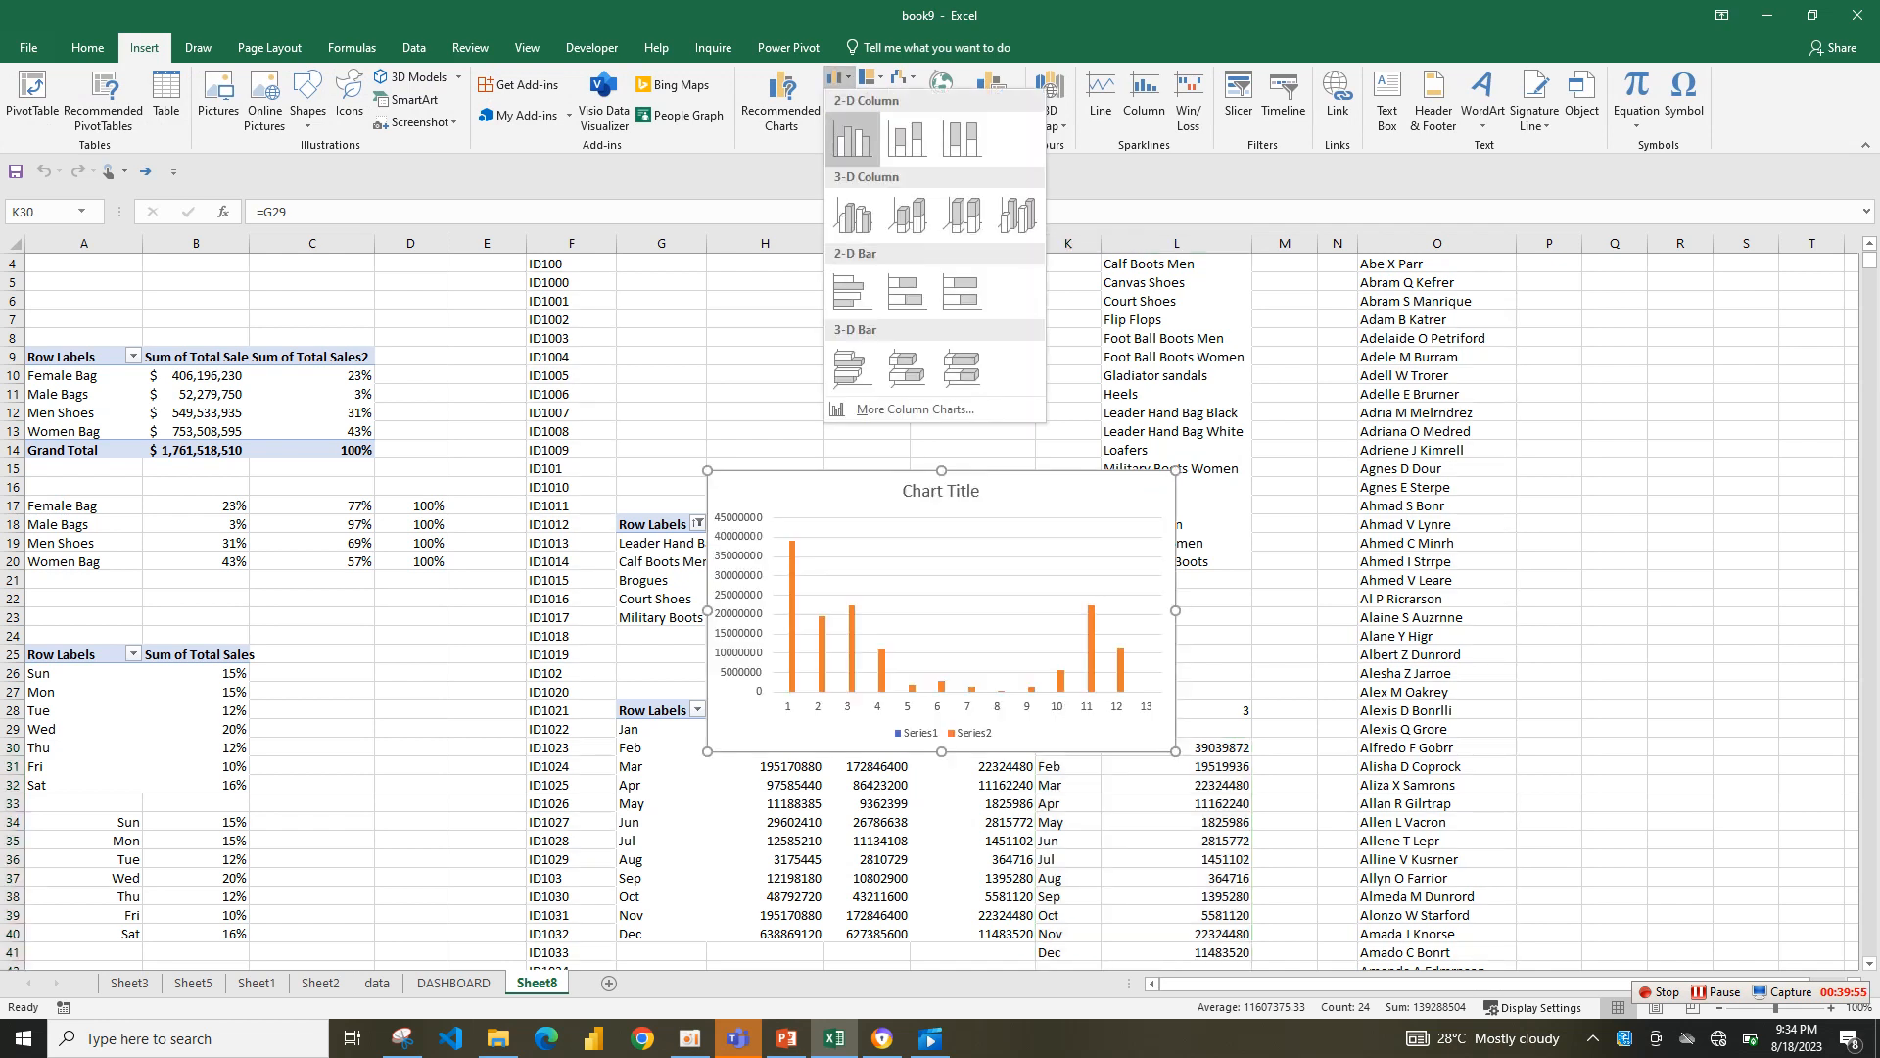
click(844, 125)
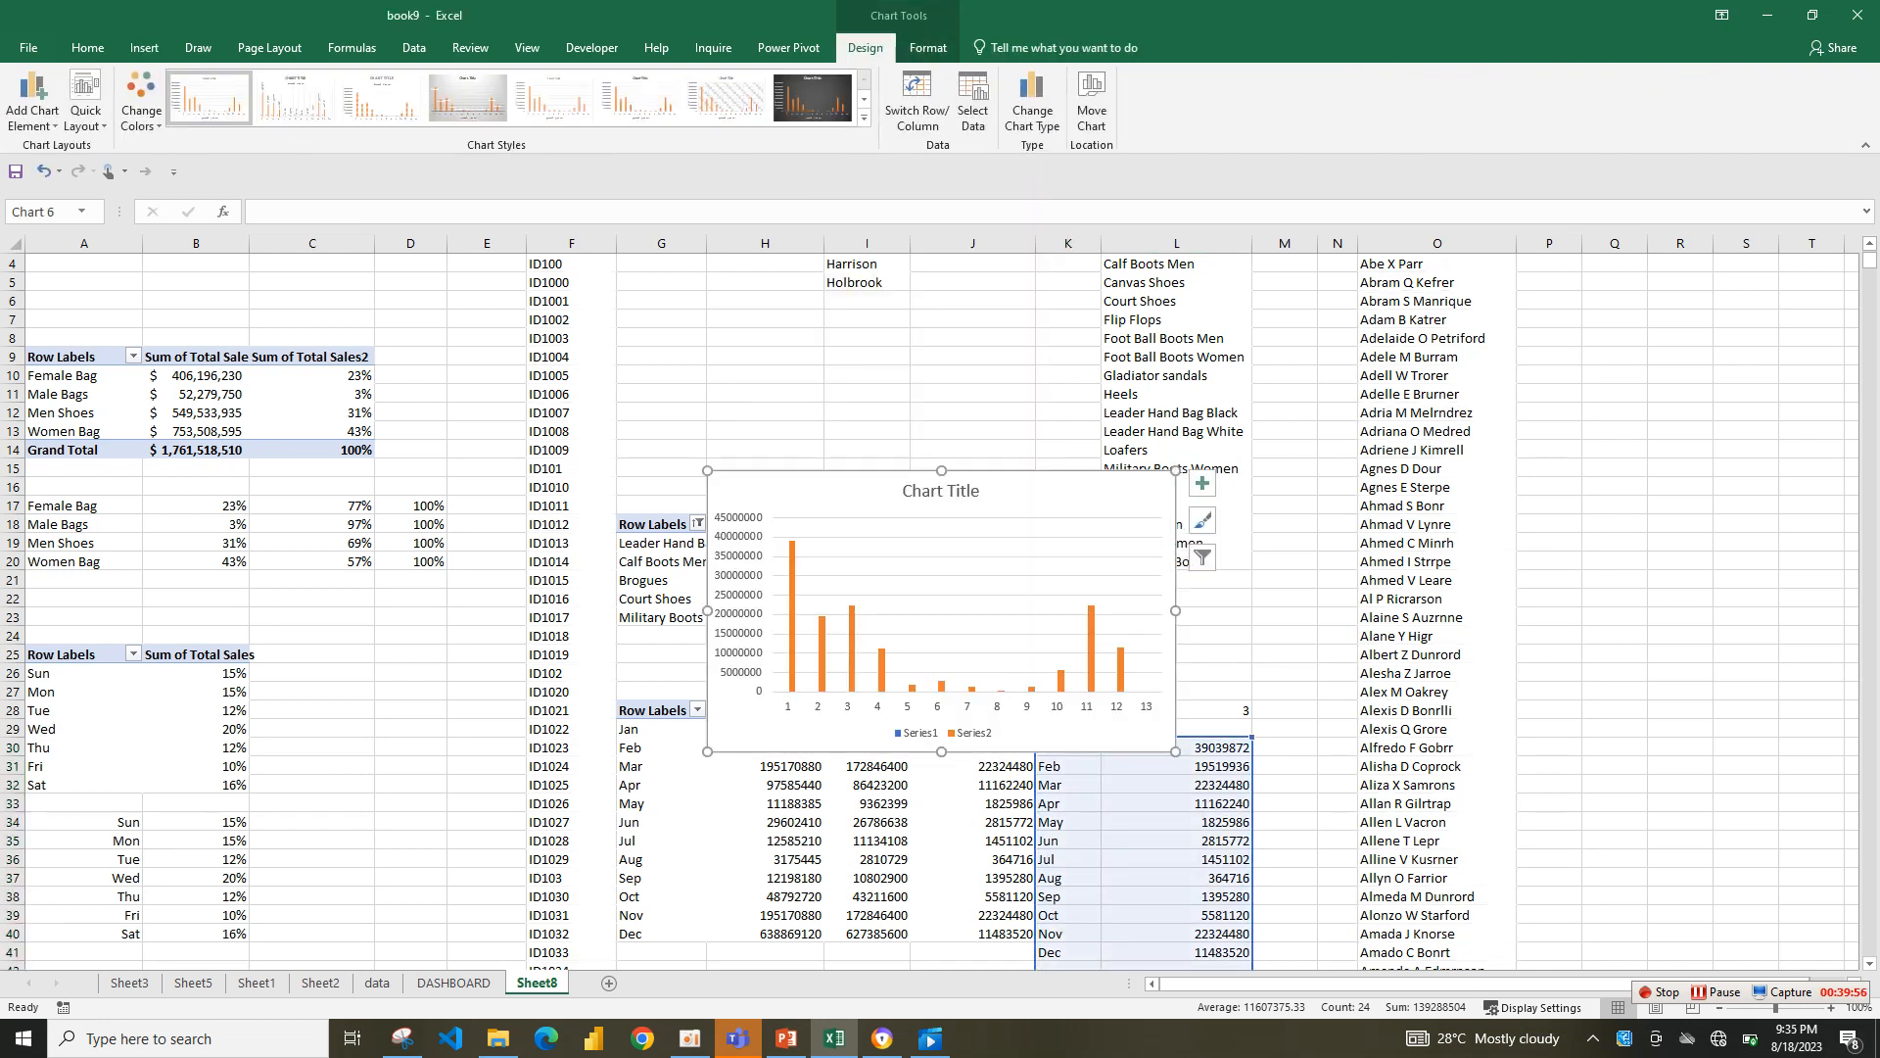
drag(813, 492, 642, 374)
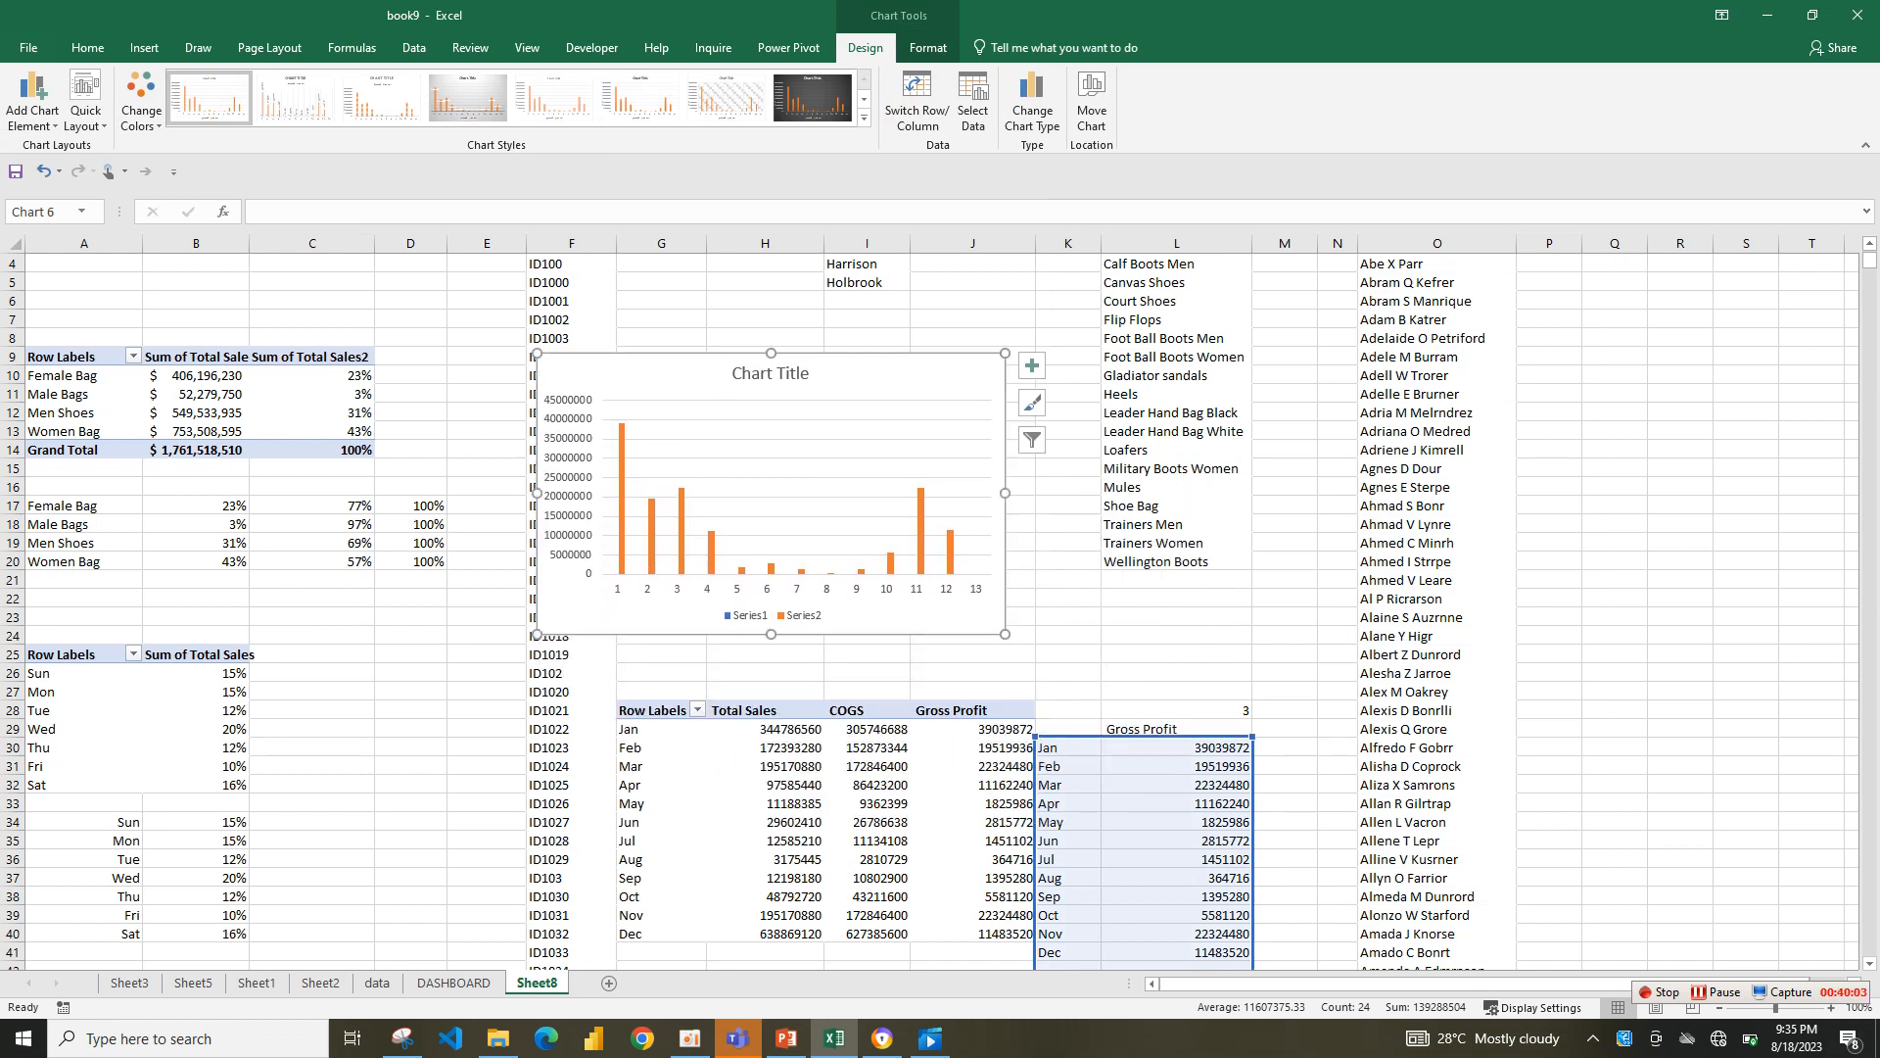
drag(1252, 736, 1253, 719)
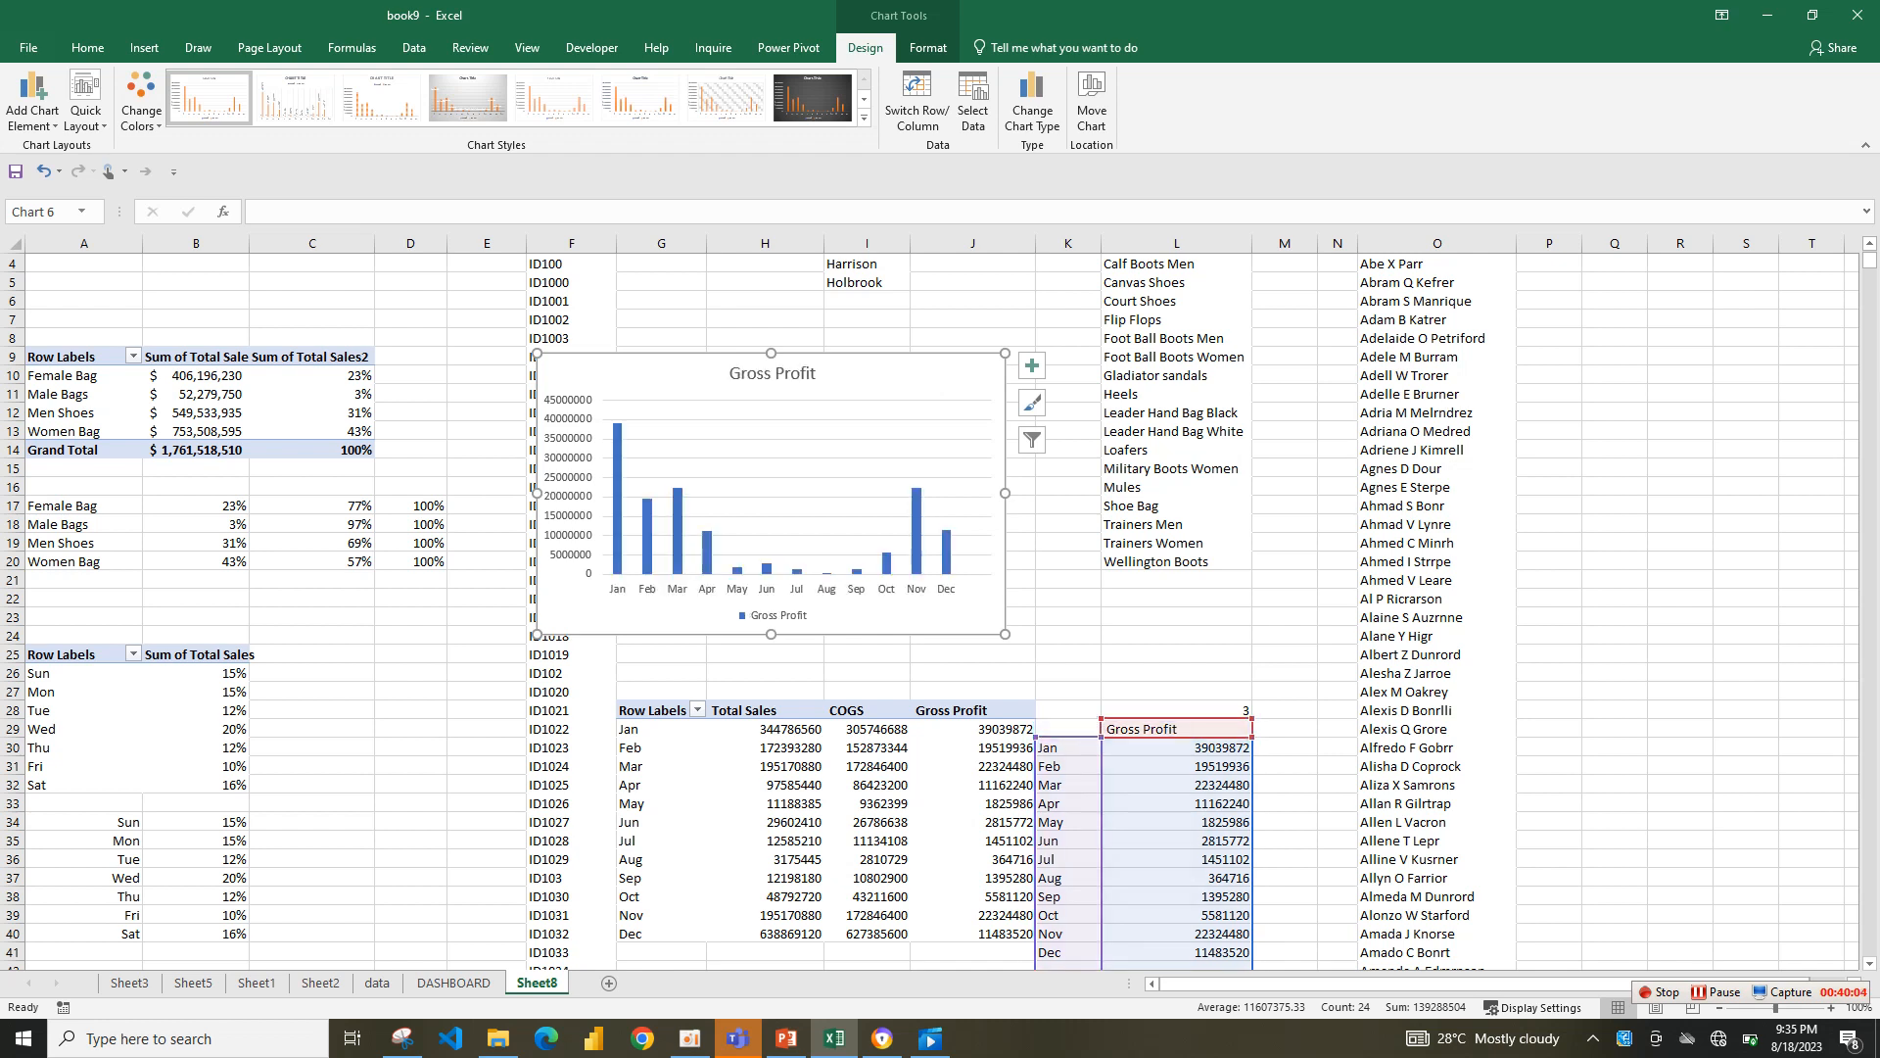
- Widen the Gross Profit chart slightly and remove its gridlines, legend and vertical axis
drag(1005, 492, 1053, 493)
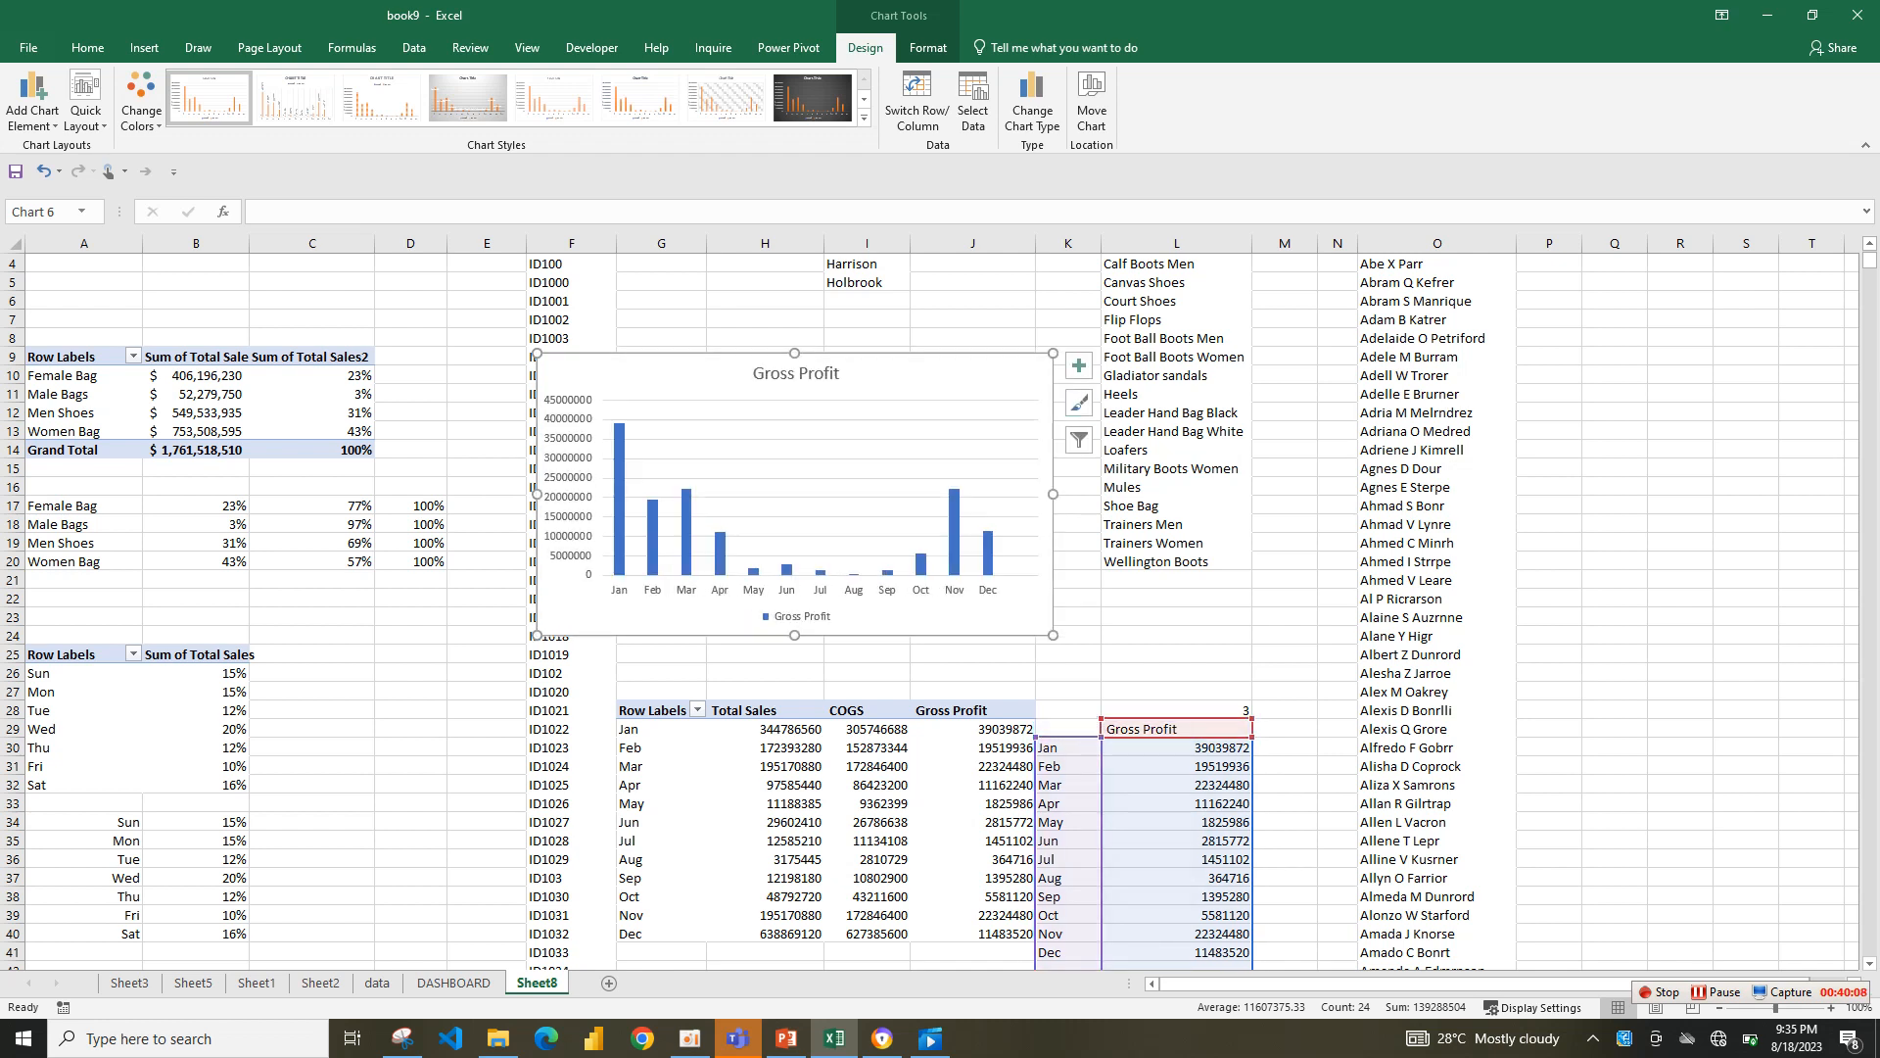
click(1078, 366)
click(1173, 518)
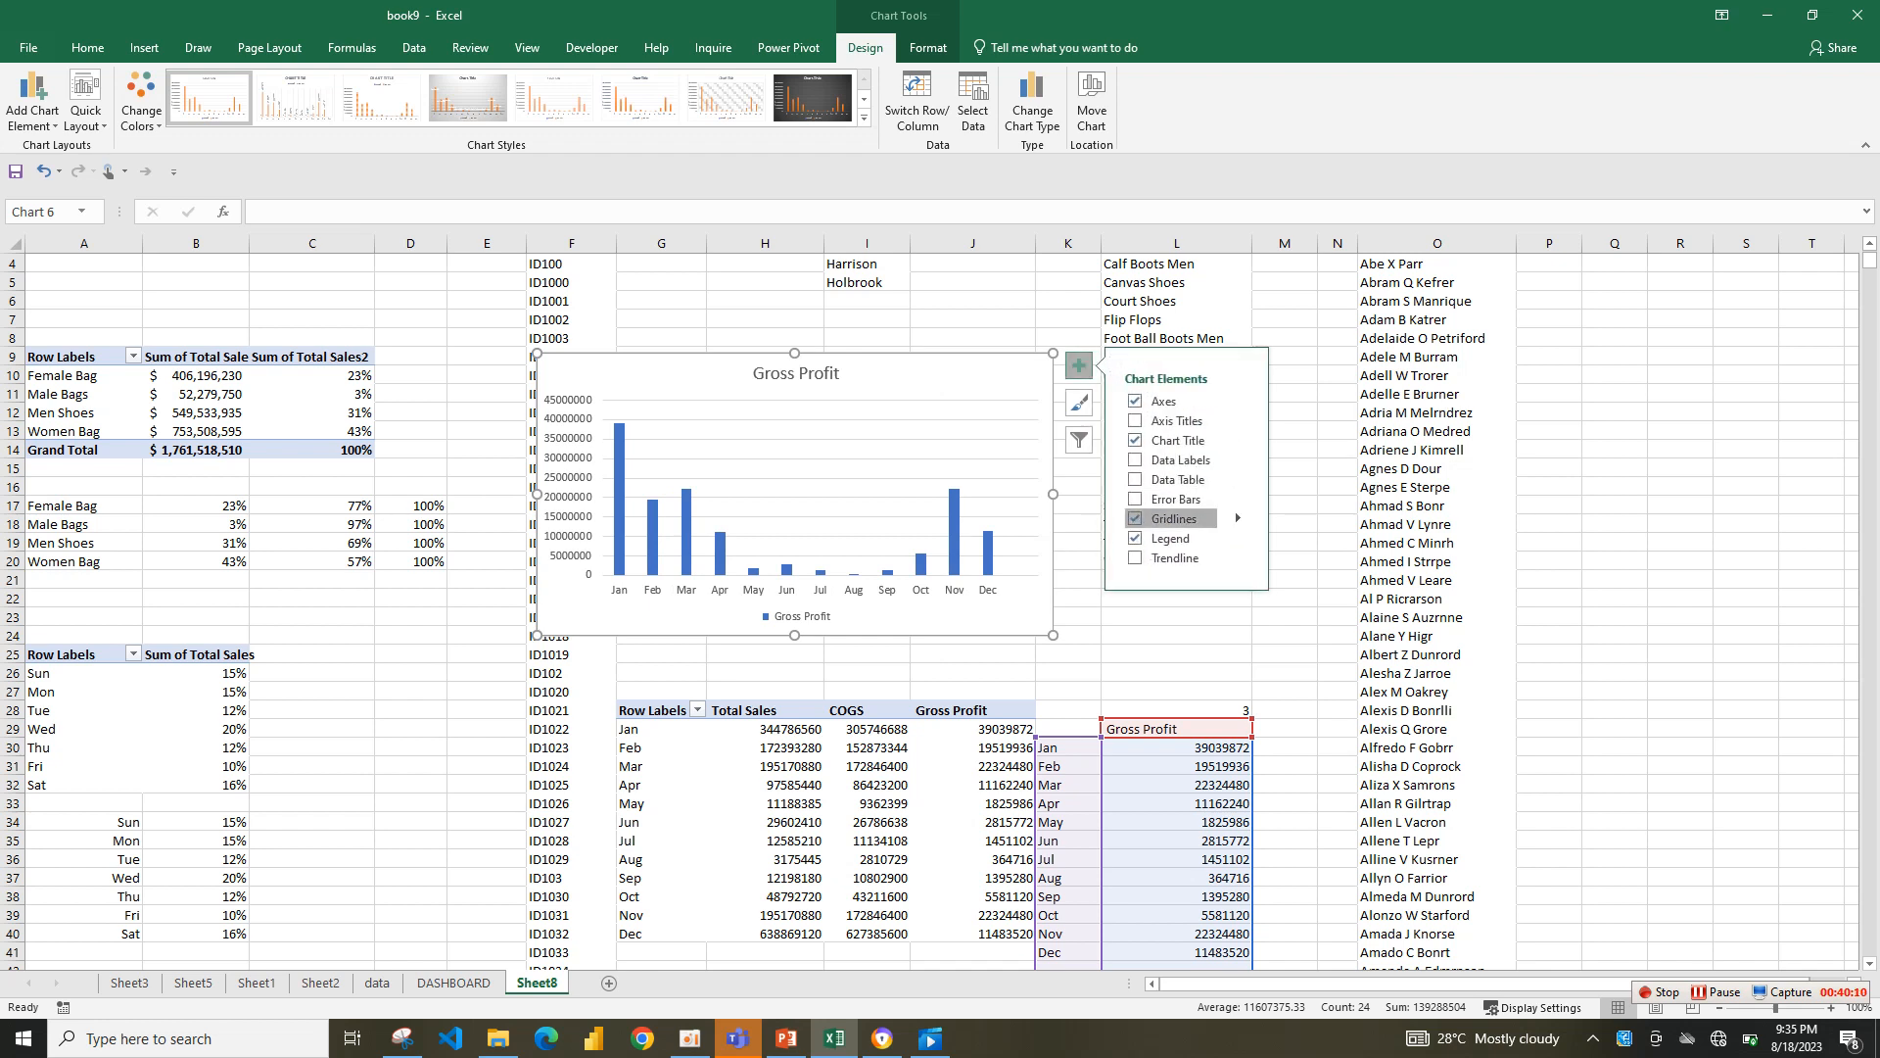
click(1171, 538)
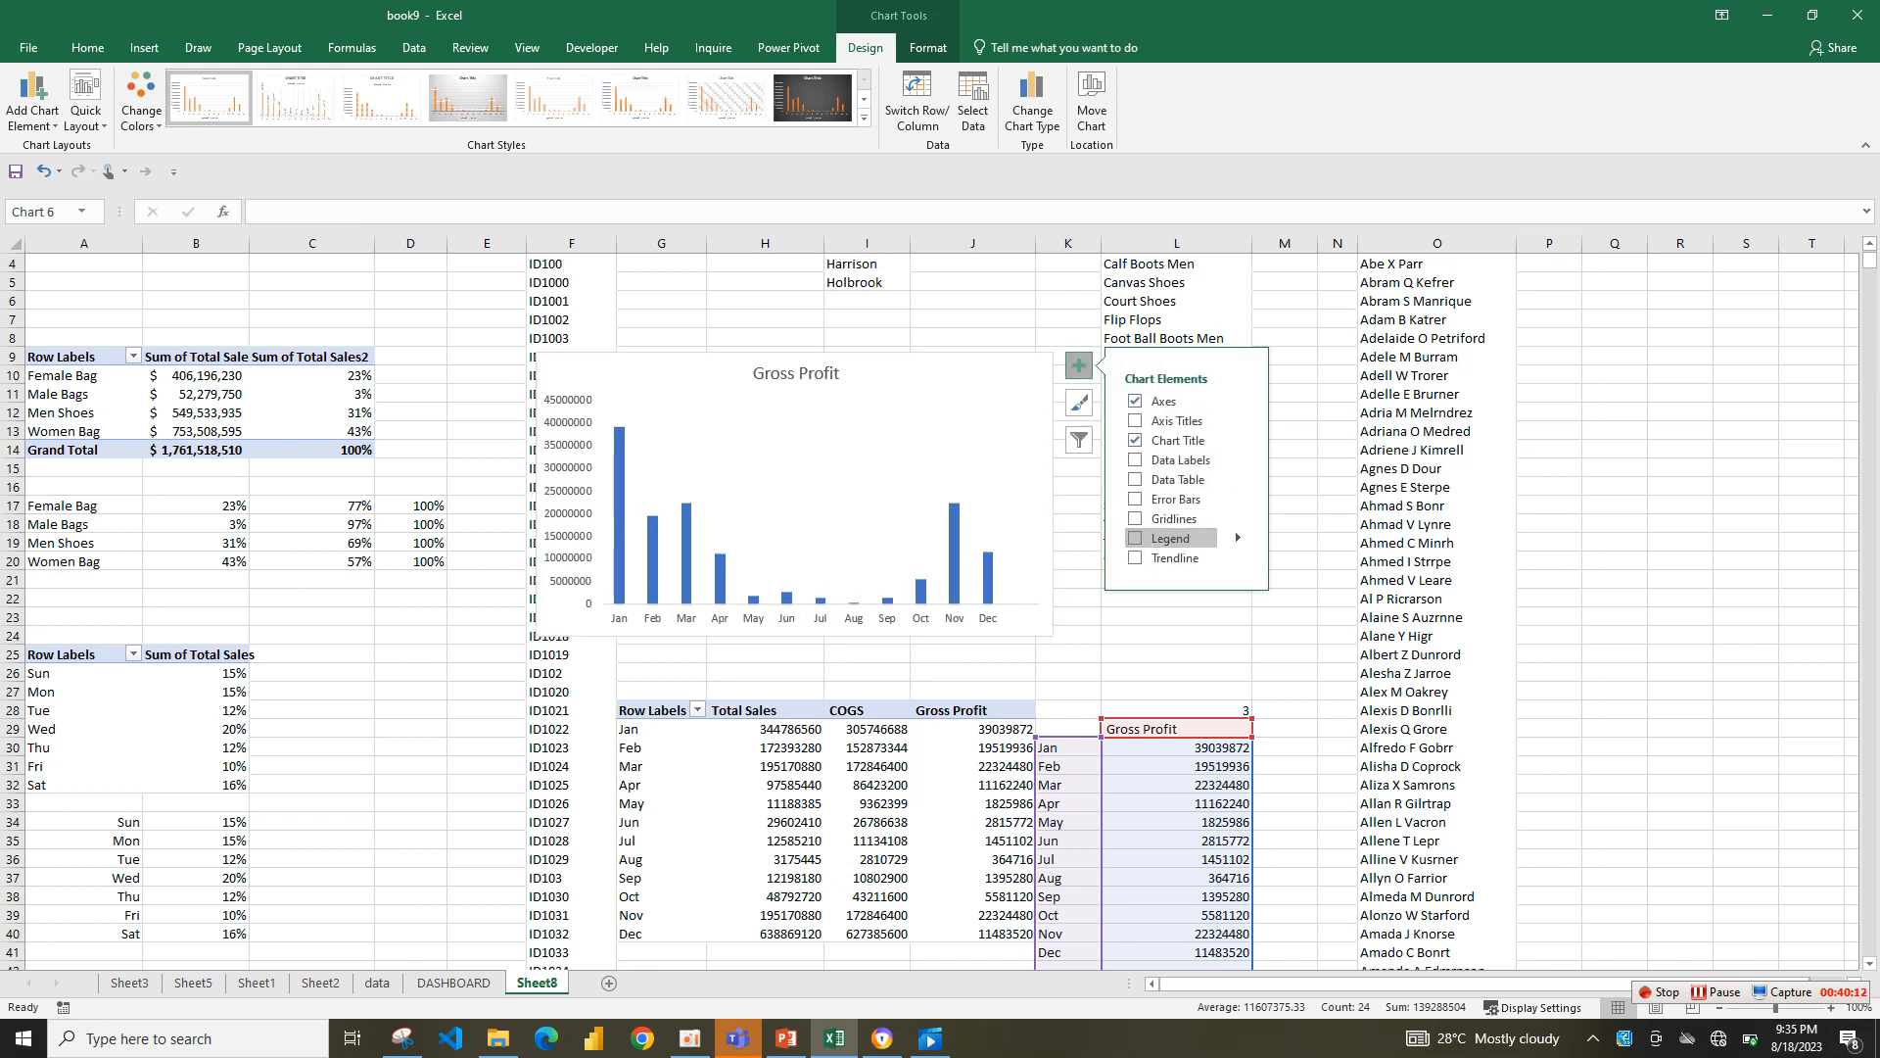
click(569, 501)
key(Delete)
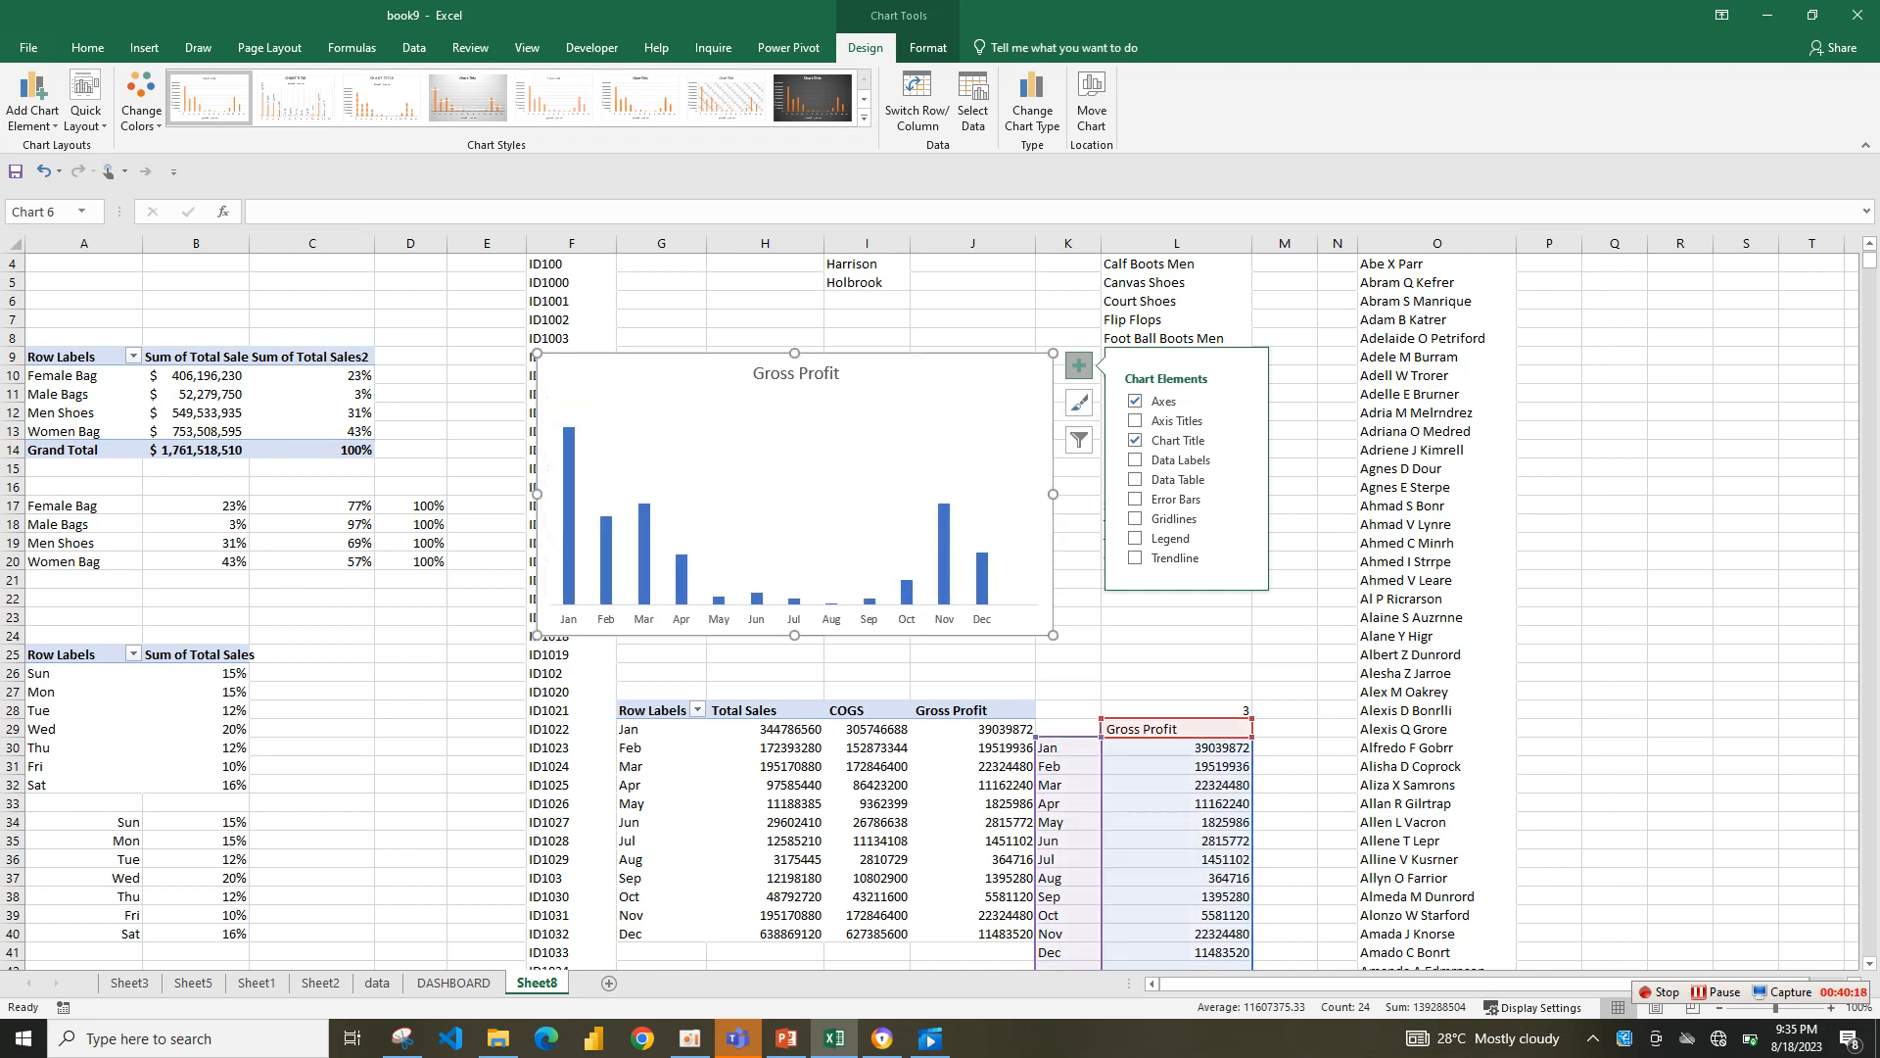
- Move the chart to the DASHBOARD sheet and fit it into the empty card below DAILY AVG SALES, about 5.92" by 2.94"
key(ctrl+x)
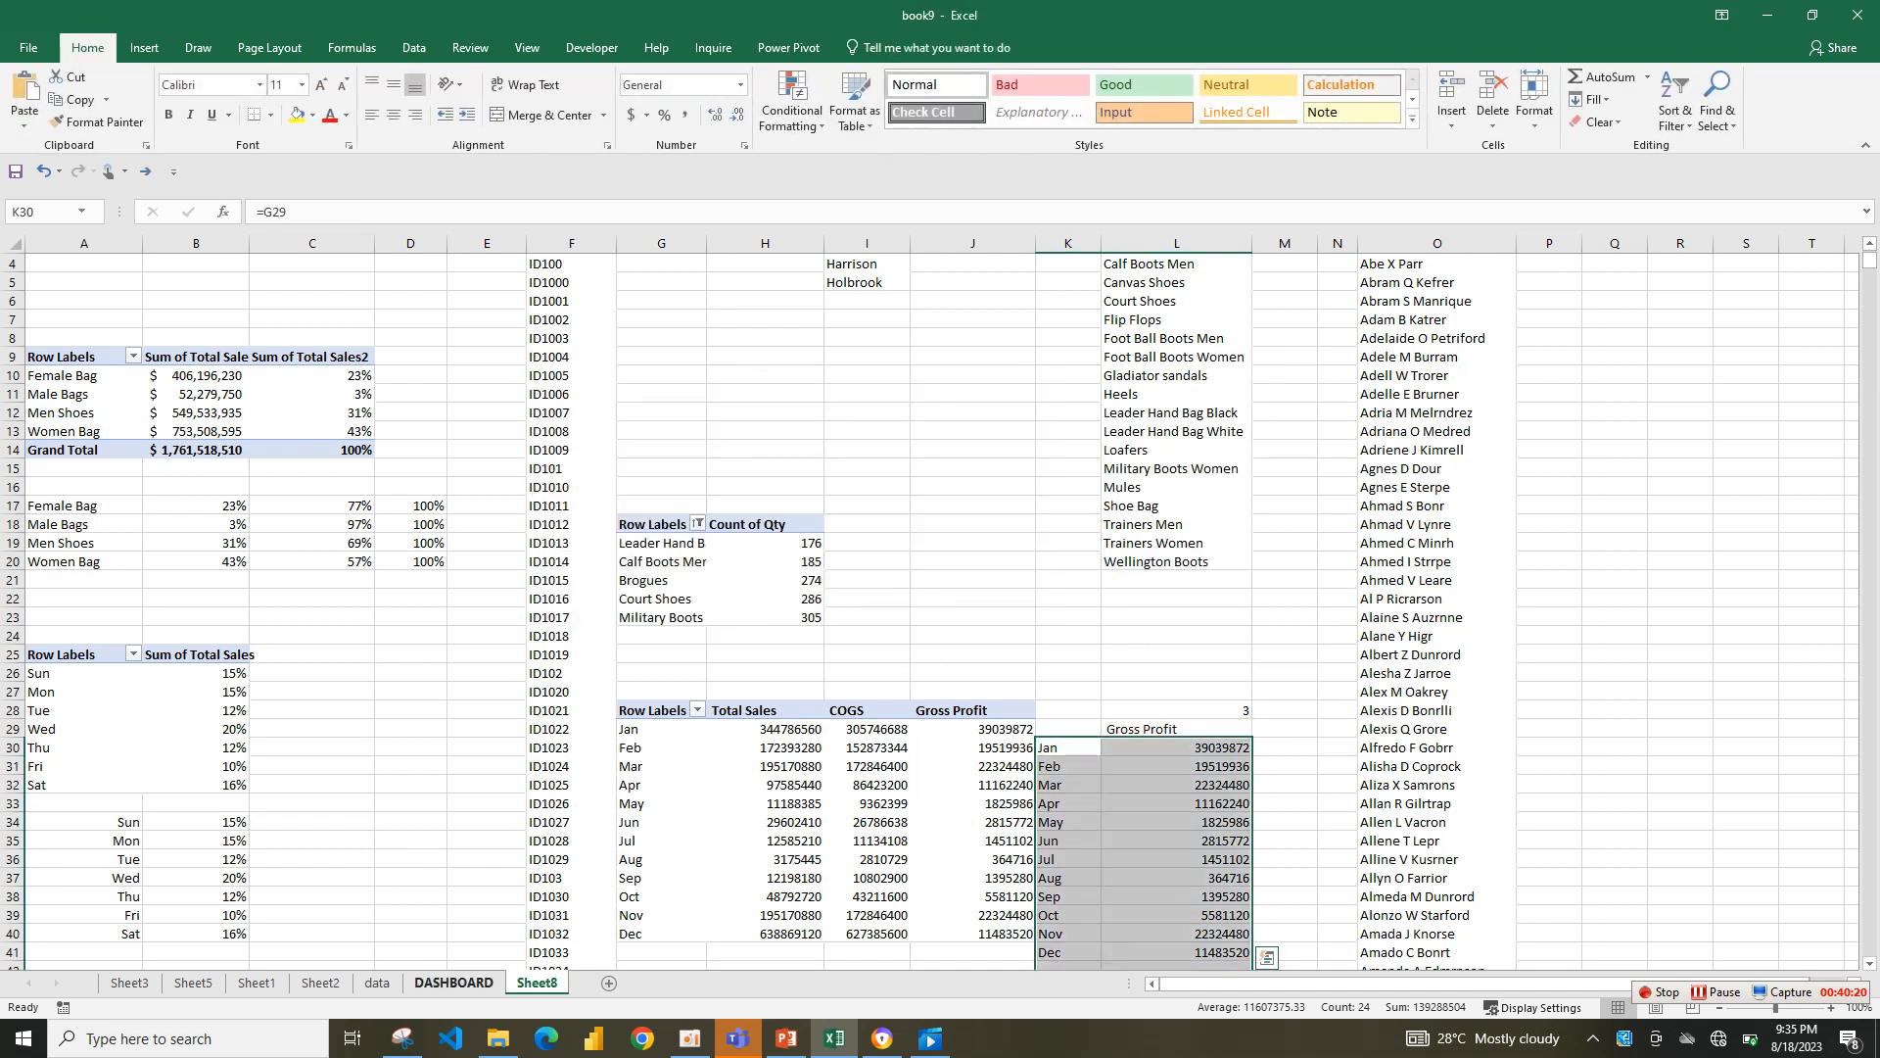
click(453, 983)
right_click(1077, 412)
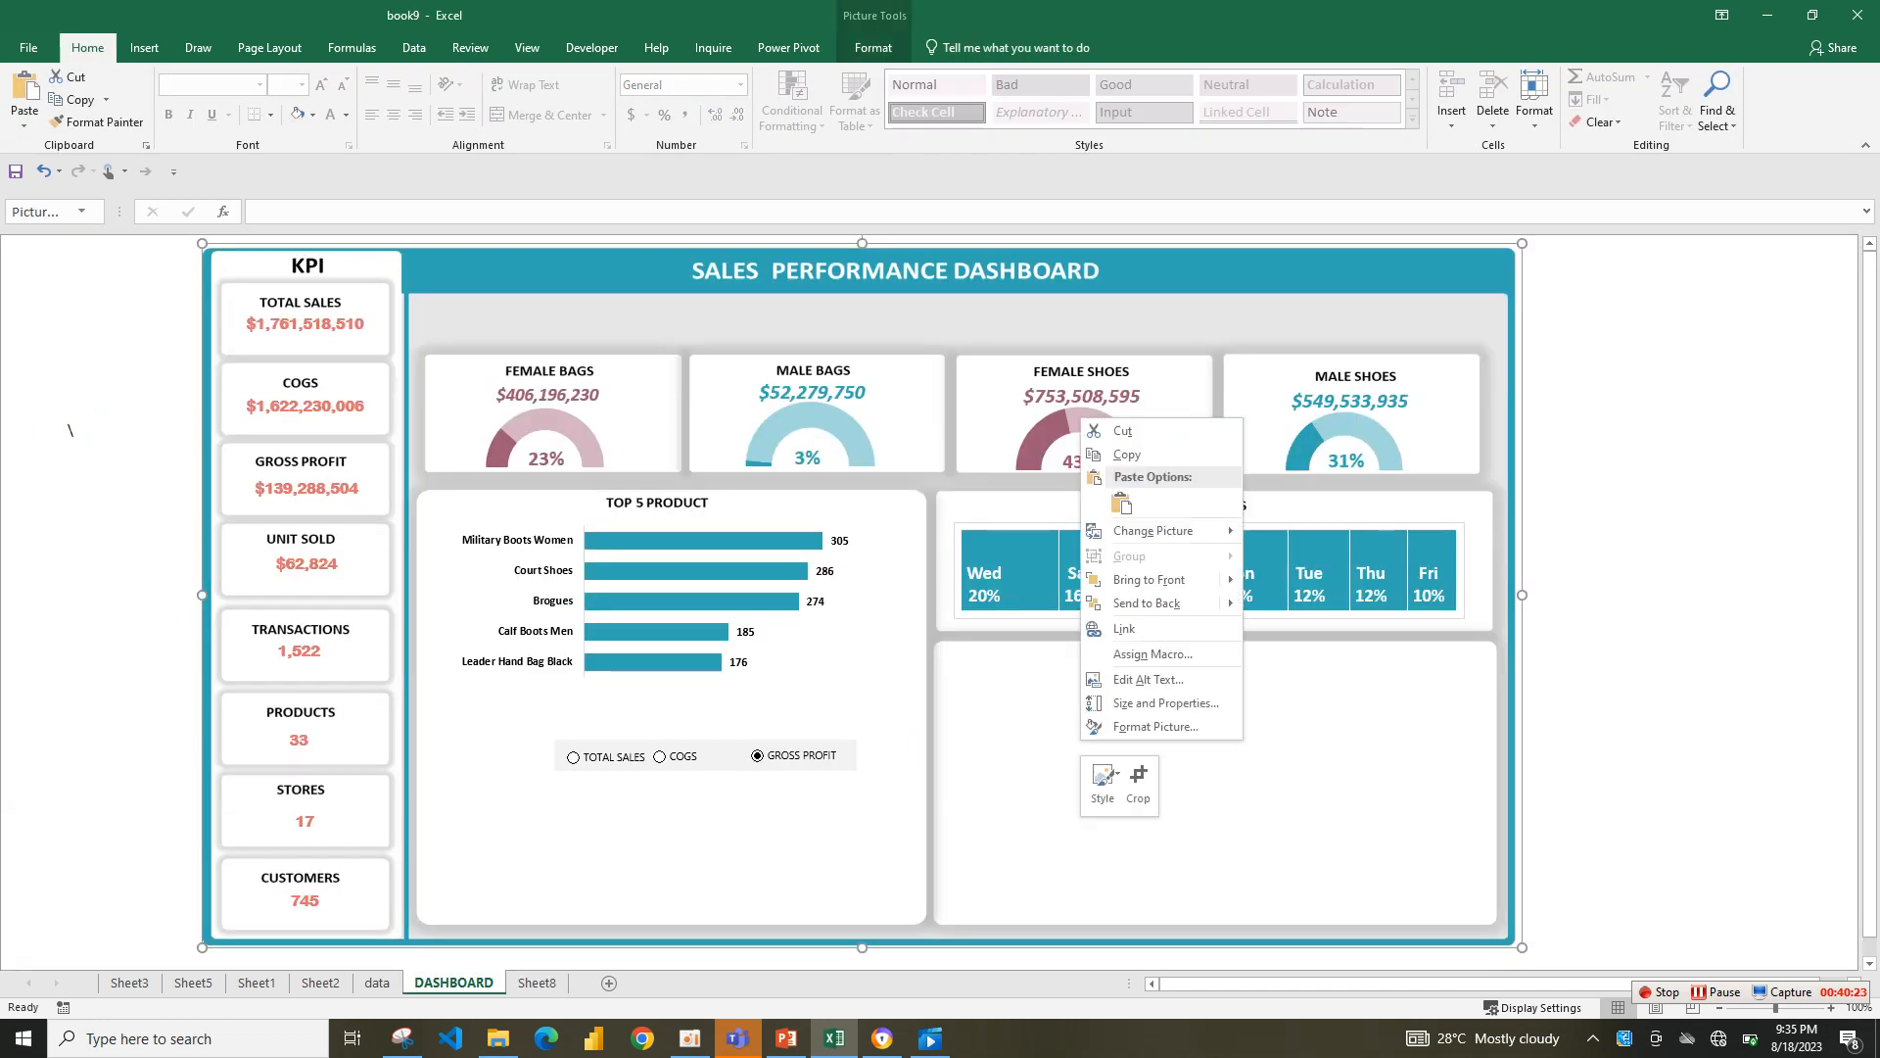
click(1119, 503)
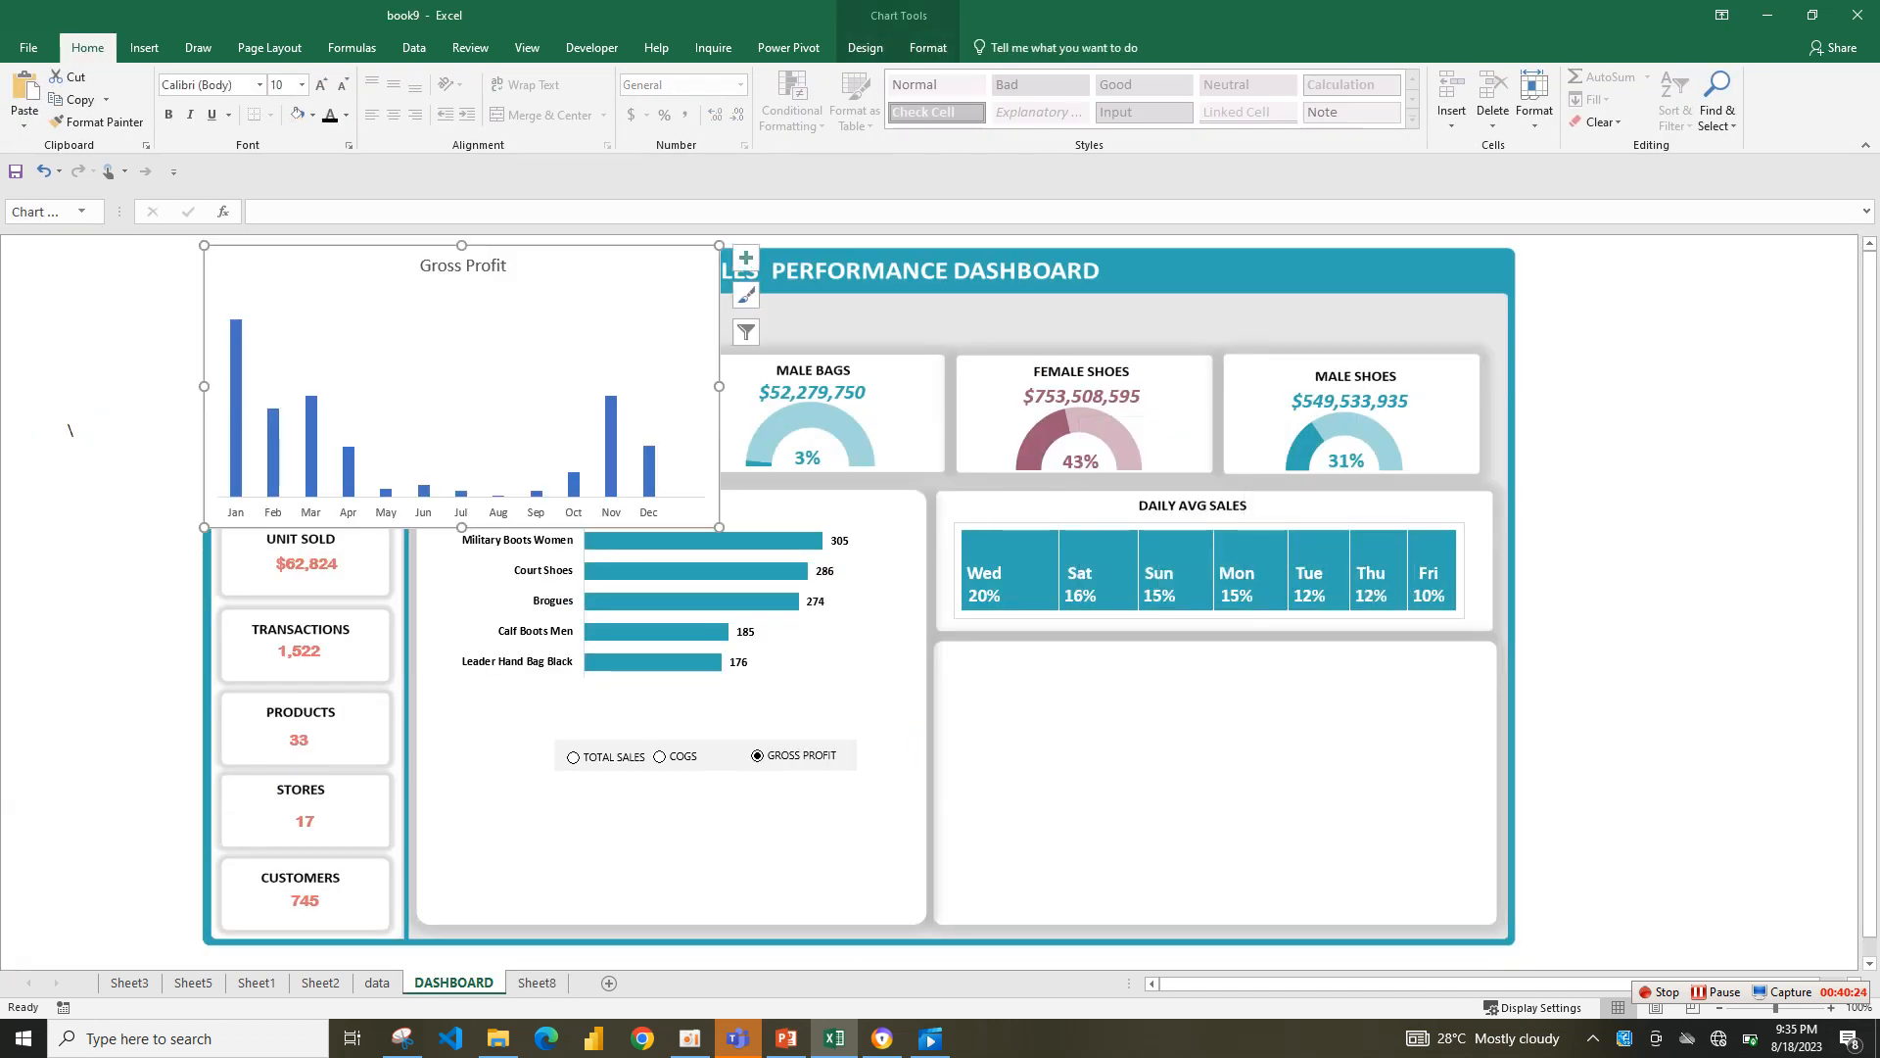
drag(705, 407, 1445, 808)
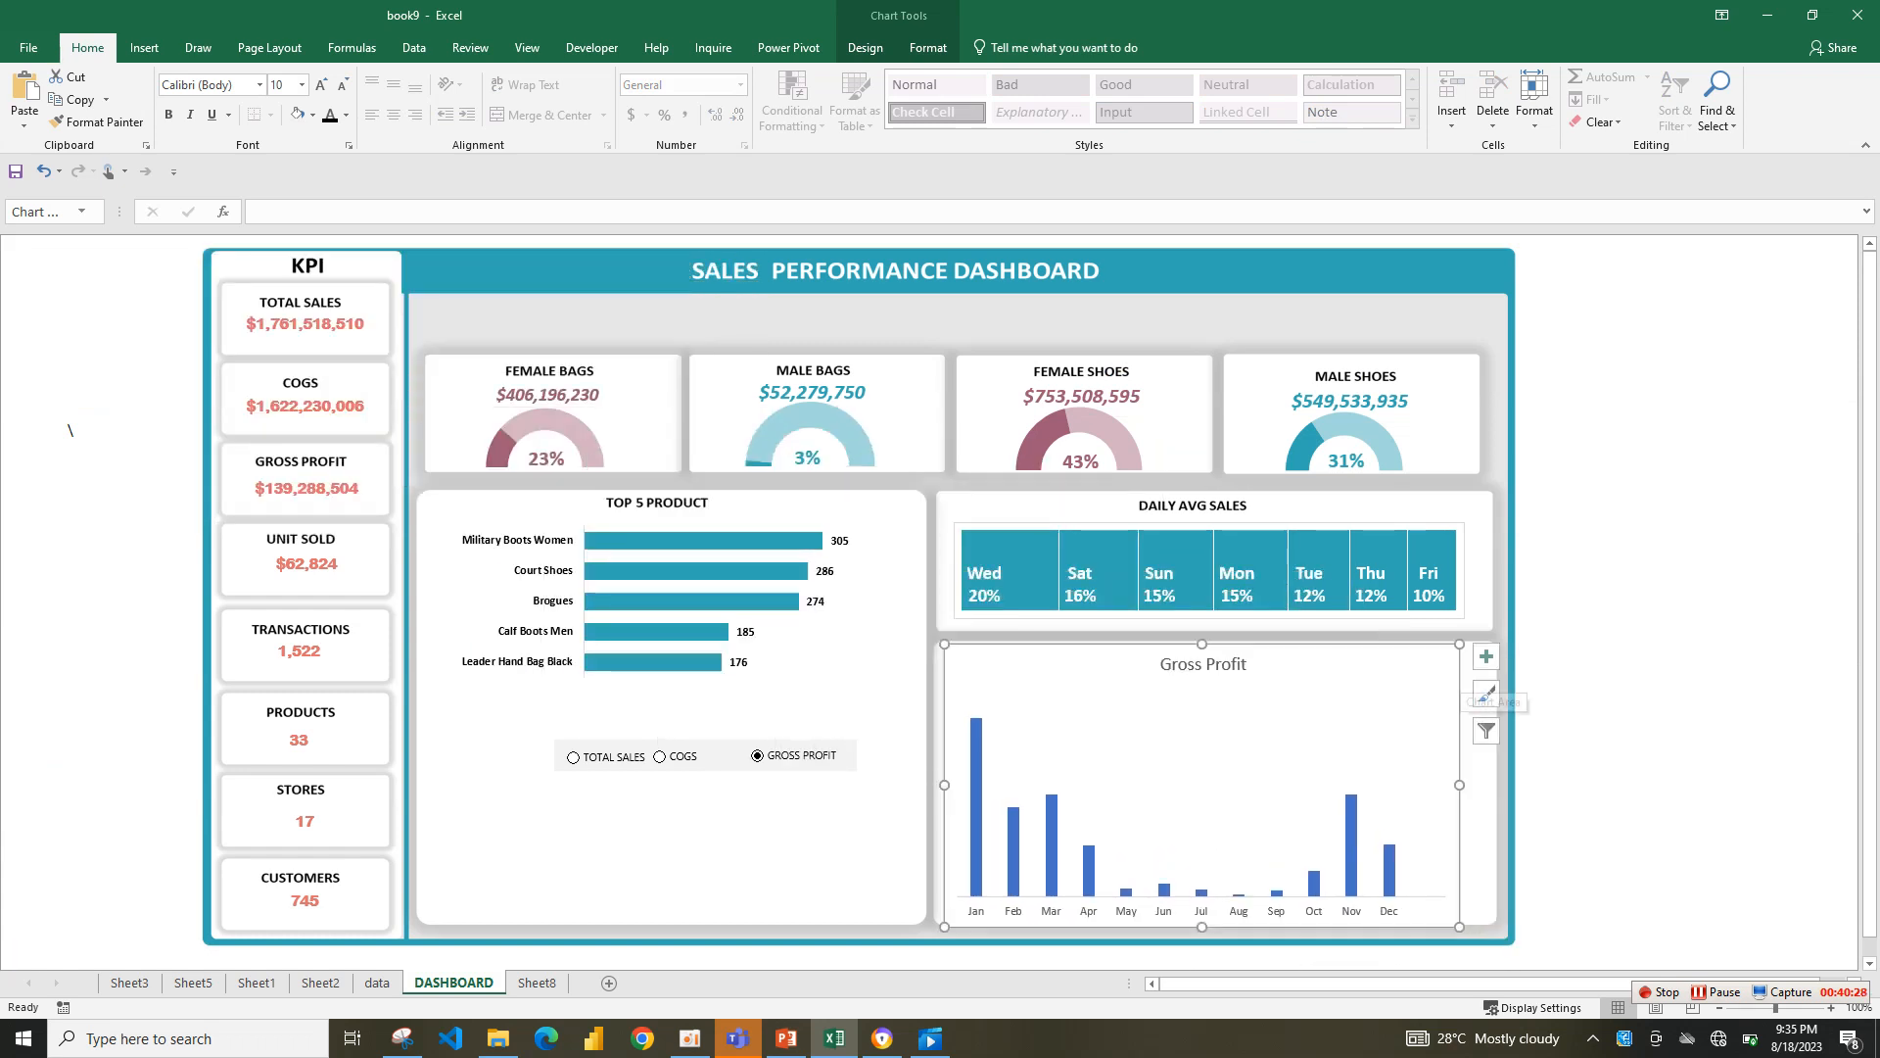
drag(1465, 650, 1494, 649)
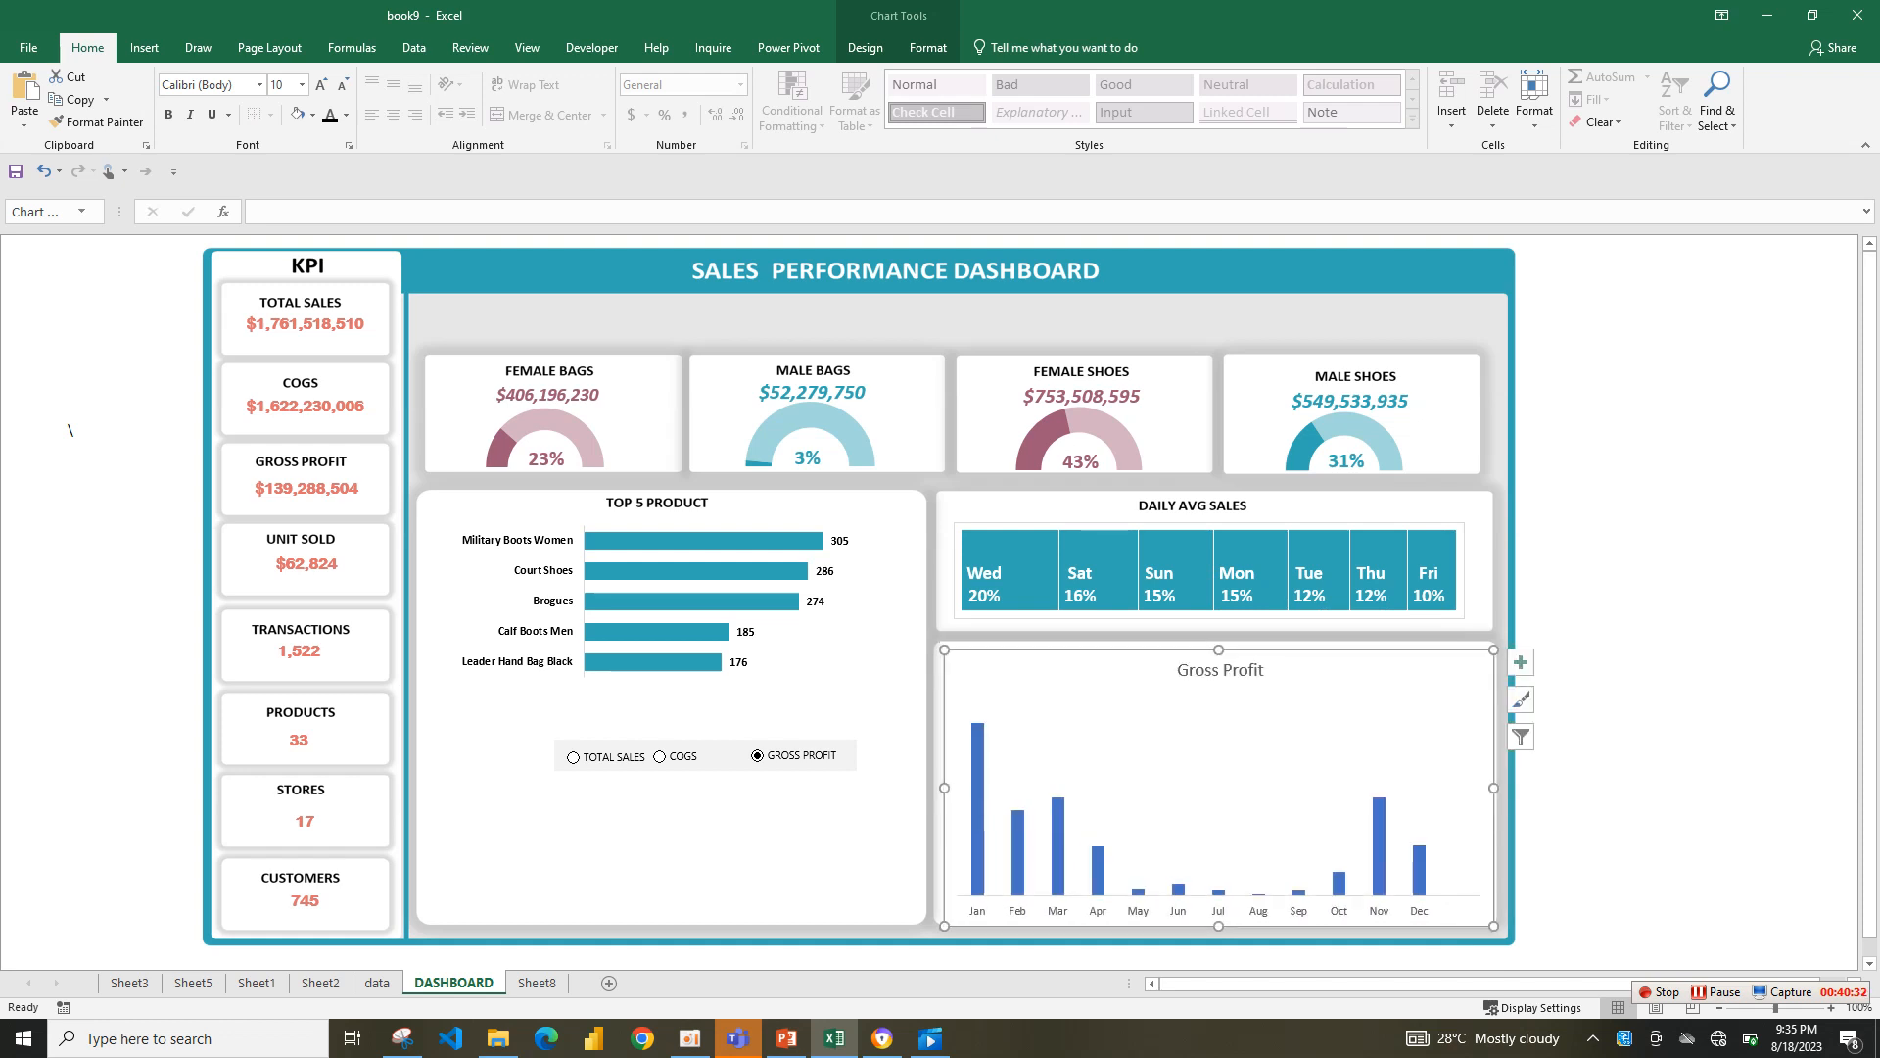
drag(944, 649, 938, 651)
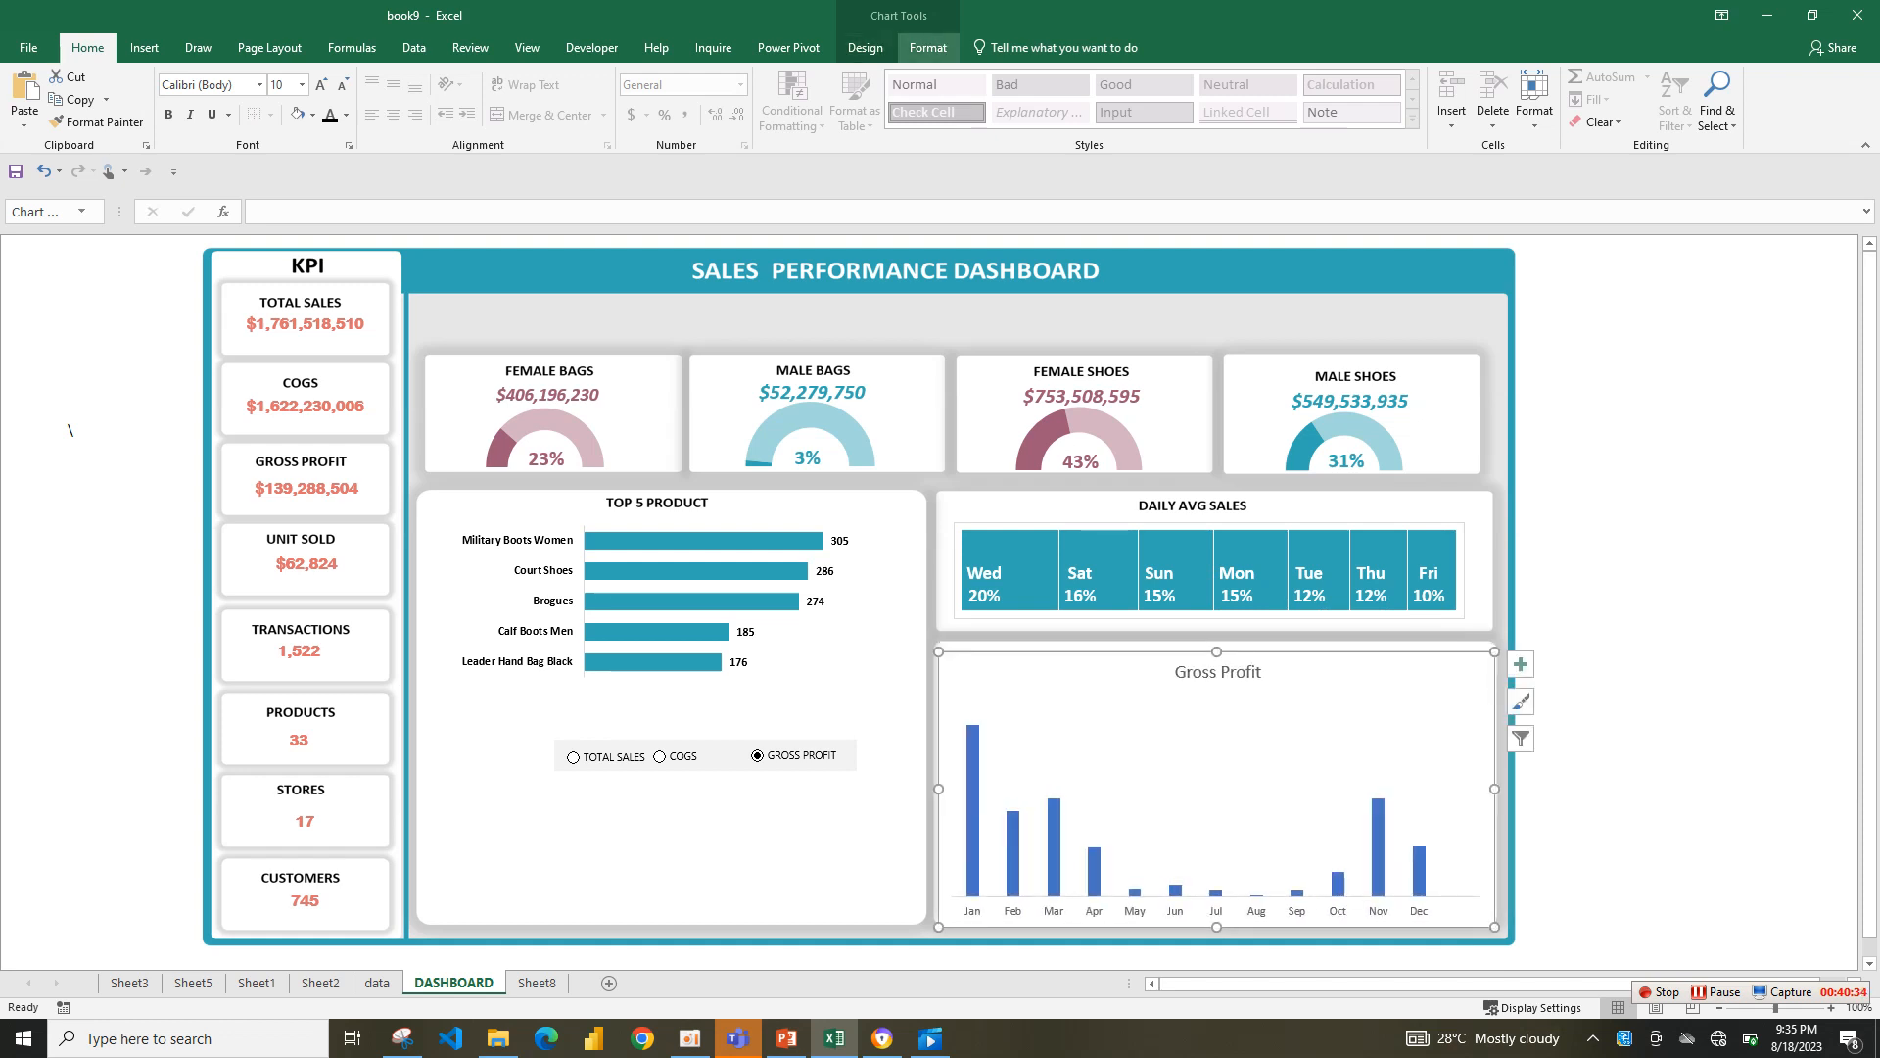
- Remove the outline and the fill from the chart area of the Gross Profit chart
click(929, 47)
click(750, 99)
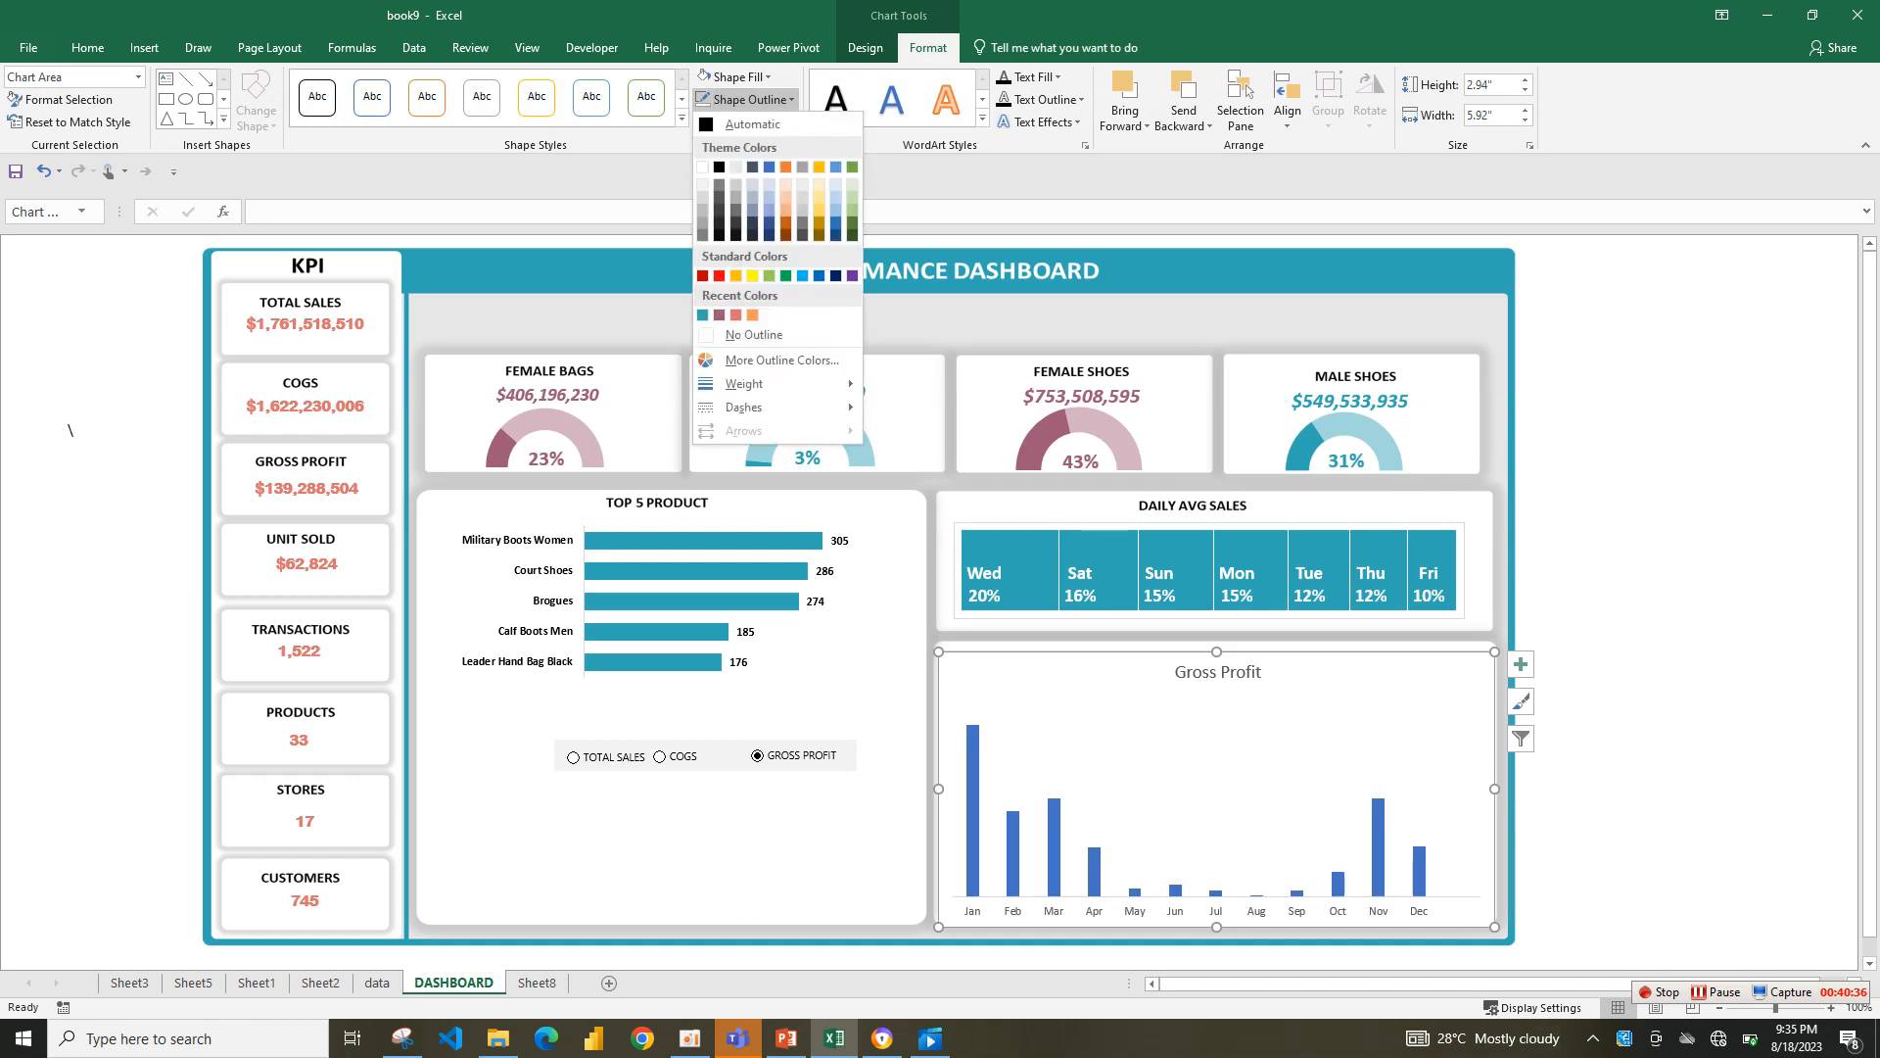
click(754, 334)
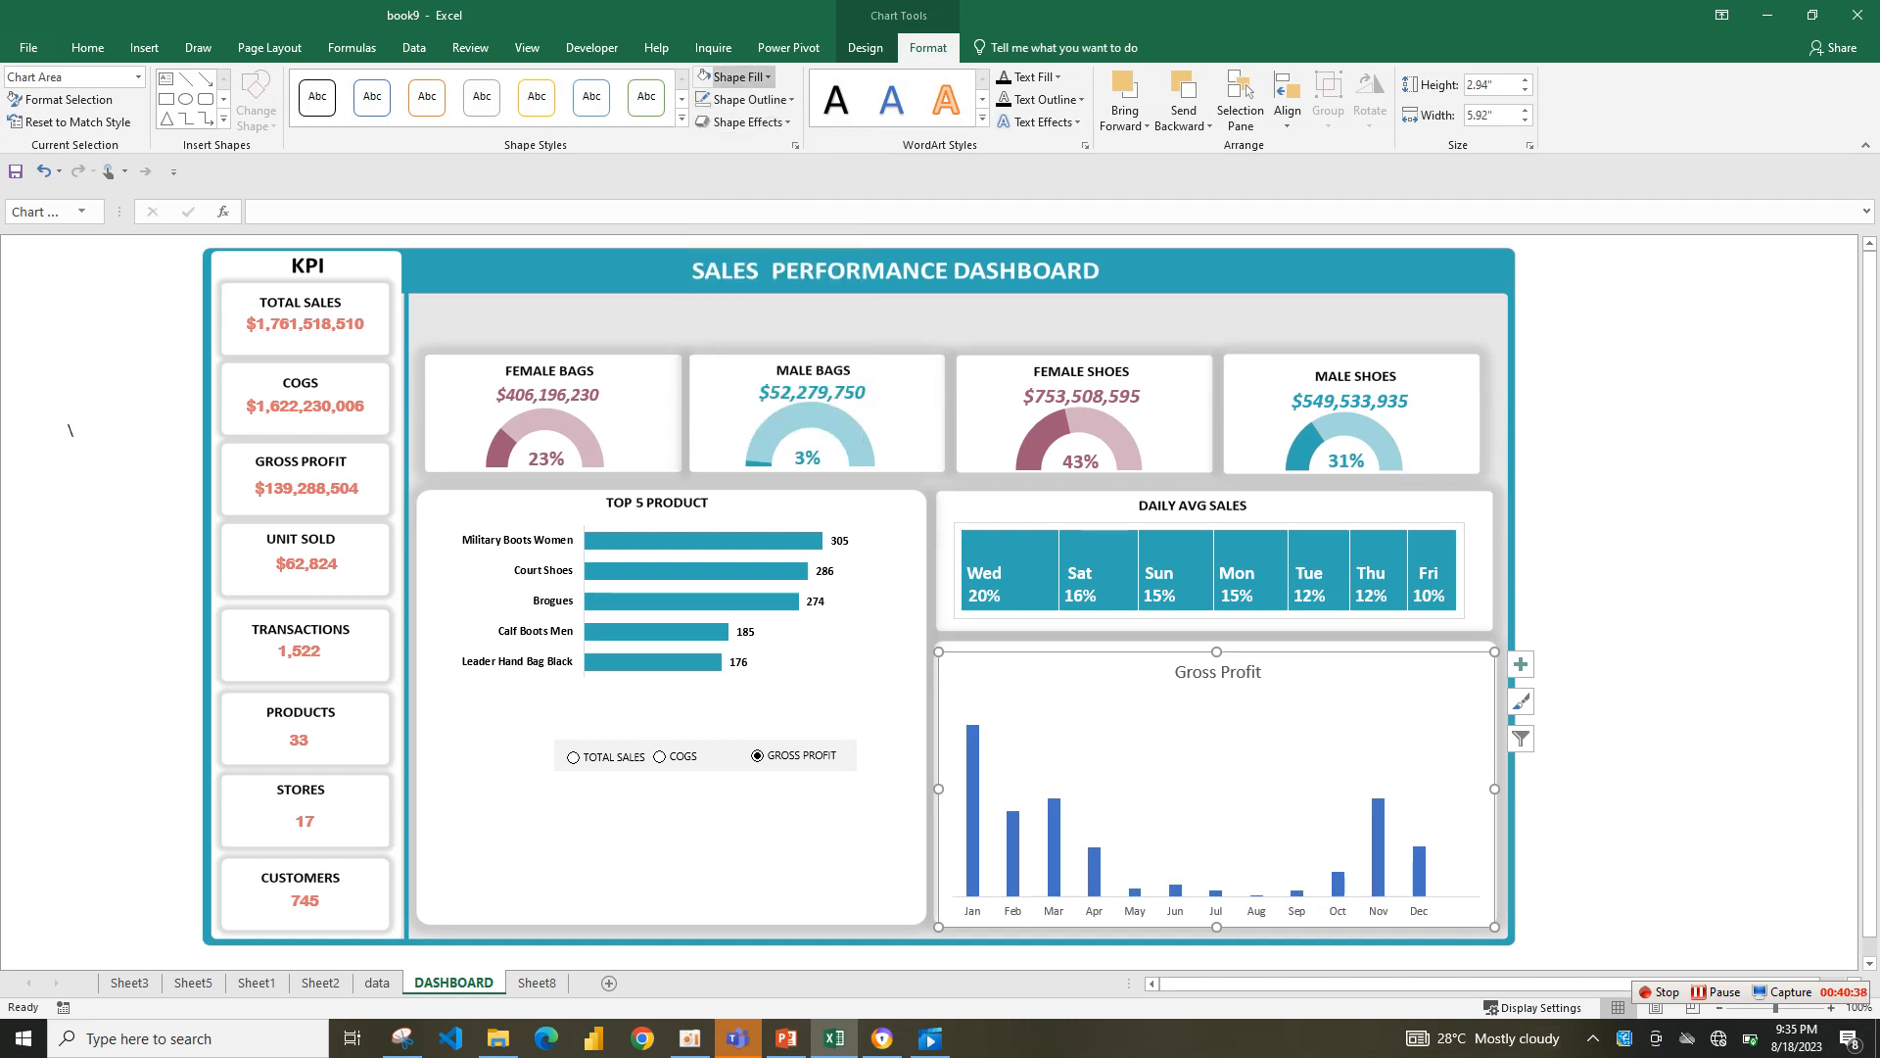
click(705, 77)
click(742, 312)
click(881, 744)
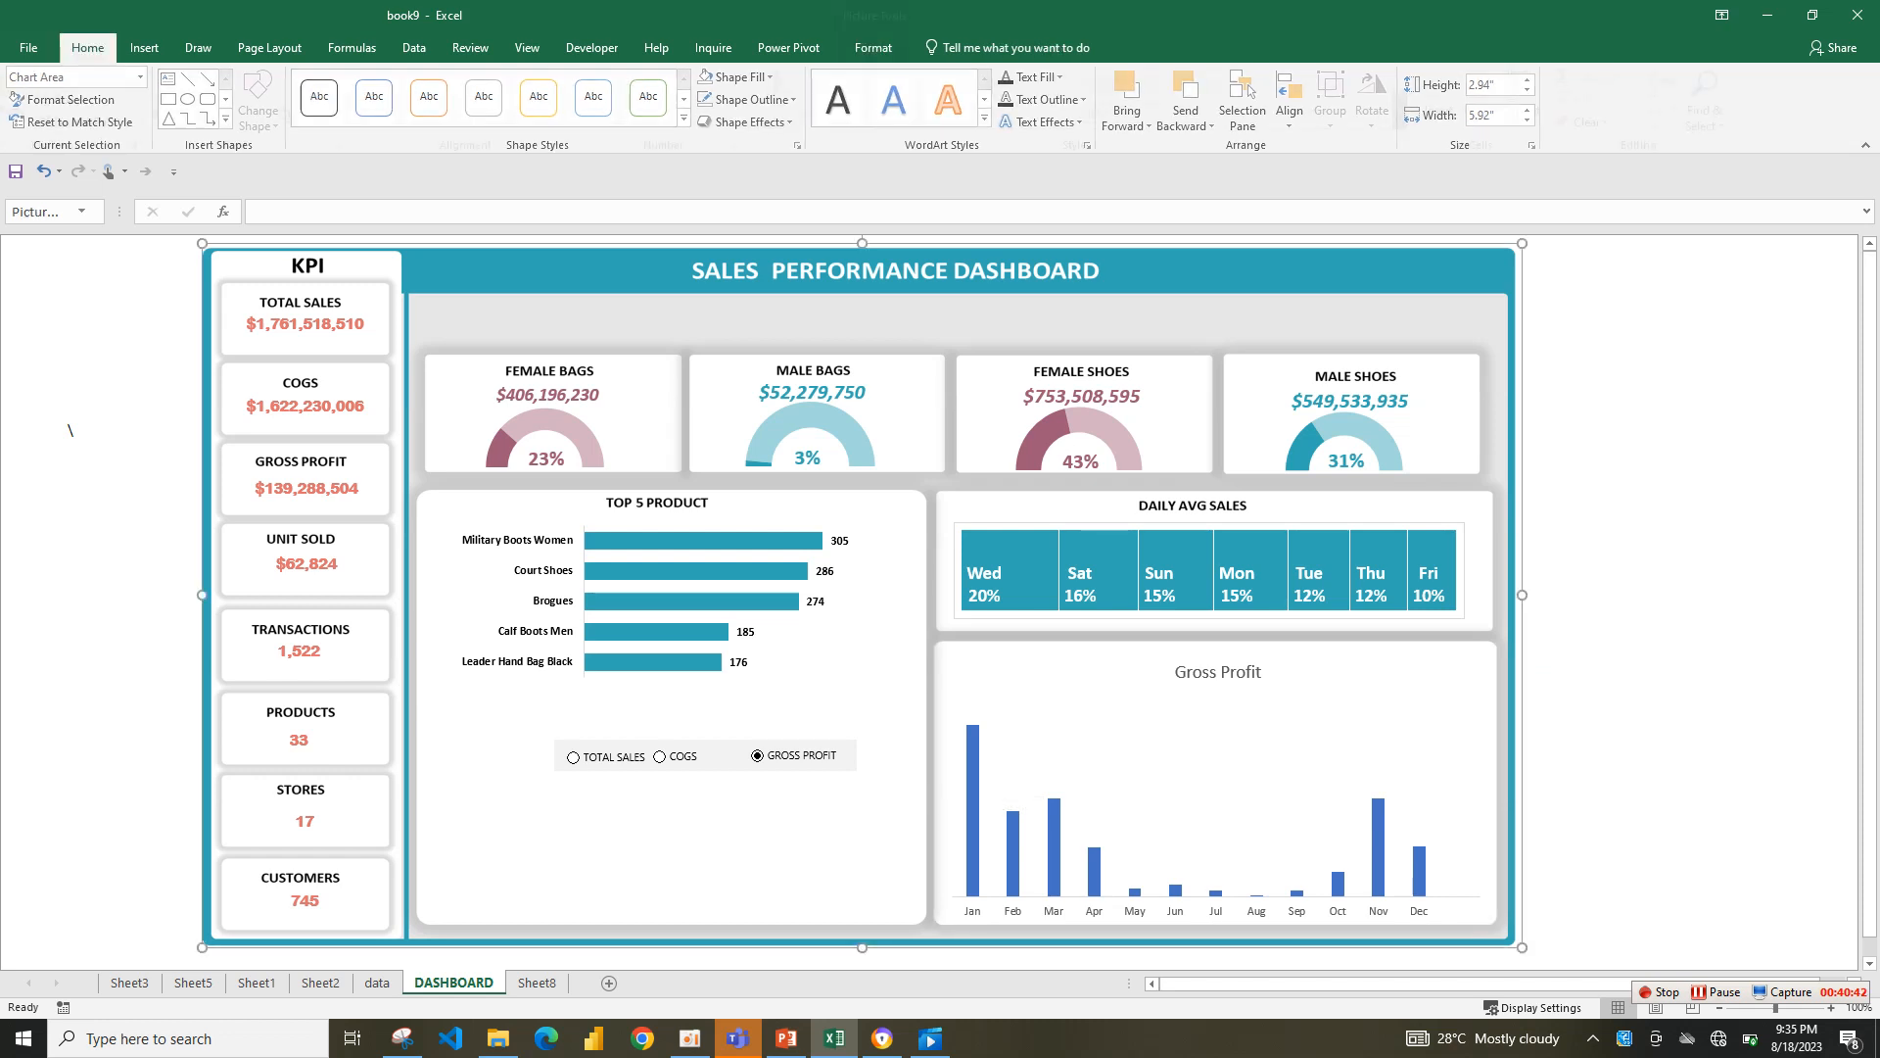
- Shorten the Gross Profit chart to about 2.35" high and adjust its plot area to leave space beneath the month labels
click(973, 813)
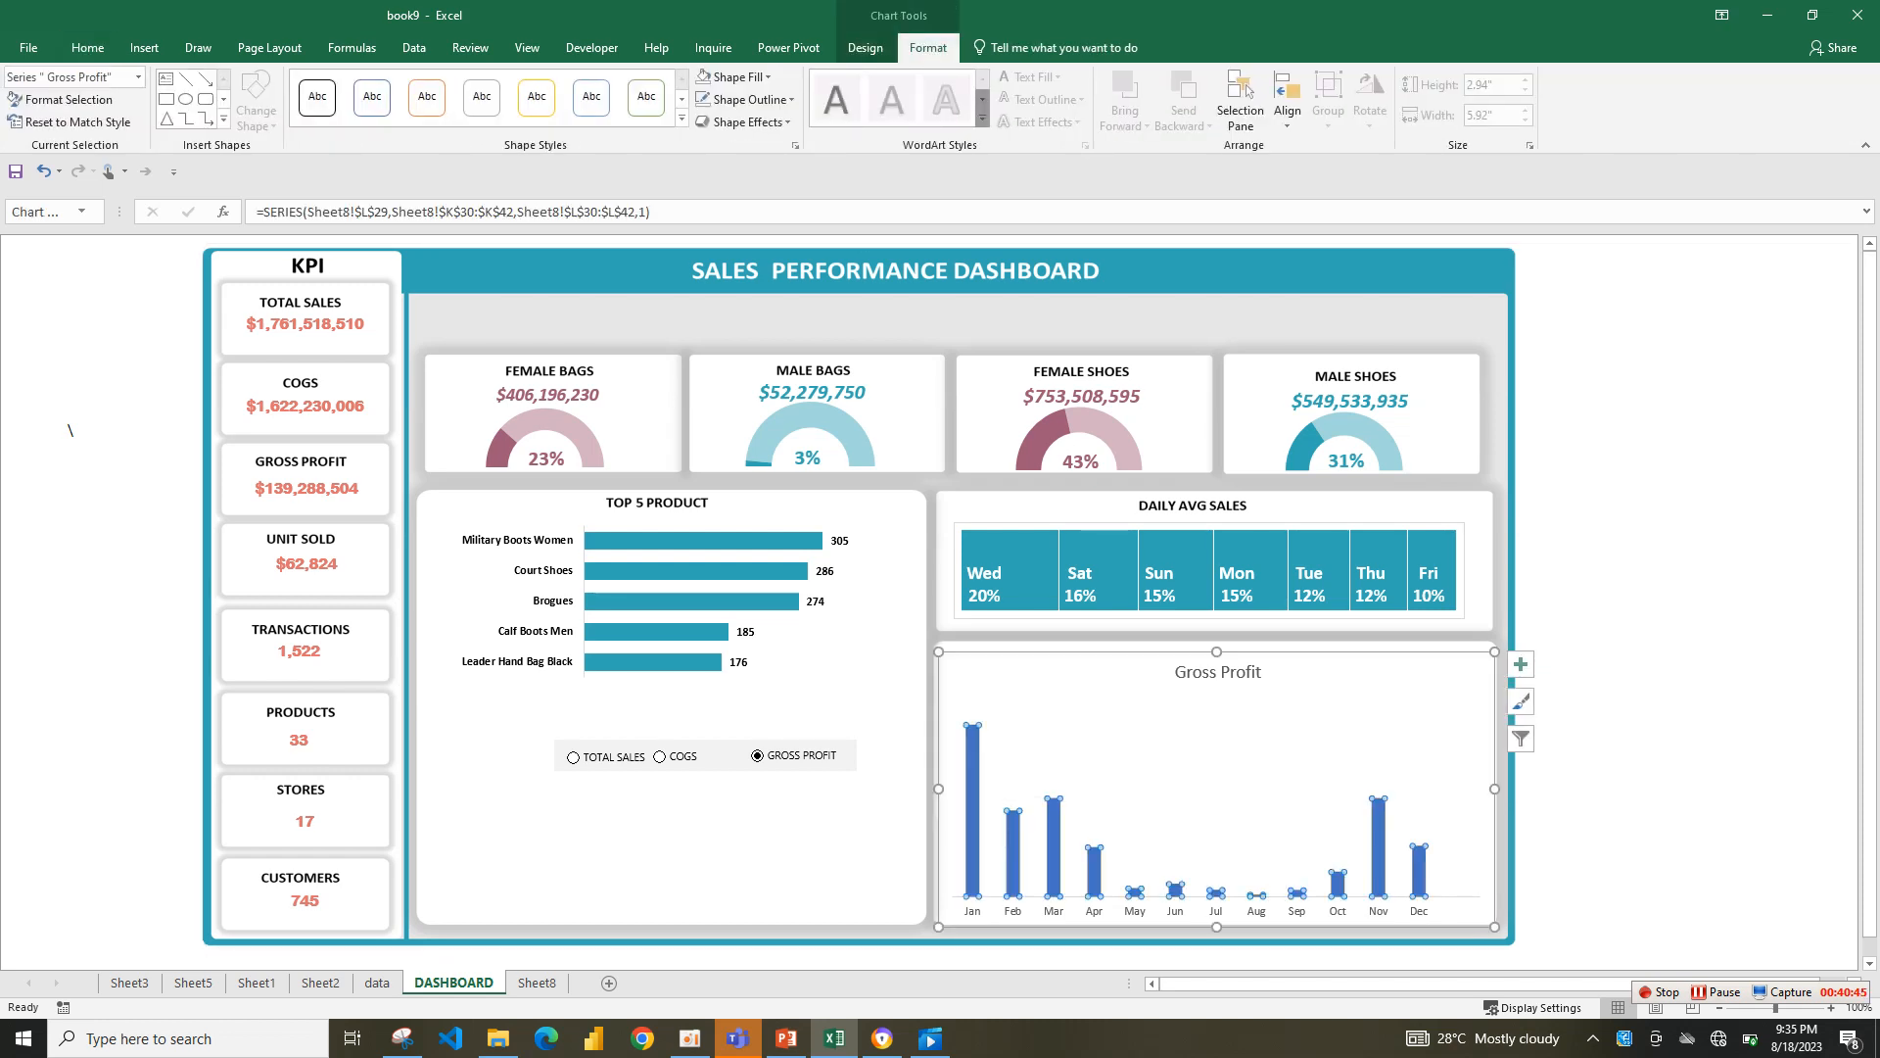
drag(1216, 927, 1216, 885)
click(1217, 793)
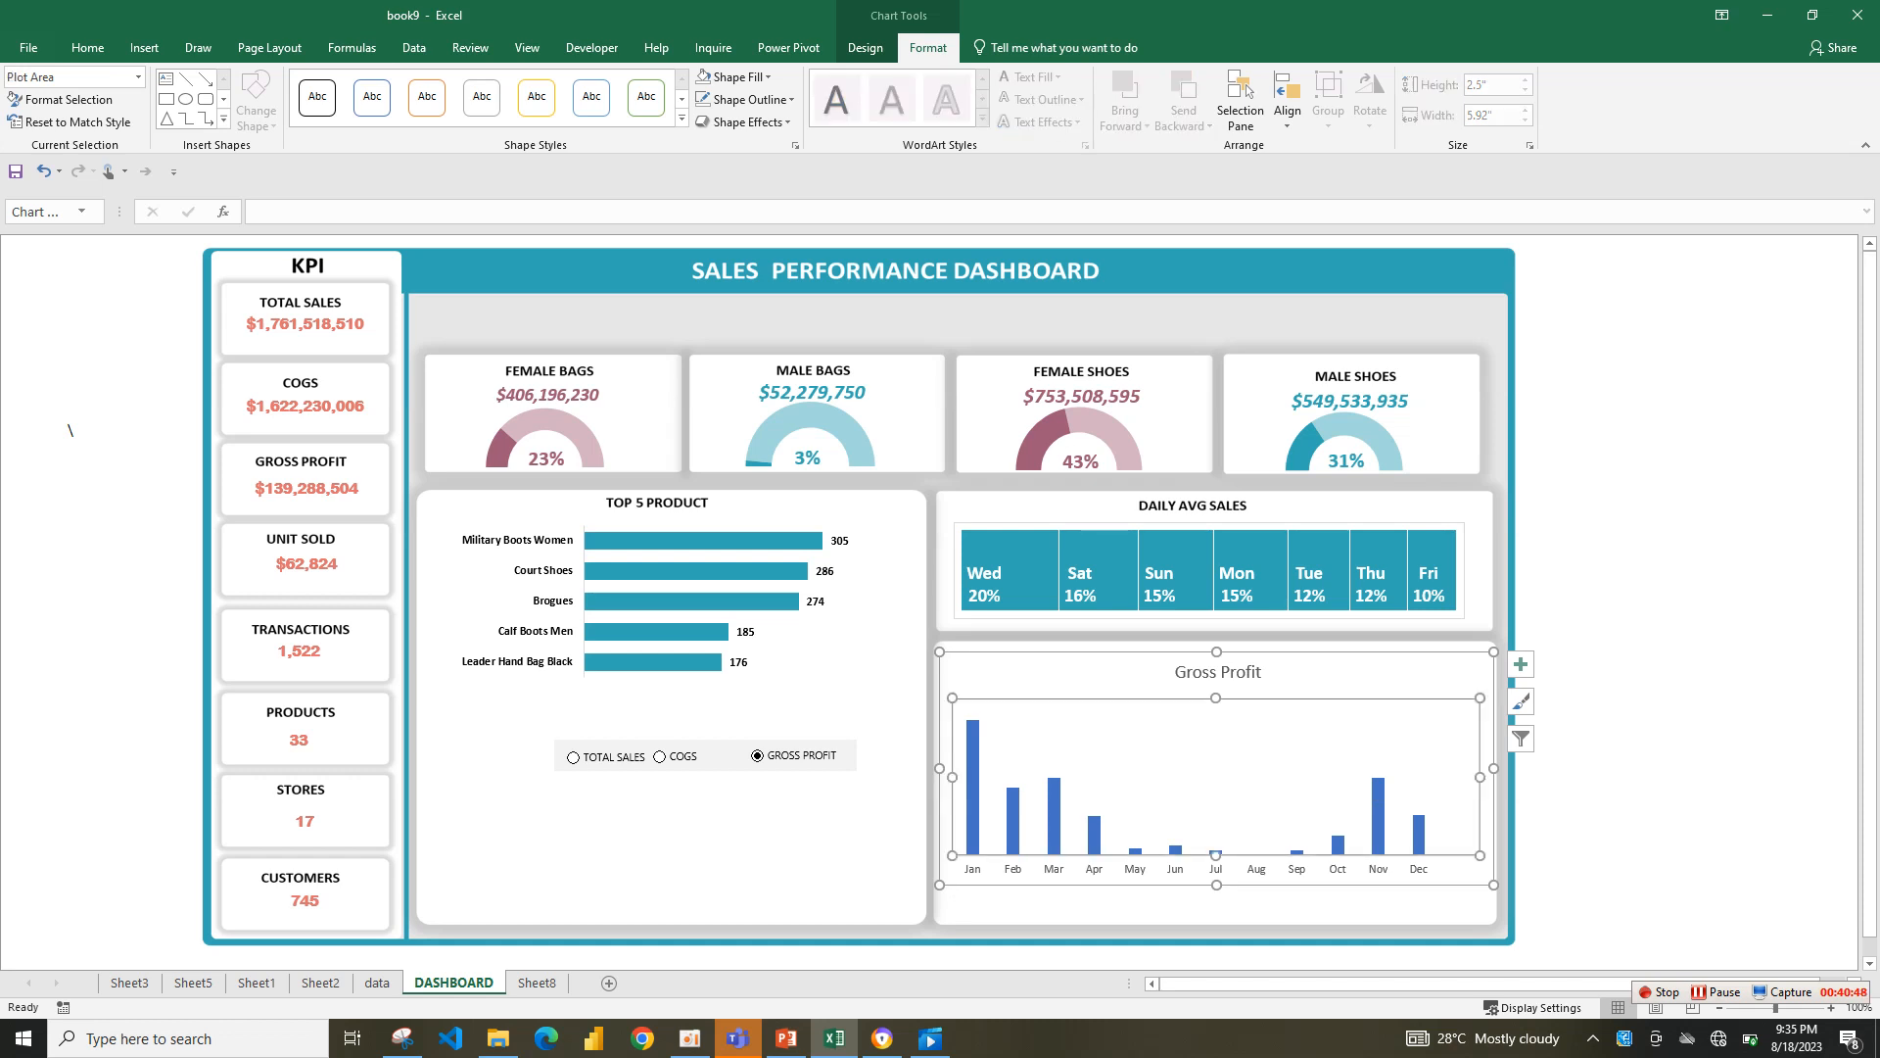
drag(1215, 697, 1215, 666)
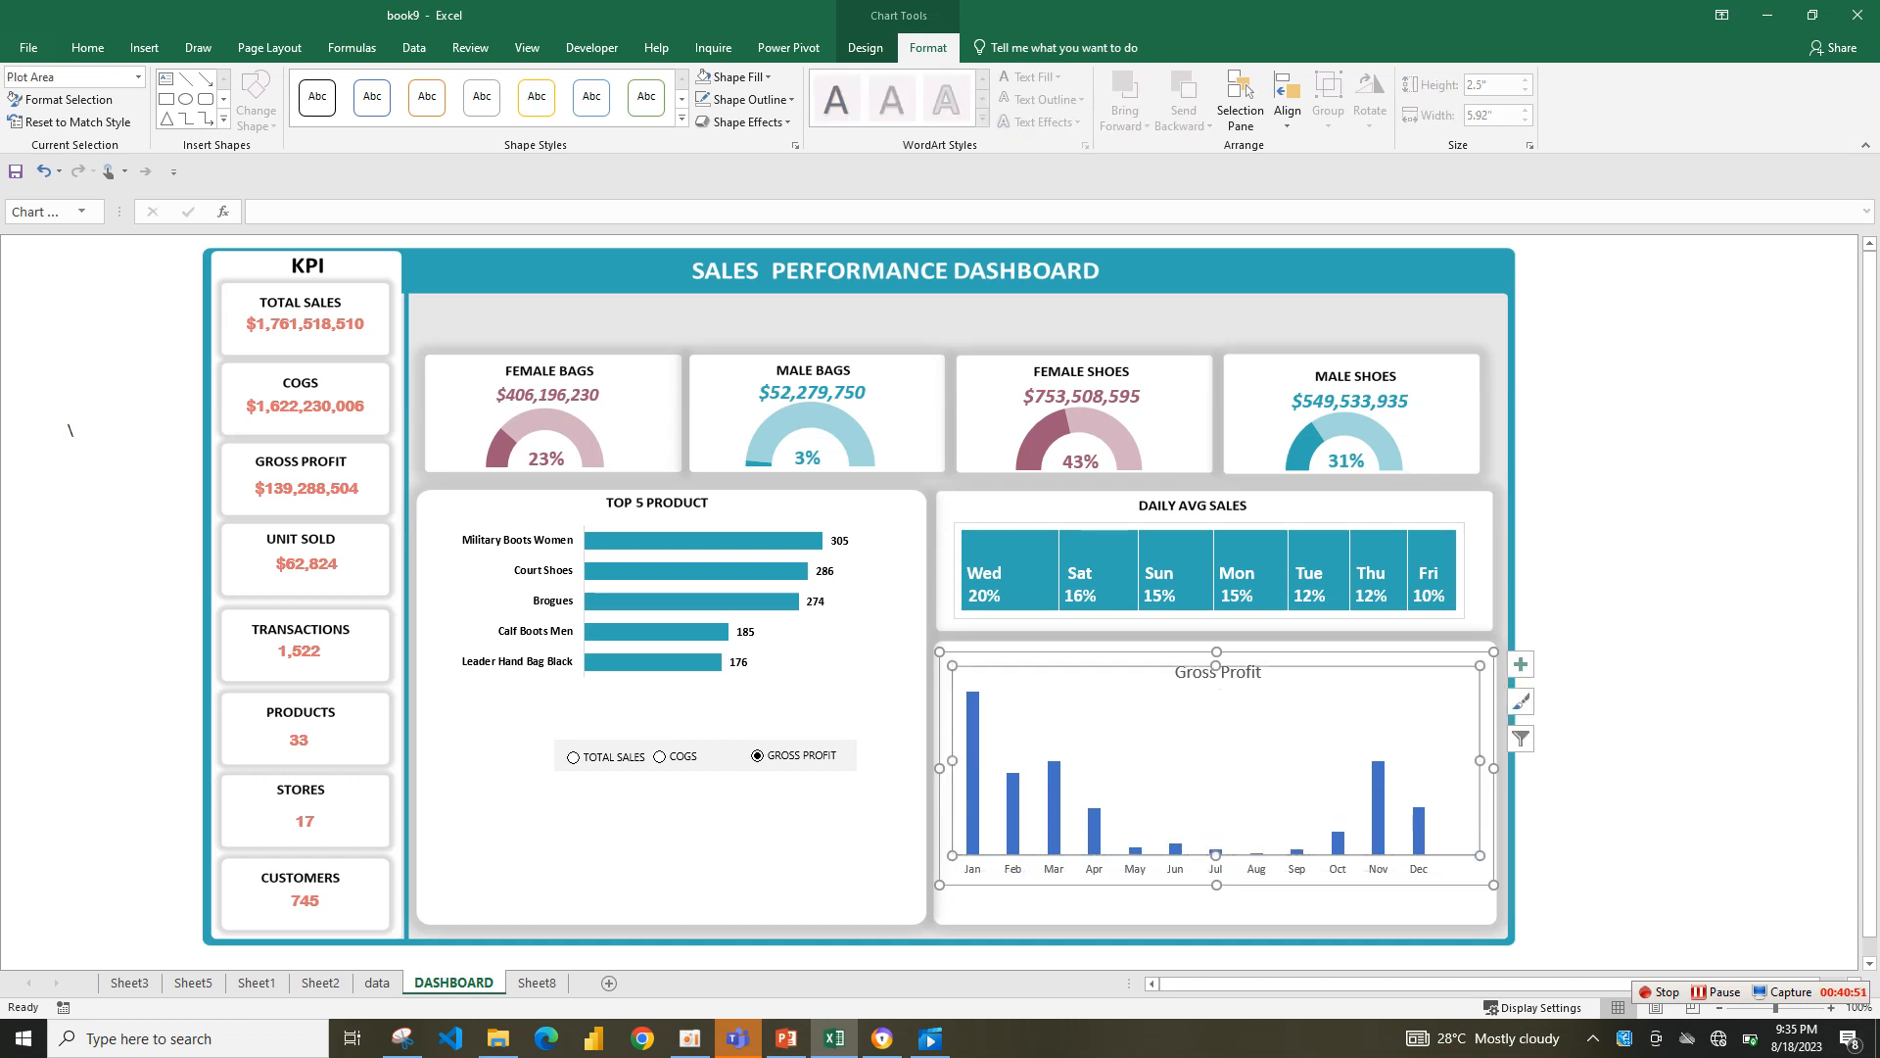
drag(1215, 854, 1215, 812)
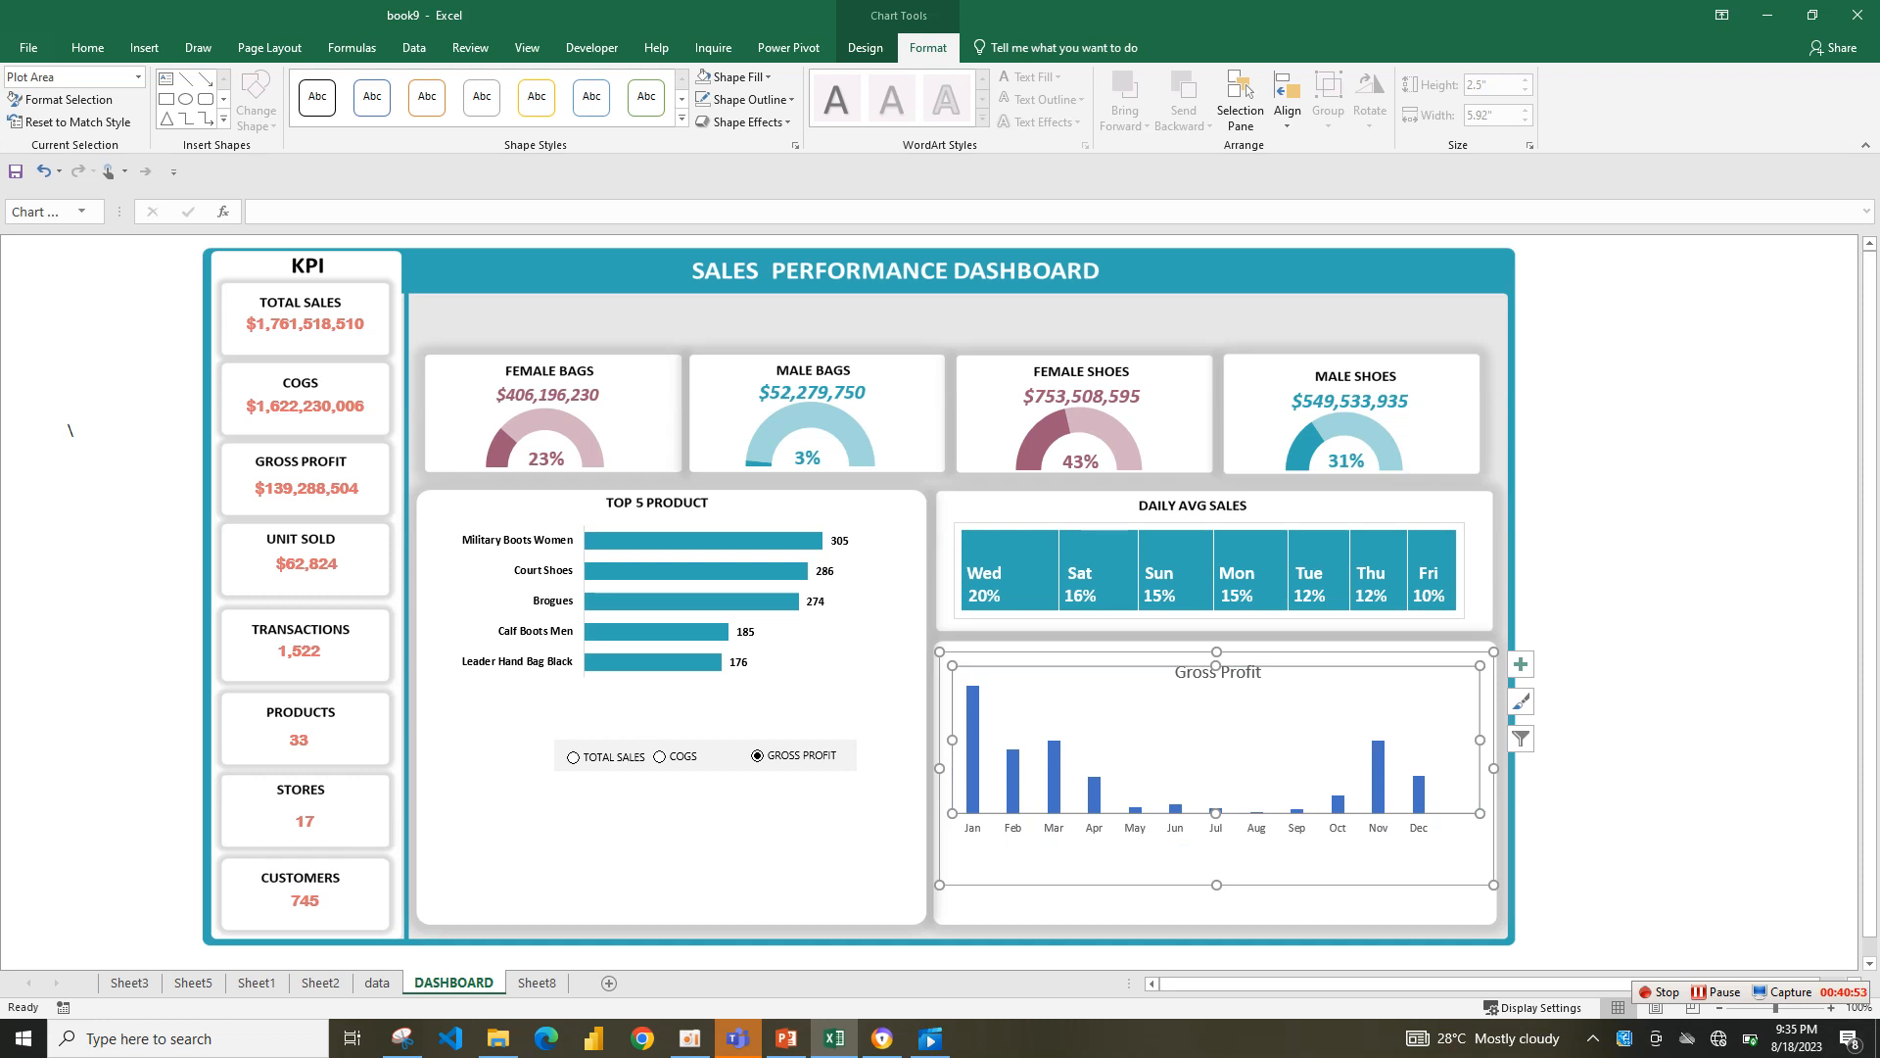
mouse_move(1216, 884)
mouse_down()
mouse_move(1216, 833)
mouse_move(1216, 871)
mouse_up()
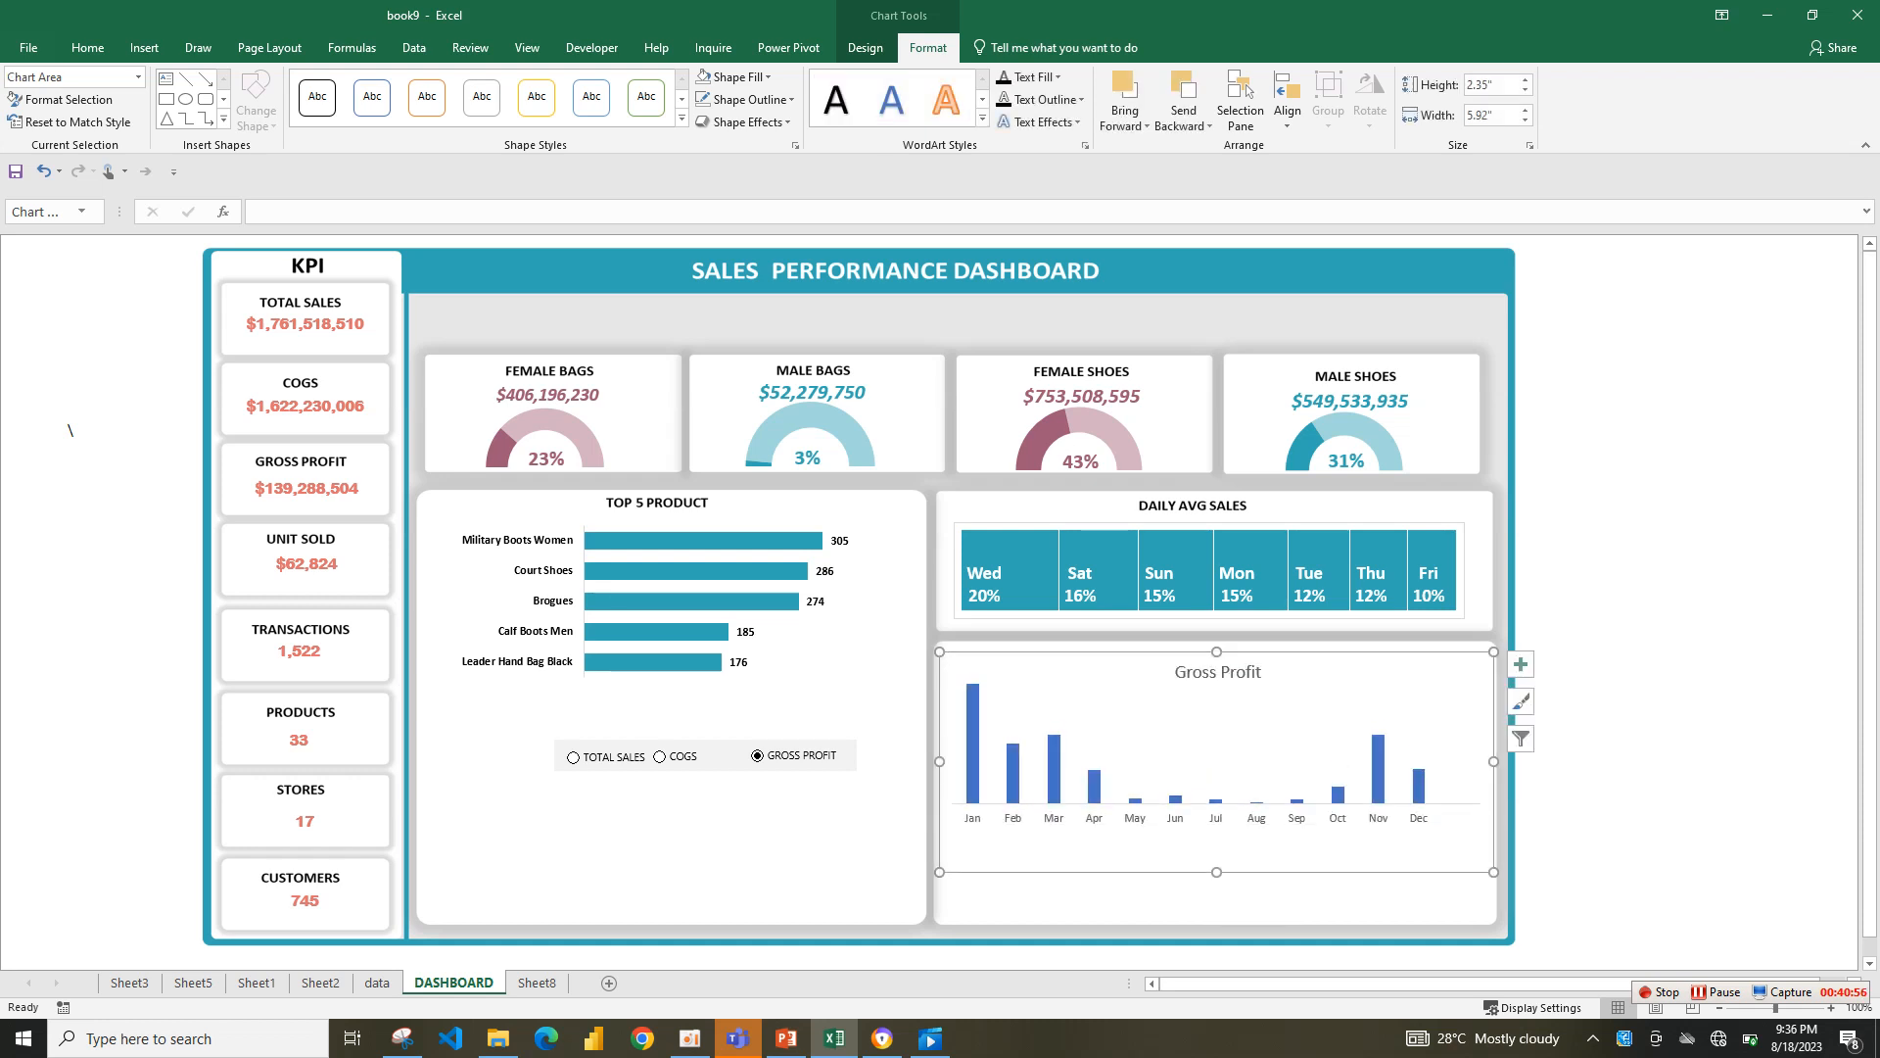
- Check the monthly chart with the COGS, TOTAL SALES and GROSS PROFIT options in turn
click(661, 756)
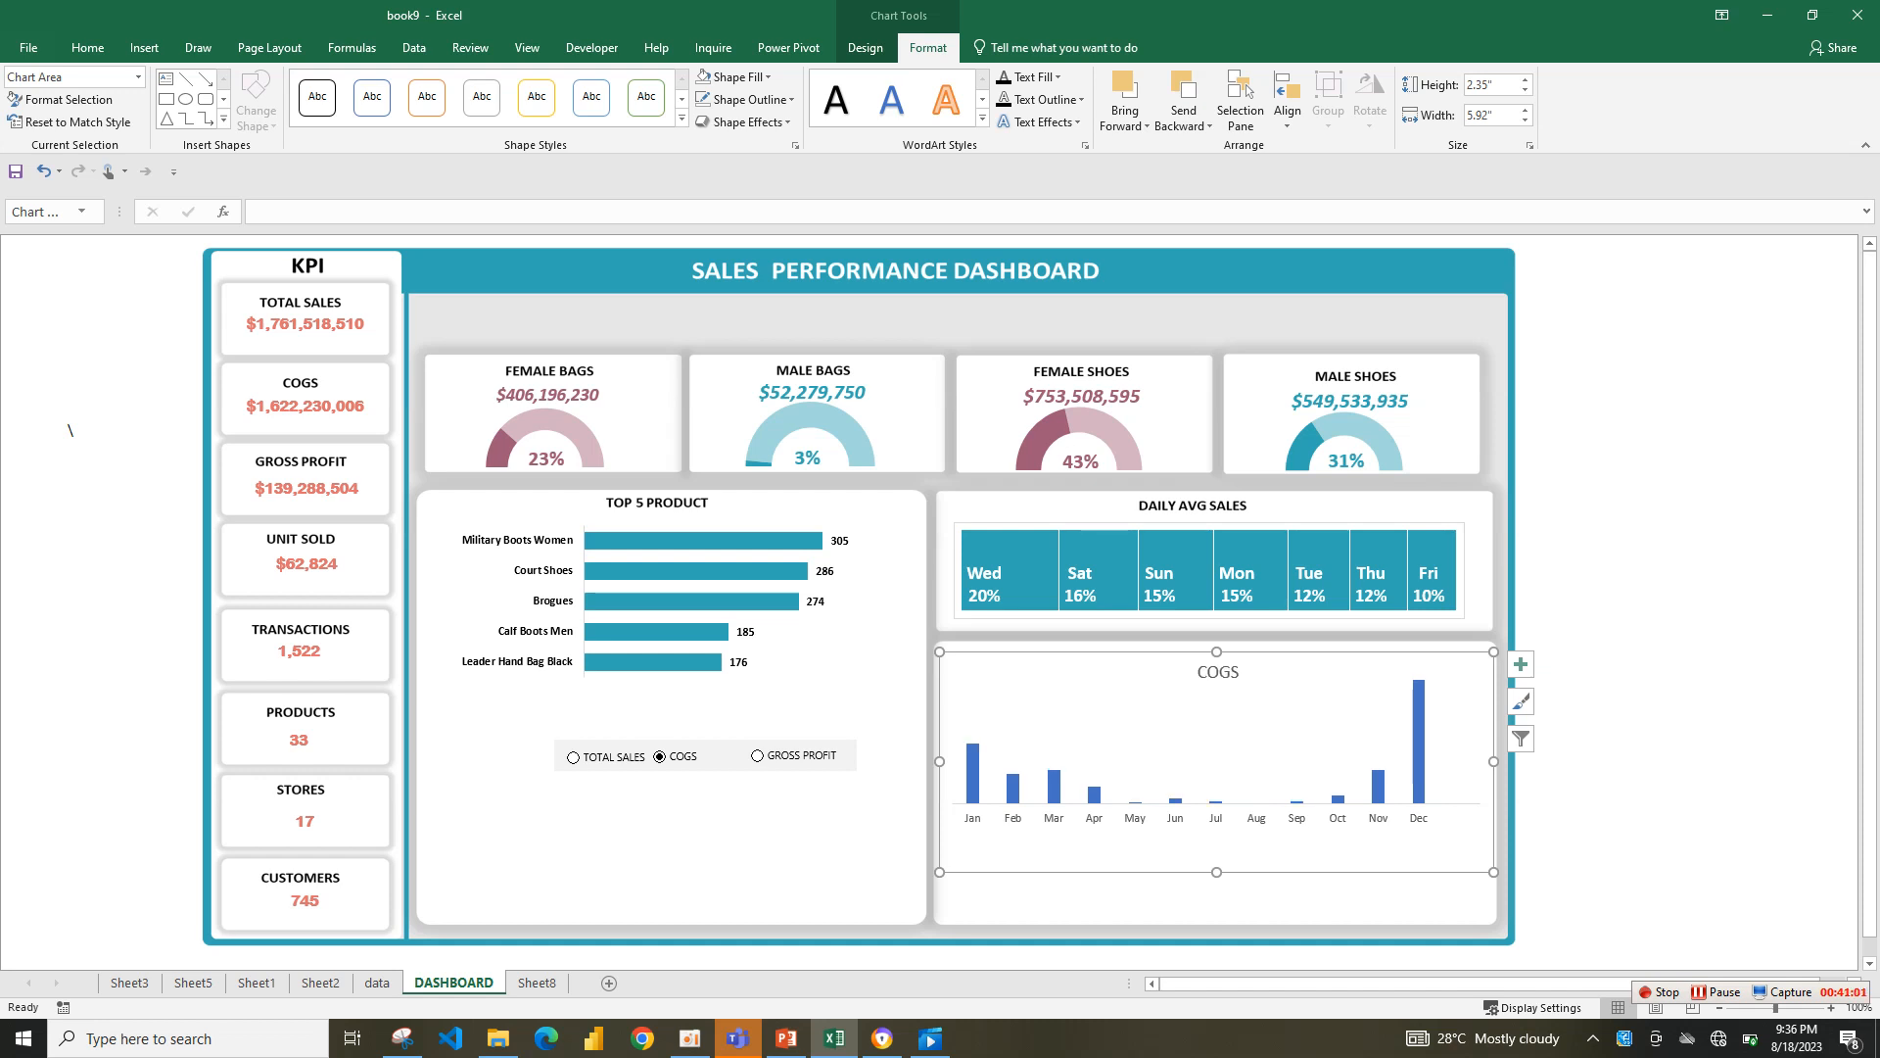
click(575, 757)
click(758, 756)
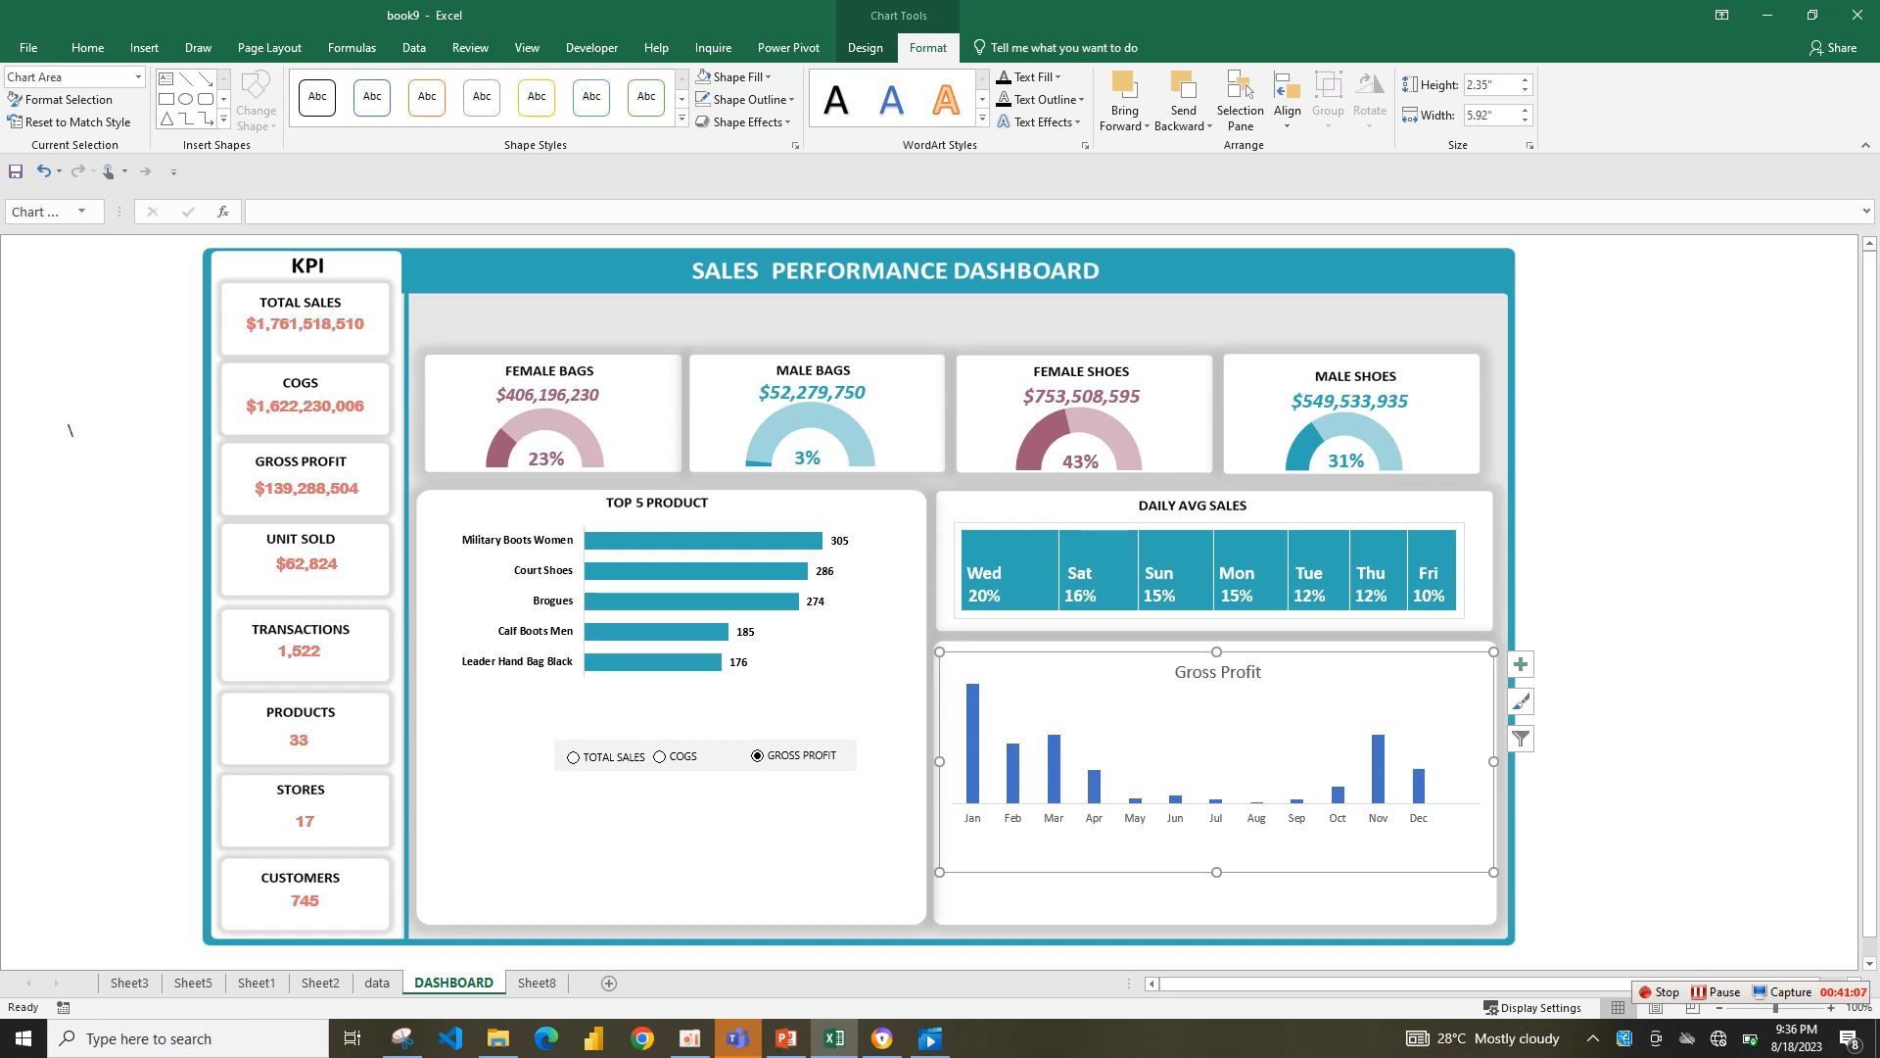
- Set the gap width of the Gross Profit series to 77% and fill its columns with the recently used teal
click(1053, 761)
right_click(1053, 761)
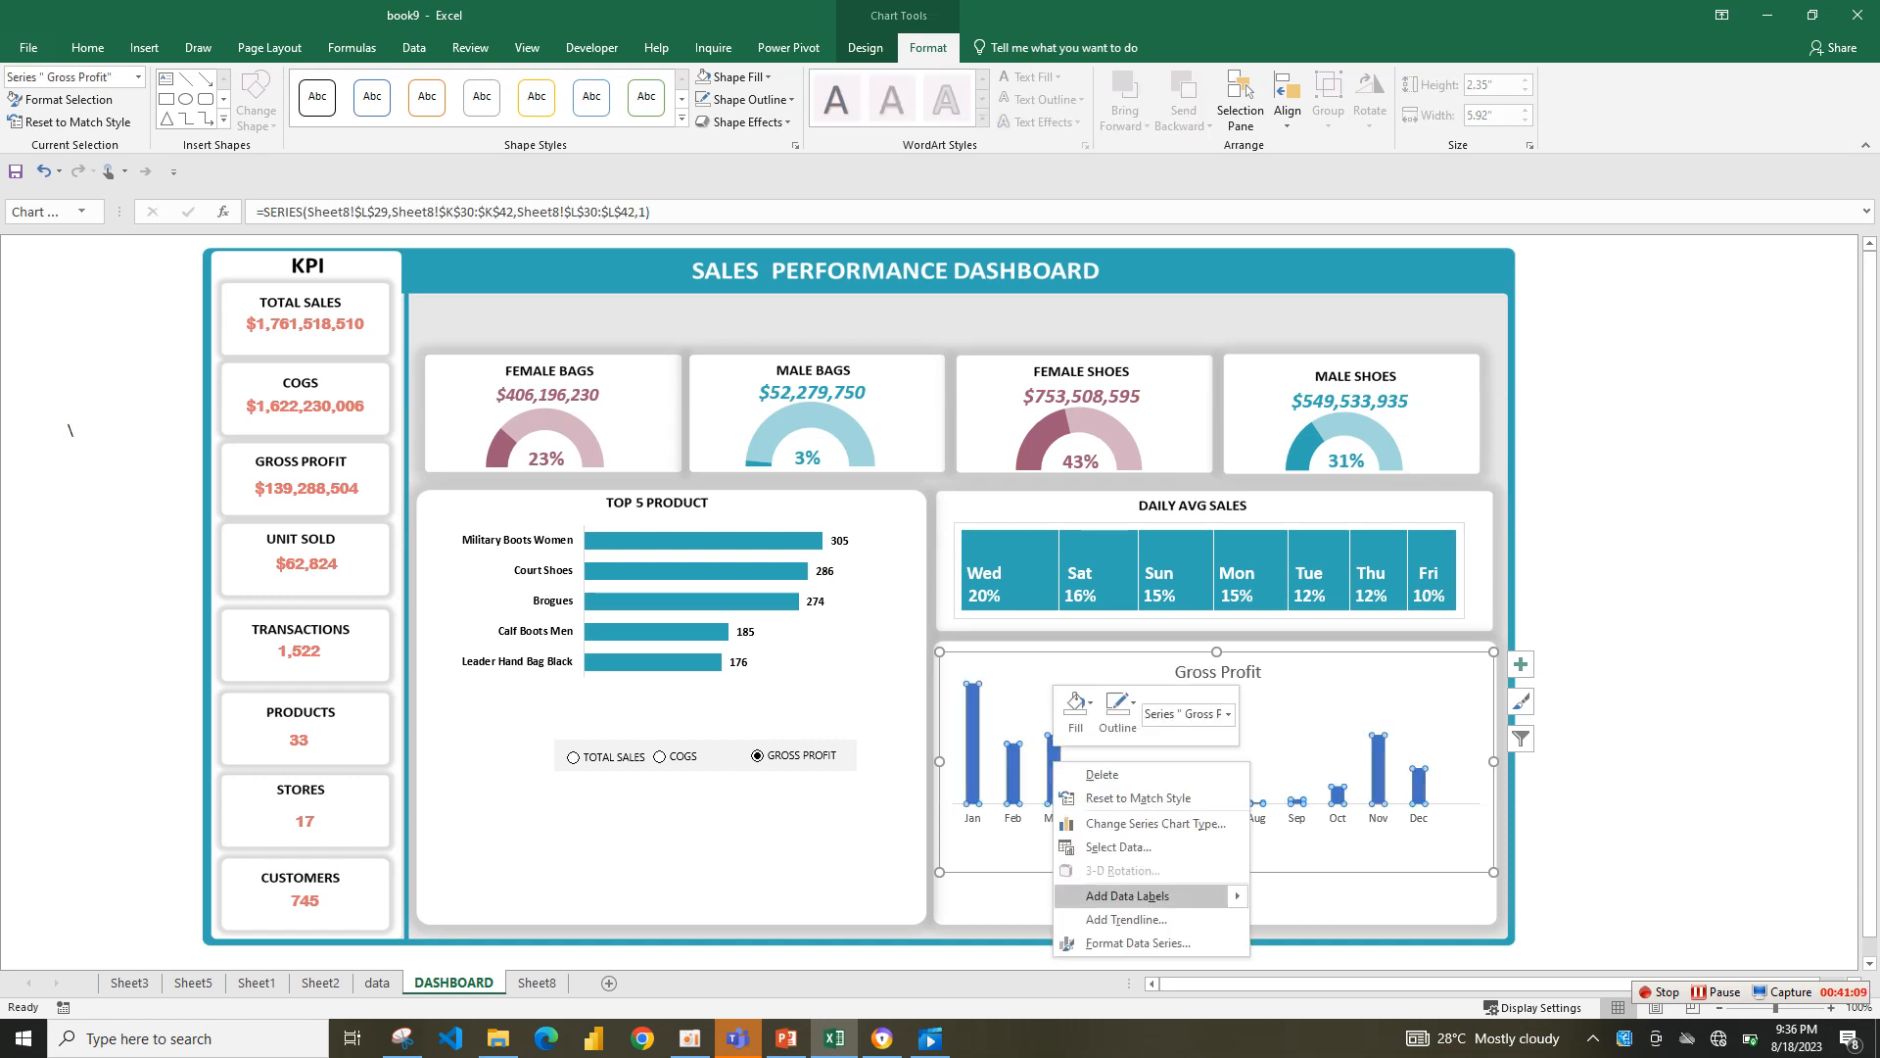
click(1133, 943)
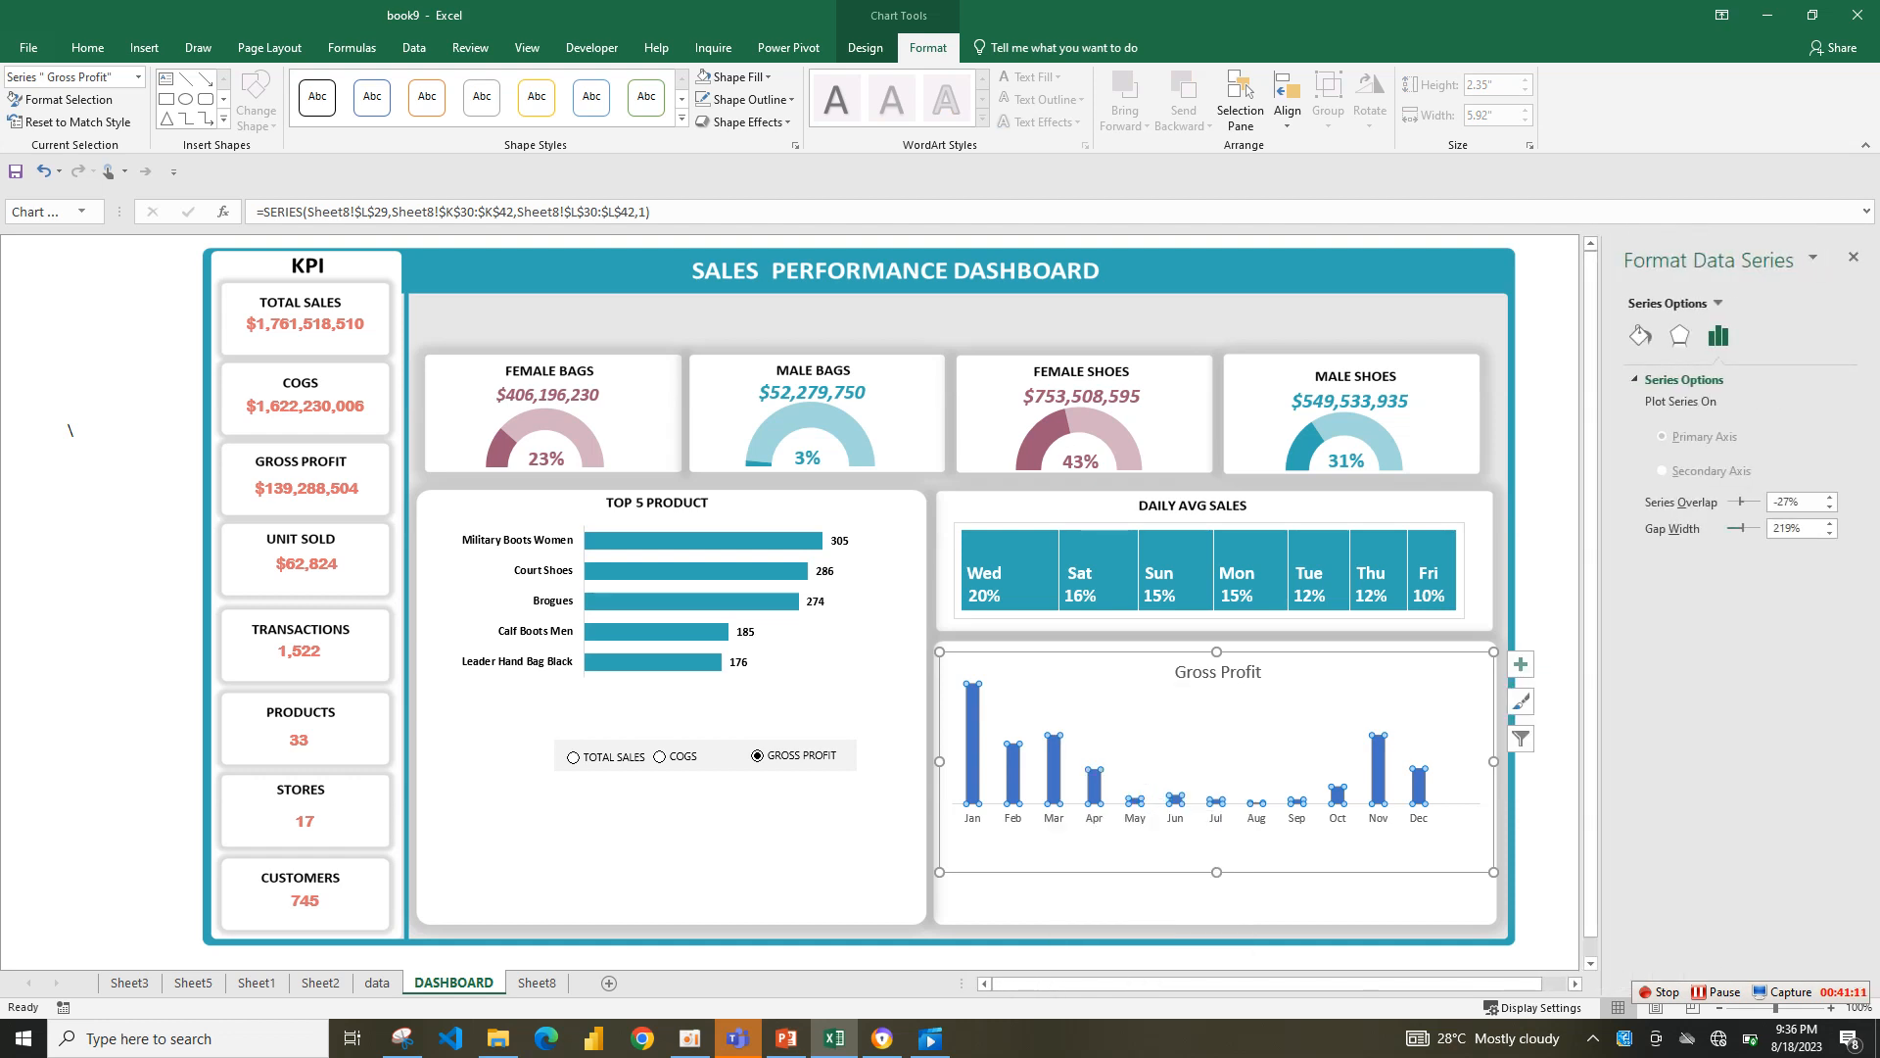
drag(1743, 529, 1731, 529)
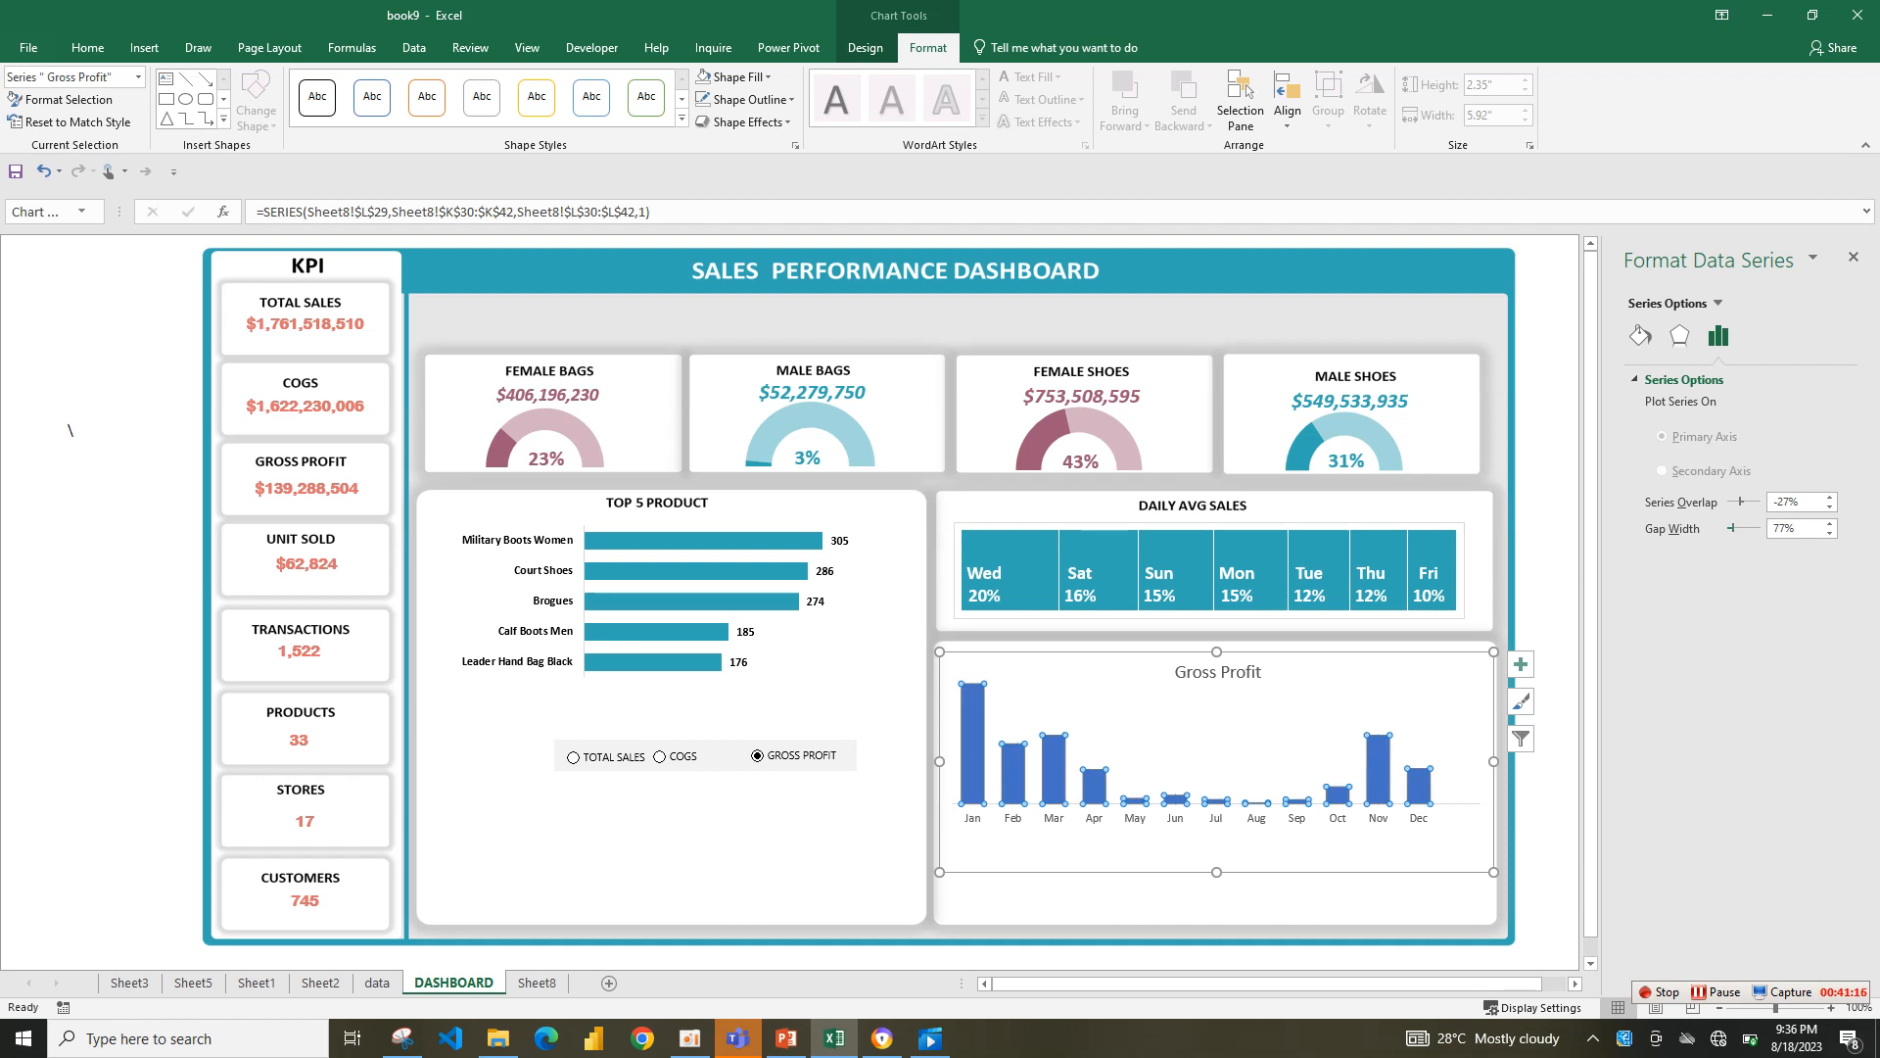
click(1640, 335)
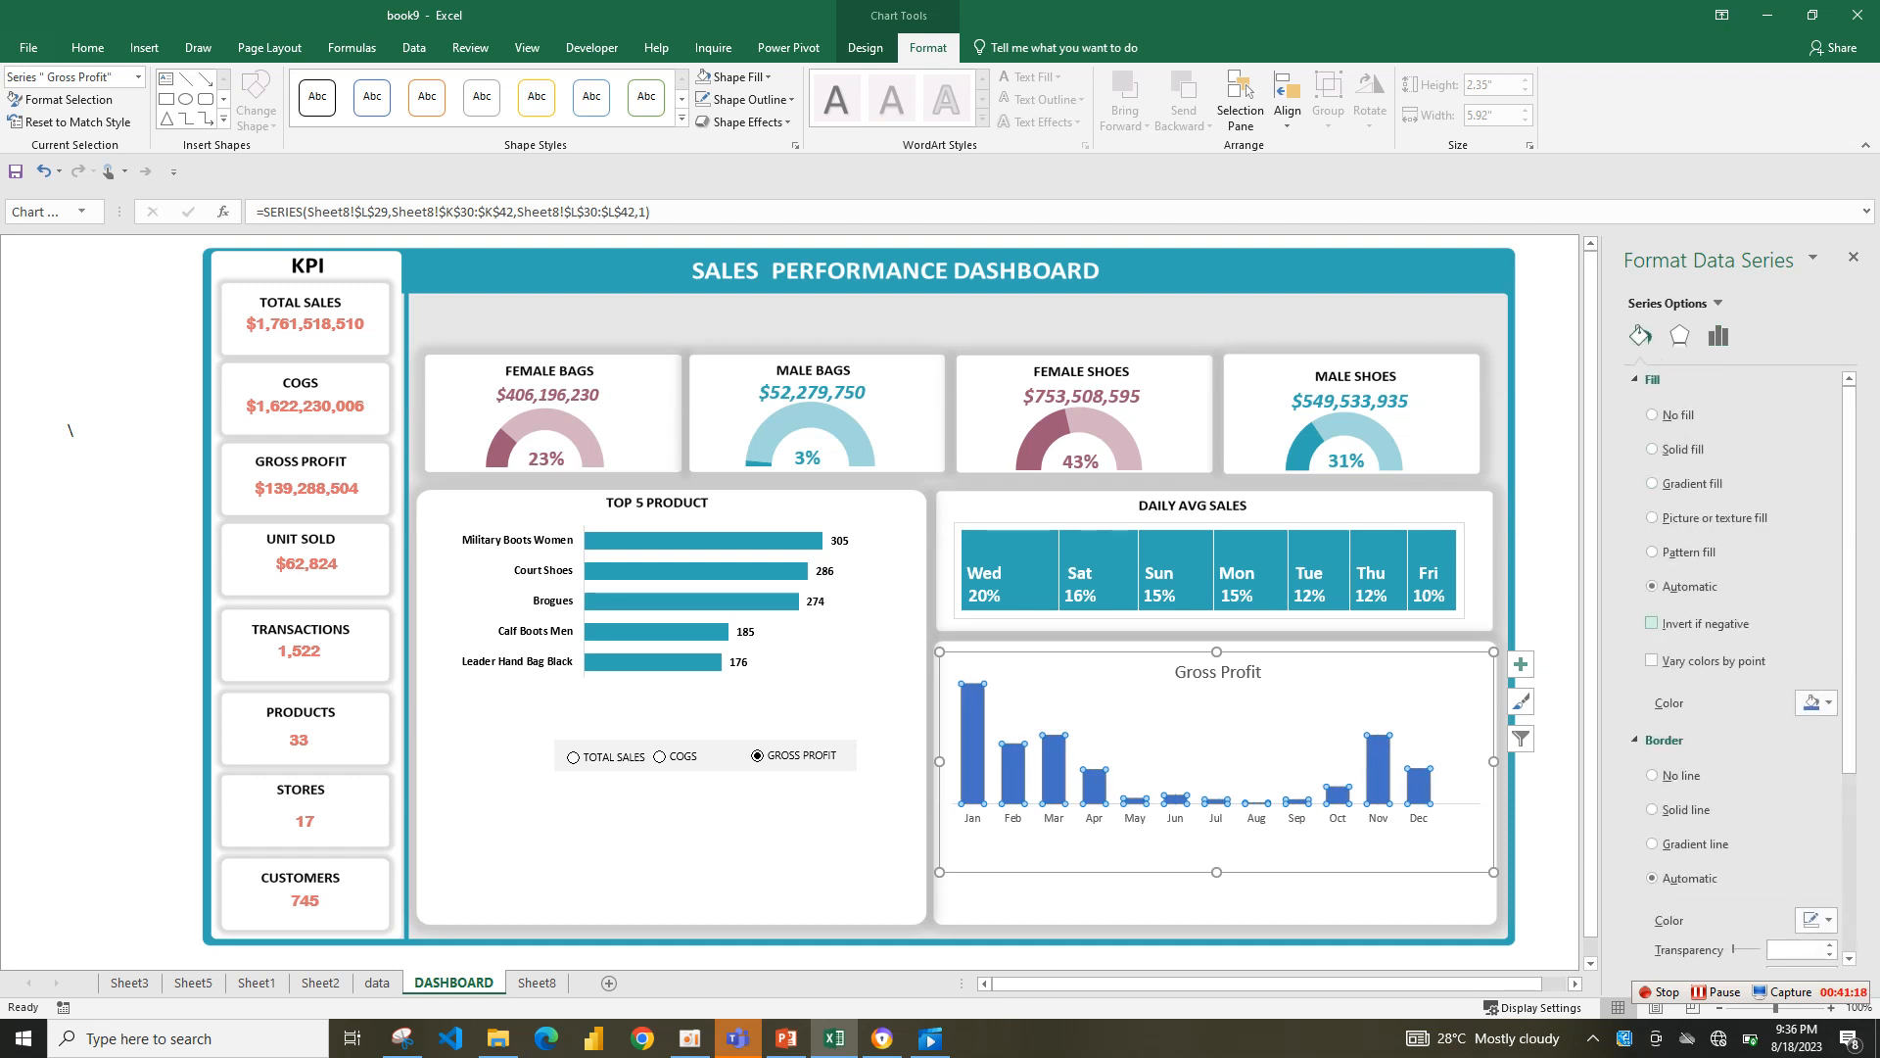
click(1819, 702)
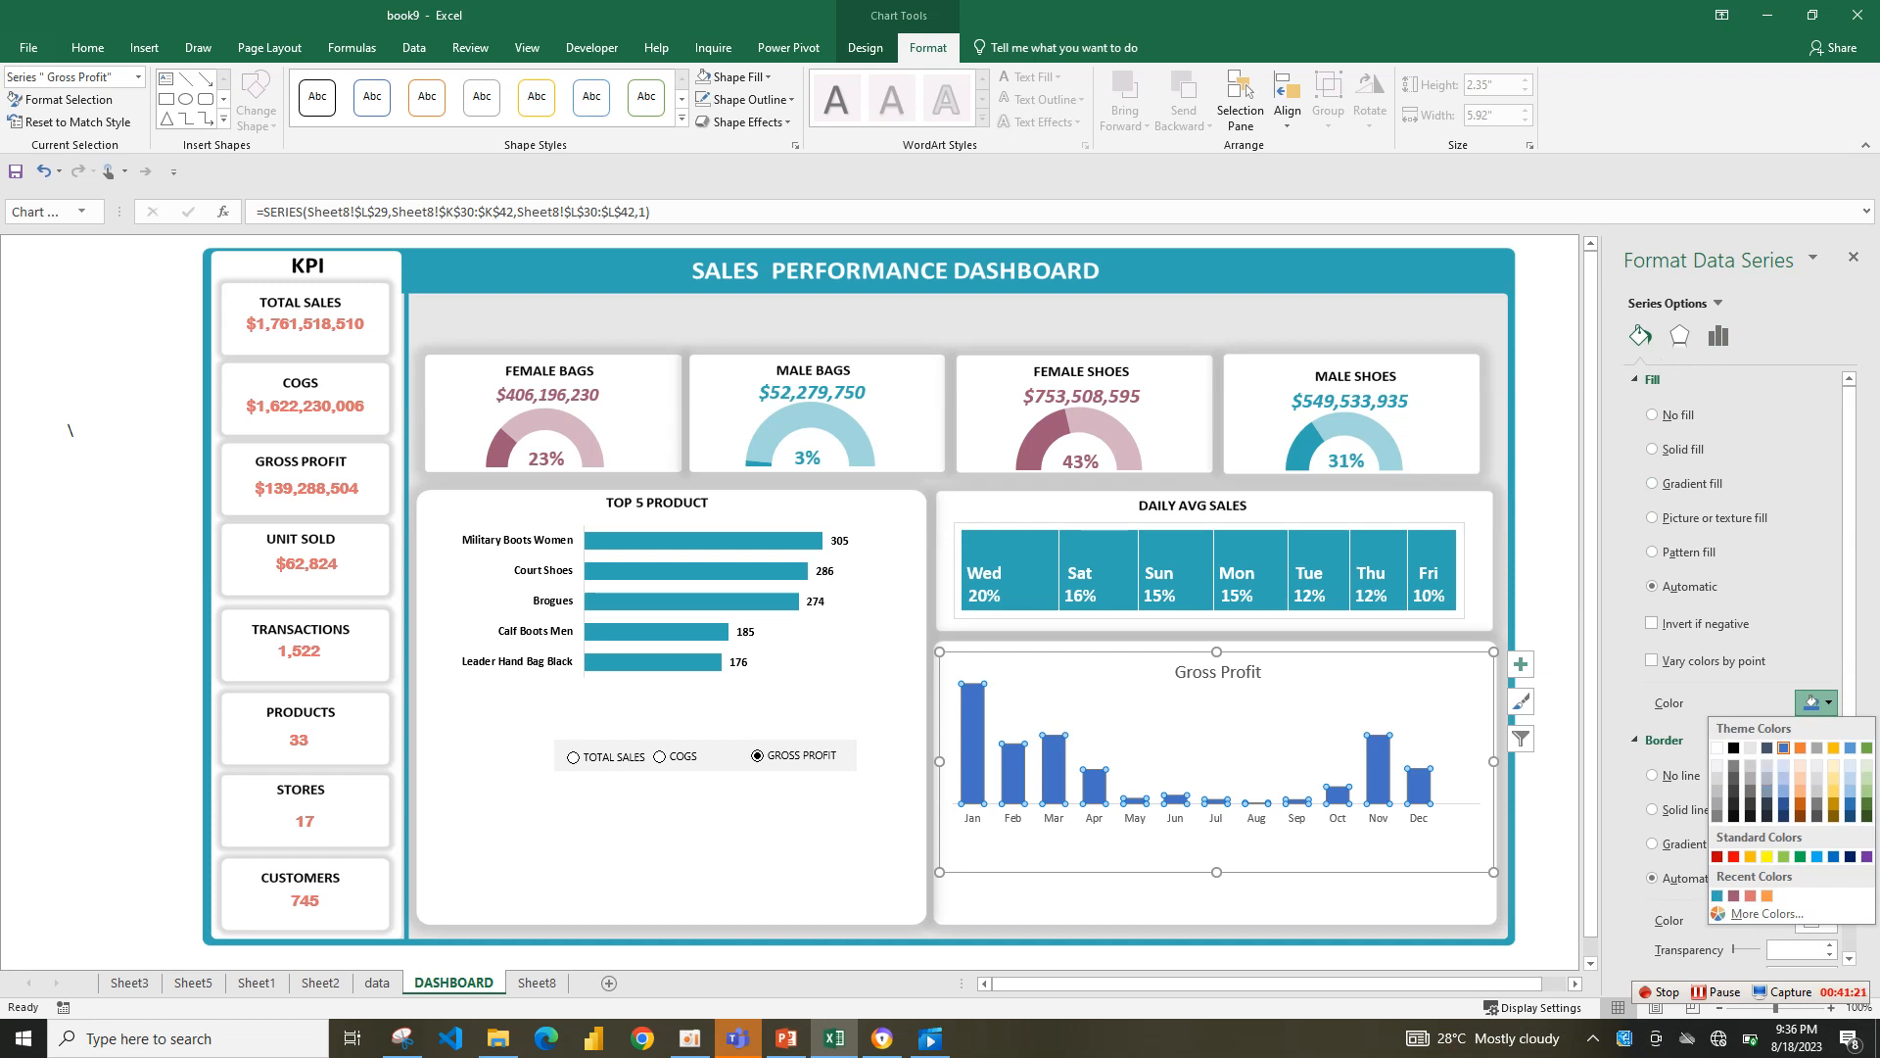
click(1717, 895)
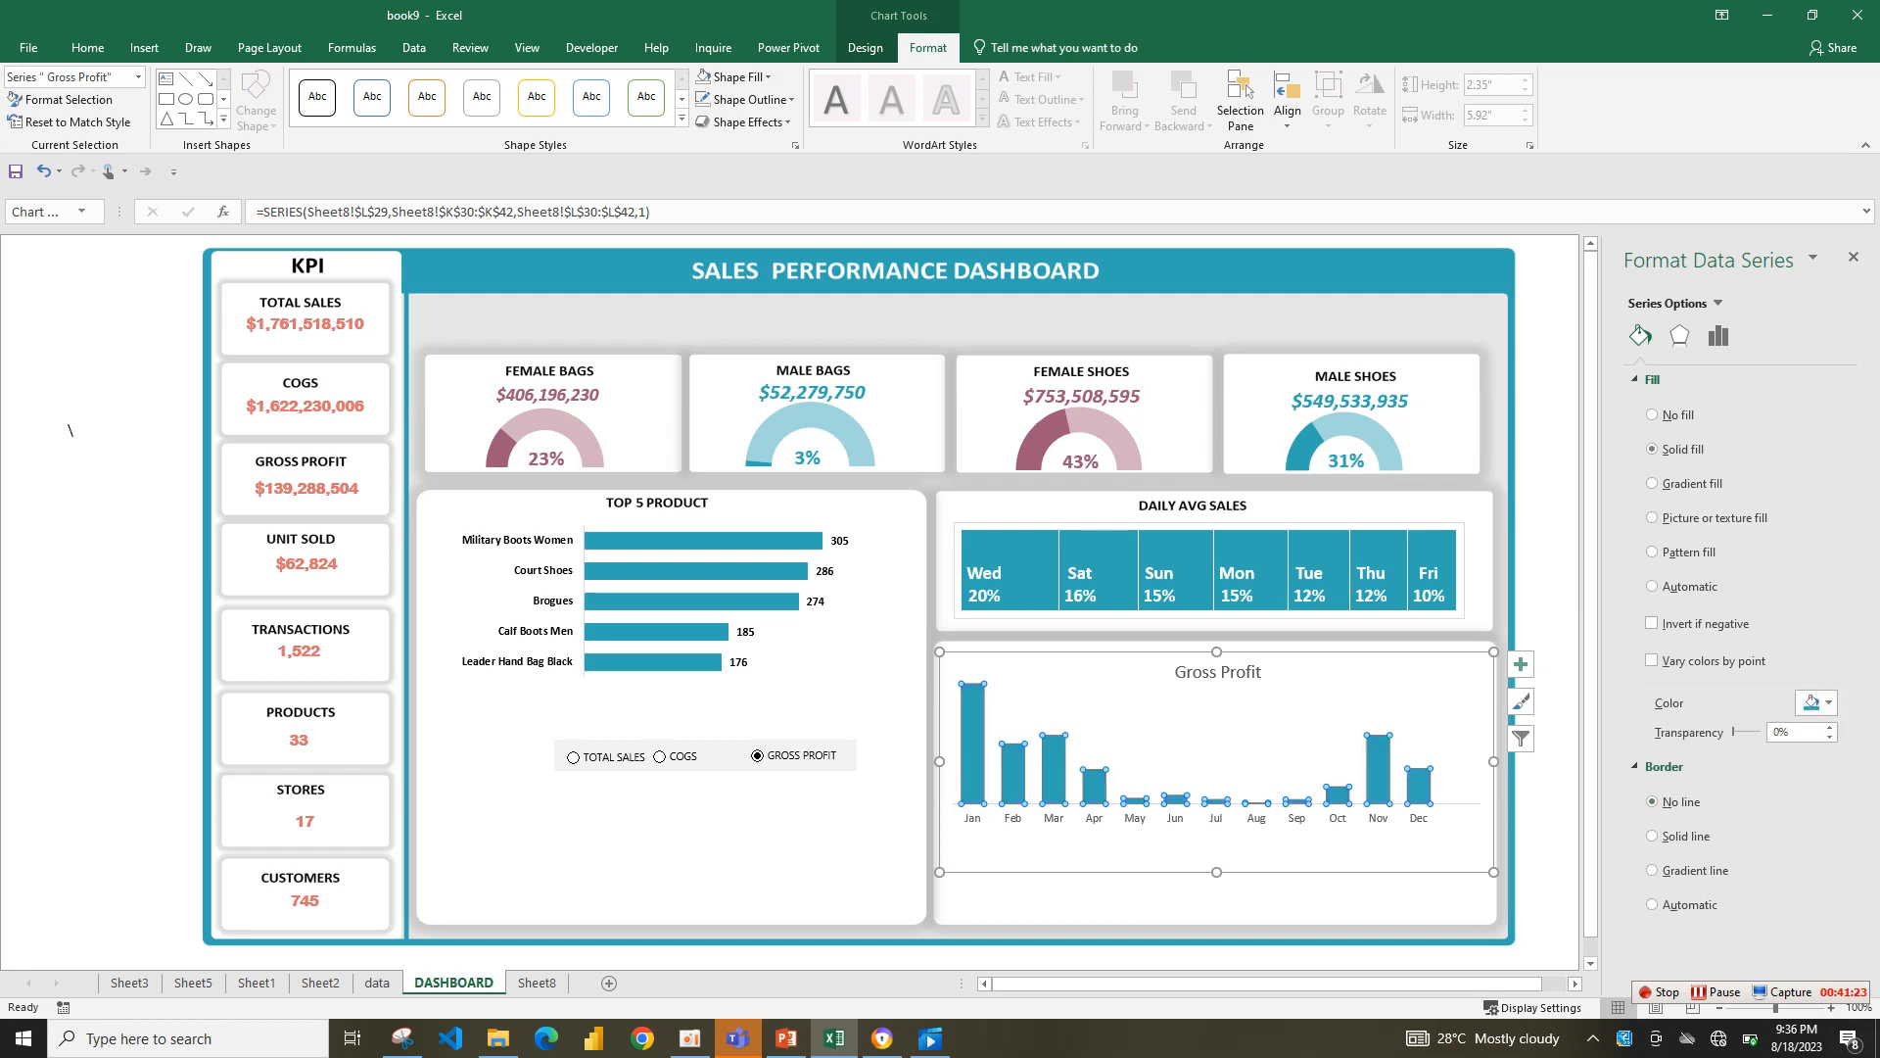
- Add data labels to the Gross Profit columns and rotate their text to -90°
click(1520, 663)
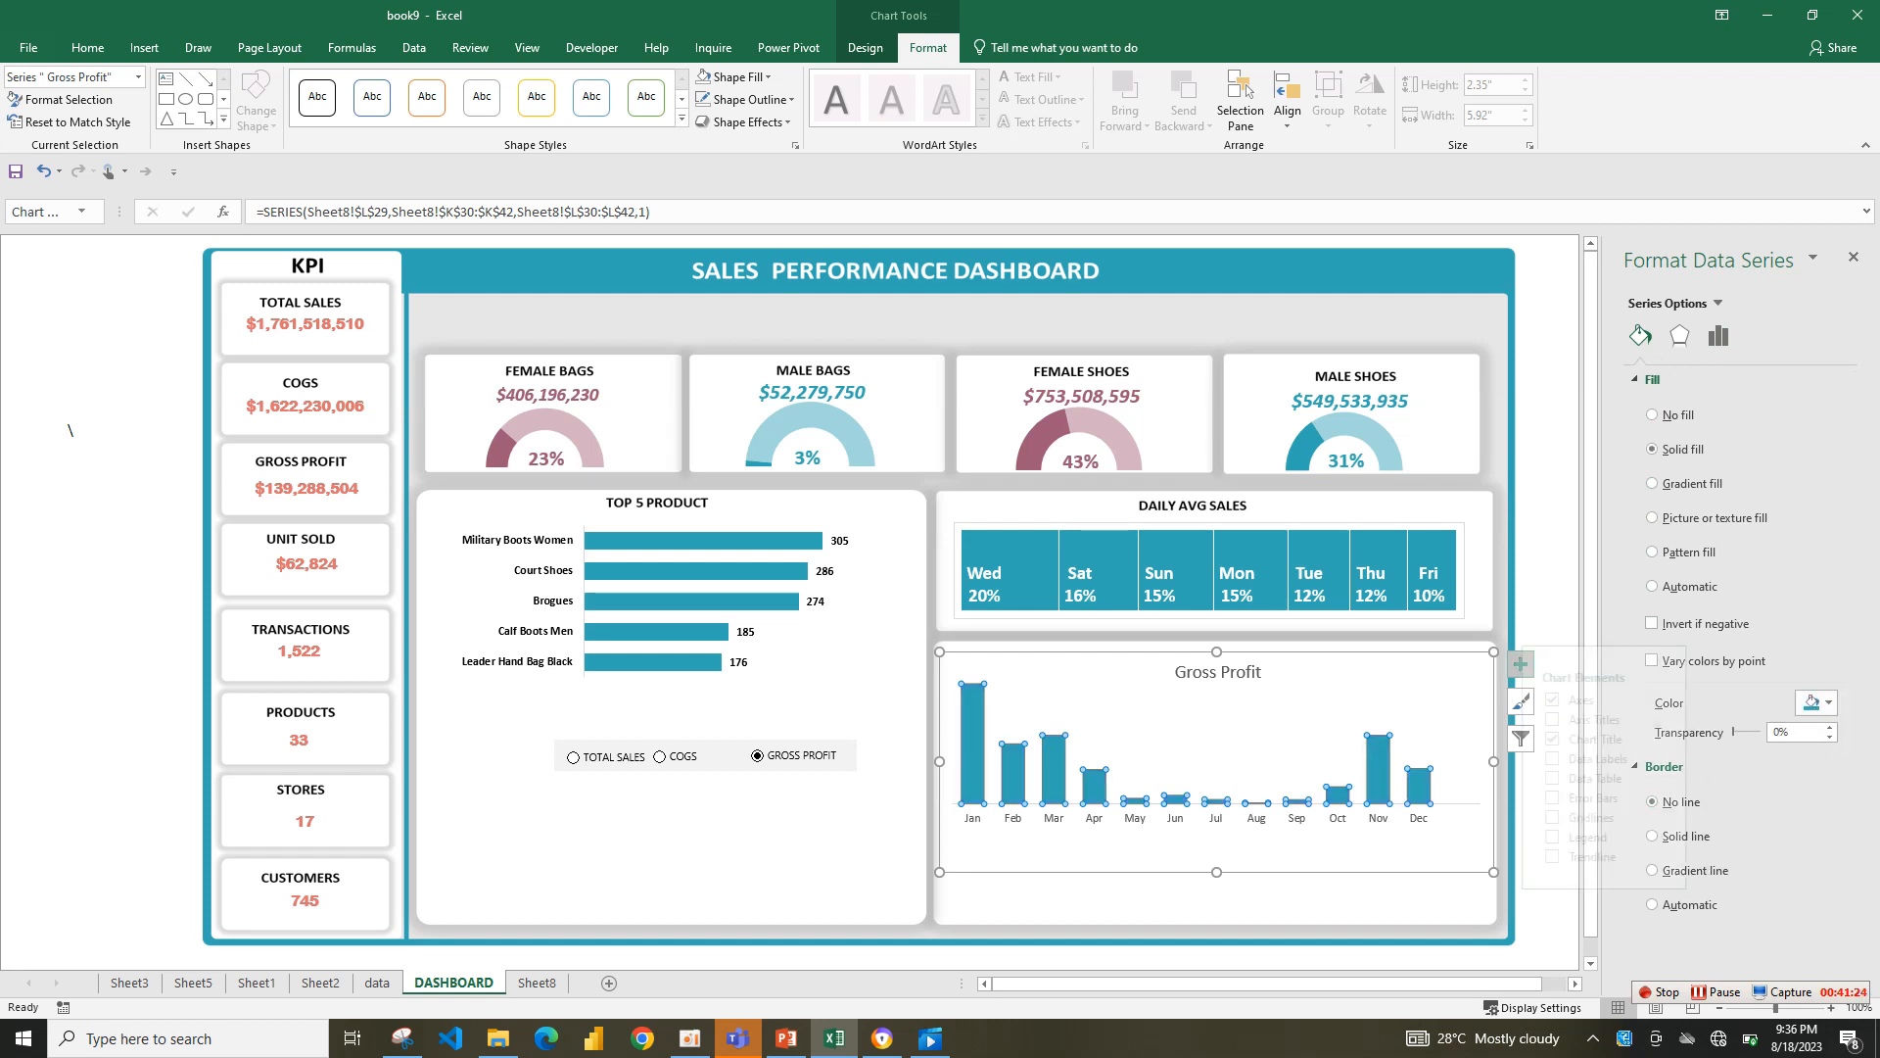
click(1576, 758)
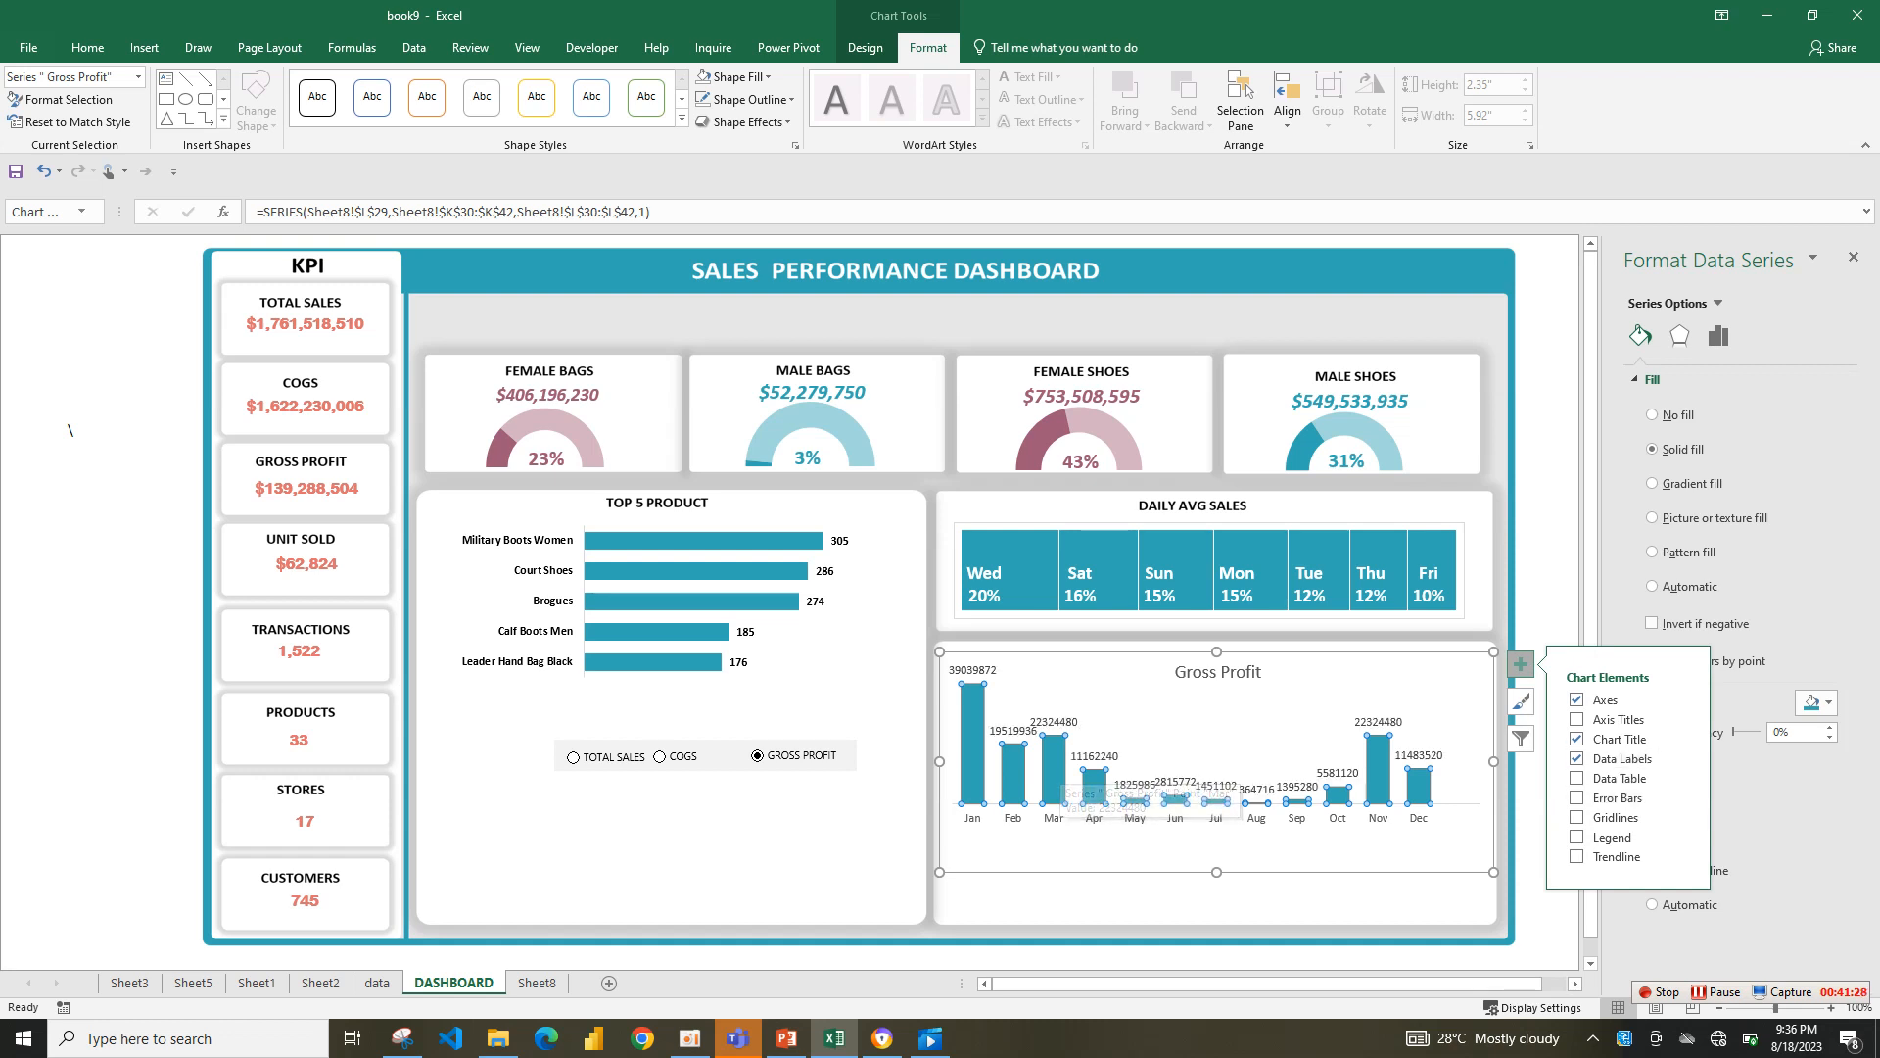
click(1175, 782)
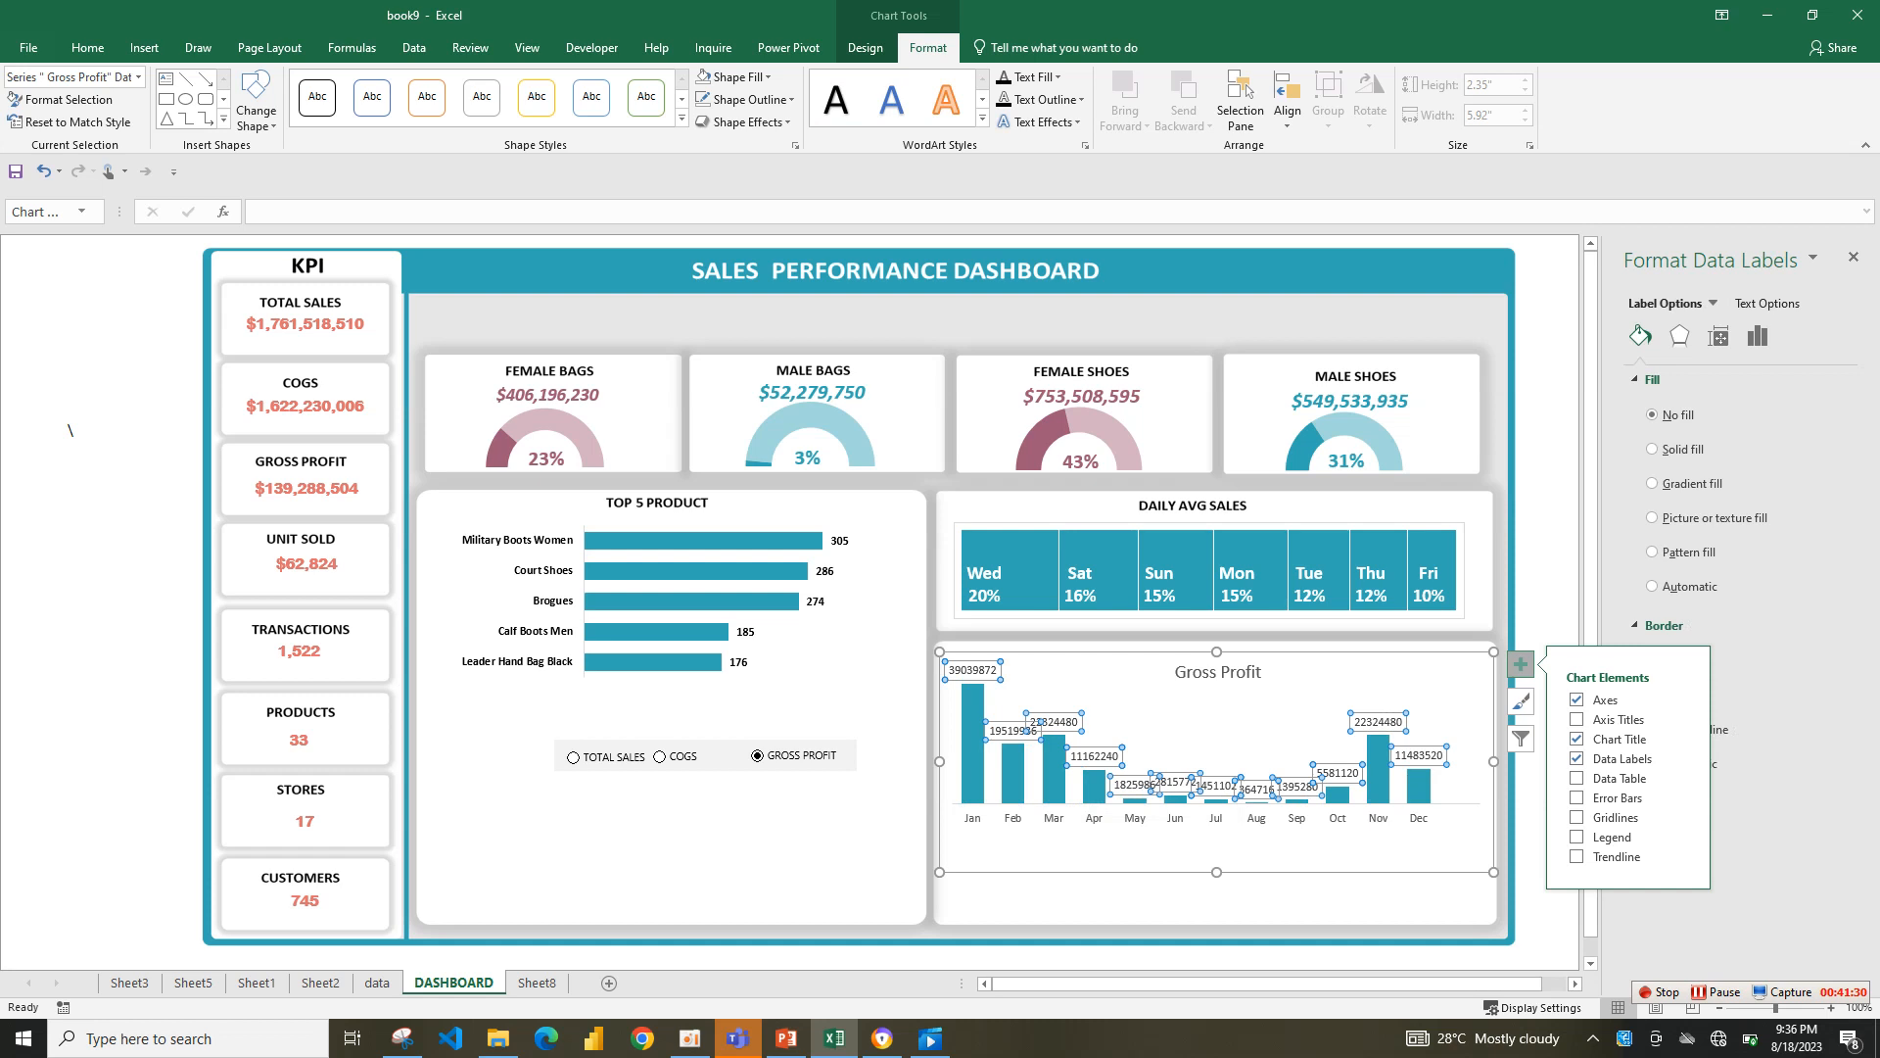
right_click(1077, 722)
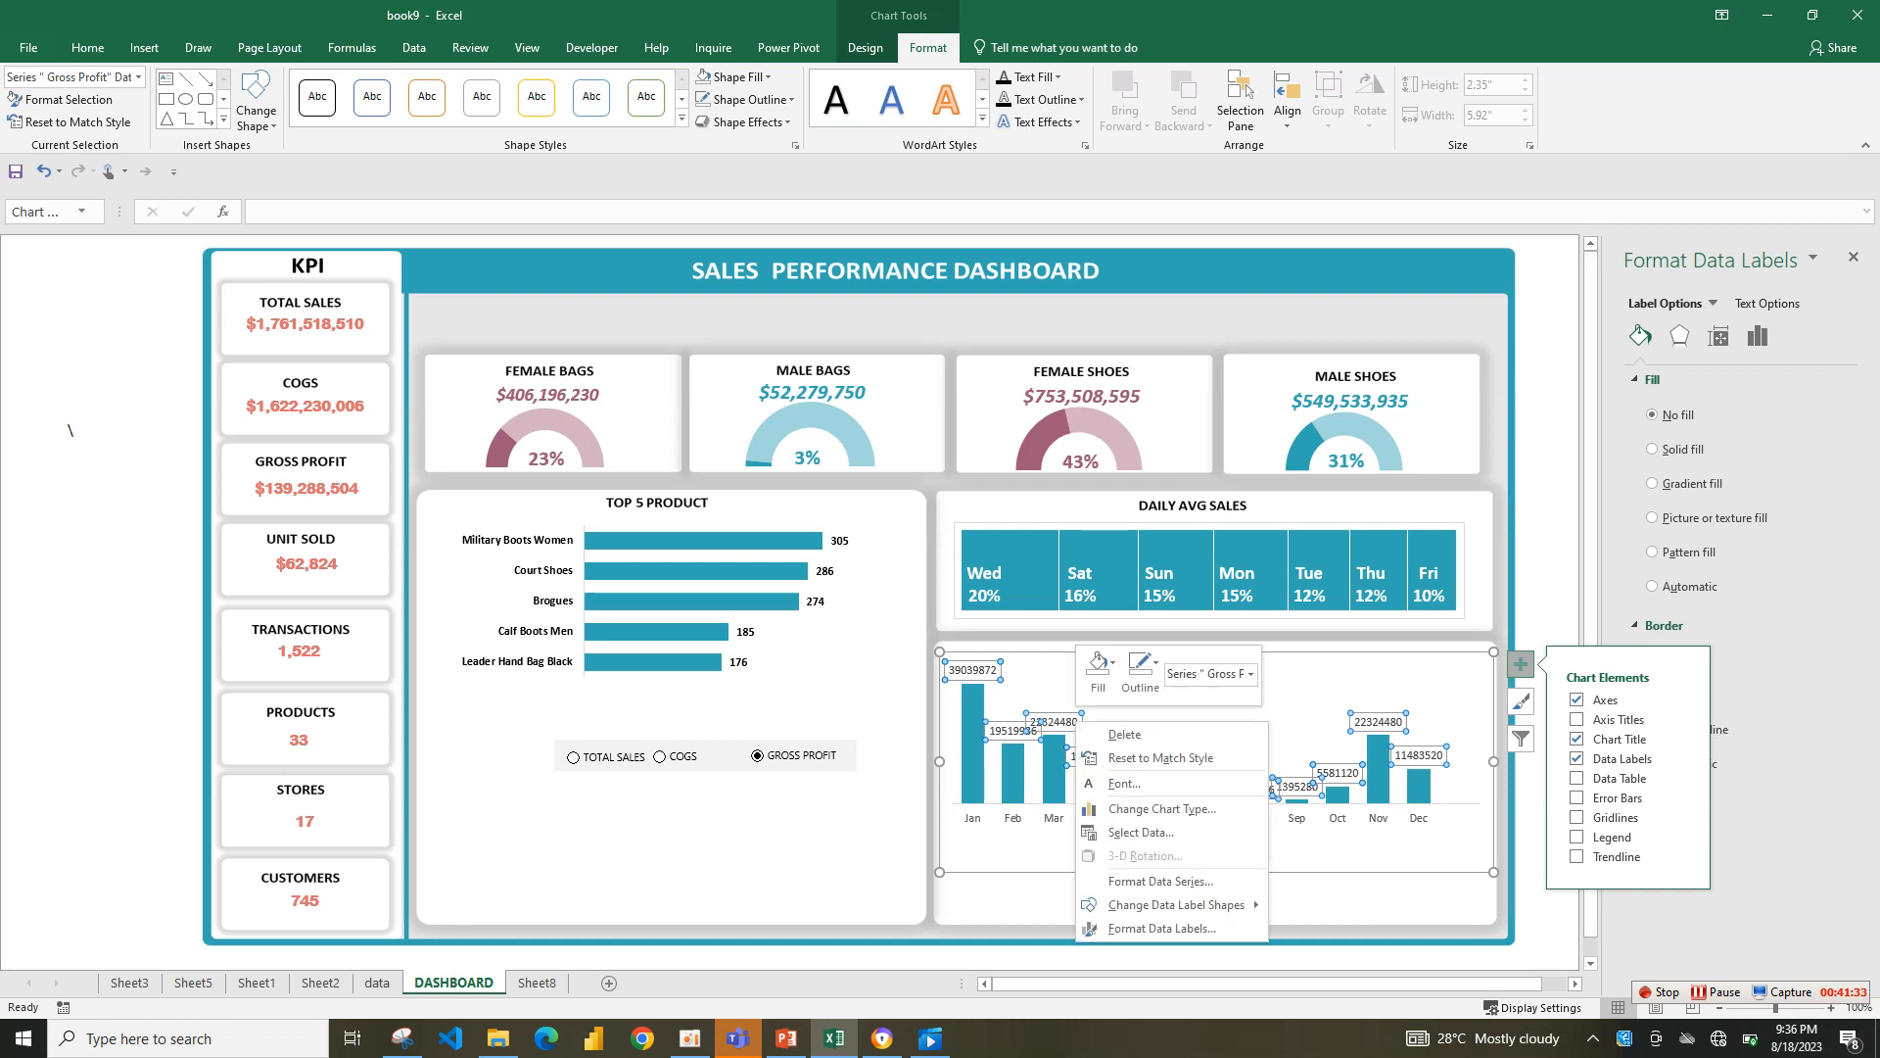
click(1162, 928)
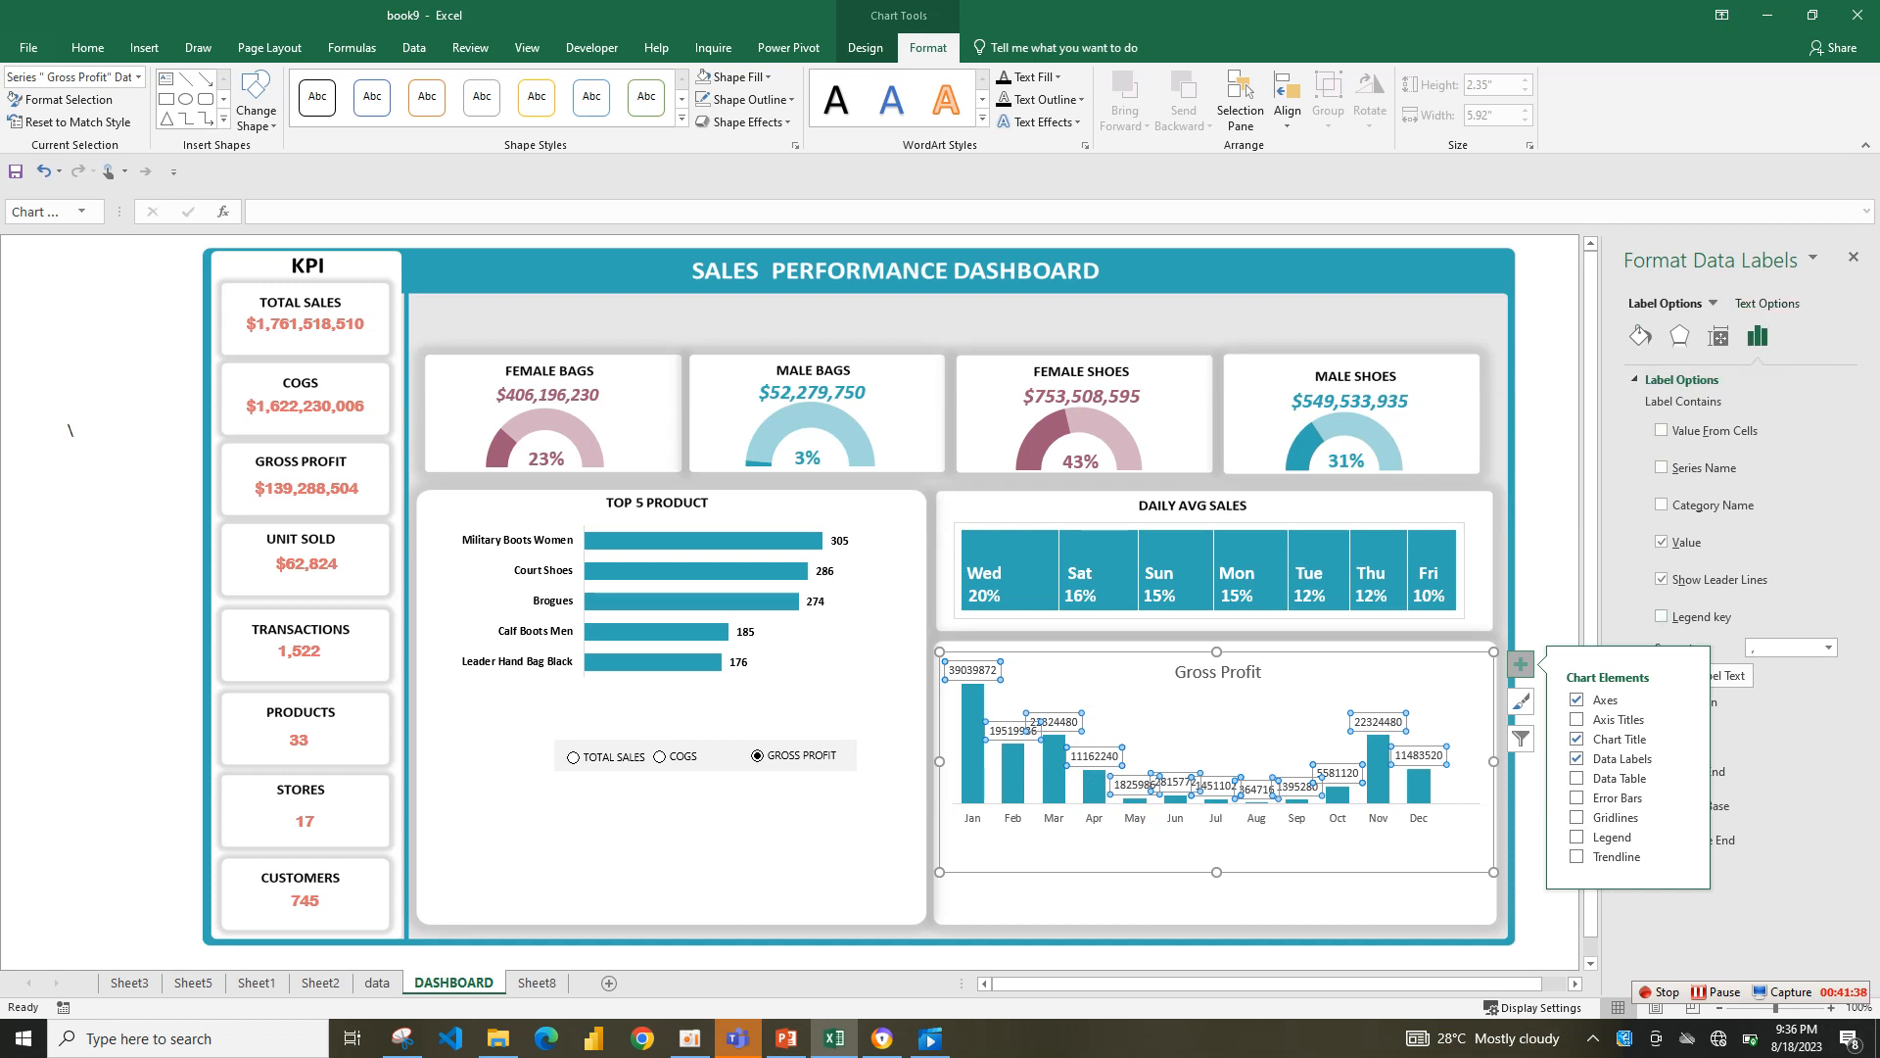
click(1718, 336)
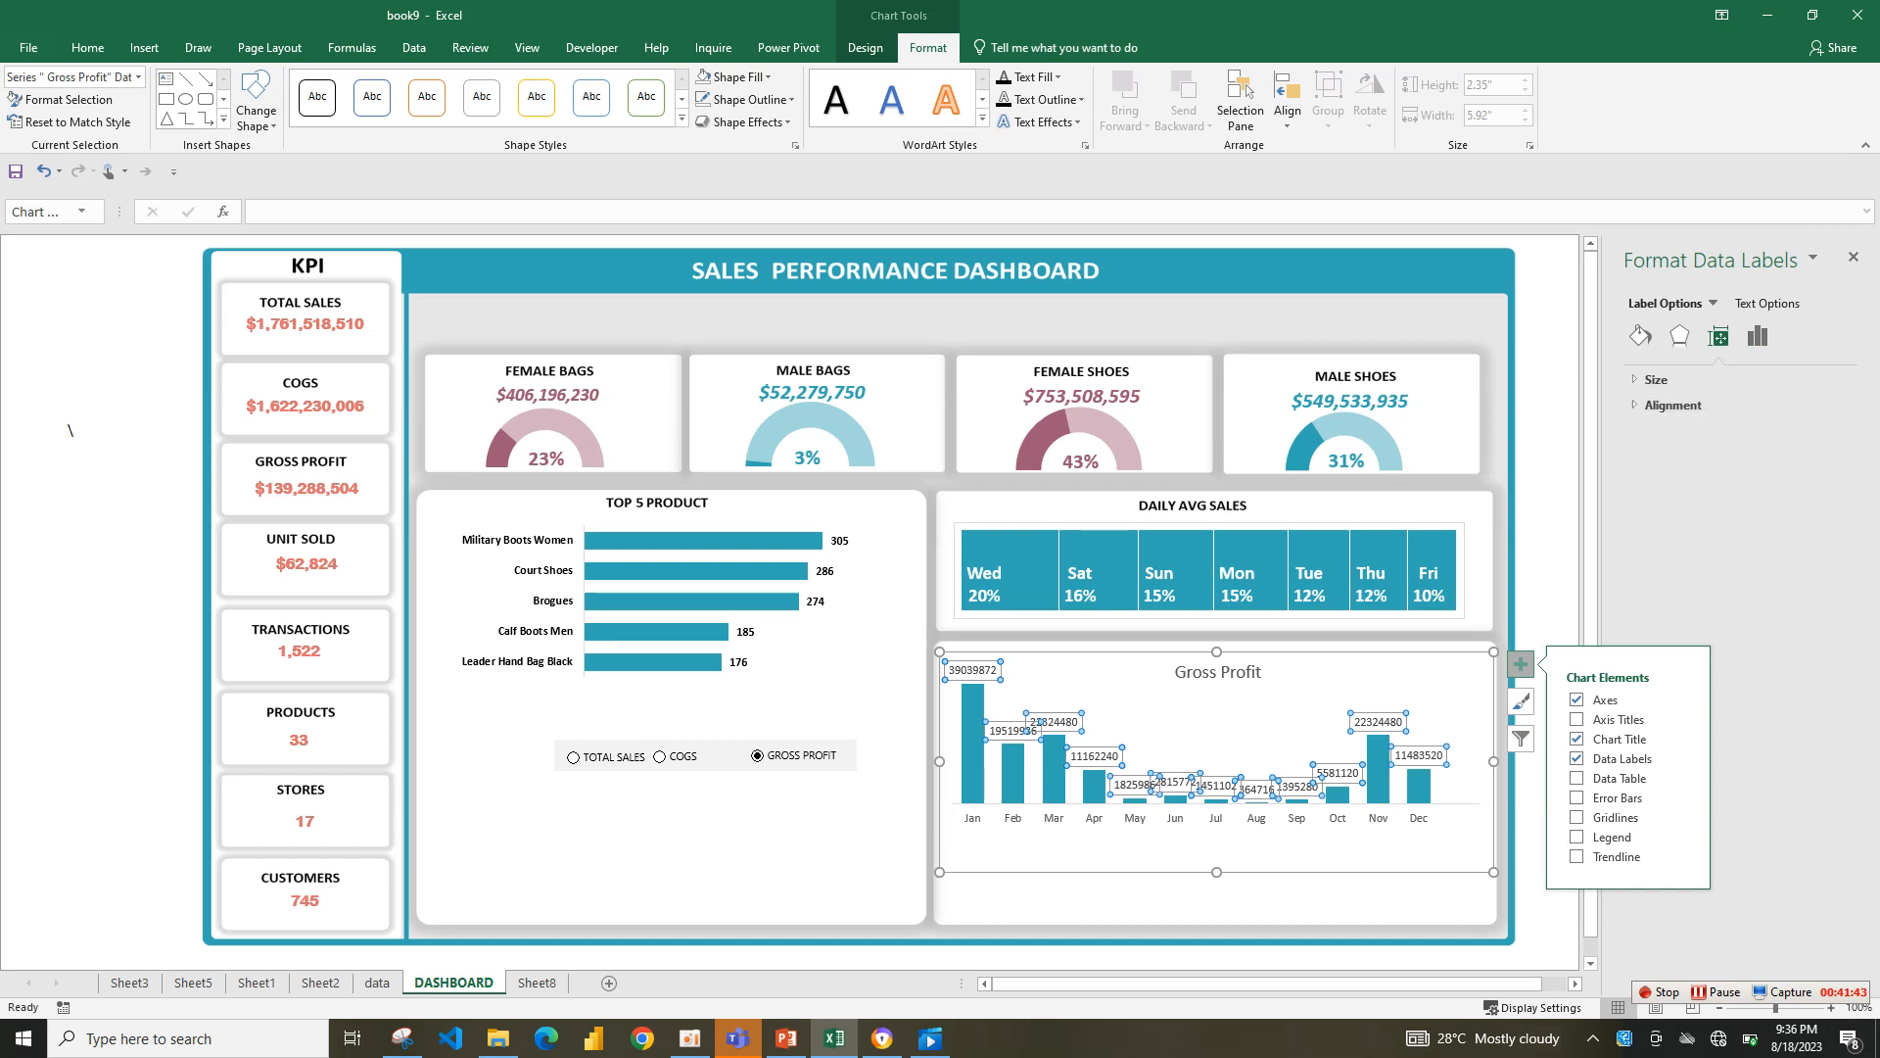
click(1674, 405)
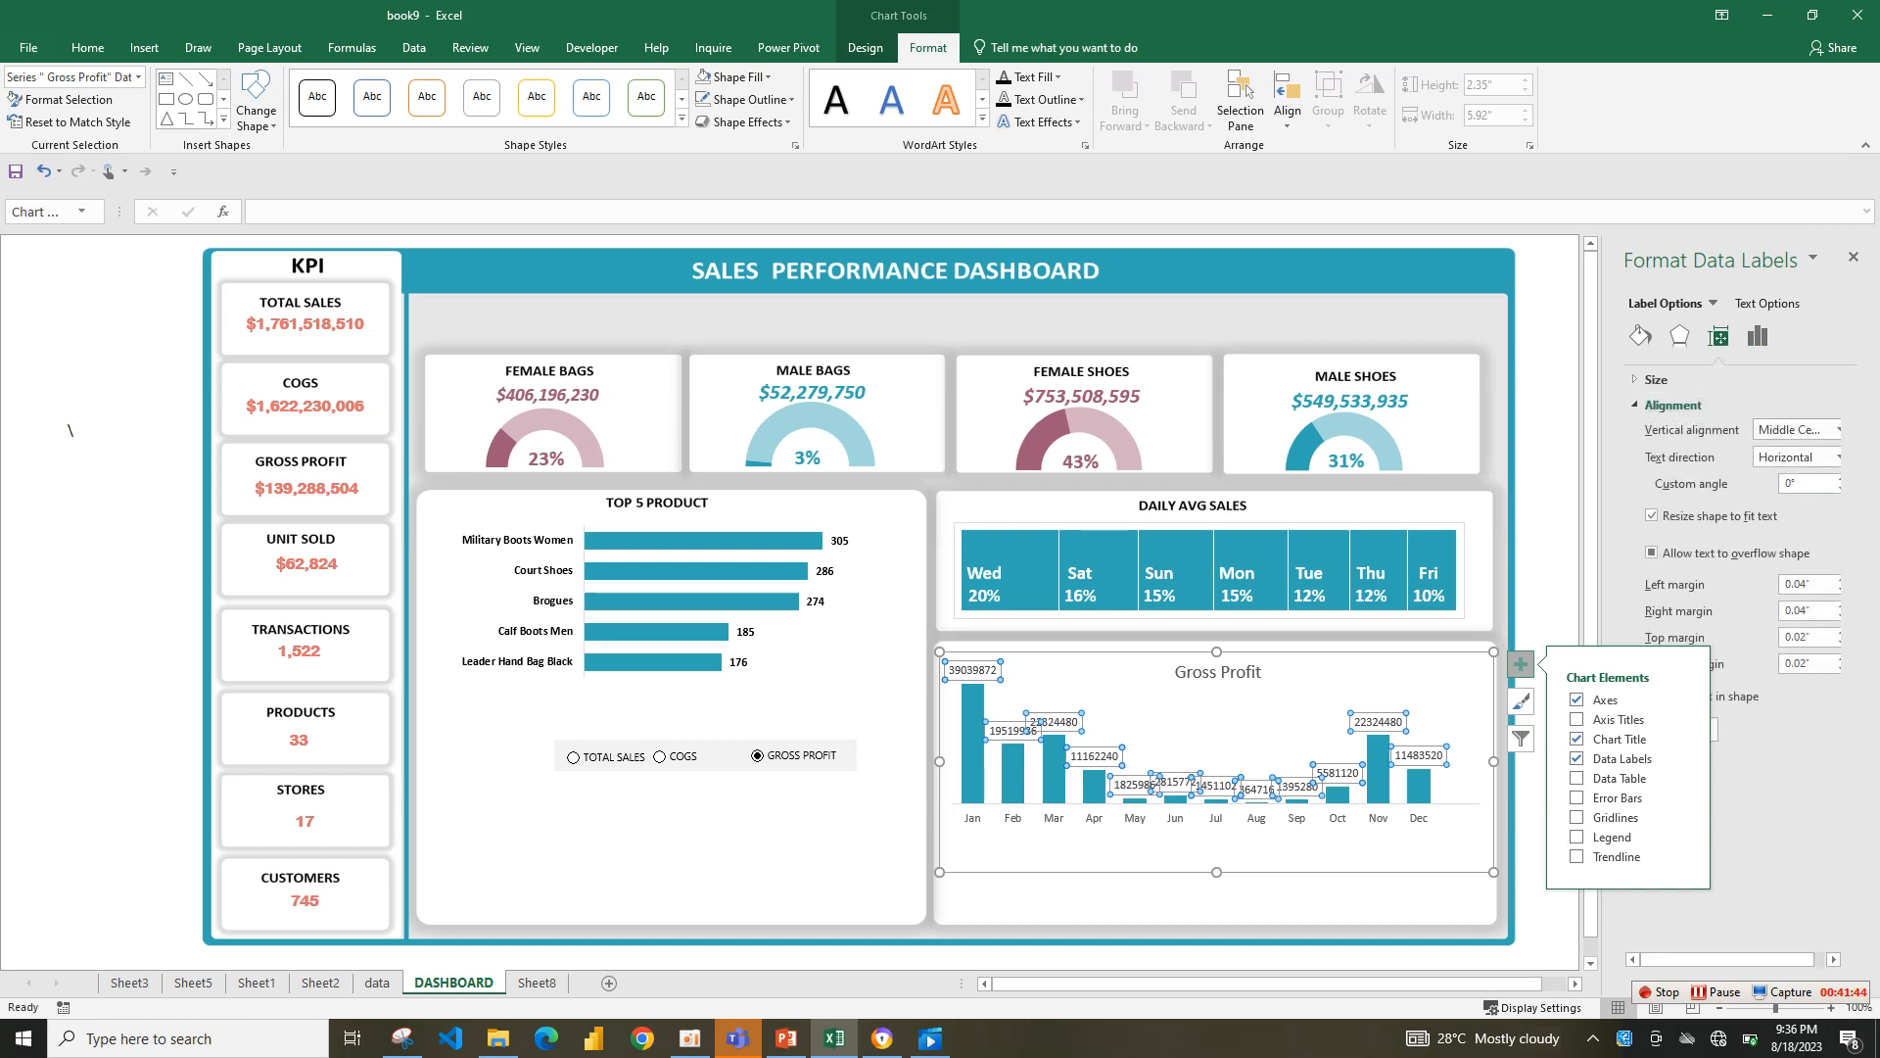
click(1837, 456)
click(1792, 604)
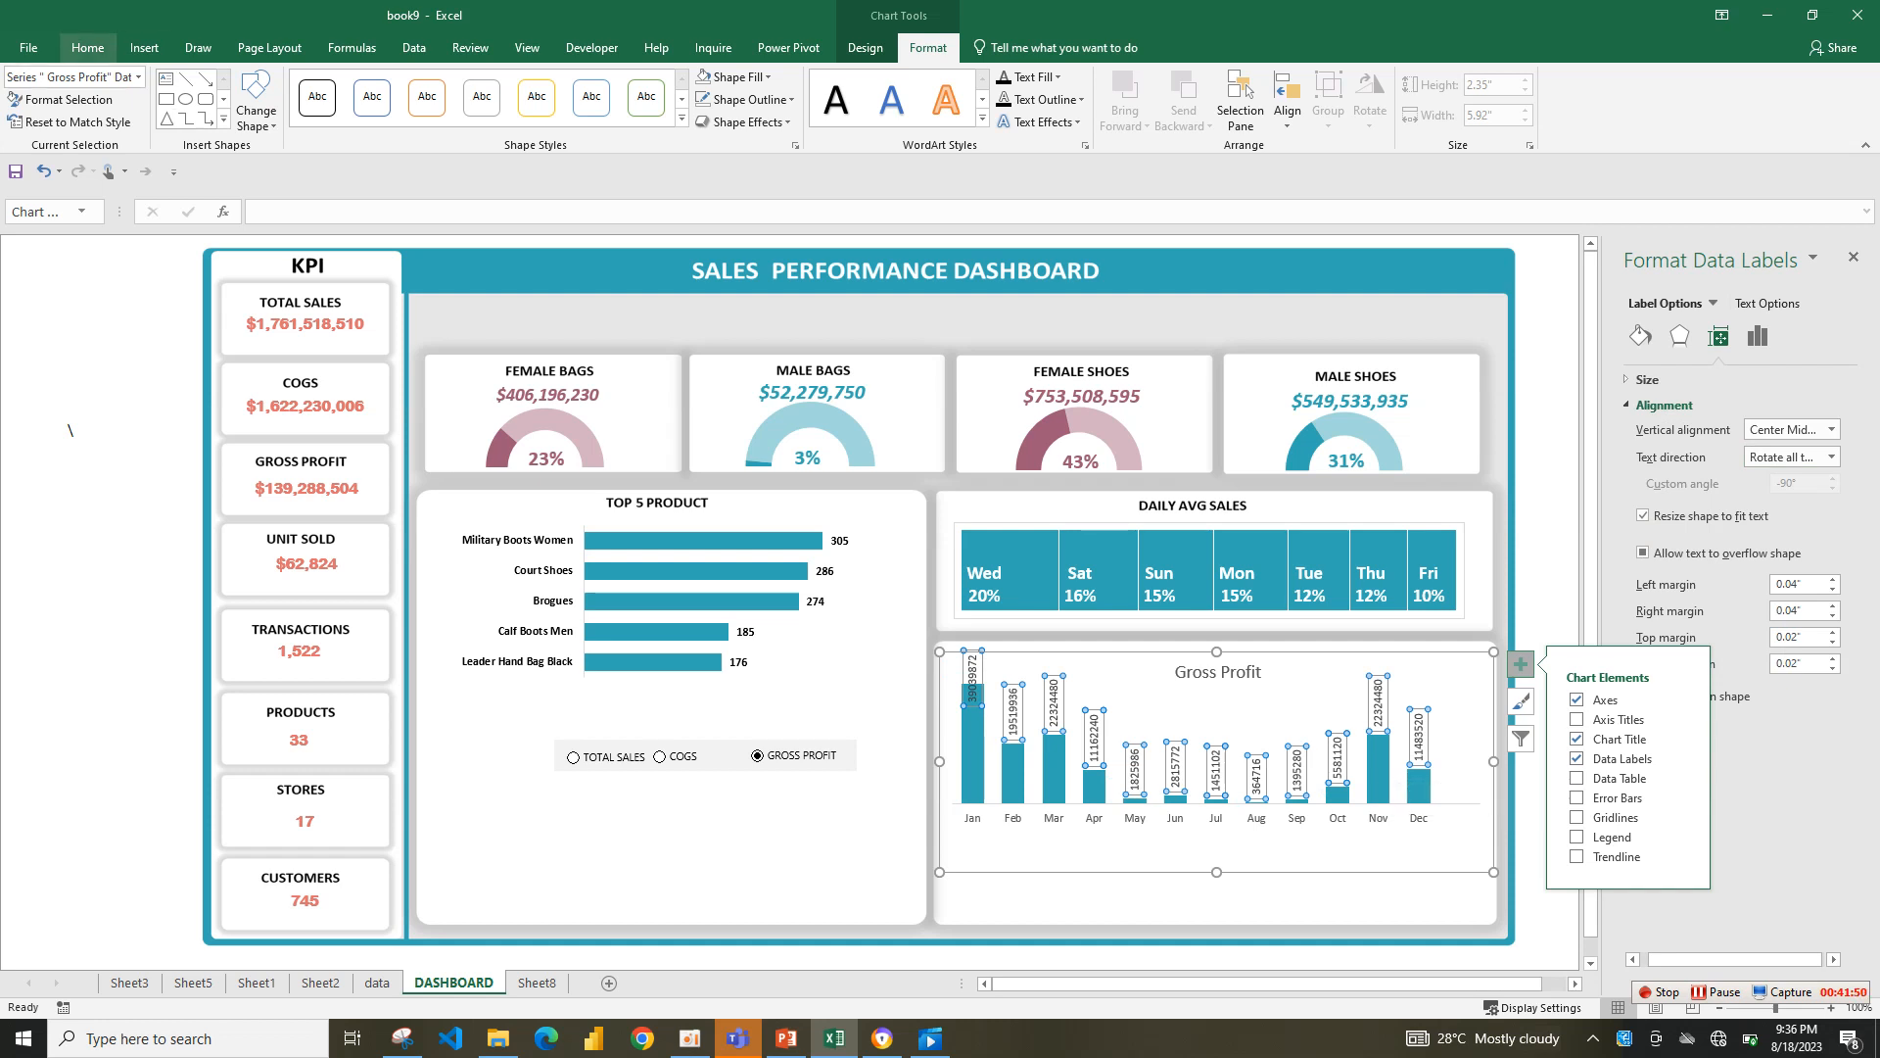
- Make the Gross Profit data labels bold and set their font size to 10
click(87, 47)
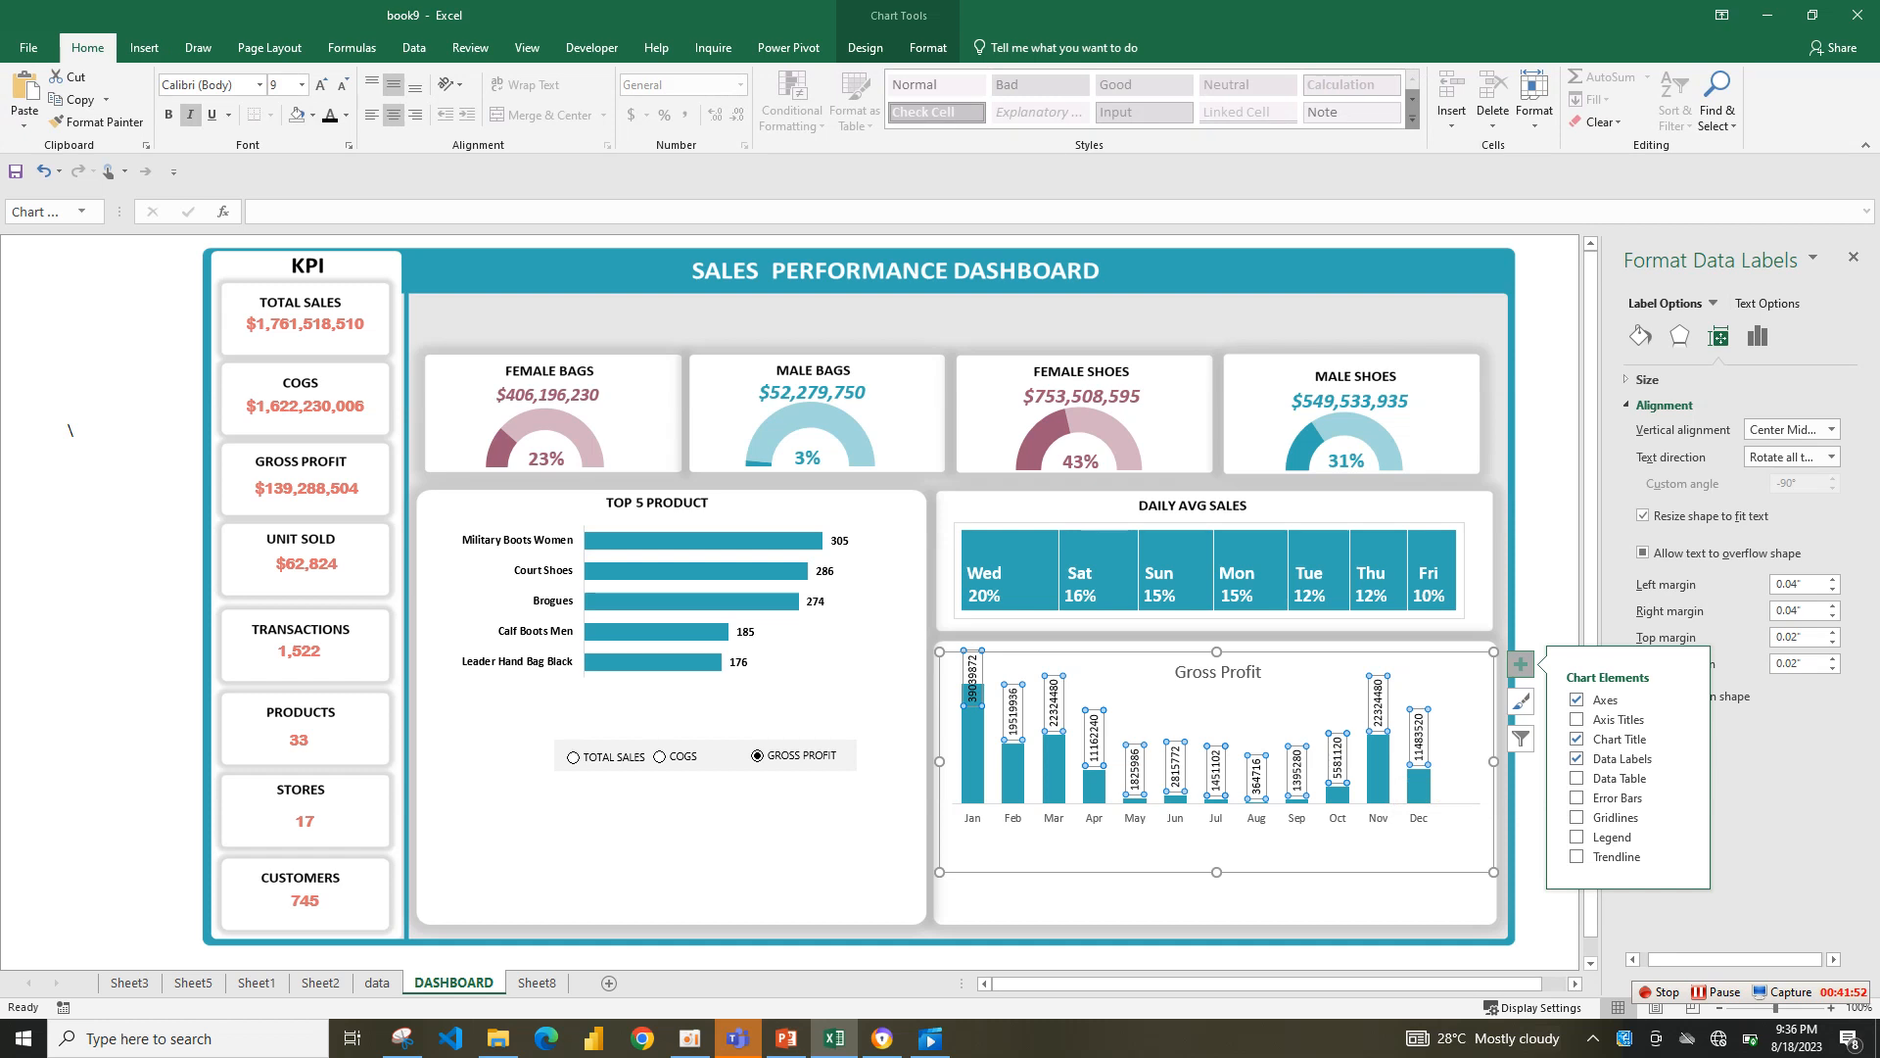
click(168, 114)
click(320, 86)
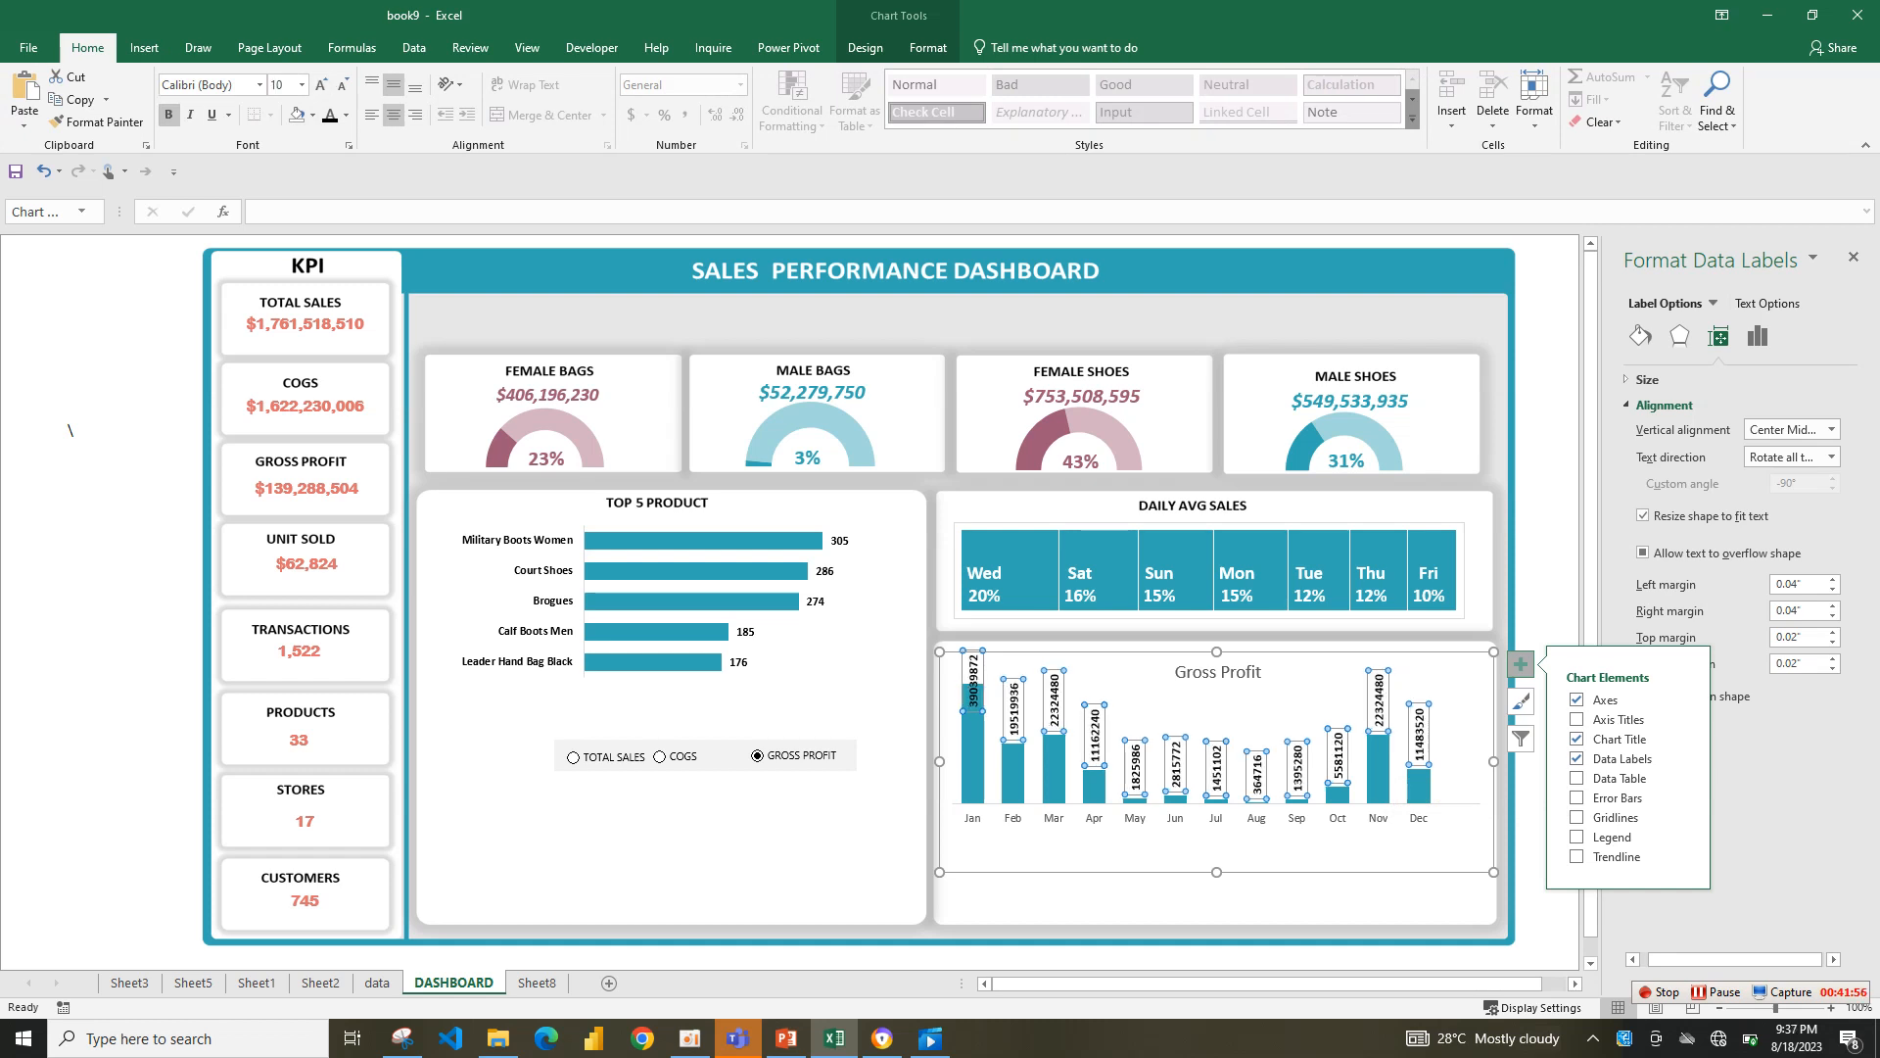
- Make the month labels on the Gross Profit chart's horizontal axis bold
key(Escape)
right_click(986, 830)
click(980, 820)
click(979, 818)
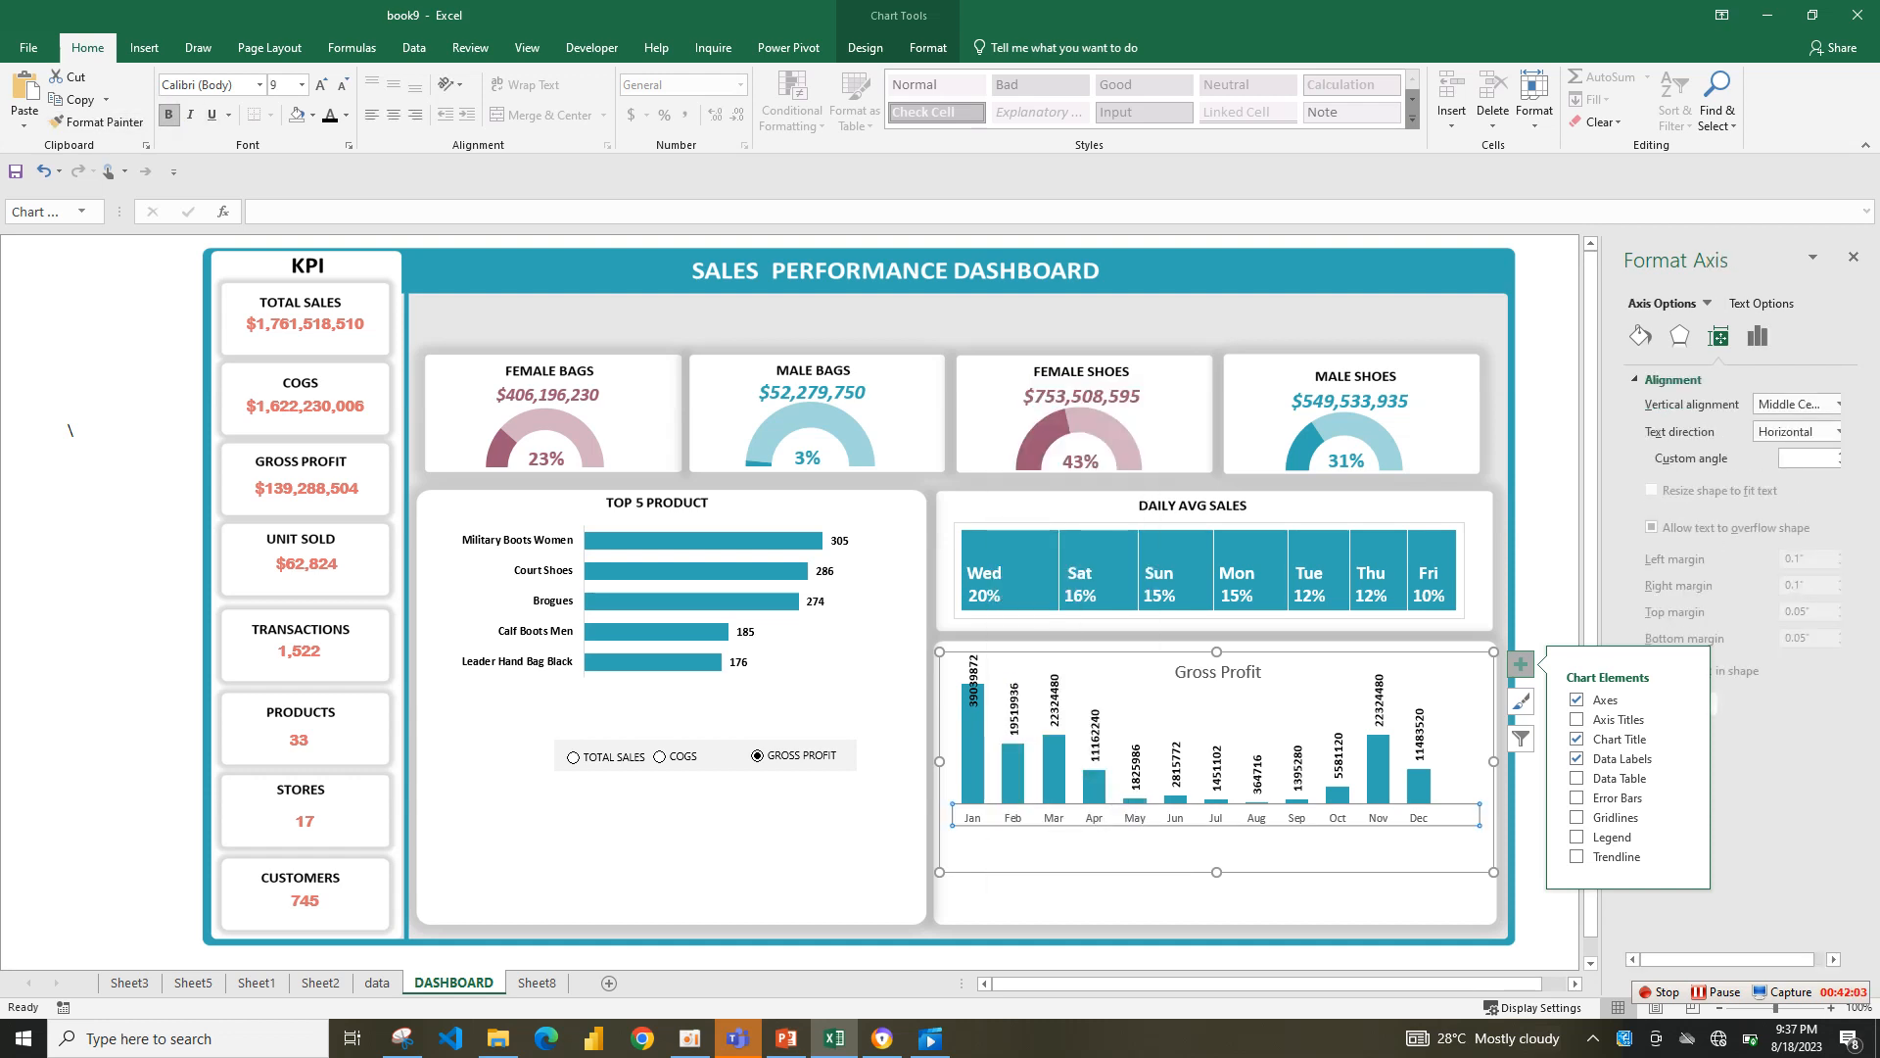
click(168, 115)
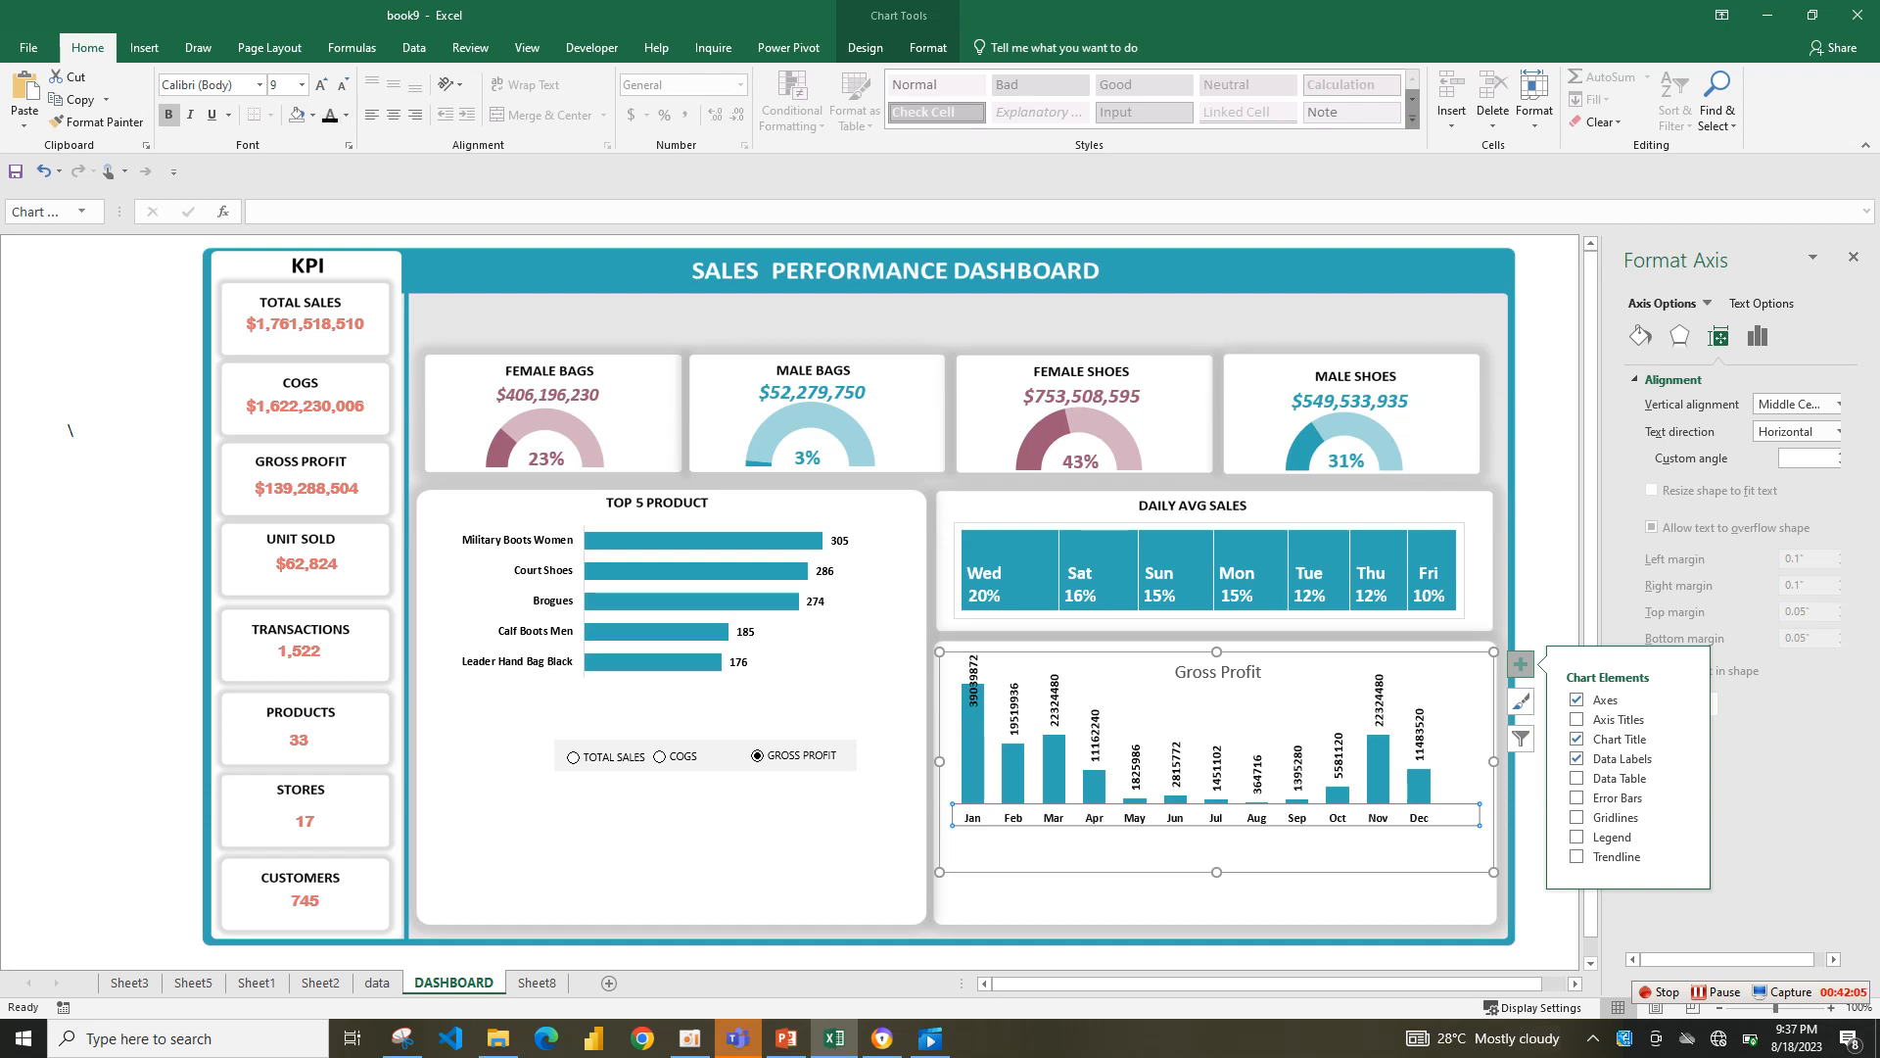
- Extend the Gross Profit plot area downward and lower its upper edge to just below the chart title
click(1175, 848)
click(1273, 724)
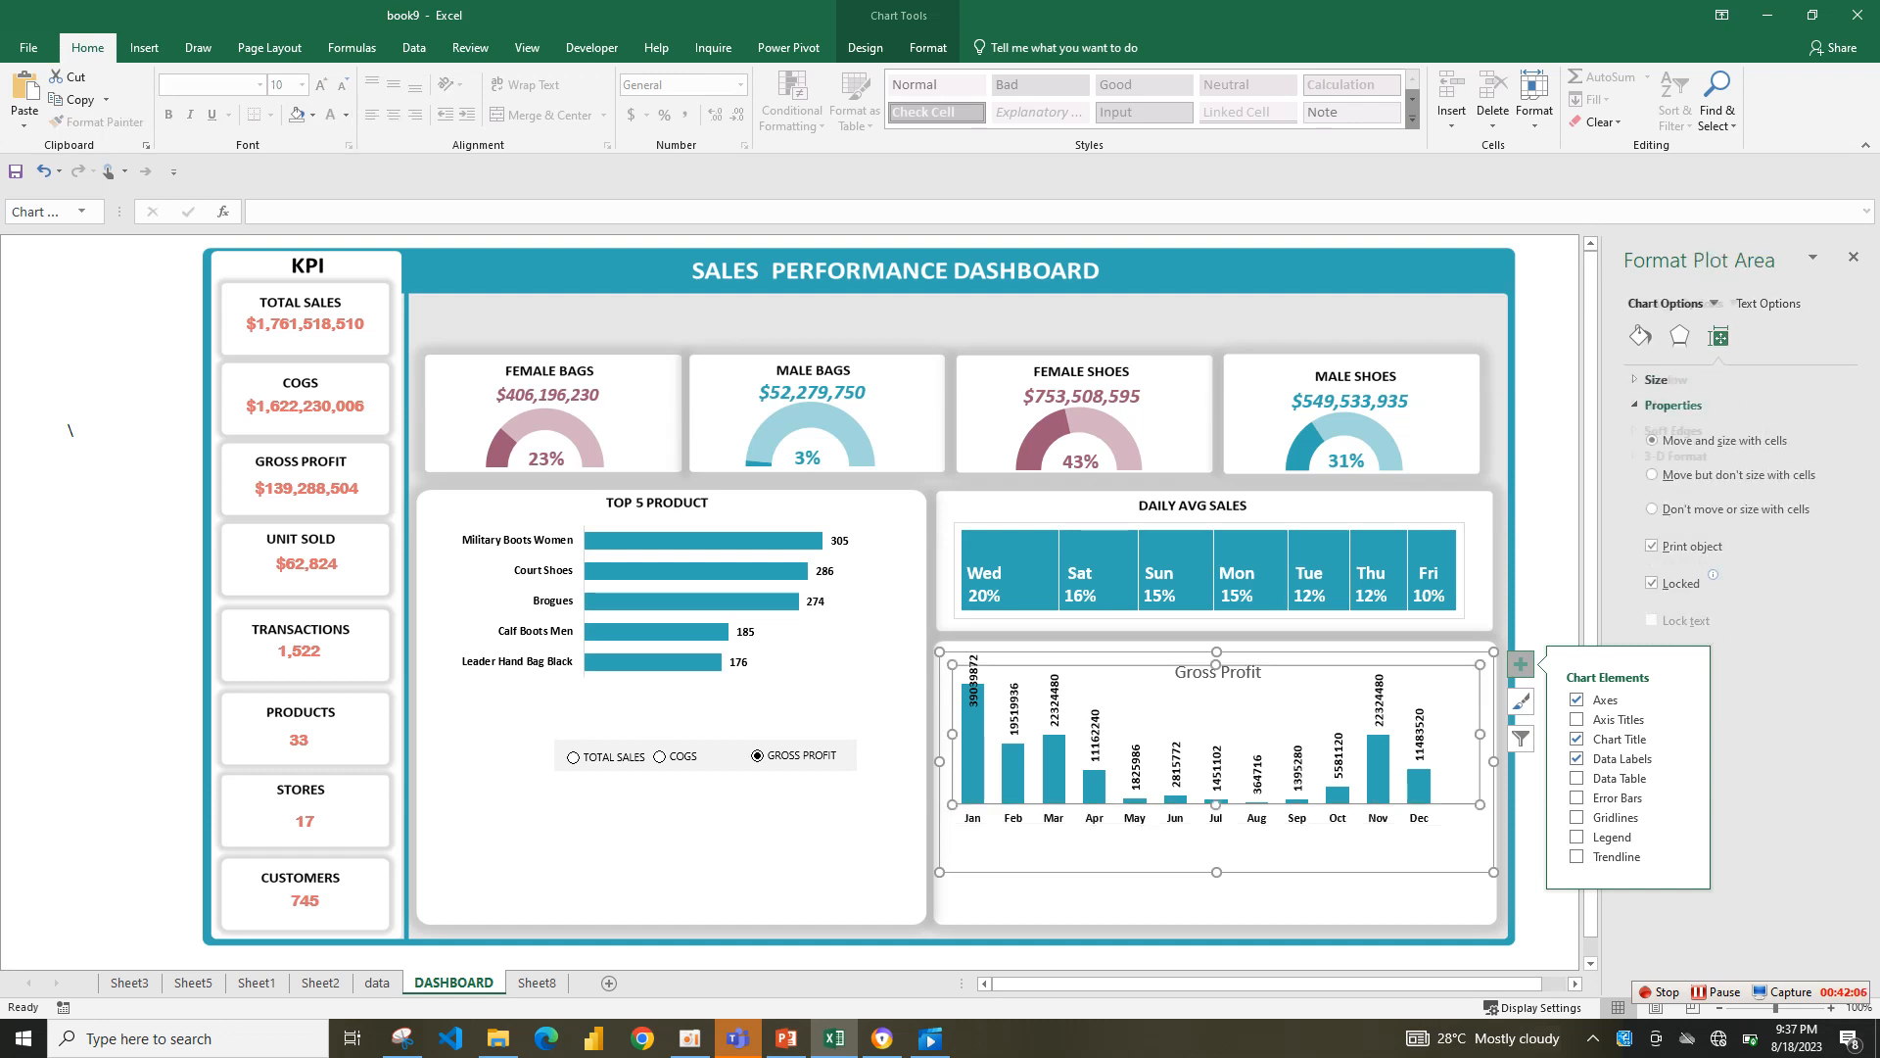
drag(1216, 805, 1216, 842)
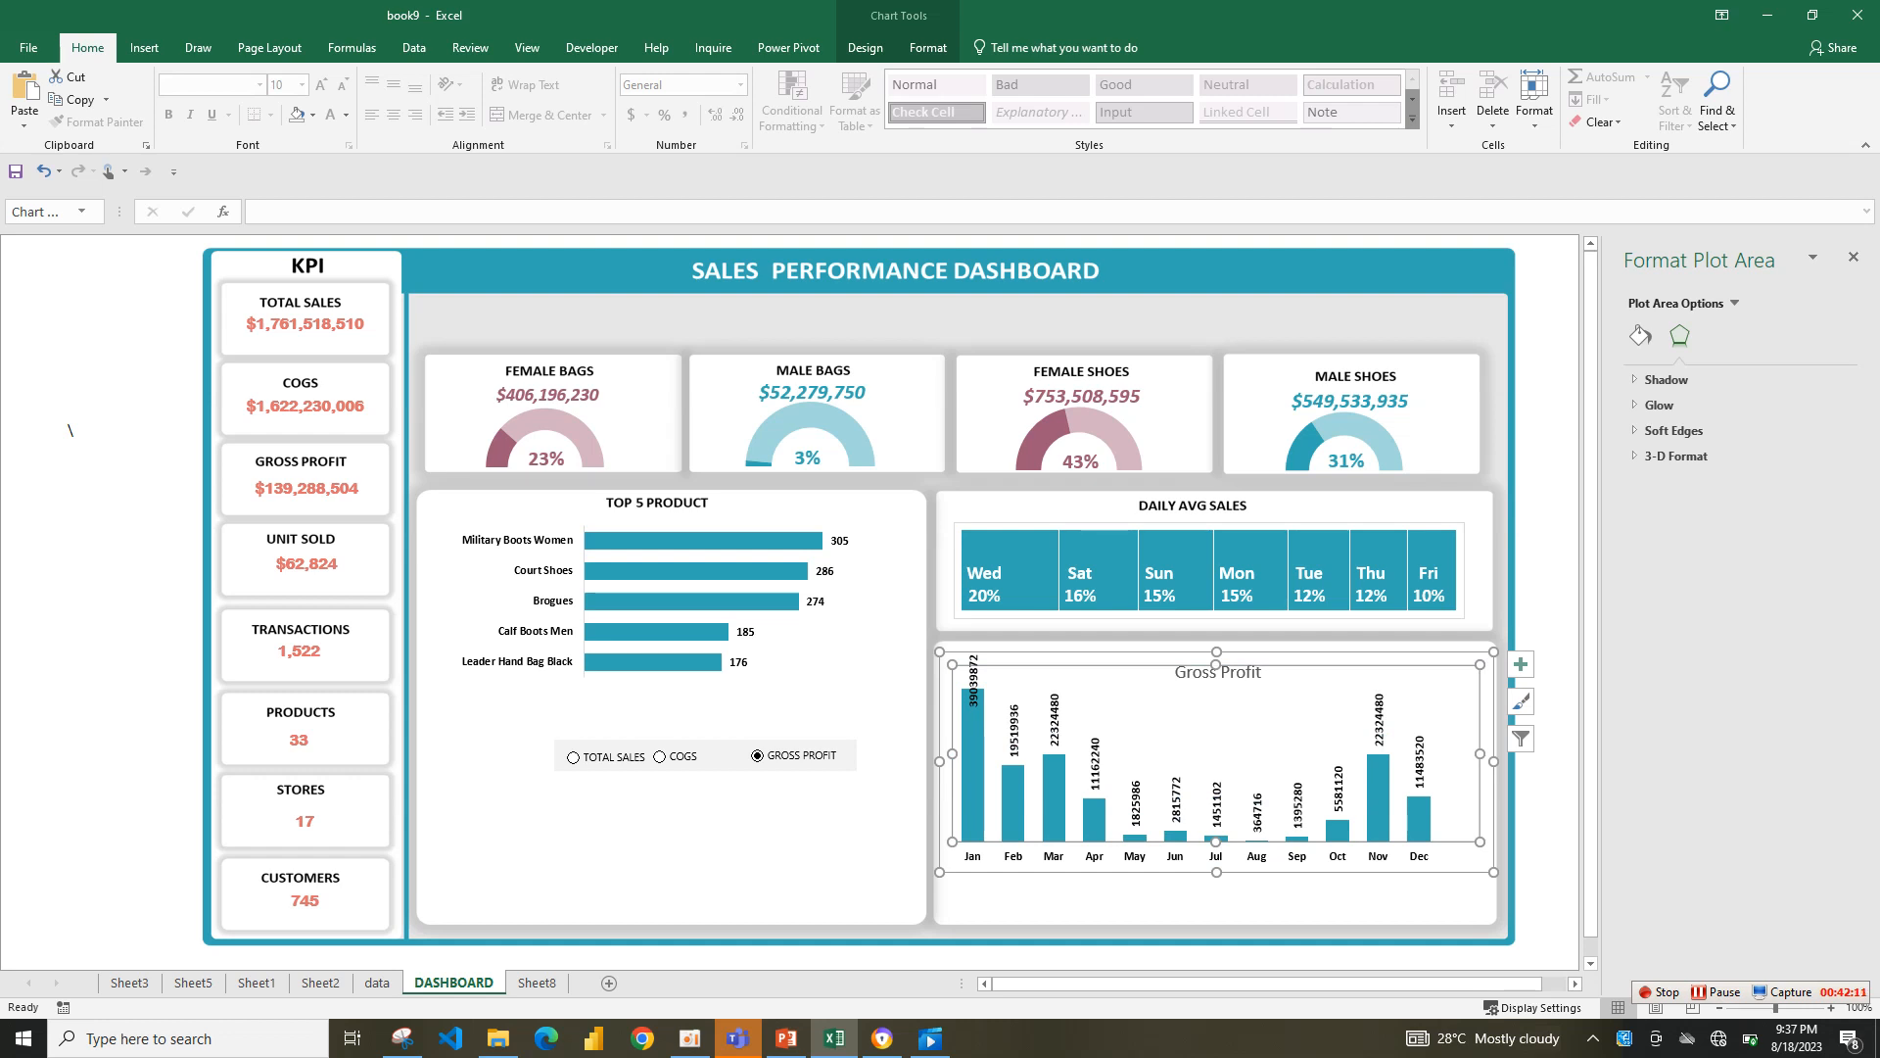
drag(1216, 664, 1216, 687)
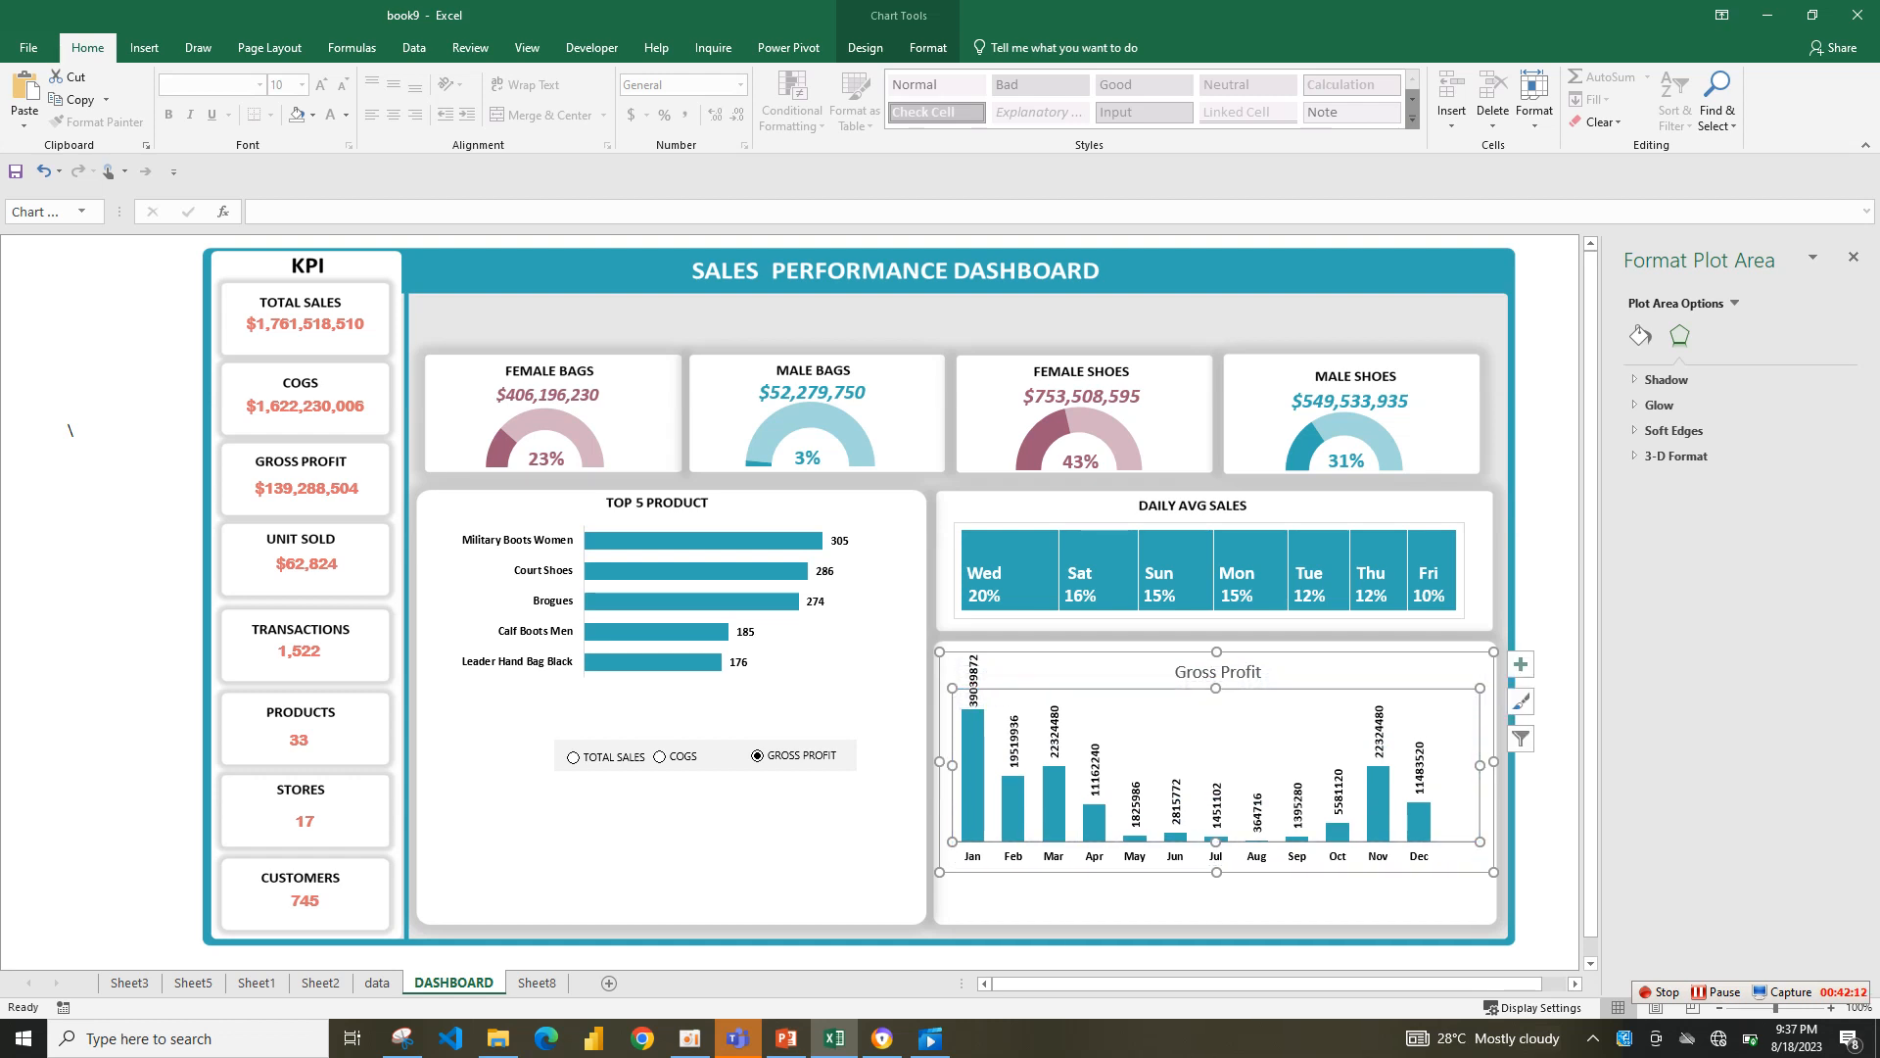
- Stretch the Gross Profit chart's upper edge slightly upward and reduce the data labels' font size by one step
click(1216, 803)
click(1341, 671)
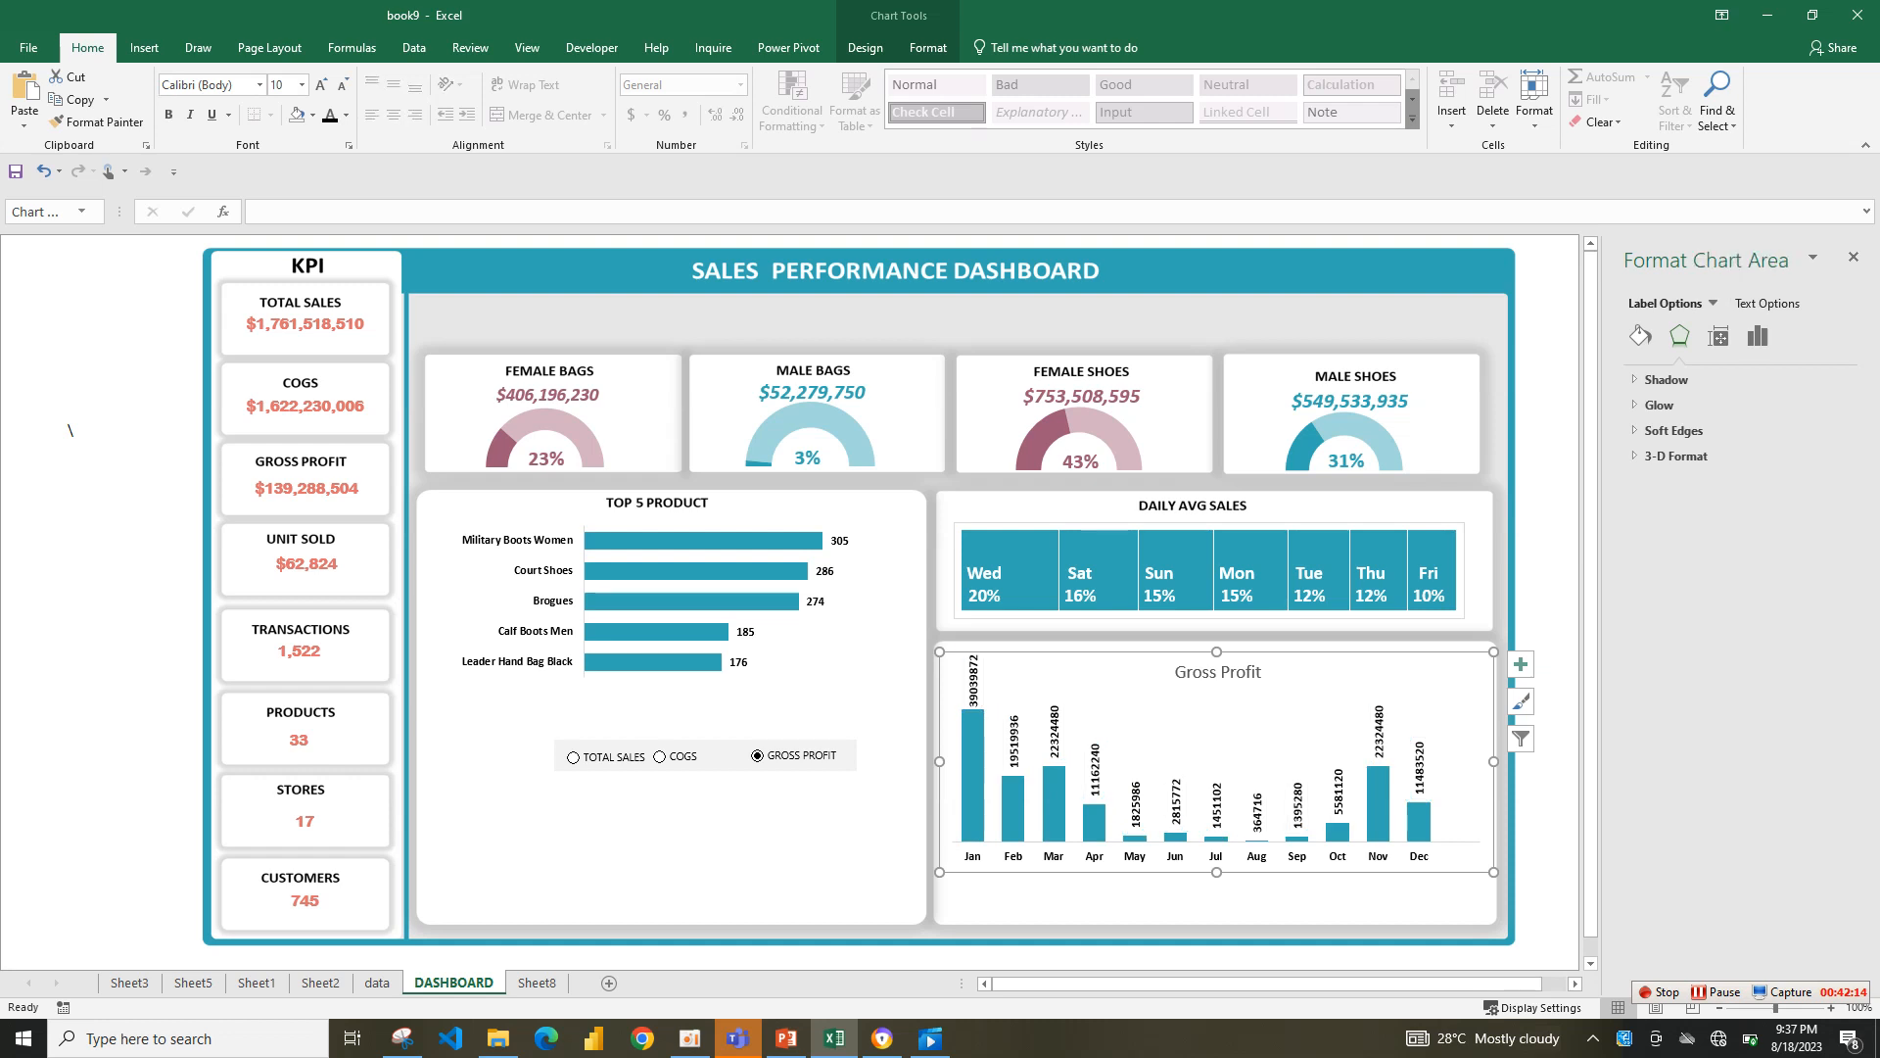
drag(1216, 651, 1216, 643)
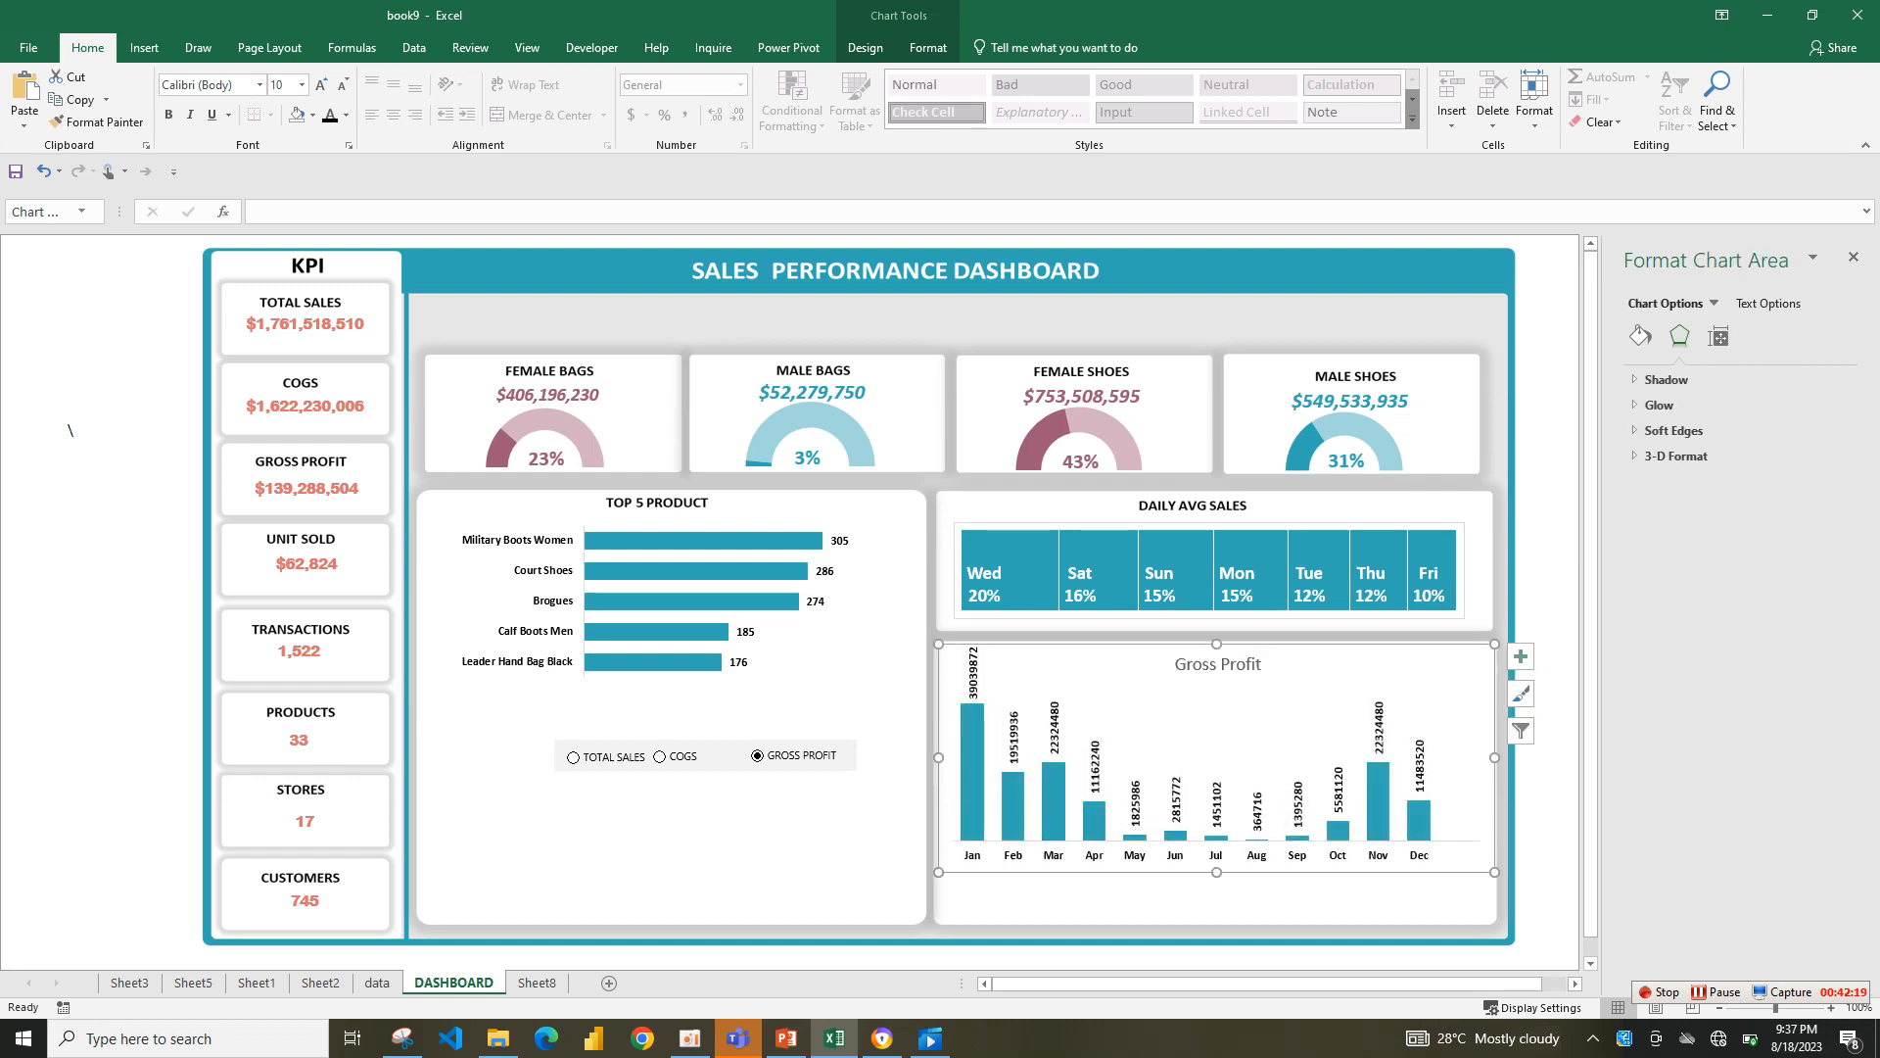
click(1216, 804)
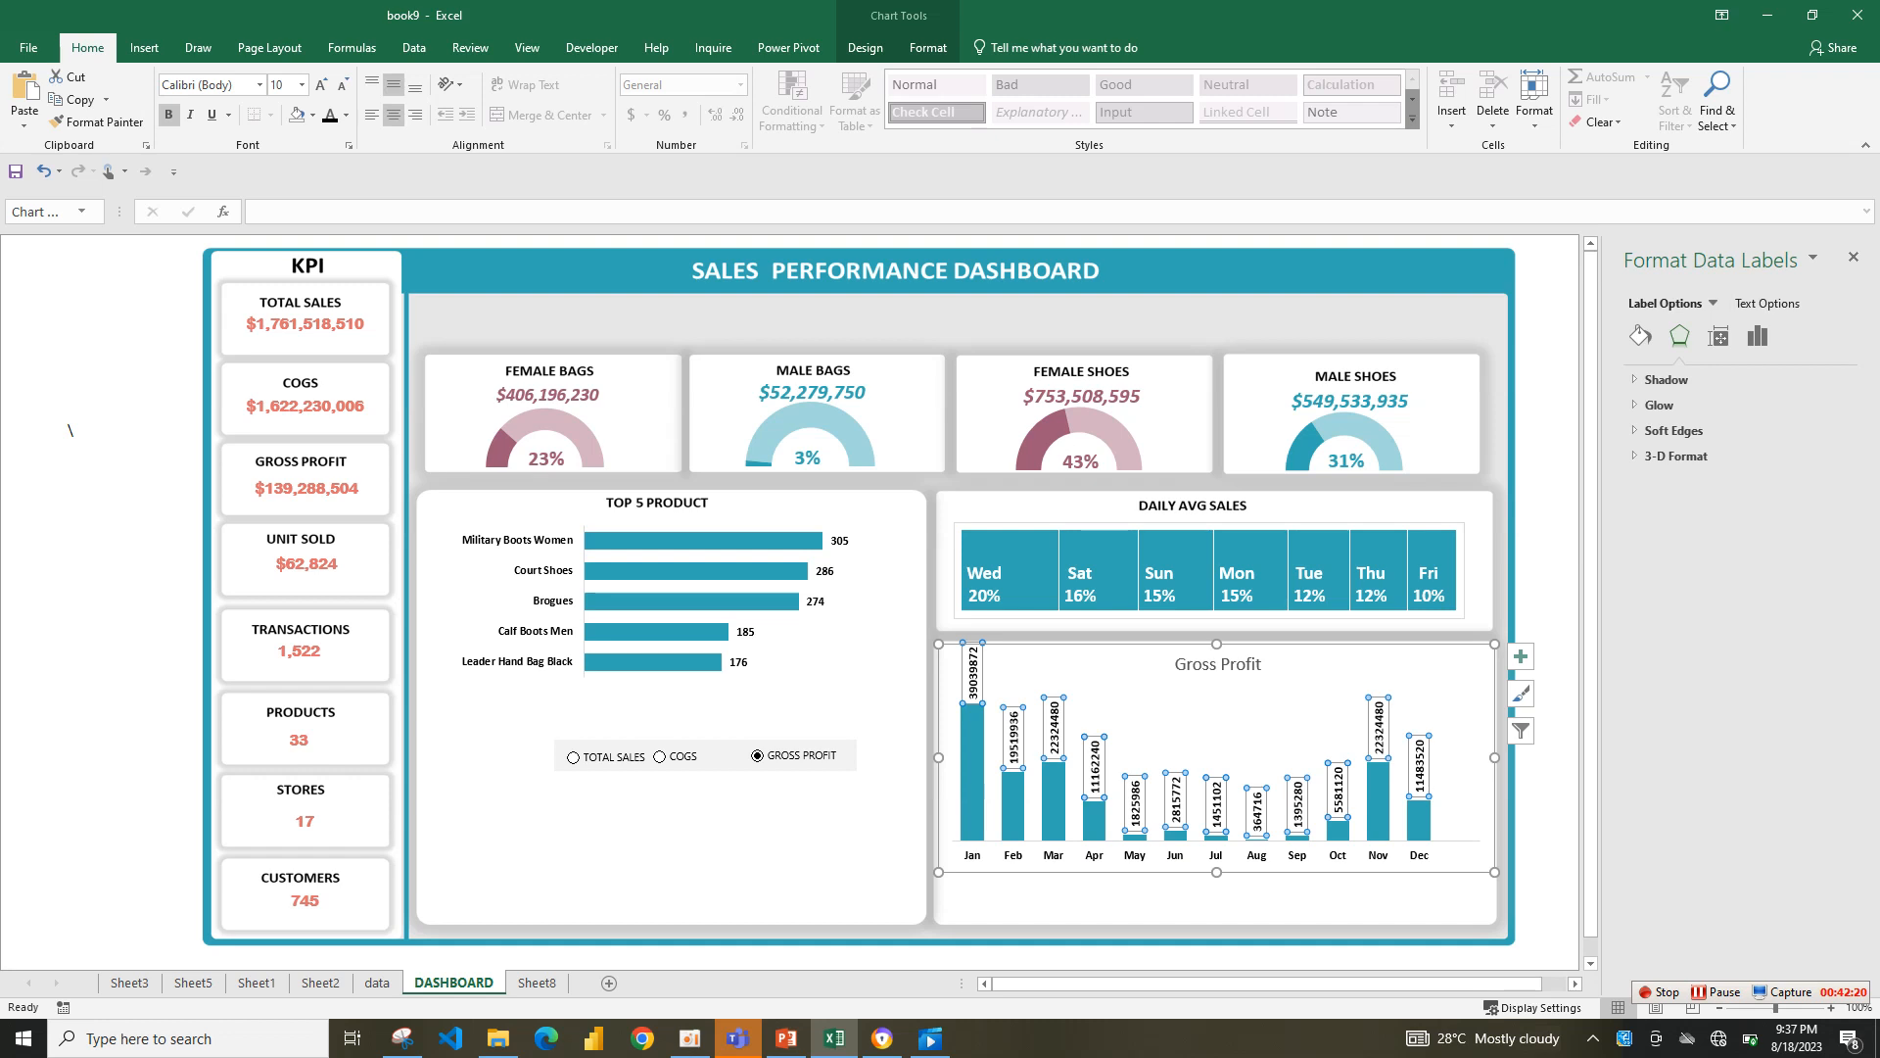
click(342, 84)
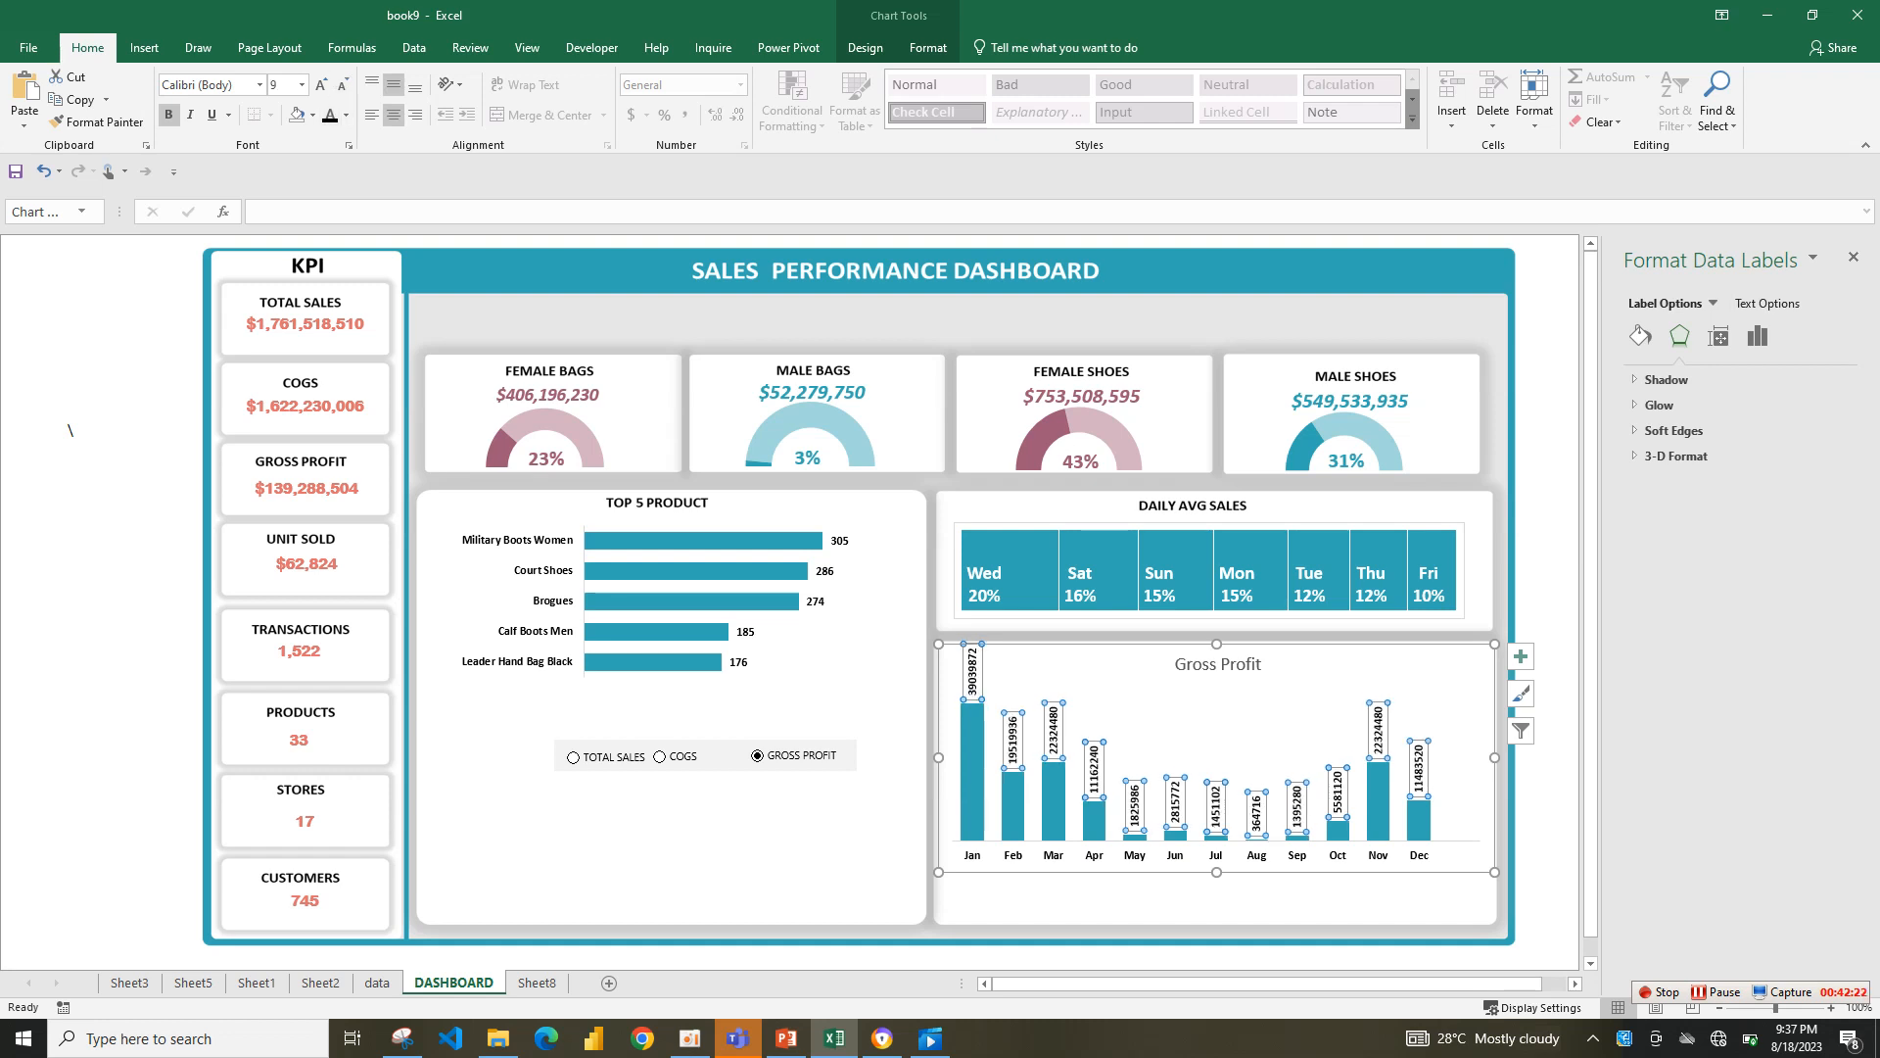
- Format the monthly Total Sales, COGS and Gross Profit values in H29:J40 of Sheet8 as dollar accounting without decimals
click(537, 983)
drag(764, 729, 984, 933)
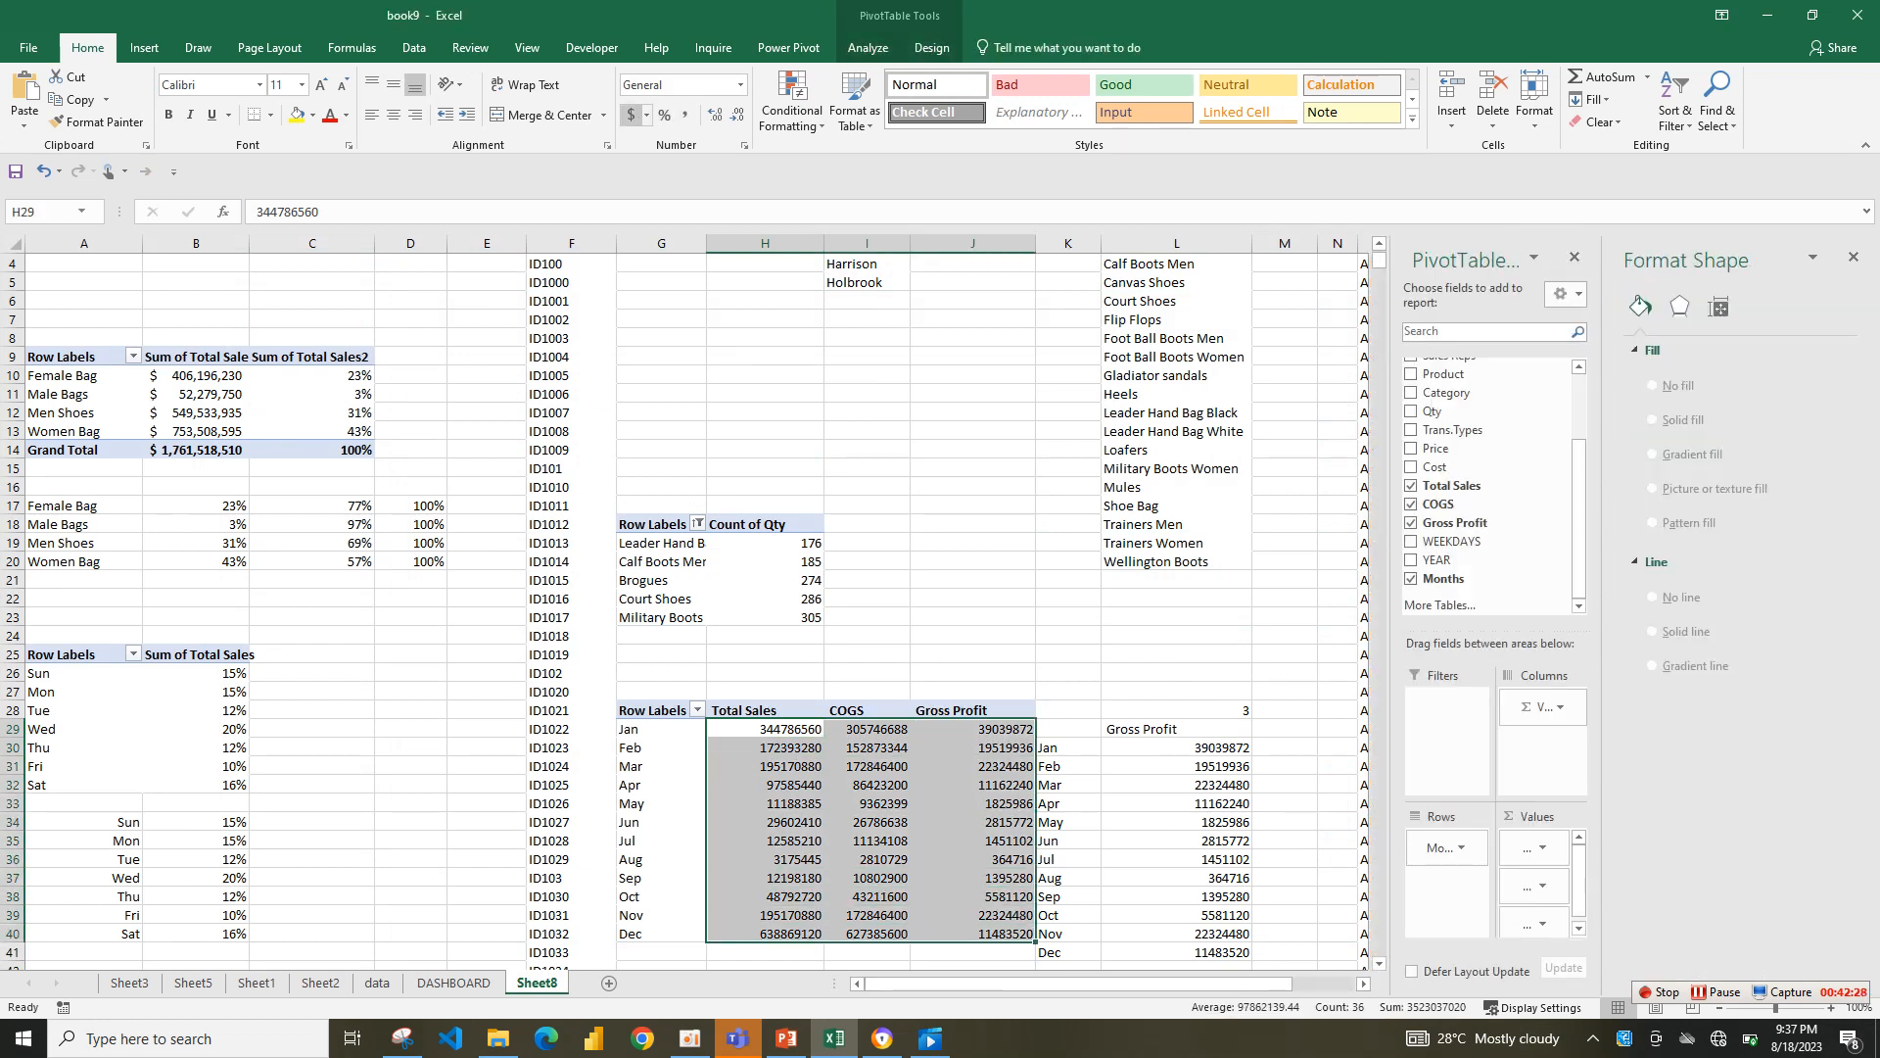
click(631, 115)
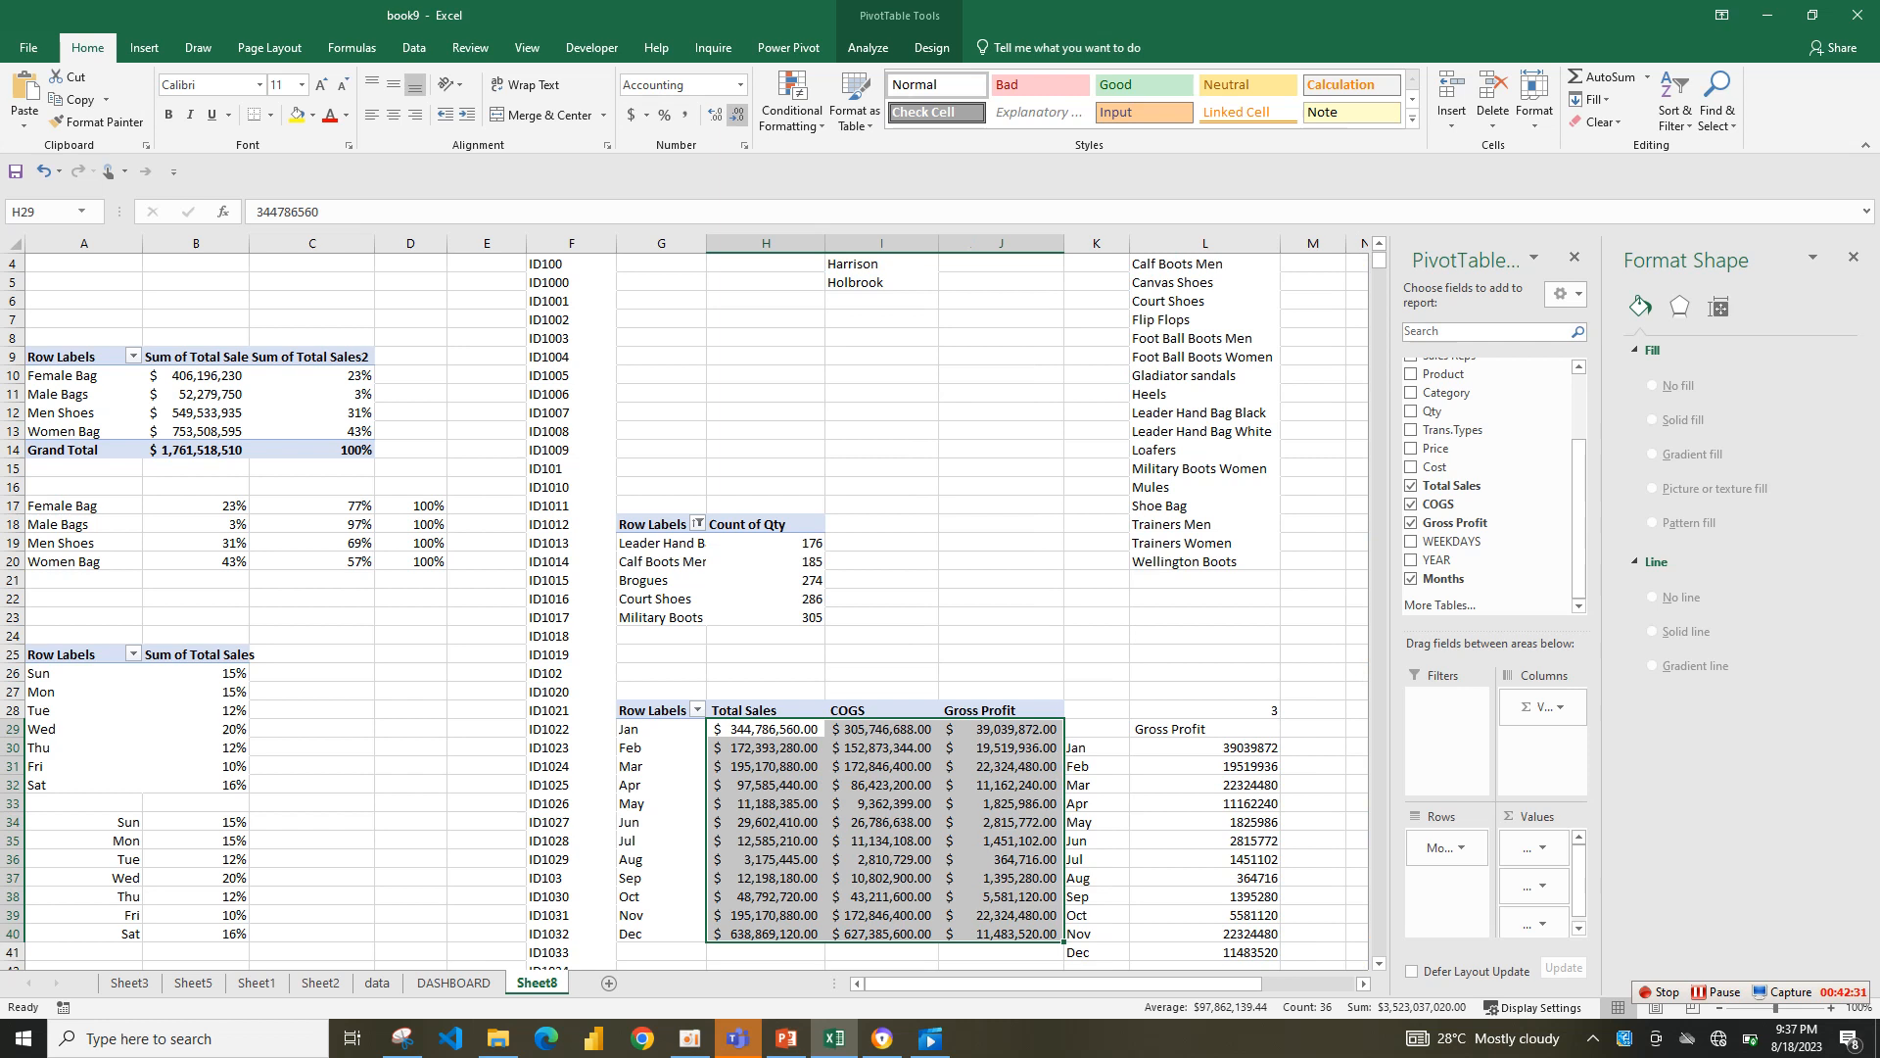
click(738, 114)
click(737, 114)
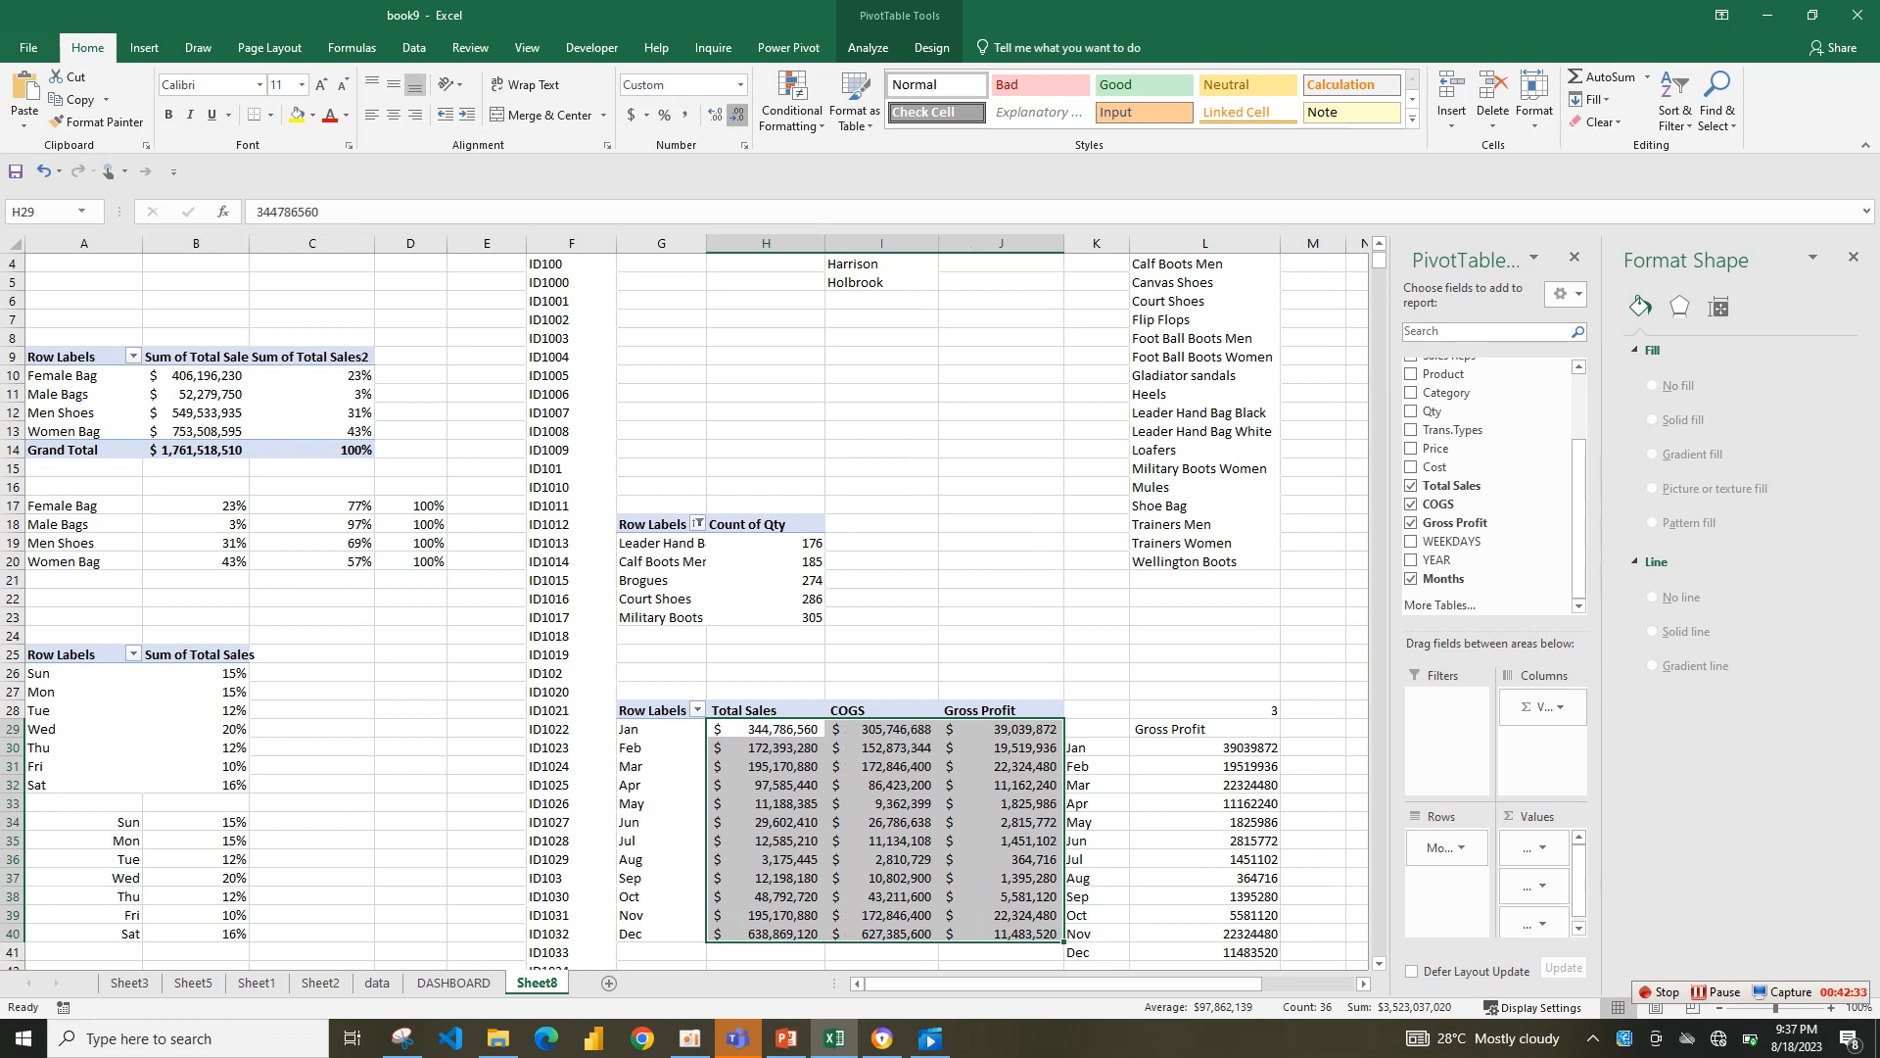
- Format the chart's lookup values in L30:L41 of Sheet8 as dollar accounting without decimals
drag(1204, 747, 1204, 952)
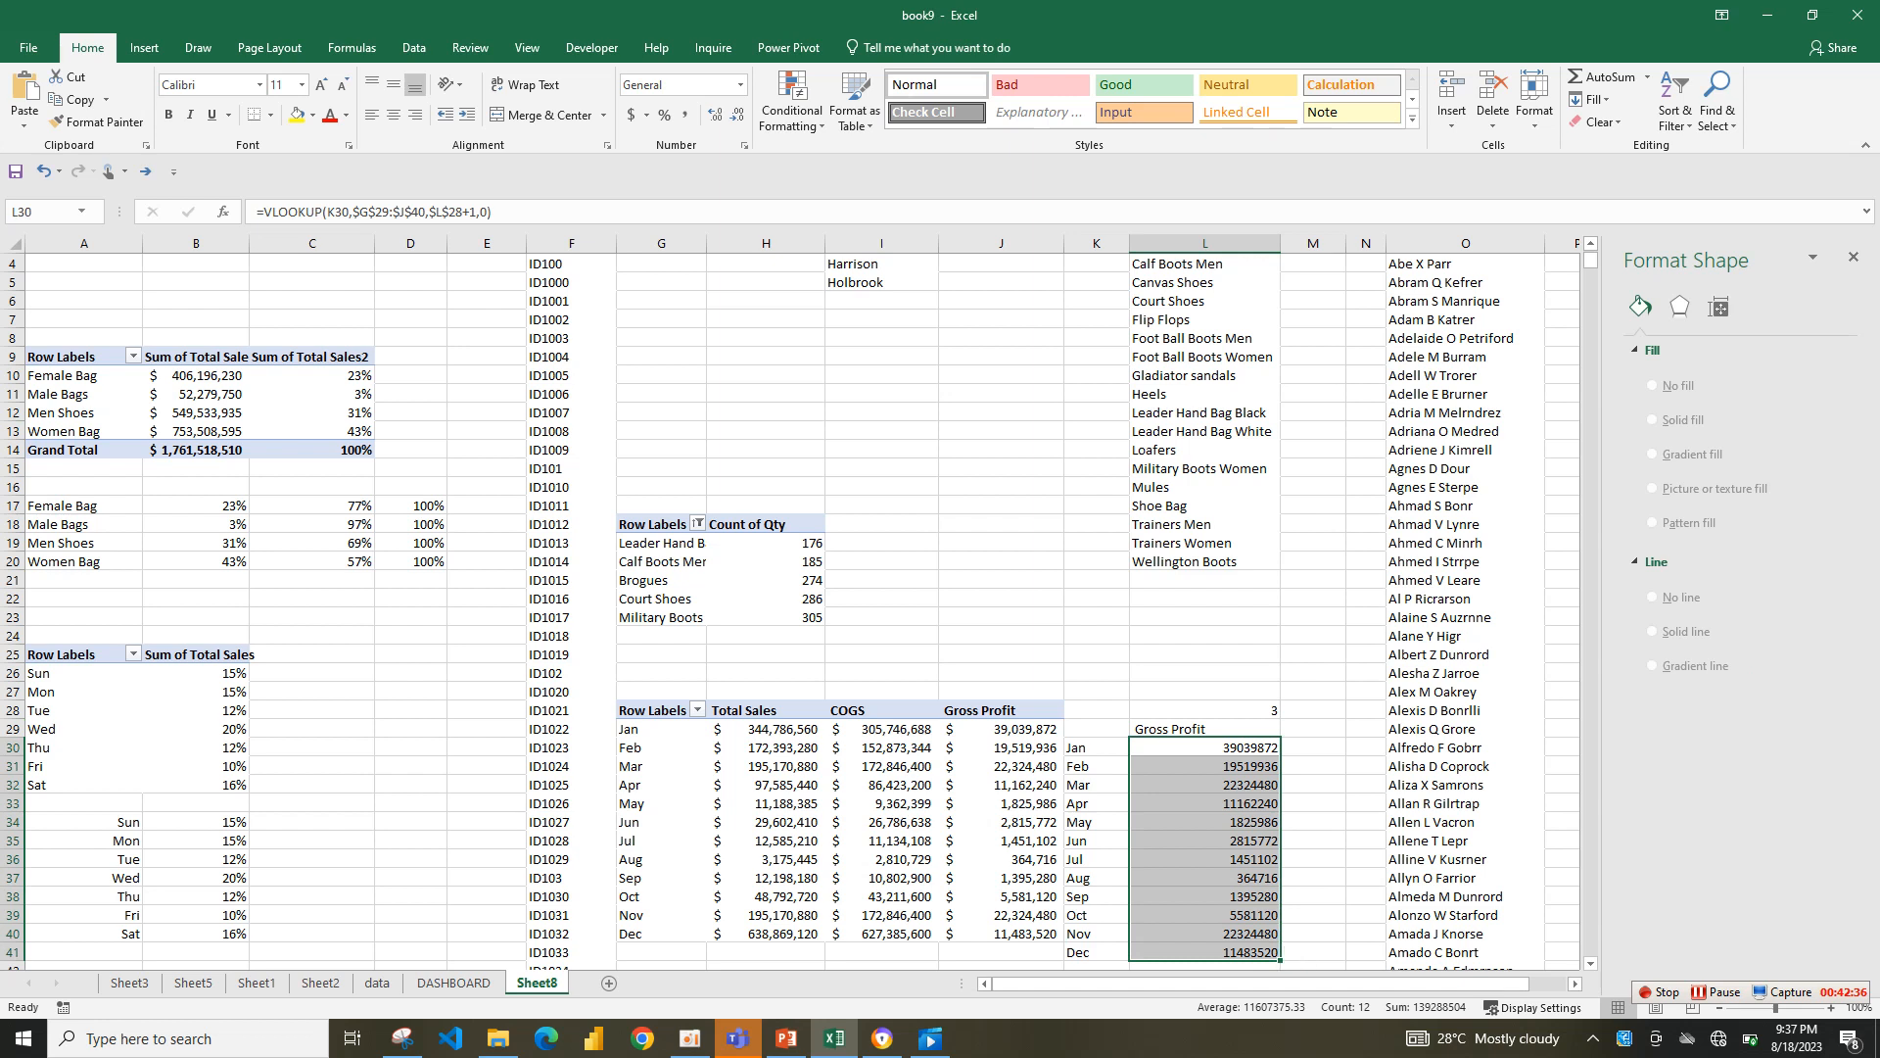
click(632, 115)
click(738, 115)
click(738, 114)
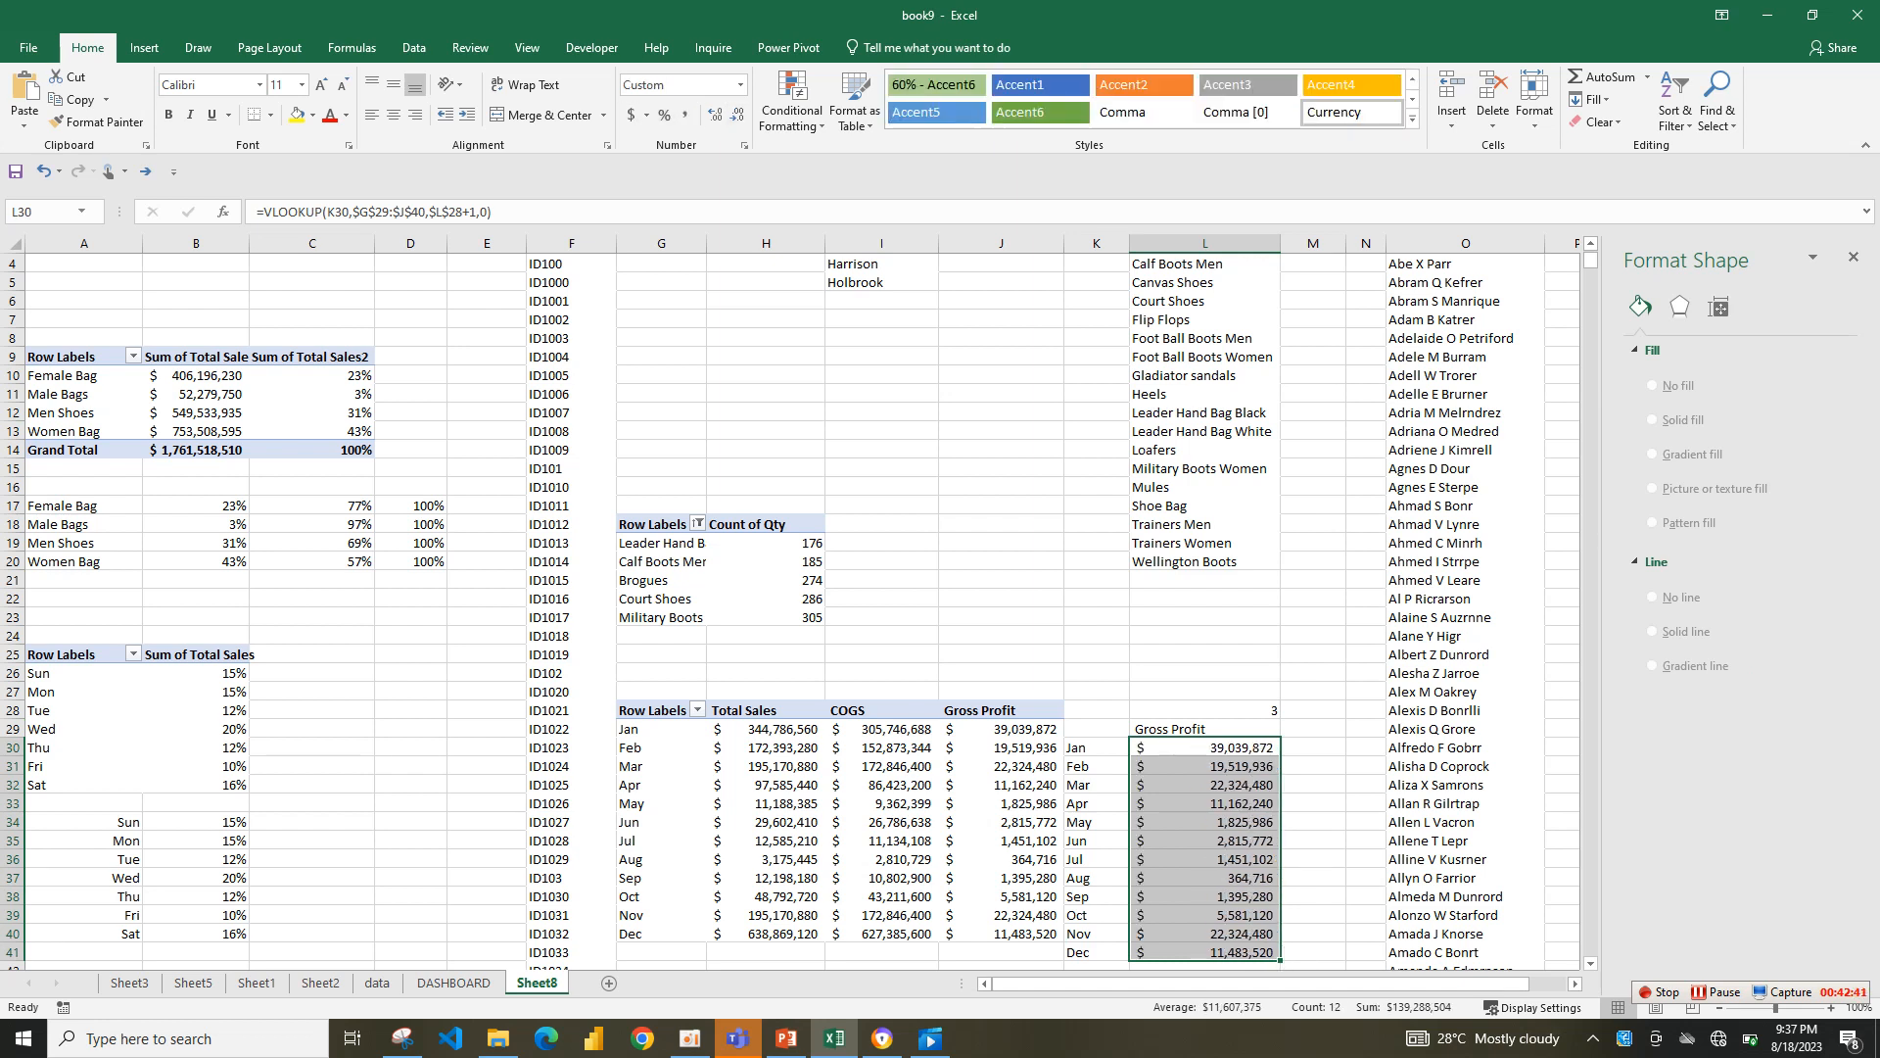
- Set the label position of the Gross Profit data labels on the DASHBOARD sheet to Center
click(453, 982)
click(1236, 721)
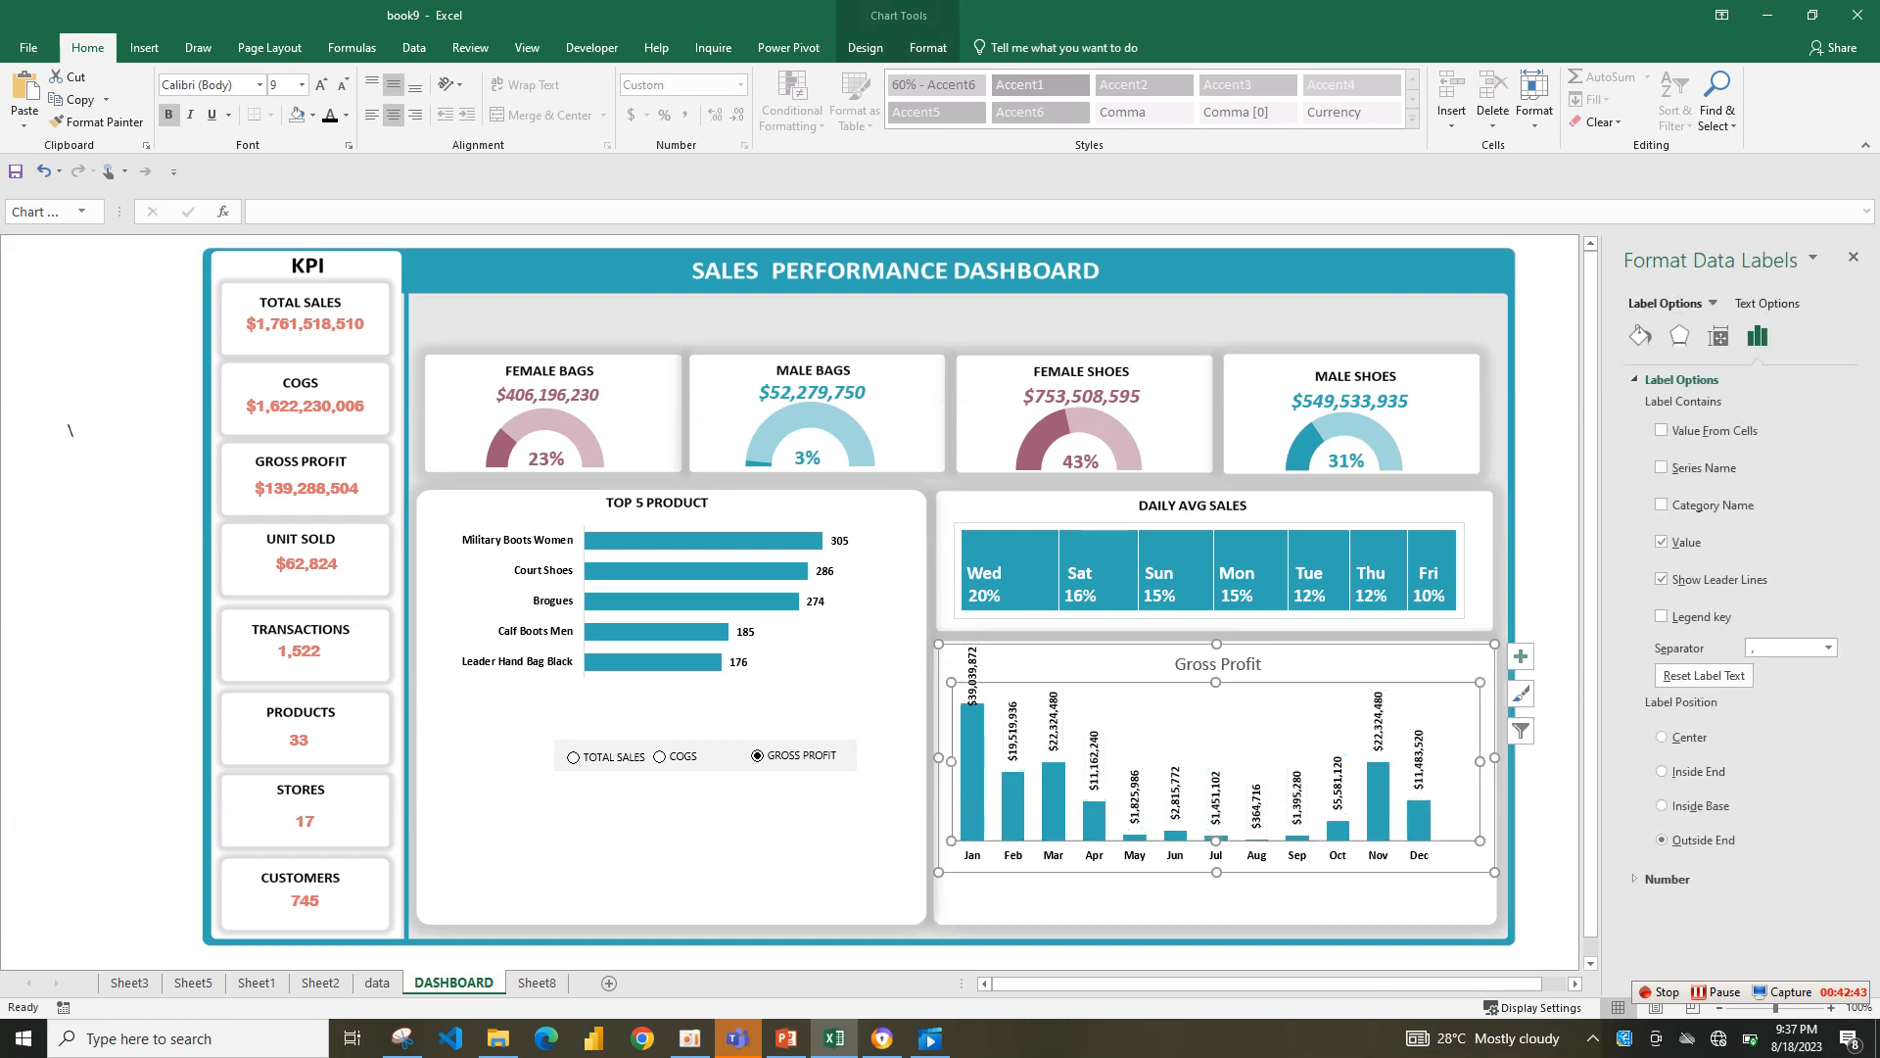
click(1215, 795)
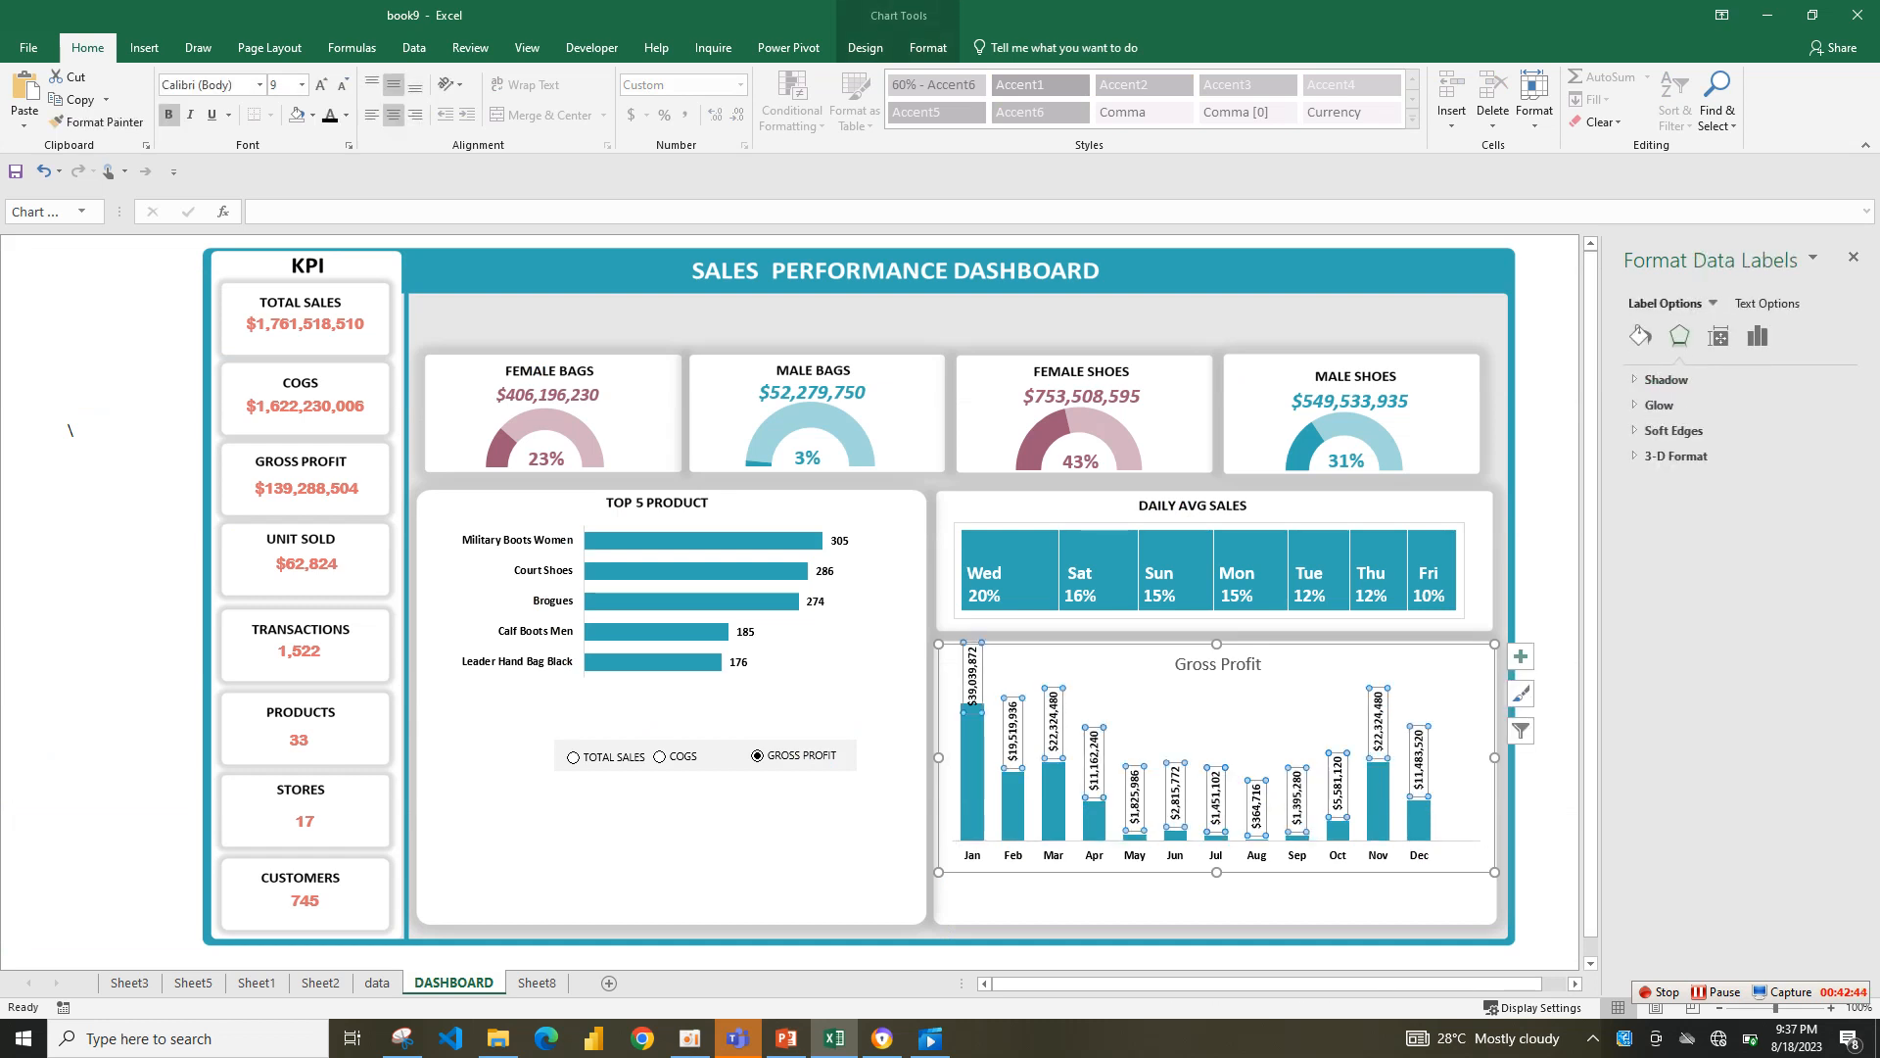
click(1758, 336)
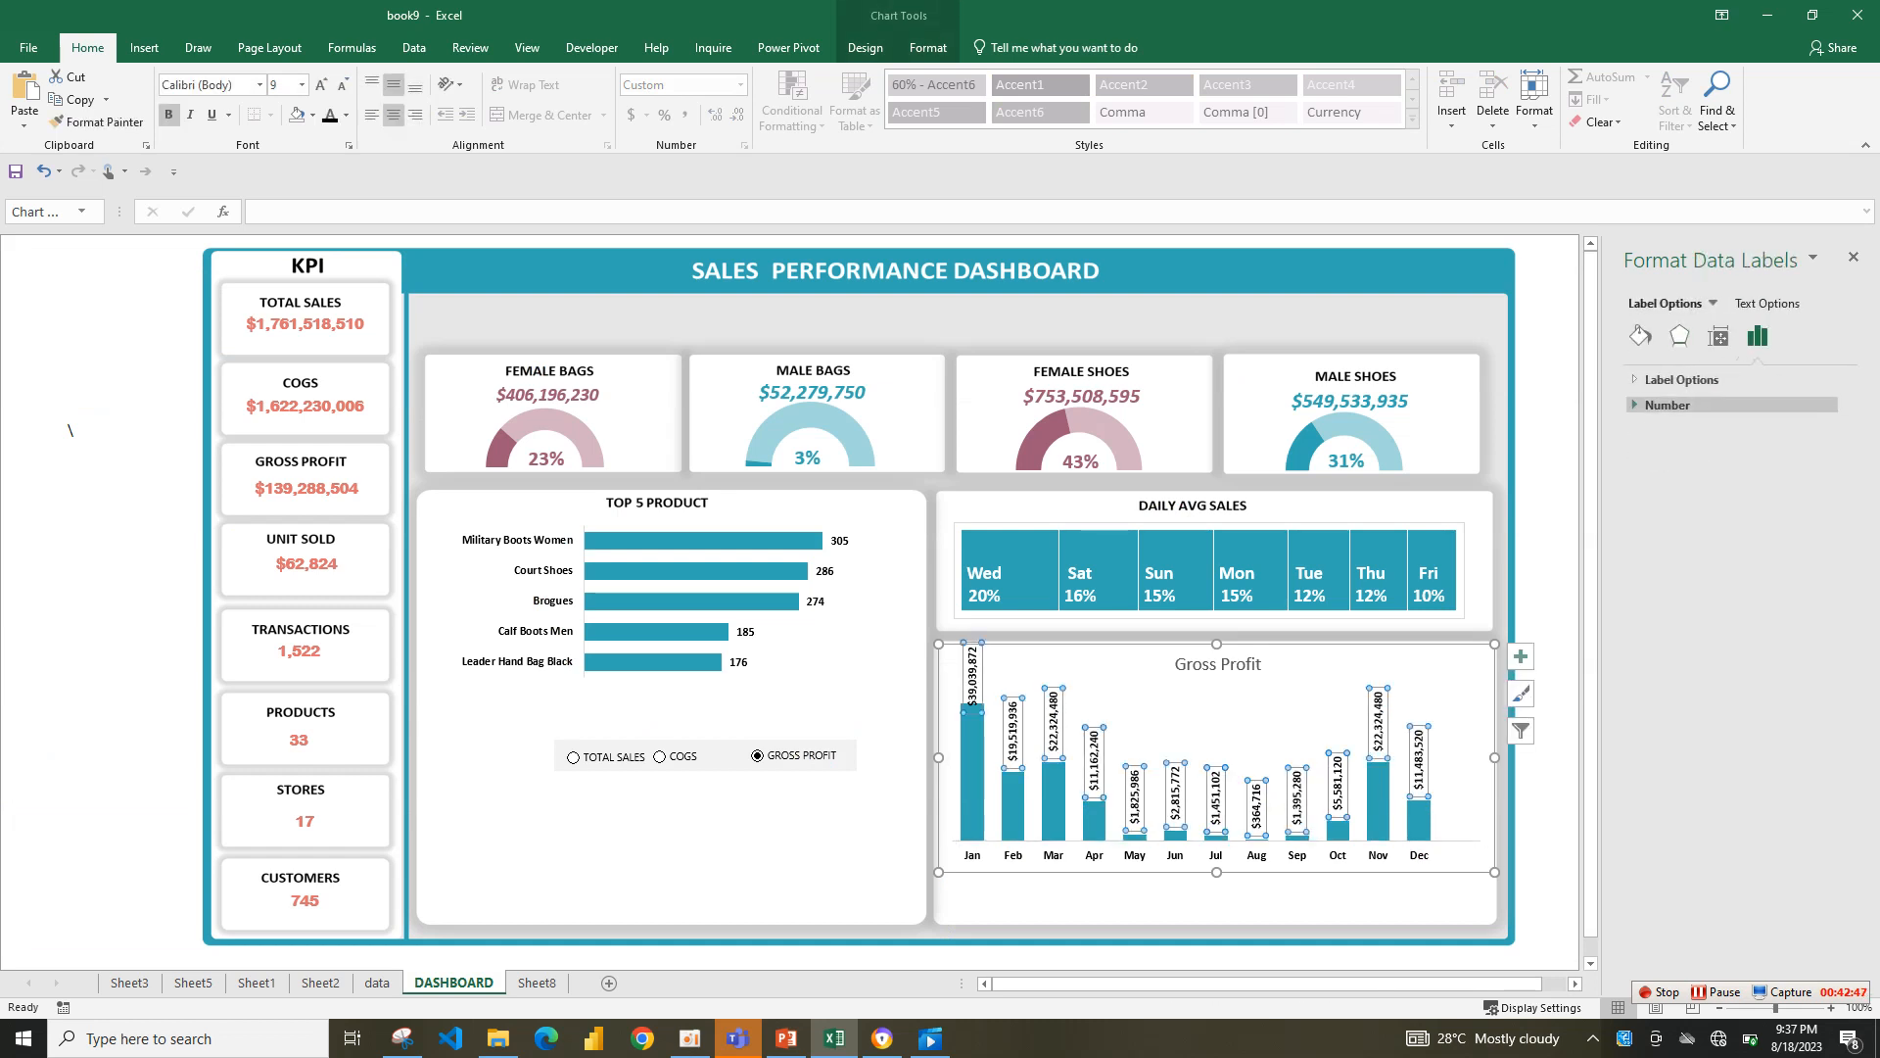
click(1682, 380)
click(1661, 772)
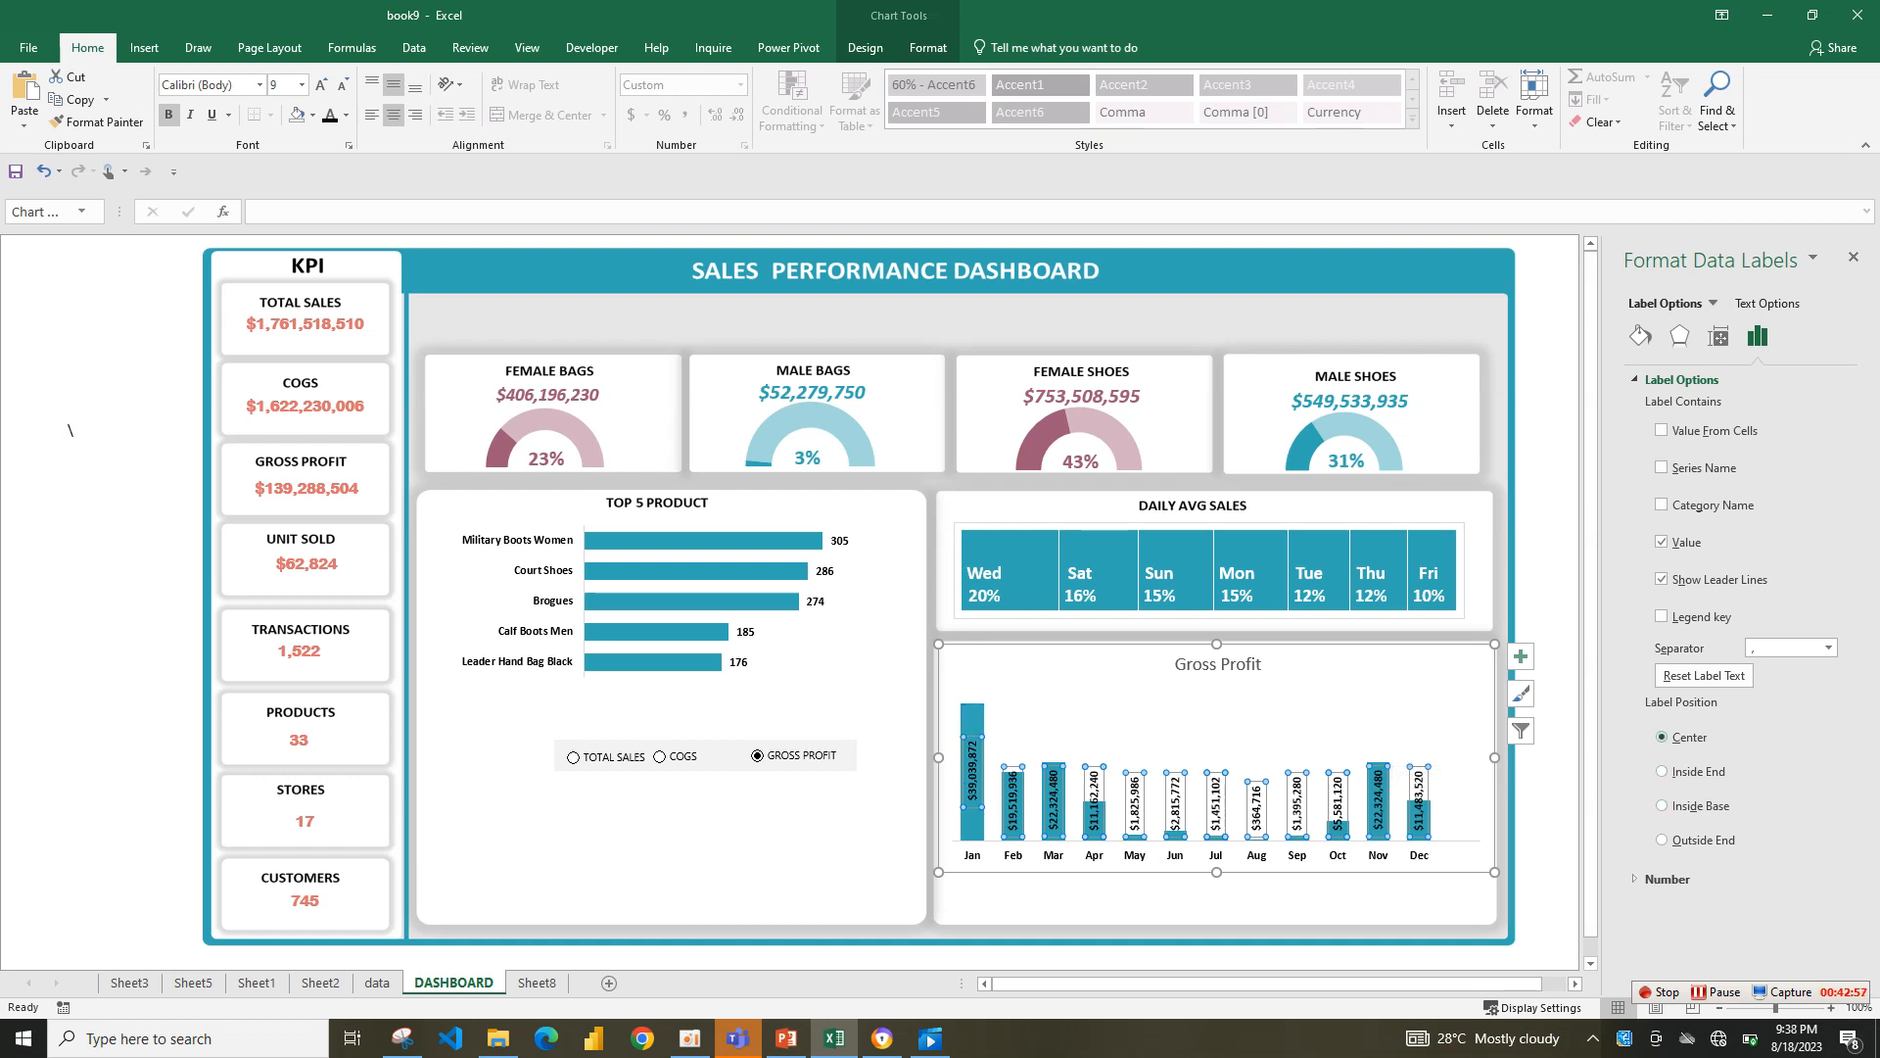
click(1264, 730)
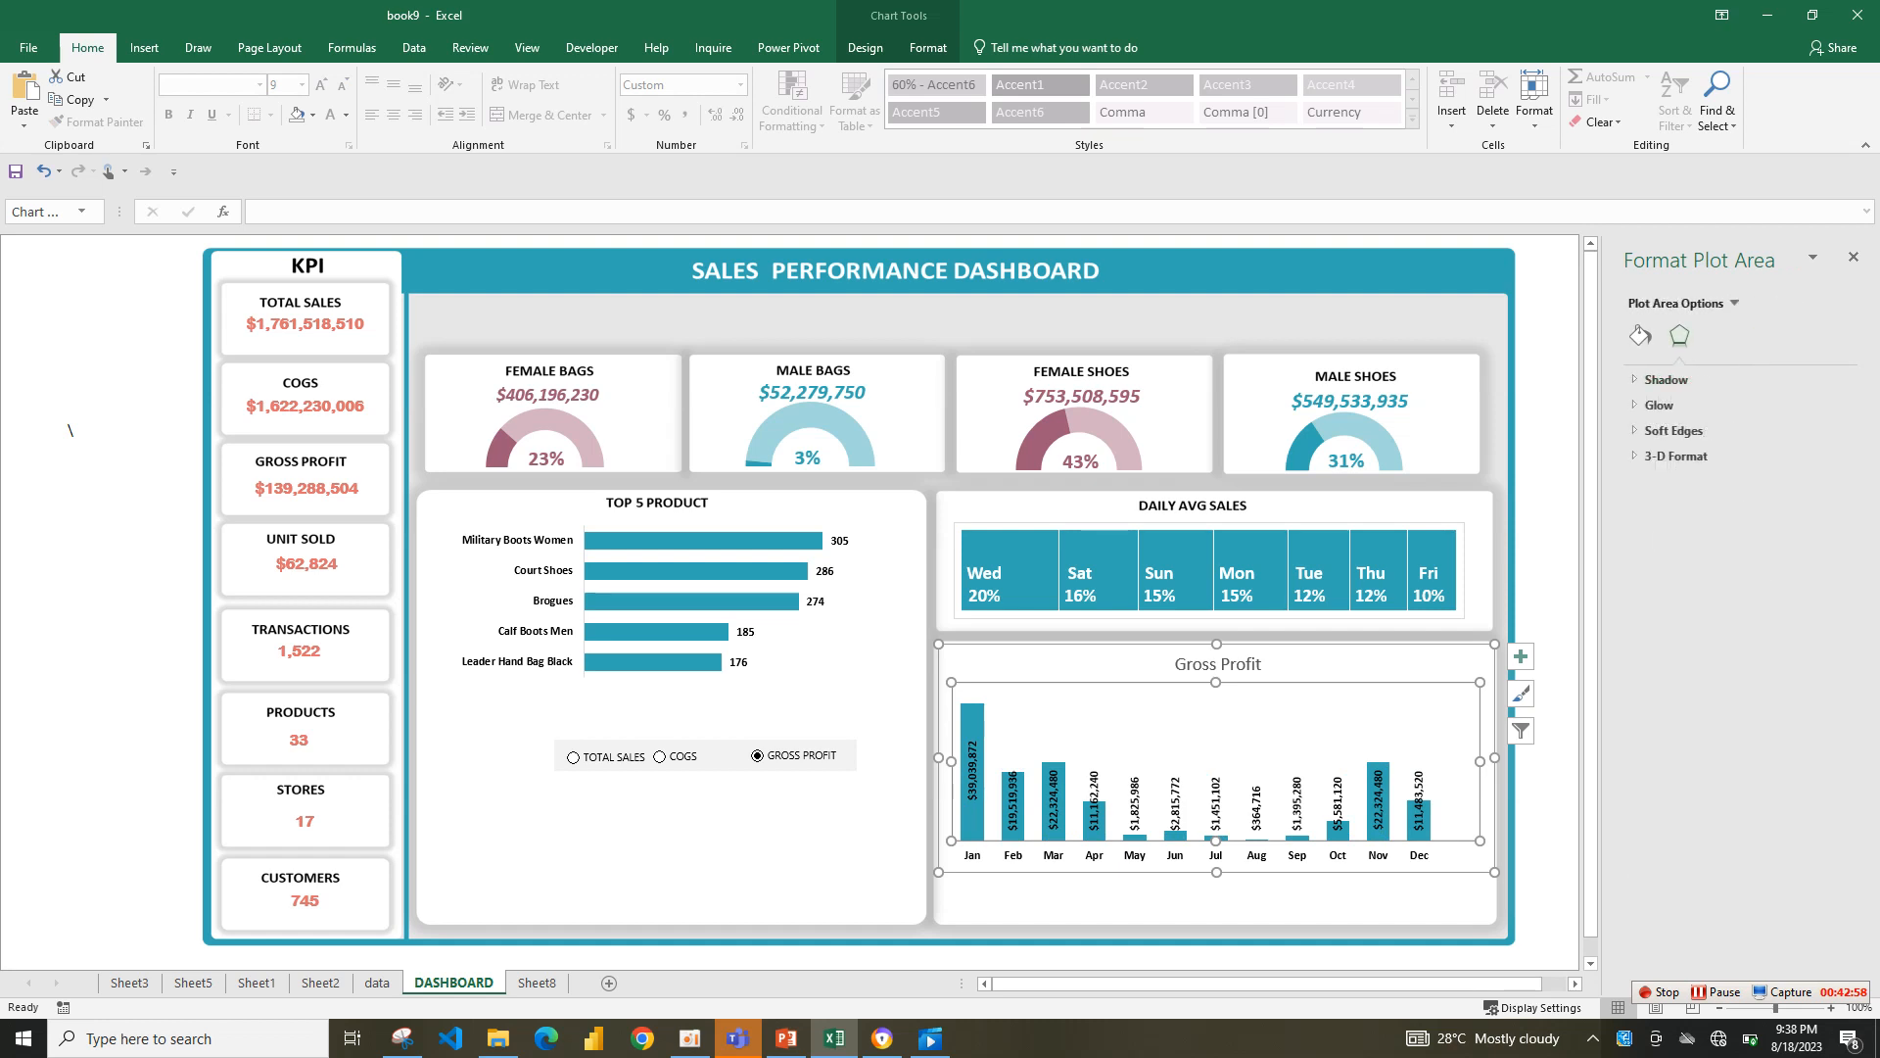
- Try to group the dashboard background picture with the TOTAL SALES, COGS and GROSS PROFIT option buttons, and undo the grouping
click(1501, 632)
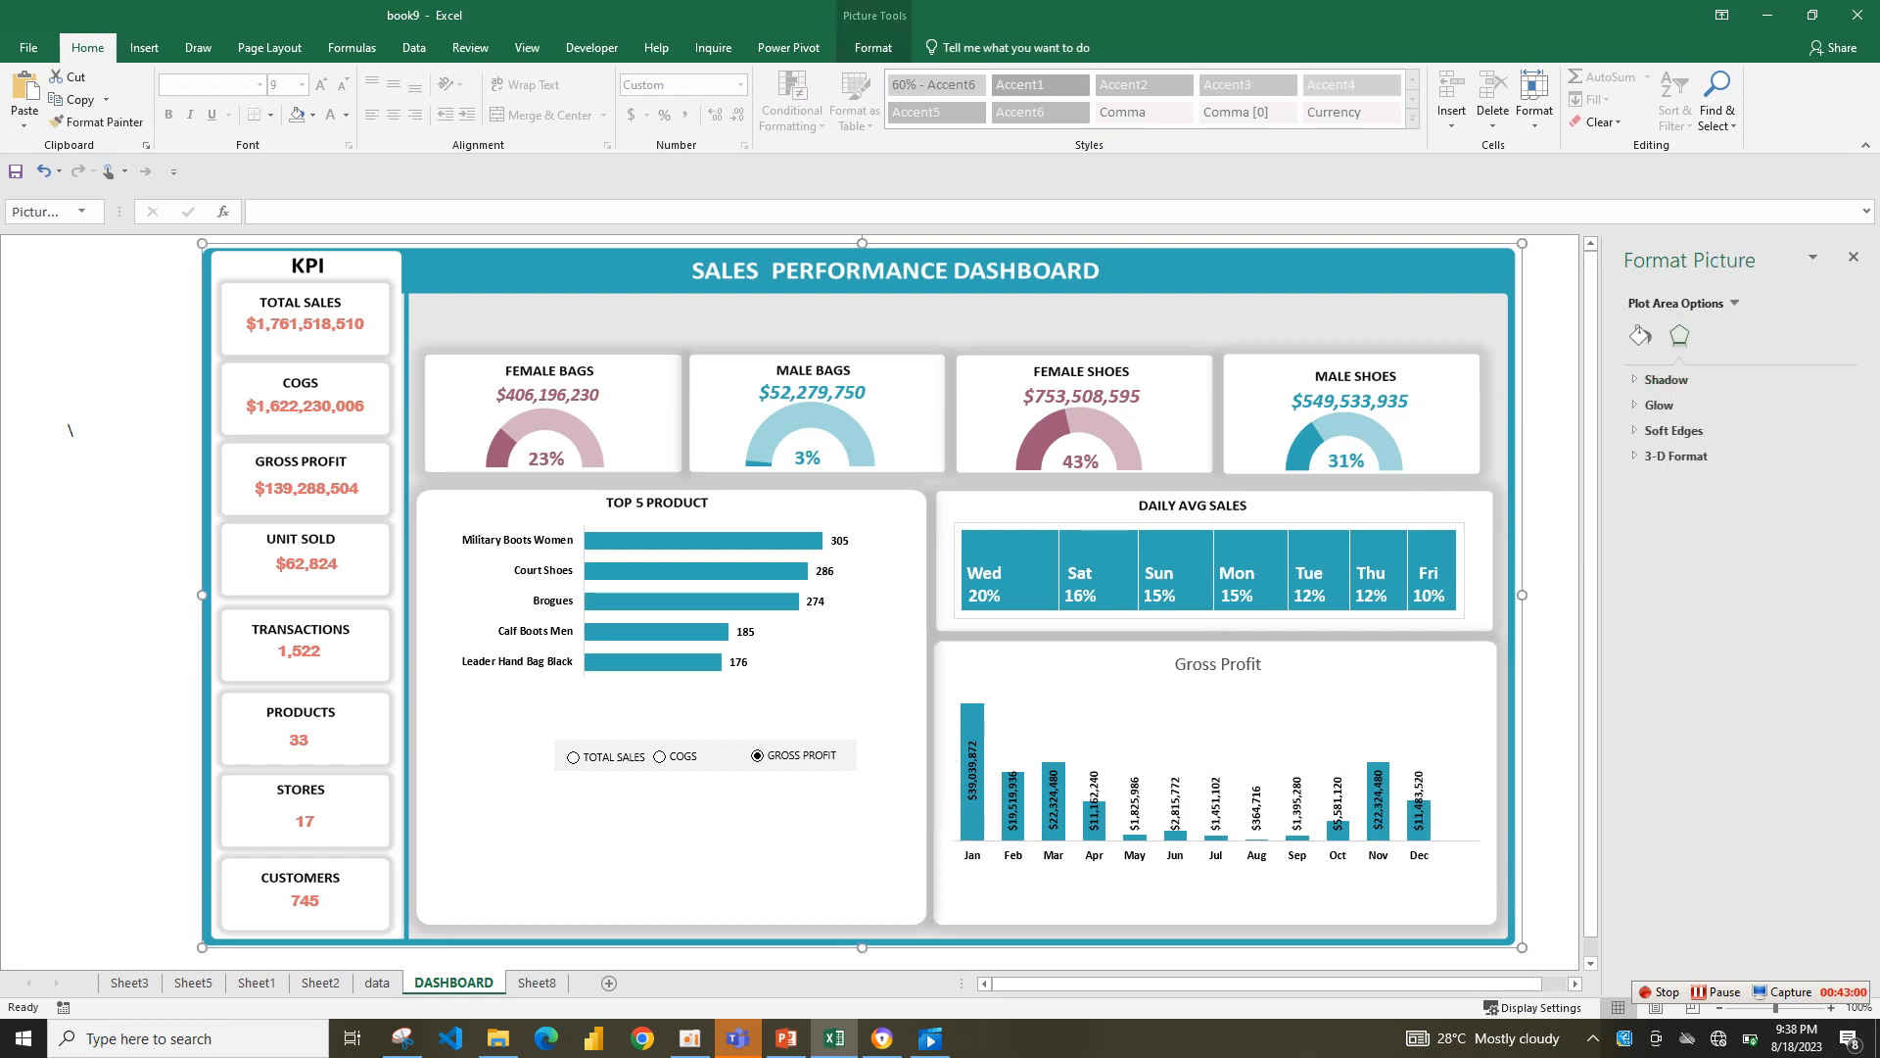
ctrl+click(803, 755)
ctrl+click(687, 756)
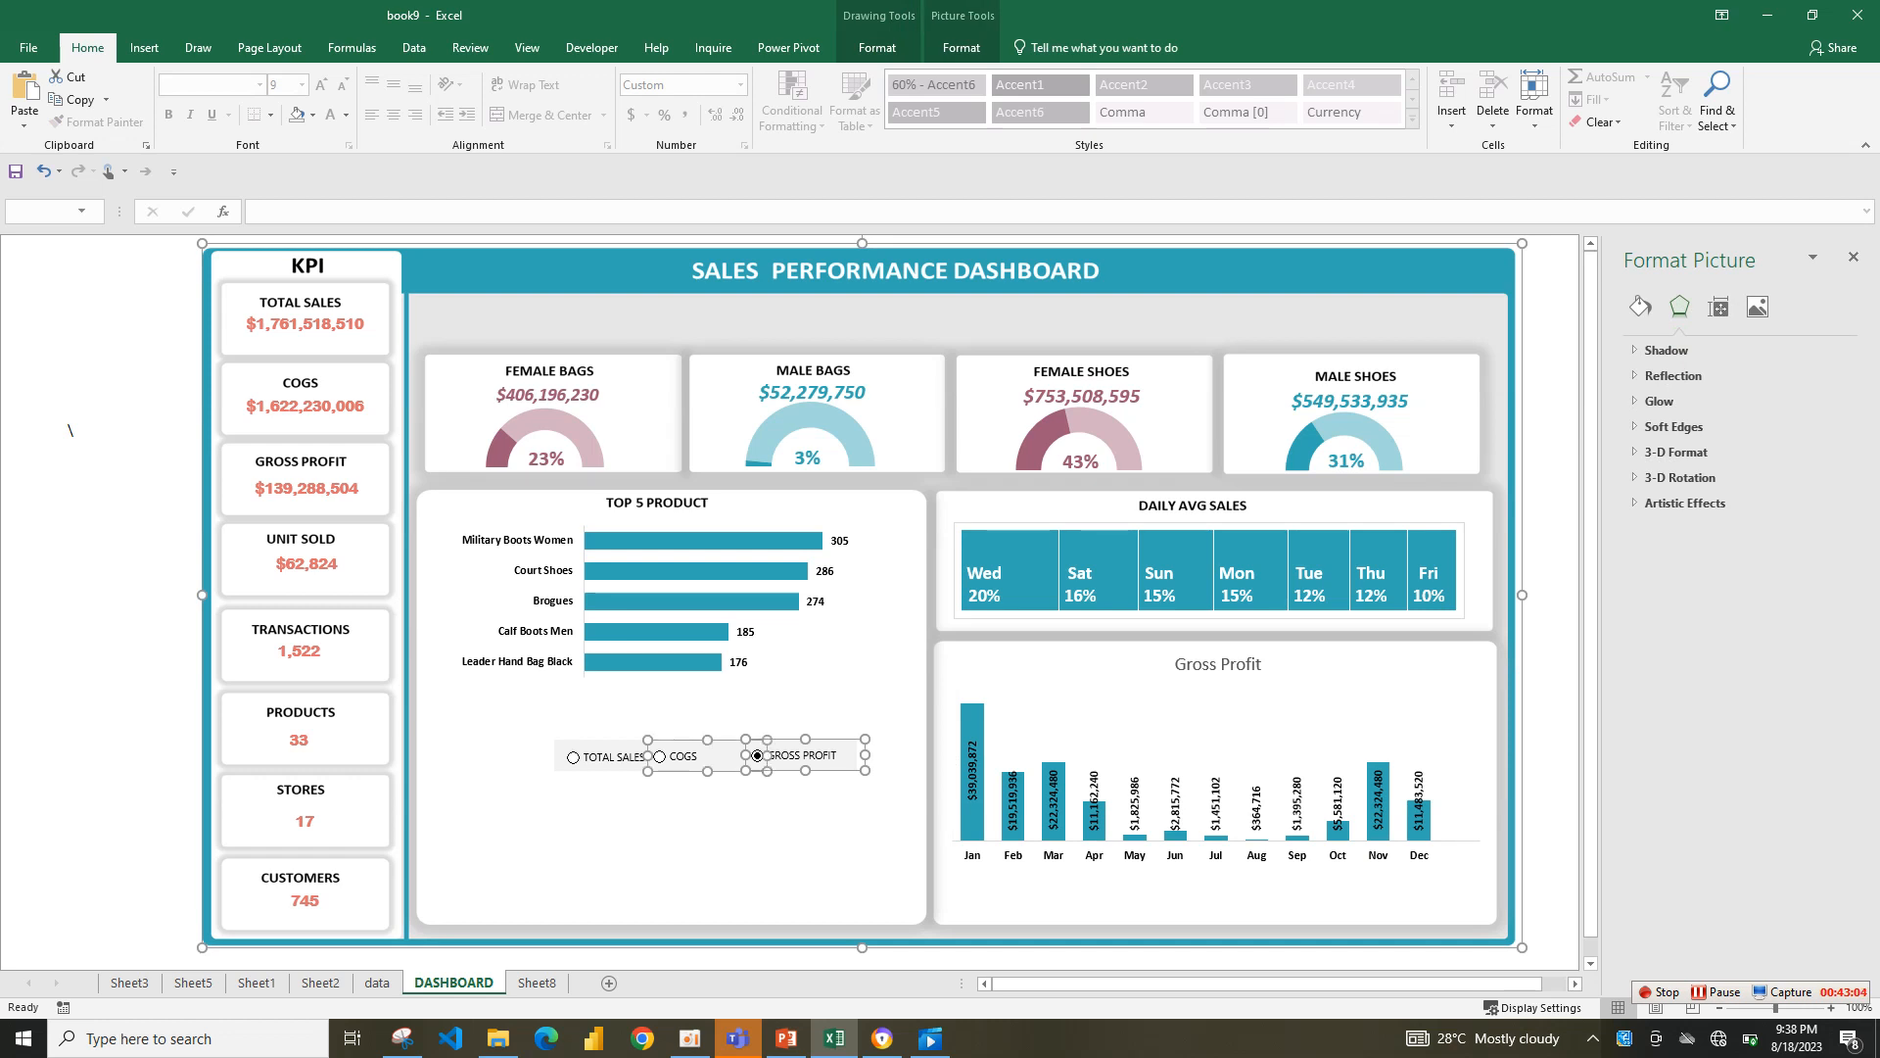
ctrl+click(607, 756)
right_click(565, 750)
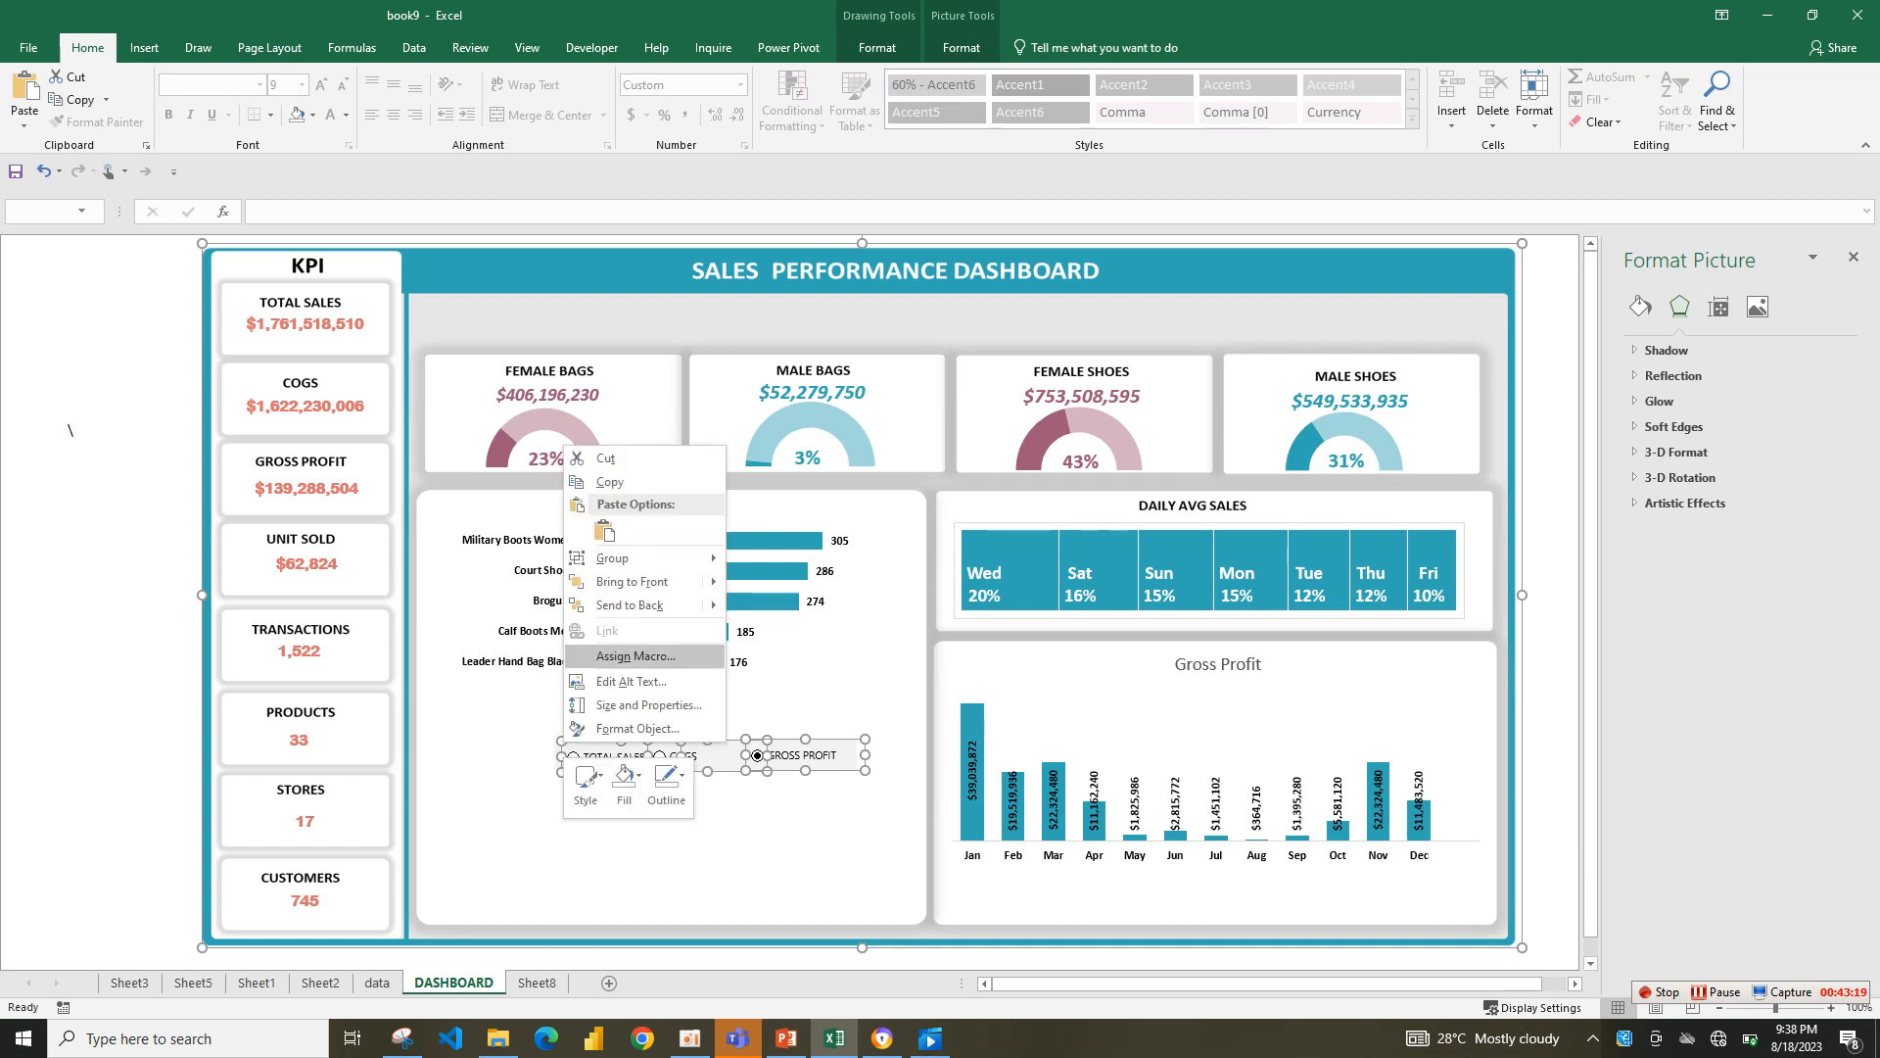
mouse_move(626, 557)
click(762, 559)
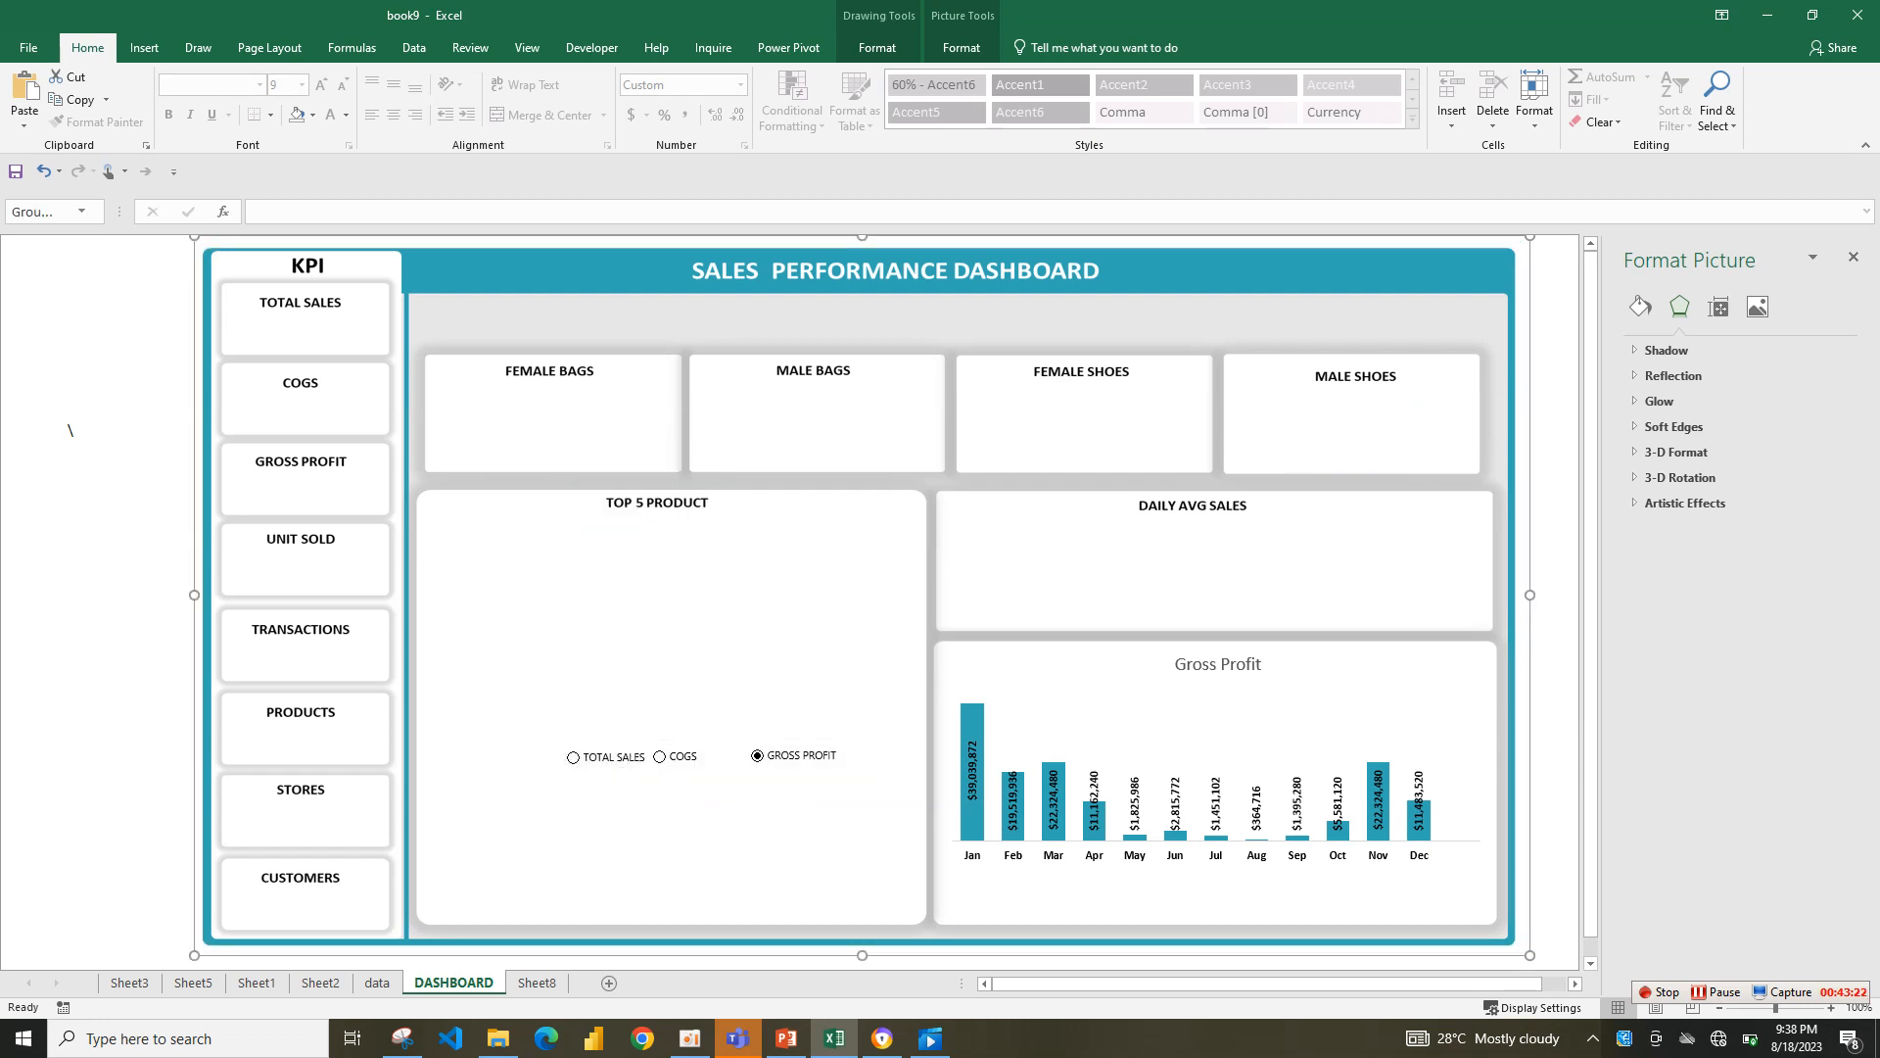
key(ctrl+z)
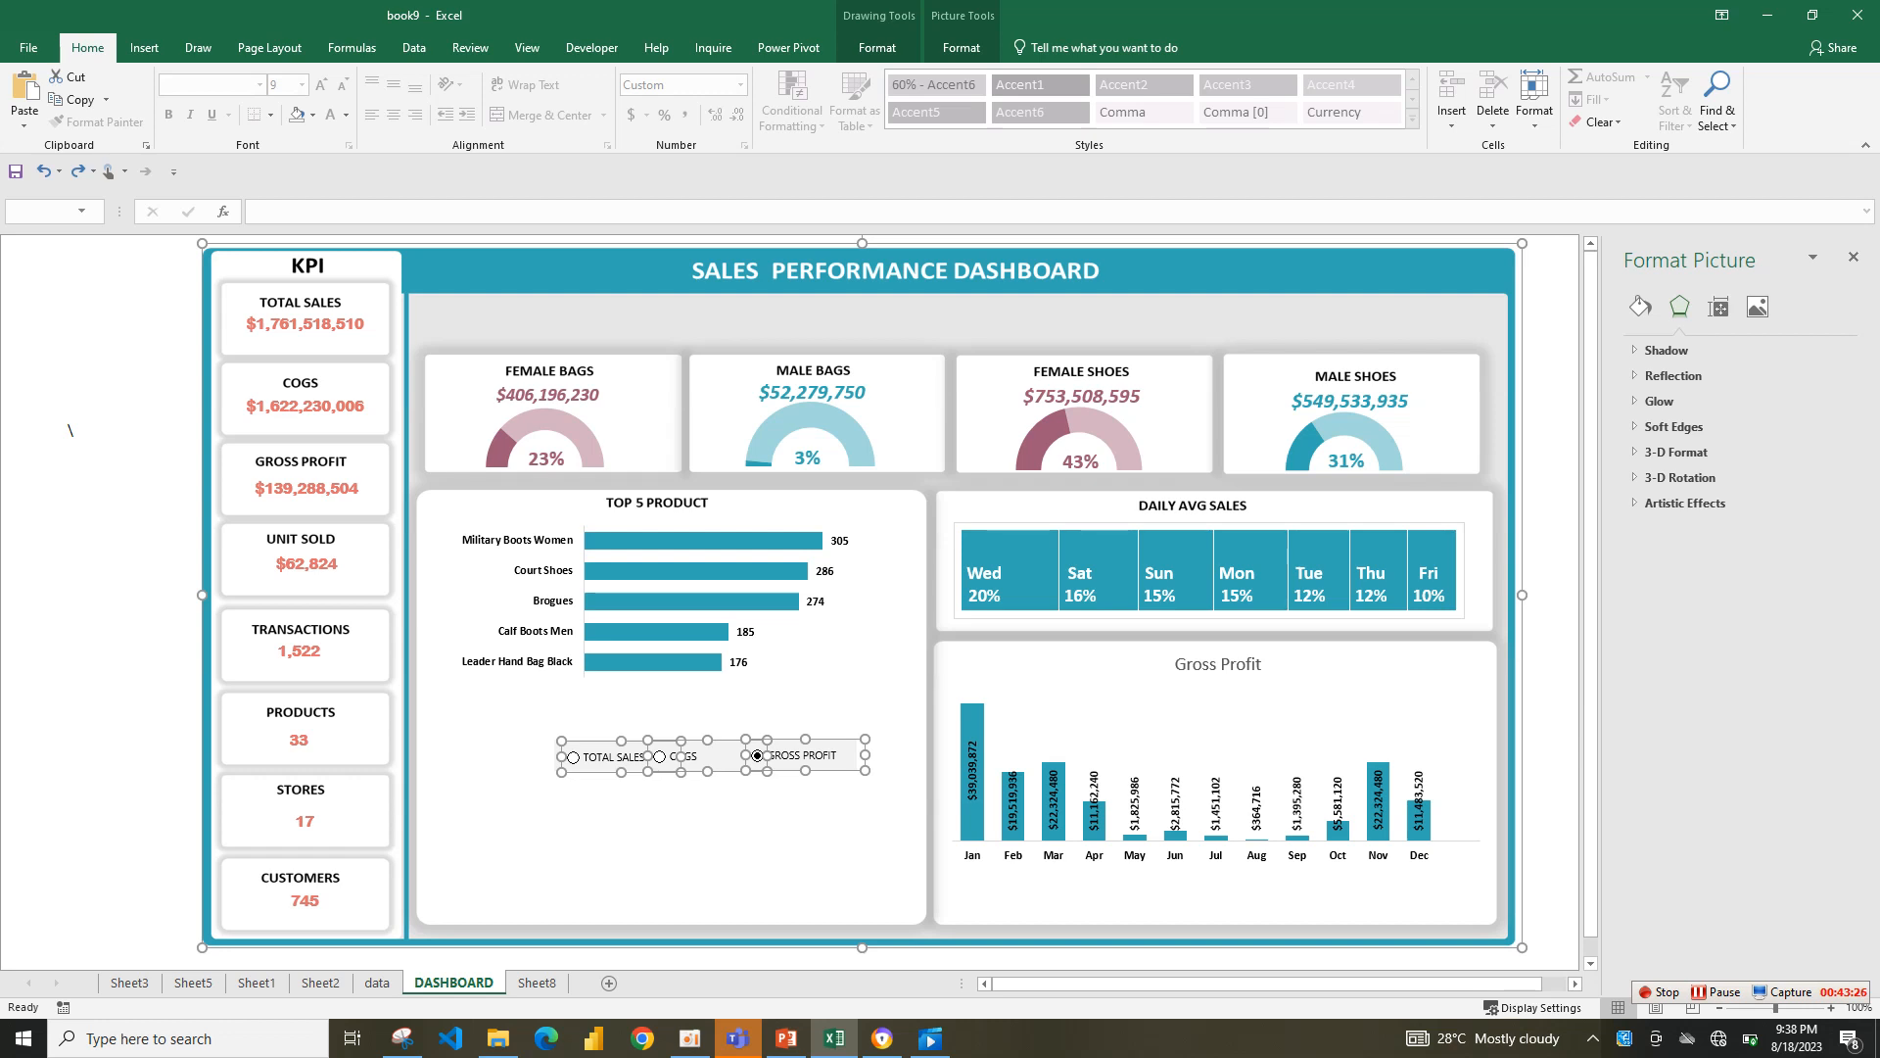
right_click(170, 541)
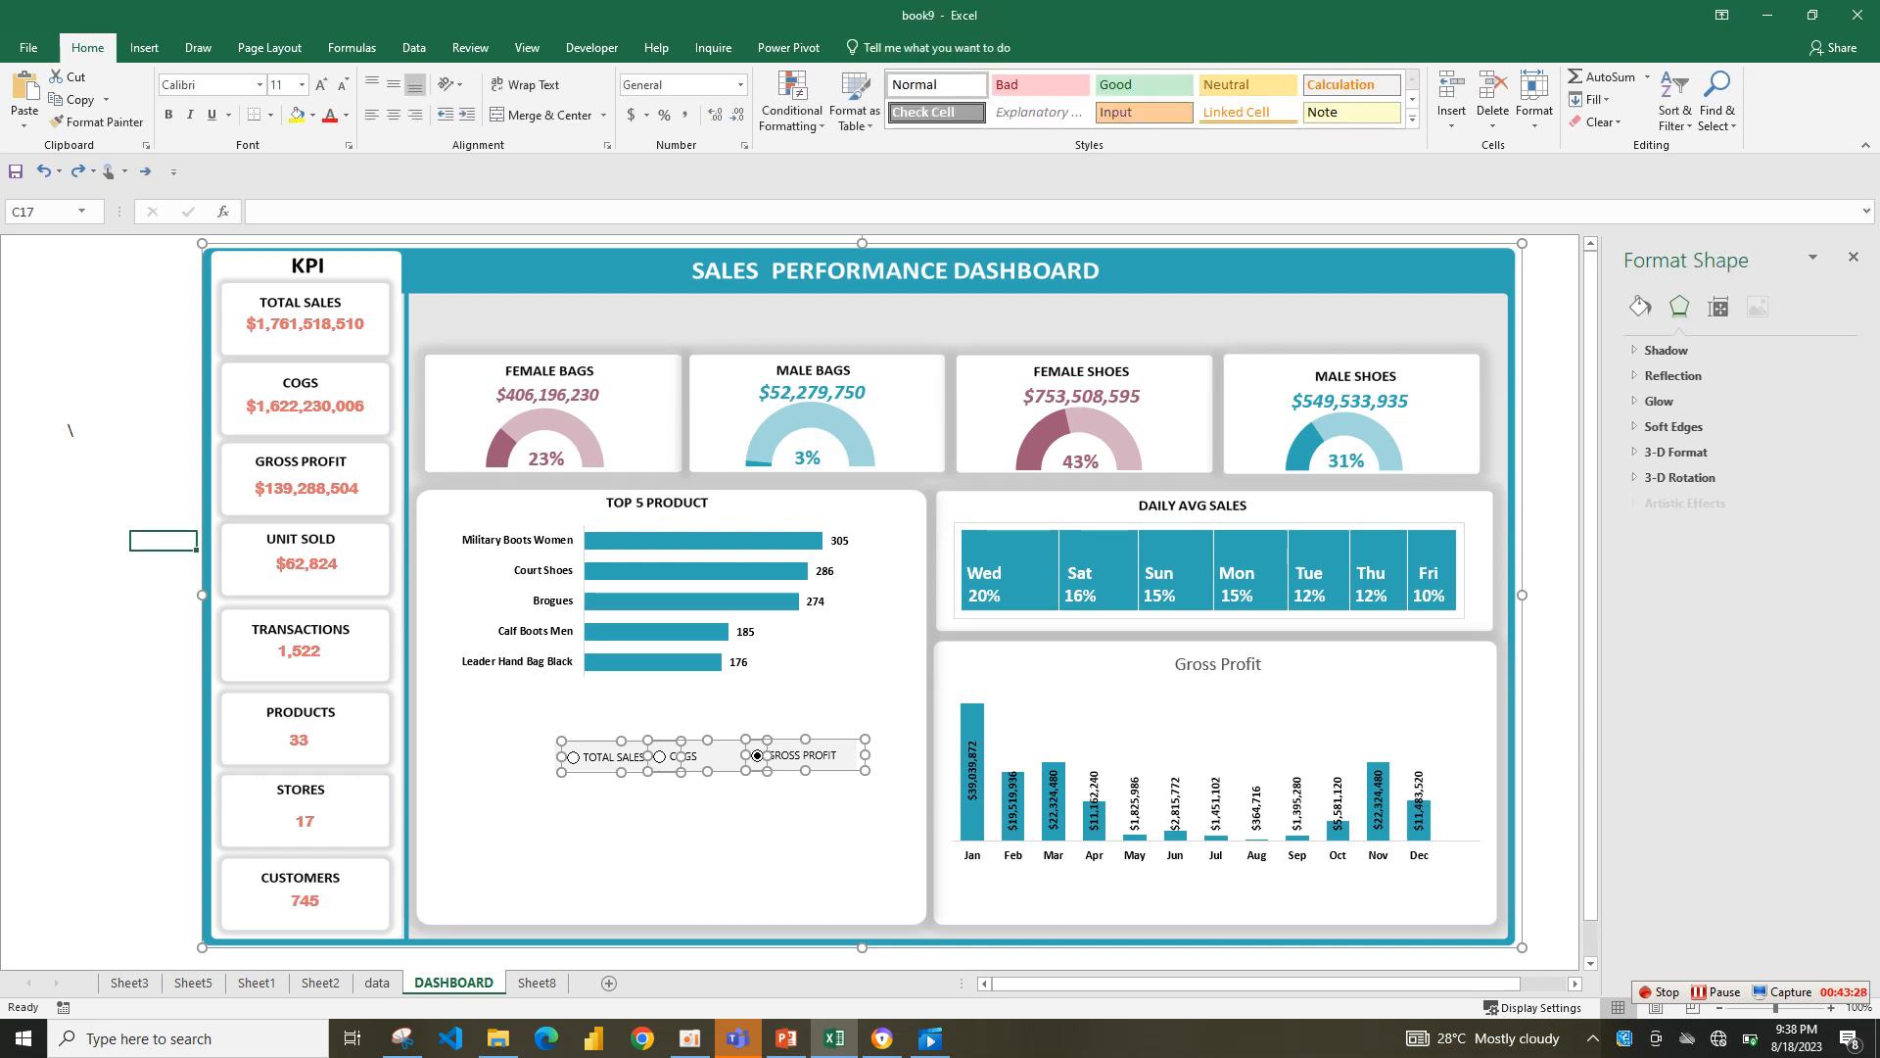
- Clear the multiple selection and move the GROSS PROFIT option button off its grey background strip, placing it just below
key(Escape)
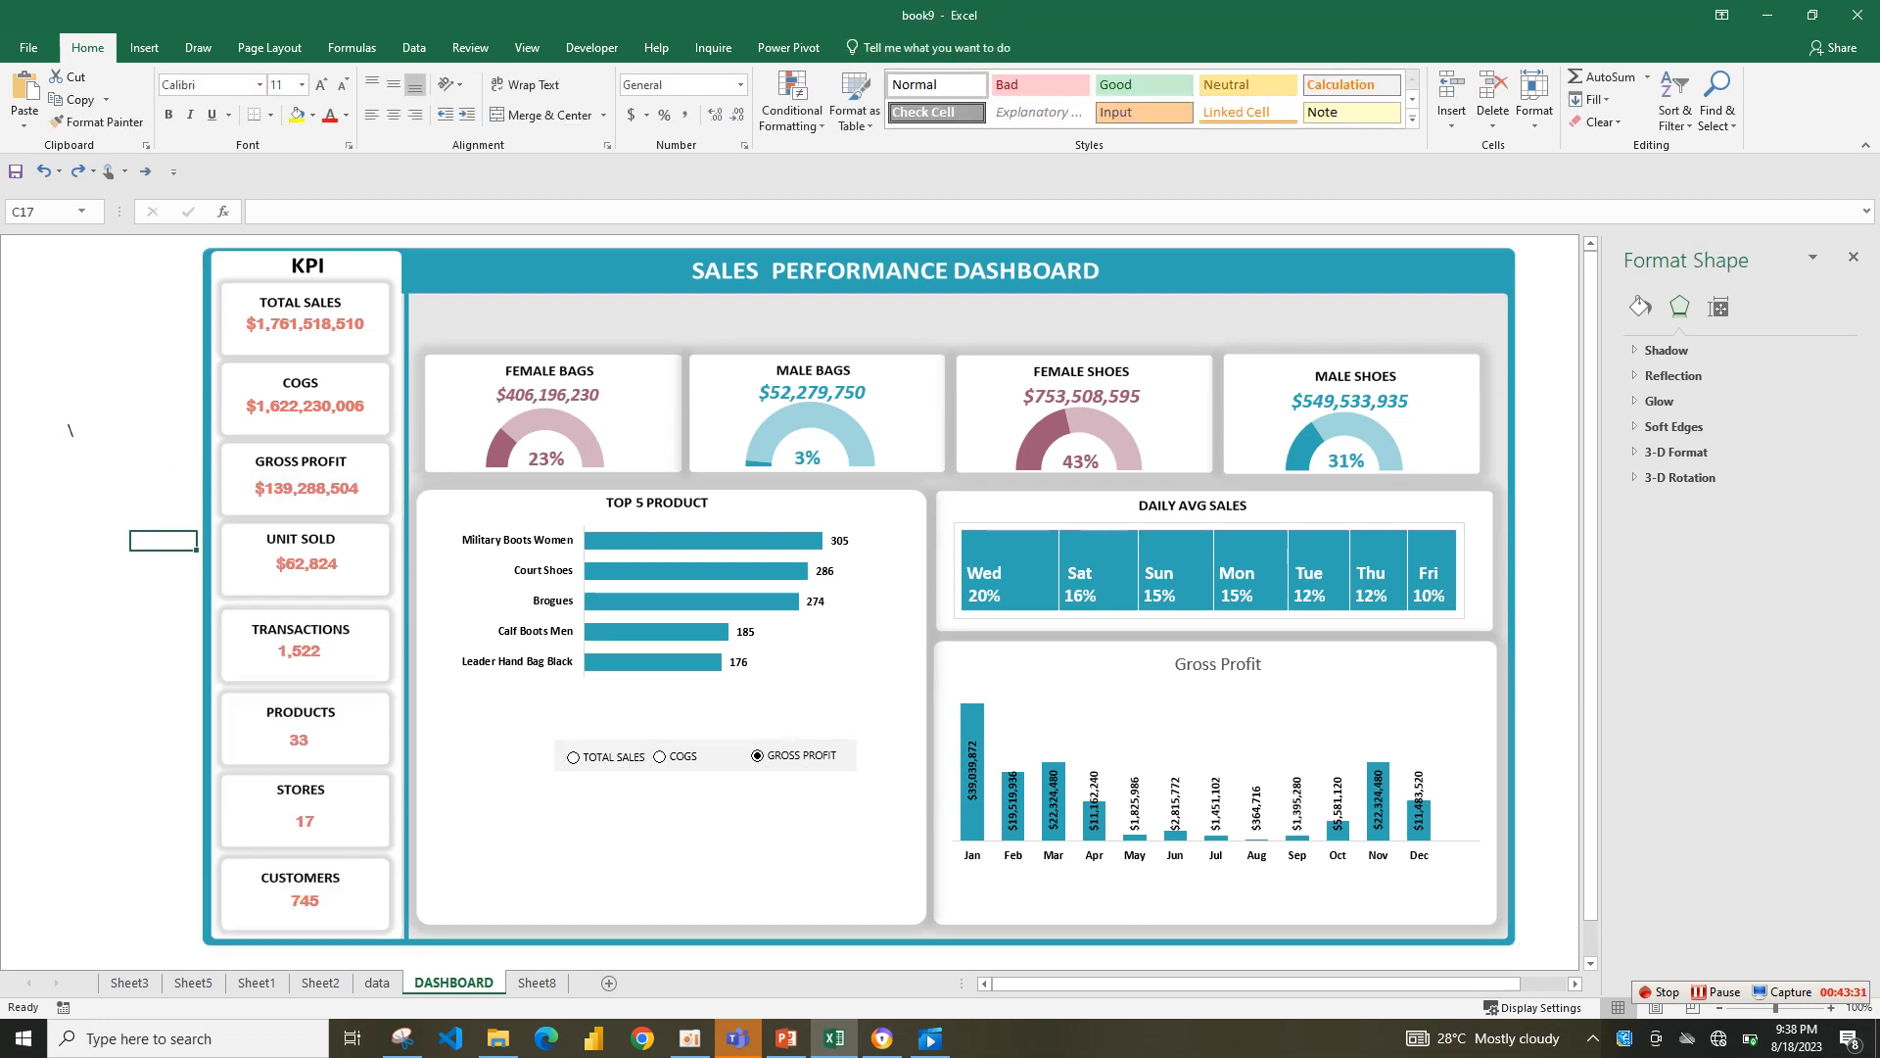
click(661, 756)
right_click(826, 752)
key(Escape)
click(661, 756)
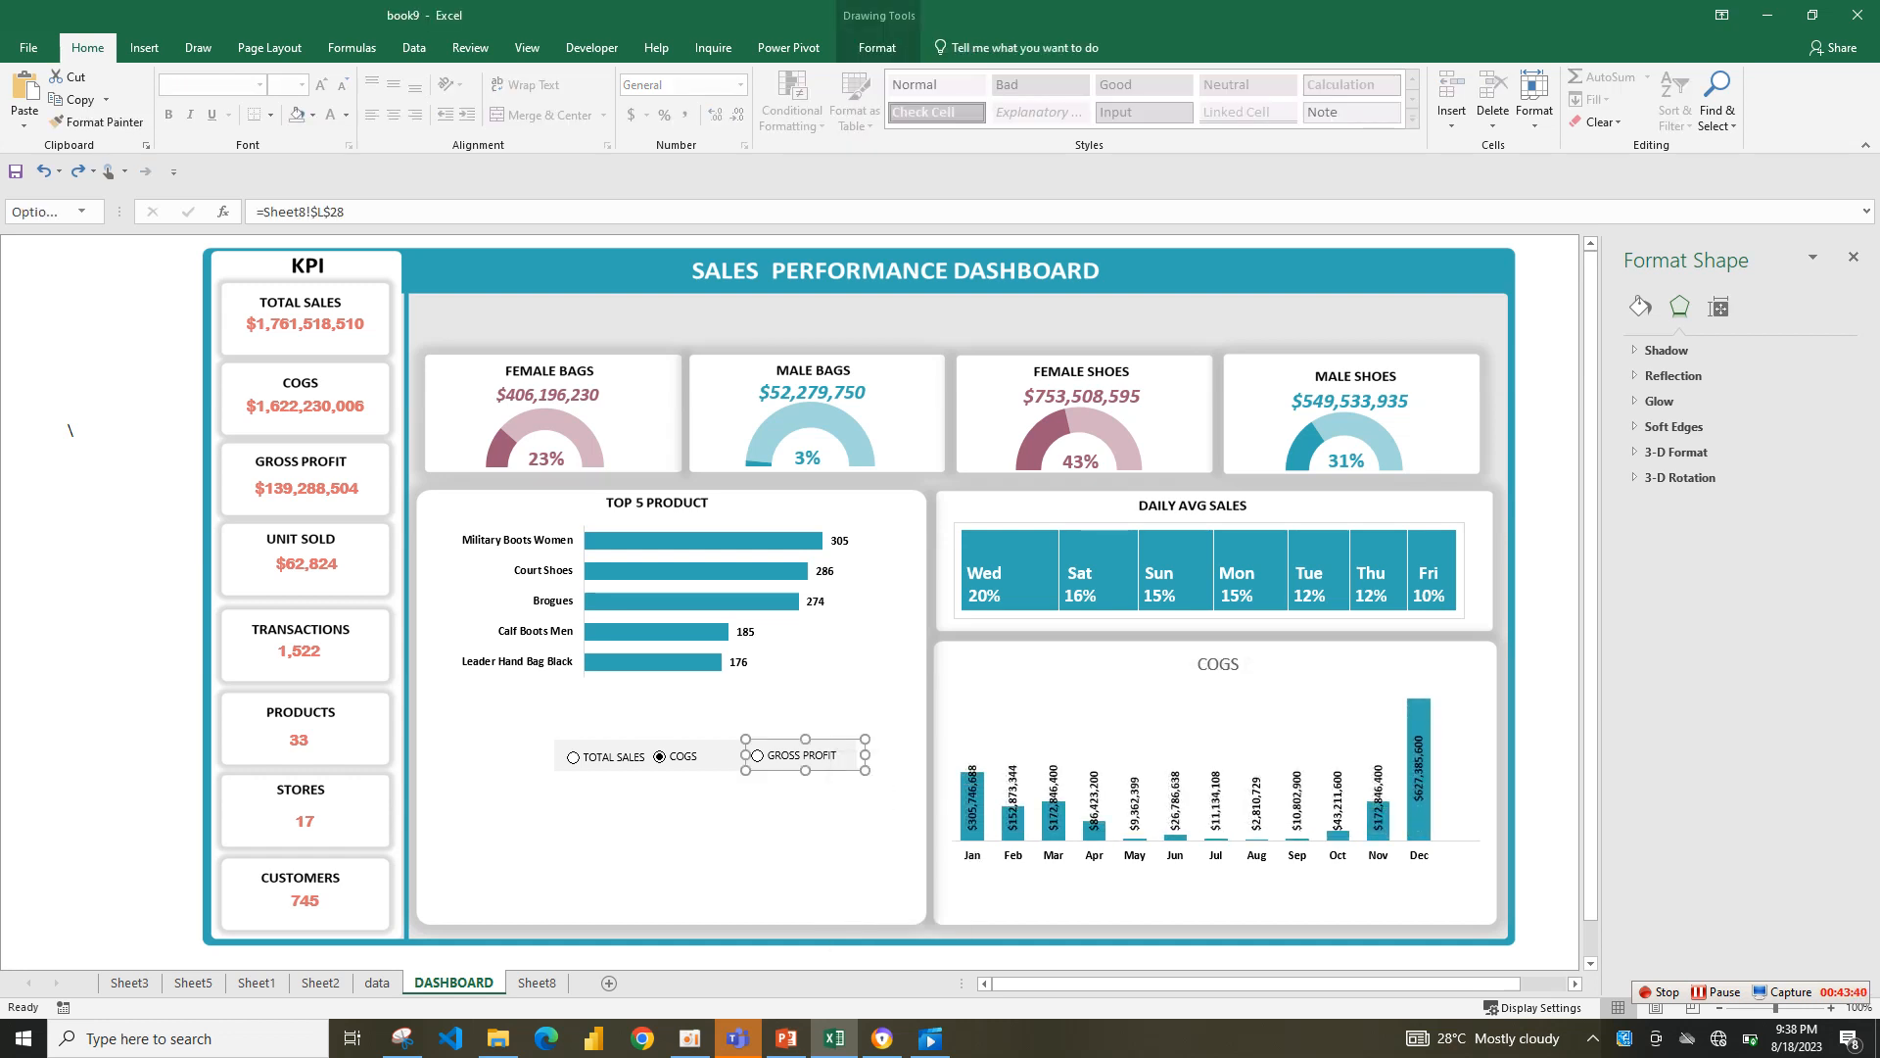
drag(826, 754, 825, 823)
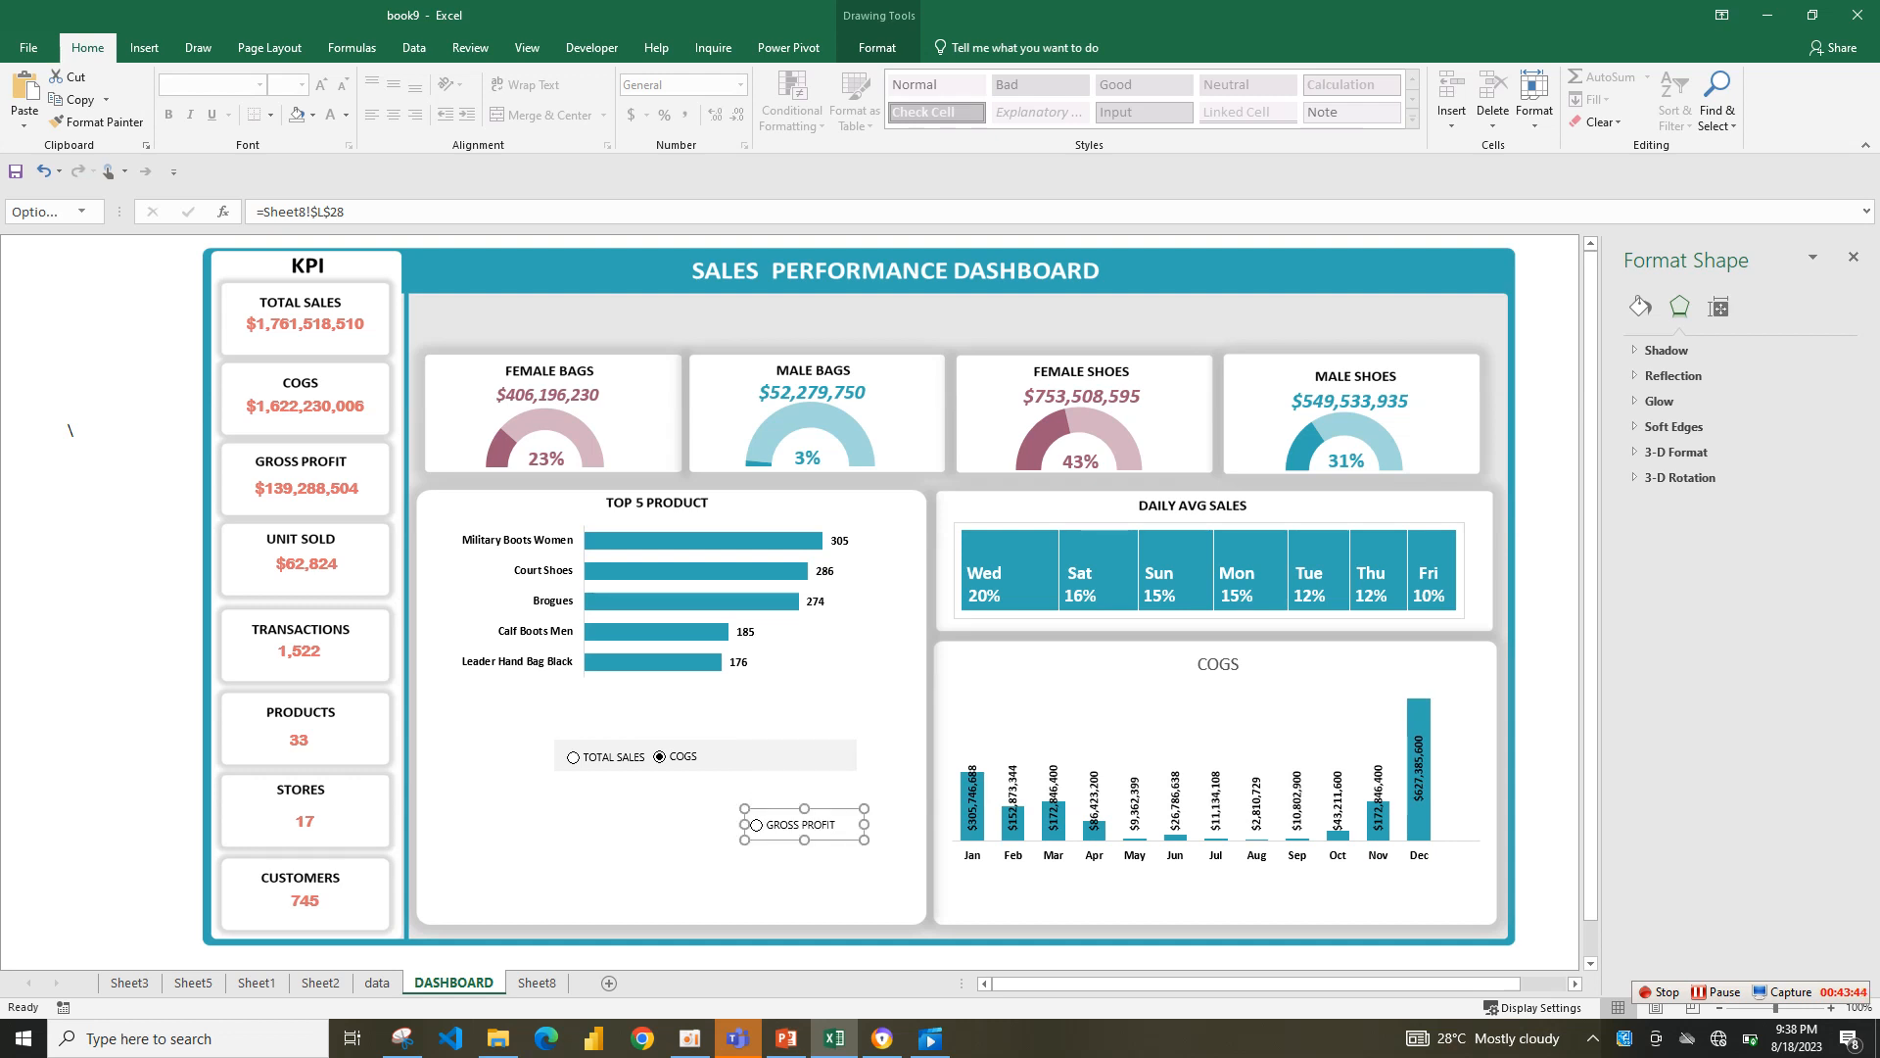
- Move the COGS option button below the grey strip and try to move the TOTAL SALES option button there too
click(574, 757)
click(660, 757)
right_click(678, 757)
click(635, 771)
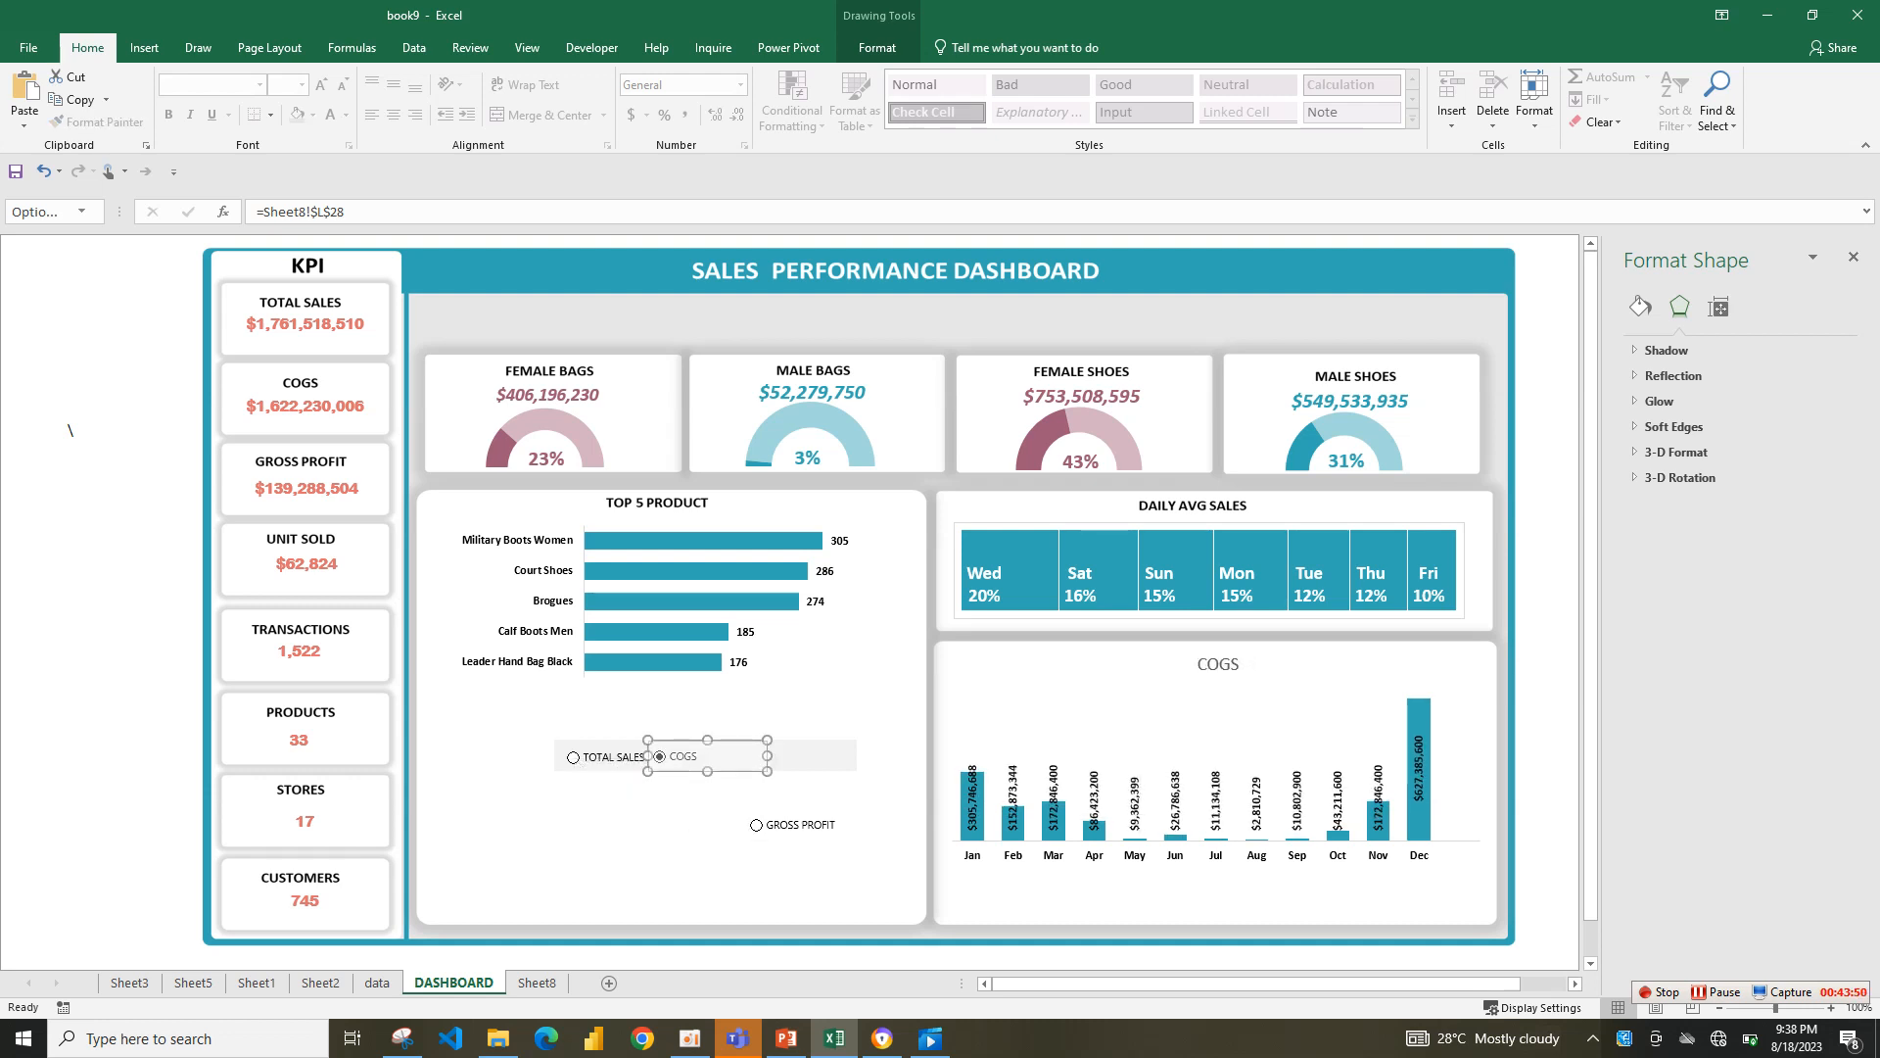
click(614, 756)
drag(614, 757, 597, 831)
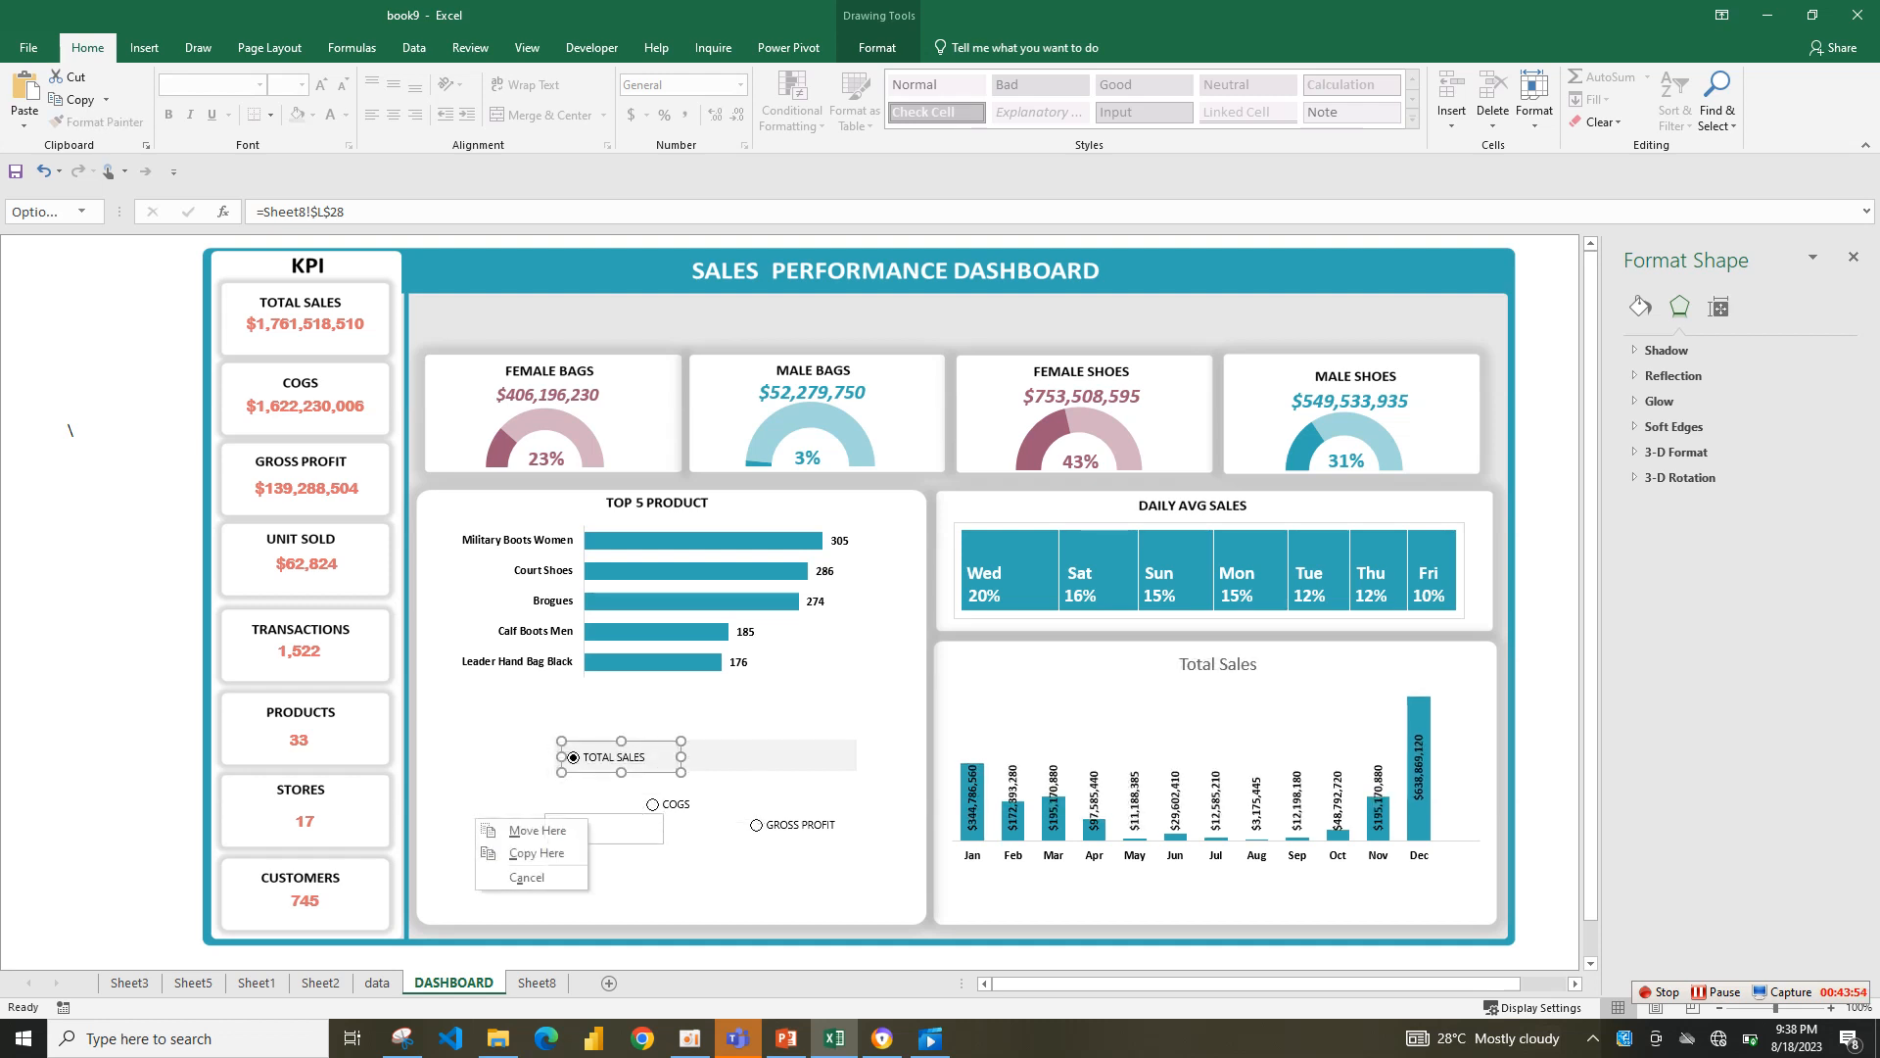
click(588, 758)
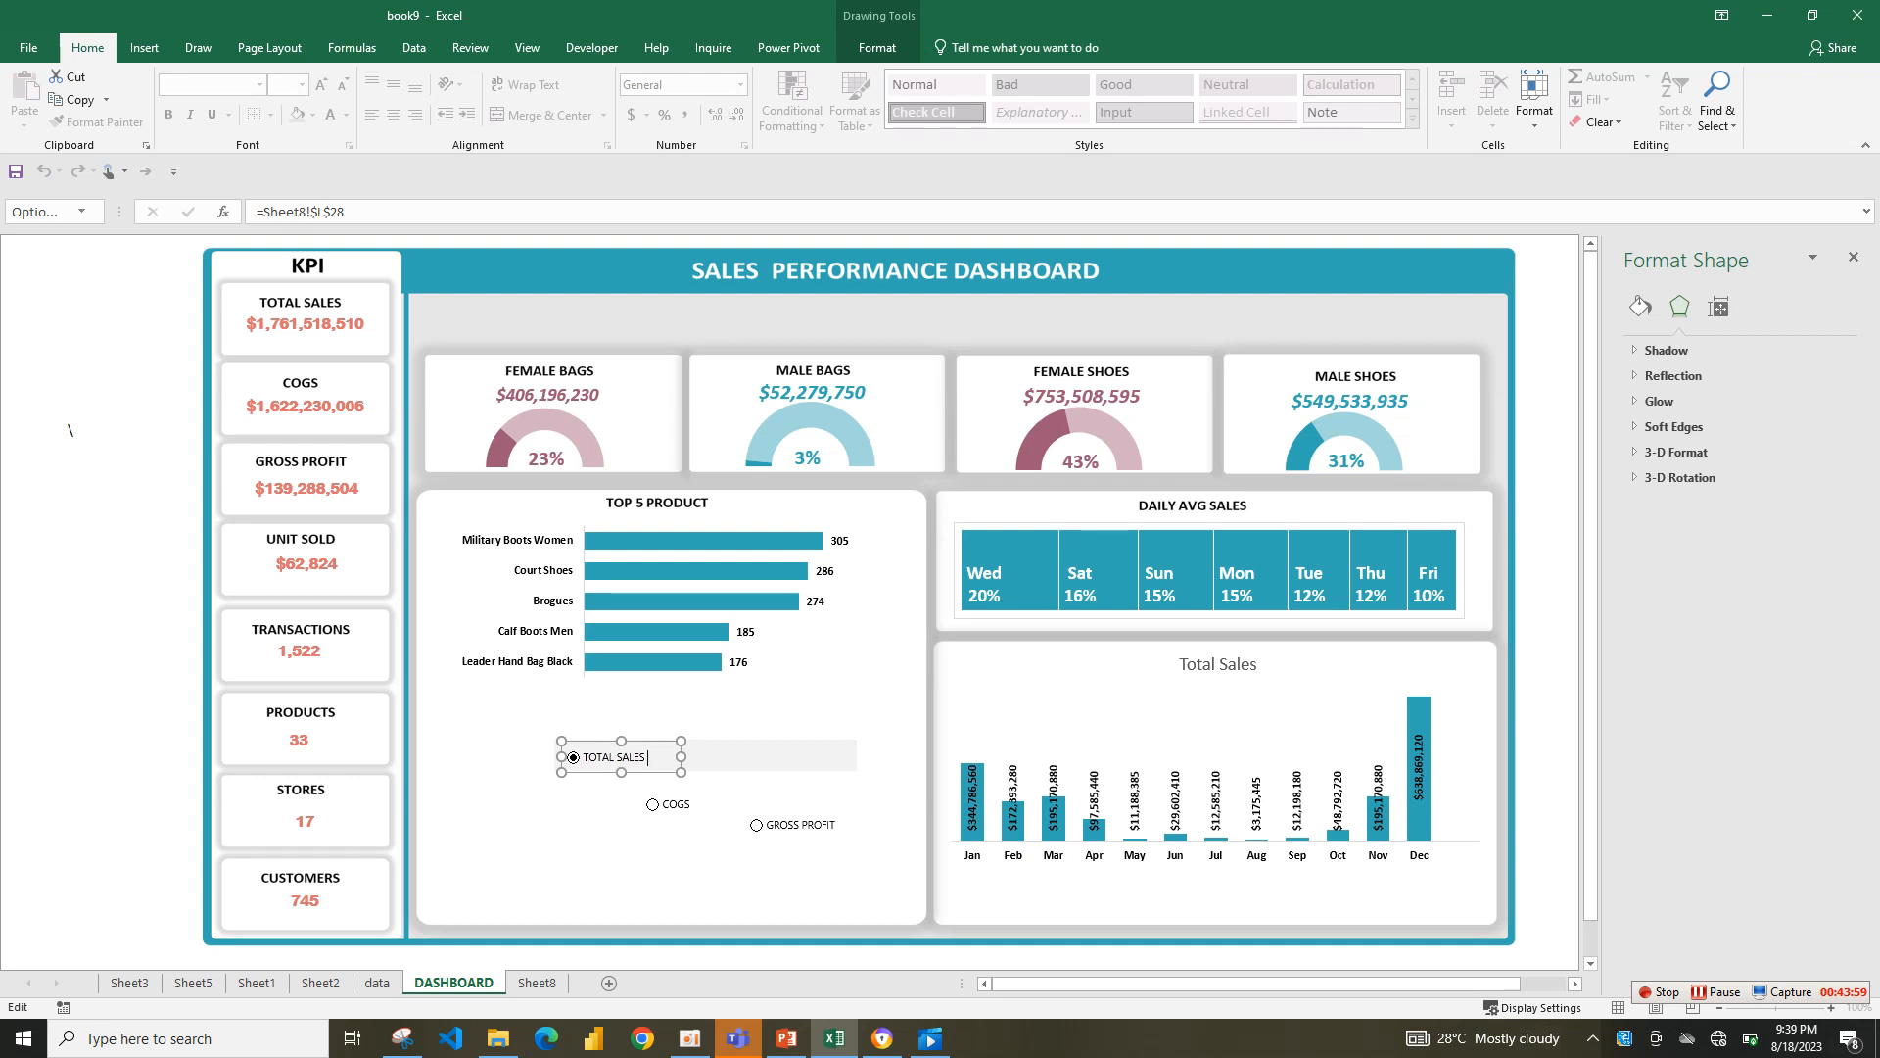
key(ctrl+a)
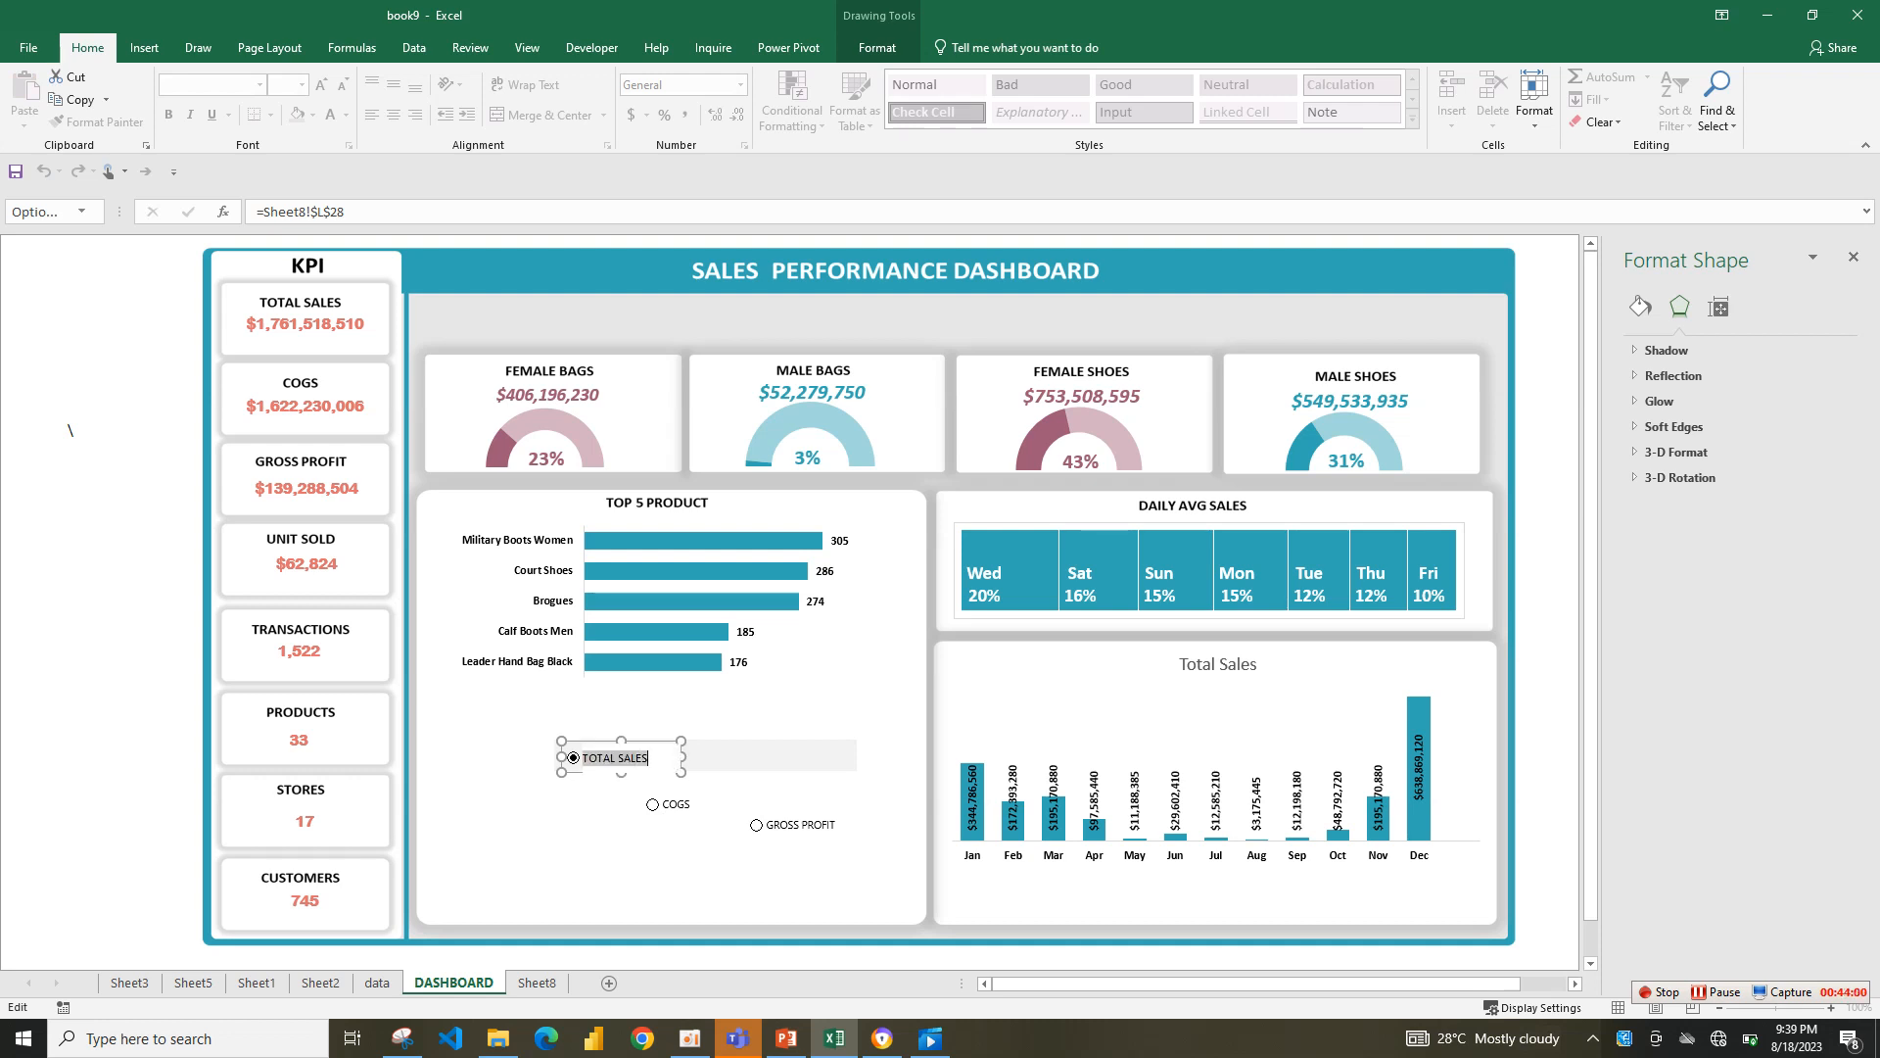
click(649, 758)
click(1716, 991)
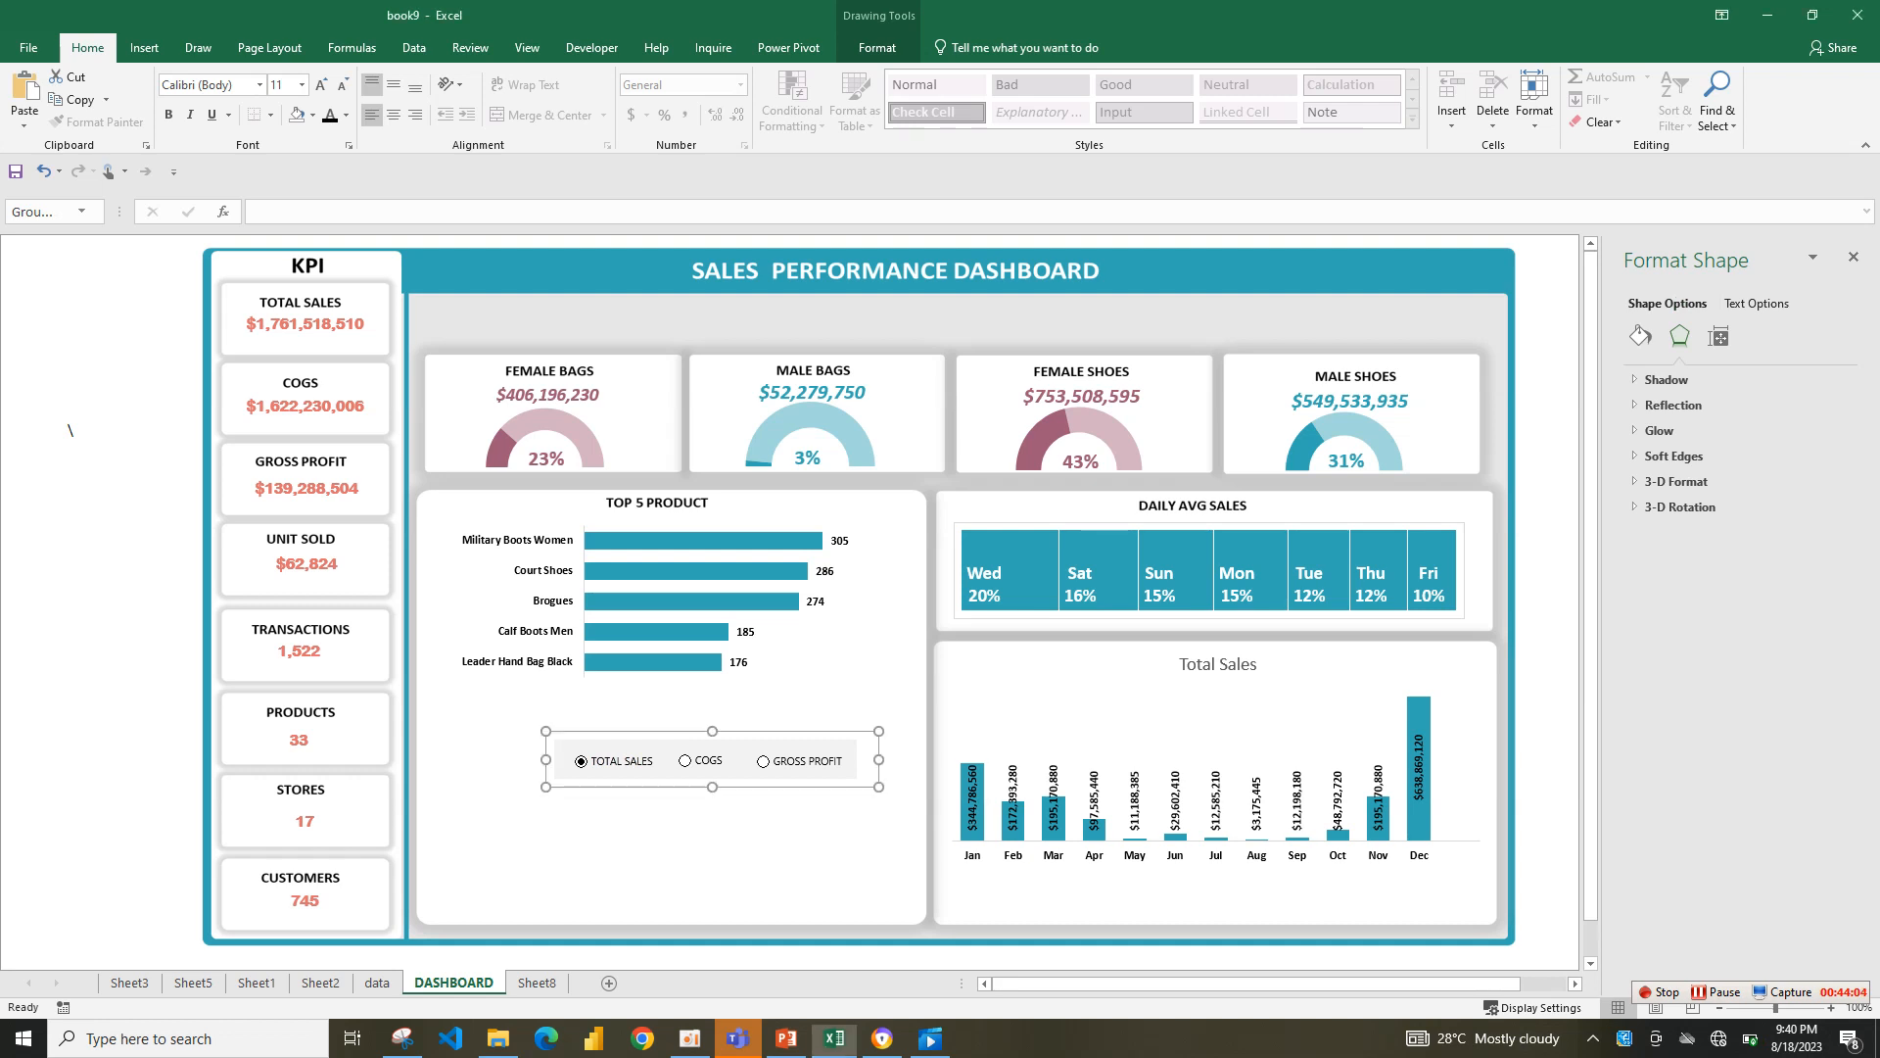
- Try to move the grouped option buttons, and undo the displacement of the dashboard background picture
click(852, 774)
click(685, 833)
drag(685, 833, 834, 867)
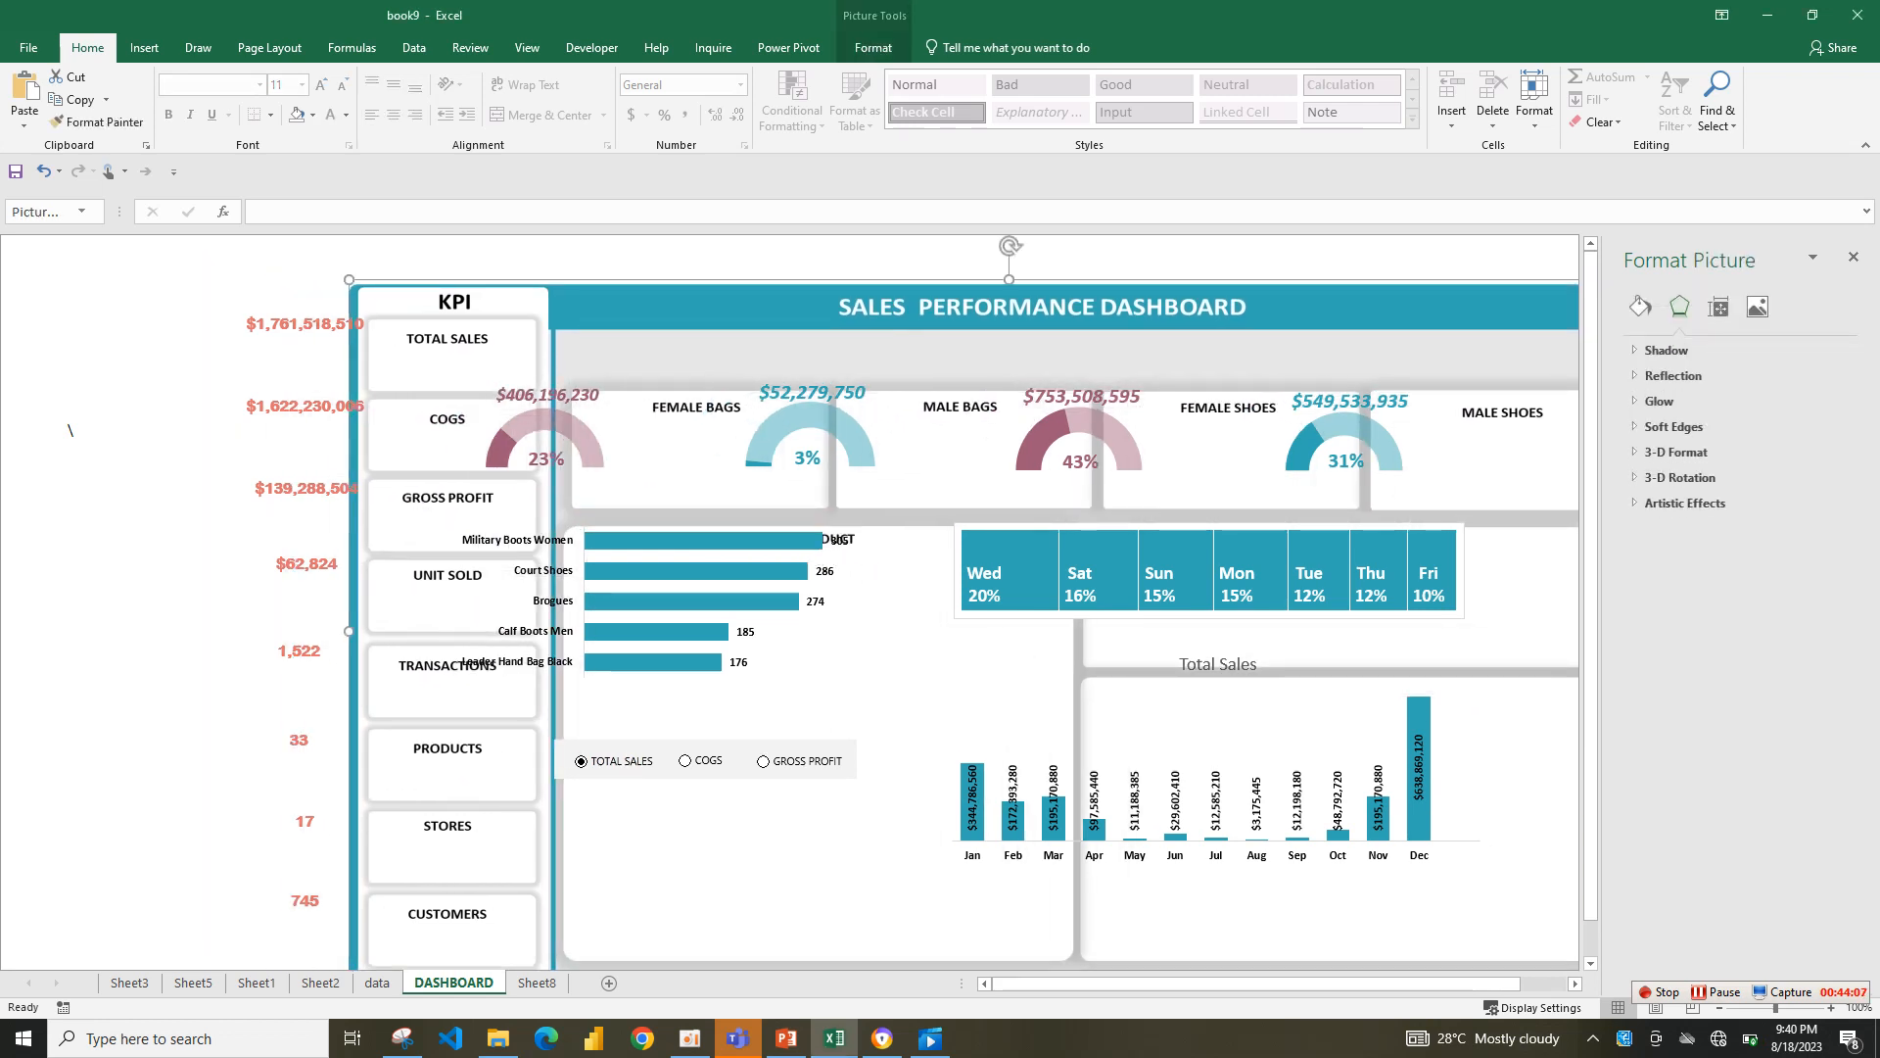
key(ctrl+z)
- Test the grouped option buttons by switching the monthly chart between Gross Profit, COGS and Total Sales
click(766, 761)
click(687, 761)
mouse_move(689, 829)
mouse_down()
mouse_move(742, 858)
mouse_move(696, 833)
mouse_up()
click(765, 761)
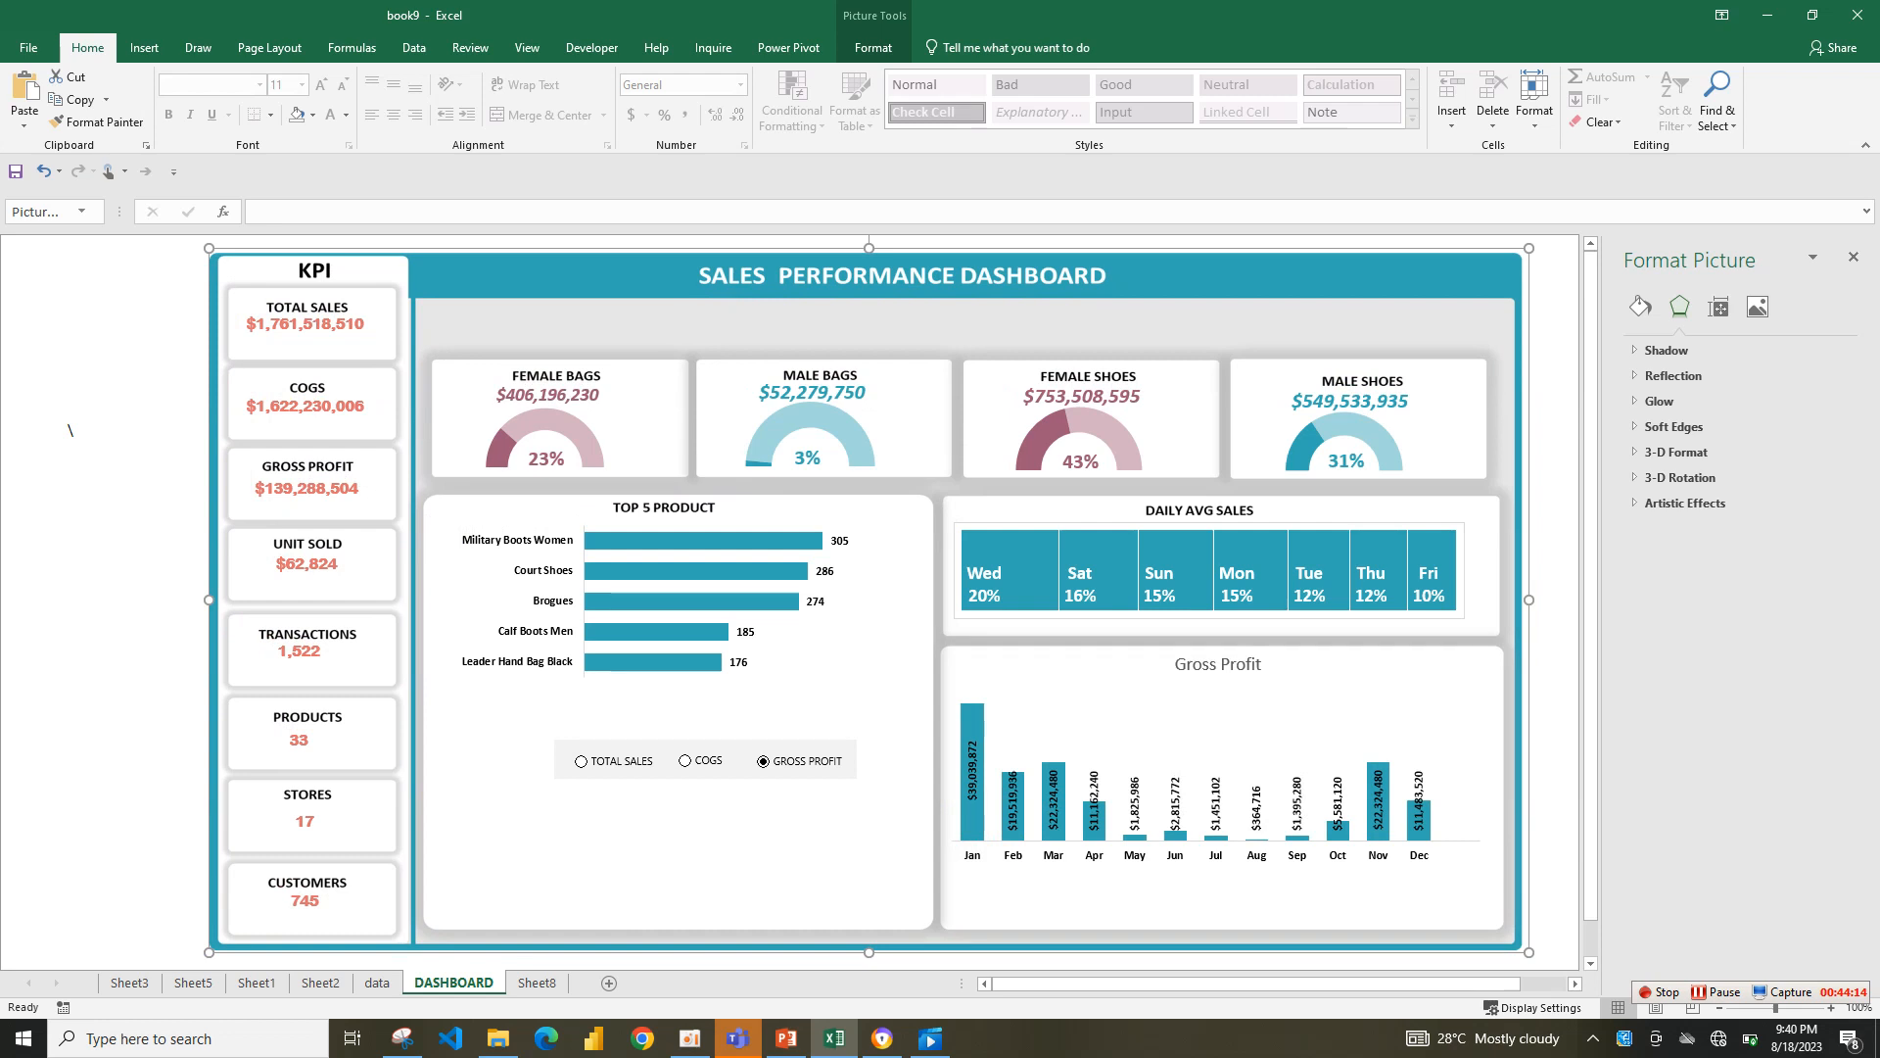
click(581, 761)
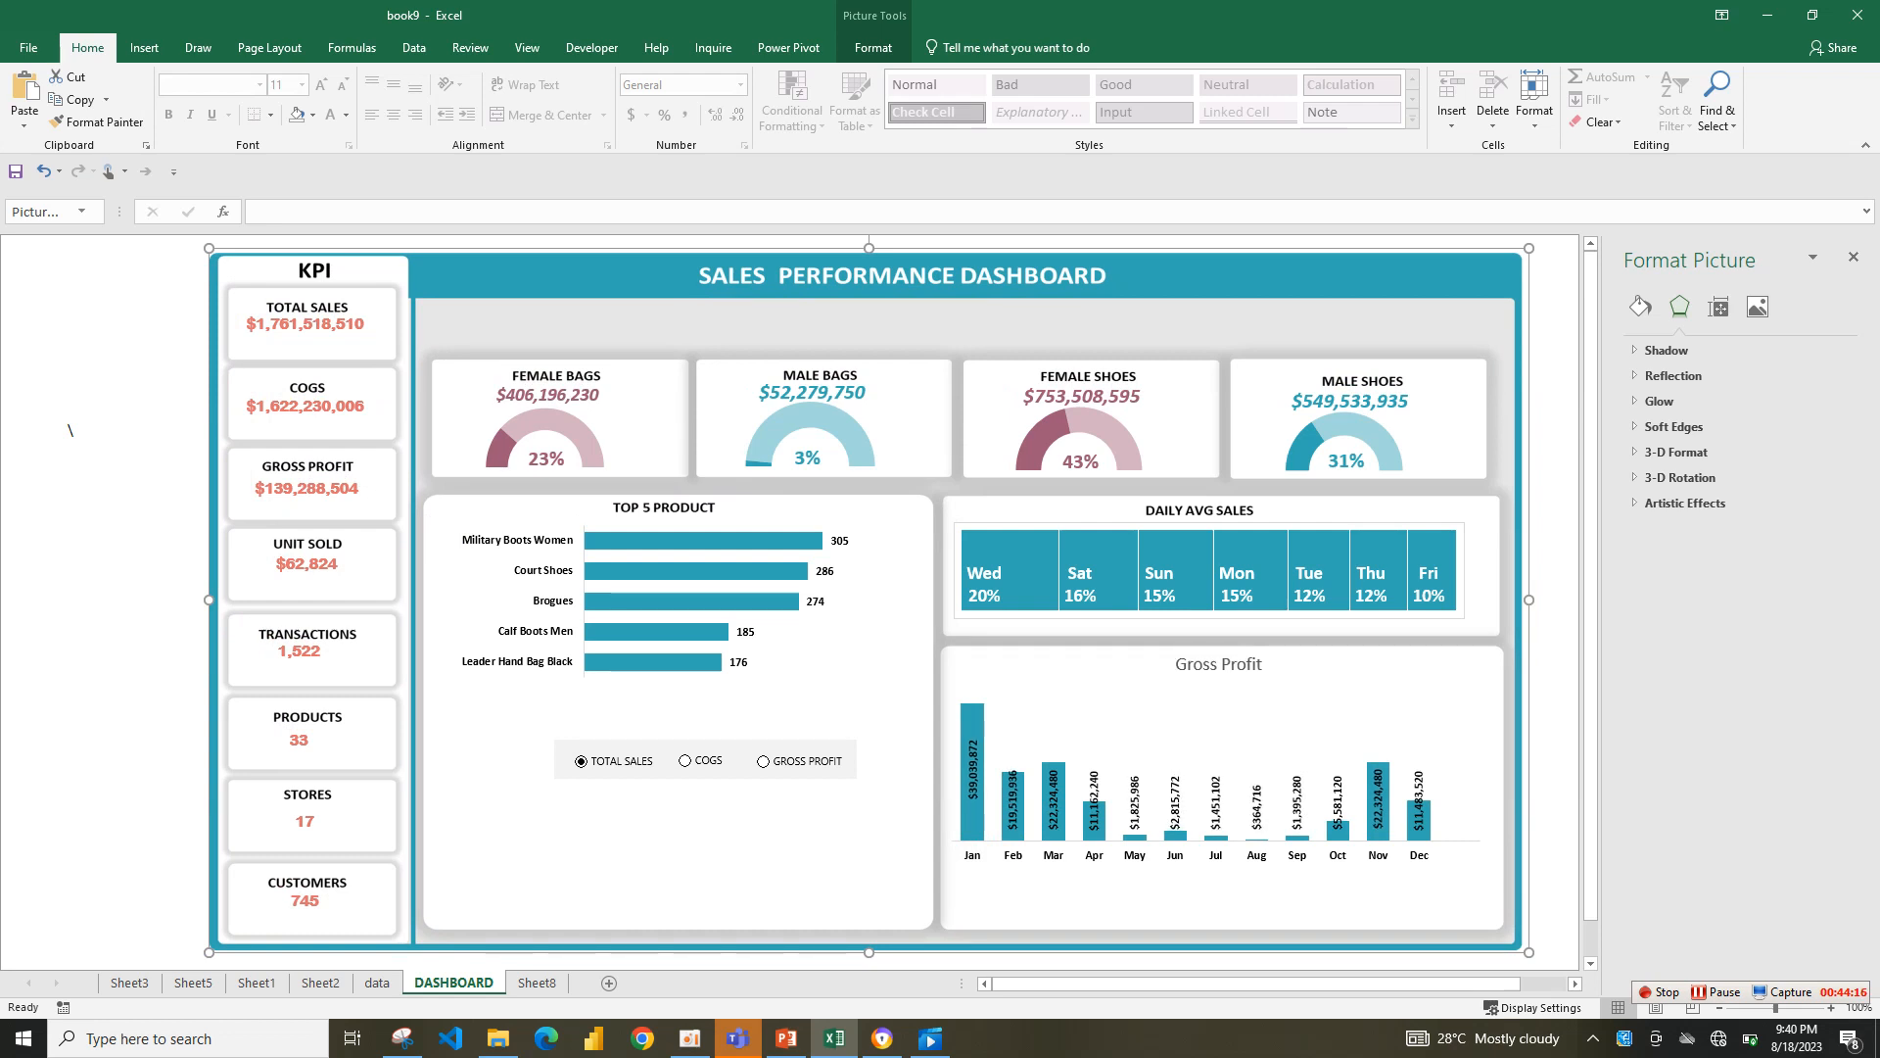
- Cut the grouped option buttons, paste them on top of the dashboard, and place them centred beneath the monthly column chart
right_click(583, 762)
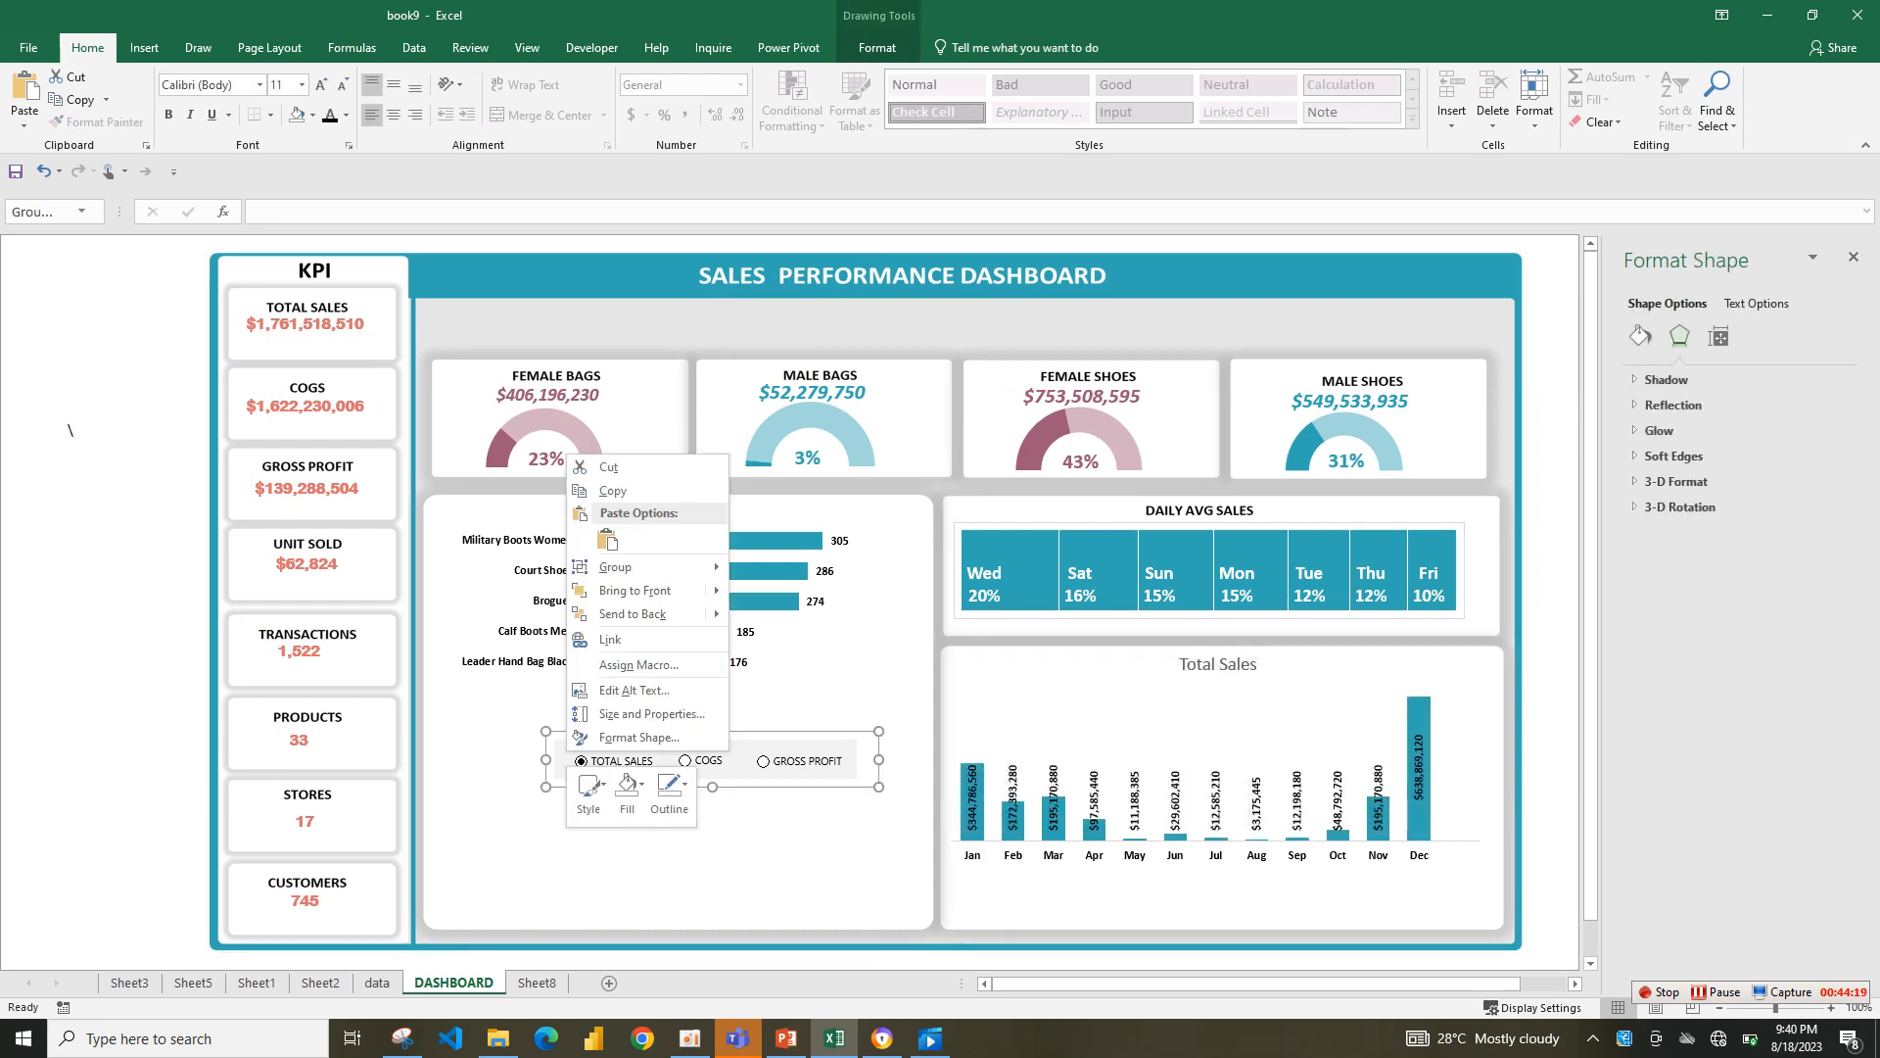
click(609, 467)
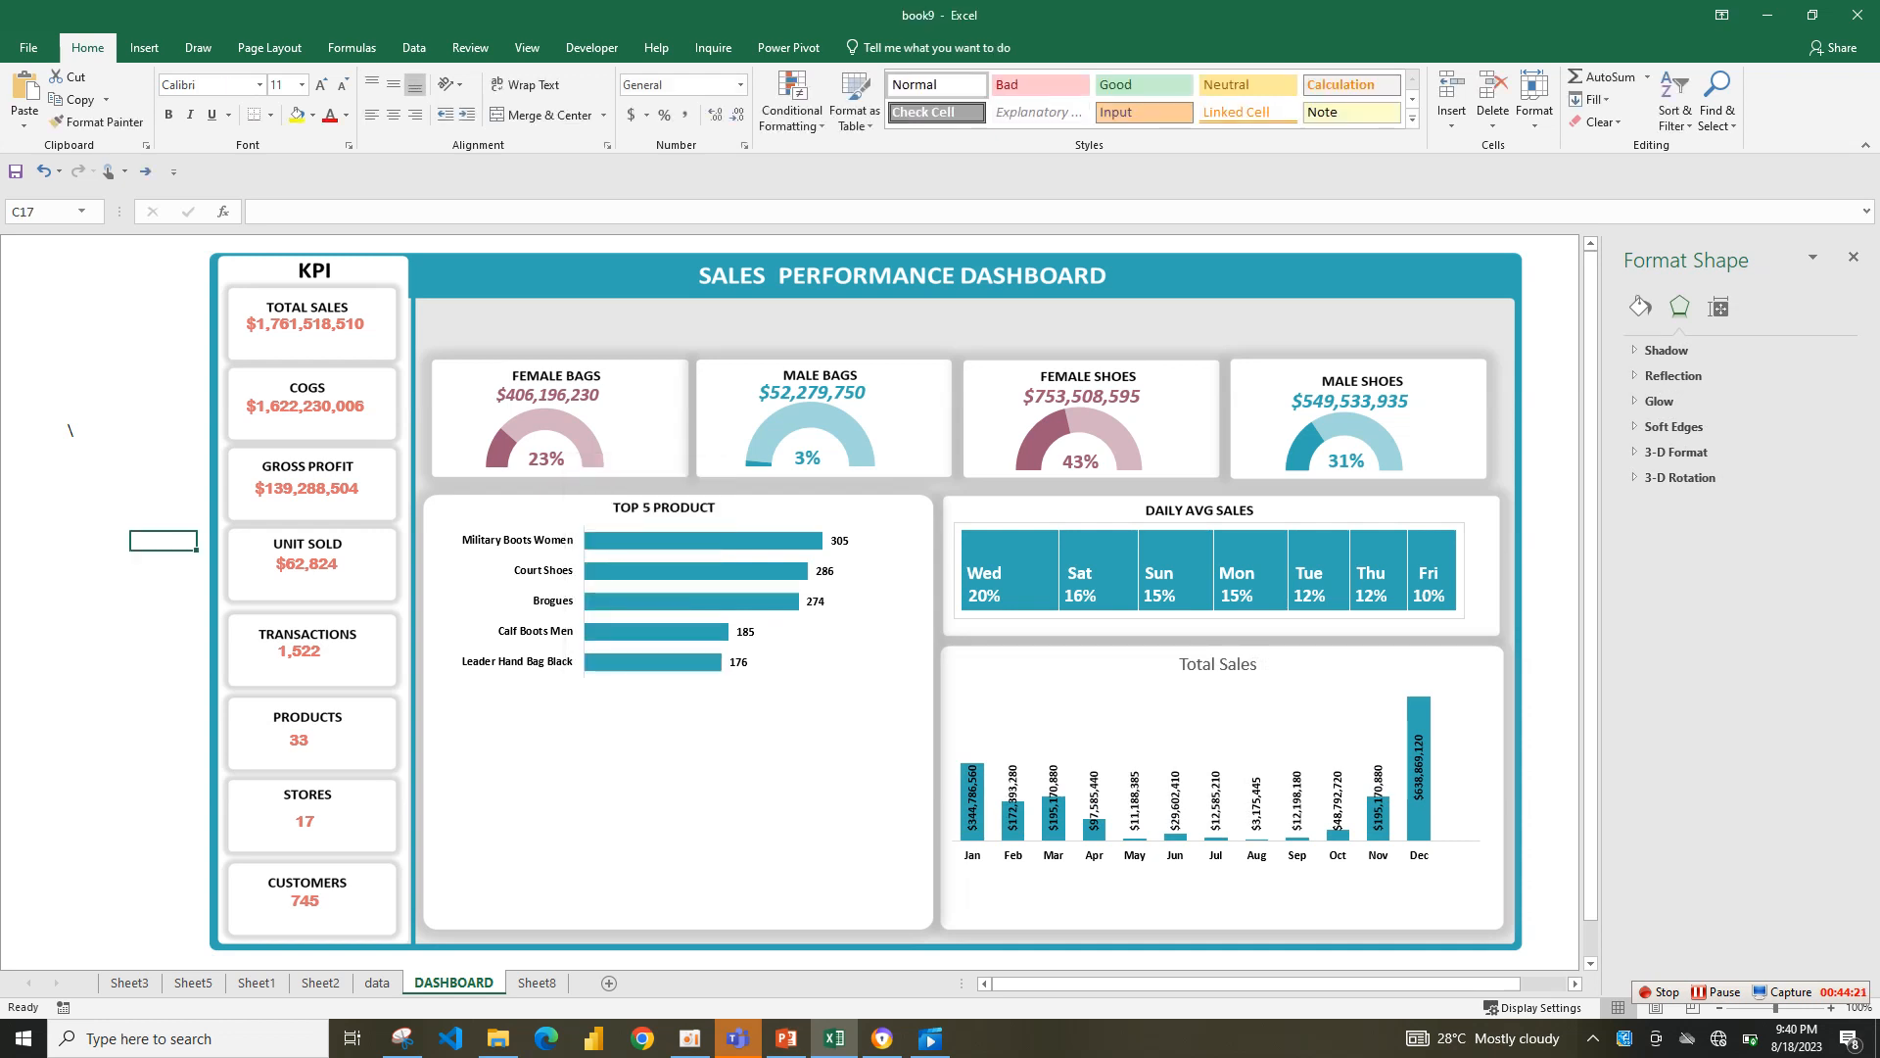
right_click(1182, 895)
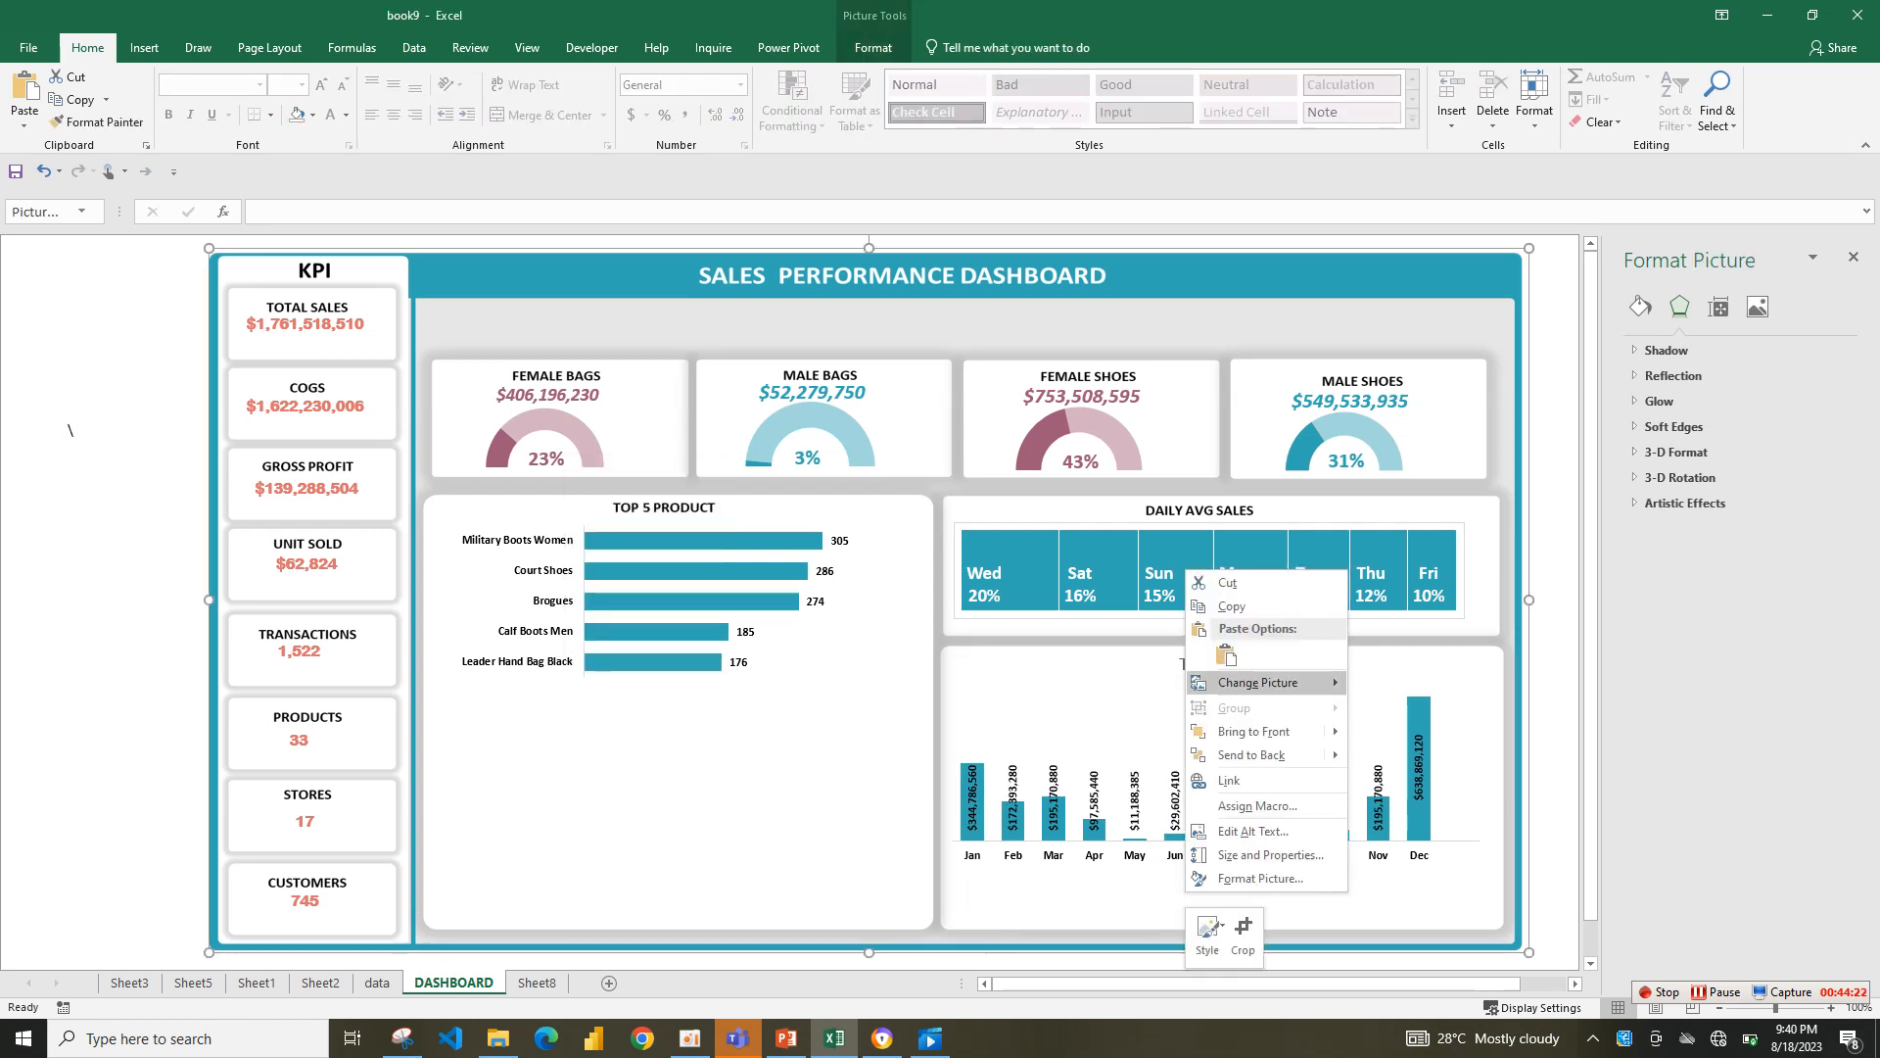
click(1226, 655)
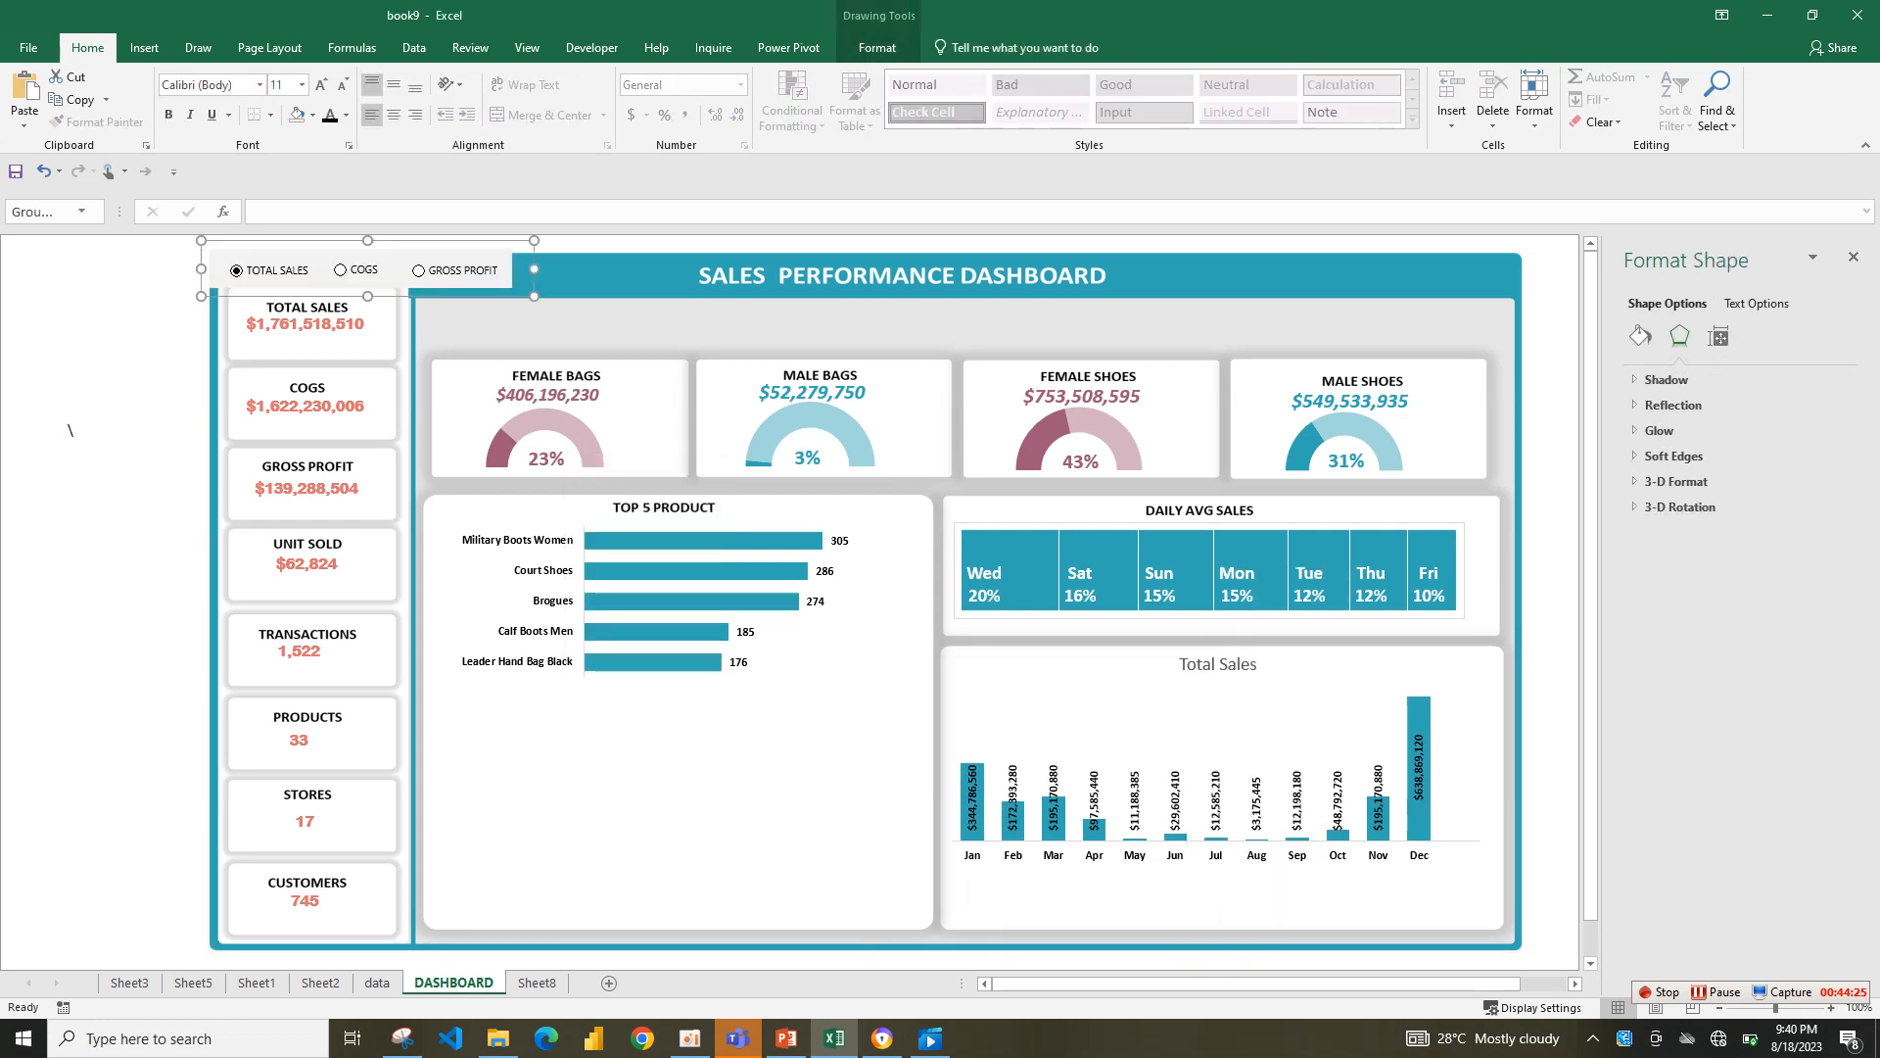
drag(333, 293, 1204, 908)
click(1216, 720)
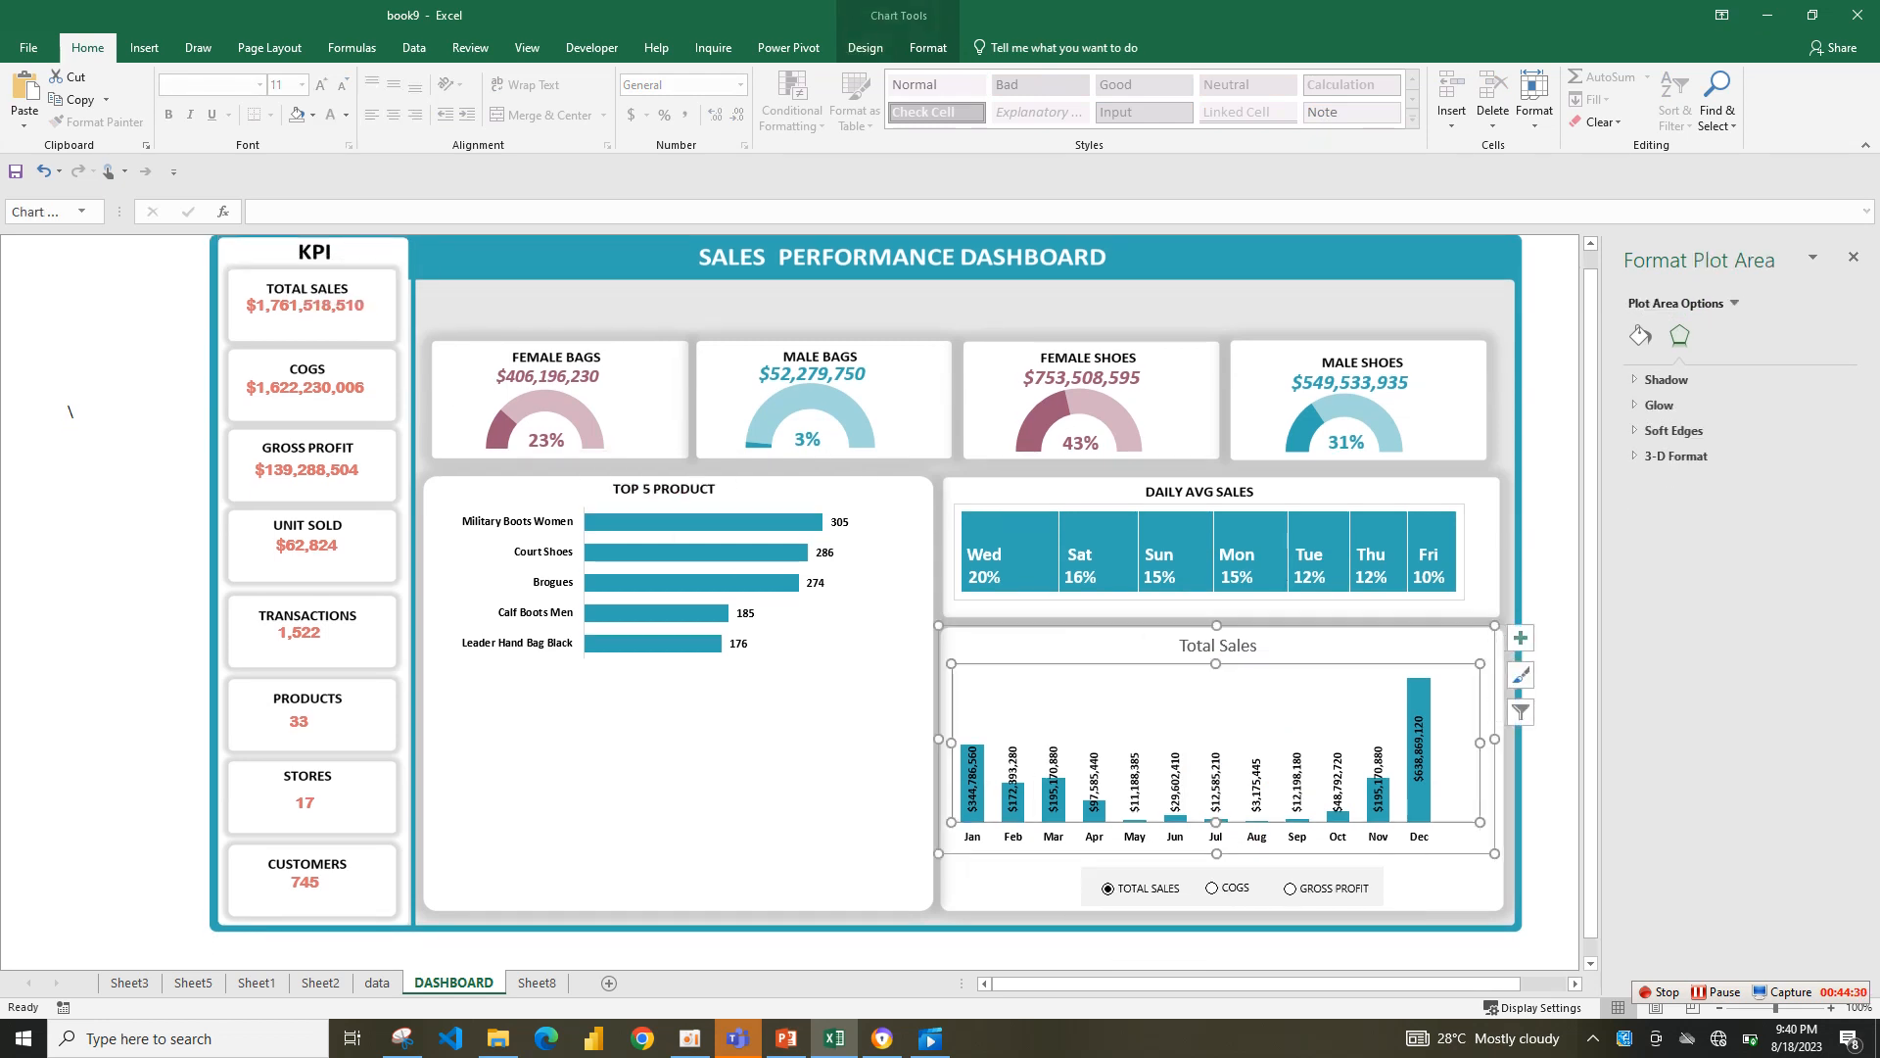
click(784, 773)
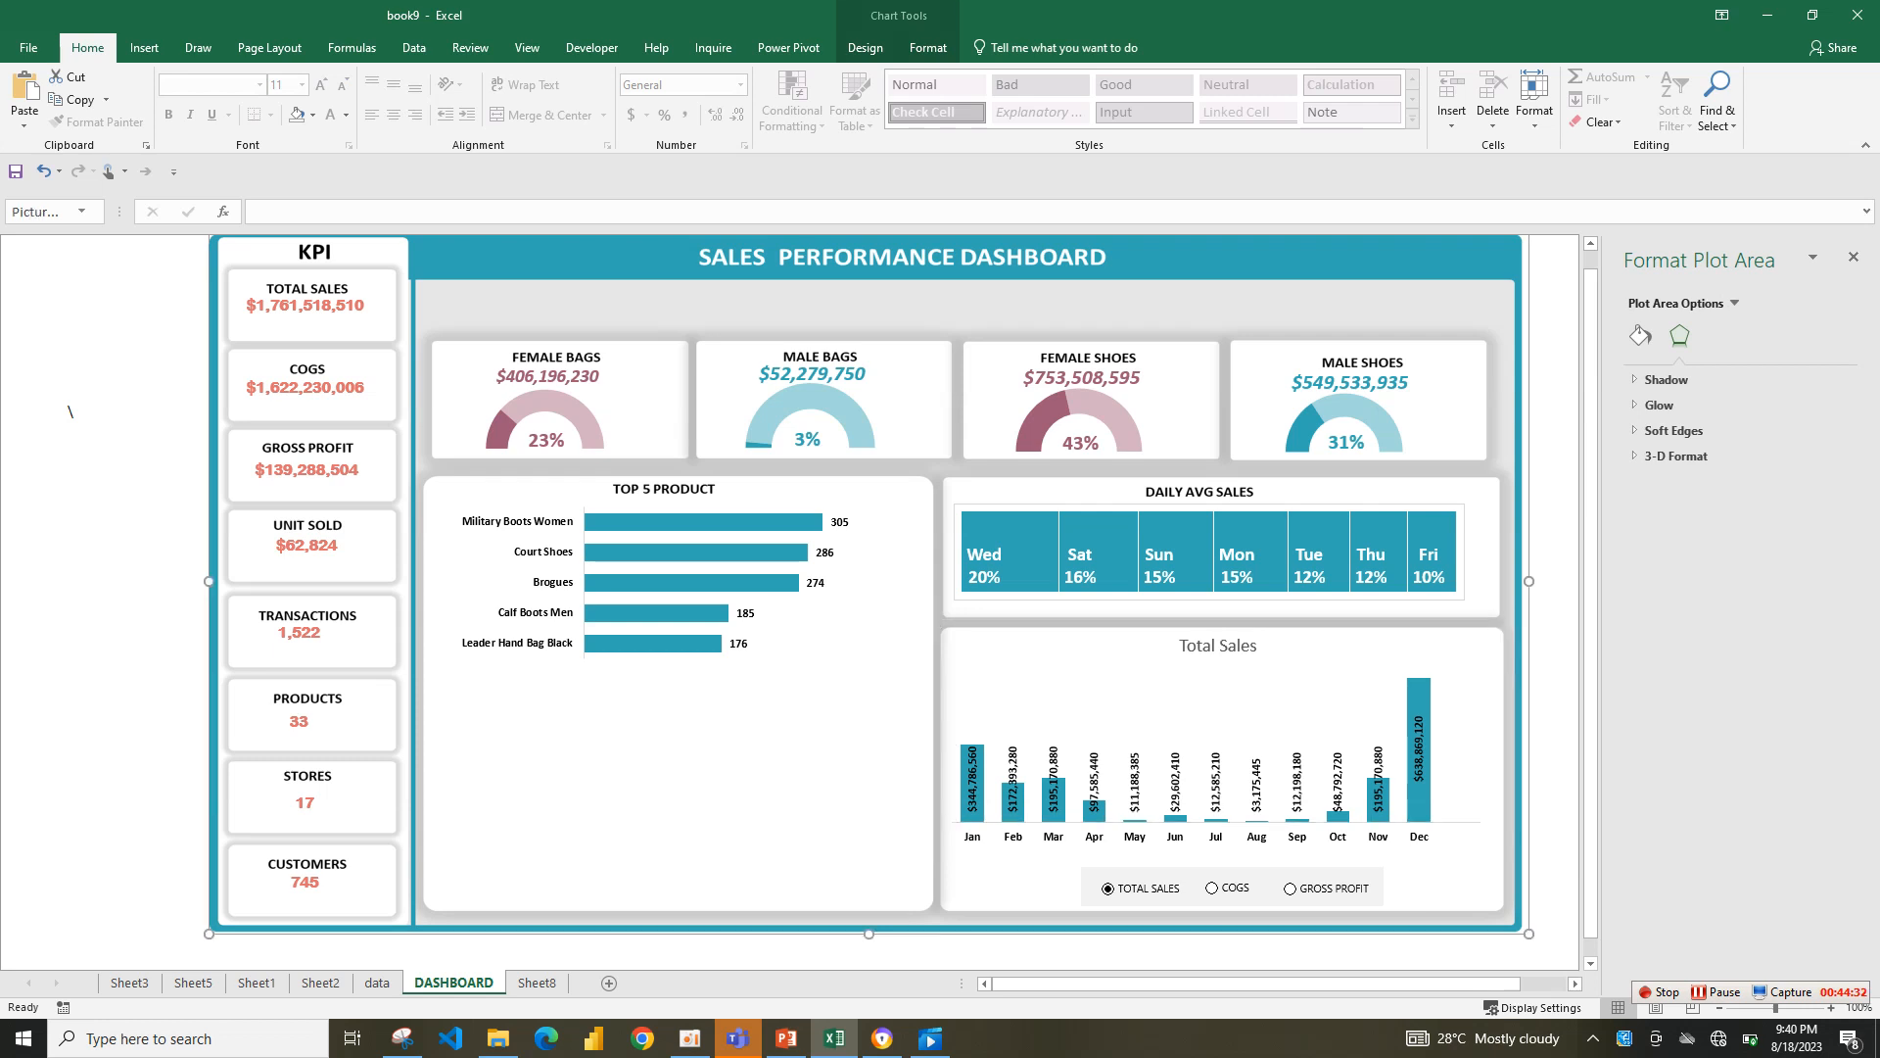
drag(1197, 896, 1182, 882)
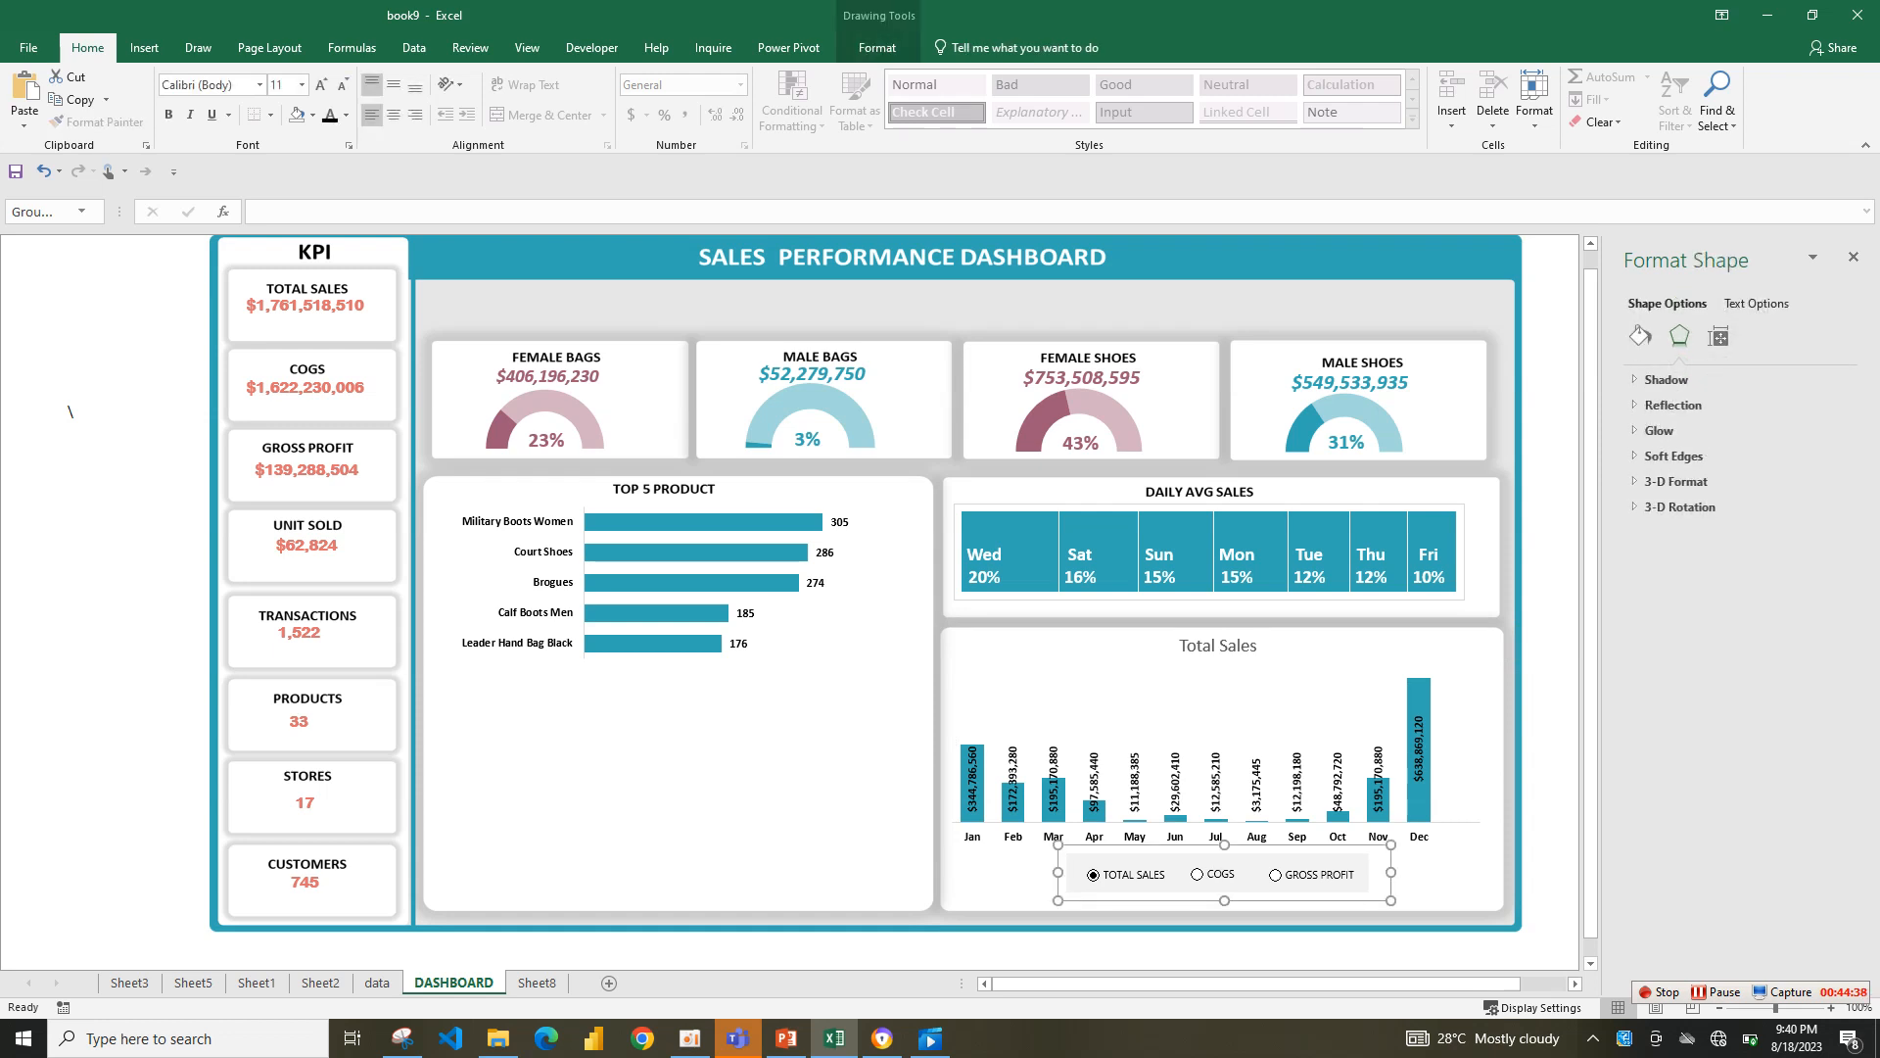
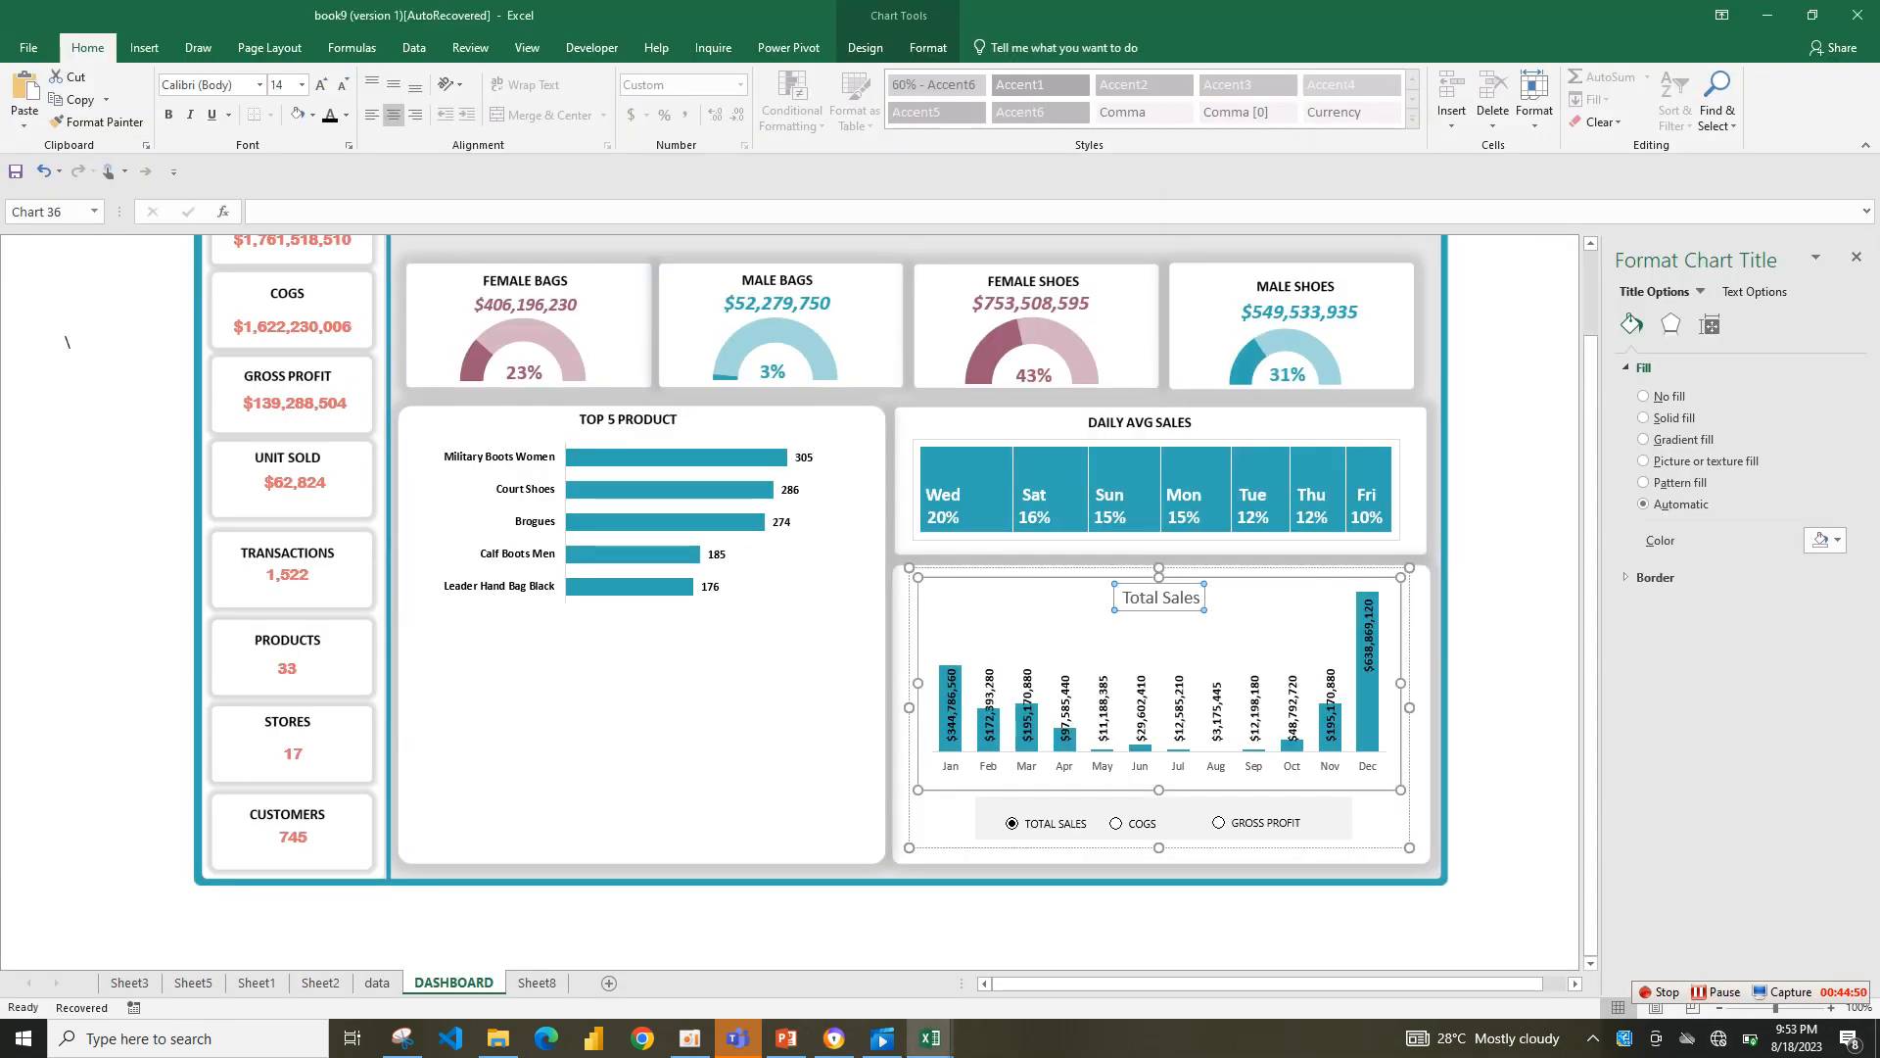
- Test the option buttons under the chart by switching repeatedly between Gross Profit, COGS and Total Sales
click(1219, 823)
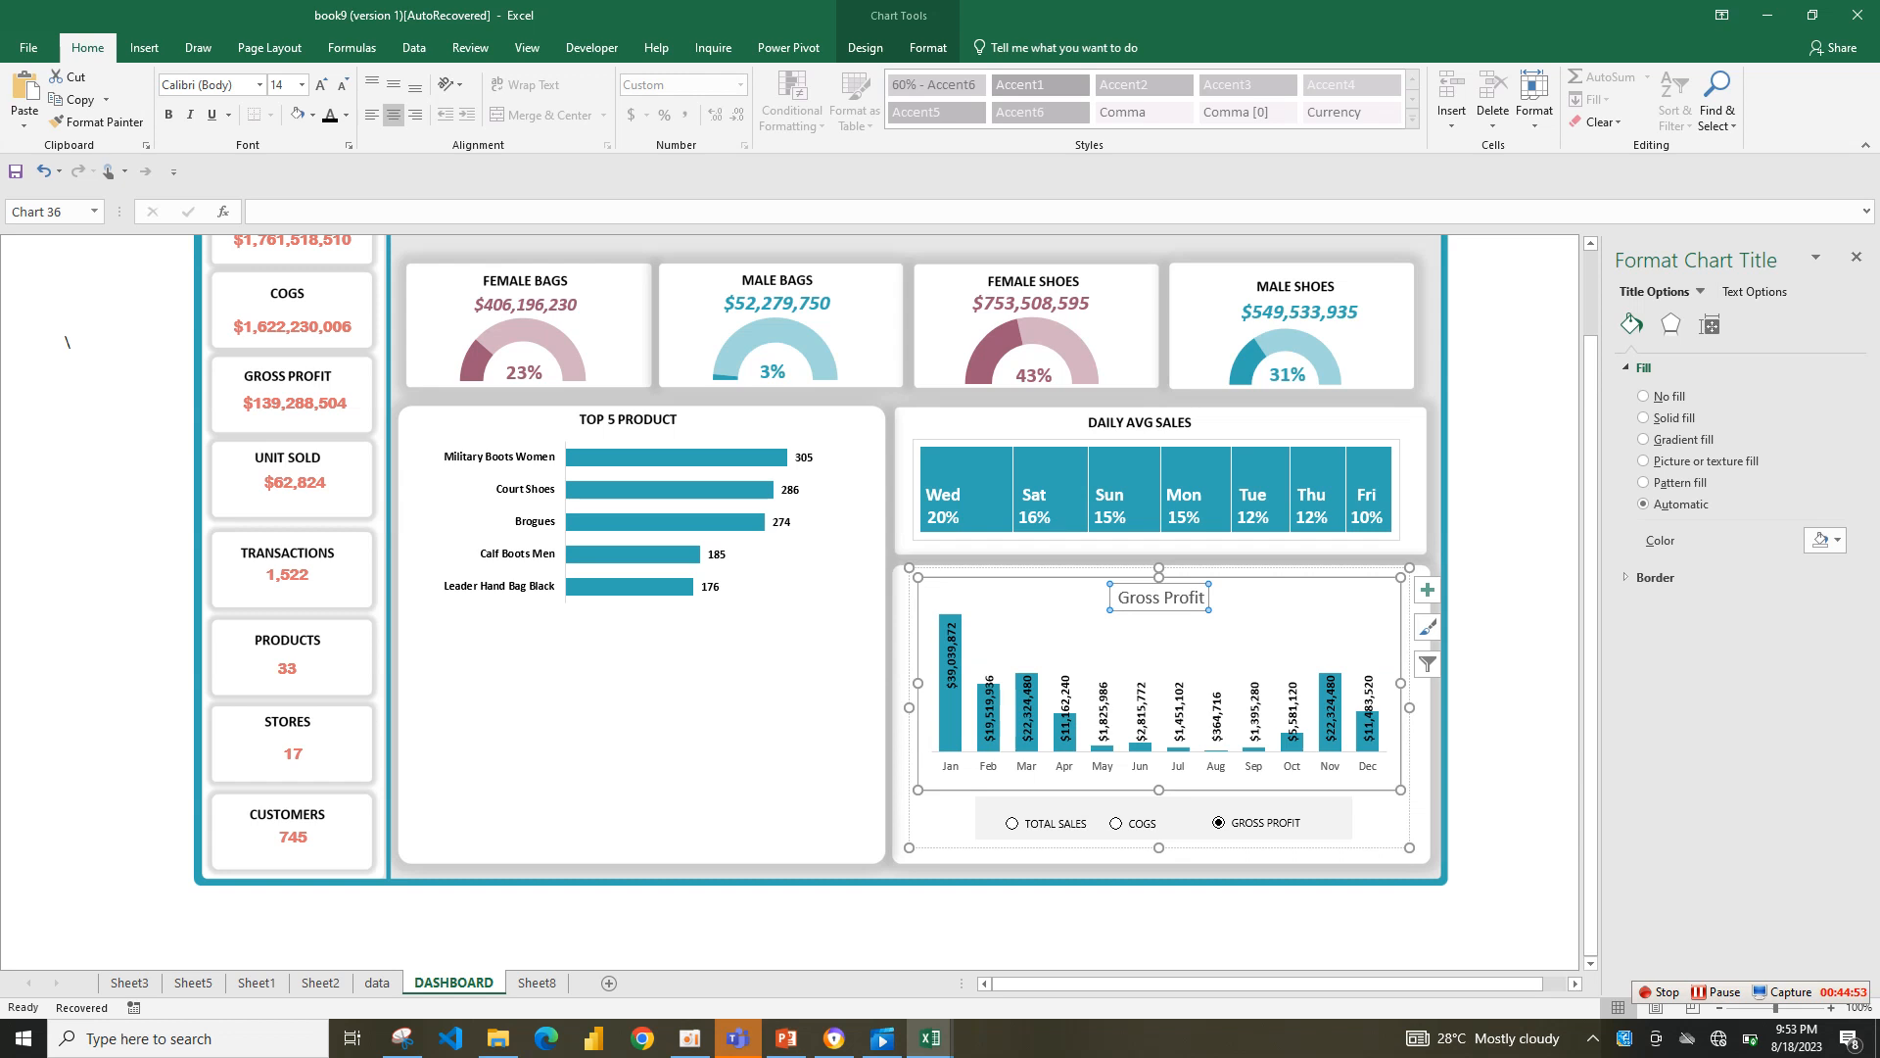
click(1116, 822)
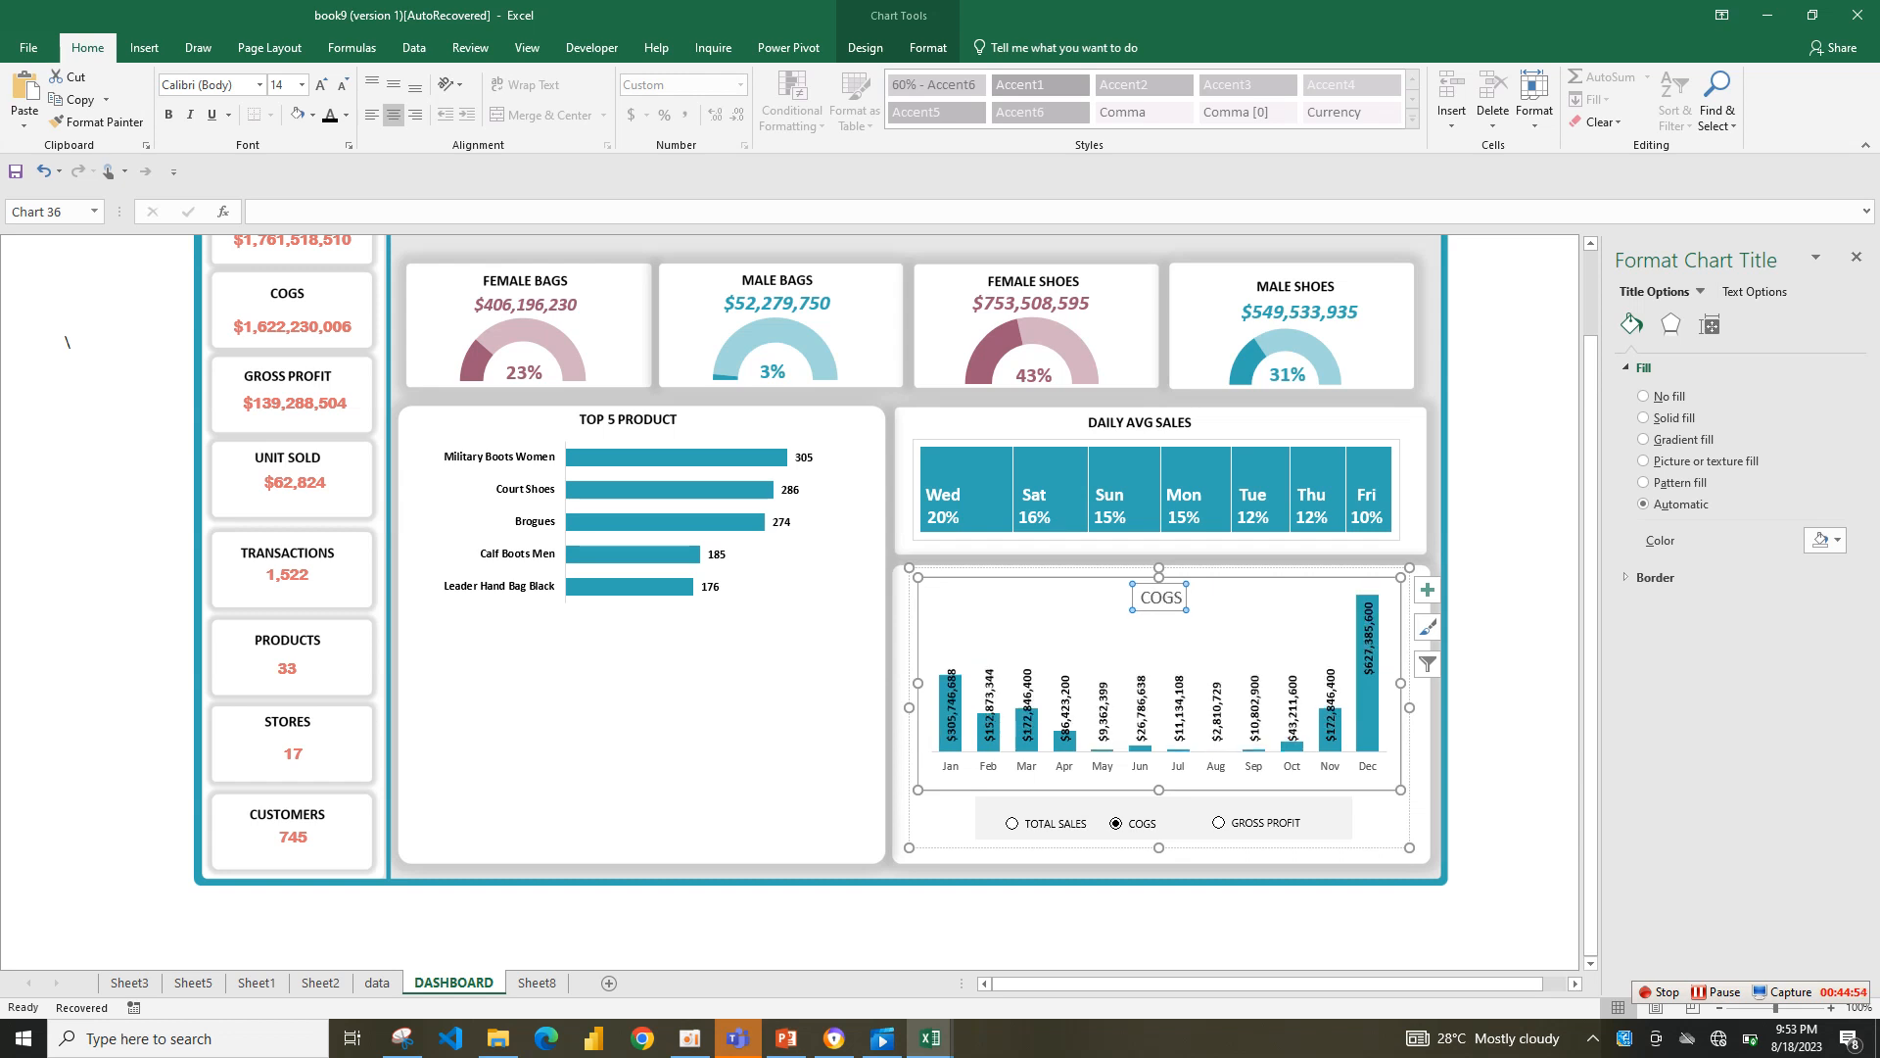
click(1012, 824)
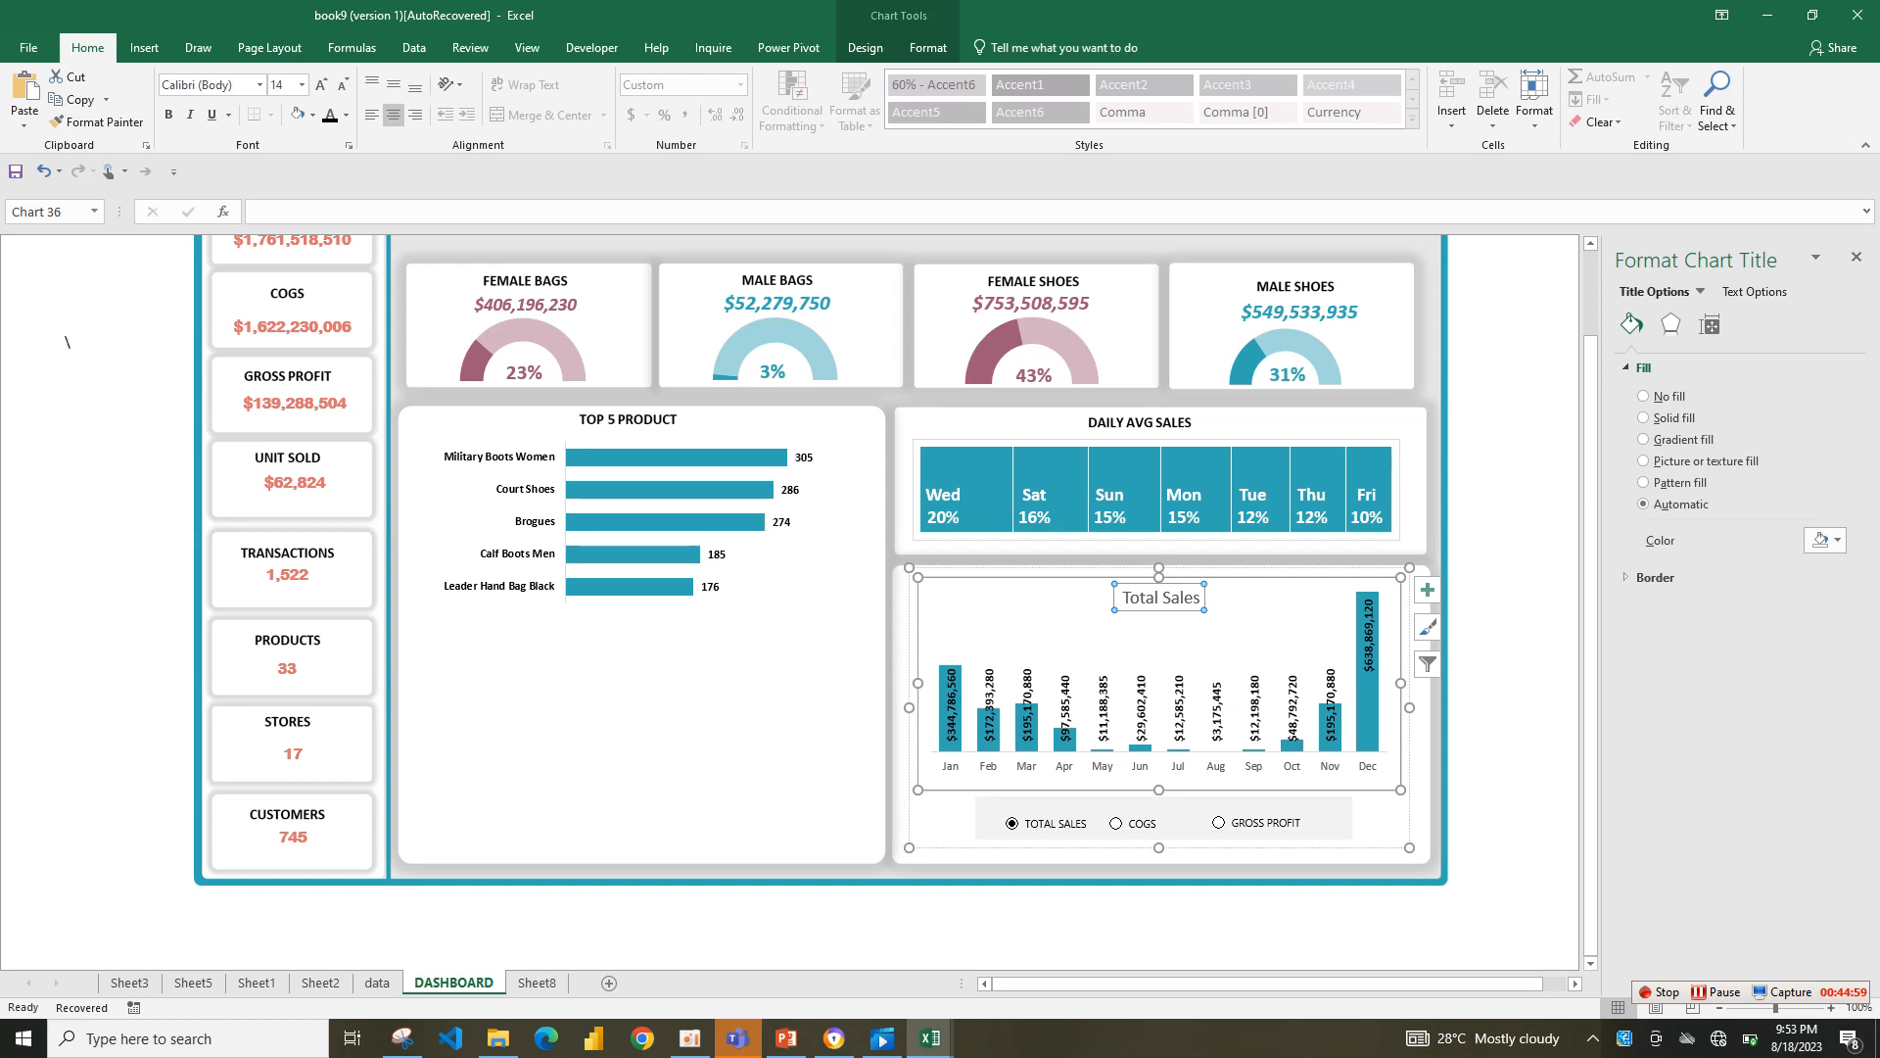
click(1116, 824)
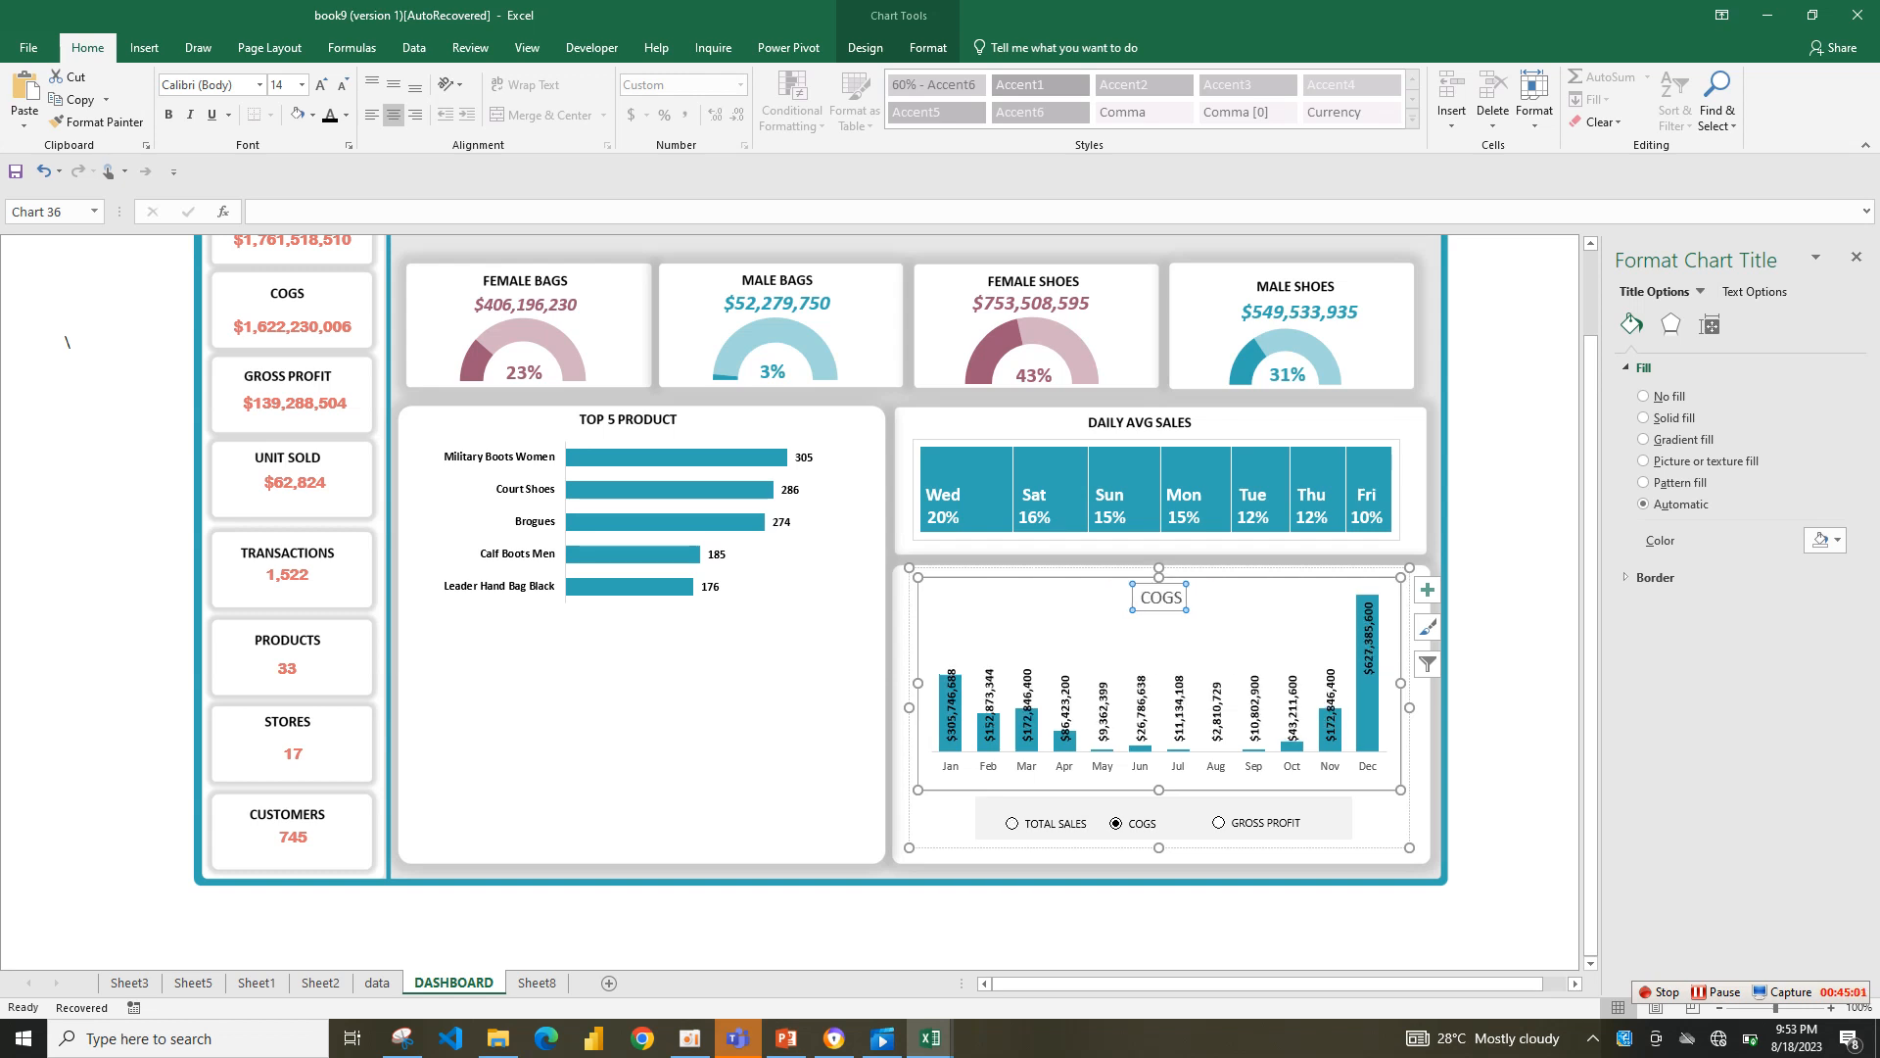
click(1218, 823)
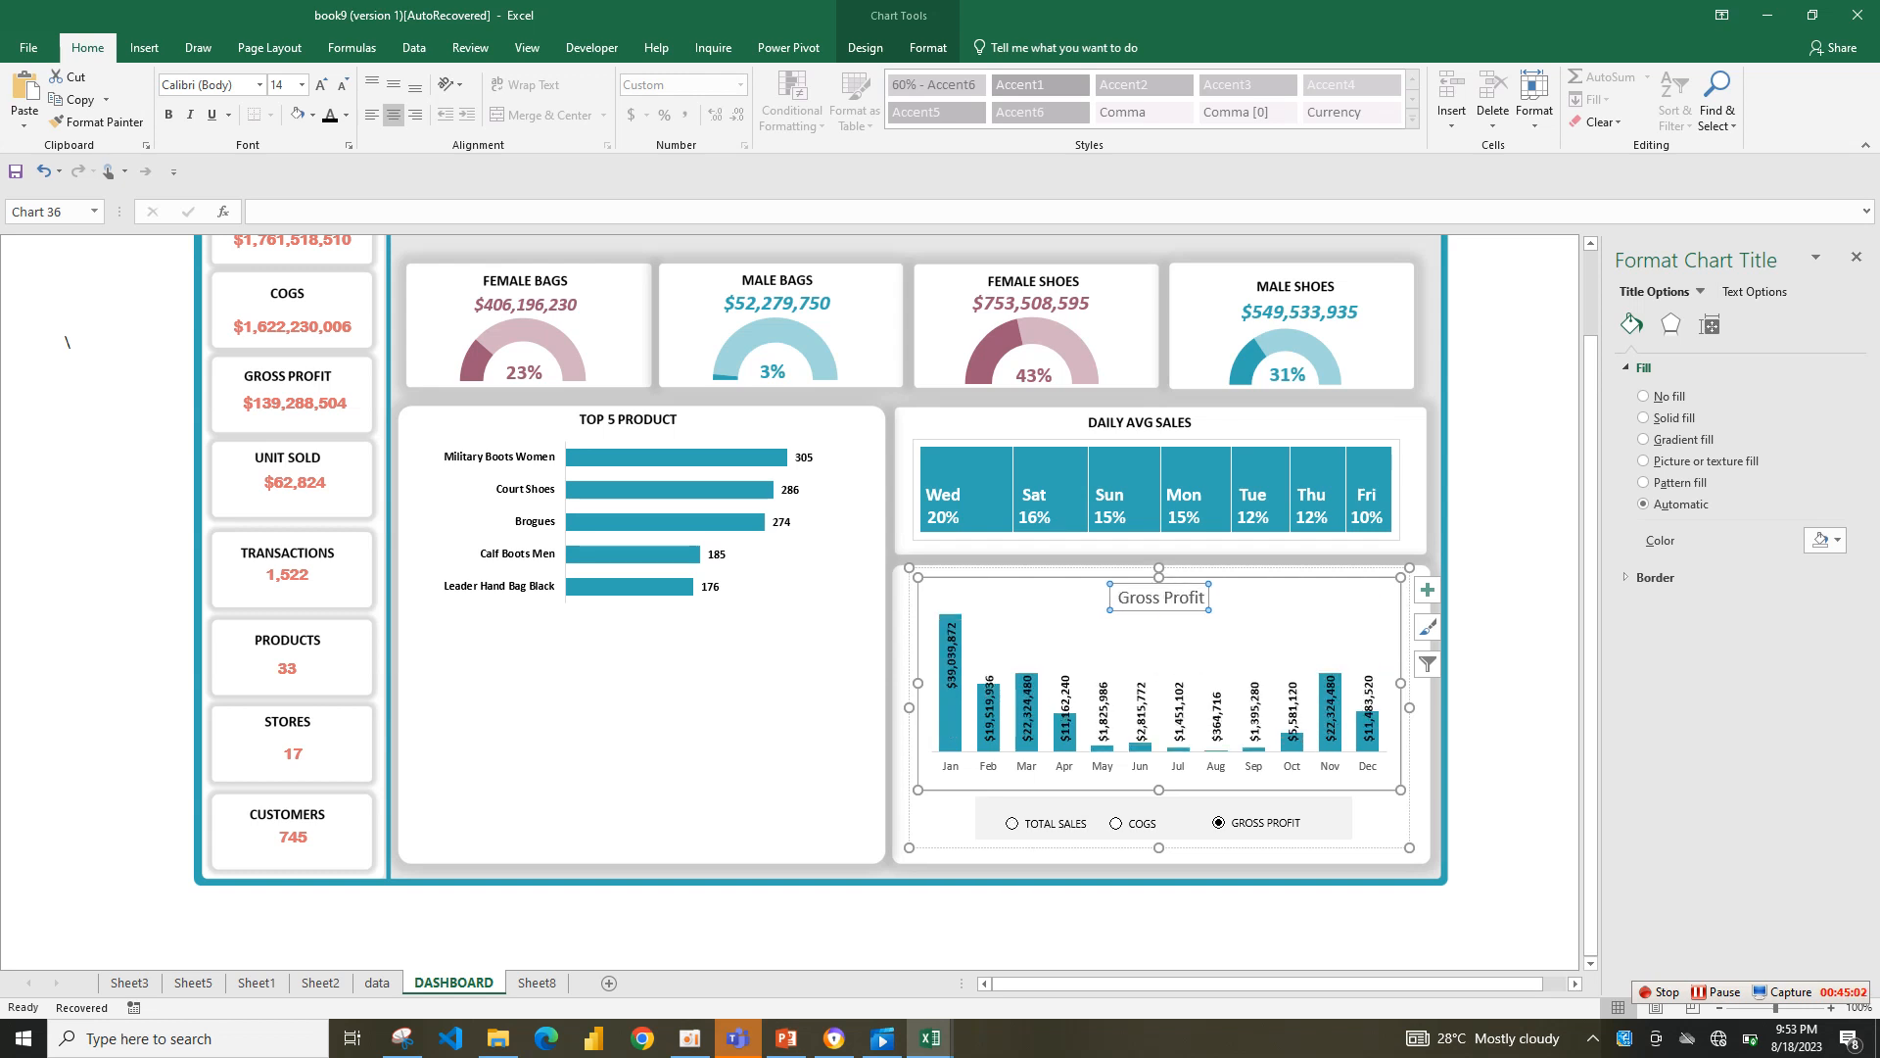
- Make the column chart's month axis labels and title bold, with black title text, and switch the chart to Total Sales
click(1160, 766)
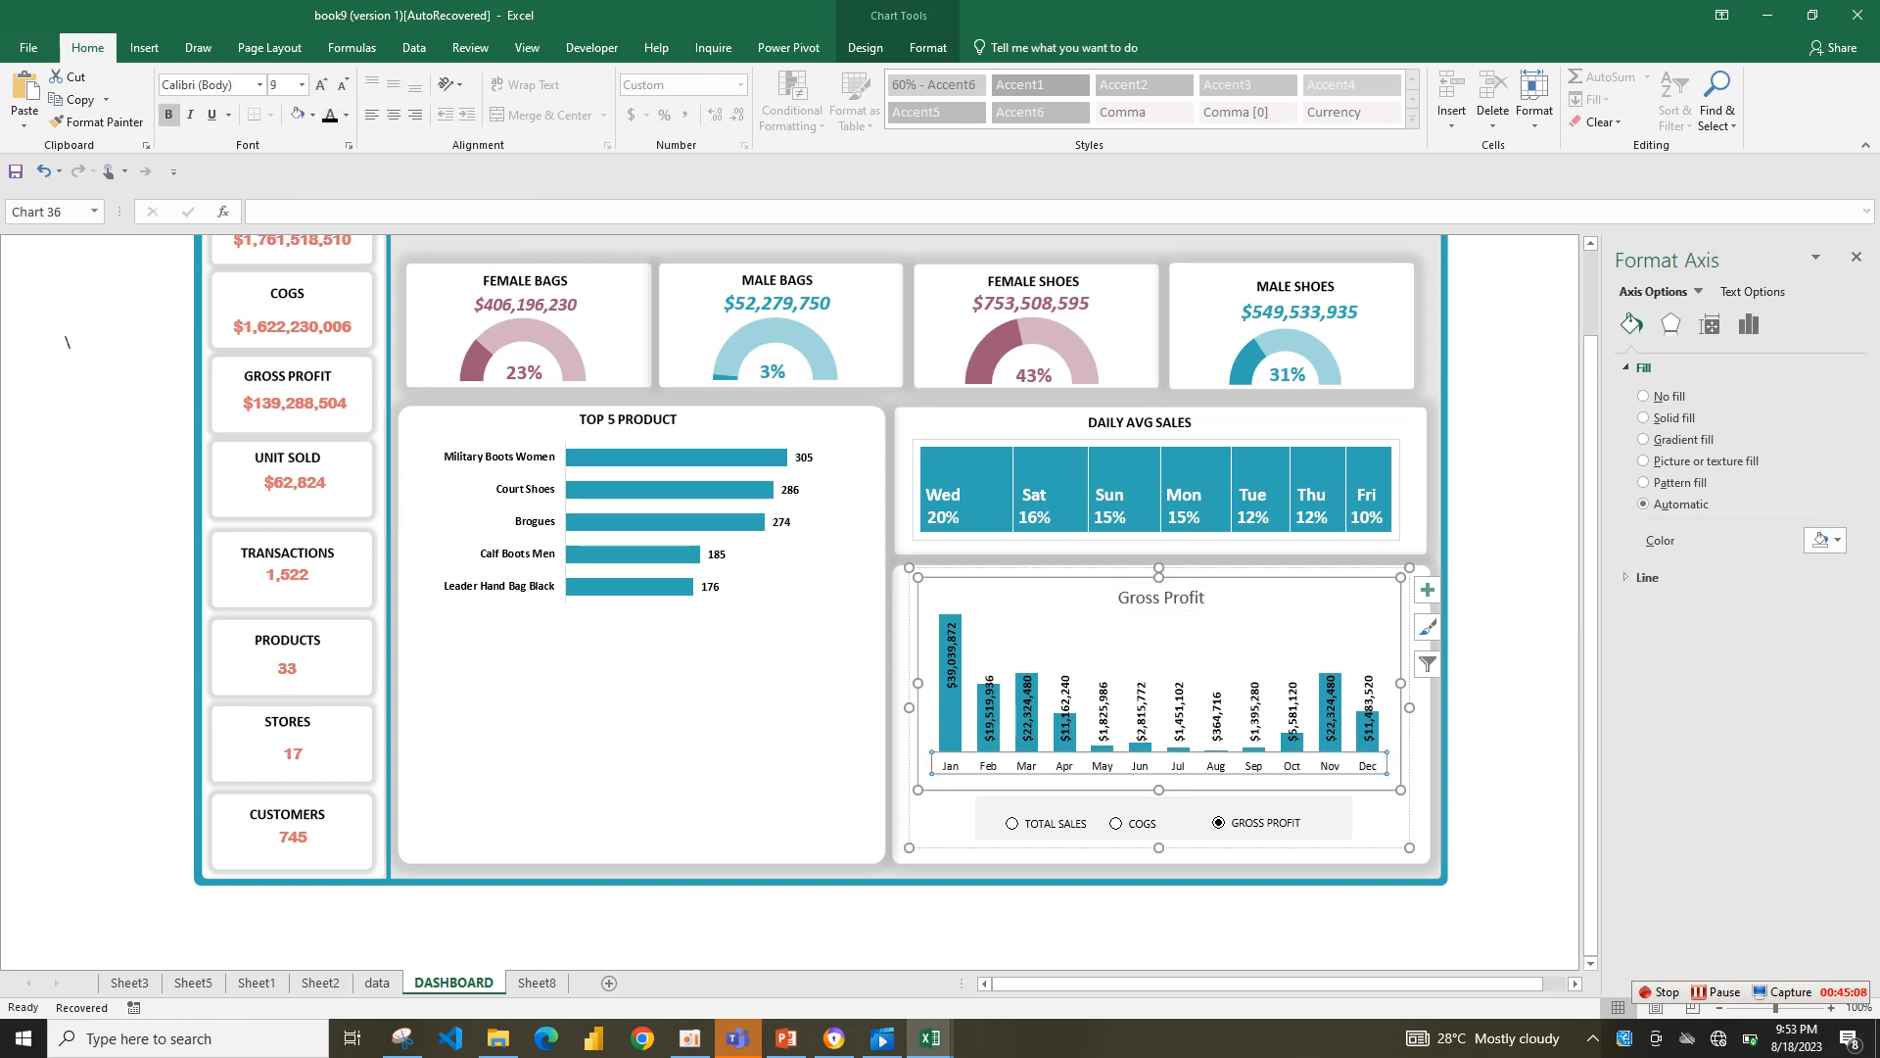
click(168, 115)
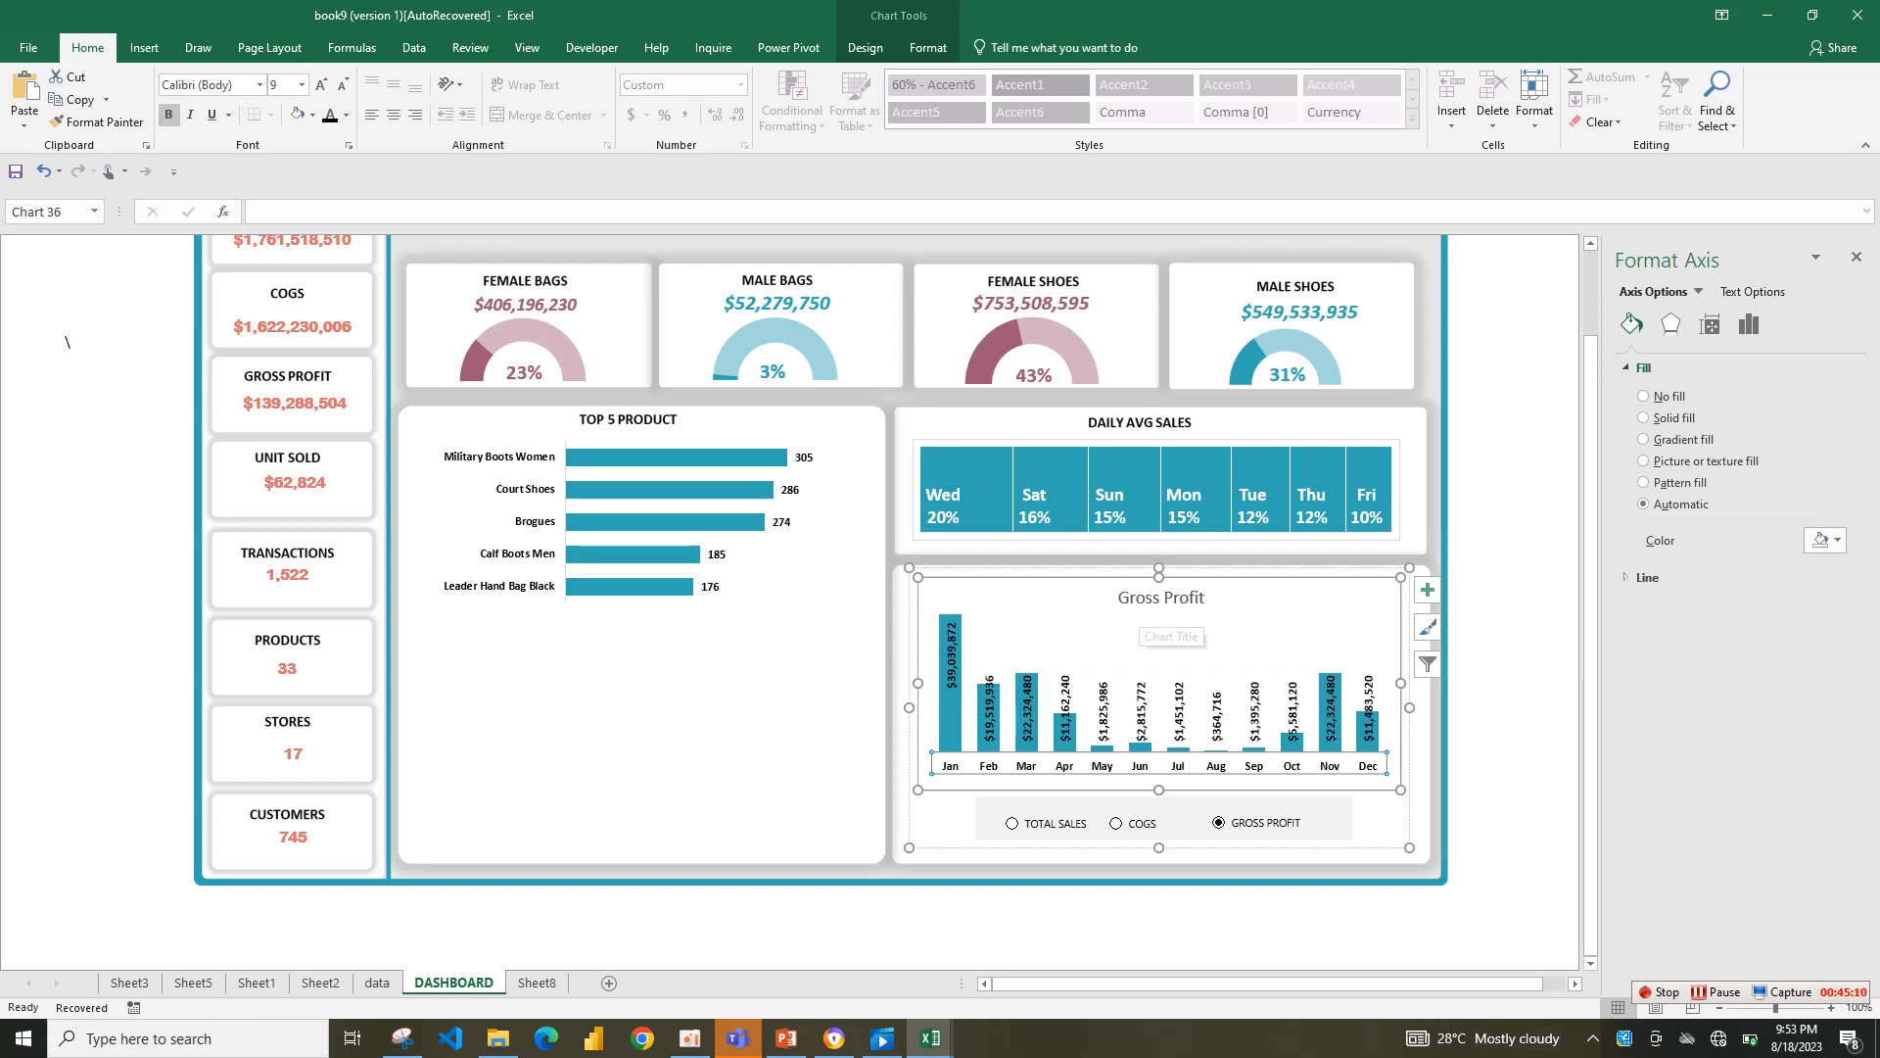
click(1150, 598)
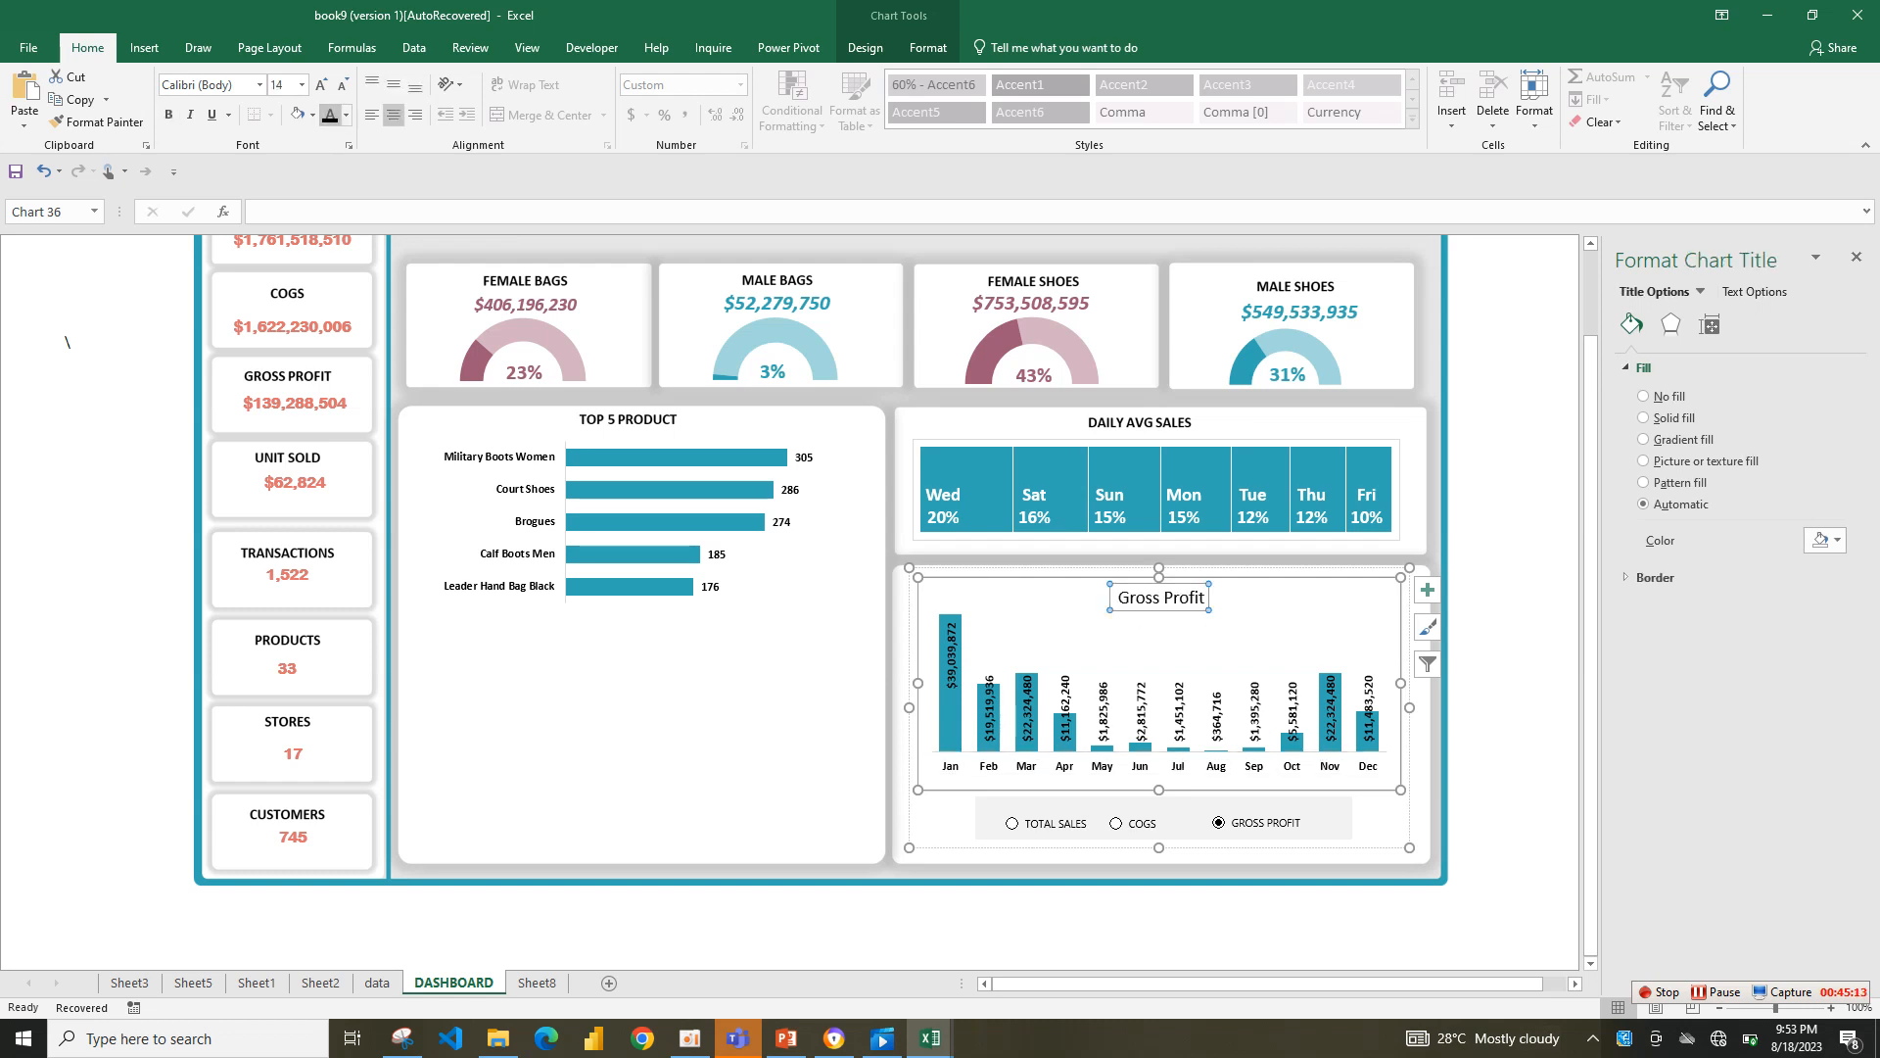
click(169, 115)
click(1477, 792)
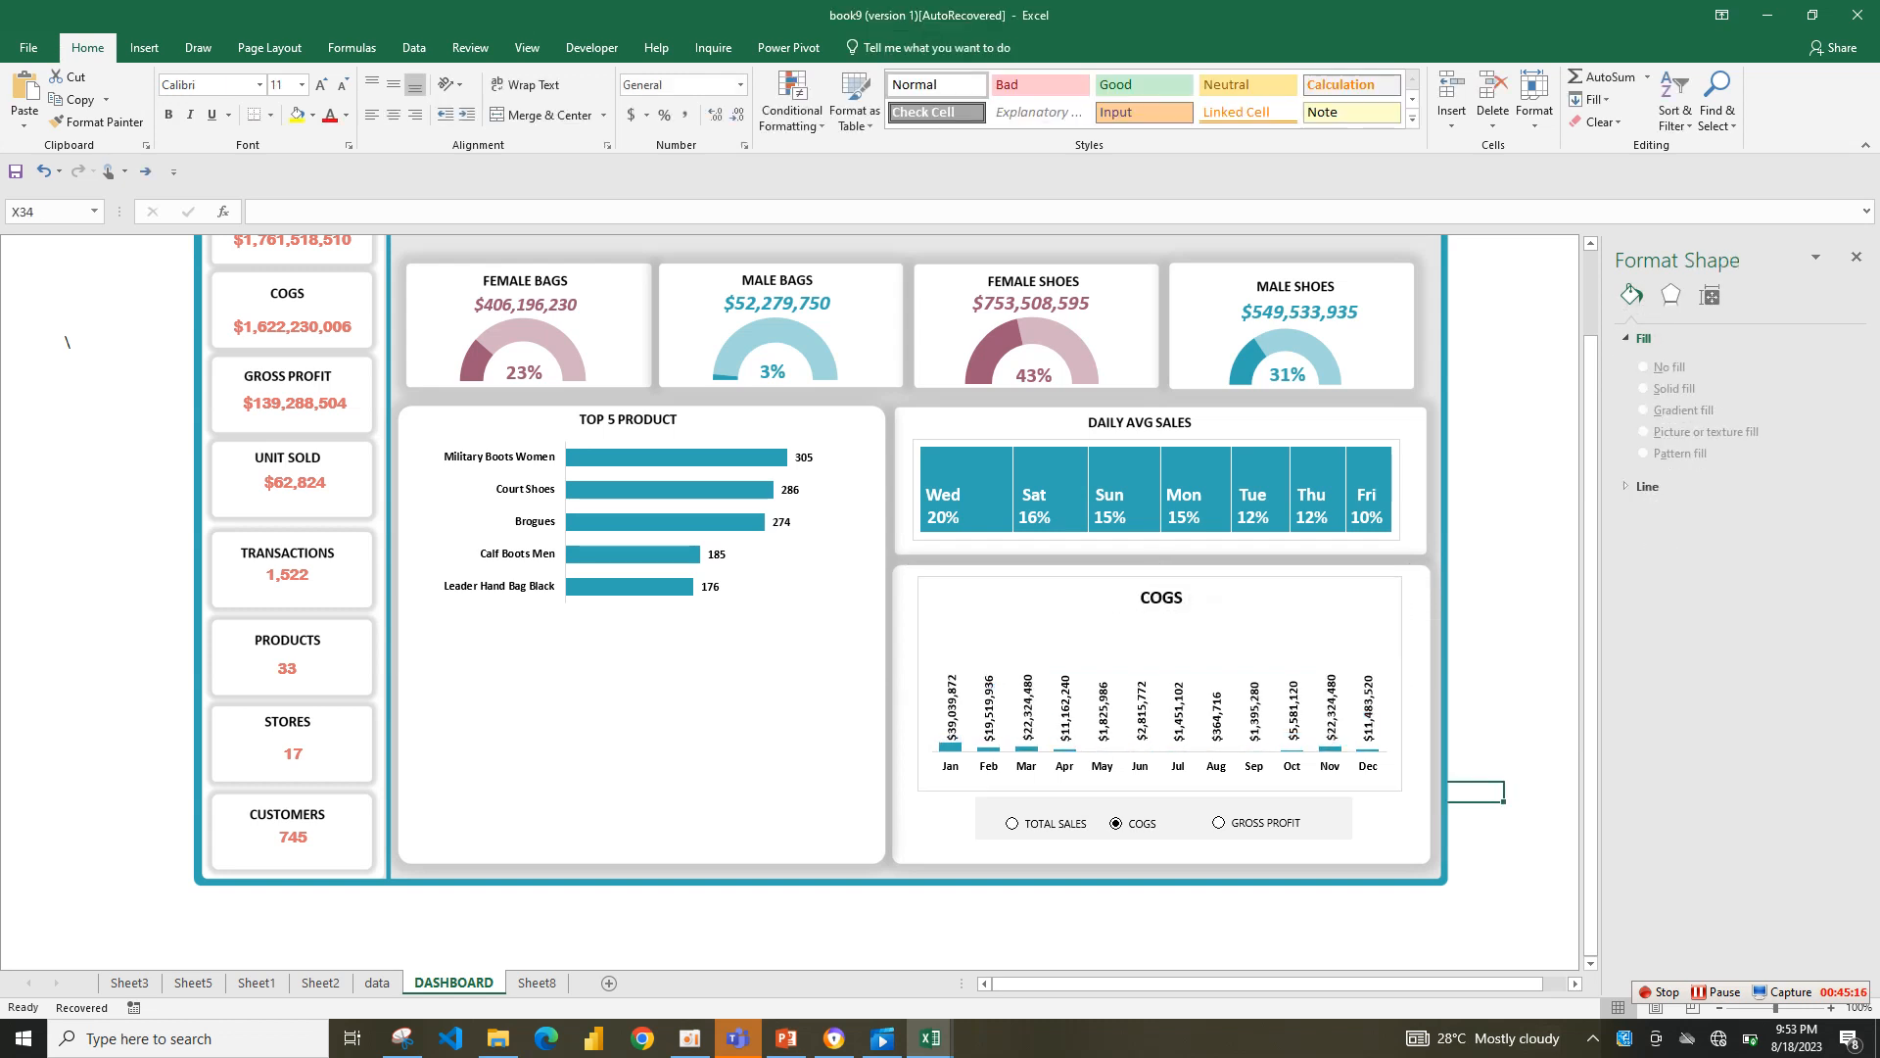
click(1012, 823)
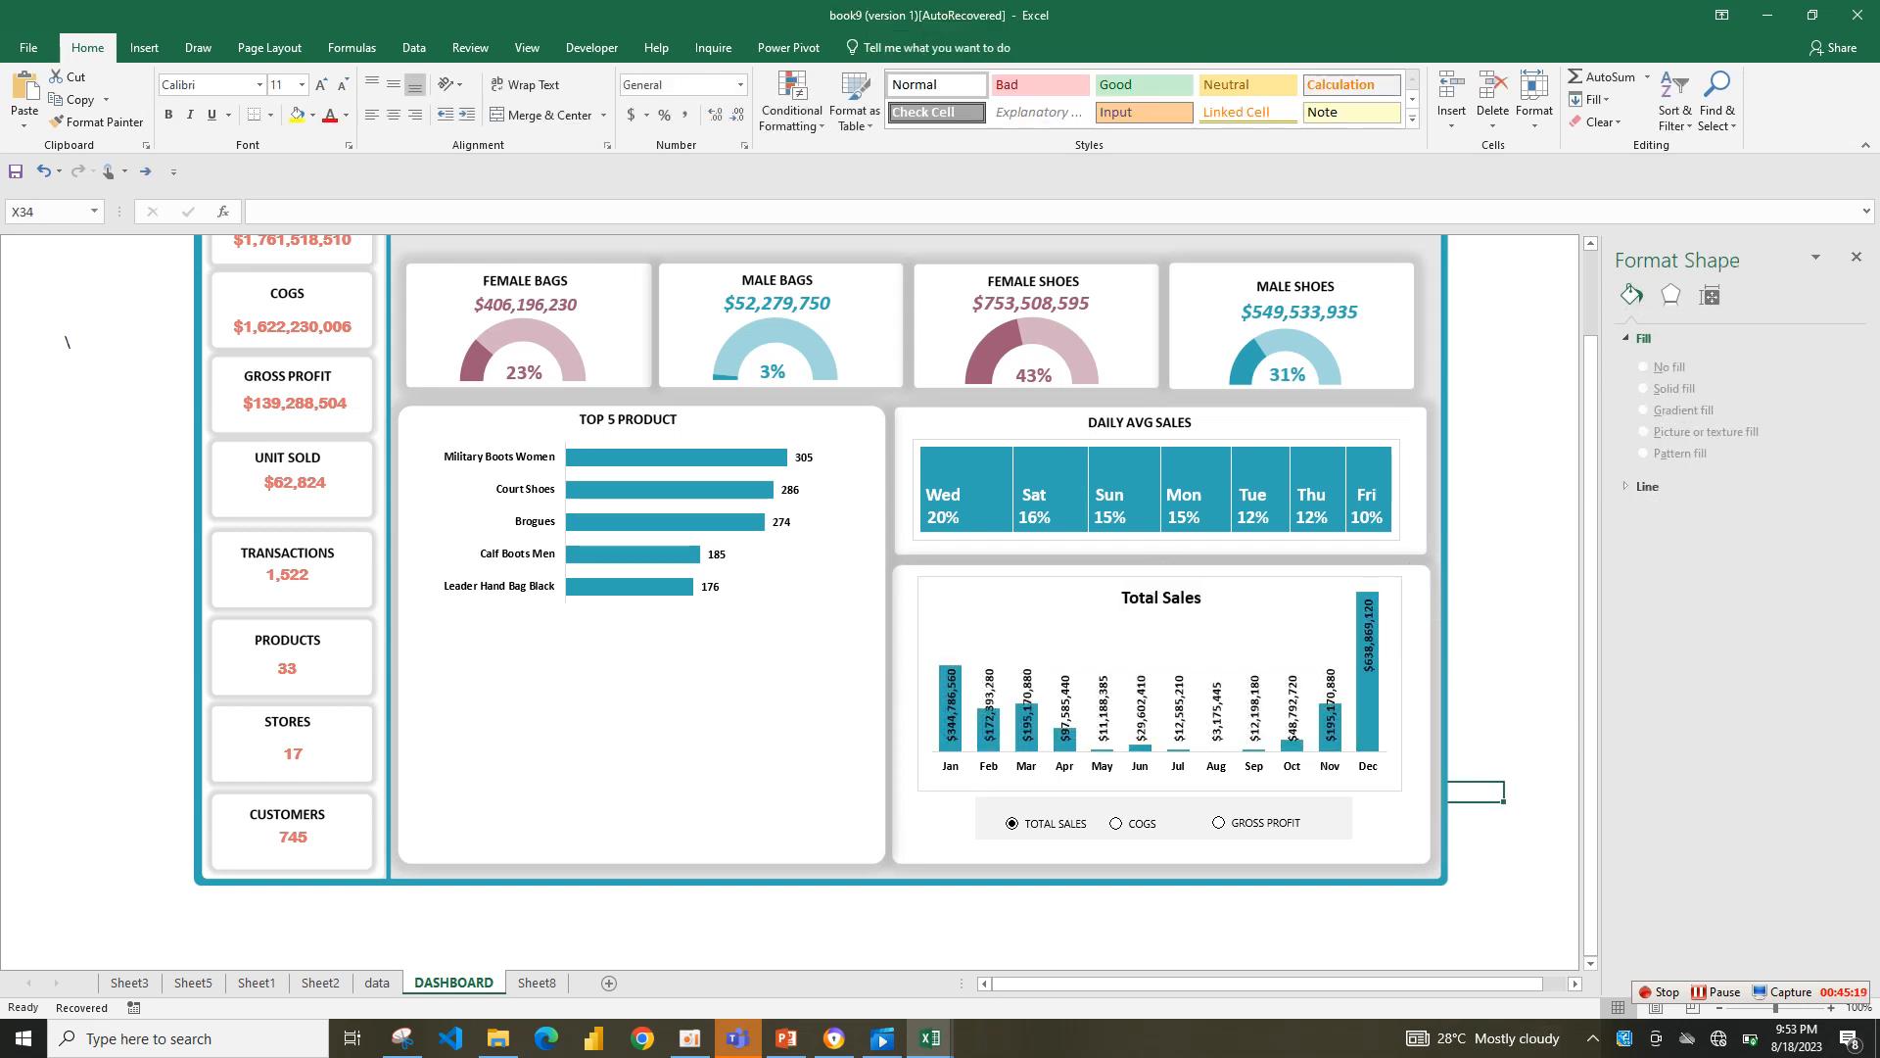
- Look through the workbook's other sheets, examining the reference dashboard on Sheet3 and the summary tables on Sheet8
click(676, 720)
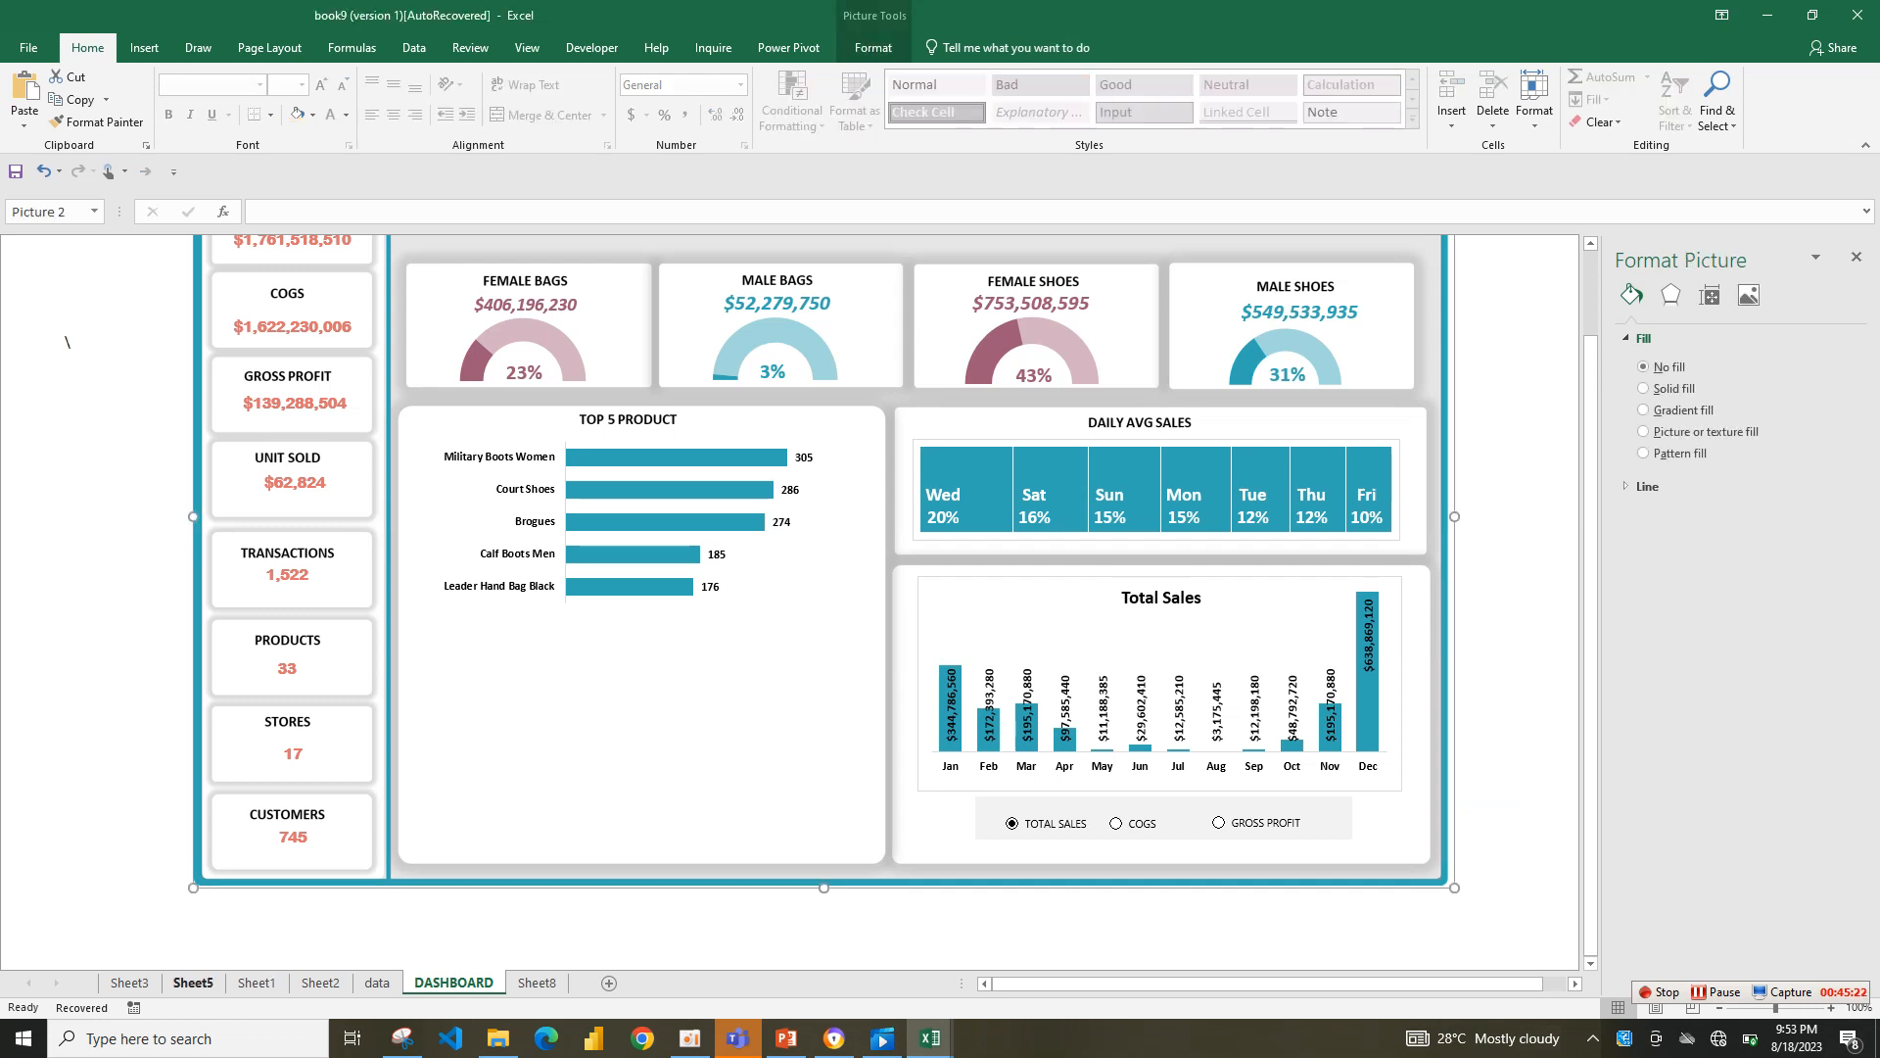
click(192, 983)
click(257, 983)
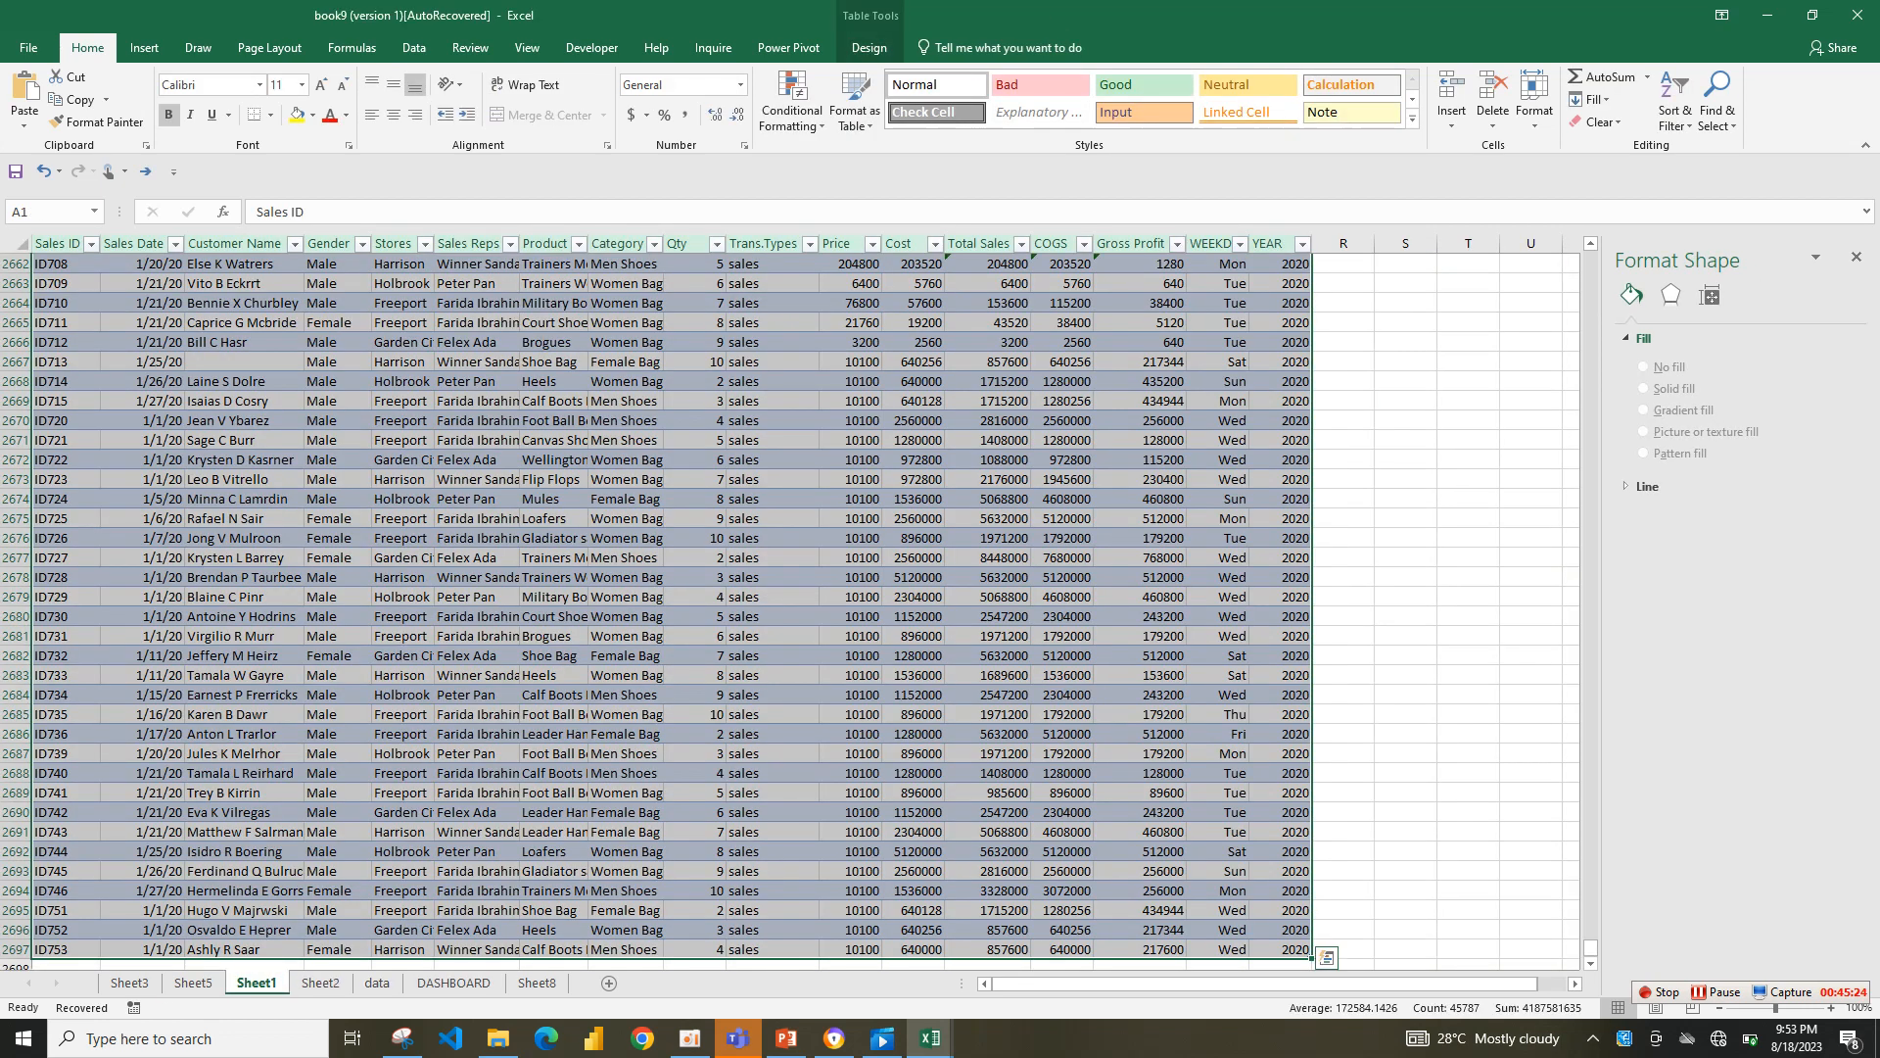
click(321, 983)
click(129, 983)
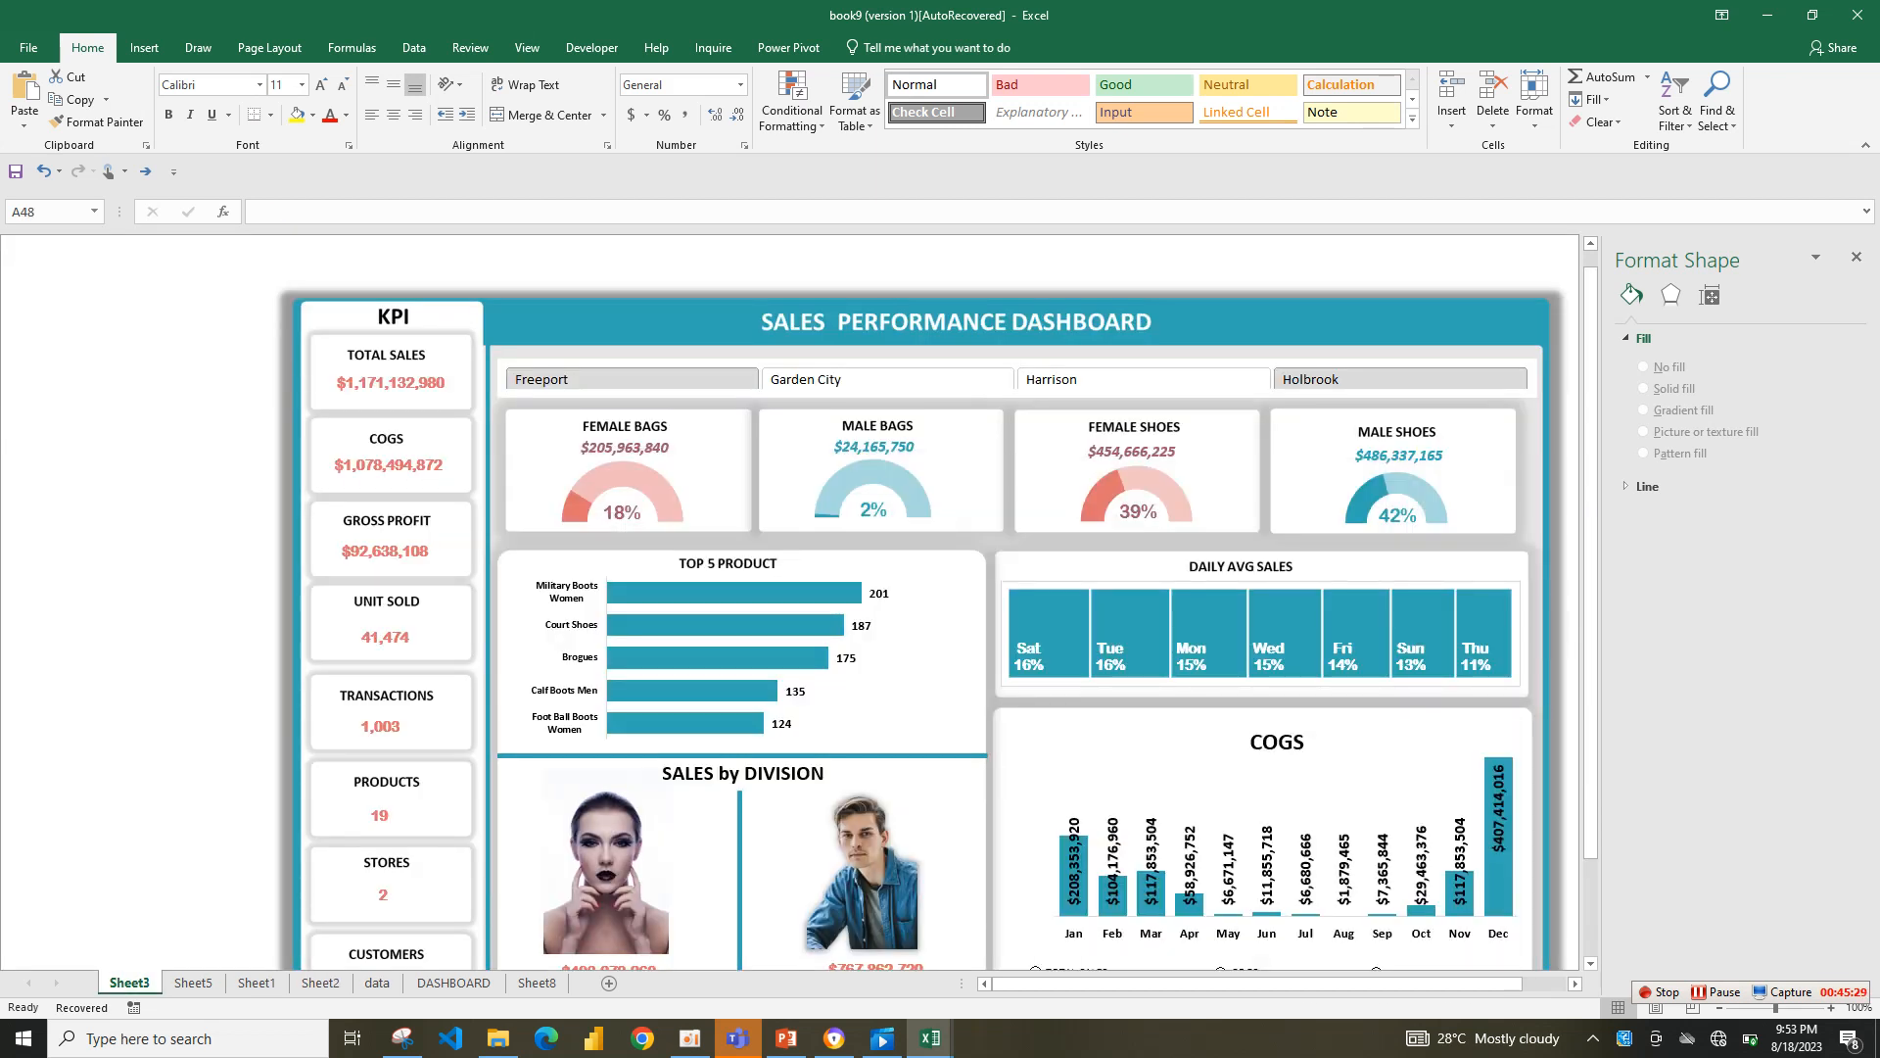
click(536, 982)
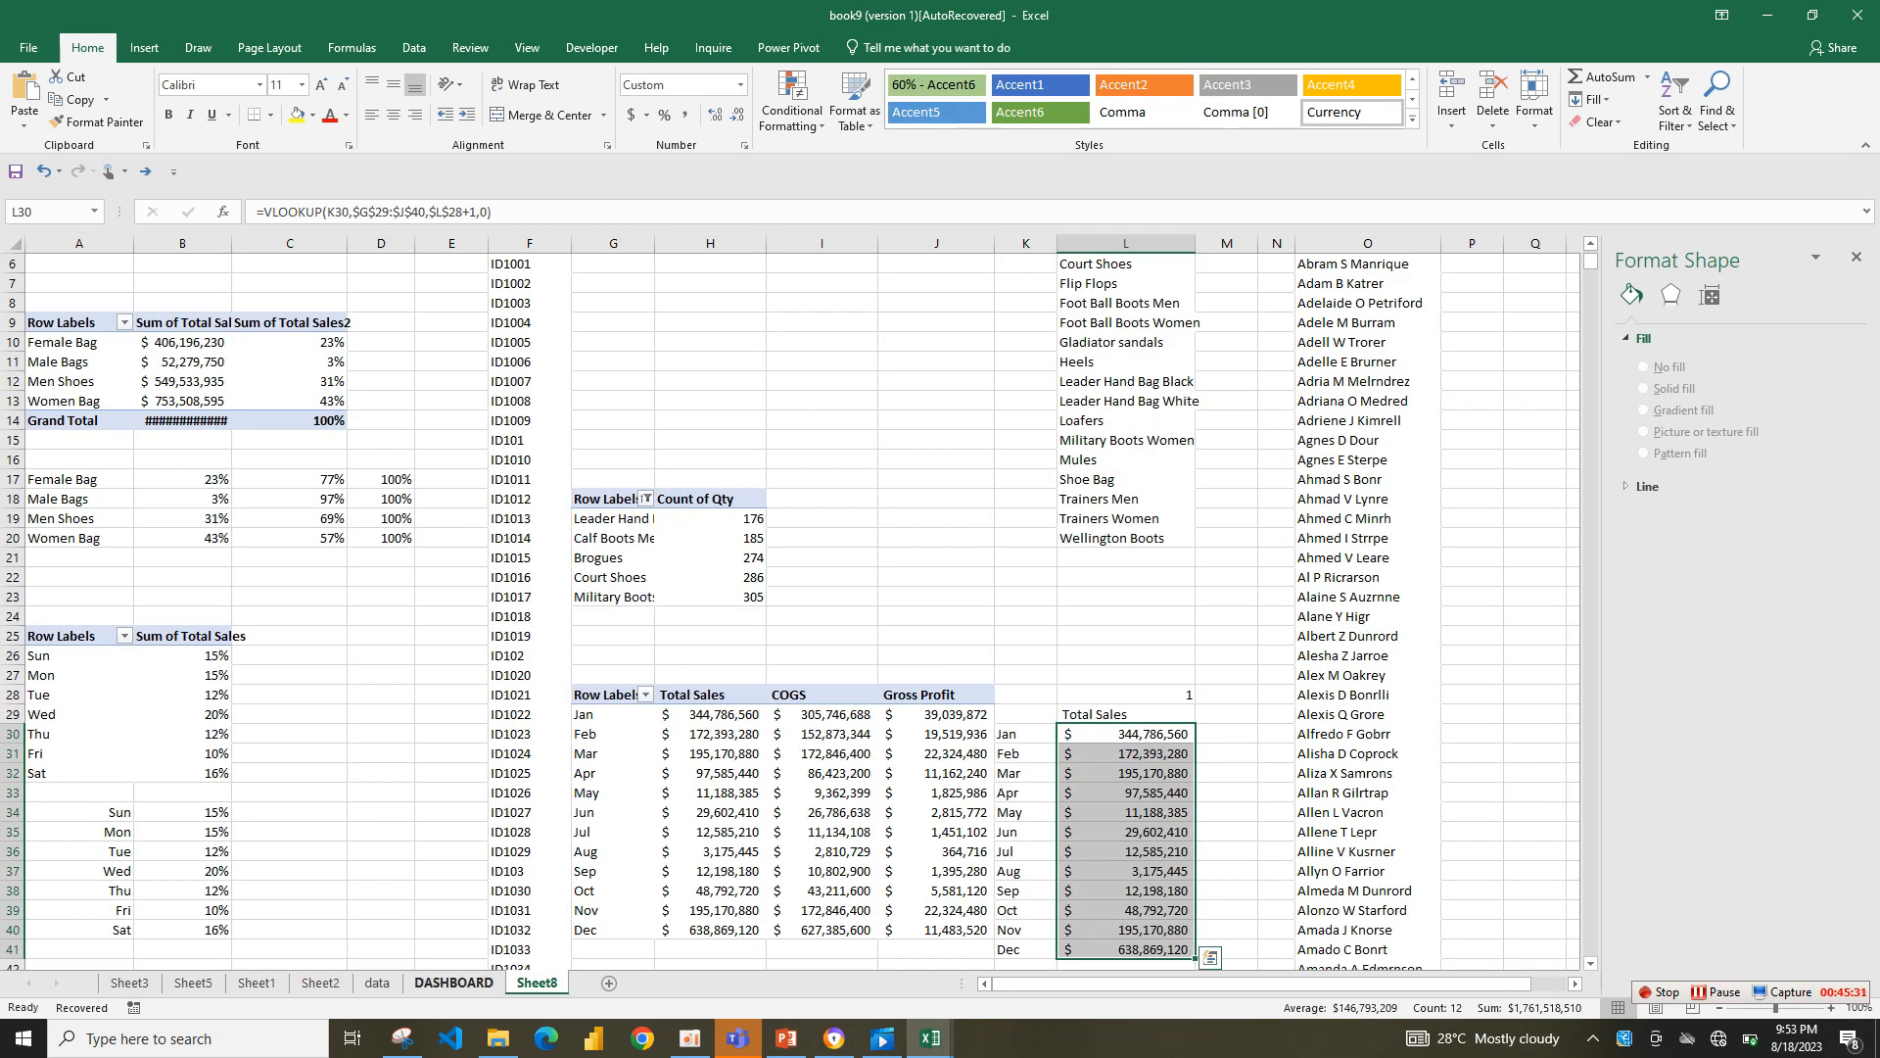
- On the DASHBOARD sheet, draw a thin rectangle about 5.1" wide and 0.05" high across the card beneath the Top 5 Product chart
click(453, 983)
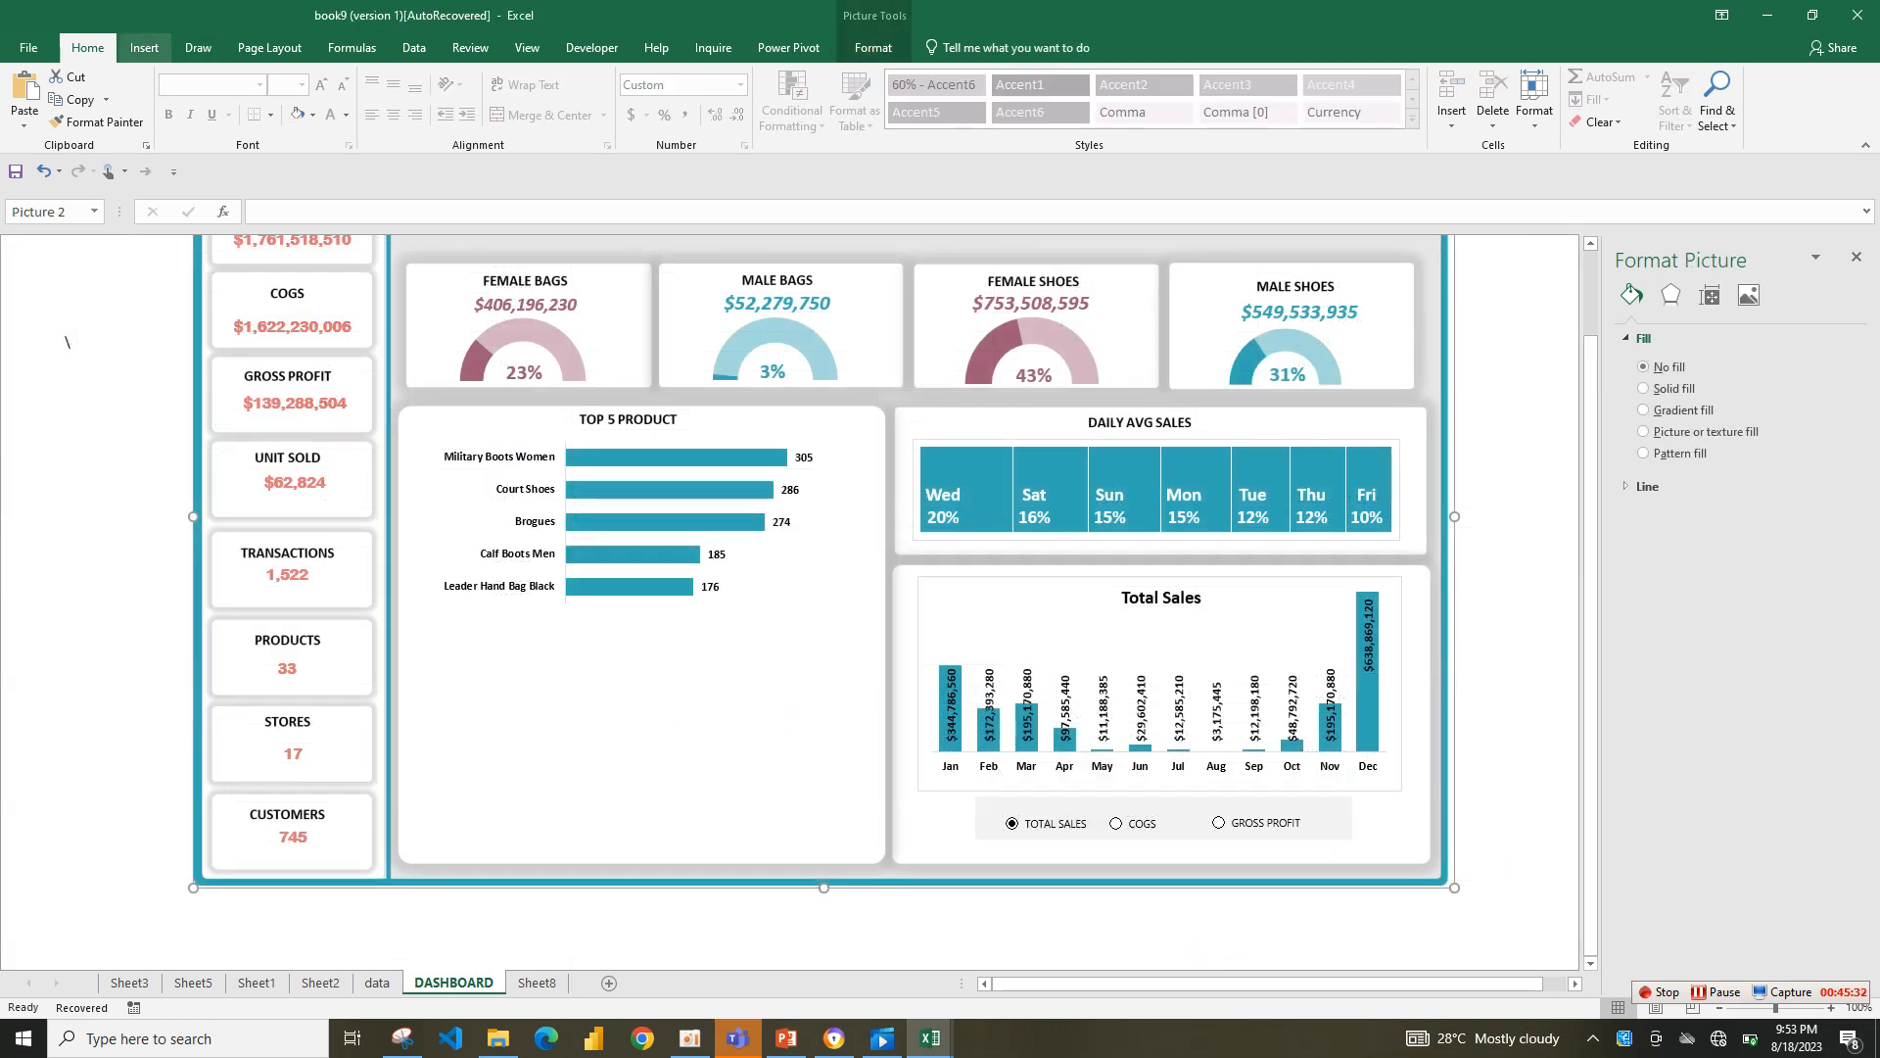
click(144, 47)
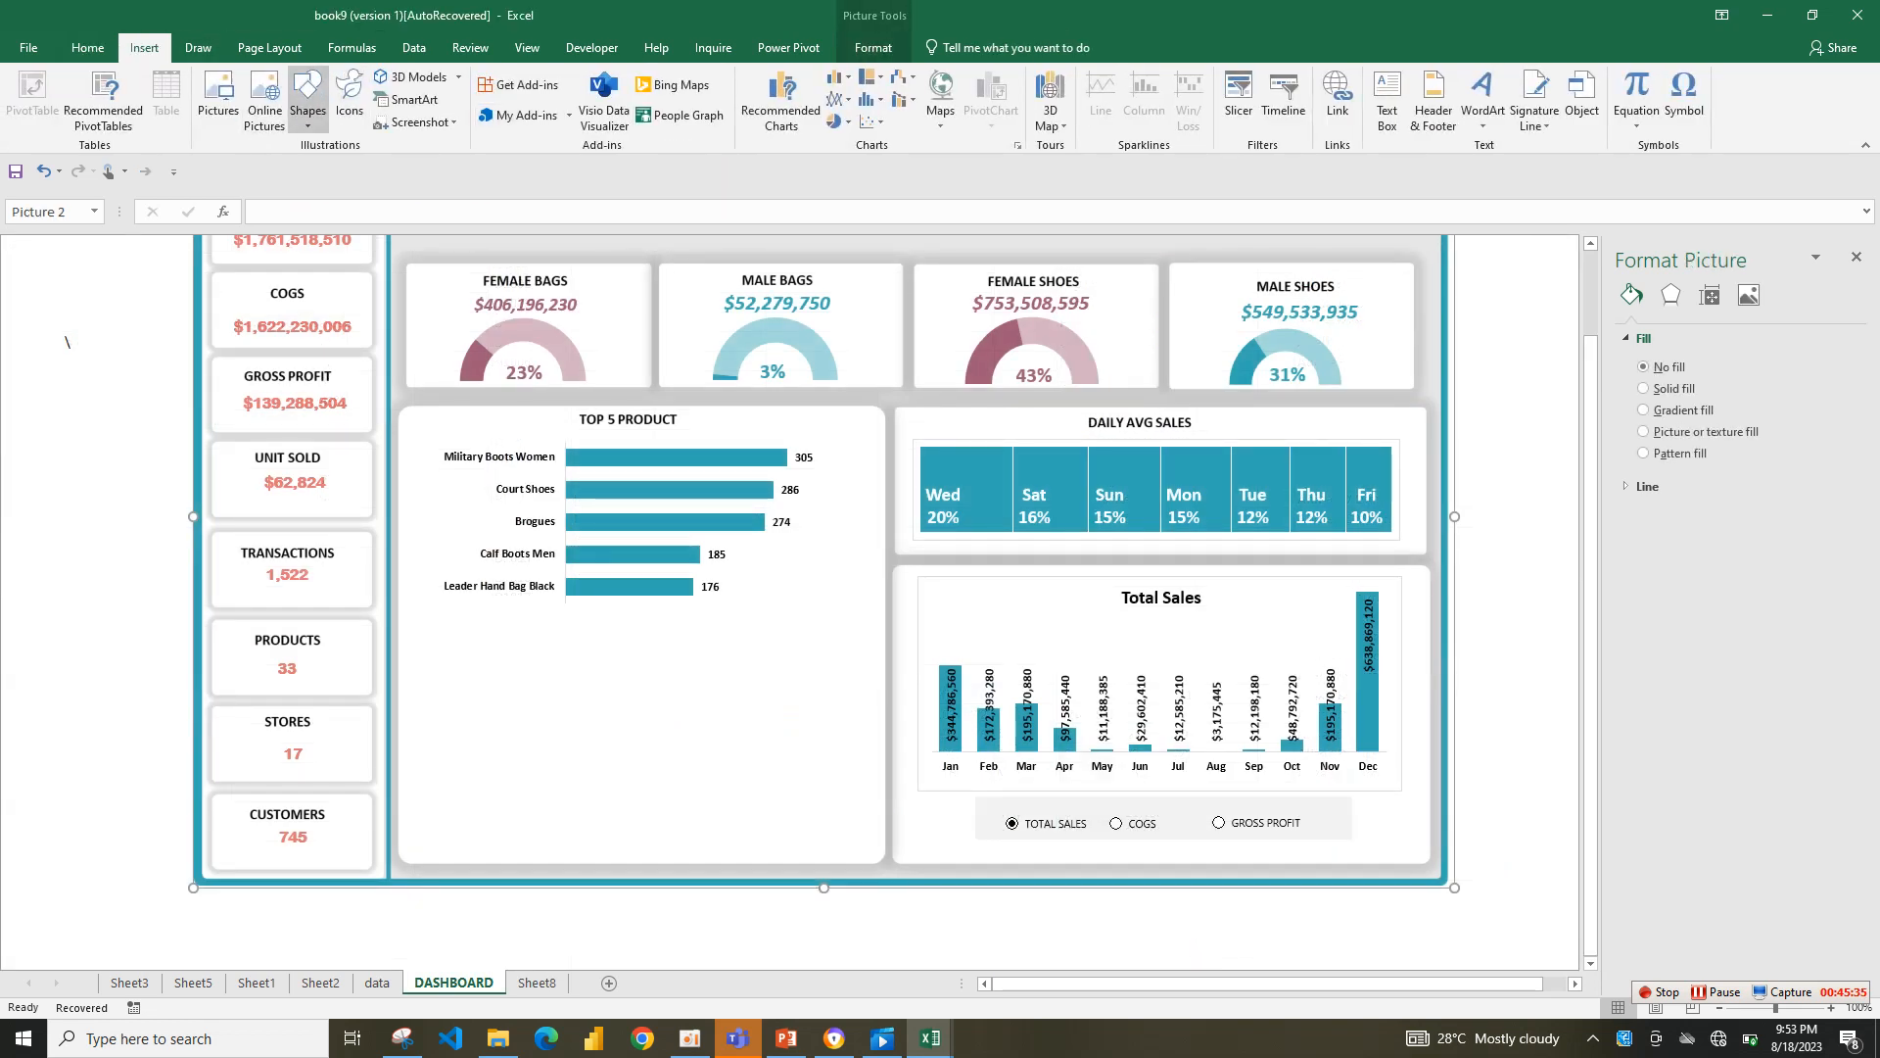
click(307, 98)
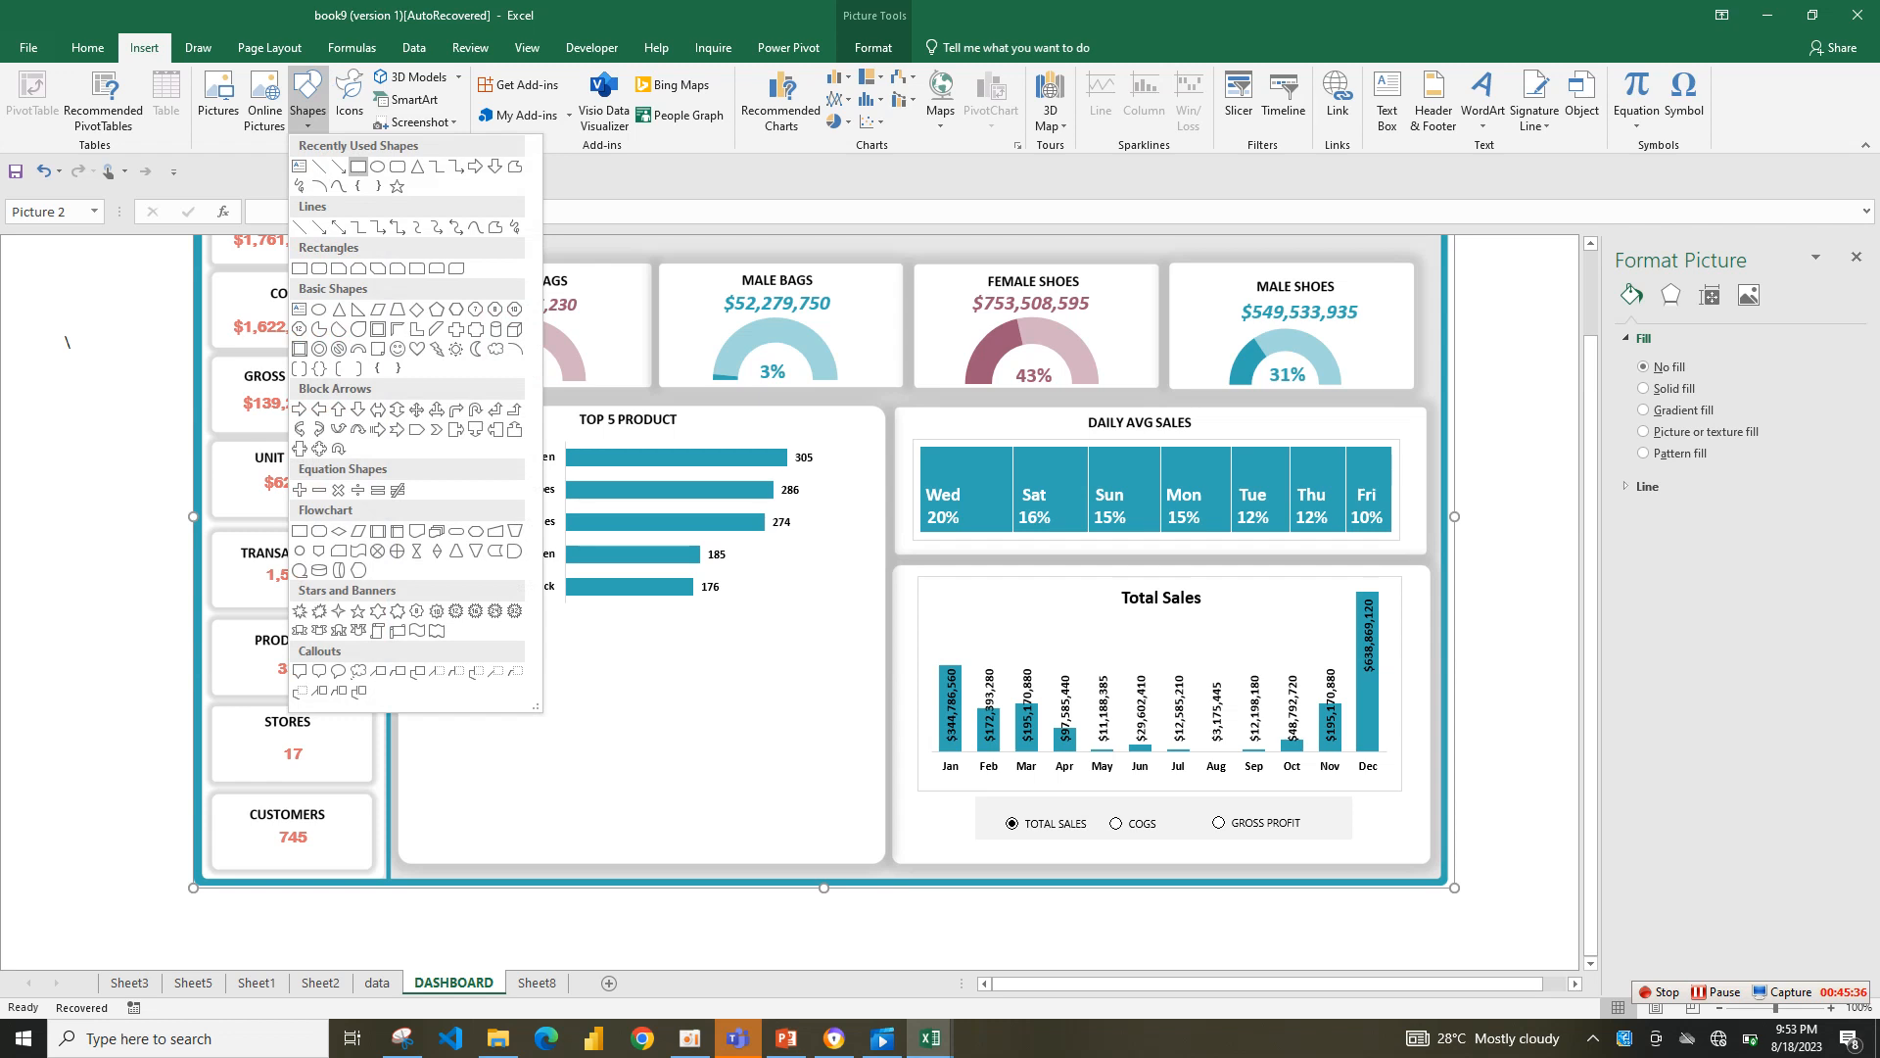
click(359, 167)
mouse_move(449, 653)
mouse_down()
mouse_move(837, 659)
mouse_move(876, 648)
mouse_move(733, 620)
mouse_move(879, 621)
mouse_up()
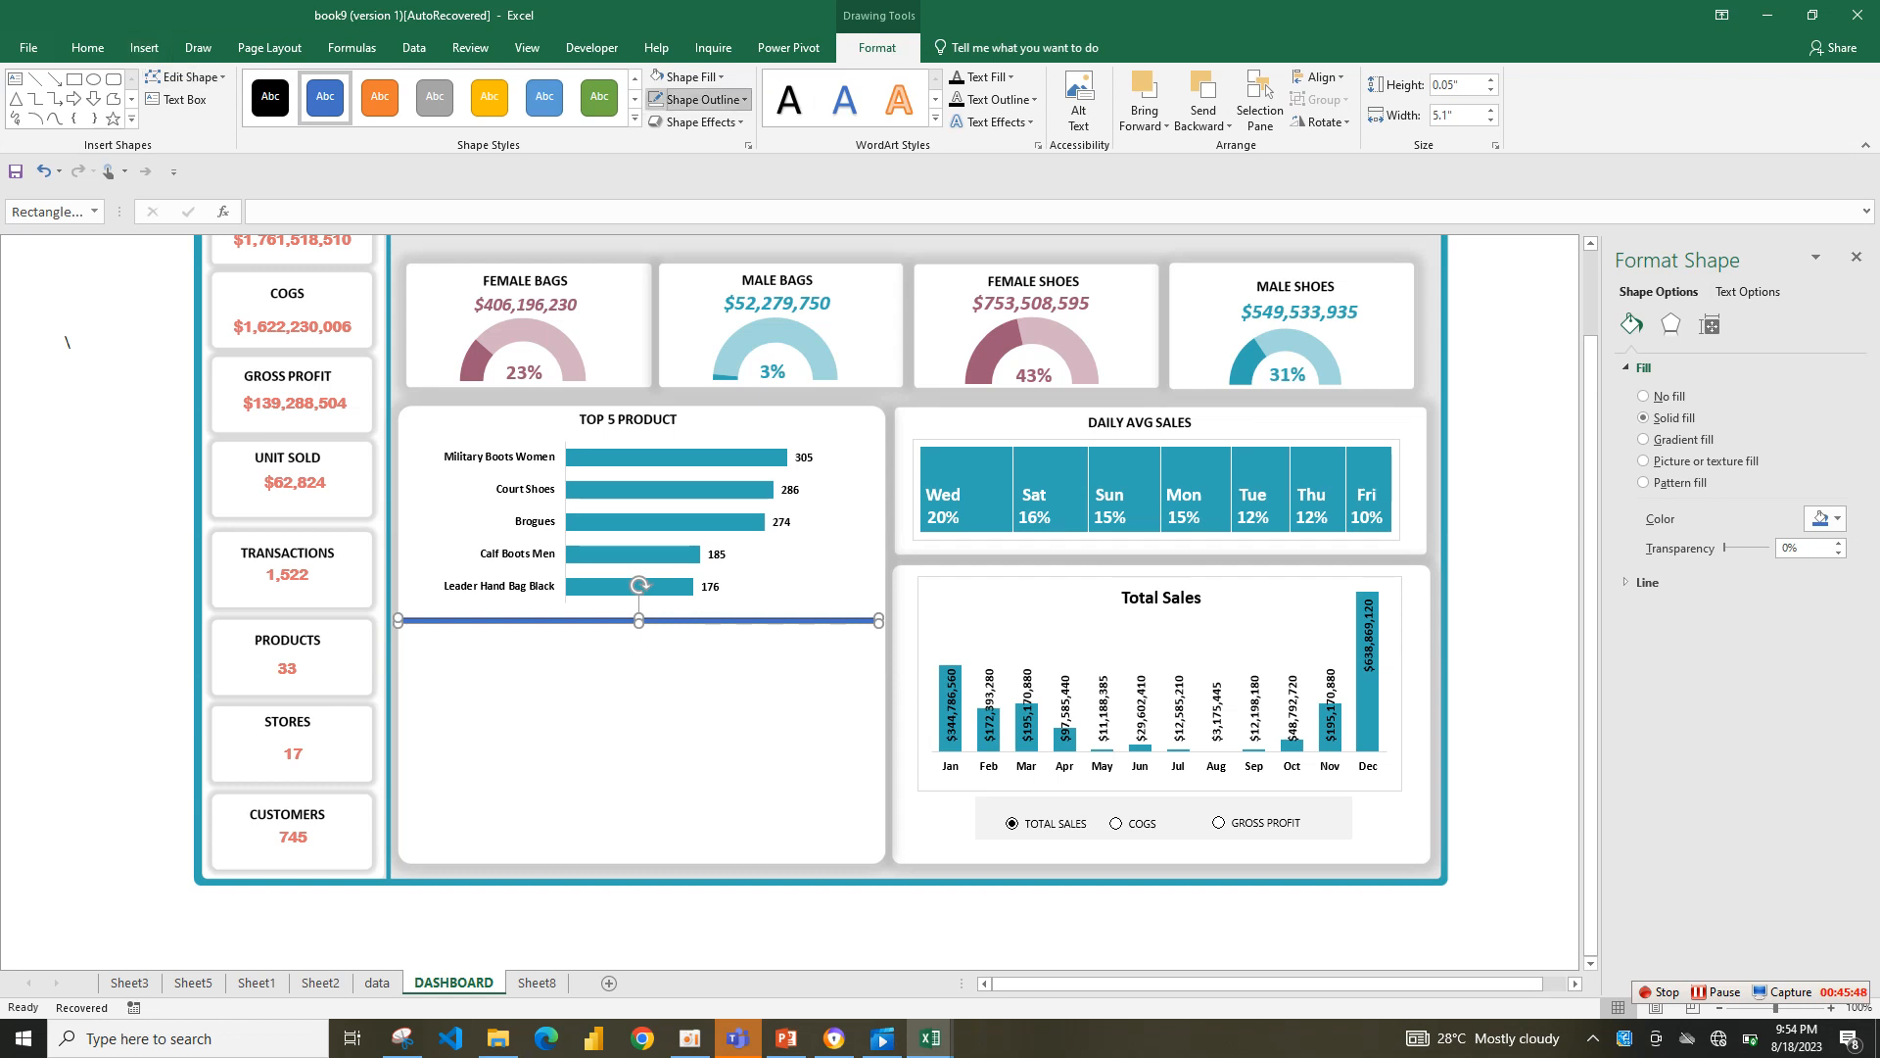
- Remove the outline of the thin divider rectangle and fill it with the dashboard's teal
click(707, 100)
click(707, 333)
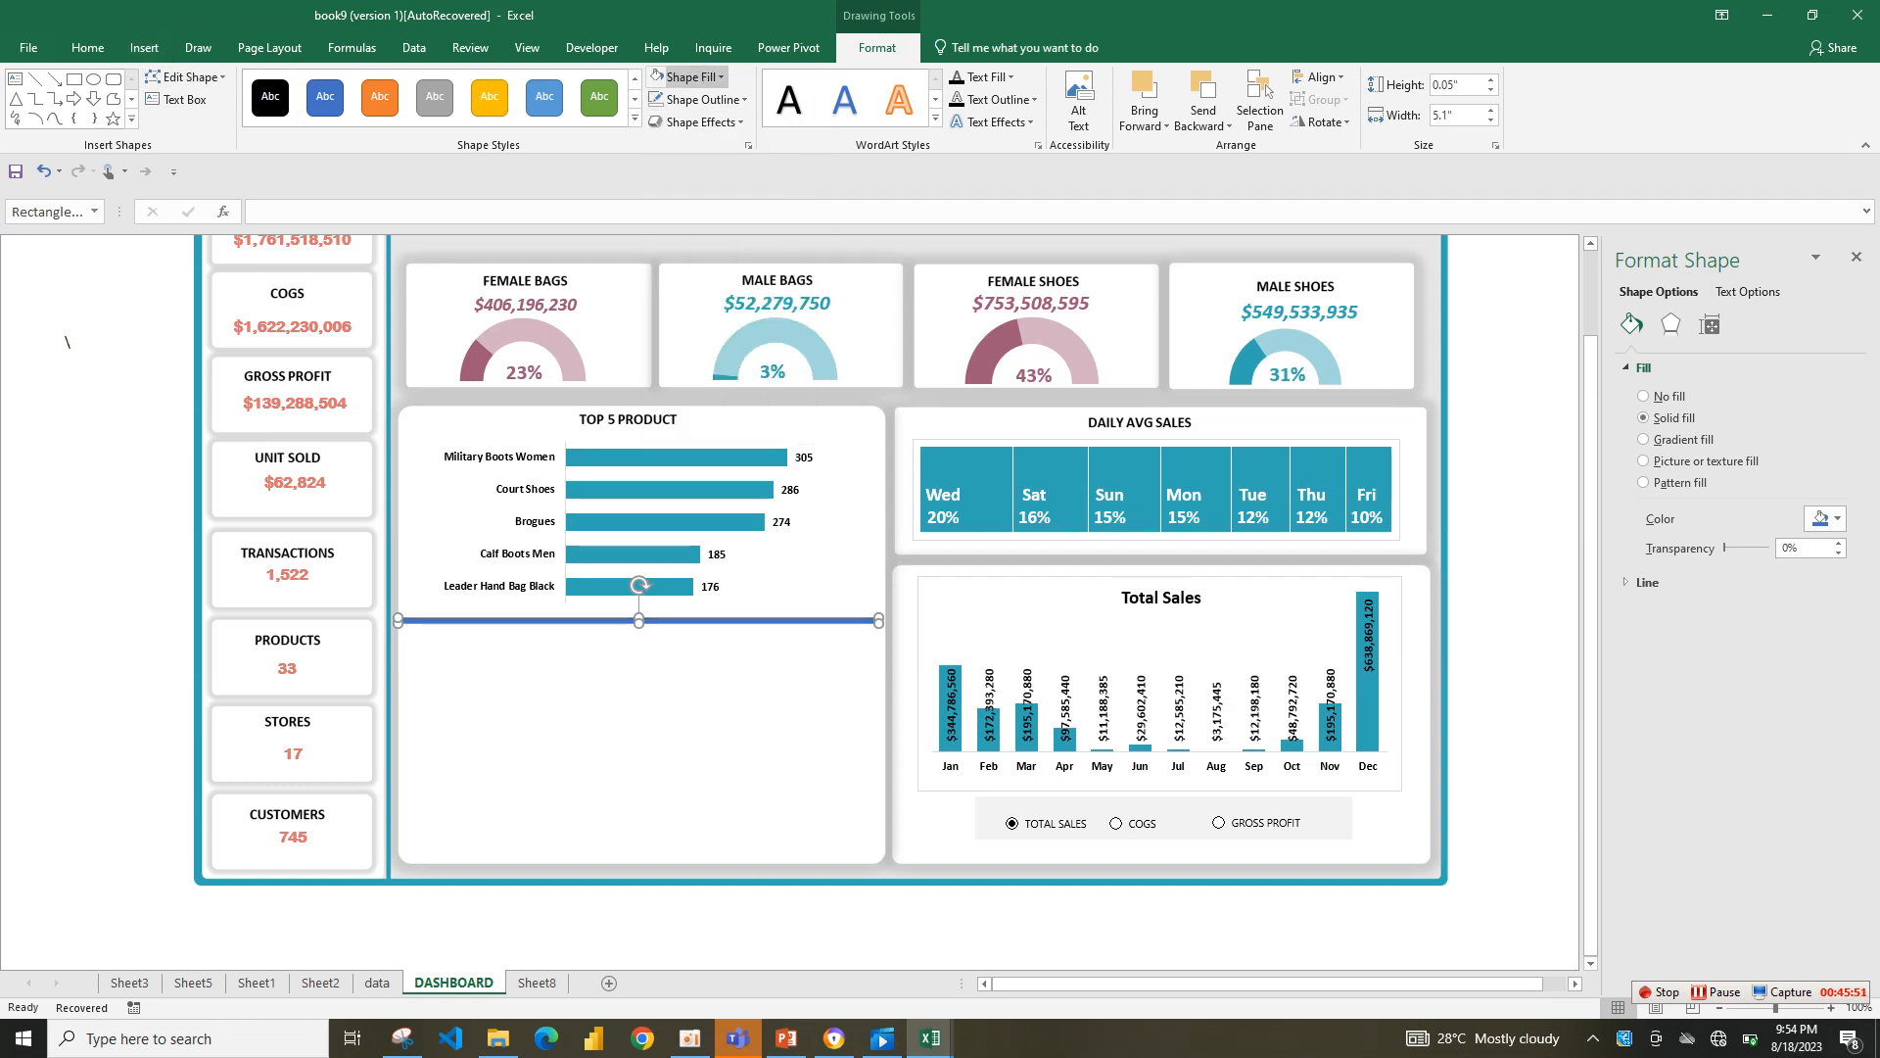
click(691, 78)
click(656, 292)
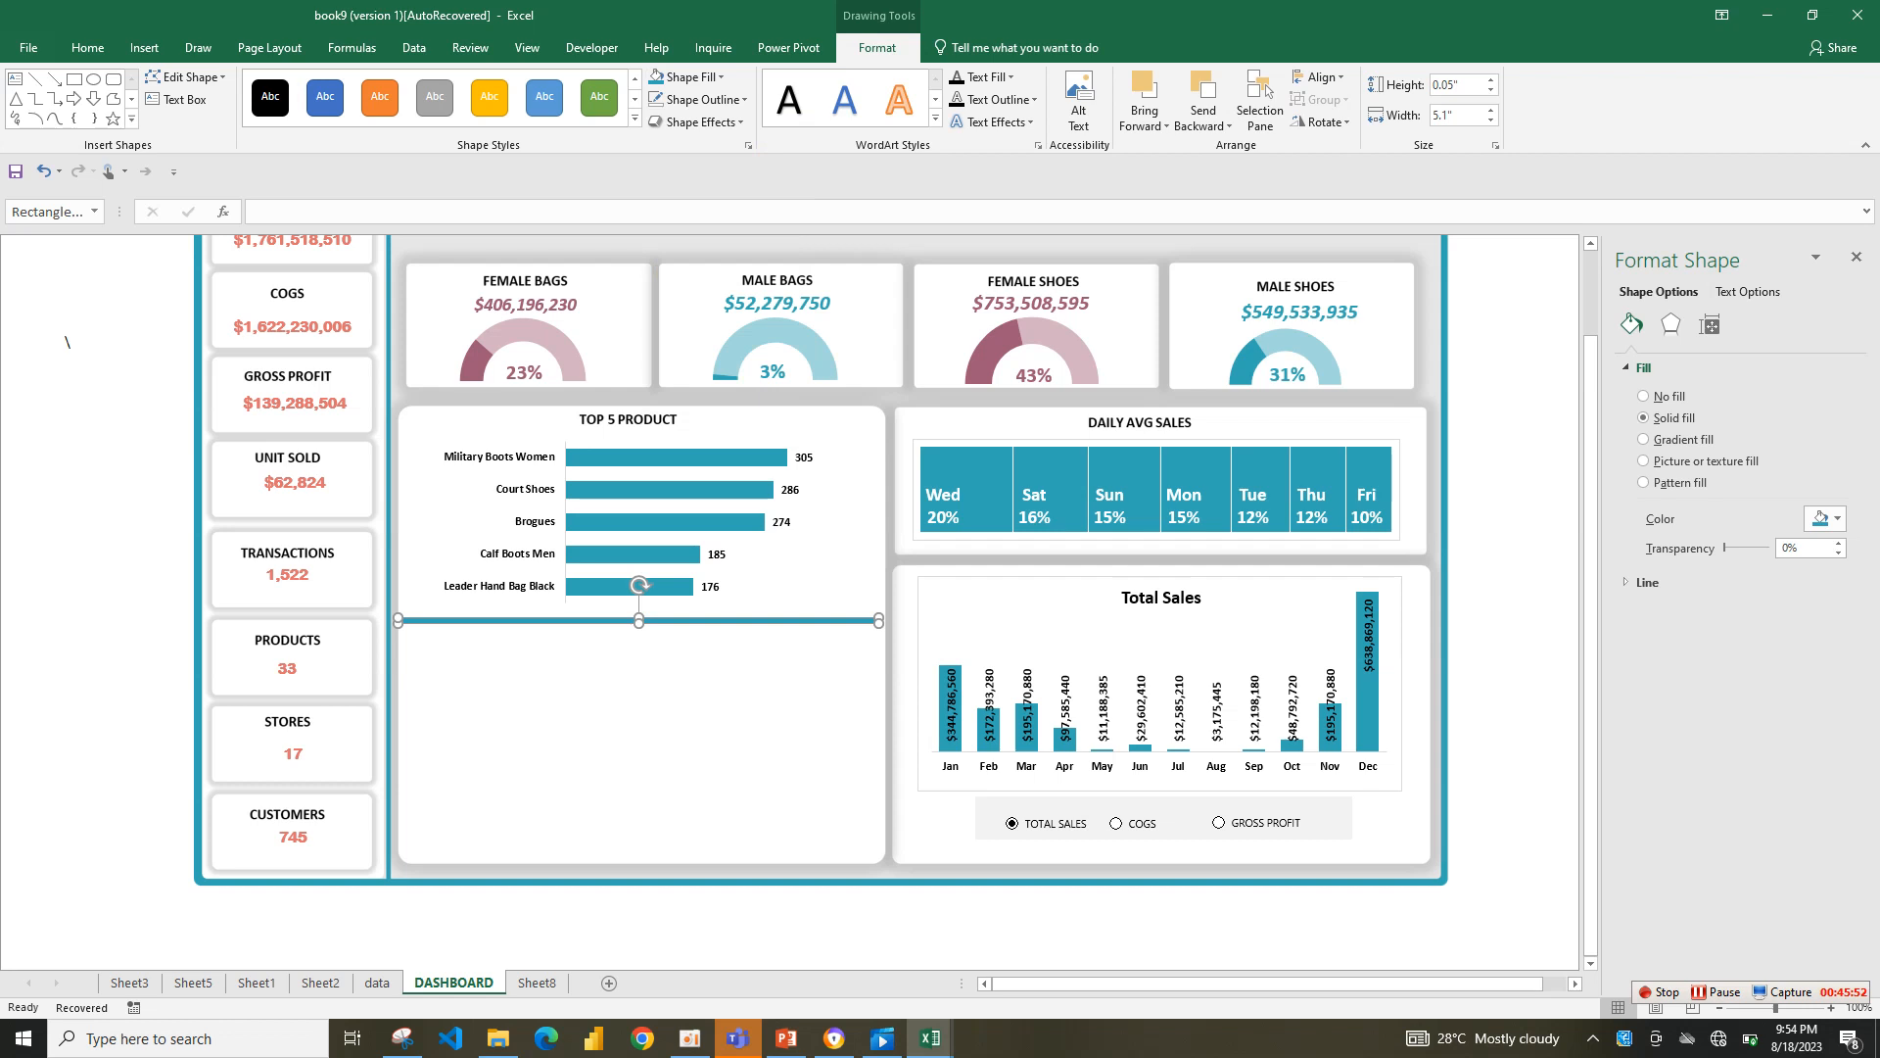
click(642, 720)
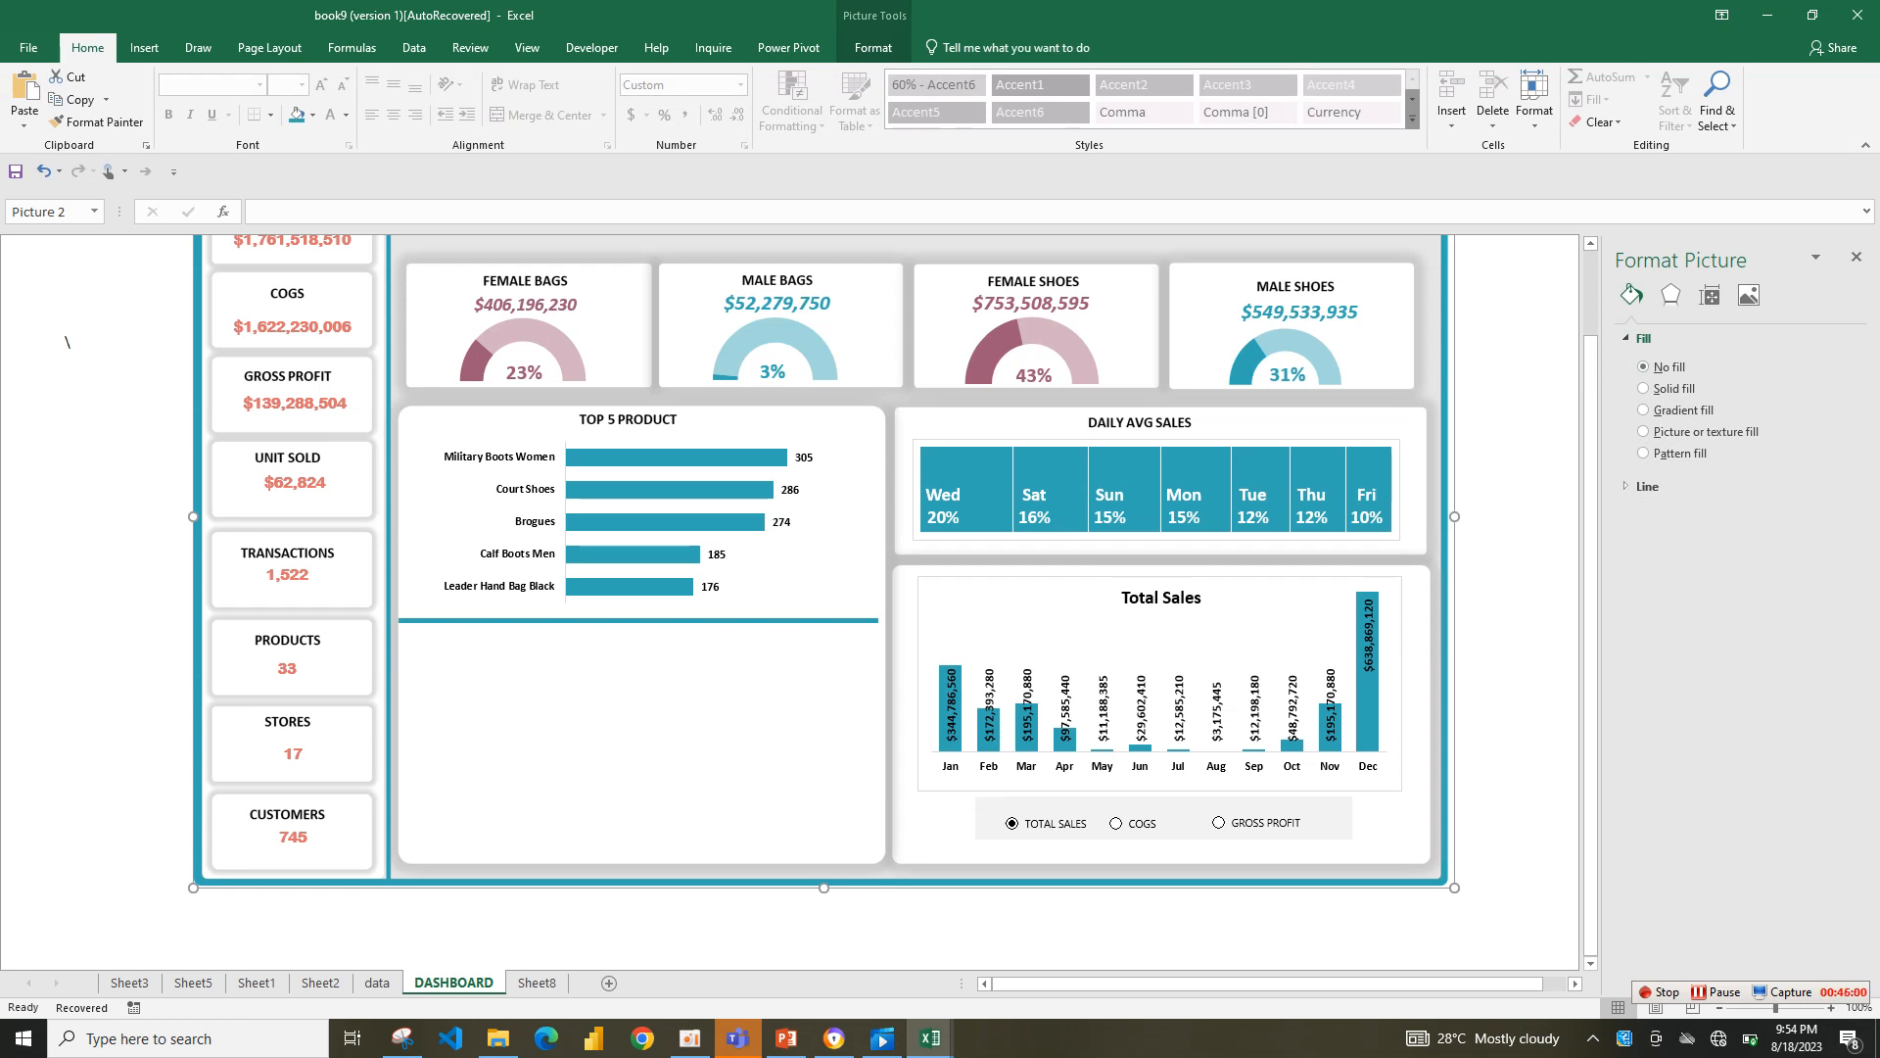
- Copy the woman's portrait from the Sales by Division section of the reference dashboard on Sheet3
click(320, 983)
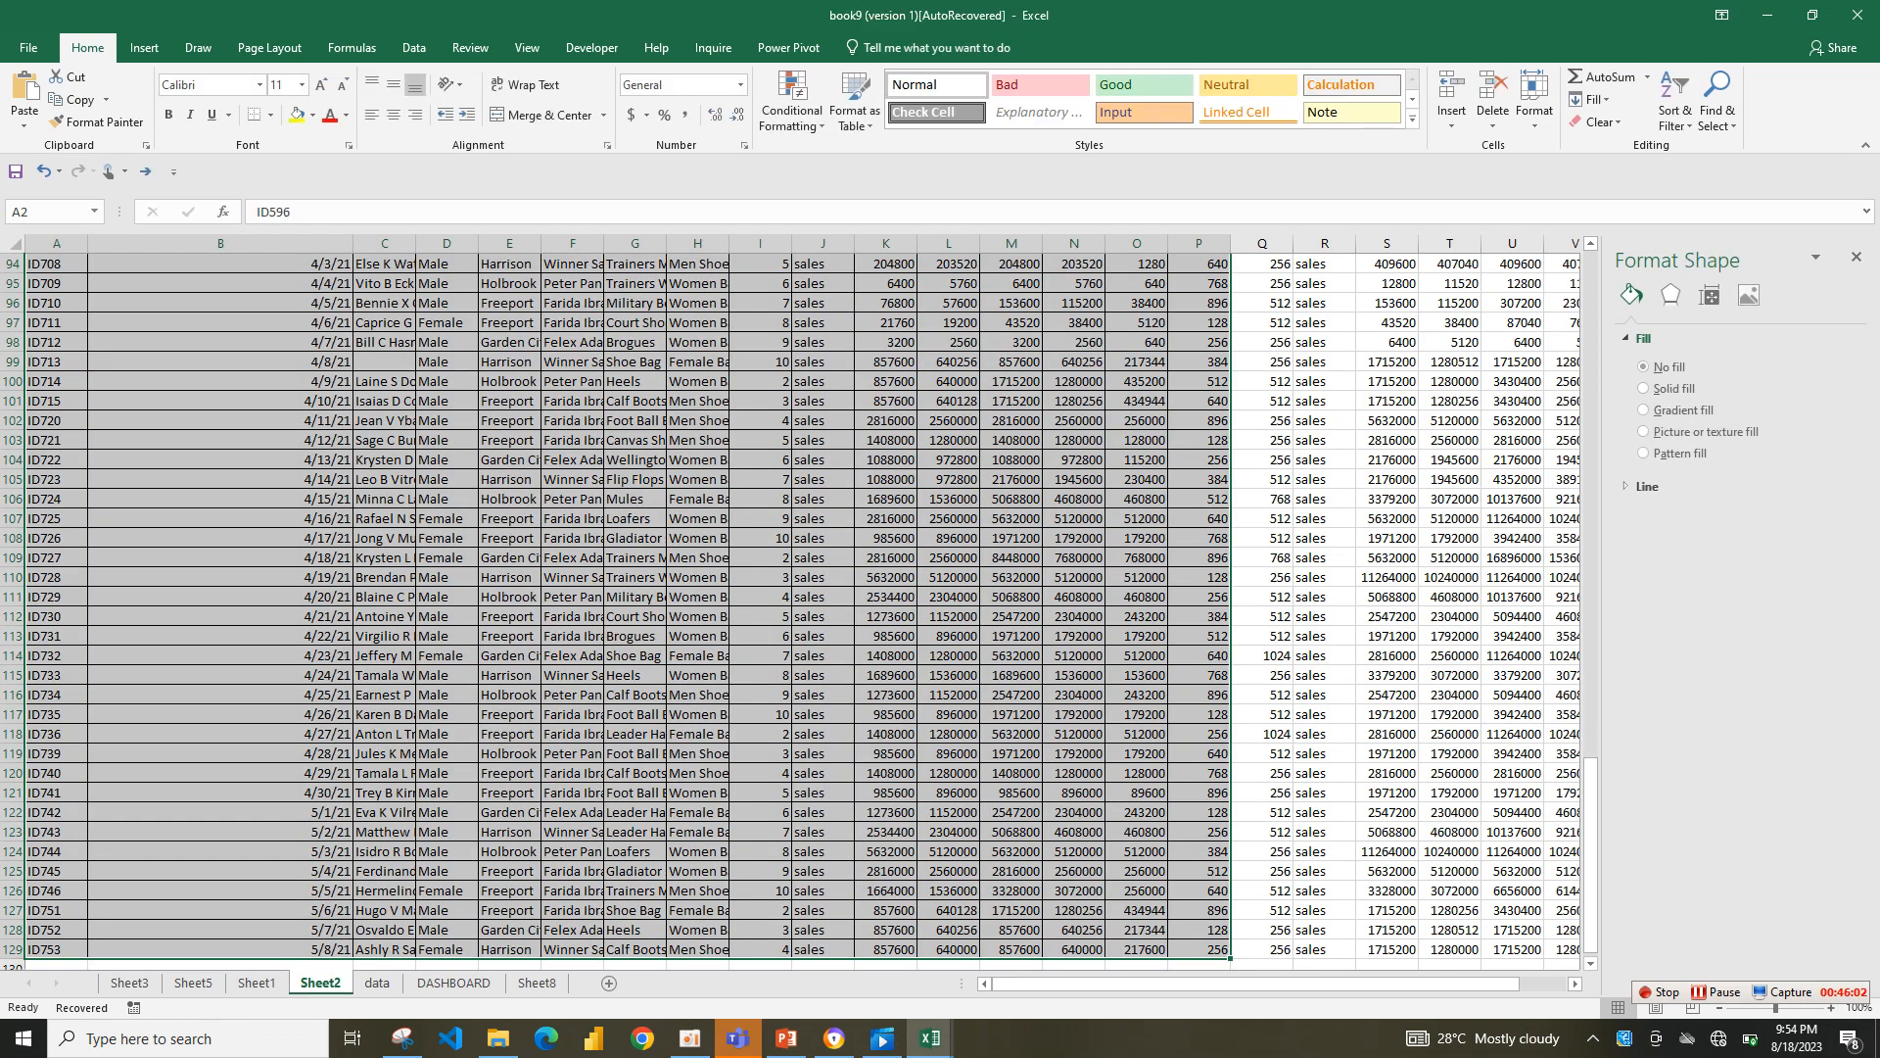
click(256, 984)
click(193, 984)
click(129, 983)
click(607, 861)
click(606, 862)
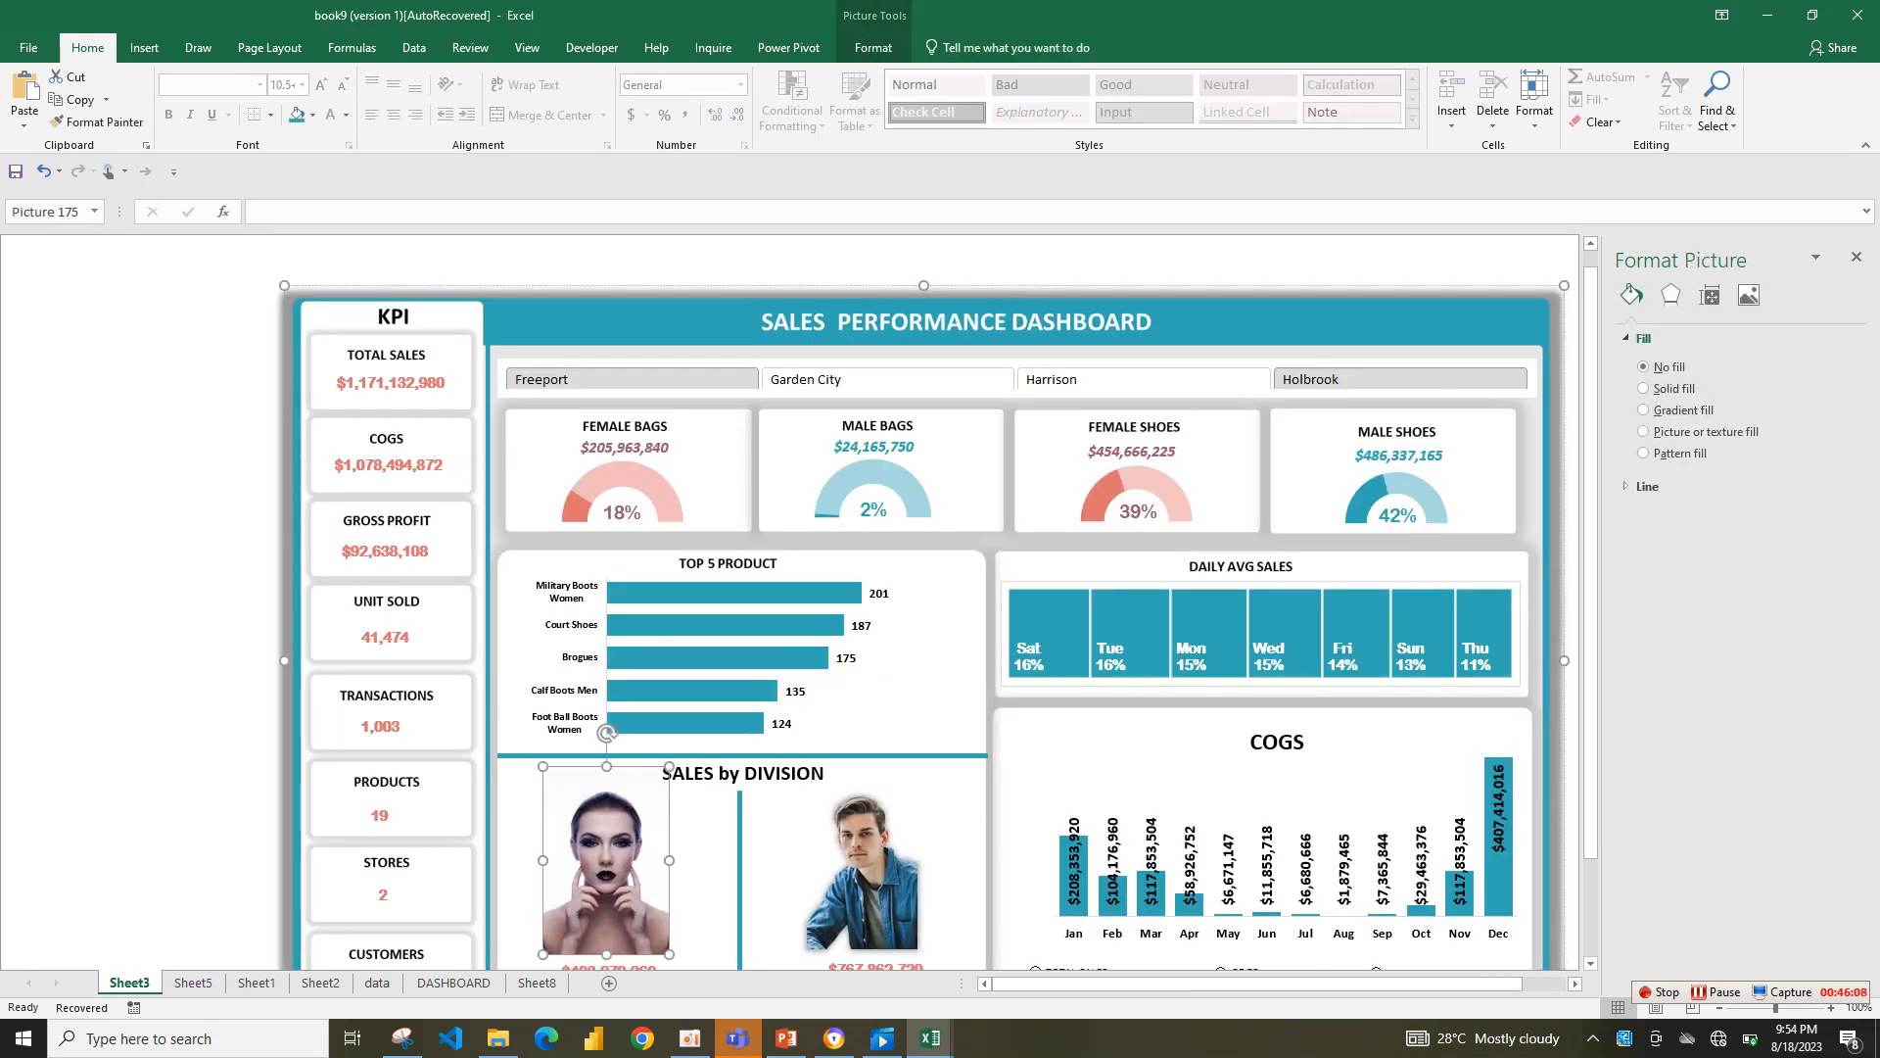
ctrl+click(861, 867)
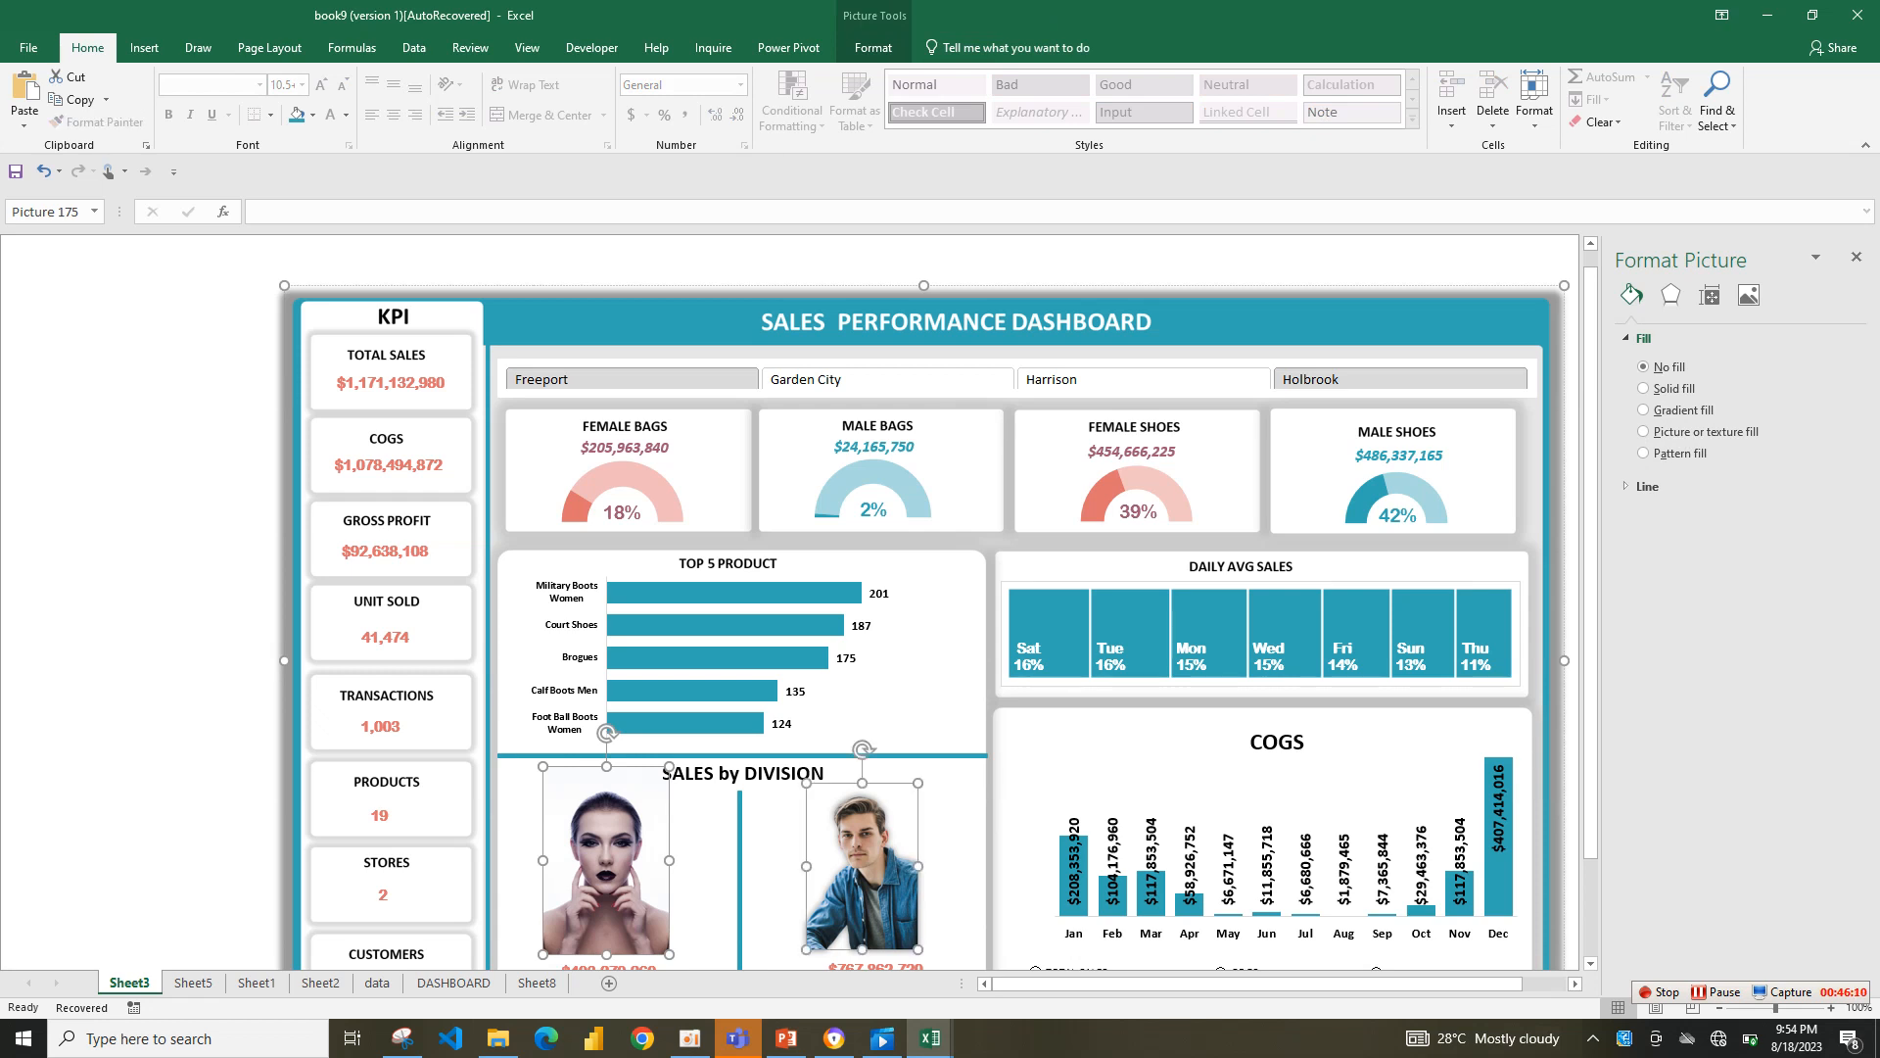
ctrl+click(862, 866)
ctrl+click(861, 867)
ctrl+click(862, 867)
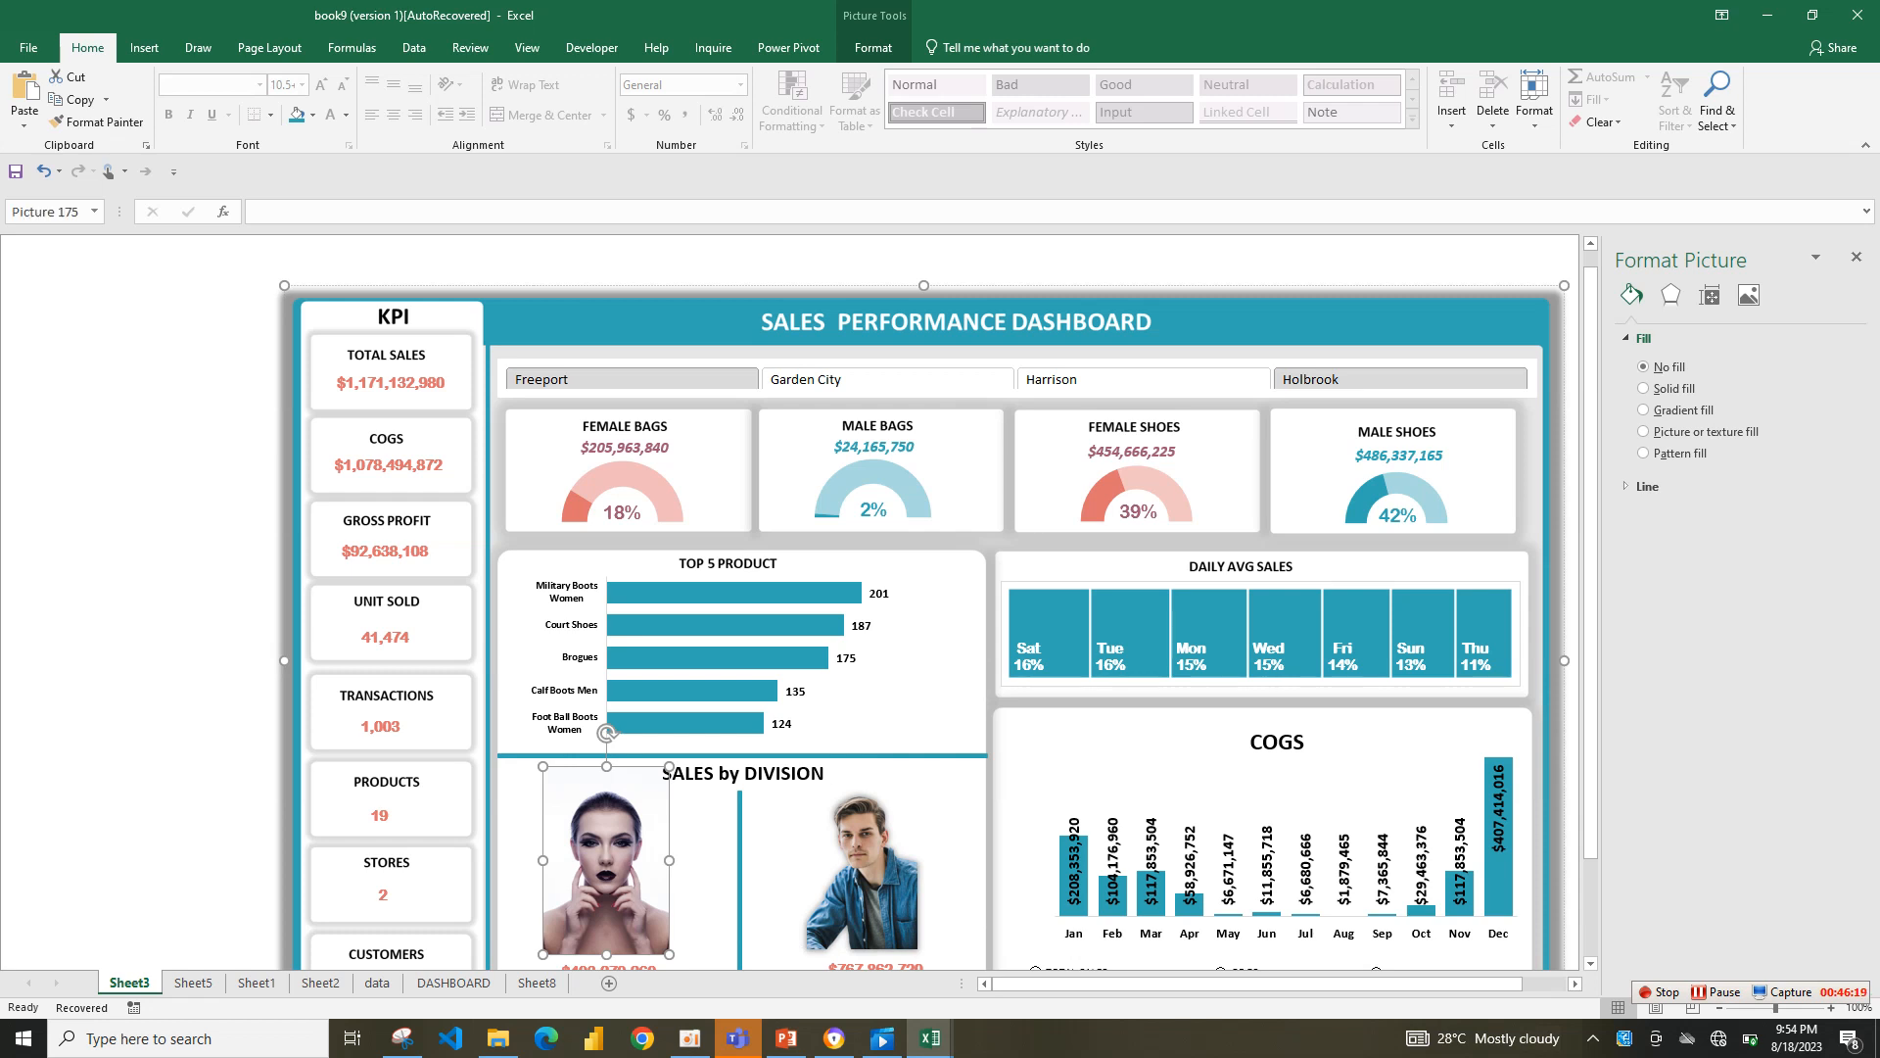
- Paste the woman's portrait onto the DASHBOARD sheet and place it in the left half of the area below the teal divider
click(454, 982)
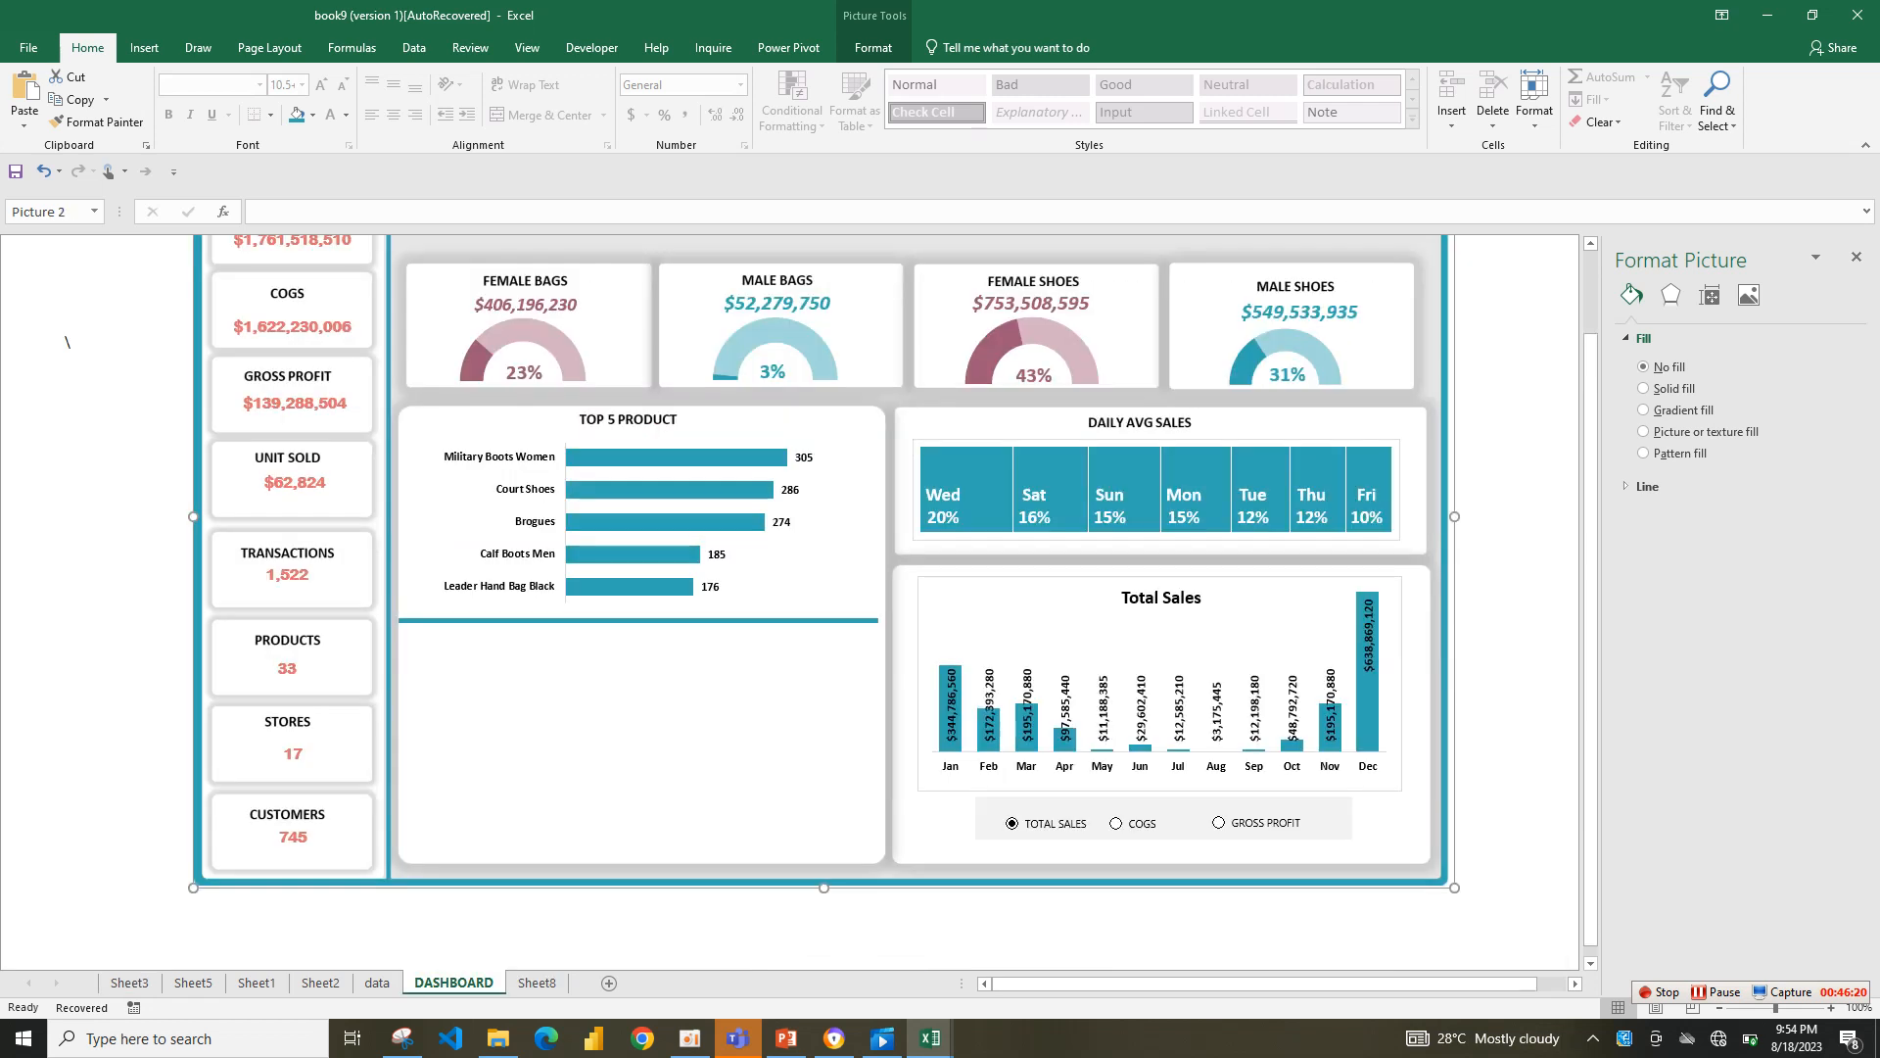
key(ctrl+v)
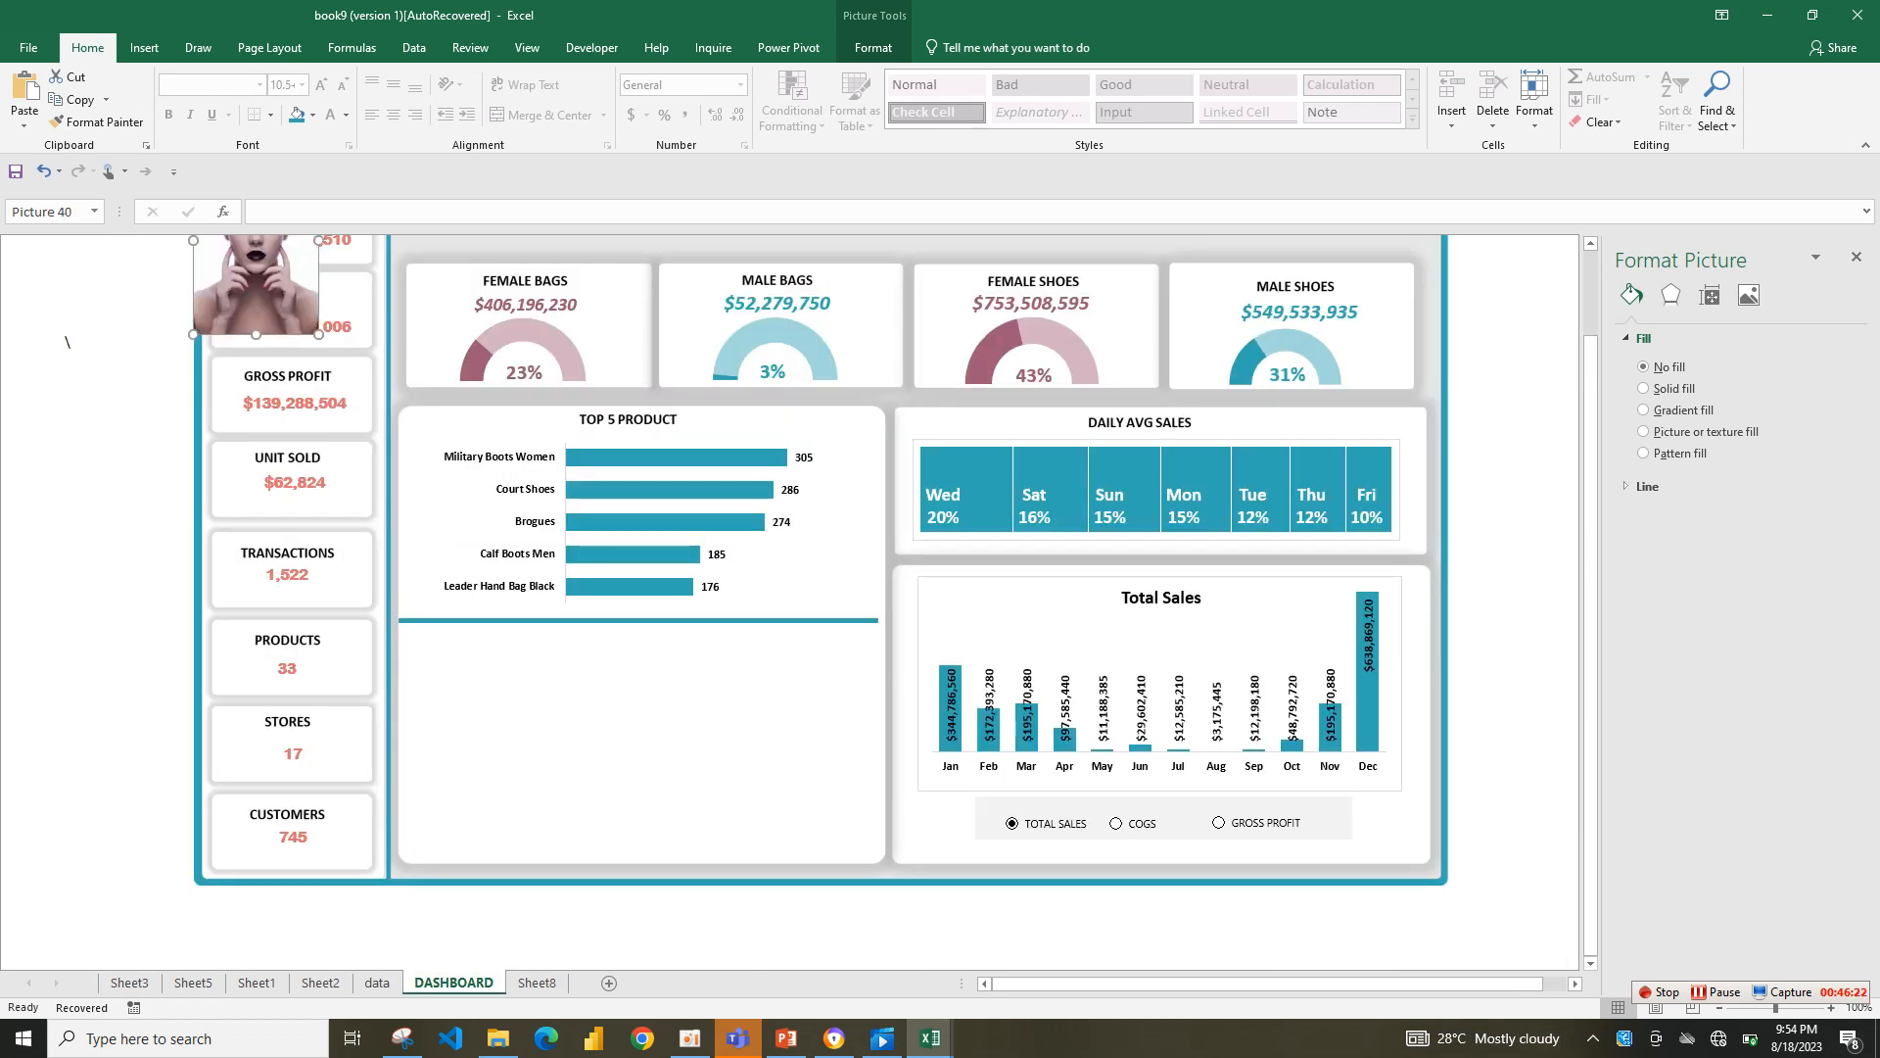
drag(257, 284, 488, 785)
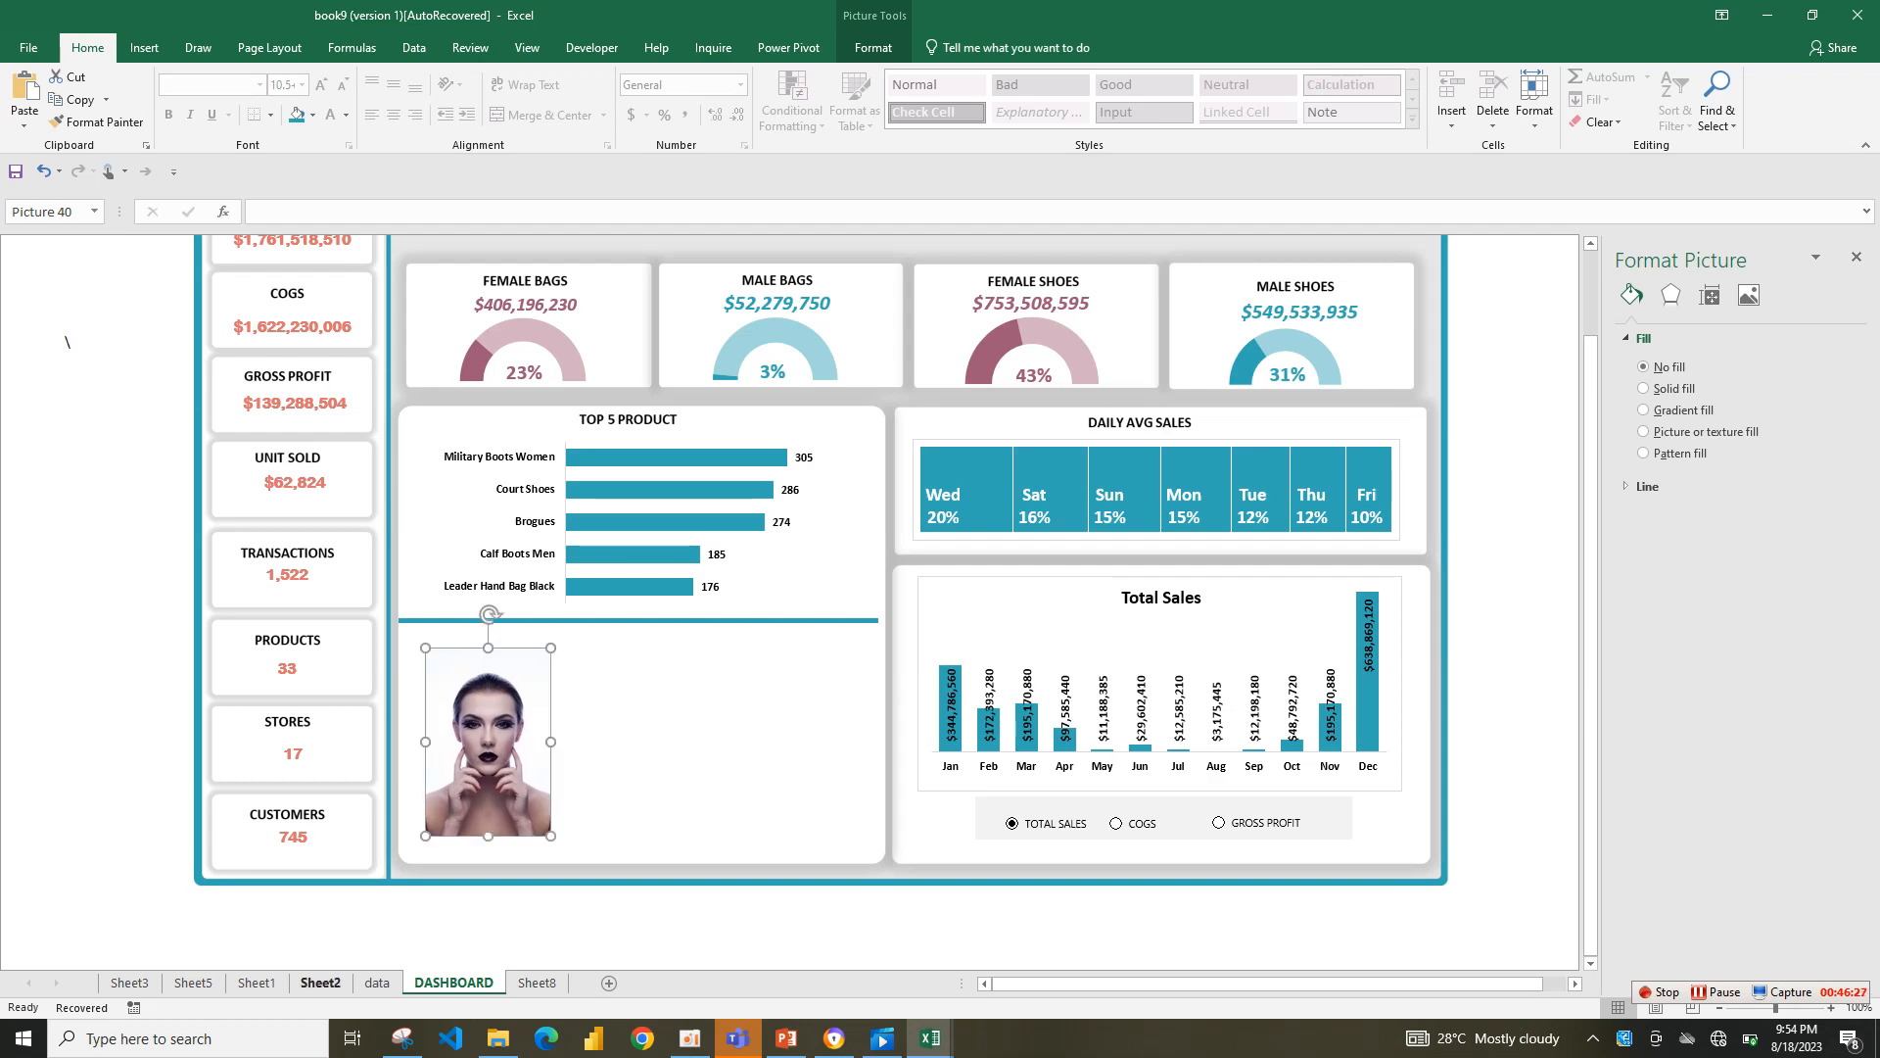
- Copy the man's portrait from Sheet3 to the DASHBOARD sheet and place it in the right half below the teal divider
click(377, 983)
click(320, 982)
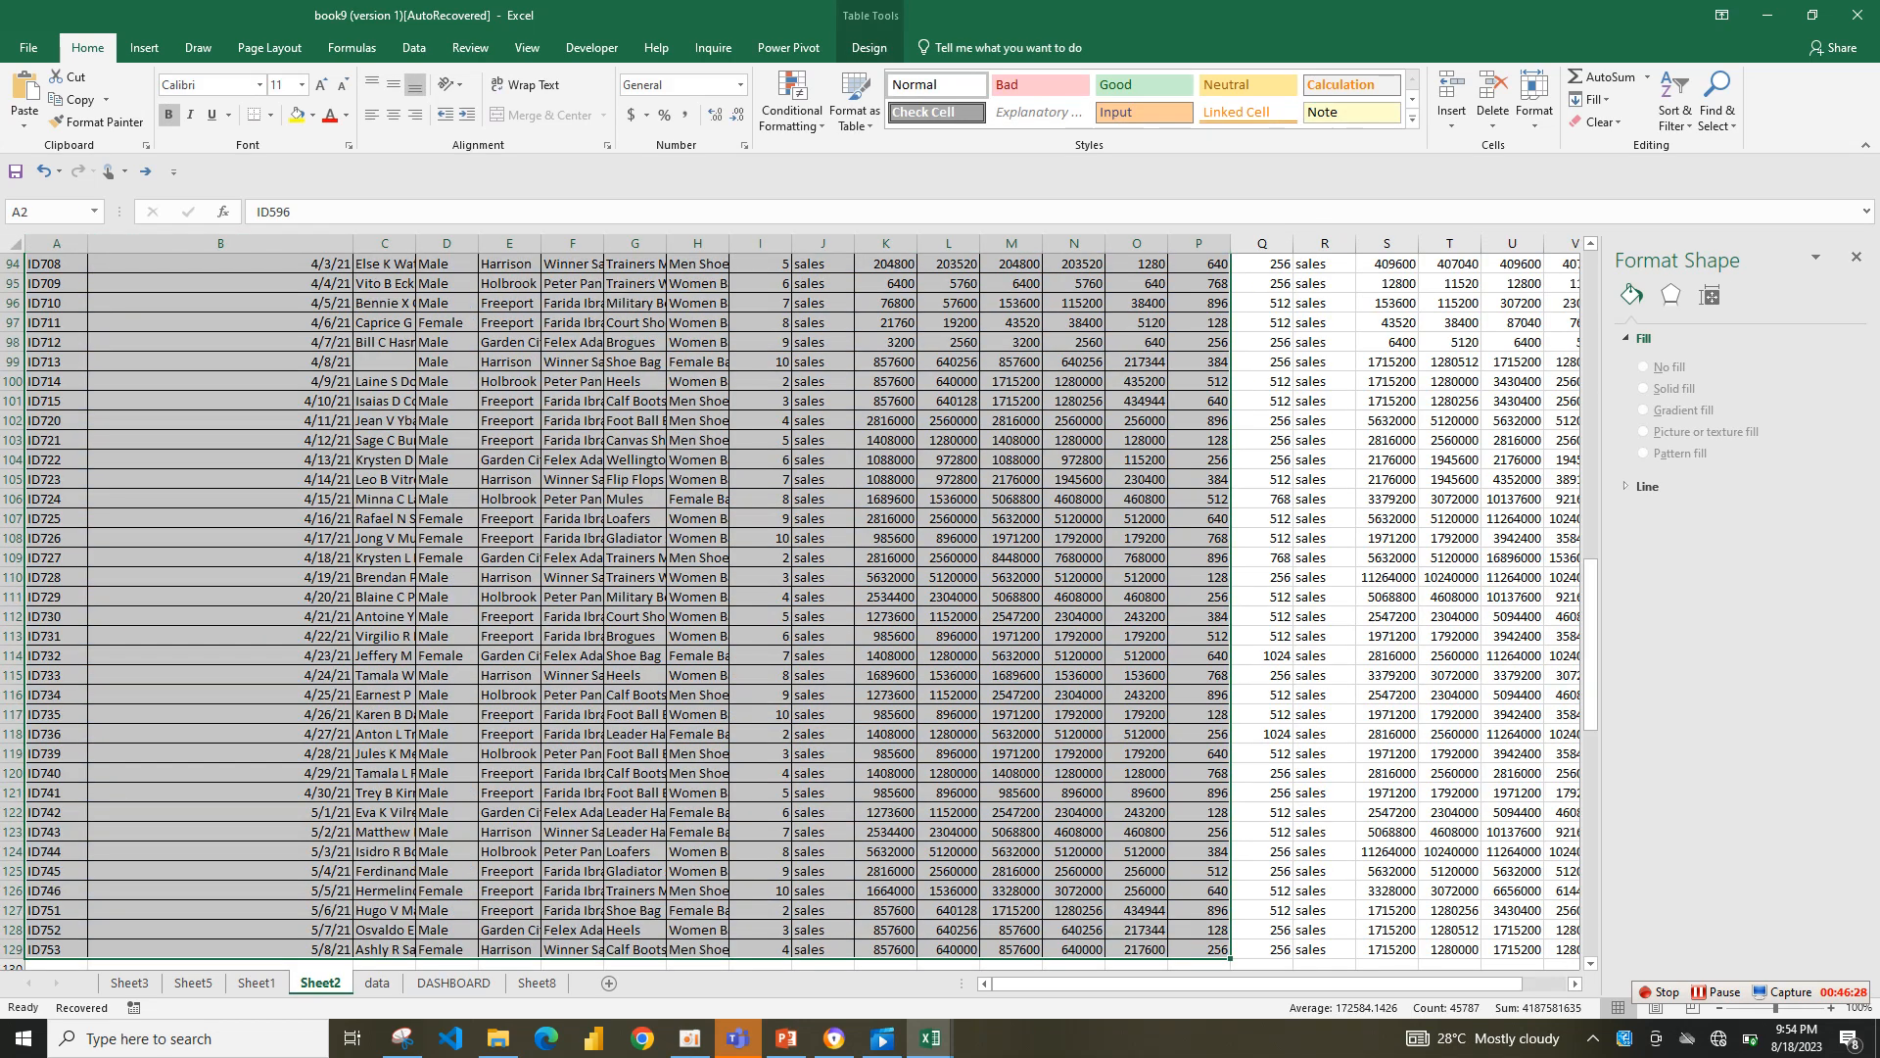
click(257, 982)
click(193, 982)
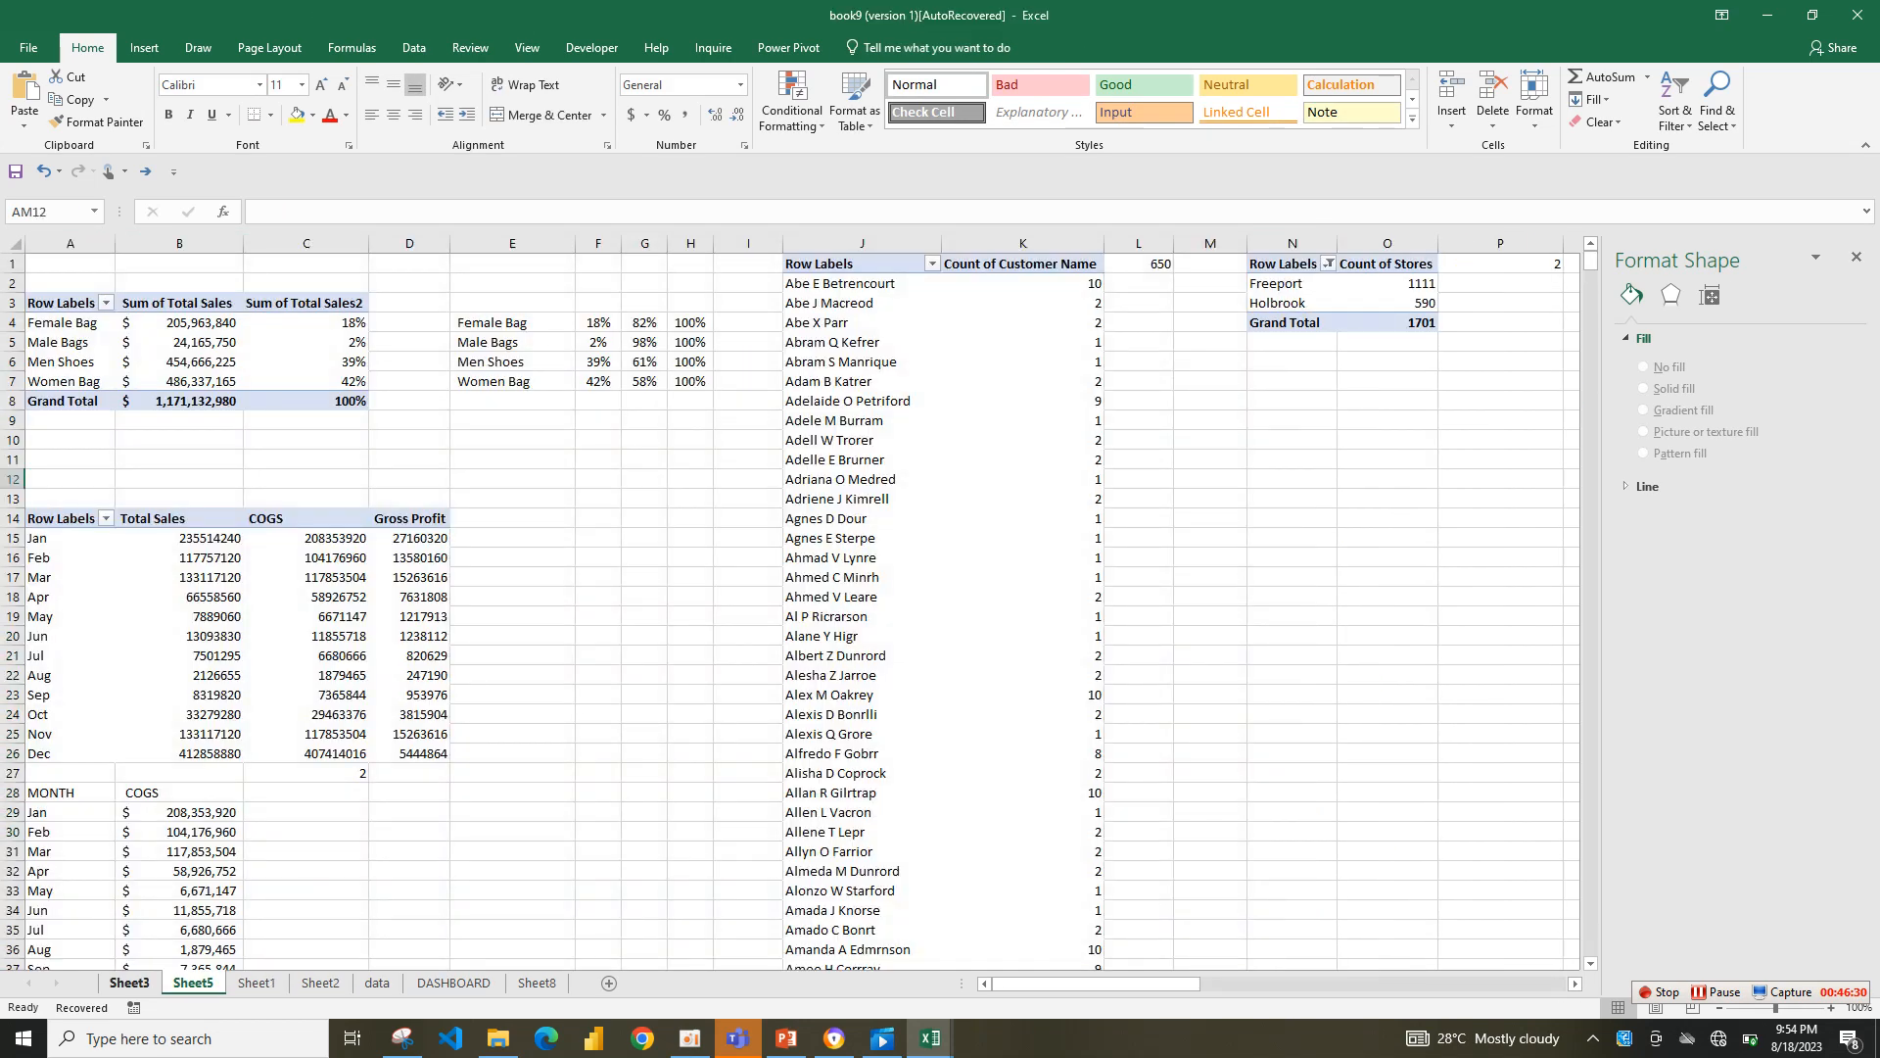
click(130, 983)
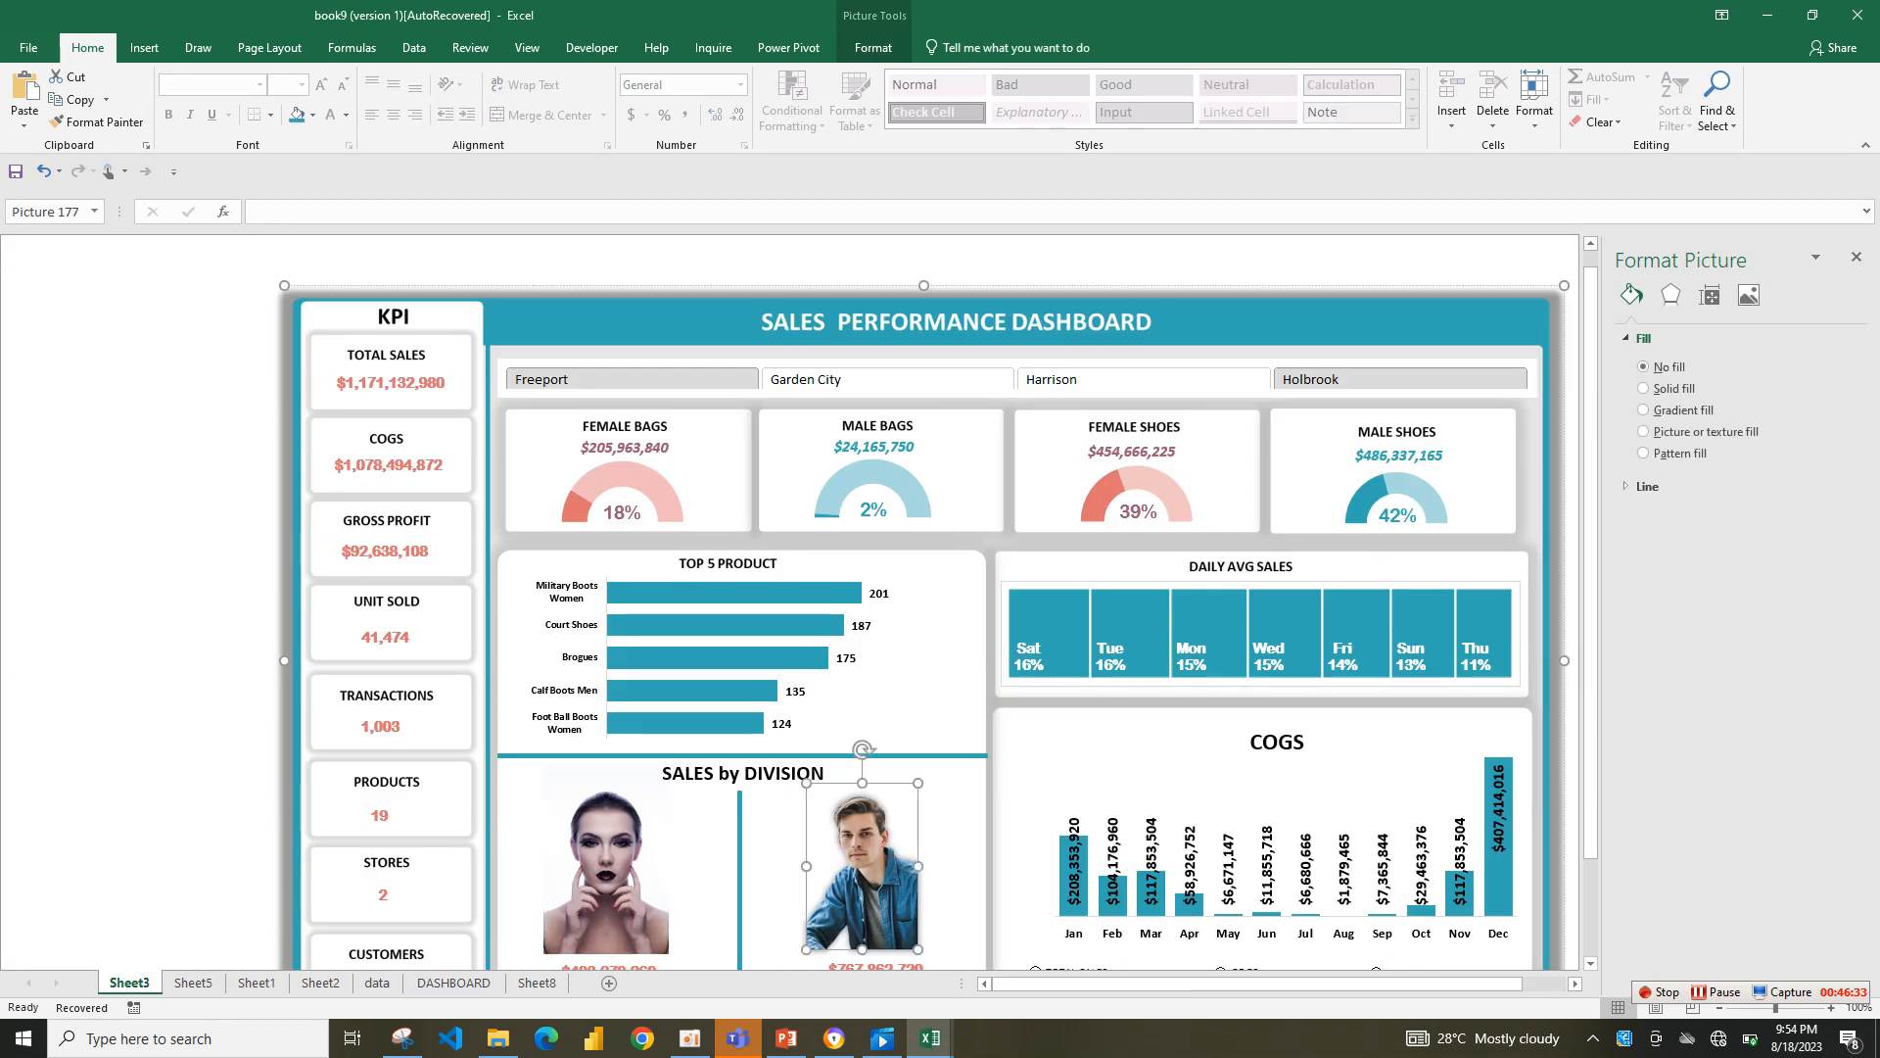
scroll(790, 603, right, 3)
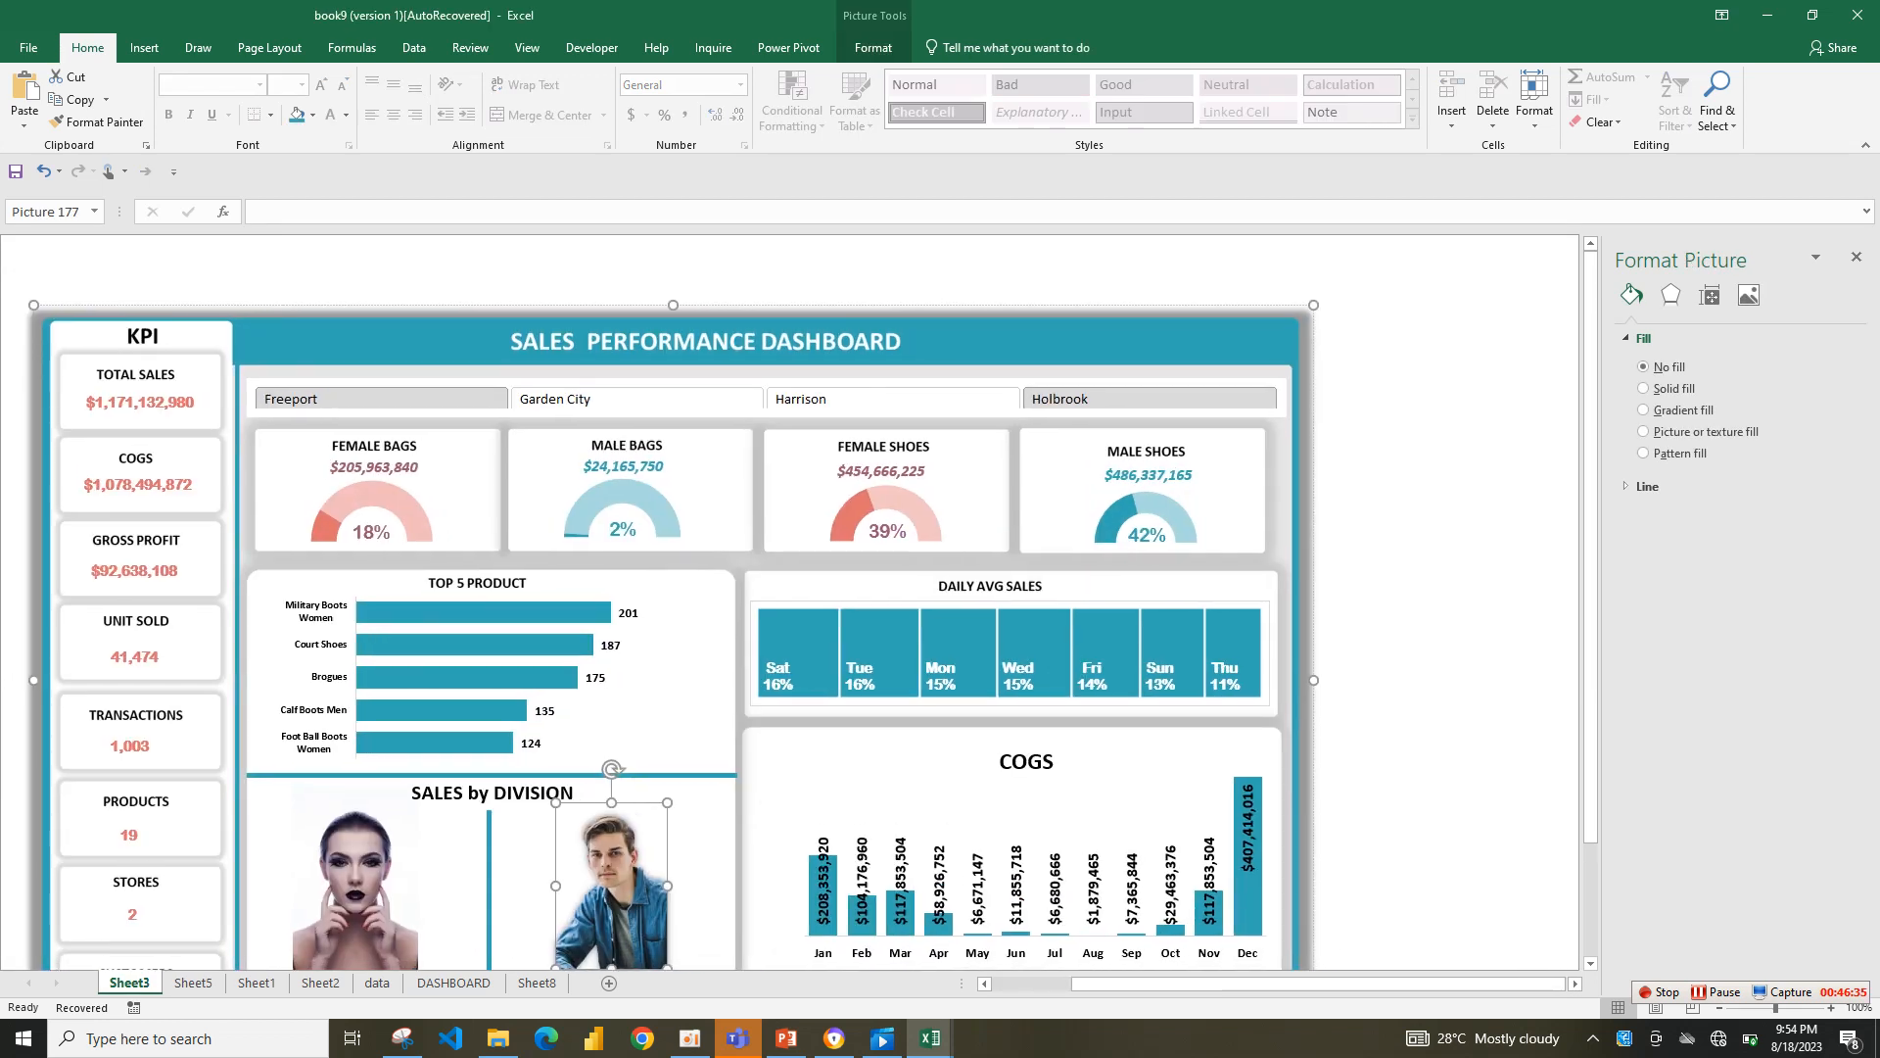
click(536, 982)
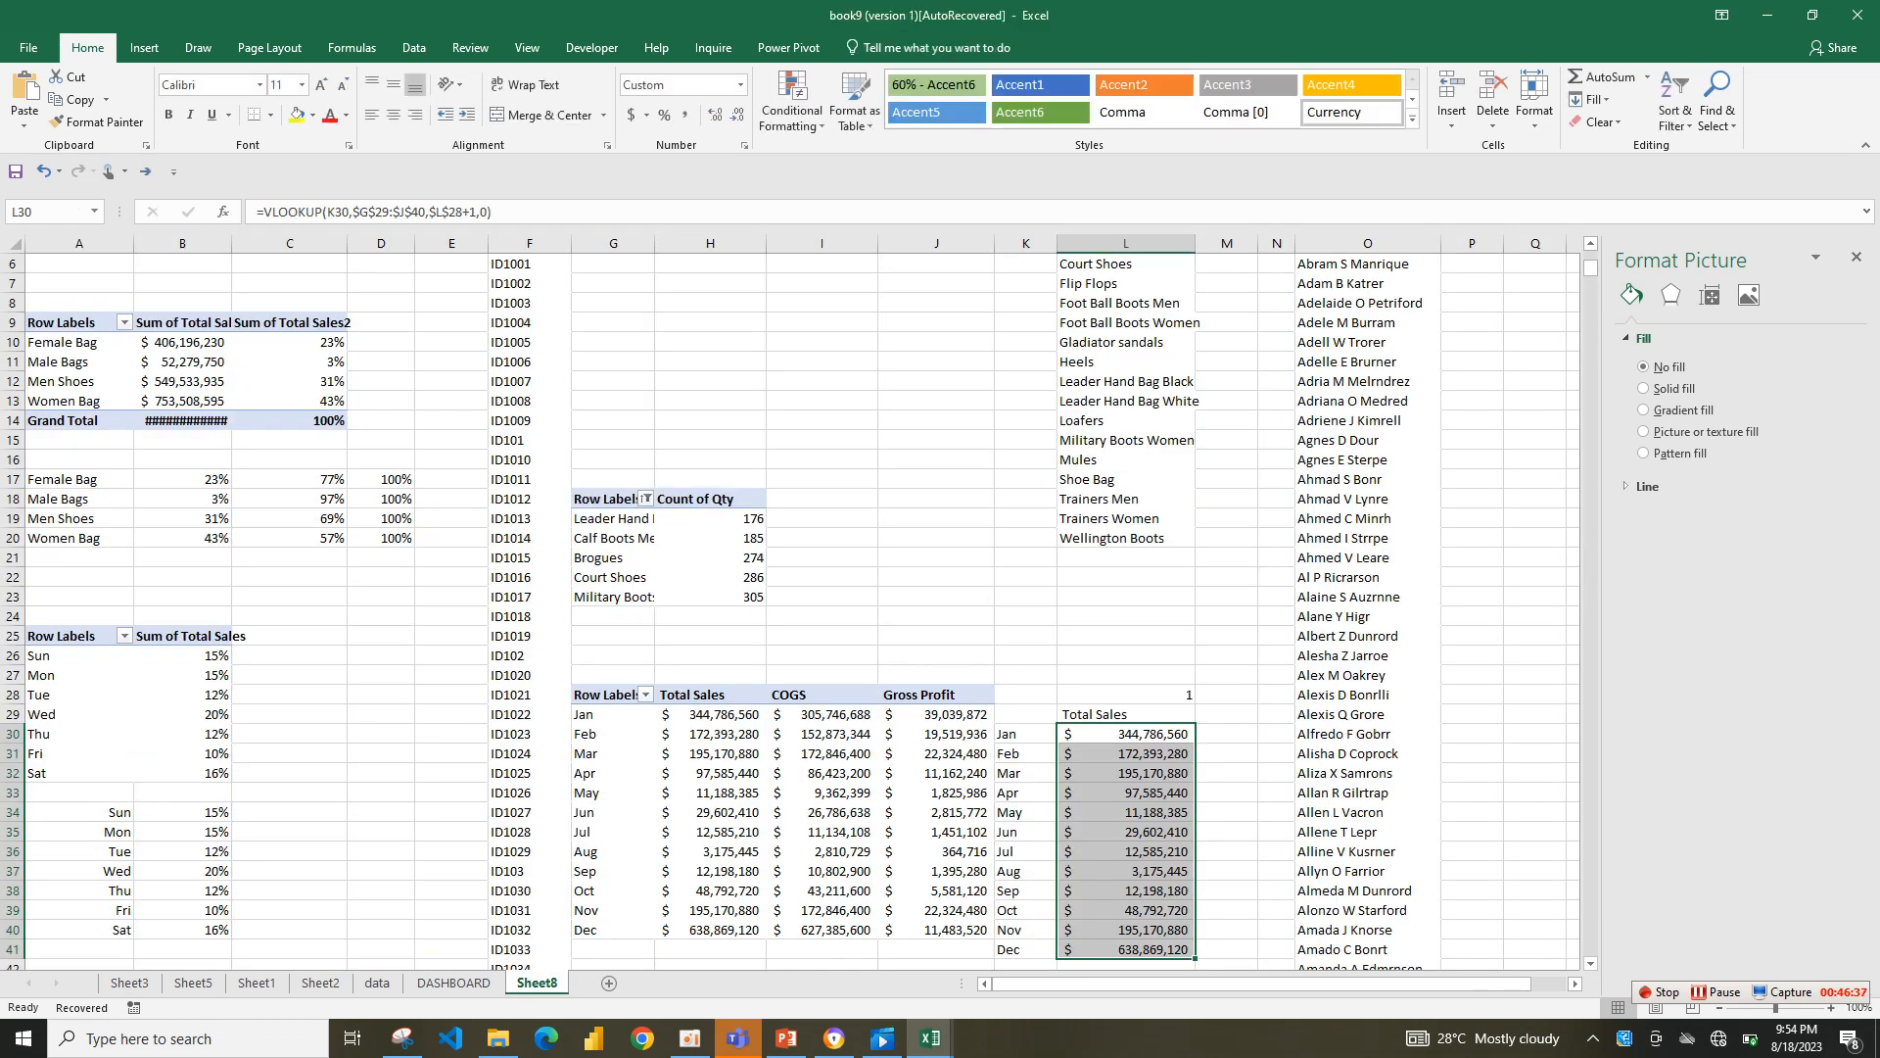
click(454, 982)
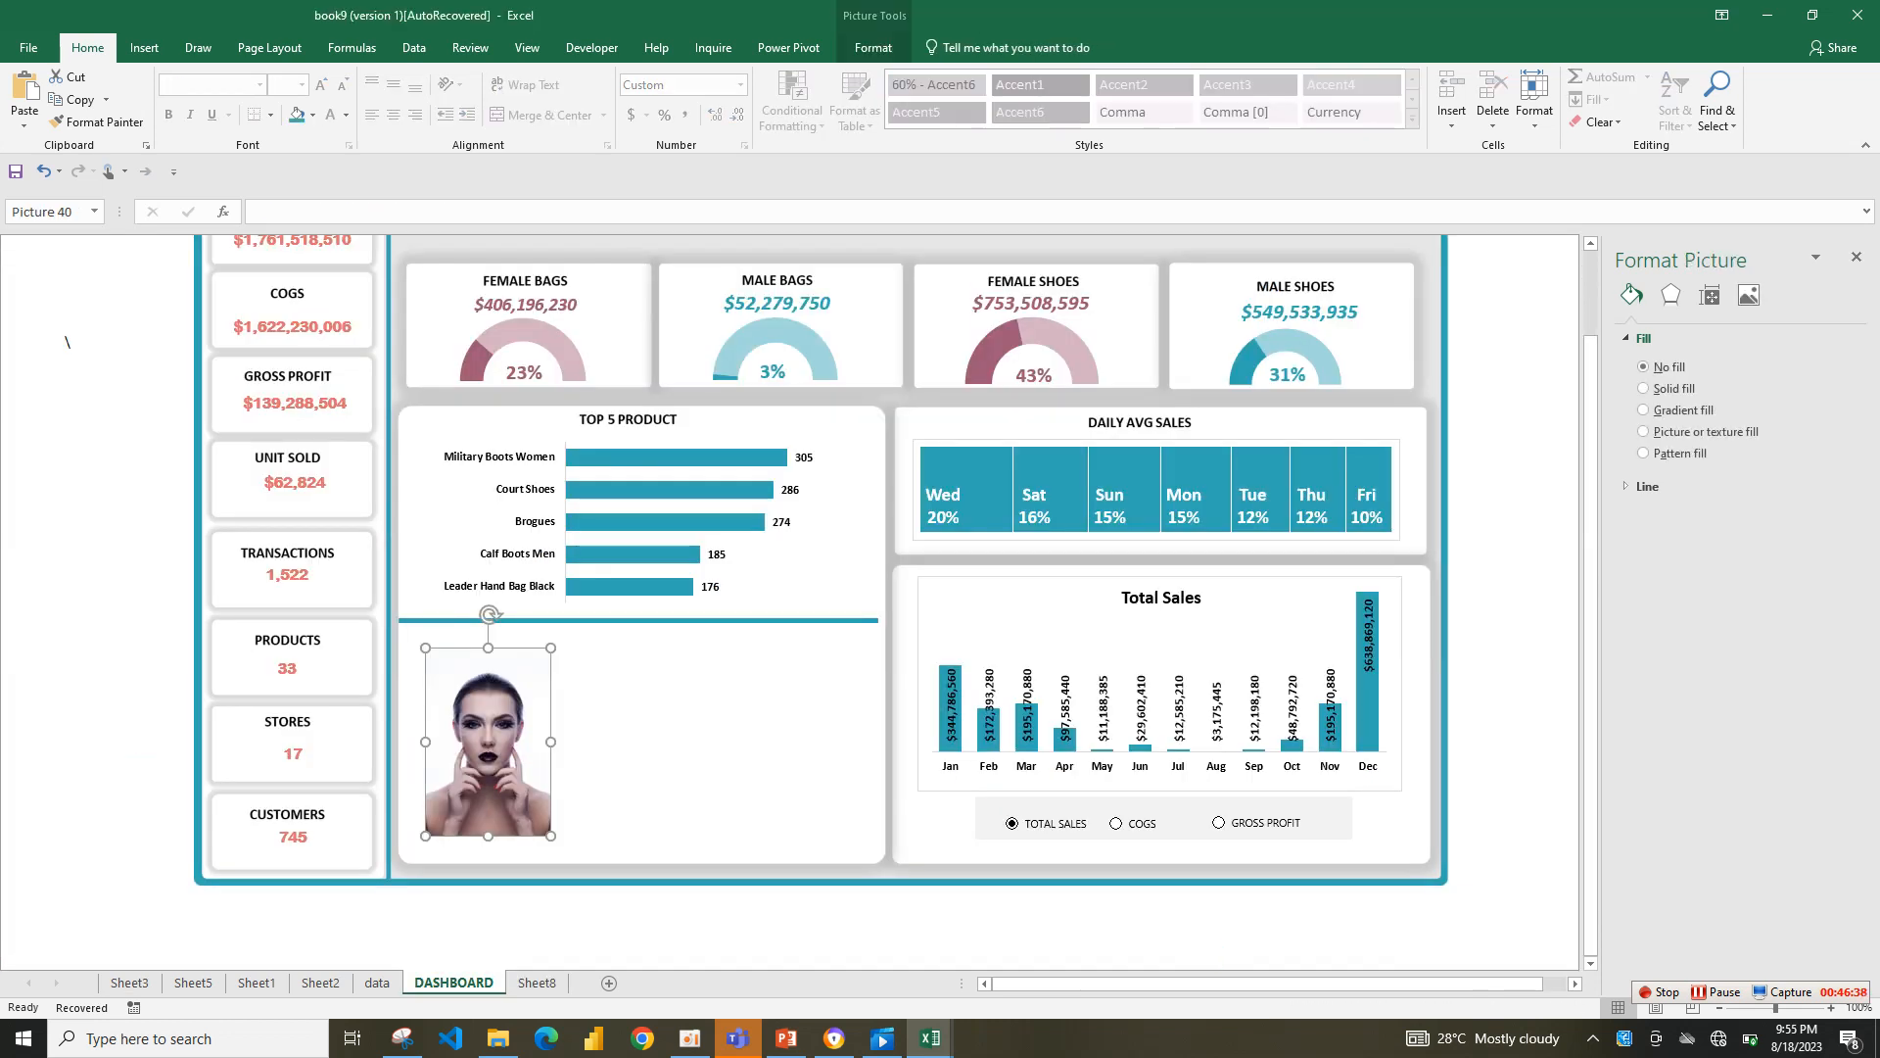
drag(481, 731, 781, 747)
- Duplicate the horizontal teal divider, turn the copy vertical between the two portraits, and shorten its lower end to fit the card
click(638, 619)
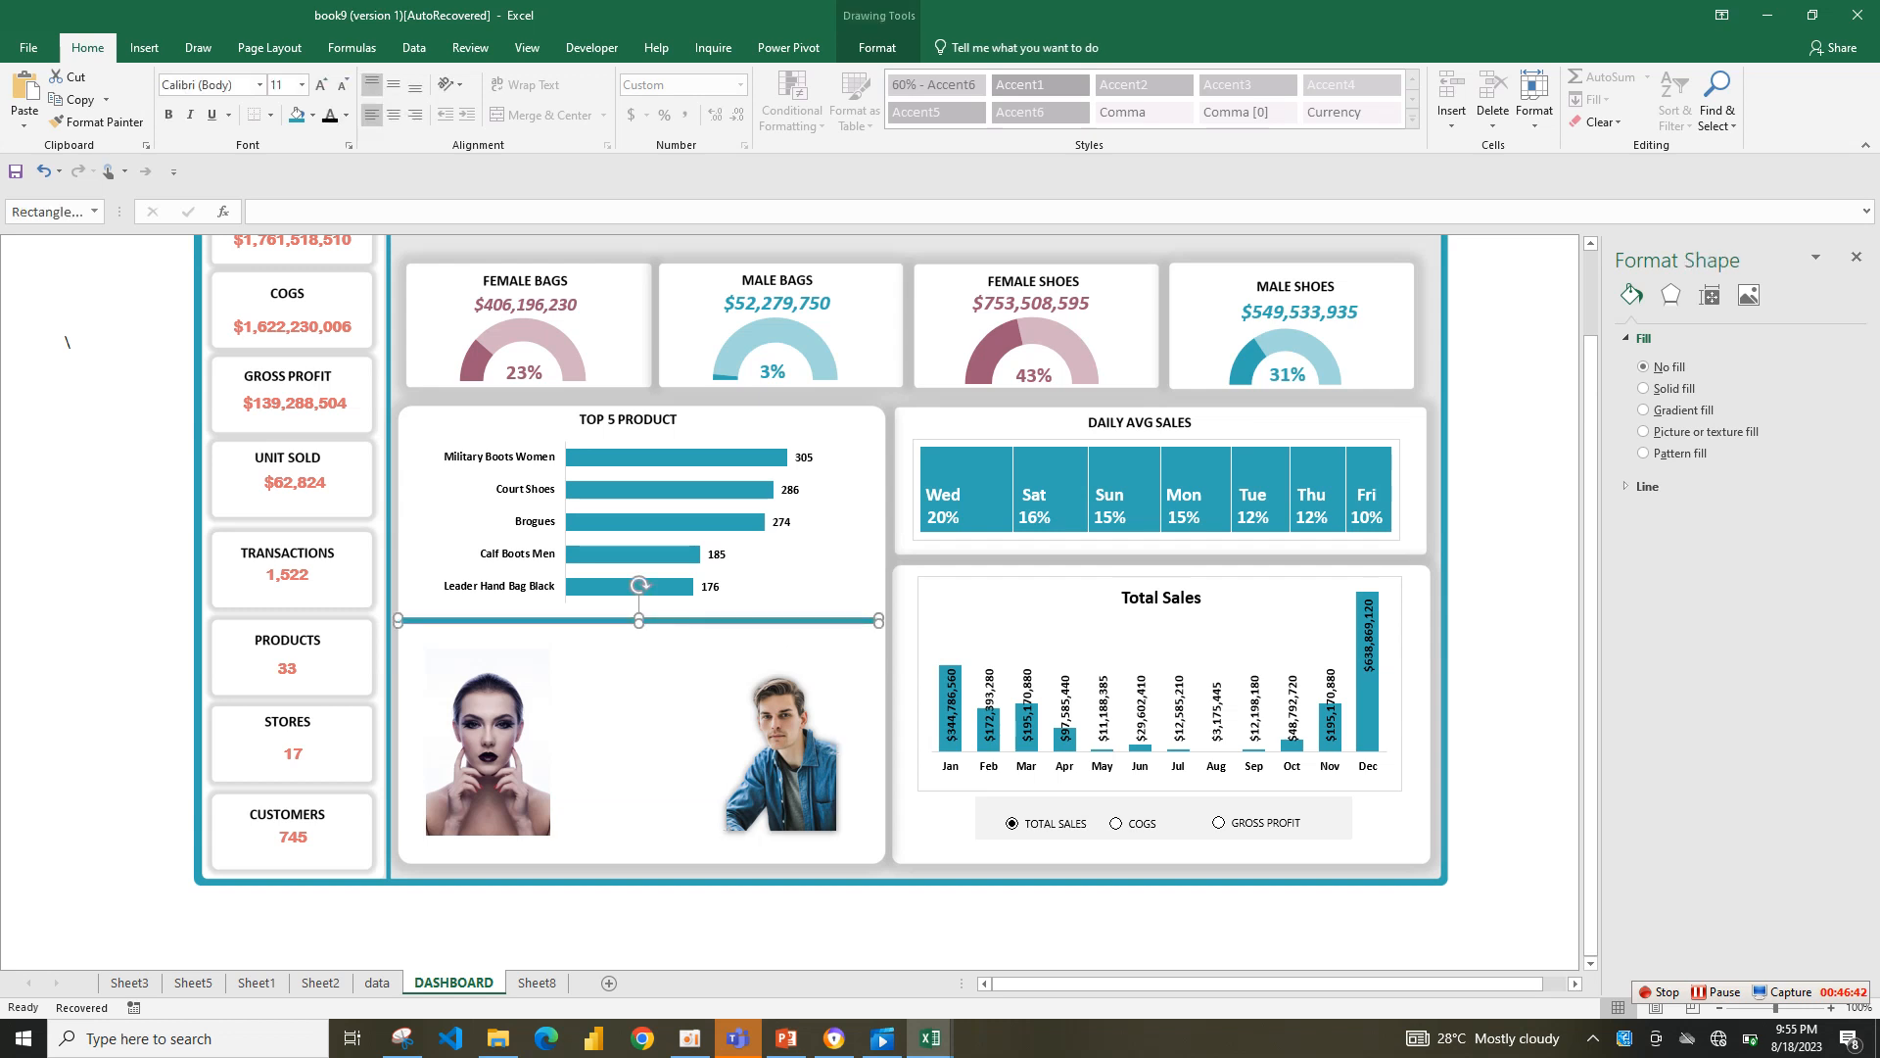
drag(639, 620, 691, 638)
drag(656, 397, 636, 680)
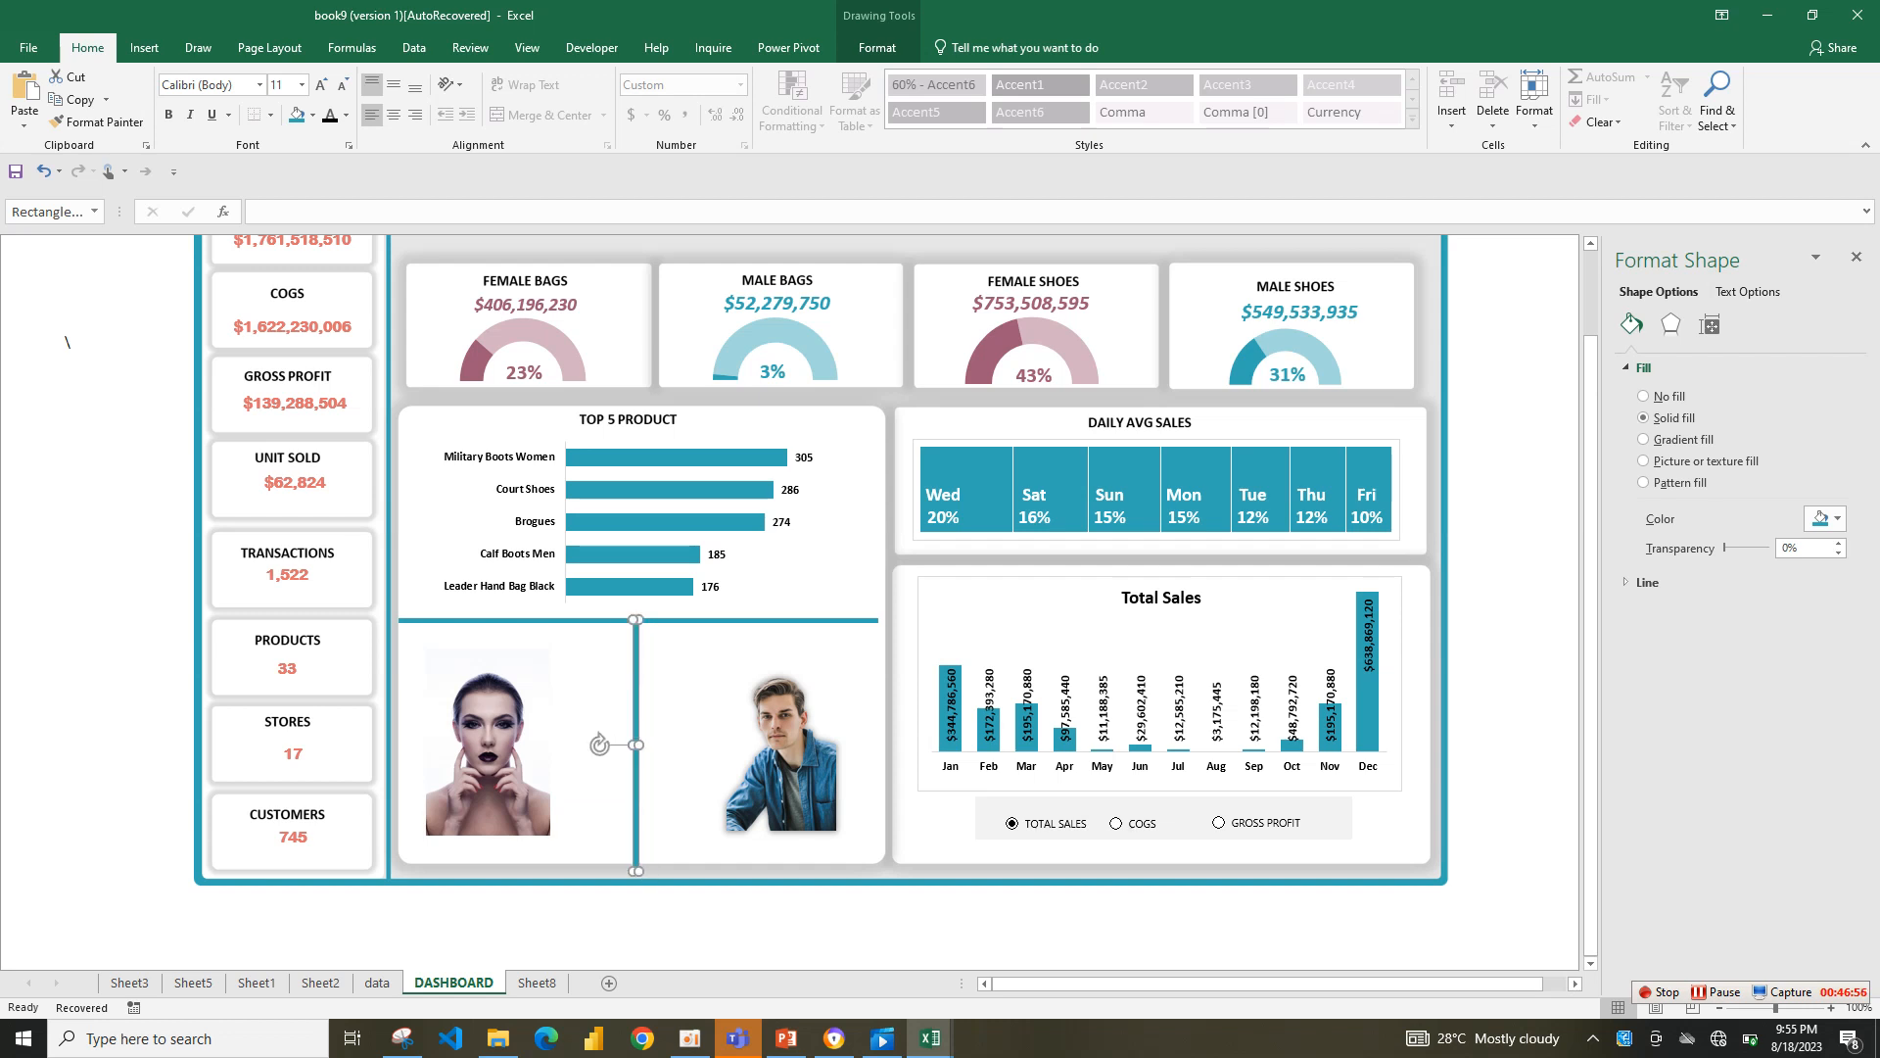
drag(635, 871, 636, 848)
drag(637, 685, 637, 685)
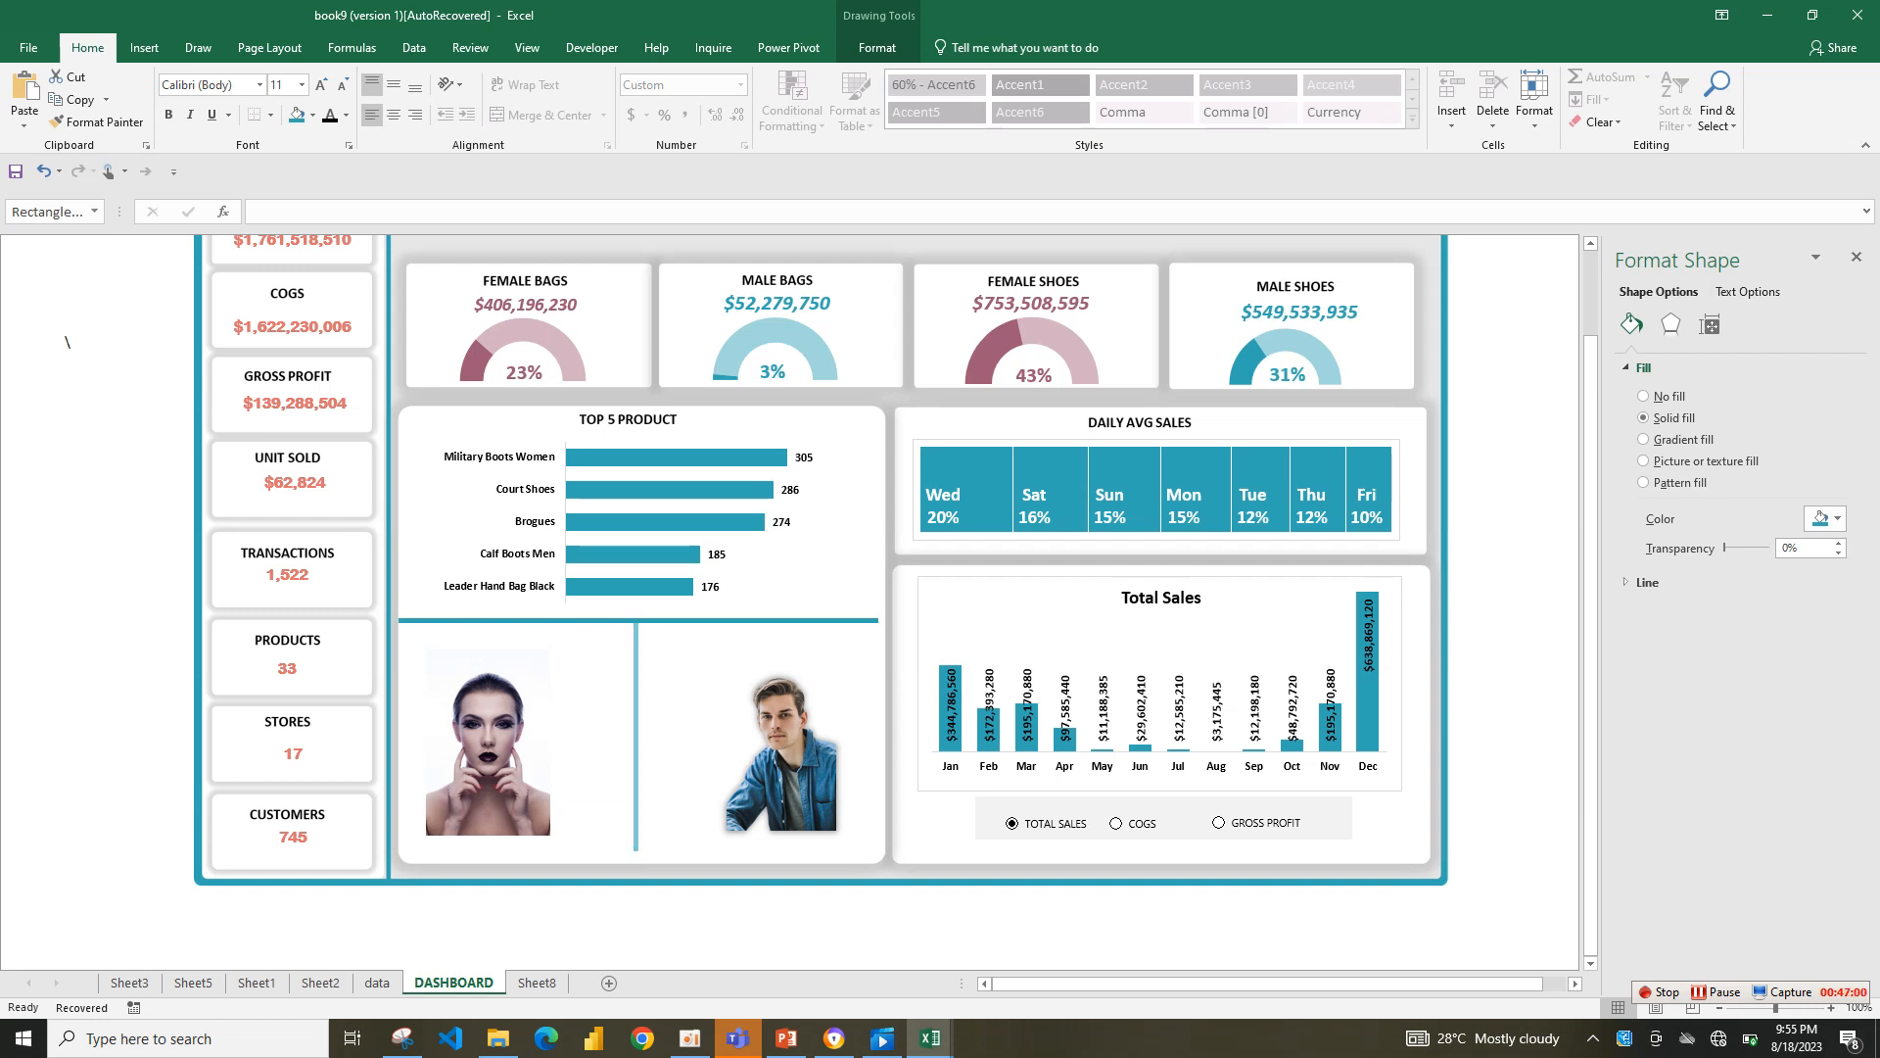
click(600, 734)
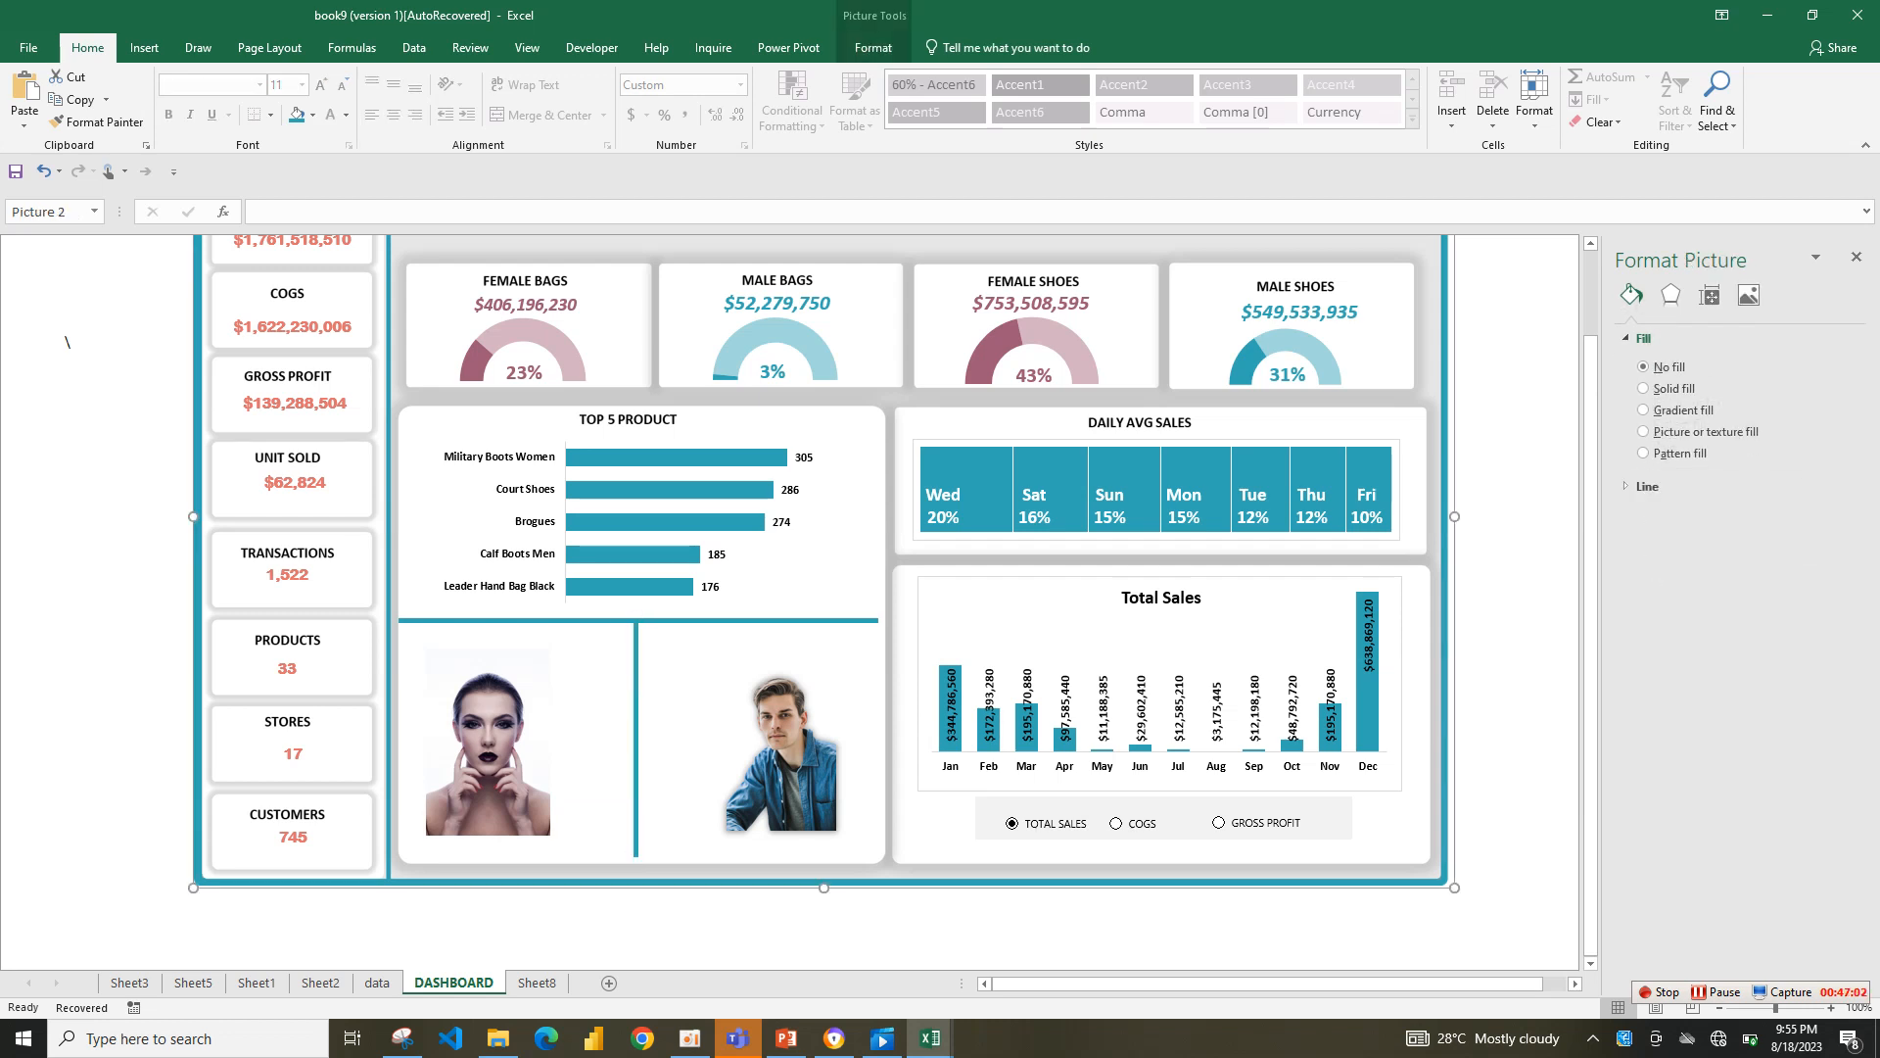
- Move the woman's portrait slightly up and towards the vertical divider, and shorten the divider's upper end to leave a gap for a heading
click(490, 749)
drag(490, 749, 503, 735)
click(635, 737)
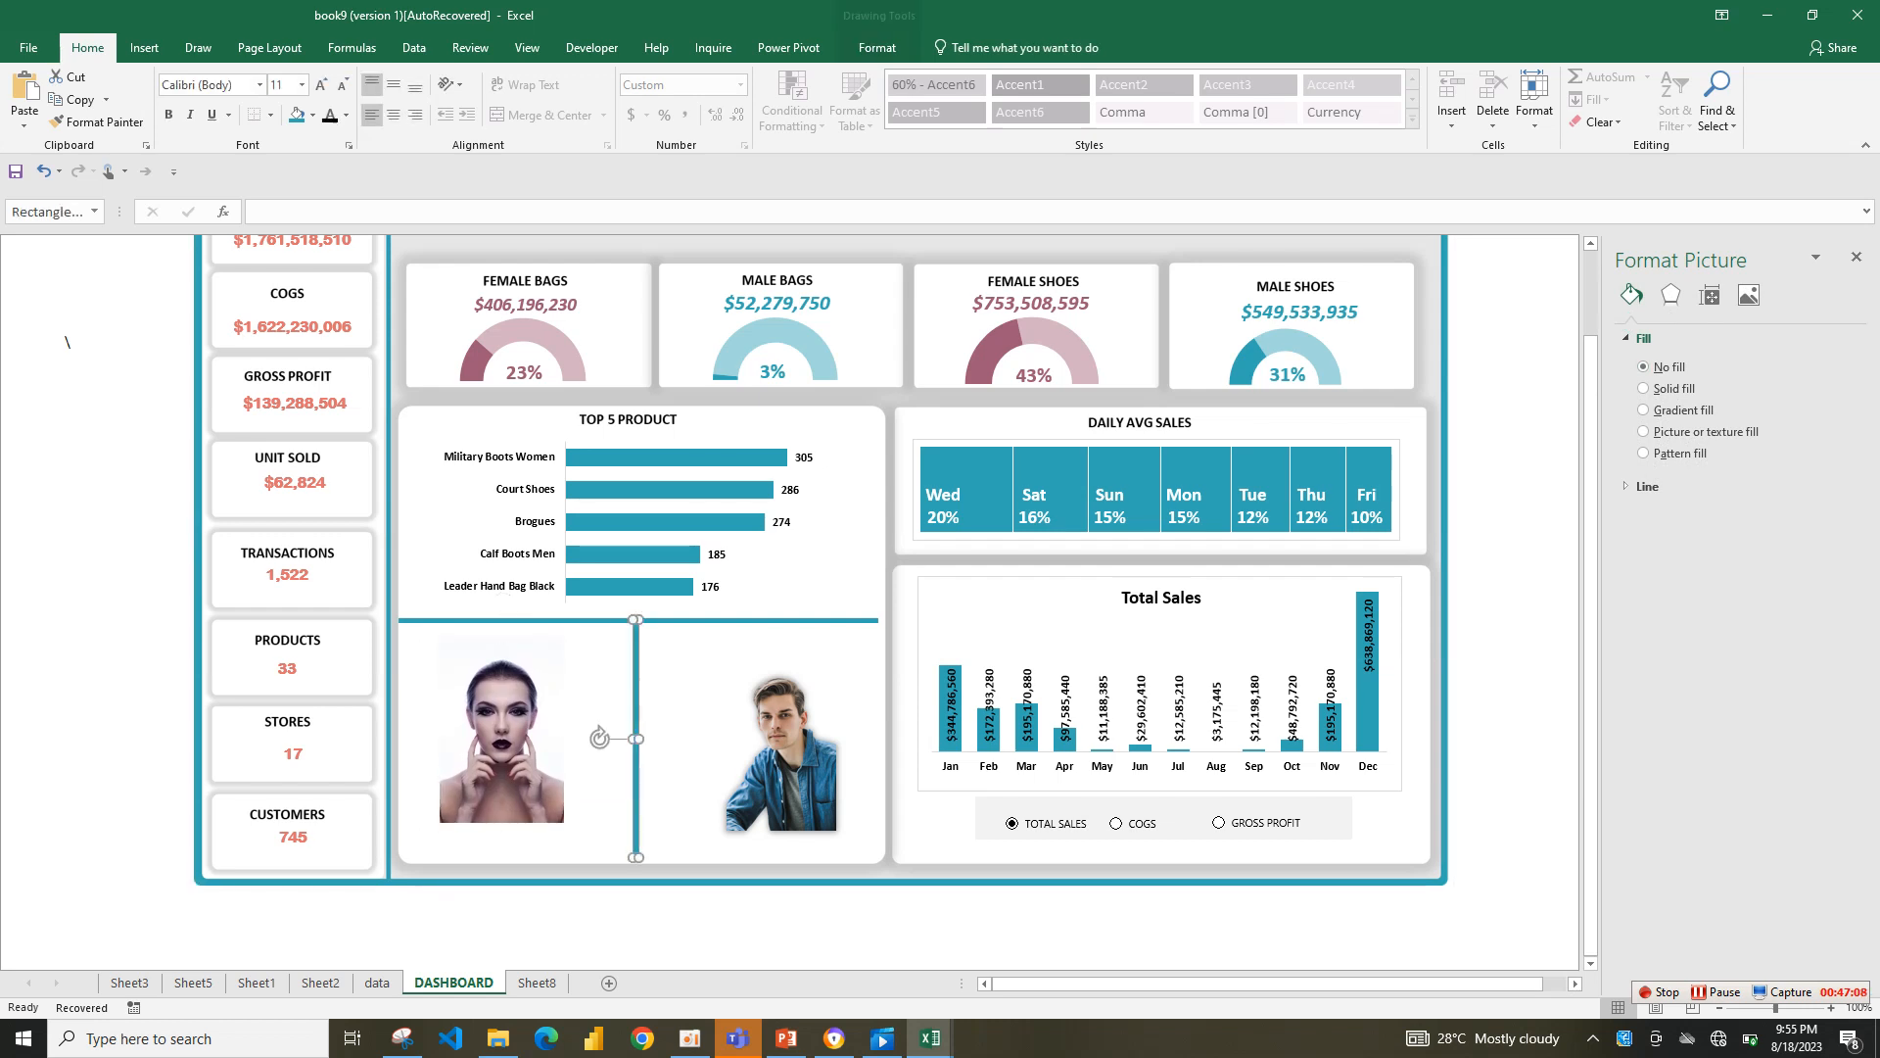
drag(637, 619, 636, 657)
click(676, 675)
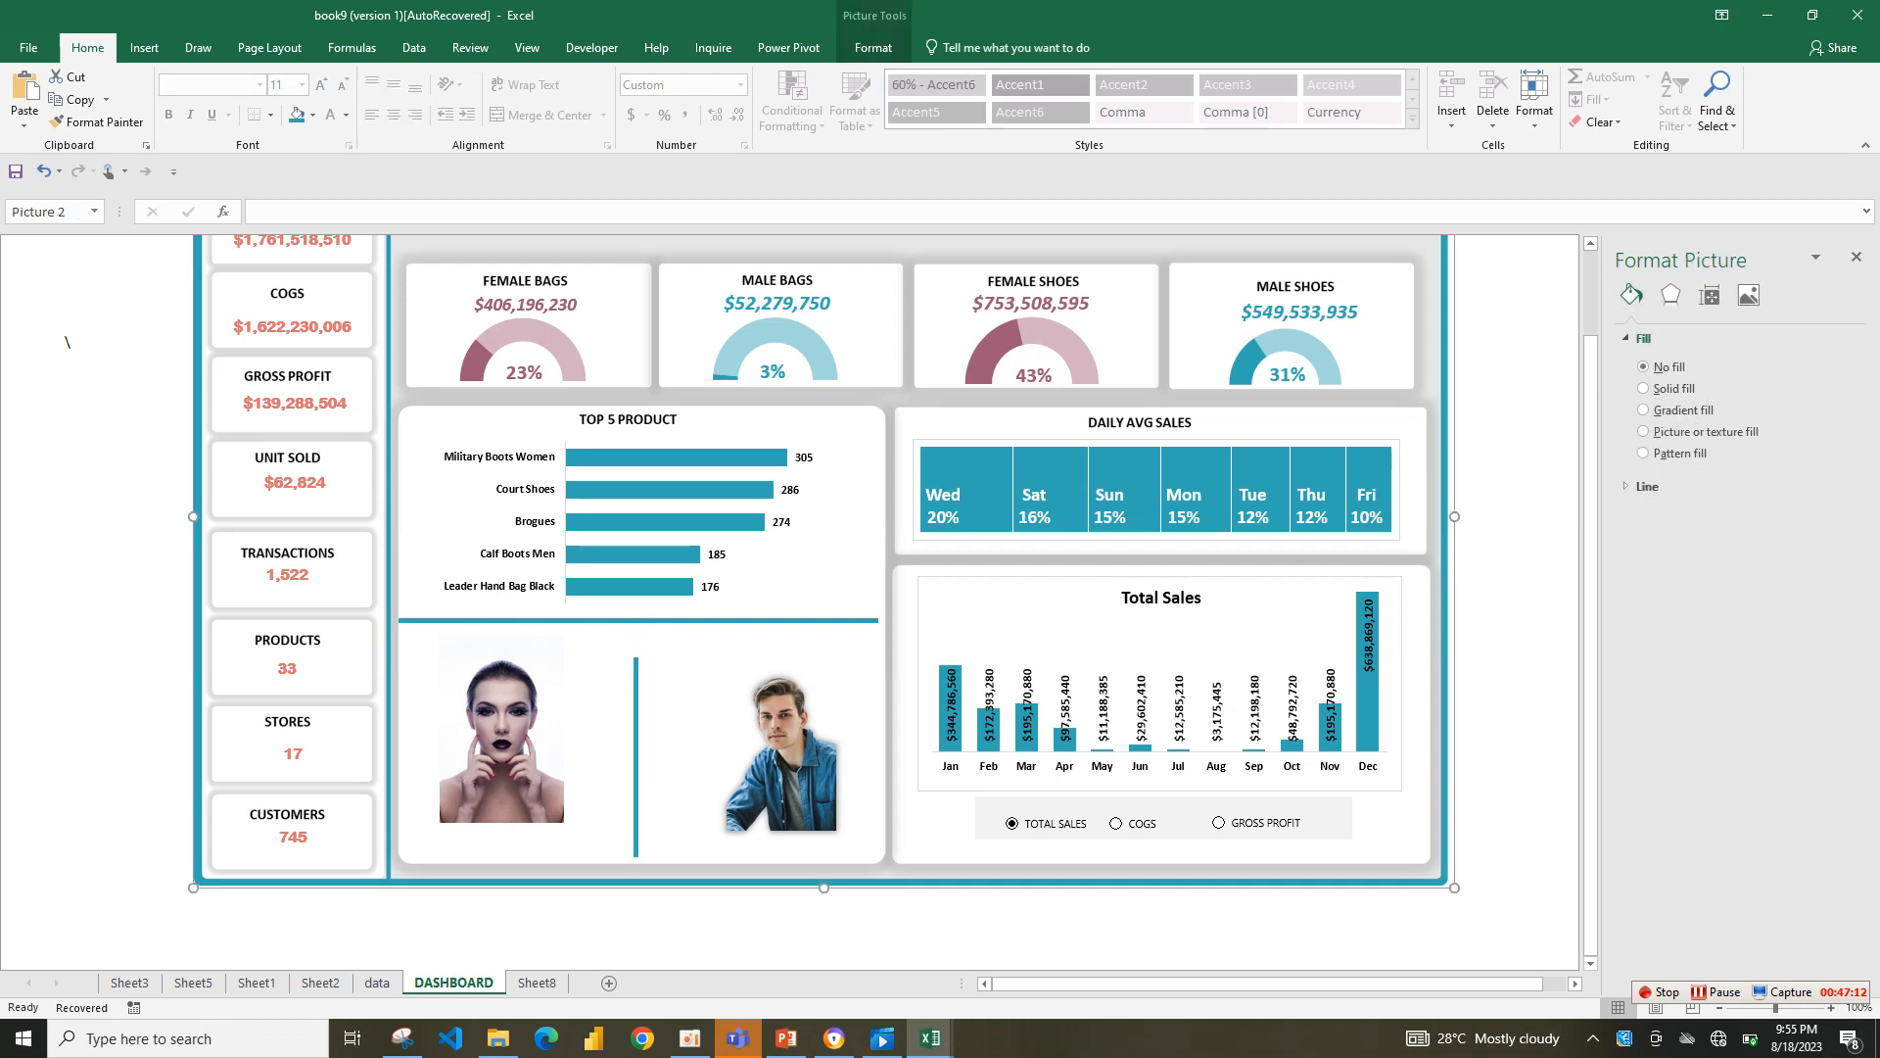
- Move the man's portrait up and closer to the vertical divider, and align the woman's portrait with it
drag(781, 754, 759, 750)
key(Up)
key(Up)
key(Up)
key(Up)
key(Up)
drag(501, 736, 507, 728)
click(603, 736)
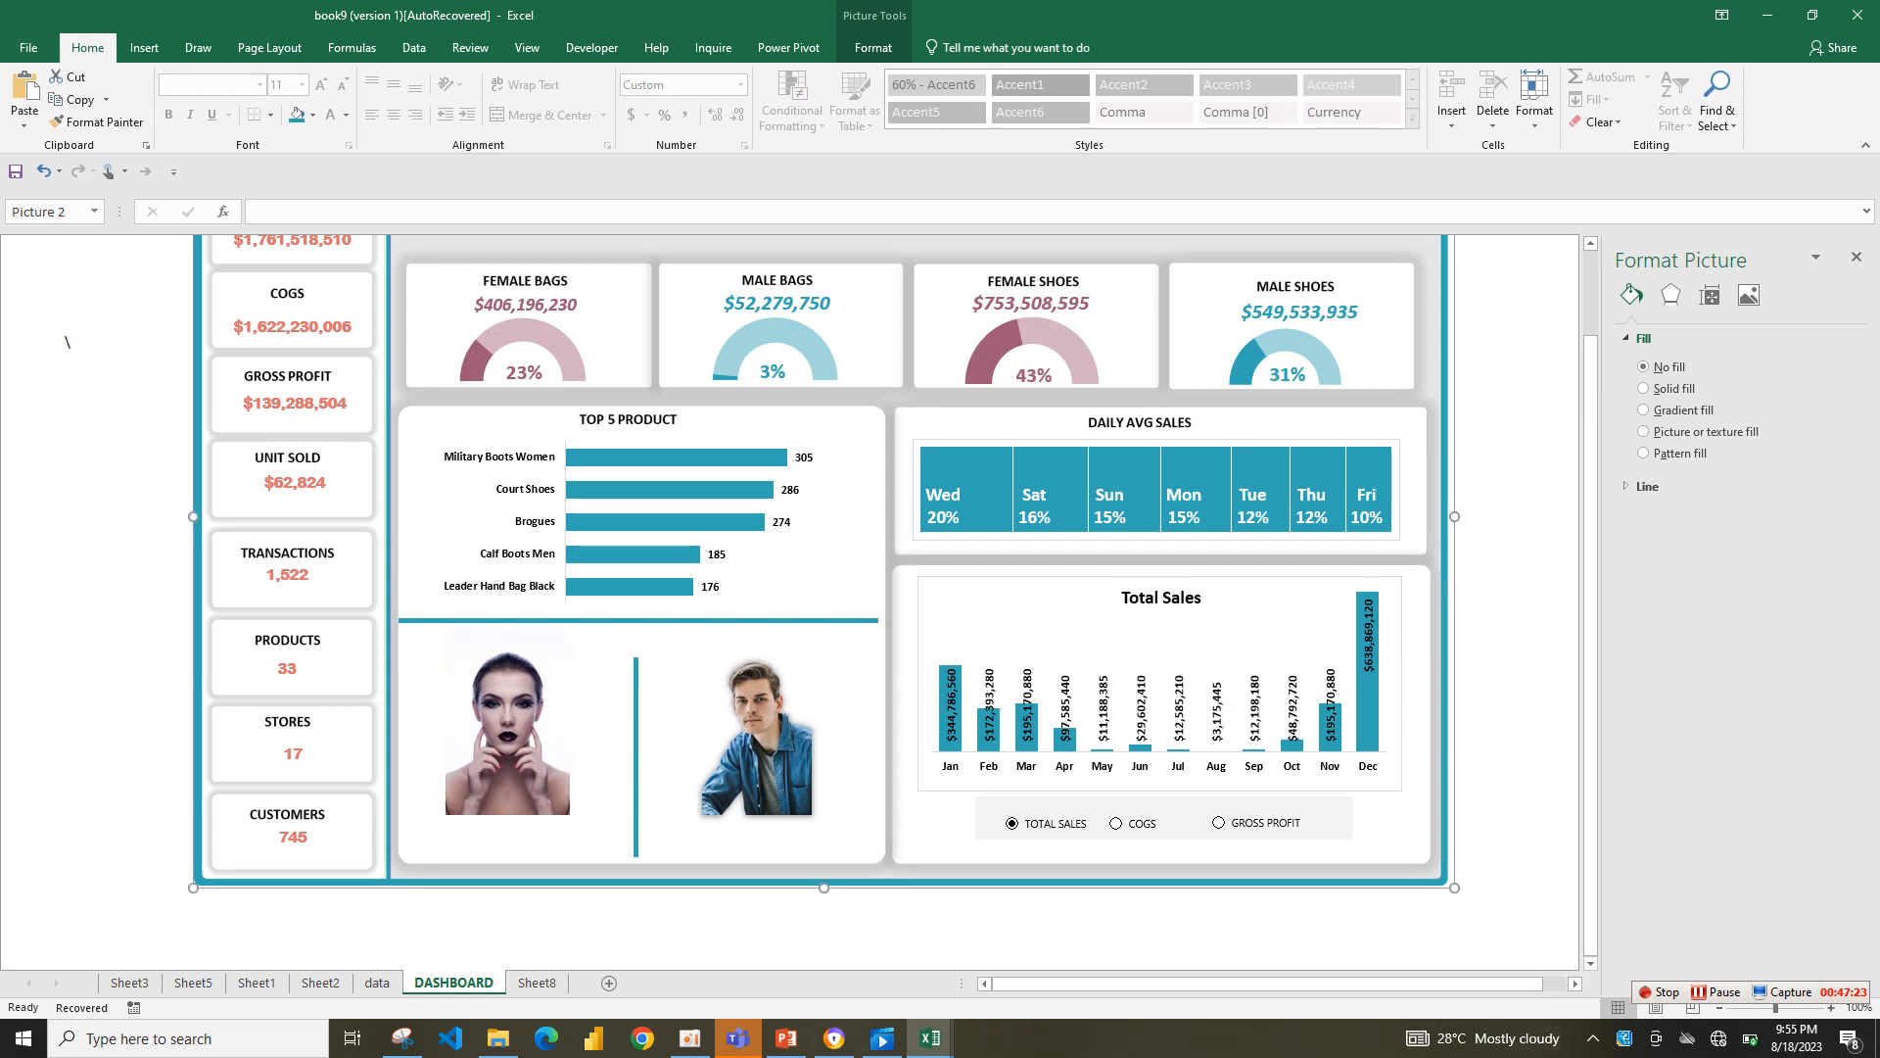
click(287, 669)
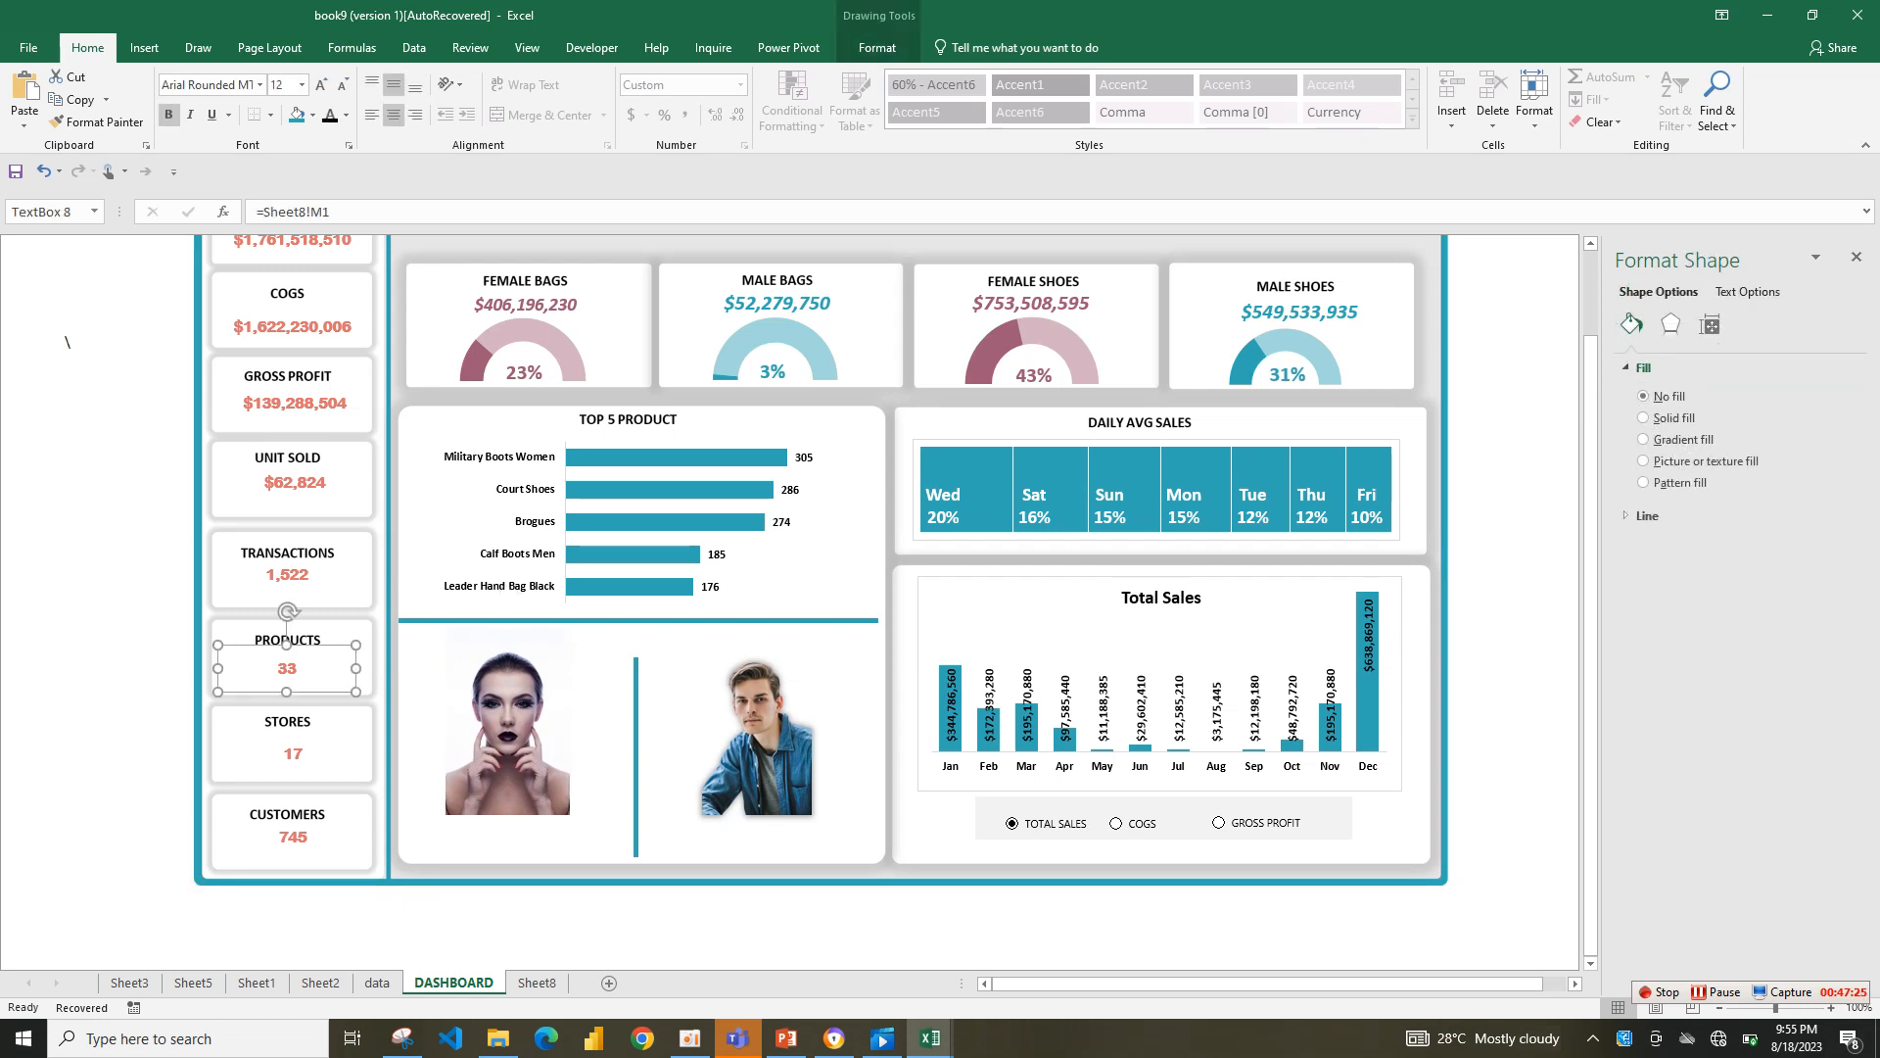
ctrl+click(287, 734)
drag(108, 686, 107, 683)
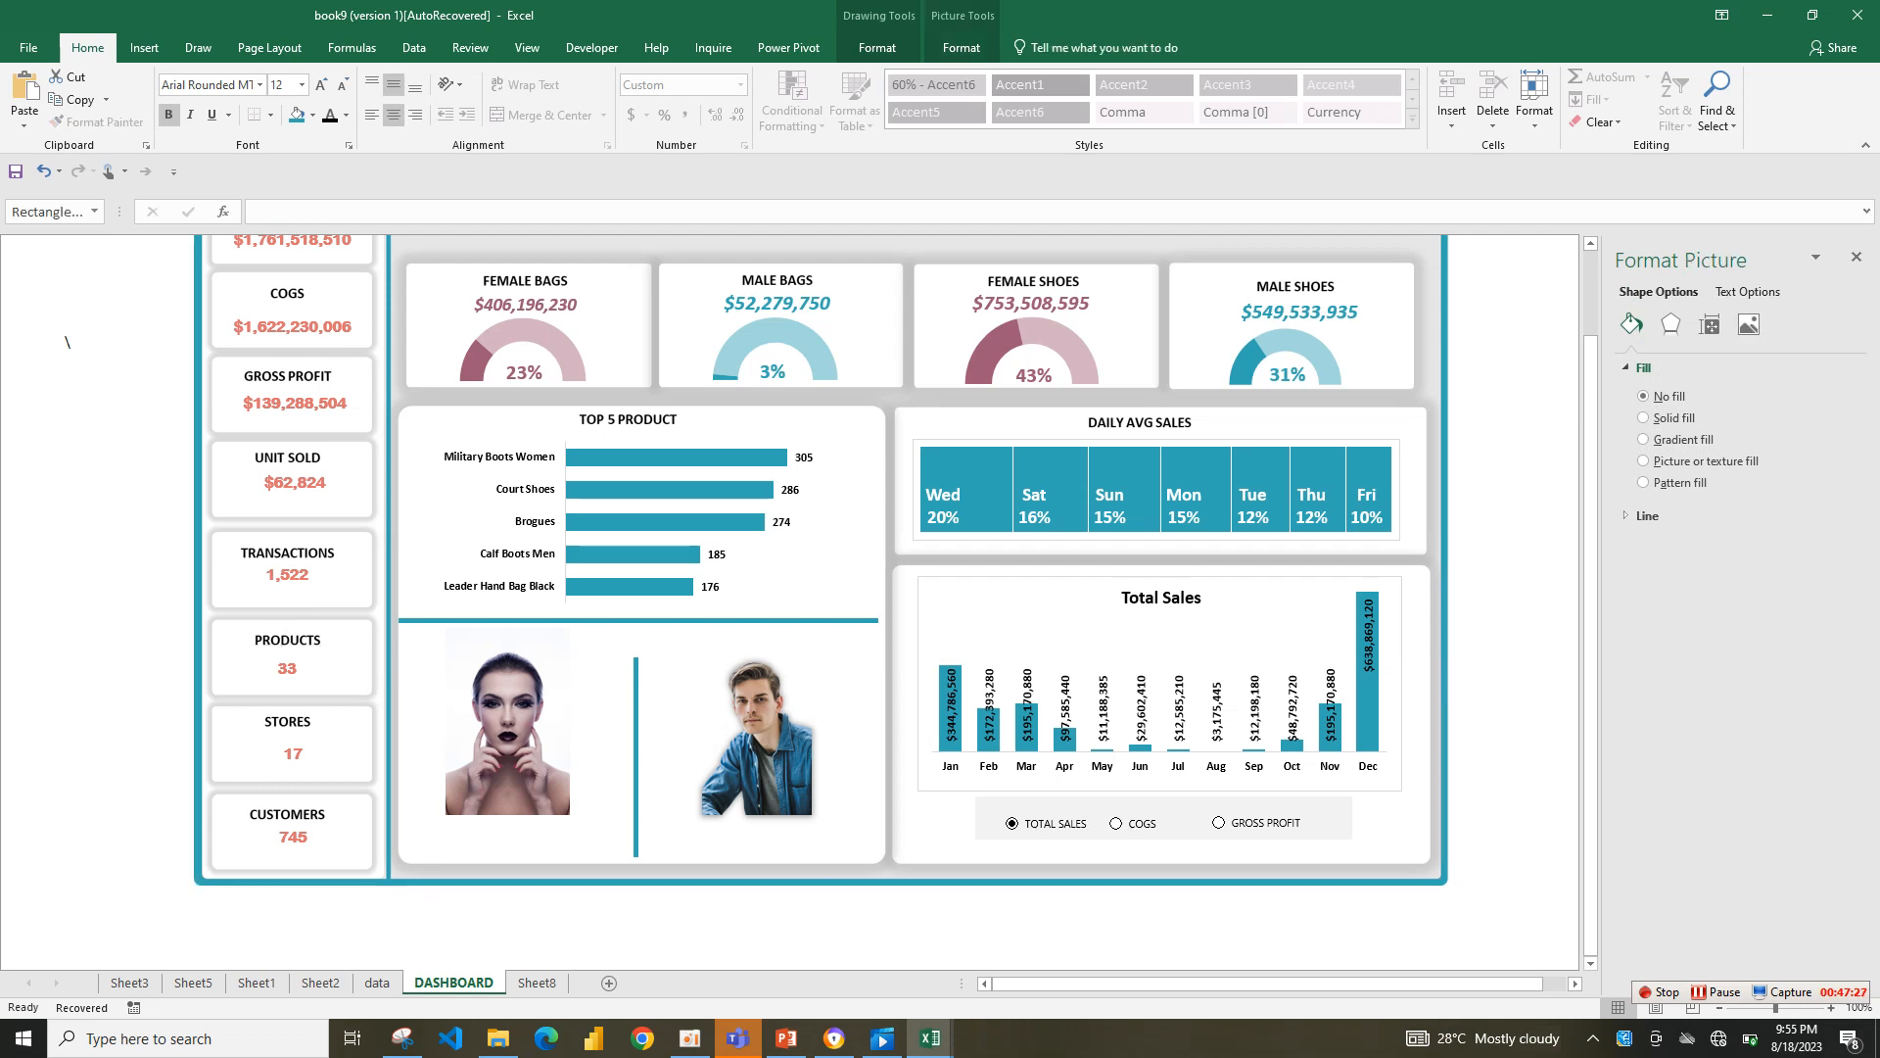
drag(67, 340, 68, 342)
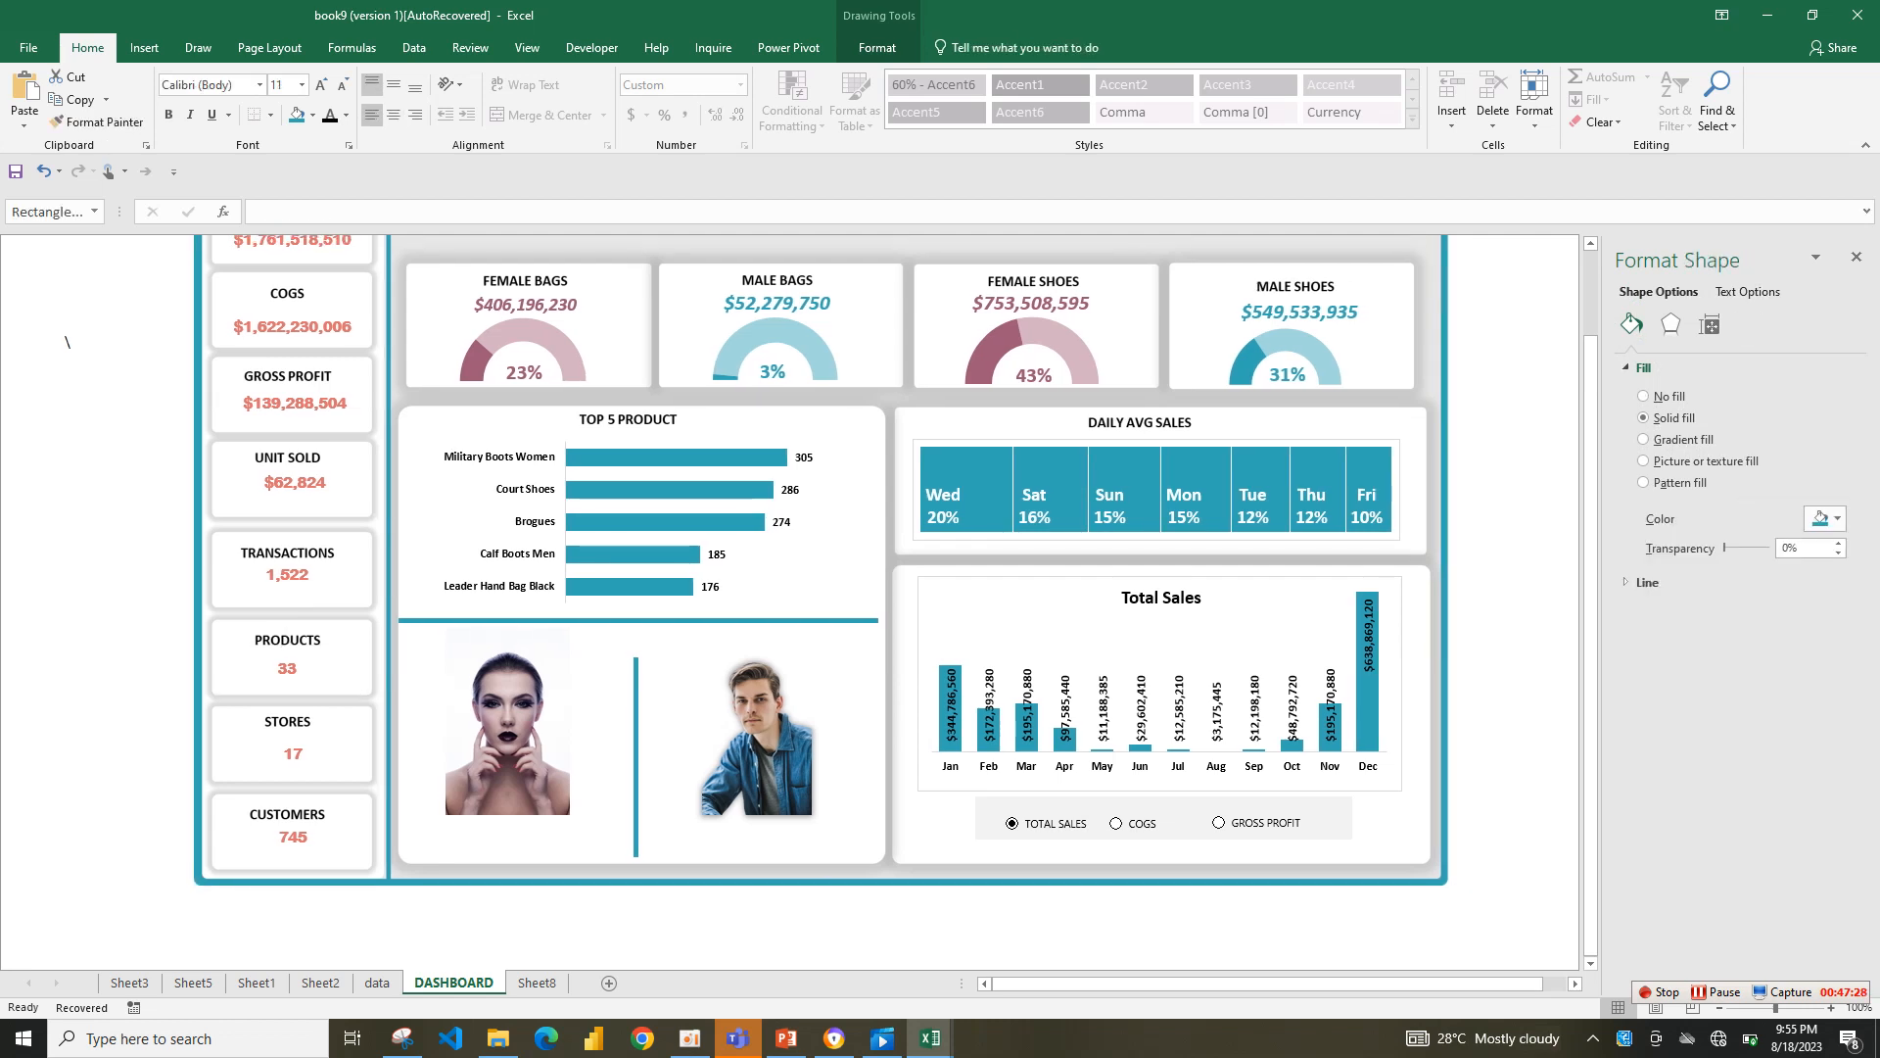
- Duplicate the value text box of the Products KPI card and place the copy beneath the woman's portrait
key(Tab)
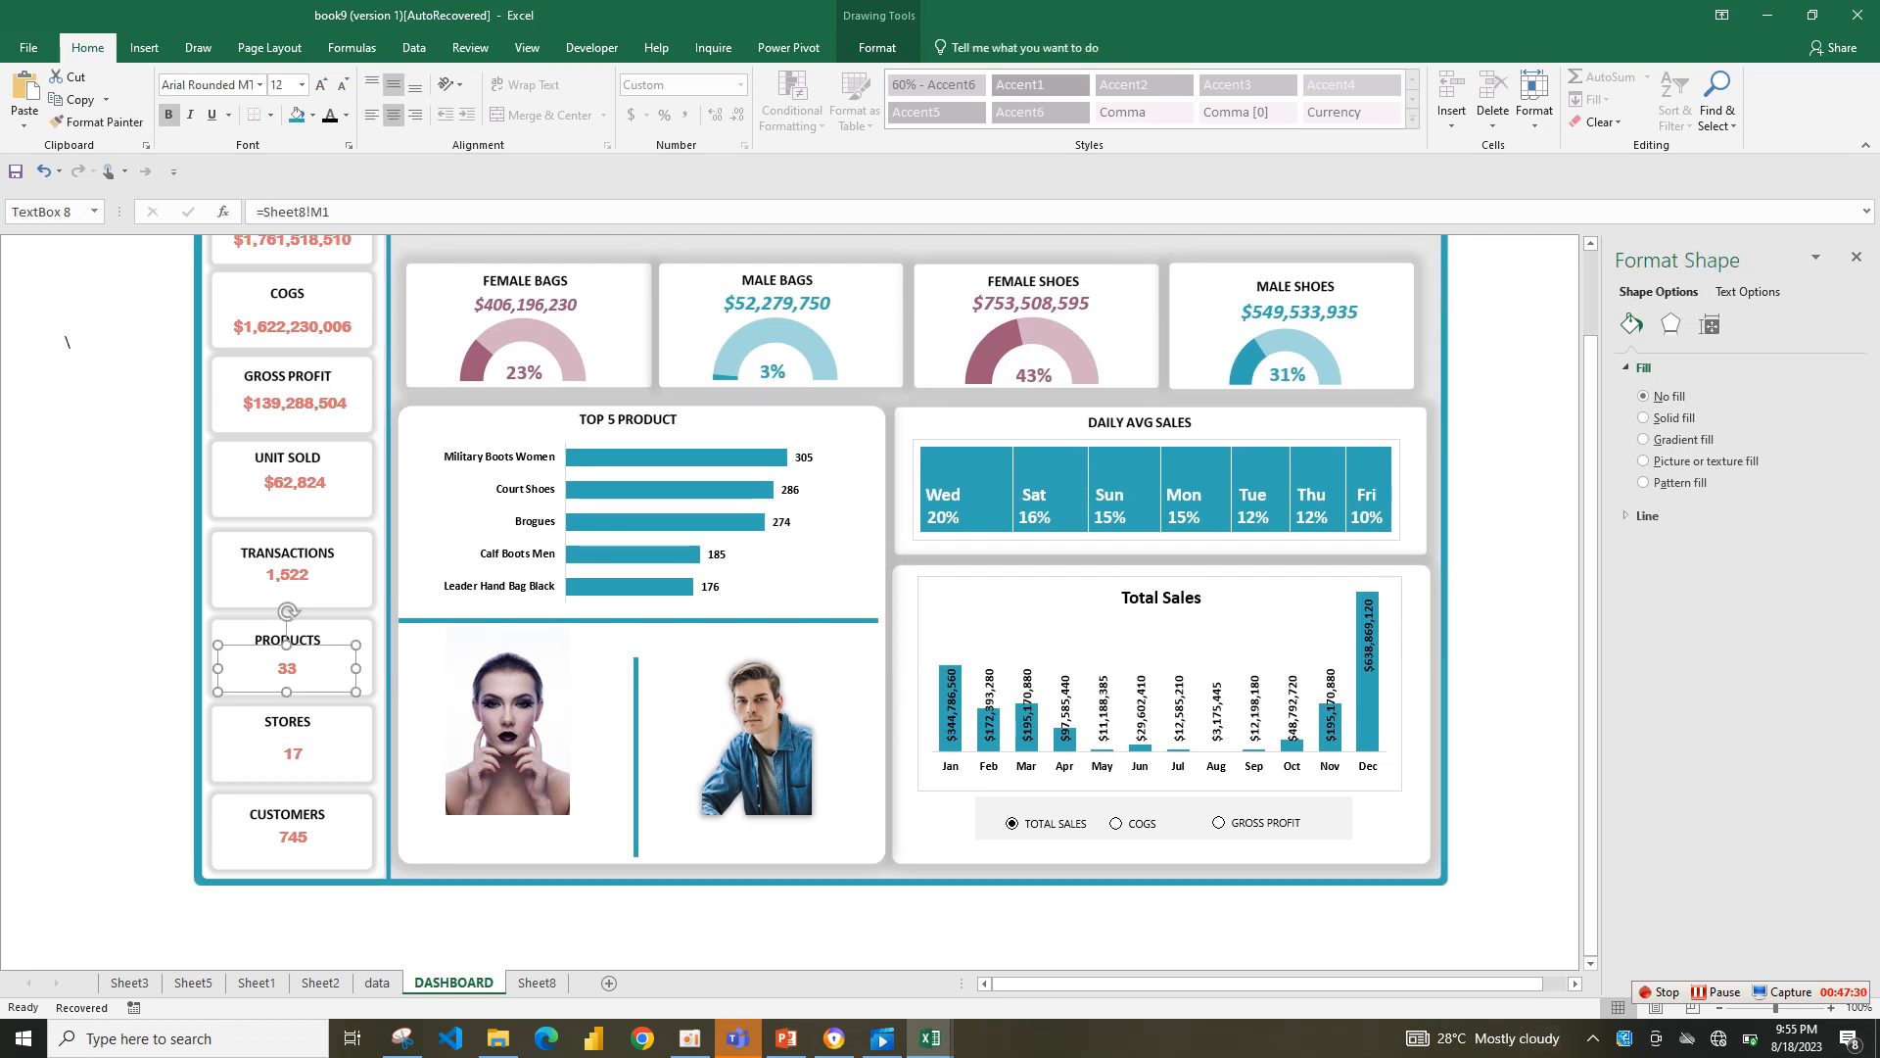
mouse_move(287, 669)
mouse_down()
mouse_move(314, 689)
mouse_move(294, 673)
mouse_up()
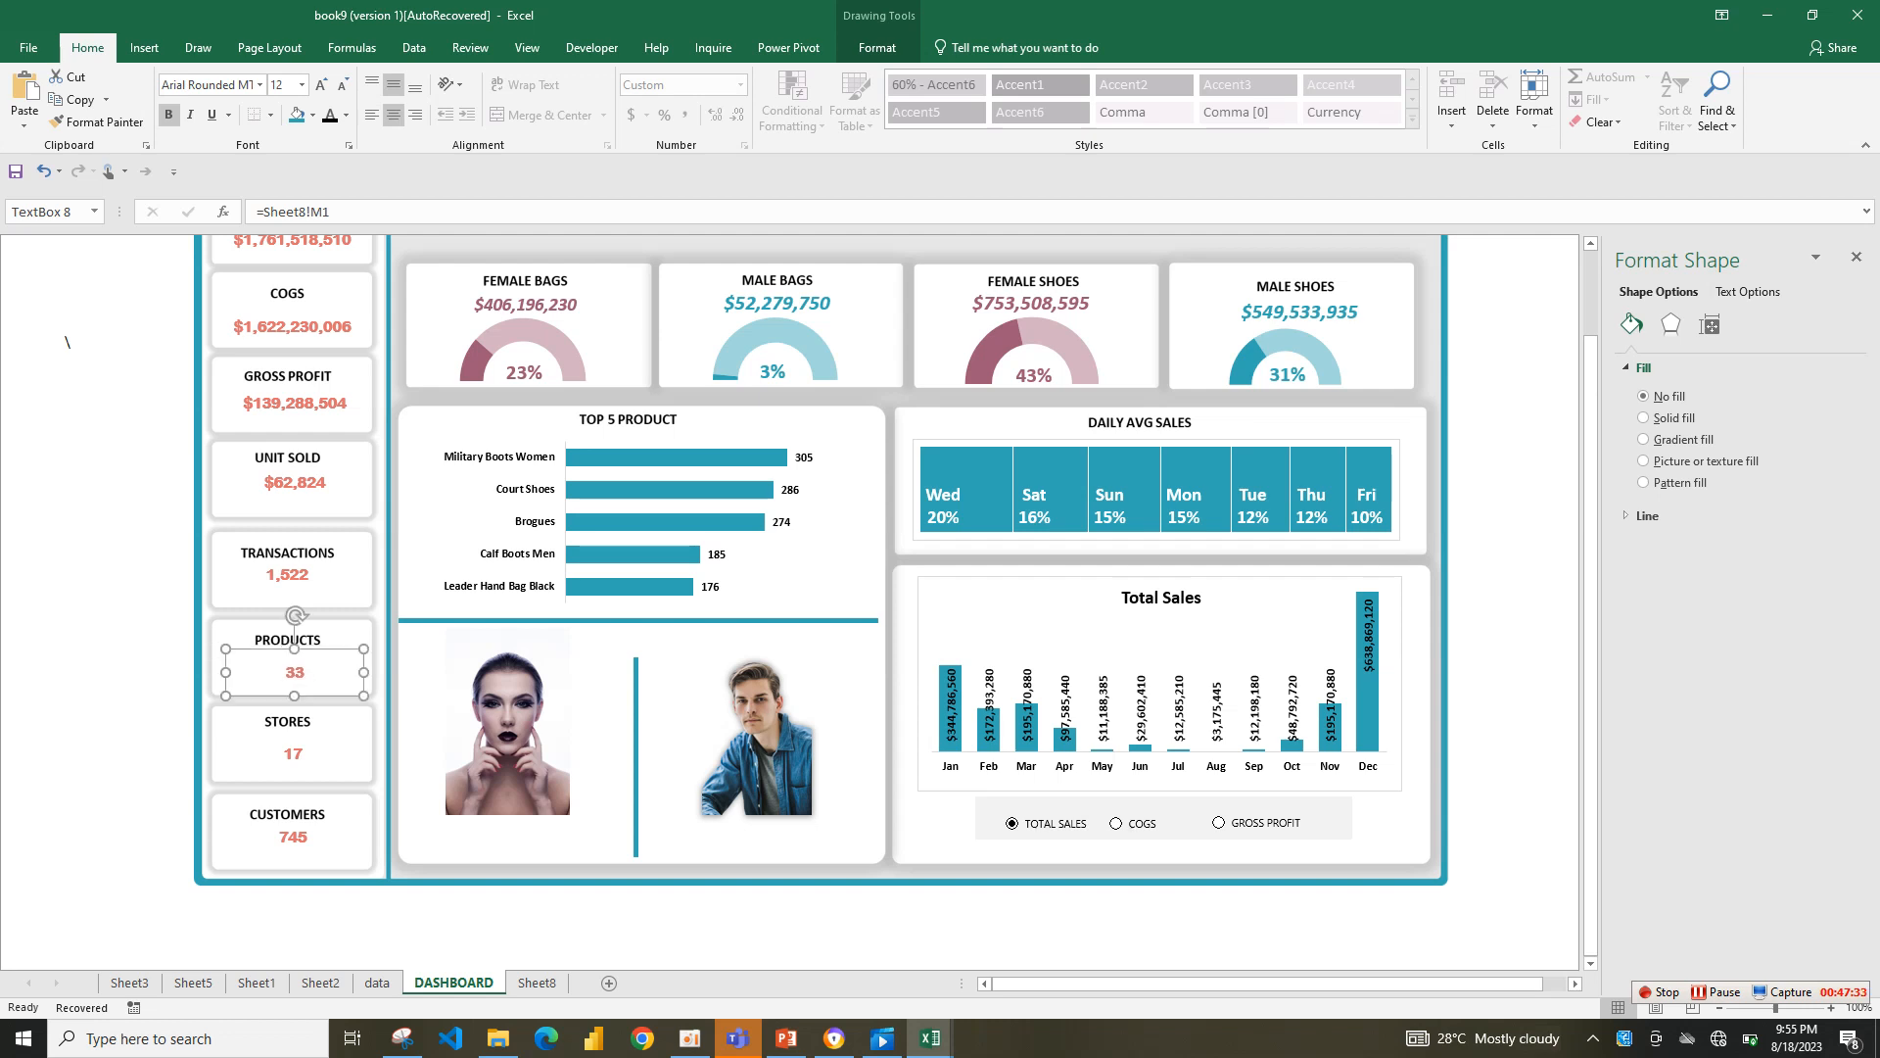
key(ctrl+z)
drag(1590, 376, 1590, 288)
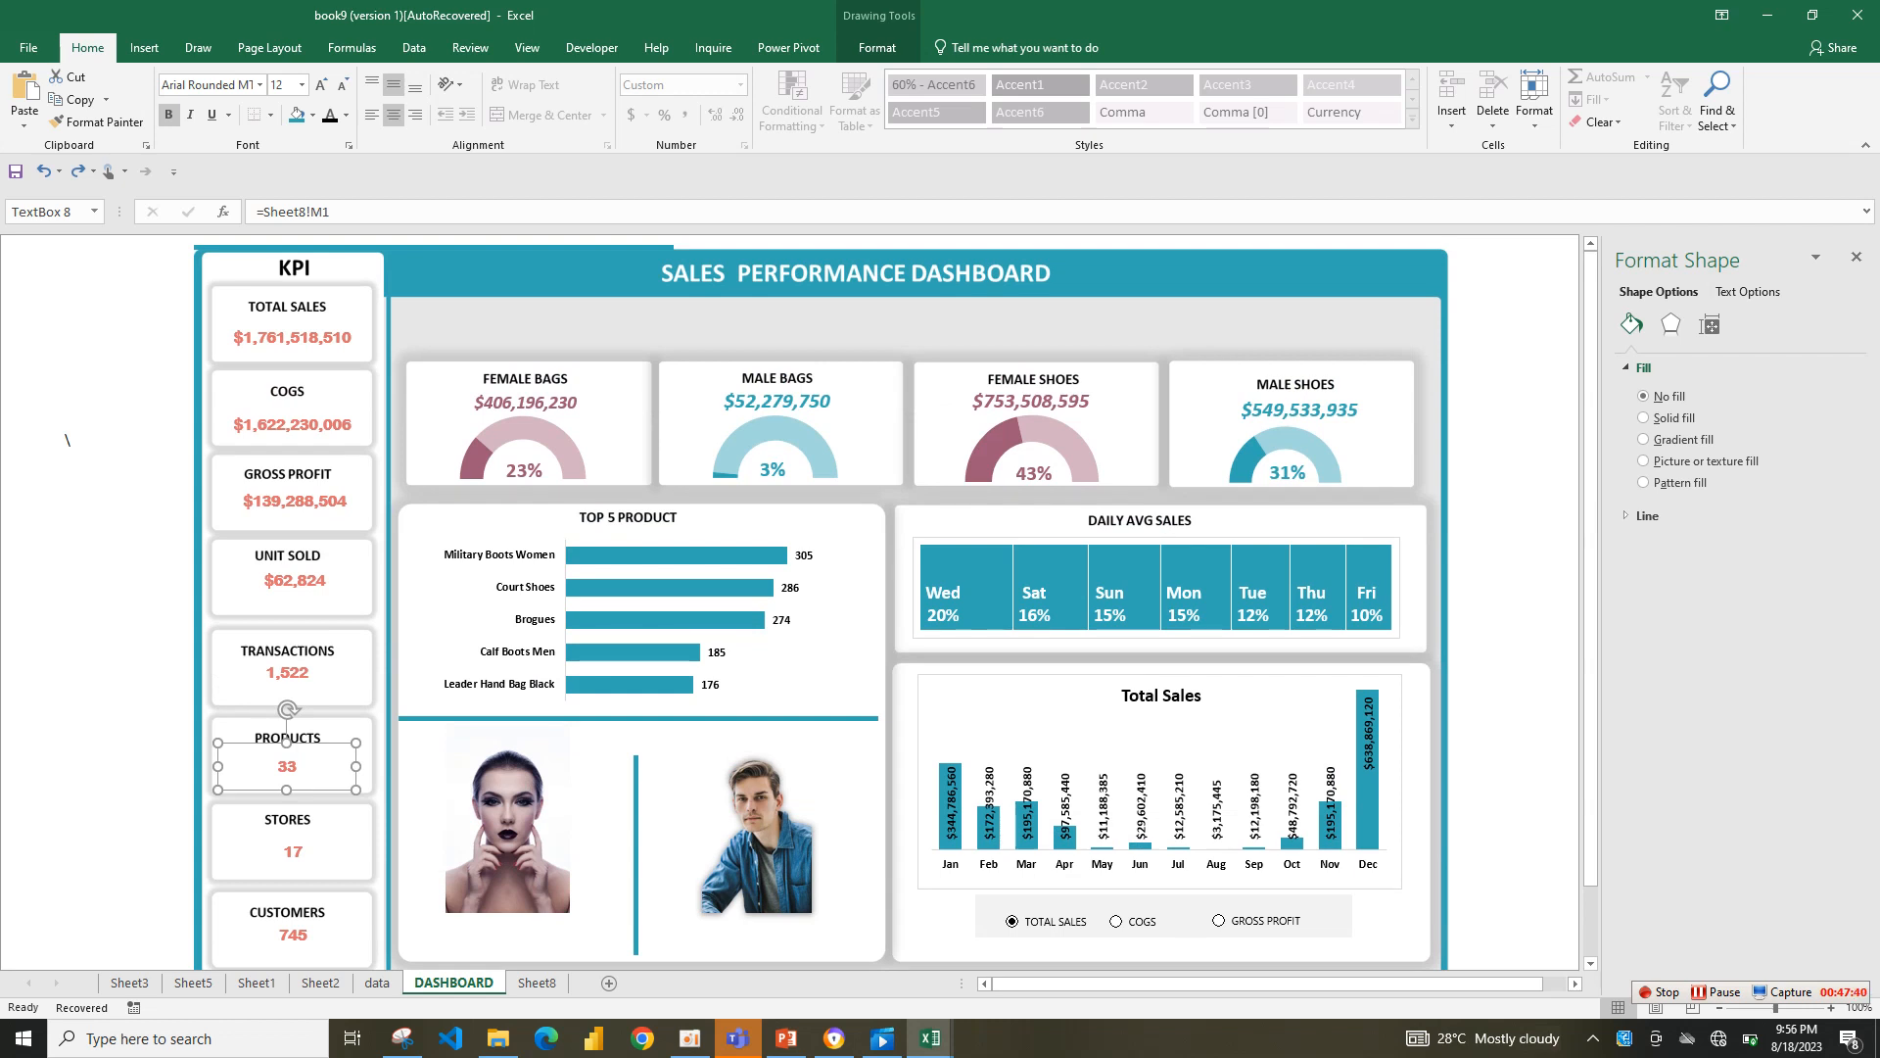
key(ctrl+d)
drag(302, 781, 504, 858)
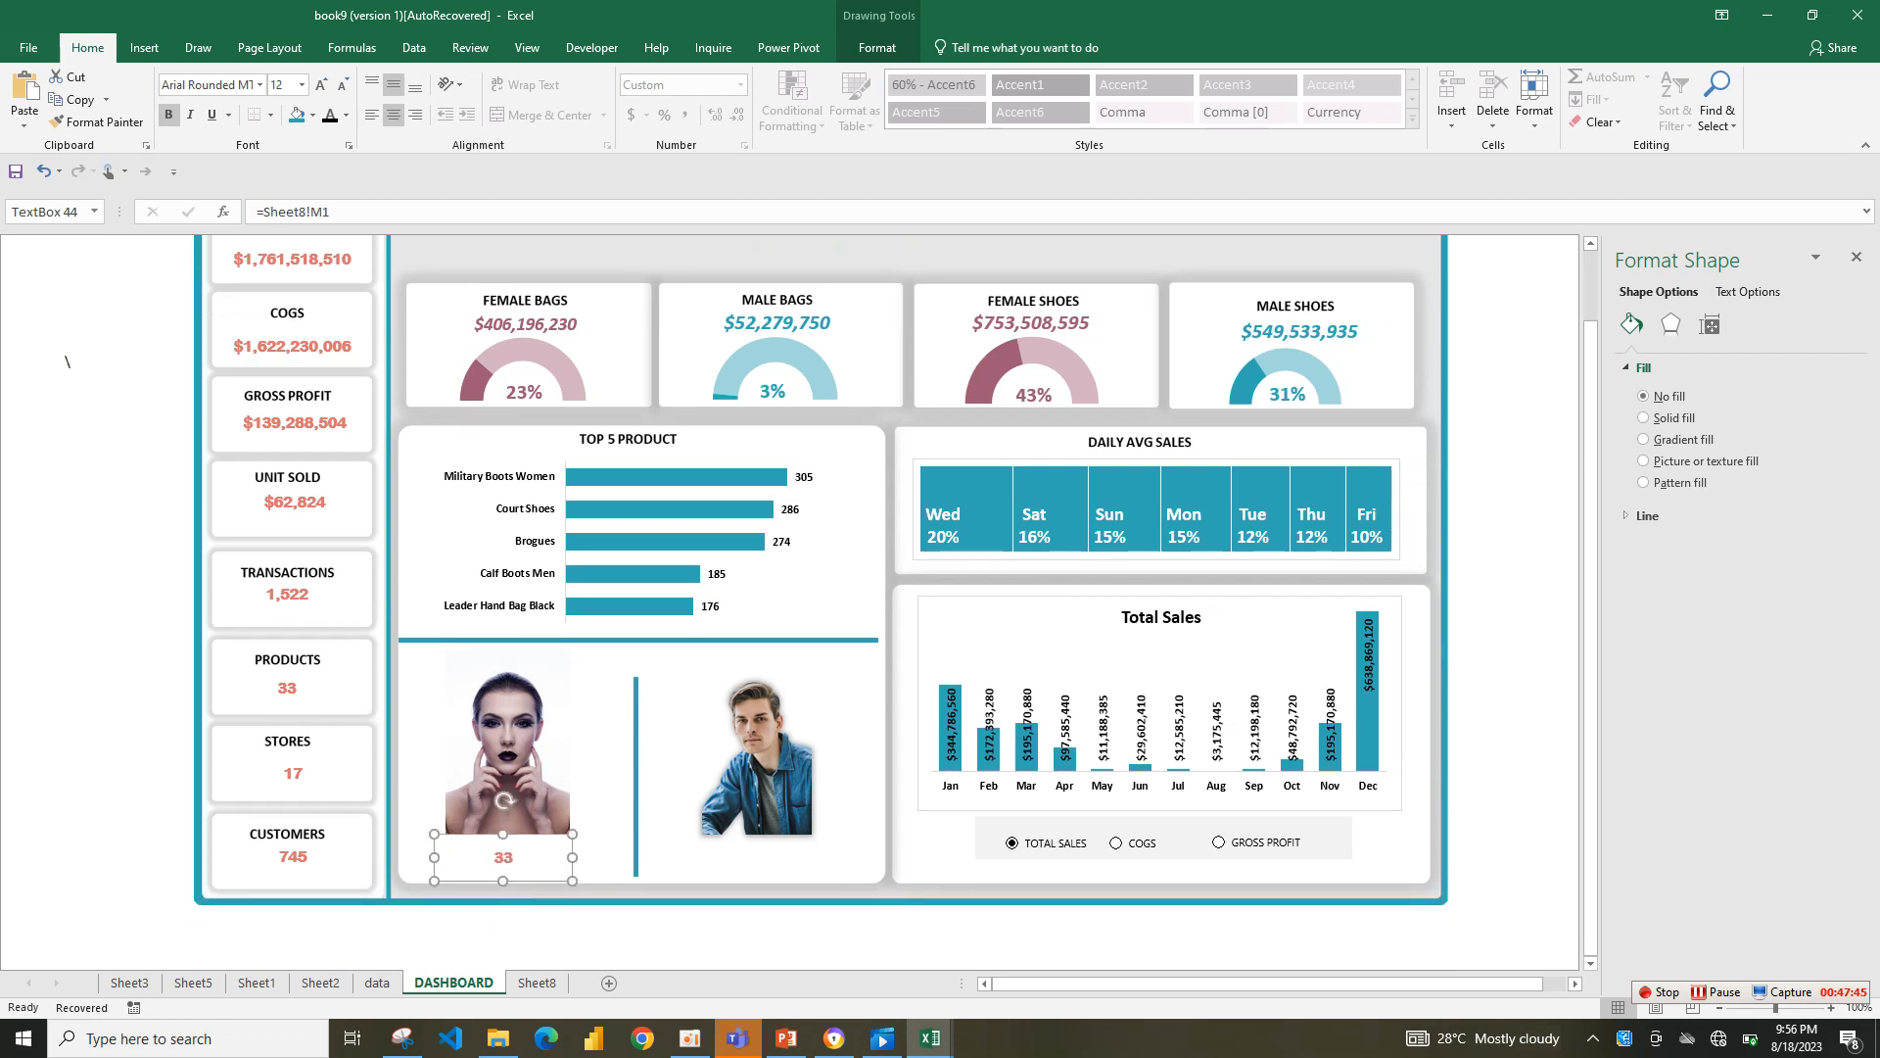
- Duplicate the value text box beneath the woman's portrait and place the copy beneath the man's portrait
key(Escape)
key(ctrl+c)
key(ctrl+v)
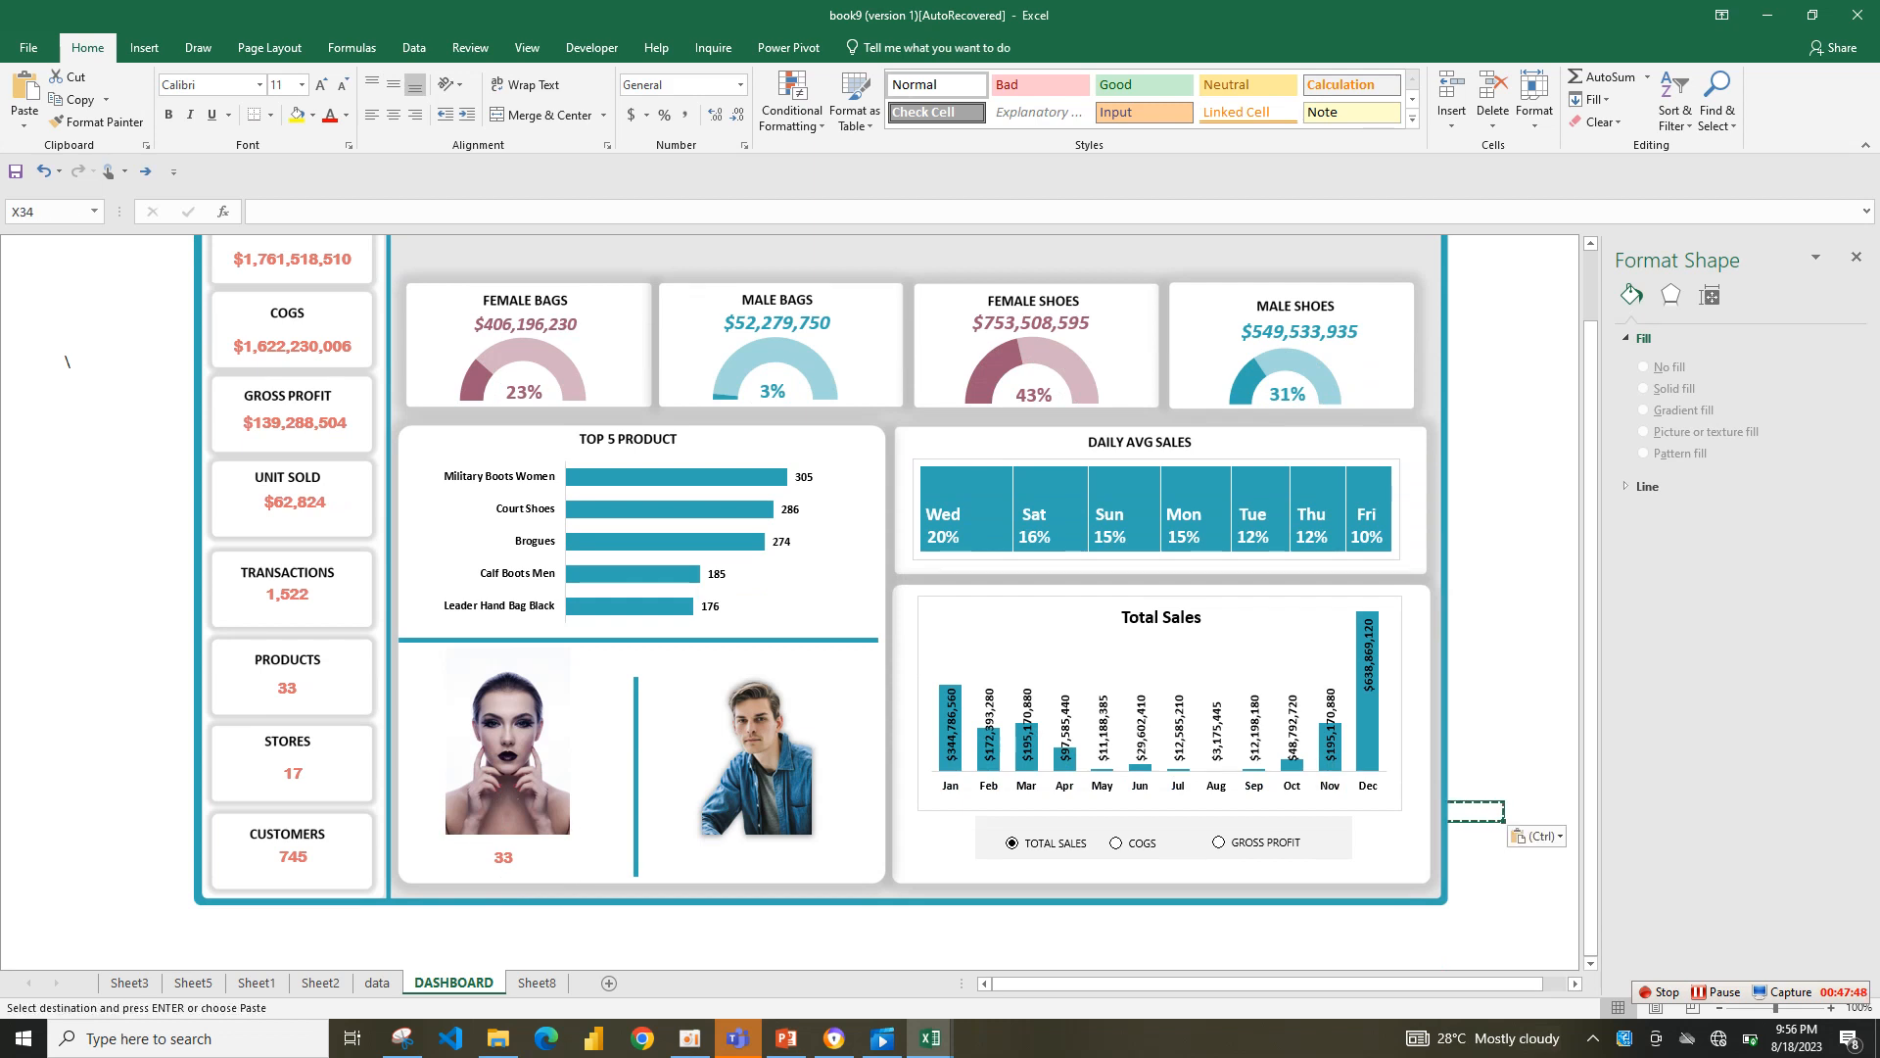
click(503, 857)
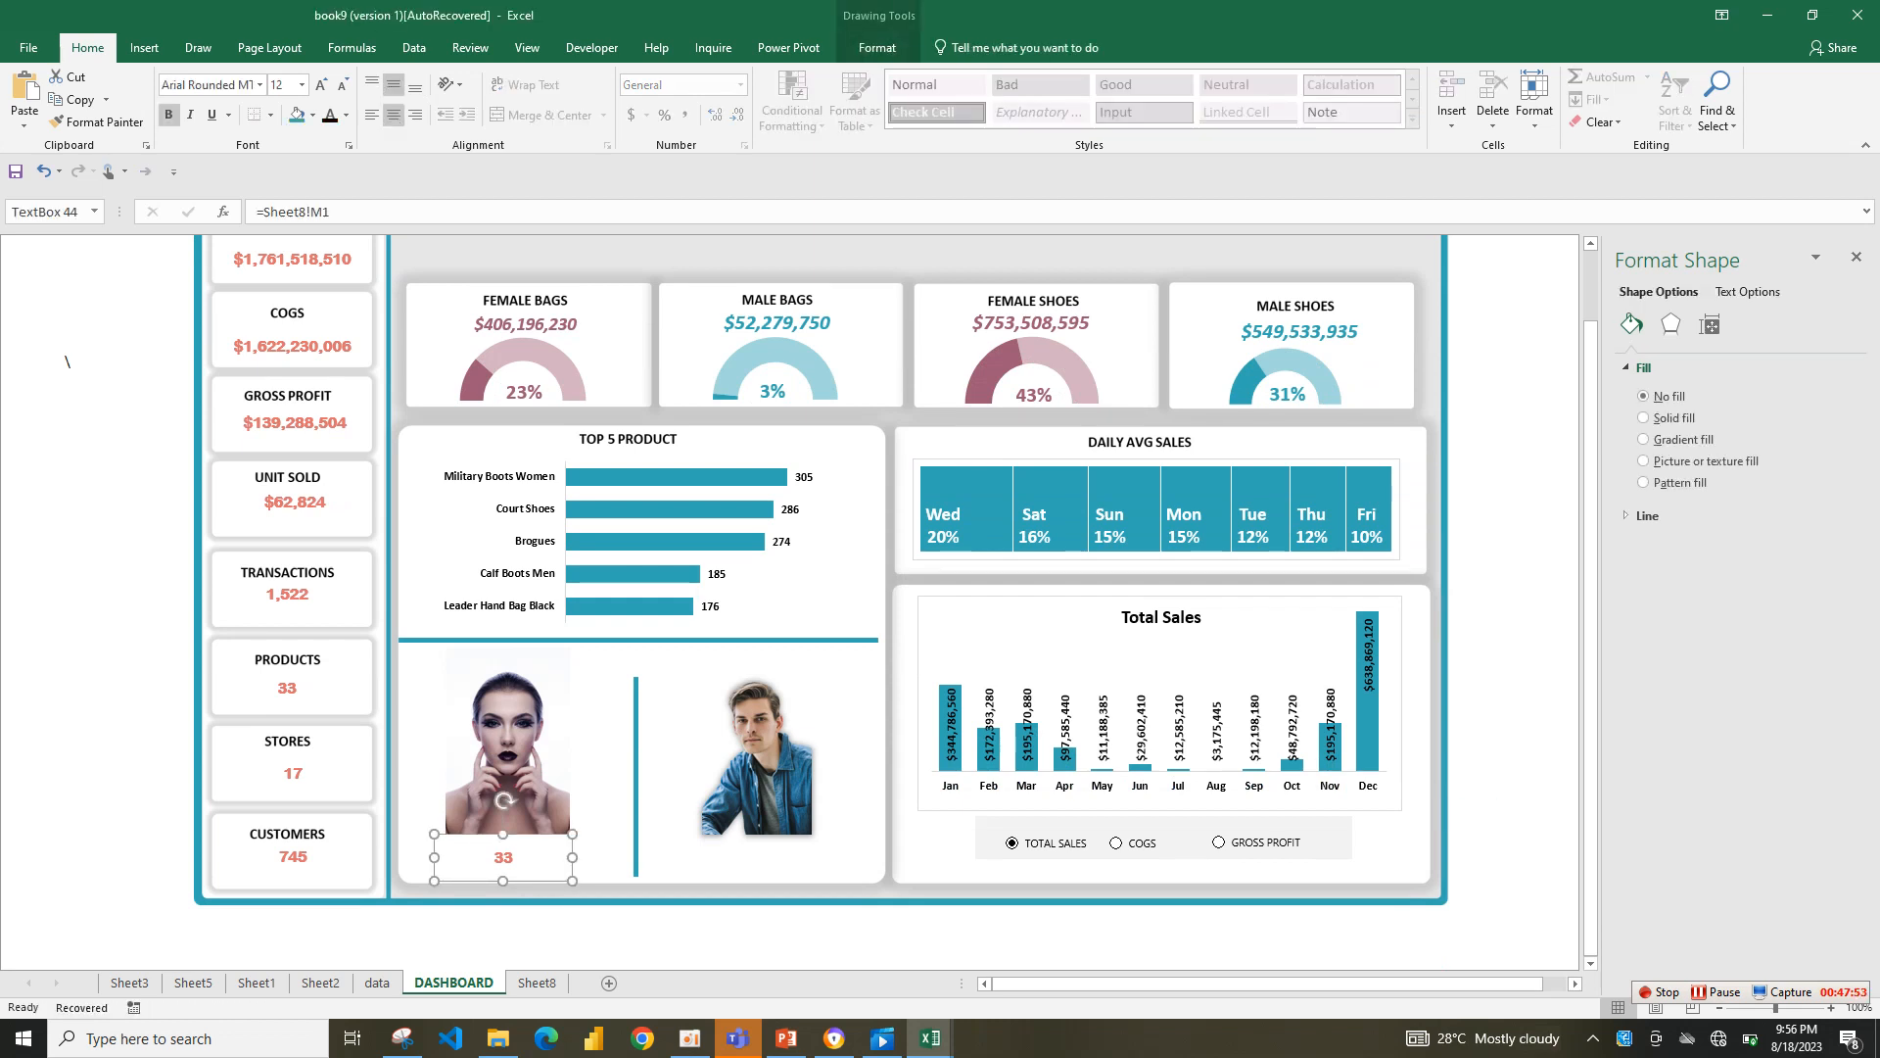
key(ctrl+v)
drag(523, 873, 748, 851)
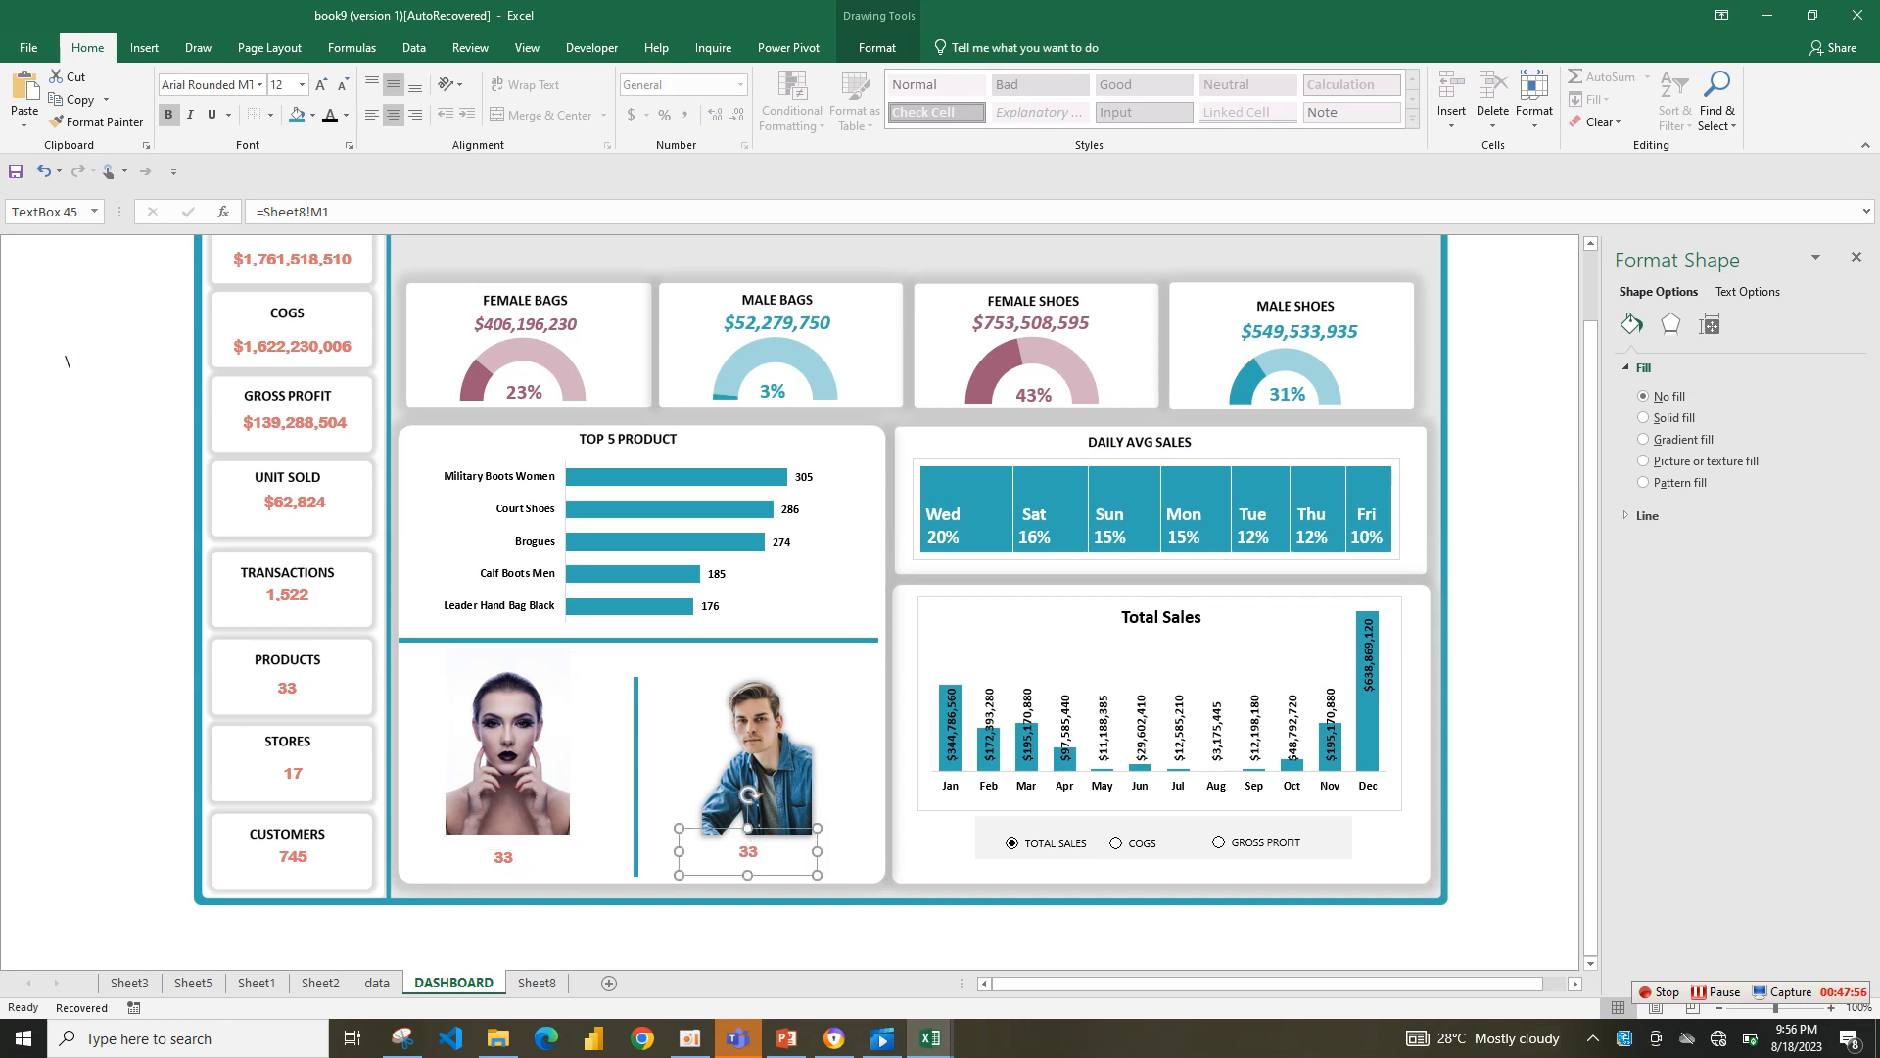
- Add two more copies of the value box and place one below each portrait's existing value
key(ctrl+v)
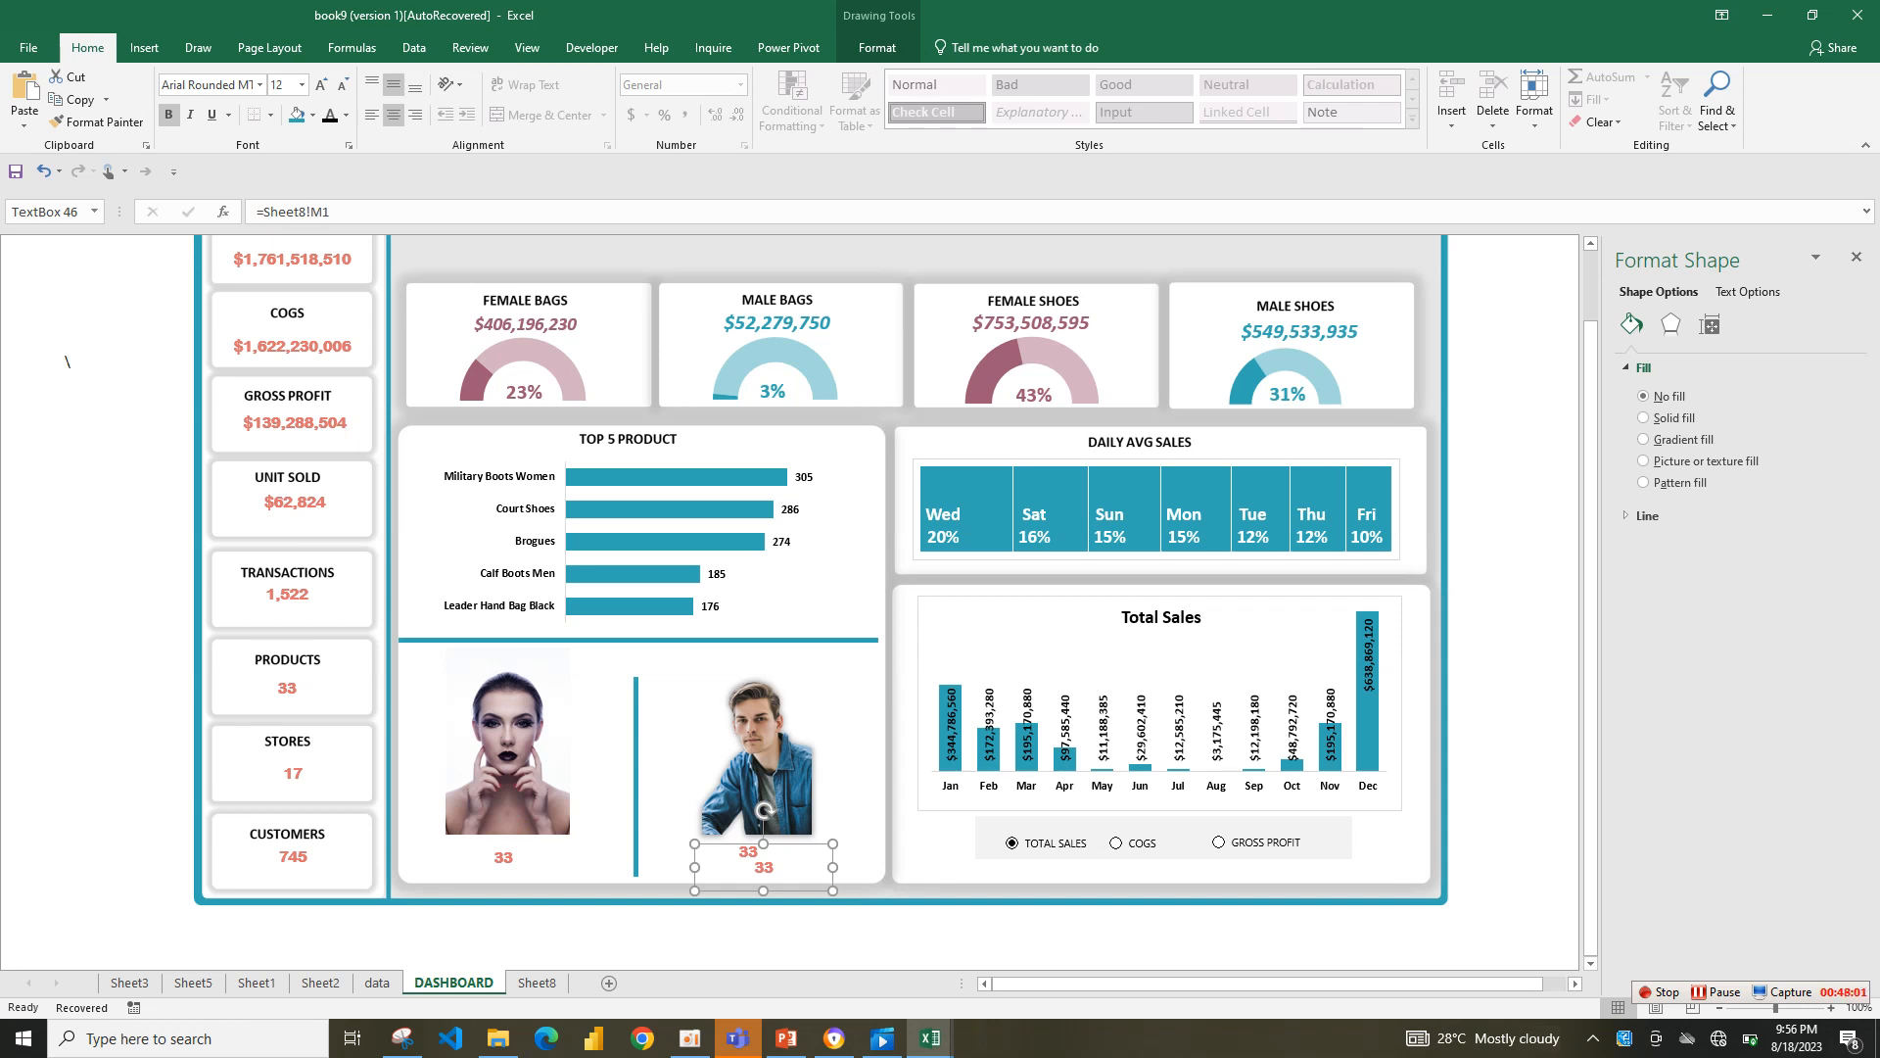
key(ctrl+v)
drag(780, 882, 501, 873)
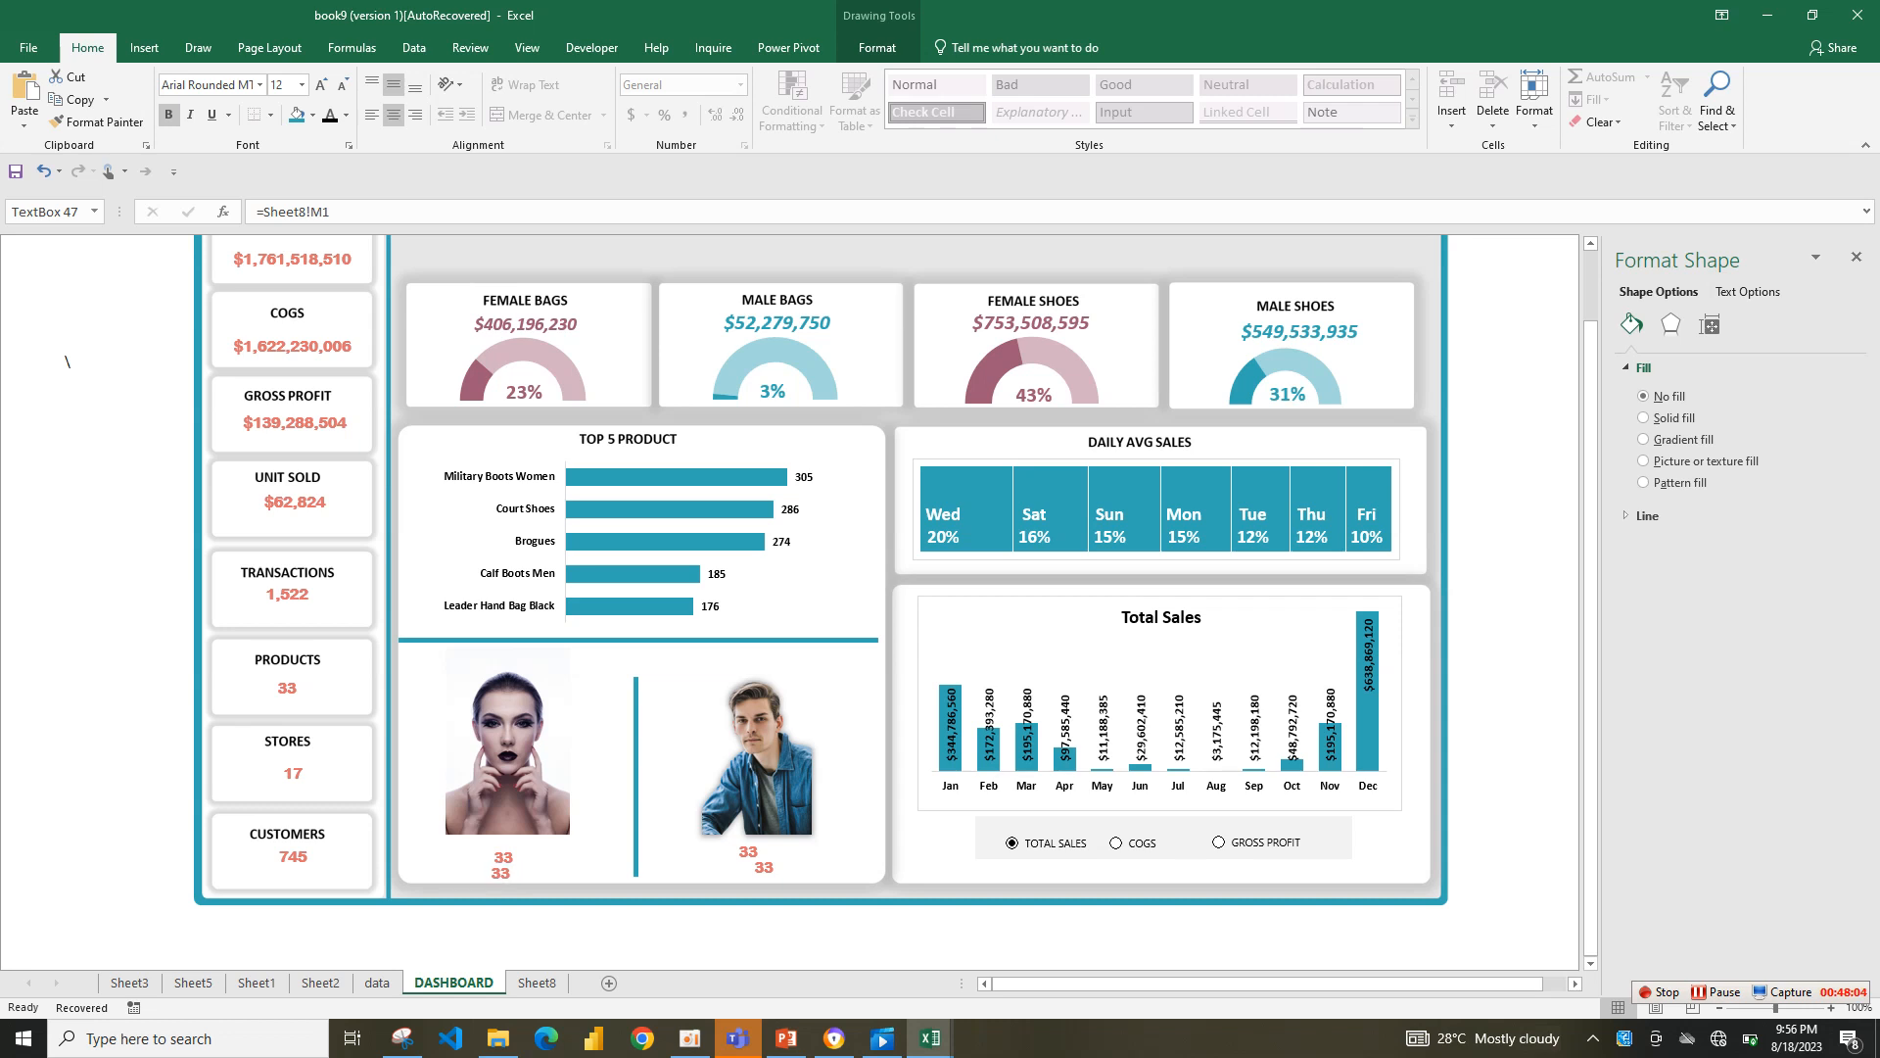
drag(764, 866, 751, 873)
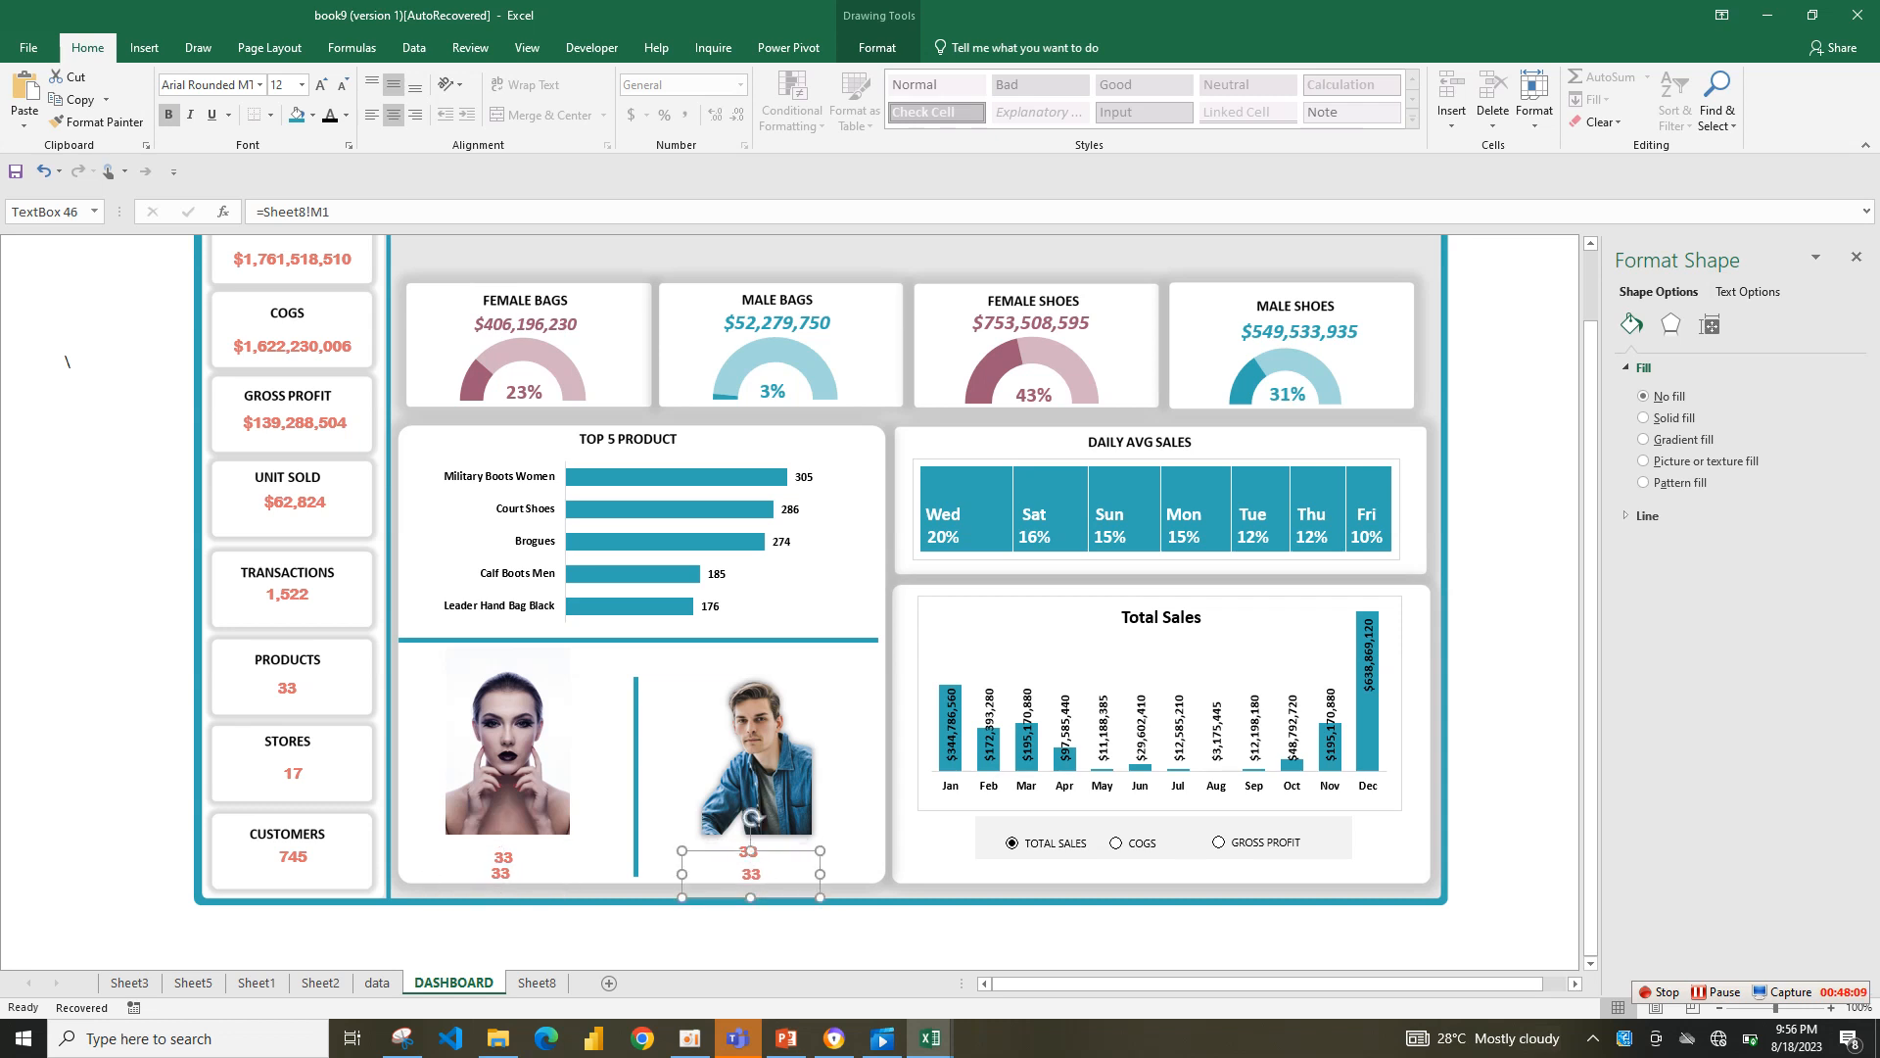
- Move the man's portrait up slightly and adjust the stacked text boxes beneath both portraits so the two rows are spaced evenly
drag(751, 873, 751, 879)
drag(757, 764, 755, 752)
mouse_move(748, 851)
mouse_down()
mouse_move(751, 877)
mouse_move(747, 863)
mouse_up()
drag(503, 856, 501, 848)
- Remove the cell link from the lower text box beneath the woman's portrait and replace its text with WOMEN
click(500, 873)
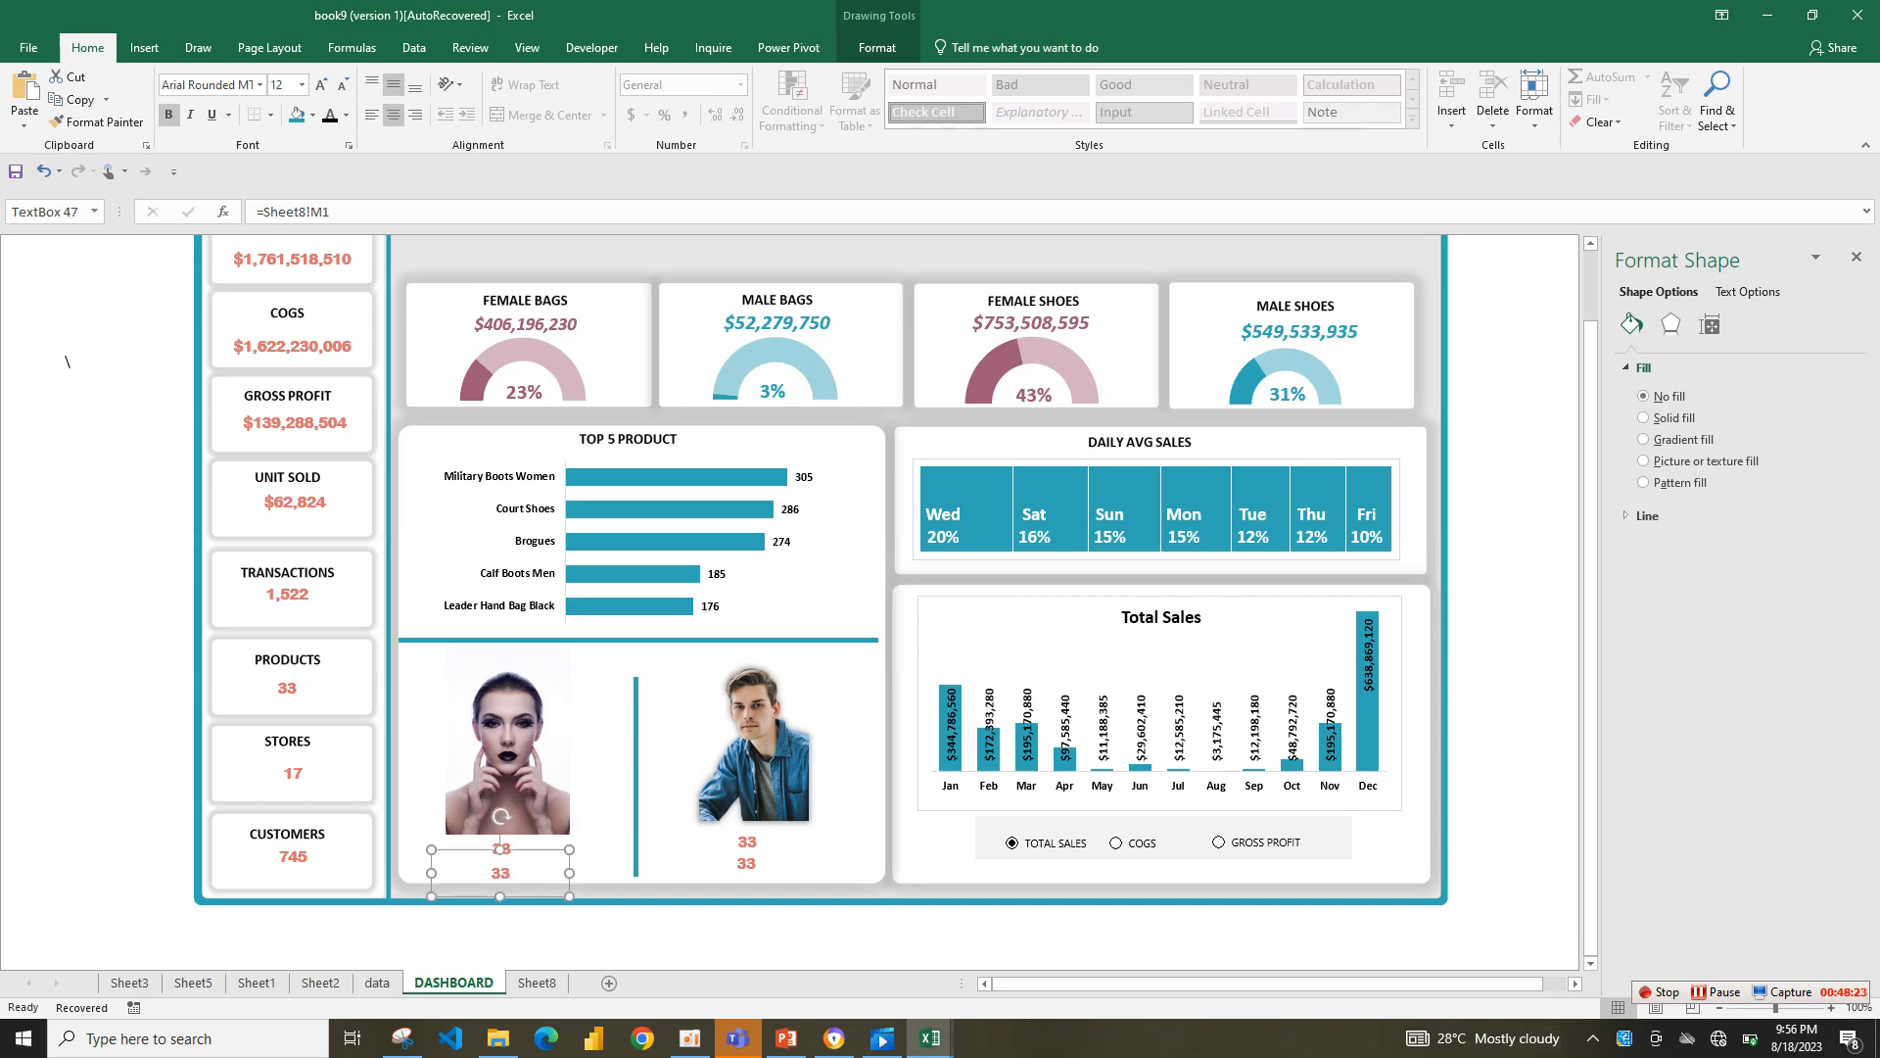
drag(335, 211, 227, 212)
key(BackSpace)
text(WOMEN)
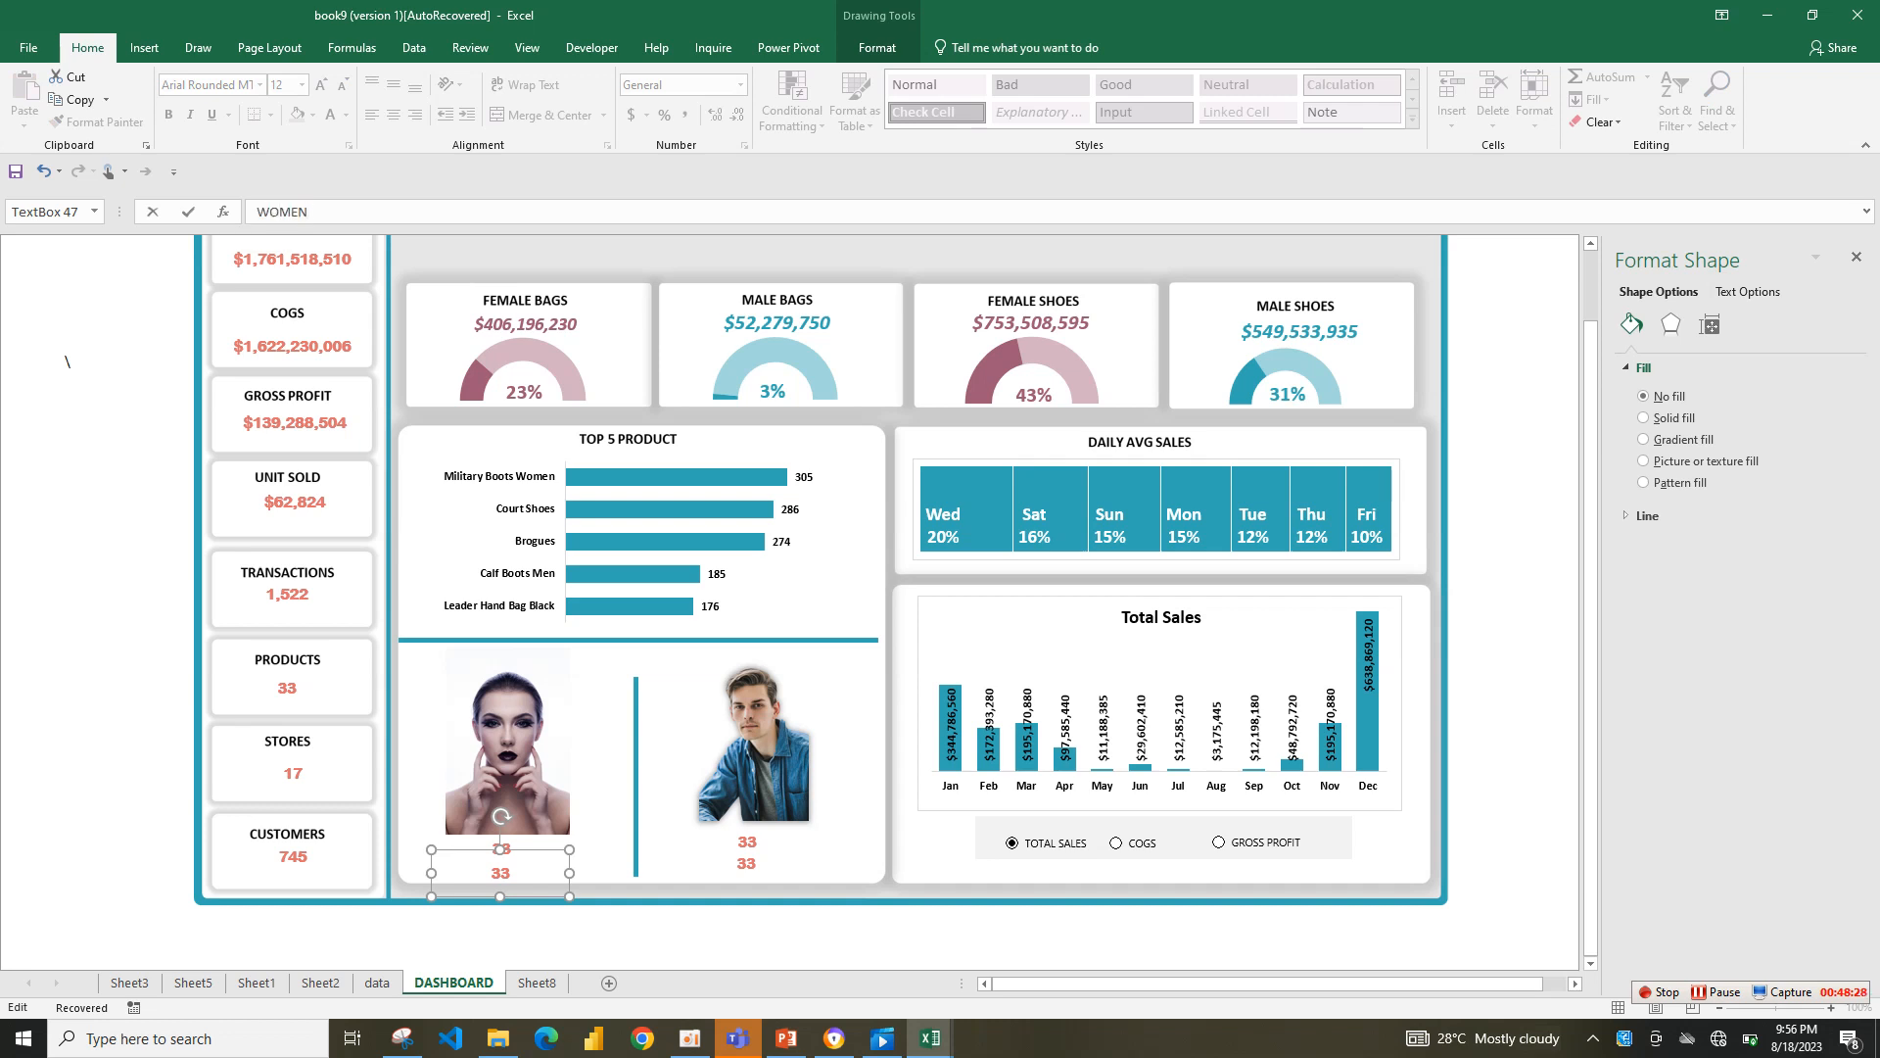
key(BackSpace)
key(BackSpace)
key(BackSpace)
key(BackSpace)
key(BackSpace)
click(515, 873)
drag(515, 873, 486, 874)
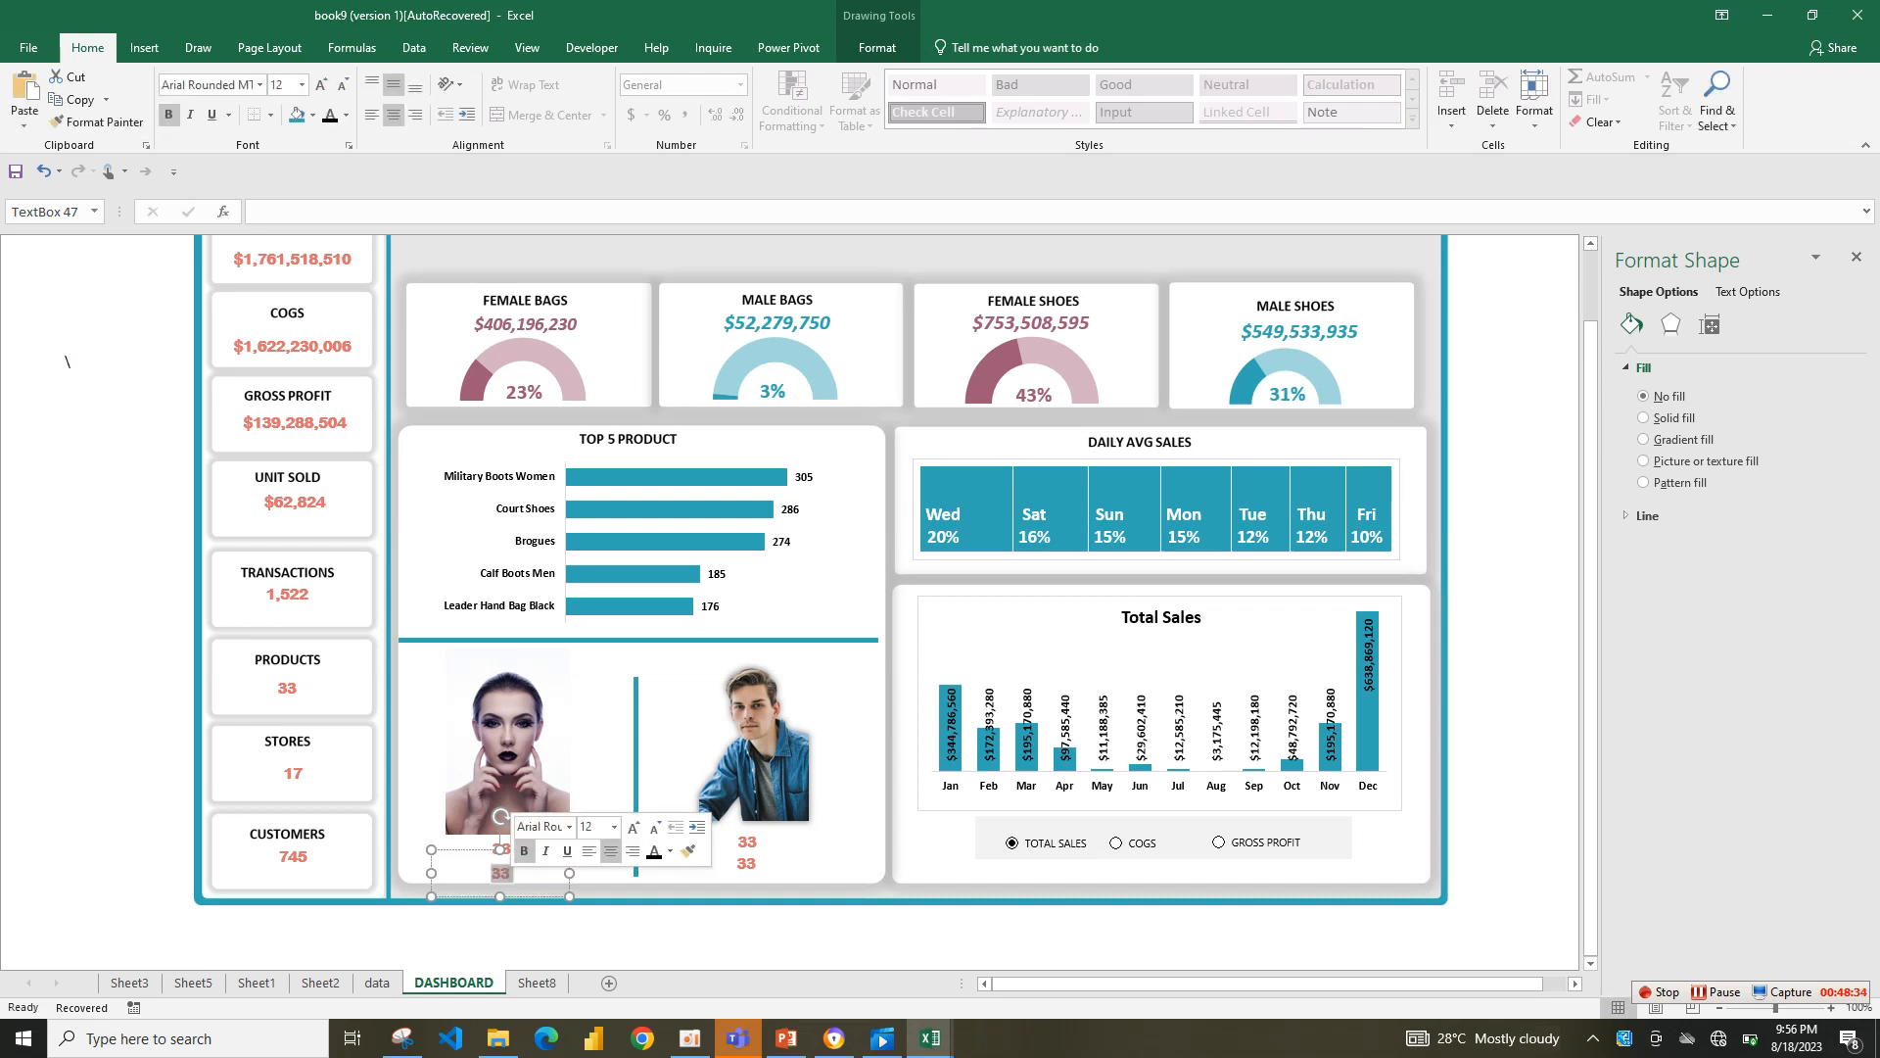
text(WOMEN)
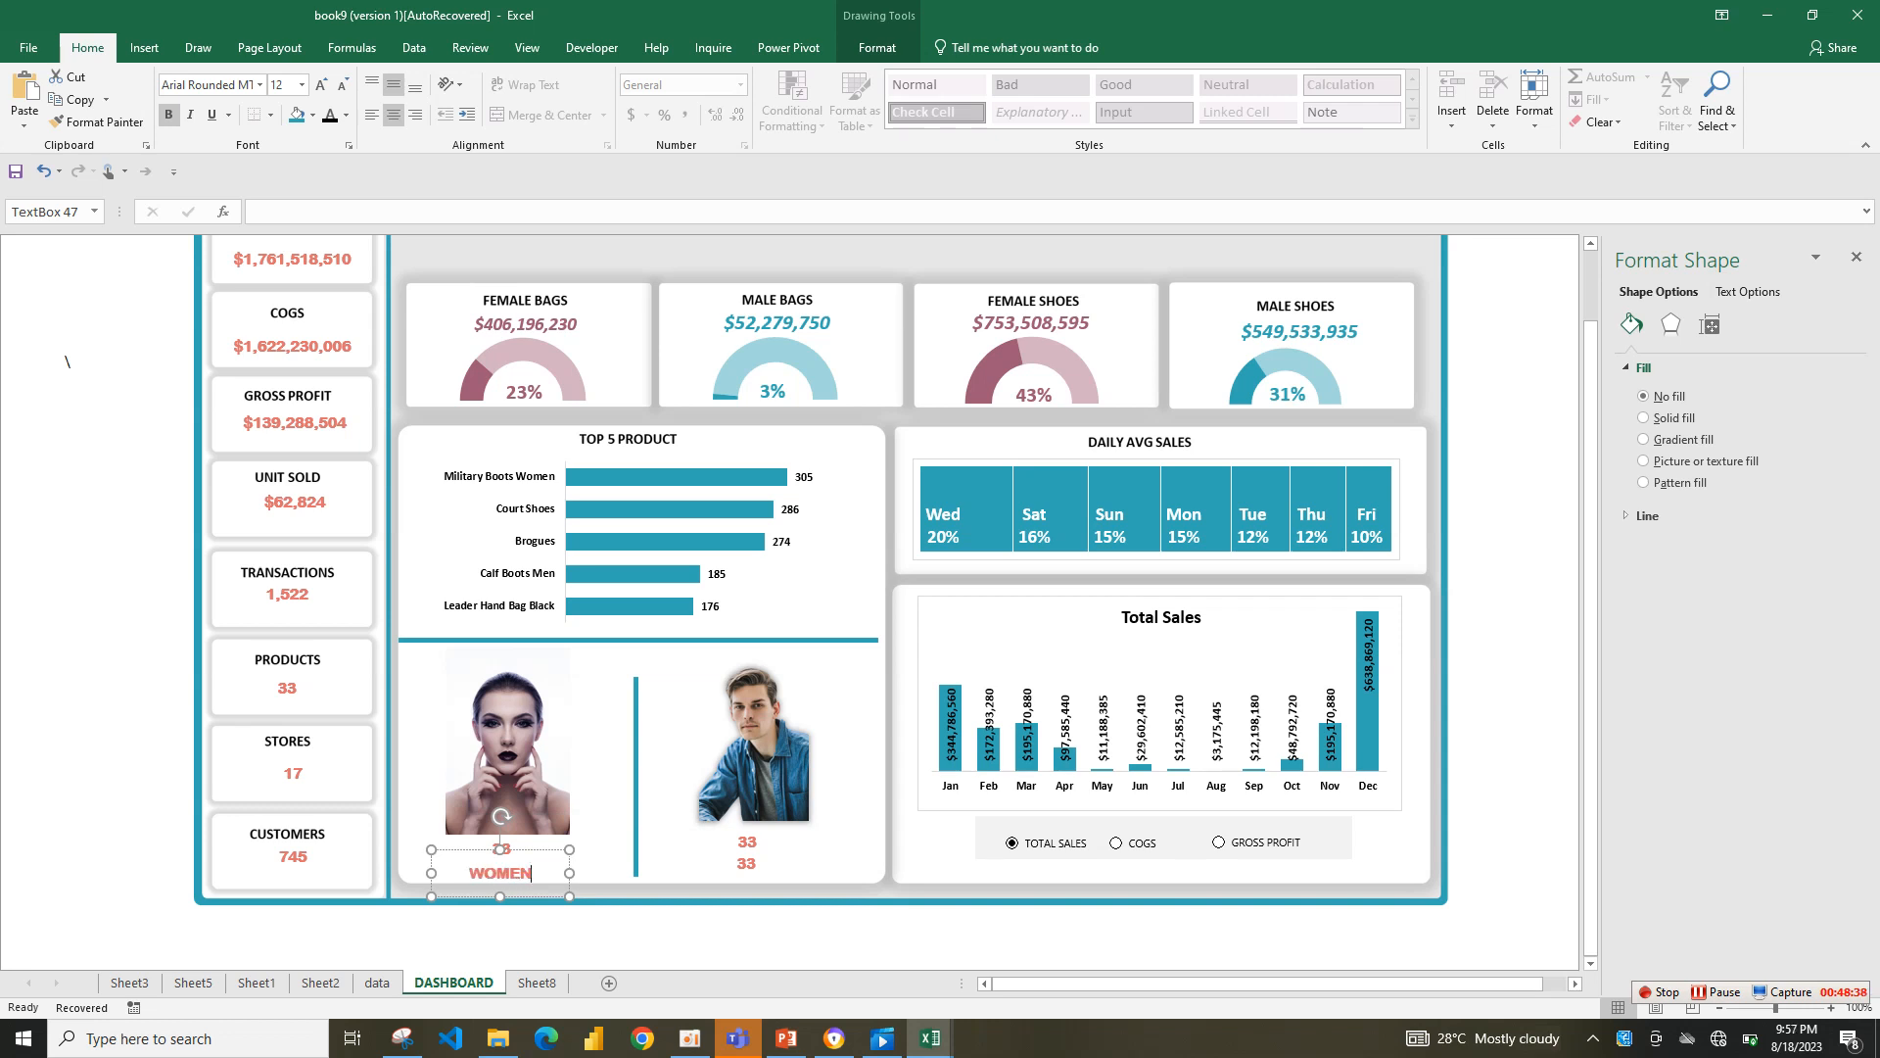
- Change the font colour of the WOMEN label to dark grey
drag(483, 874, 536, 874)
click(345, 114)
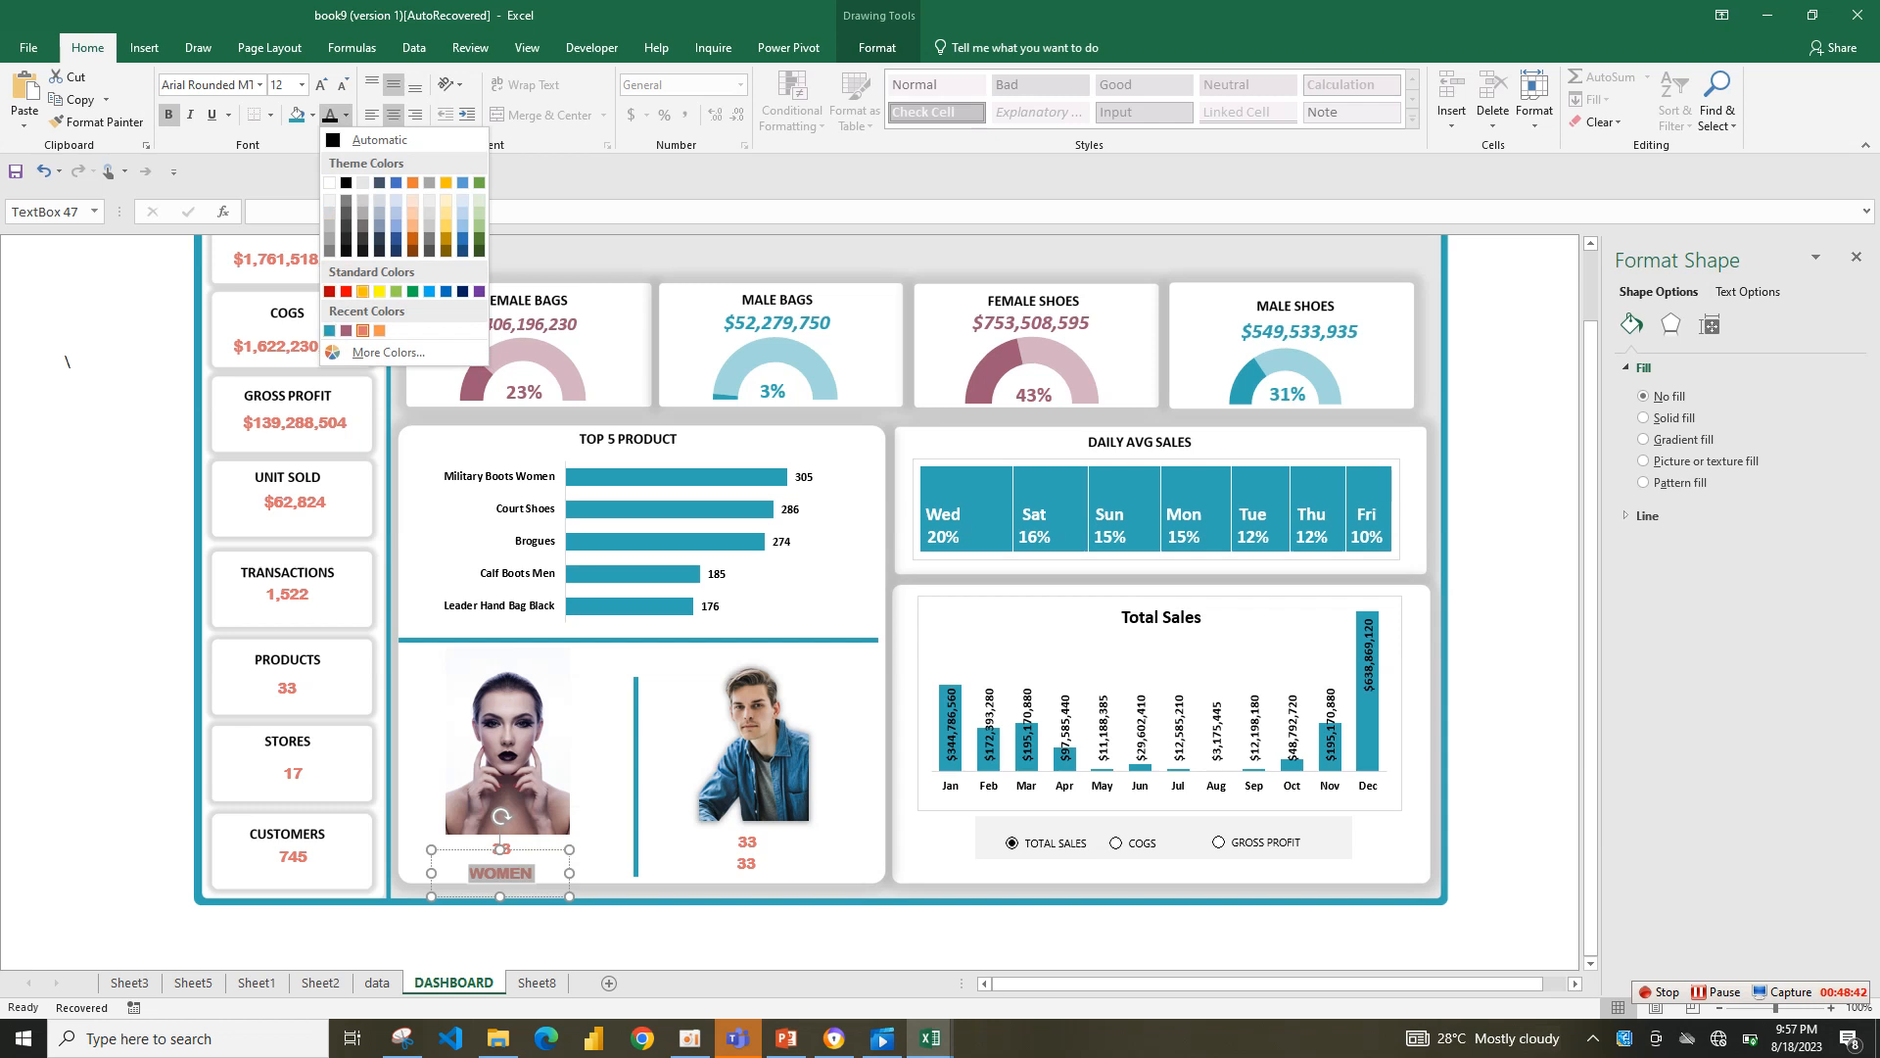
click(330, 252)
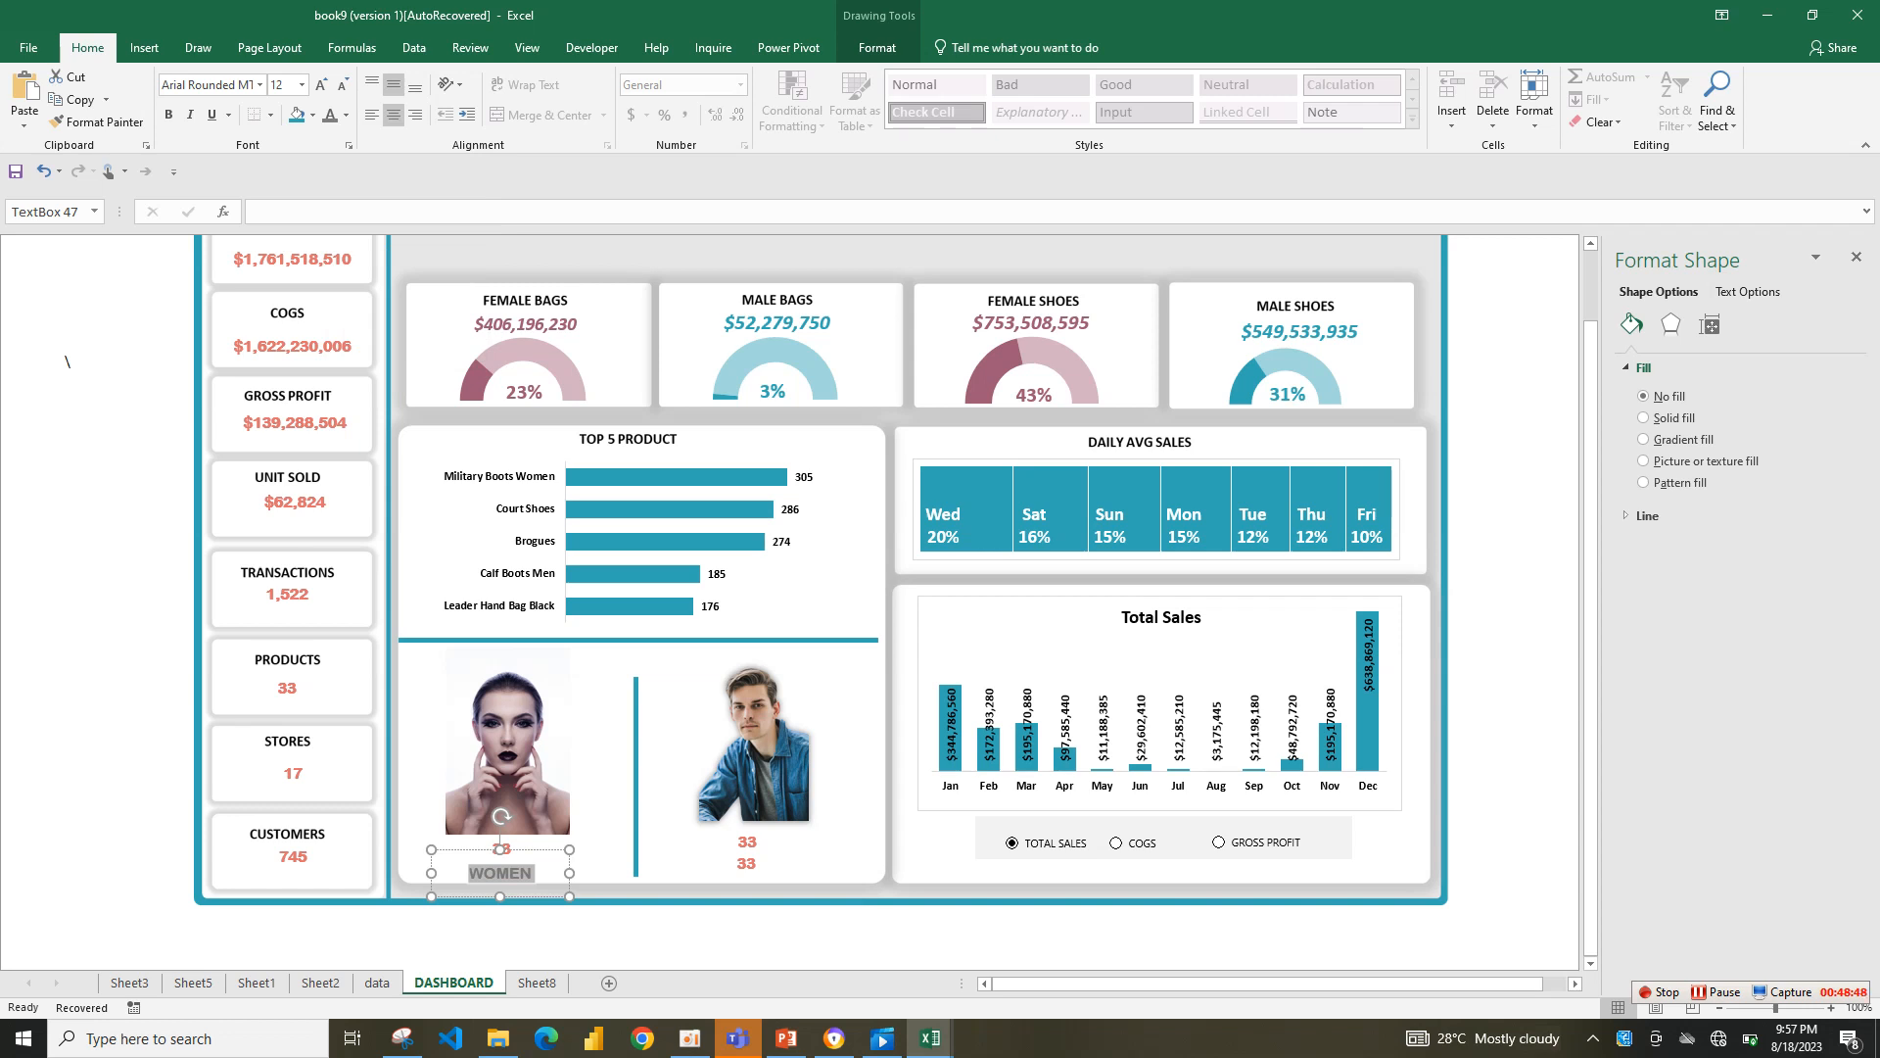
- Remove the cell link from the lower text box beneath the man's portrait and replace its text with MEN
click(784, 913)
click(747, 863)
drag(333, 211, 254, 211)
key(BackSpace)
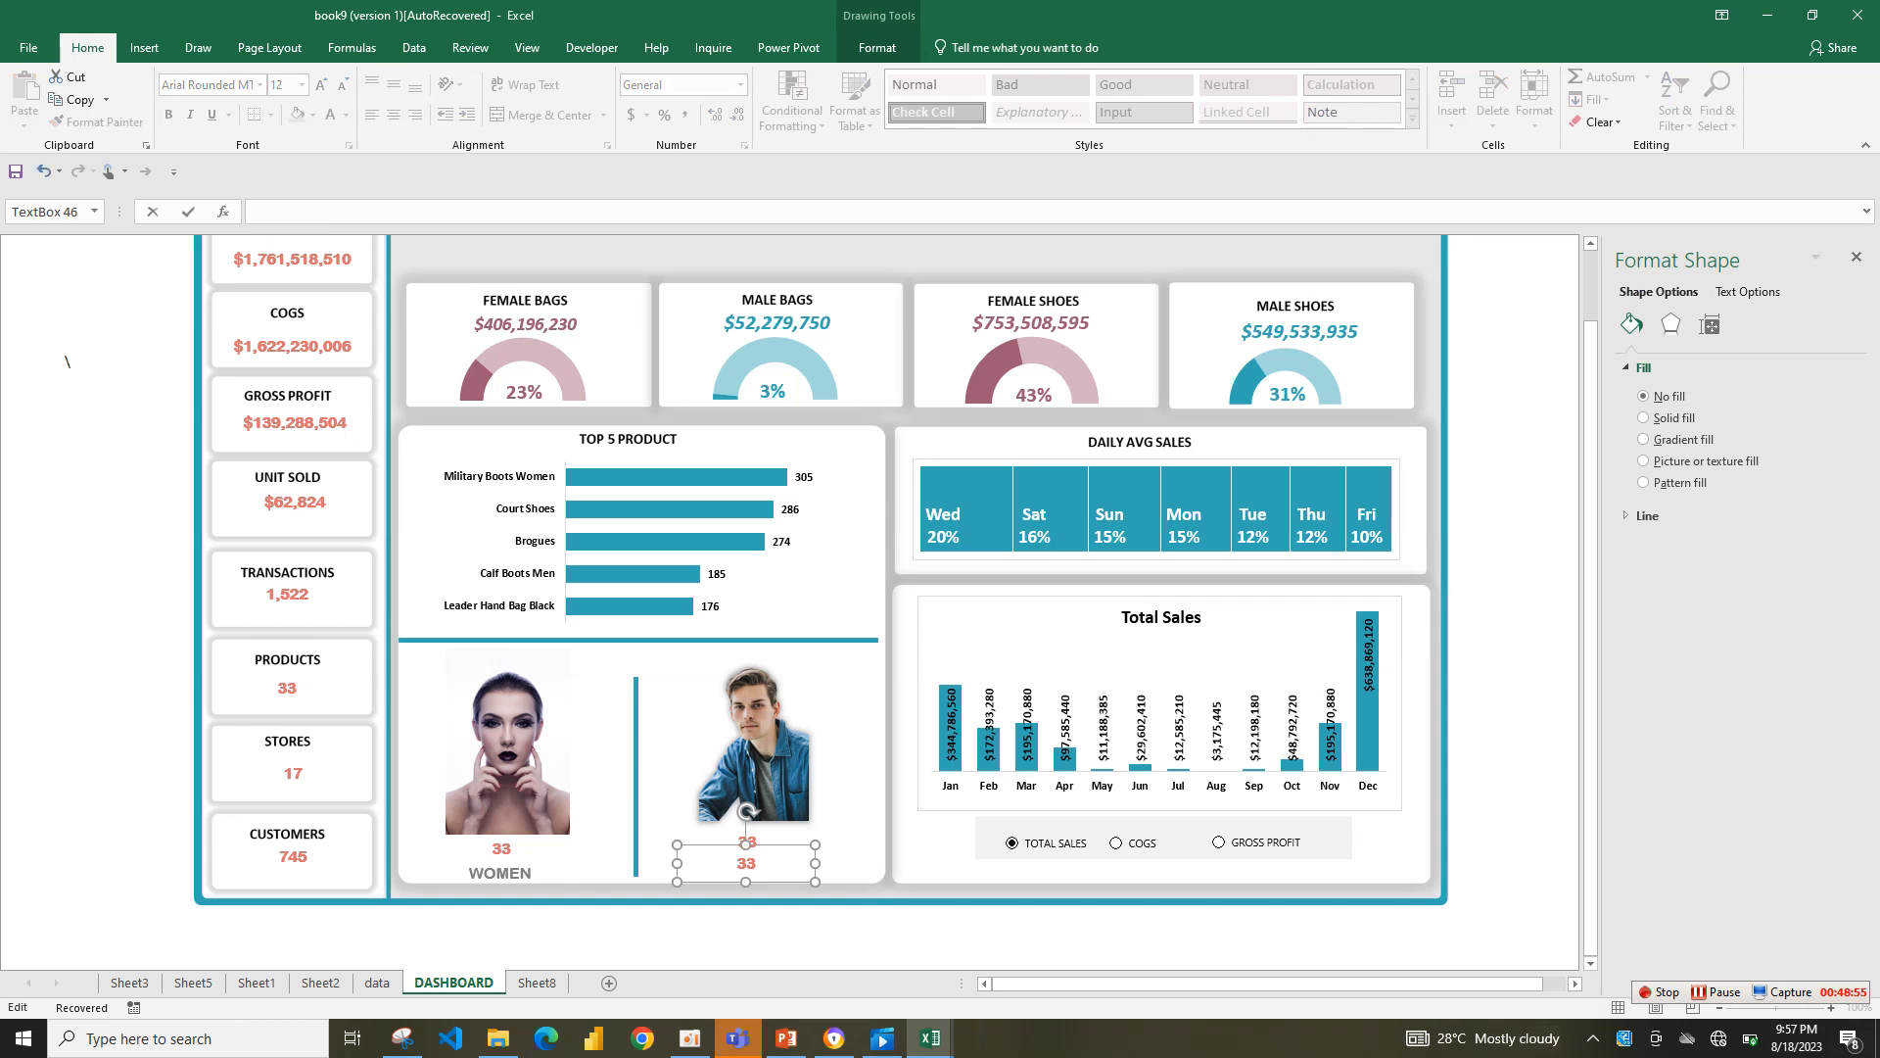
double_click(747, 863)
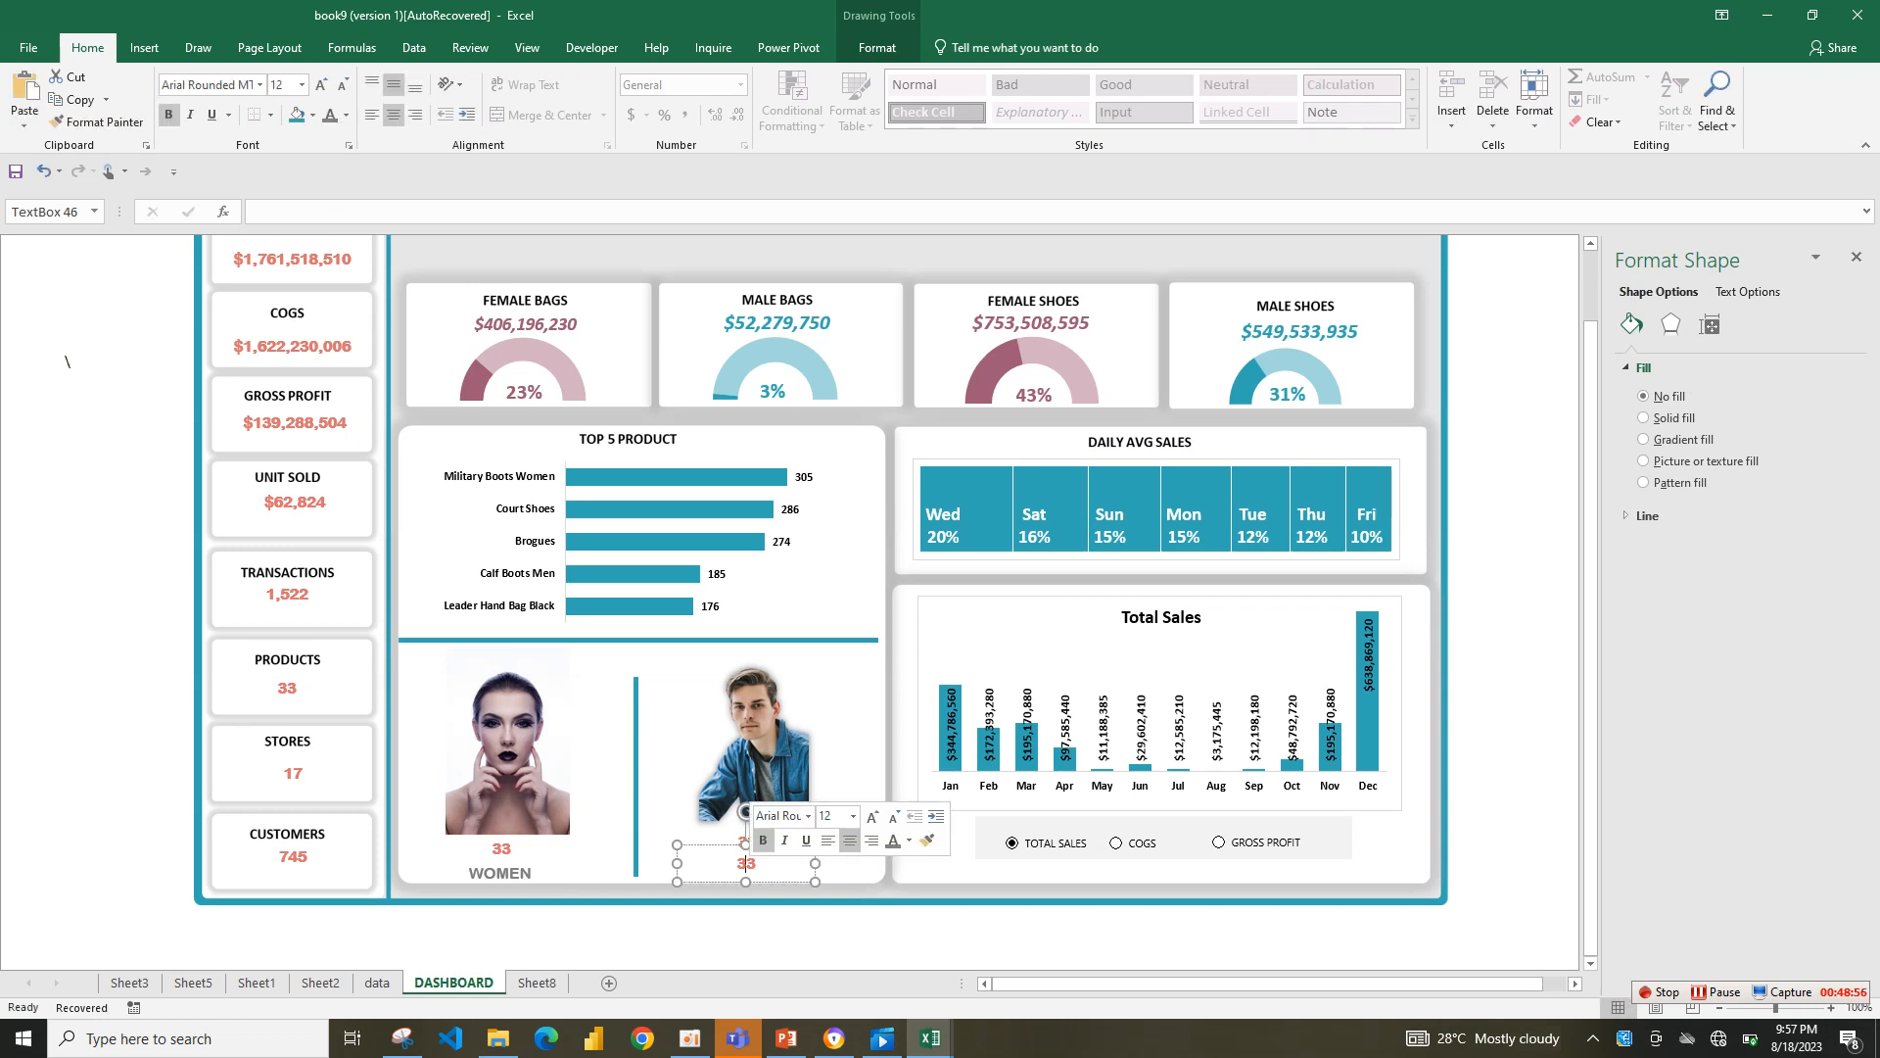
text(MEN)
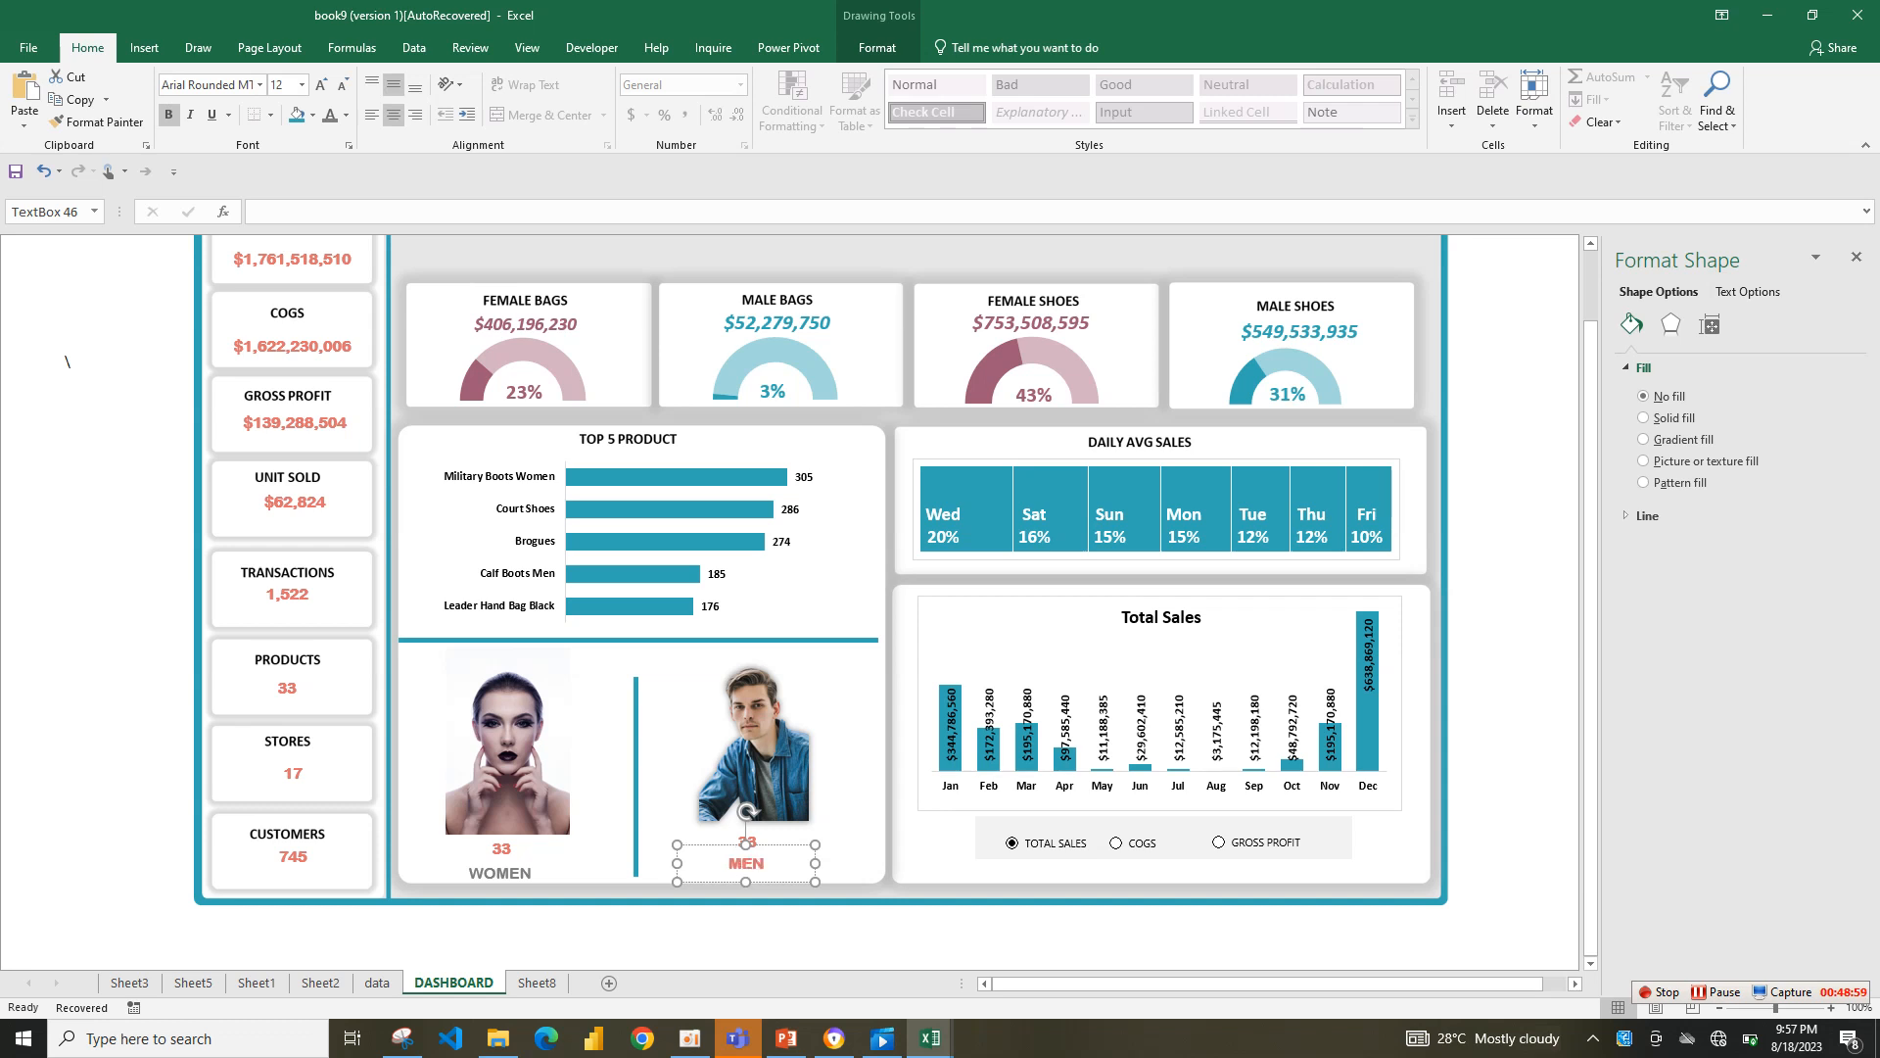
- Format the MEN label in the same grey, without bold, at font size 11
double_click(746, 862)
click(330, 114)
click(169, 115)
click(342, 85)
- Format the WOMEN label as italic Calibri (Body) at font size 11
click(520, 873)
key(Escape)
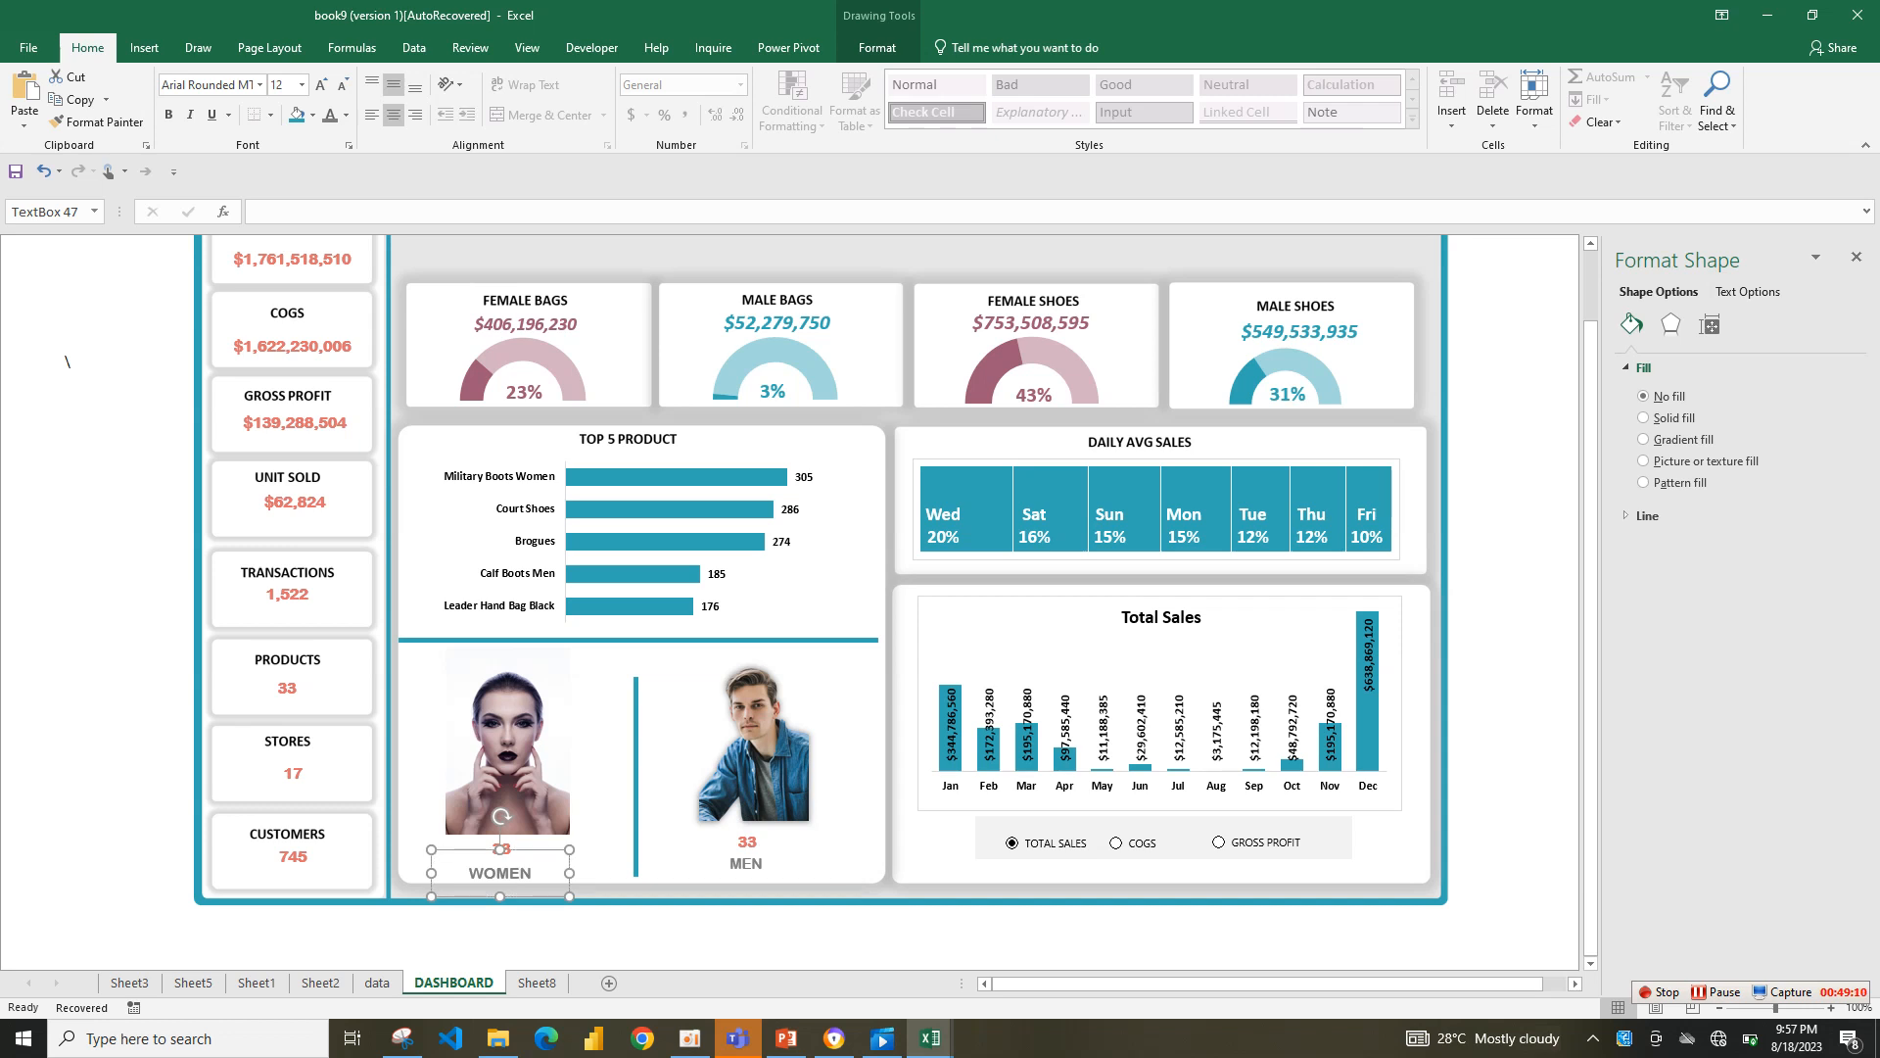
click(321, 85)
click(169, 114)
click(168, 115)
click(190, 115)
click(341, 86)
click(301, 85)
click(260, 85)
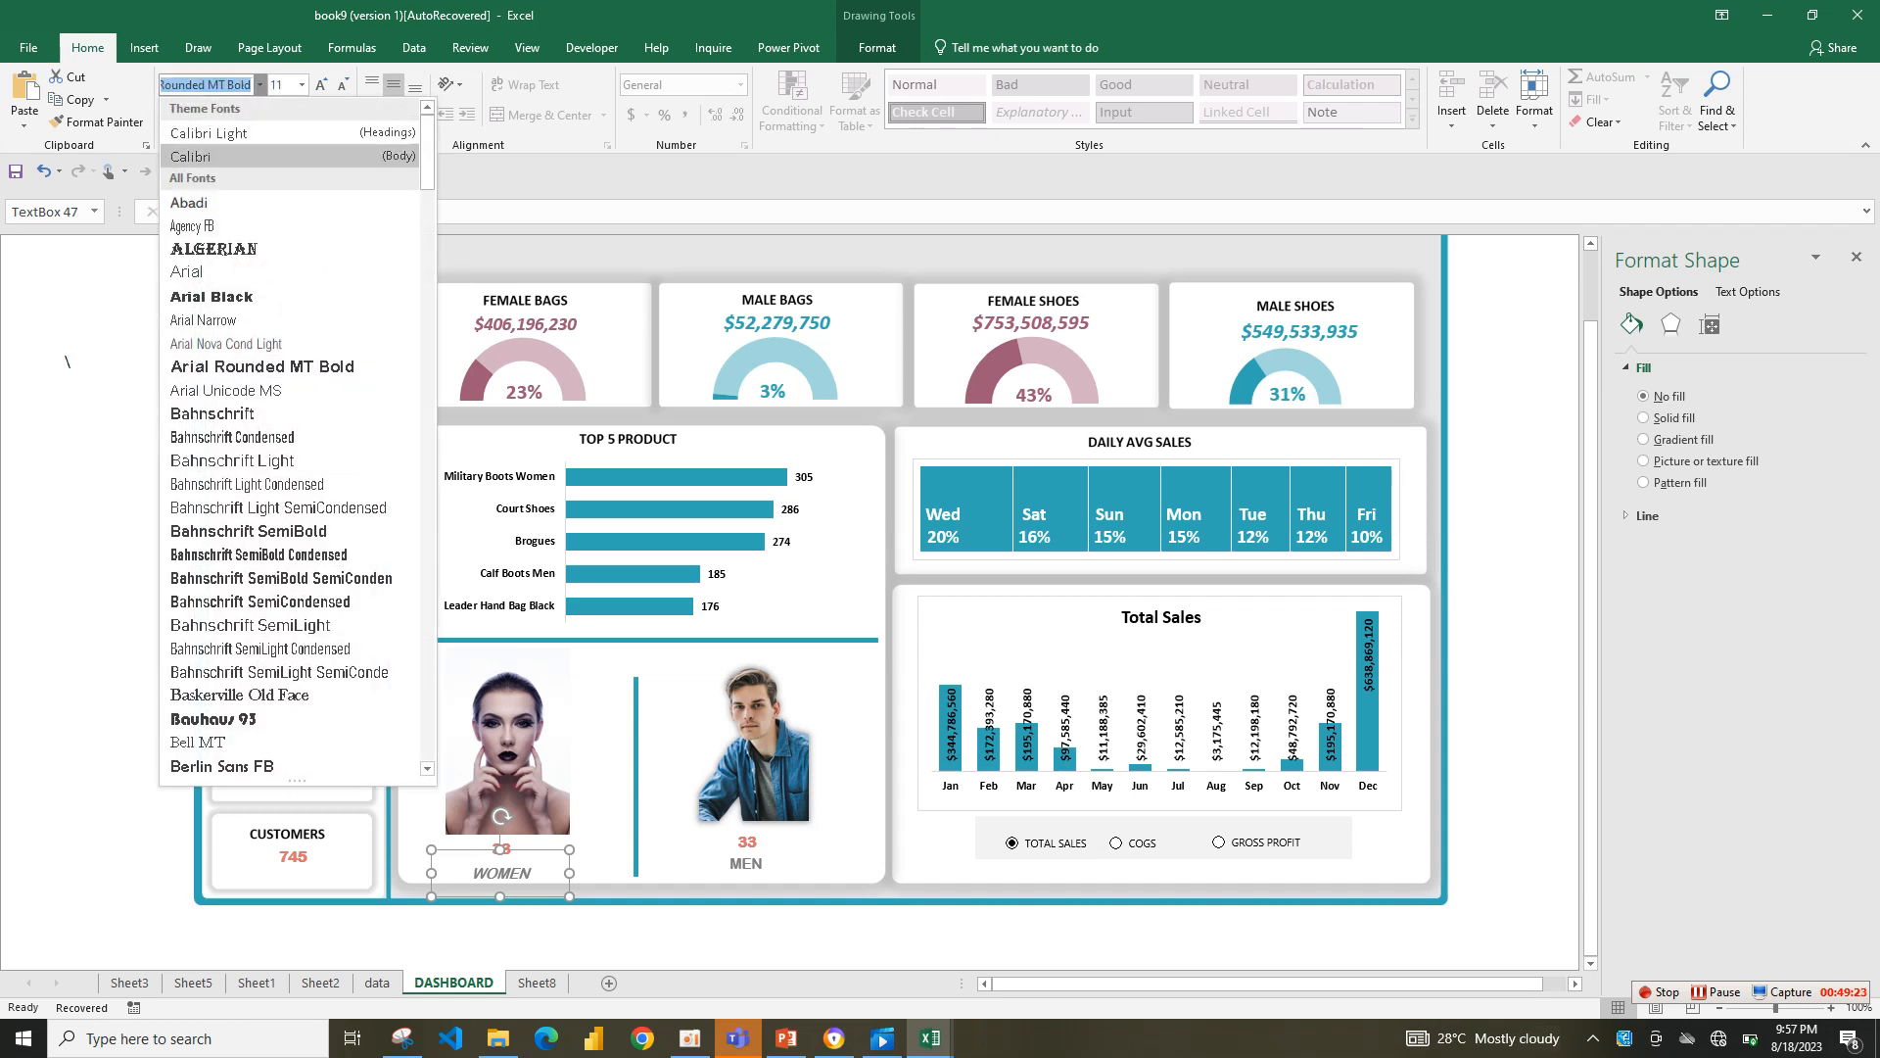
click(196, 155)
- Set the MEN label to bold Calibri (Body) and make its text box slightly wider and shorter
click(763, 863)
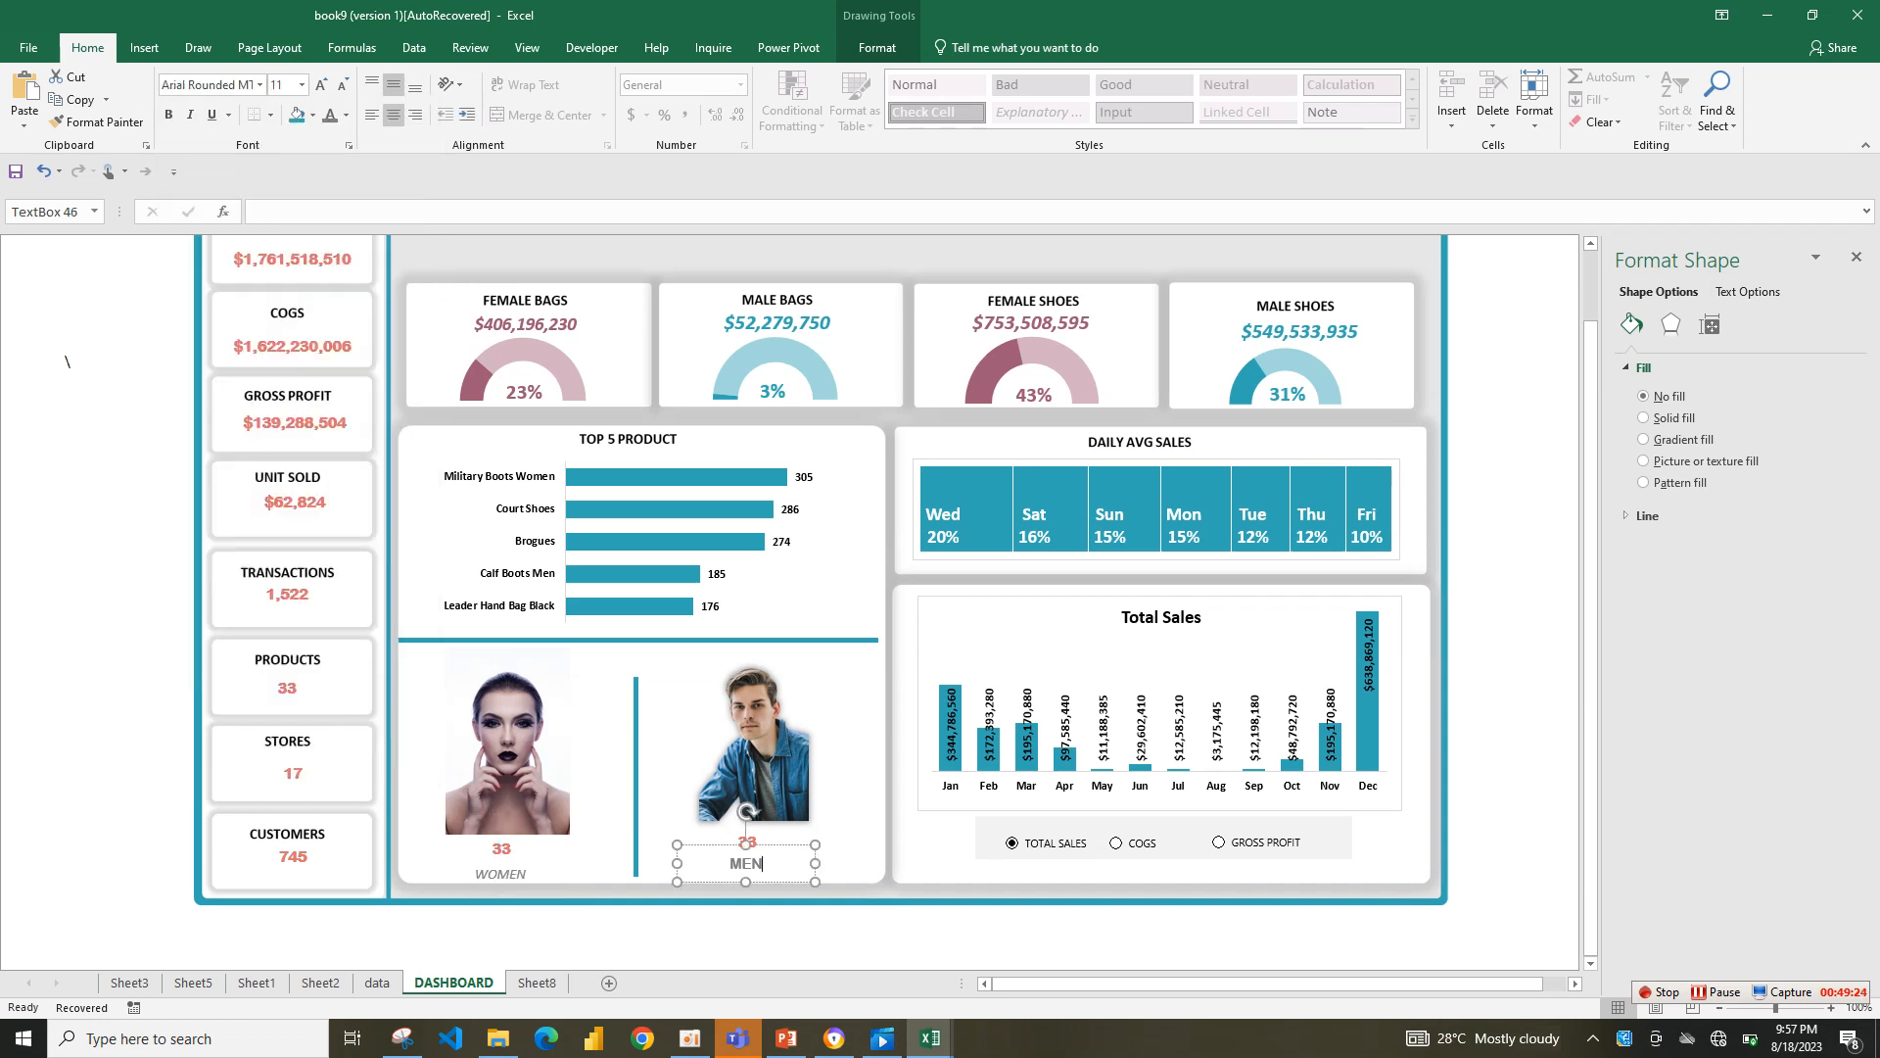
key(Escape)
click(259, 85)
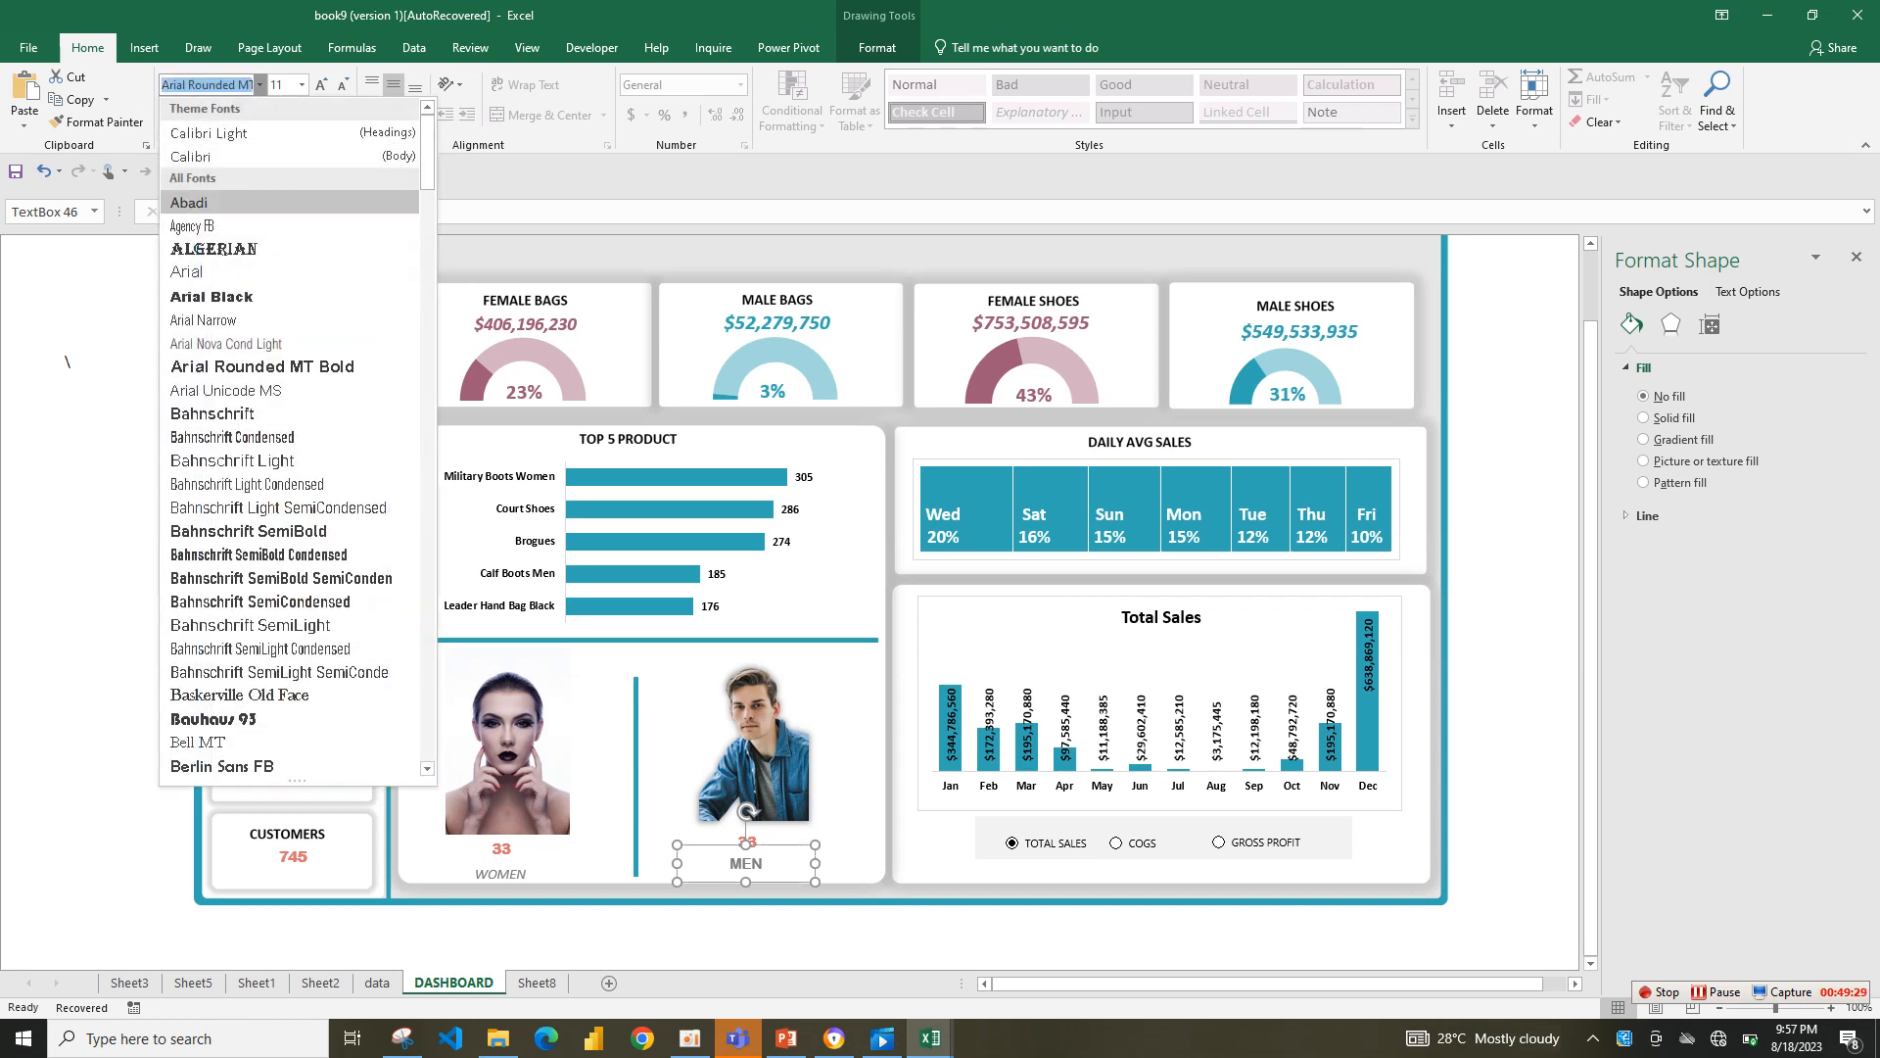
key(Return)
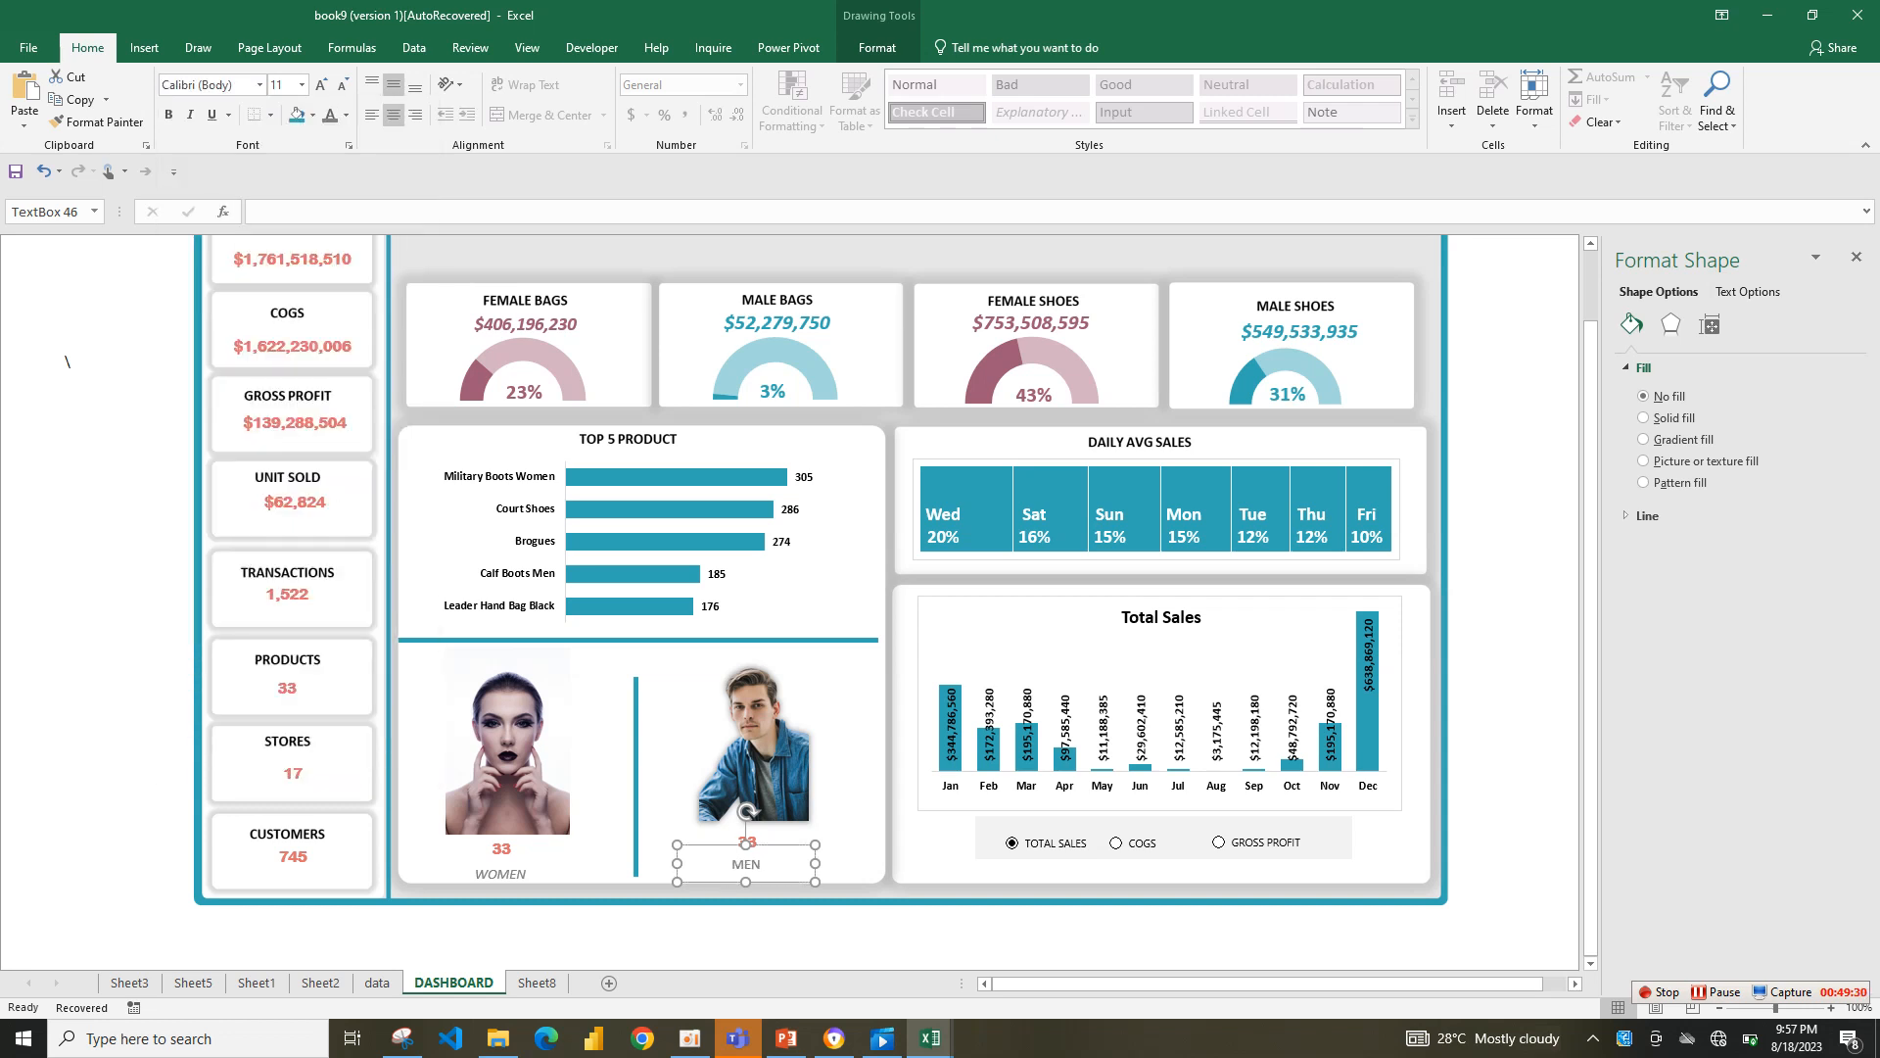
drag(815, 844, 837, 849)
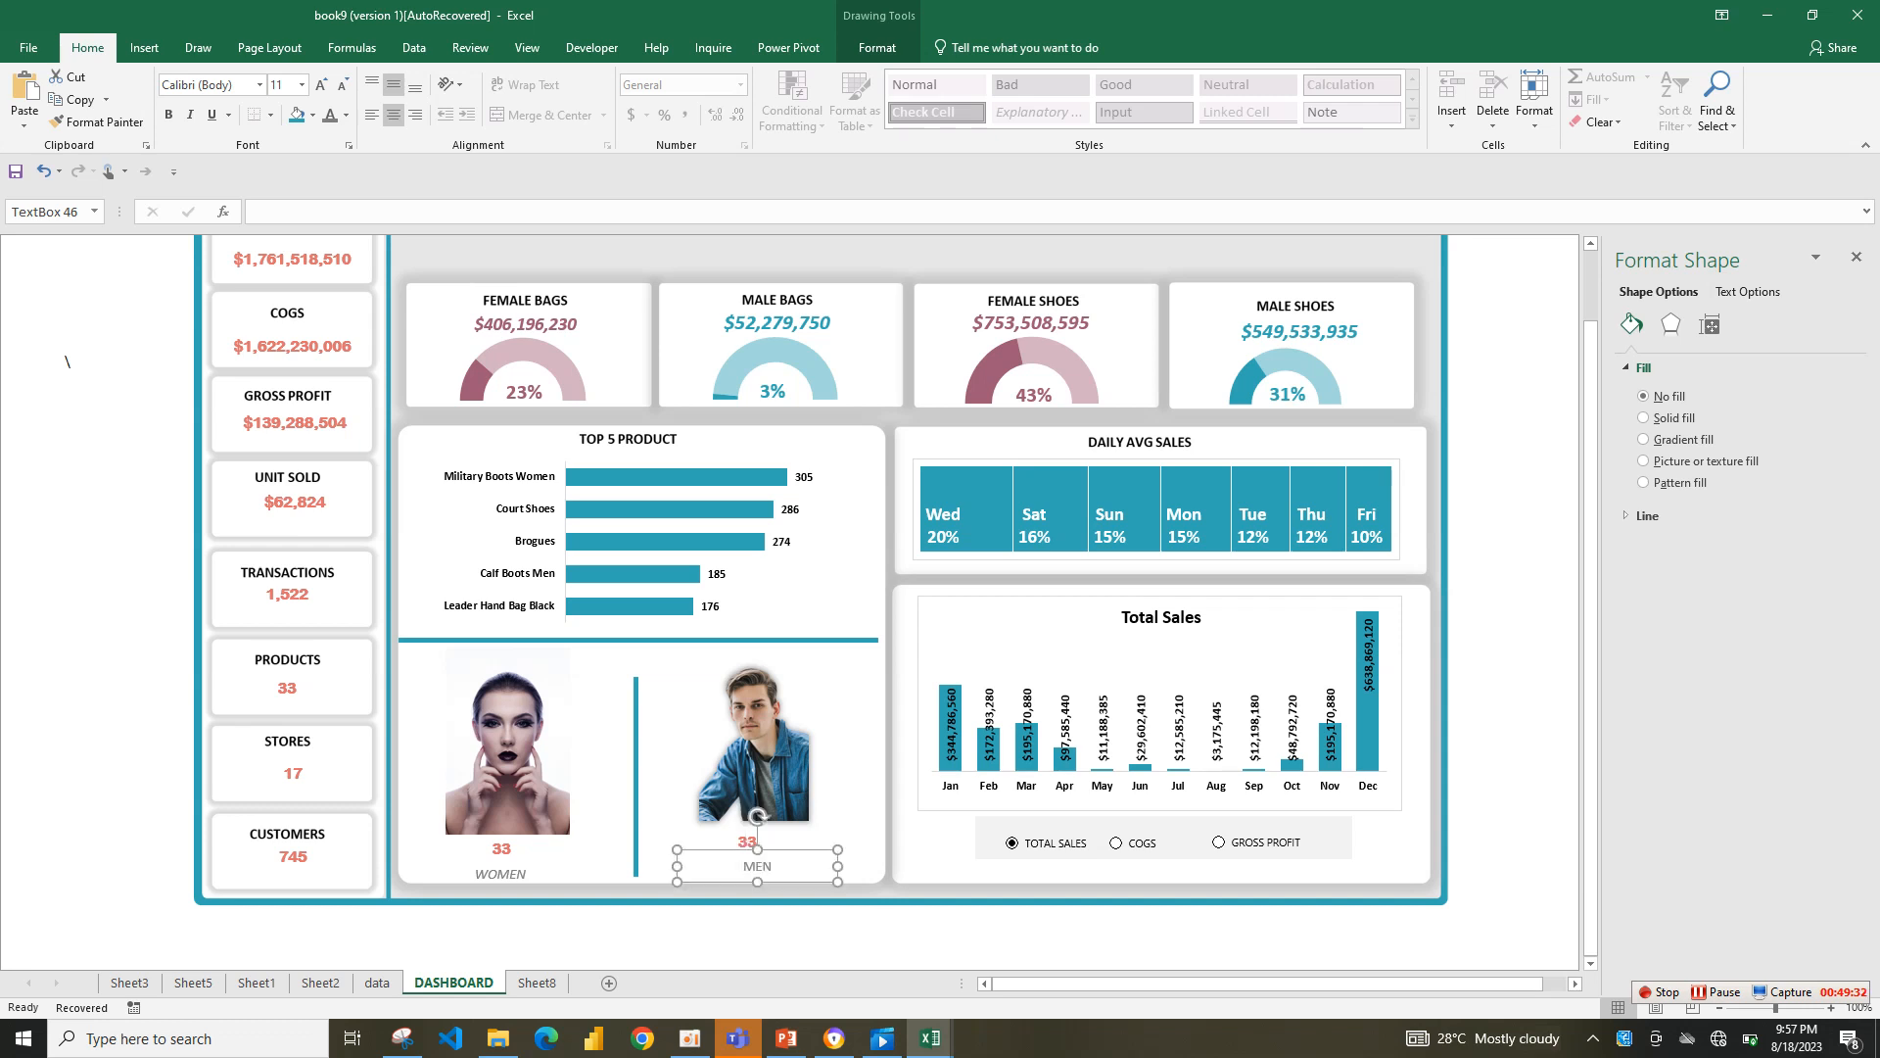
key(ctrl+b)
- Resize the WOMEN text box slightly from its upper-left corner and realign the label beneath the woman's value
click(477, 873)
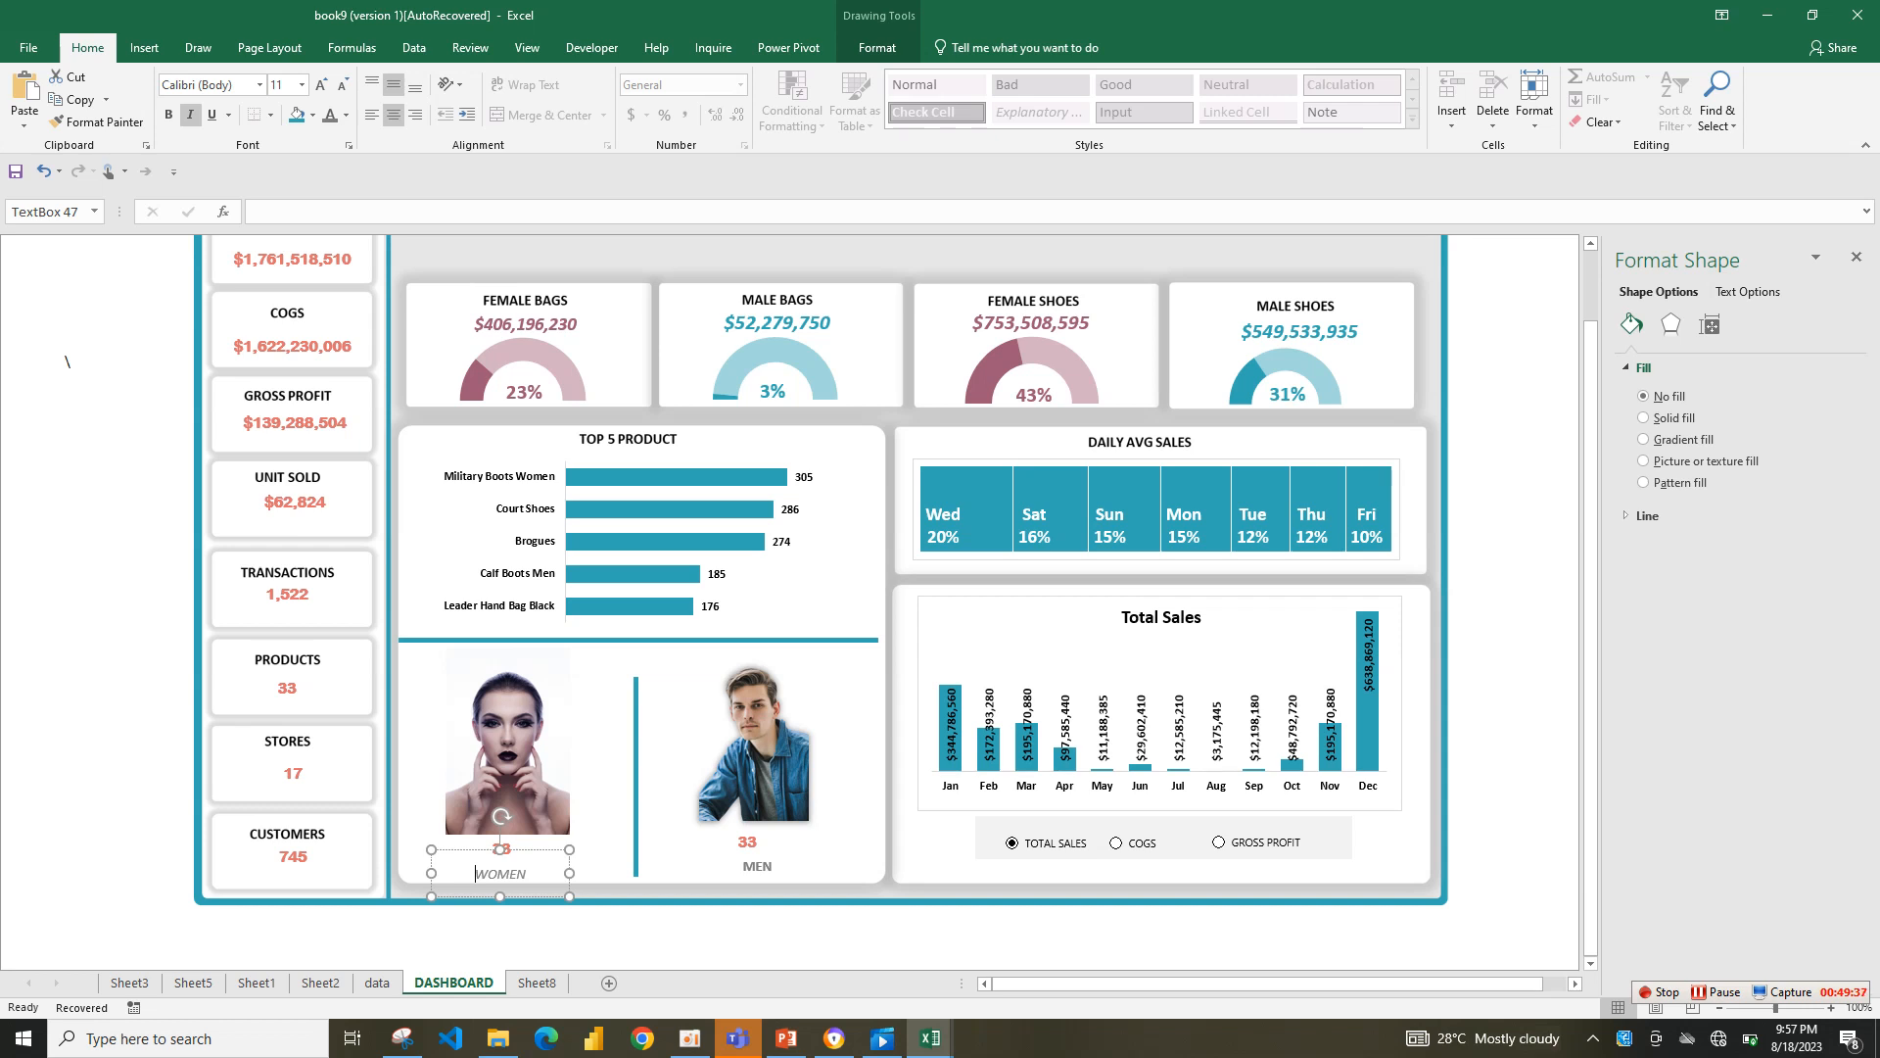
drag(431, 849, 428, 852)
key(ctrl+z)
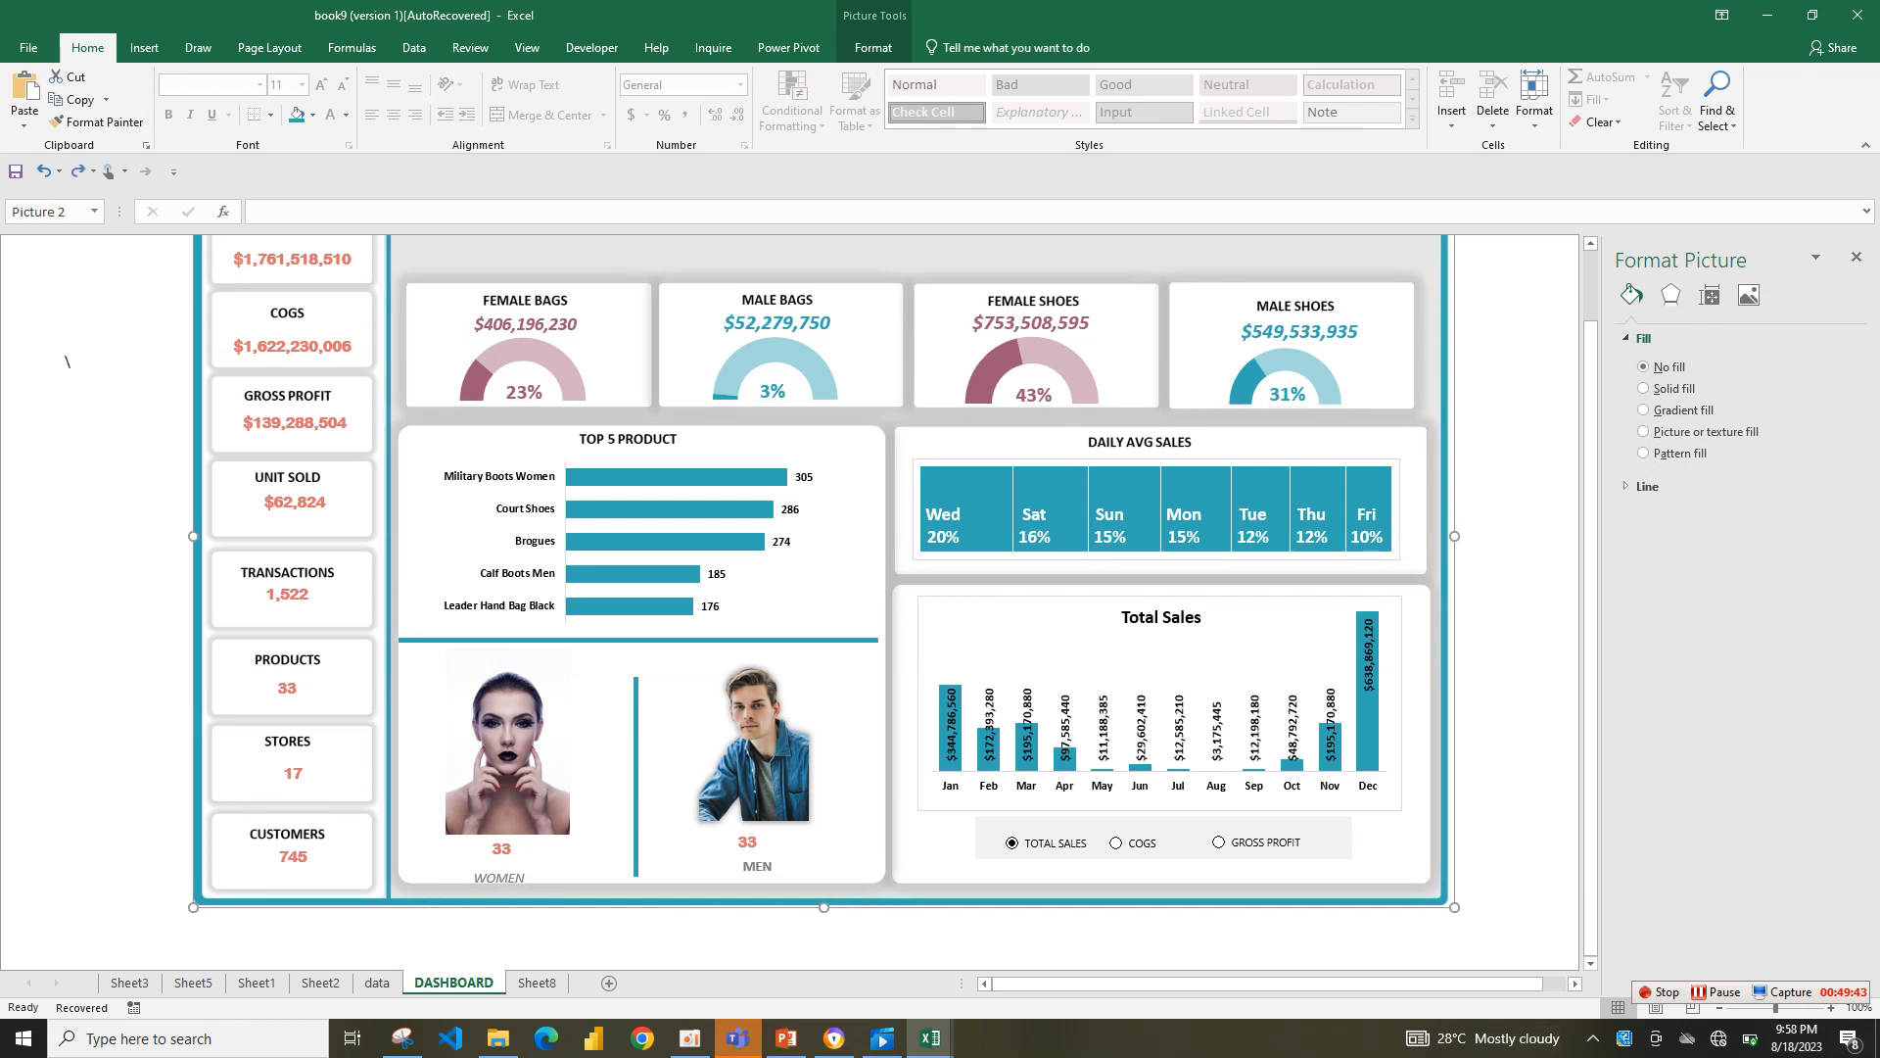
click(524, 877)
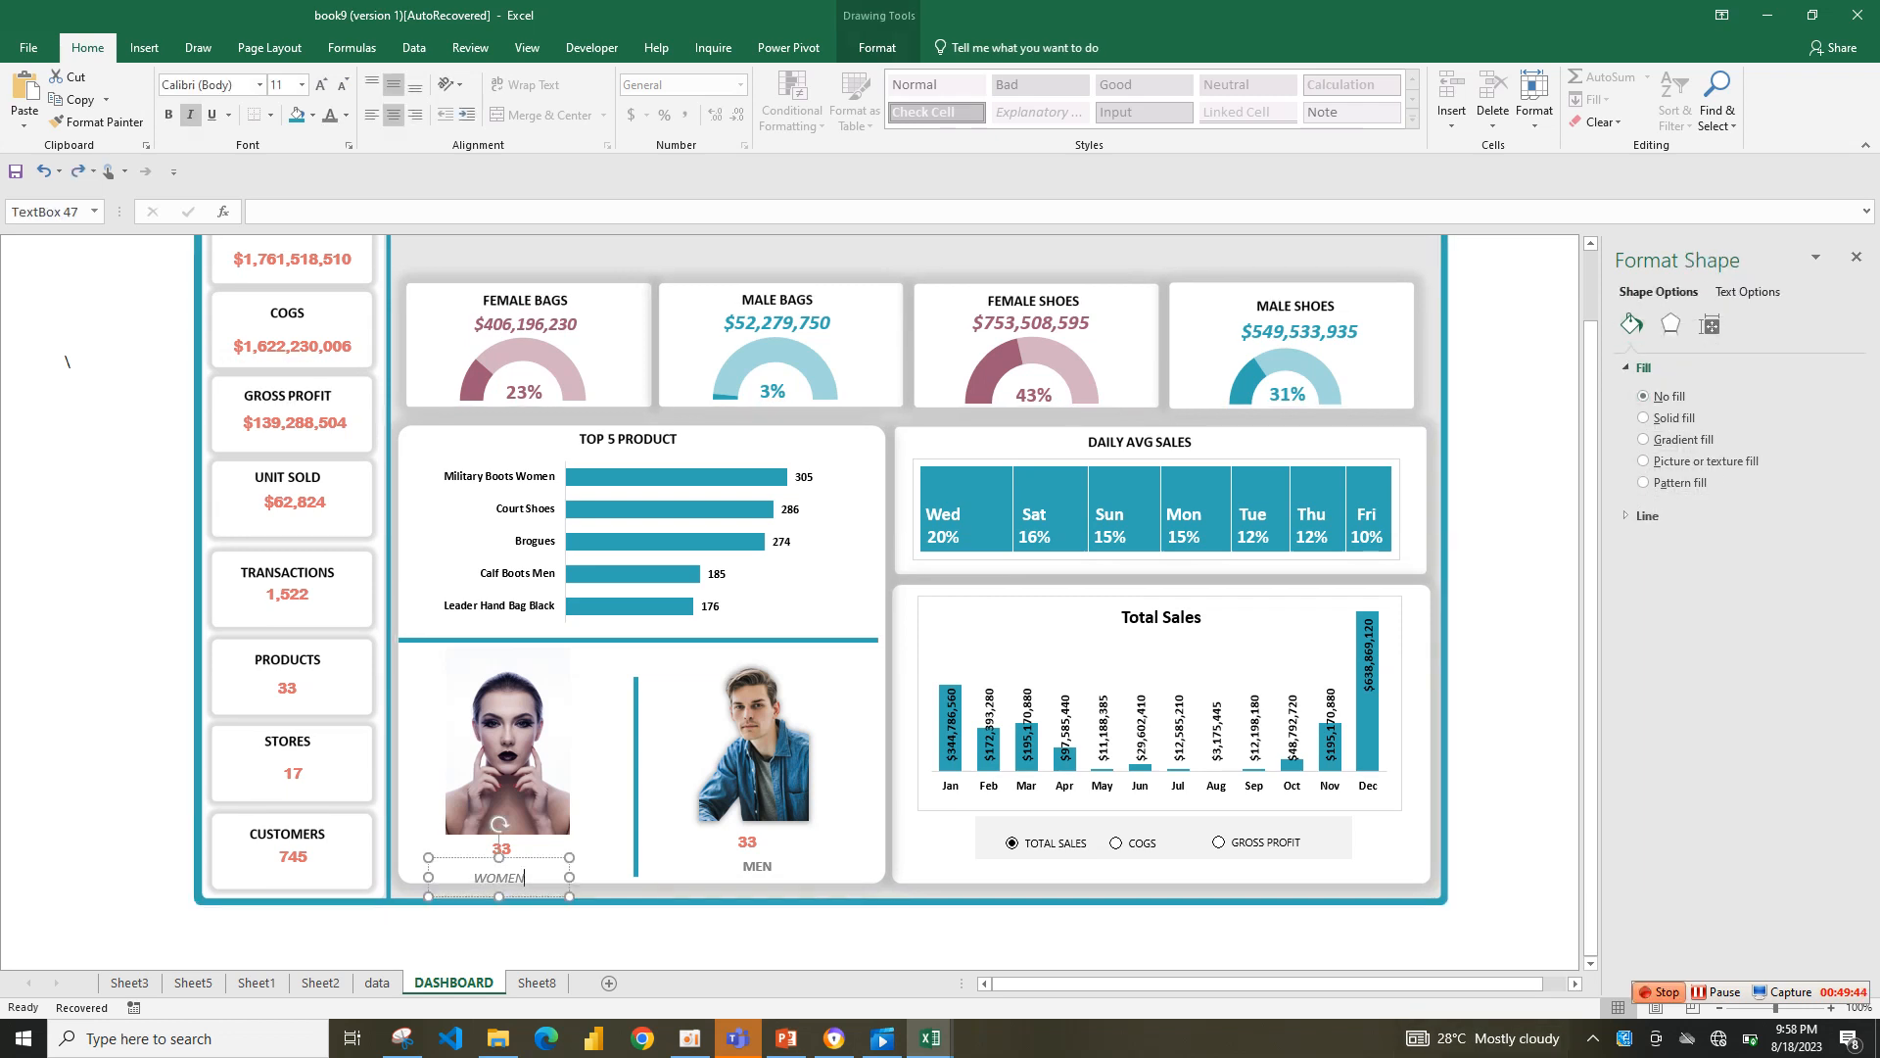
click(1716, 992)
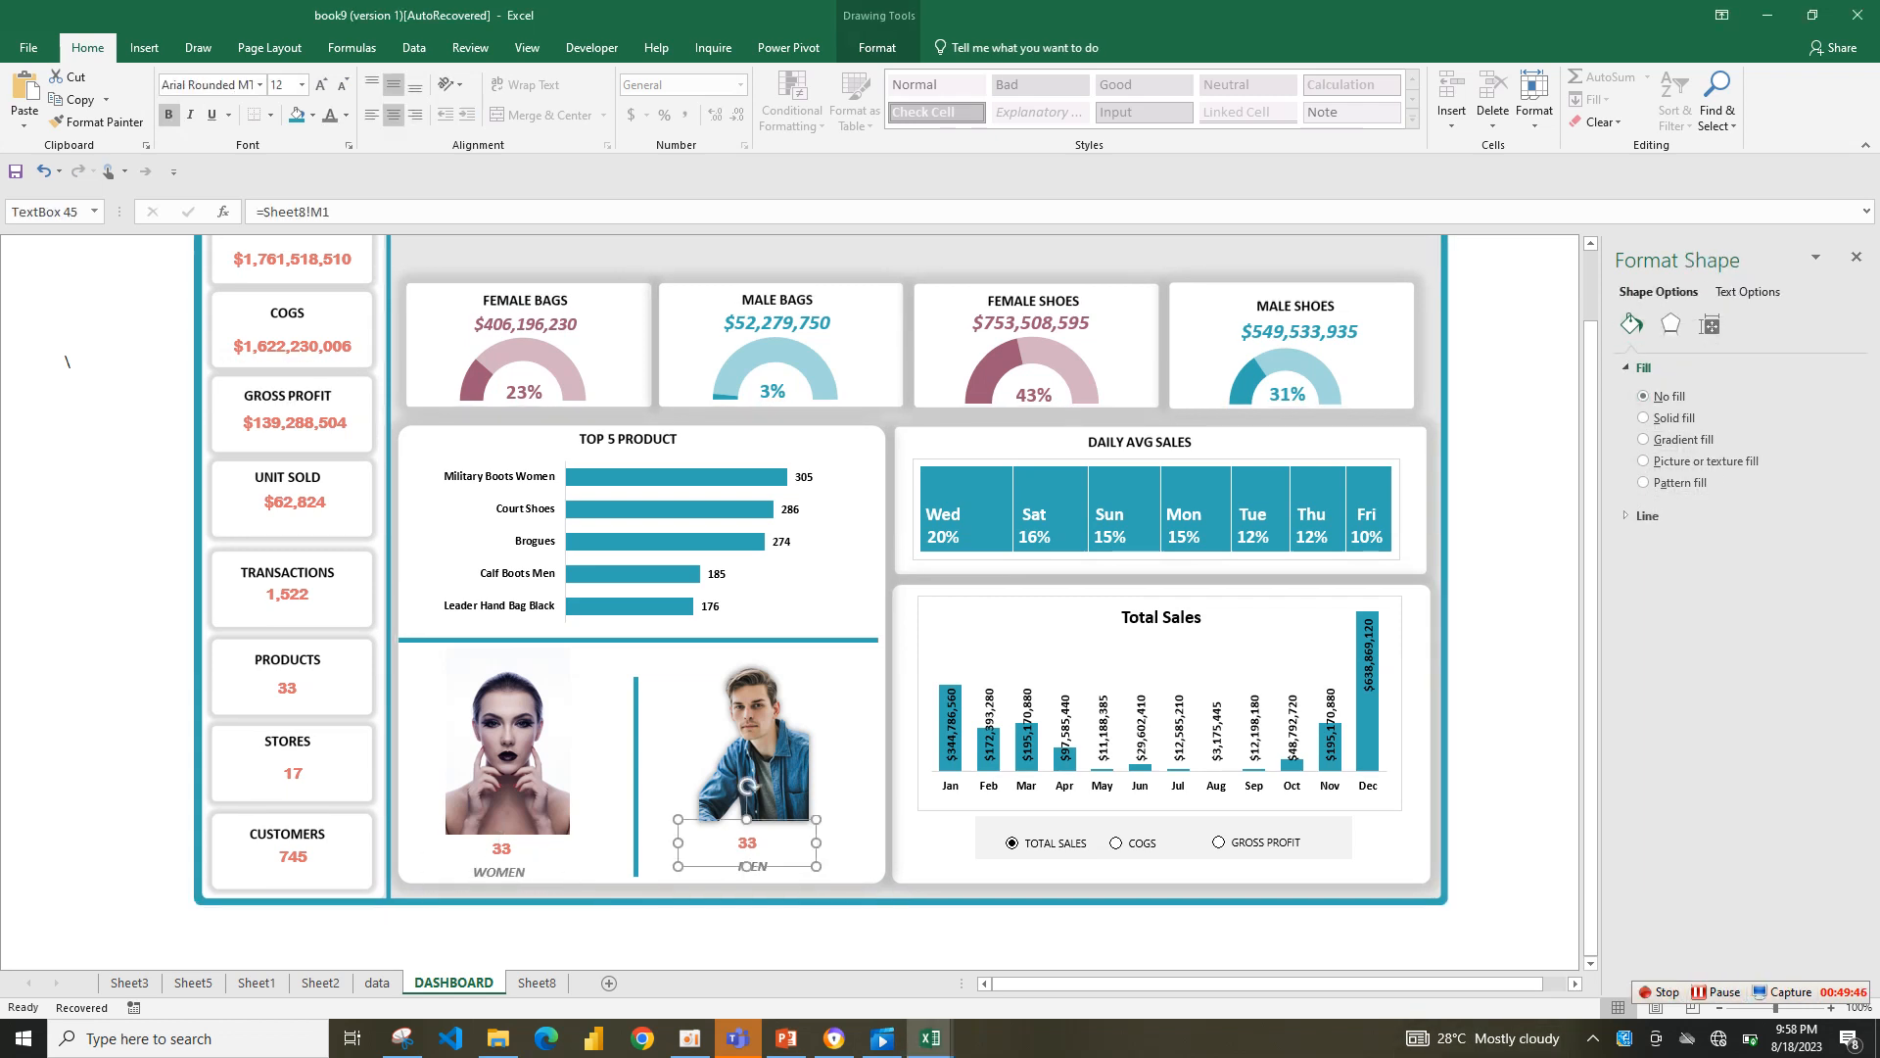
- On Sheet8, copy the product quantity pivot table in G18:H23 and paste the copy at I18
click(537, 982)
drag(609, 498, 749, 596)
key(ctrl+c)
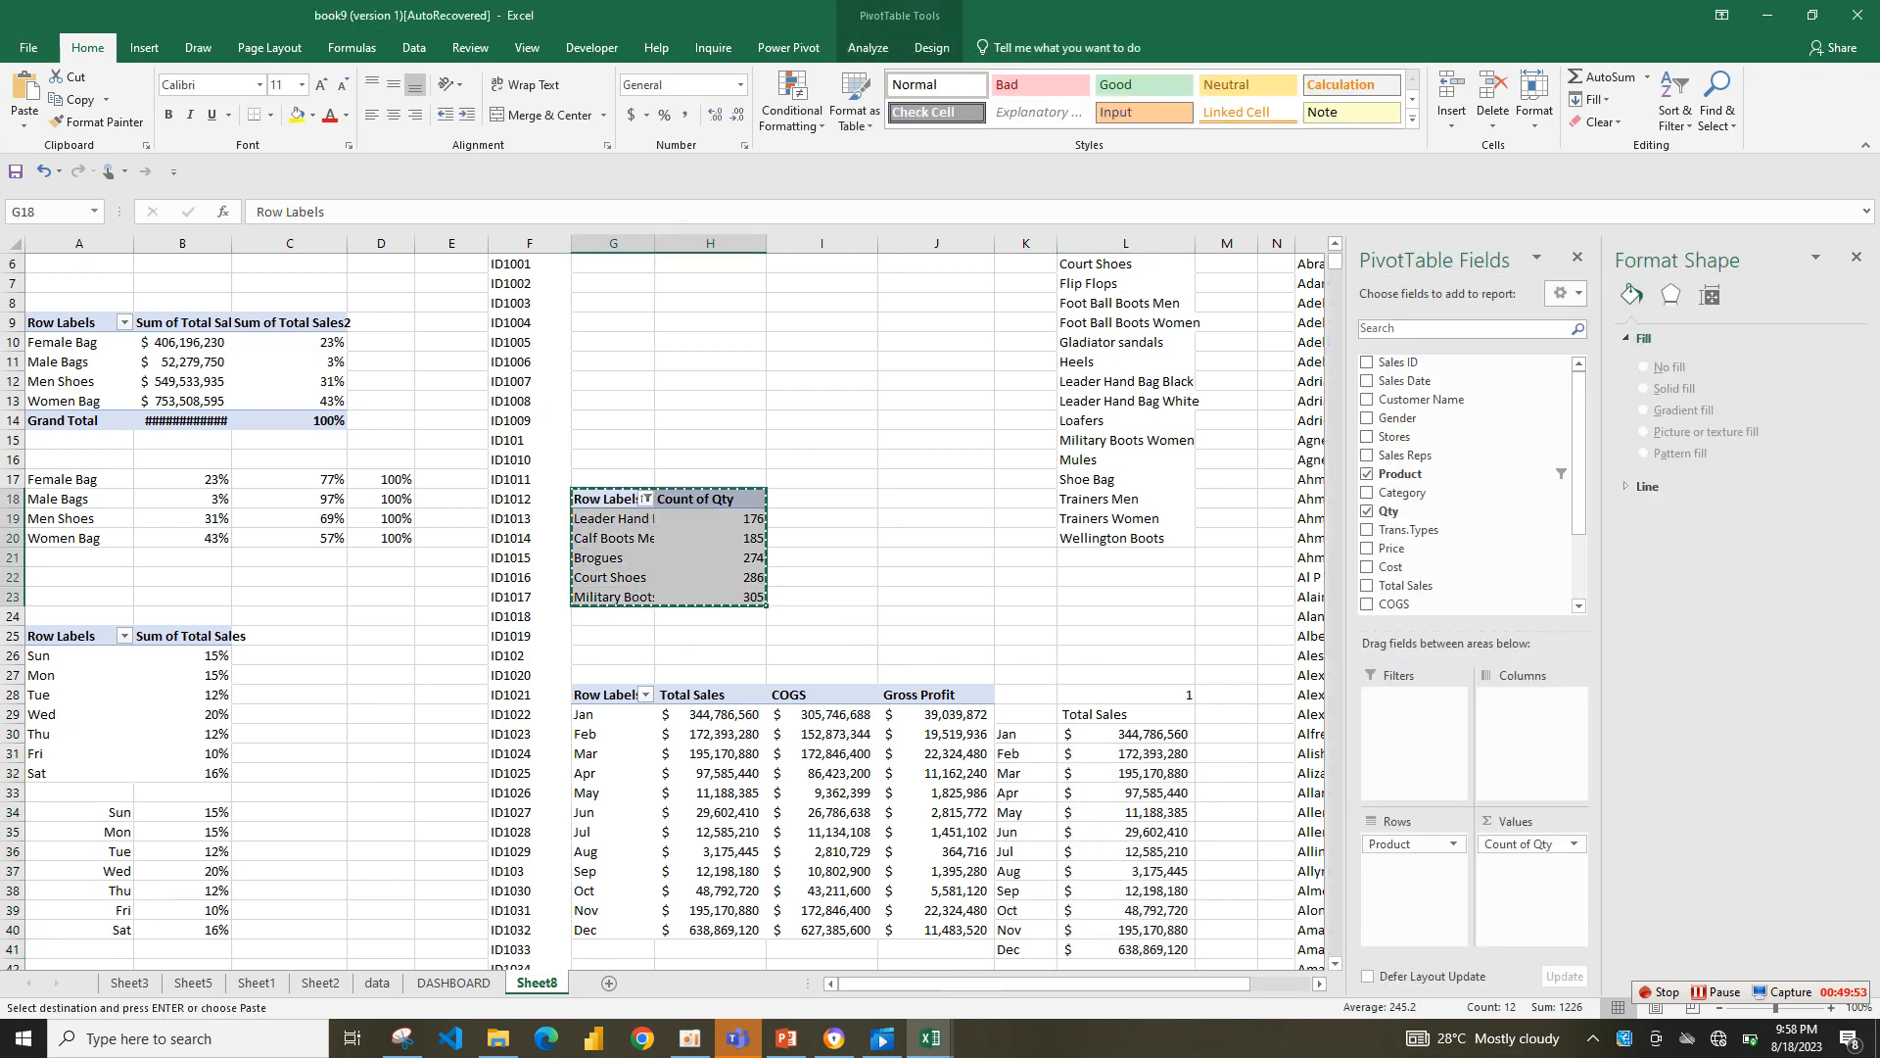
click(935, 518)
click(822, 499)
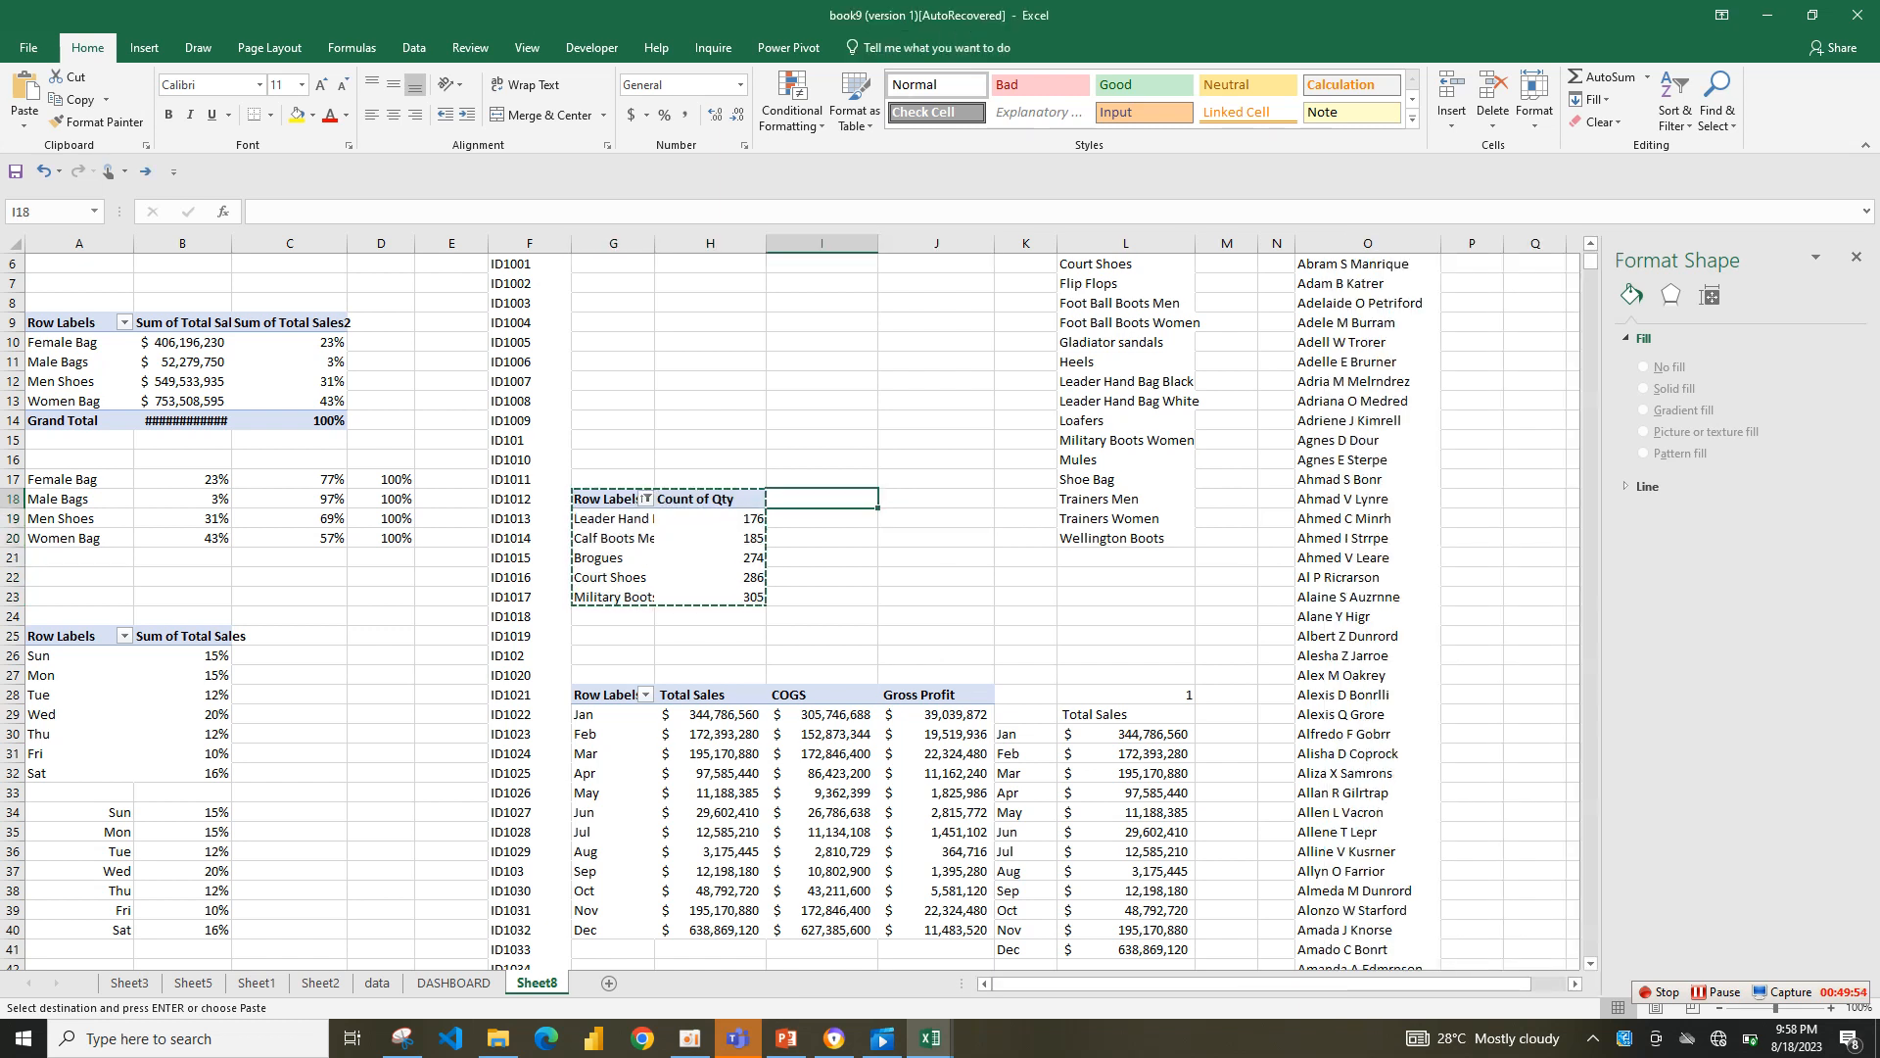
key(ctrl+v)
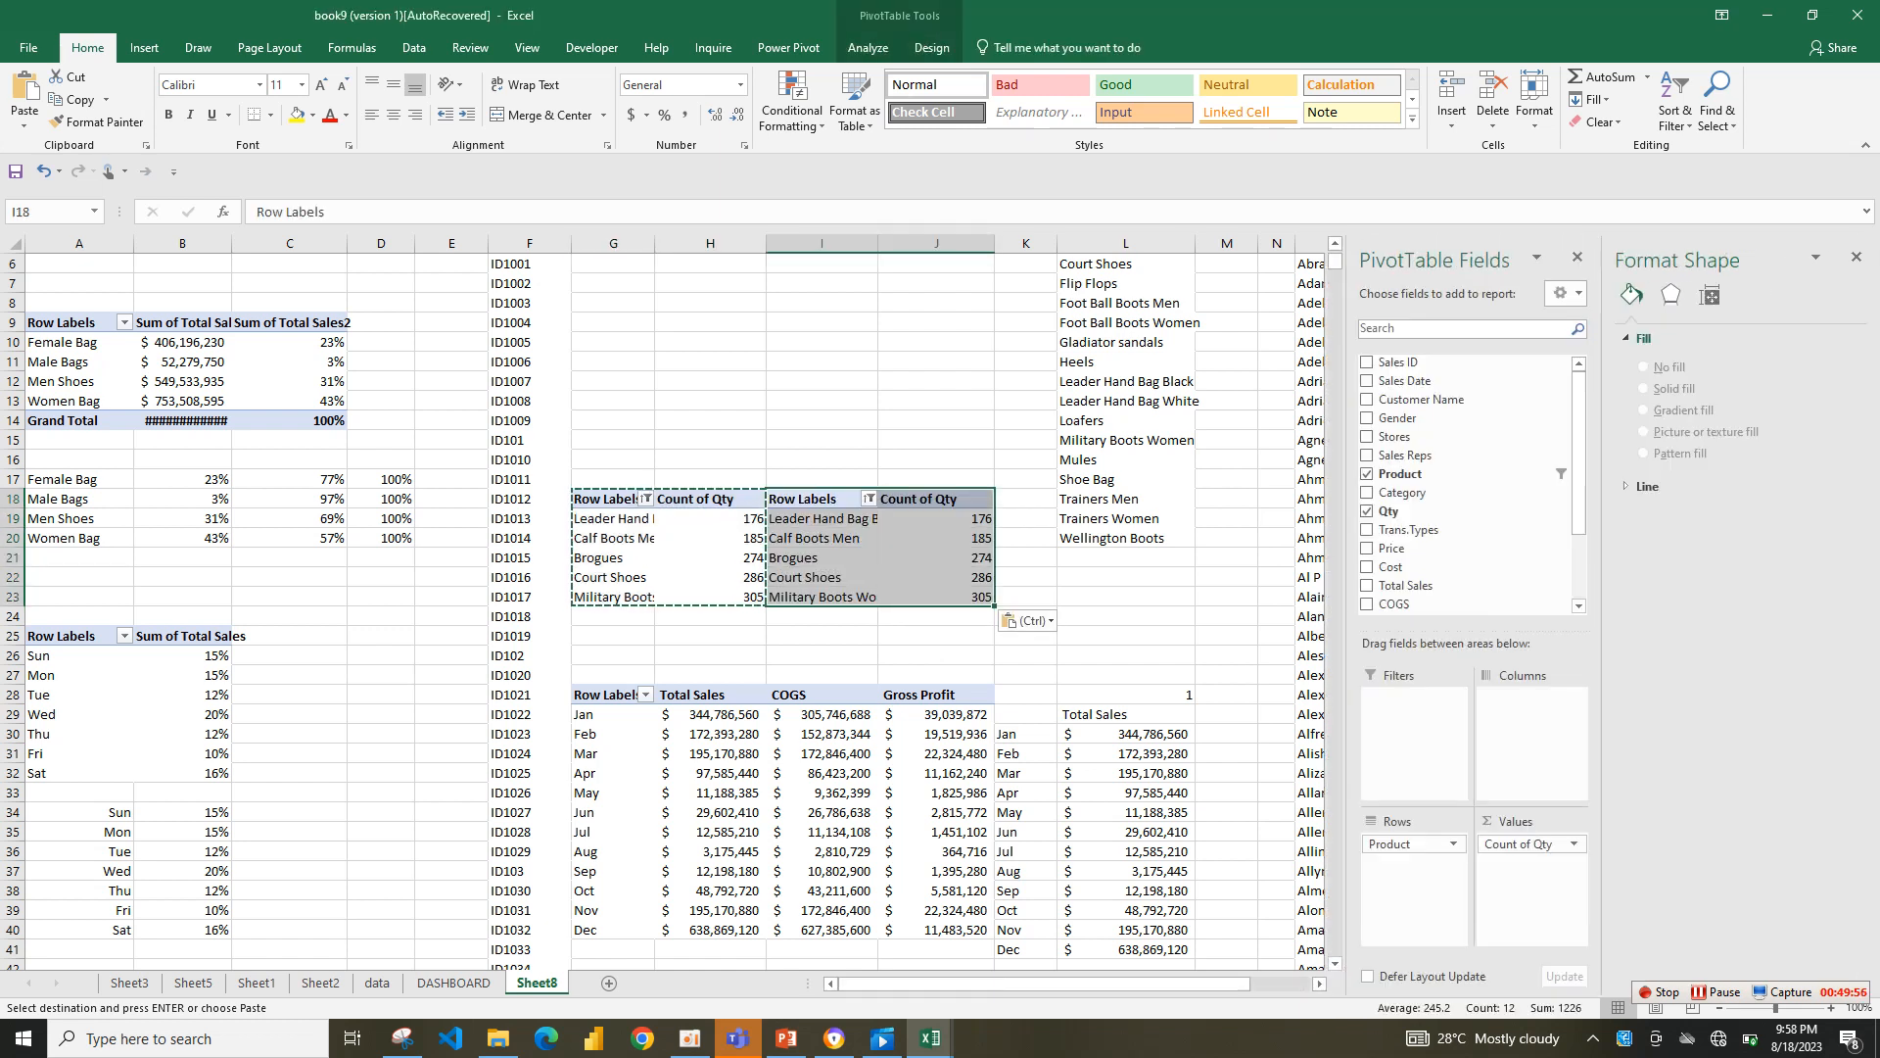
- Change the copied pivot table to Sum of Total Sales by Gender and format its values as dollar amounts without decimals
drag(1411, 844, 1408, 530)
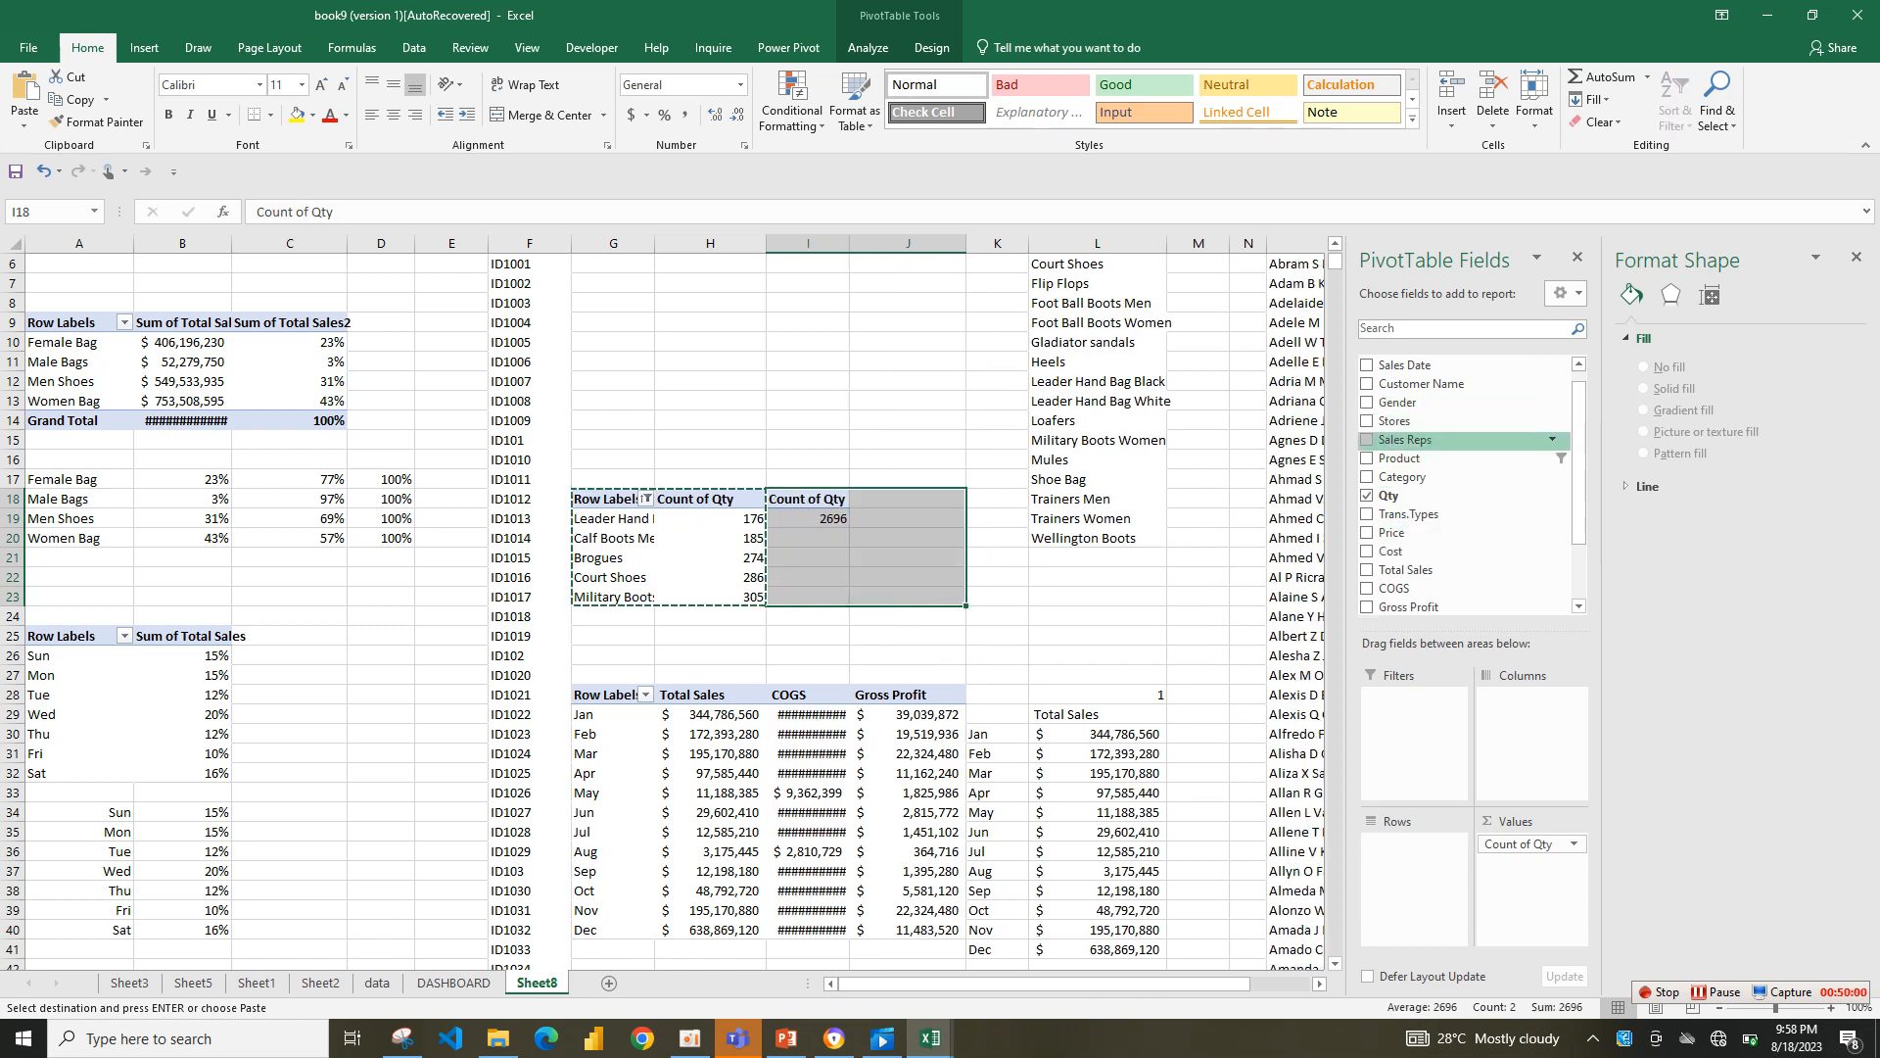
drag(1400, 401, 1478, 554)
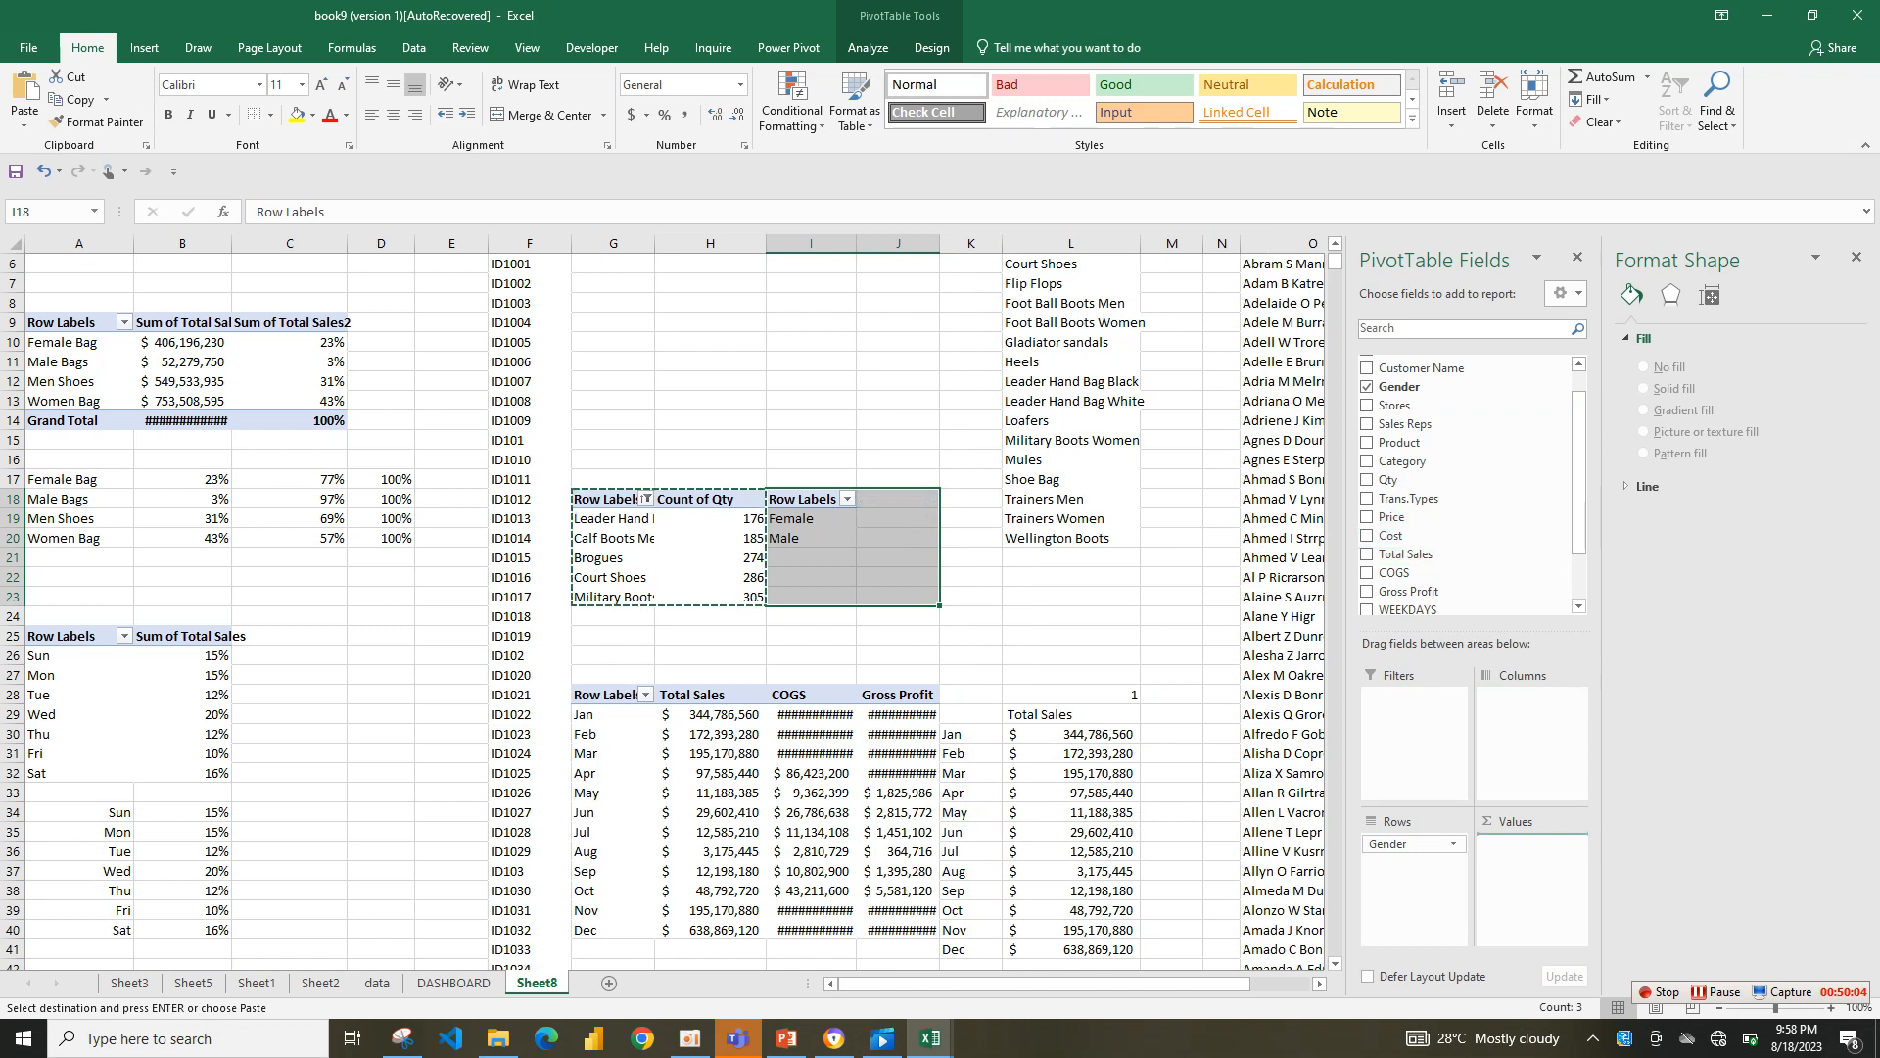
drag(810, 519, 886, 556)
click(910, 519)
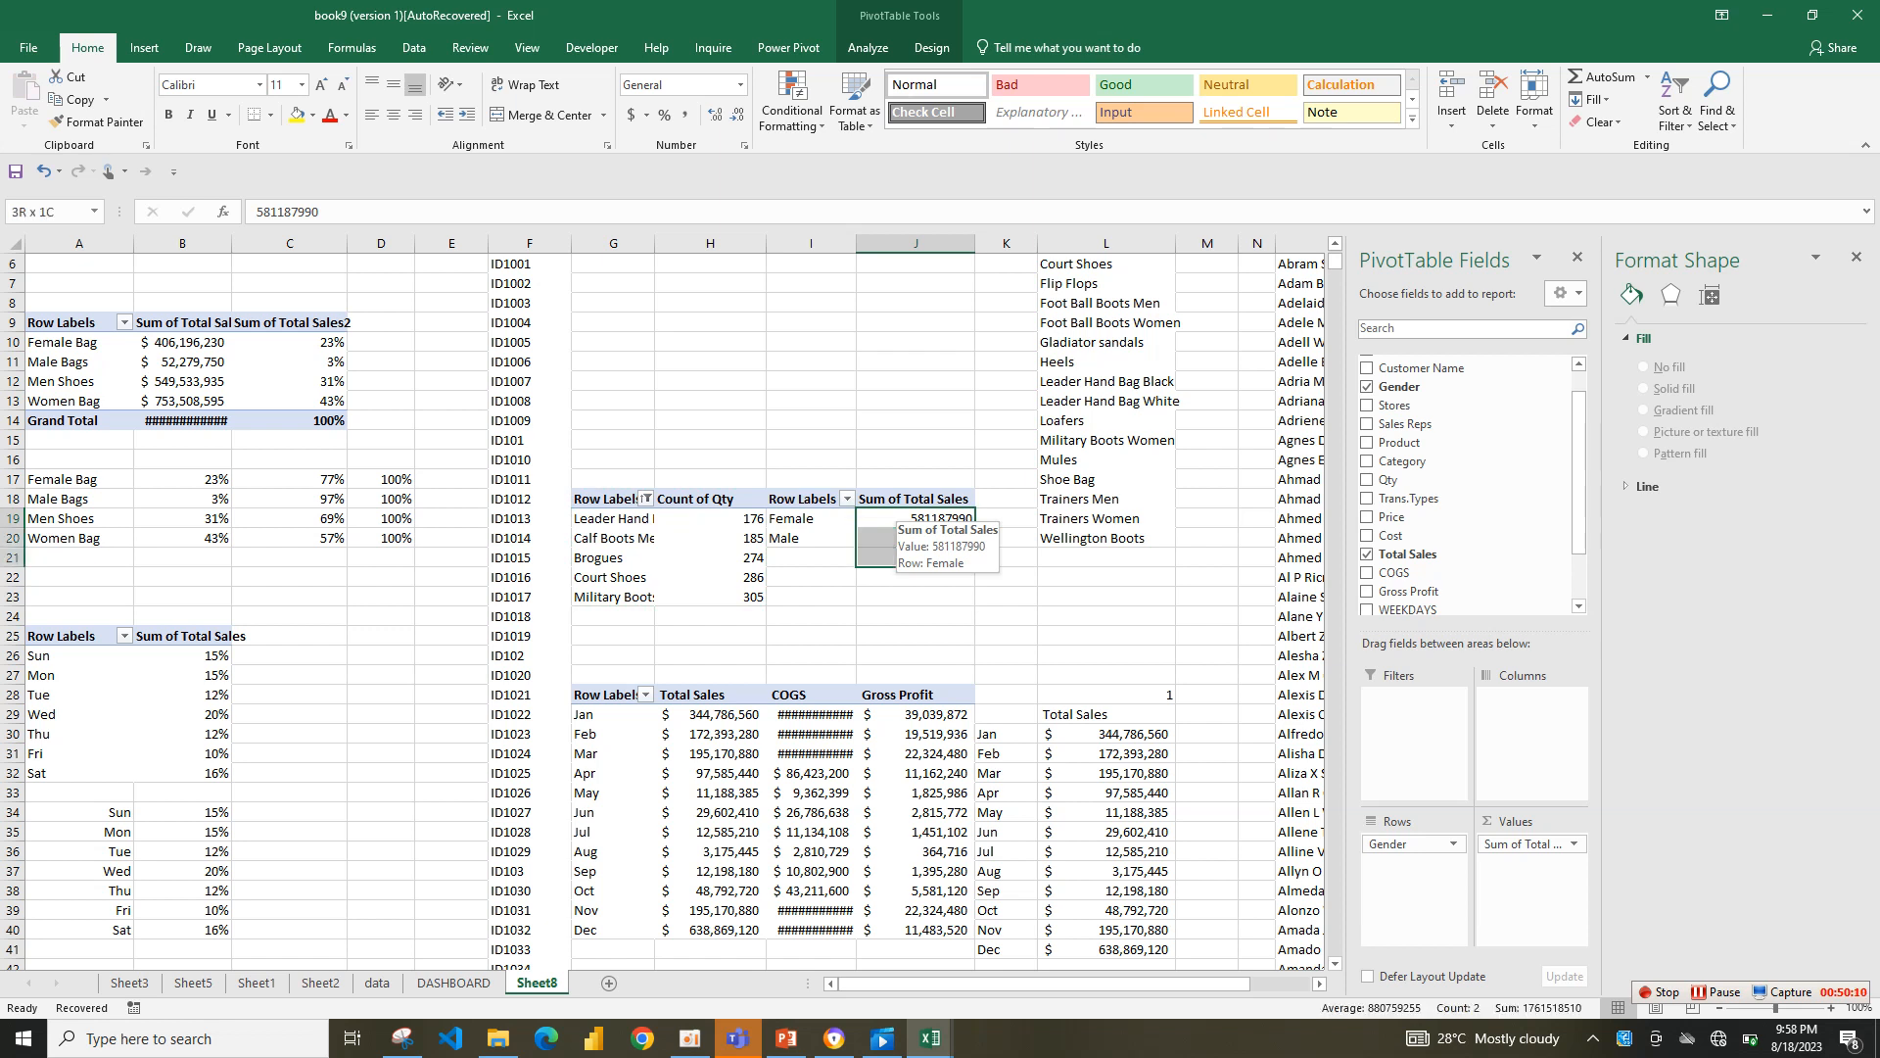
click(632, 114)
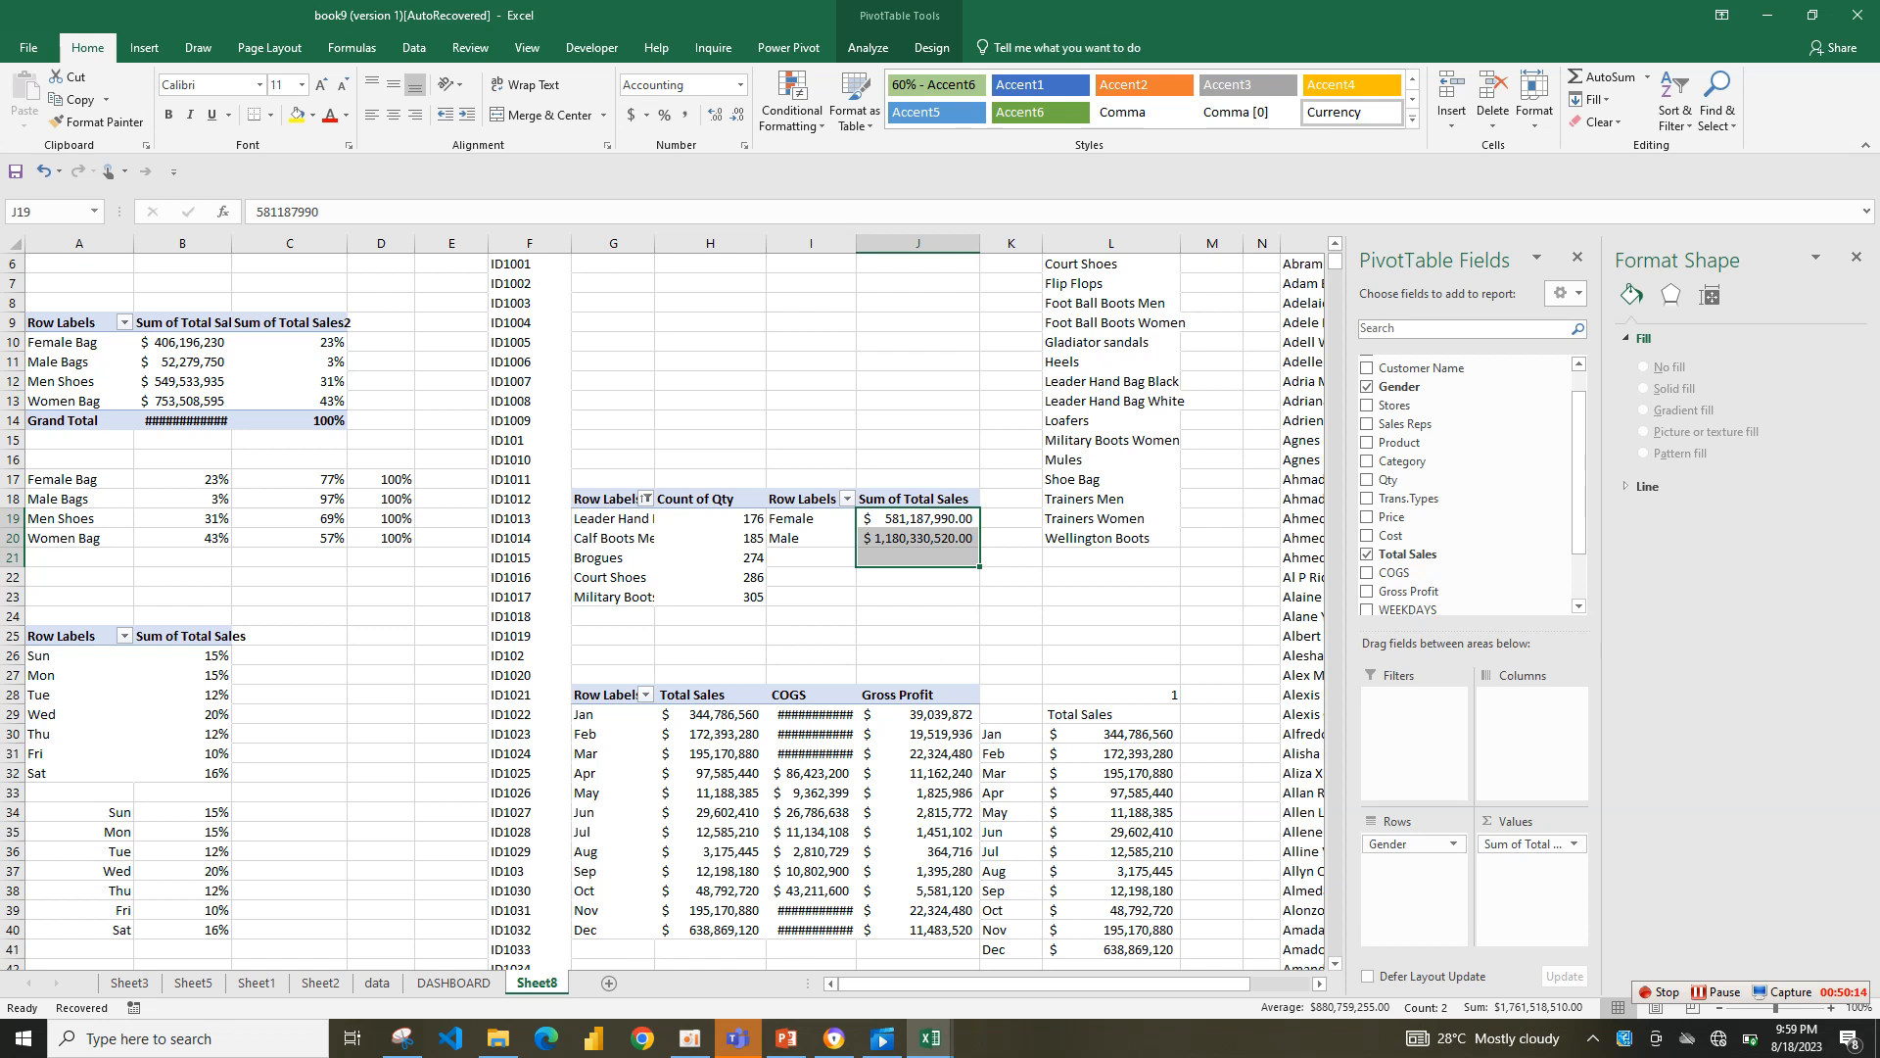
click(738, 115)
click(737, 115)
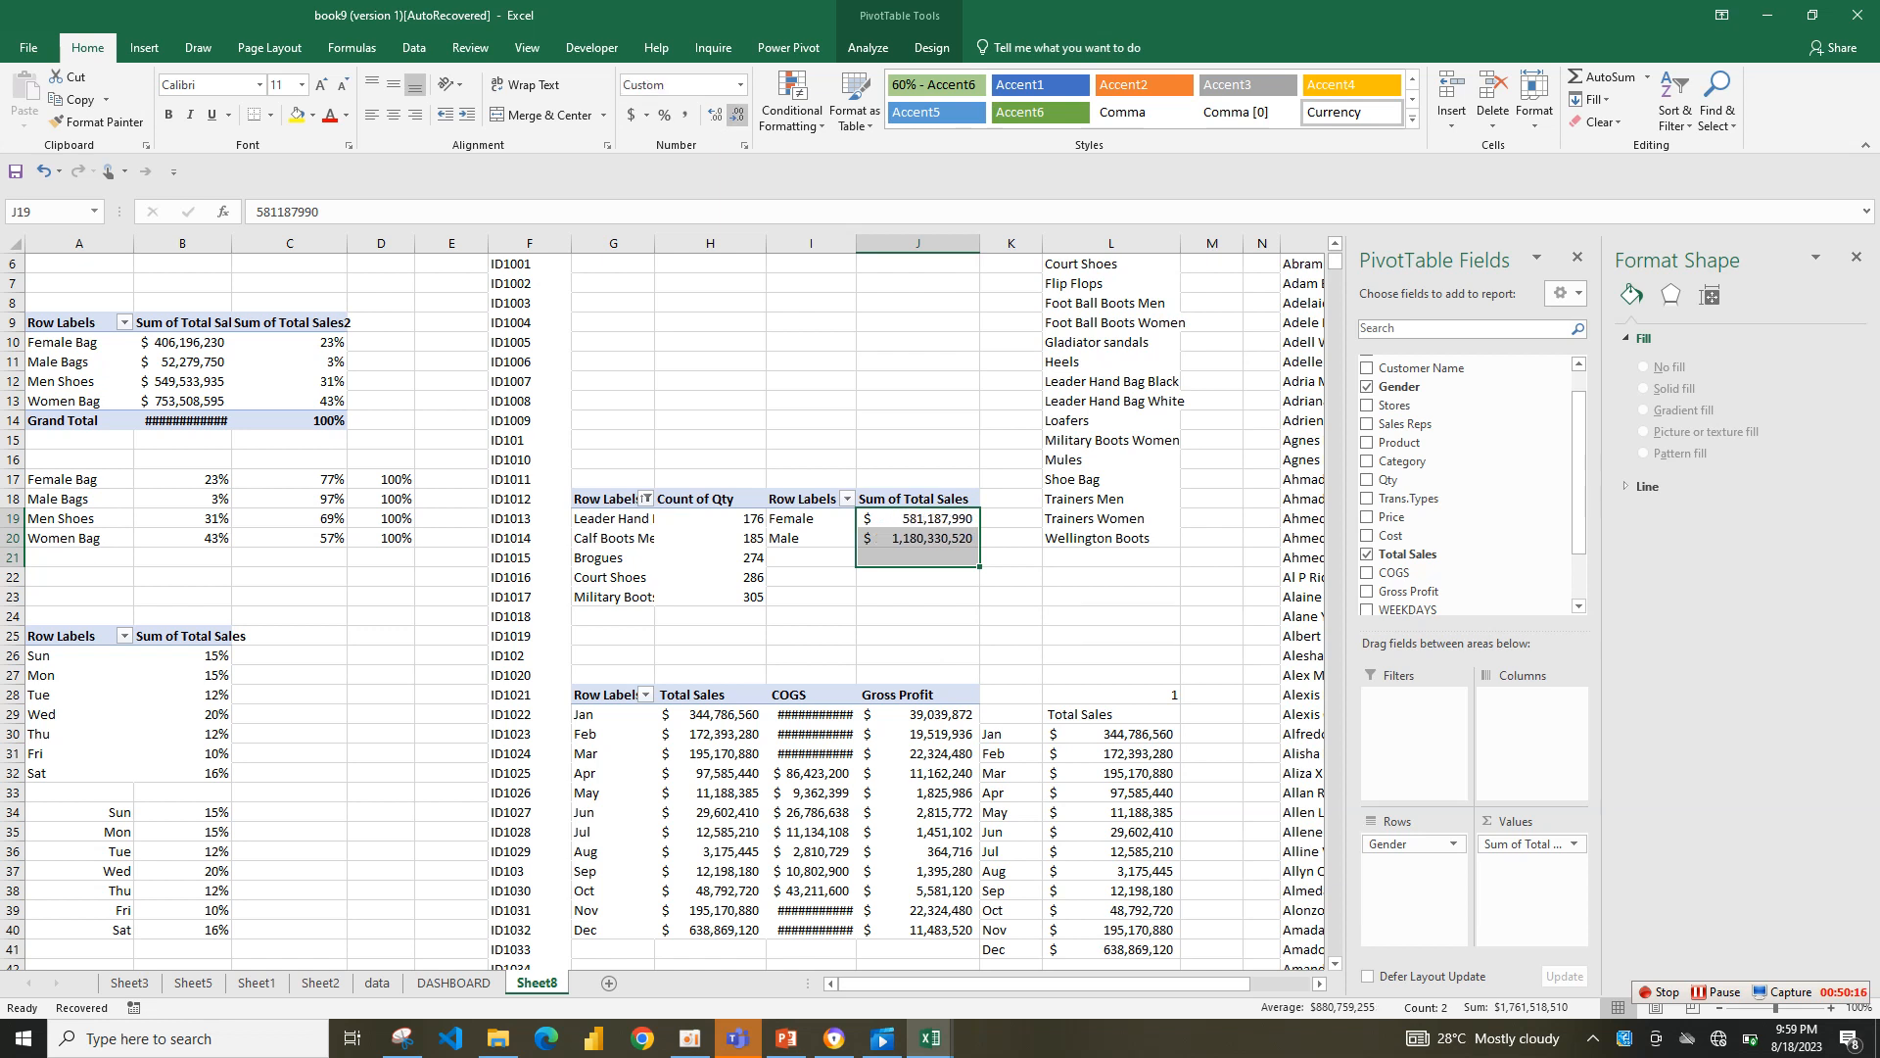
click(917, 557)
click(918, 518)
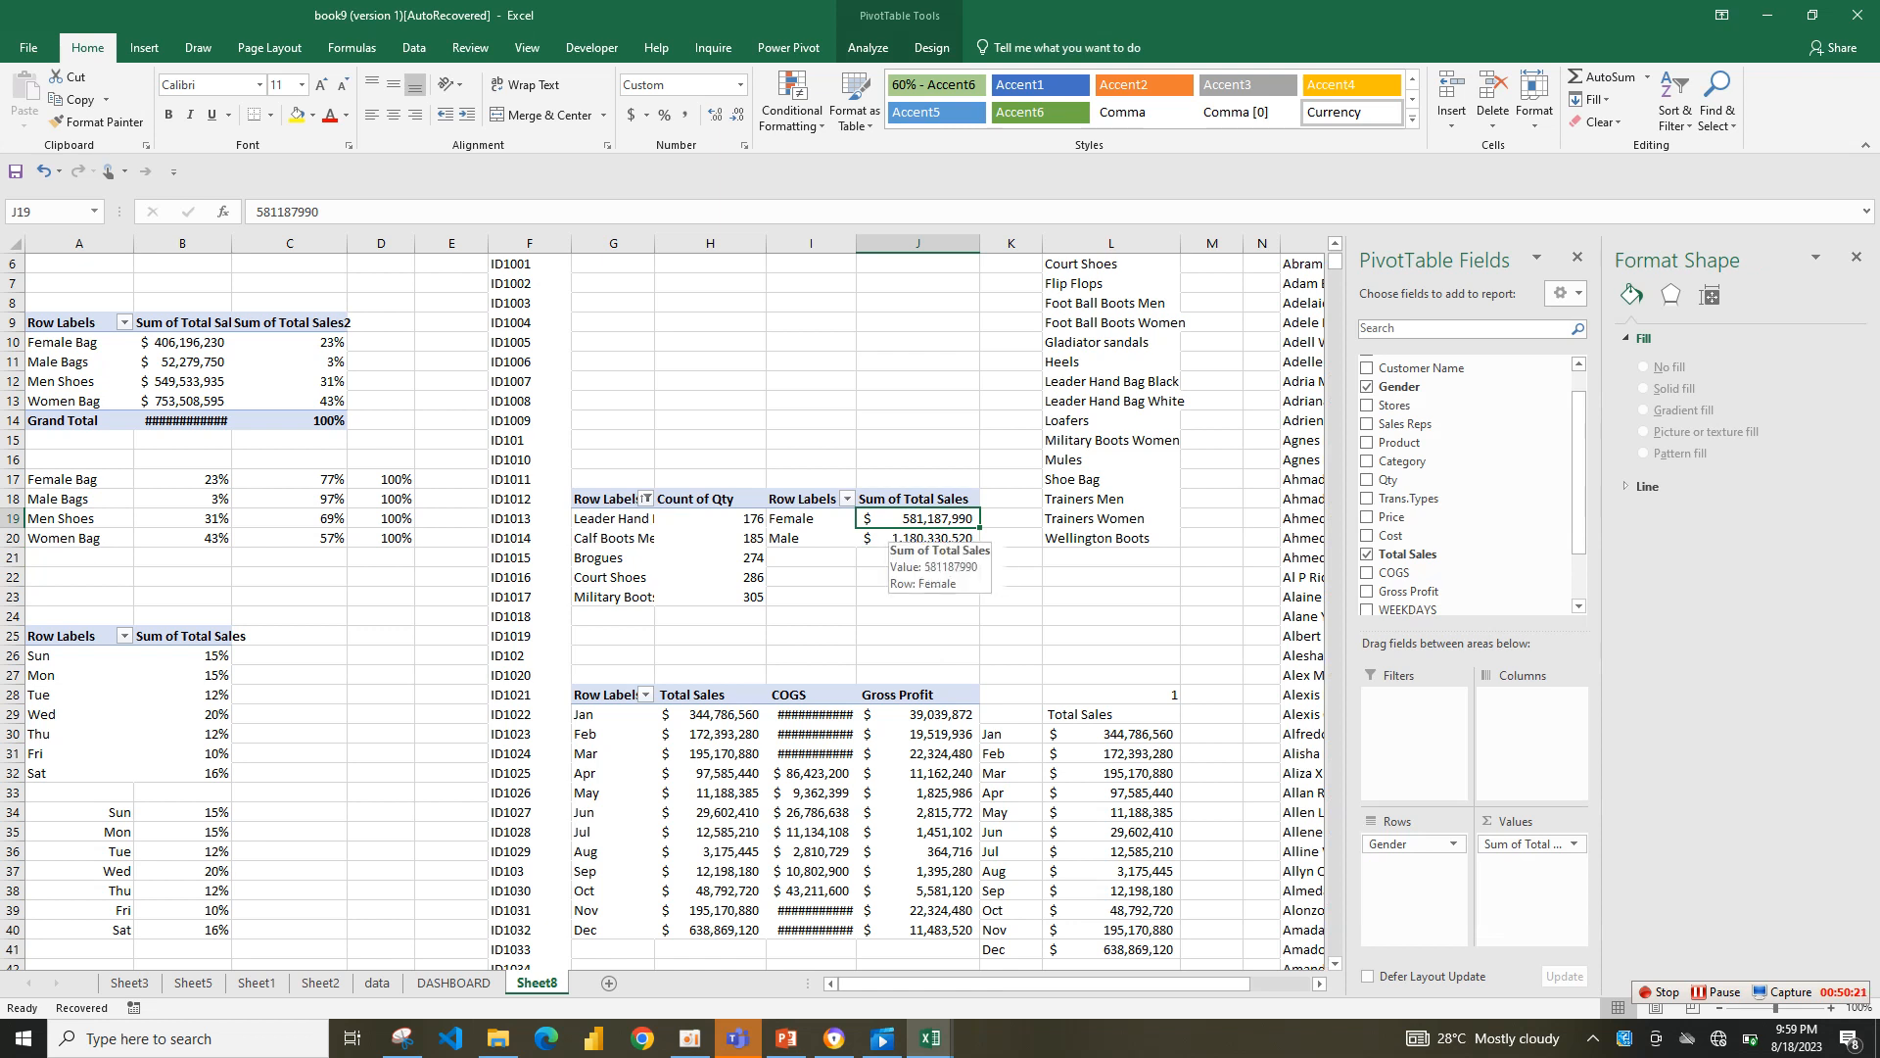
drag(918, 518, 14, 499)
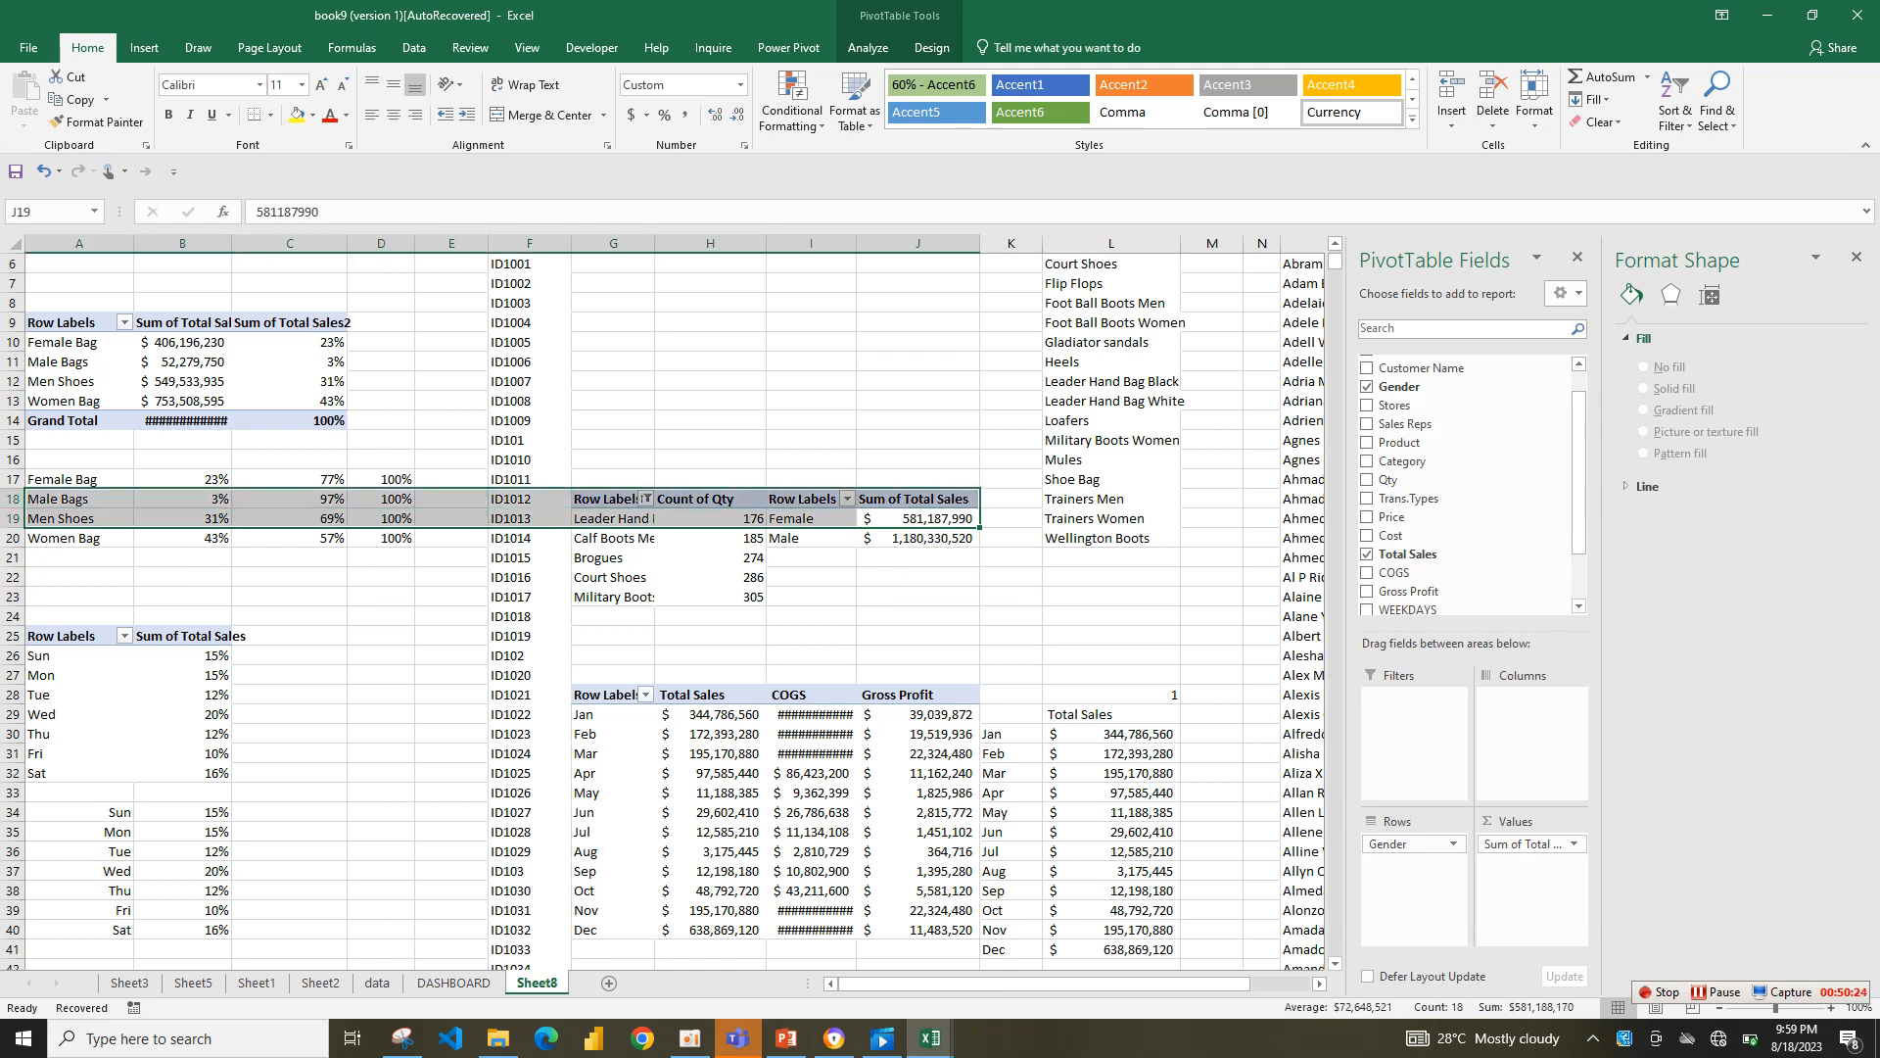
- On the DASHBOARD sheet, link the value box beneath the woman's portrait to Sheet8!J18
click(454, 982)
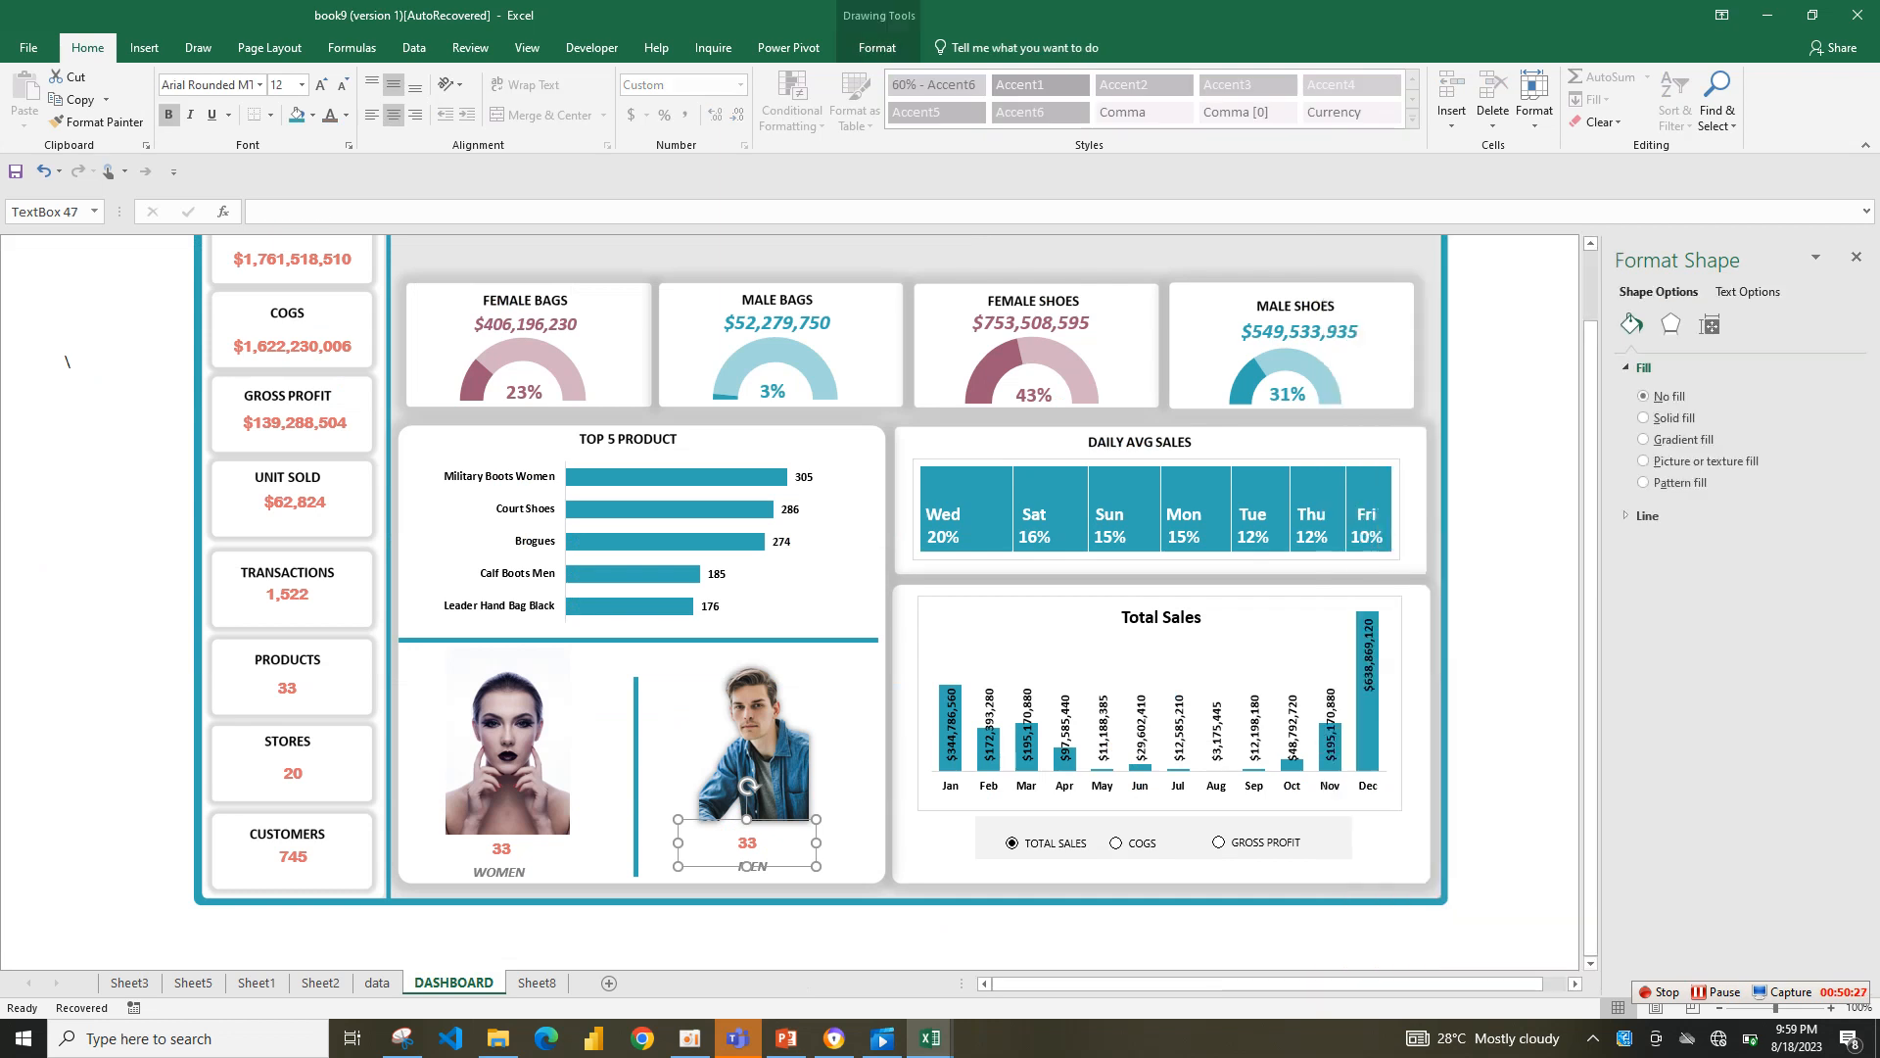
click(473, 872)
click(519, 846)
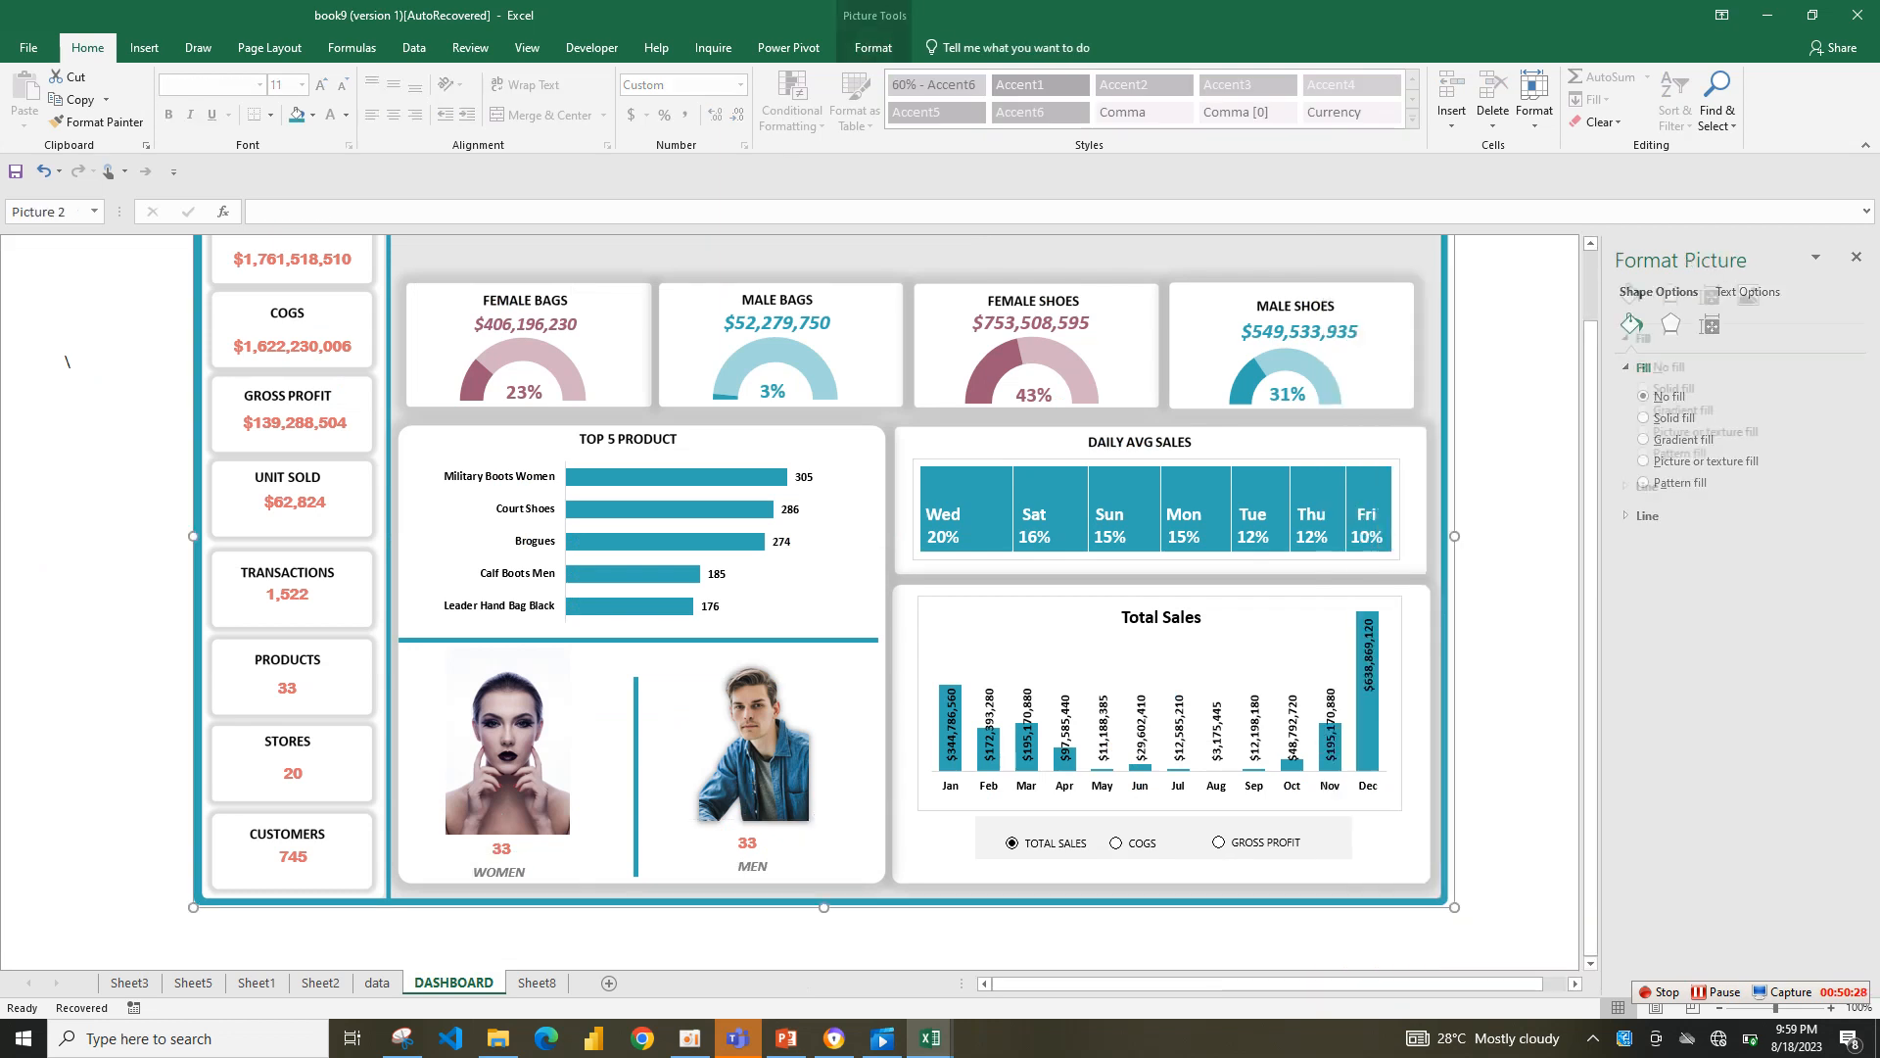
click(501, 849)
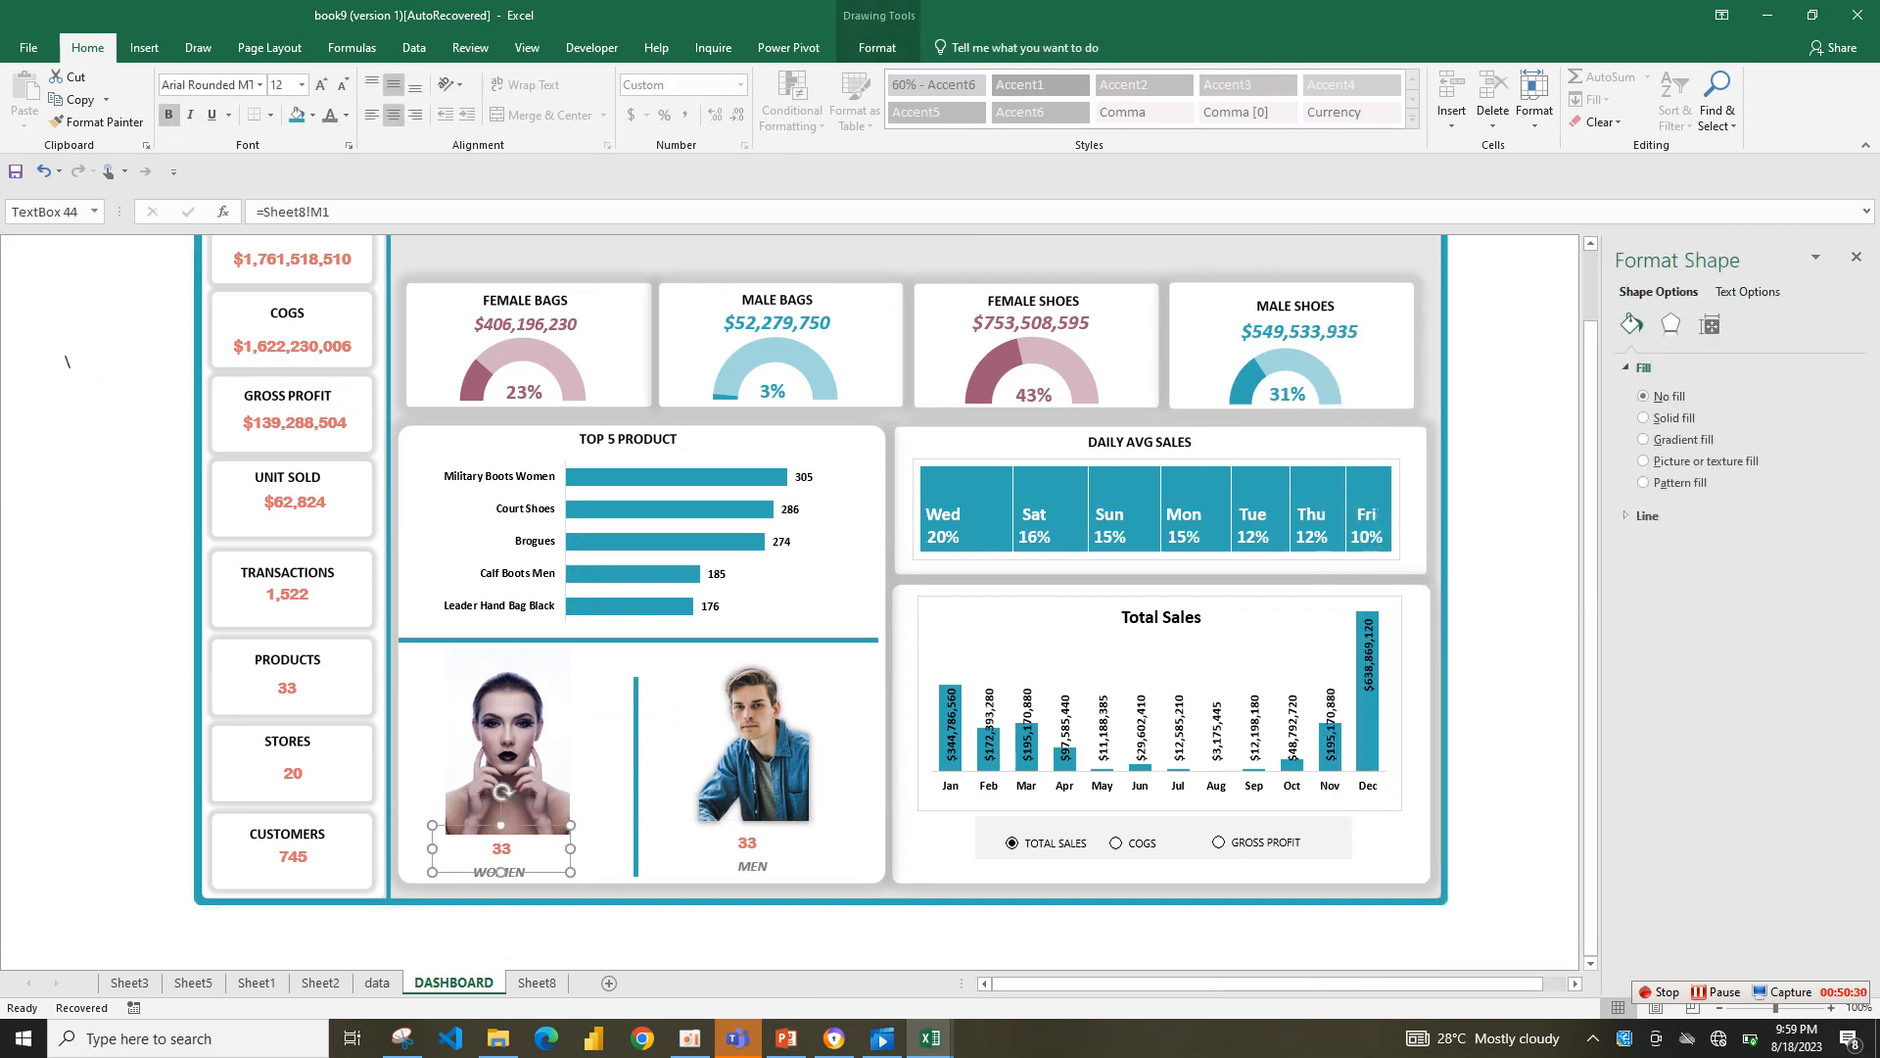
click(324, 211)
key(BackSpace)
key(BackSpace)
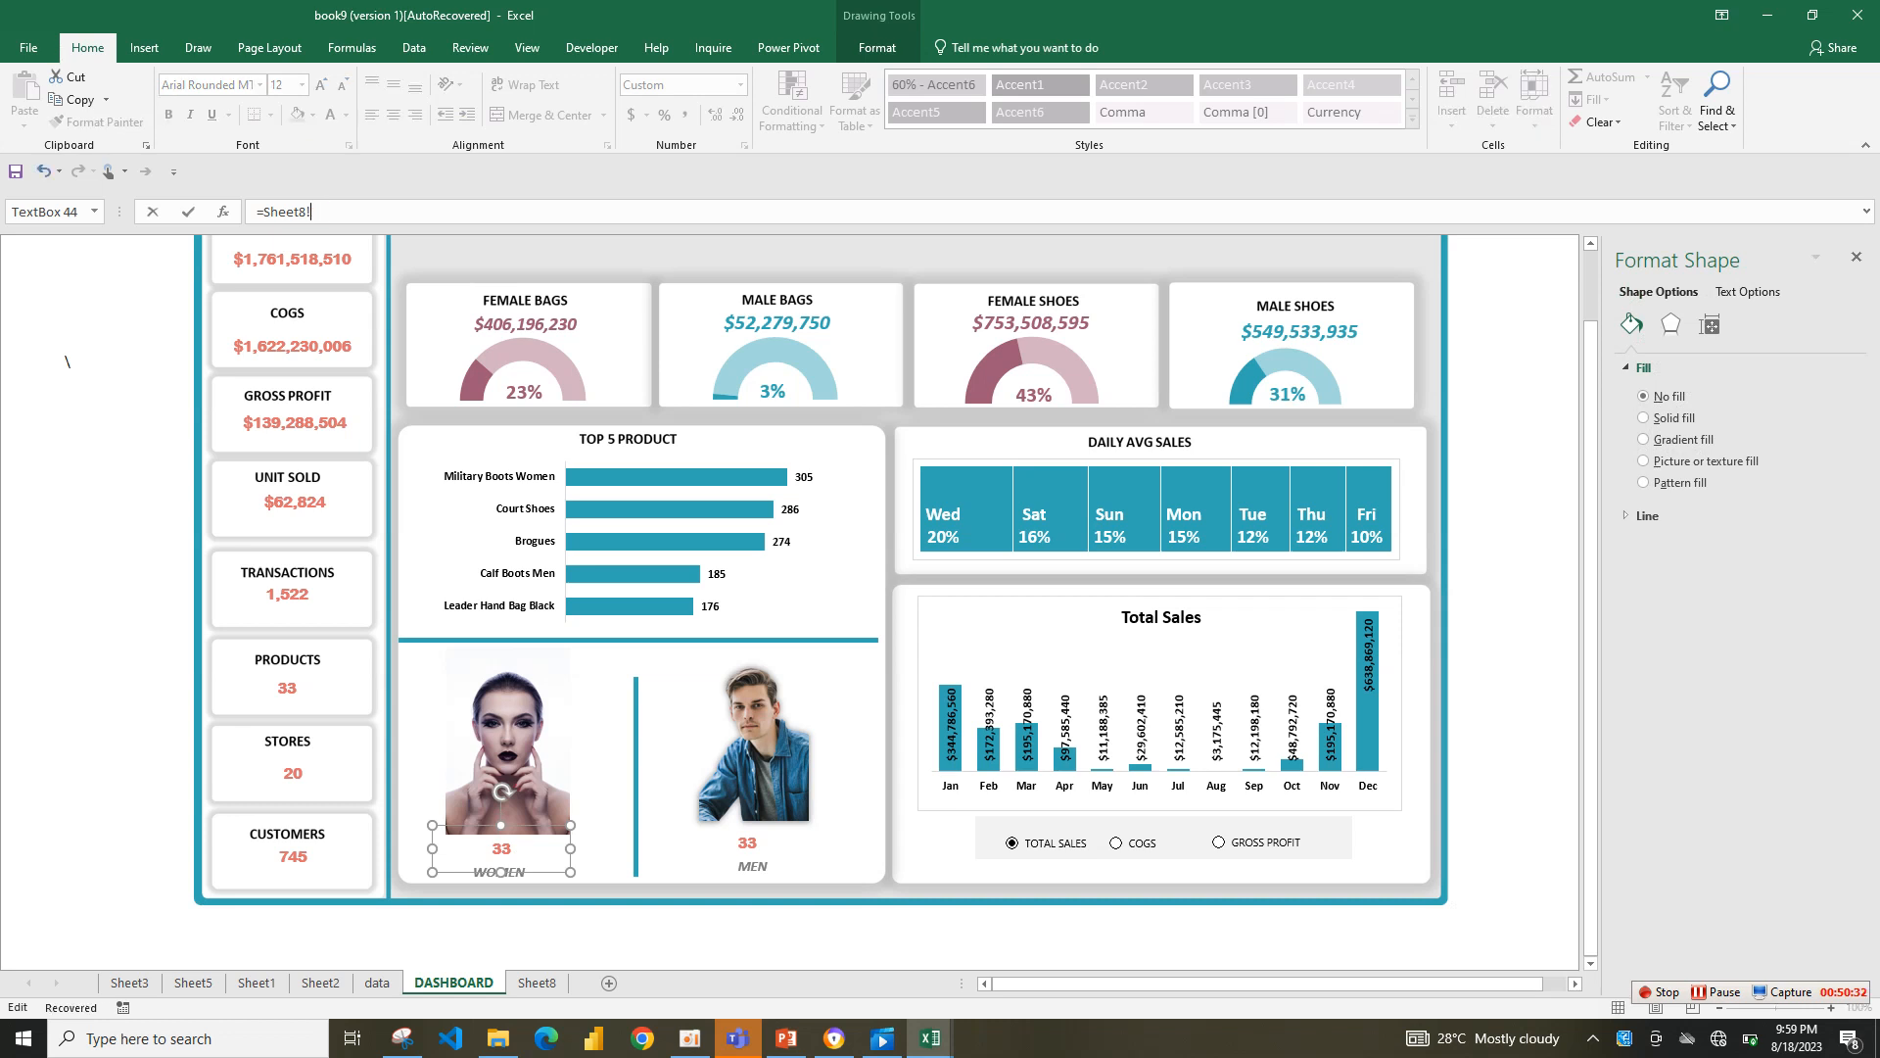
text(J18)
key(Return)
click(516, 870)
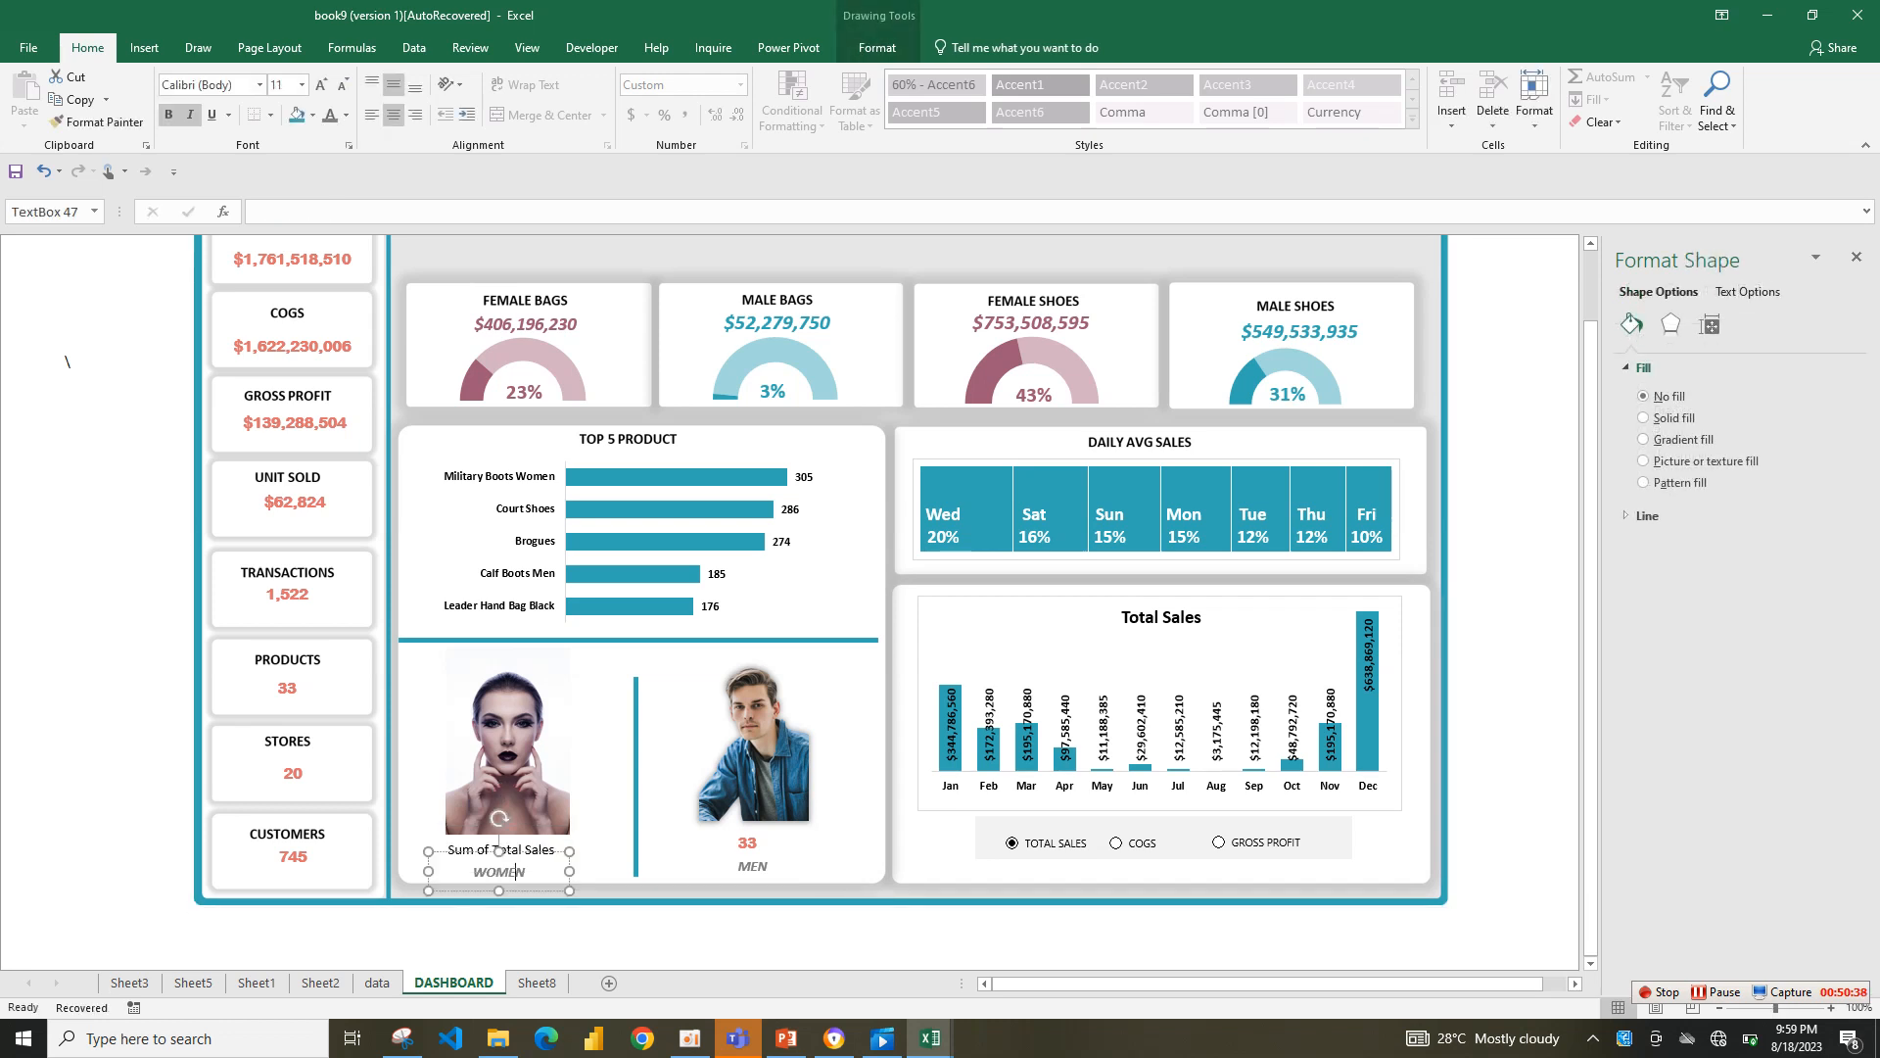
- On the DASHBOARD sheet, link the value box above the WOMEN label to Sheet8!J19
click(499, 846)
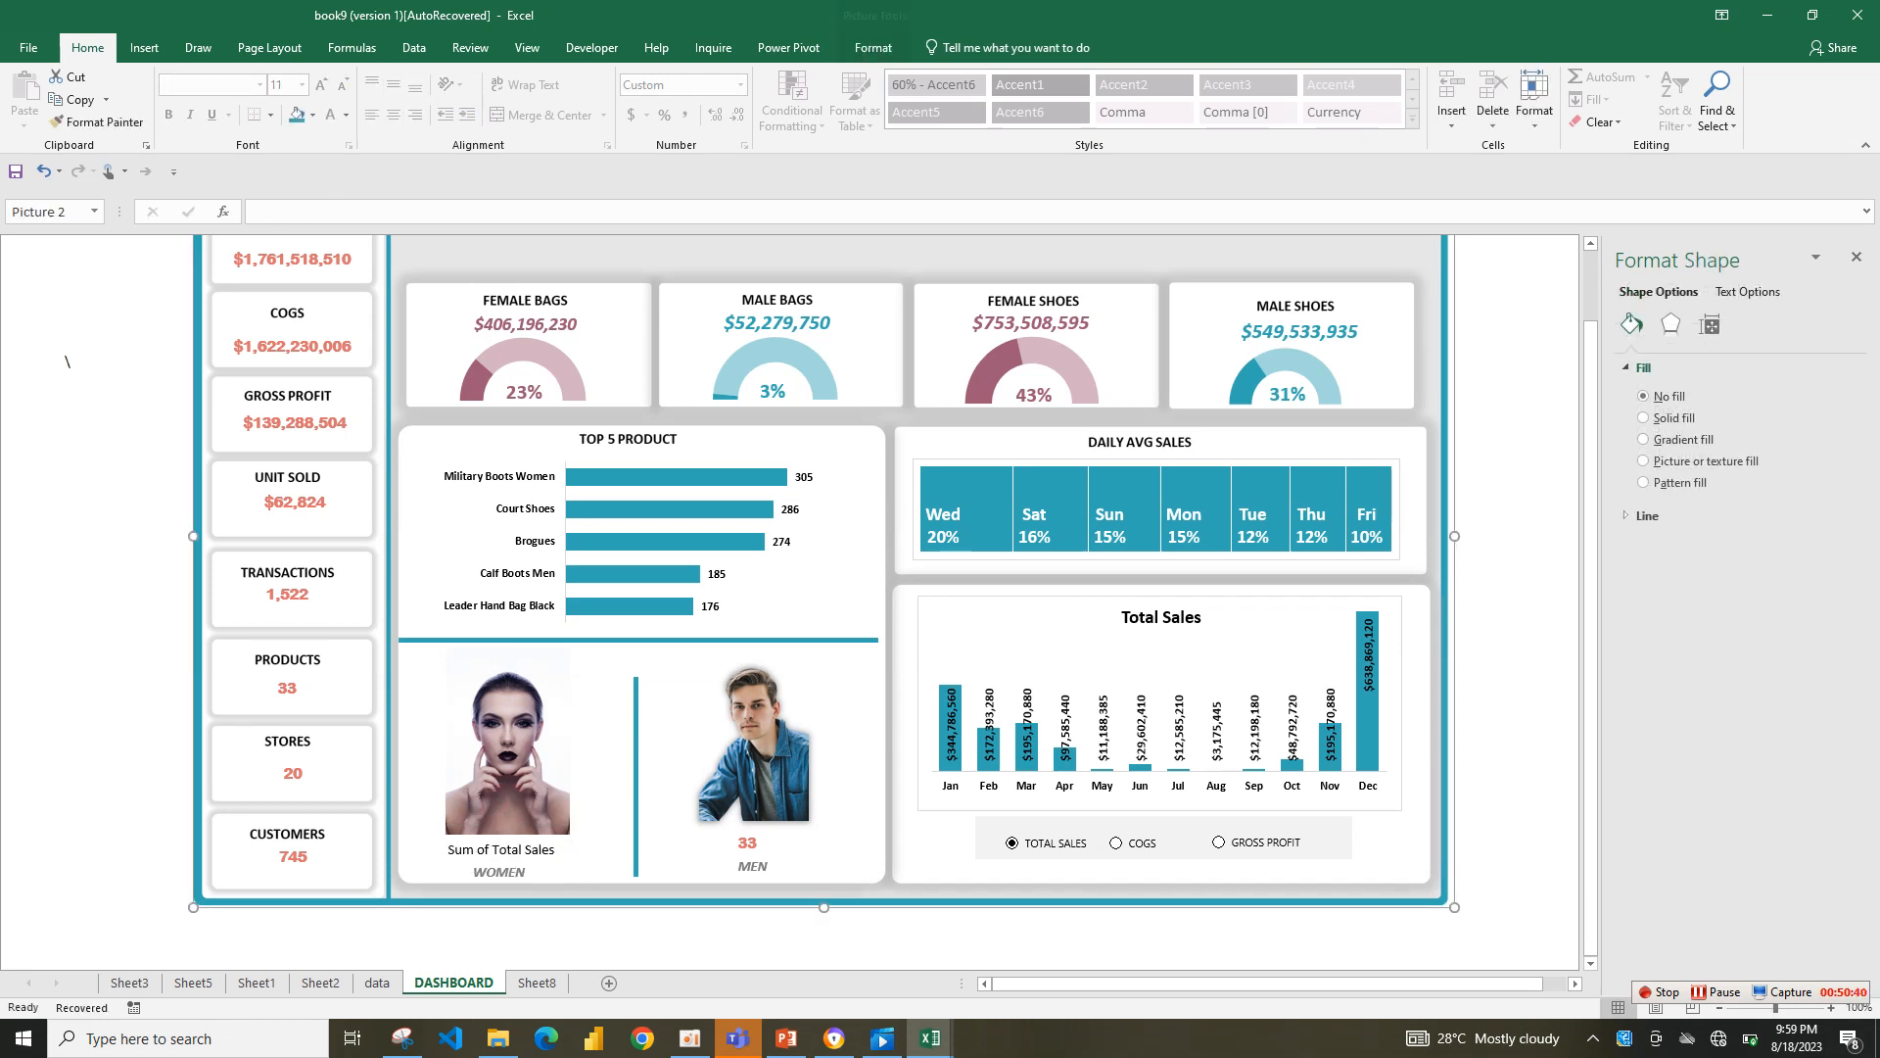
click(499, 848)
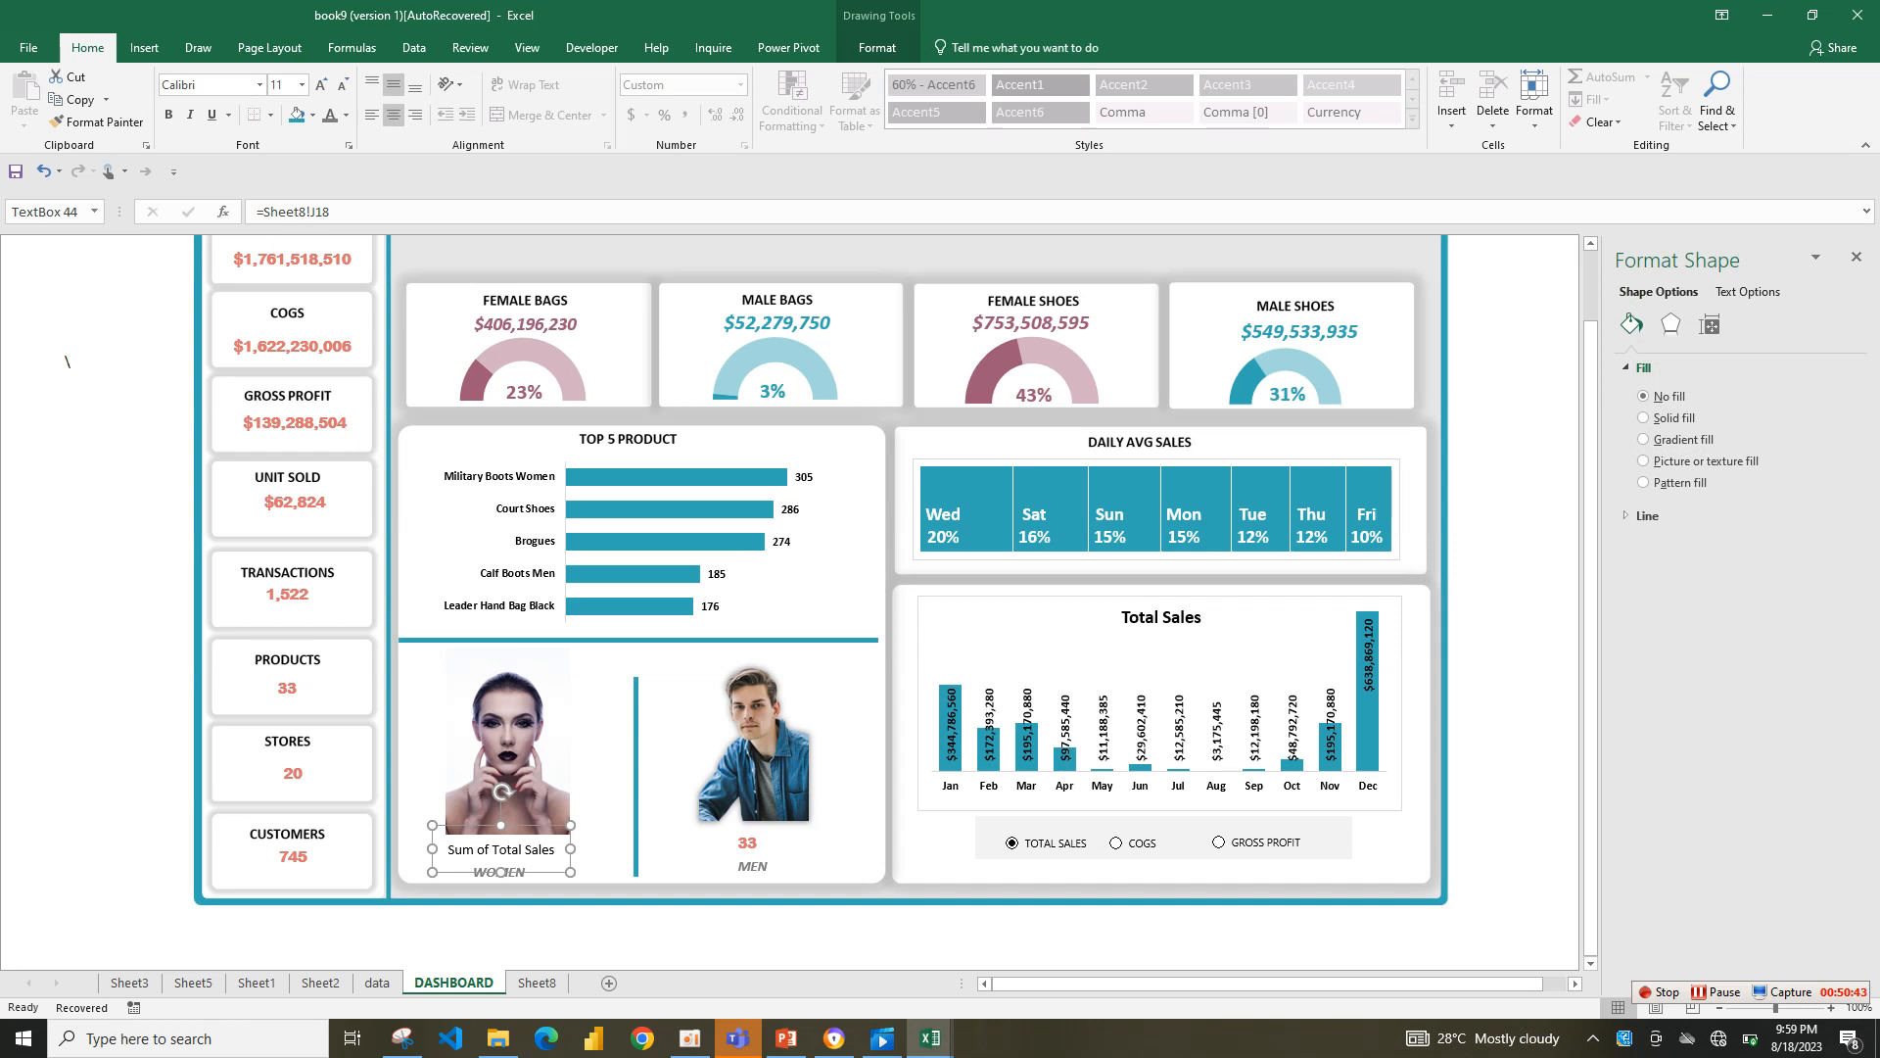
click(341, 212)
text(9)
key(Return)
- Format the women's sales value as bold, size 14, in the salmon font color used for the KPI values
click(345, 115)
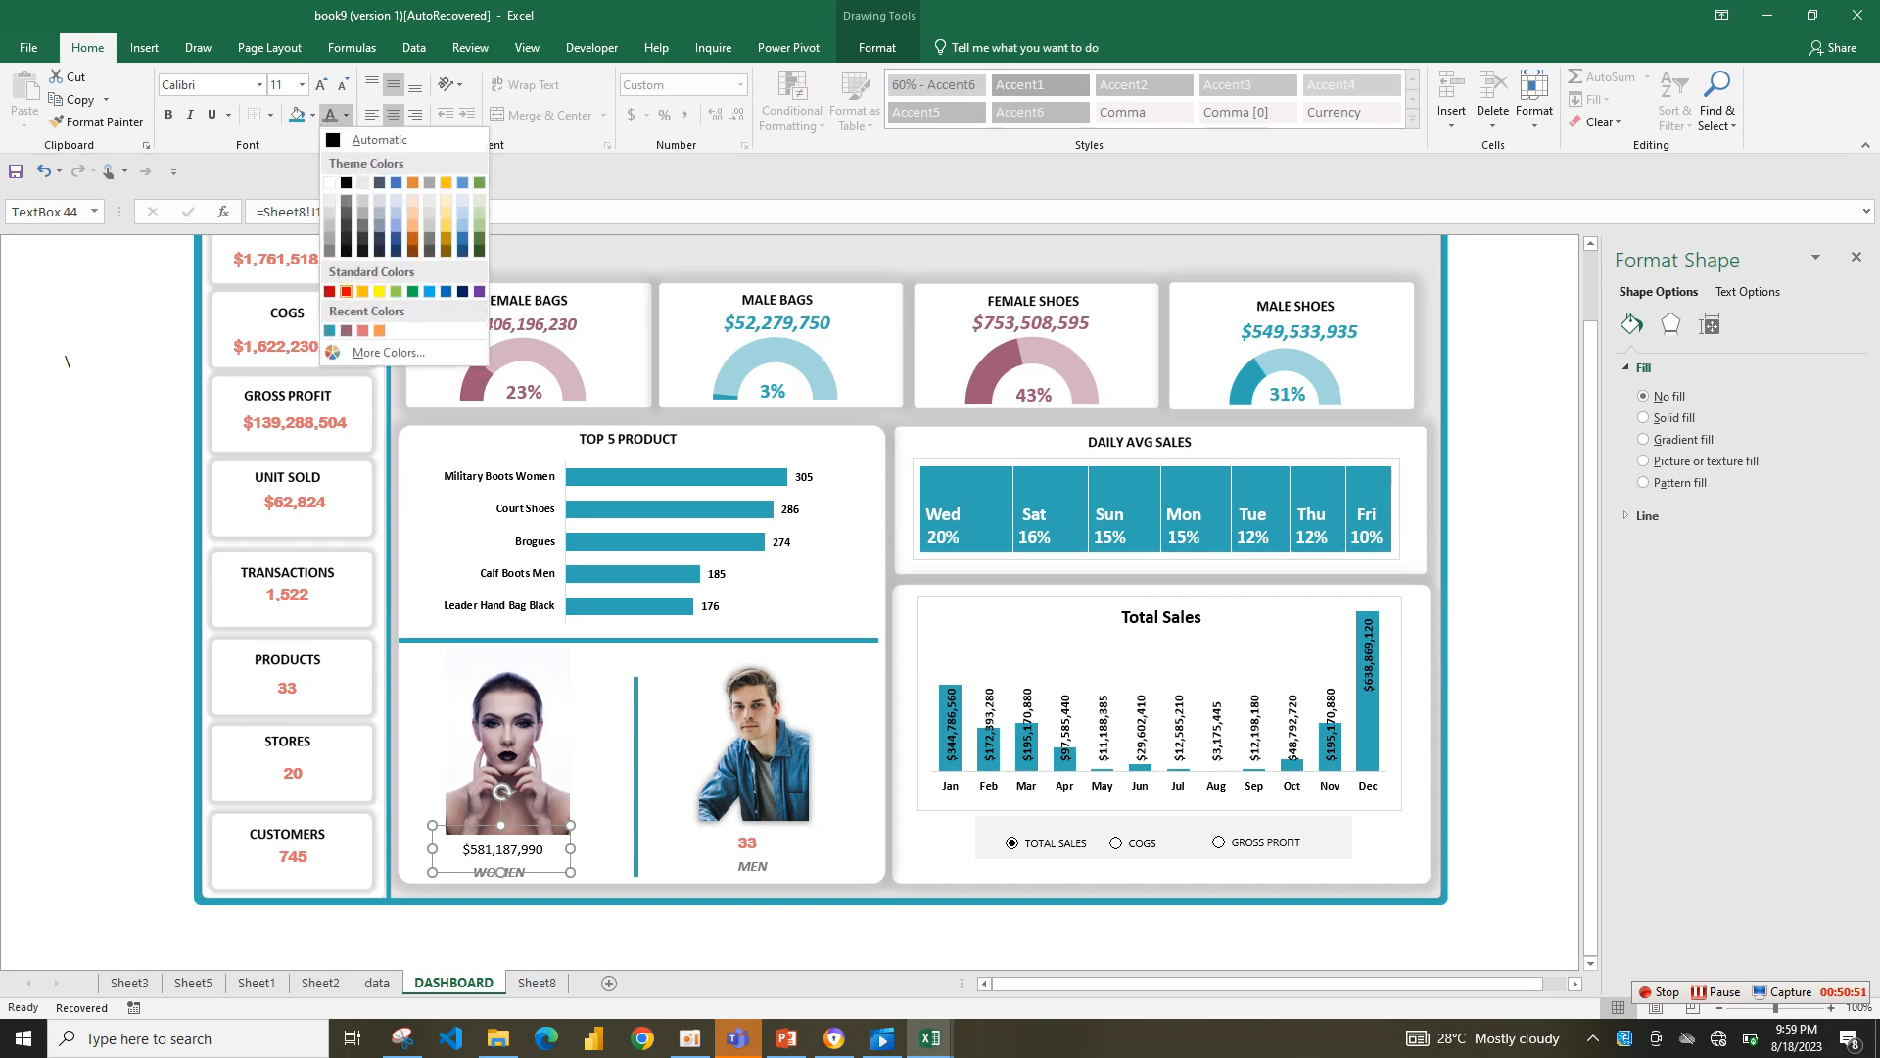
click(346, 331)
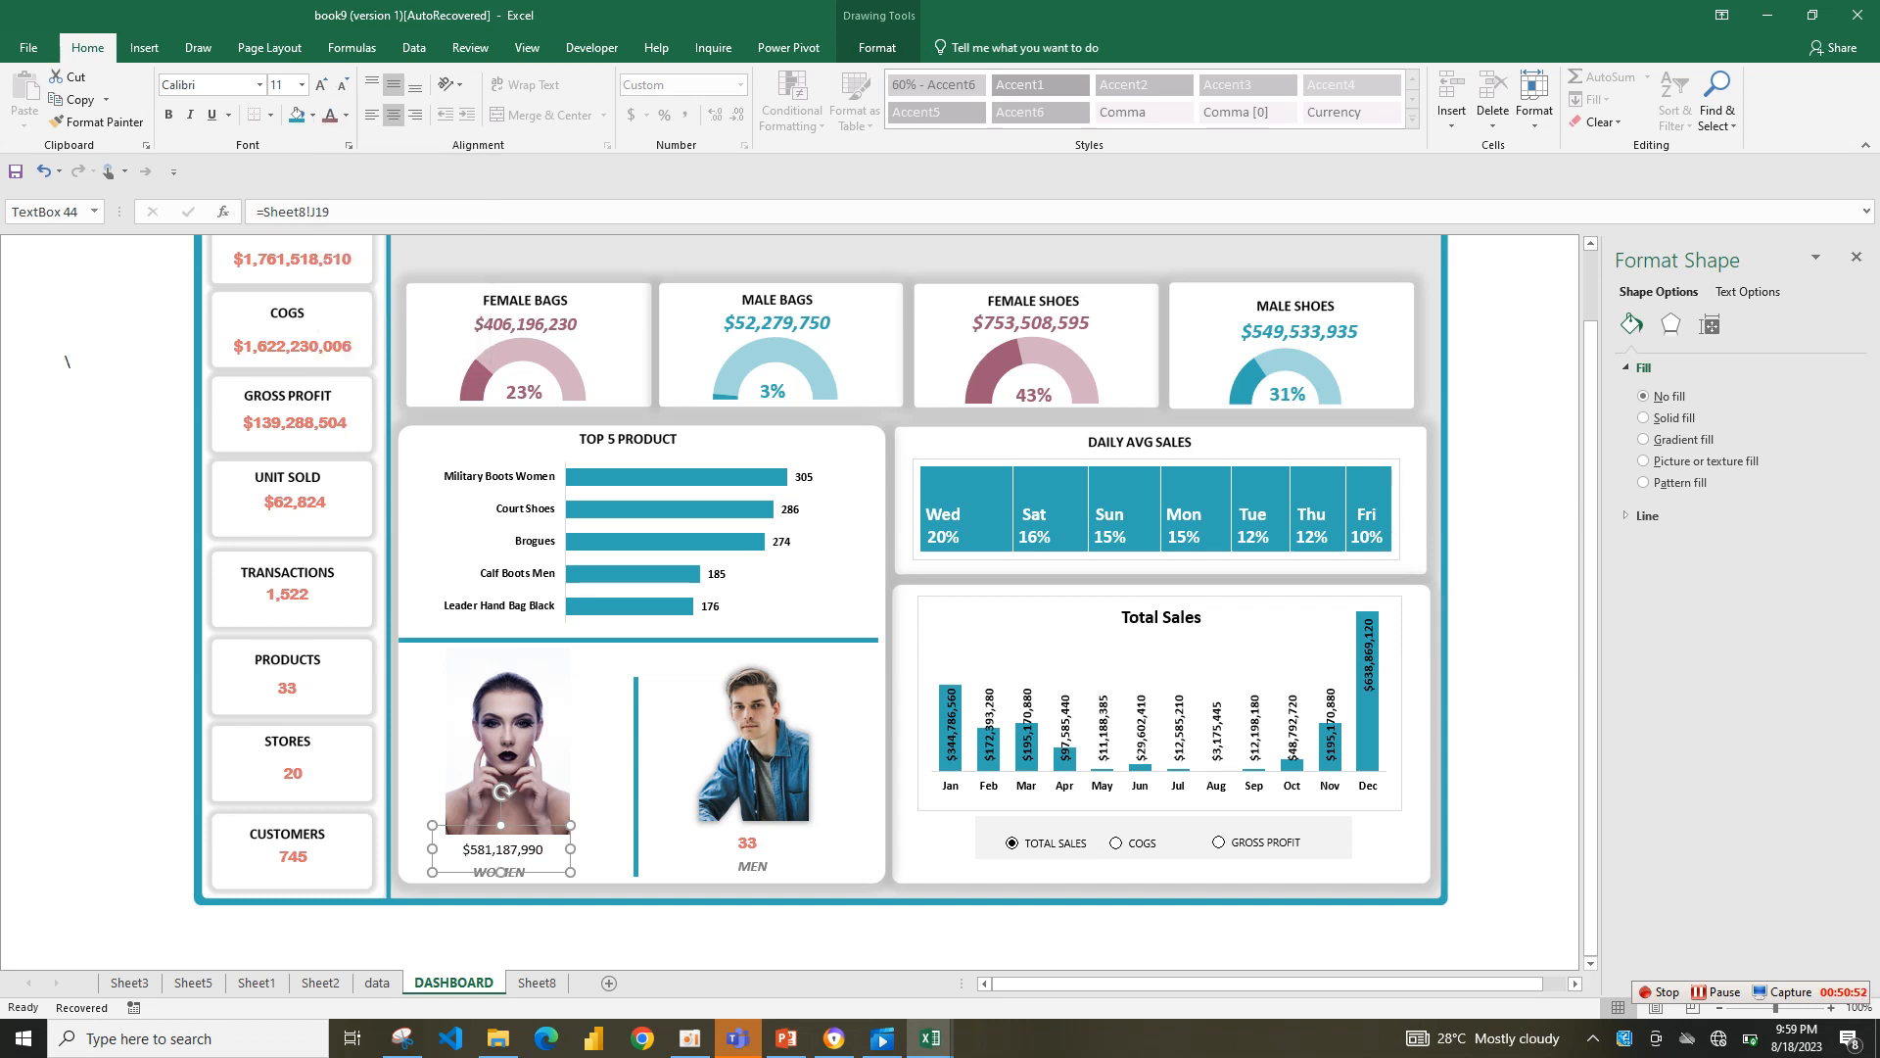
click(346, 115)
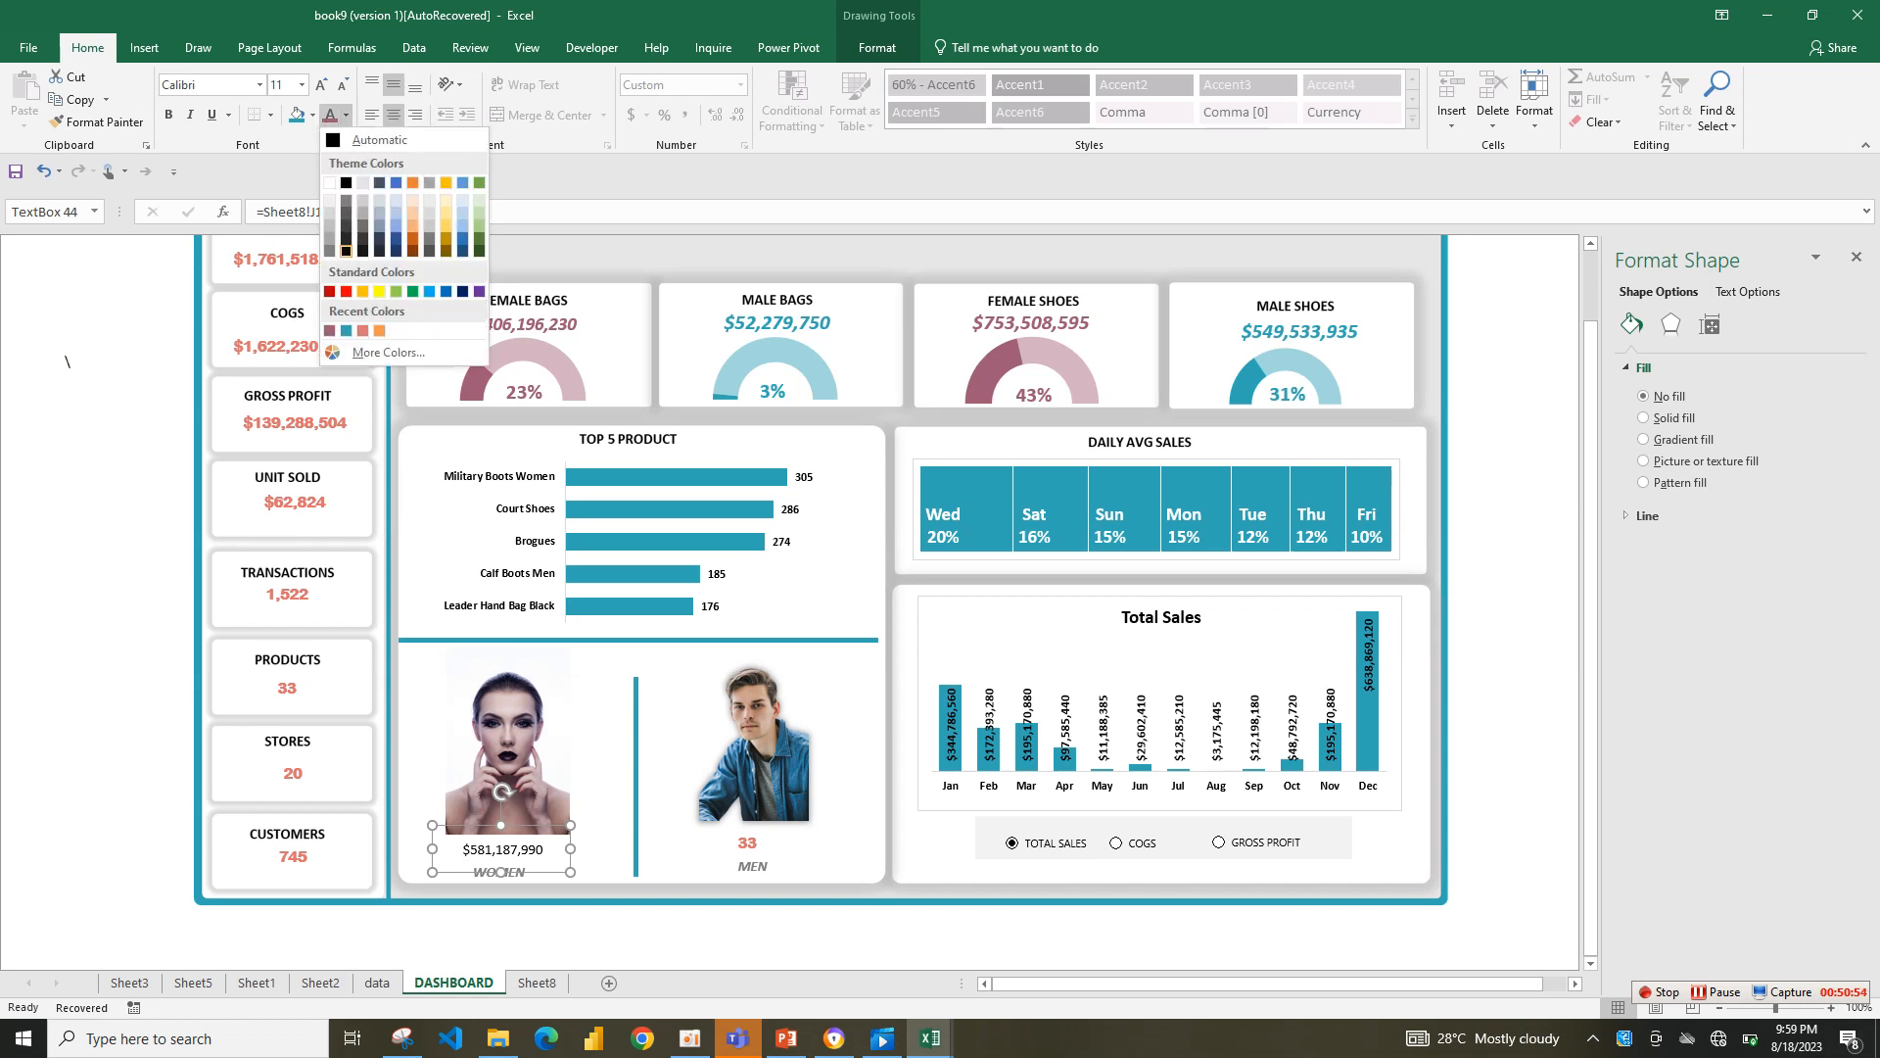
click(345, 251)
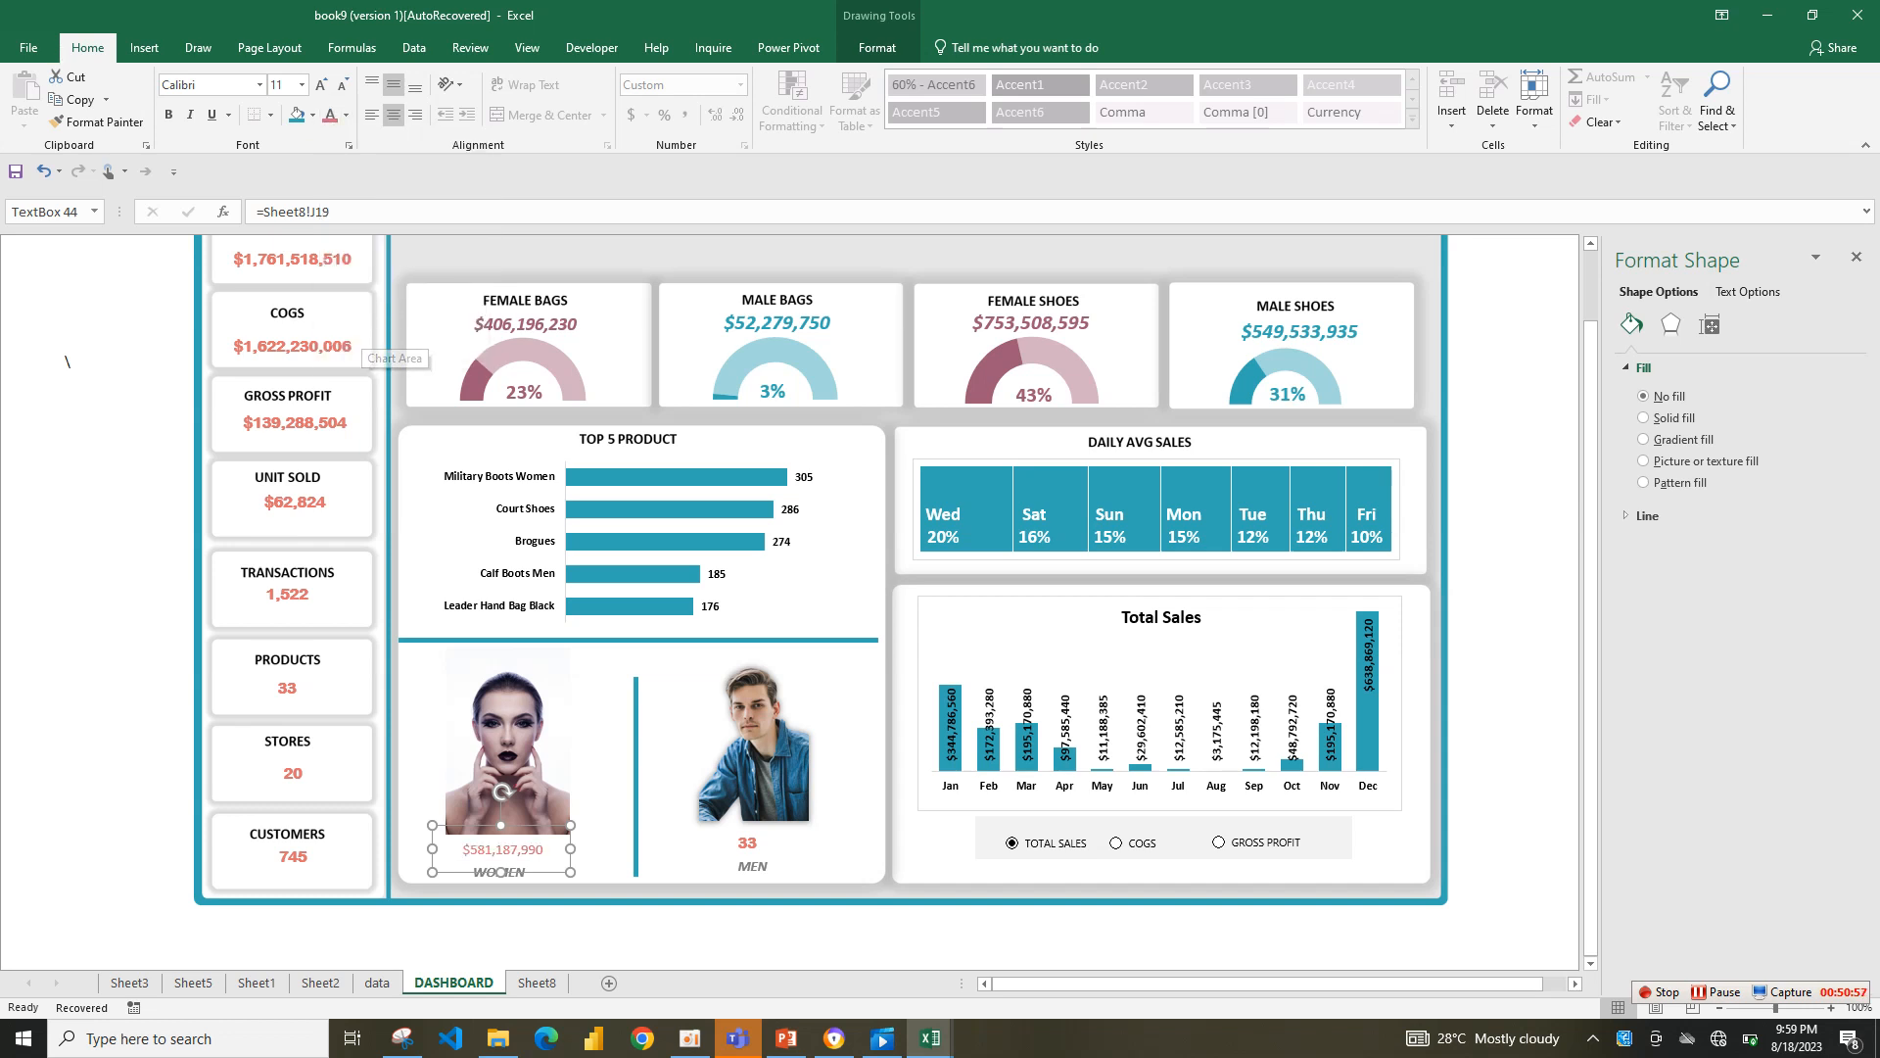
click(321, 85)
click(321, 85)
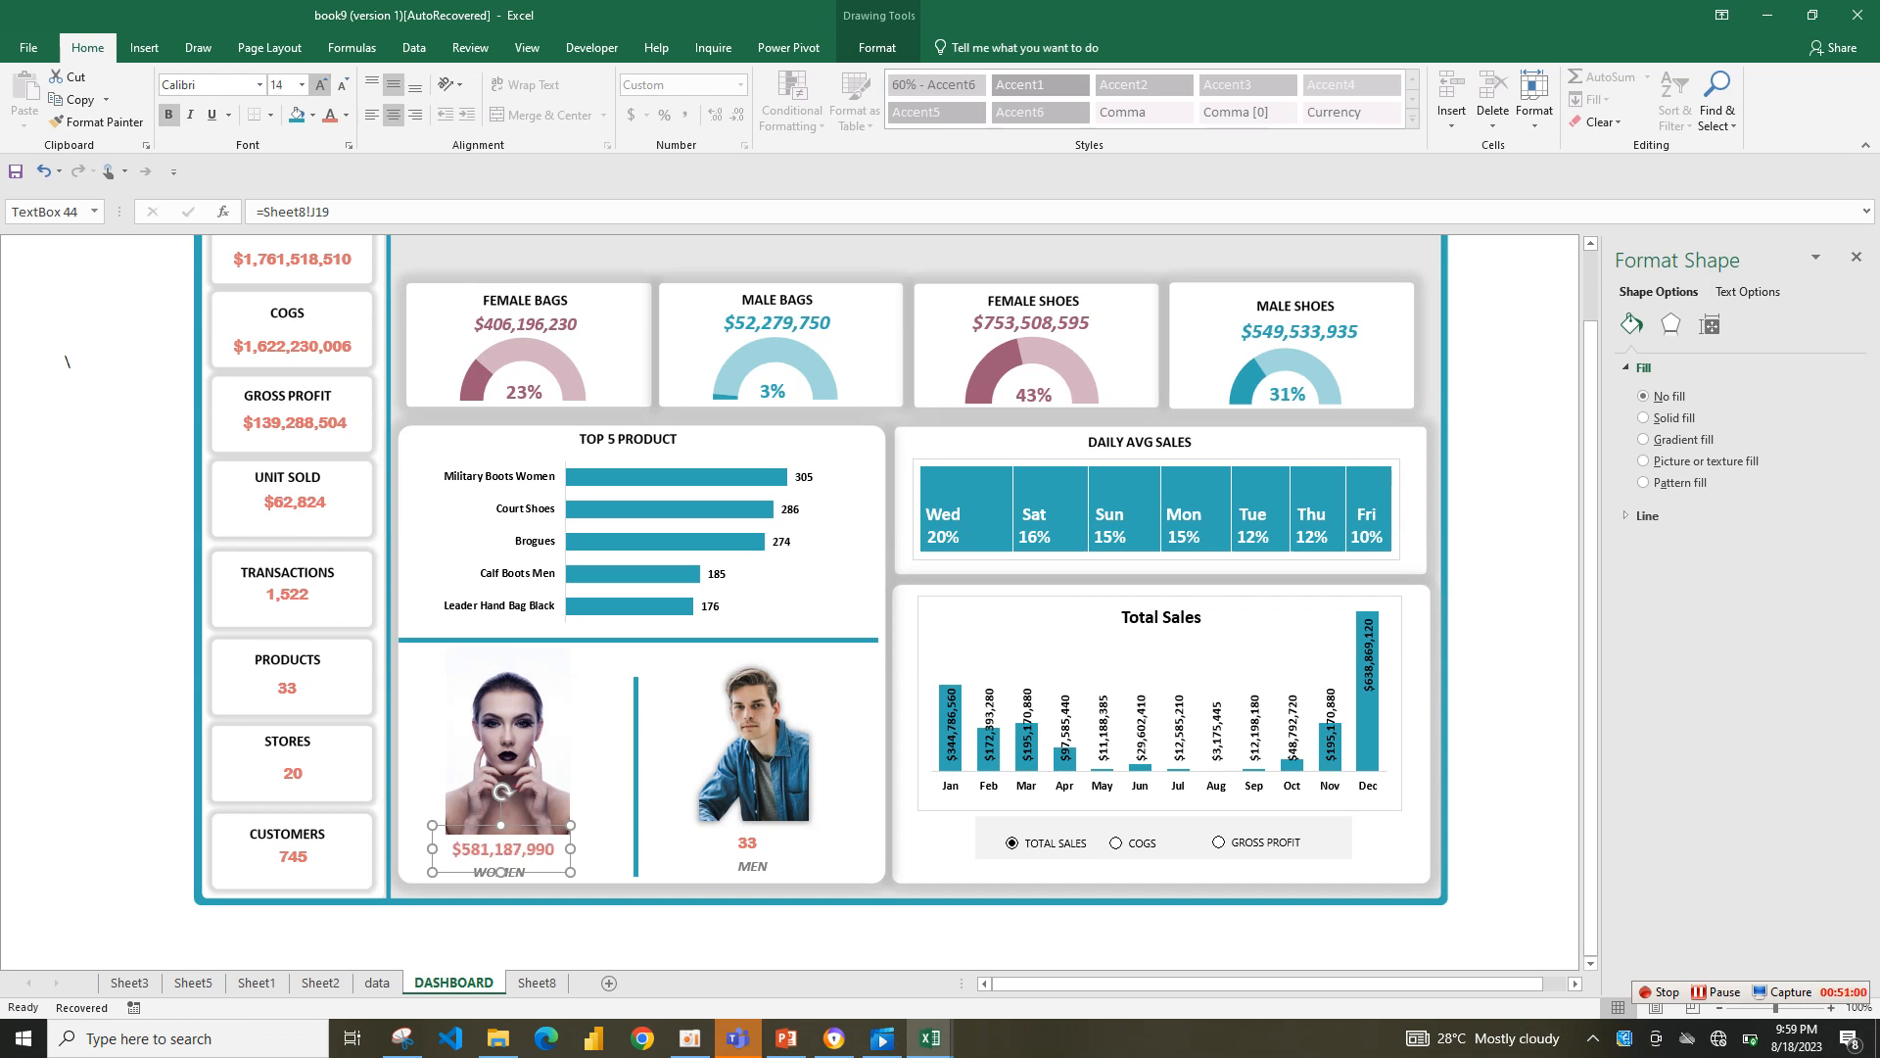
- Link the value box above the MEN label to Sheet8!J20
click(747, 842)
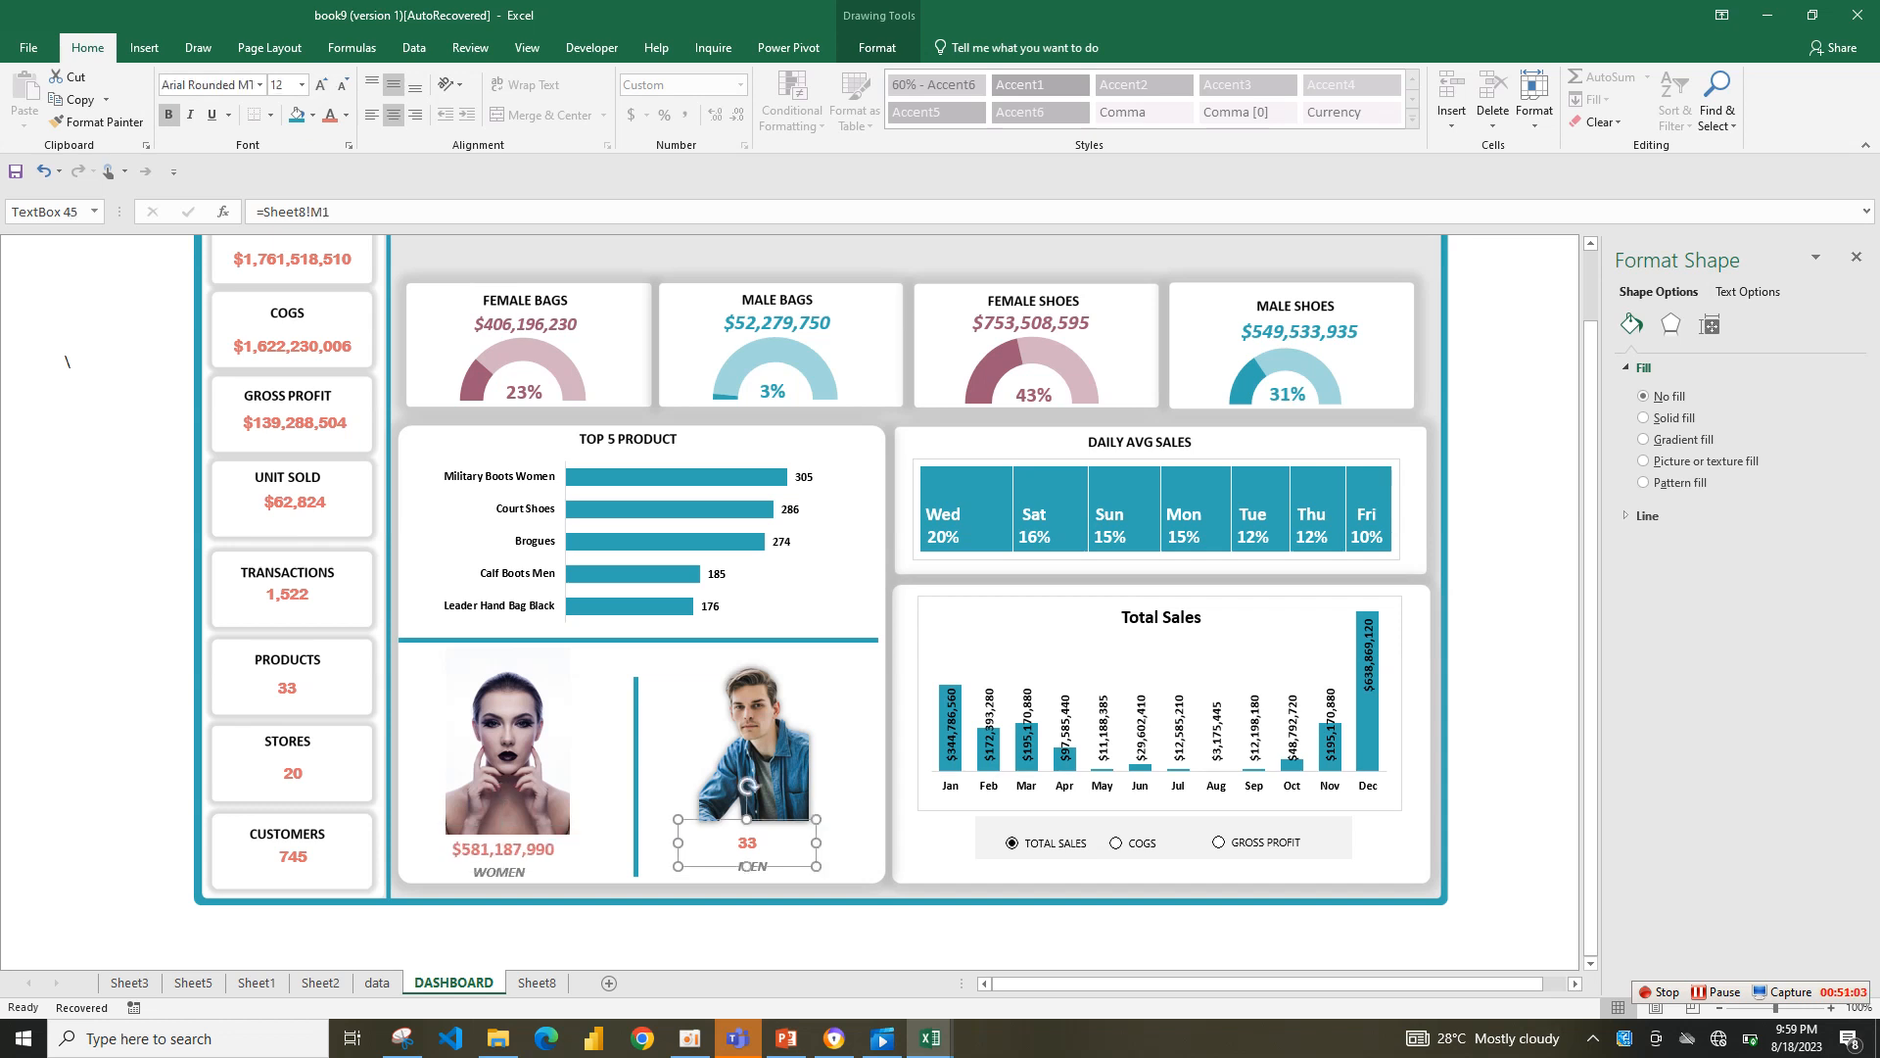
drag(330, 212, 310, 211)
text(J29)
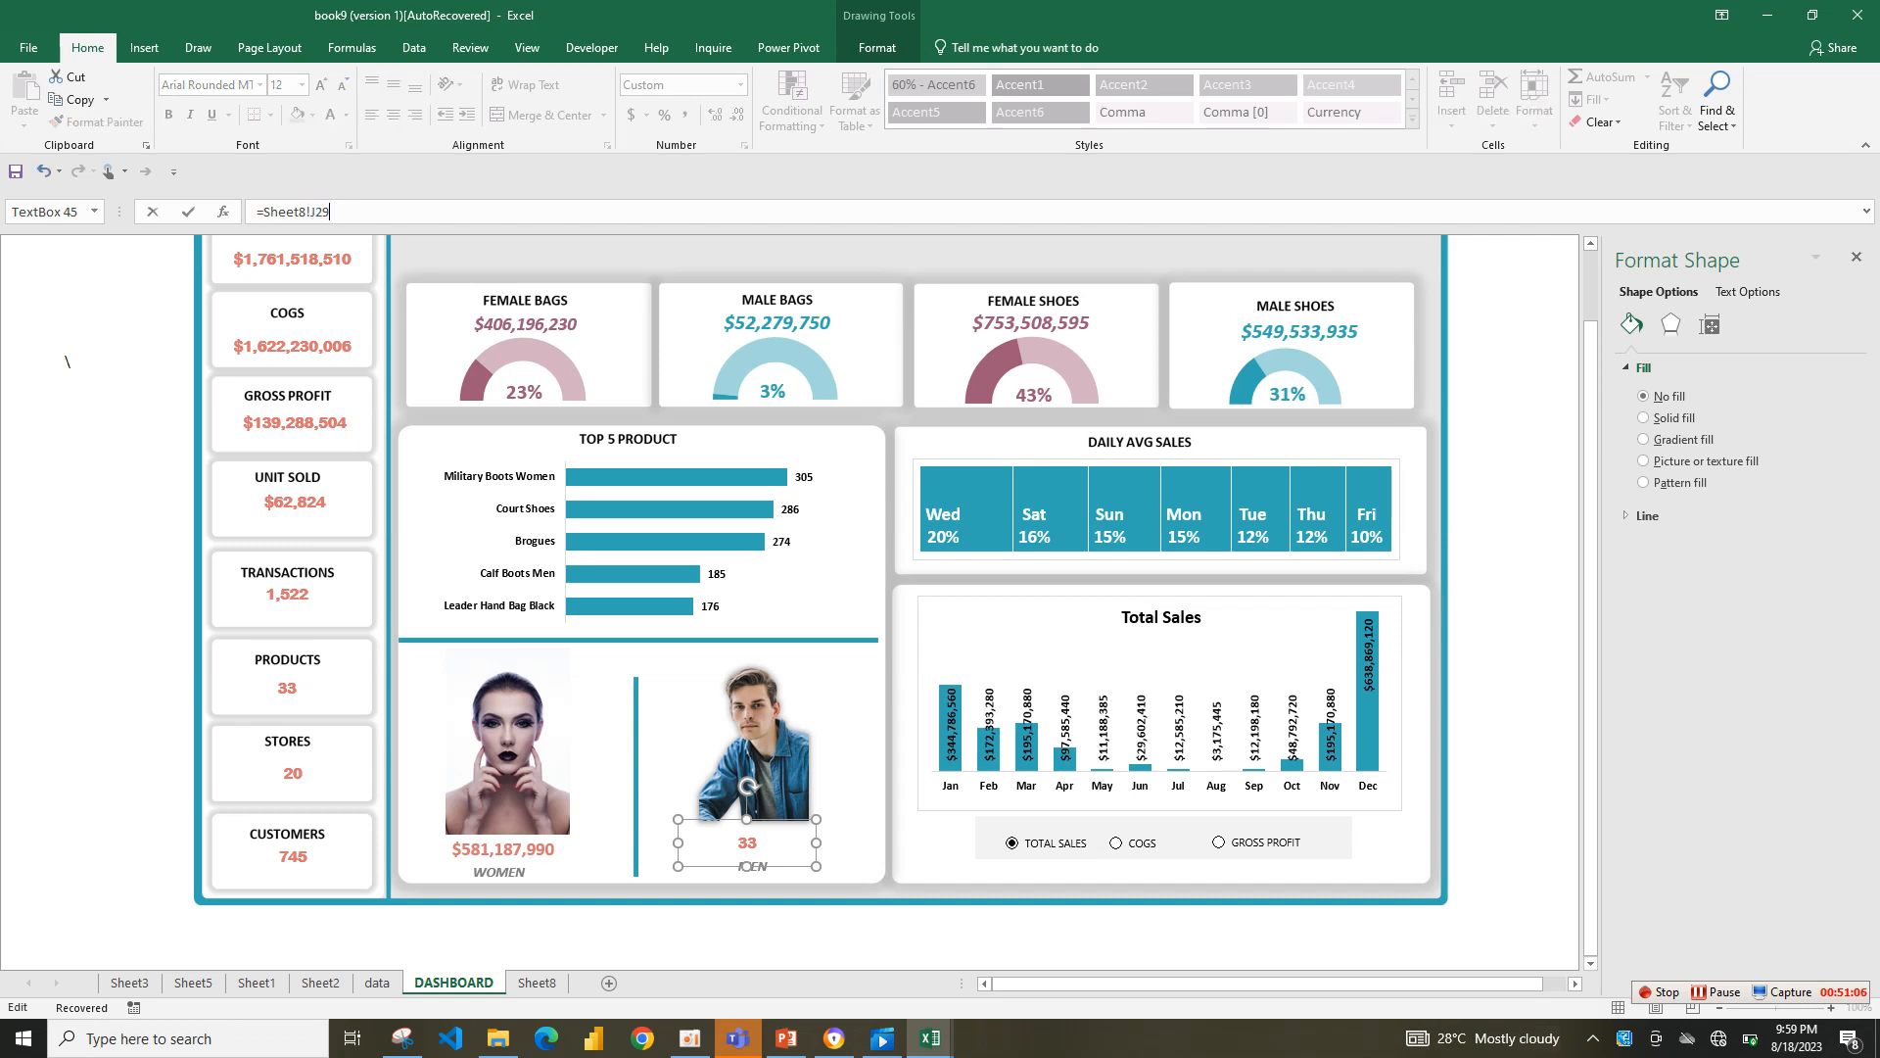
key(BackSpace)
text(0)
click(765, 866)
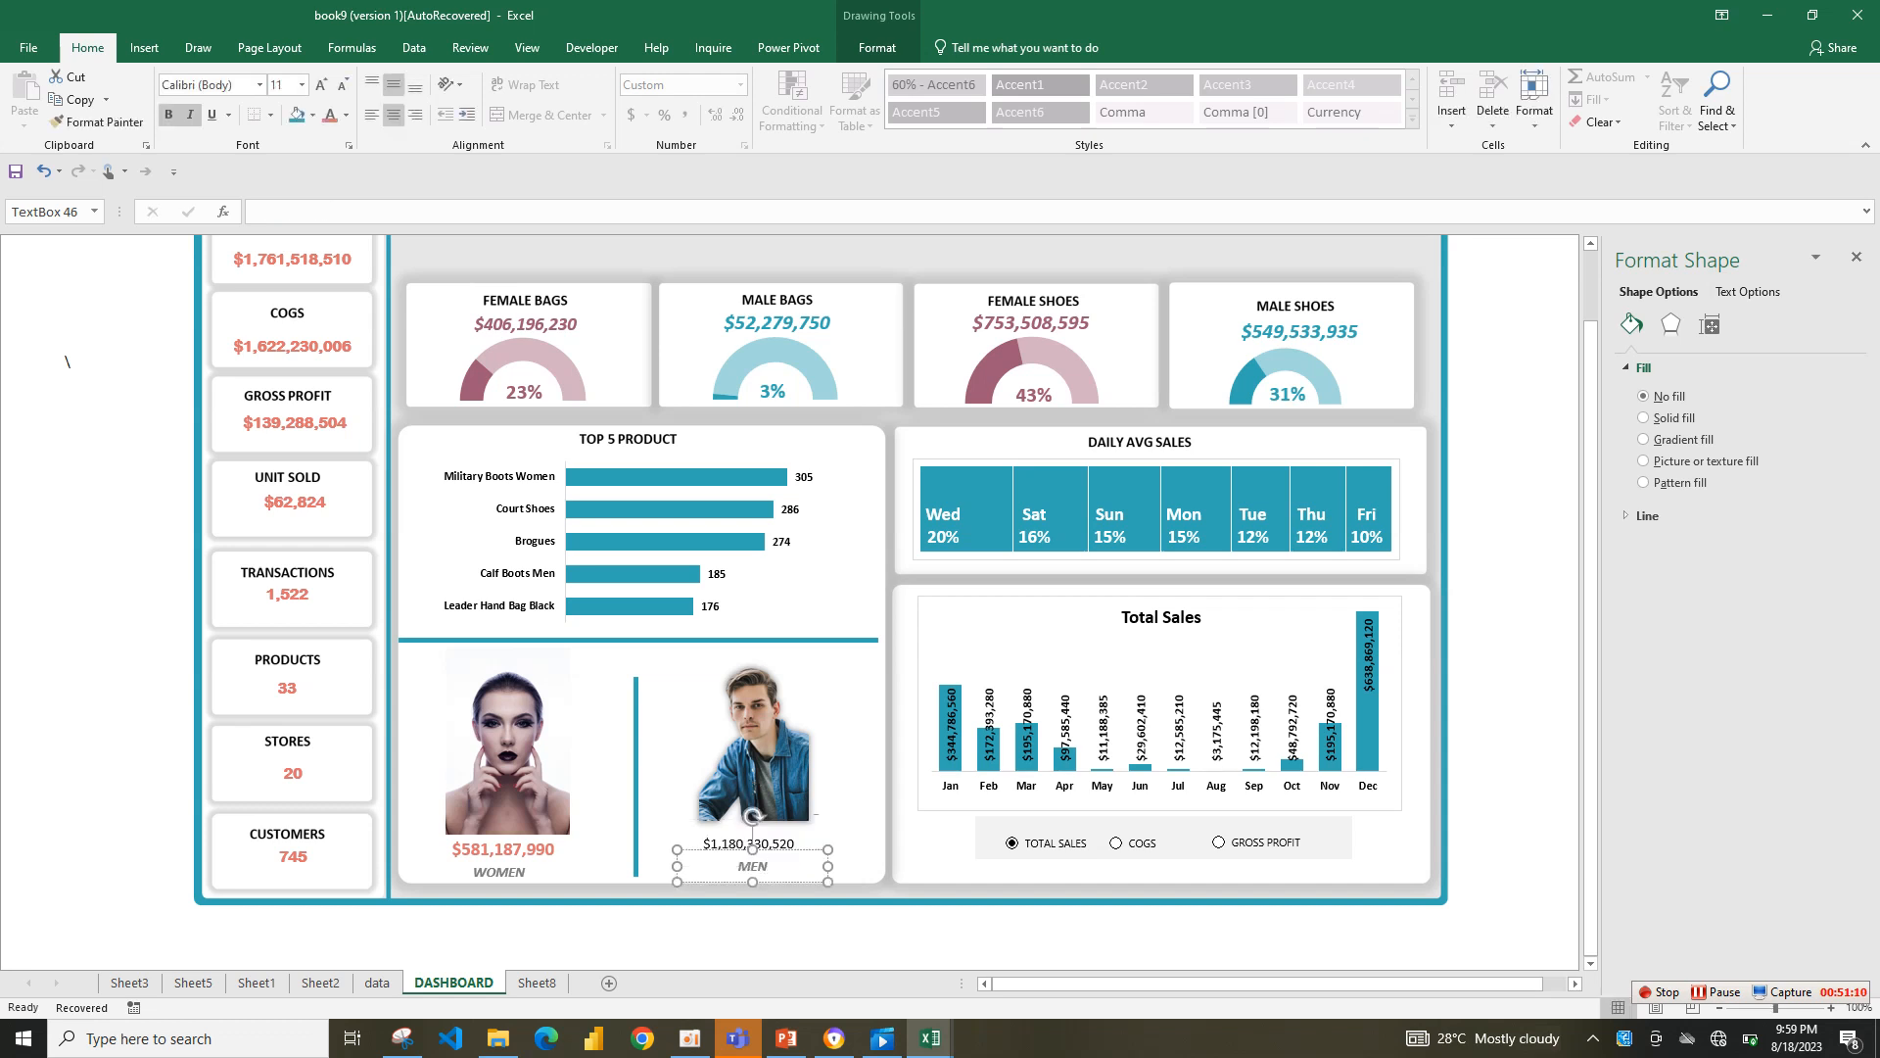
- Format the men's sales value as bold, salmon, size 14, and widen its text box slightly to fit the amount
click(820, 831)
click(754, 843)
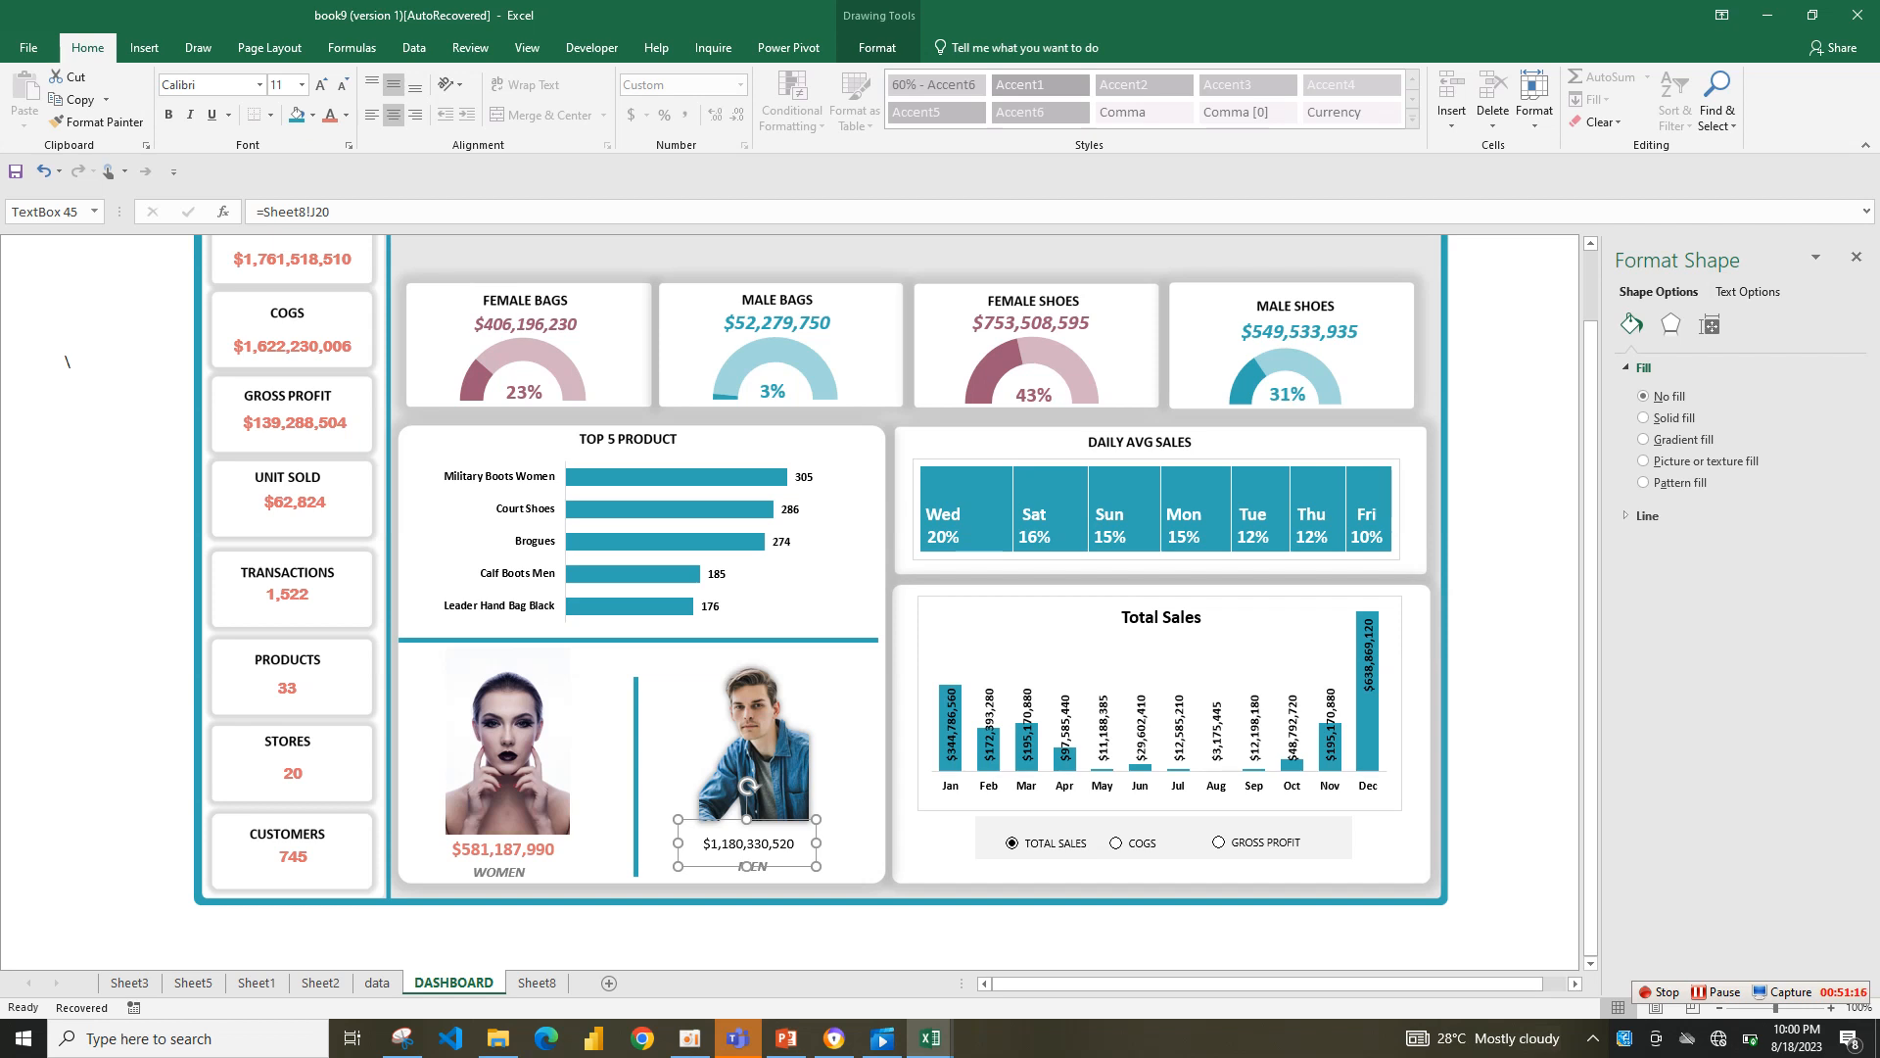
click(330, 114)
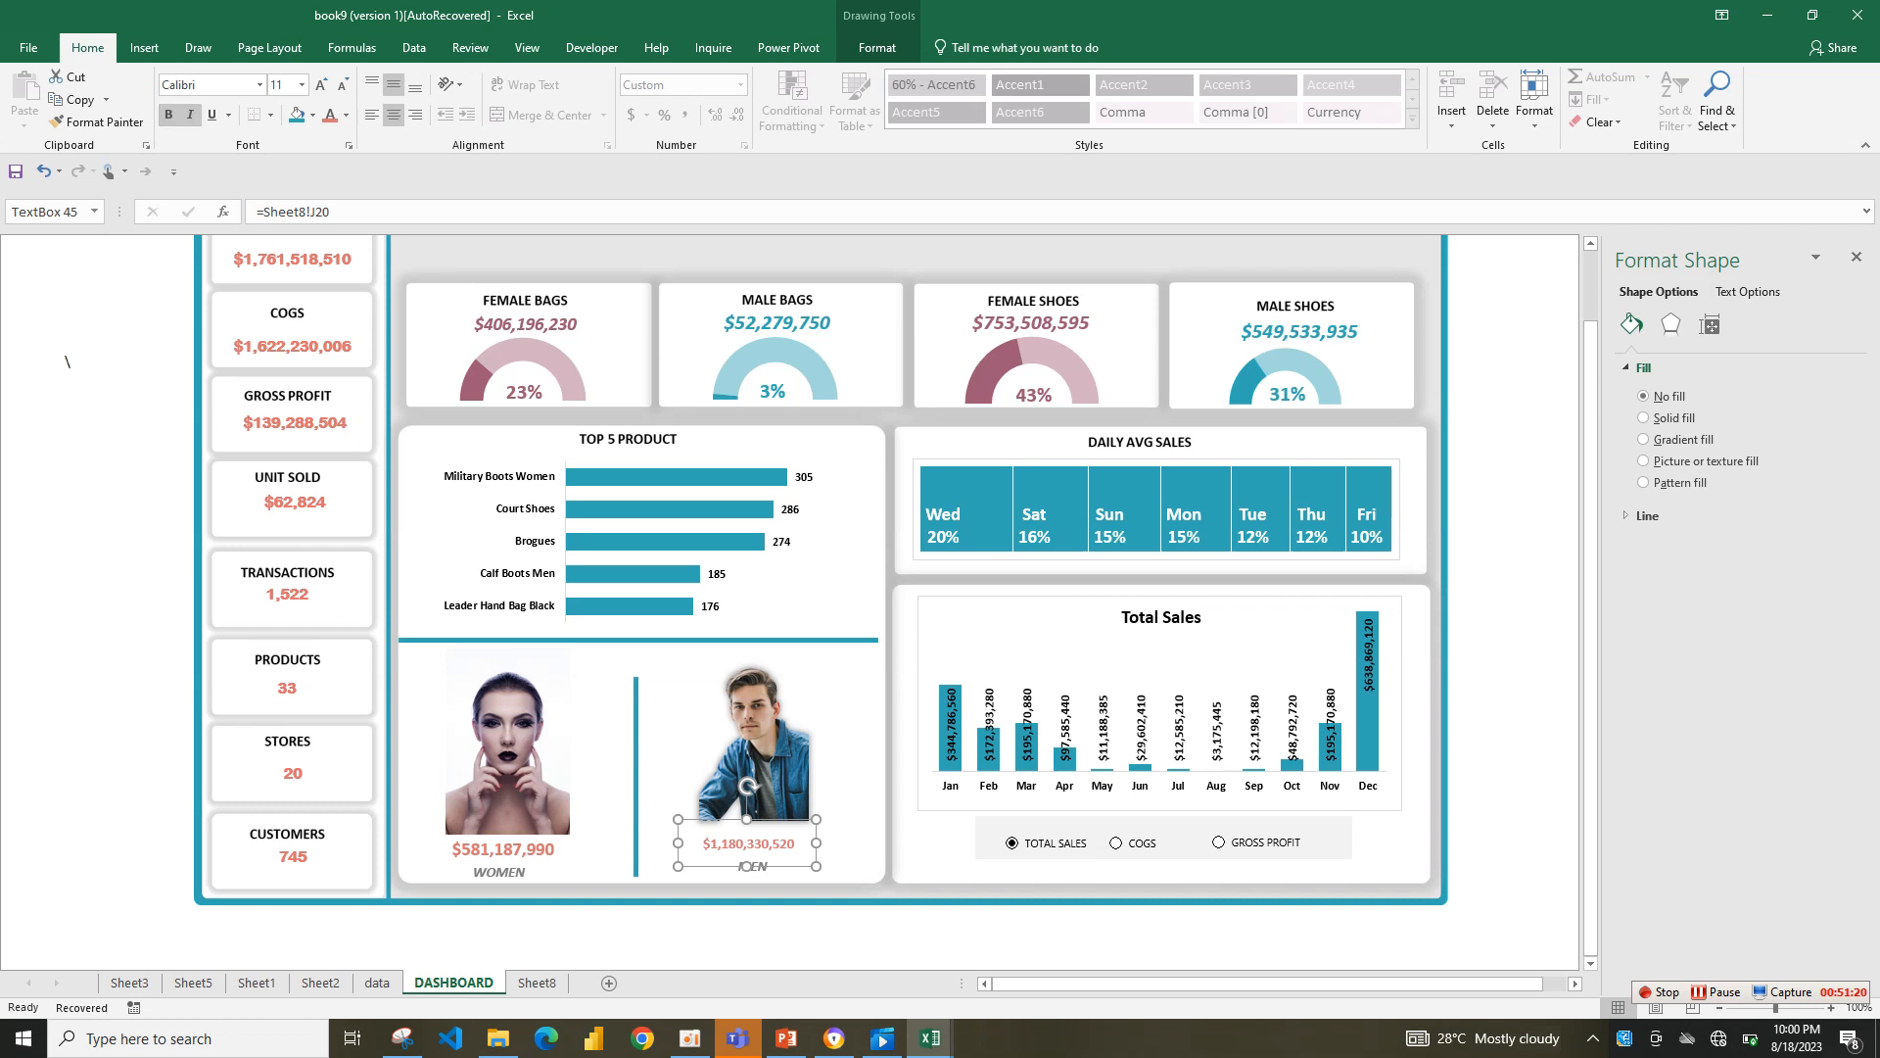
click(321, 85)
click(321, 86)
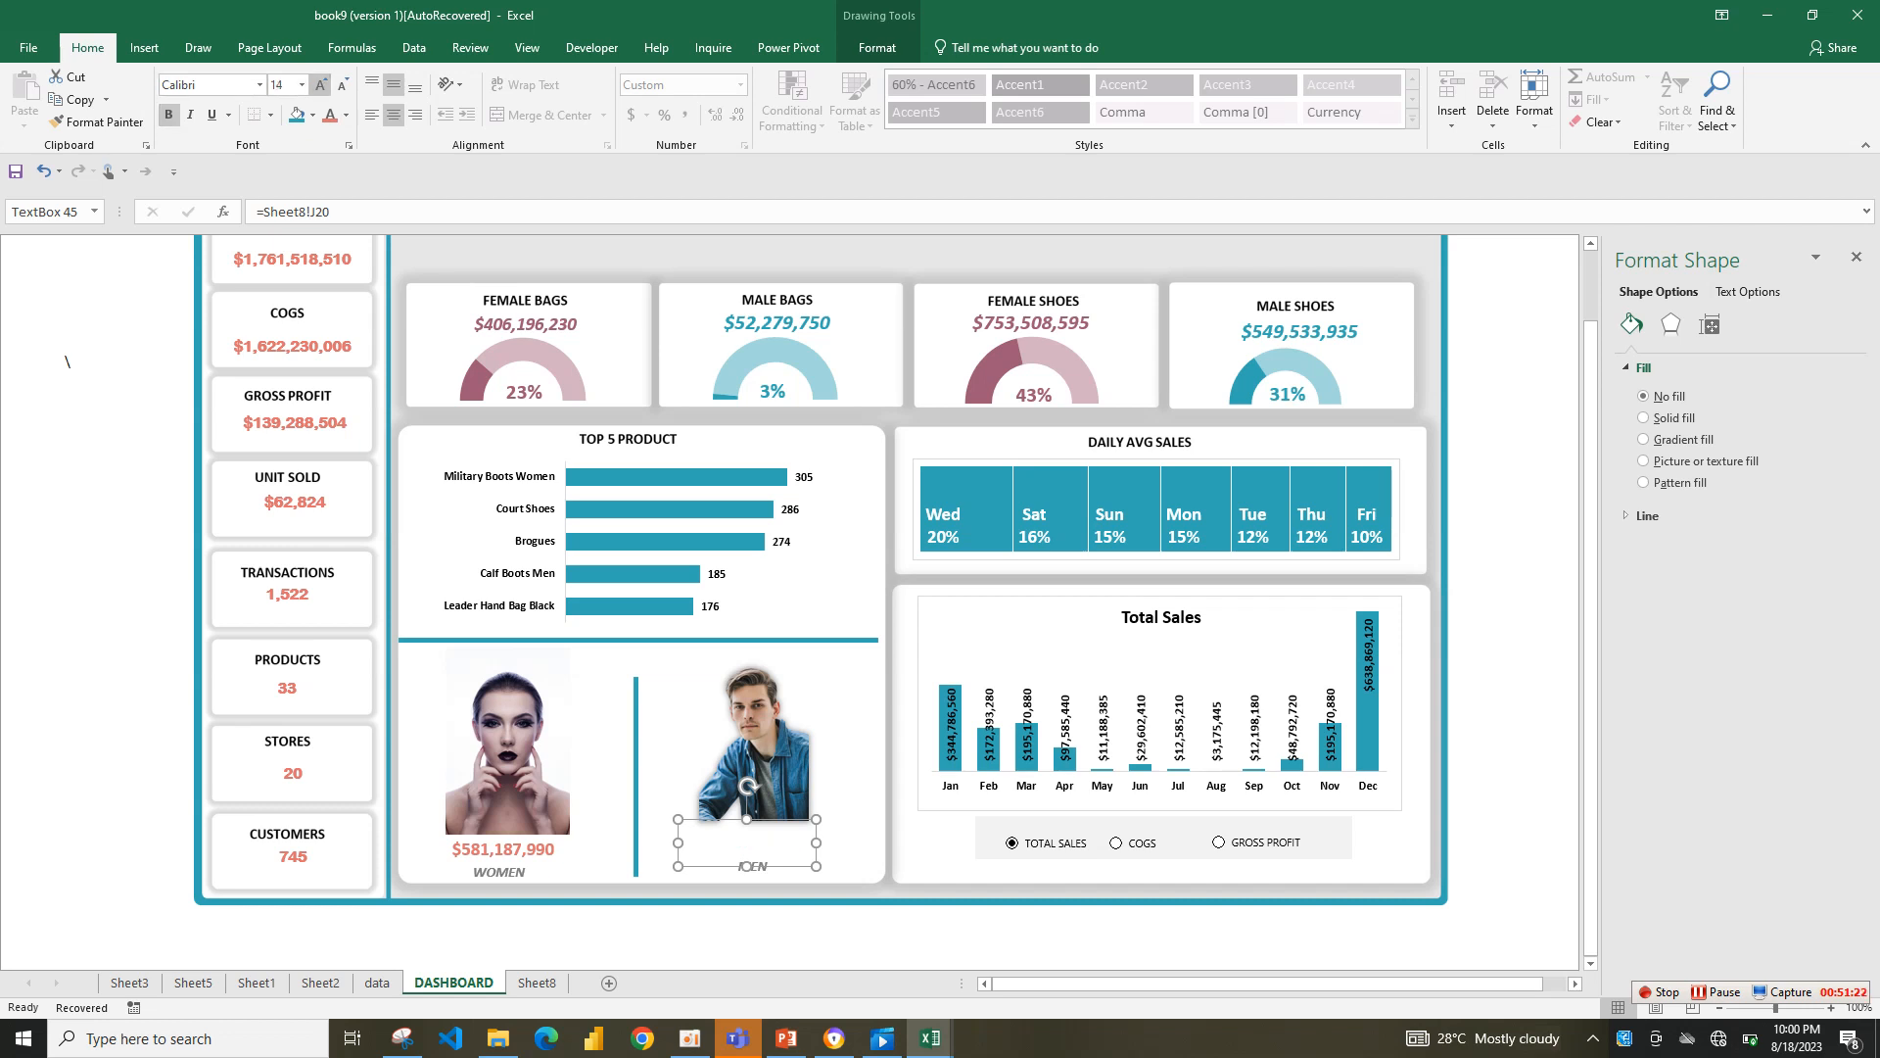
drag(815, 842, 843, 842)
- Shrink the woman's portrait slightly from its upper-right corner
click(753, 867)
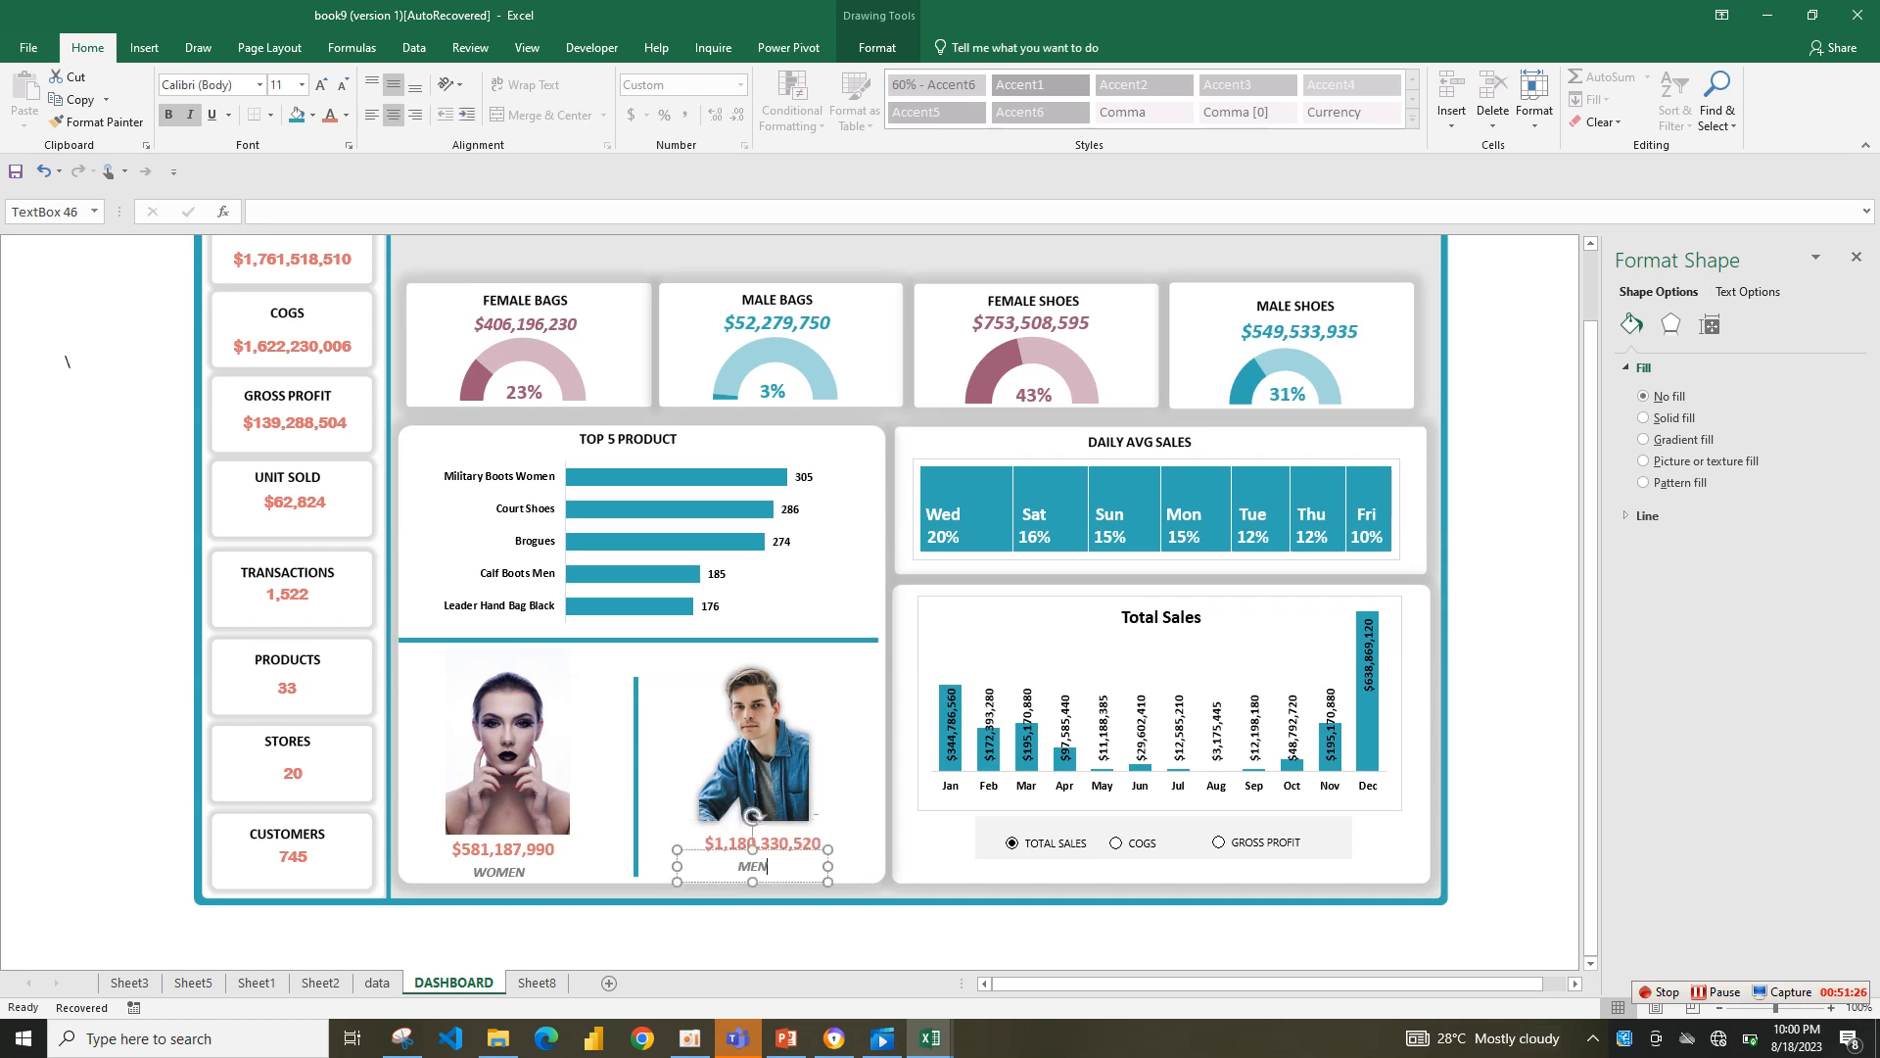
click(783, 879)
click(753, 867)
click(508, 773)
drag(571, 646, 567, 653)
- Try nudging the dashboard's background picture slightly upward, and move it back down
click(599, 700)
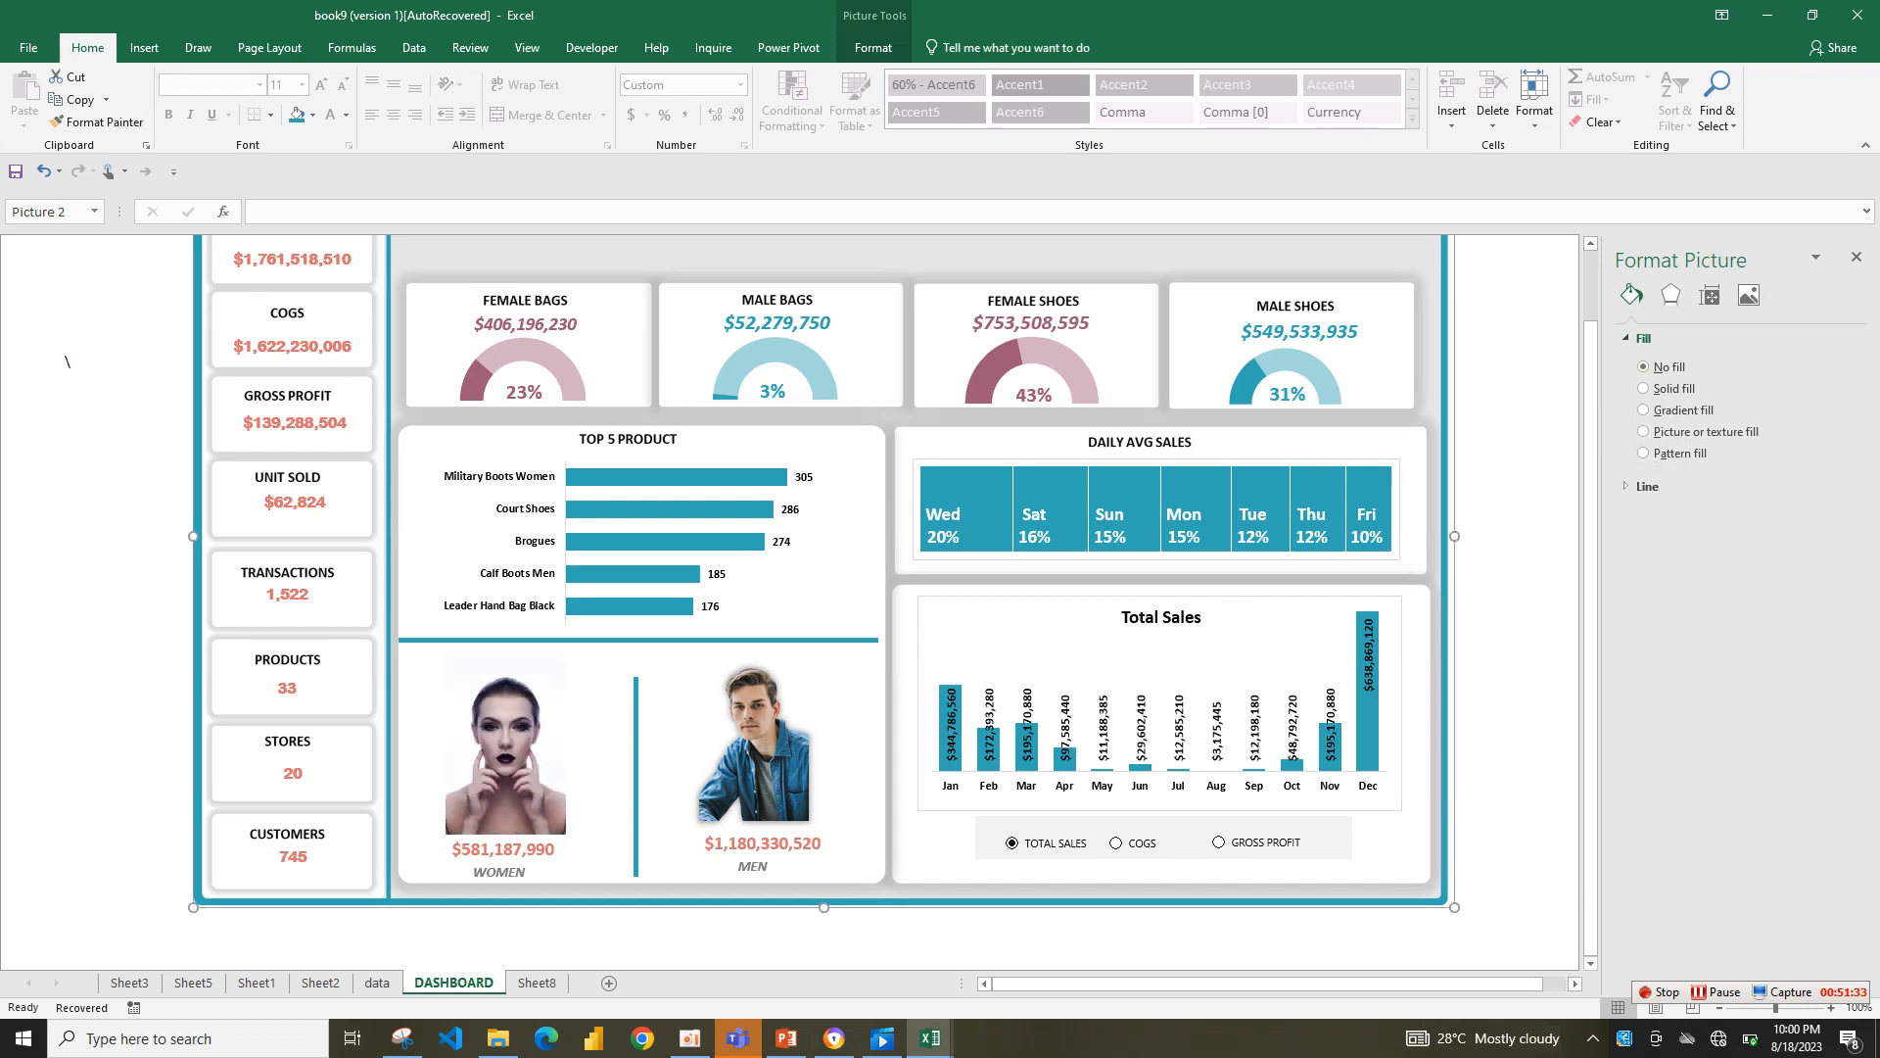
key(Up)
key(Up)
key(Up)
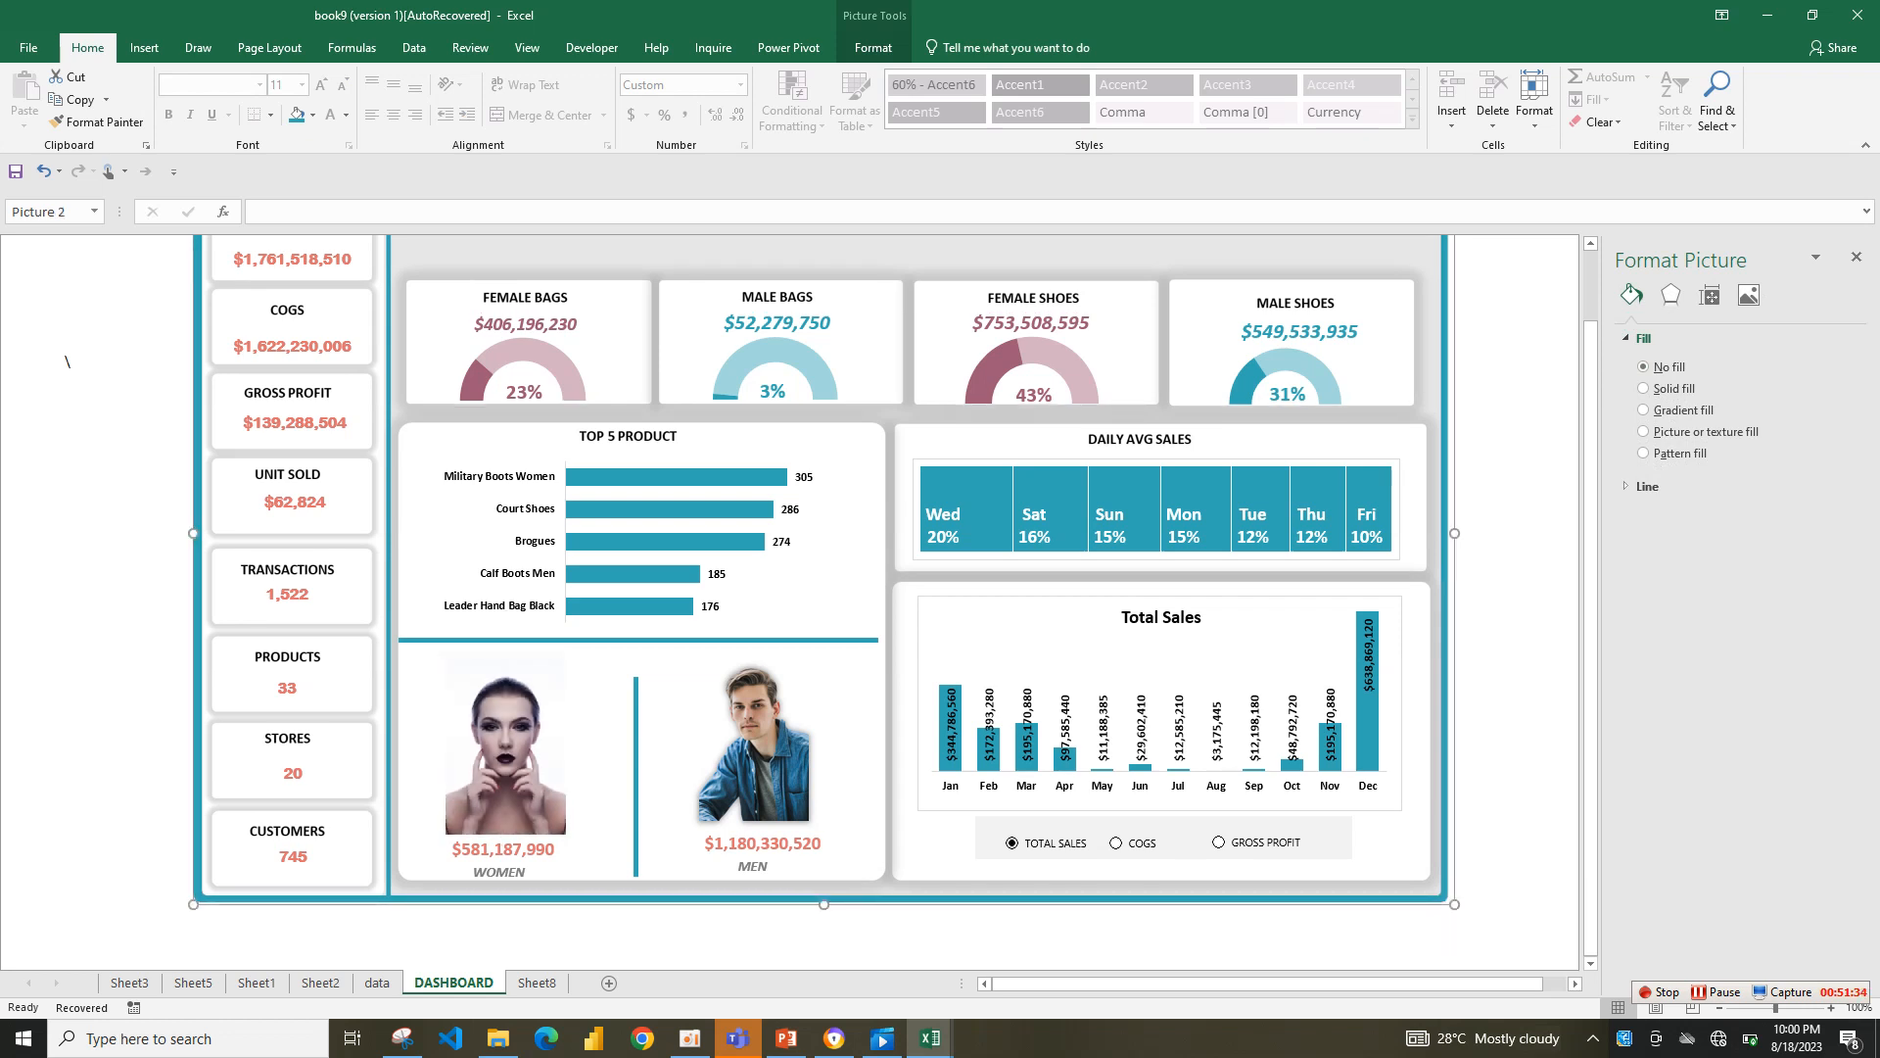
key(Down)
key(Down)
key(Down)
click(1480, 772)
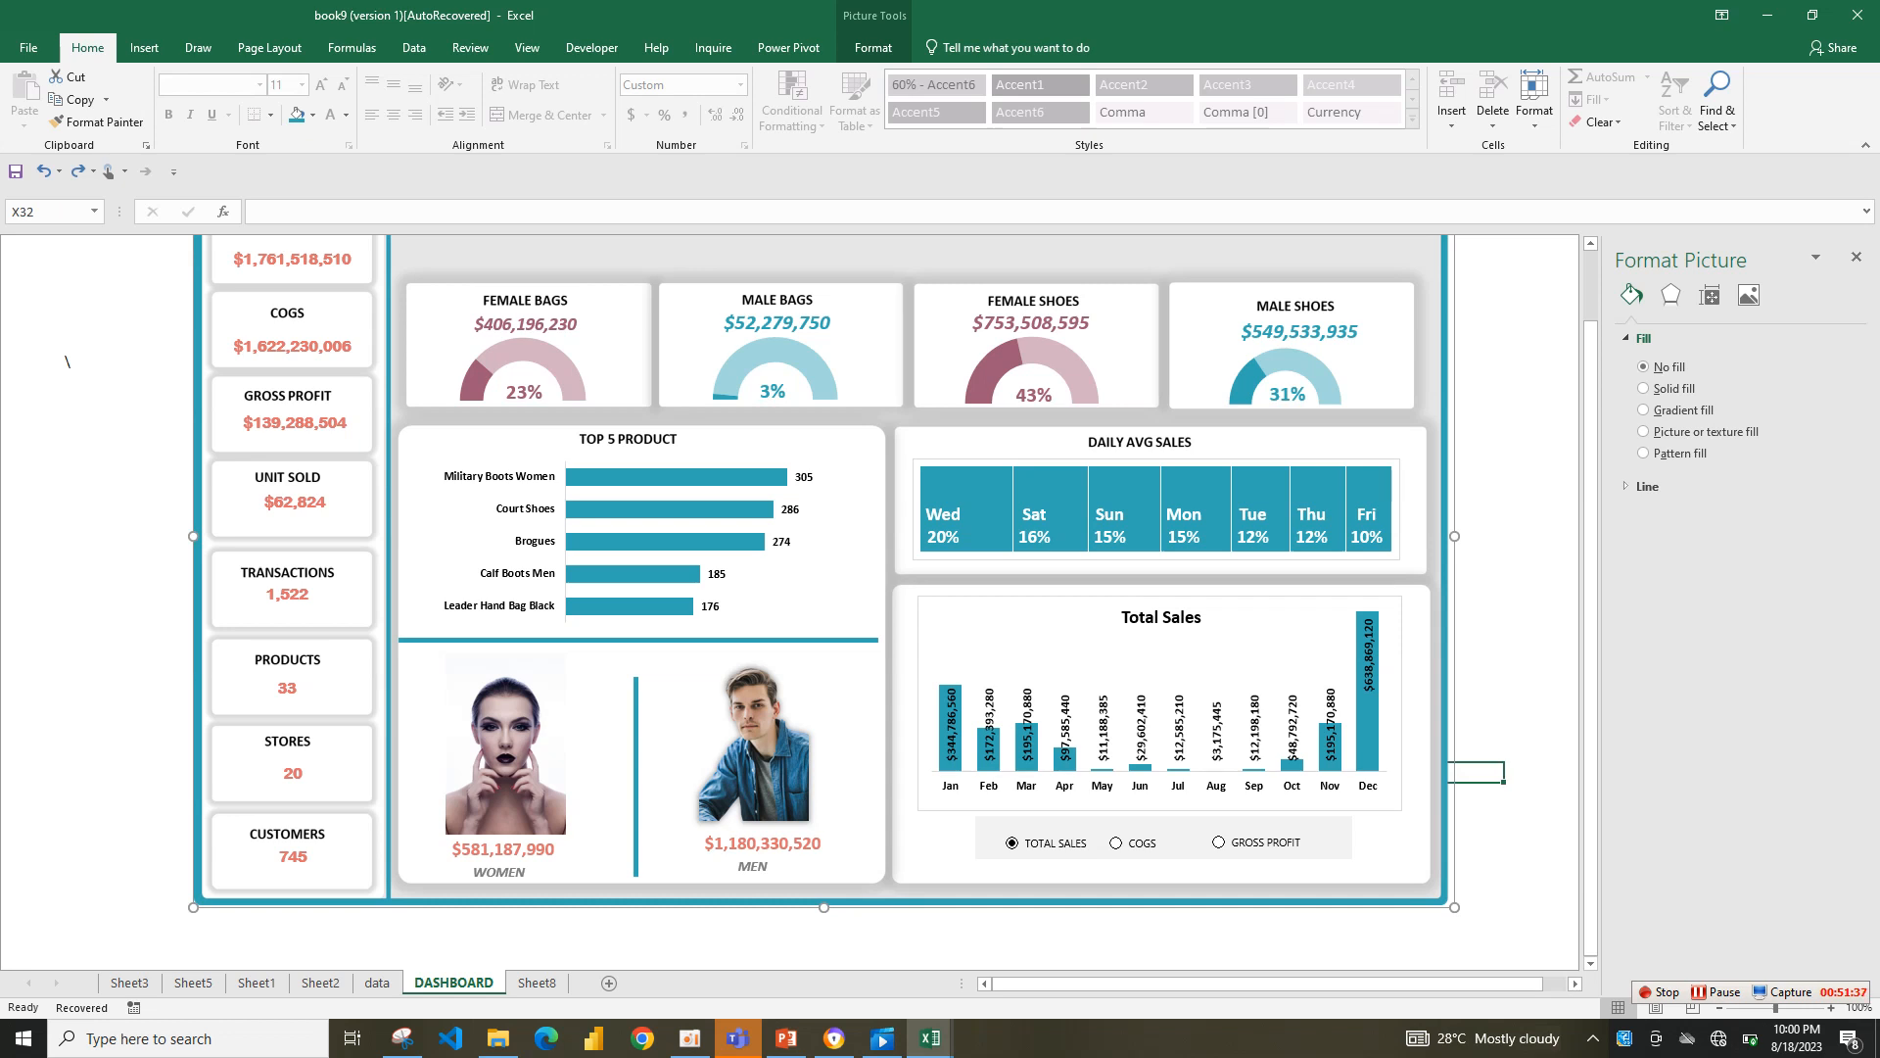
- On Sheet8, insert a Stores slicer for the monthly sales pivot table
drag(1590, 577, 1590, 522)
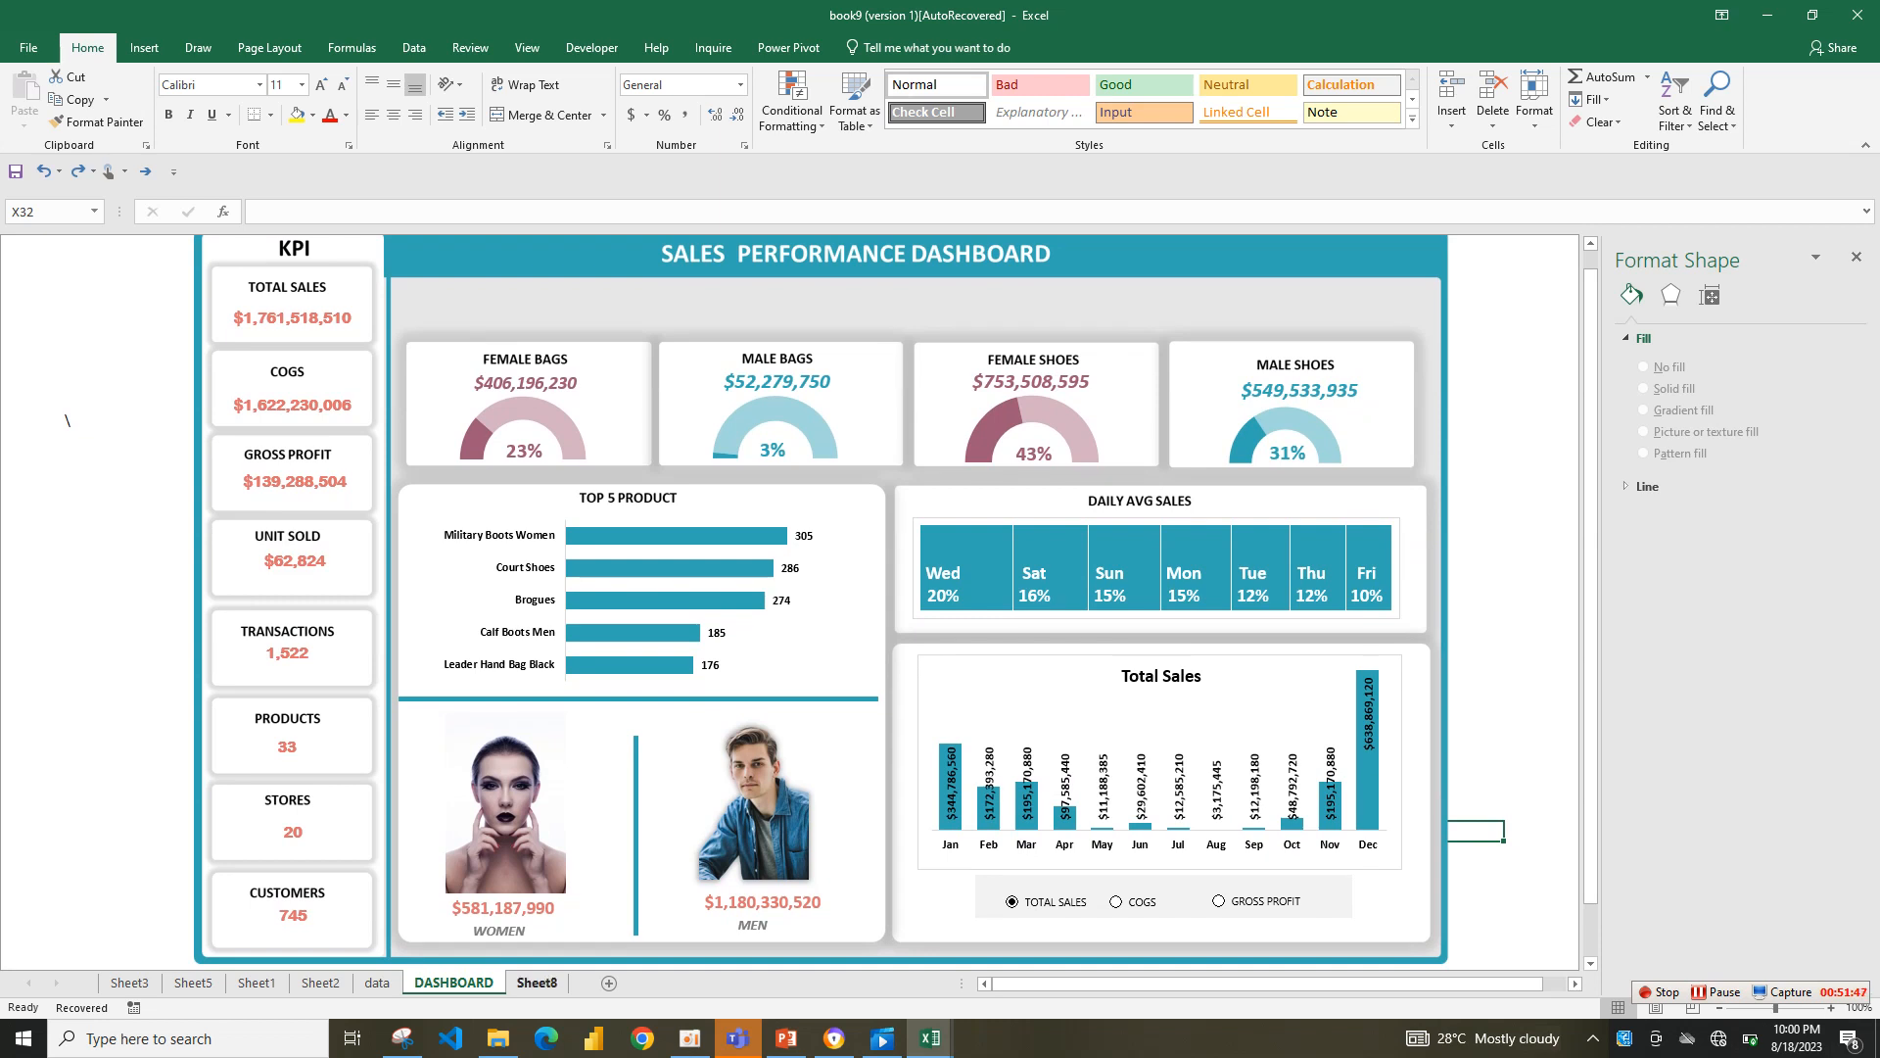
click(537, 982)
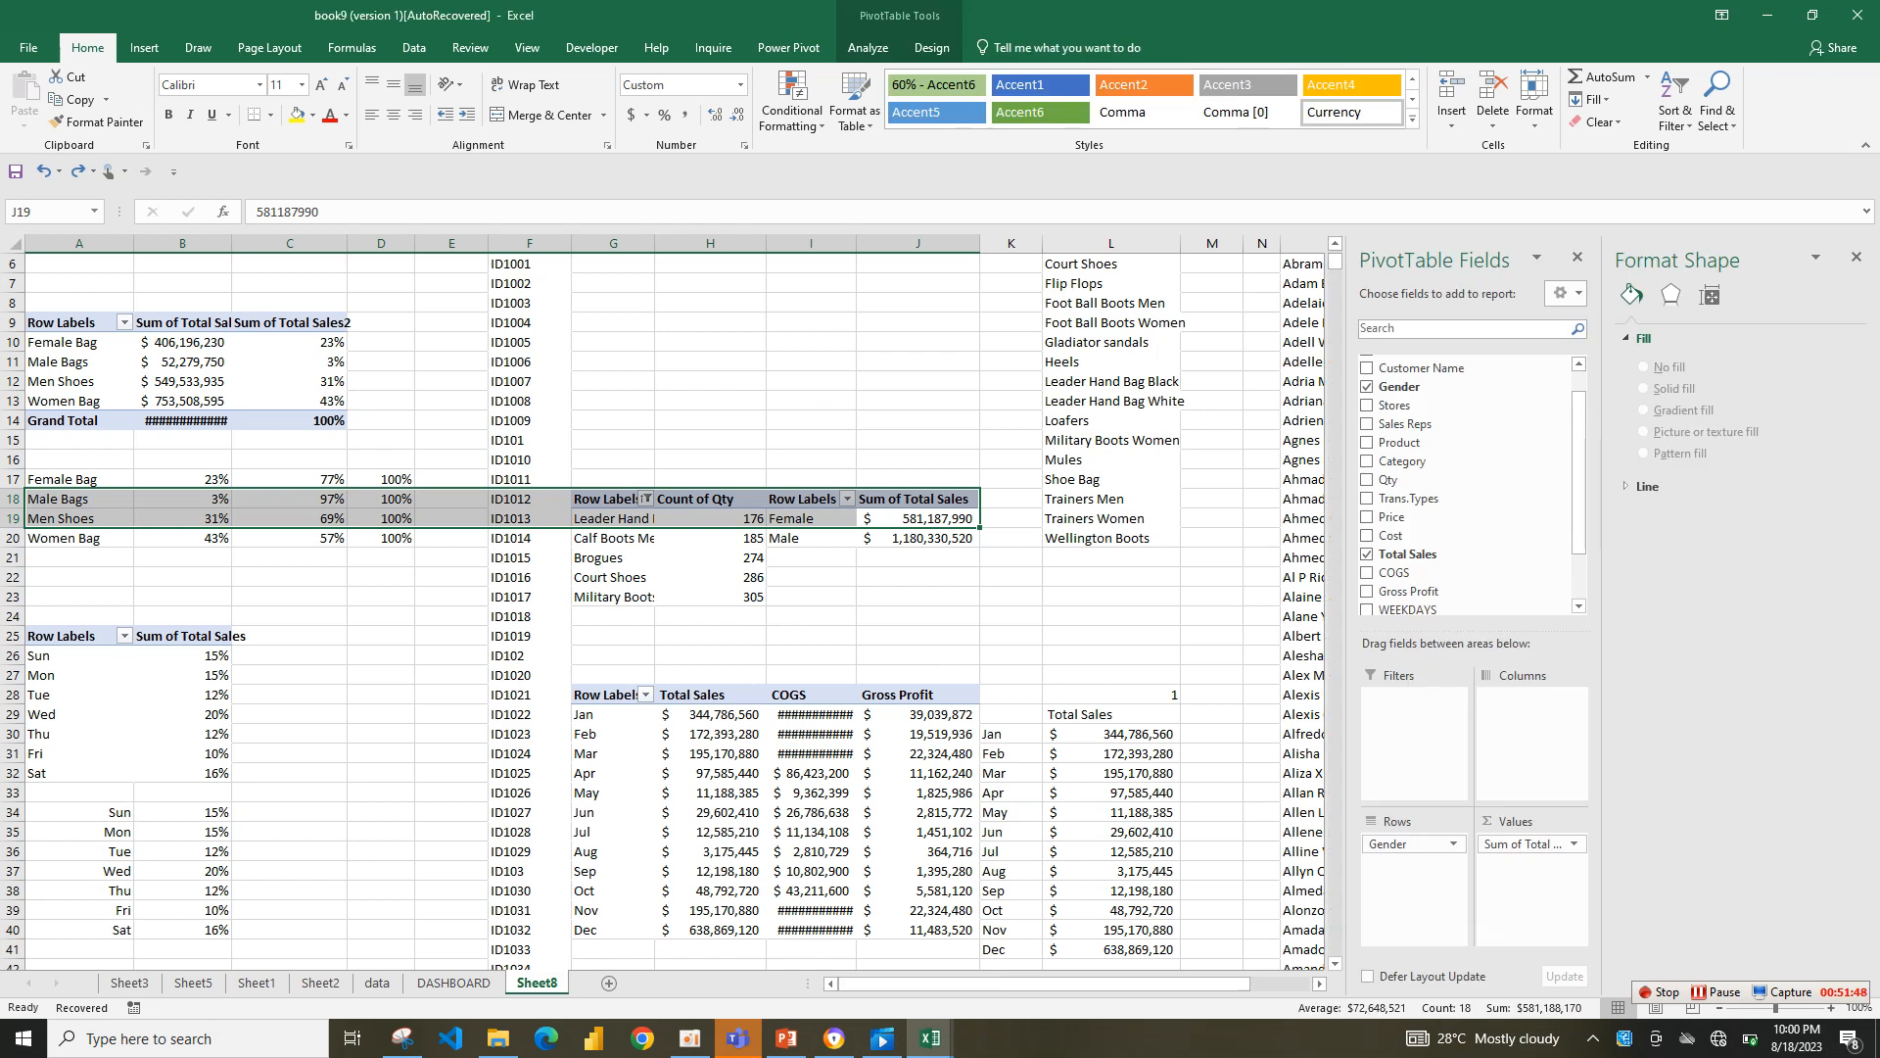
click(710, 772)
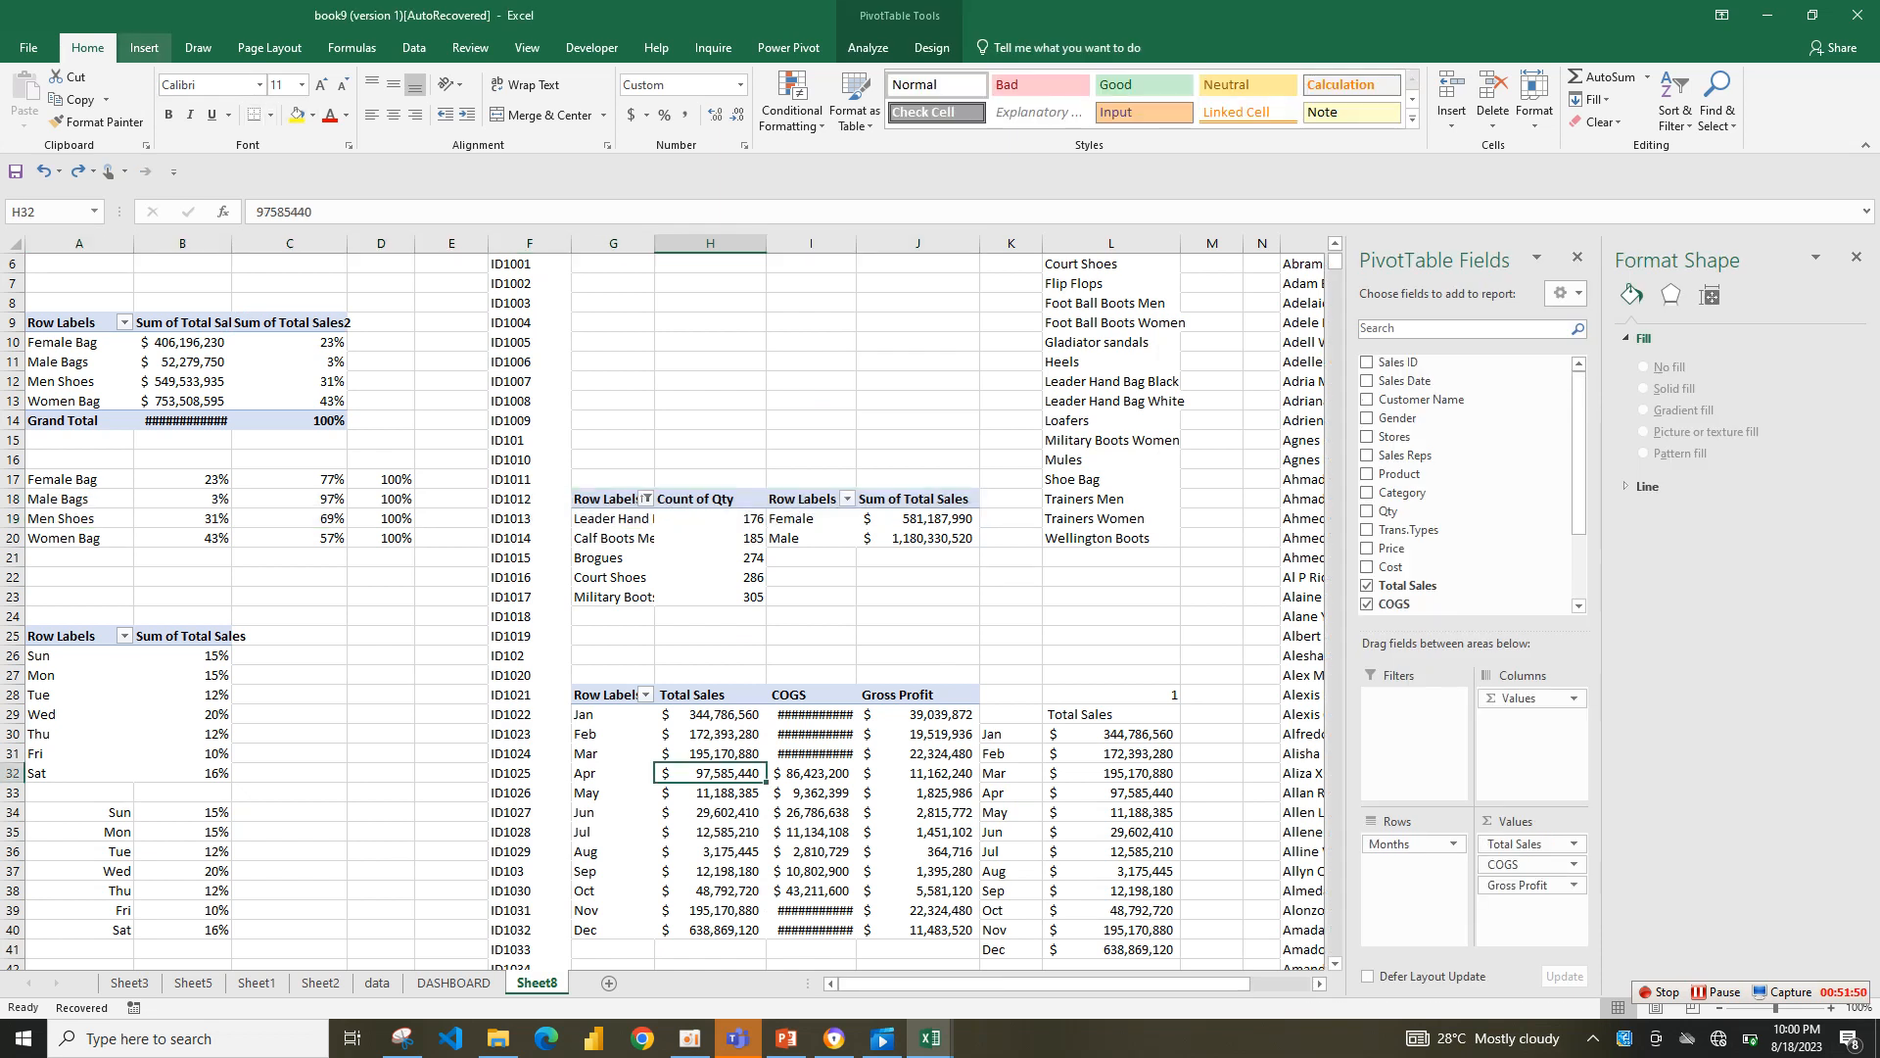
click(144, 47)
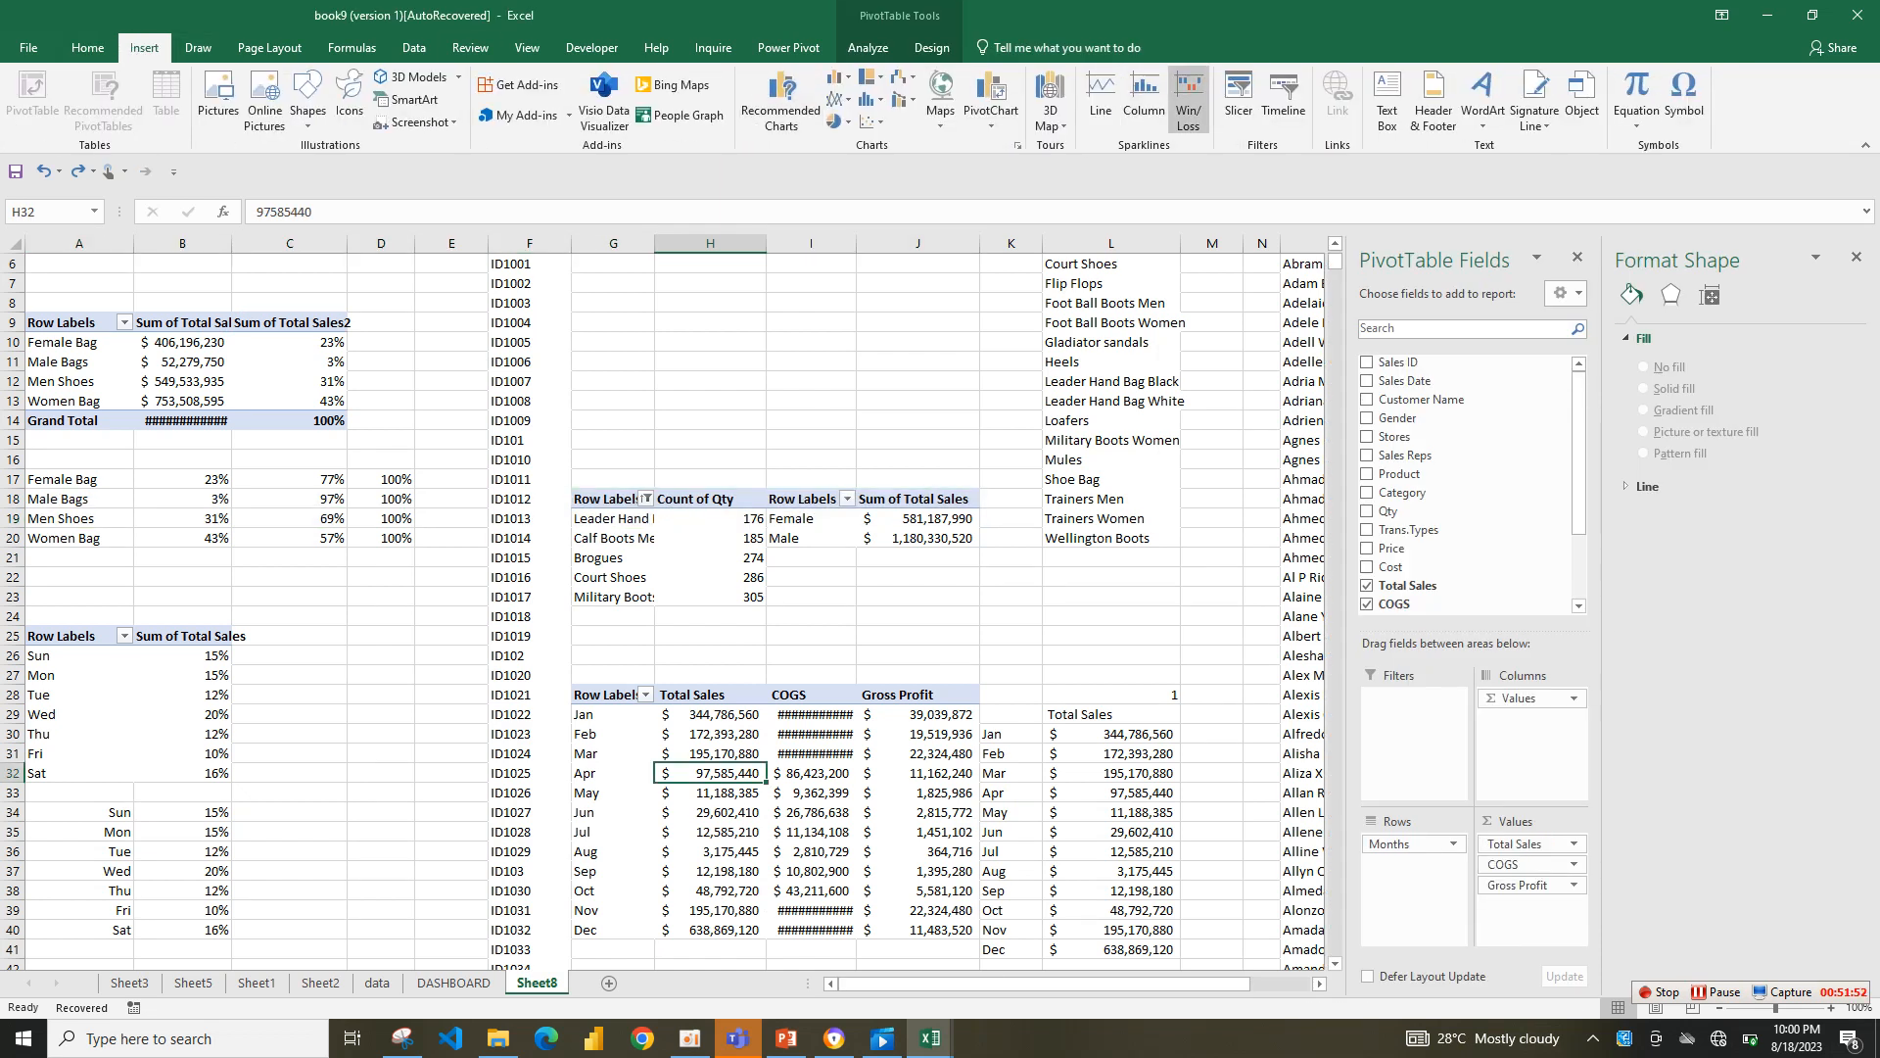
click(1238, 97)
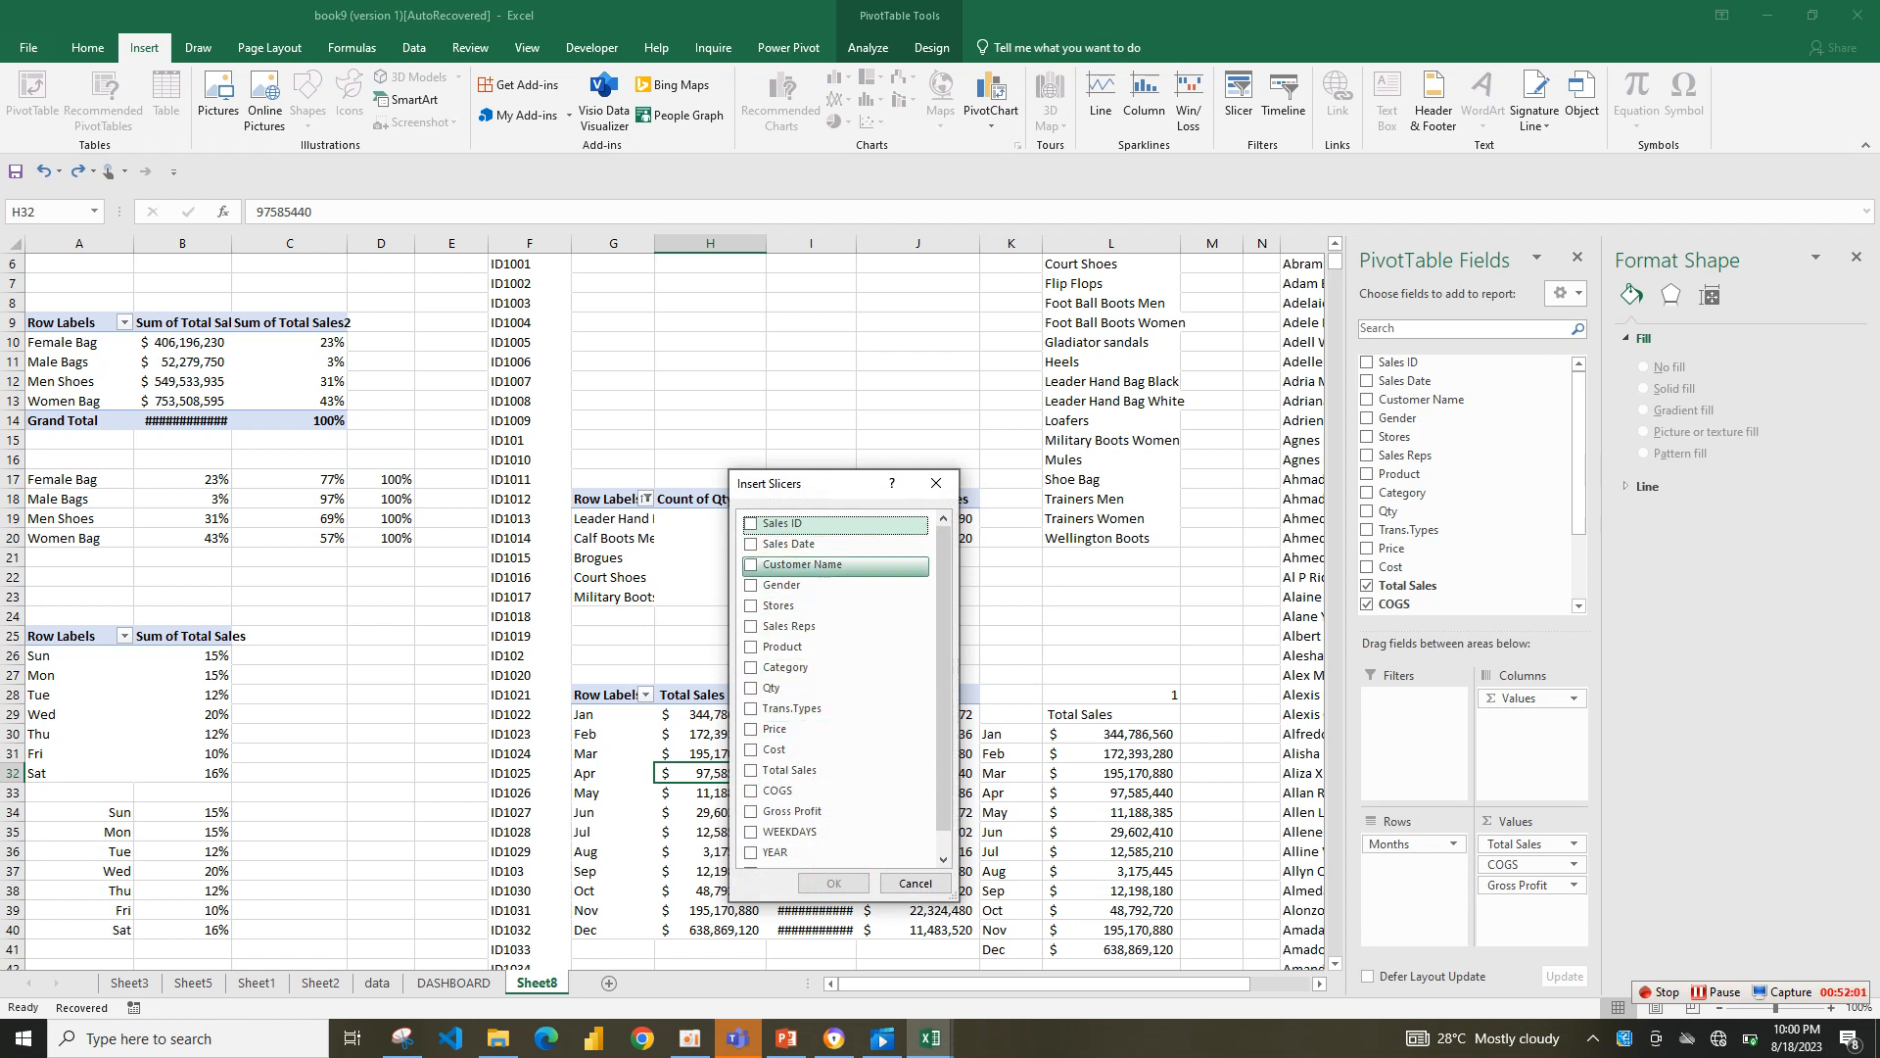
click(751, 606)
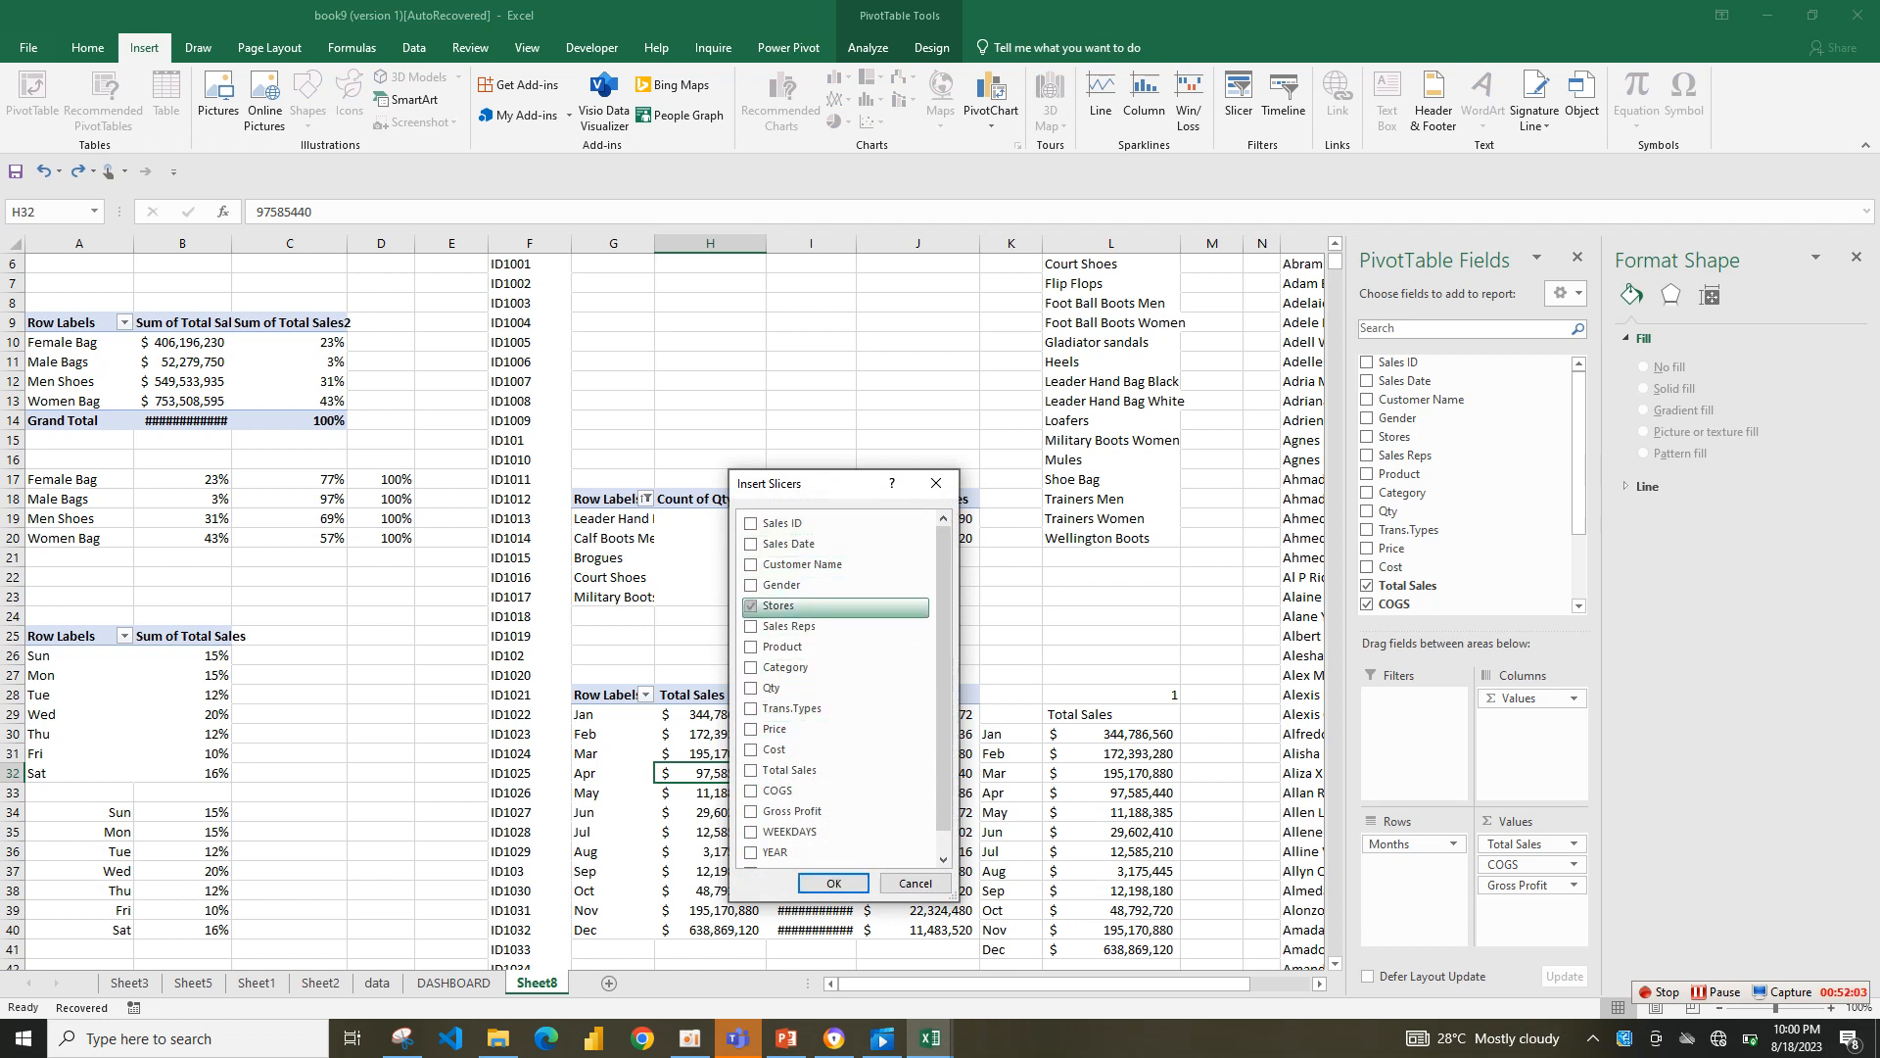
click(833, 883)
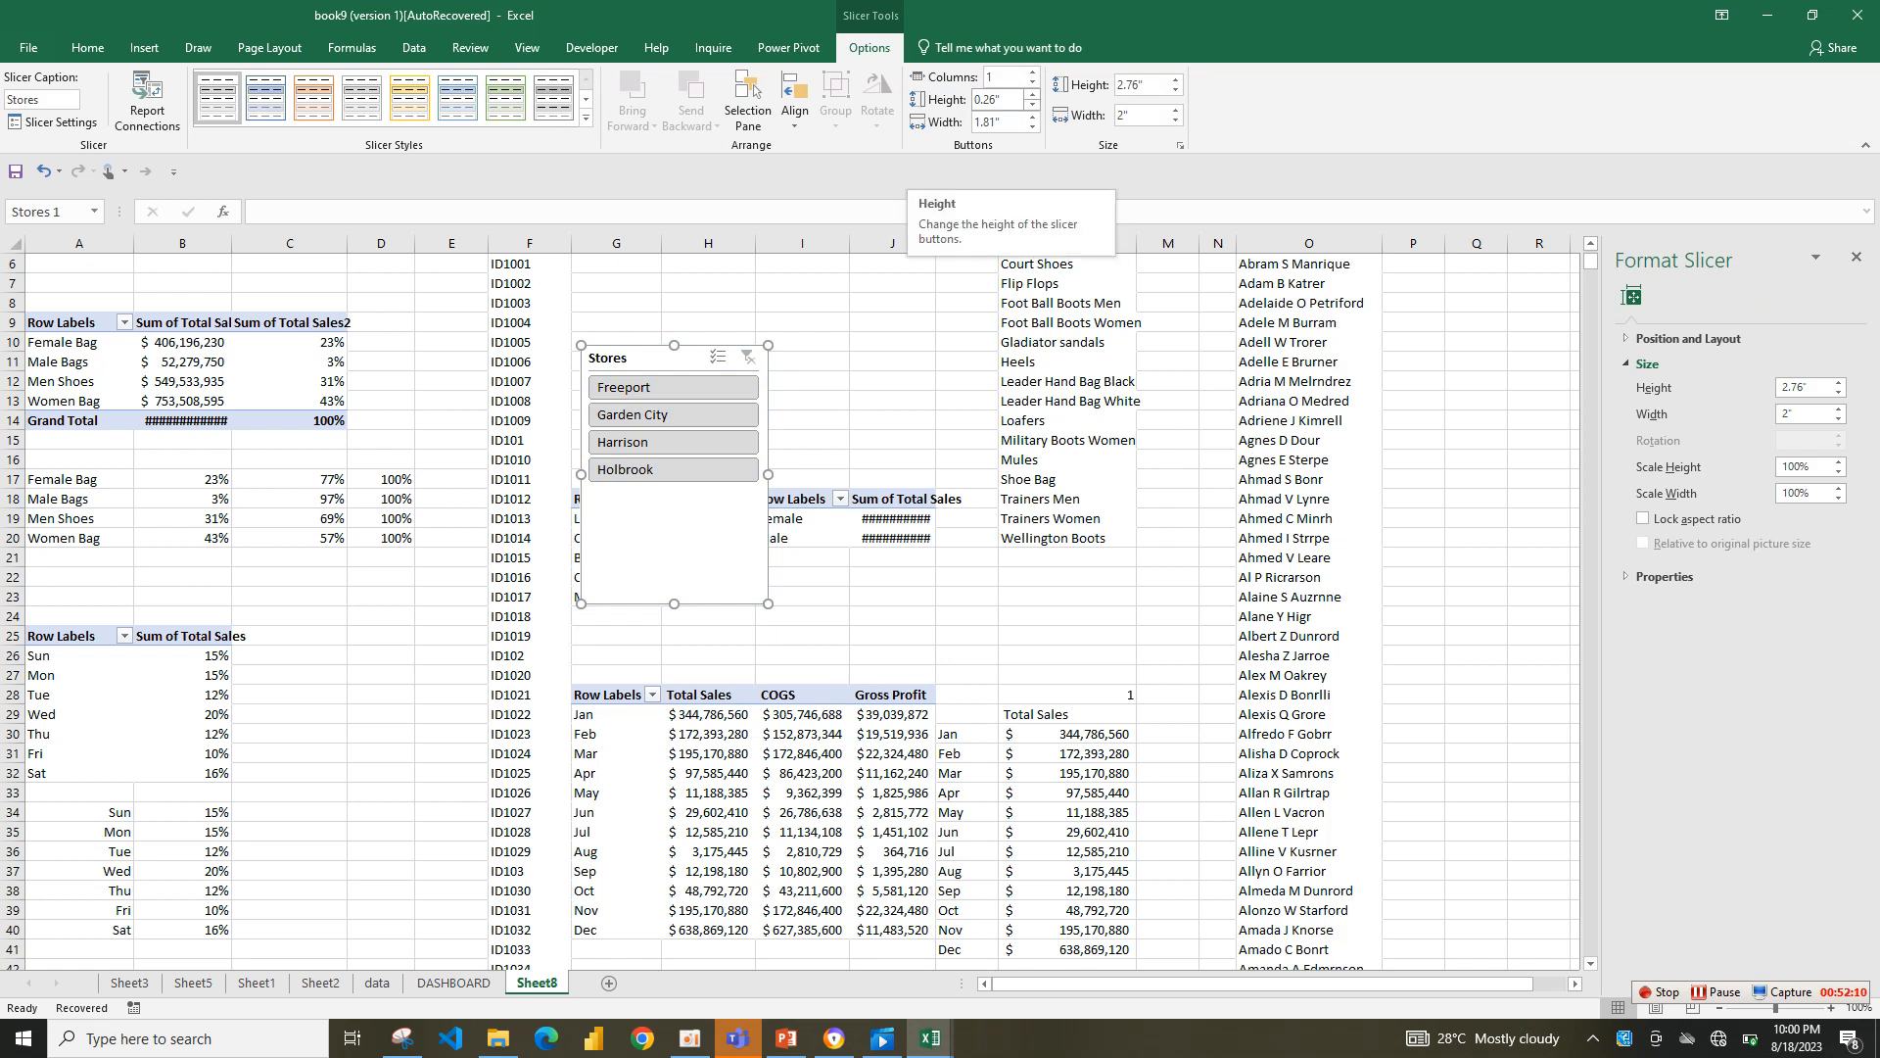
- Arrange the Stores slicer in 4 columns and resize it to about 1.25" high by 4.34" wide
click(1032, 73)
click(1032, 72)
drag(767, 604, 987, 460)
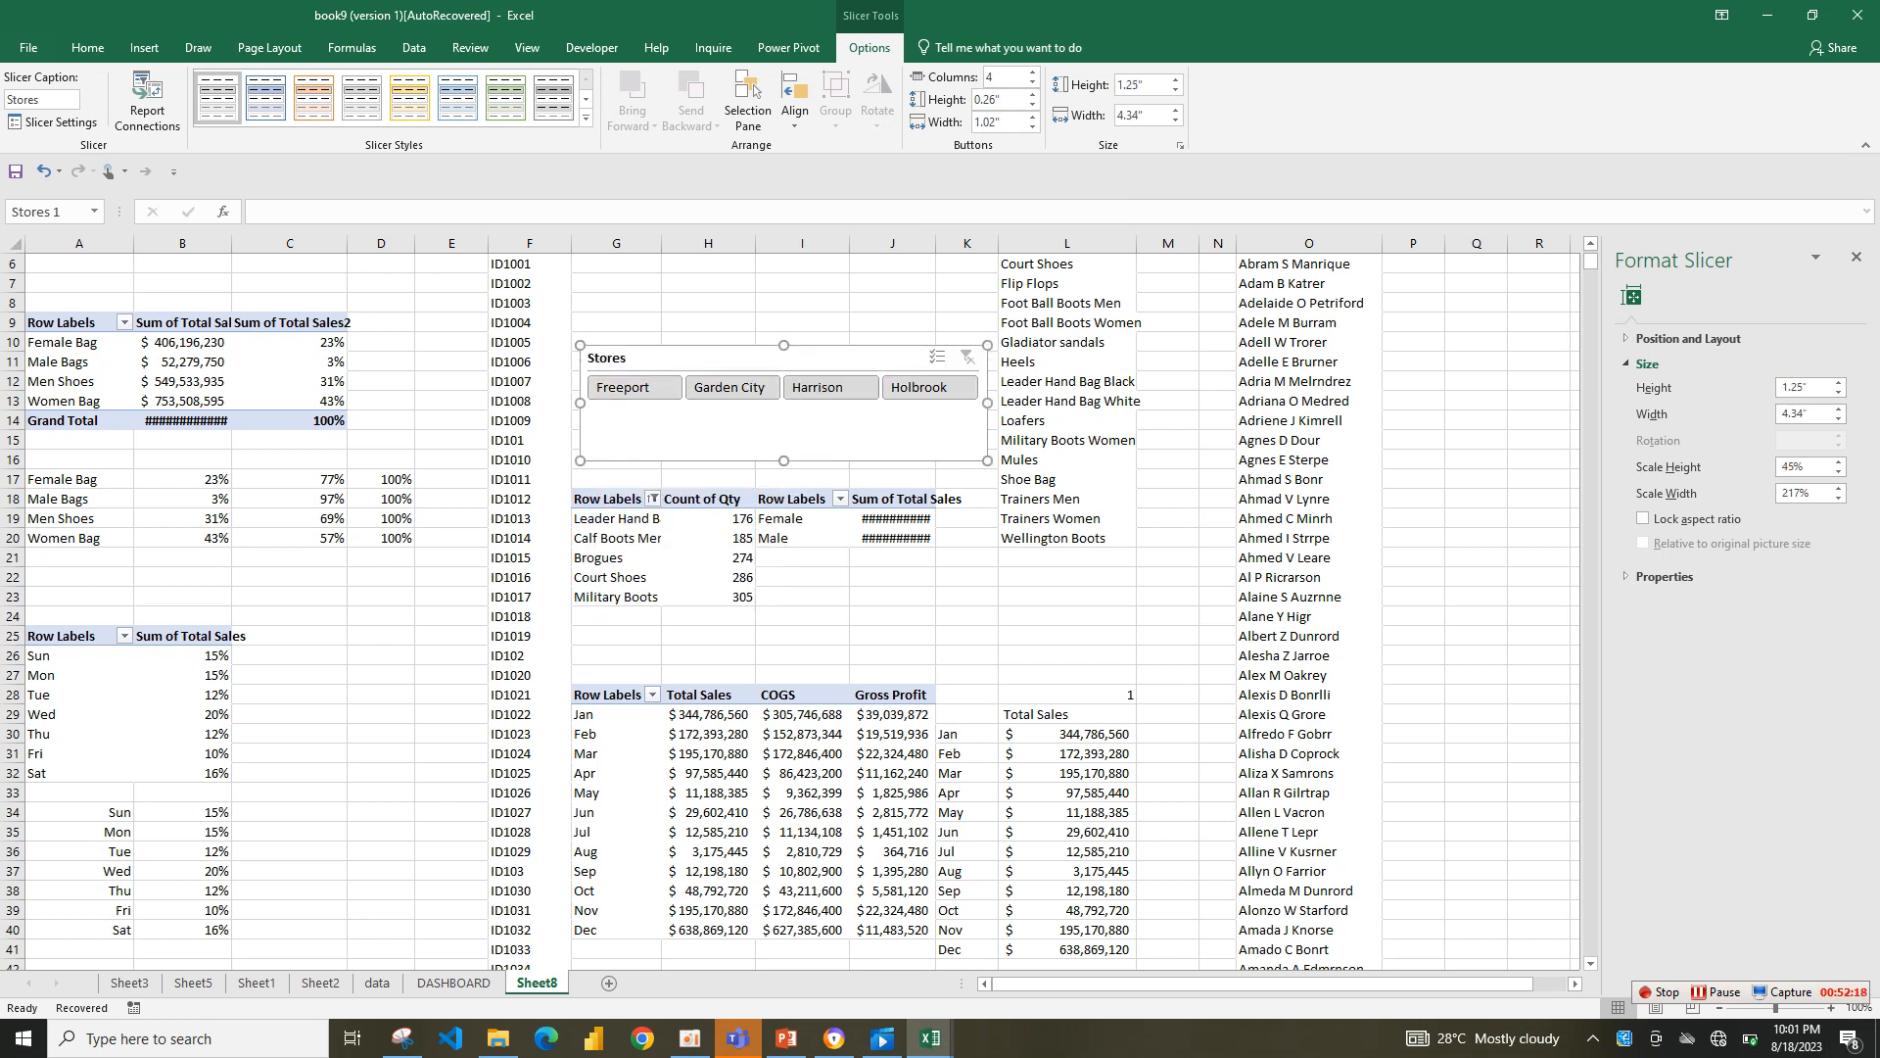
- In the Stores slicer's report connections, include PivotTable1, PivotTable2, PivotTable3, PivotTable34 and PivotTable35
click(147, 98)
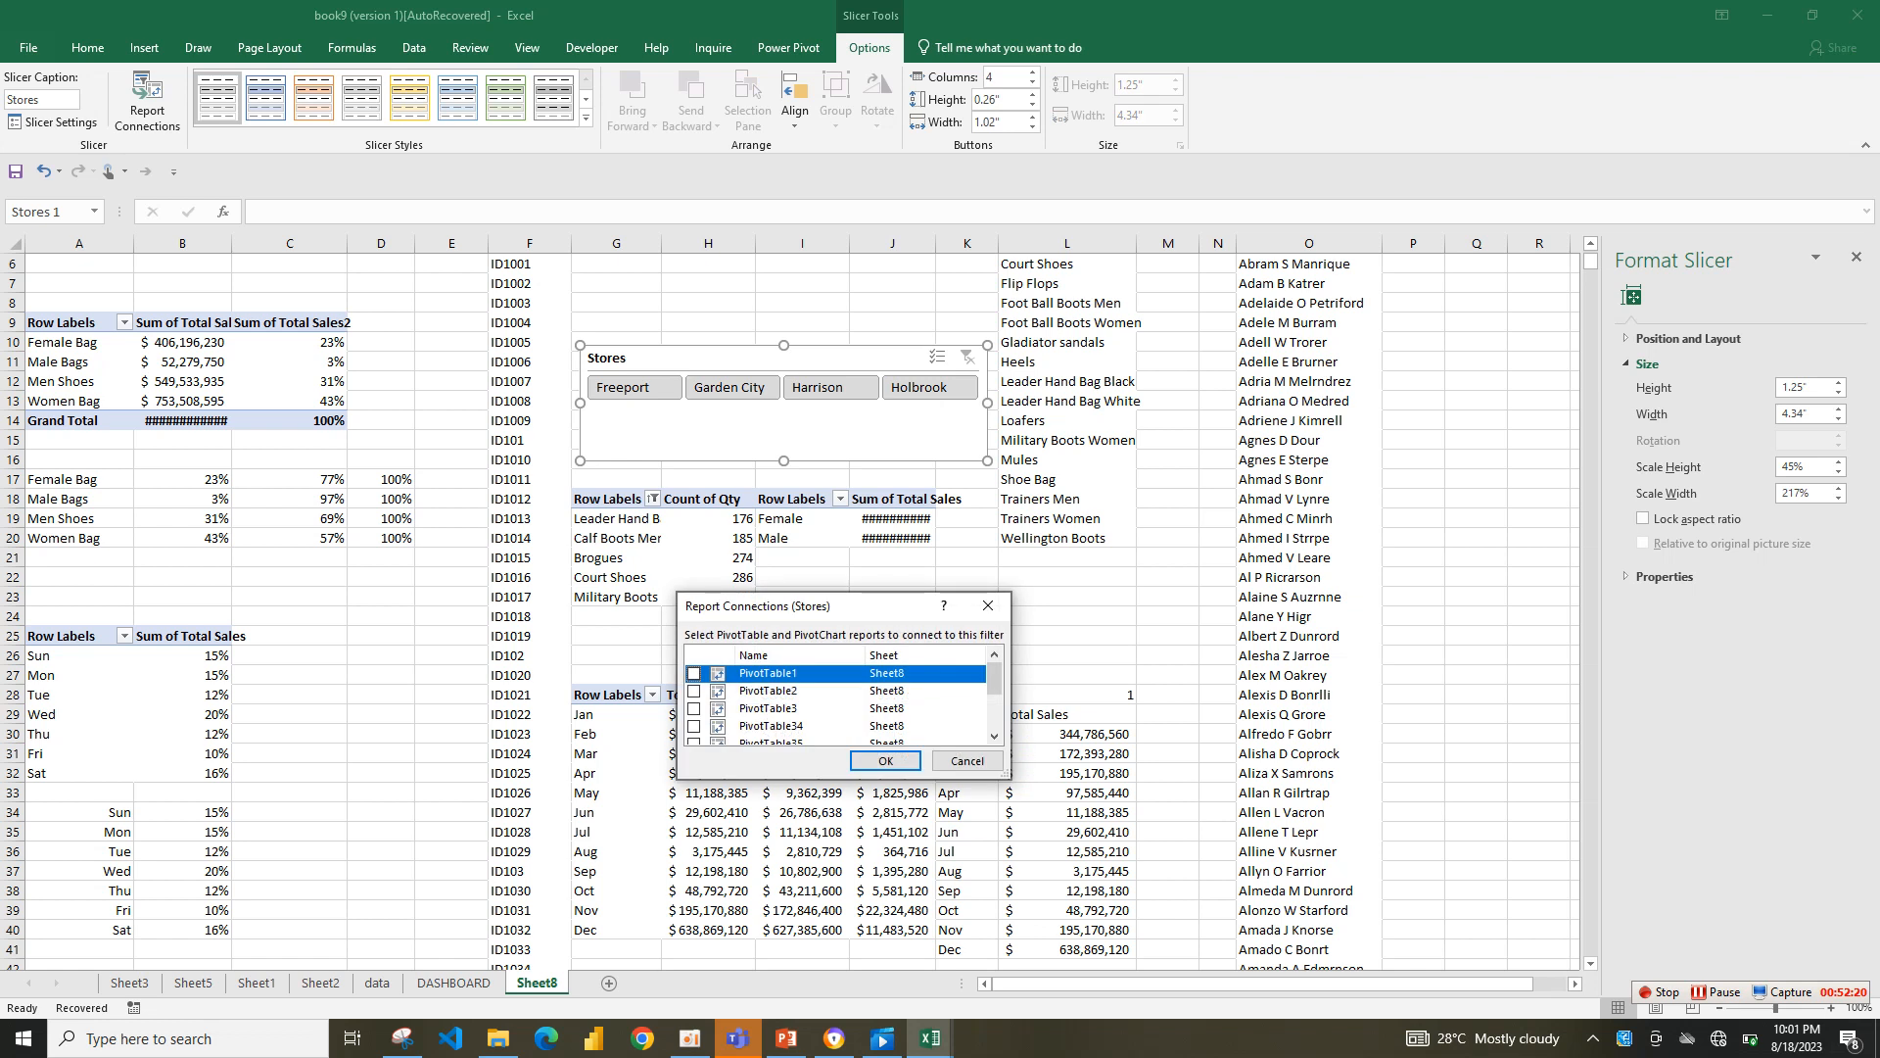
key(Down)
key(space)
key(Down)
key(space)
key(Down)
key(space)
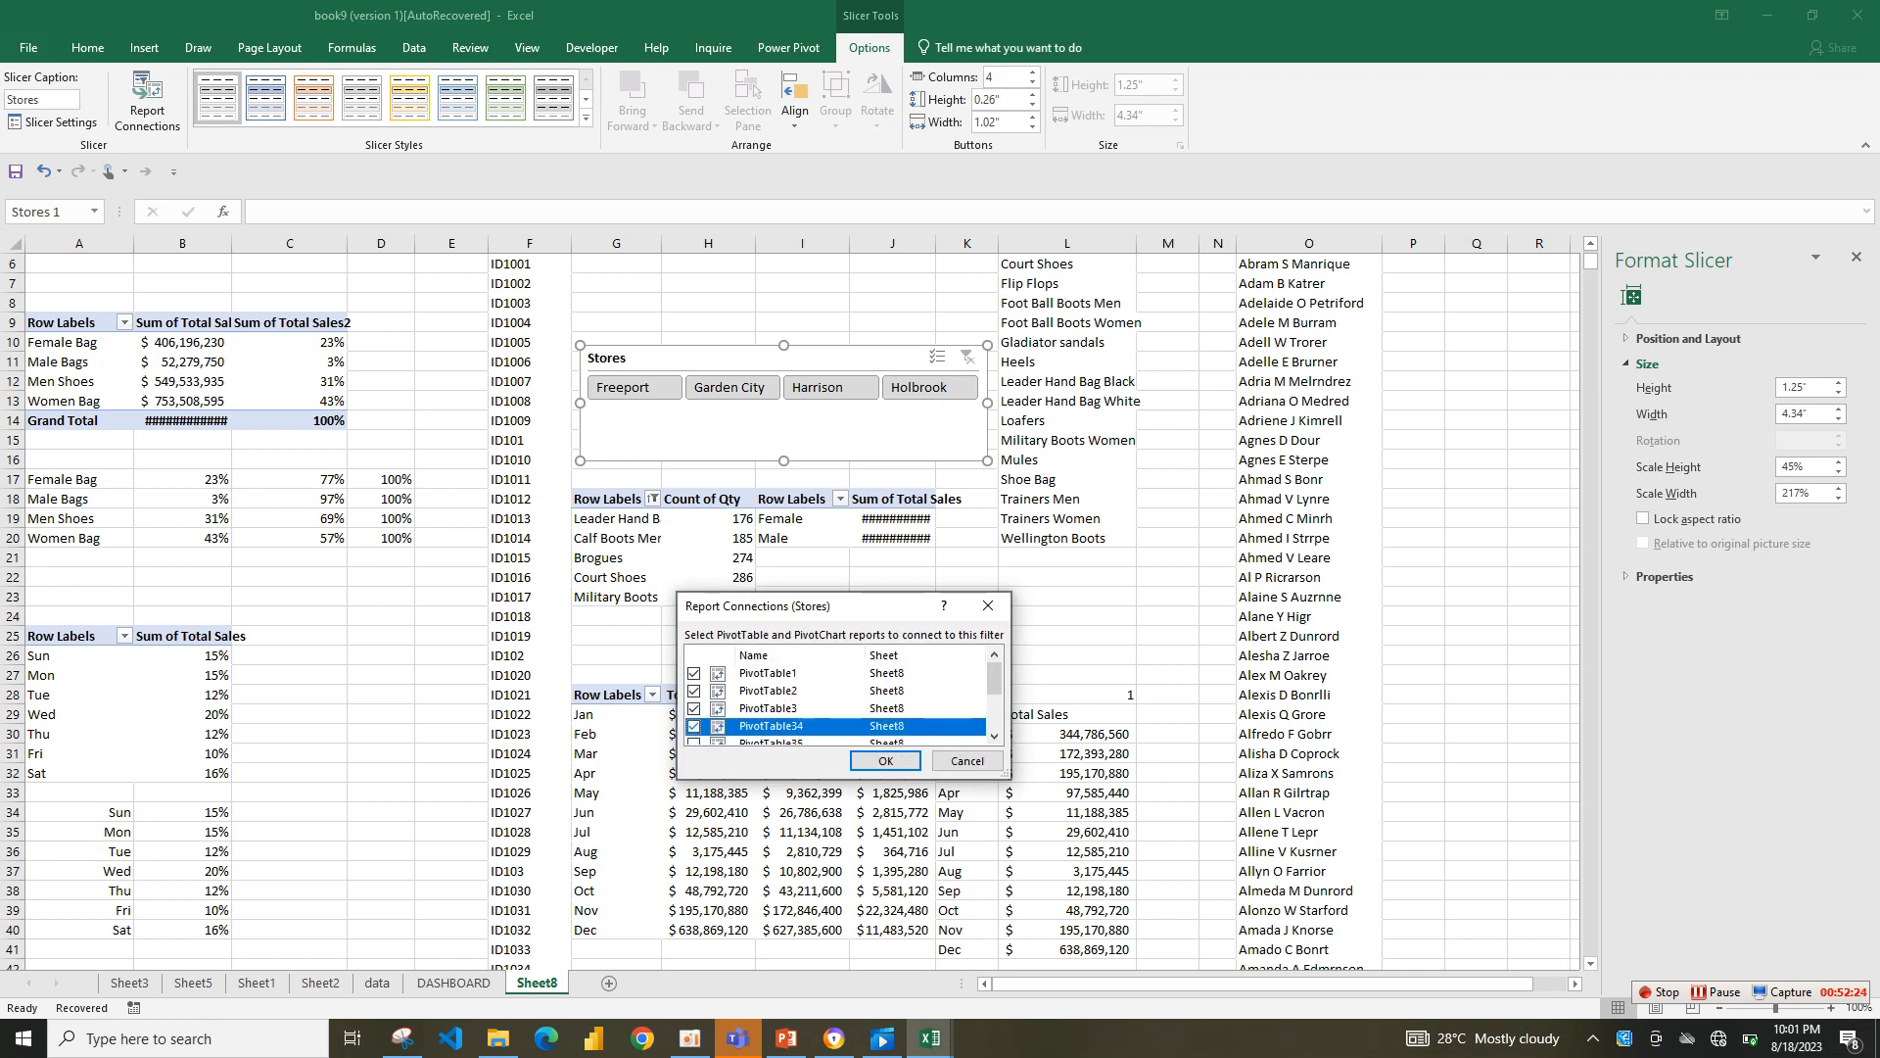
key(space)
key(Down)
key(space)
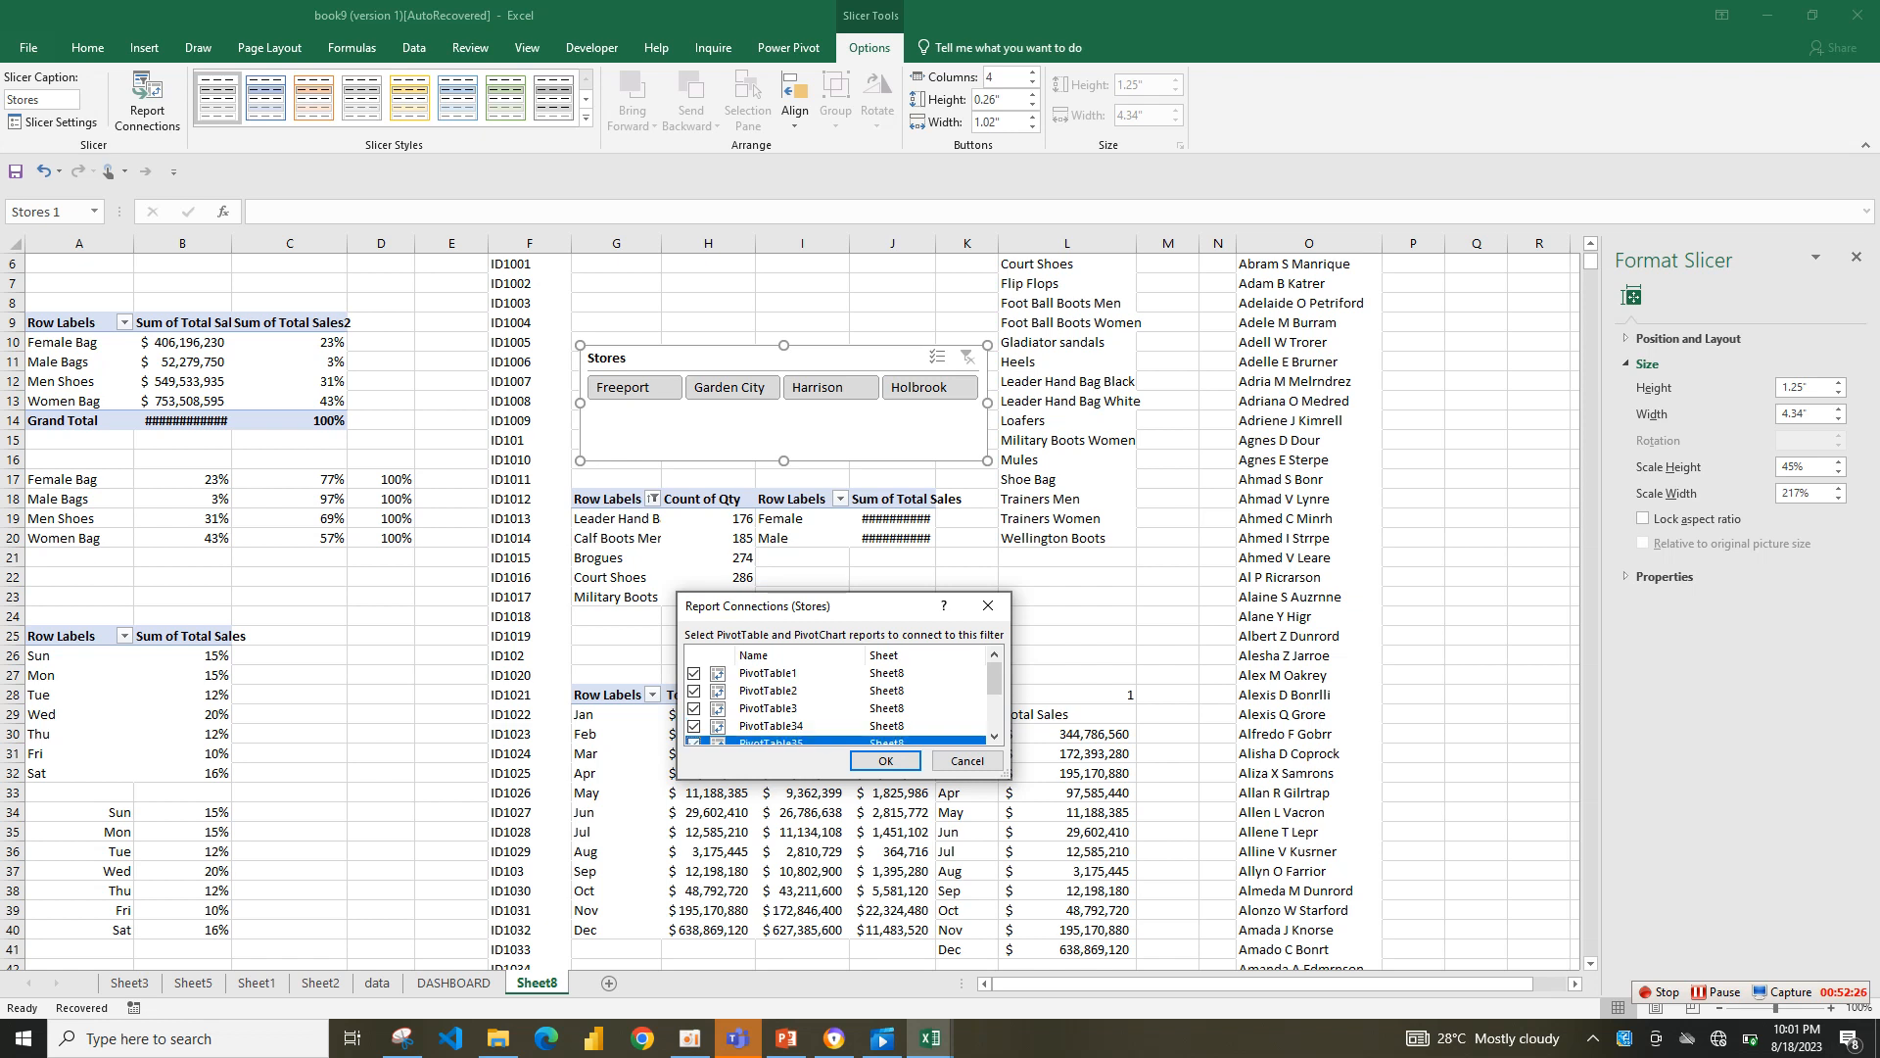
- Add PivotTable36, PivotTable37, PivotTable38 and PivotTable5 to the Stores slicer's report connections and apply them
drag(995, 677, 995, 715)
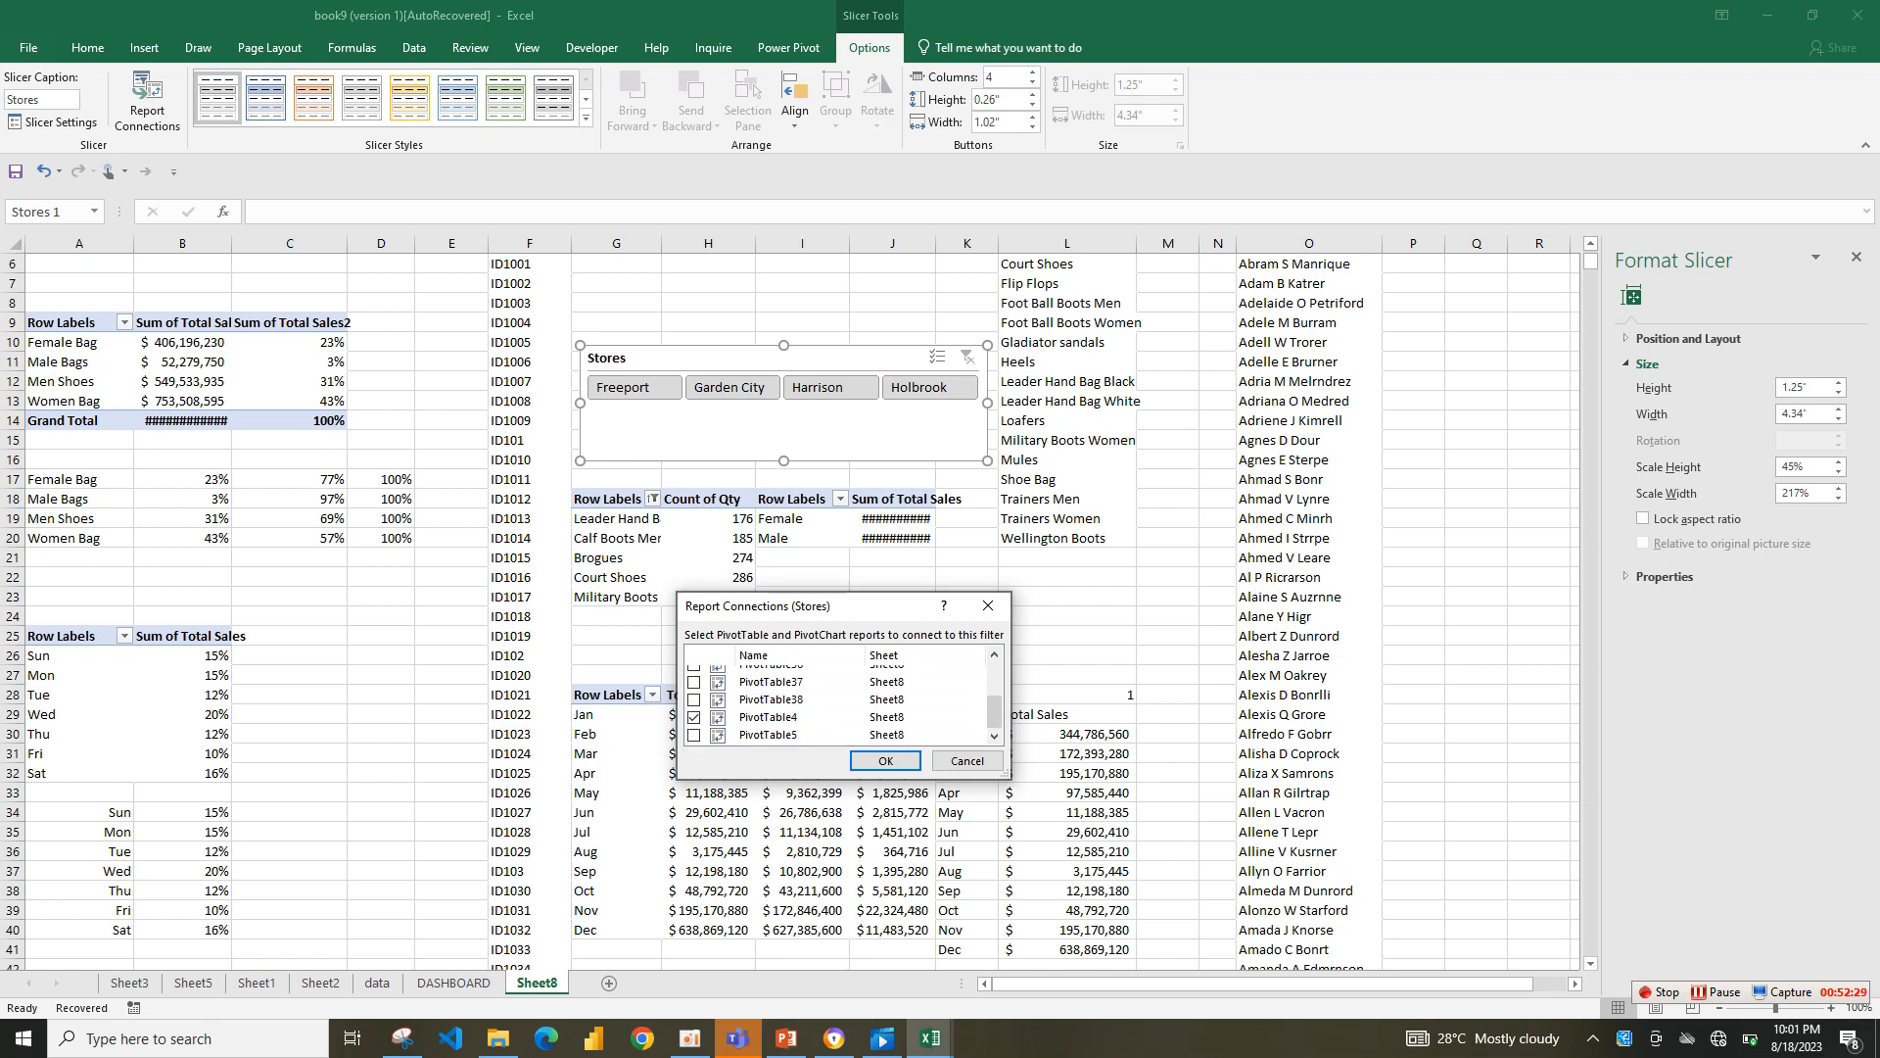
click(695, 682)
key(Down)
key(space)
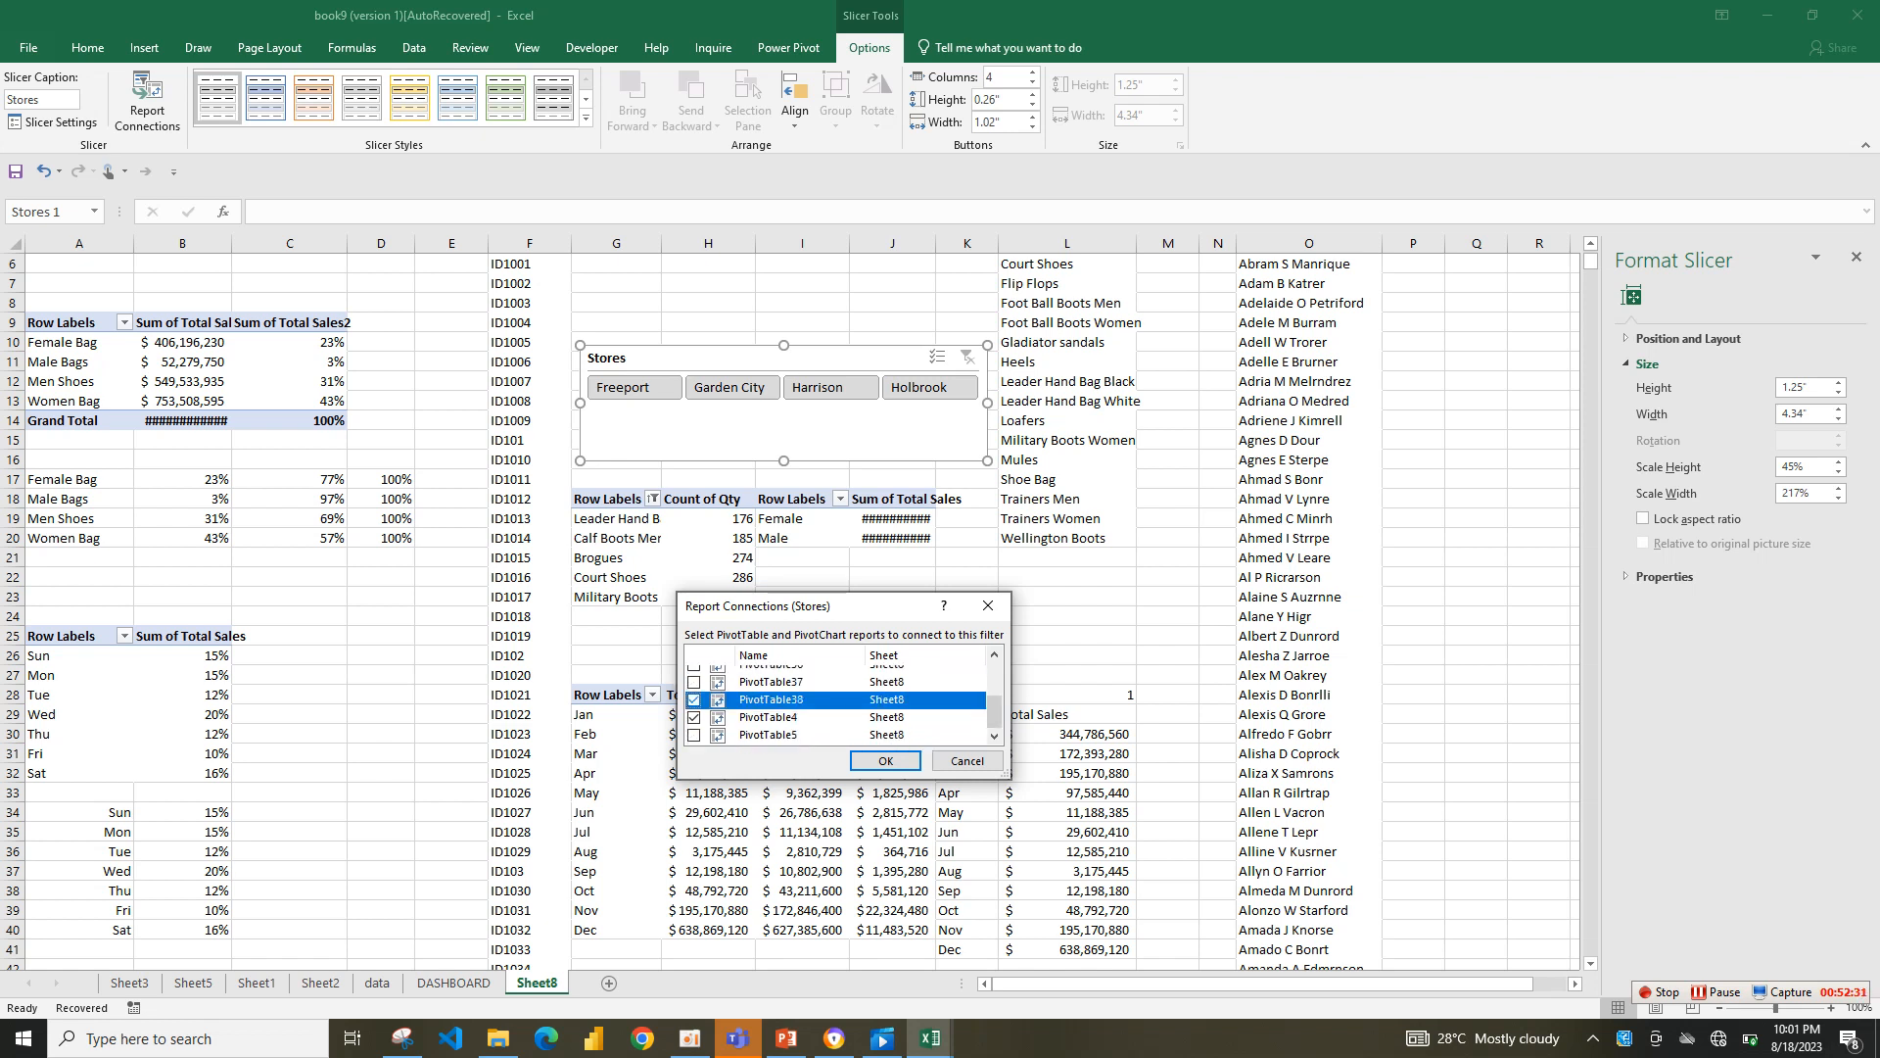
key(Up)
key(space)
key(Down)
key(Down)
key(Down)
key(space)
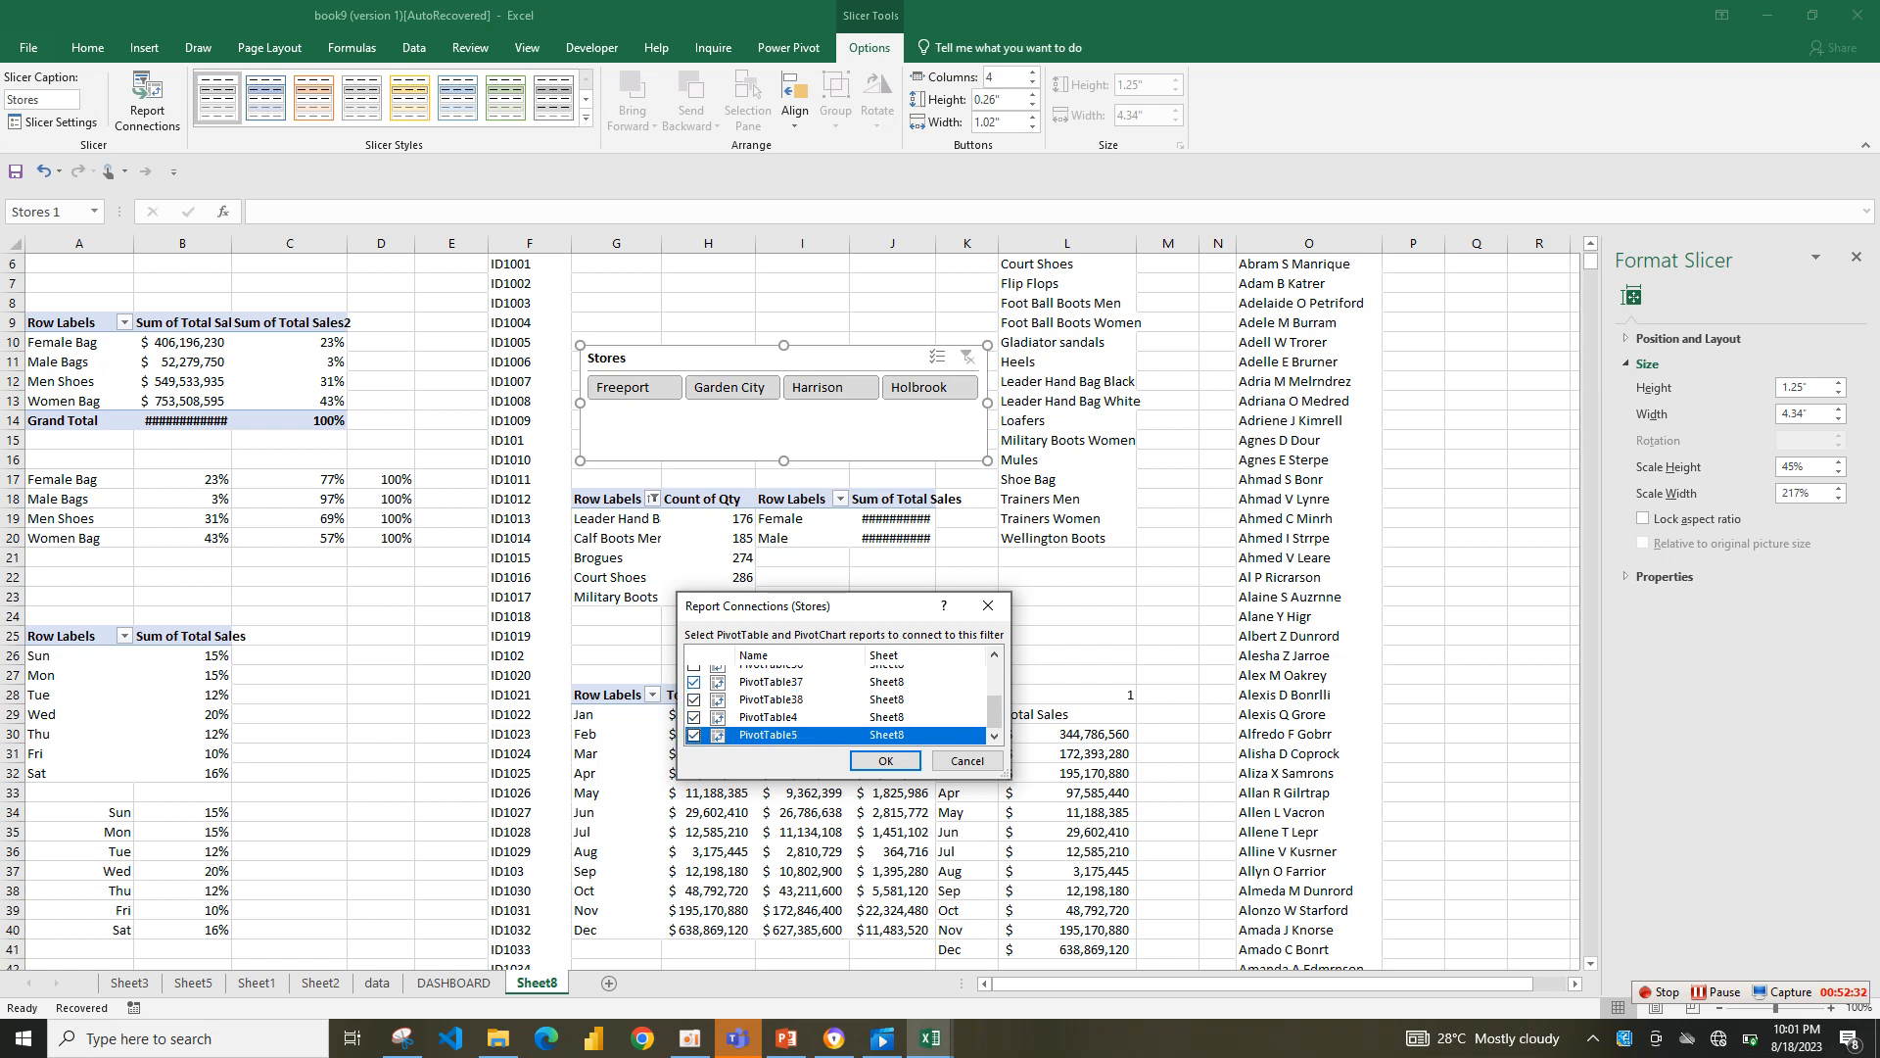
click(695, 668)
drag(995, 712, 995, 690)
click(885, 759)
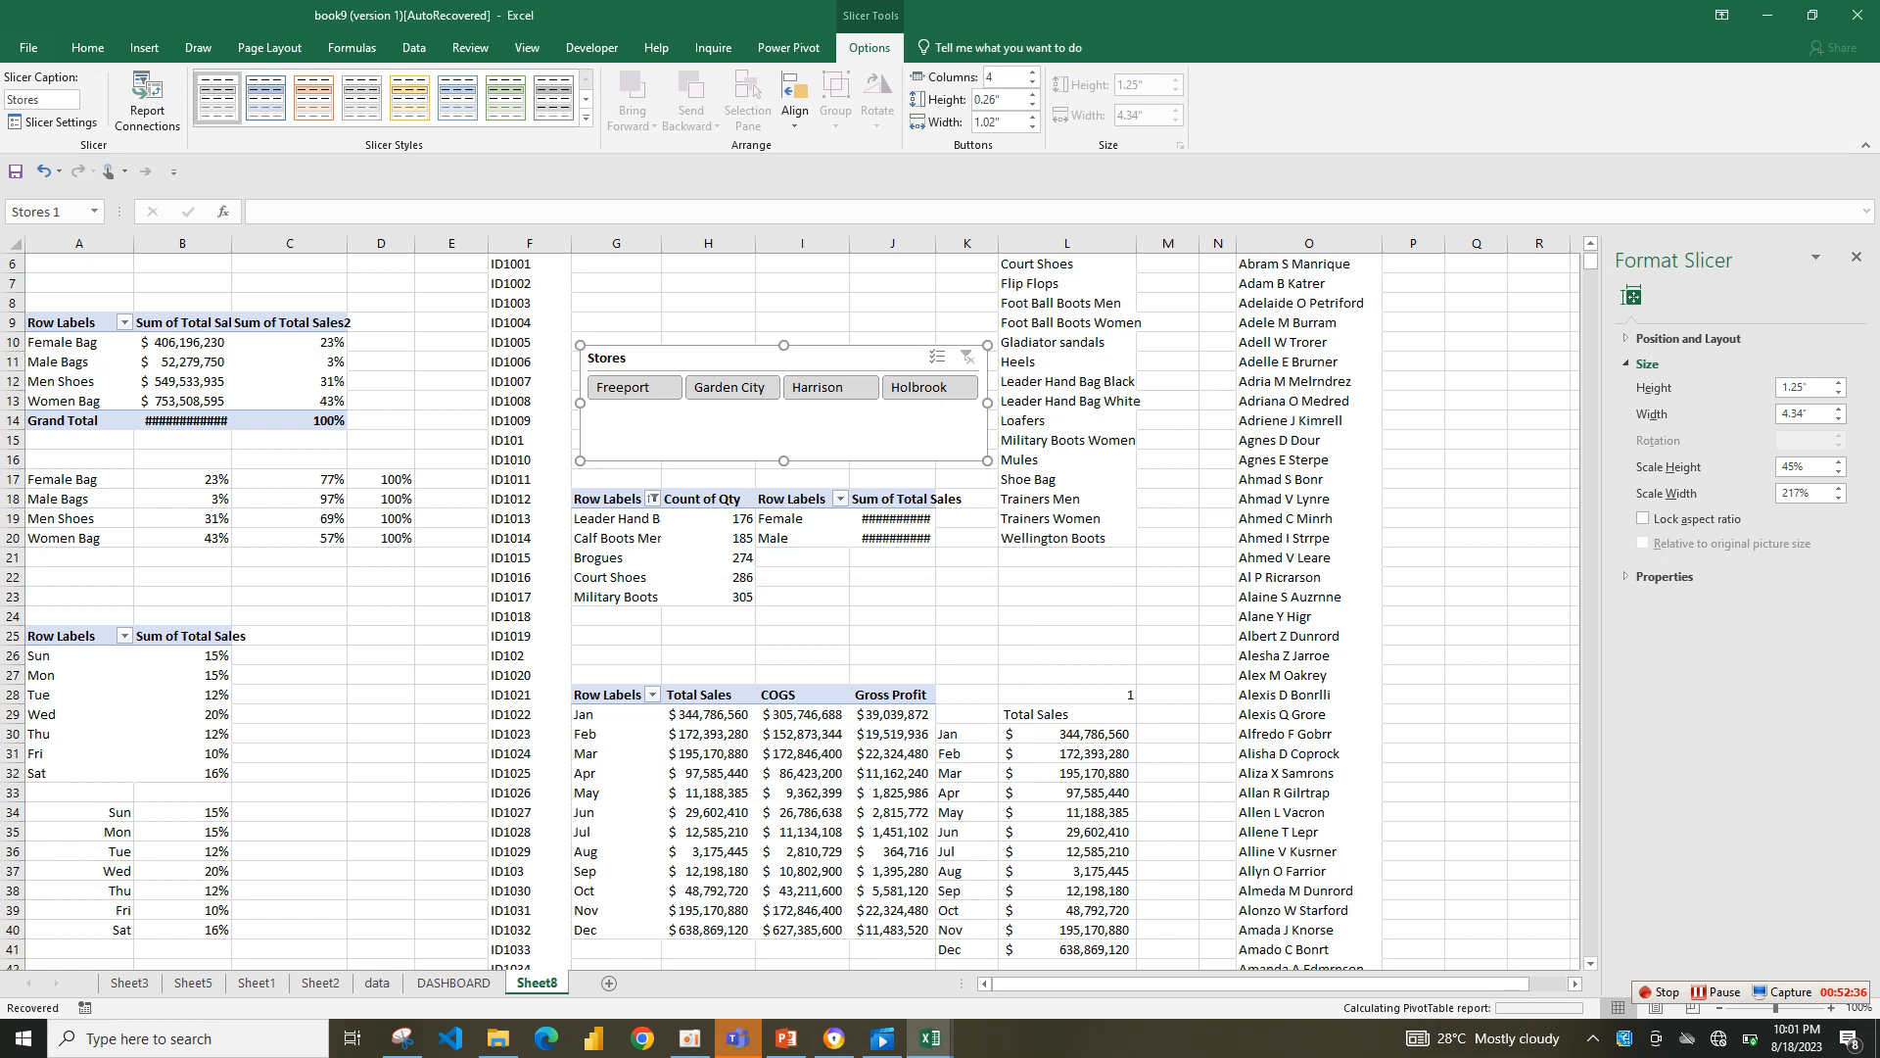
- Hide the Stores slicer's header and shrink the slicer to about 0.47" high
drag(823, 460, 822, 415)
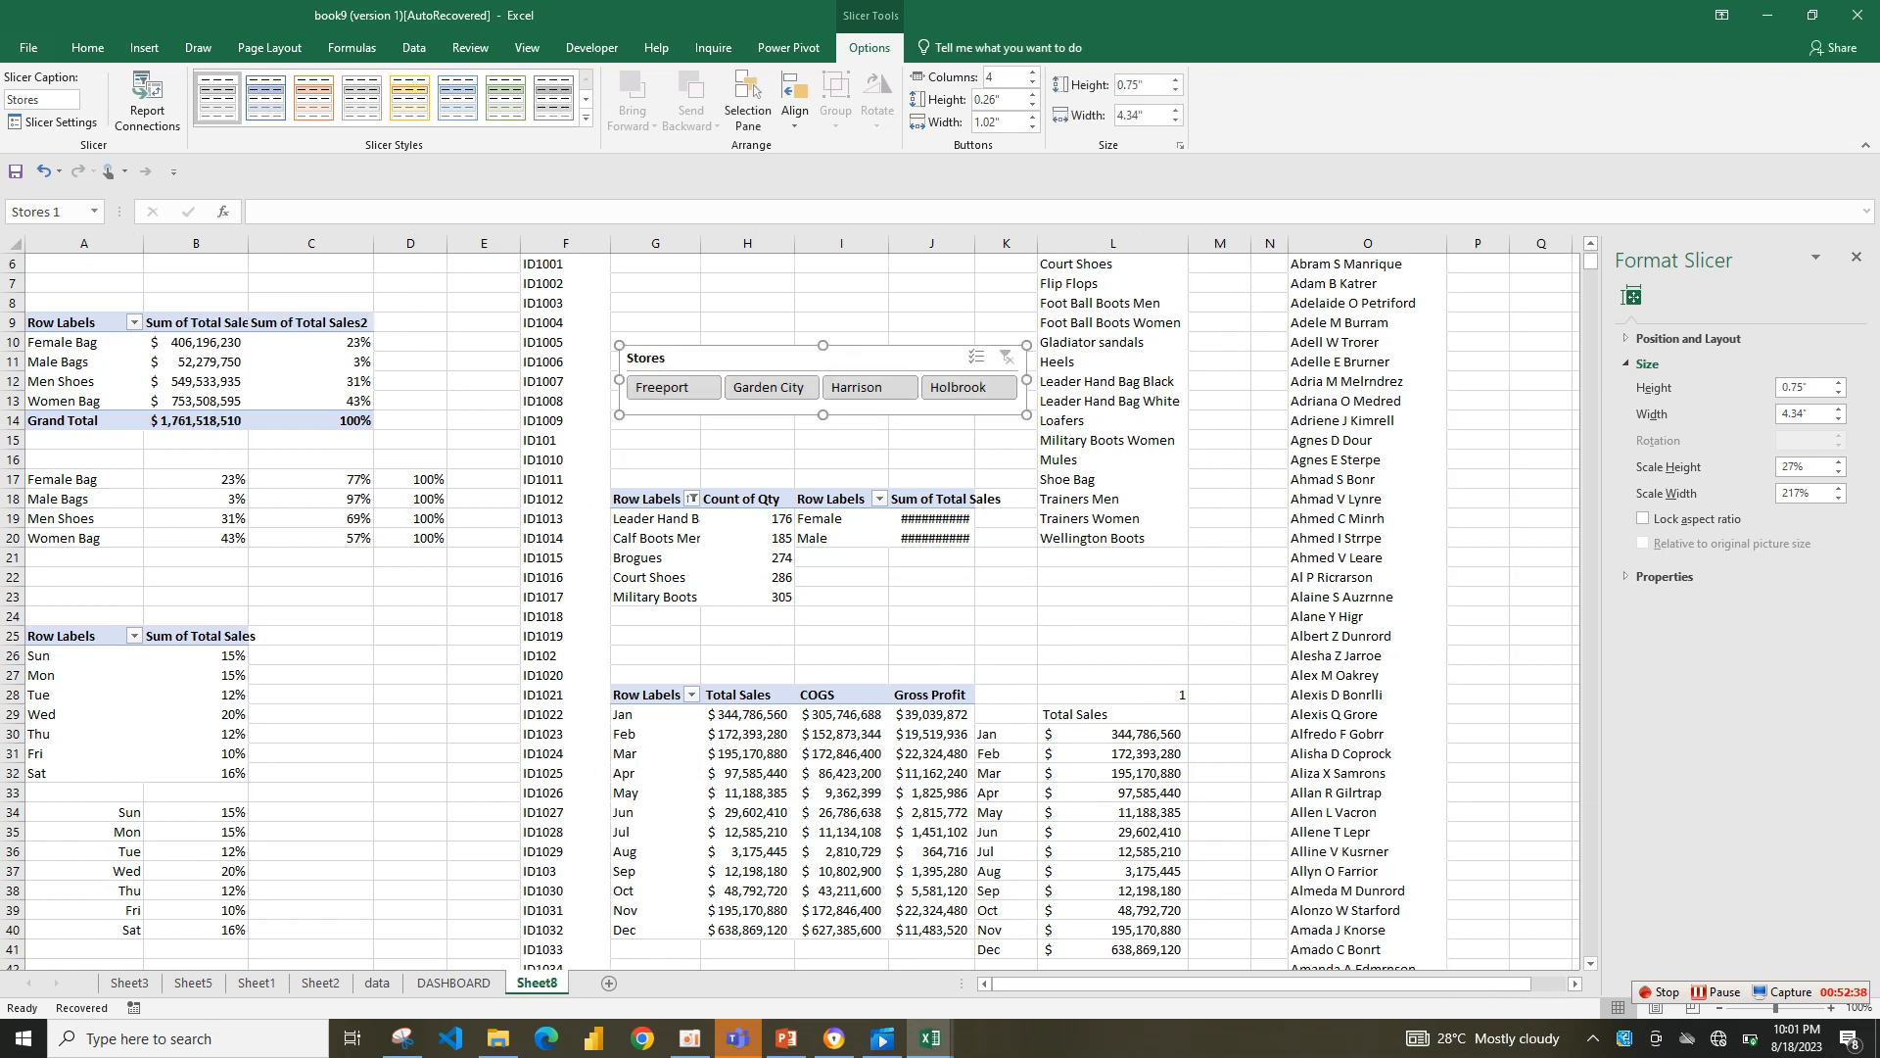
click(54, 121)
click(623, 661)
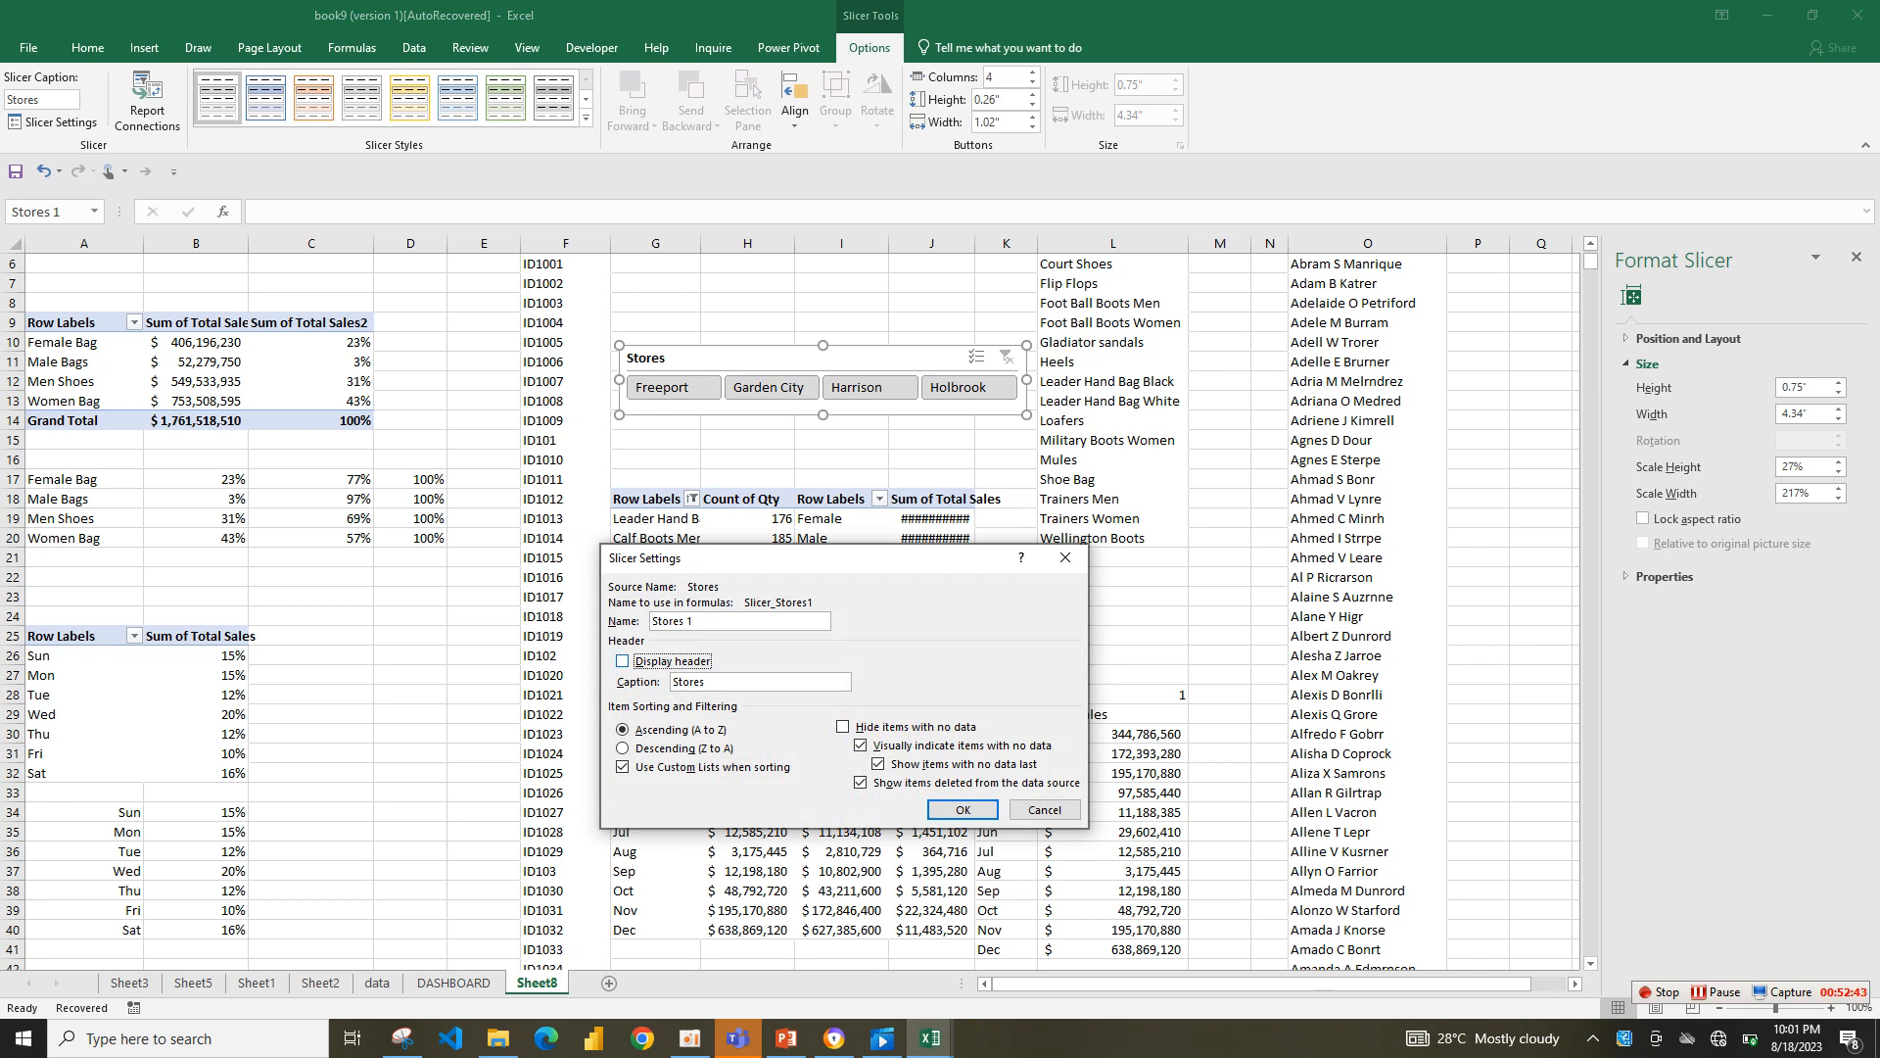
click(963, 809)
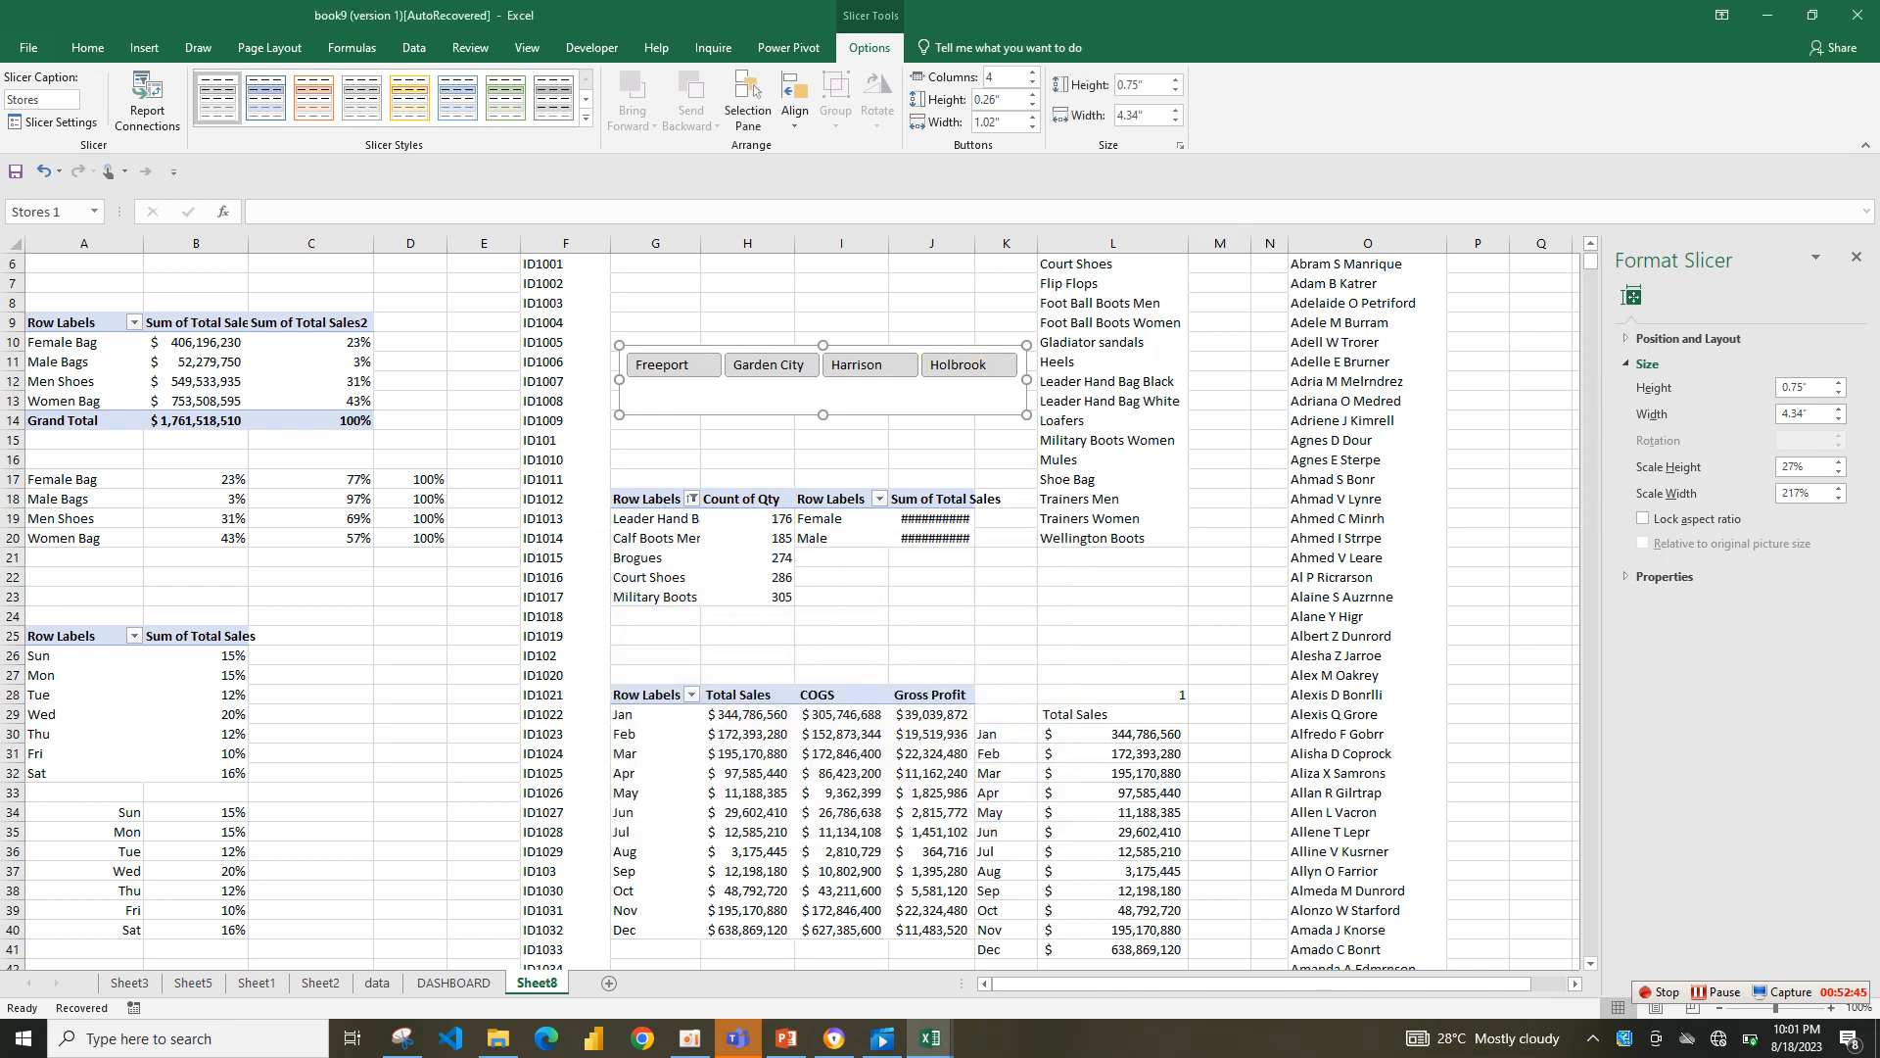
drag(823, 415, 822, 388)
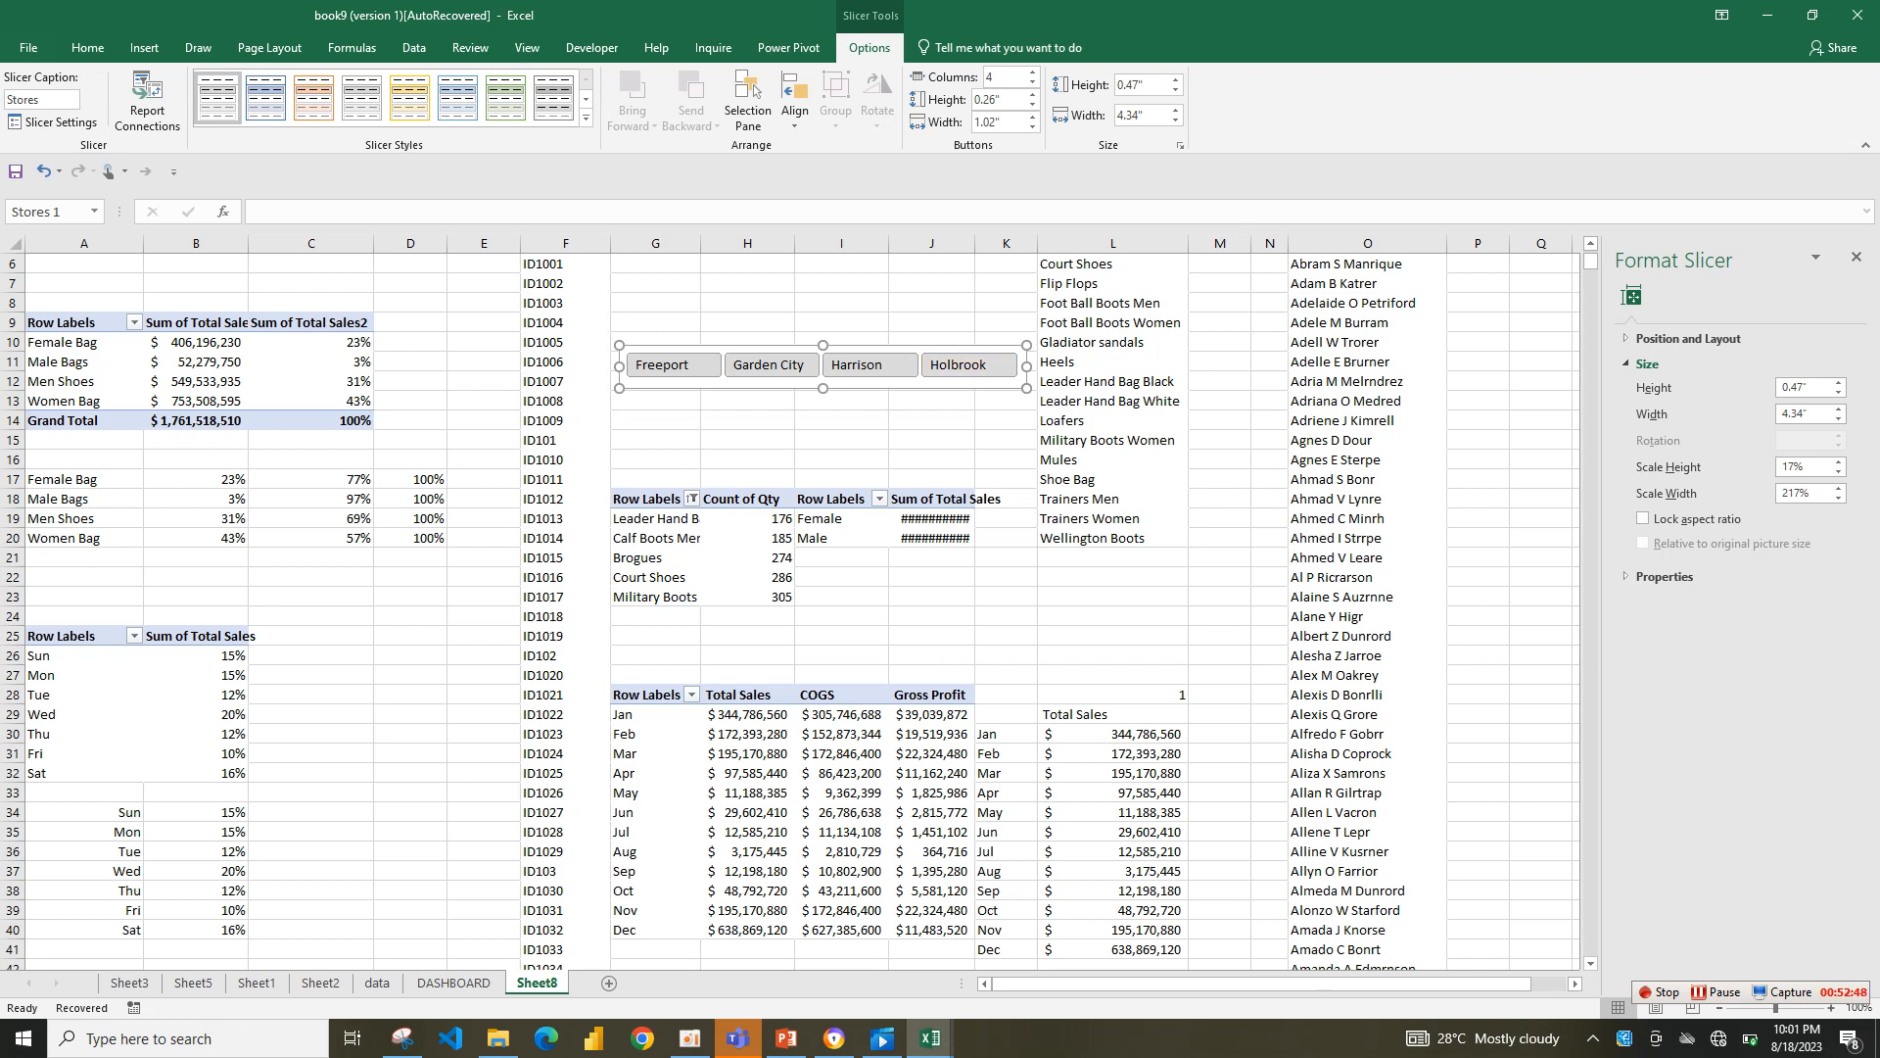
- Move the Stores slicer to the DASHBOARD sheet, placing it between the title and the category cards at about 11.09" wide
click(752, 772)
click(453, 983)
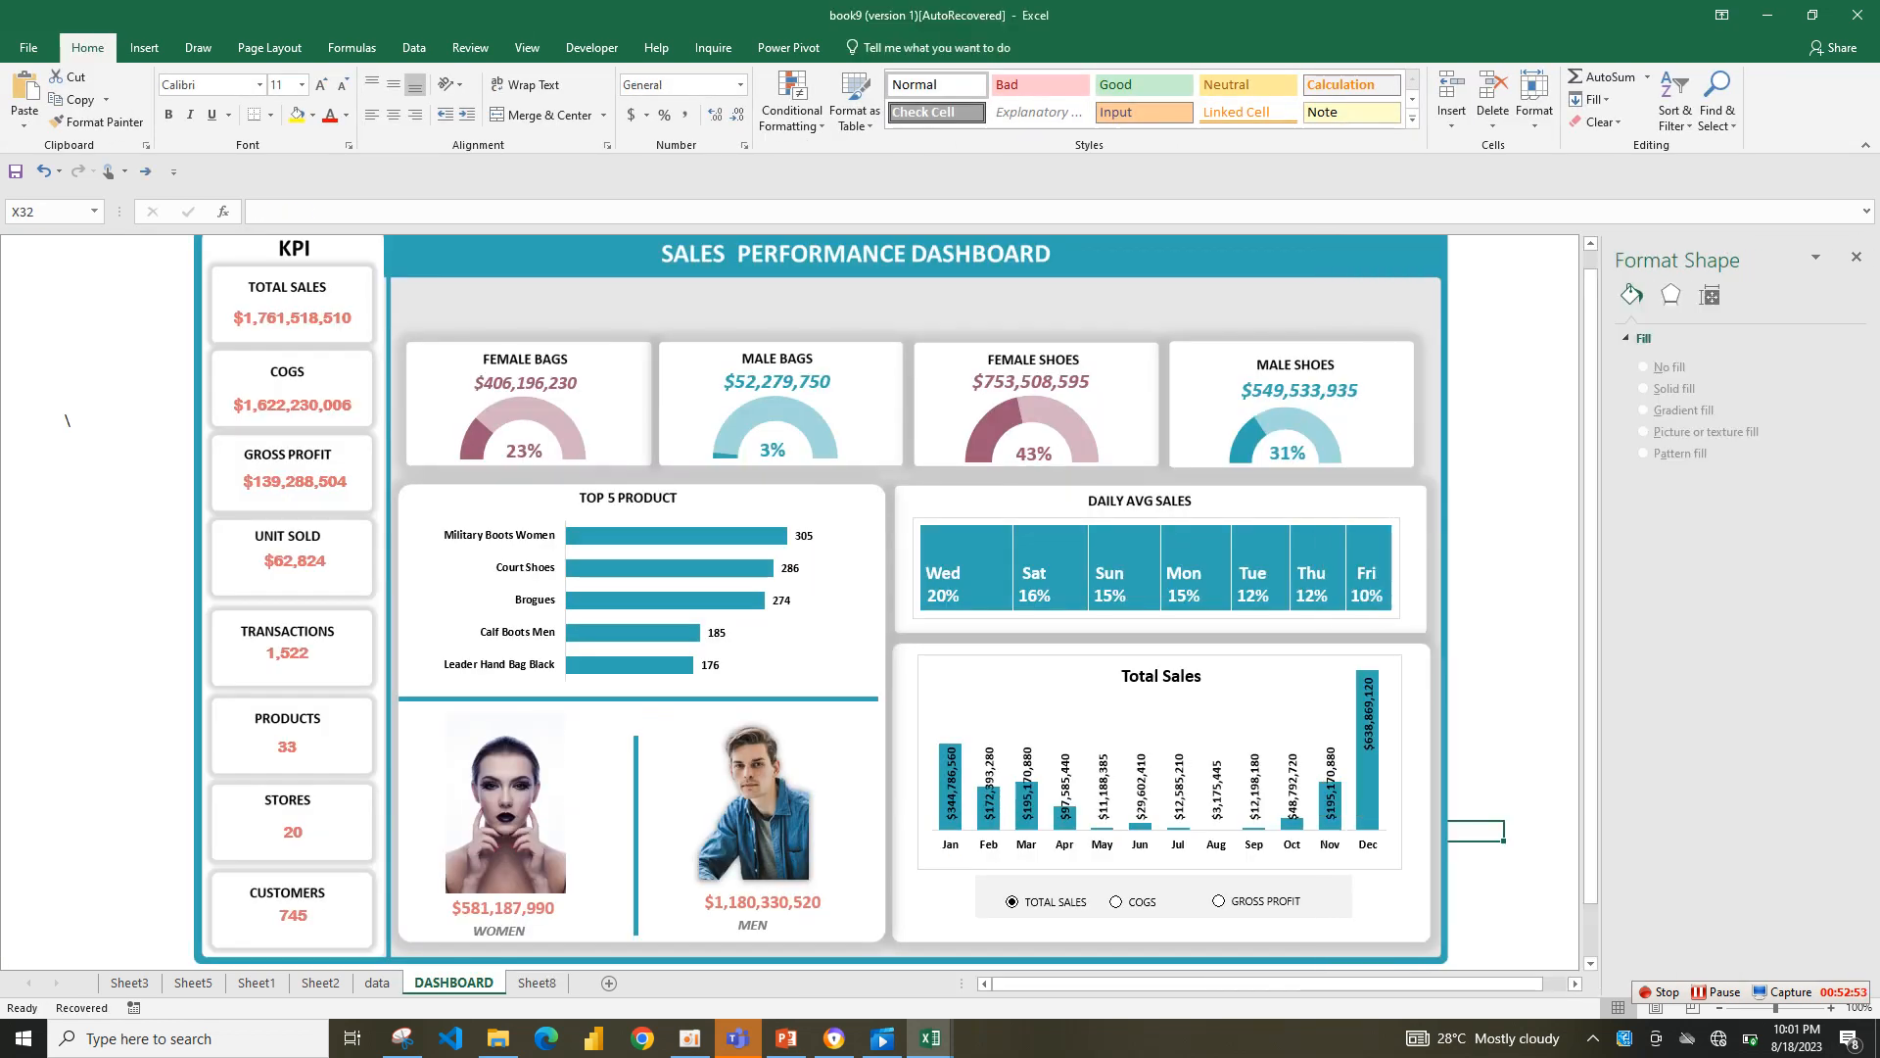
right_click(587, 315)
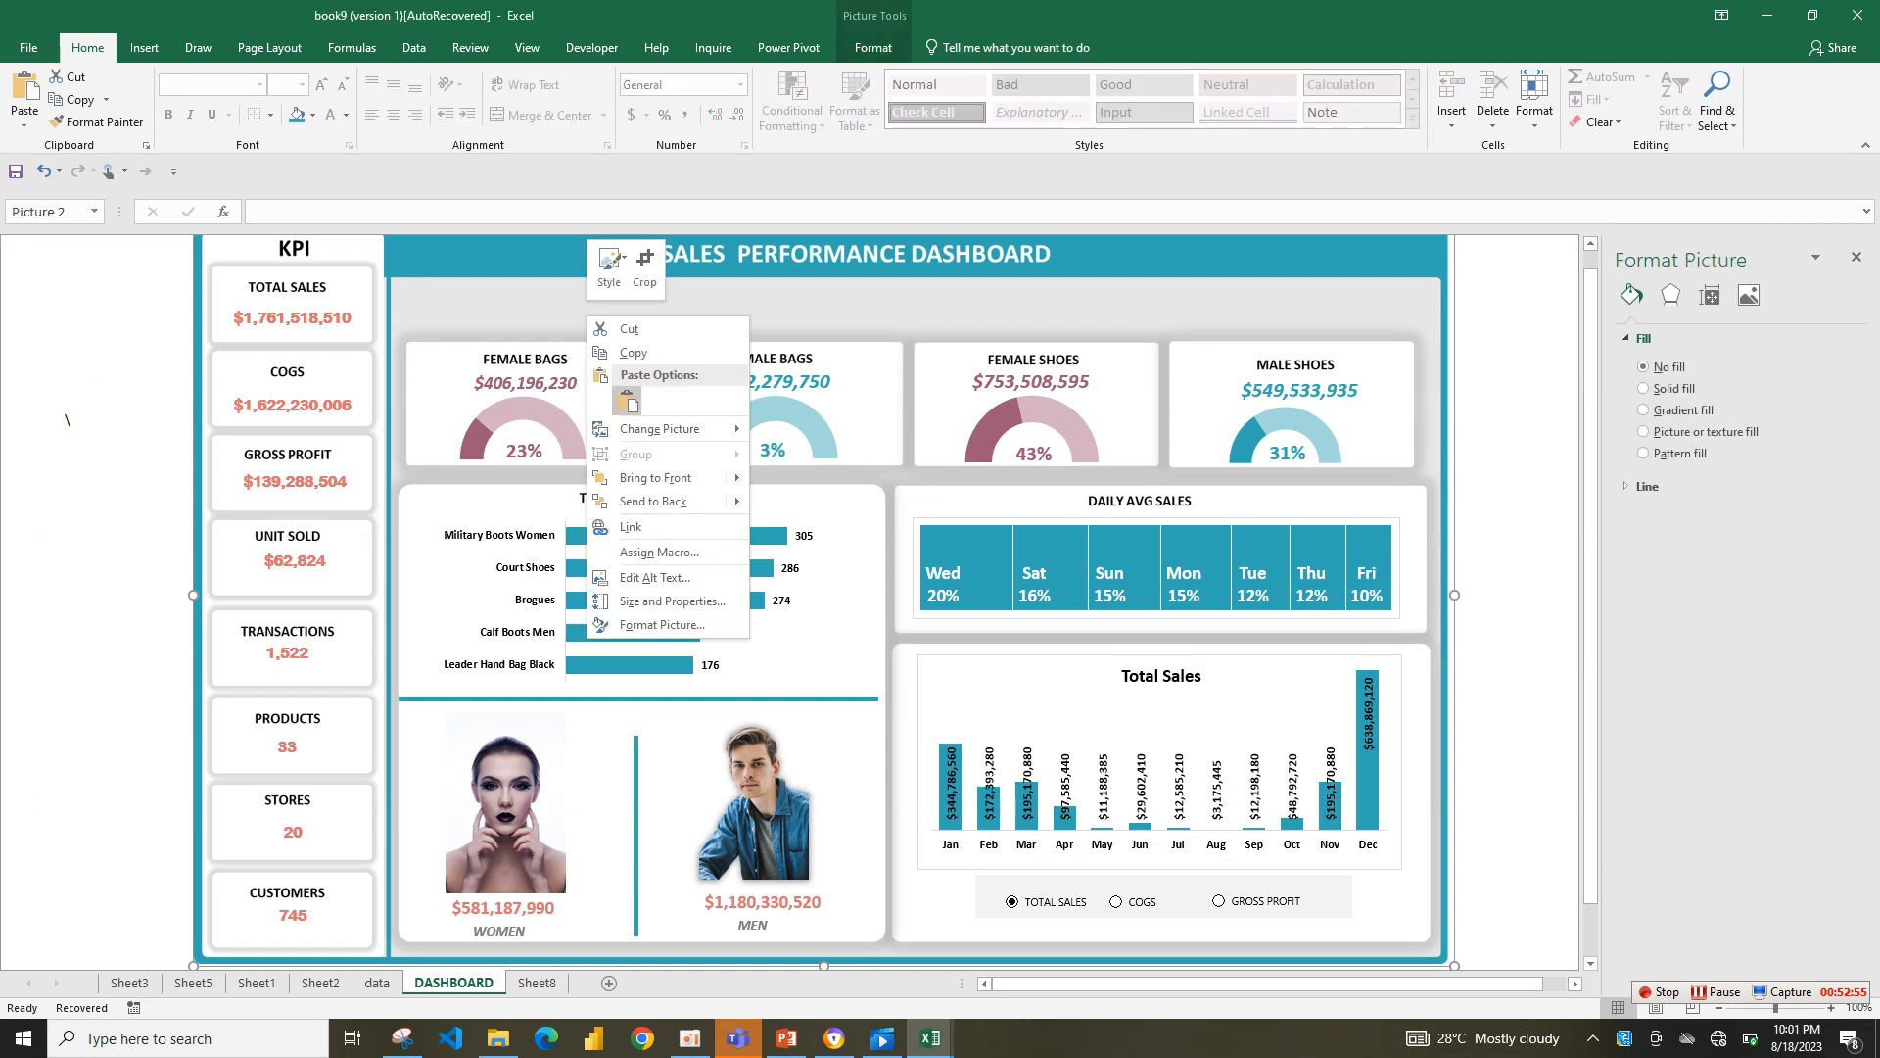
click(628, 402)
drag(549, 264, 1445, 304)
click(1431, 350)
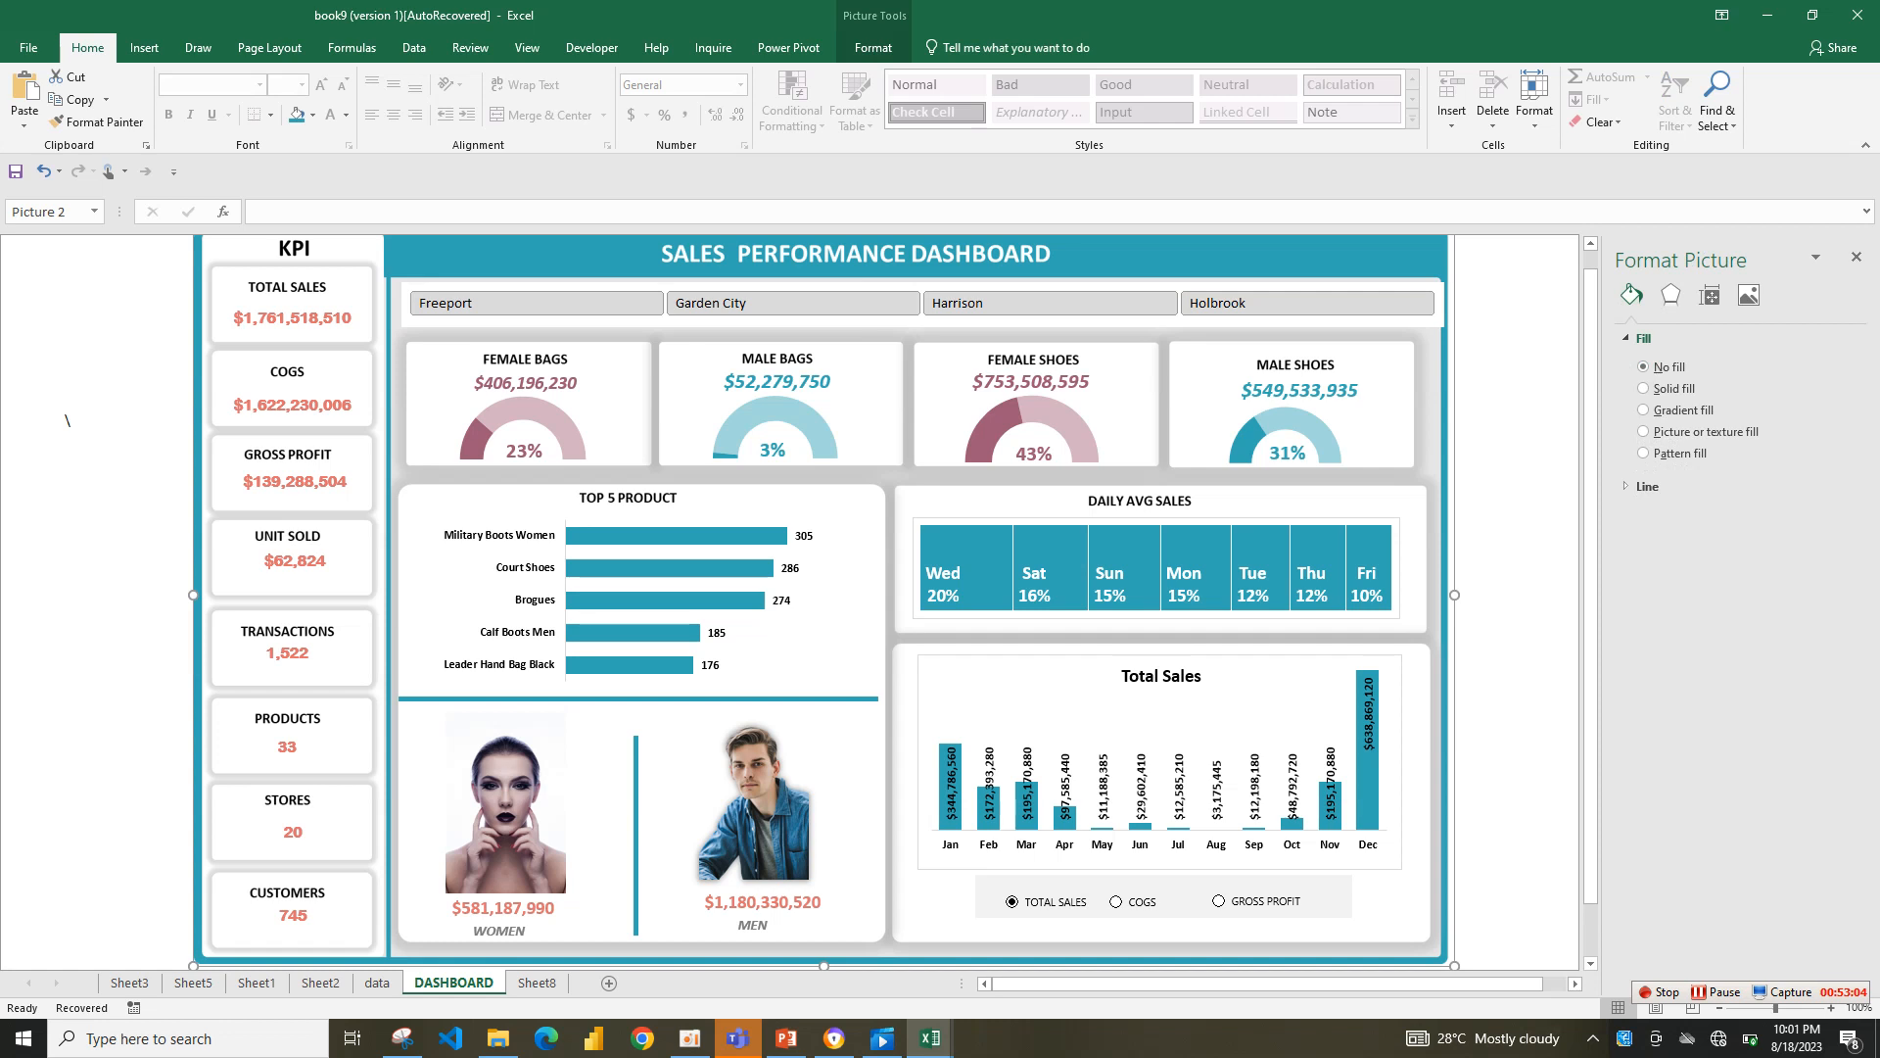
drag(1410, 322, 1409, 329)
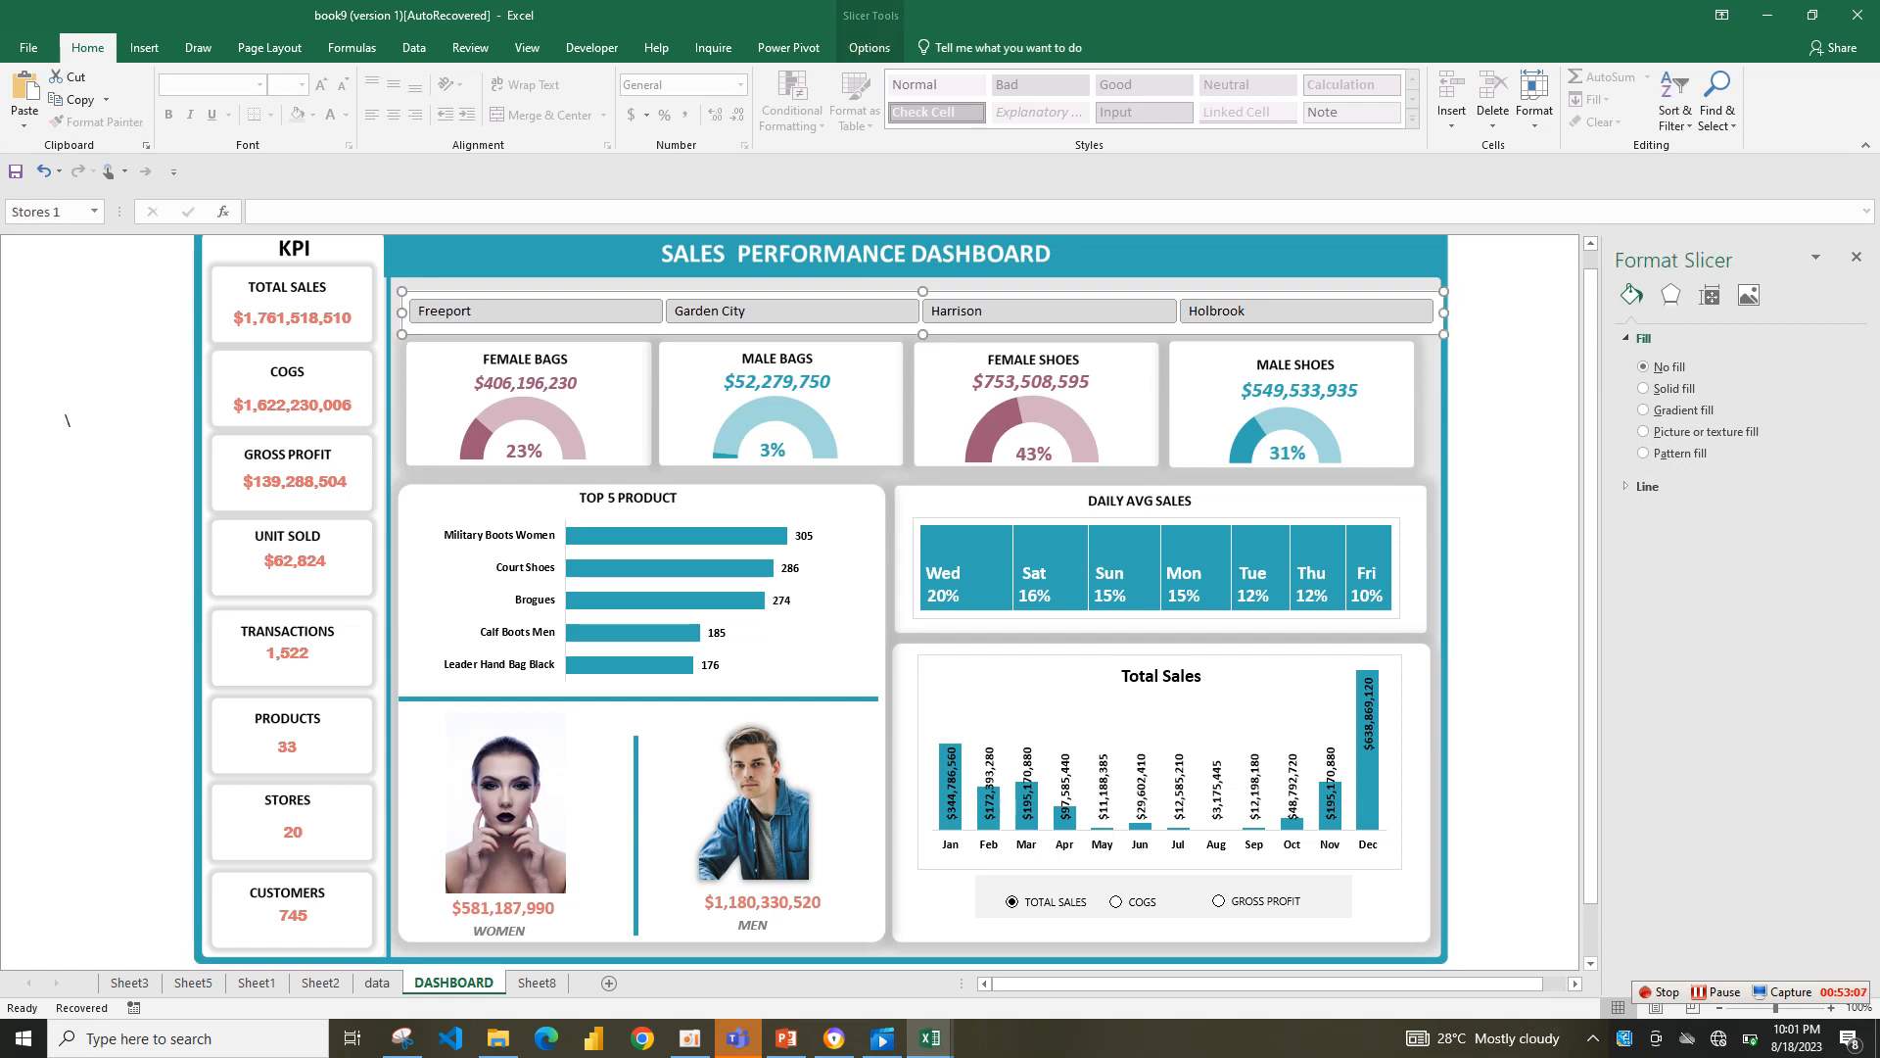
- Test the slicer by filtering the dashboard repeatedly by Garden City, Harrison, Holbrook and Freeport, ending on Harrison
click(793, 311)
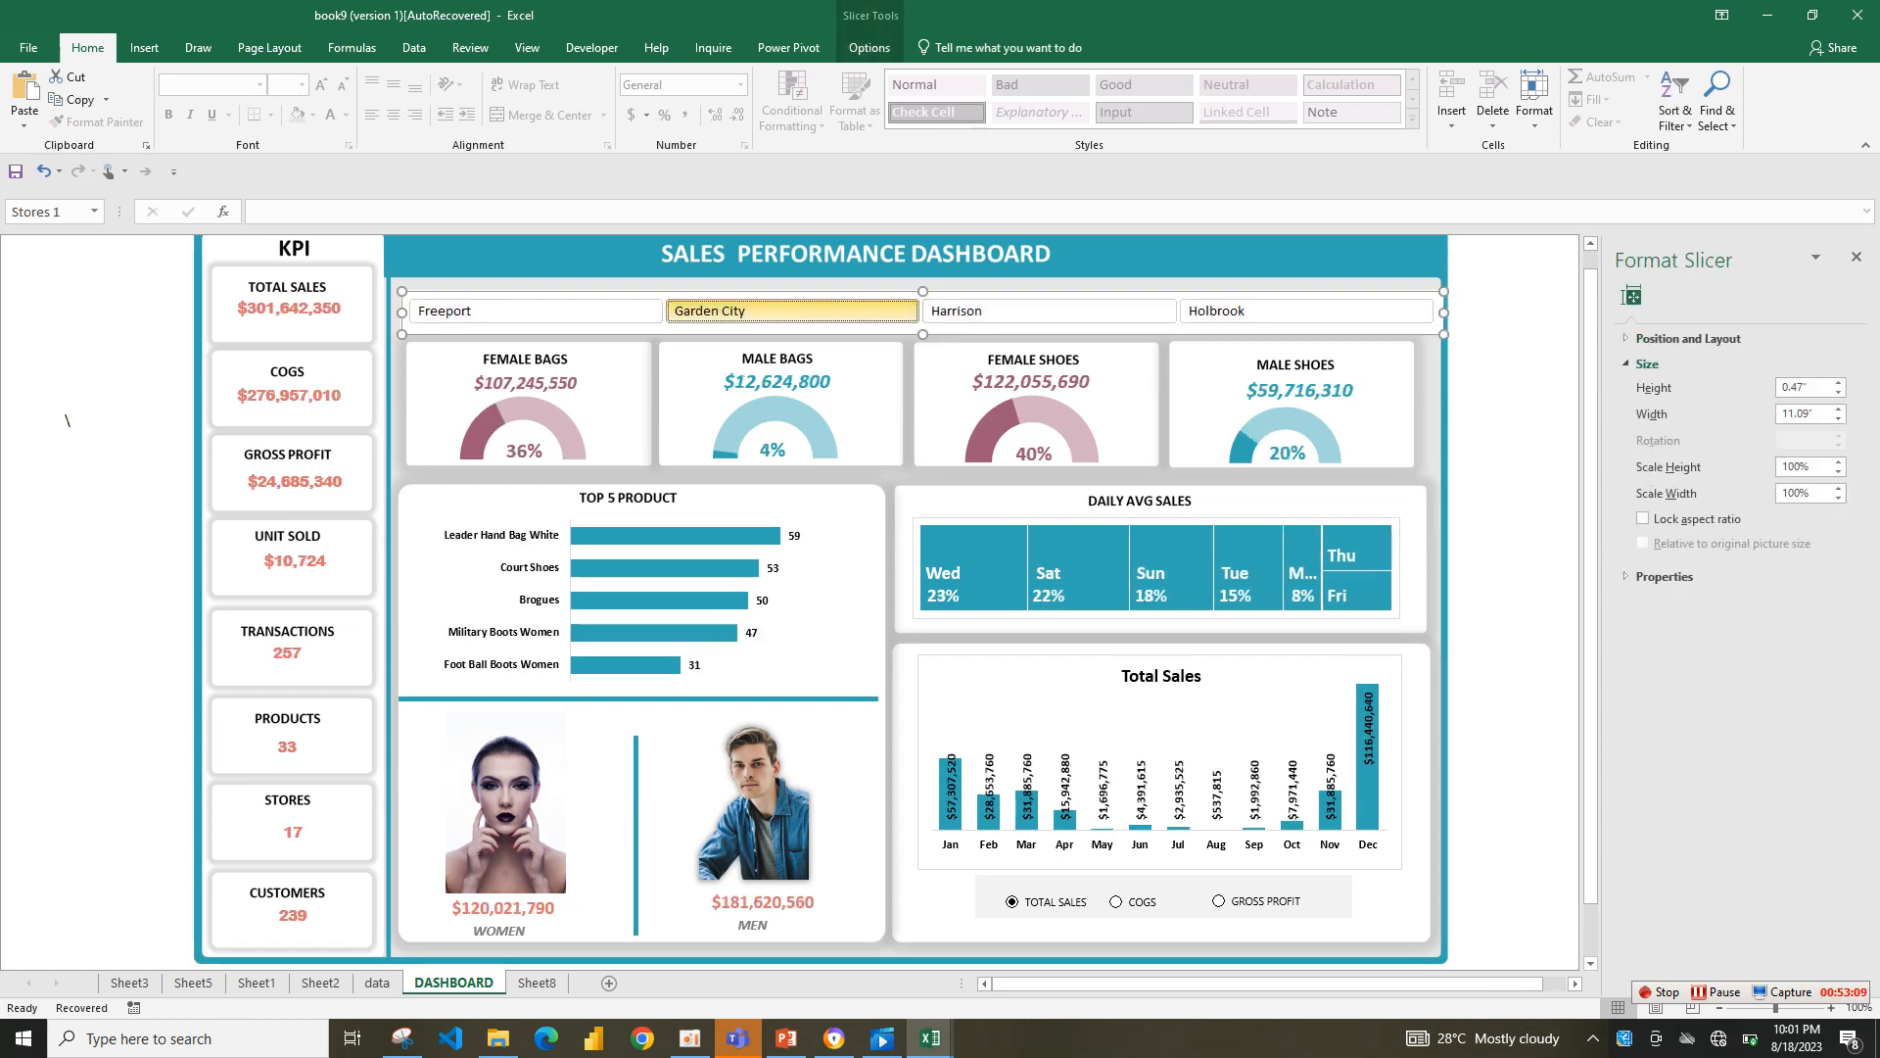
click(1048, 311)
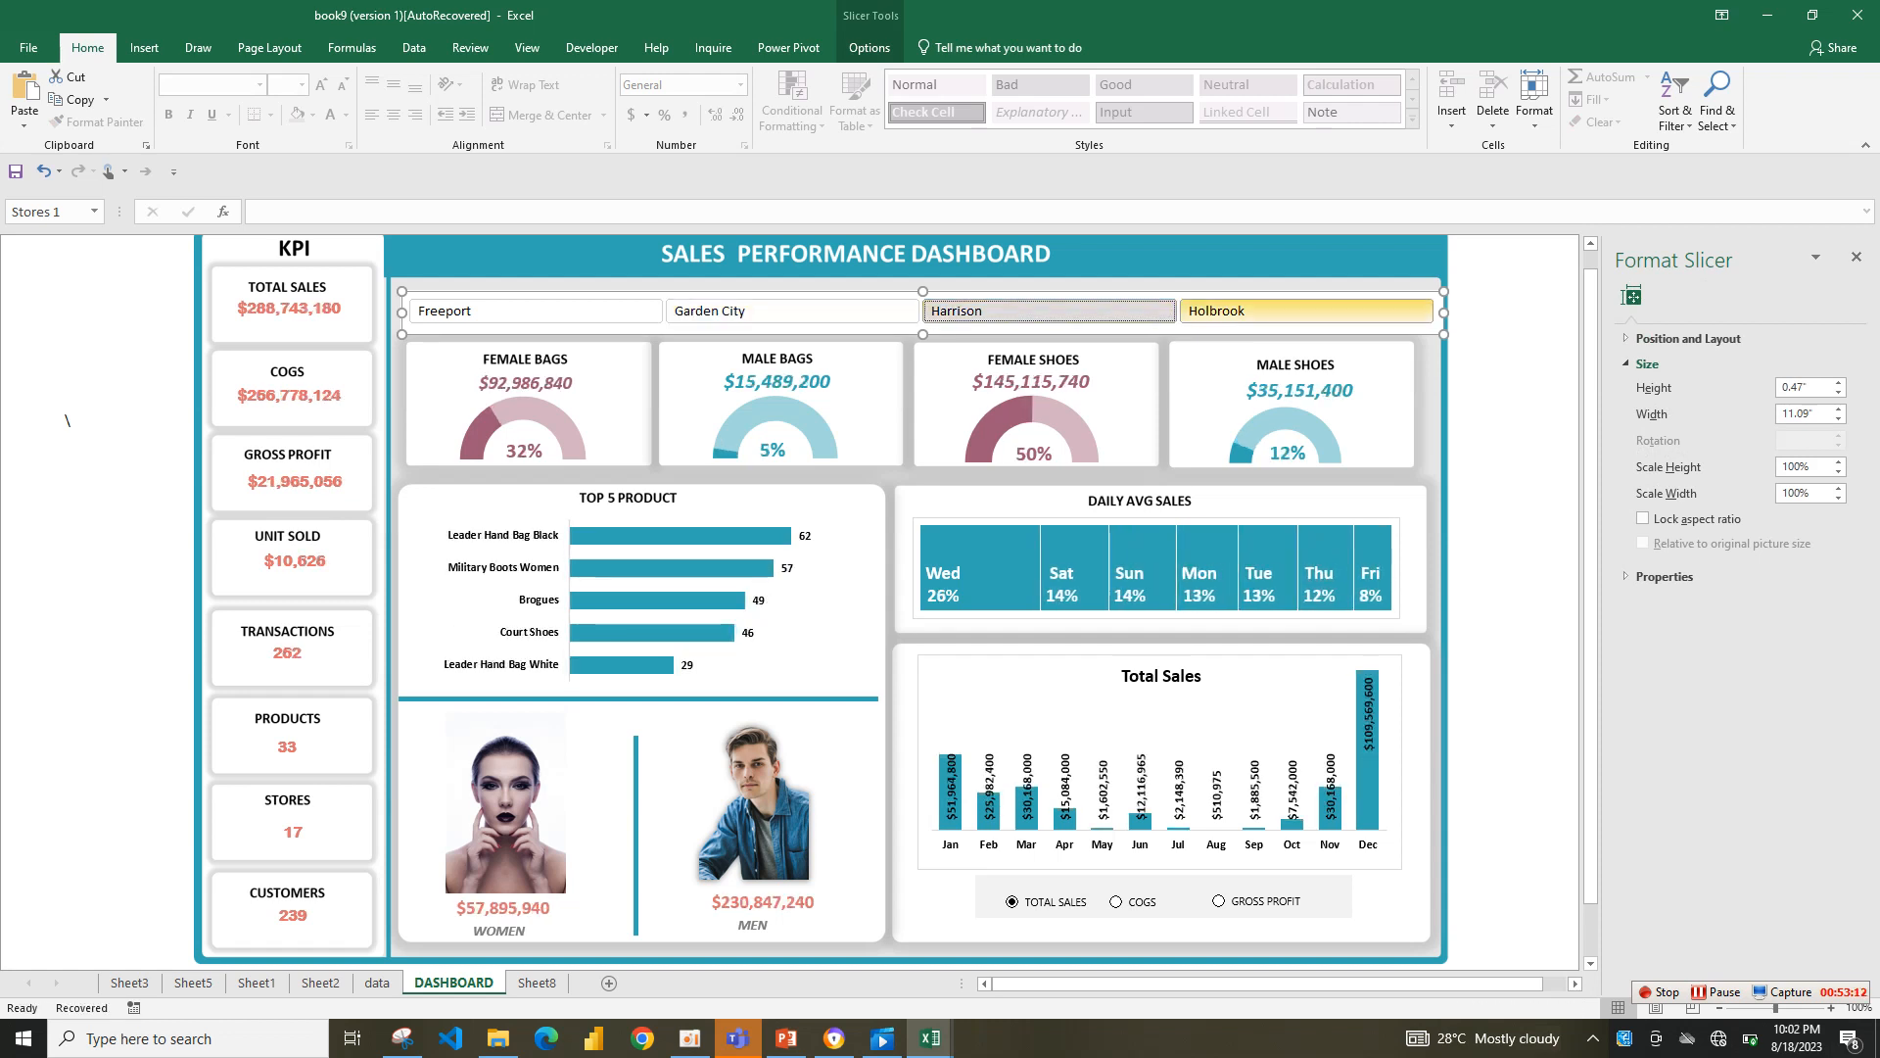
click(1307, 311)
click(536, 312)
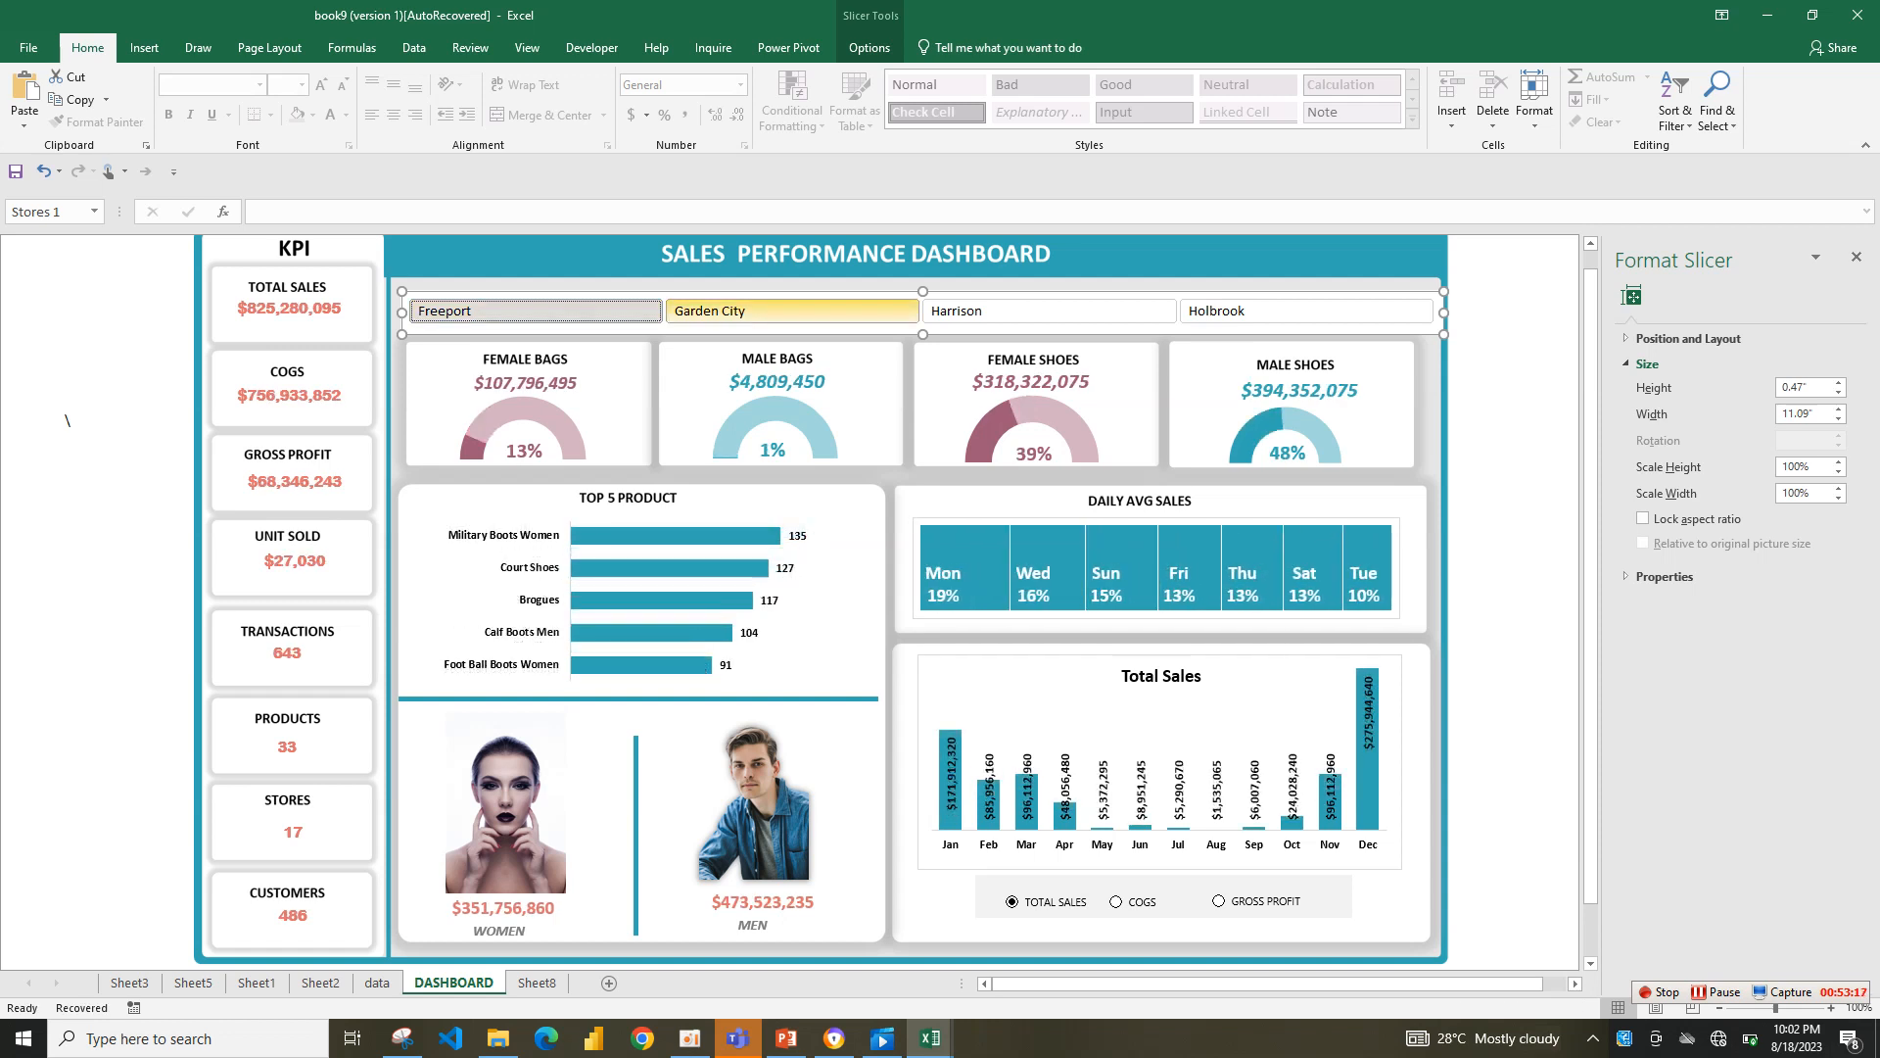
click(792, 311)
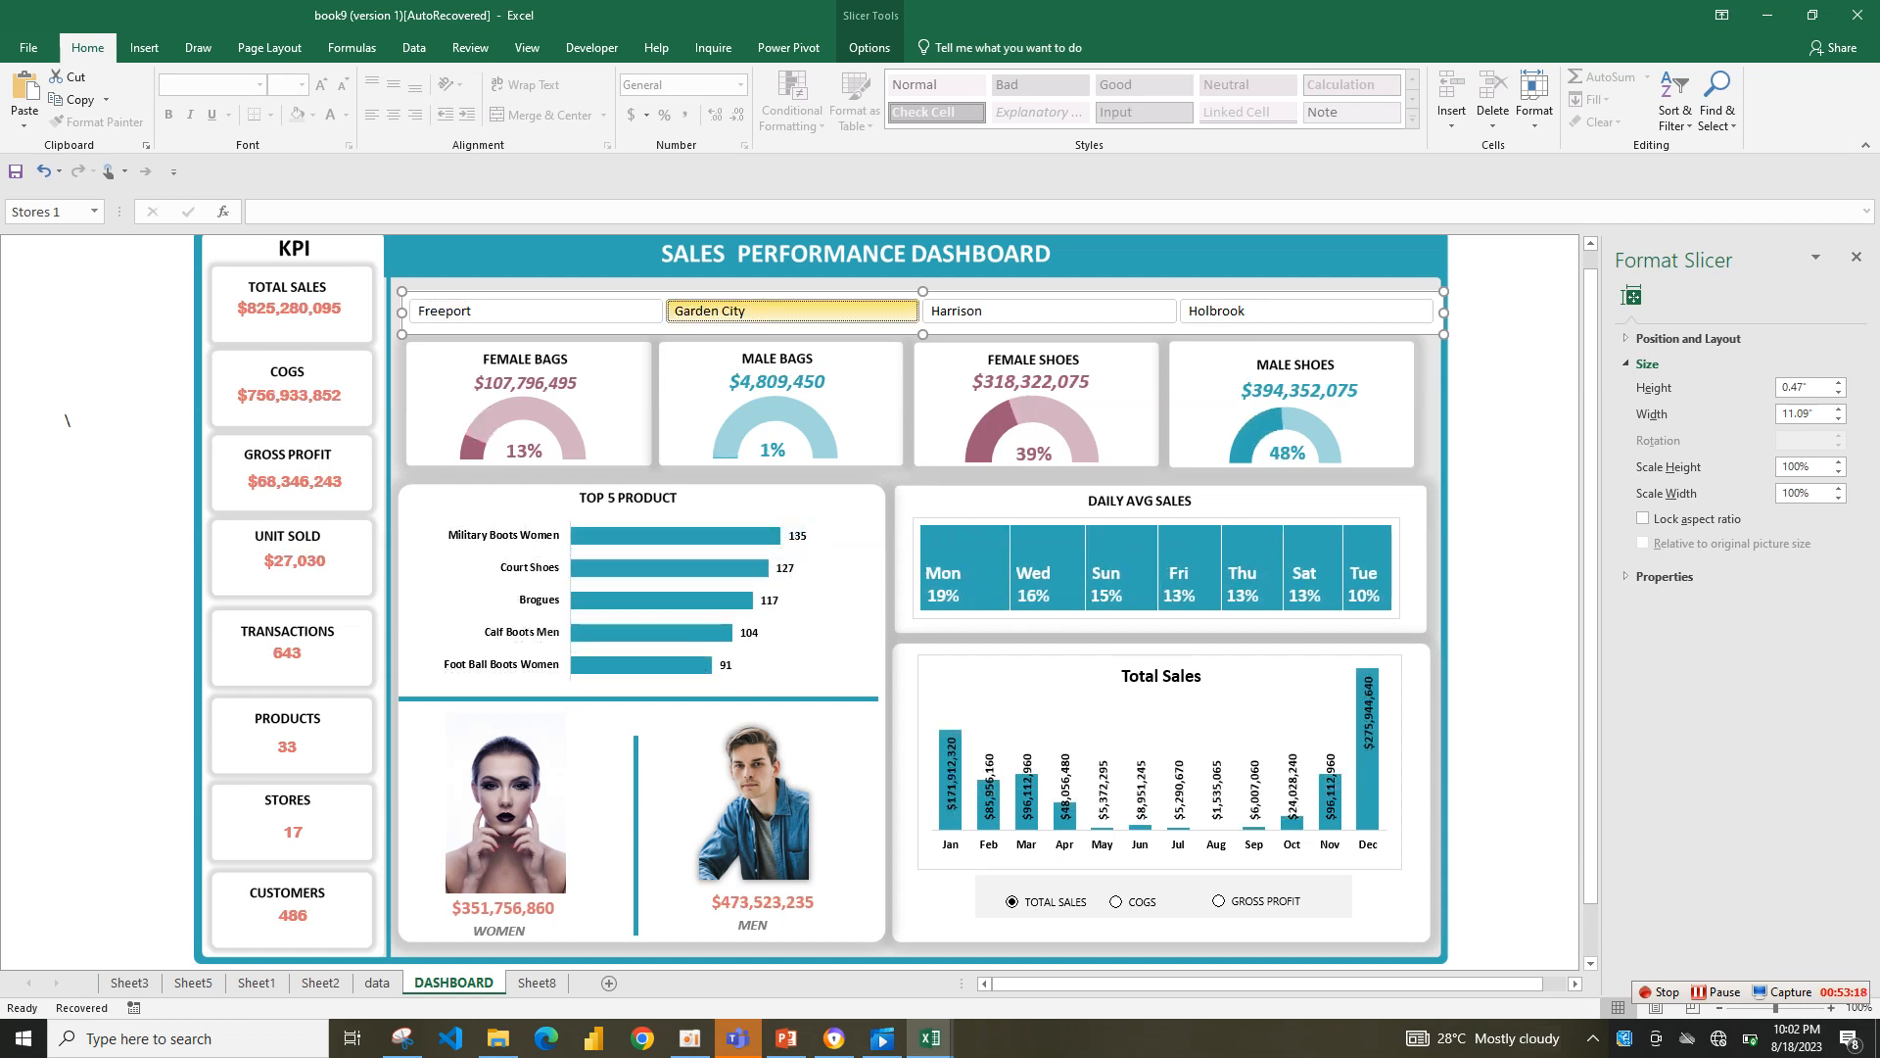
click(1048, 312)
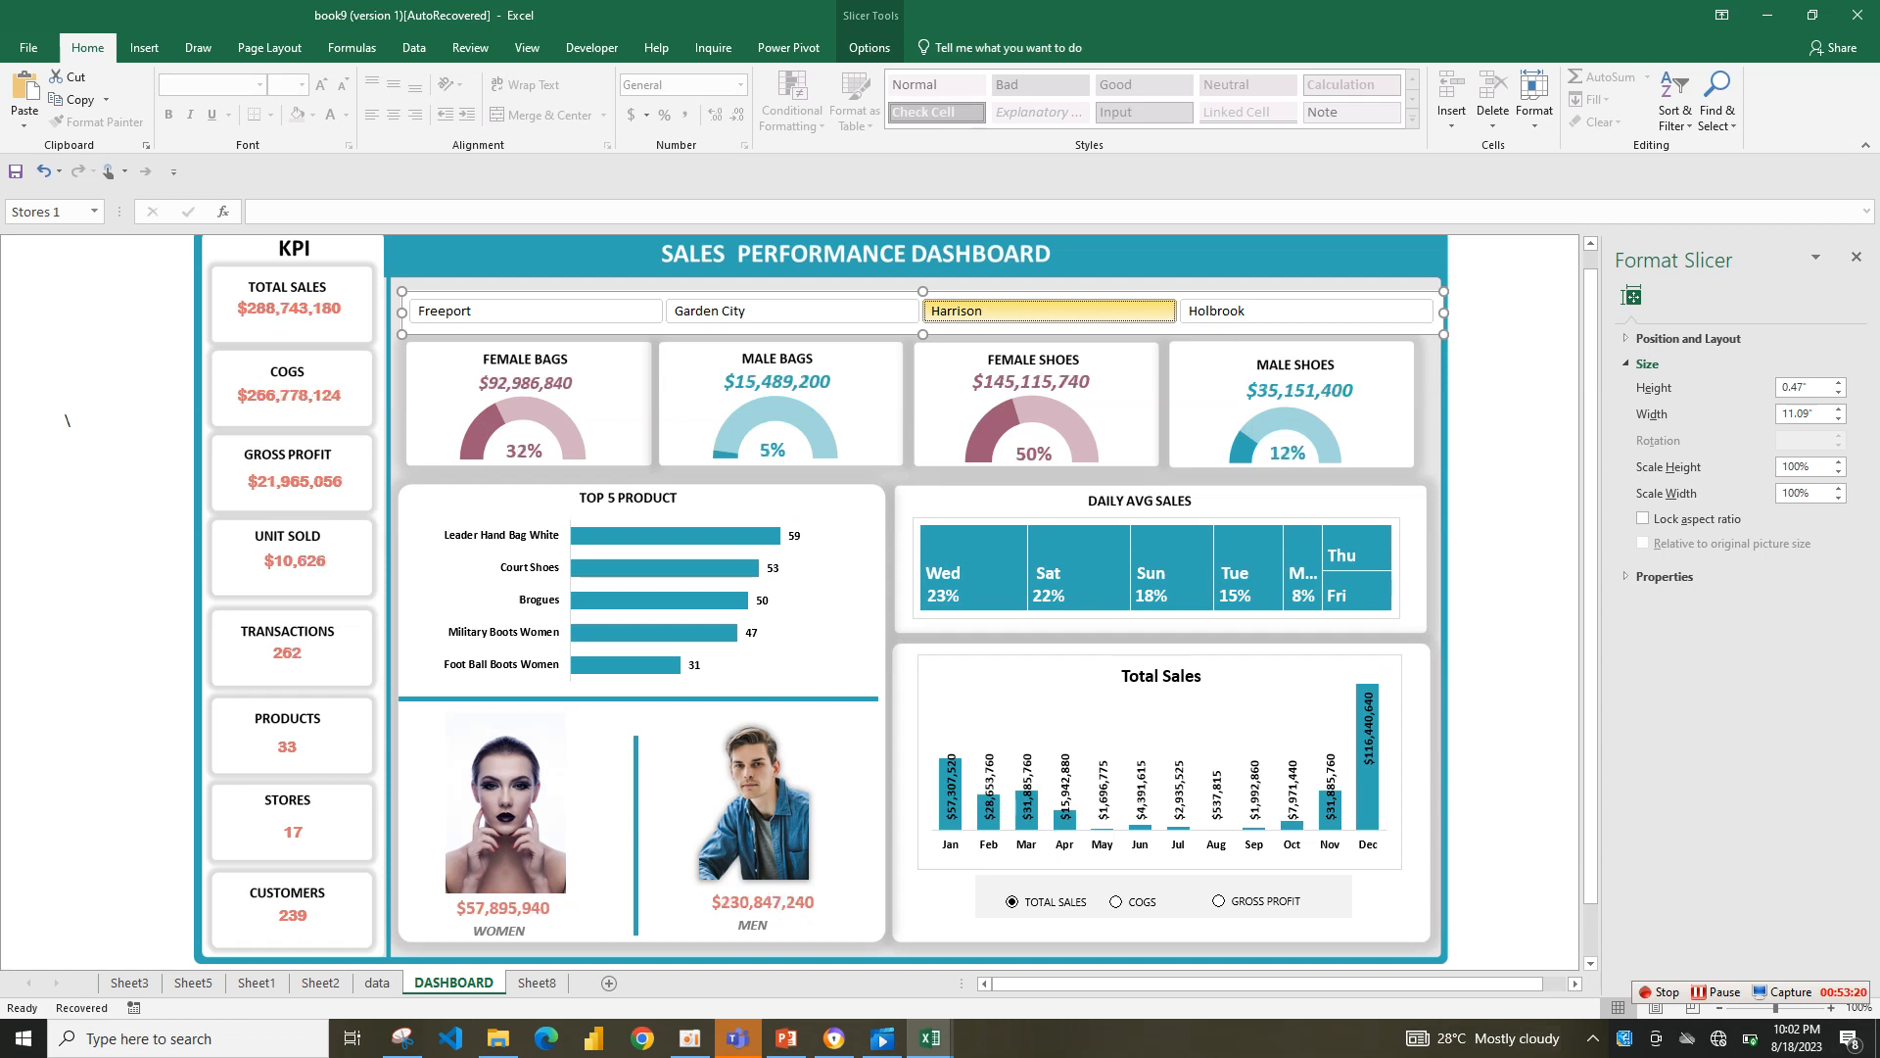
click(1306, 311)
click(1049, 311)
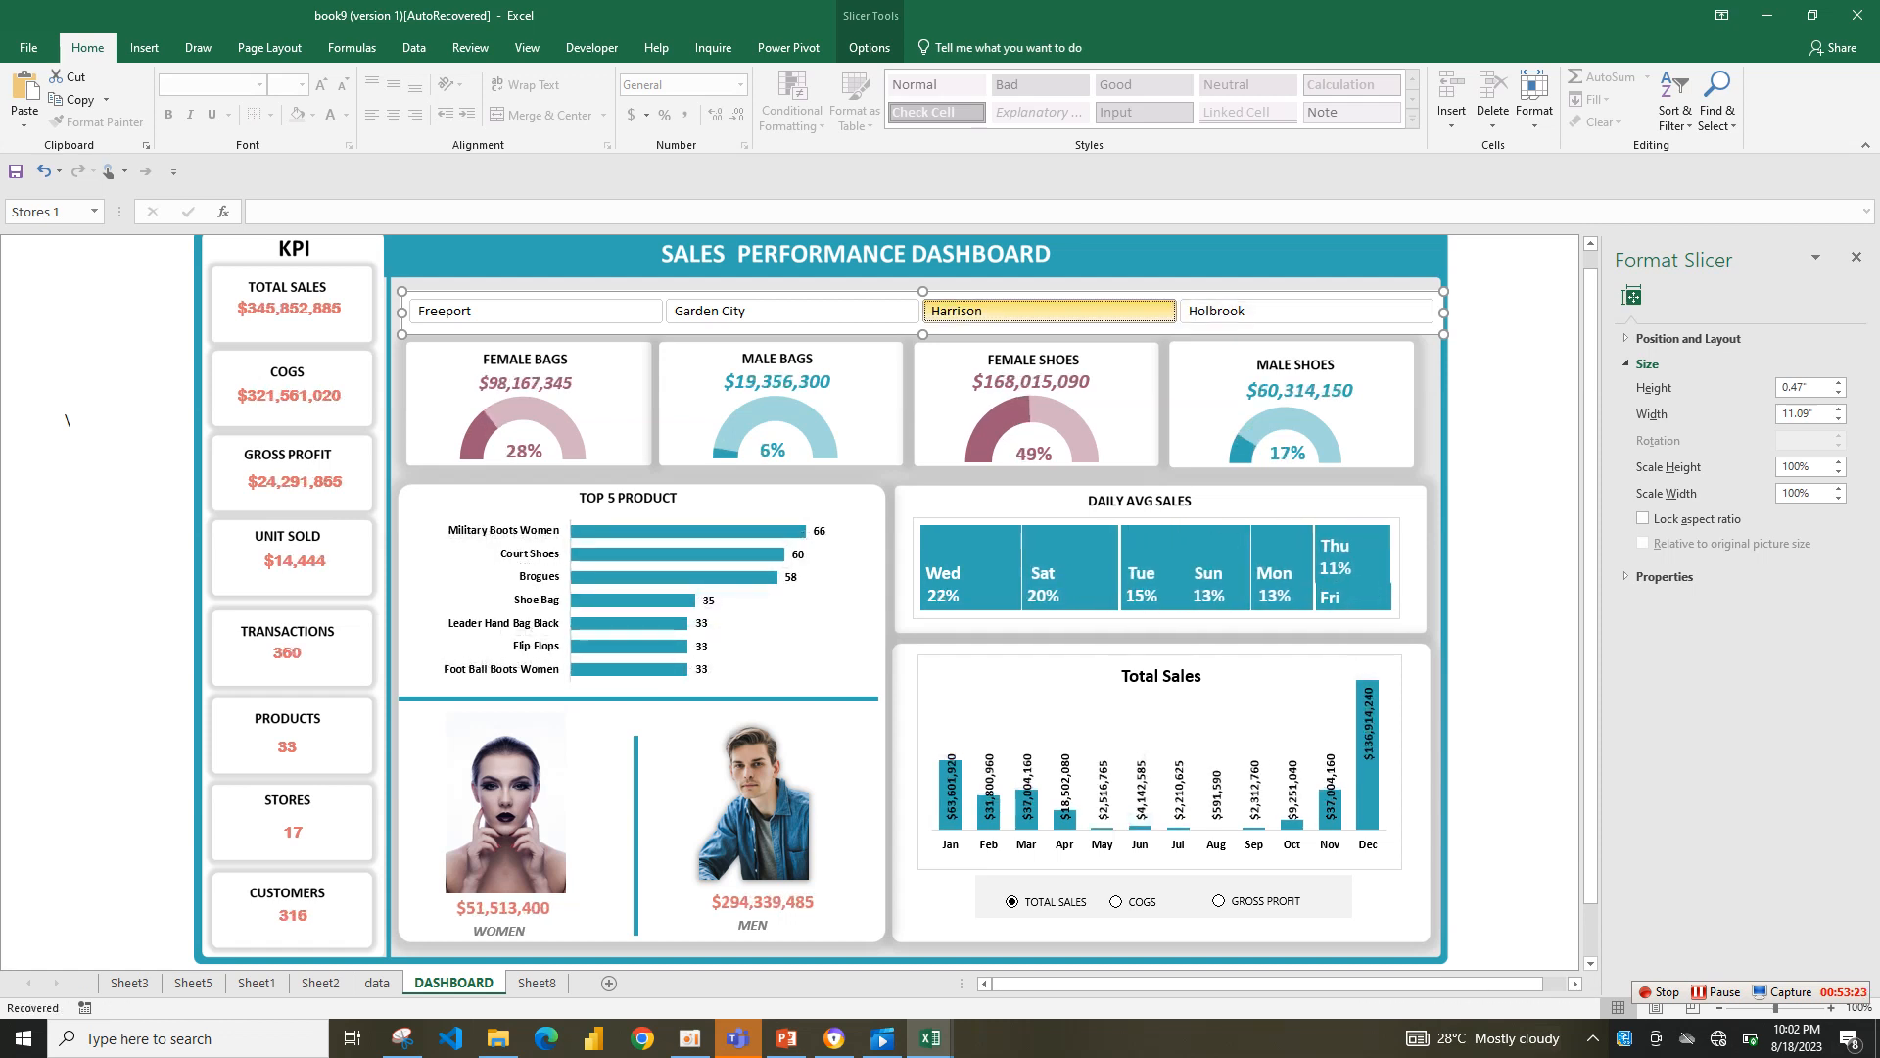
click(792, 312)
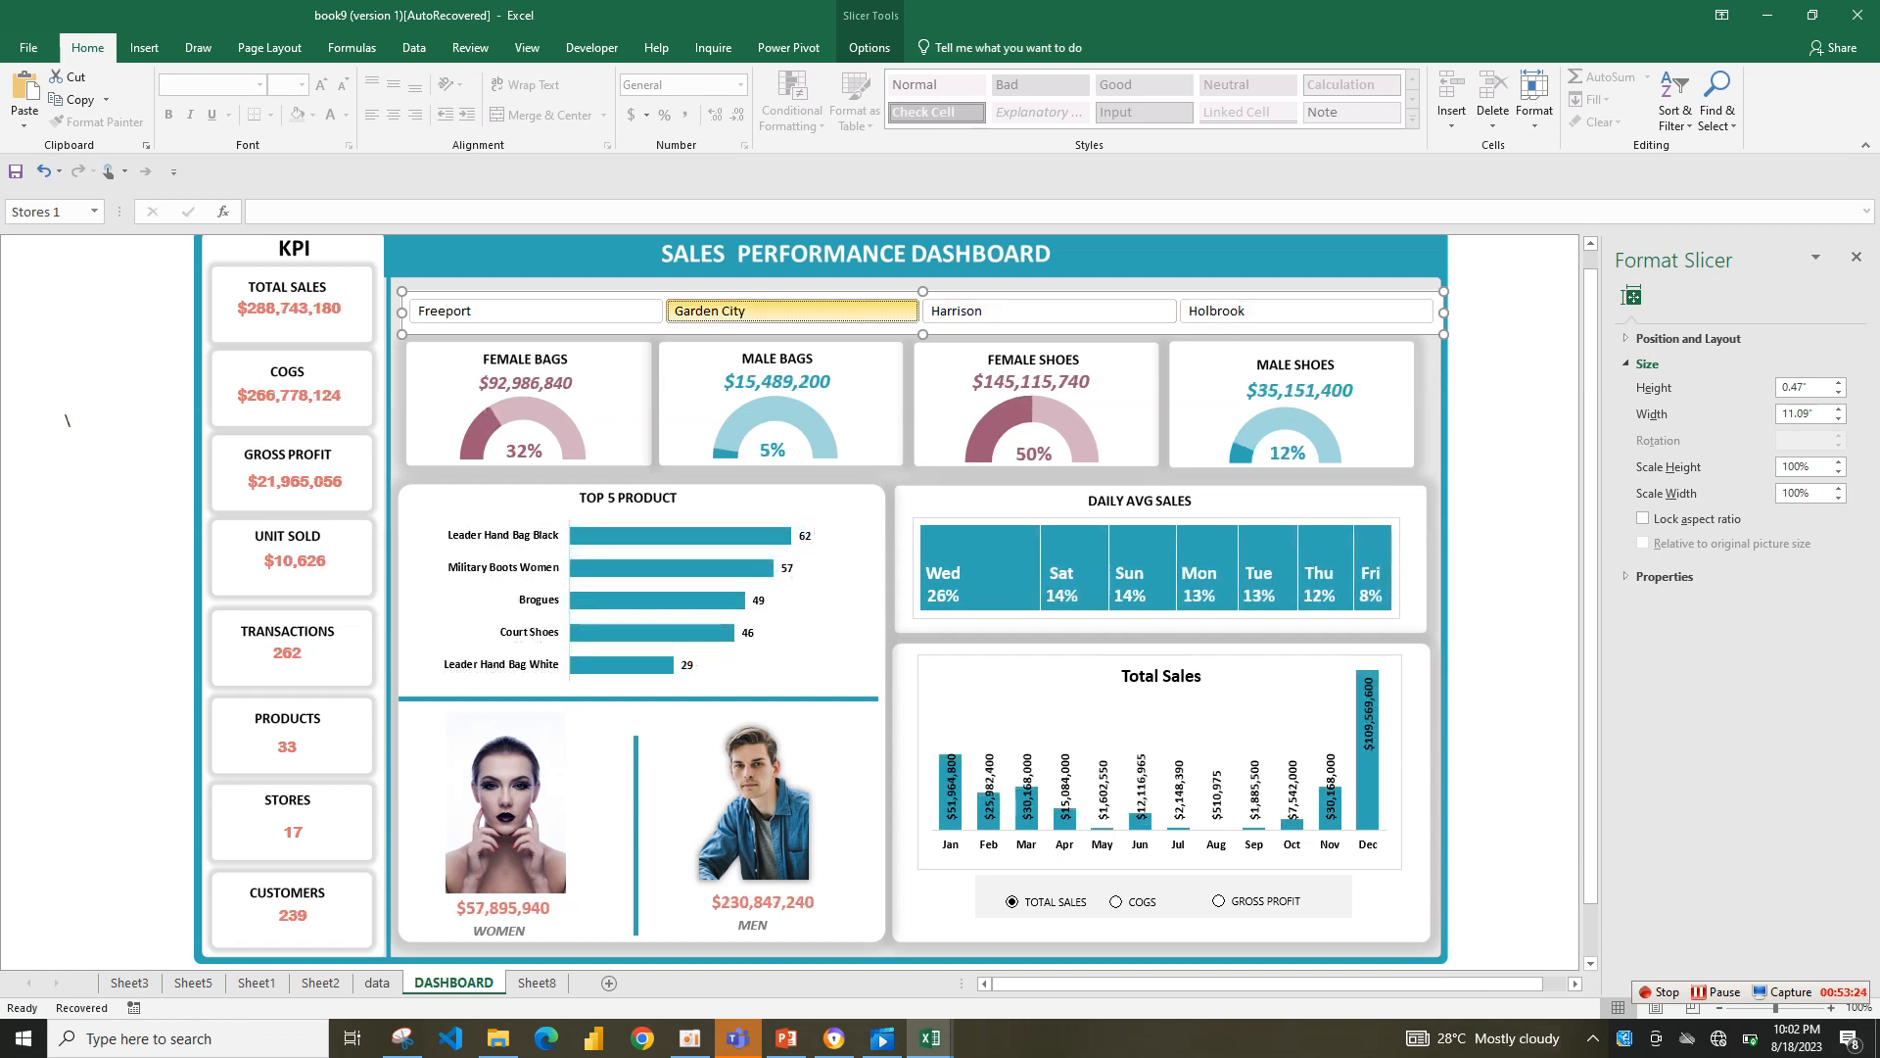
click(536, 312)
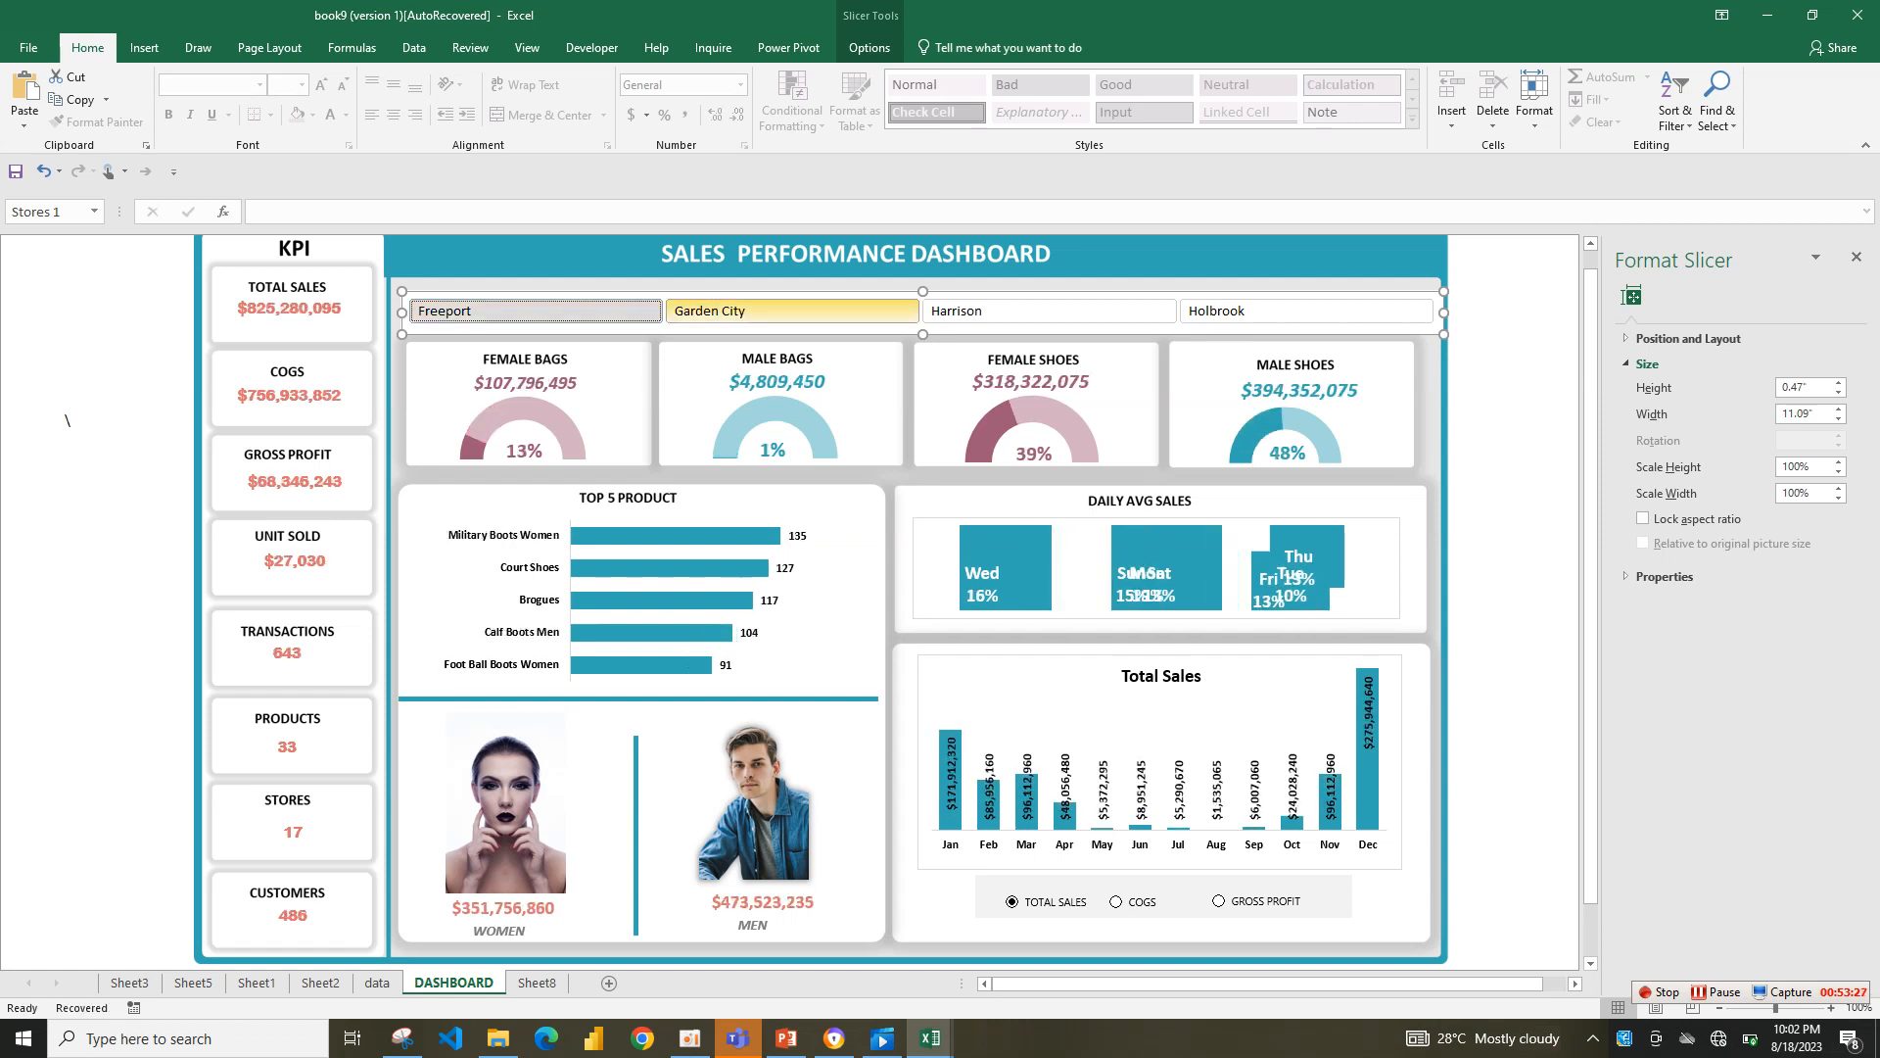
click(792, 311)
click(1049, 311)
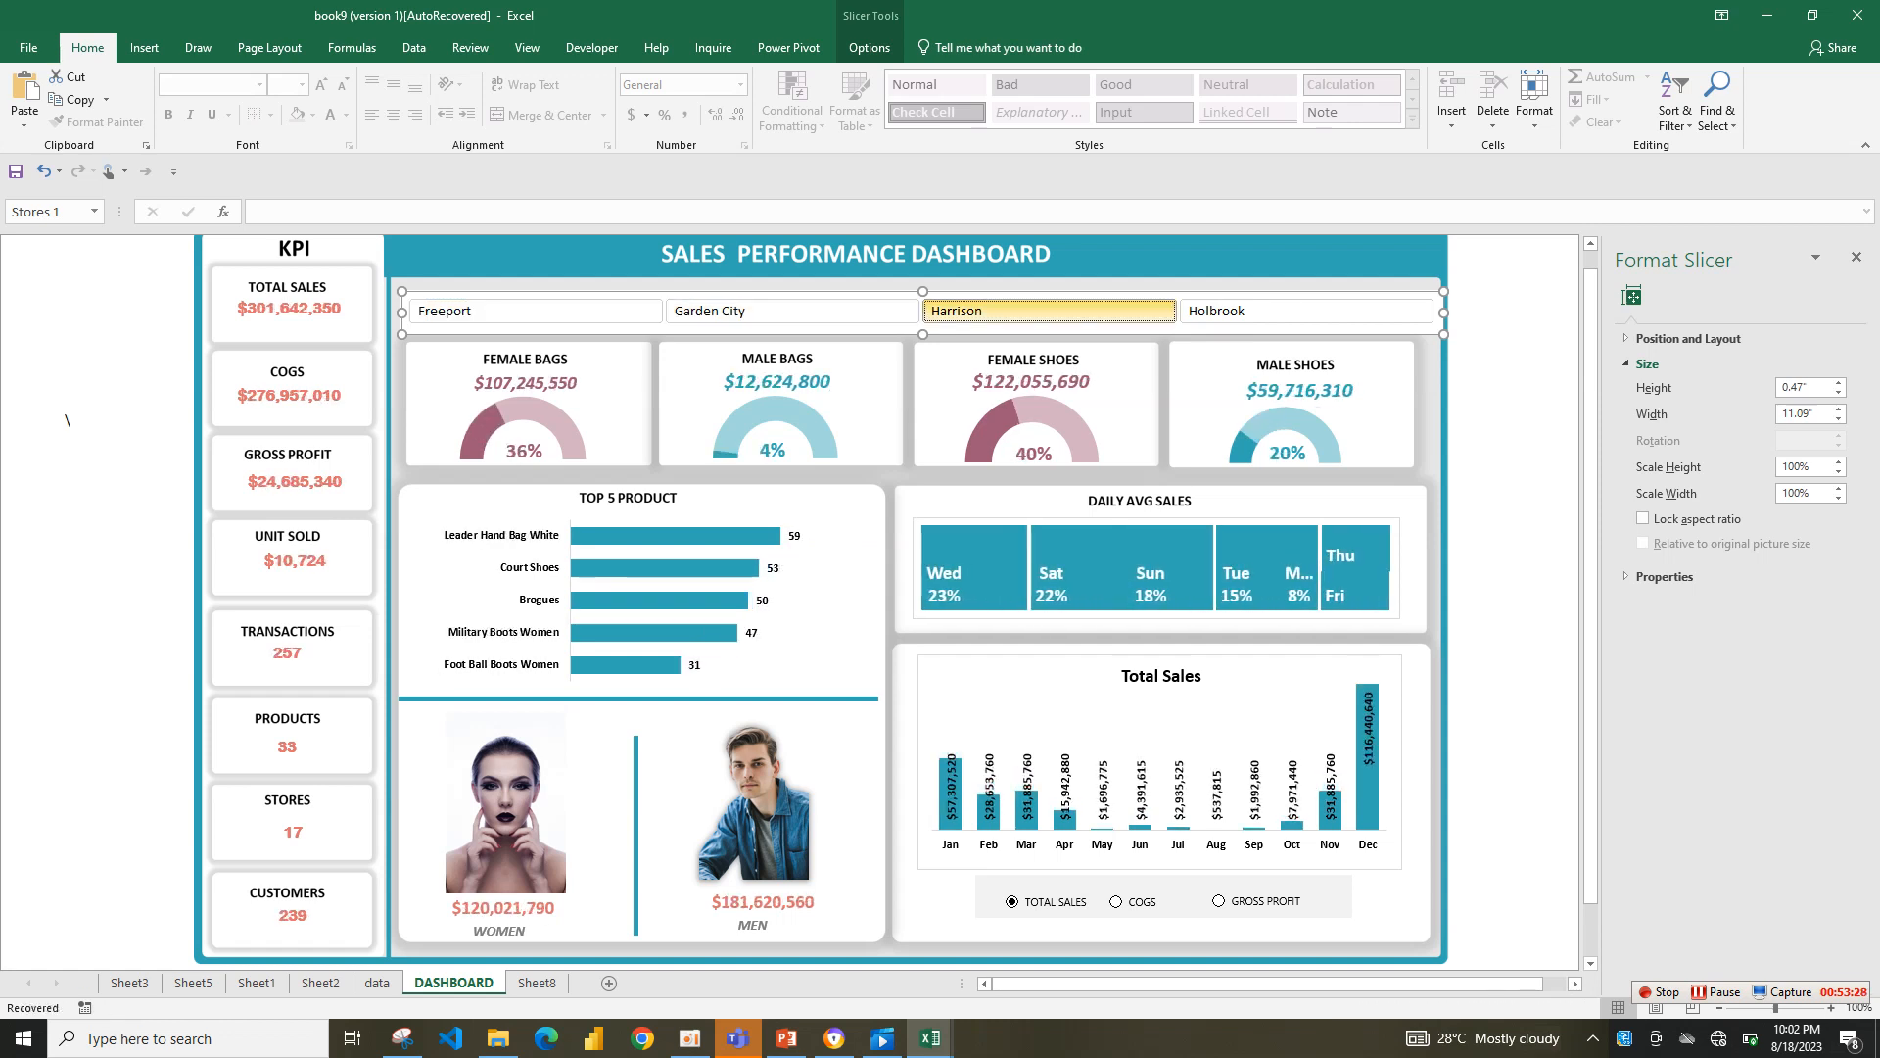
click(1306, 312)
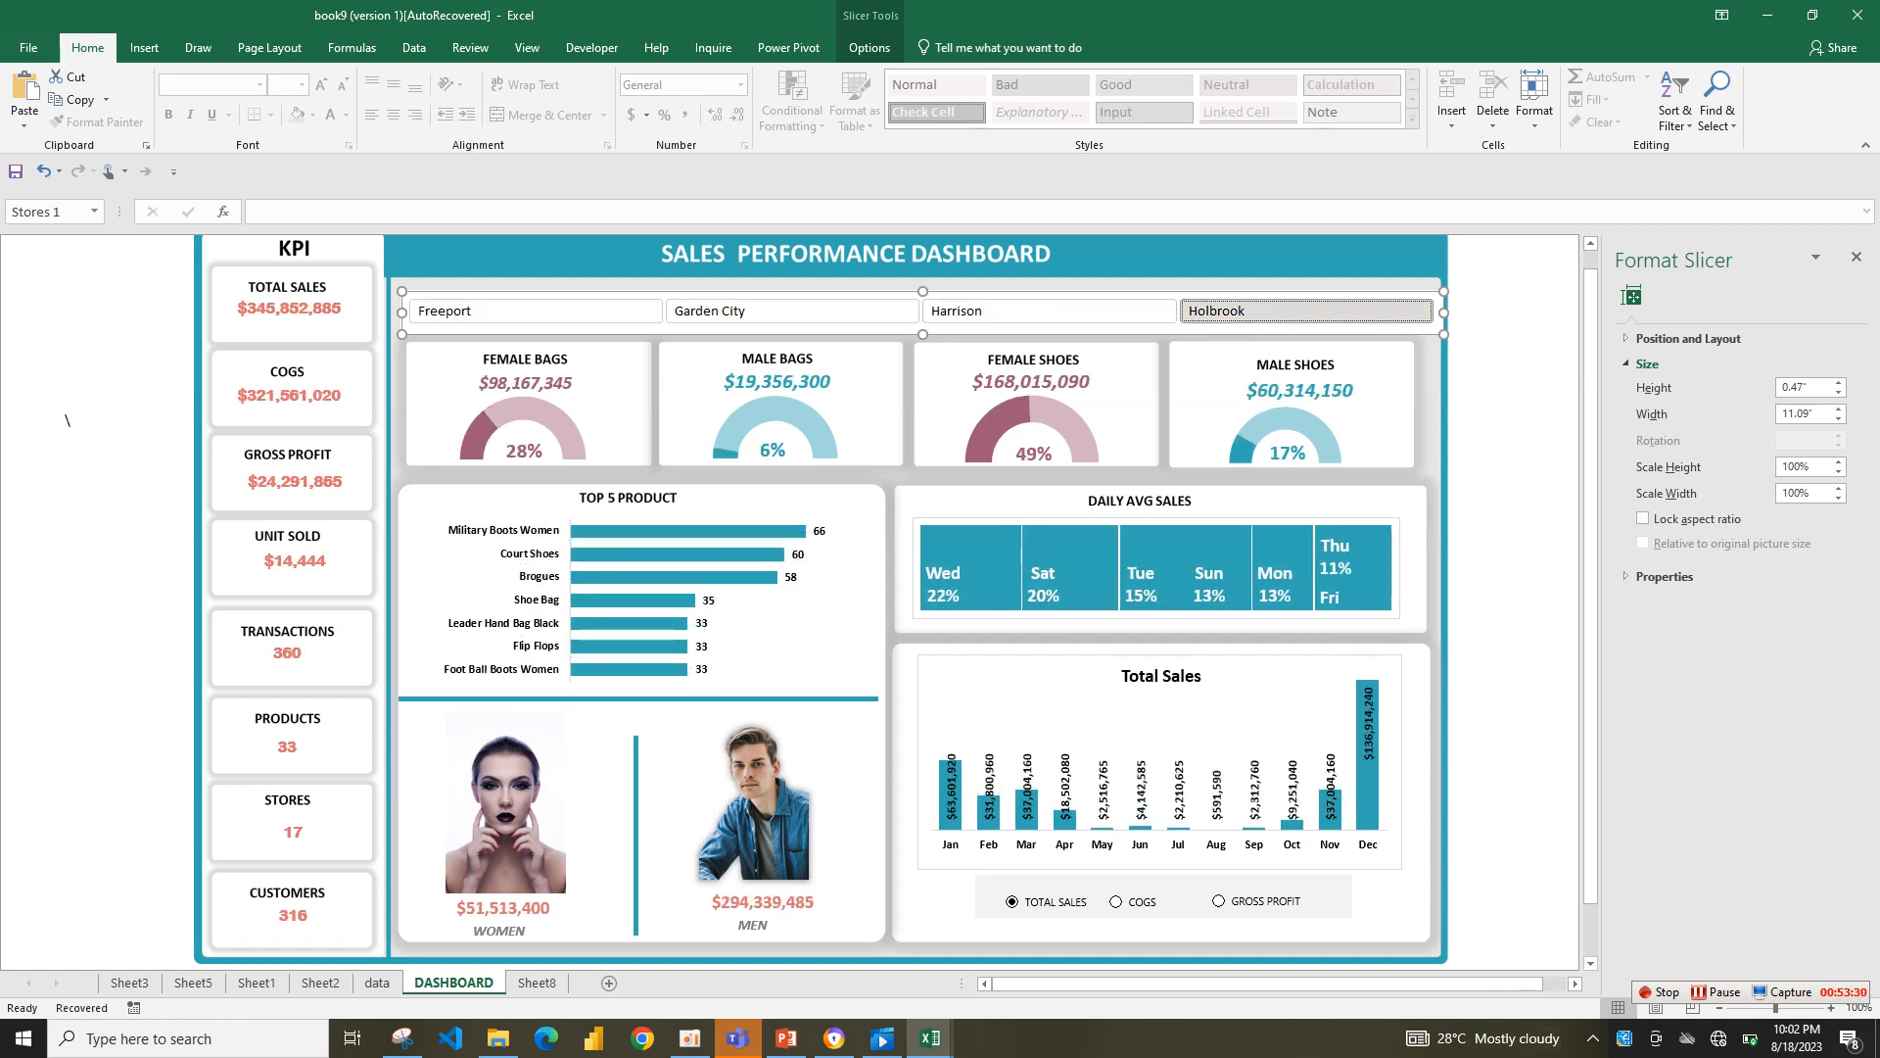
click(1048, 312)
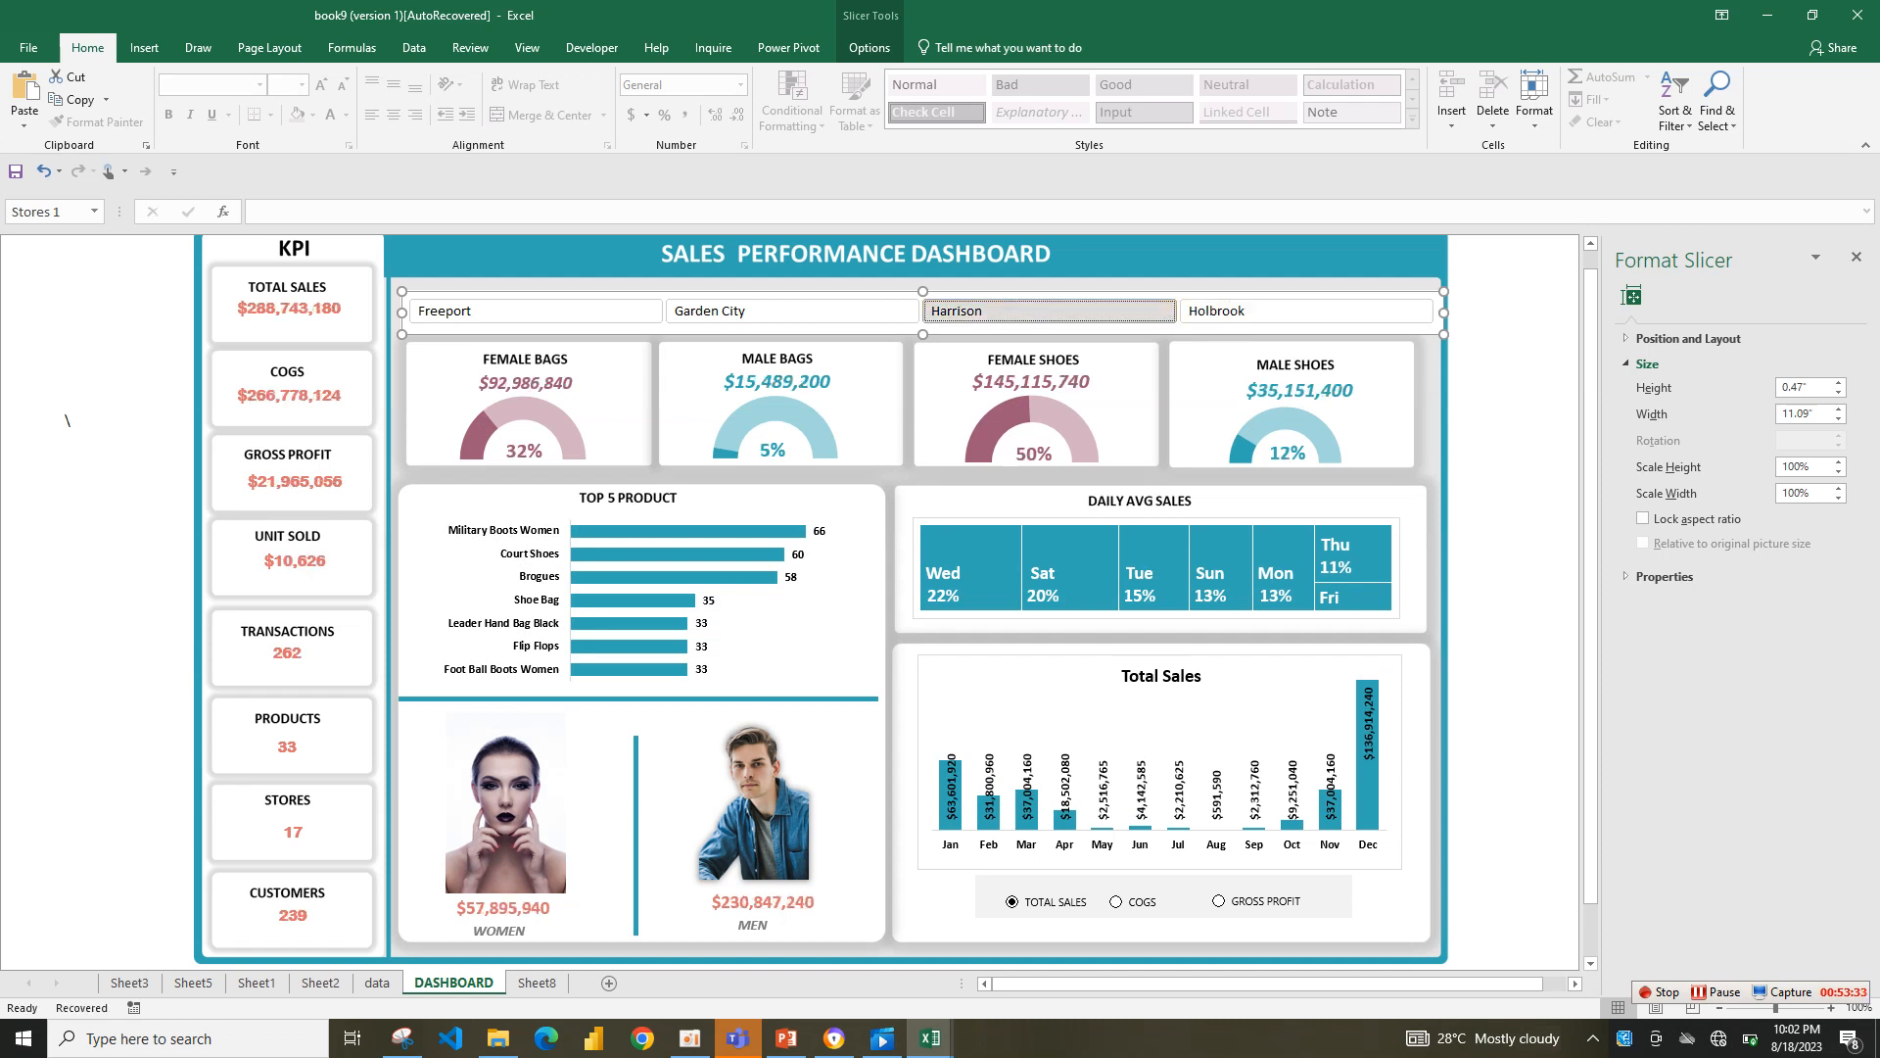
click(792, 311)
click(535, 311)
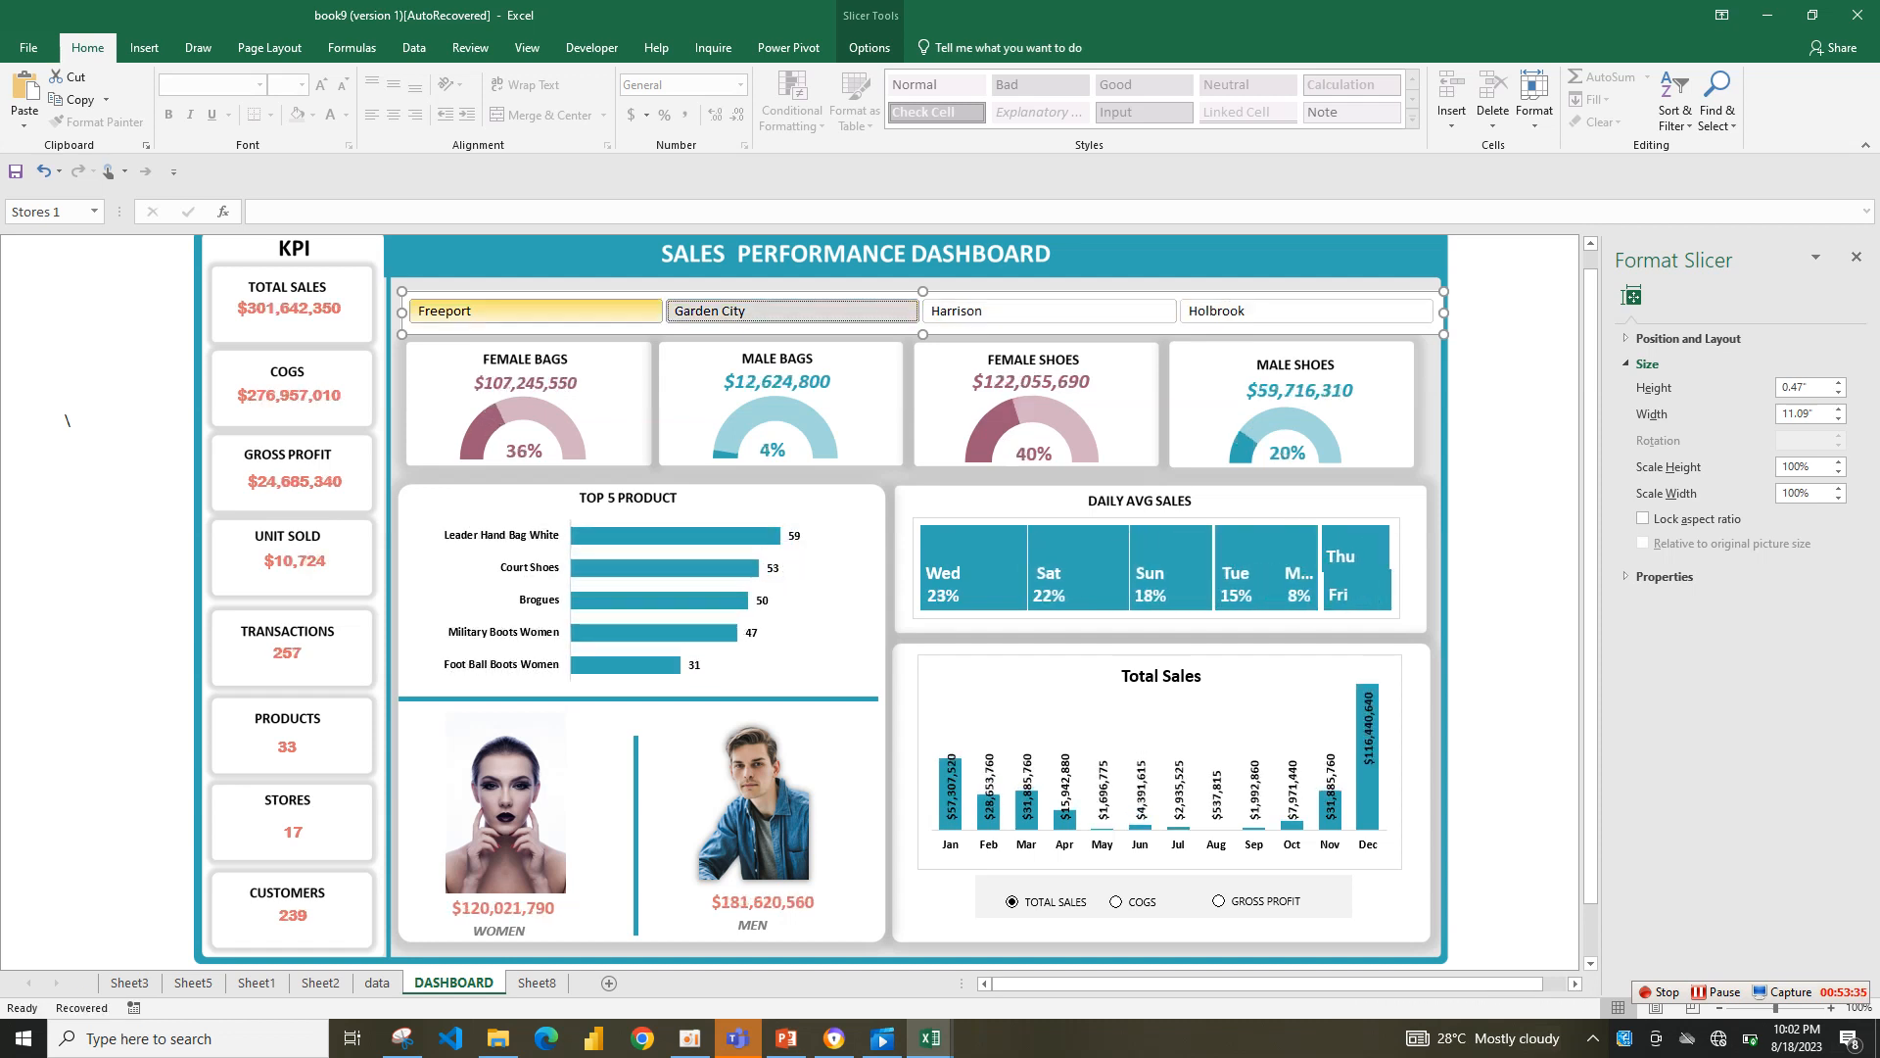
click(792, 312)
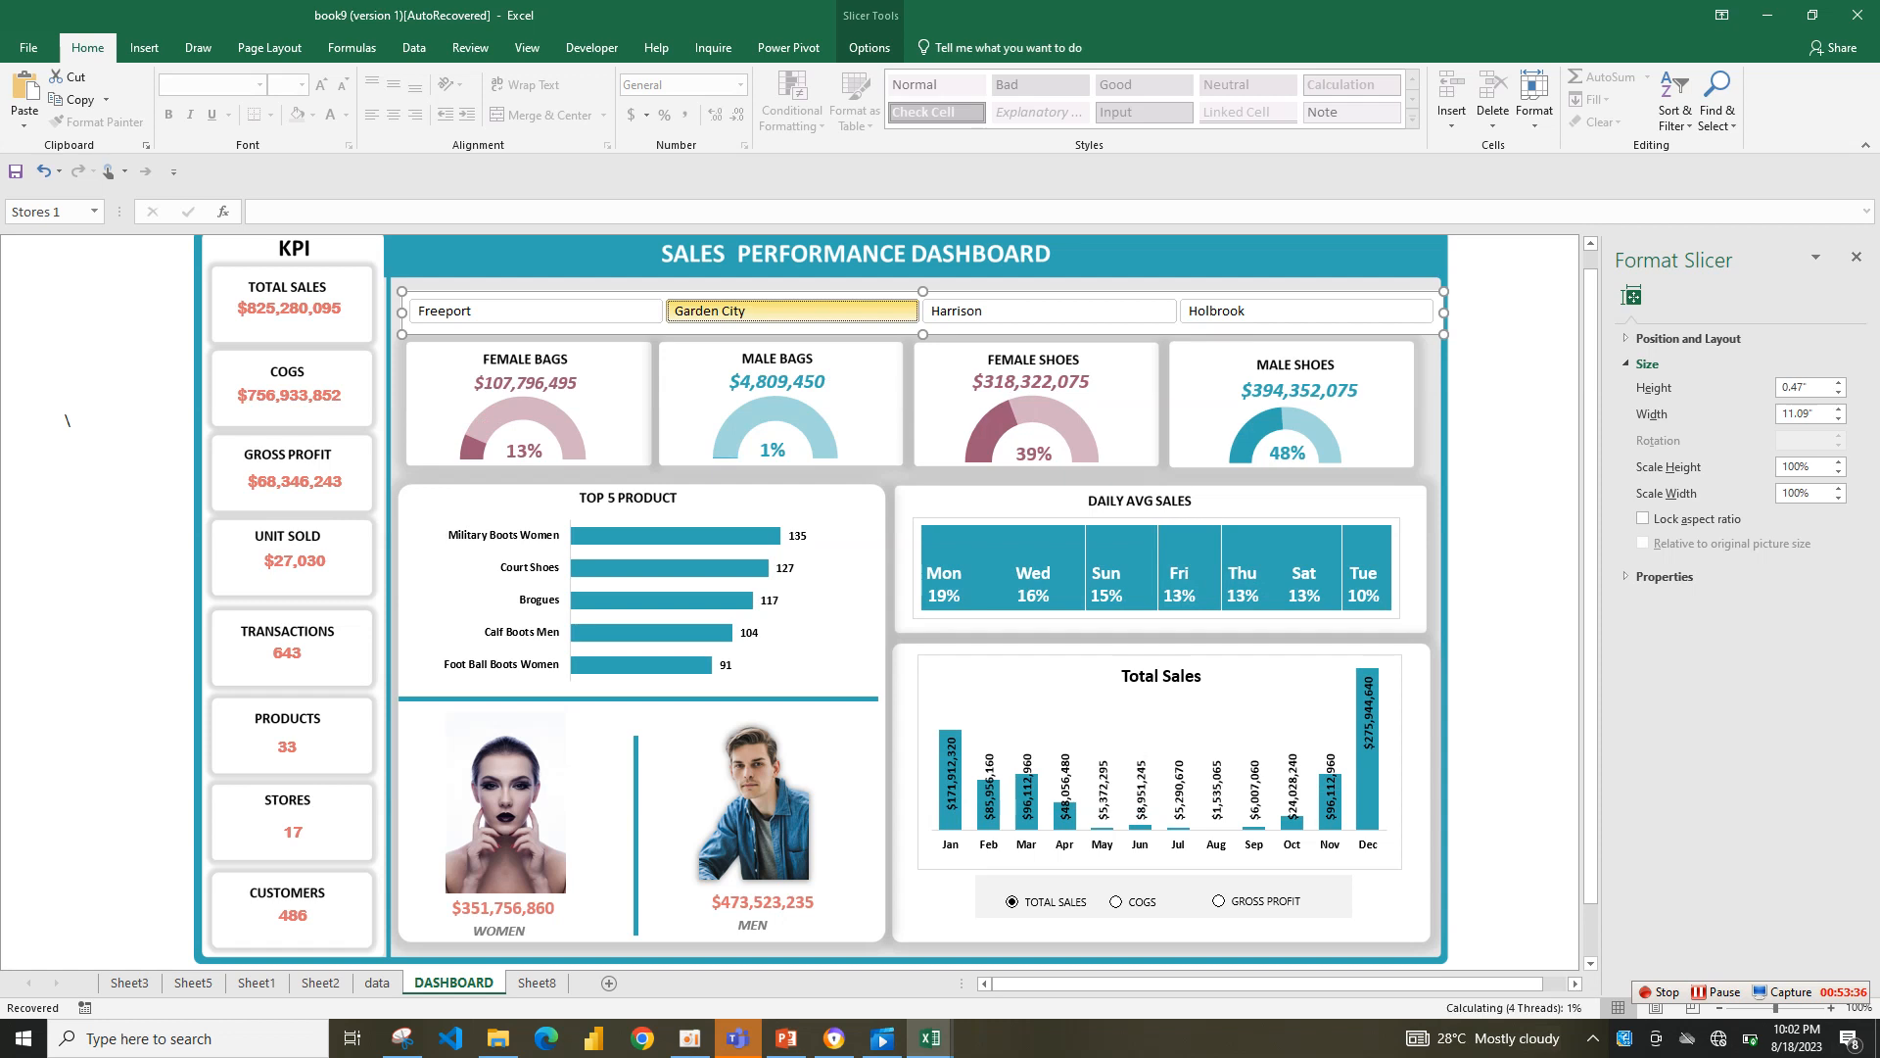
click(1048, 311)
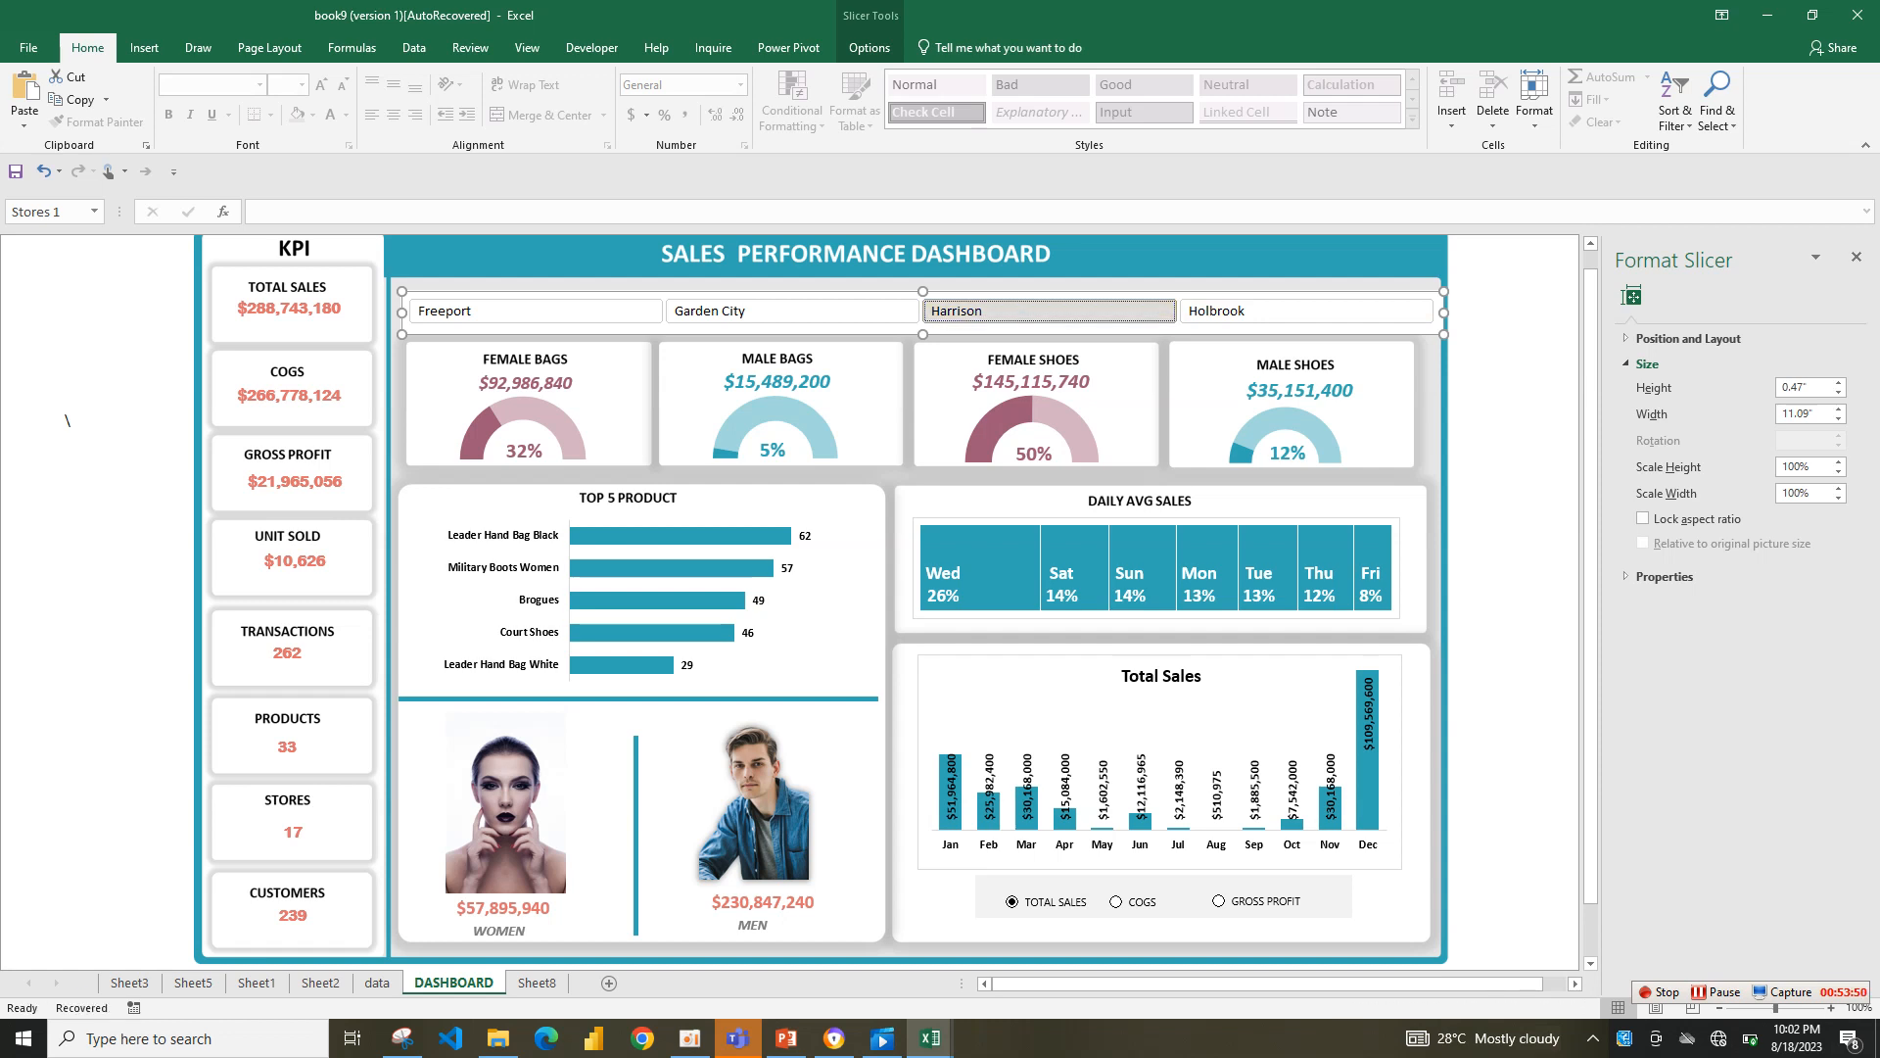
click(1534, 421)
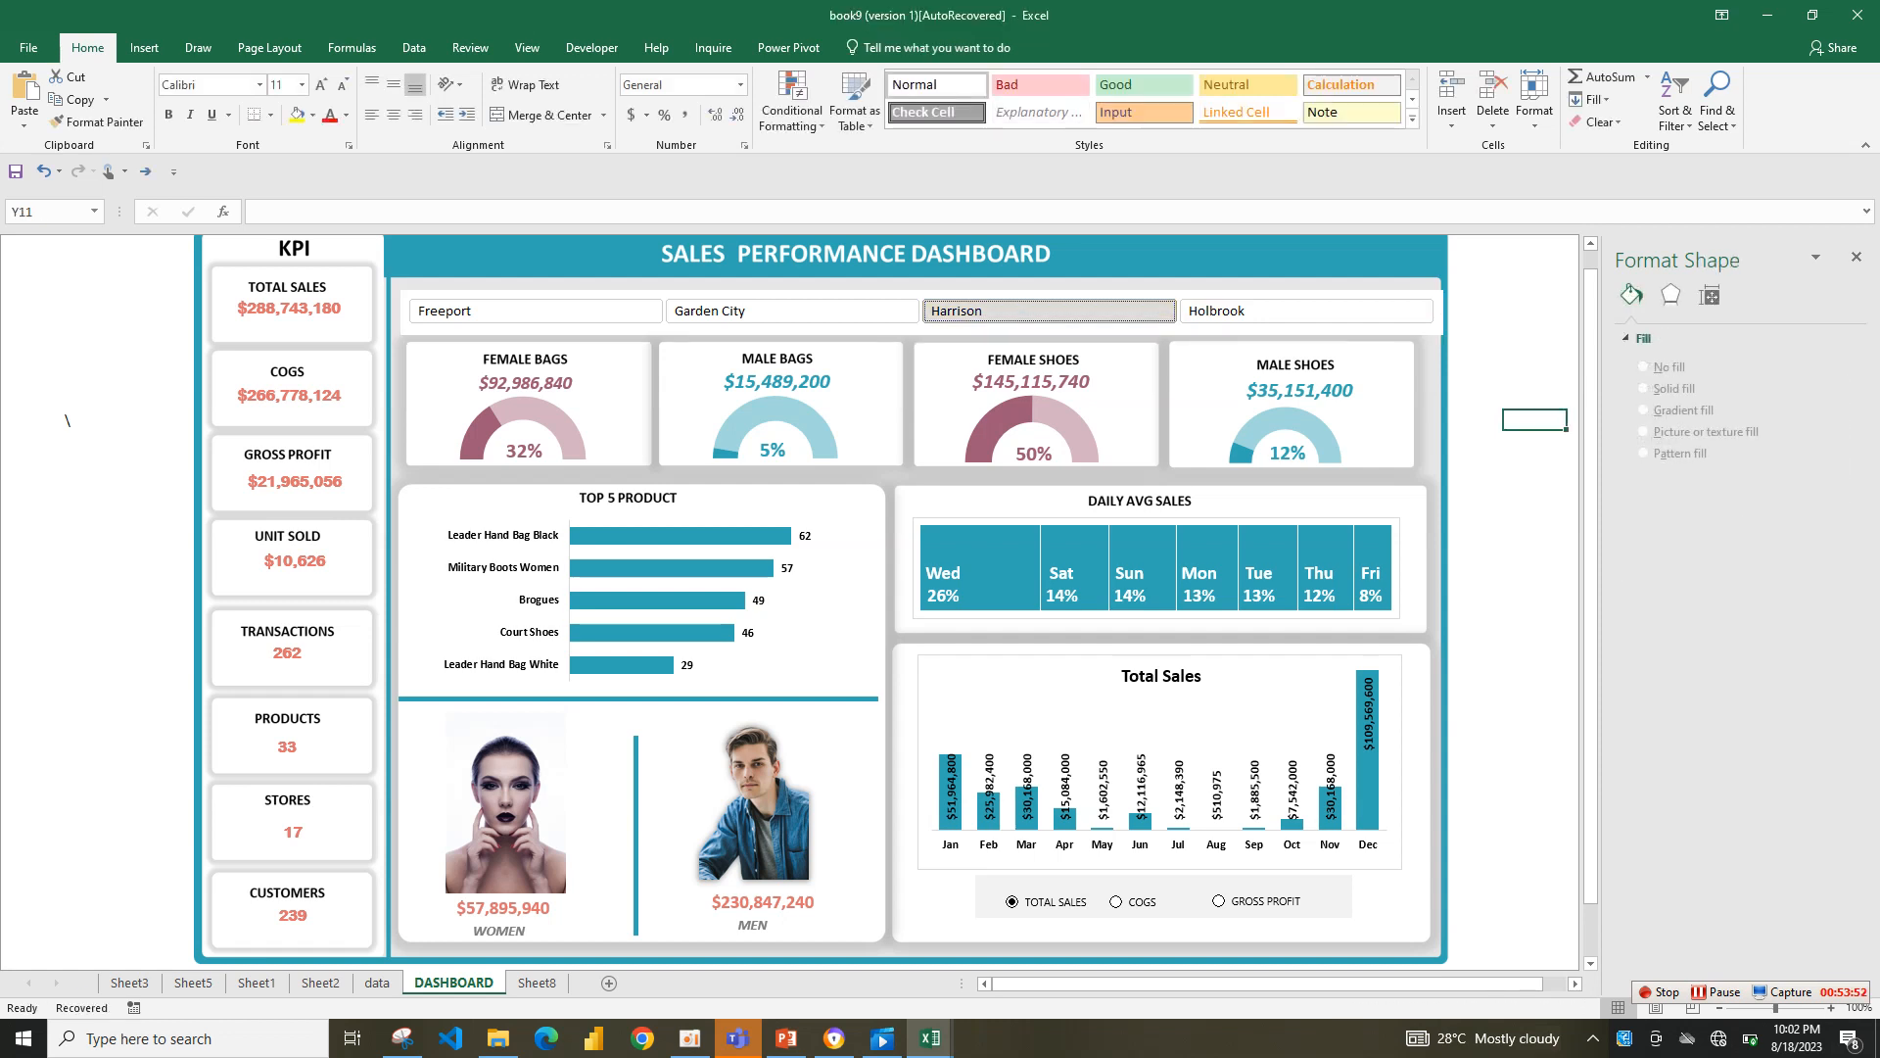
- On the data sheet, examine the Sales Date months, the cost and sales columns, the gross profit formula and the table's last rows
click(377, 982)
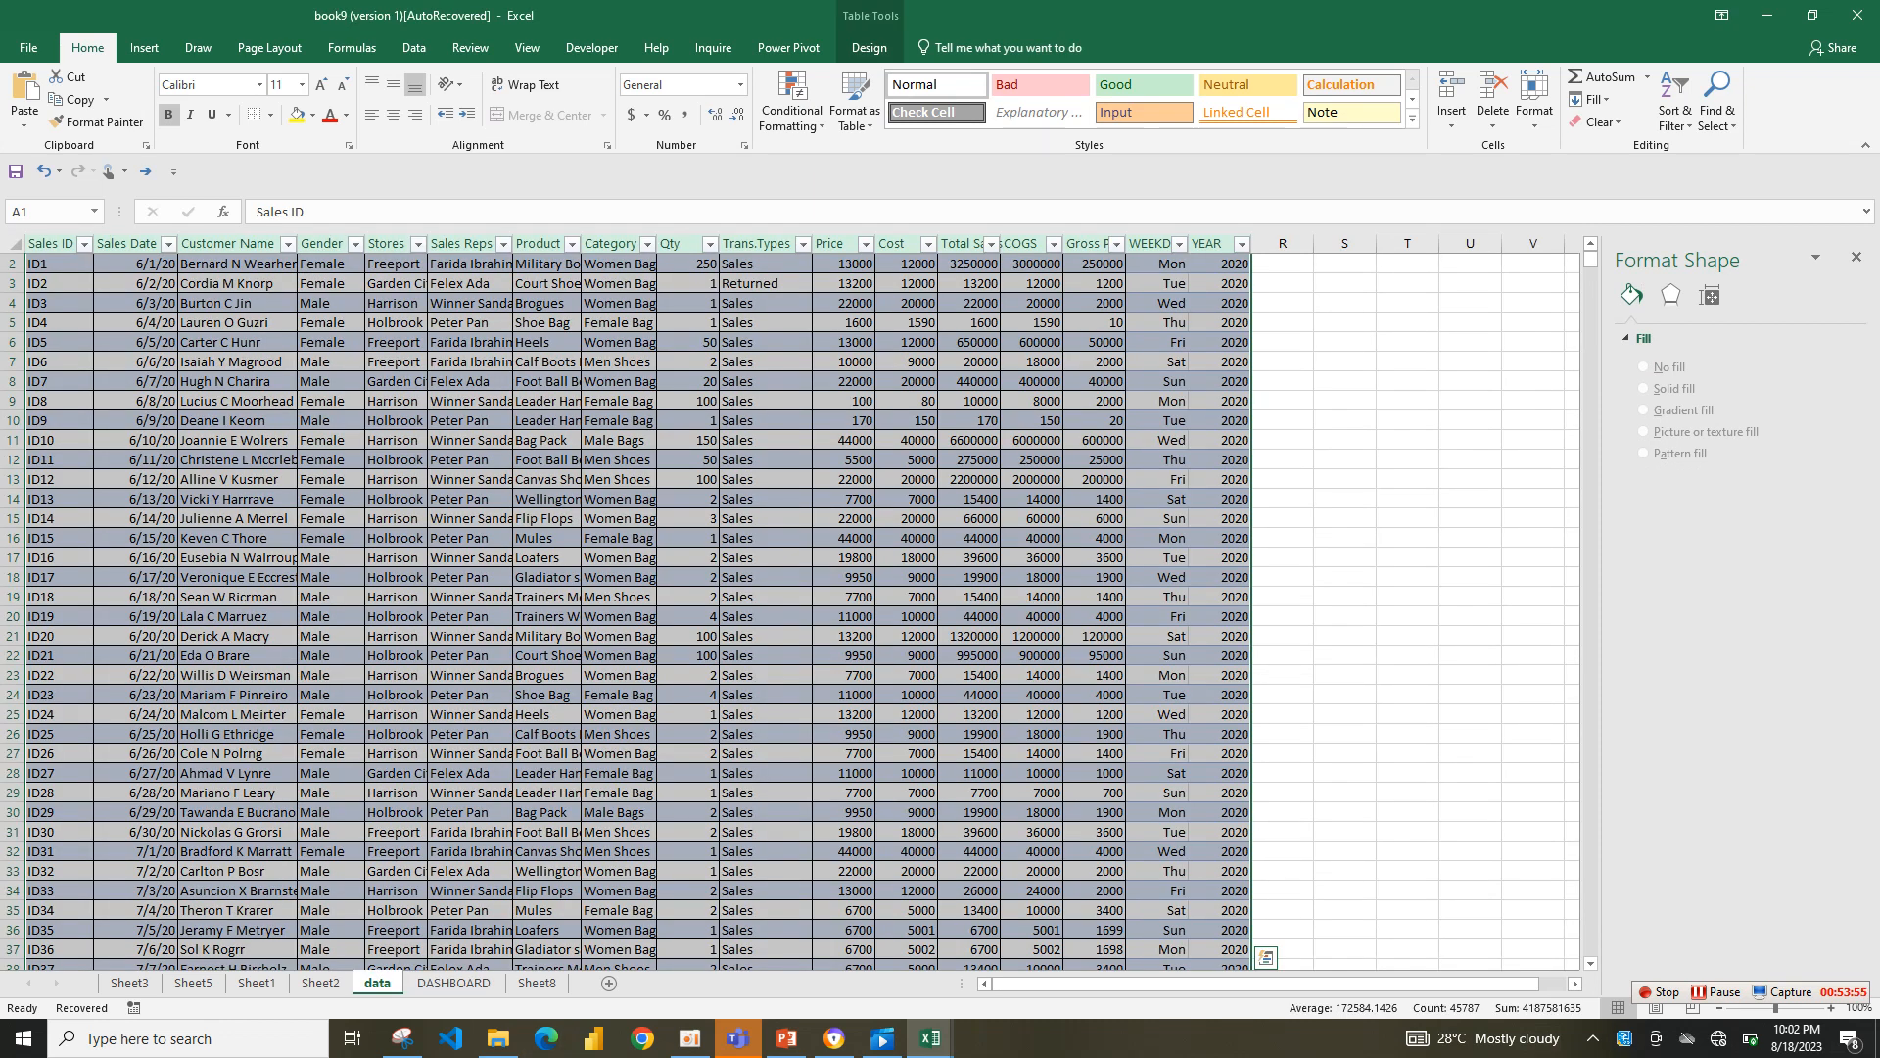
click(168, 243)
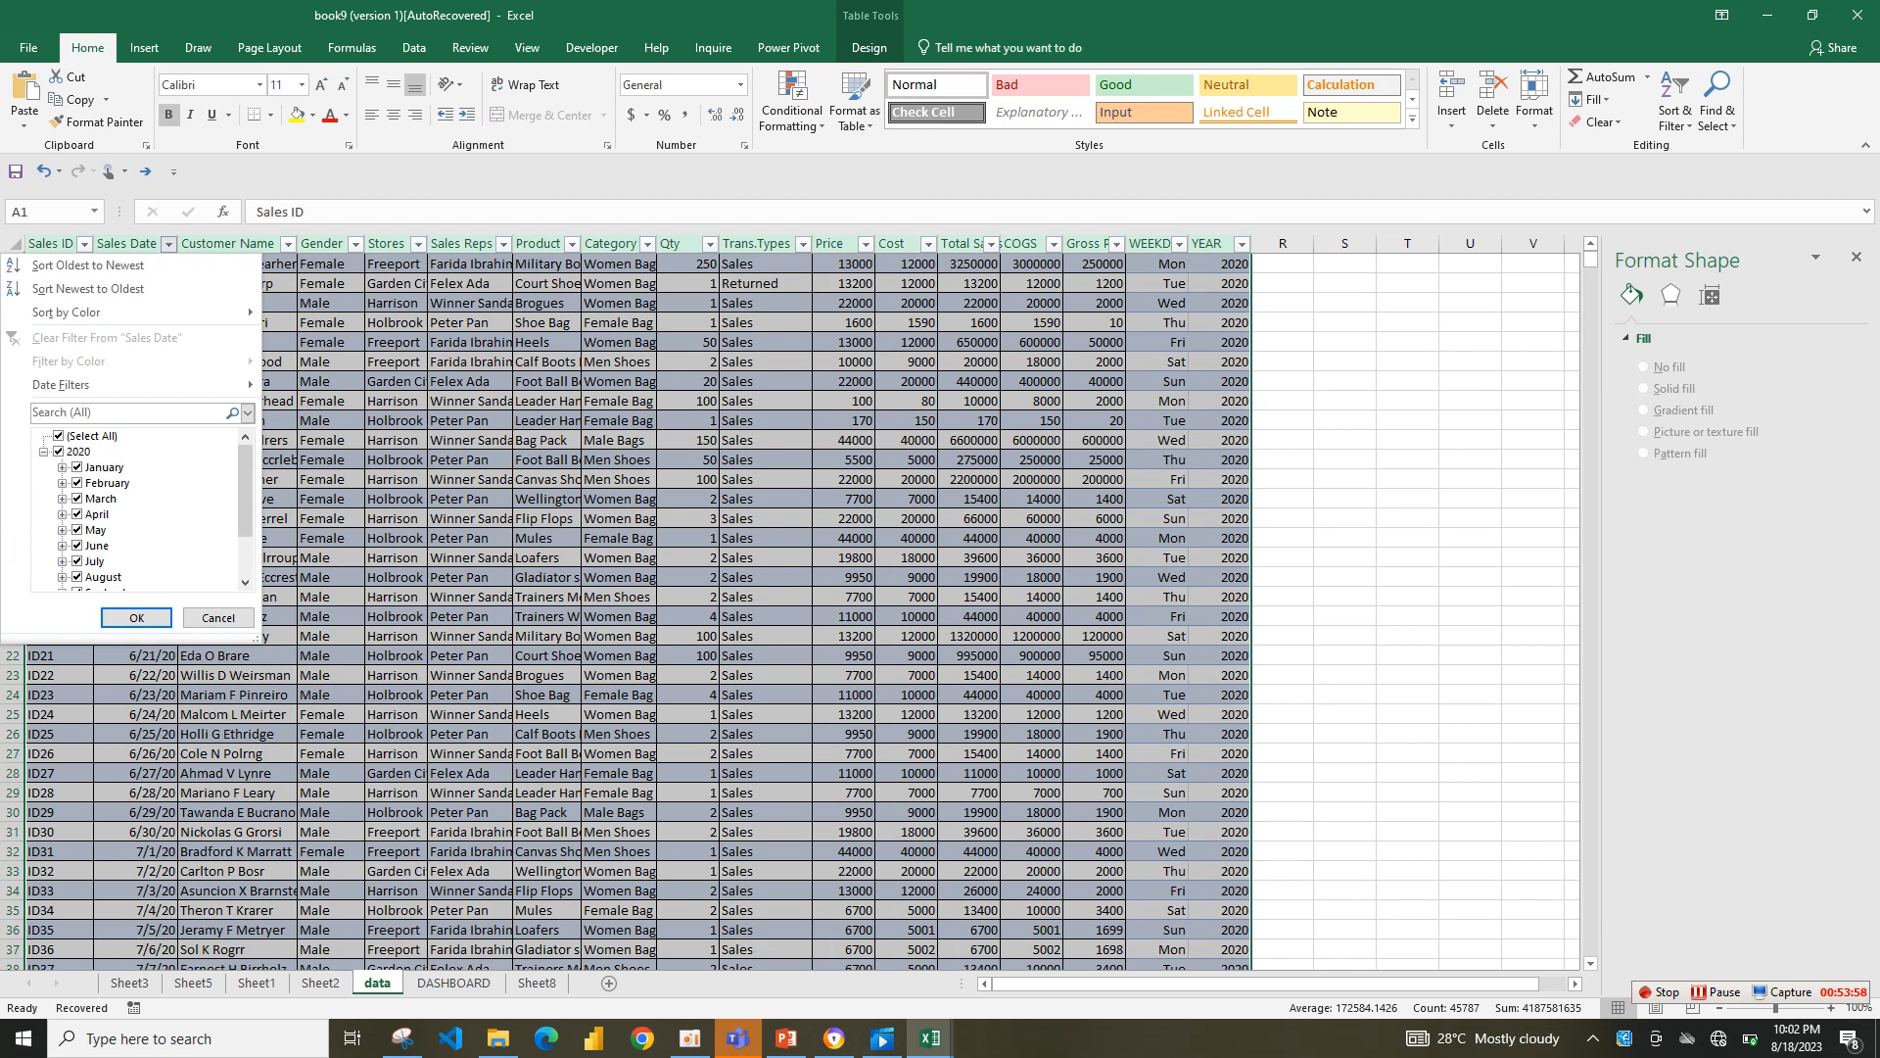
scroll(137, 507, down, 2)
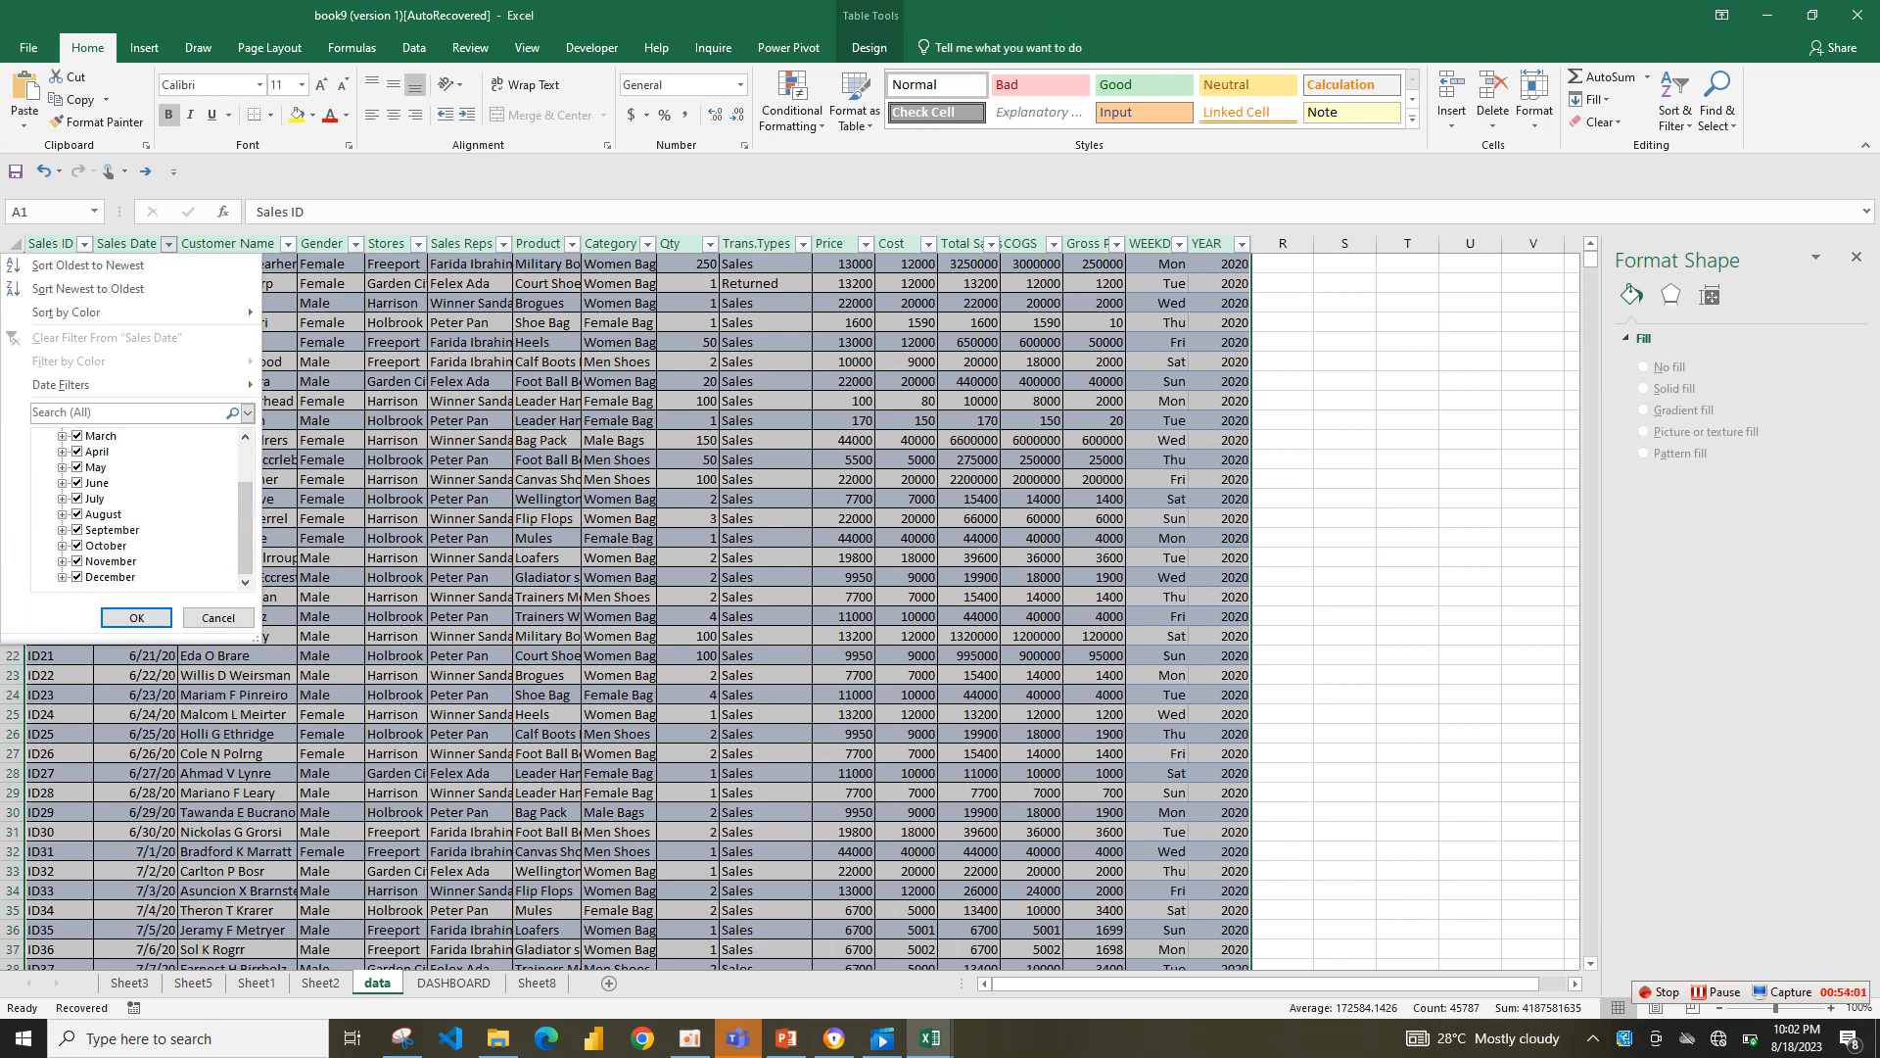
key(Escape)
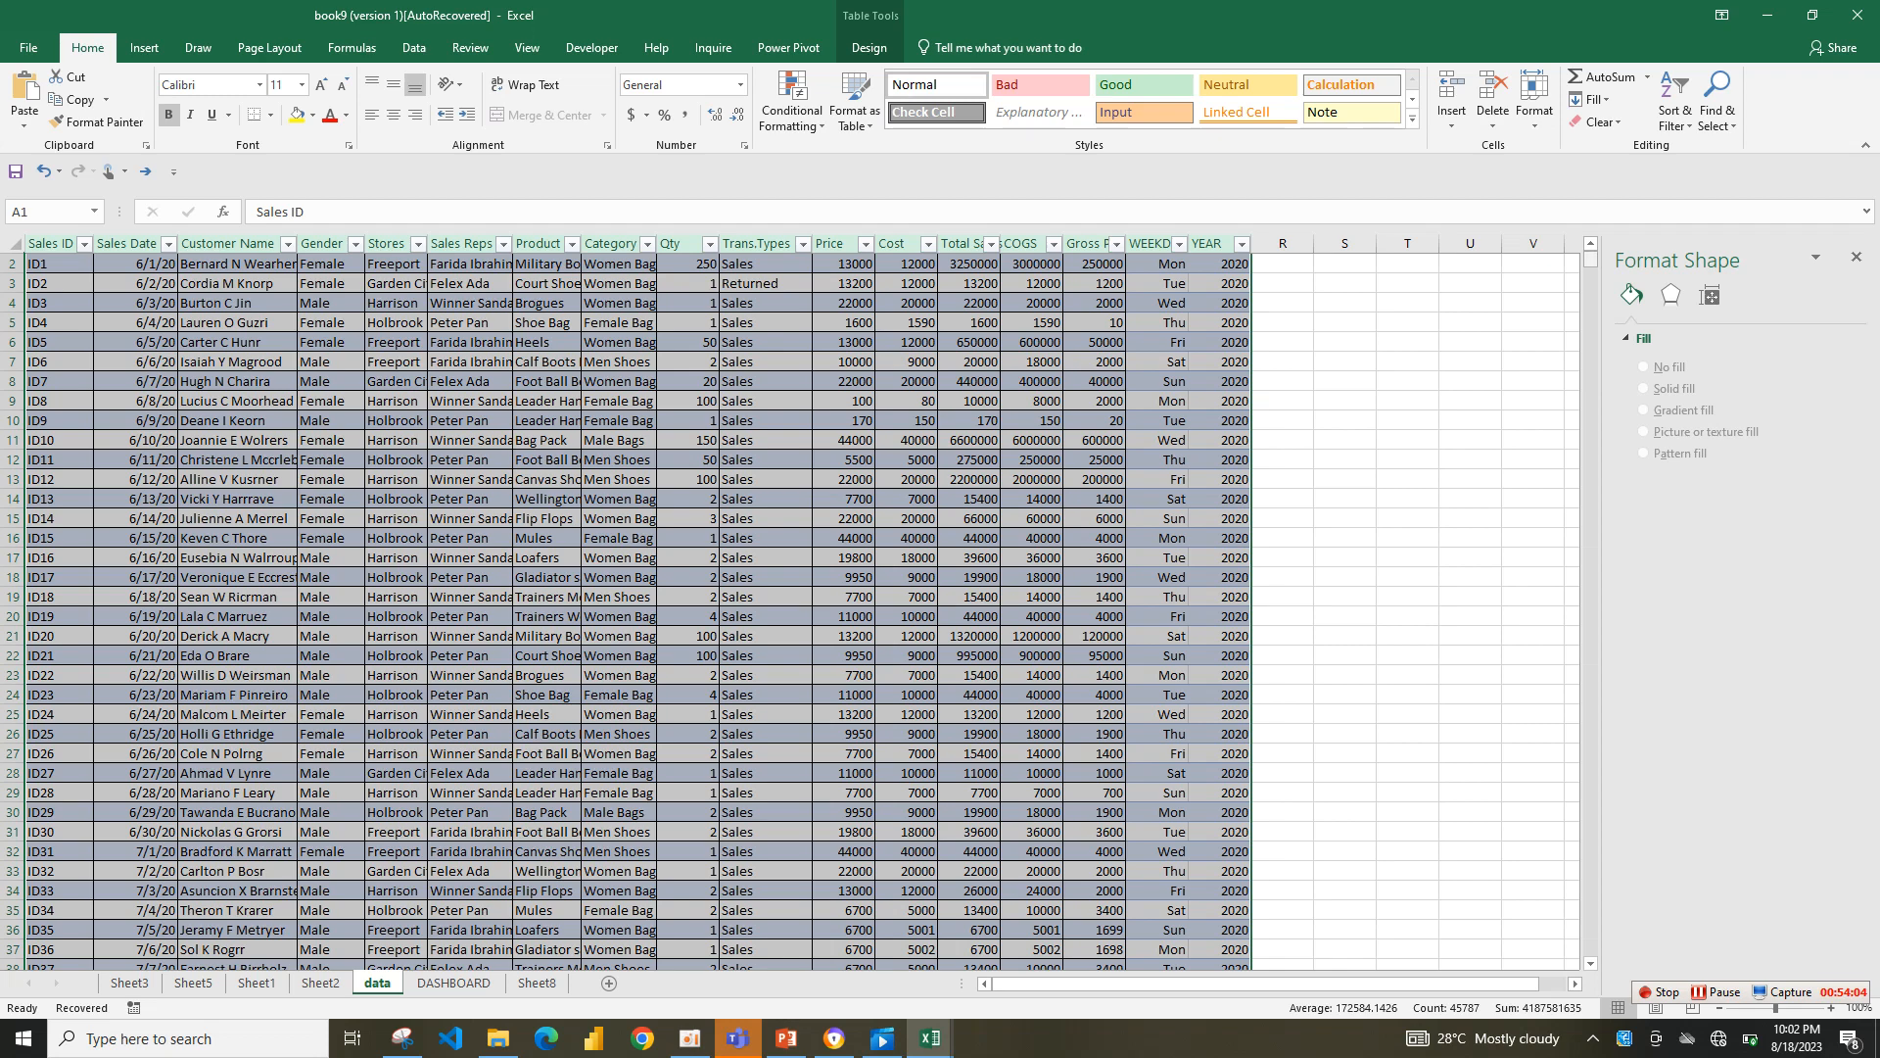
mouse_move(1590, 258)
mouse_down()
mouse_move(1591, 378)
mouse_move(1590, 260)
mouse_up()
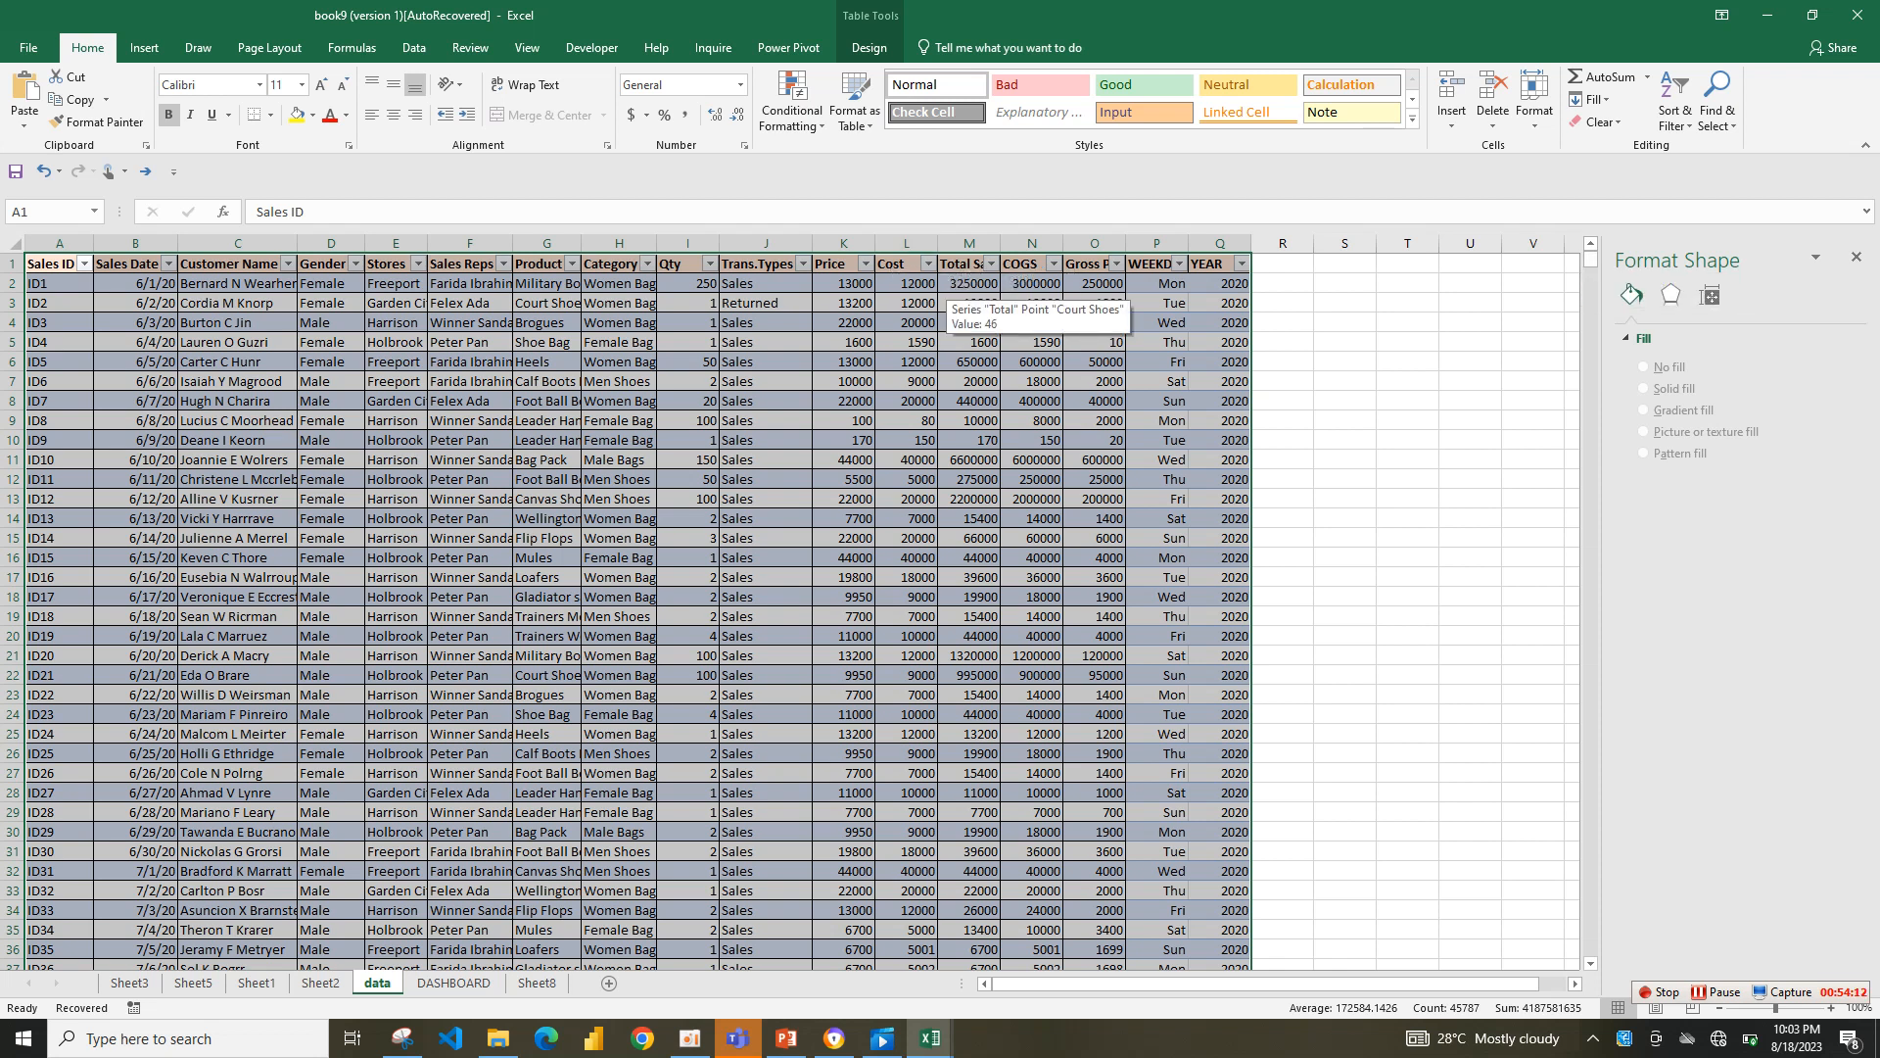
drag(902, 264, 1030, 283)
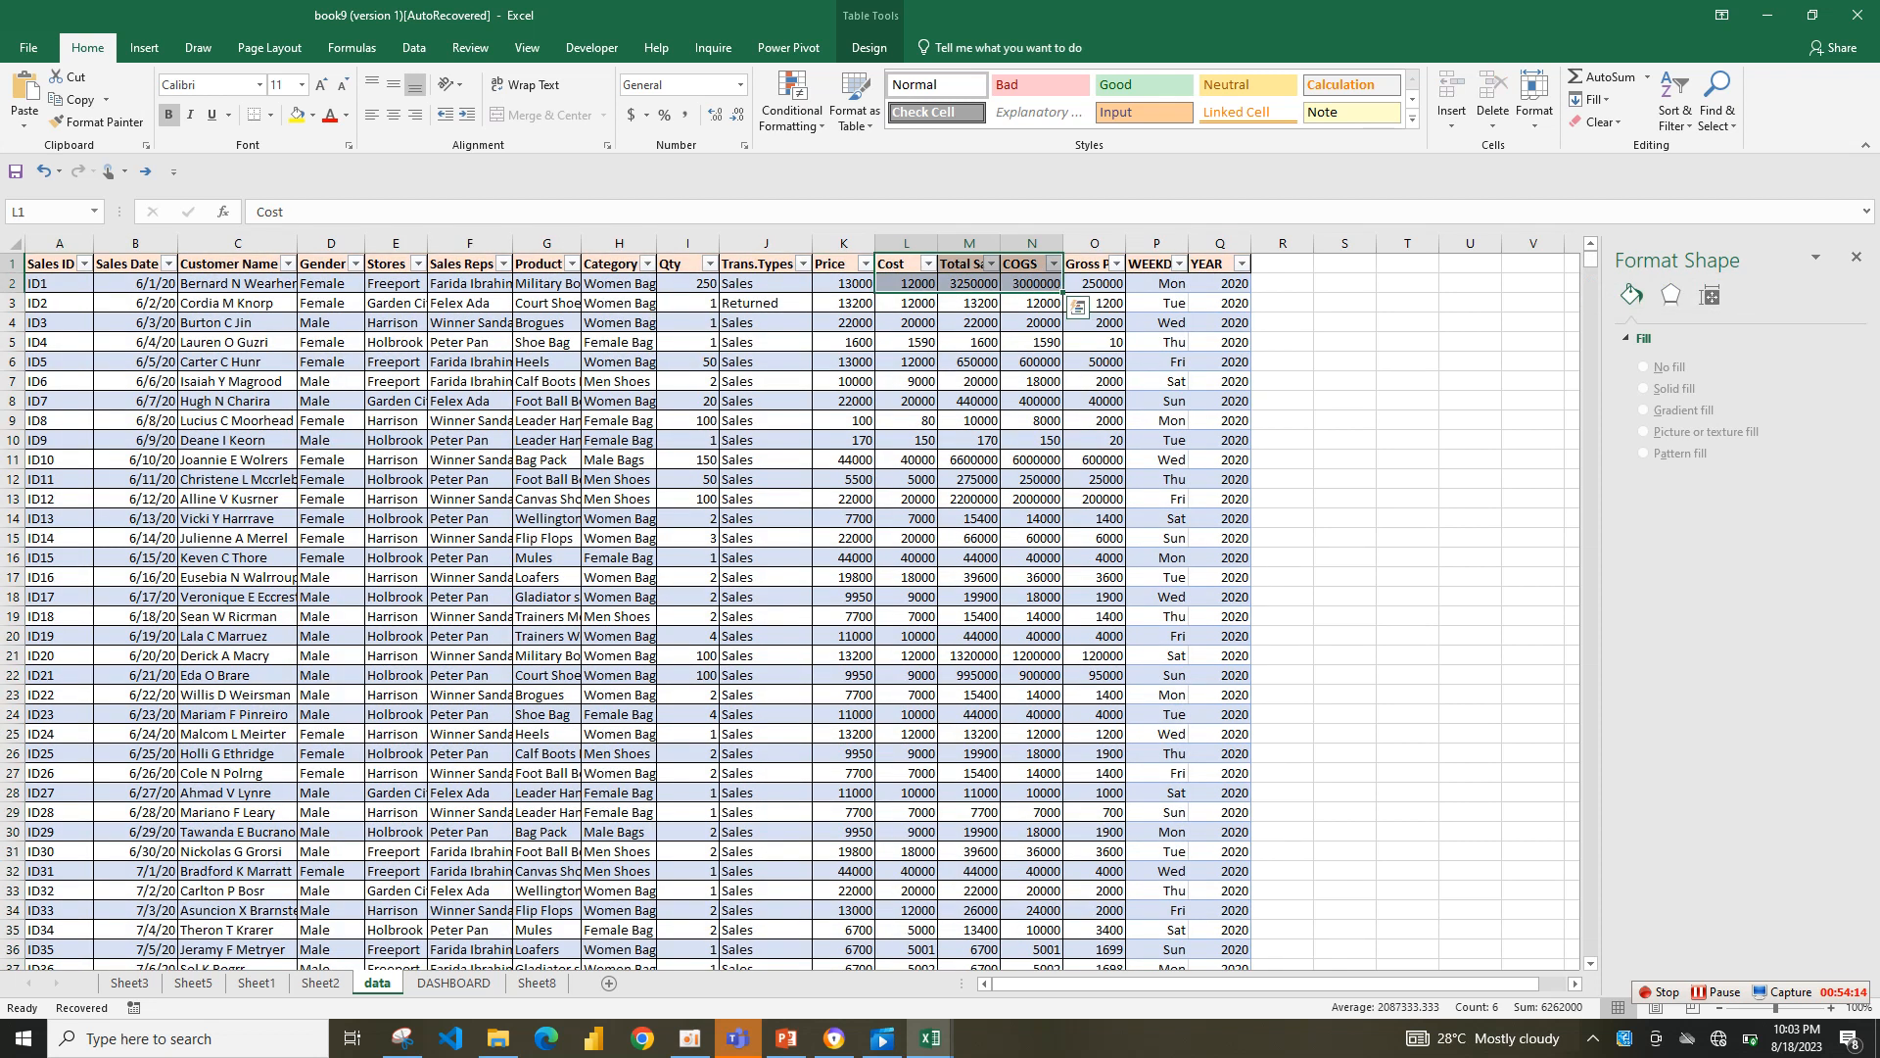
click(1094, 362)
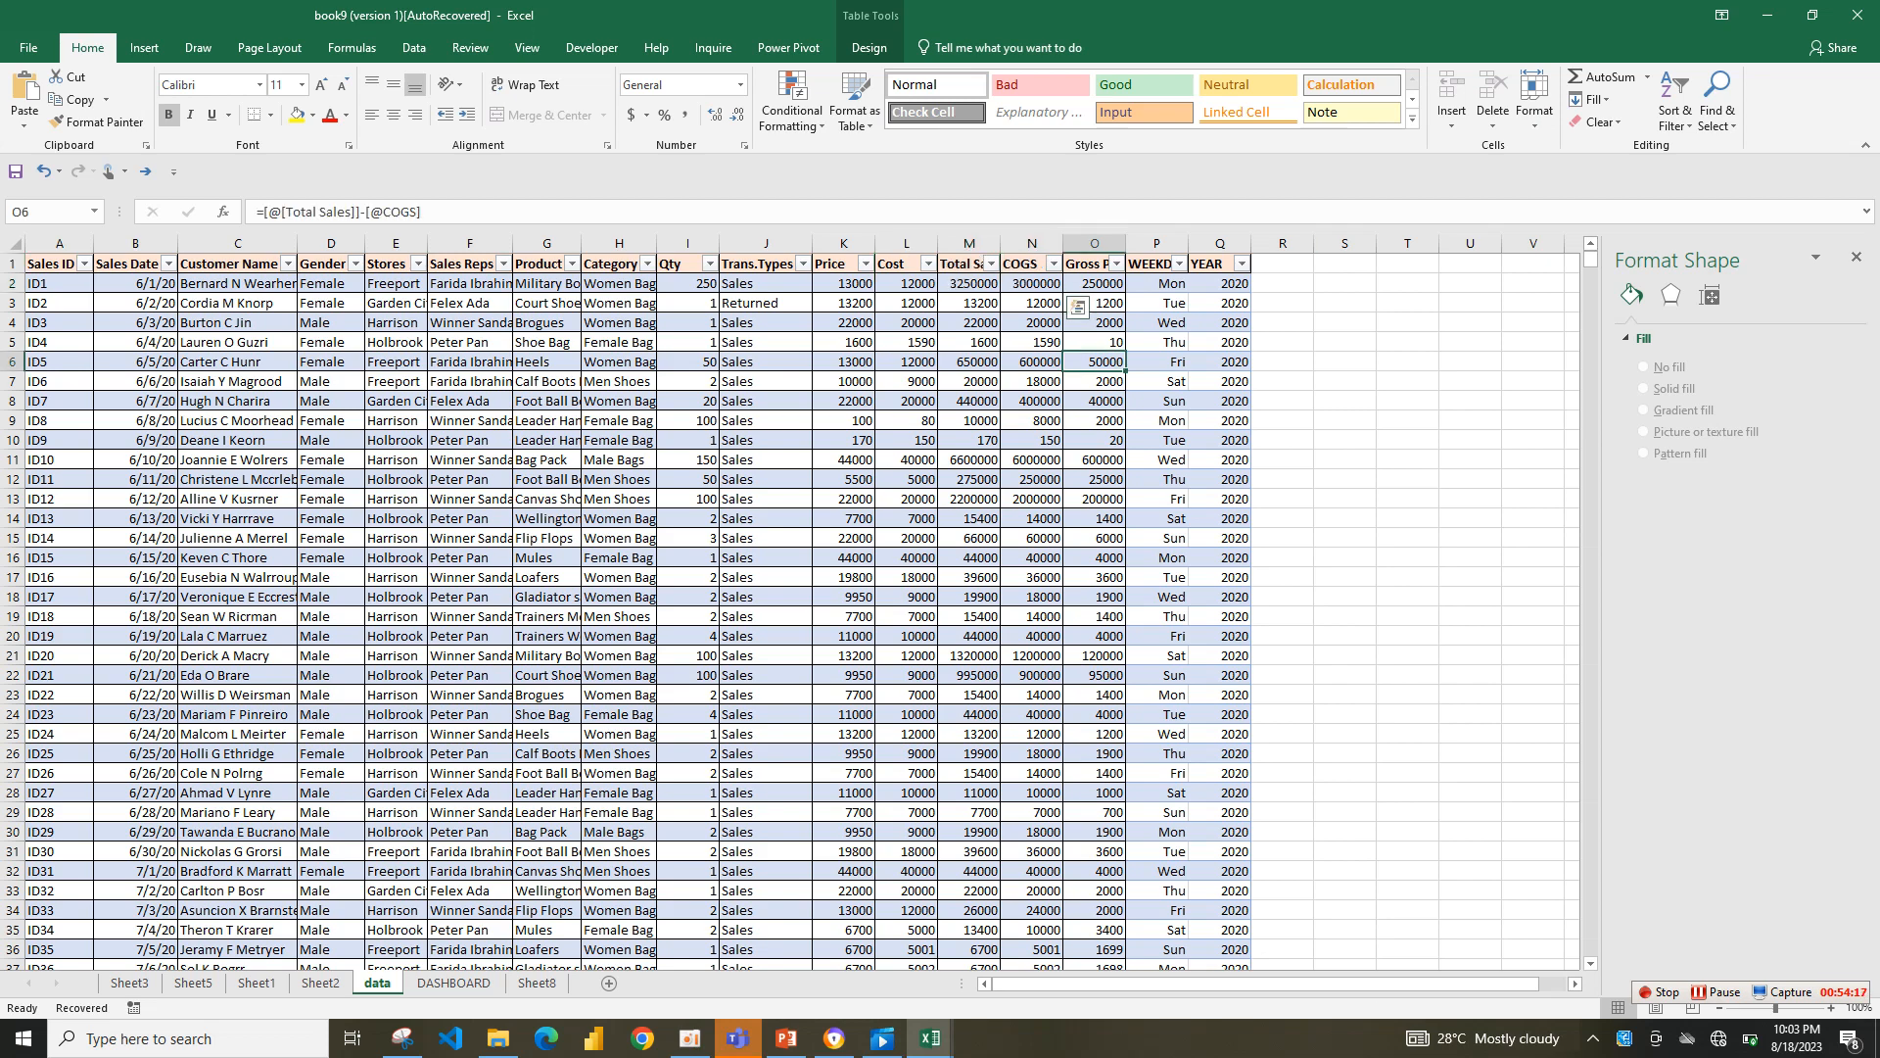
drag(1591, 260, 1590, 948)
scroll(1590, 948, down, 3)
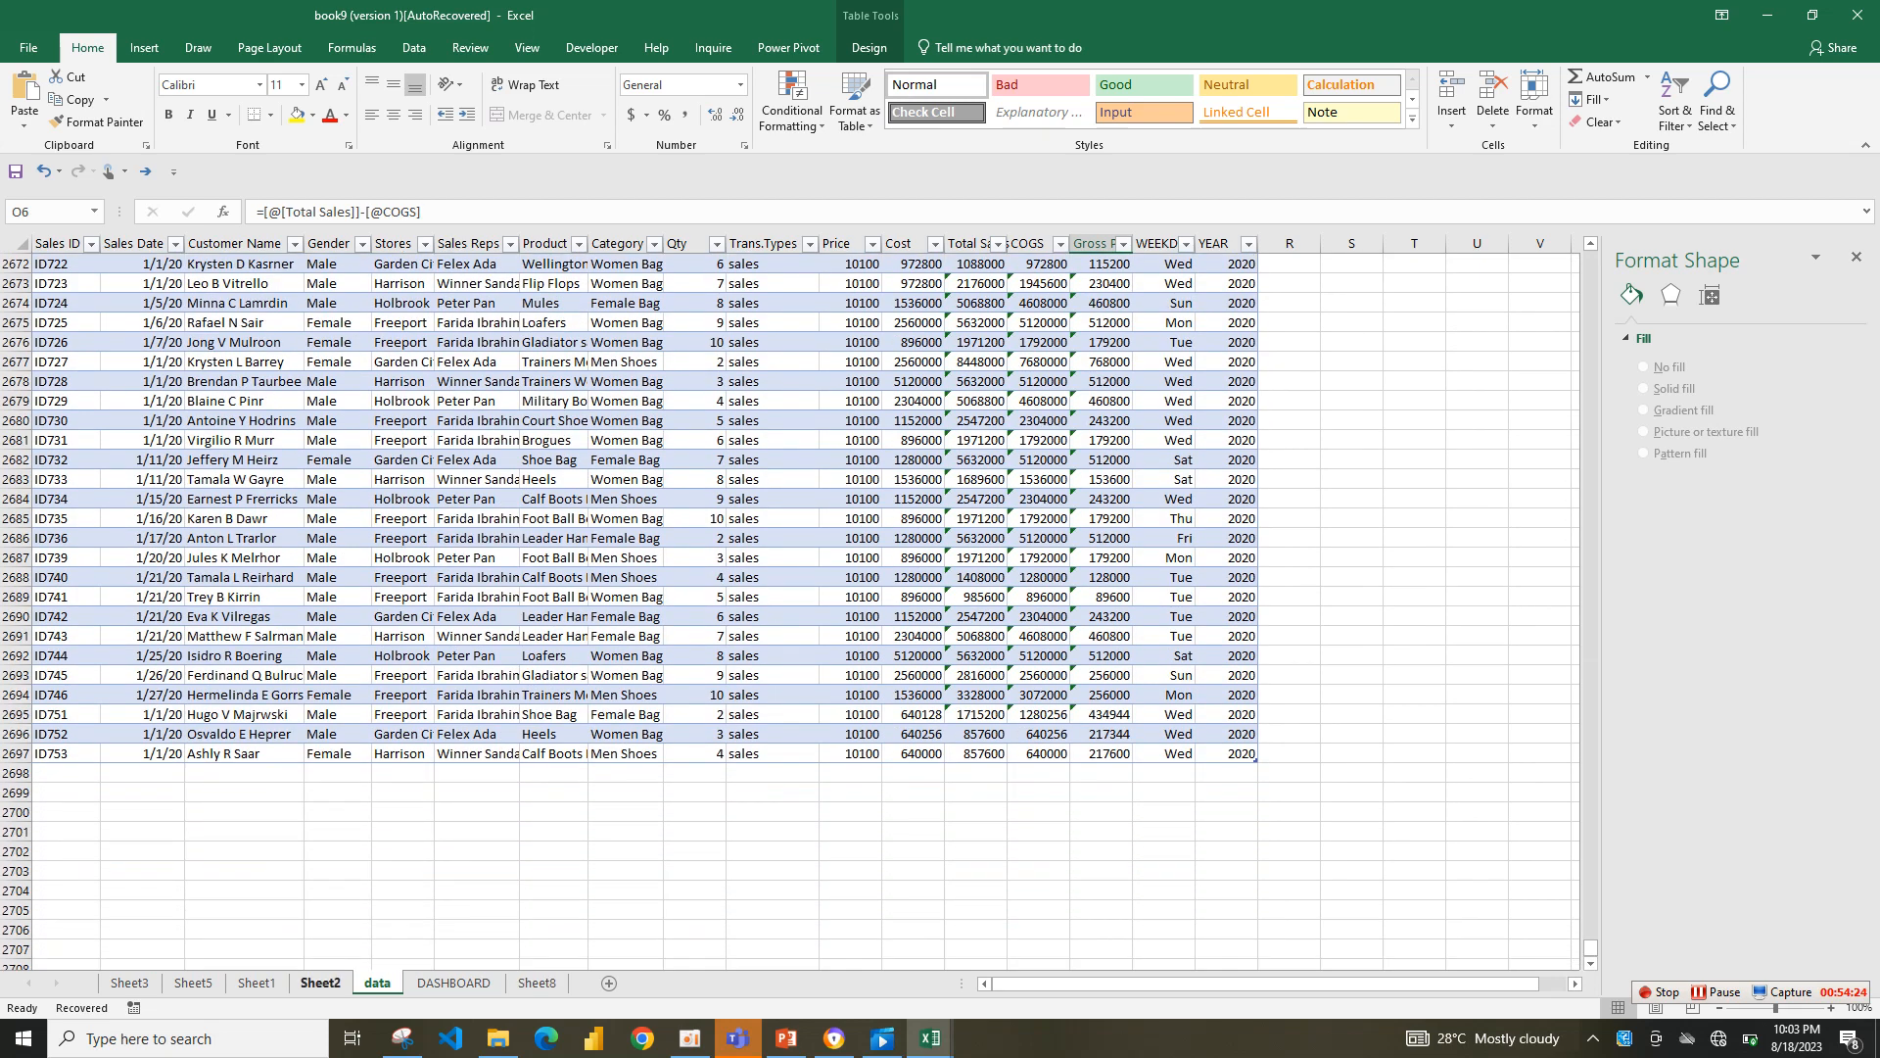
- Compare the 2021 records on Sheet2 with the data sheet's table, and look over the DASHBOARD and Sheet8 sheets
click(320, 983)
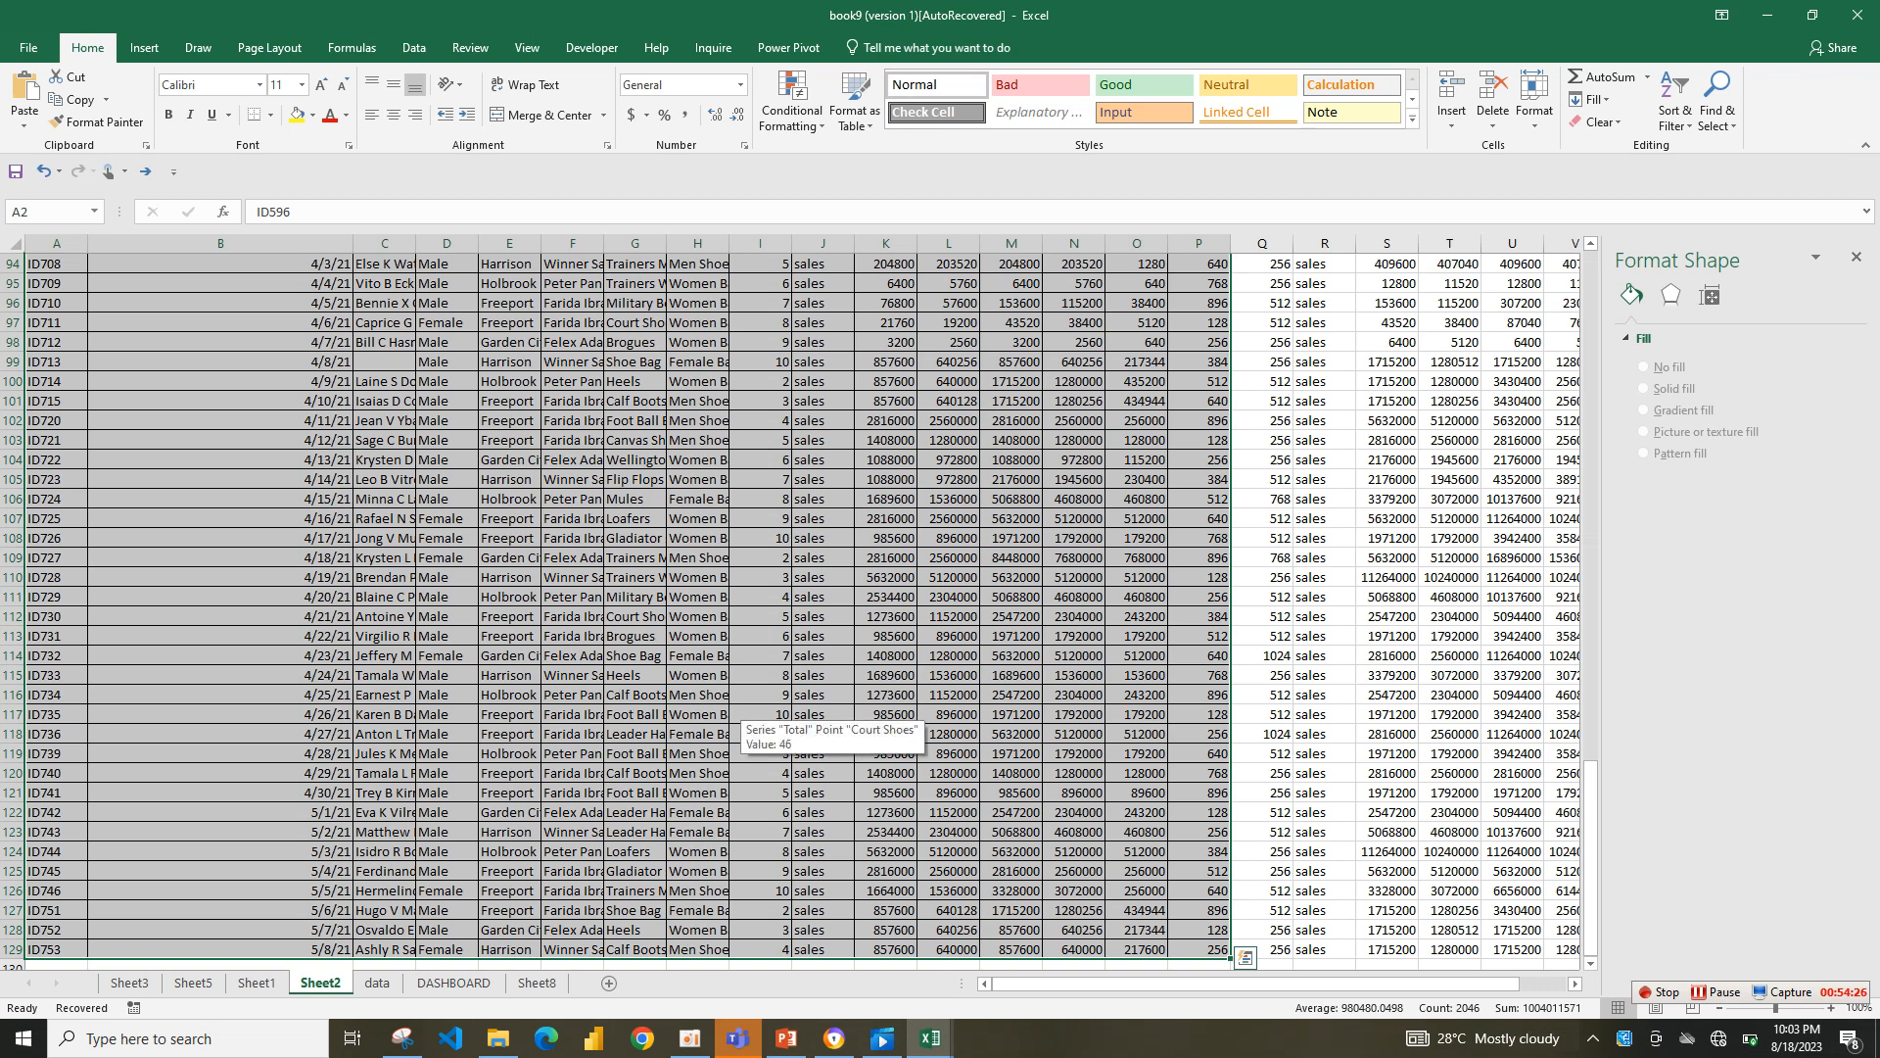
drag(1590, 844, 1591, 333)
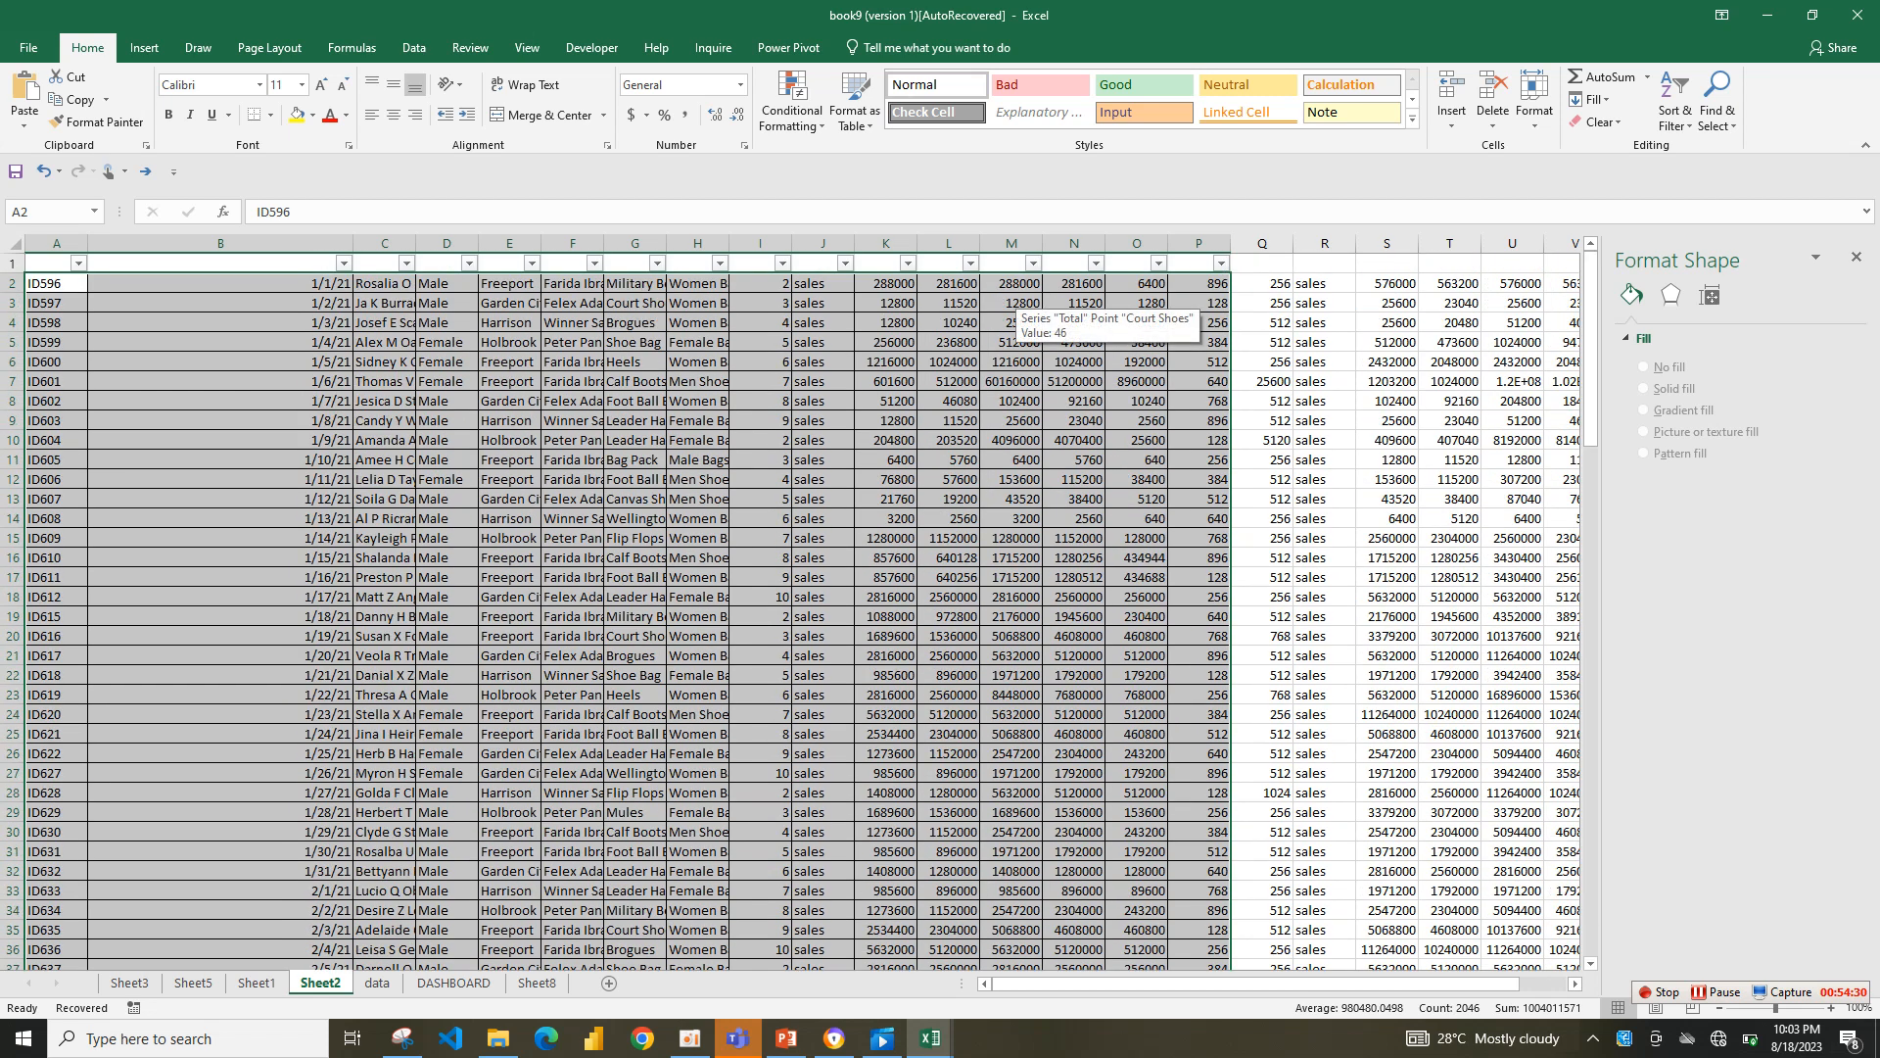
click(948, 284)
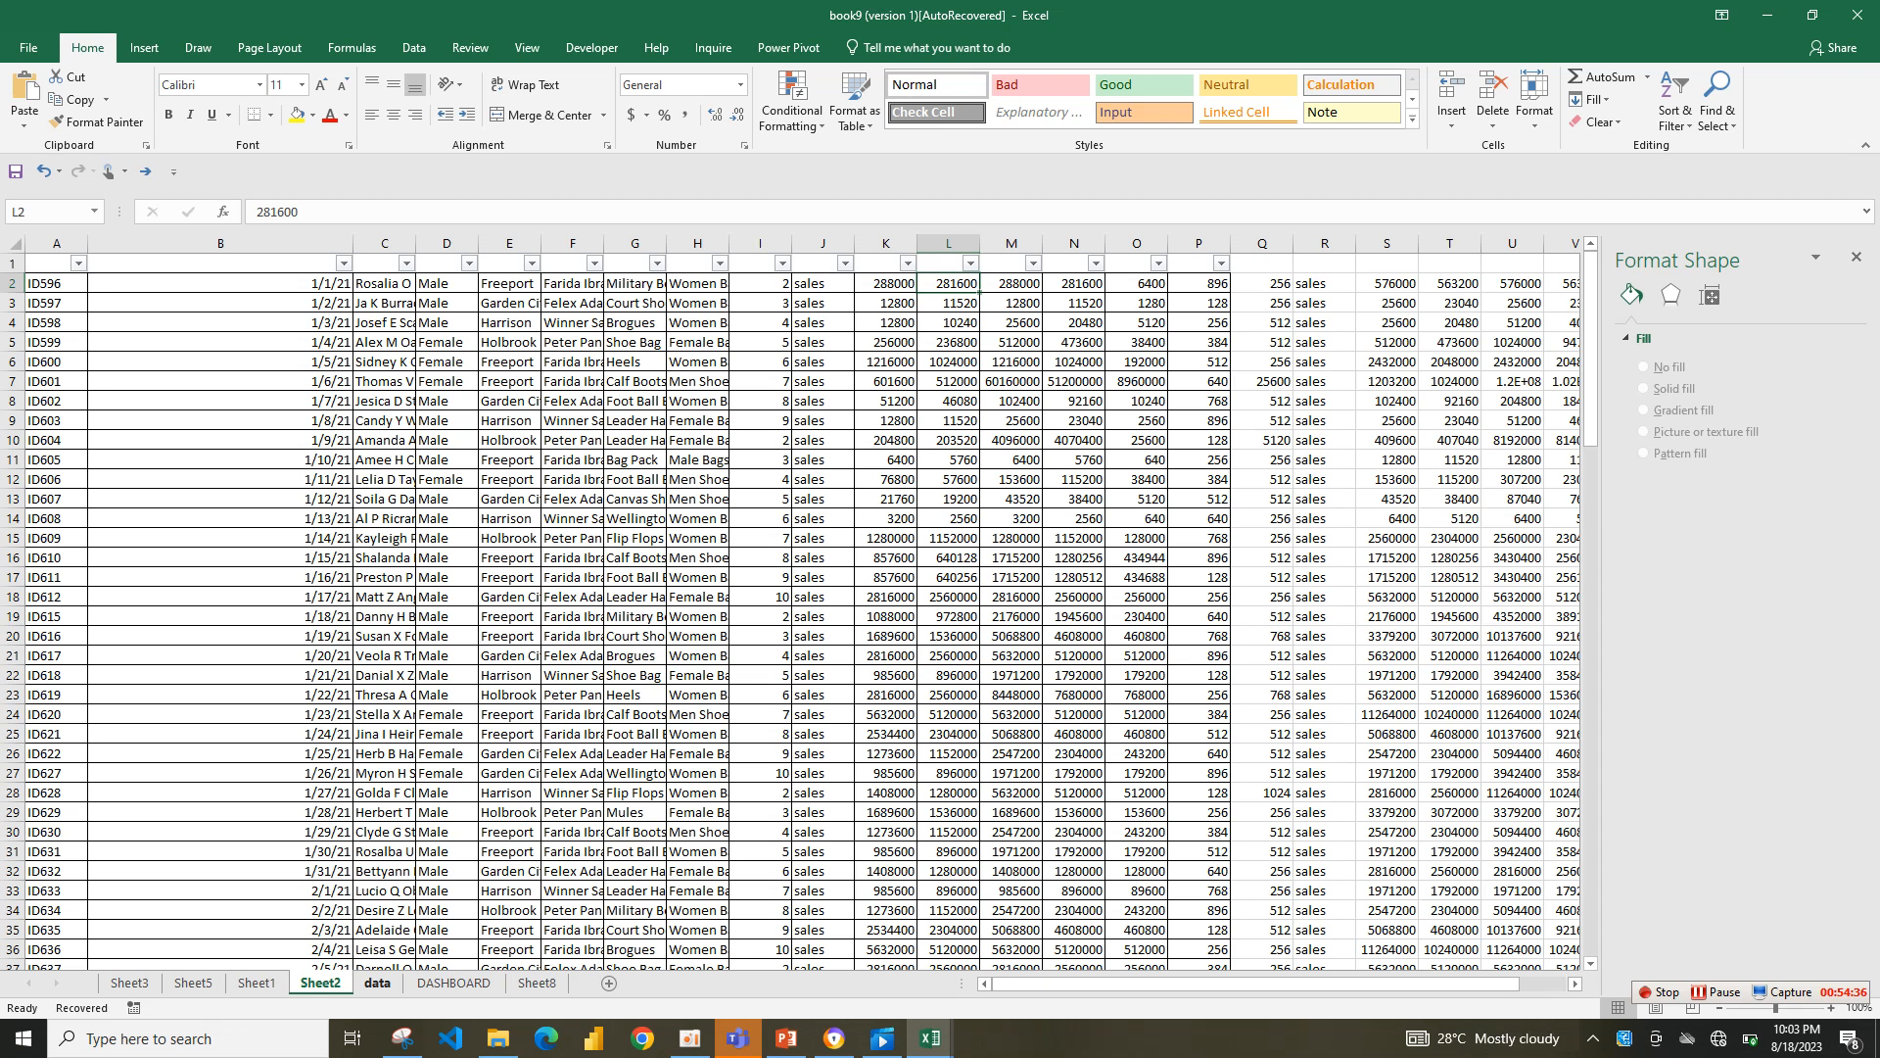
click(378, 984)
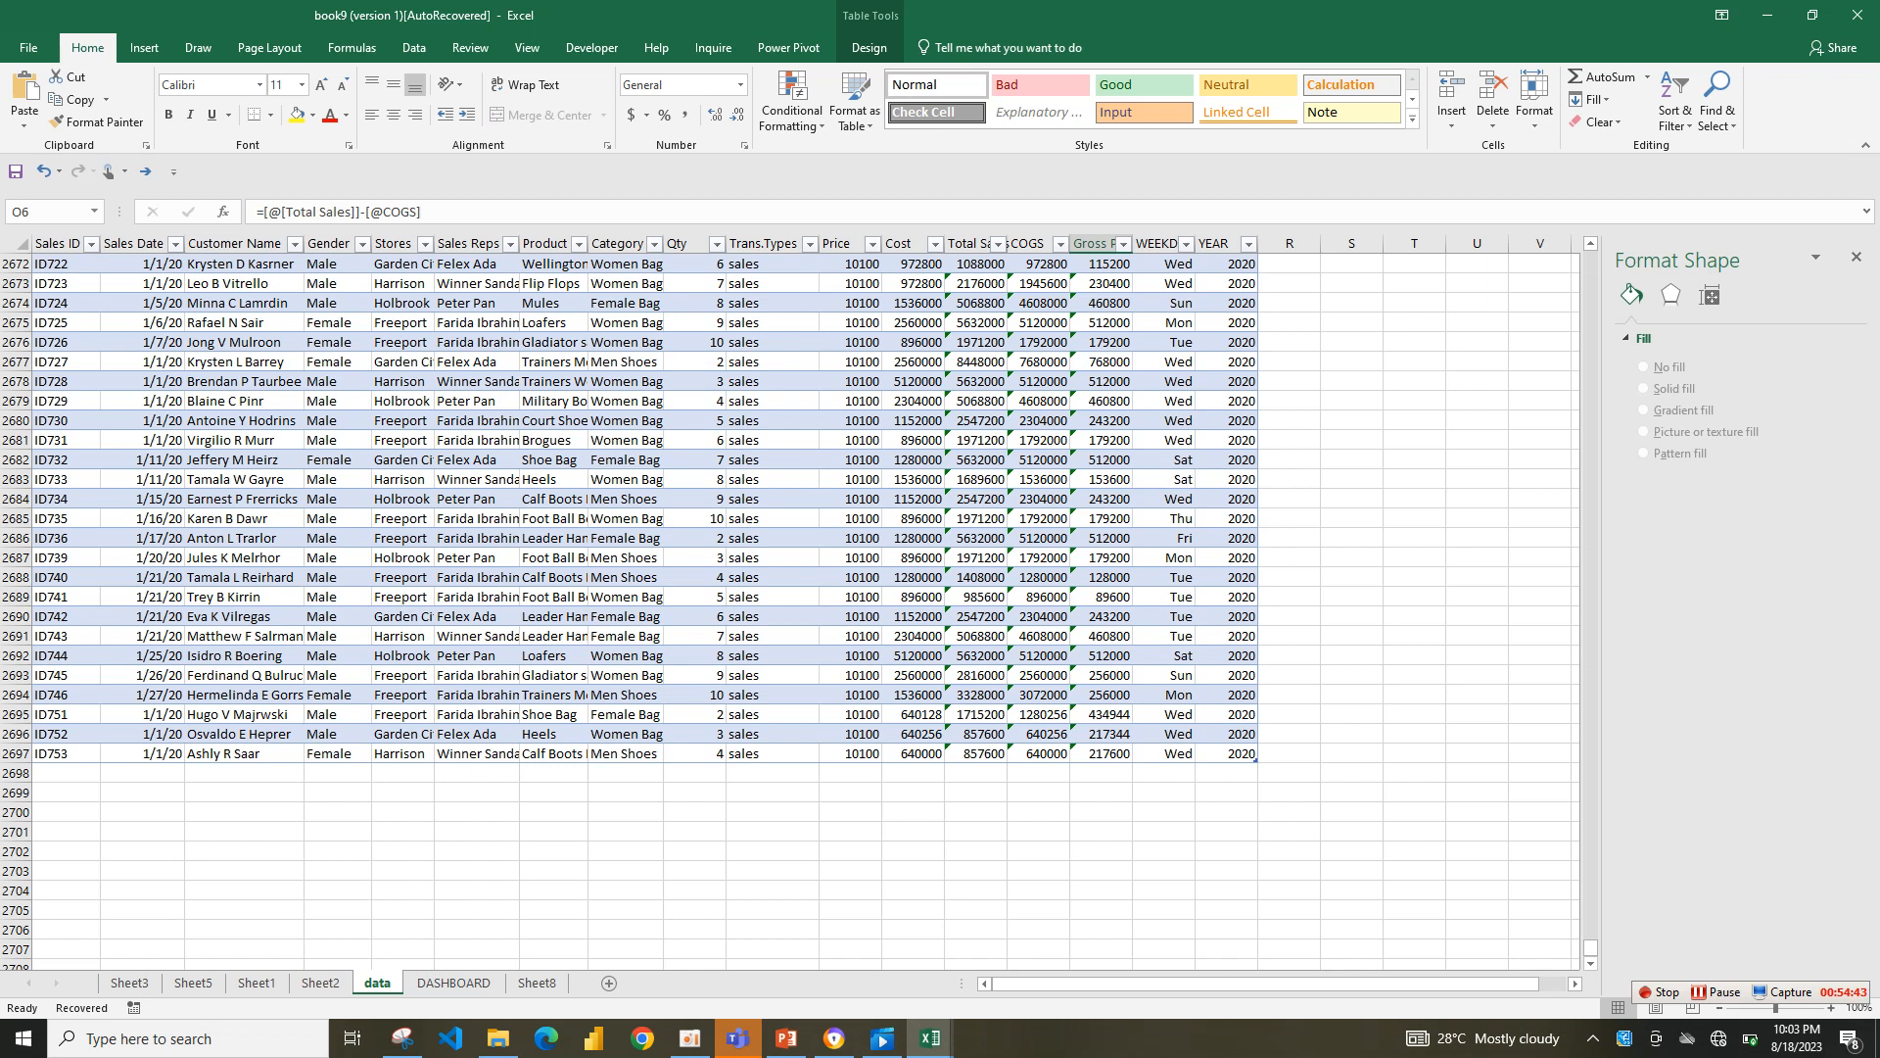
click(454, 982)
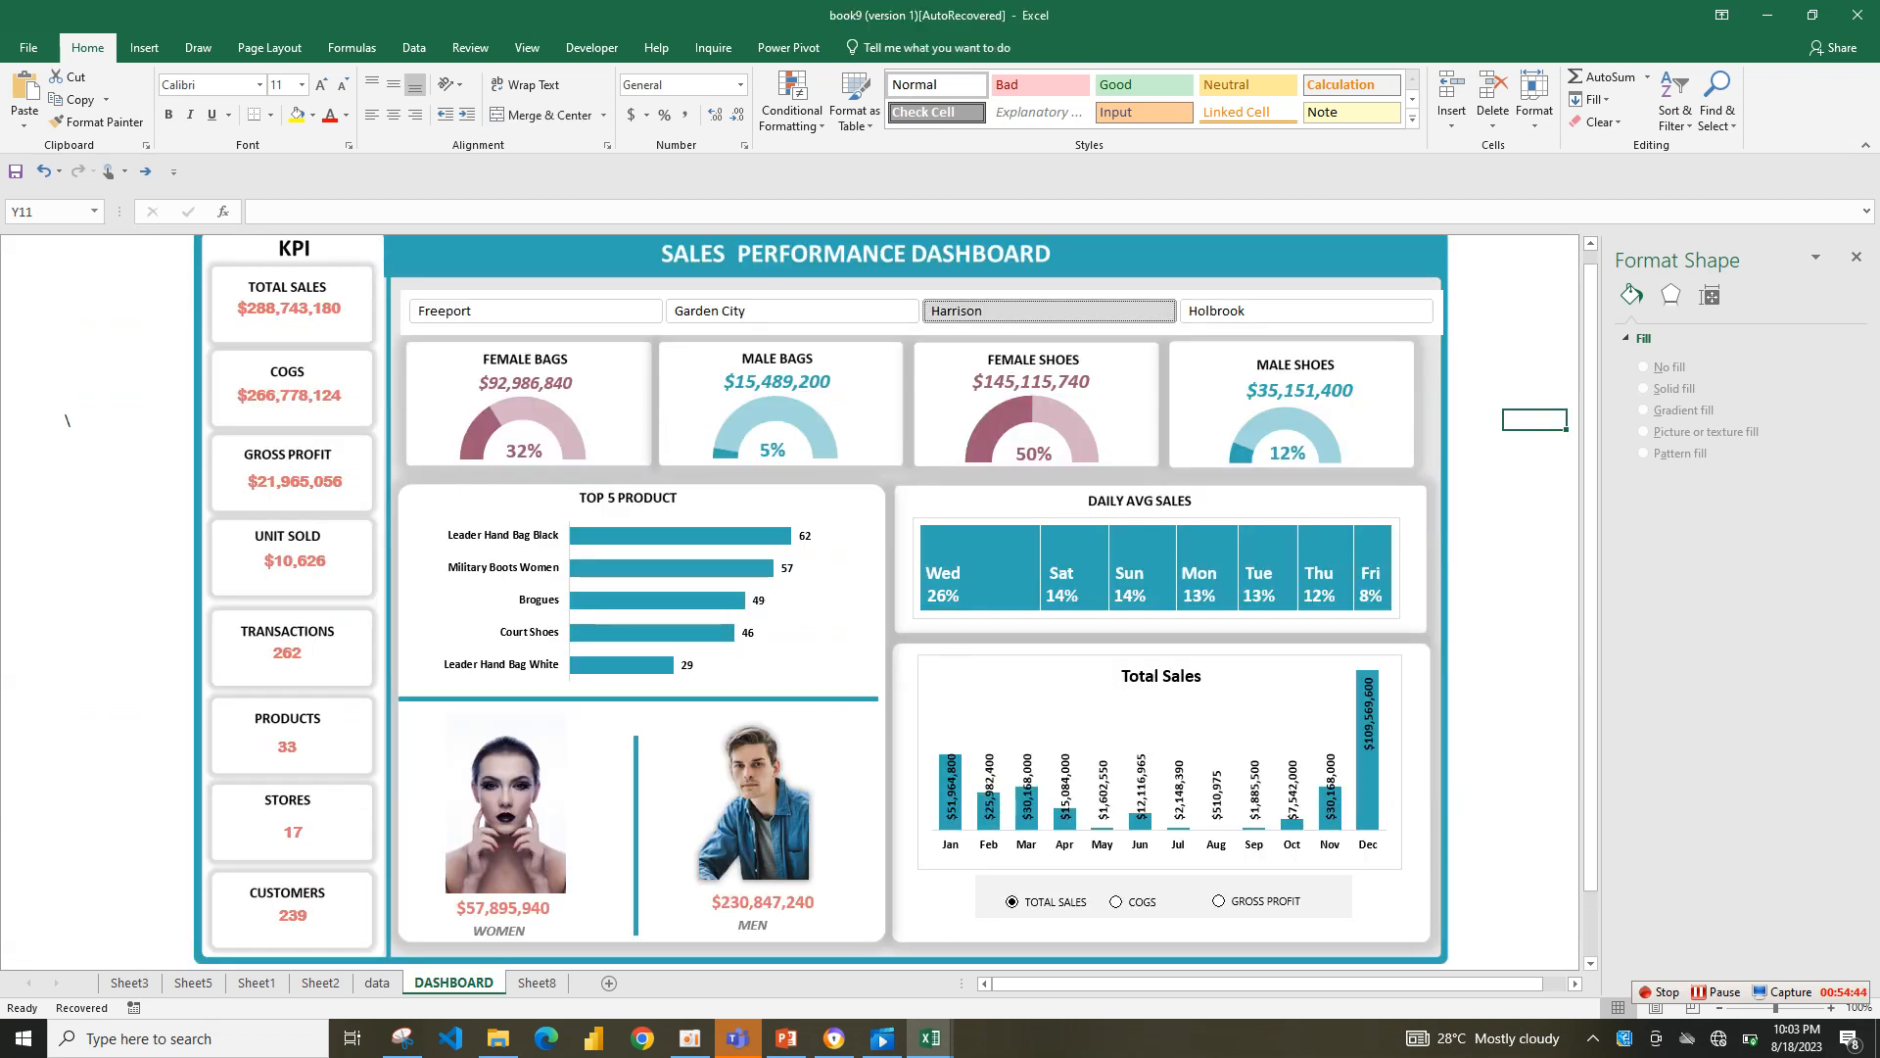
click(537, 982)
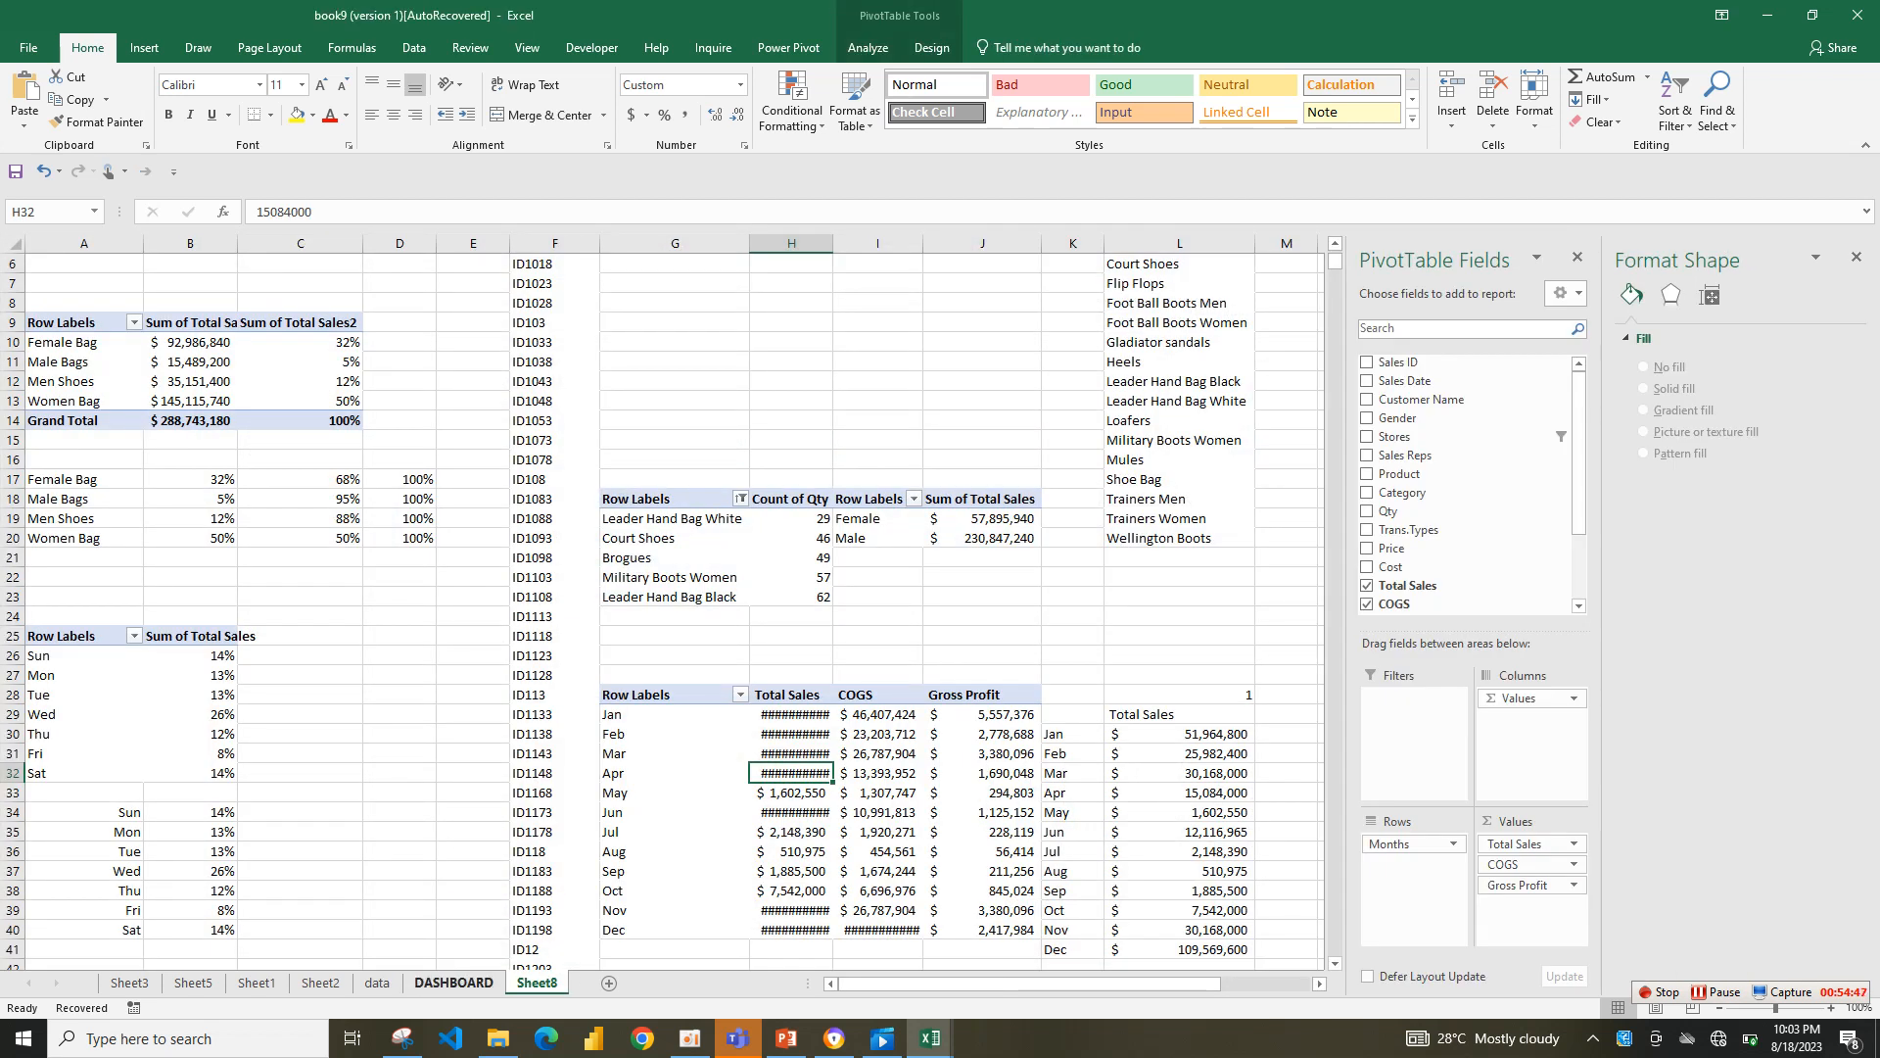
click(377, 983)
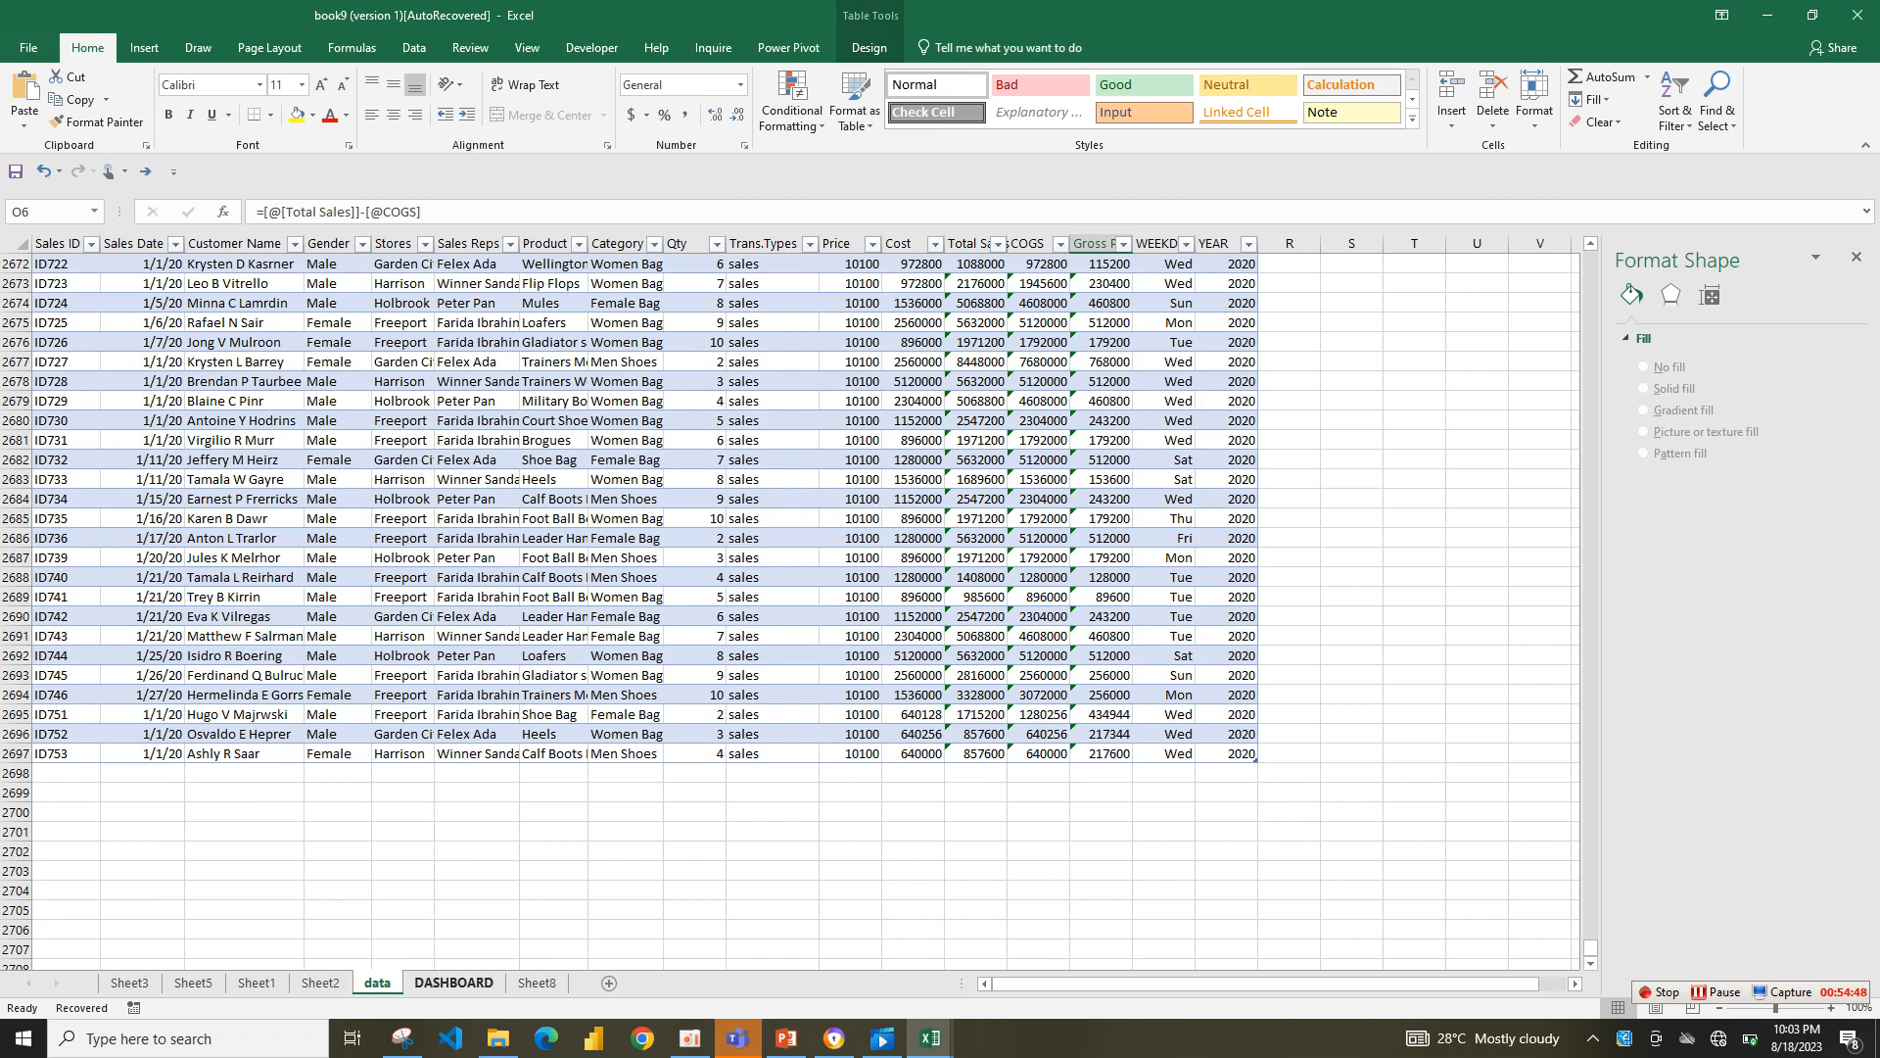
- Clear the contents of columns M through R on Sheet2, keeping the records in columns A to L
click(320, 982)
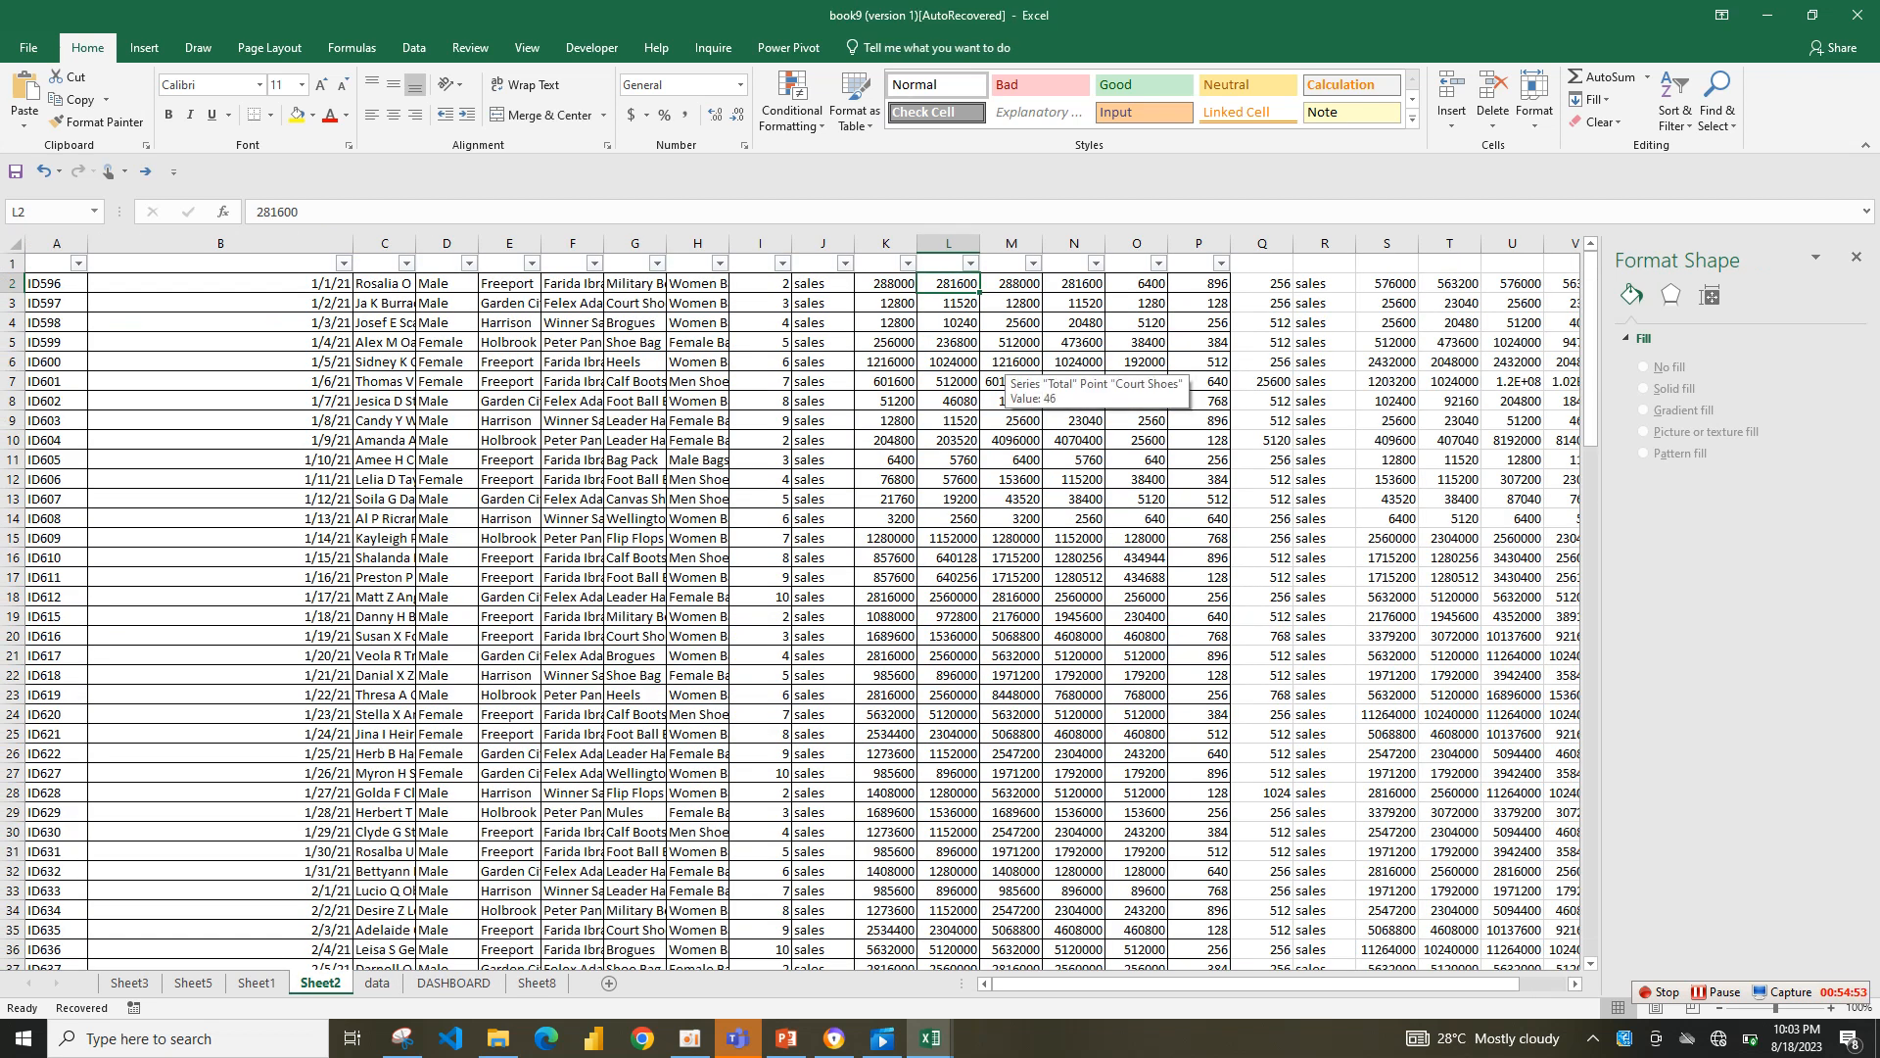
drag(1012, 243, 1325, 243)
key(Delete)
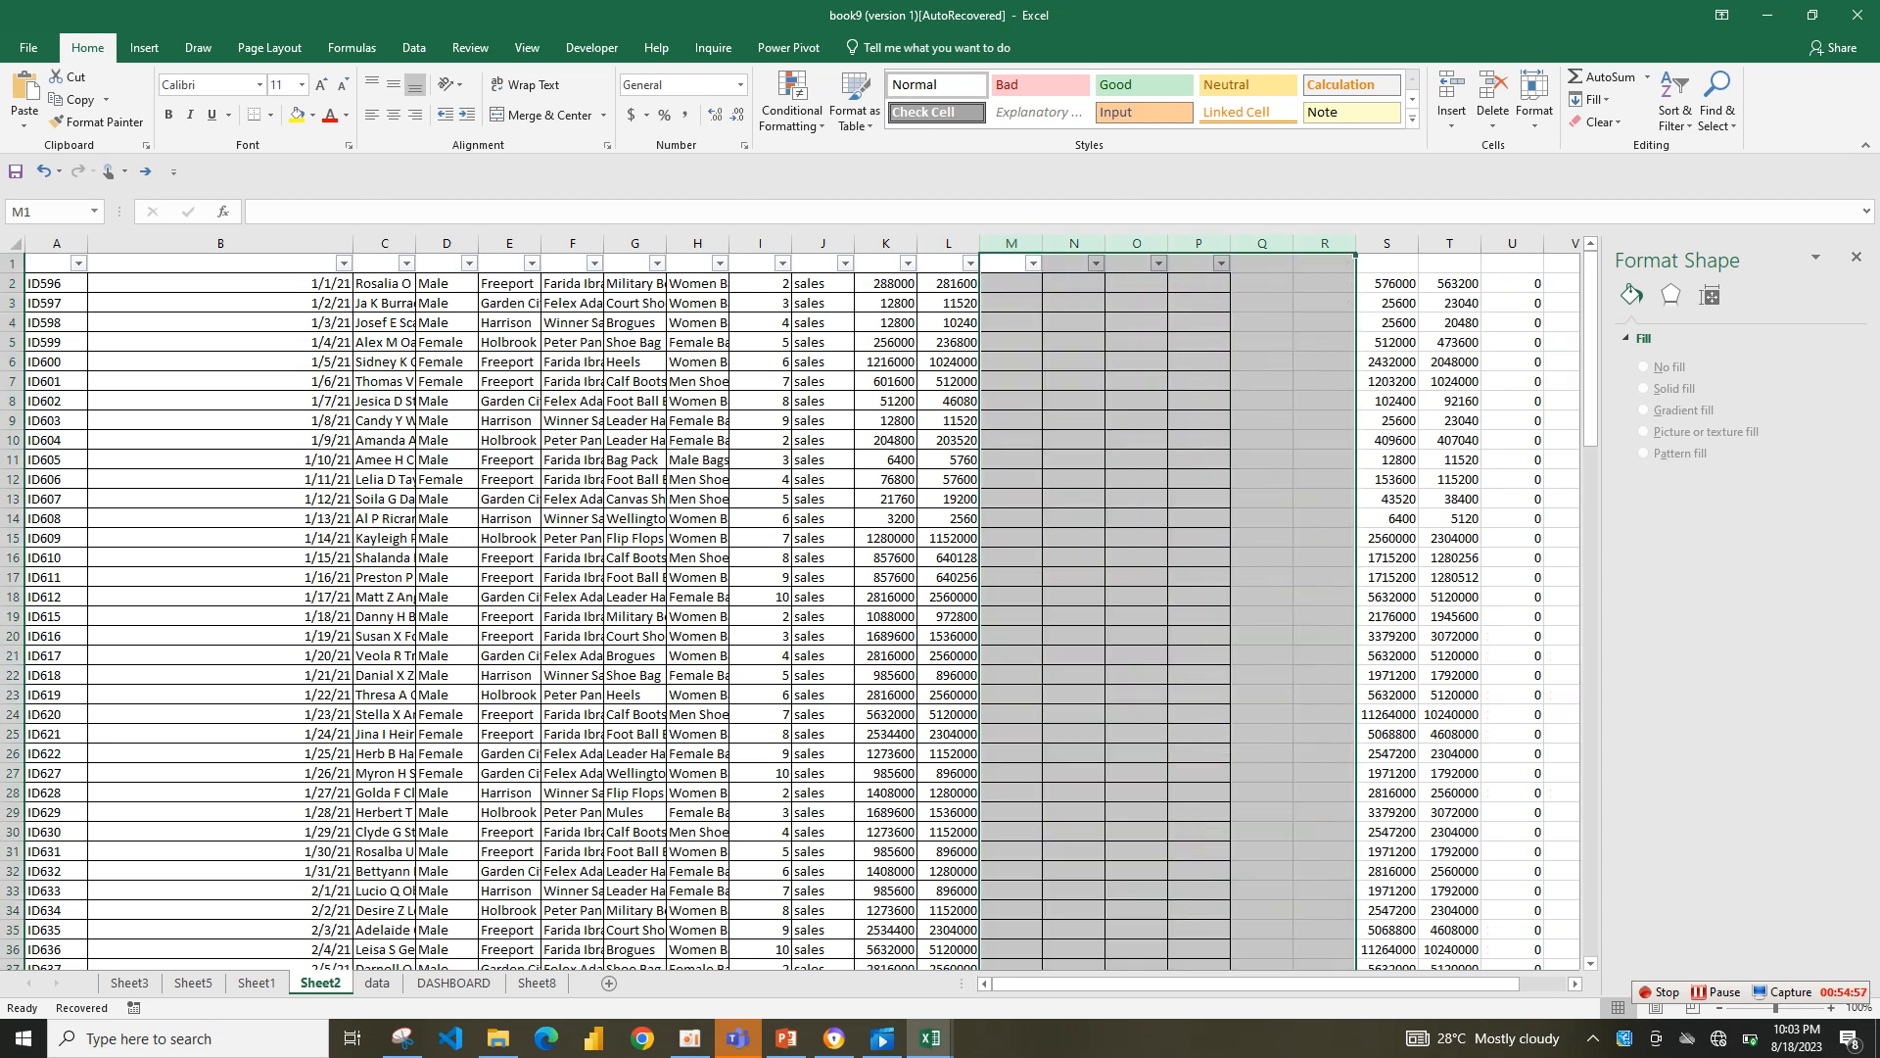
click(885, 322)
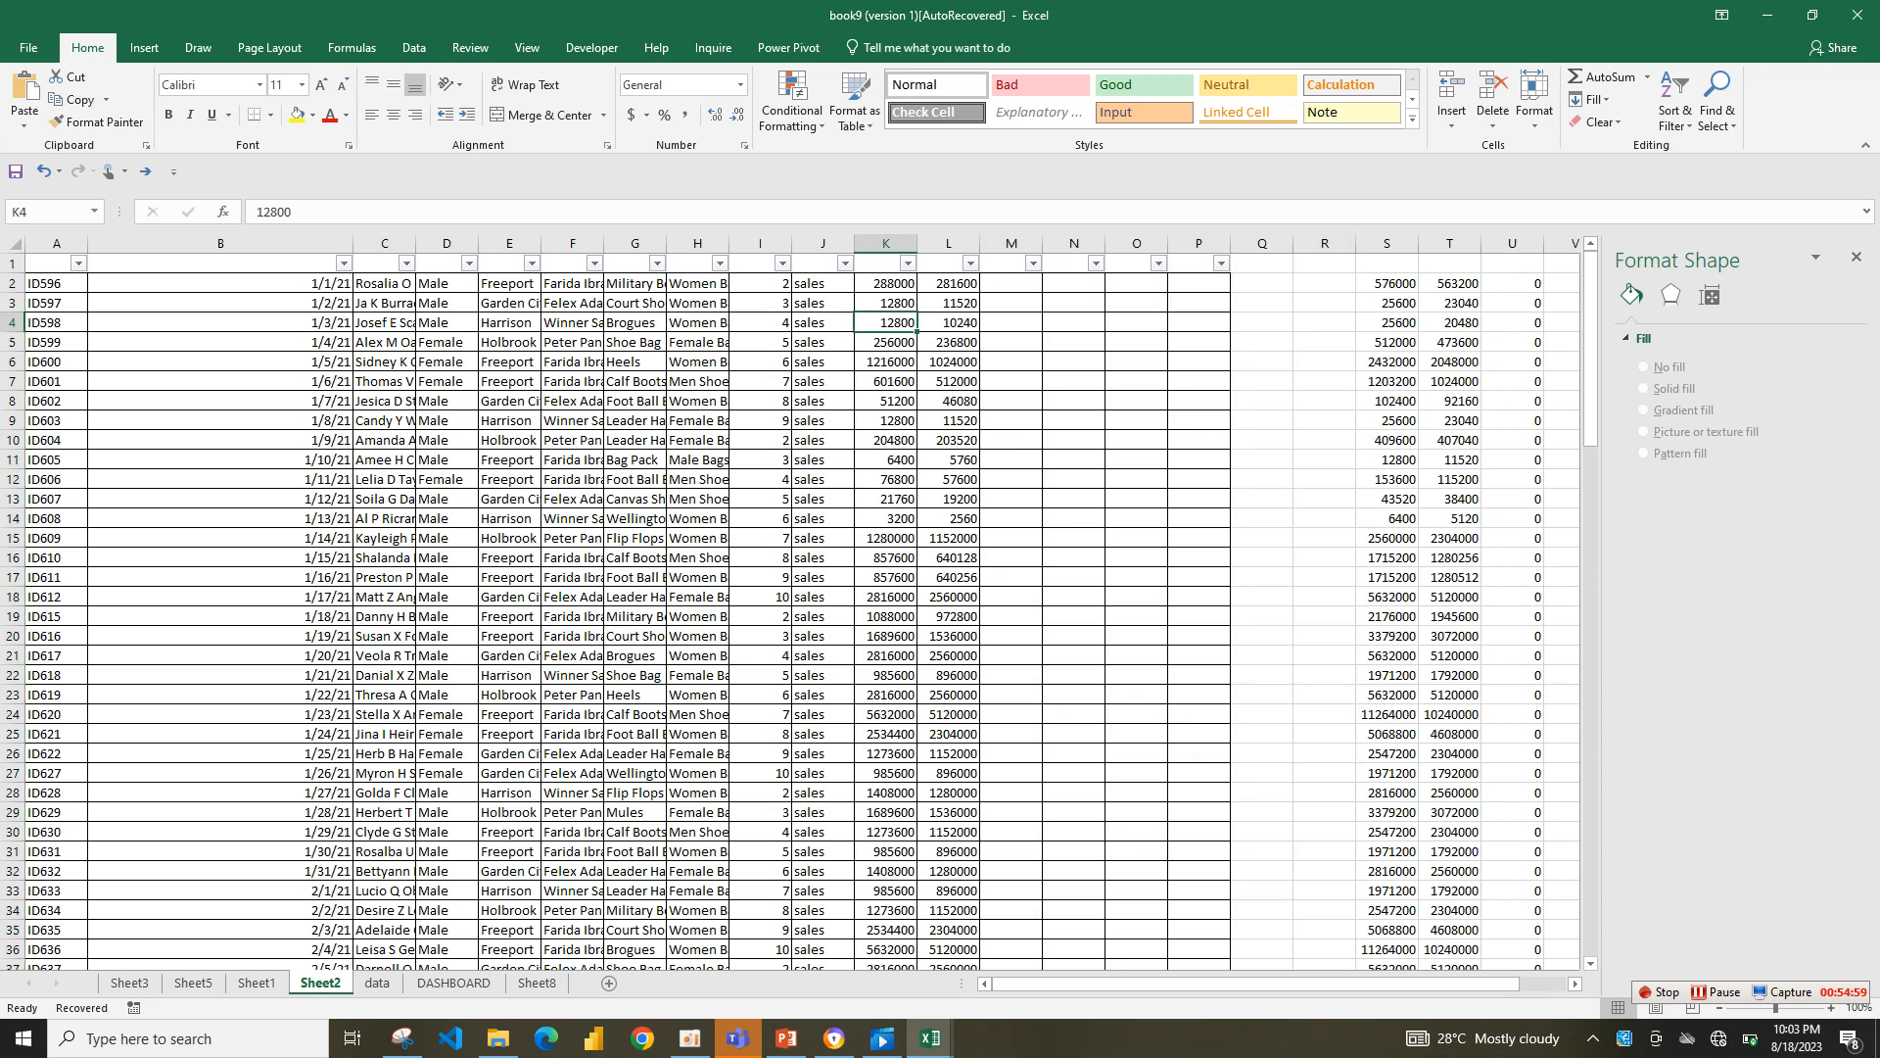
click(885, 283)
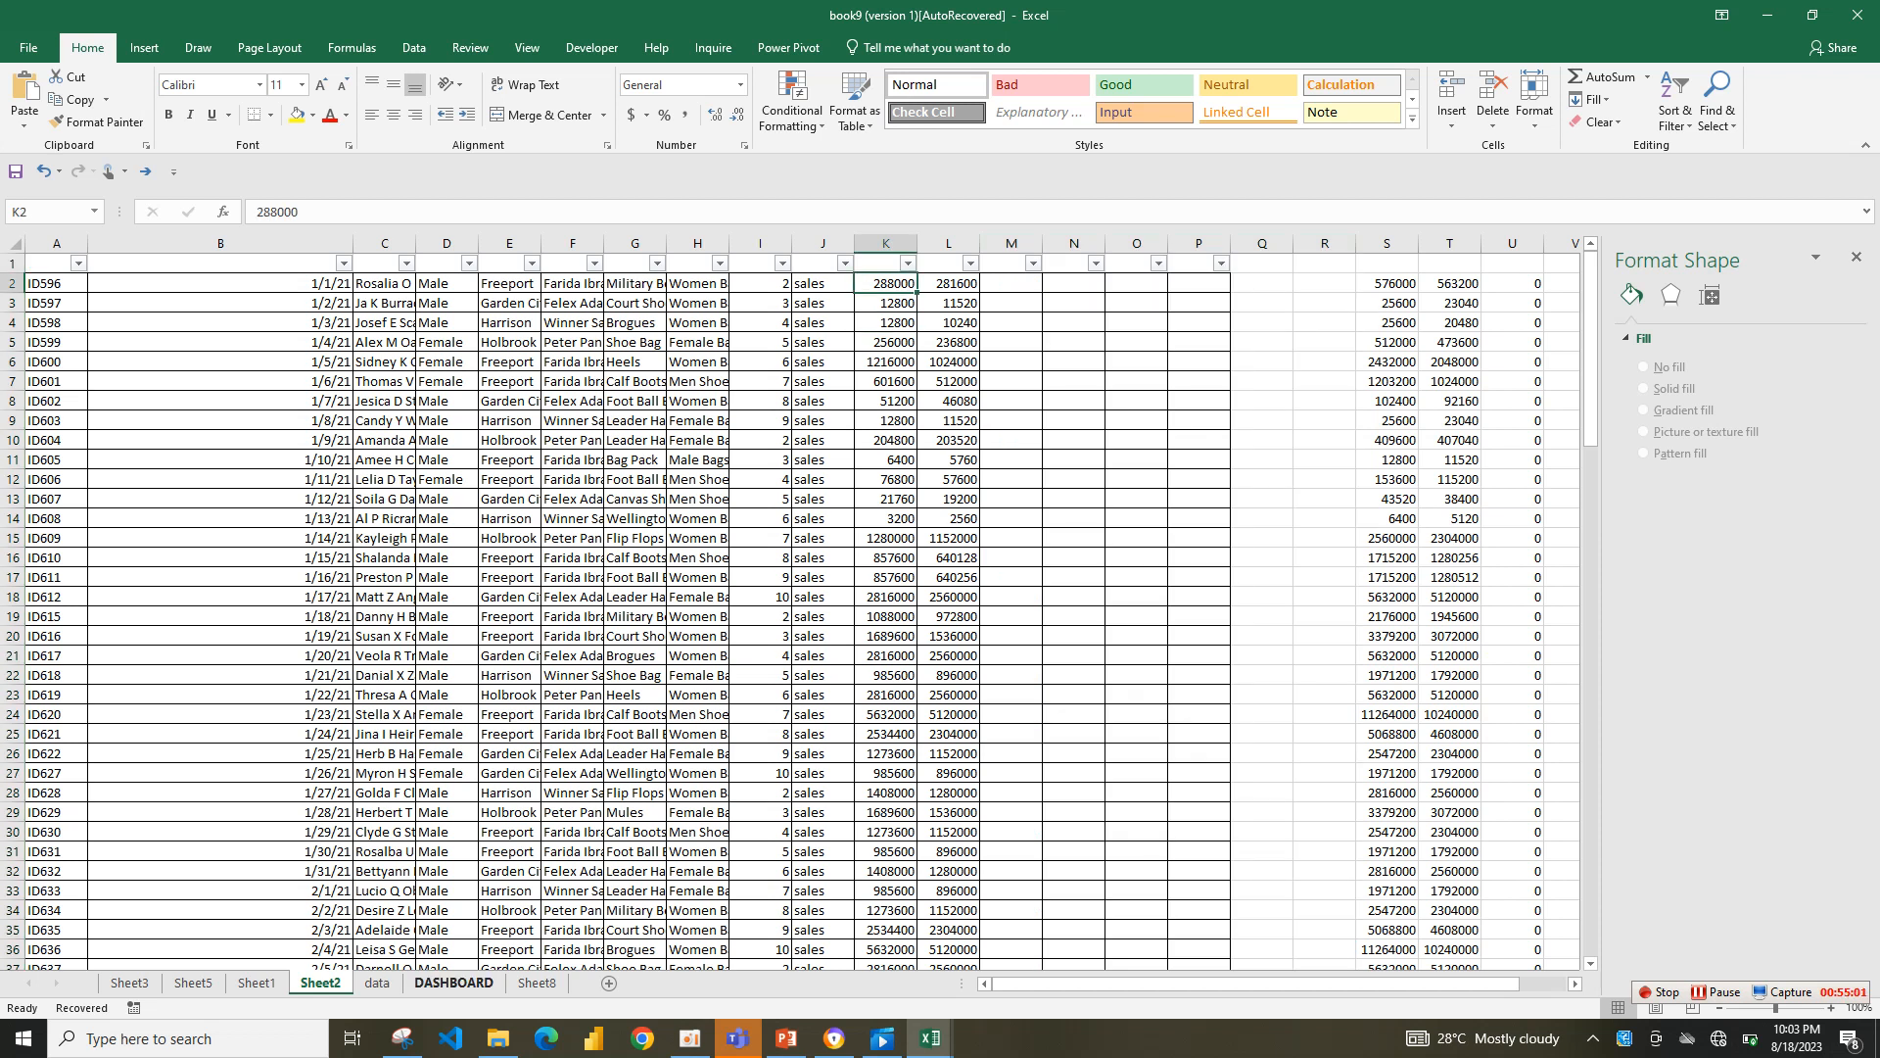
- Check the data sheet's table layout and examine which months the date column on Sheet2 covers
click(377, 982)
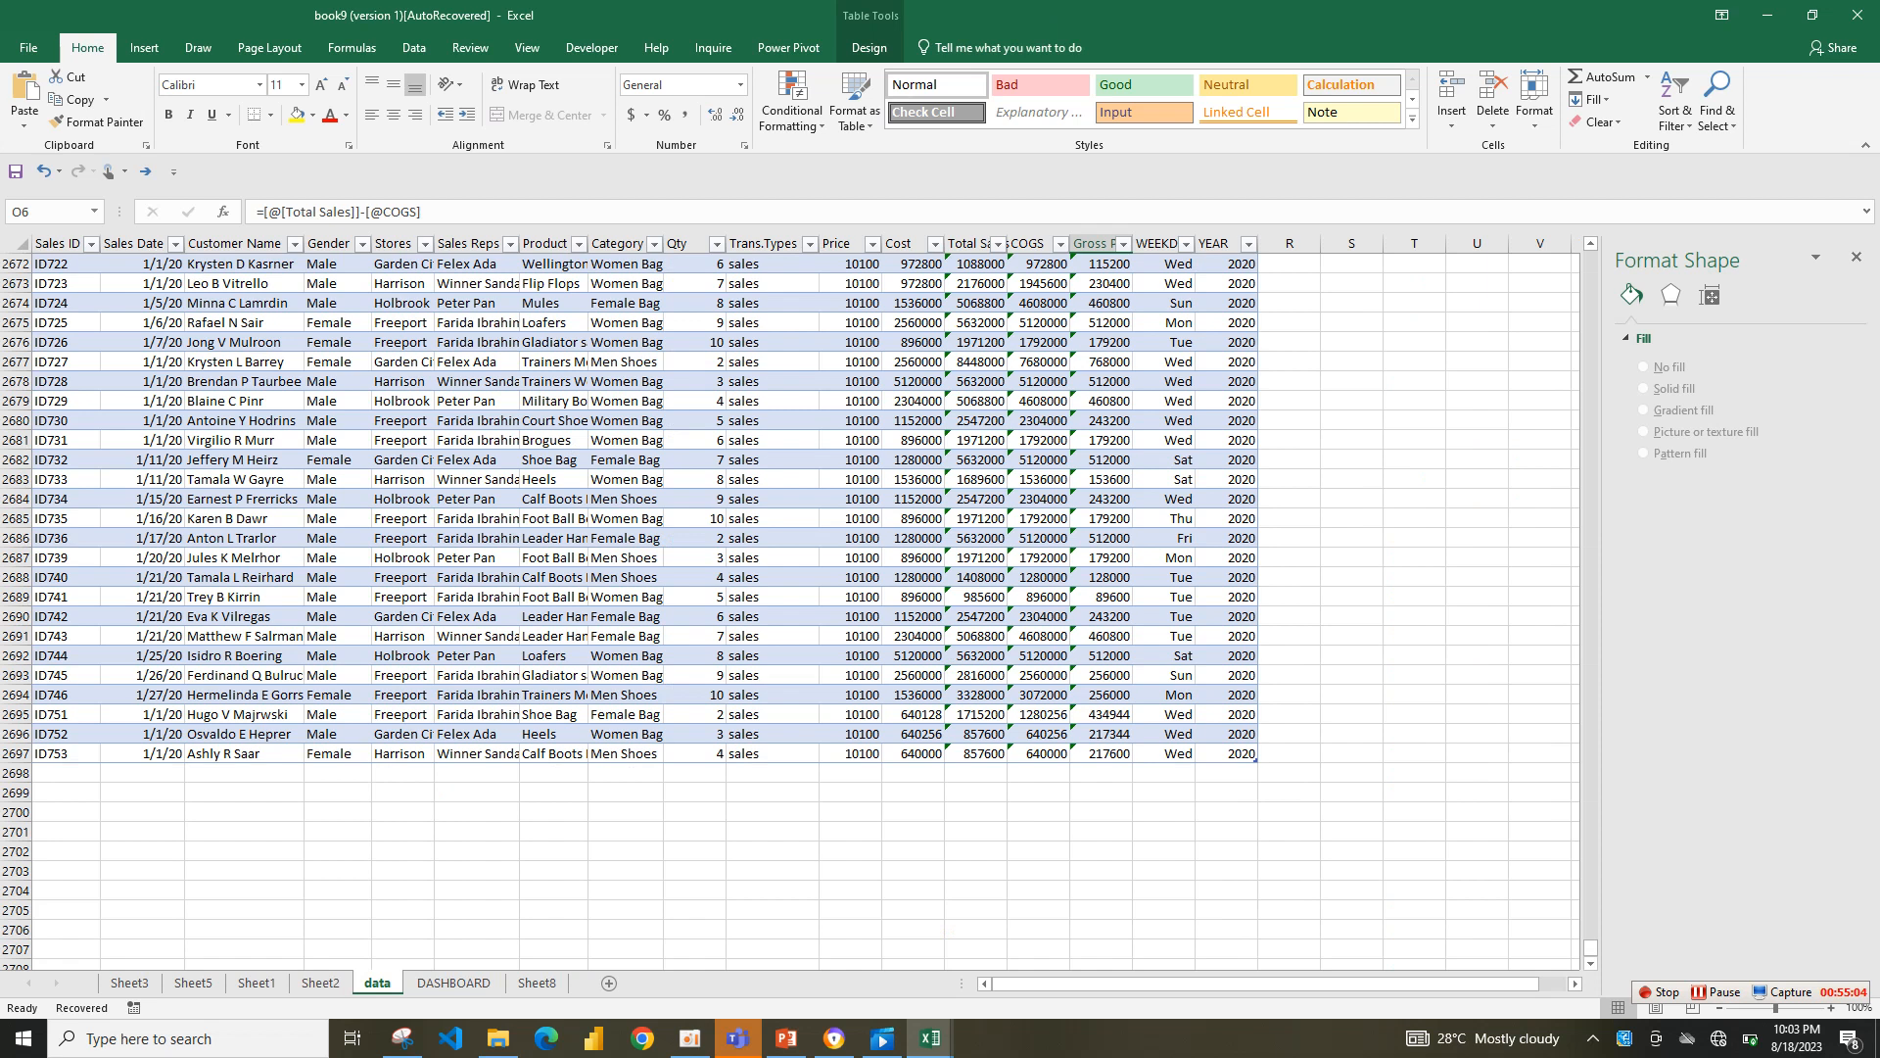
click(320, 982)
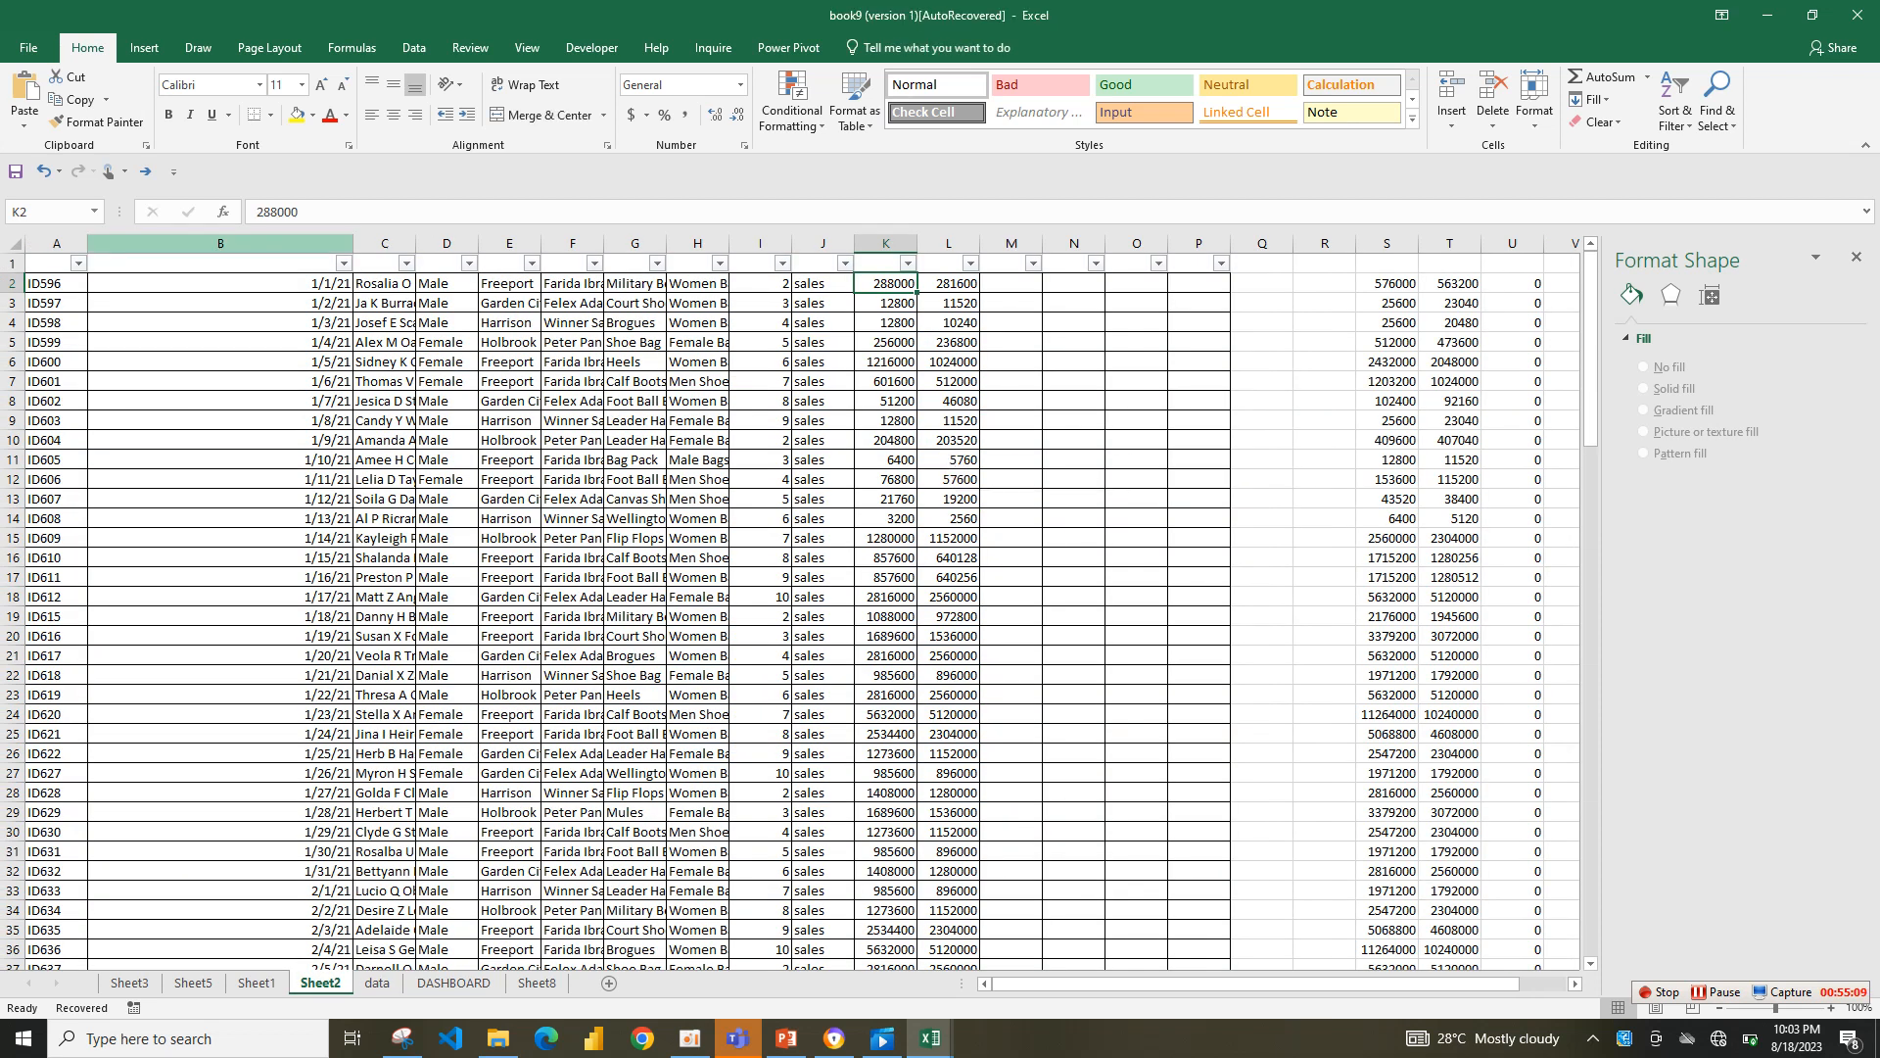
click(305, 283)
click(342, 262)
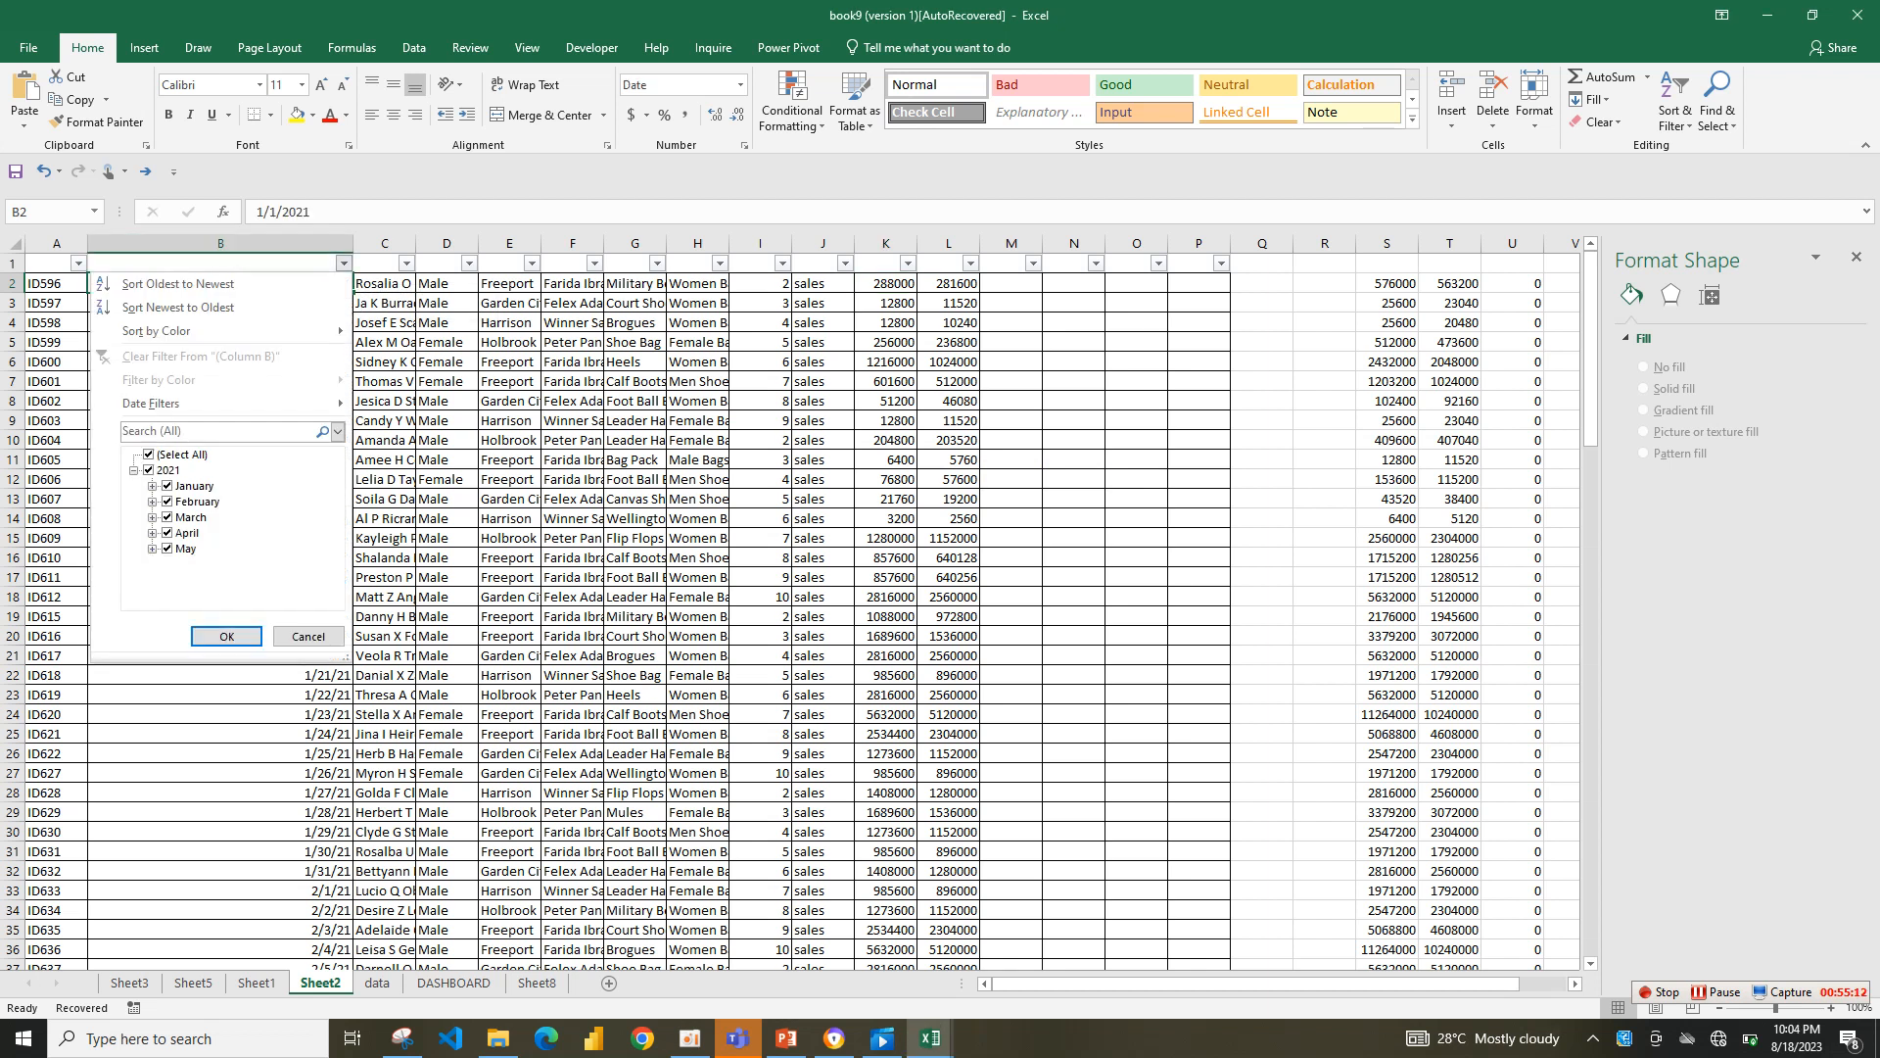
key(Escape)
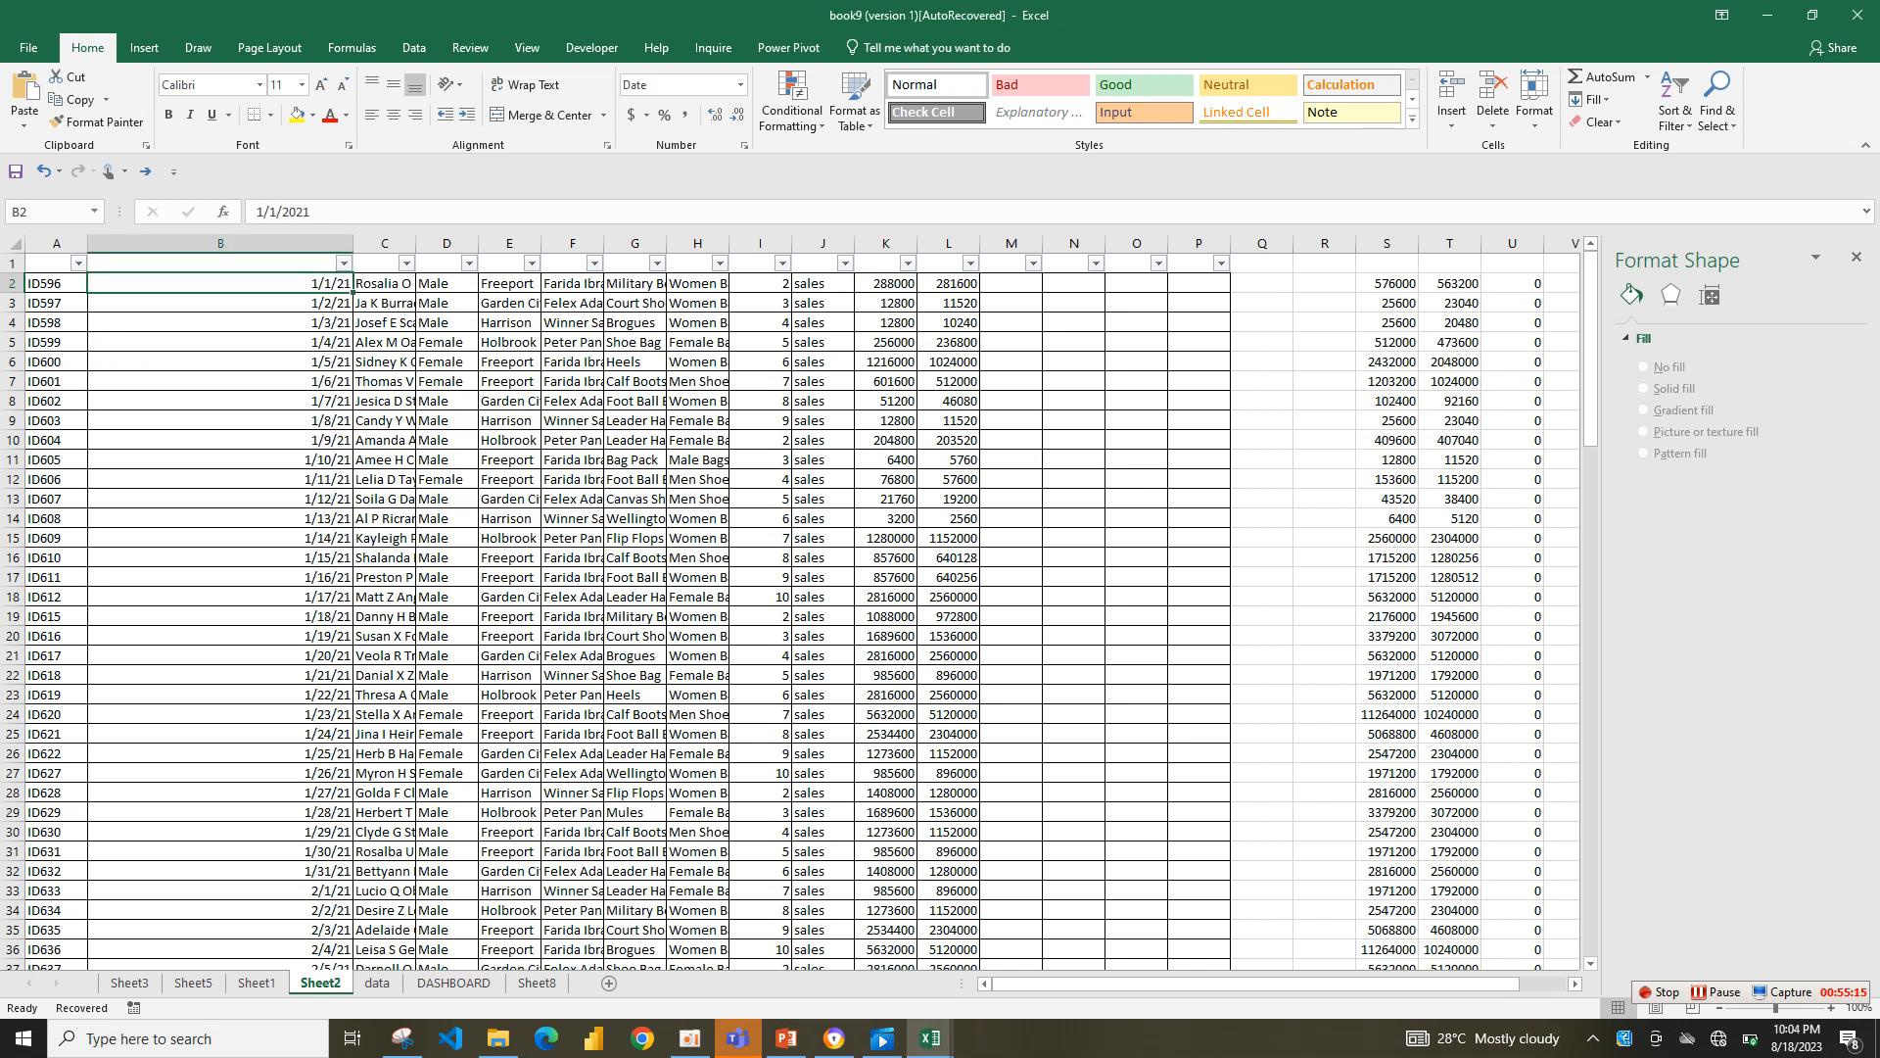
- Copy all Sheet2 records in columns A to L and append them to the data sheet's table, starting at cell A2698
drag(56, 283, 948, 283)
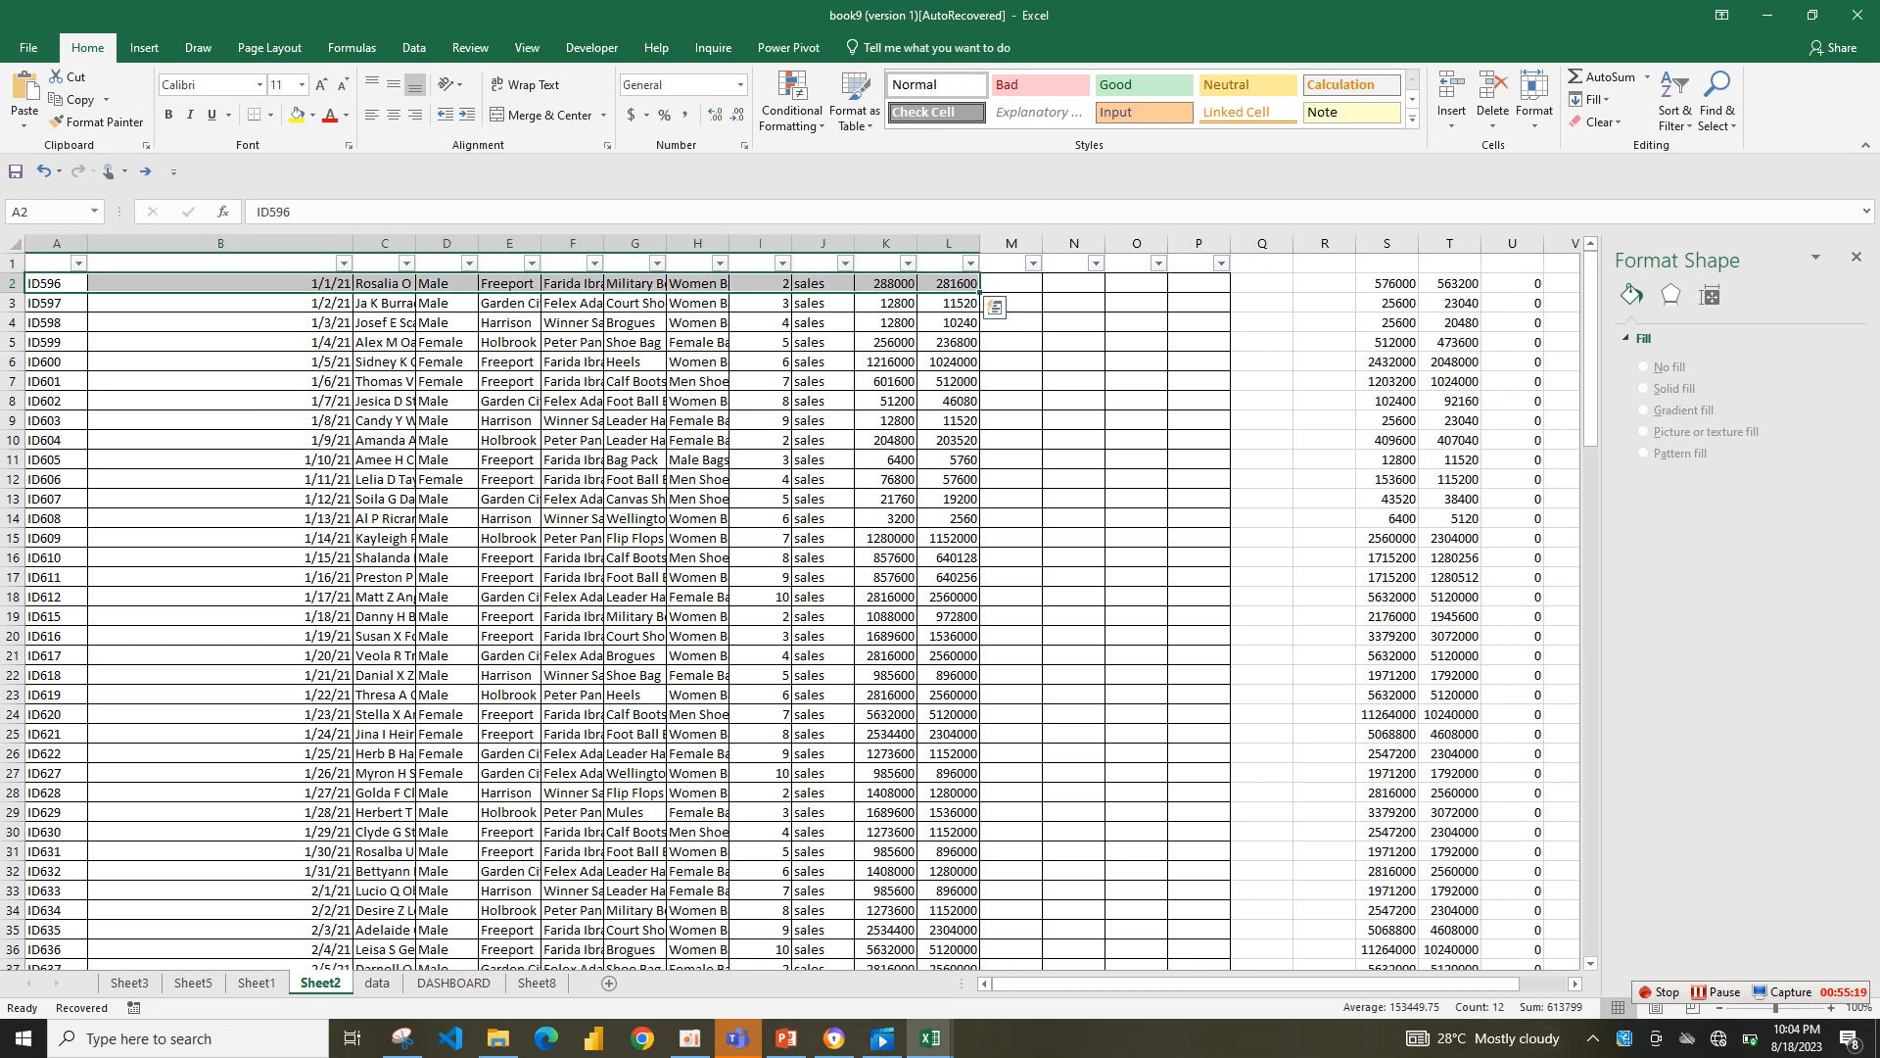
key(ctrl+shift+Down)
key(ctrl+c)
key(ctrl+Page_Down)
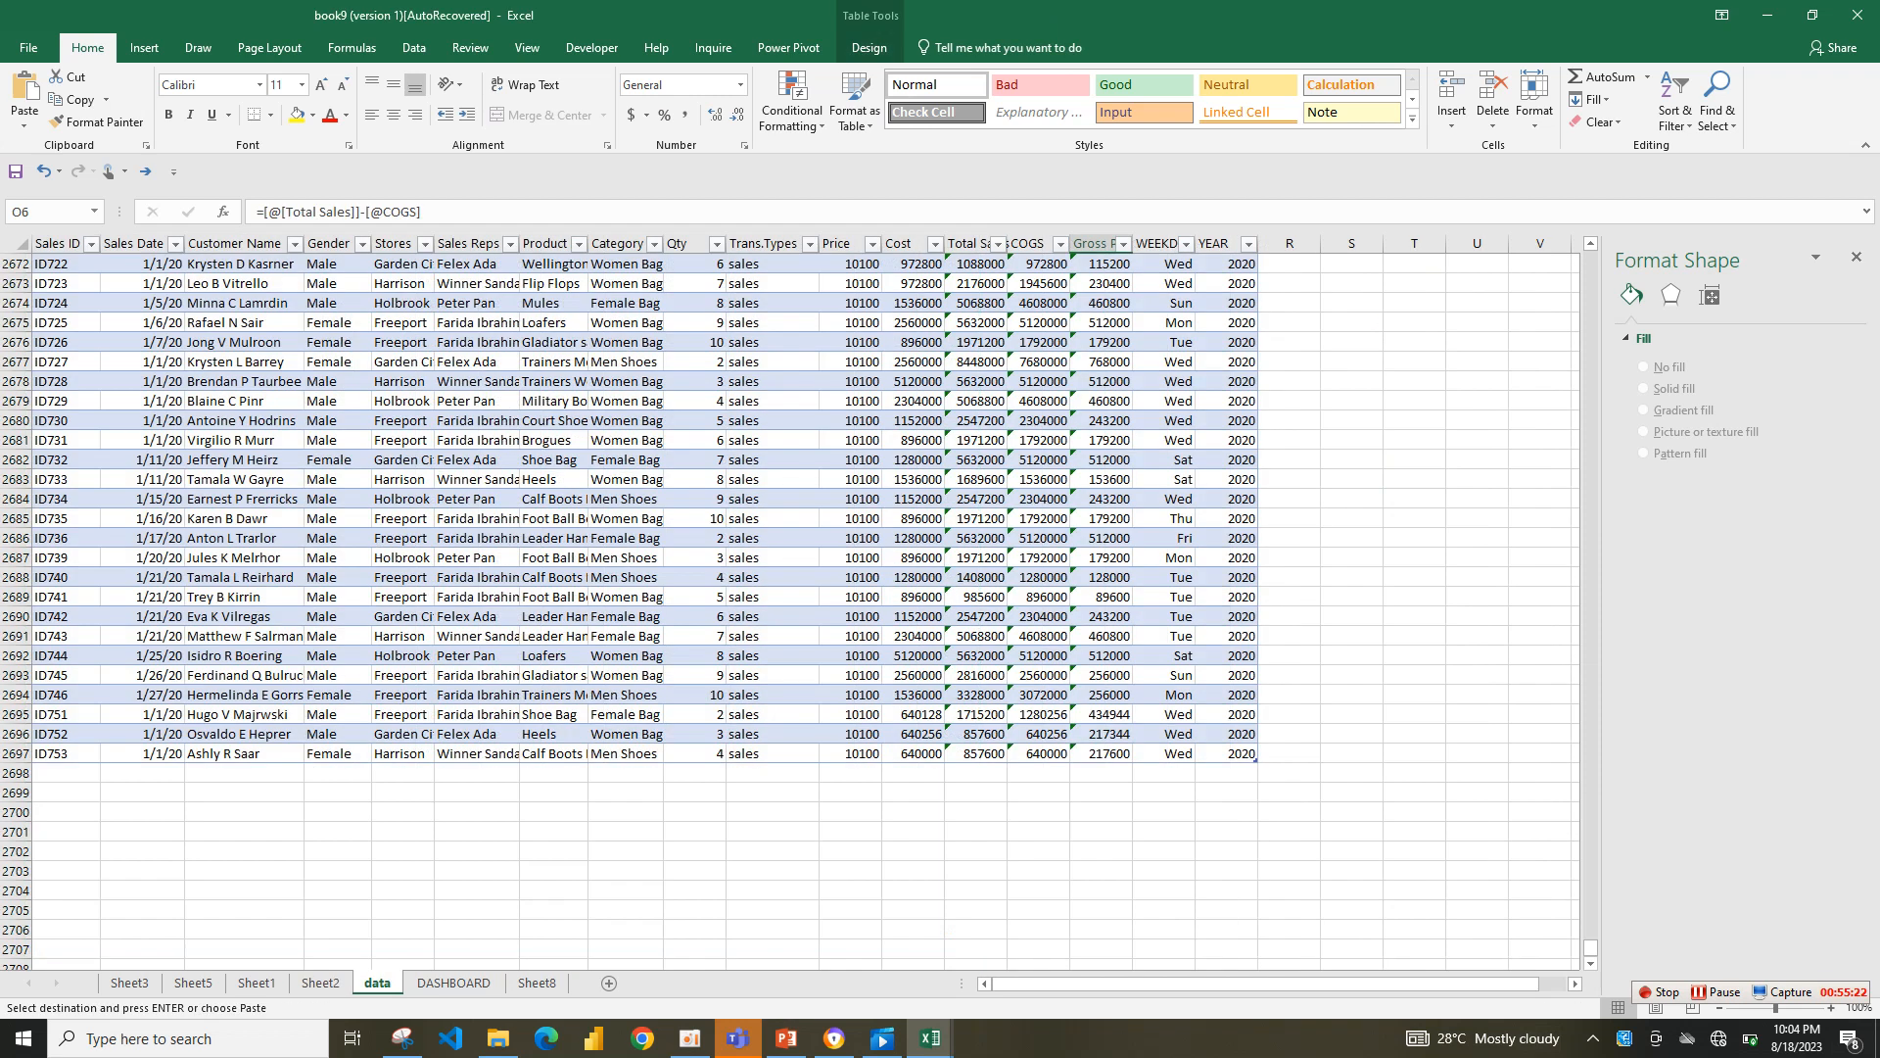
click(83, 772)
right_click(82, 772)
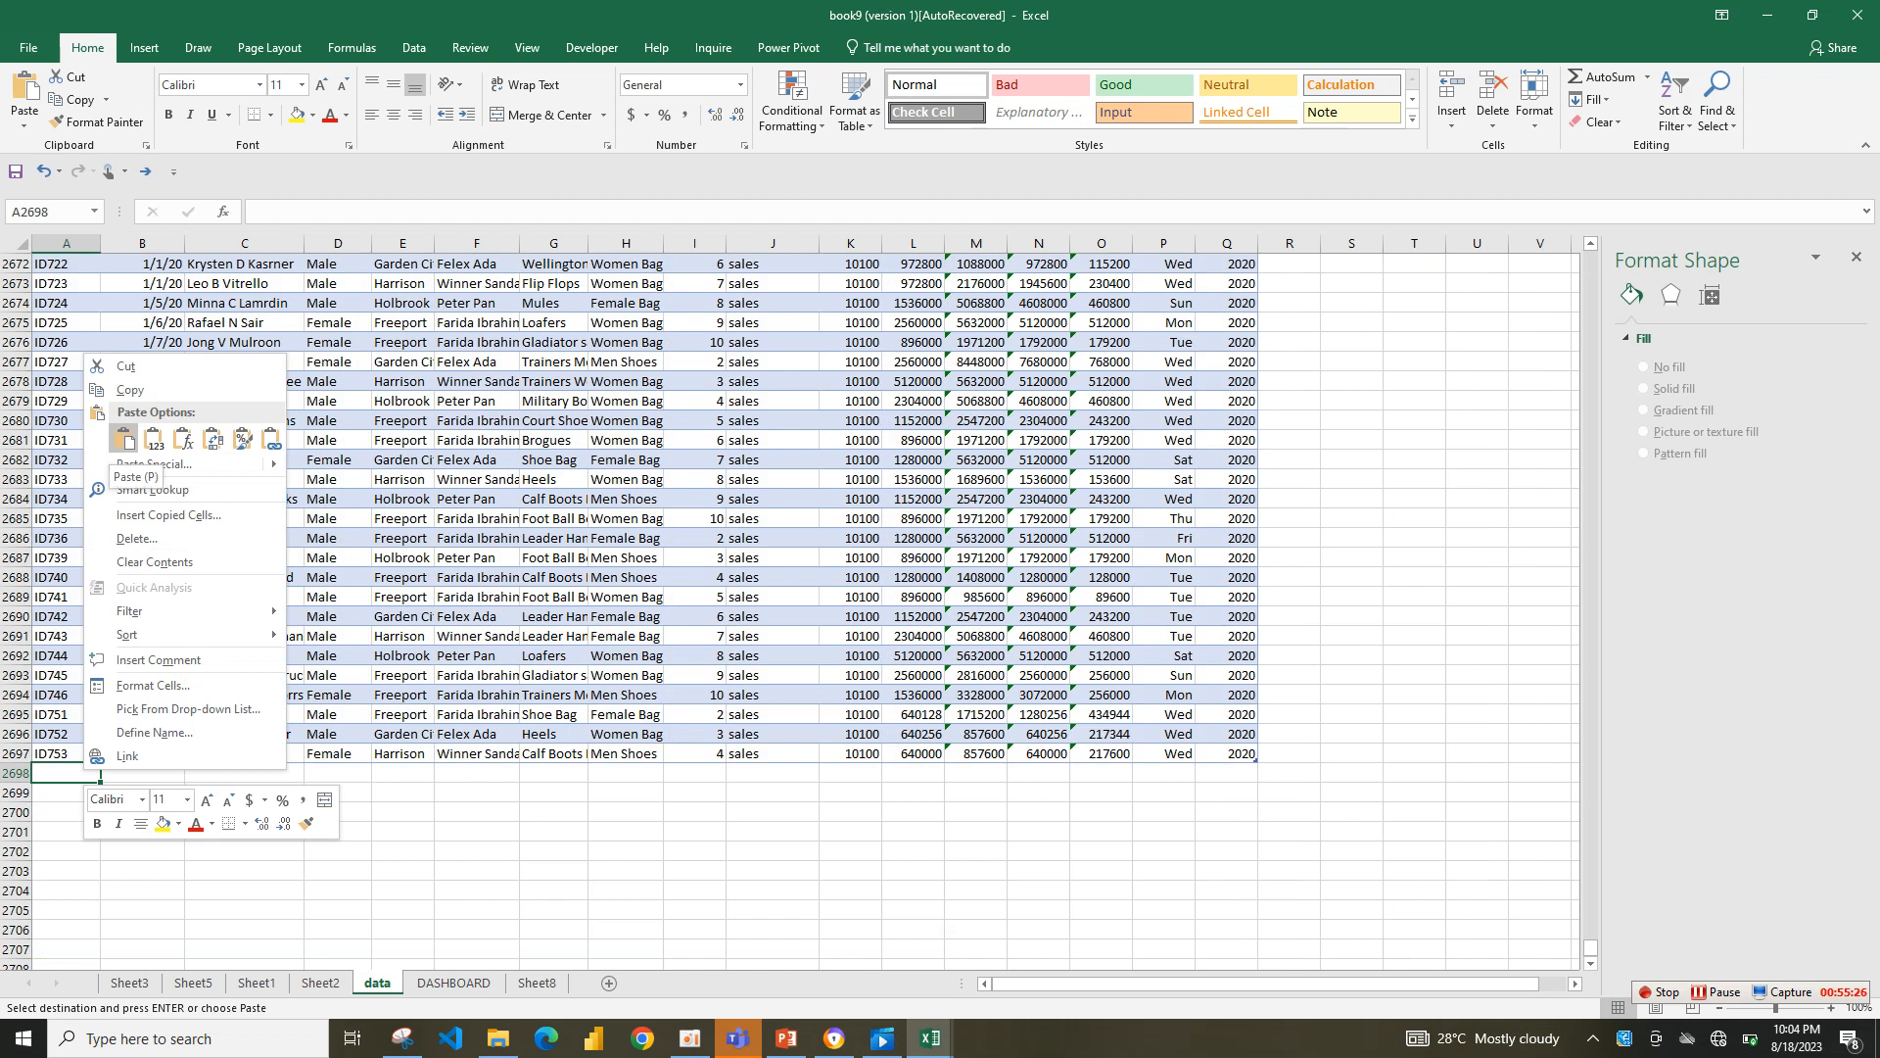
click(125, 439)
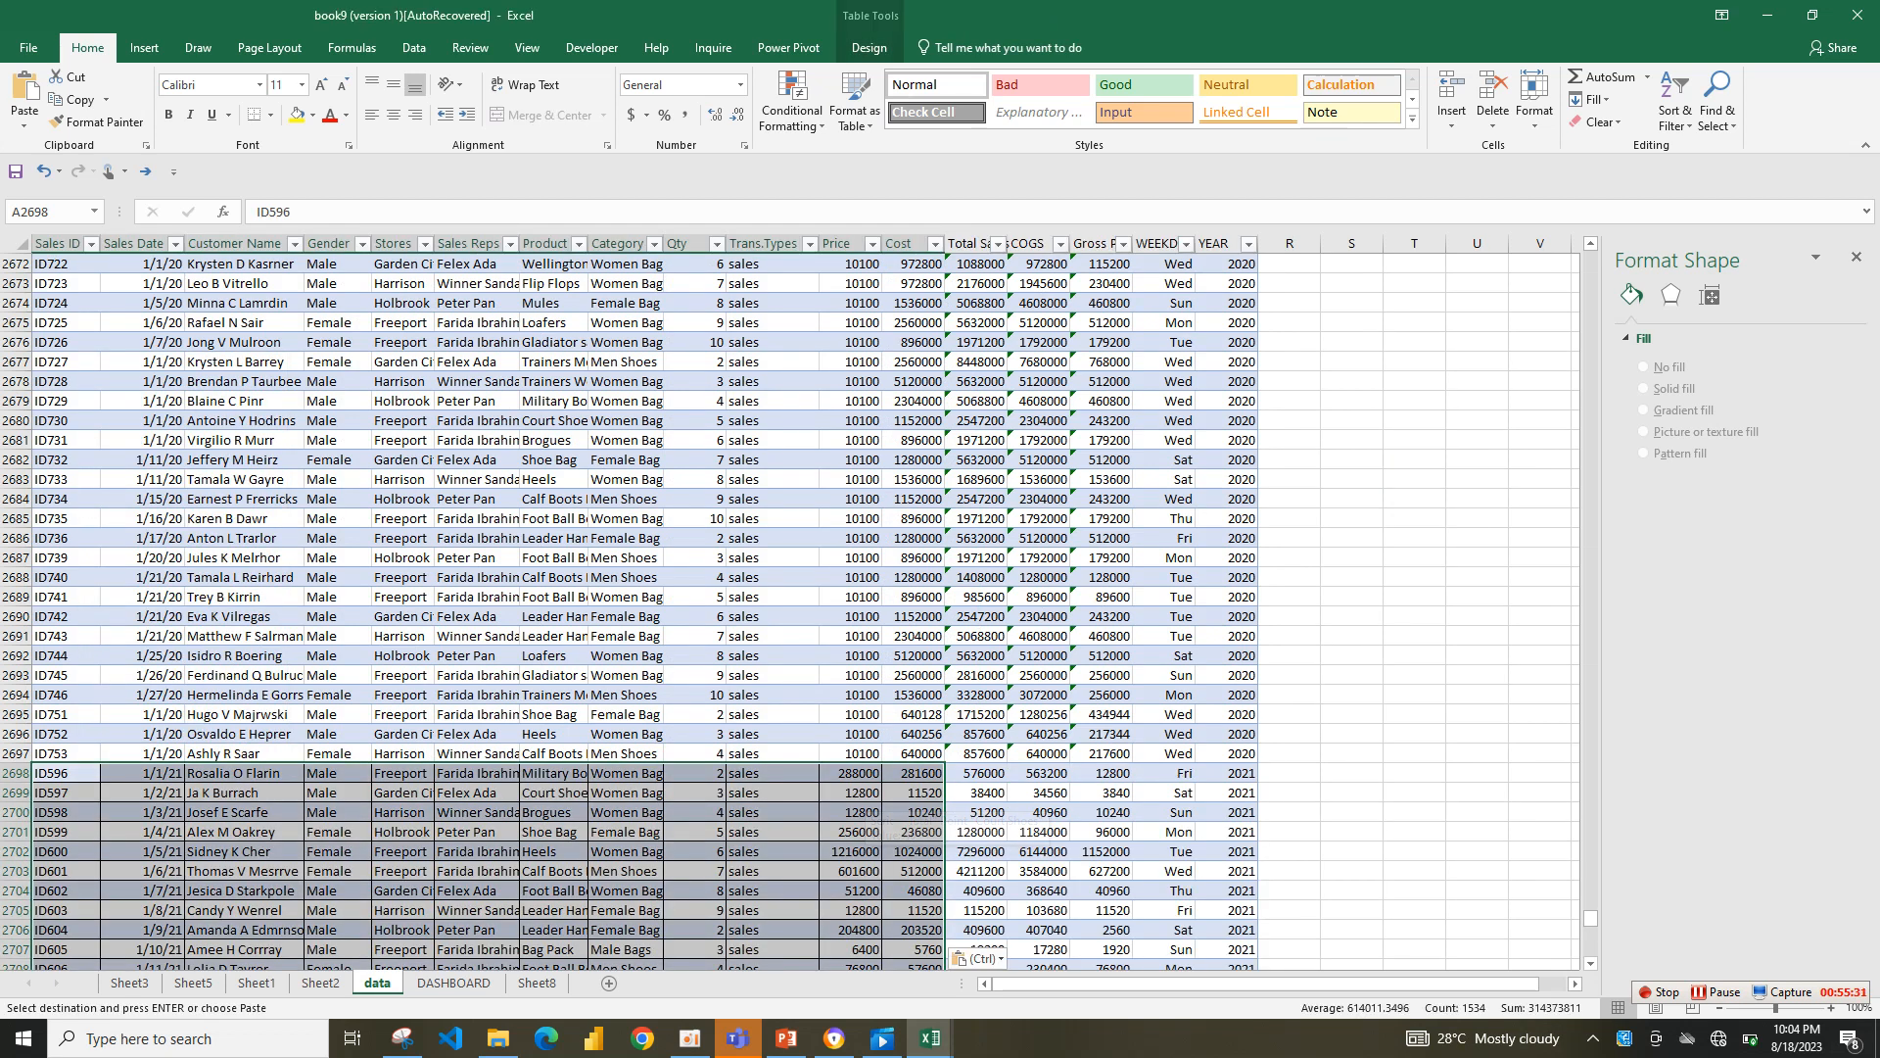
mouse_move(1590, 917)
mouse_down()
mouse_move(1590, 947)
mouse_move(1591, 895)
mouse_up()
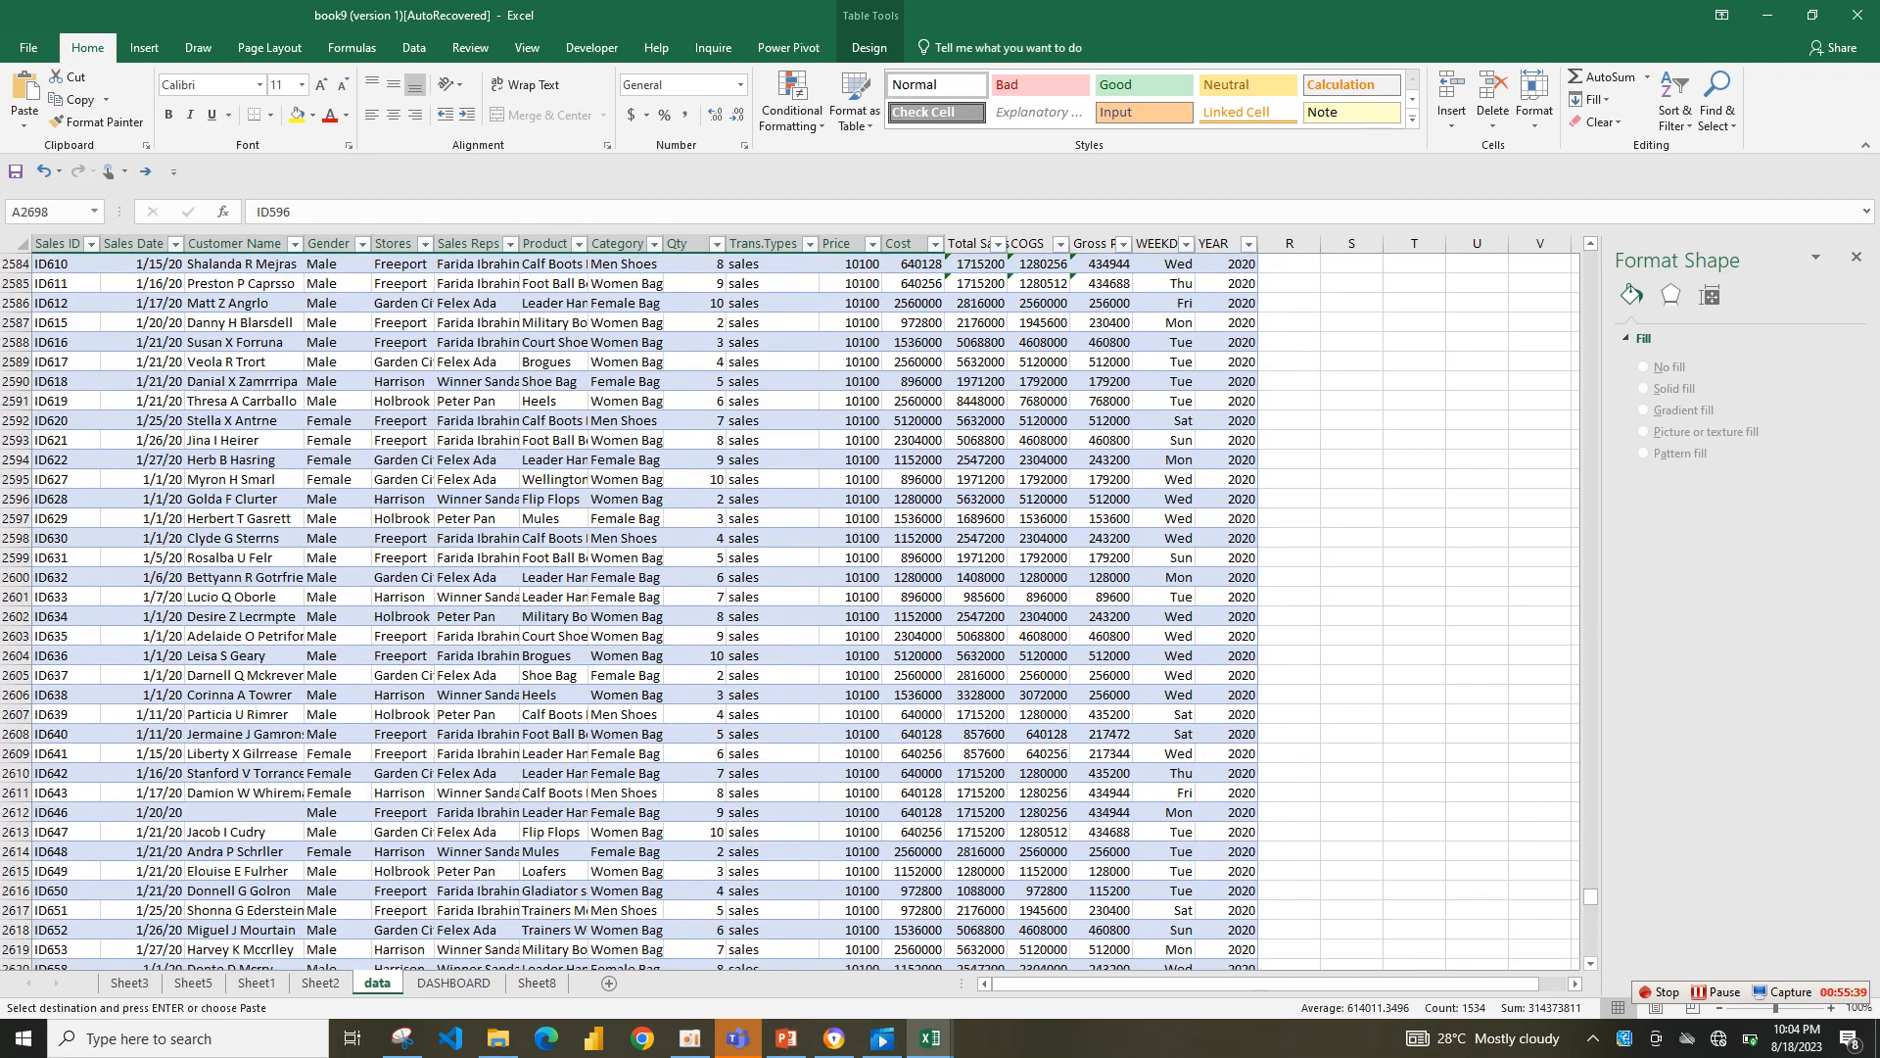
- Save the workbook as book9(AutoRecovered) on this PC
click(772, 656)
key(ctrl+s)
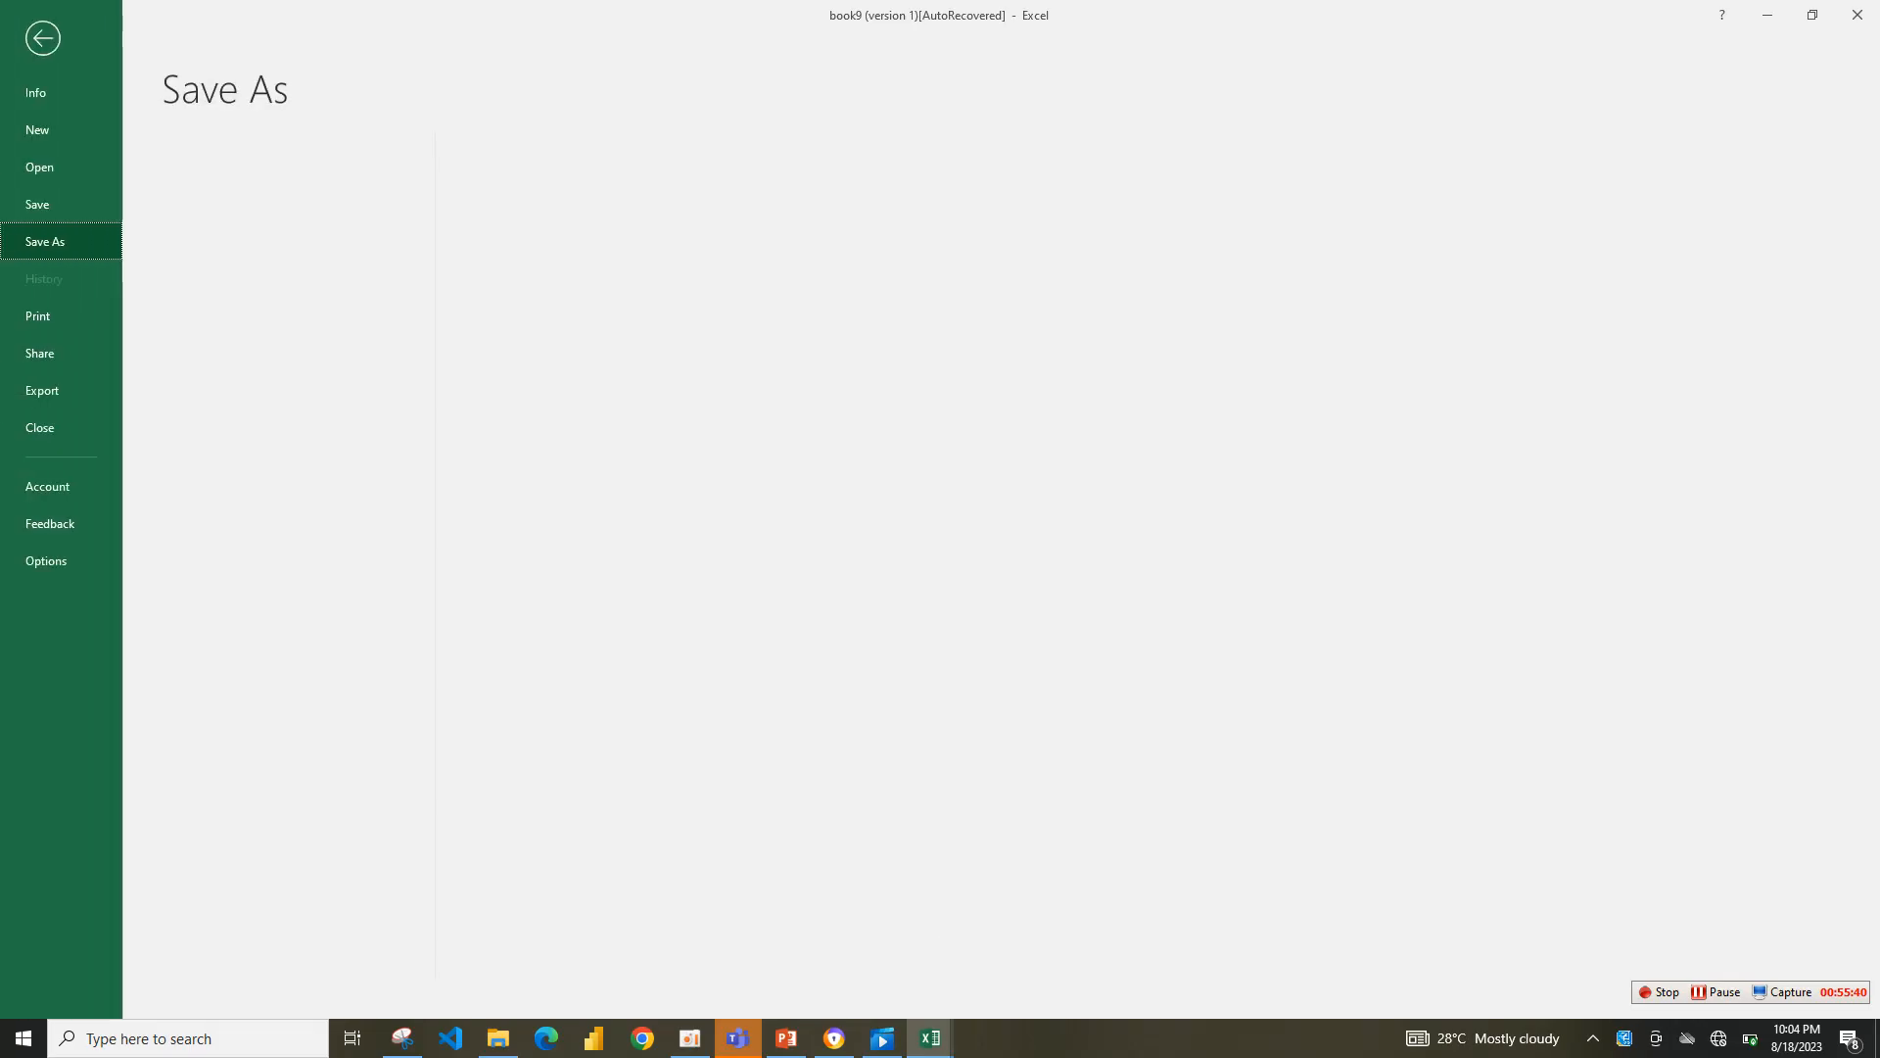
click(318, 215)
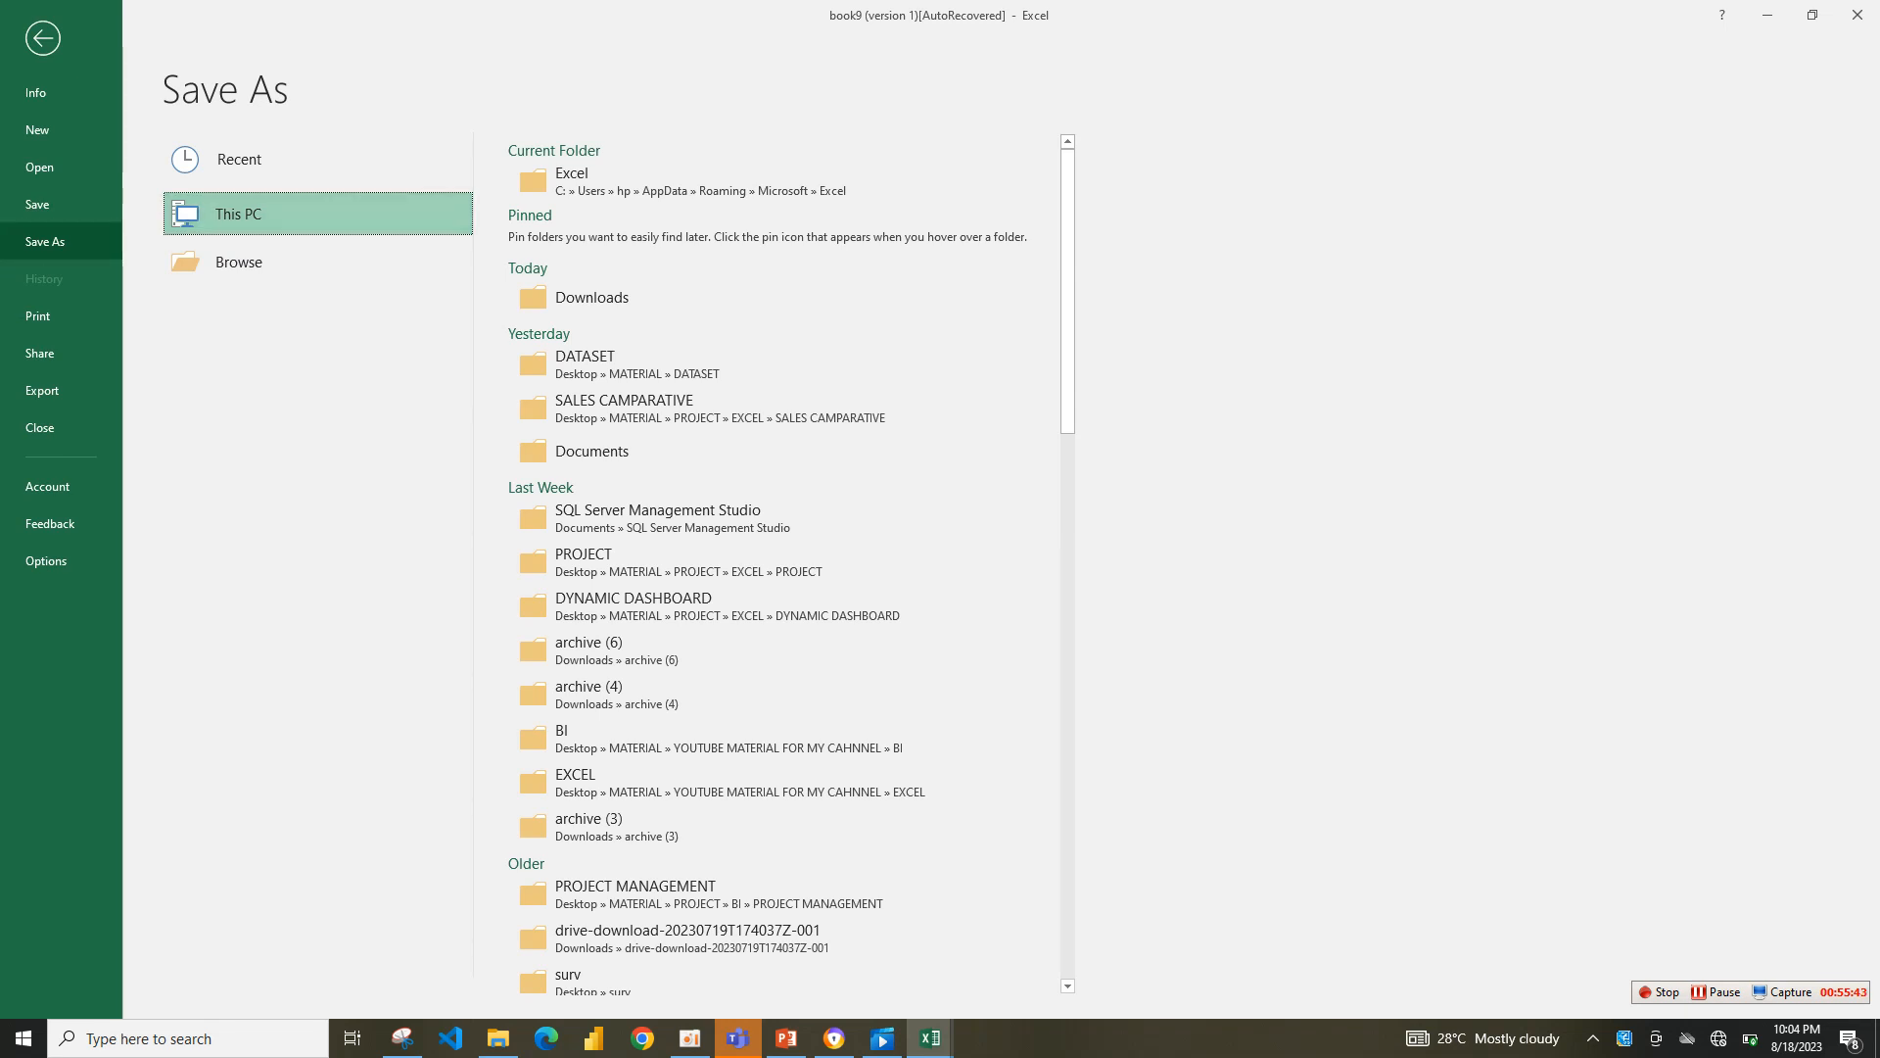
click(318, 214)
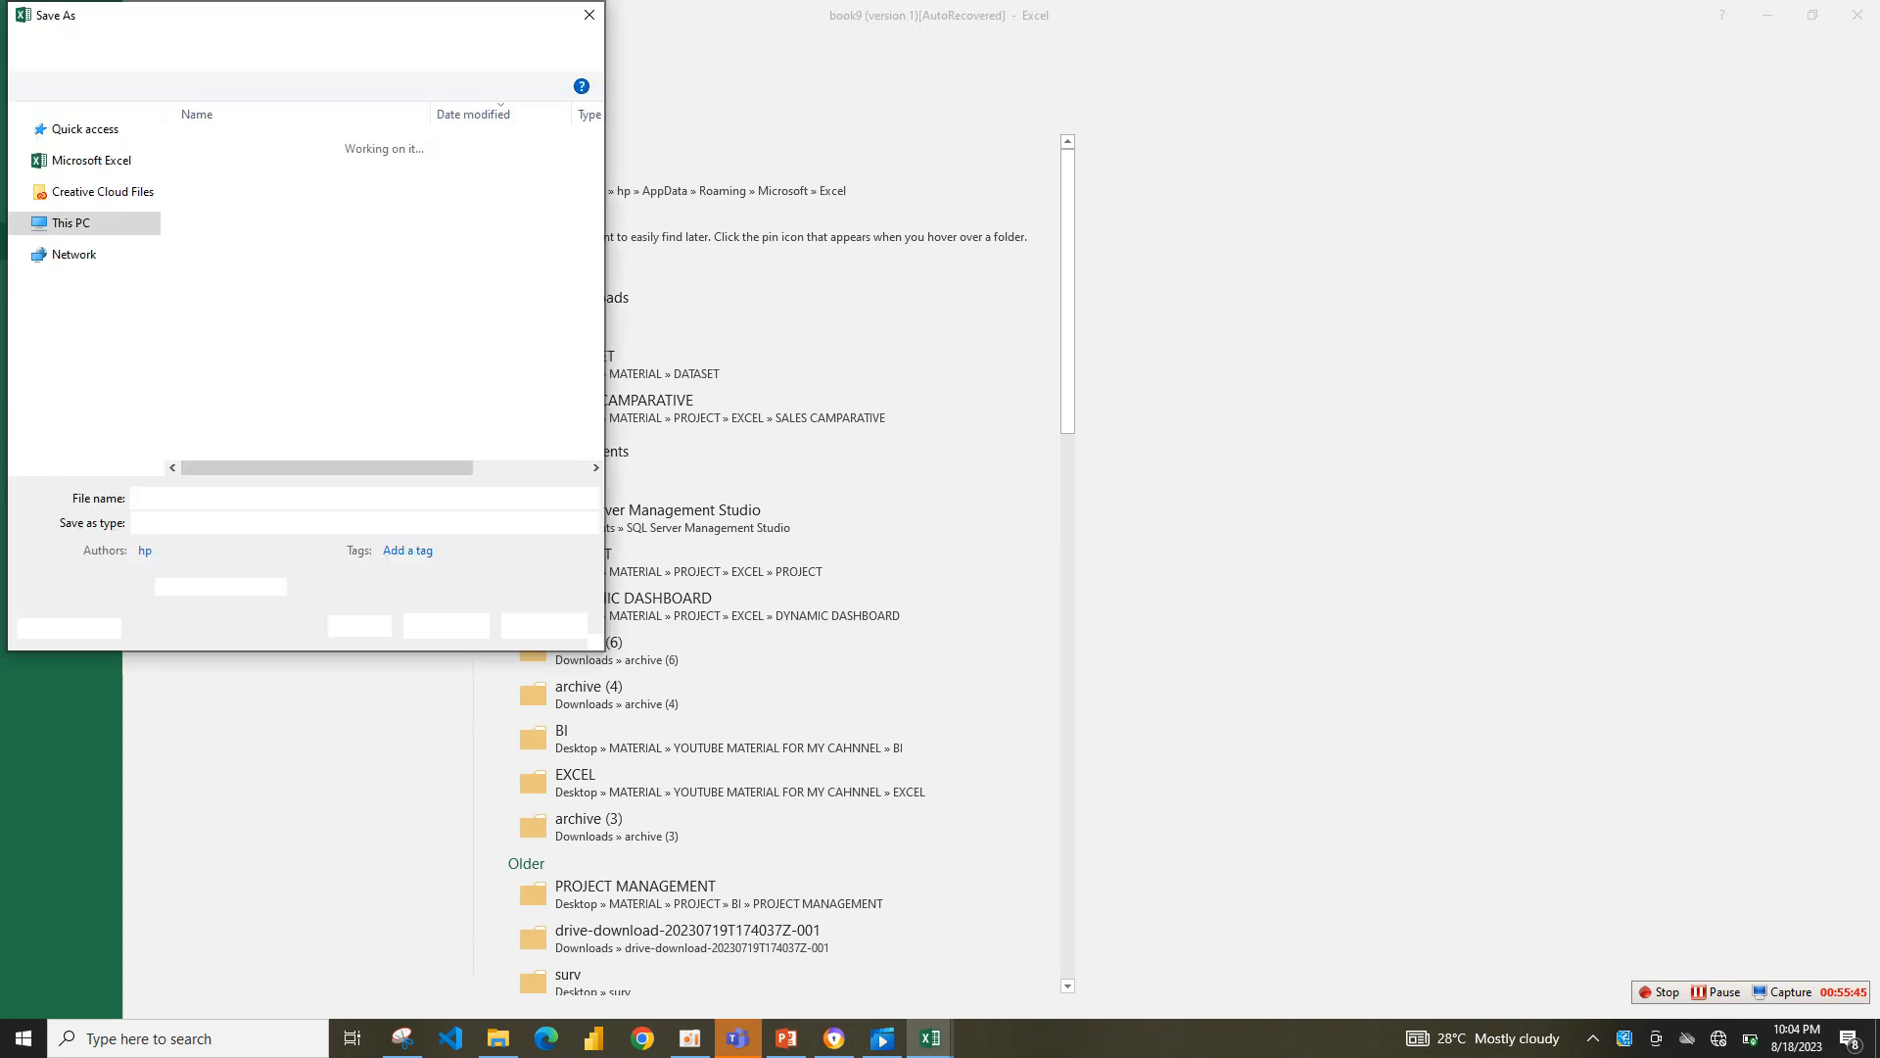
click(447, 625)
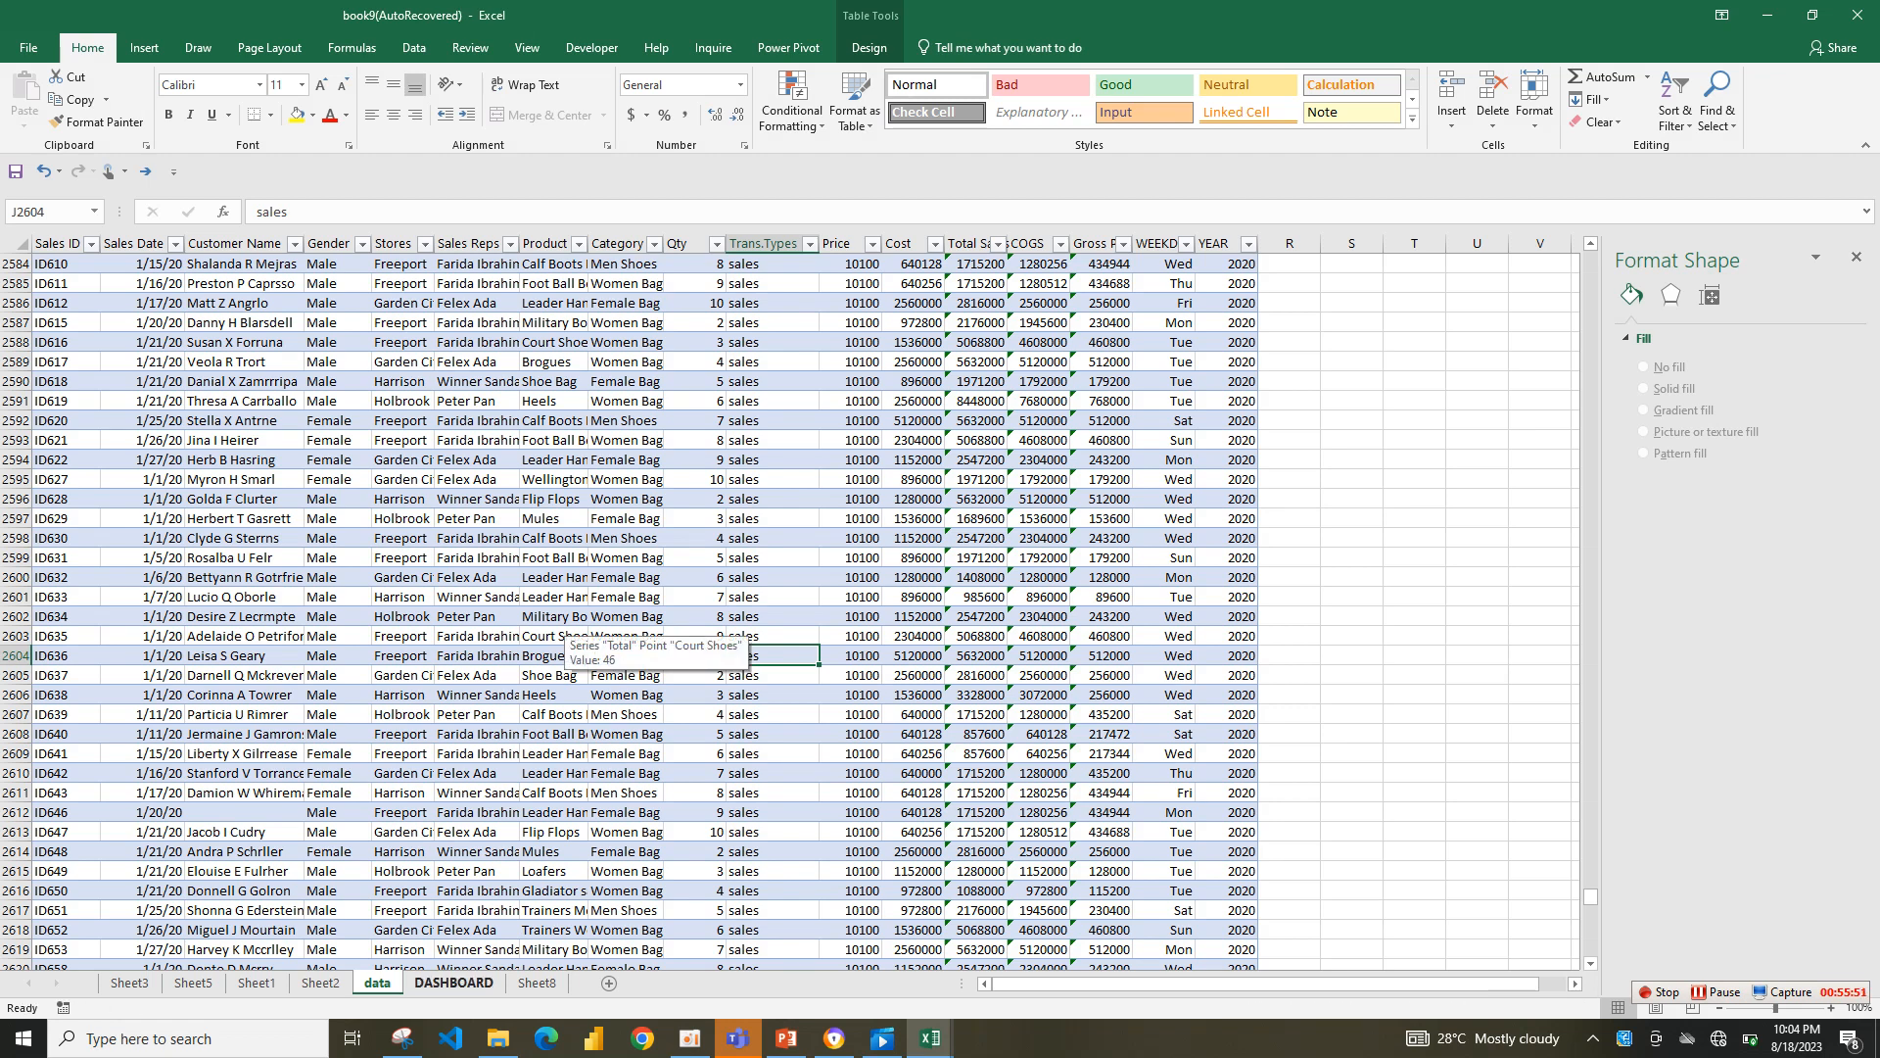
- Refresh all pivot tables on Sheet8 so they include the appended 2021 records
click(536, 982)
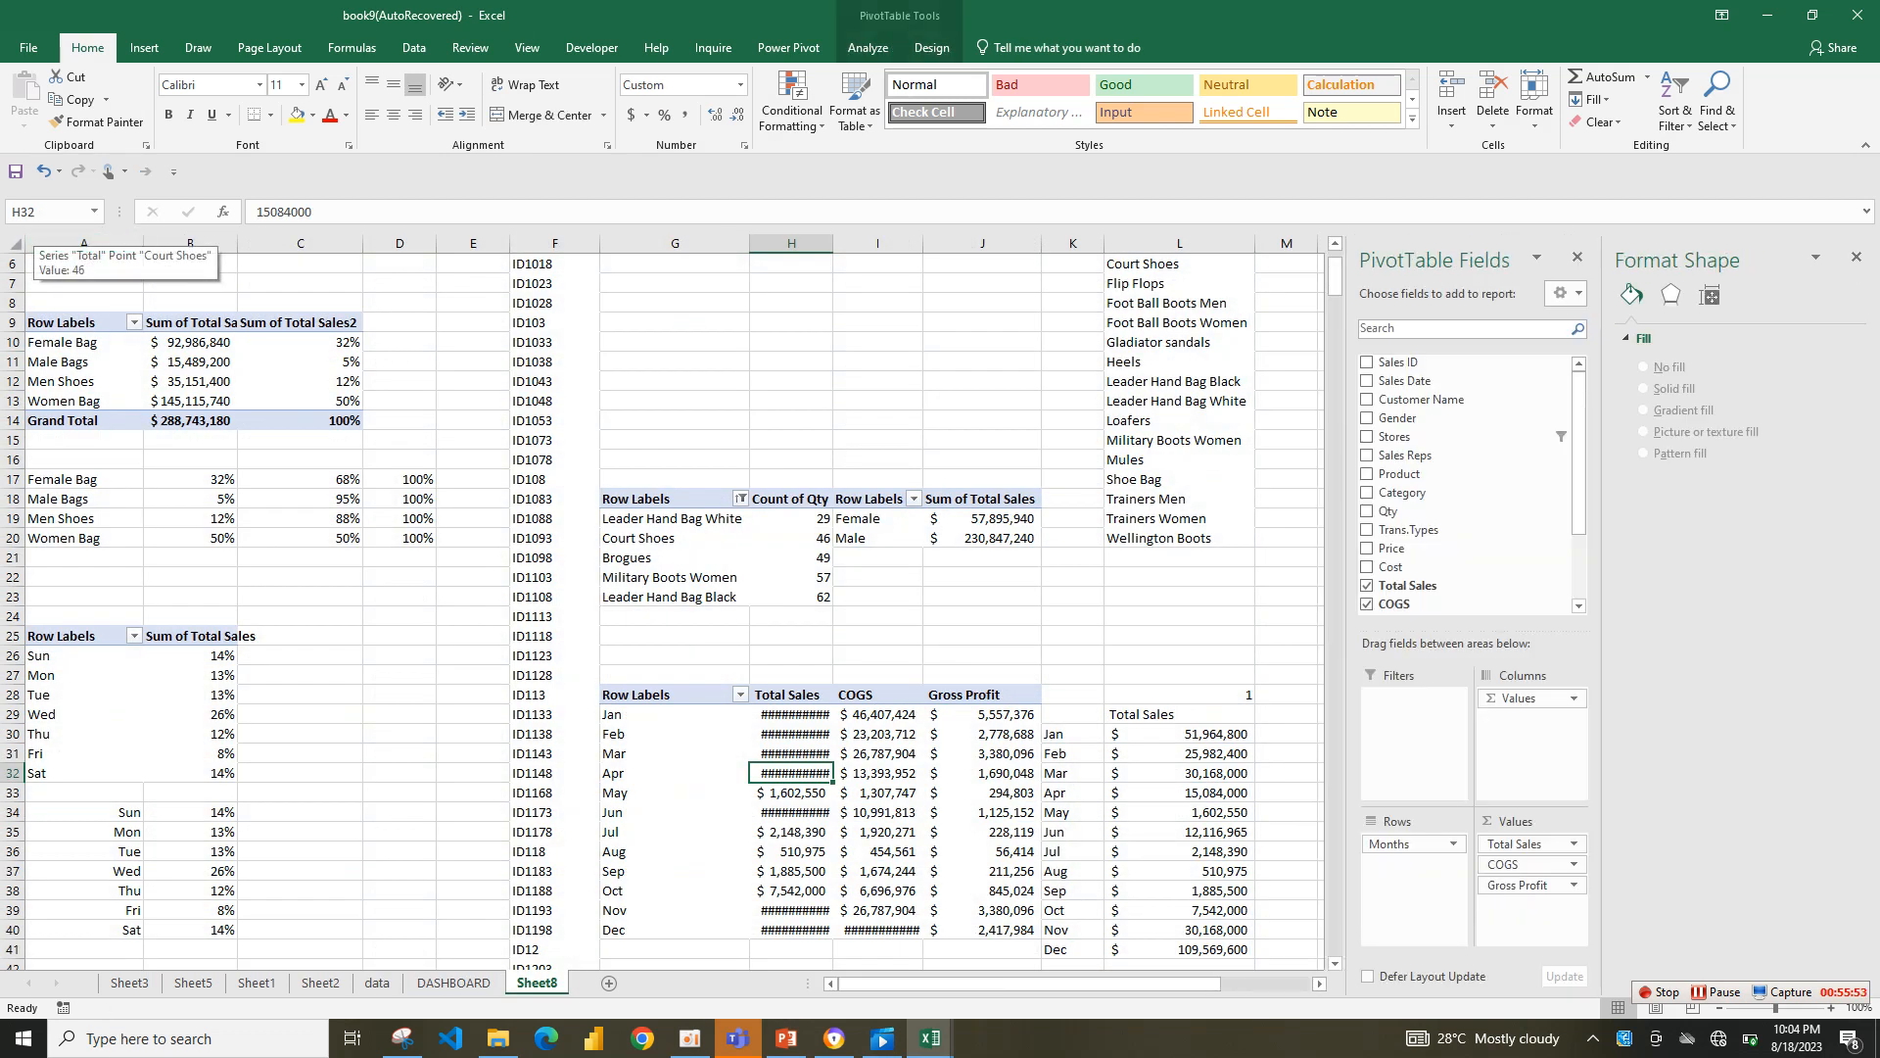
click(11, 243)
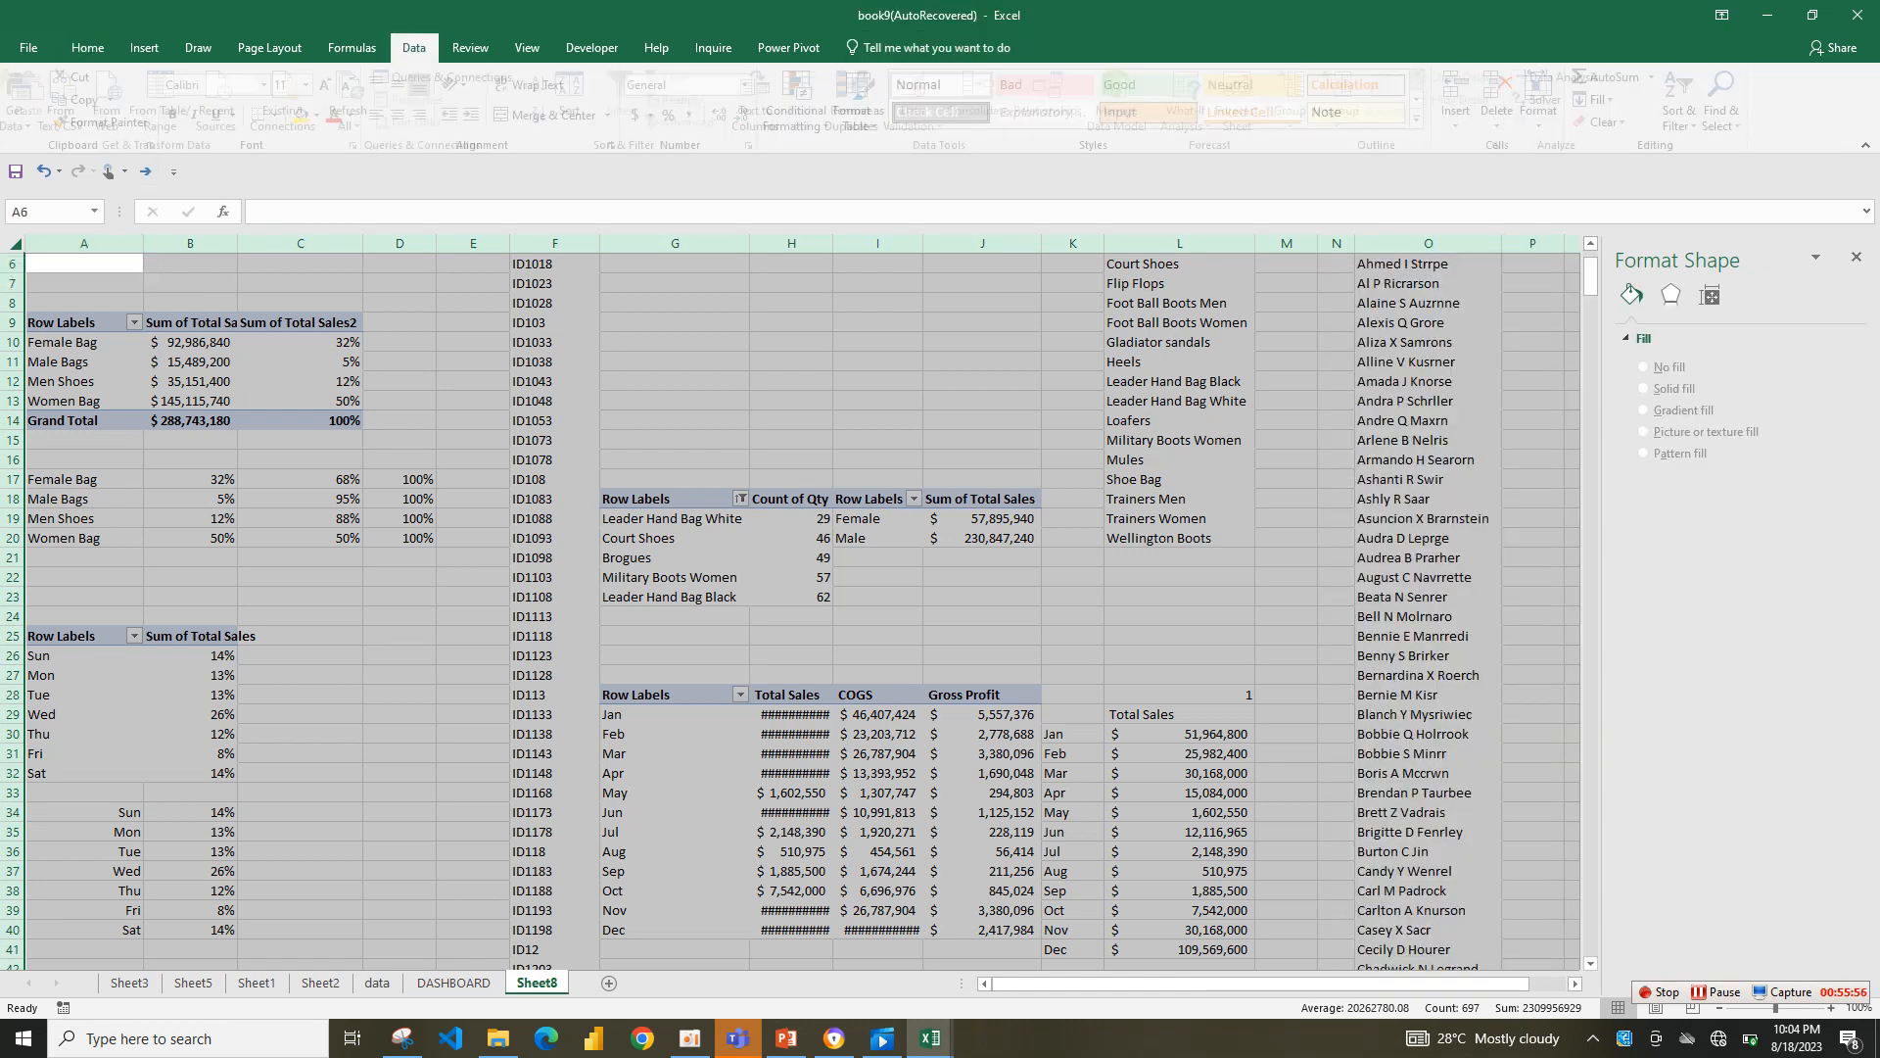
click(414, 47)
click(358, 98)
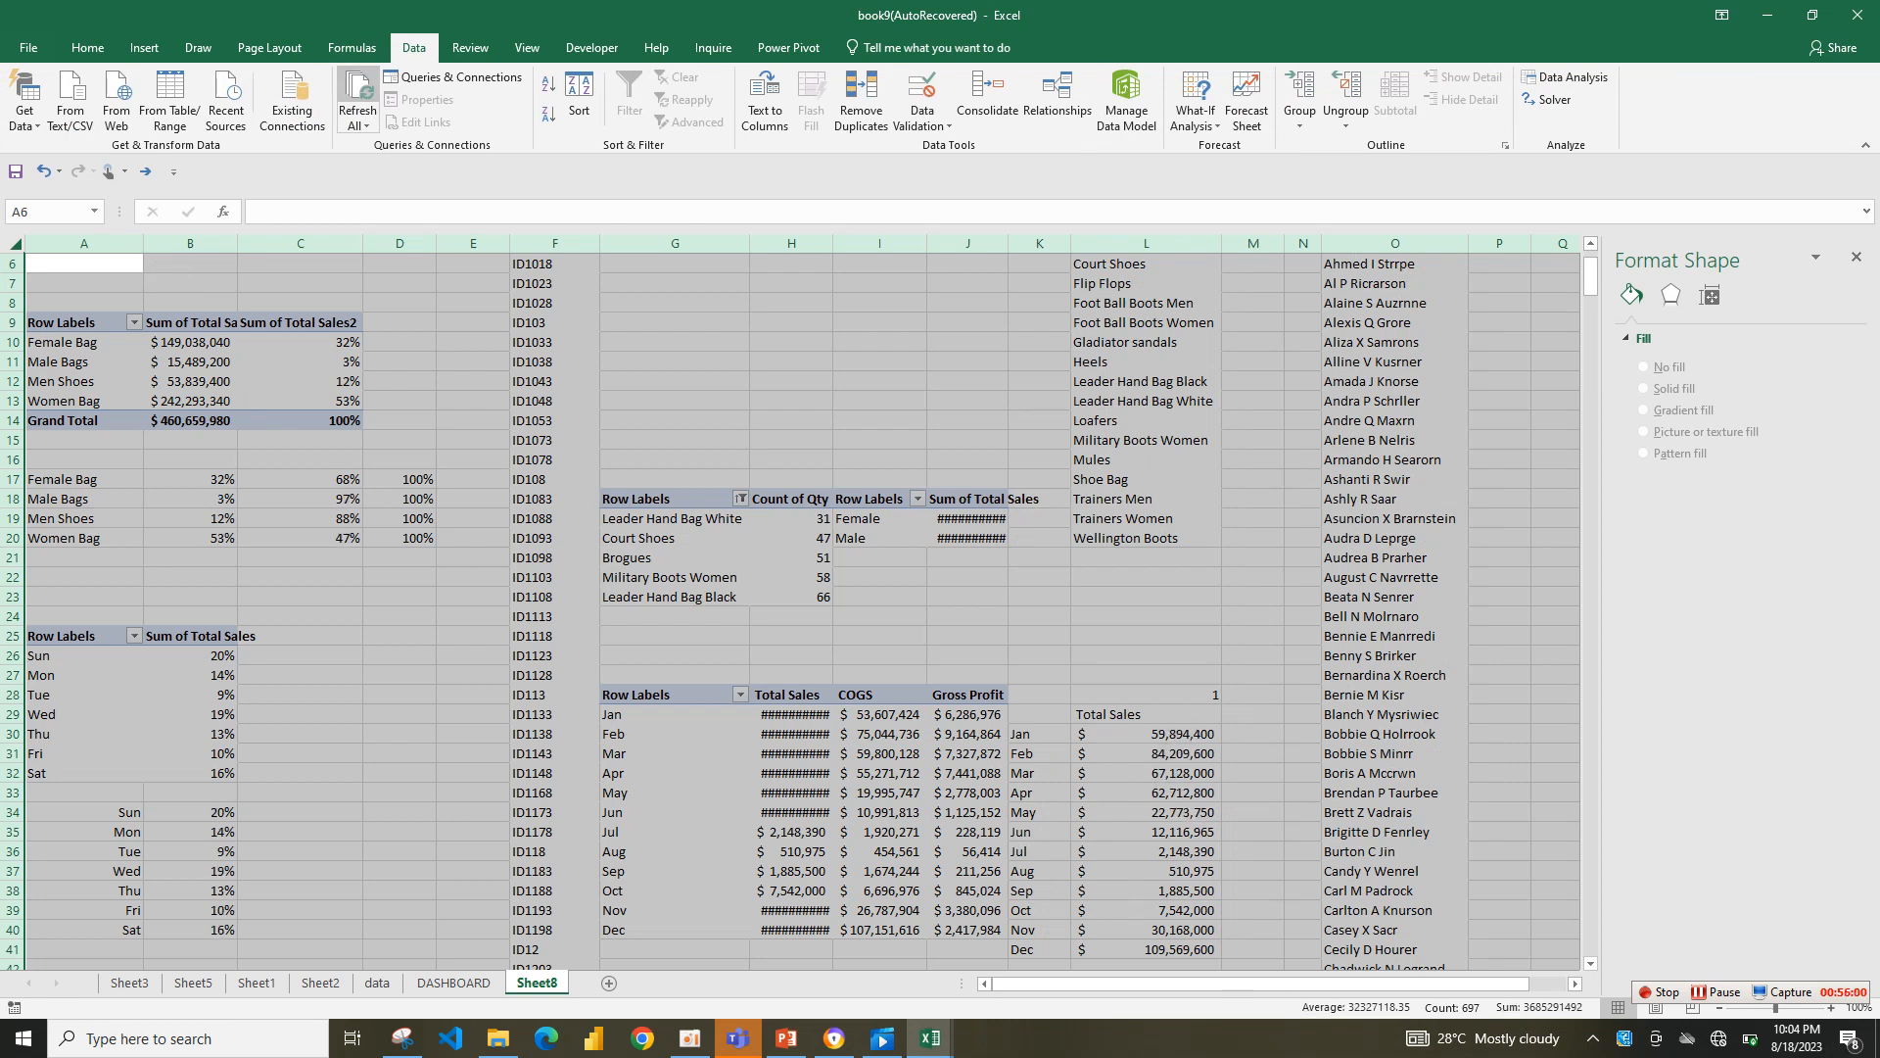
click(359, 125)
click(398, 147)
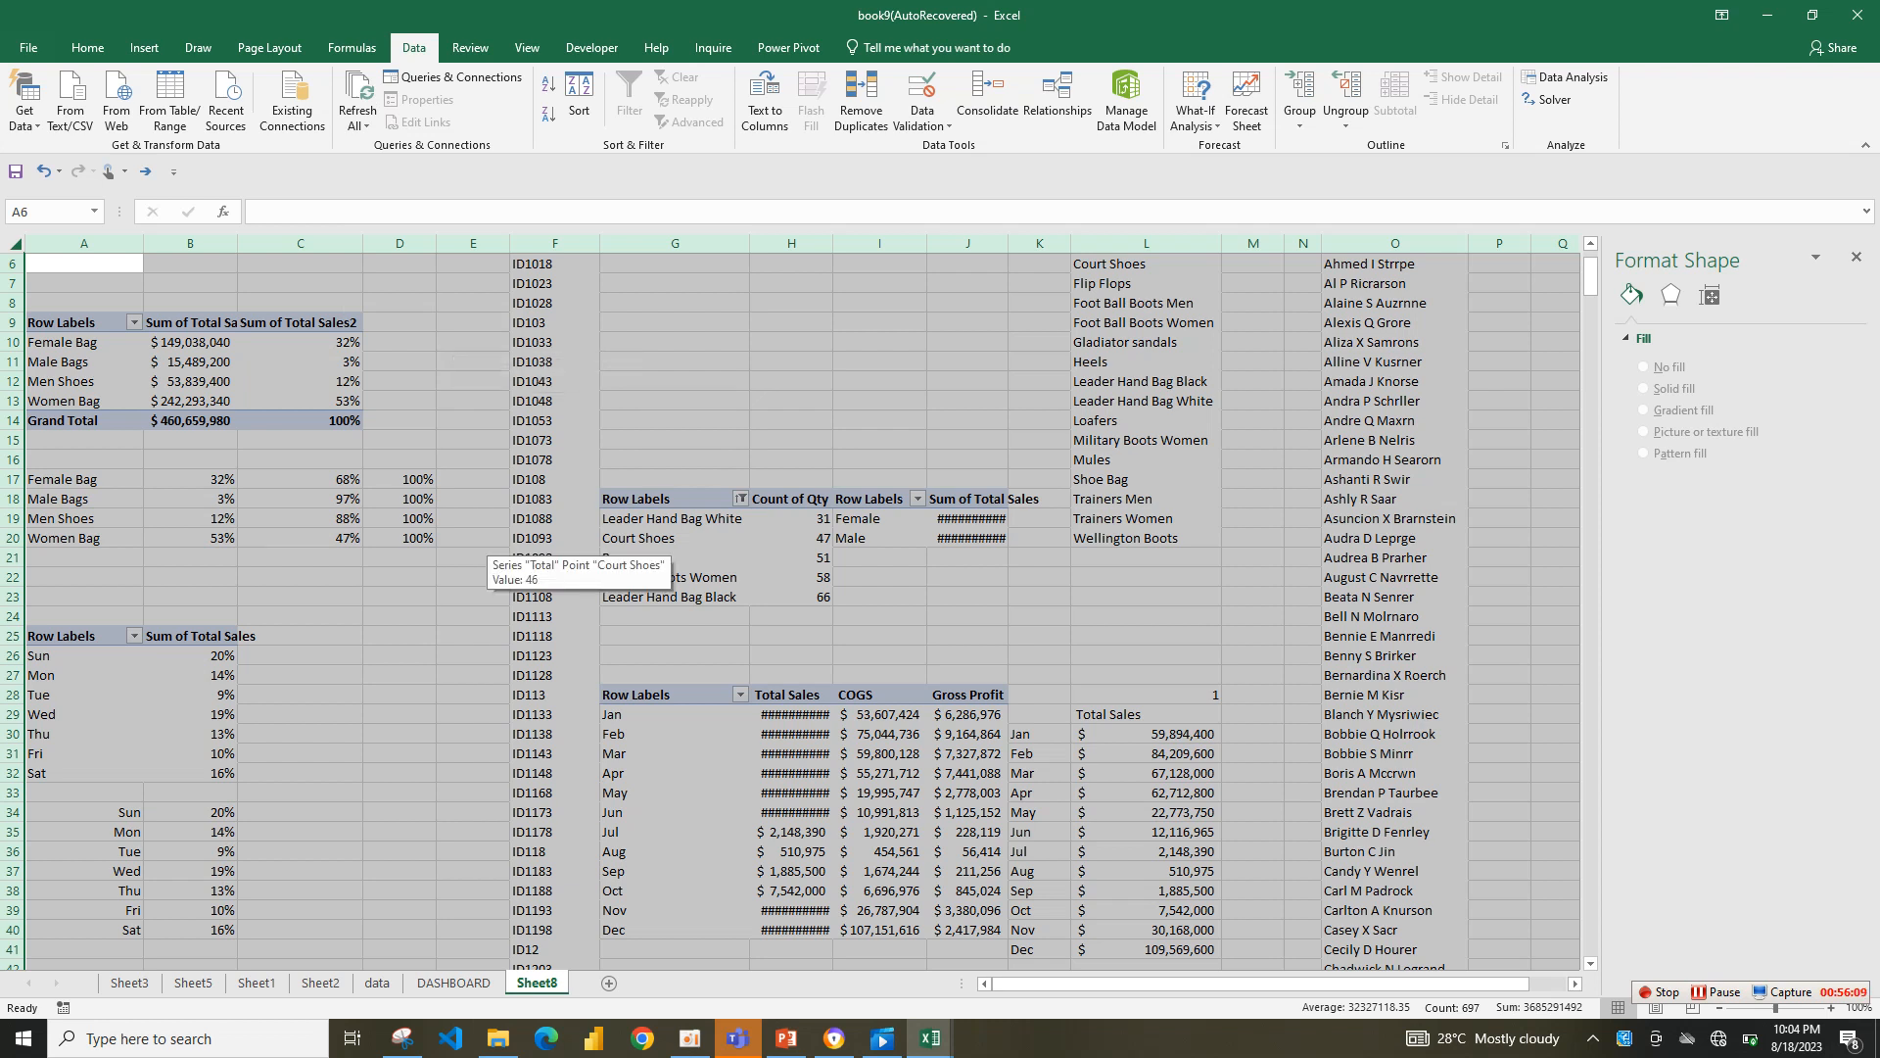
- Filter the refreshed dashboard by Garden City and then by Freeport with the Stores slicer
click(453, 982)
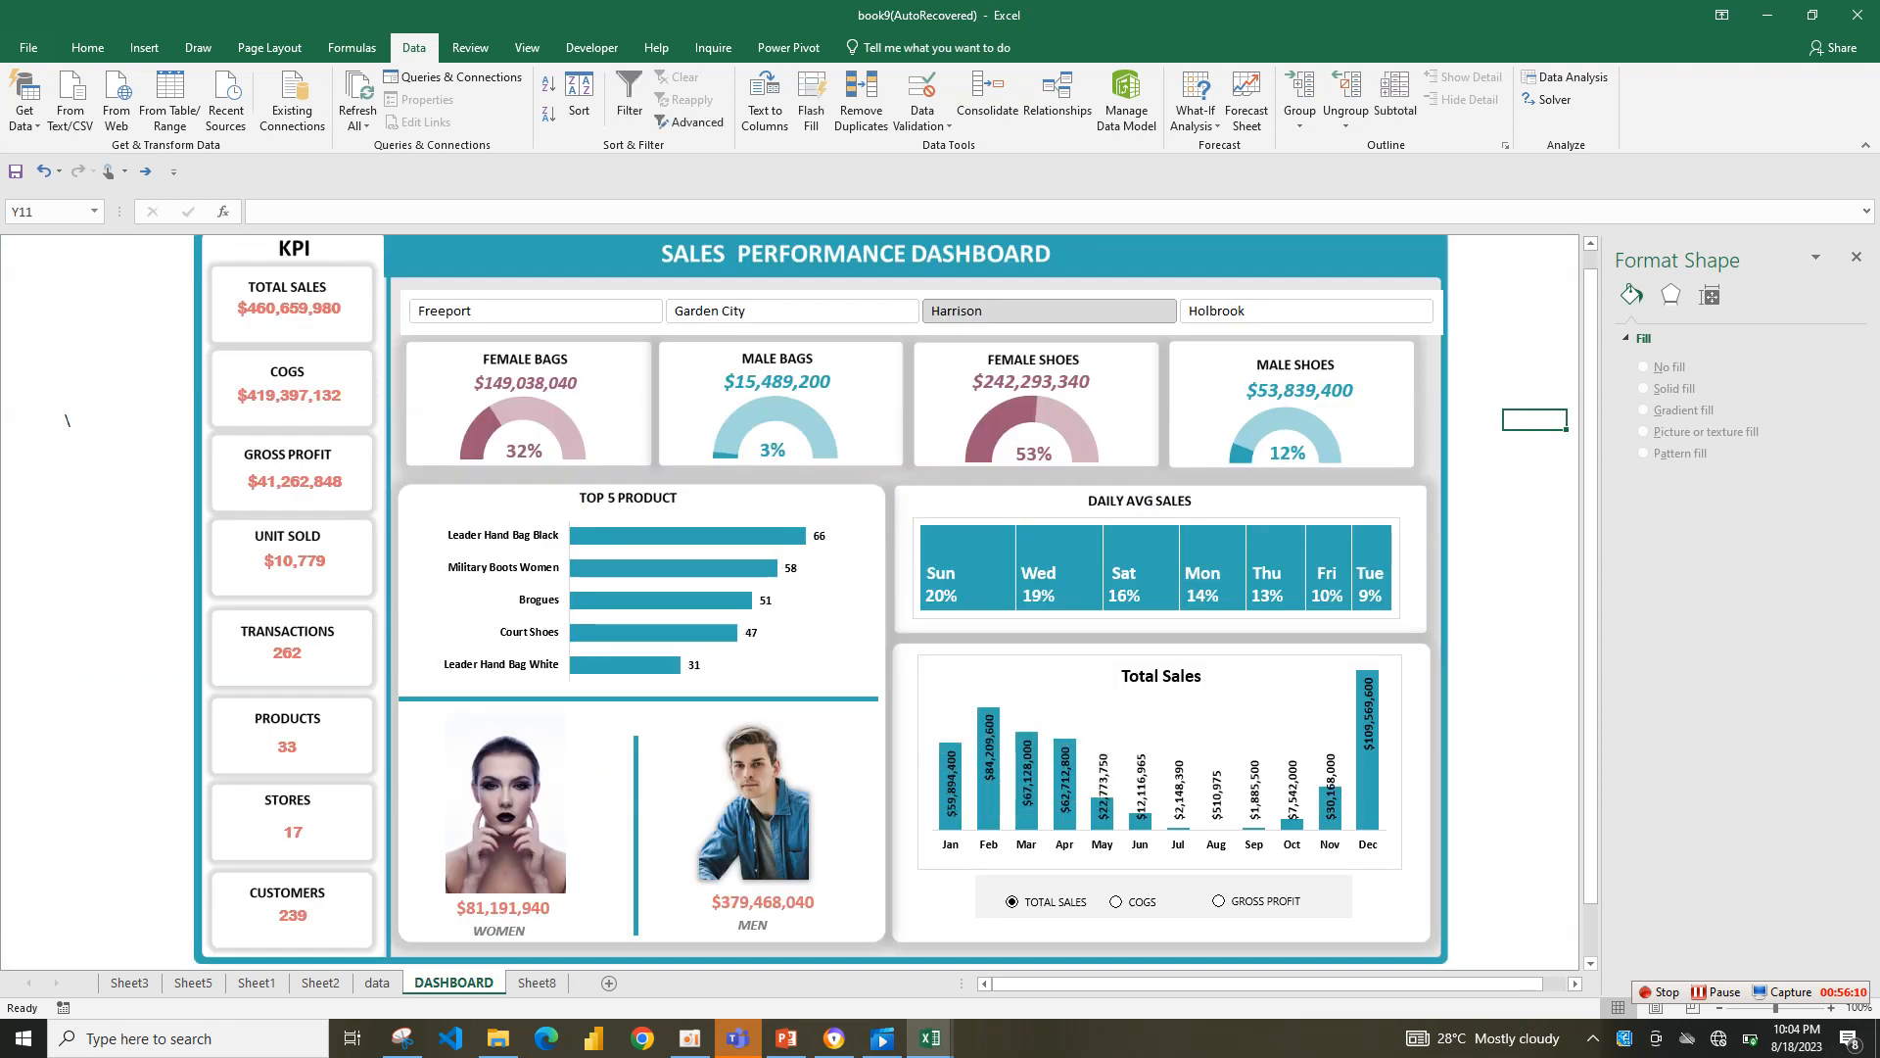
click(791, 311)
click(536, 311)
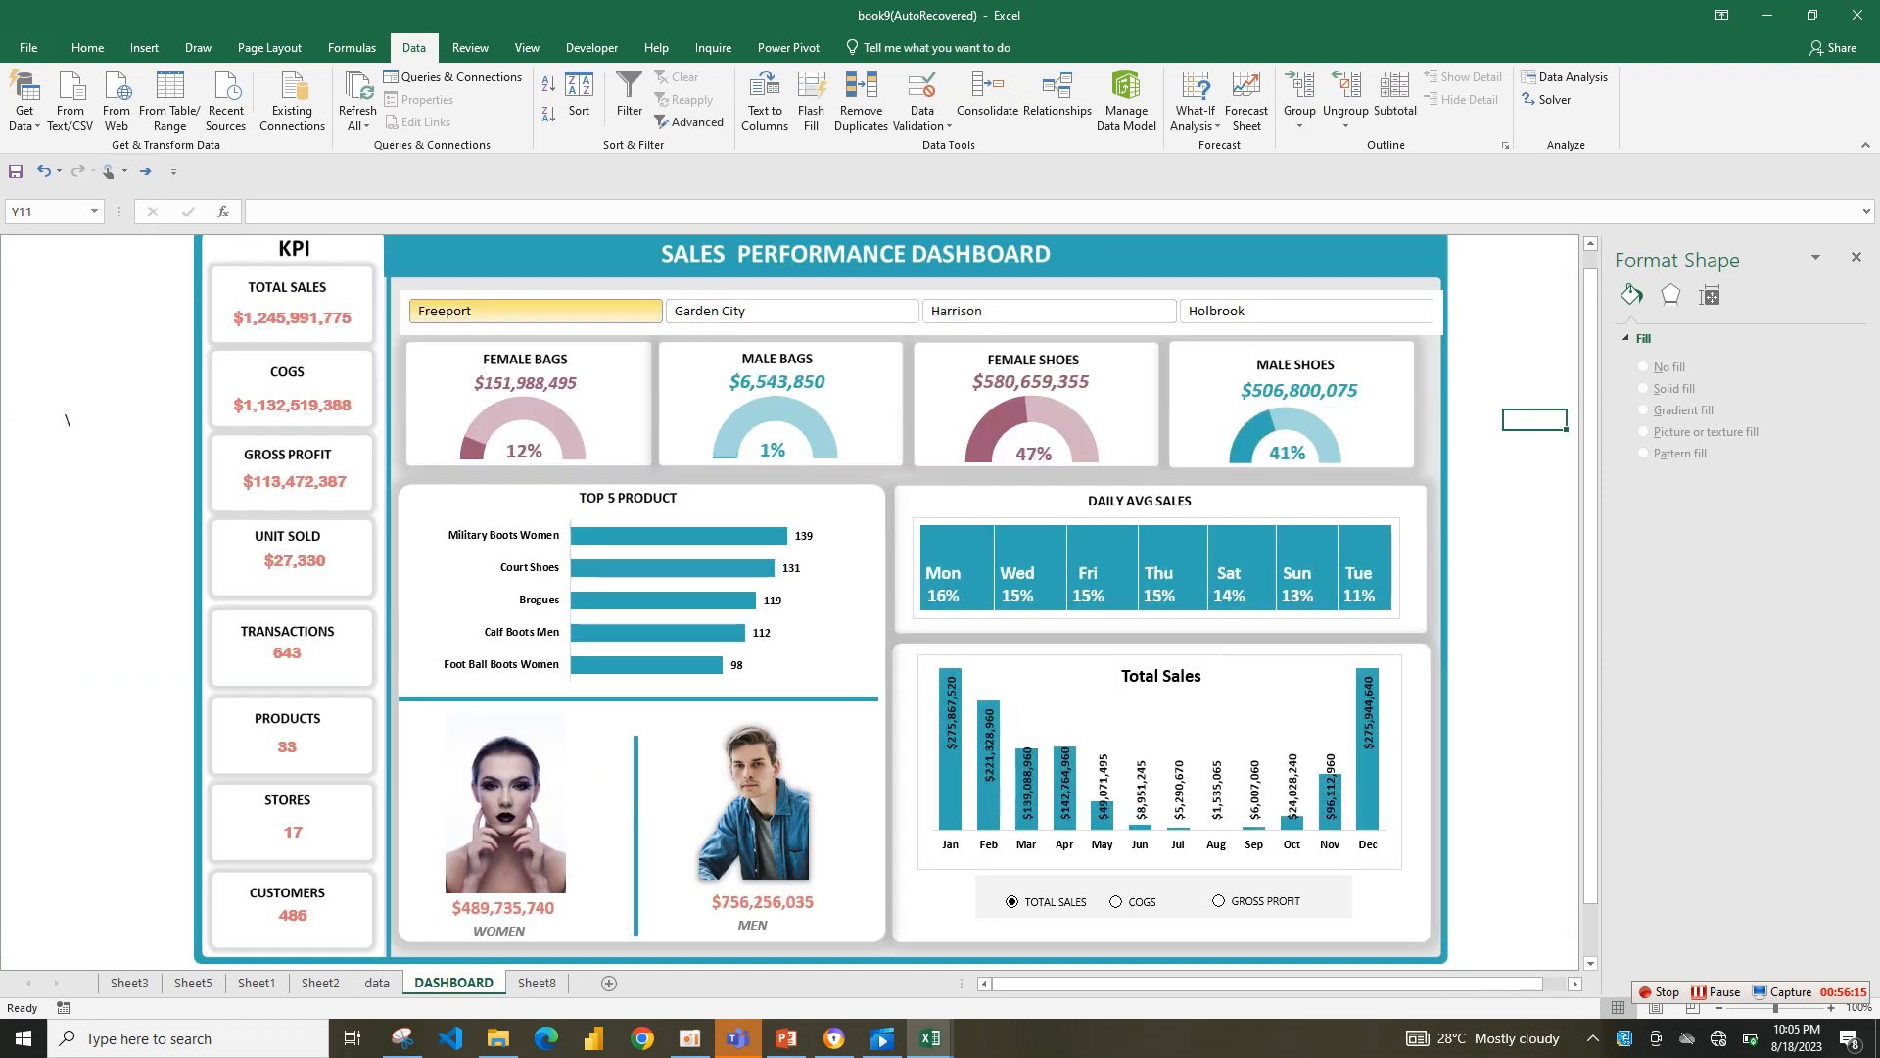
- Insert a YEAR slicer from the product quantity pivot table on Sheet8 and place it above that table, about 1.08" high
click(377, 983)
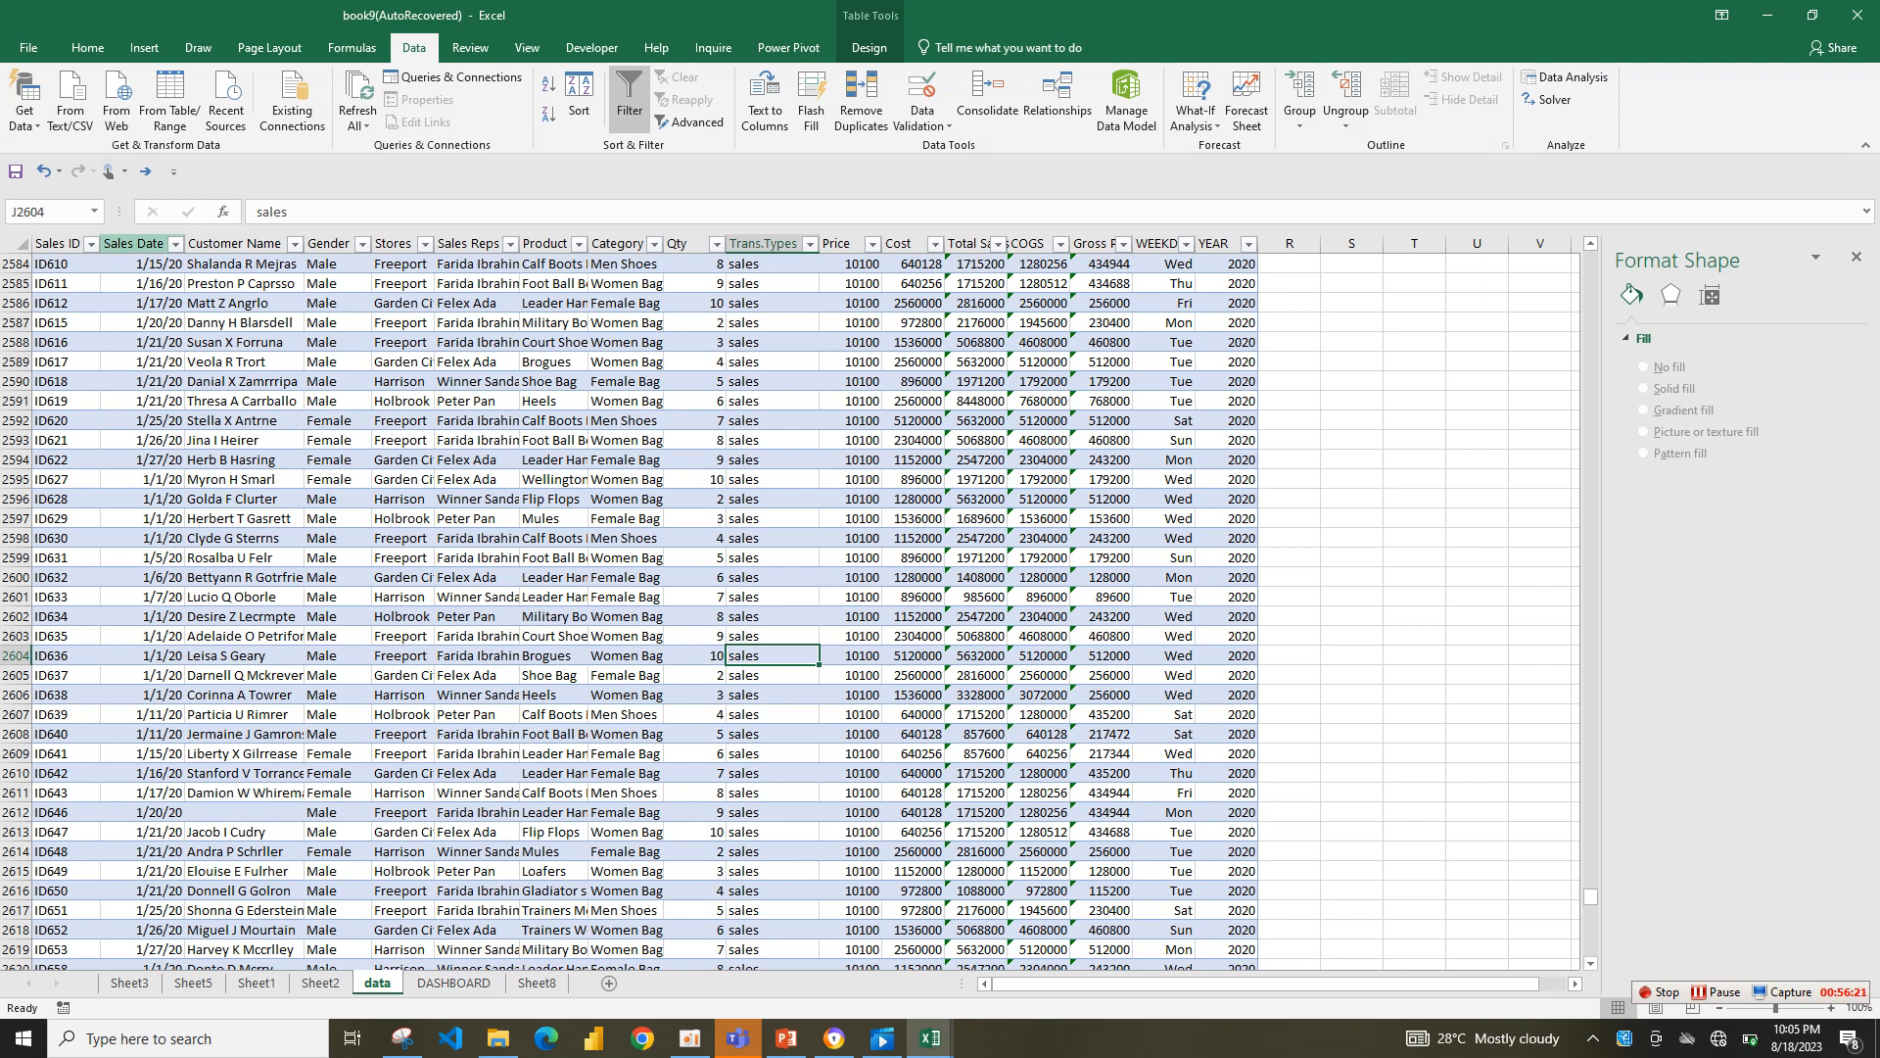
click(133, 239)
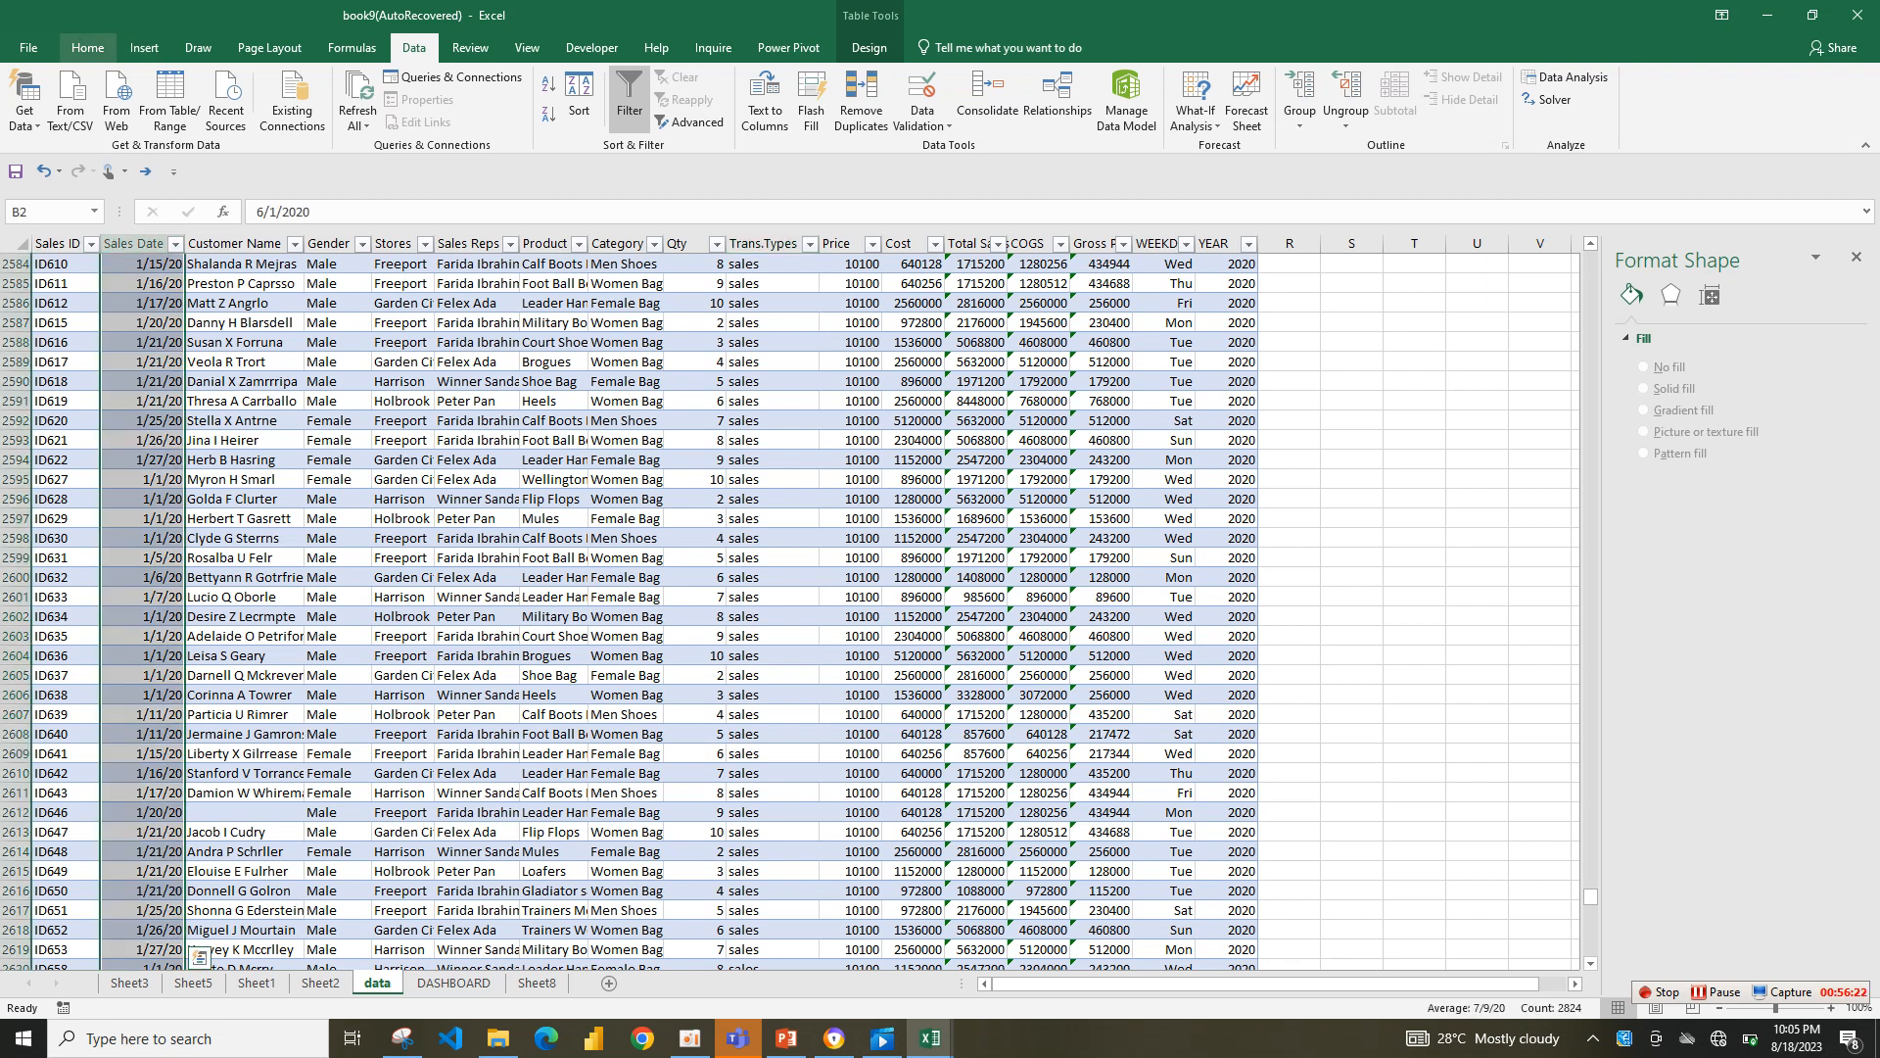
click(536, 982)
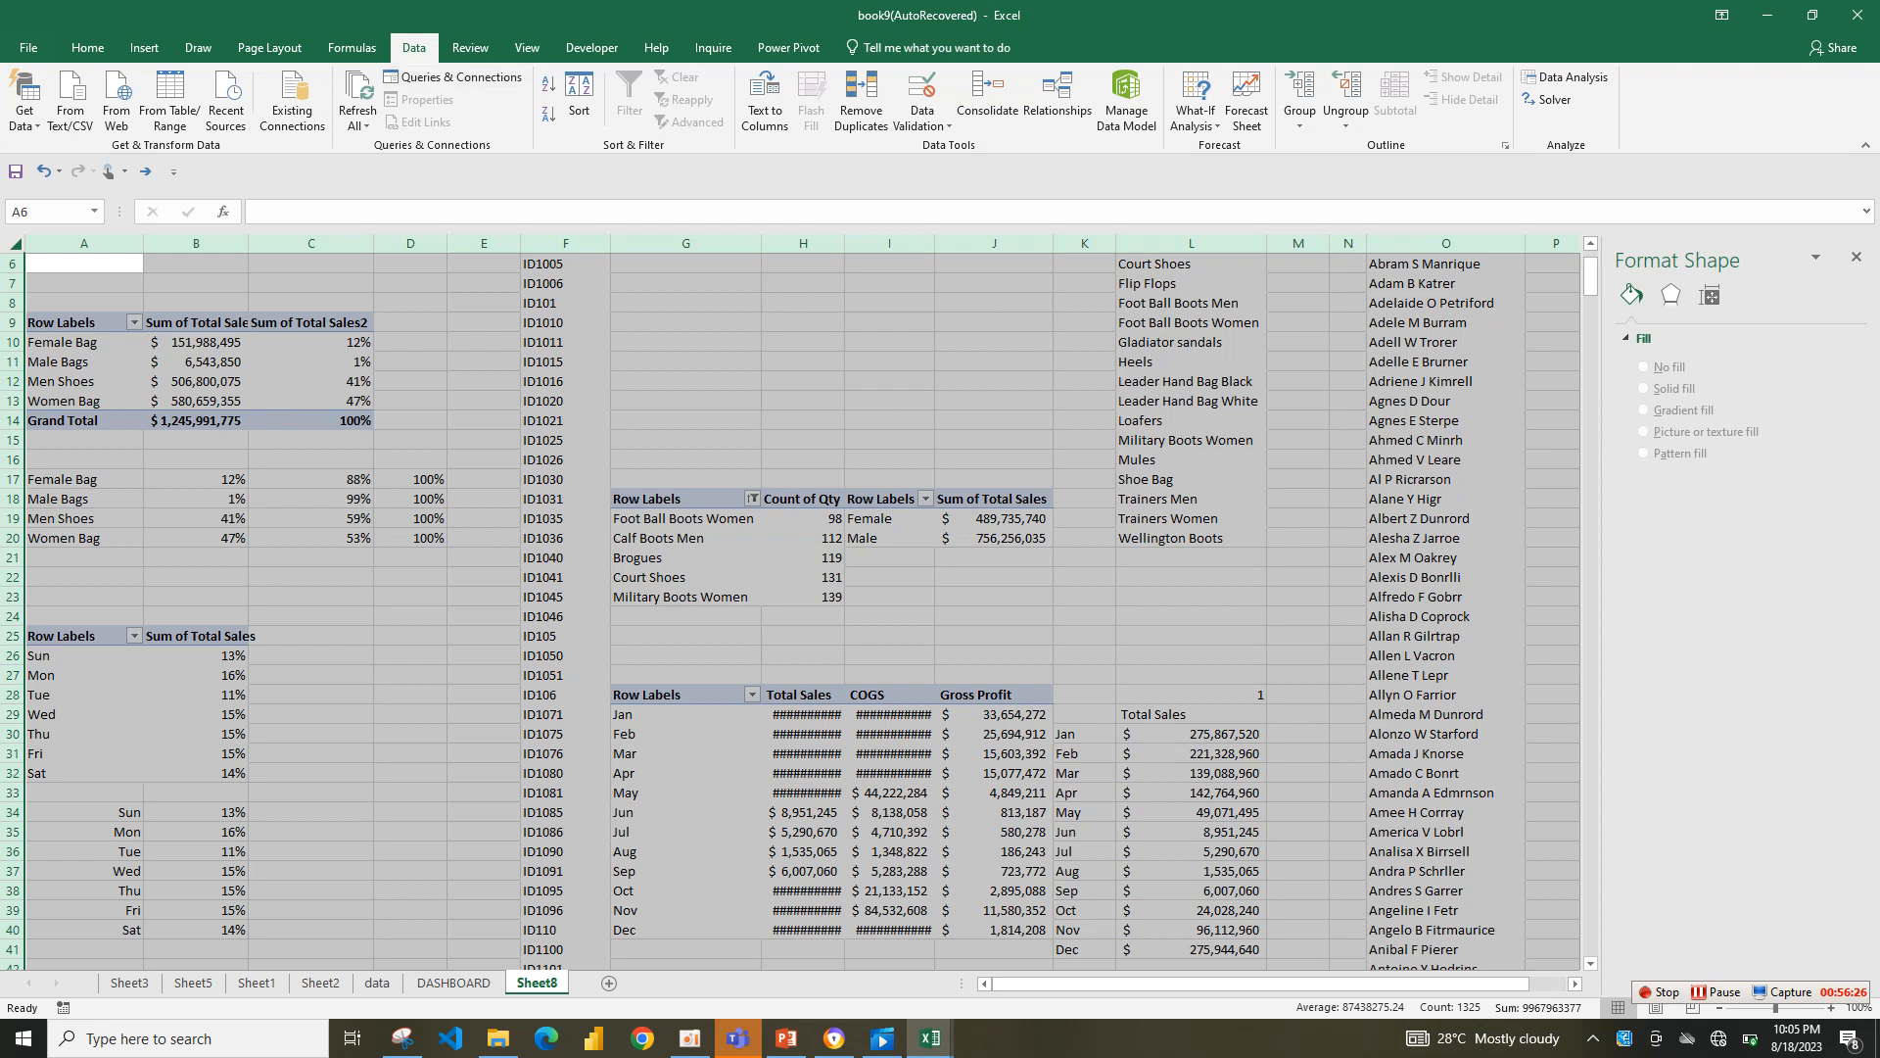
click(144, 47)
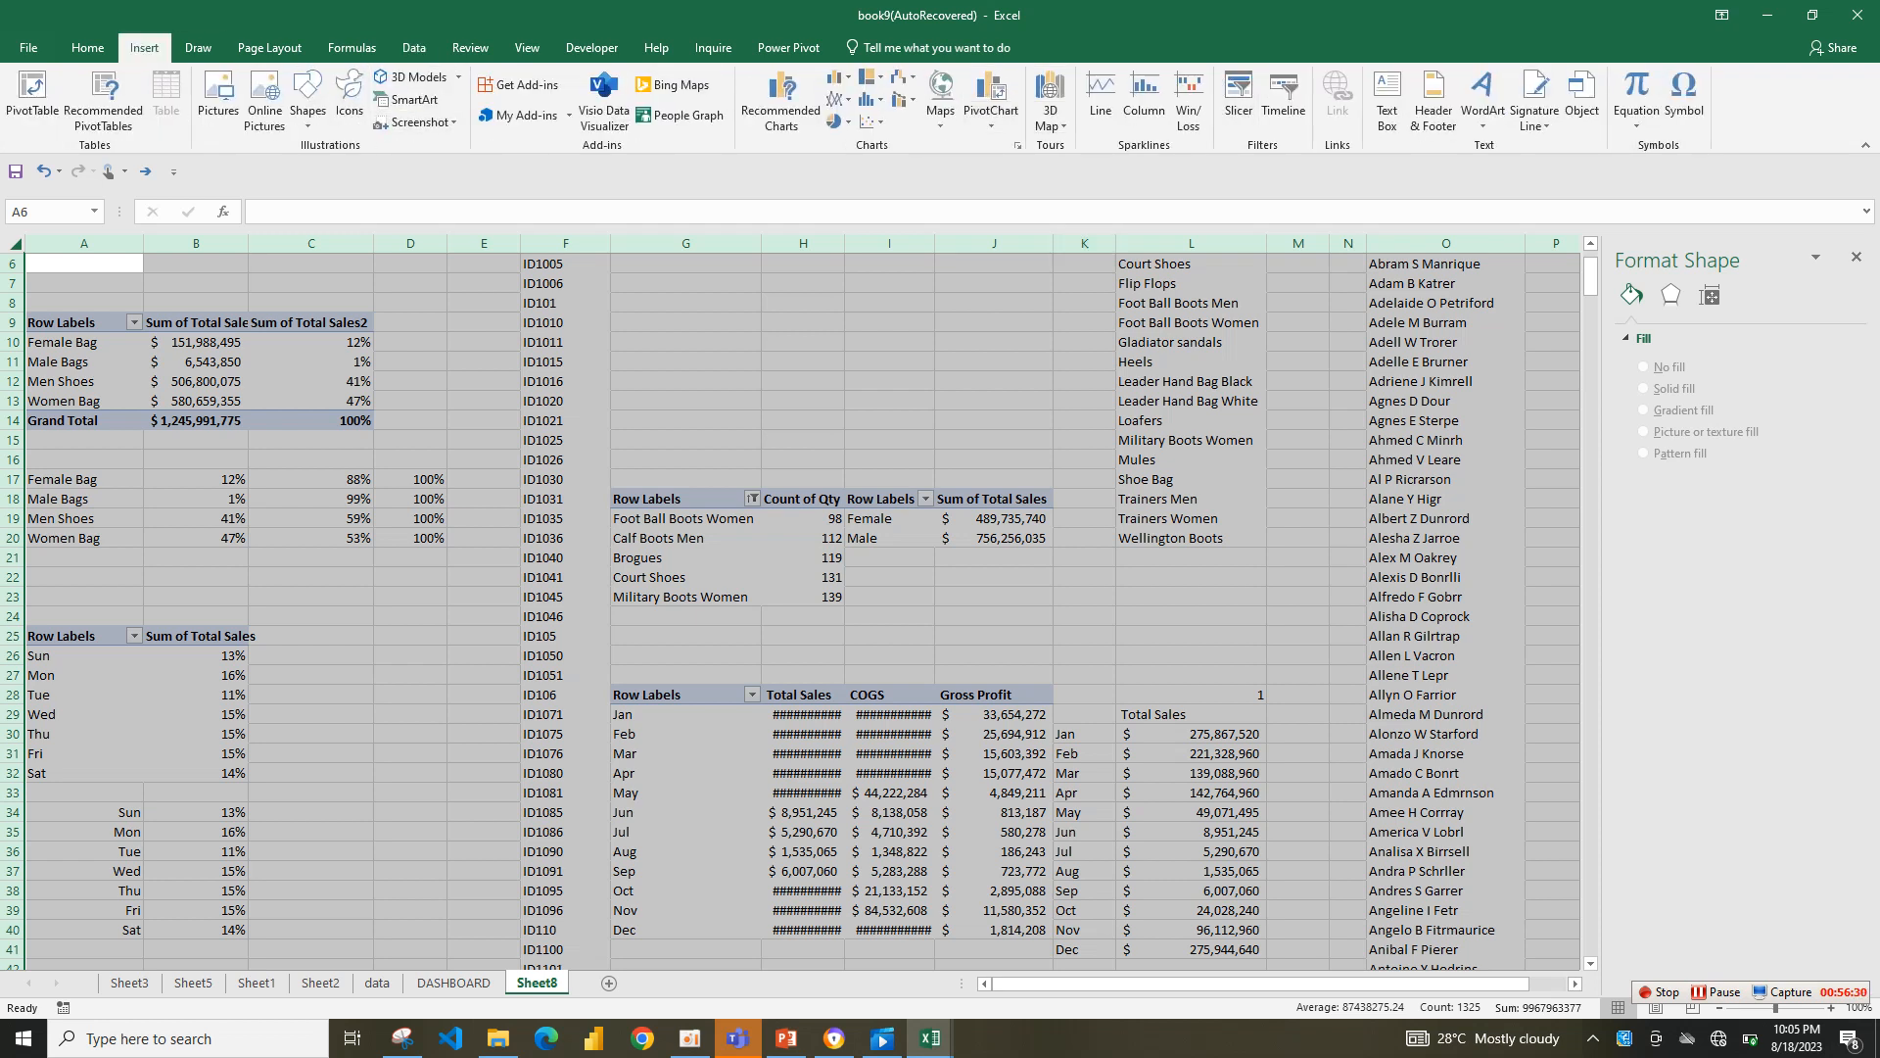
click(802, 577)
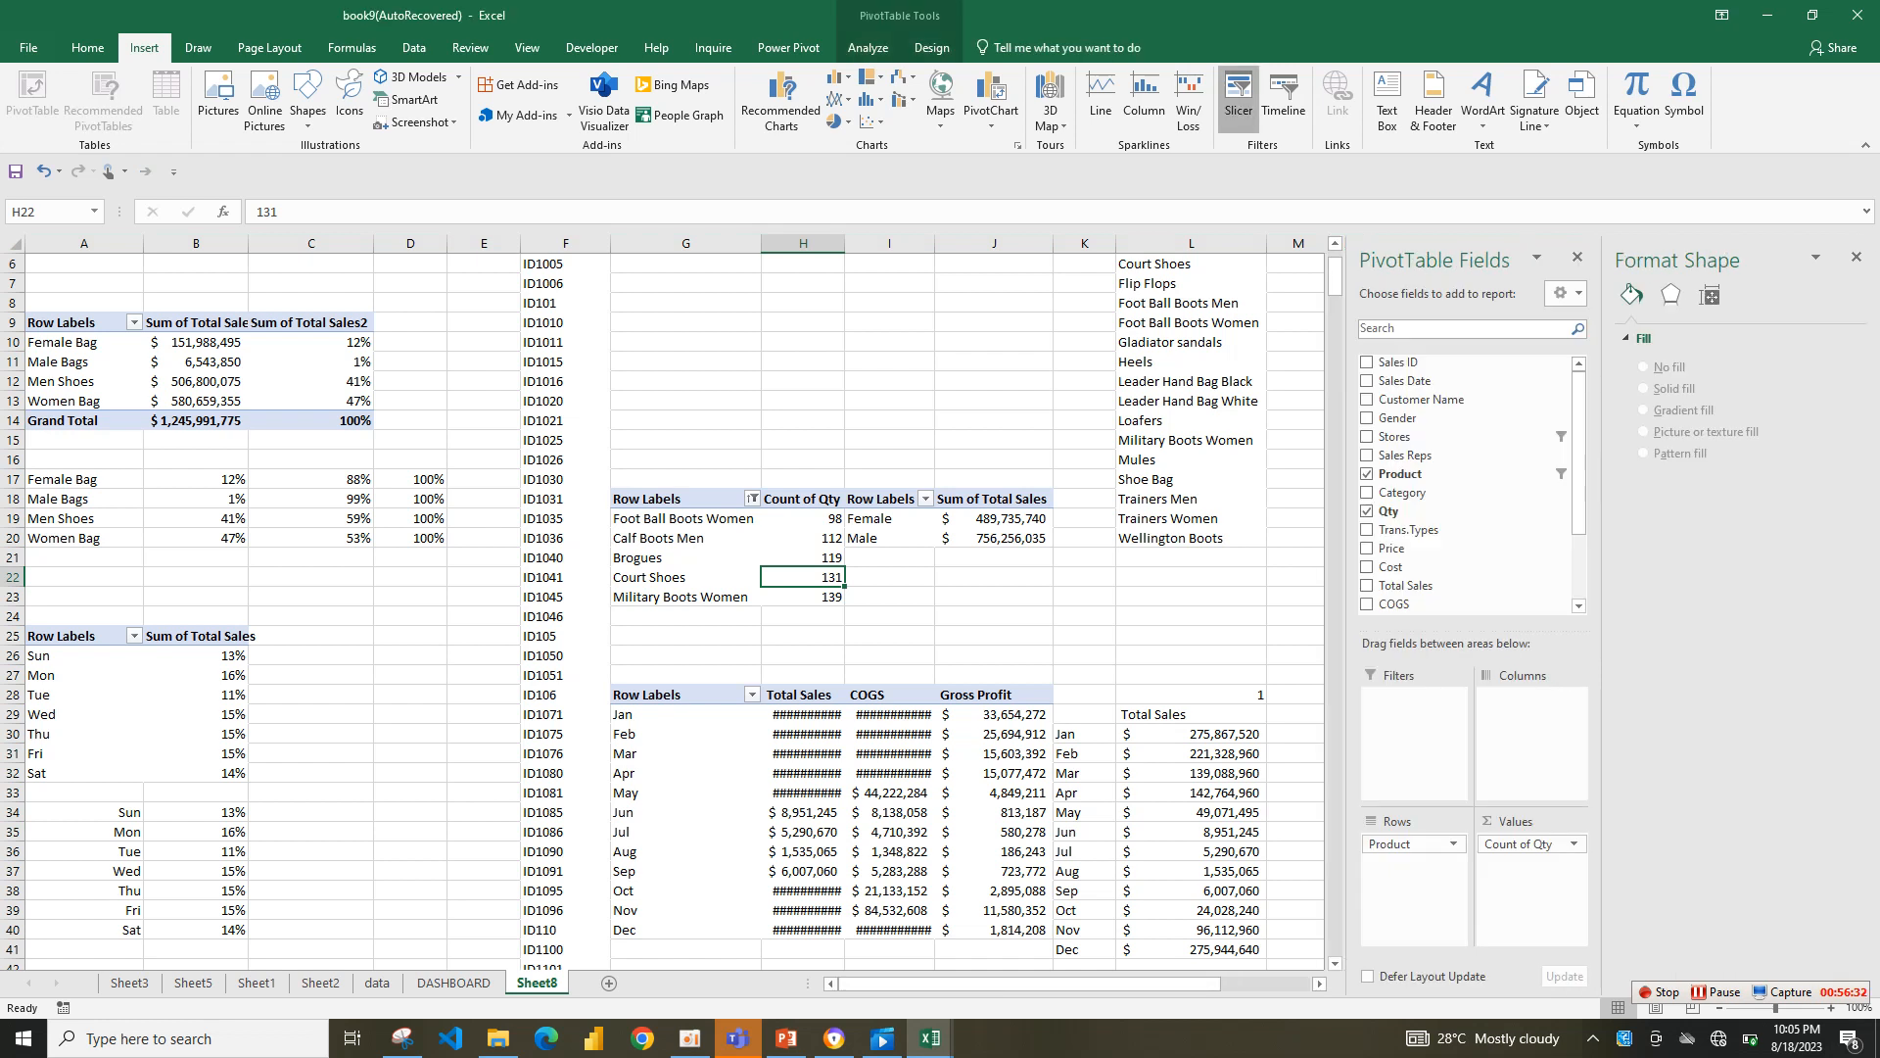
click(1238, 97)
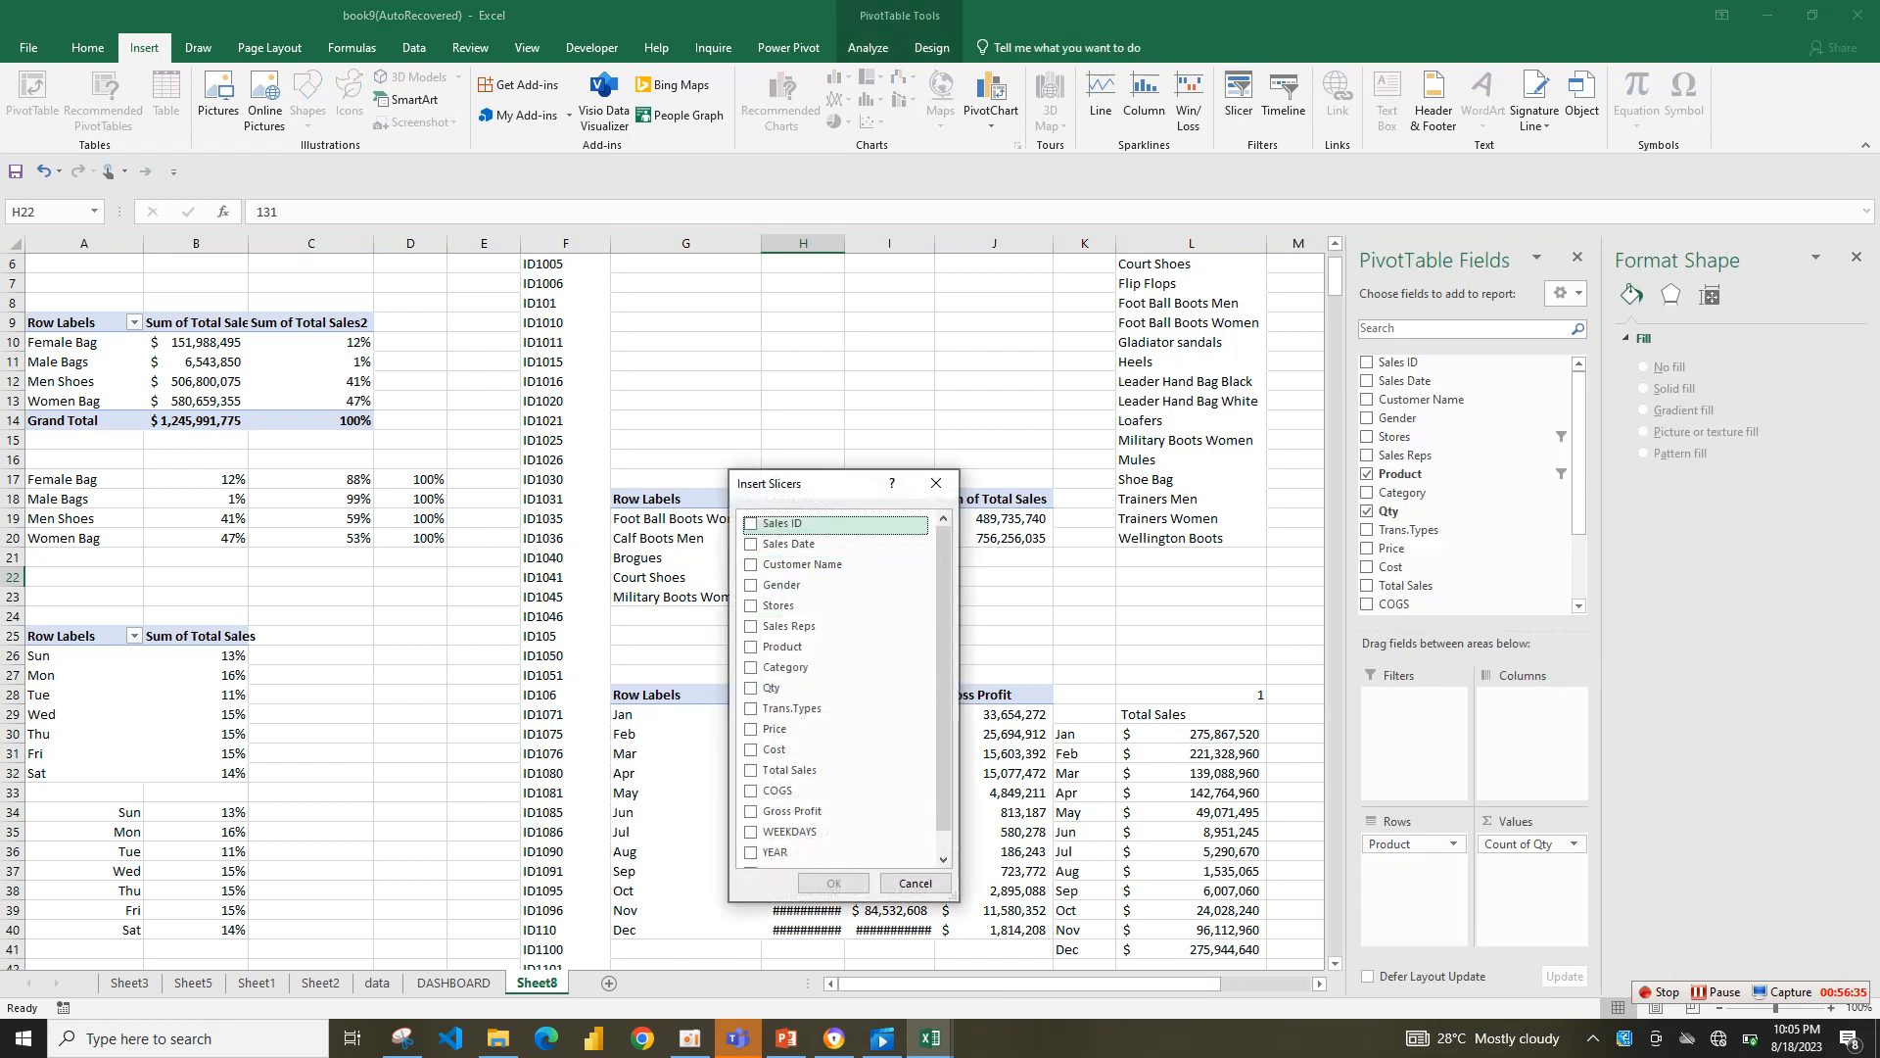
click(751, 853)
click(833, 883)
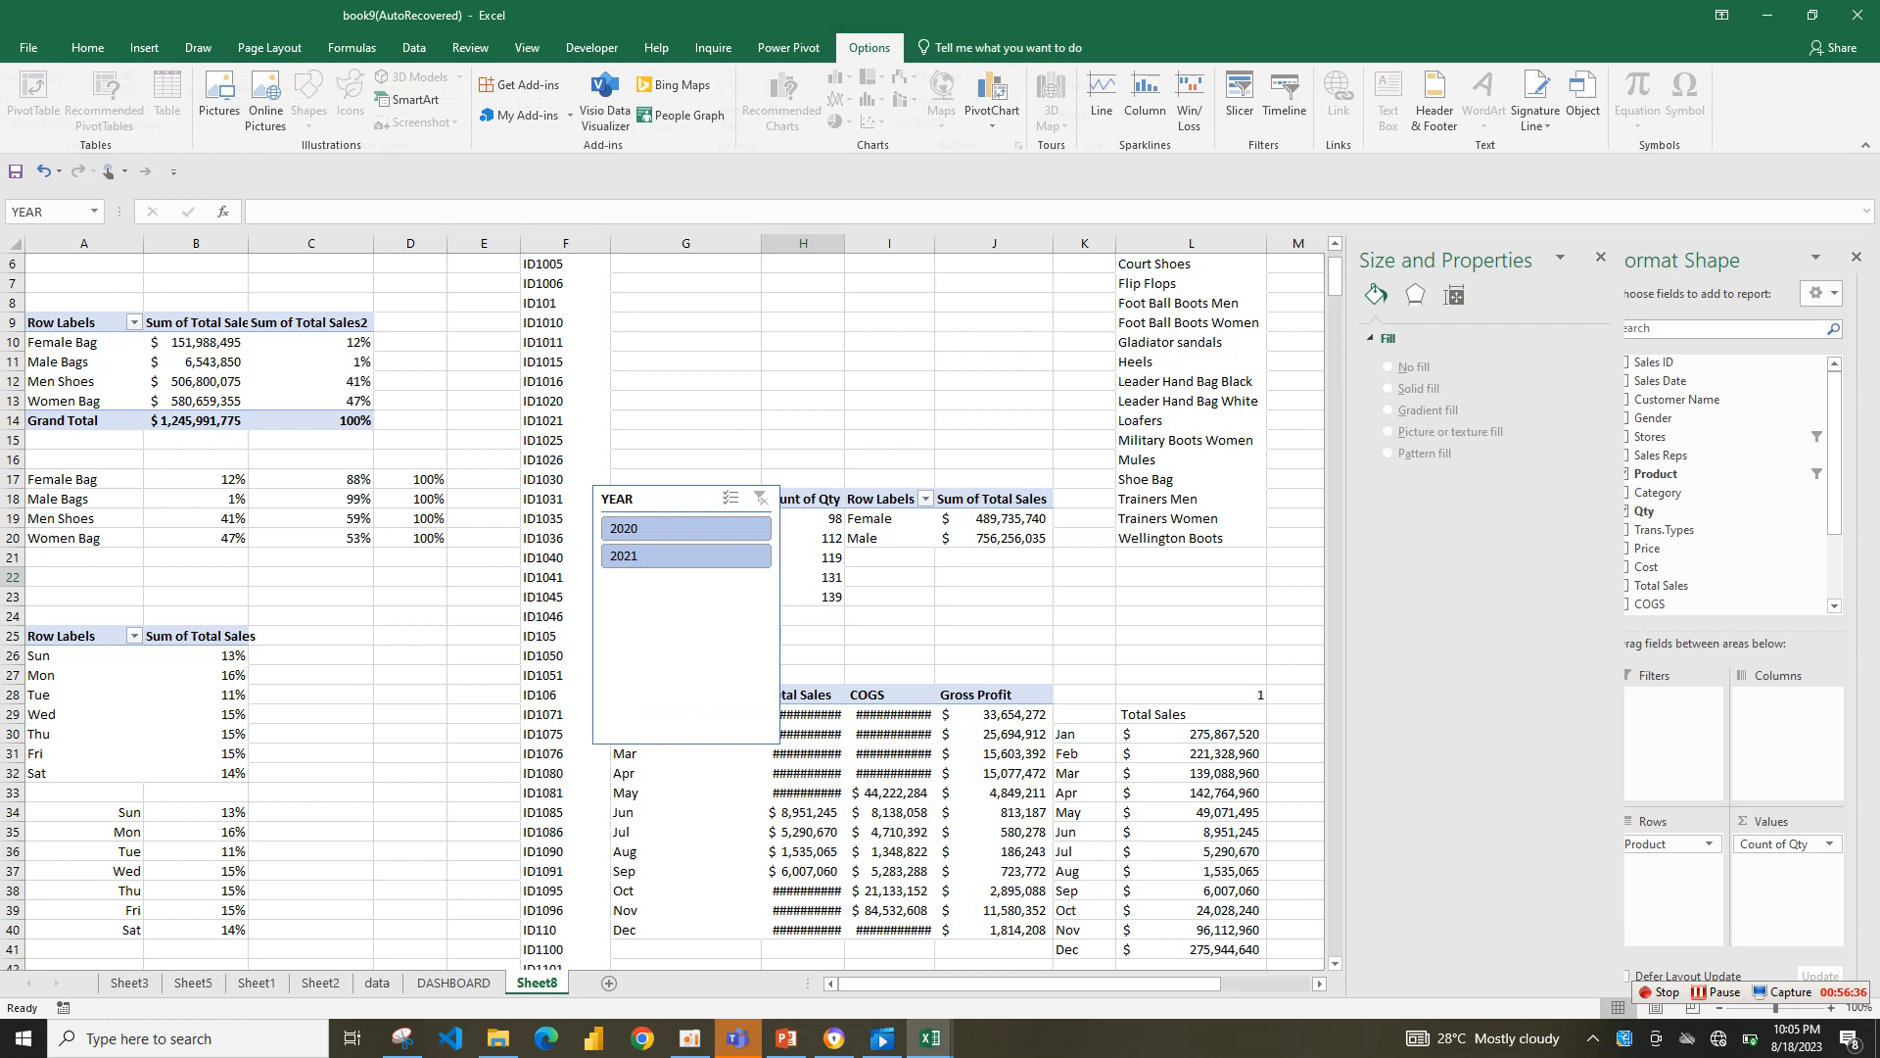
drag(676, 499, 707, 304)
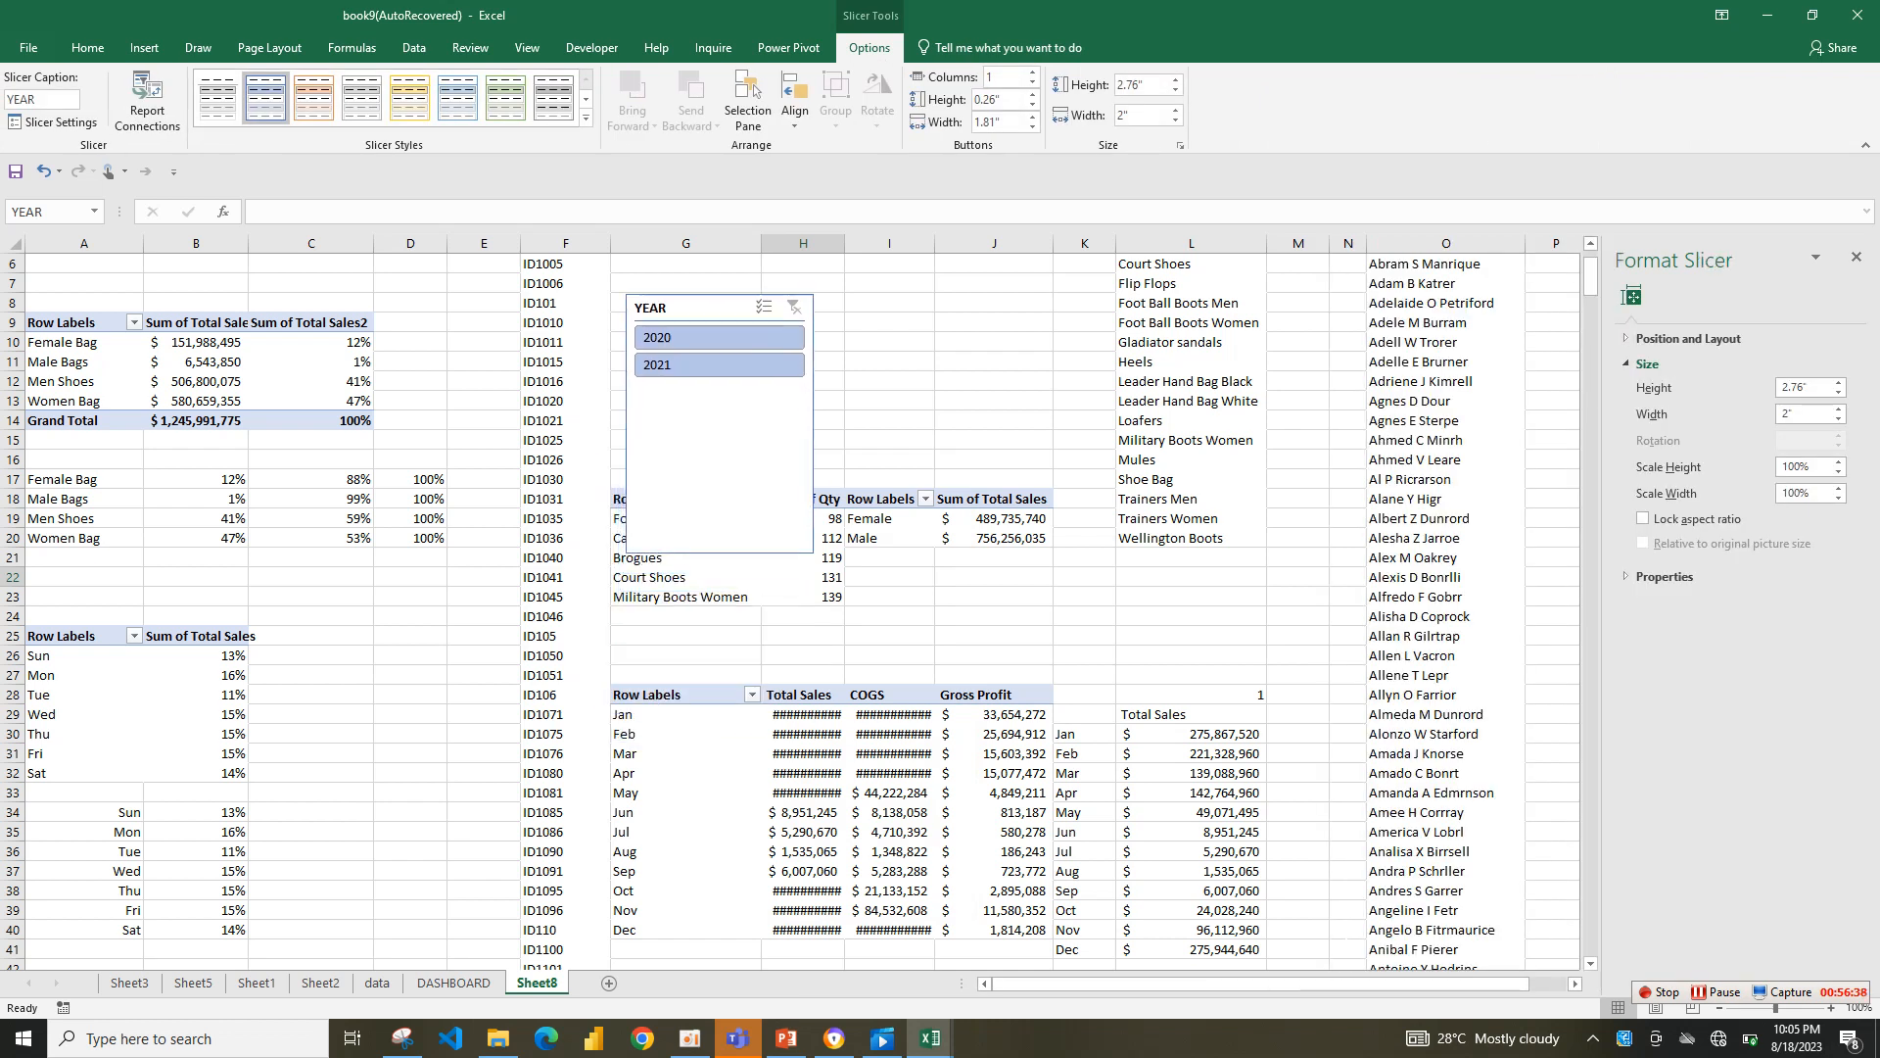
drag(718, 550, 718, 392)
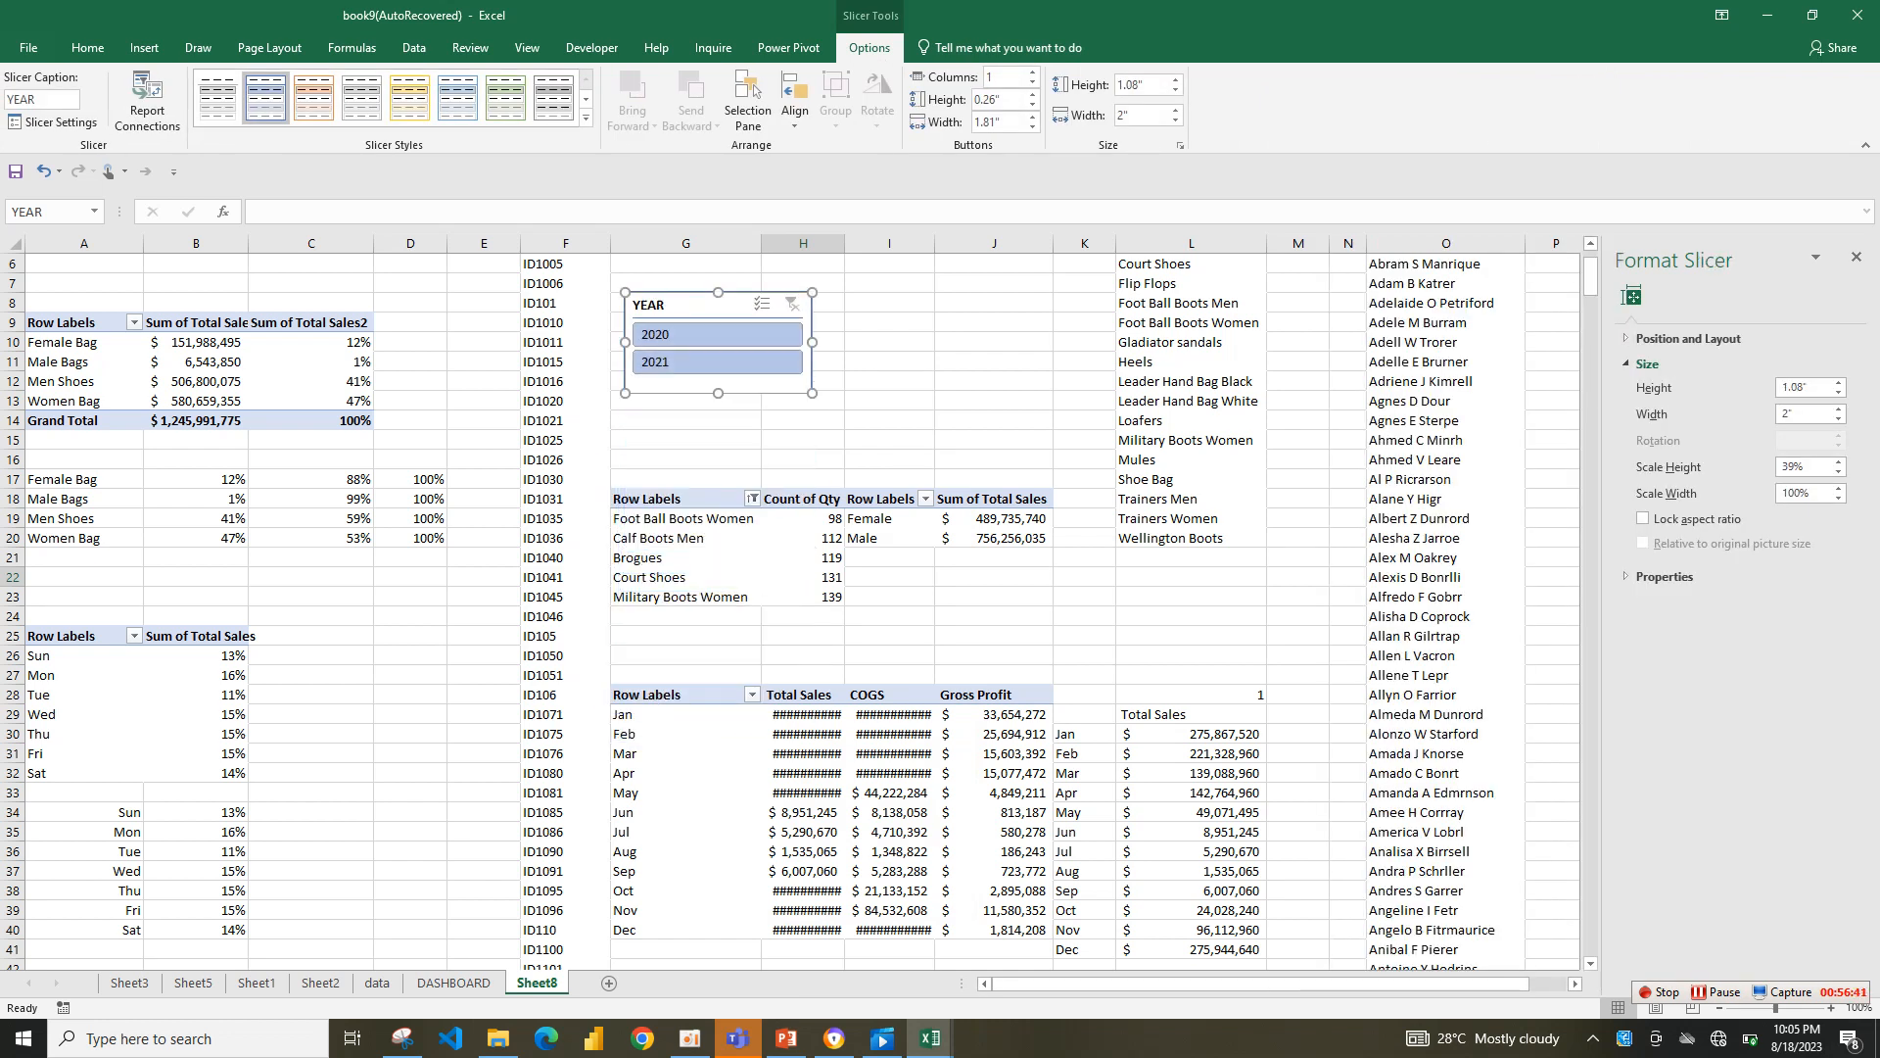
- Connect the YEAR slicer to all Sheet8 pivot tables, PivotTable1 to PivotTable5 and PivotTable34 to PivotTable38
click(147, 98)
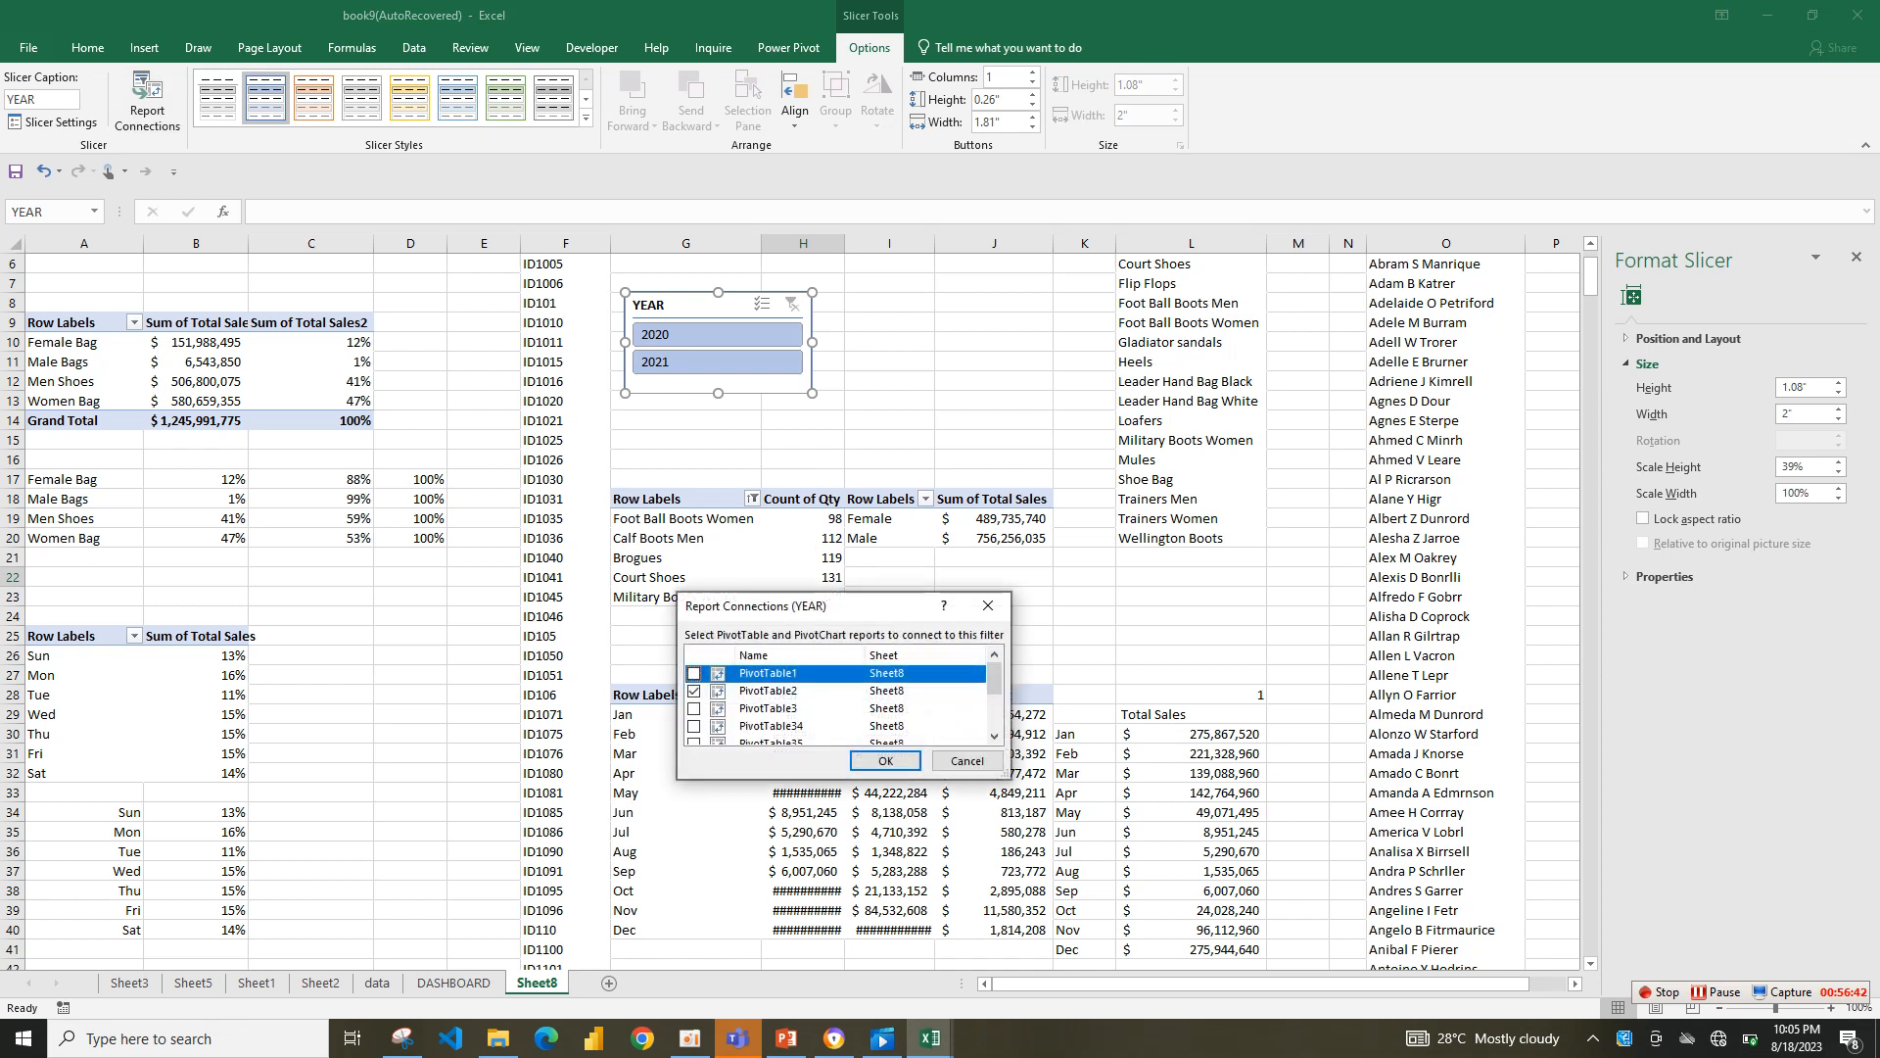
click(768, 691)
click(693, 673)
click(693, 708)
click(693, 726)
click(693, 741)
drag(995, 678, 994, 700)
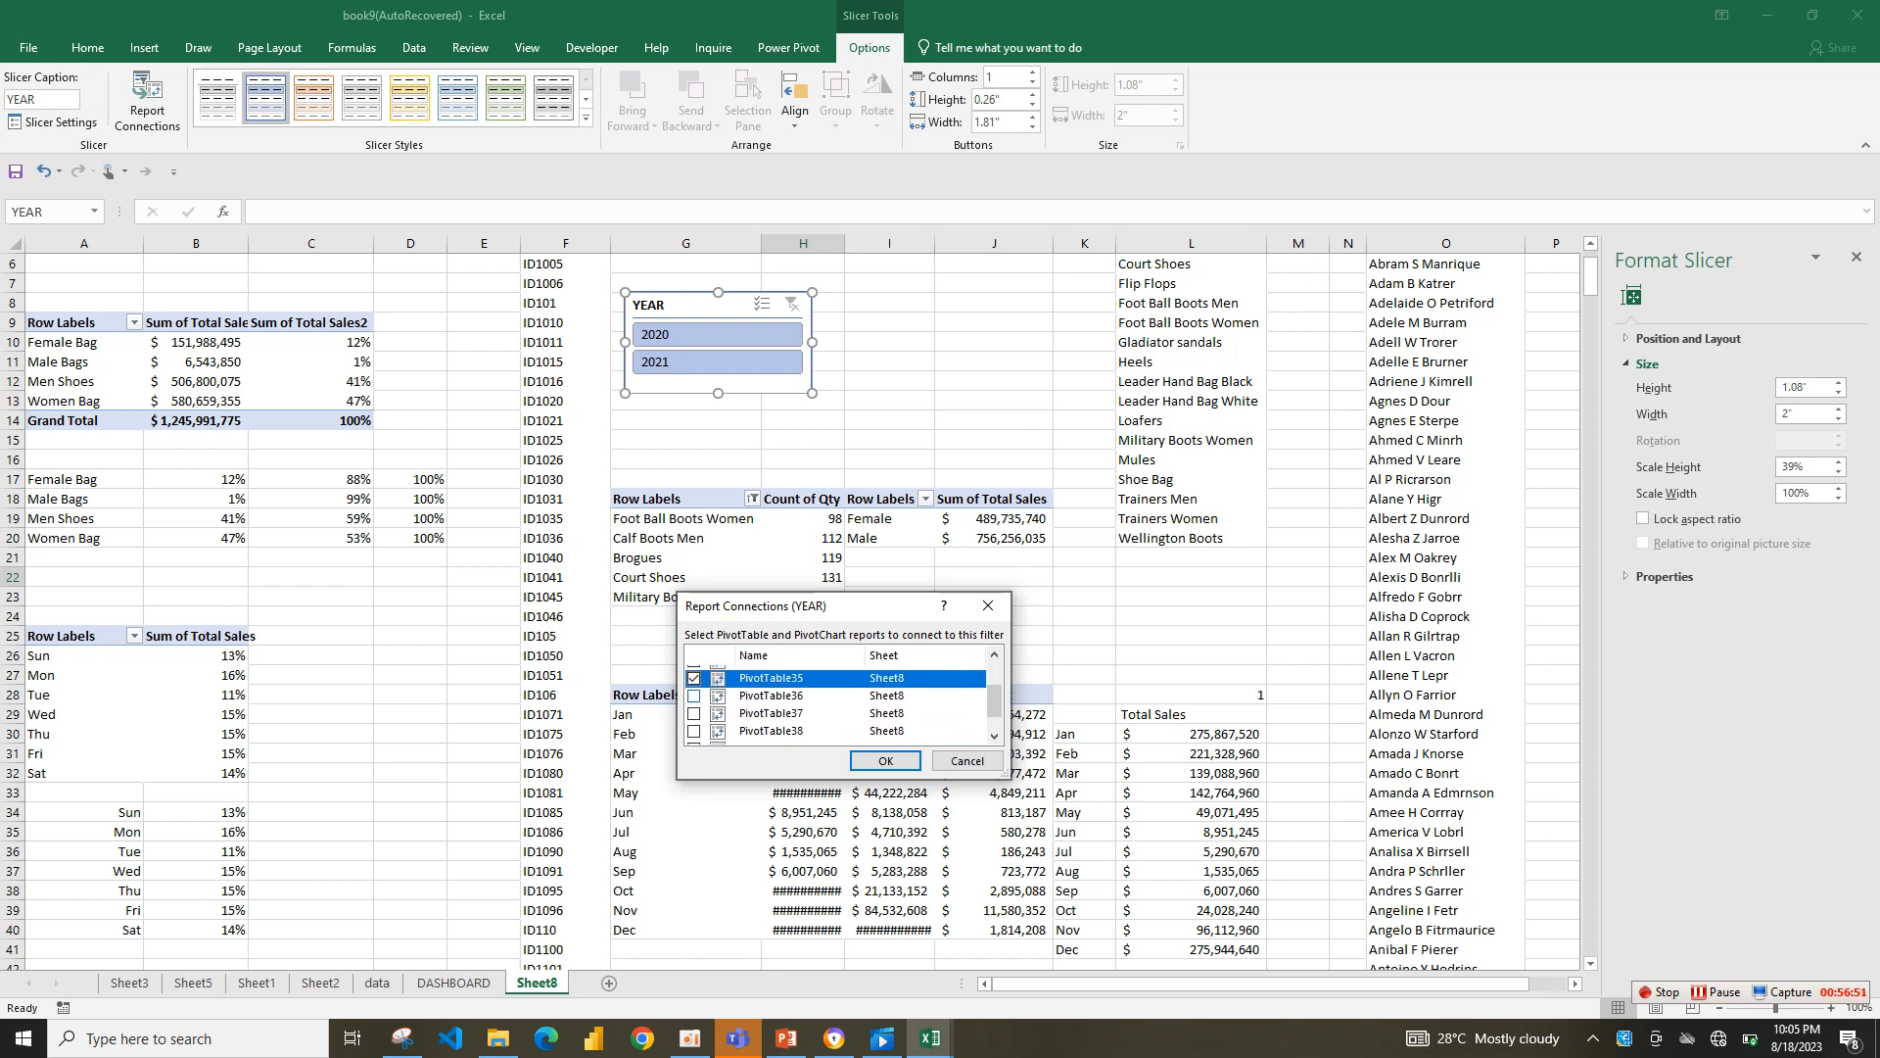
click(693, 695)
click(693, 731)
click(693, 712)
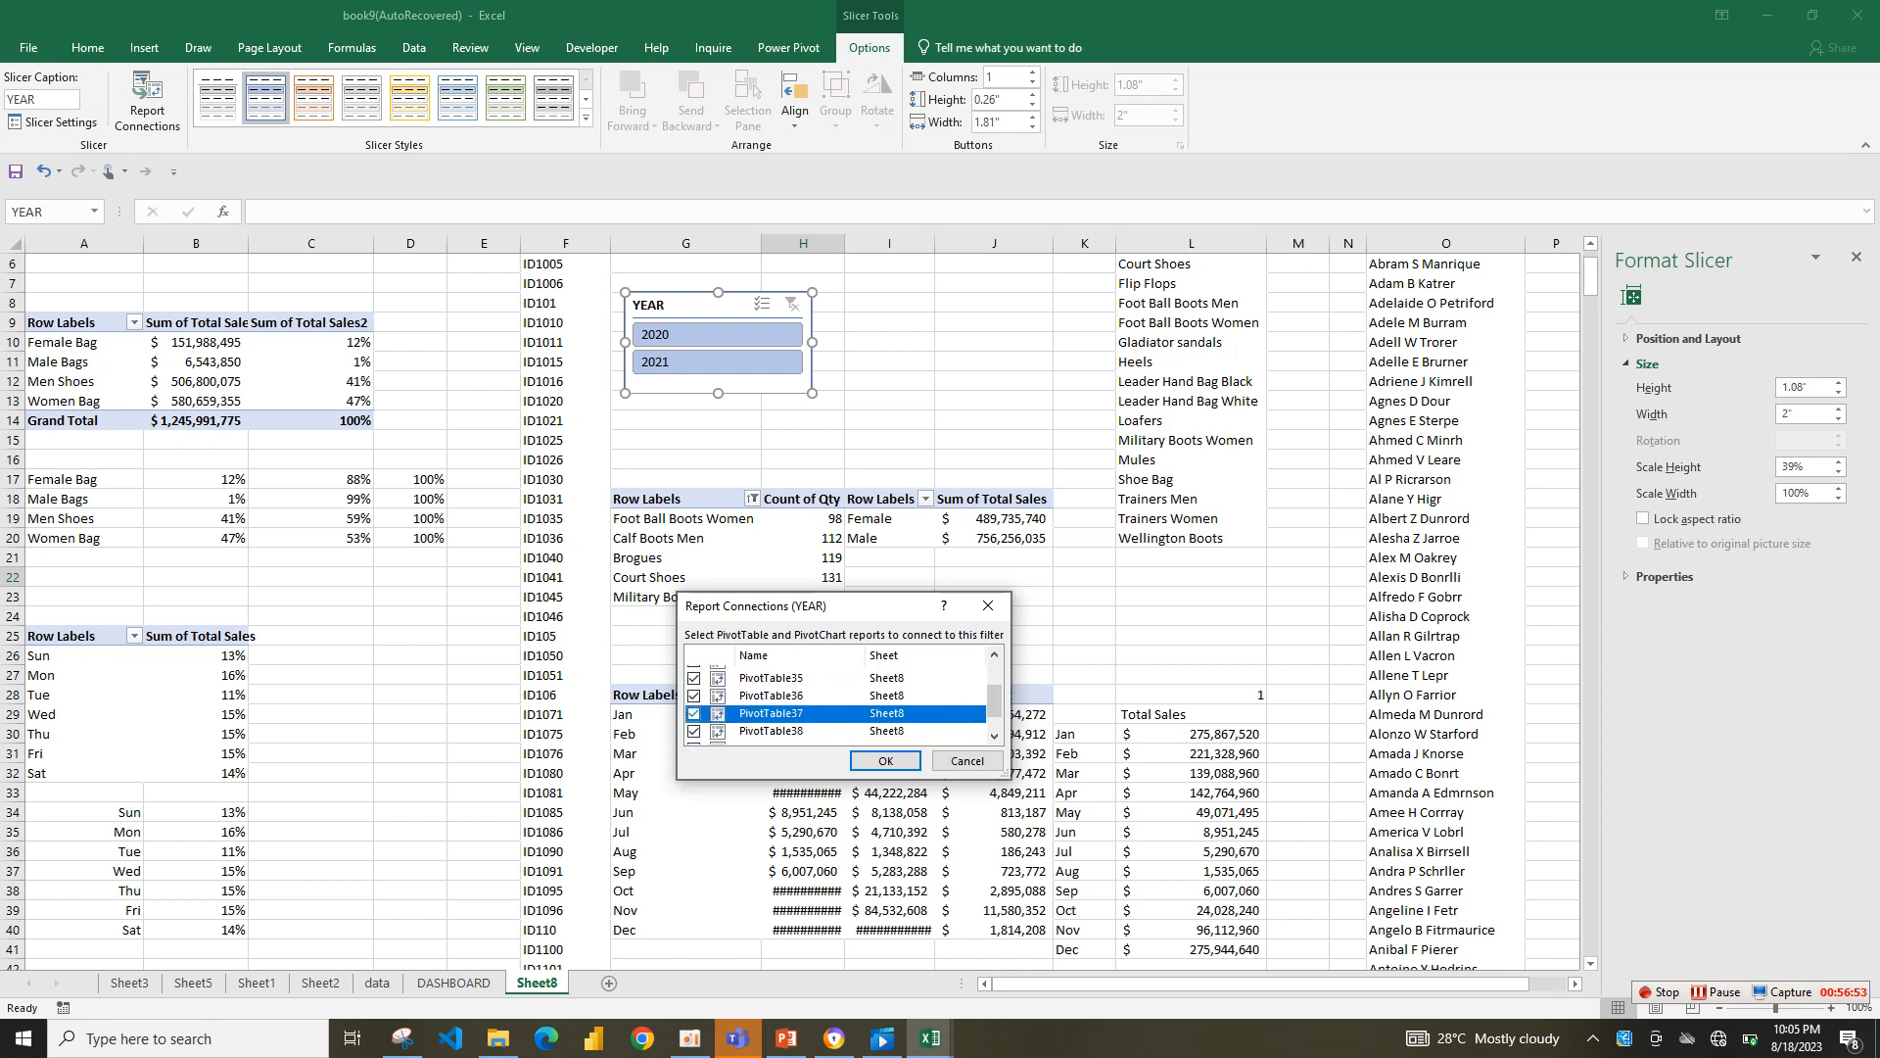
drag(995, 700, 995, 712)
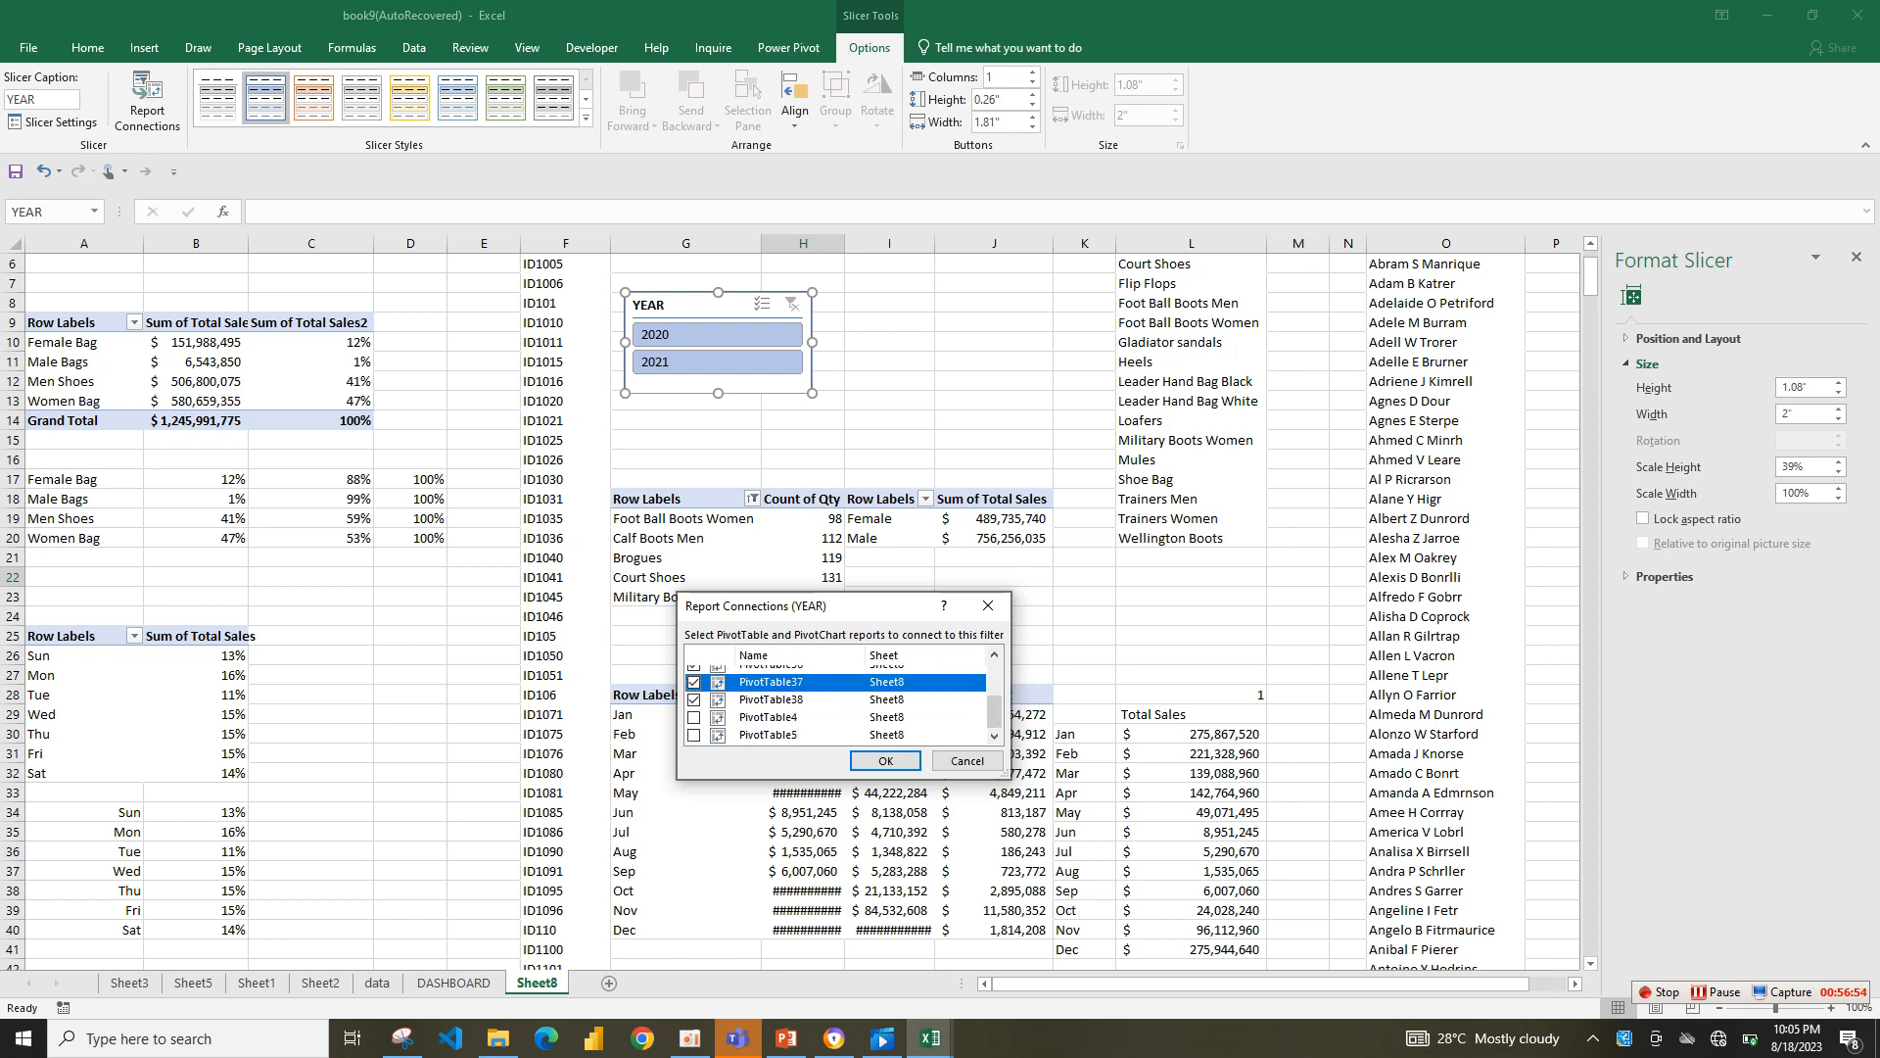
click(693, 718)
click(694, 735)
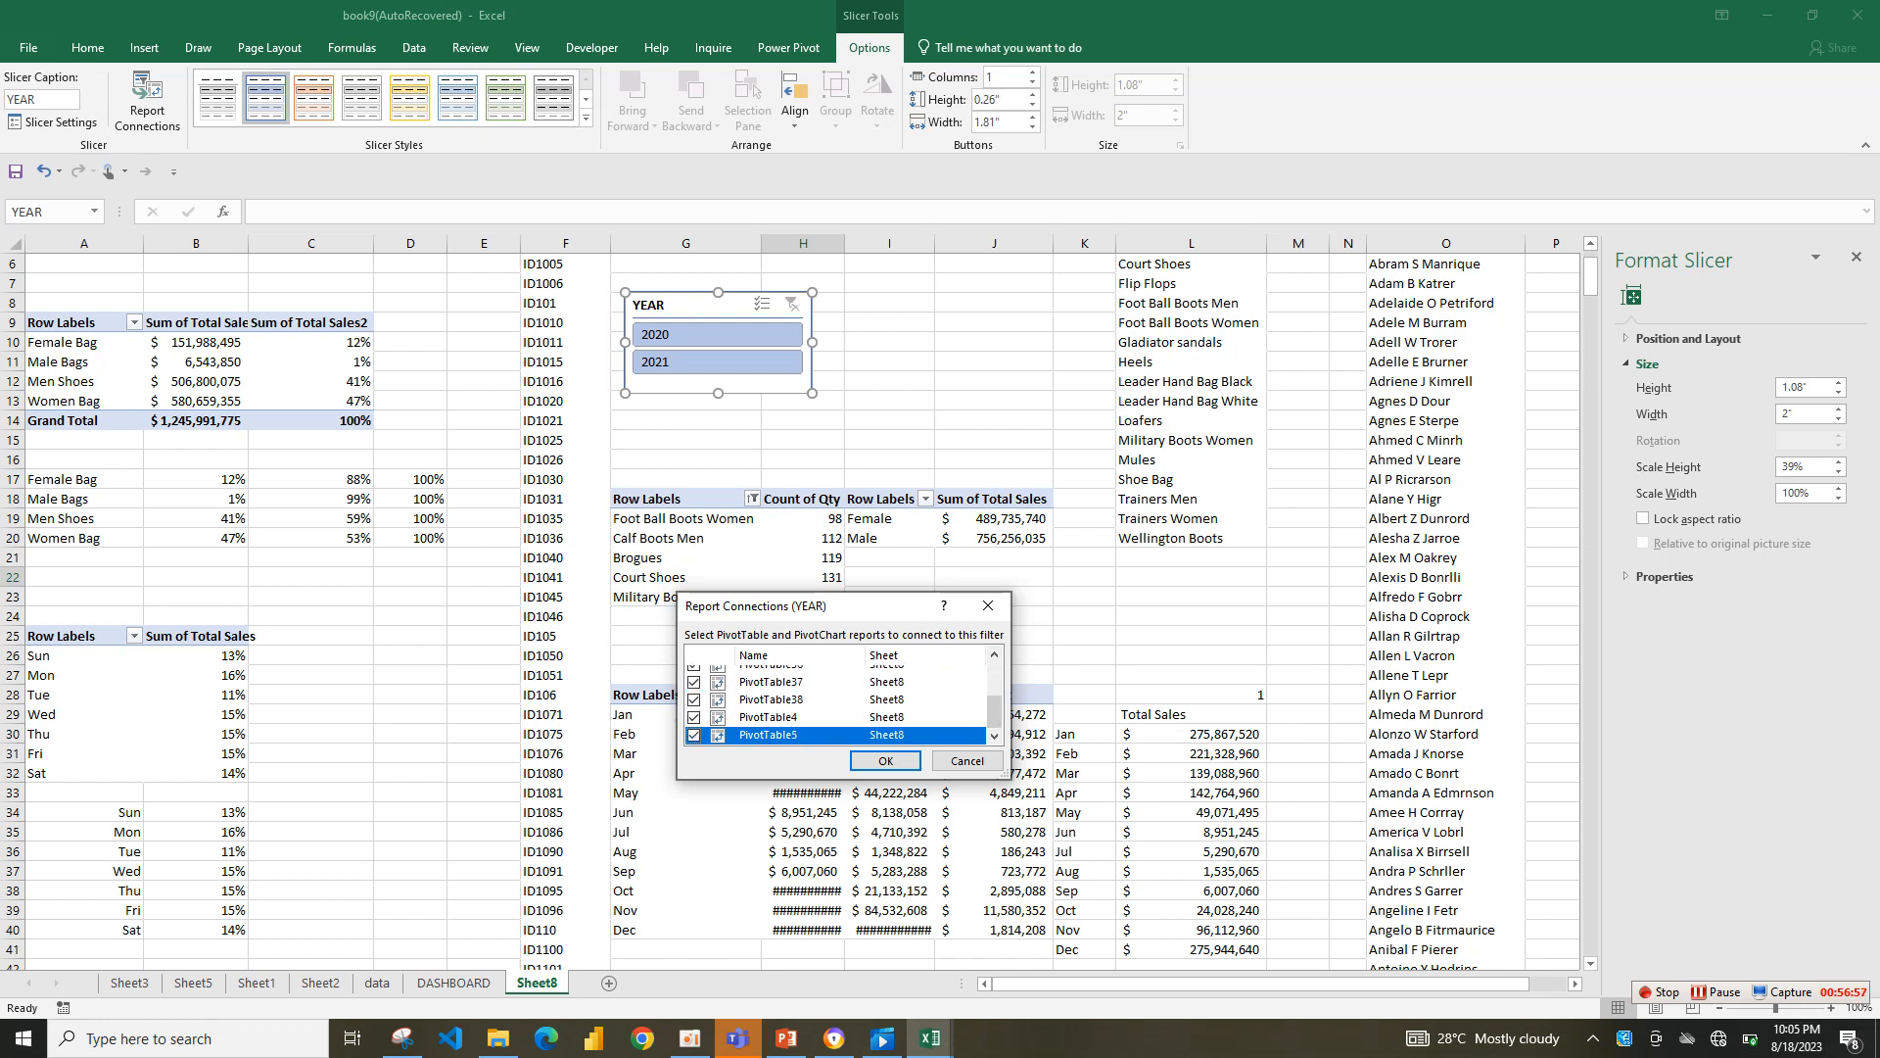
click(884, 760)
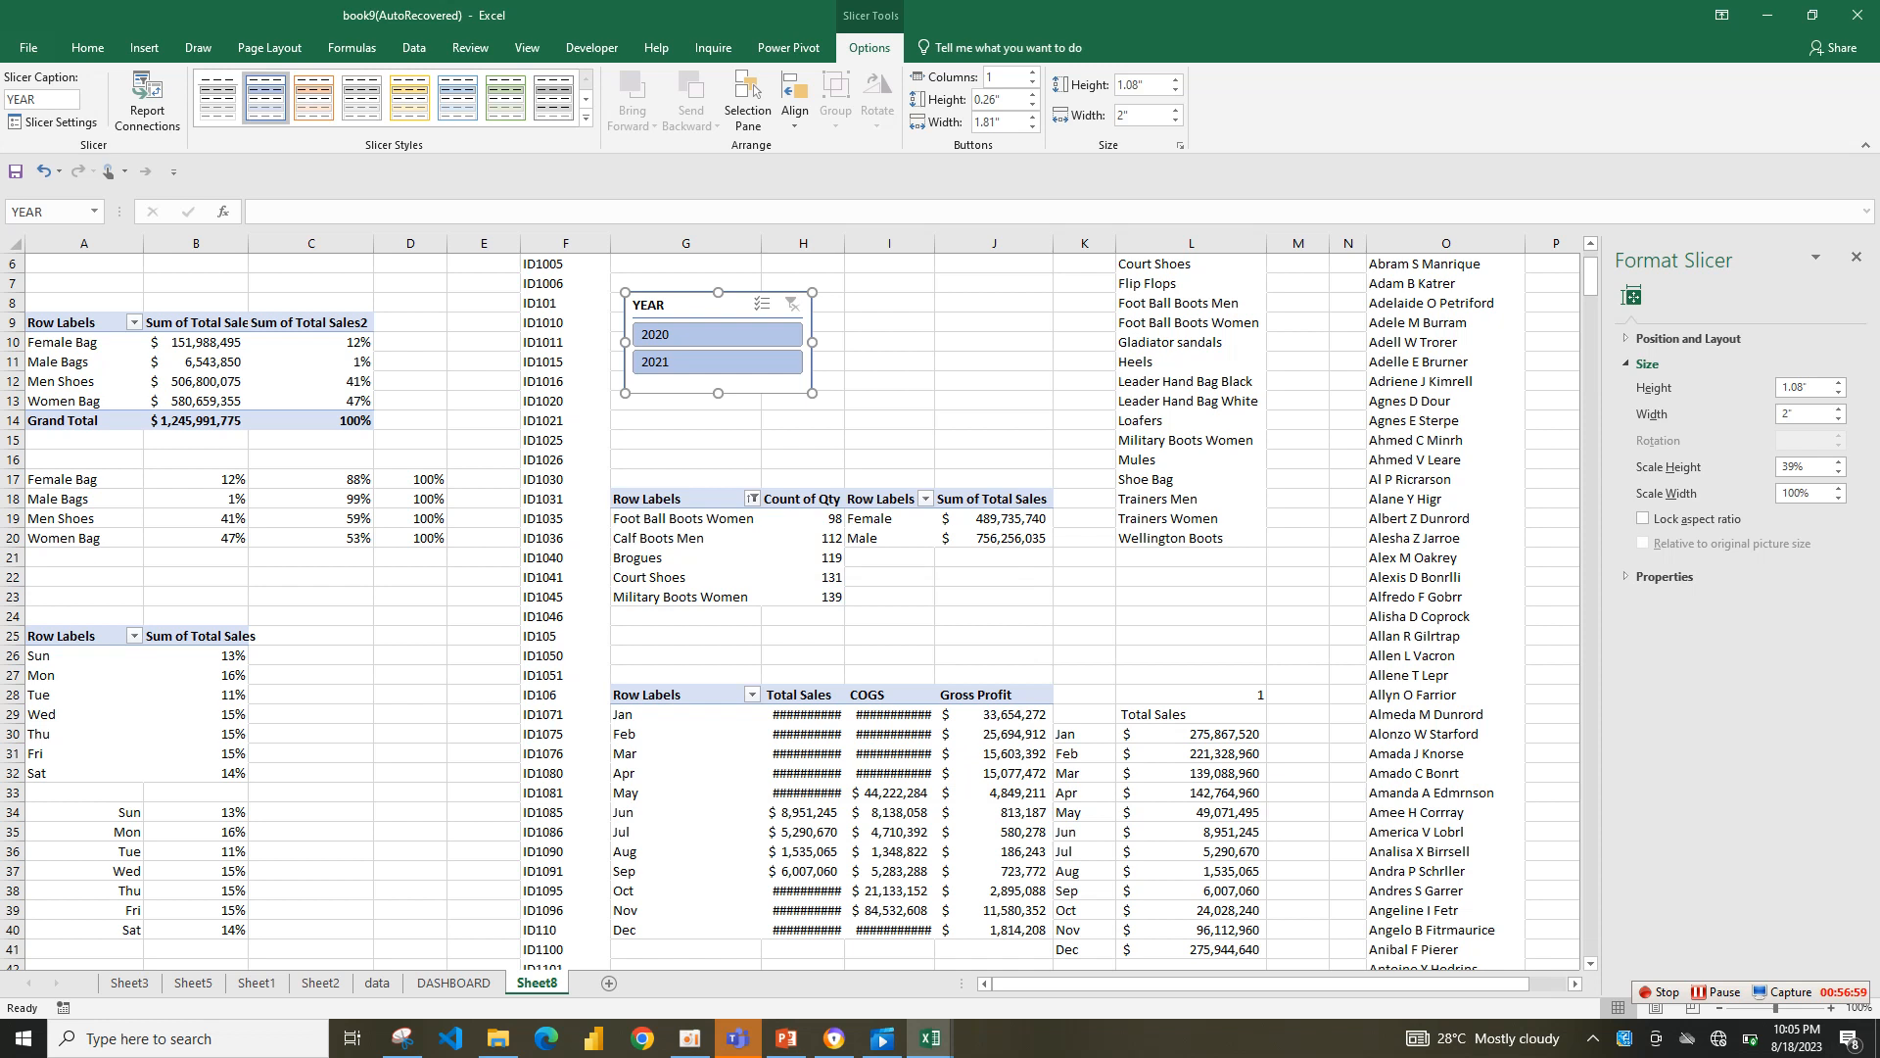
- Arrange the YEAR slicer in 2 columns and resize it to about 3.9" wide and 0.72" high
drag(812, 393, 990, 371)
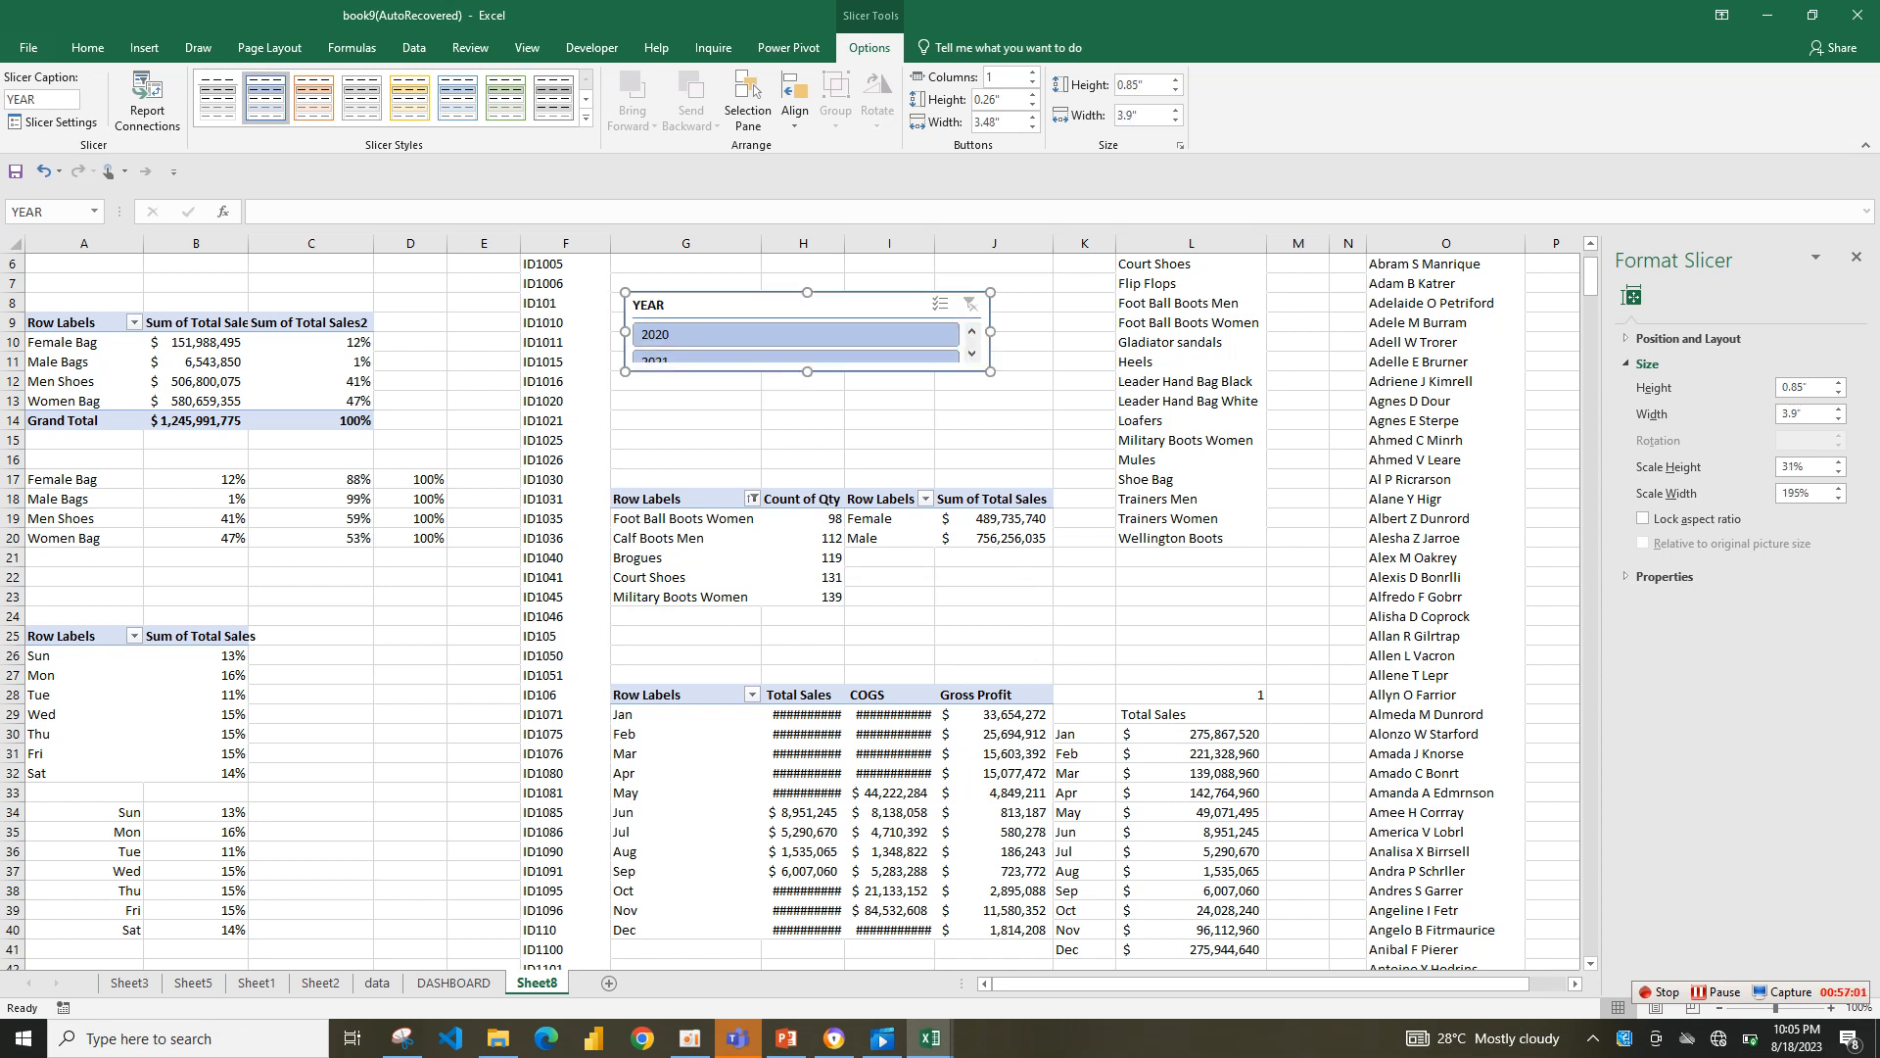
click(1033, 73)
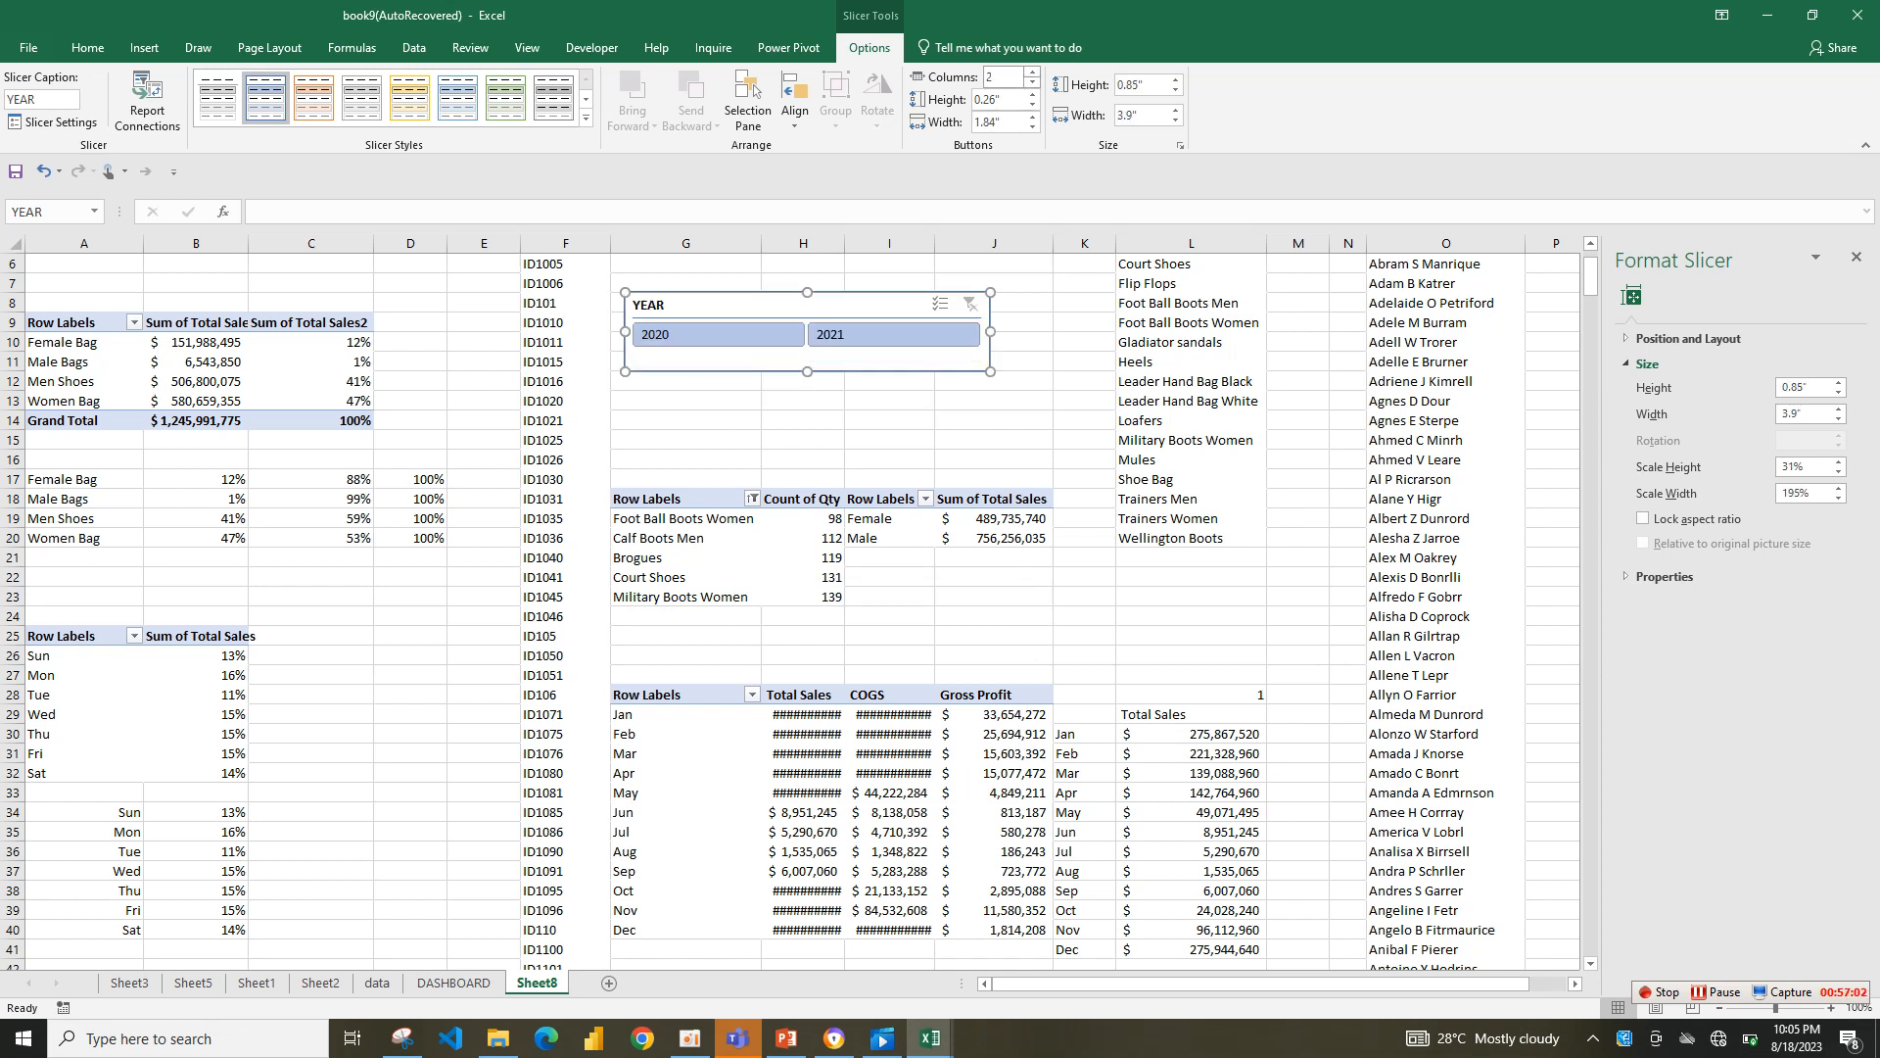
mouse_move(807, 371)
mouse_down()
mouse_move(806, 337)
mouse_move(807, 357)
mouse_up()
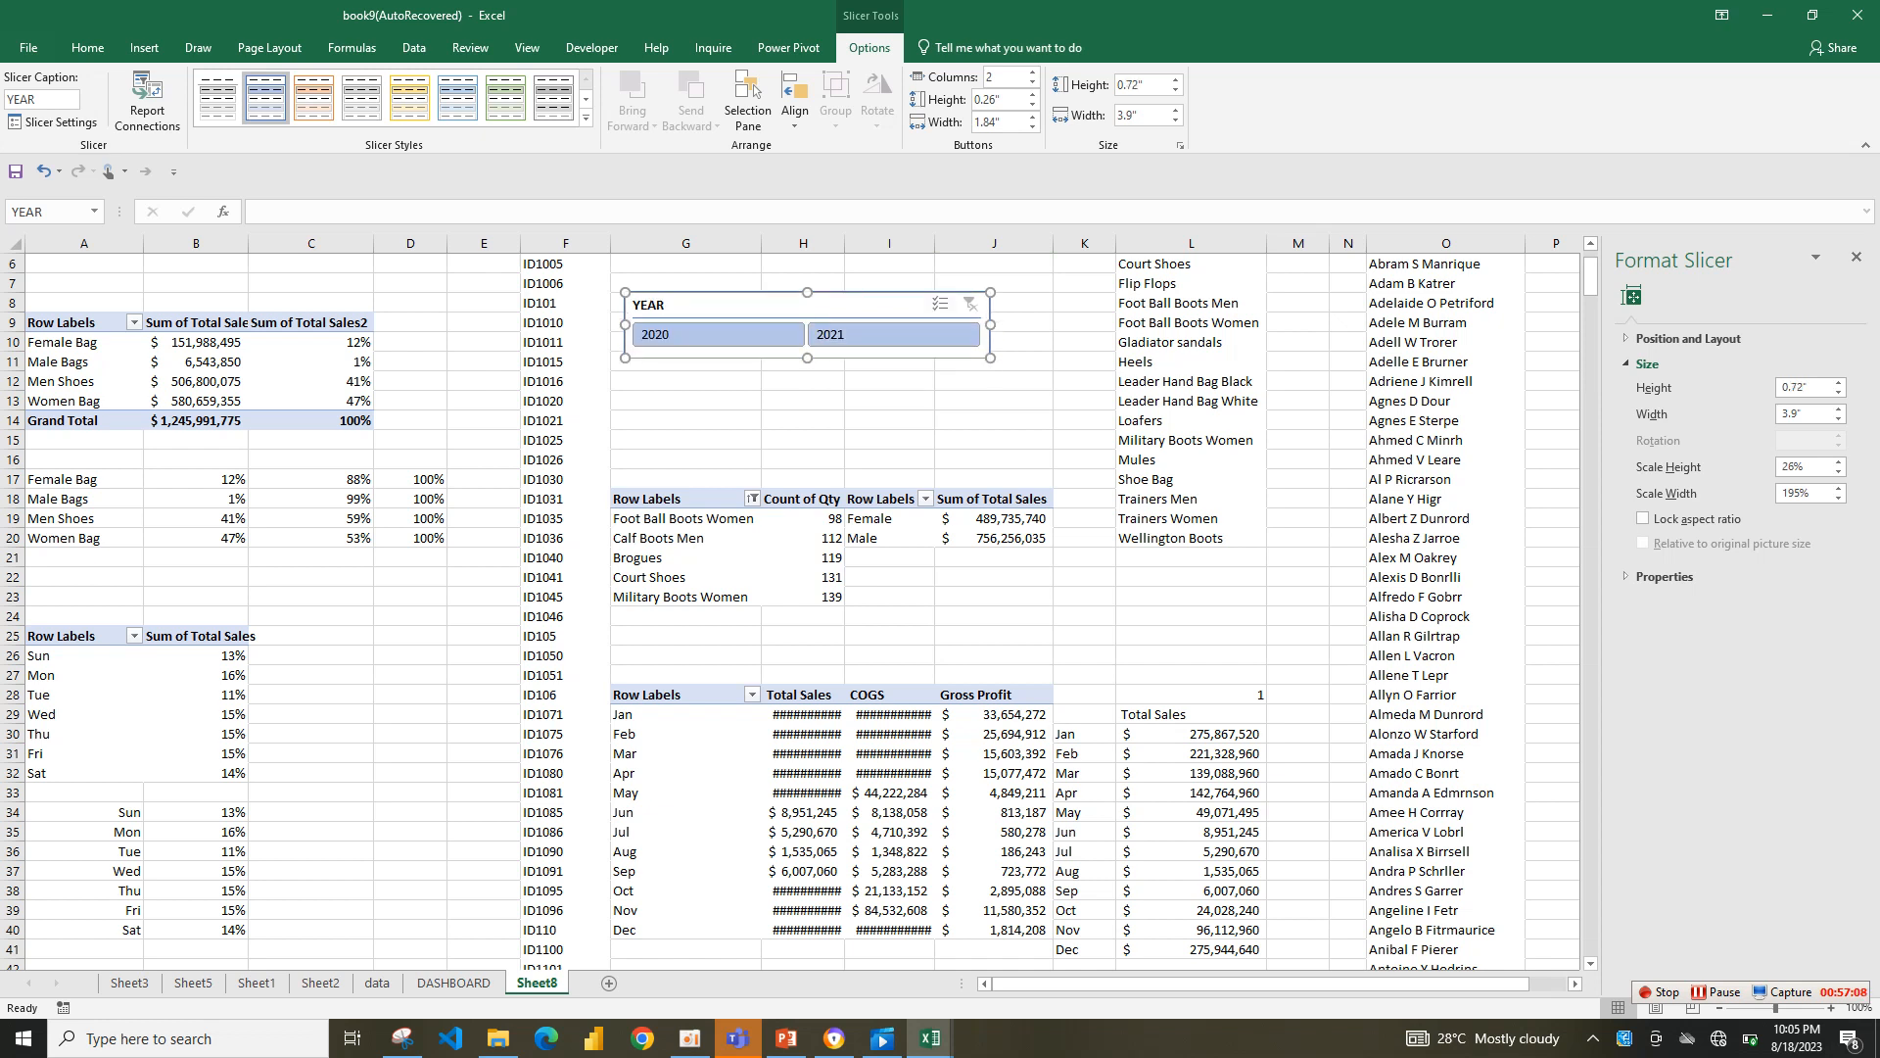
- Move the YEAR slicer from Sheet8 to the DASHBOARD sheet, placing it at the right end of the dashboard's title banner
click(803, 577)
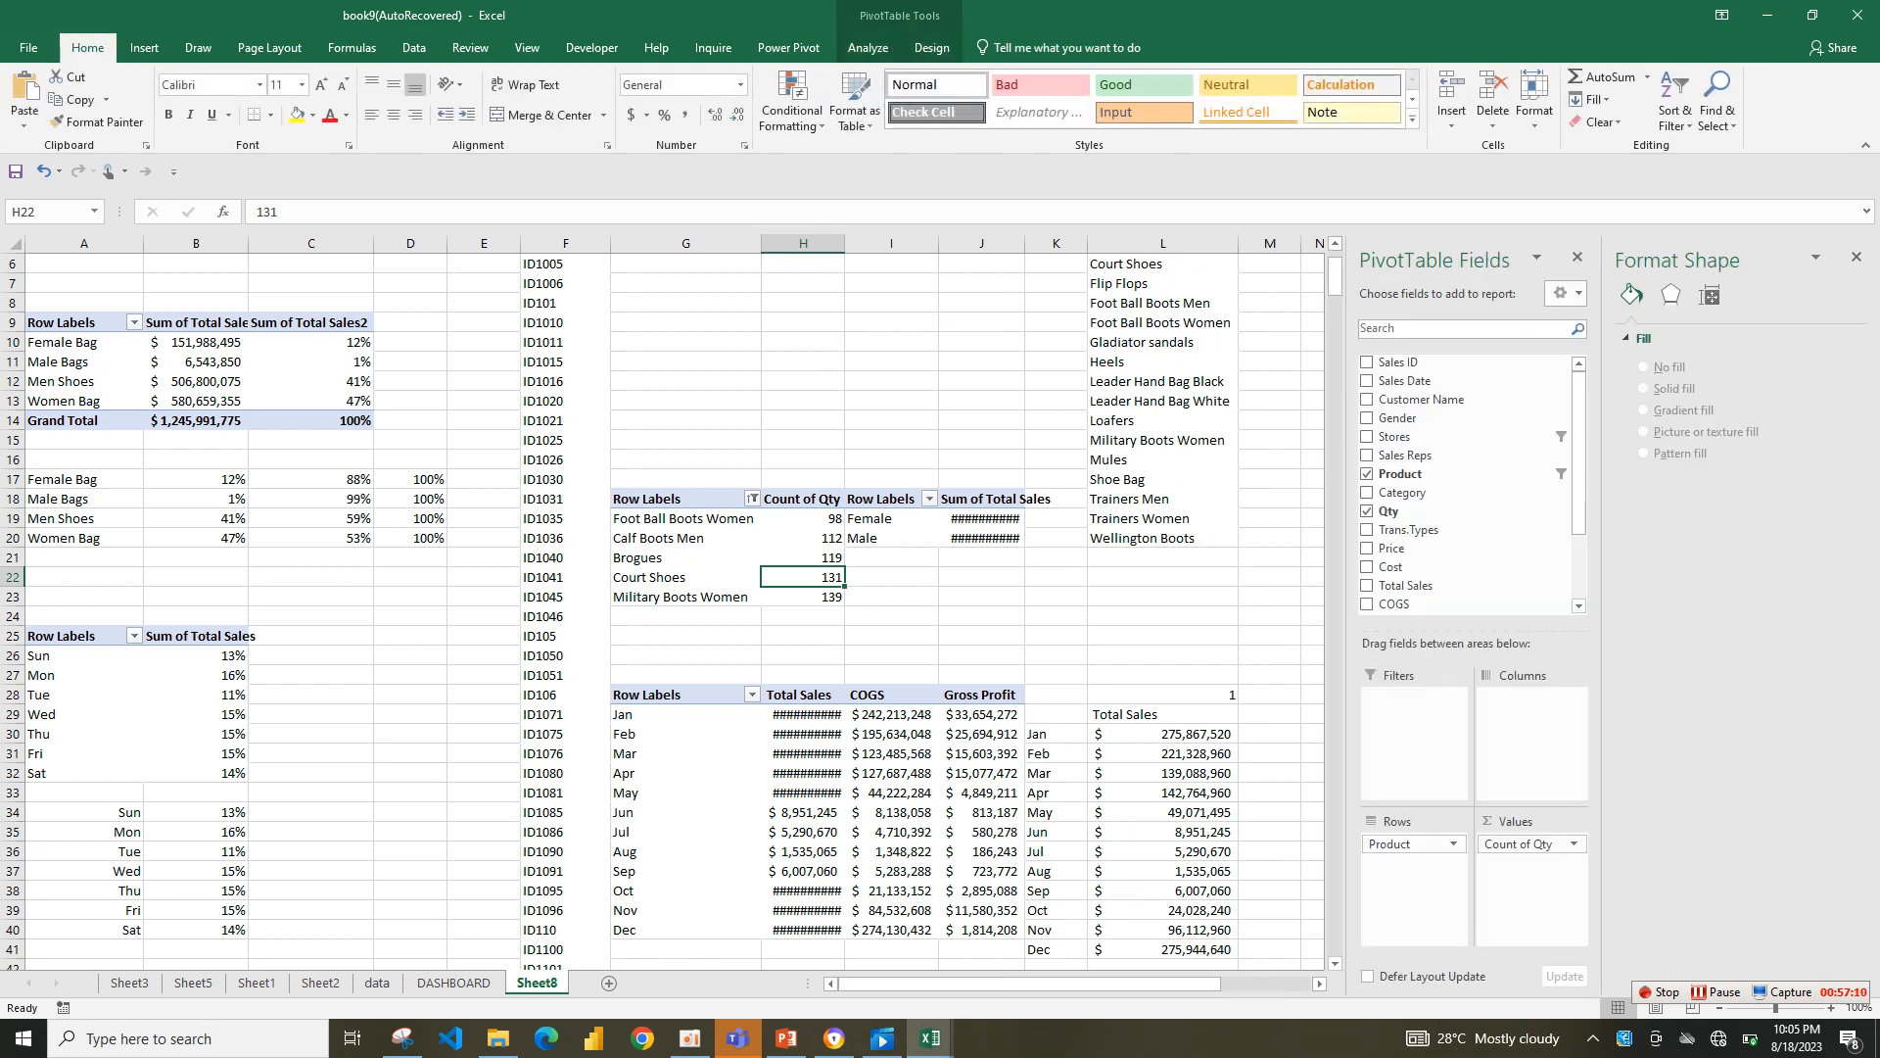
click(453, 983)
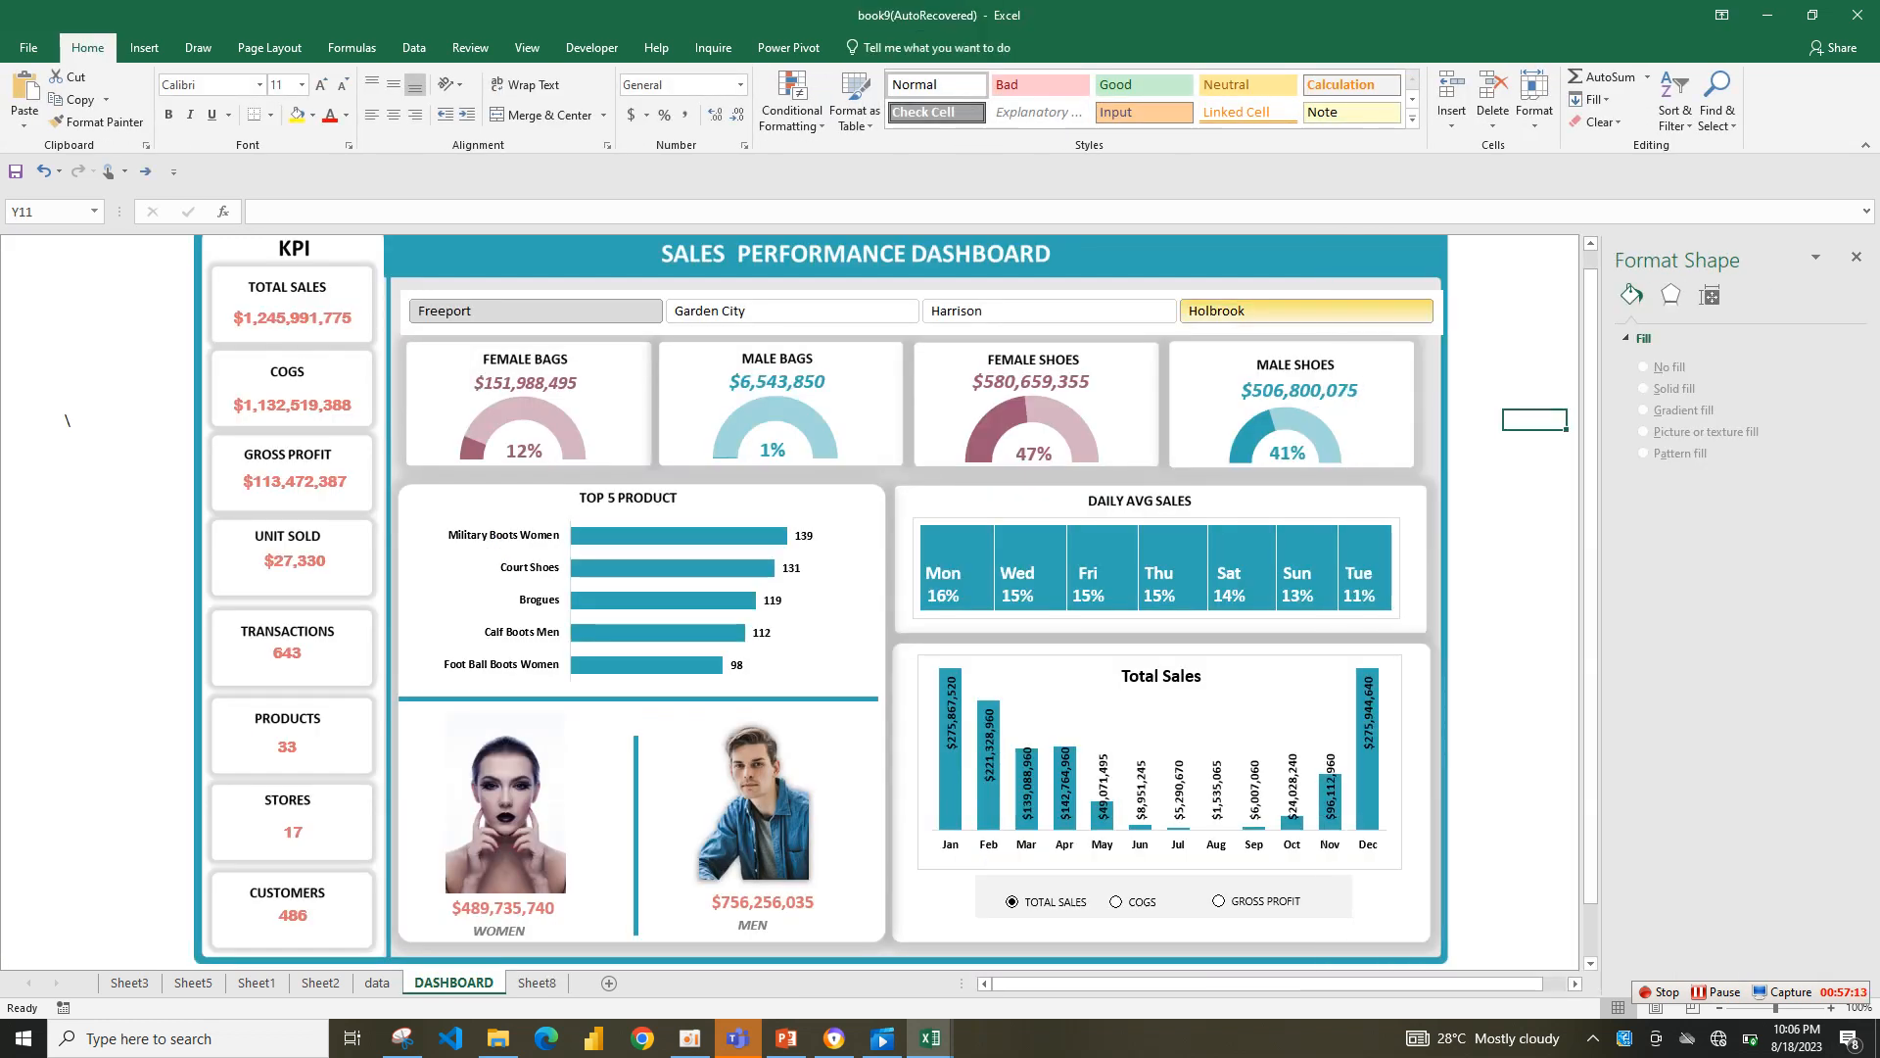
click(1227, 258)
key(ctrl+v)
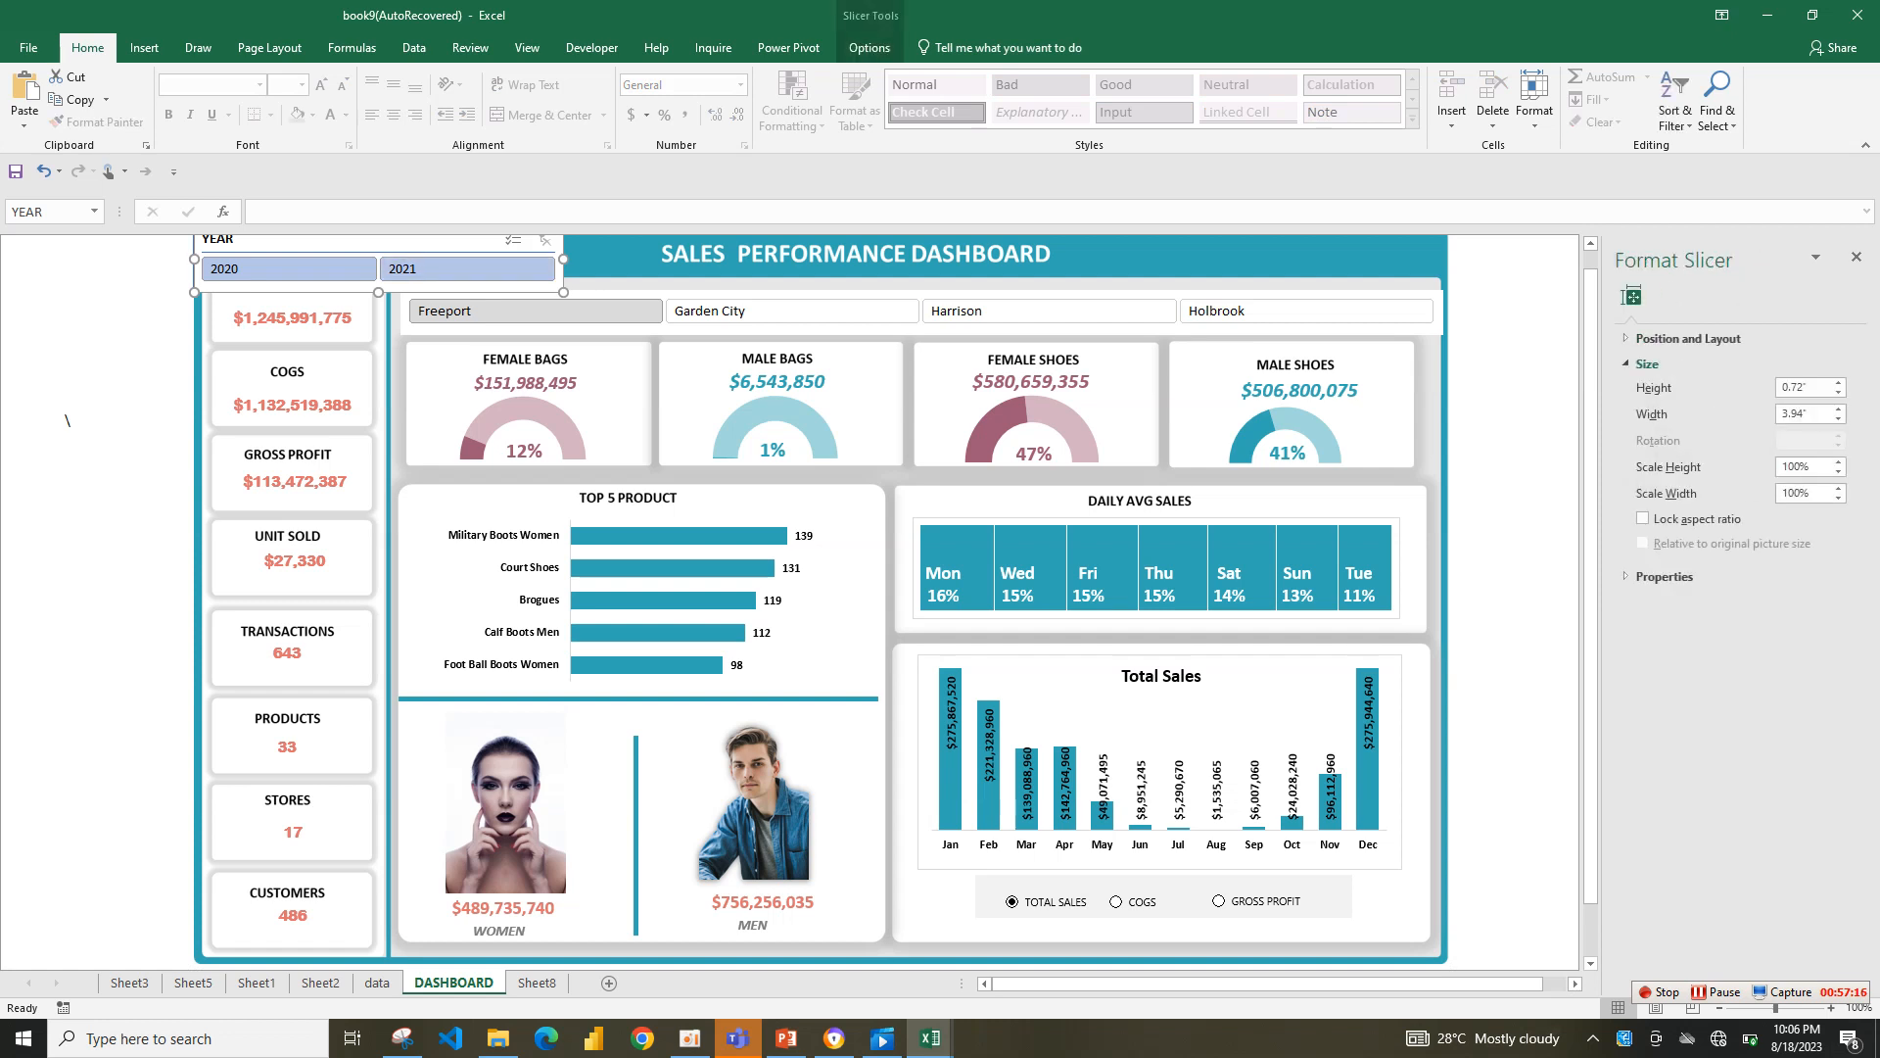
drag(293, 240, 1171, 258)
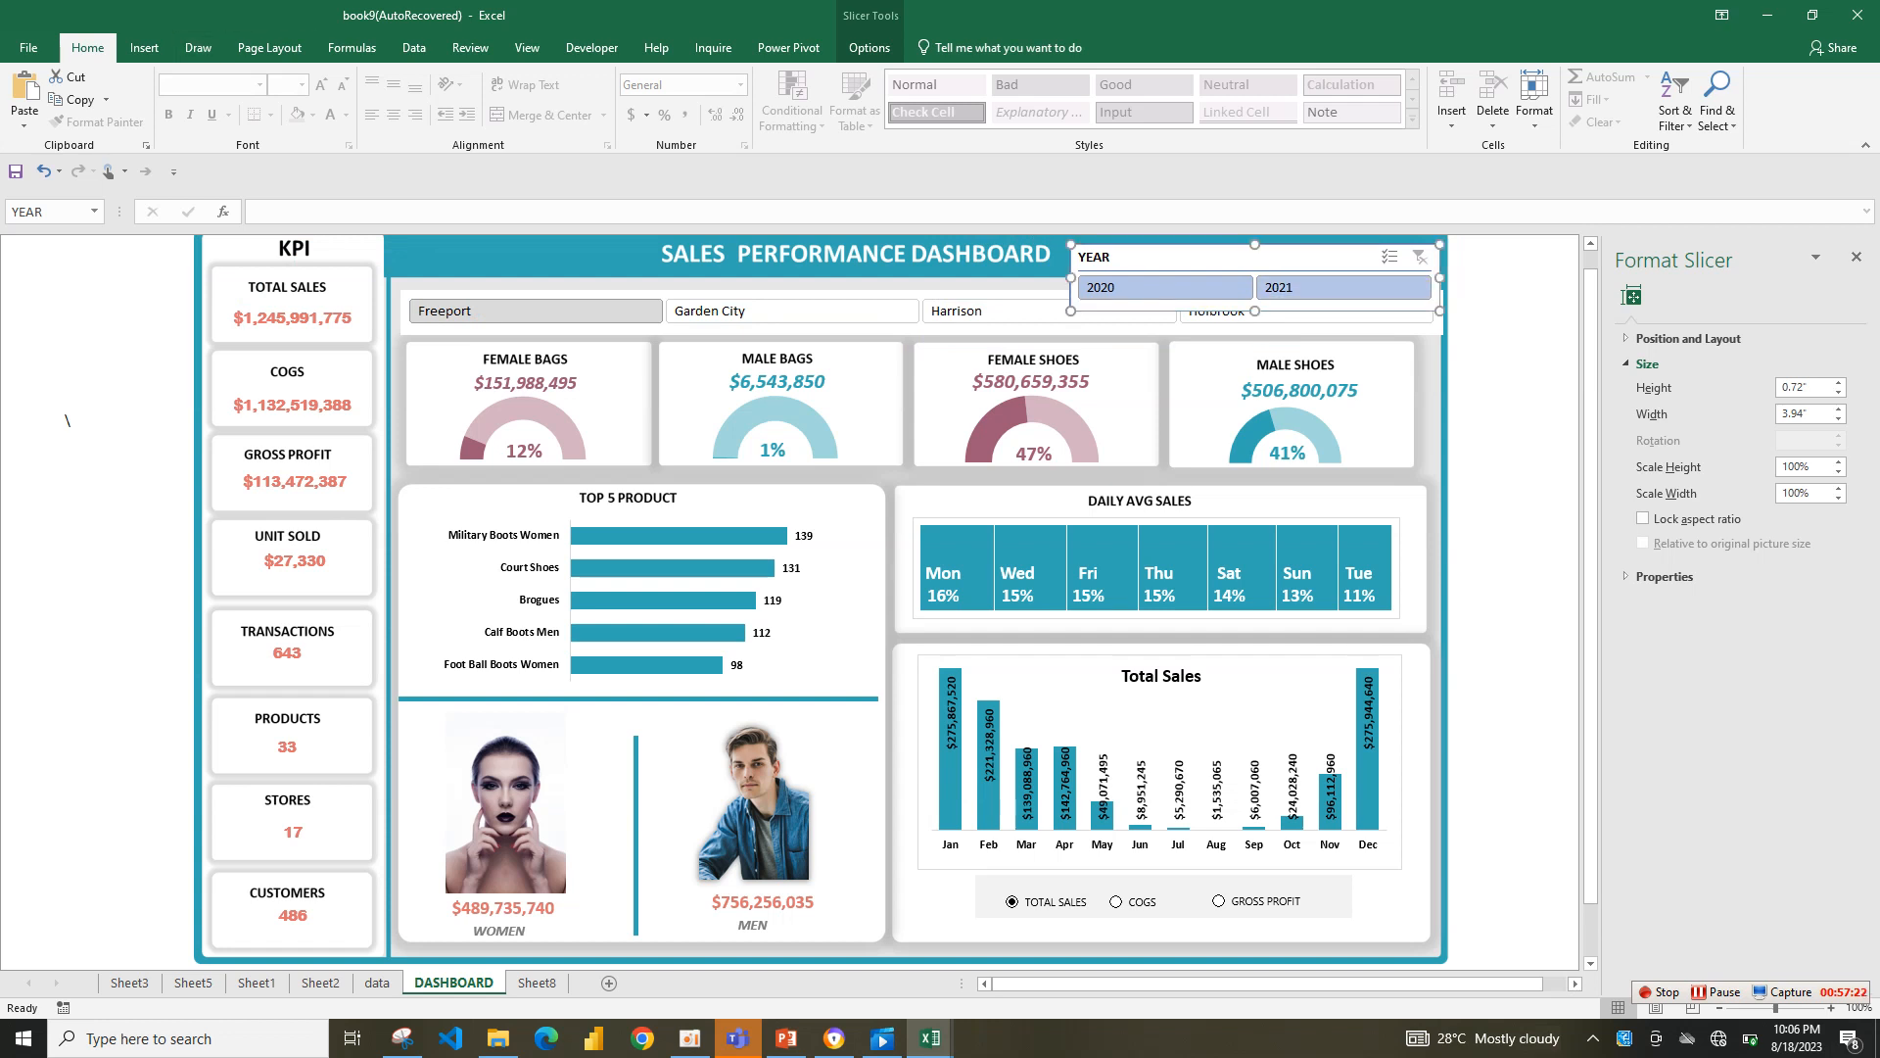
- Hide the YEAR slicer's header and shorten the slicer so it fits within the title banner above the Stores slicer
click(868, 48)
click(53, 121)
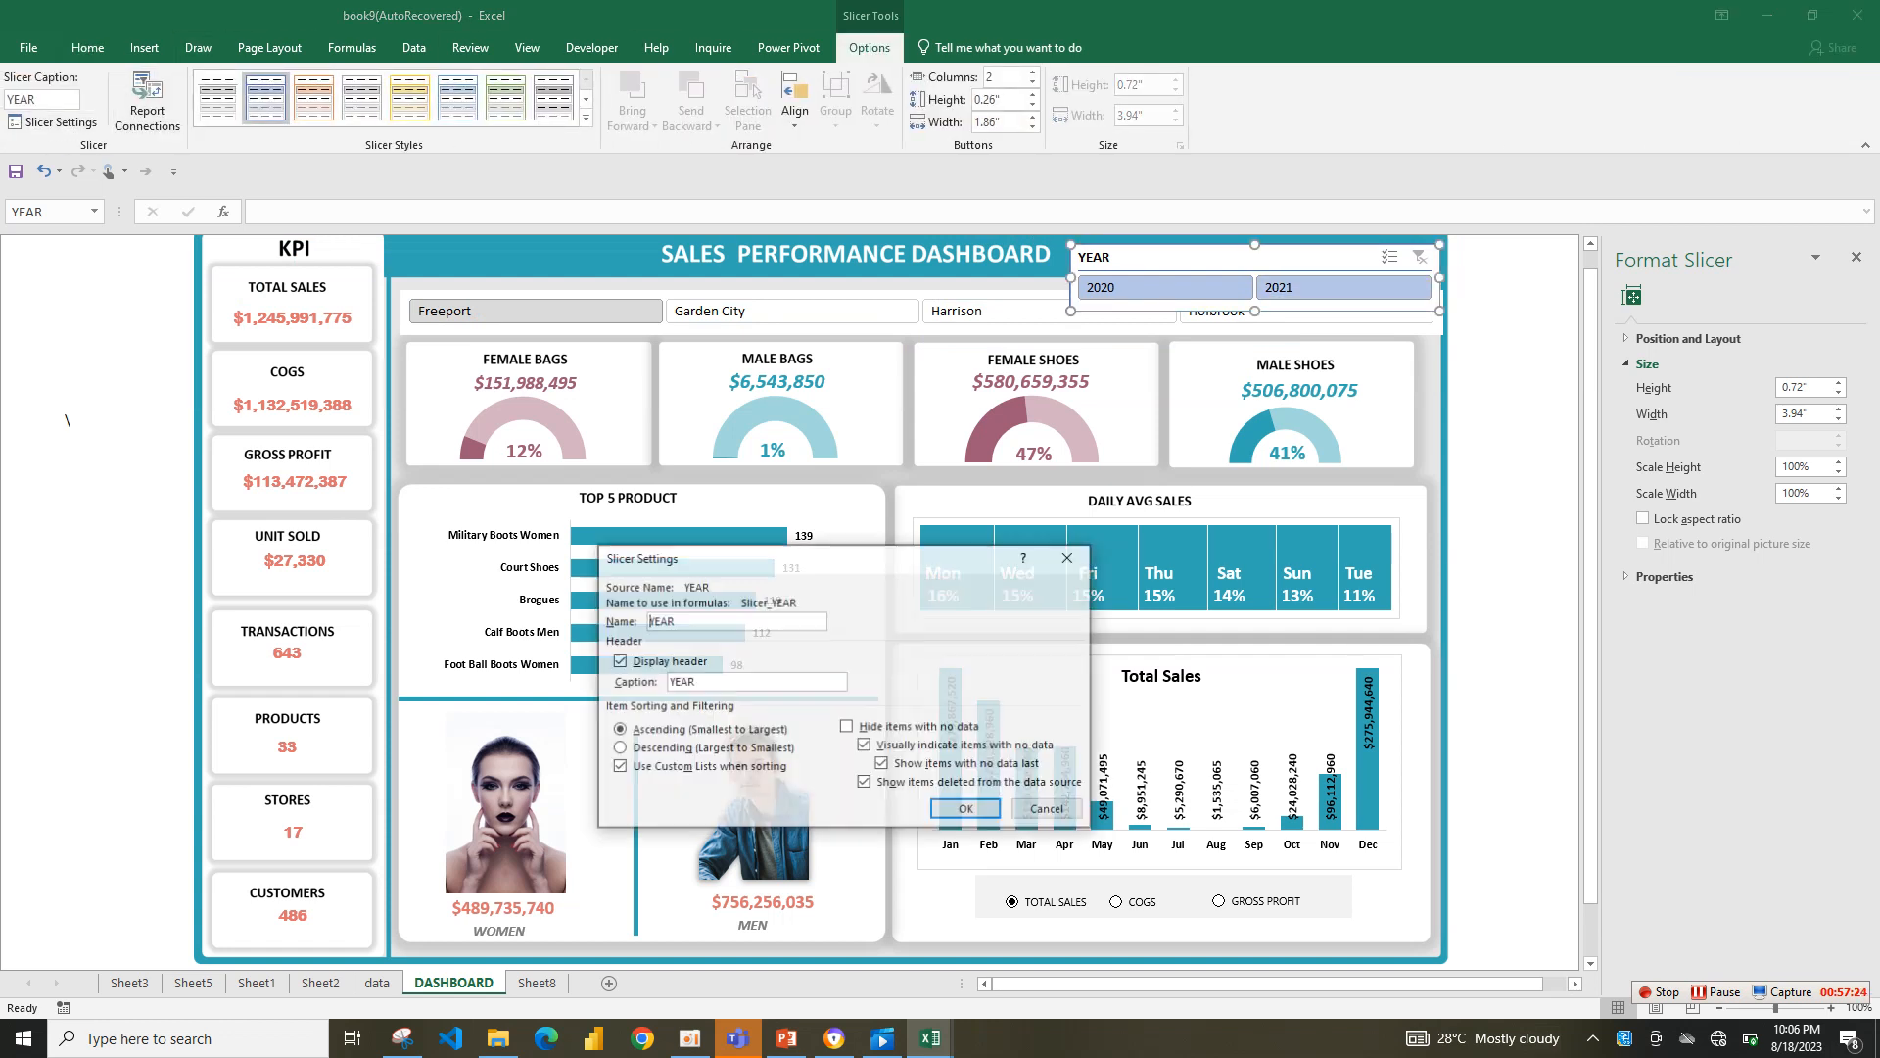
click(618, 661)
click(966, 809)
drag(1255, 312, 1255, 282)
click(1534, 263)
- Switch the dashboard between 2021 and 2020 with the YEAR slicer, ending on 2020
click(1343, 263)
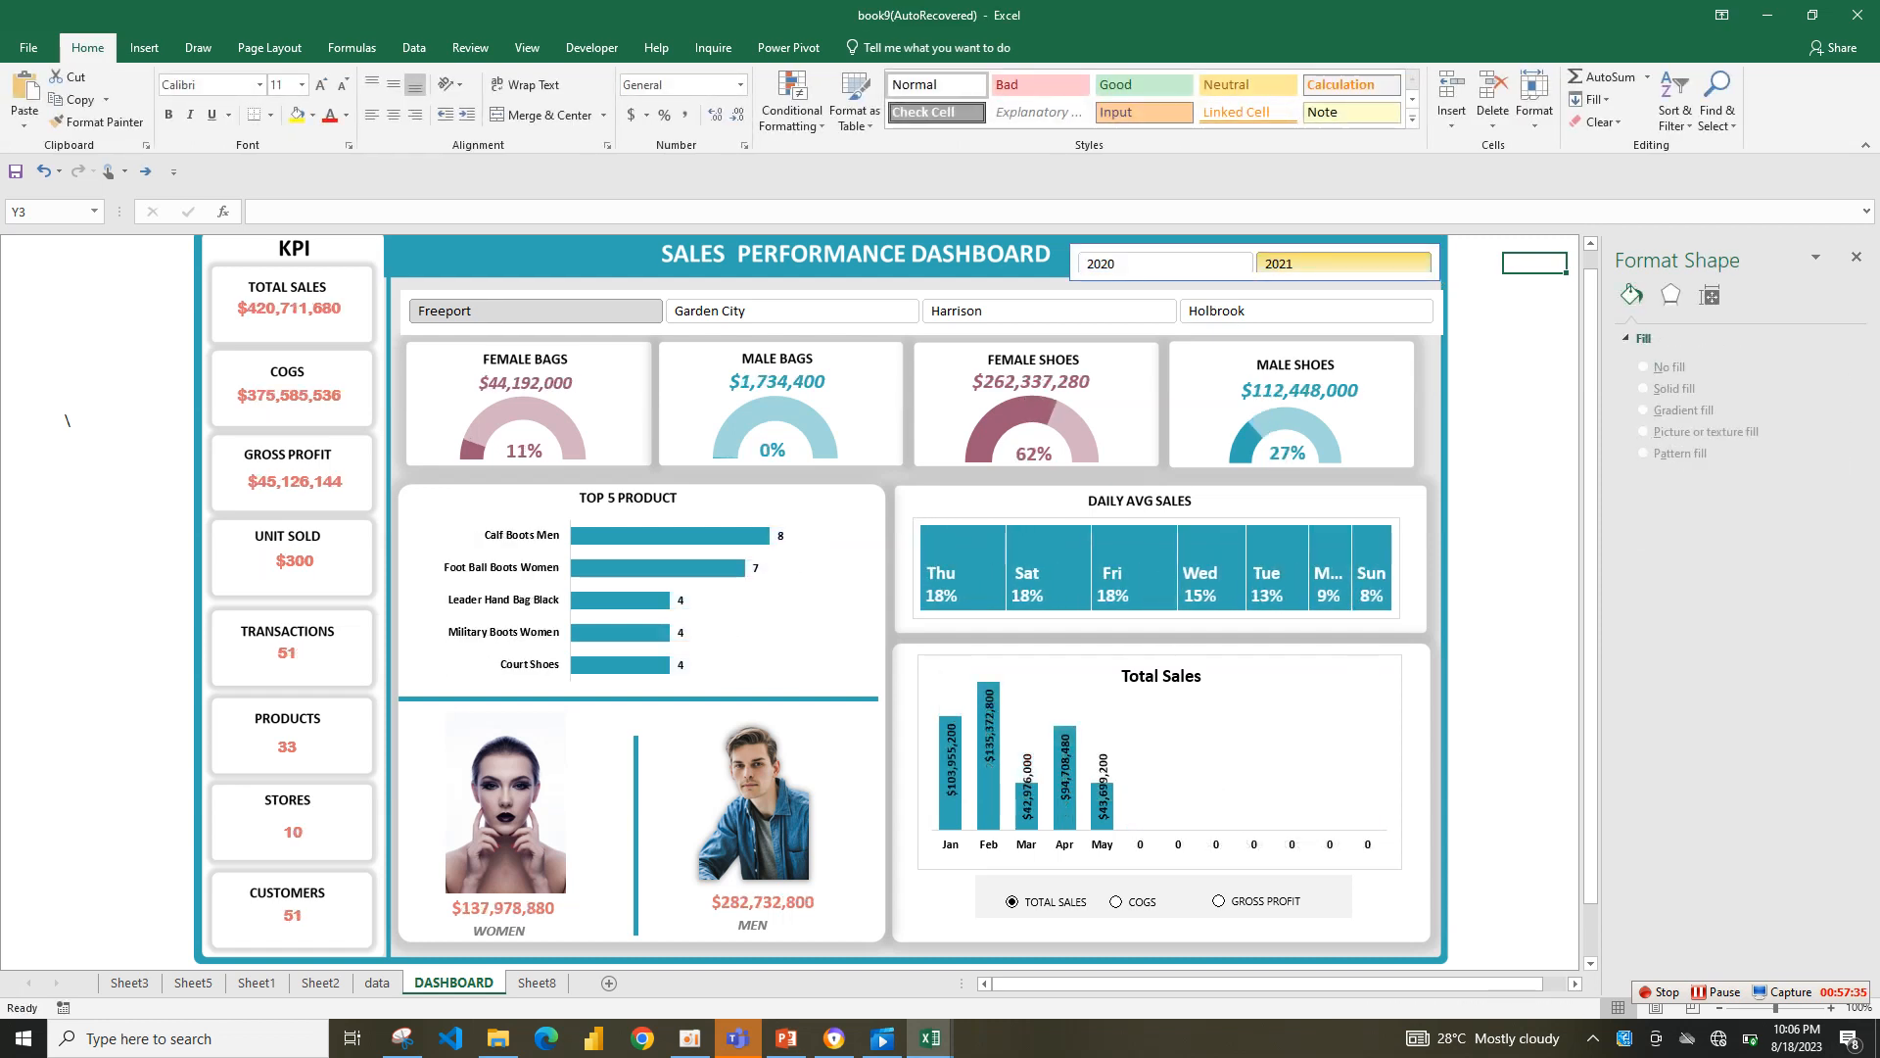
click(1165, 264)
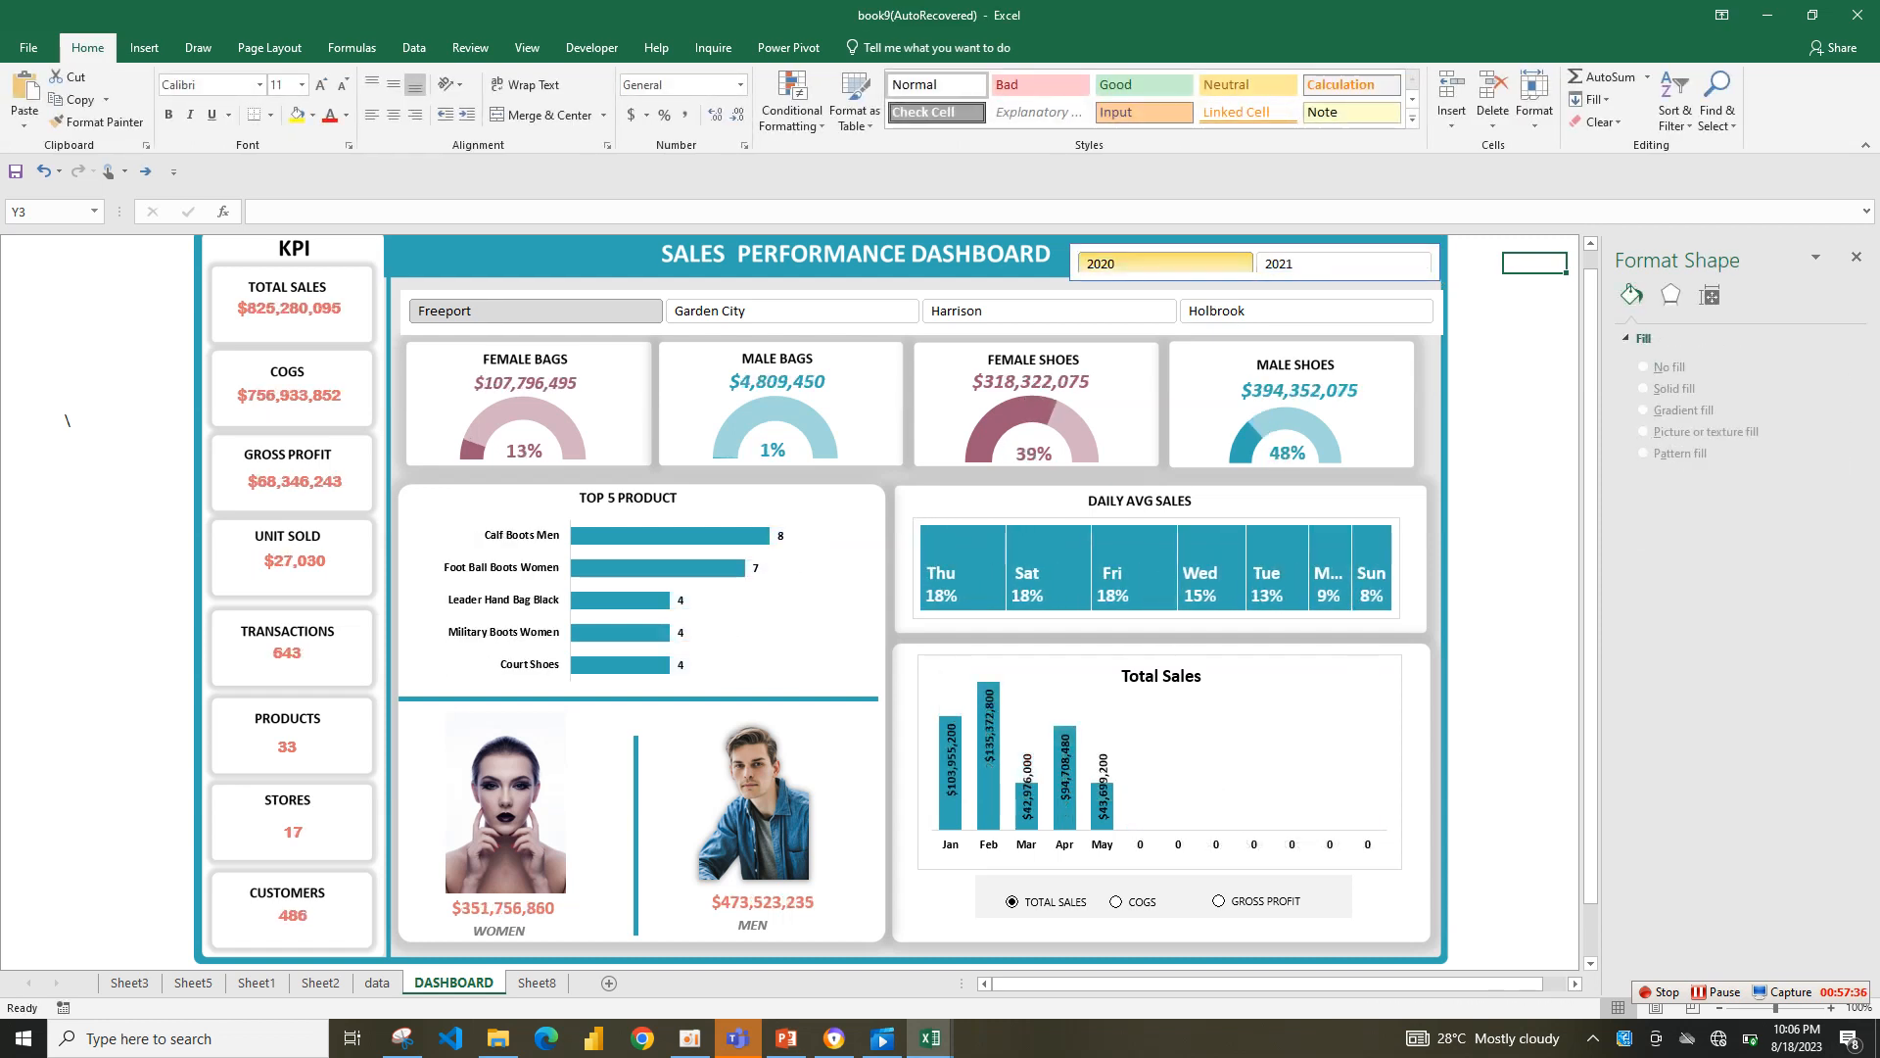
click(1343, 264)
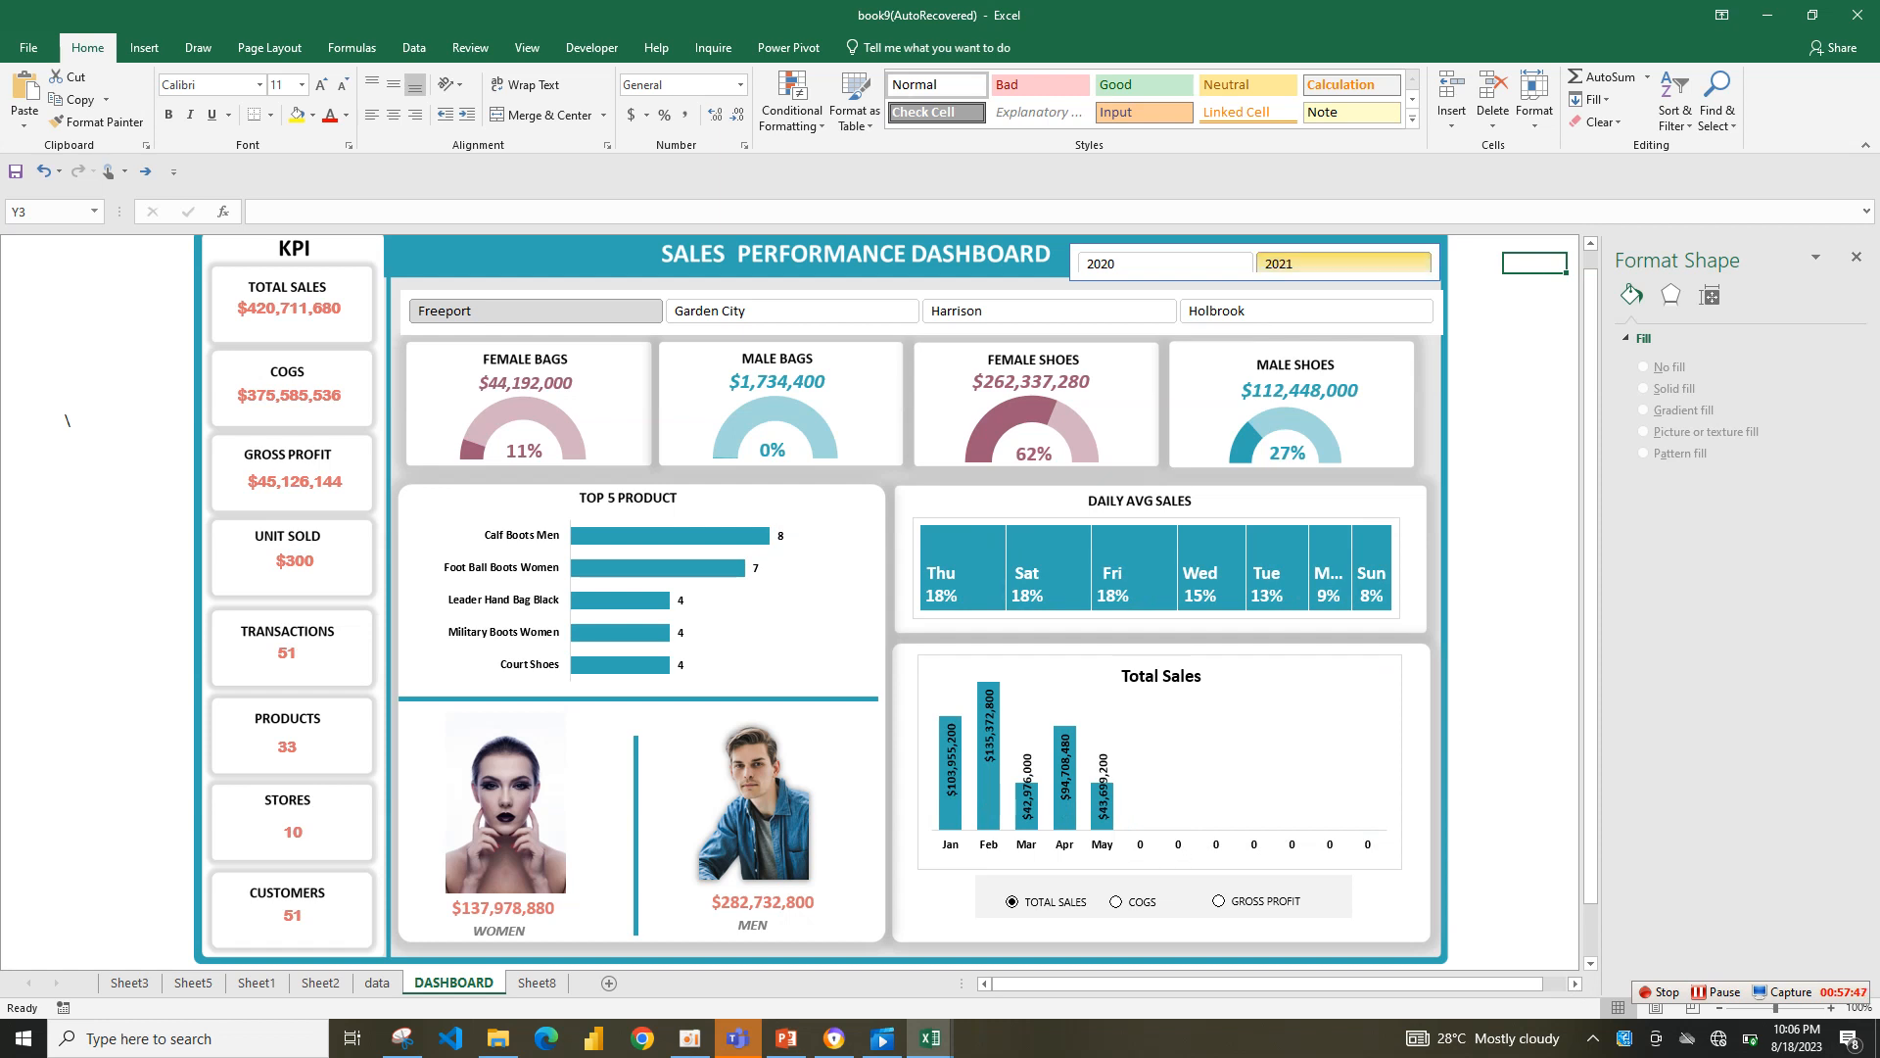
click(1165, 263)
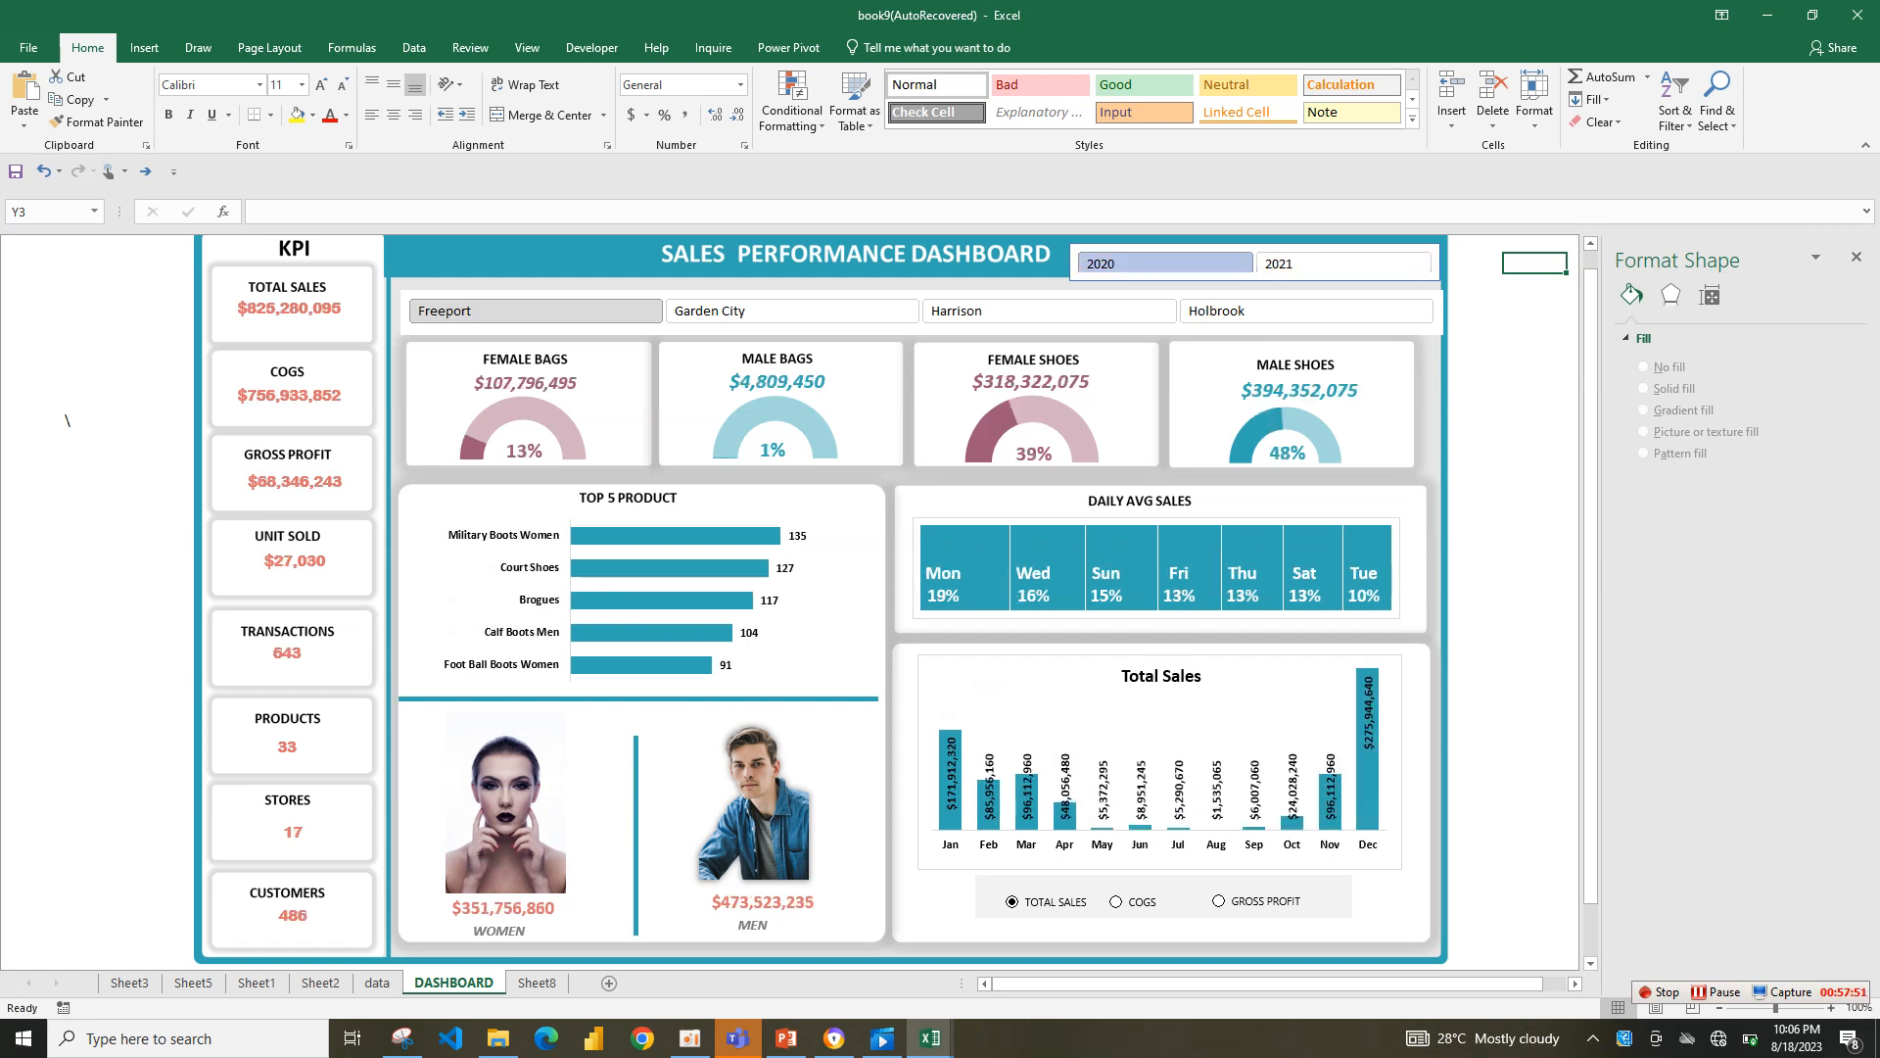
click(377, 983)
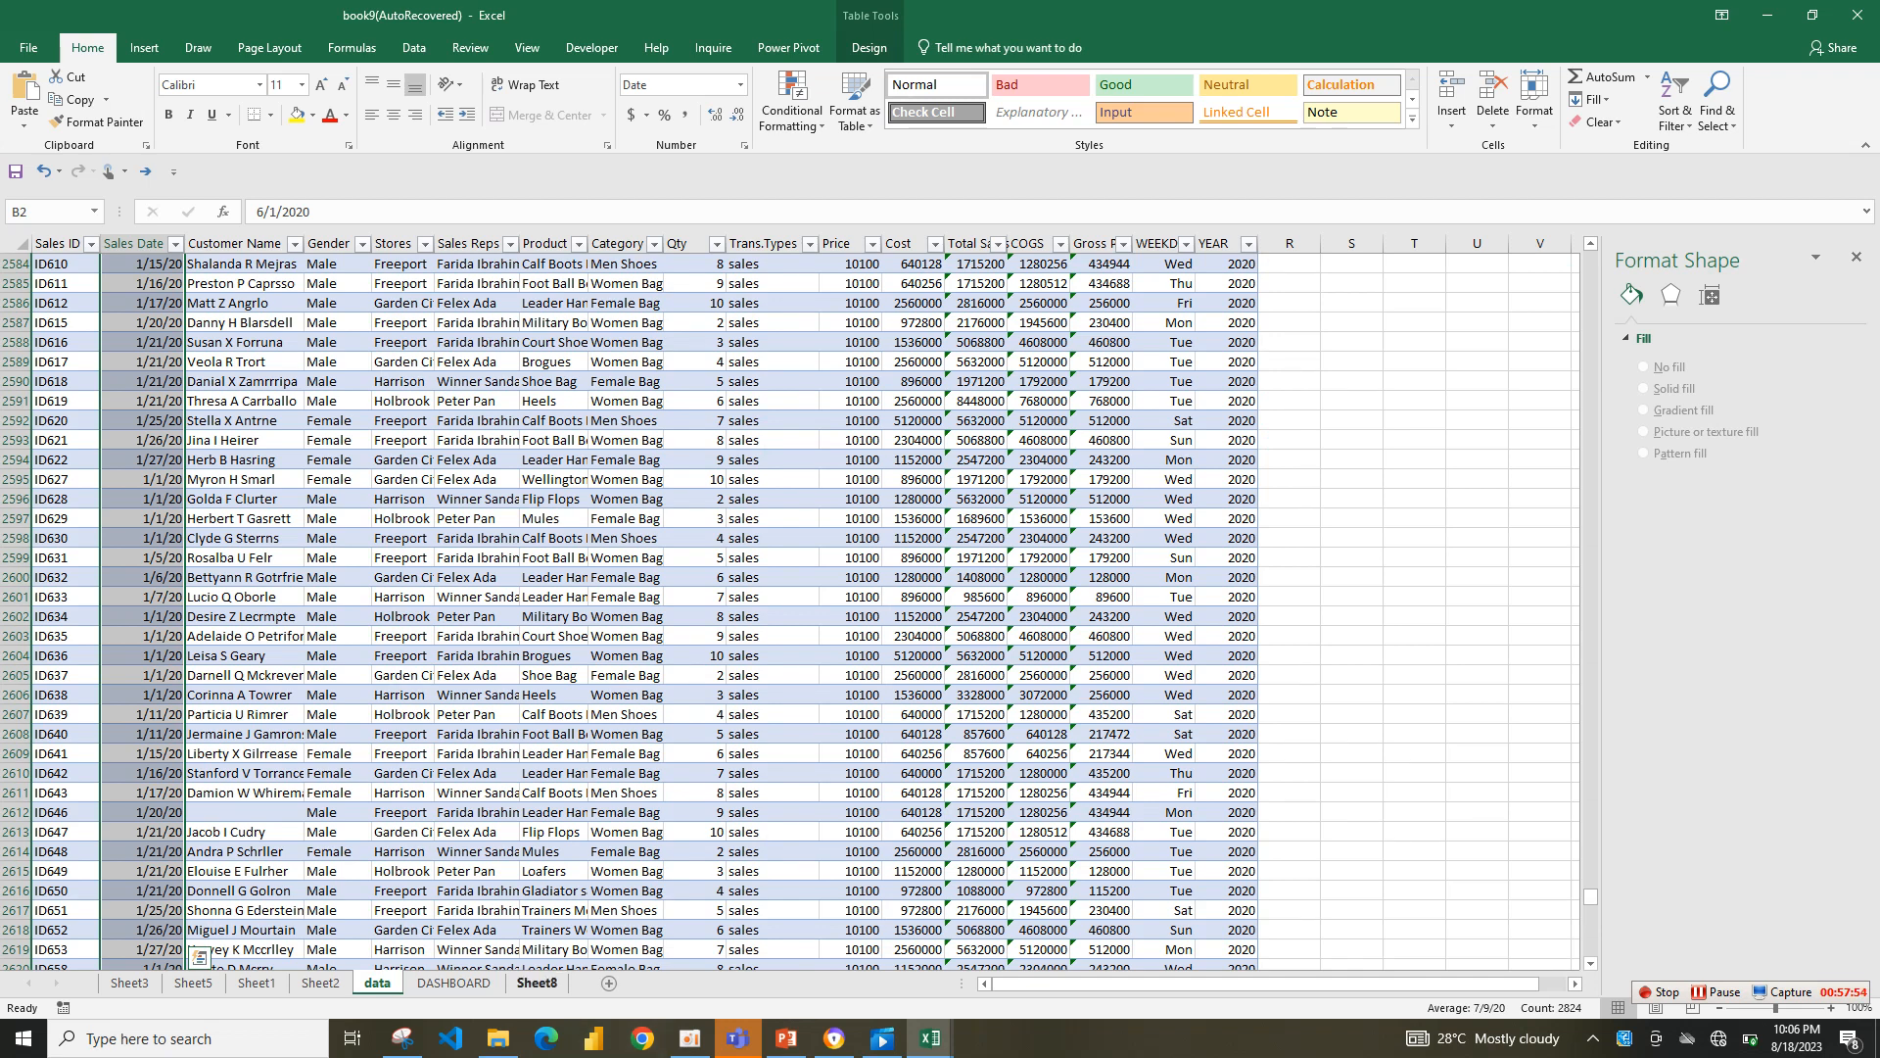
click(536, 983)
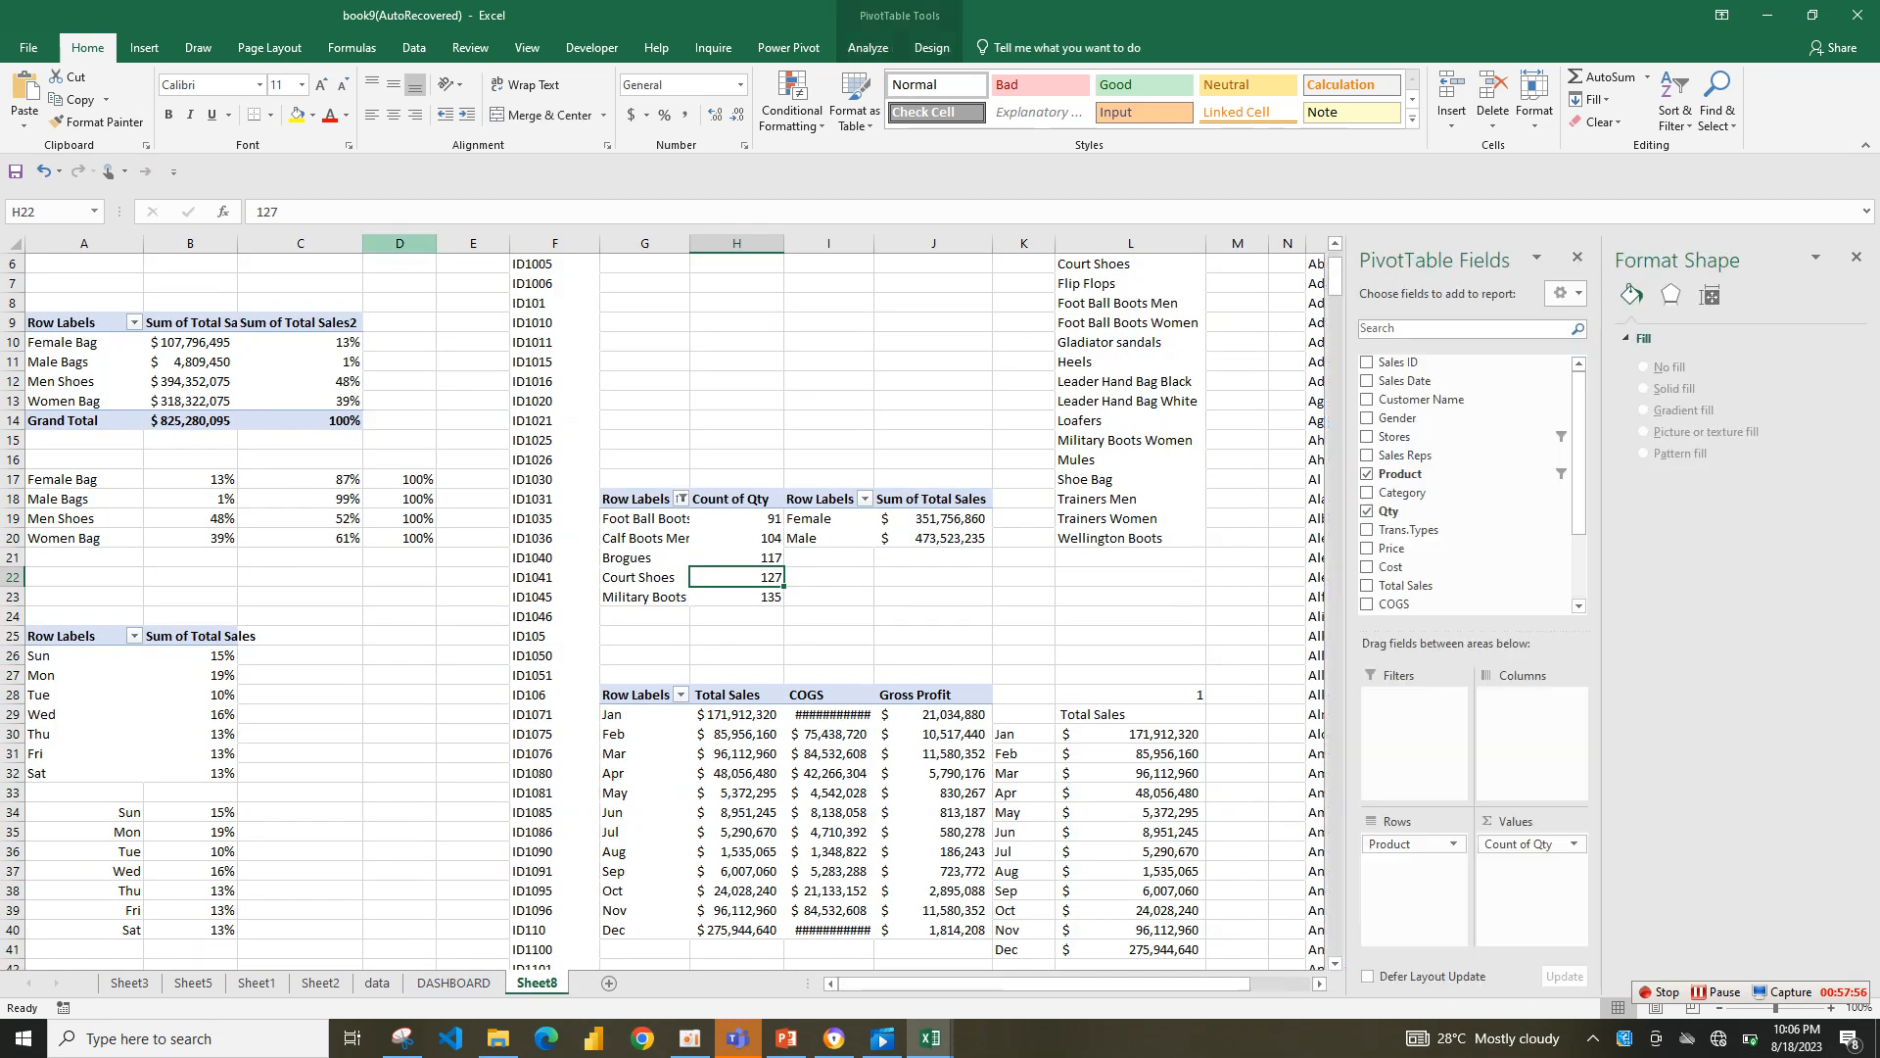
click(414, 47)
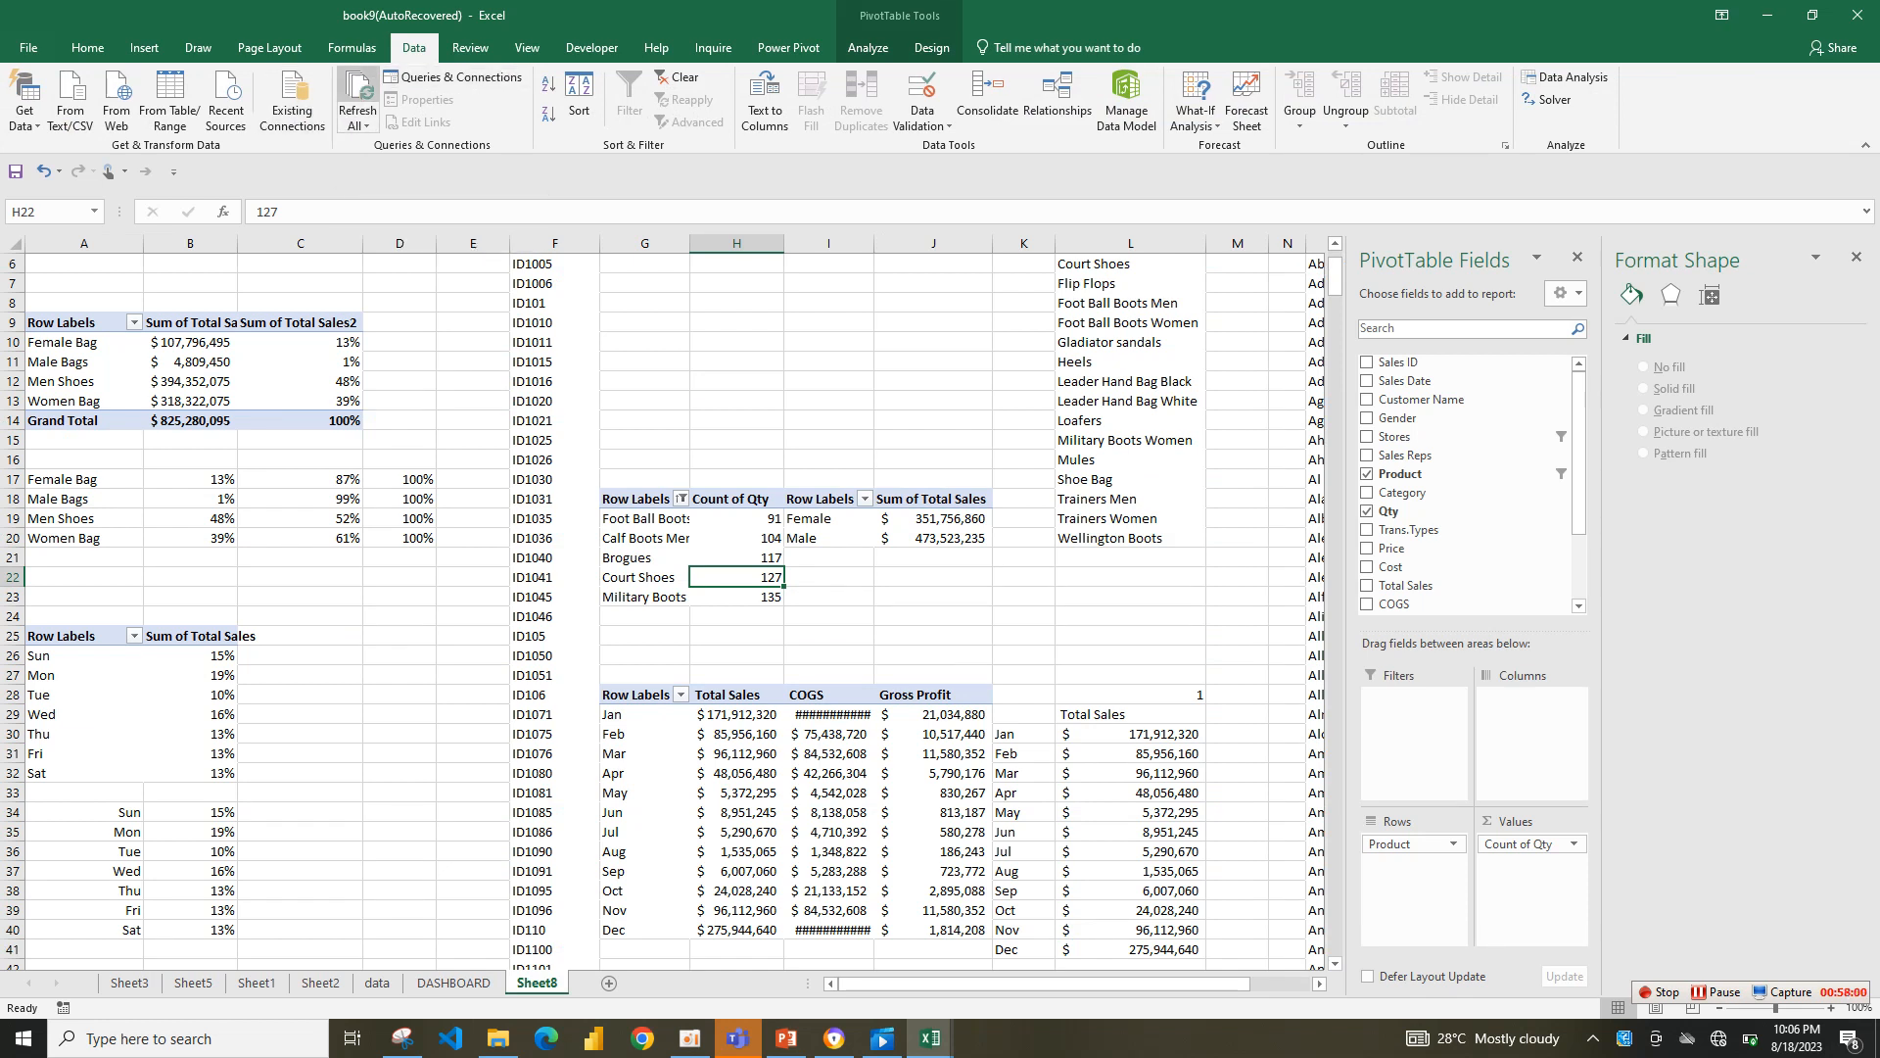
click(453, 982)
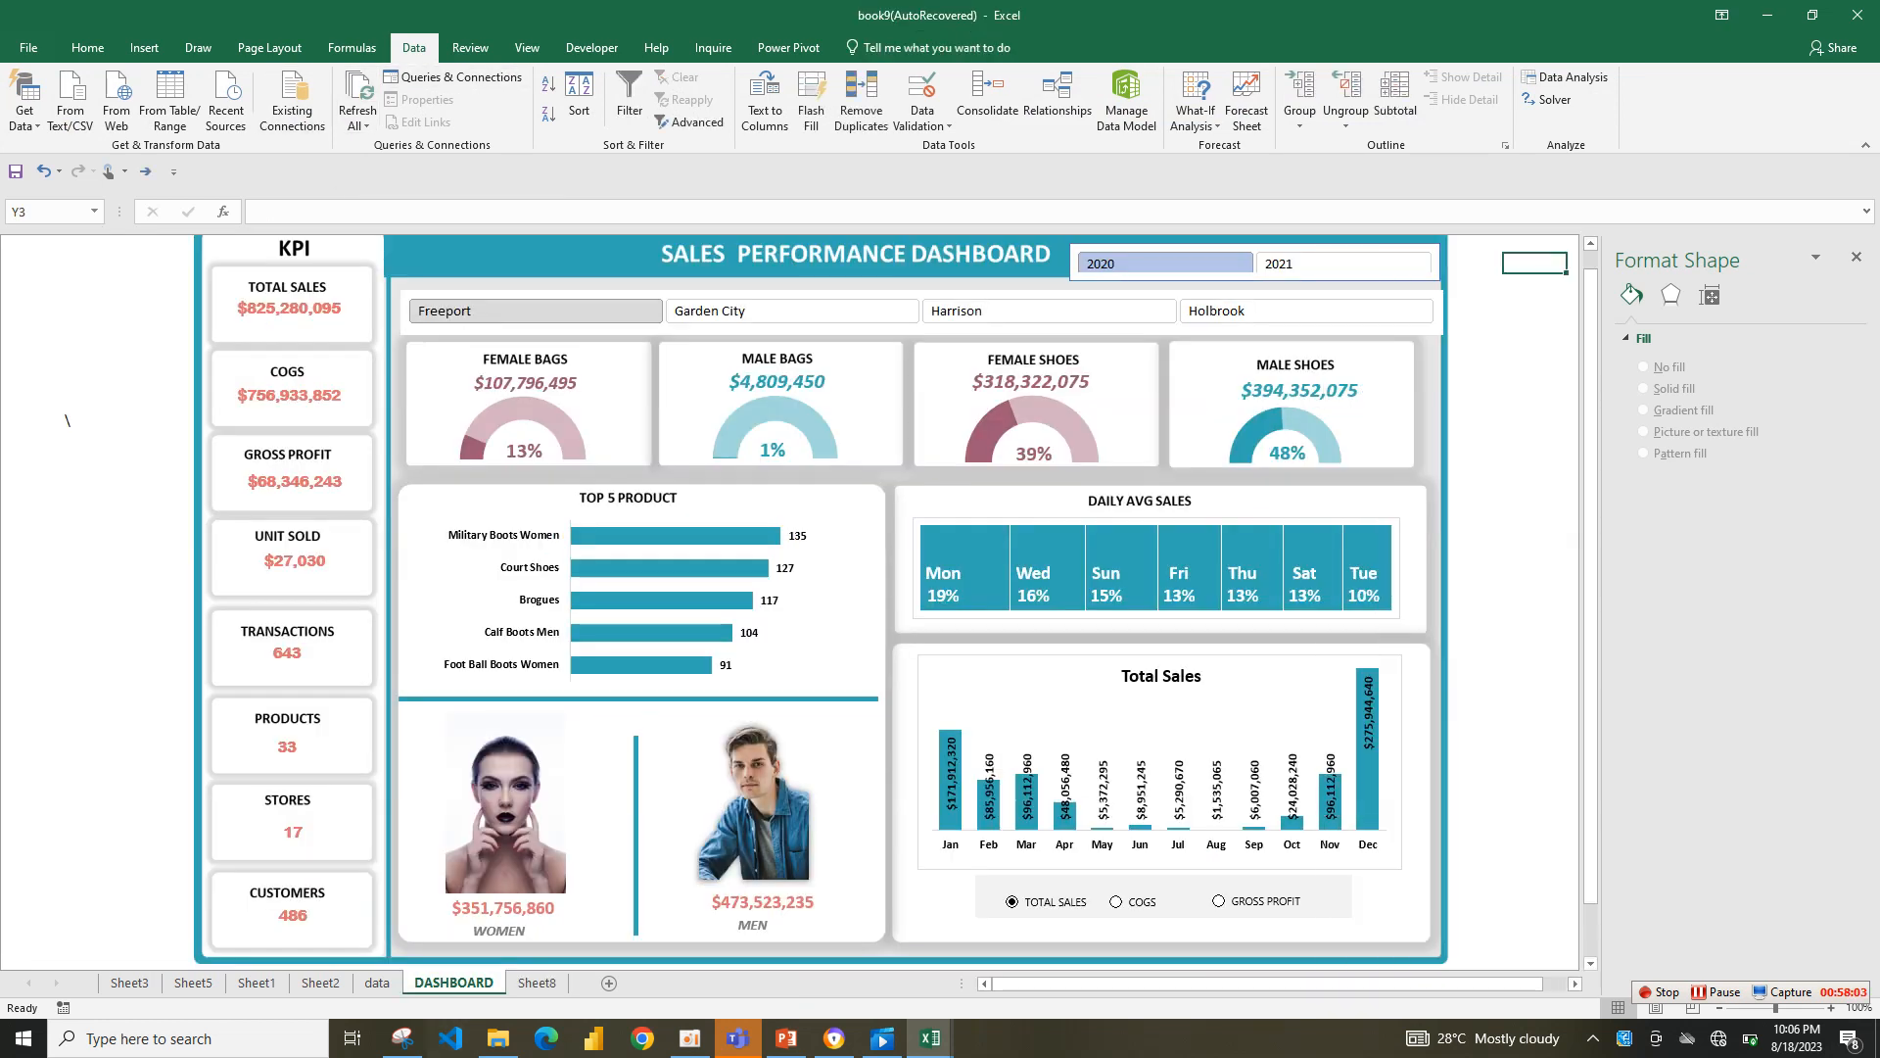